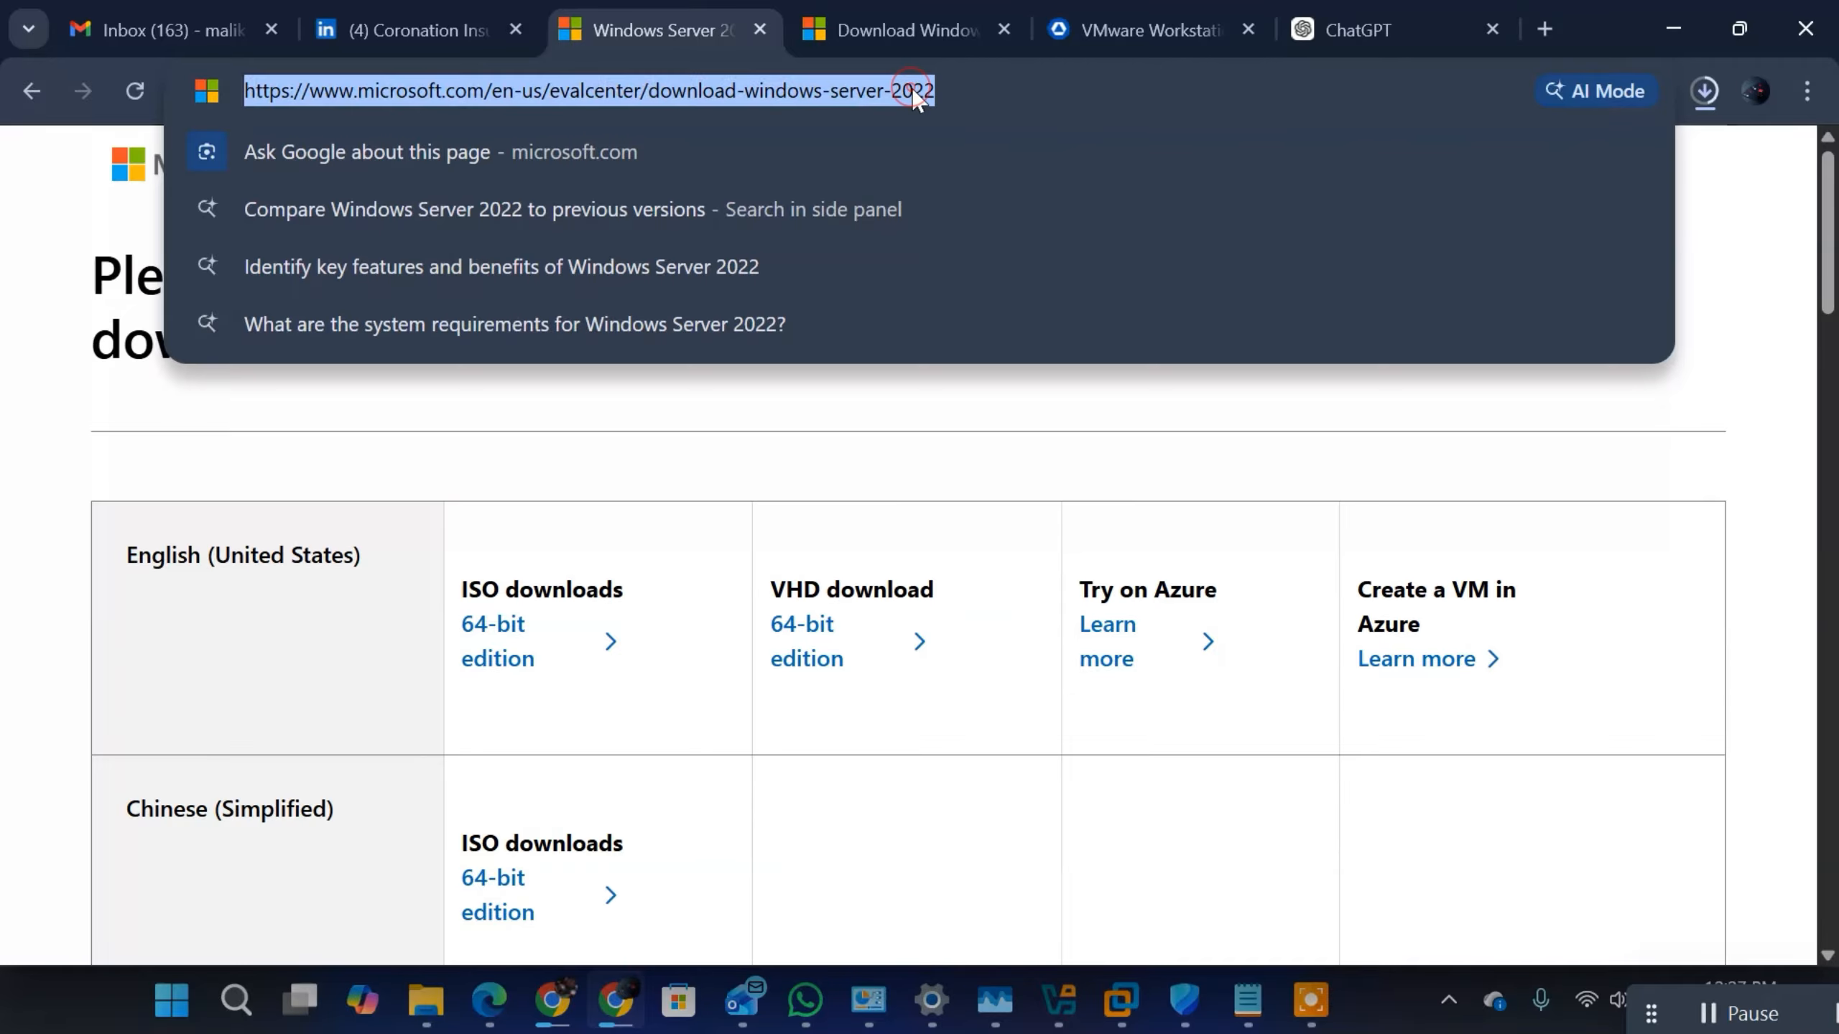
# Step: Start the English (United States) 64-bit ISO download of Windows Server 2022, and cancel it in the recent downloads
pyautogui.click(800, 462)
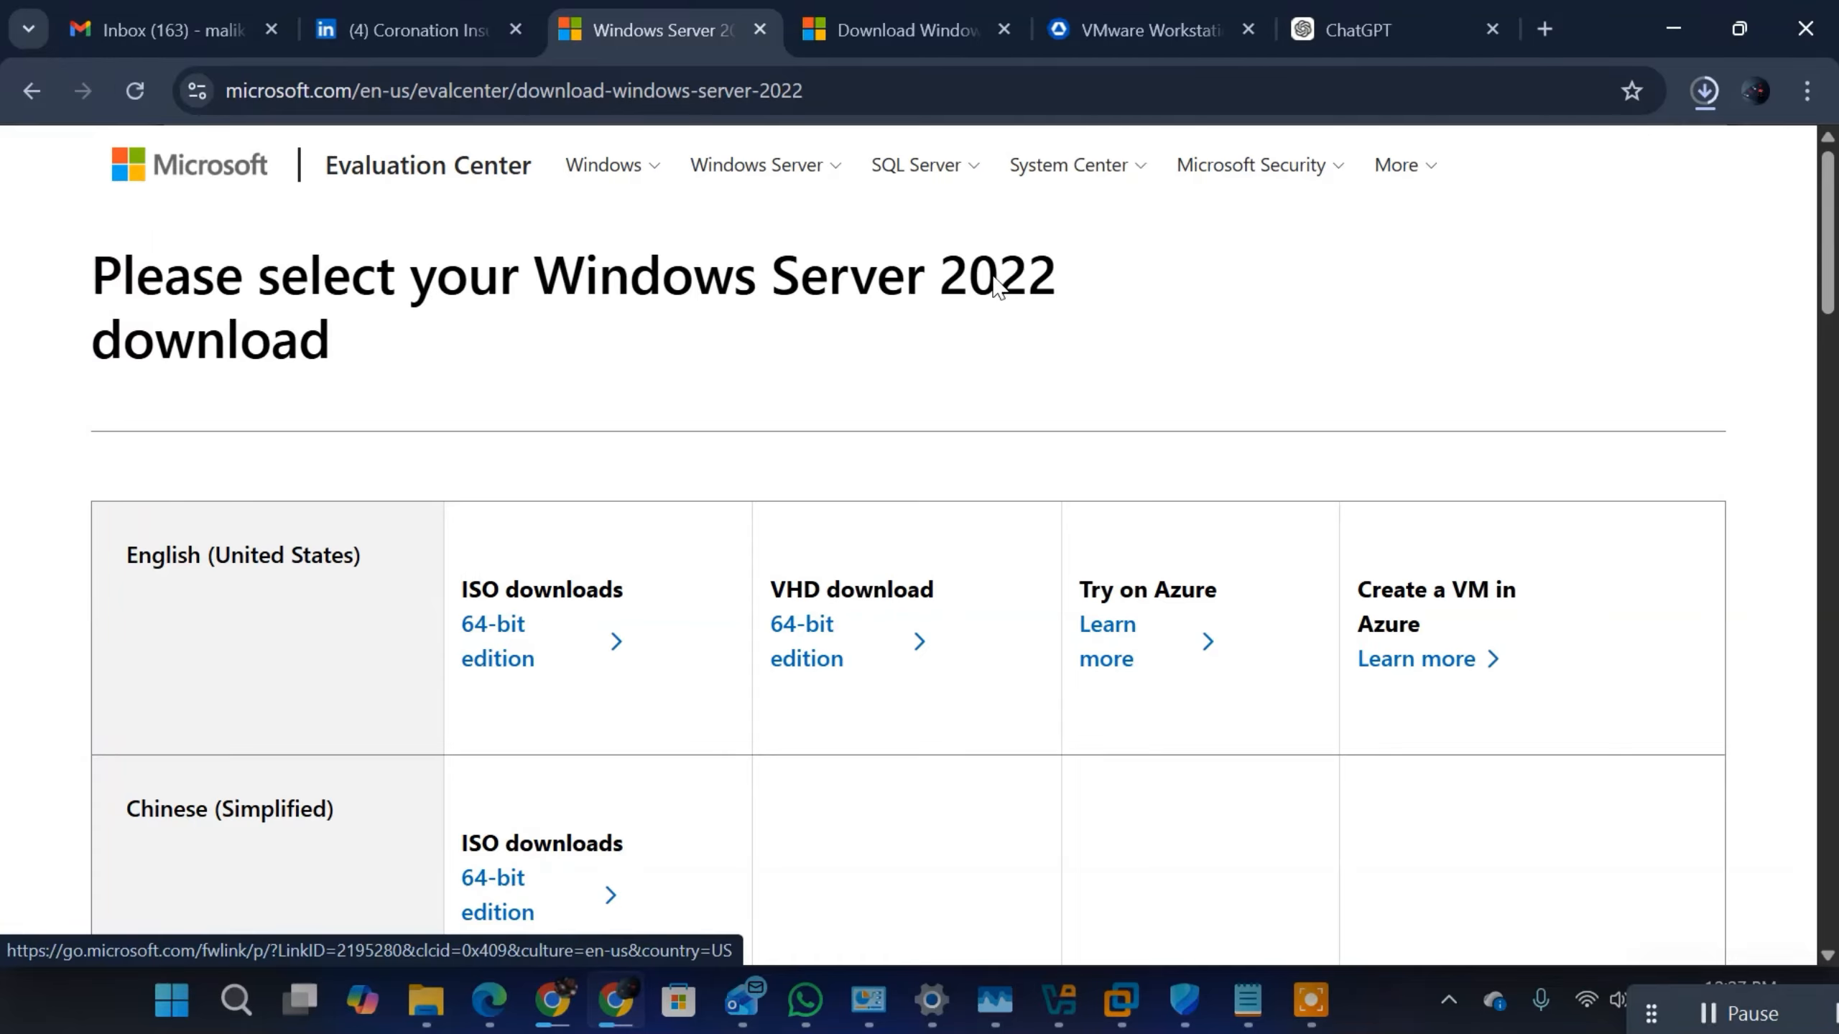
pyautogui.click(499, 672)
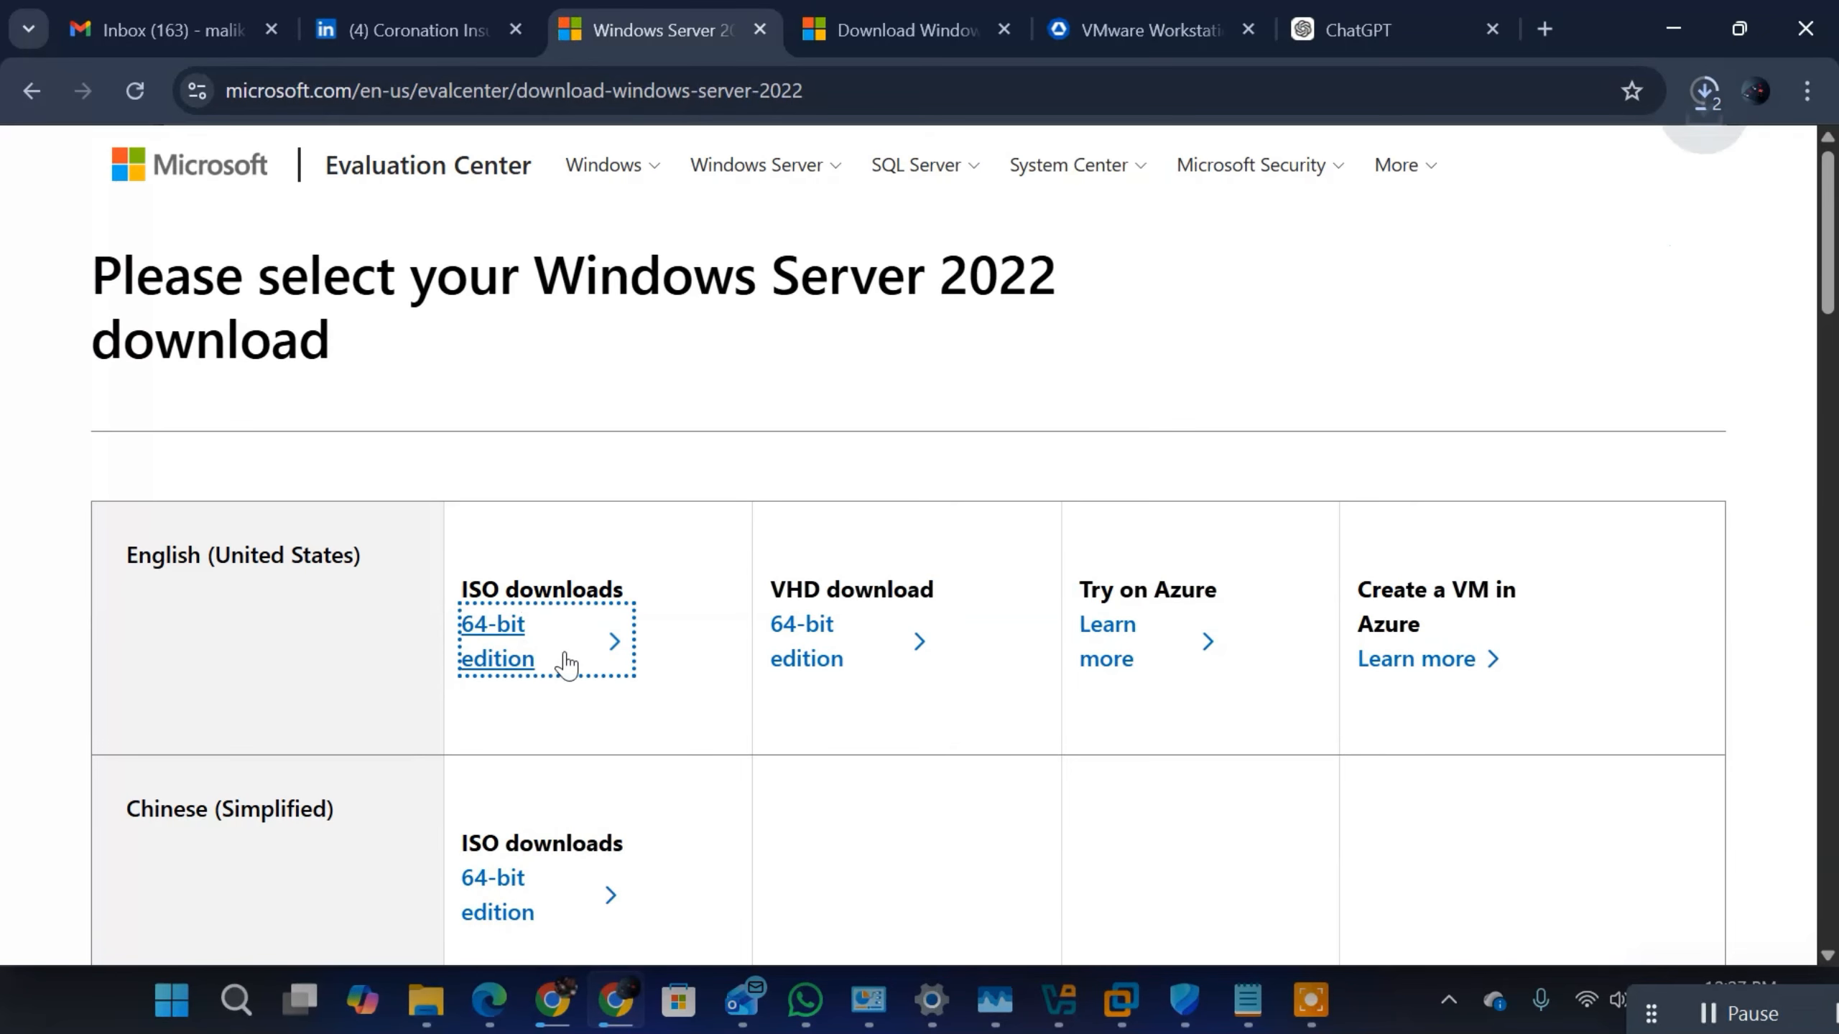
pyautogui.click(1705, 90)
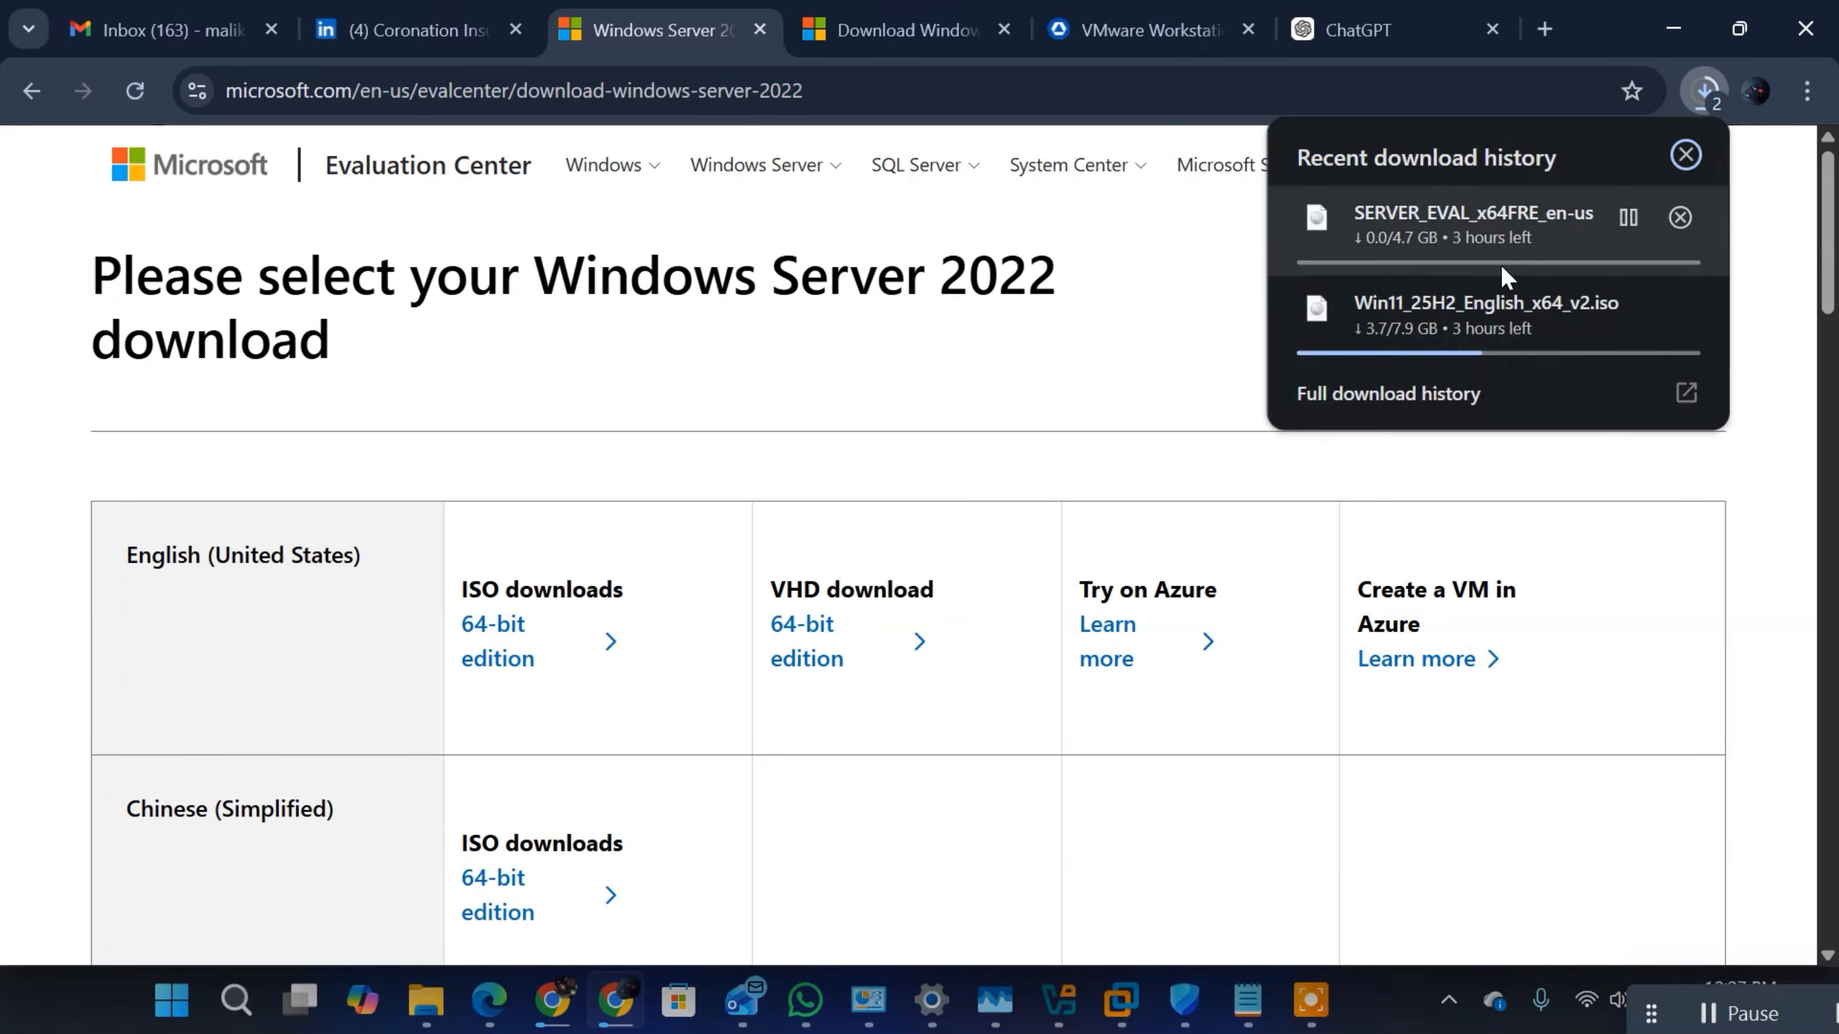
pyautogui.click(1626, 218)
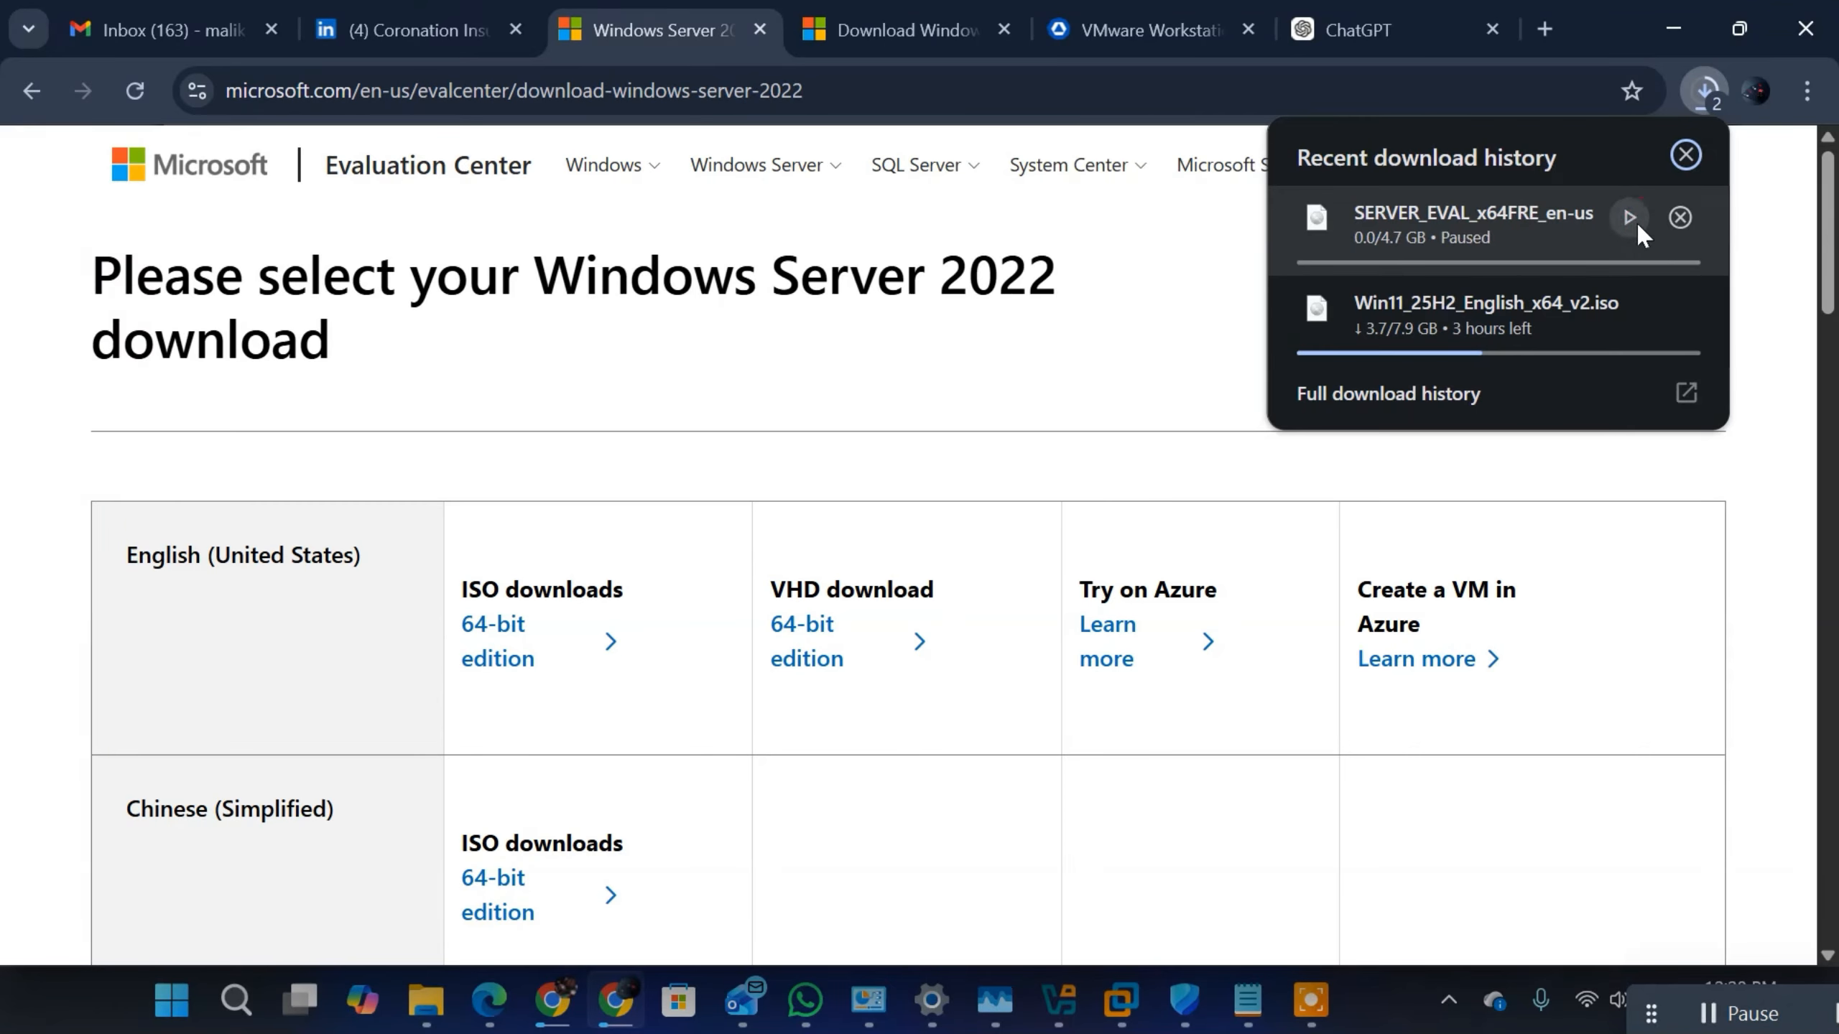
pyautogui.click(1679, 217)
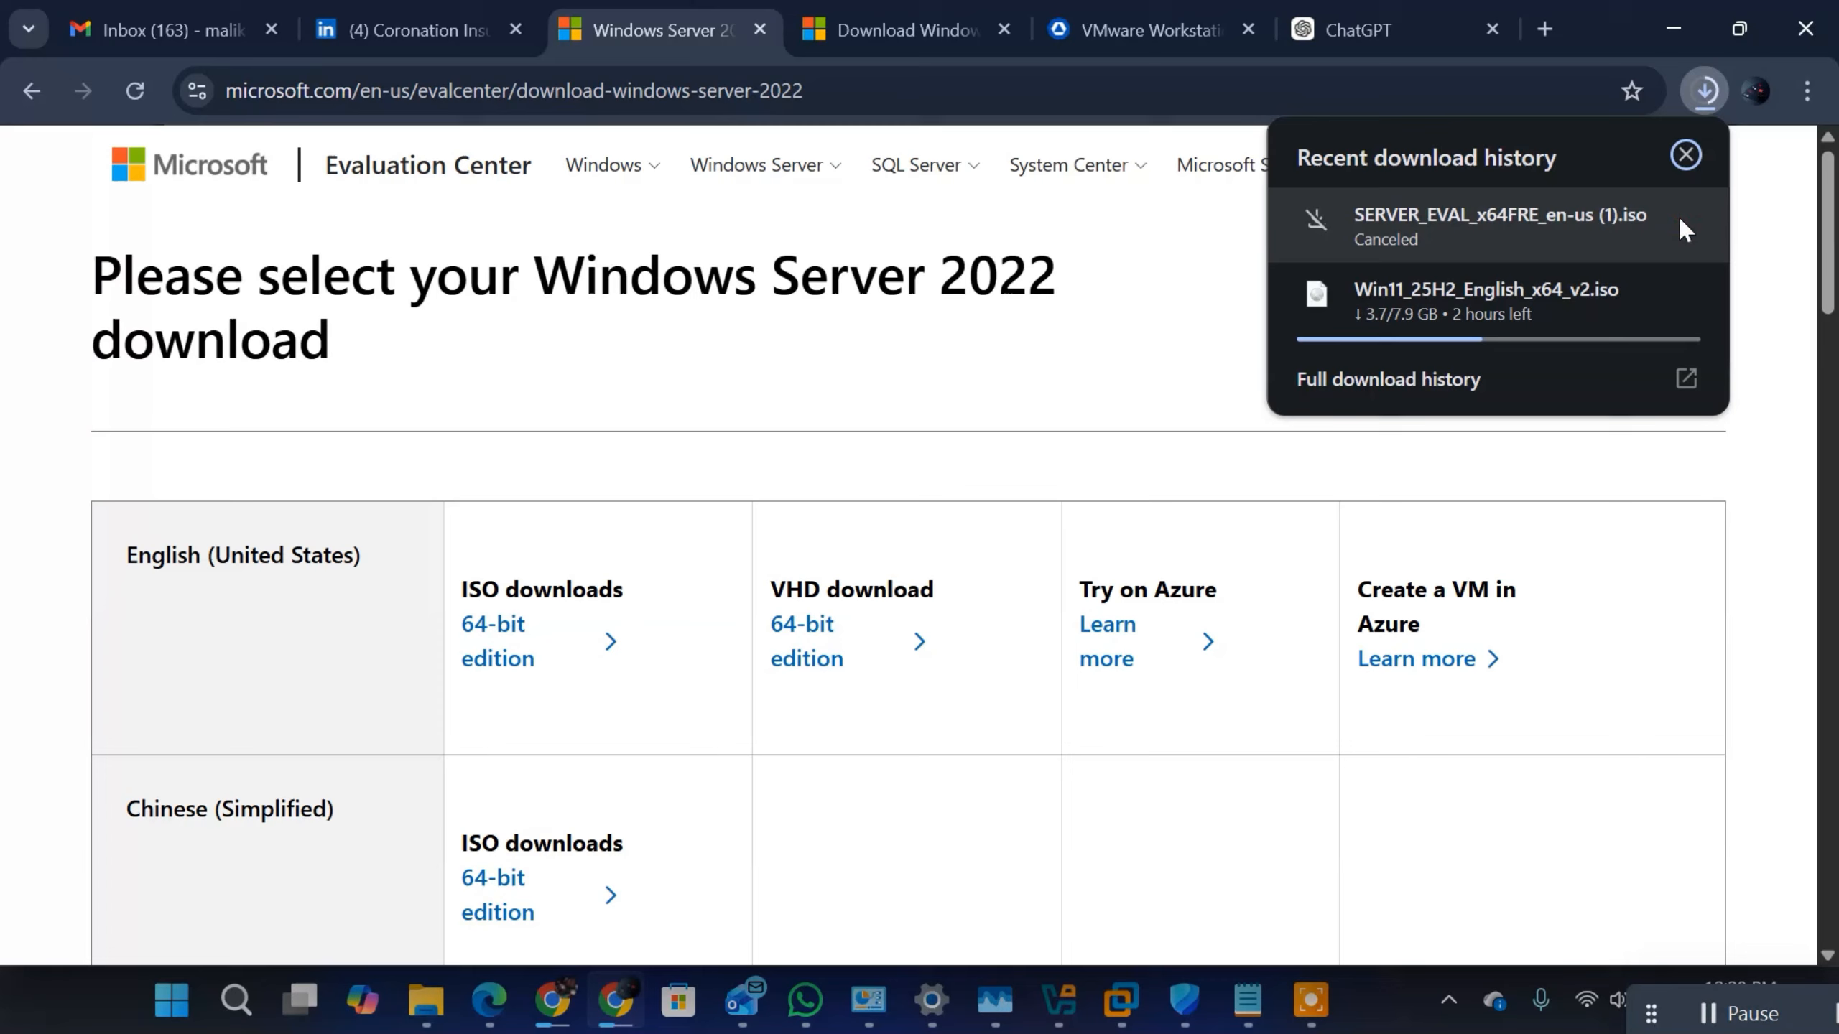
pyautogui.click(1000, 354)
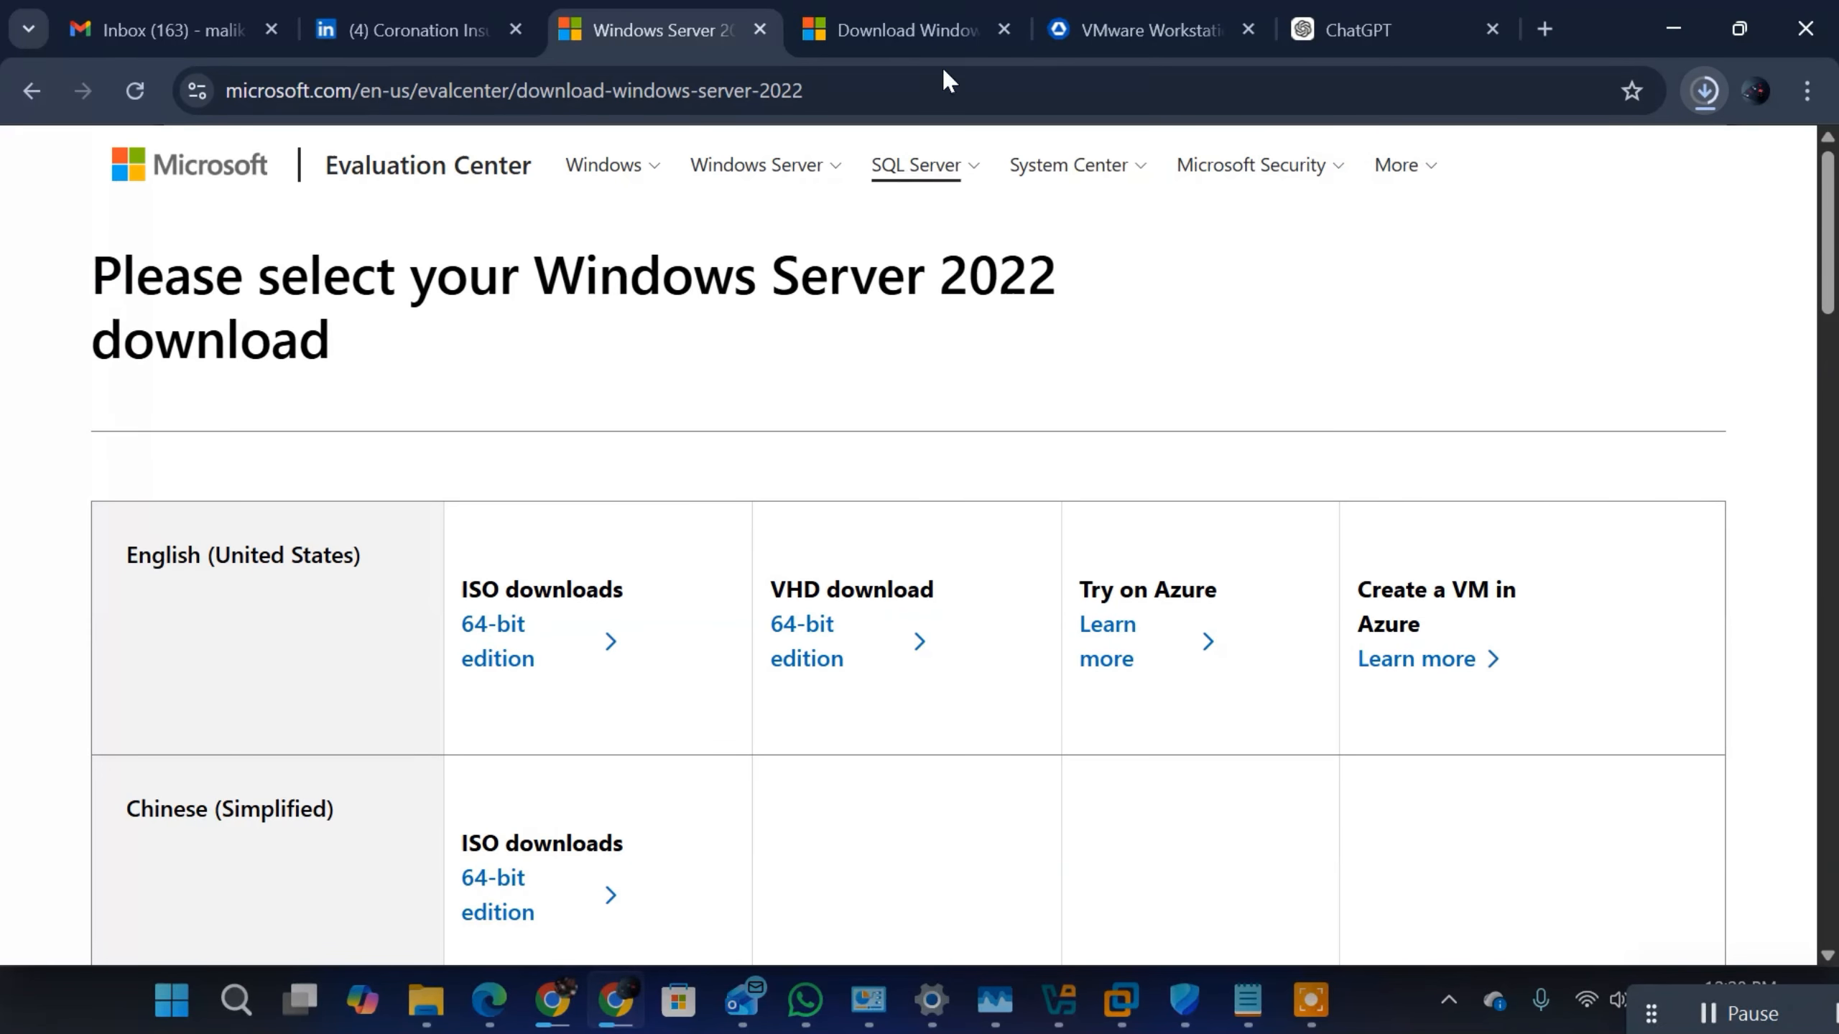
# Step: On the Windows 11 download page, select Windows 11 (multi-edition ISO for x64 devices) and confirm the choice
pyautogui.click(895, 28)
pyautogui.click(783, 81)
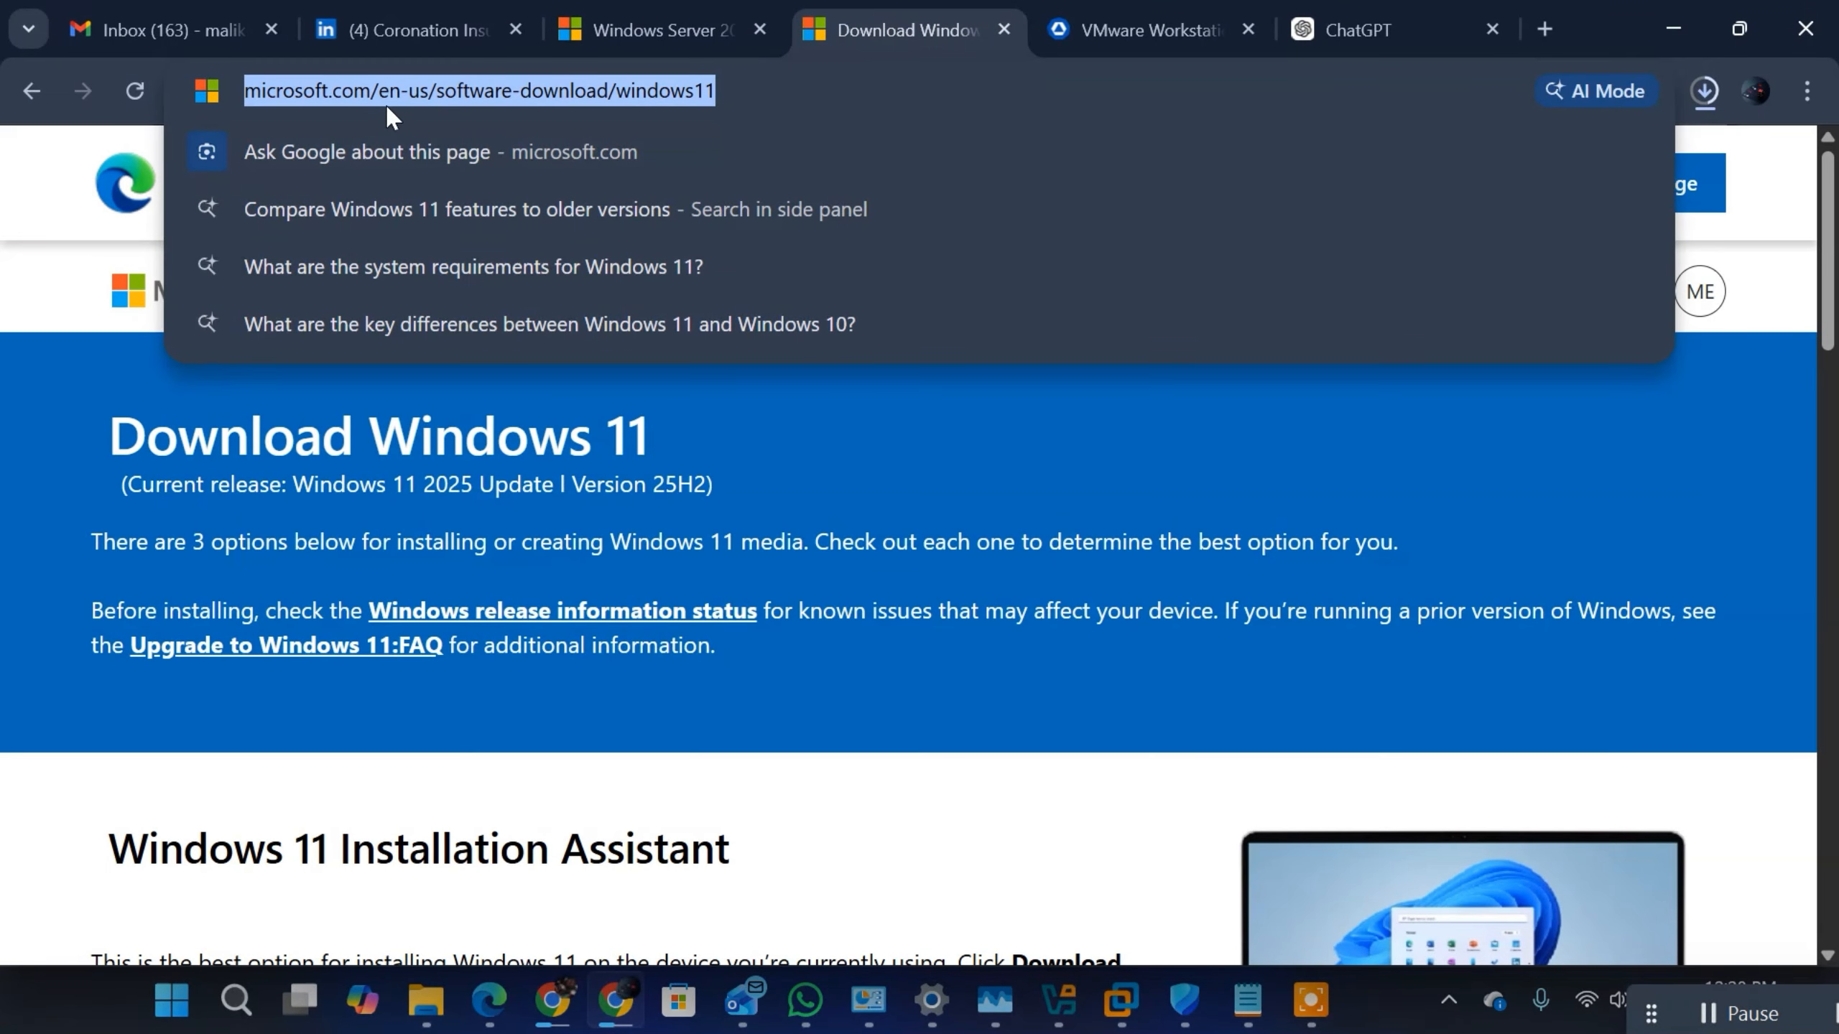
pyautogui.click(939, 435)
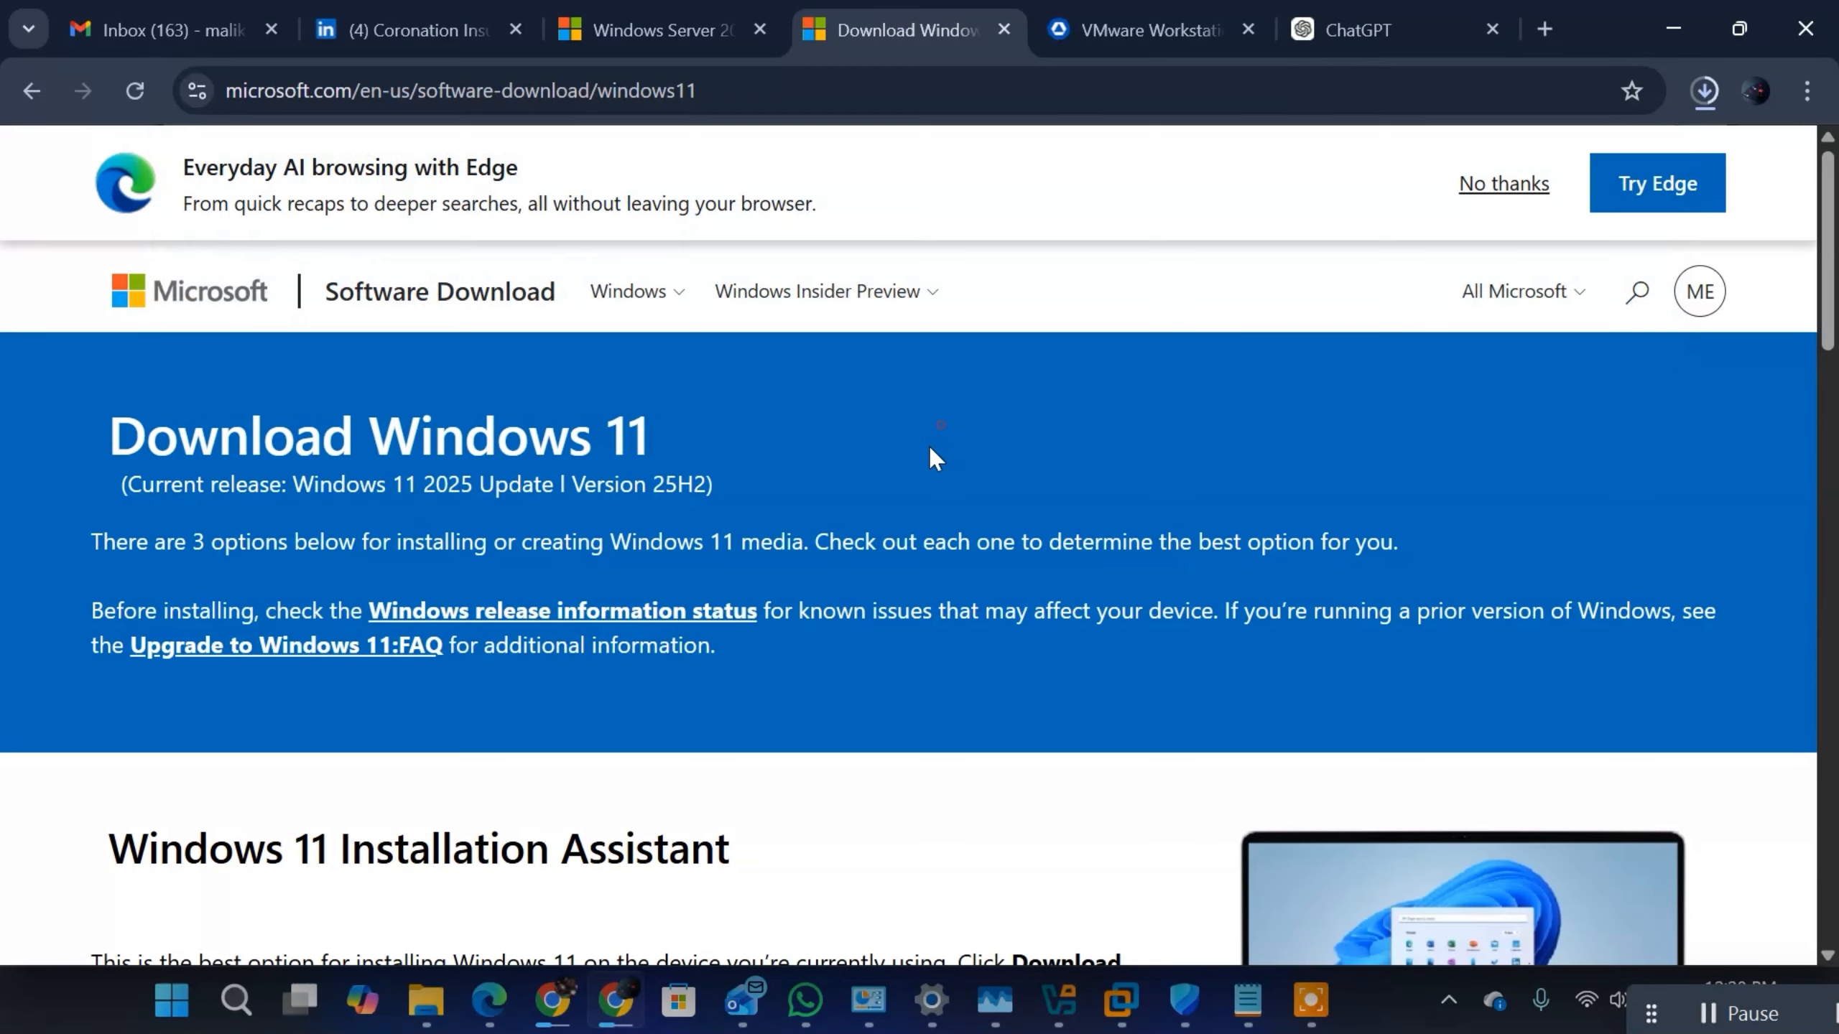
pyautogui.scroll(-15, 833, 365)
pyautogui.scroll(-6, 829, 358)
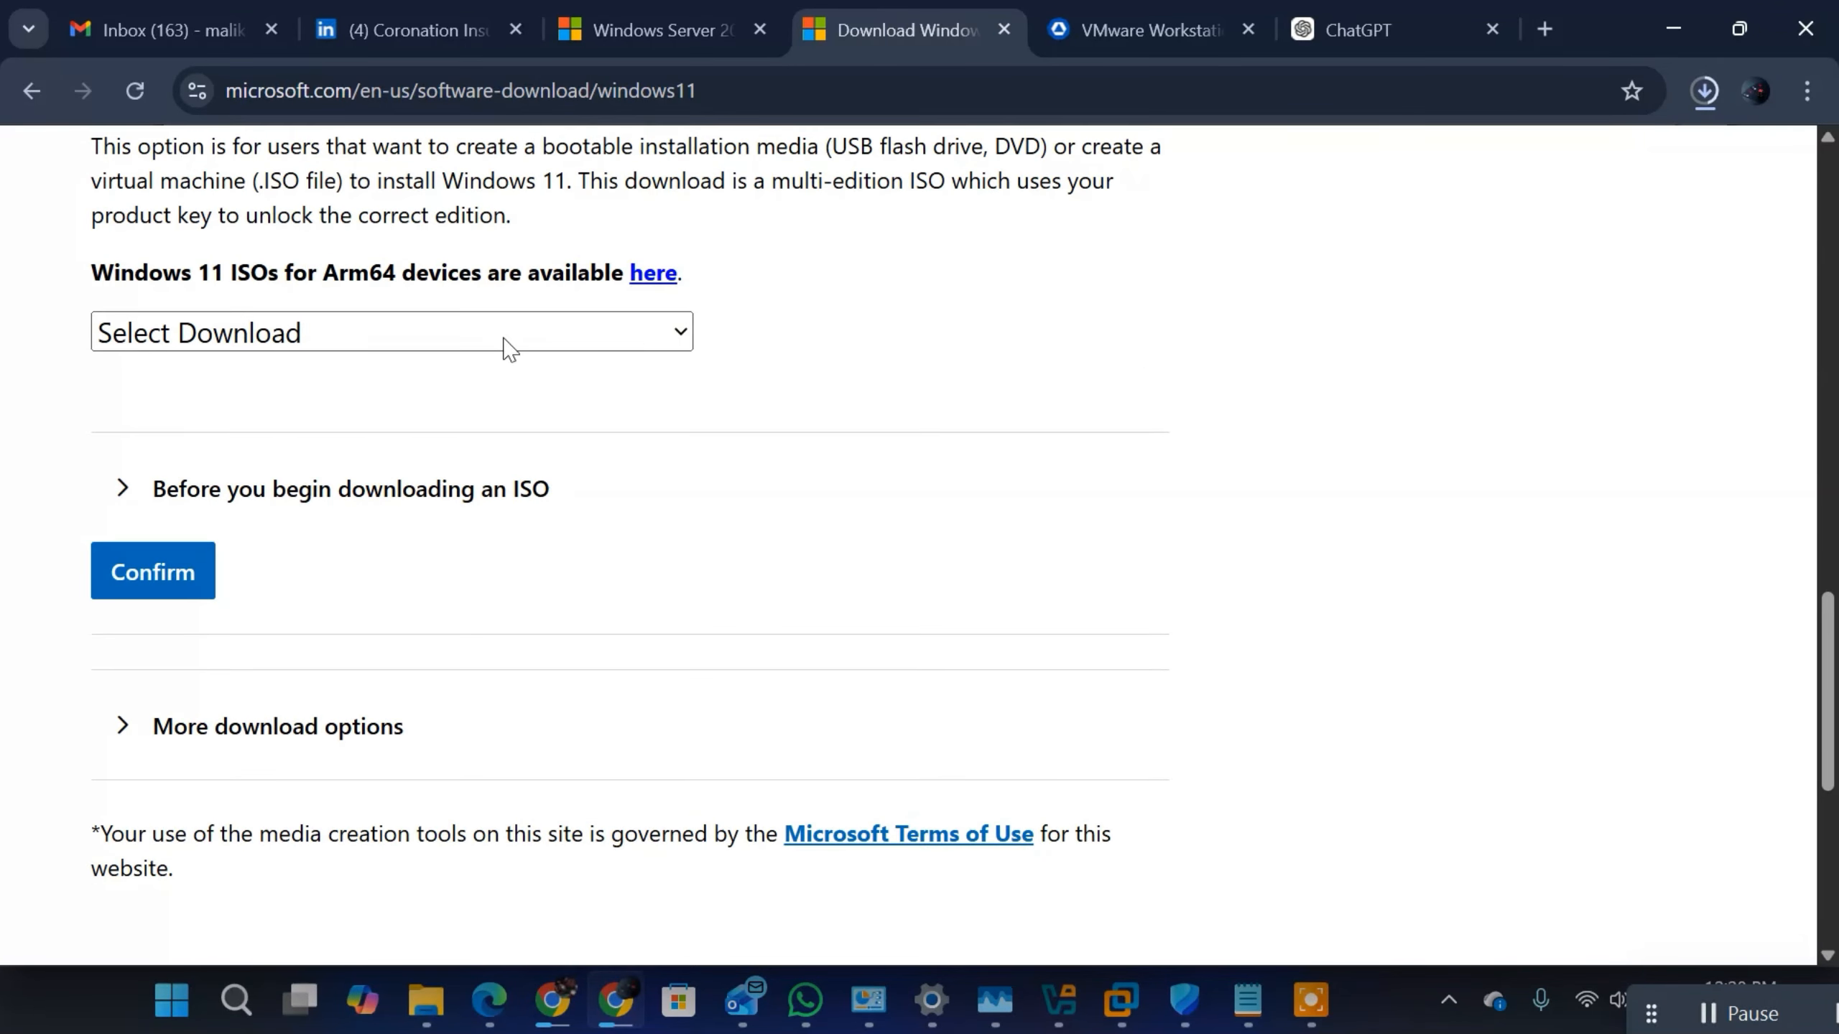
pyautogui.scroll(5, 410, 353)
pyautogui.scroll(-3, 410, 559)
pyautogui.click(365, 617)
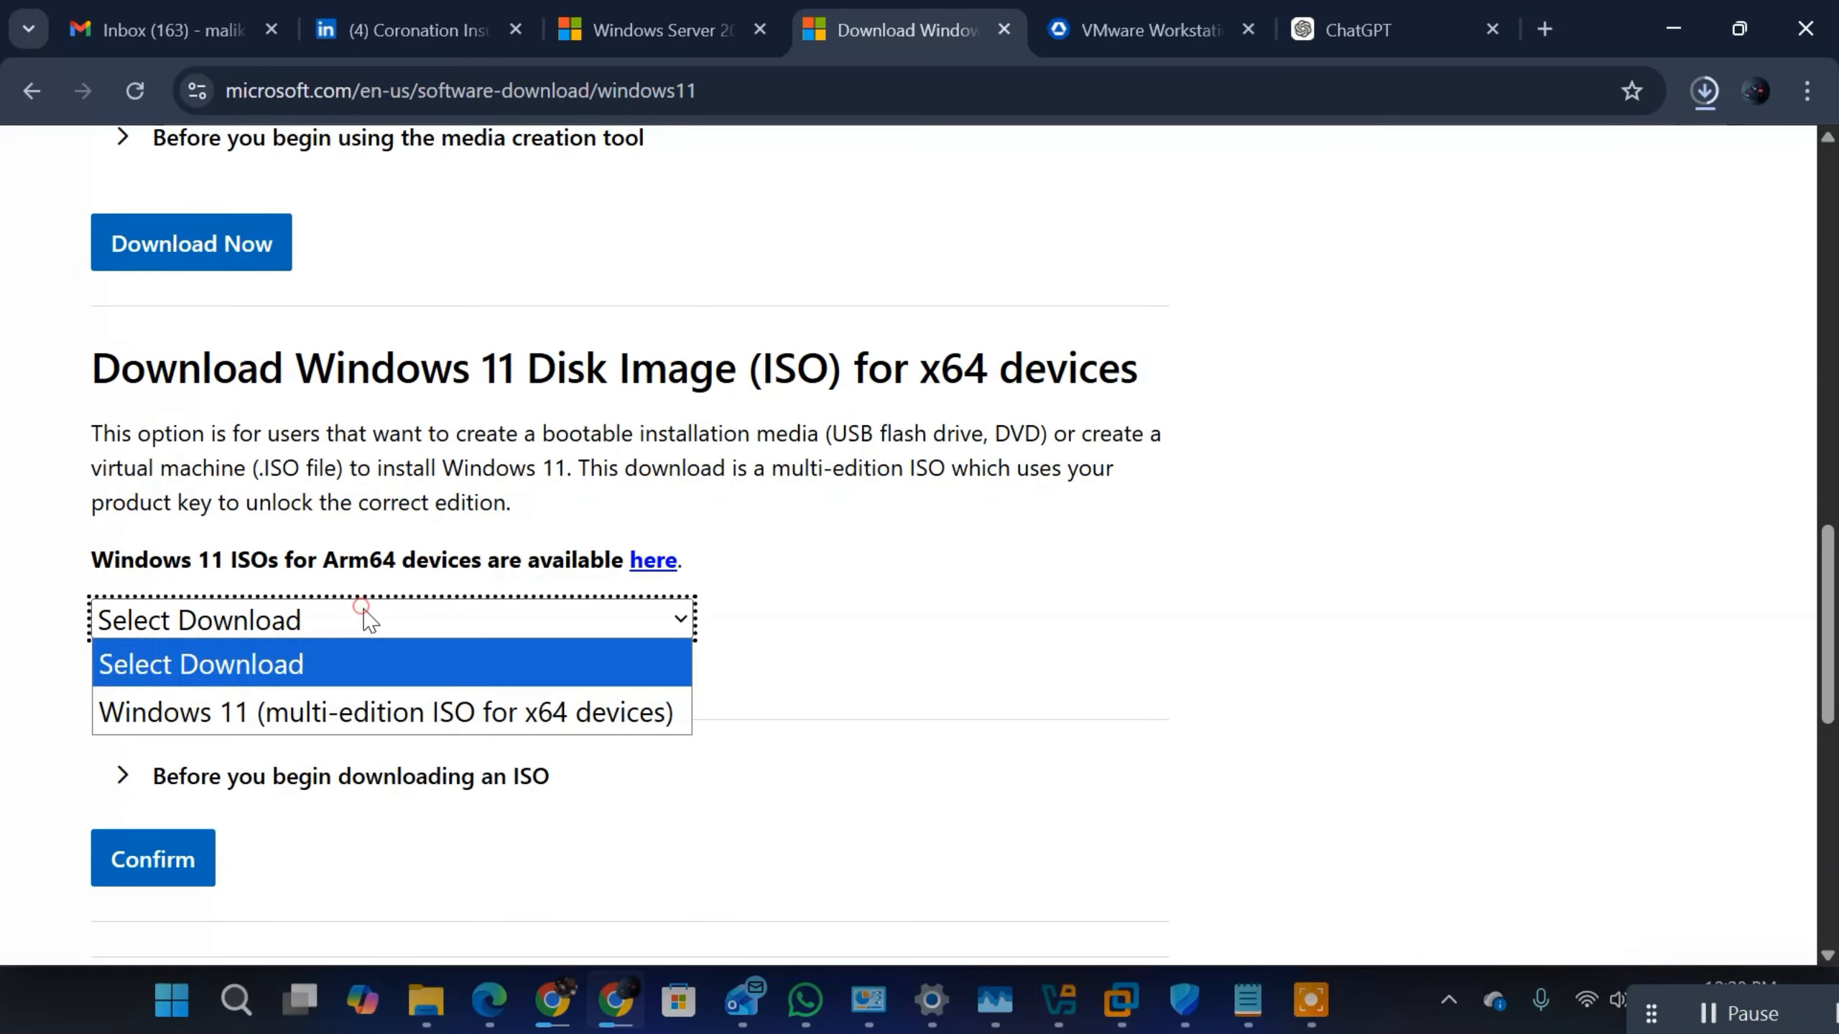
pyautogui.click(328, 699)
pyautogui.scroll(-6, 763, 554)
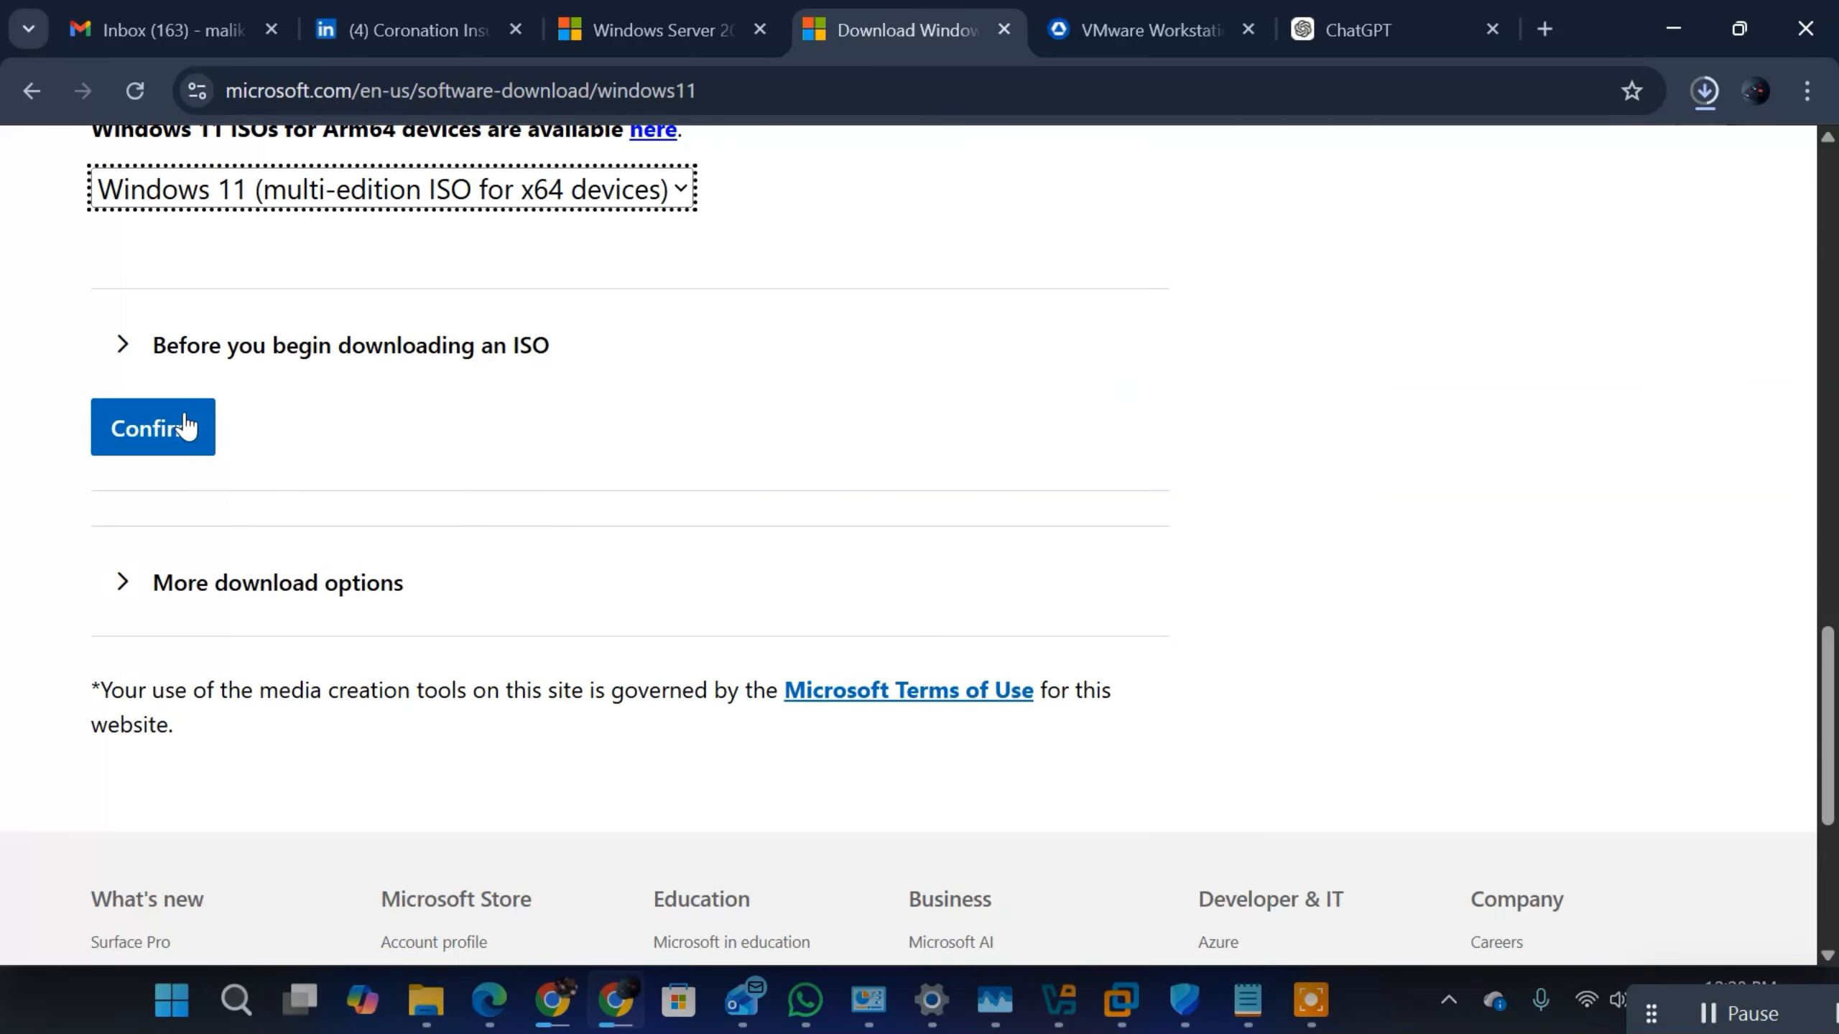
pyautogui.click(167, 421)
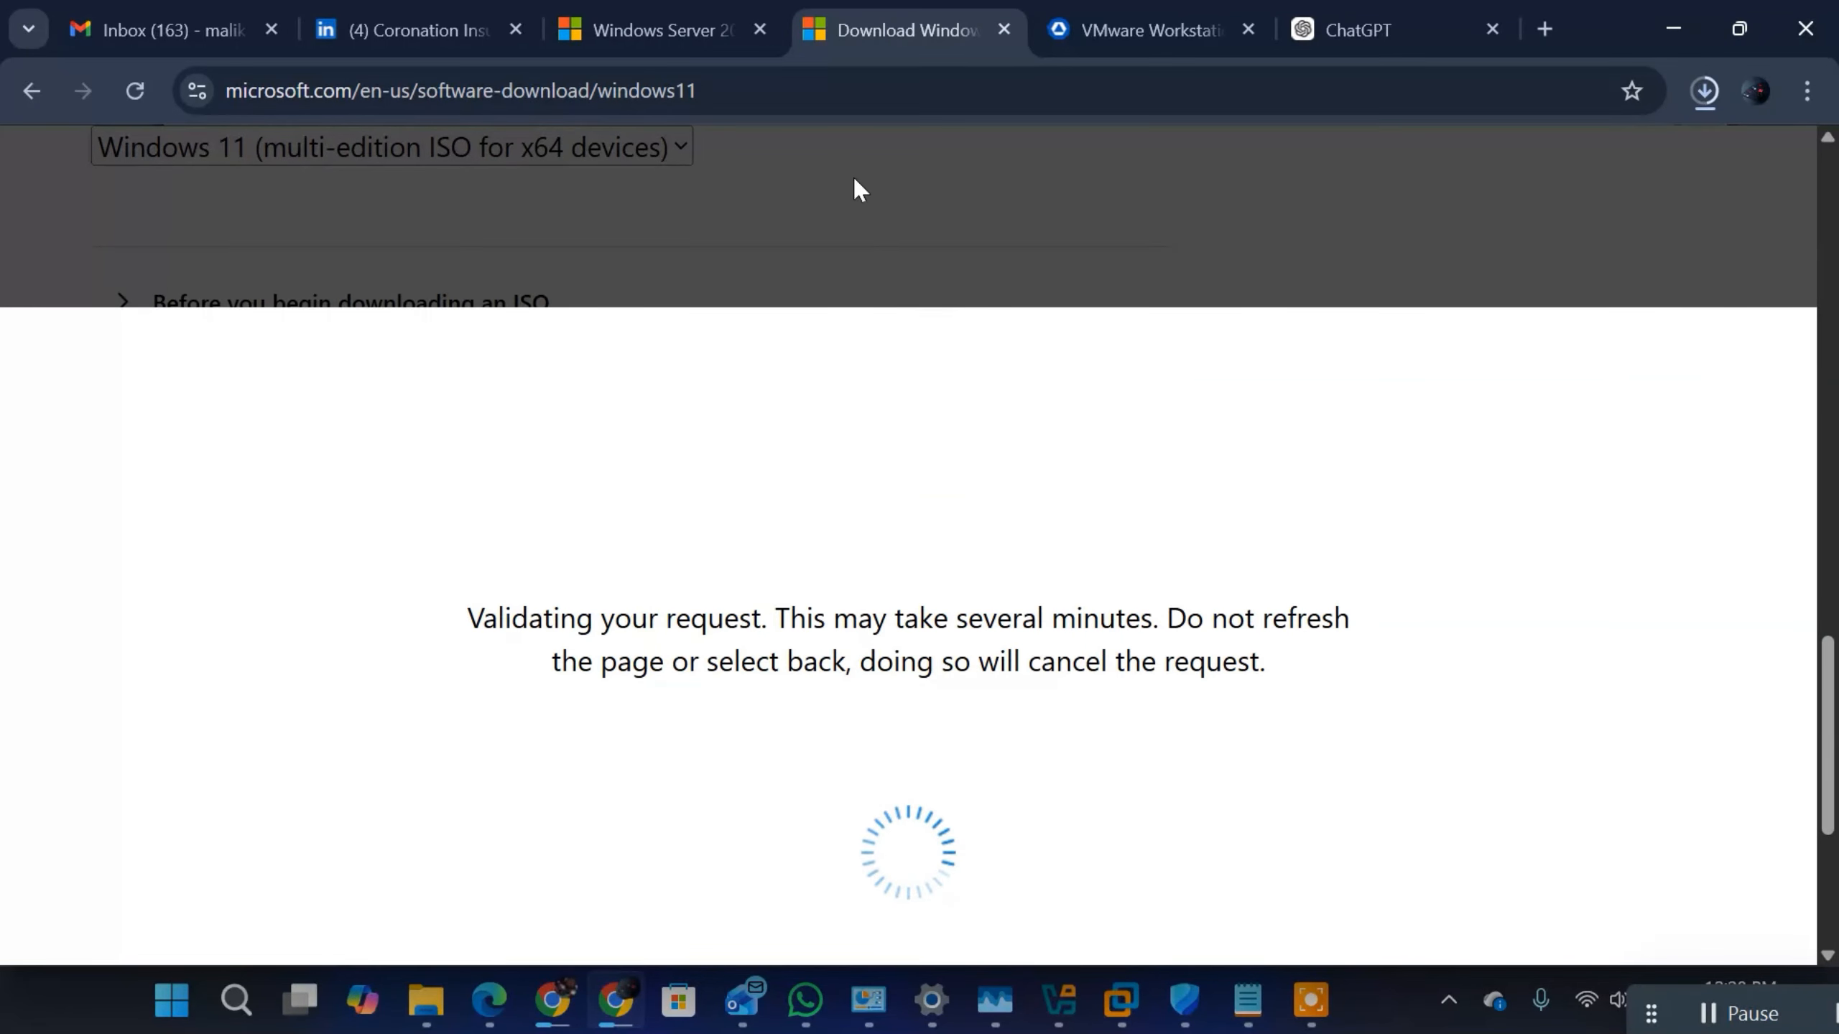
# Step: Choose English (United States) as the product language and confirm it to generate the 64-bit download link
pyautogui.scroll(-2, 239, 557)
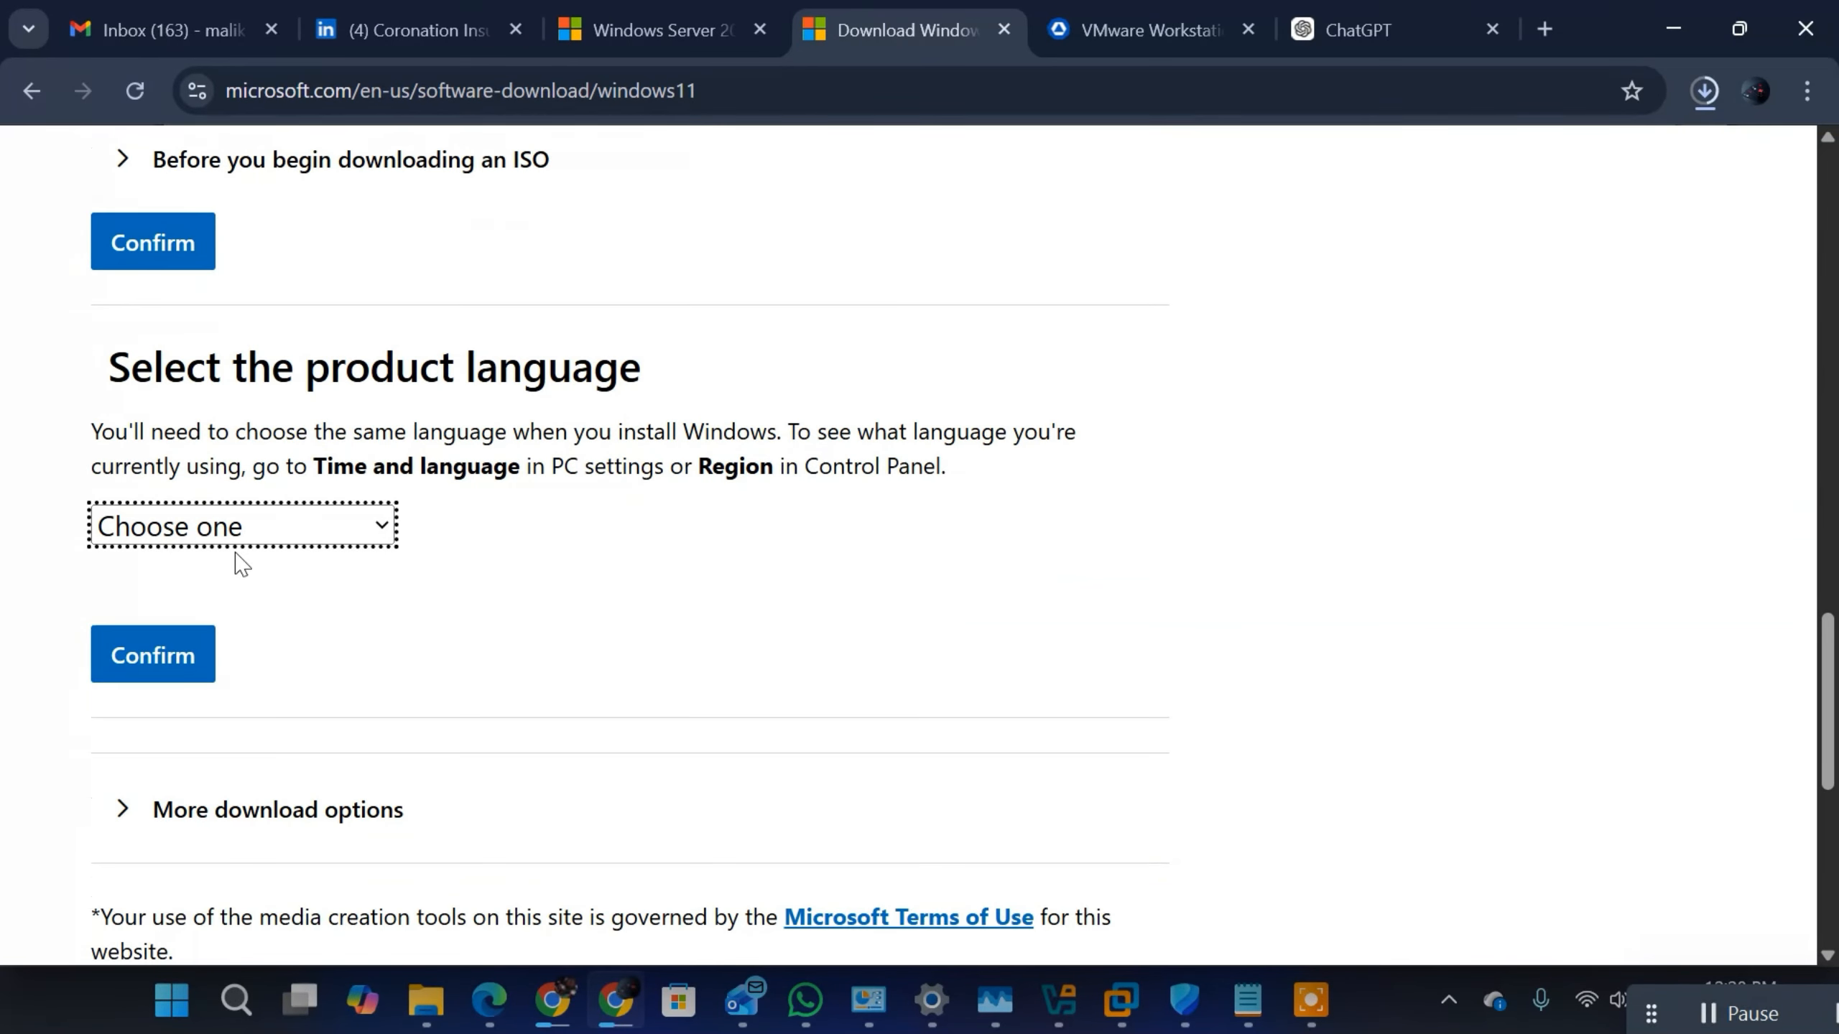
pyautogui.click(246, 526)
pyautogui.scroll(-1, 220, 210)
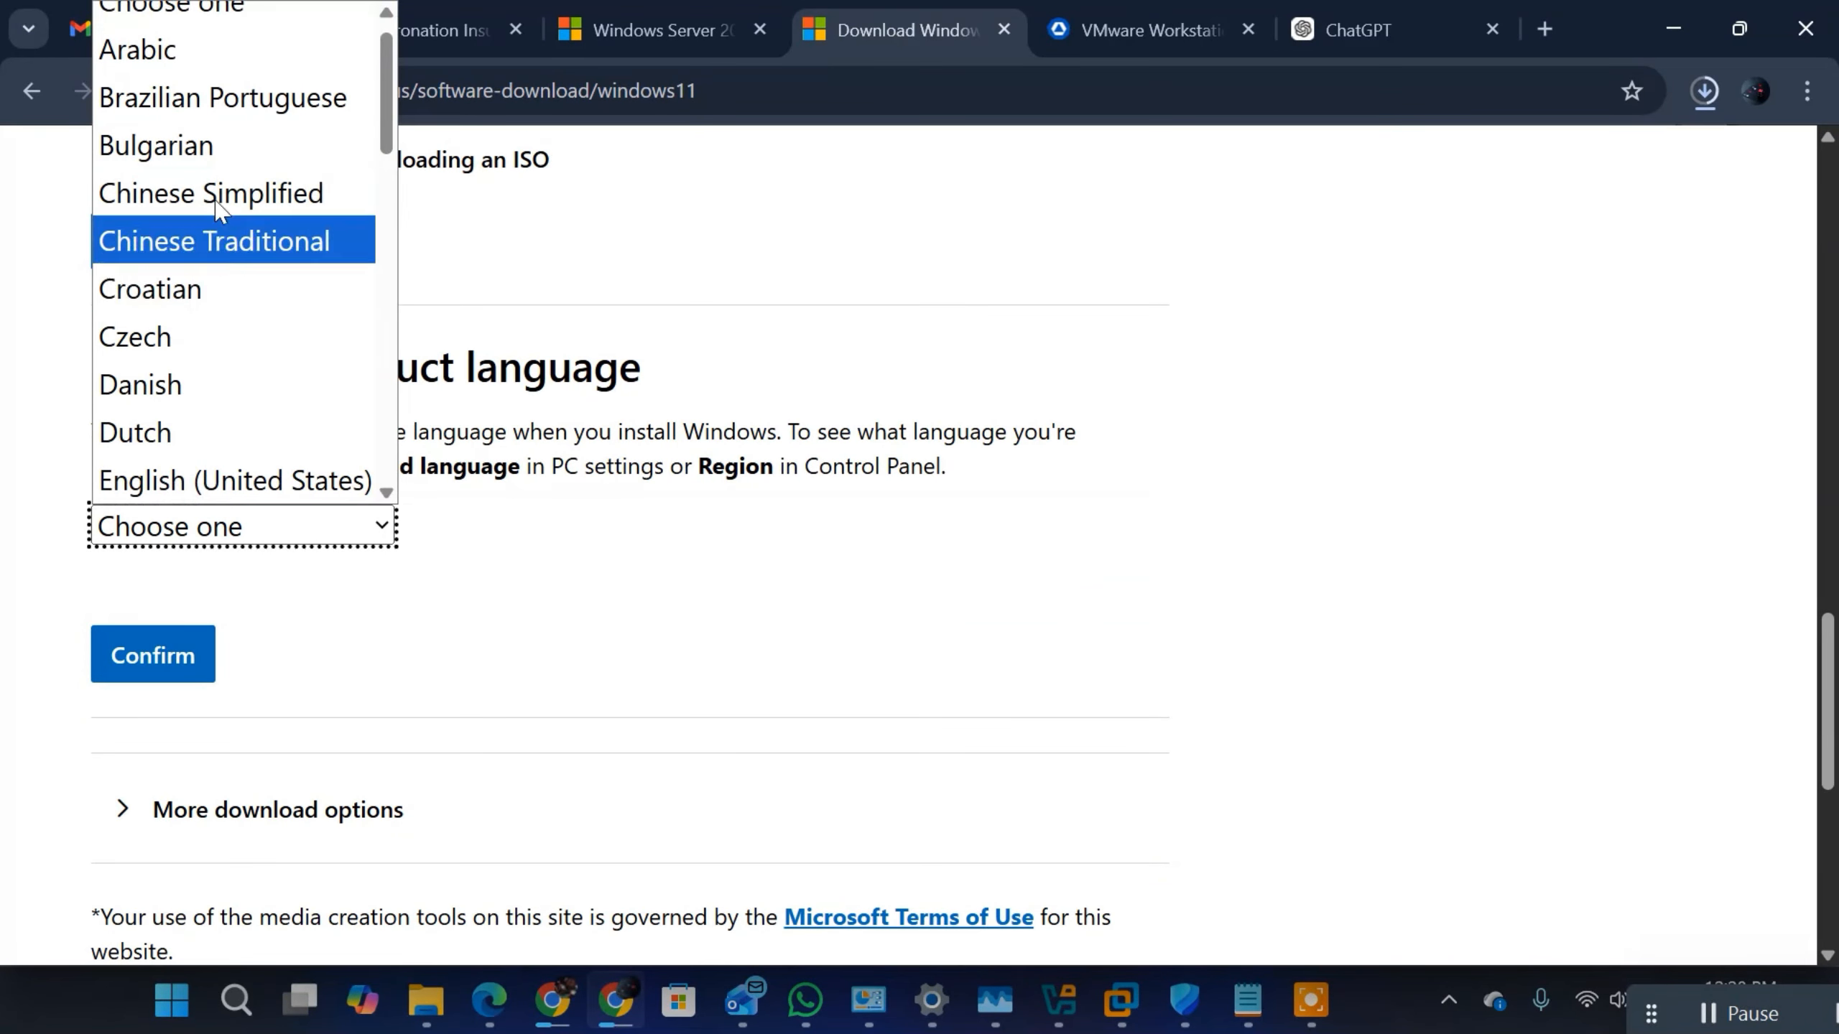
pyautogui.click(216, 480)
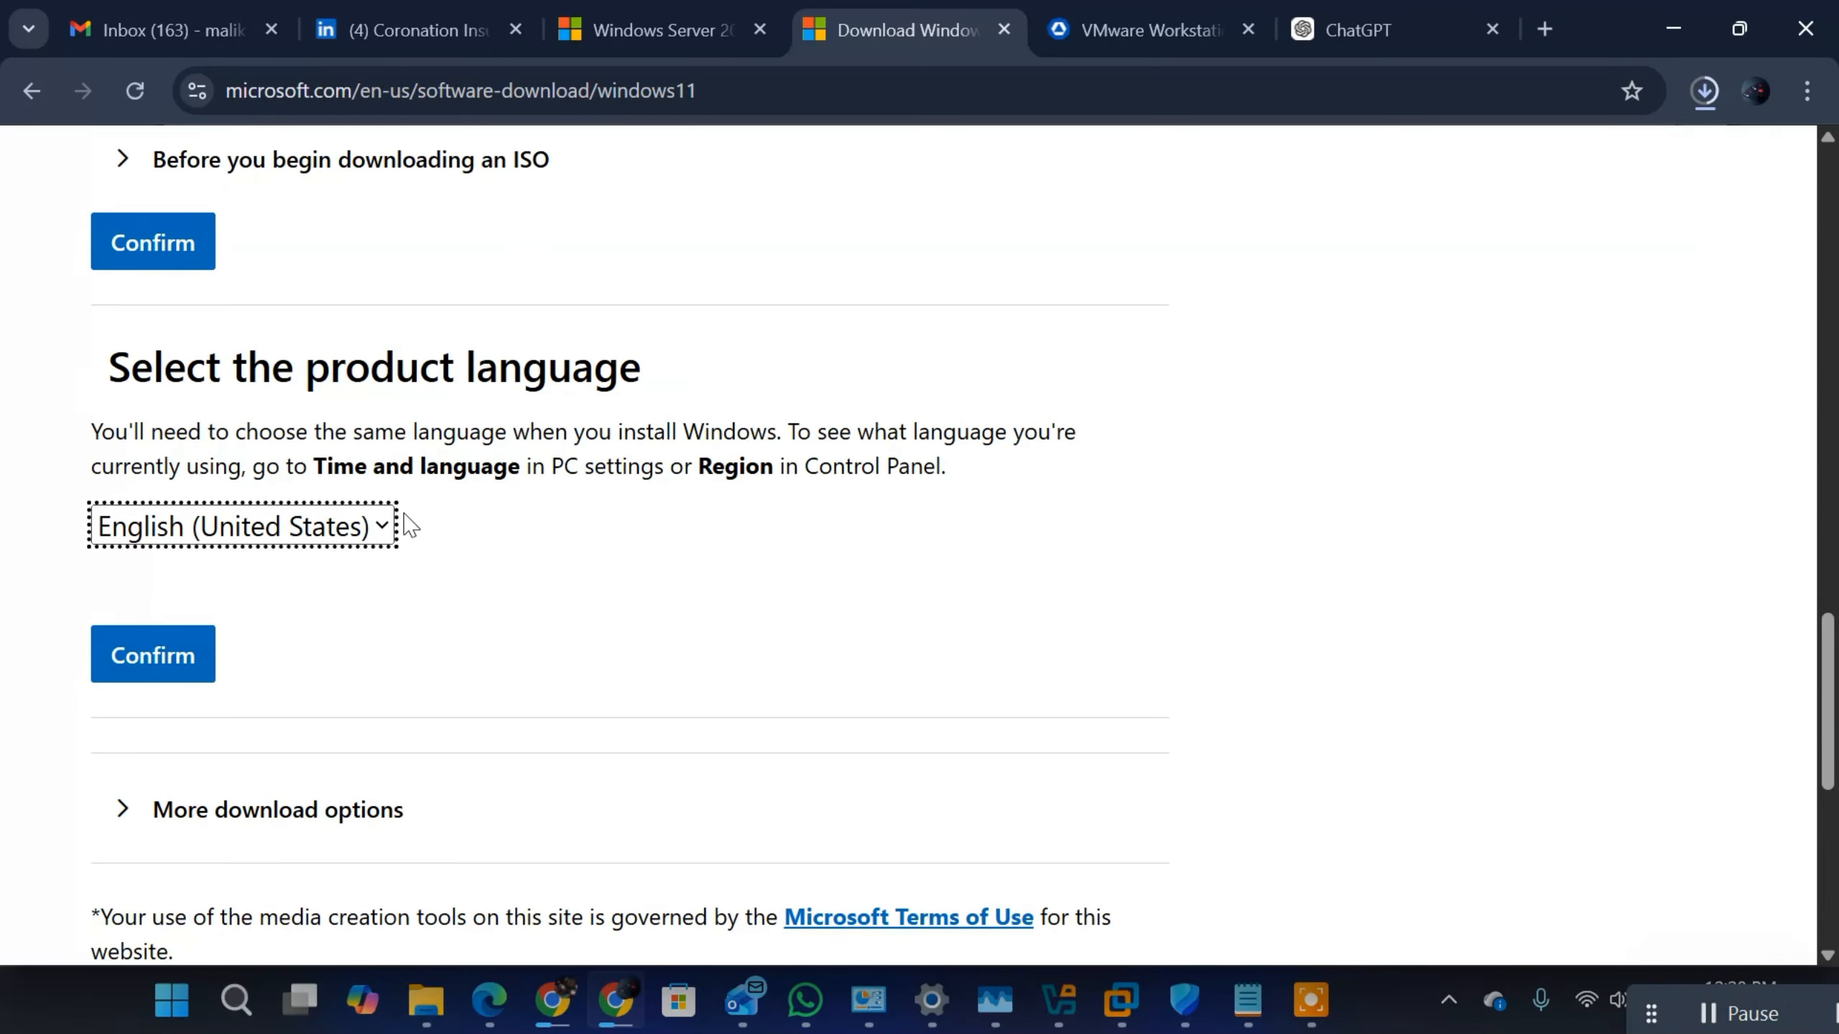
pyautogui.click(160, 663)
pyautogui.scroll(-1, 724, 449)
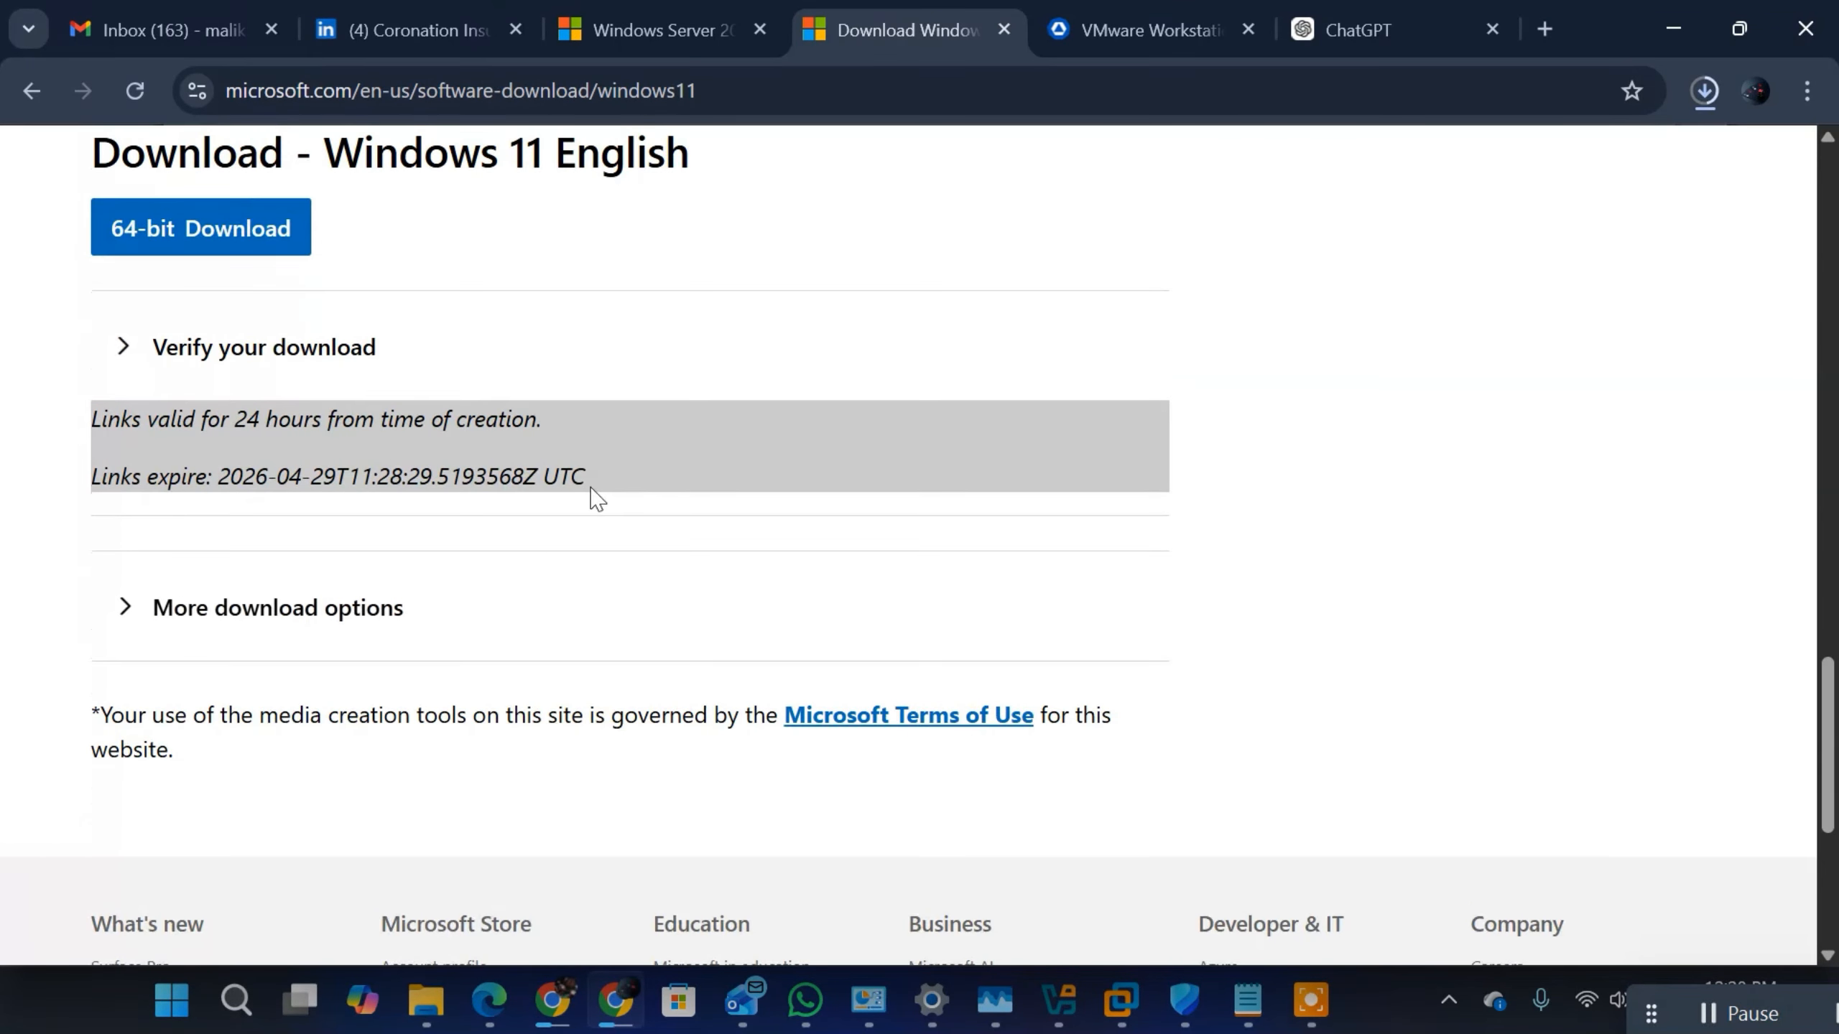
pyautogui.scroll(1, 252, 280)
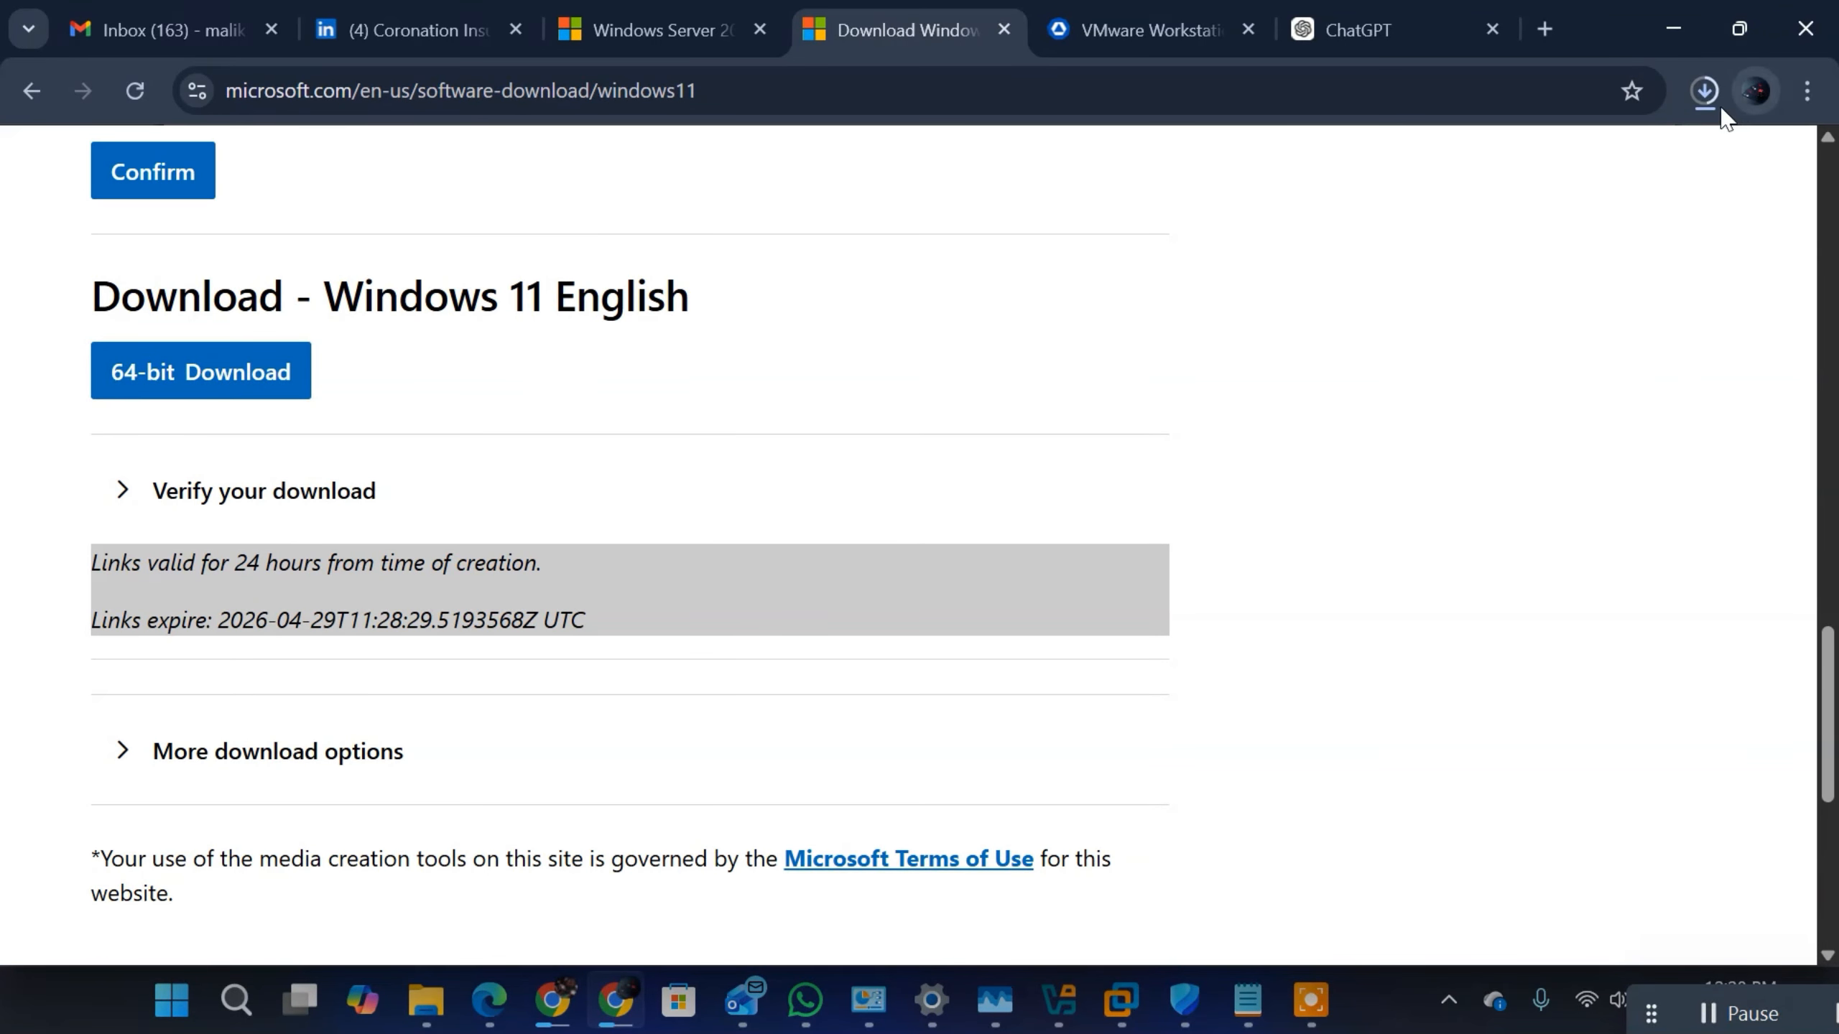
# Step: Pause the running Win11_25H2_English_x64_v2.iso download
pyautogui.click(1705, 91)
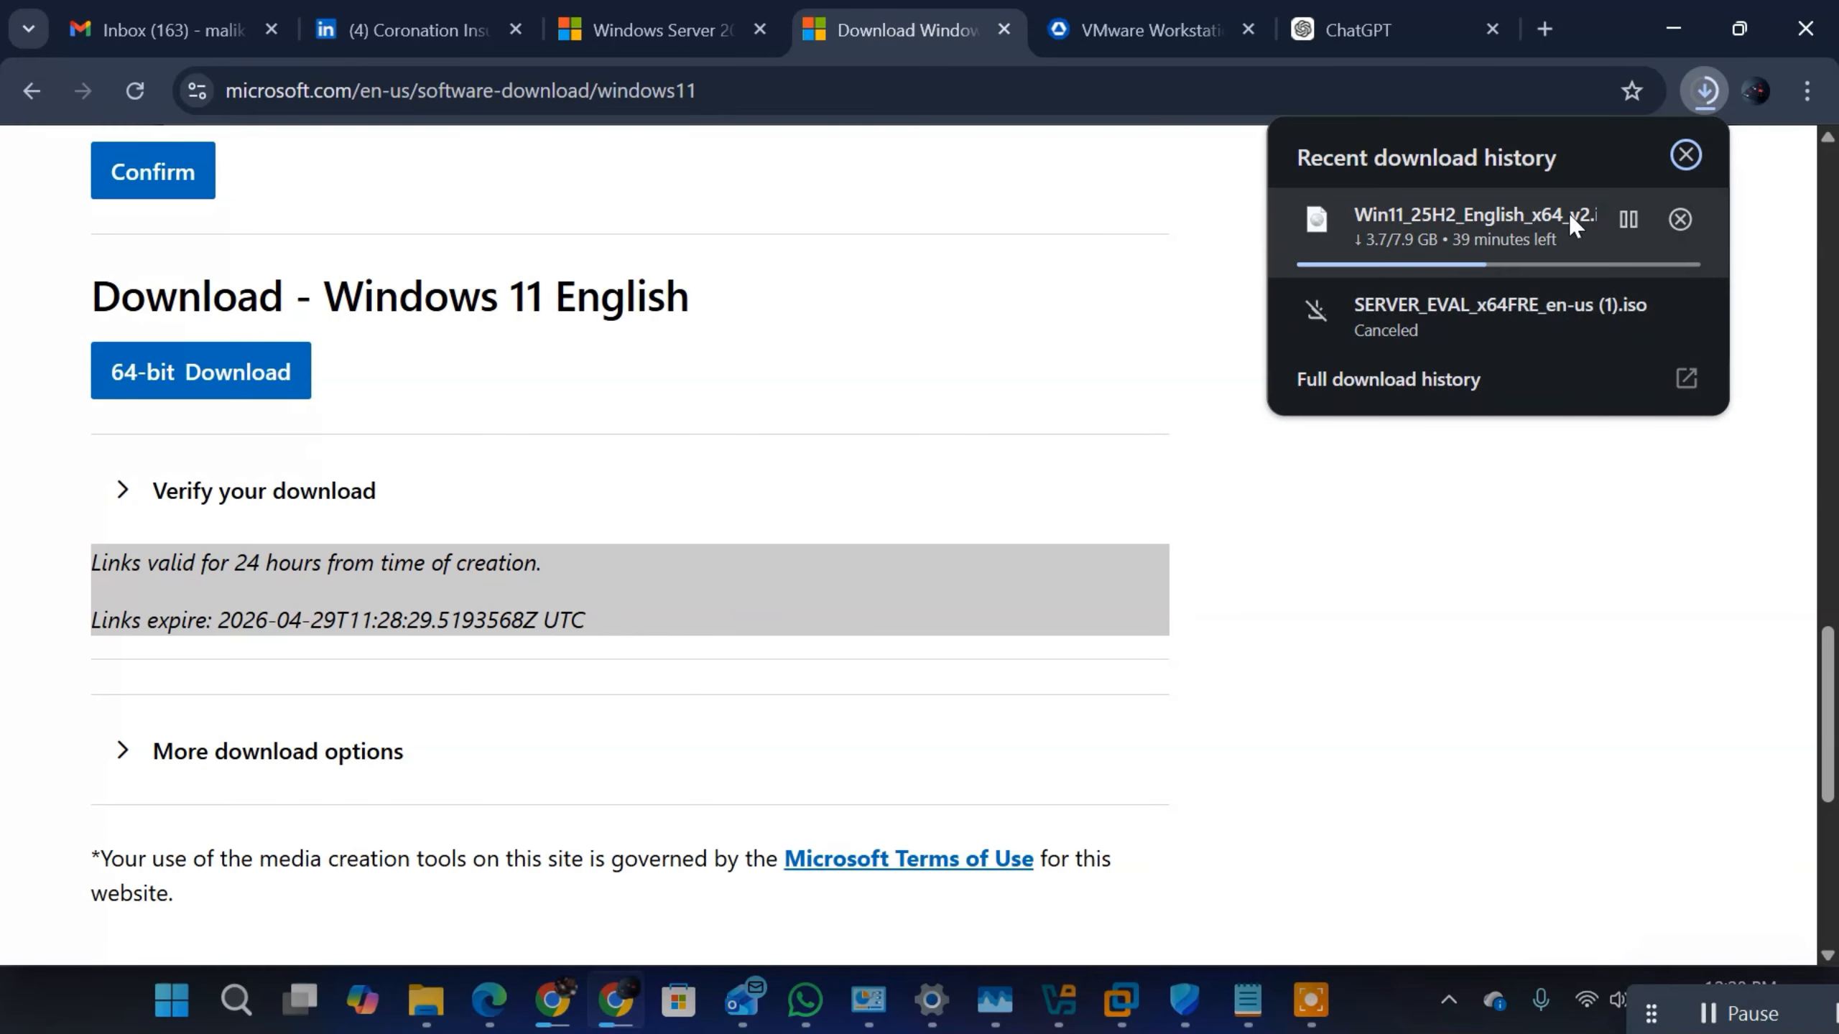
pyautogui.click(1625, 222)
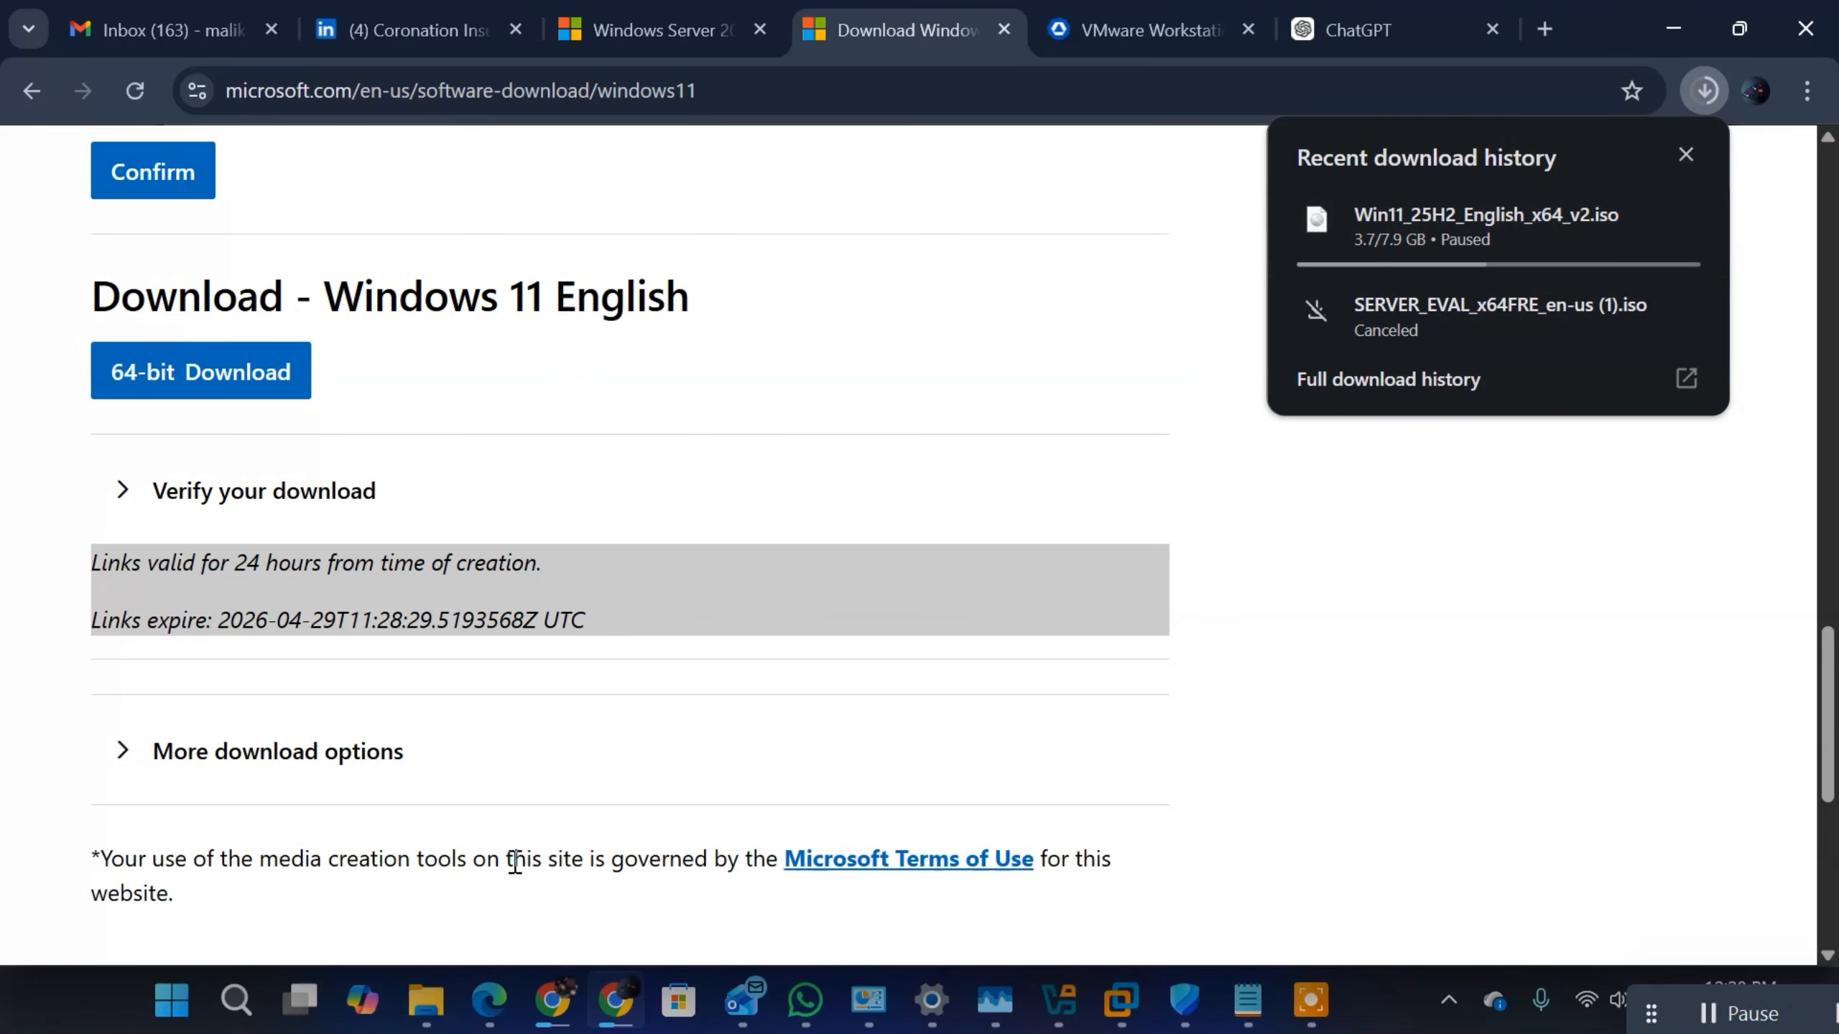
# Step: Check the Downloads folder in File Explorer for the Windows Server and Windows 11 disc images, and return to the browser
pyautogui.click(426, 1000)
pyautogui.click(184, 831)
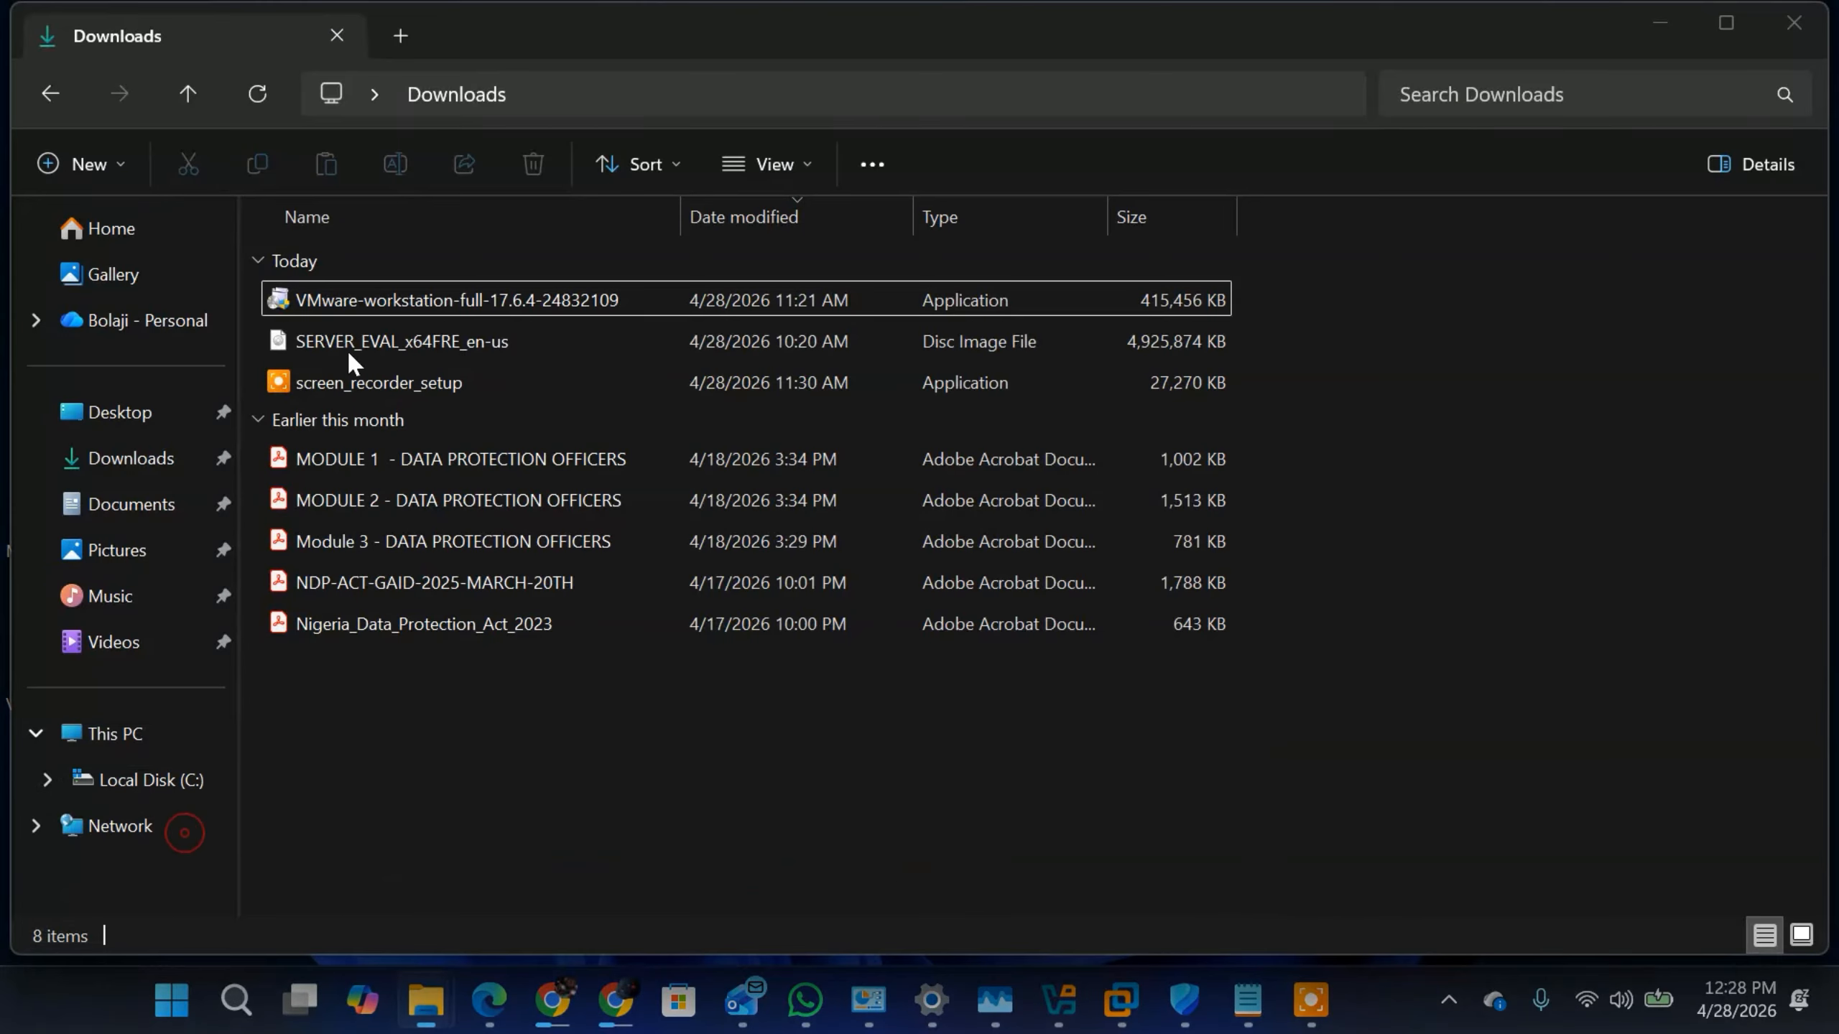
pyautogui.click(381, 344)
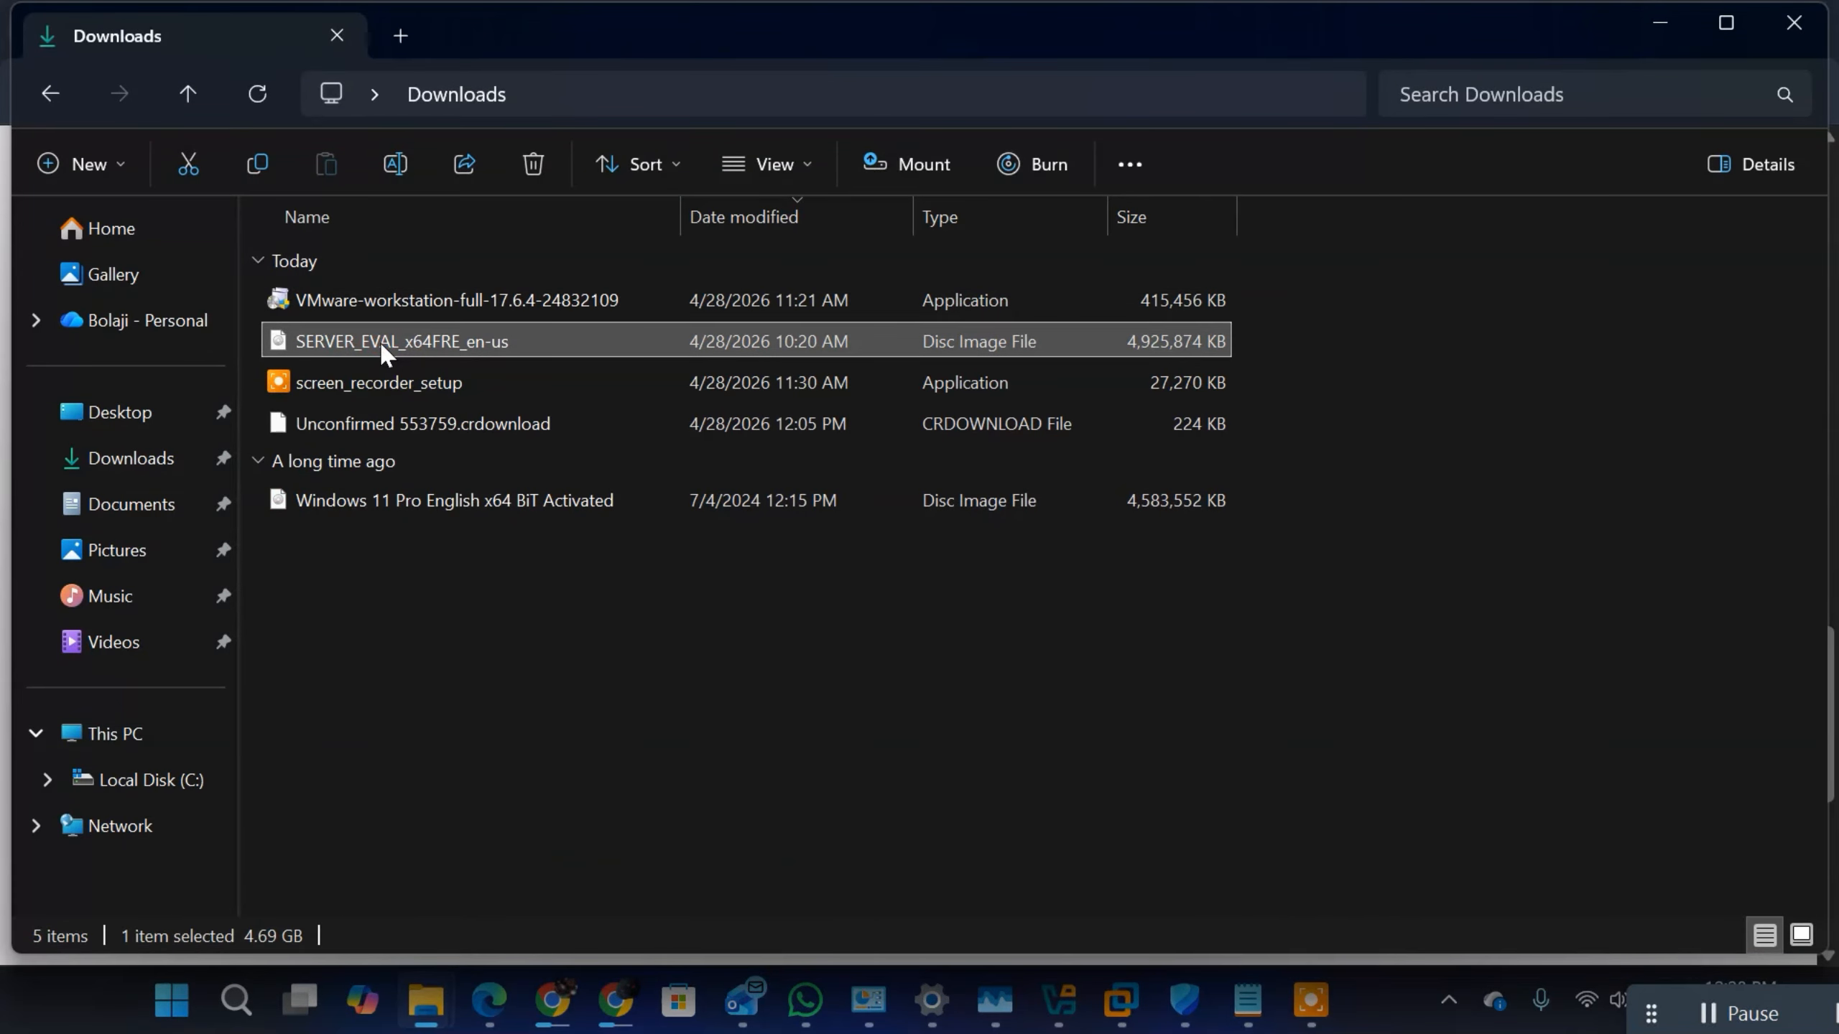
pyautogui.click(390, 505)
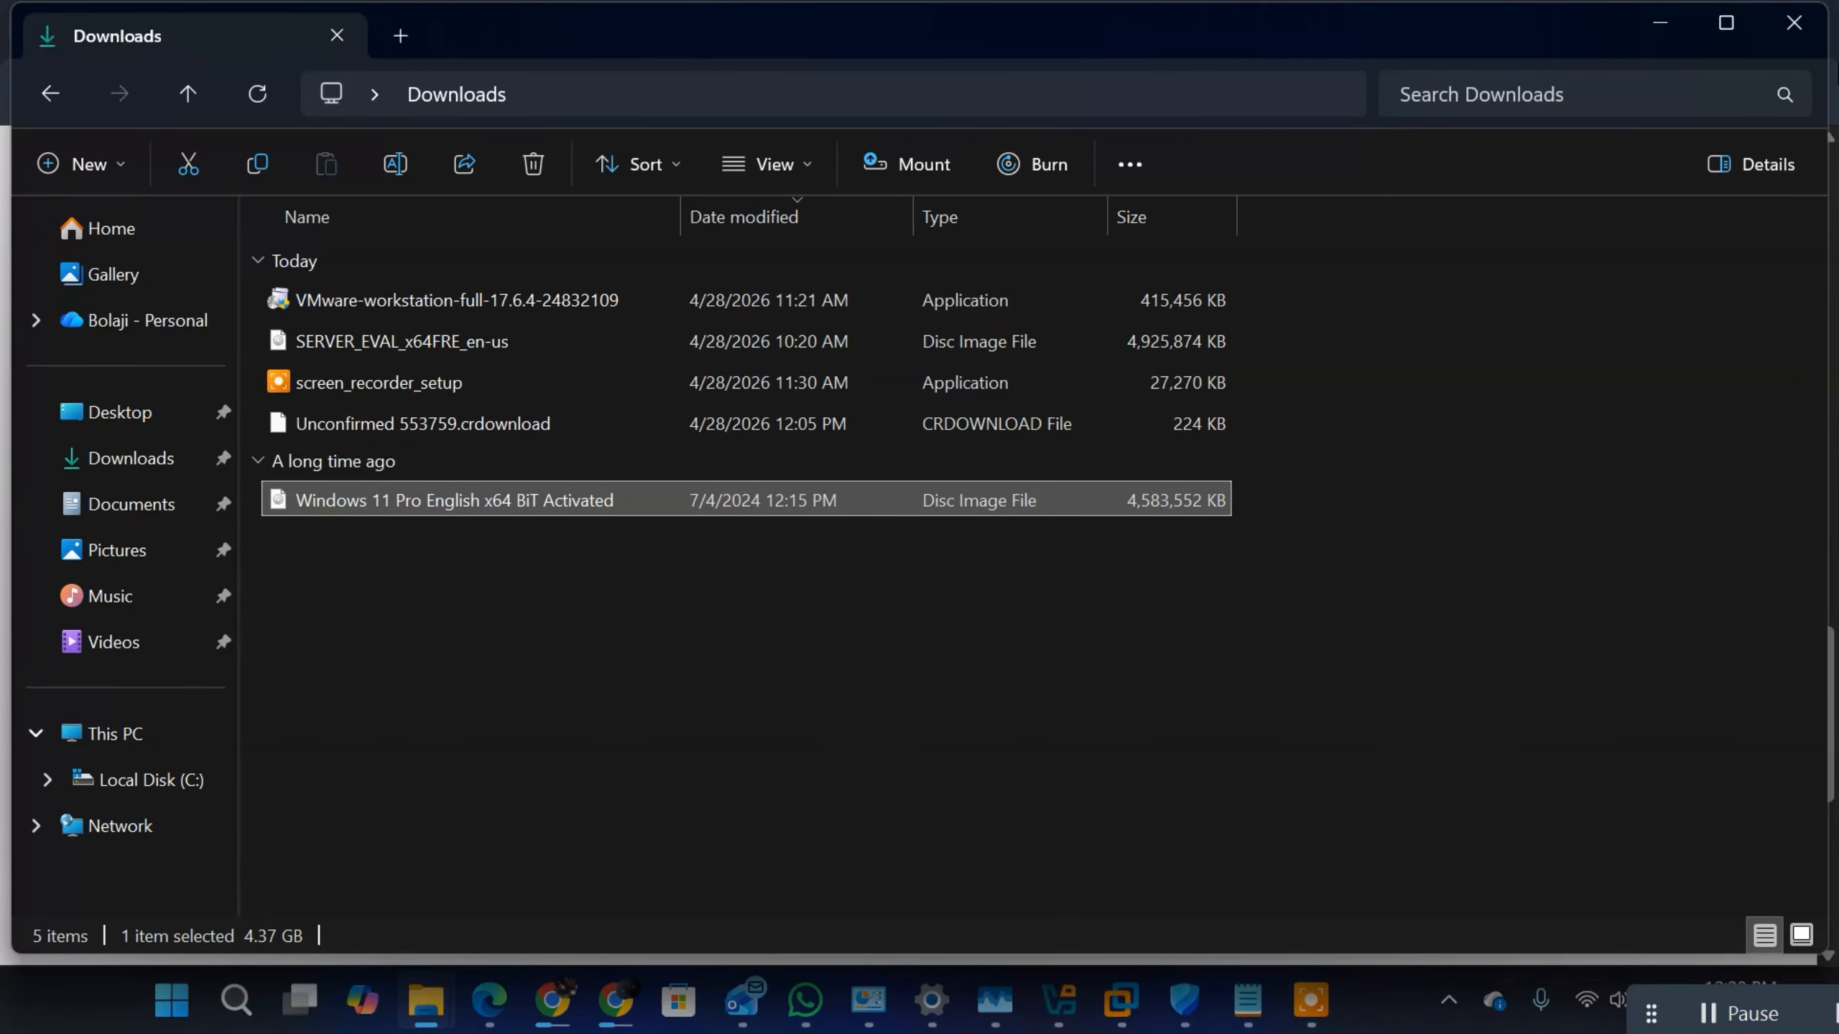
pyautogui.click(1664, 22)
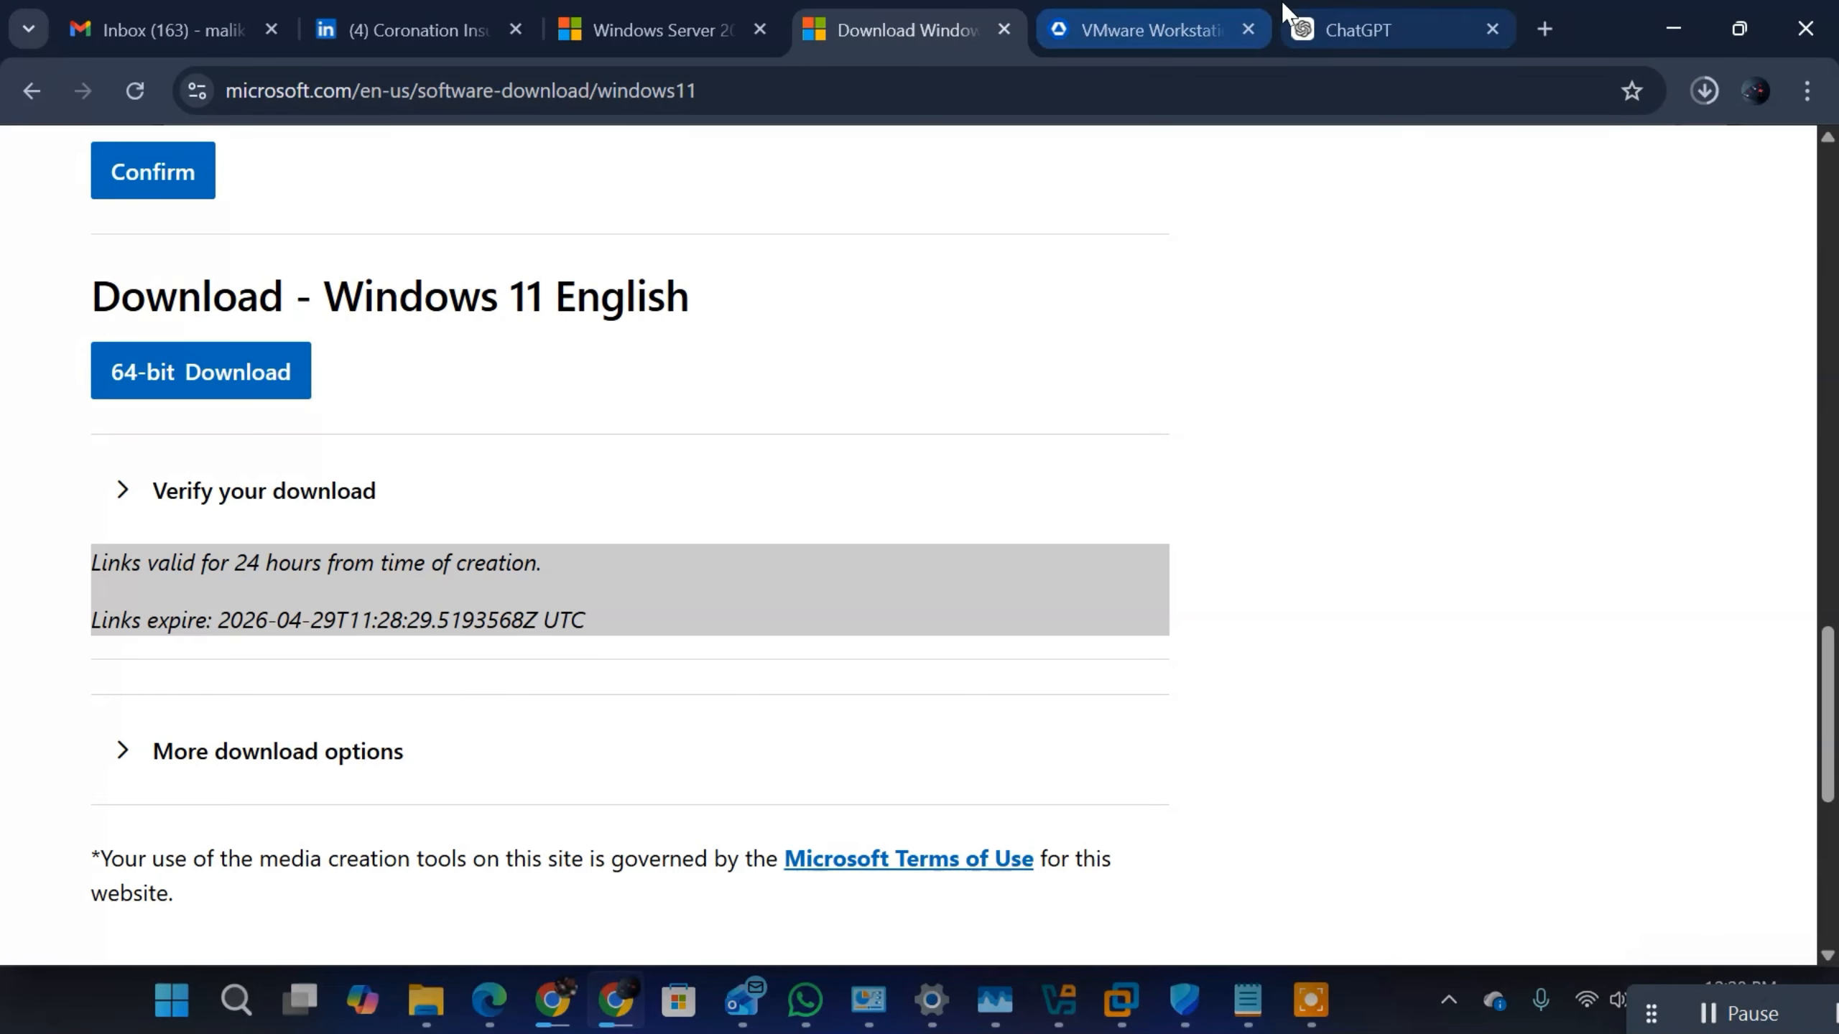
# Step: On TechSpot's VMware Workstation Pro page, start the Workstation Windows 25H2u1 download
pyautogui.click(1143, 27)
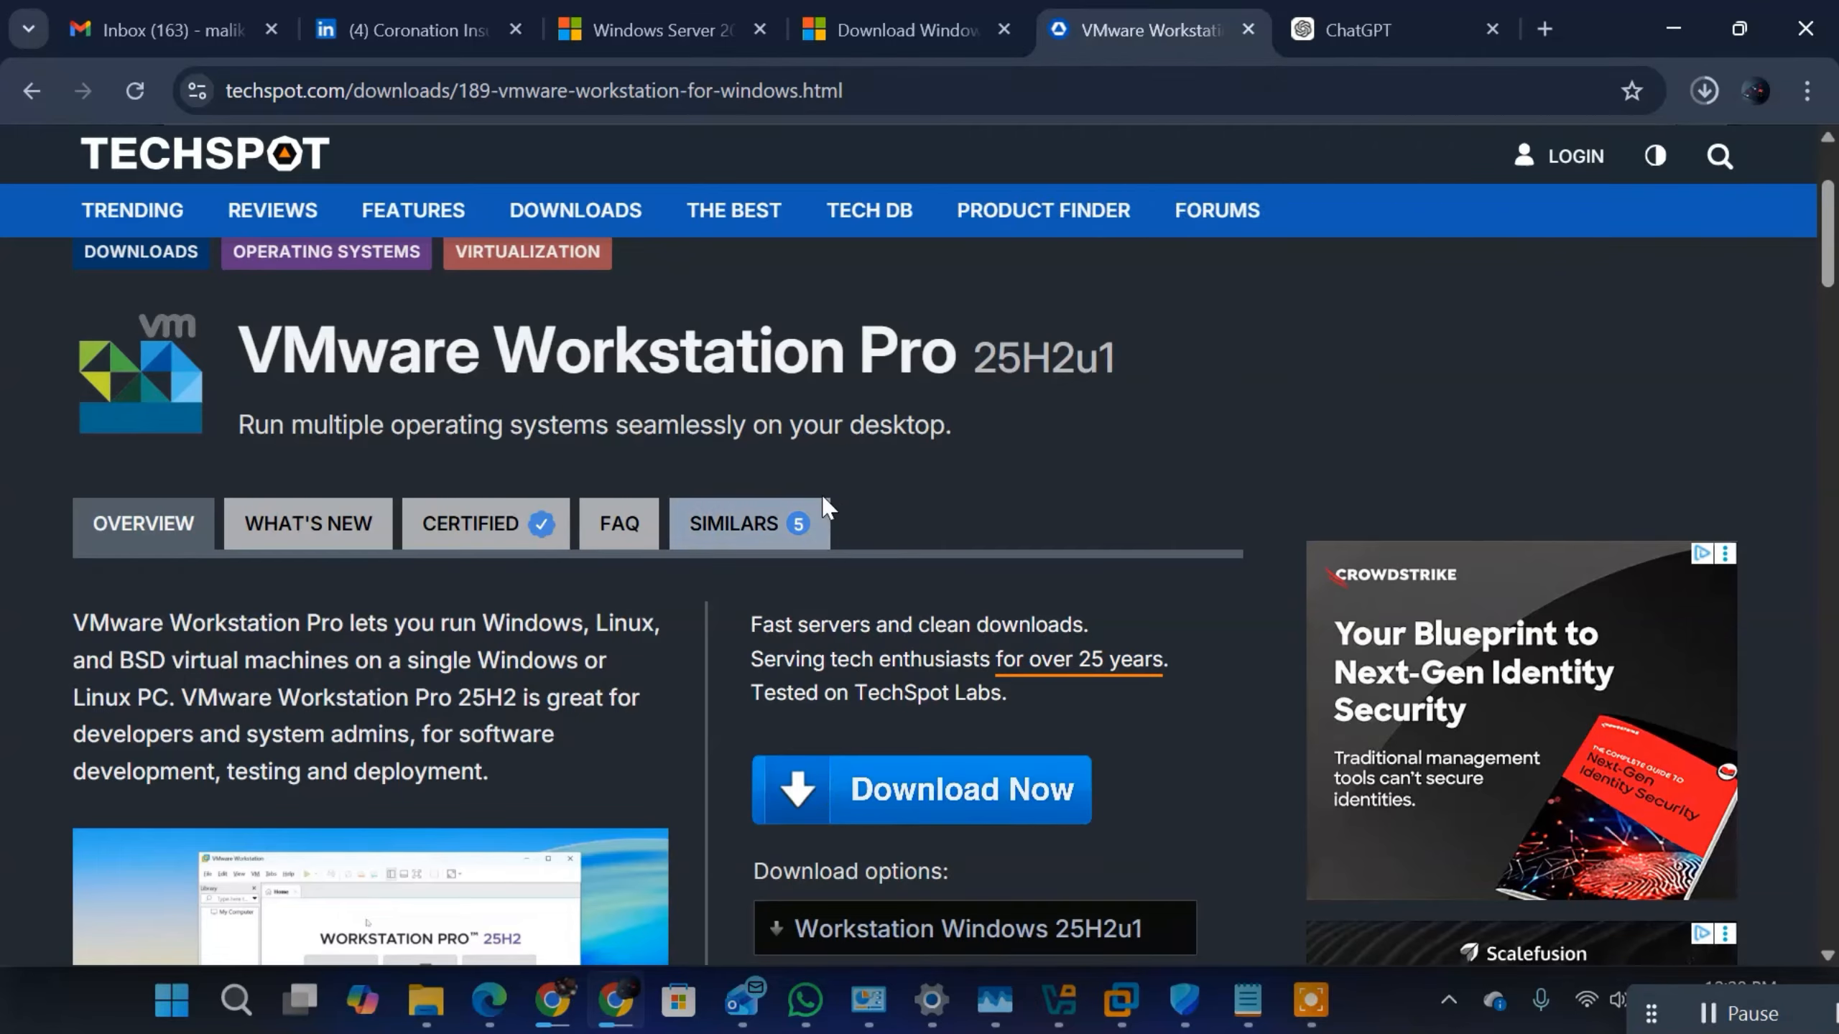
pyautogui.click(904, 88)
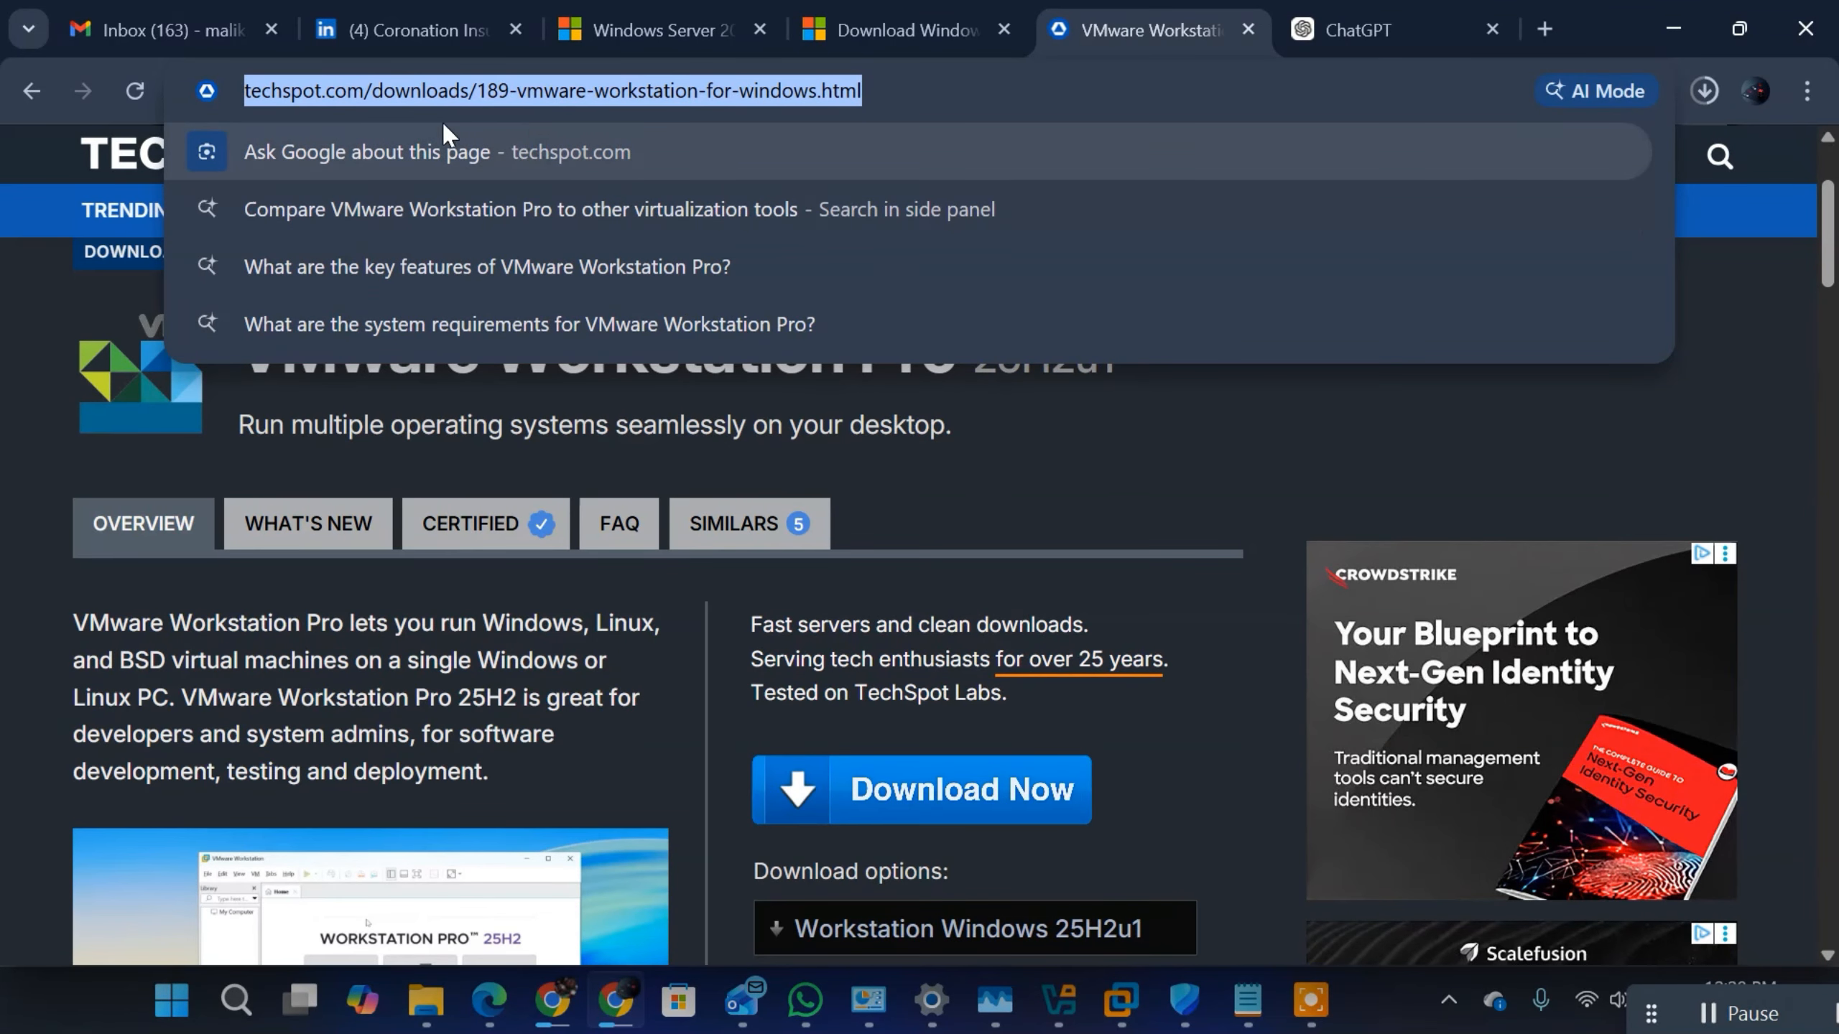
pyautogui.scroll(-4, 1083, 449)
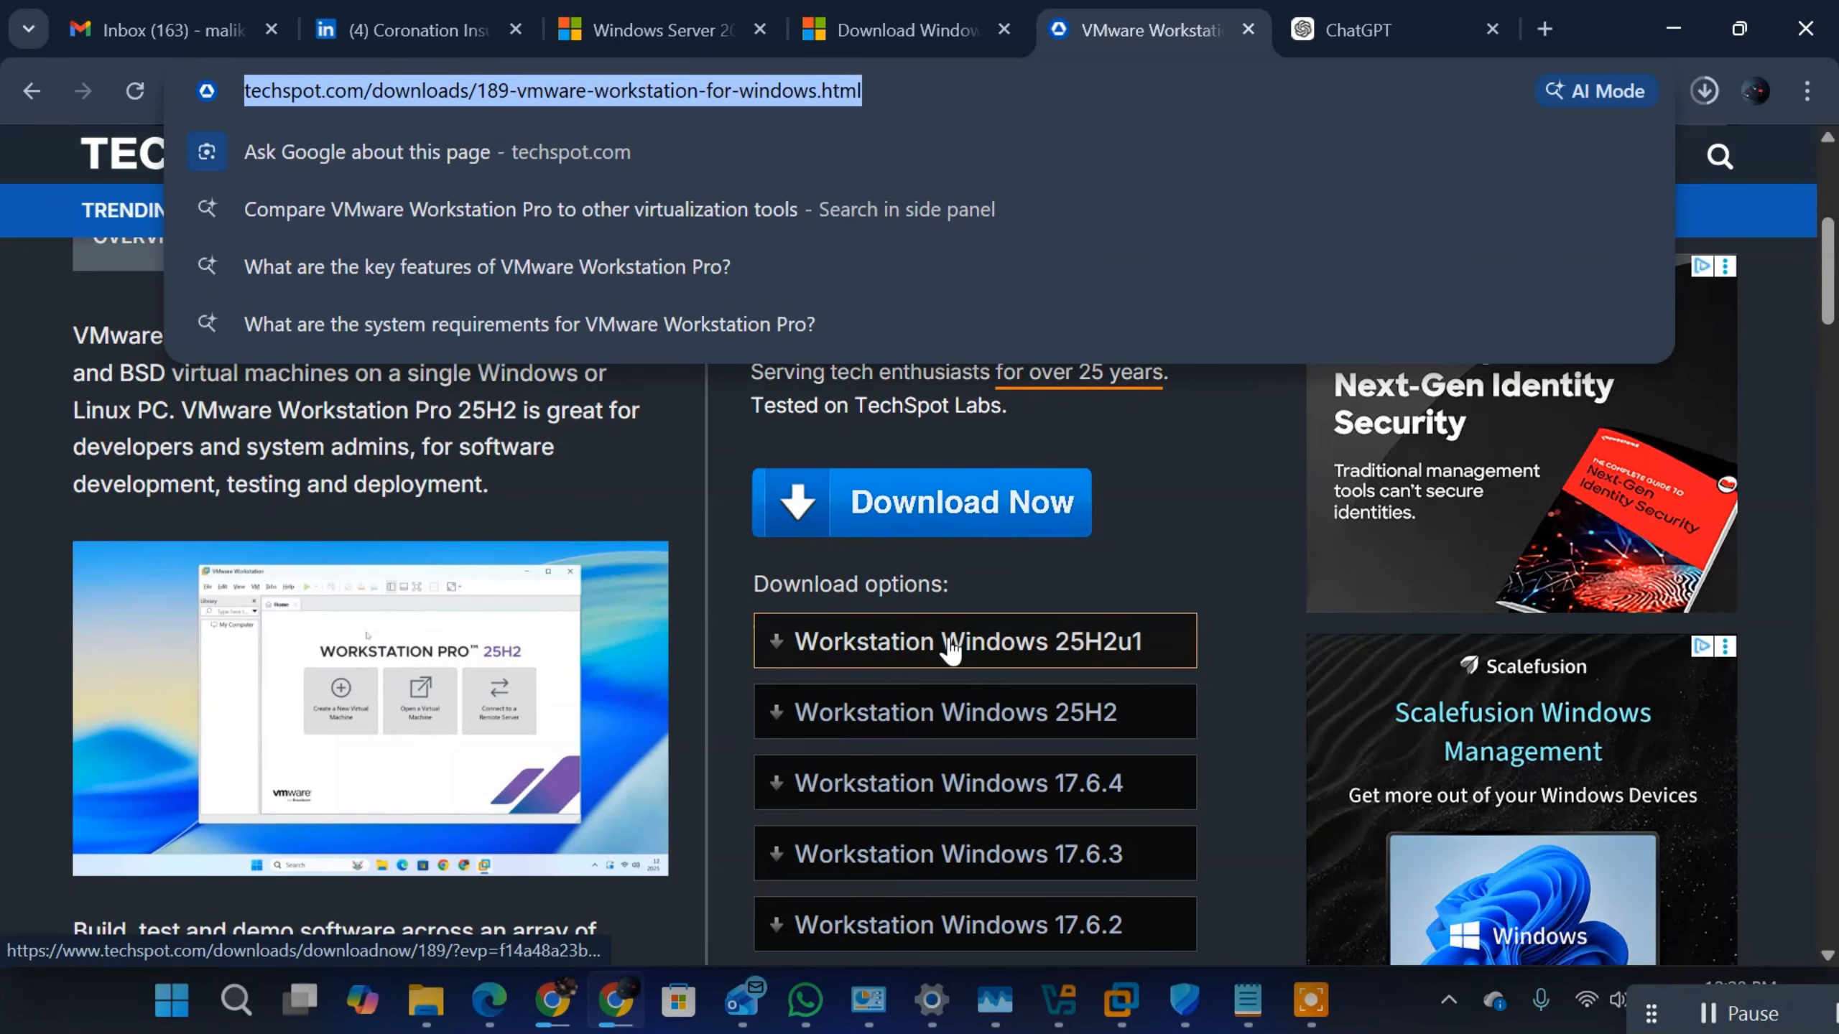
pyautogui.click(994, 656)
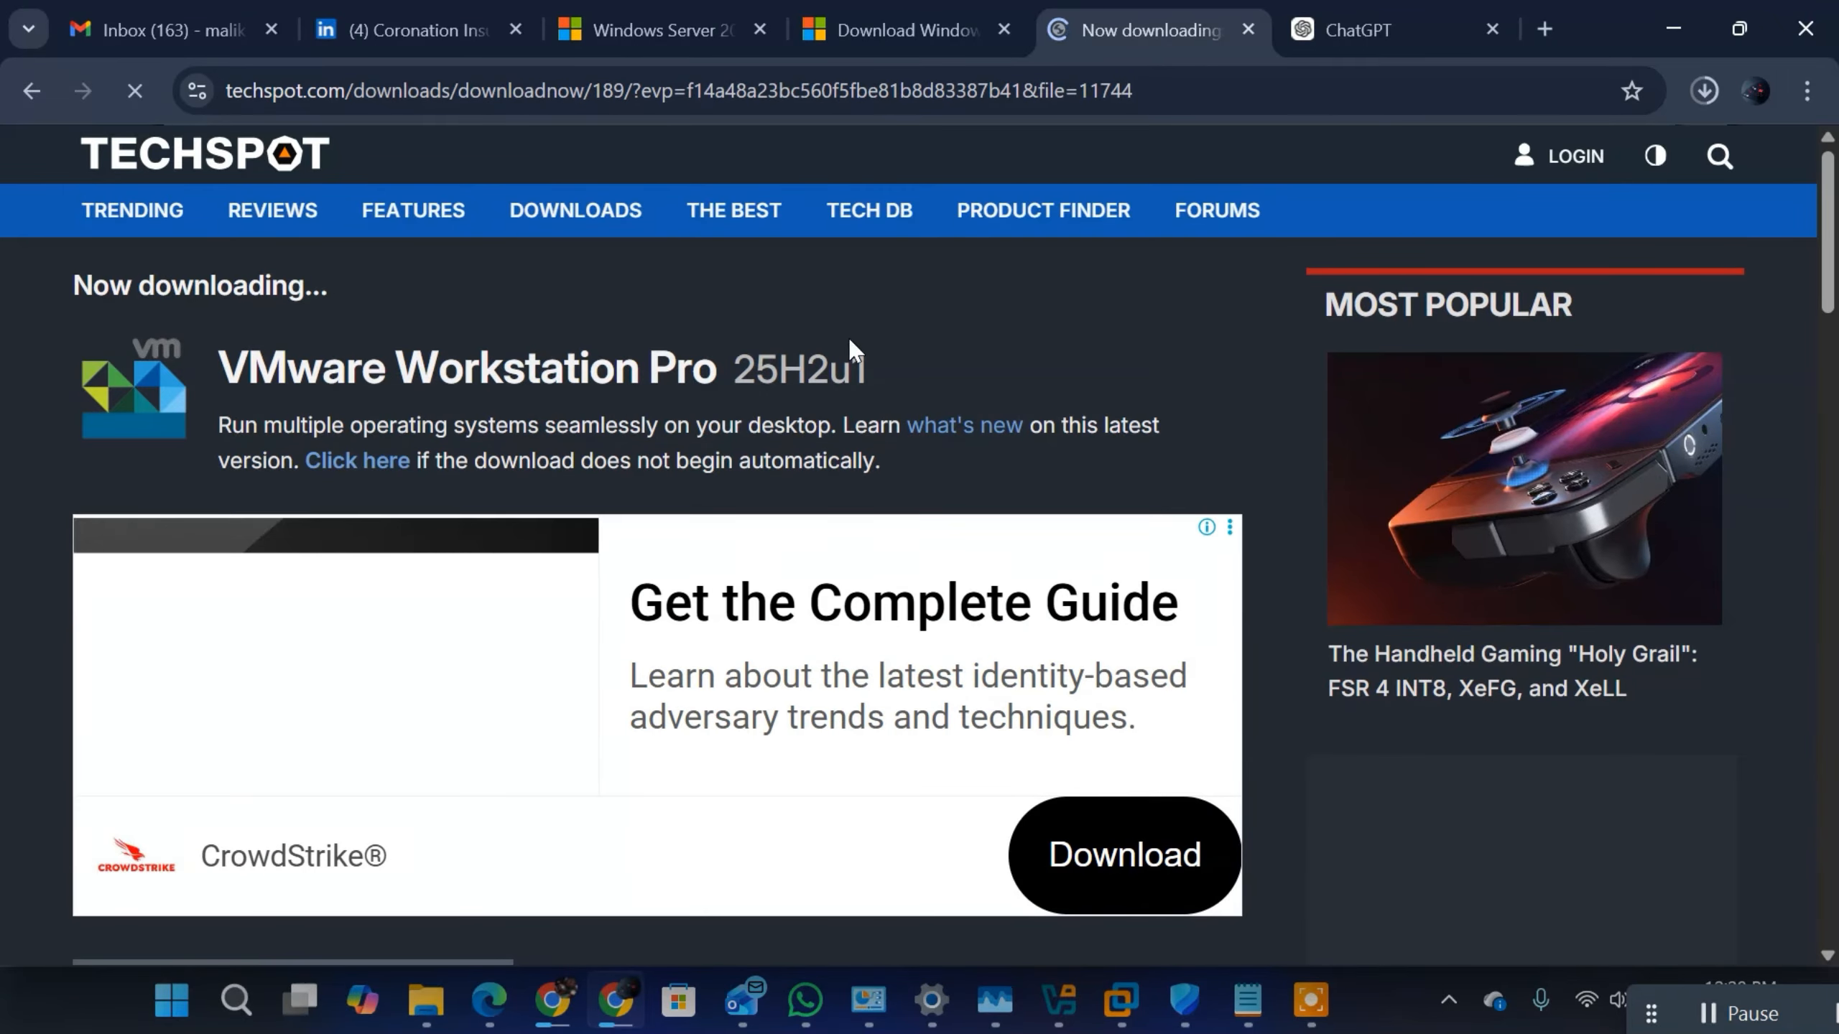
pyautogui.doubleClick(879, 368)
pyautogui.scroll(-12, 879, 368)
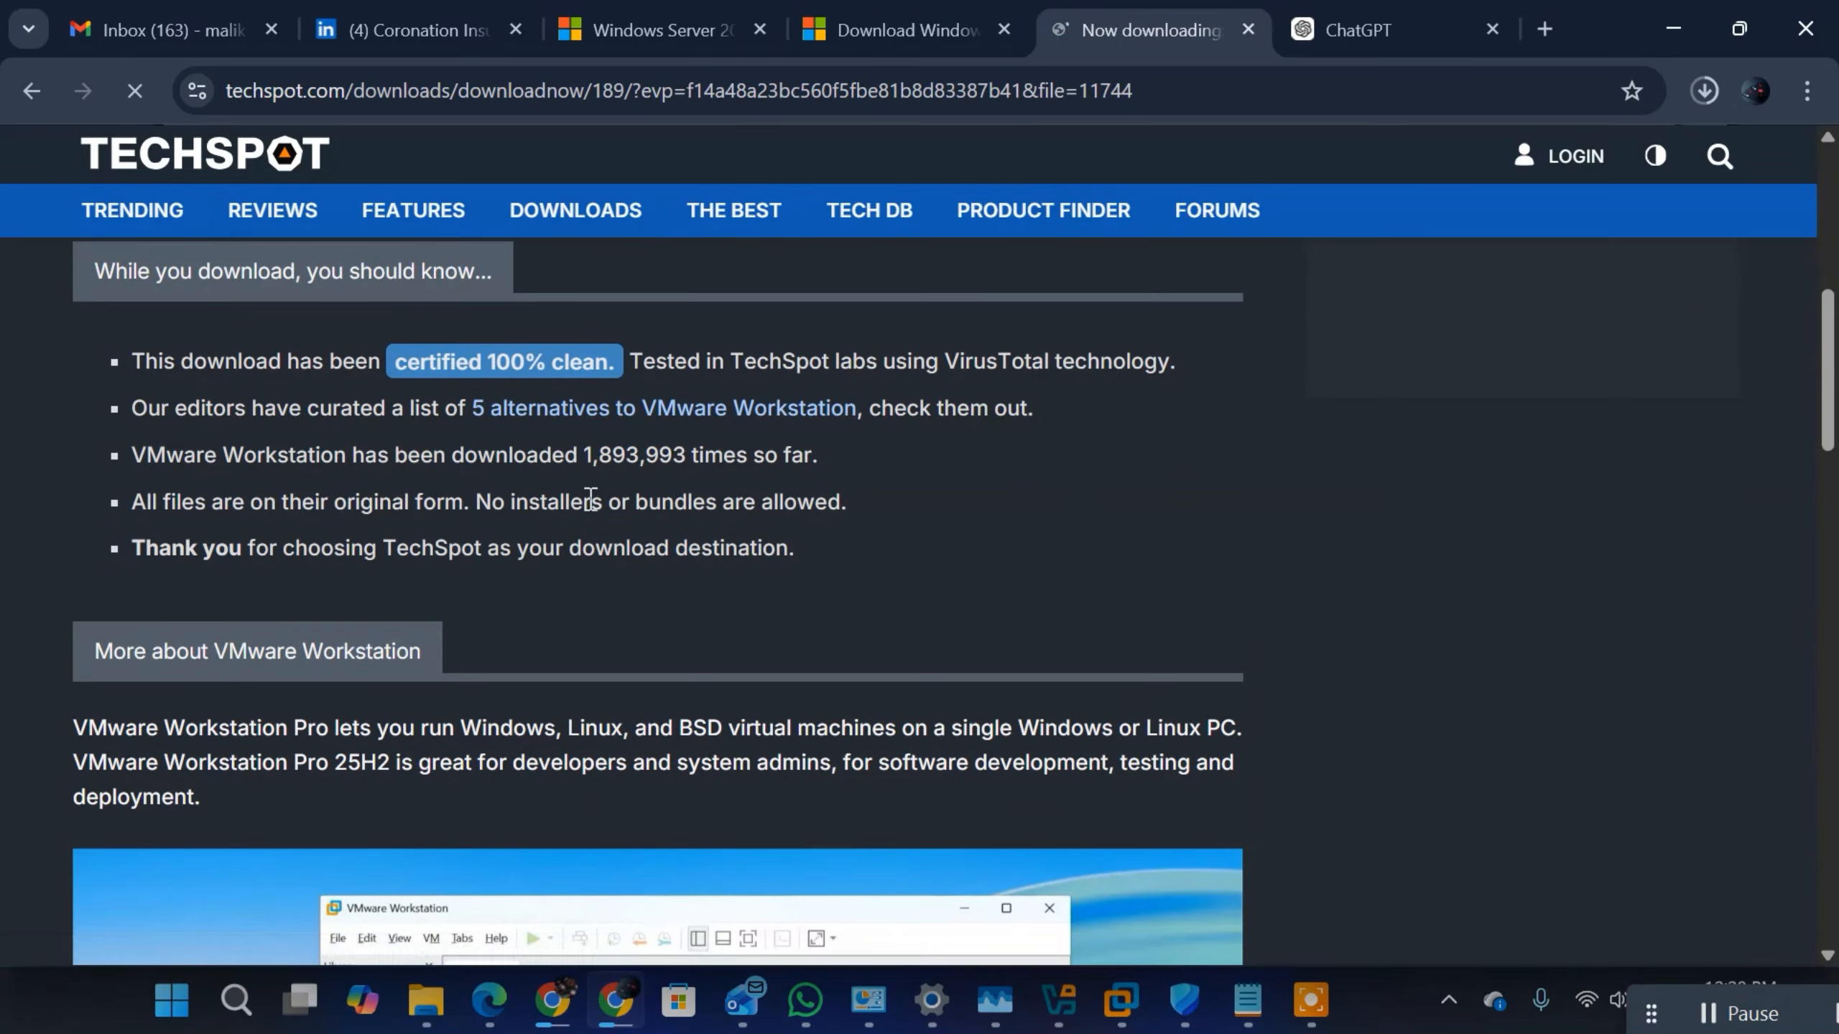
pyautogui.scroll(12, 583, 510)
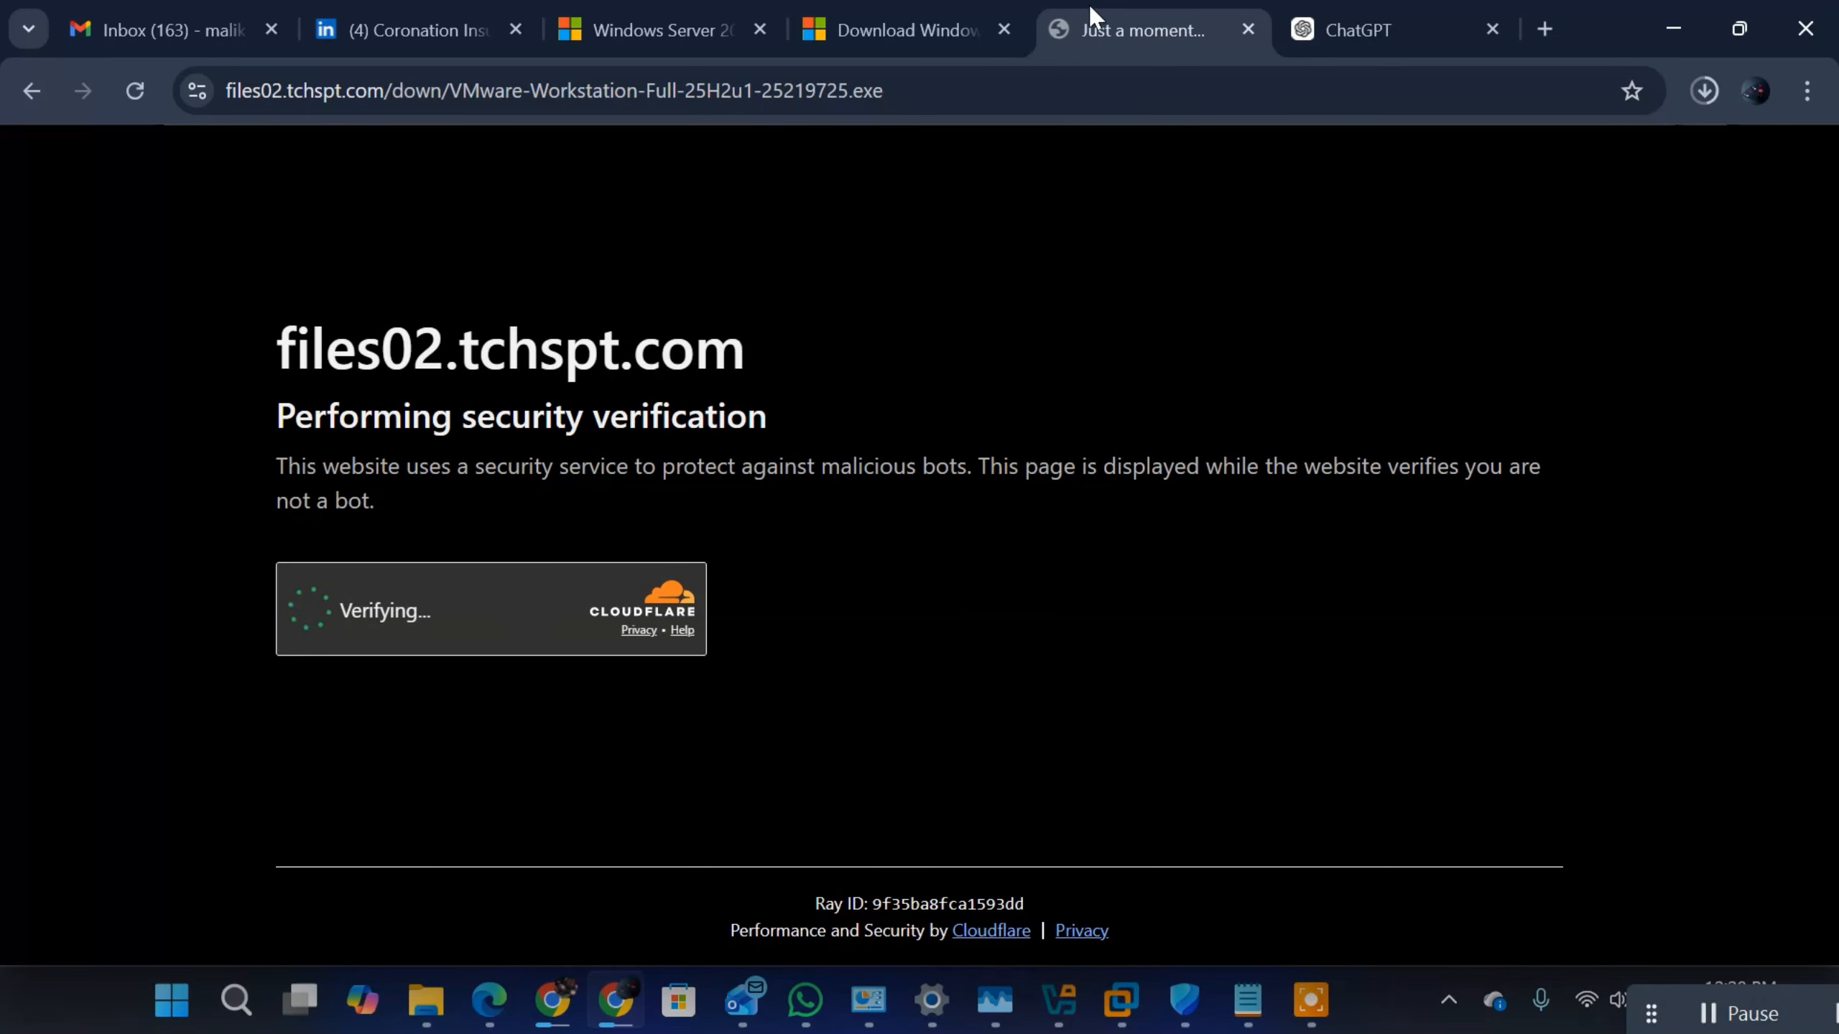
pyautogui.doubleClick(948, 92)
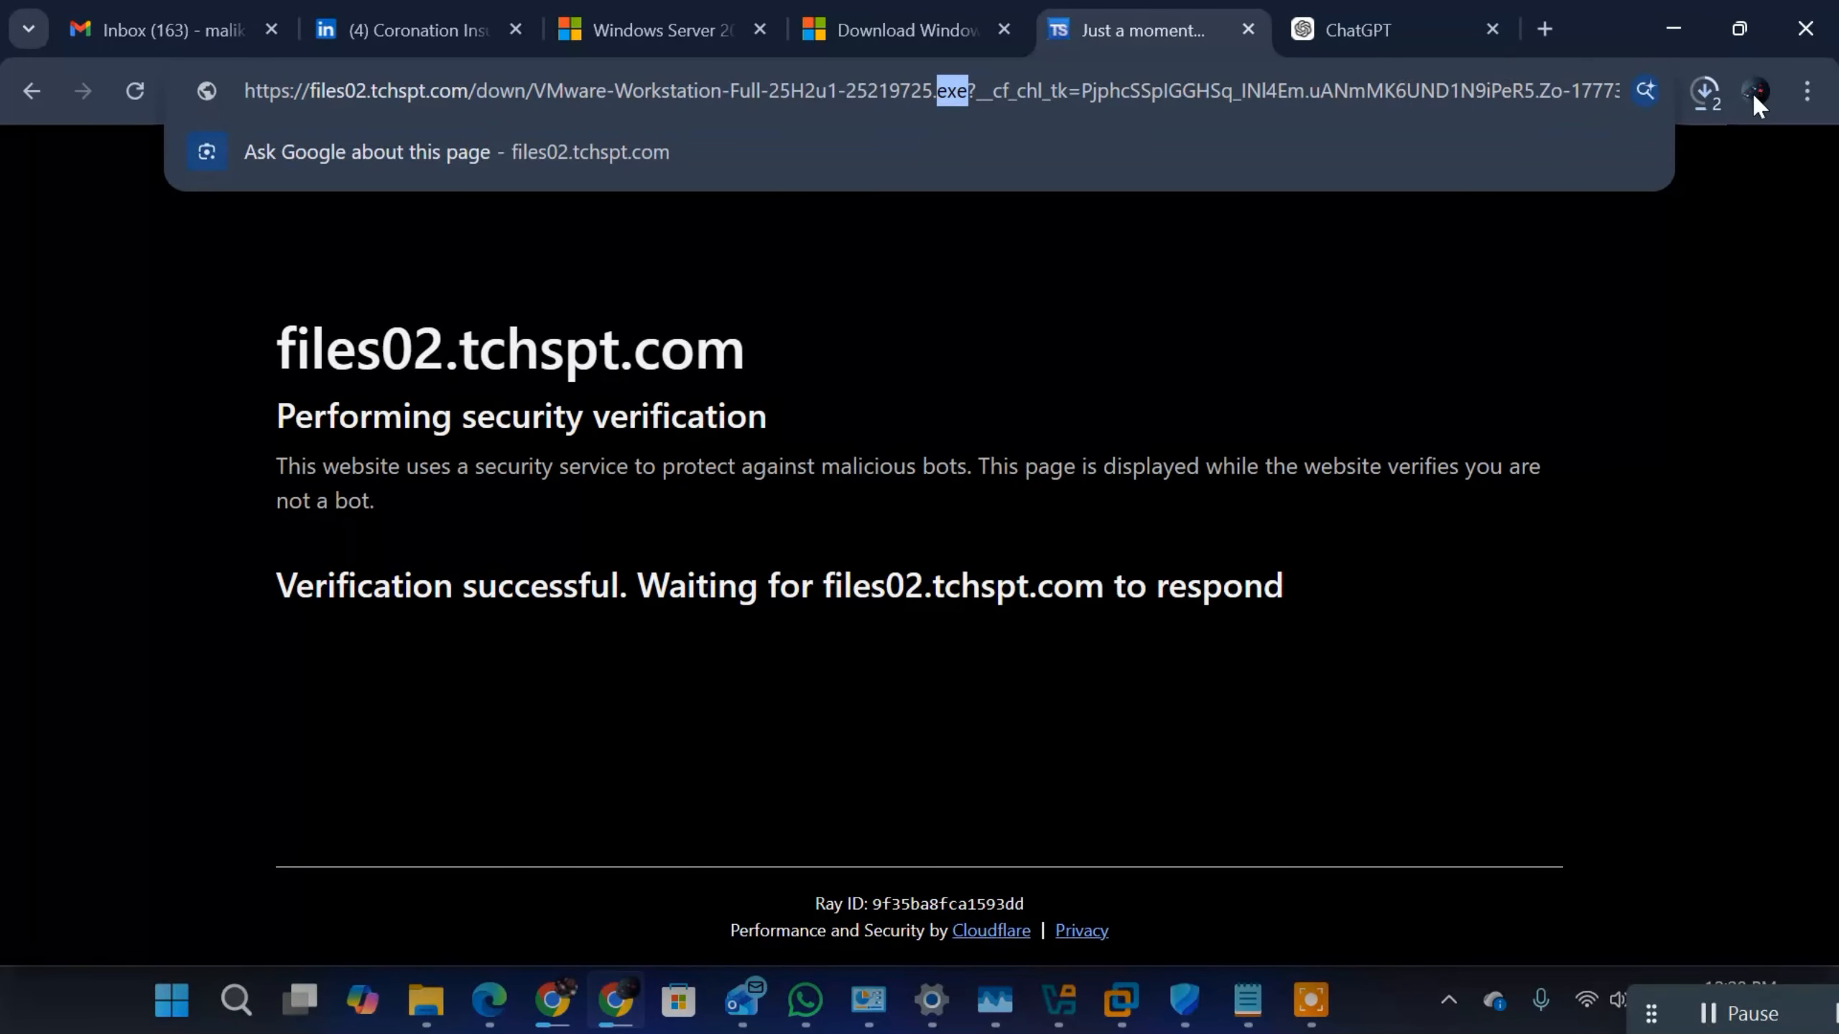
# Step: Pause the VMware-Workstation-Full-25H2u1-25219725.exe download and close the recent download history
pyautogui.click(1709, 105)
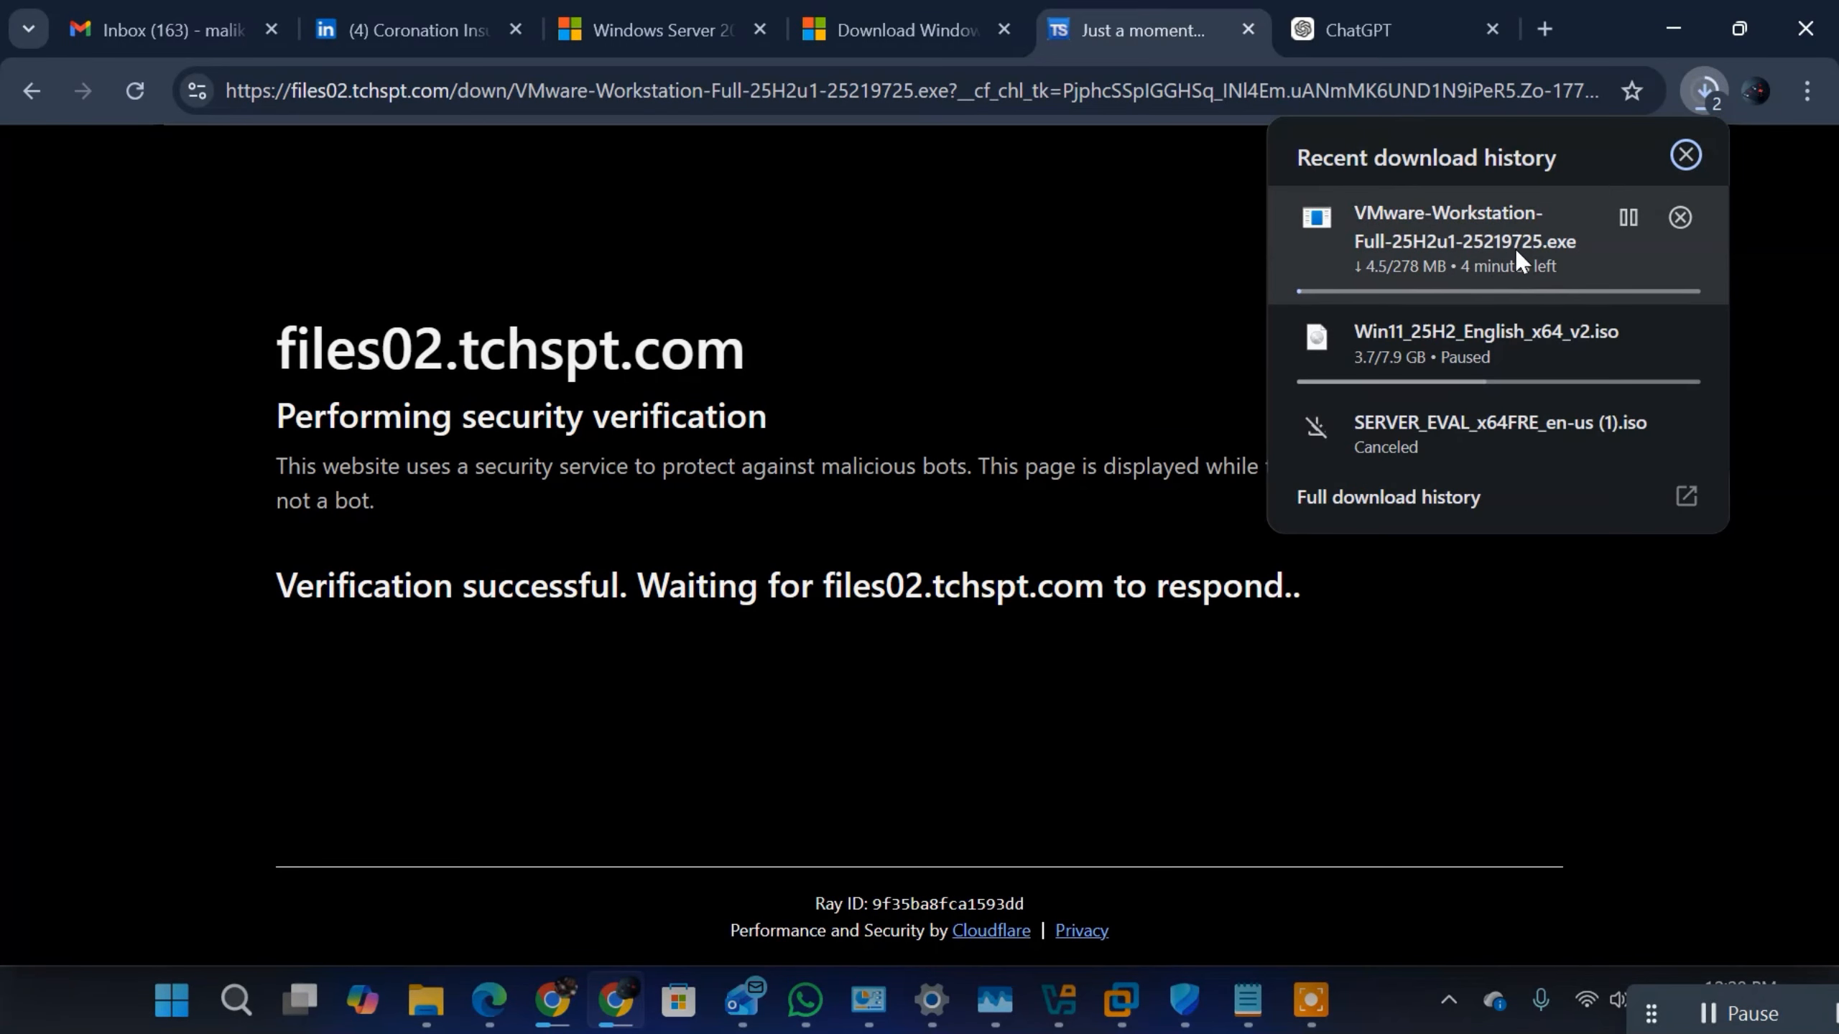
pyautogui.click(1619, 220)
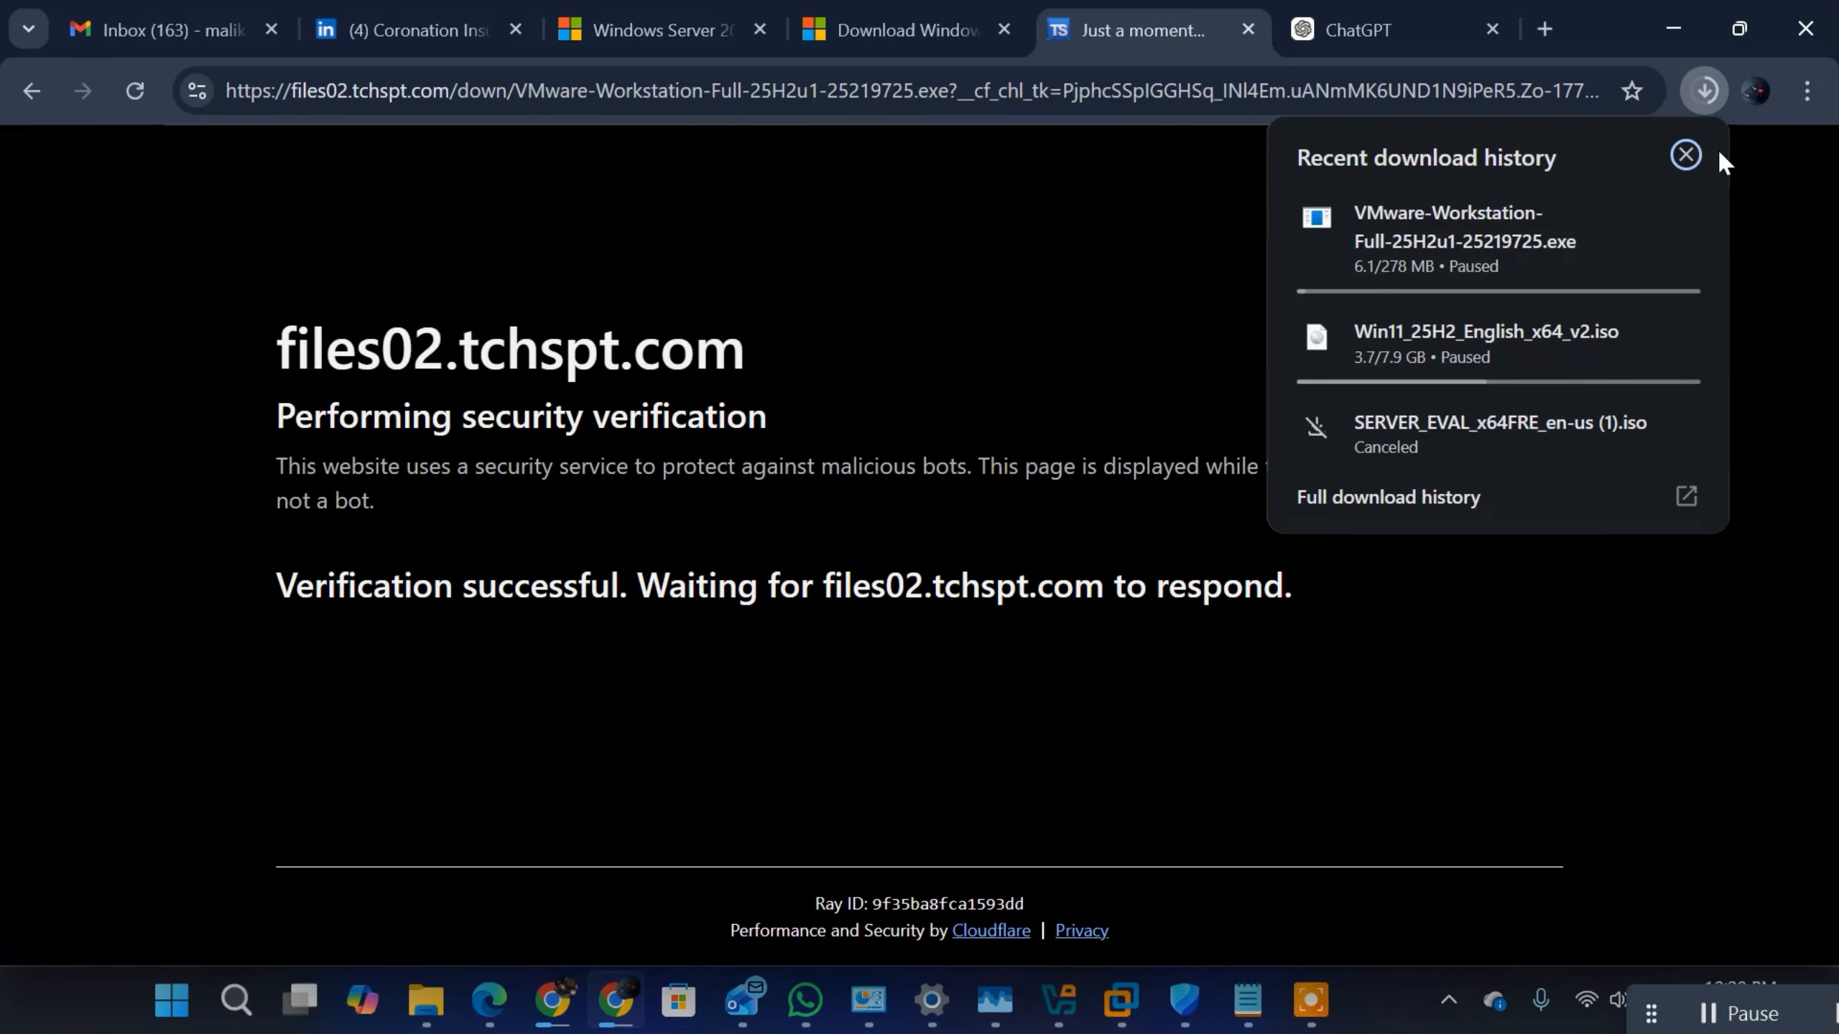
pyautogui.click(1685, 155)
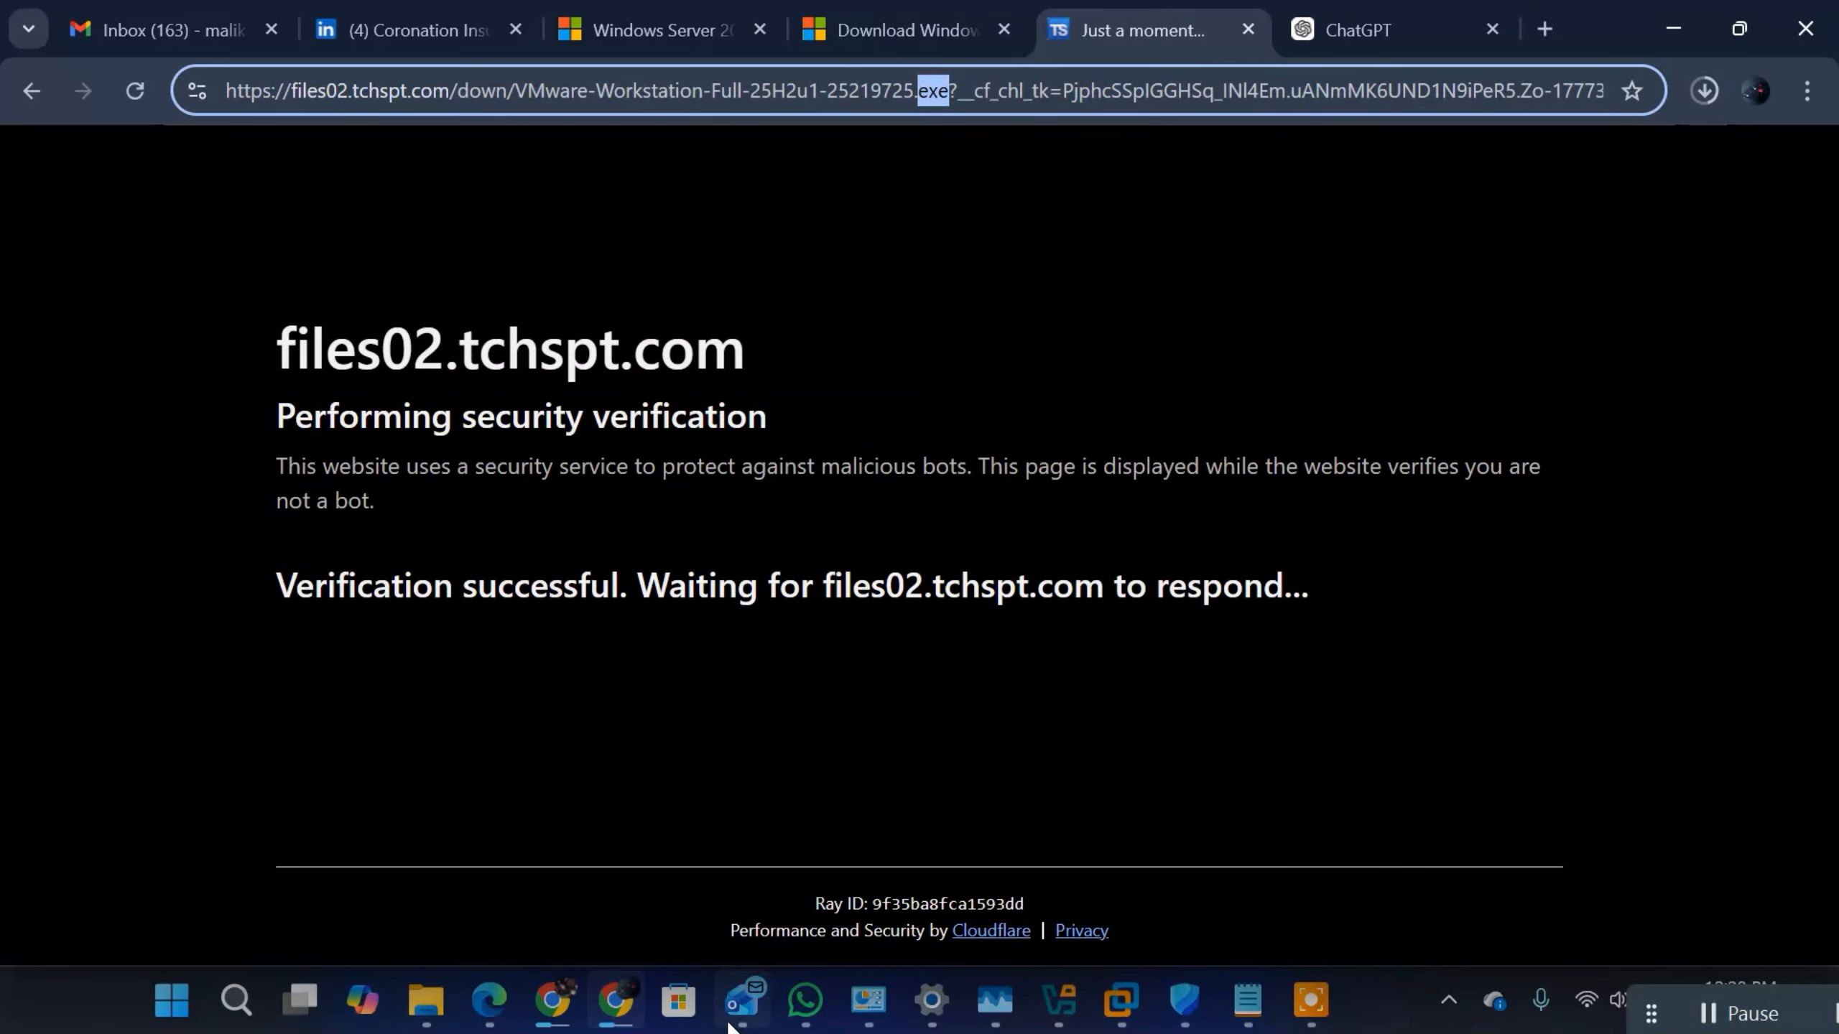
# Step: Run the VMware-workstation-full-17.6.4-24832109 installer from the Downloads folder in File Explorer, and close its launcher window
pyautogui.moveTo(419, 1010)
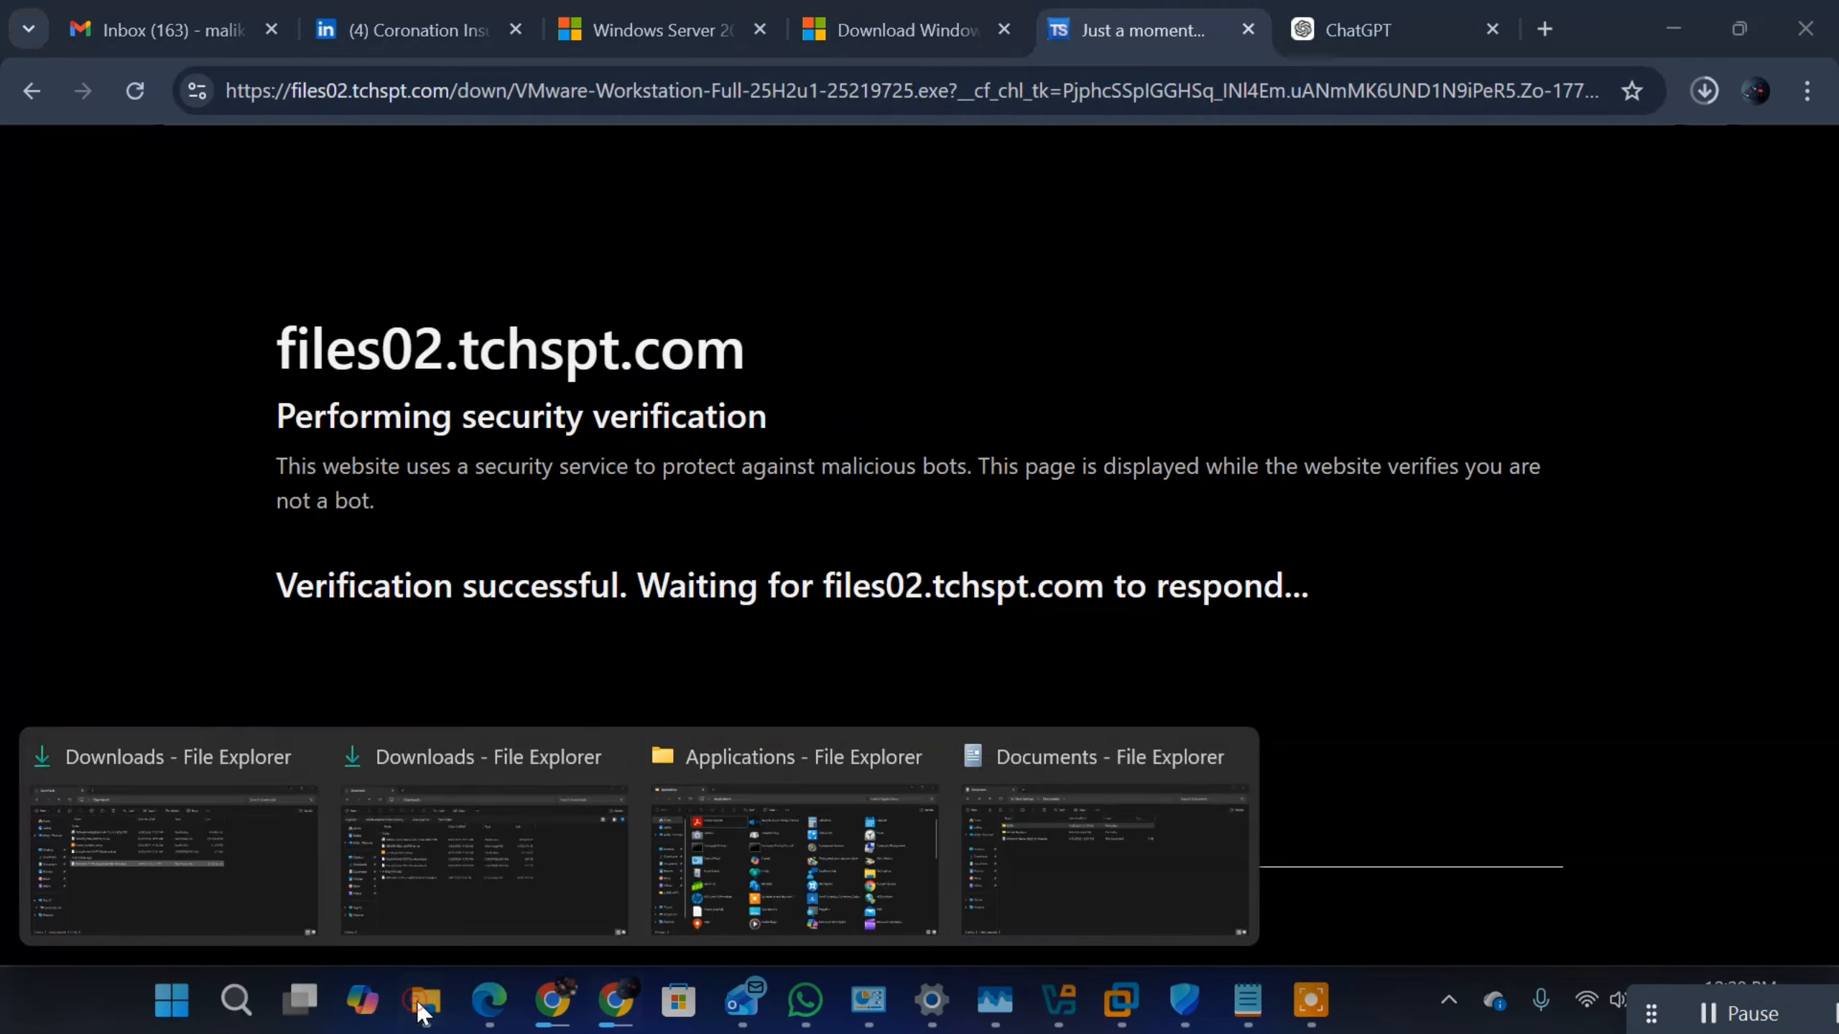
pyautogui.click(224, 868)
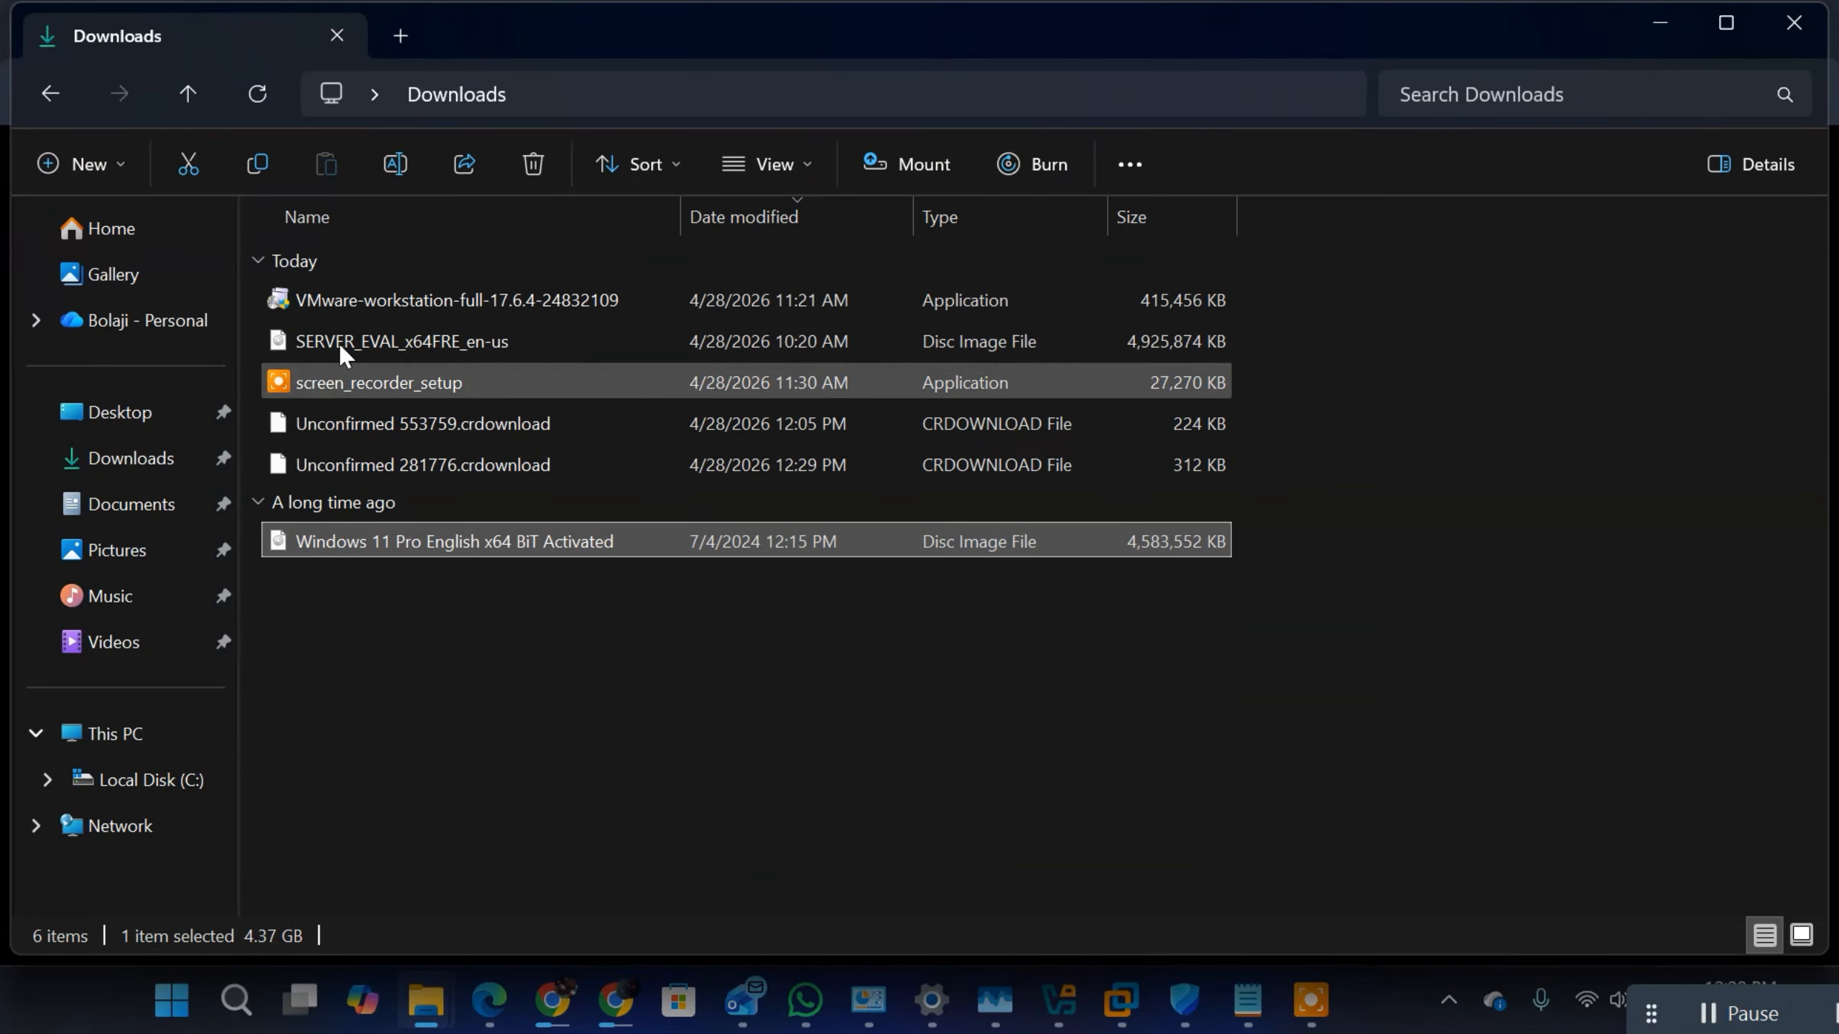
pyautogui.click(394, 303)
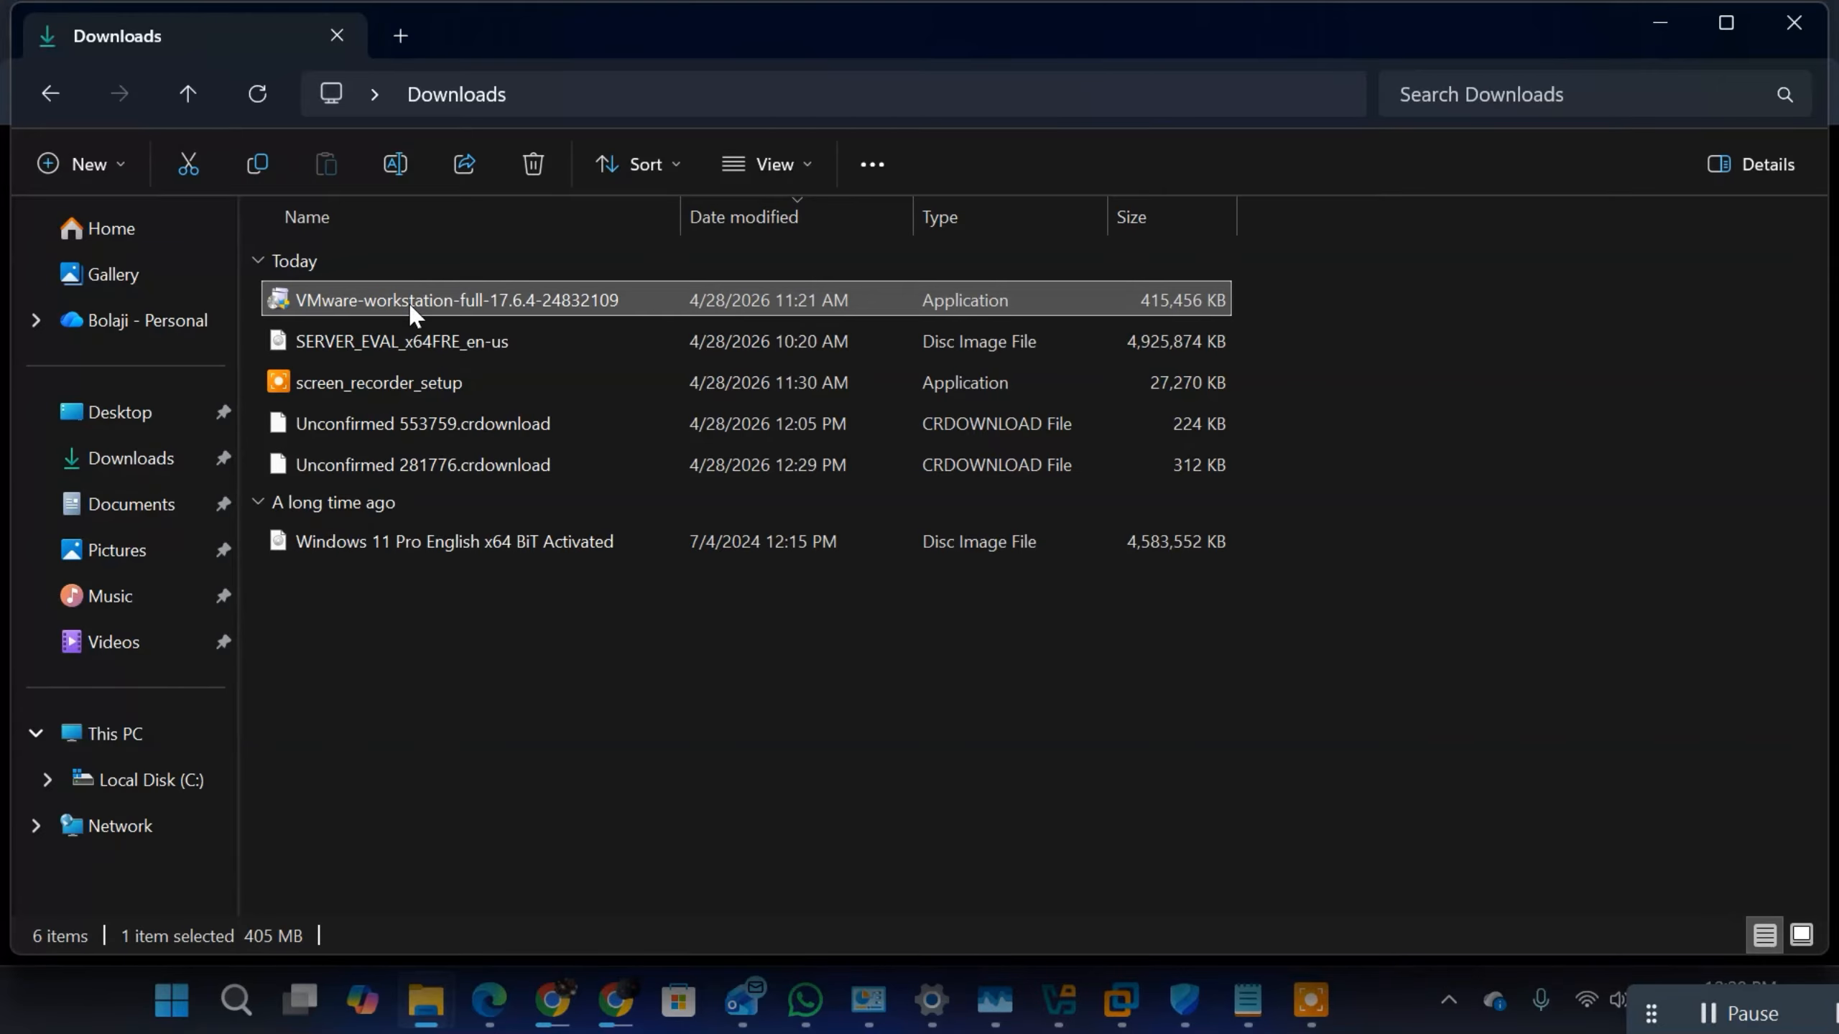
pyautogui.doubleClick(413, 307)
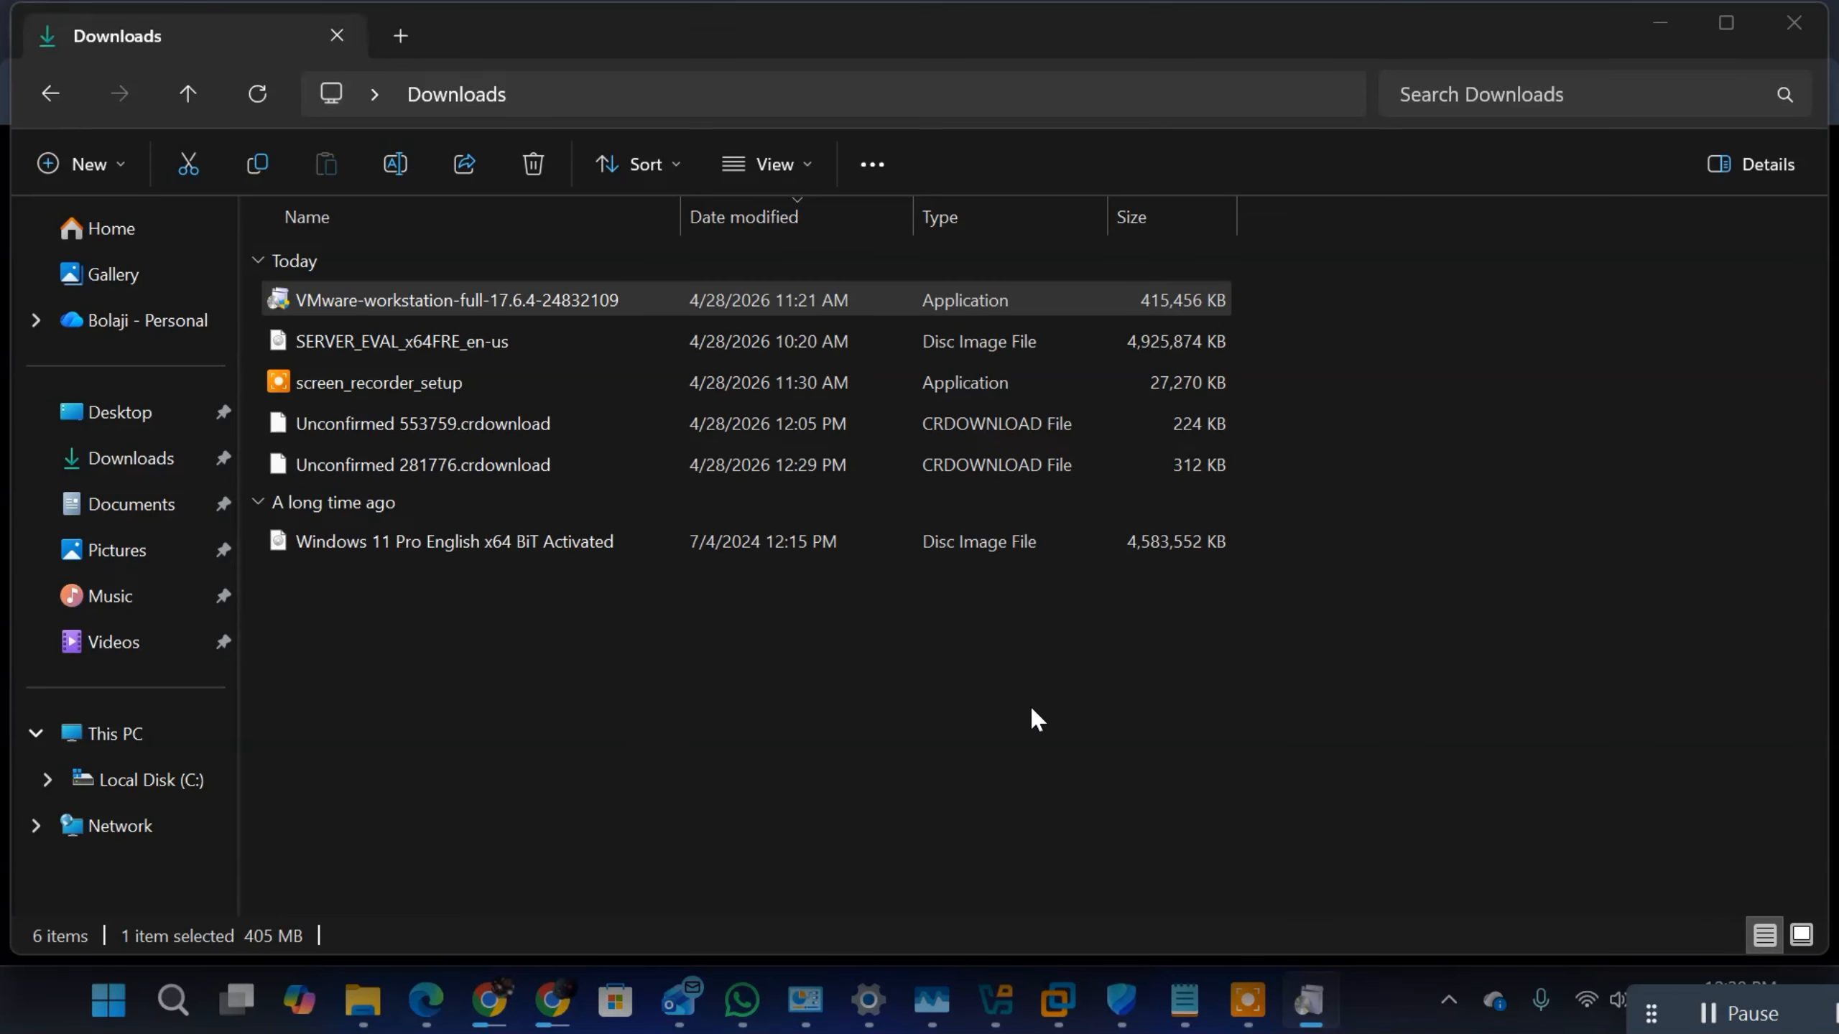
pyautogui.click(1306, 1004)
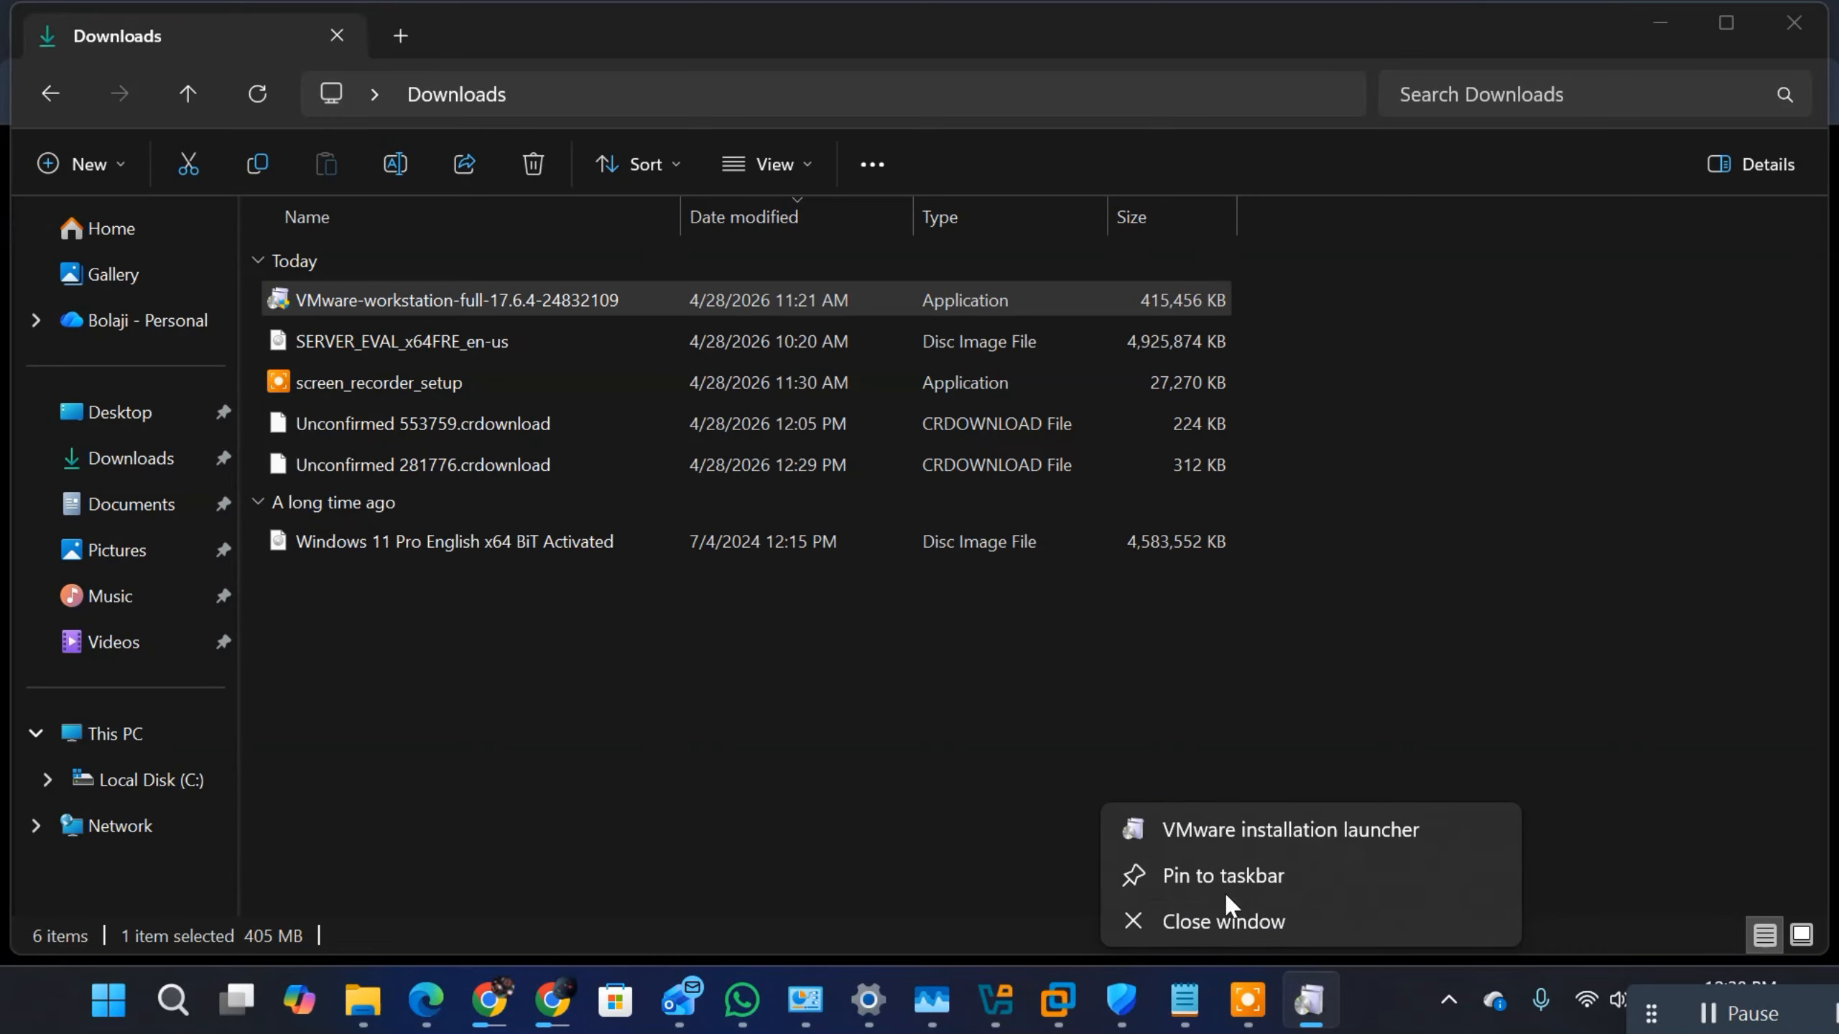
pyautogui.click(1179, 920)
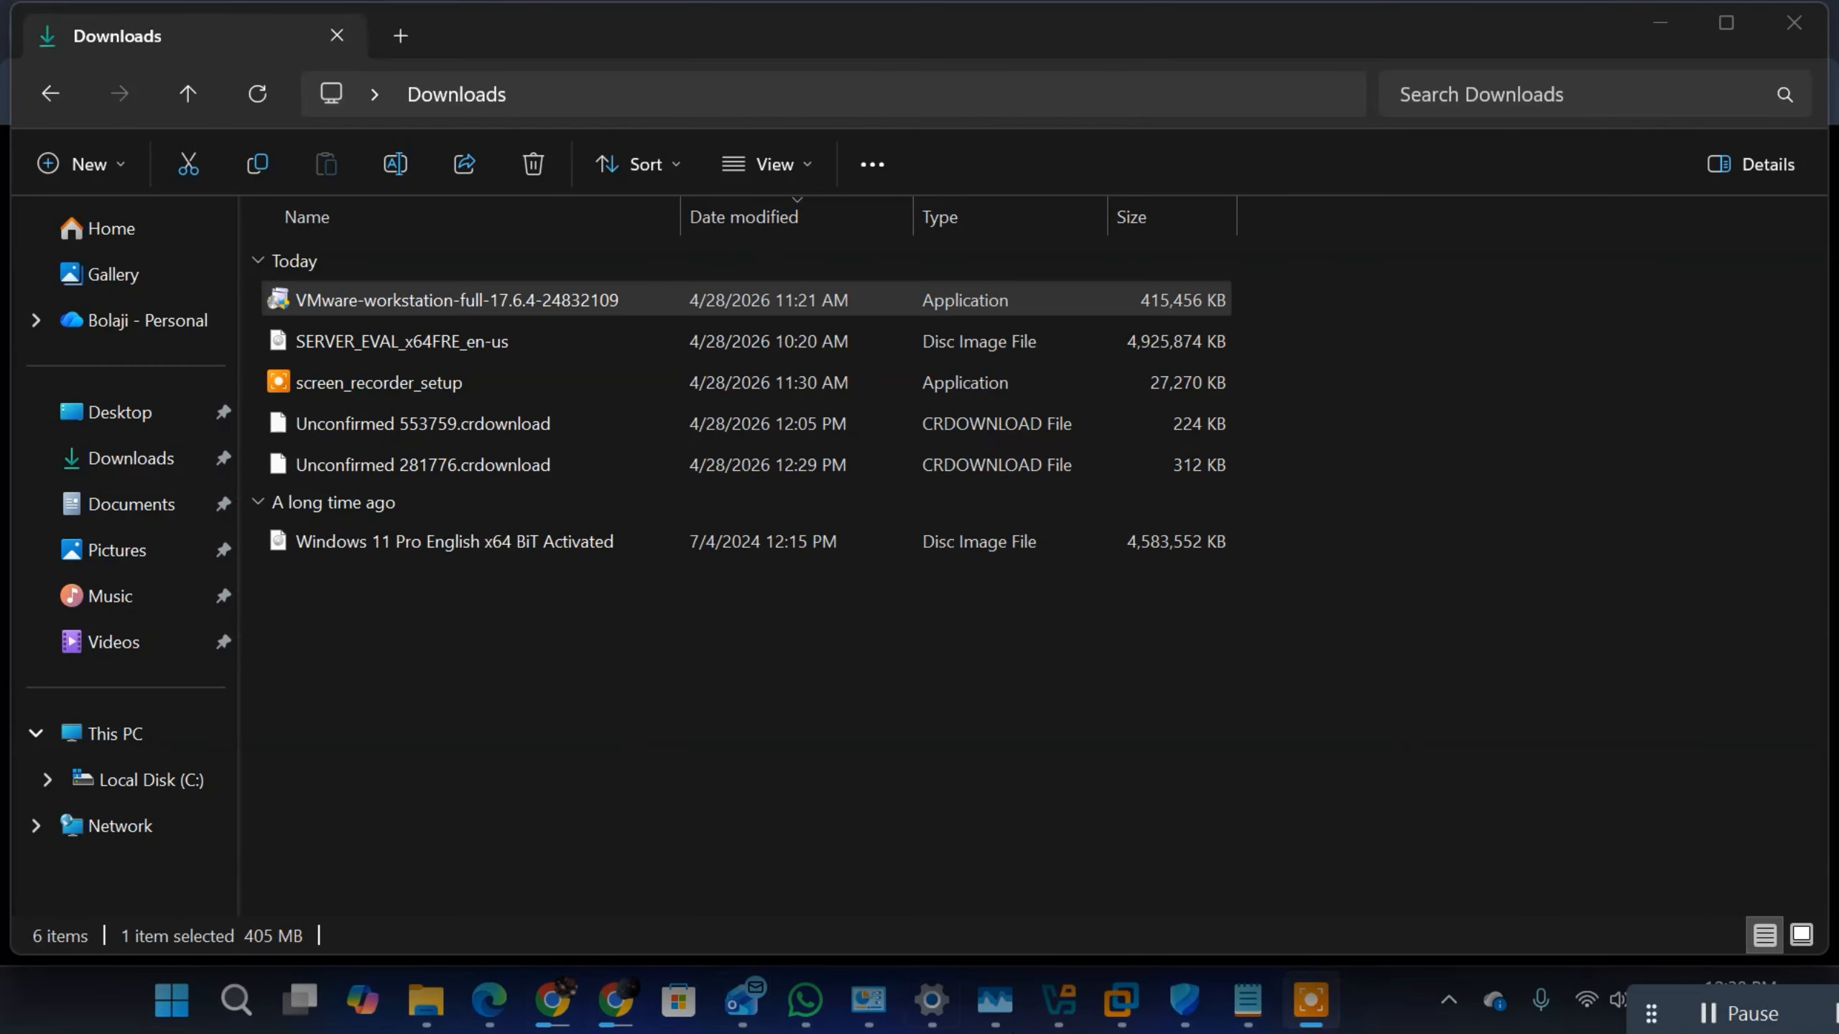
# Step: Switch to VMware Workstation and cancel the New Virtual Machine Wizard
pyautogui.click(1122, 1001)
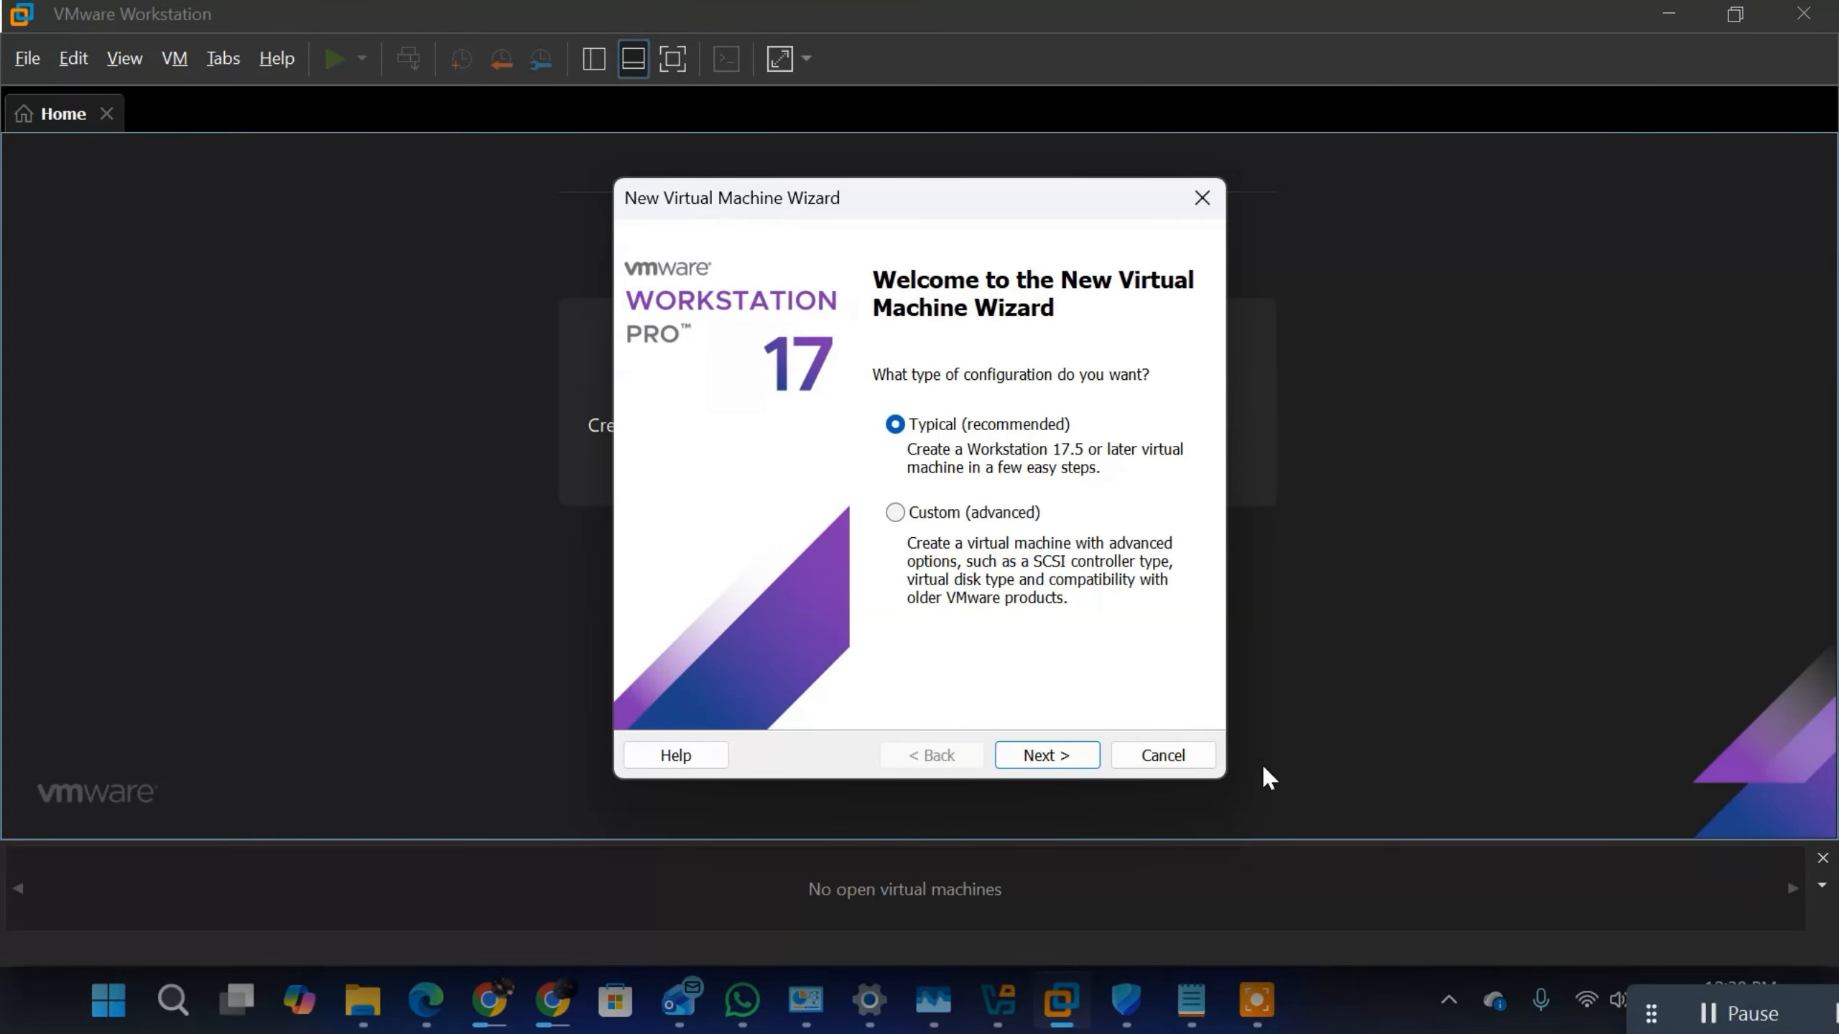
pyautogui.click(1173, 764)
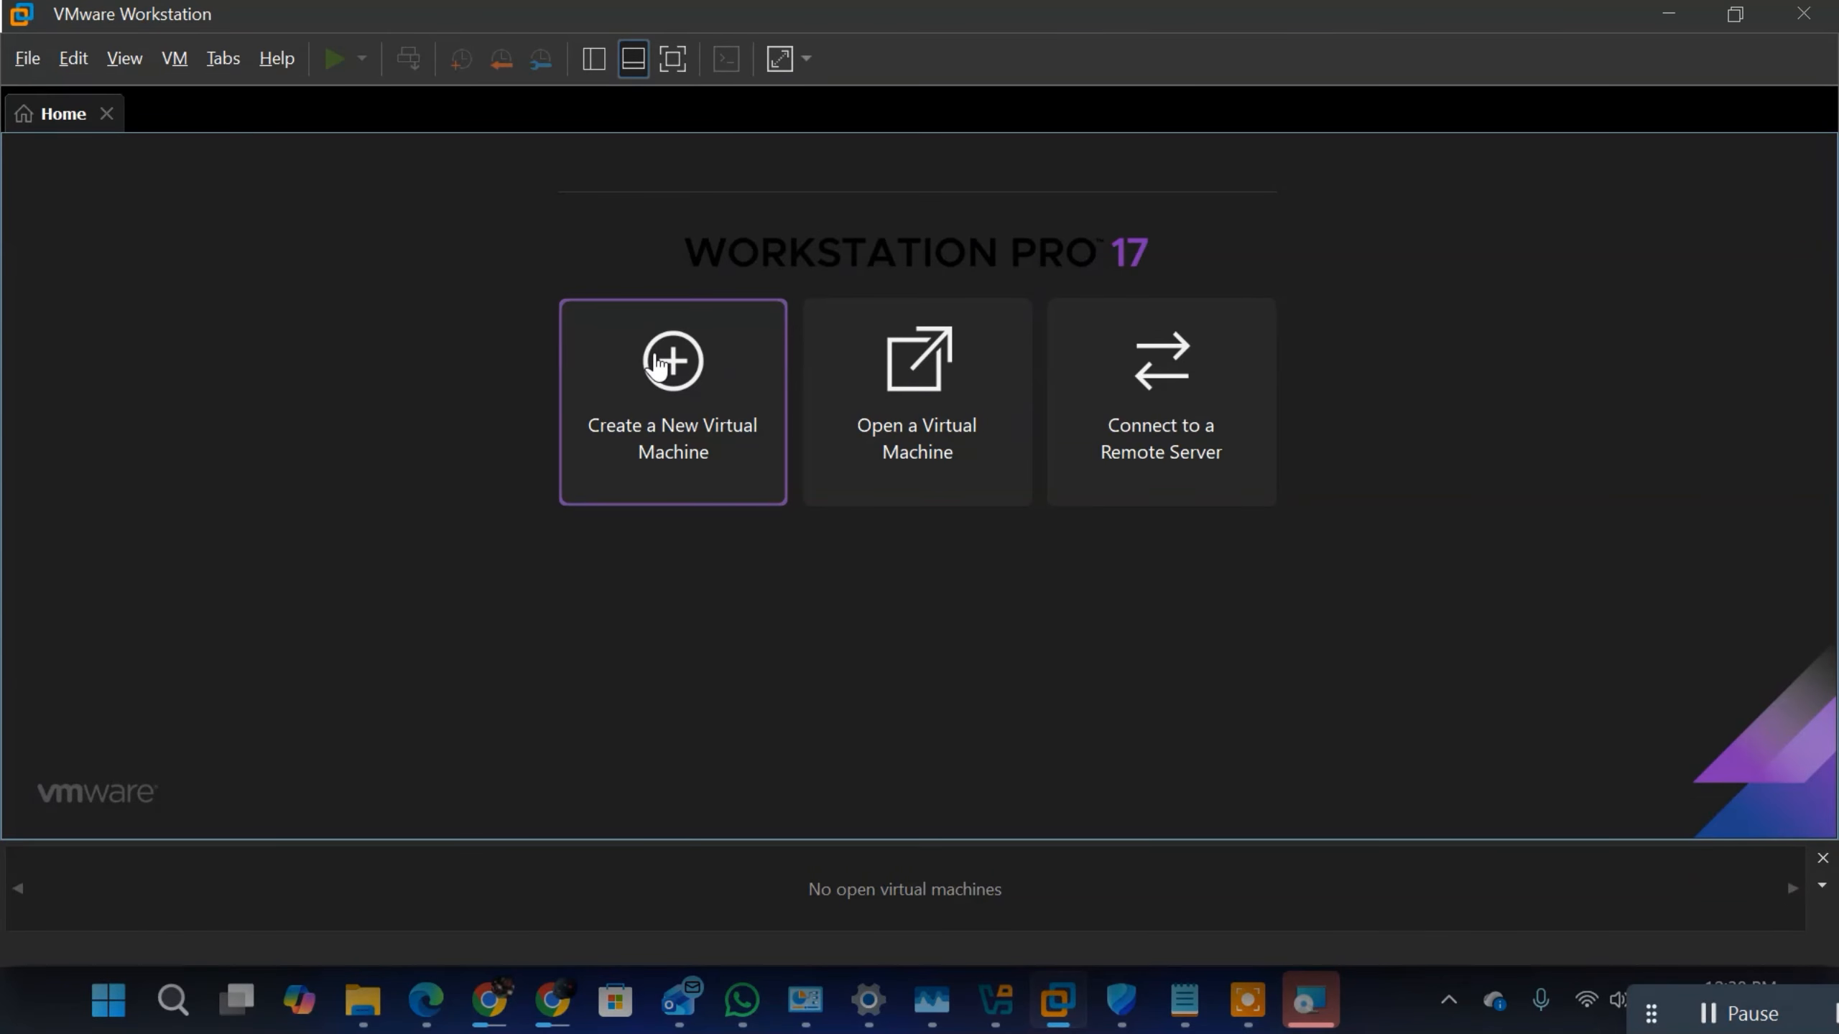
# Step: Cancel the VMware Workstation Pro installation and exit its setup wizard
pyautogui.click(1321, 1018)
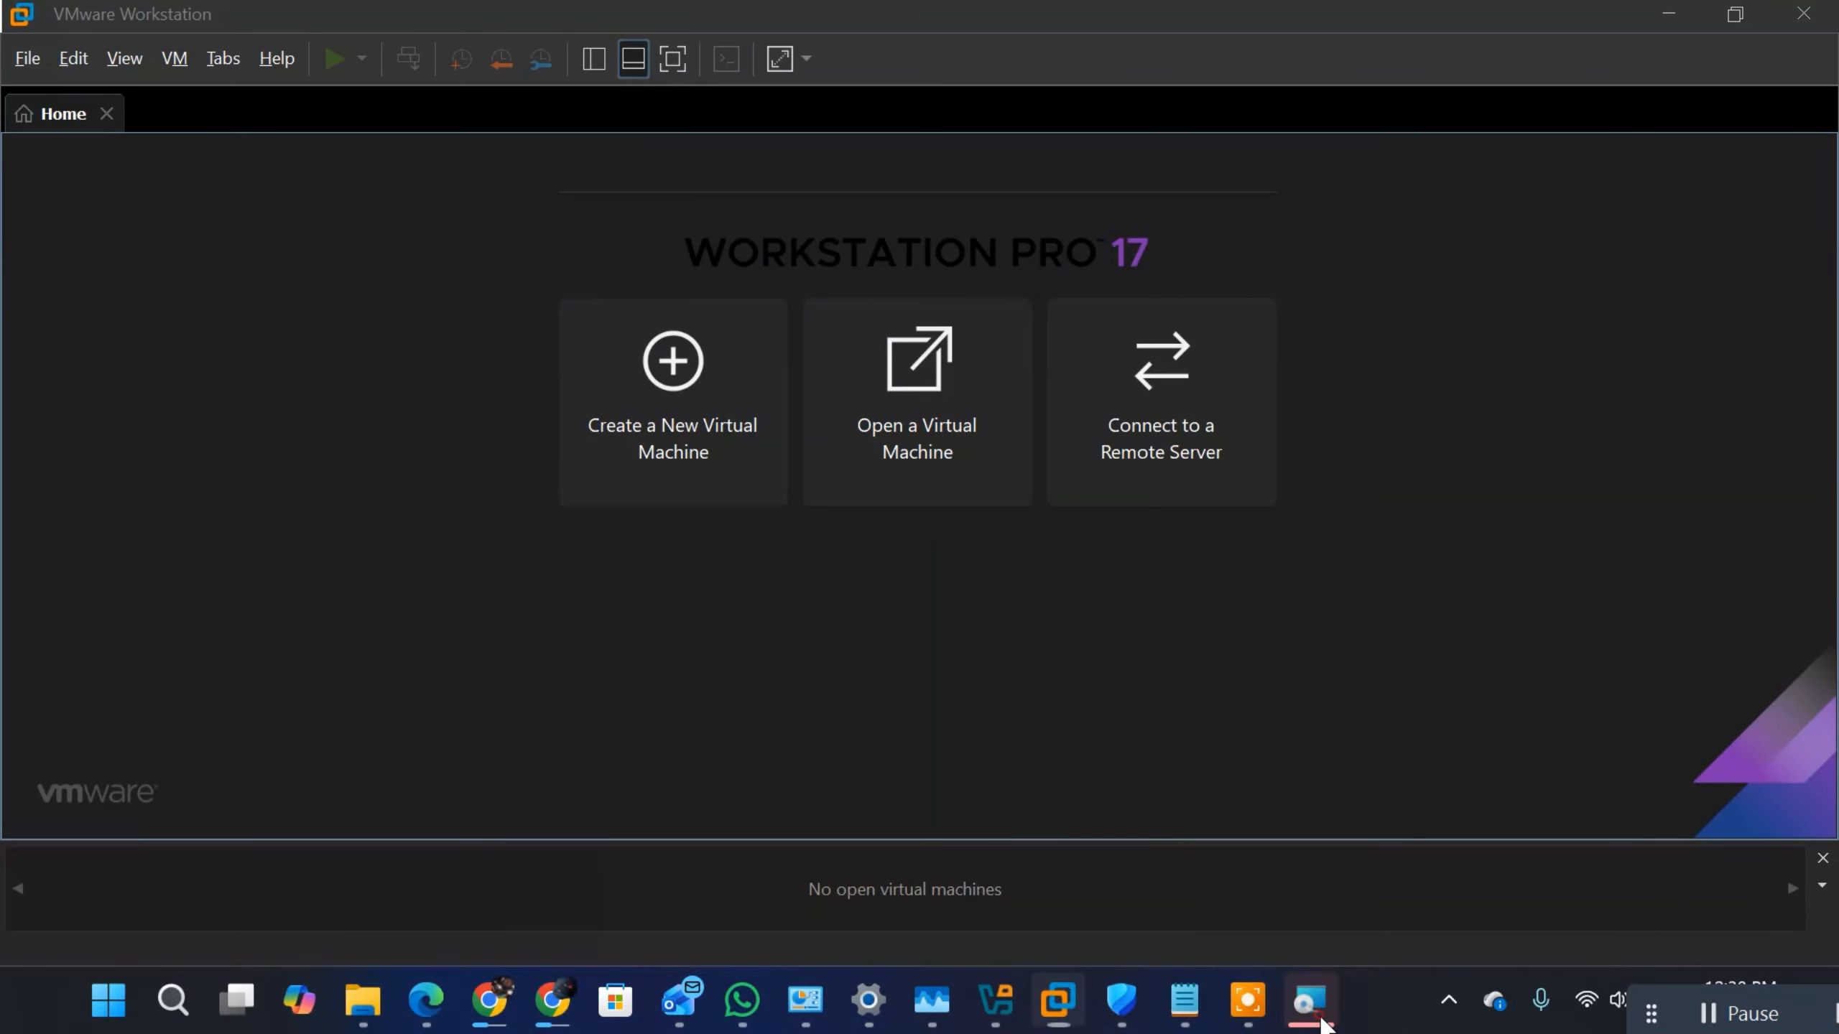
pyautogui.click(1215, 721)
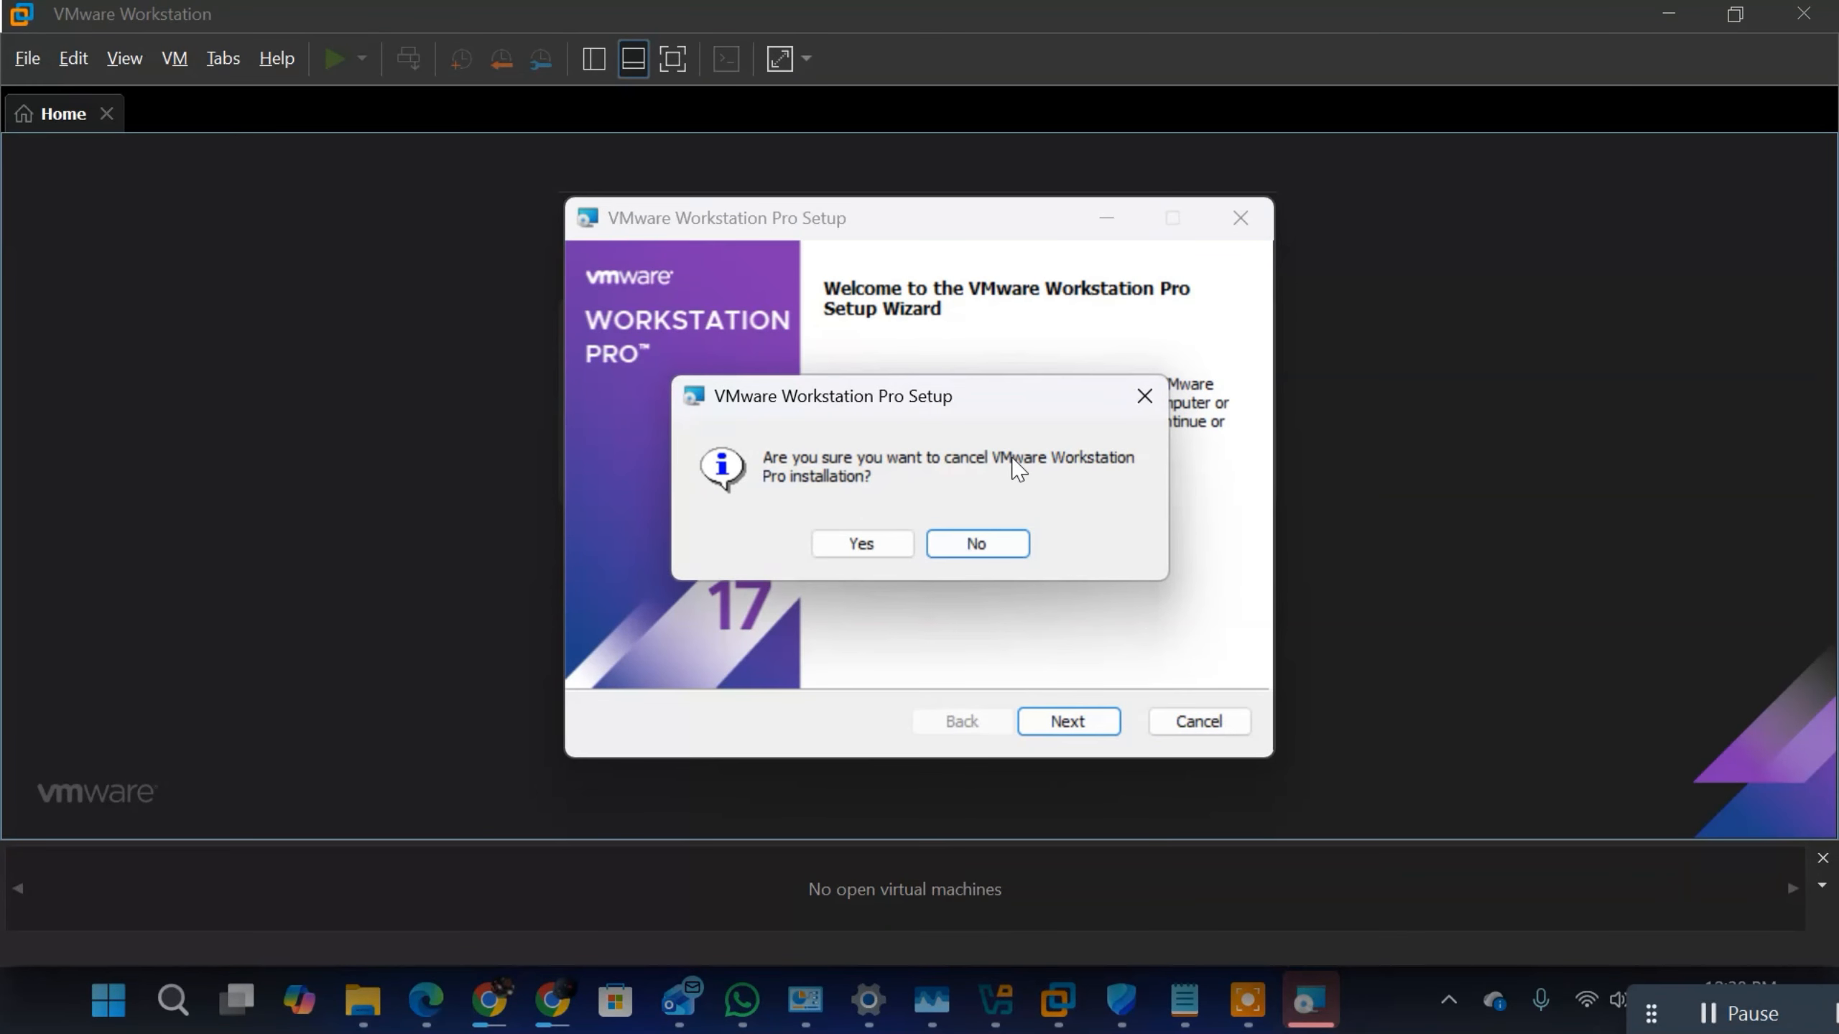
pyautogui.click(834, 535)
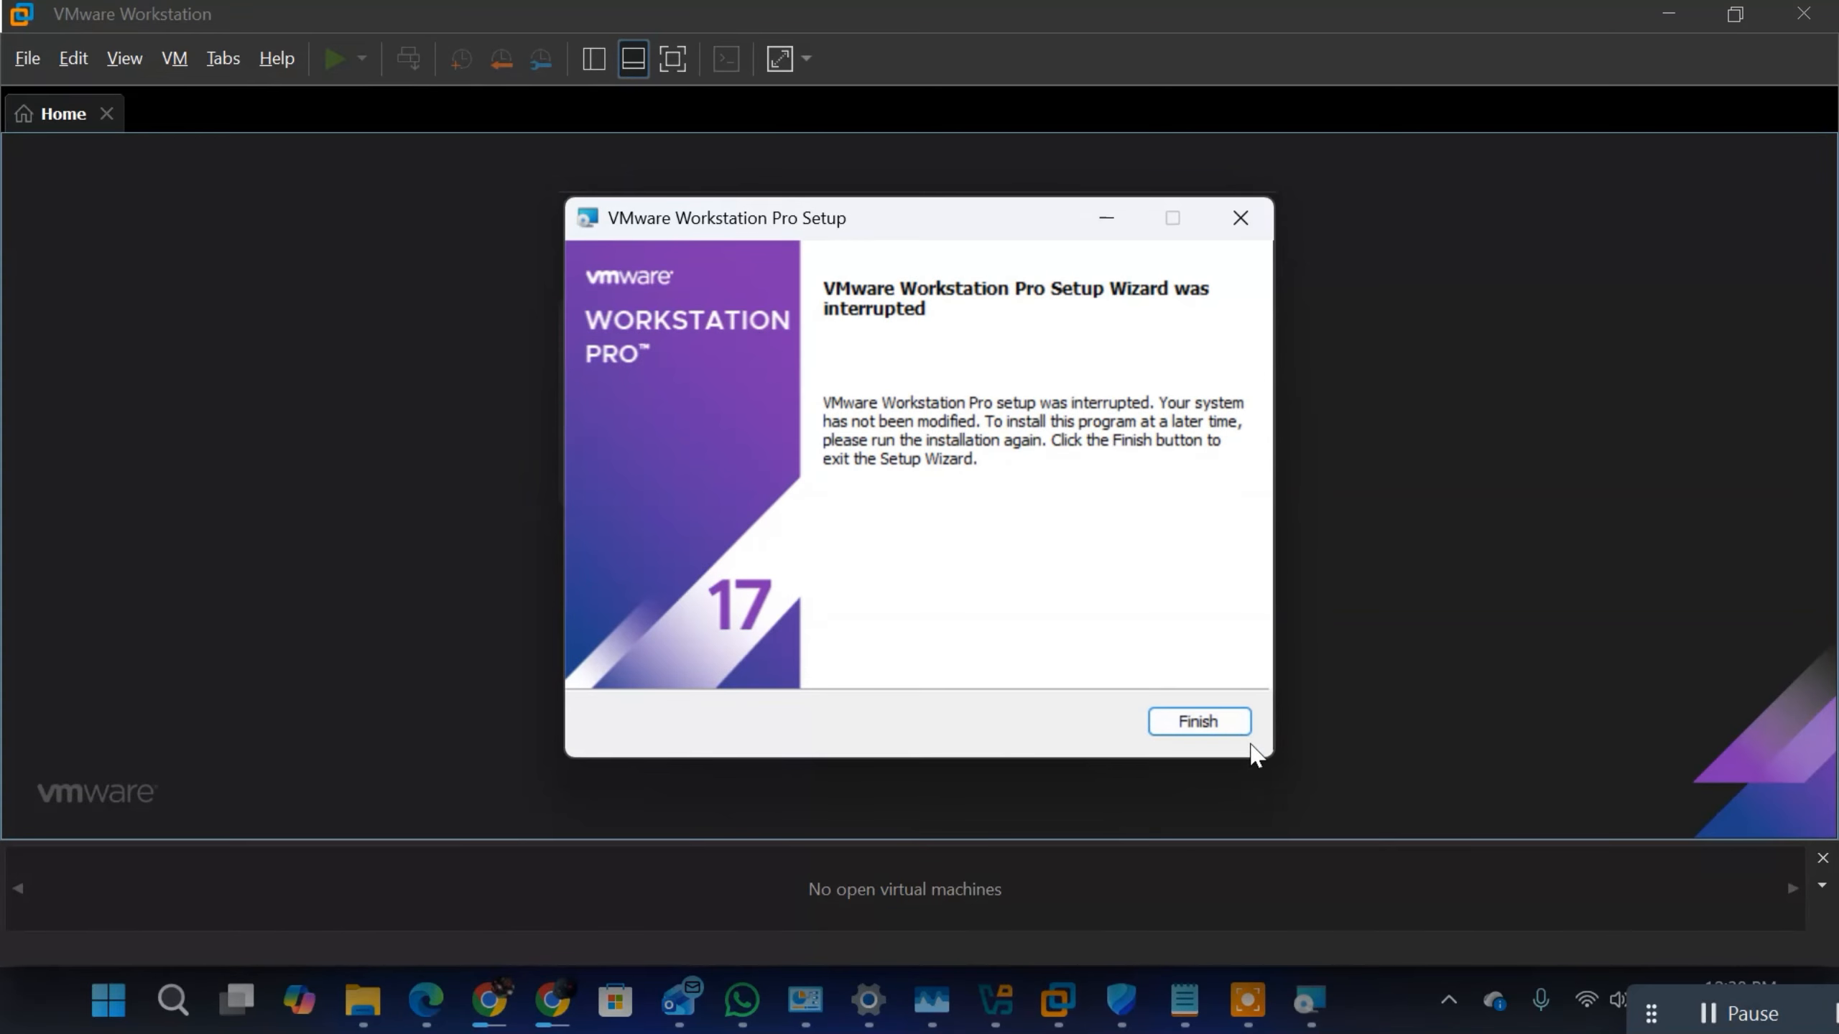
pyautogui.click(1236, 724)
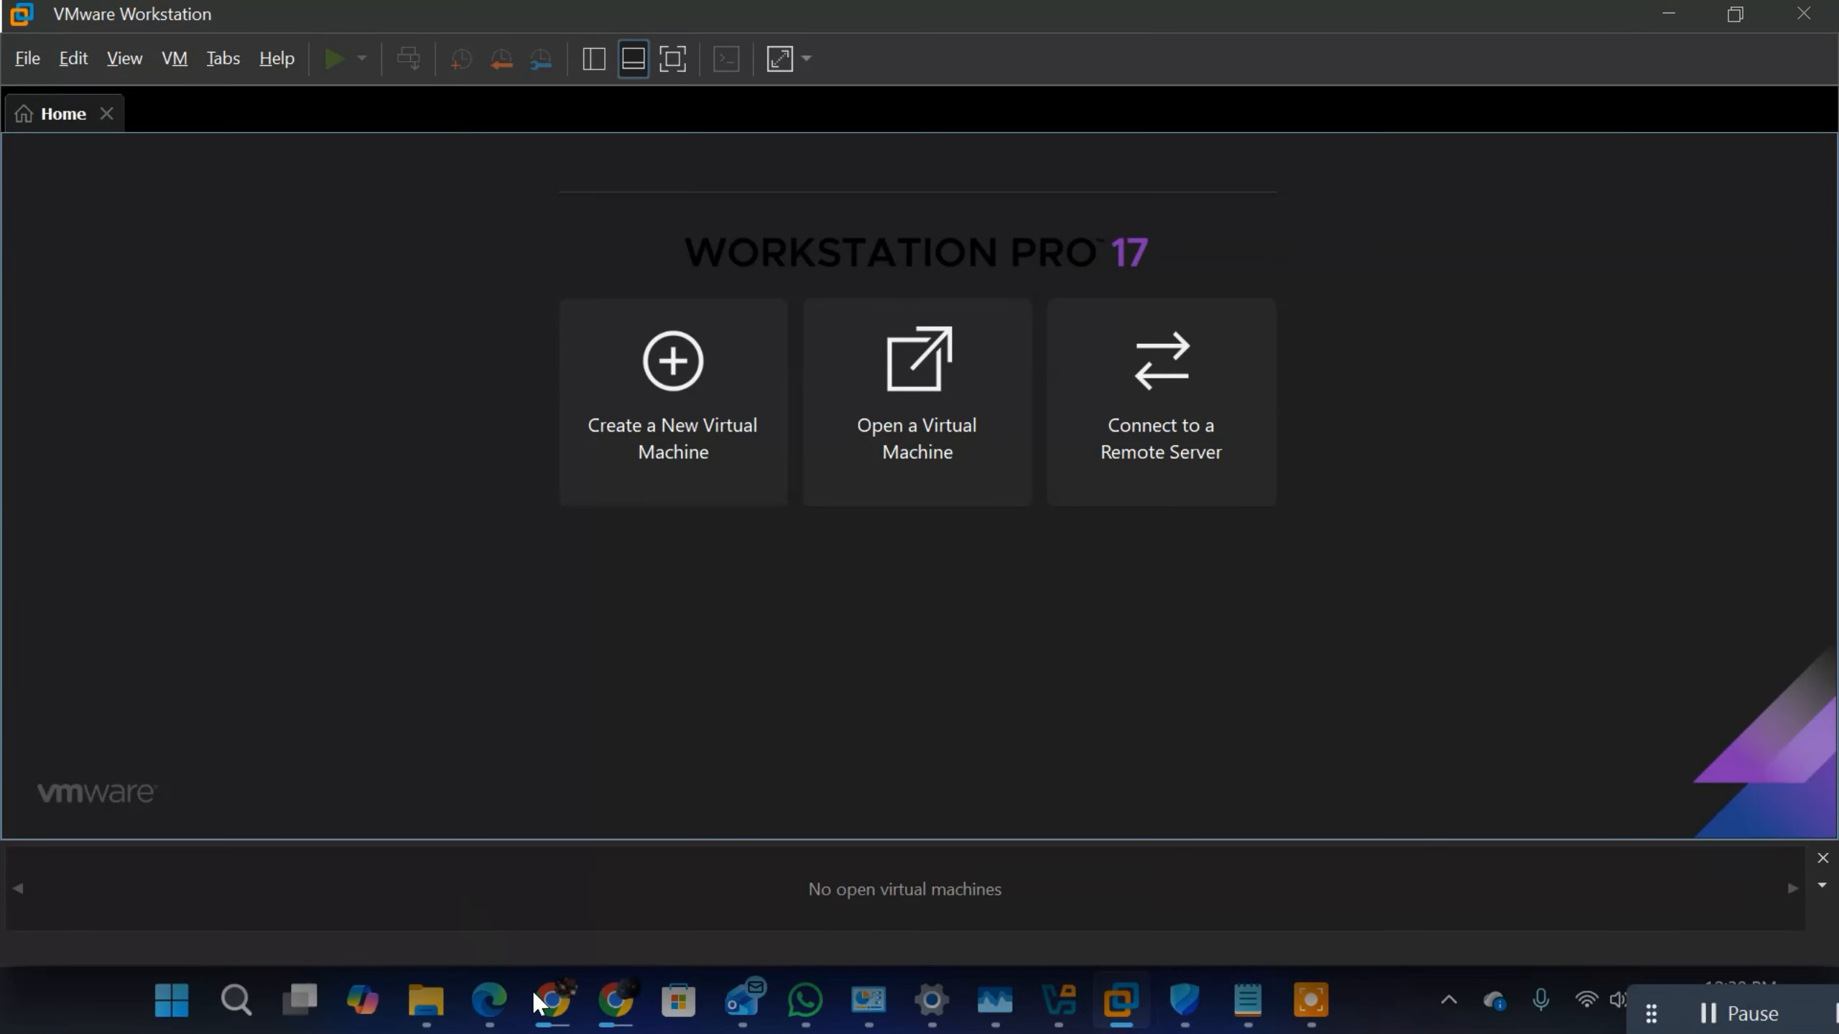
# Step: Switch to the Windows Server 2022 notes in Notepad and review the introduction, highlighting the heading "What is Windows Server?"
pyautogui.moveTo(1252, 1014)
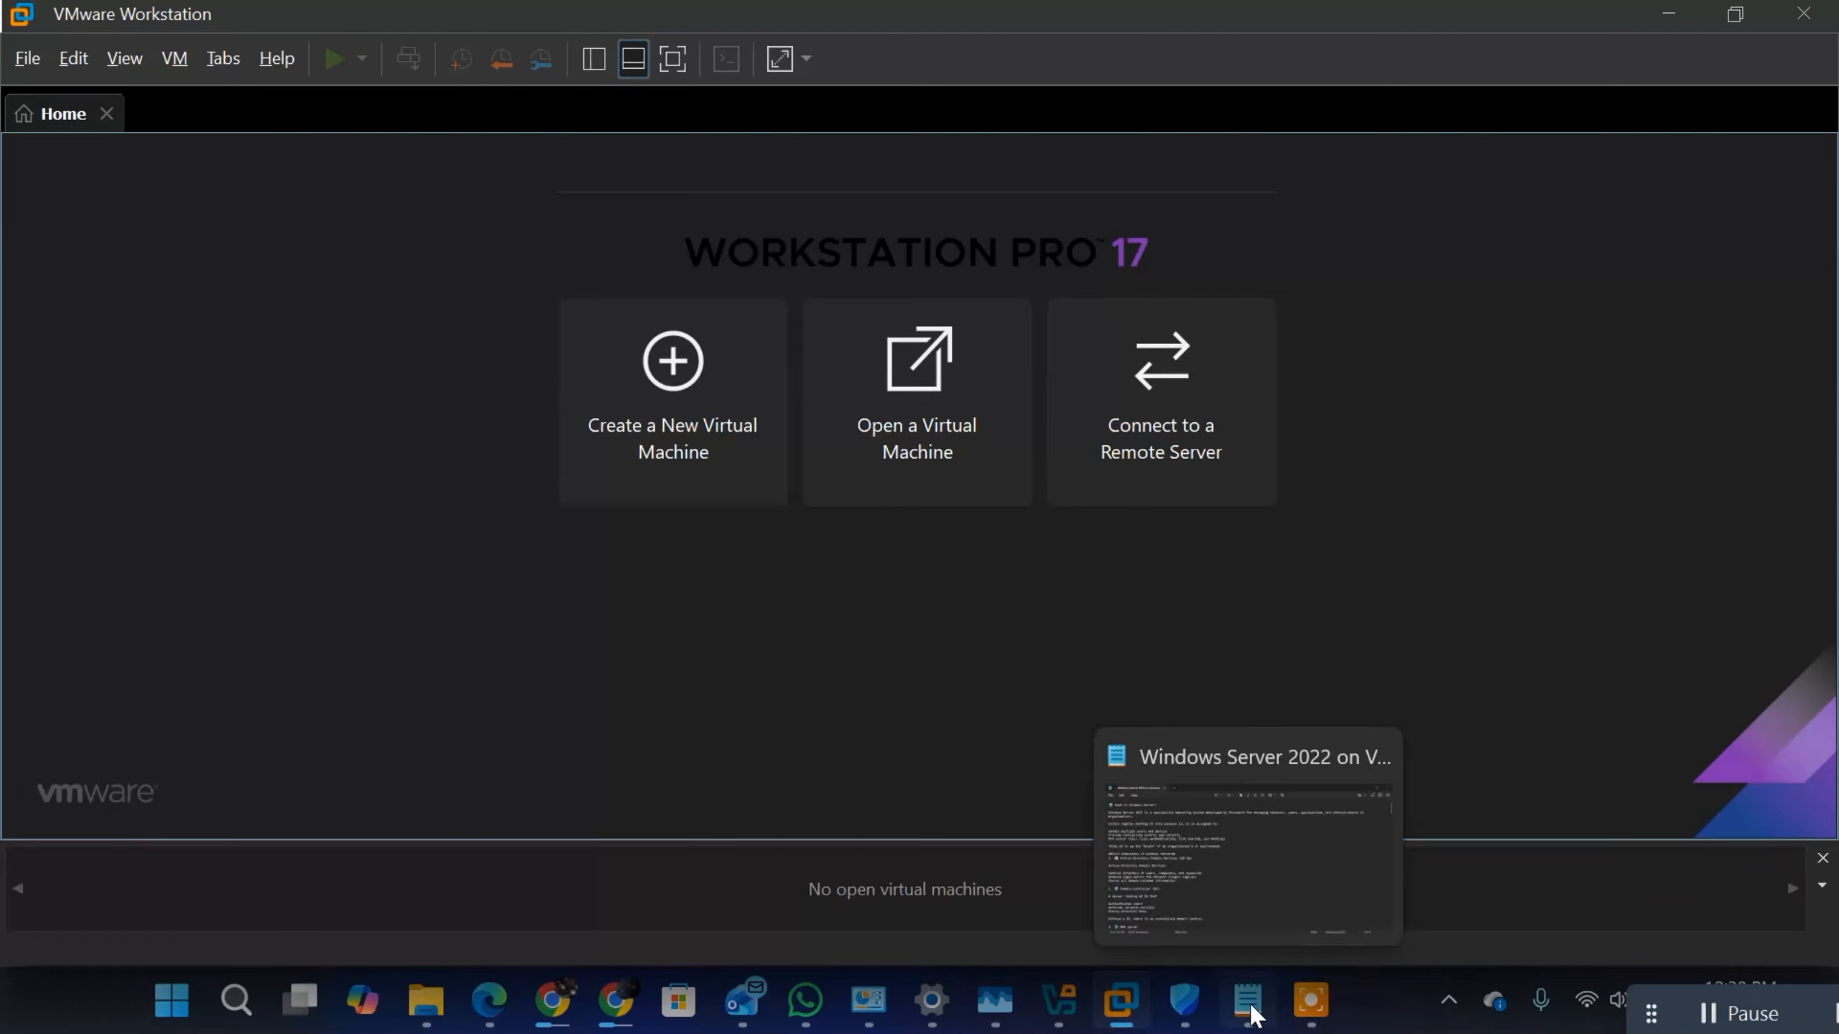
pyautogui.moveTo(1115, 1007)
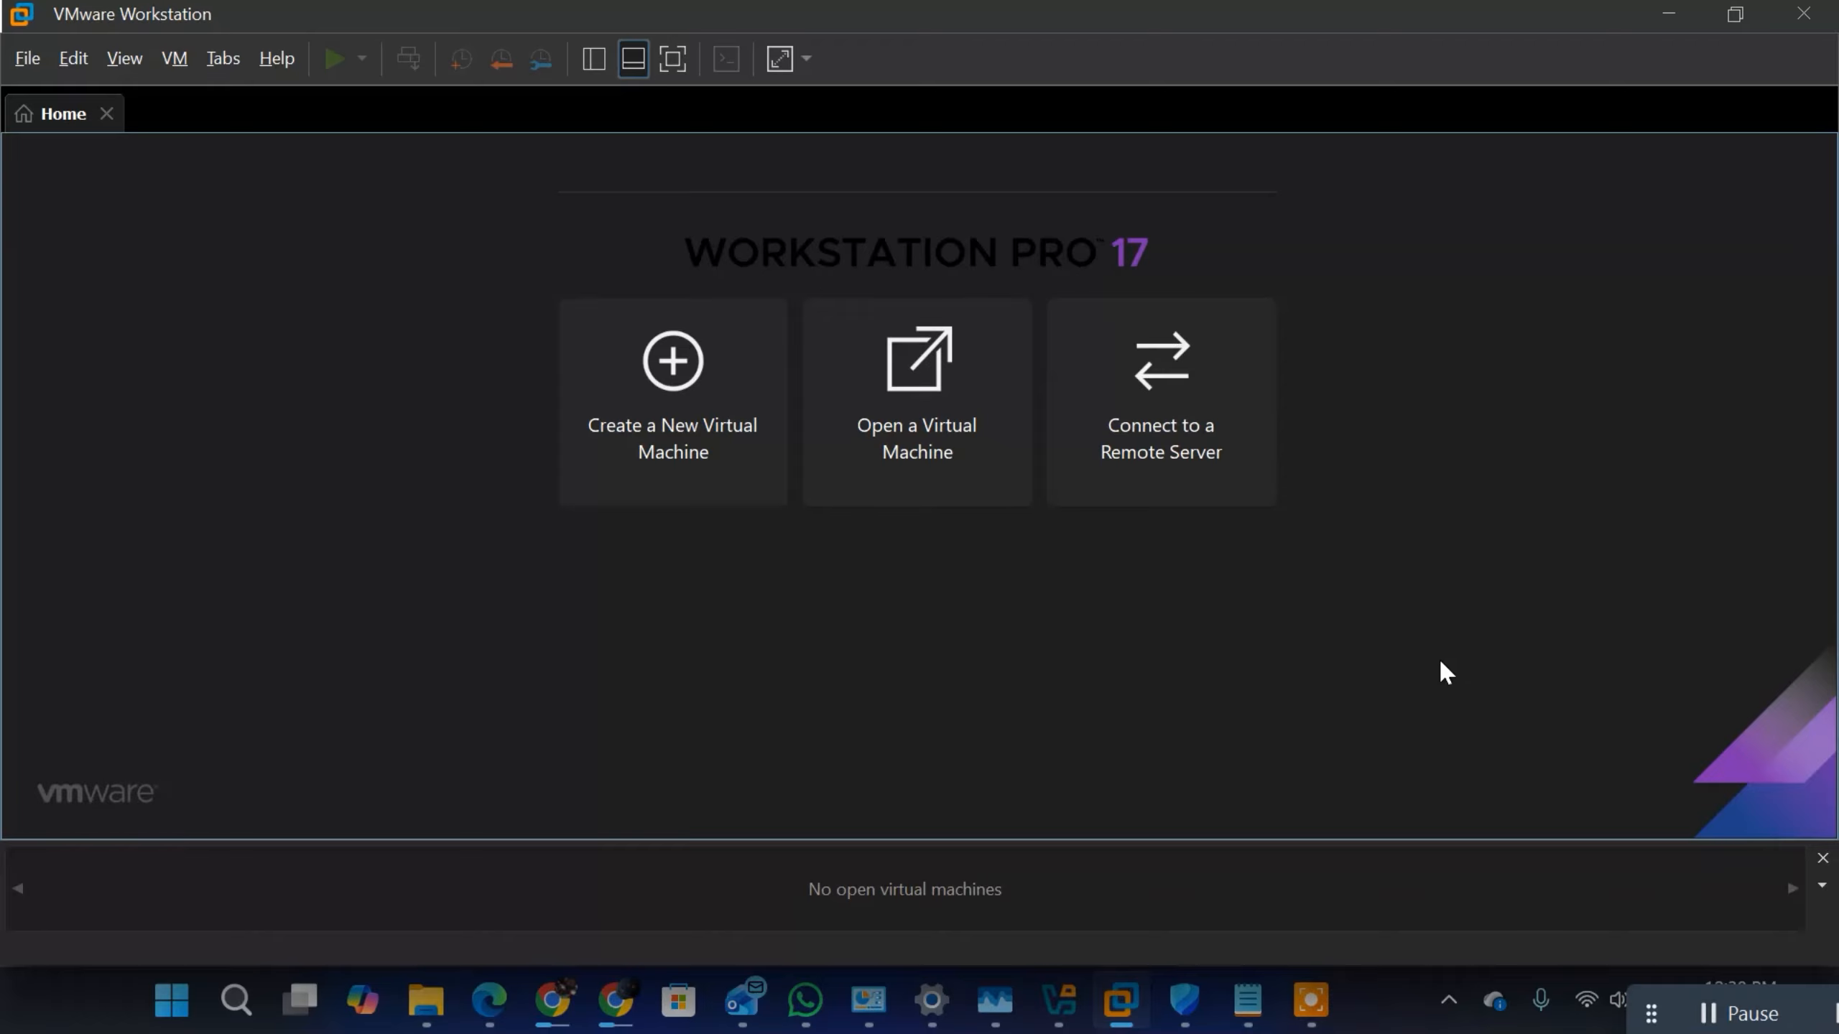
pyautogui.click(1248, 1002)
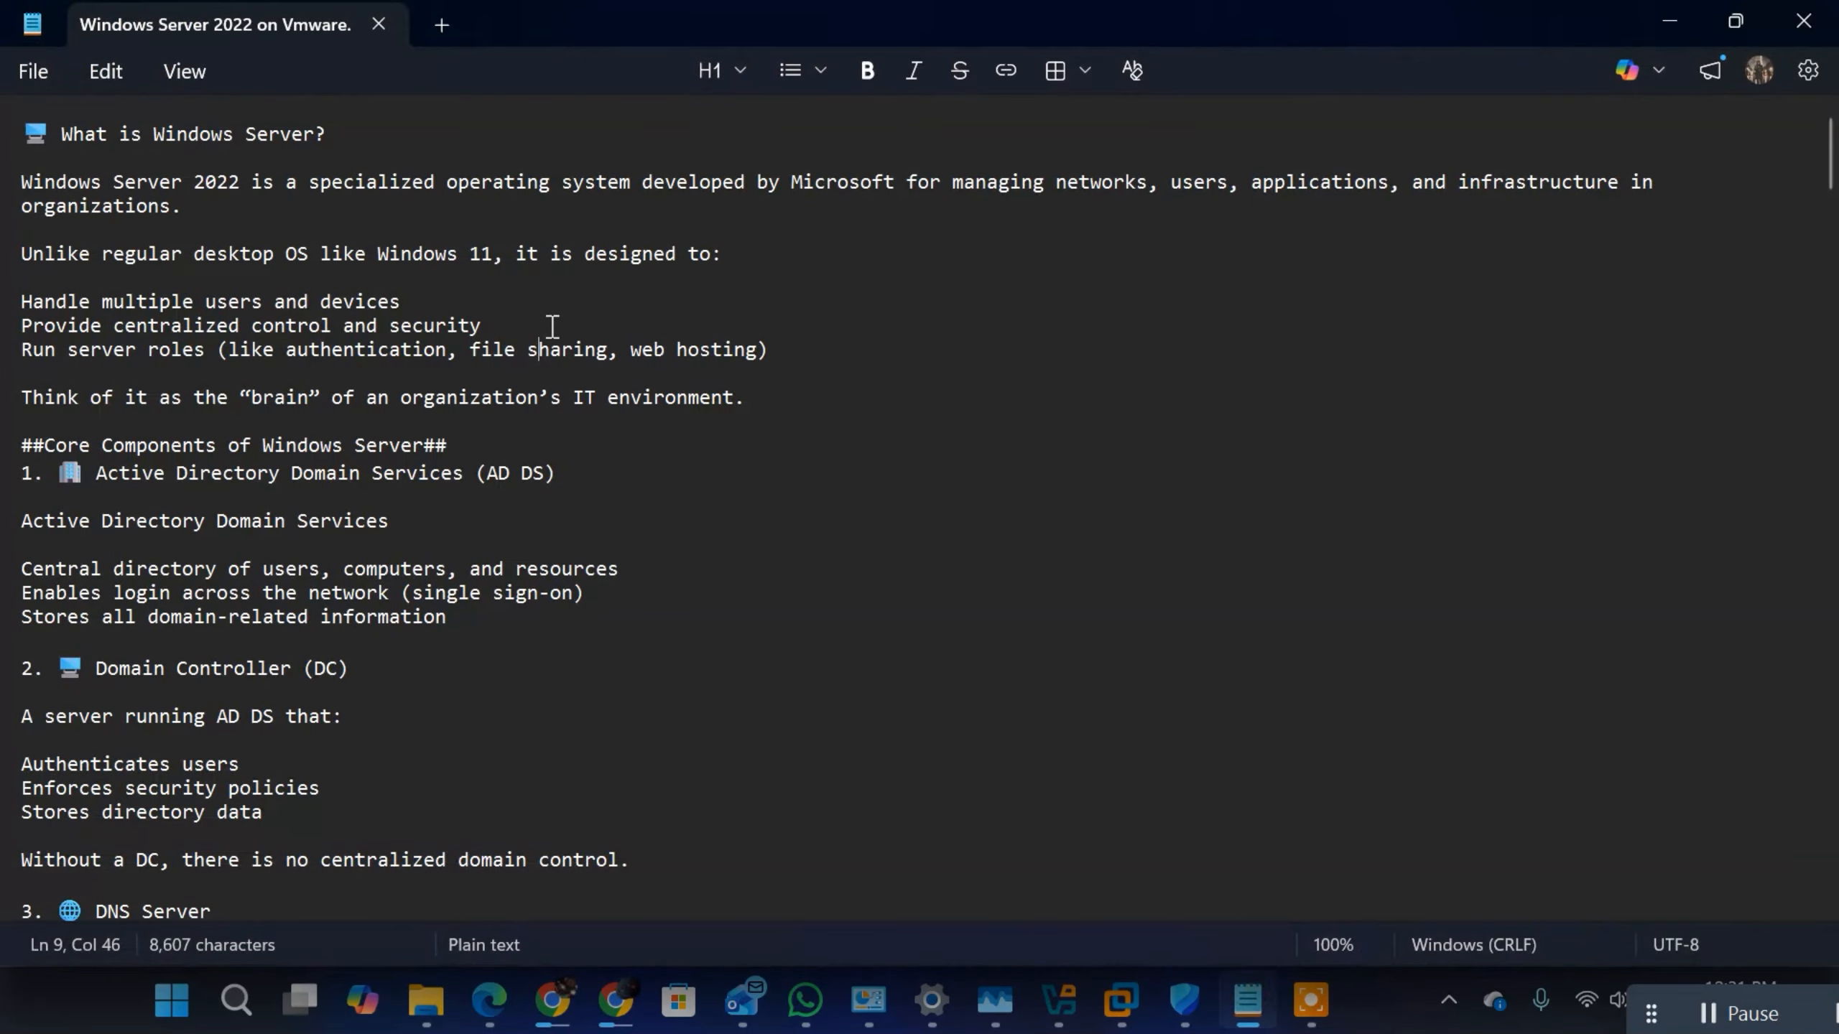
pyautogui.moveTo(375, 144); pyautogui.dragTo(20, 130)
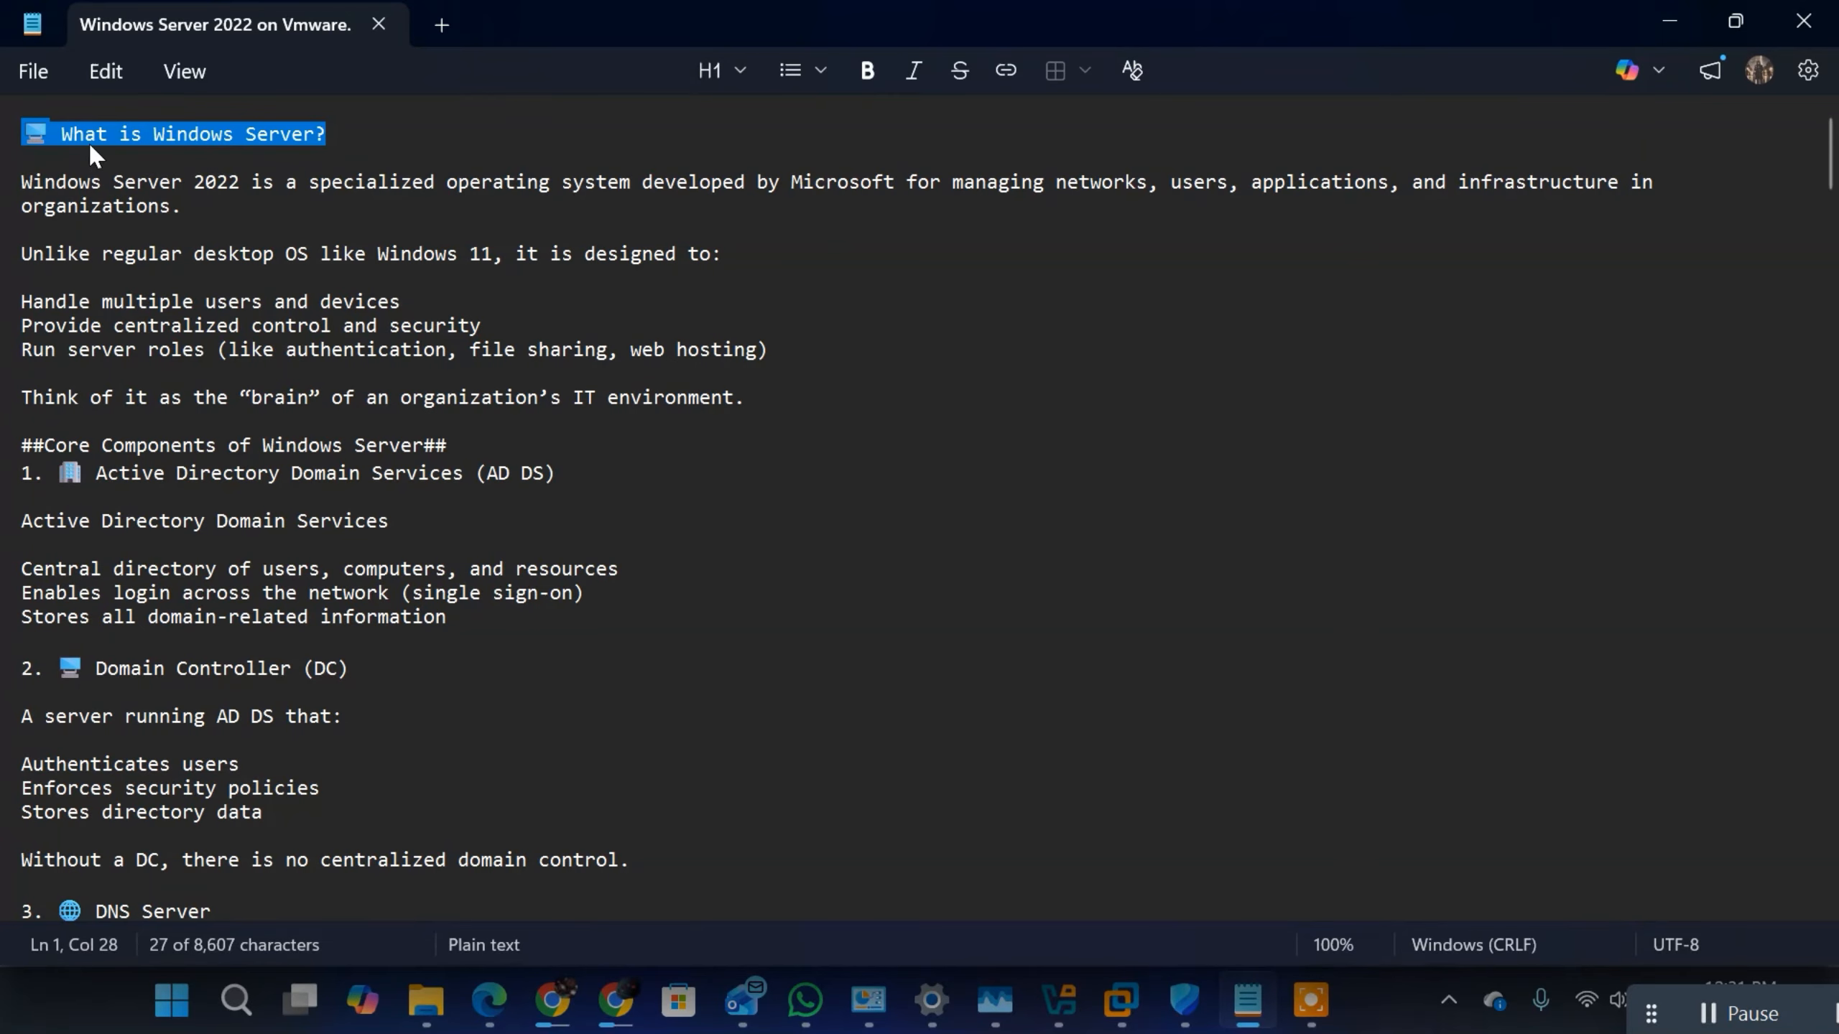
pyautogui.click(292, 158)
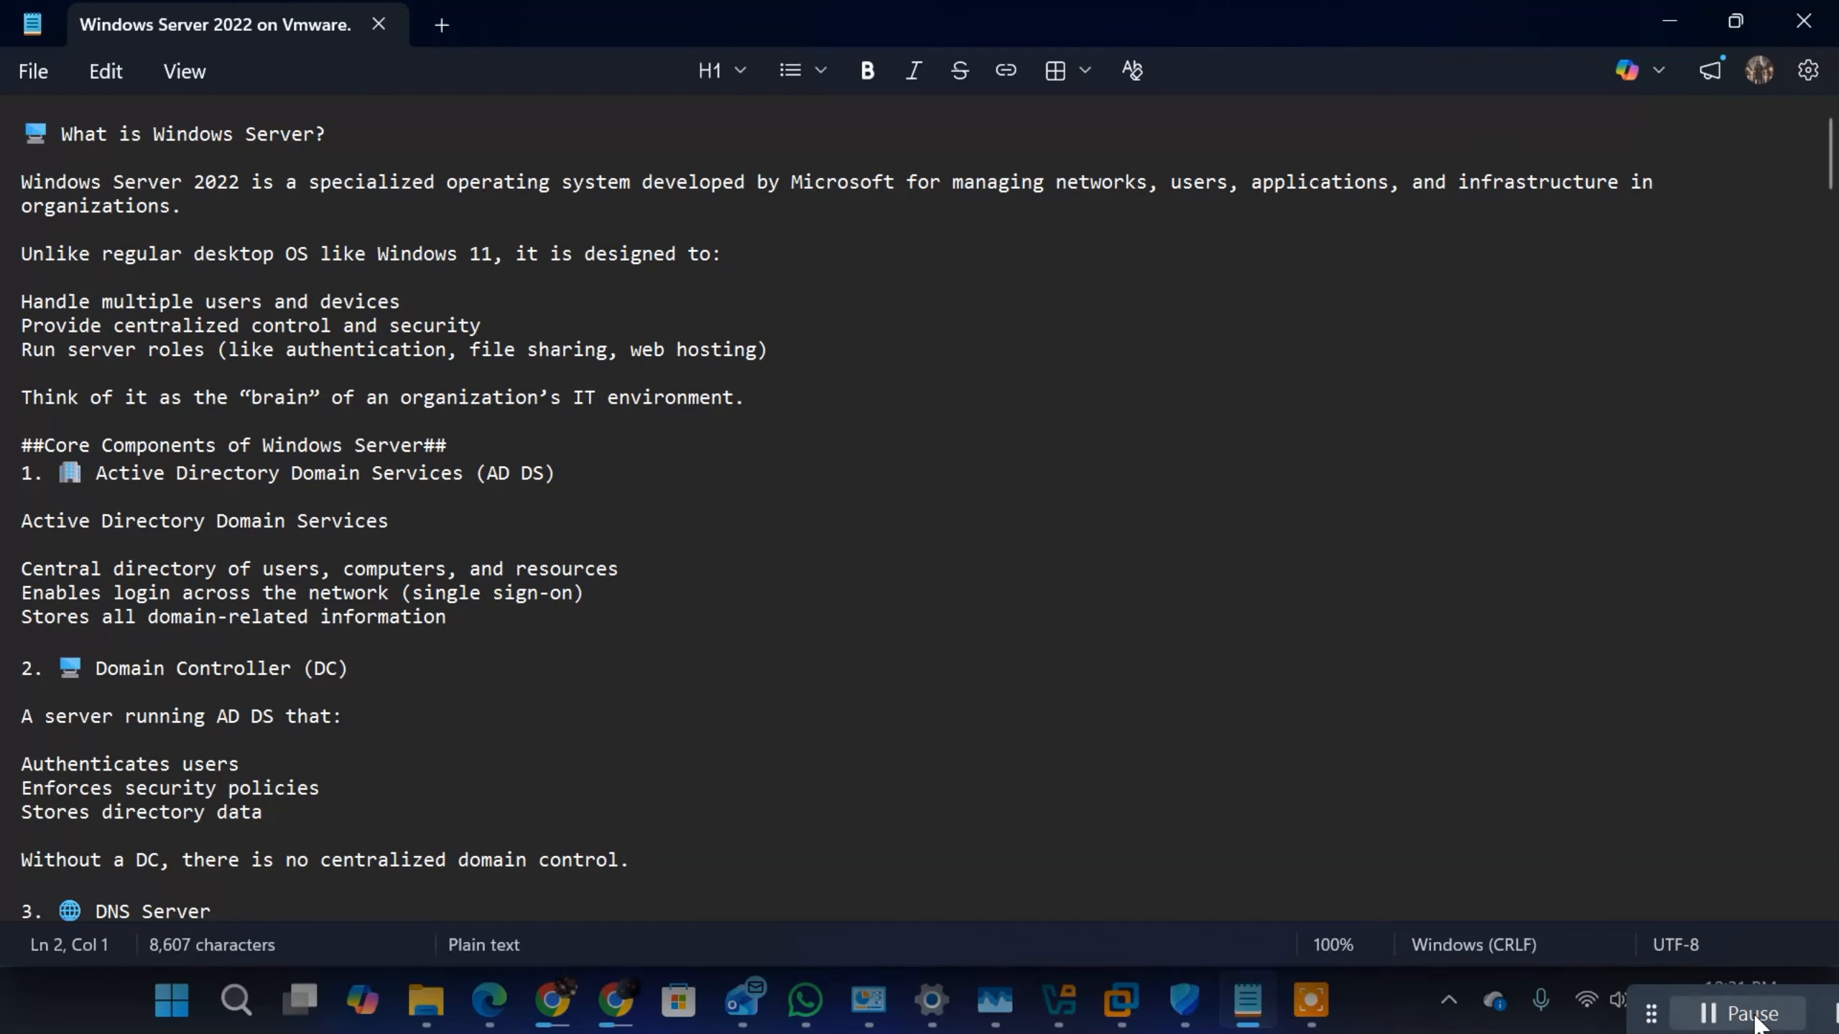
pyautogui.click(1709, 1010)
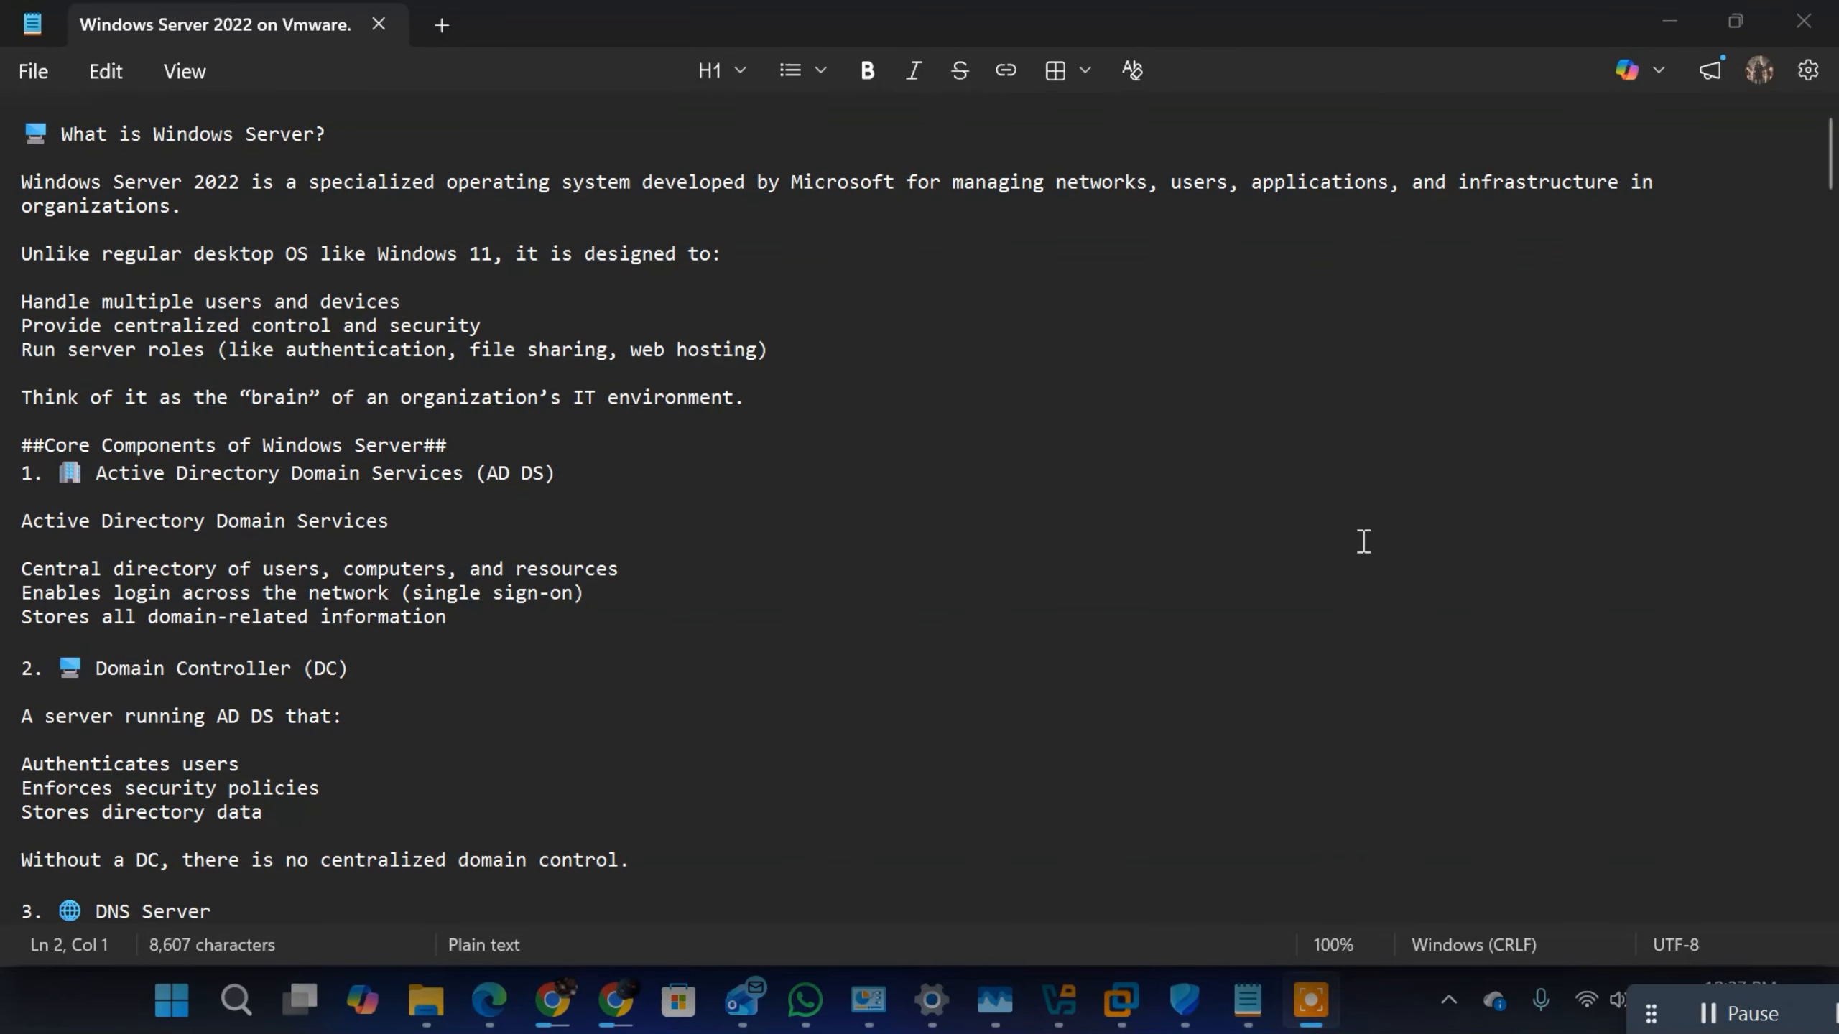
# Step: Review the Domain Controller (DC) section of the notes, highlighting the line "A server running AD DS that:"
pyautogui.scroll(-4, 656, 497)
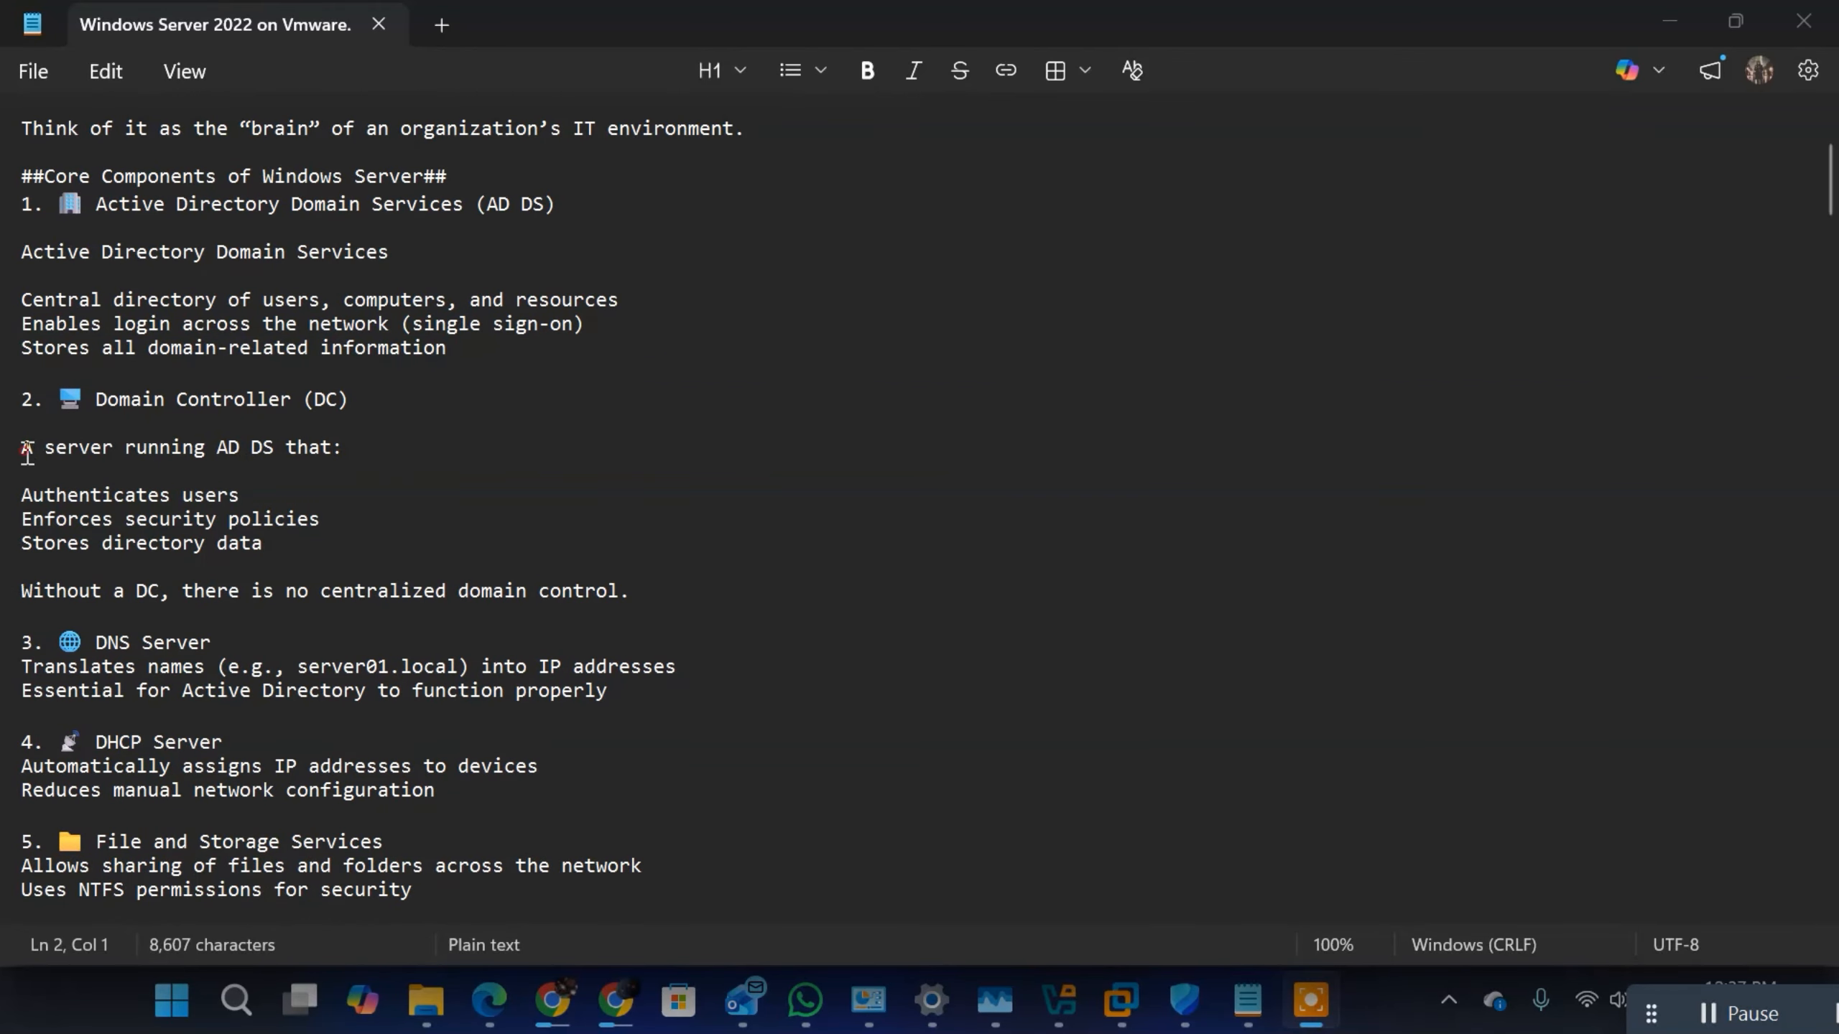
pyautogui.moveTo(23, 449); pyautogui.dragTo(376, 451)
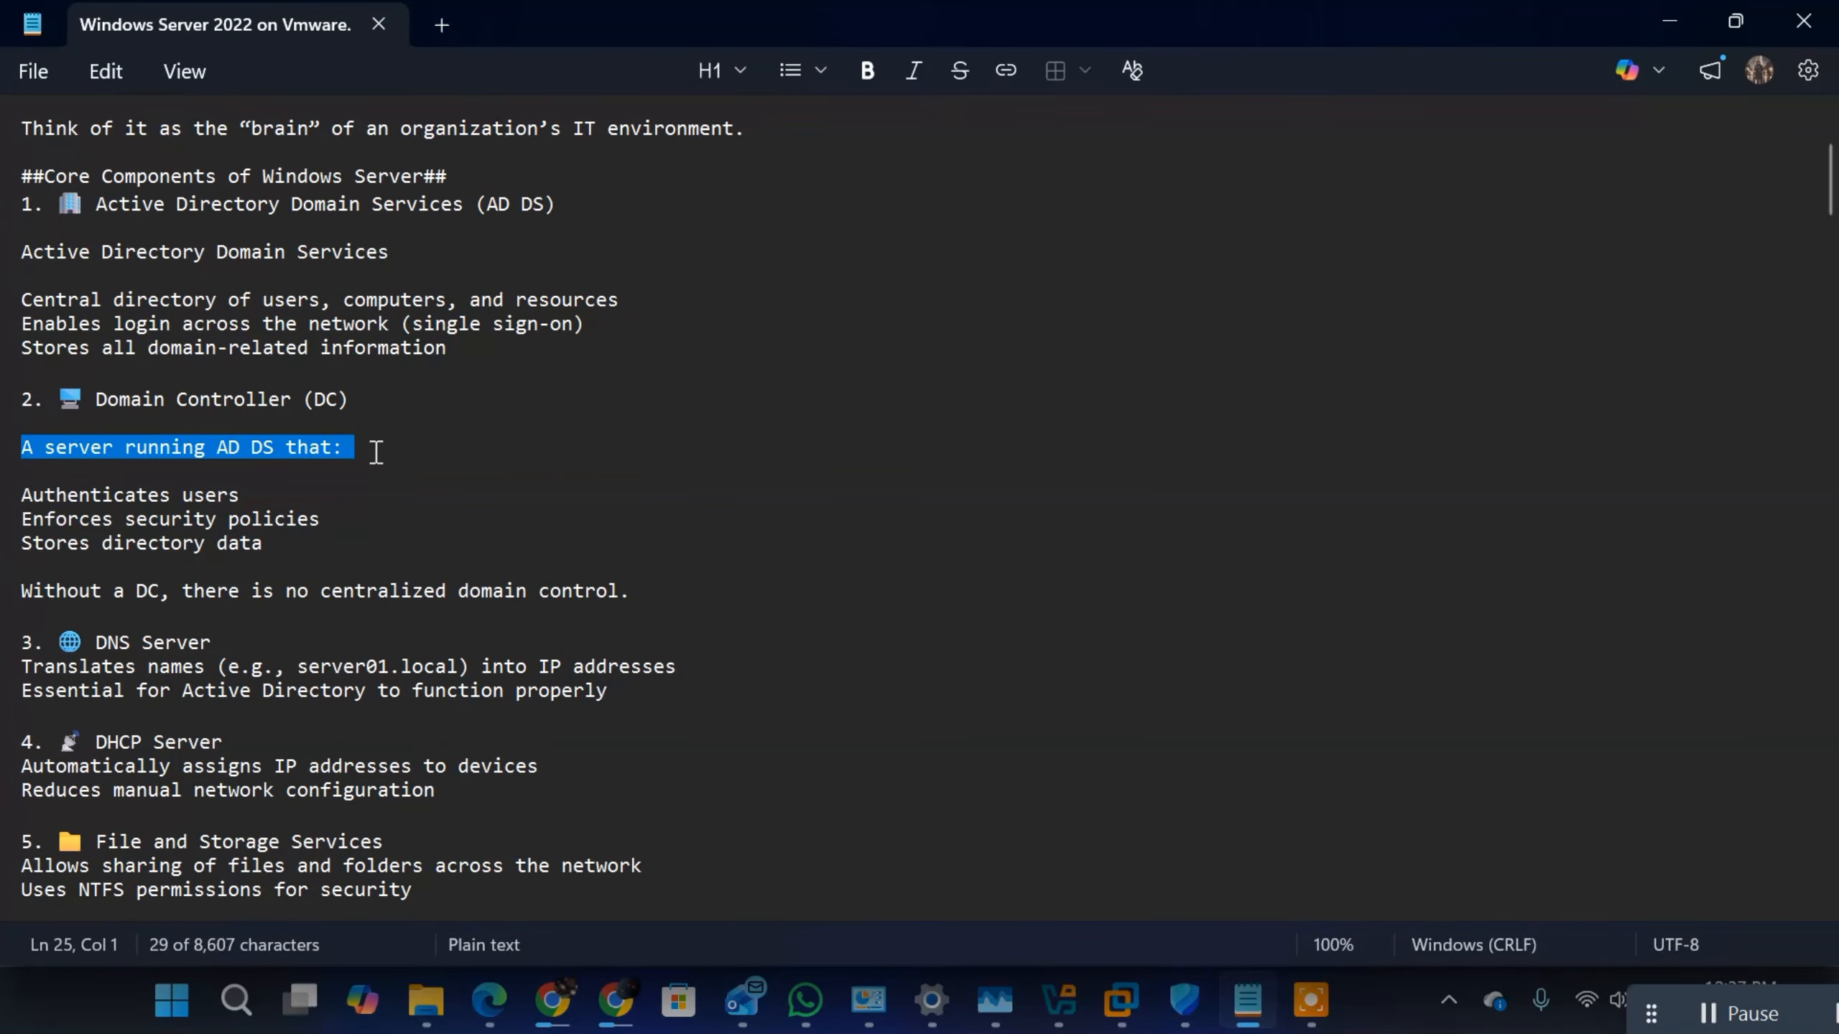
pyautogui.click(255, 456)
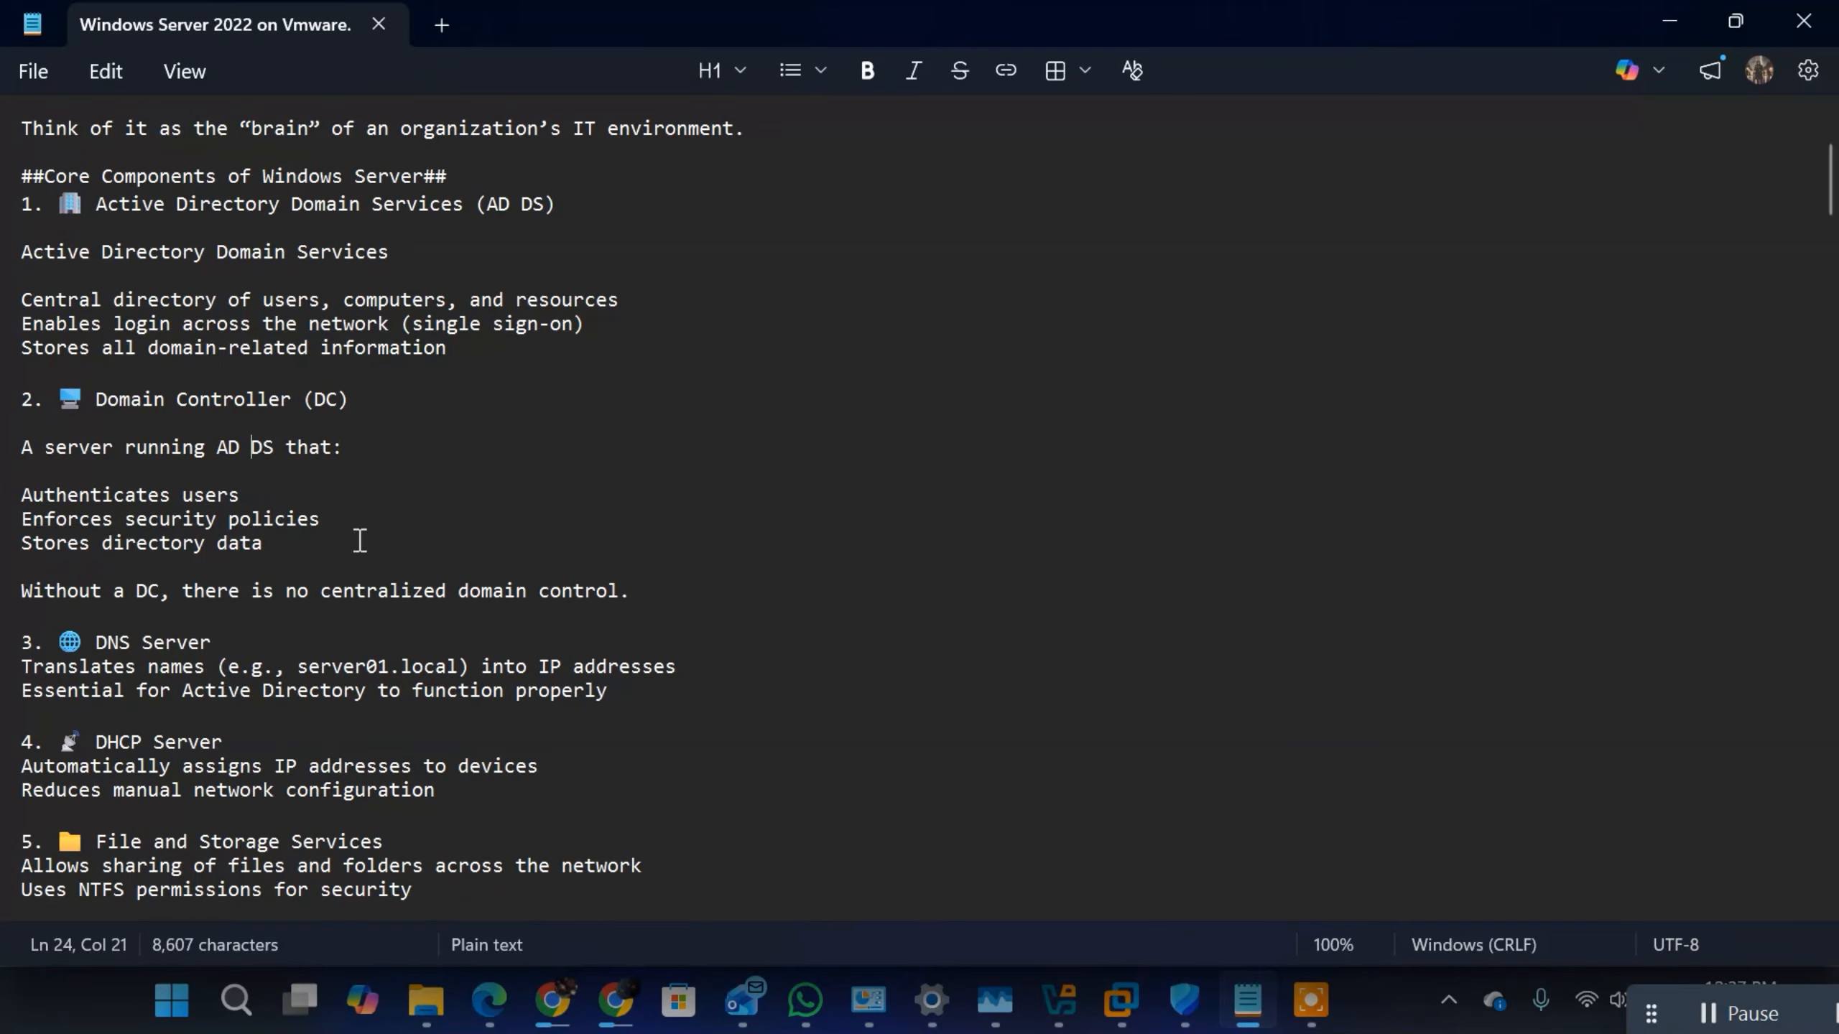
# Step: Review the DNS Server section of the notes, highlighting its description and the example name server01.local
pyautogui.scroll(-1, 304, 547)
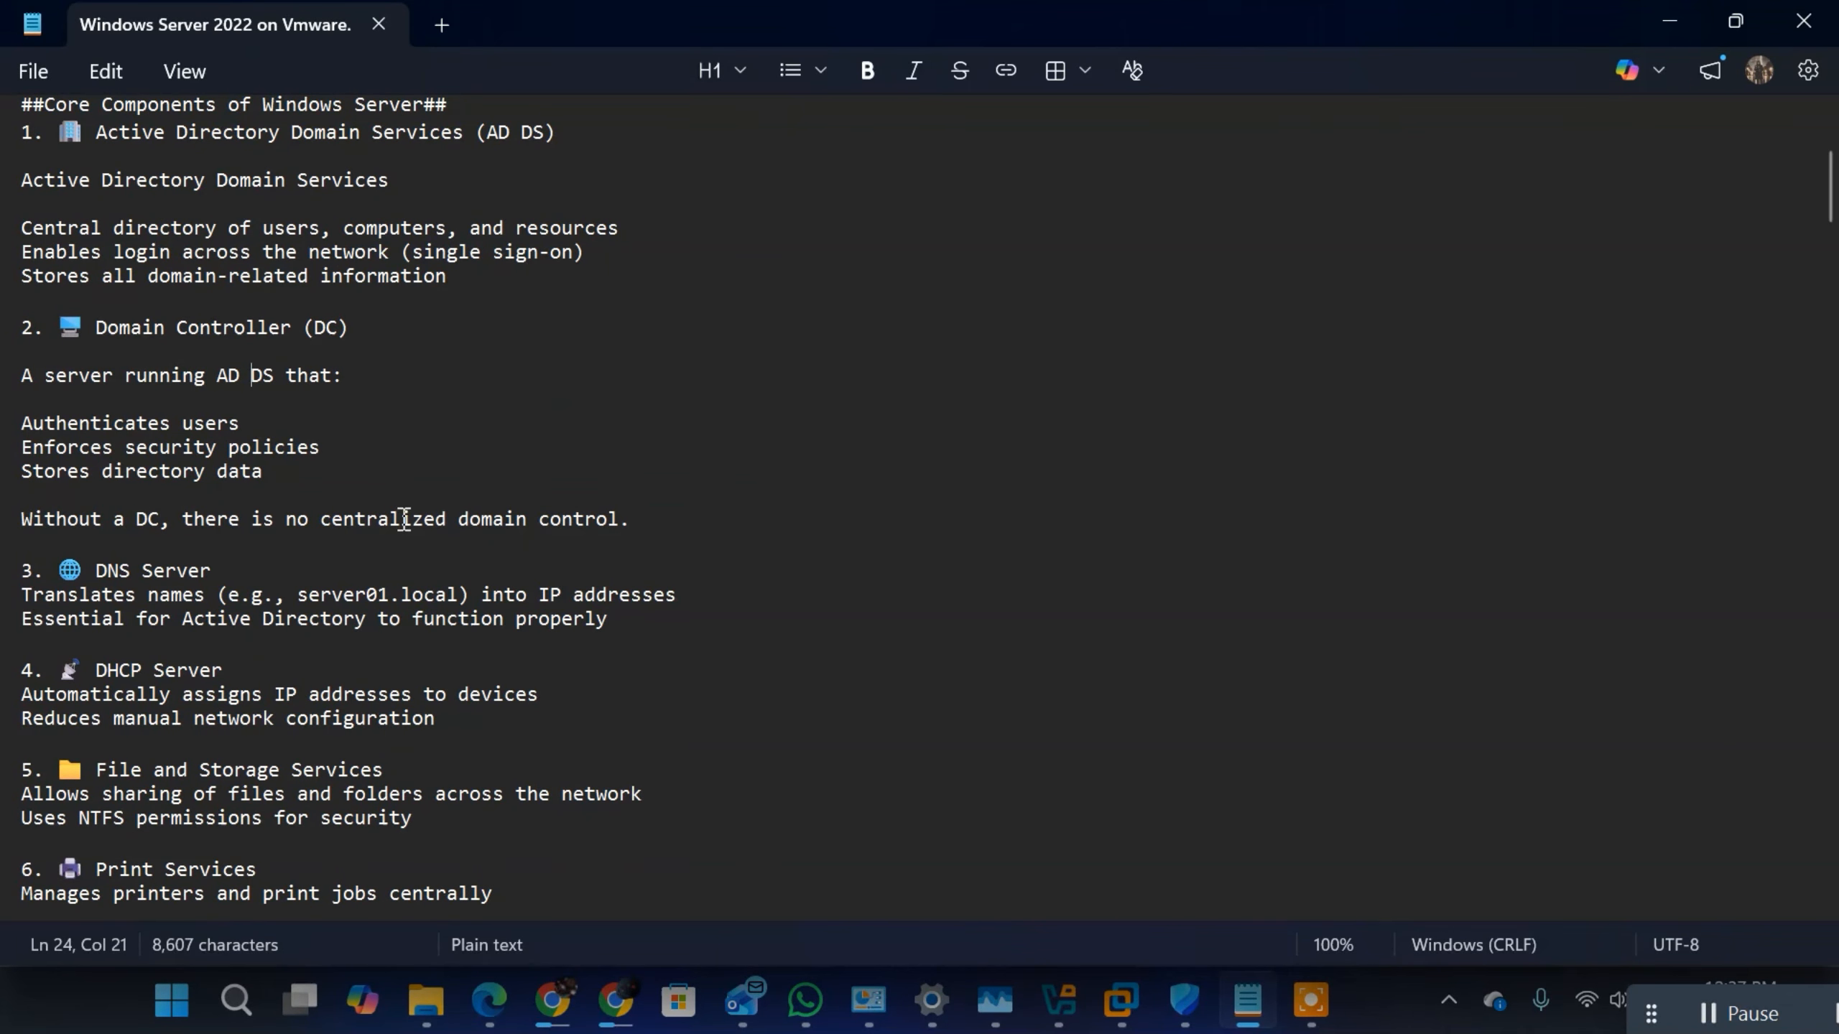
pyautogui.scroll(-1, 534, 534)
pyautogui.scroll(-2, 534, 535)
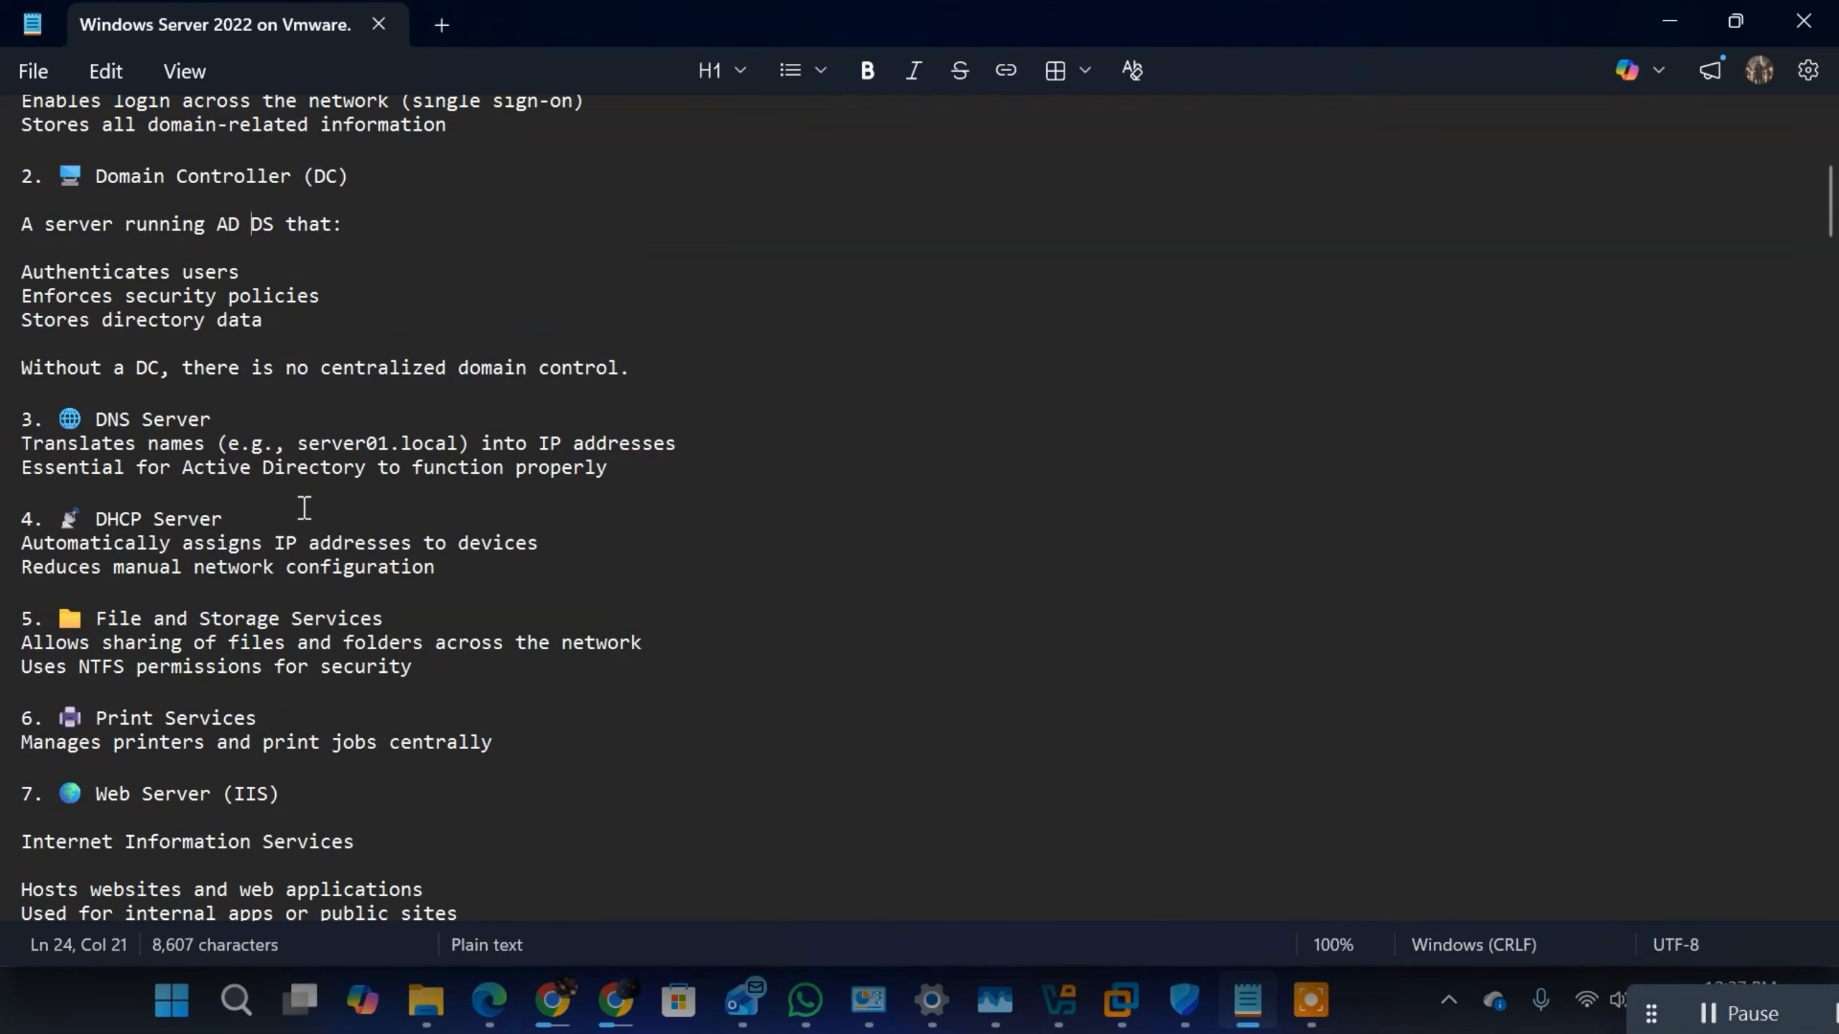
pyautogui.click(86, 418)
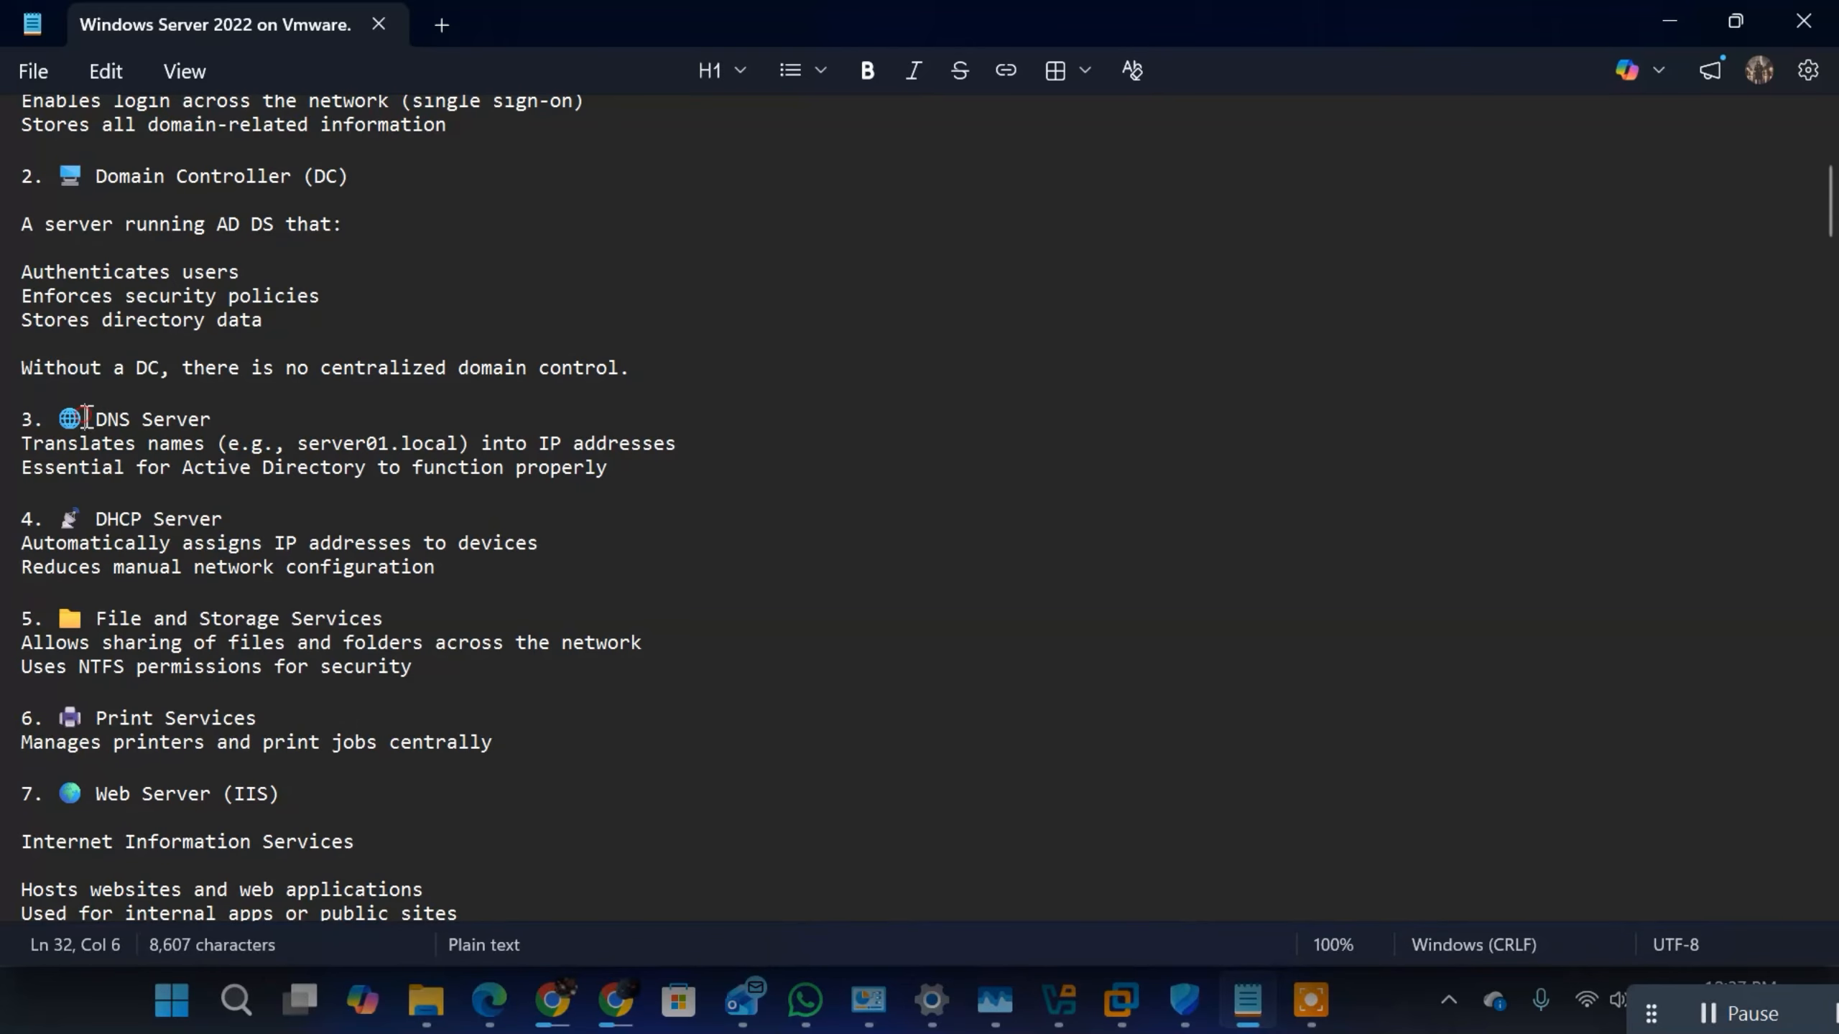
pyautogui.moveTo(85, 418); pyautogui.dragTo(595, 484)
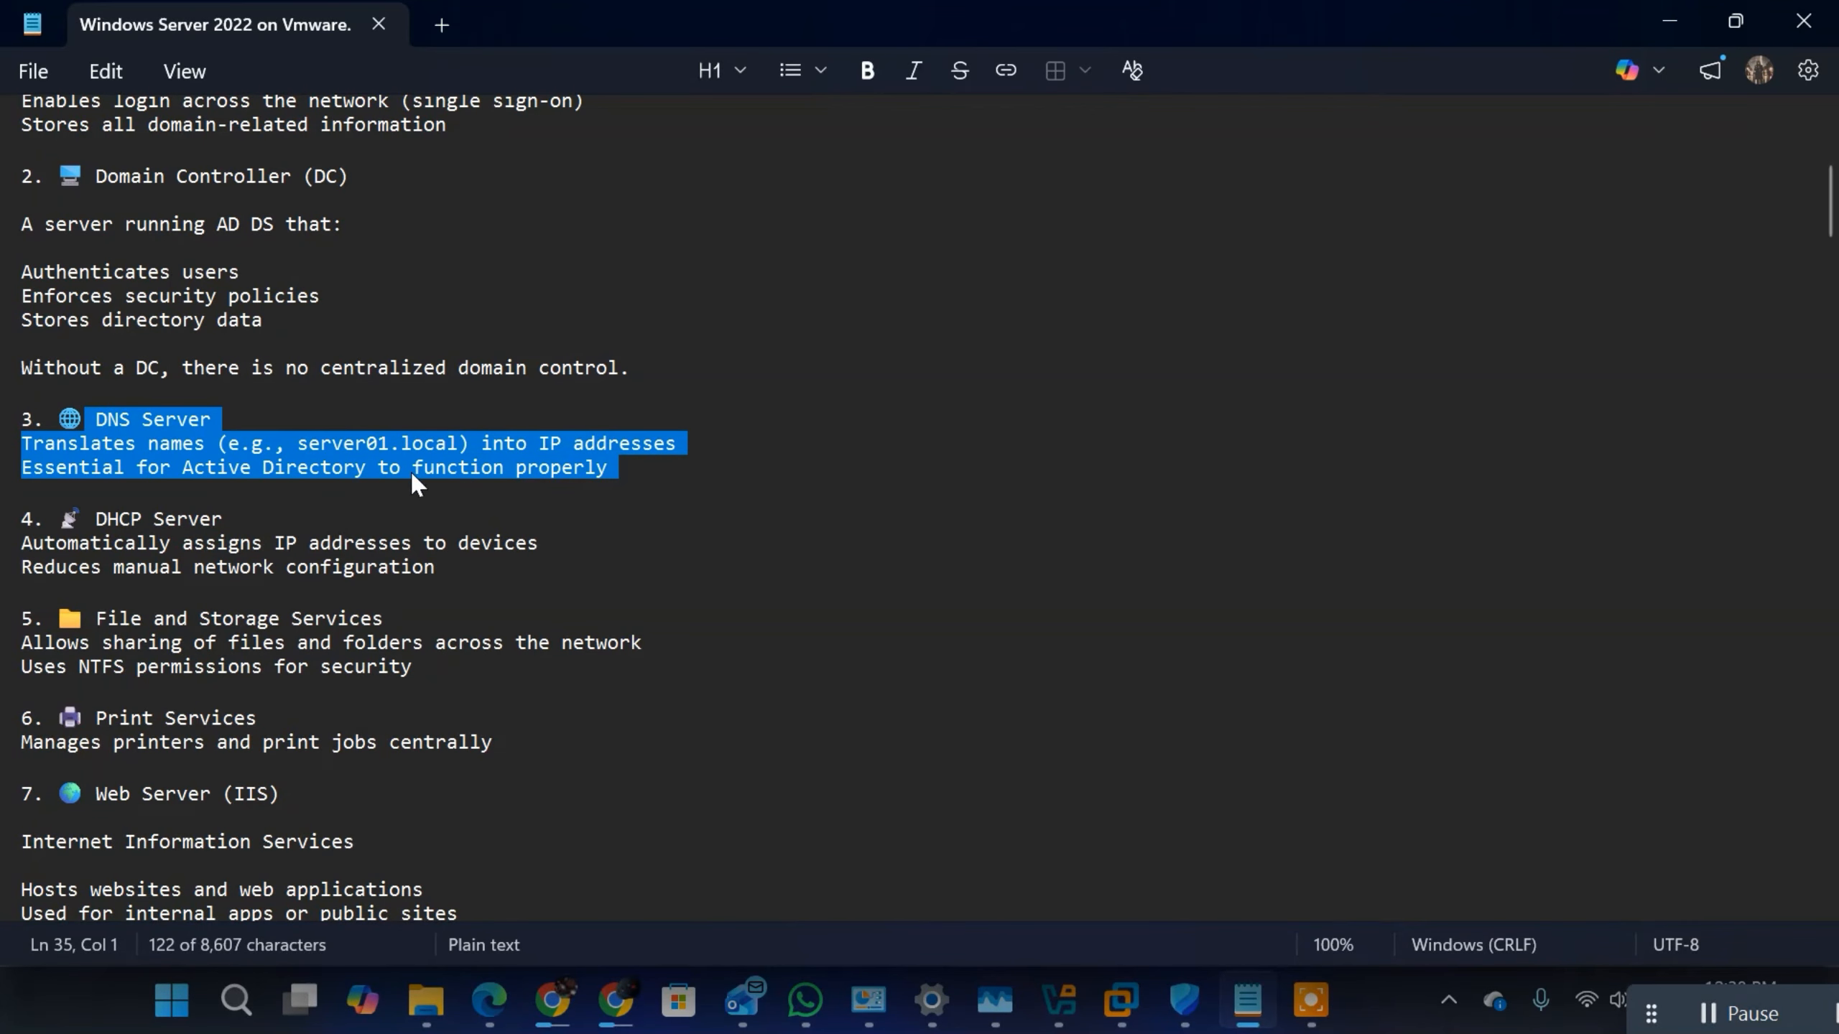
pyautogui.click(307, 469)
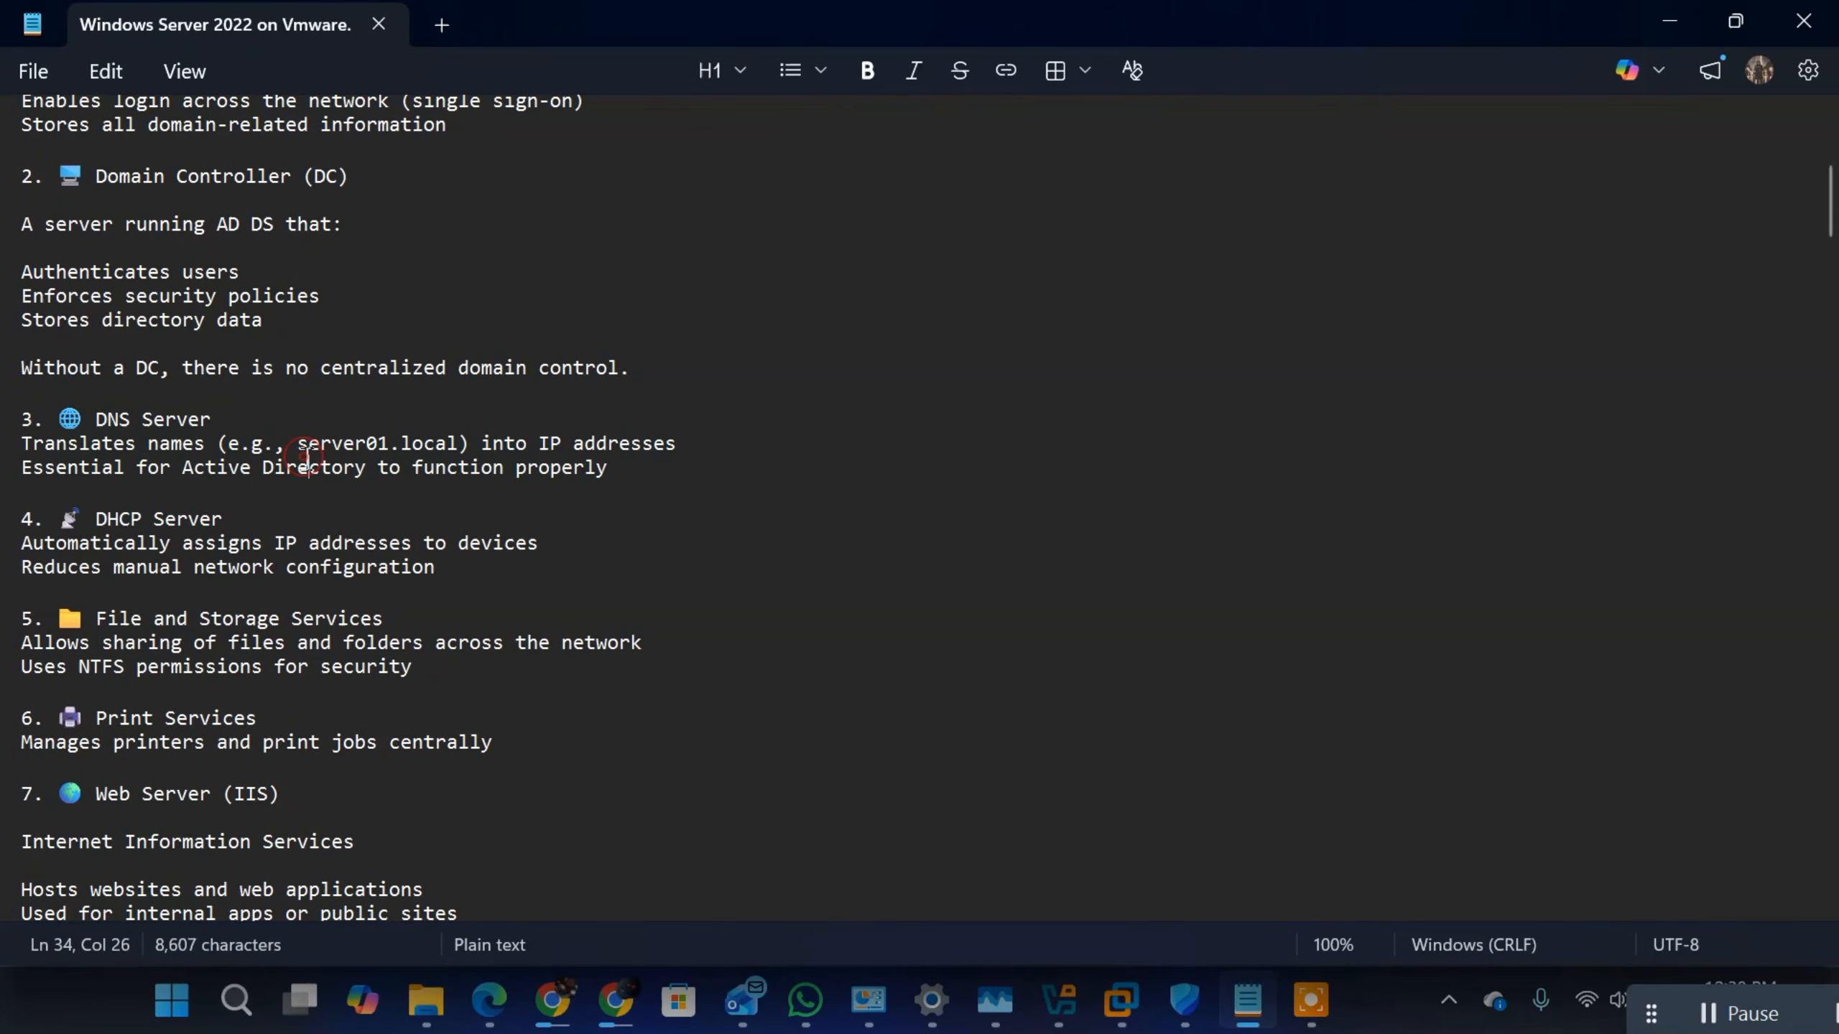
pyautogui.click(483, 442)
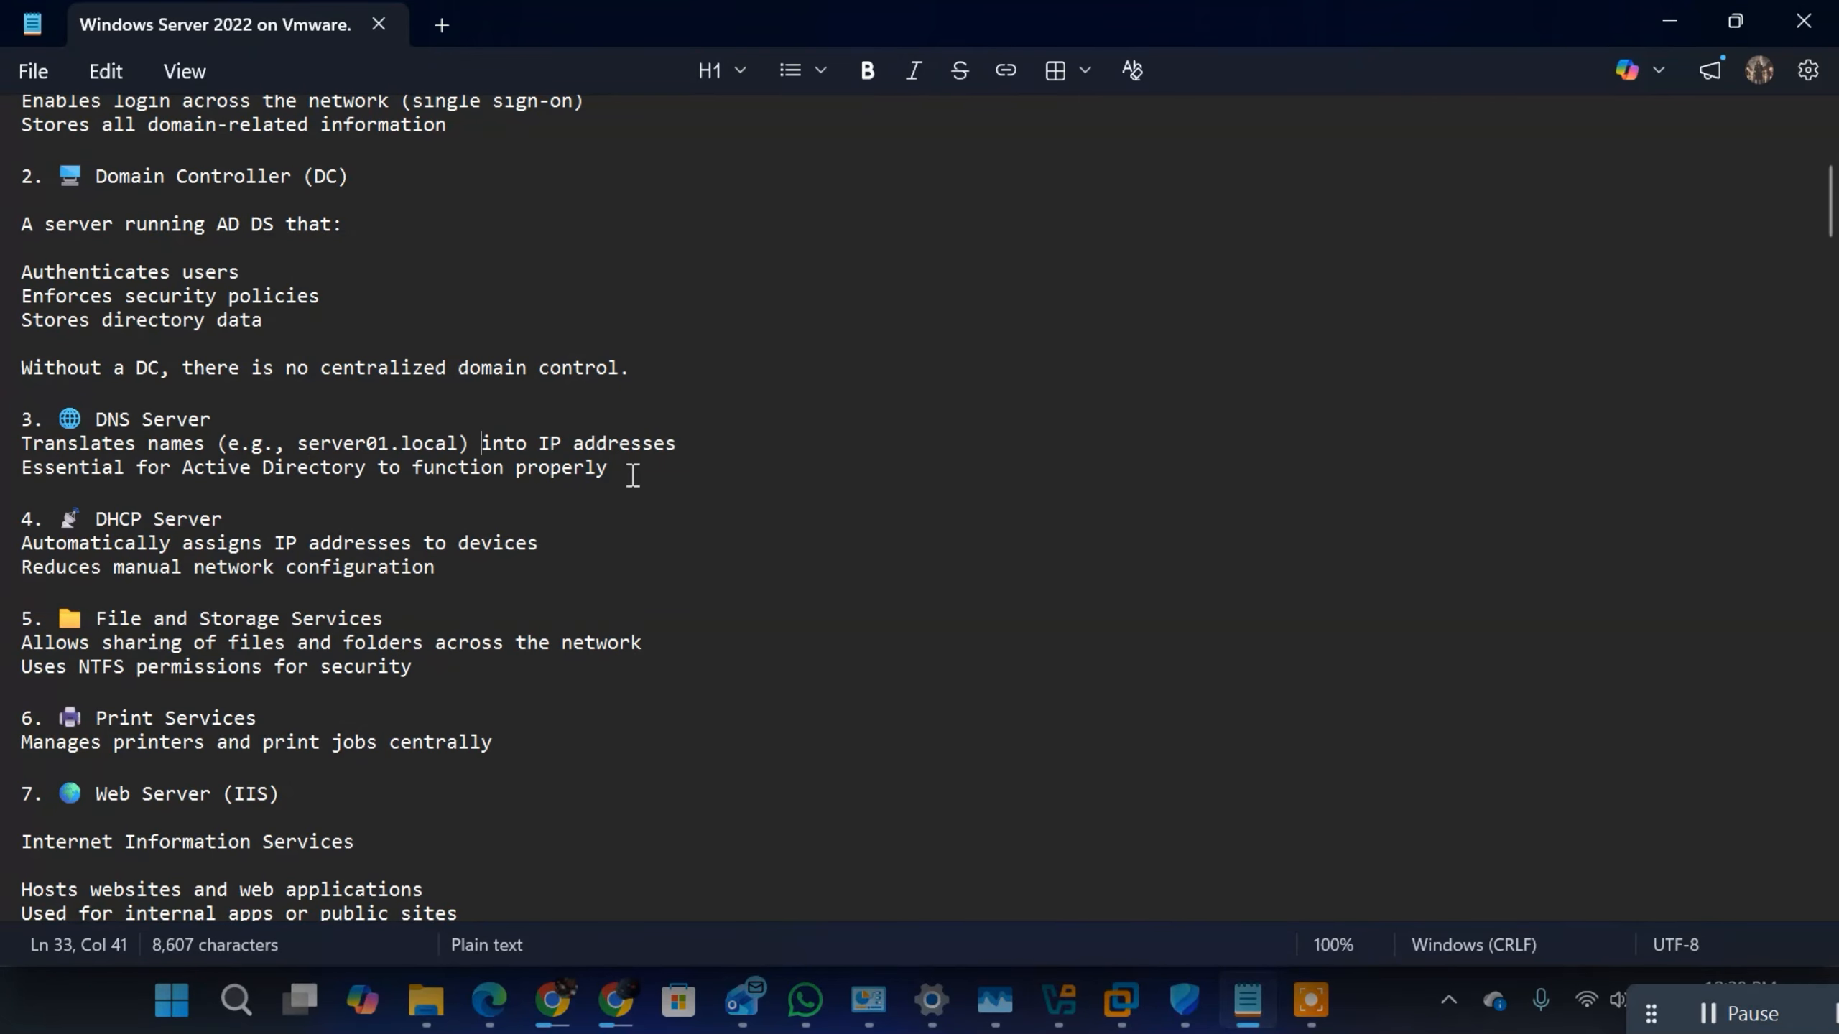
pyautogui.moveTo(615, 471); pyautogui.dragTo(58, 424)
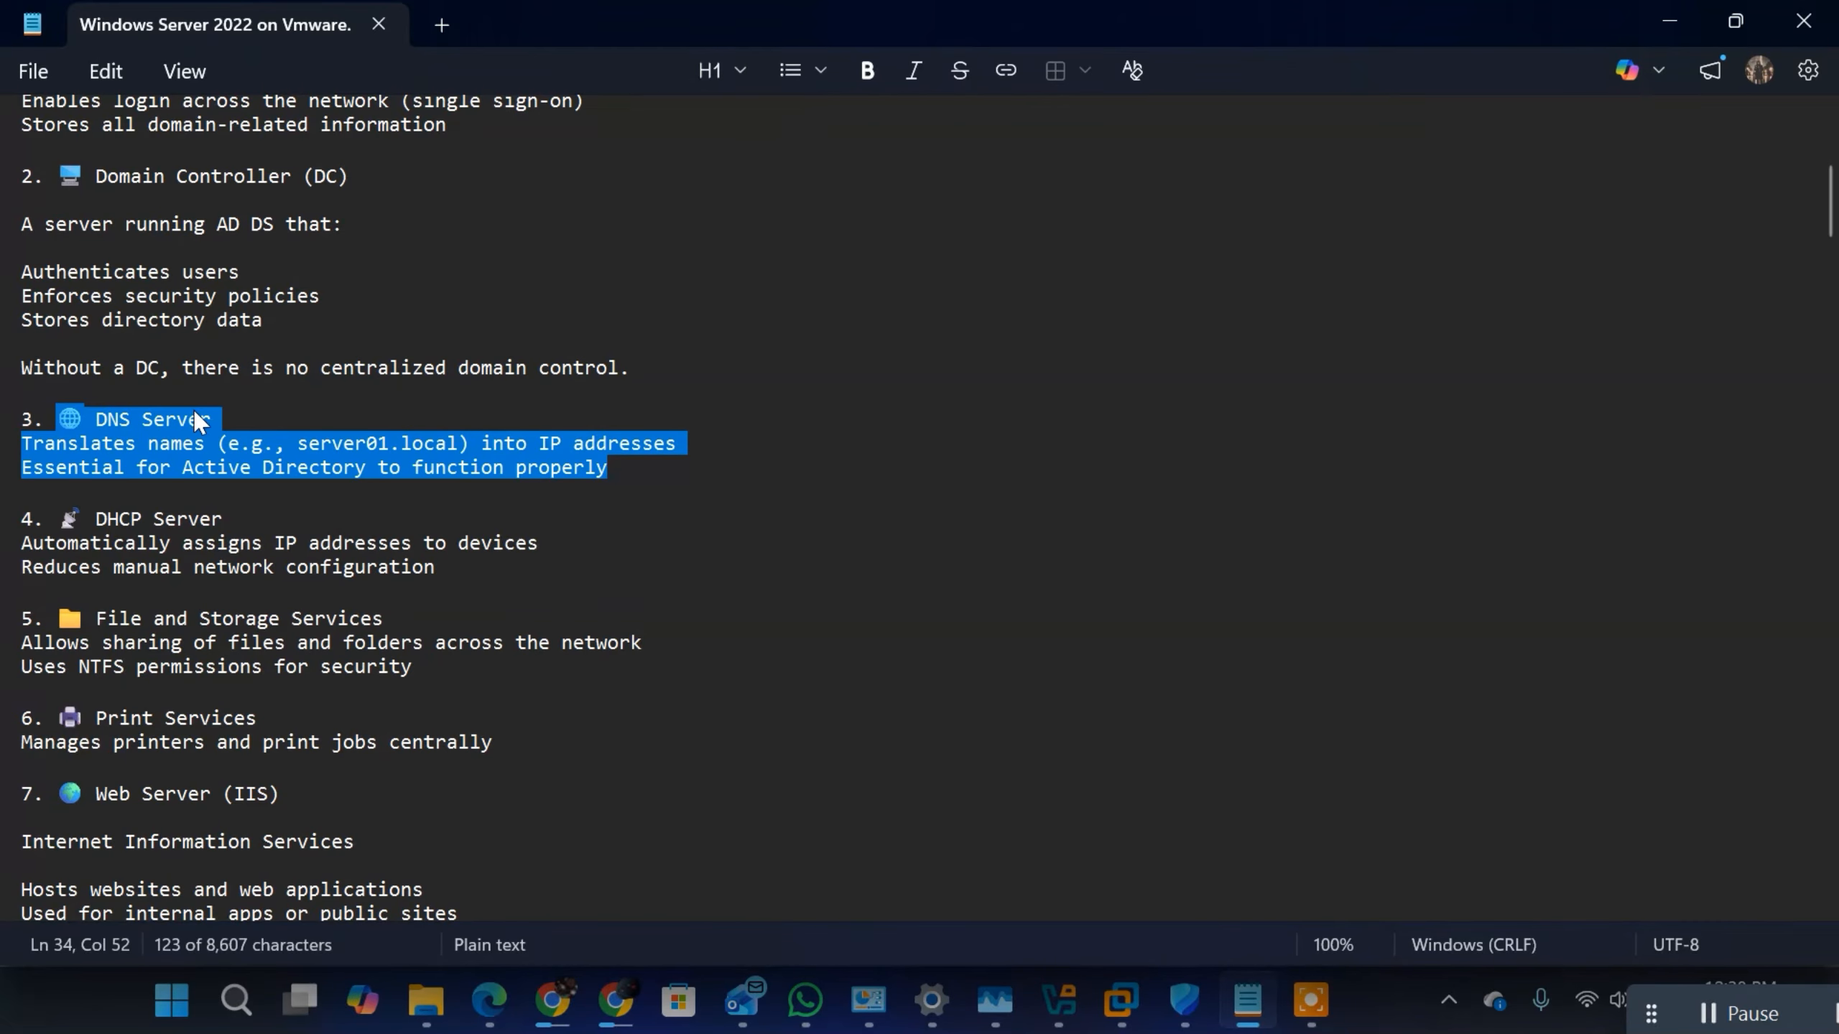
pyautogui.click(294, 447)
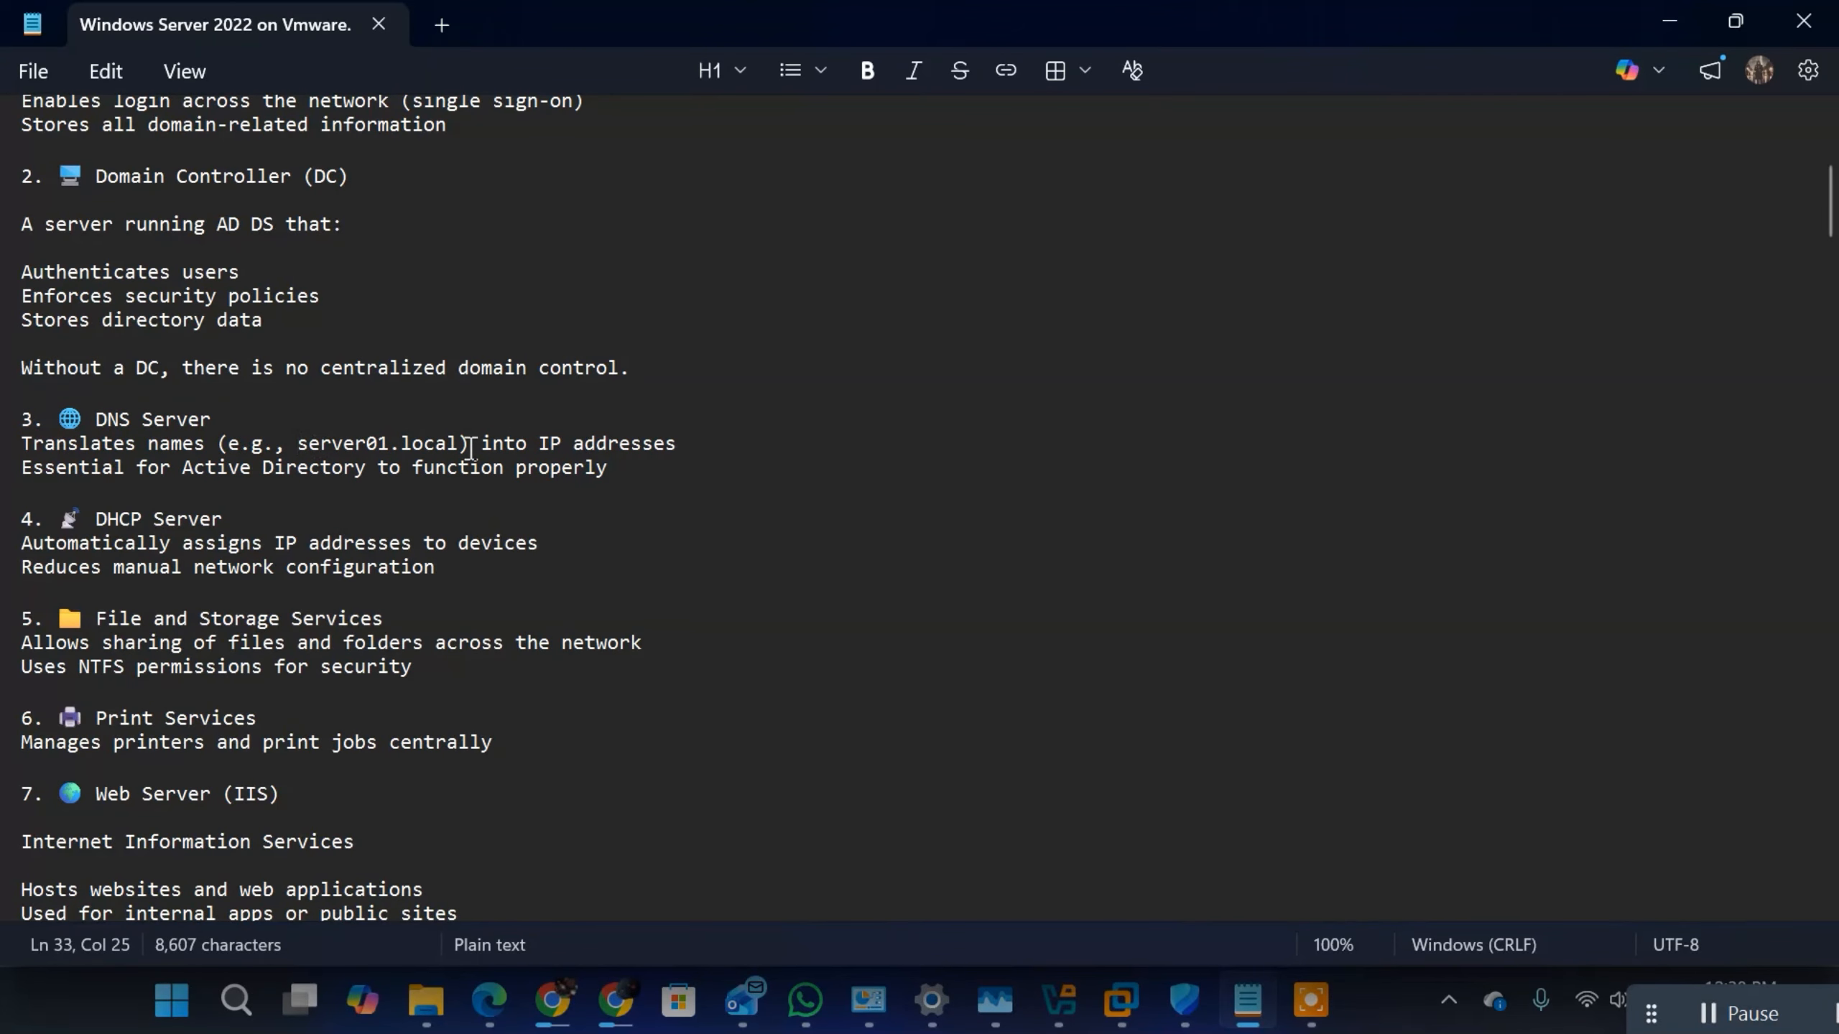
pyautogui.moveTo(637, 465); pyautogui.dragTo(39, 431)
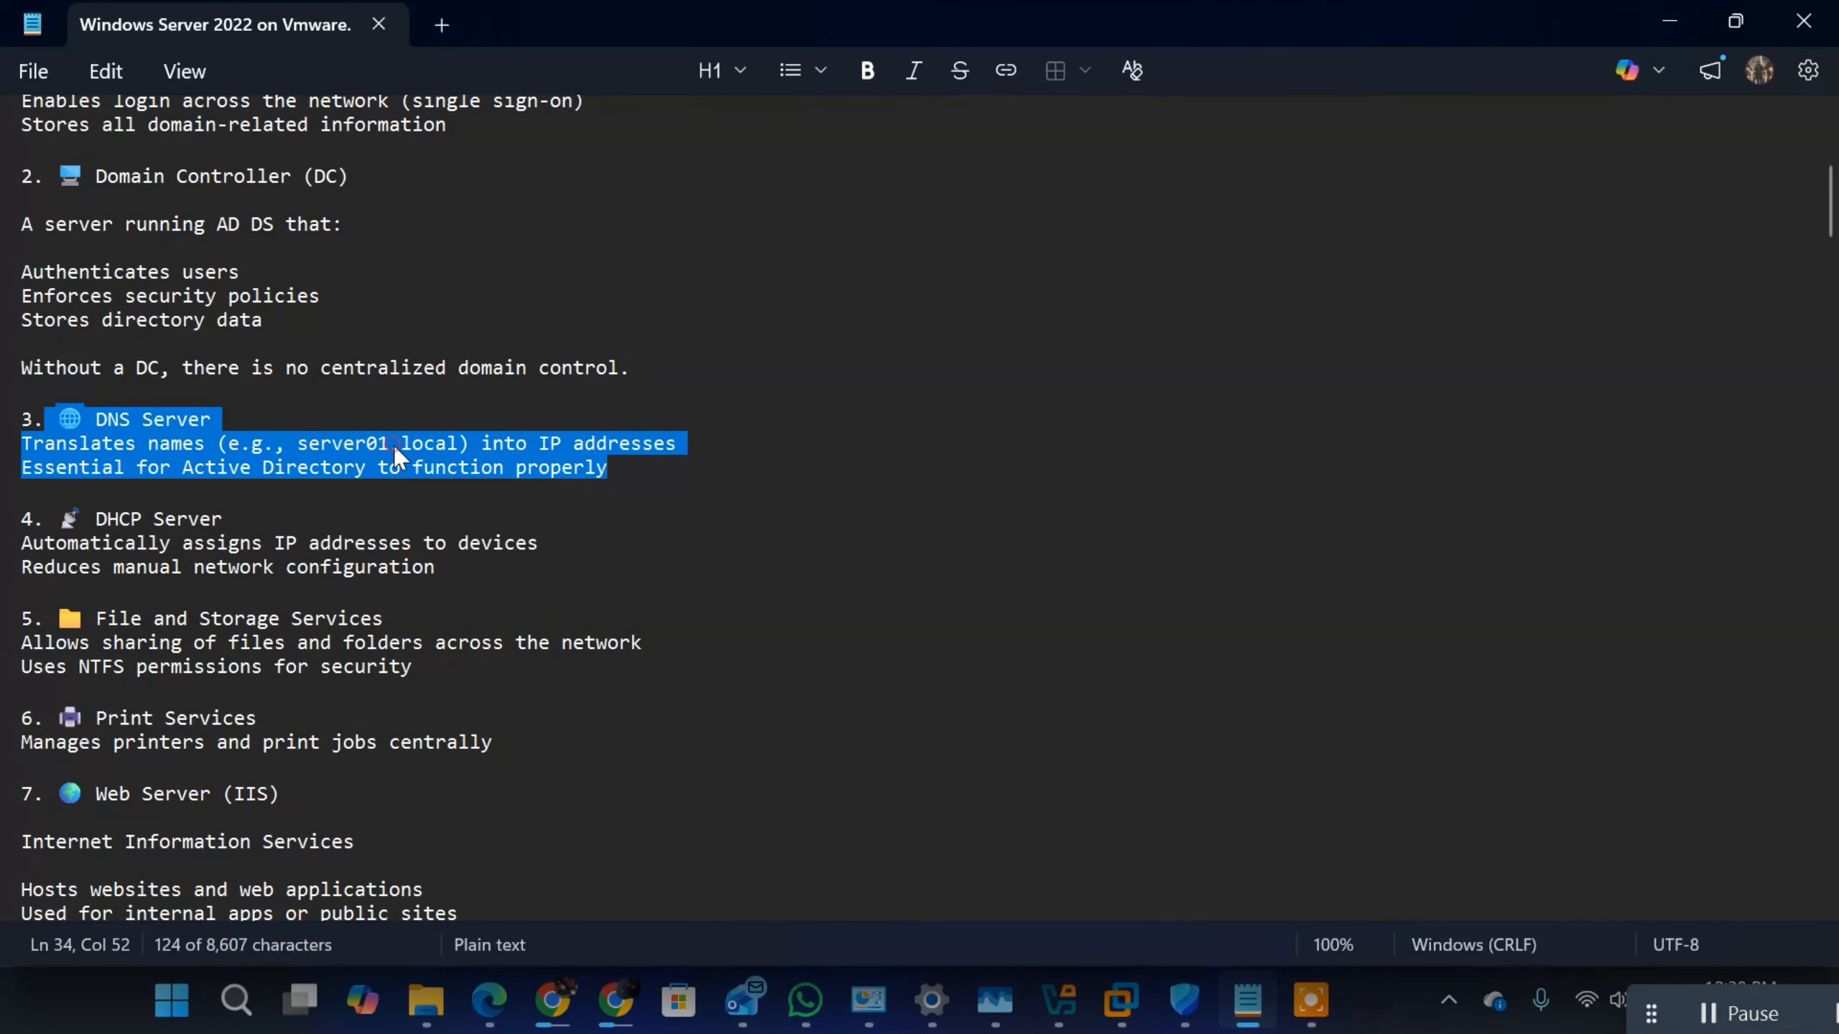
pyautogui.click(298, 445)
pyautogui.moveTo(298, 446); pyautogui.dragTo(463, 443)
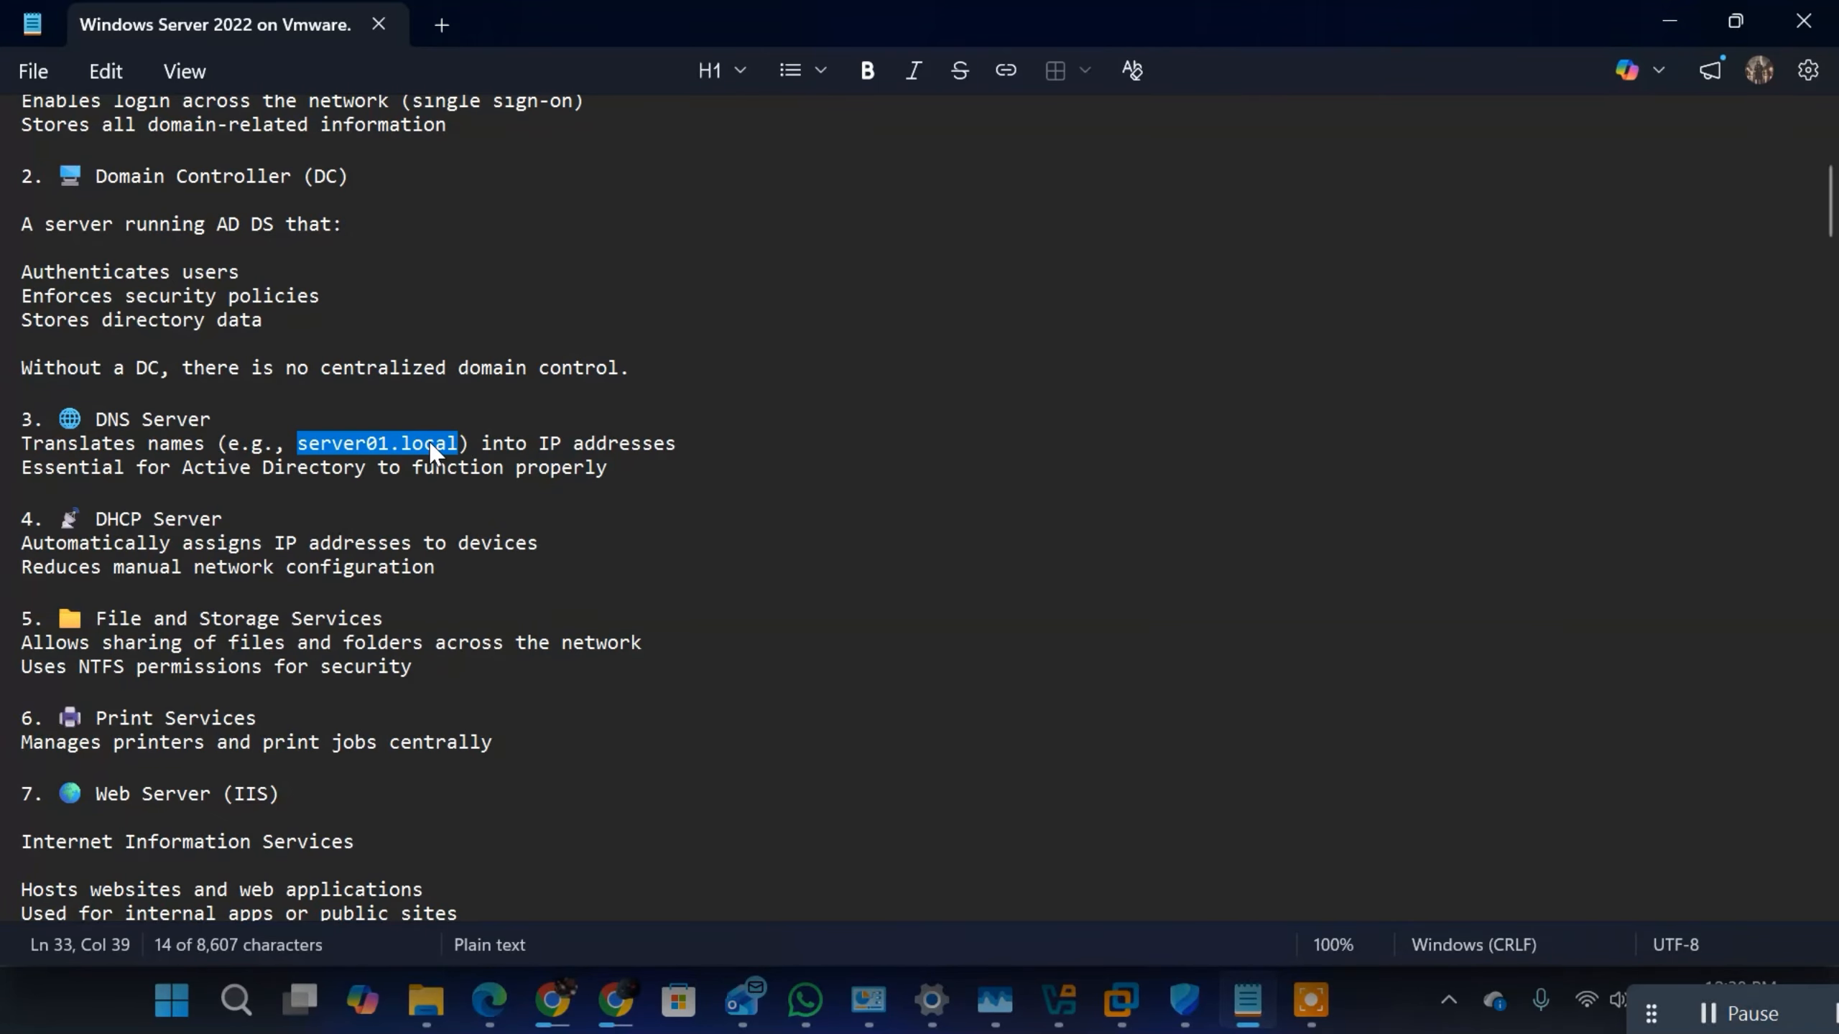
# Step: Review the DHCP Server section of the notes, highlighting its heading and the text on assigning IP addresses
pyautogui.moveTo(236, 519); pyautogui.dragTo(98, 529)
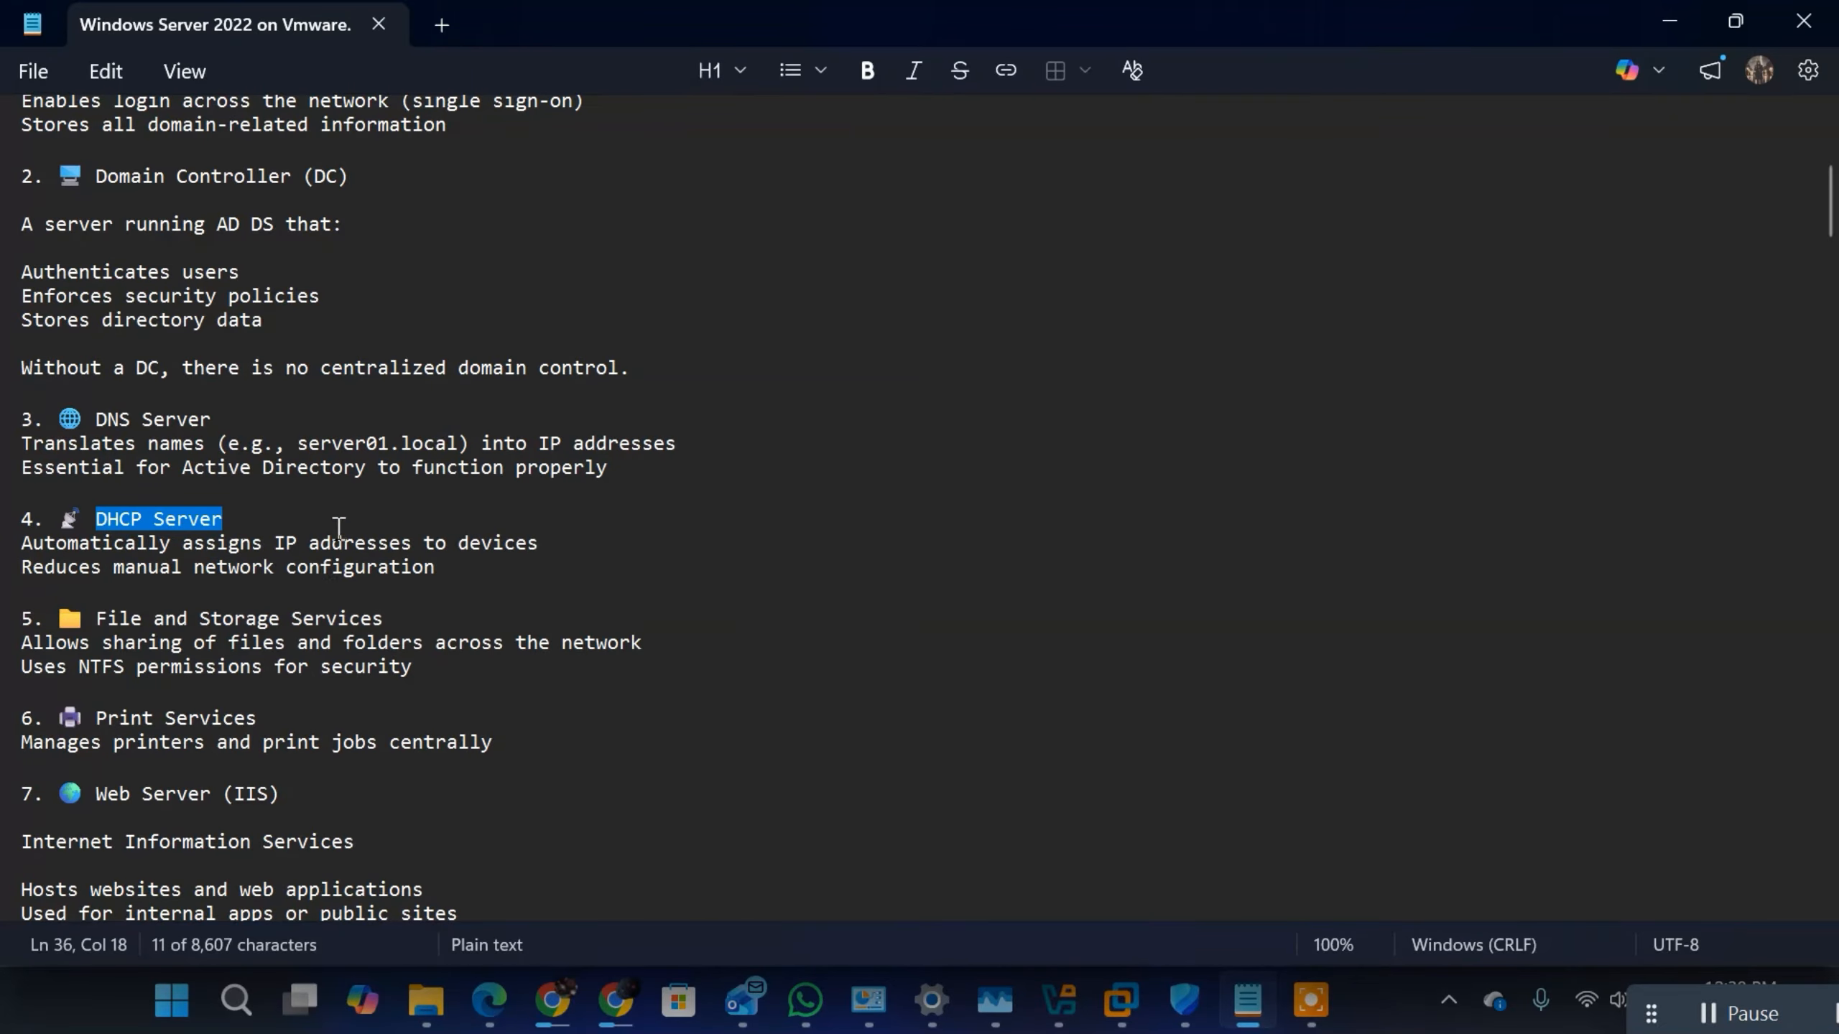
pyautogui.click(249, 529)
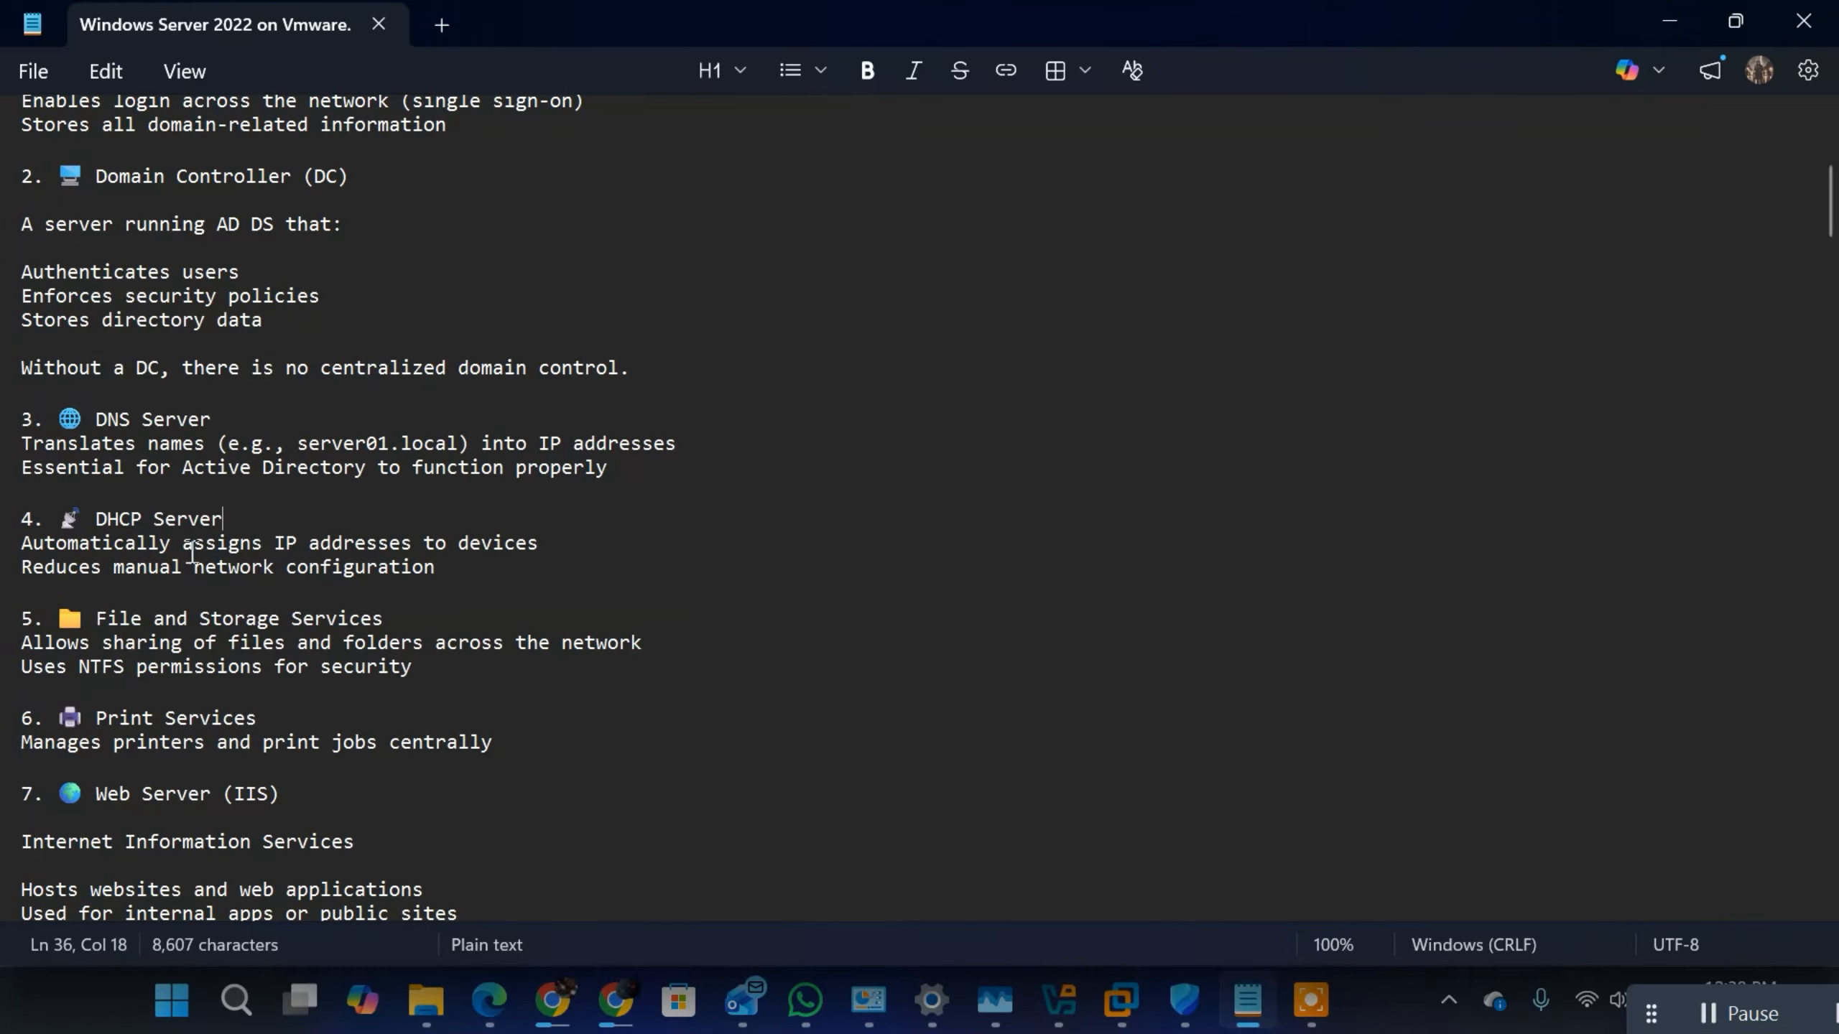
pyautogui.moveTo(184, 541); pyautogui.dragTo(478, 588)
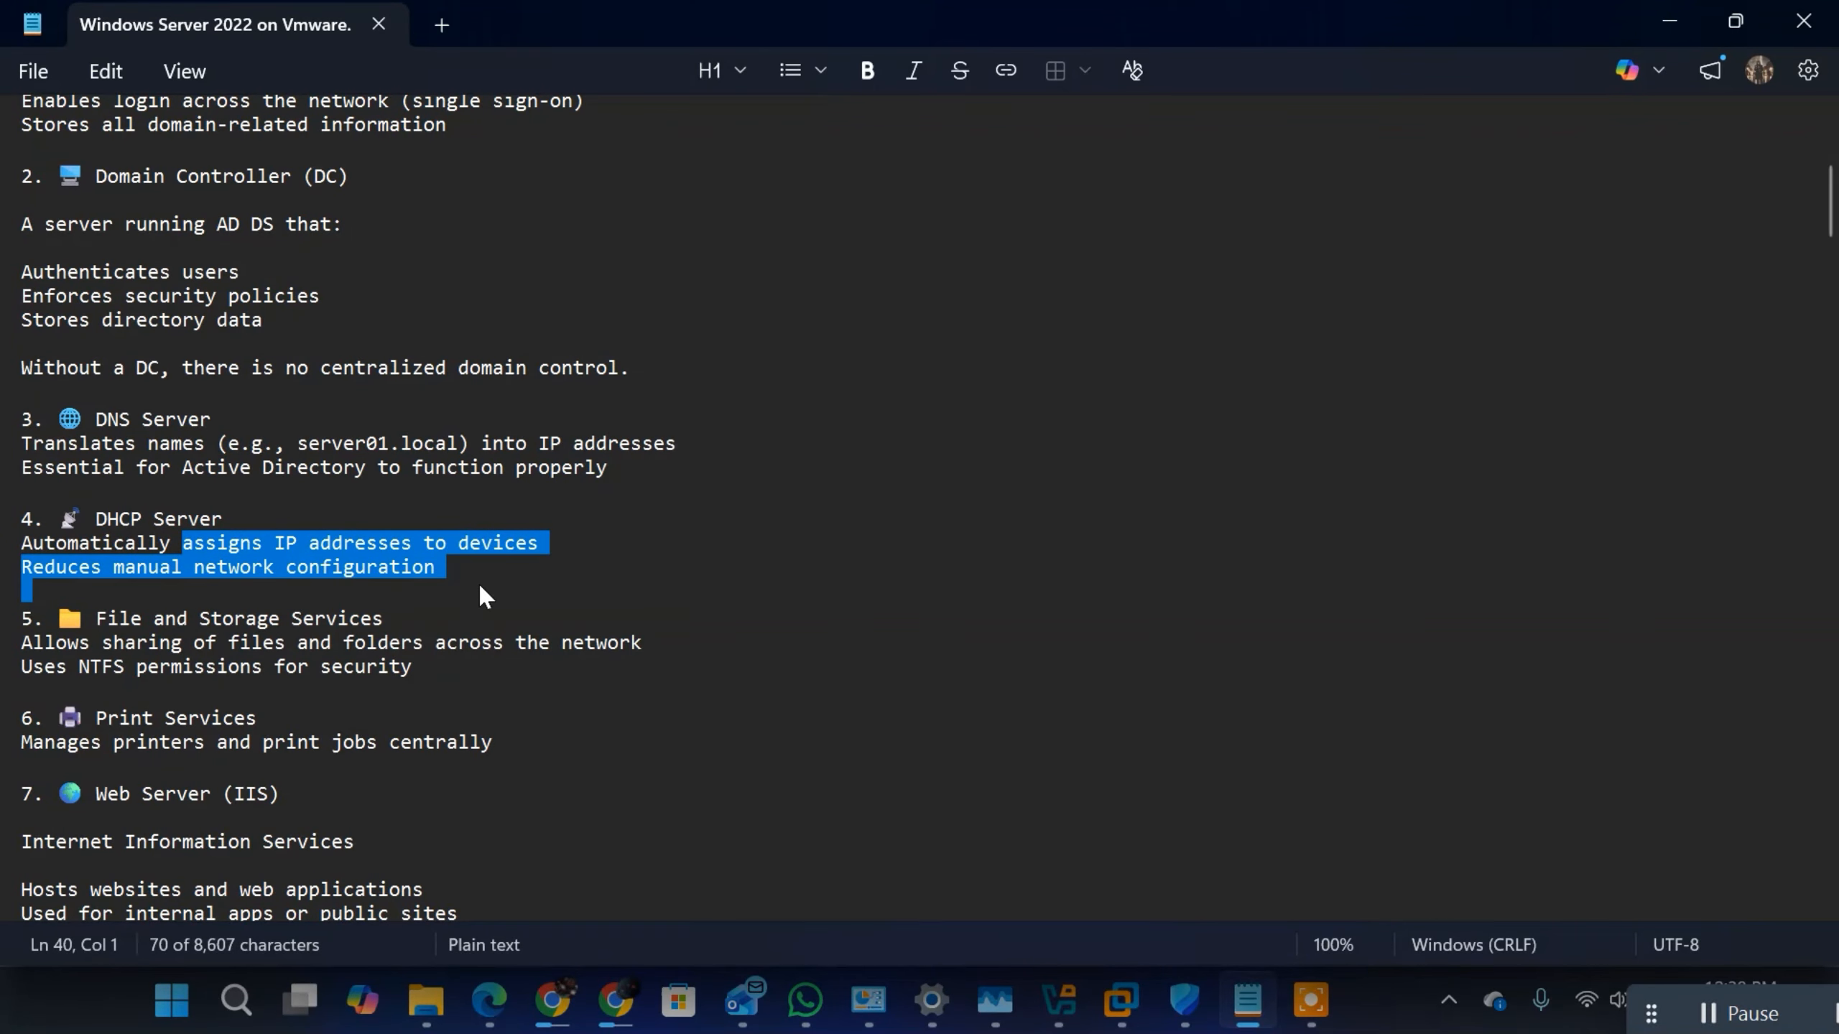
pyautogui.click(382, 523)
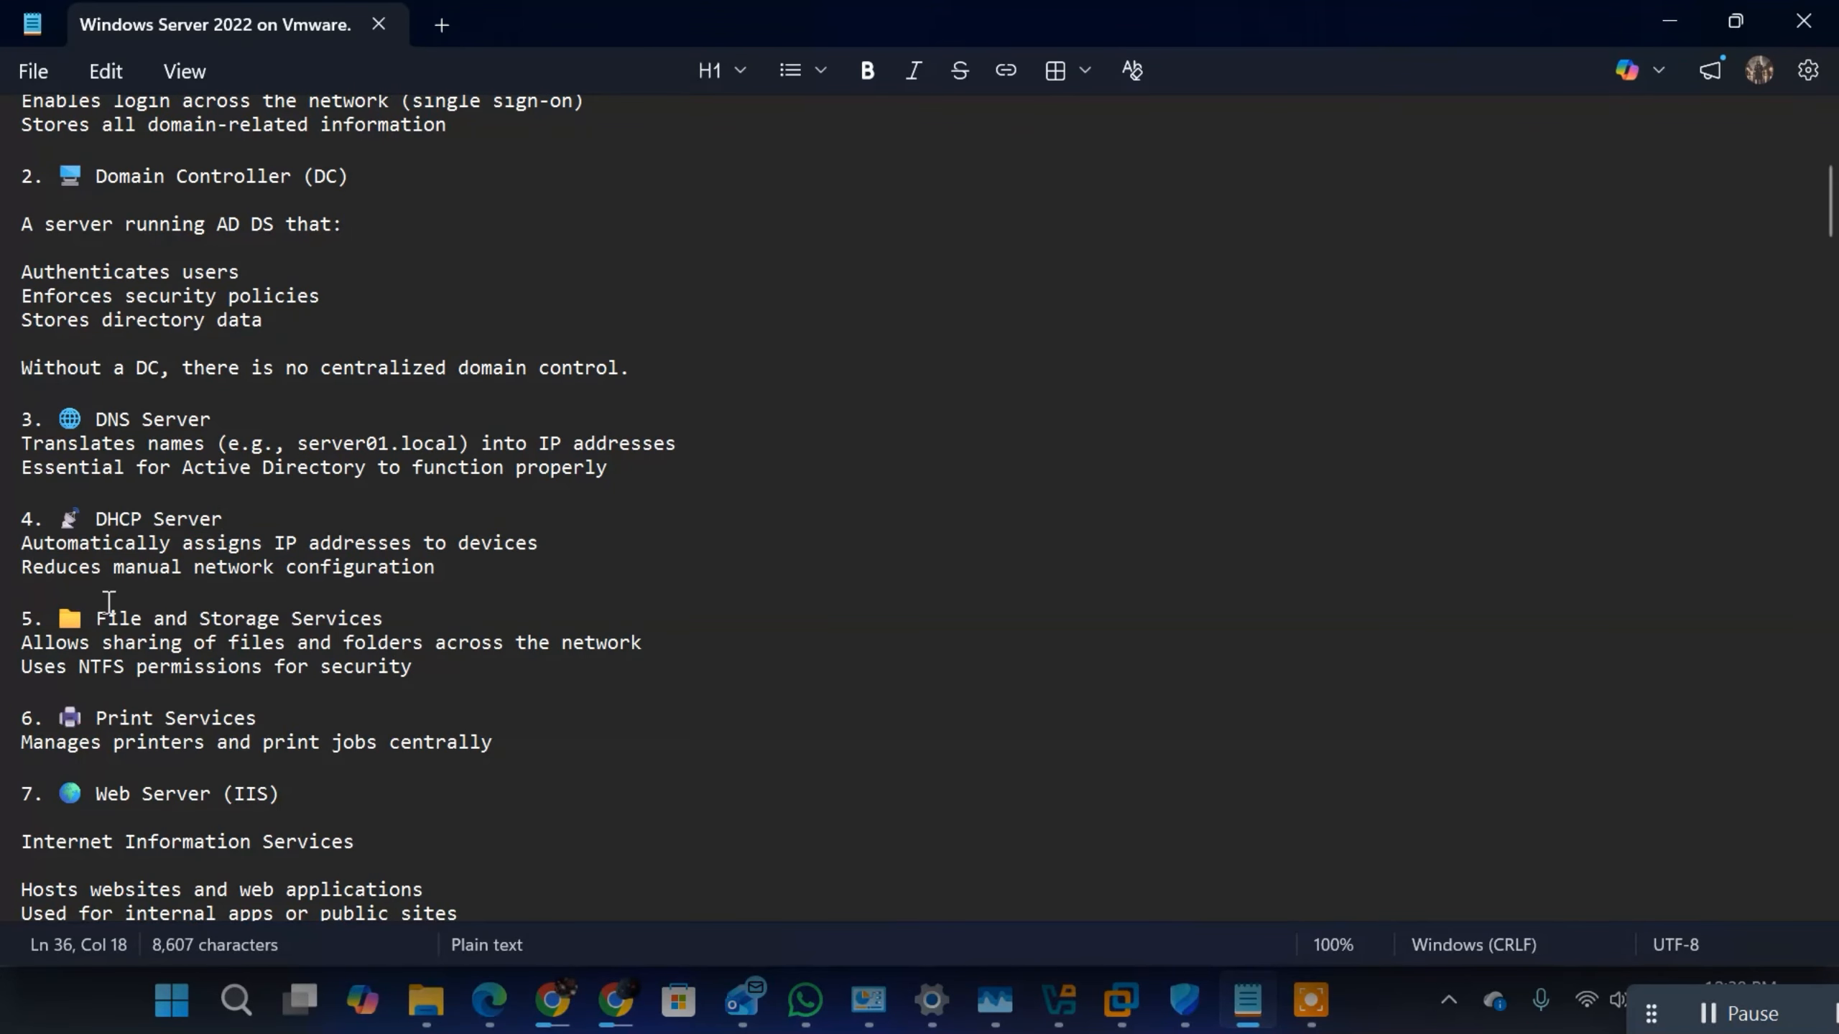
# Step: Review the File and Storage Services and Print Services sections, highlighting the two lines on file sharing and NTFS permissions
pyautogui.scroll(-2, 251, 599)
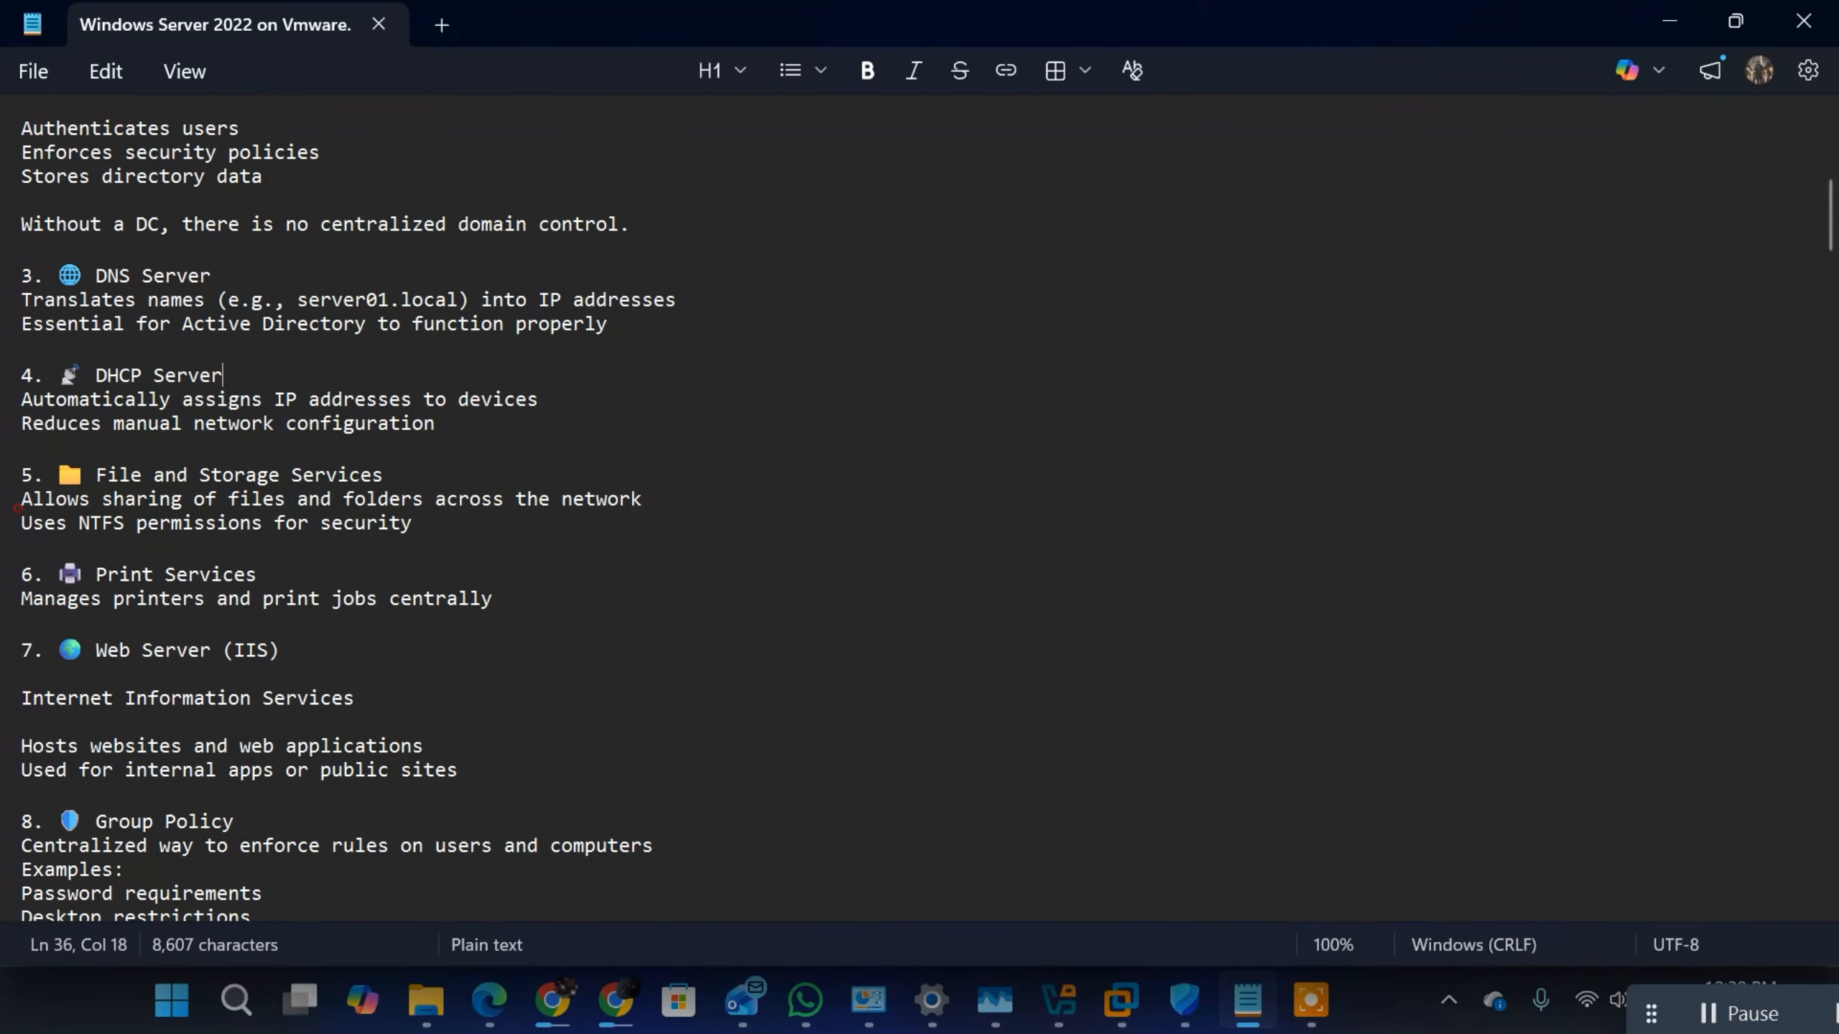
pyautogui.click(16, 507)
pyautogui.moveTo(16, 507); pyautogui.dragTo(456, 536)
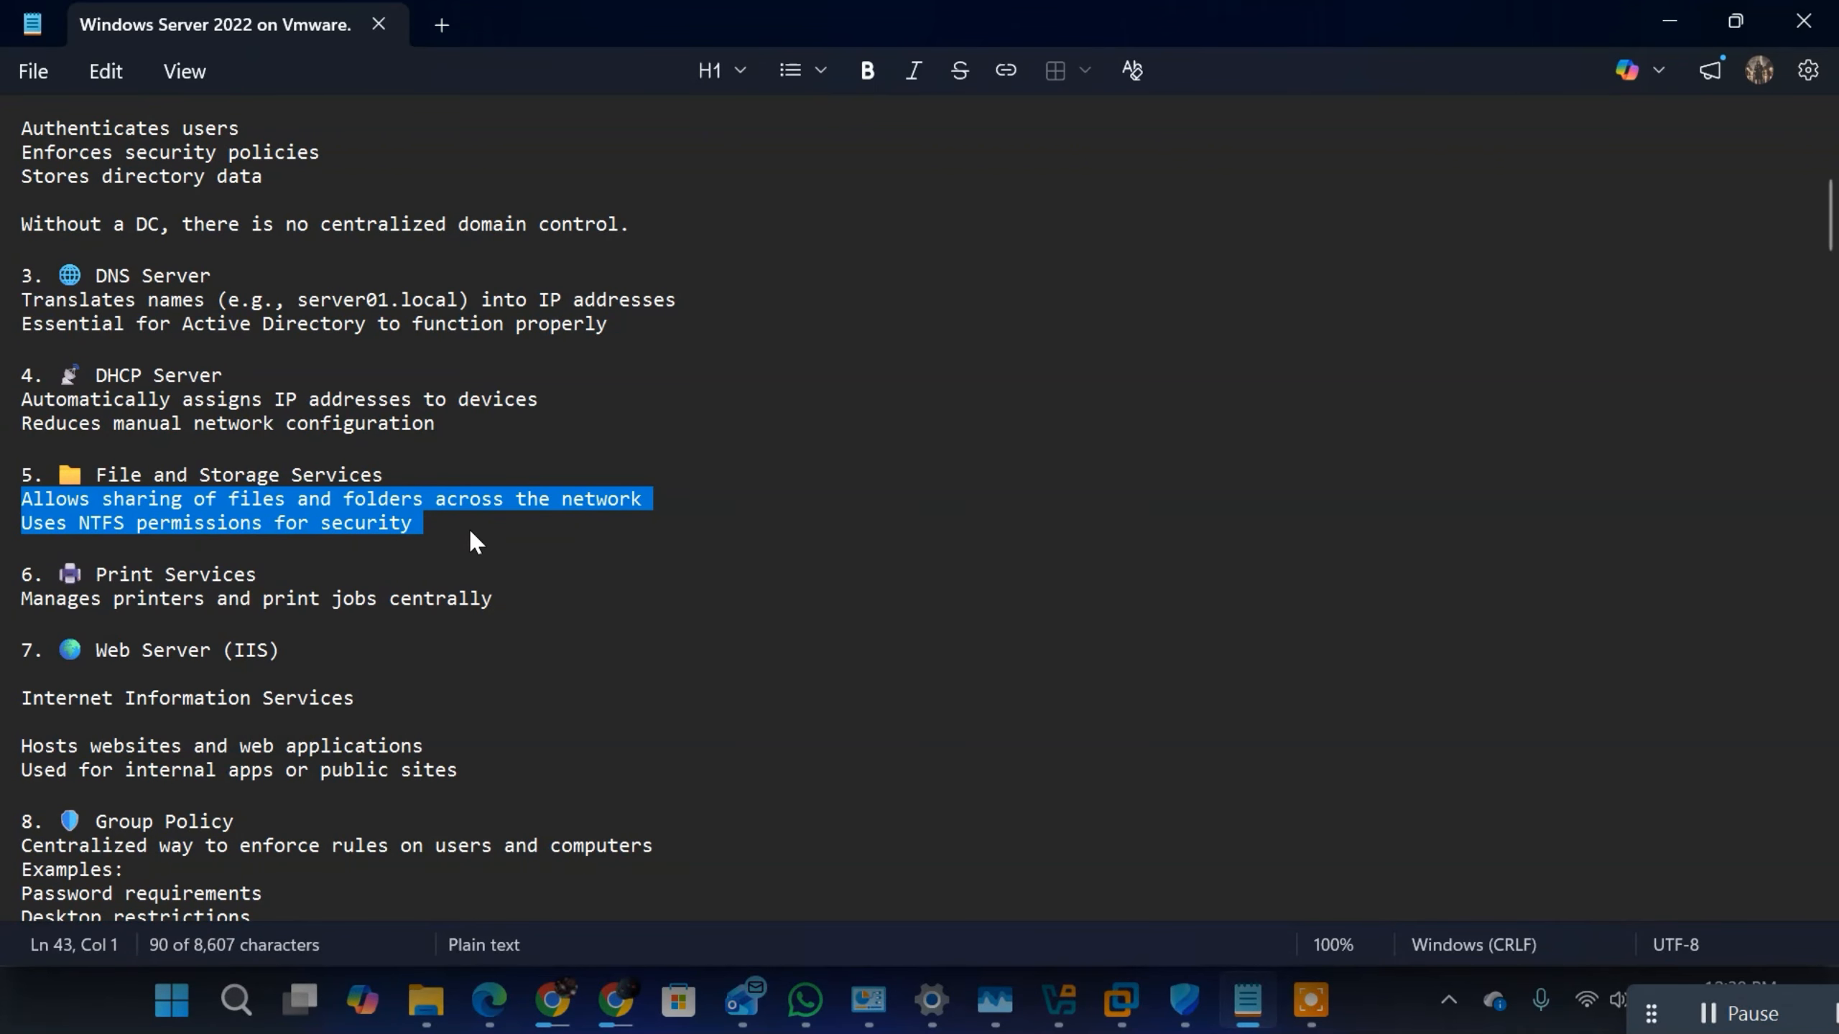
pyautogui.scroll(-1, 472, 540)
pyautogui.click(110, 505)
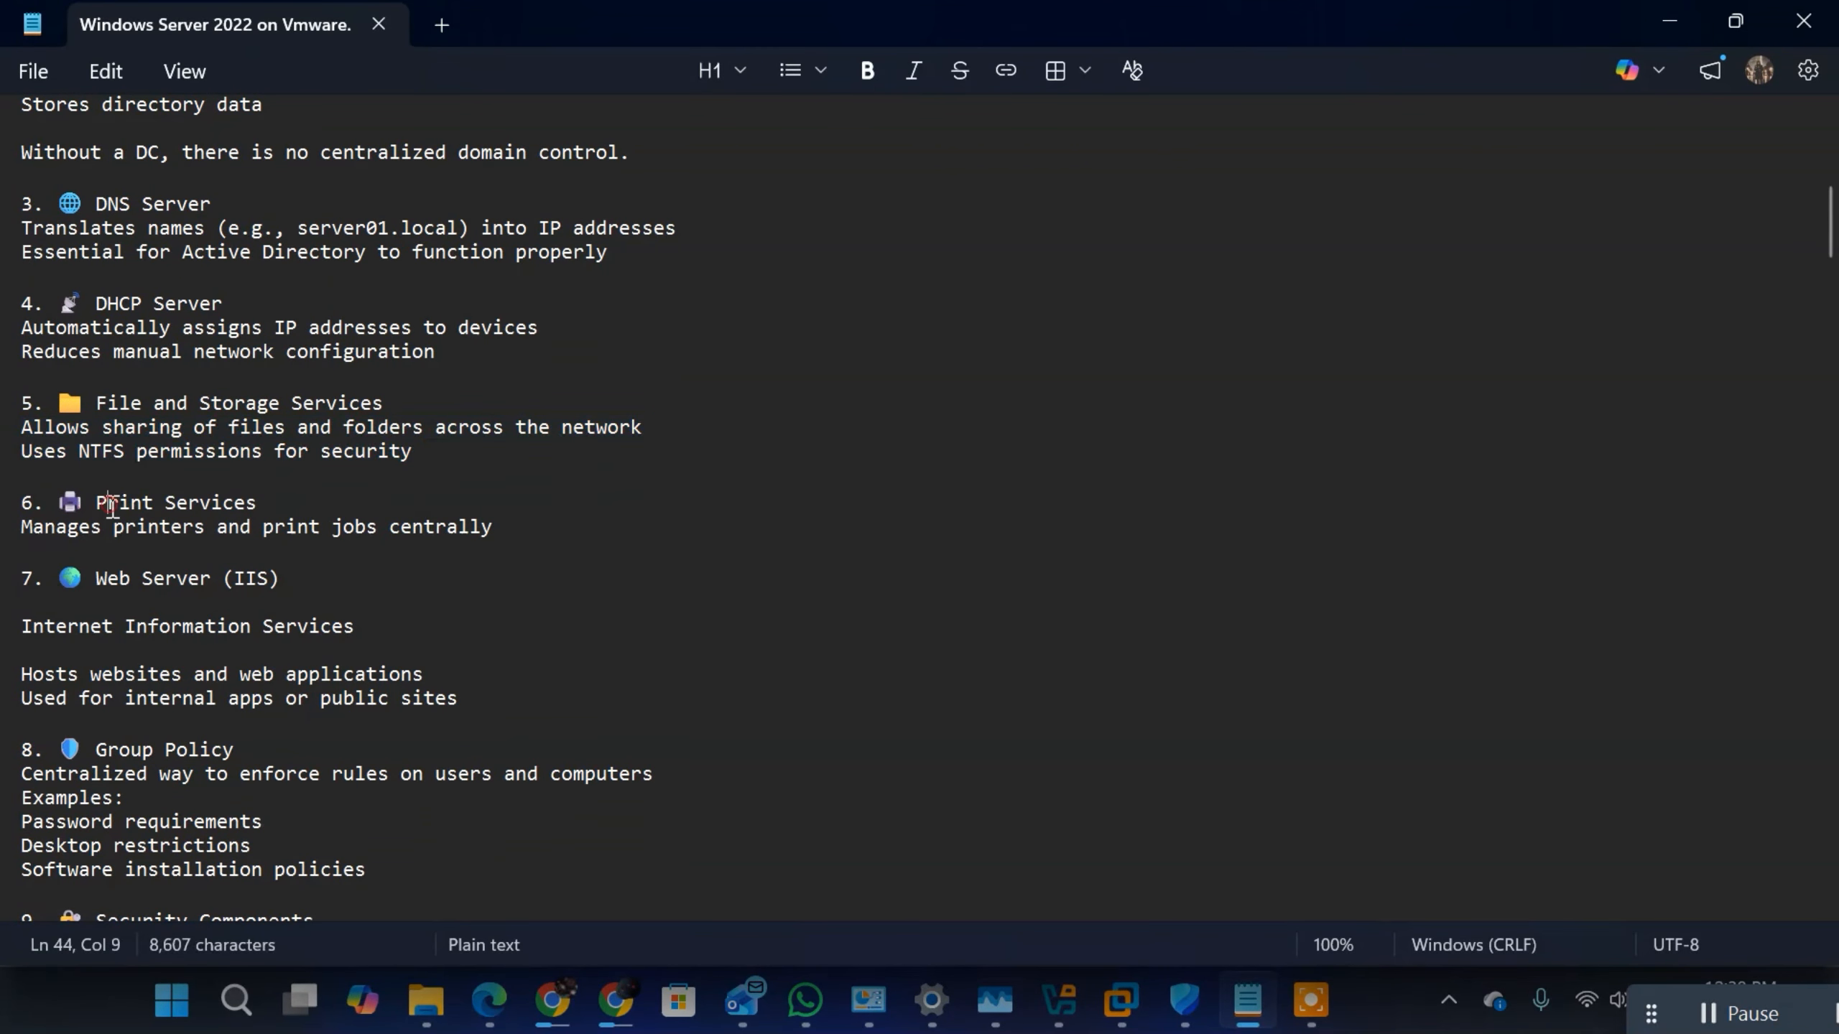
pyautogui.moveTo(111, 506); pyautogui.dragTo(541, 540)
pyautogui.click(296, 536)
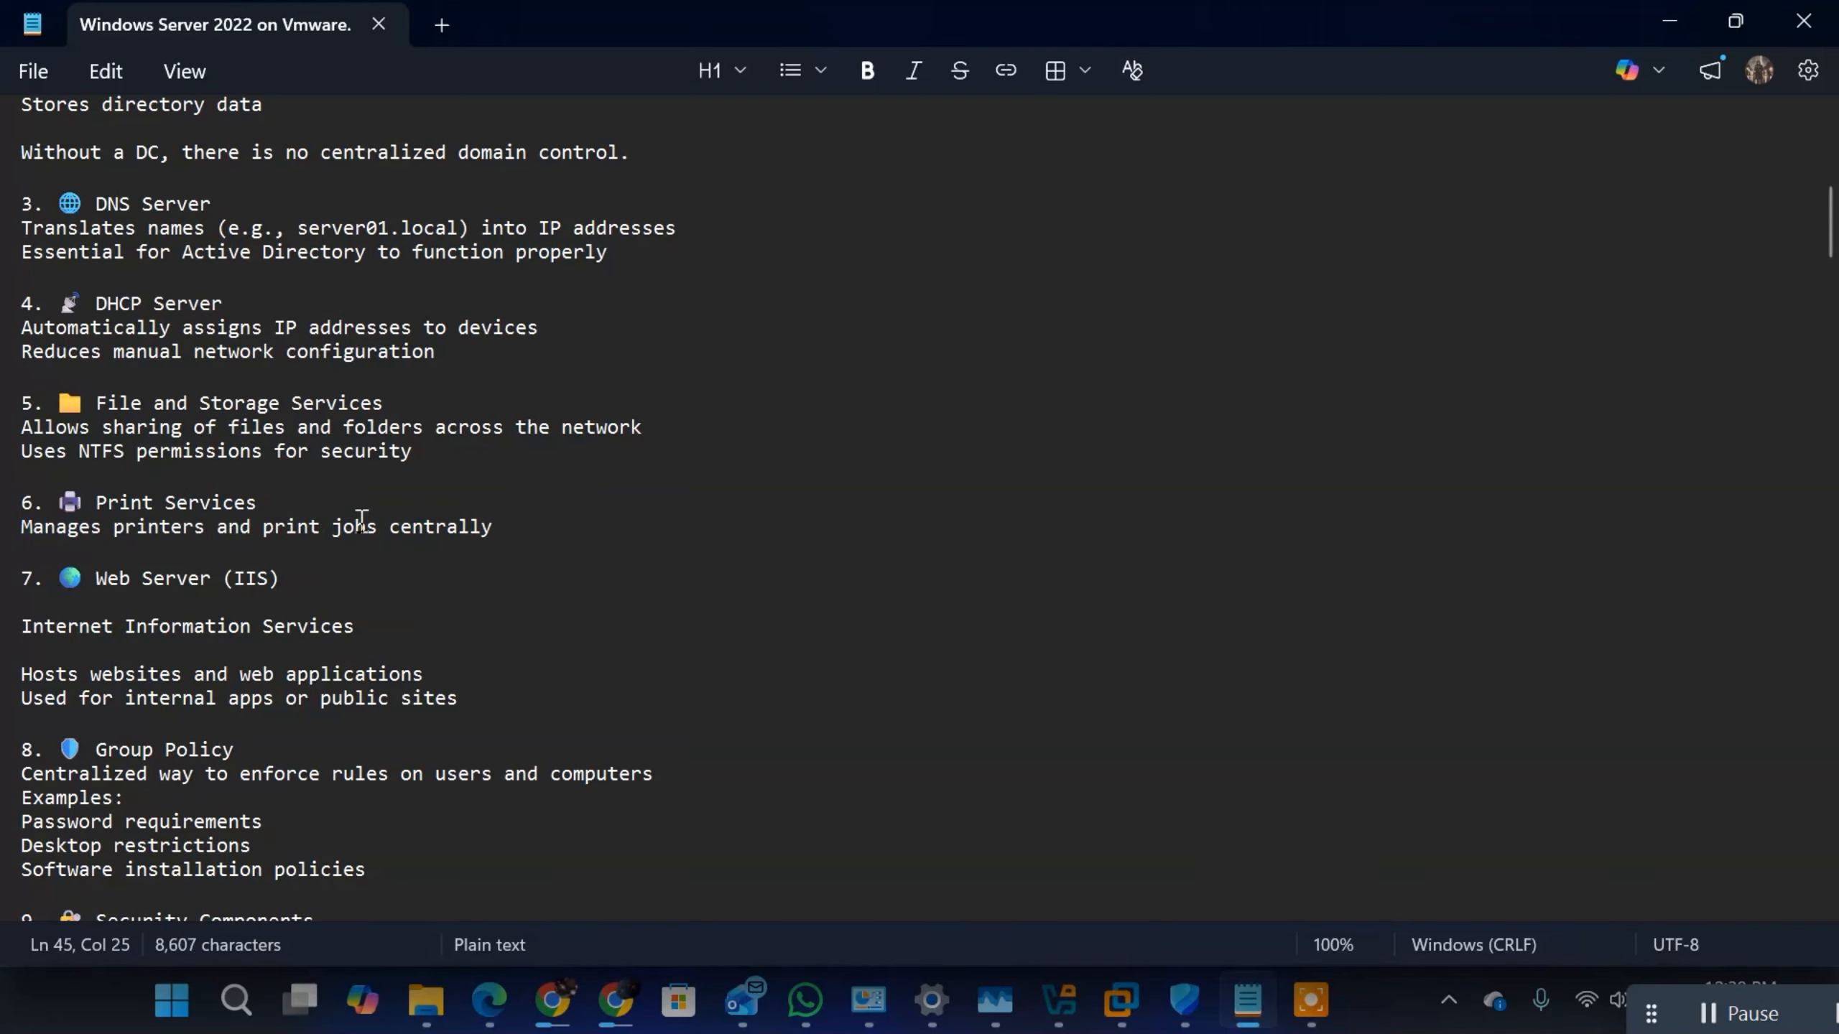
# Step: Review the Web Server (IIS) section, highlighting its heading, "Internet Information Services" and the lines on hosting websites and internal or public use
pyautogui.click(270, 578)
pyautogui.moveTo(270, 577); pyautogui.dragTo(91, 578)
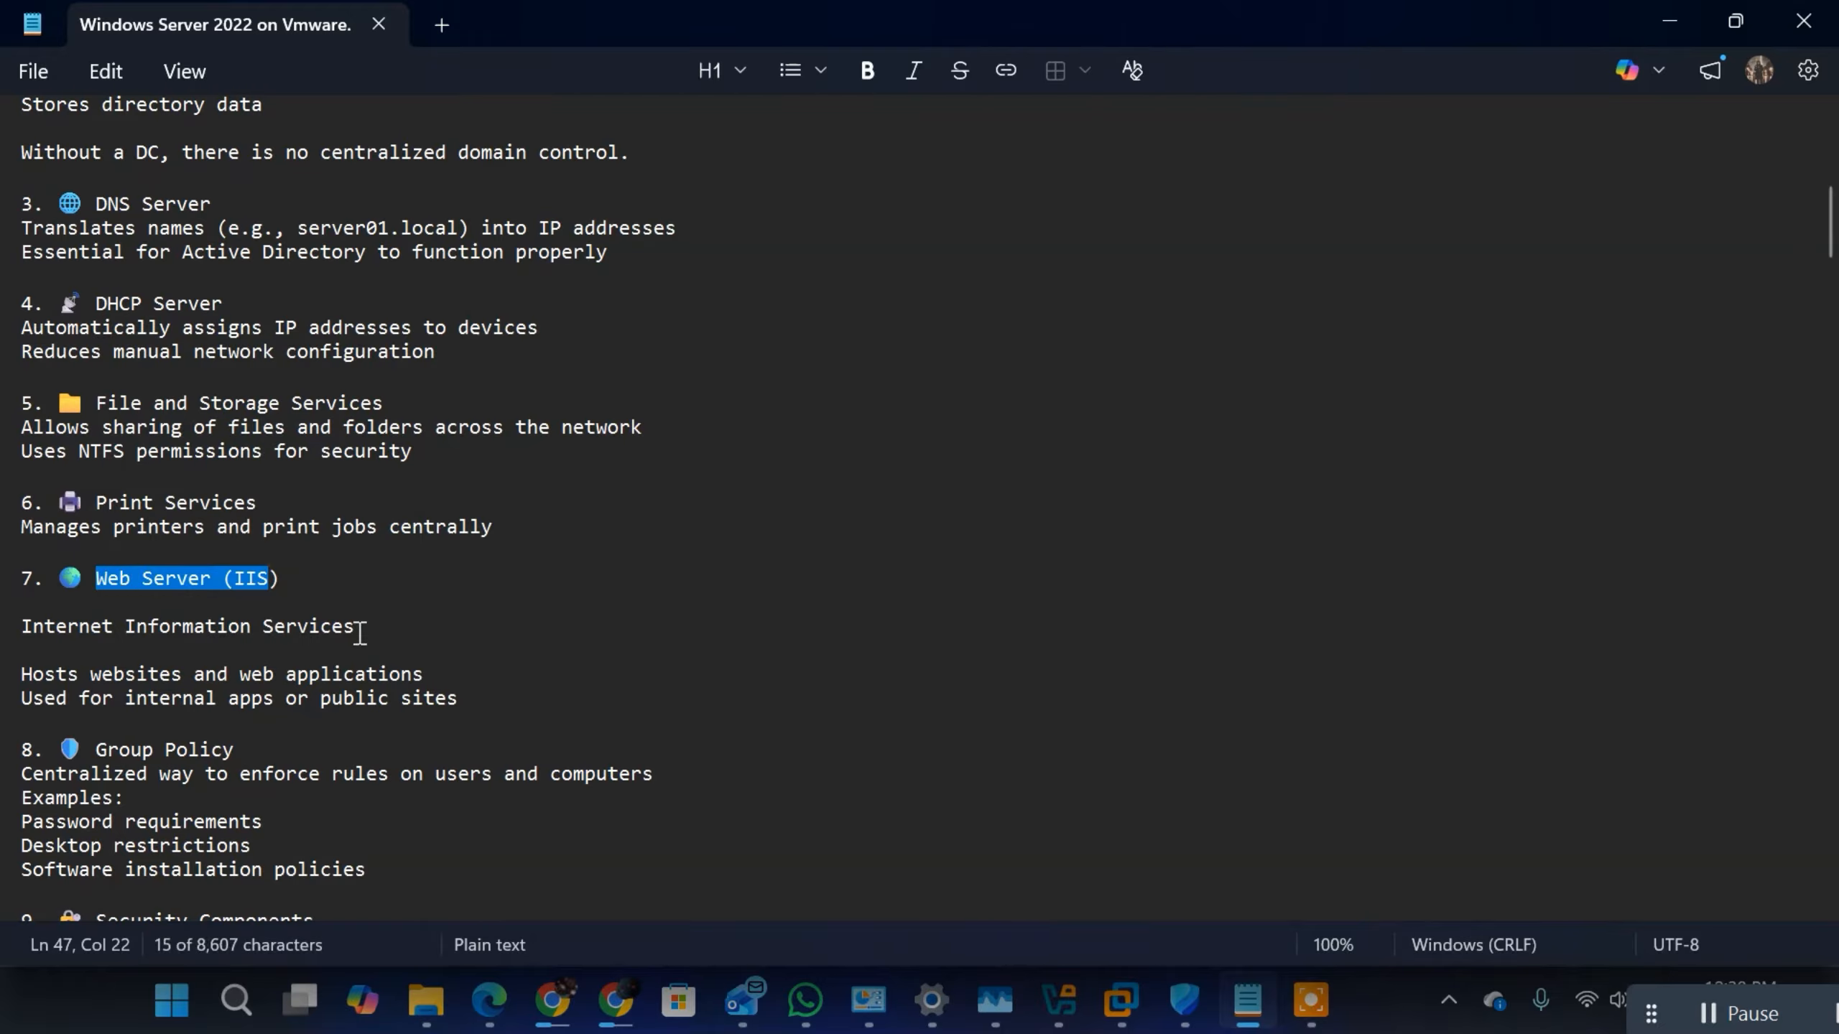
pyautogui.moveTo(355, 627); pyautogui.dragTo(102, 627)
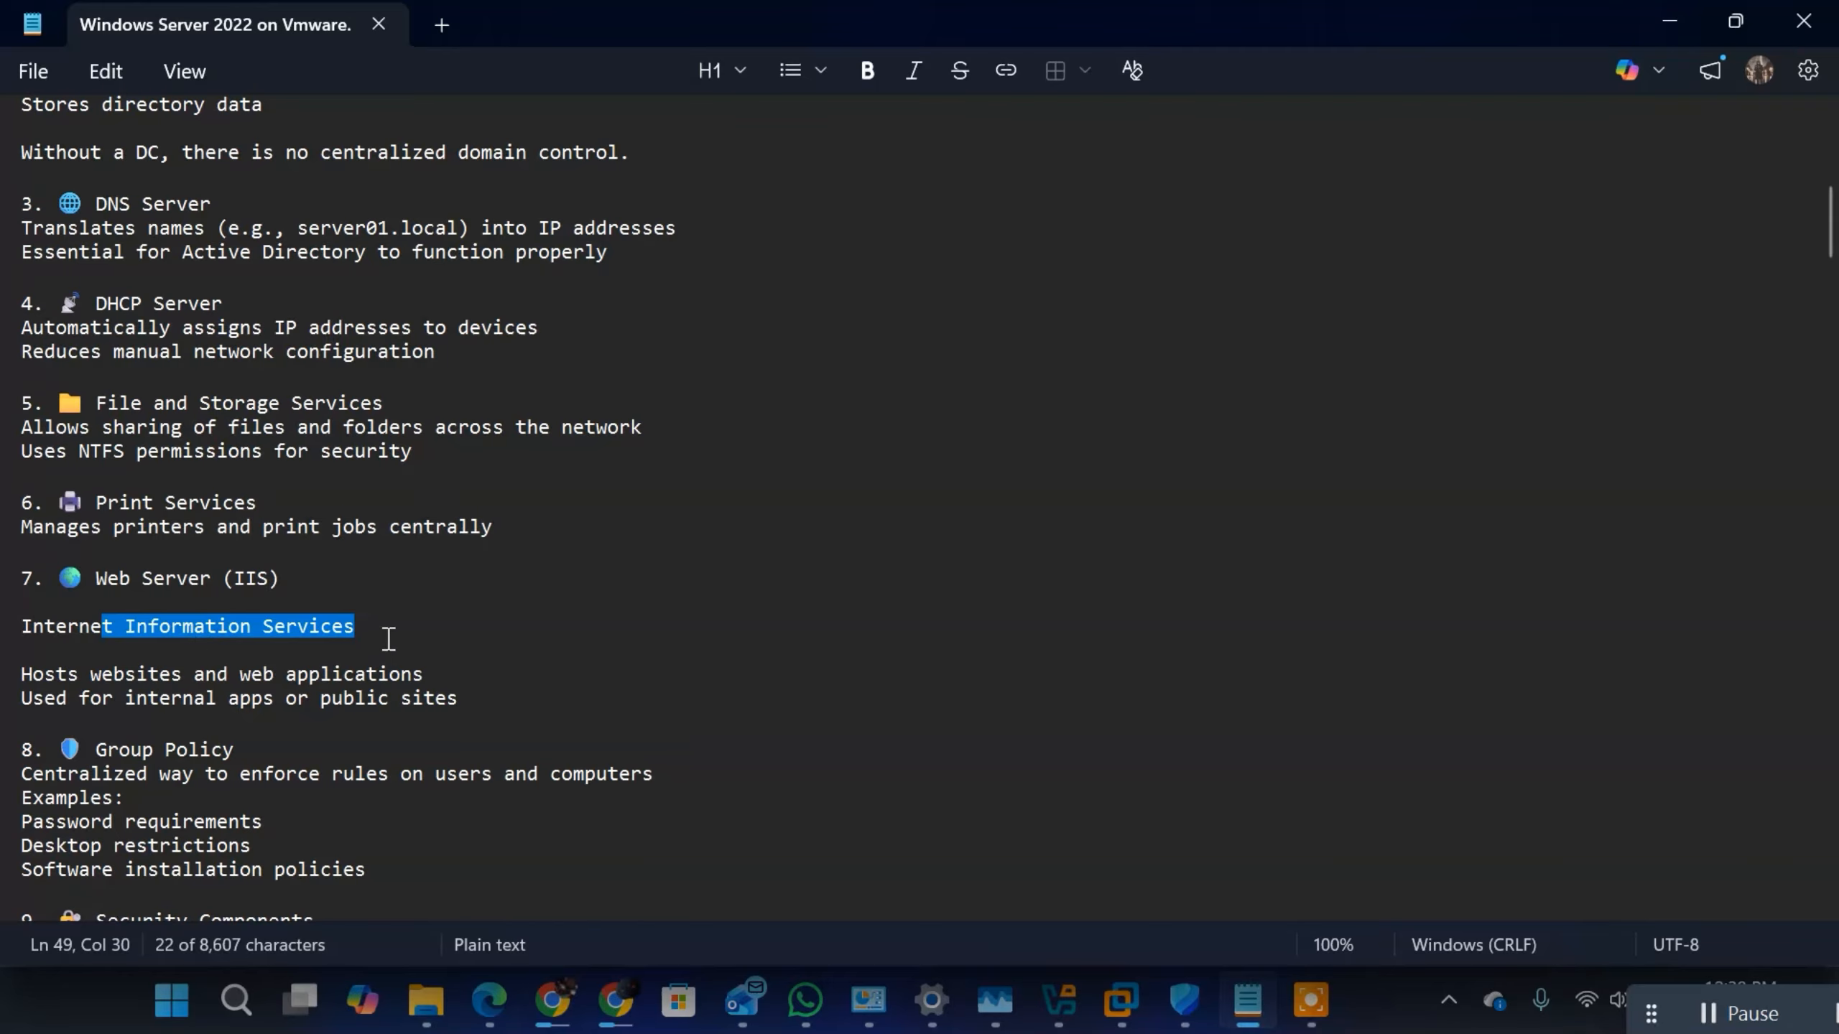
pyautogui.moveTo(426, 675); pyautogui.dragTo(22, 674)
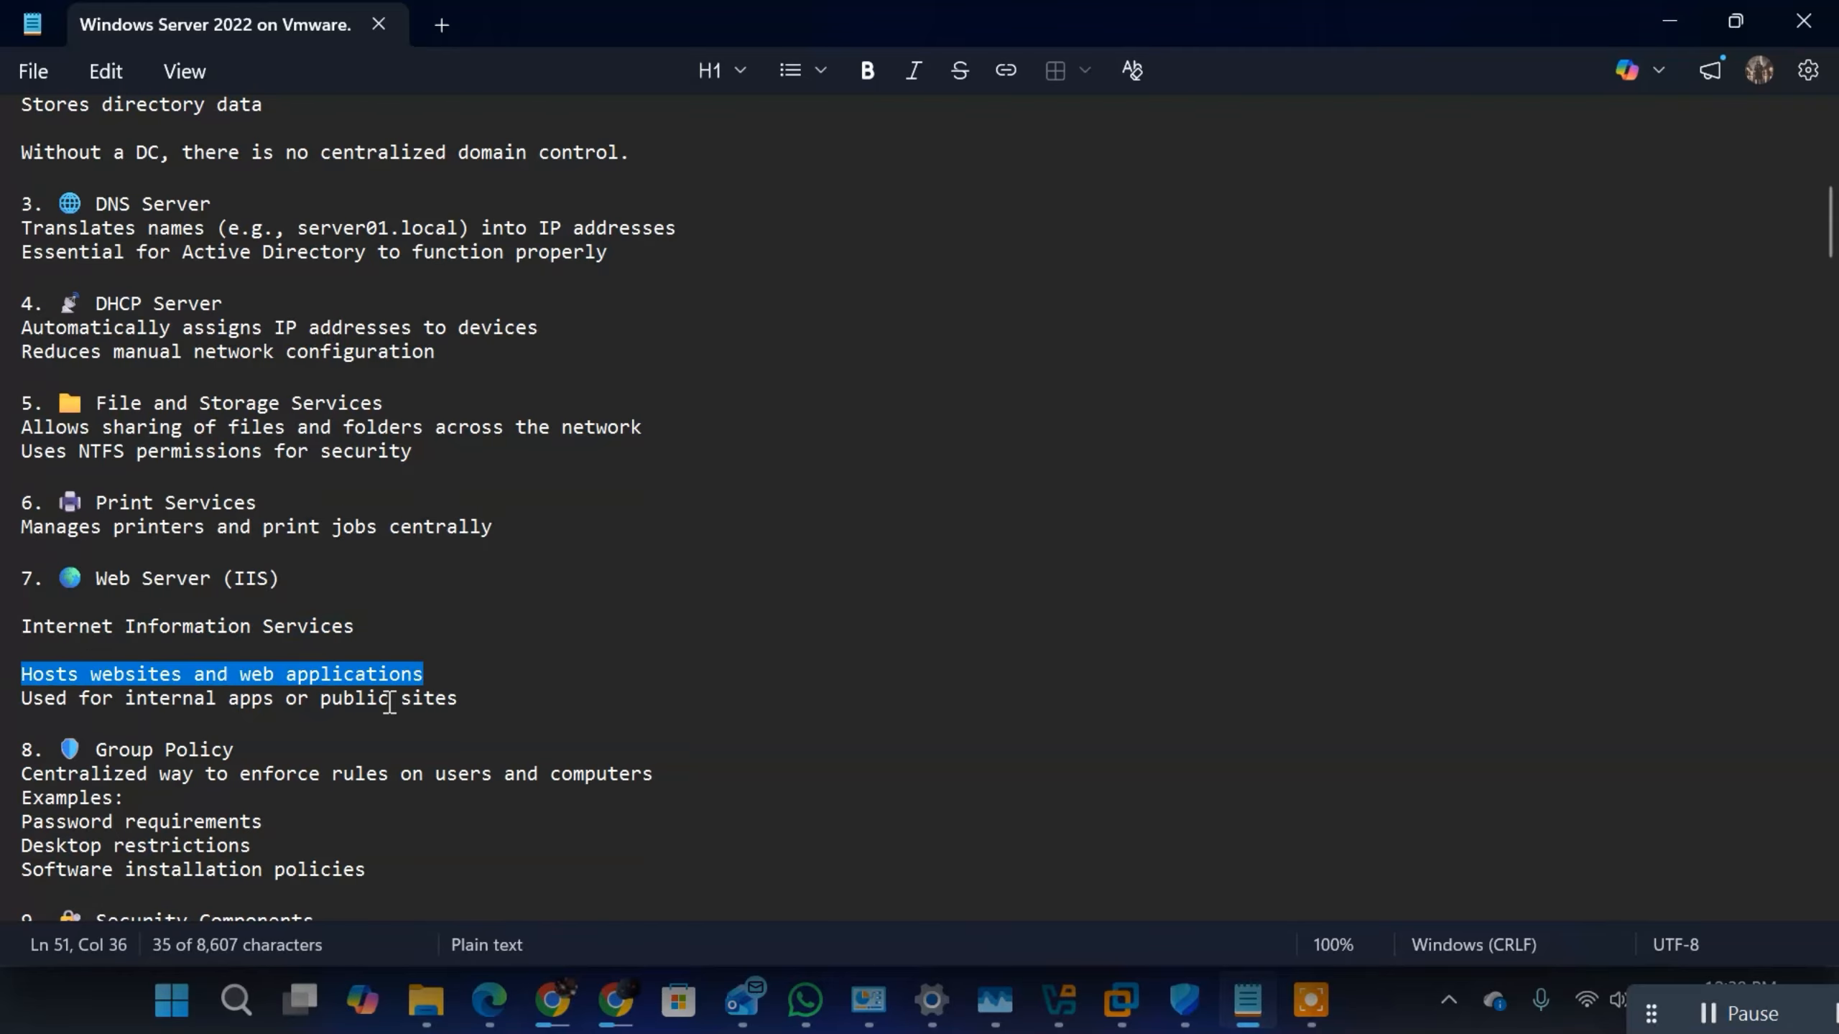
pyautogui.moveTo(447, 698); pyautogui.dragTo(21, 675)
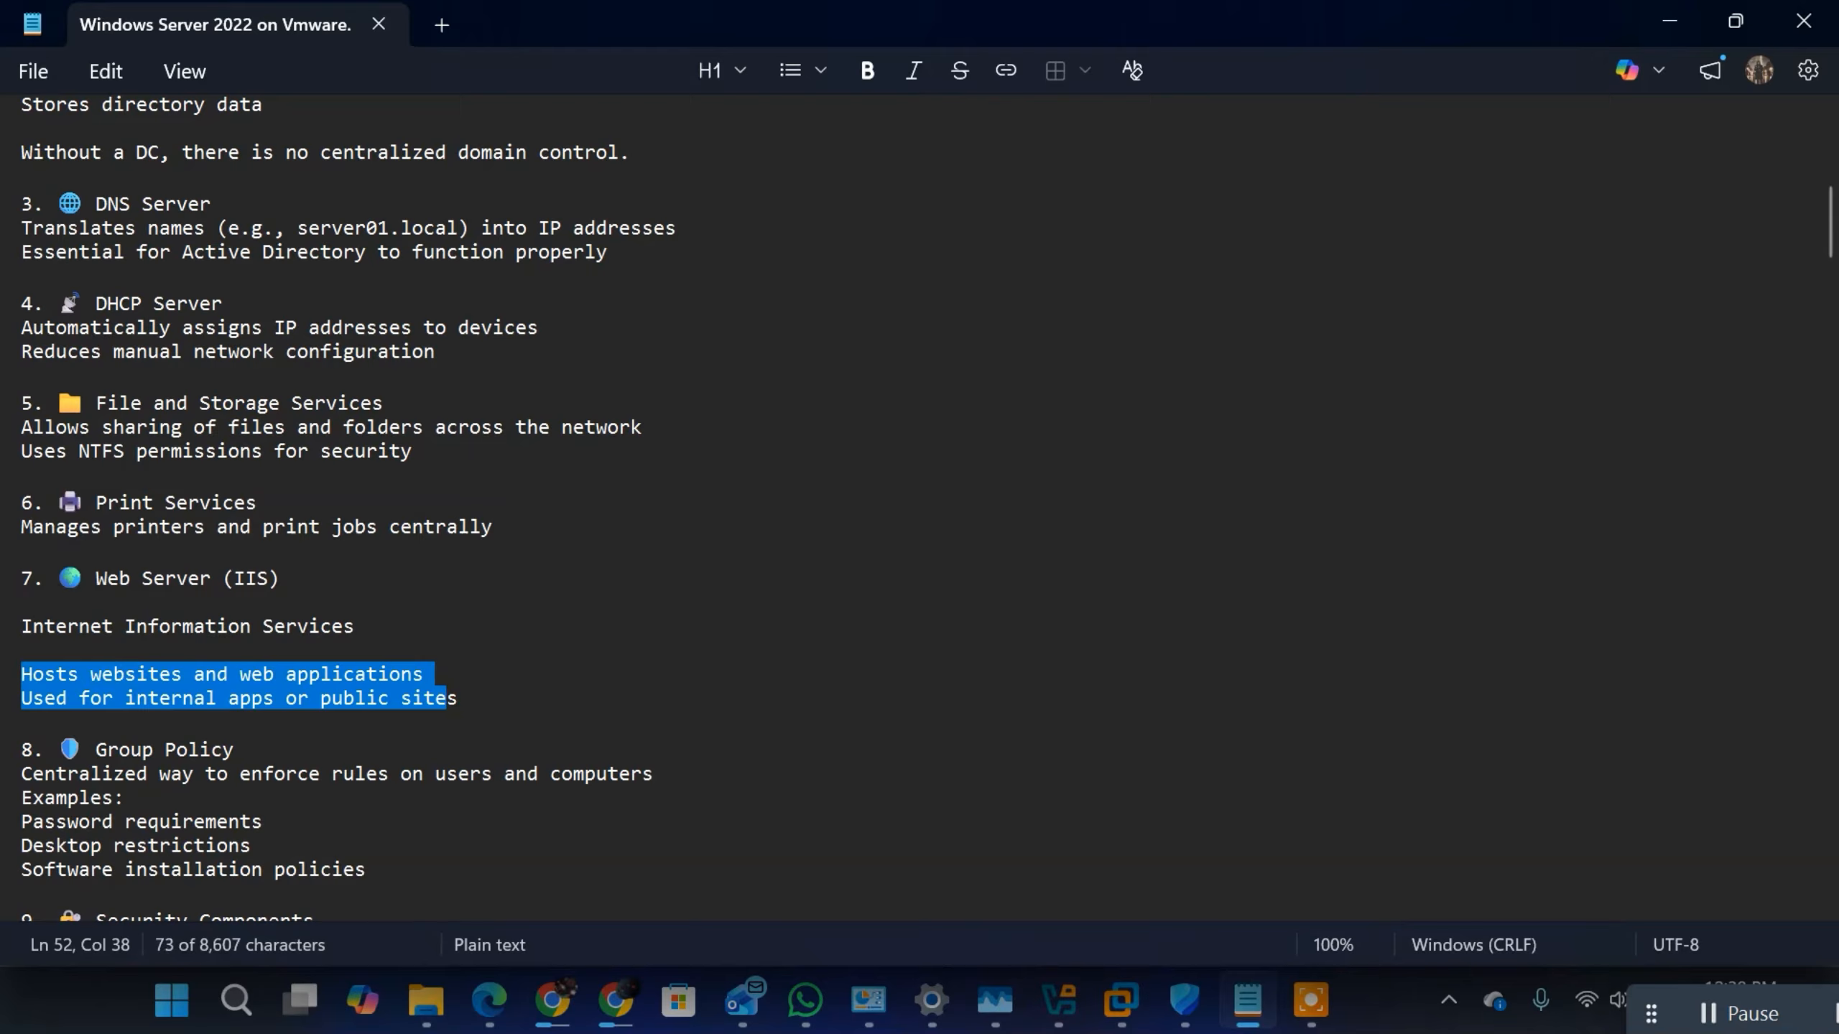
pyautogui.click(280, 674)
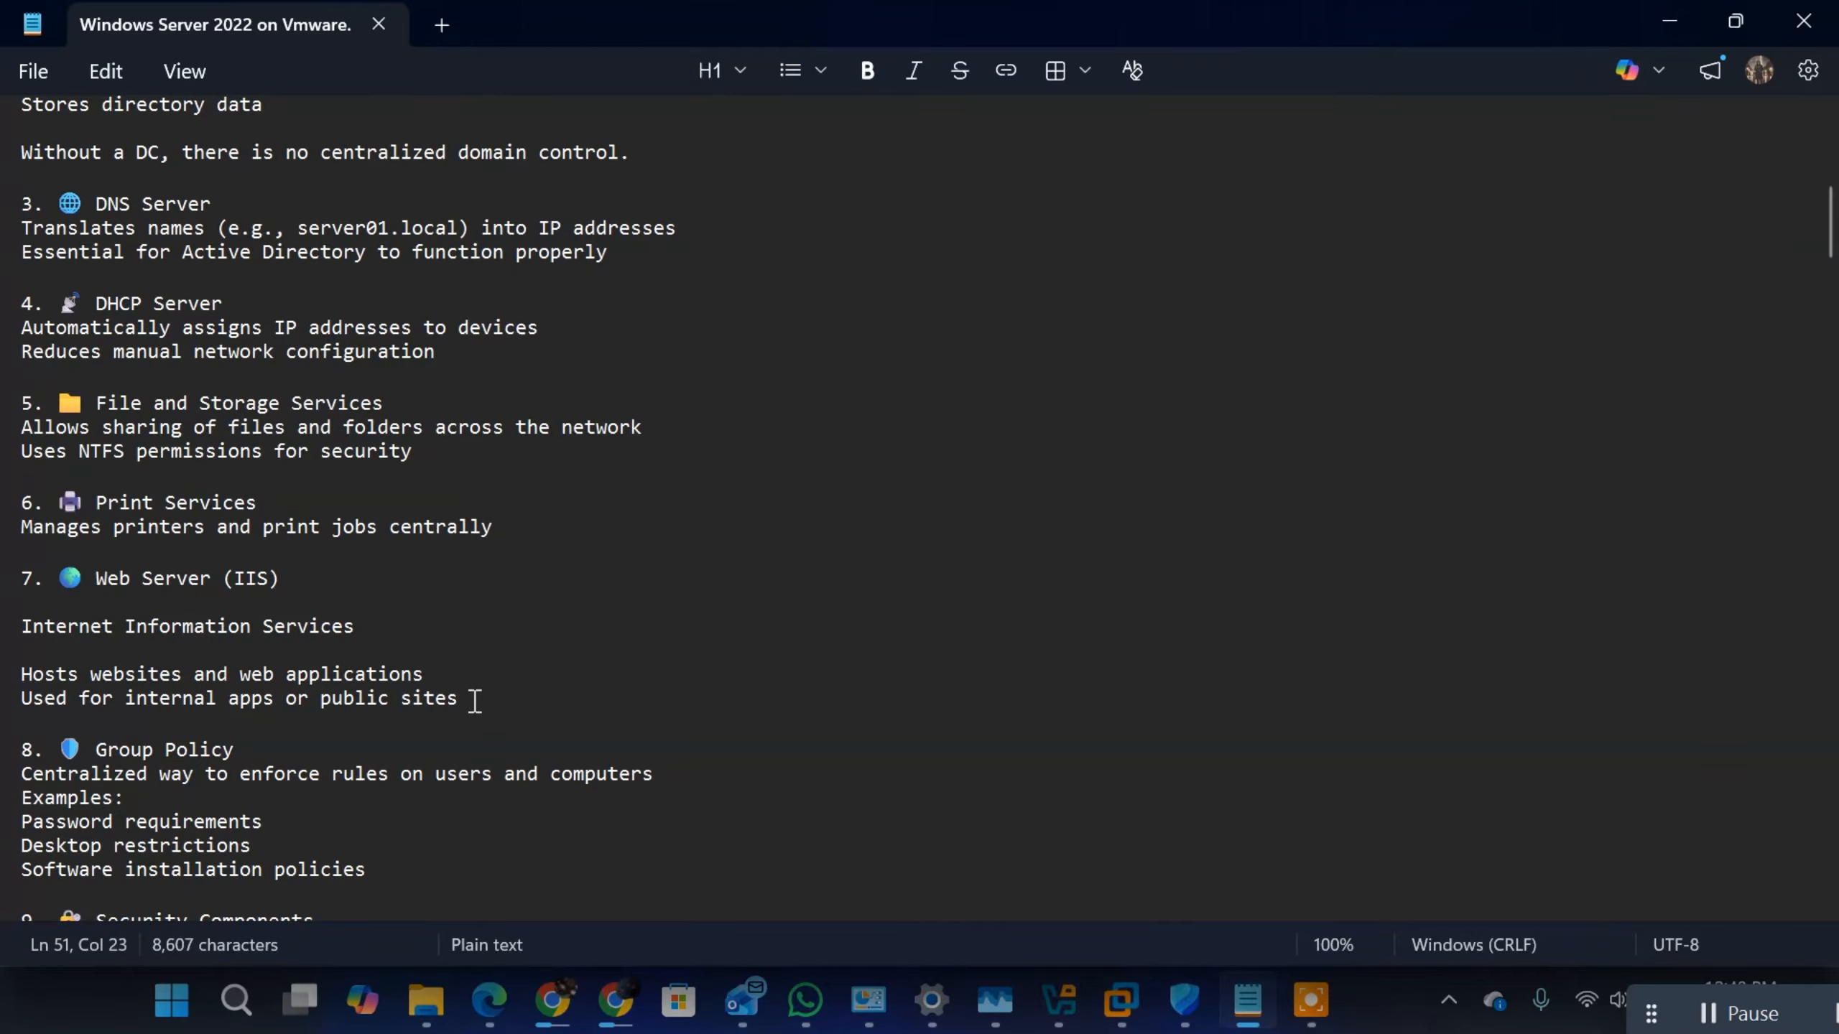
pyautogui.tripleClick(472, 699)
pyautogui.hotkey('shift', 'Up')
pyautogui.hotkey('shift', 'Up')
# Step: Review the Group Policy description, highlighting the text about enforcing rules on users and computers
pyautogui.click(249, 792)
pyautogui.scroll(-2, 213, 784)
pyautogui.scroll(-1, 214, 777)
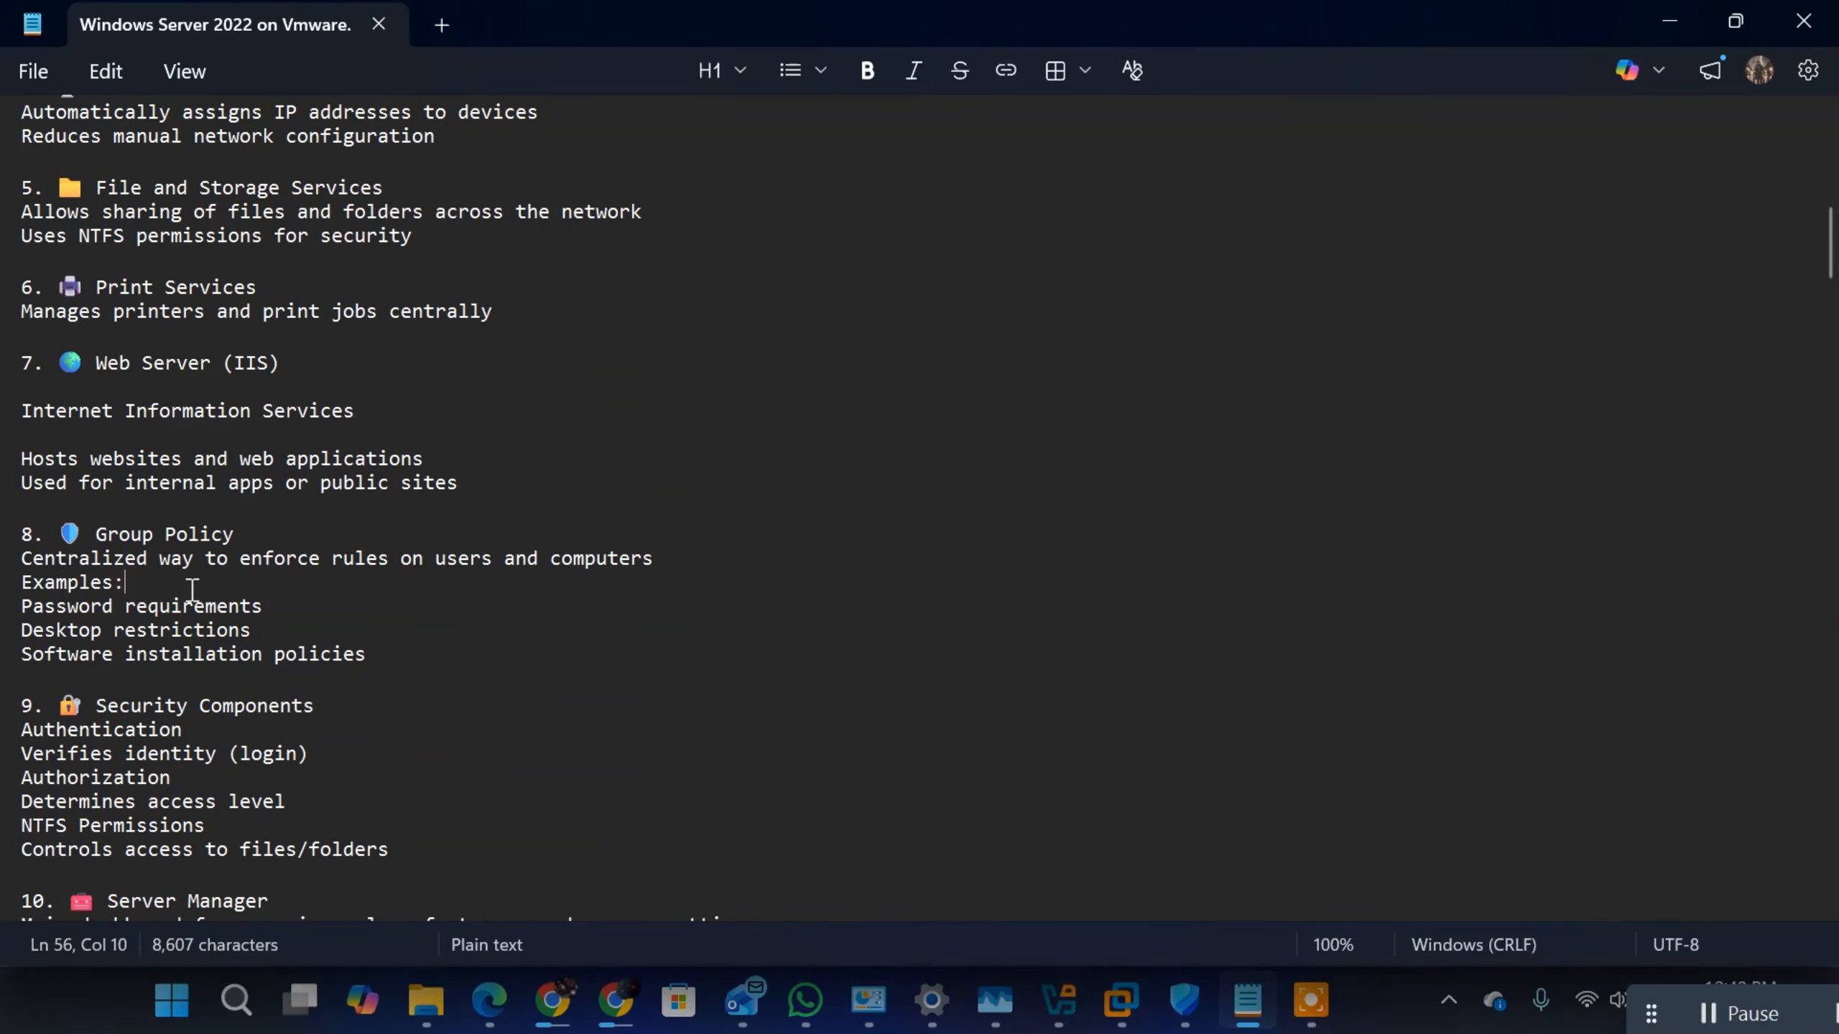
pyautogui.scroll(-3, 401, 615)
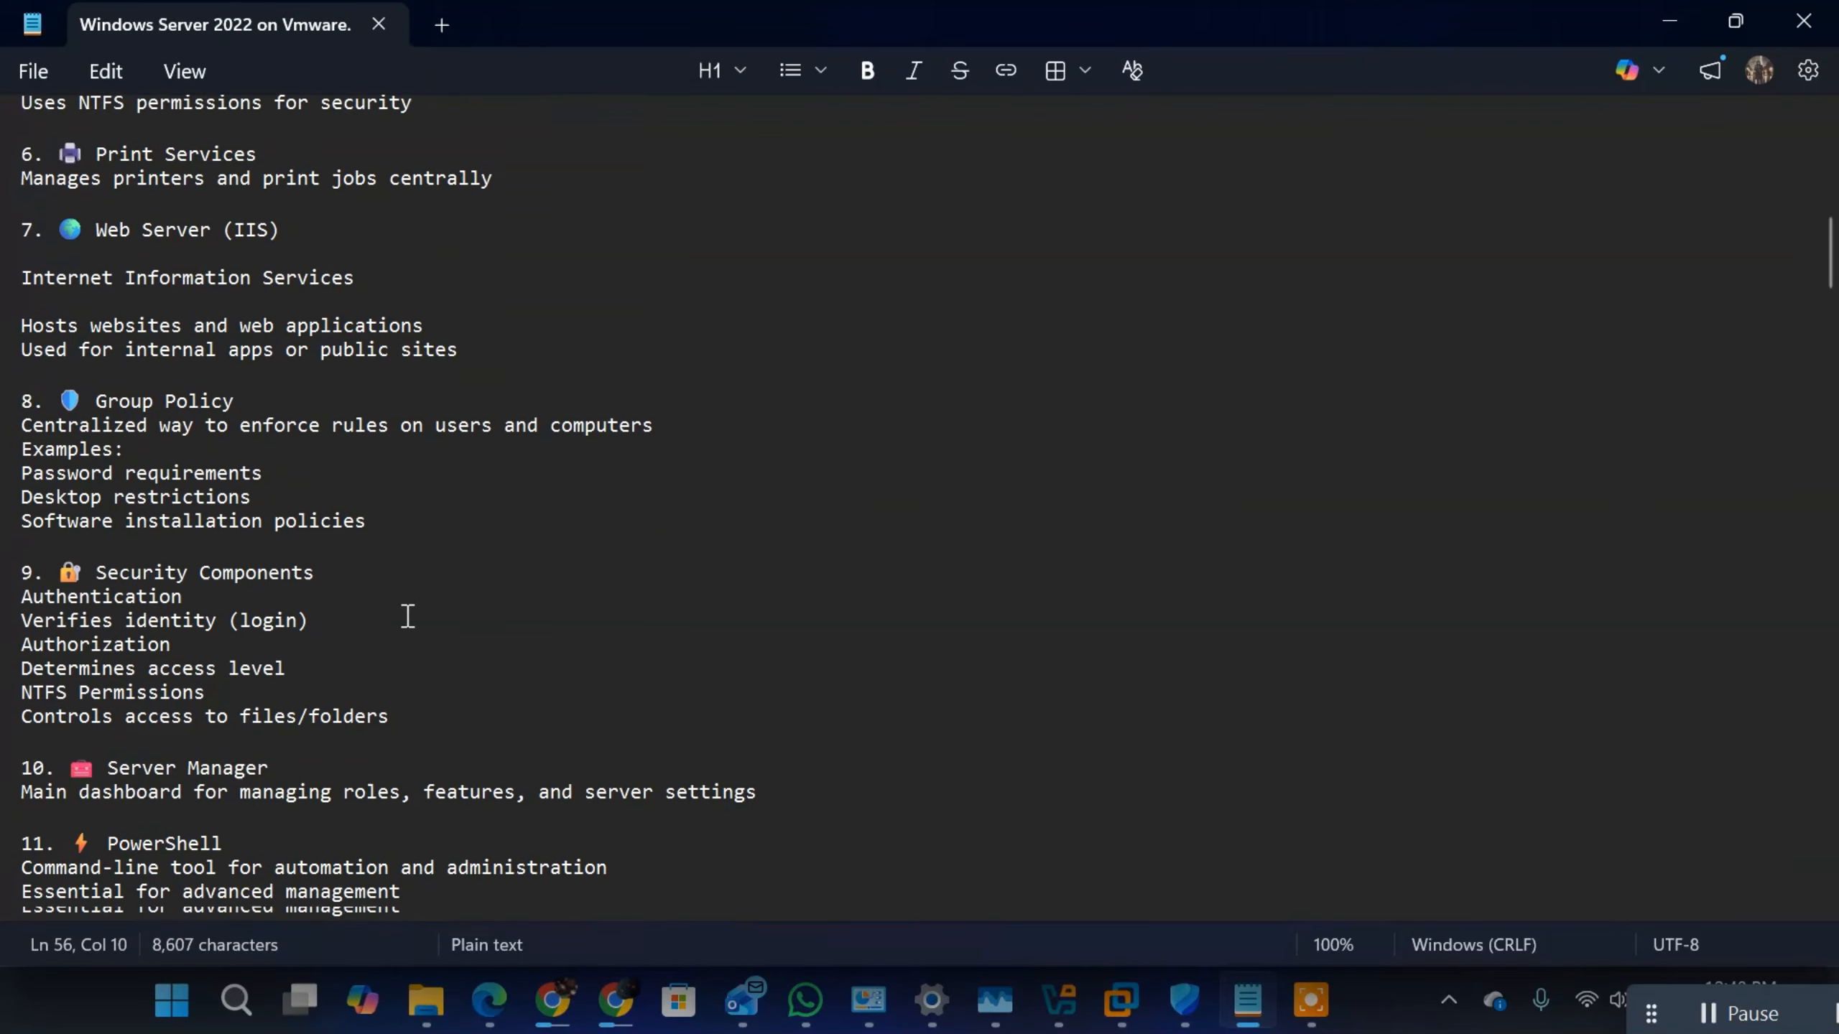
pyautogui.click(364, 407)
pyautogui.moveTo(365, 407); pyautogui.dragTo(698, 425)
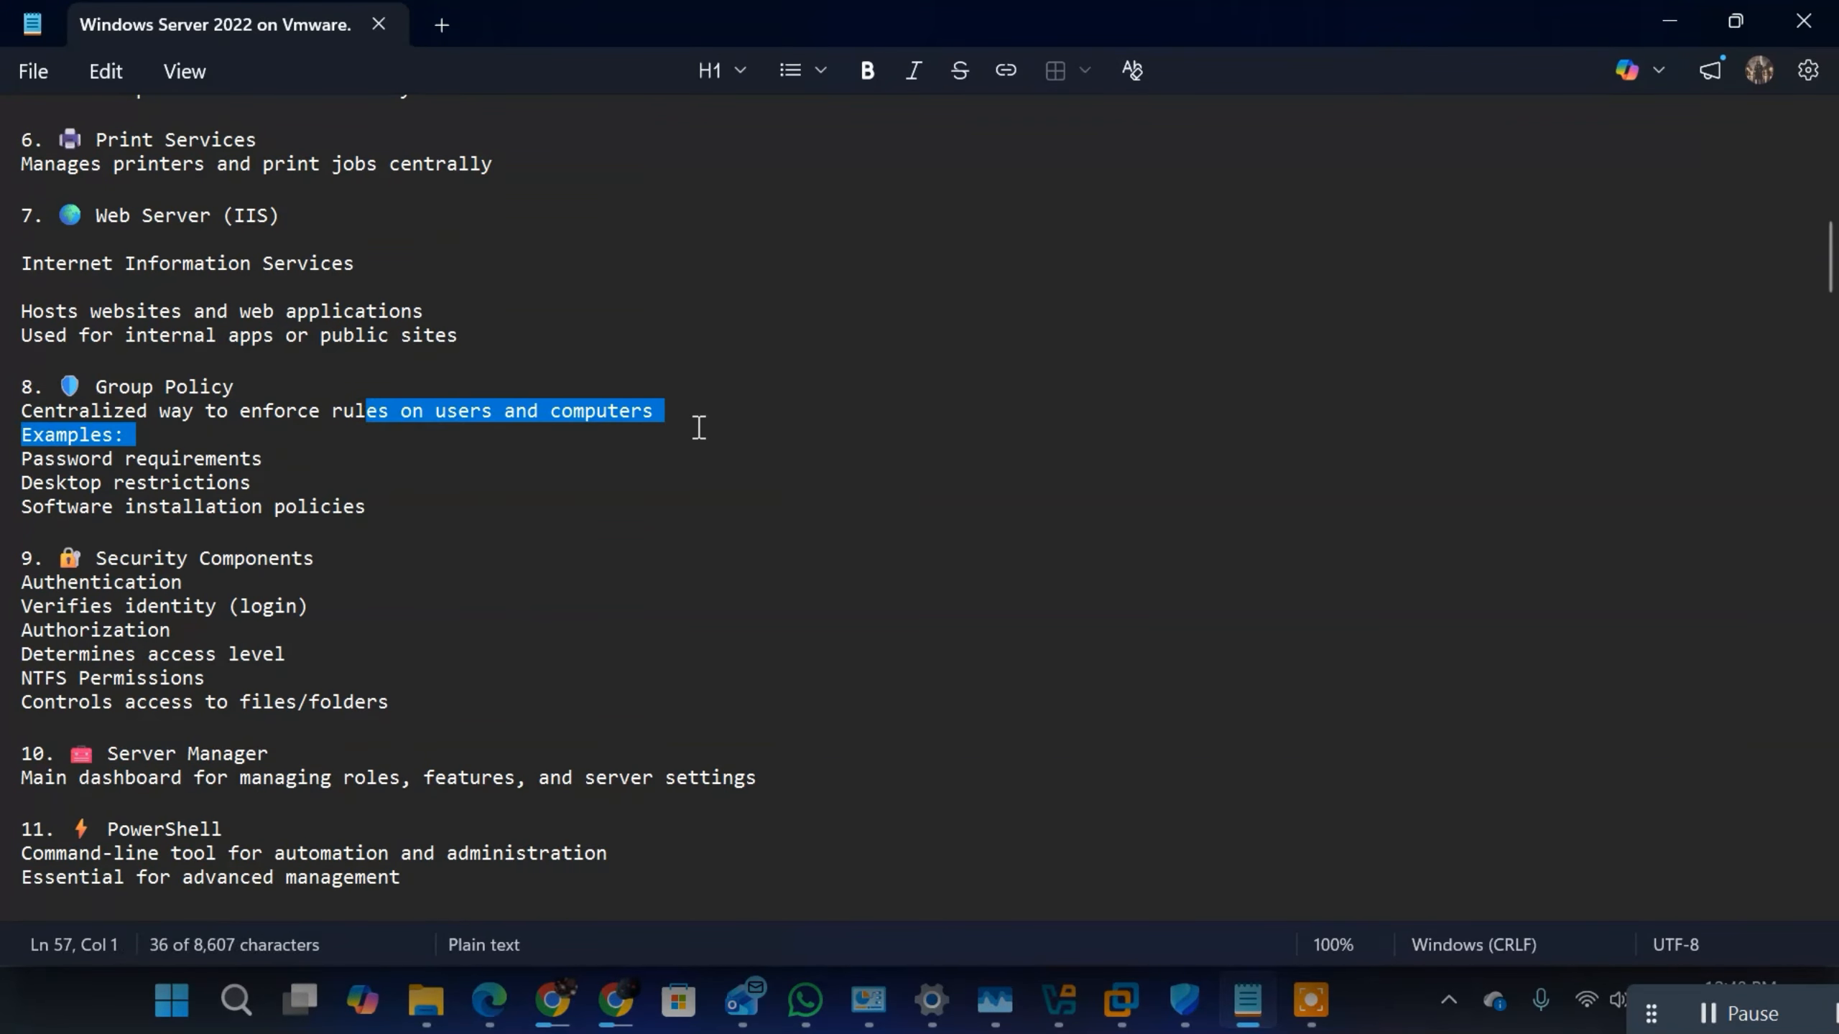
pyautogui.click(446, 413)
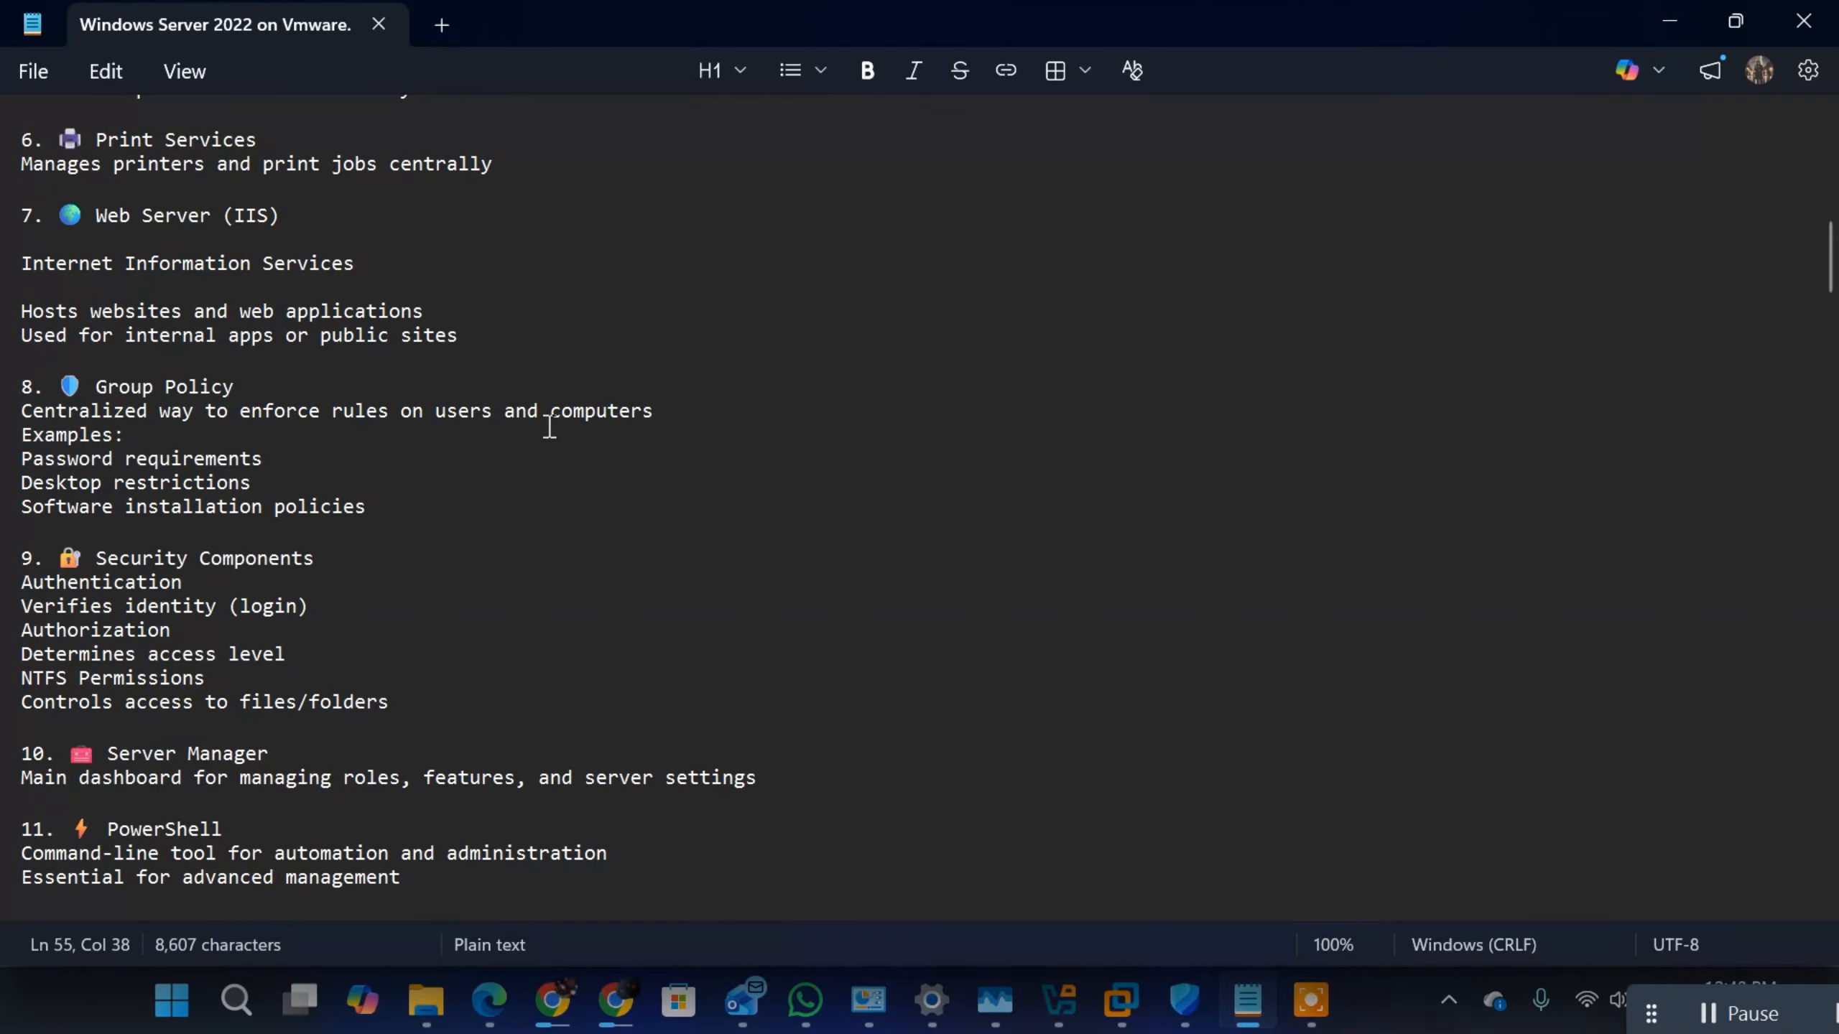
# Step: Review the Group Policy examples, highlighting "Software installation policies", "Desktop restrictions" and "Password requirements", plus the section heading
pyautogui.click(94, 484)
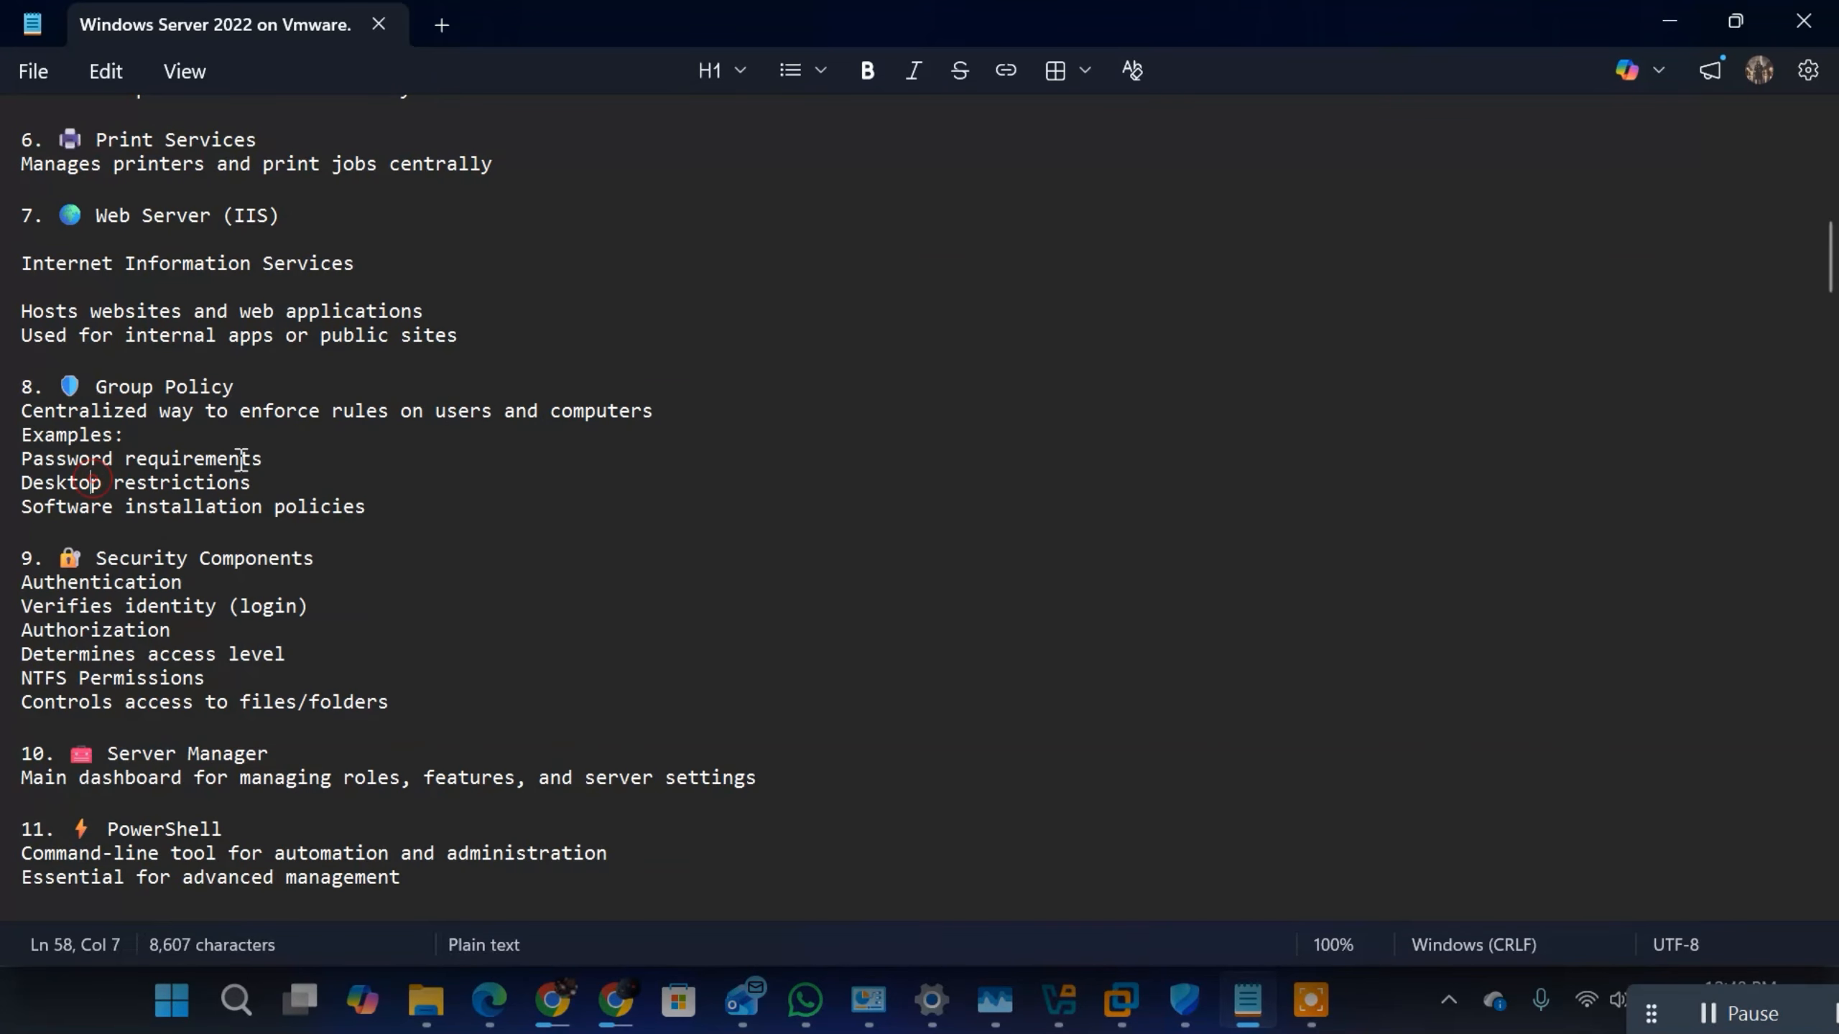
pyautogui.click(255, 456)
pyautogui.tripleClick(255, 457)
pyautogui.click(230, 467)
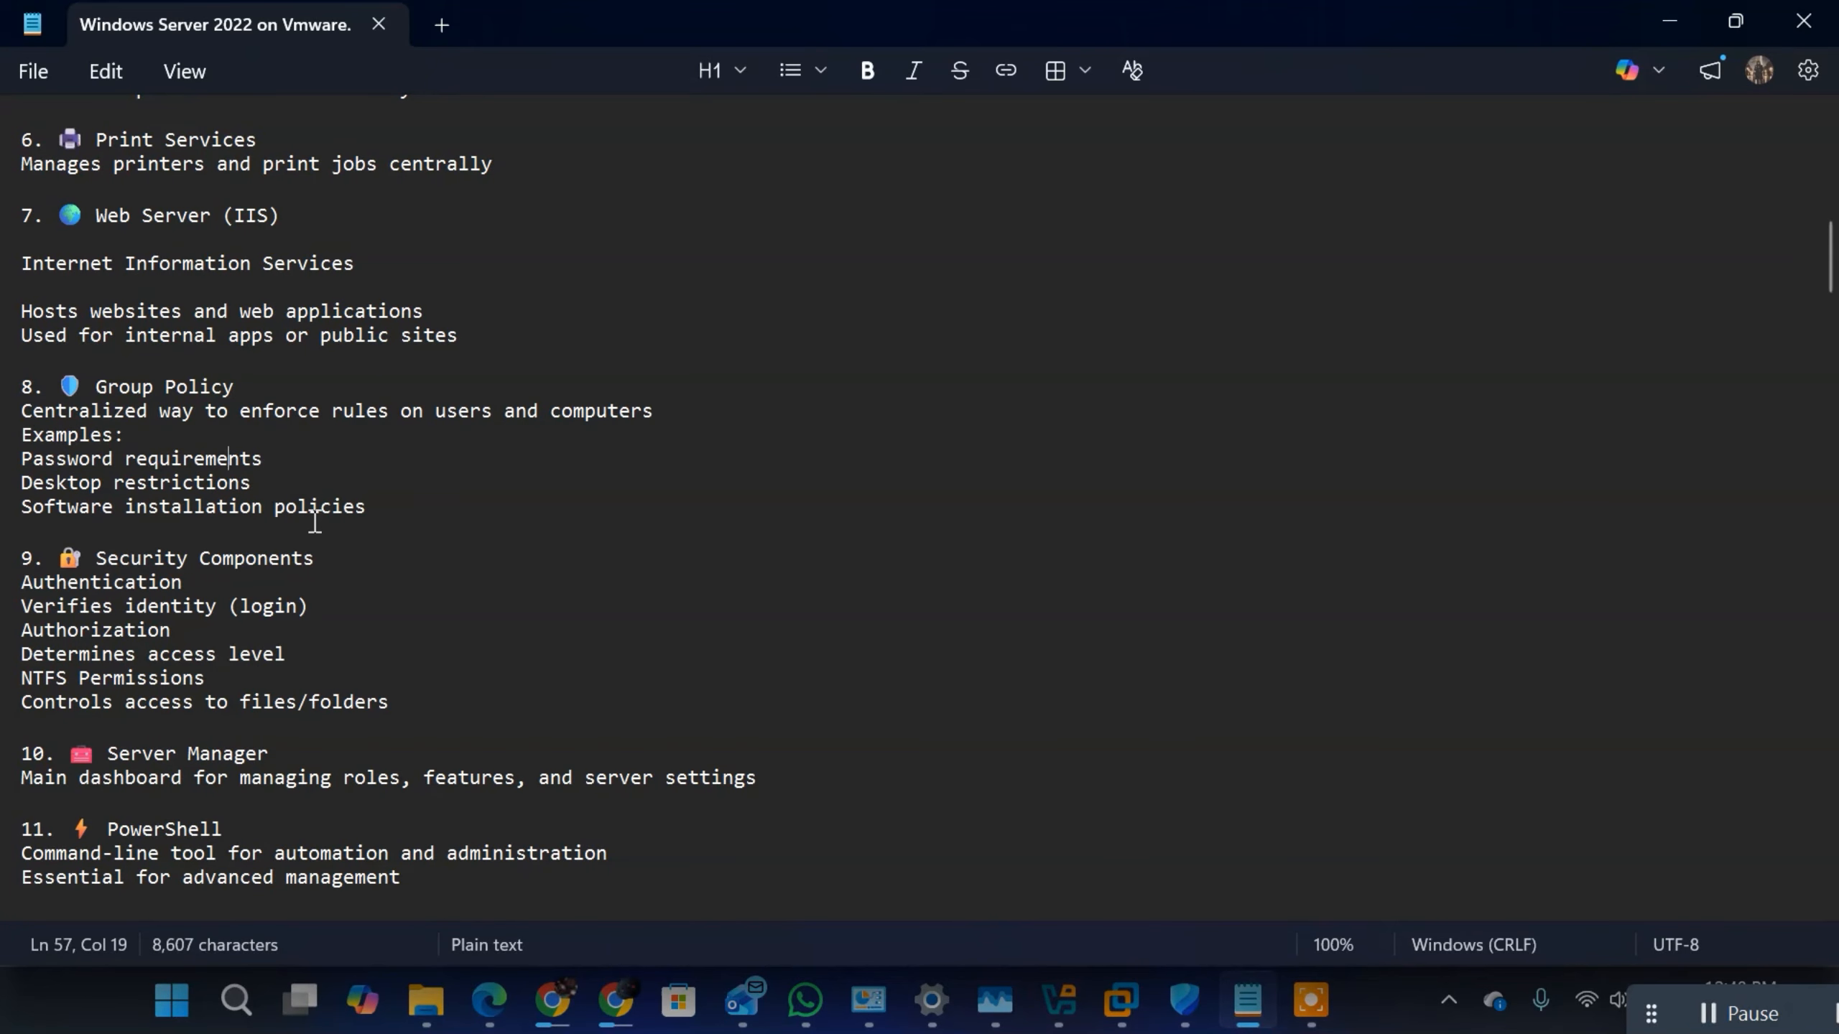
pyautogui.moveTo(380, 505); pyautogui.dragTo(16, 507)
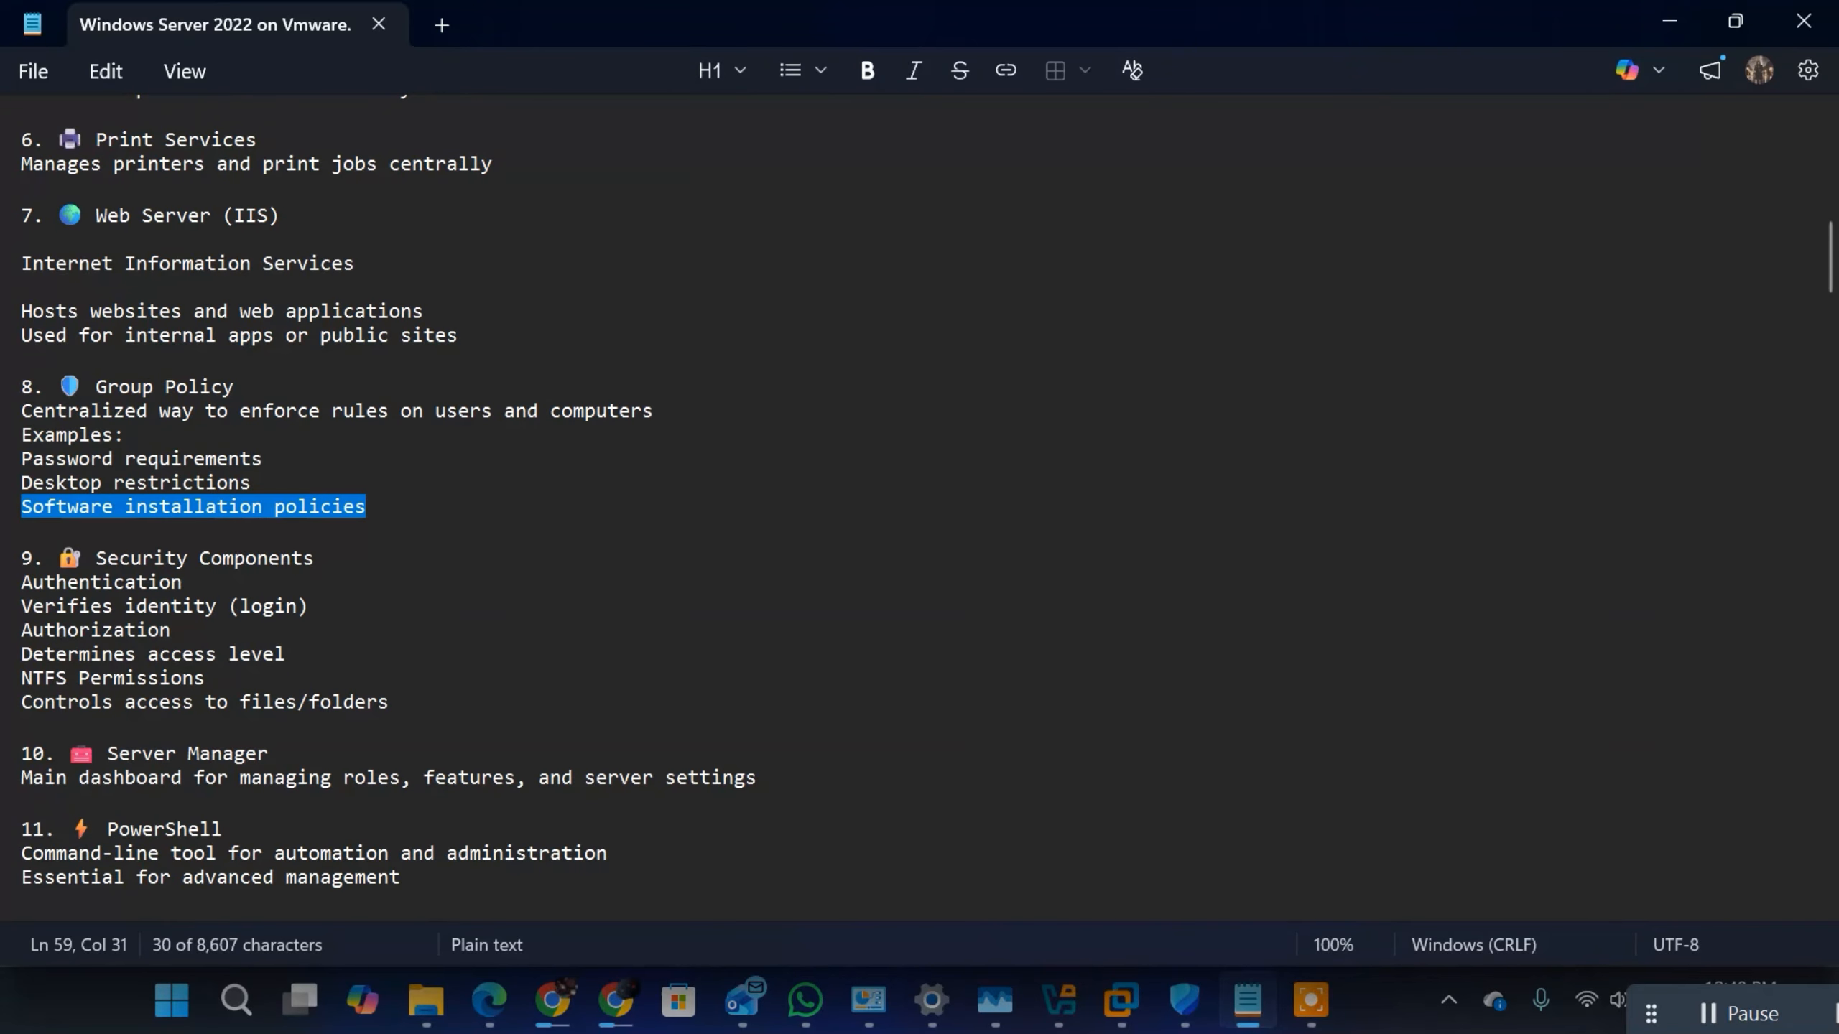
pyautogui.click(181, 475)
pyautogui.moveTo(266, 475); pyautogui.dragTo(20, 483)
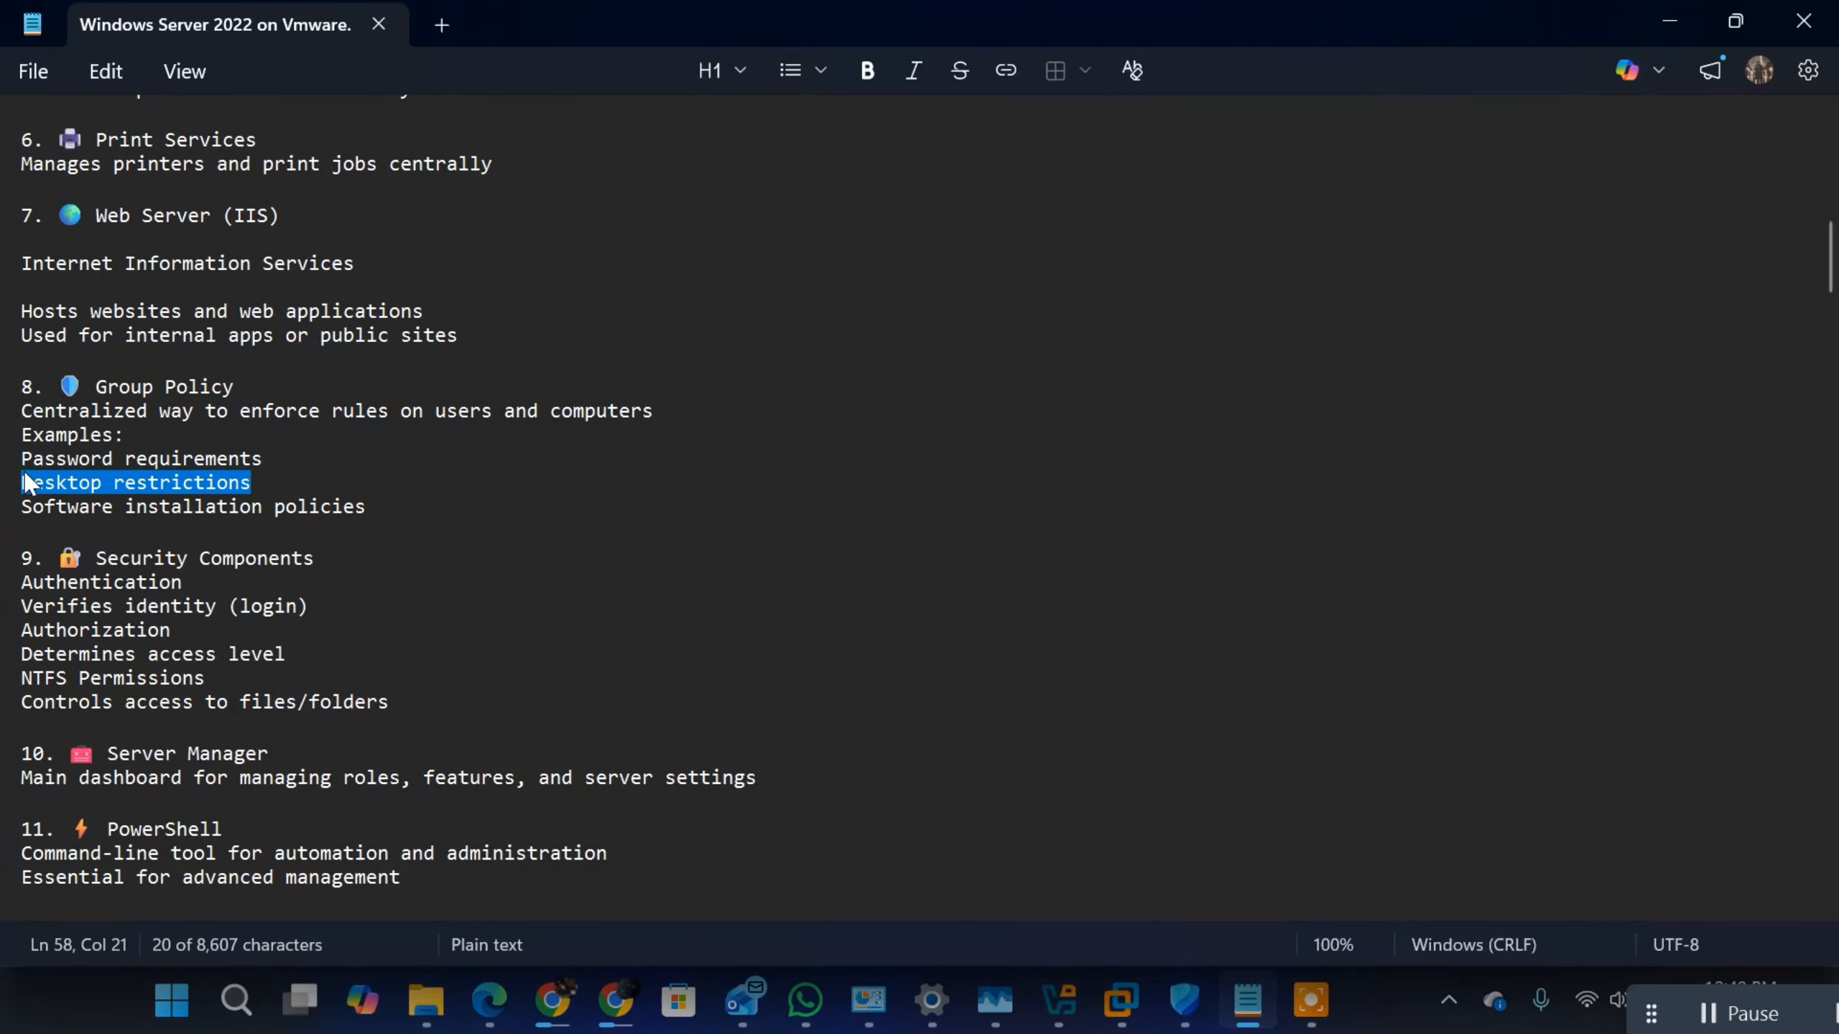
pyautogui.click(137, 440)
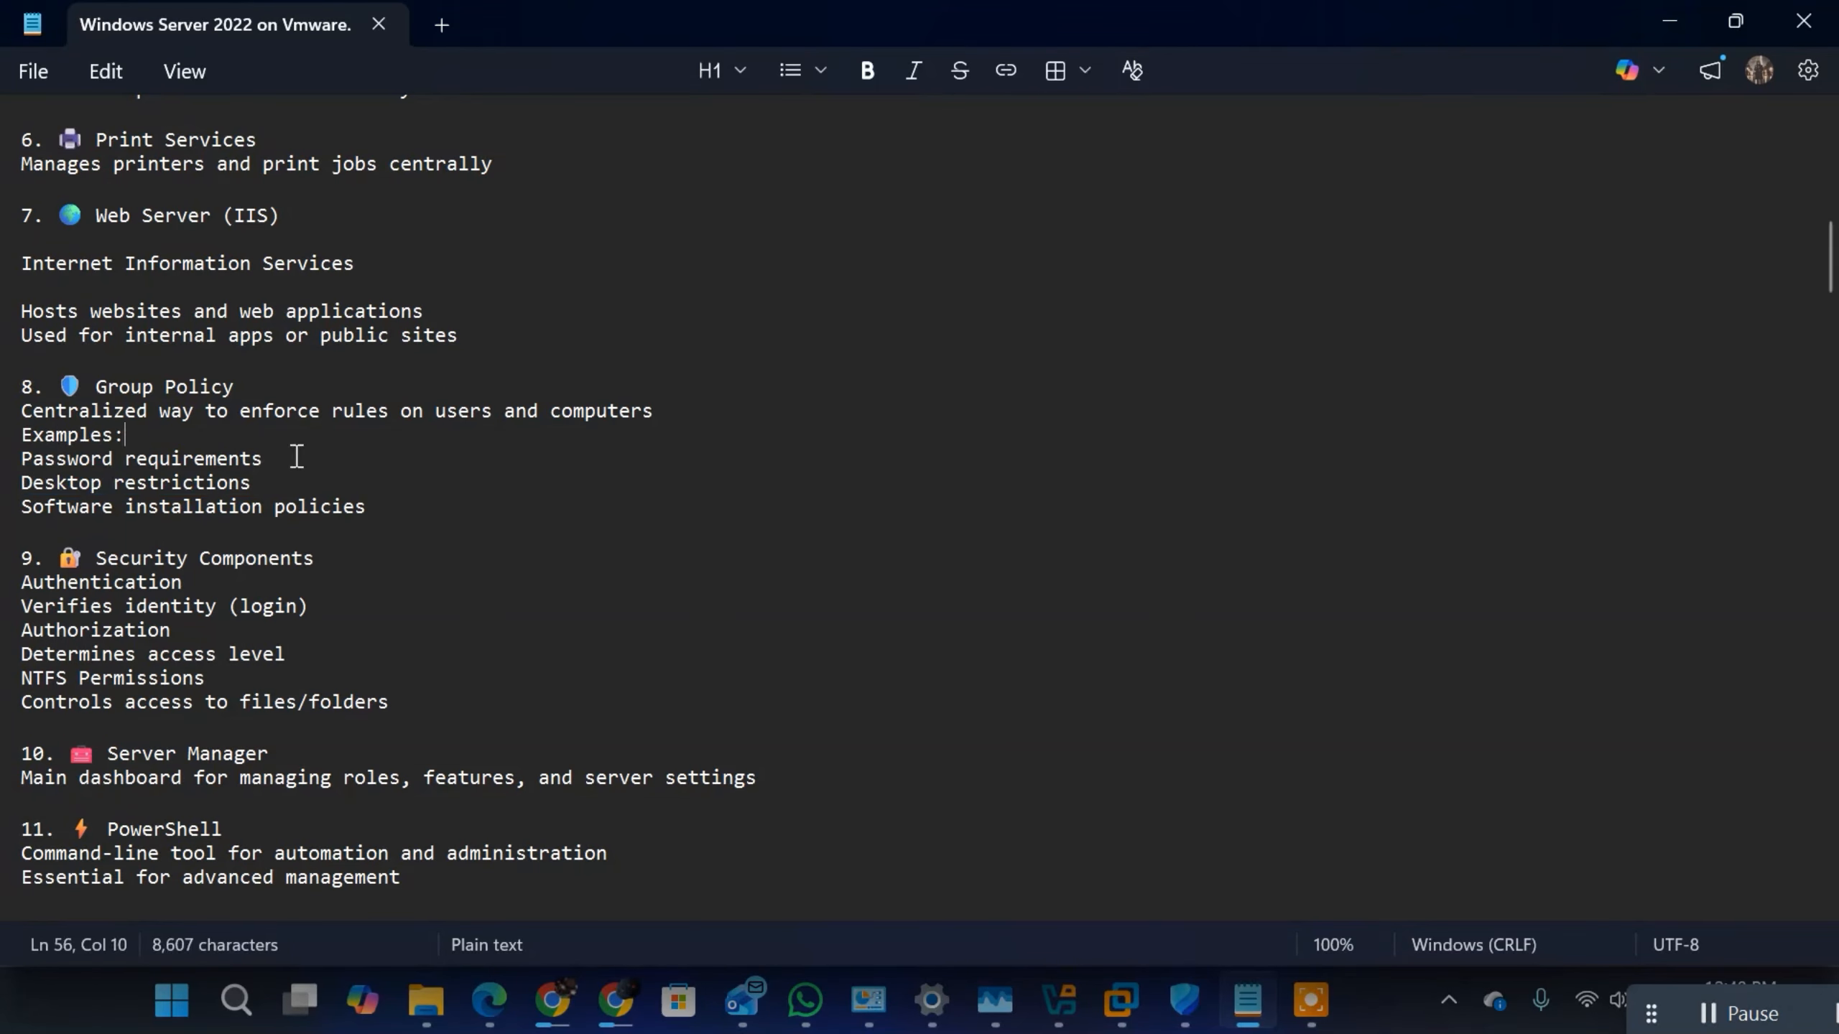
pyautogui.moveTo(296, 457); pyautogui.dragTo(18, 454)
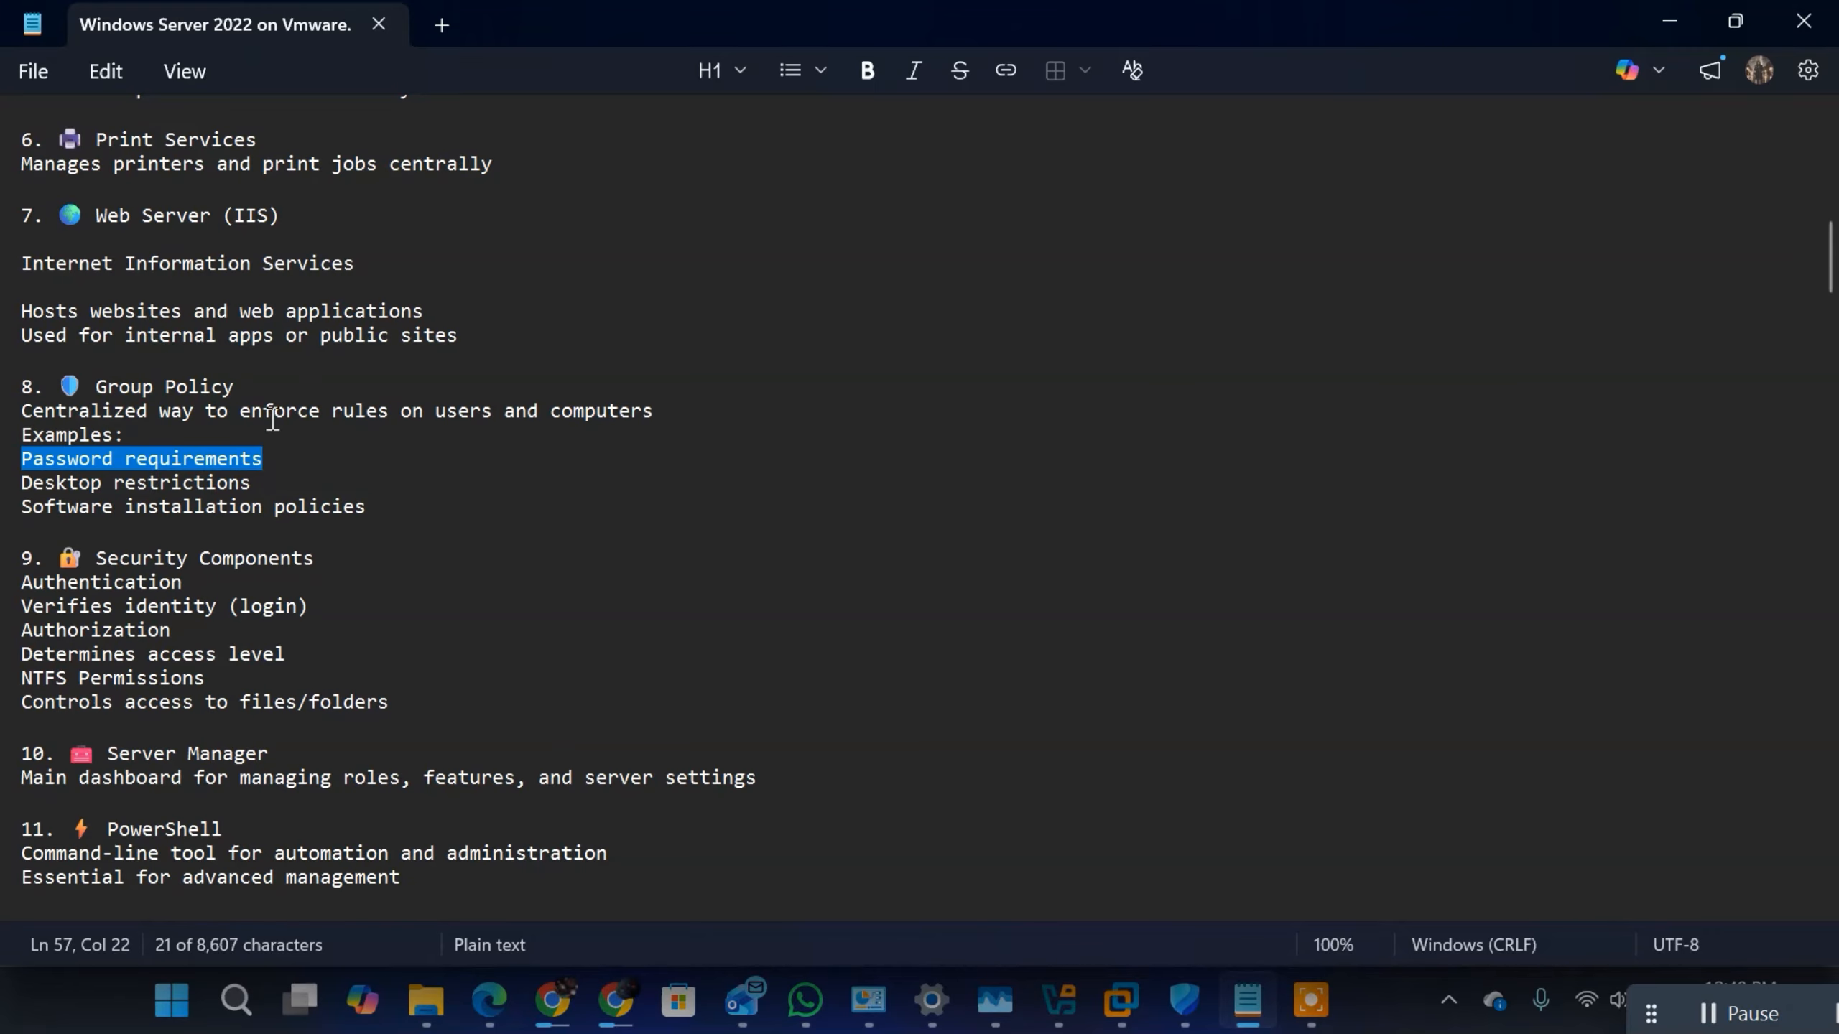
pyautogui.moveTo(265, 386); pyautogui.dragTo(93, 390)
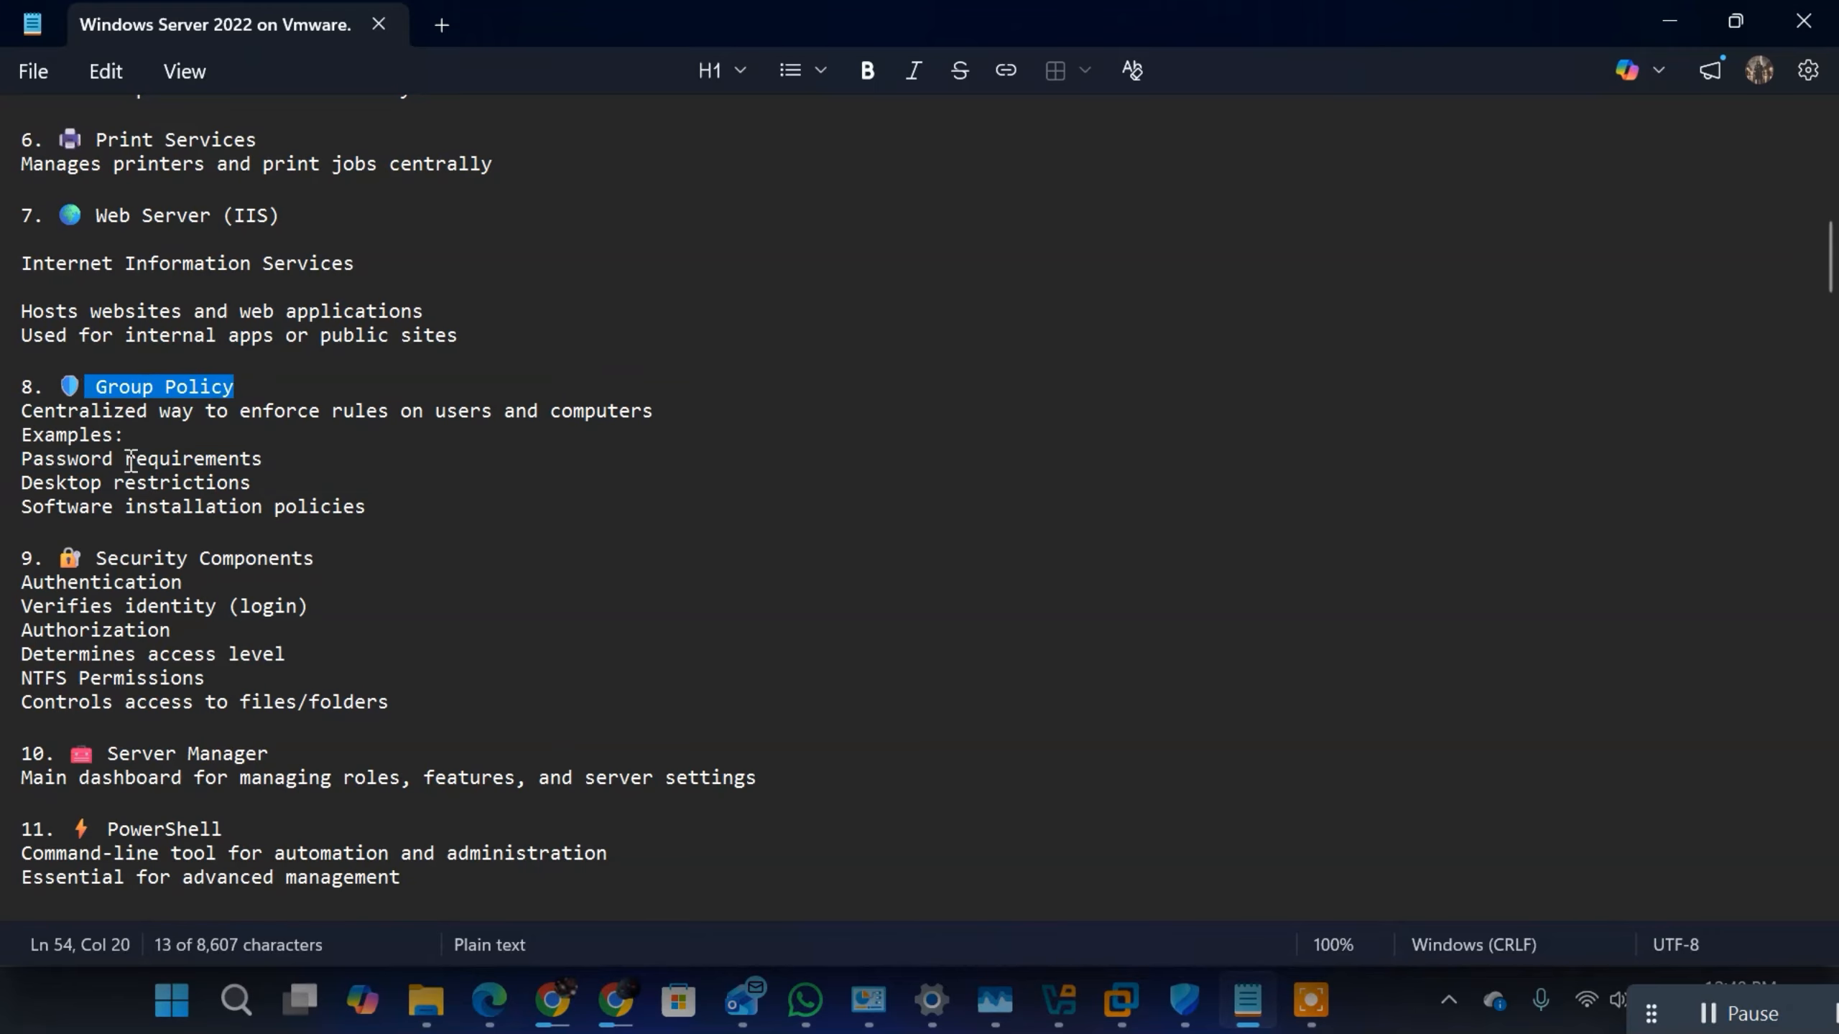
# Step: Review the Authentication and Authorization entries under Security Components, highlighting the word "Authorization"
pyautogui.click(231, 574)
pyautogui.click(80, 580)
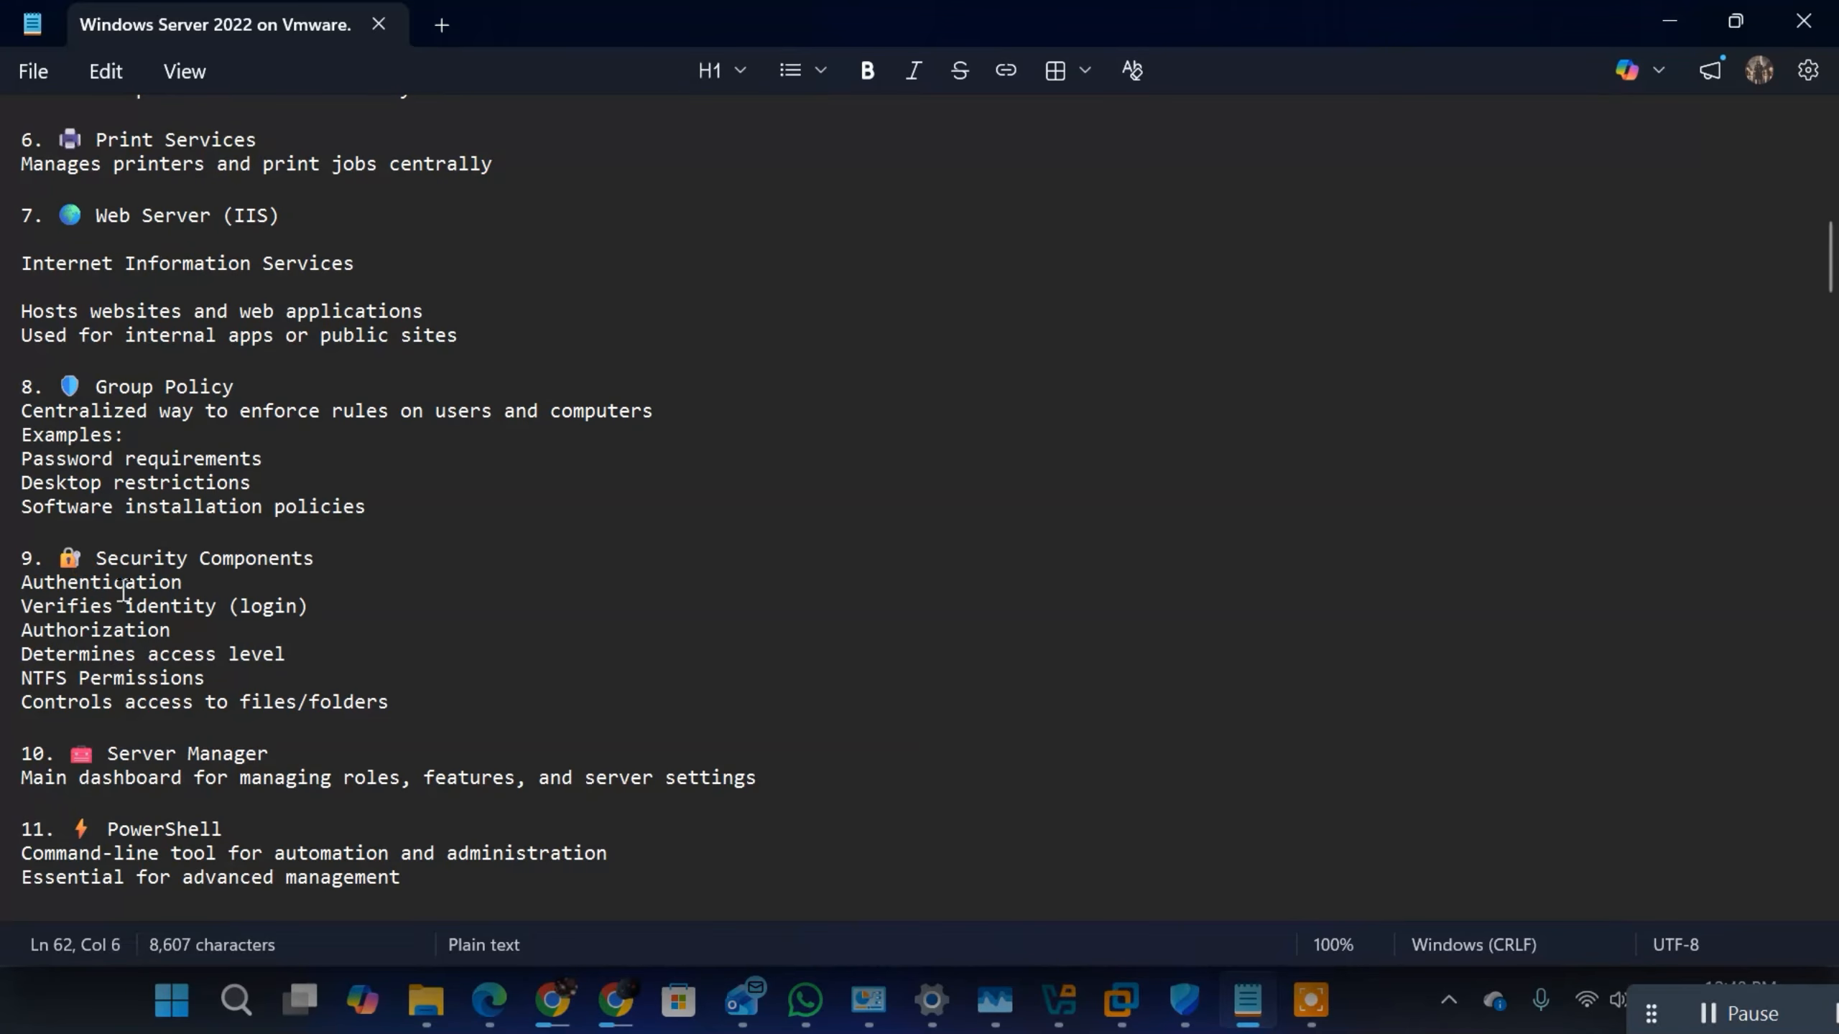
pyautogui.click(169, 583)
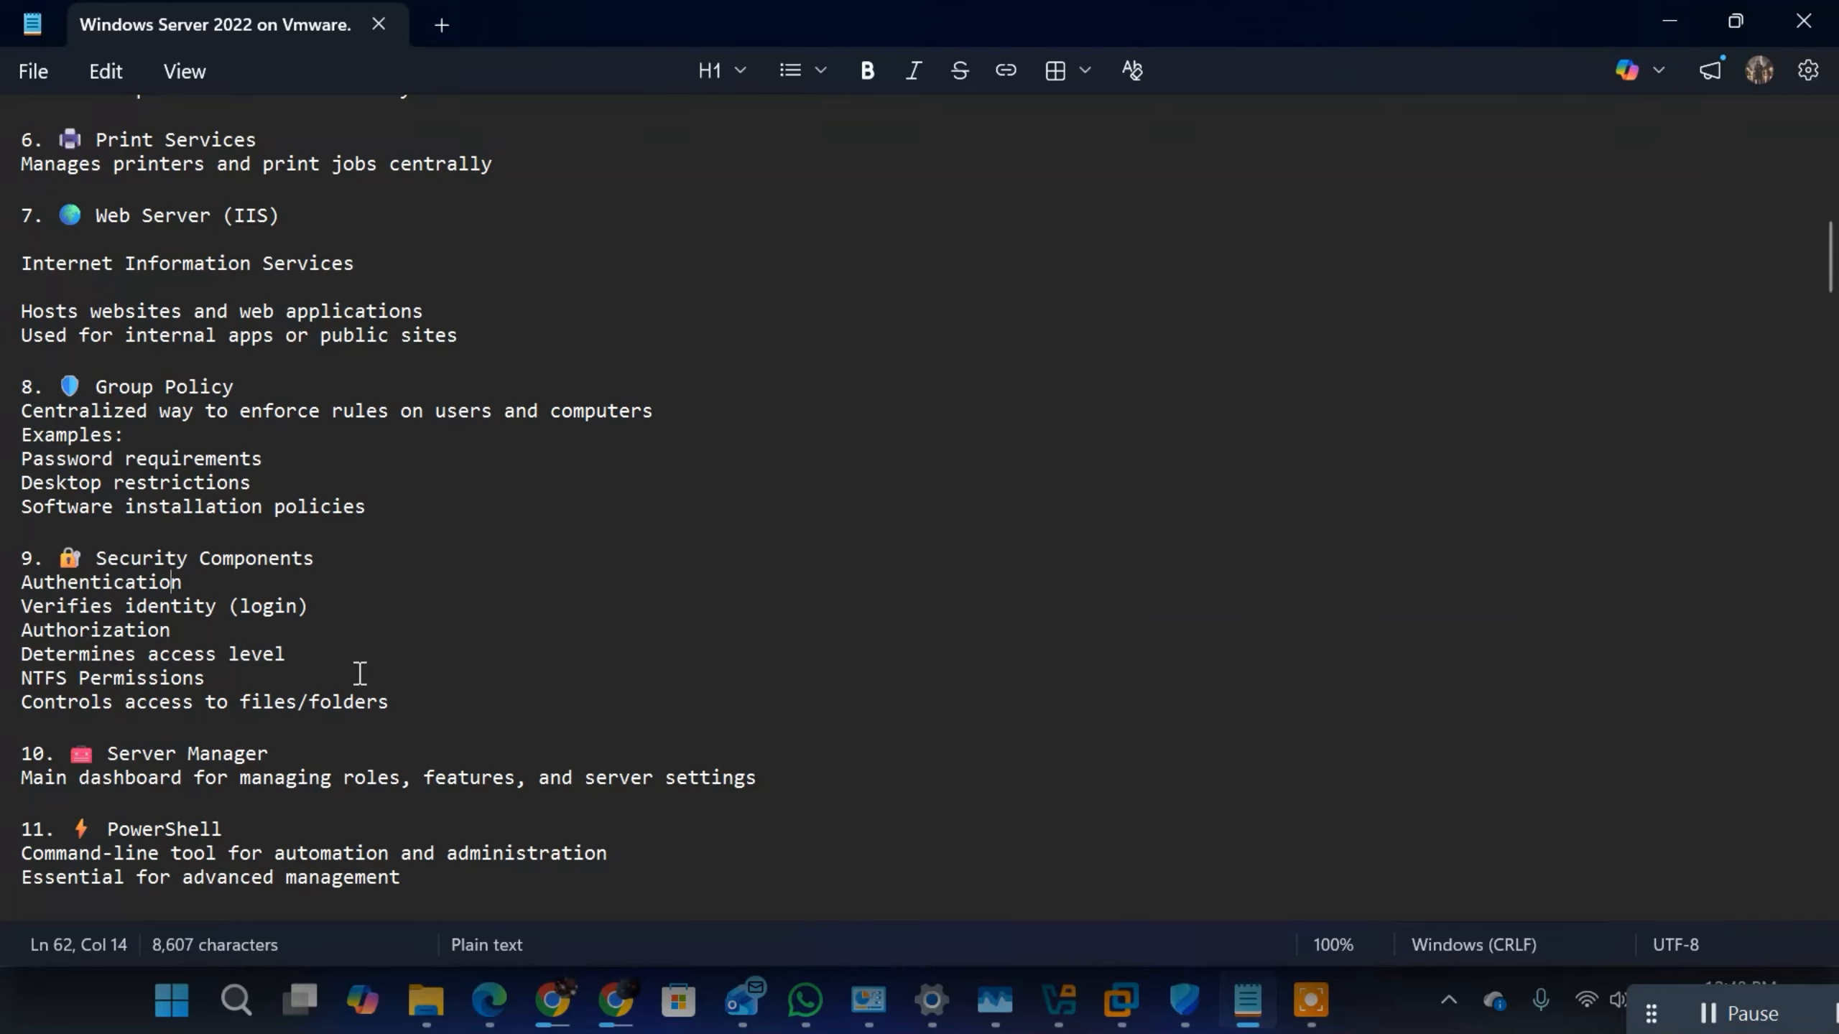
pyautogui.moveTo(190, 630); pyautogui.dragTo(21, 630)
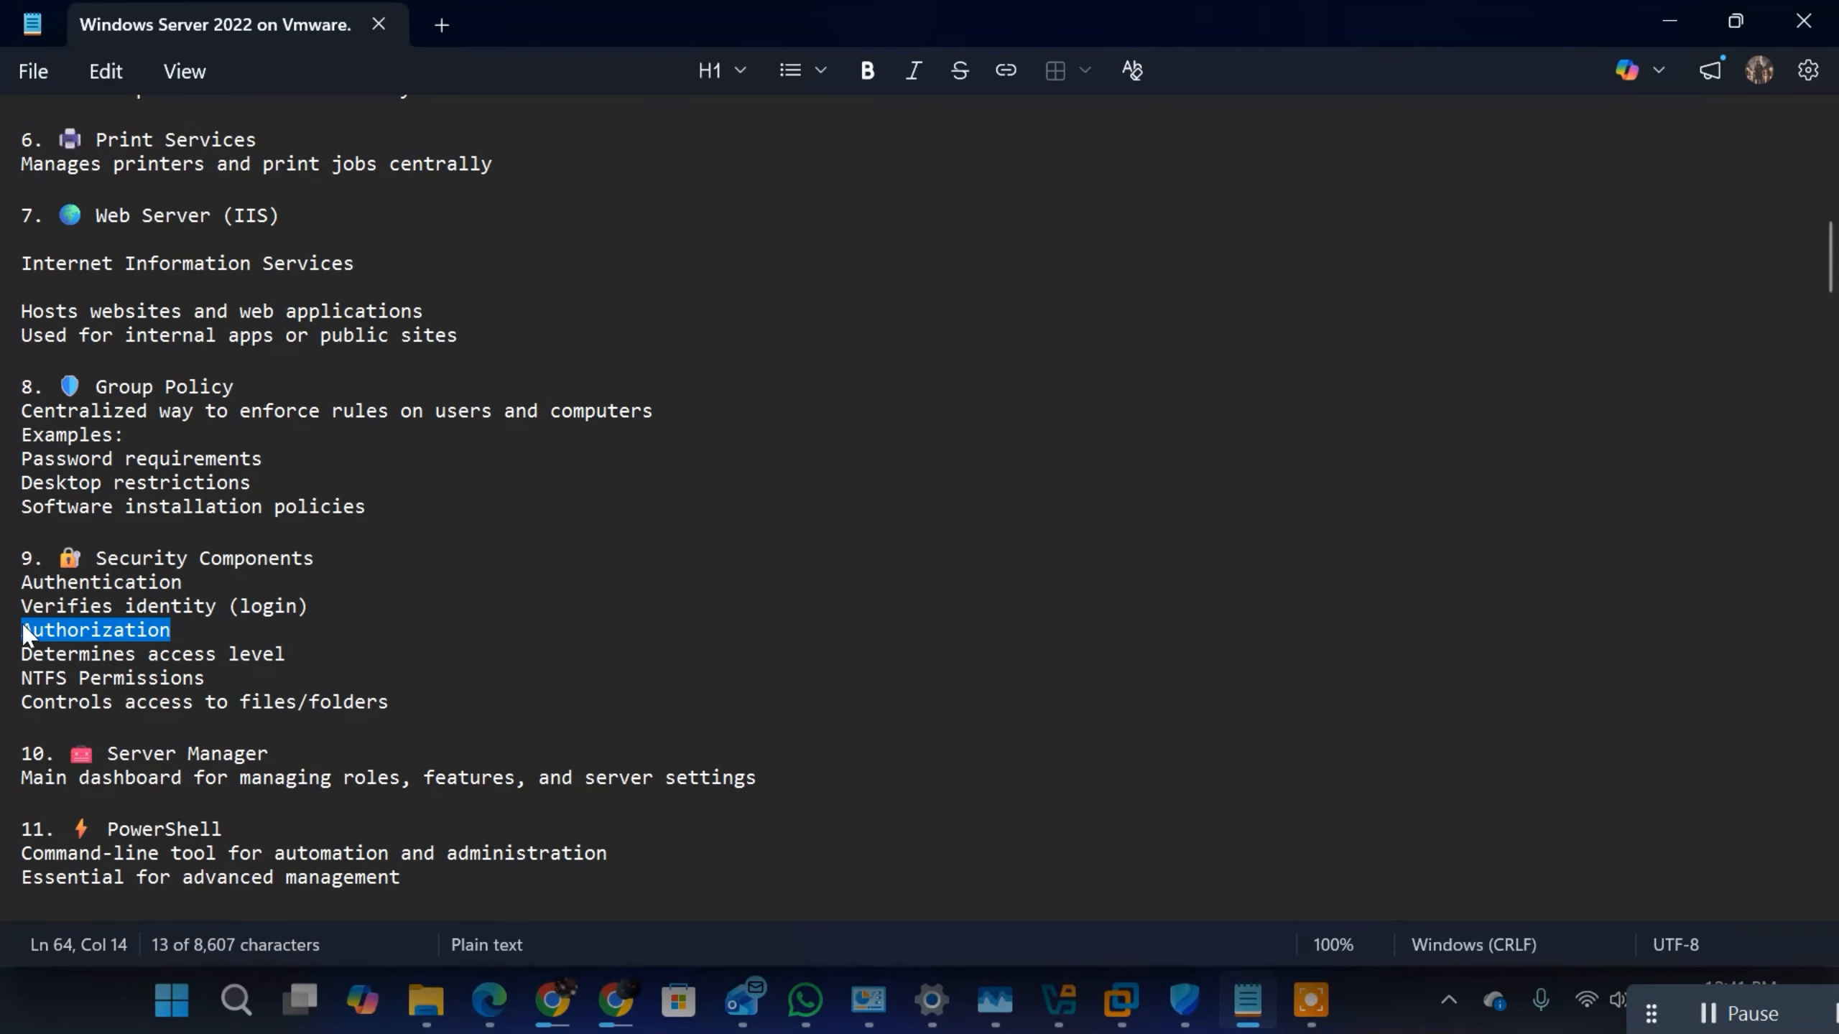
# Step: Insert blank lines in the Security Components section before Authentication, Authorization and NTFS Permissions to separate the three entries
pyautogui.click(318, 612)
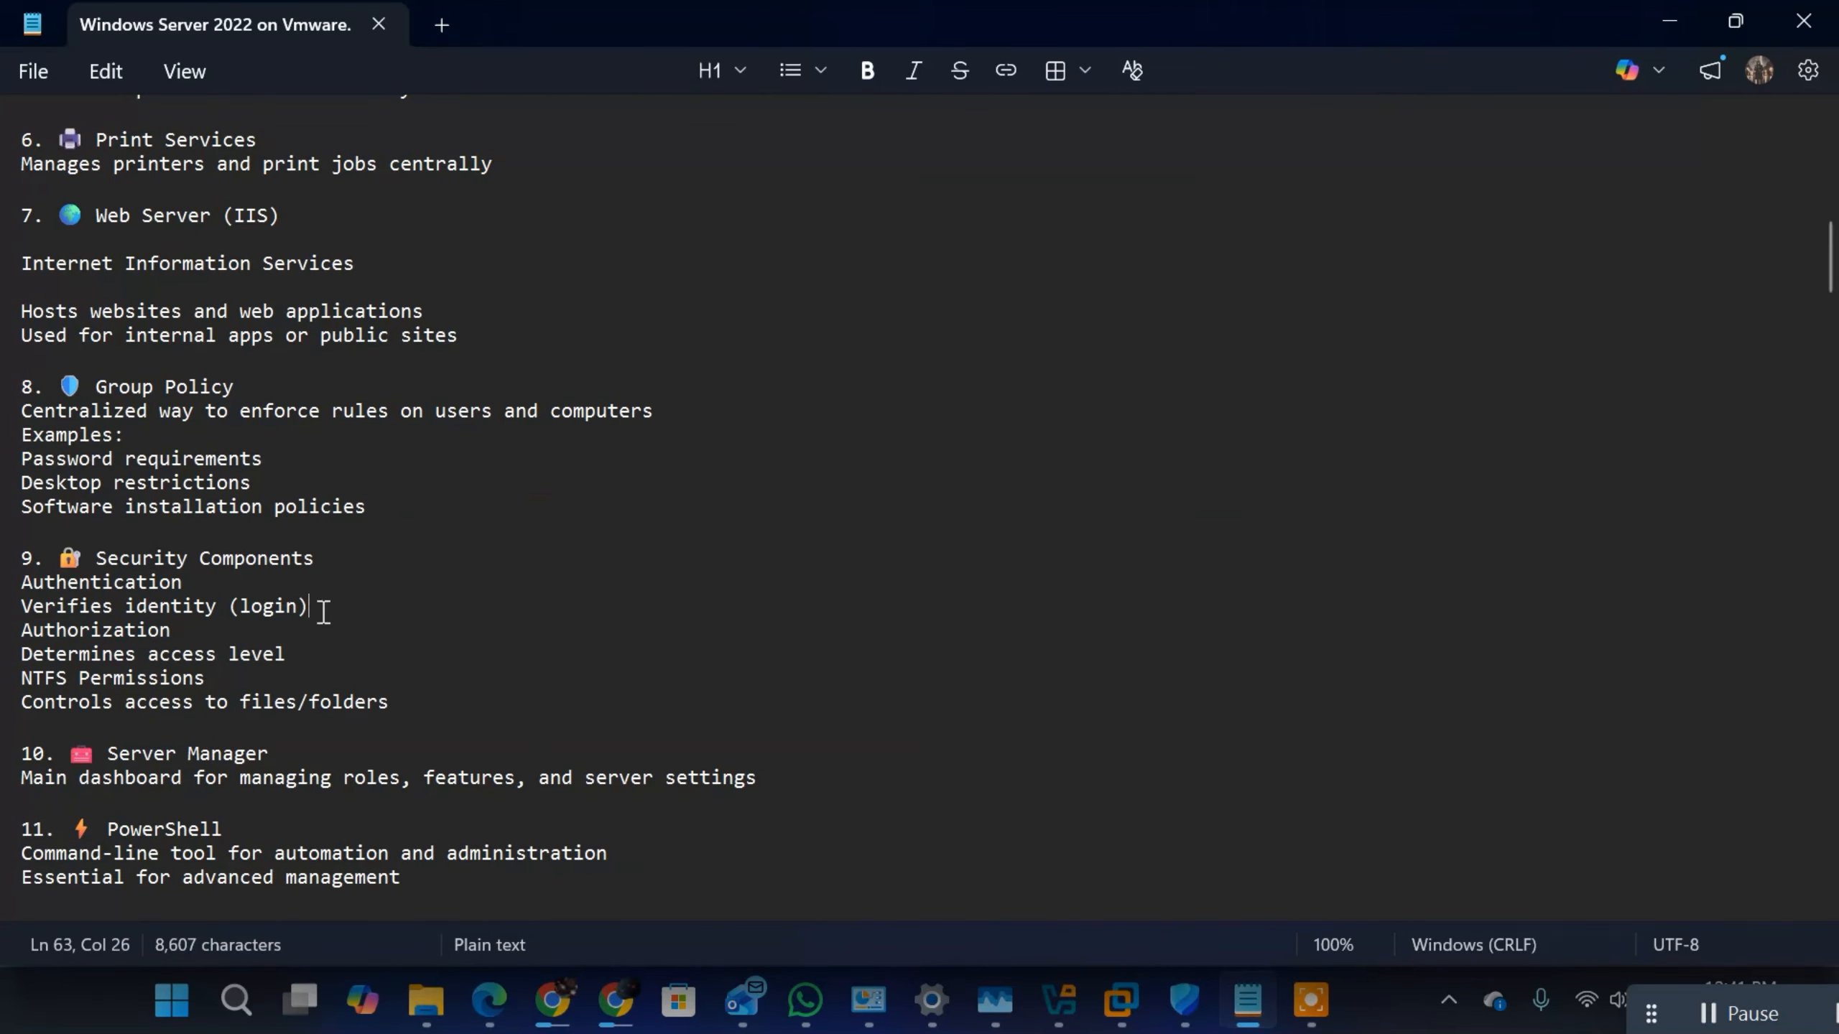
pyautogui.press('Return')
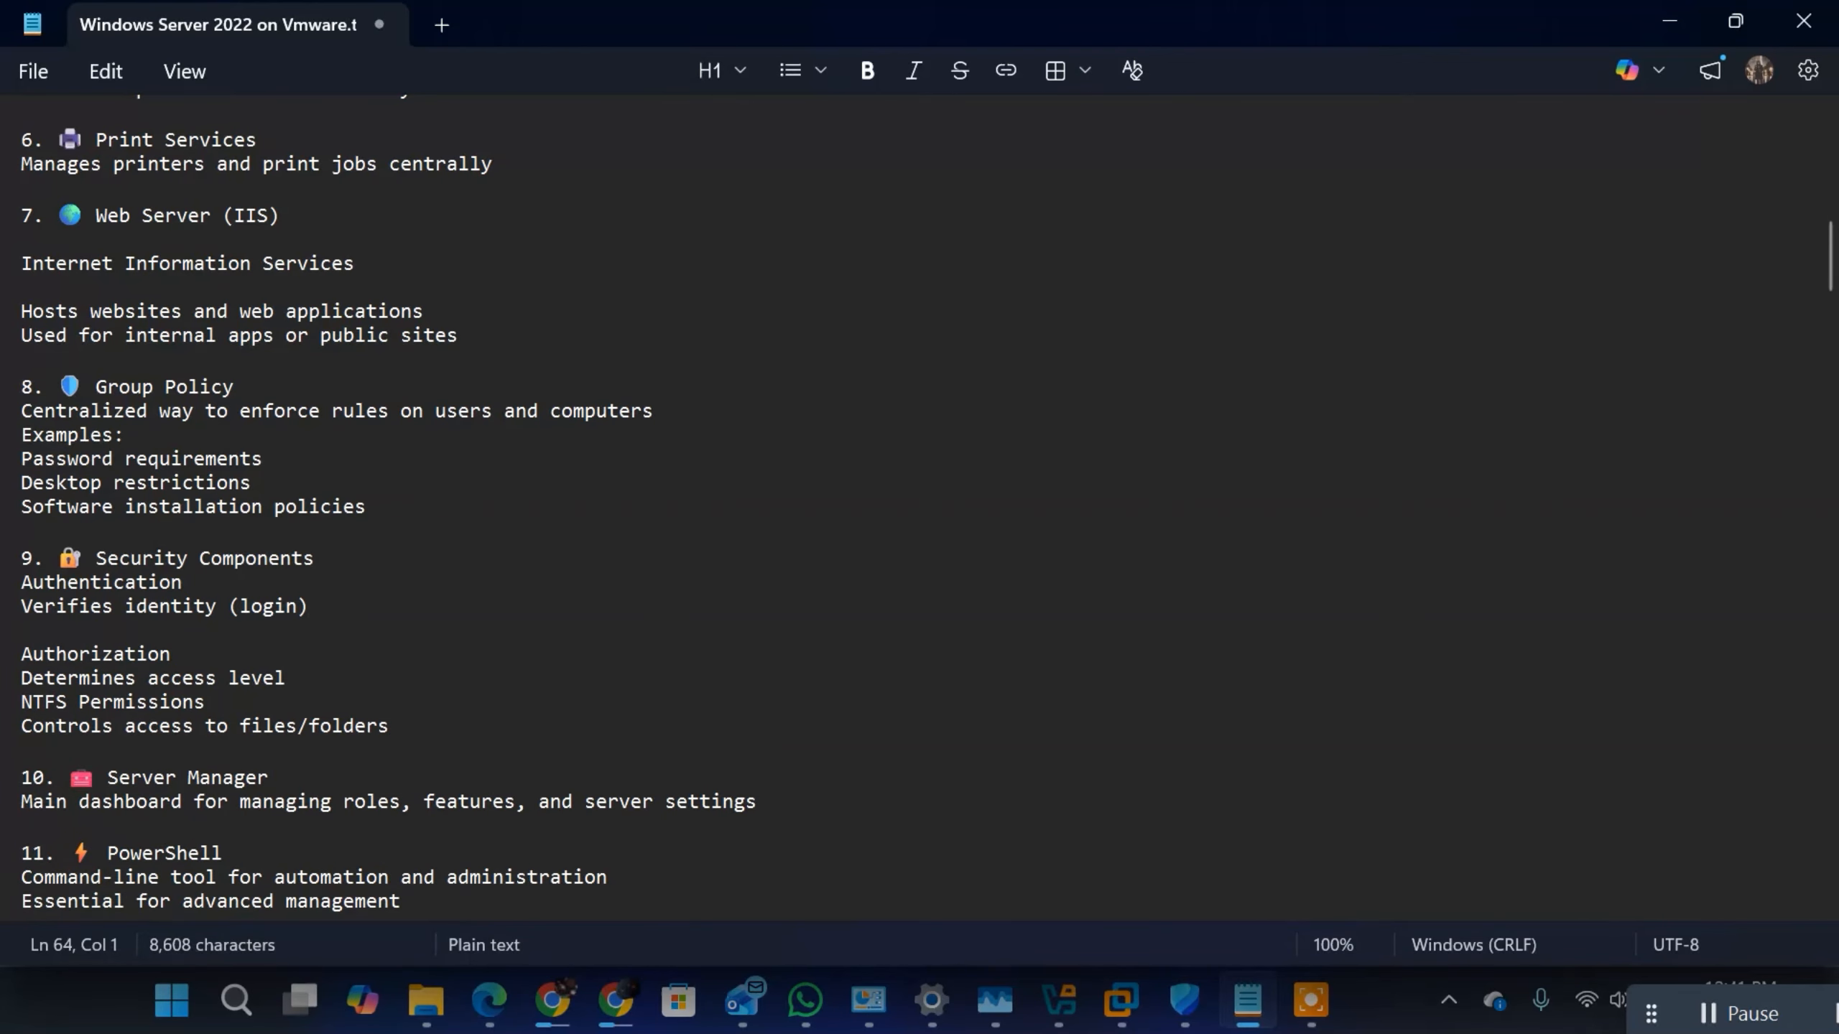
pyautogui.click(362, 559)
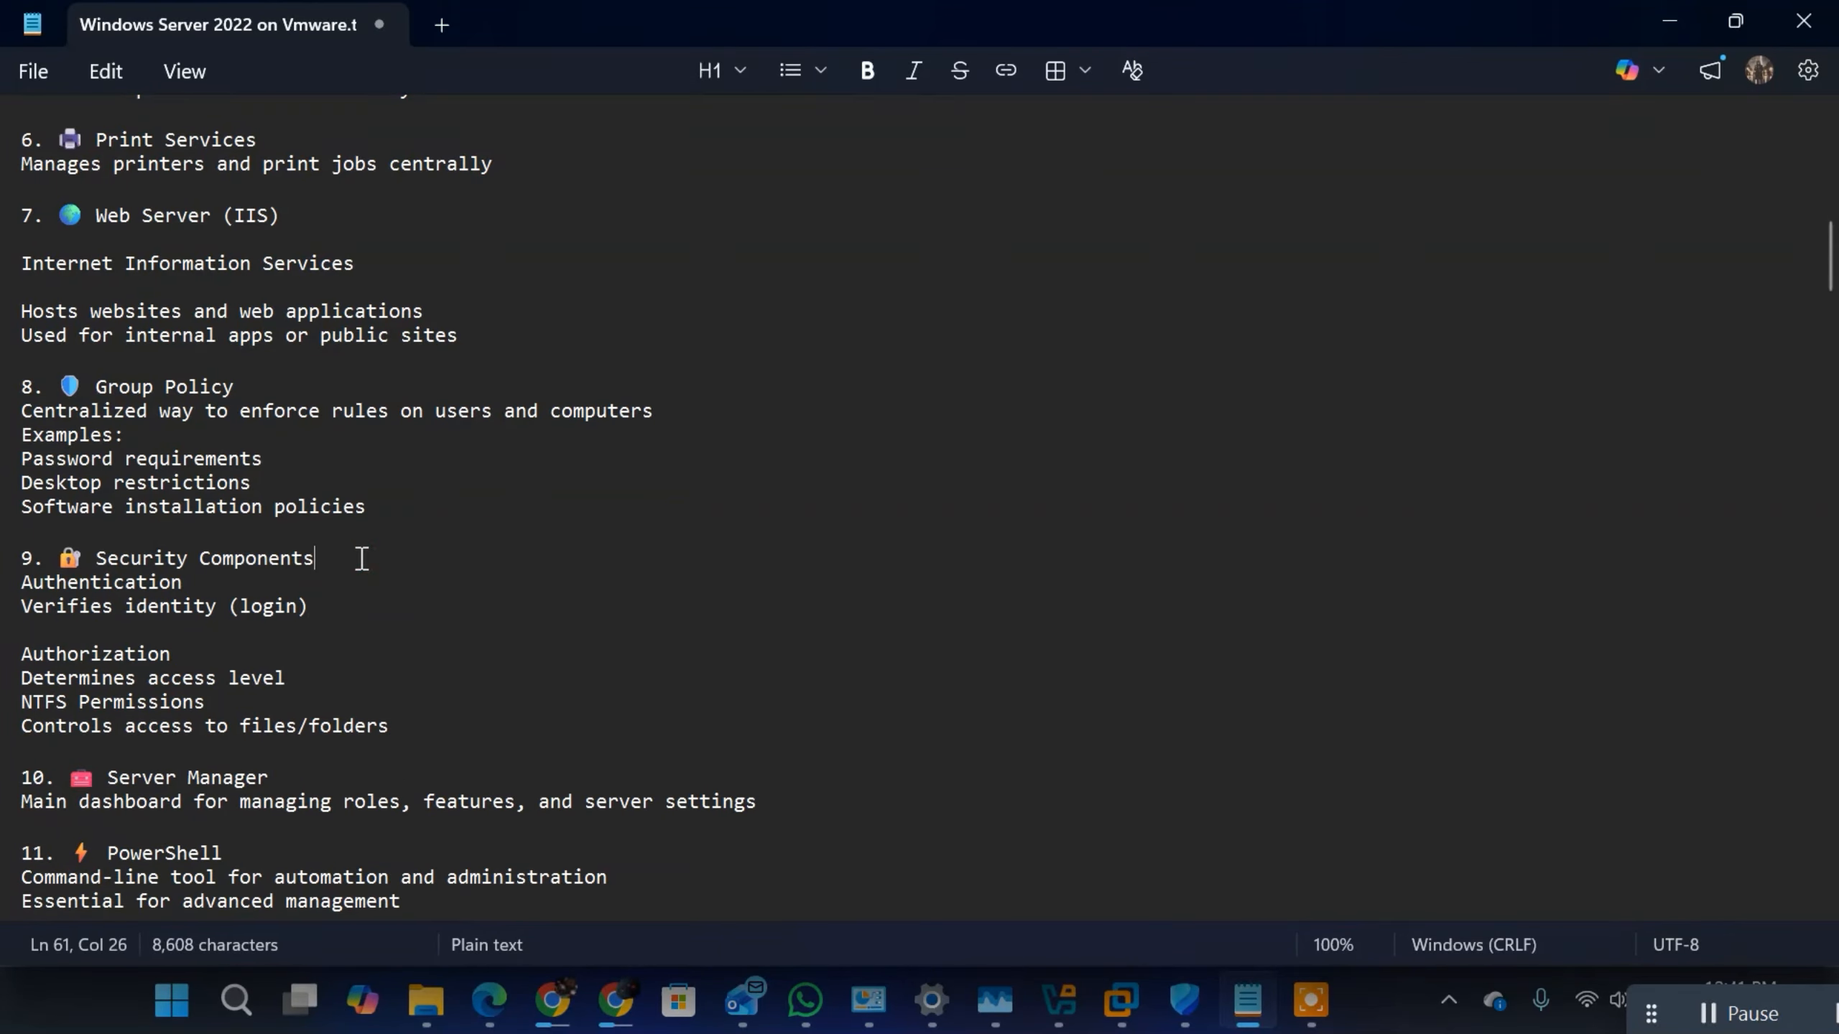
pyautogui.press('Return')
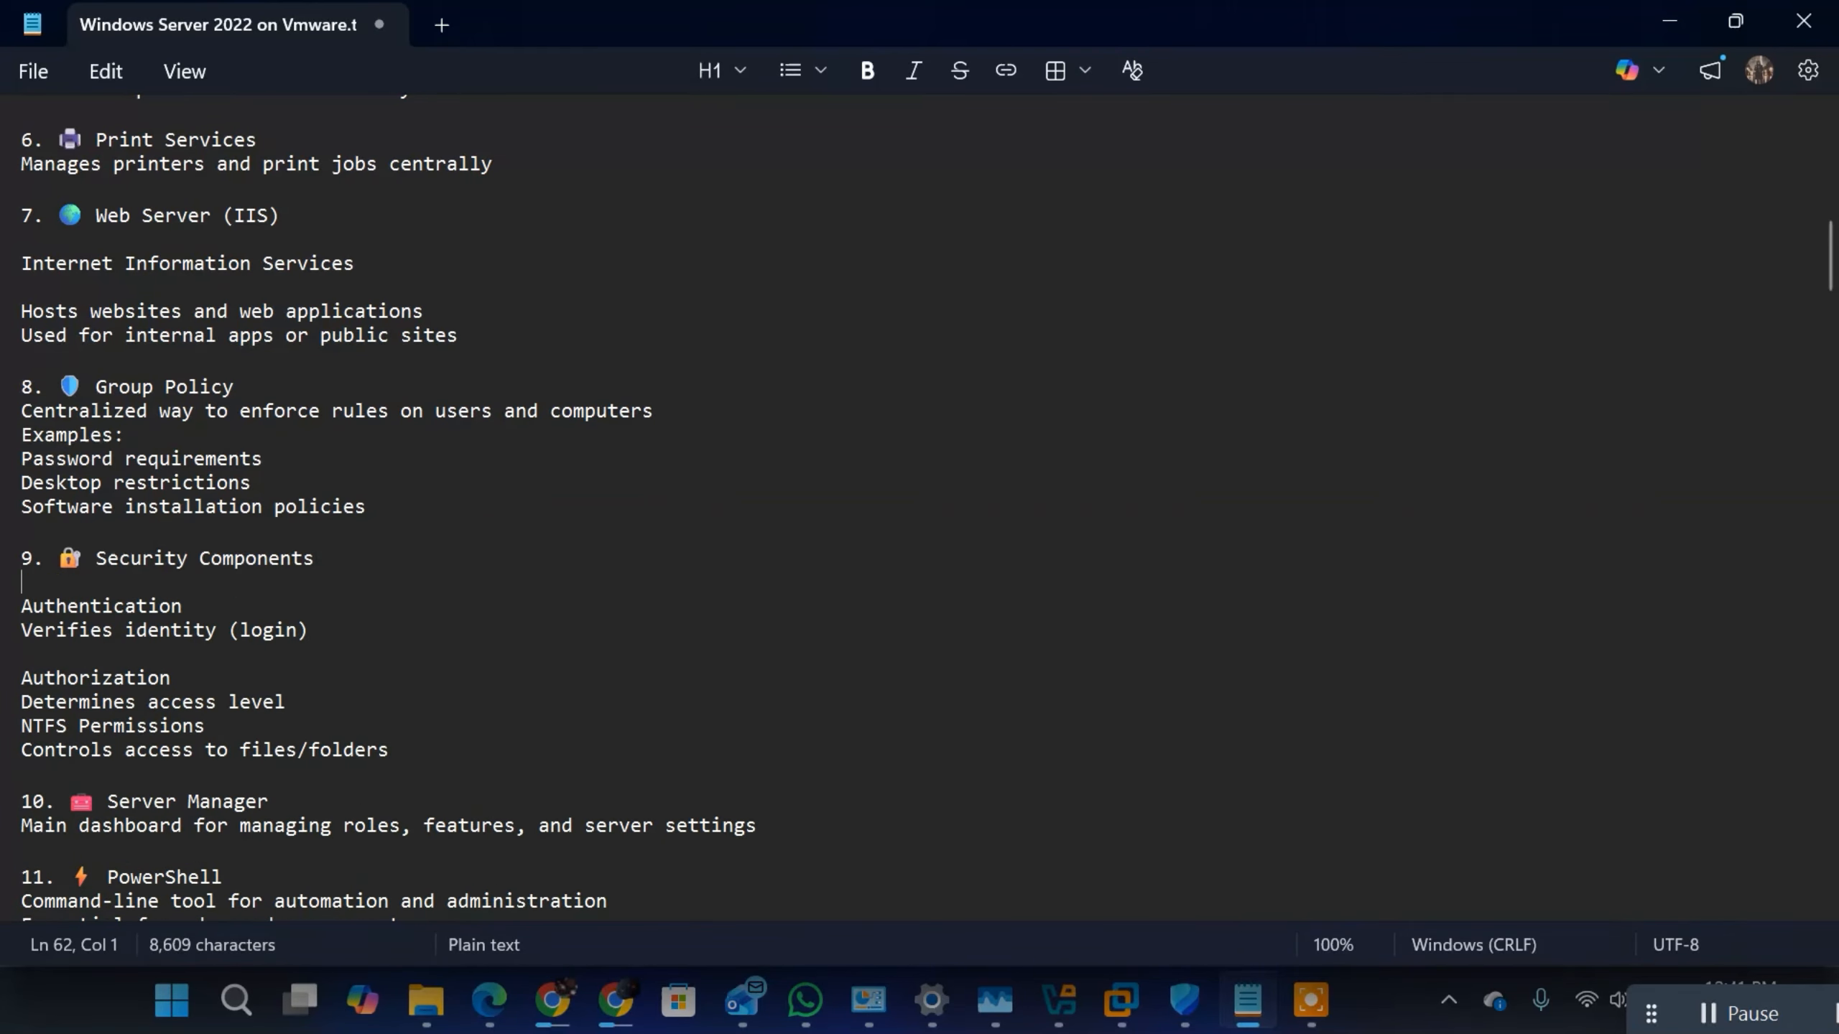
pyautogui.click(302, 703)
pyautogui.press('Return')
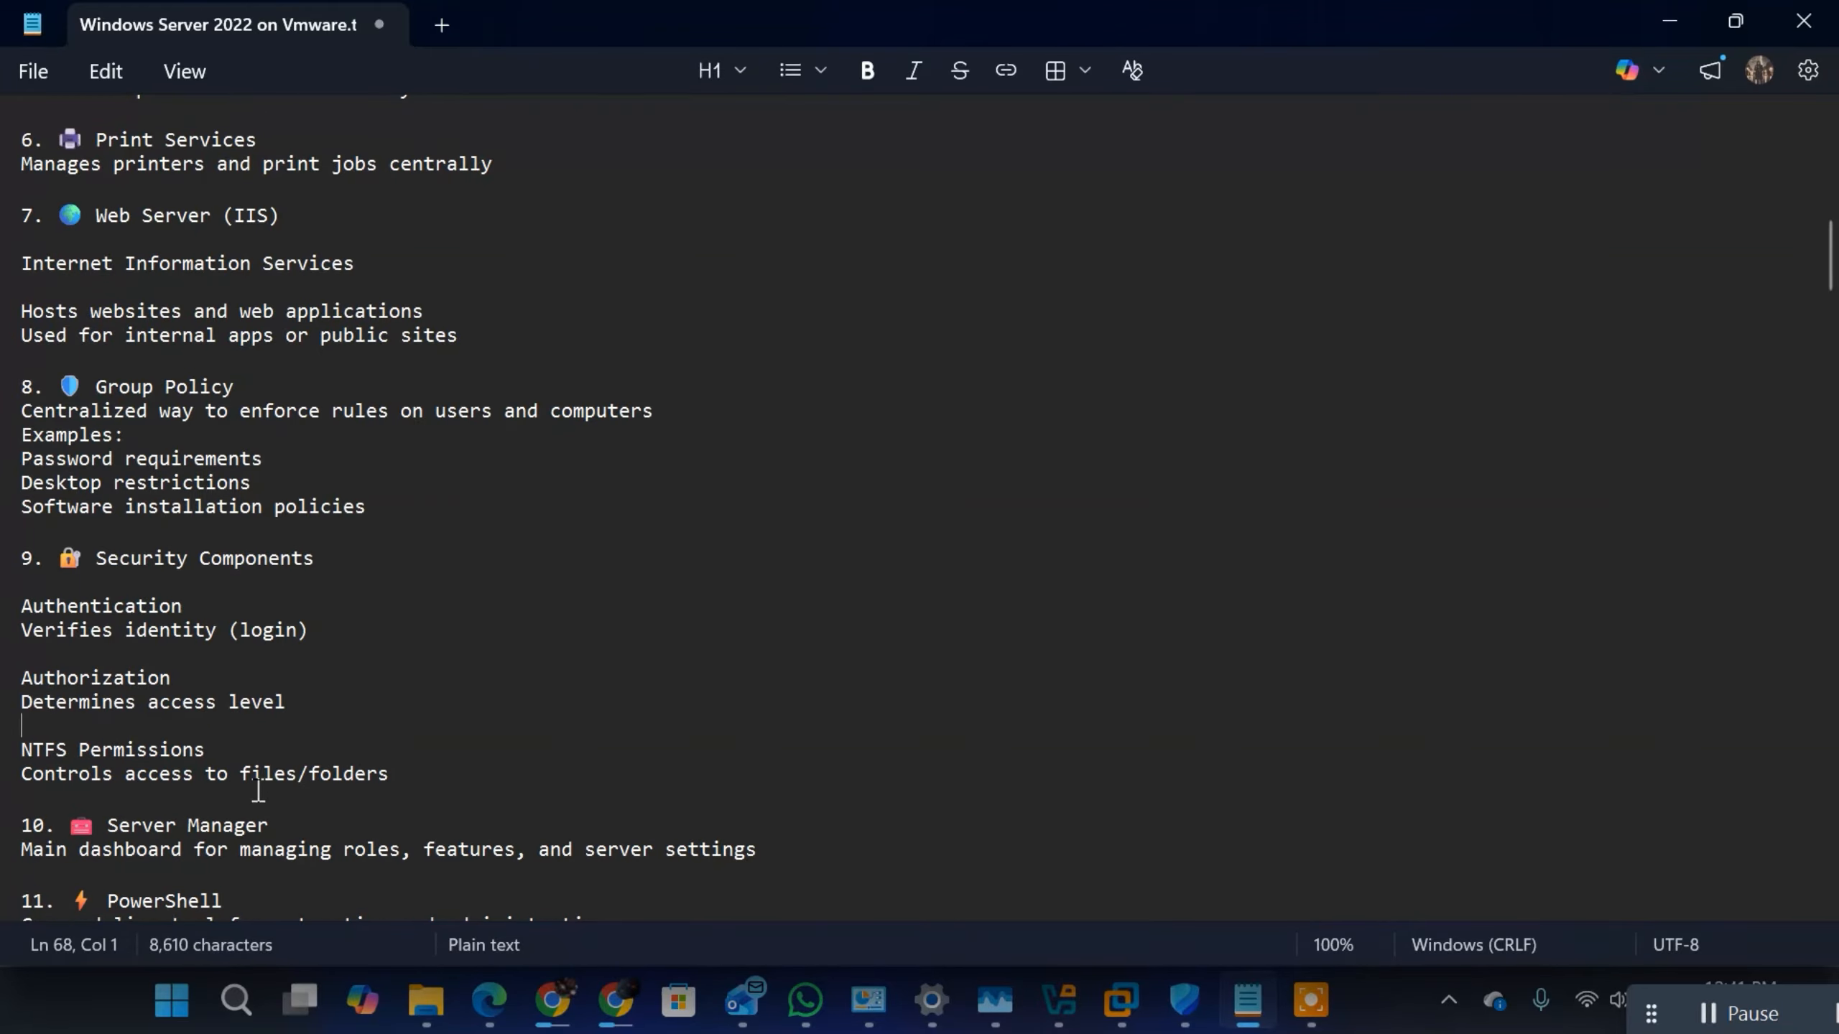
# Step: Highlight the NTFS Permissions entry together with its line "Controls access to files/folders"
pyautogui.click(16, 754)
pyautogui.click(43, 769)
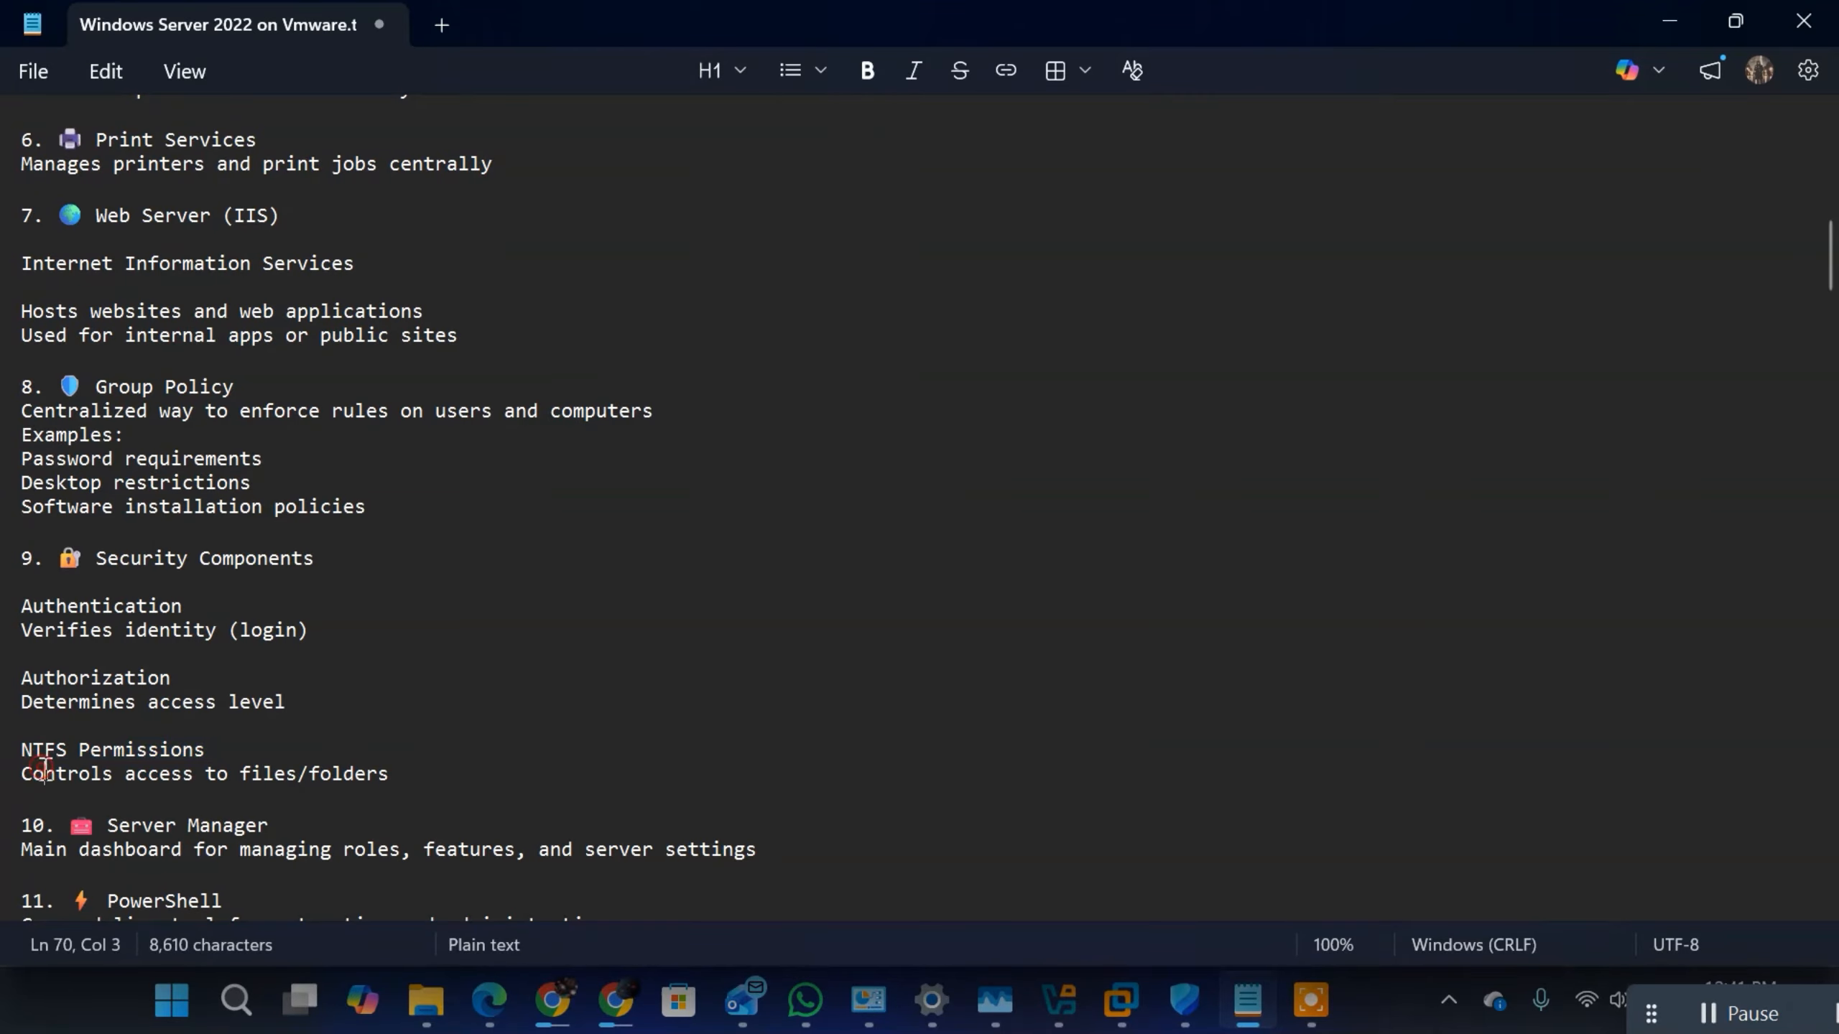
pyautogui.keyDown('shift'); pyautogui.click(410, 774); pyautogui.keyUp('shift')
# Step: Review the Server Manager and PowerShell sections, highlighting the description lines under each heading
pyautogui.scroll(-1, 492, 810)
pyautogui.scroll(-7, 492, 810)
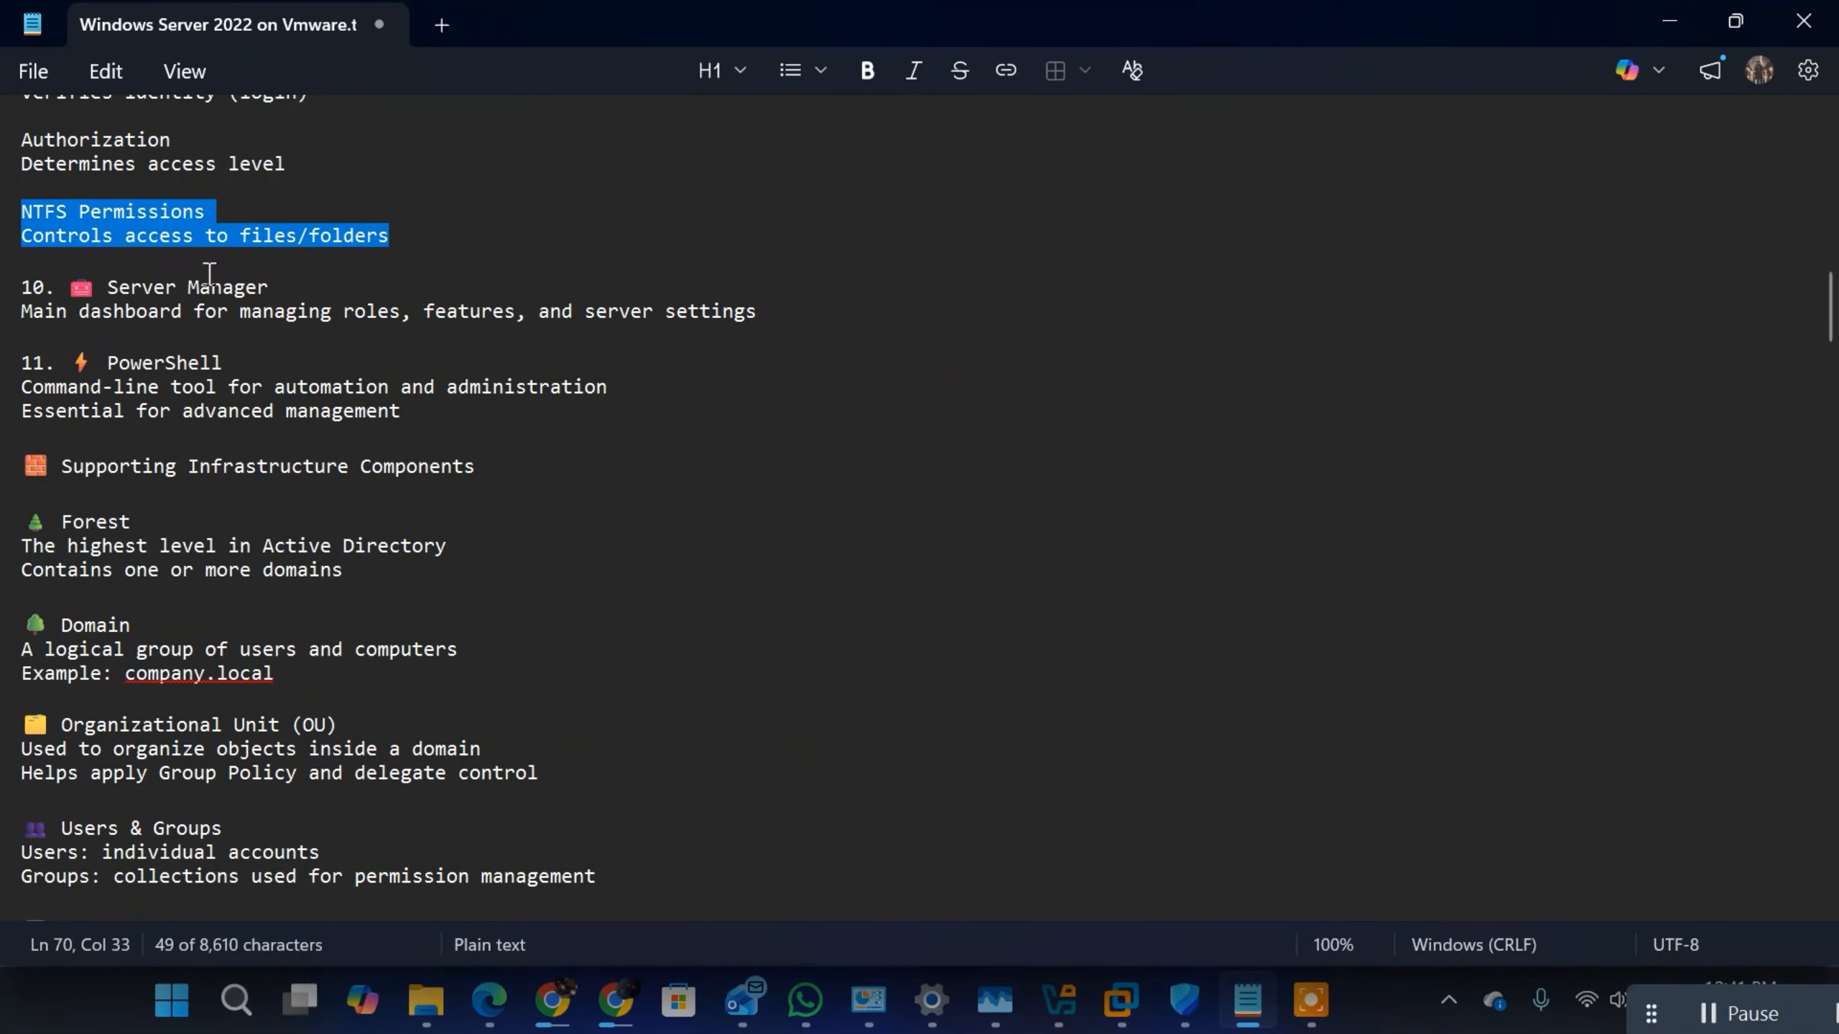
pyautogui.moveTo(31, 315); pyautogui.dragTo(921, 319)
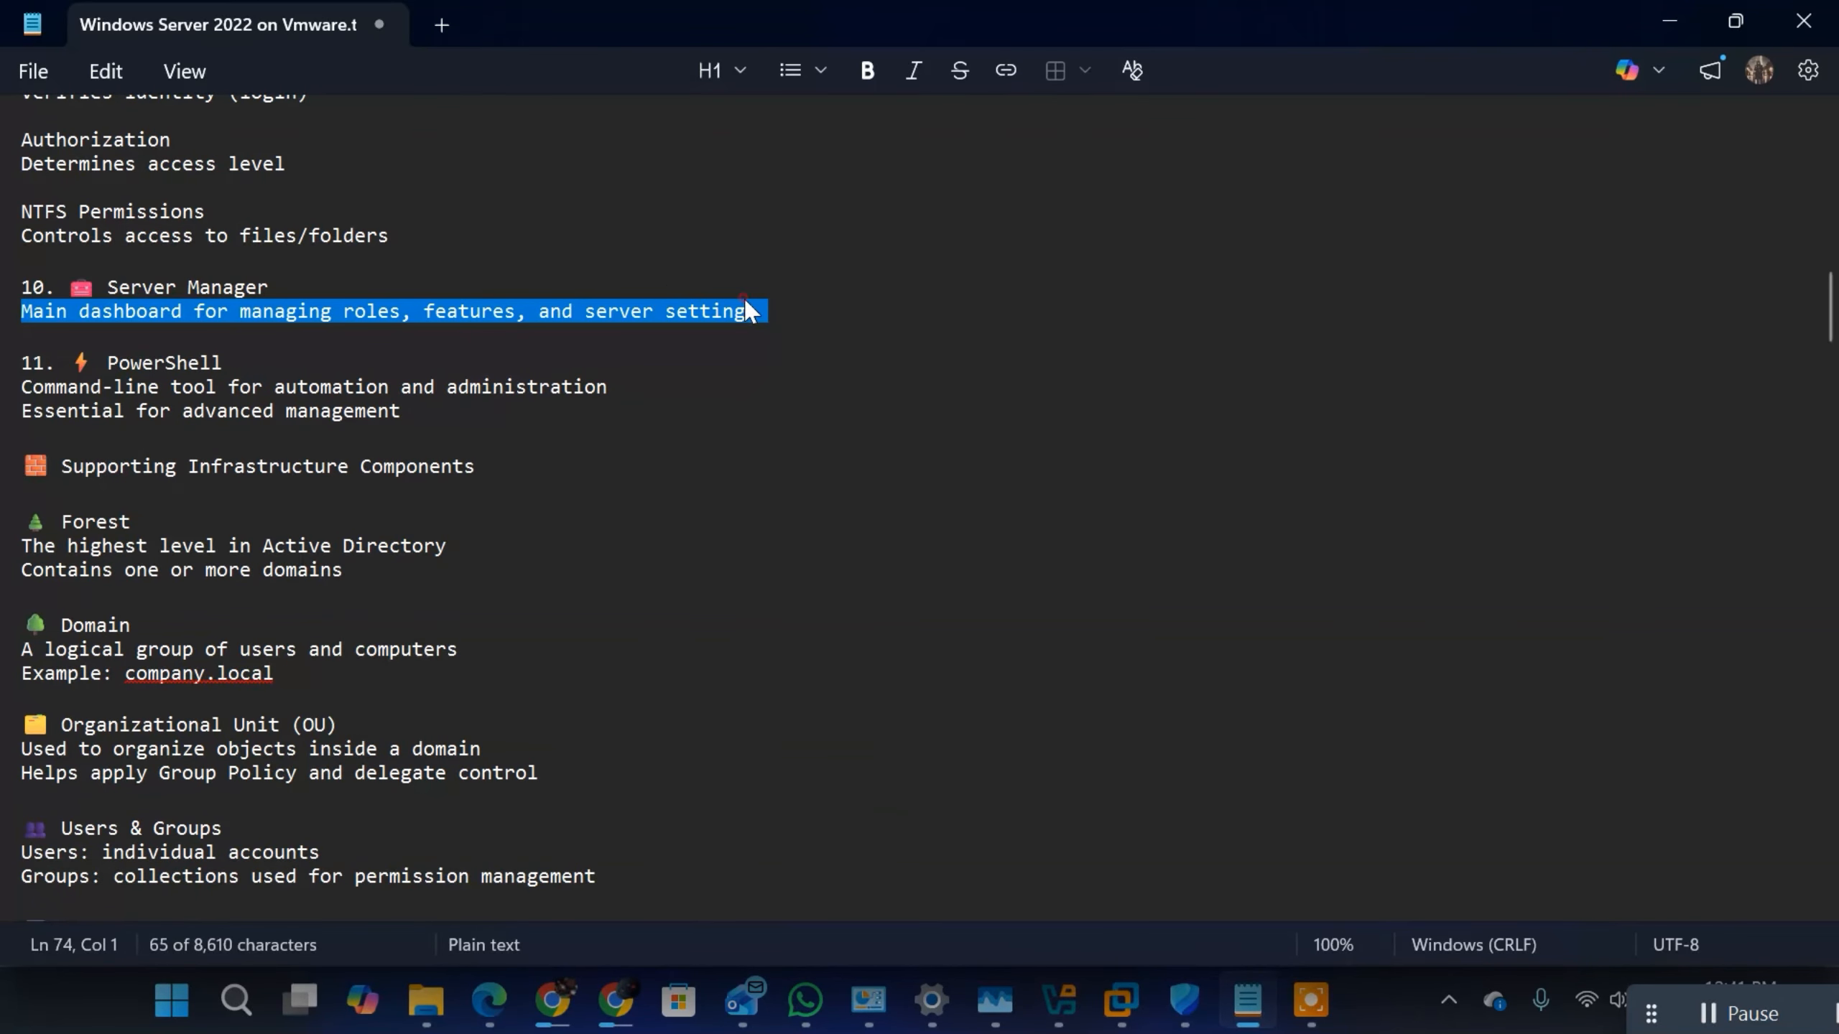
pyautogui.moveTo(757, 312); pyautogui.dragTo(22, 311)
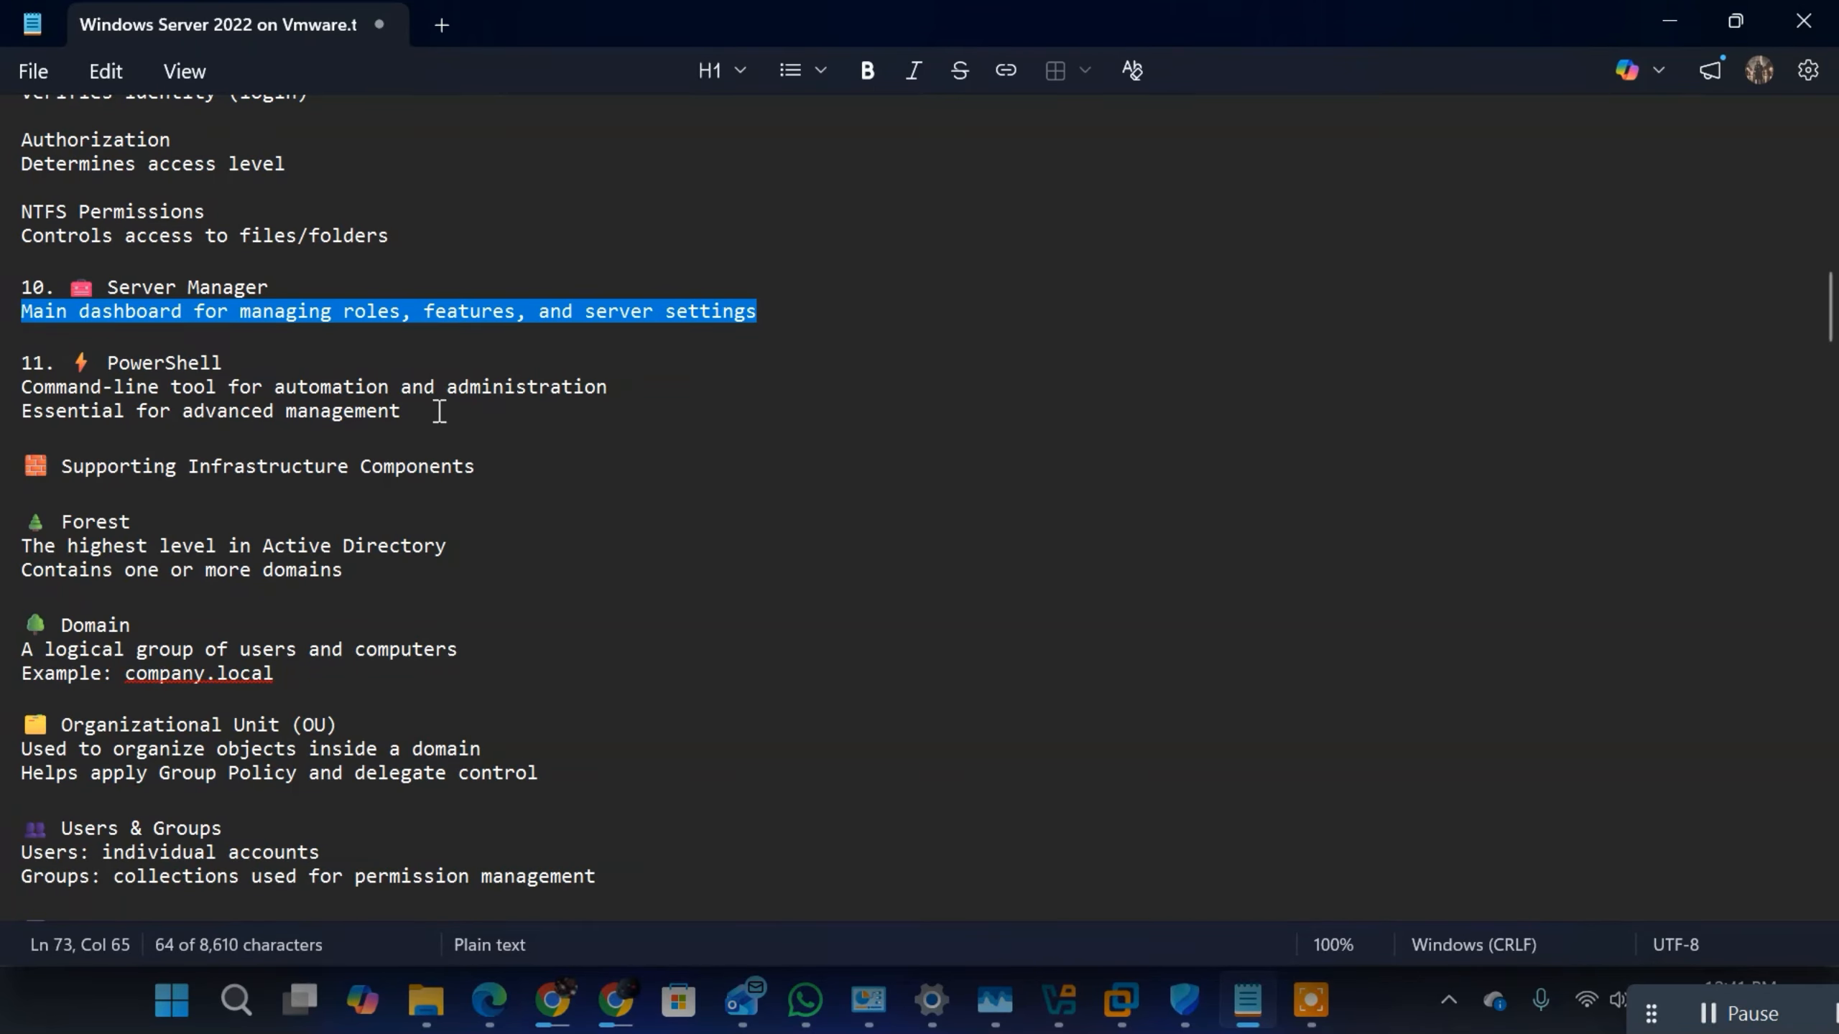
pyautogui.moveTo(421, 409); pyautogui.dragTo(22, 386)
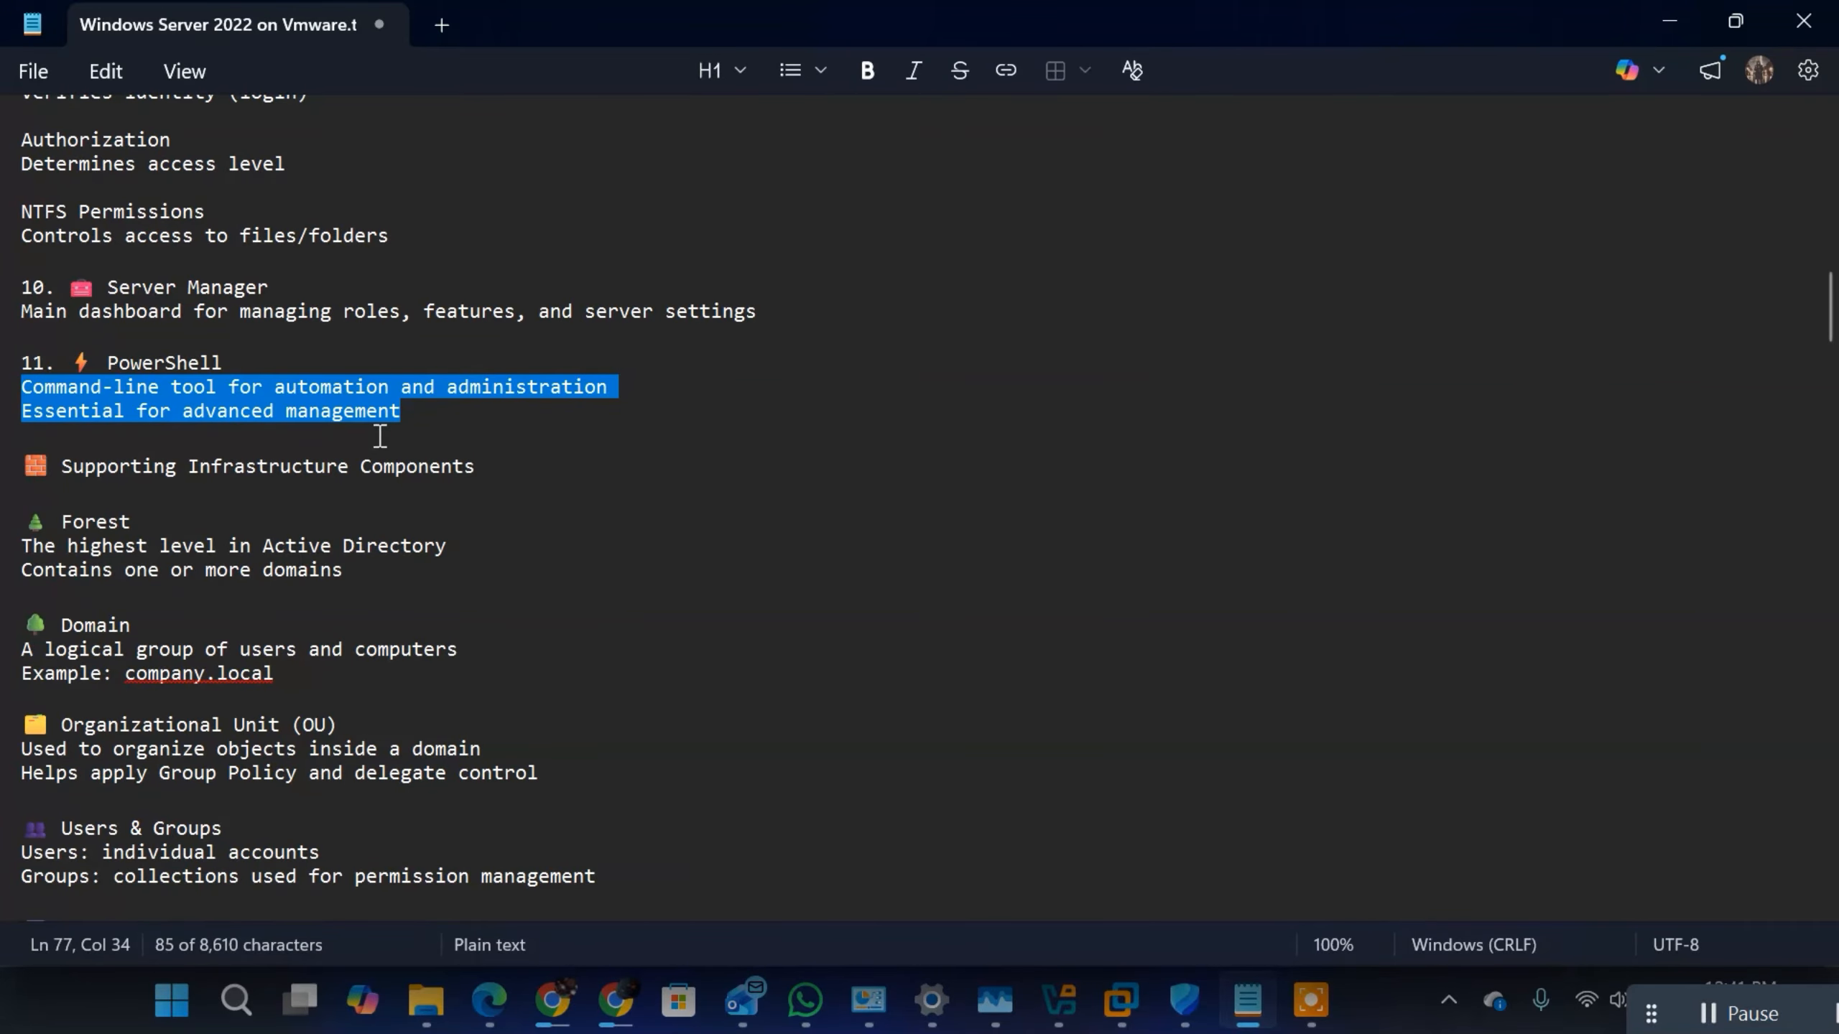
# Step: Review the start of the Supporting Infrastructure Components section, highlighting its heading and the "Forest" heading
pyautogui.moveTo(489, 486); pyautogui.dragTo(20, 469)
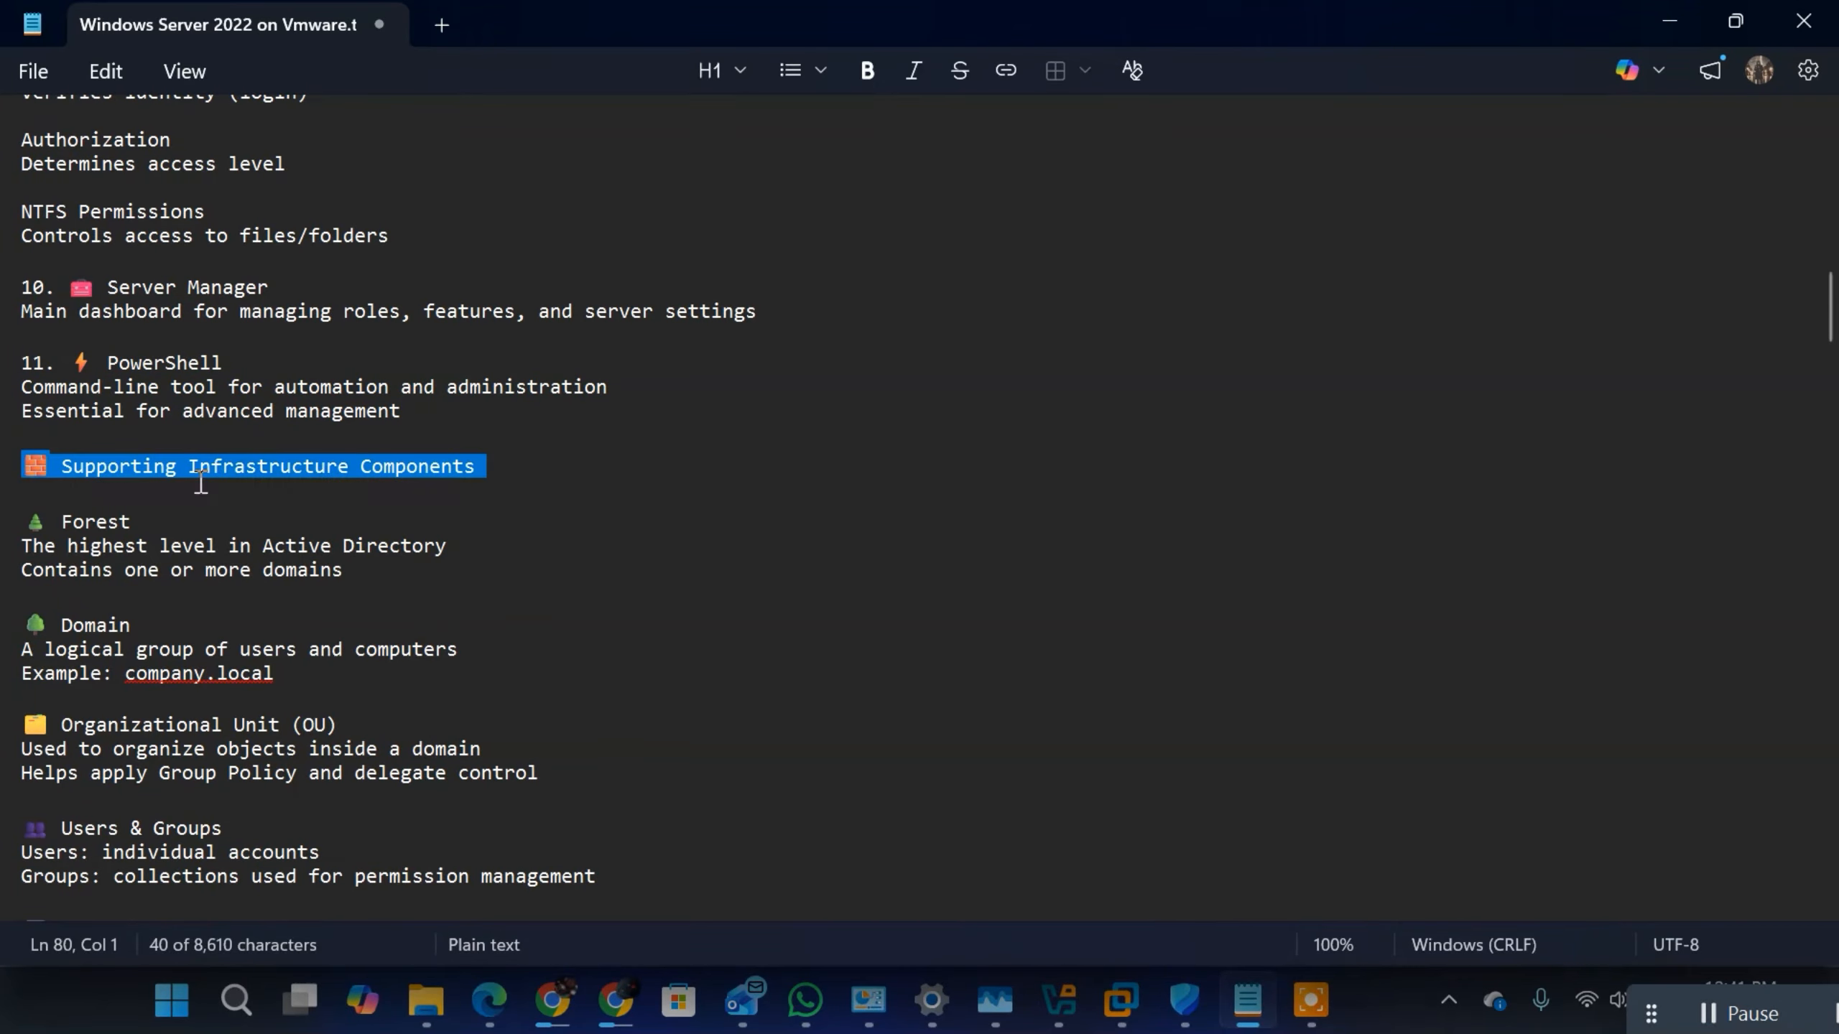
pyautogui.click(201, 525)
pyautogui.tripleClick(142, 516)
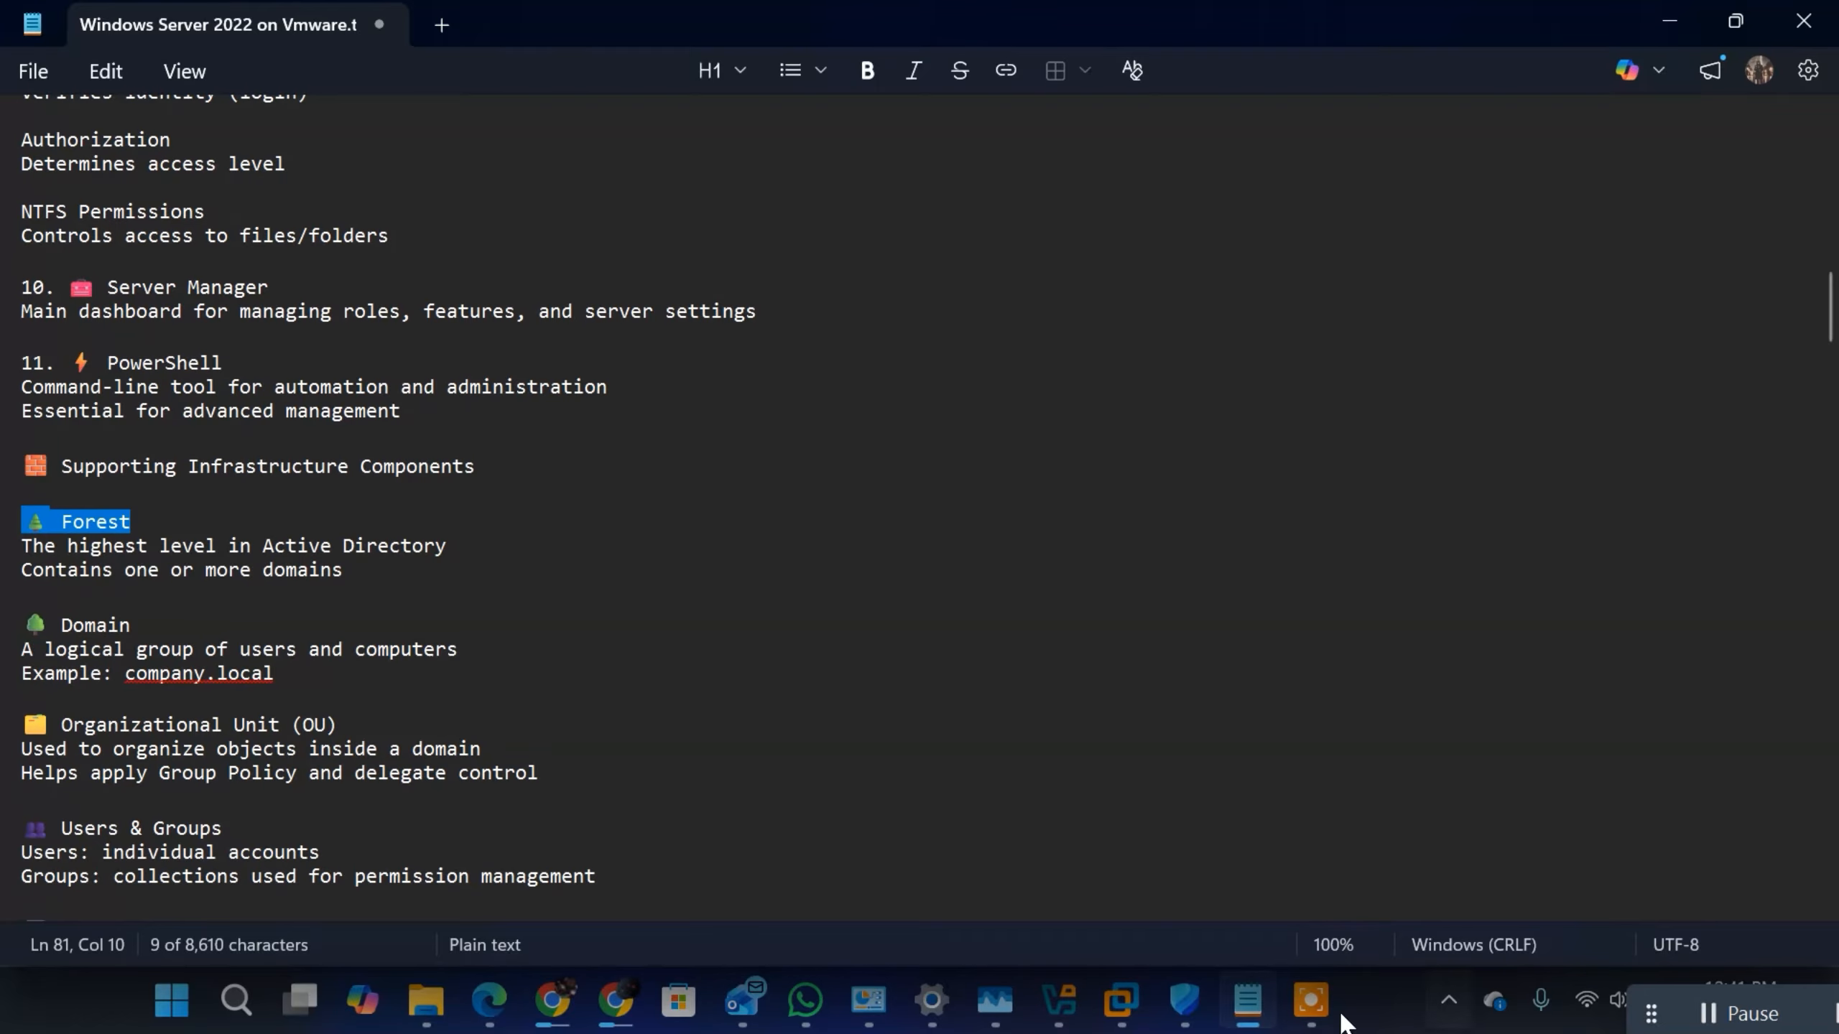
pyautogui.click(159, 548)
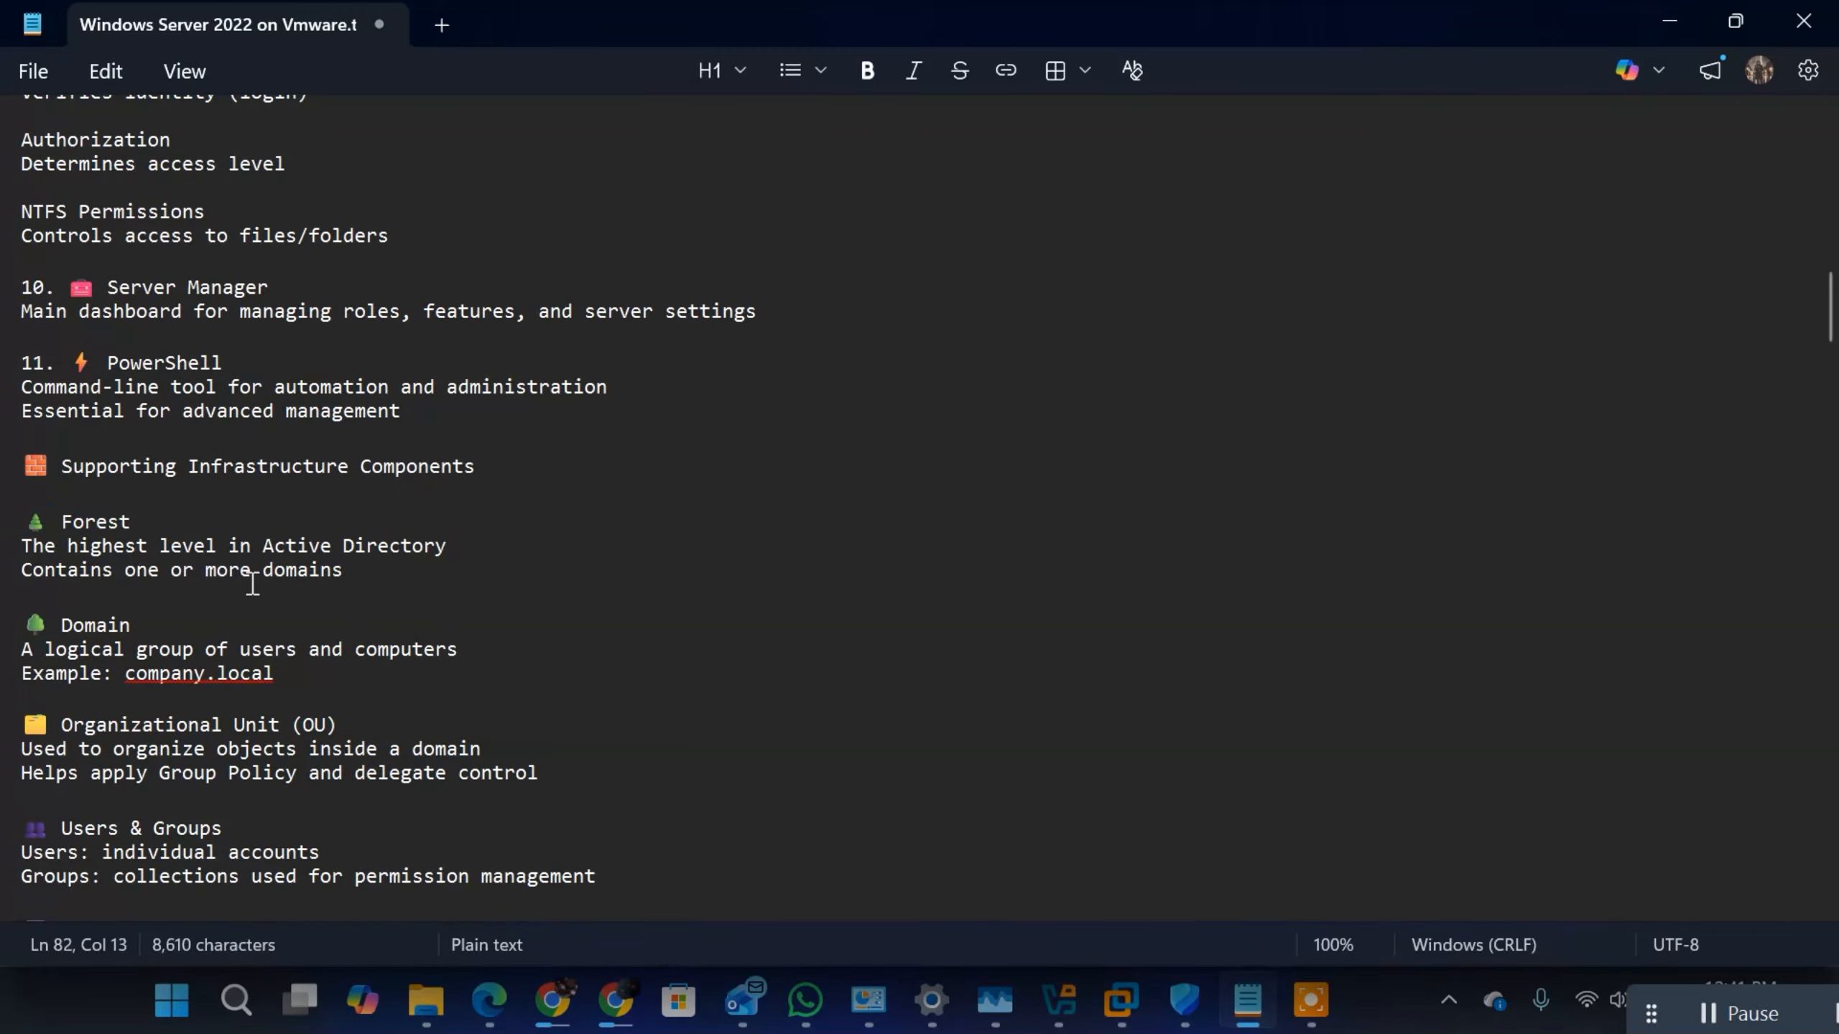
# Step: Highlight the description lines under the Forest heading, including the line about containing one or more domains
pyautogui.click(354, 586)
pyautogui.hotkey('shift', 'Up')
pyautogui.hotkey('shift', 'Up')
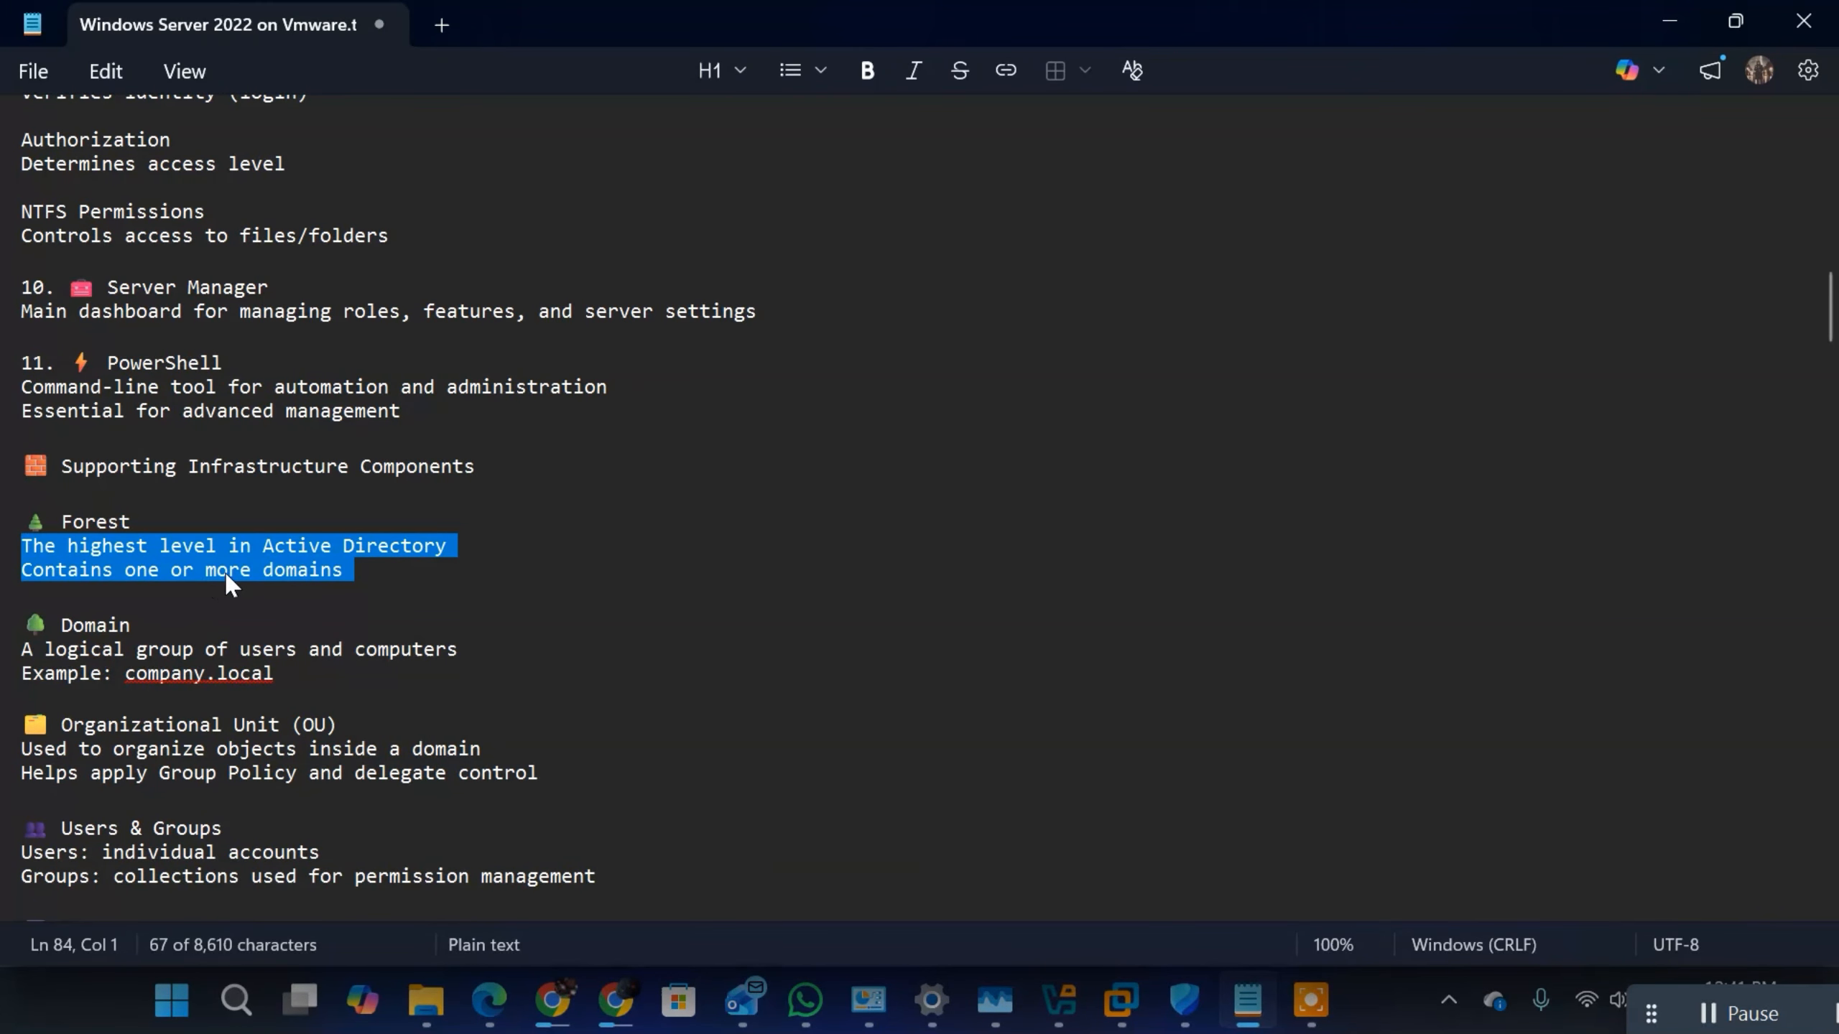
pyautogui.click(349, 577)
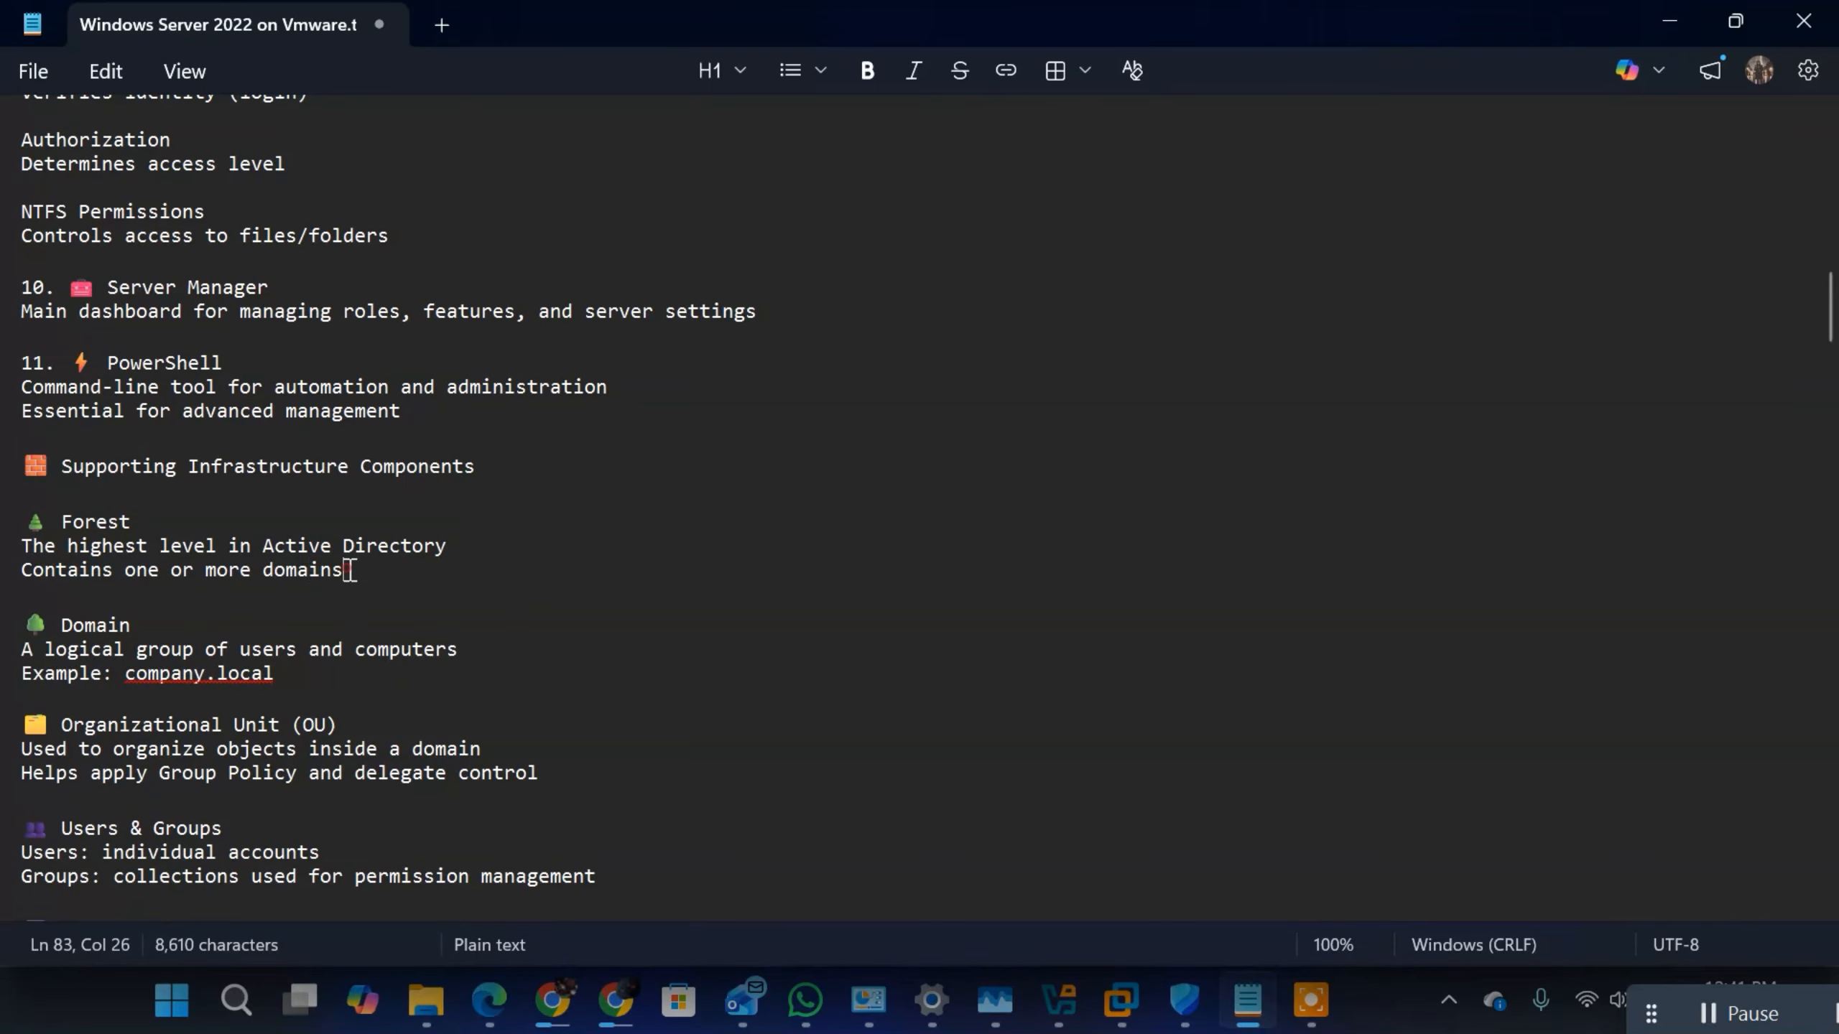
pyautogui.moveTo(349, 570); pyautogui.dragTo(185, 571)
# Step: Extend the "Contains one or more domains" line under Forest with ". BALAJI.COM, YUFUS.COM, TEMI.COM"
pyautogui.click(402, 552)
pyautogui.click(409, 565)
pyautogui.write('. BALAJI.COM')
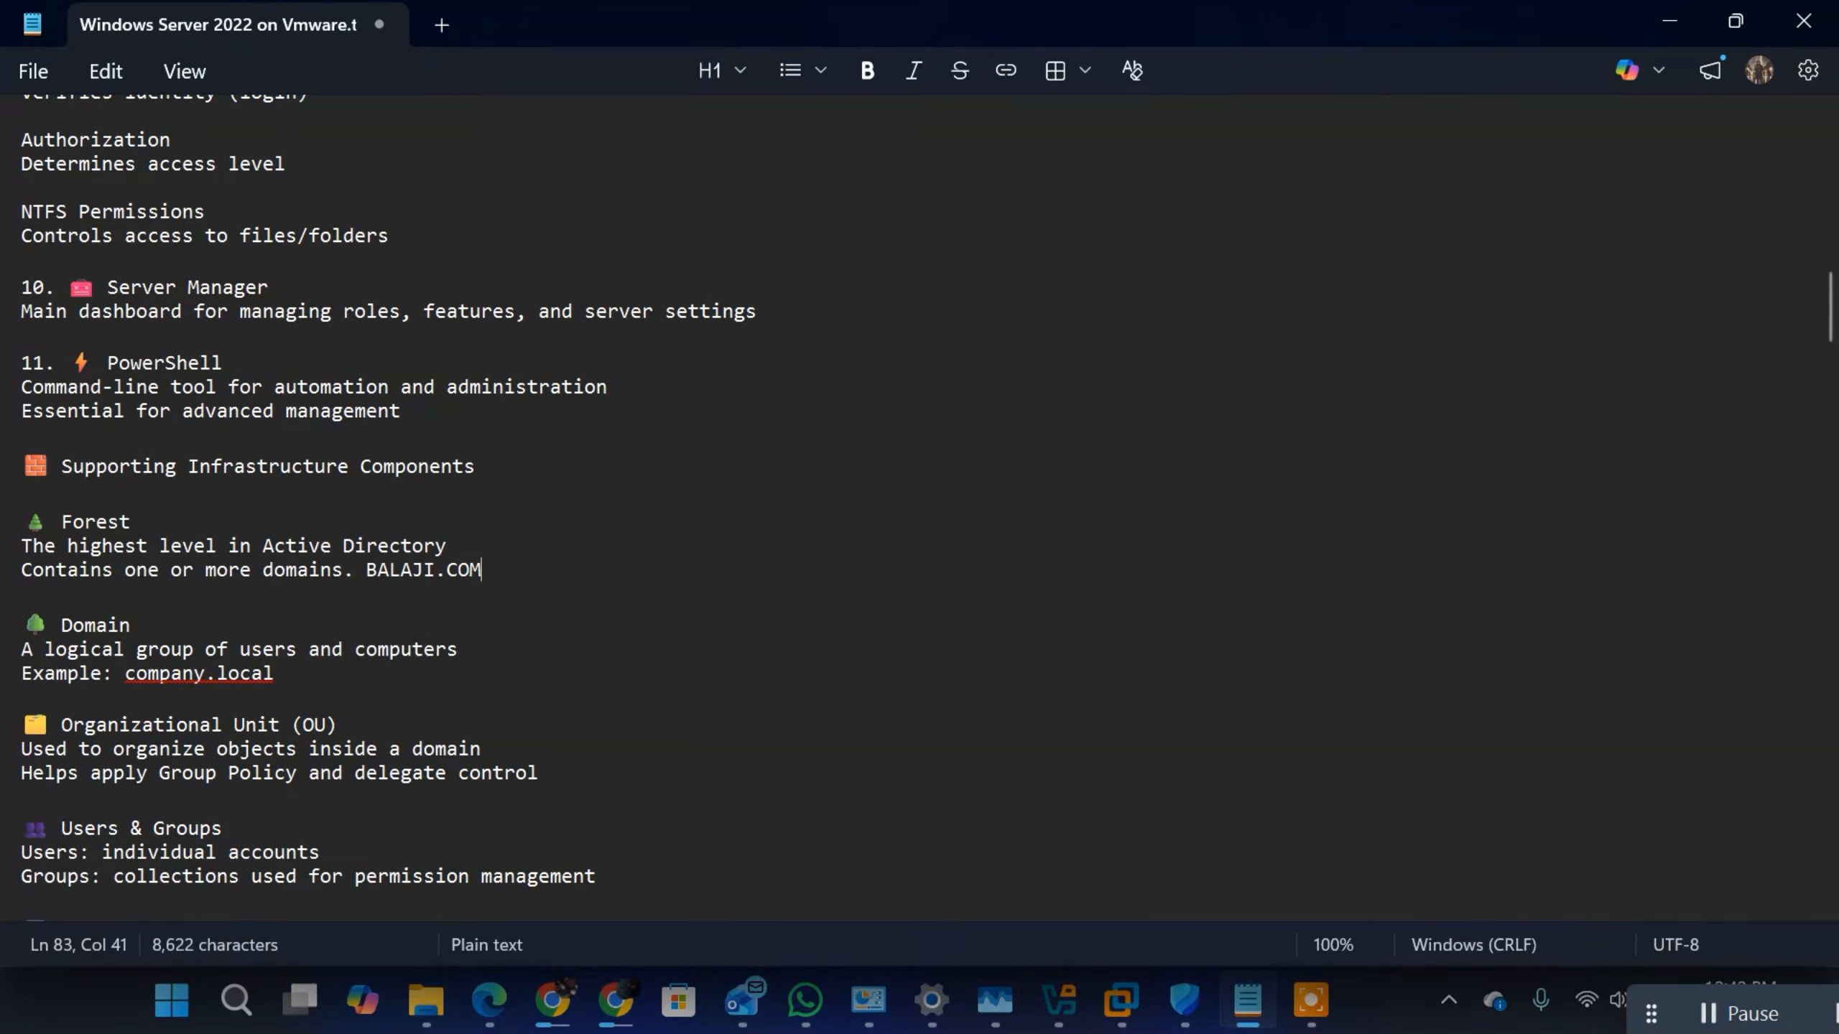
pyautogui.write(',')
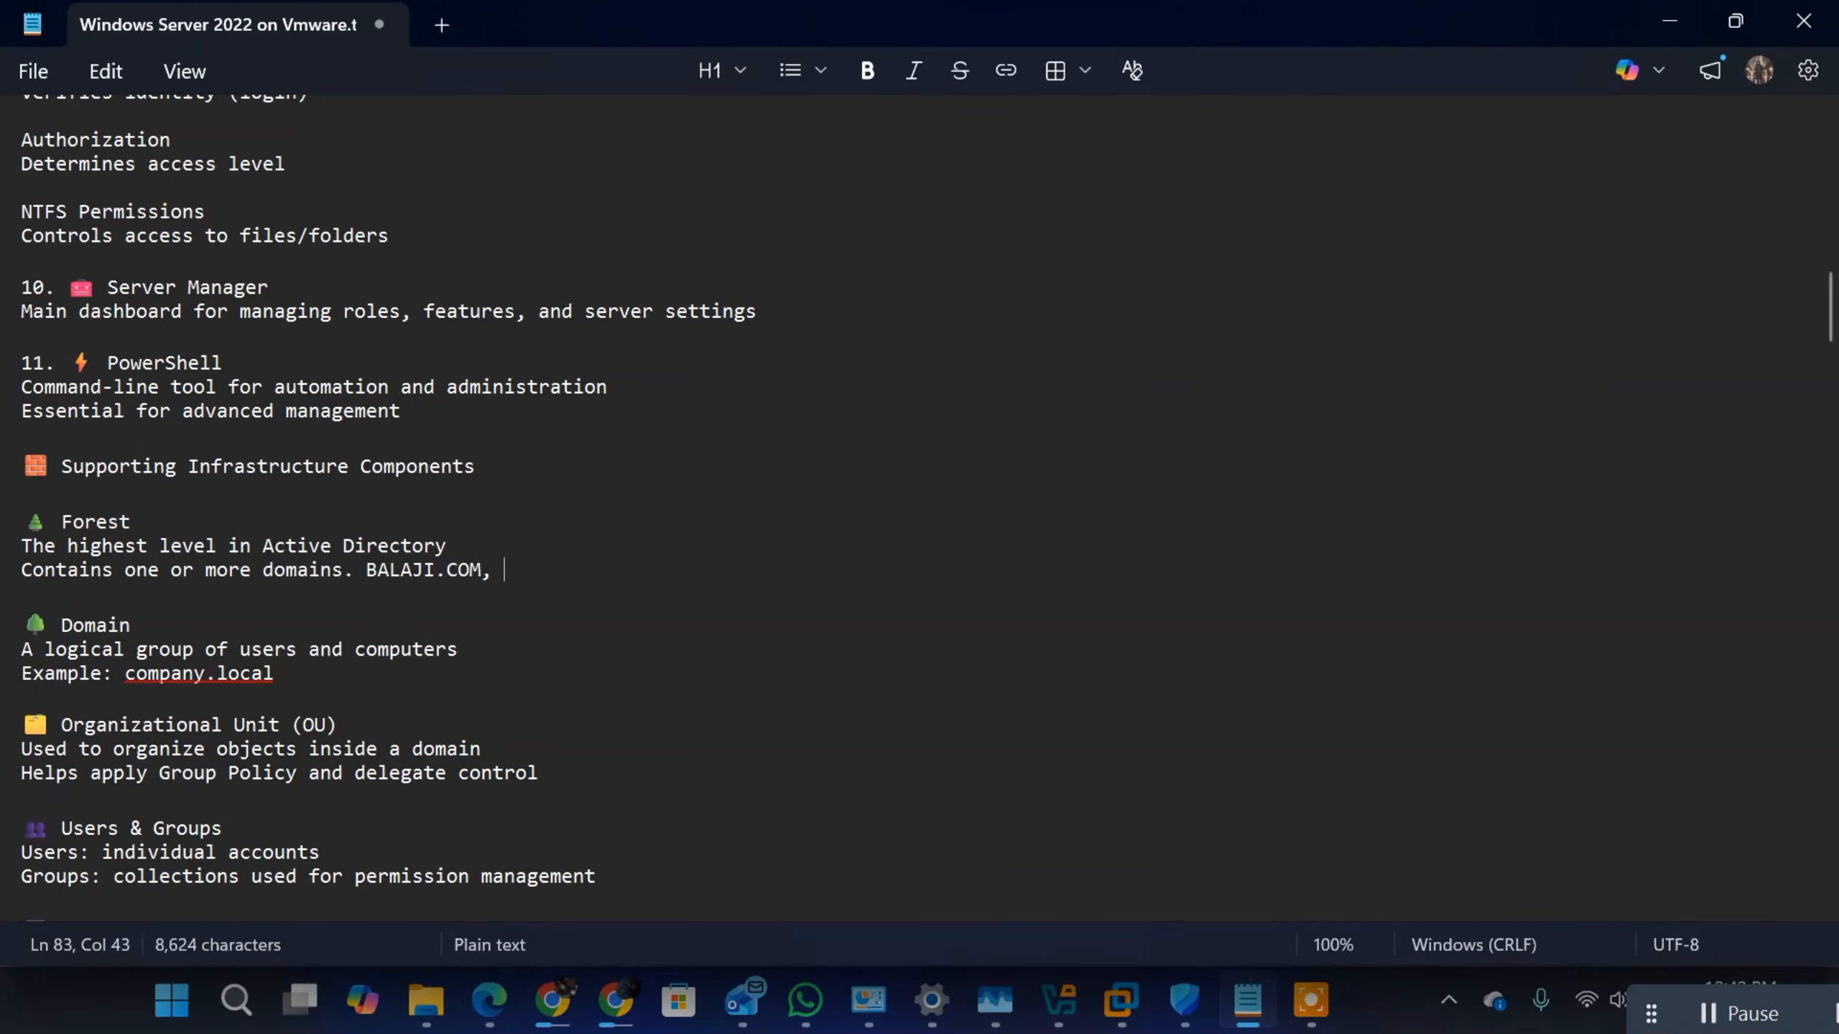
pyautogui.write('YUFUS.COM, TEMI.COM')
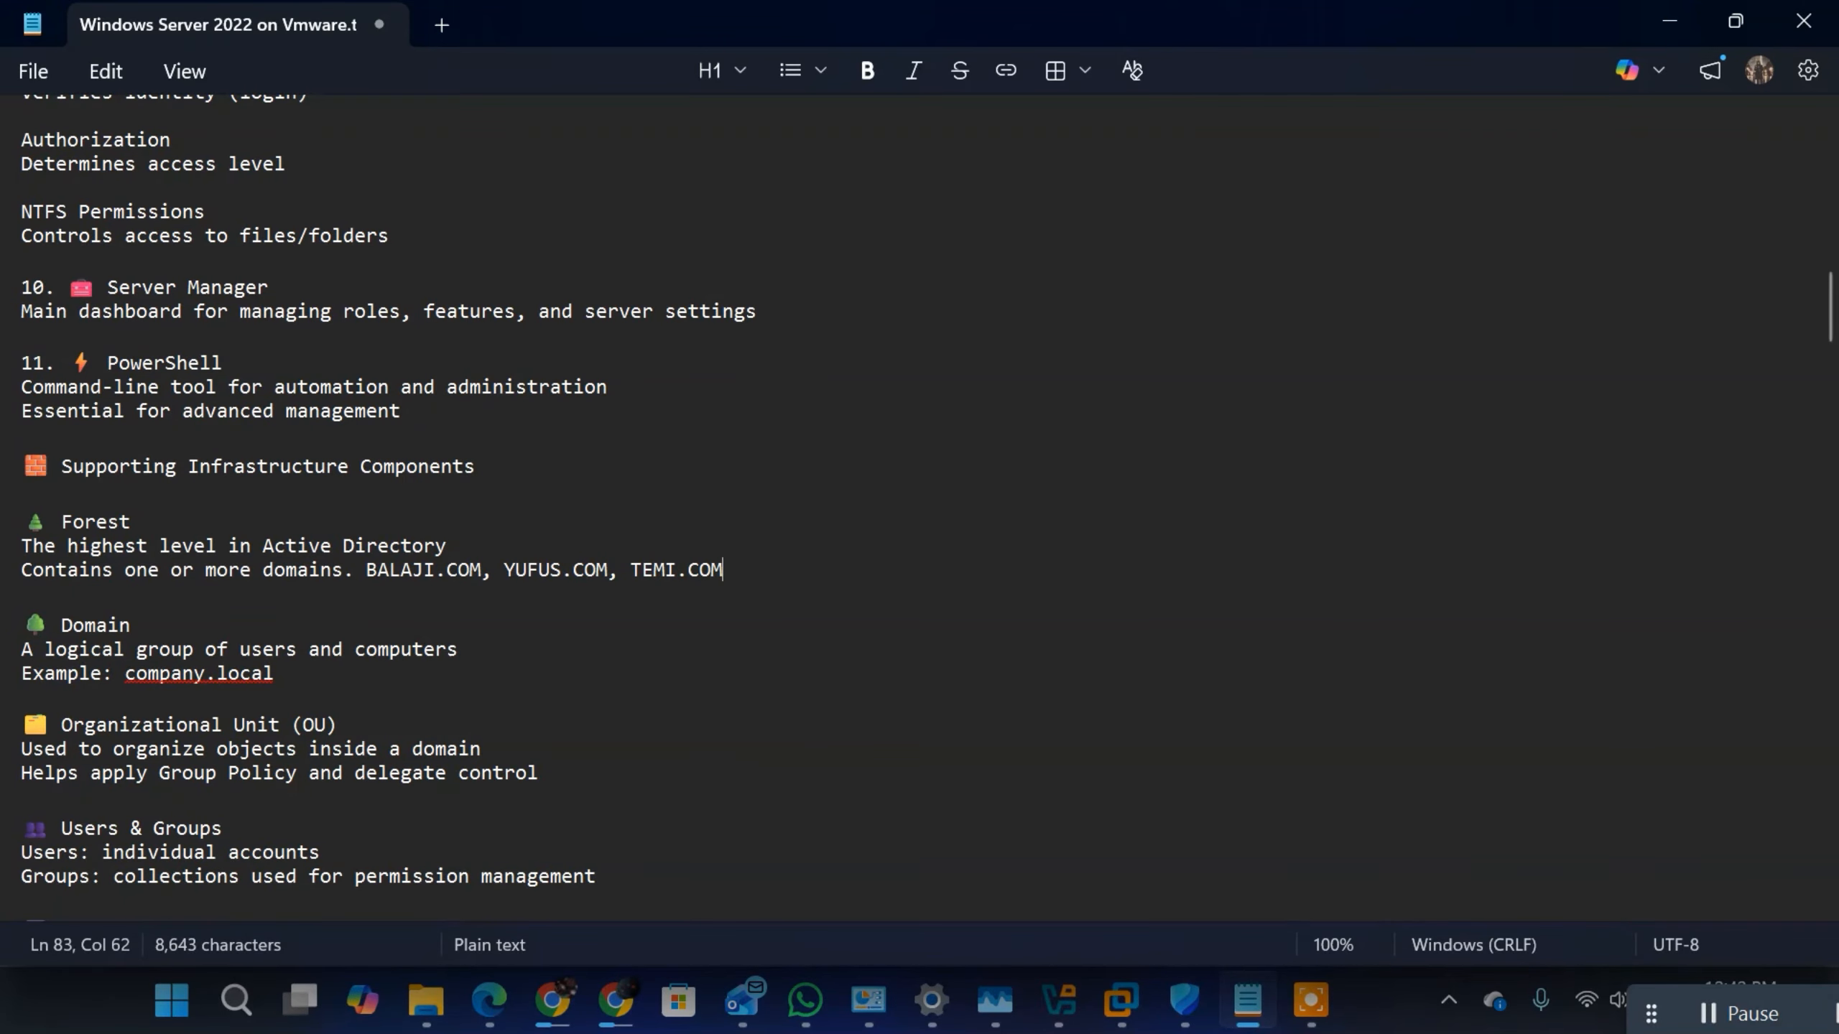
# Step: Highlight the three example domain names in the Forest entry and the "Forest" heading
pyautogui.moveTo(366, 571); pyautogui.dragTo(872, 576)
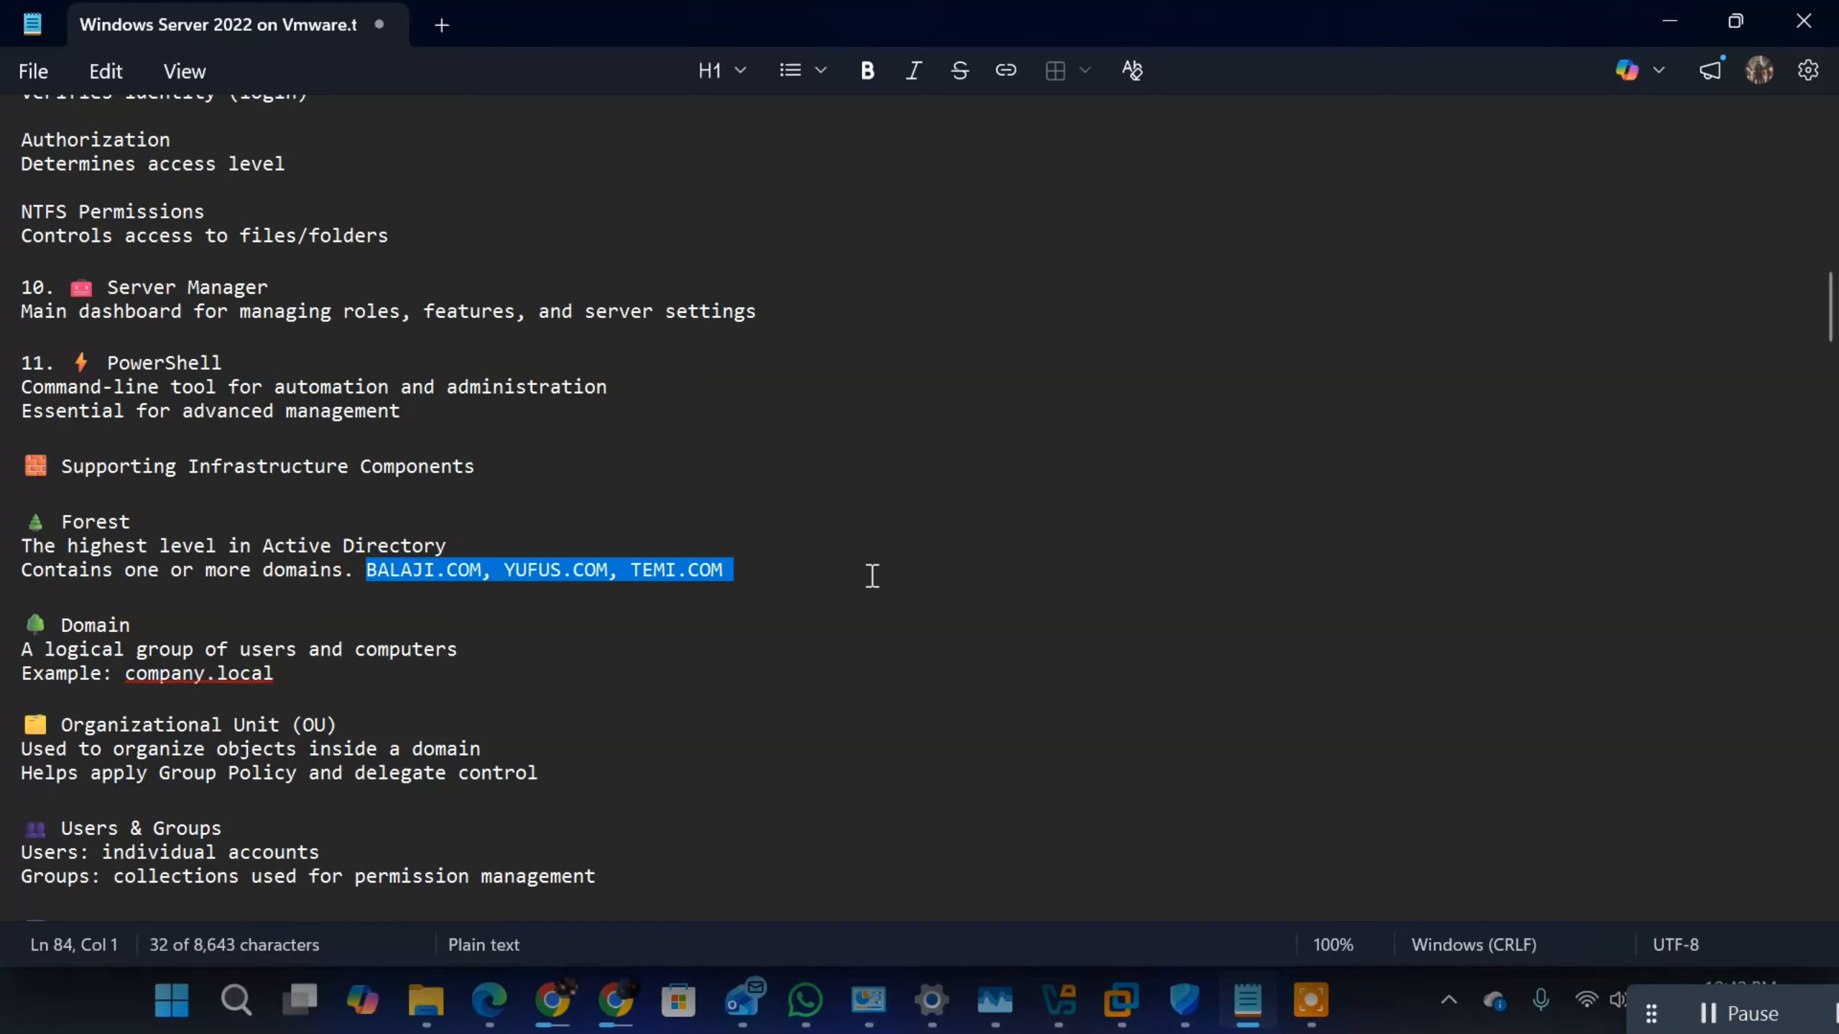
pyautogui.click(471, 571)
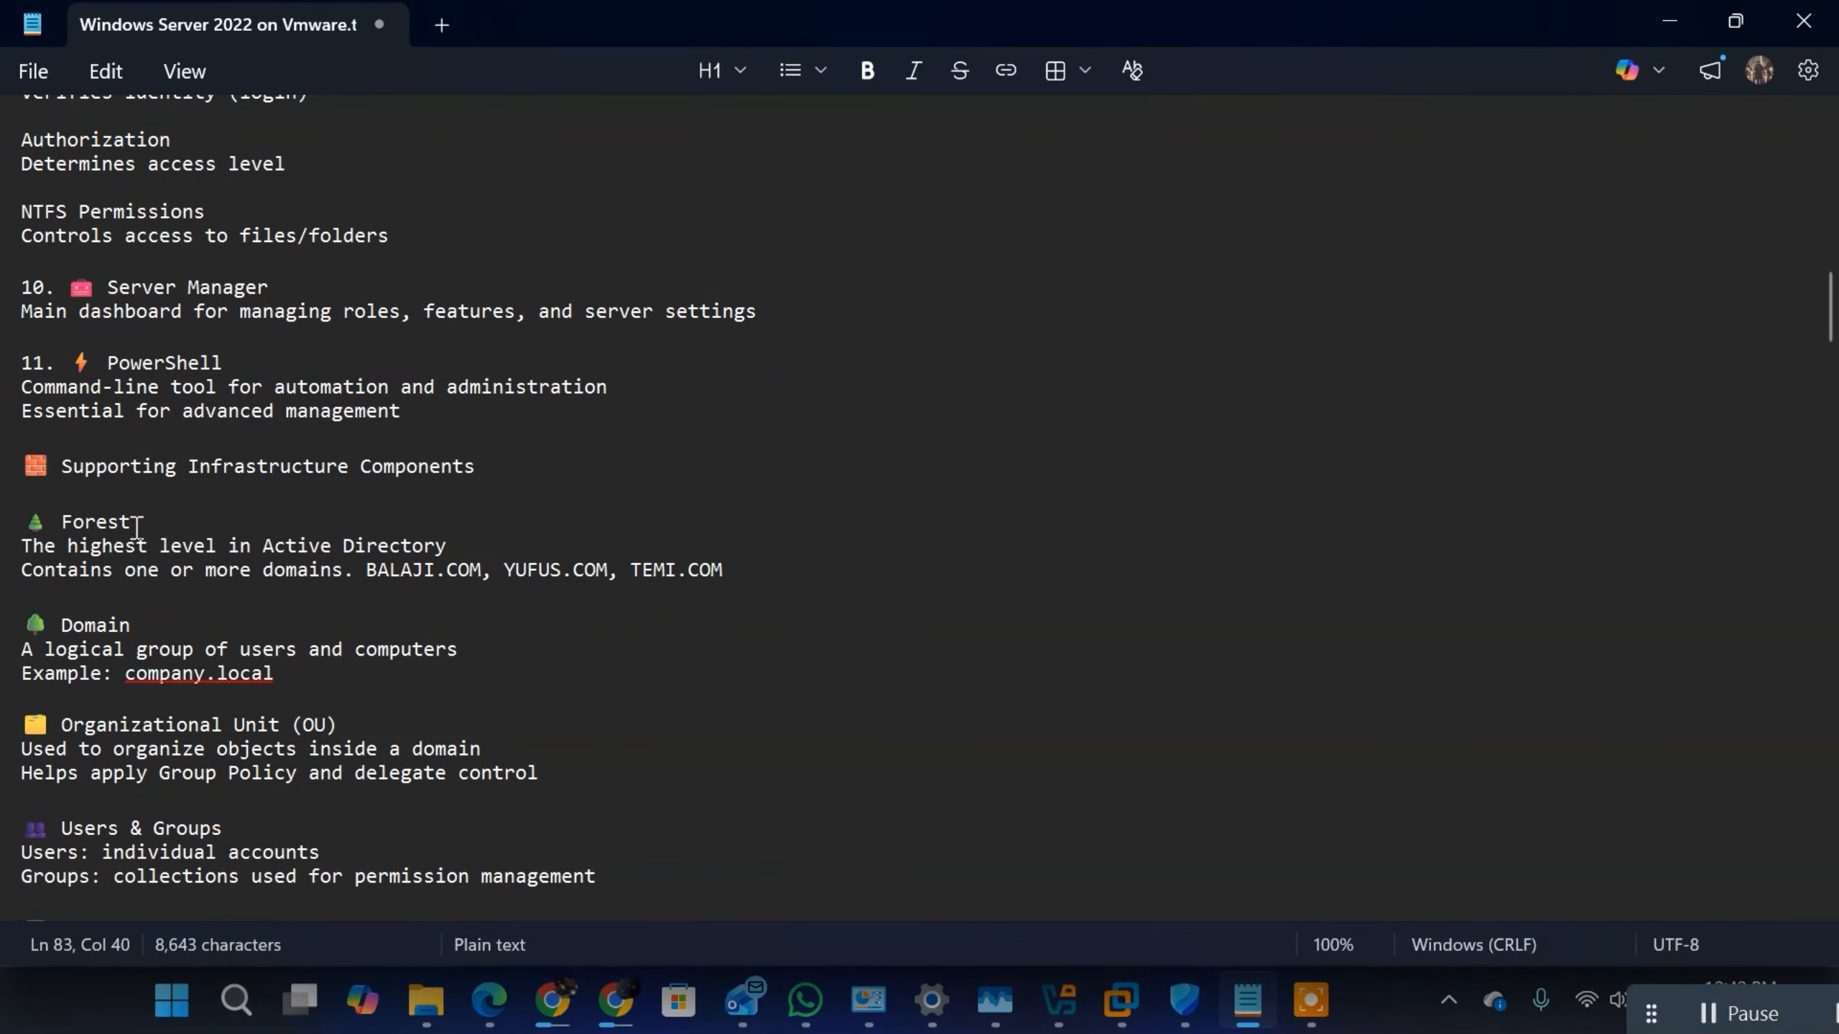
pyautogui.moveTo(136, 527); pyautogui.dragTo(51, 525)
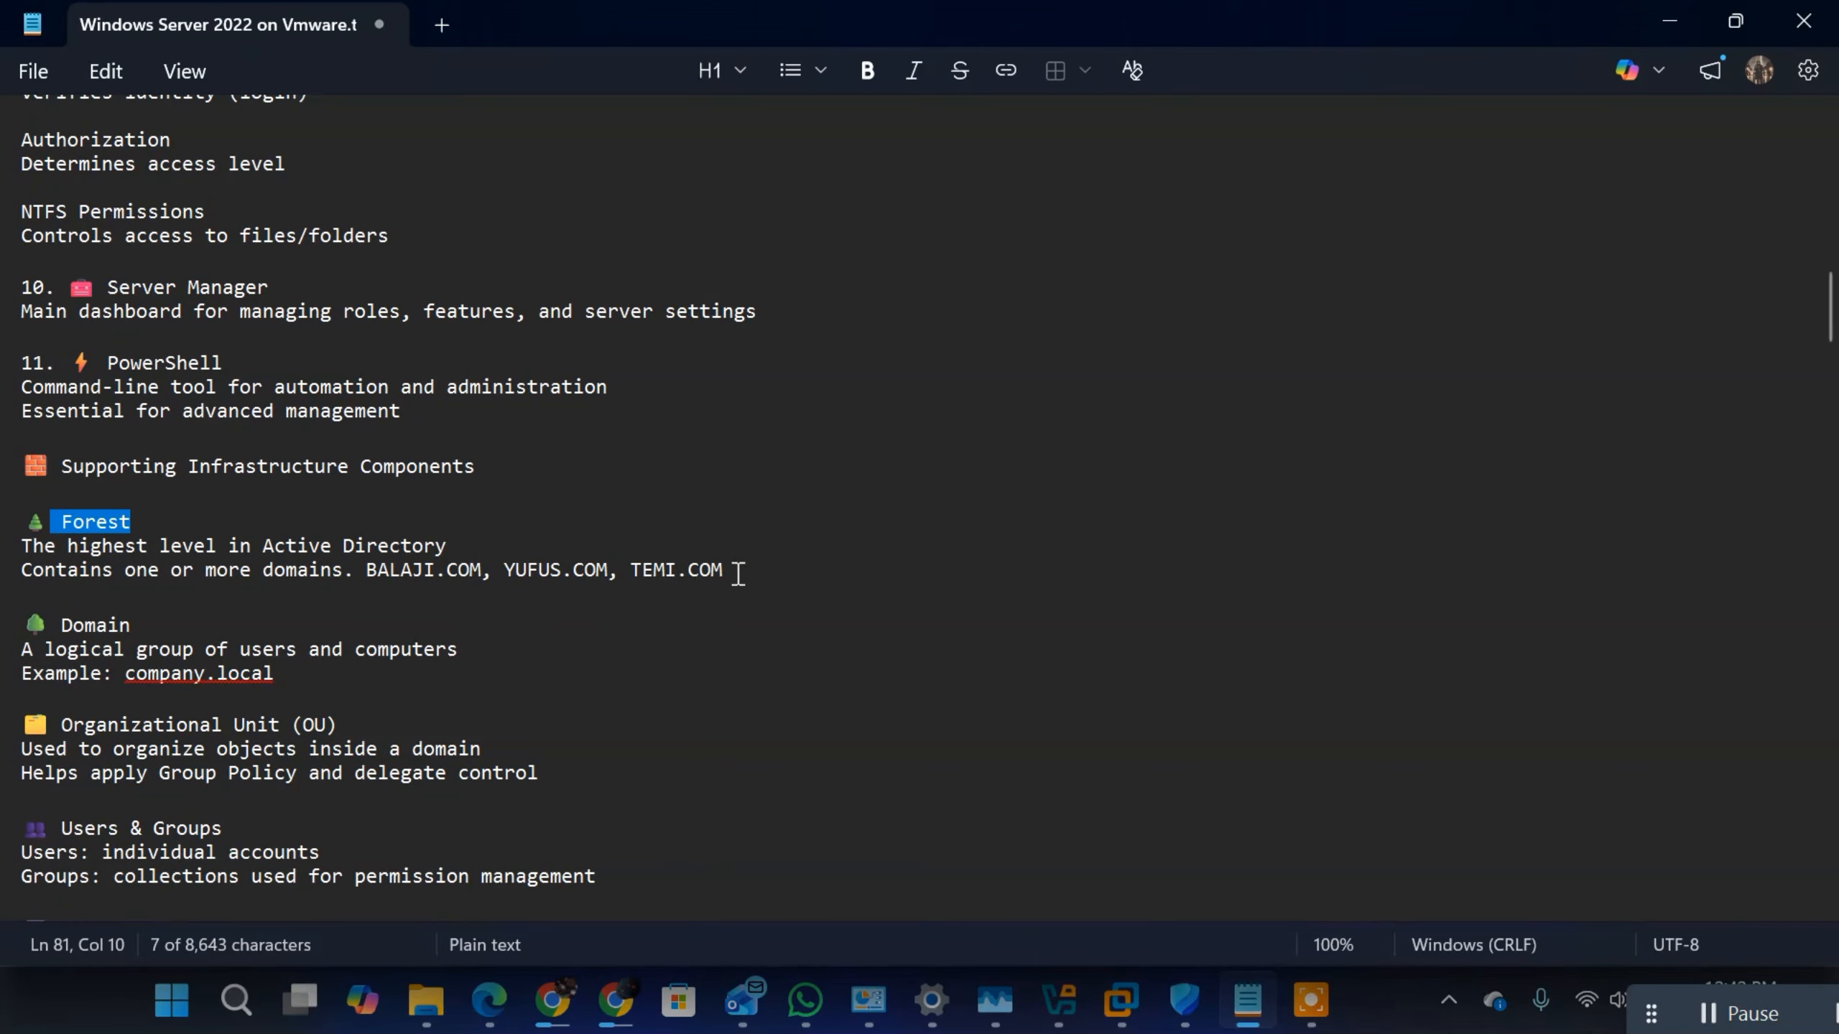
pyautogui.moveTo(737, 573); pyautogui.dragTo(364, 576)
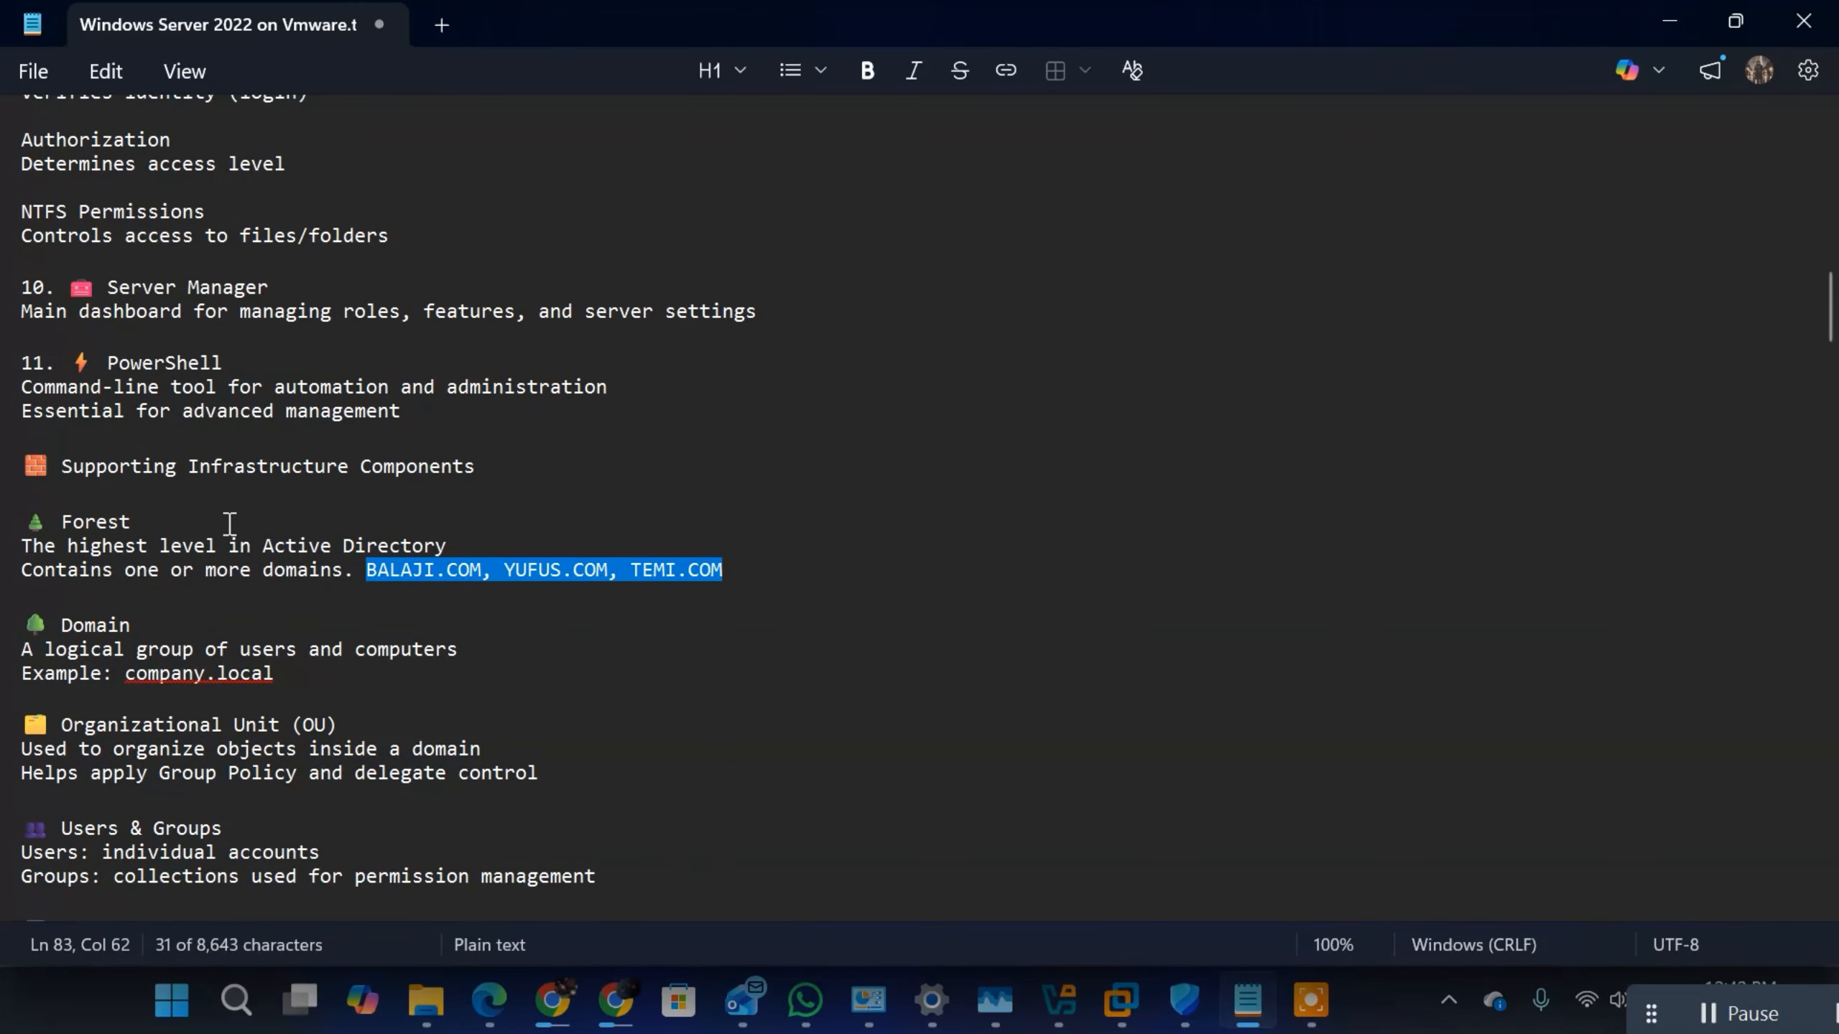
pyautogui.click(483, 570)
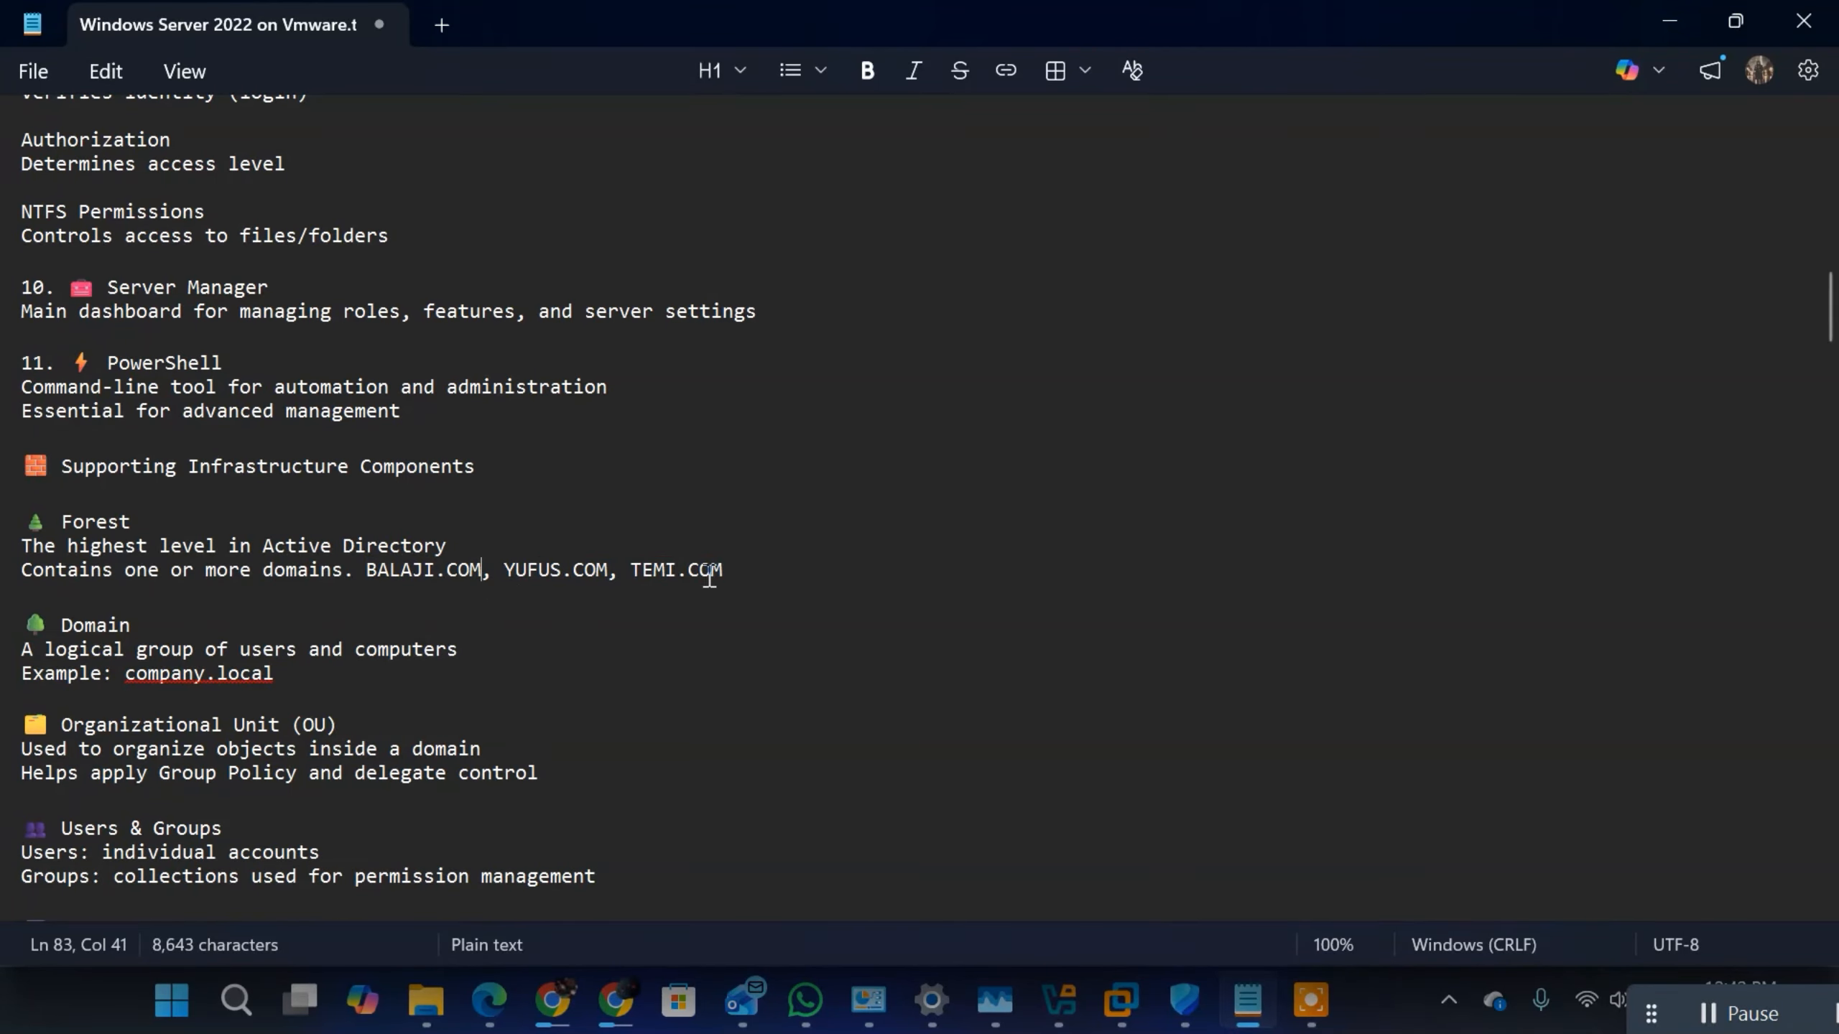
pyautogui.click(742, 572)
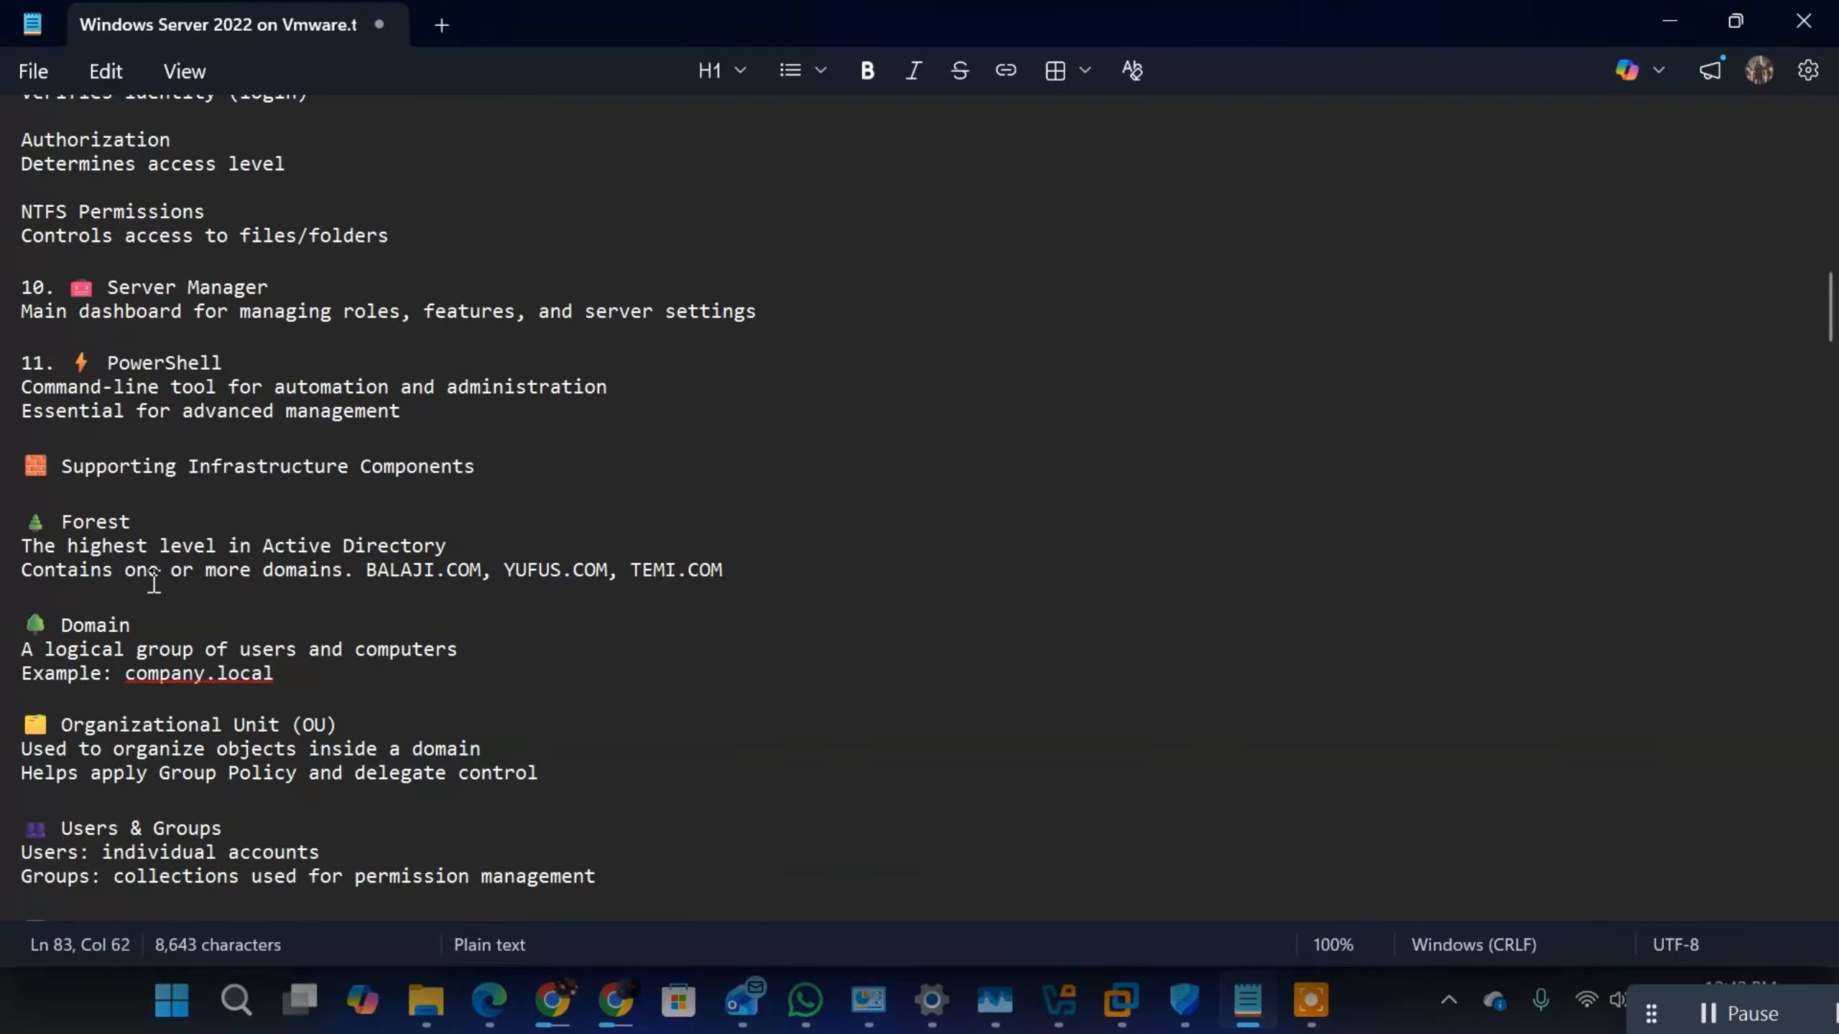
# Step: Review how forest and domain relate, highlighting the Forest and Domain headings, the example TEMI.COM and the Domain description
pyautogui.moveTo(131, 523); pyautogui.dragTo(45, 523)
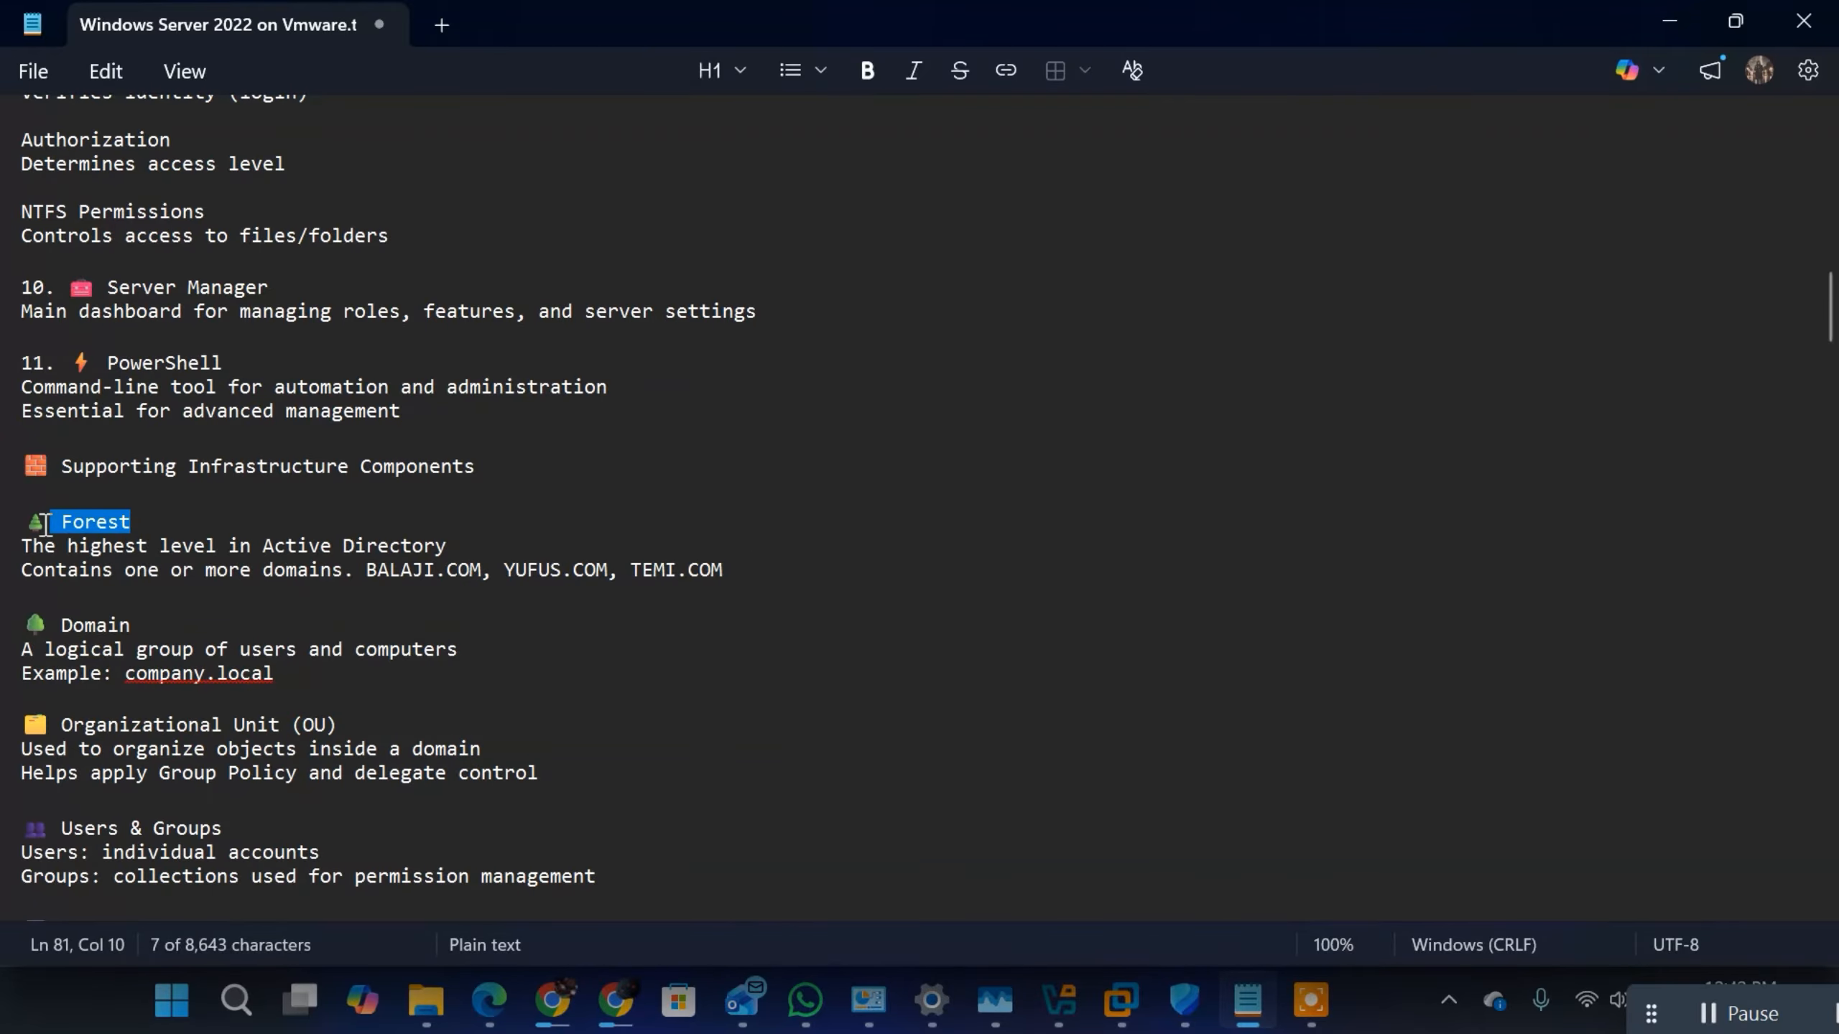
pyautogui.moveTo(134, 624); pyautogui.dragTo(45, 624)
pyautogui.click(132, 624)
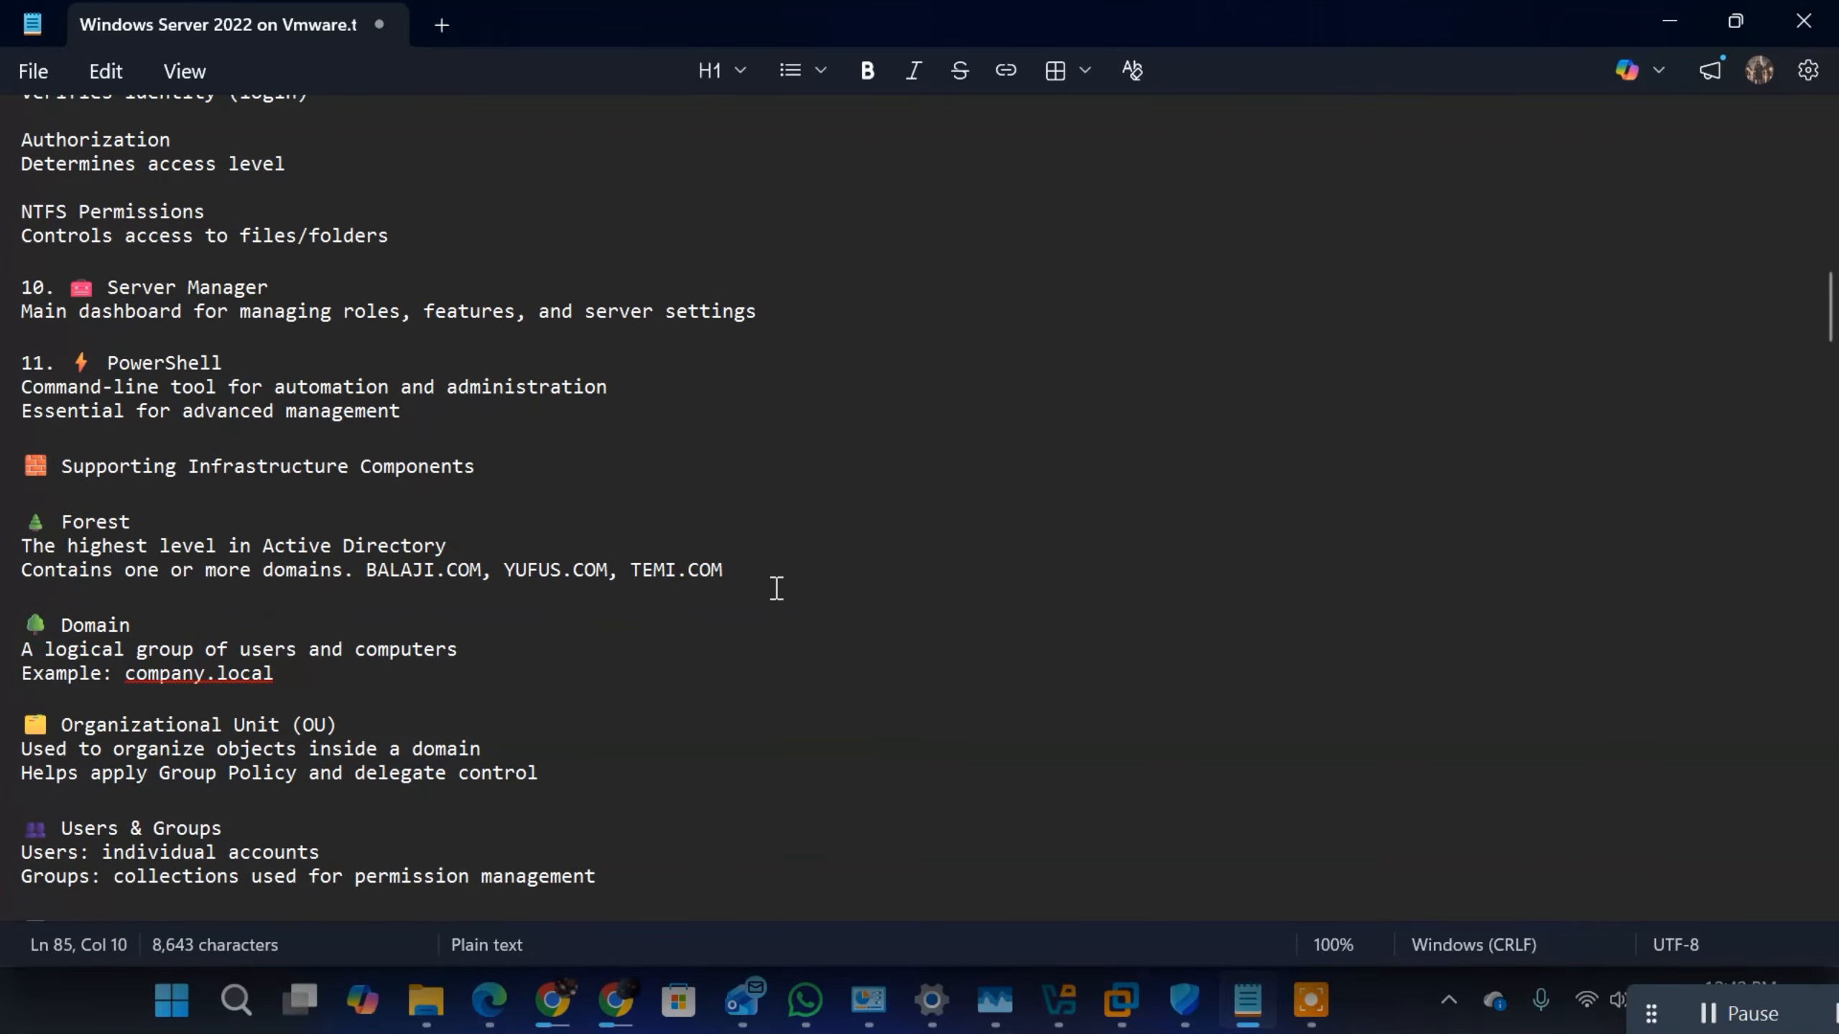
pyautogui.moveTo(756, 572); pyautogui.dragTo(633, 566)
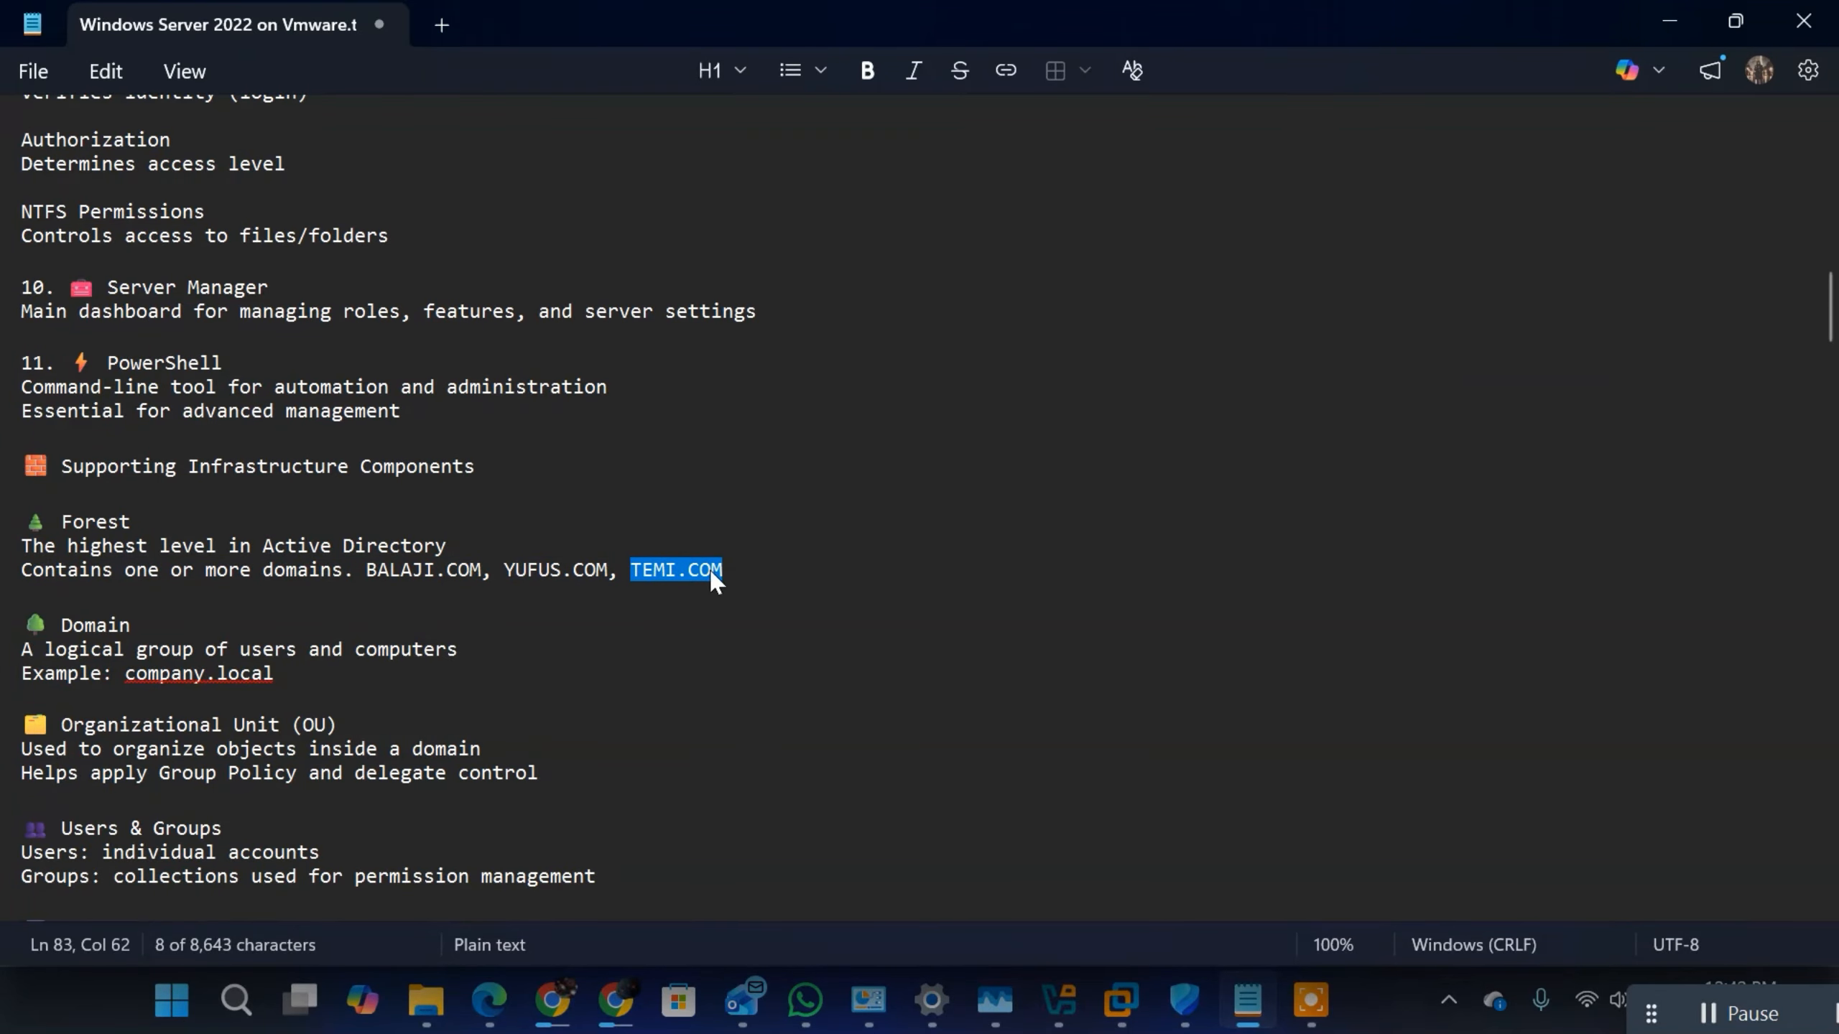
pyautogui.moveTo(320, 650); pyautogui.dragTo(131, 672)
pyautogui.click(288, 675)
pyautogui.click(308, 688)
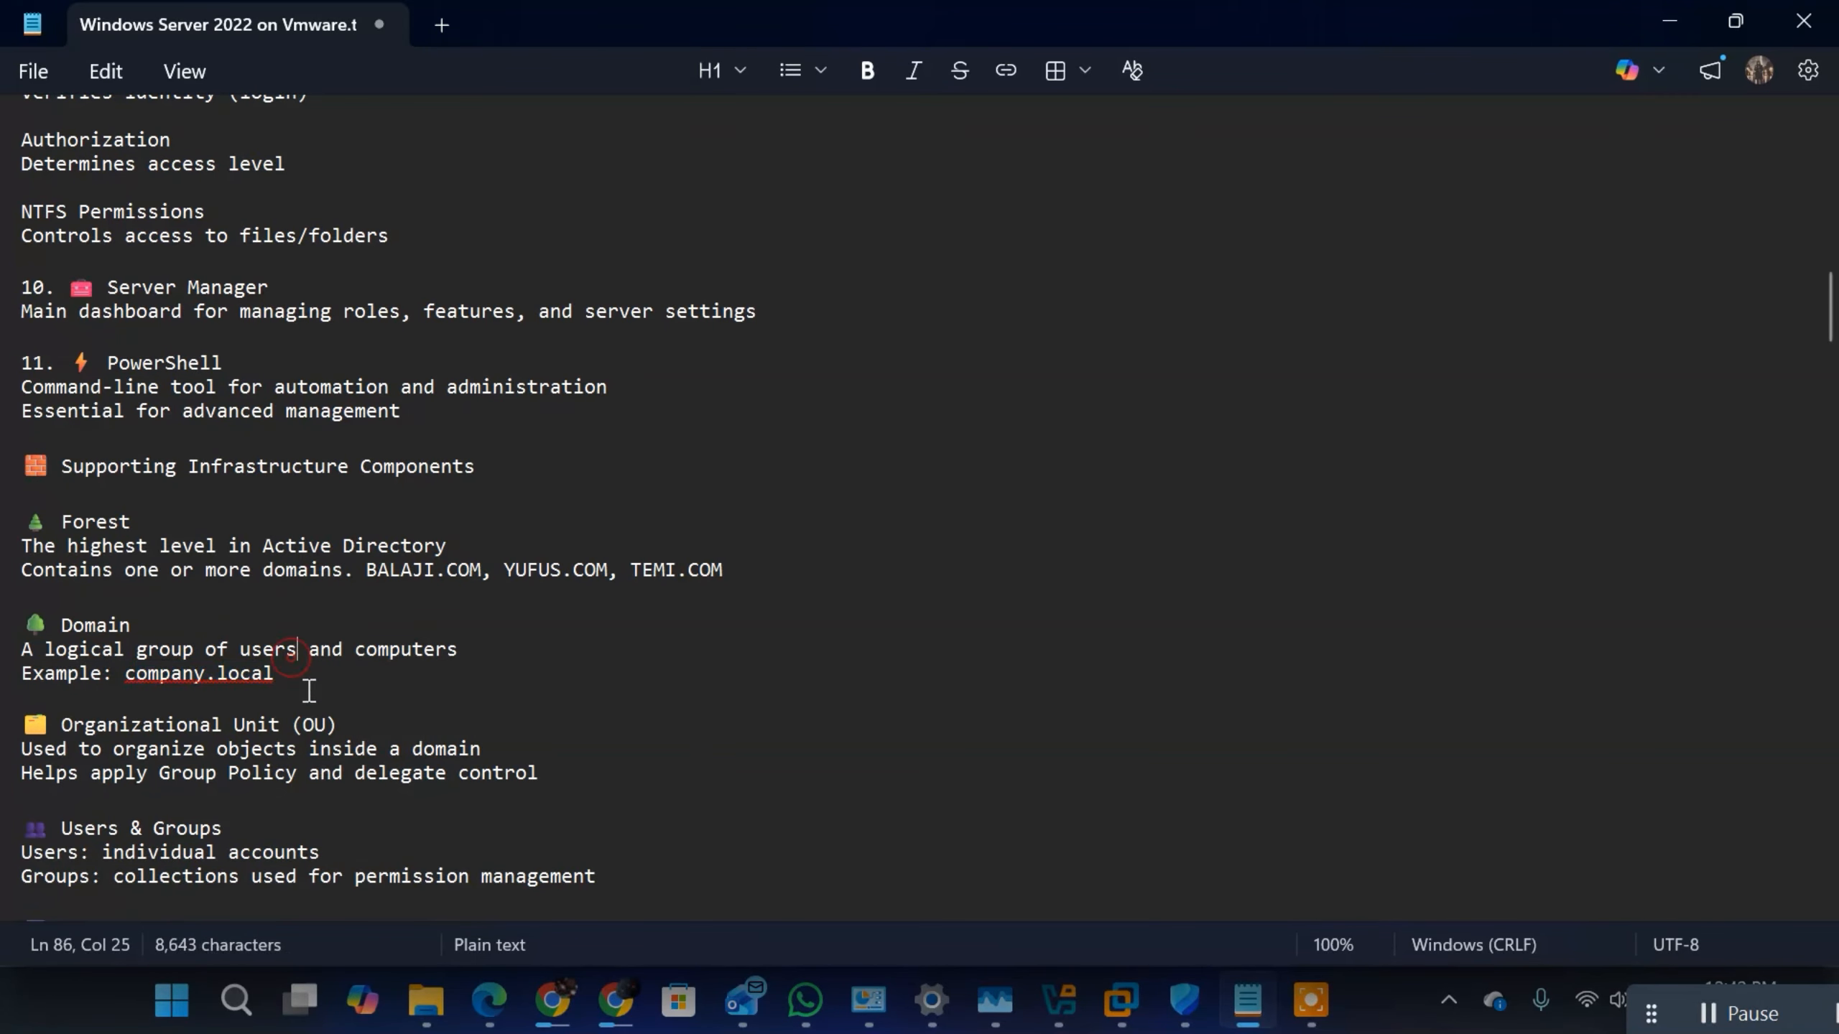
# Step: Review the Organizational Unit (OU) entry, highlighting its heading and the two description lines
pyautogui.scroll(-3, 266, 683)
pyautogui.scroll(-1, 267, 683)
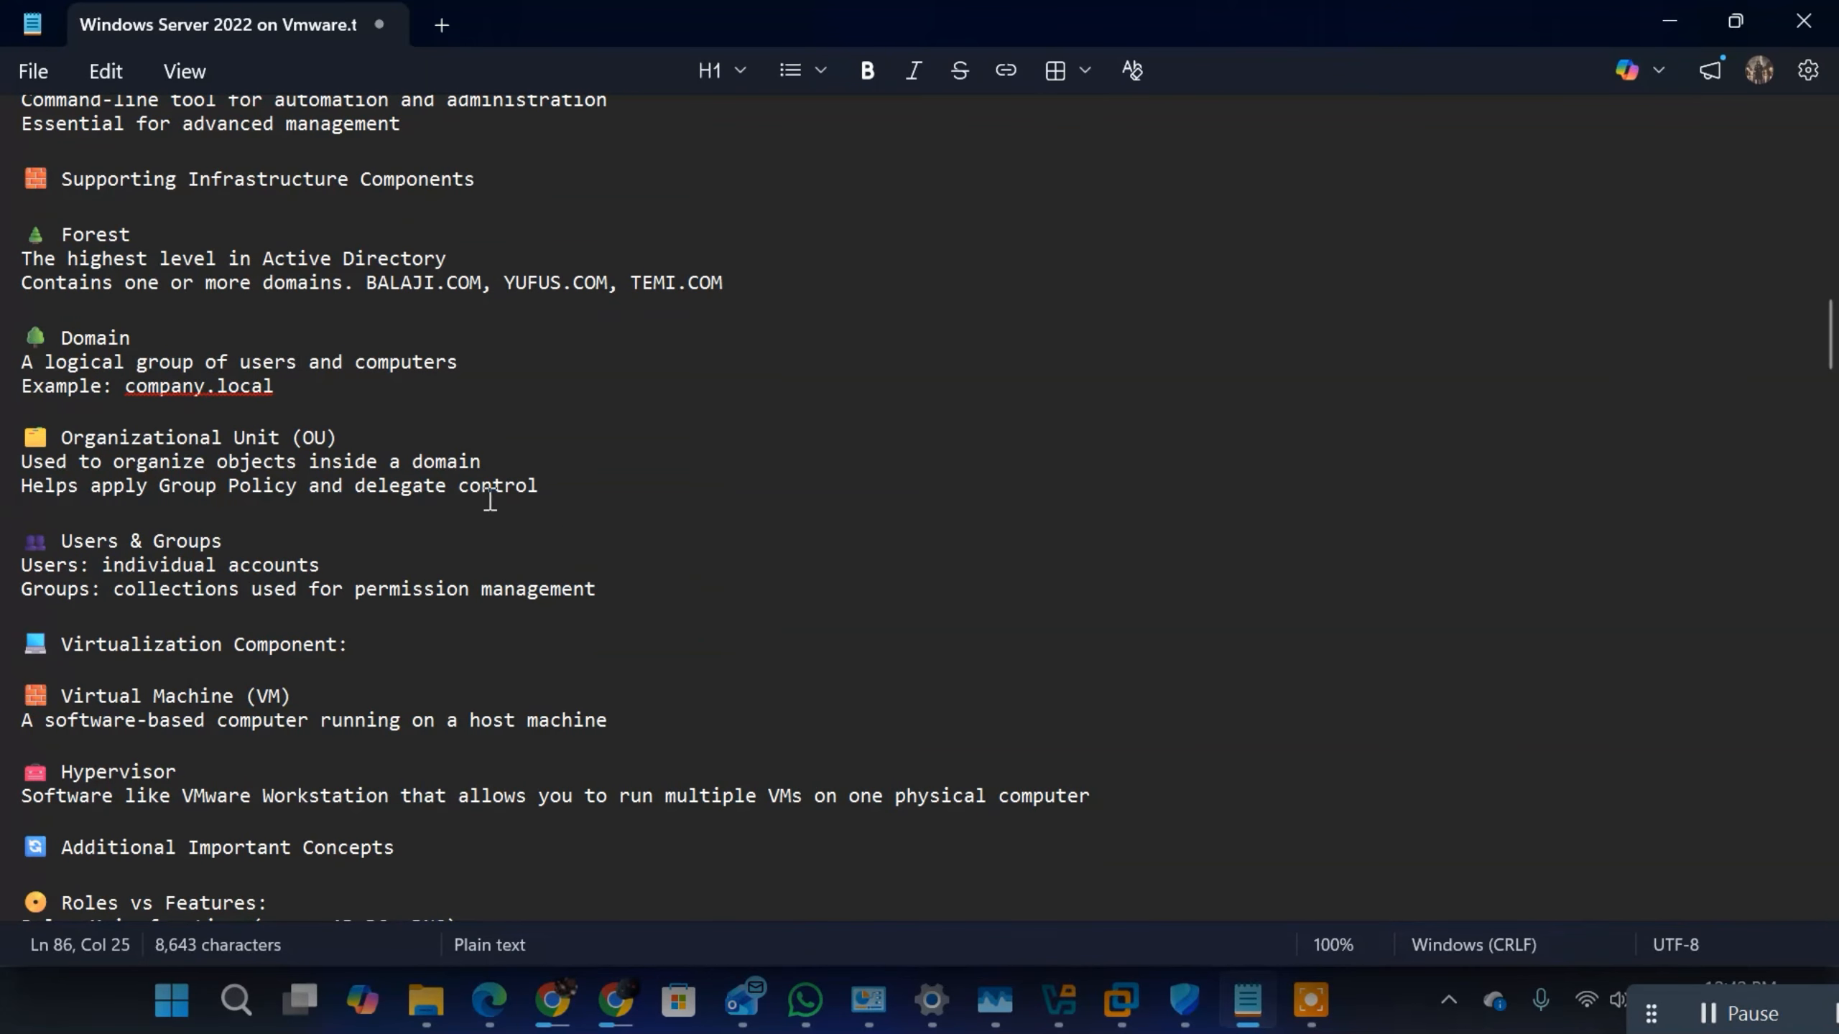
pyautogui.moveTo(550, 487); pyautogui.dragTo(22, 463)
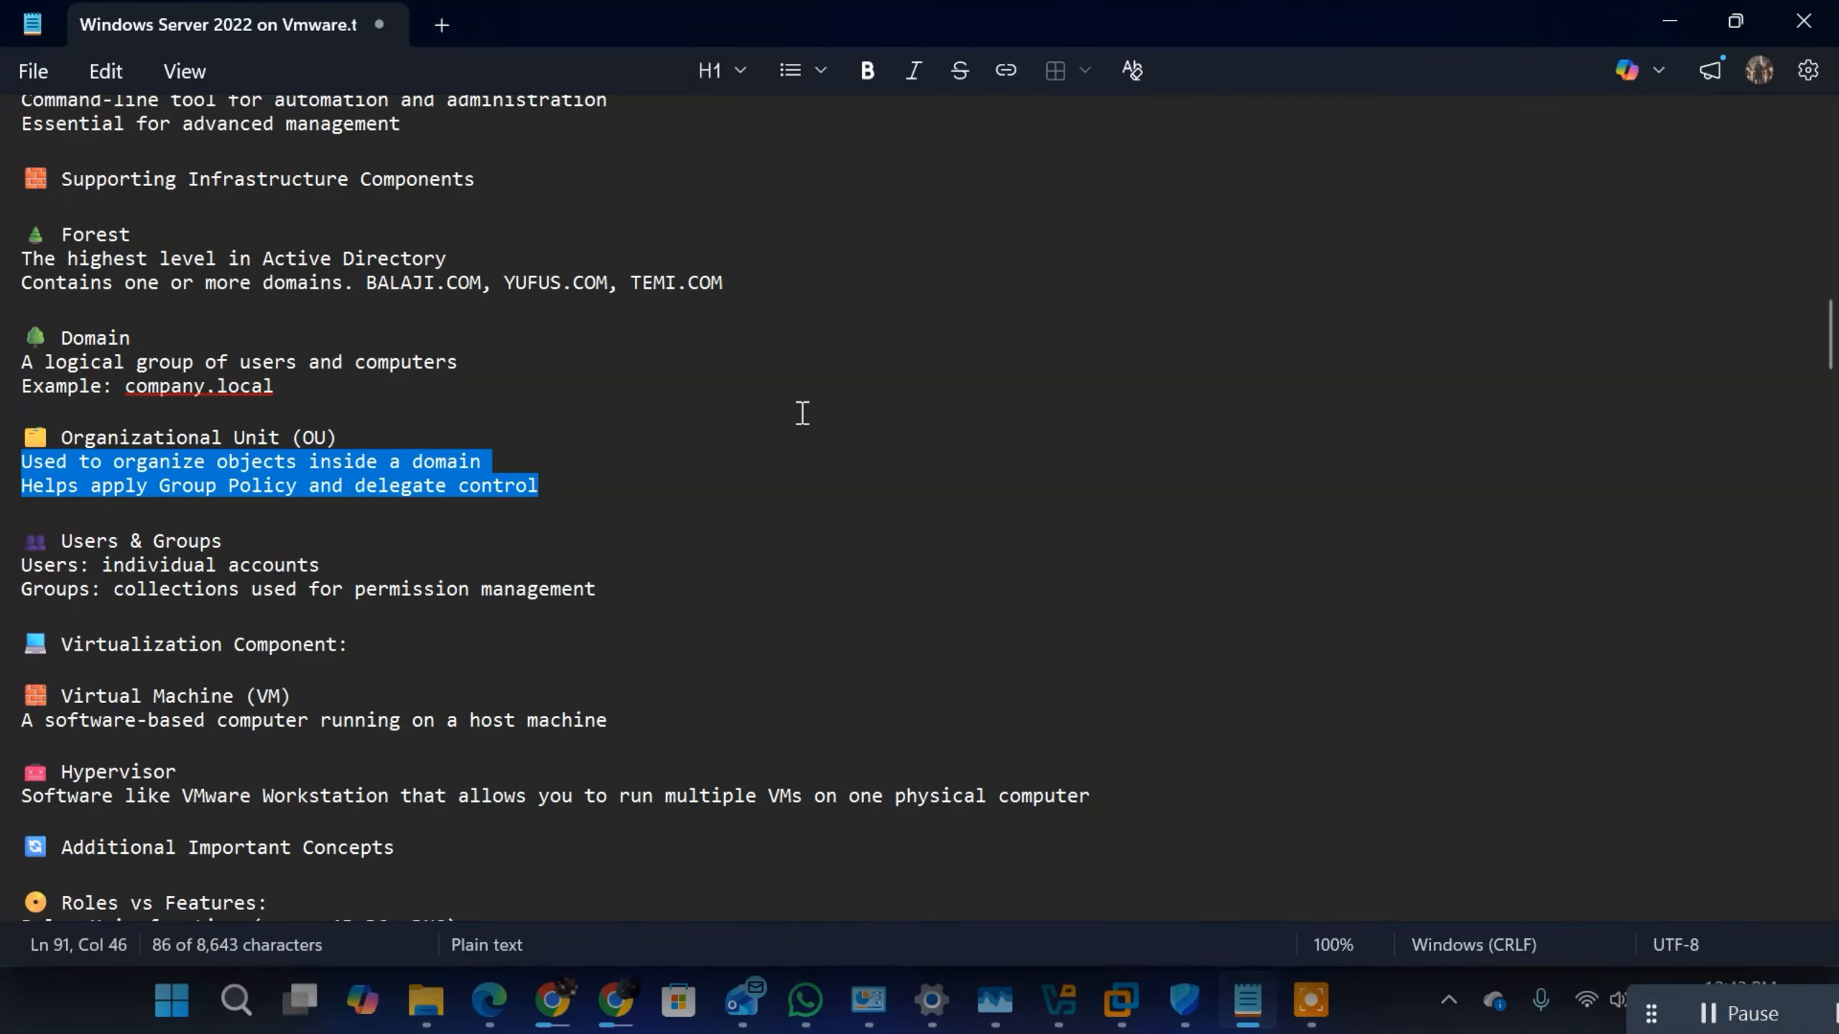
pyautogui.click(605, 470)
pyautogui.click(574, 482)
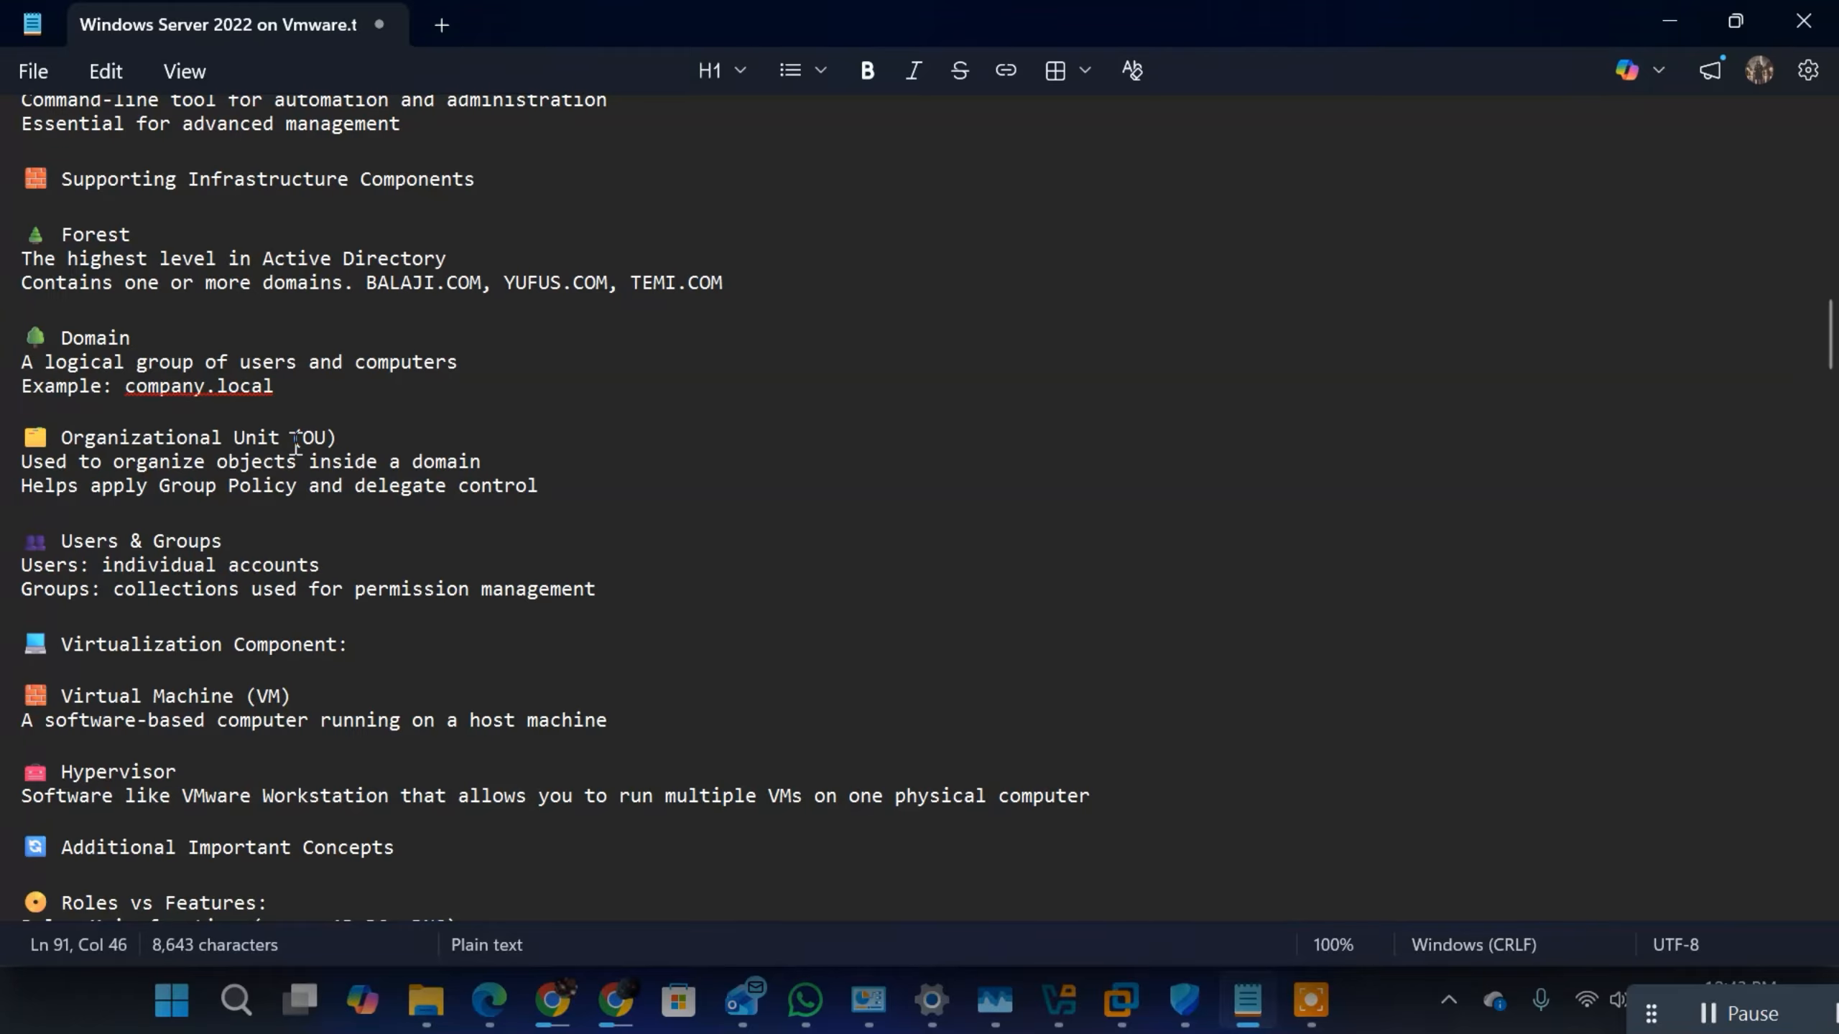
pyautogui.moveTo(549, 487); pyautogui.dragTo(21, 436)
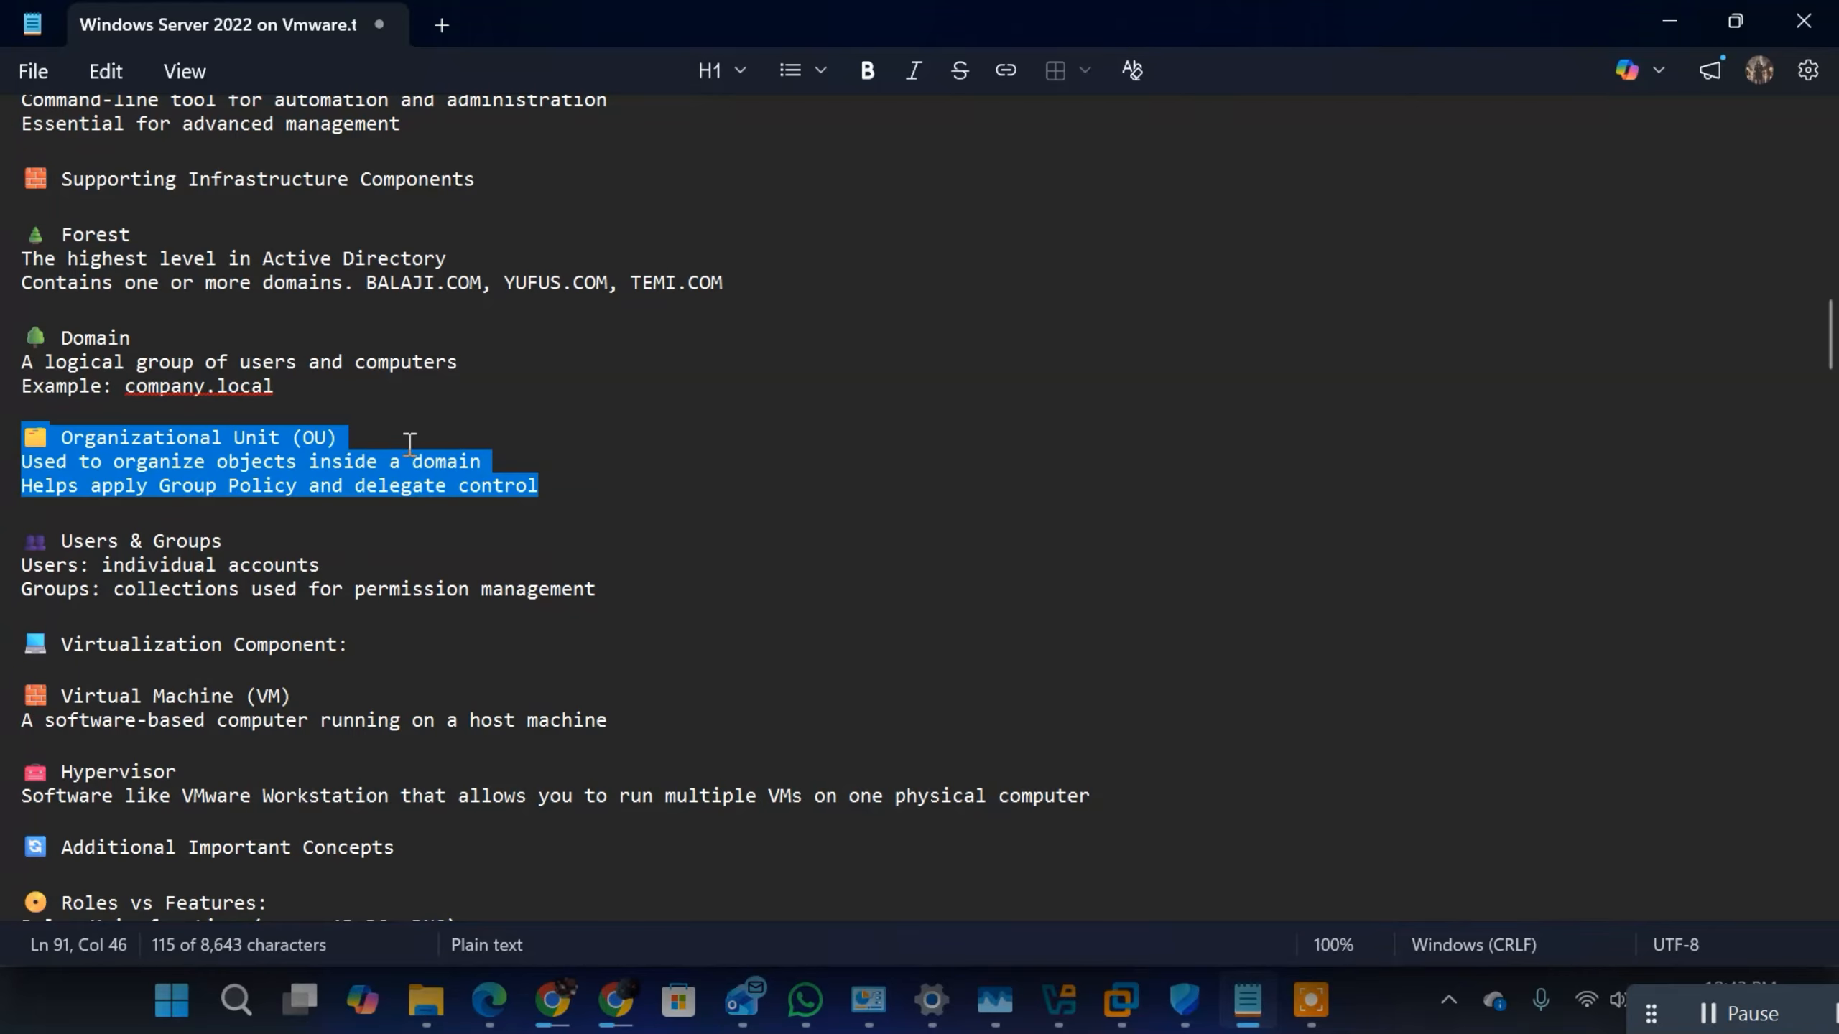
pyautogui.click(490, 458)
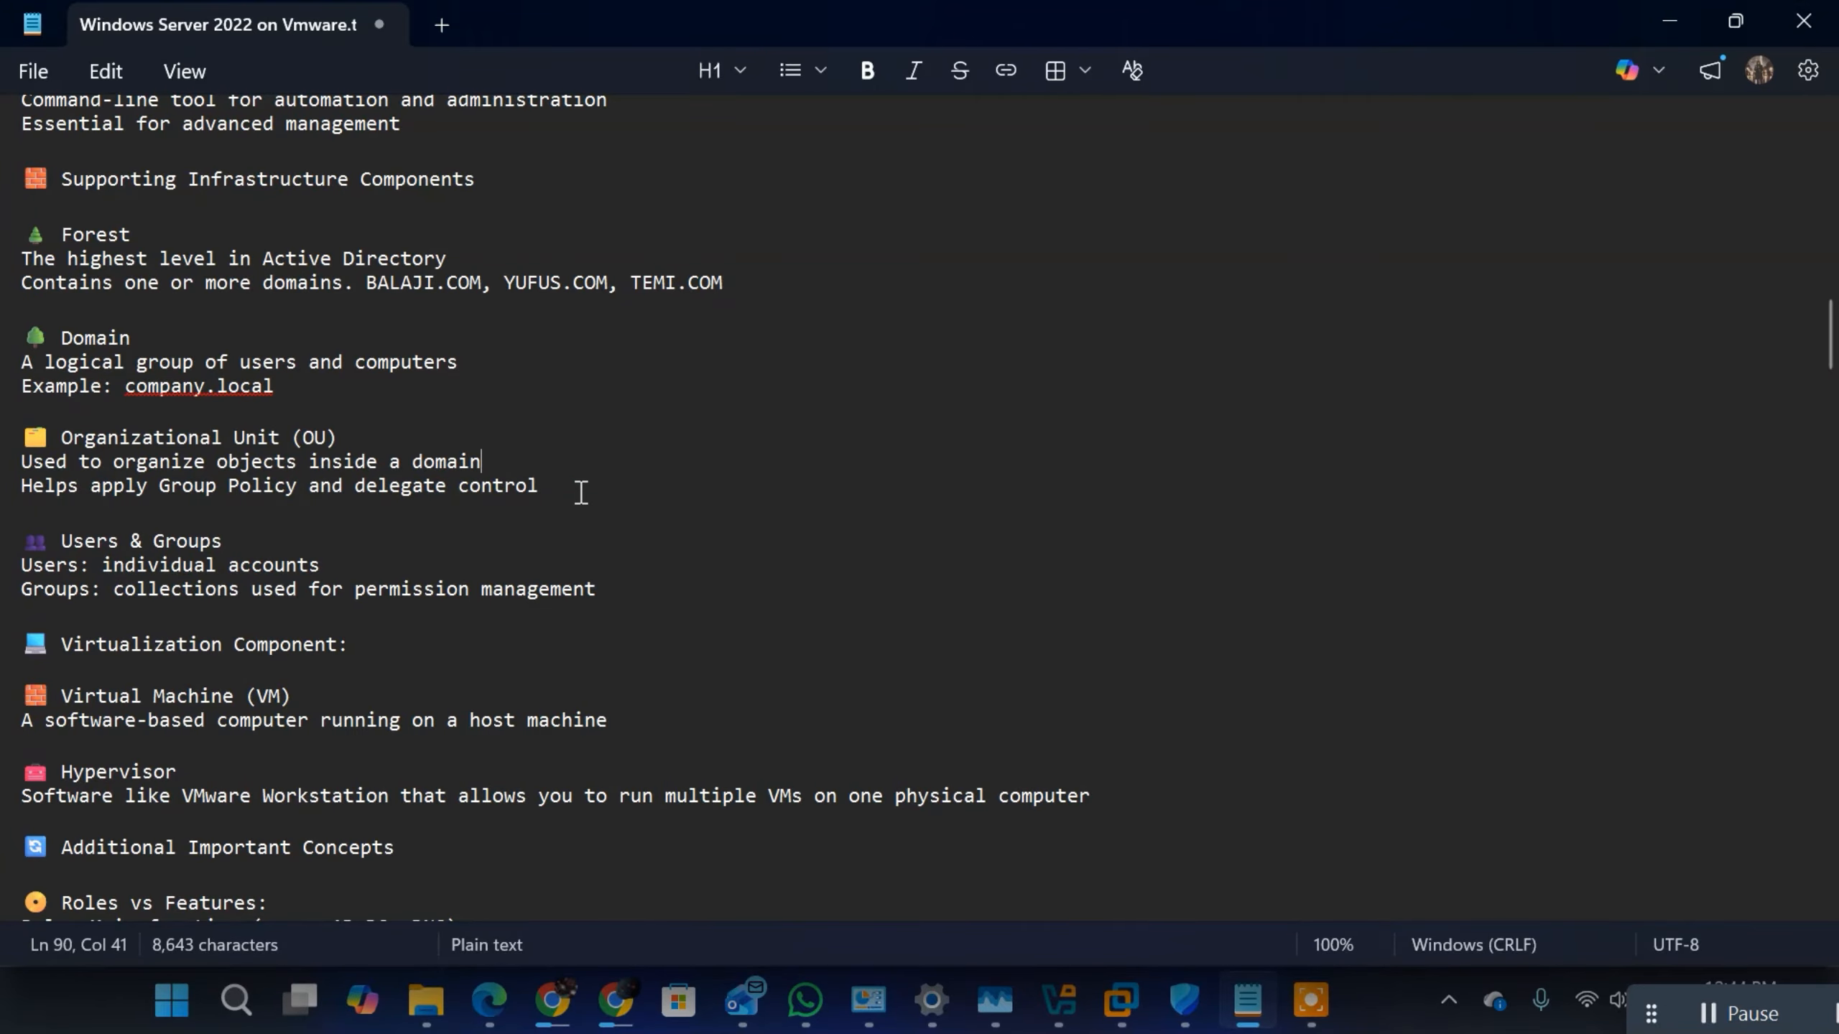
pyautogui.moveTo(579, 489); pyautogui.dragTo(24, 469)
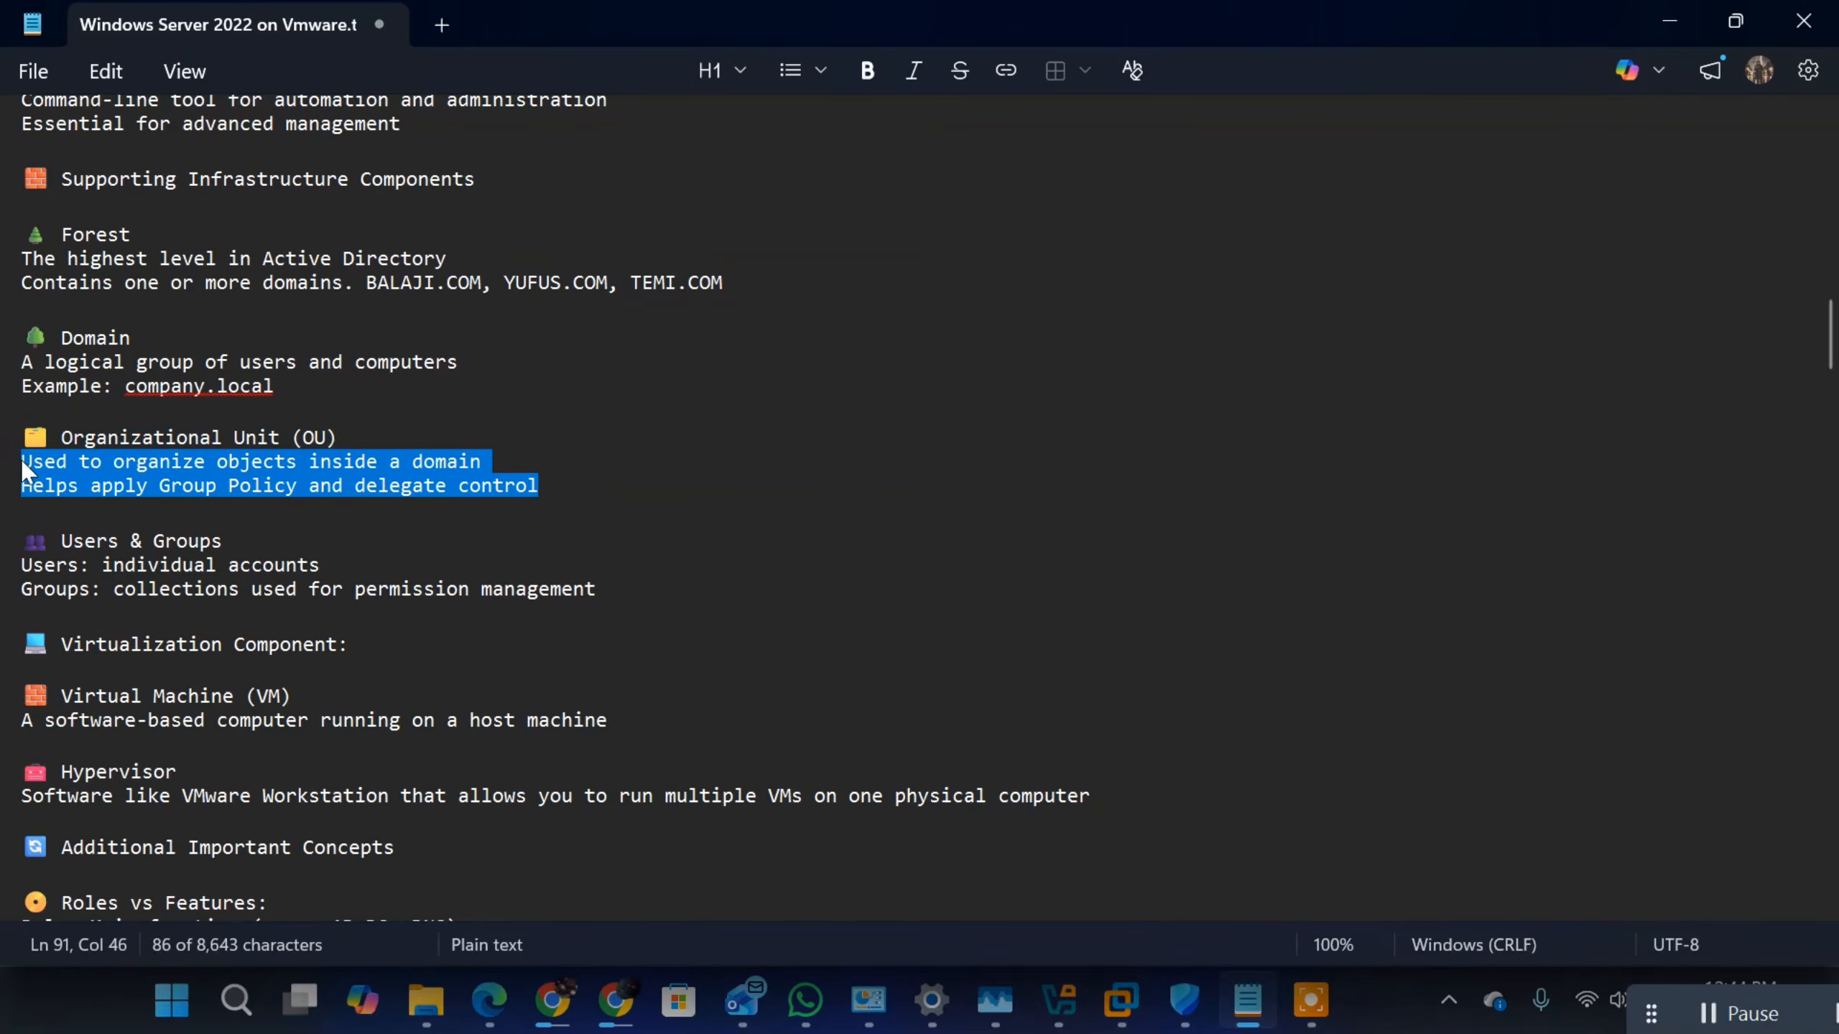
pyautogui.click(311, 442)
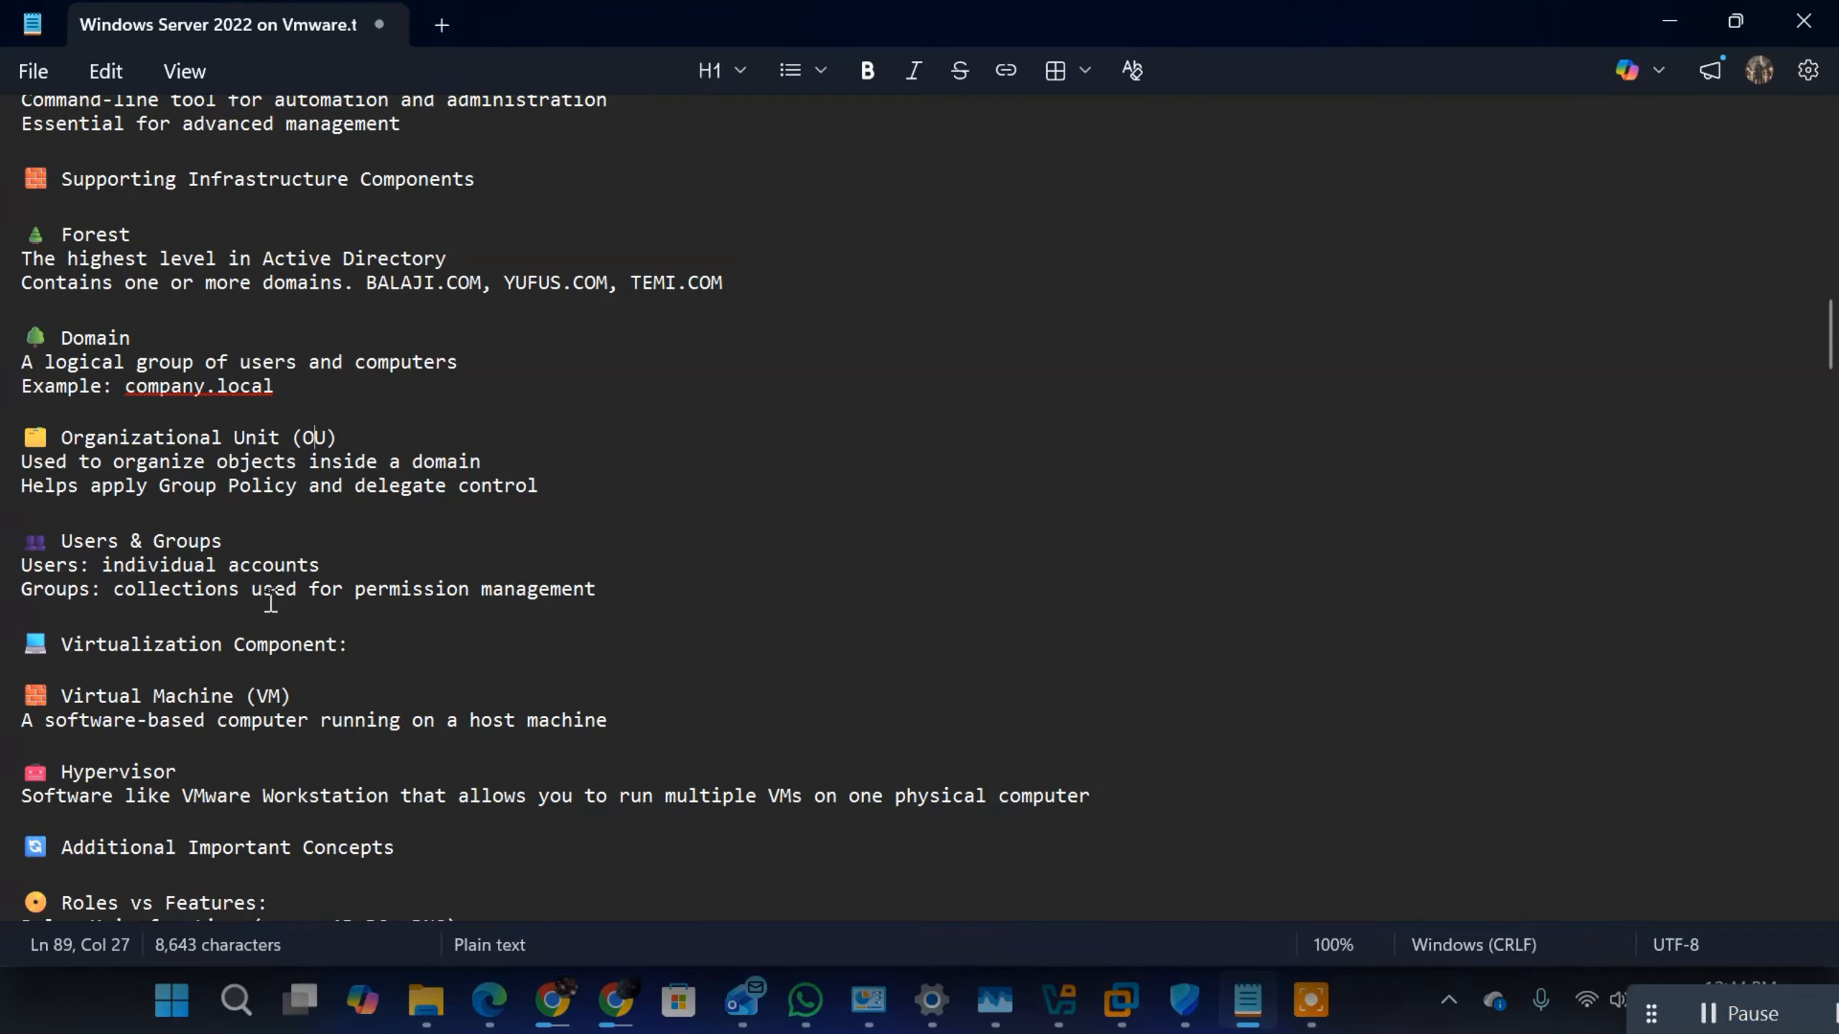
# Step: Review the Users & Groups entry, highlighting the Users line and the Groups line separately
pyautogui.moveTo(628, 596); pyautogui.dragTo(43, 536)
pyautogui.click(224, 565)
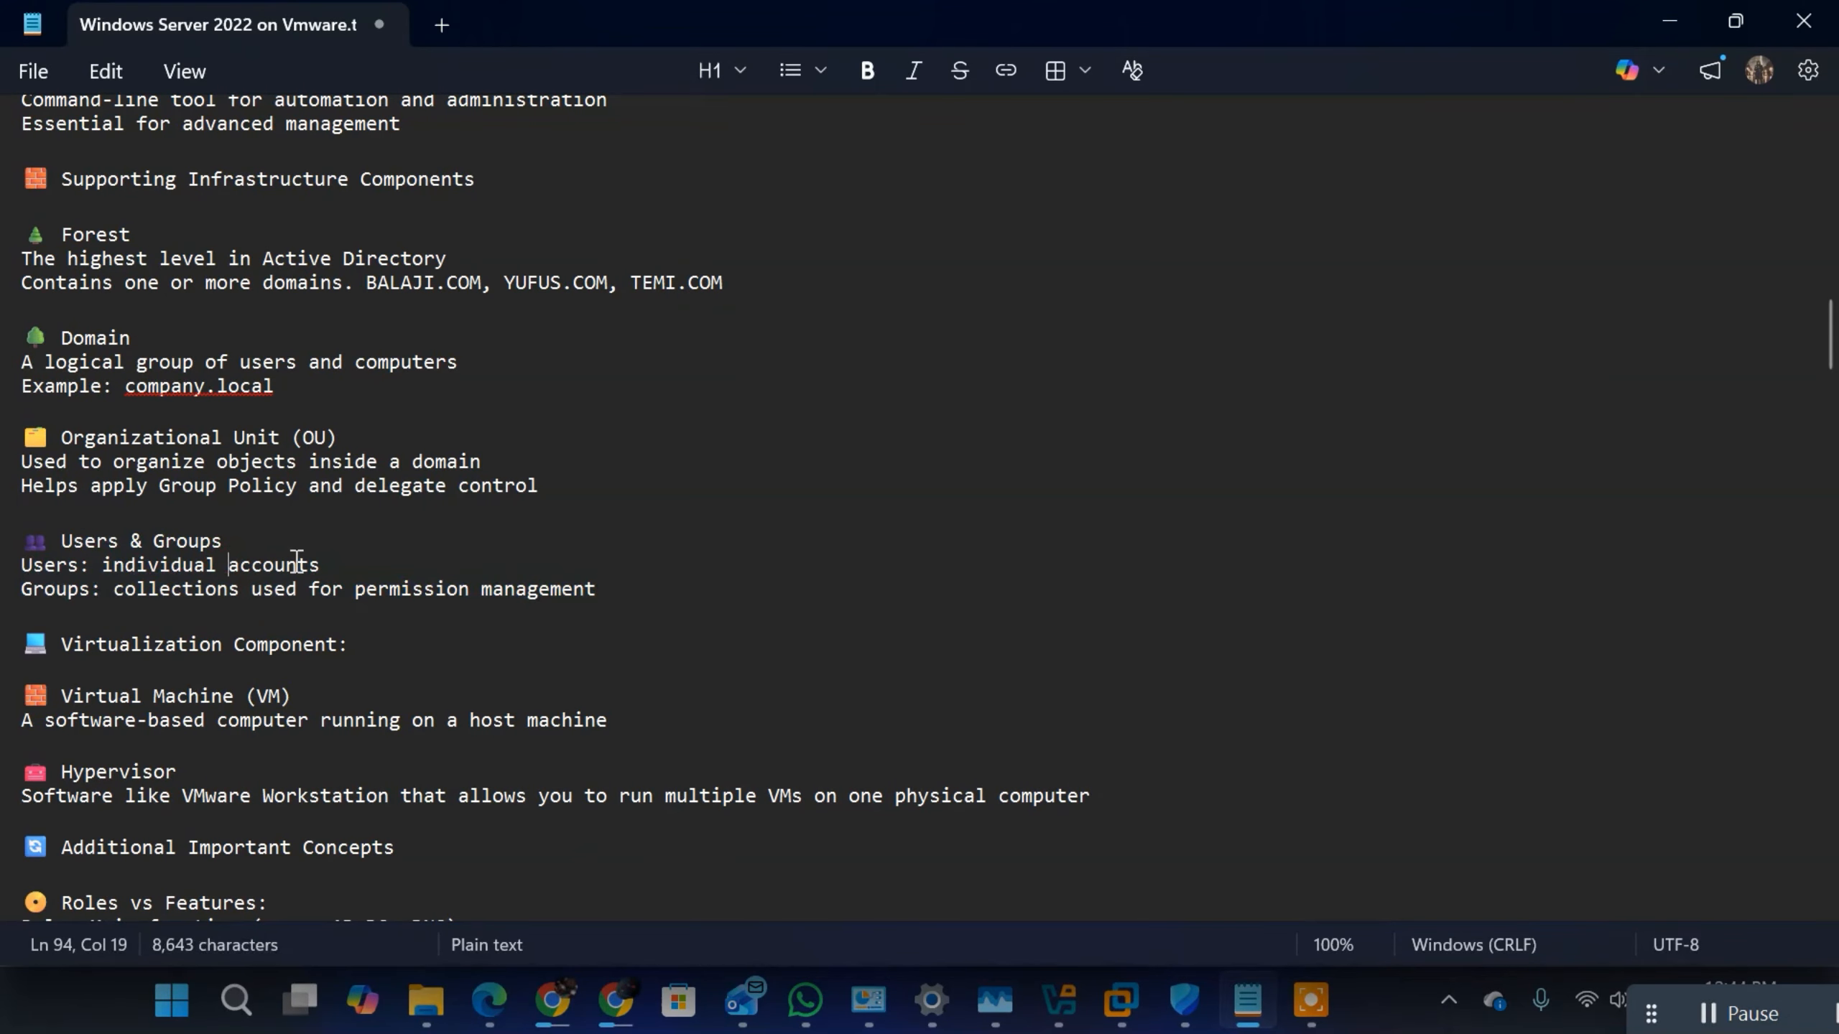
pyautogui.moveTo(357, 571); pyautogui.dragTo(23, 562)
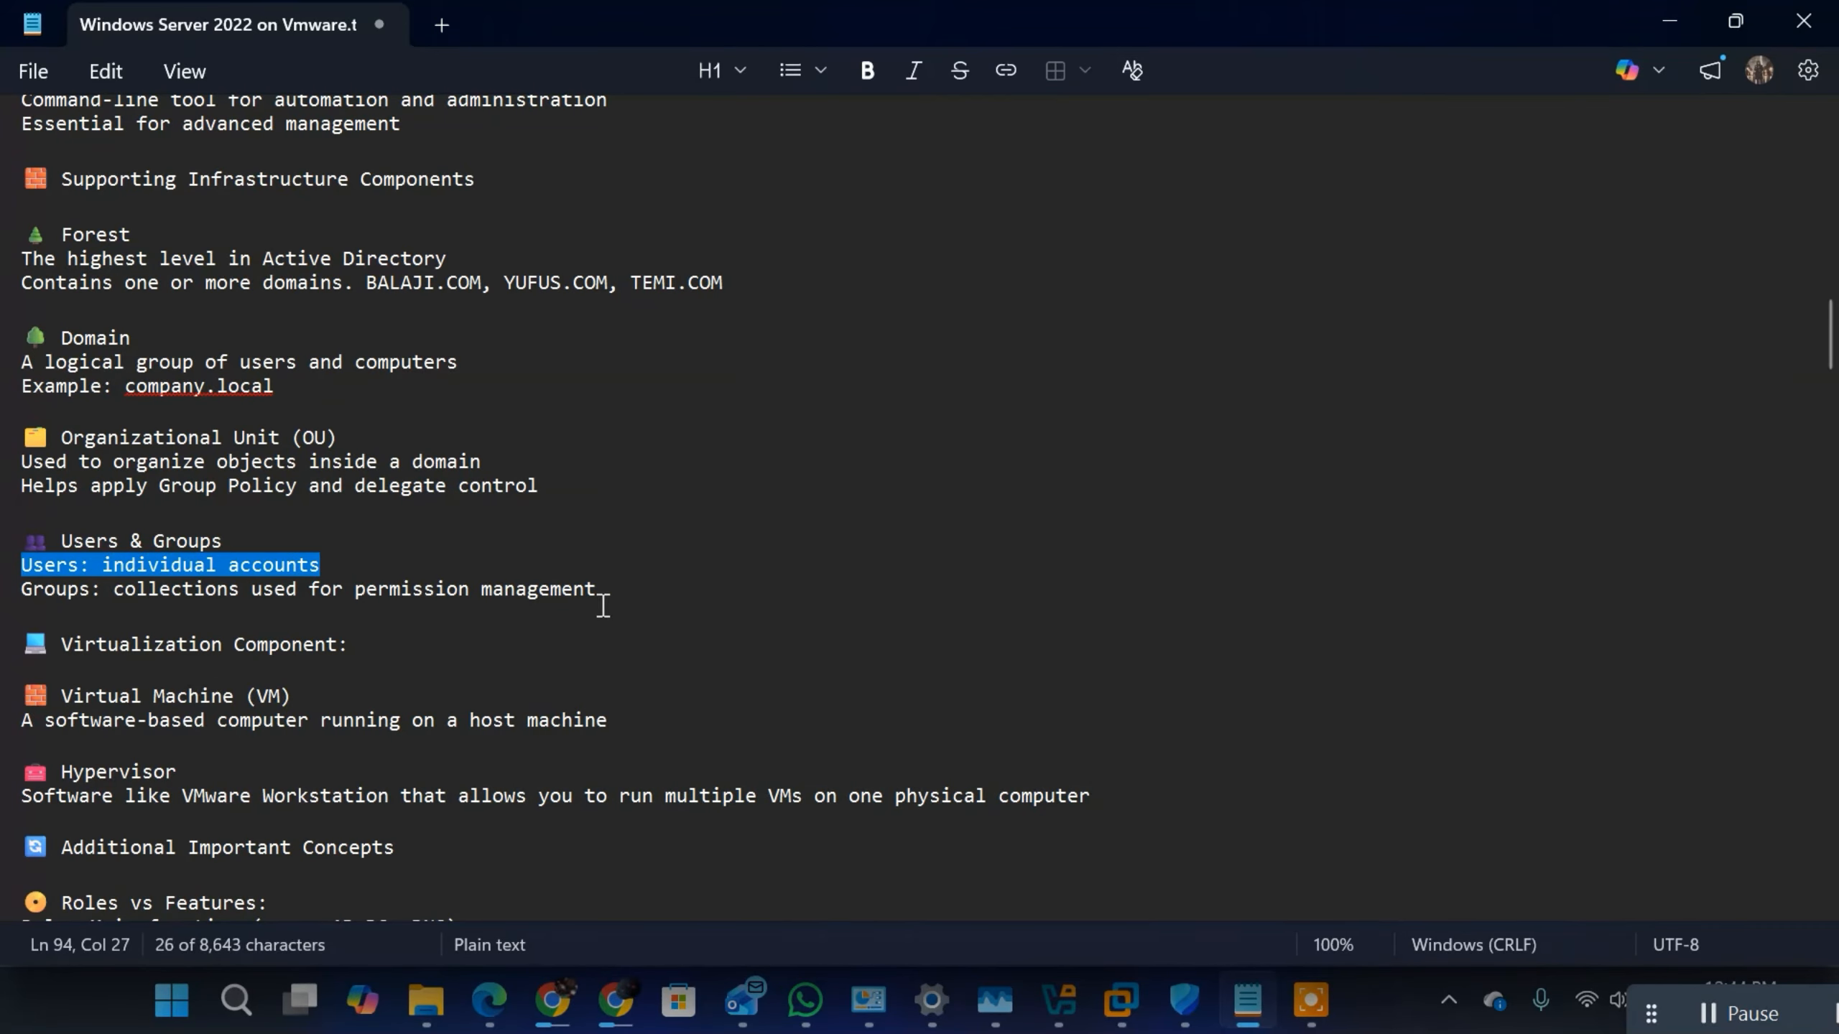
pyautogui.moveTo(606, 602); pyautogui.dragTo(22, 587)
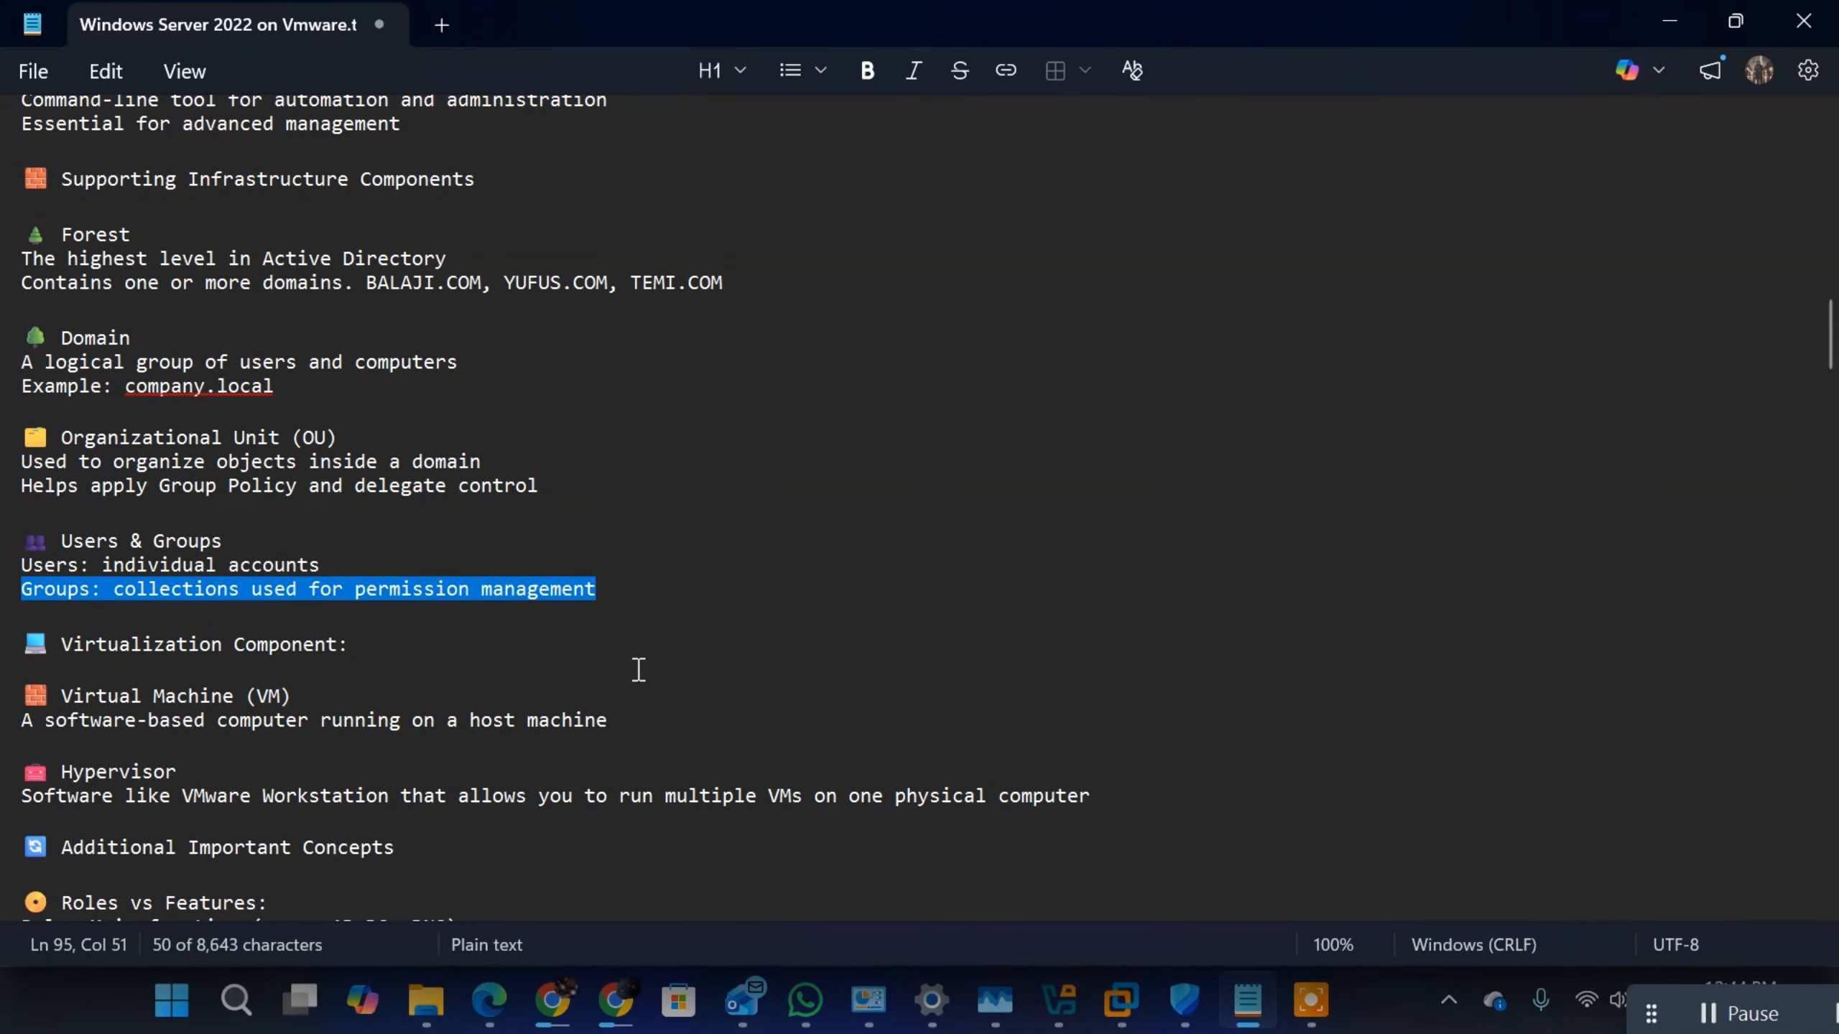
# Step: Review the Virtualization Component section, highlighting its heading, Virtual Machine (VM) and the Hypervisor entry, and briefly show VMware Workstation as the hypervisor example
pyautogui.scroll(-2, 636, 665)
pyautogui.tripleClick(443, 495)
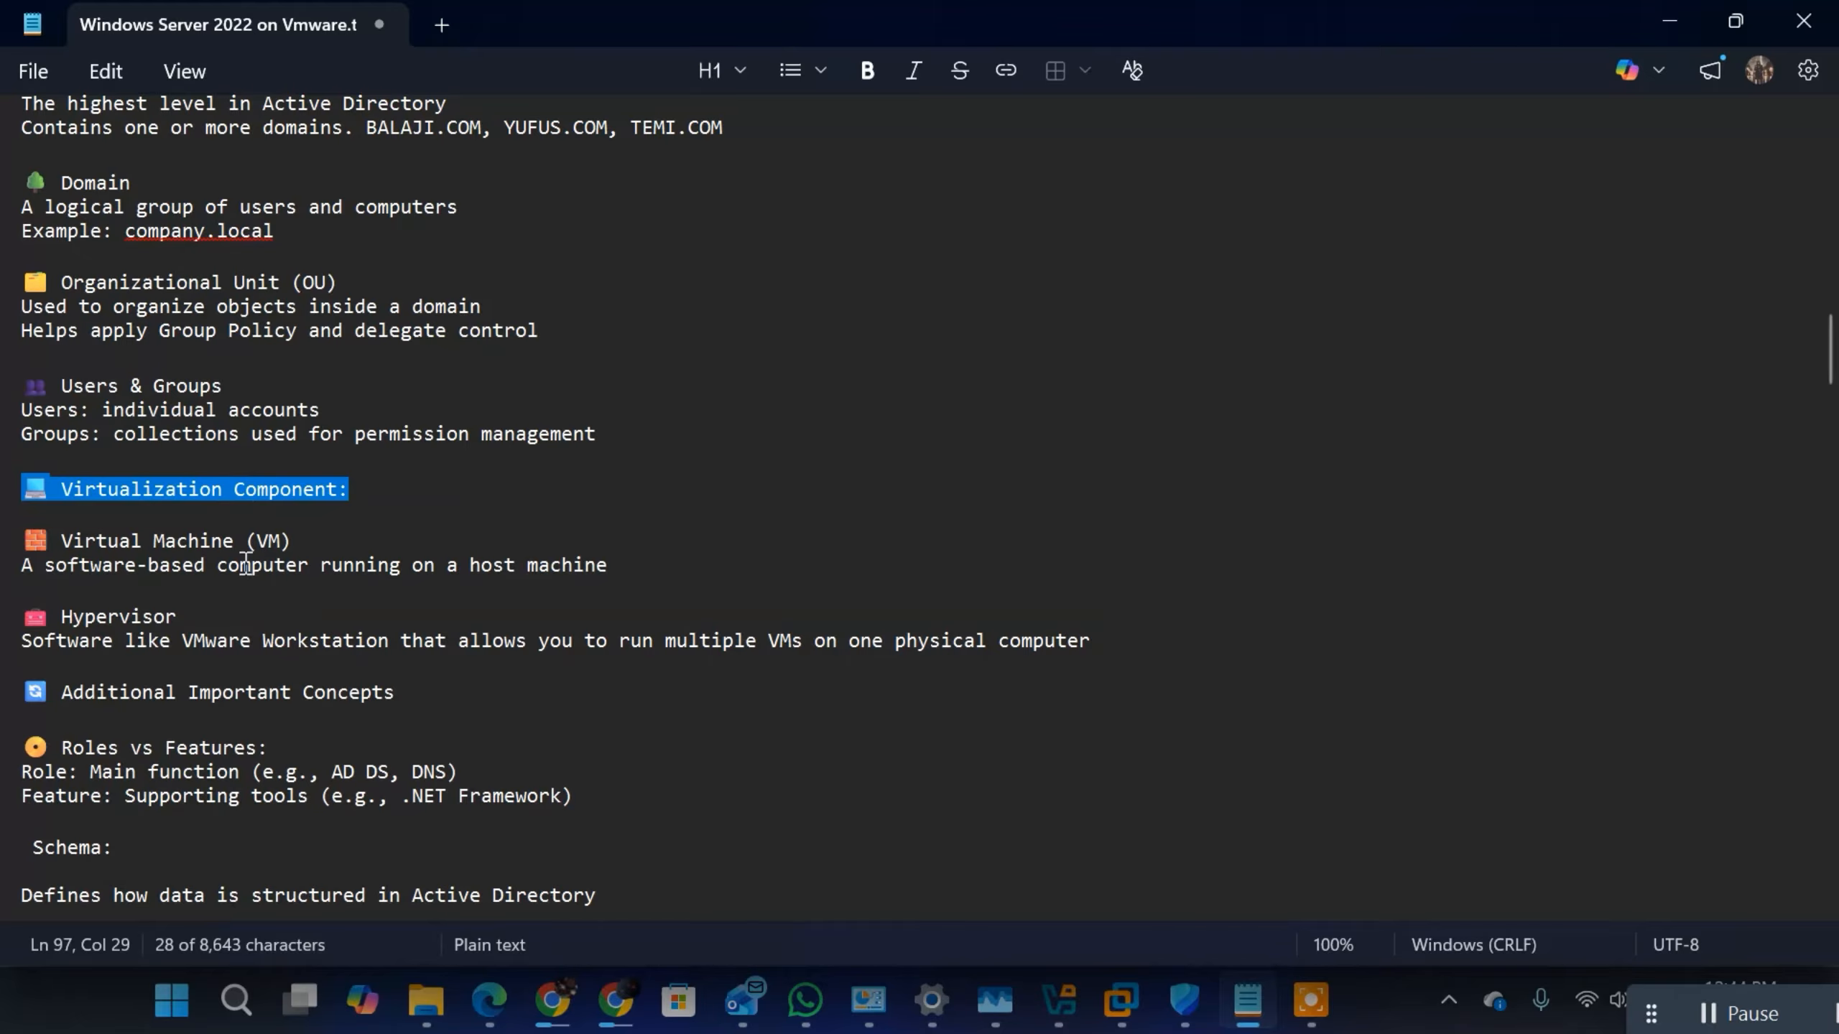
pyautogui.tripleClick(299, 541)
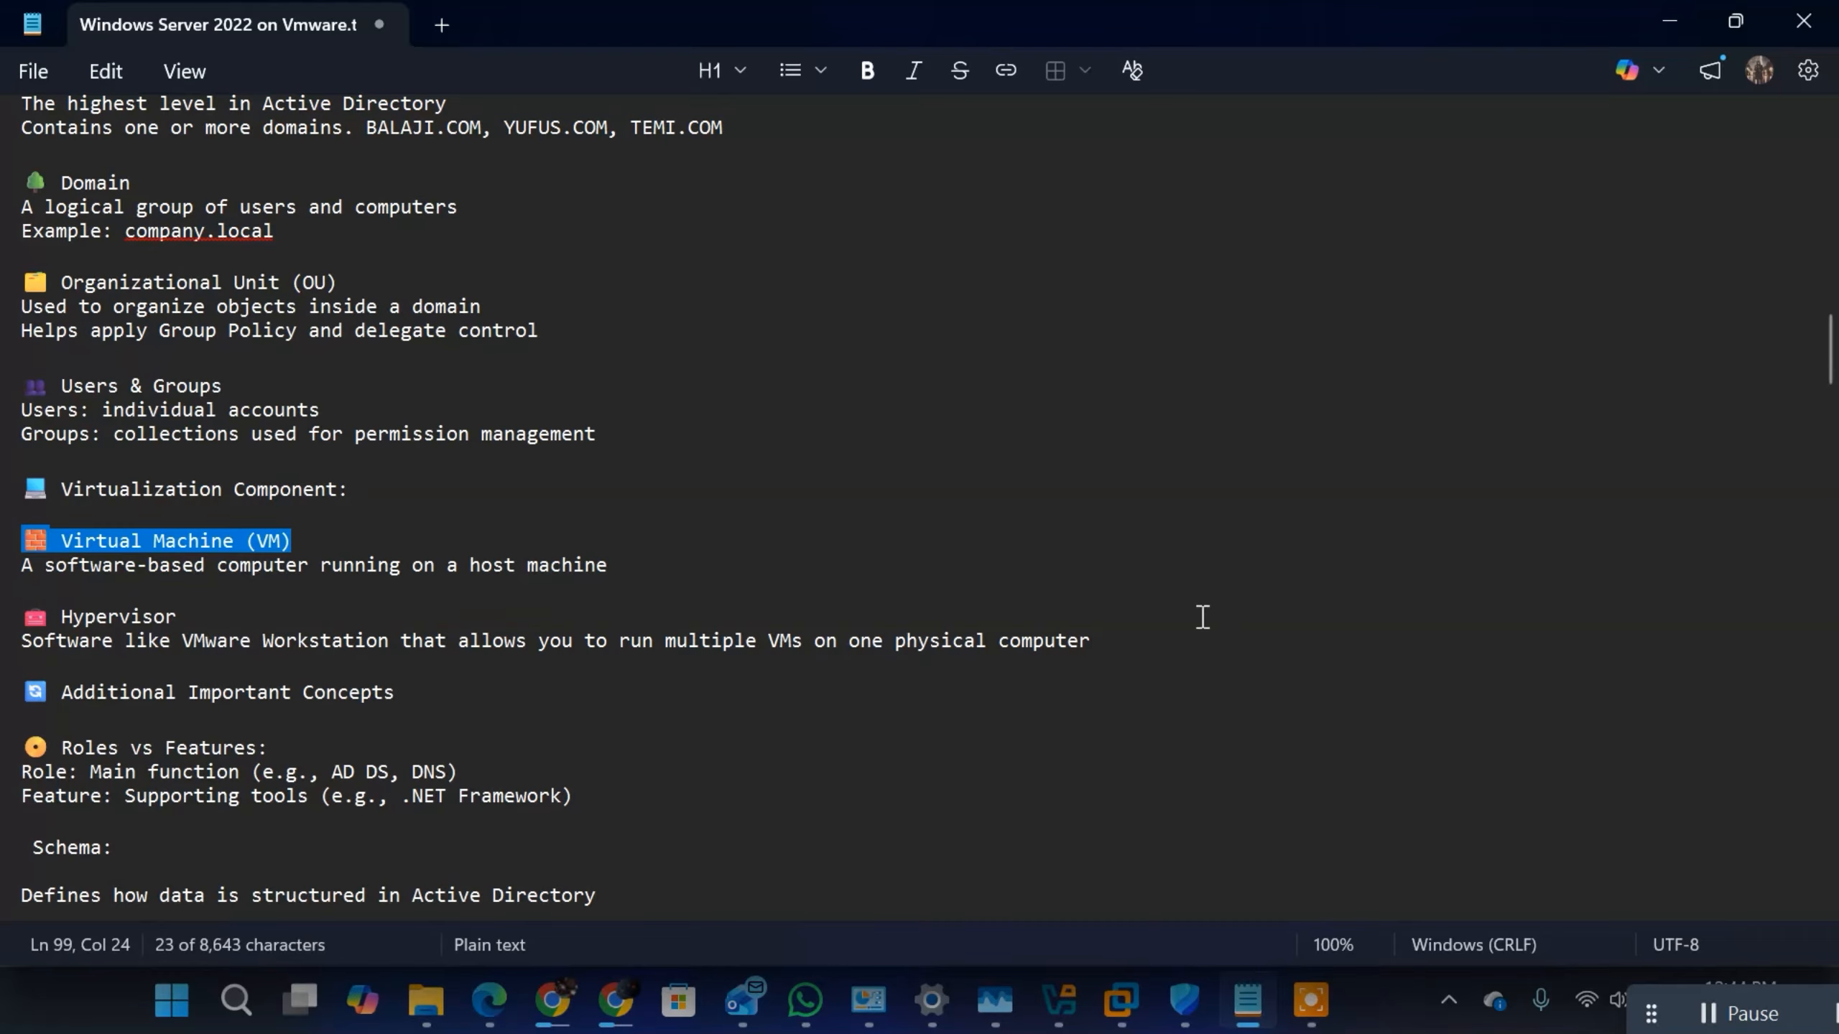
pyautogui.moveTo(1129, 647); pyautogui.dragTo(22, 616)
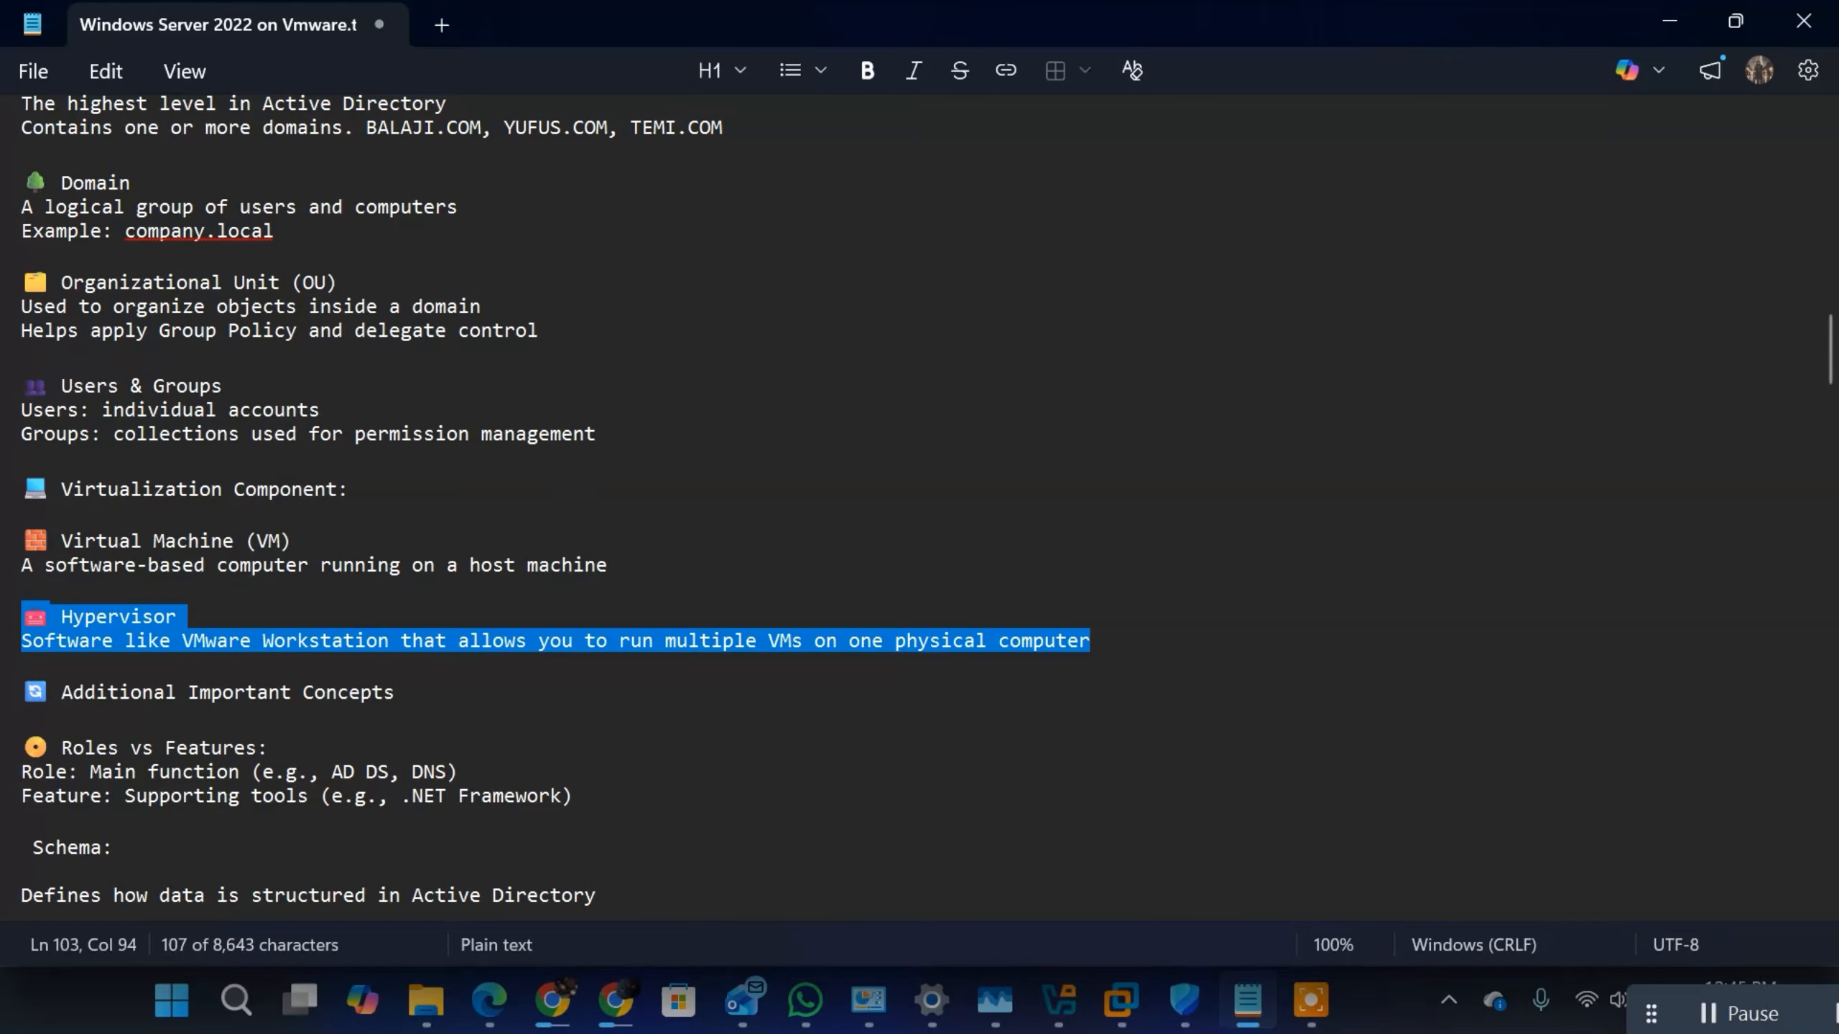
pyautogui.click(1135, 1020)
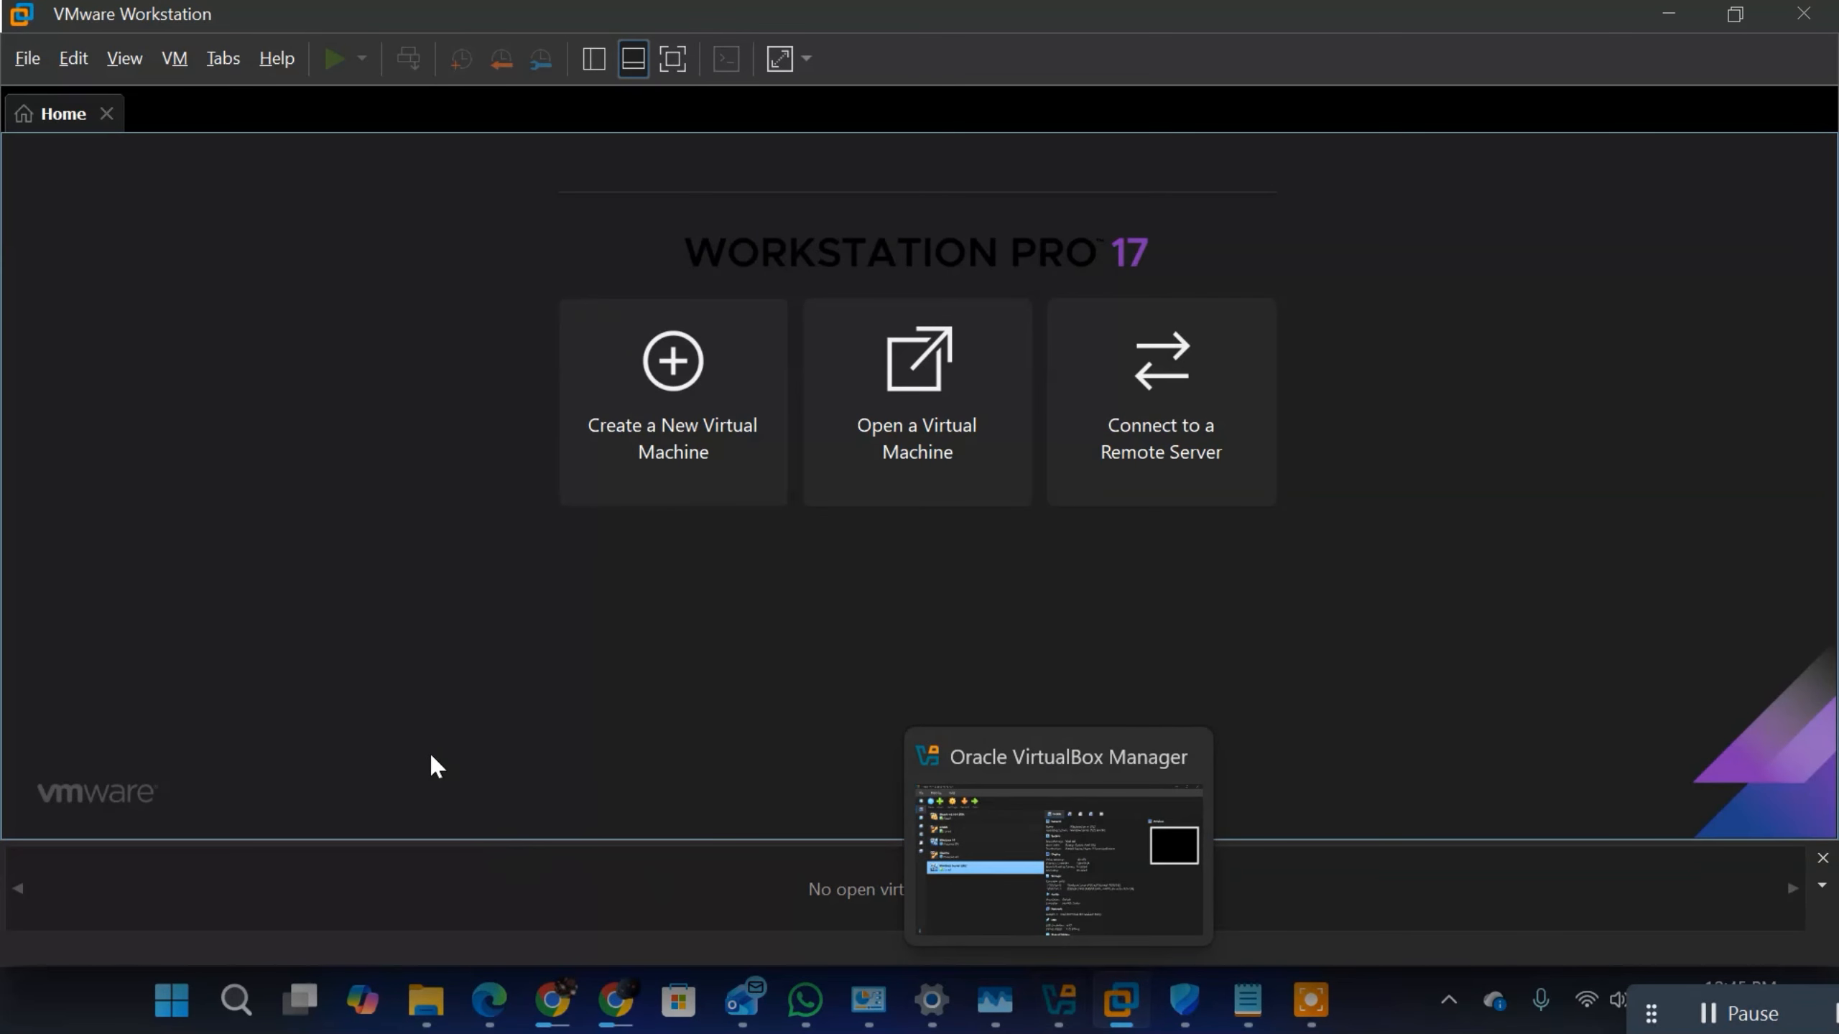
pyautogui.click(1667, 15)
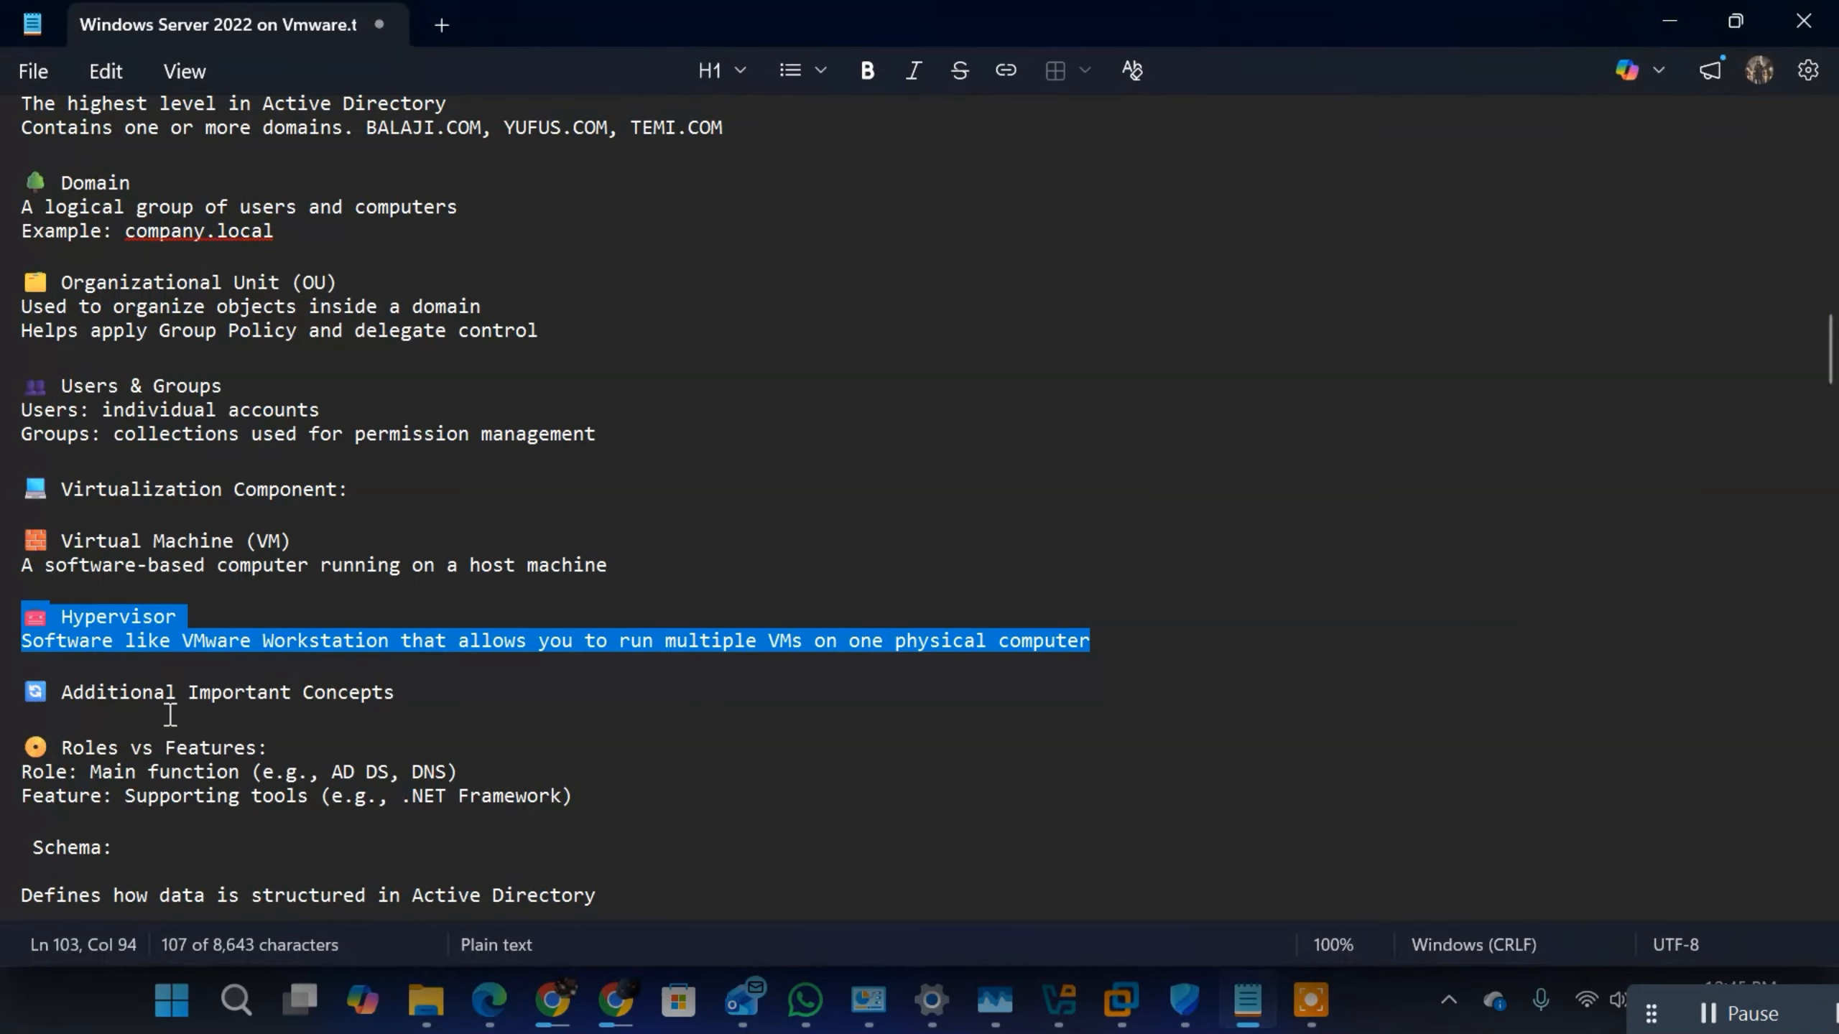
# Step: Review the Roles vs Features entry under Additional Important Concepts, highlighting its heading and the Role and Feature lines
pyautogui.click(367, 724)
pyautogui.scroll(-3, 340, 630)
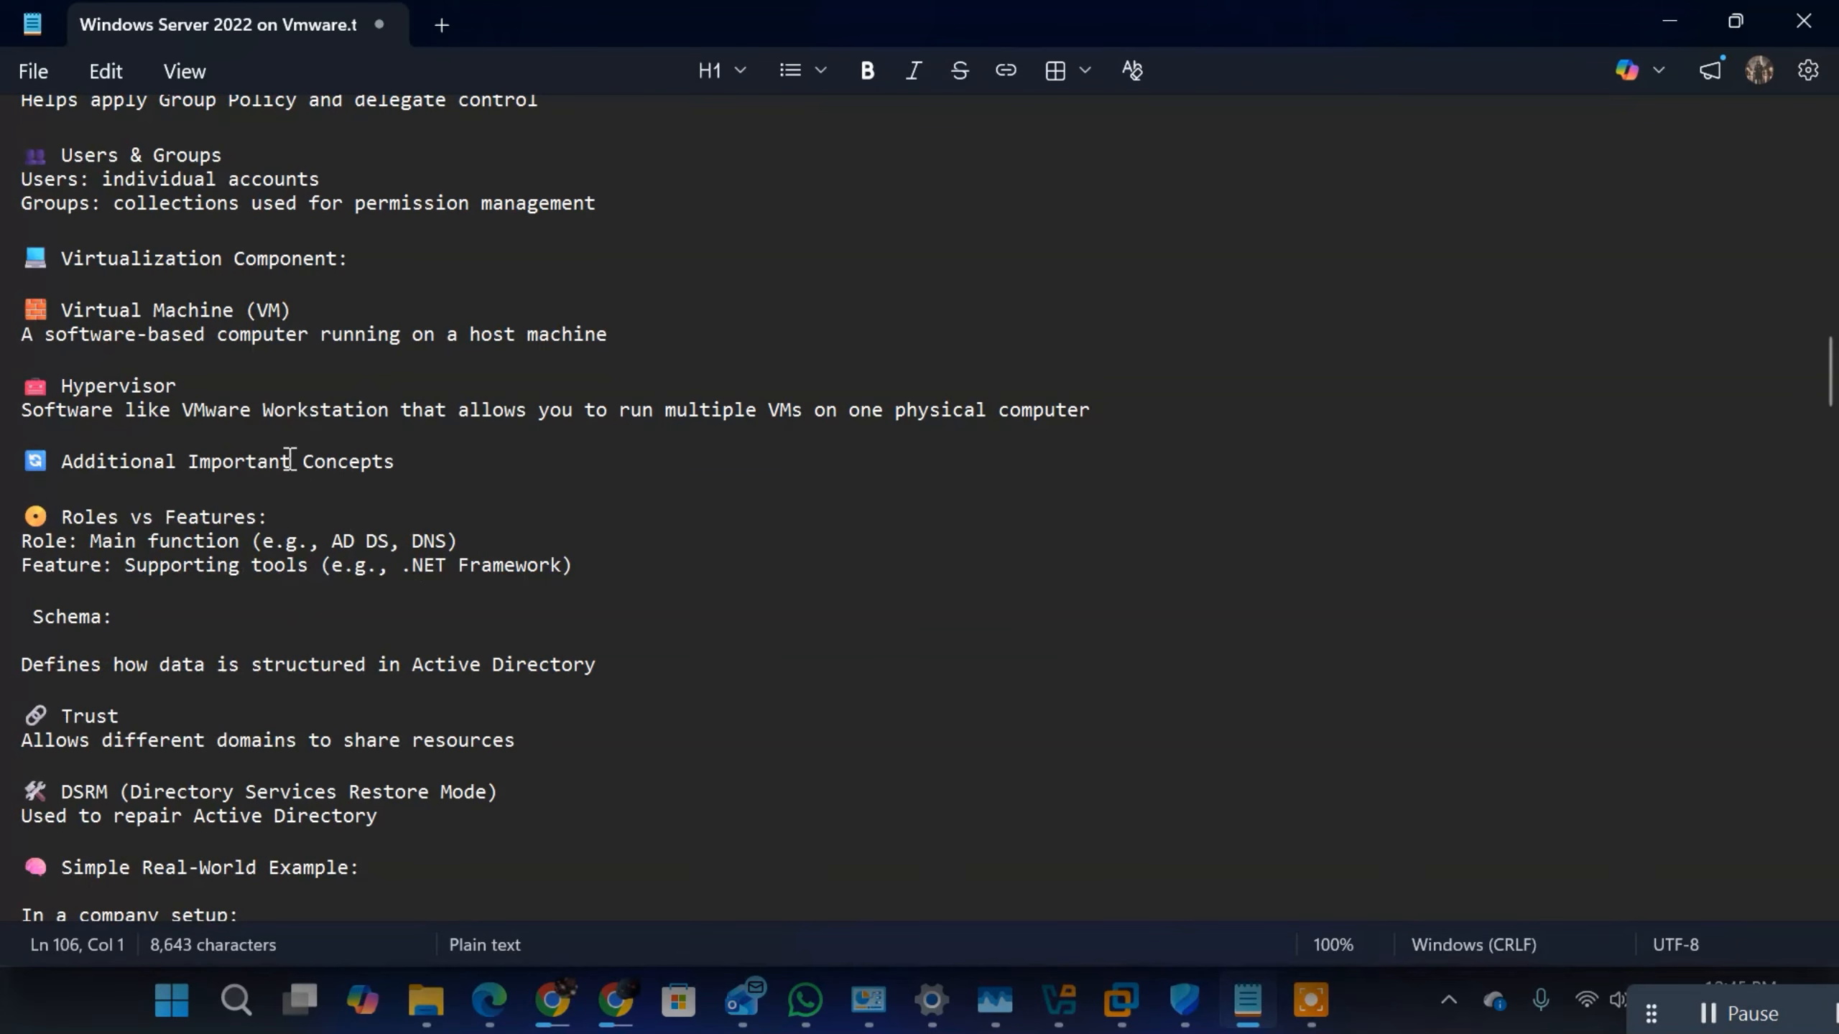
pyautogui.moveTo(277, 514); pyautogui.dragTo(246, 516)
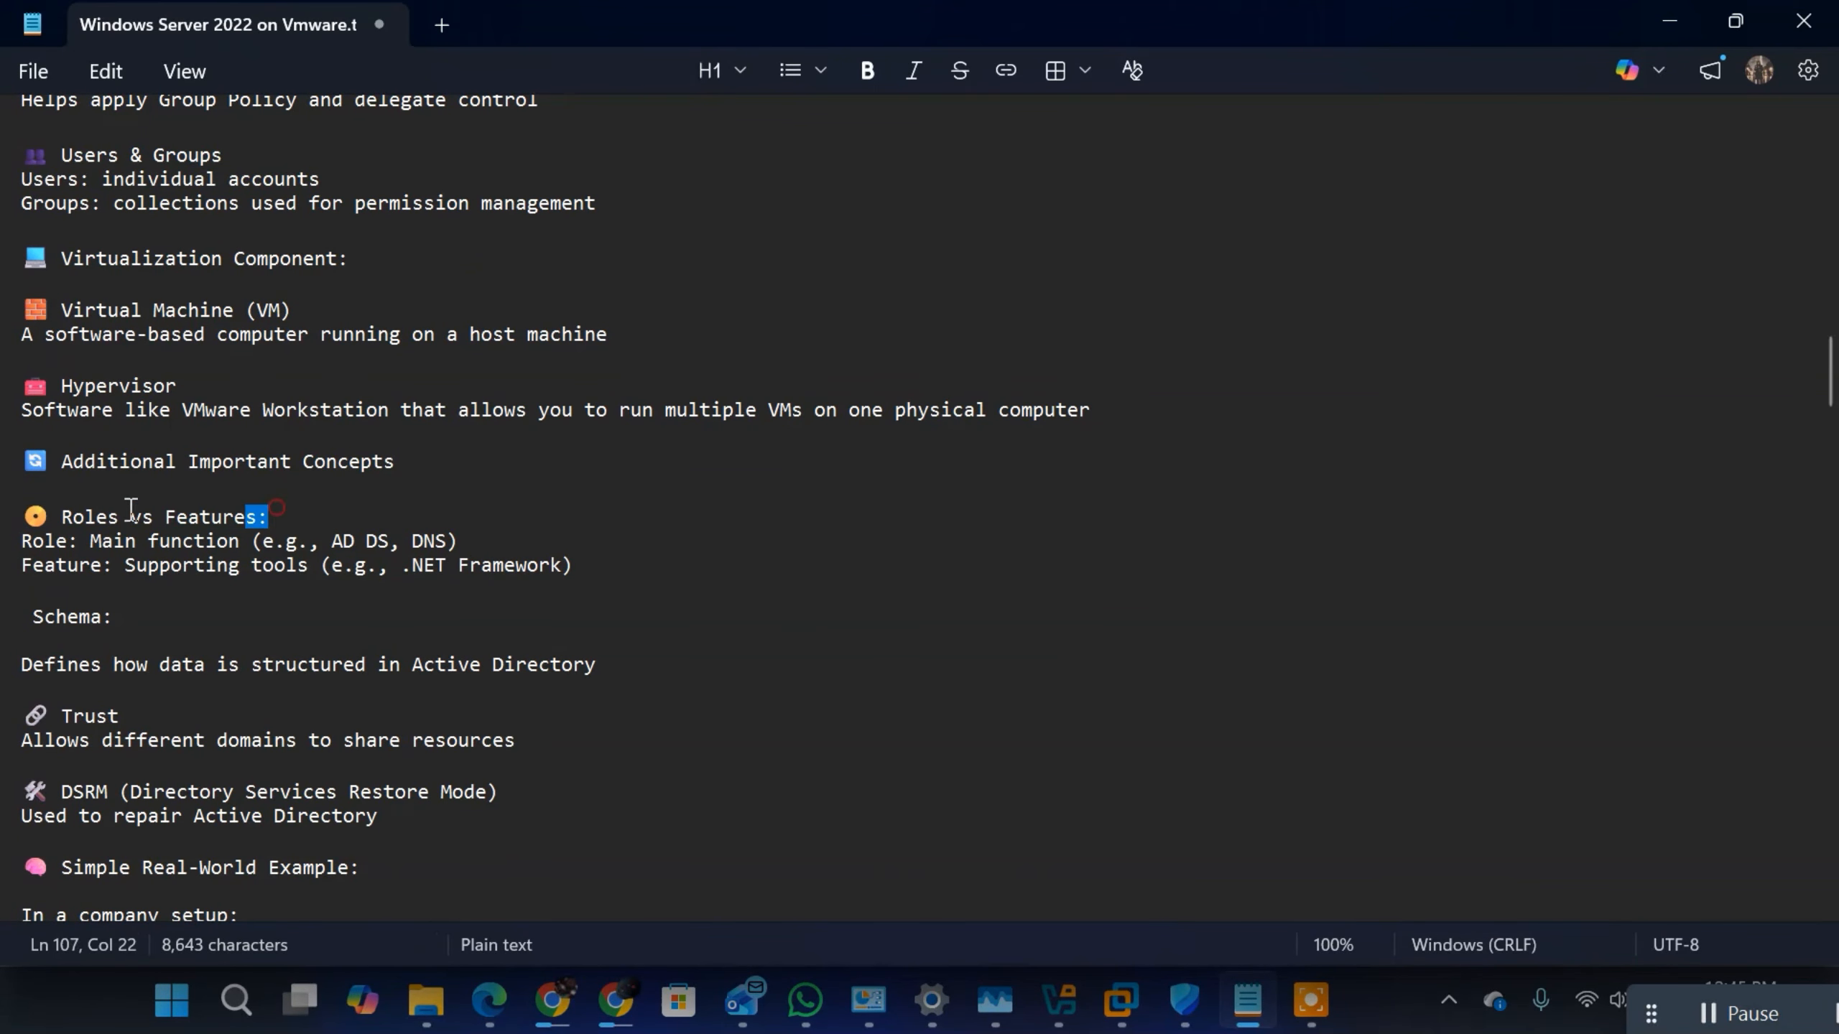
pyautogui.moveTo(131, 509); pyautogui.dragTo(61, 509)
pyautogui.moveTo(591, 585); pyautogui.dragTo(18, 540)
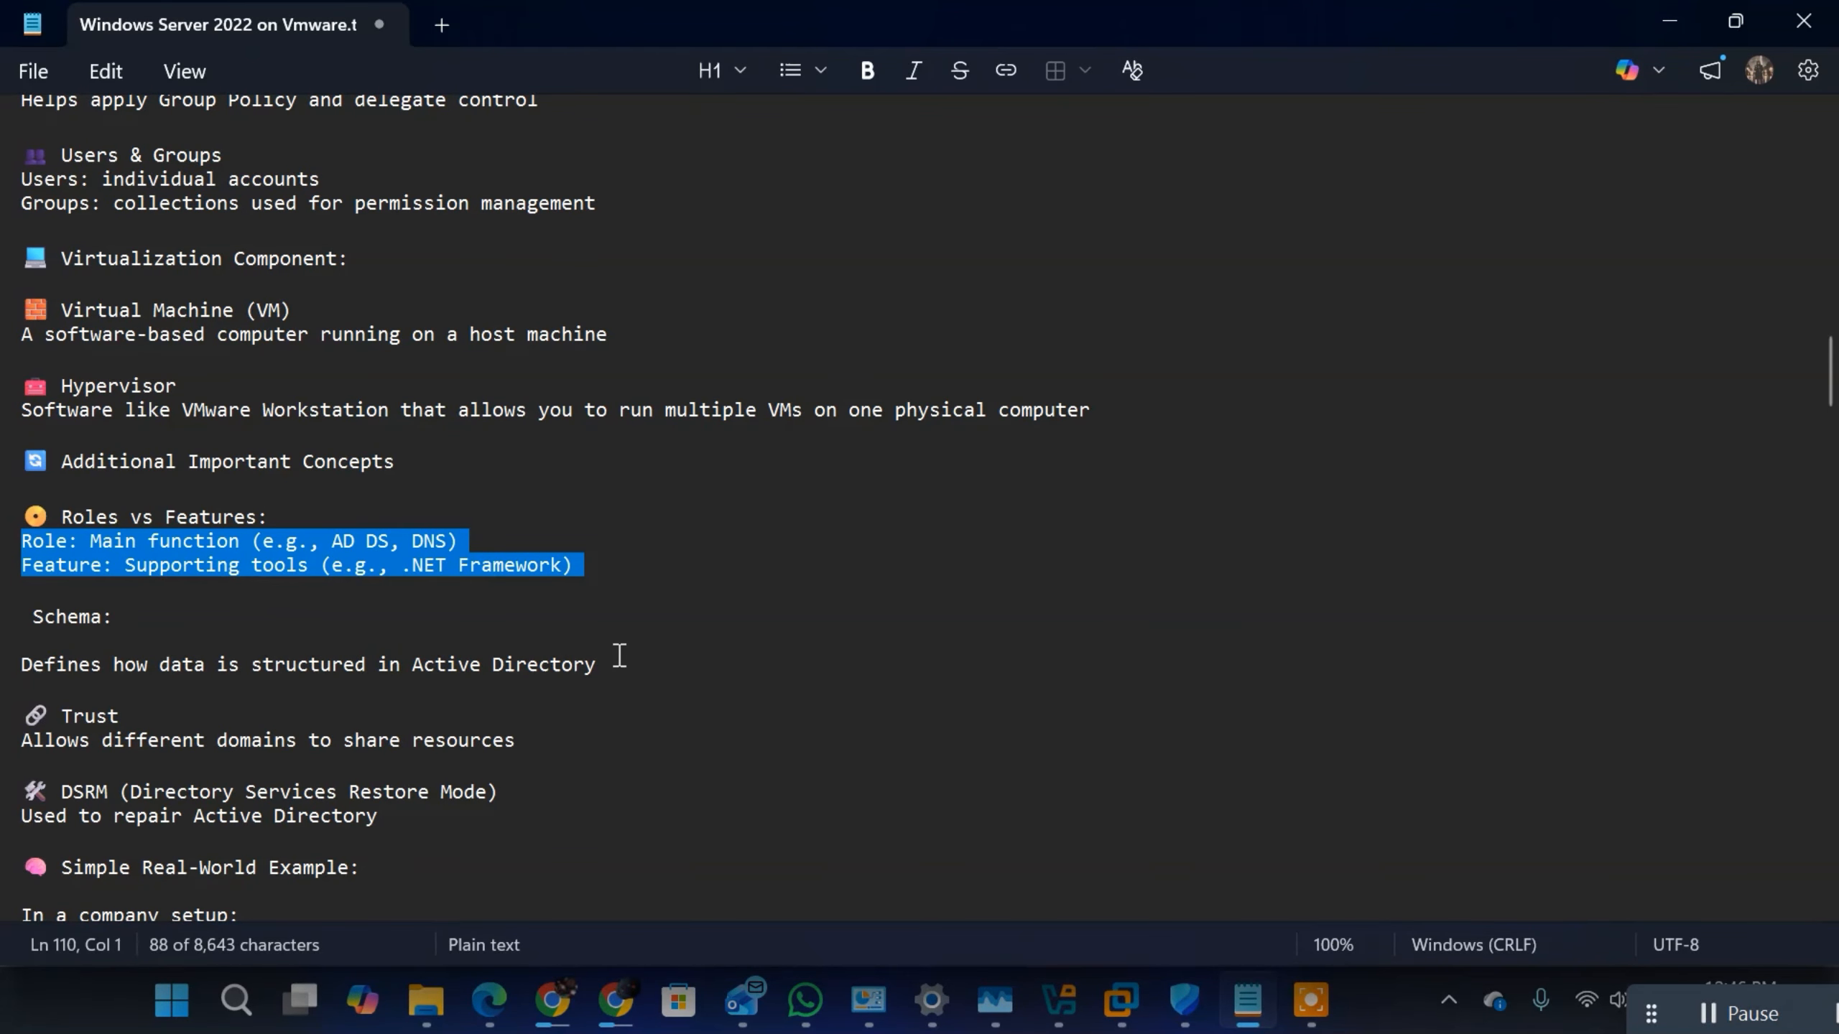
pyautogui.click(424, 541)
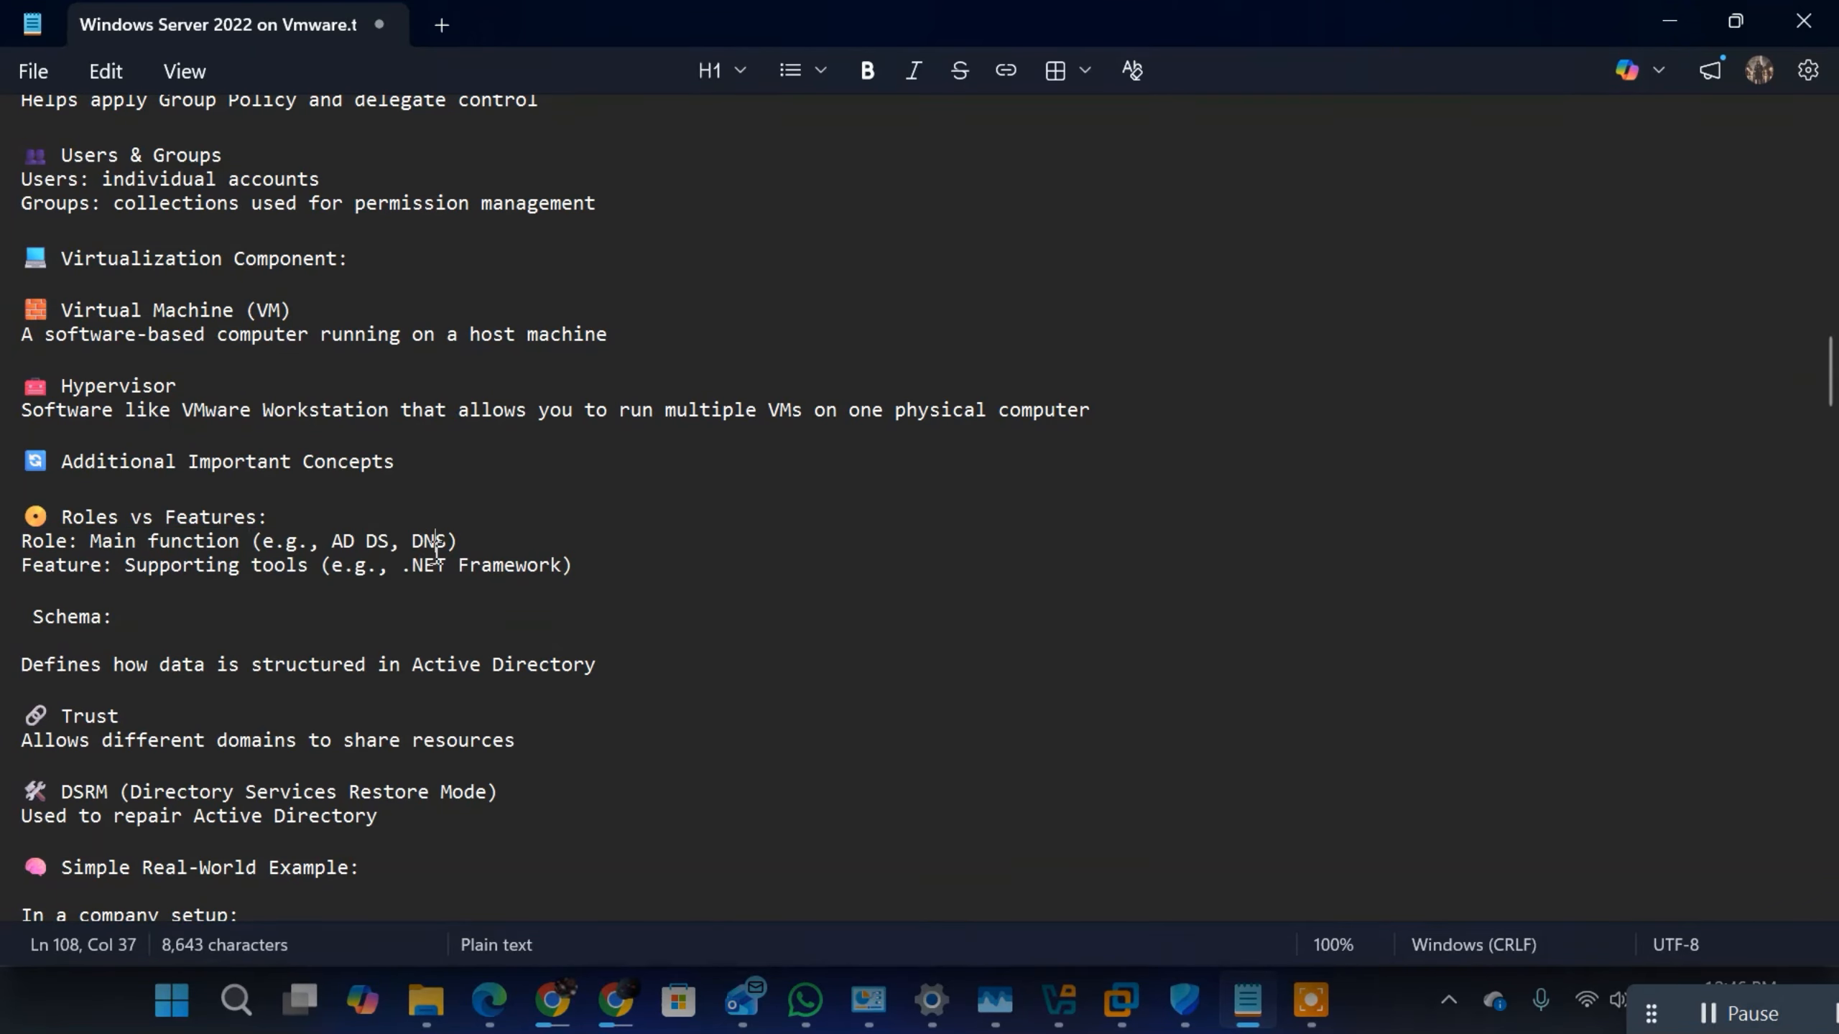
pyautogui.click(276, 512)
pyautogui.click(489, 532)
pyautogui.click(484, 536)
pyautogui.moveTo(579, 565); pyautogui.dragTo(109, 521)
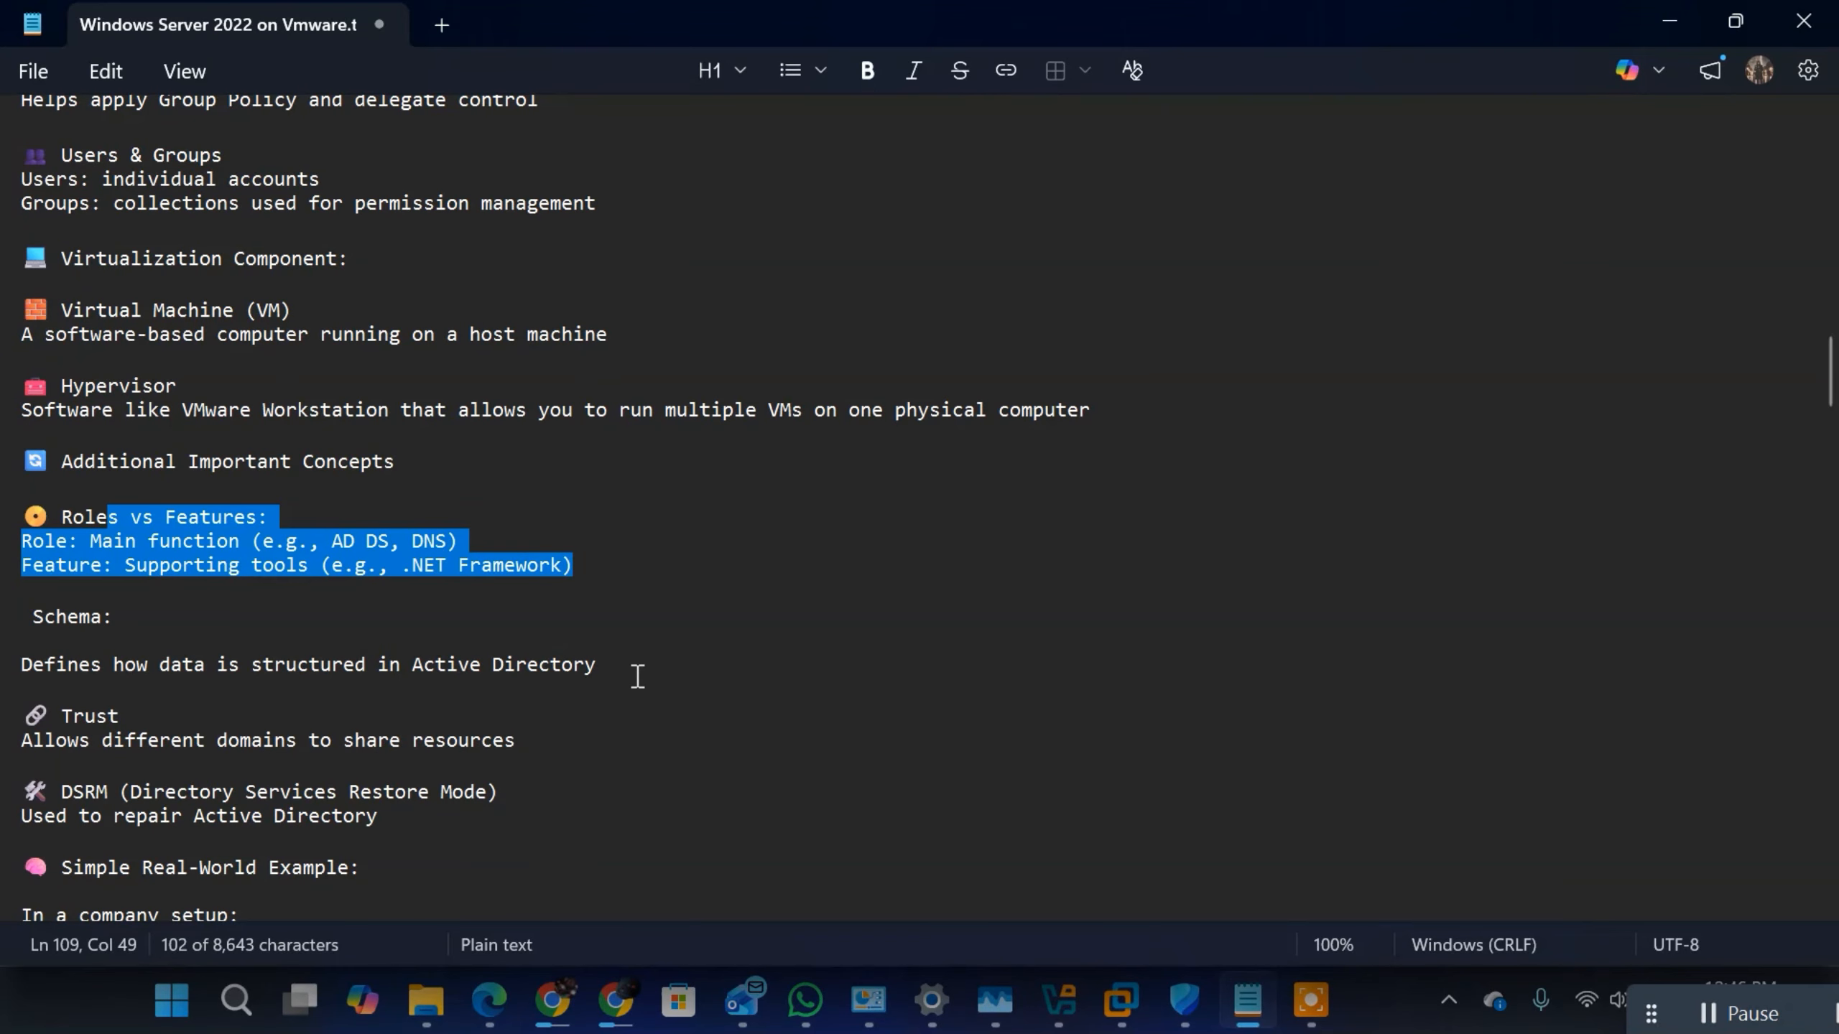
# Step: Review the Schema and Trust entries, highlighting the Schema description and the Trust lines
pyautogui.moveTo(110, 664); pyautogui.dragTo(244, 681)
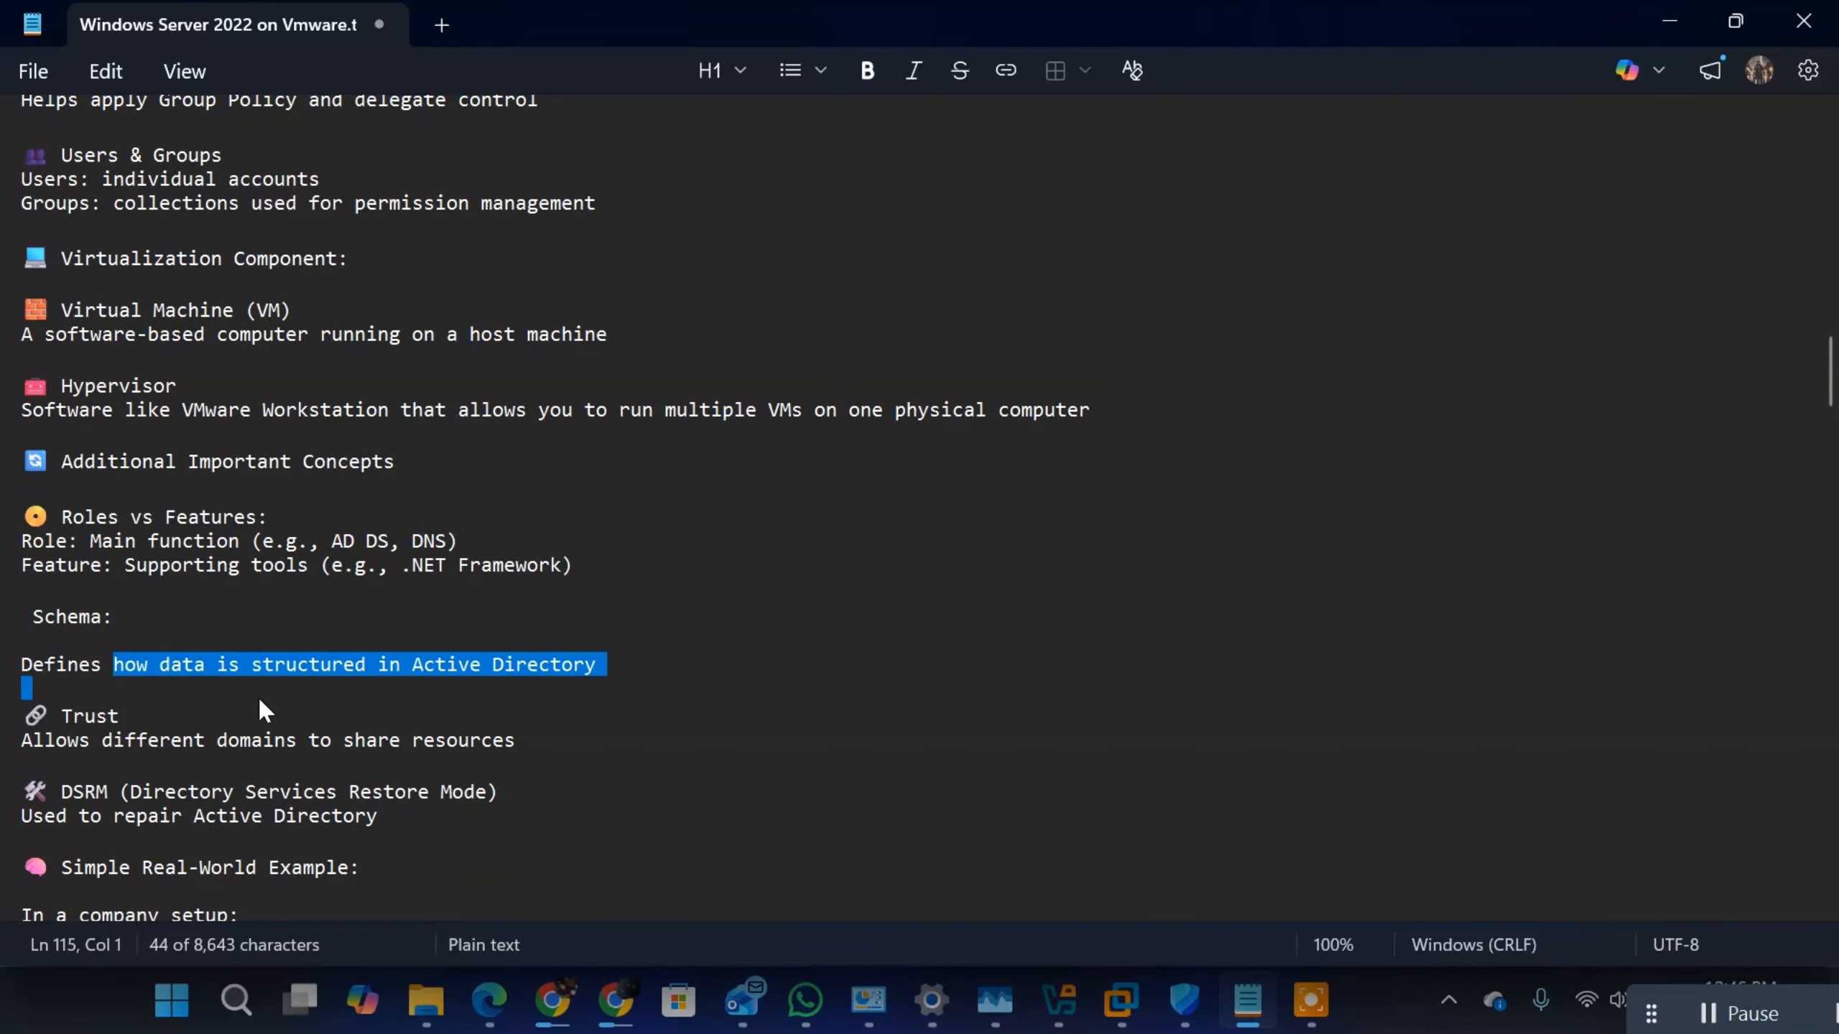
pyautogui.click(503, 741)
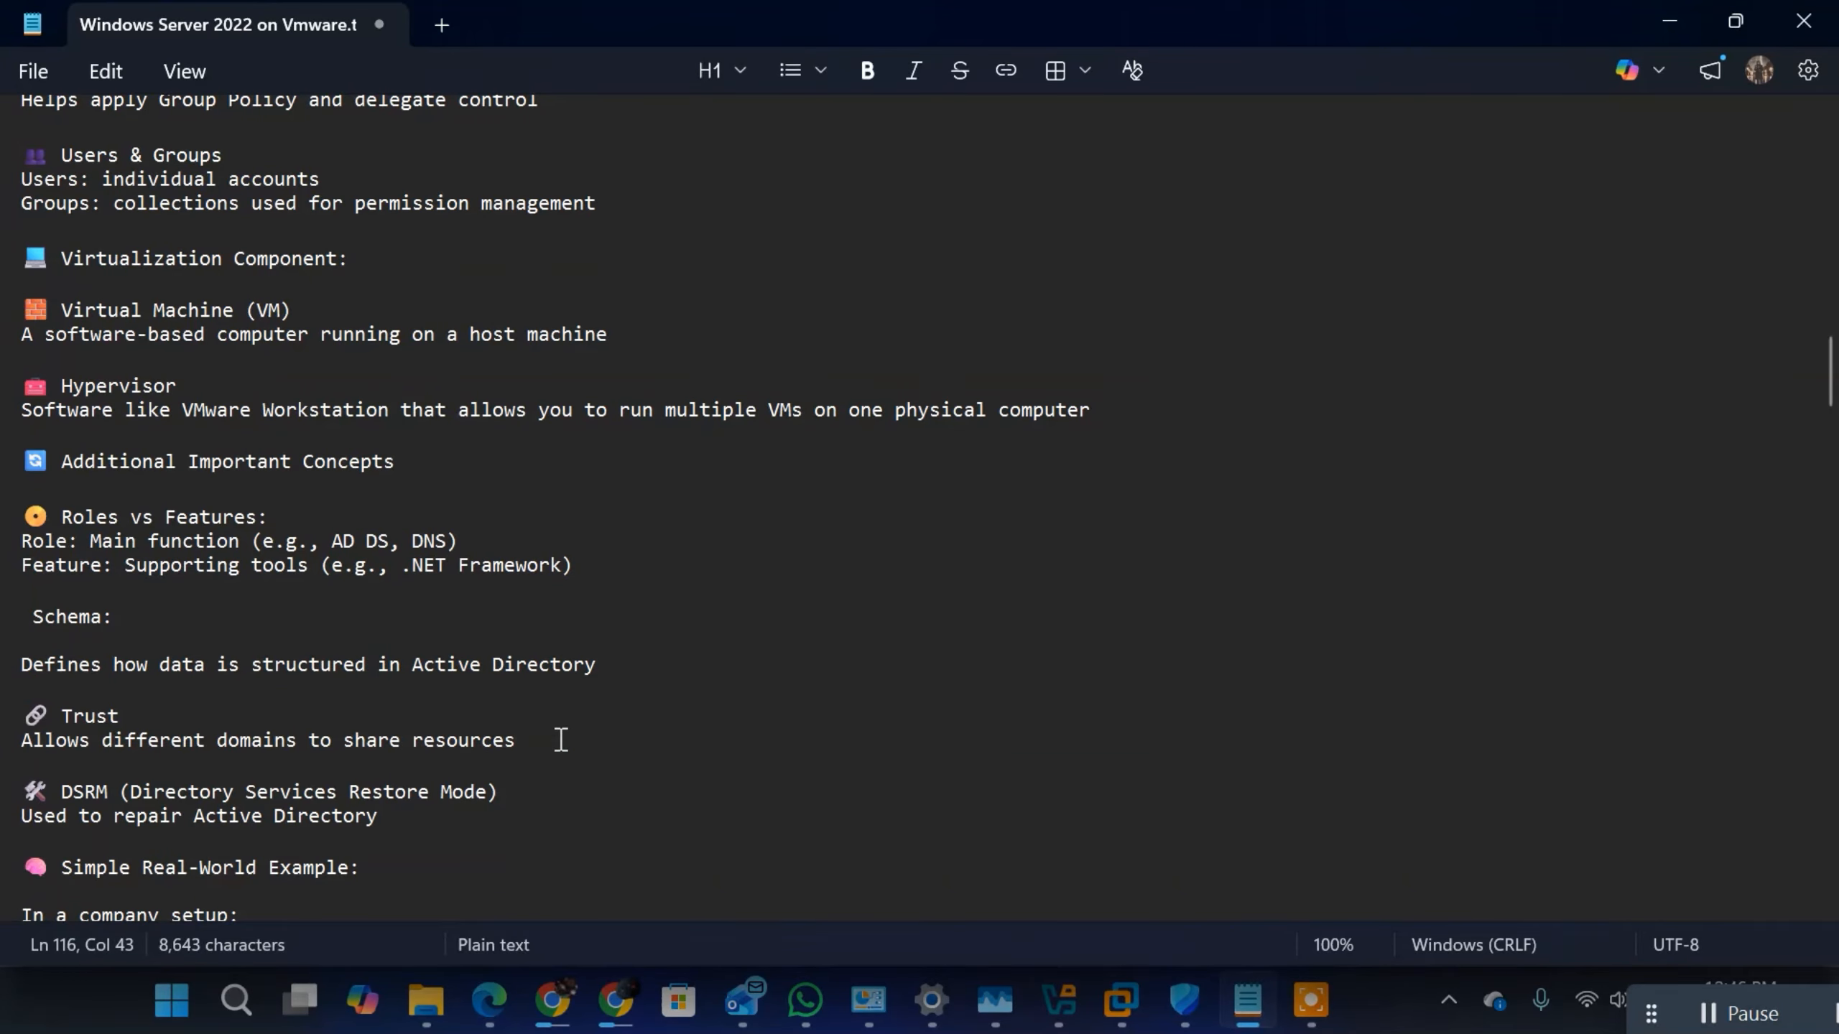
pyautogui.moveTo(559, 740); pyautogui.dragTo(78, 664)
# Step: Return to the Forest entry and highlight its example domains, first together, with the third alone and the first two as a pair
pyautogui.scroll(8, 869, 312)
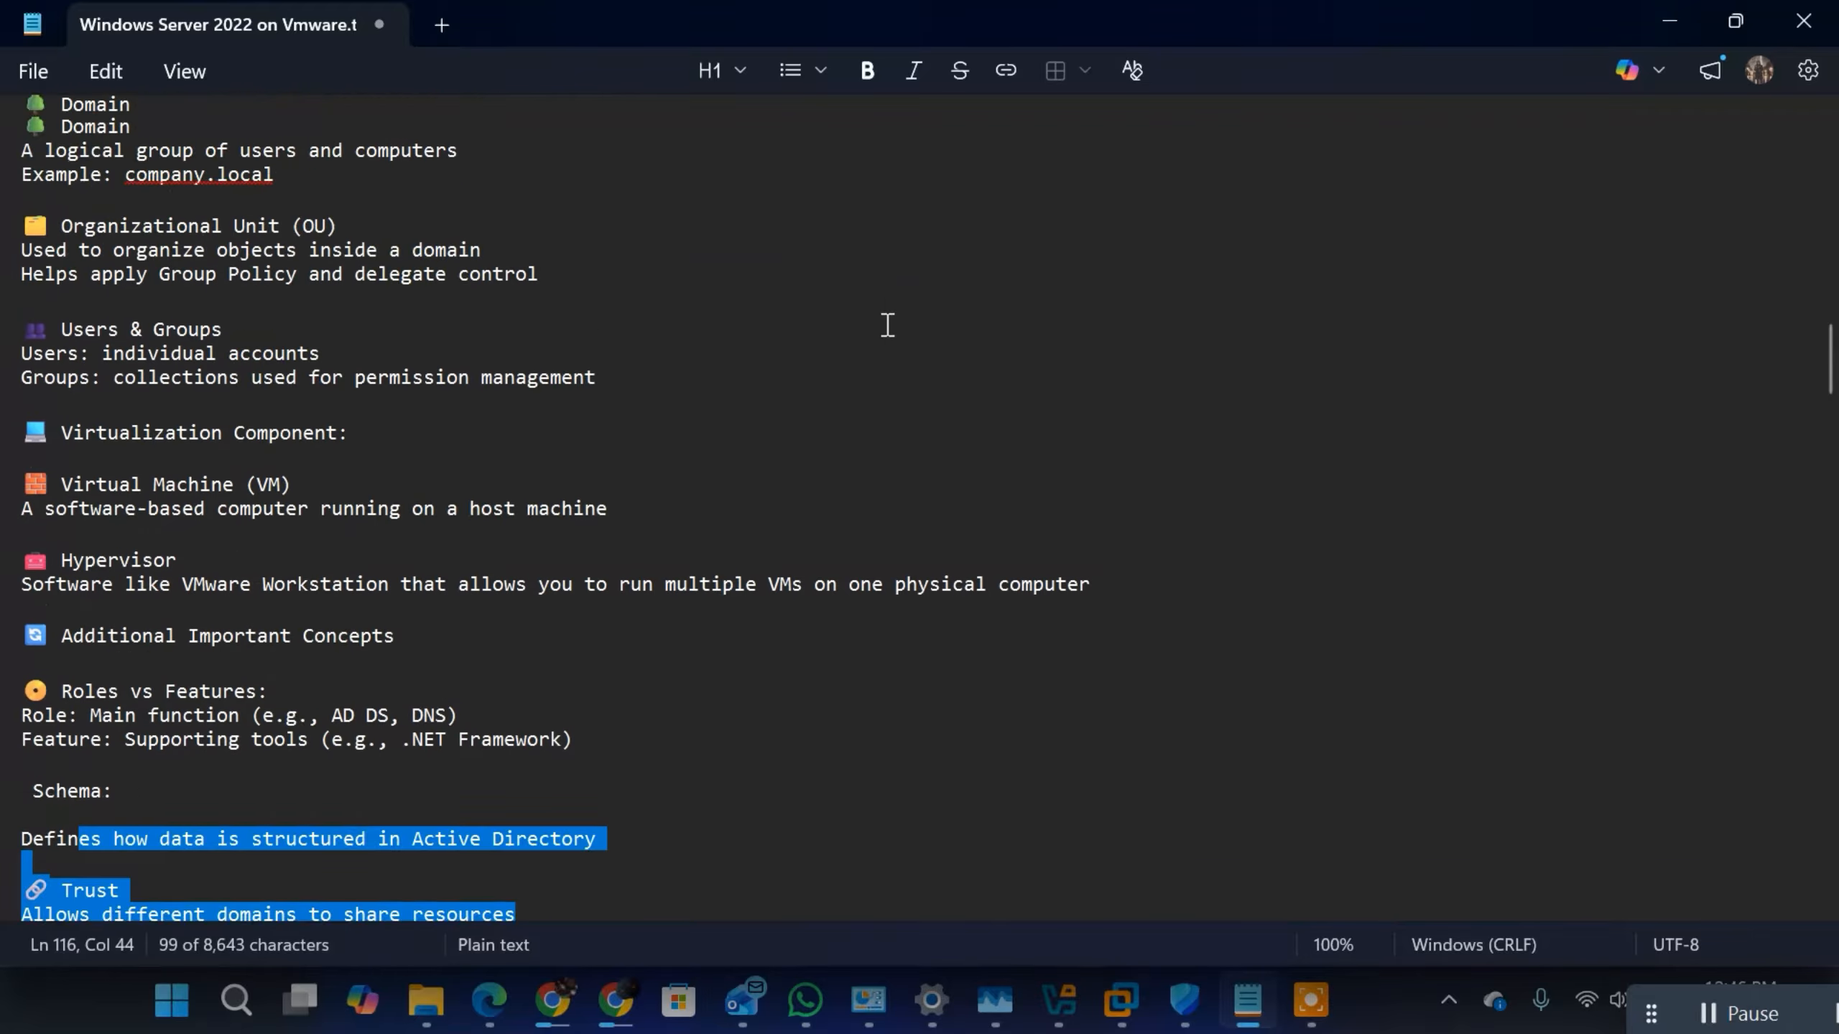
pyautogui.click(741, 476)
pyautogui.moveTo(714, 475); pyautogui.dragTo(379, 467)
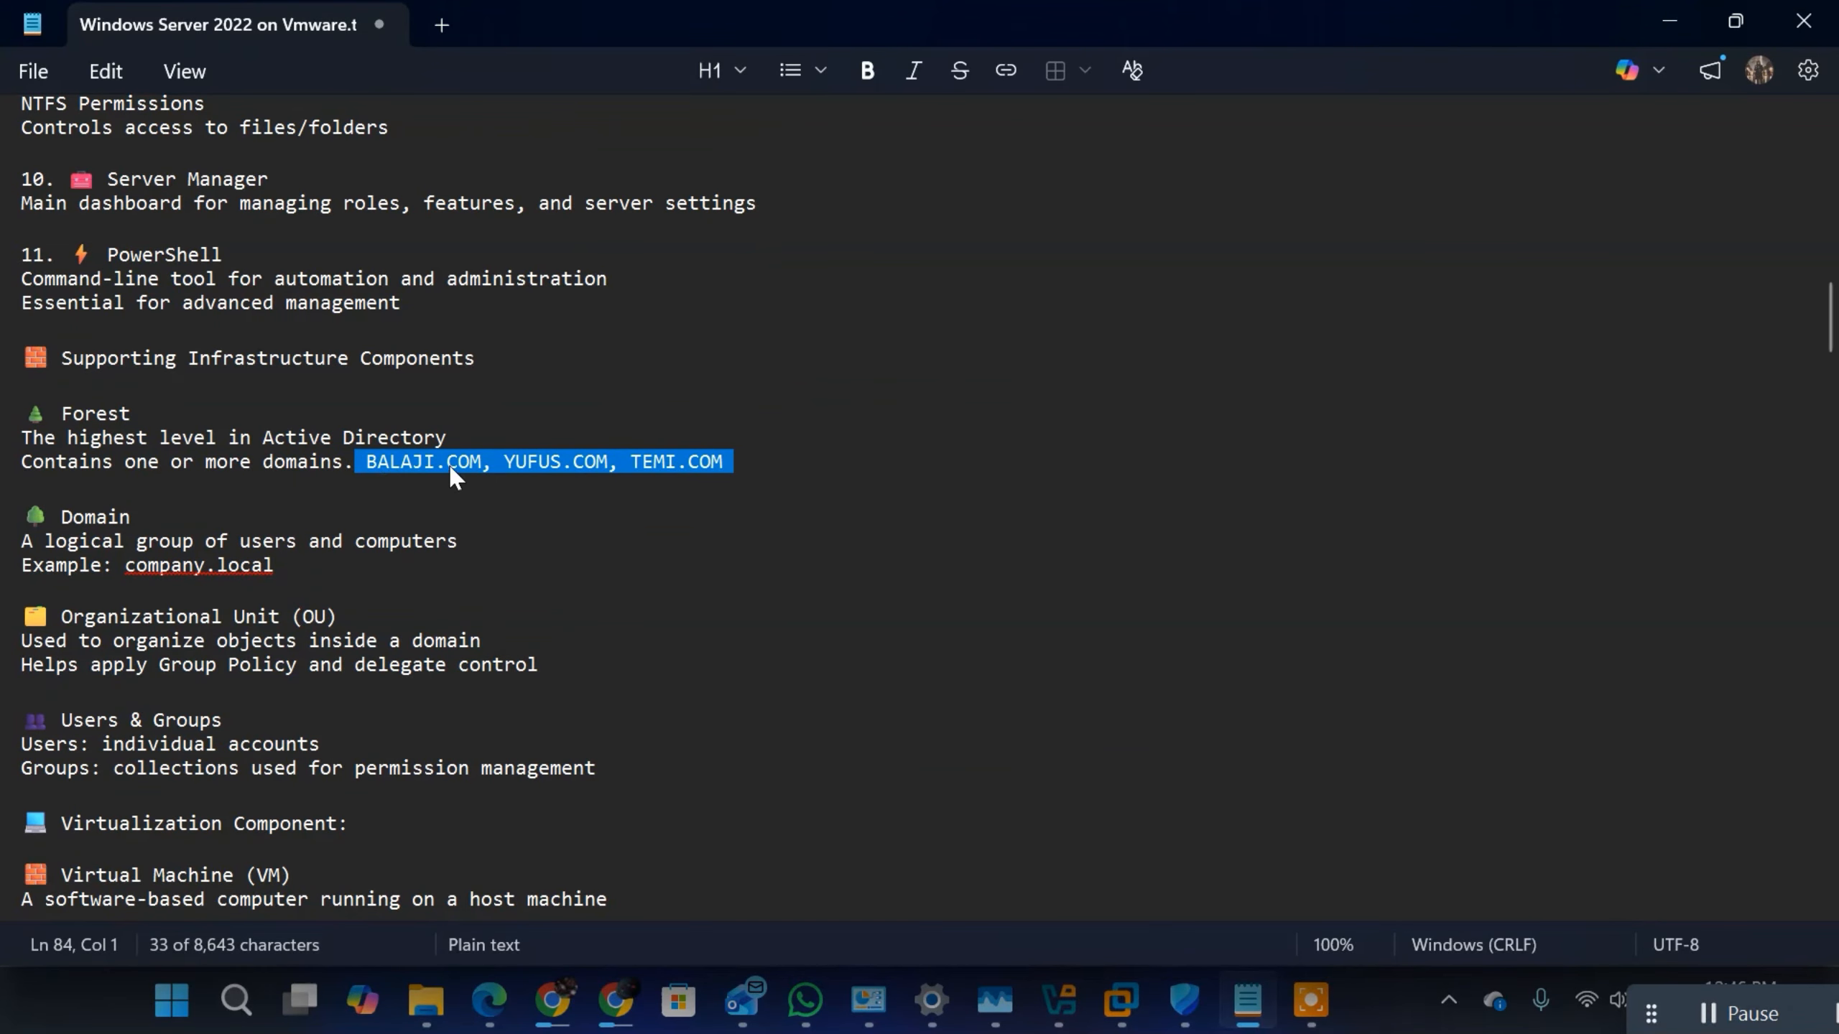
pyautogui.click(543, 467)
pyautogui.moveTo(630, 467); pyautogui.dragTo(712, 467)
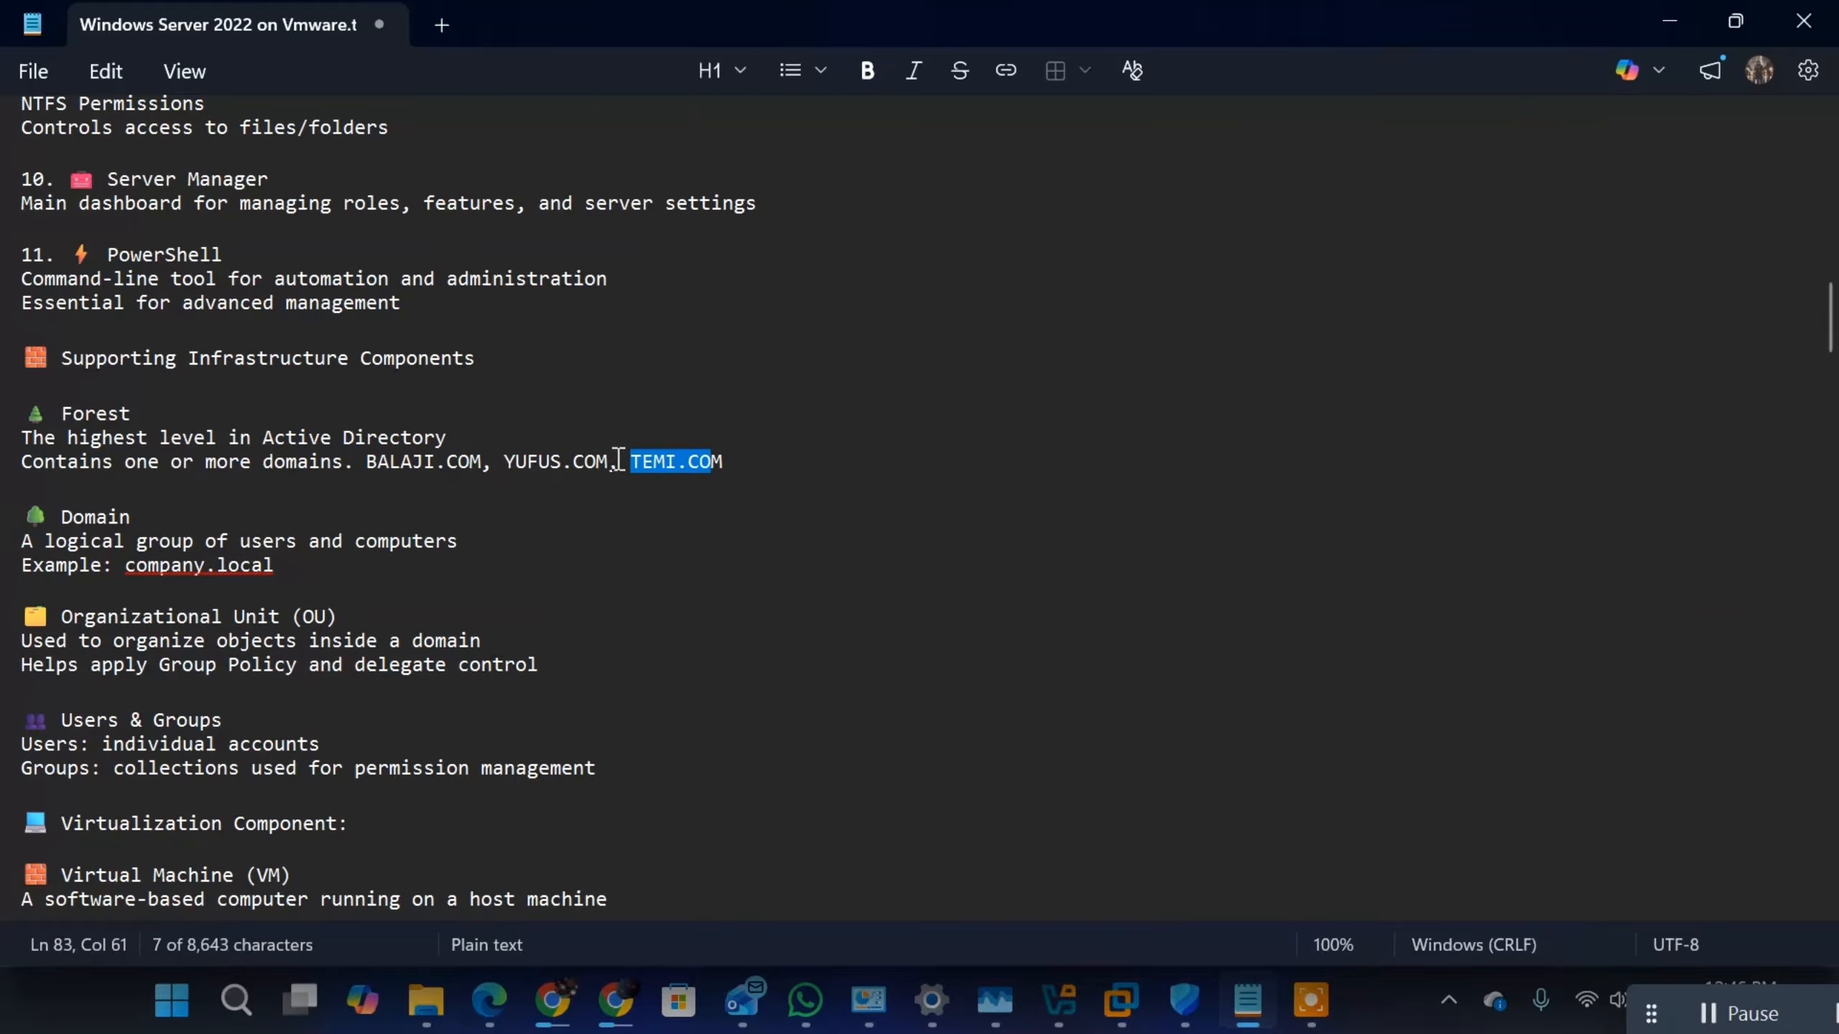
pyautogui.moveTo(618, 461); pyautogui.dragTo(361, 464)
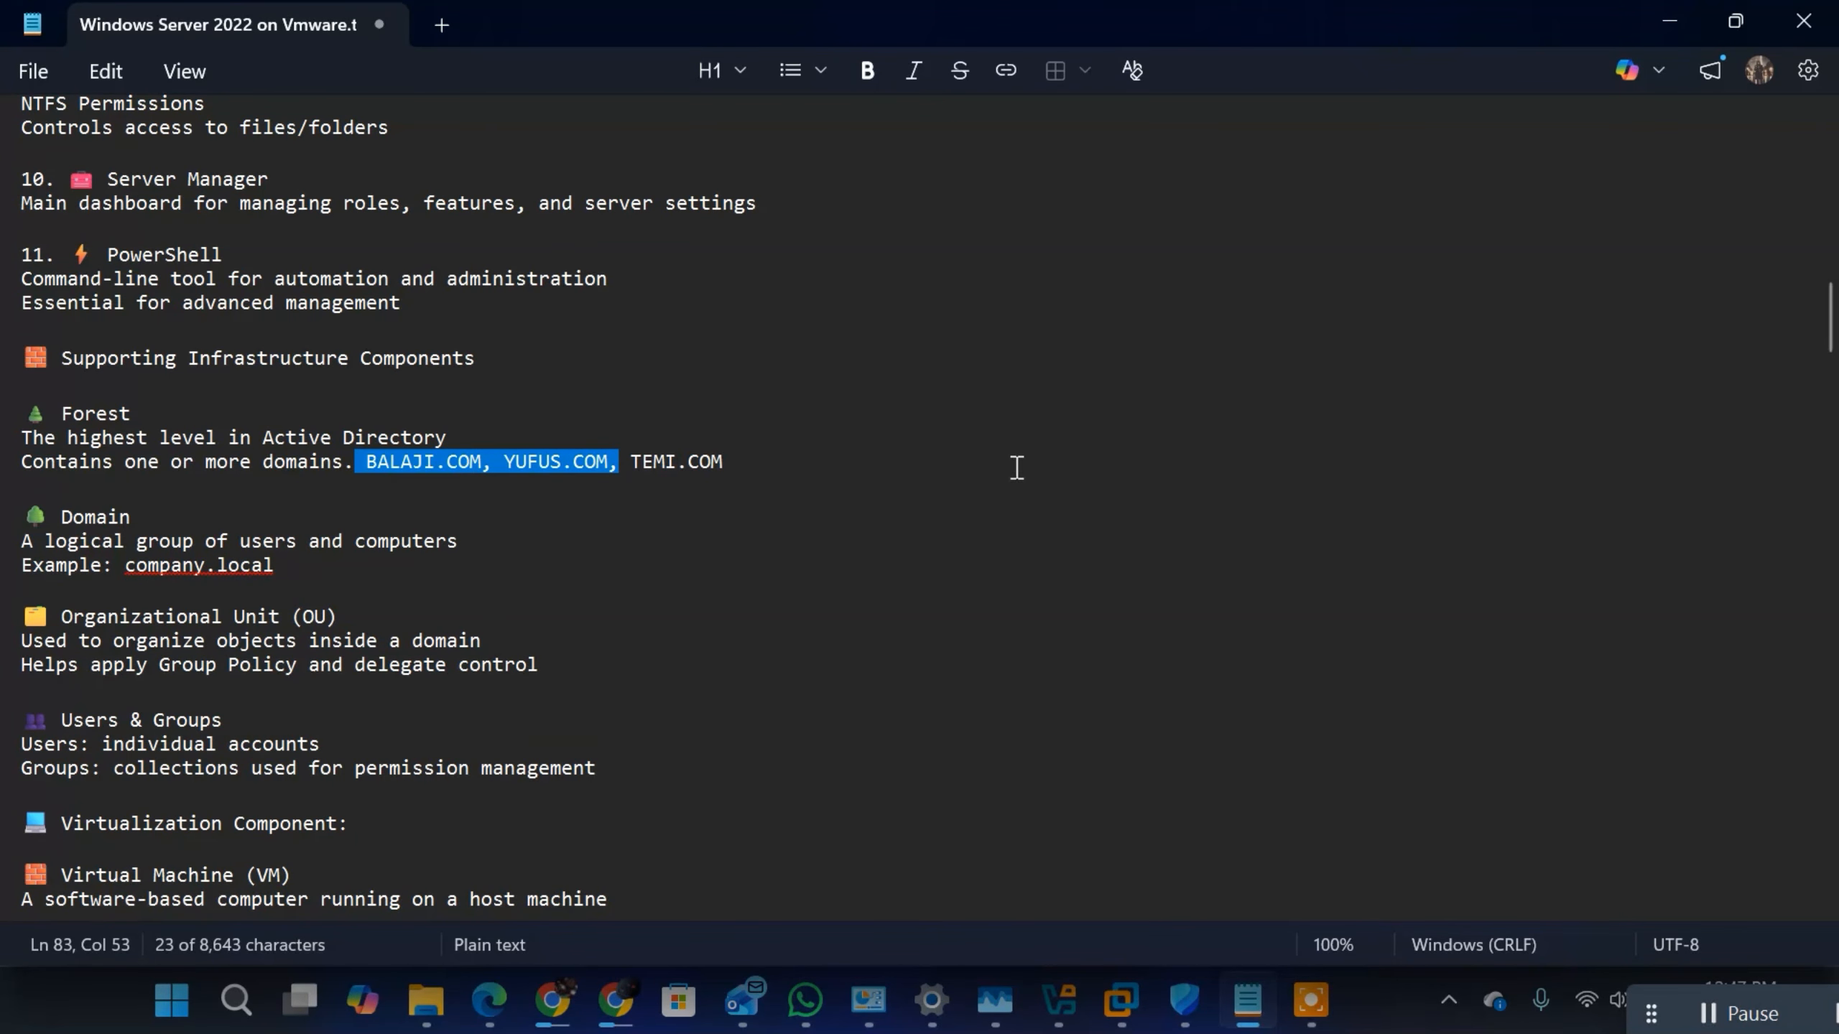
# Step: Review the Trust and DSRM (Directory Services Restore Mode) entries, highlighting each heading with its description
pyautogui.scroll(-8, 1026, 439)
pyautogui.scroll(-5, 500, 529)
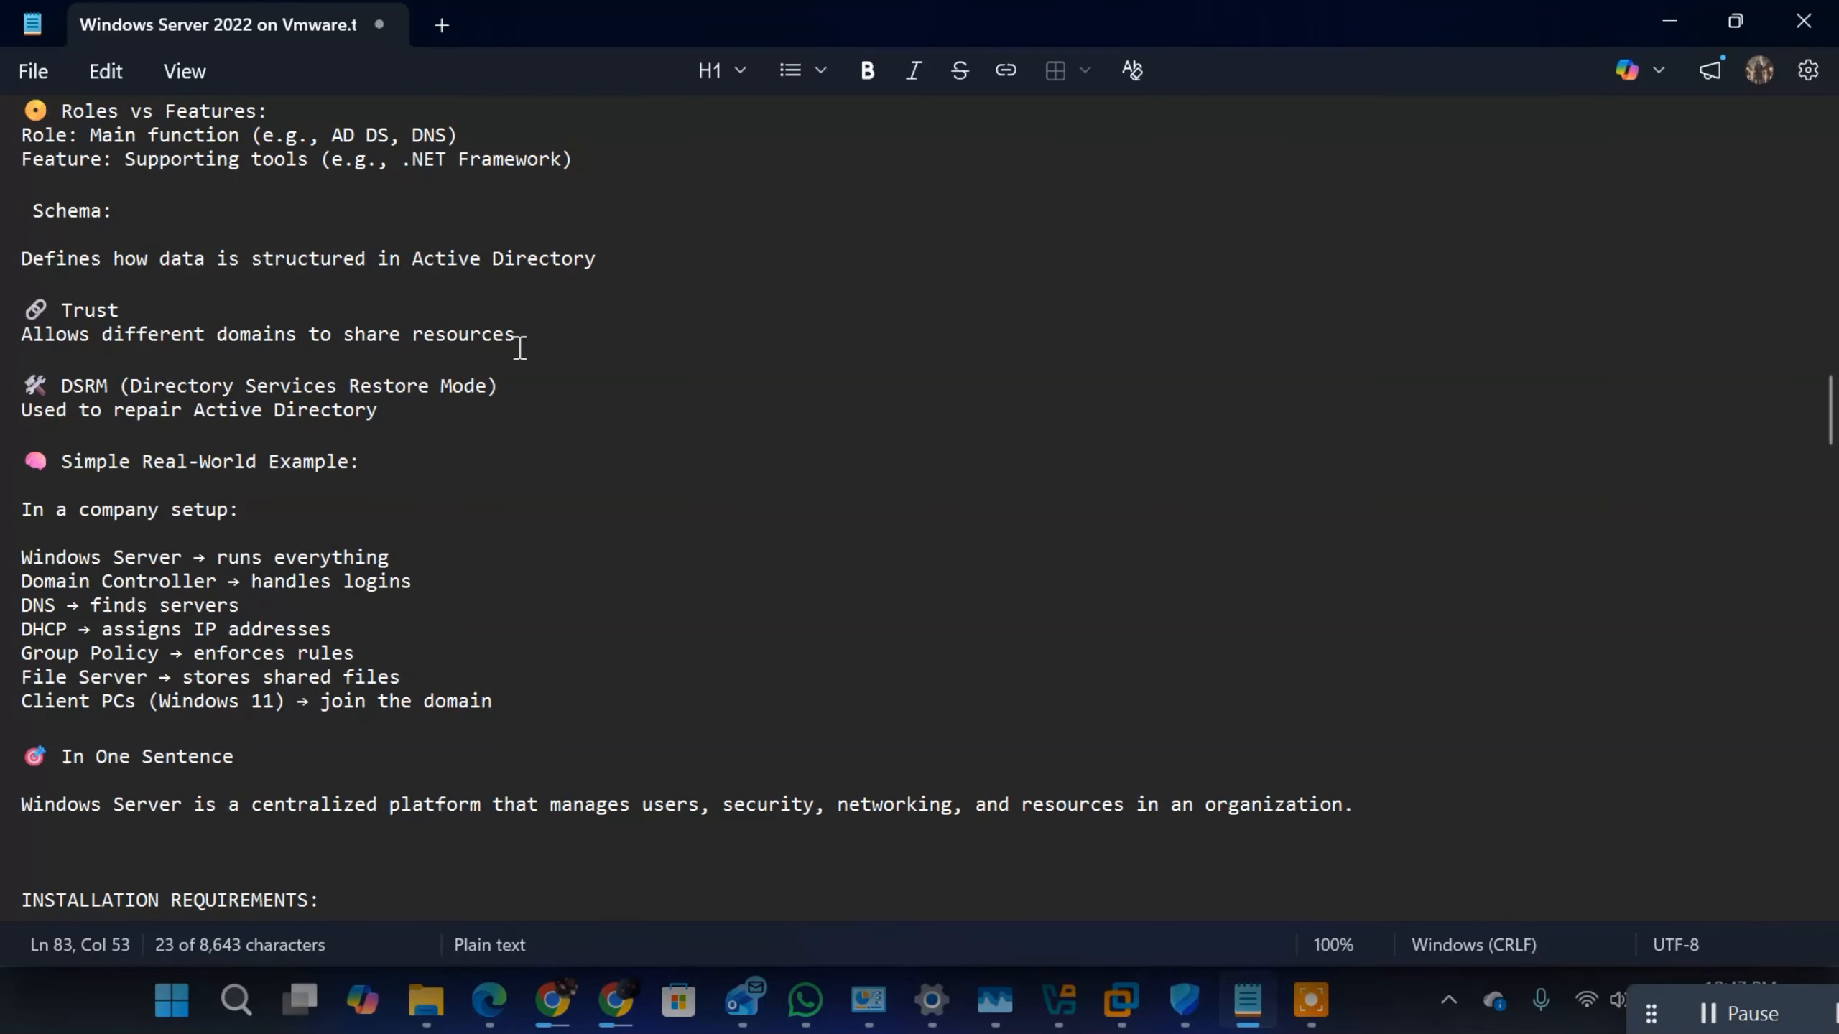
pyautogui.moveTo(516, 339); pyautogui.dragTo(22, 310)
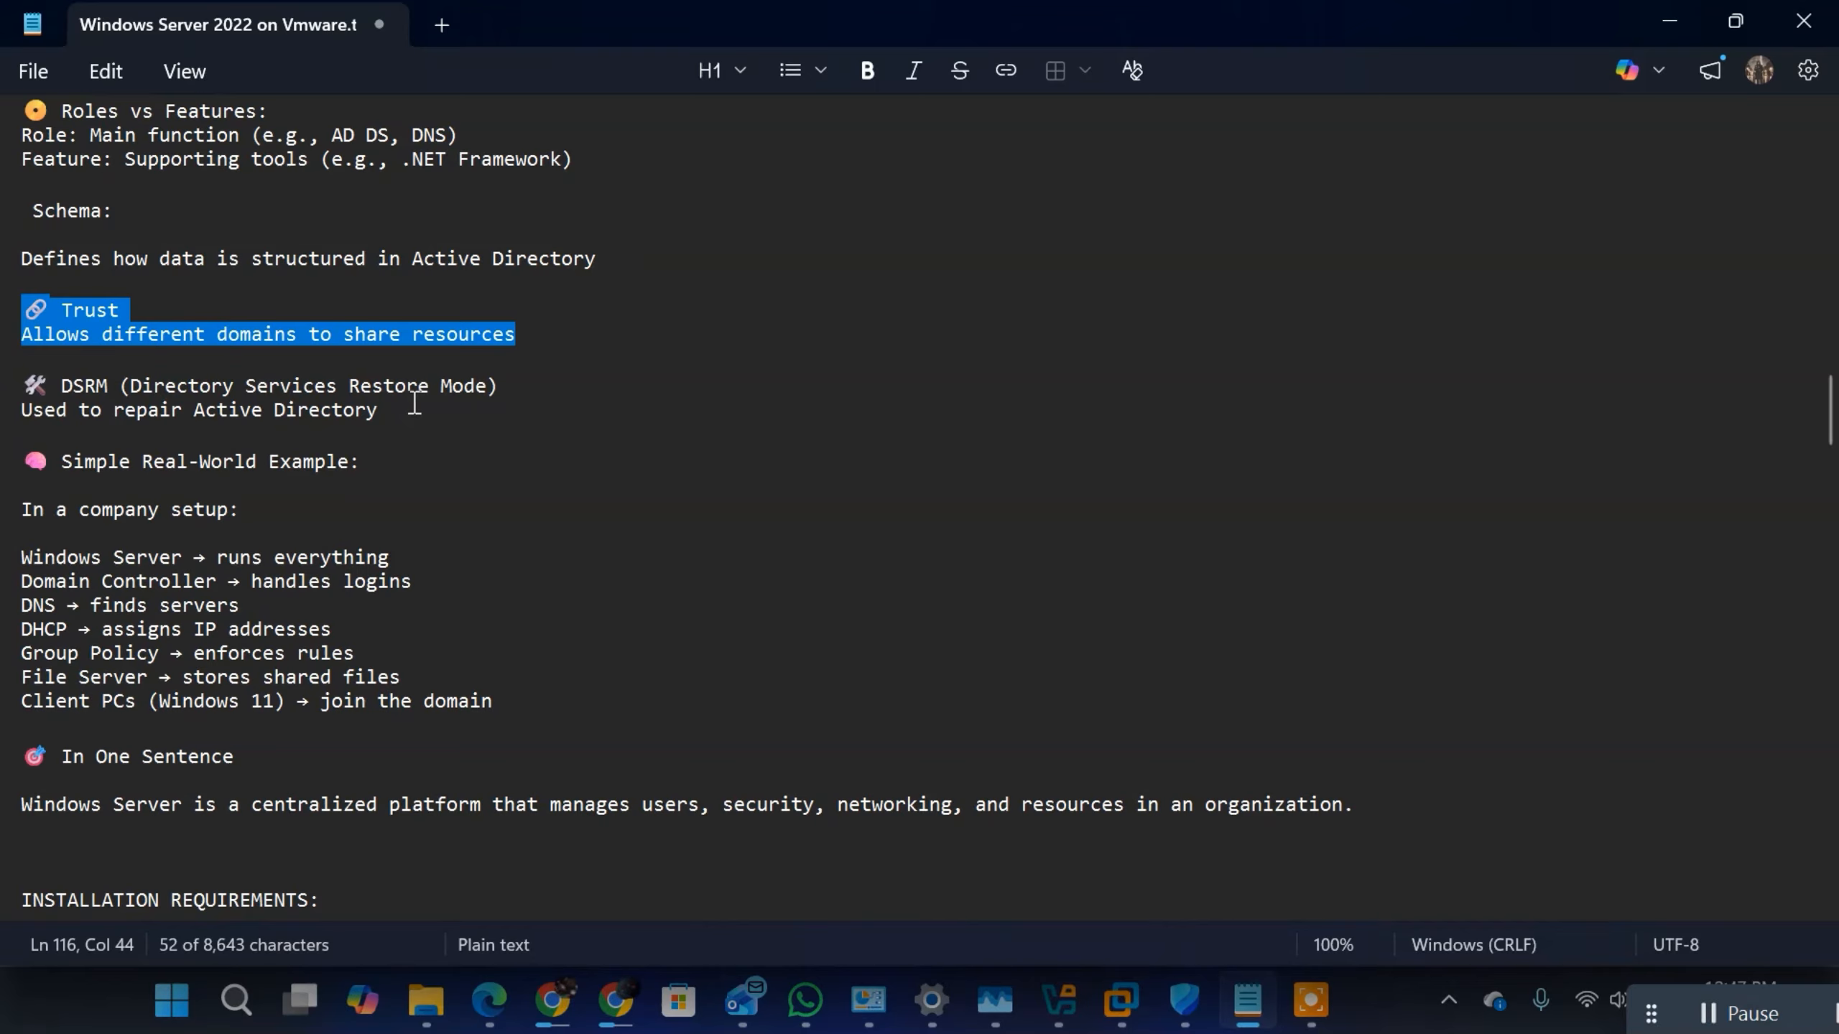
pyautogui.moveTo(415, 399); pyautogui.dragTo(22, 385)
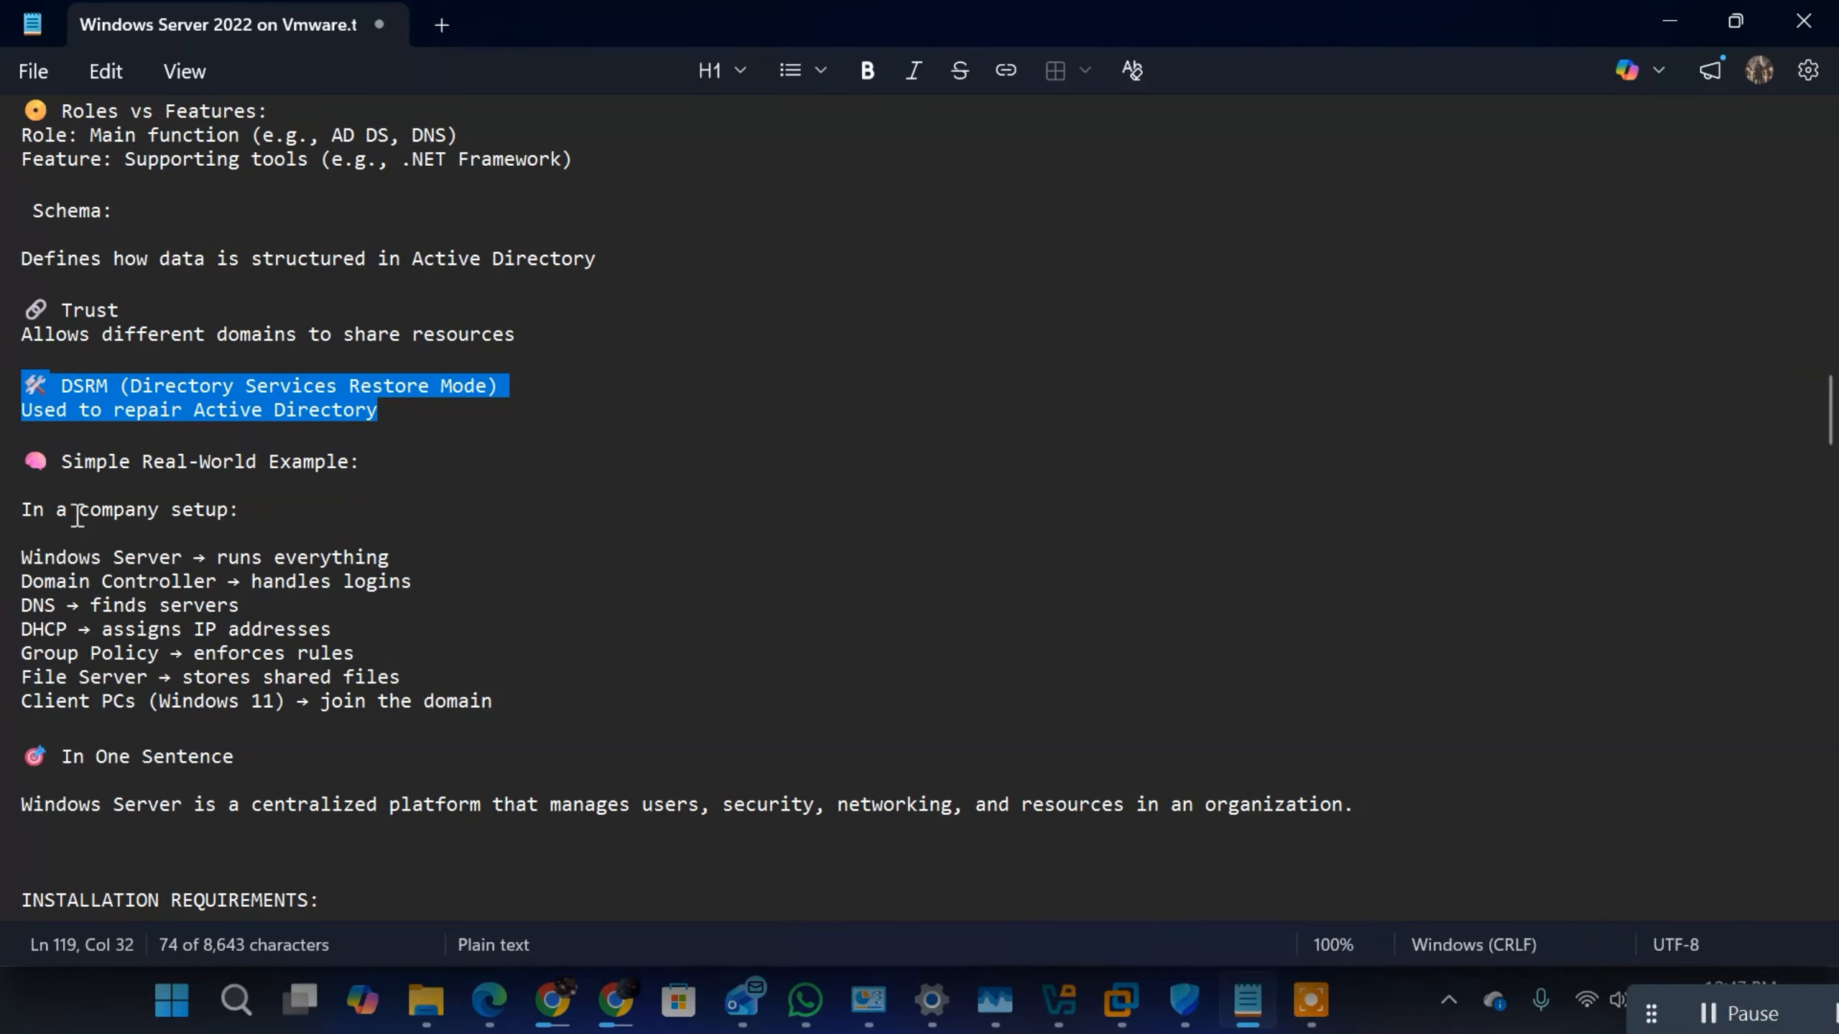
# Step: Review the Simple Real-World Example, highlighting the company setup lines in turn from Windows Server through Client PCs joining the domain
pyautogui.moveTo(240, 515); pyautogui.dragTo(22, 511)
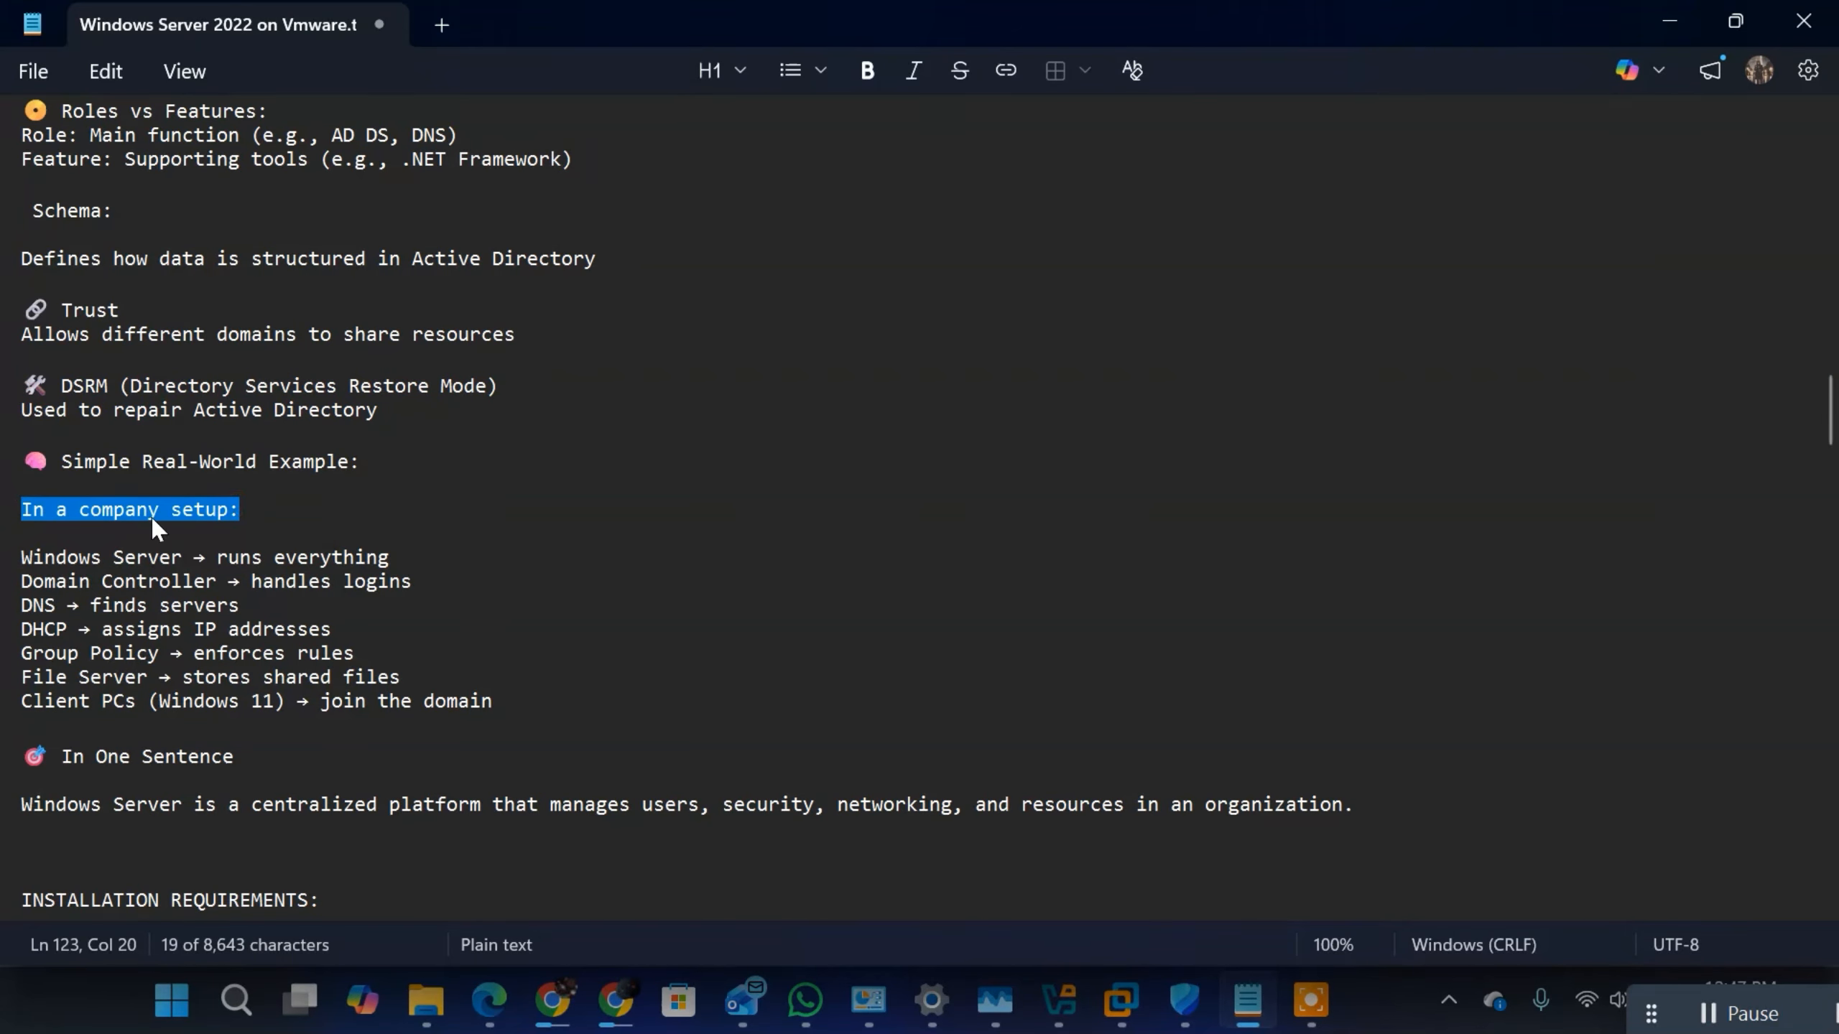
pyautogui.moveTo(402, 559); pyautogui.dragTo(25, 532)
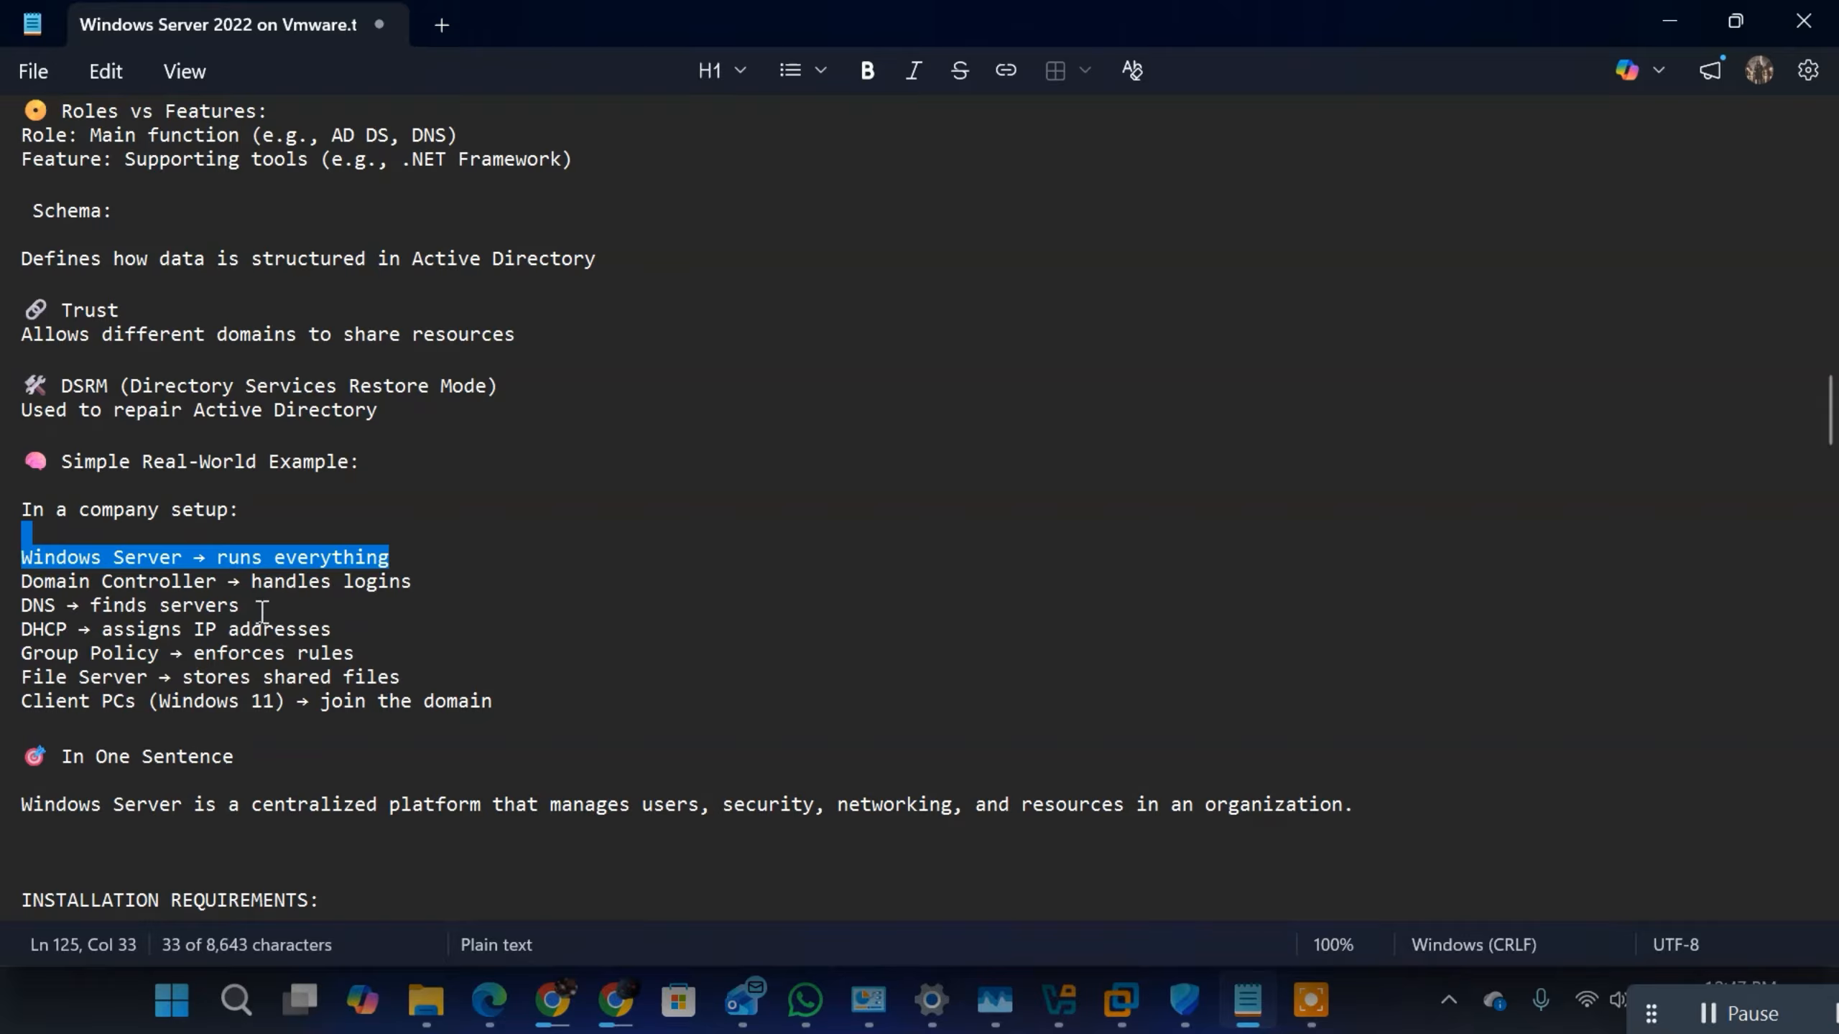
pyautogui.moveTo(259, 609); pyautogui.dragTo(22, 584)
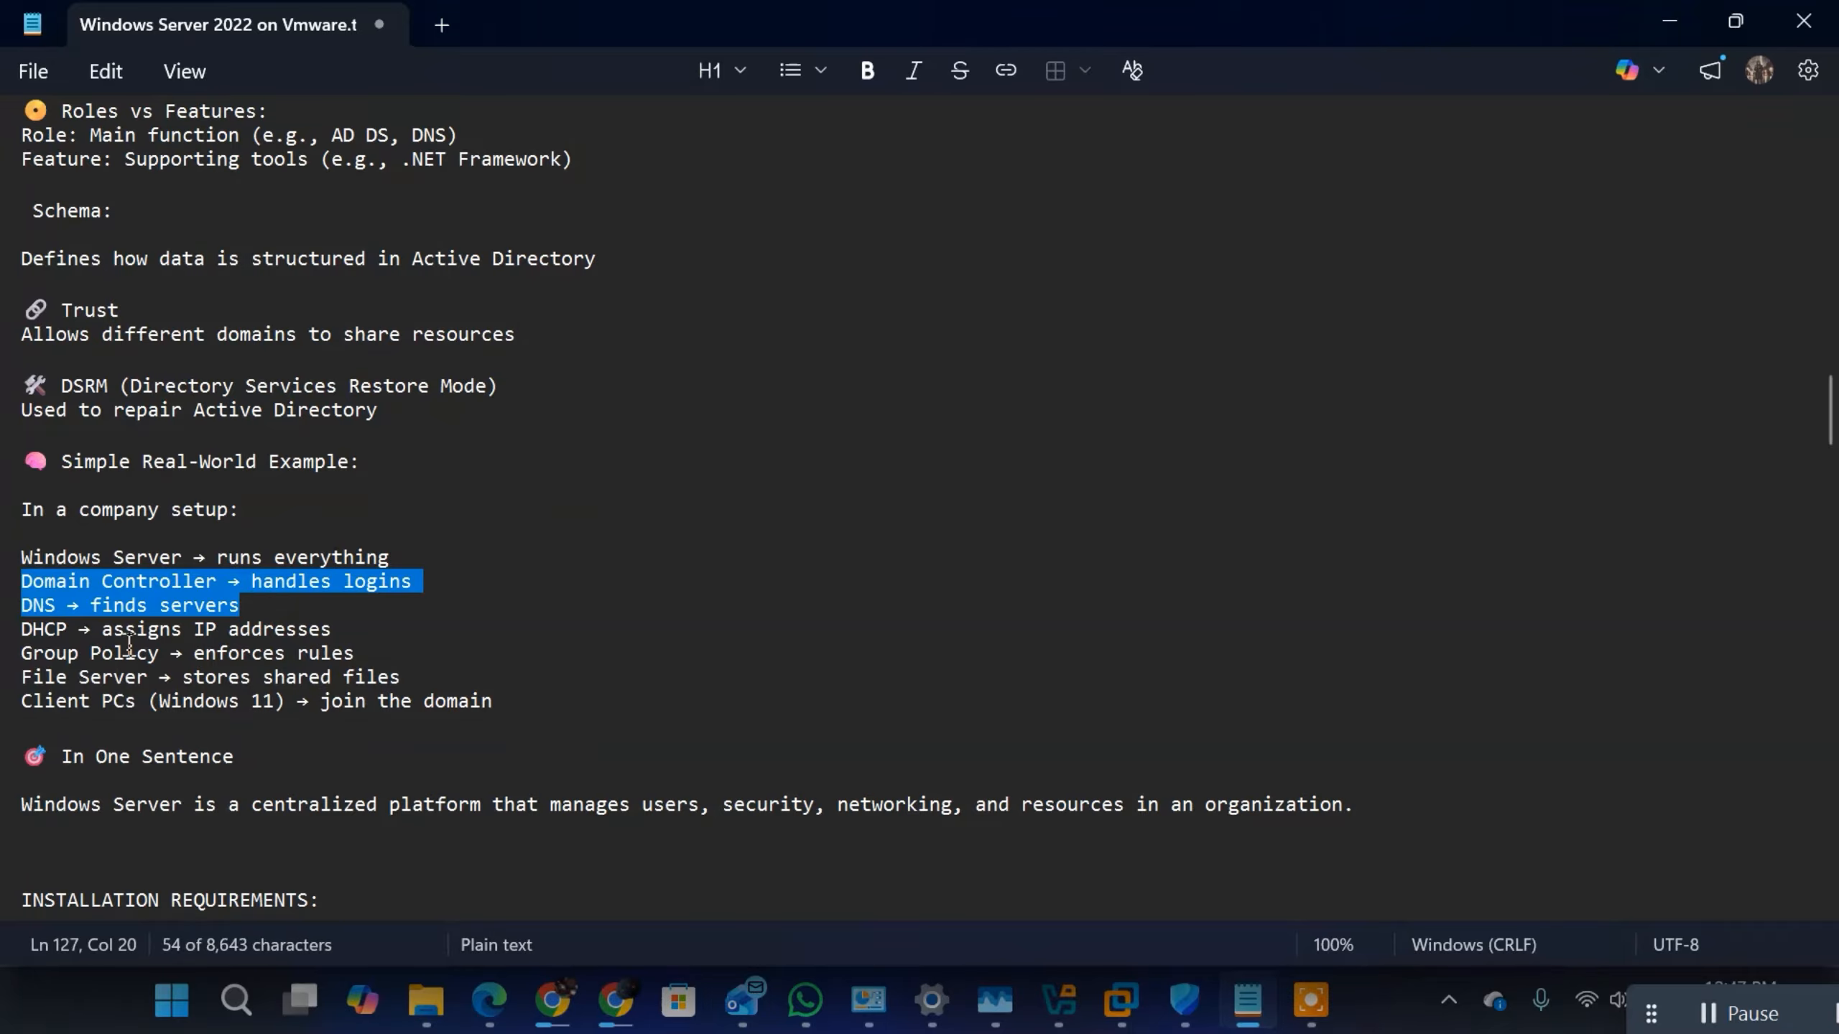
pyautogui.moveTo(333, 630); pyautogui.dragTo(22, 630)
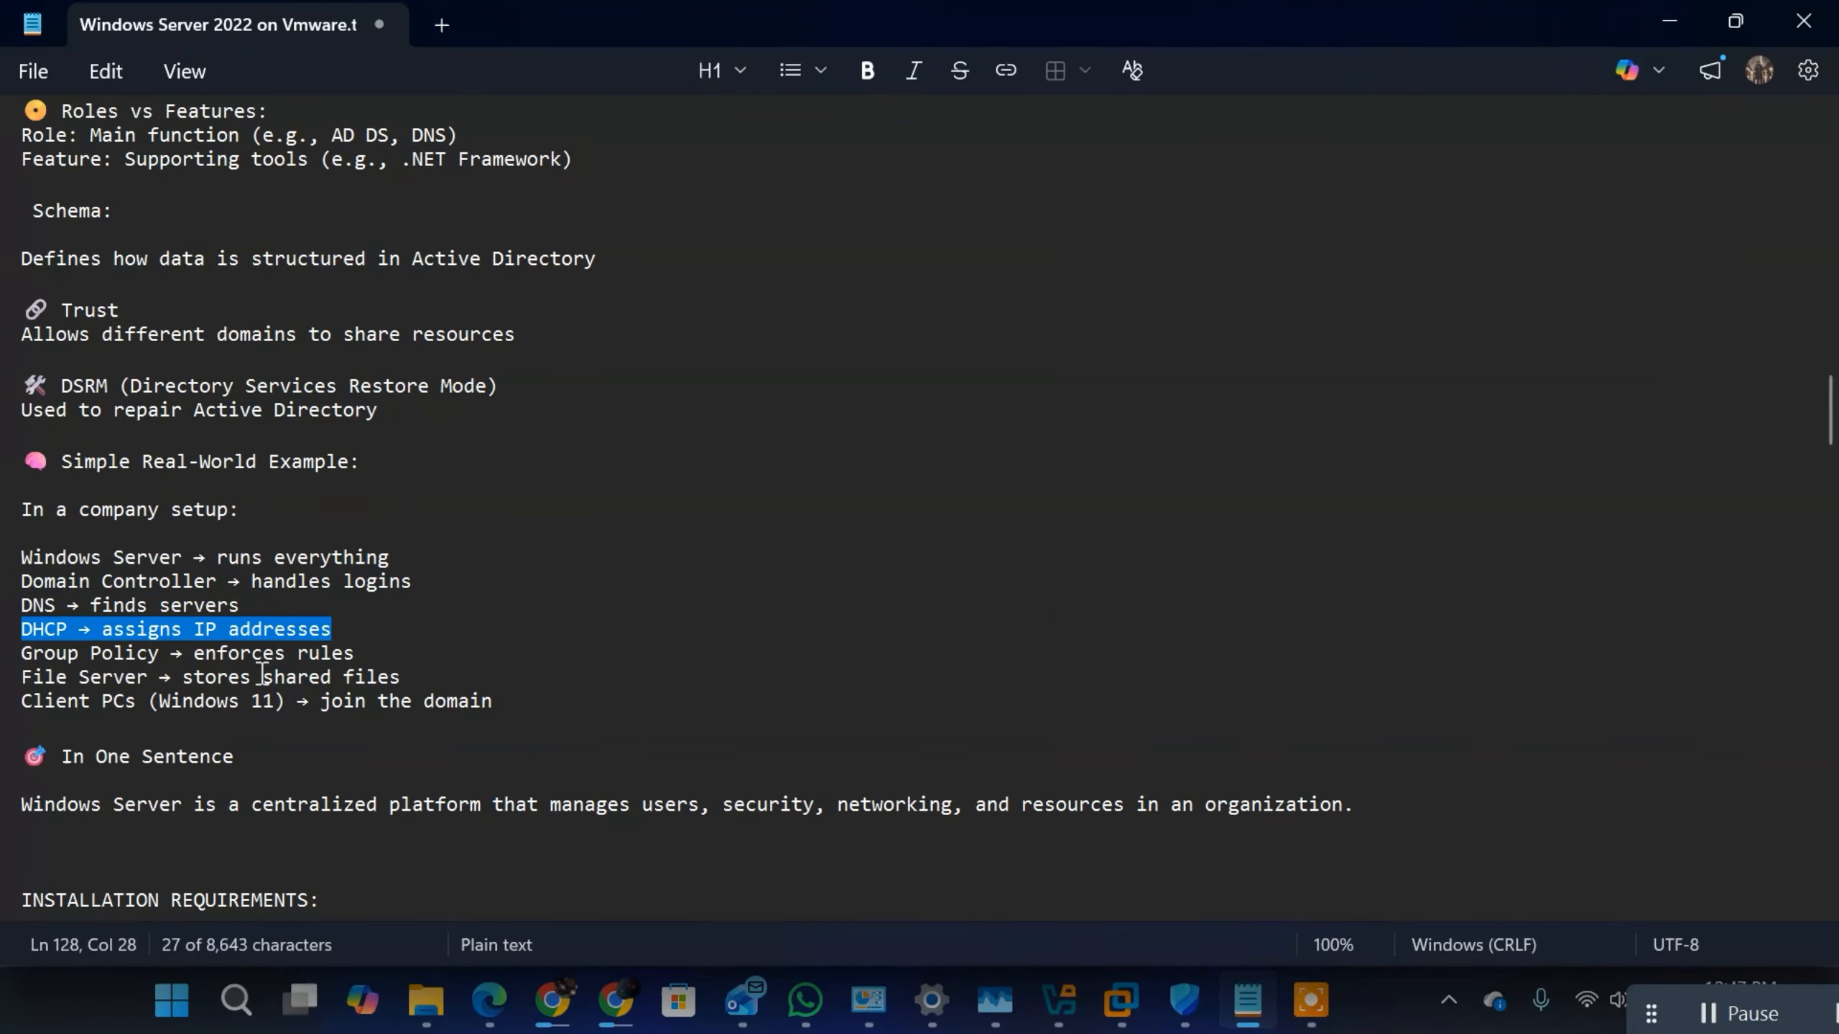
pyautogui.moveTo(362, 654); pyautogui.dragTo(20, 650)
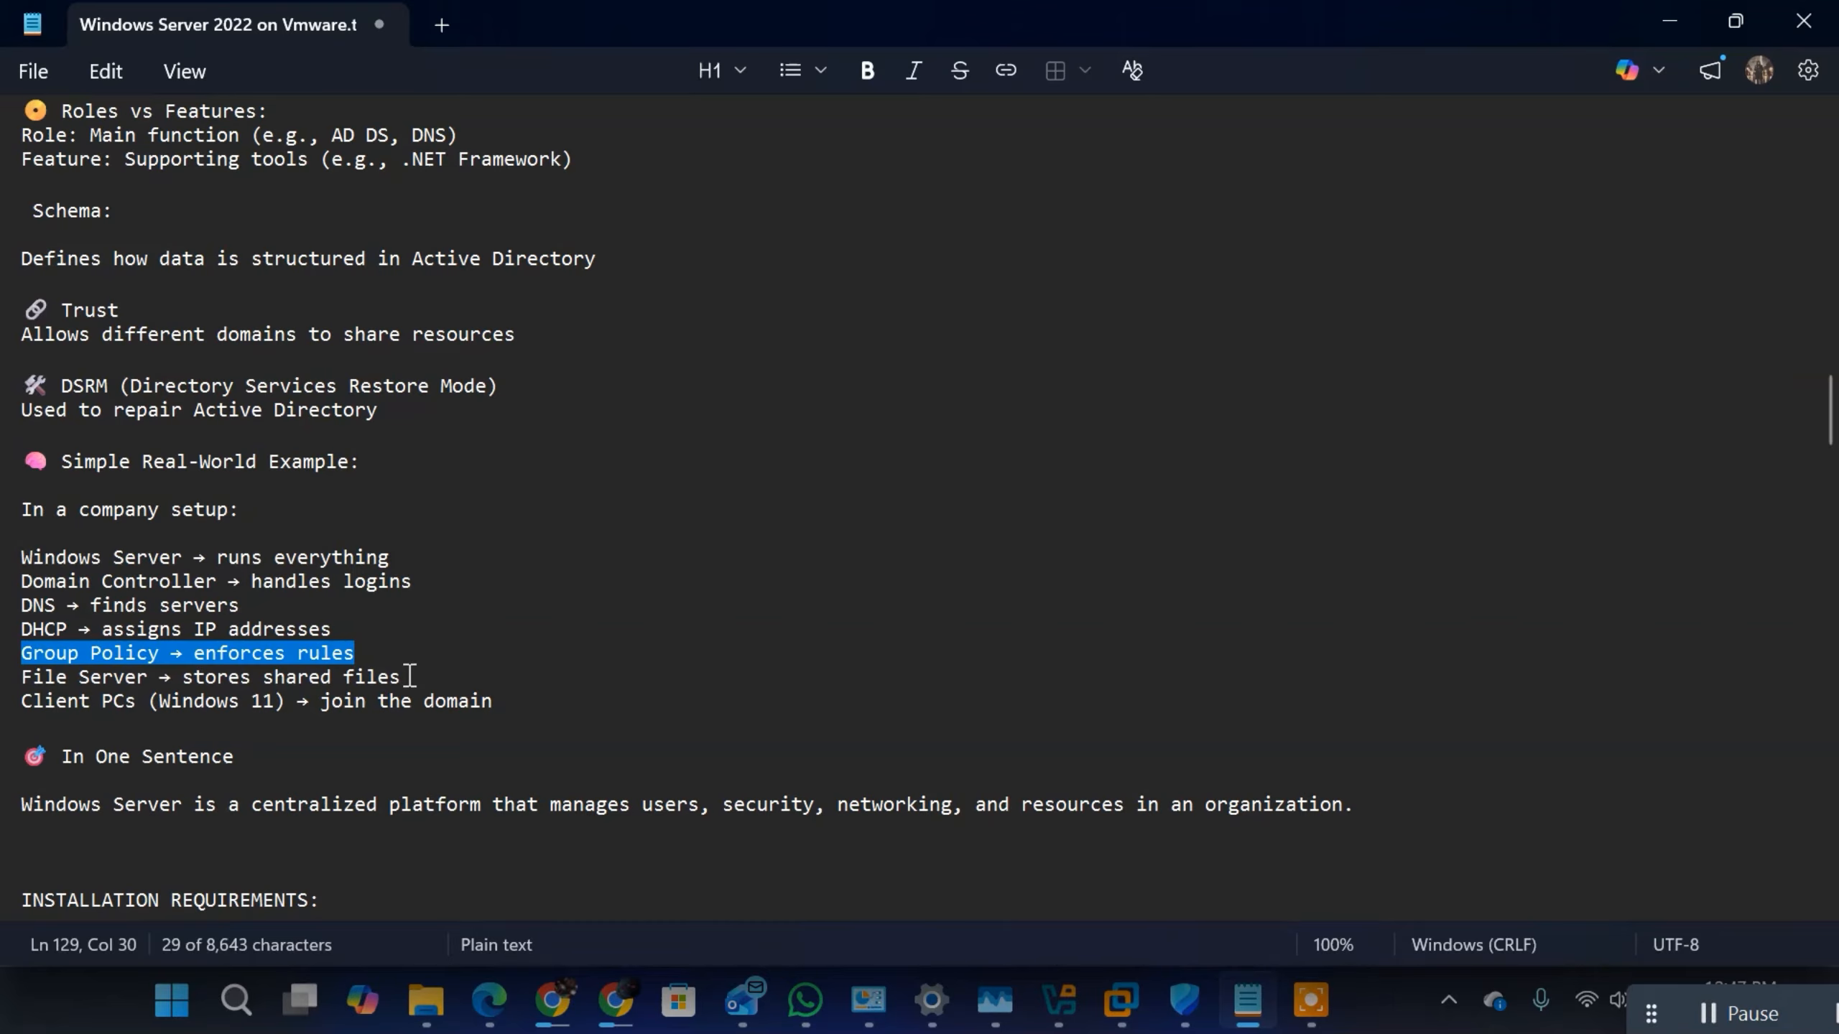
pyautogui.moveTo(409, 676); pyautogui.dragTo(20, 676)
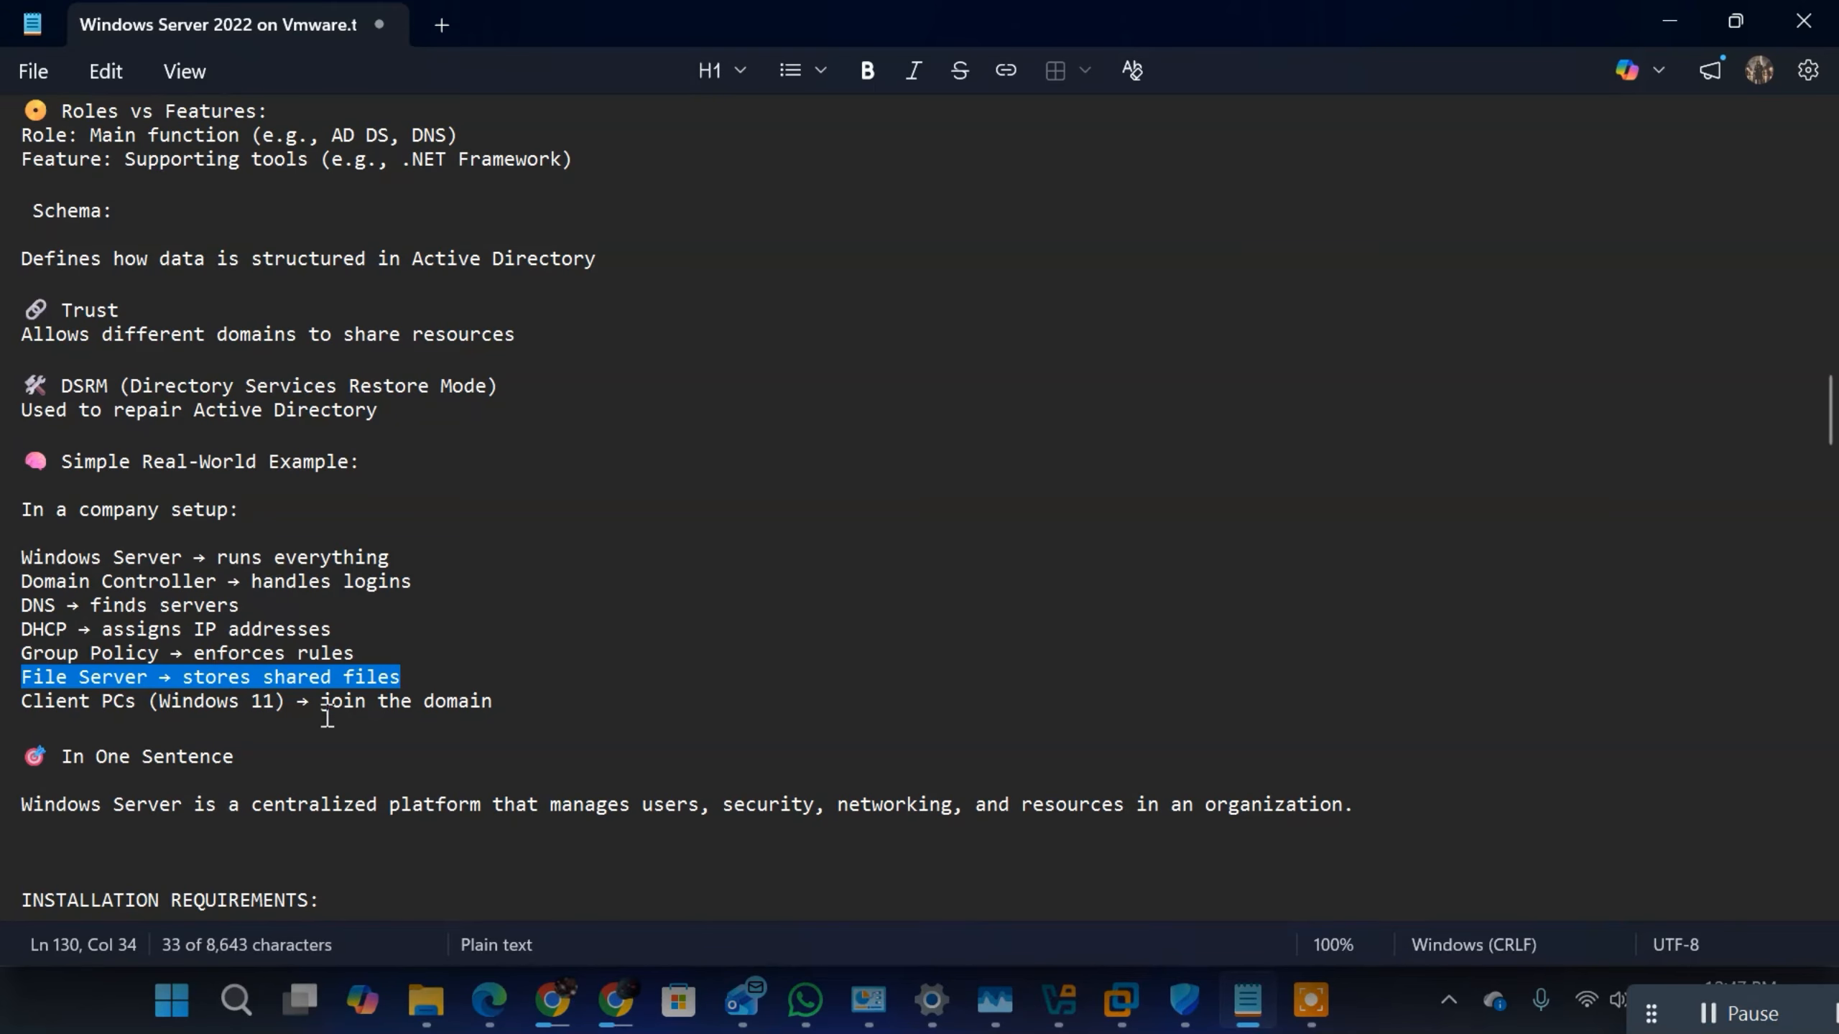
pyautogui.moveTo(321, 699); pyautogui.dragTo(511, 702)
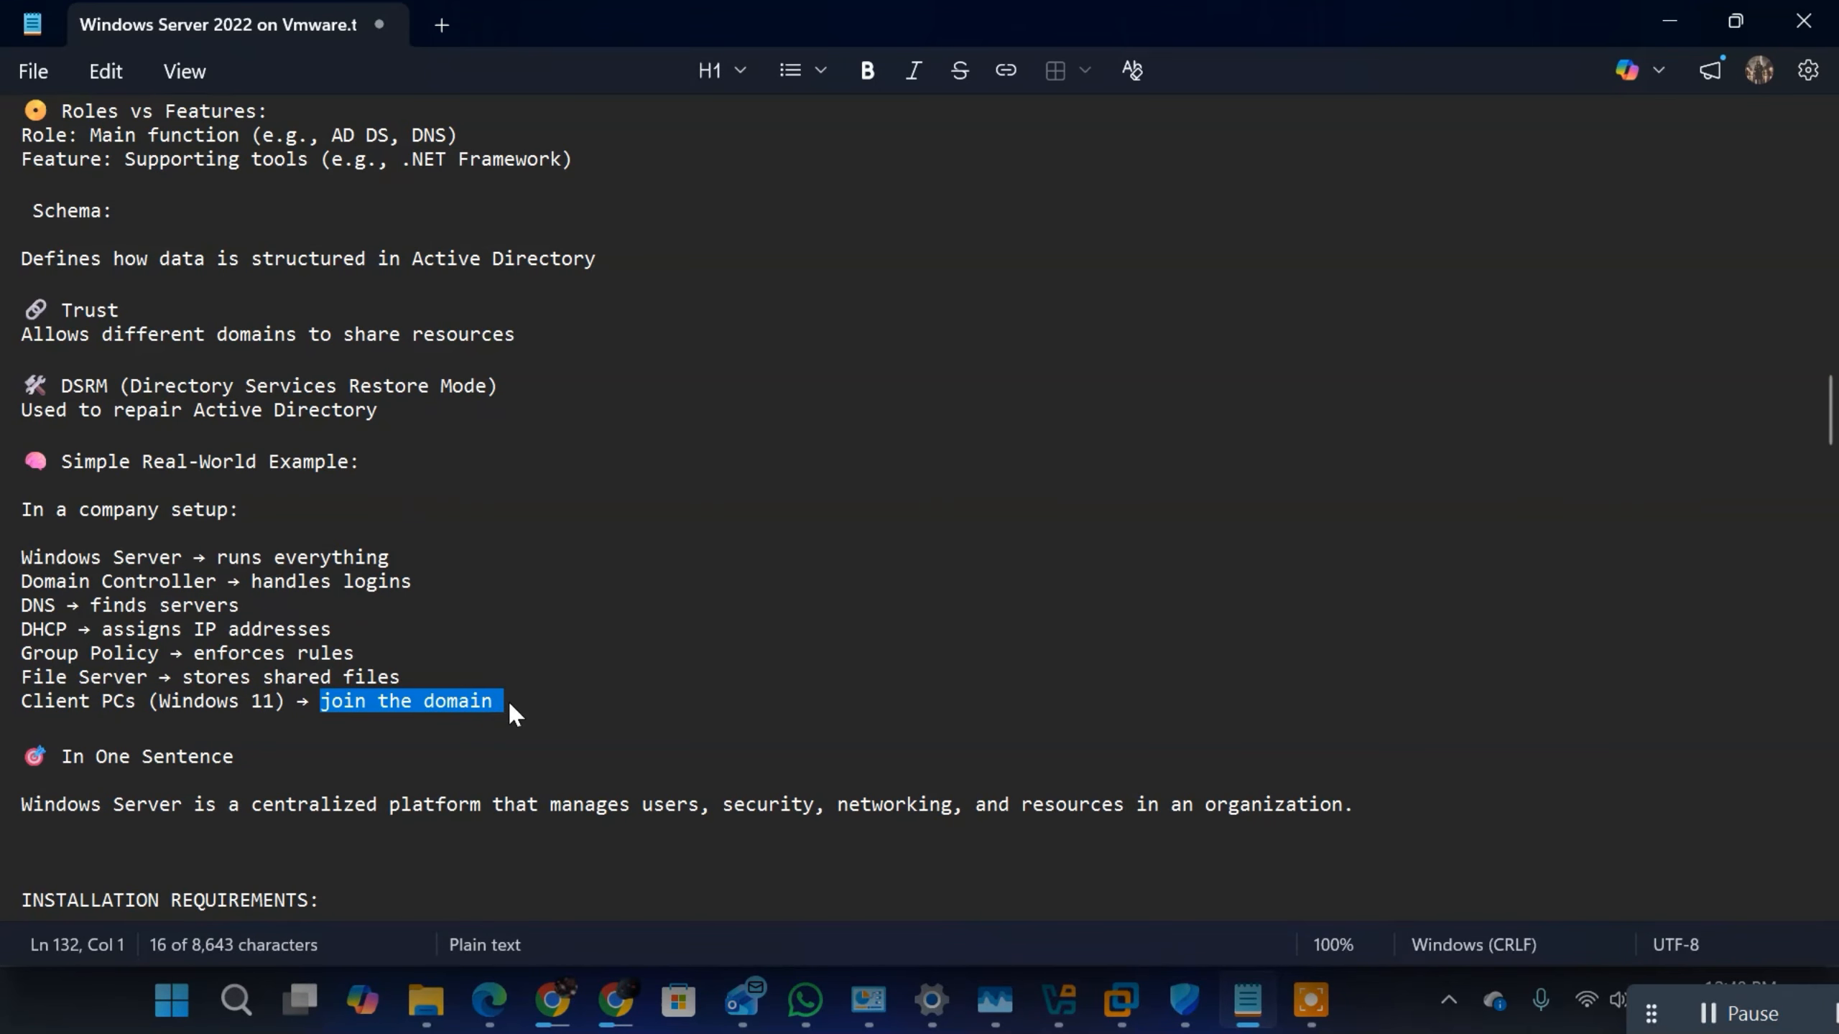
# Step: Review the In One Sentence summary, highlighting the description of Windows Server as a centralized platform
pyautogui.scroll(-2, 508, 700)
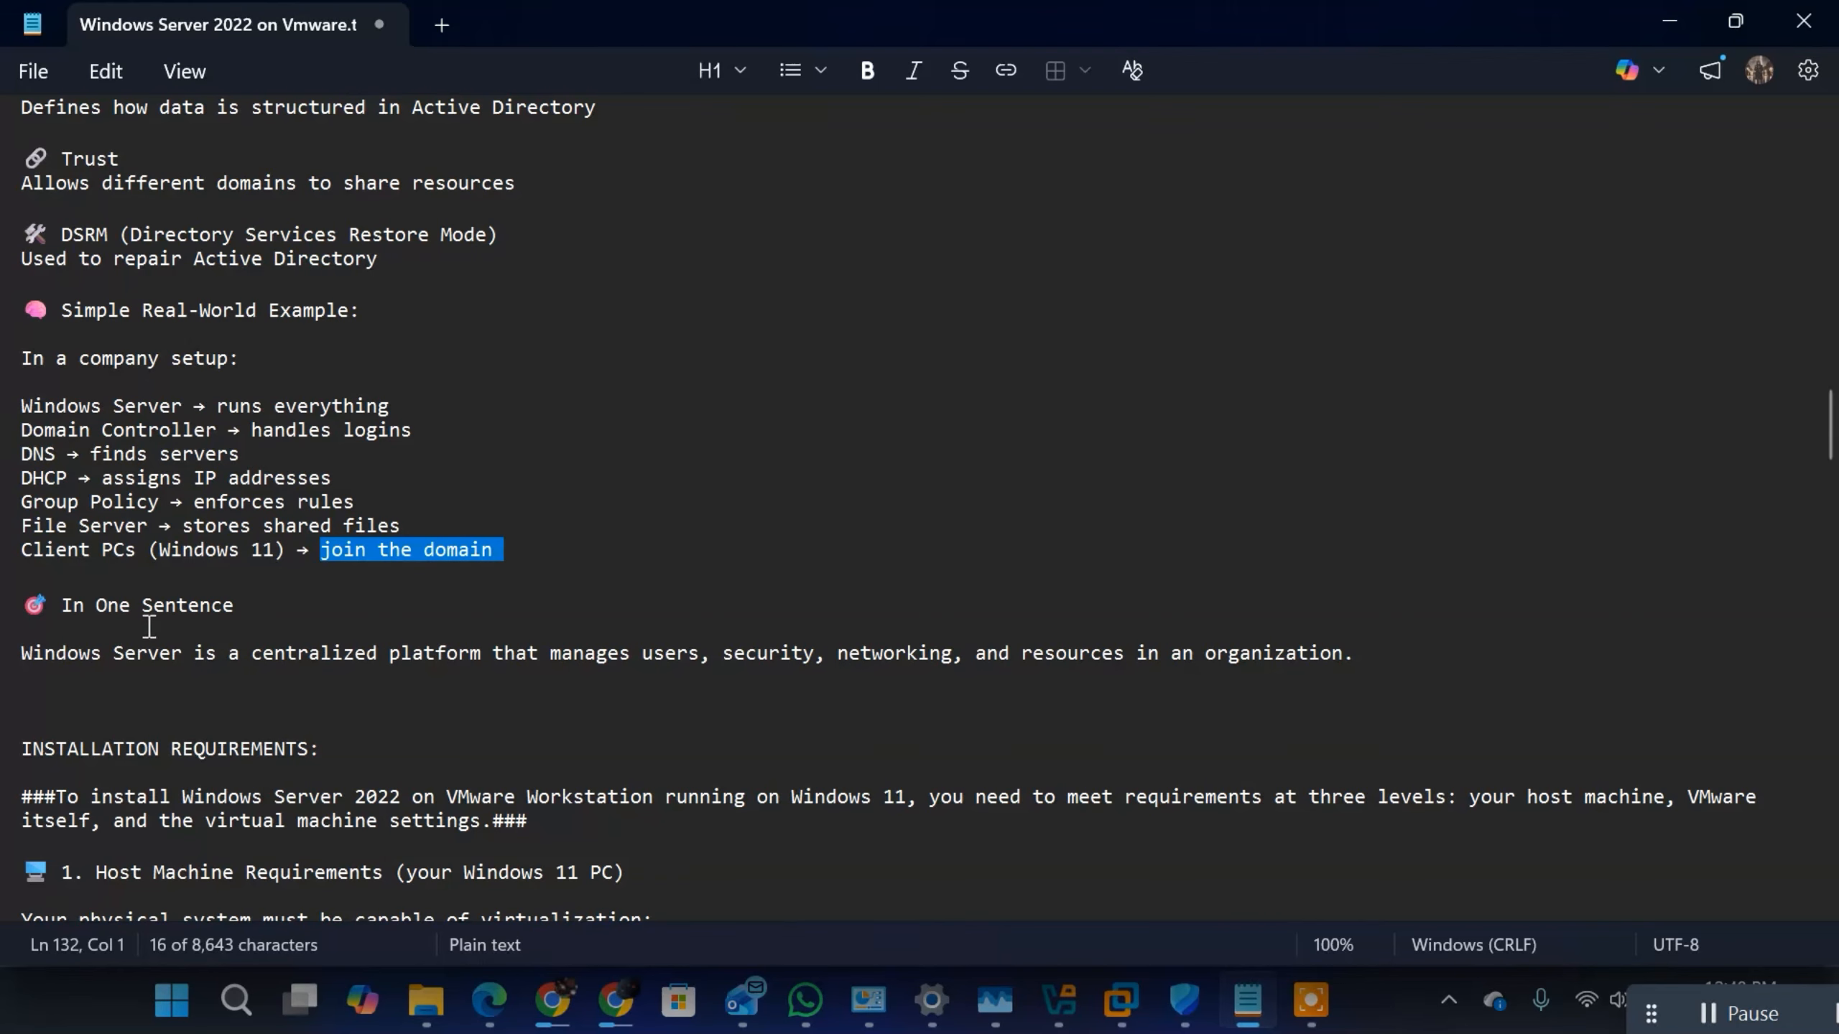
pyautogui.moveTo(241, 653); pyautogui.dragTo(461, 673)
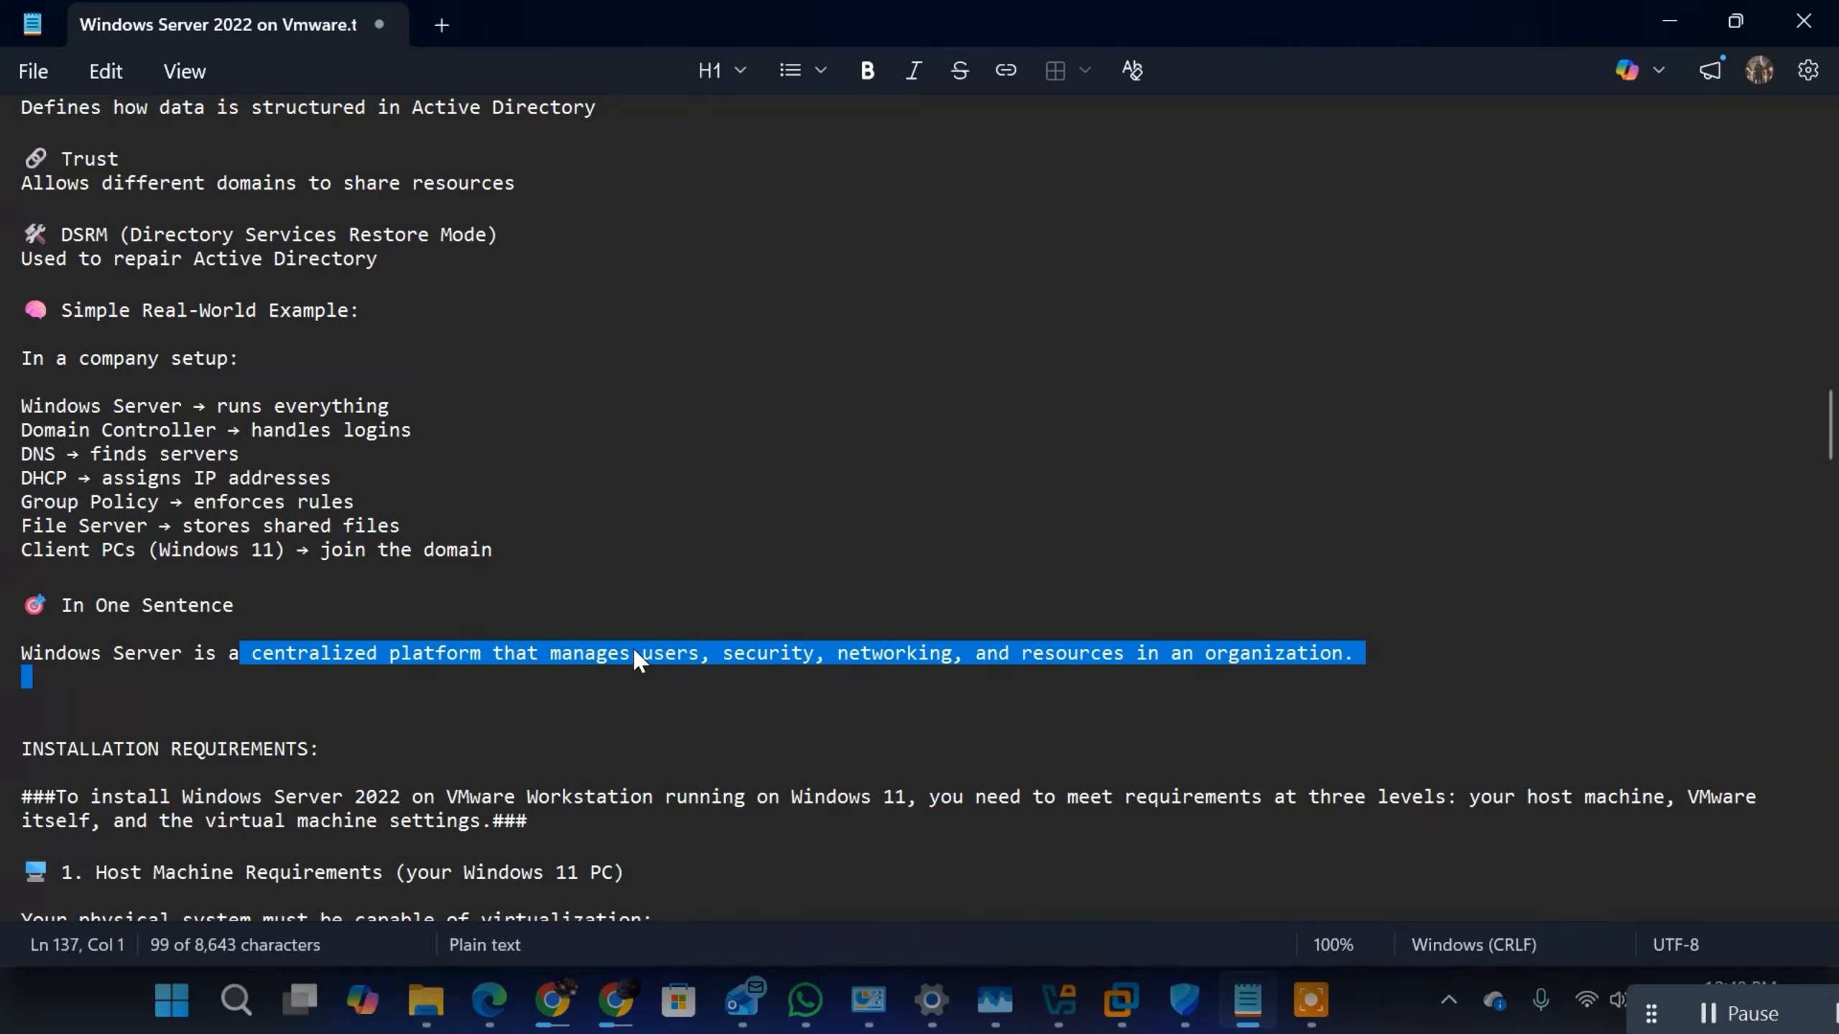
pyautogui.click(866, 637)
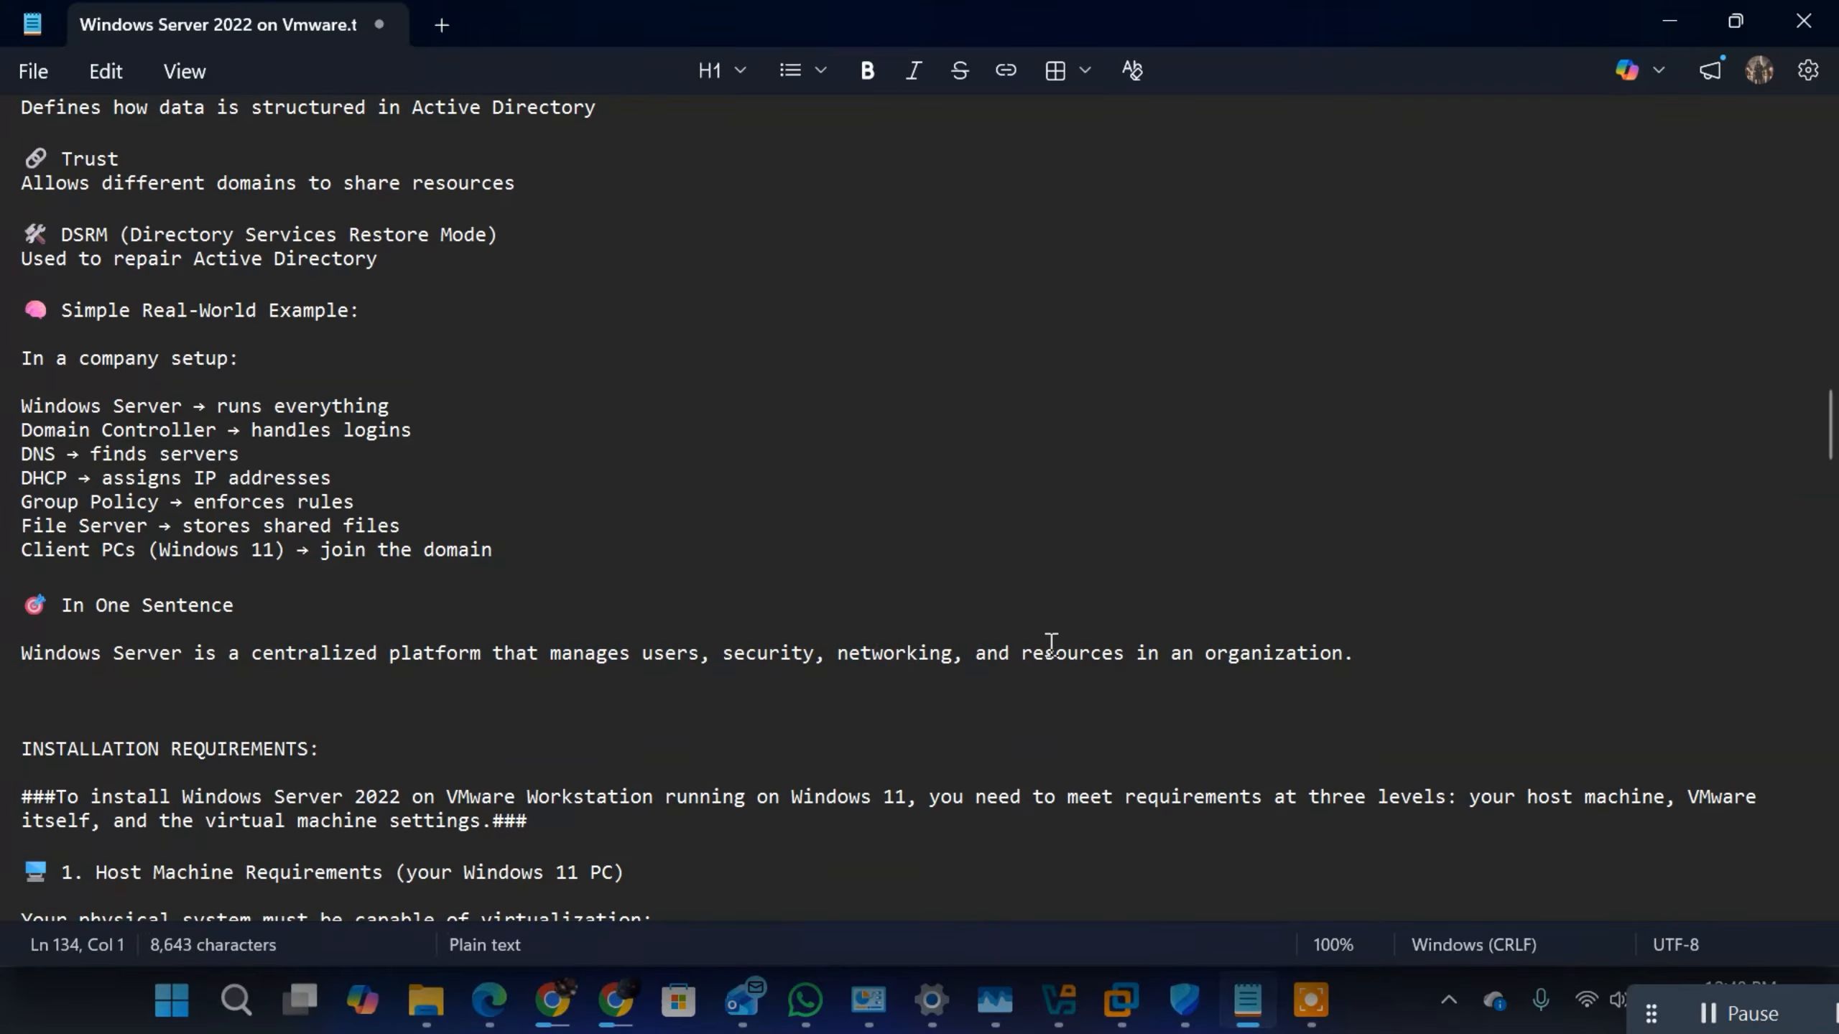
# Step: Highlight the INSTALLATION REQUIREMENTS section as a whole and return to its beginning
pyautogui.scroll(-3, 1335, 649)
pyautogui.scroll(-3, 277, 710)
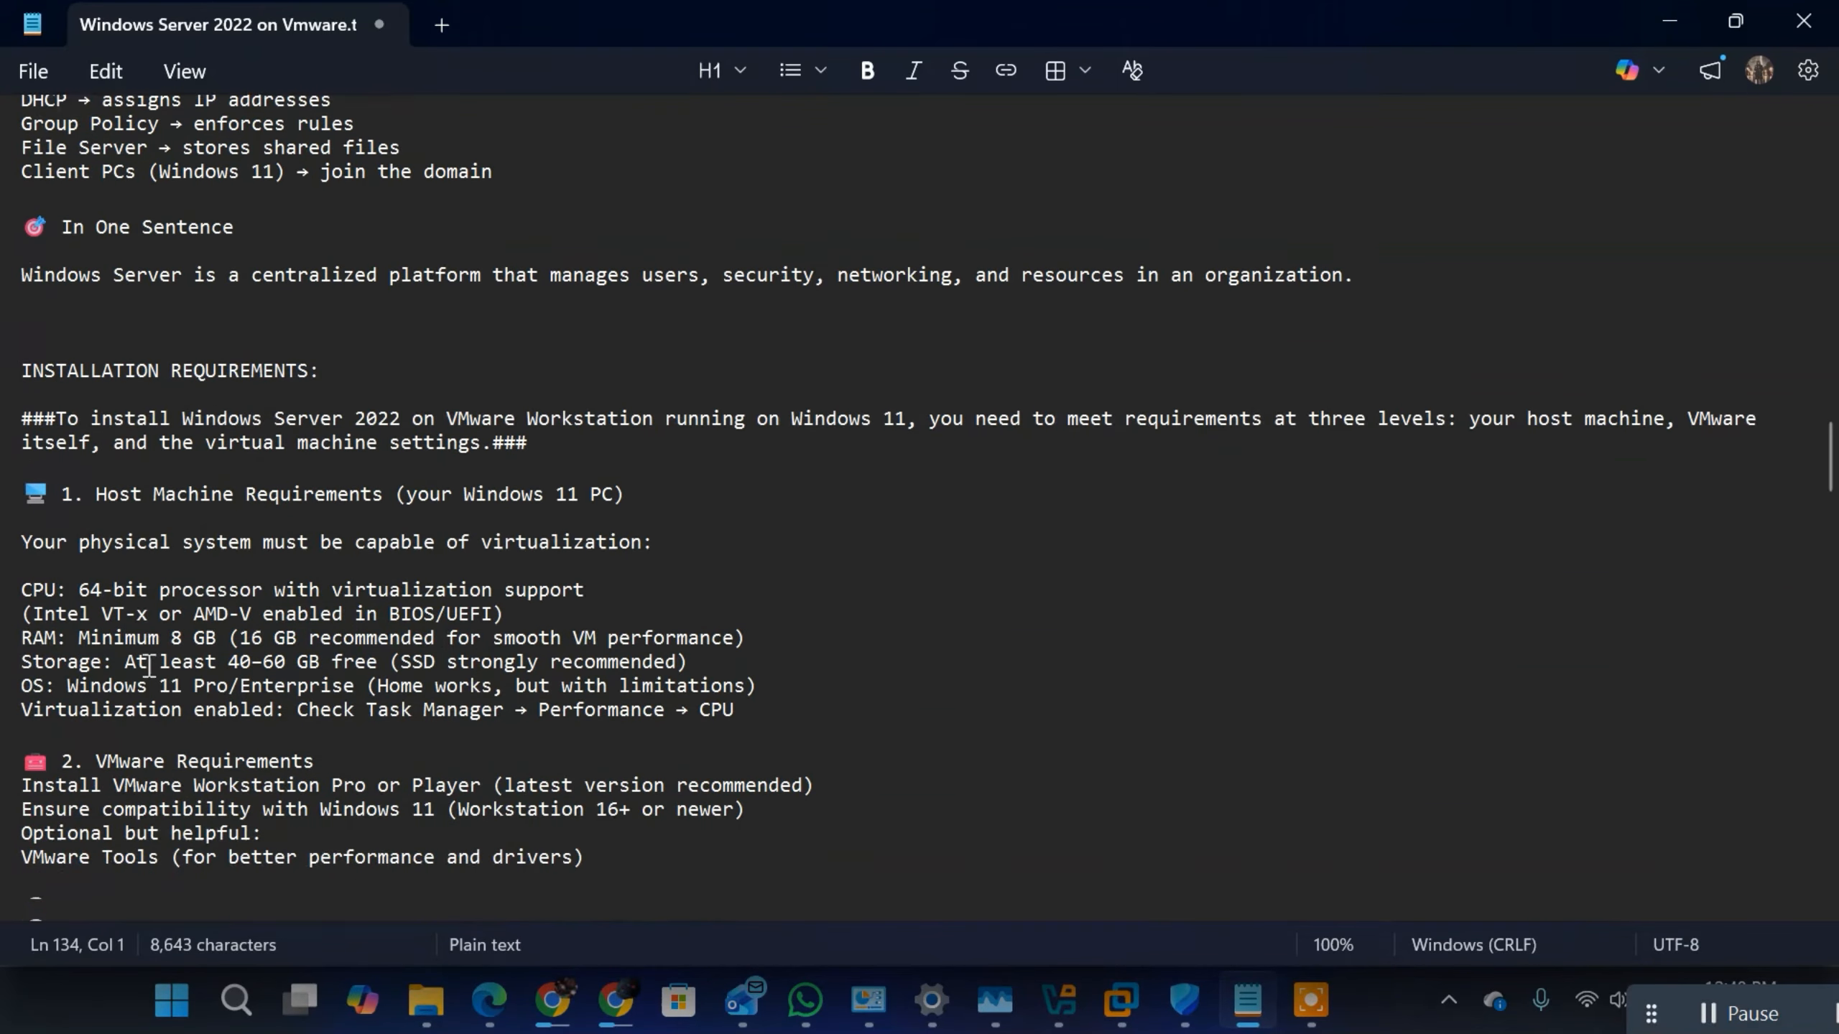
pyautogui.moveTo(24, 310); pyautogui.dragTo(868, 870)
pyautogui.scroll(3, 819, 454)
pyautogui.scroll(7, 496, 443)
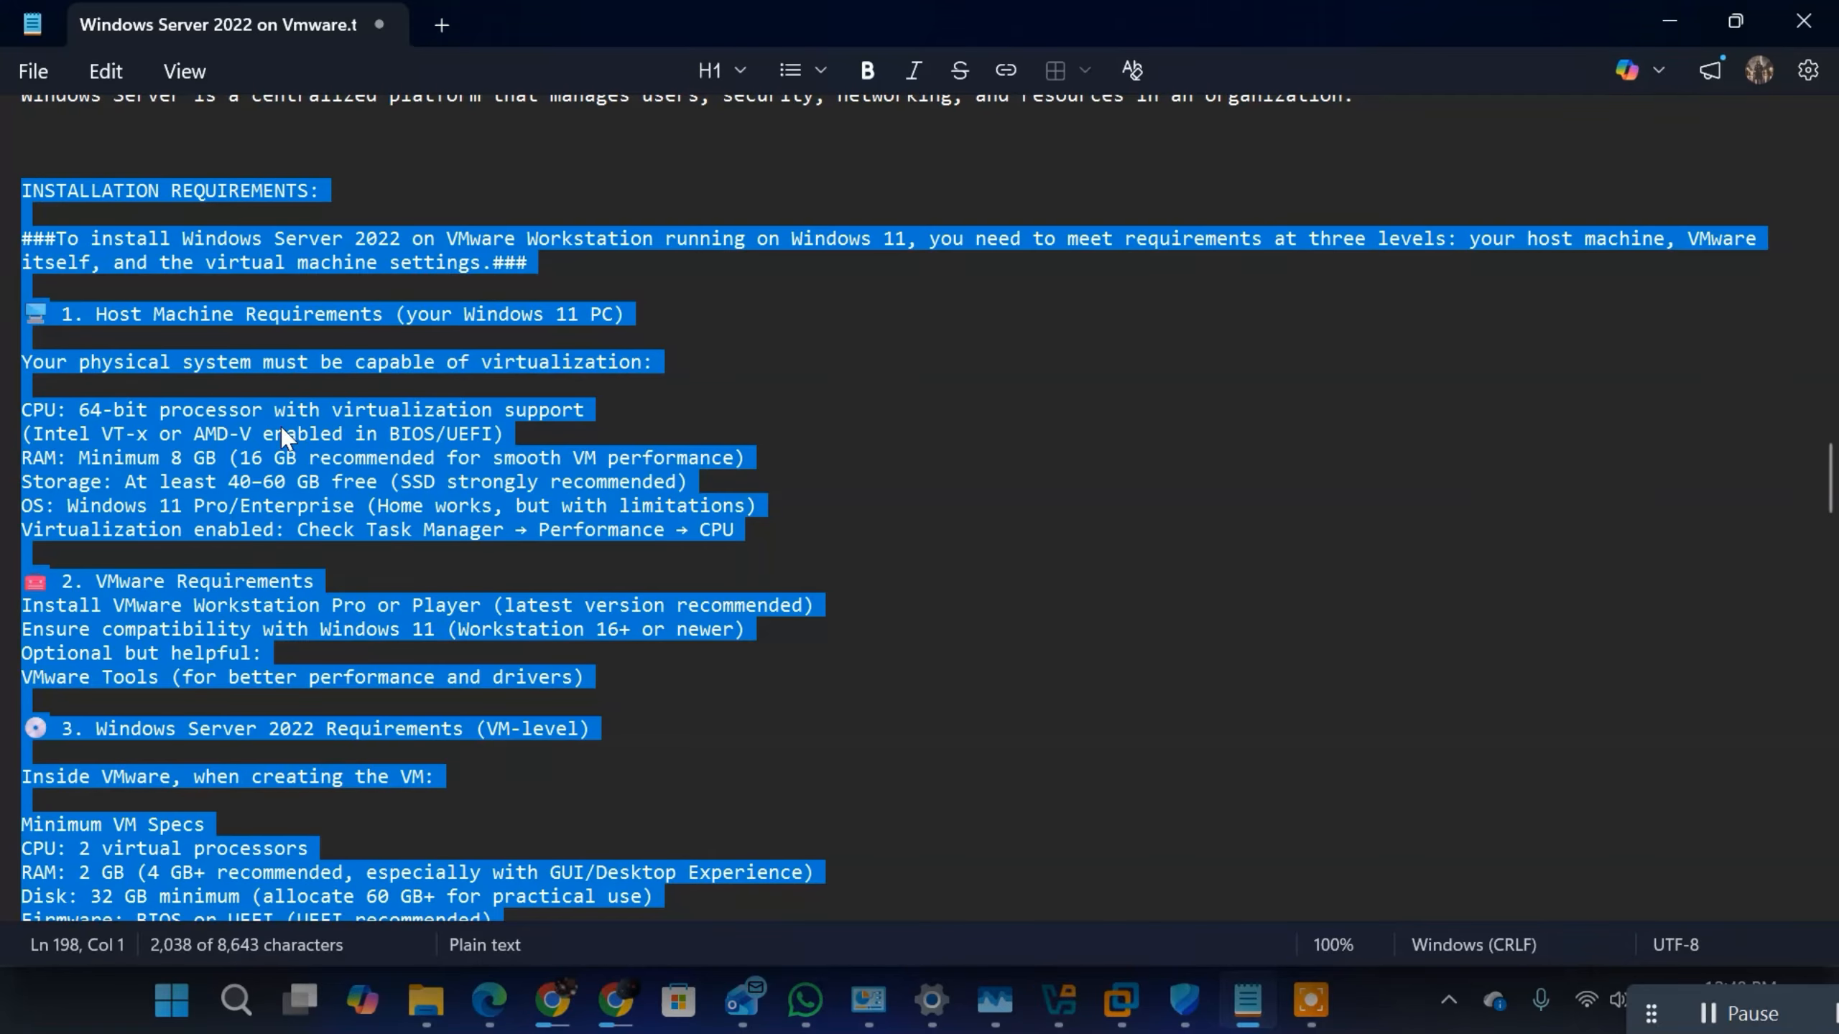
# Step: Review the Host Machine Requirements, highlighting the heading and the CPU line's 64-bit processor with virtualization support
pyautogui.click(270, 314)
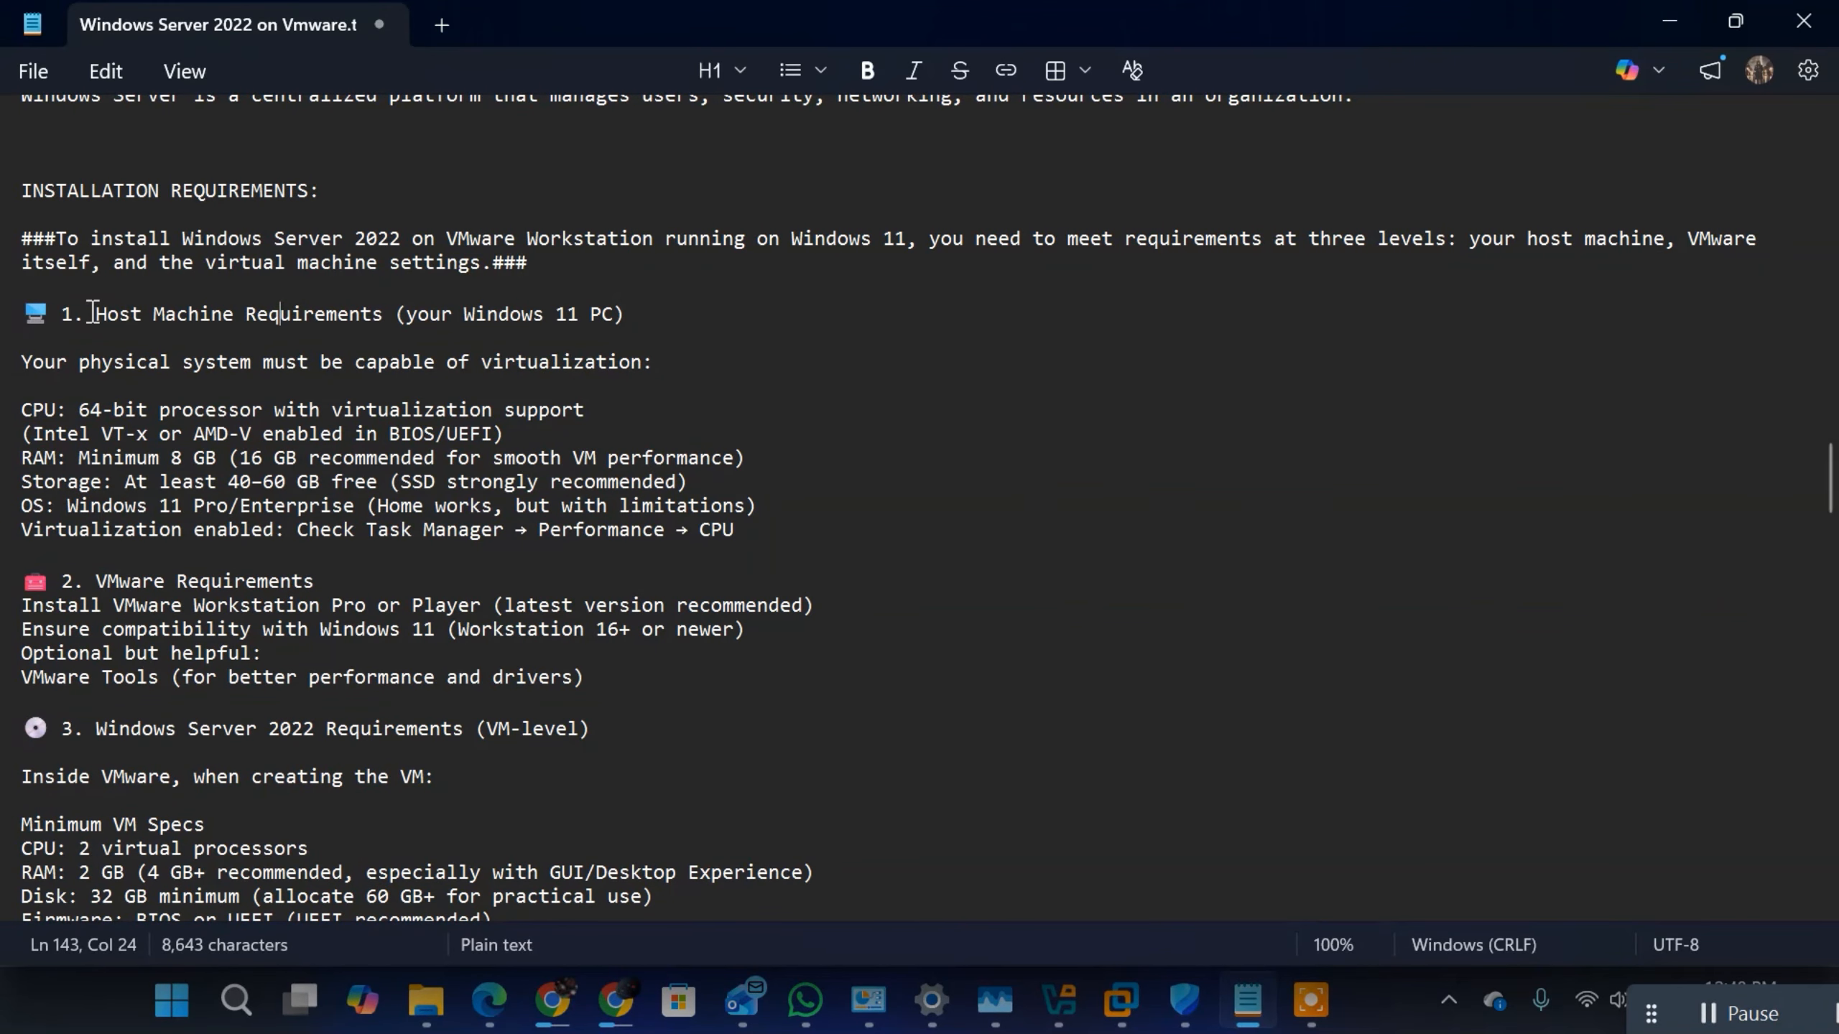
pyautogui.moveTo(86, 314); pyautogui.dragTo(672, 318)
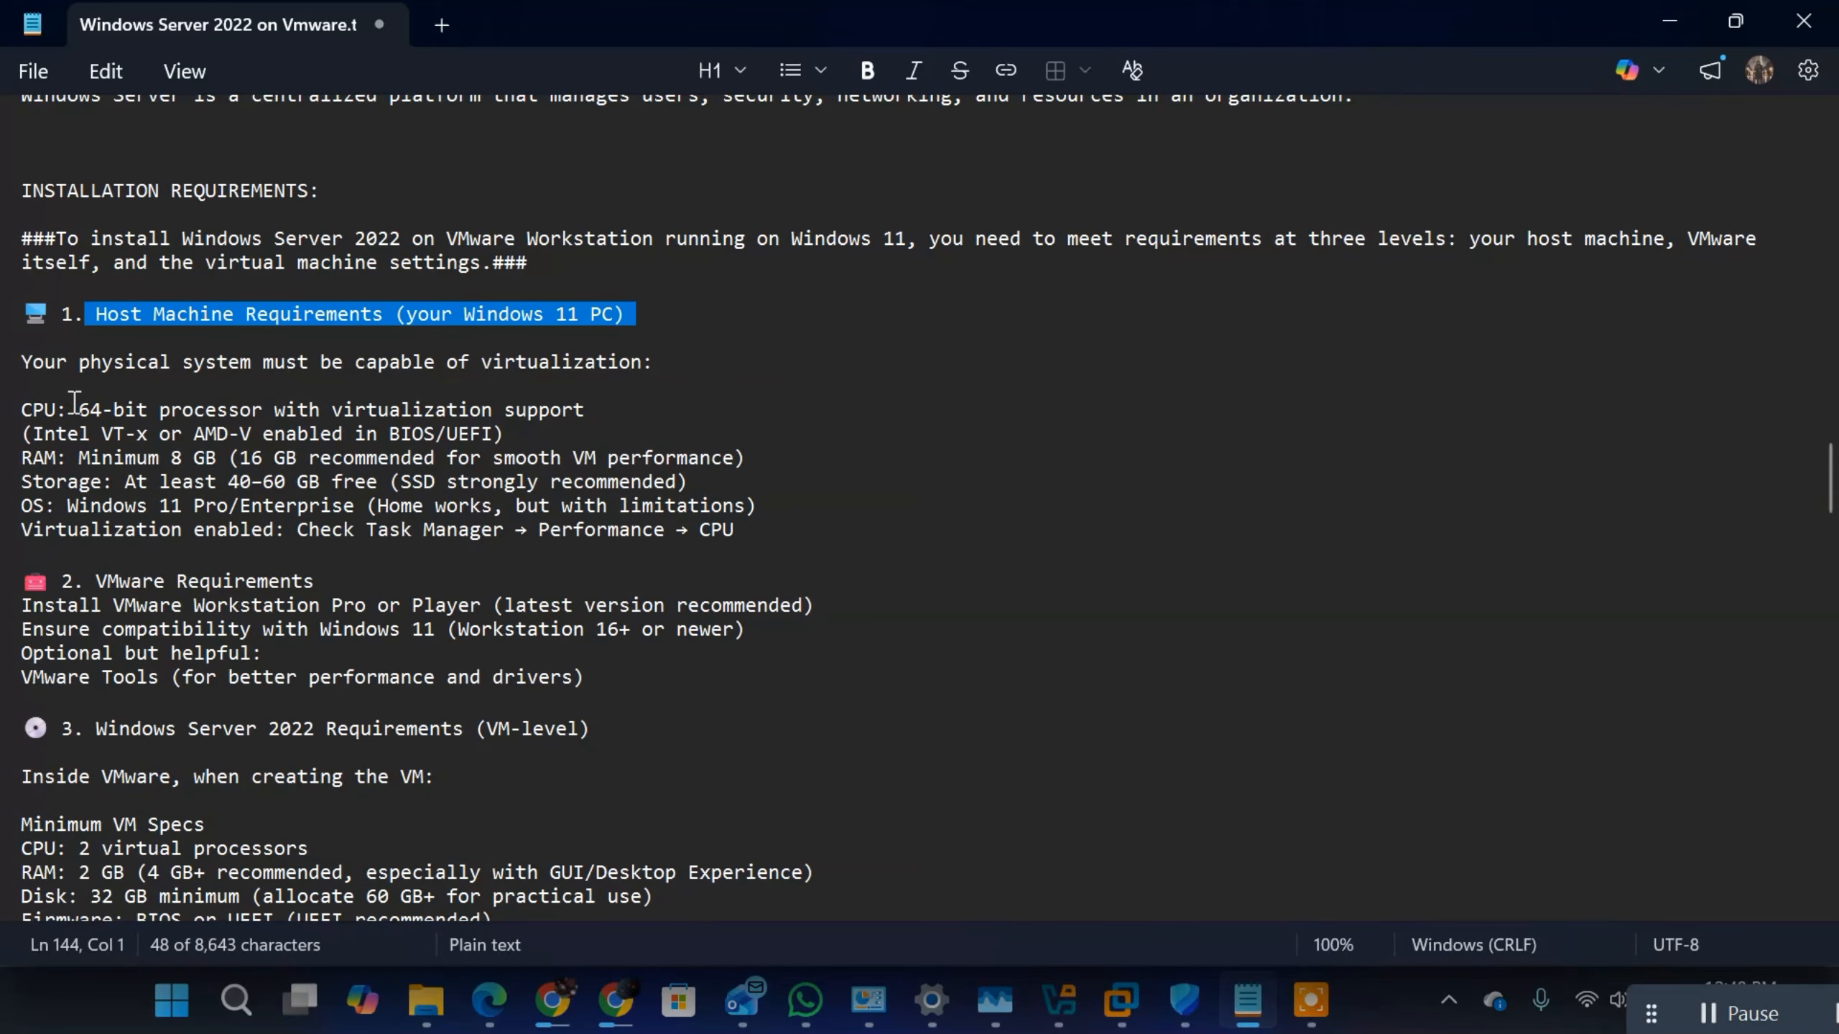
pyautogui.moveTo(74, 403); pyautogui.dragTo(393, 410)
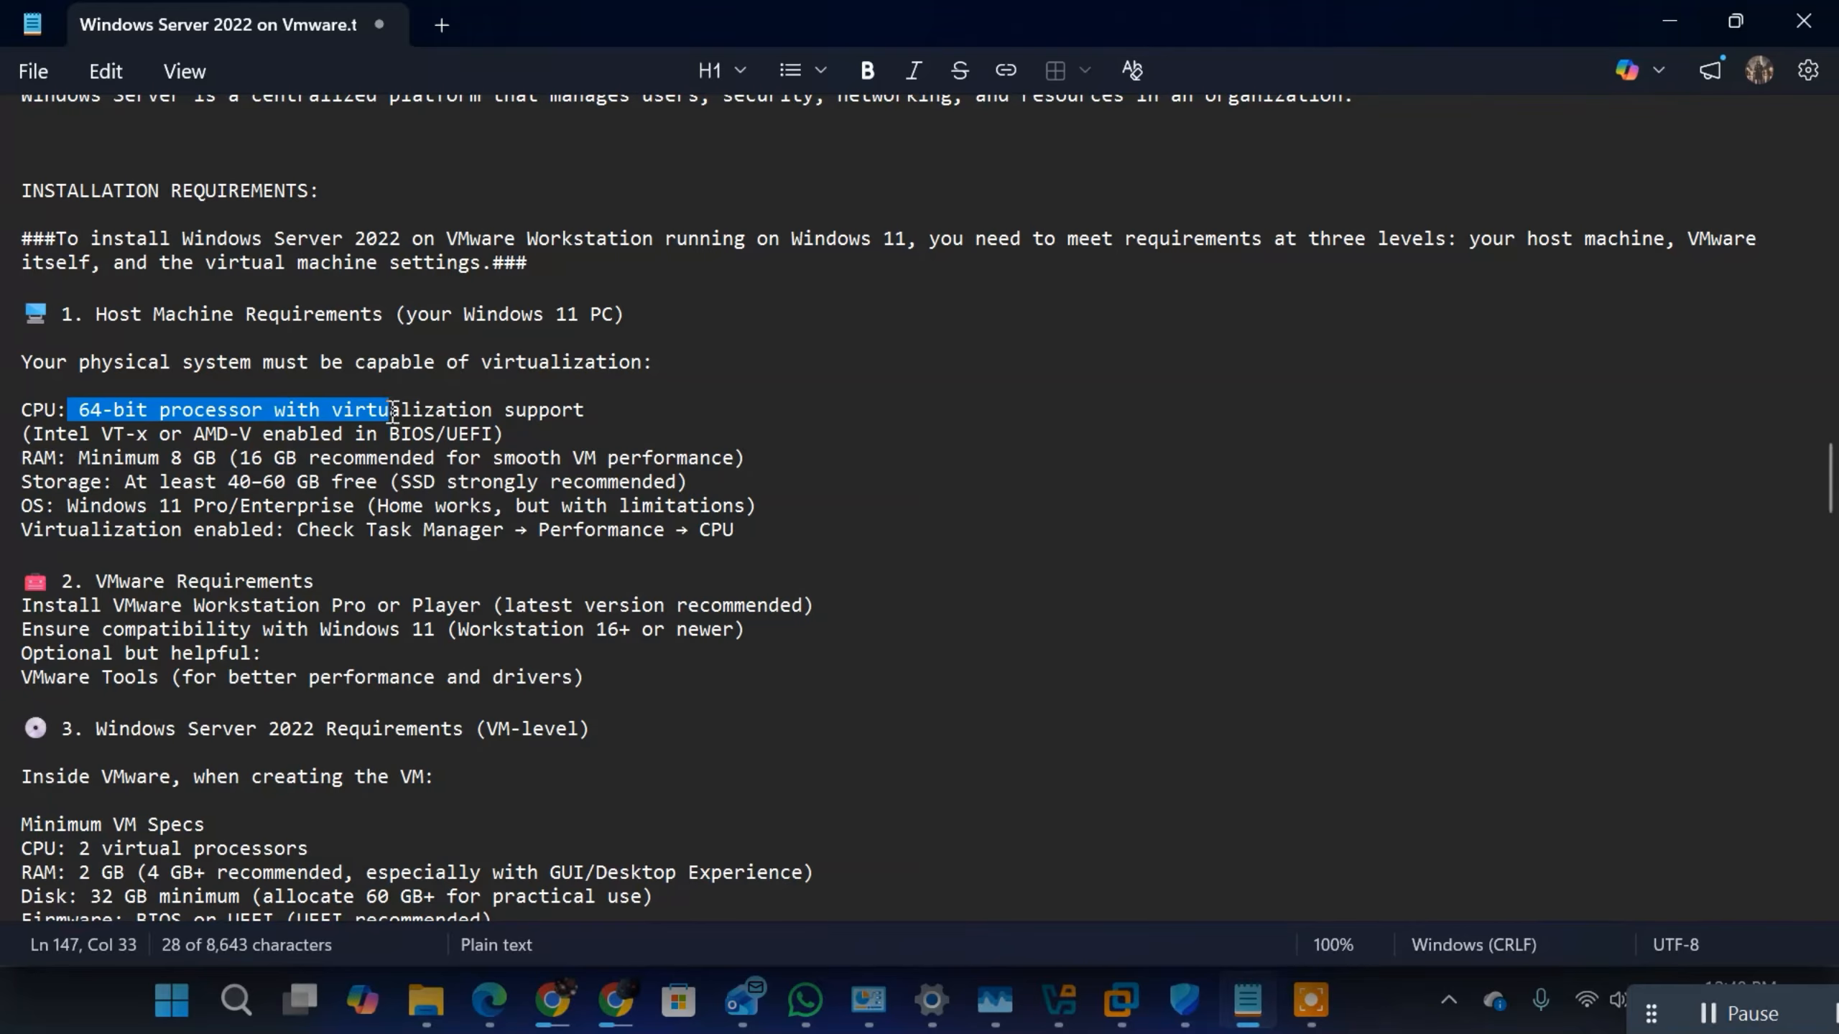
pyautogui.click(592, 413)
pyautogui.moveTo(592, 413); pyautogui.dragTo(402, 413)
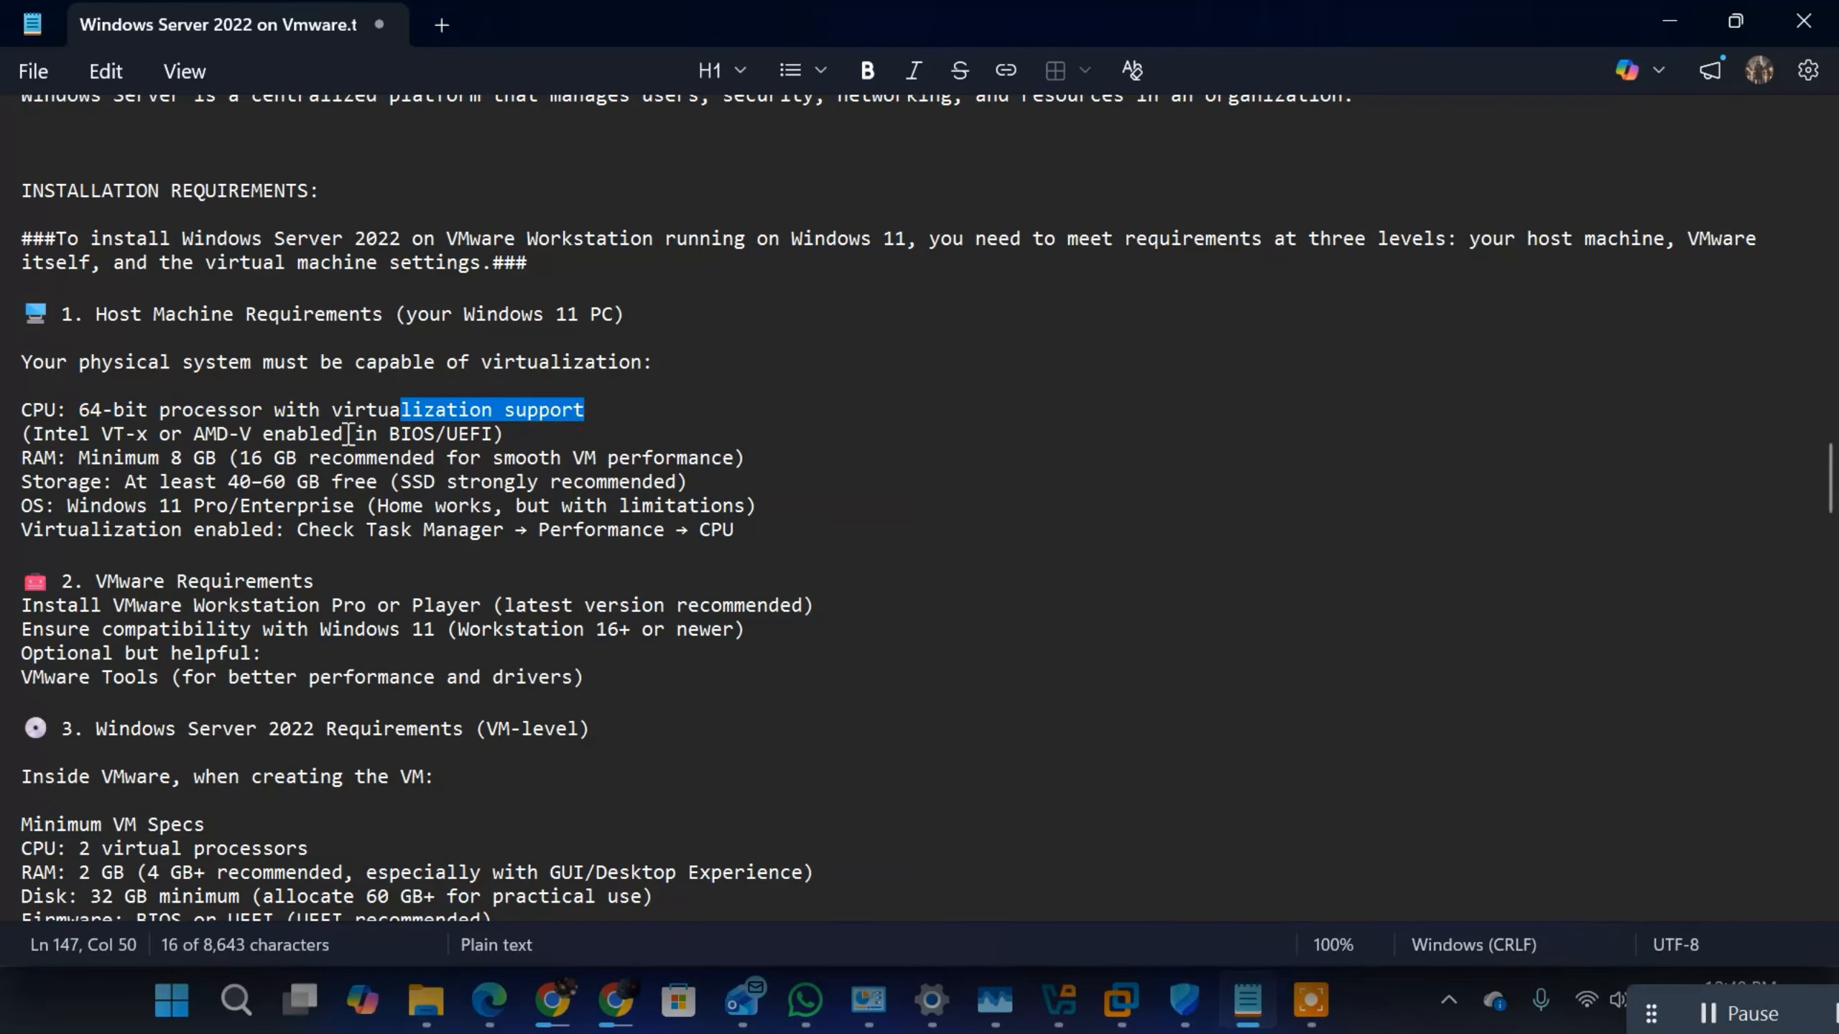
# Step: Examine the remaining host requirements, highlighting BIOS in the Intel VT-x or AMD-V line, the 40–60 GB storage and the minimum RAM
pyautogui.click(38, 435)
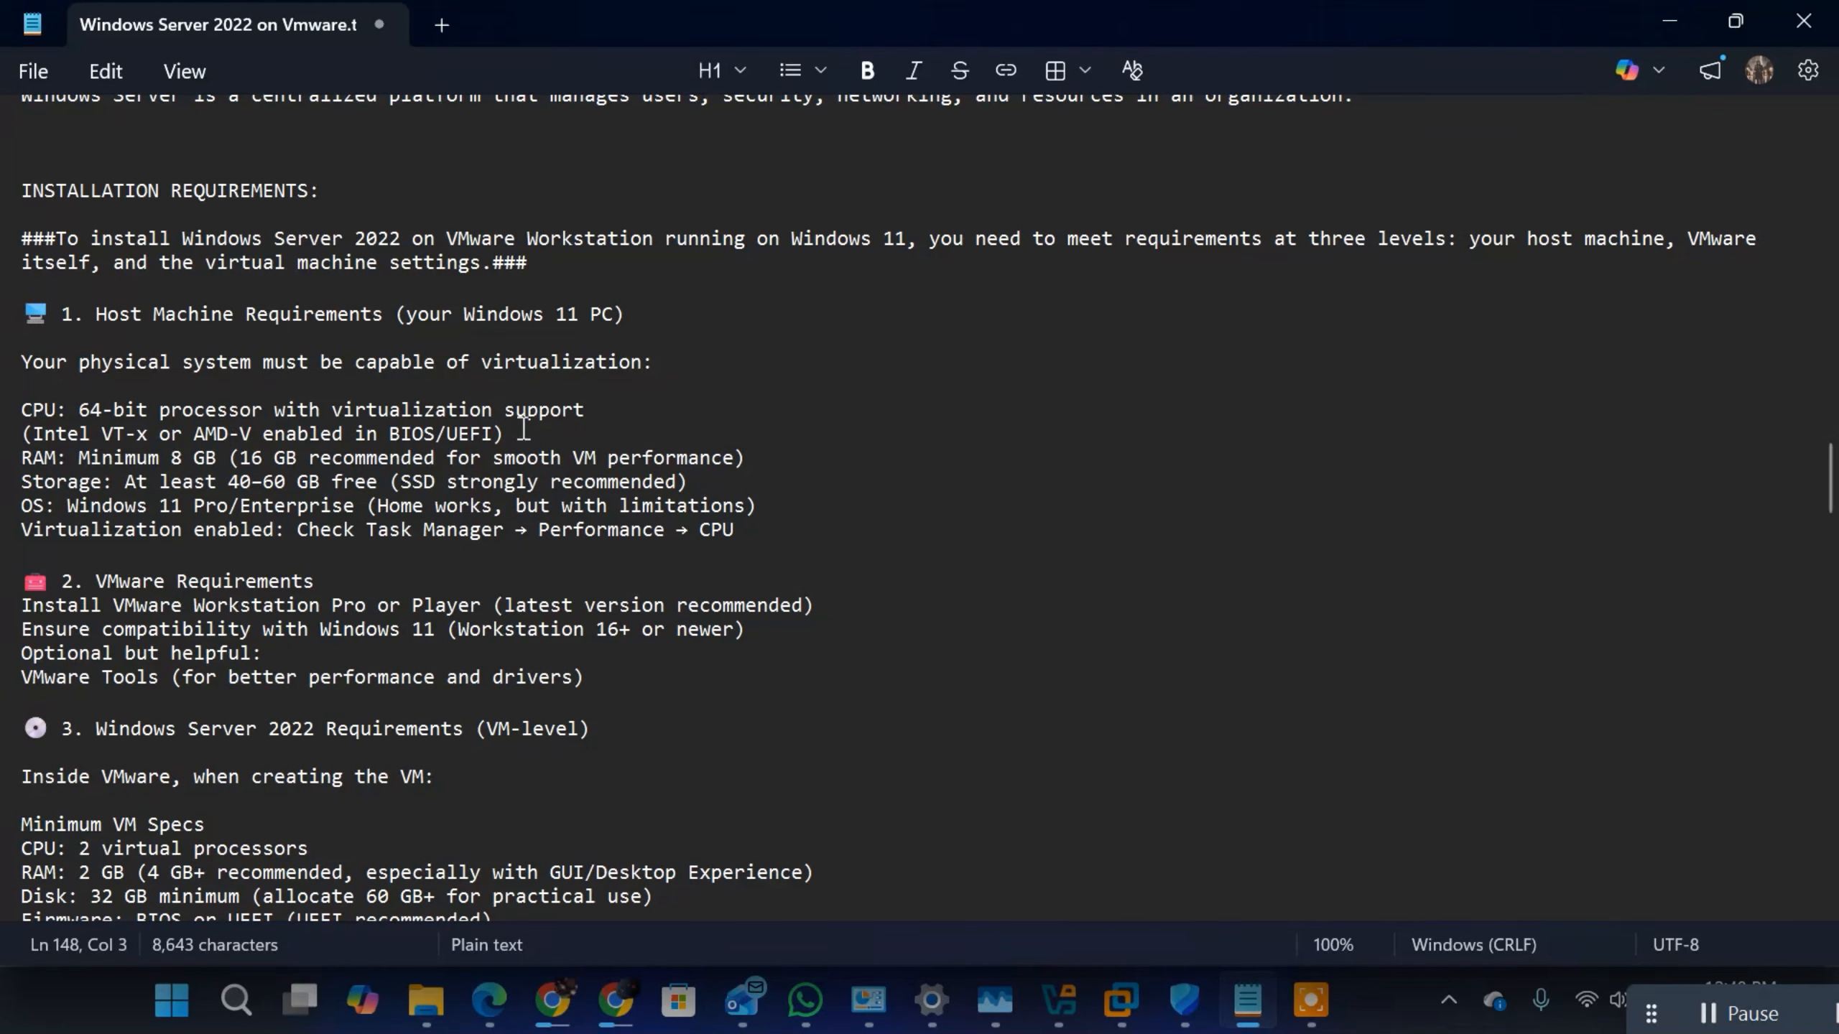
pyautogui.moveTo(524, 430); pyautogui.dragTo(154, 440)
pyautogui.click(303, 413)
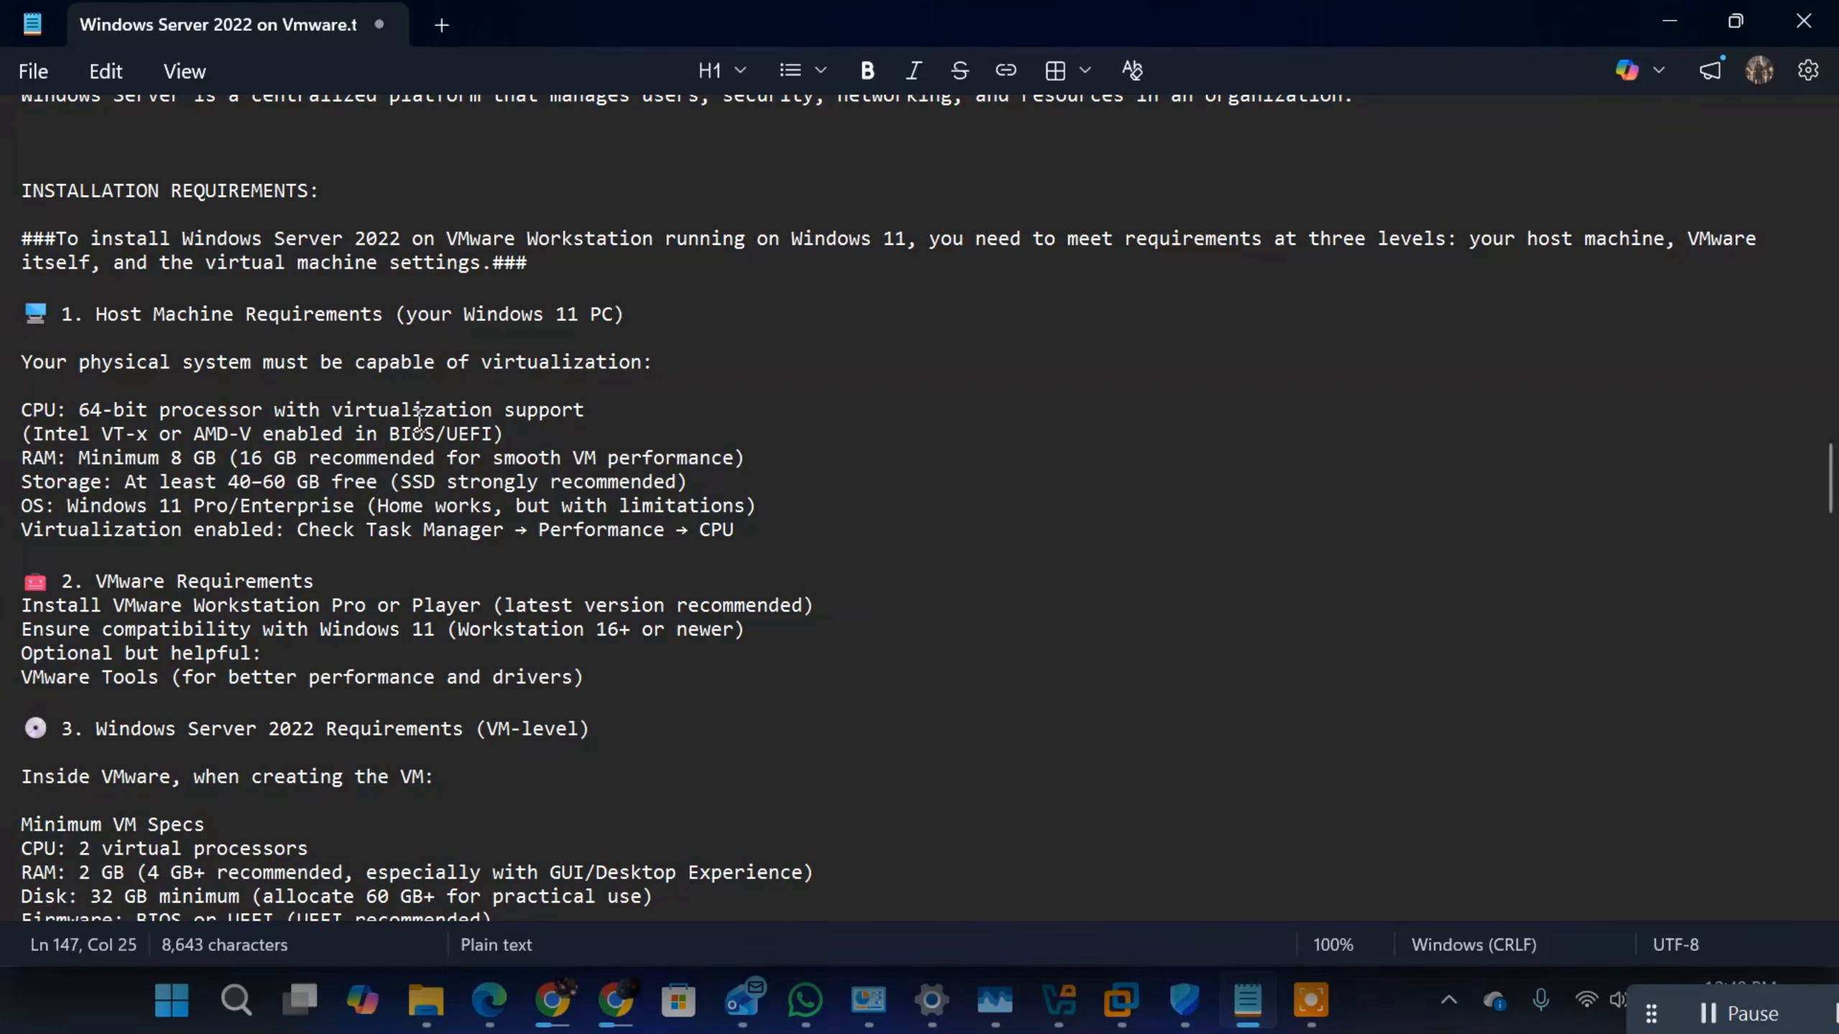
pyautogui.moveTo(378, 433); pyautogui.dragTo(436, 434)
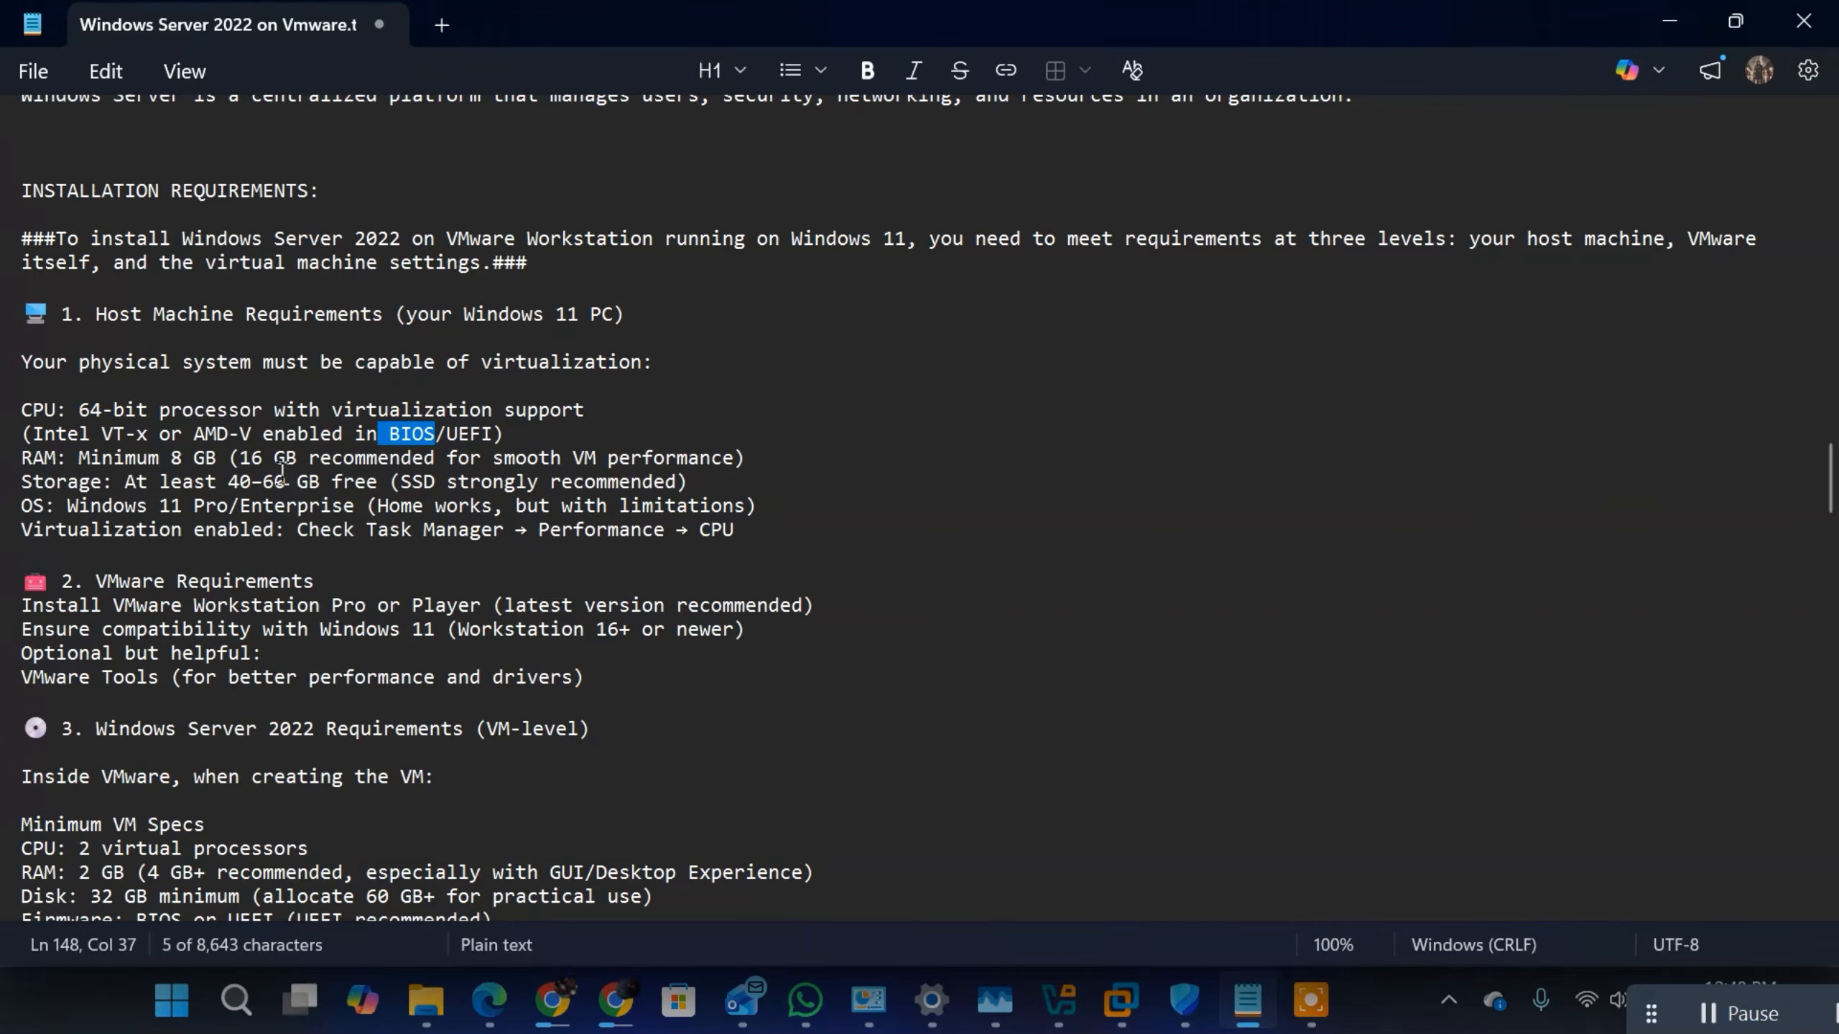
pyautogui.moveTo(285, 480); pyautogui.dragTo(219, 484)
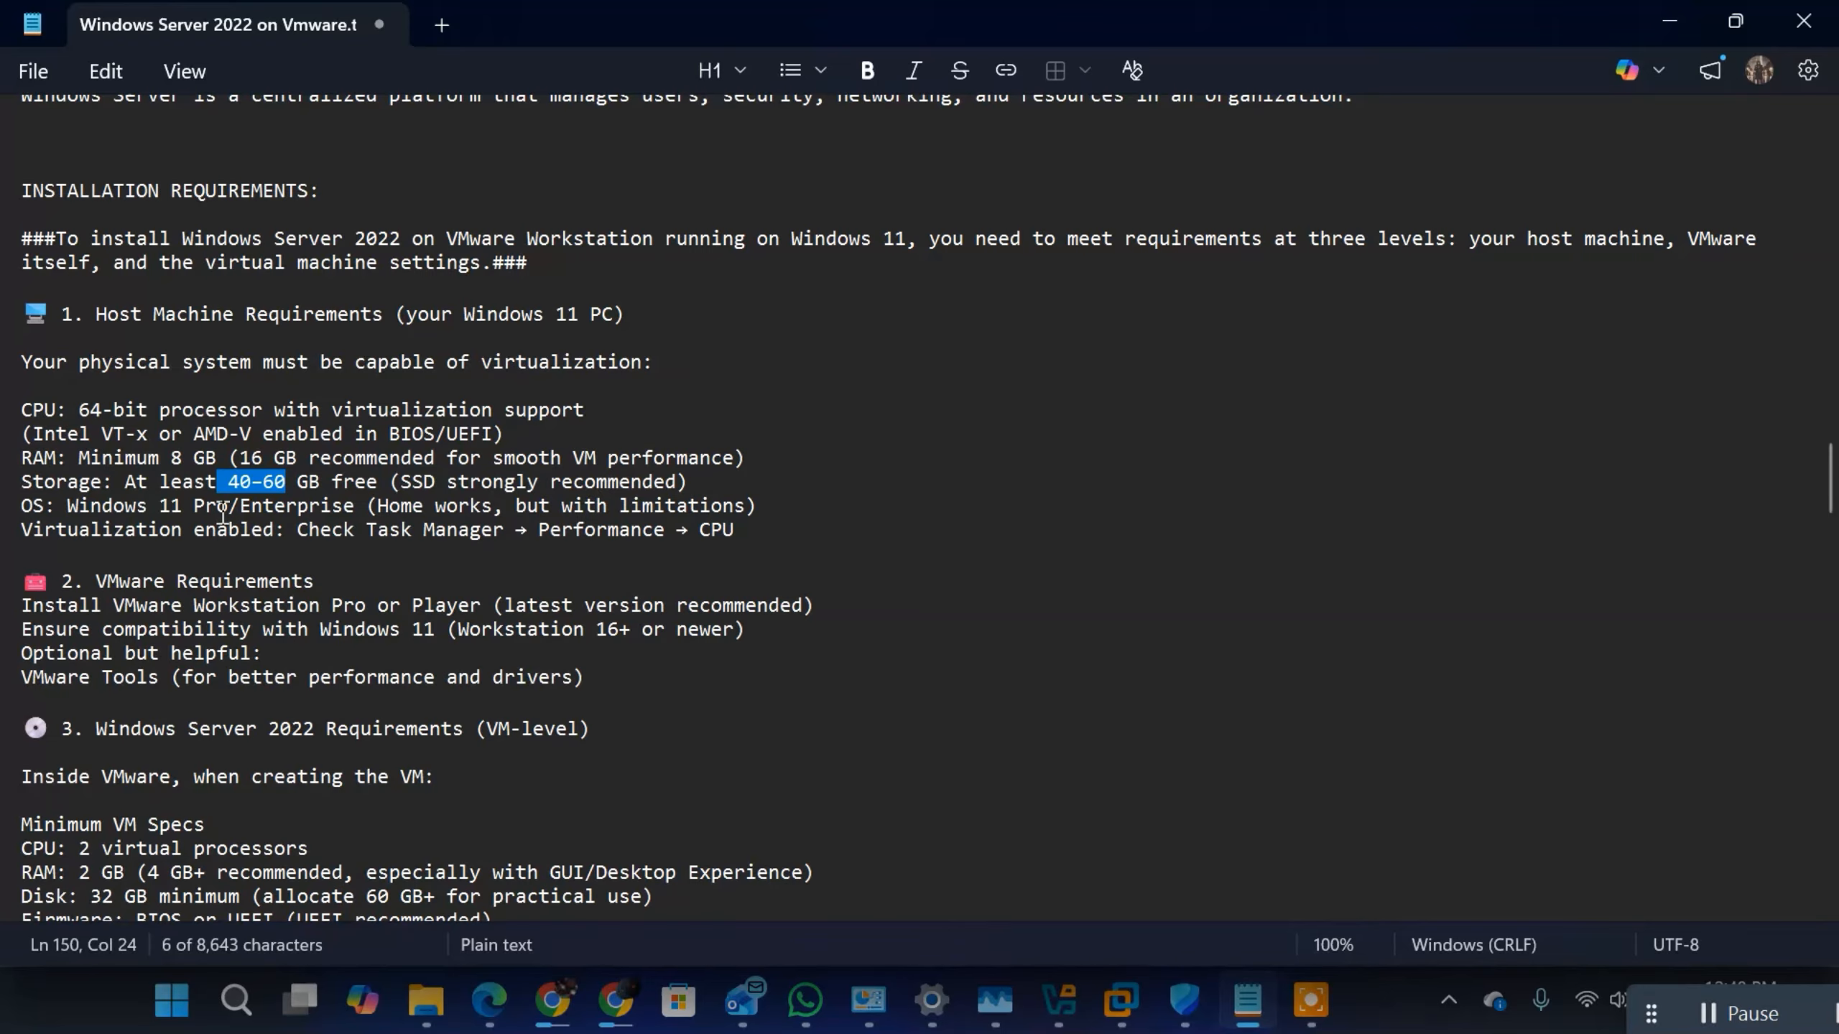
pyautogui.moveTo(216, 459); pyautogui.dragTo(181, 460)
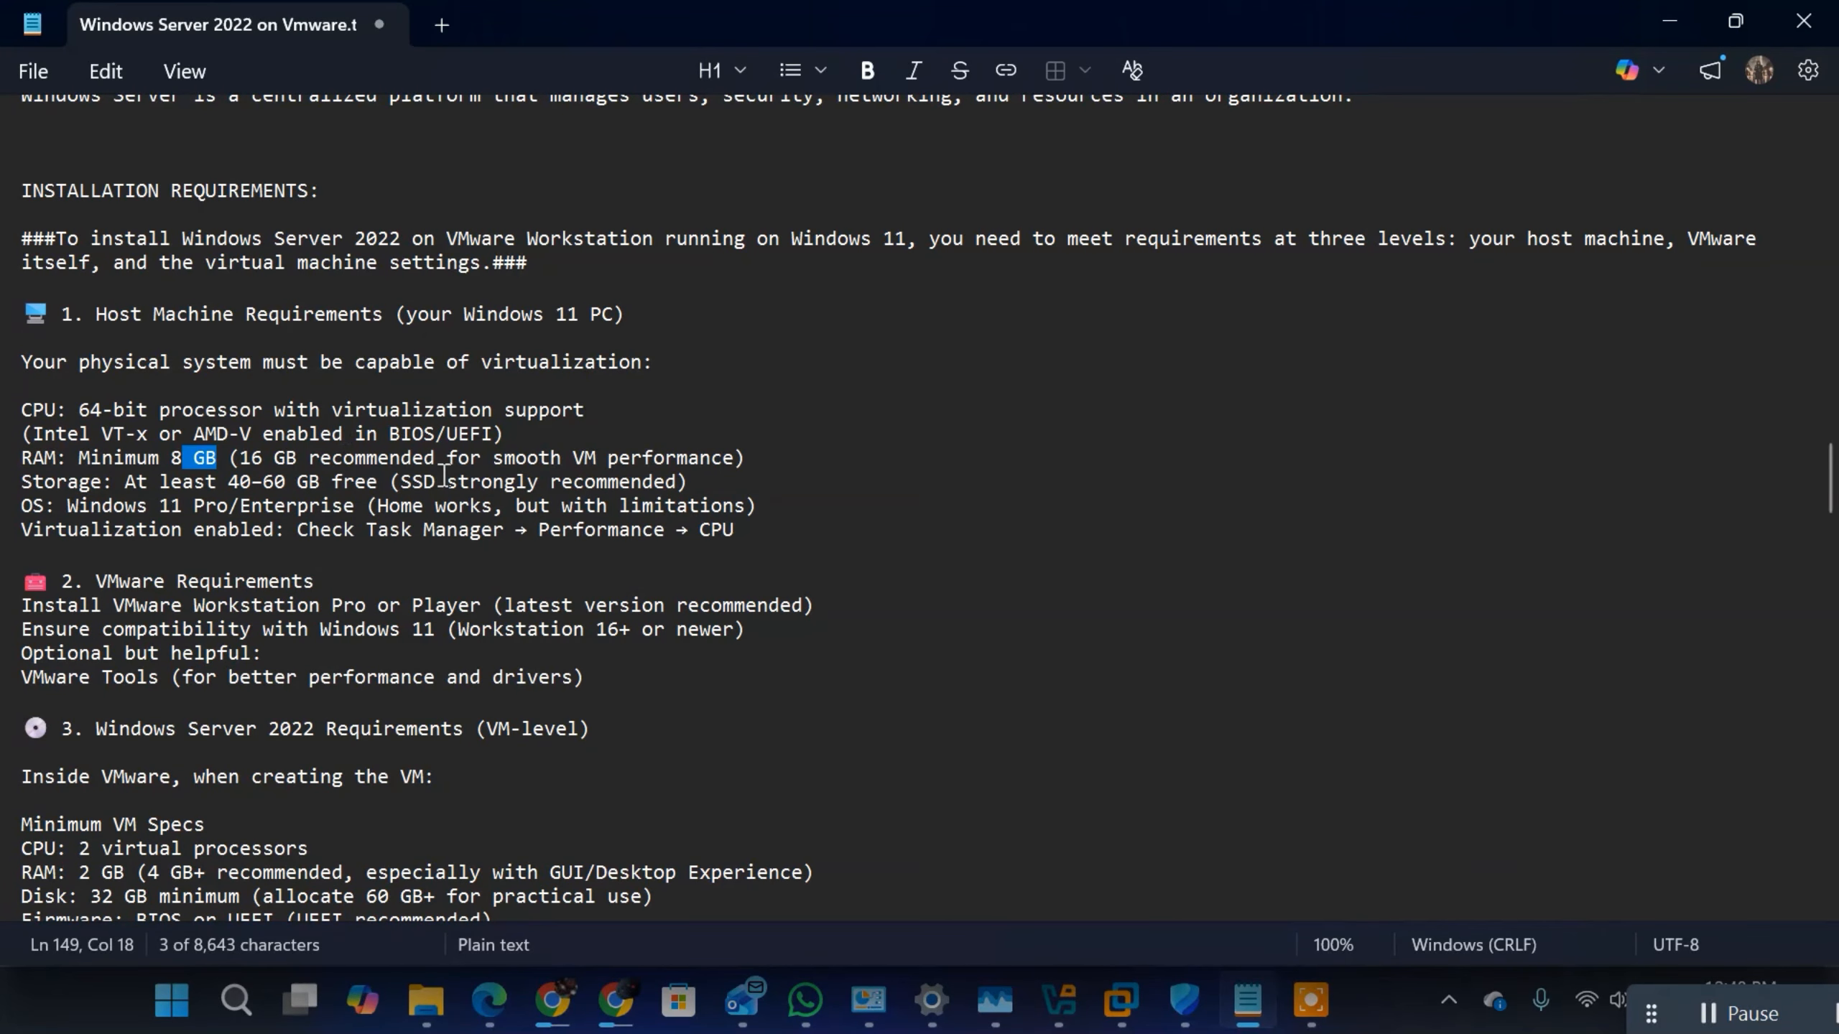
# Step: Read the VMware Requirements section, switch to VMware Workstation and check the installed version in its About information, closing it when done
pyautogui.scroll(-2, 444, 477)
pyautogui.scroll(-3, 218, 342)
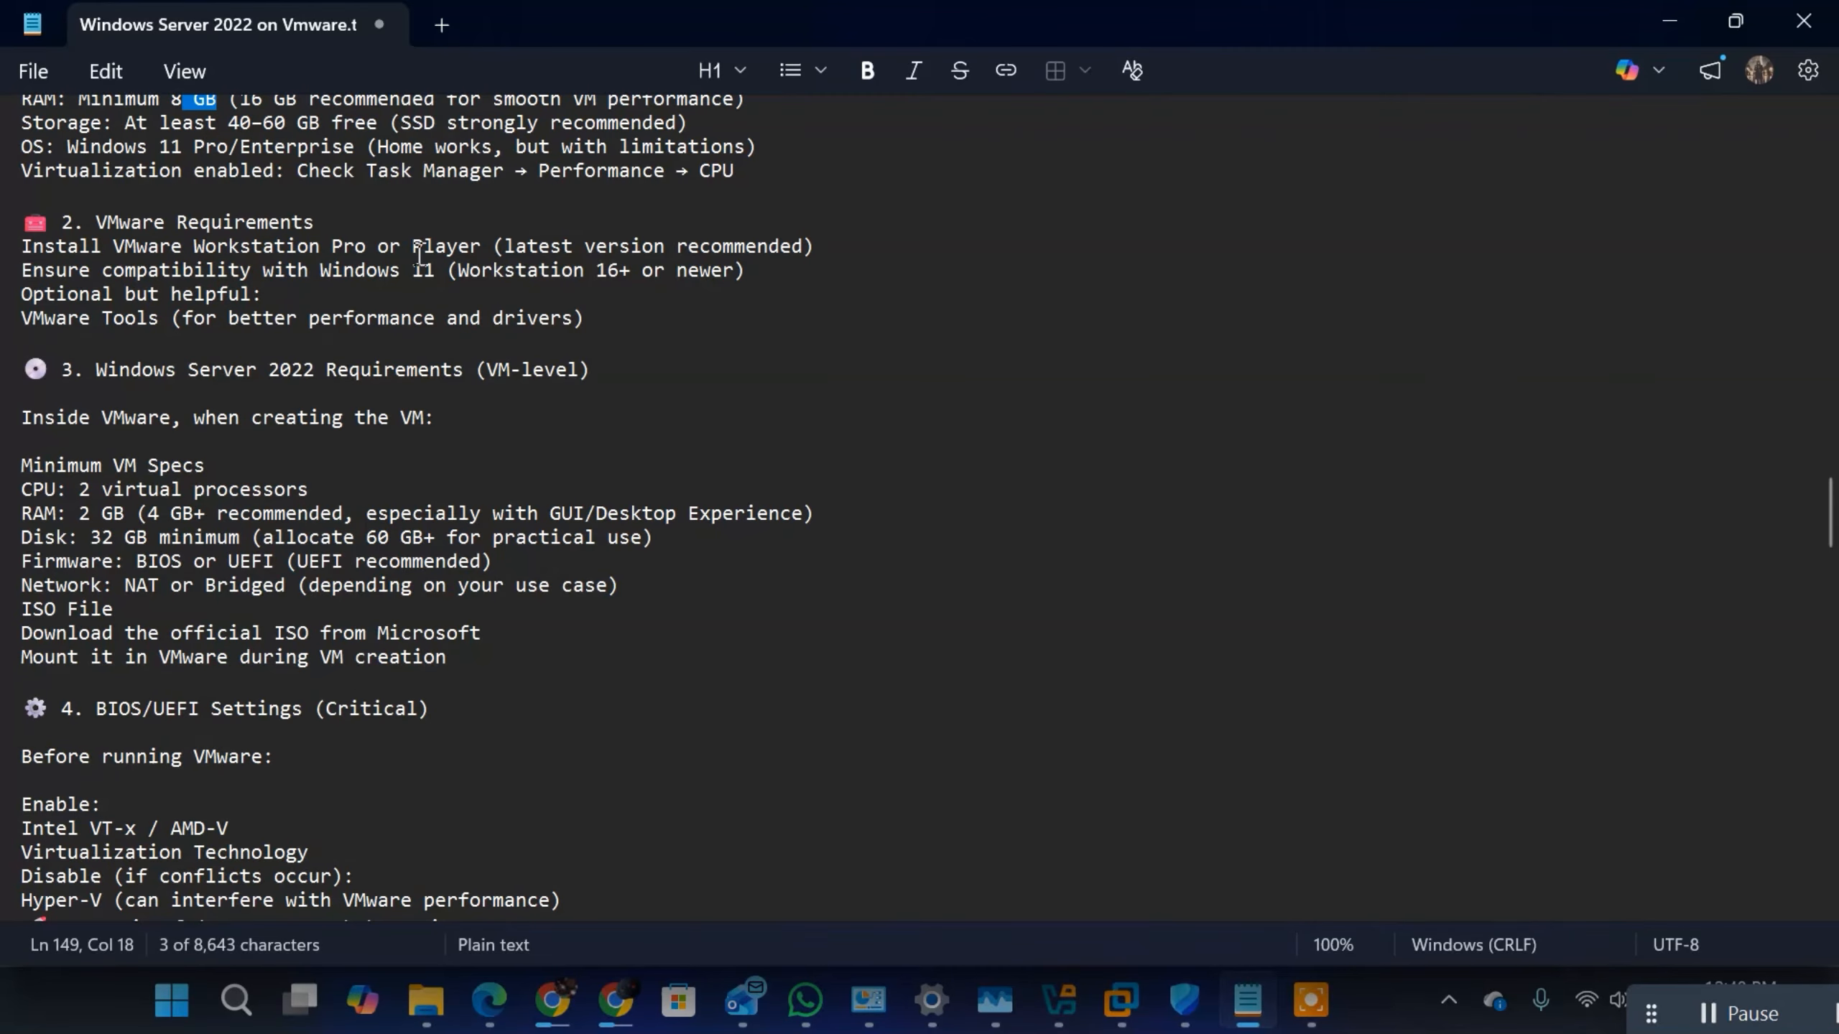
pyautogui.click(1119, 1001)
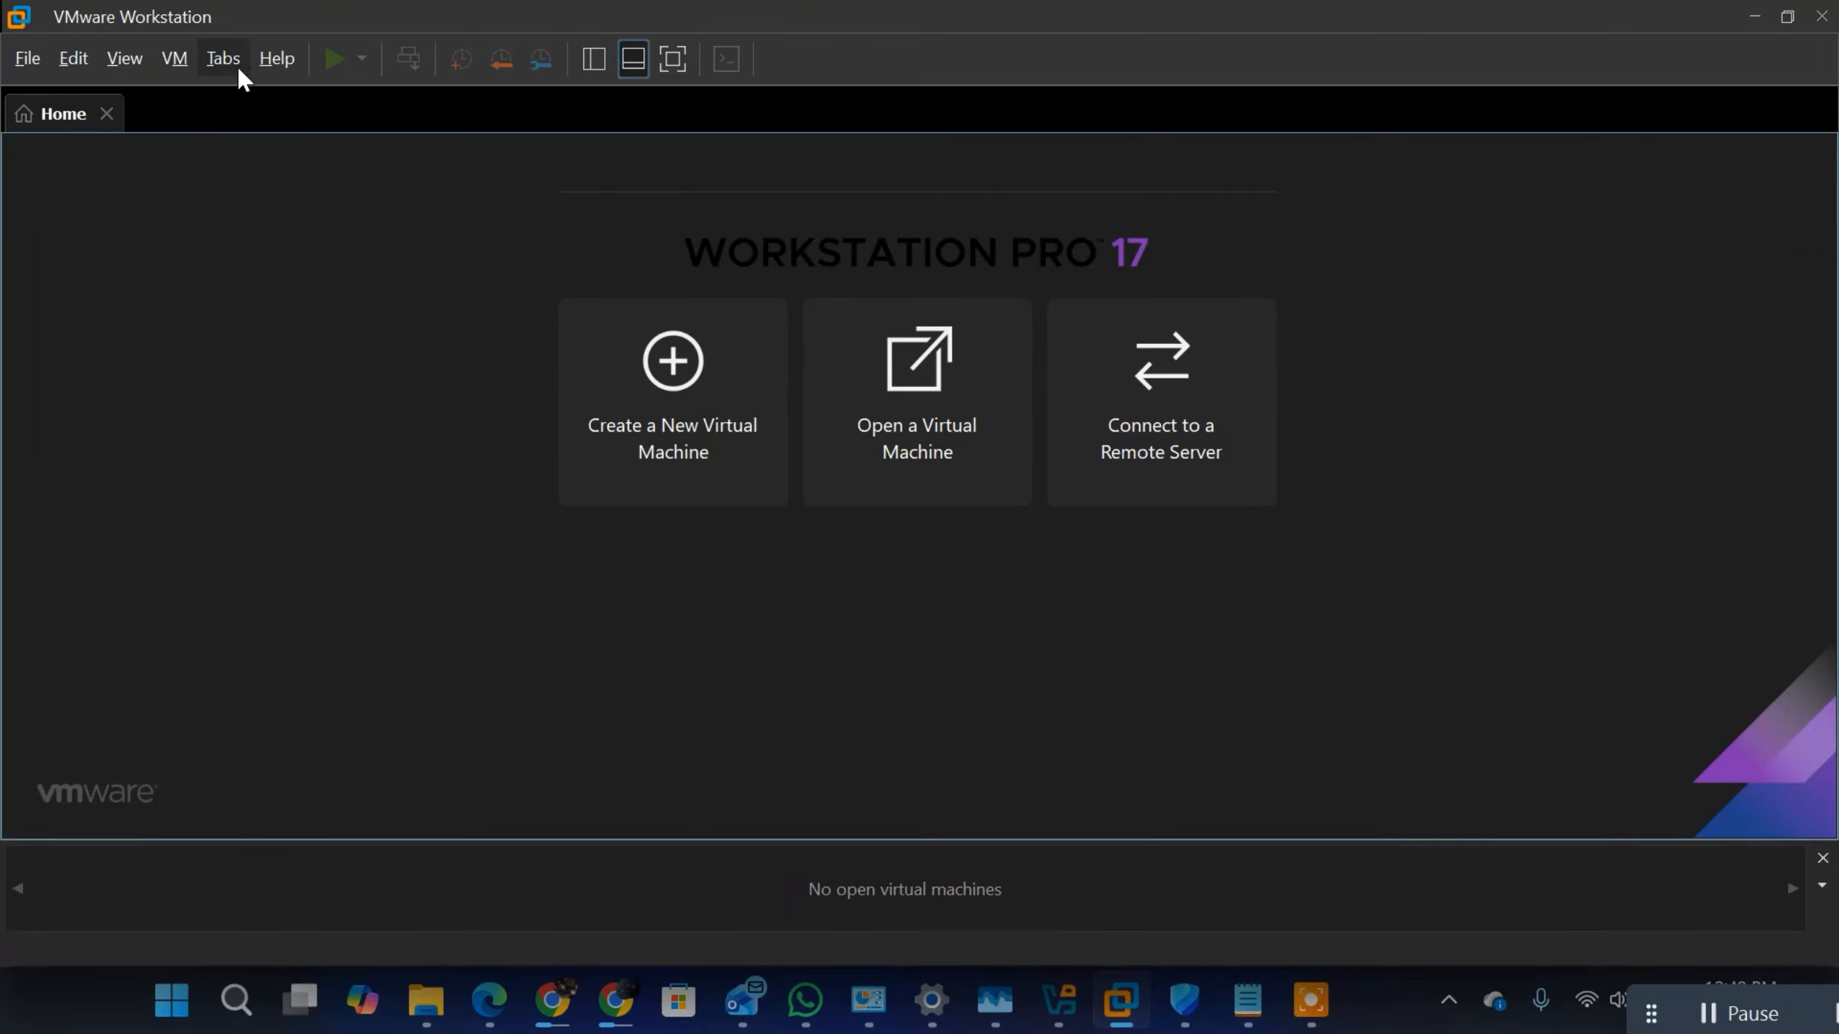
pyautogui.click(276, 60)
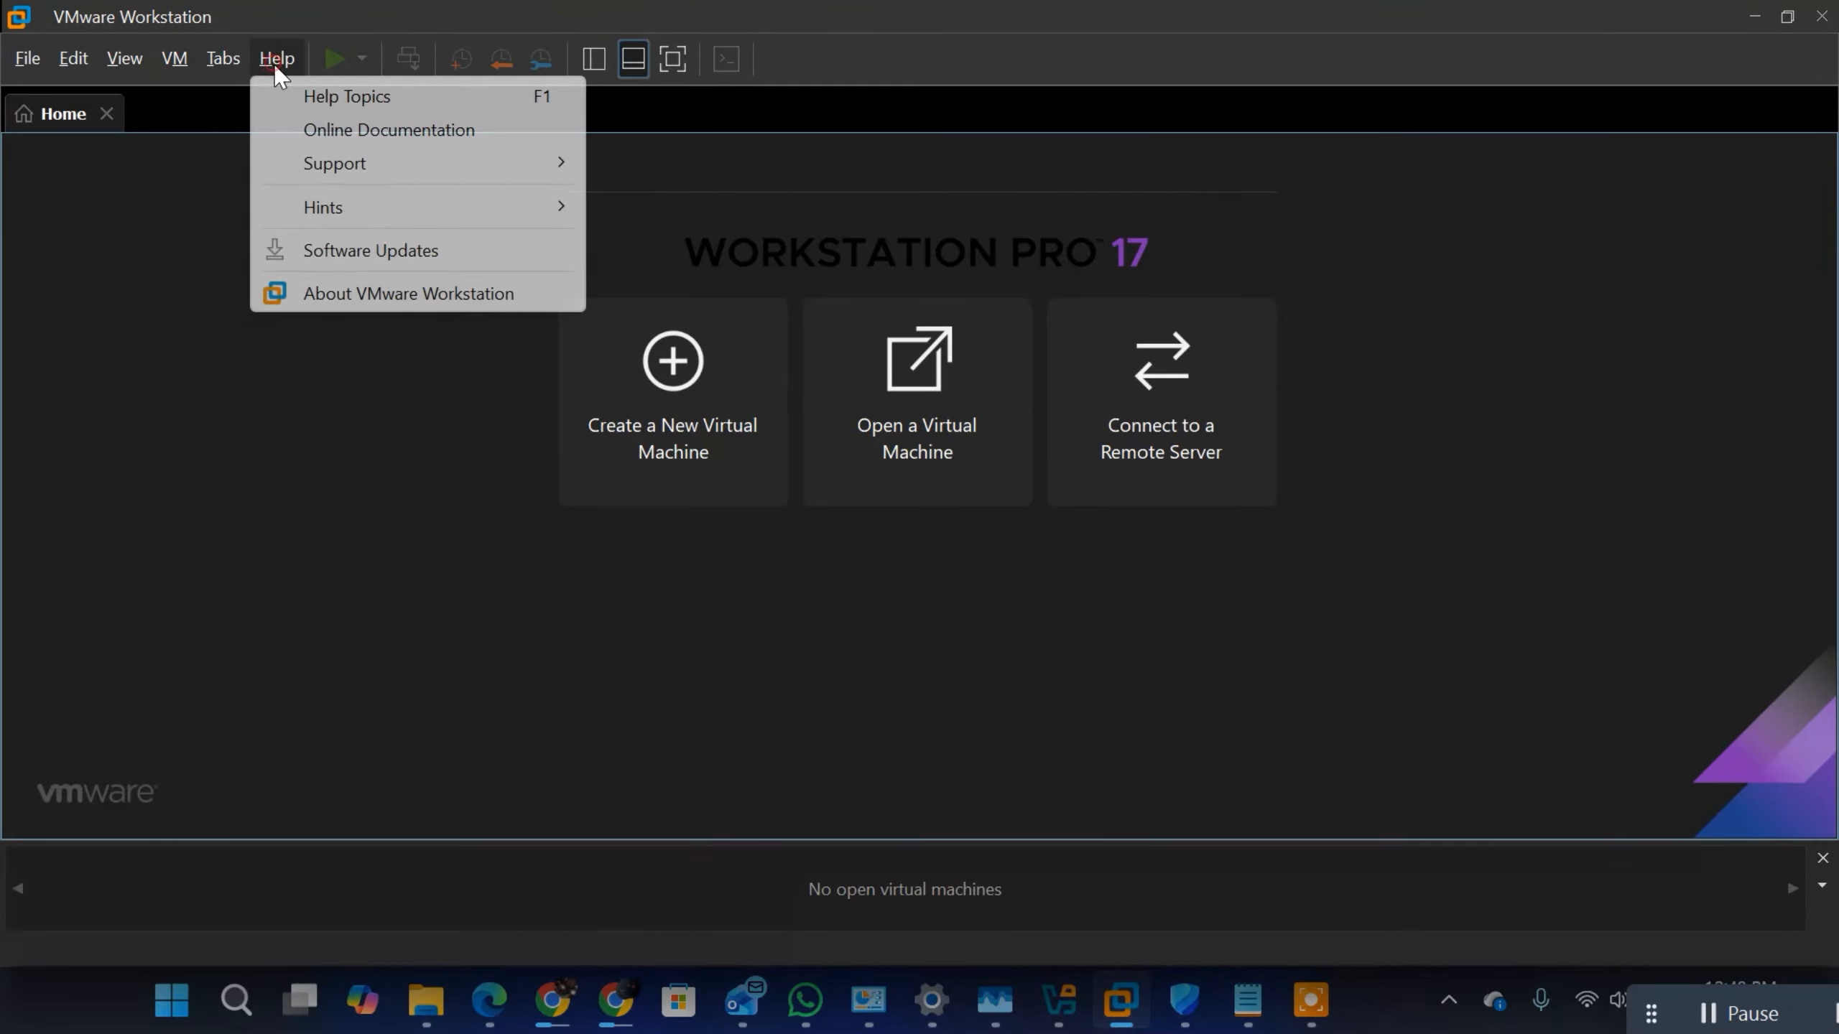
pyautogui.click(320, 293)
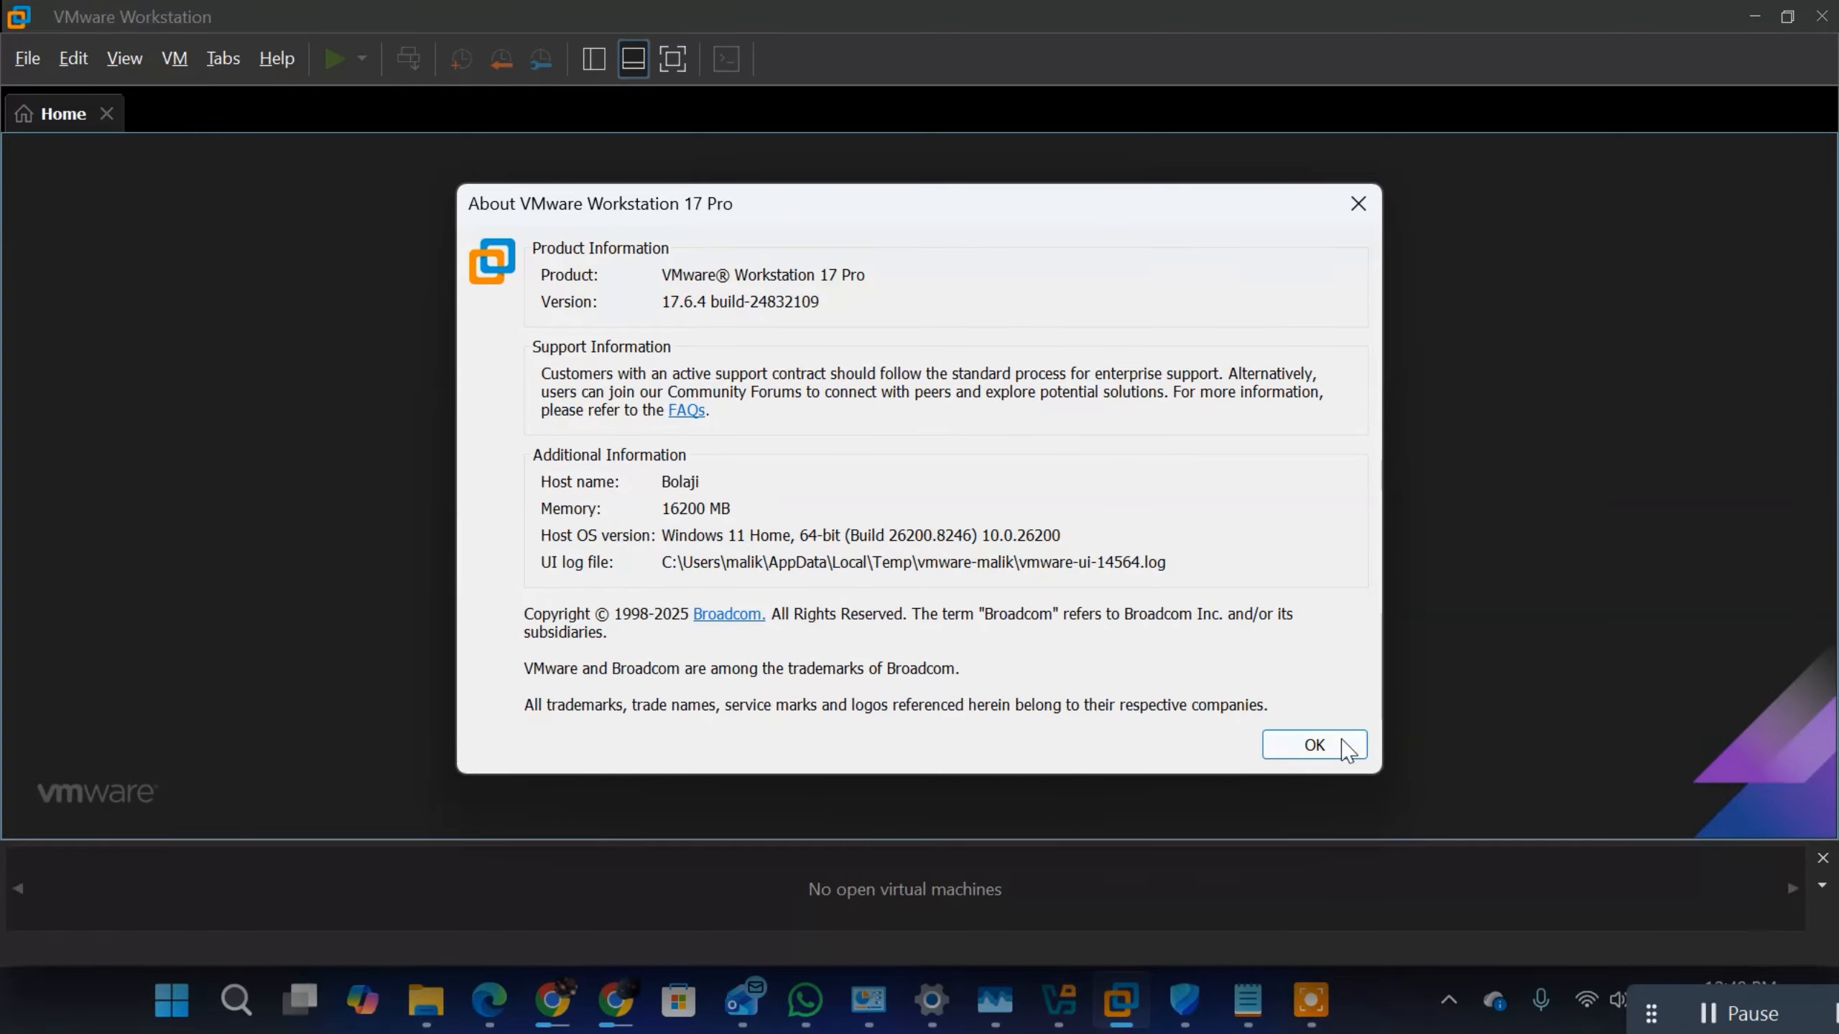
pyautogui.click(1300, 733)
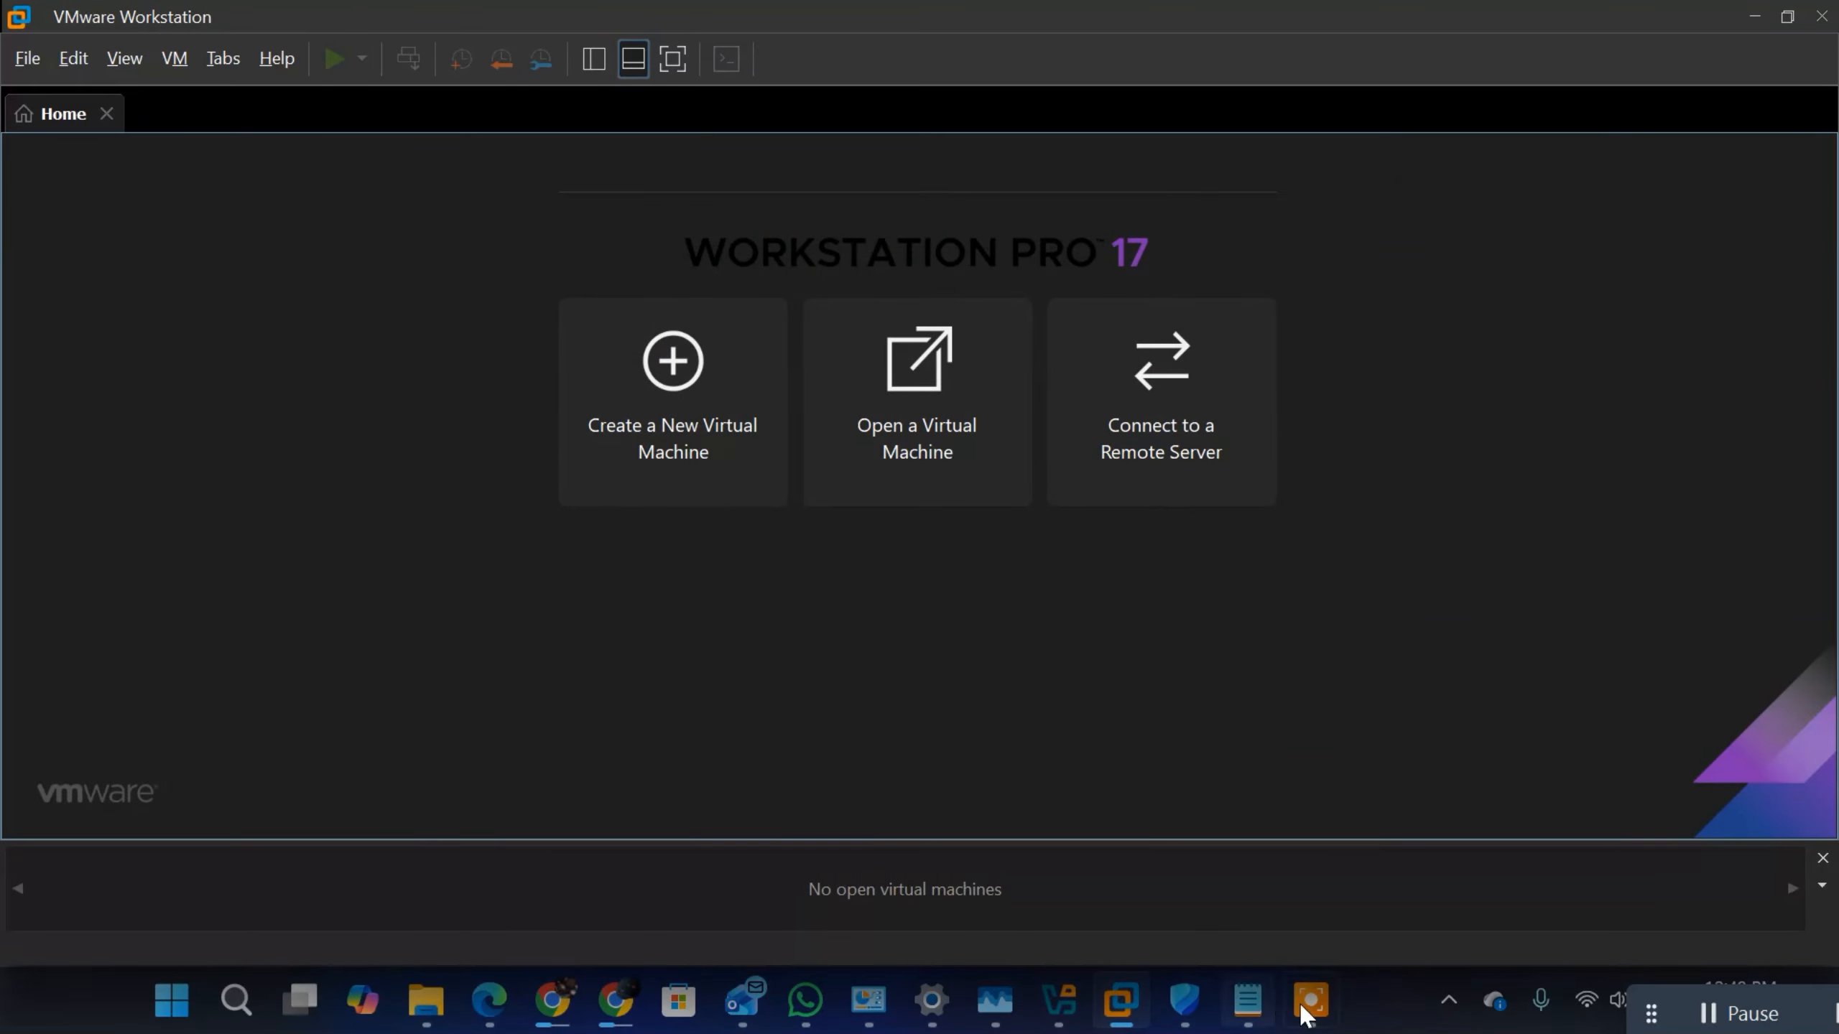
# Step: Return to the Windows Server 2022 notes, find the INSTALLATION REQUIREMENTS section and highlight its heading
pyautogui.click(1773, 1014)
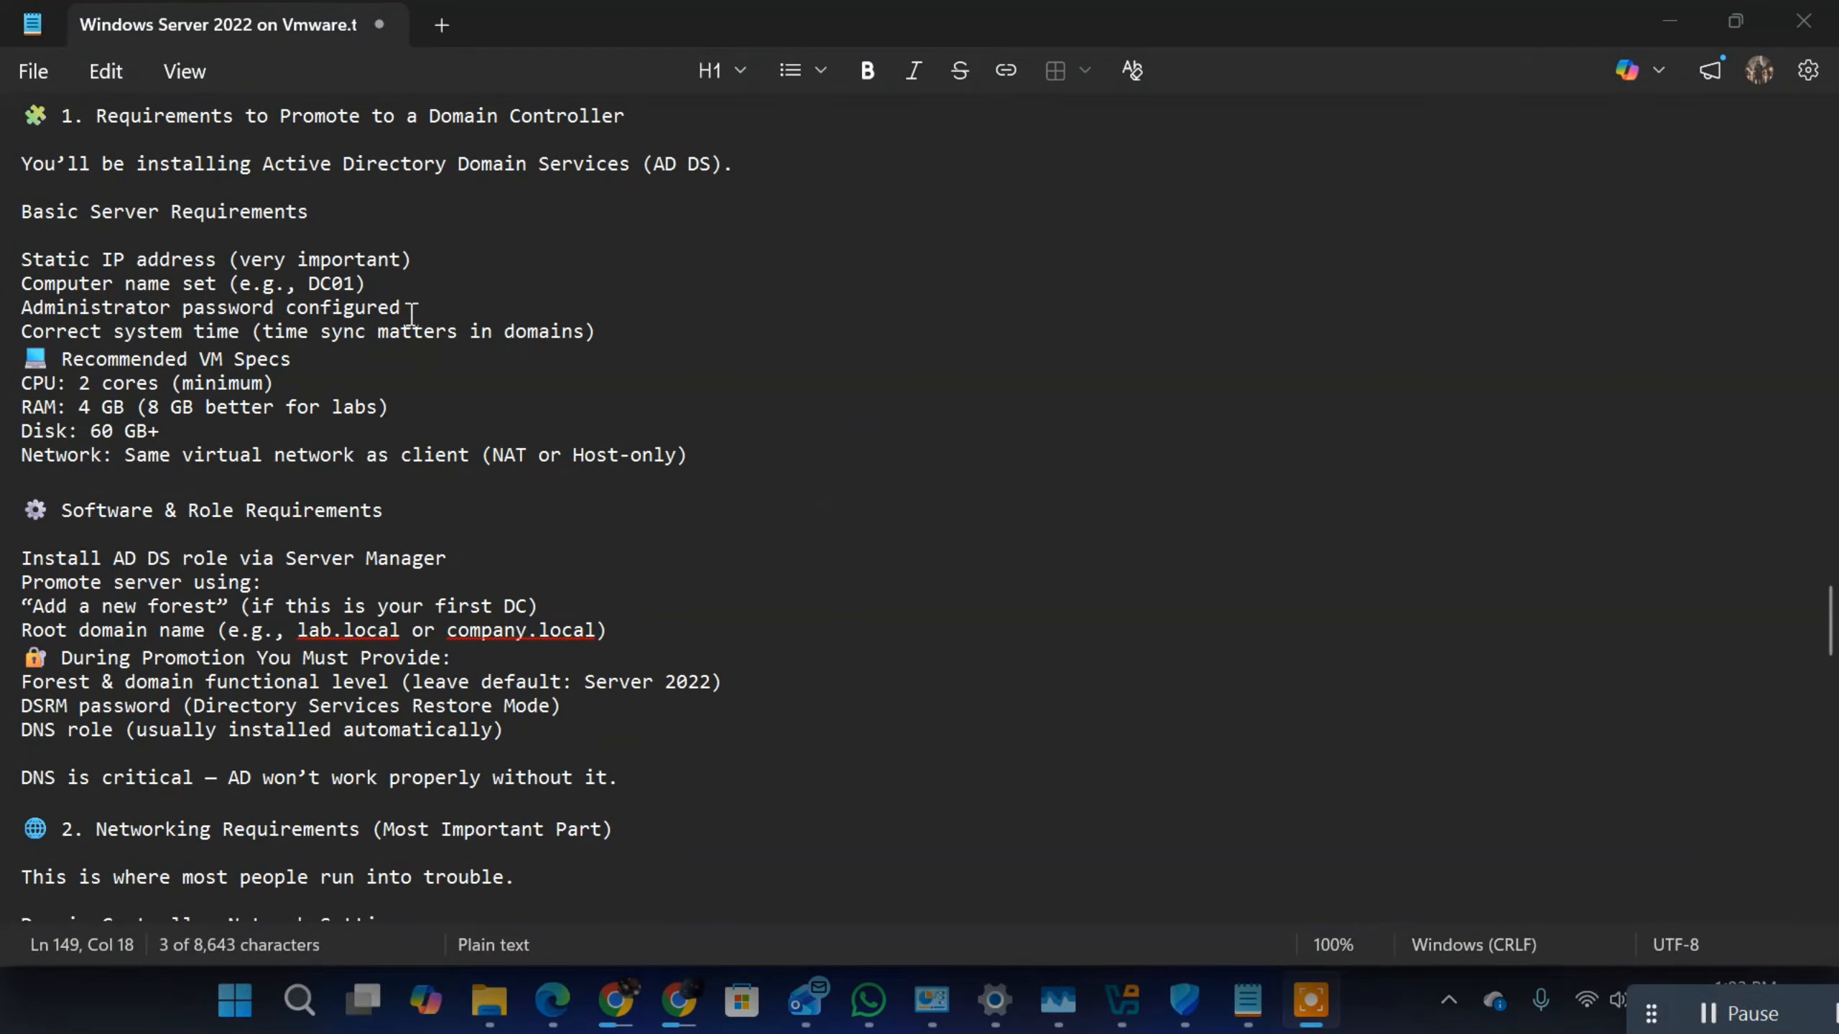
pyautogui.scroll(9, 411, 314)
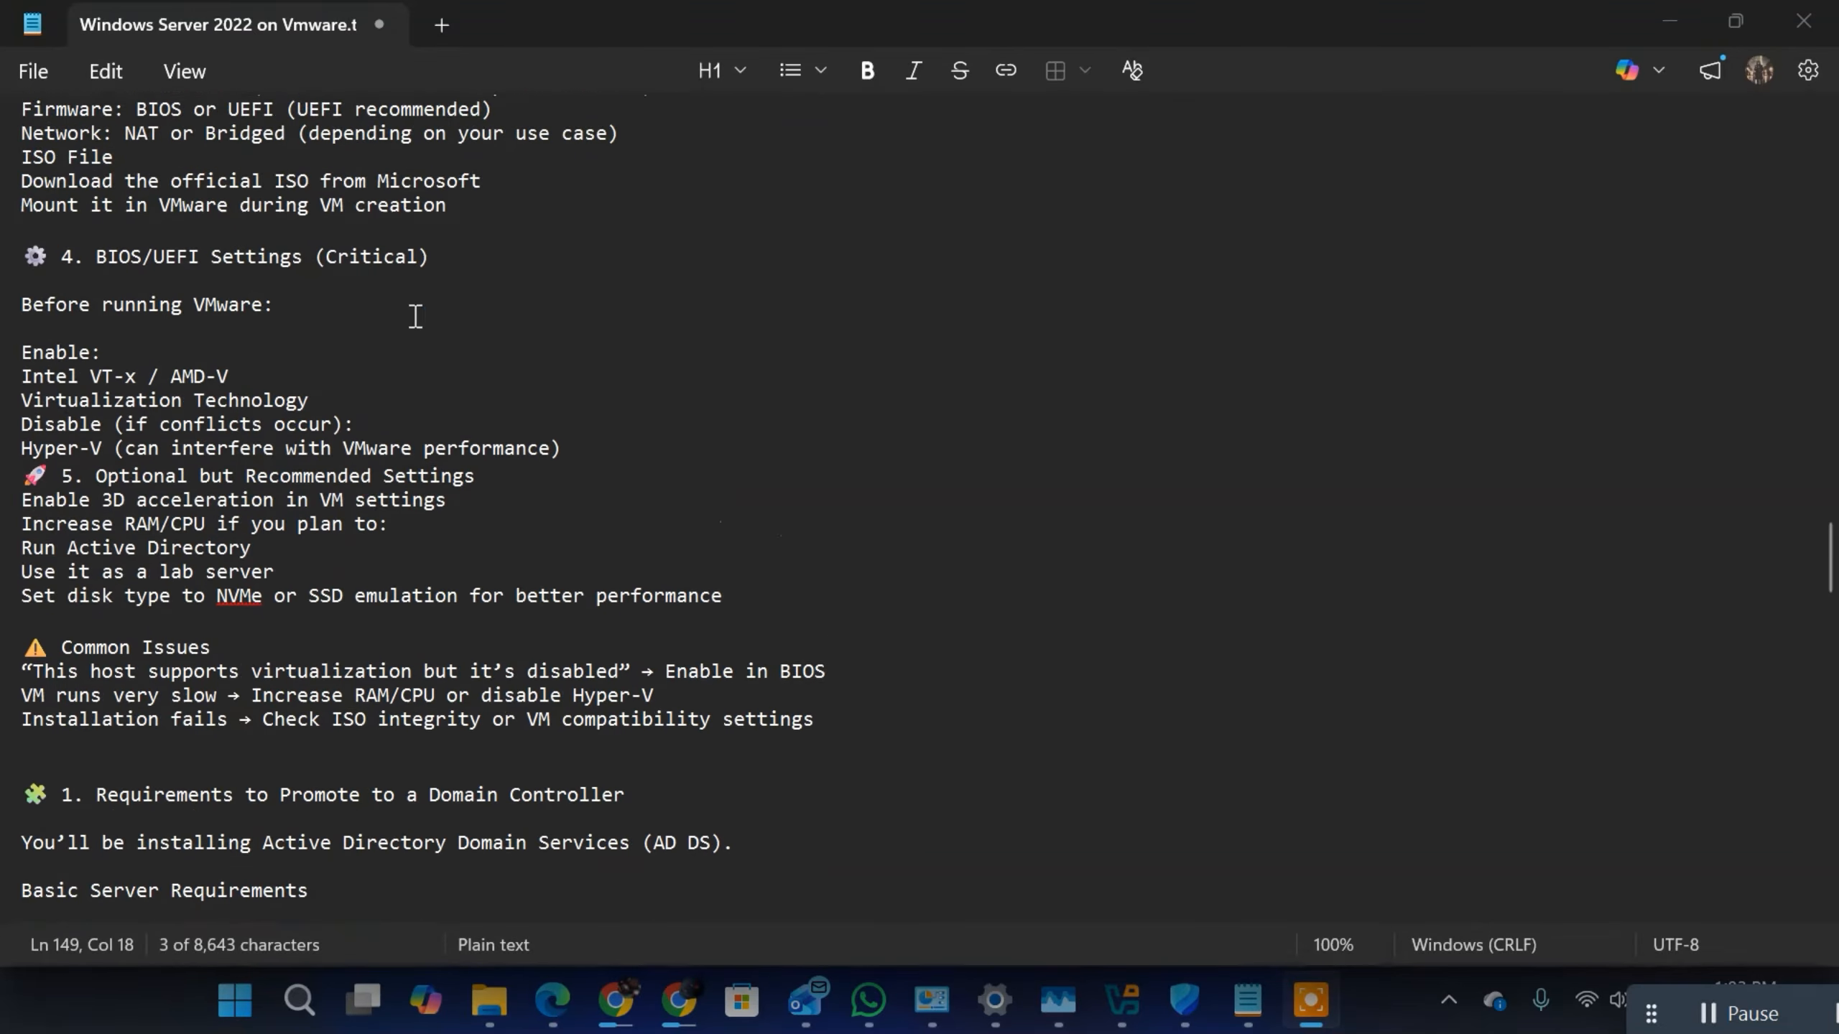
pyautogui.scroll(11, 415, 317)
pyautogui.scroll(-19, 405, 318)
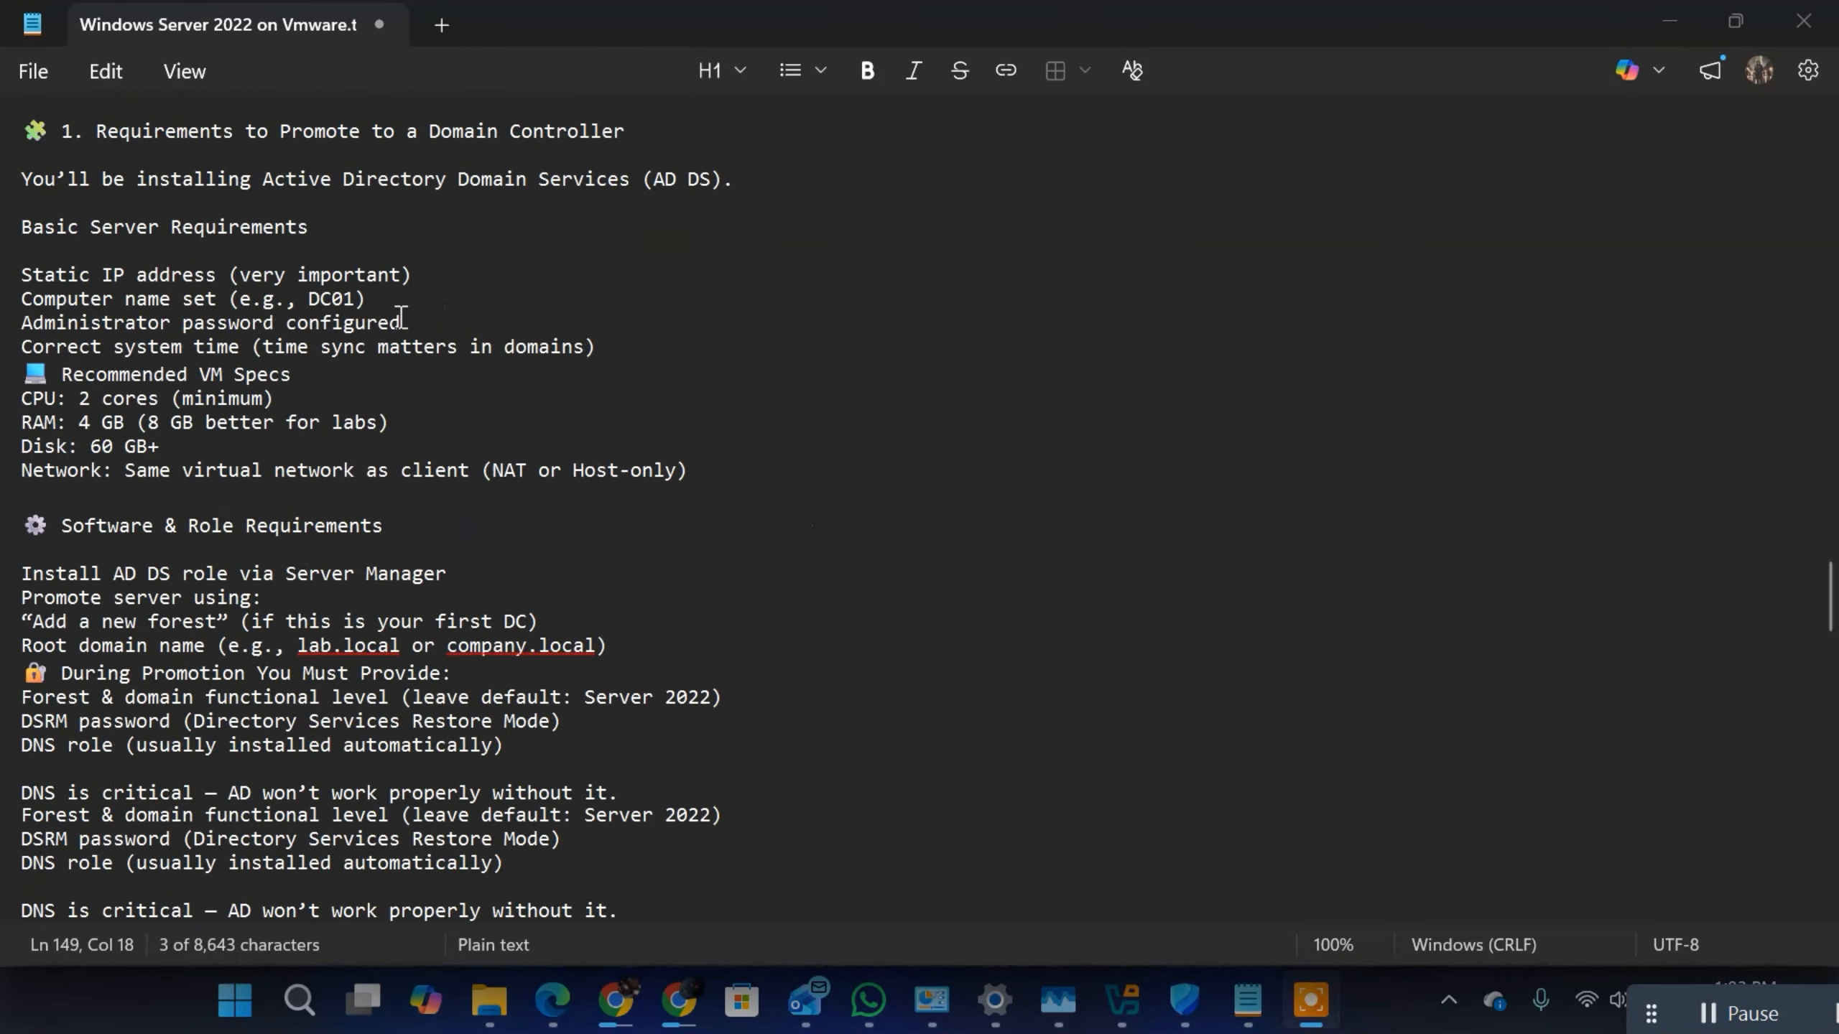
pyautogui.scroll(-20, 402, 316)
pyautogui.scroll(11, 390, 308)
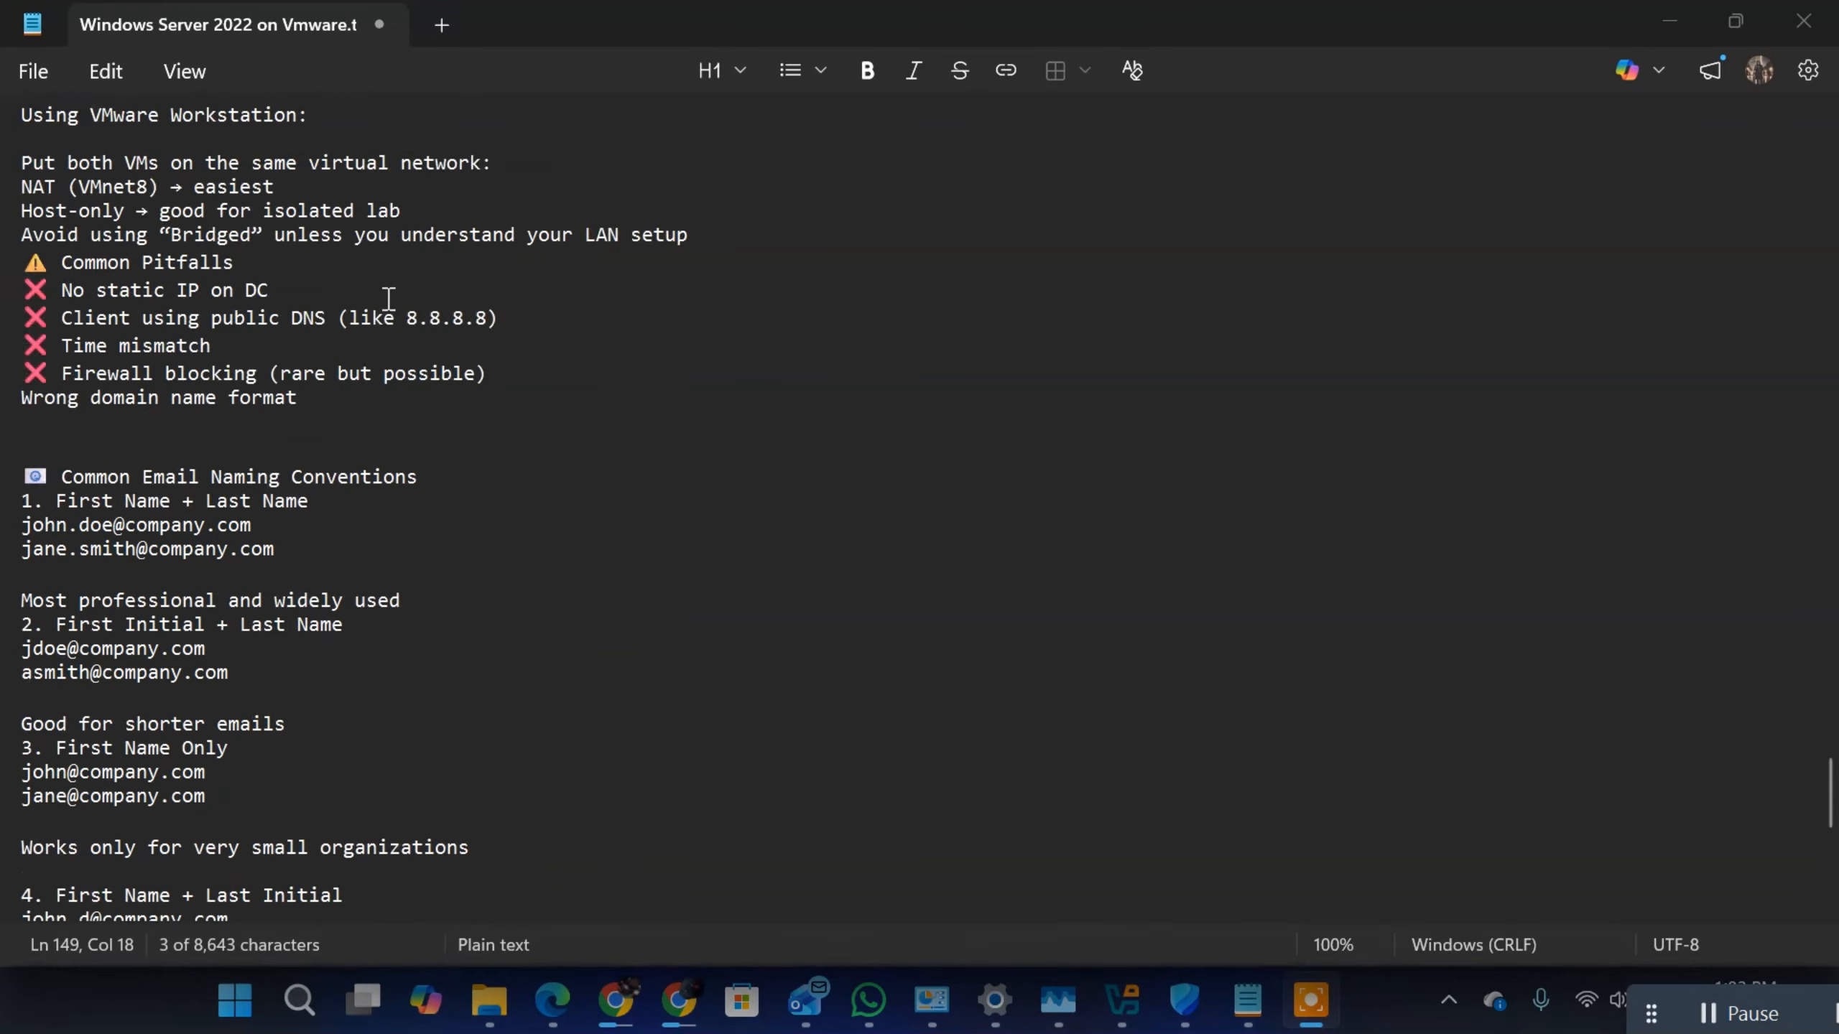
pyautogui.scroll(20, 397, 319)
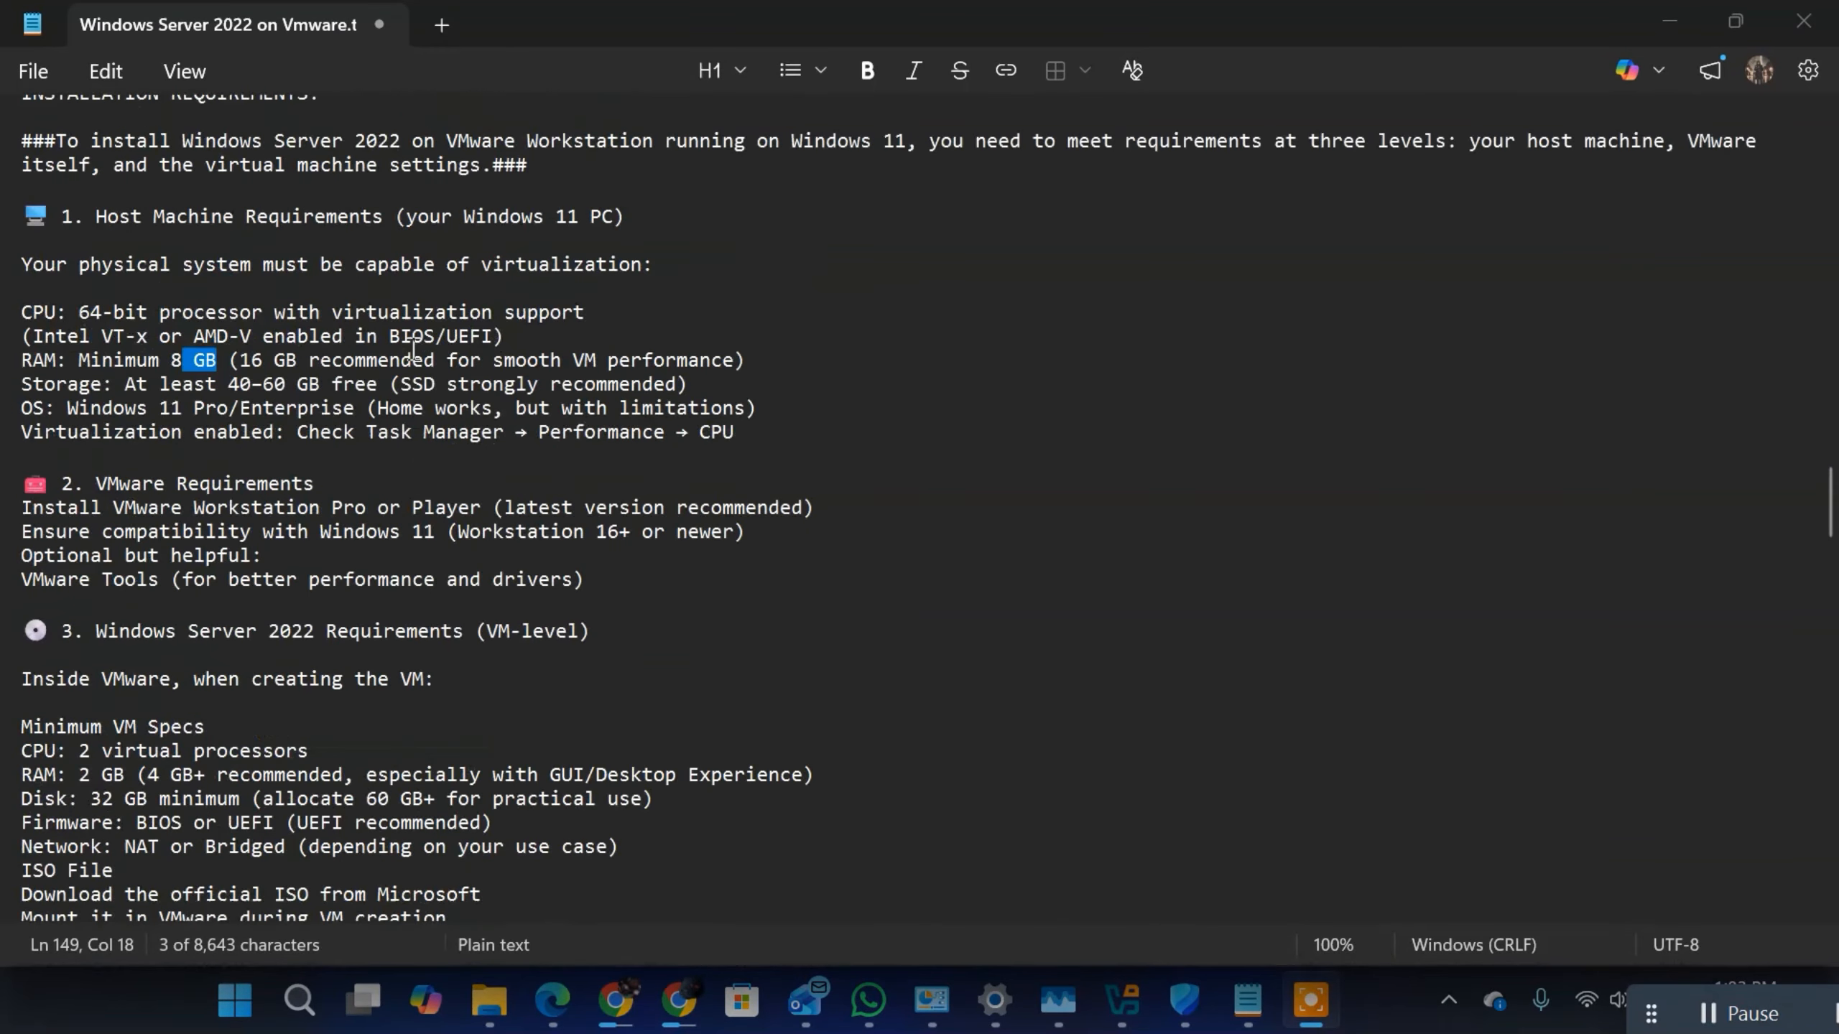
pyautogui.scroll(3, 413, 350)
pyautogui.moveTo(321, 290); pyautogui.dragTo(8, 262)
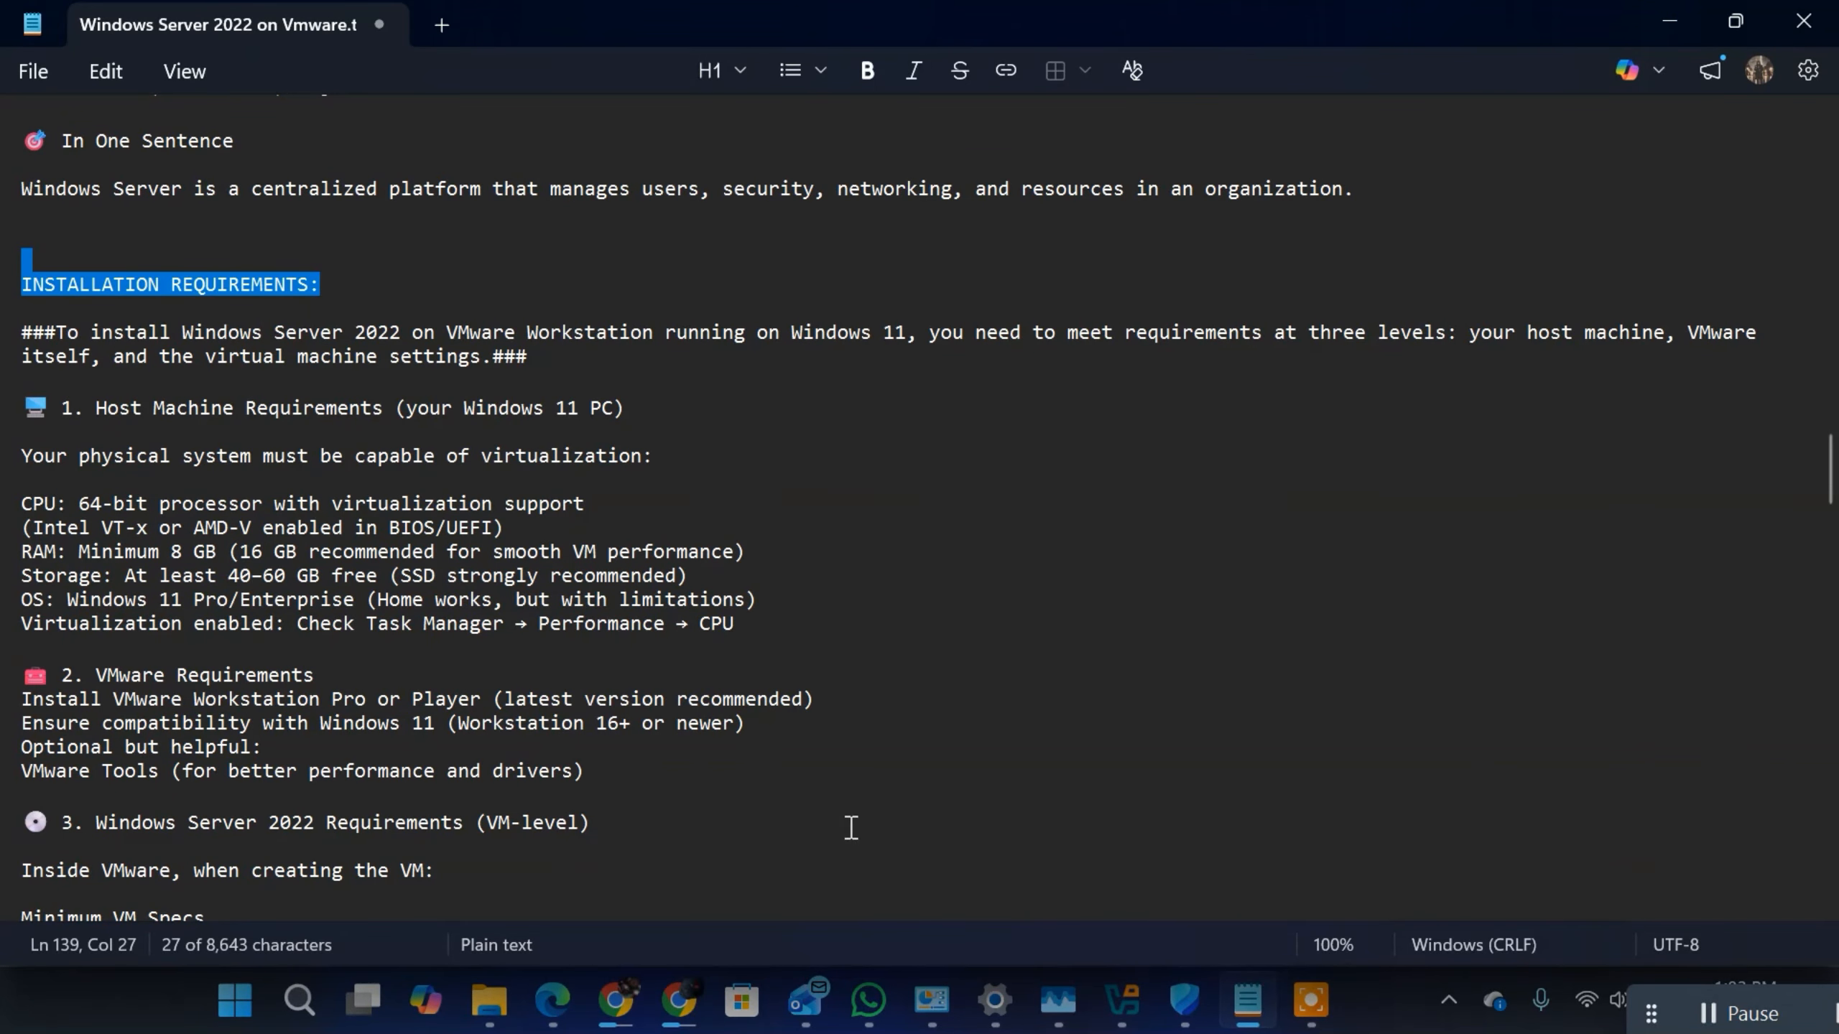
# Step: Highlight the VMware Requirements and Windows Server 2022 VM-level requirements, from the VMware heading to the ISO mounting line, and return to the host requirements
pyautogui.scroll(-3, 511, 619)
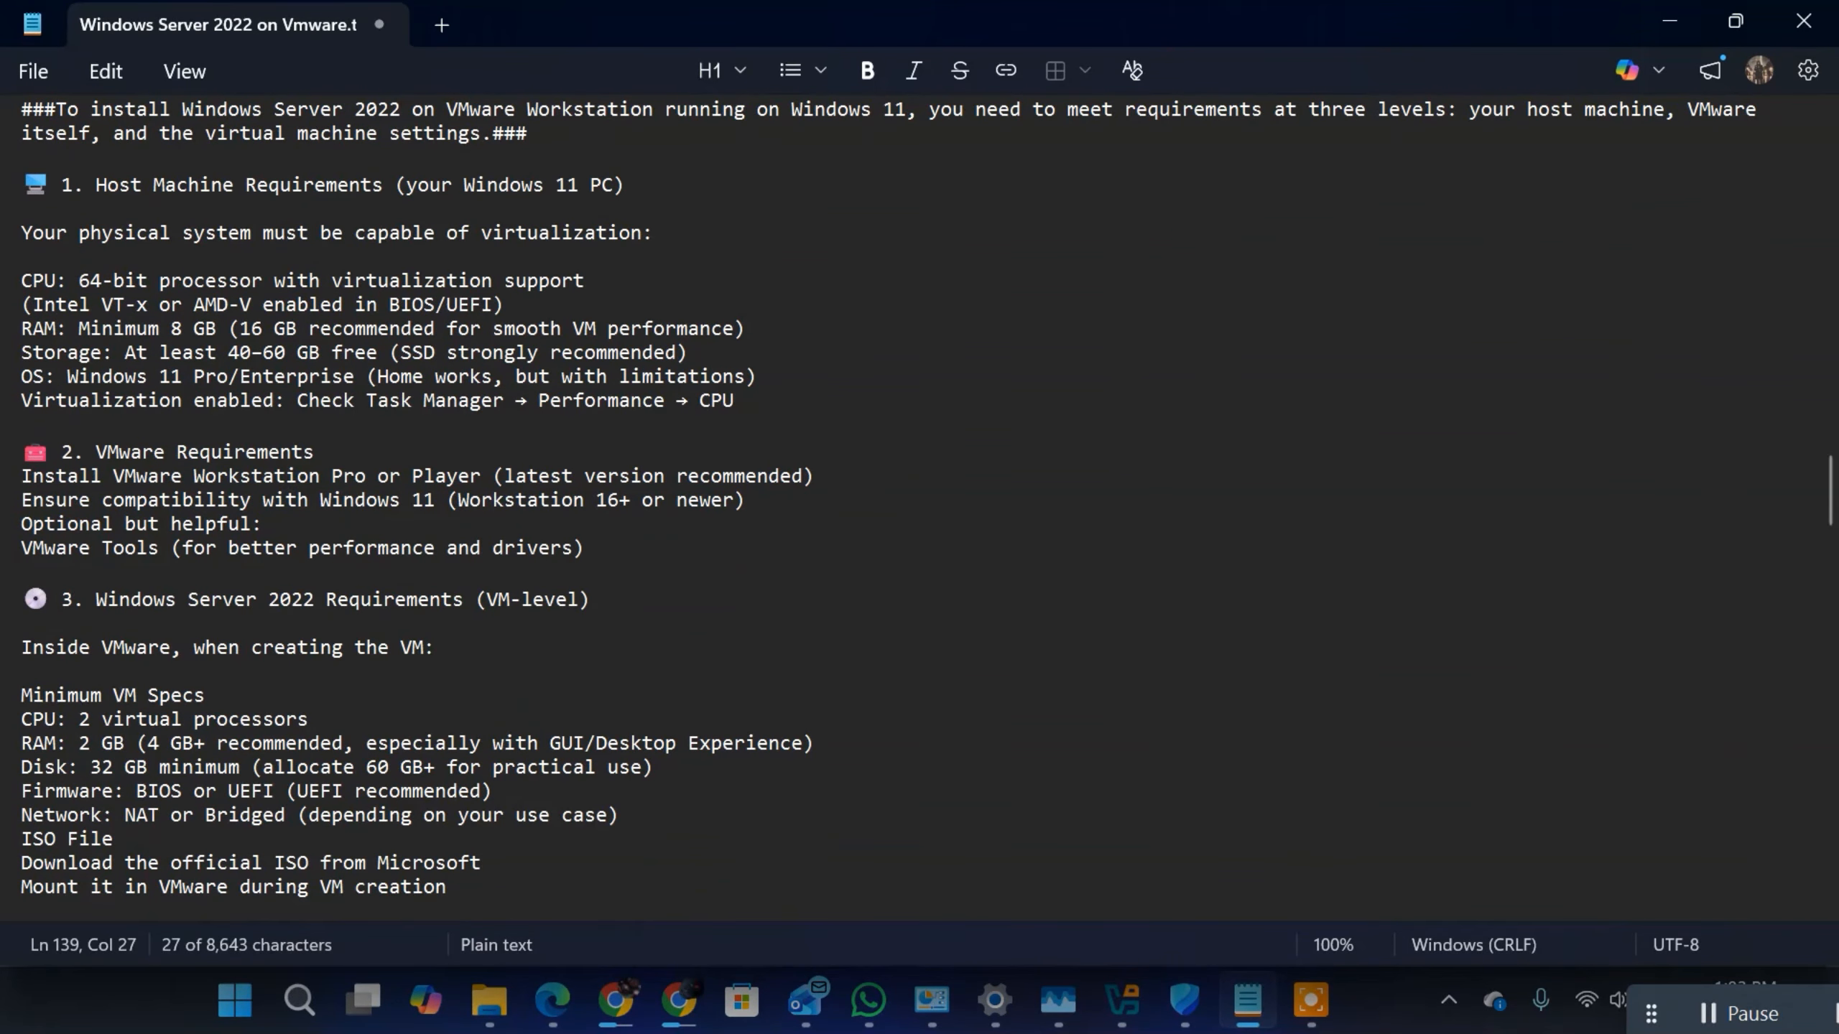
pyautogui.moveTo(85, 453); pyautogui.dragTo(763, 632)
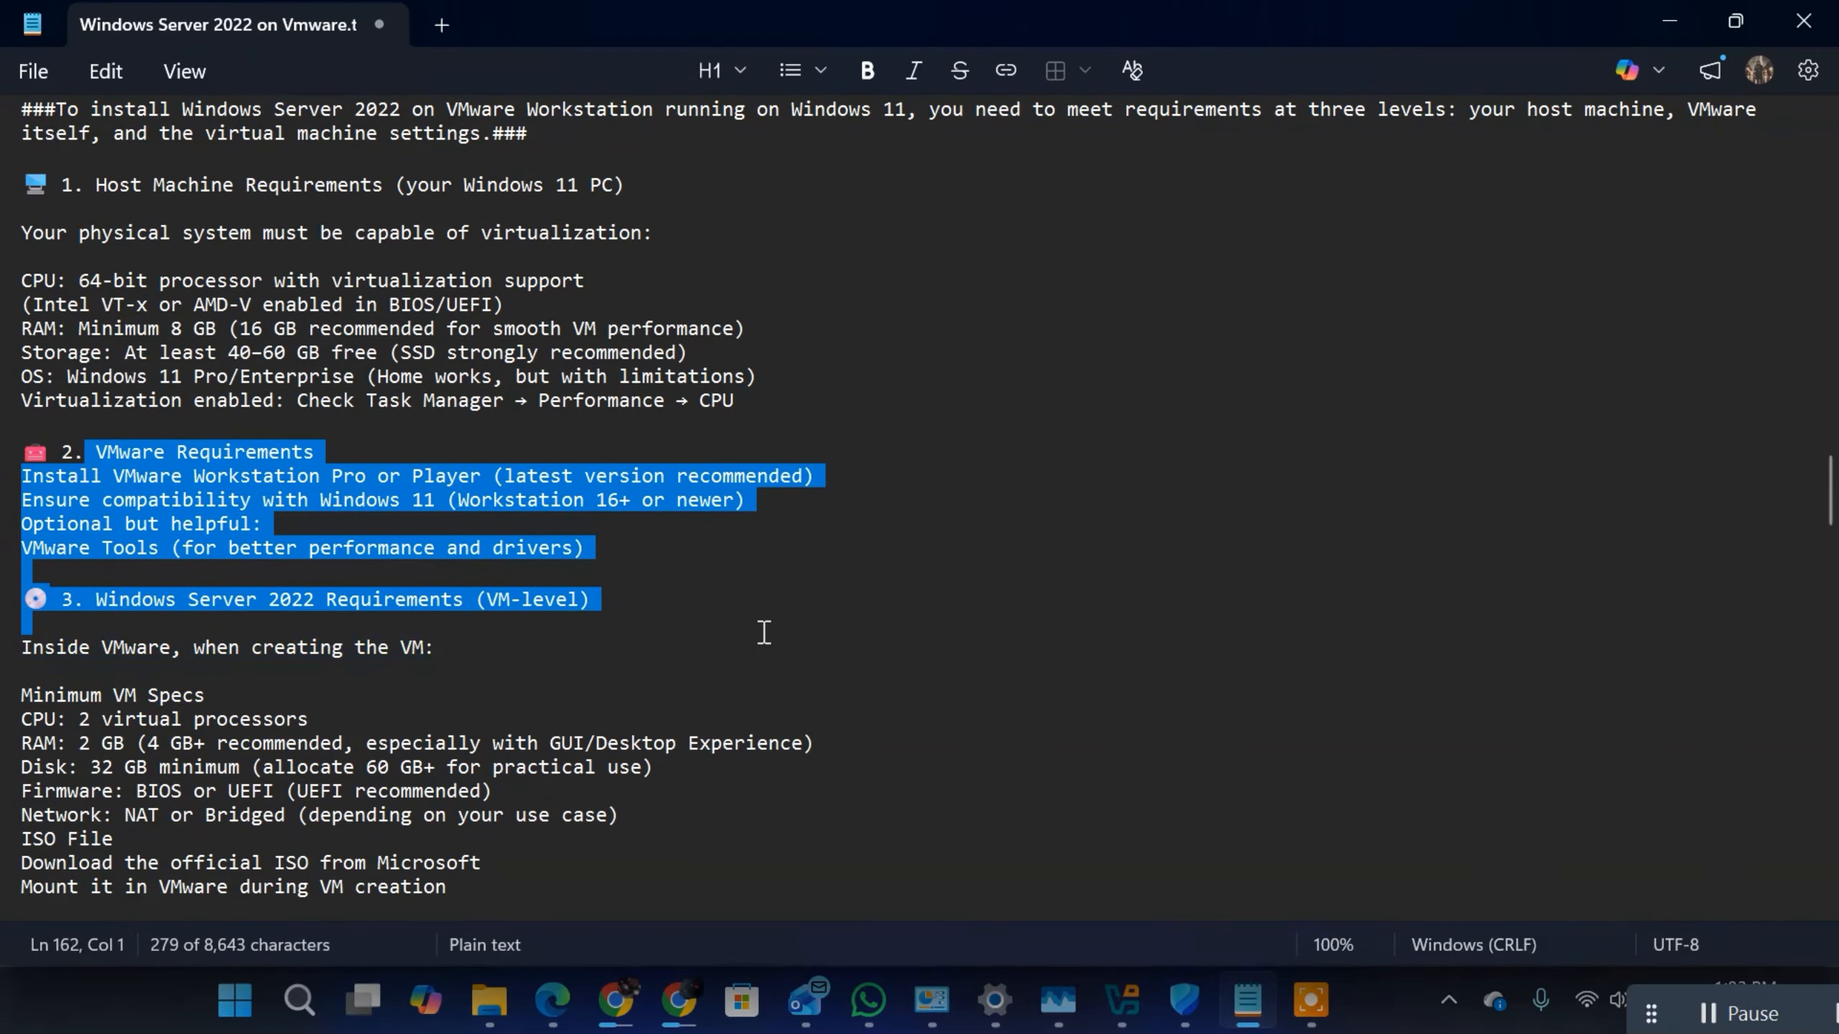
pyautogui.scroll(-3, 670, 682)
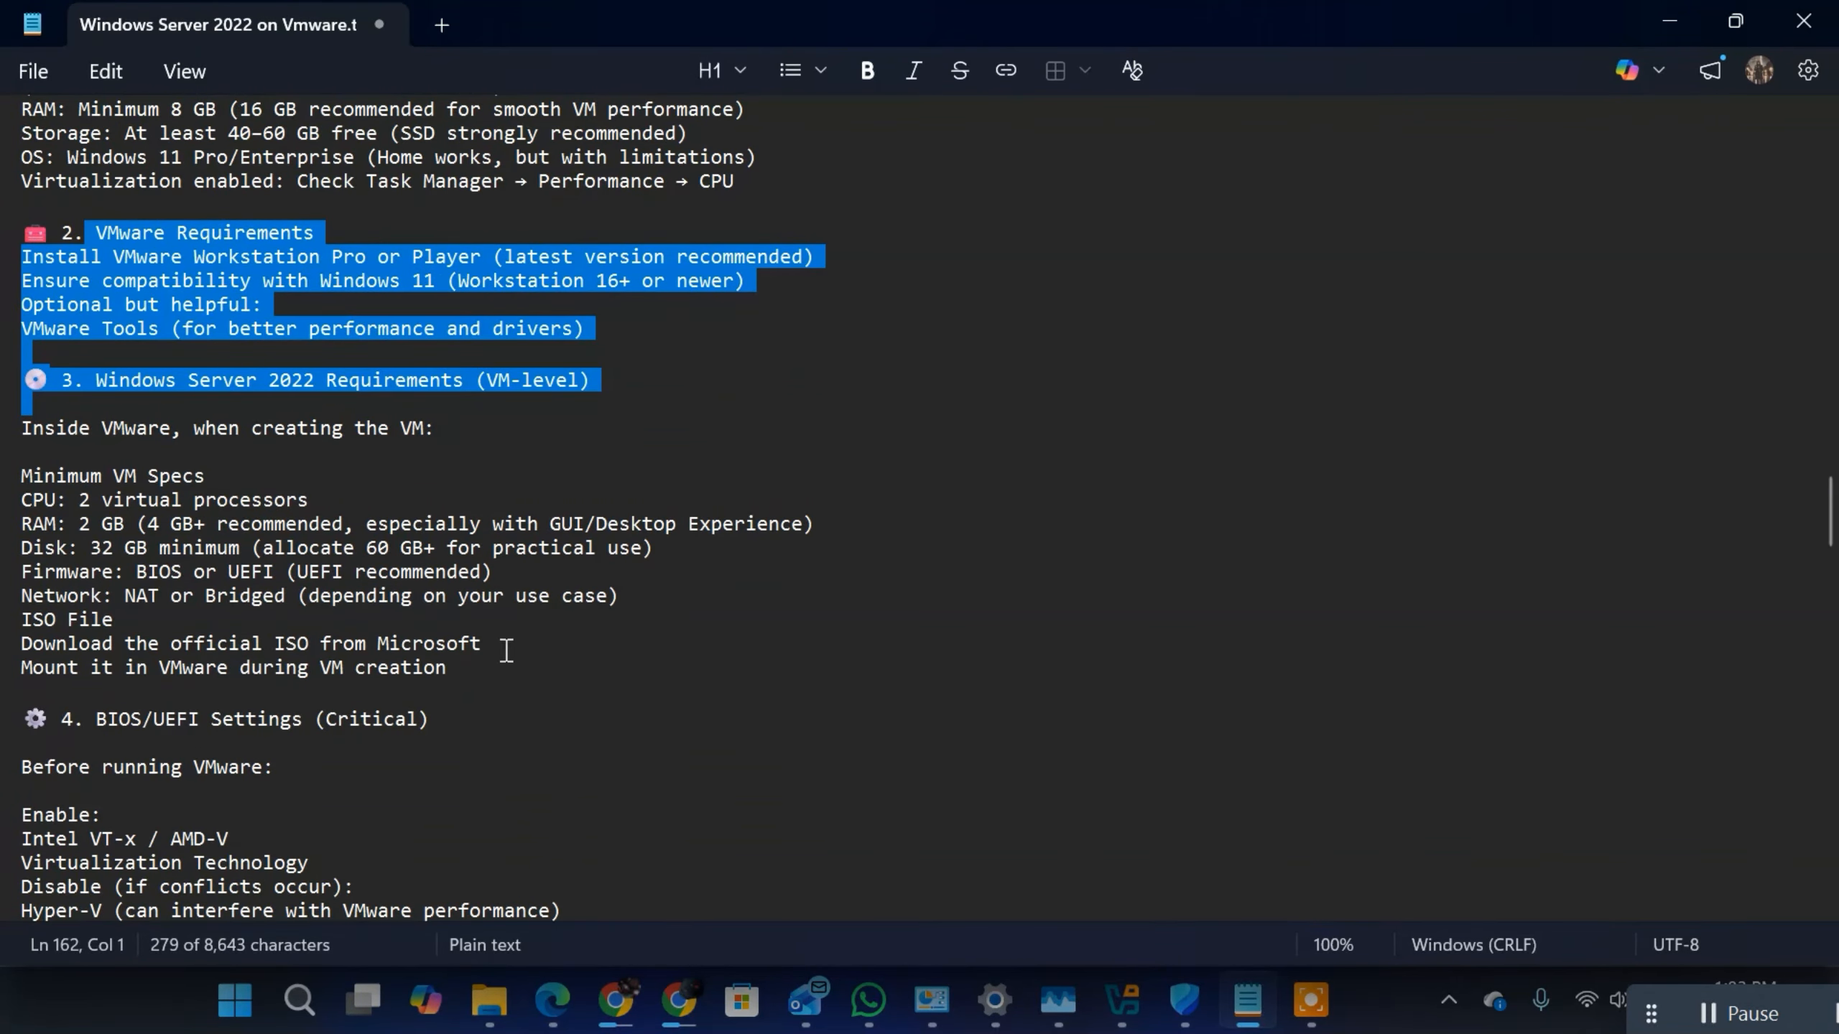
pyautogui.moveTo(490, 679); pyautogui.dragTo(68, 245)
pyautogui.scroll(3, 808, 338)
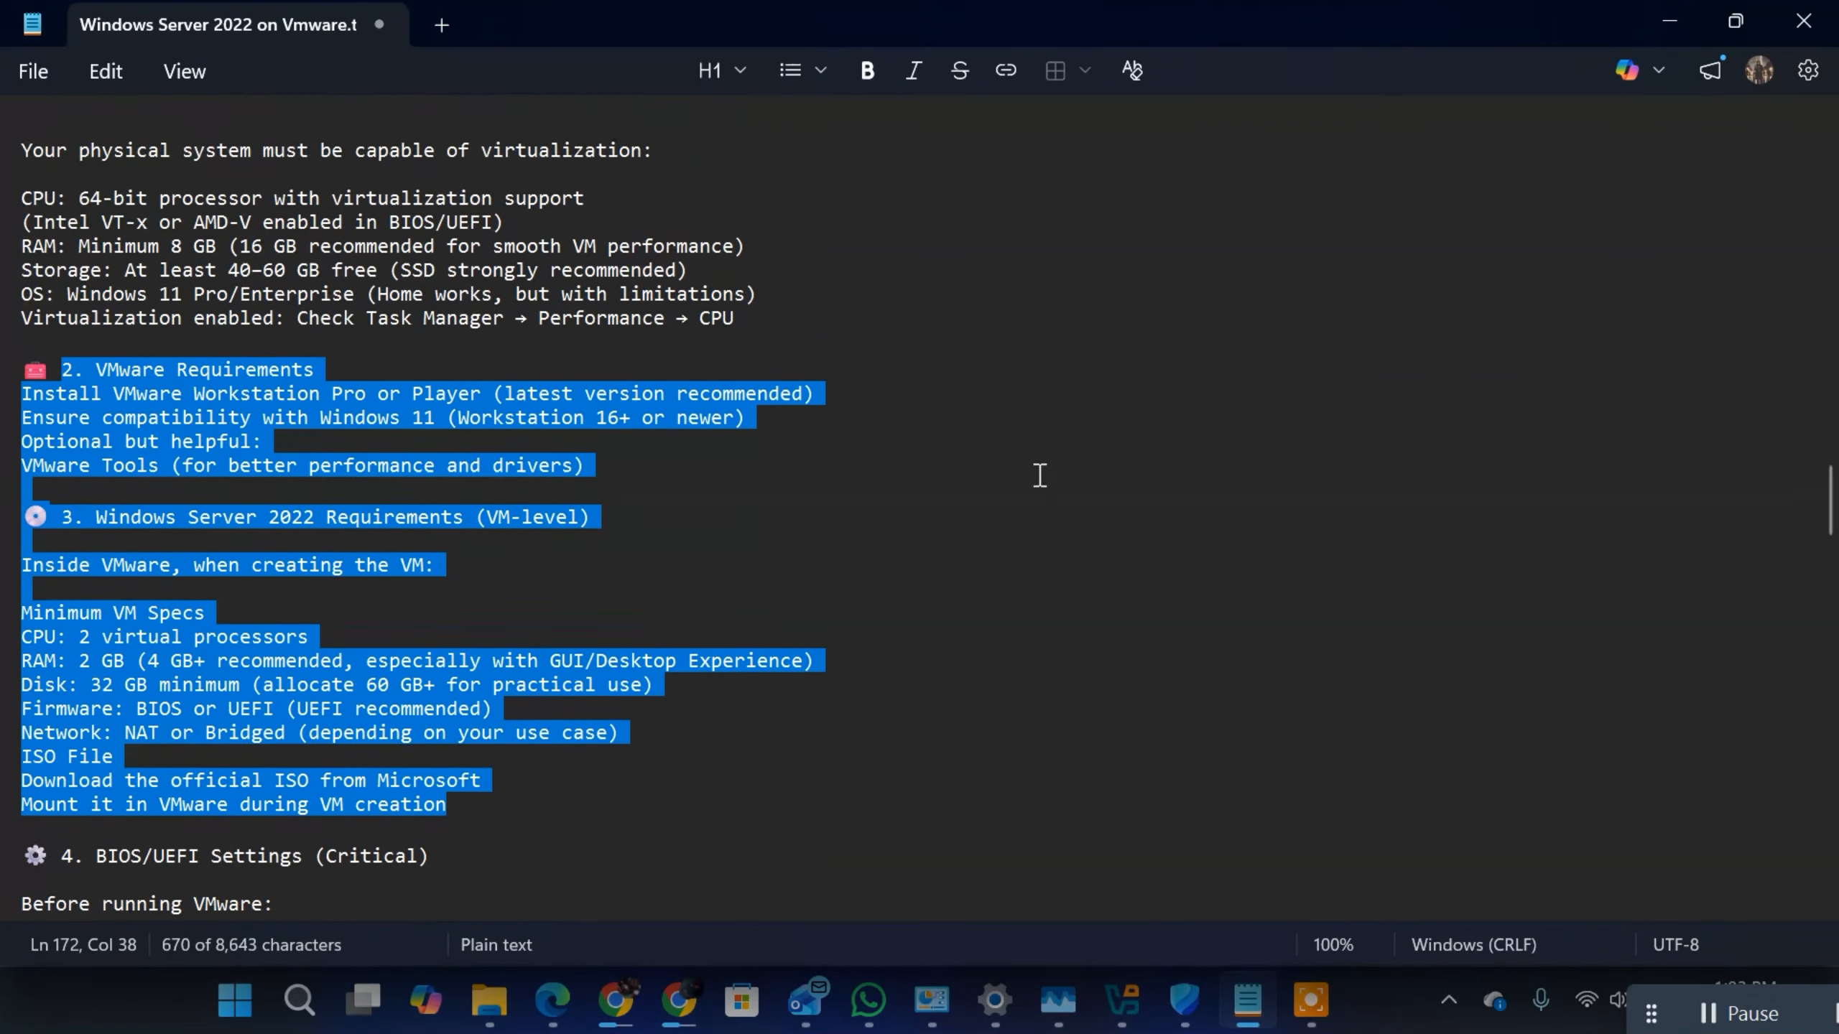
pyautogui.scroll(3, 516, 192)
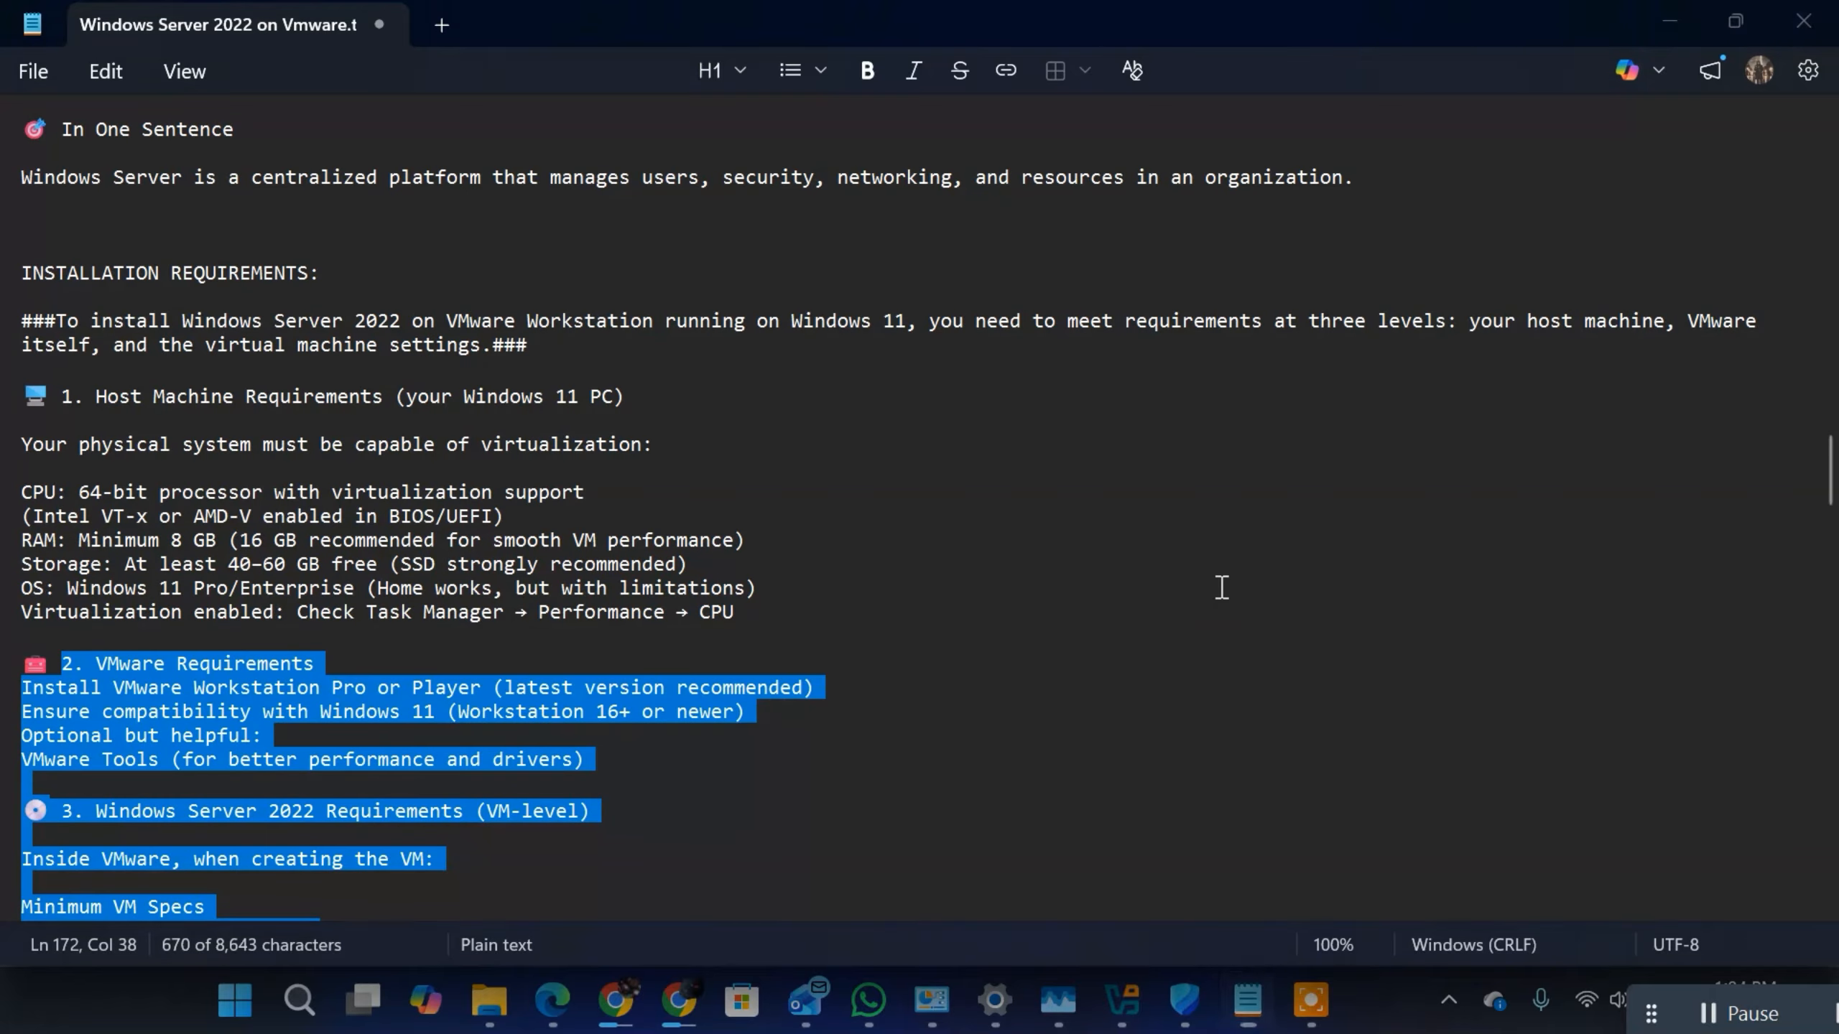
# Step: Run DXDIAG, answer its startup prompts and check the host's operating system, processor and memory in the system information
pyautogui.press('super')
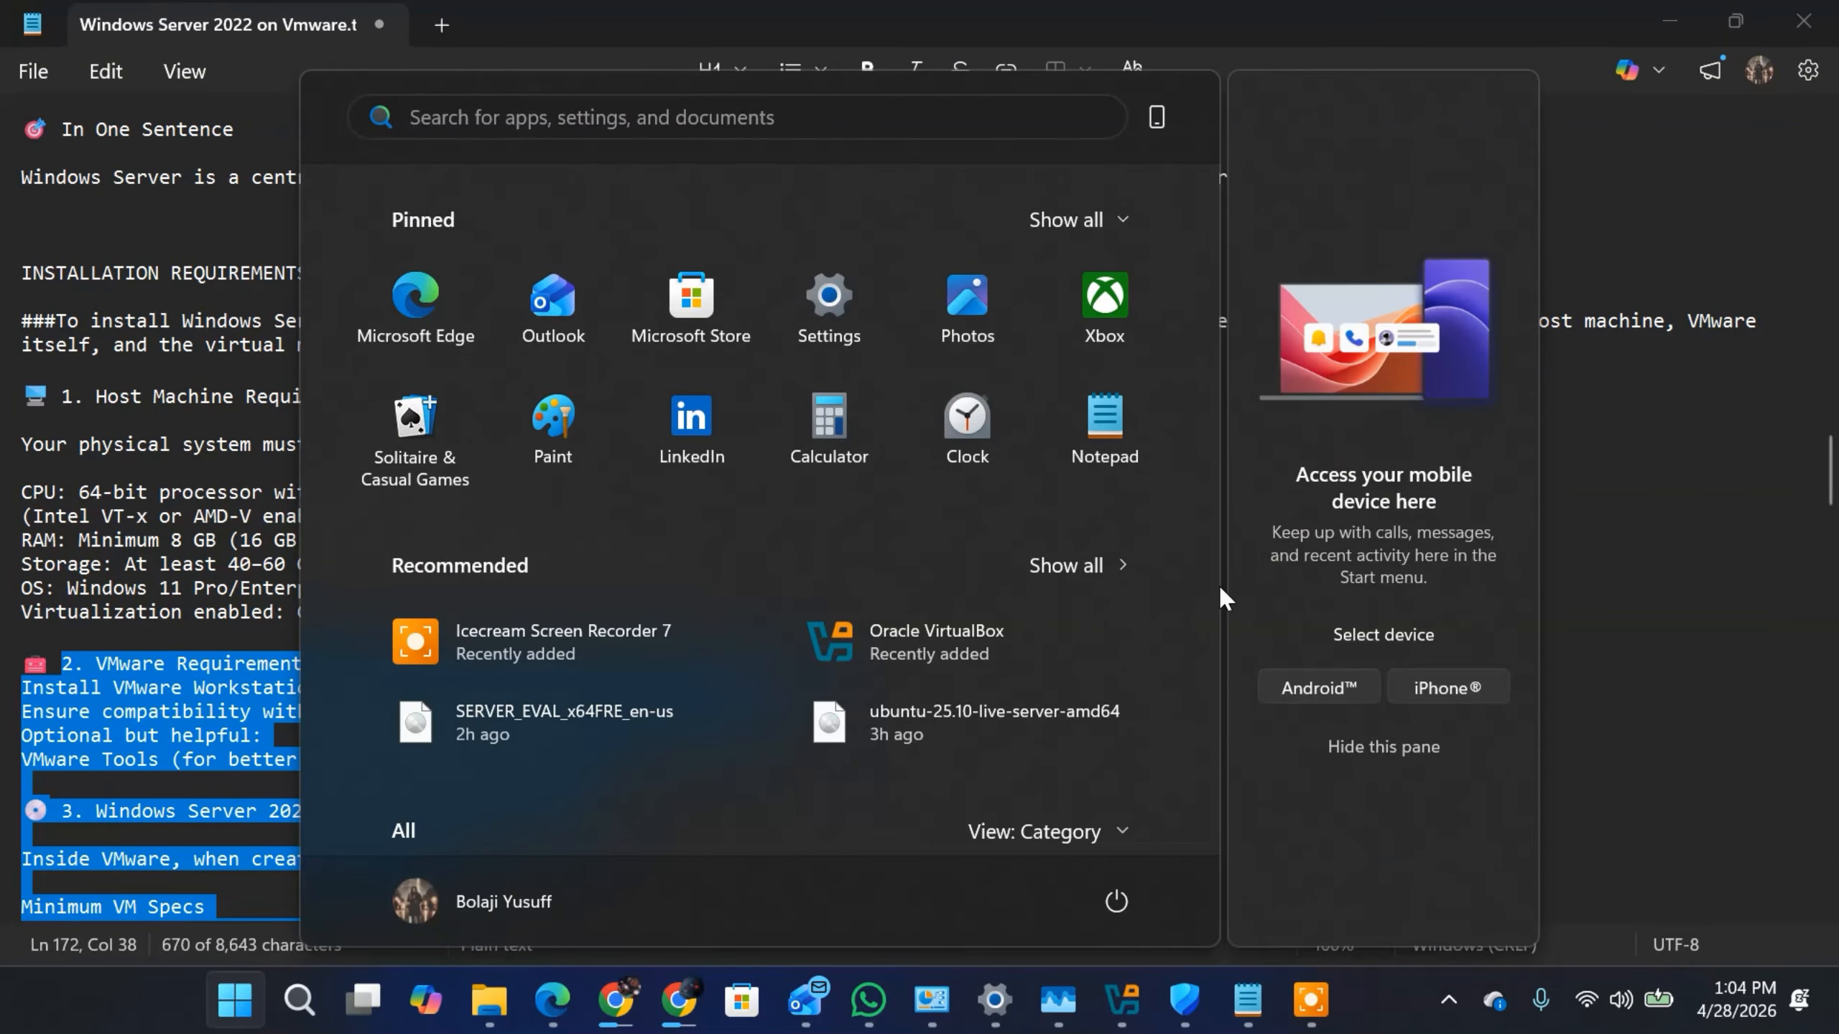
pyautogui.write('D')
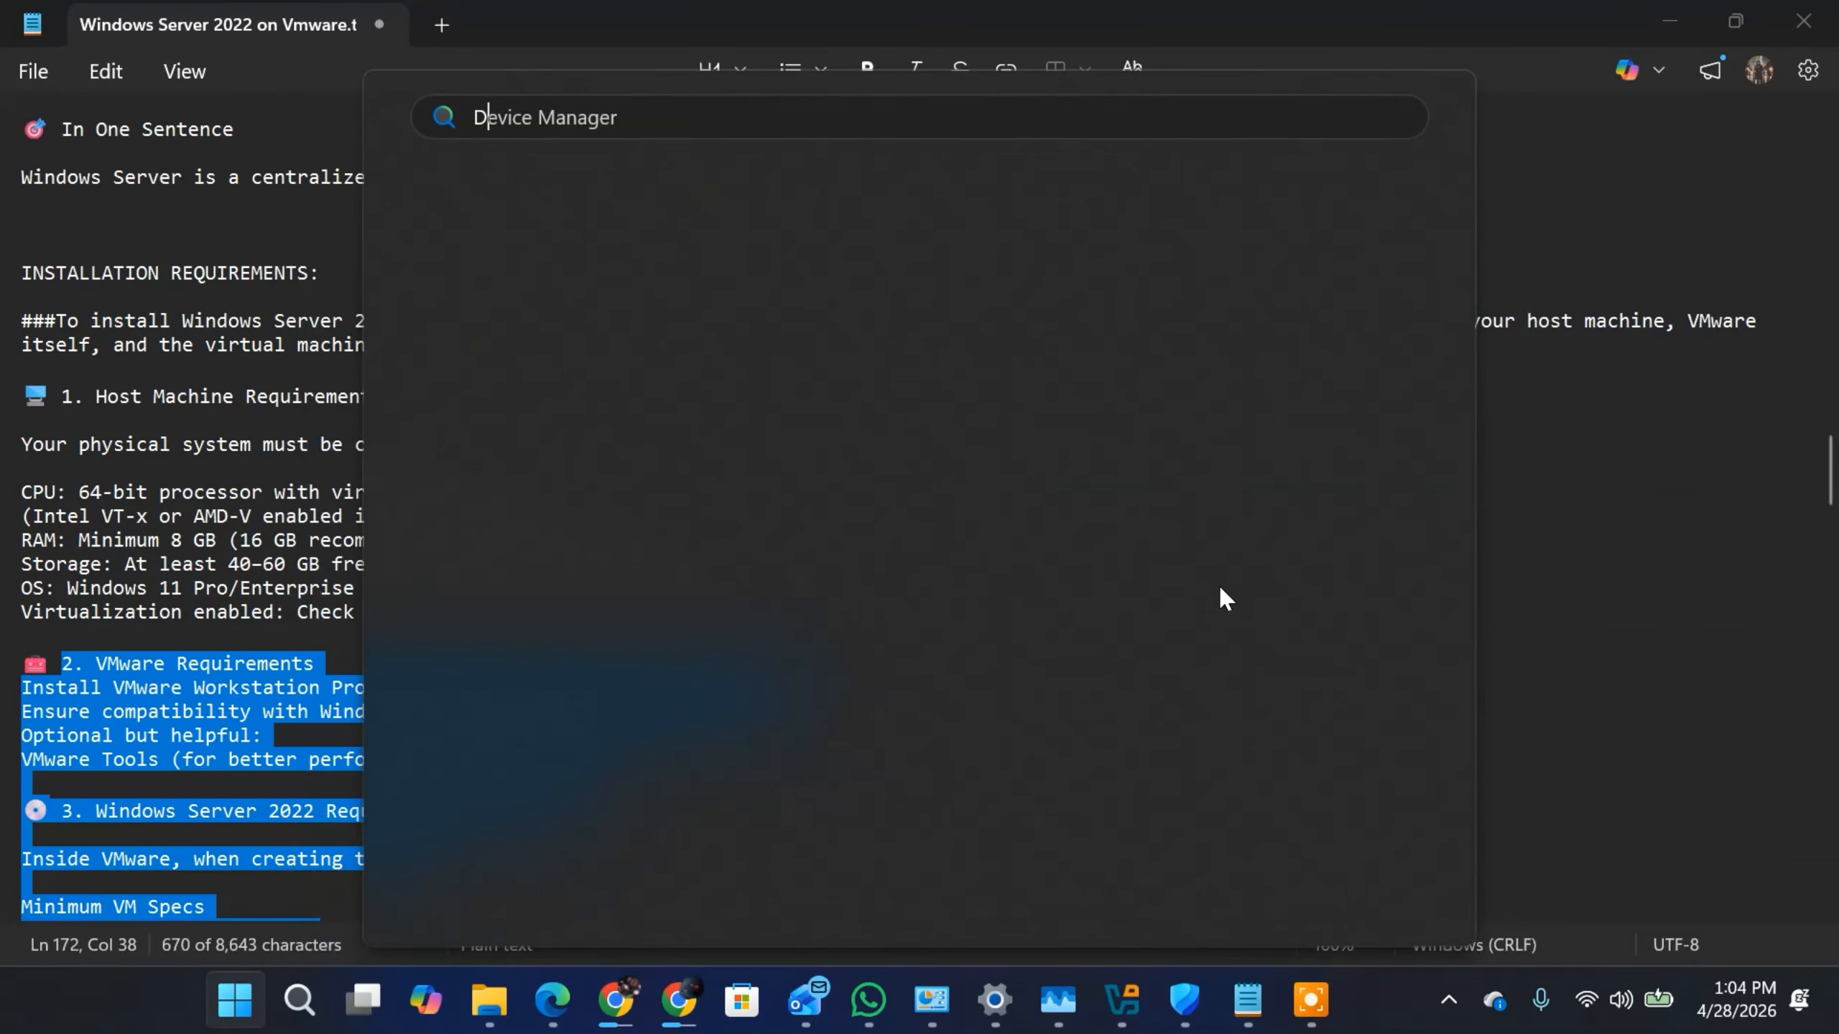
pyautogui.write('XDIAG')
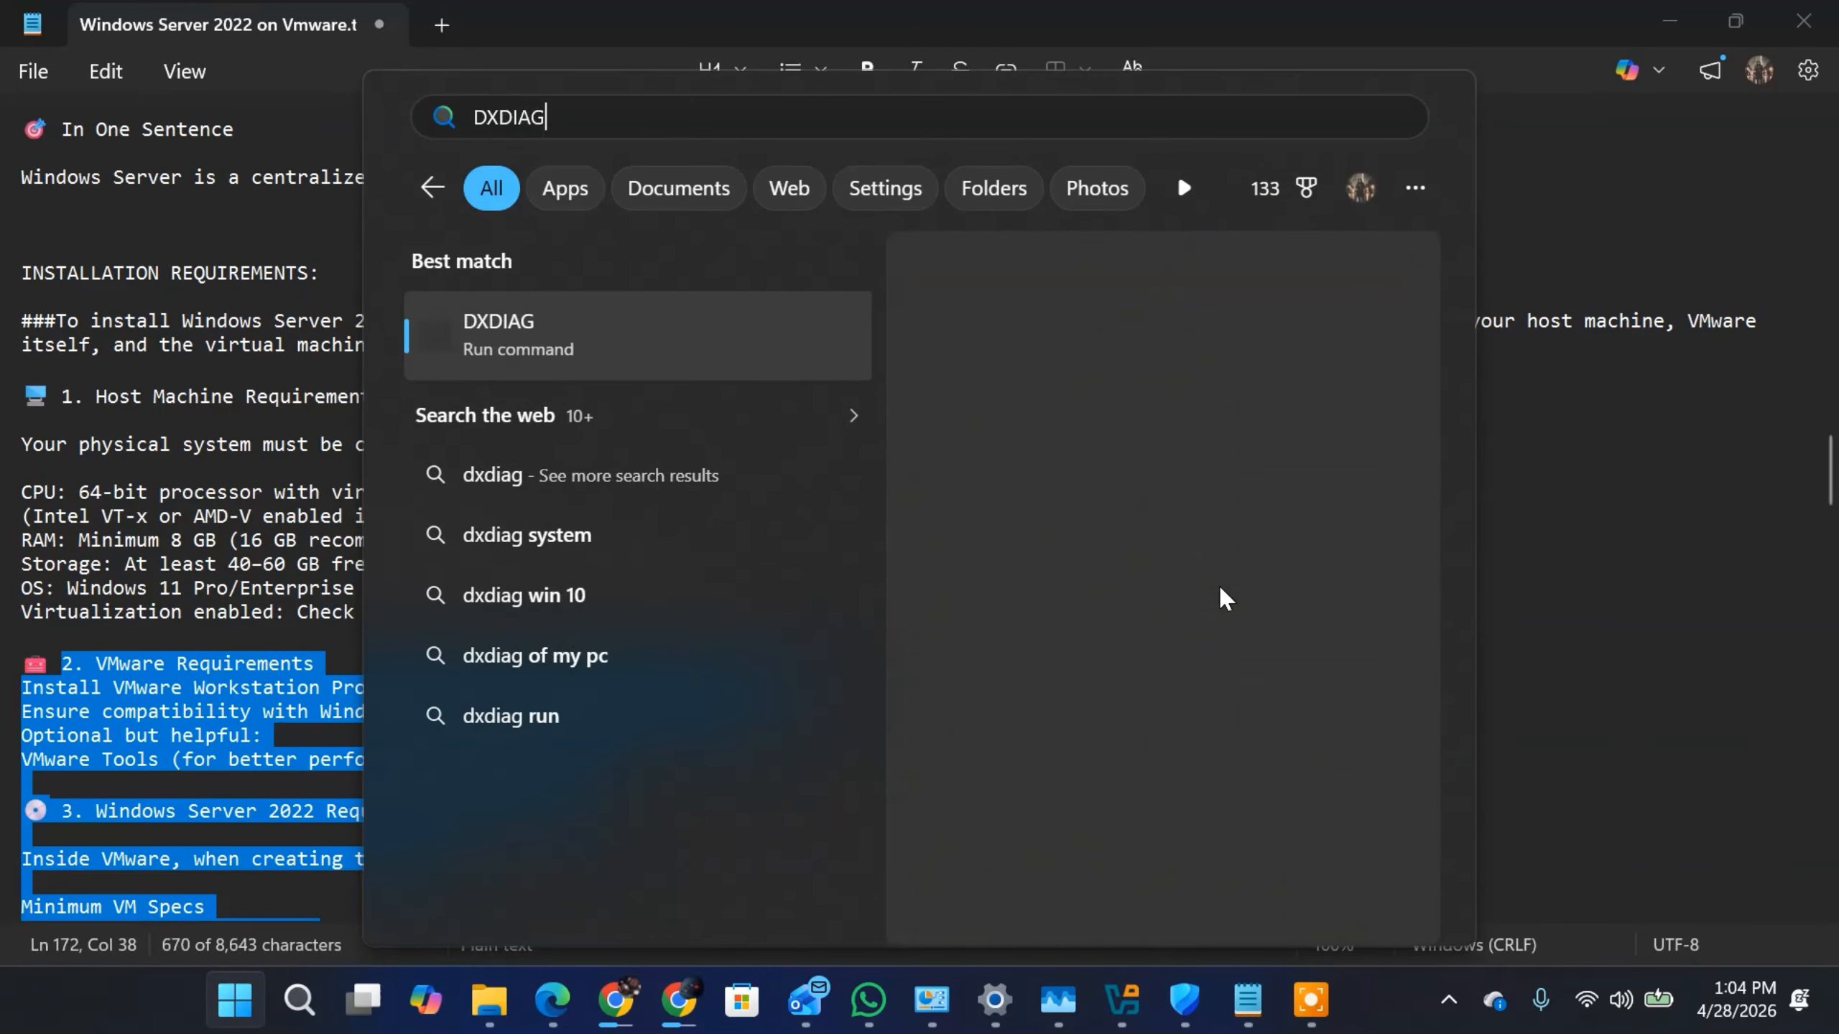
pyautogui.click(1021, 533)
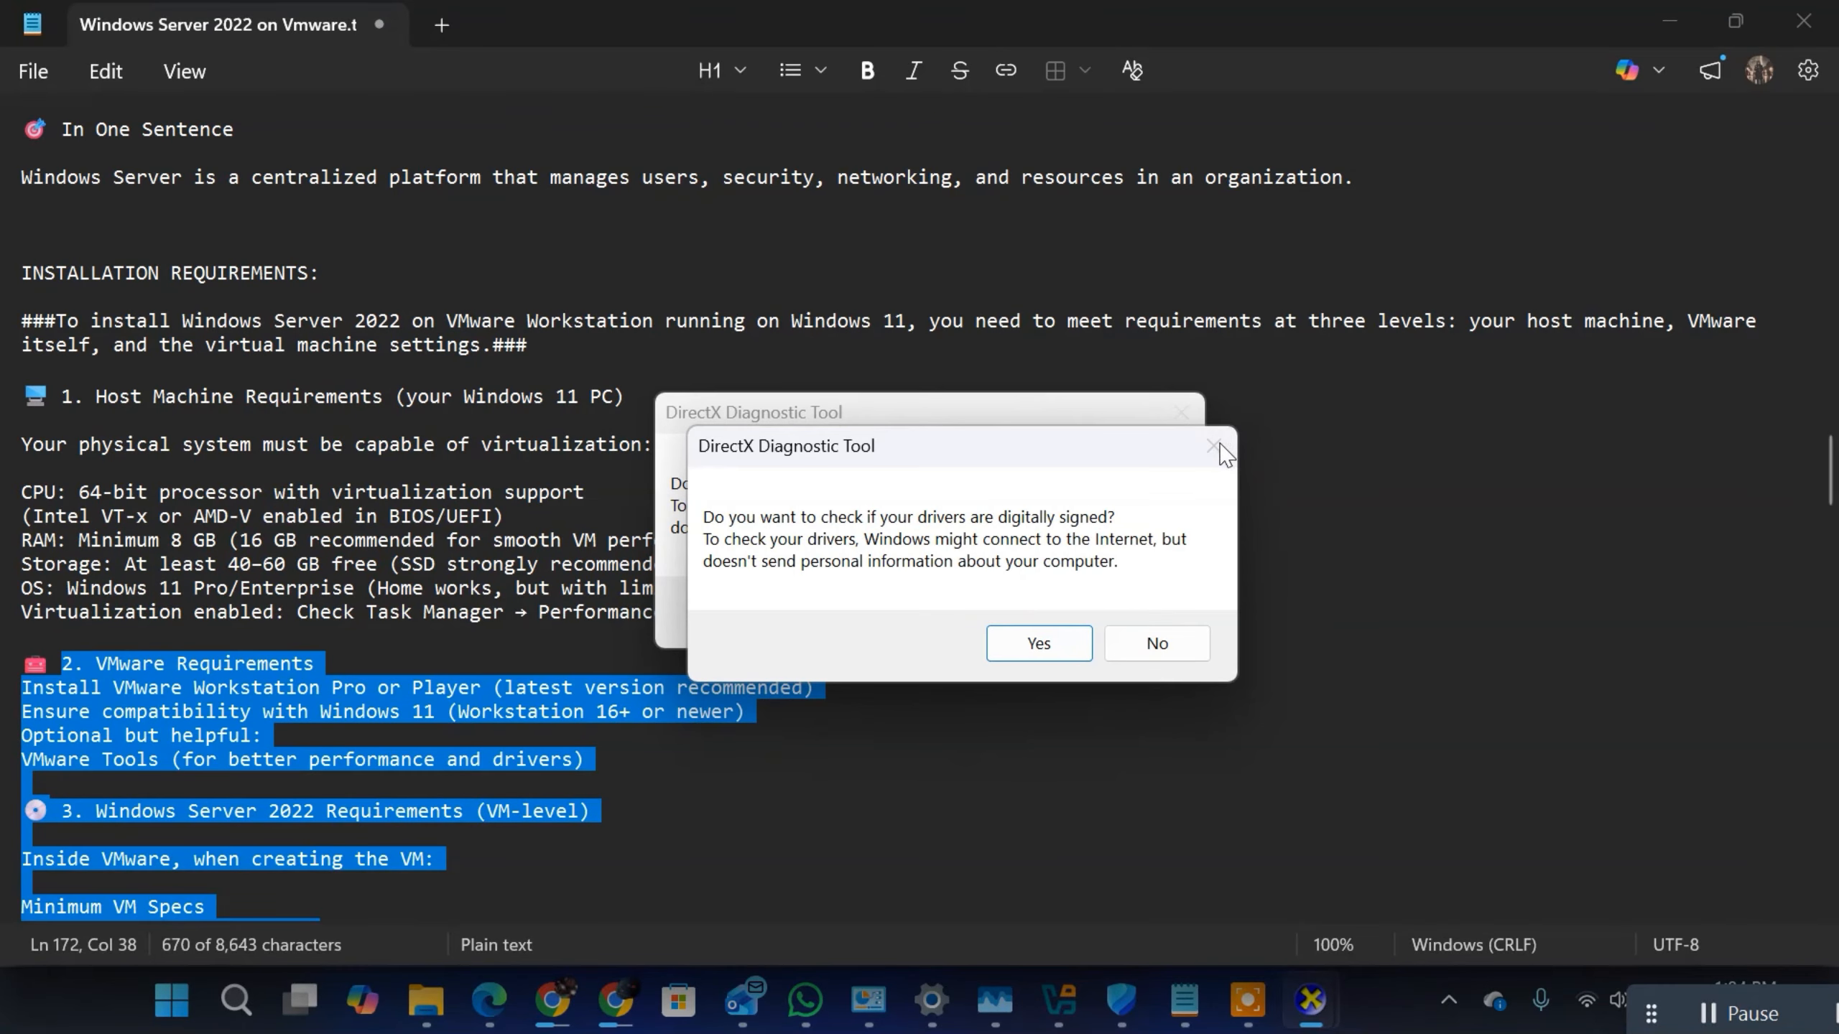
pyautogui.click(1018, 612)
pyautogui.click(1049, 620)
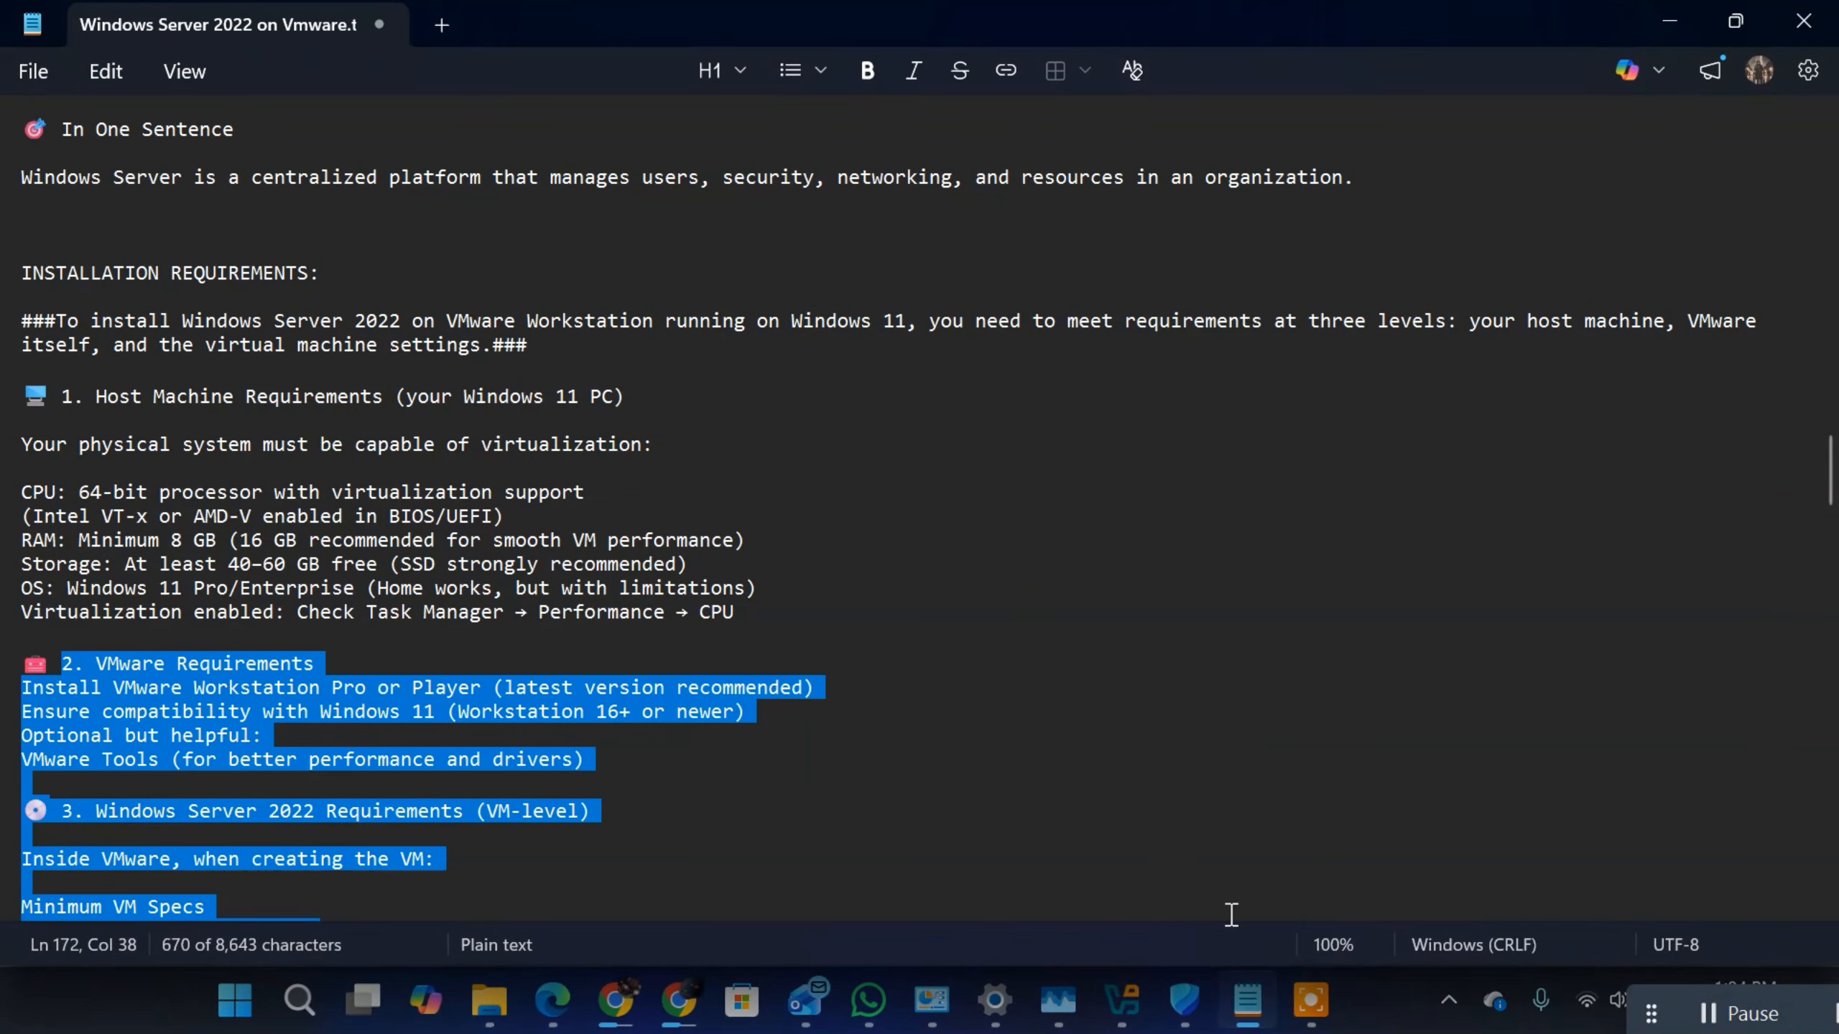
pyautogui.click(1024, 614)
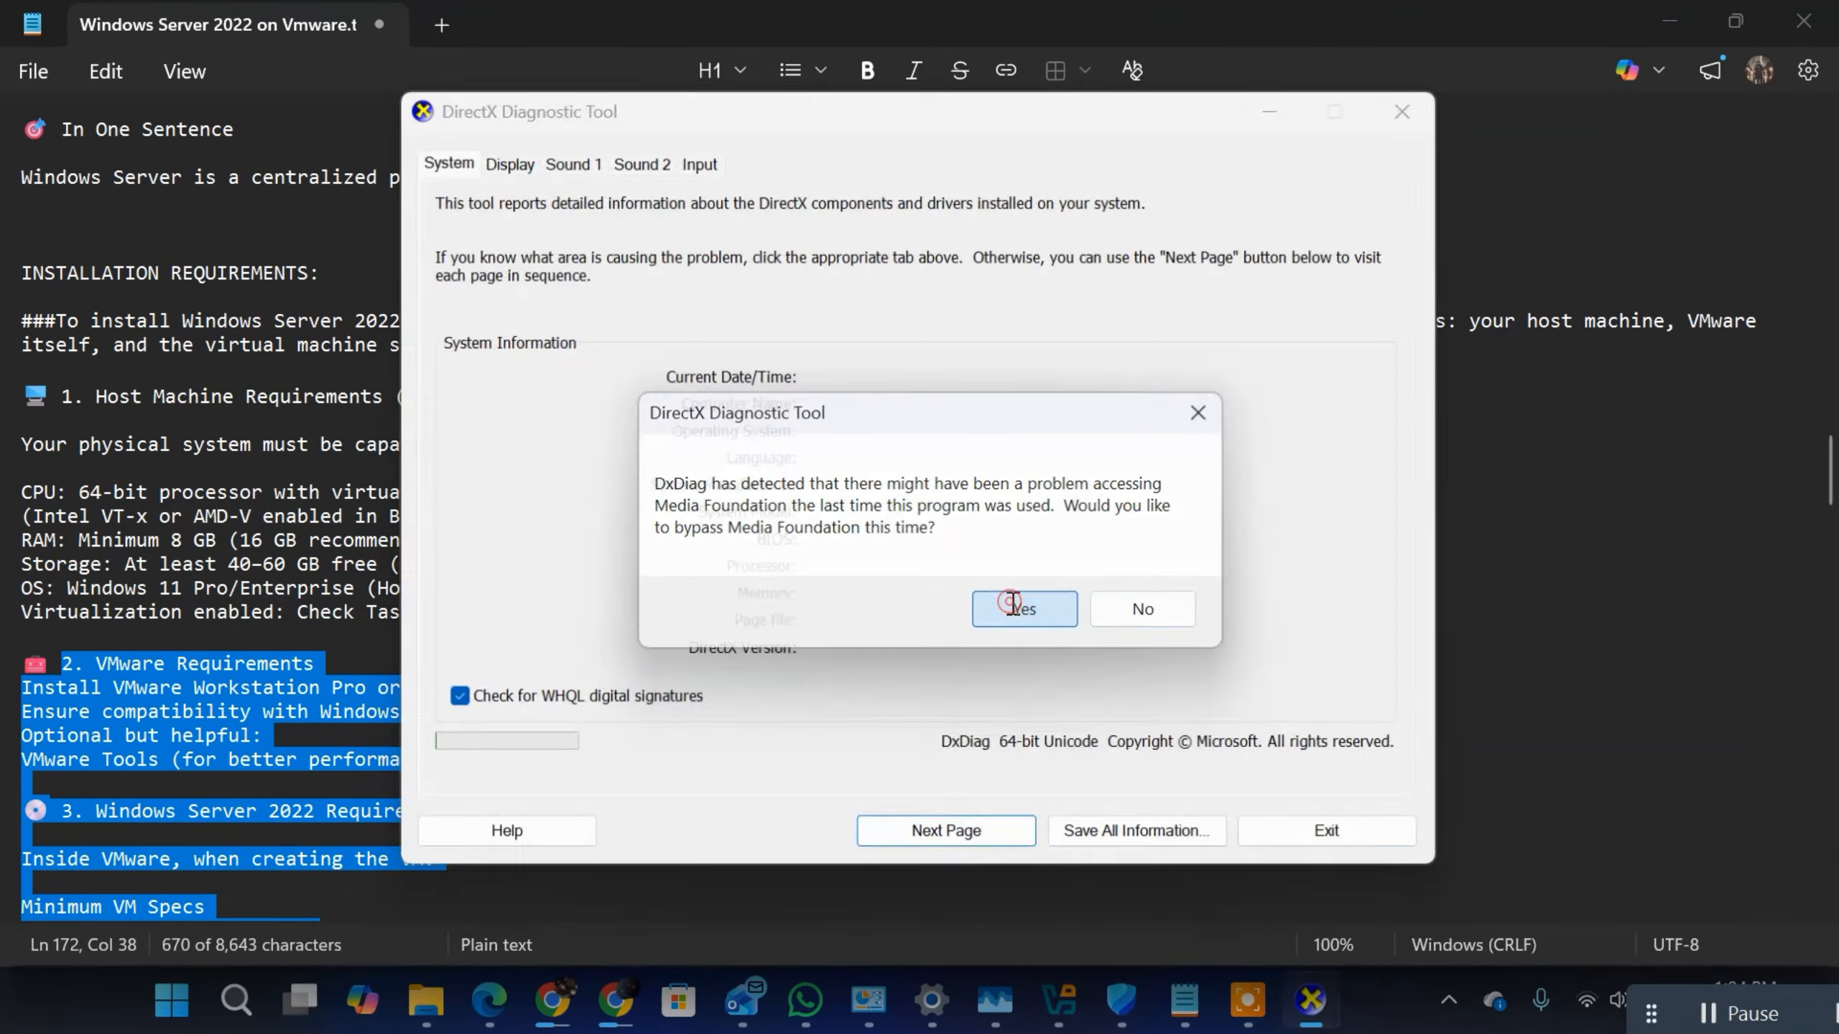
pyautogui.click(1014, 609)
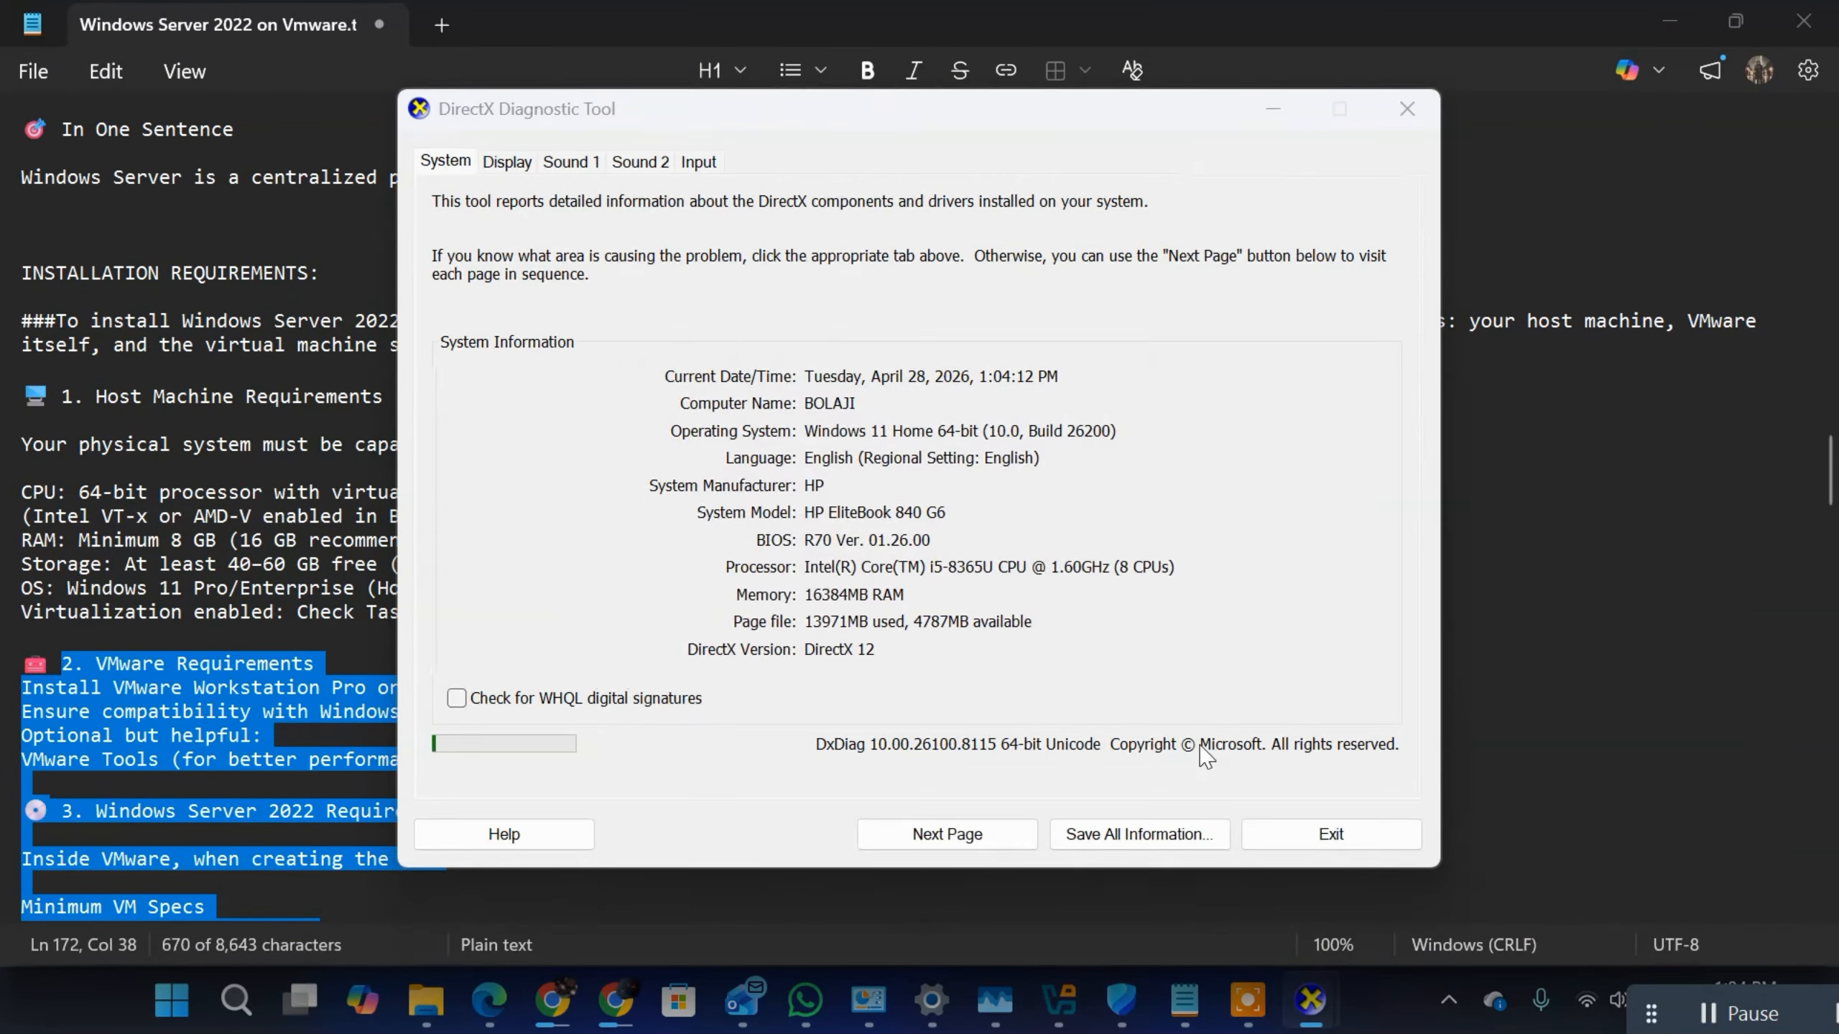
pyautogui.click(1172, 610)
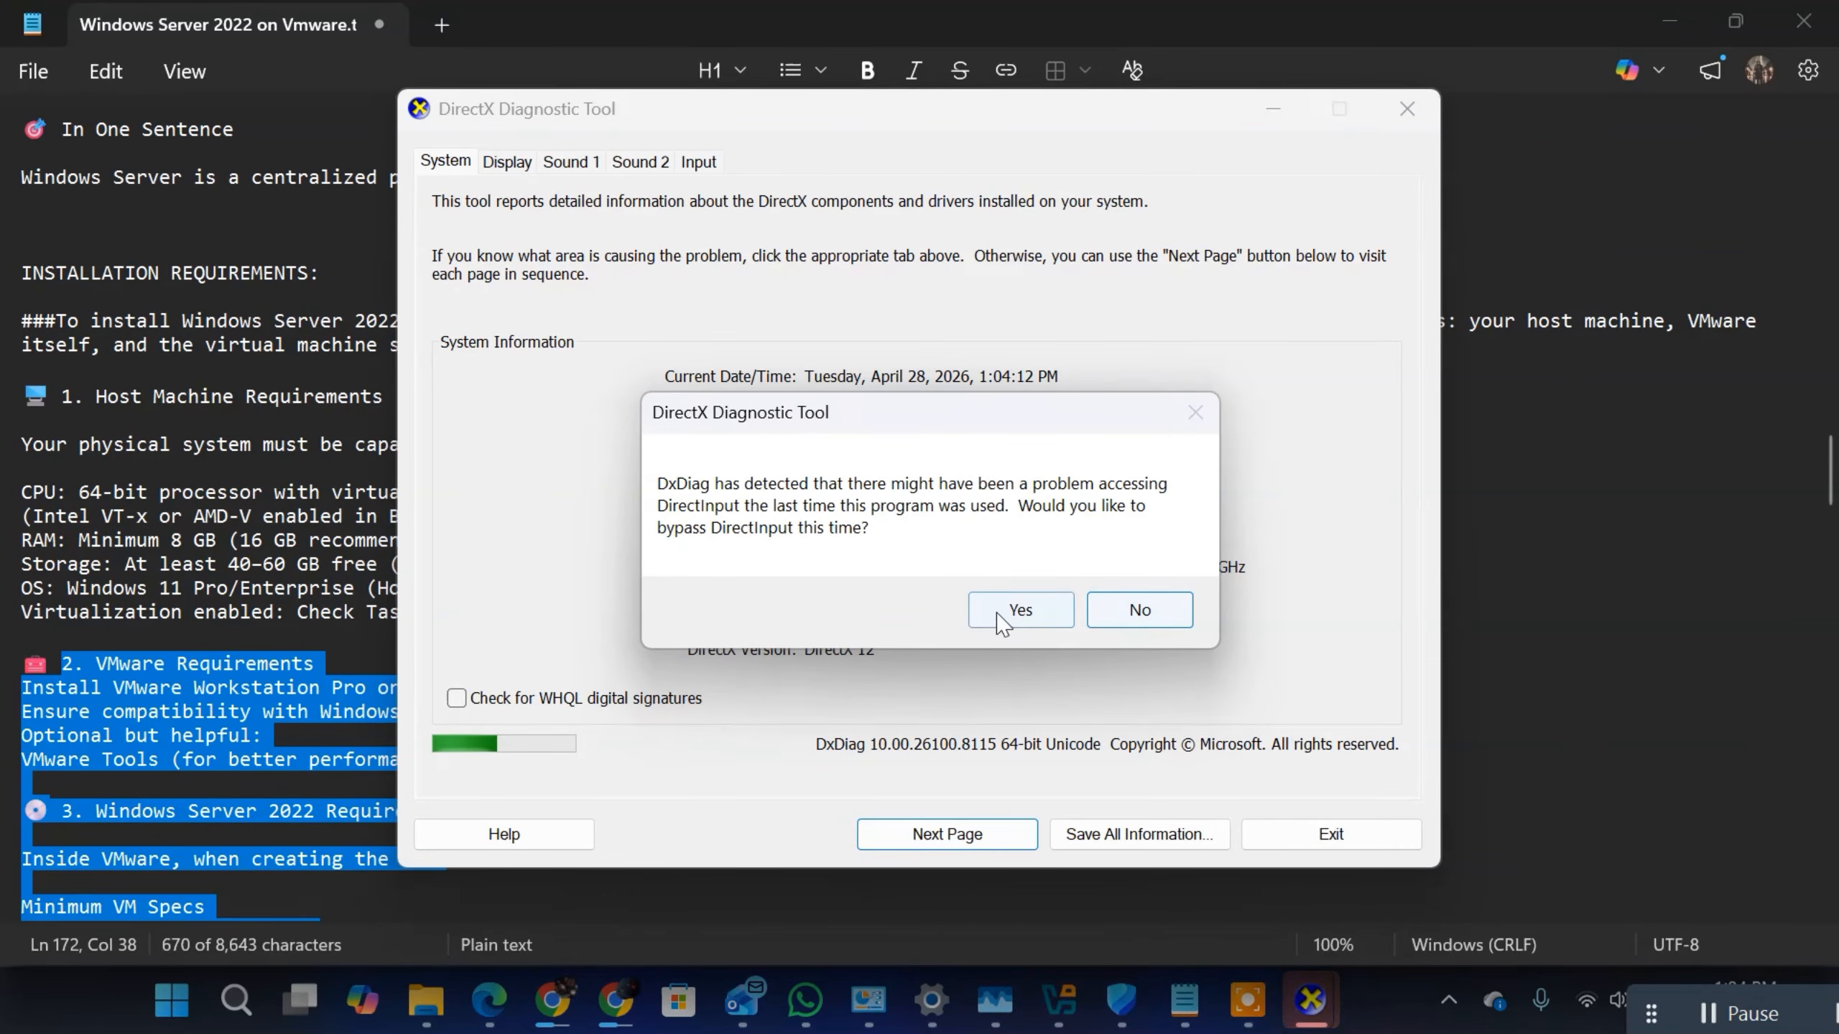
pyautogui.click(1145, 617)
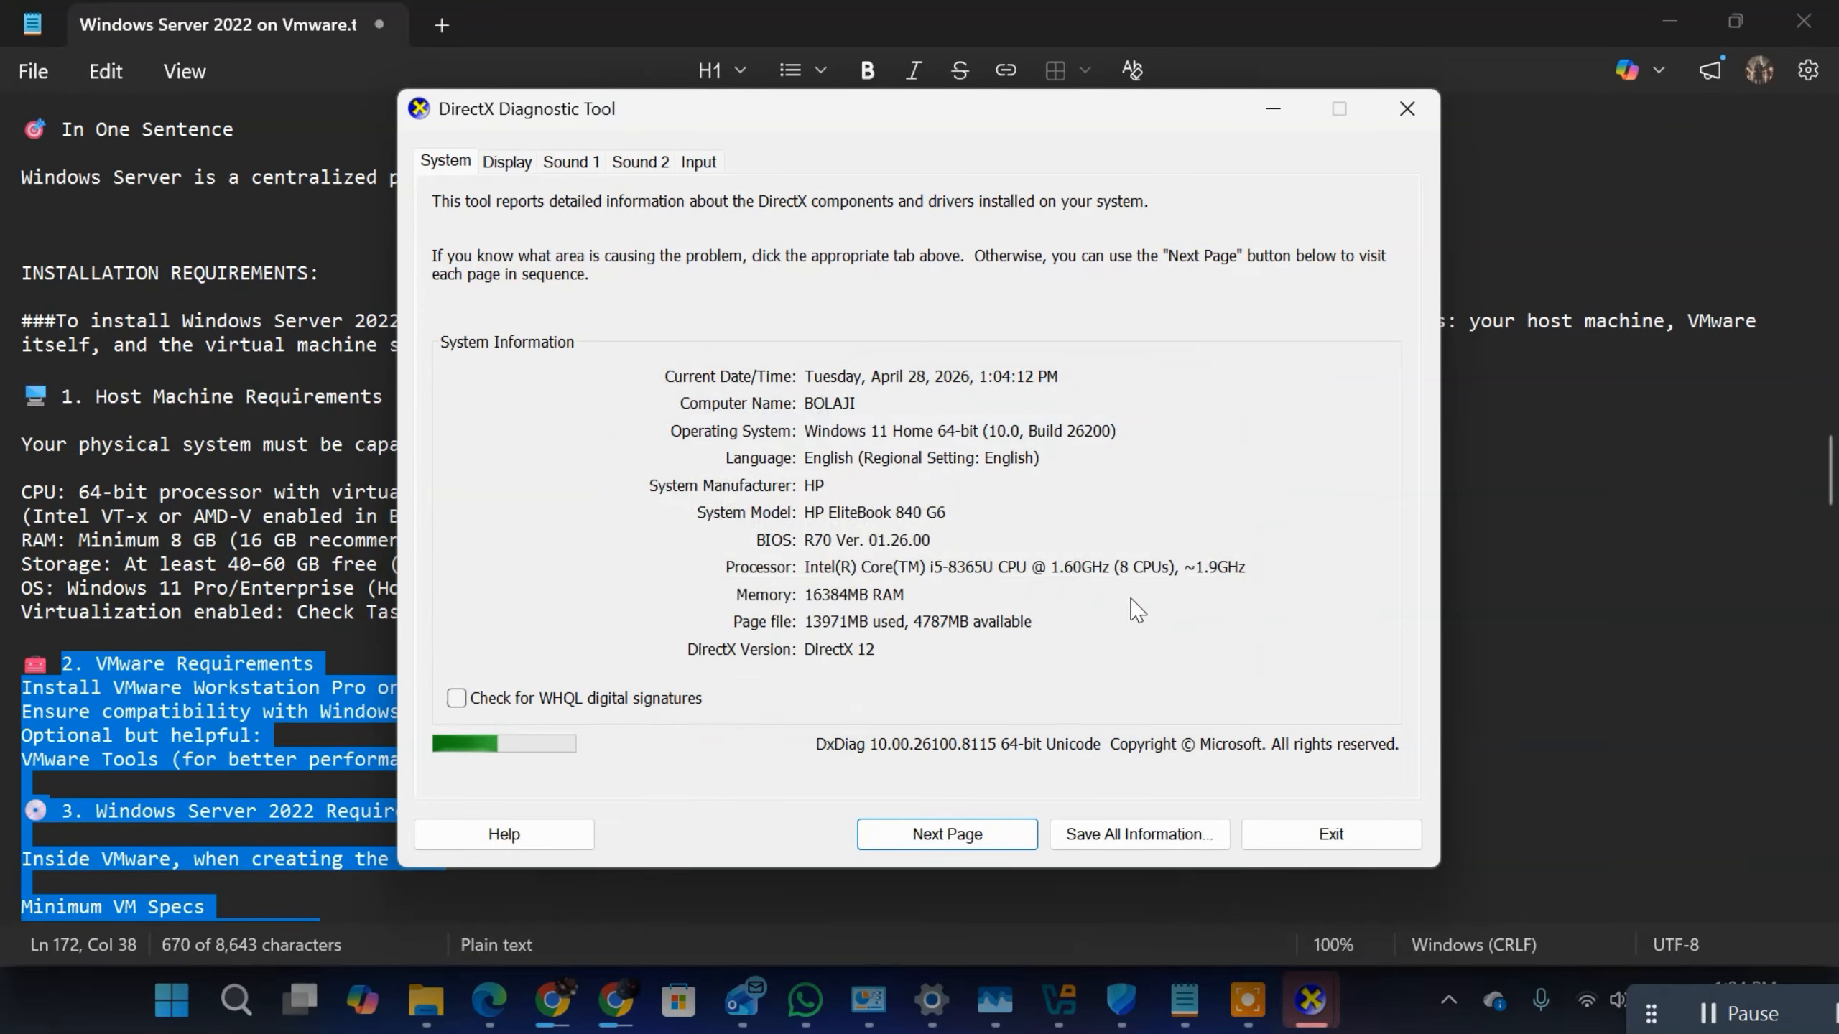
pyautogui.click(940, 436)
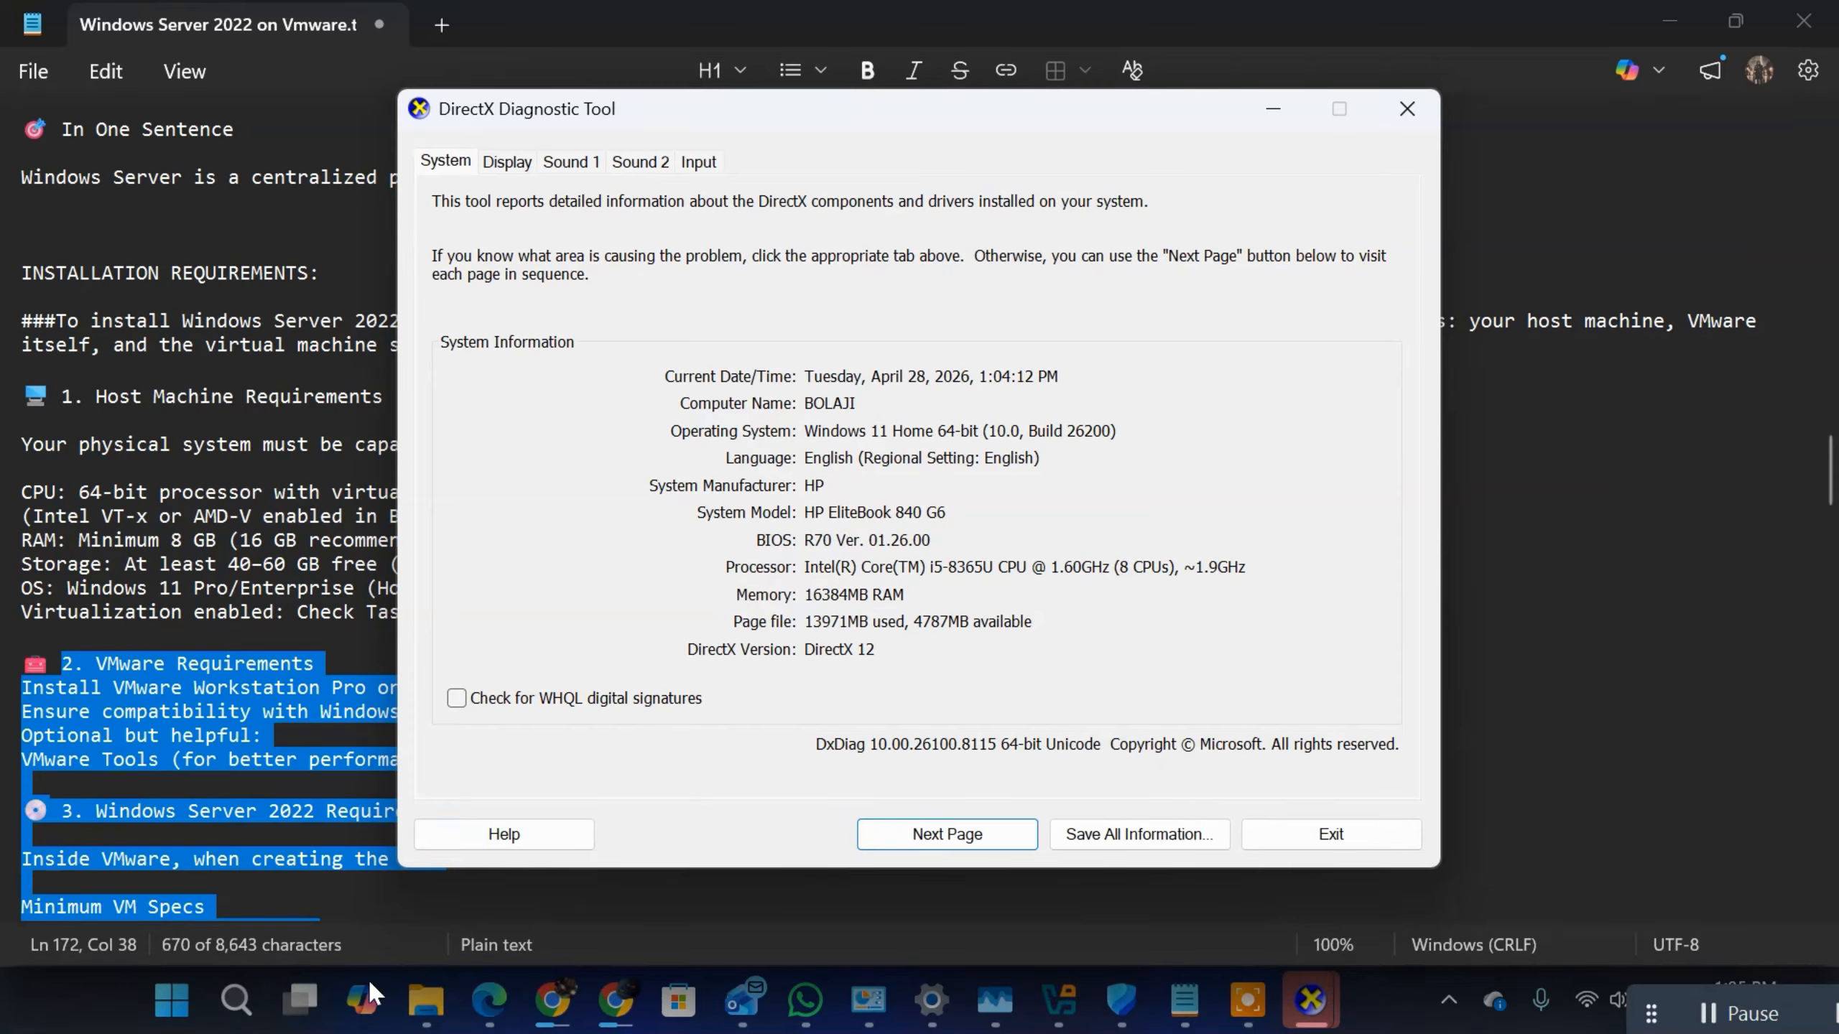
# Step: Check the free space on Local Disk (C:) under This PC in File Explorer and close both DirectX Diagnostic Tool windows
pyautogui.moveTo(406, 968)
pyautogui.click(205, 870)
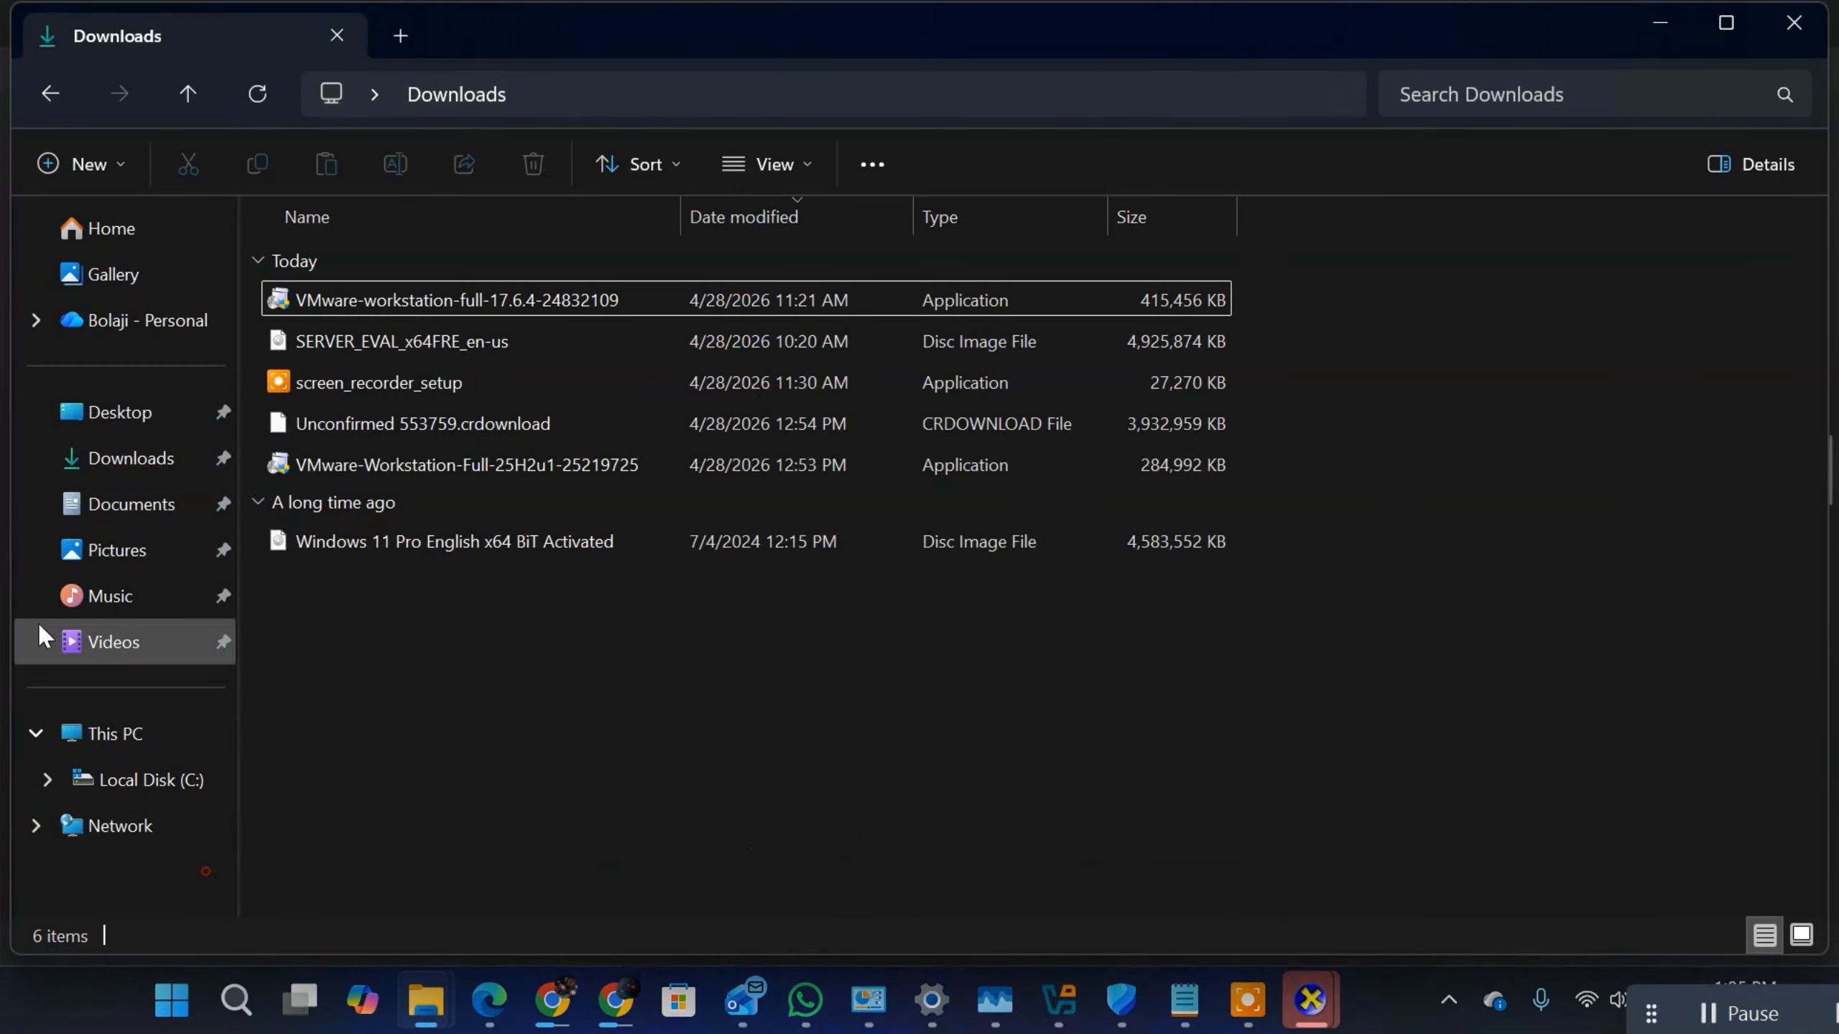
pyautogui.click(85, 746)
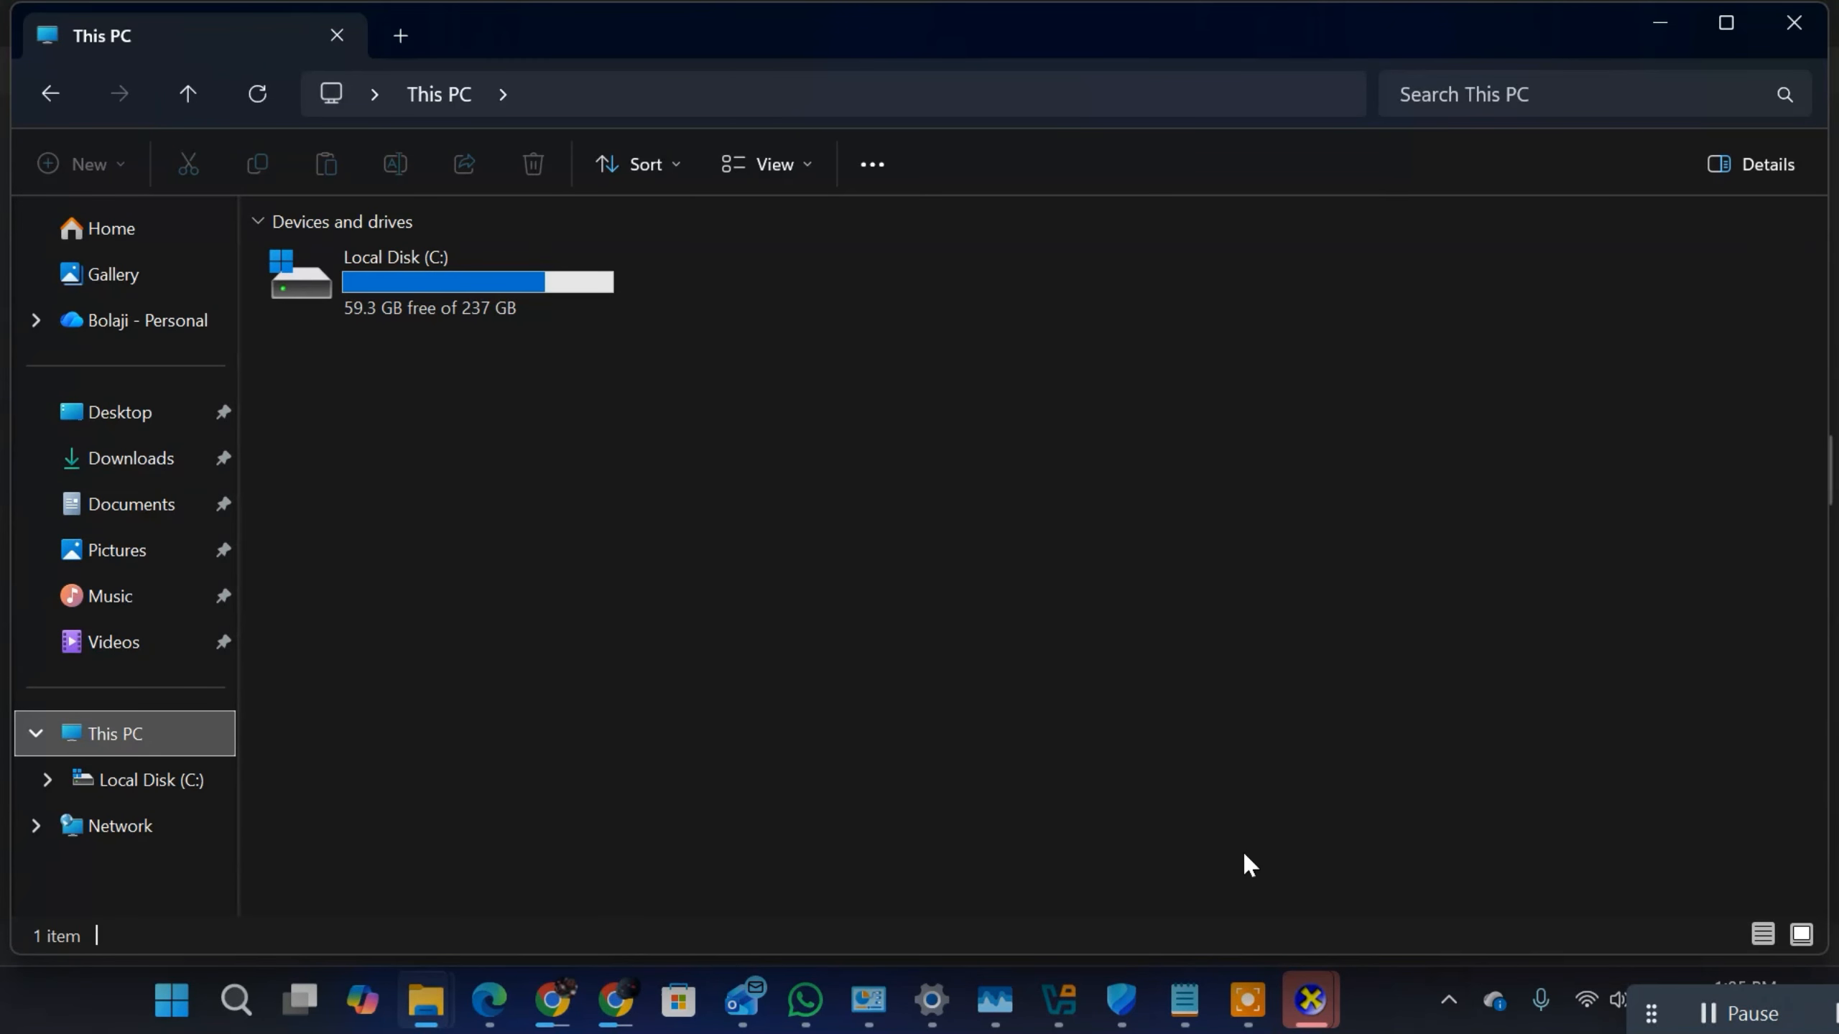
pyautogui.moveTo(1312, 1002)
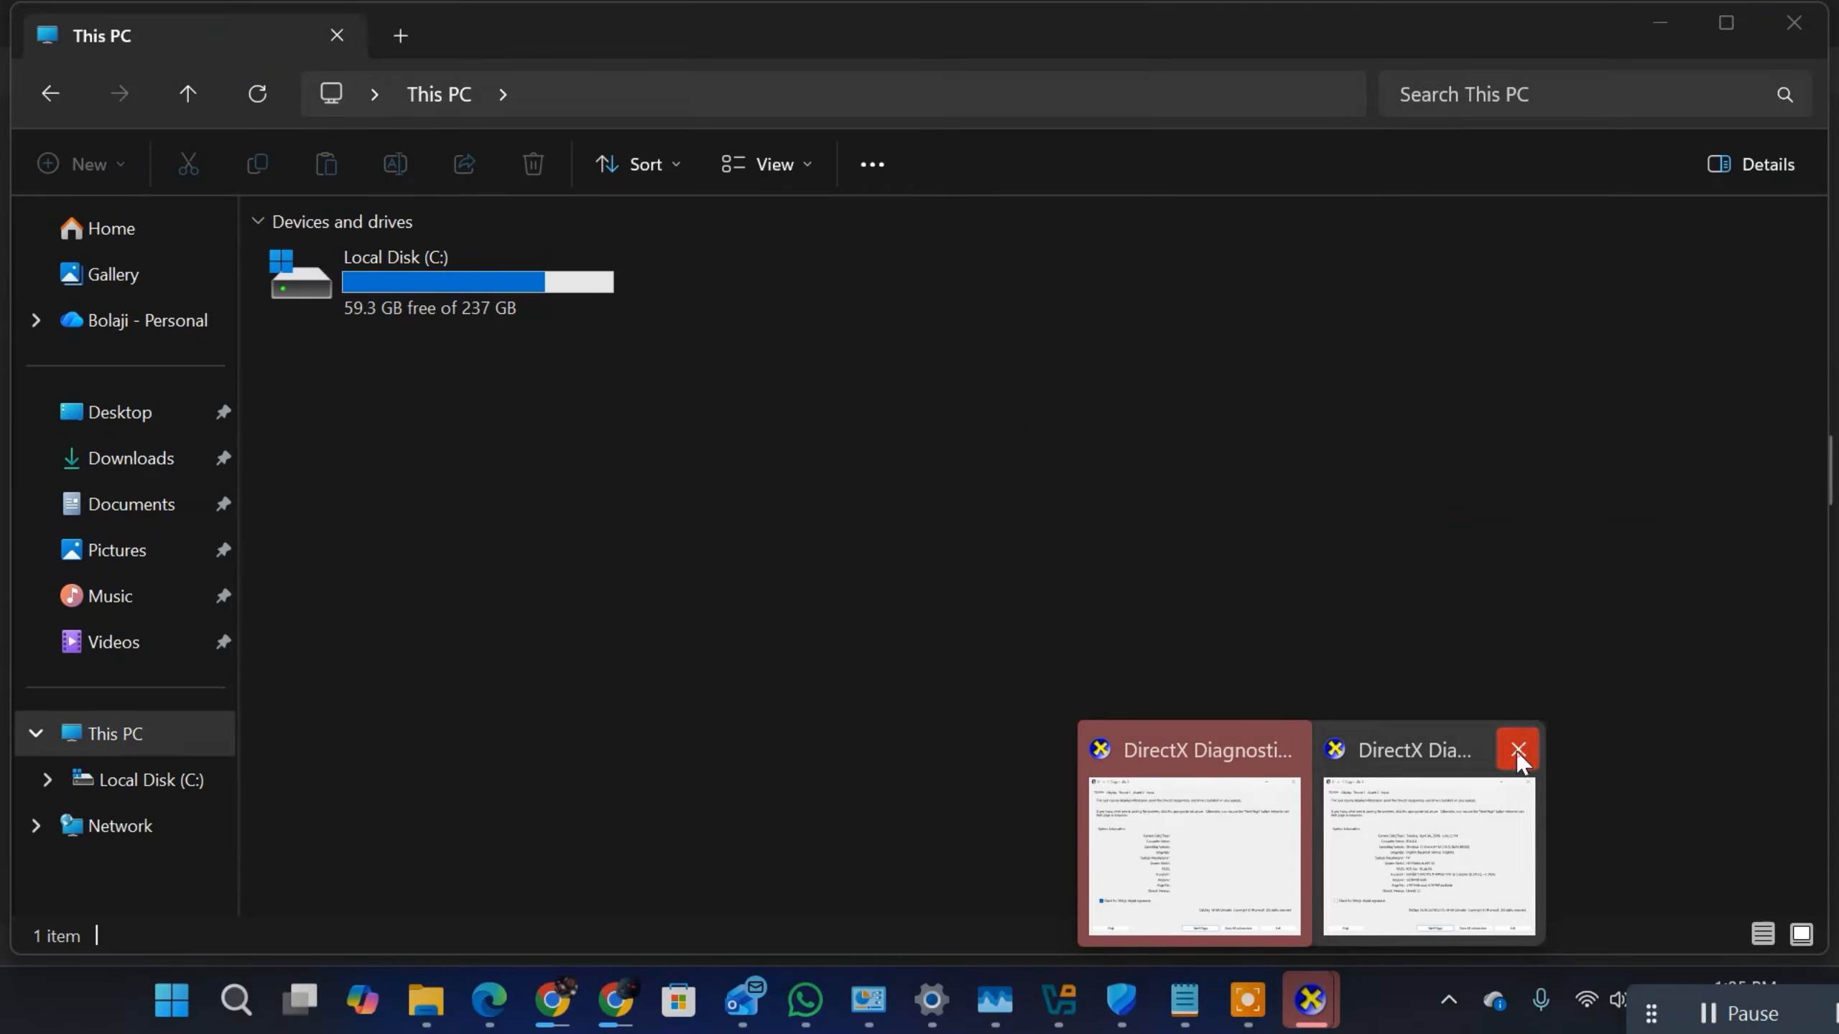
pyautogui.click(1518, 749)
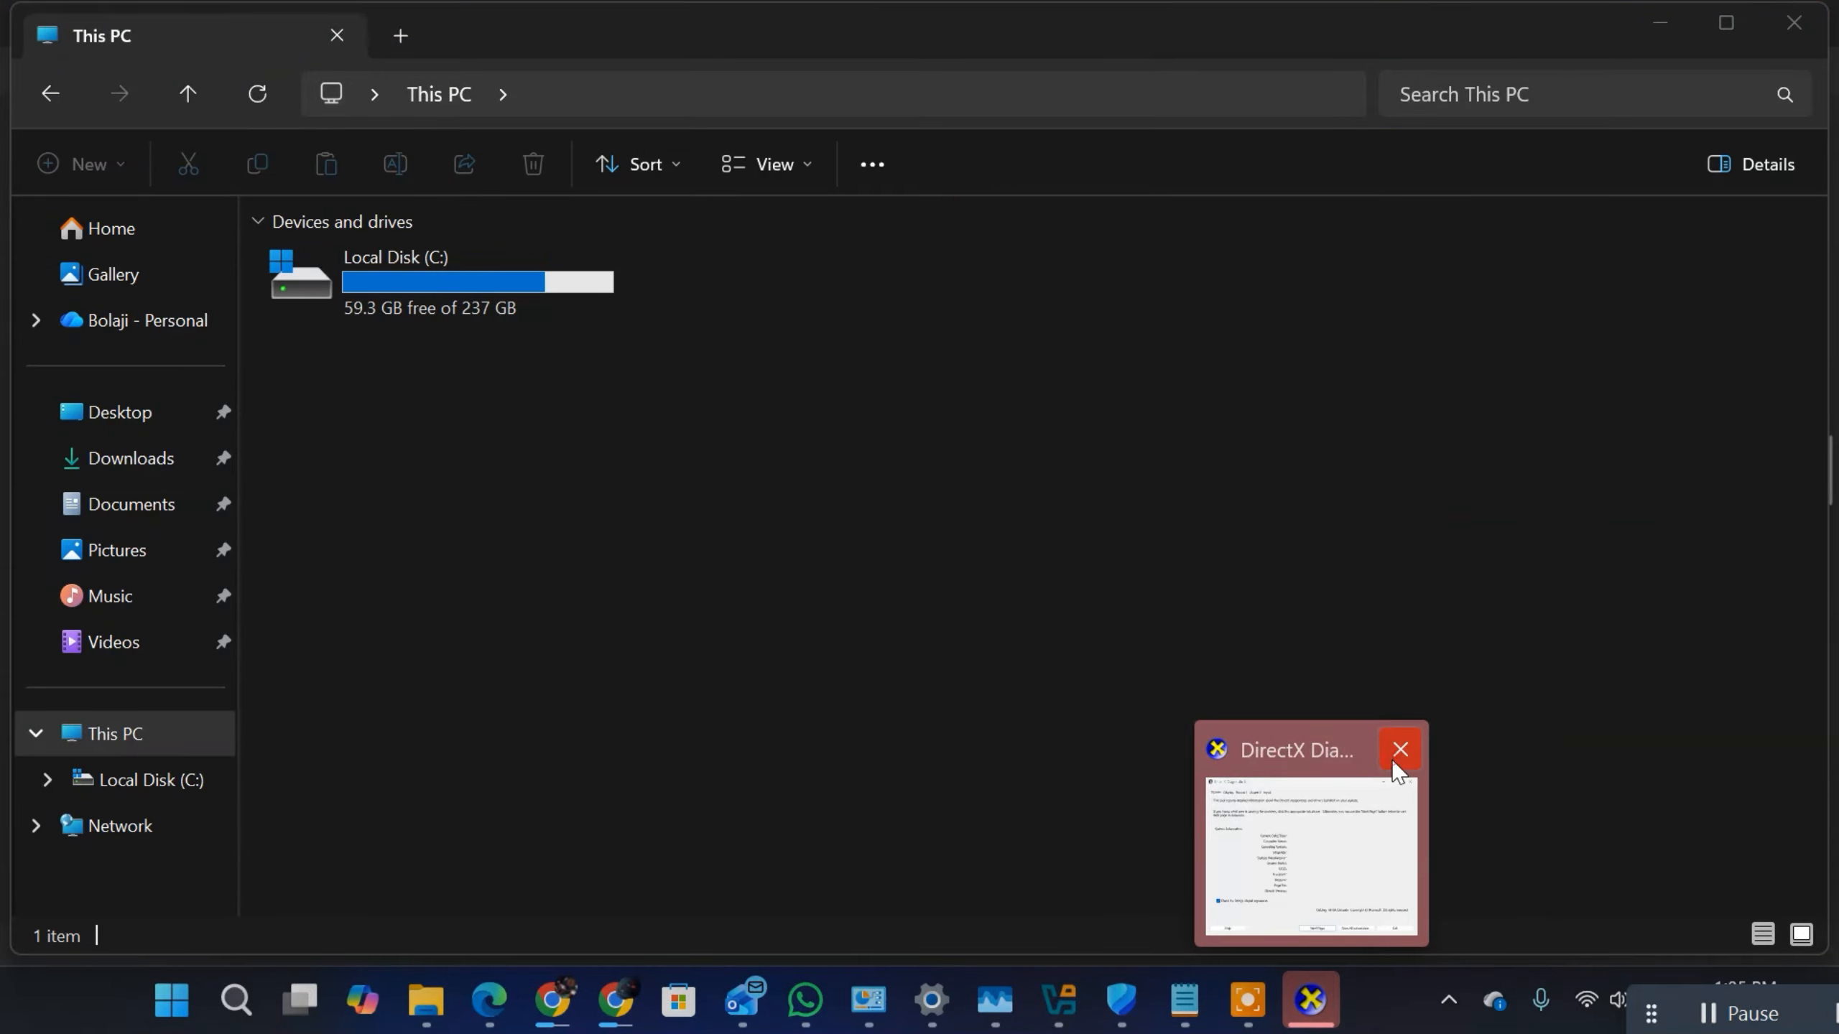
pyautogui.click(1400, 749)
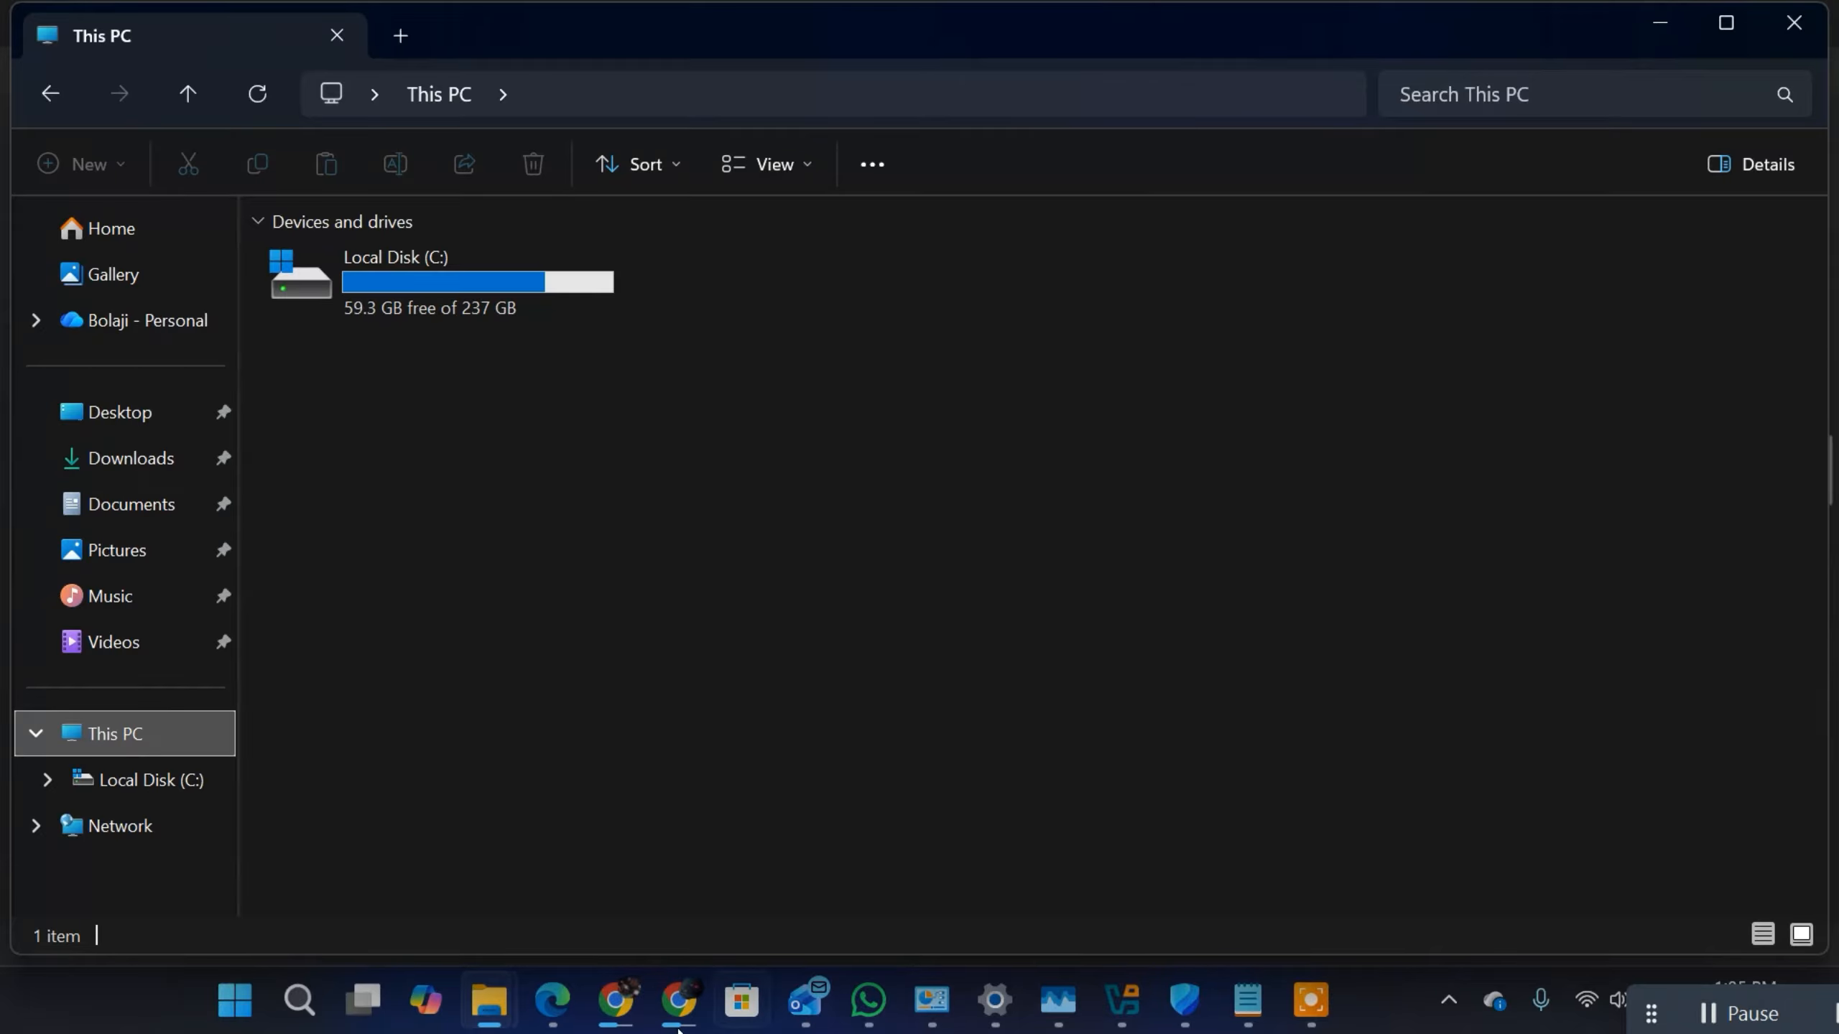
# Step: Switch to Chrome, launch VMware-Workstation-Full-25H2u1-25219725.exe from the recent downloads and bring its setup wizard to the front
pyautogui.click(696, 1005)
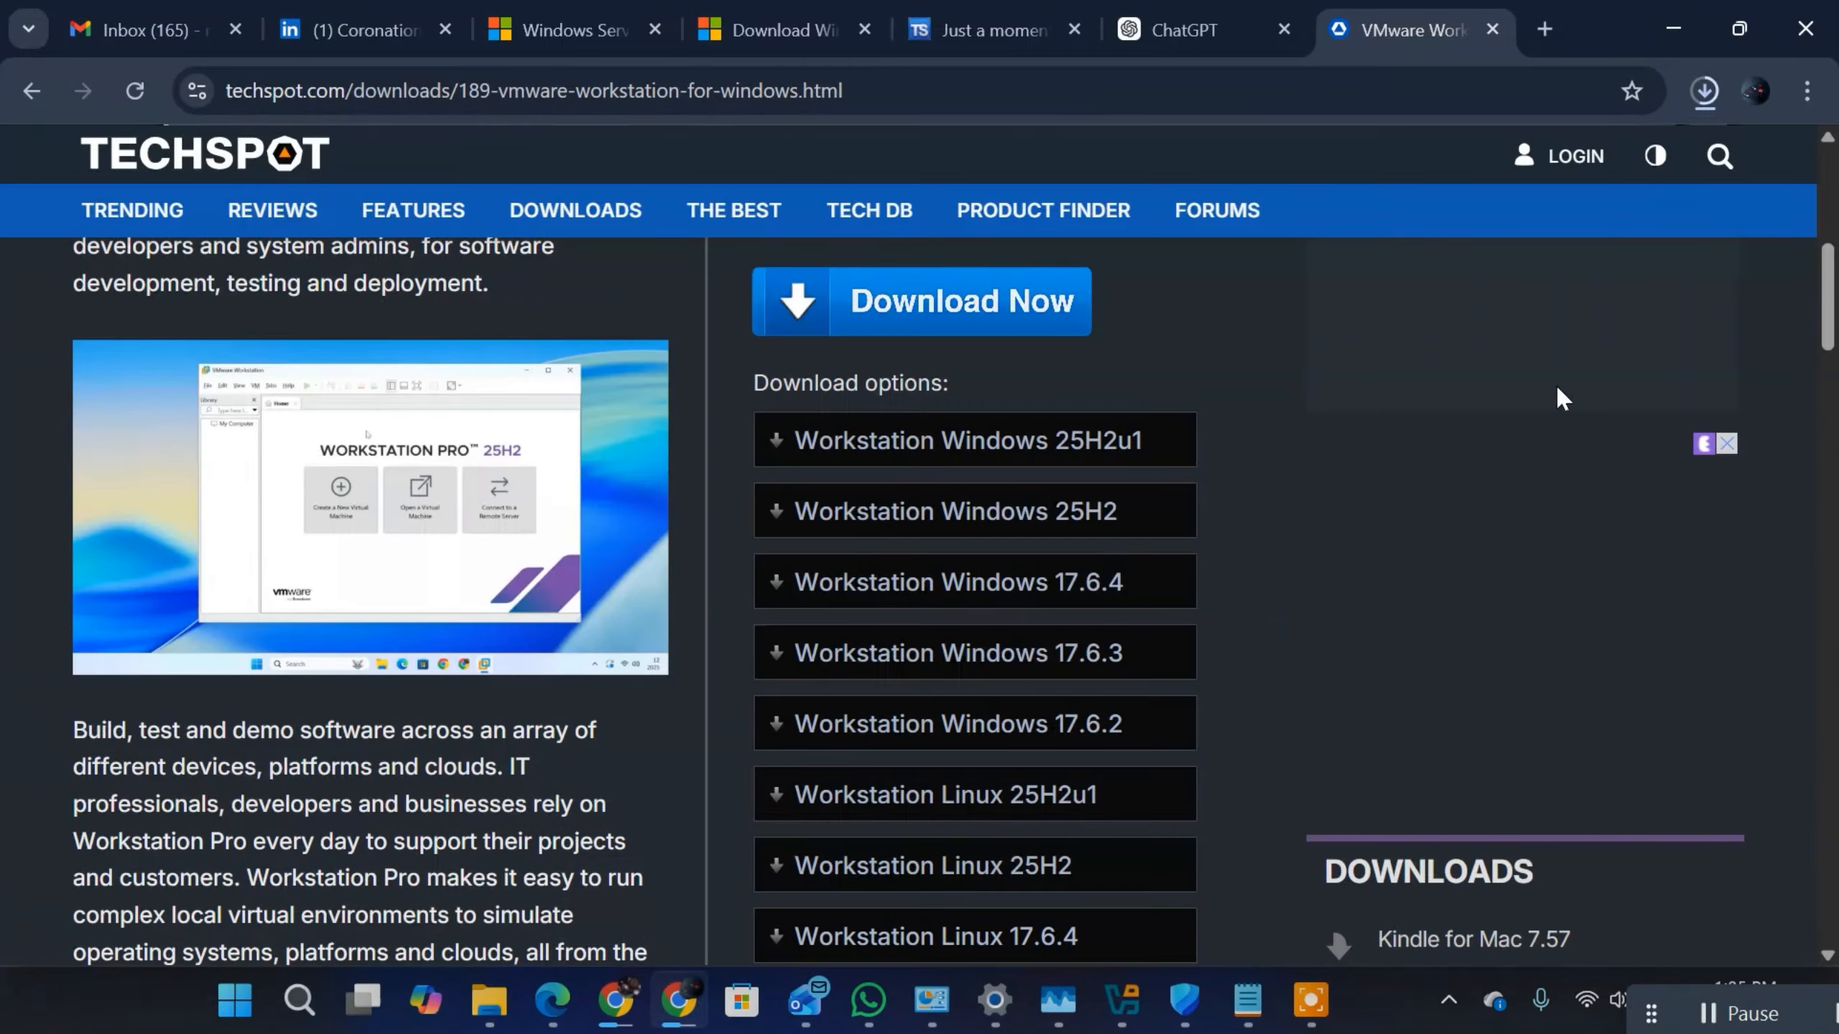
pyautogui.click(1693, 95)
pyautogui.click(1451, 330)
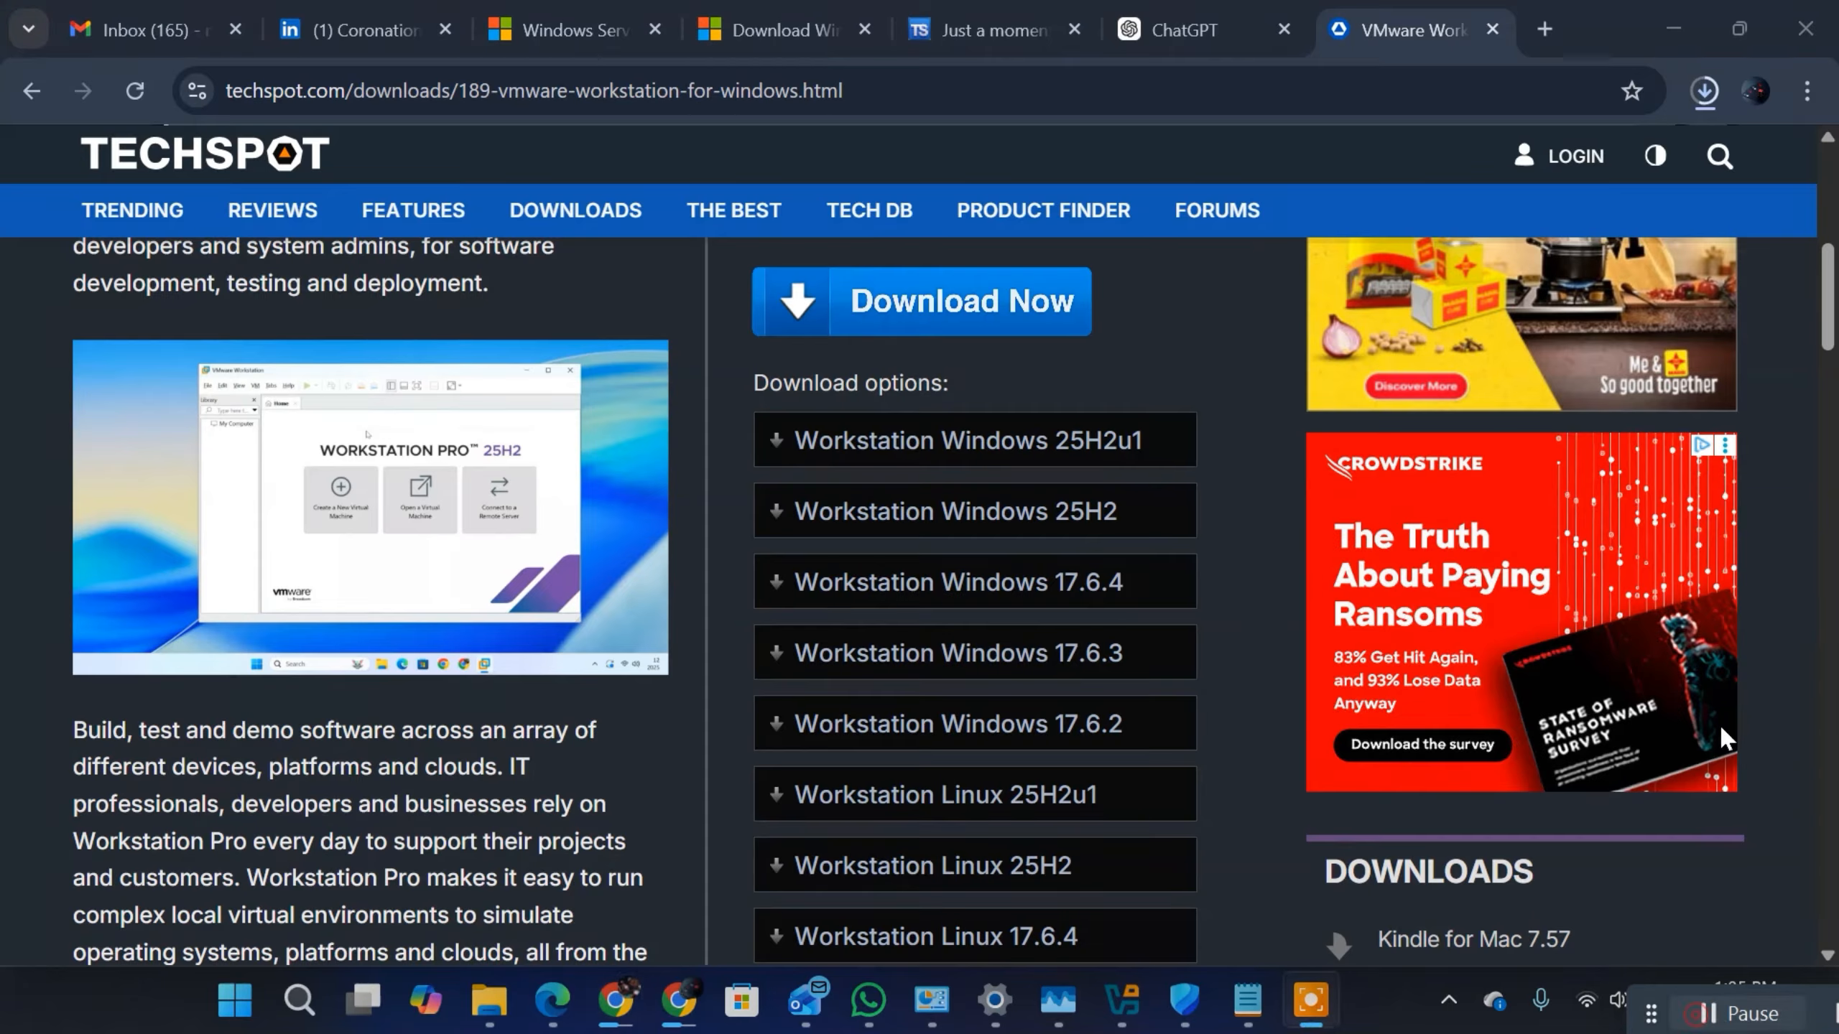
pyautogui.click(1720, 156)
pyautogui.click(1702, 98)
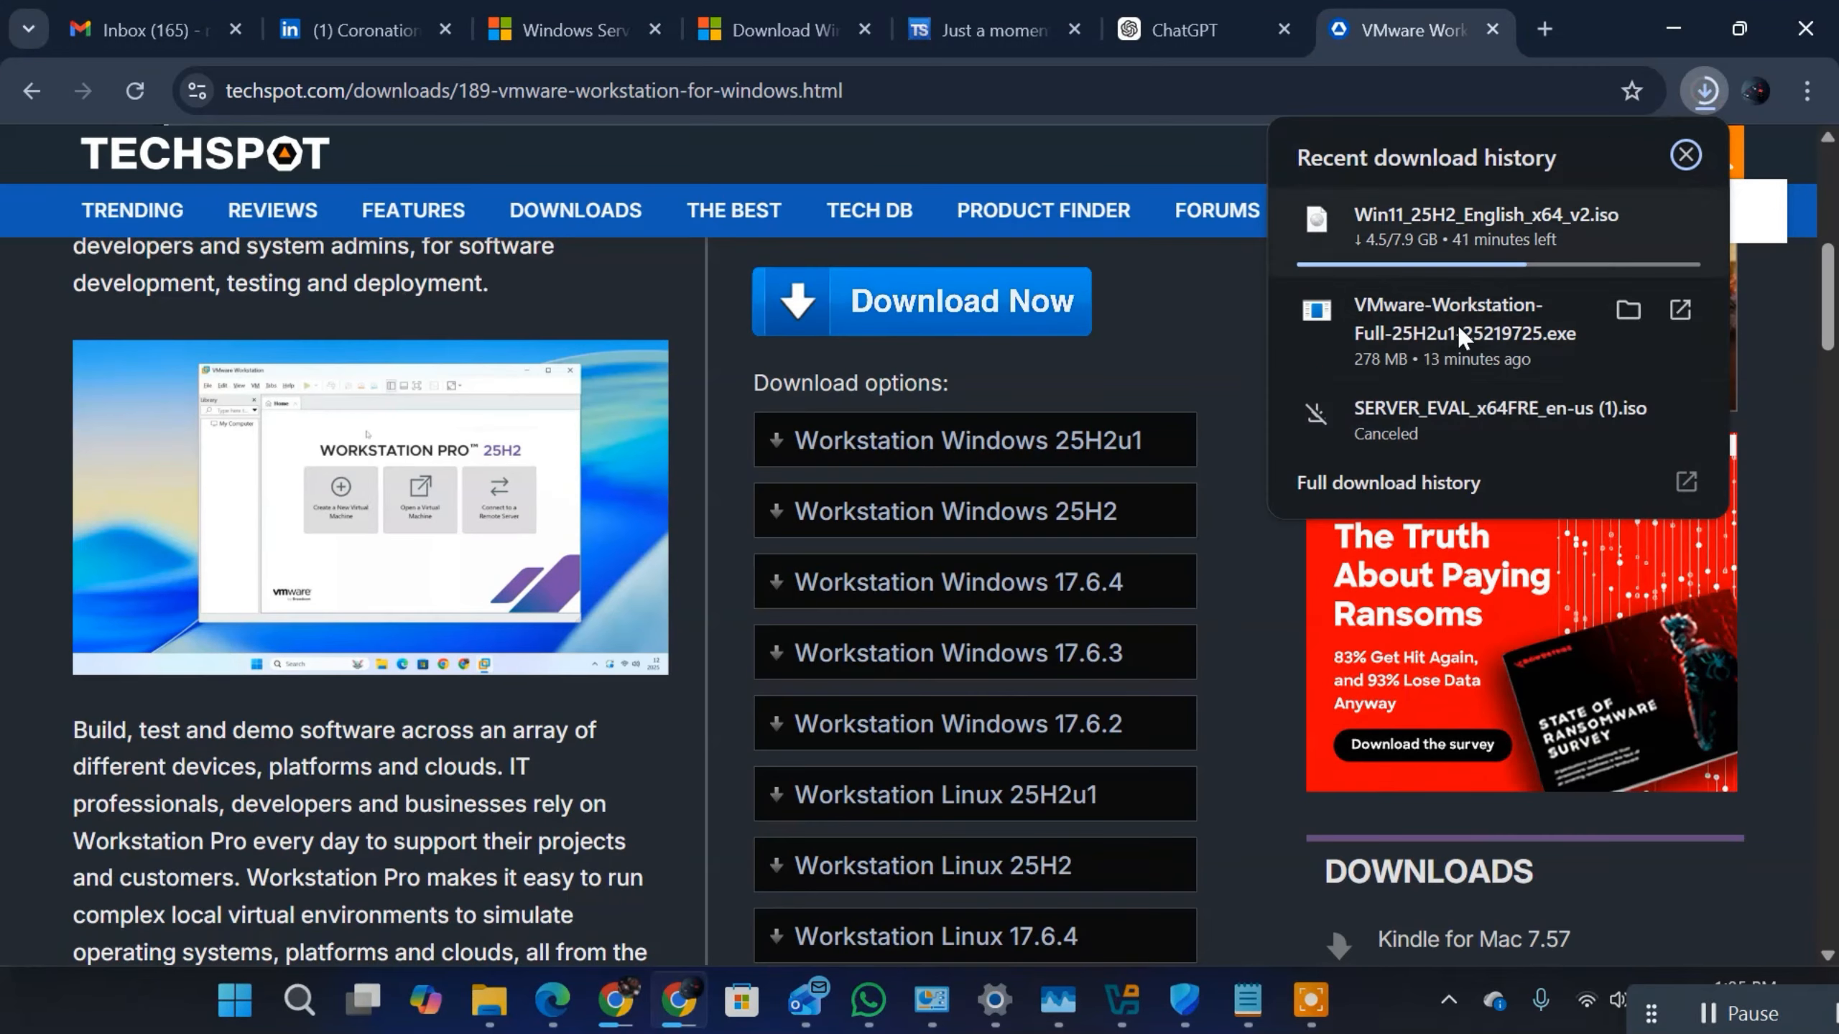
pyautogui.click(1422, 362)
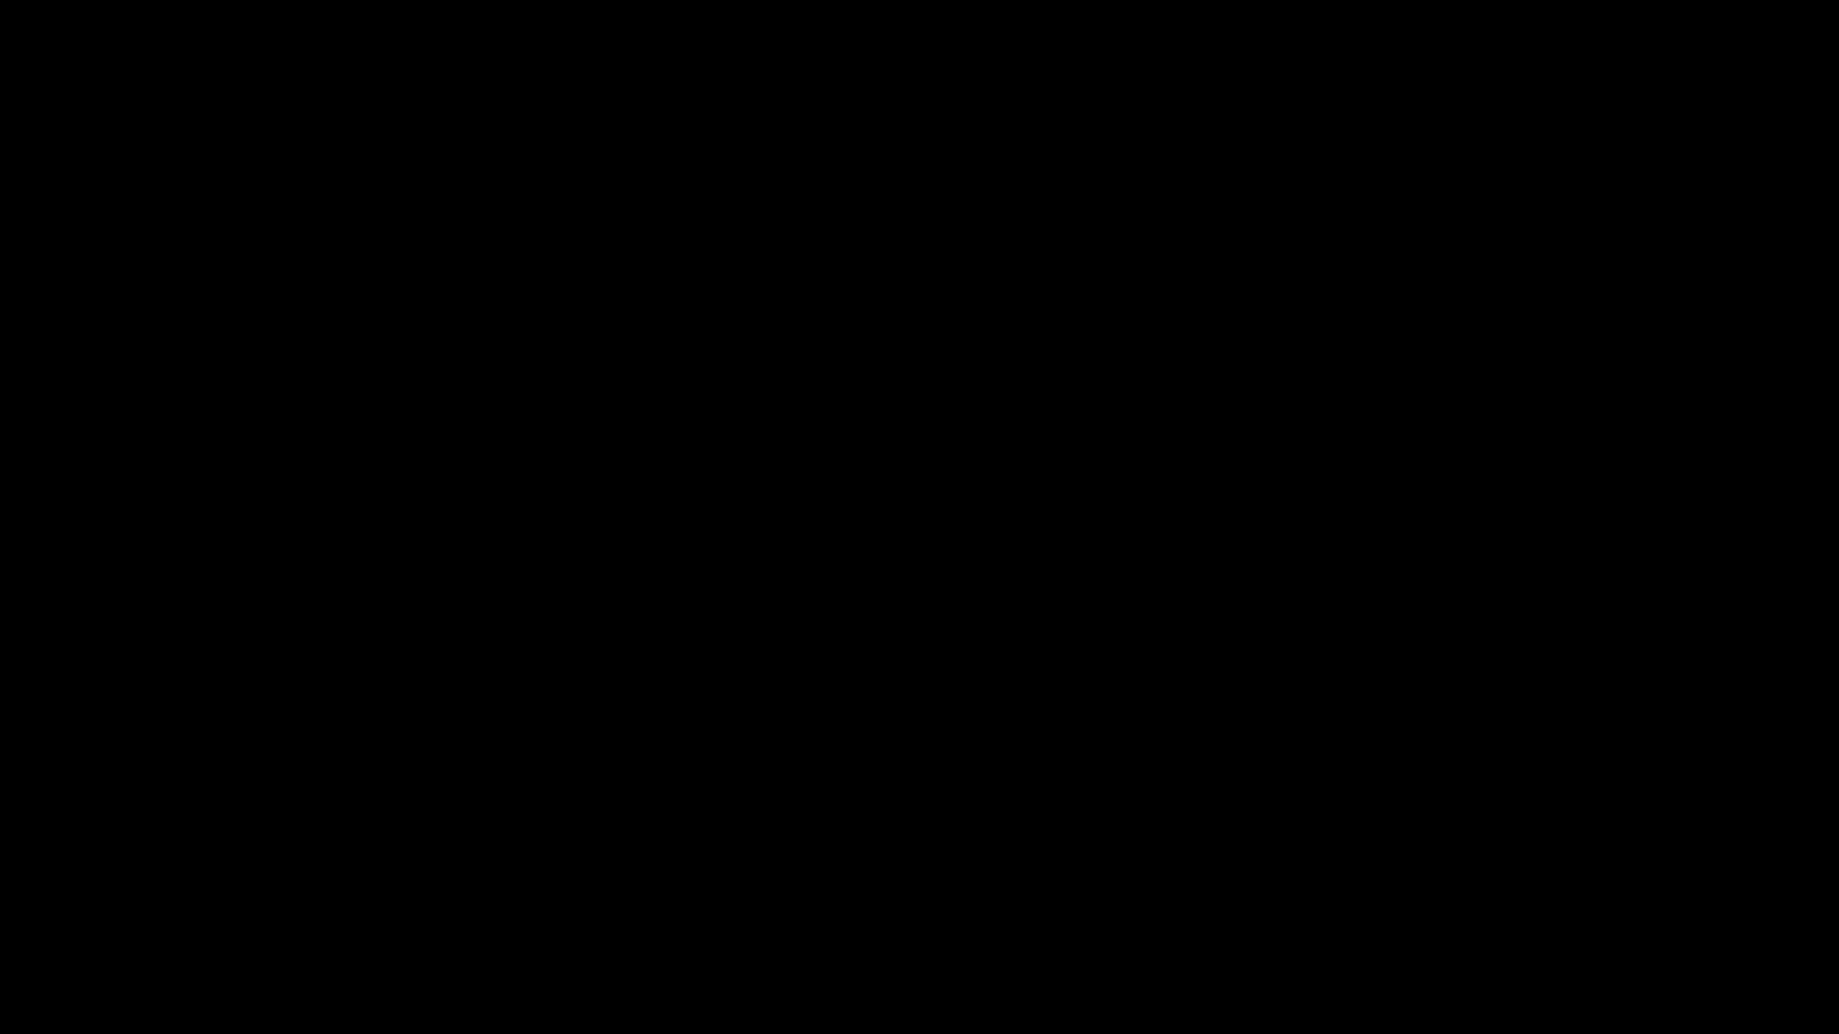
pyautogui.click(746, 729)
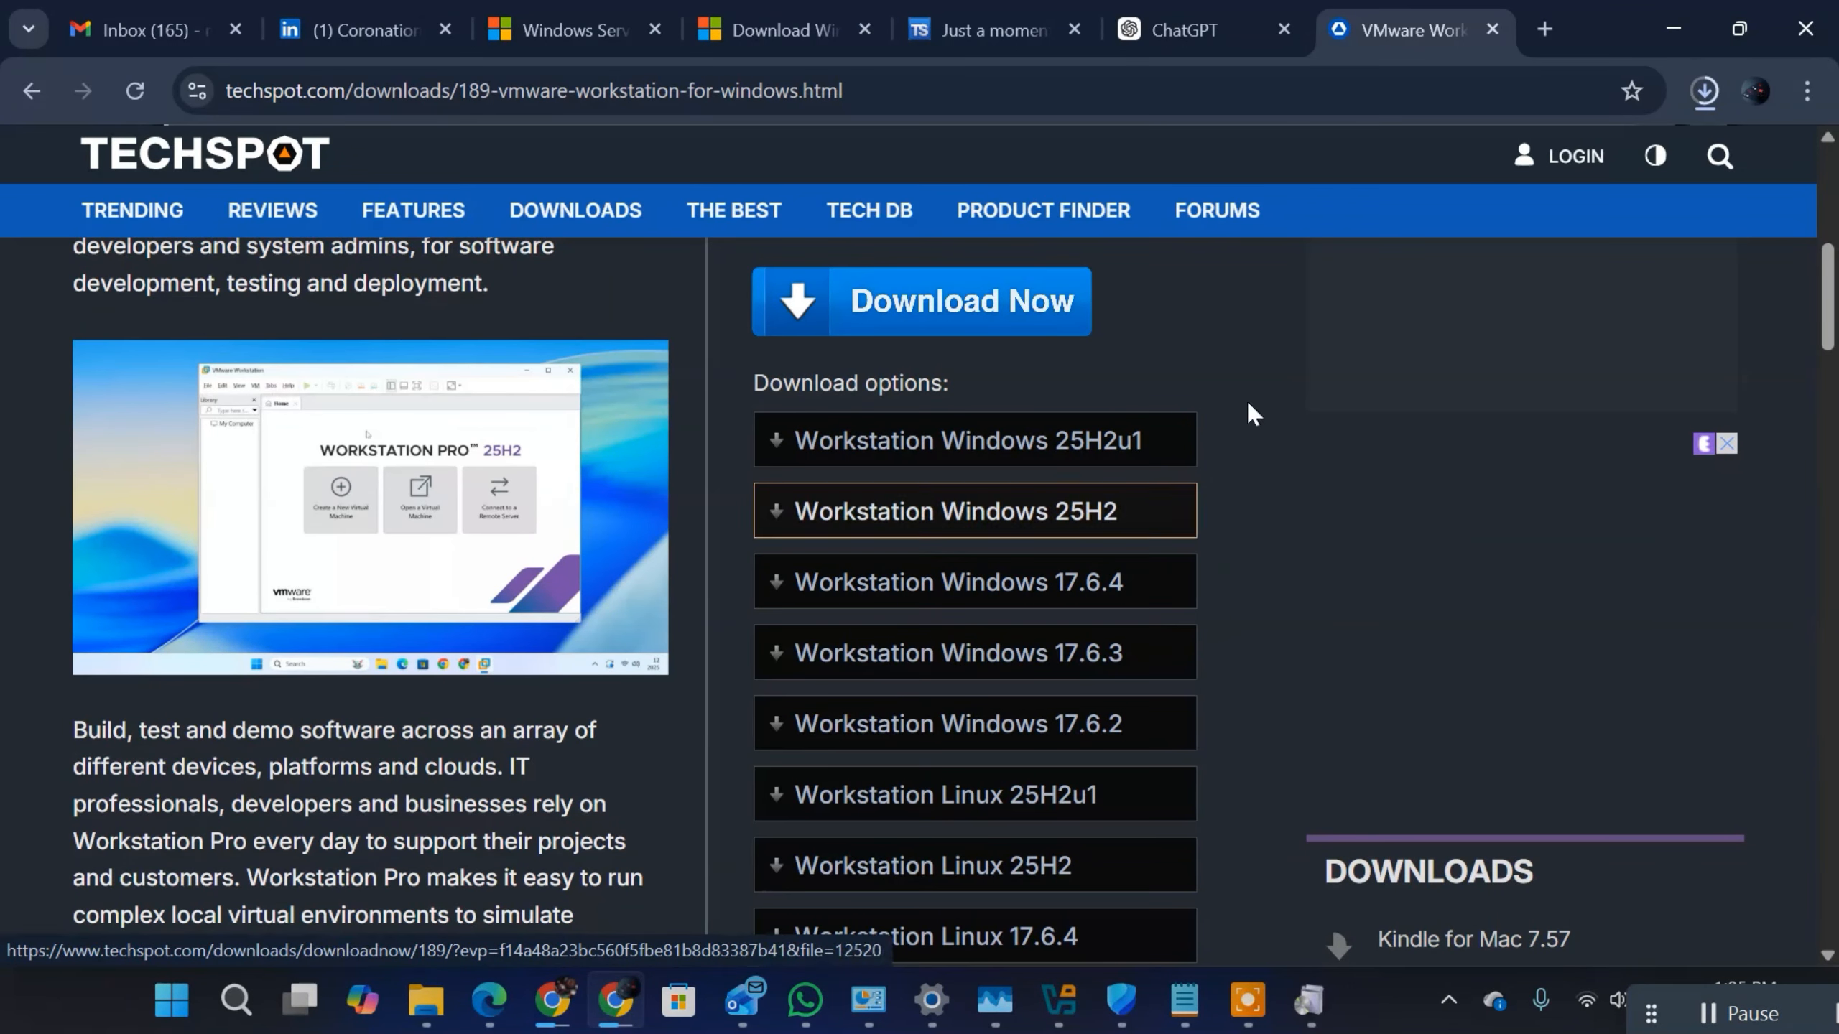
pyautogui.click(1308, 1009)
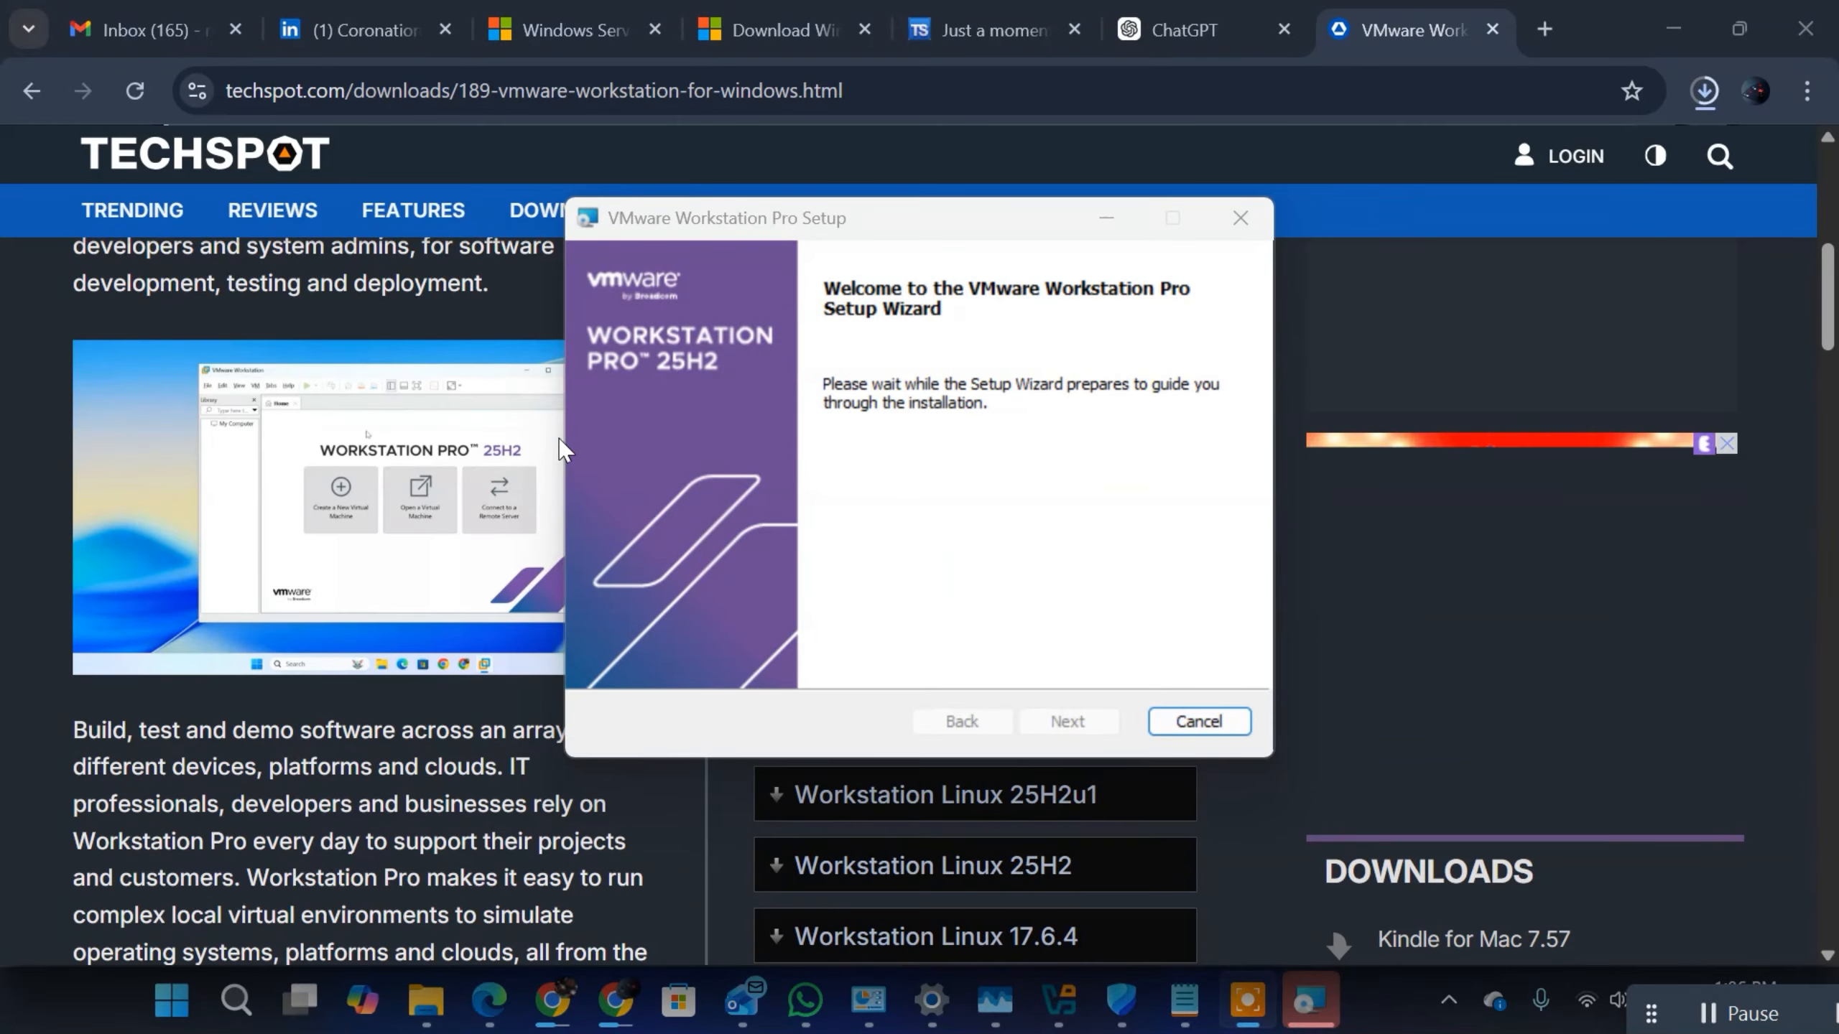
# Step: Proceed past the setup wizard's welcome page, accept the License Agreement terms and continue to Compatible Setup
pyautogui.click(1067, 721)
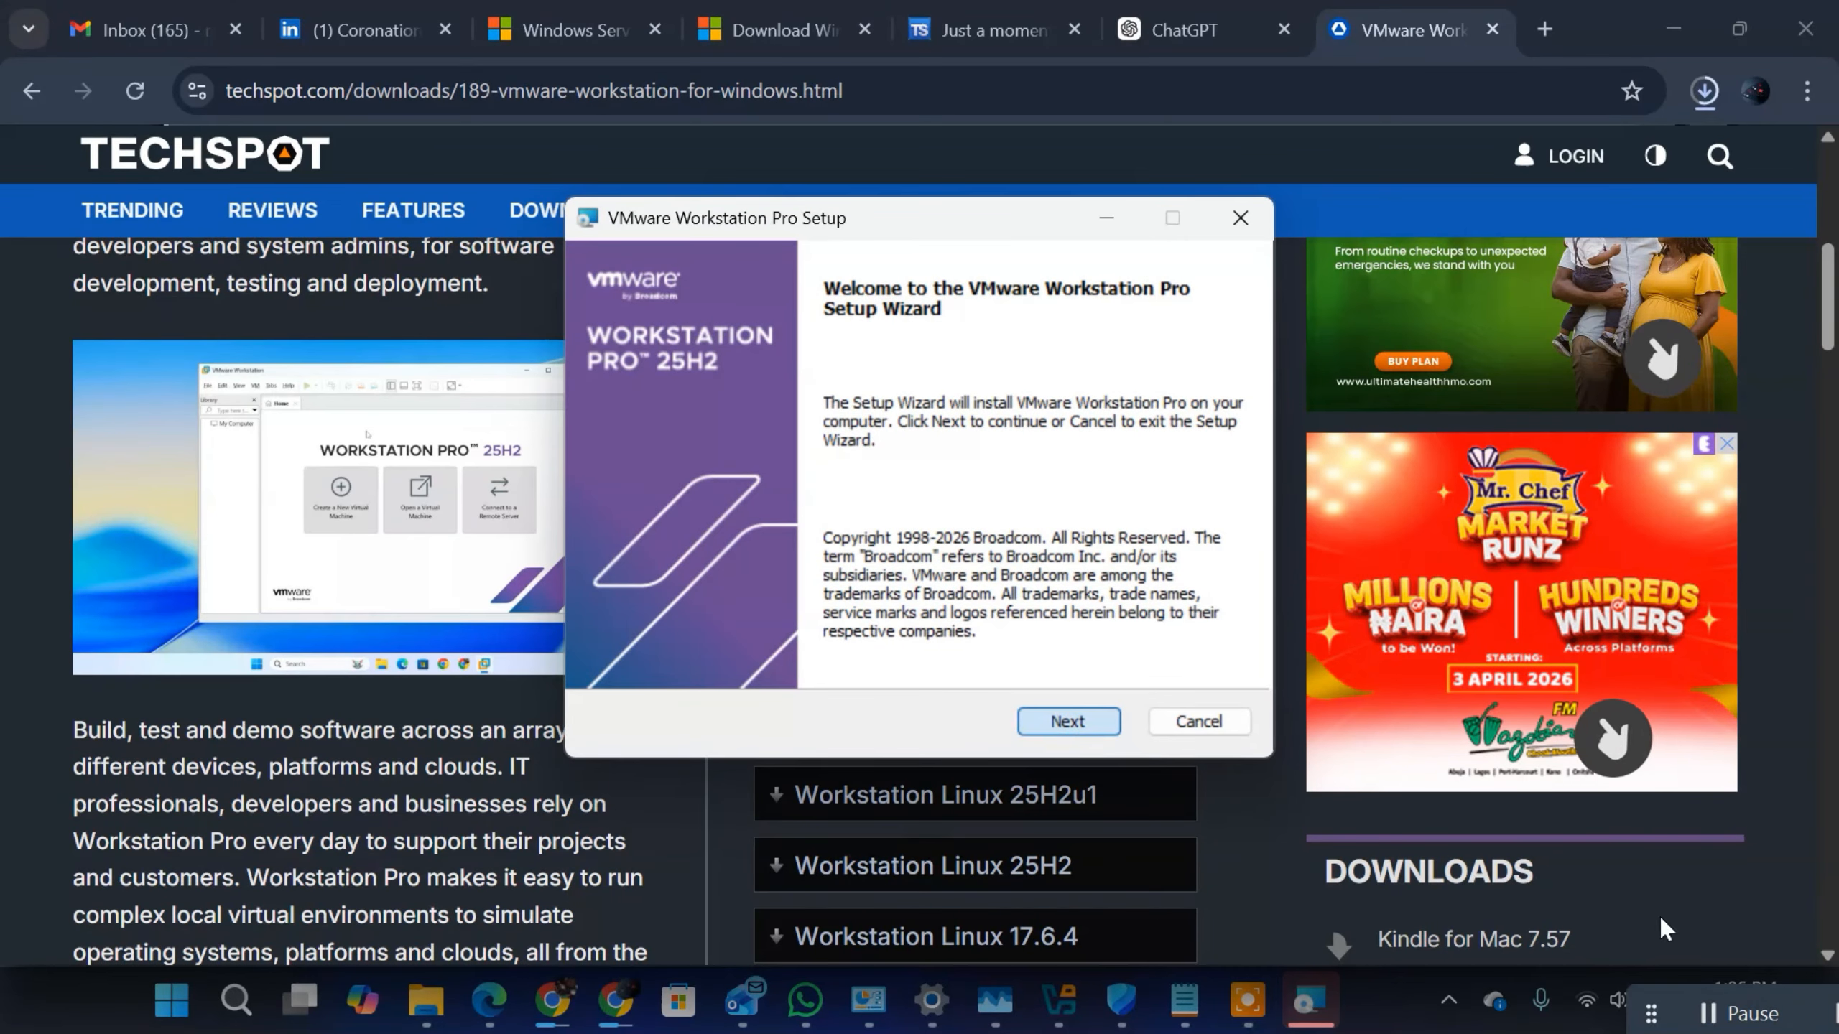
pyautogui.click(611, 653)
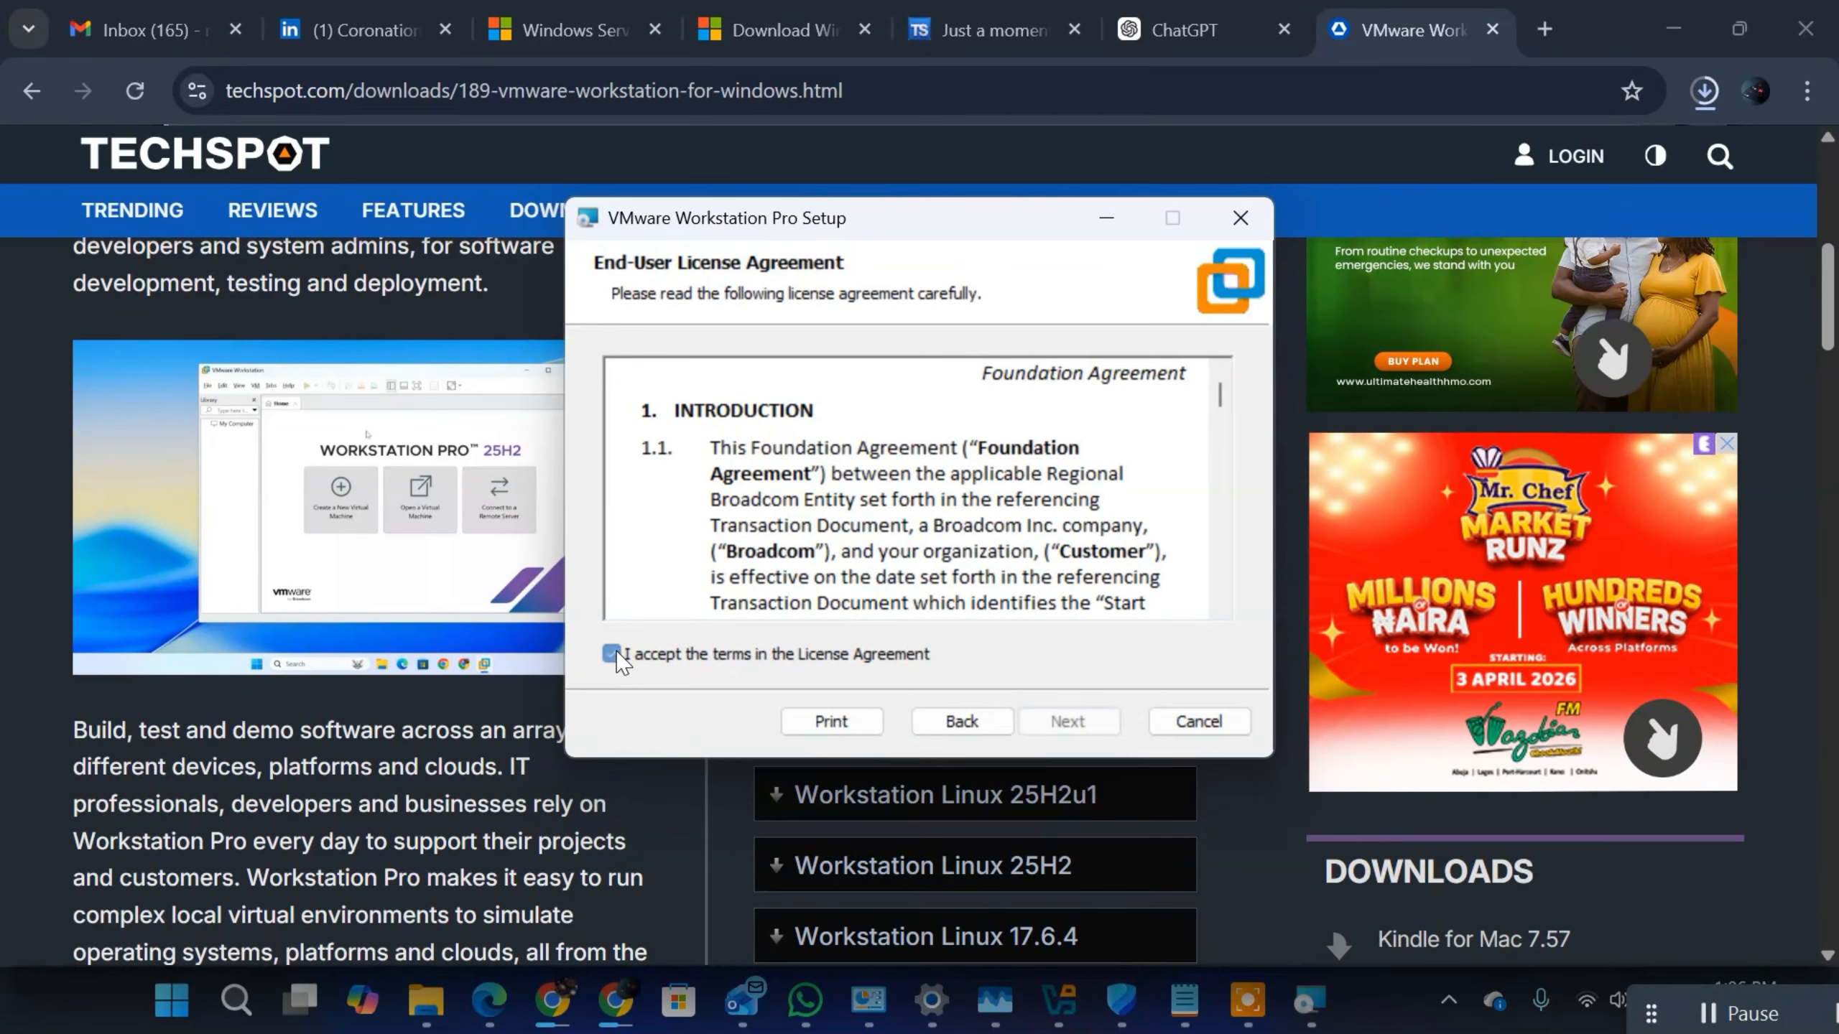
pyautogui.click(1063, 720)
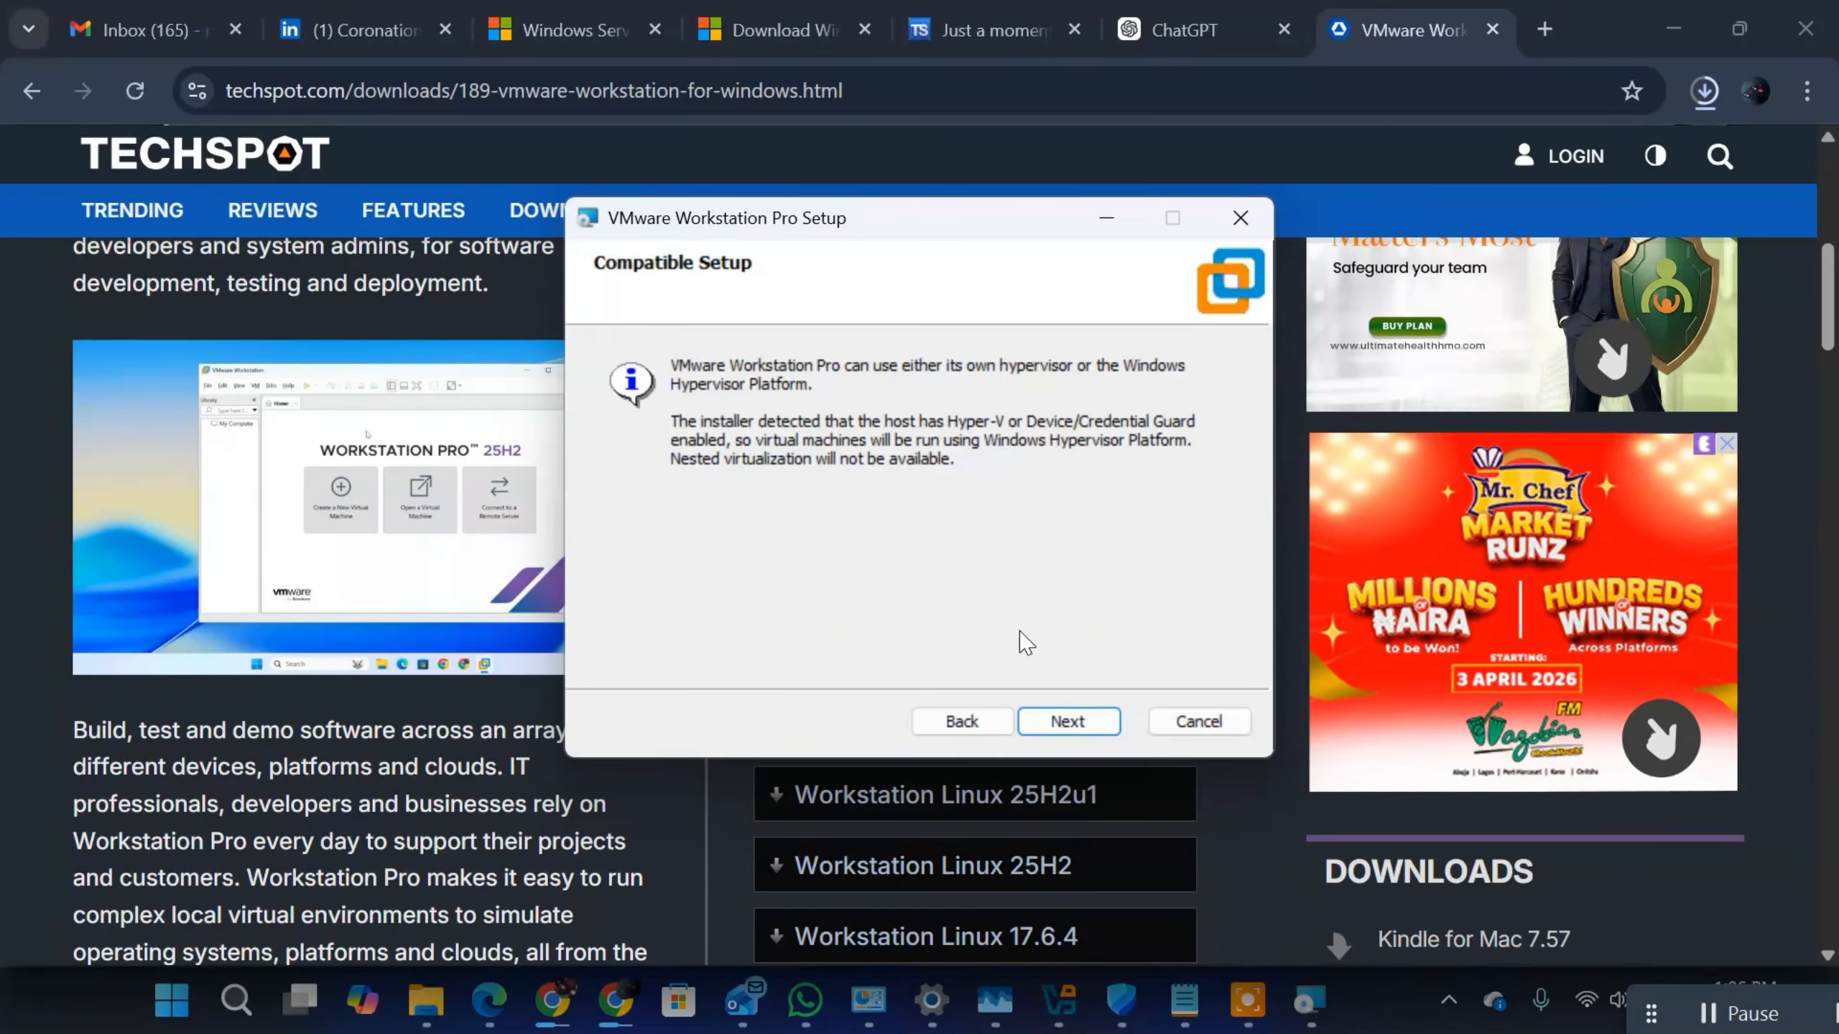
# Step: Continue from Compatible Setup through Custom Setup and User Experience Settings with the defaults kept, and start installing VMware Workstation Pro
pyautogui.click(1074, 718)
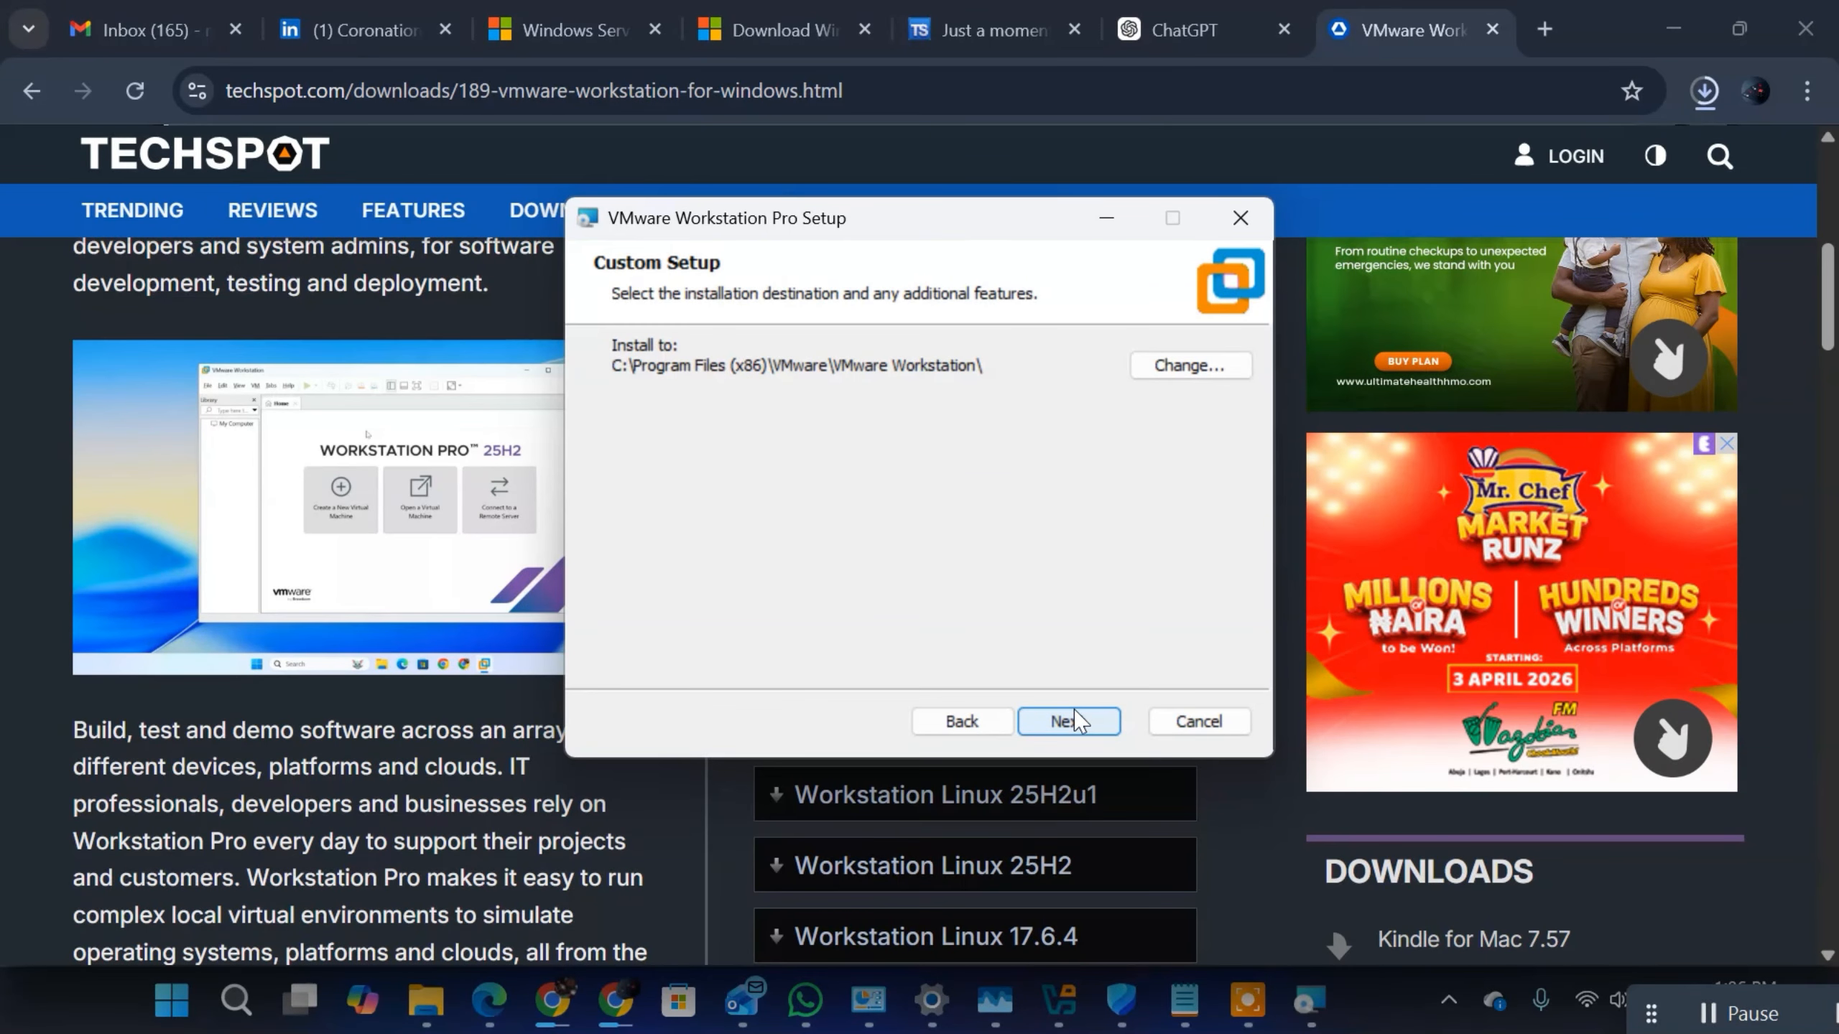
pyautogui.click(1074, 721)
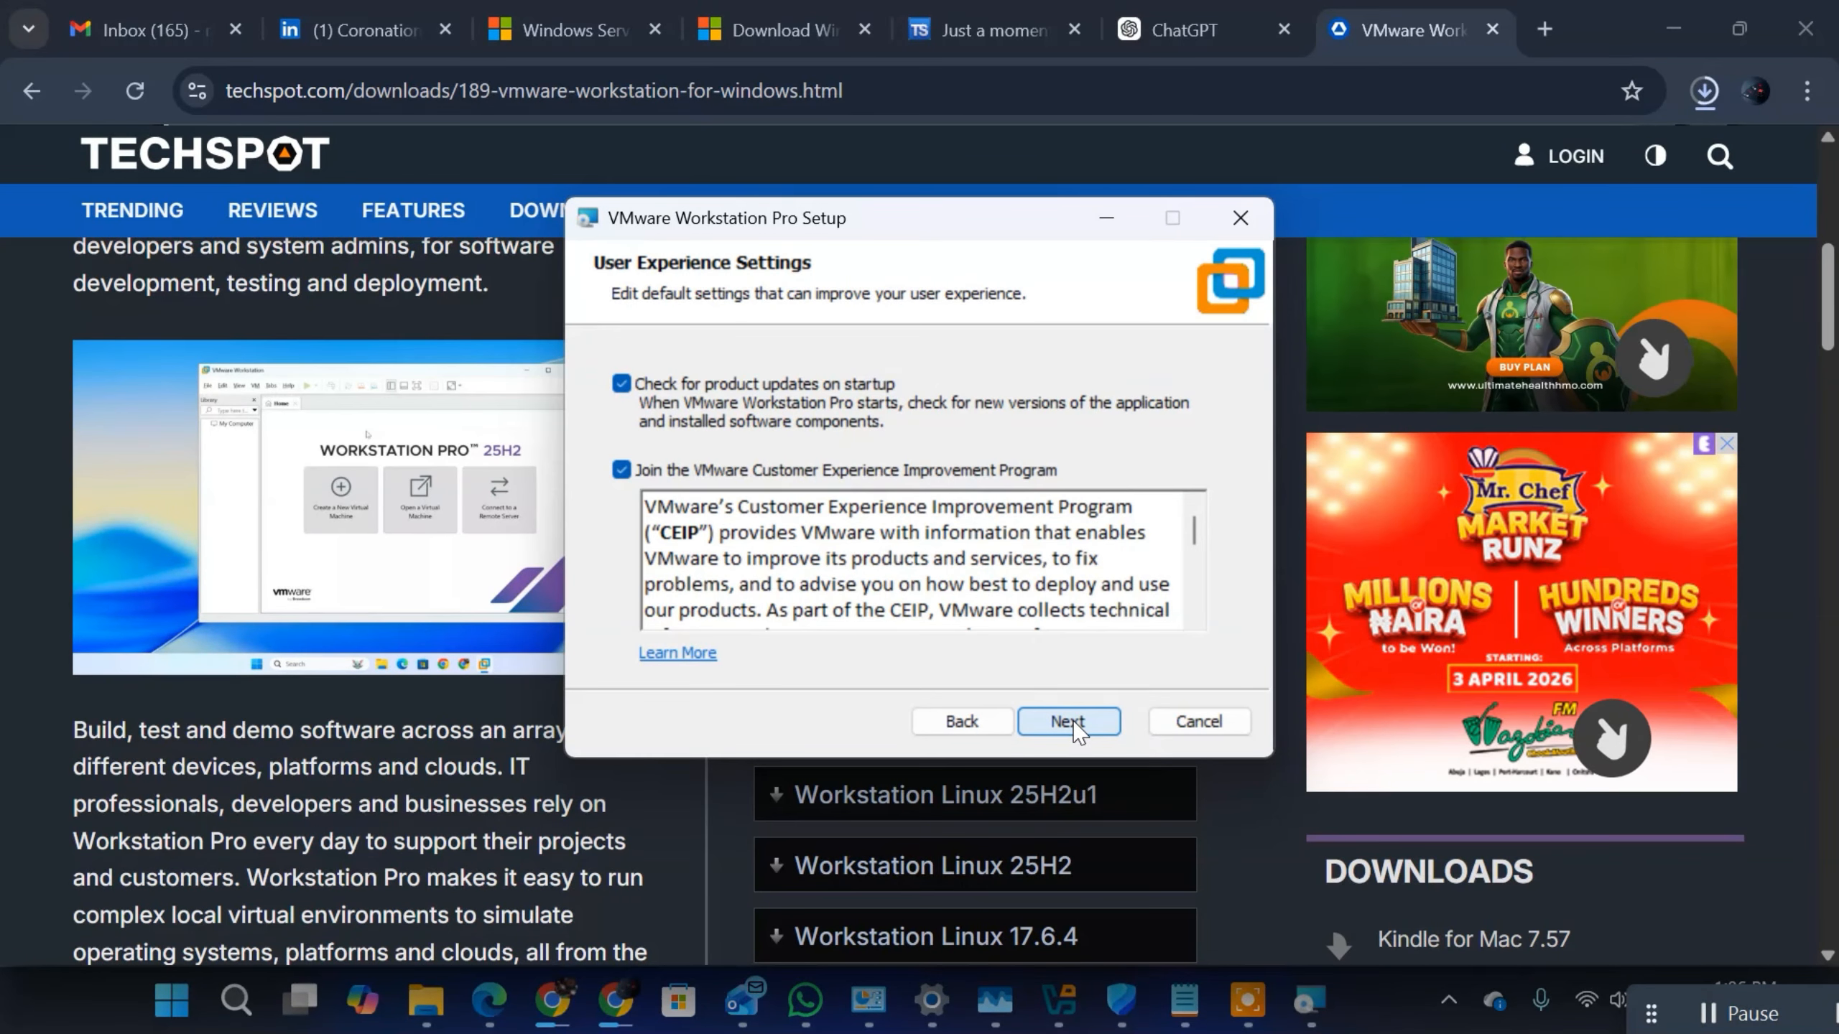
pyautogui.click(1075, 723)
pyautogui.click(1069, 721)
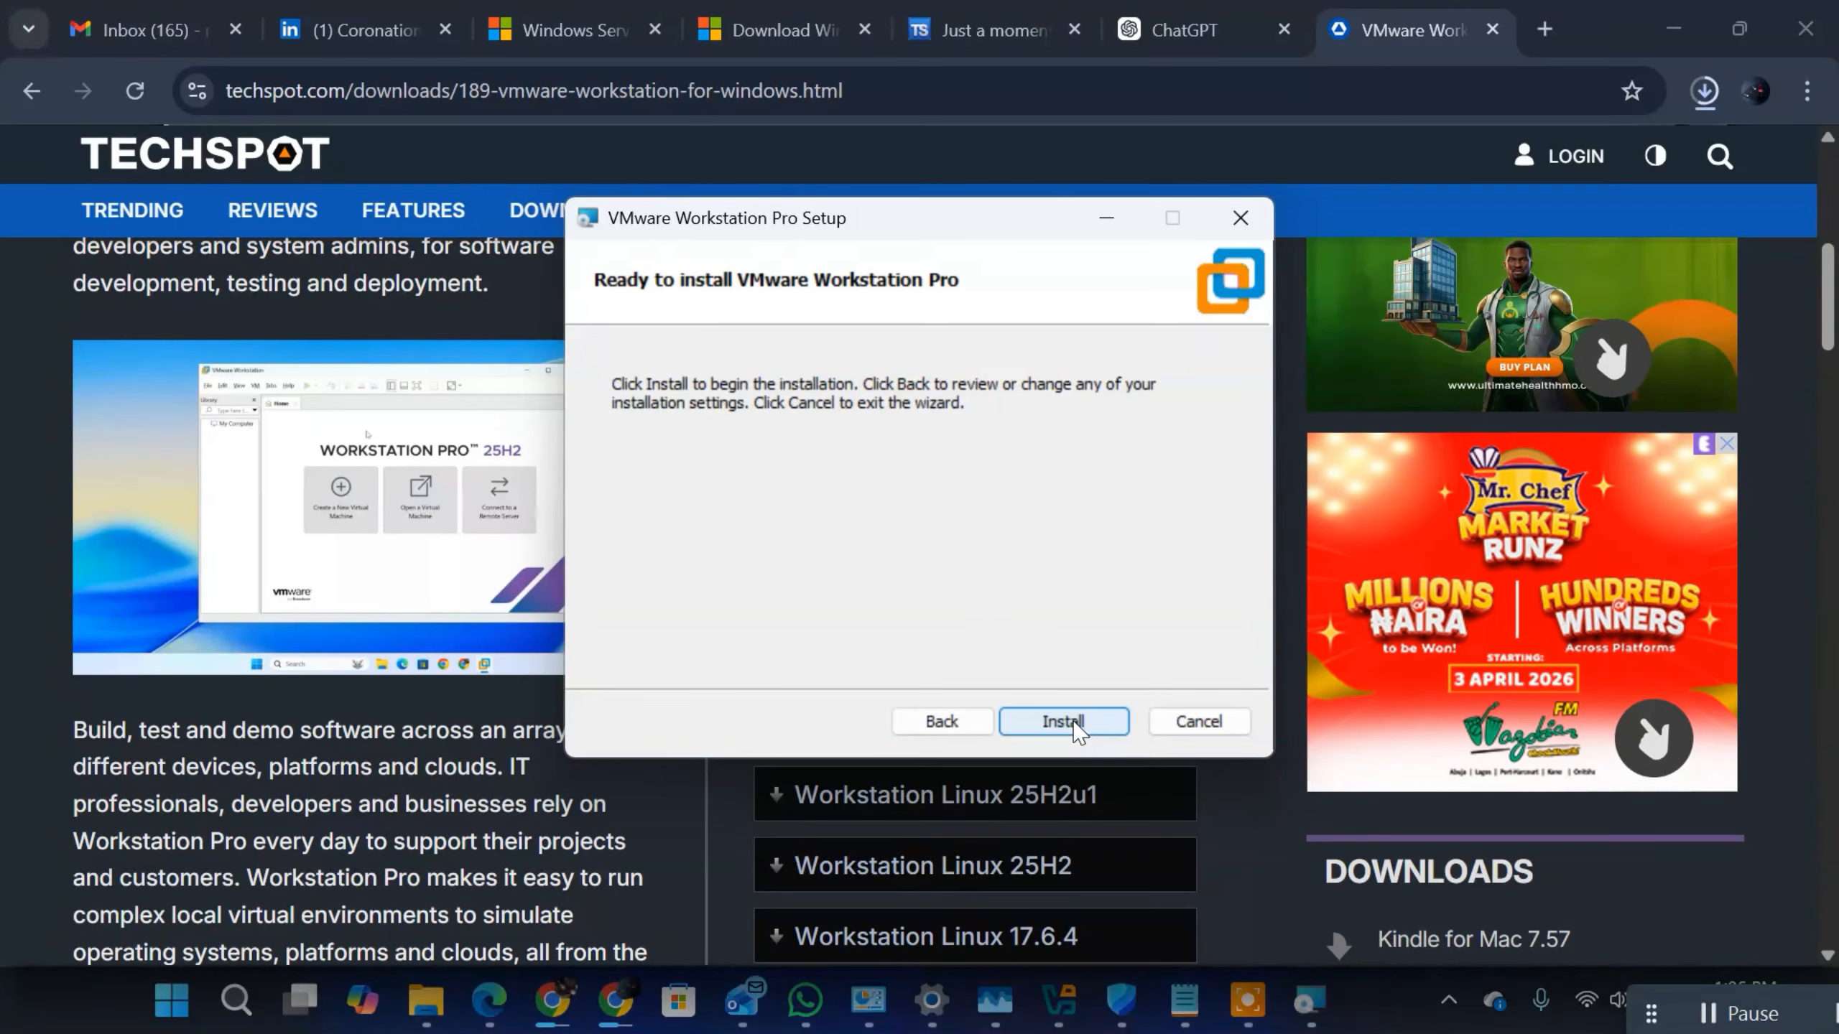
pyautogui.click(1070, 721)
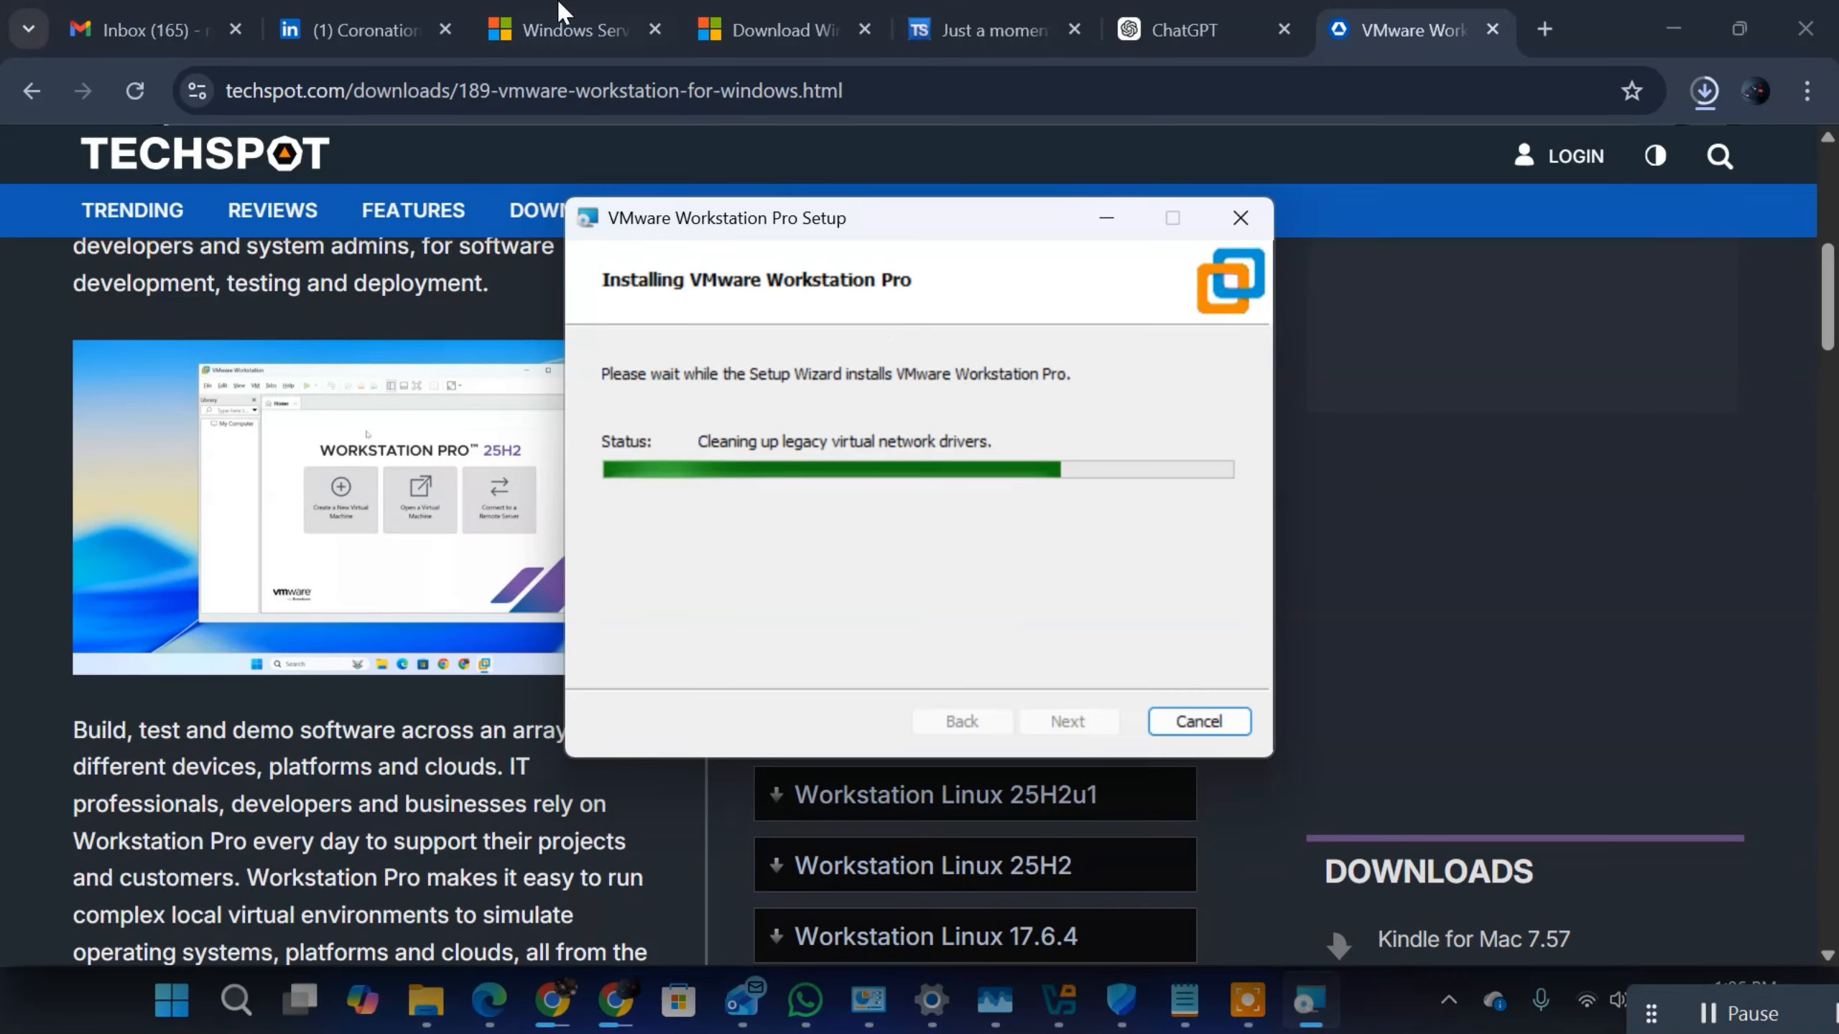
# Step: Check the recent downloads in Chrome and the SERVER_EVAL_x64FRE_en-us disc image in File Explorer's Downloads folder, and minimize that window
pyautogui.click(1706, 90)
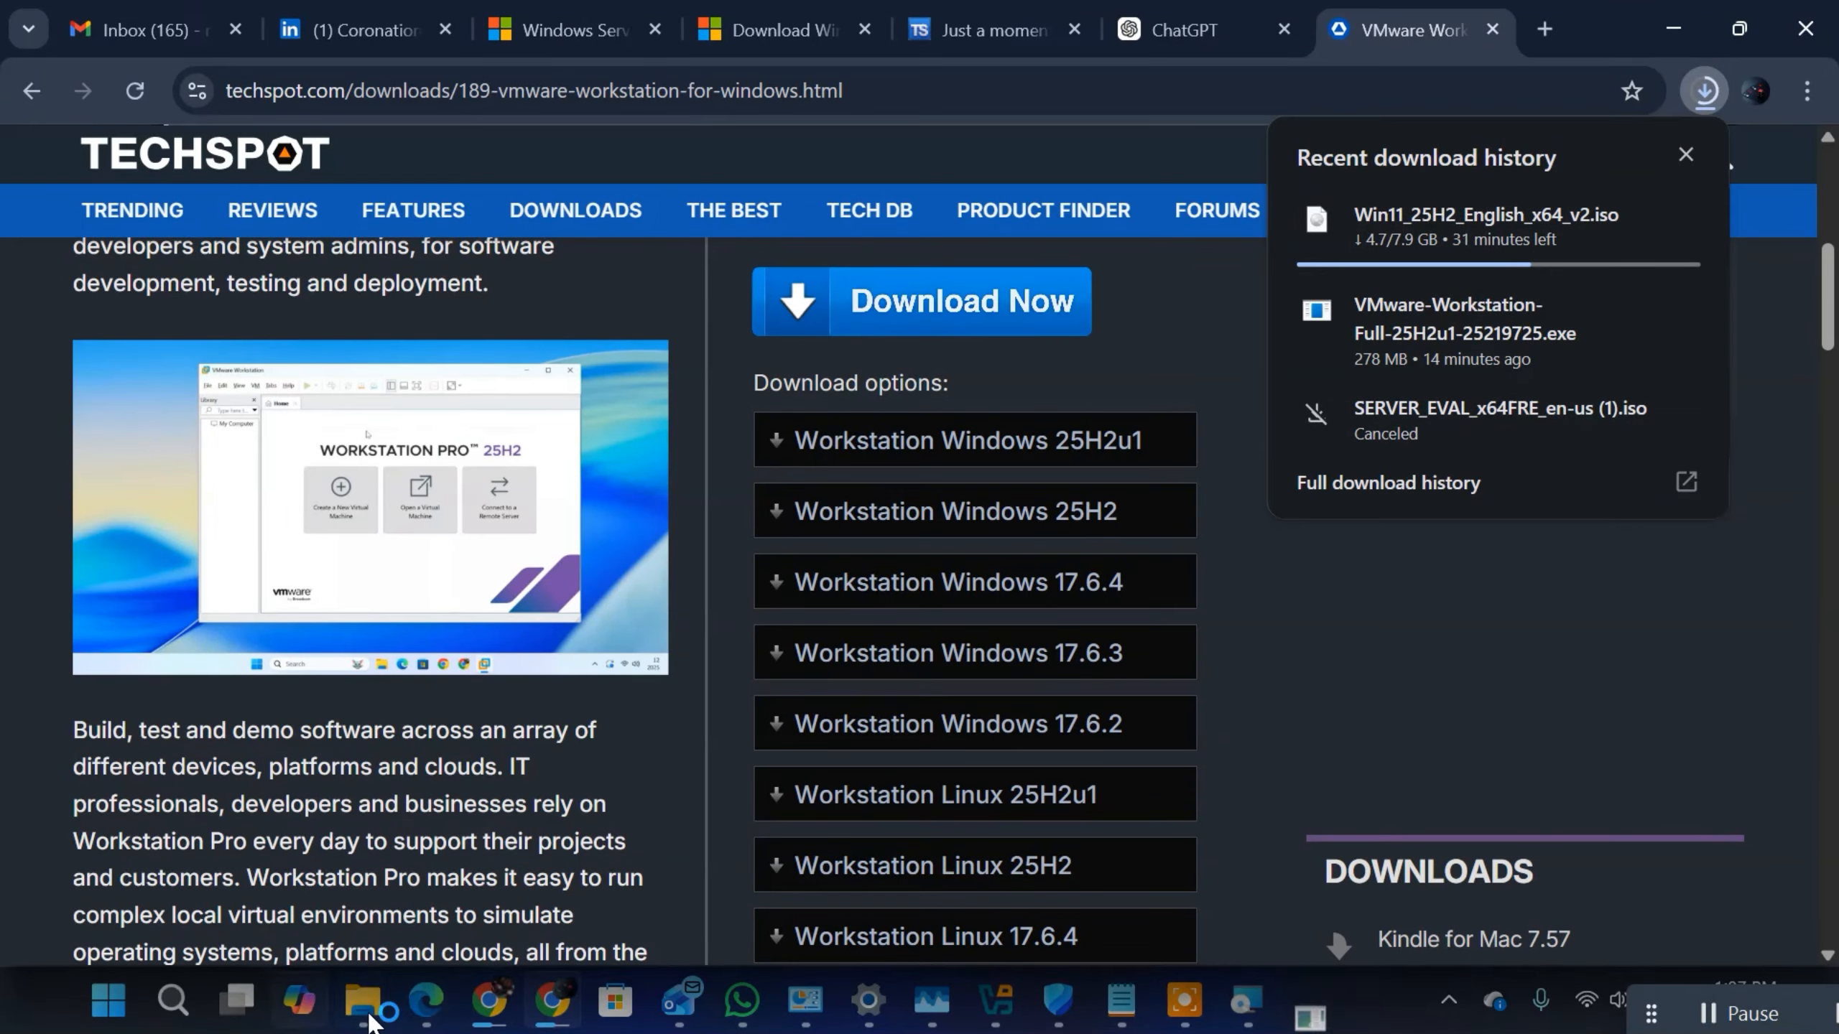
pyautogui.click(362, 1000)
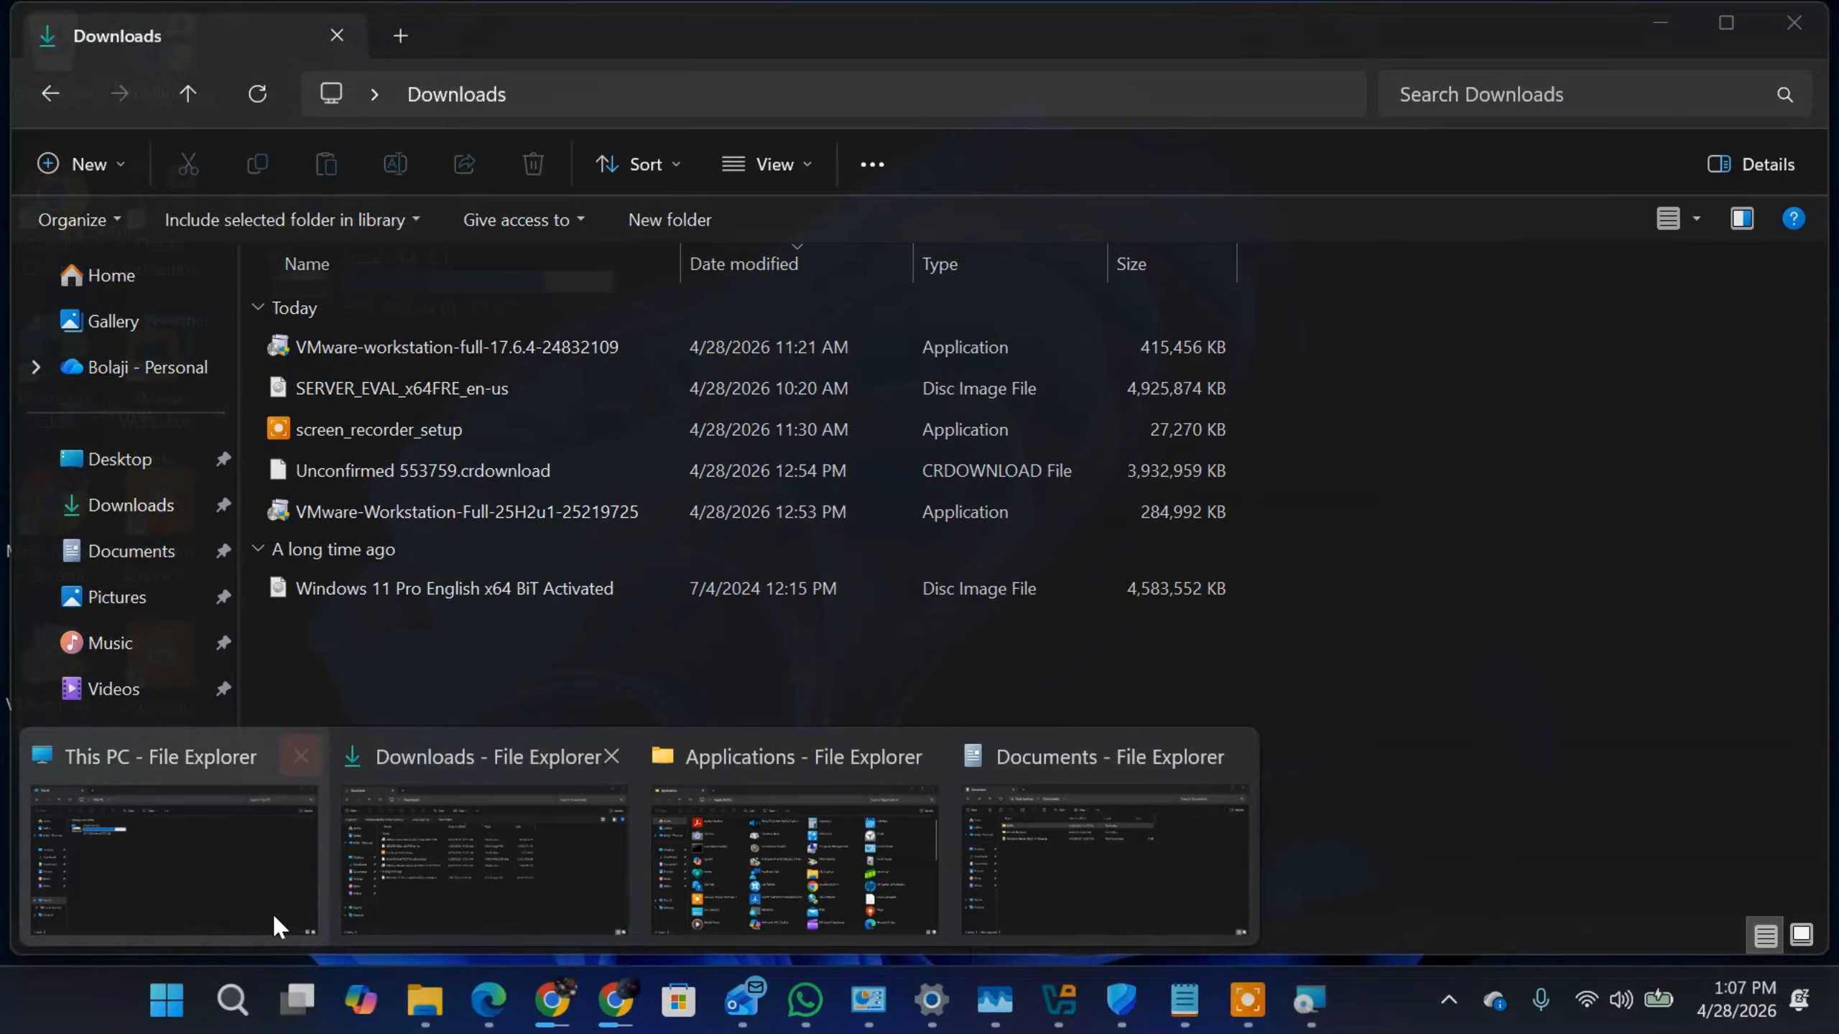
pyautogui.click(410, 898)
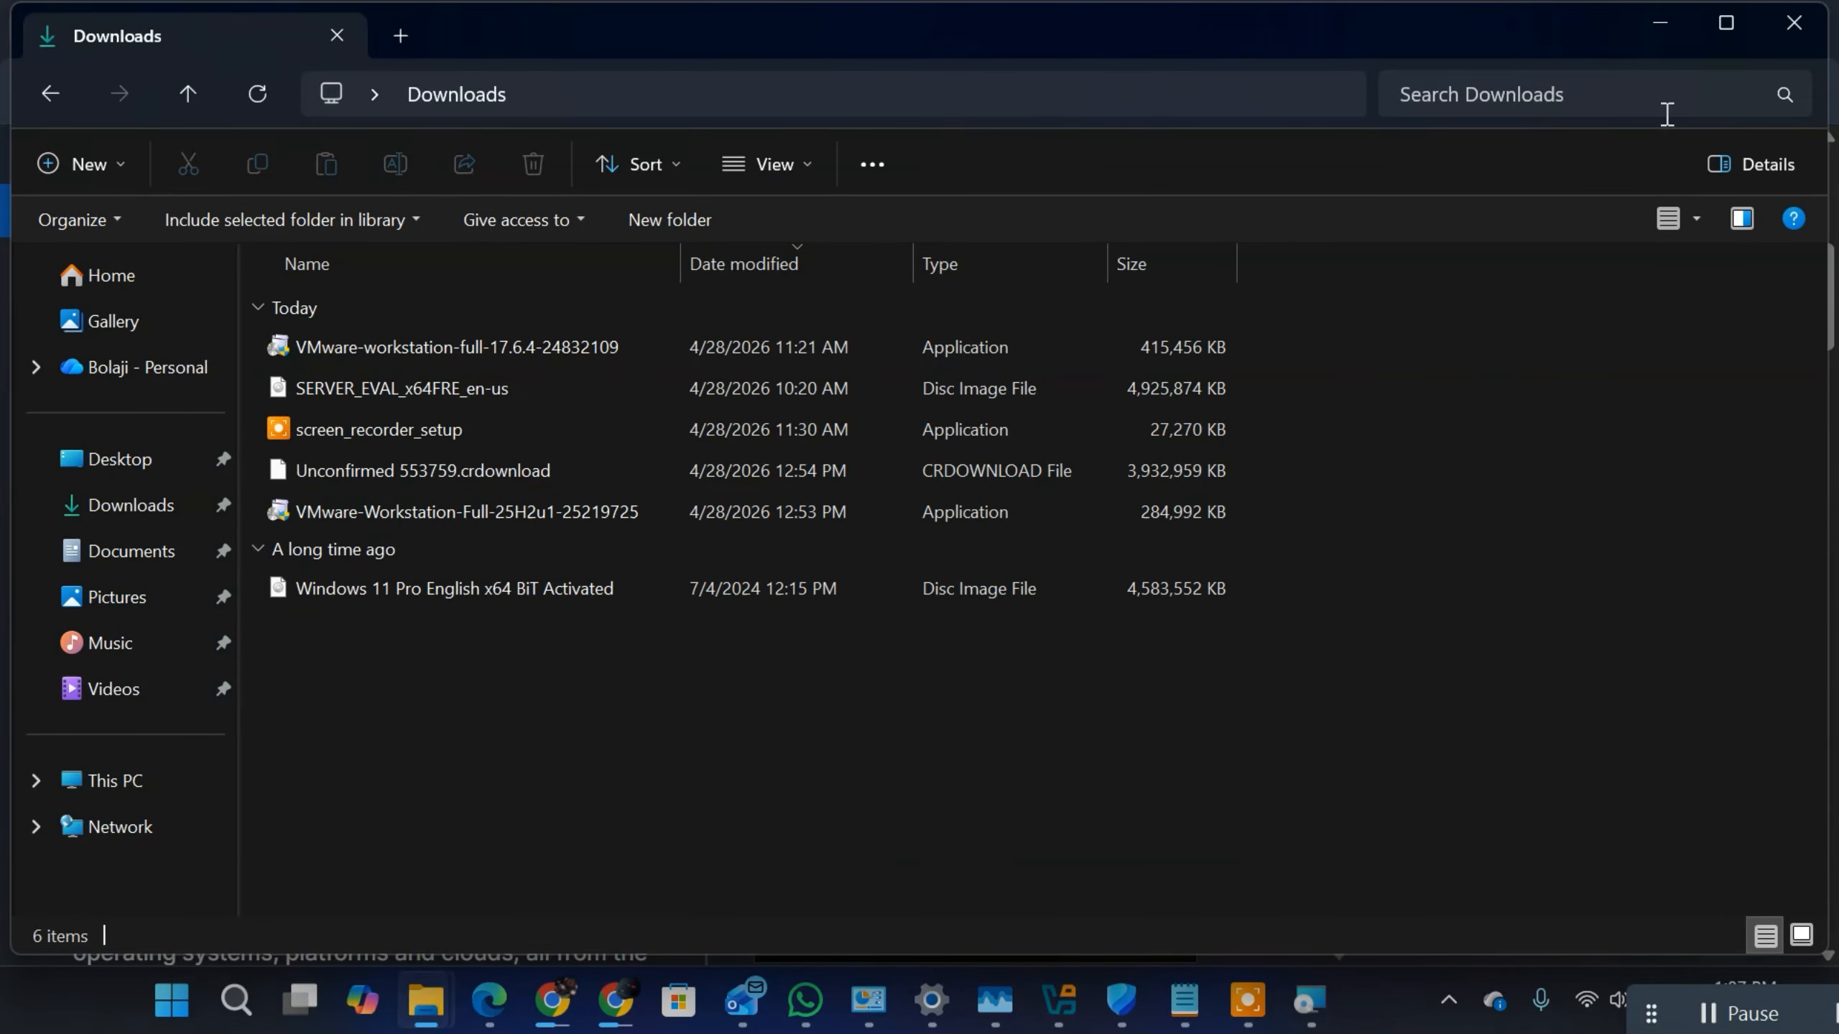
pyautogui.click(347, 586)
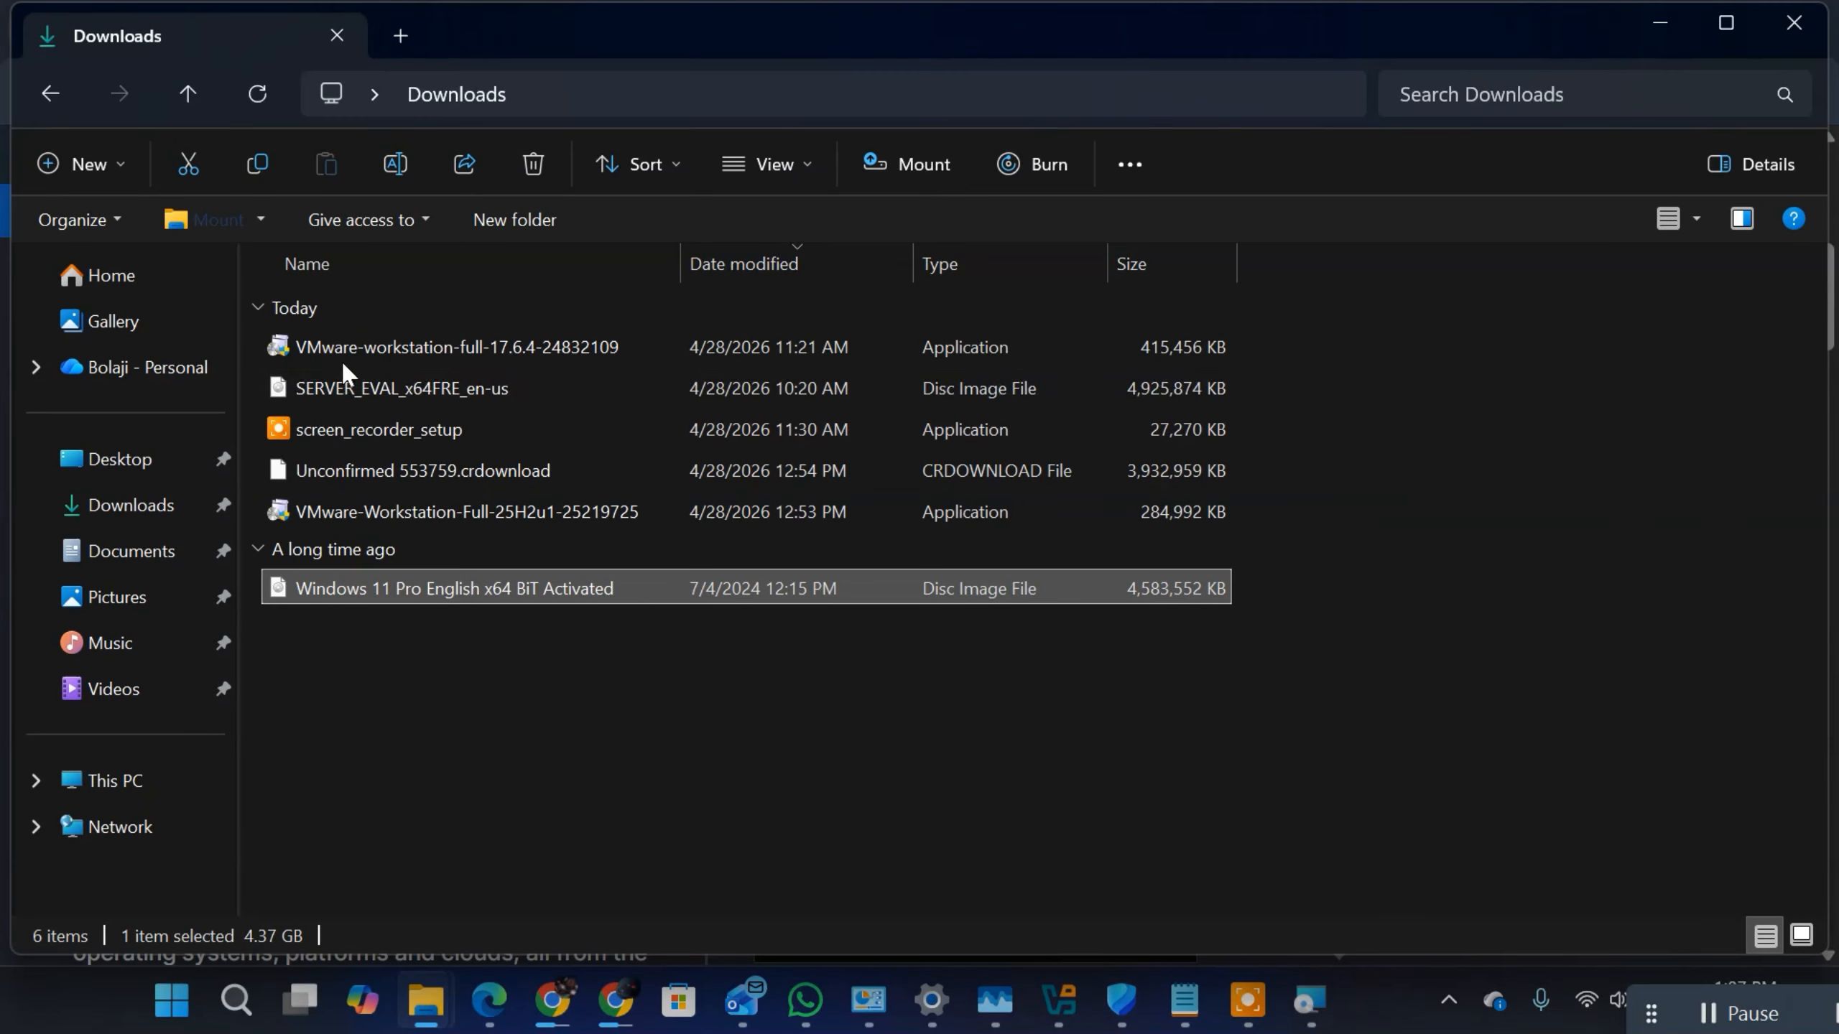
pyautogui.click(364, 391)
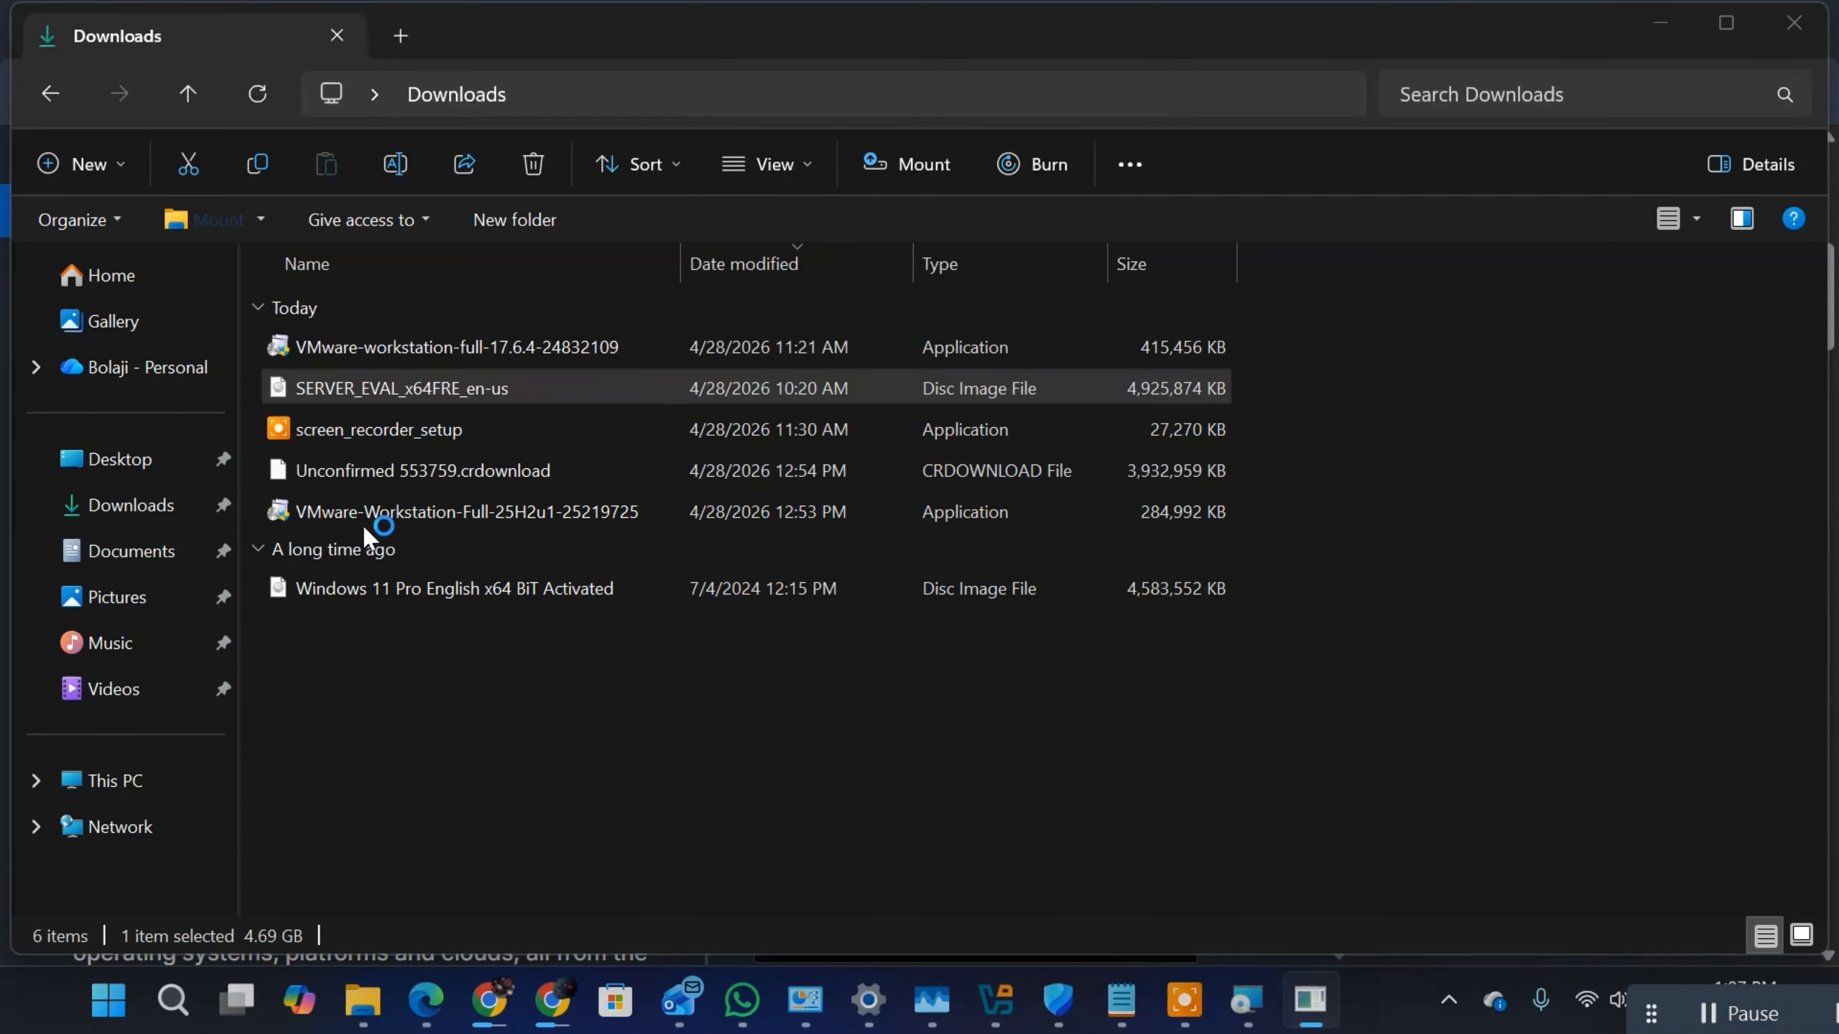
pyautogui.click(1317, 1002)
pyautogui.click(1316, 1010)
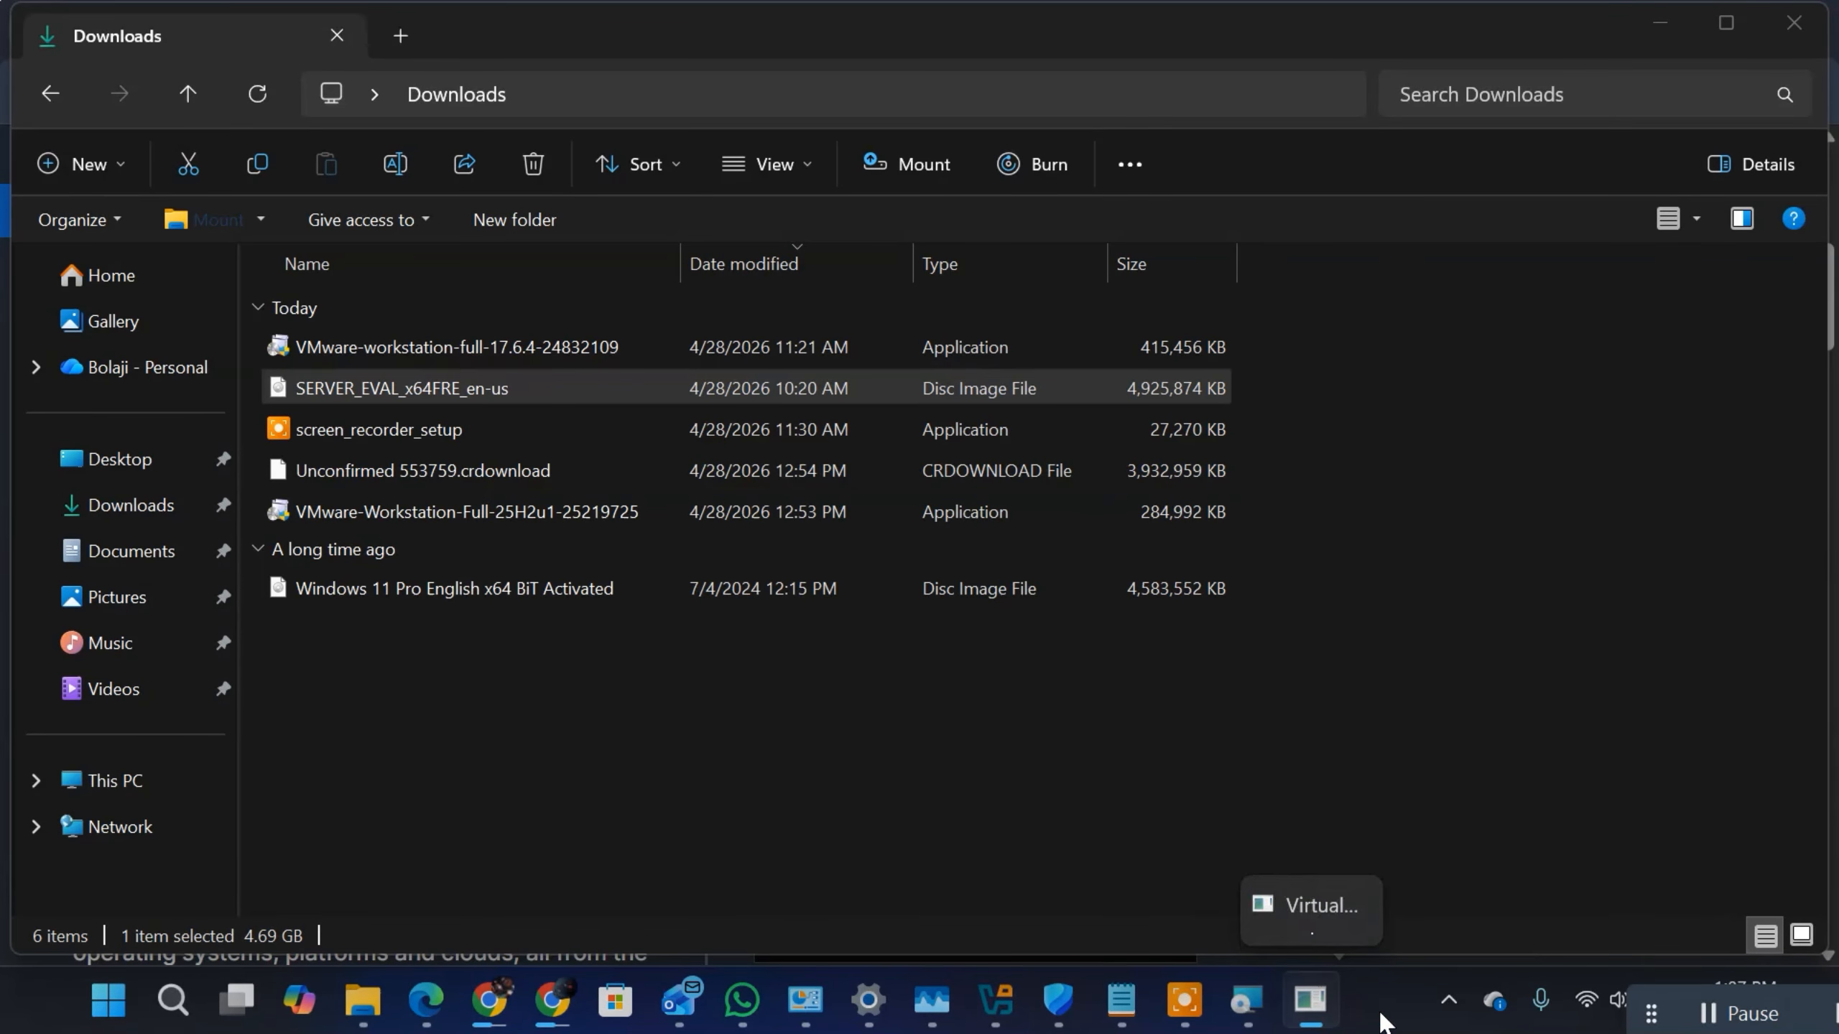
pyautogui.click(1663, 23)
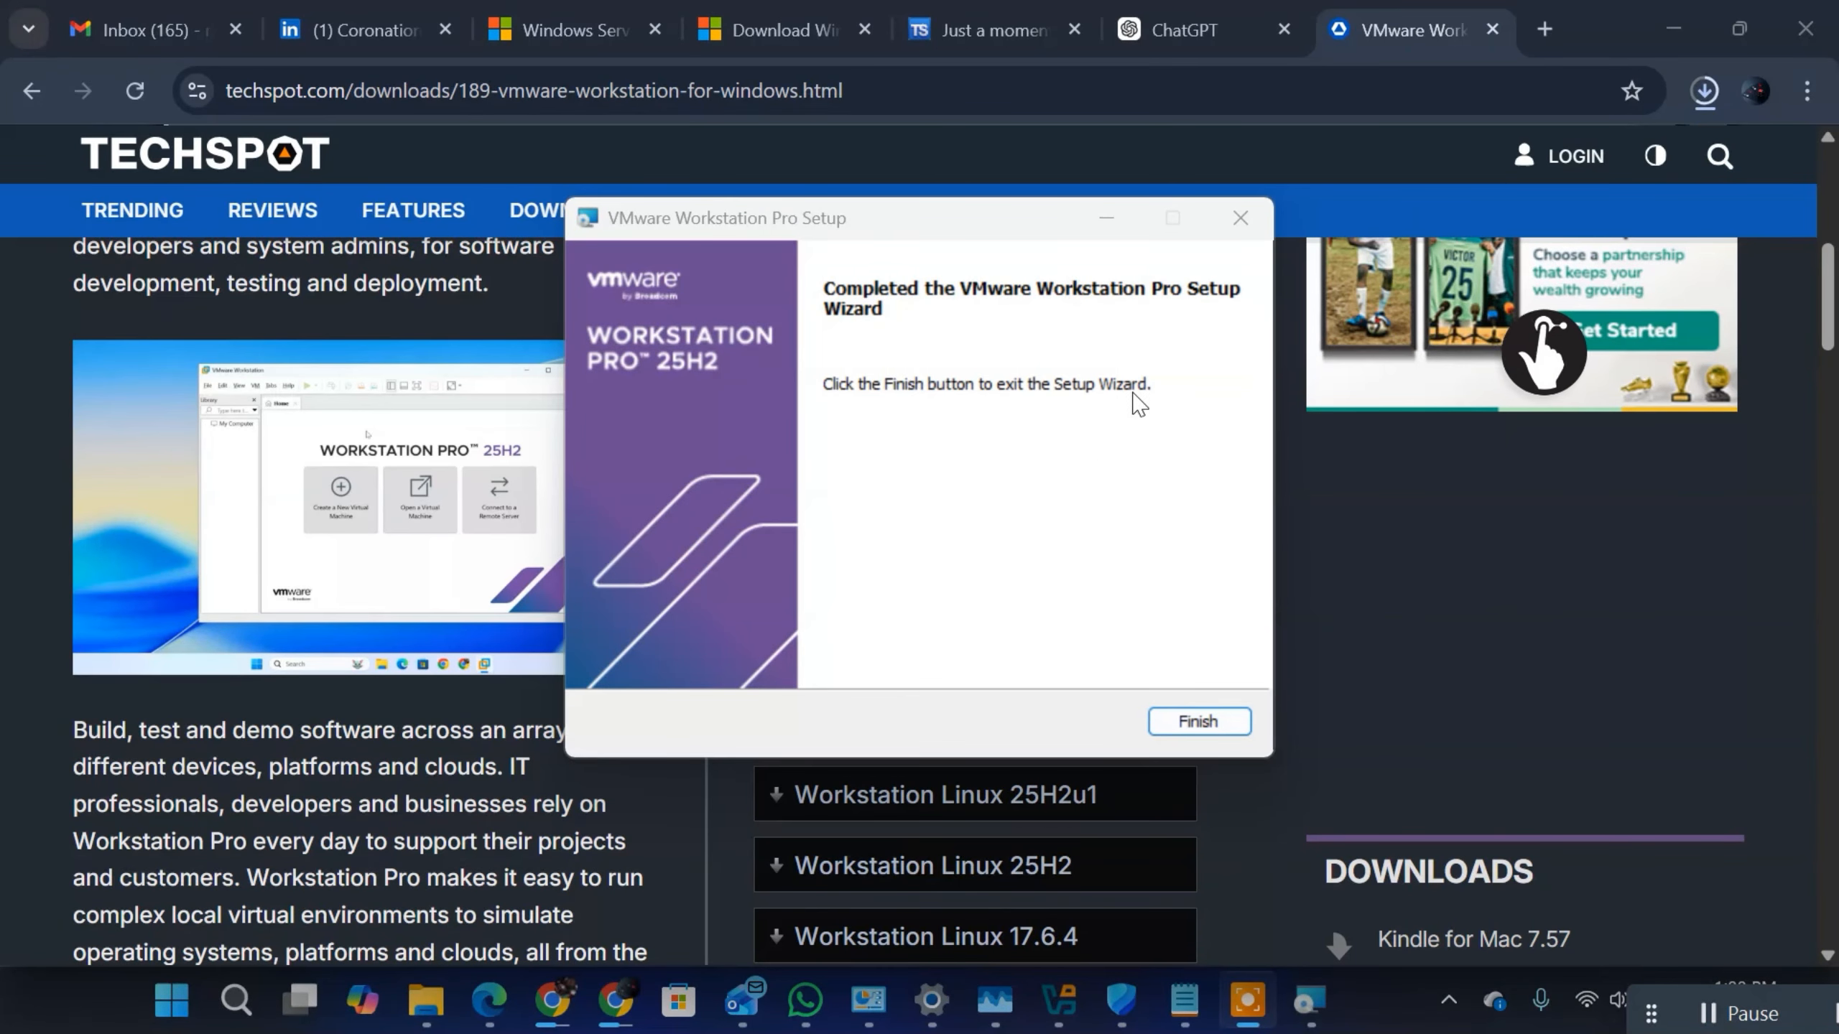
# Step: Exit the completed setup wizard, launch VMware Workstation Pro through a Windows search, maximize it and close the duplicate window
pyautogui.click(1206, 717)
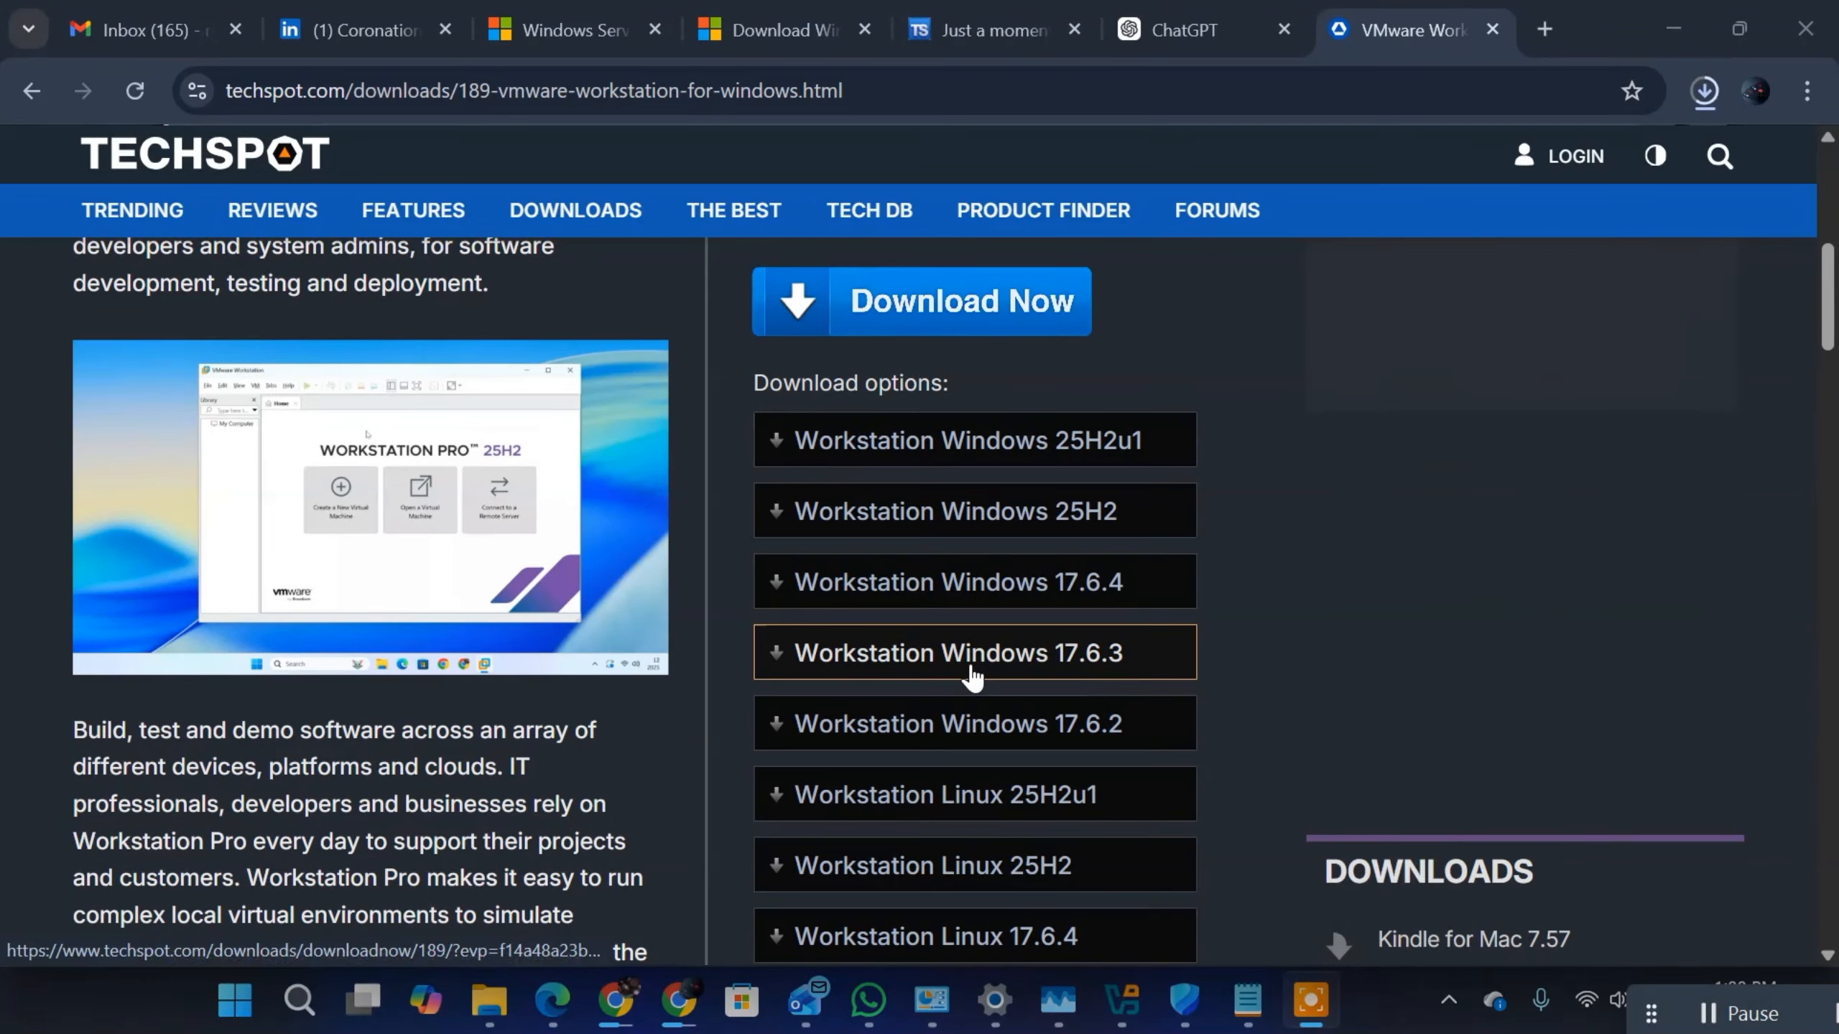
pyautogui.press('super')
pyautogui.write('V')
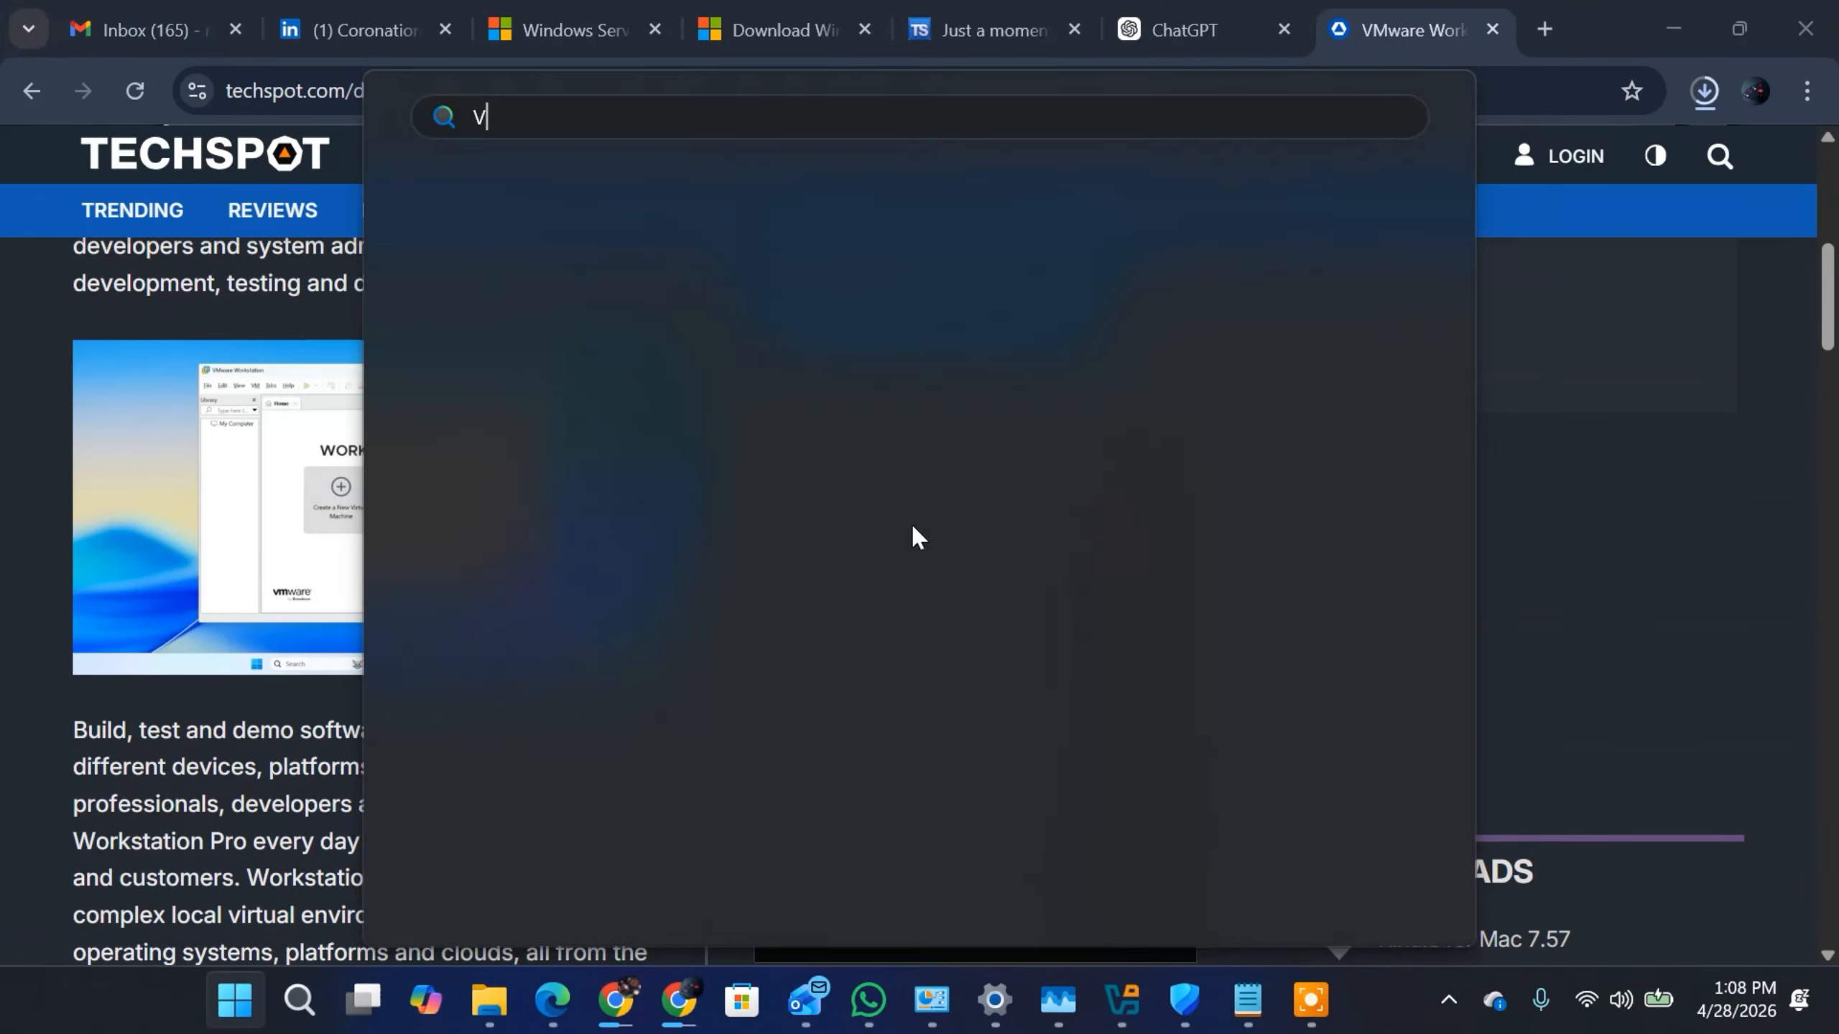
pyautogui.write('MWAre Workstation Pro')
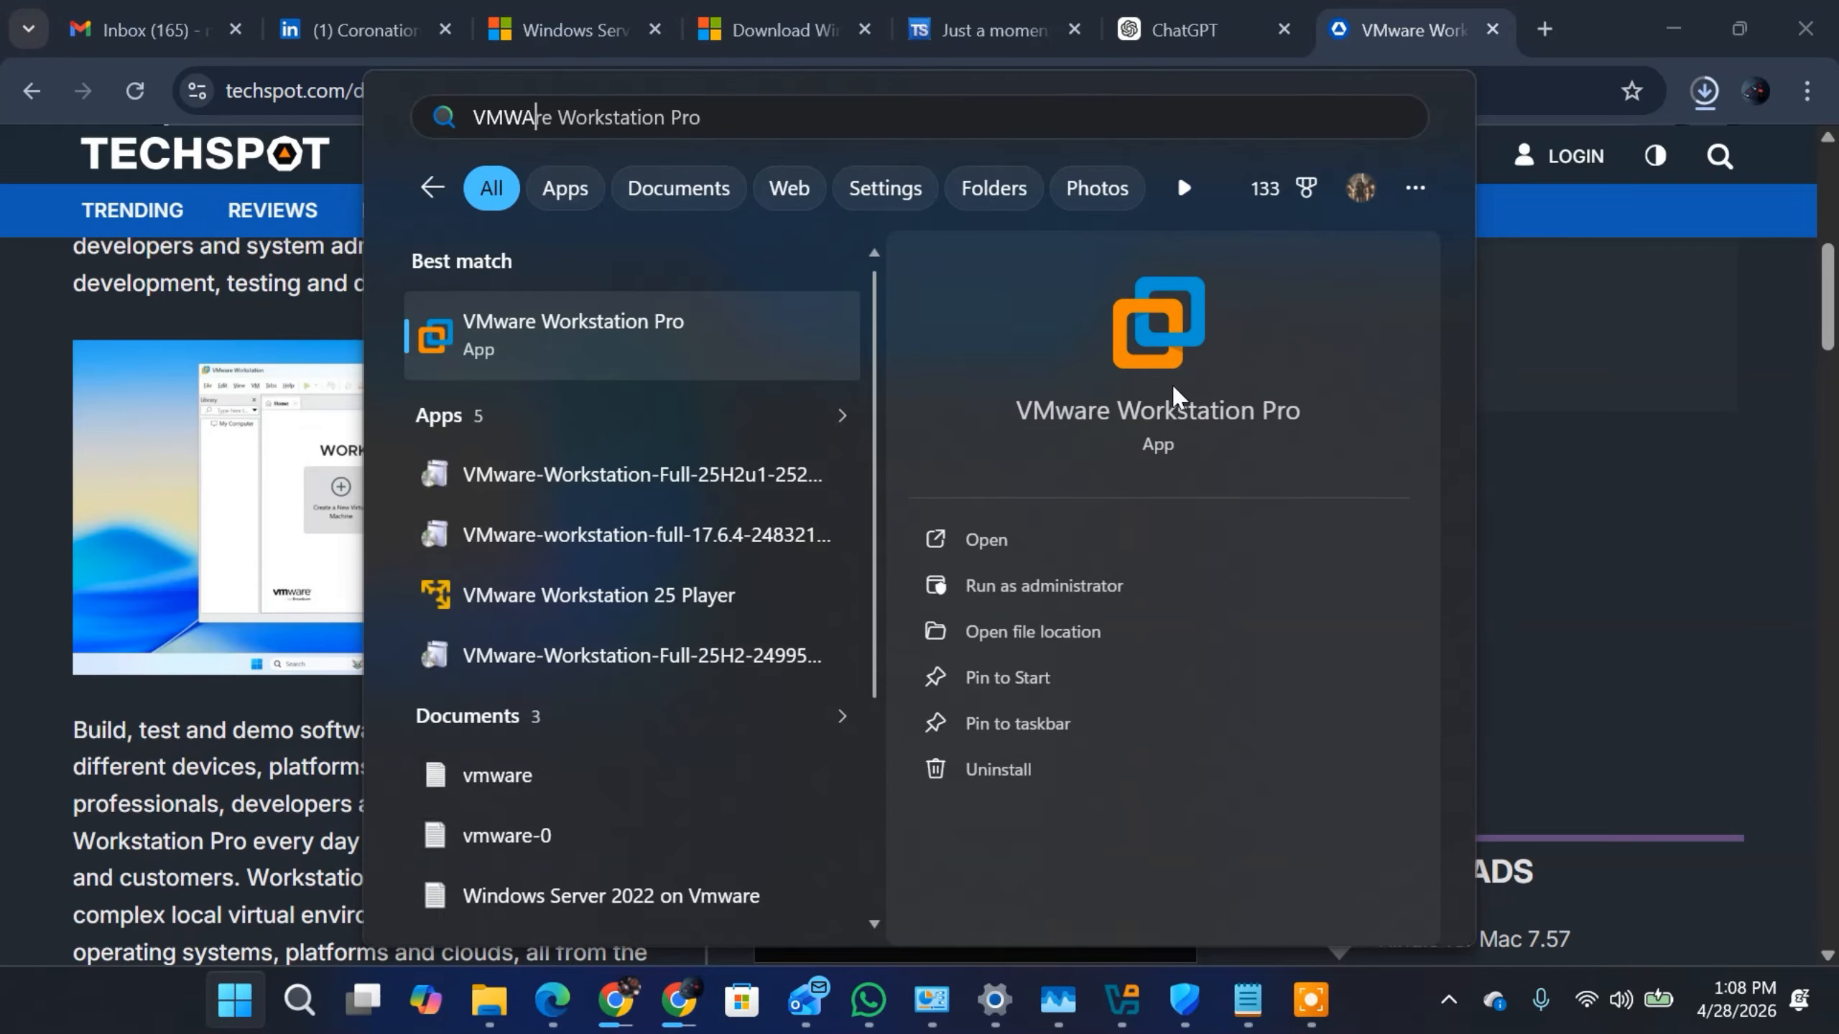
pyautogui.click(1146, 383)
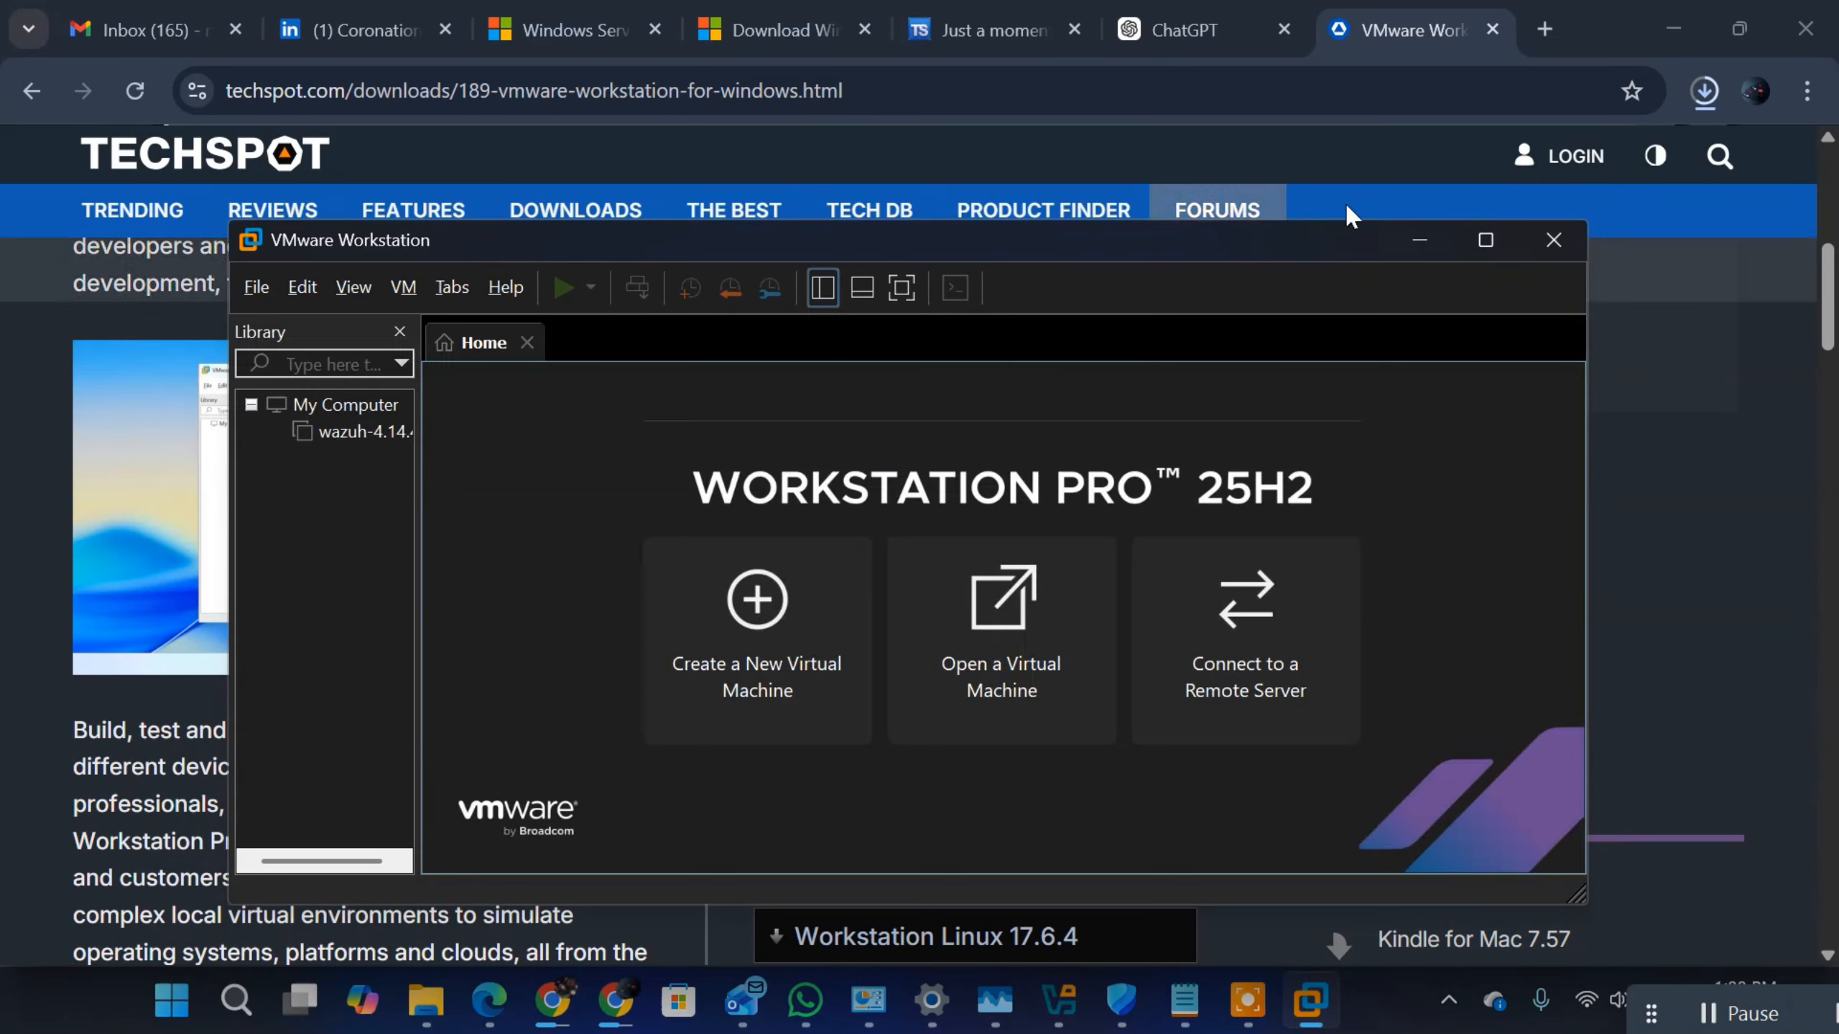
pyautogui.click(1486, 240)
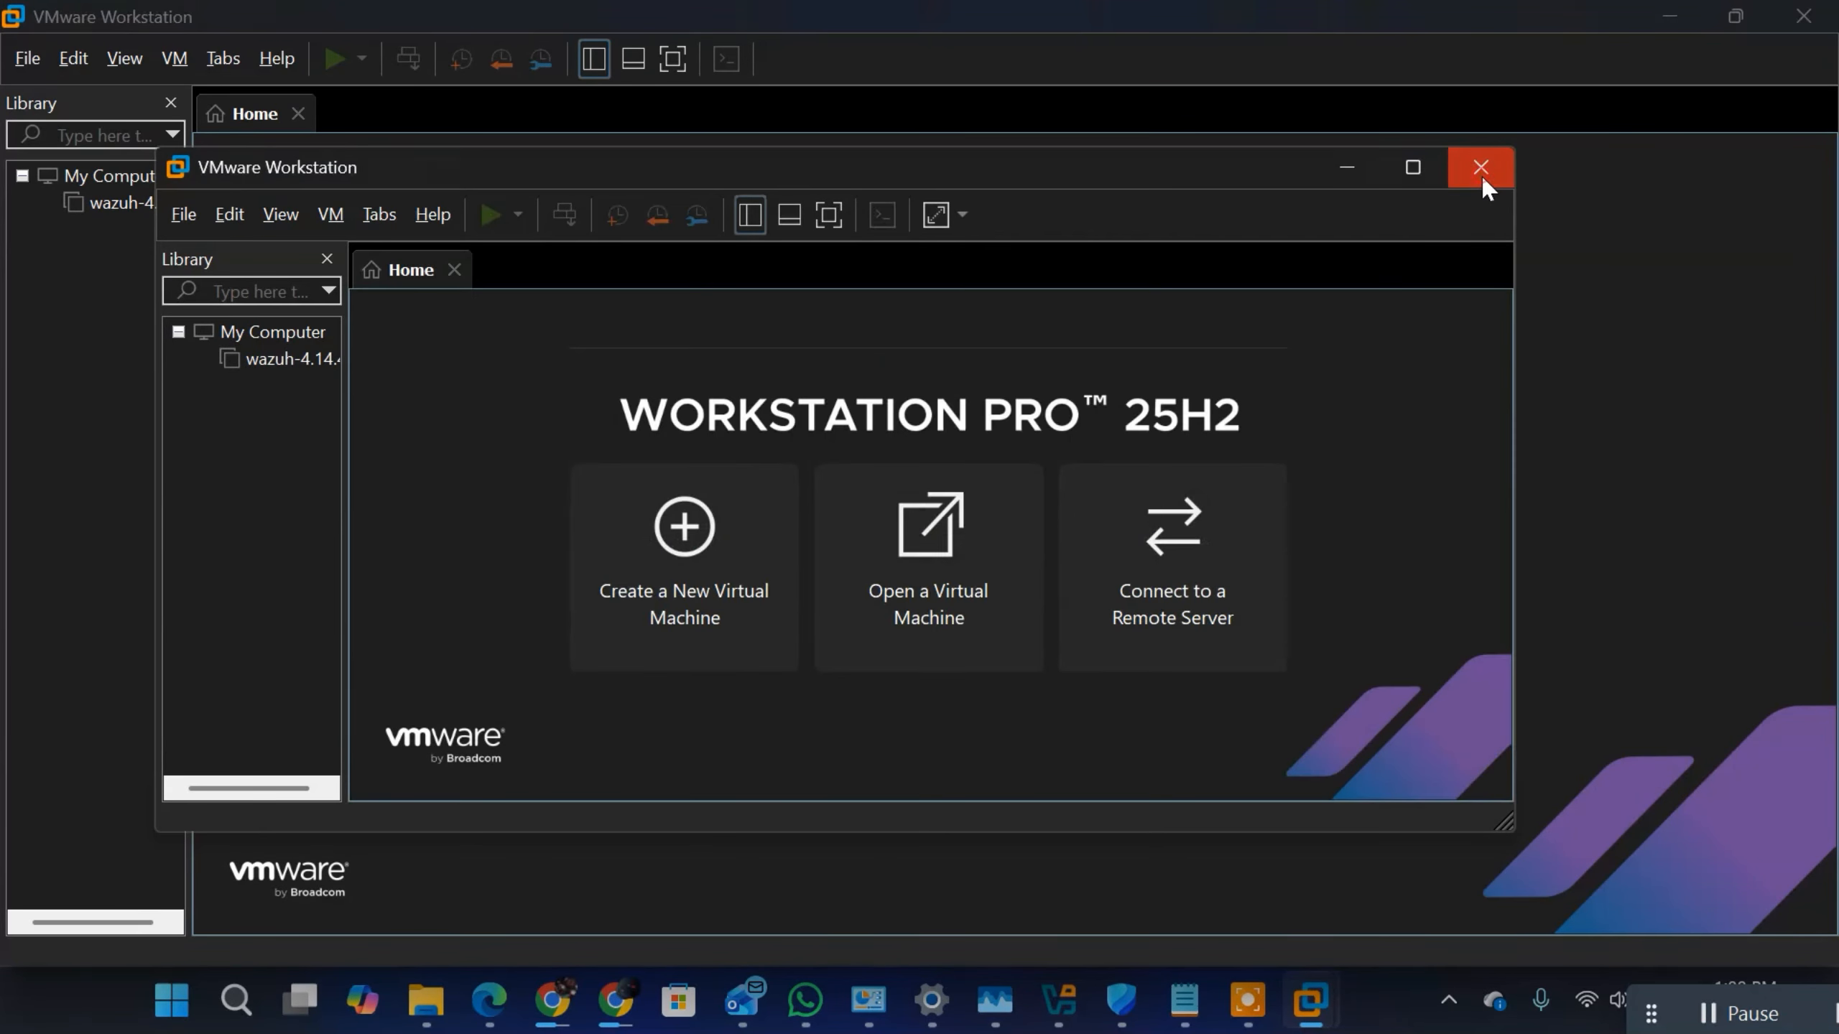
pyautogui.click(1480, 168)
# Step: Check the installed product version in About VMware Workstation, compare it with the TechSpot download page in Chrome, and close the dialog
pyautogui.click(276, 58)
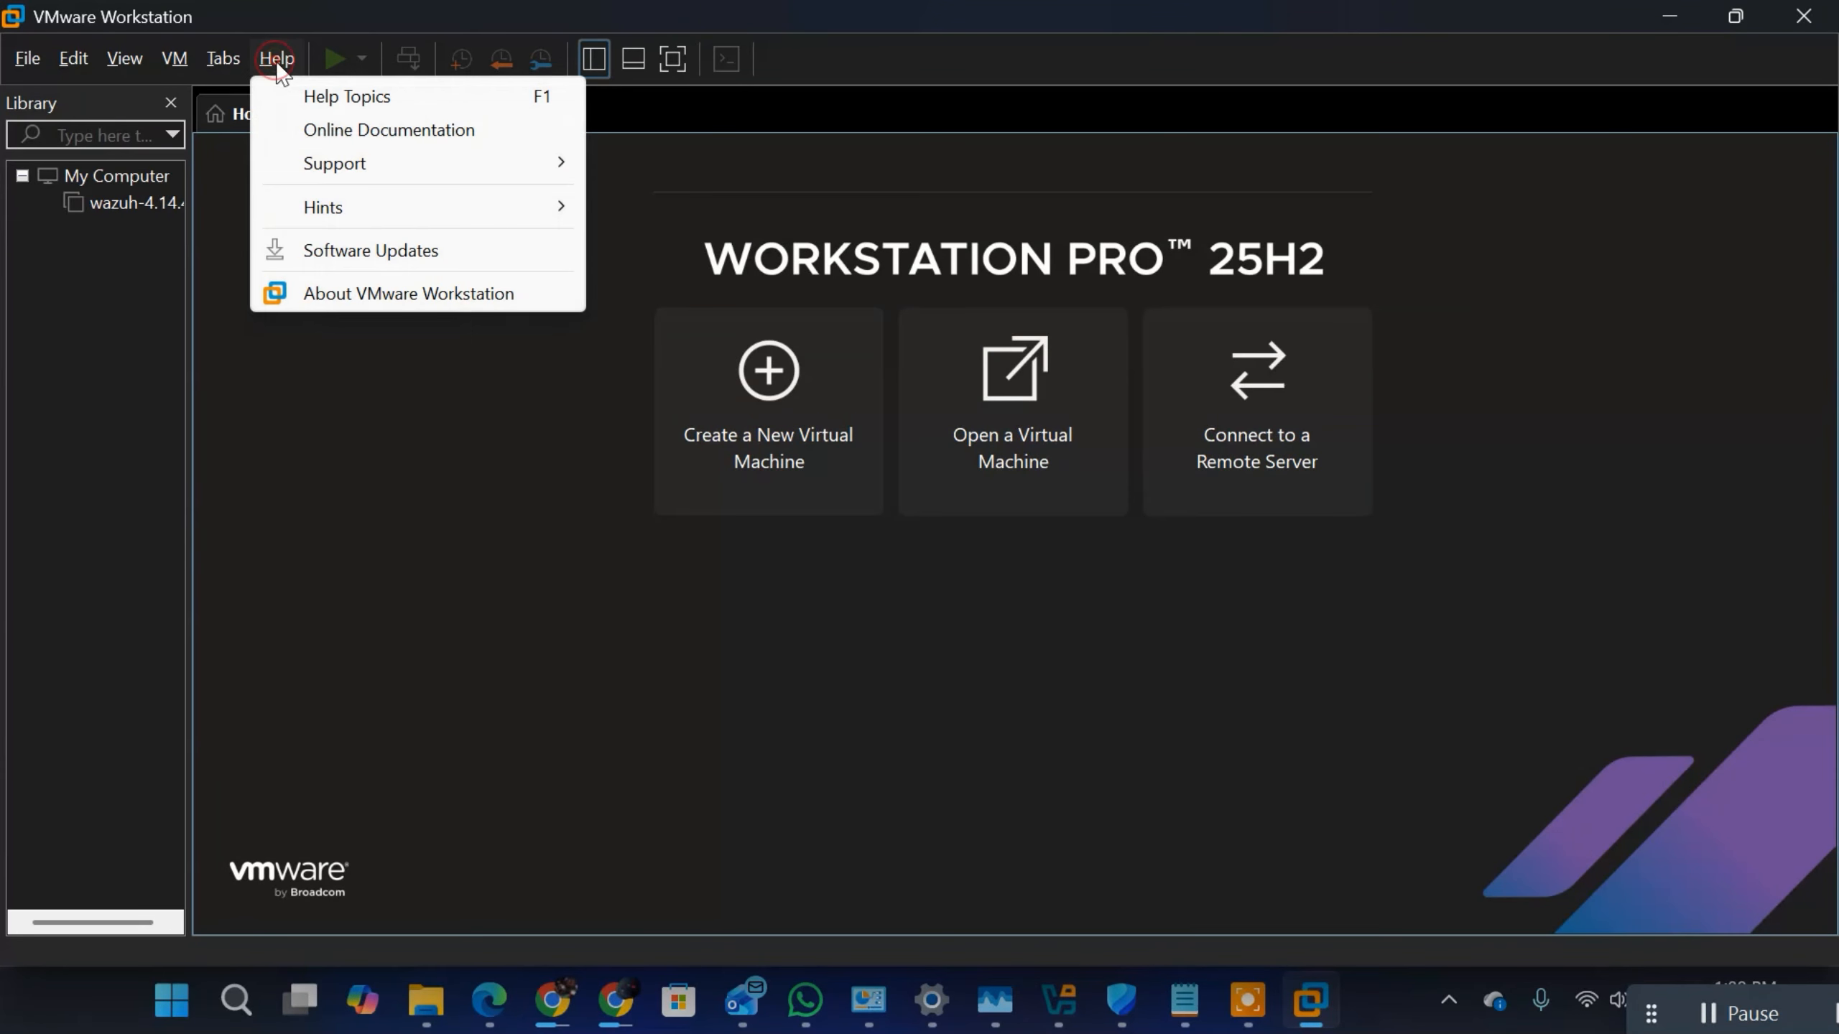
pyautogui.click(354, 291)
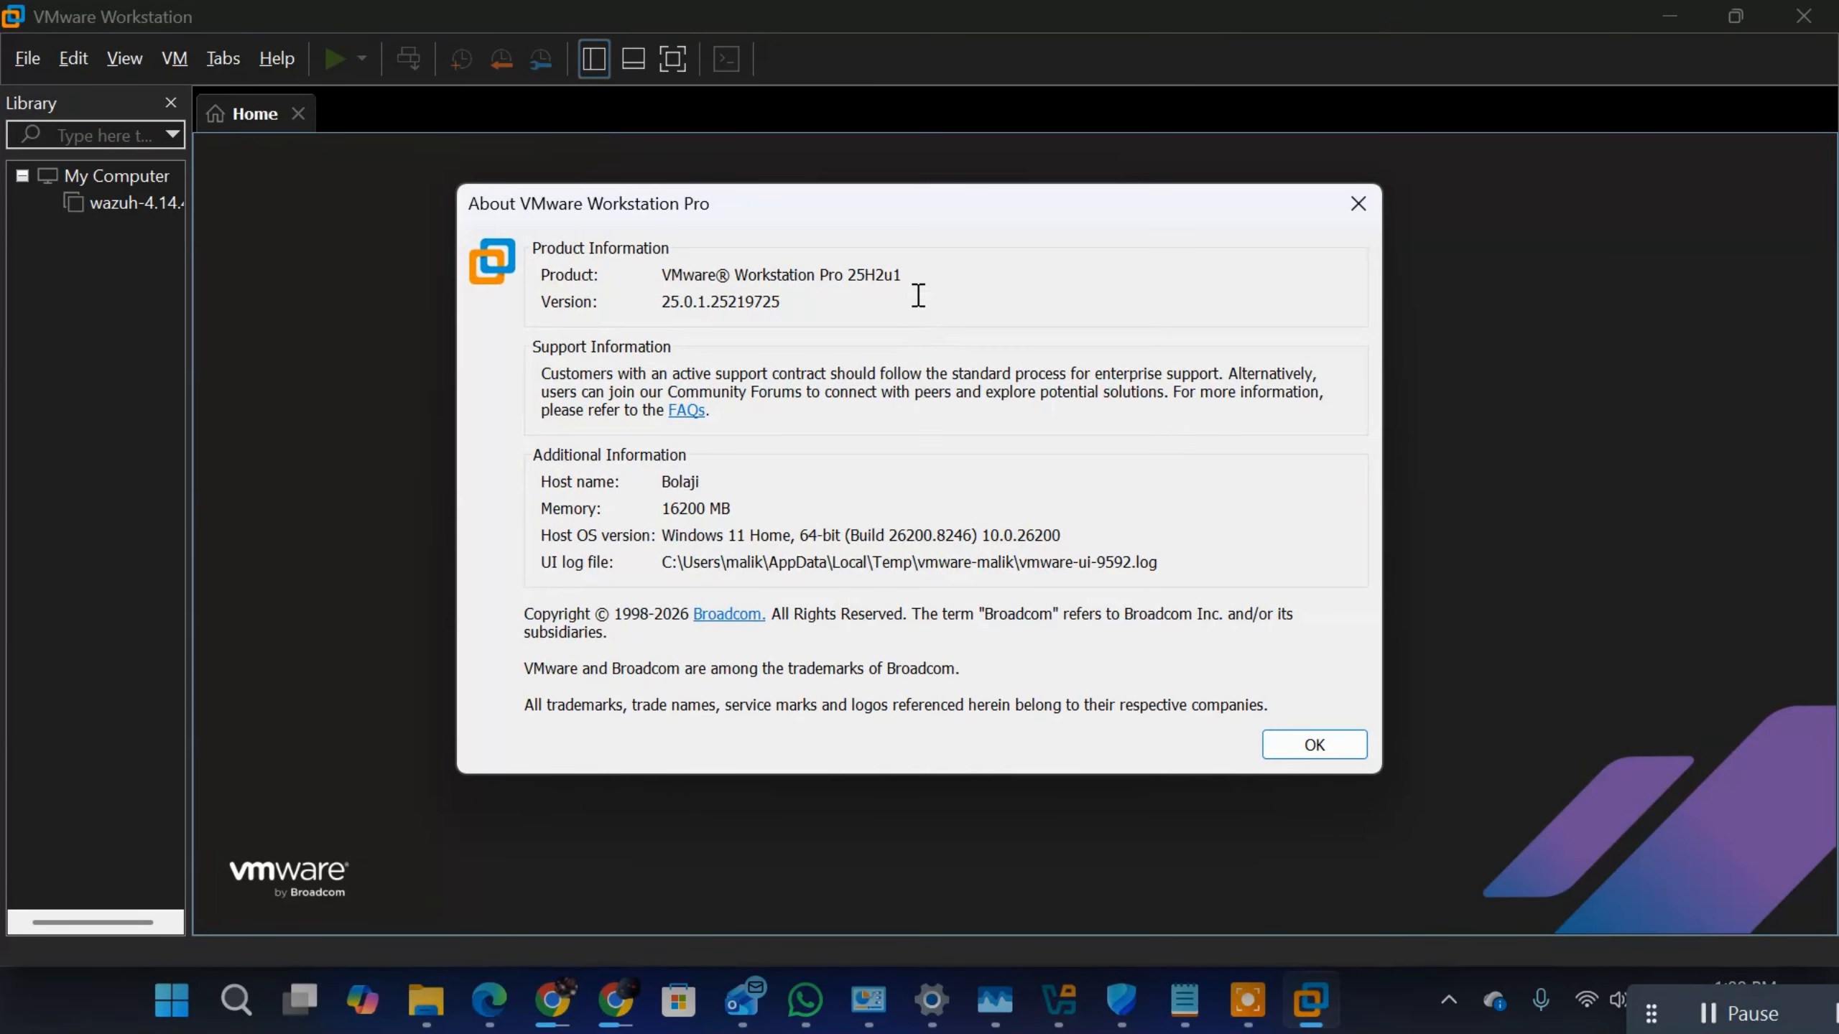
pyautogui.moveTo(903, 279); pyautogui.dragTo(642, 282)
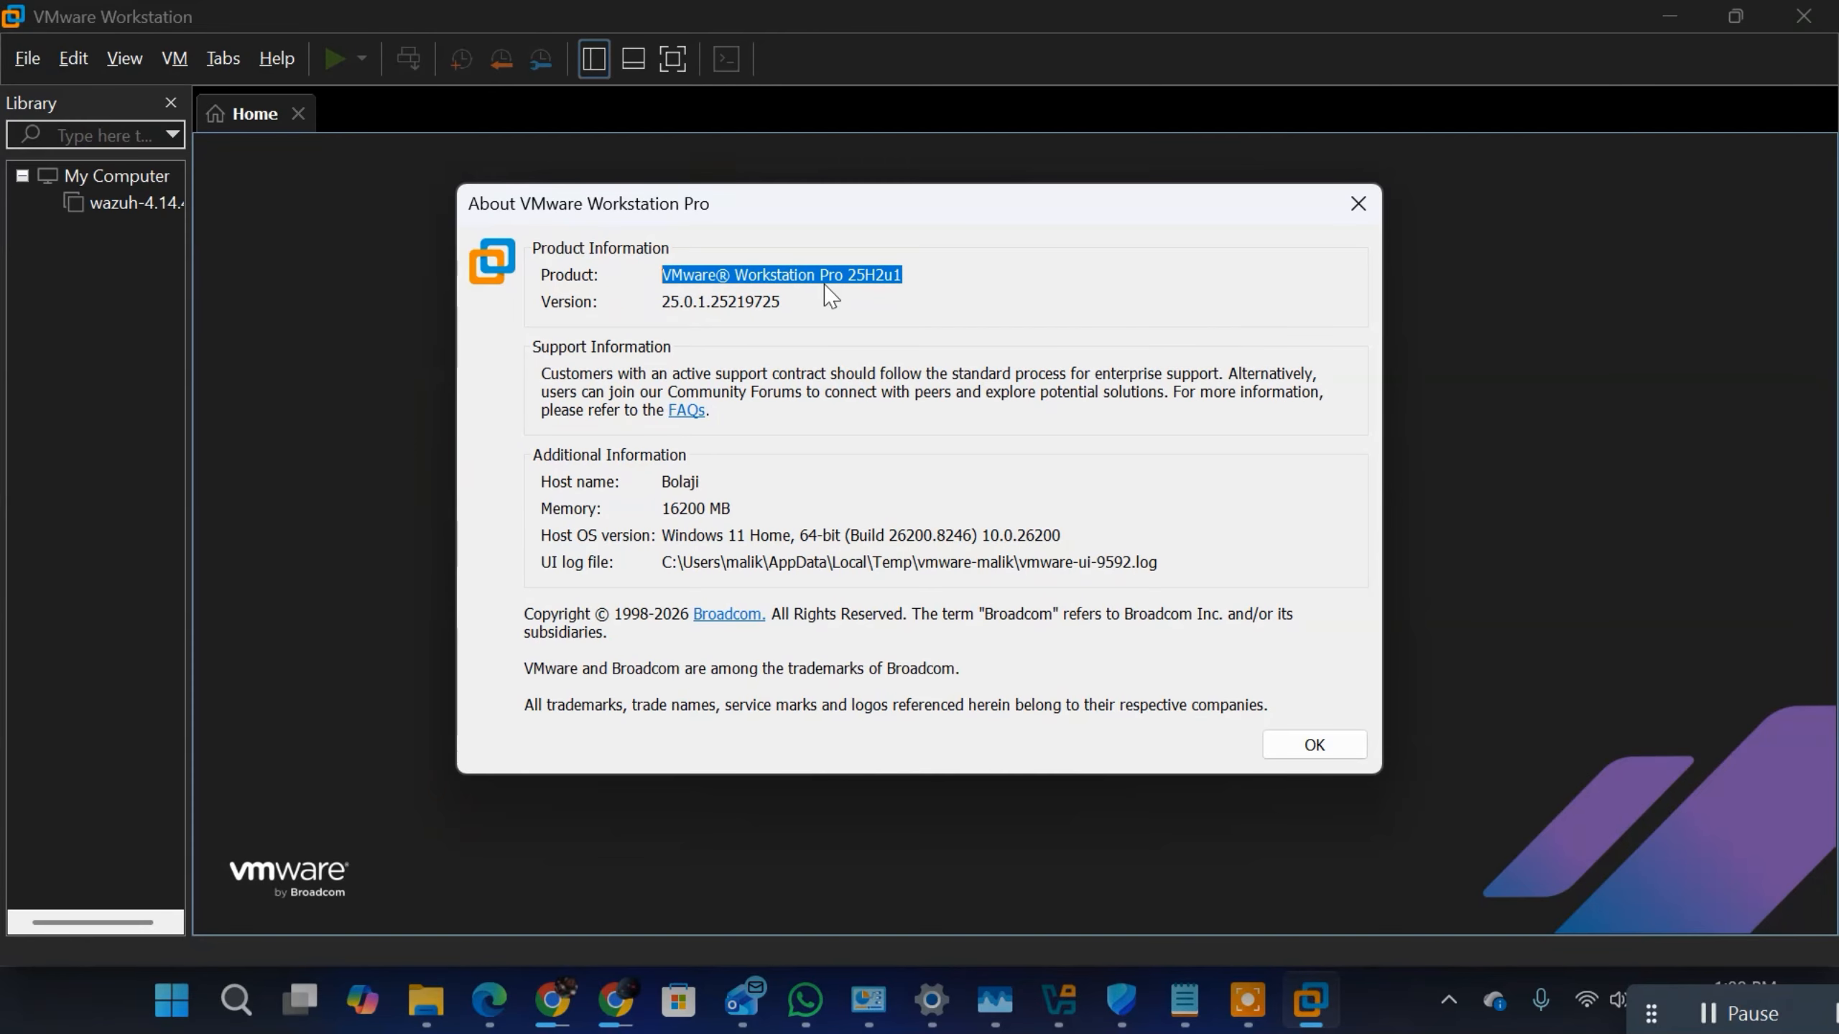
pyautogui.moveTo(615, 1003)
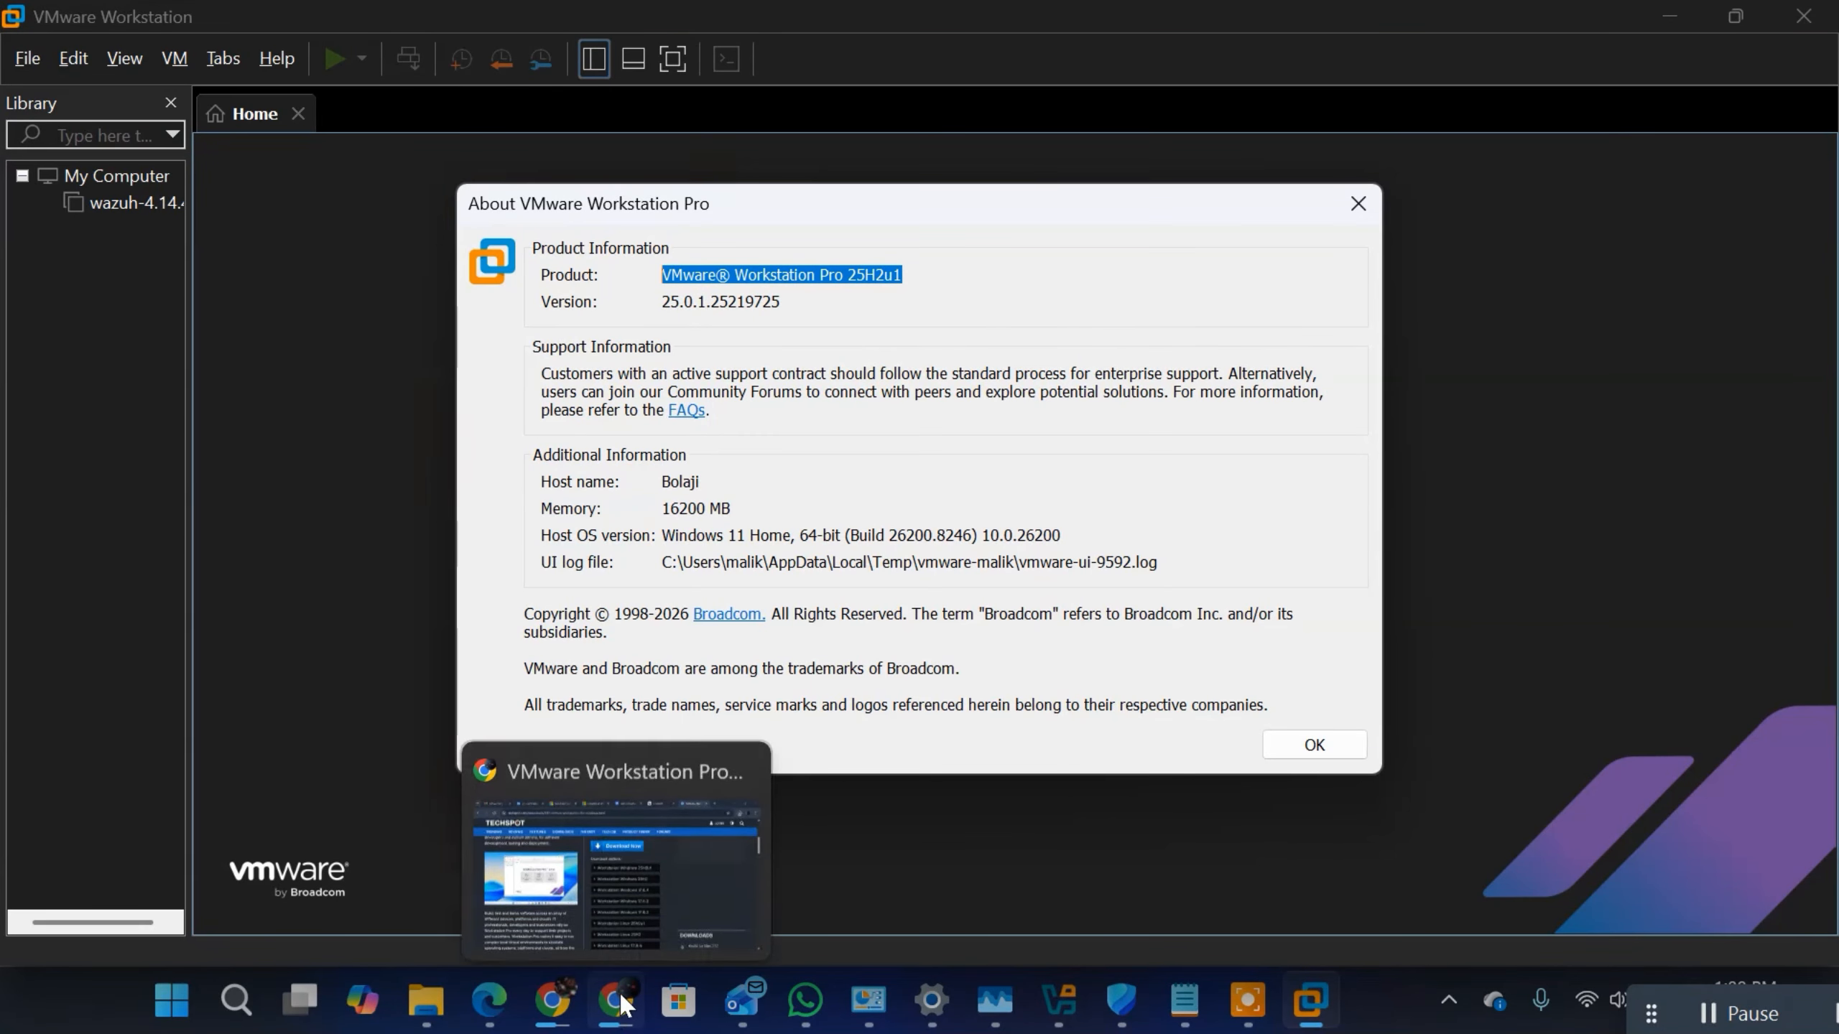
pyautogui.click(641, 917)
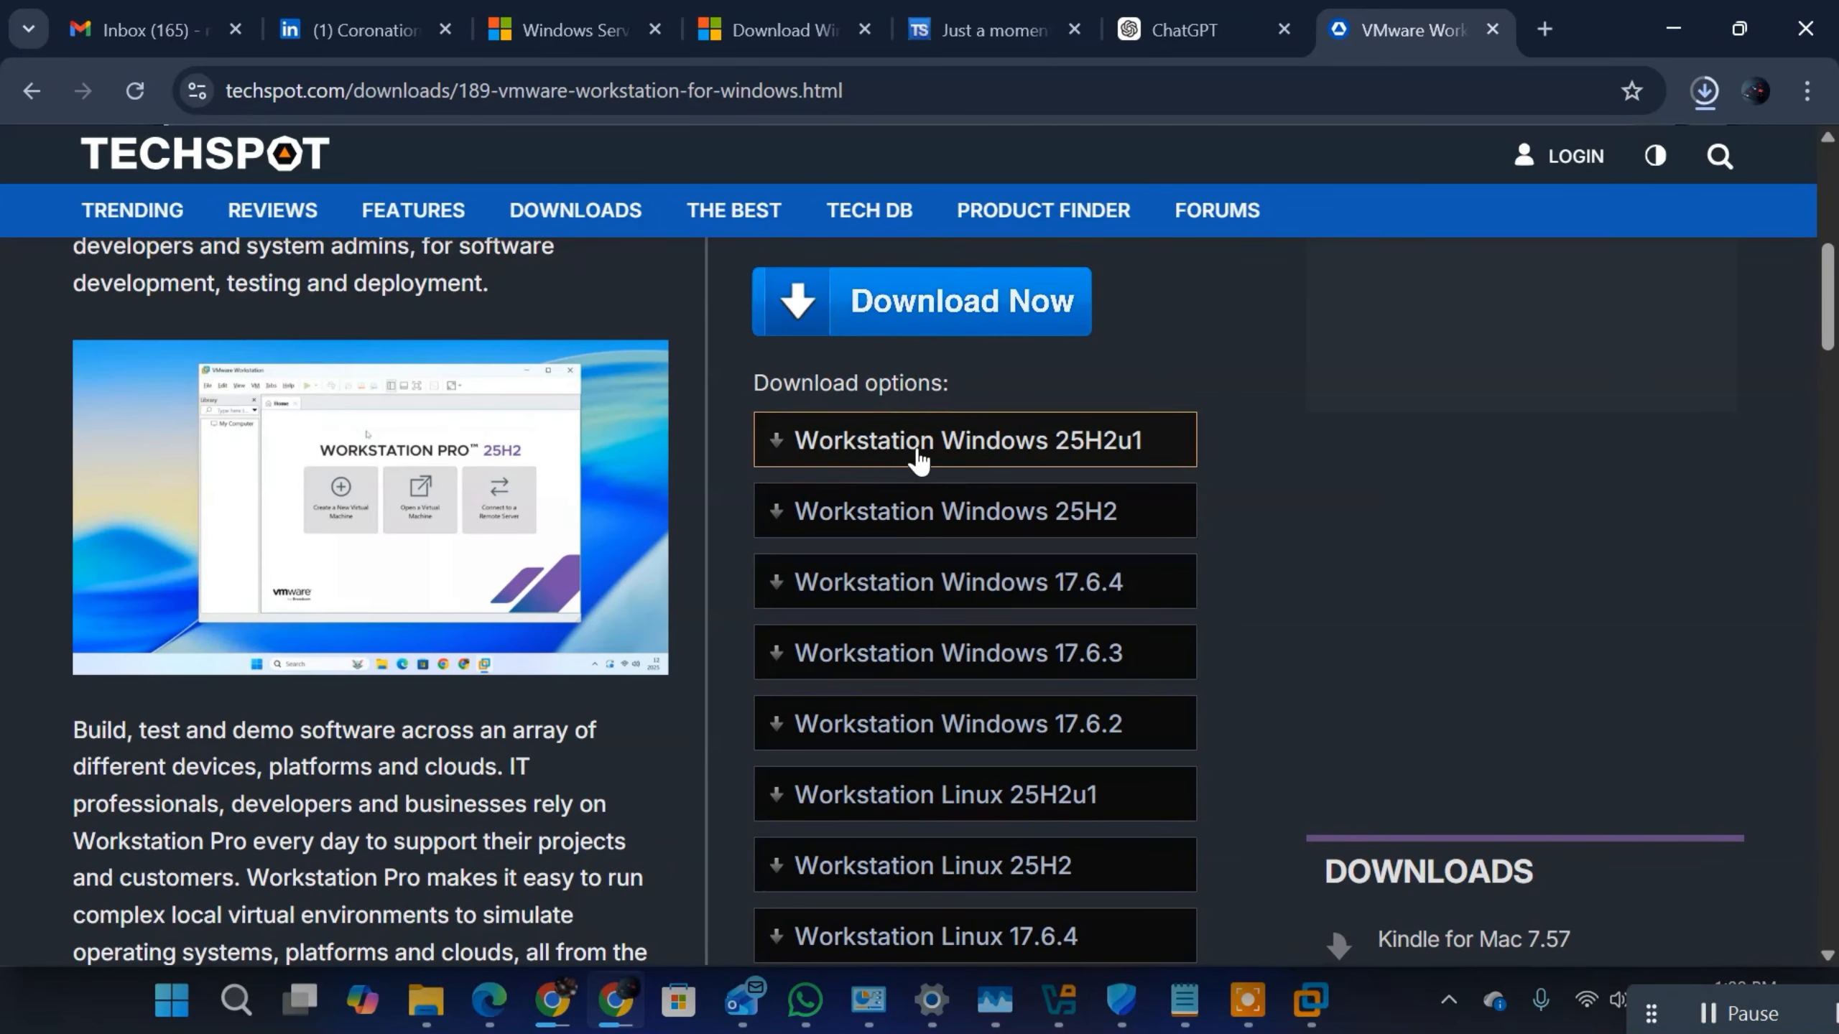
pyautogui.click(928, 93)
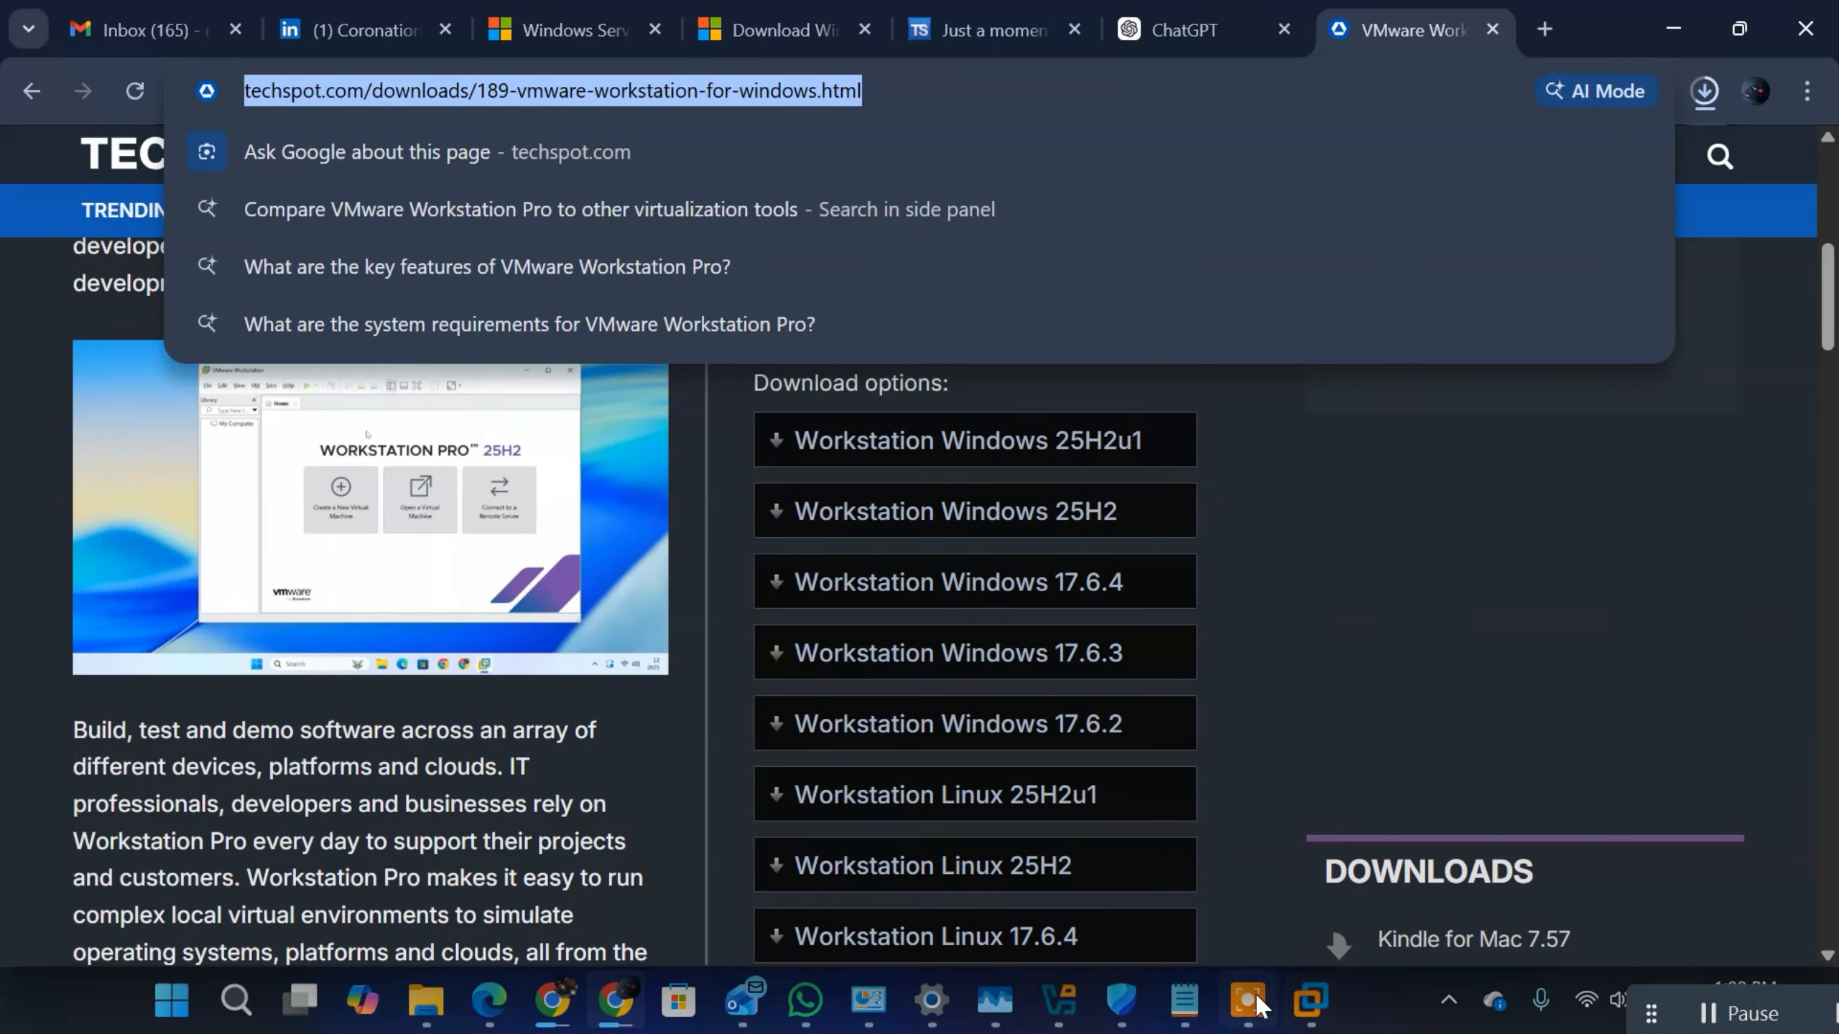
pyautogui.click(1310, 1010)
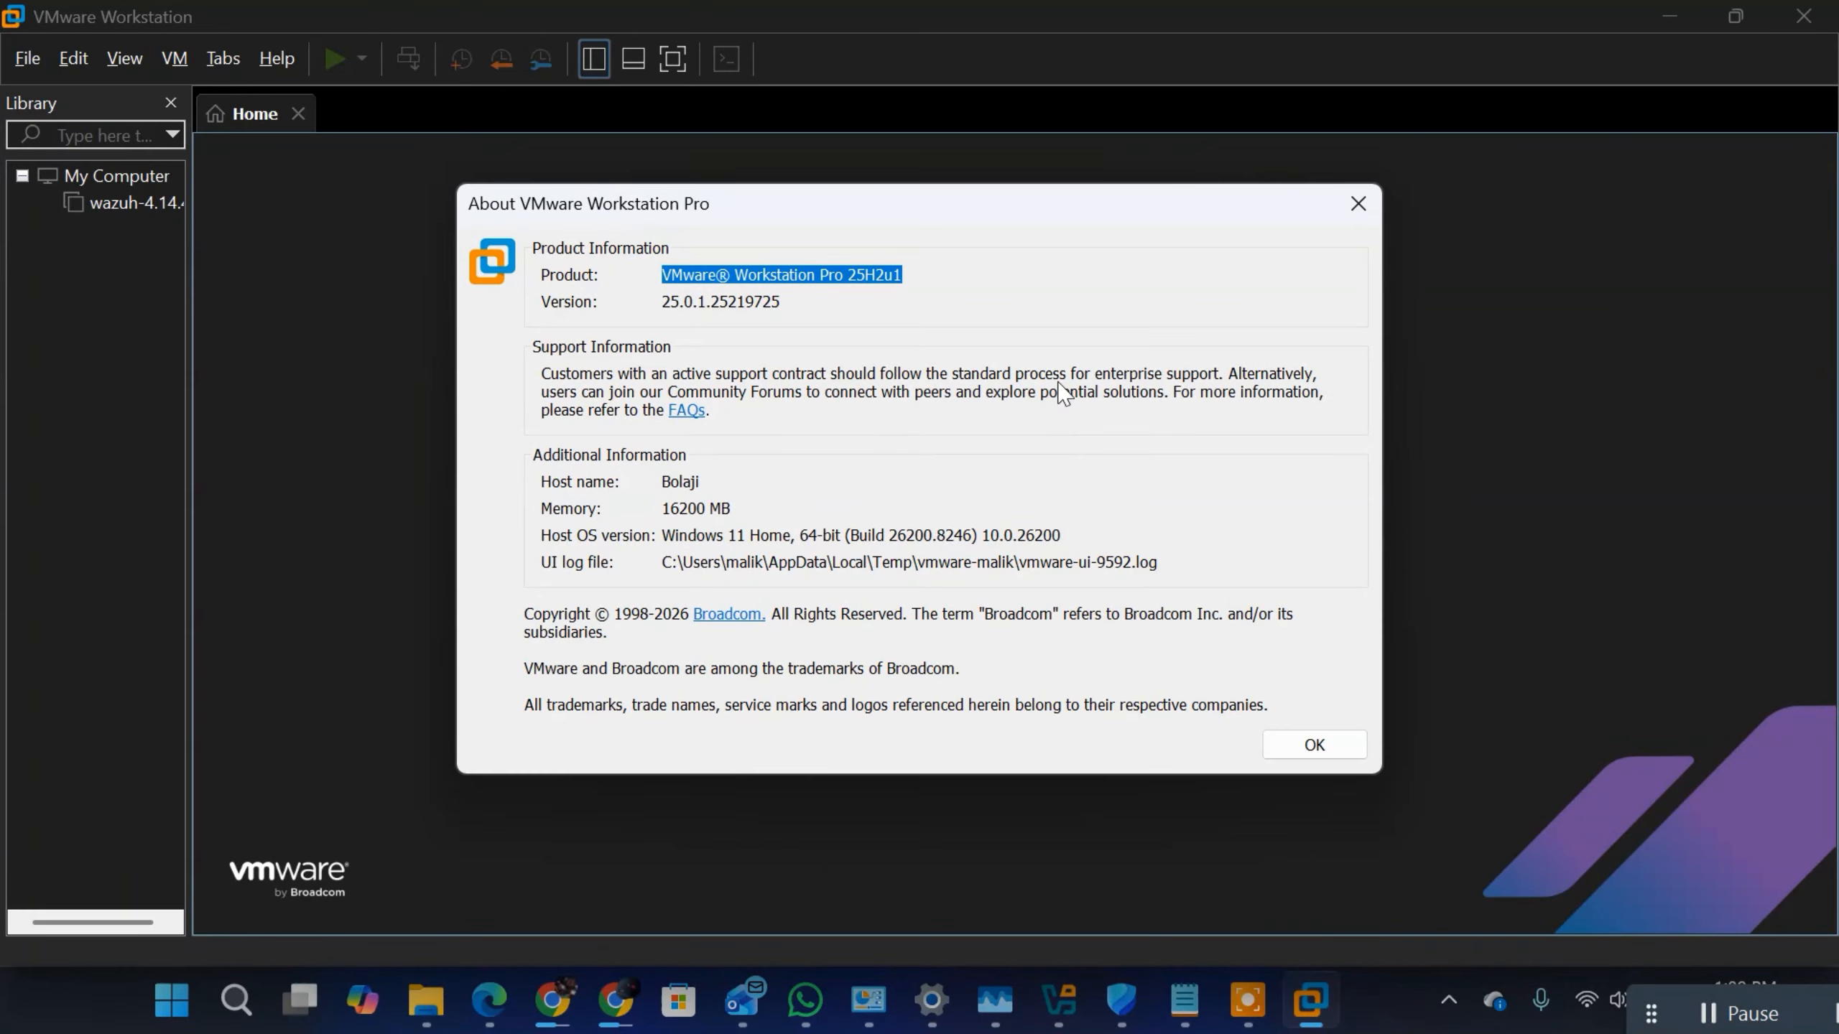
pyautogui.click(891, 275)
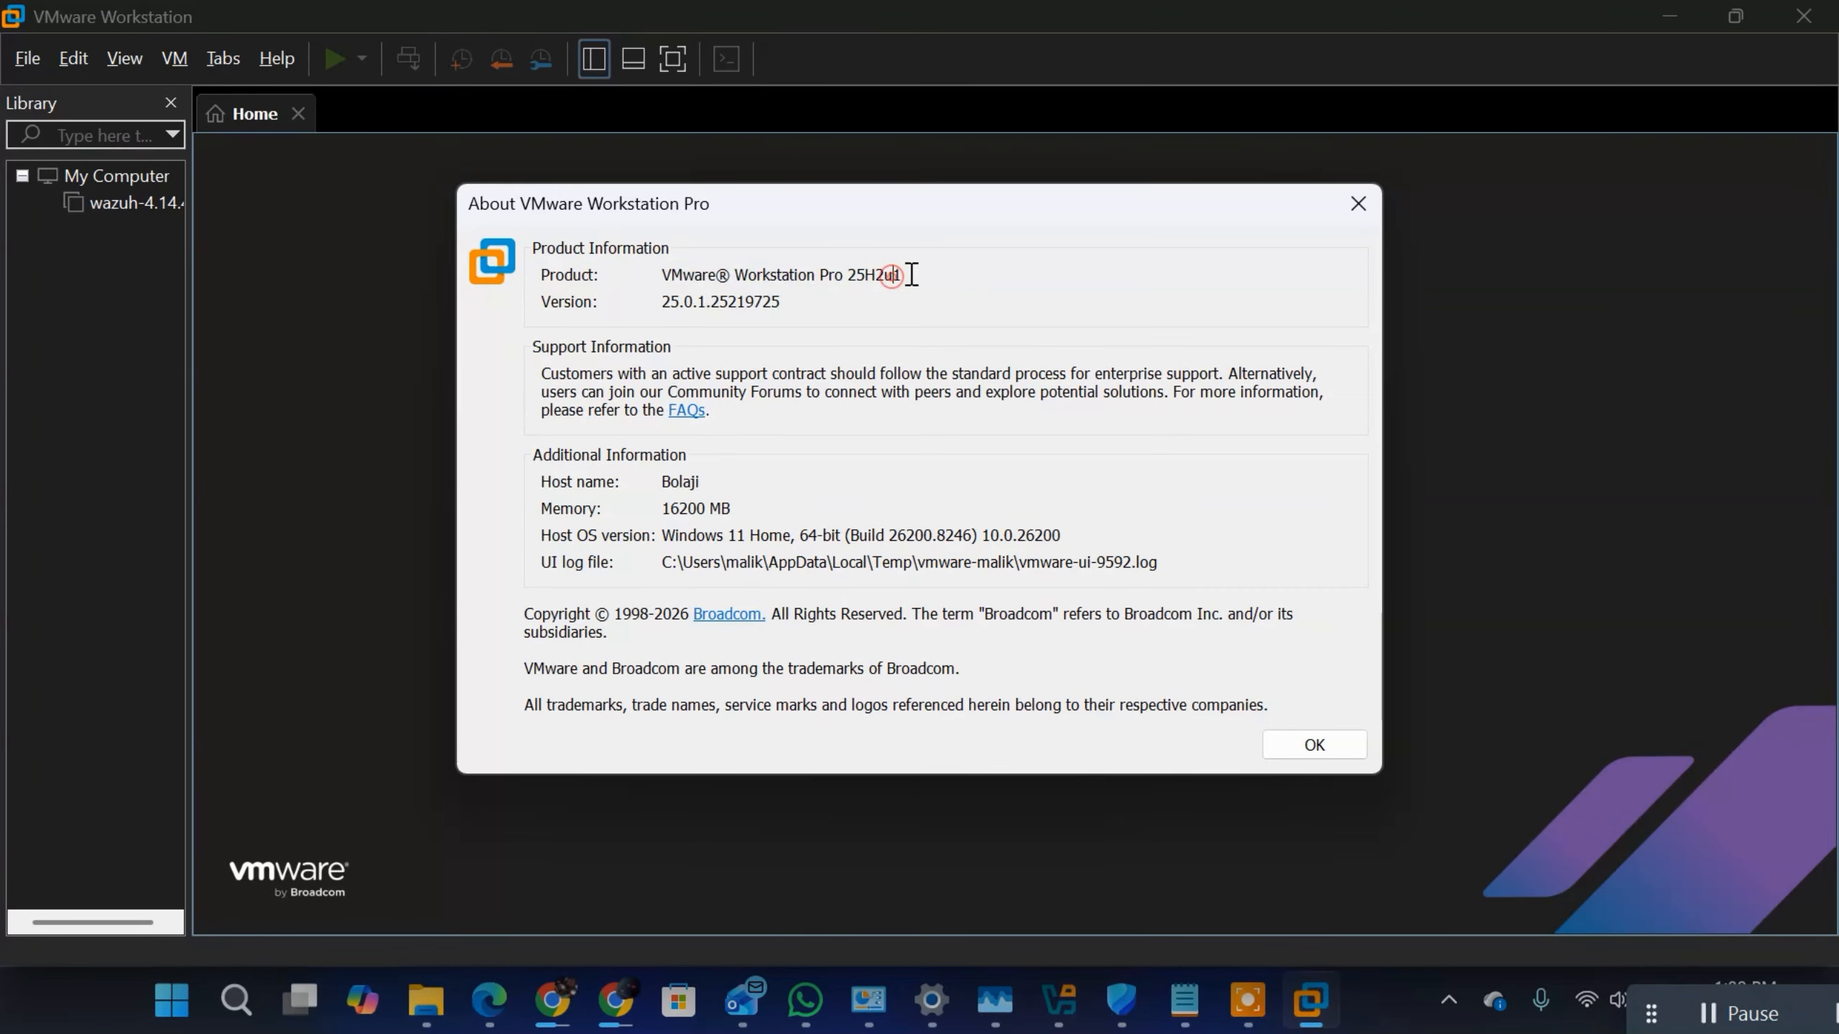
pyautogui.click(1359, 203)
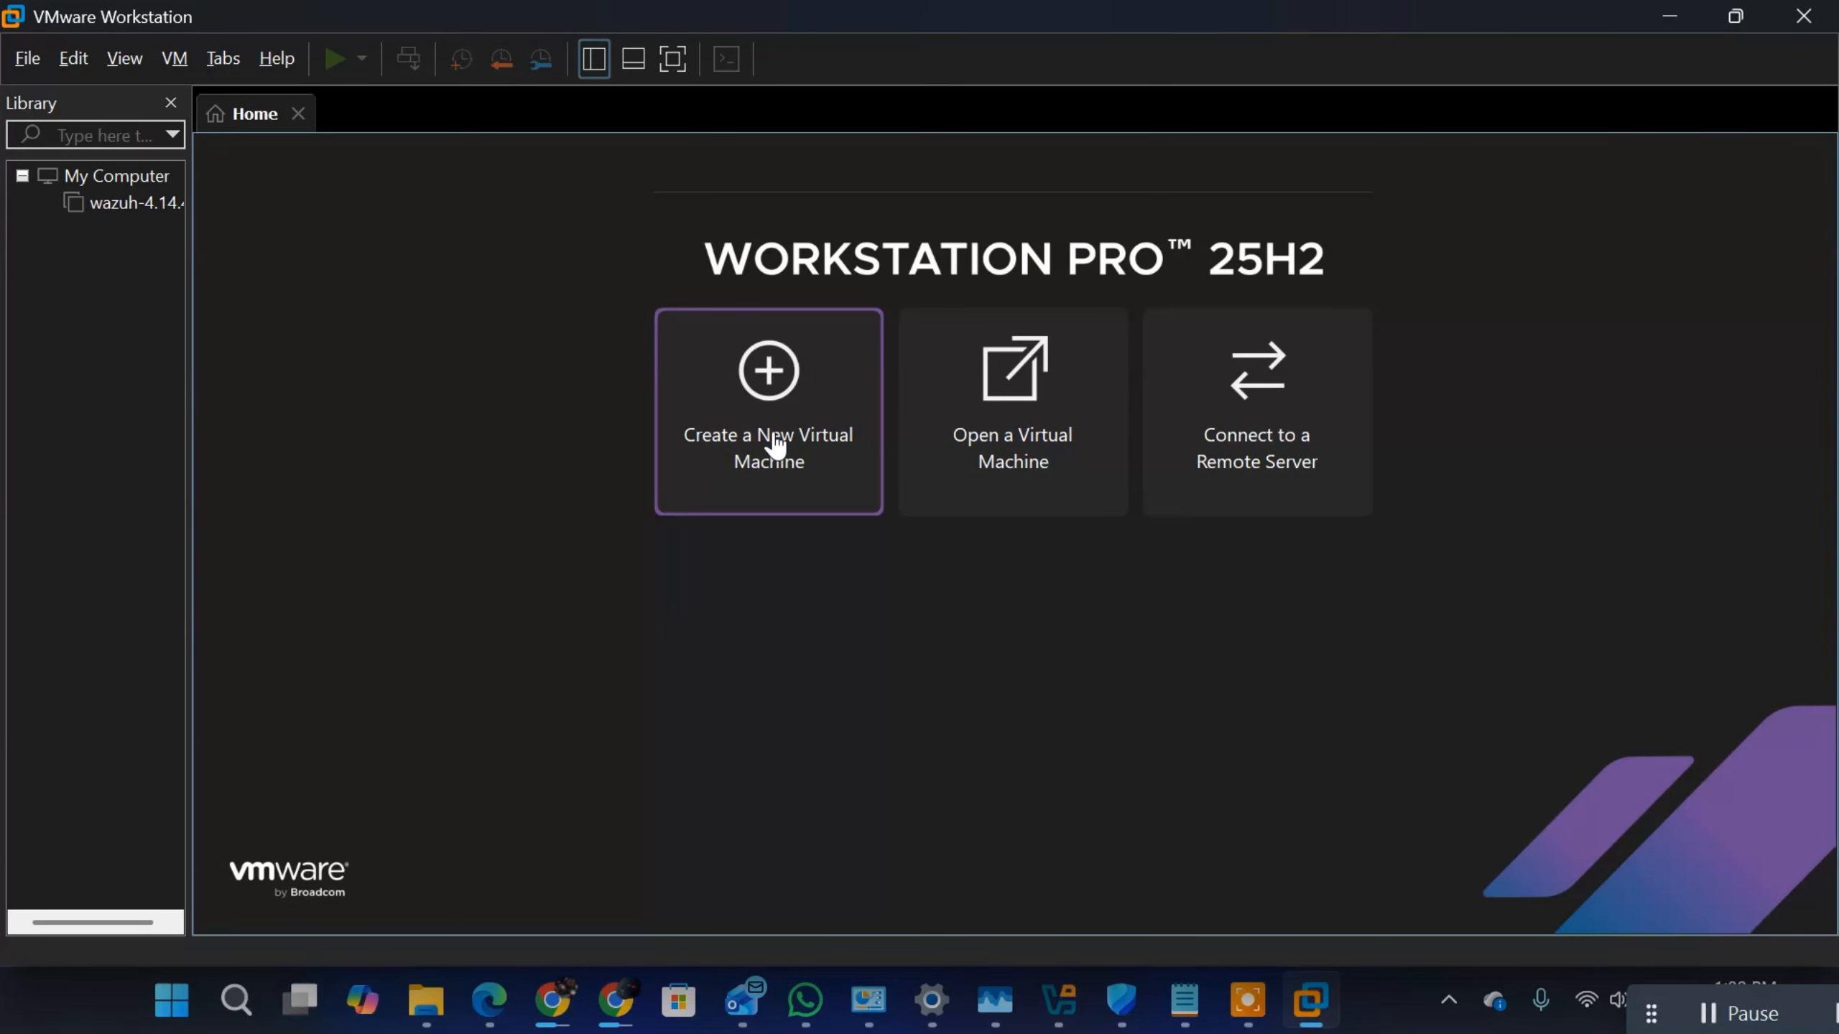
# Step: Start a new virtual machine with the Typical configuration and choose to install the operating system later
pyautogui.click(765, 414)
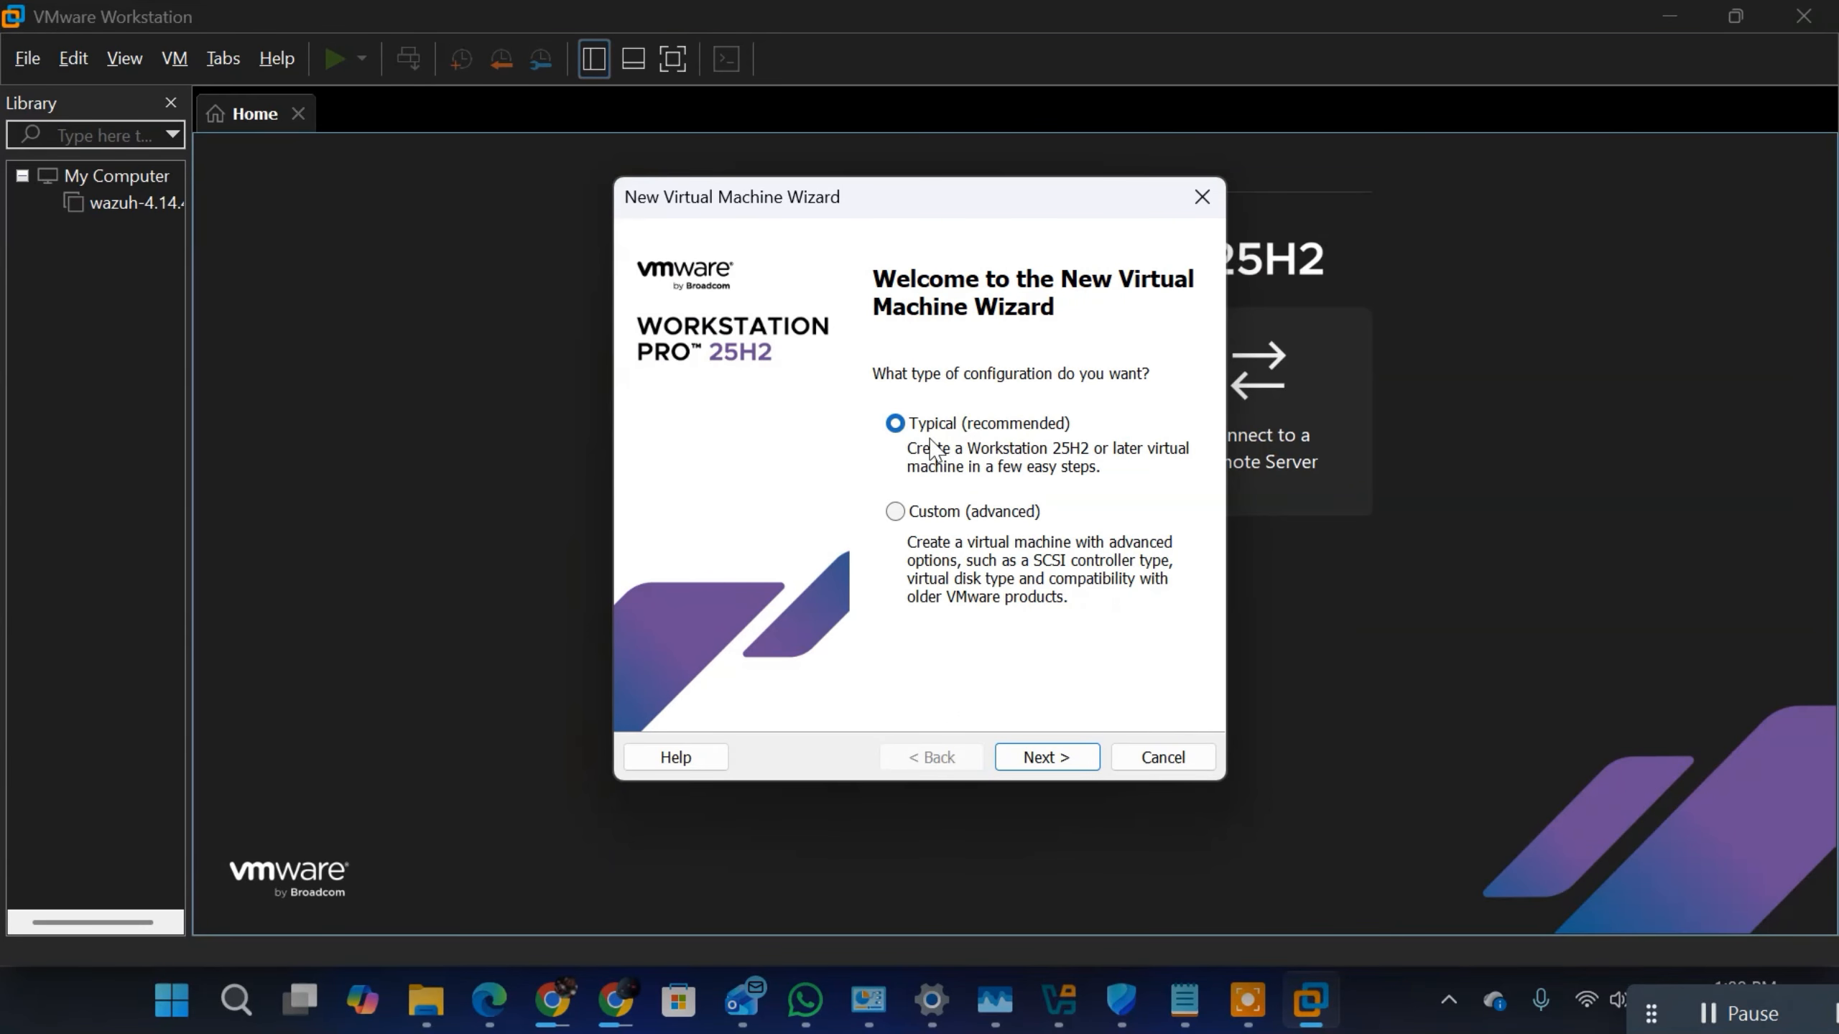
pyautogui.click(1054, 757)
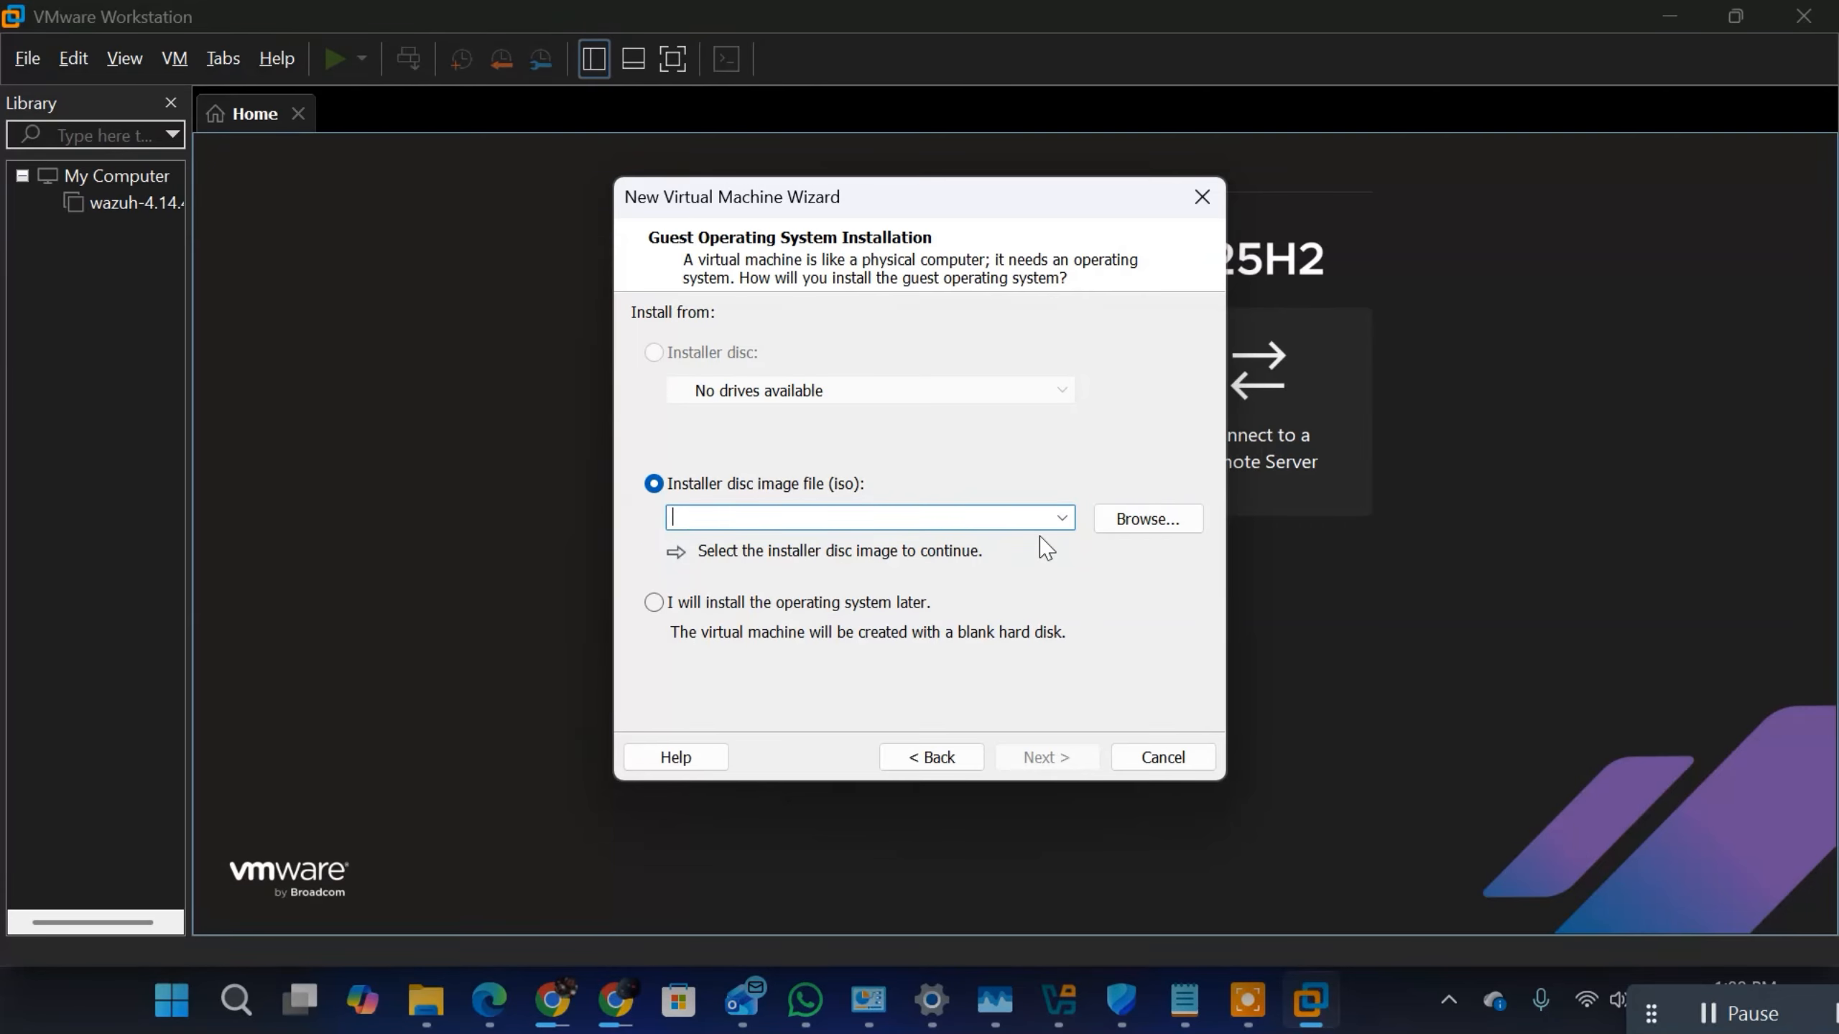
pyautogui.click(652, 601)
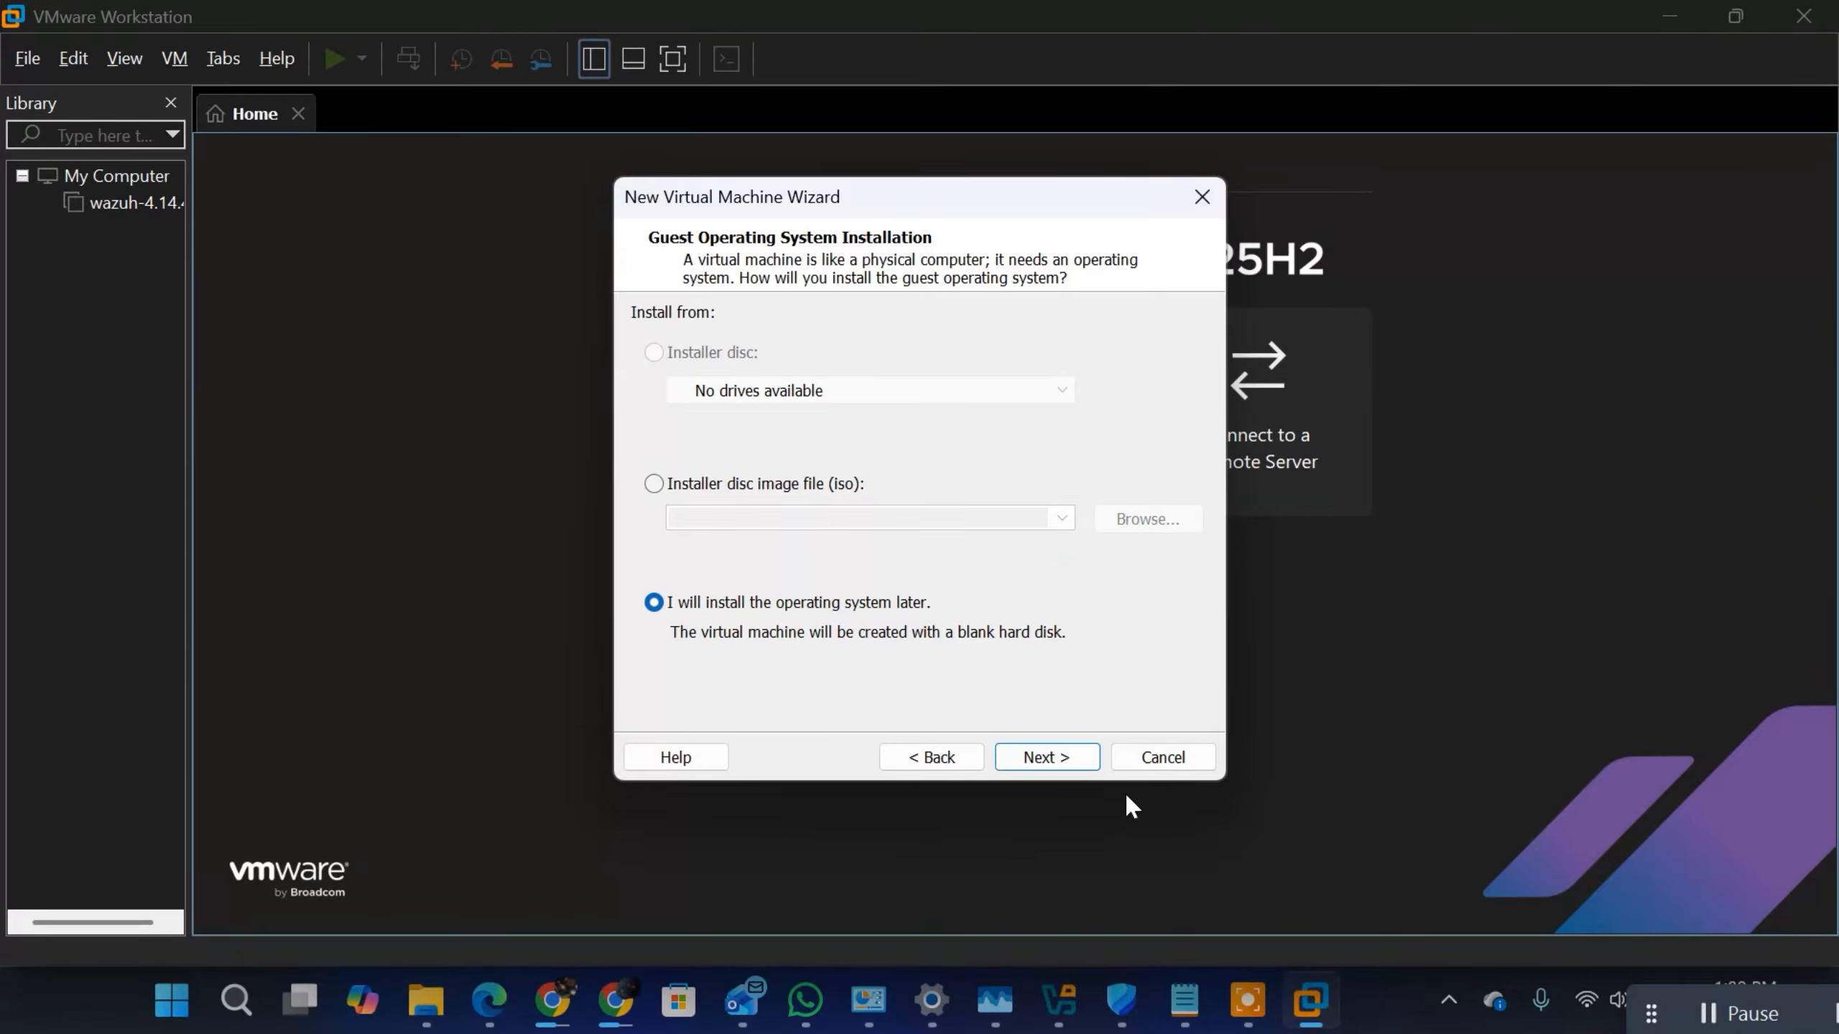
pyautogui.click(1078, 770)
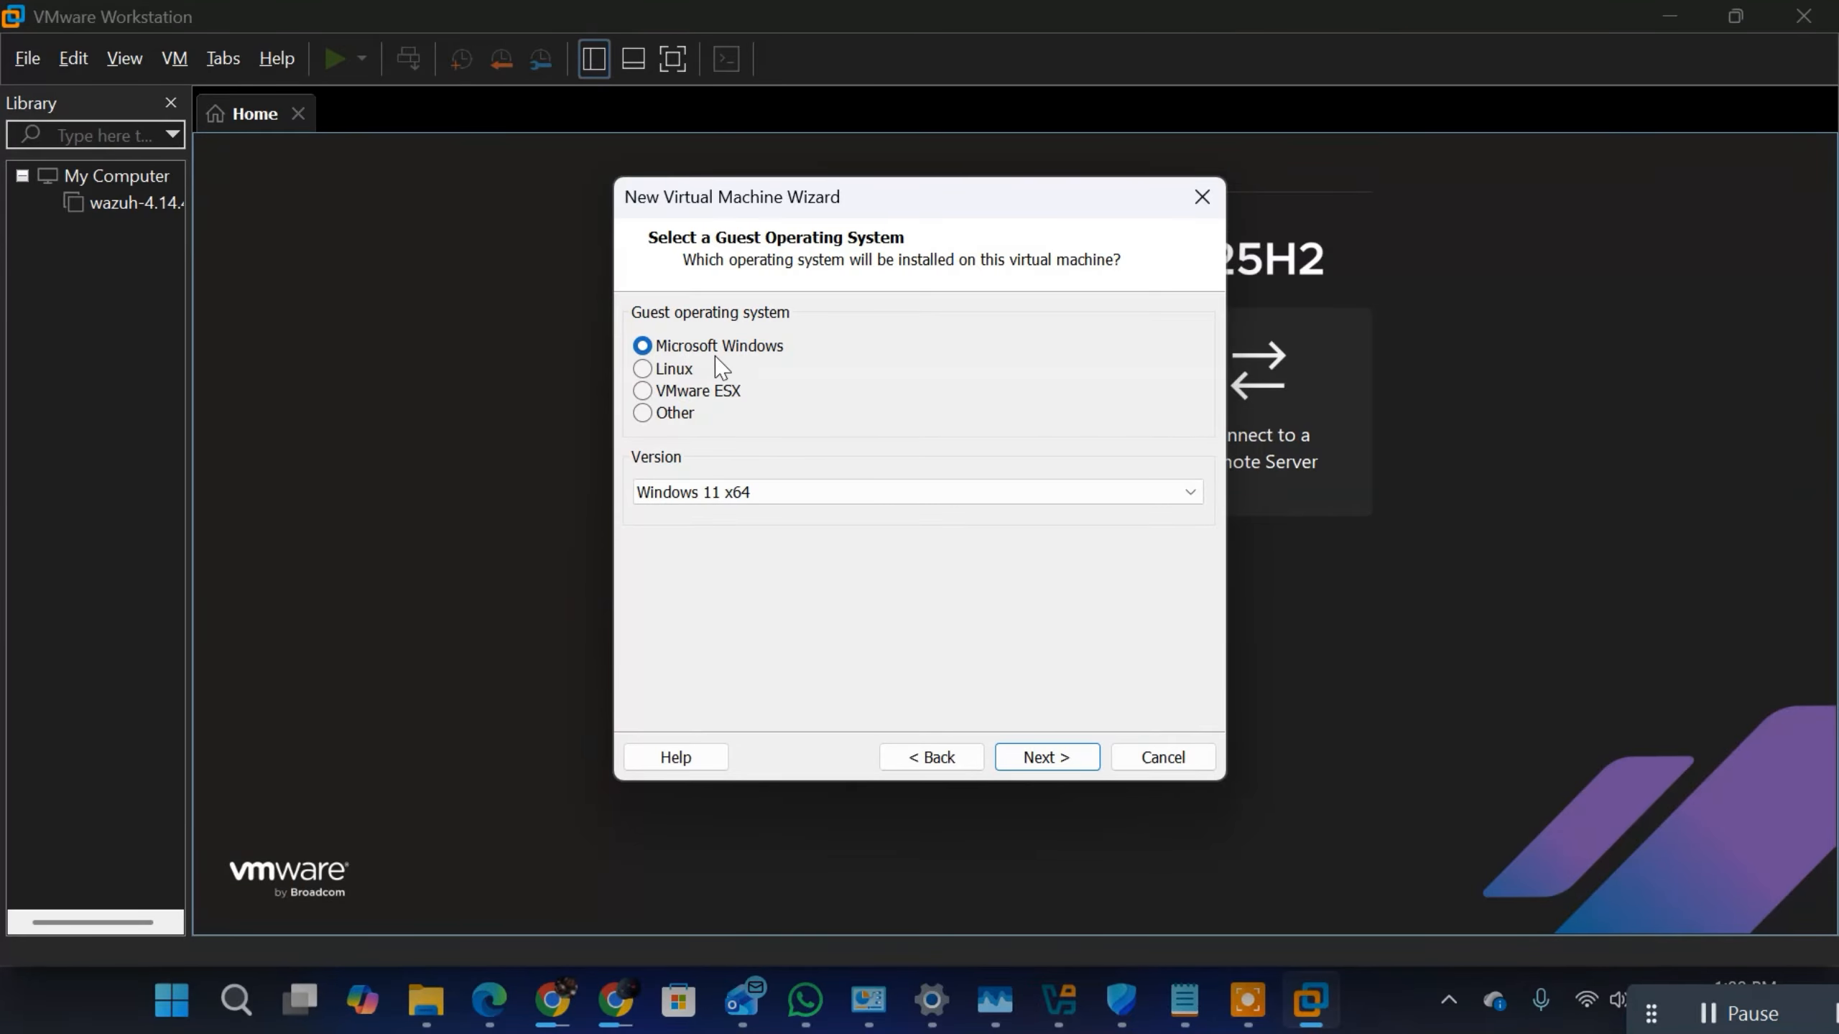
# Step: Set the guest operating system version to Windows Server 2022 under Microsoft Windows and continue to the naming page
pyautogui.click(950, 494)
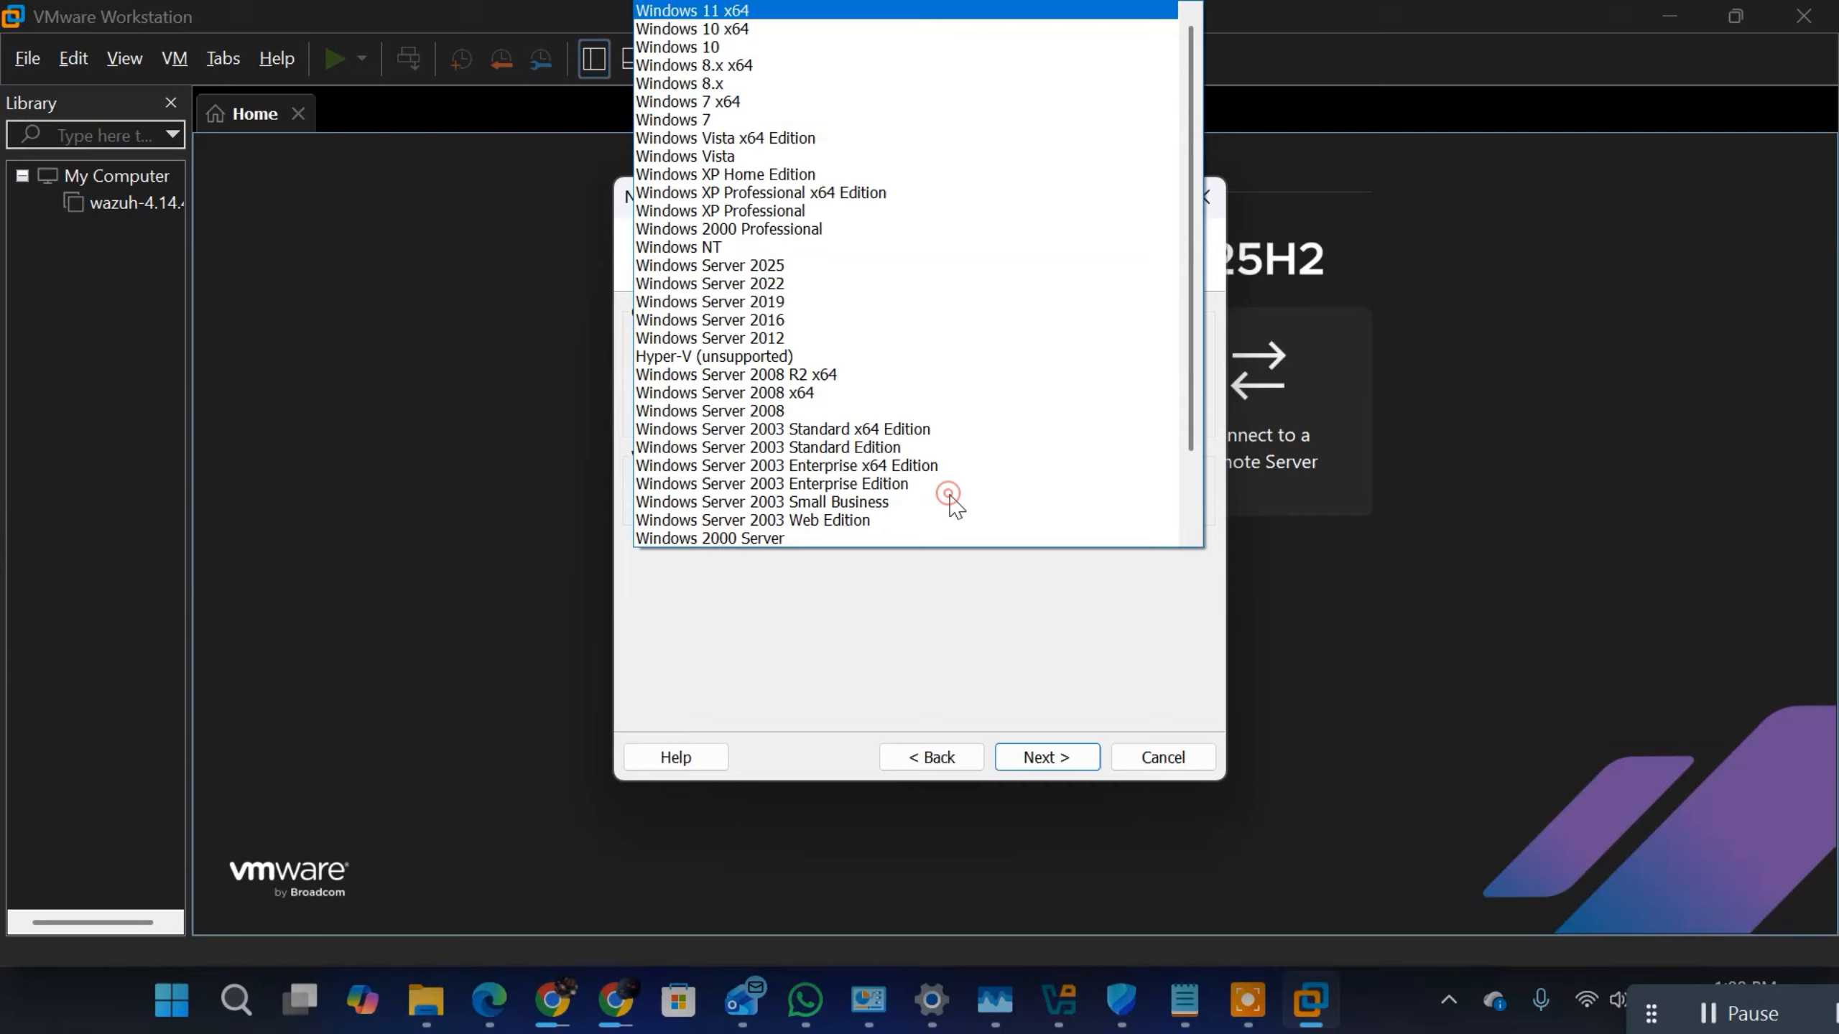
pyautogui.click(798, 284)
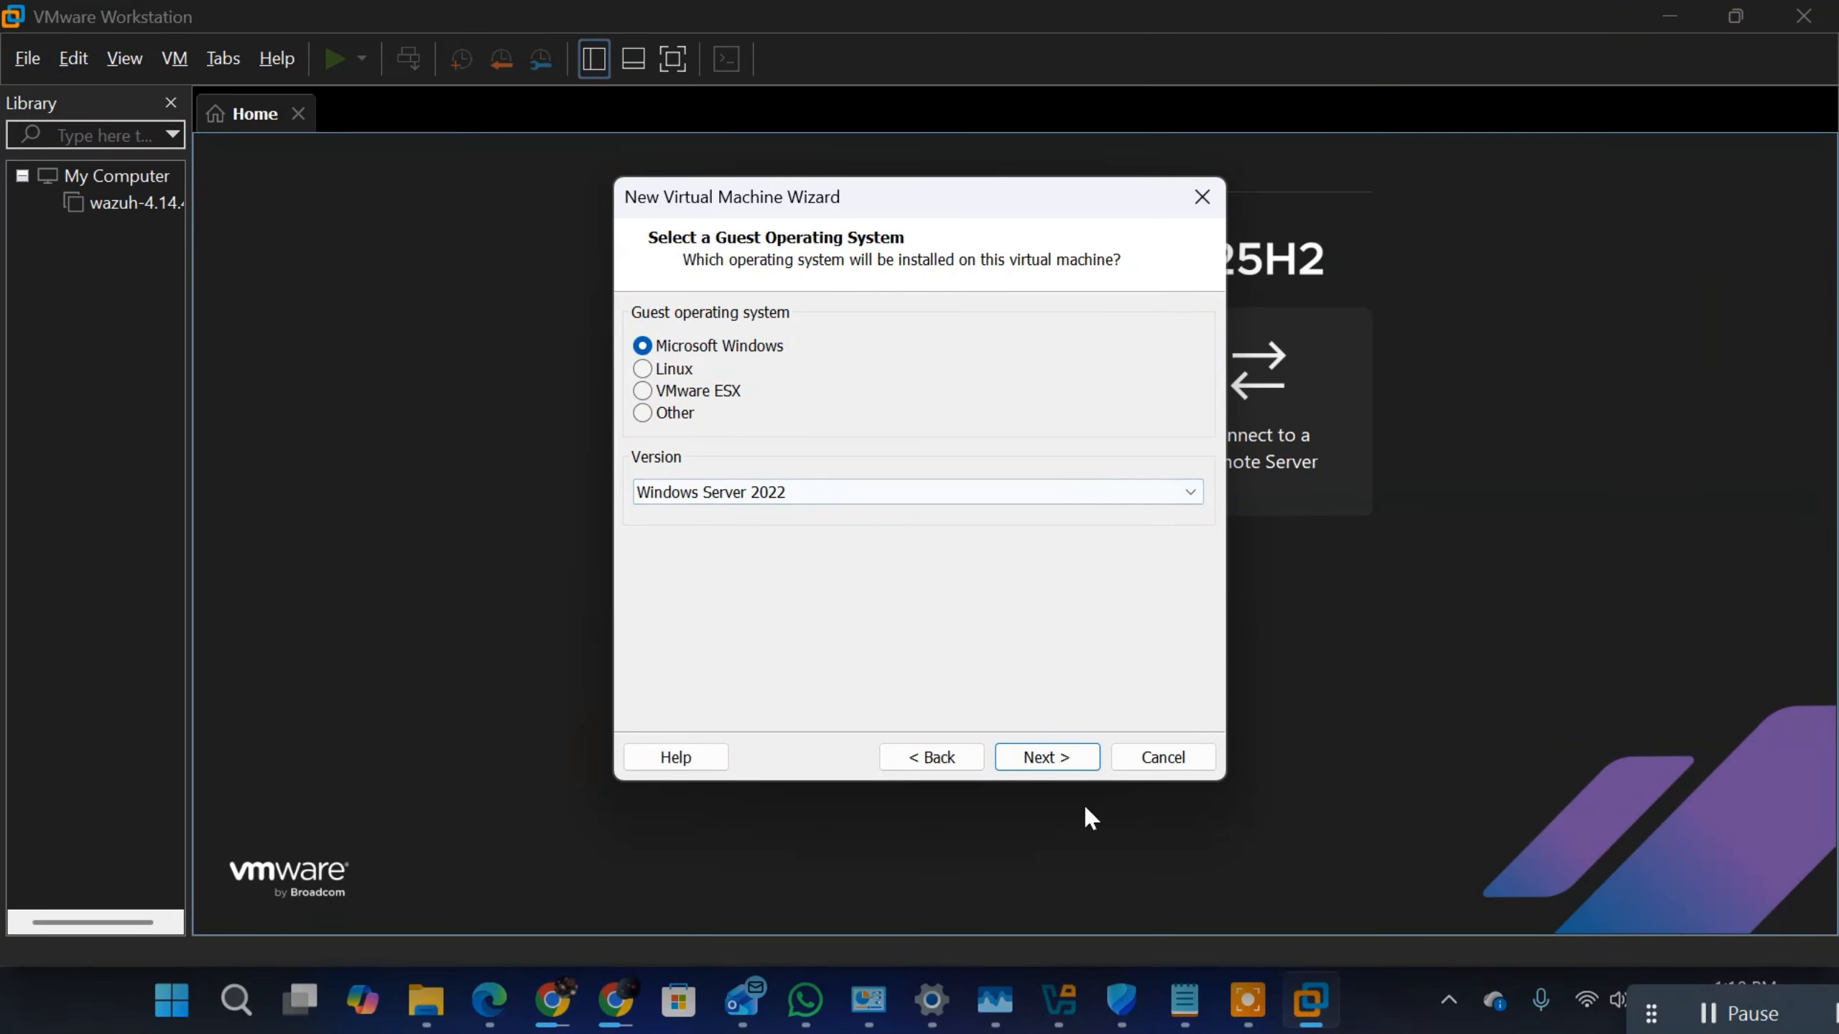
pyautogui.click(1049, 742)
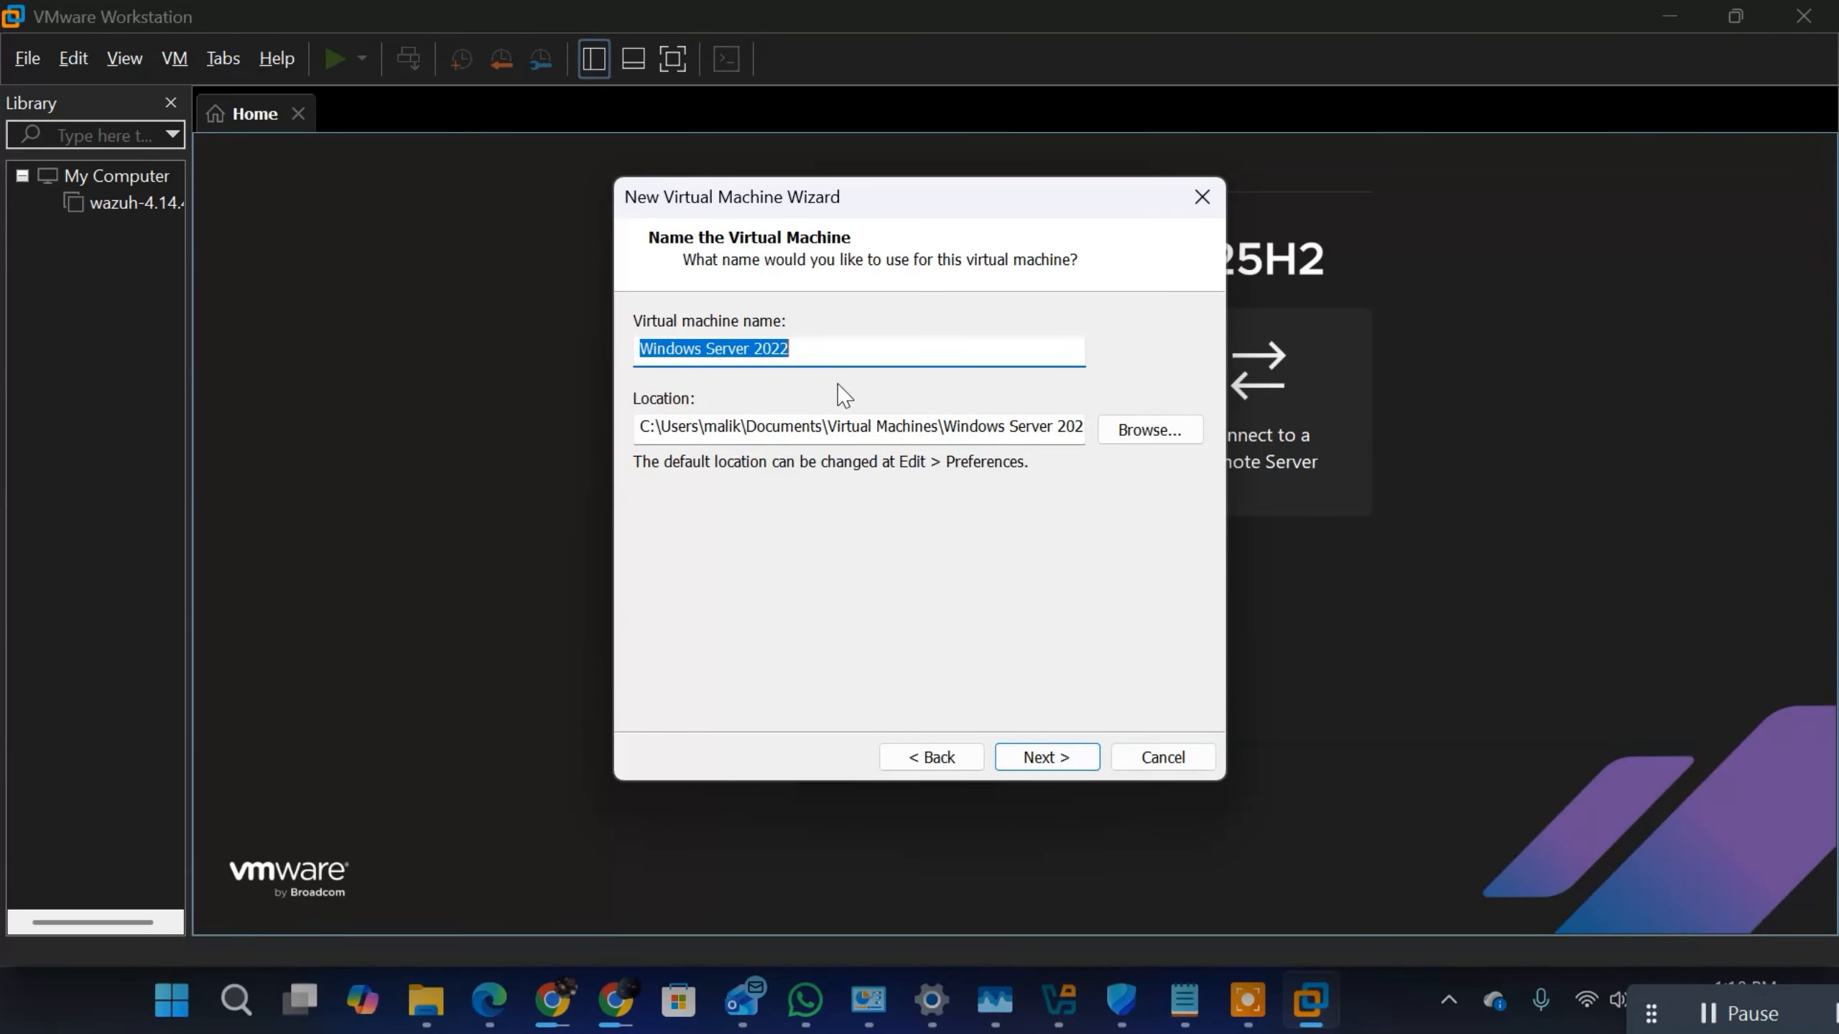
# Step: Create the virtual machine with the default name Windows Server 2022, its default location and a 60 GB disk split into multiple files
pyautogui.doubleClick(682, 426)
pyautogui.doubleClick(682, 426)
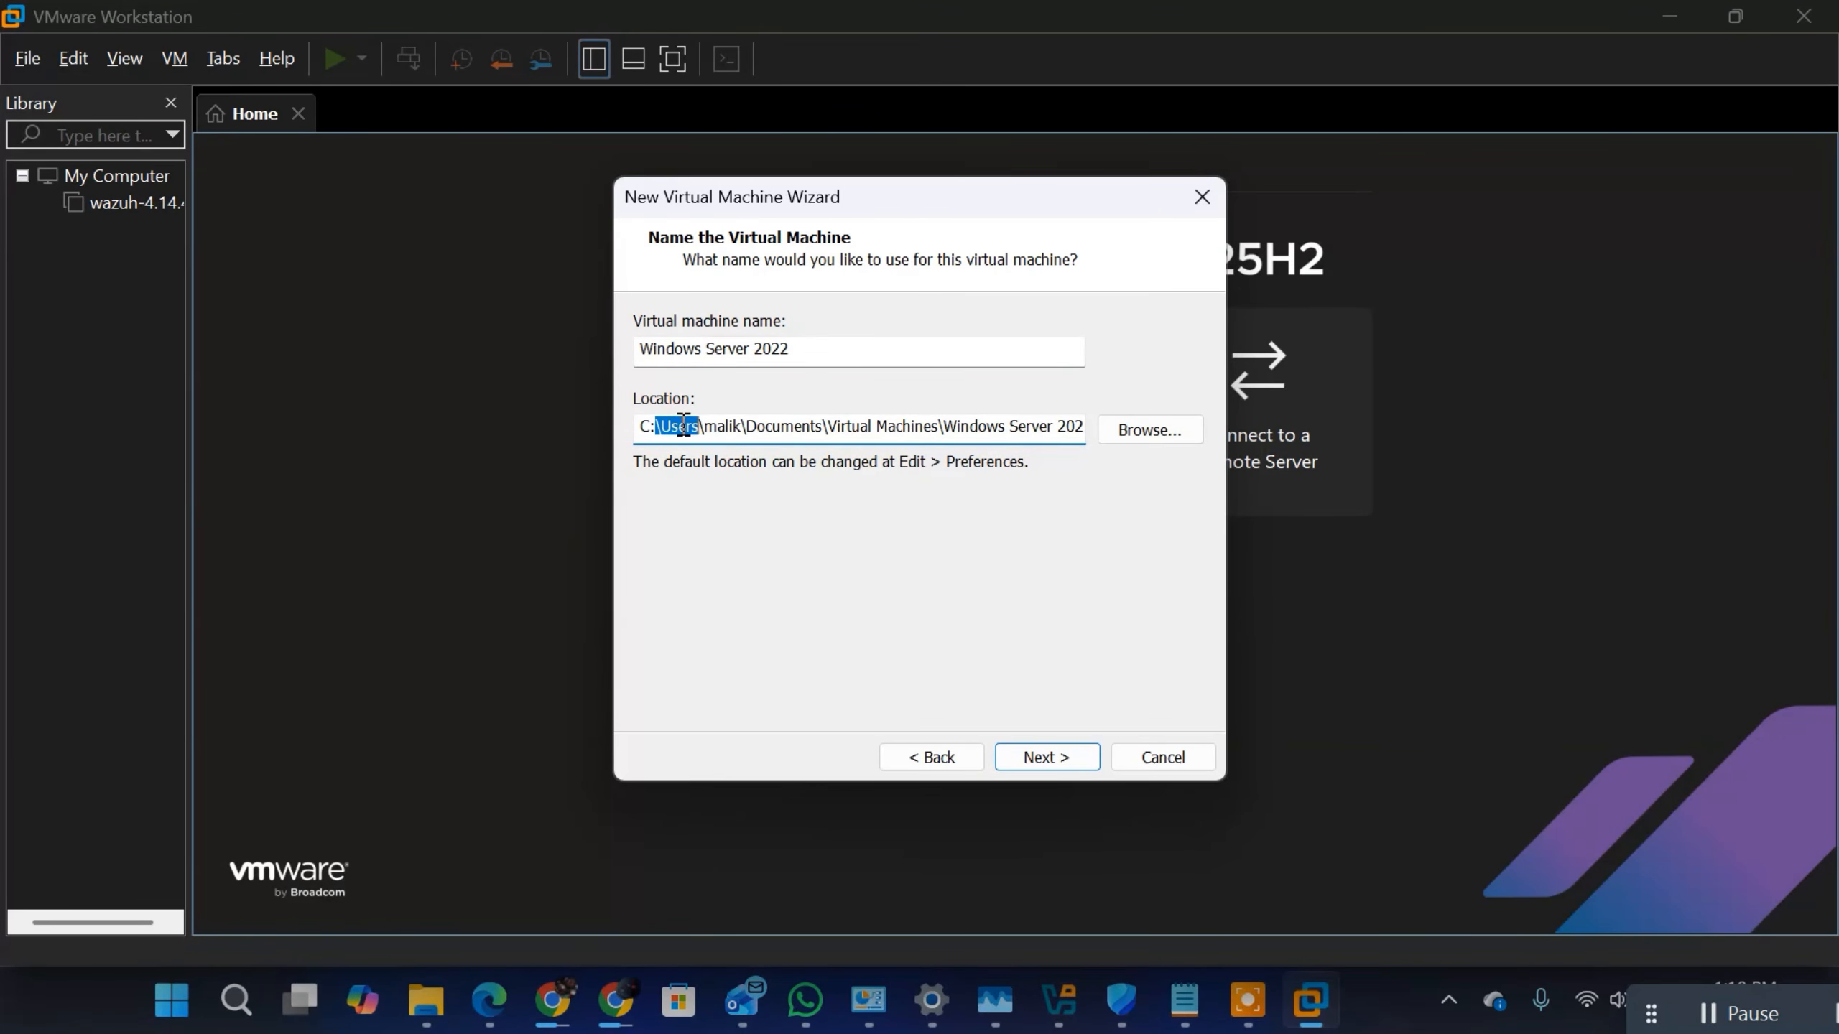
pyautogui.click(891, 425)
pyautogui.doubleClick(891, 425)
pyautogui.doubleClick(892, 425)
pyautogui.doubleClick(891, 425)
pyautogui.click(1047, 756)
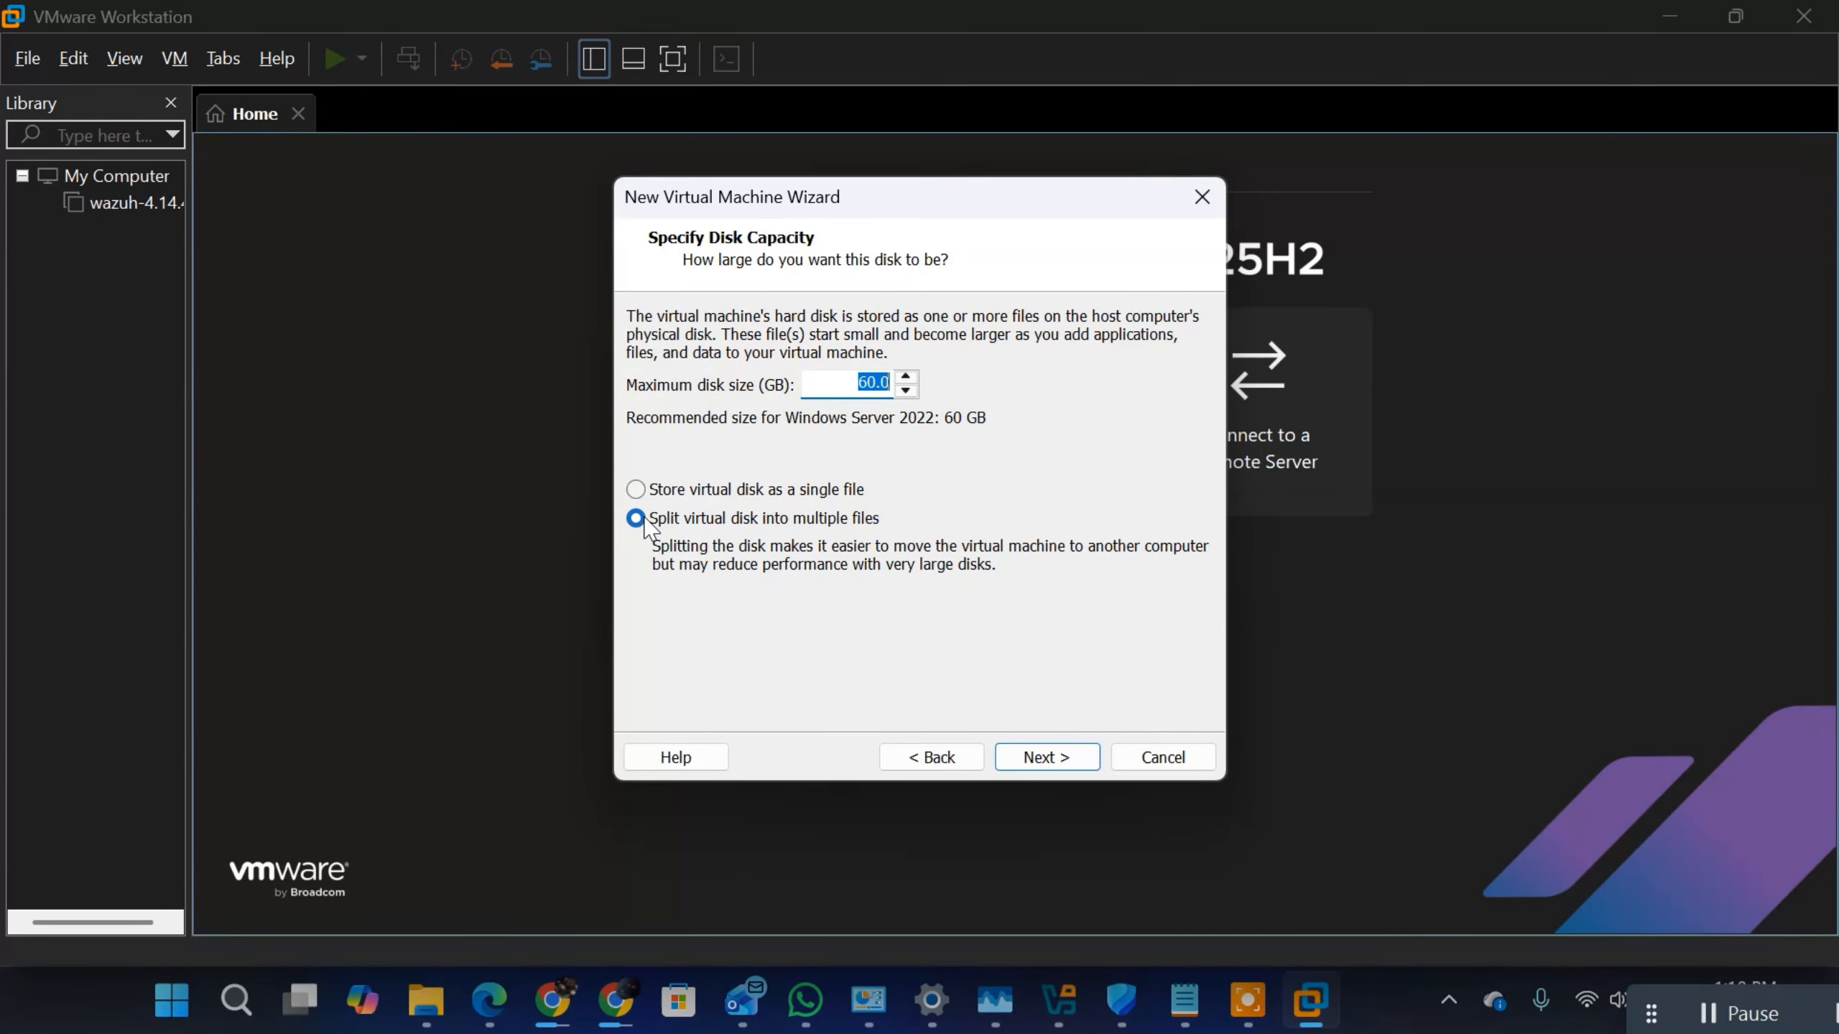
pyautogui.click(1059, 756)
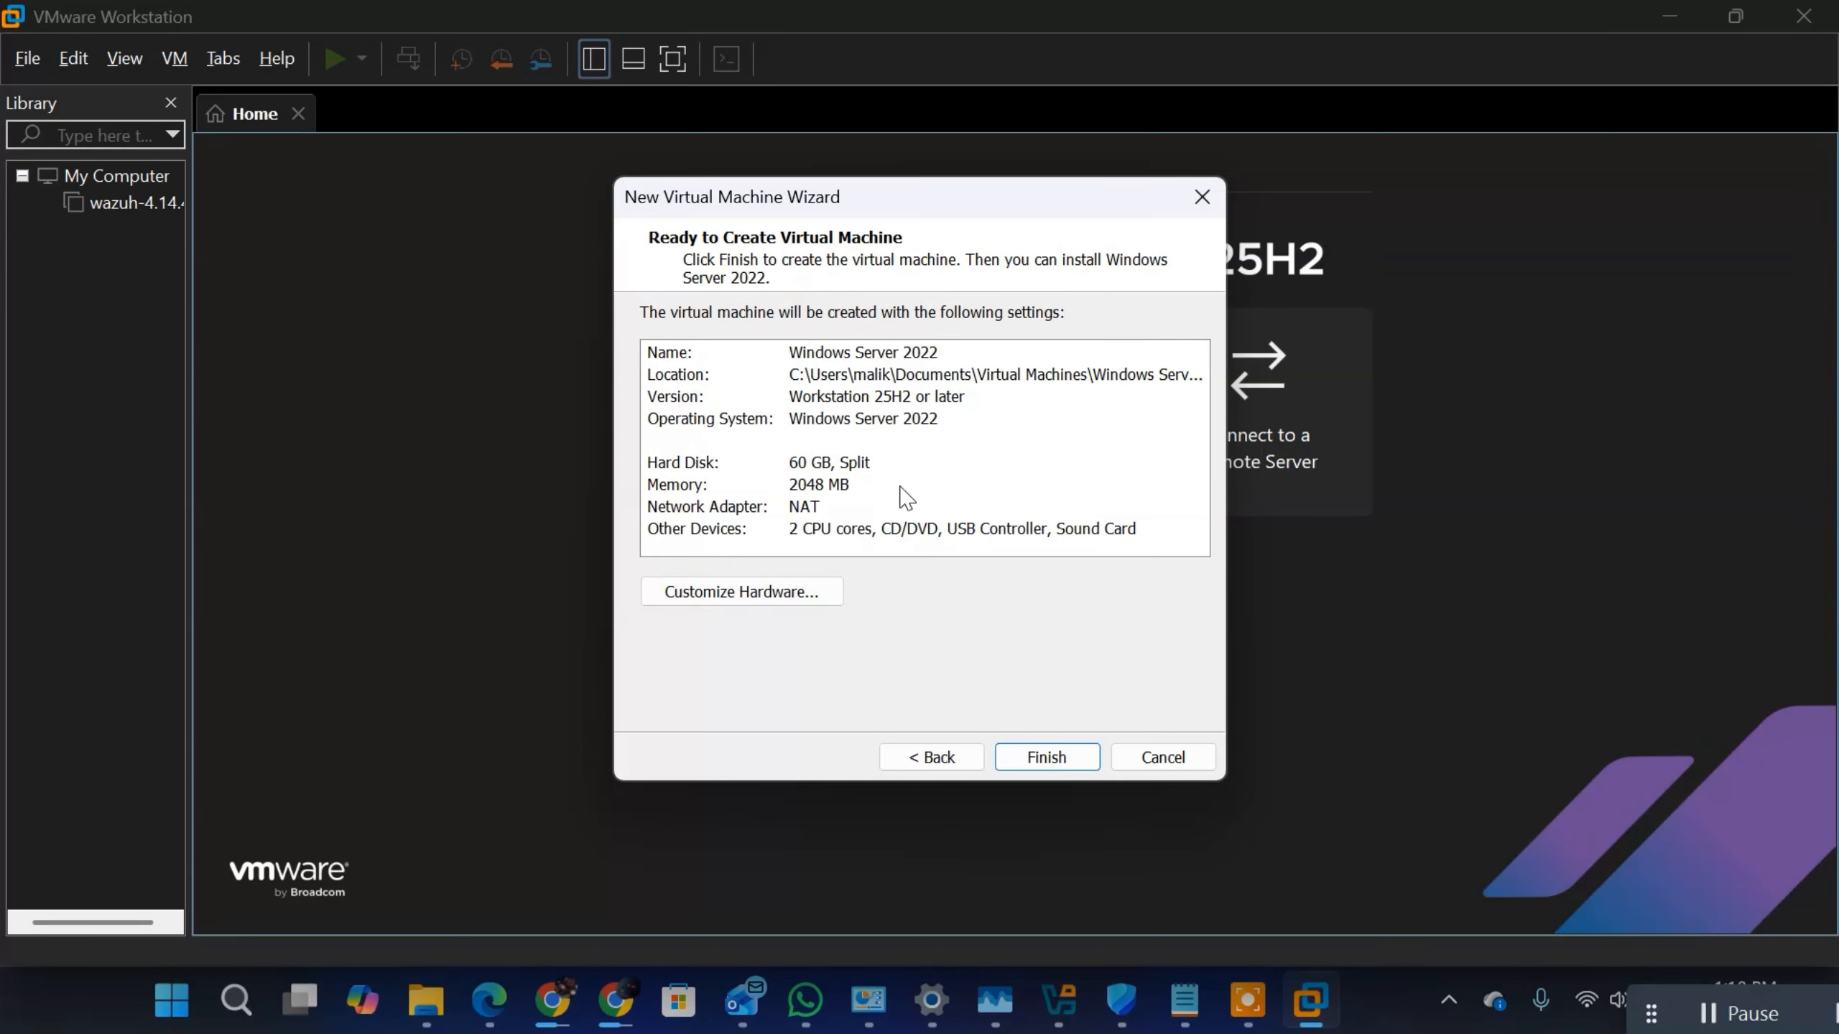
pyautogui.click(1059, 761)
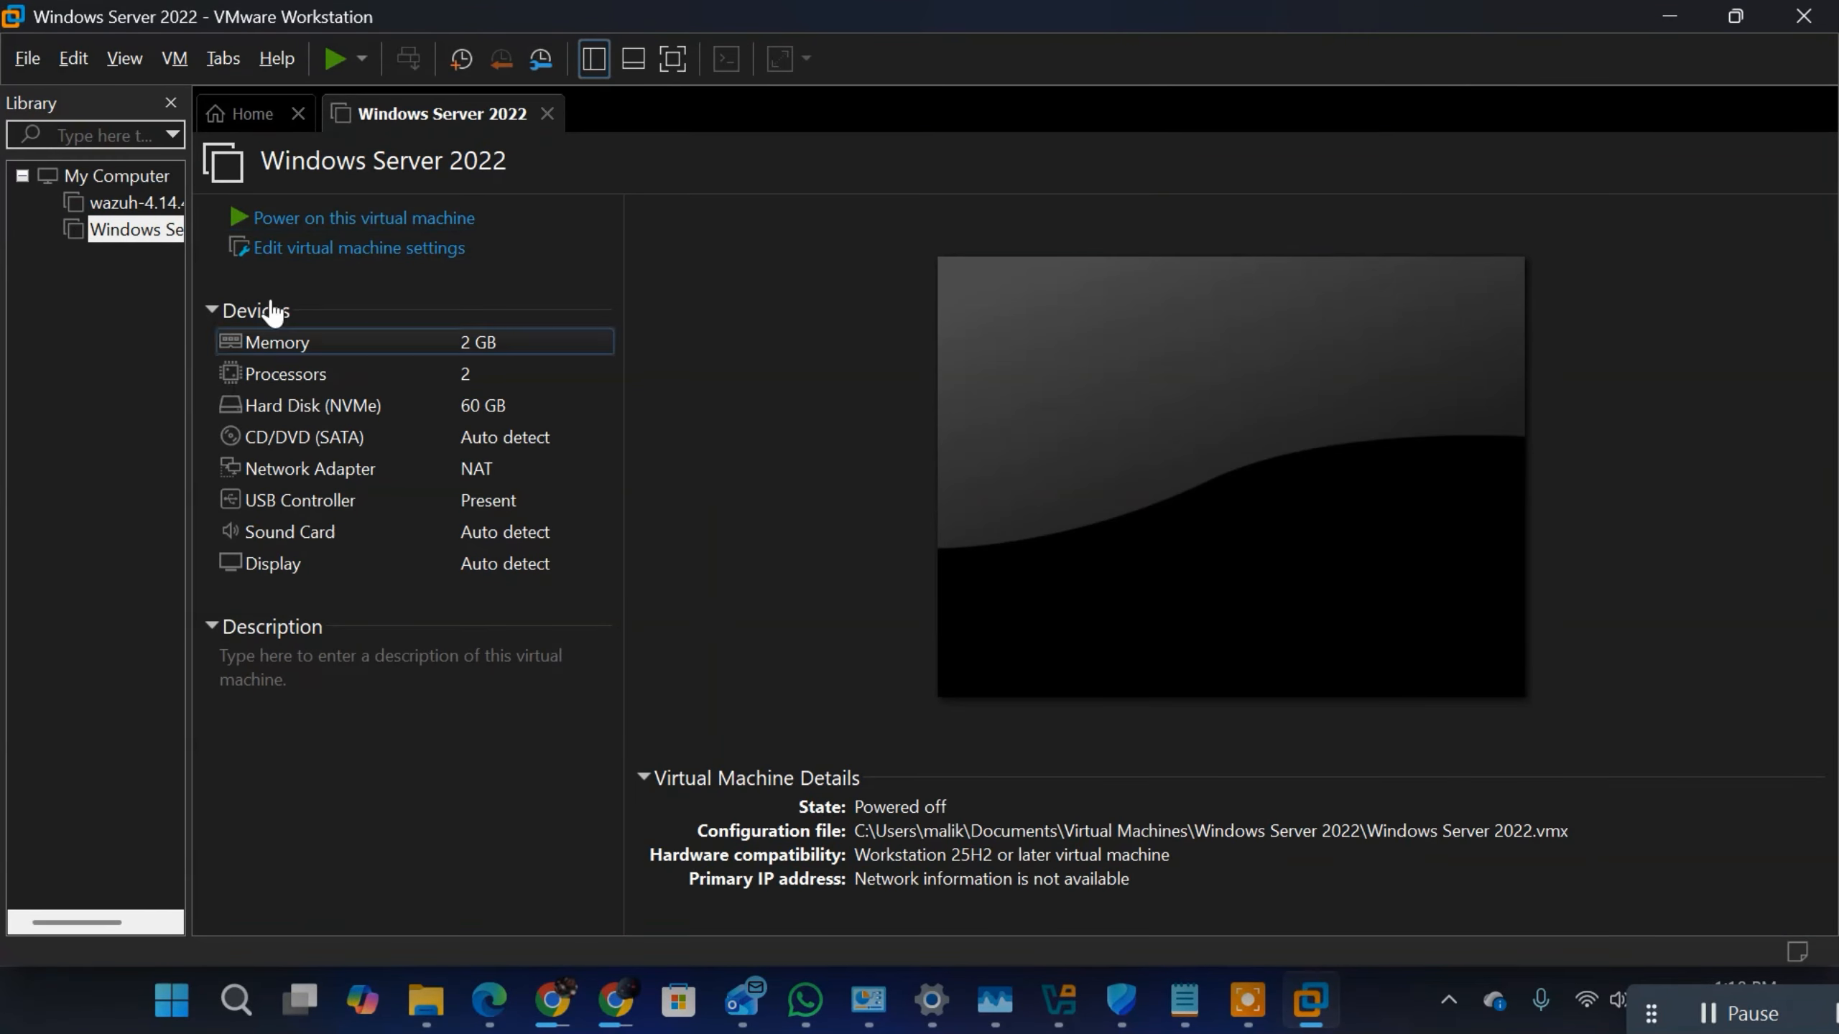
# Step: Set the virtual machine's CD/DVD drive to use the ISO image SERVER_EVAL_x64FRE_en-us from the Downloads folder
pyautogui.click(273, 440)
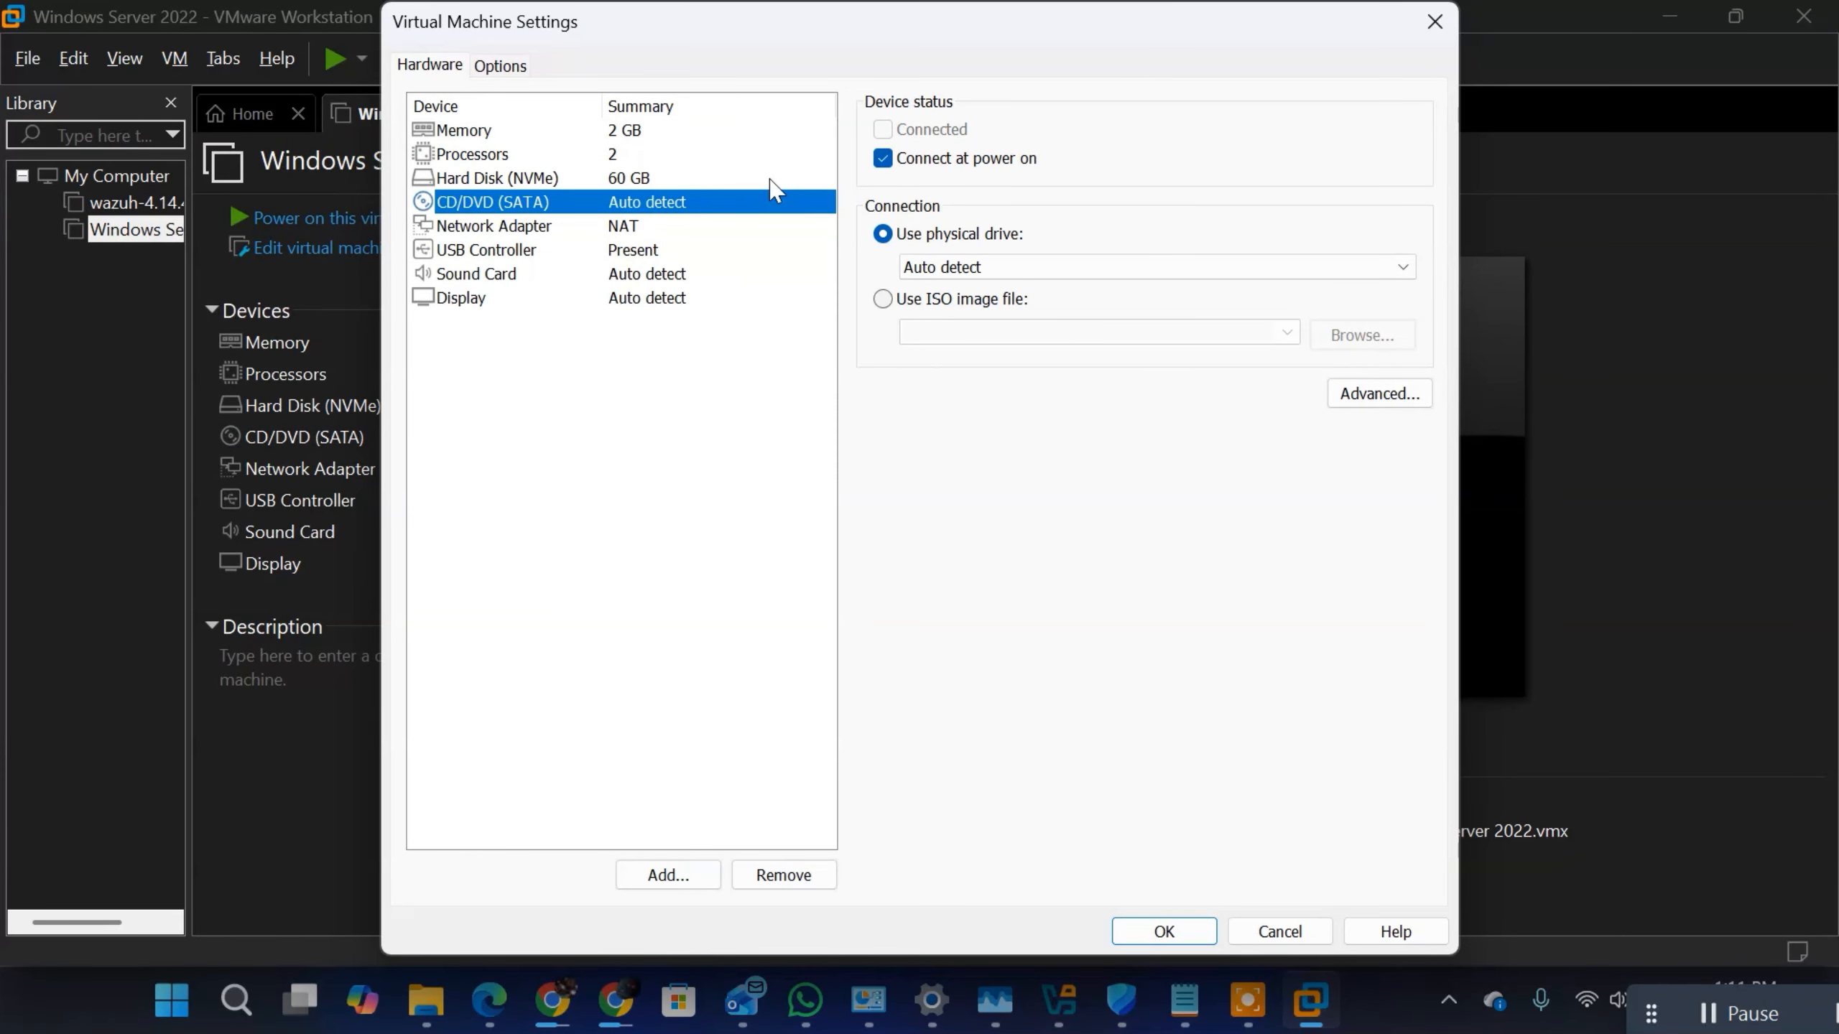
pyautogui.click(884, 300)
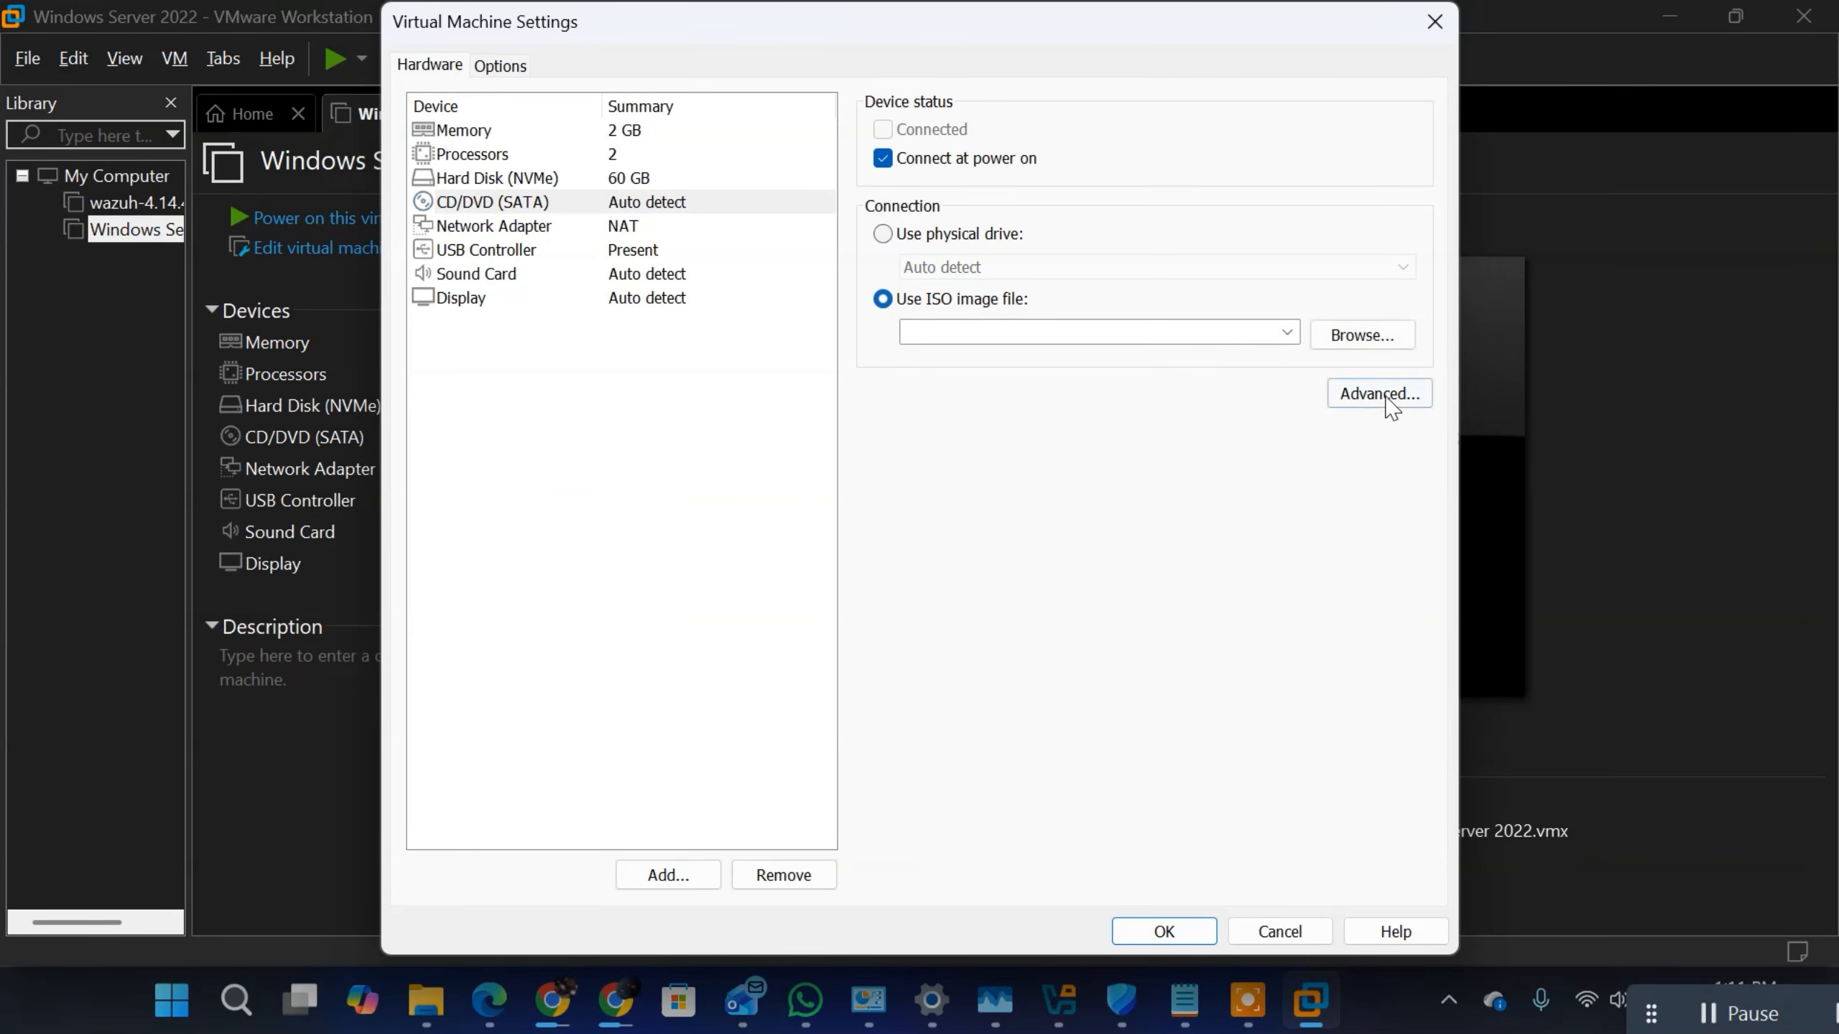
pyautogui.click(1376, 343)
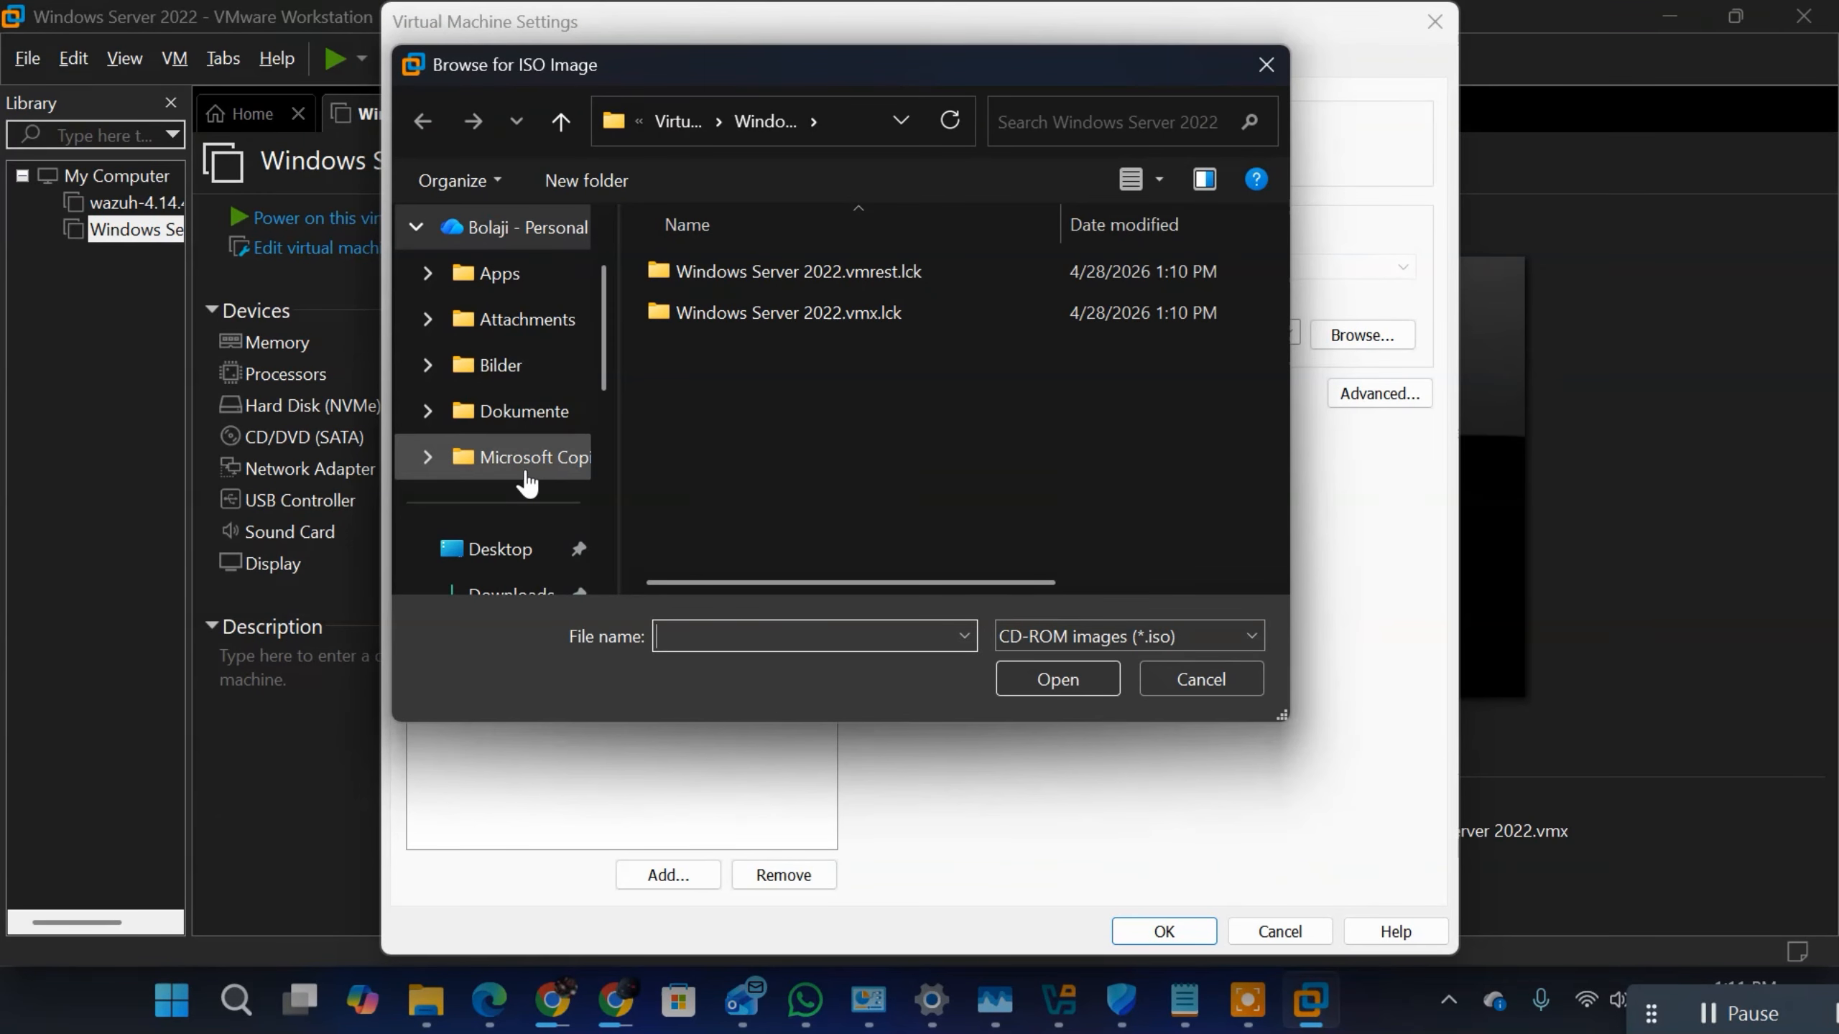
pyautogui.scroll(-2, 521, 479)
pyautogui.click(533, 325)
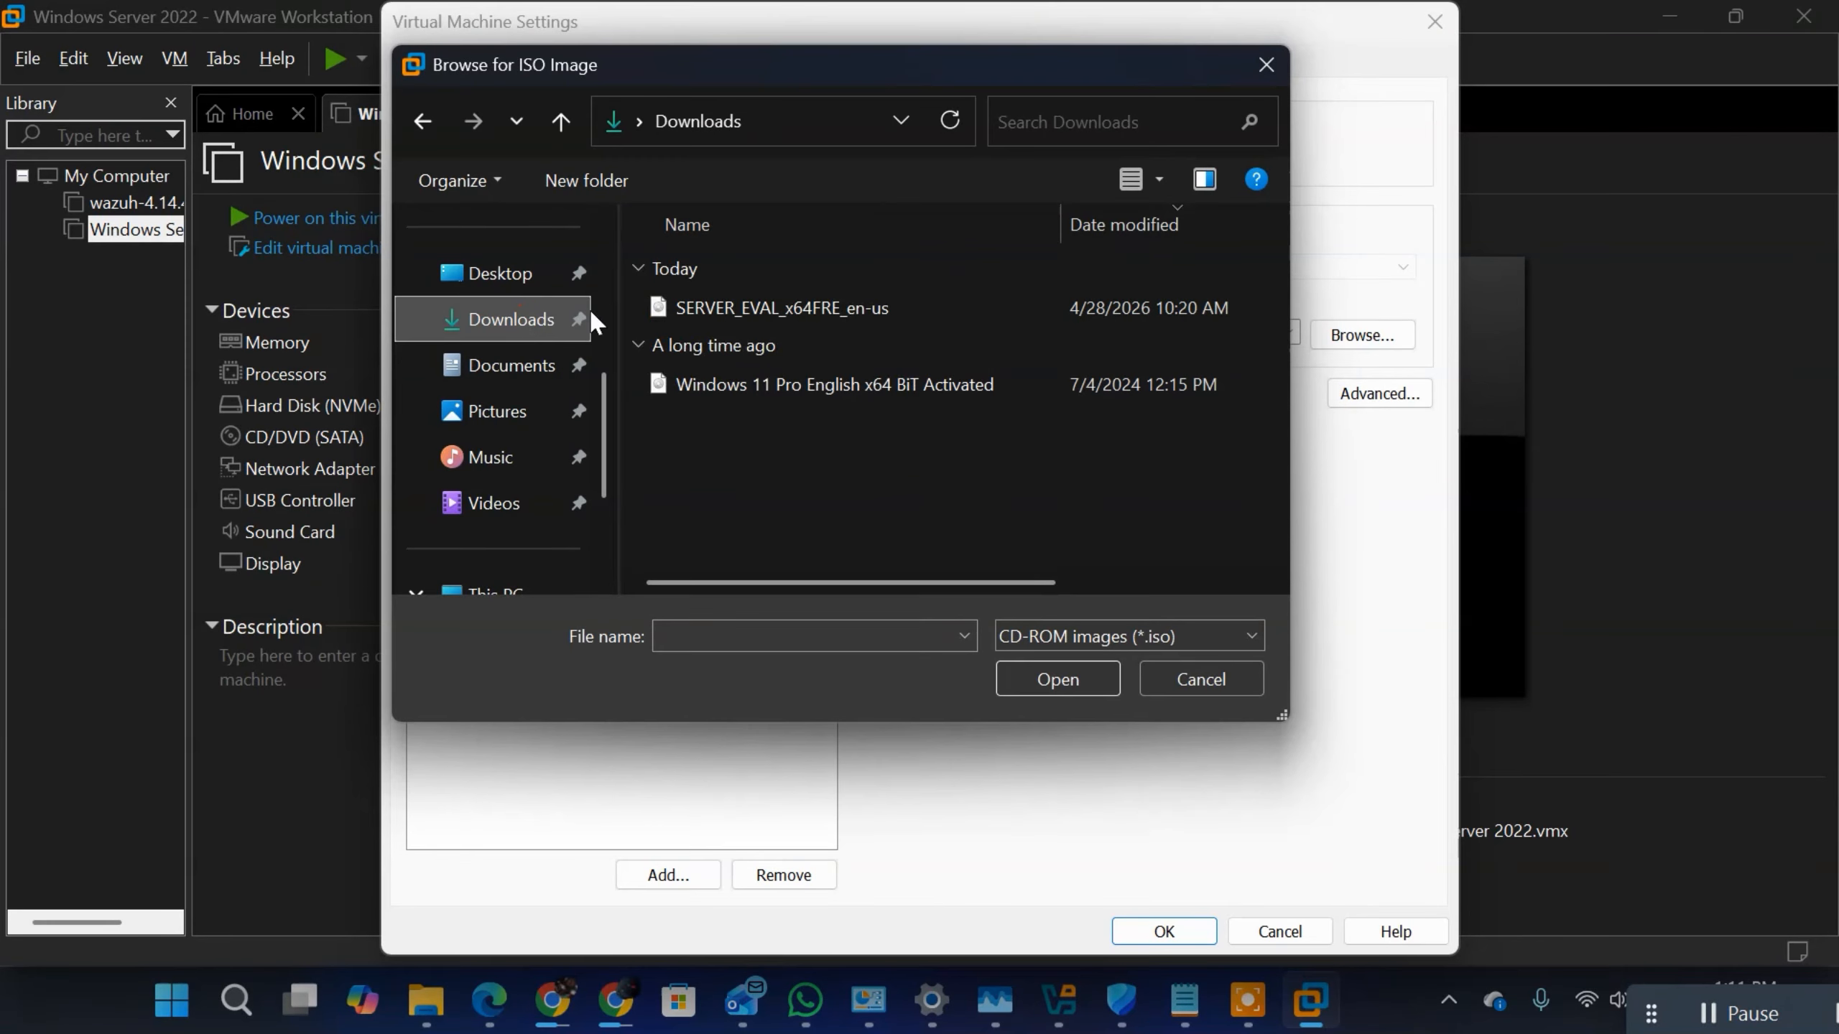
pyautogui.doubleClick(787, 312)
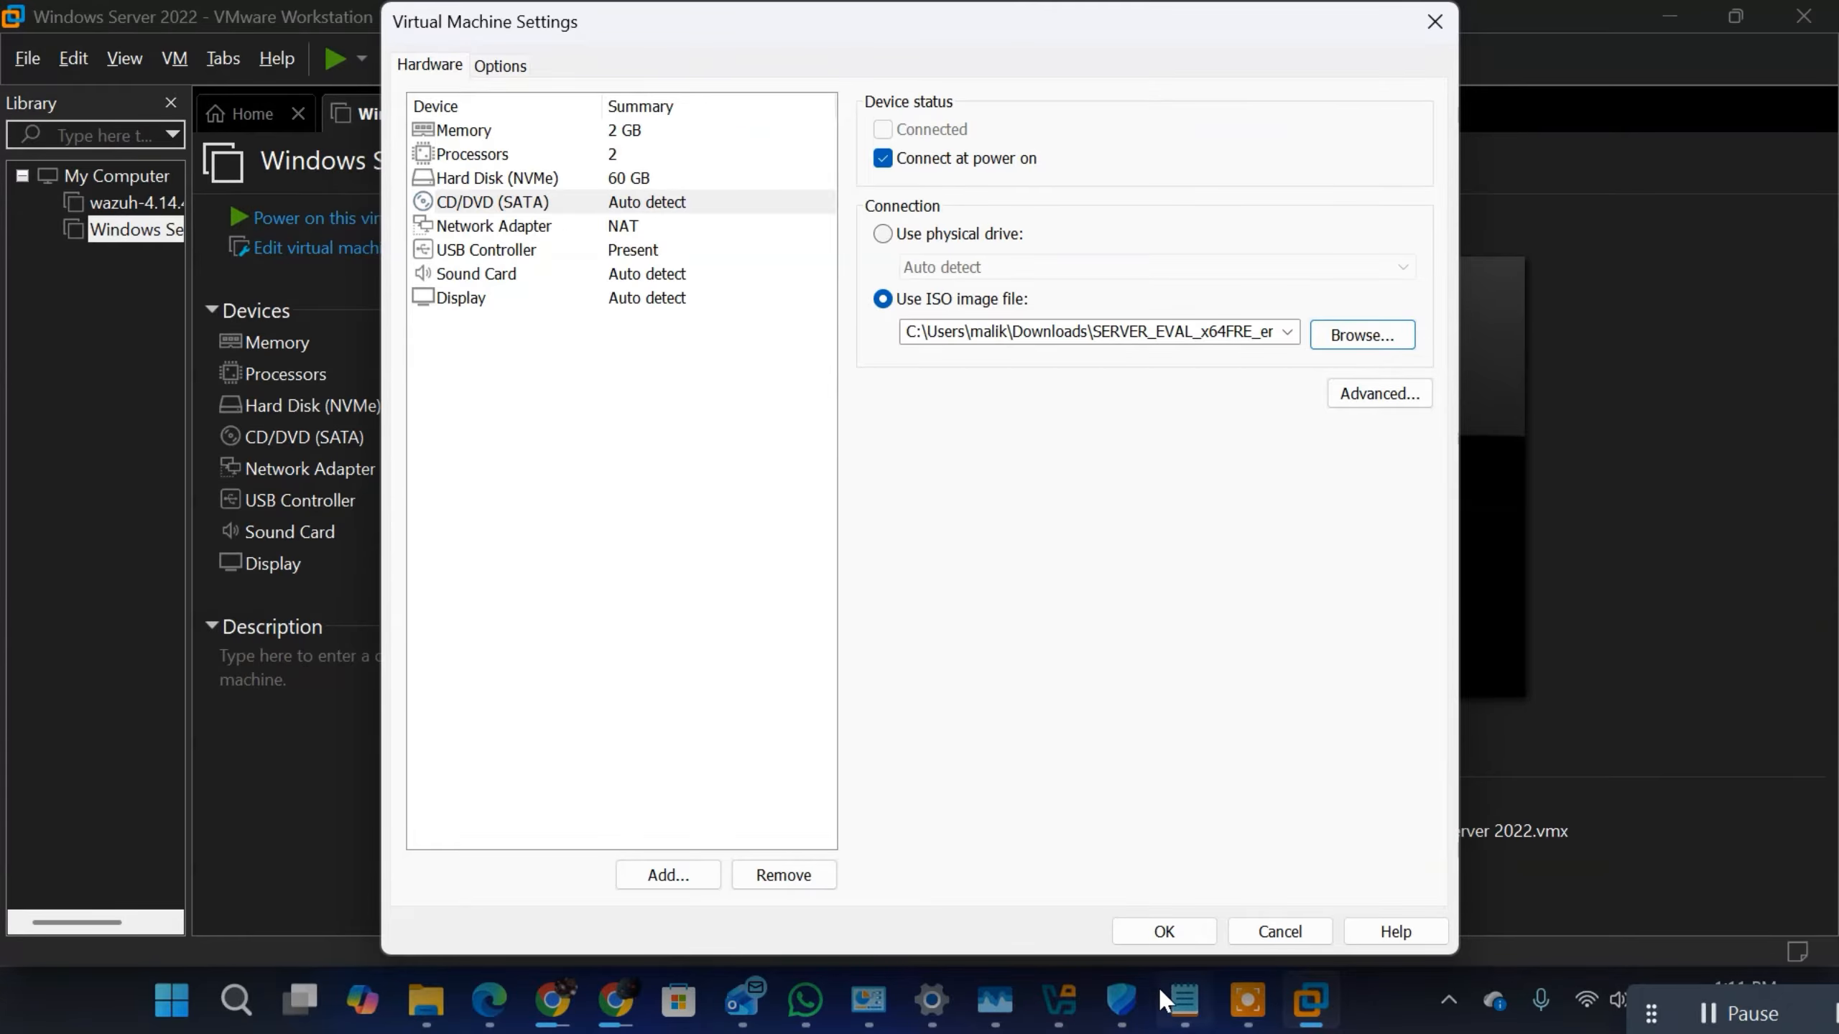
# Step: Switch to the Windows Server 2022 notes in Notepad and review what Windows Server is designed to do and its core components
pyautogui.click(1184, 1000)
pyautogui.scroll(20, 386, 511)
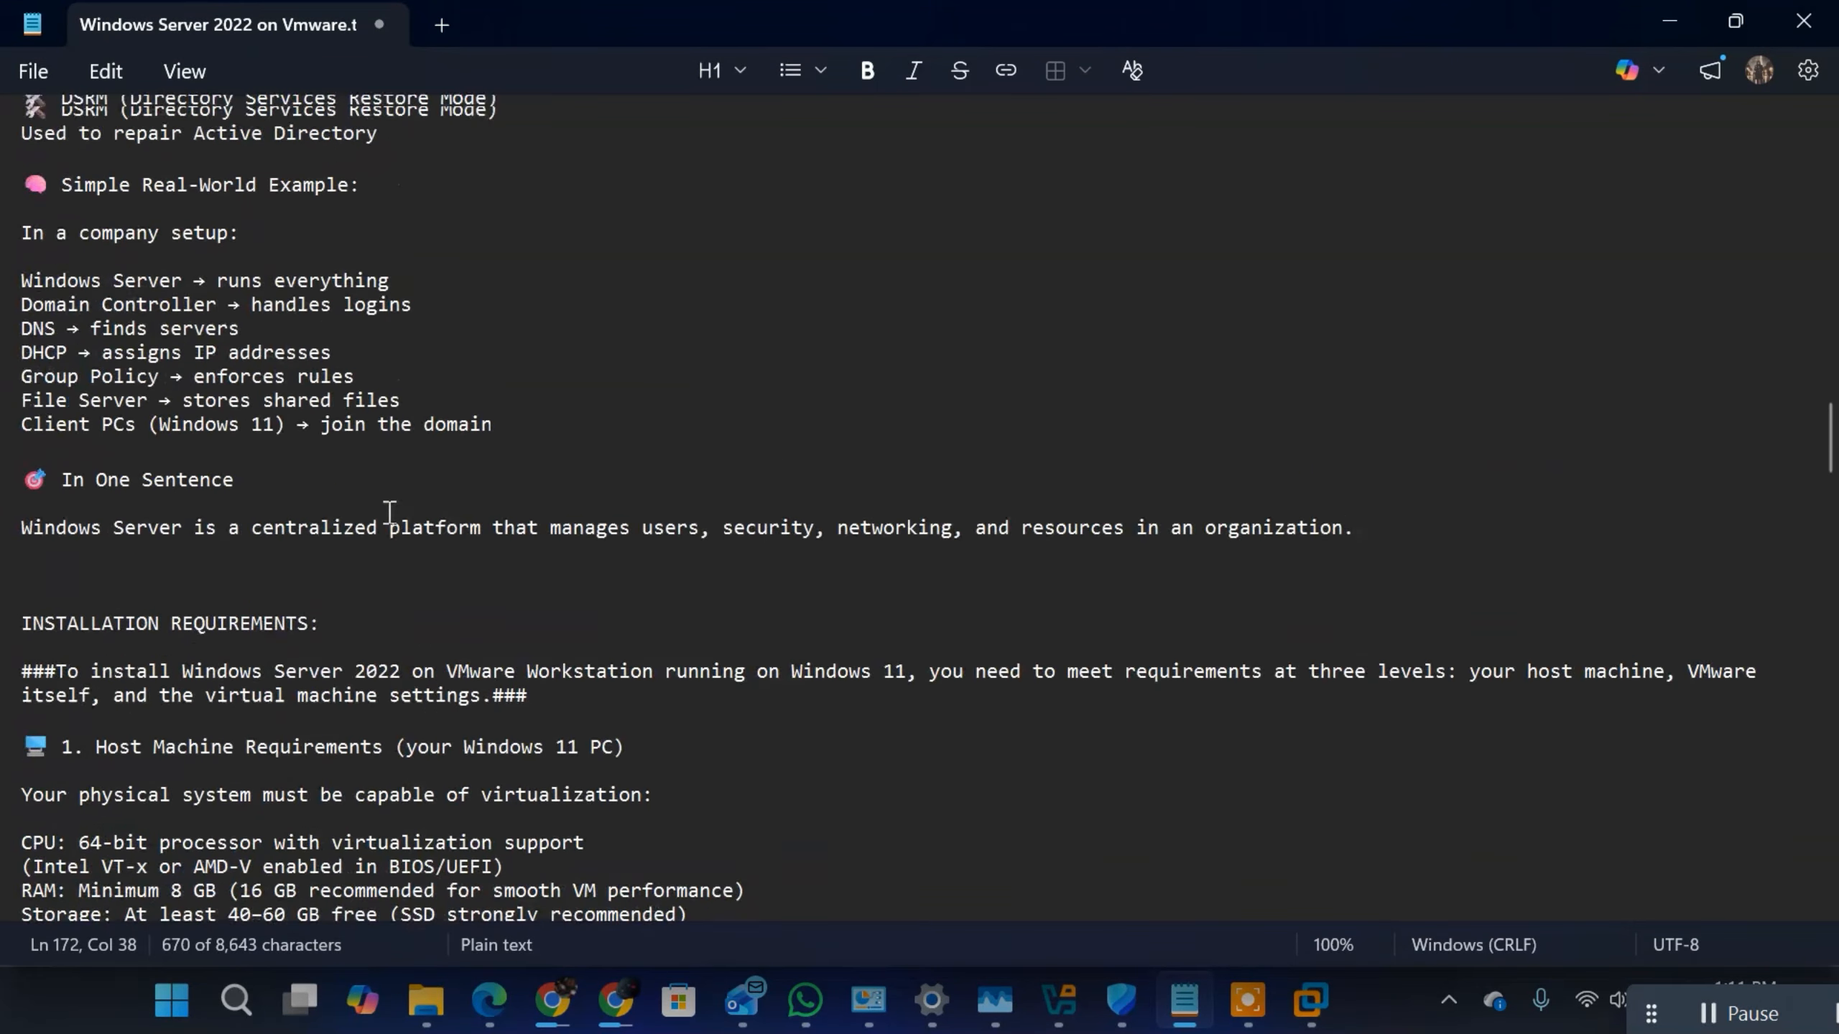
pyautogui.scroll(1, 390, 513)
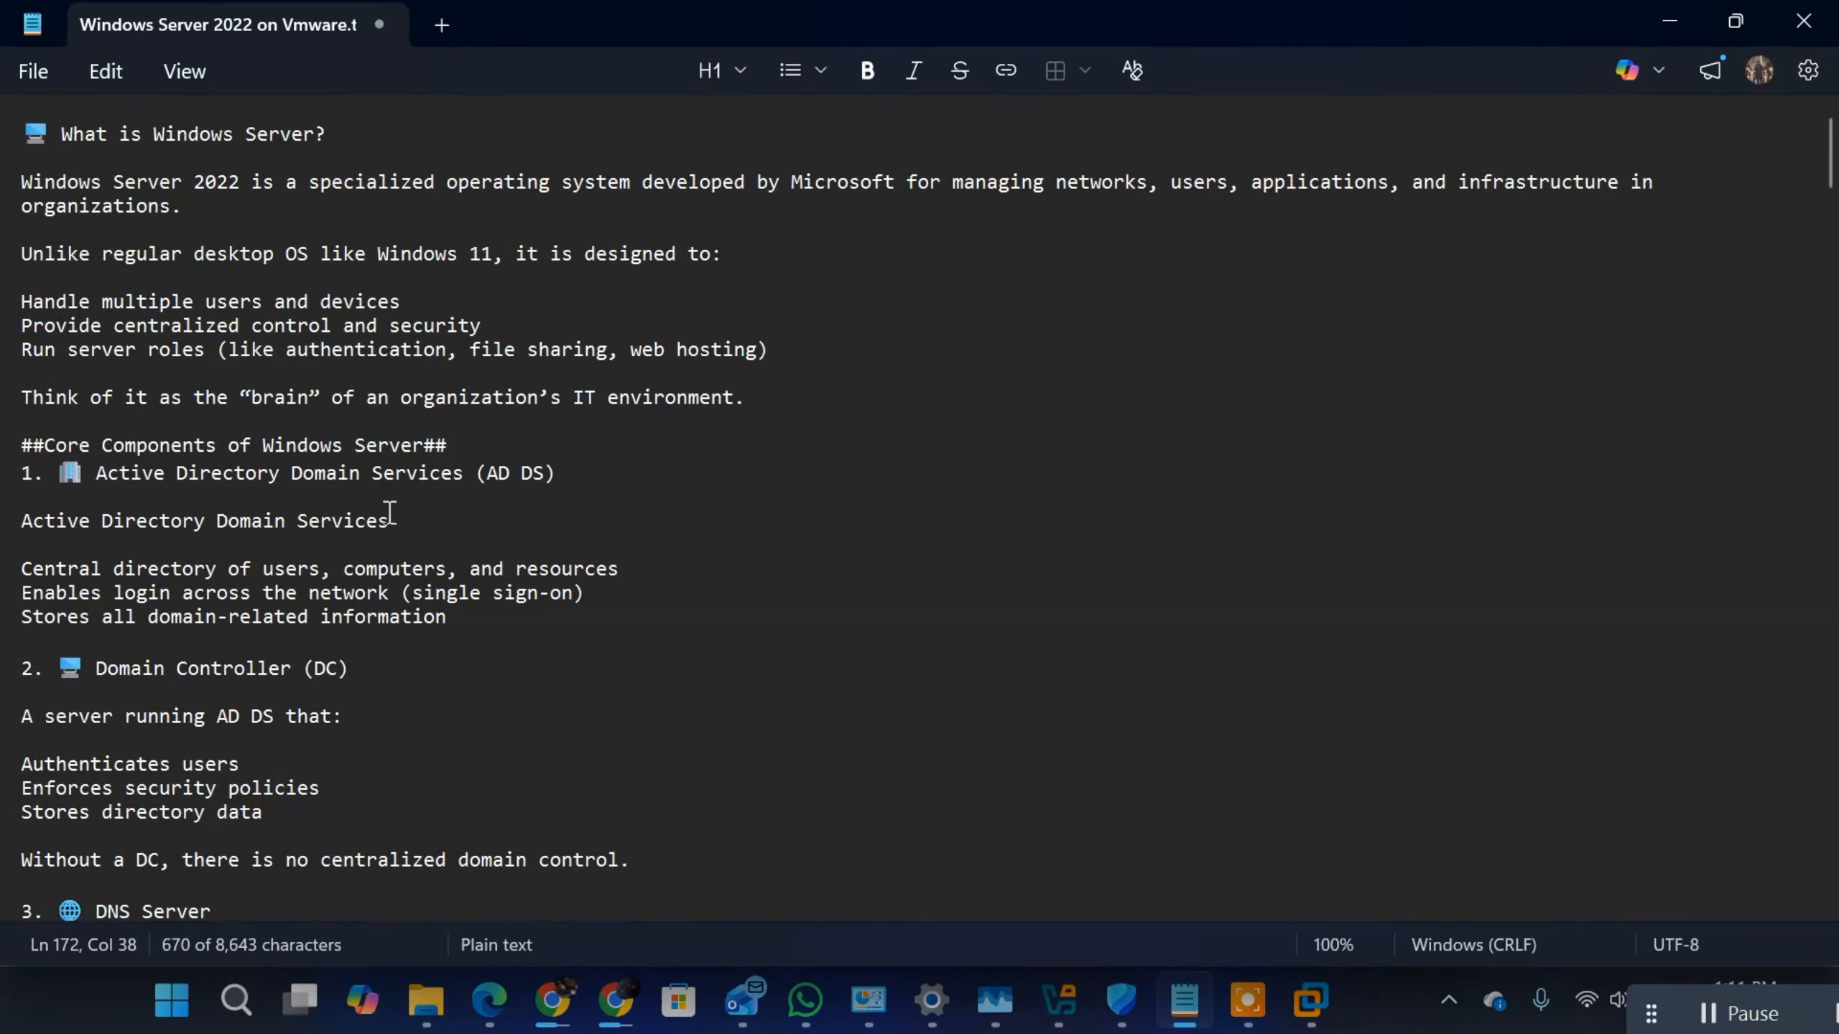
pyautogui.moveTo(21, 301); pyautogui.dragTo(434, 308)
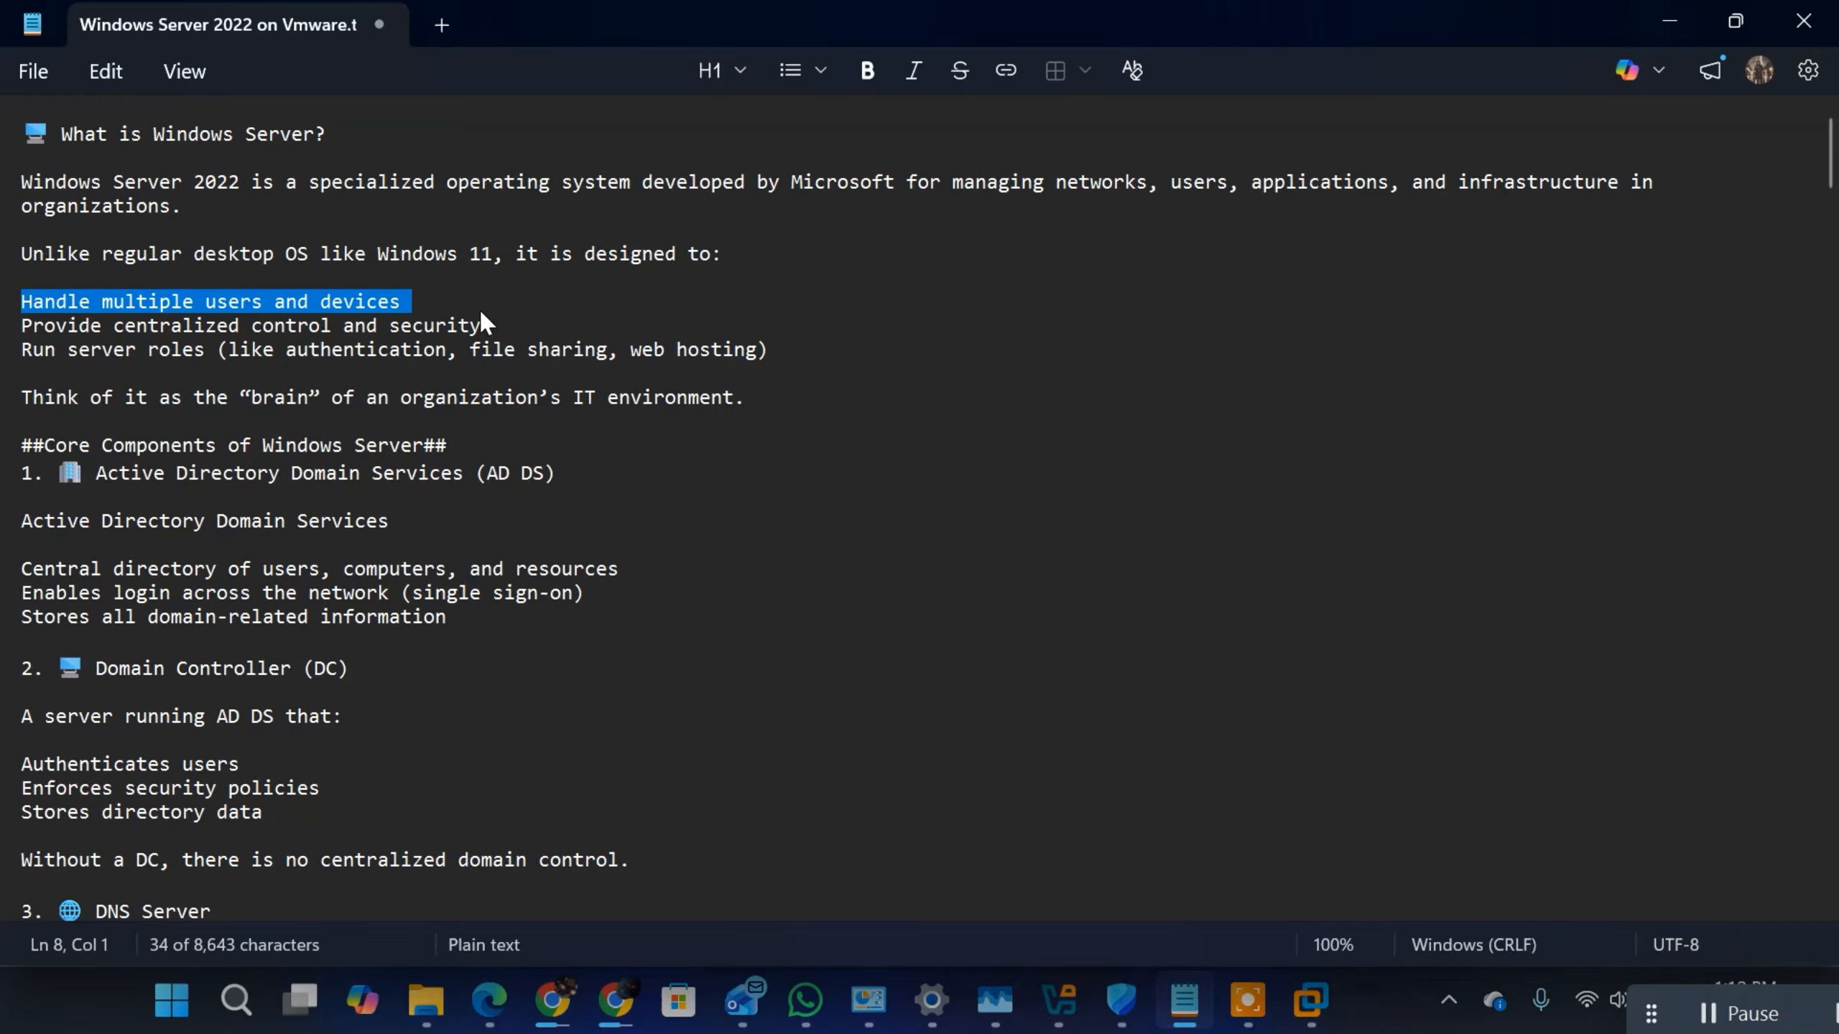
pyautogui.click(404, 326)
pyautogui.click(492, 323)
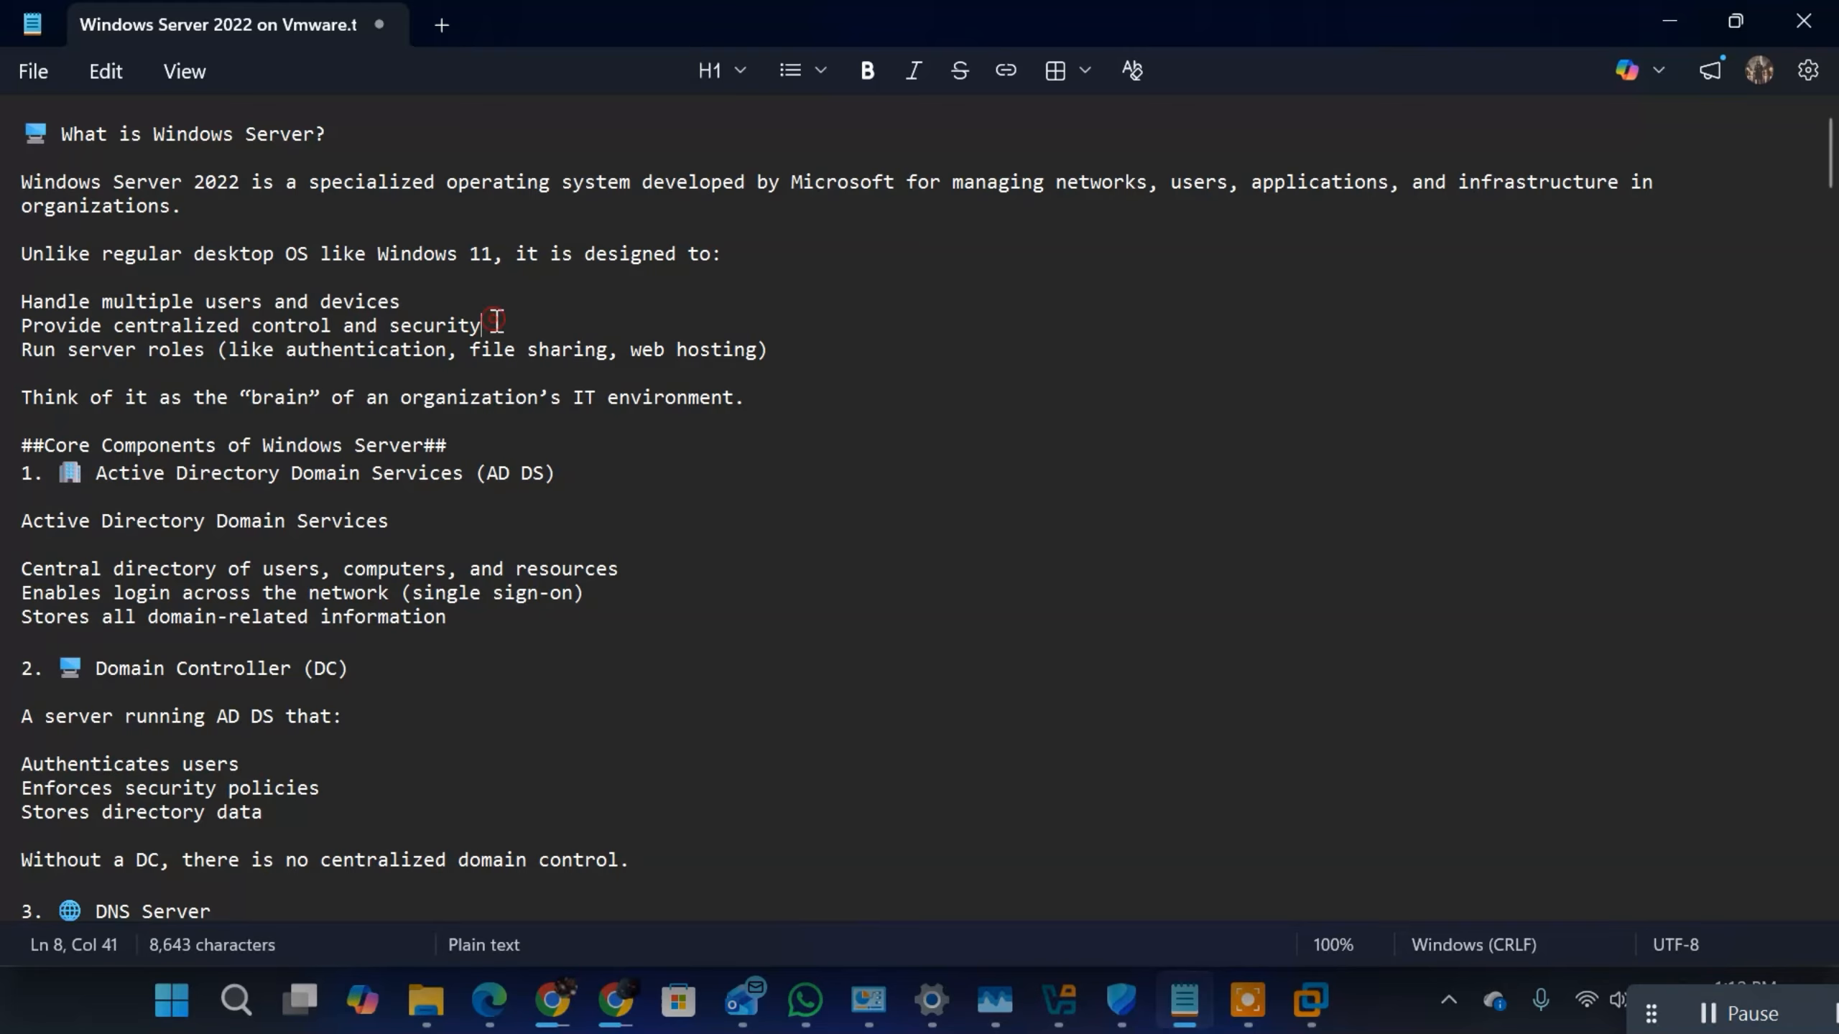
pyautogui.moveTo(496, 320); pyautogui.dragTo(20, 298)
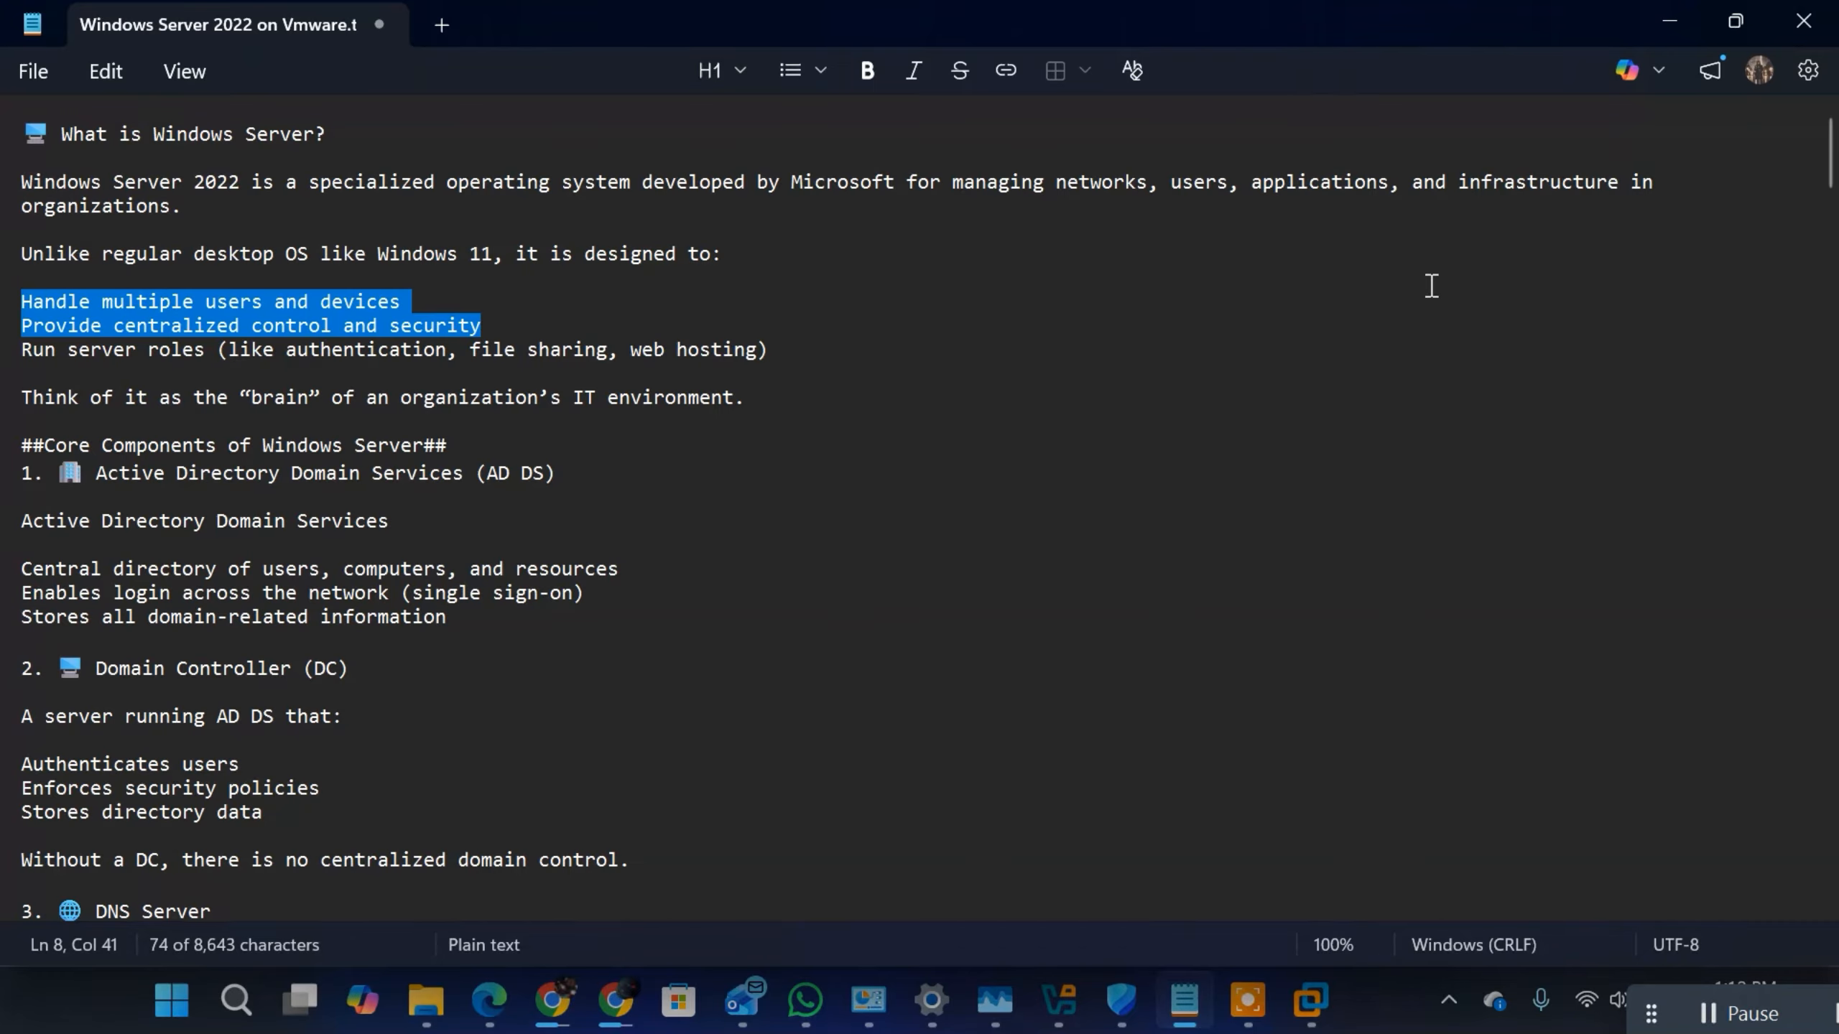
pyautogui.scroll(-5, 1322, 878)
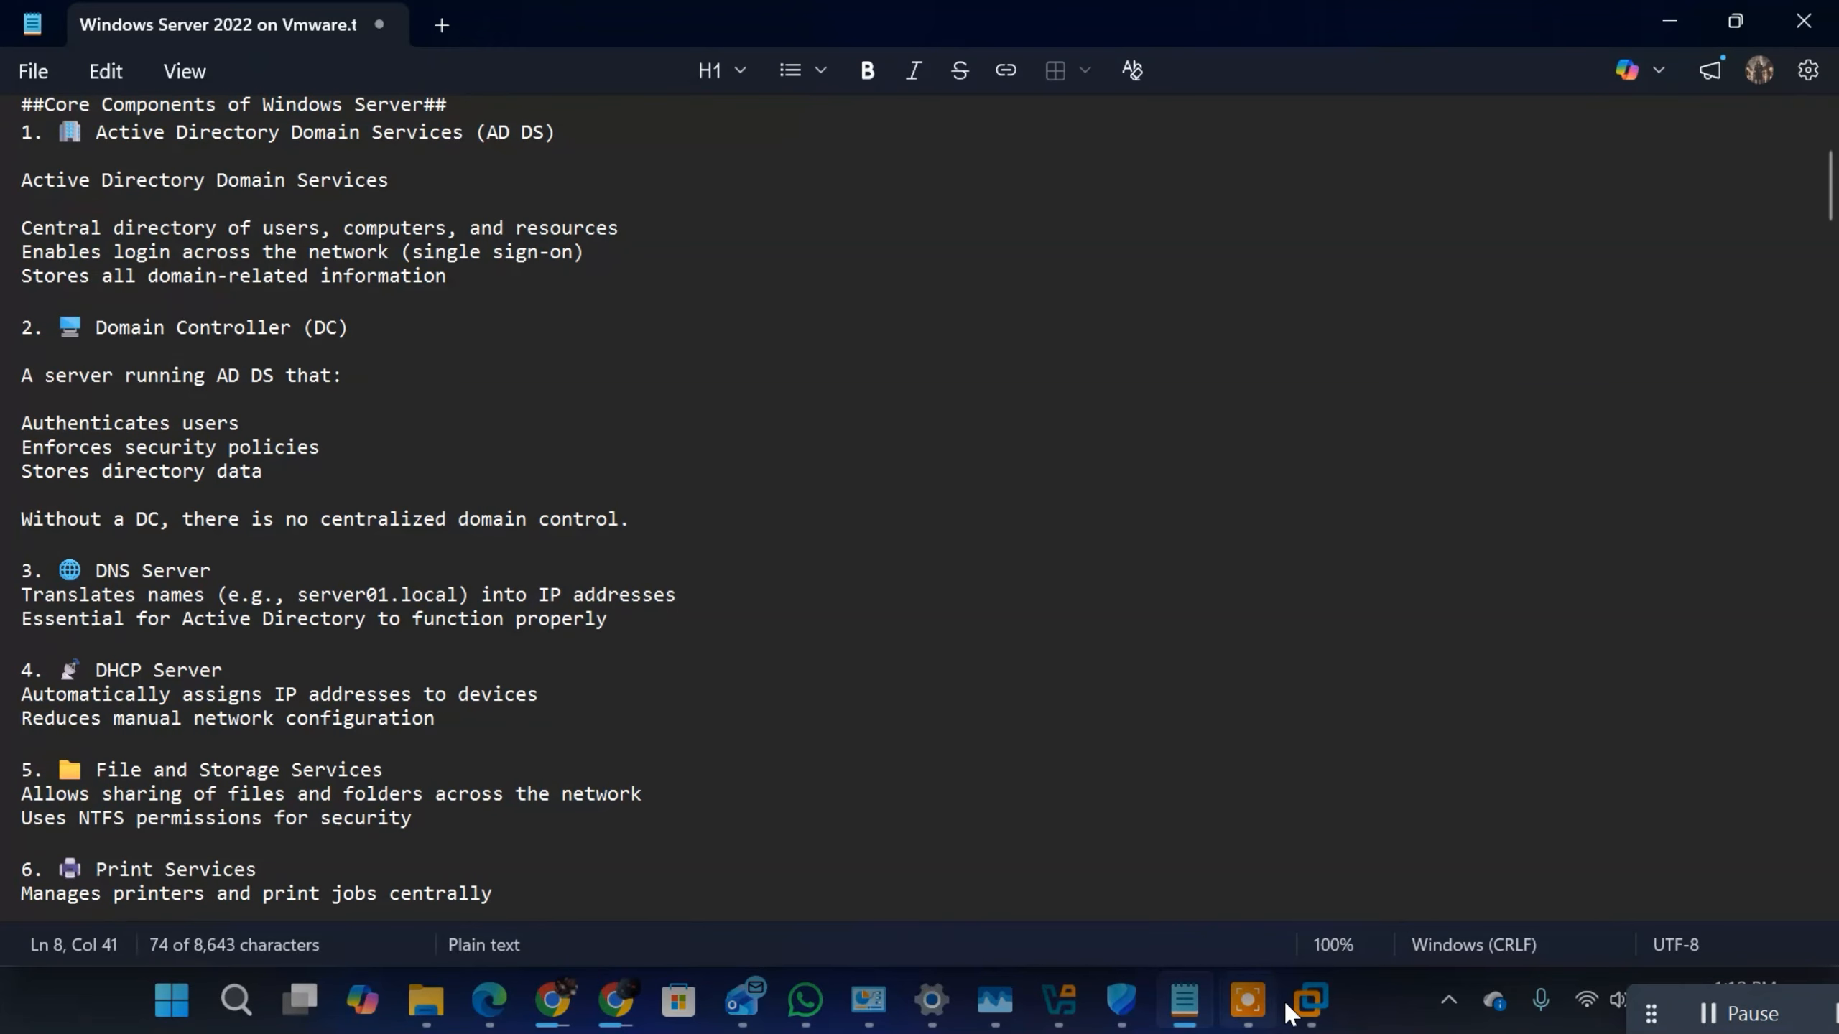
# Step: Return to VMware Workstation and add a second network adapter to the virtual machine's hardware
pyautogui.click(1309, 1002)
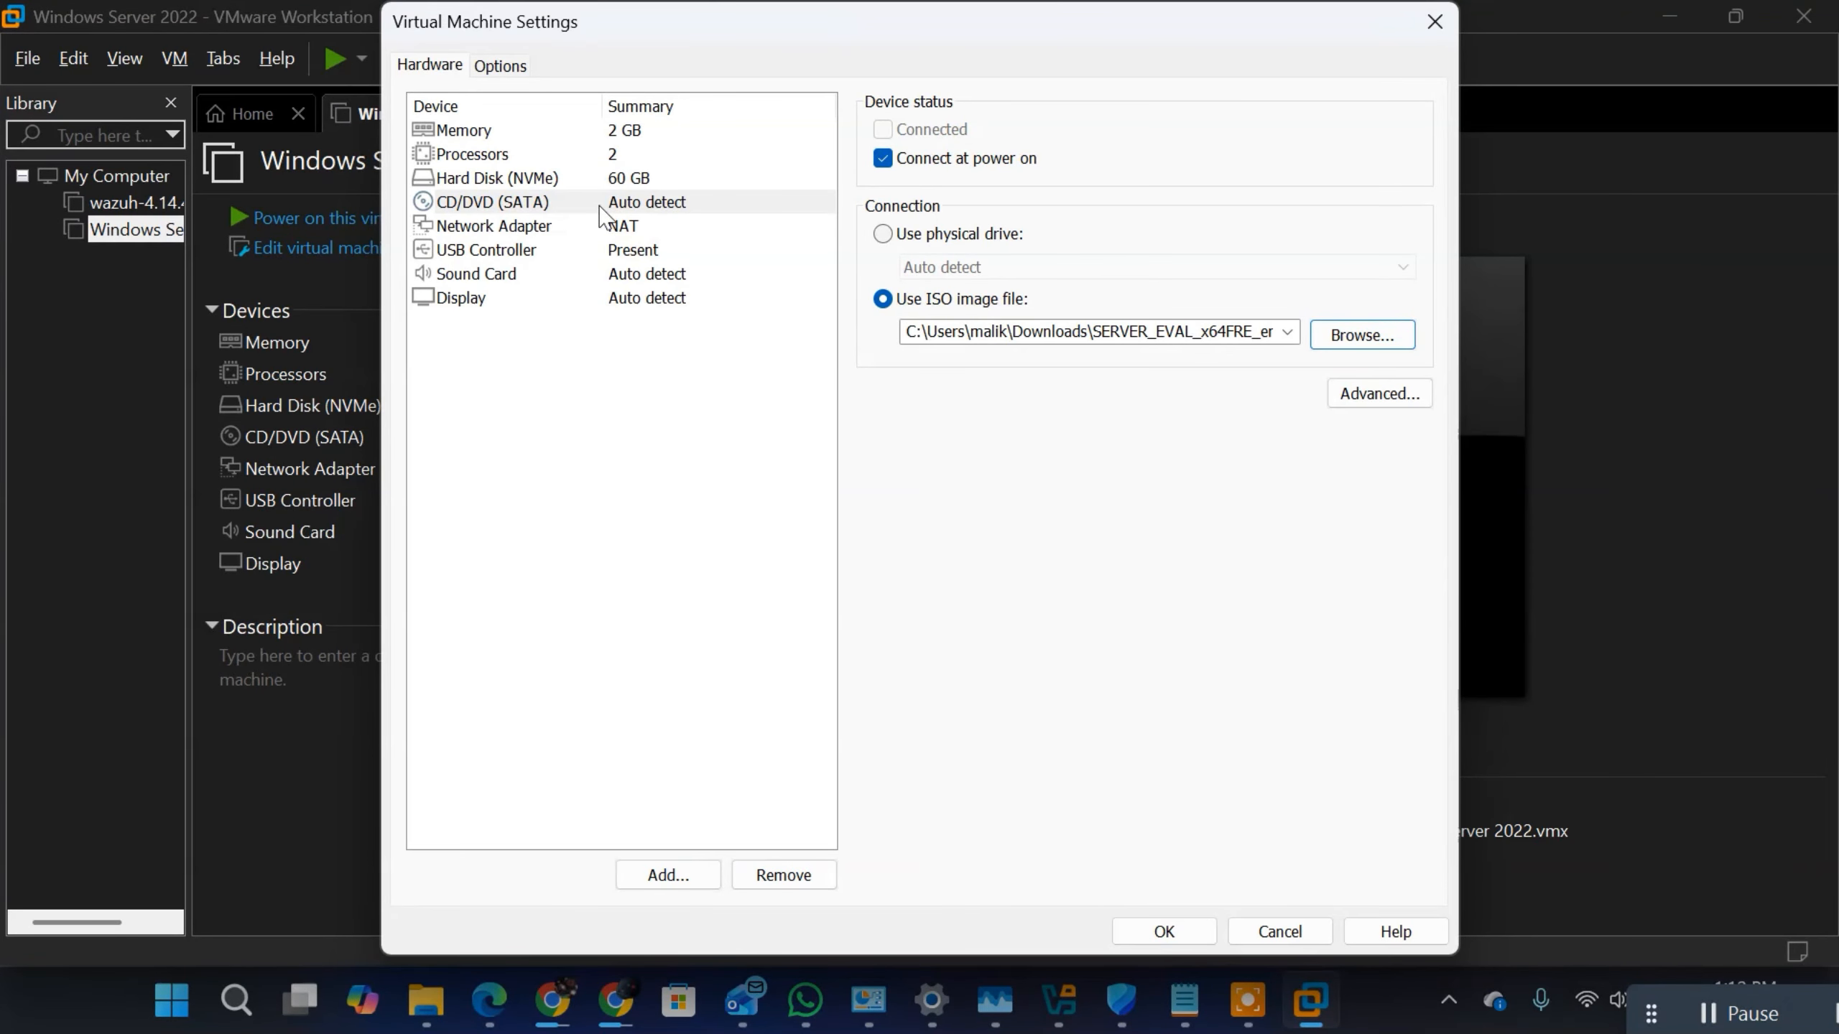
pyautogui.click(483, 228)
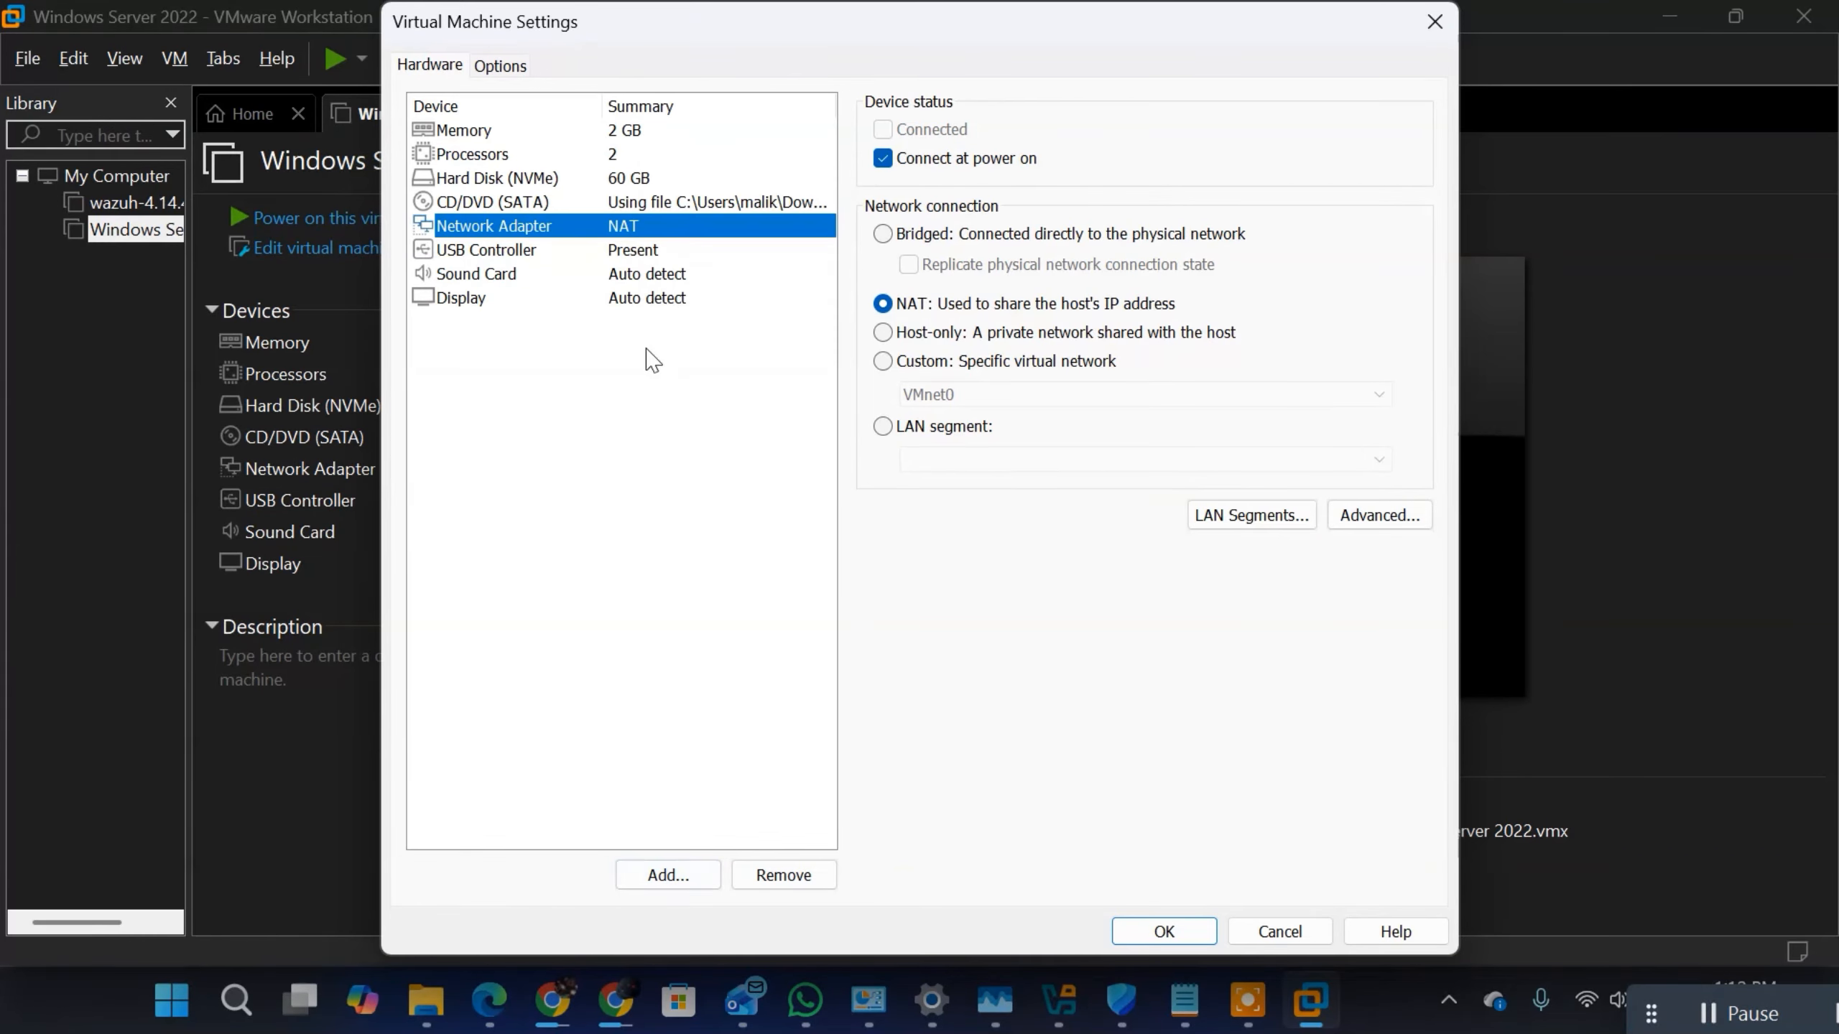
pyautogui.click(664, 872)
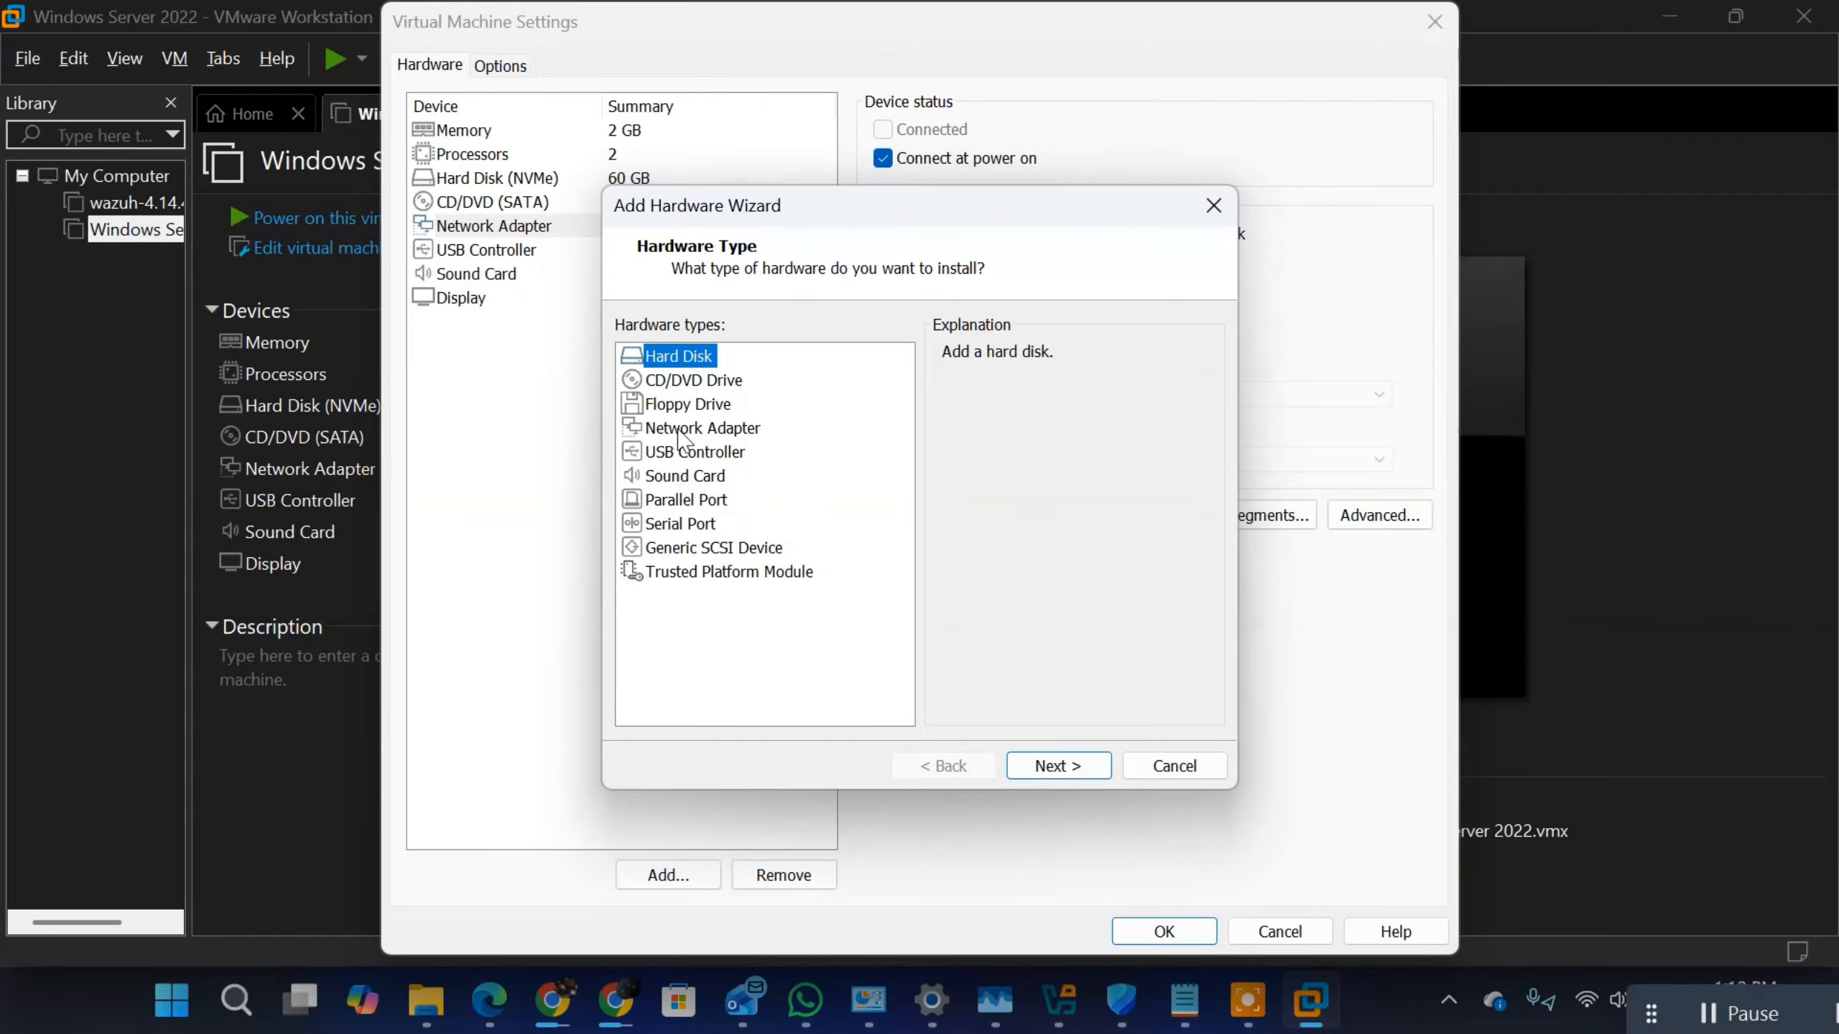
pyautogui.click(678, 432)
pyautogui.click(1054, 765)
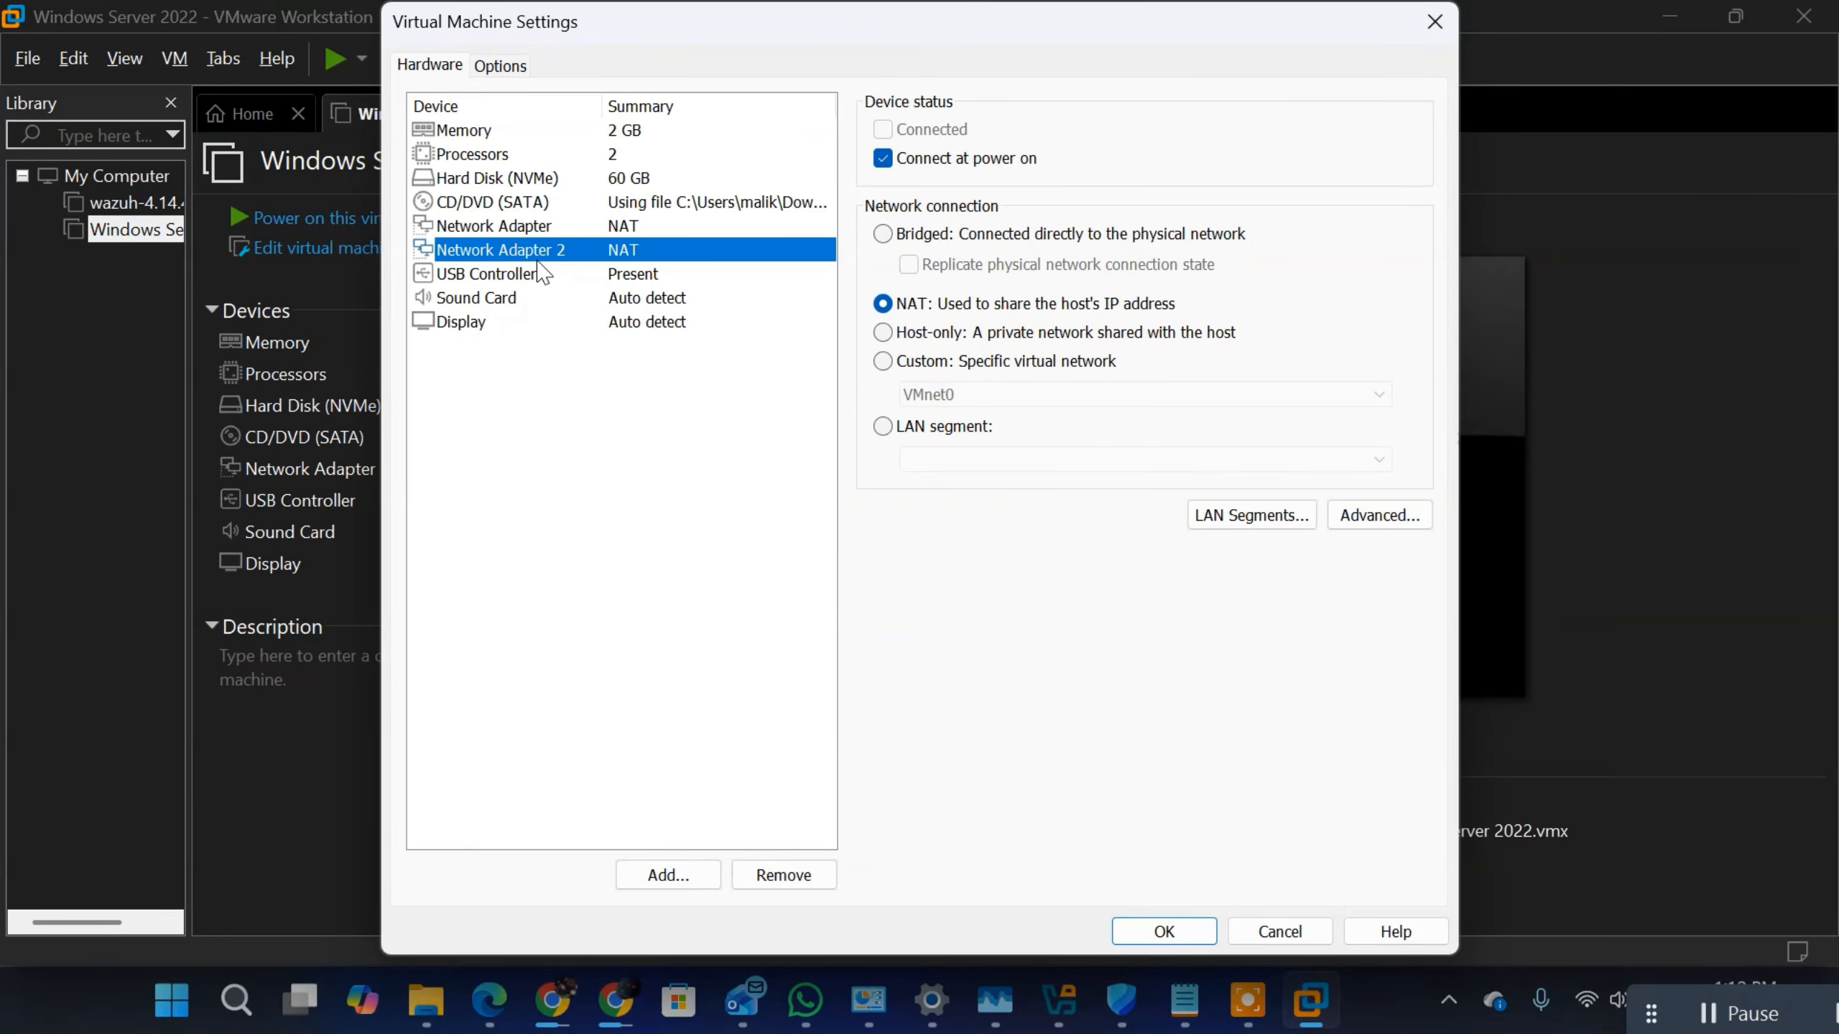
# Step: Connect Network Adapter 2 to the custom virtual network VMnet2 and save the virtual machine settings
pyautogui.click(541, 229)
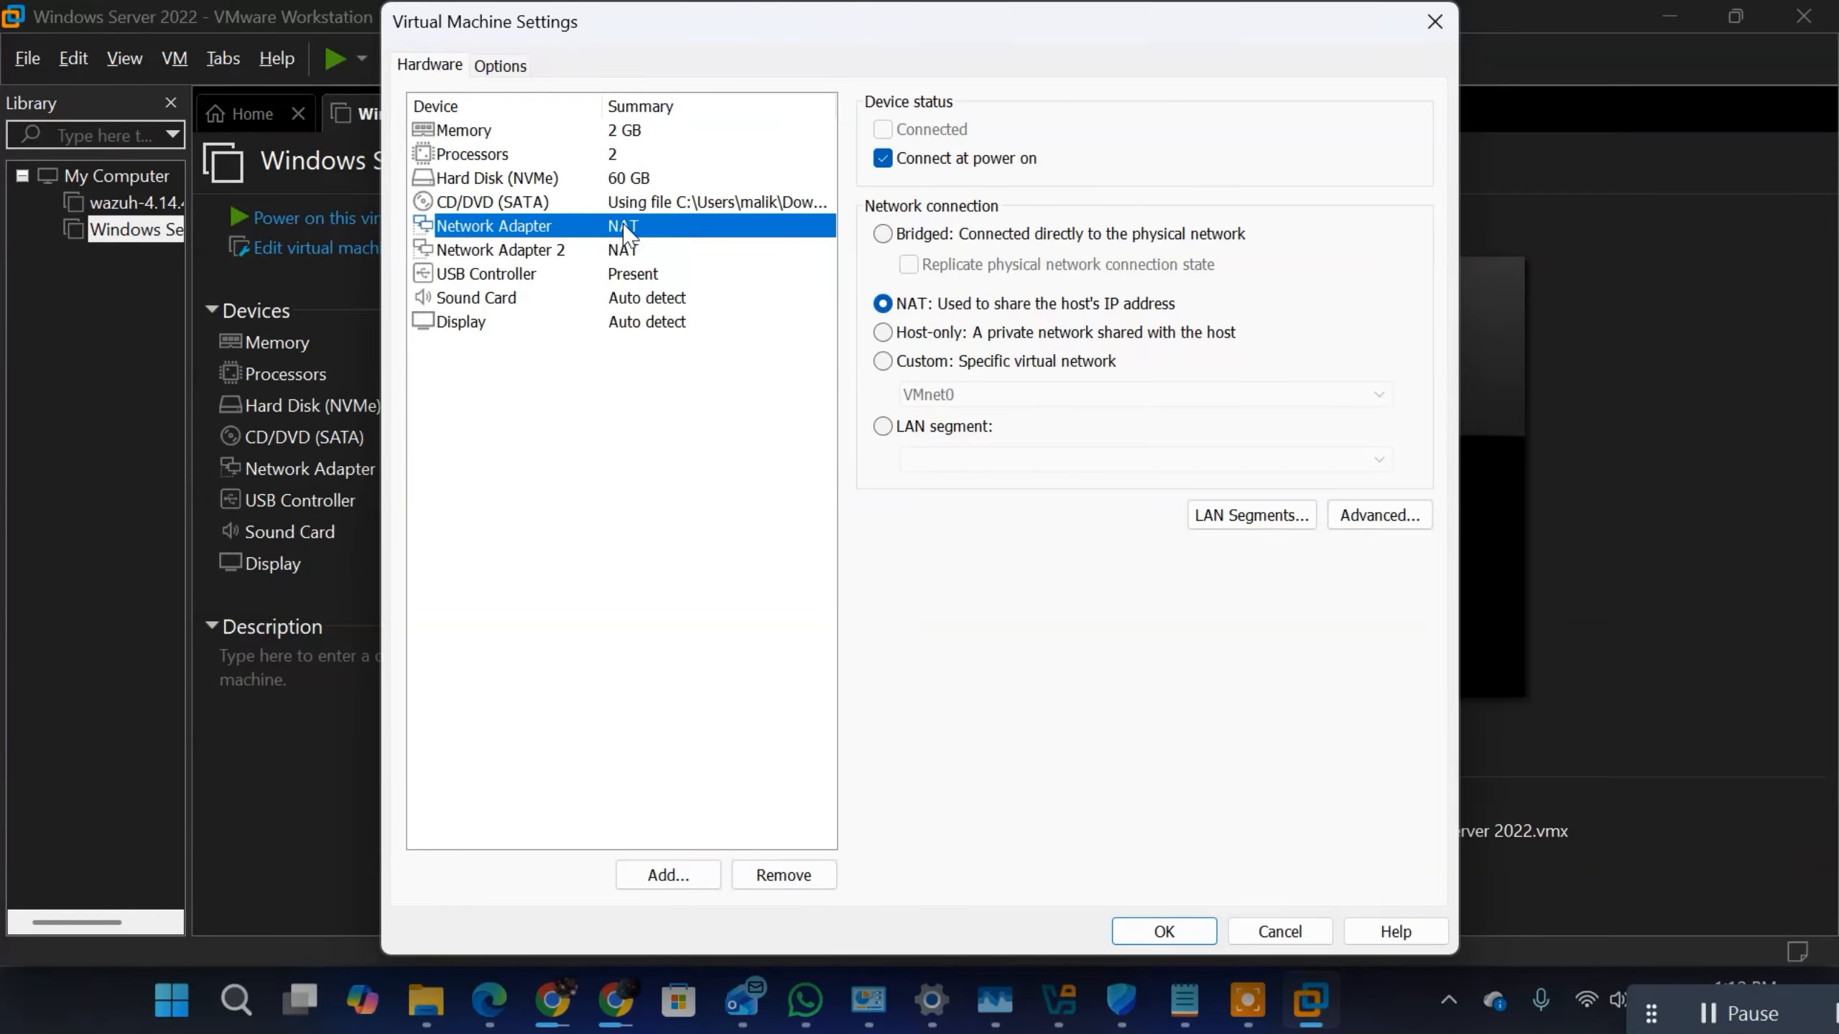
pyautogui.click(554, 255)
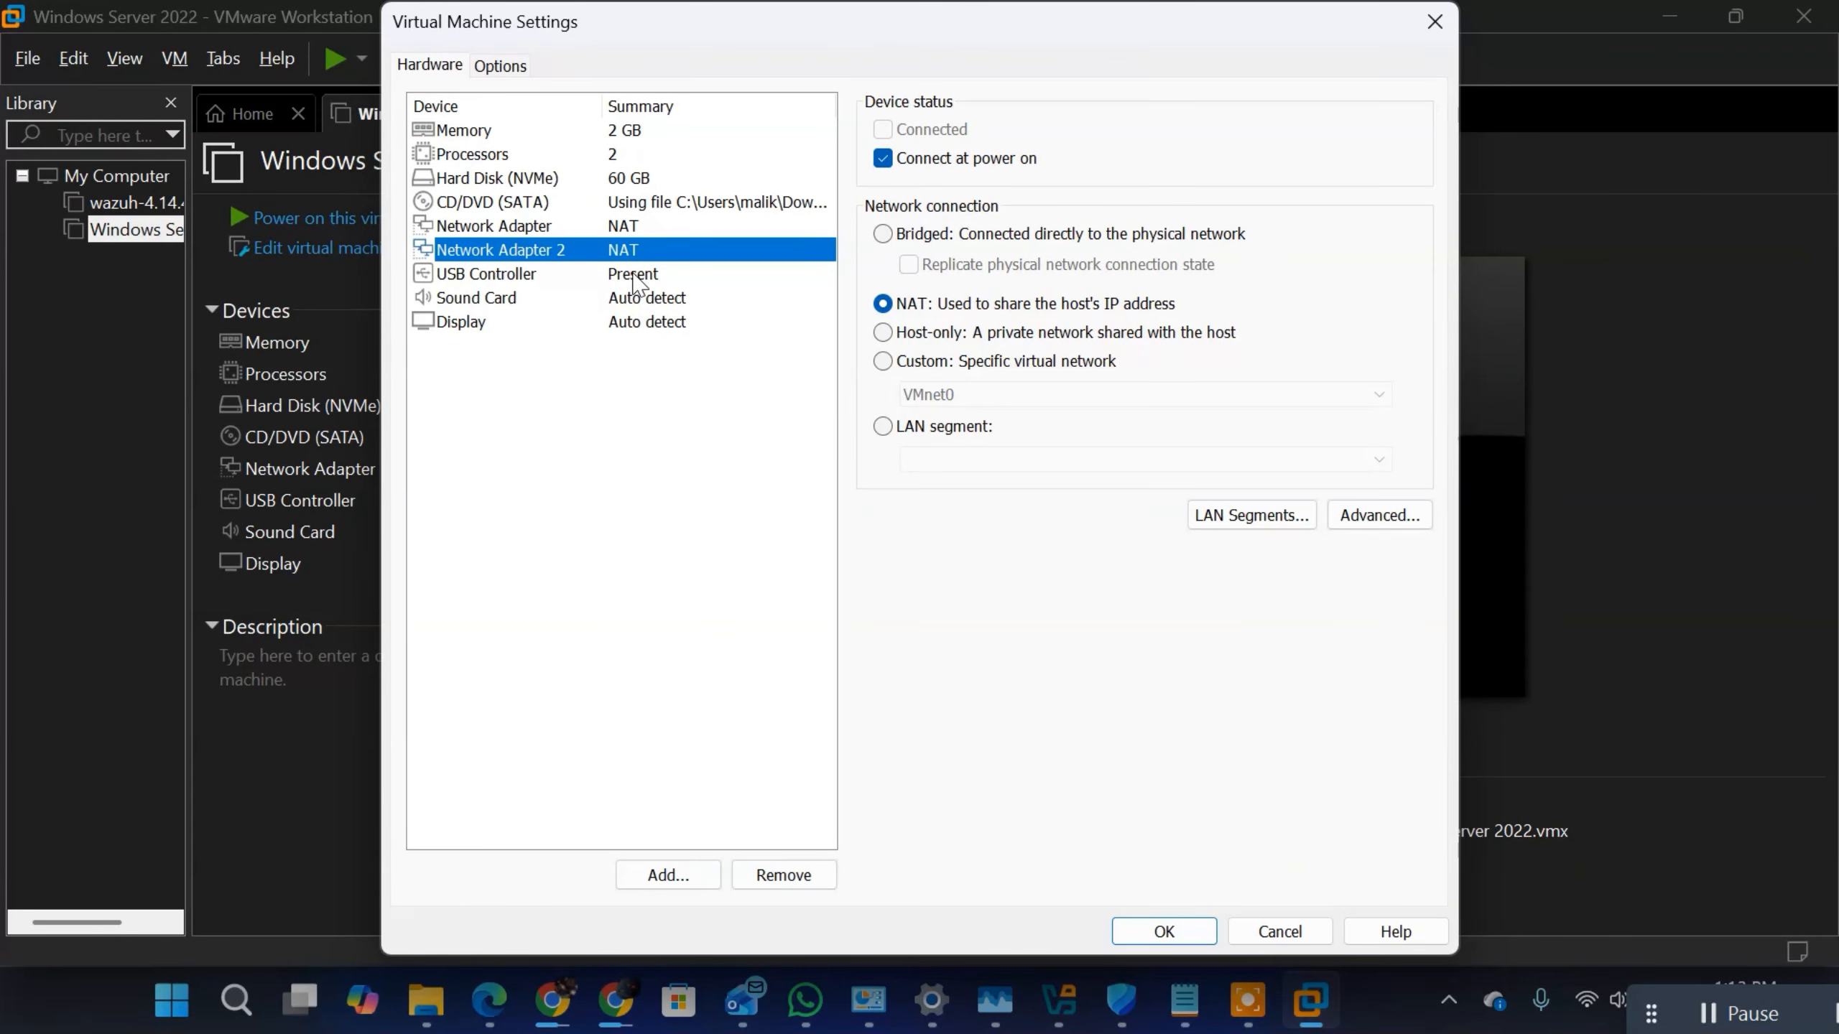
pyautogui.click(895, 362)
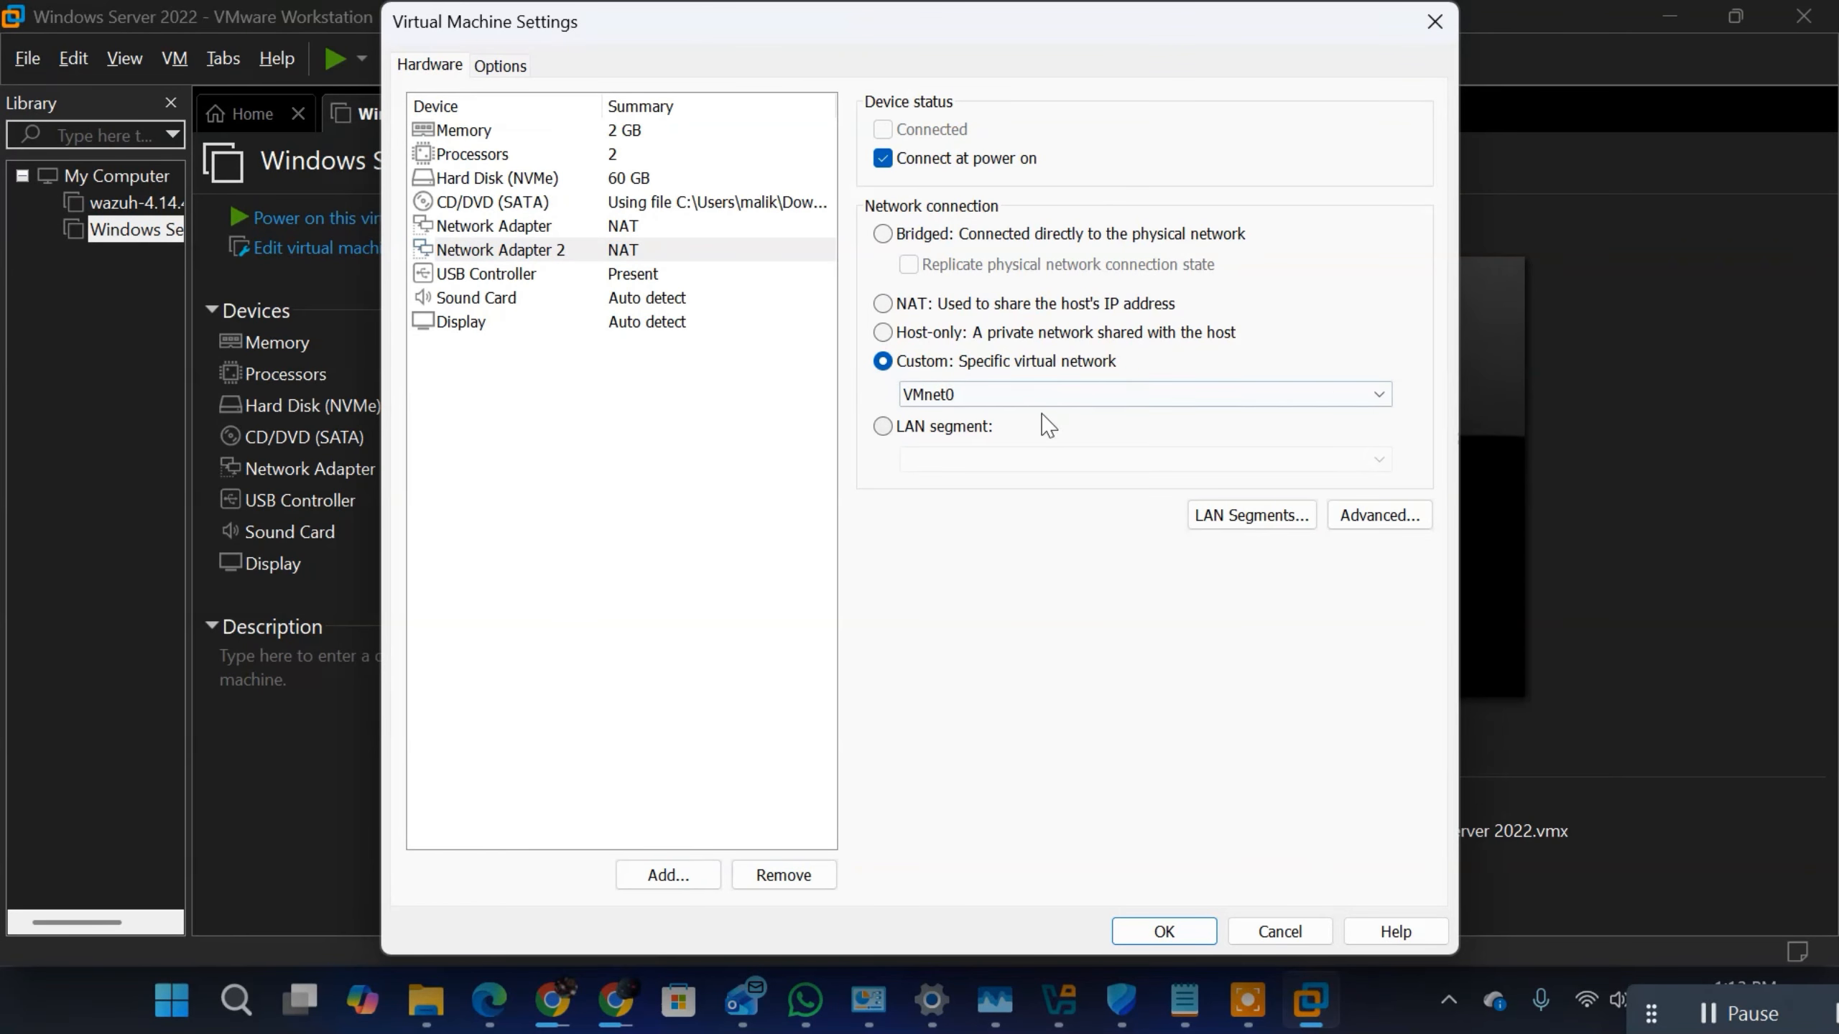
pyautogui.click(1053, 399)
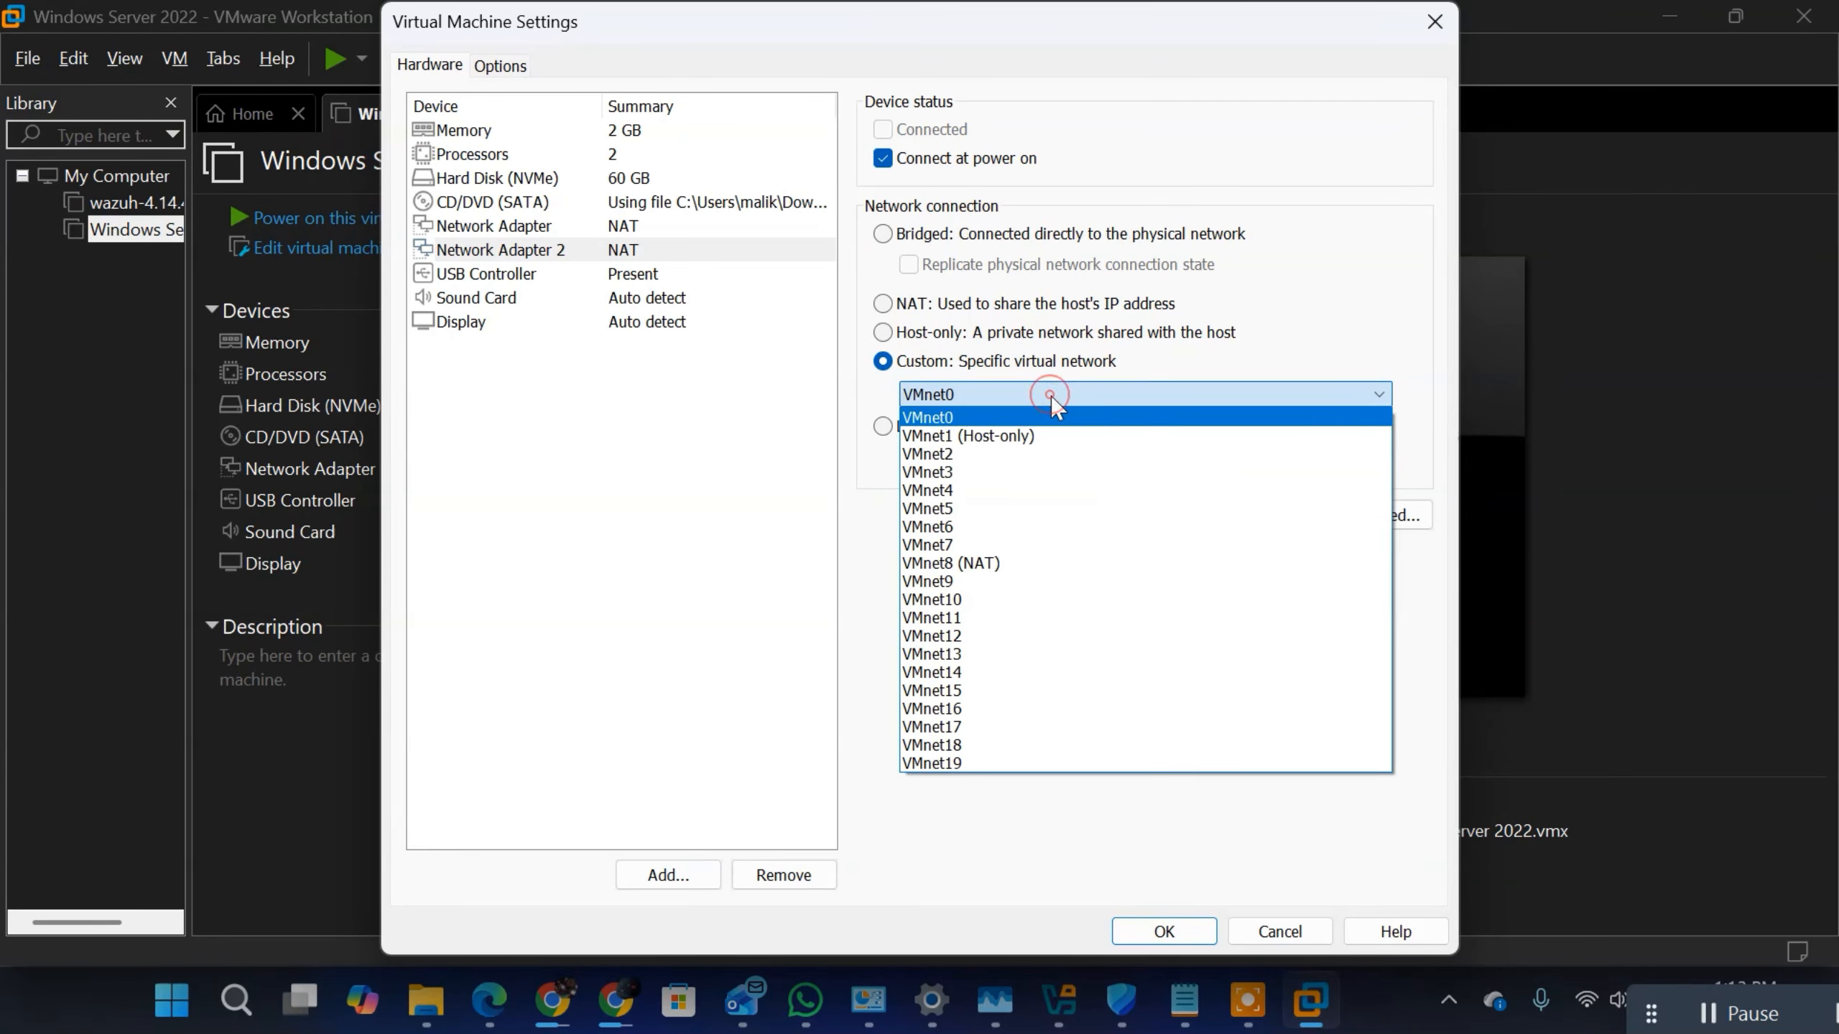
pyautogui.click(996, 455)
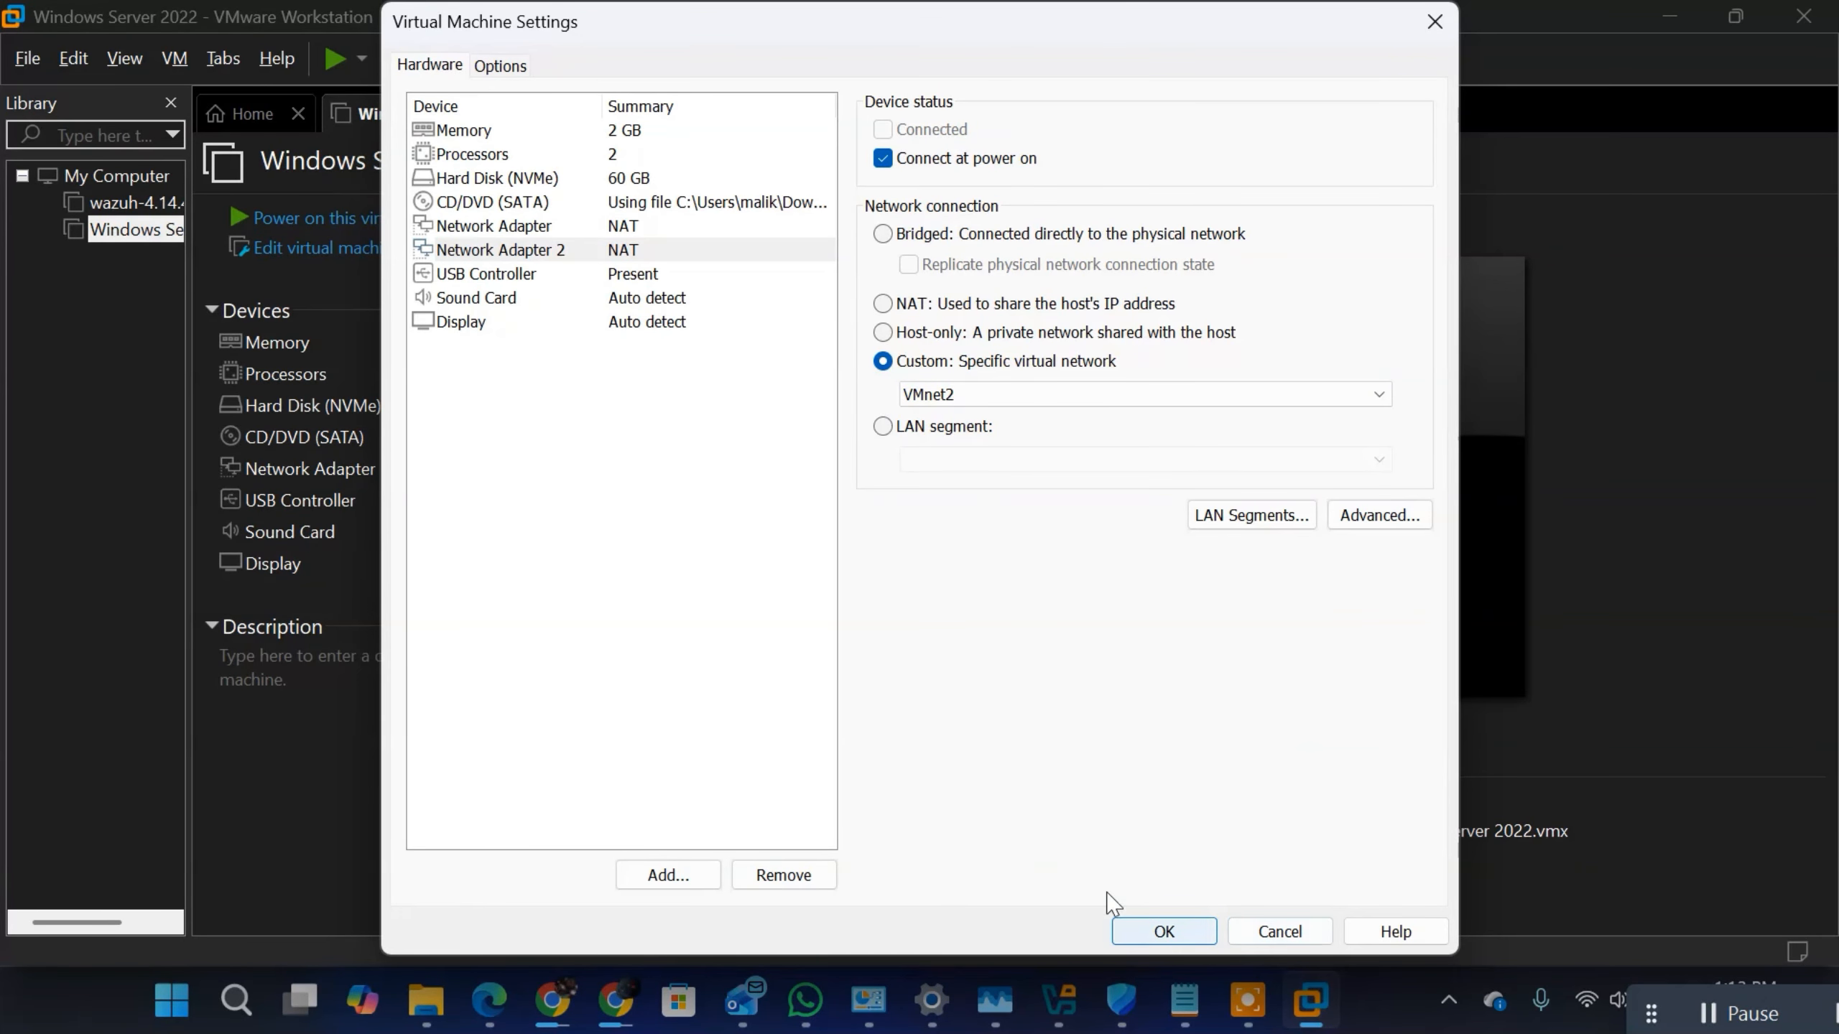
pyautogui.click(1148, 920)
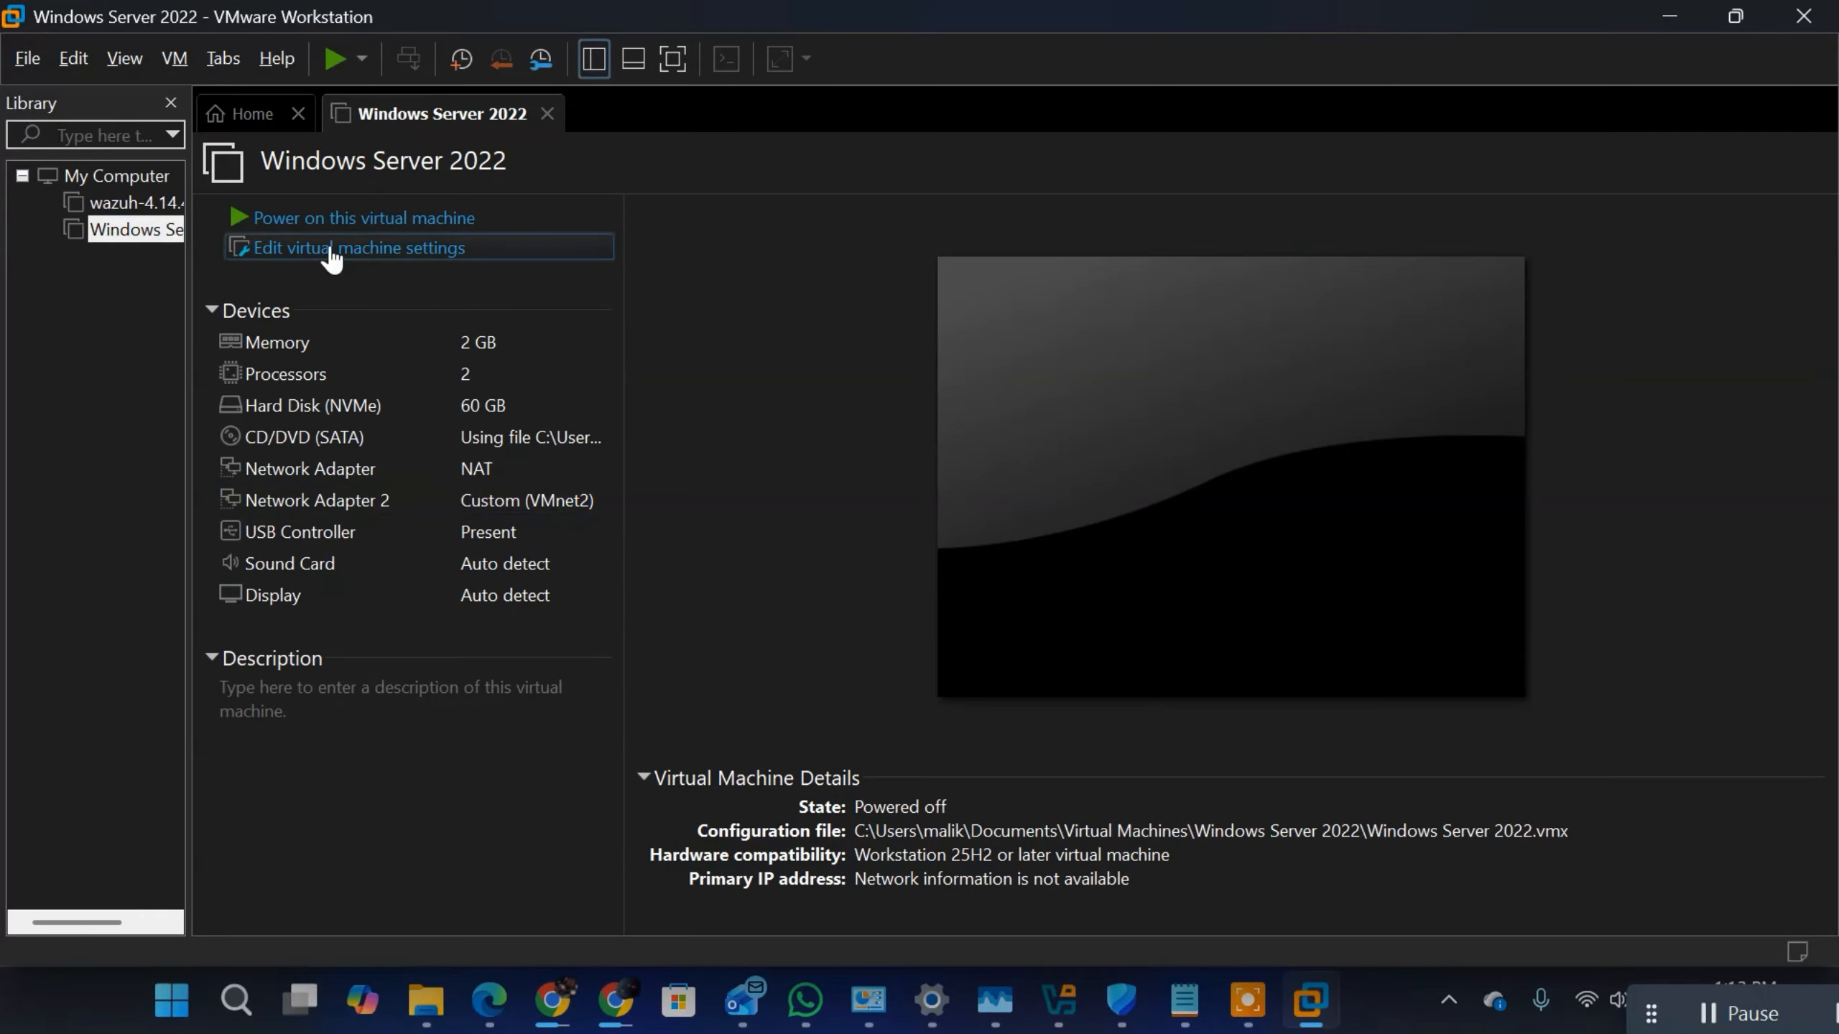
# Step: Power on the Windows Server 2022 virtual machine, dismiss the startup hints and boot it from the installation disc
pyautogui.click(237, 218)
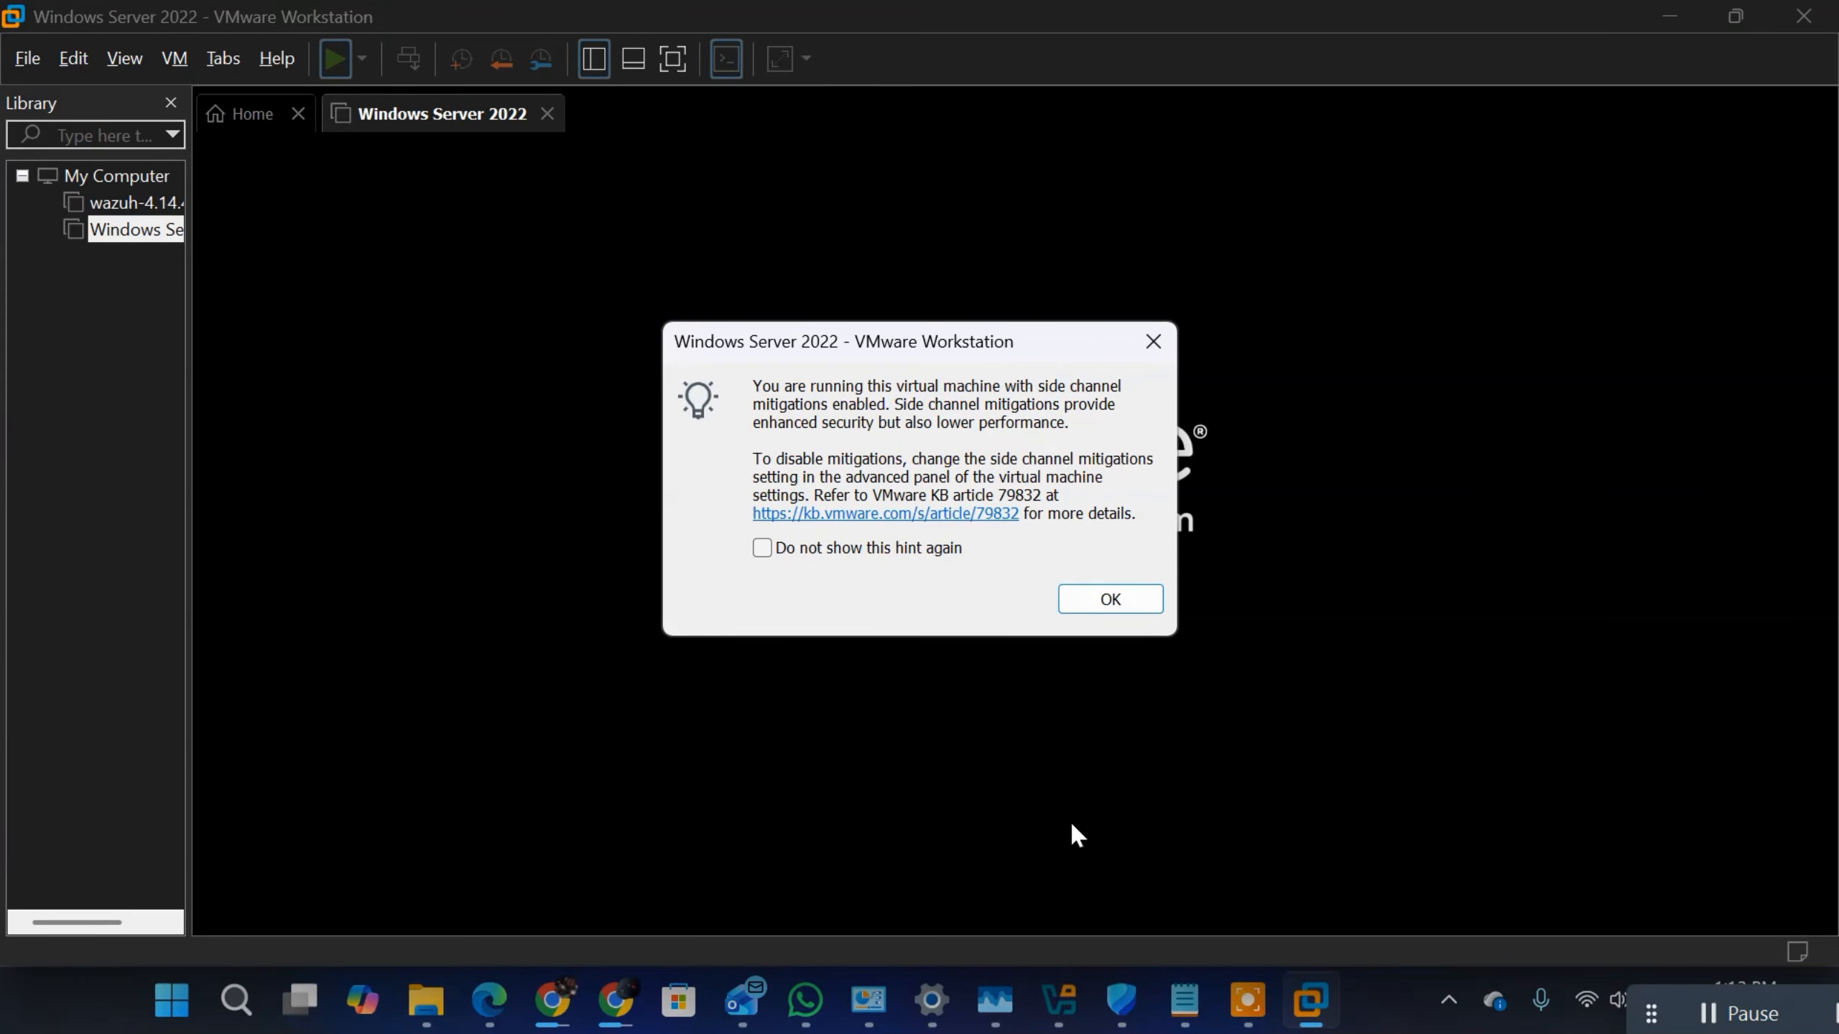
pyautogui.click(1111, 600)
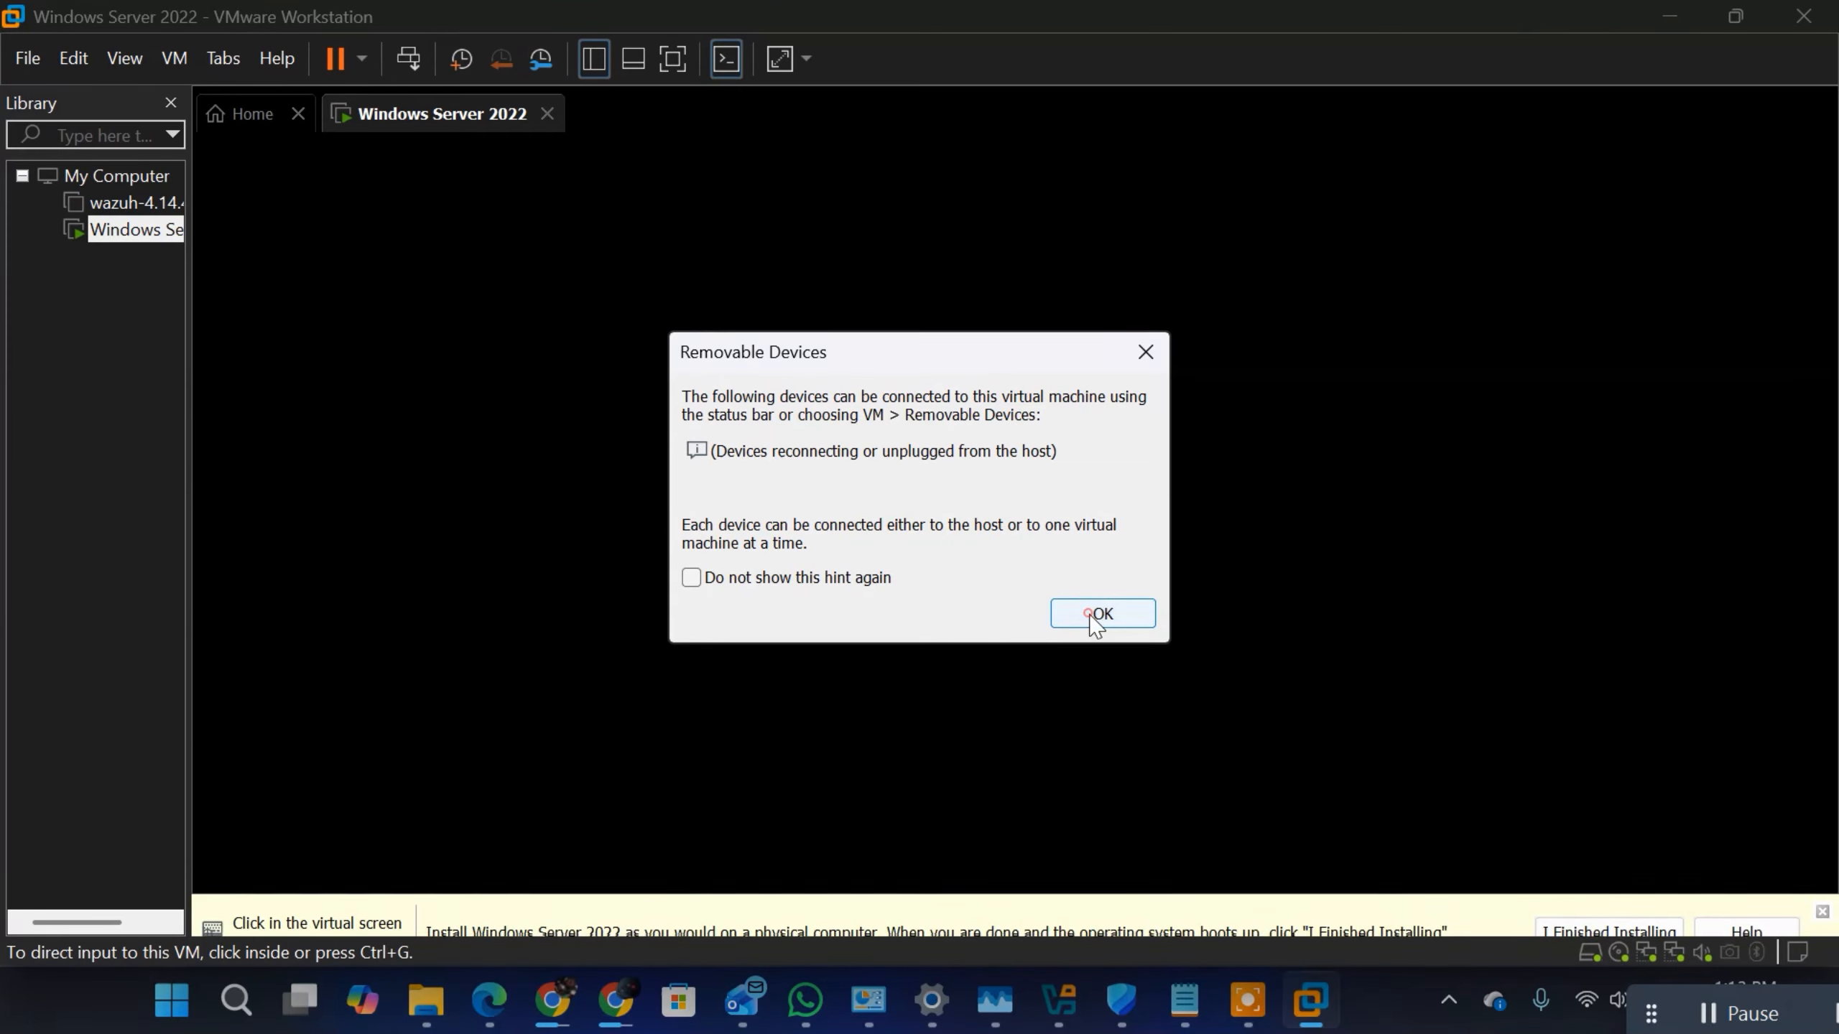
pyautogui.click(1088, 612)
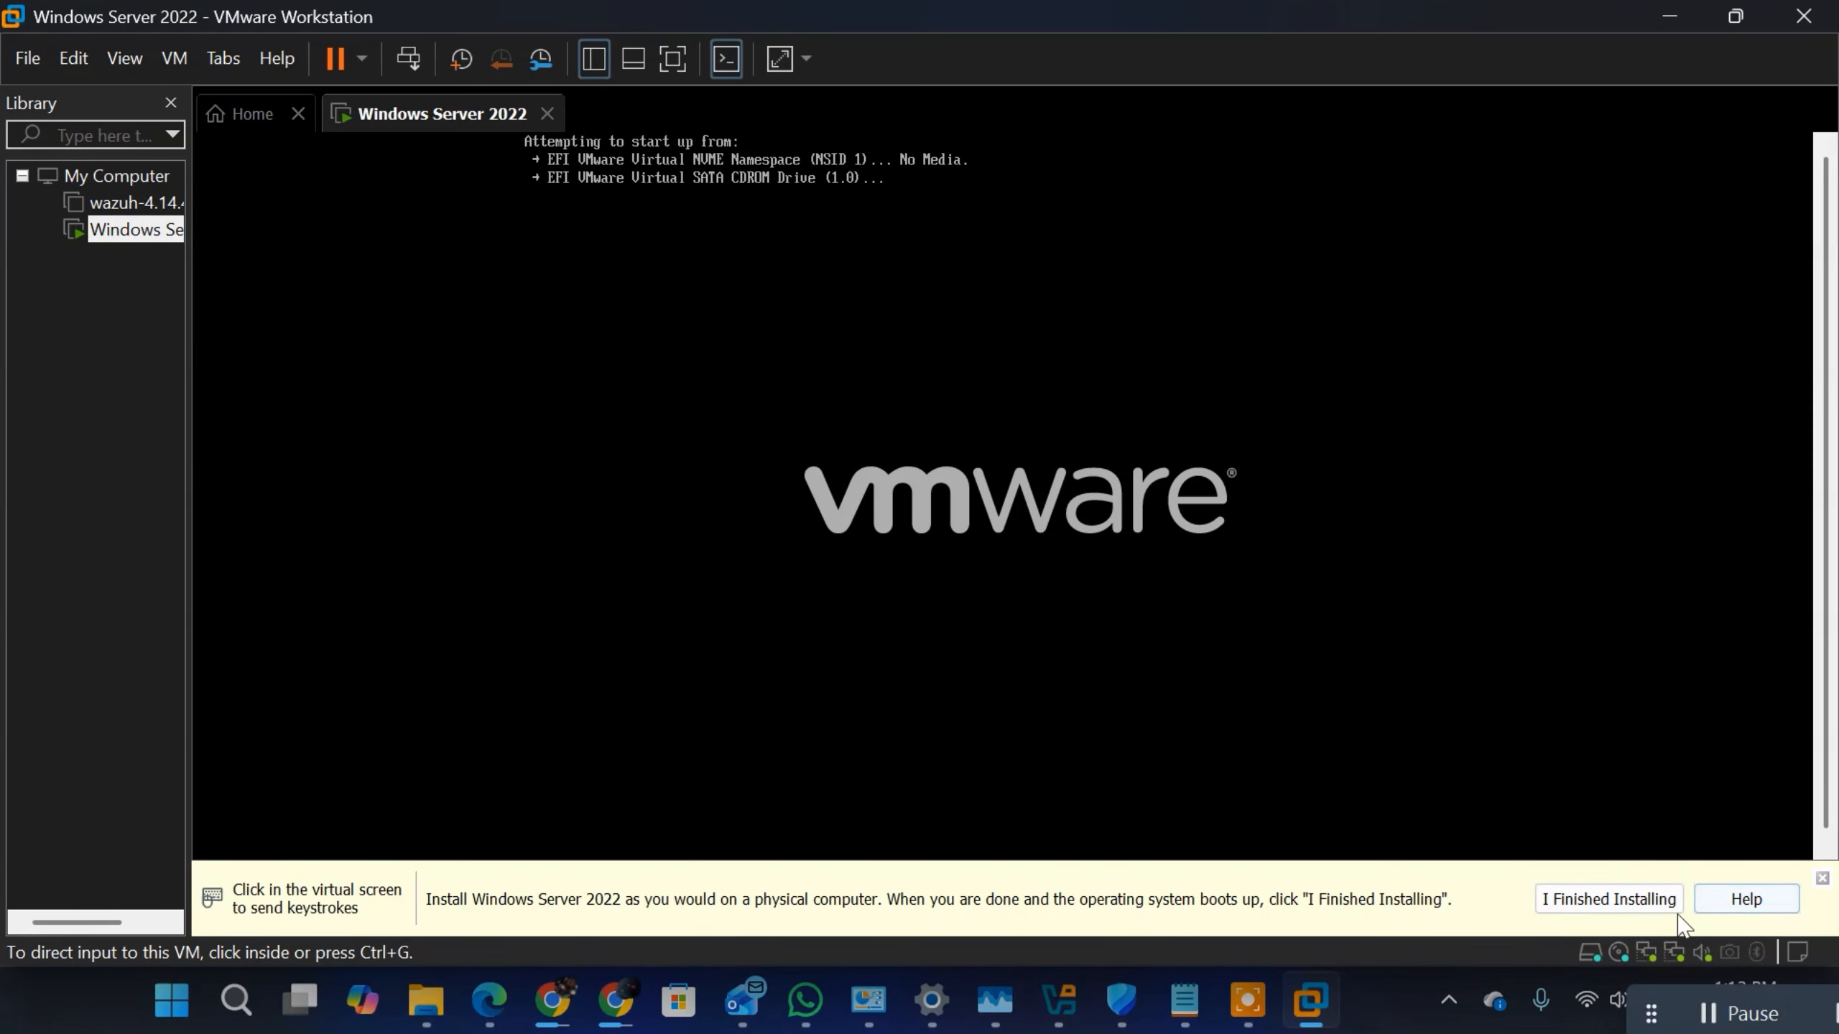
pyautogui.click(1050, 214)
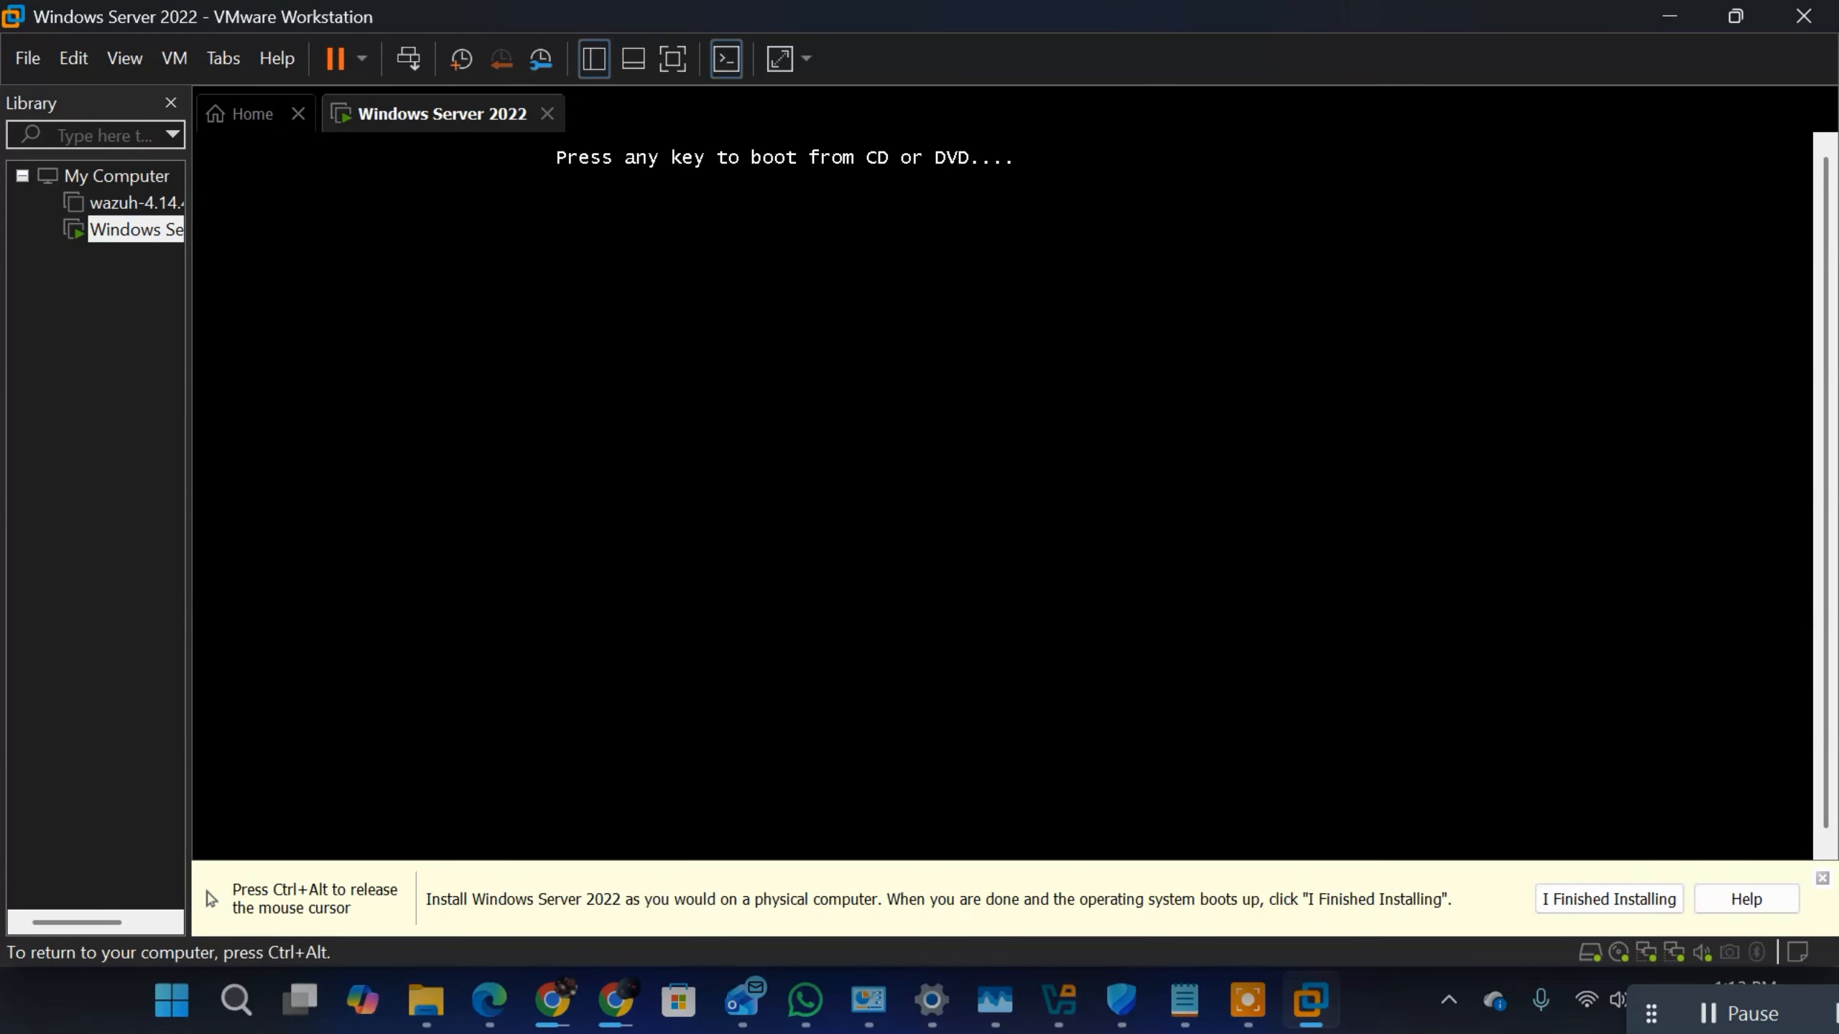
pyautogui.press('Return')
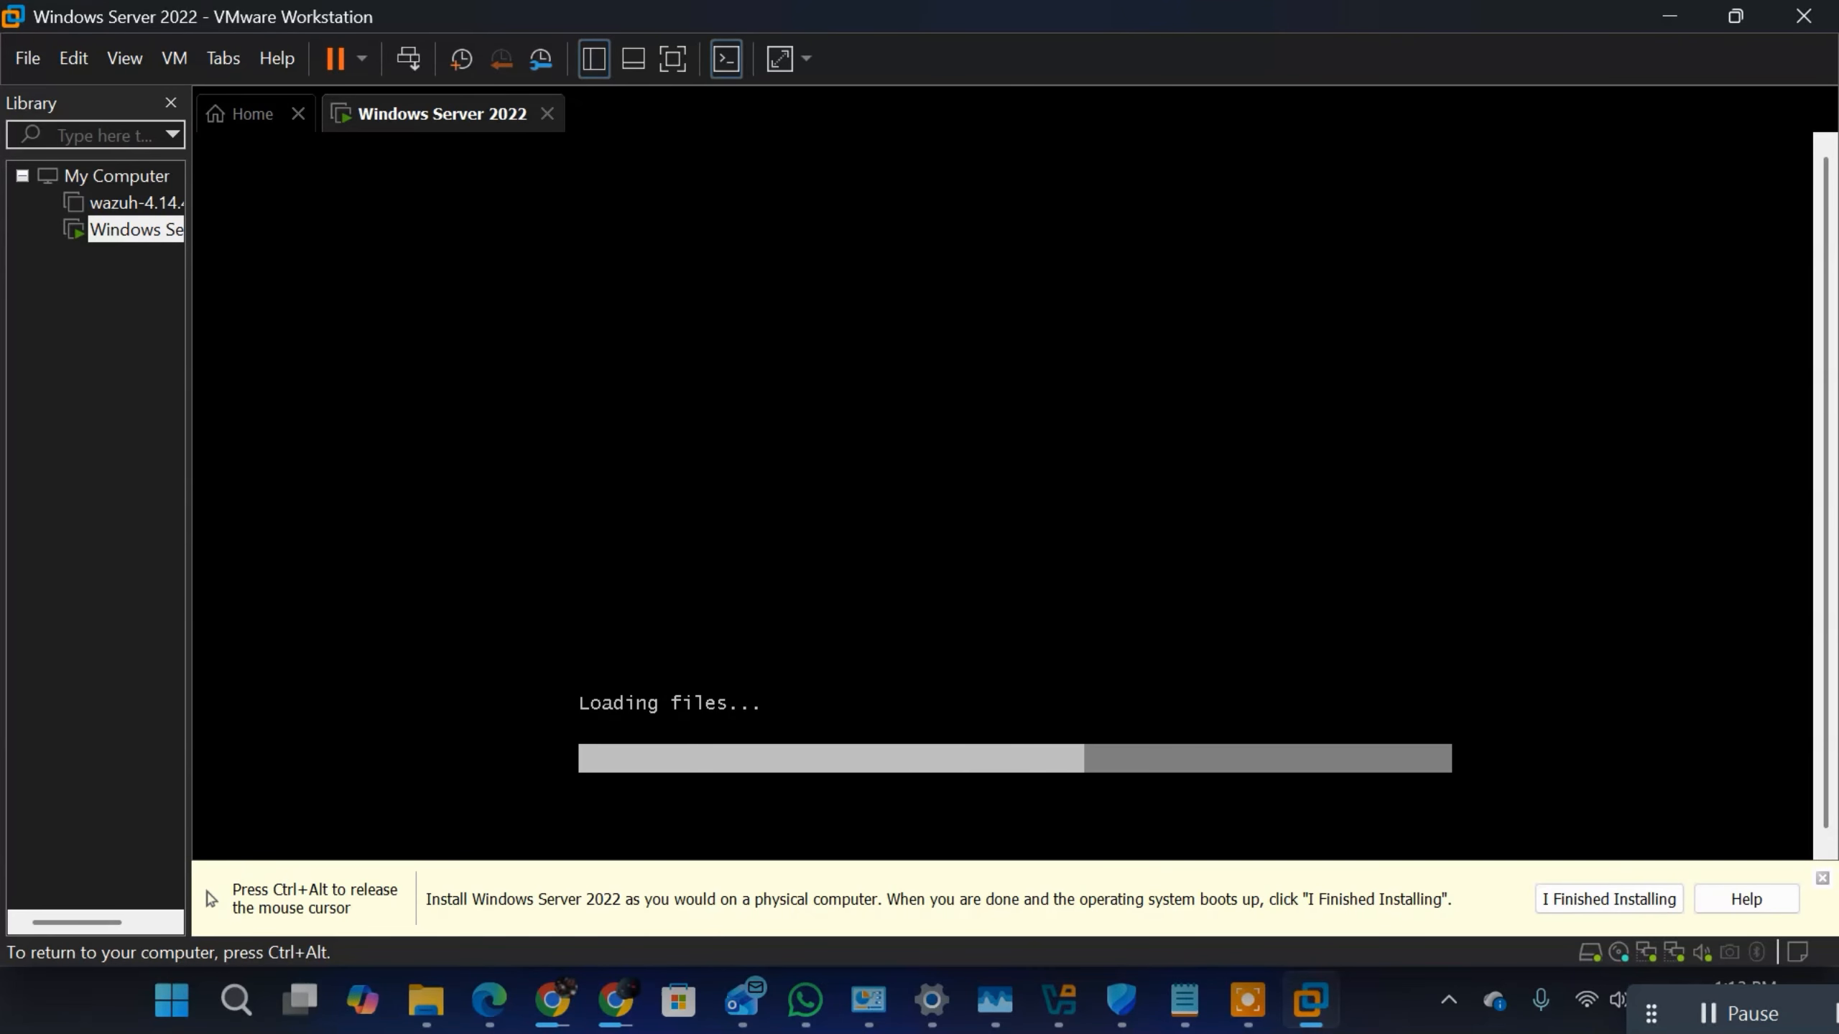
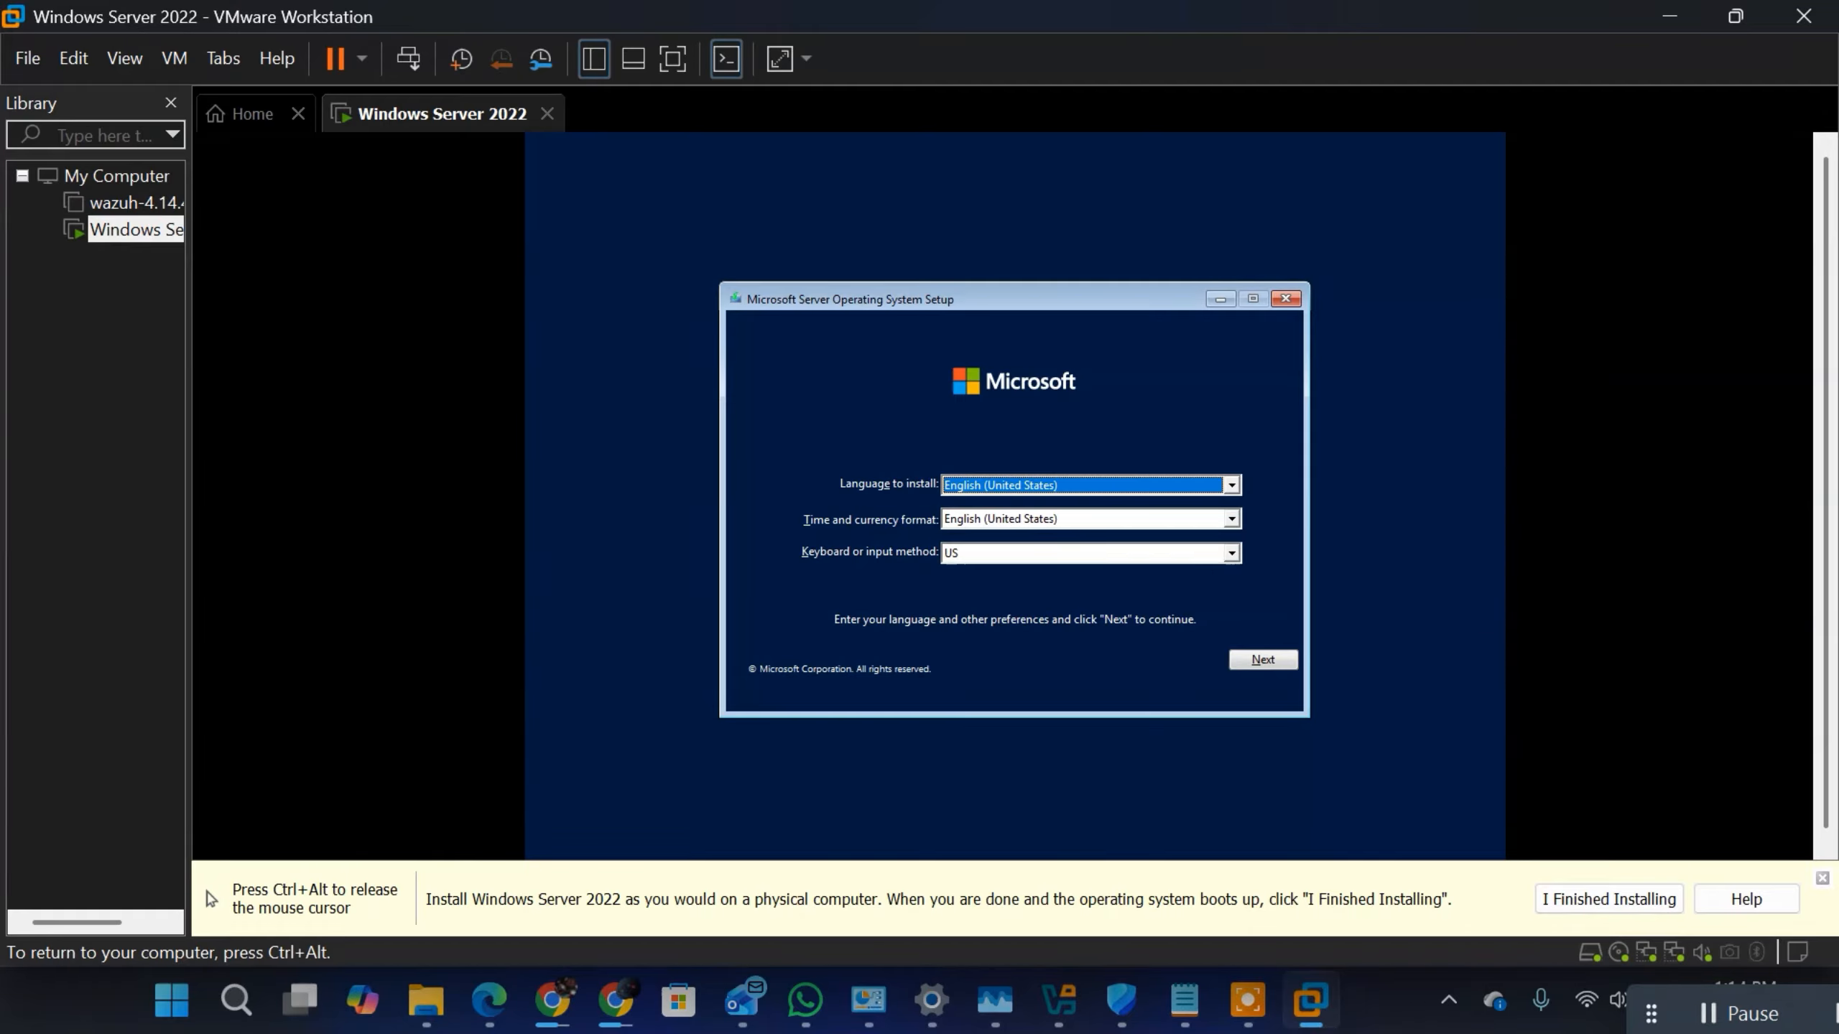
# Step: Switch to the Windows Server 2022 notes in Notepad and review the overview and core components of Windows Server
pyautogui.hotkey('ctrl', 'alt')
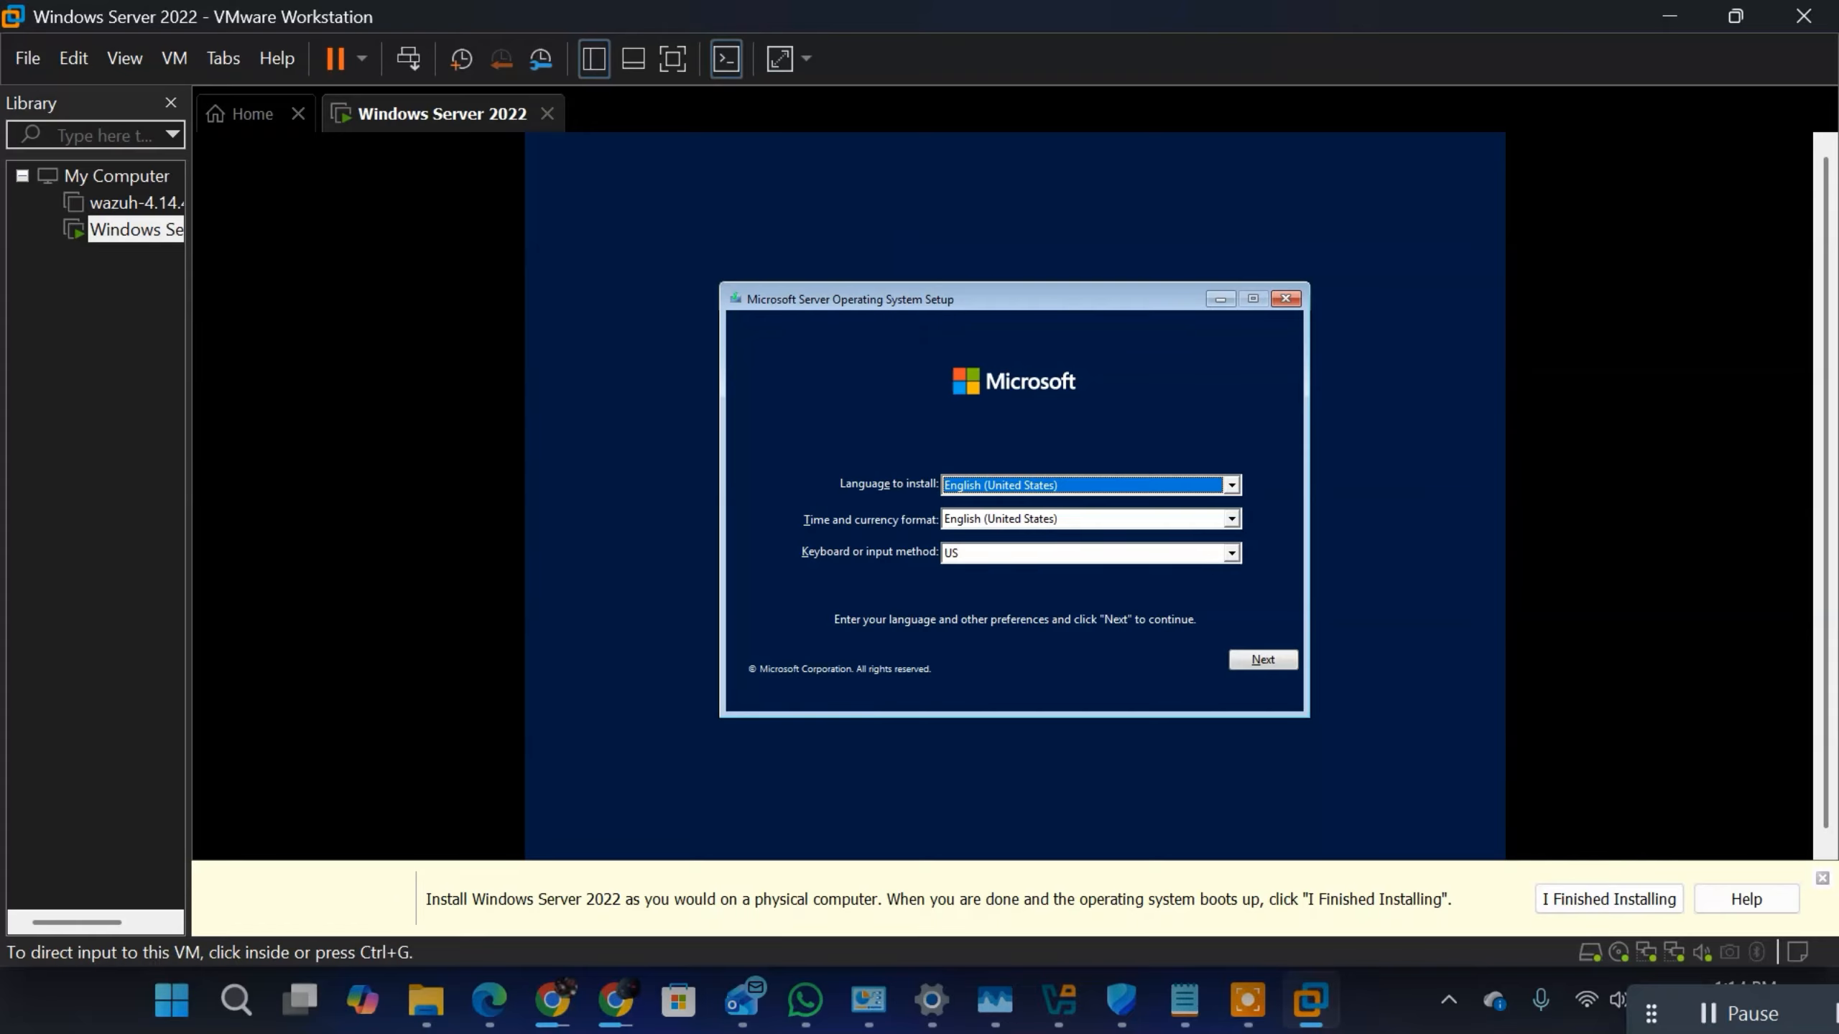
pyautogui.click(1184, 1004)
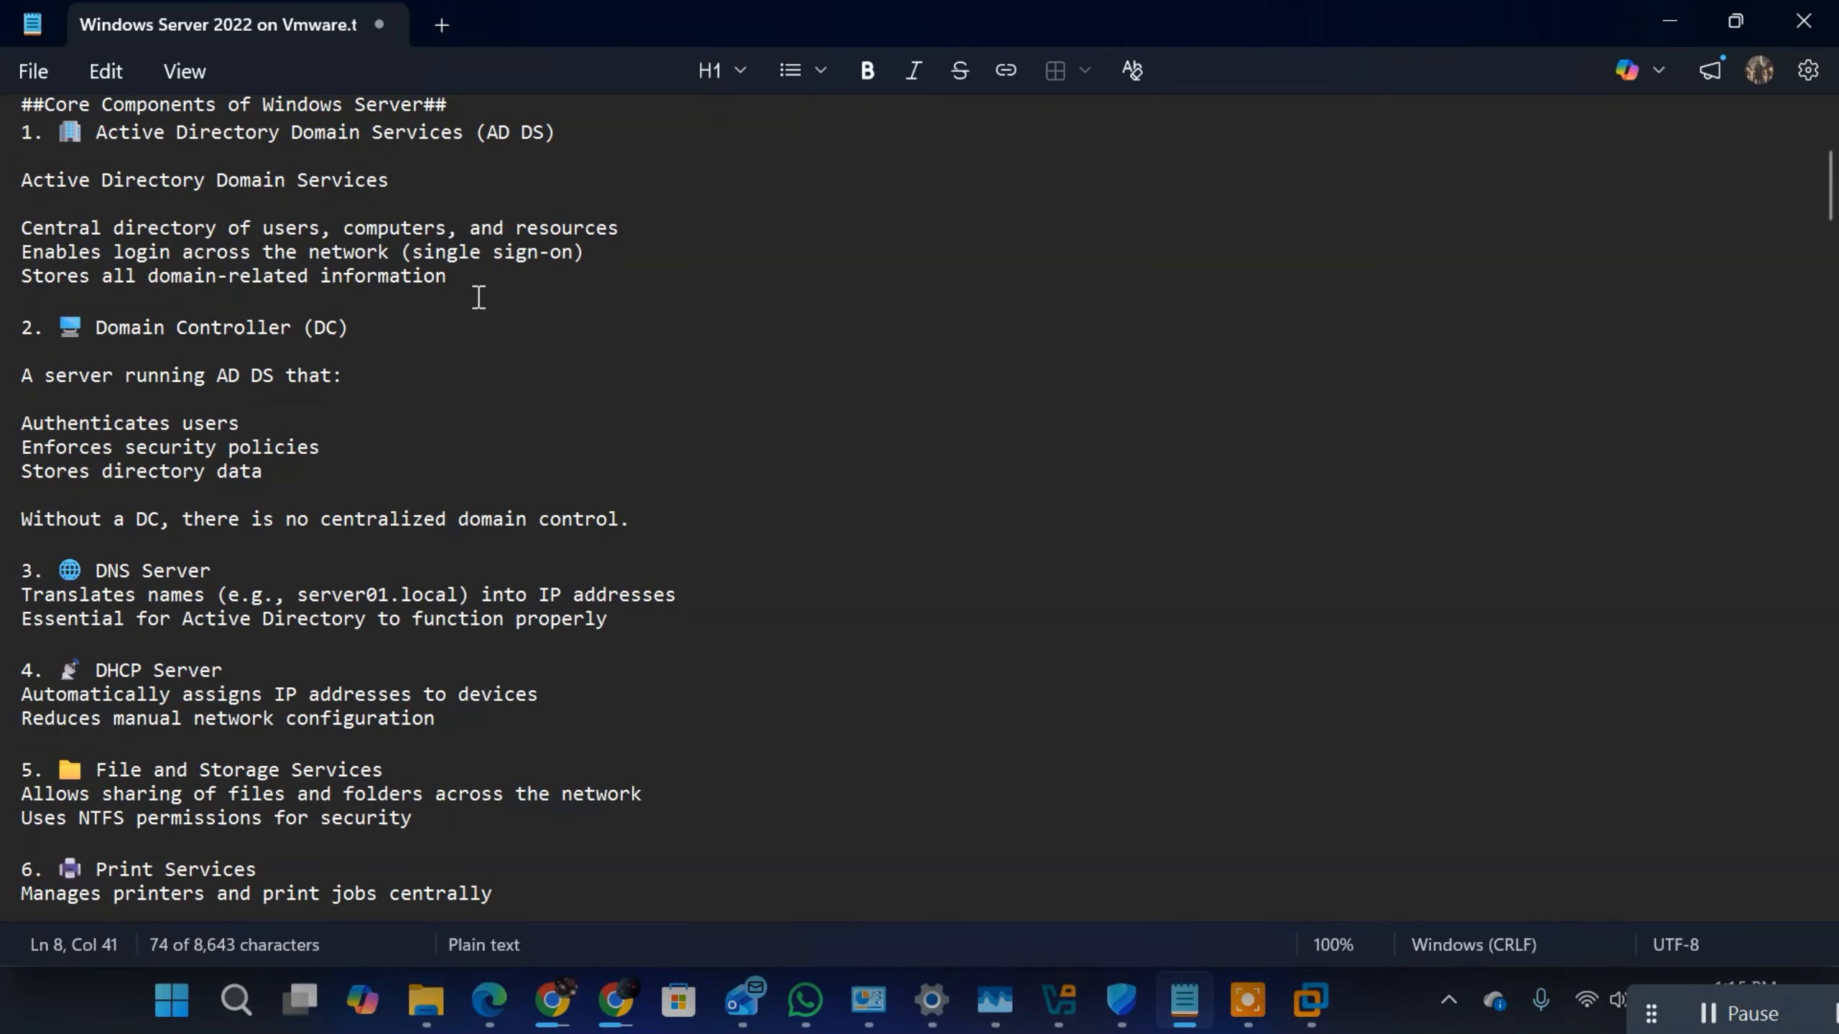
pyautogui.scroll(-1, 466, 296)
pyautogui.scroll(4, 467, 295)
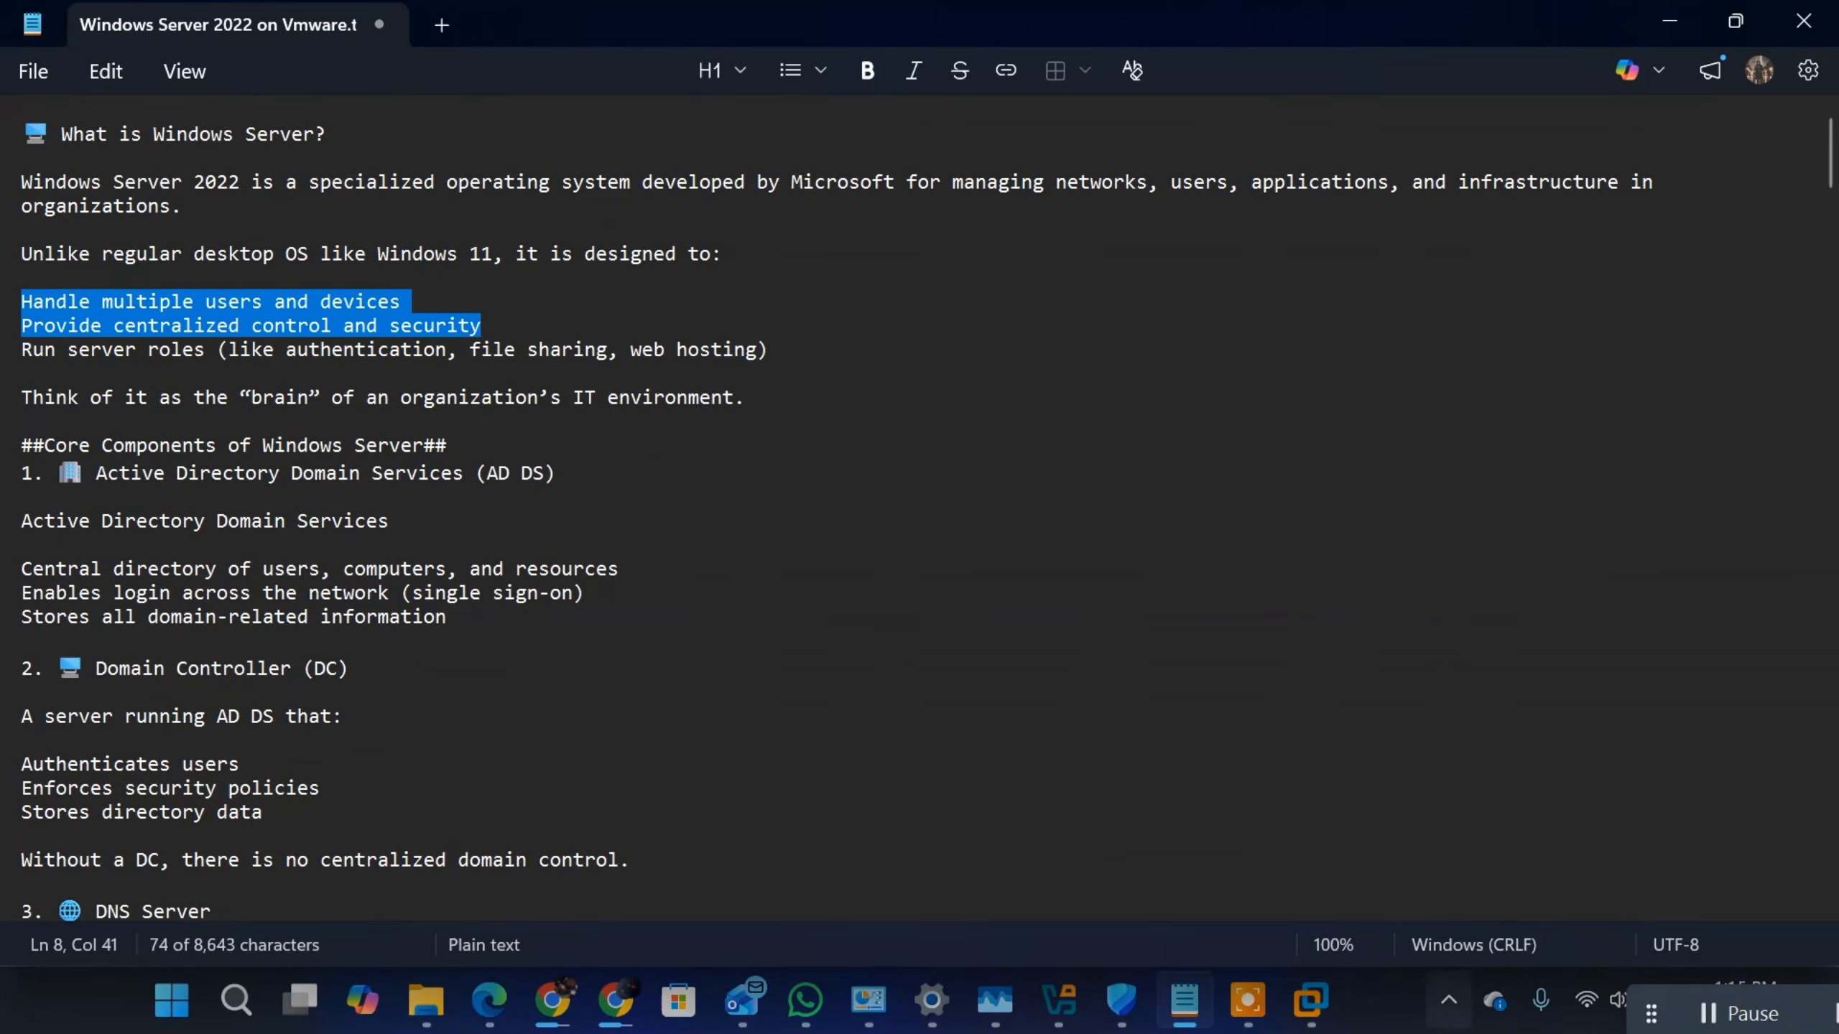
# Step: Return to VMware Workstation, accept English (United States) with the US keyboard, start the server installation and dismiss the installation hint
pyautogui.moveTo(1310, 1000)
pyautogui.click(1501, 880)
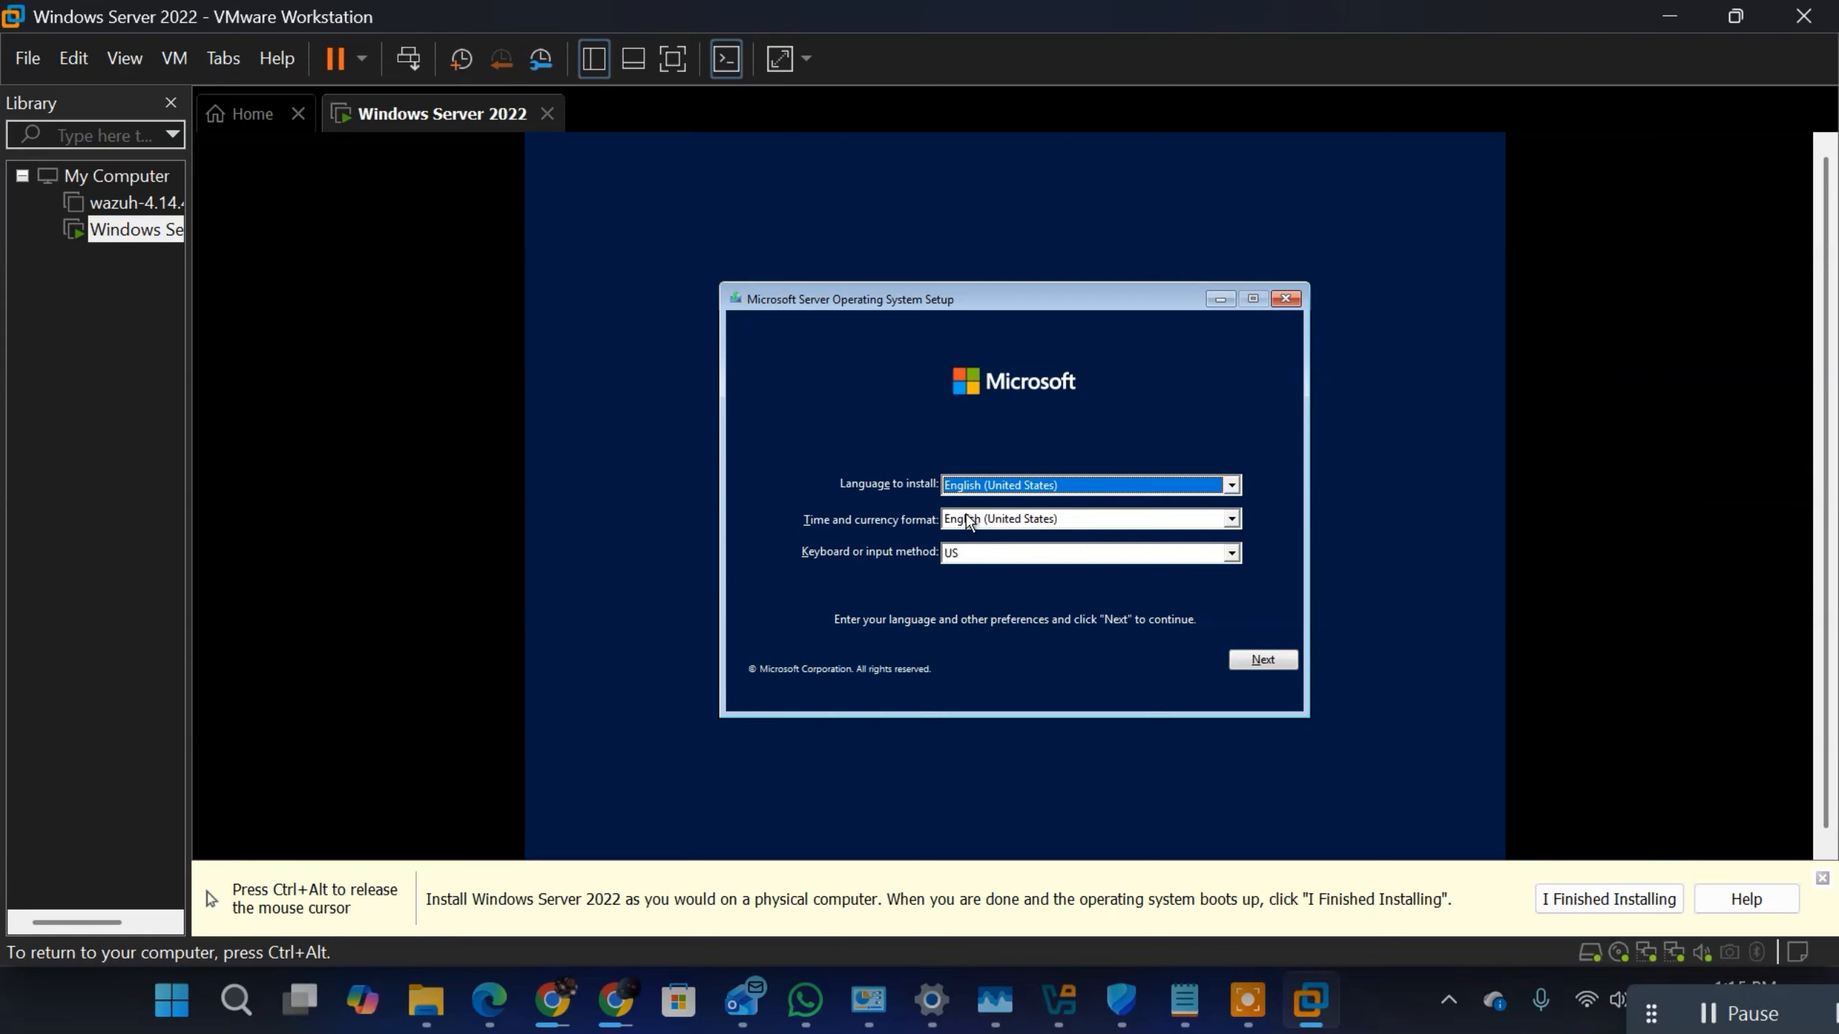
pyautogui.click(1262, 661)
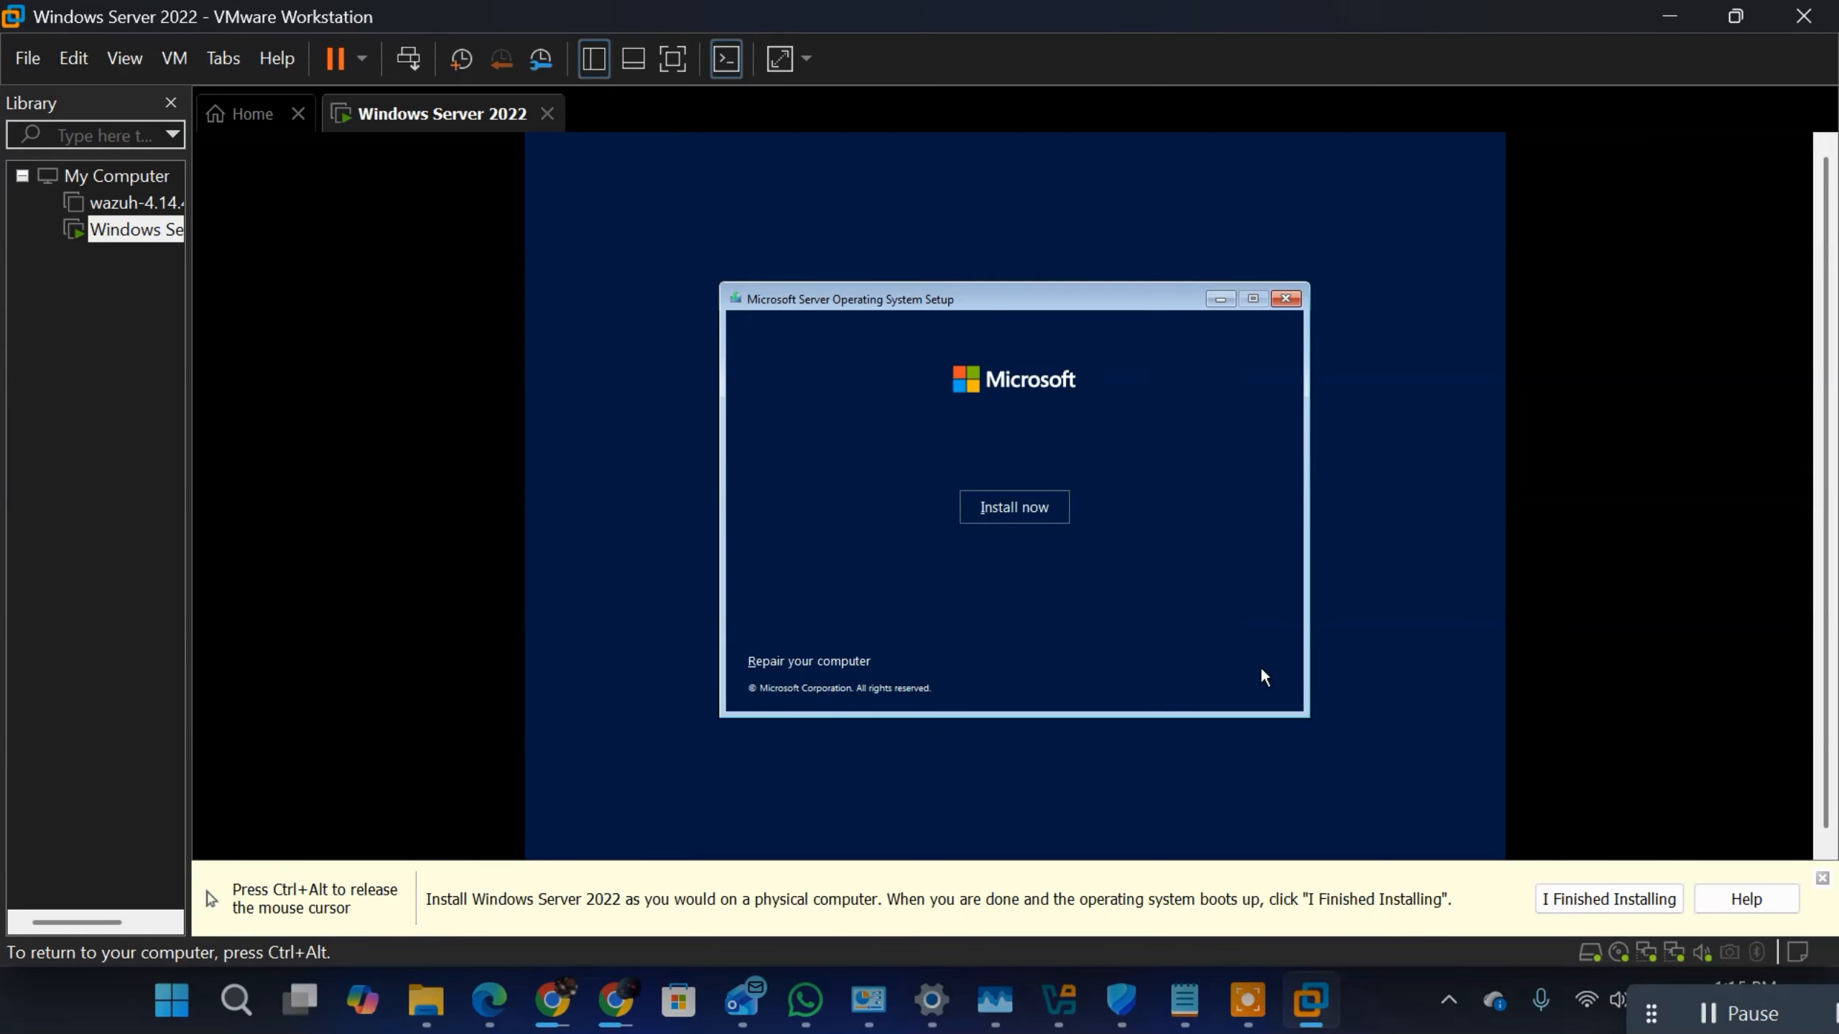
pyautogui.click(999, 509)
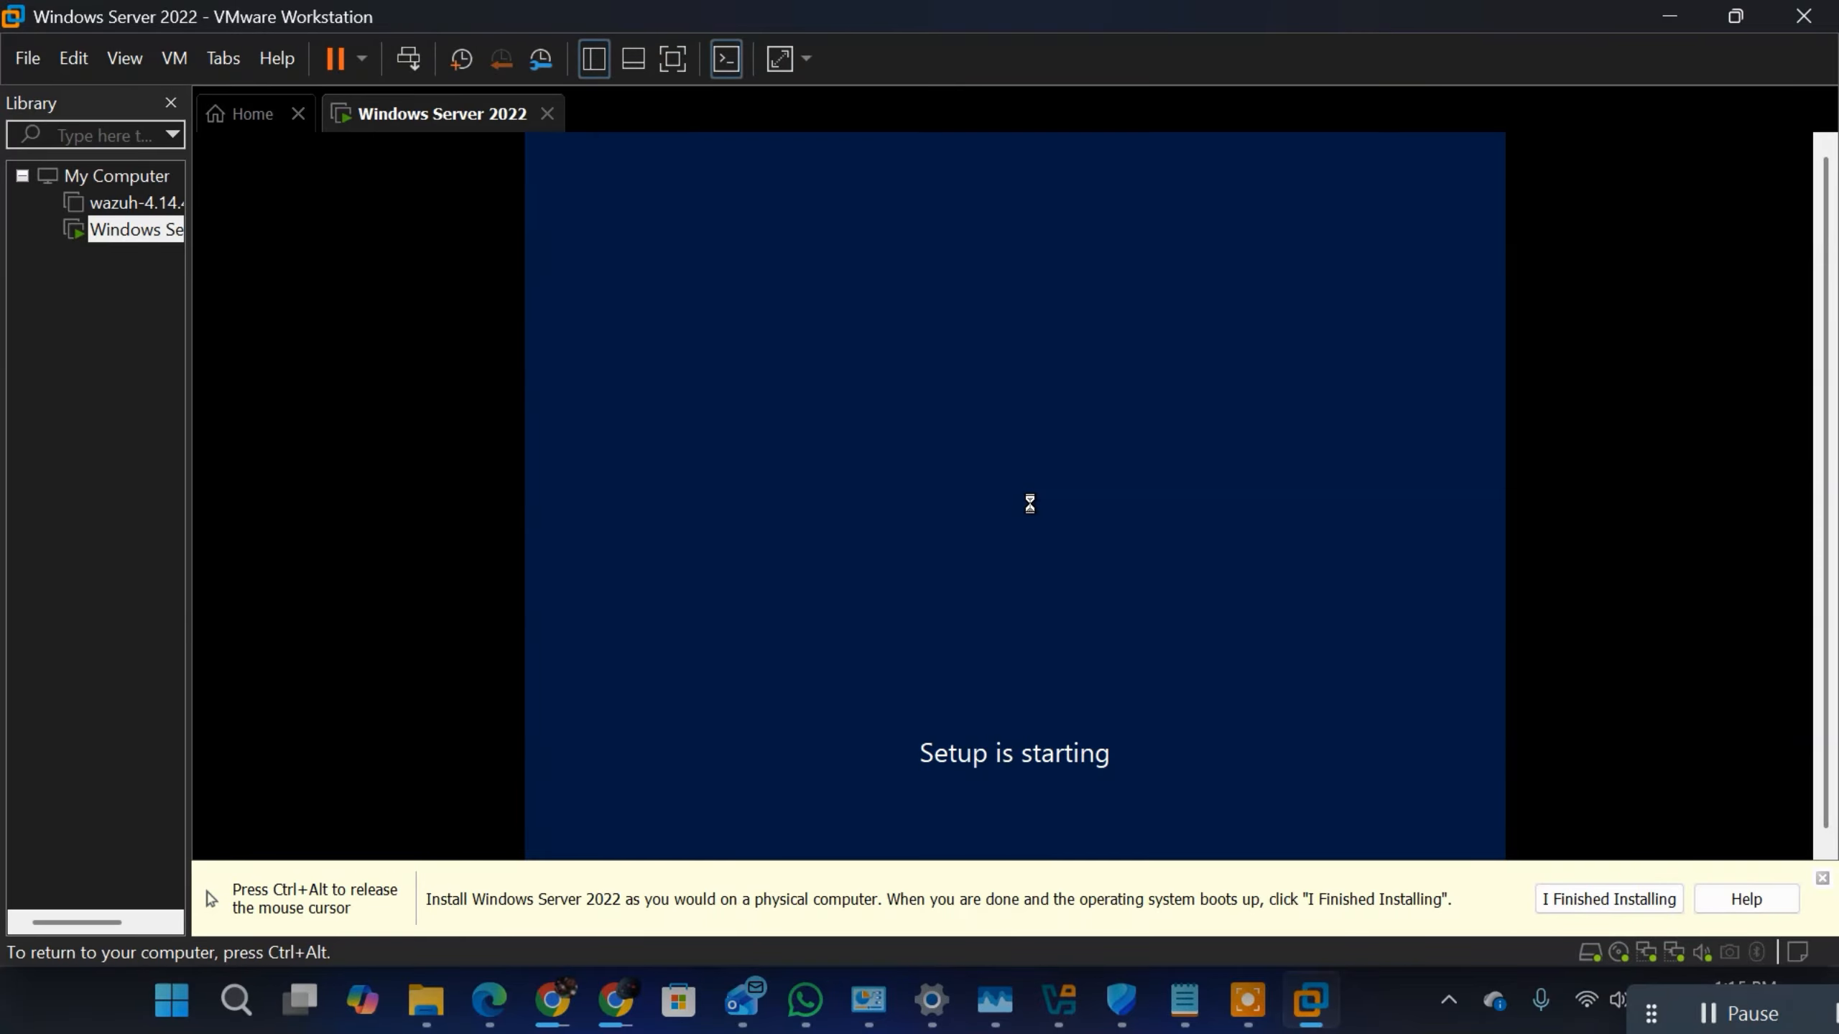
pyautogui.hotkey('ctrl', 'alt')
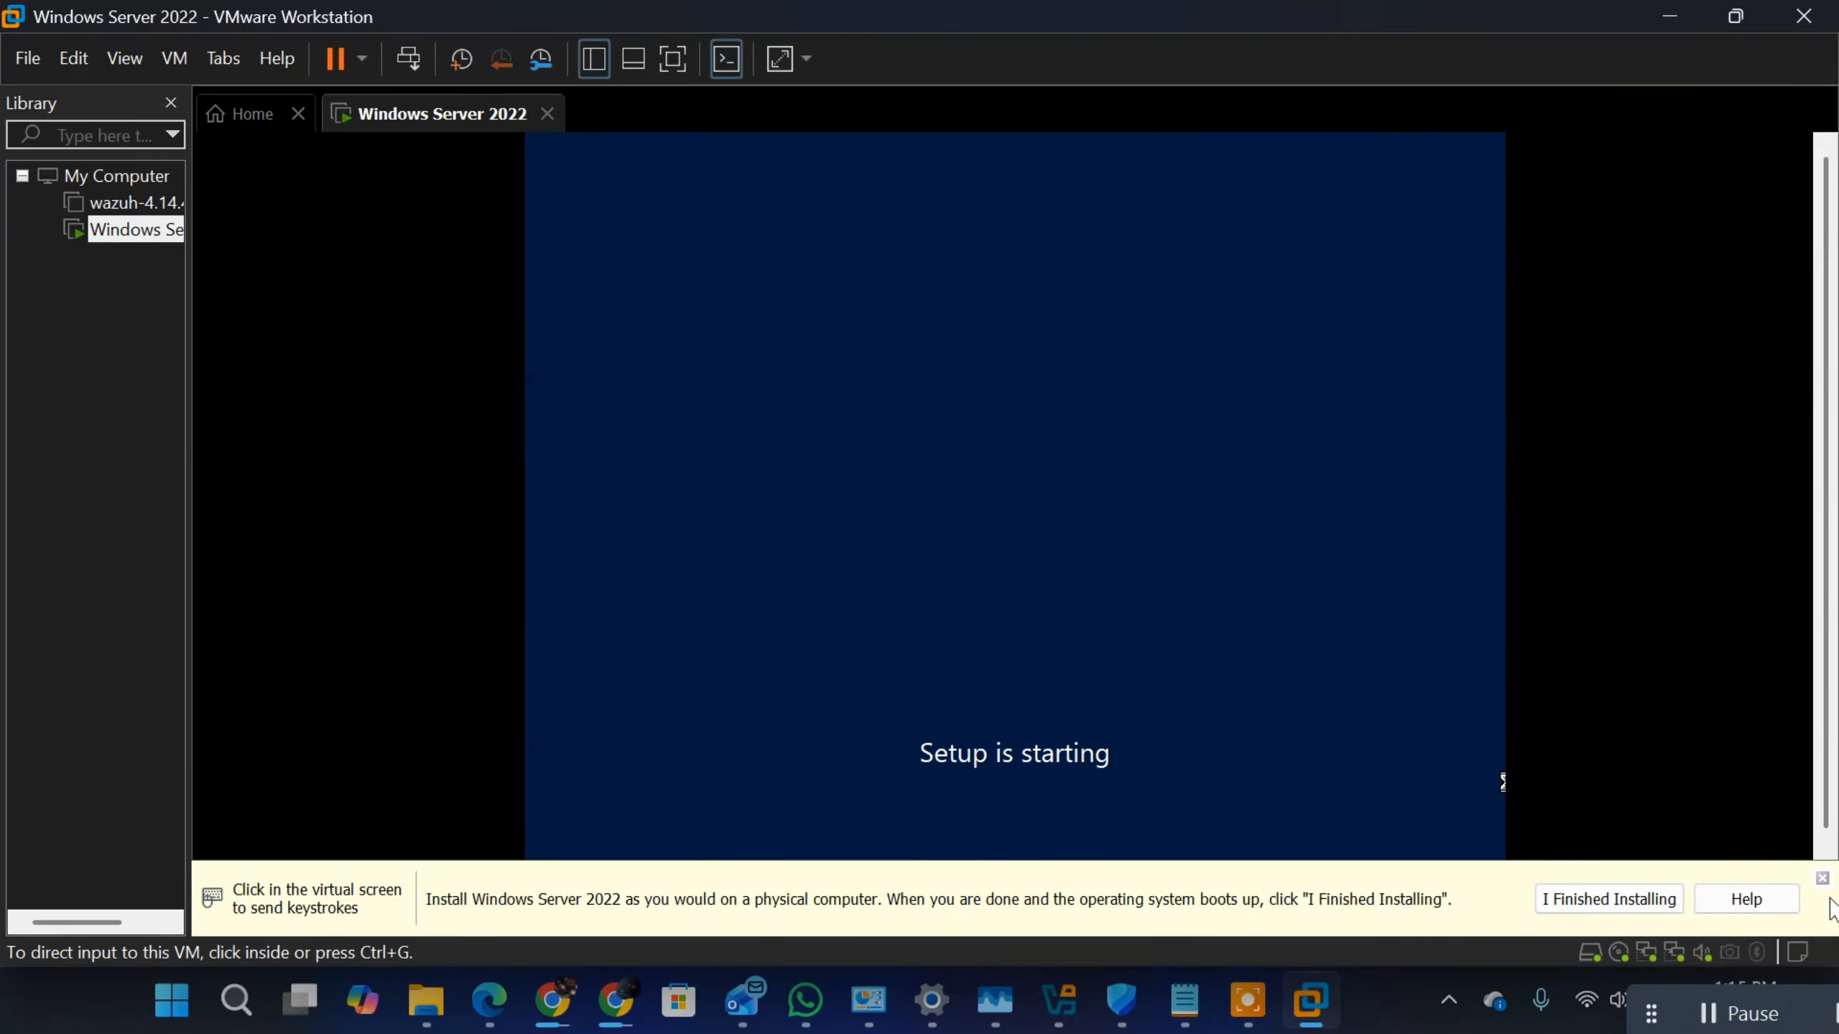
pyautogui.click(1822, 879)
pyautogui.click(849, 521)
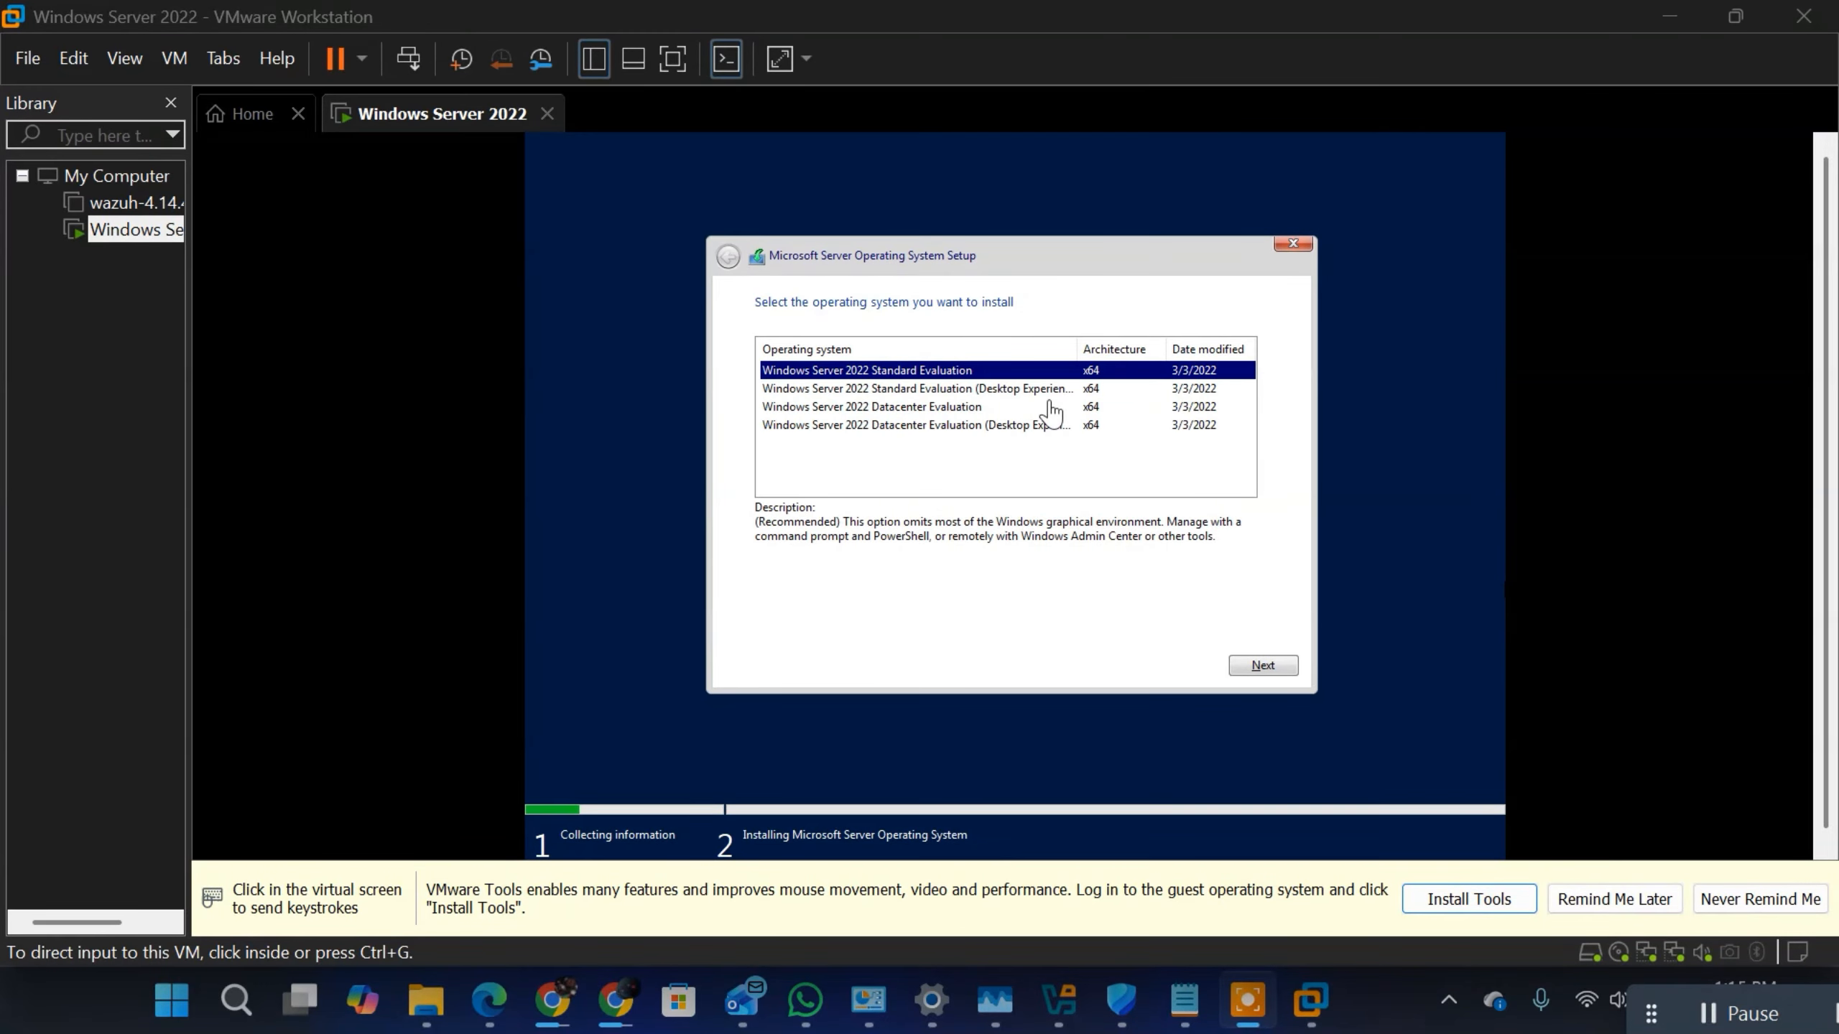
# Step: Choose Windows Server 2022 Datacenter Evaluation (Desktop Experience) as the operating system and accept the license terms
pyautogui.click(944, 413)
pyautogui.click(942, 411)
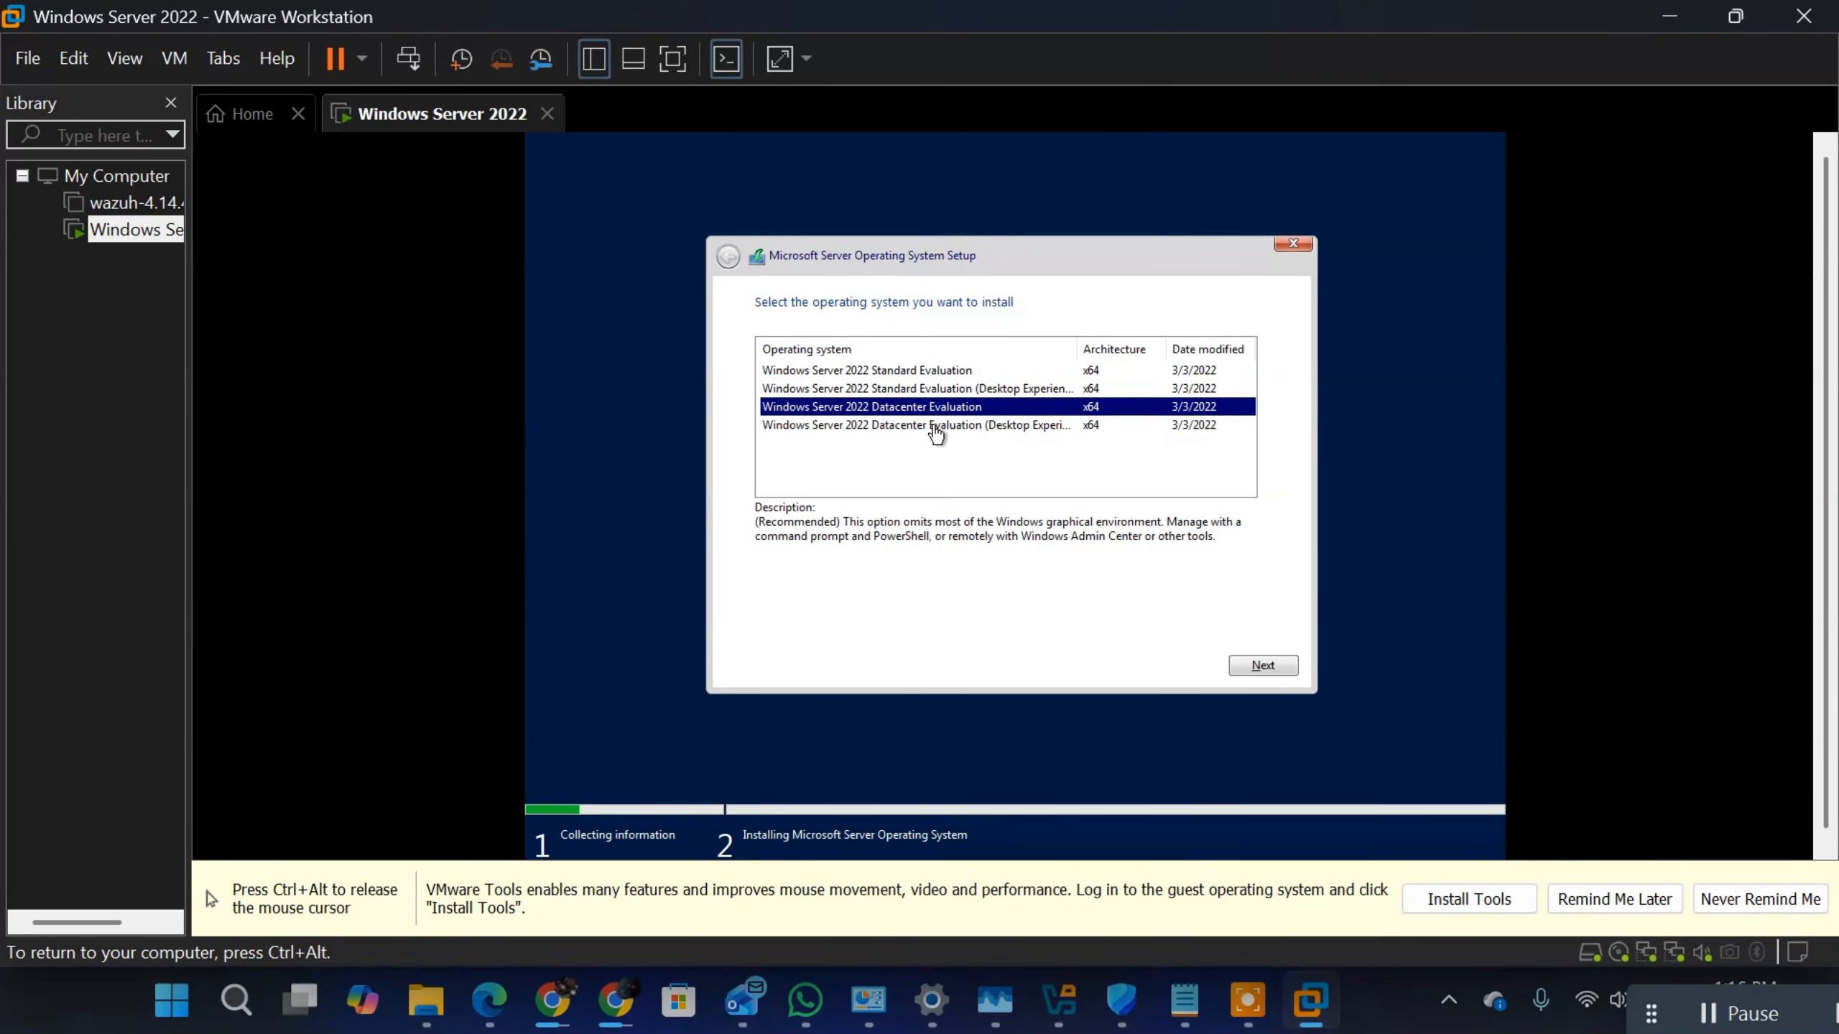
pyautogui.click(936, 427)
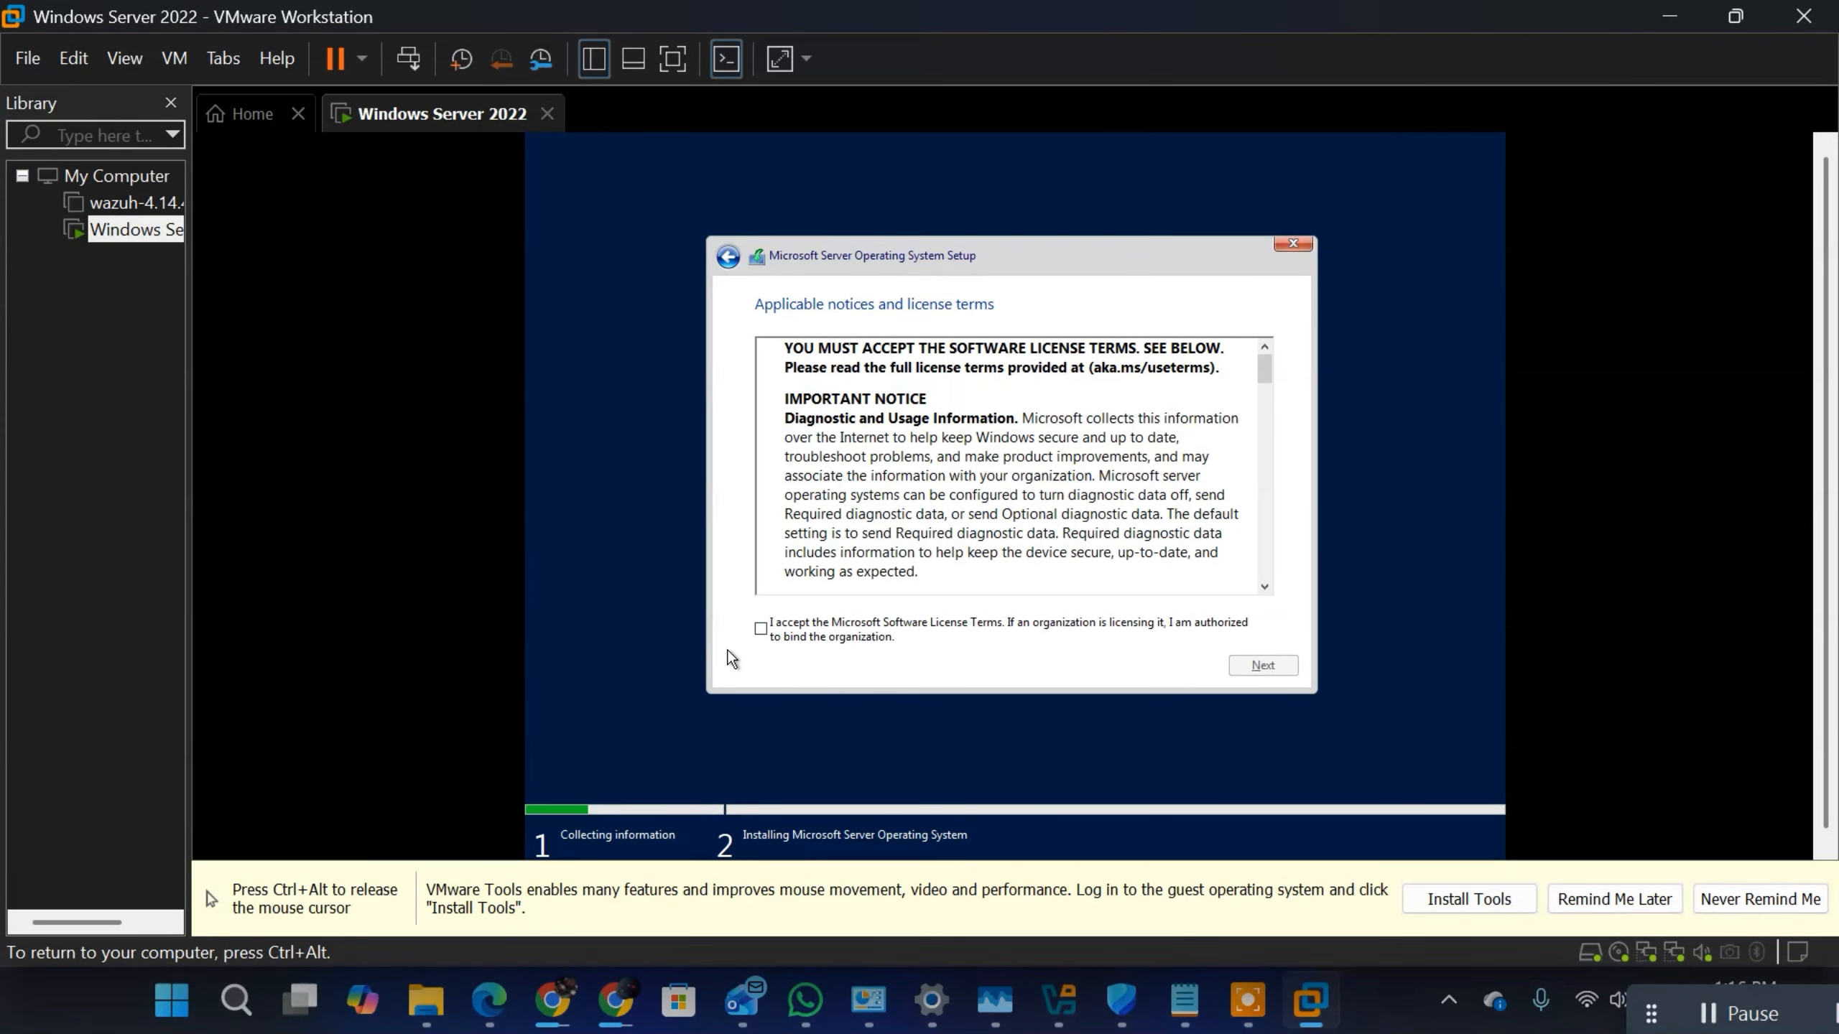
pyautogui.click(761, 629)
pyautogui.click(1263, 665)
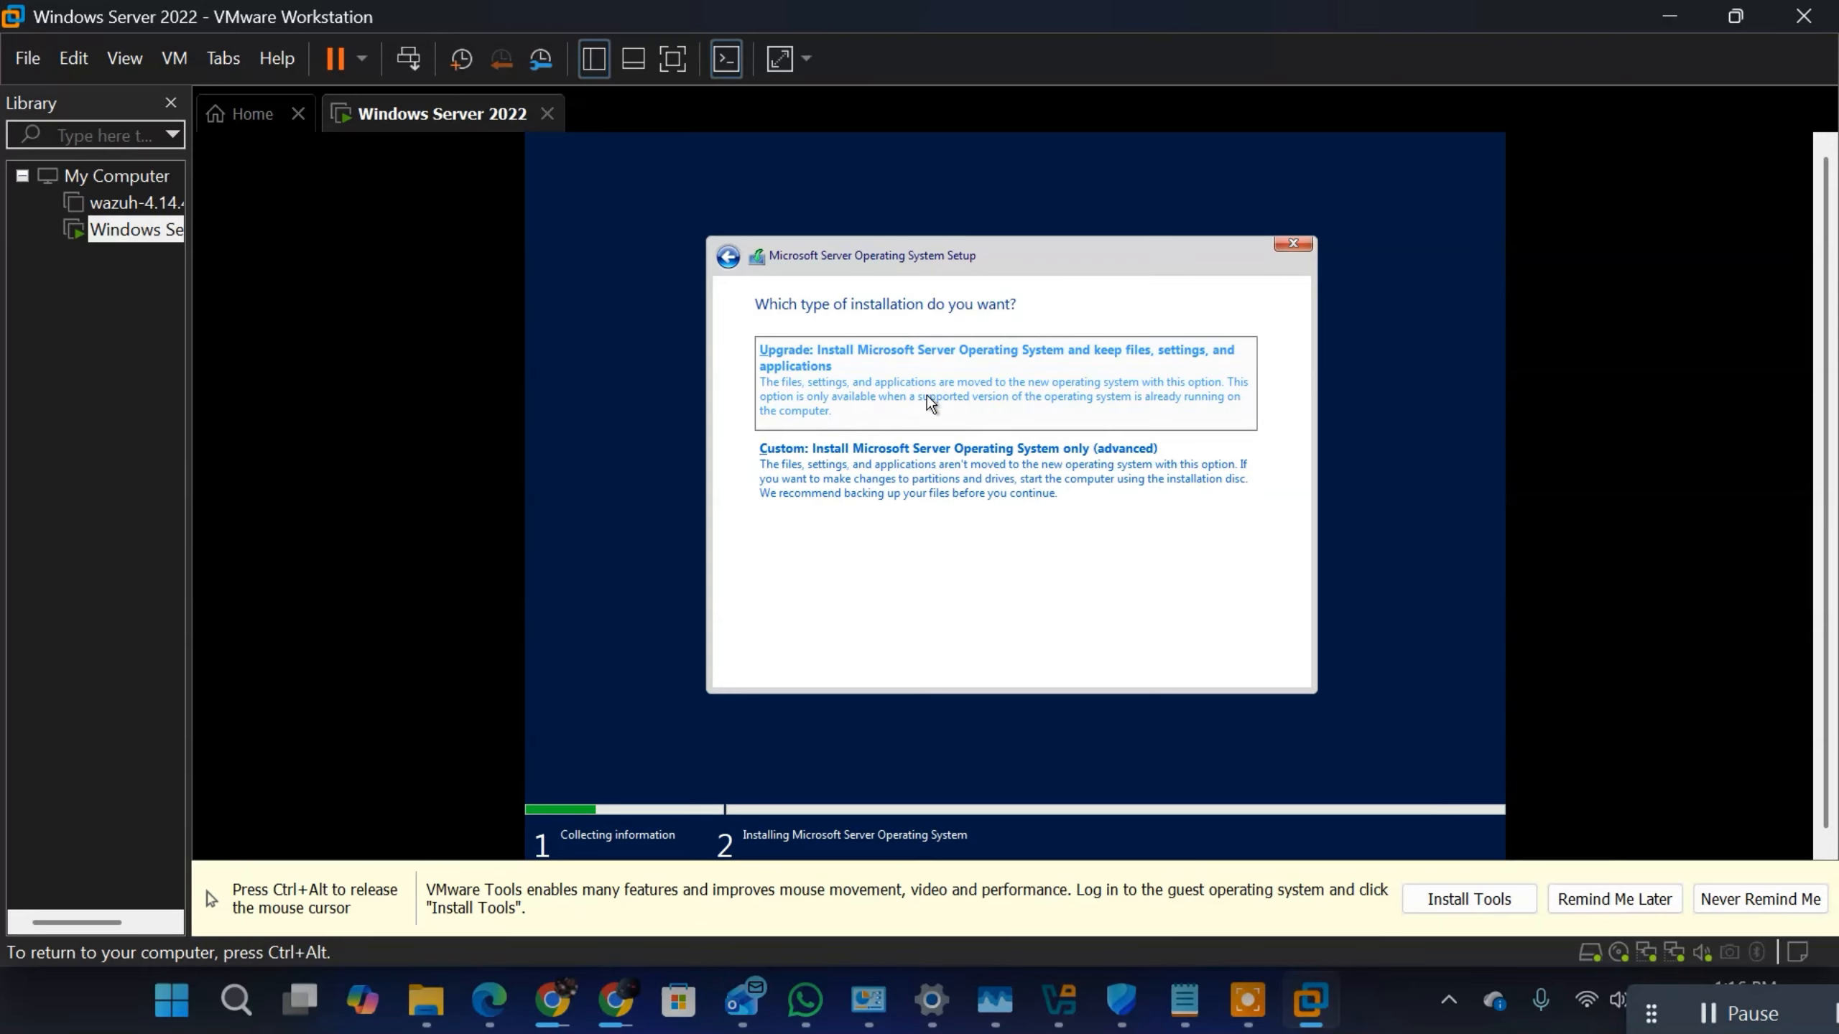
# Step: Start a custom installation on the unallocated space of Drive 0 and postpone the VMware Tools reminder
pyautogui.click(820, 487)
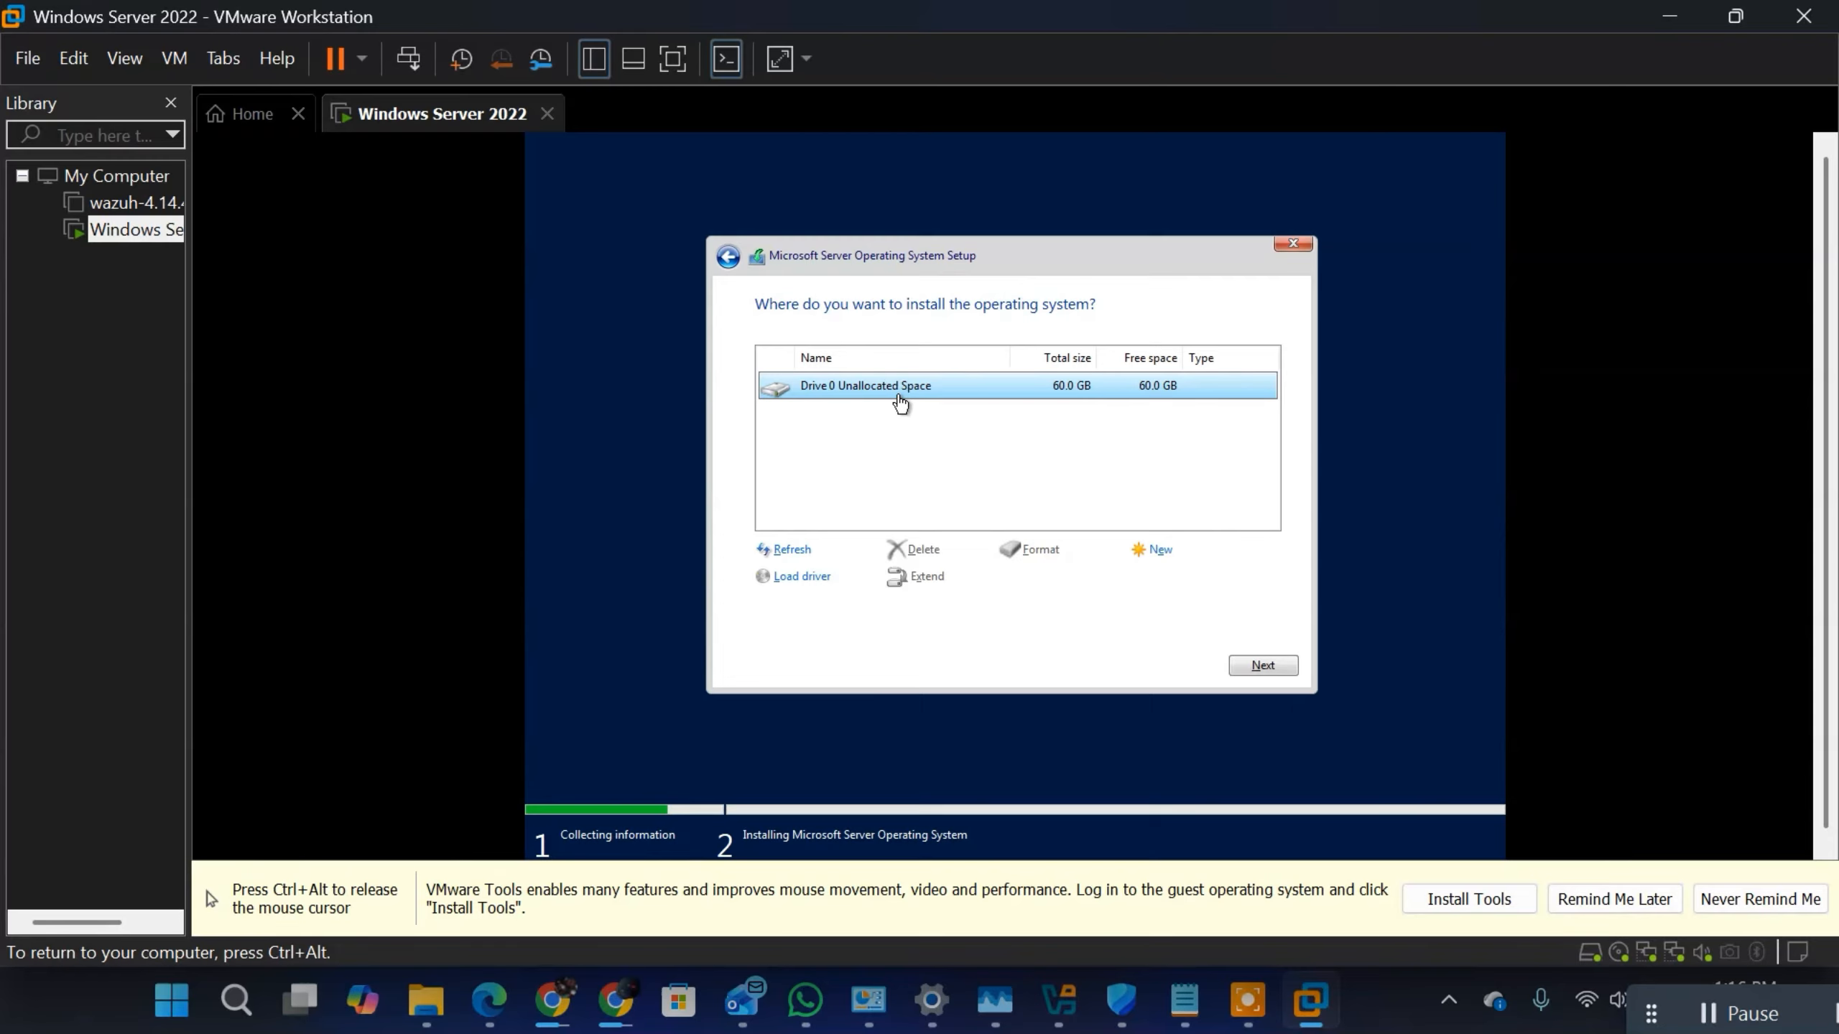
pyautogui.click(1272, 664)
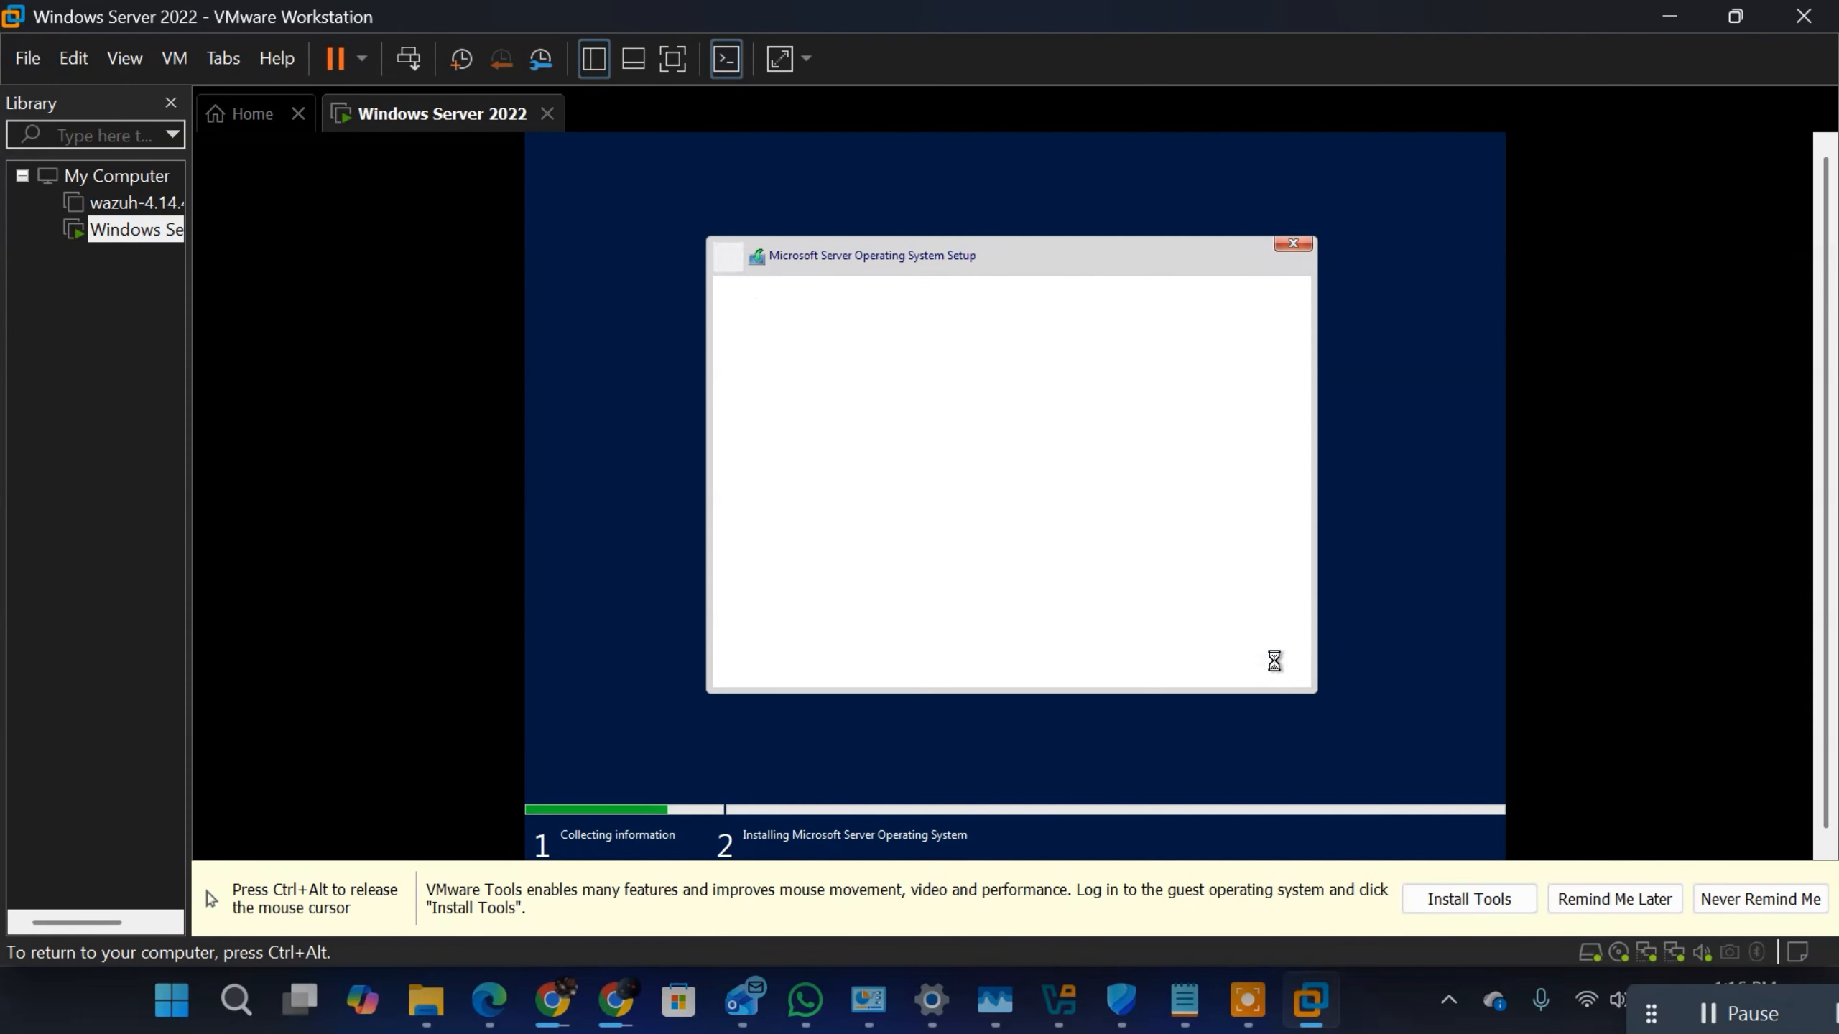
pyautogui.hotkey('ctrl', 'alt')
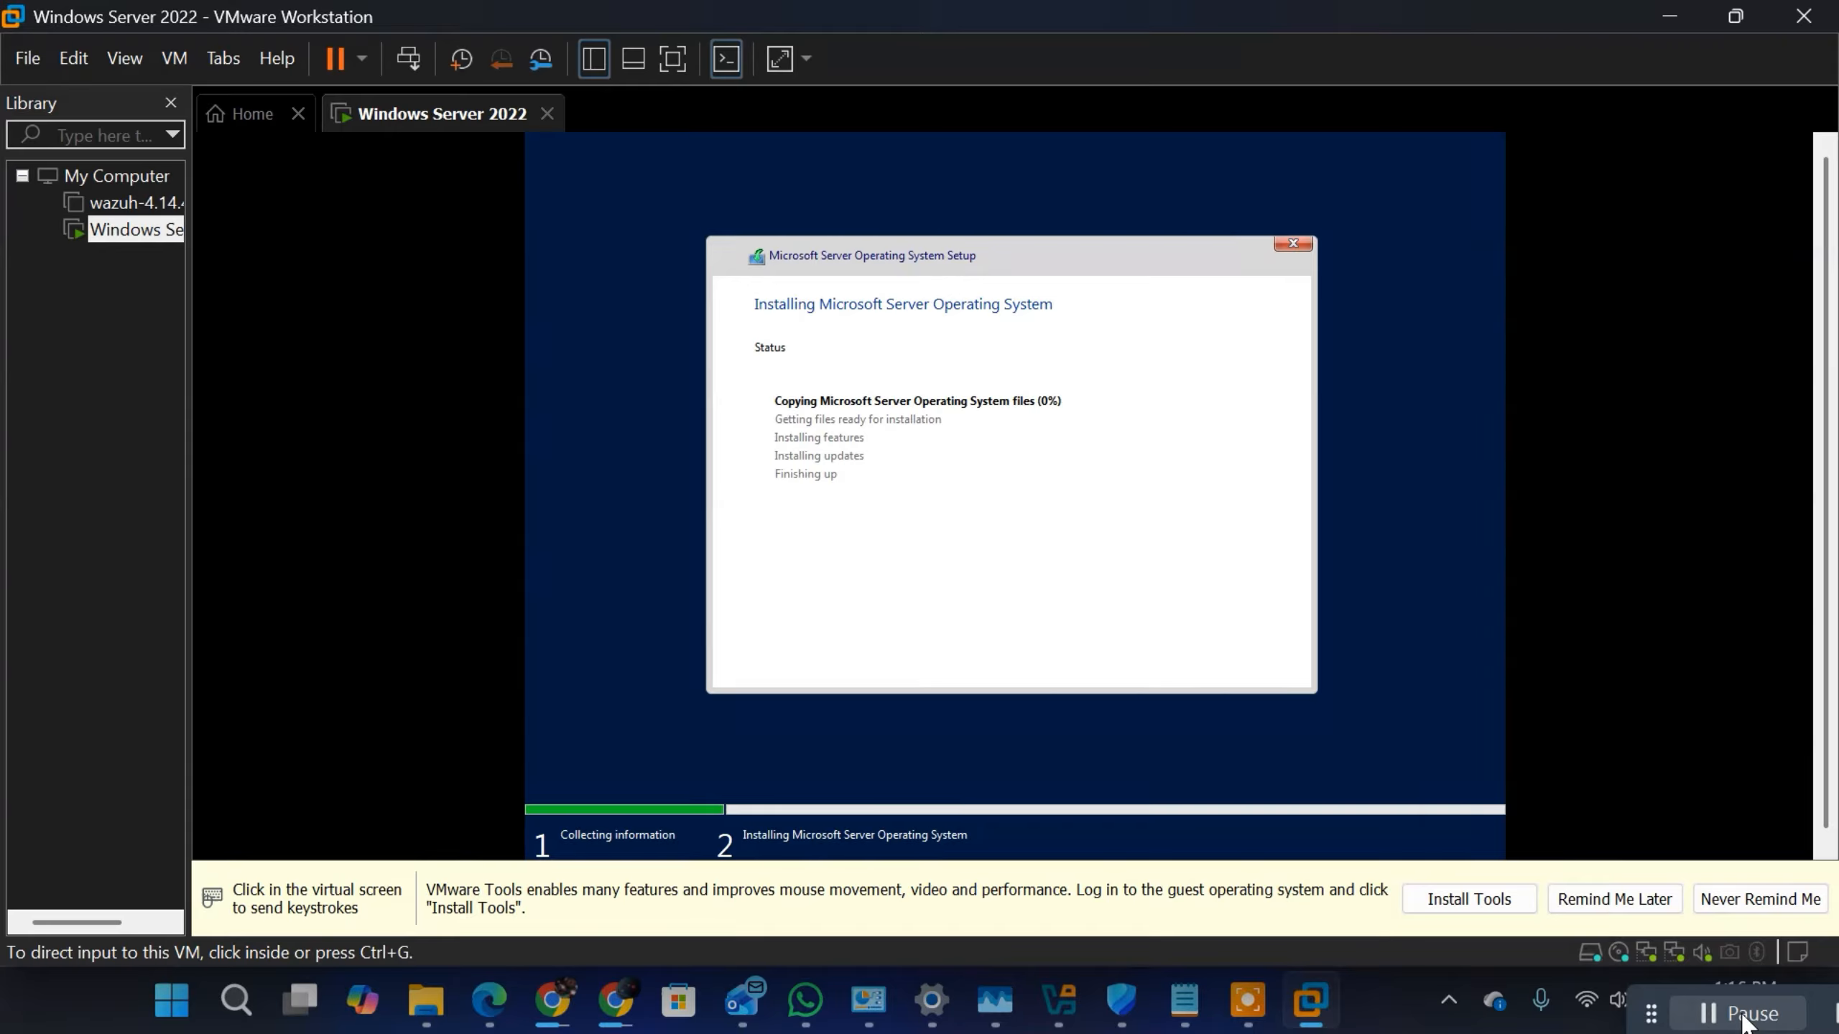
pyautogui.click(1173, 471)
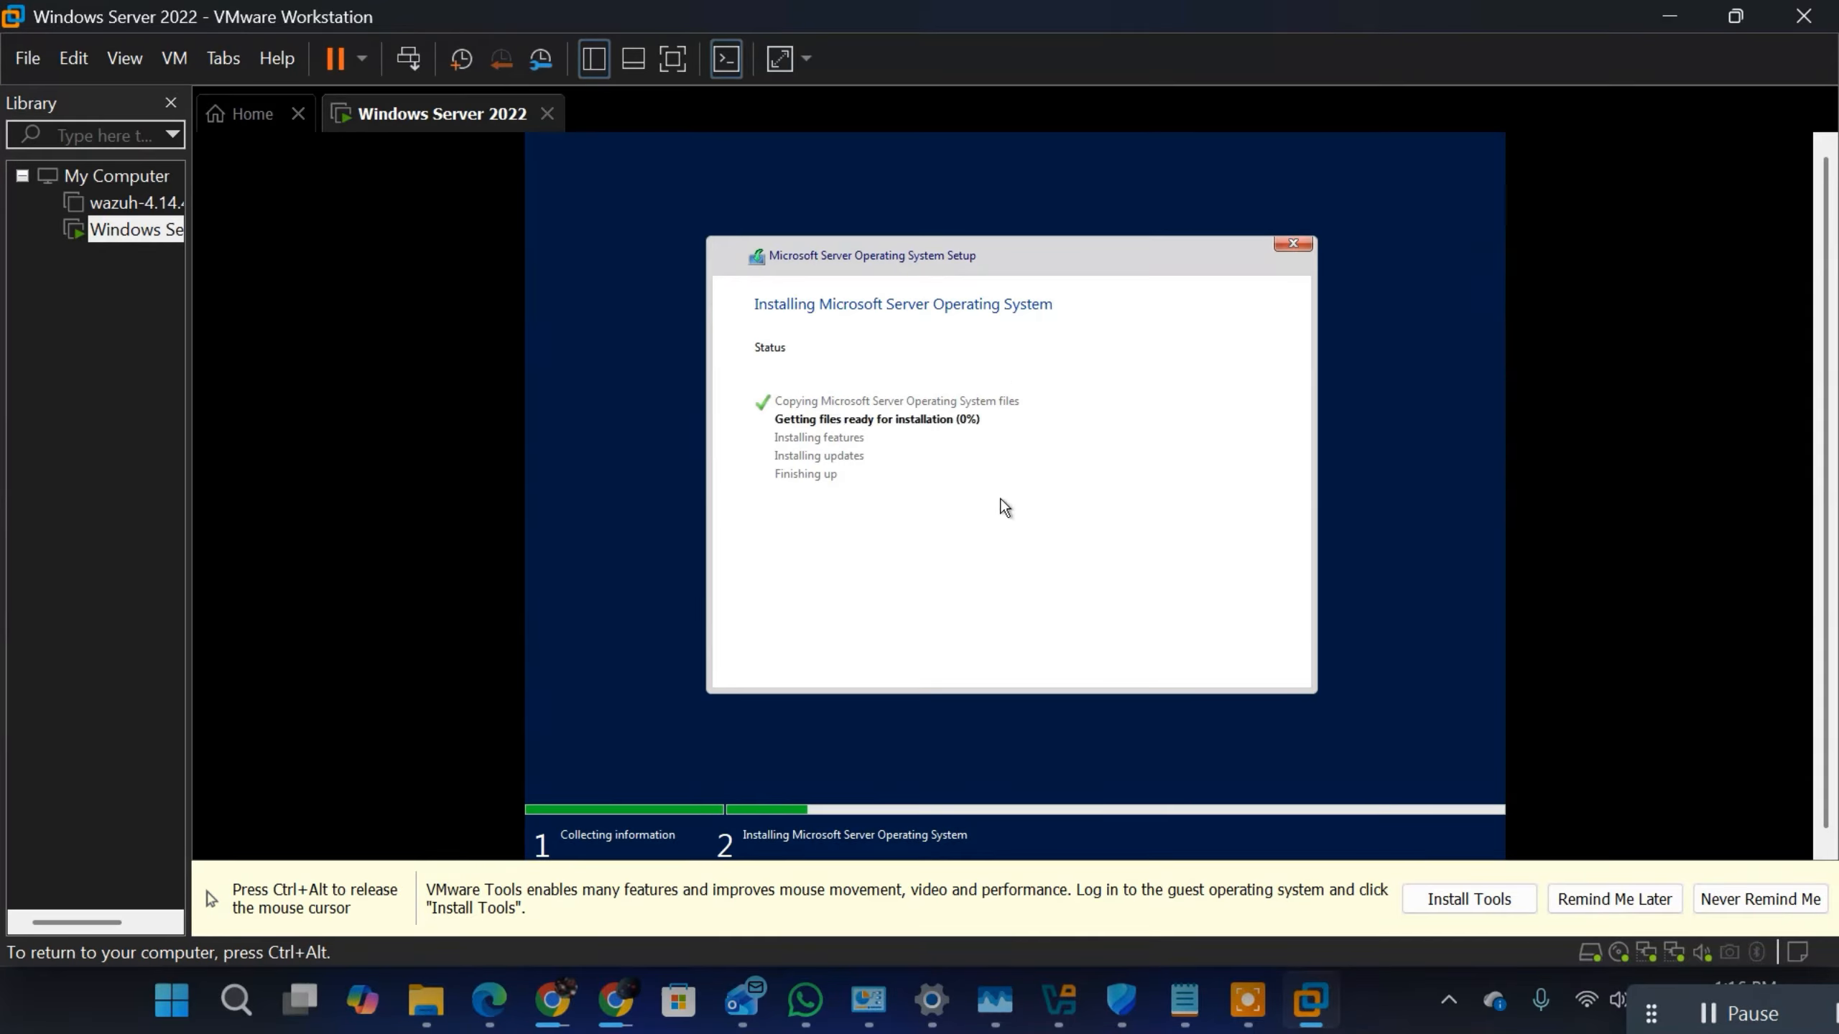
pyautogui.hotkey('ctrl', 'alt')
pyautogui.click(1230, 531)
pyautogui.hotkey('ctrl', 'alt')
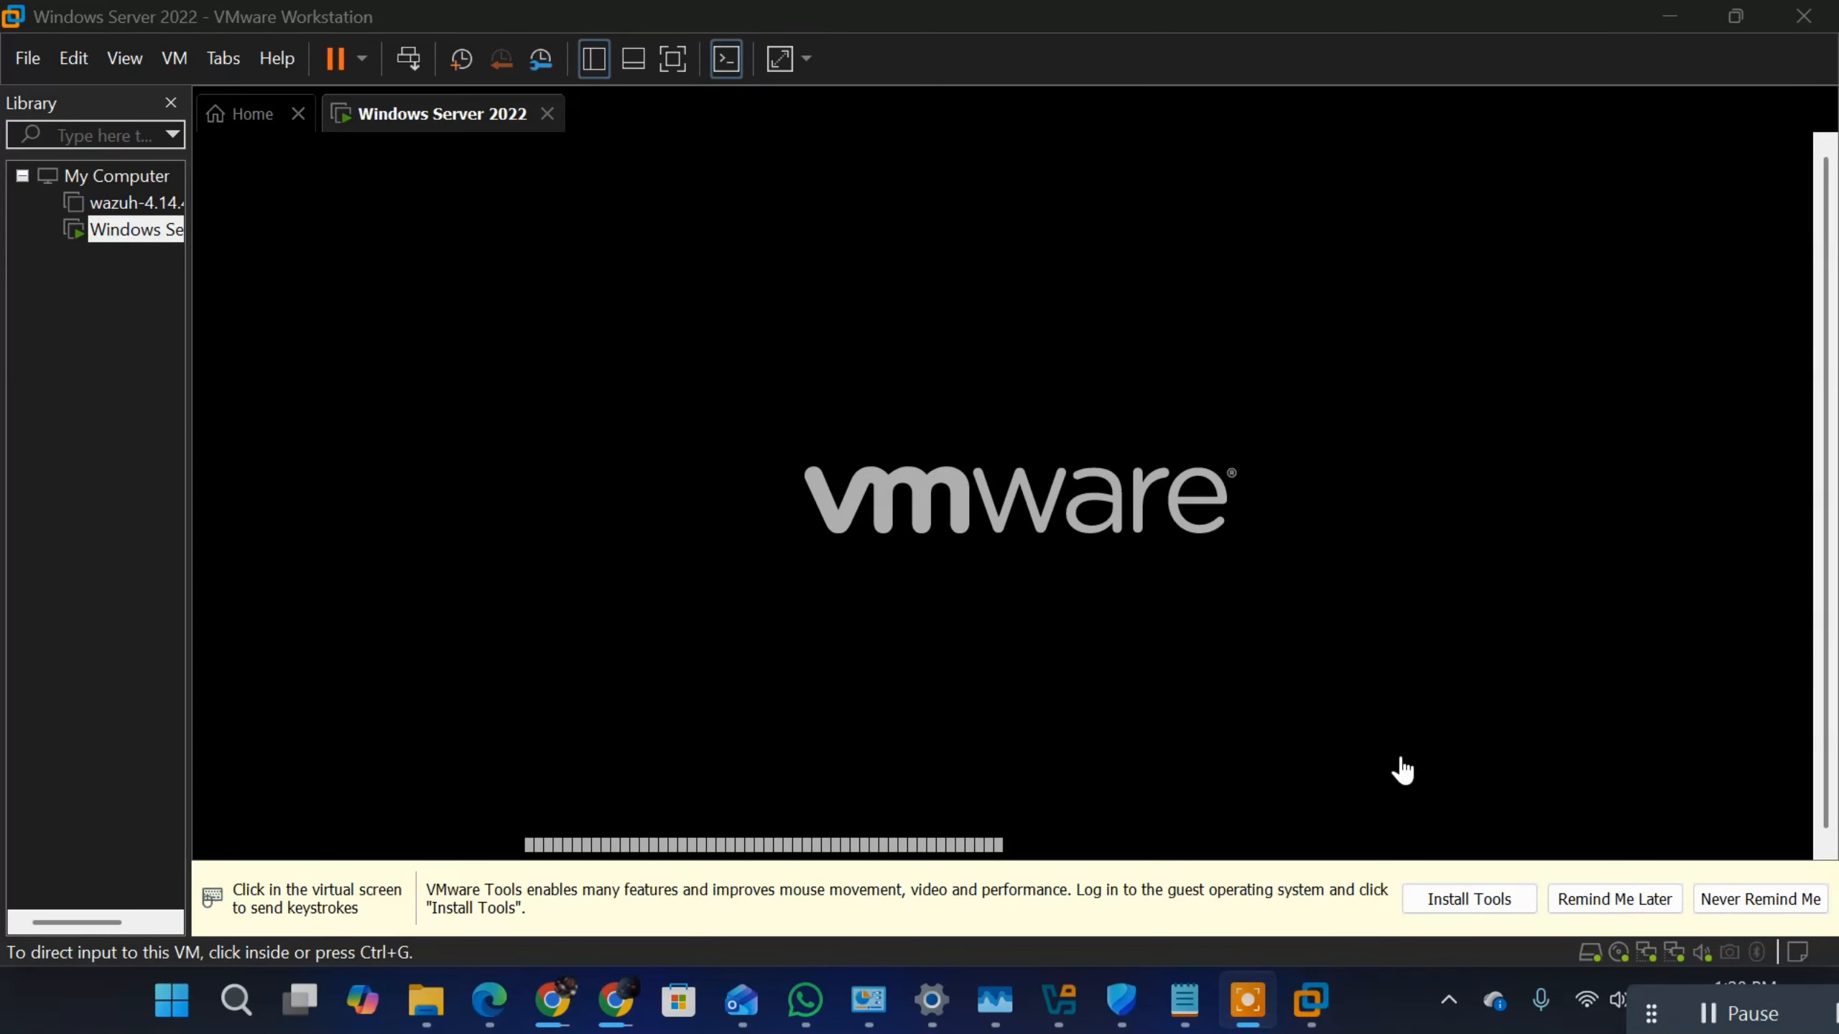
pyautogui.click(1615, 899)
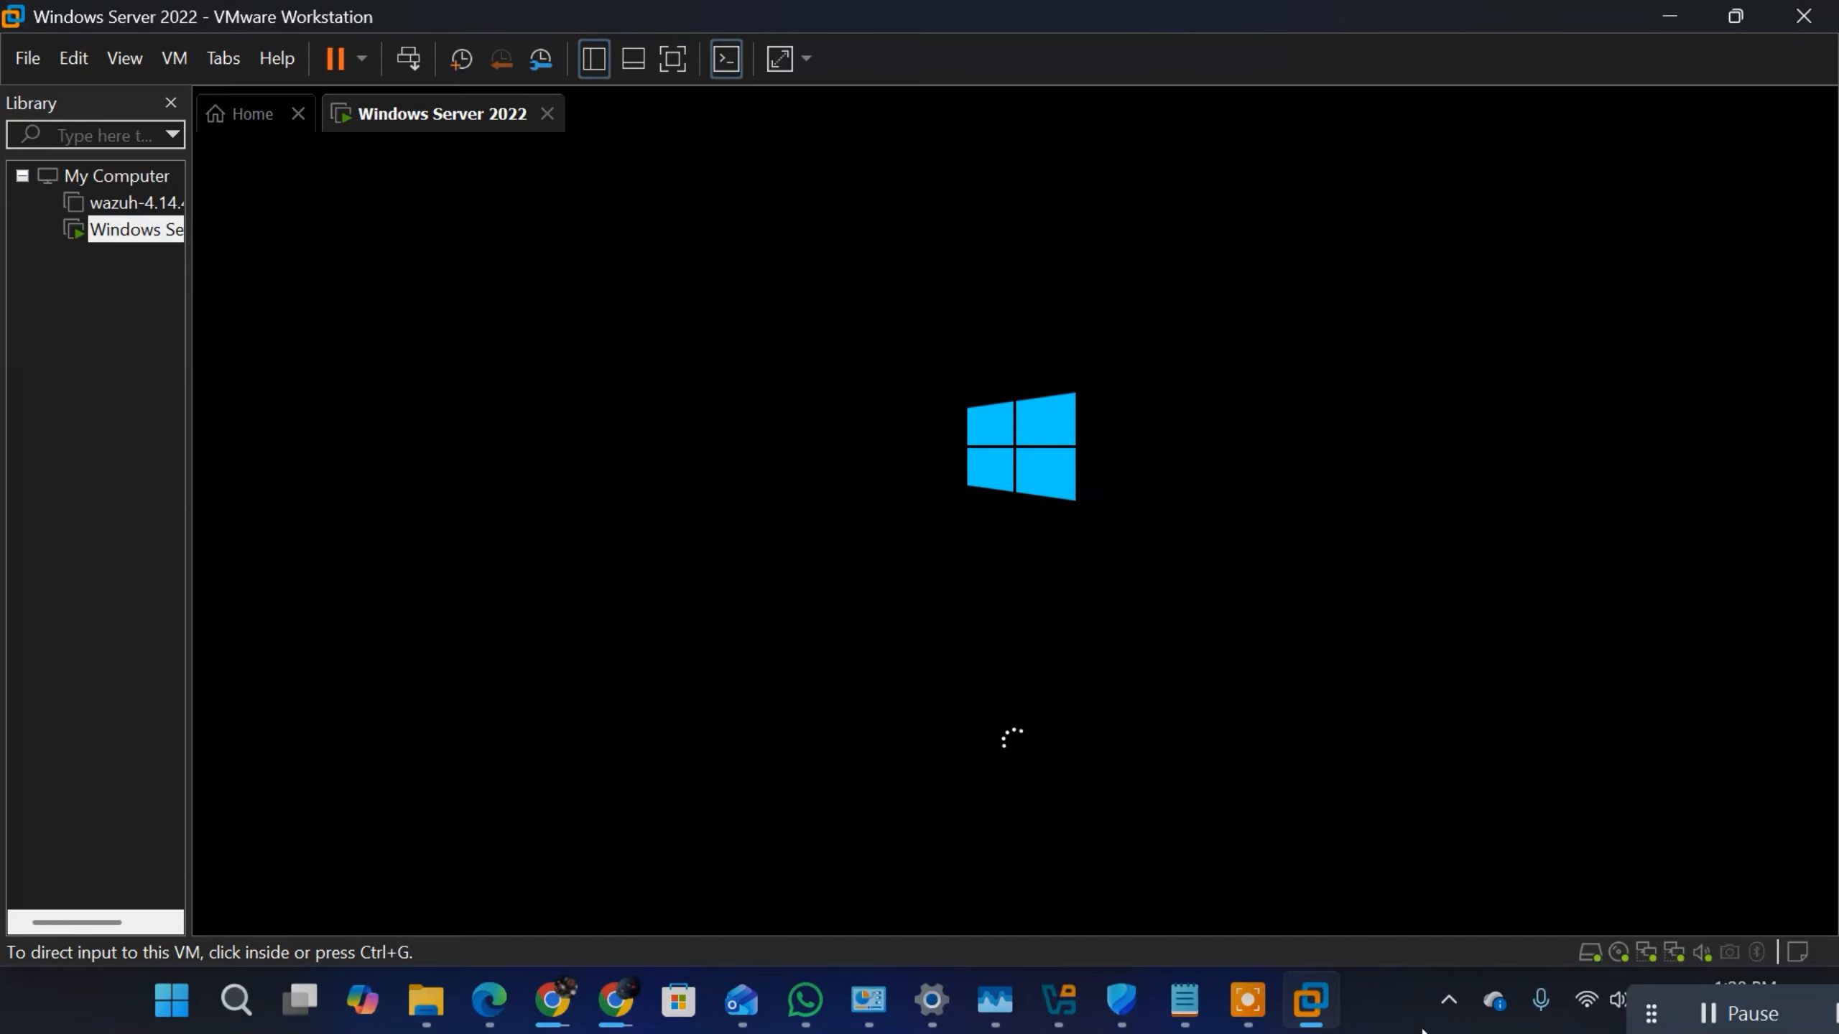
pyautogui.click(1711, 1015)
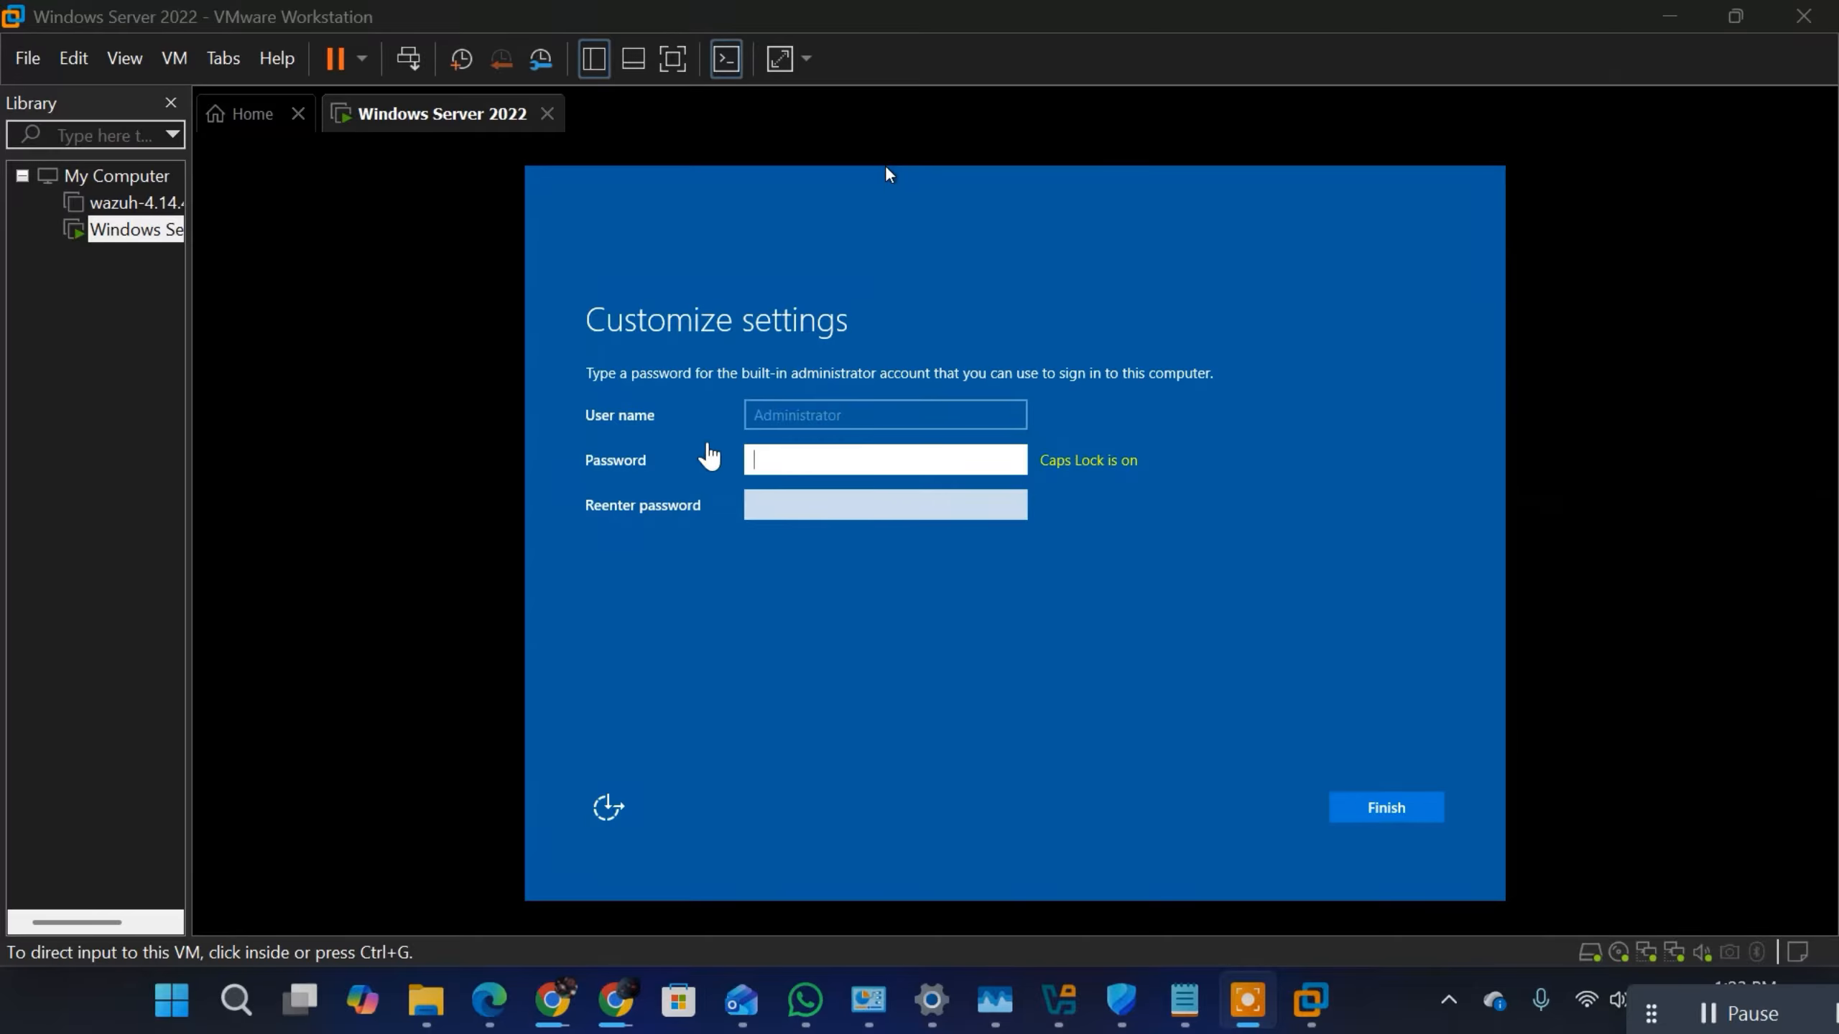
# Step: Enter and re-enter a password for the built-in Administrator account and finish the setup customization
pyautogui.click(887, 168)
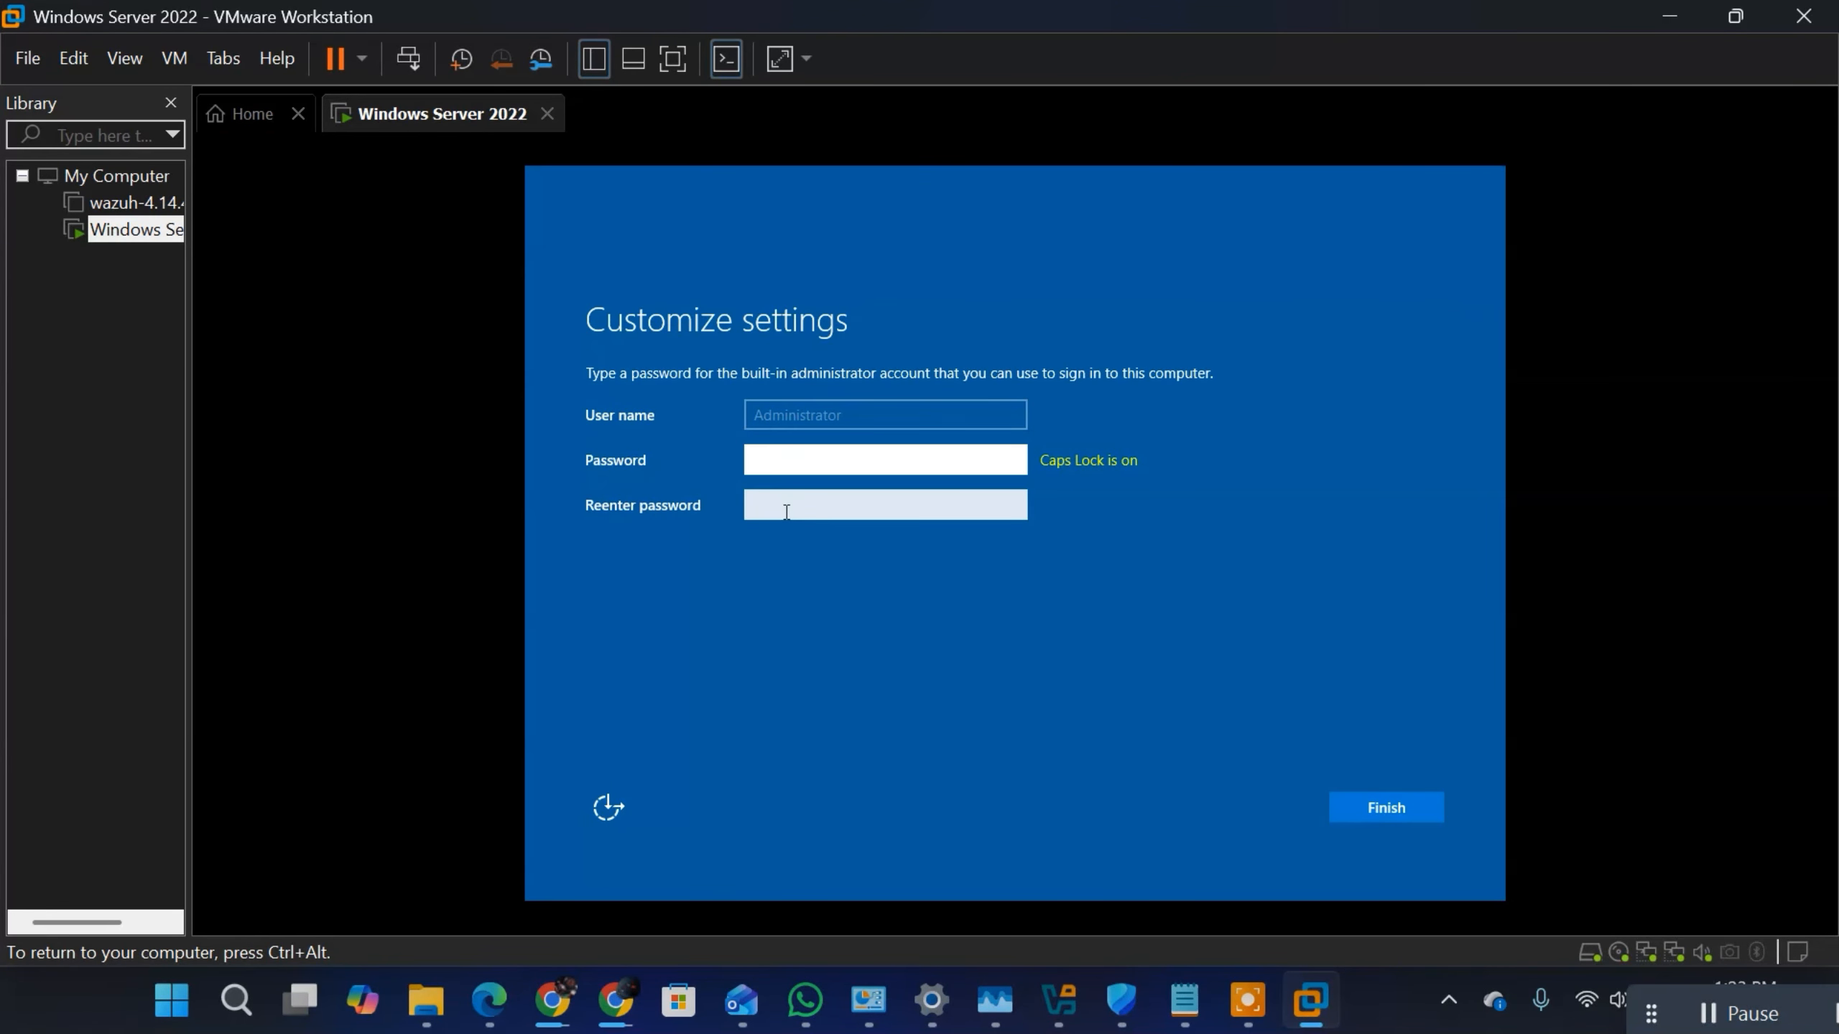
pyautogui.press('capslock')
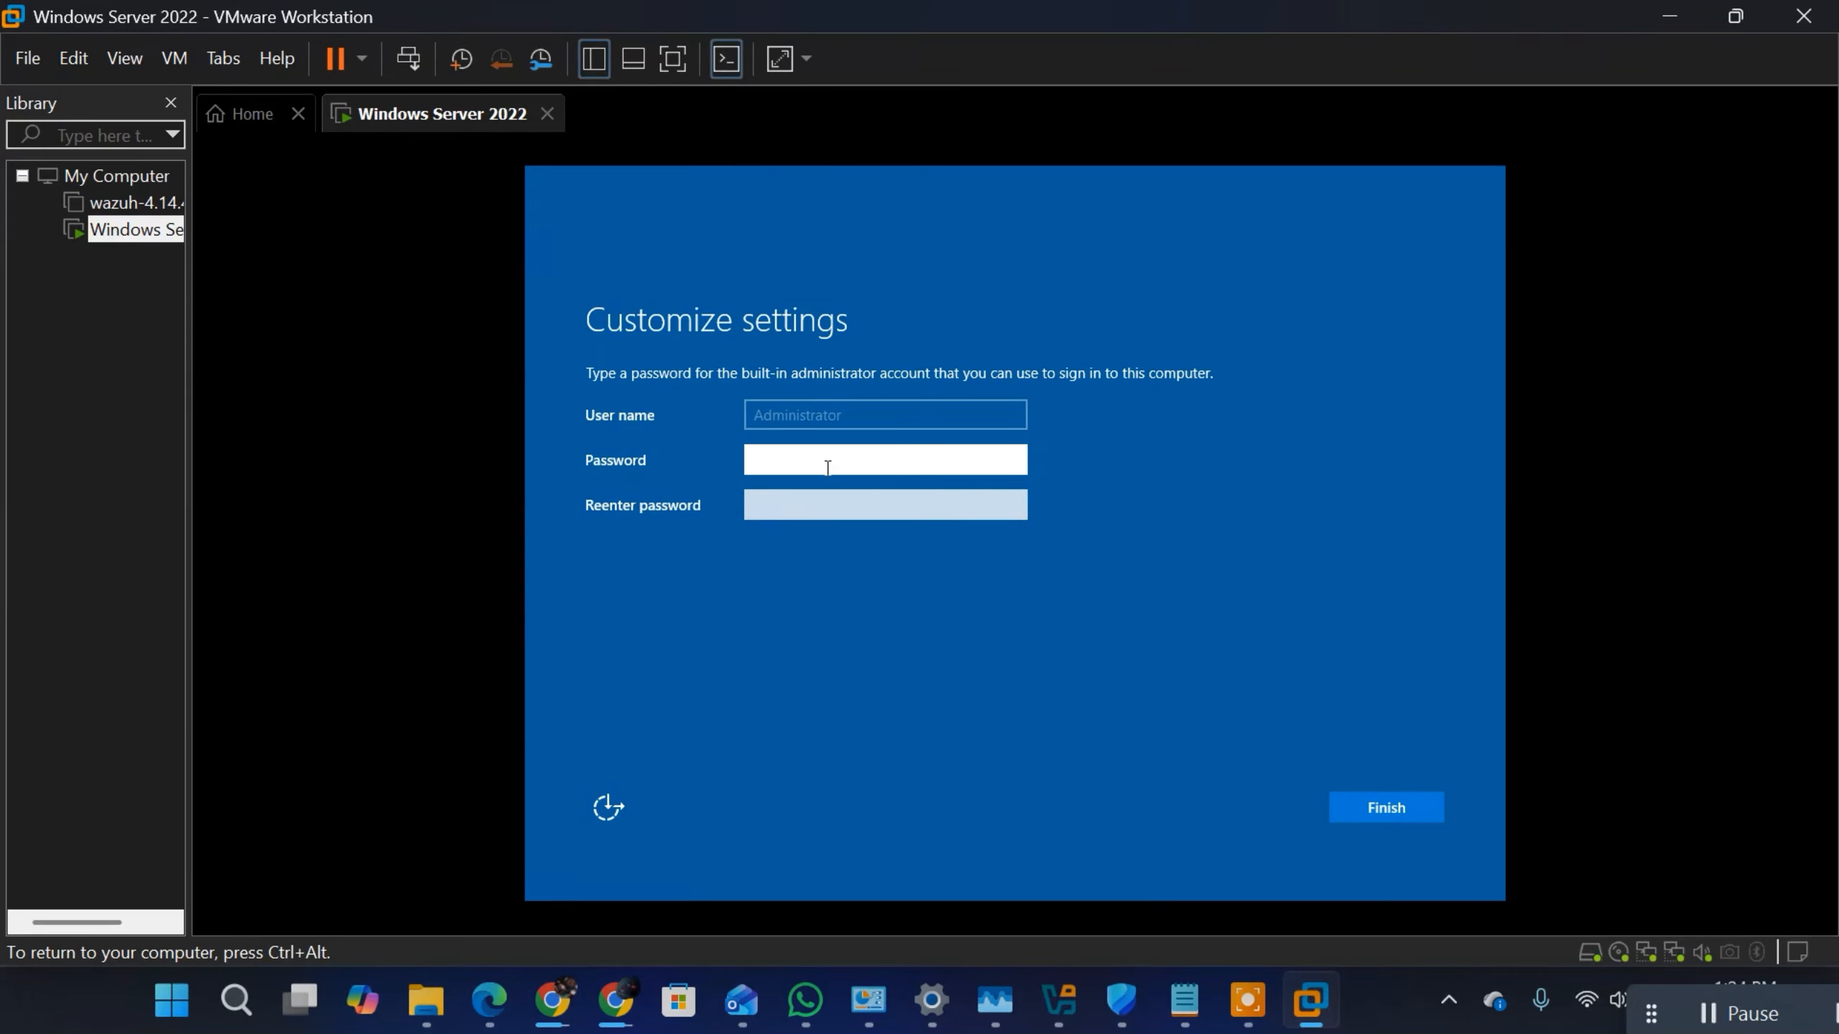
pyautogui.press('capslock')
pyautogui.press('capslock')
pyautogui.write('•')
pyautogui.click(823, 494)
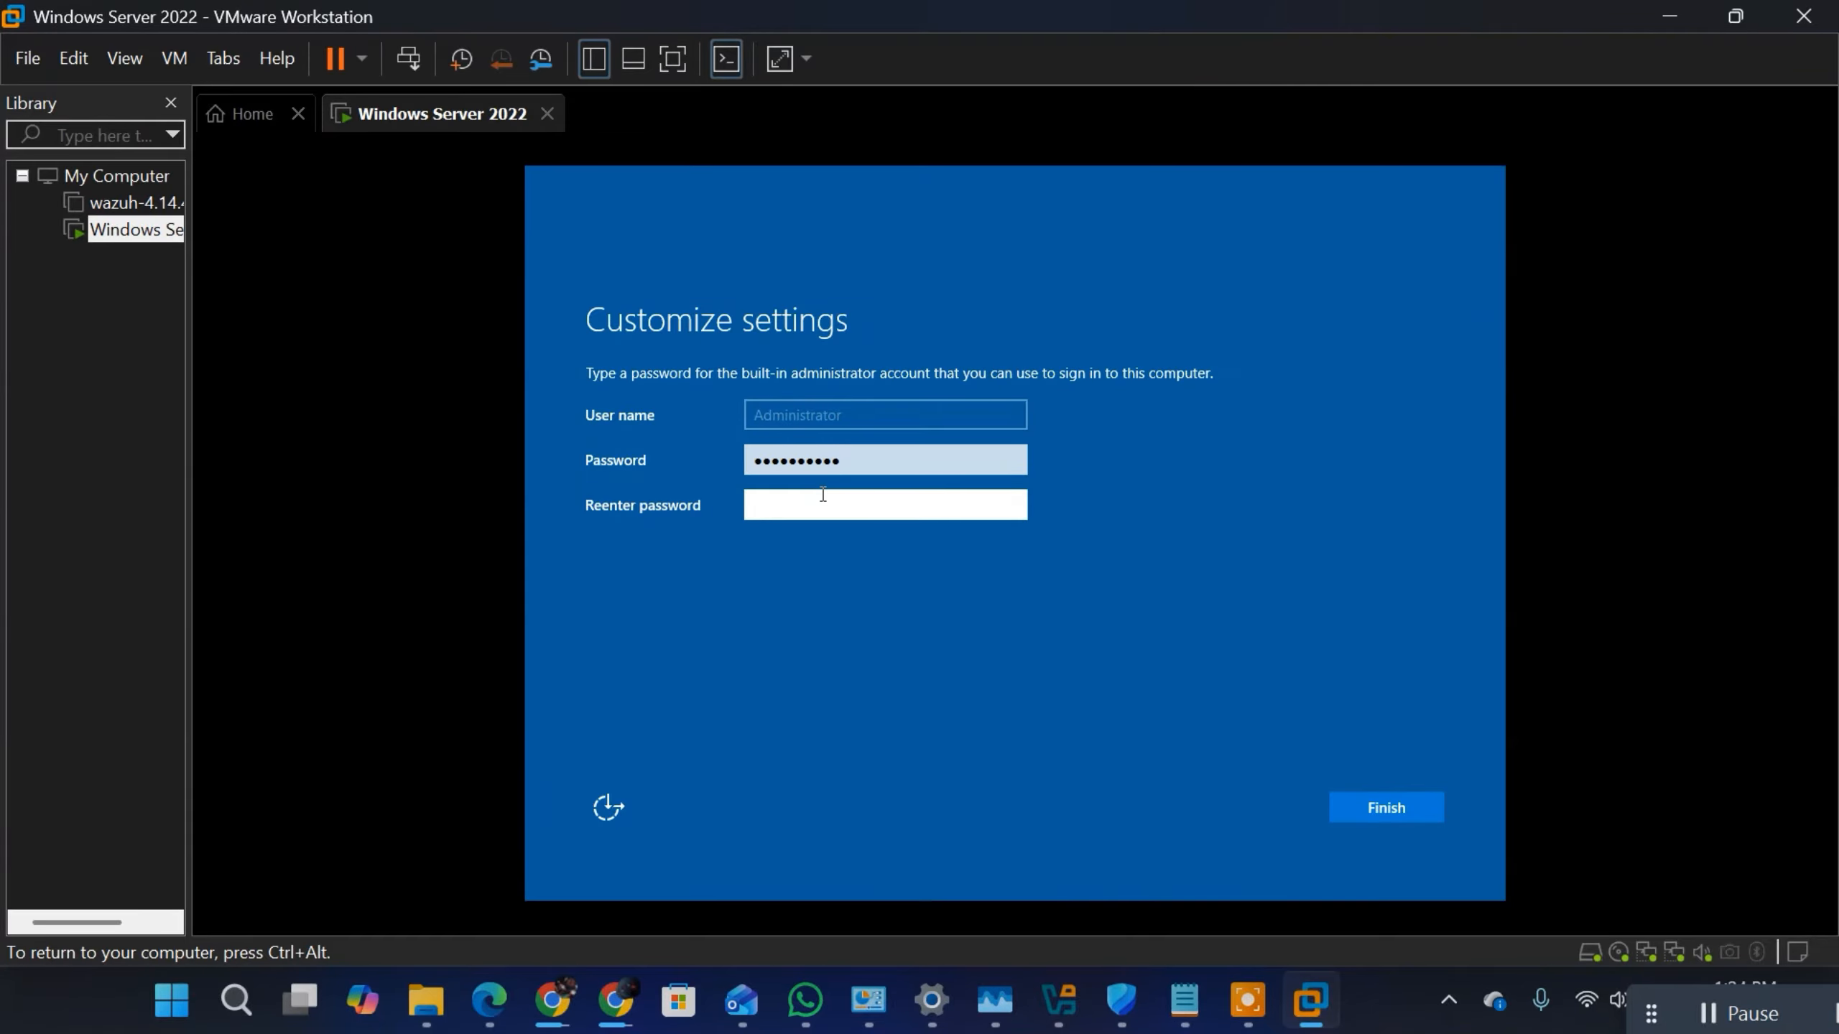
pyautogui.press('capslock')
pyautogui.write('•')
pyautogui.press('capslock')
pyautogui.click(1359, 809)
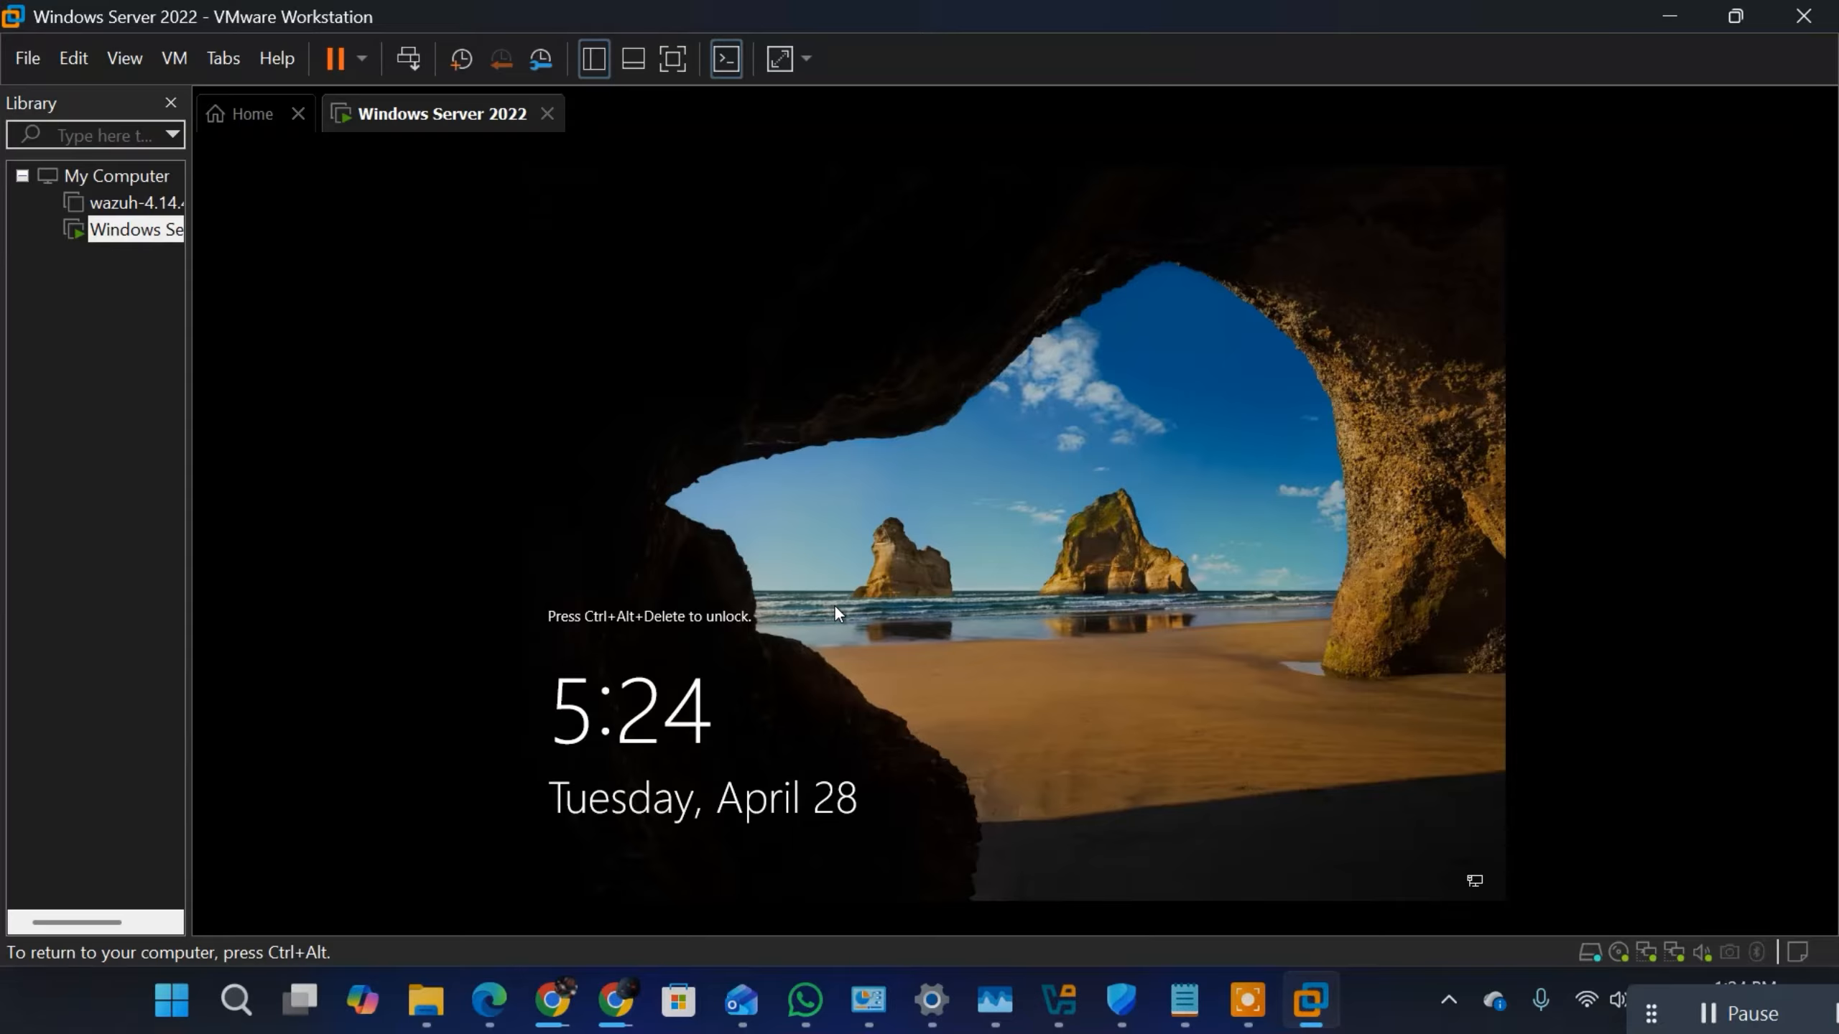
# Step: Unlock the Windows Server 2022 virtual machine and sign in as Administrator with the account password
pyautogui.hotkey('ctrl', 'alt')
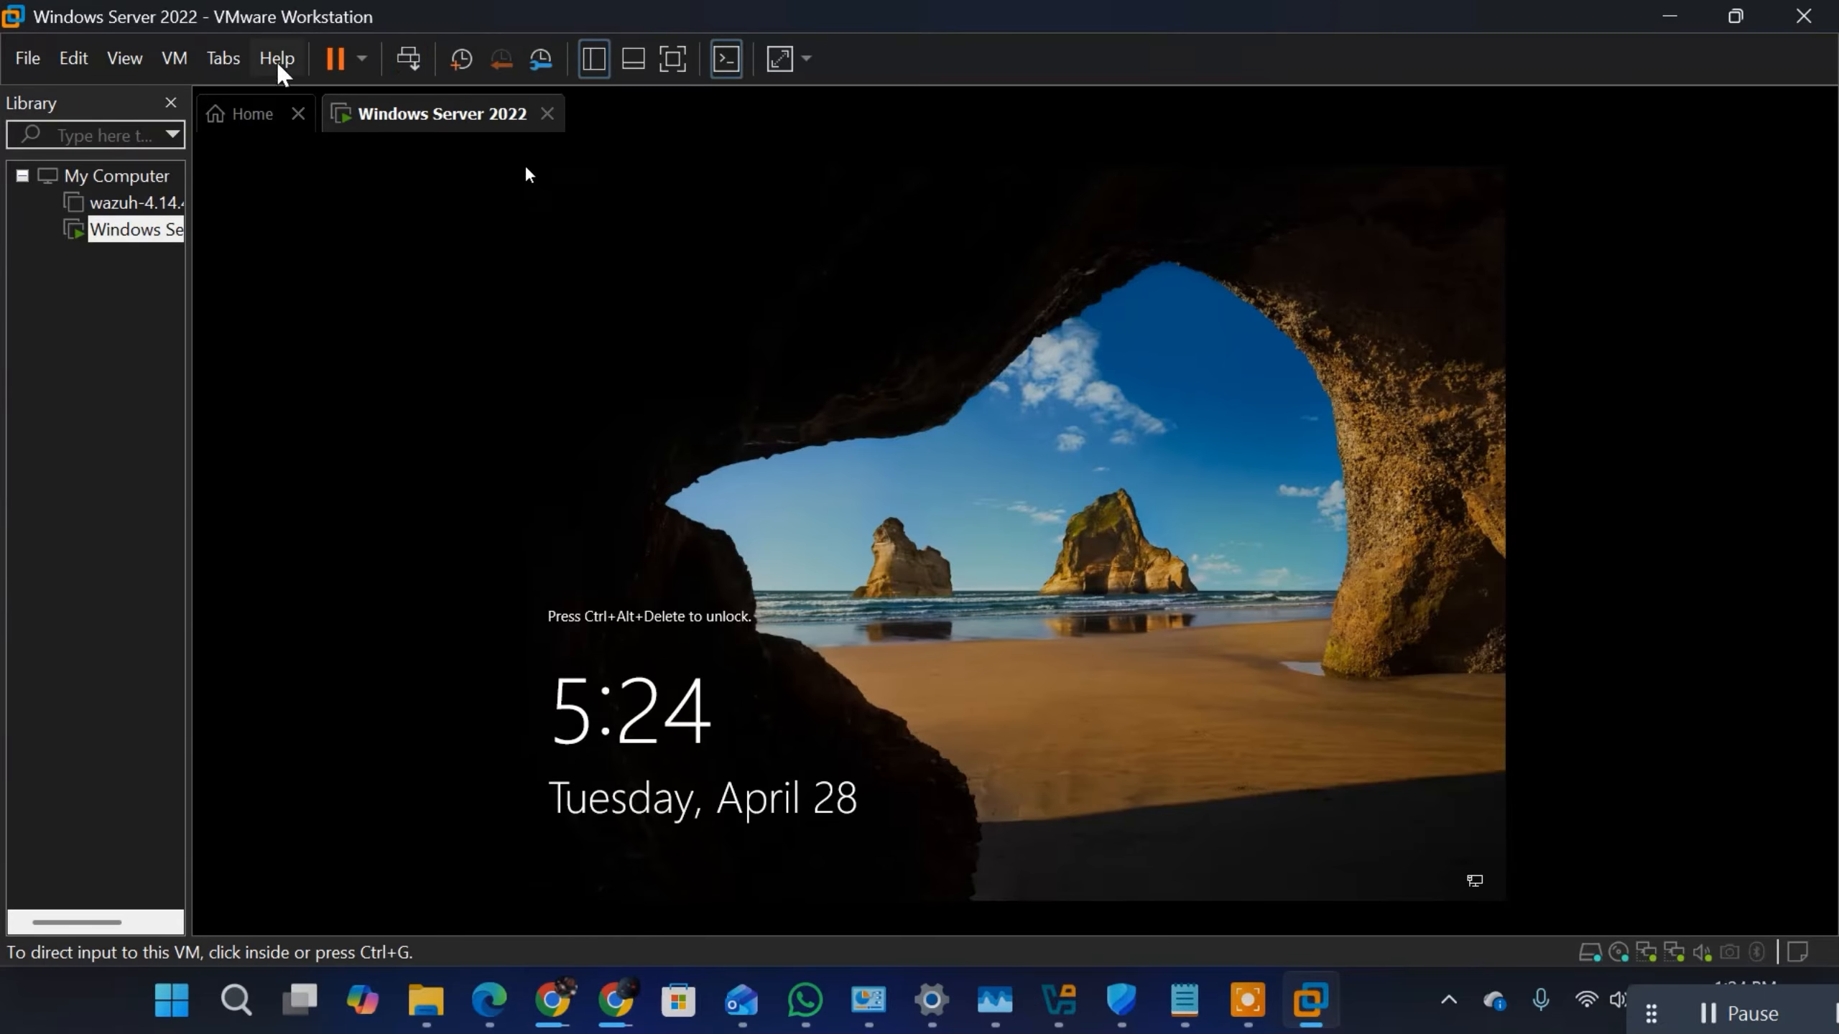
pyautogui.click(174, 58)
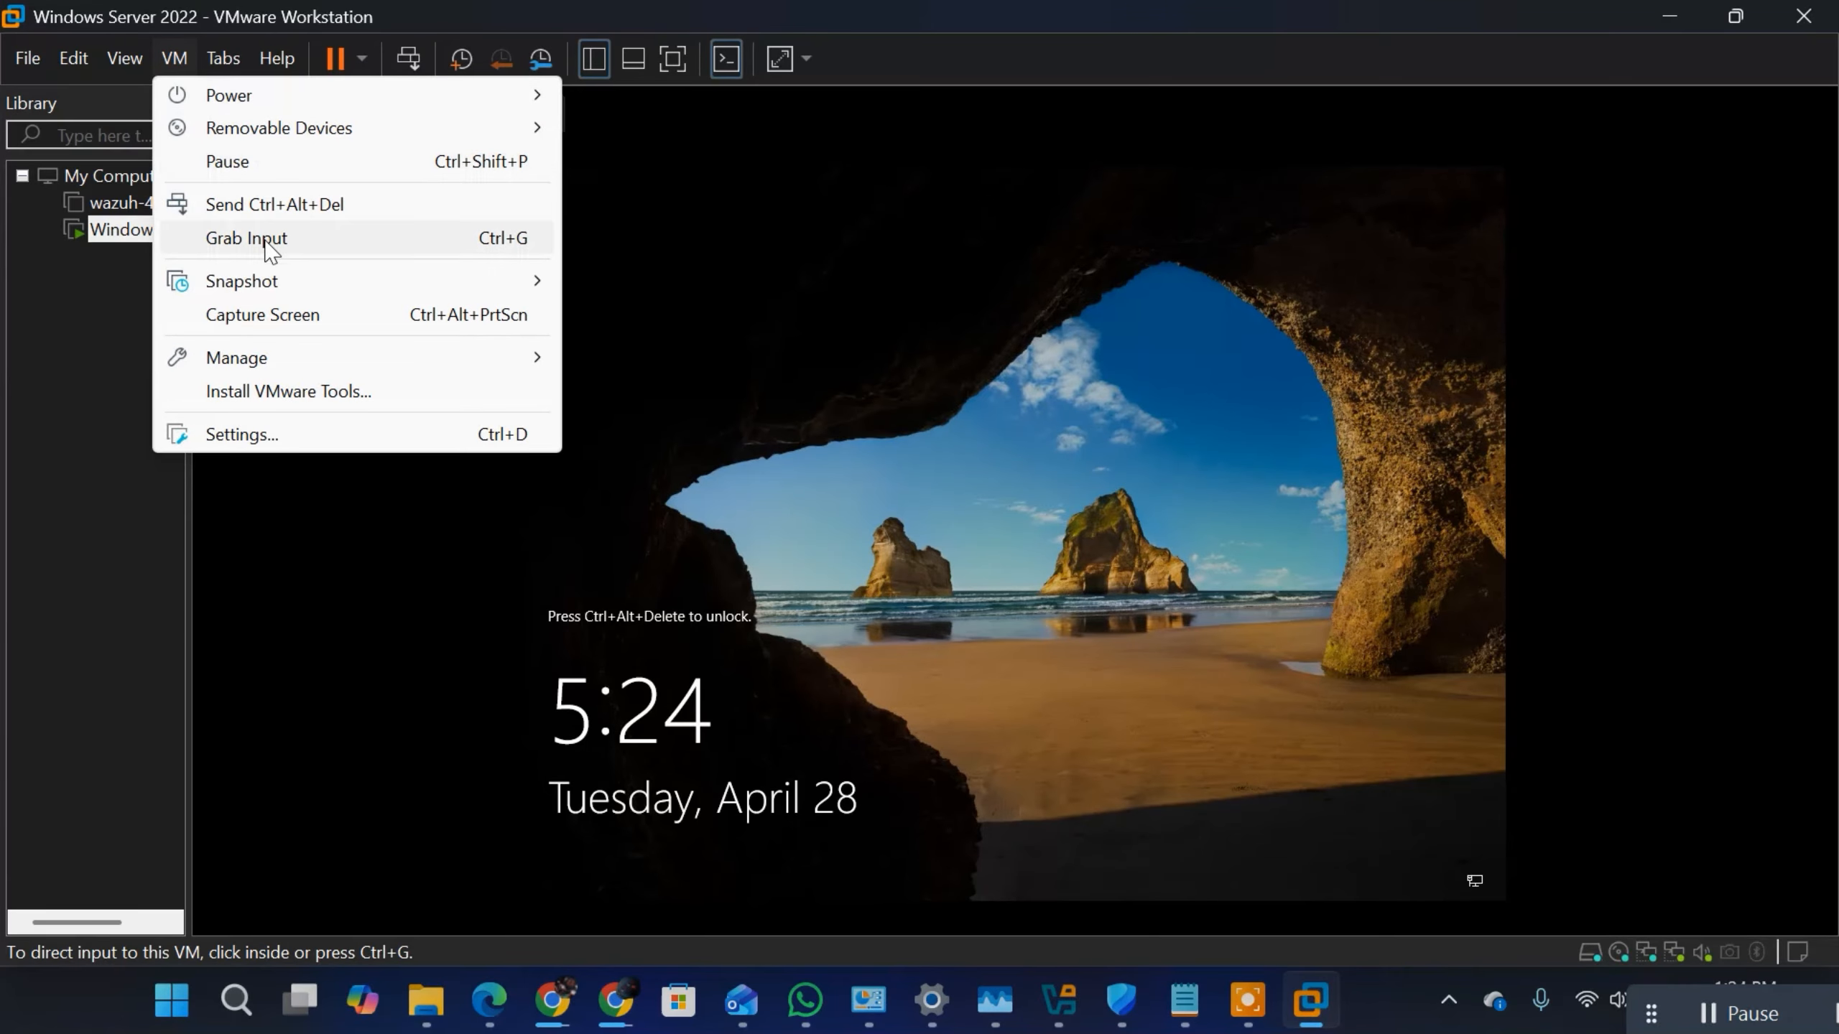
pyautogui.click(308, 206)
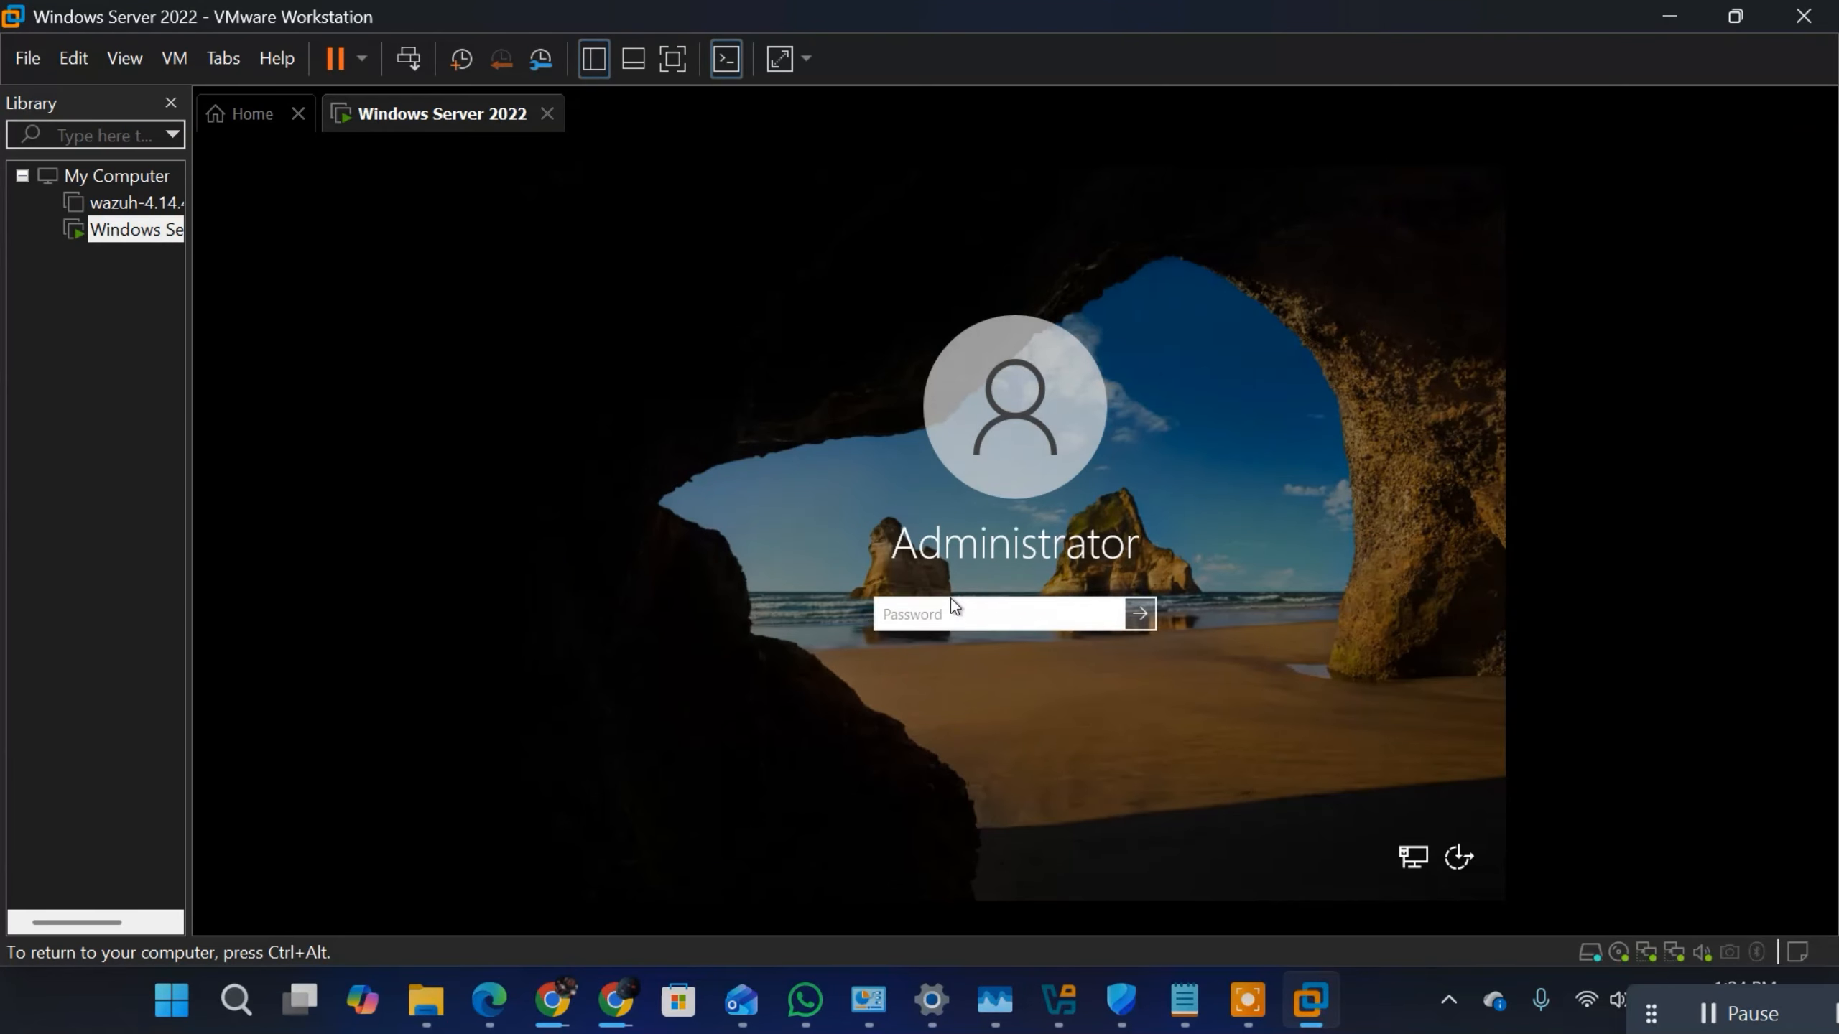
pyautogui.write('•••••••••••')
pyautogui.press('Return')
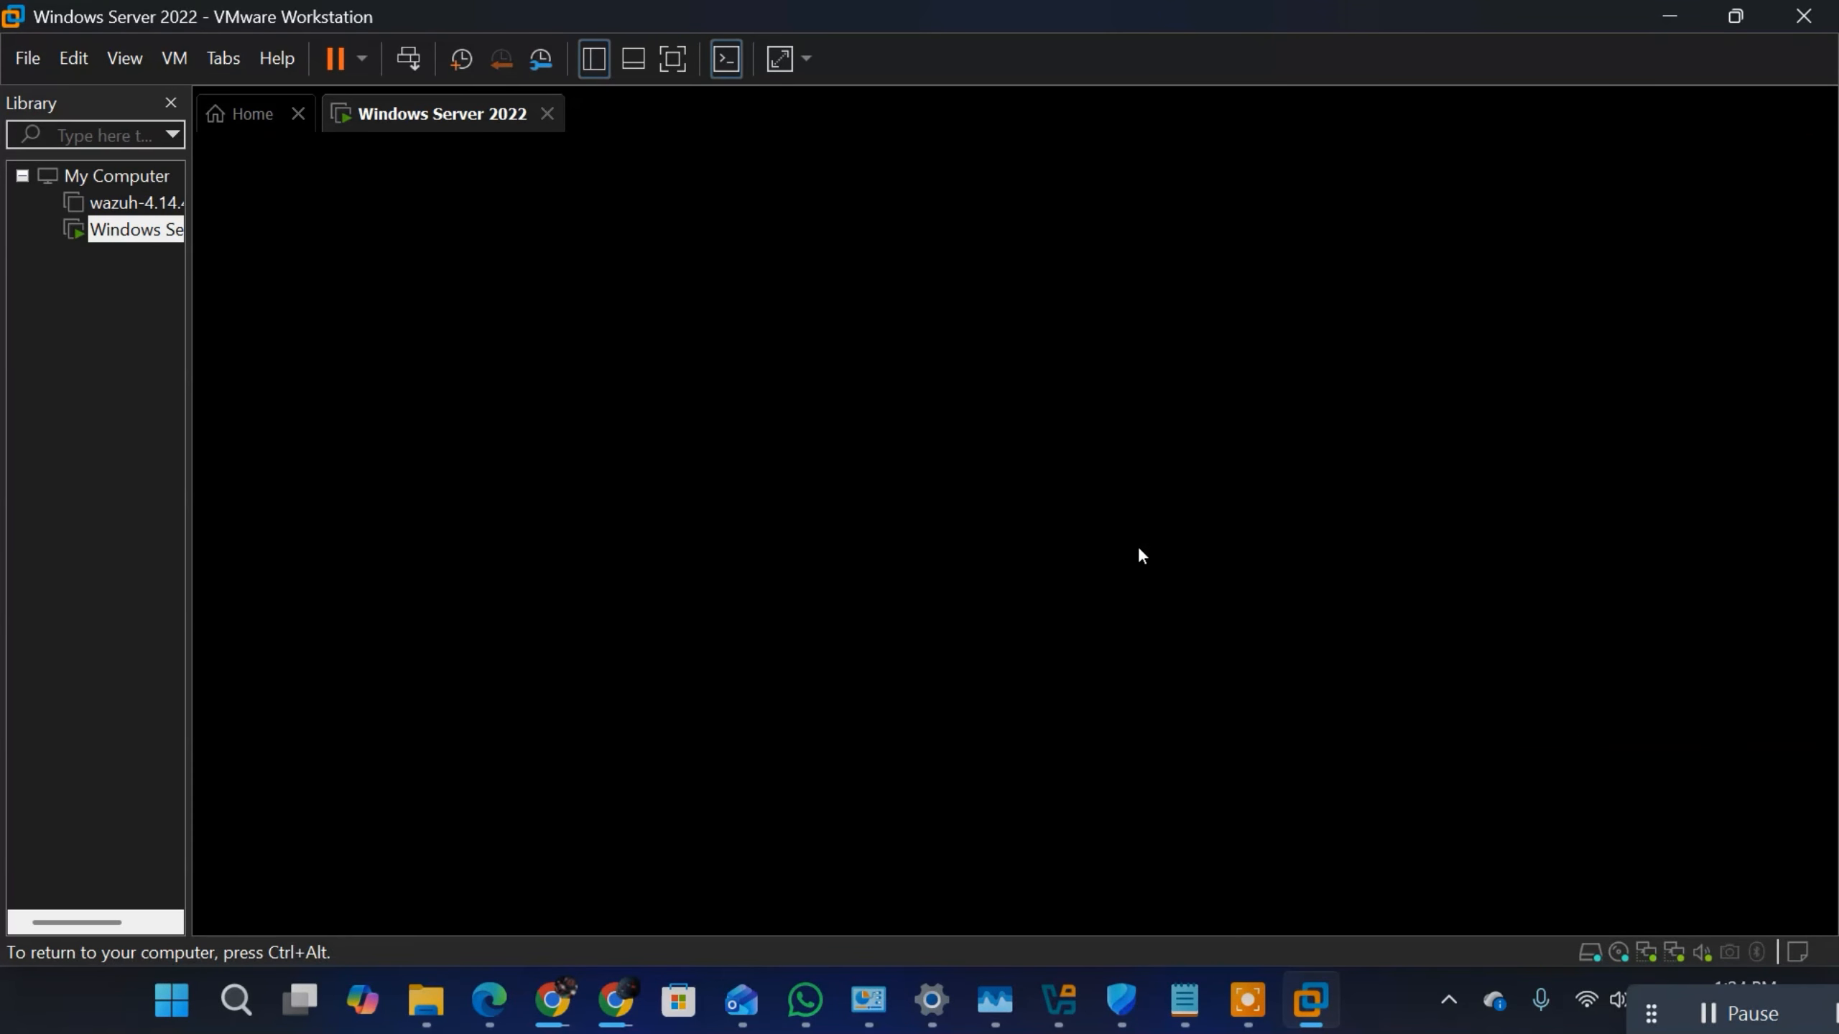
pyautogui.click(1350, 376)
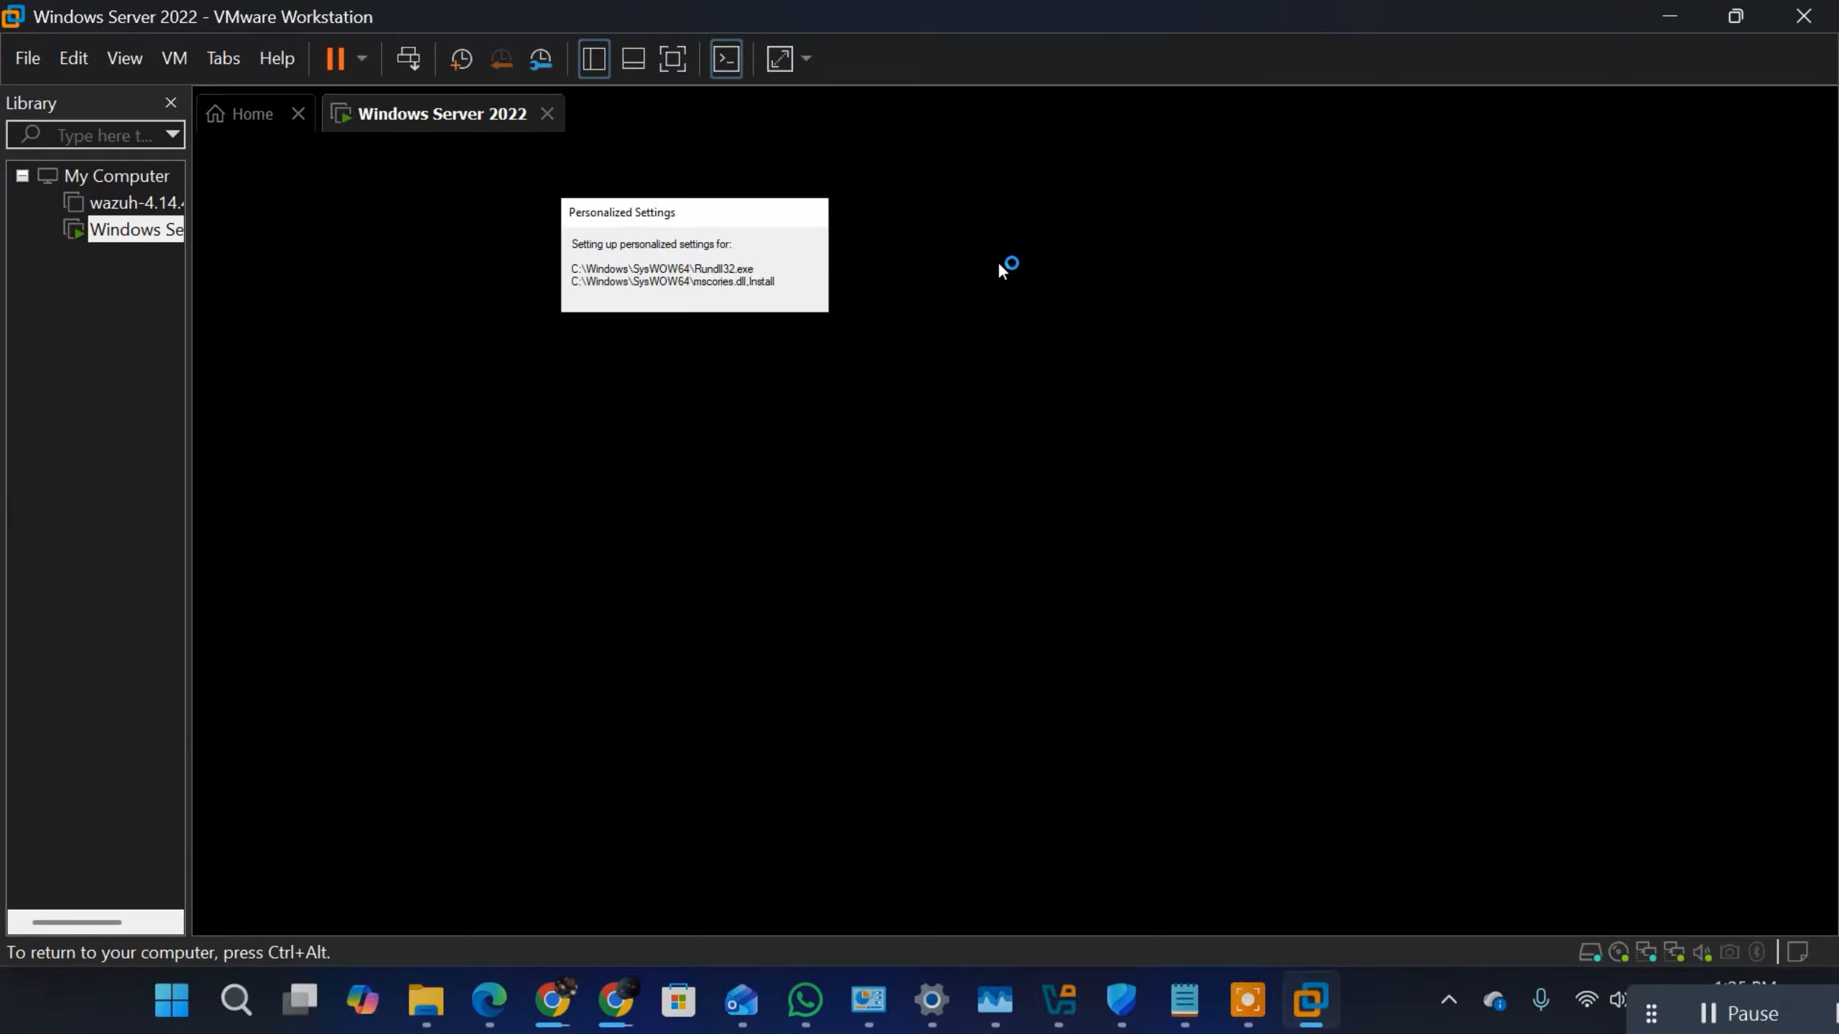
pyautogui.hotkey('ctrl', 'alt')
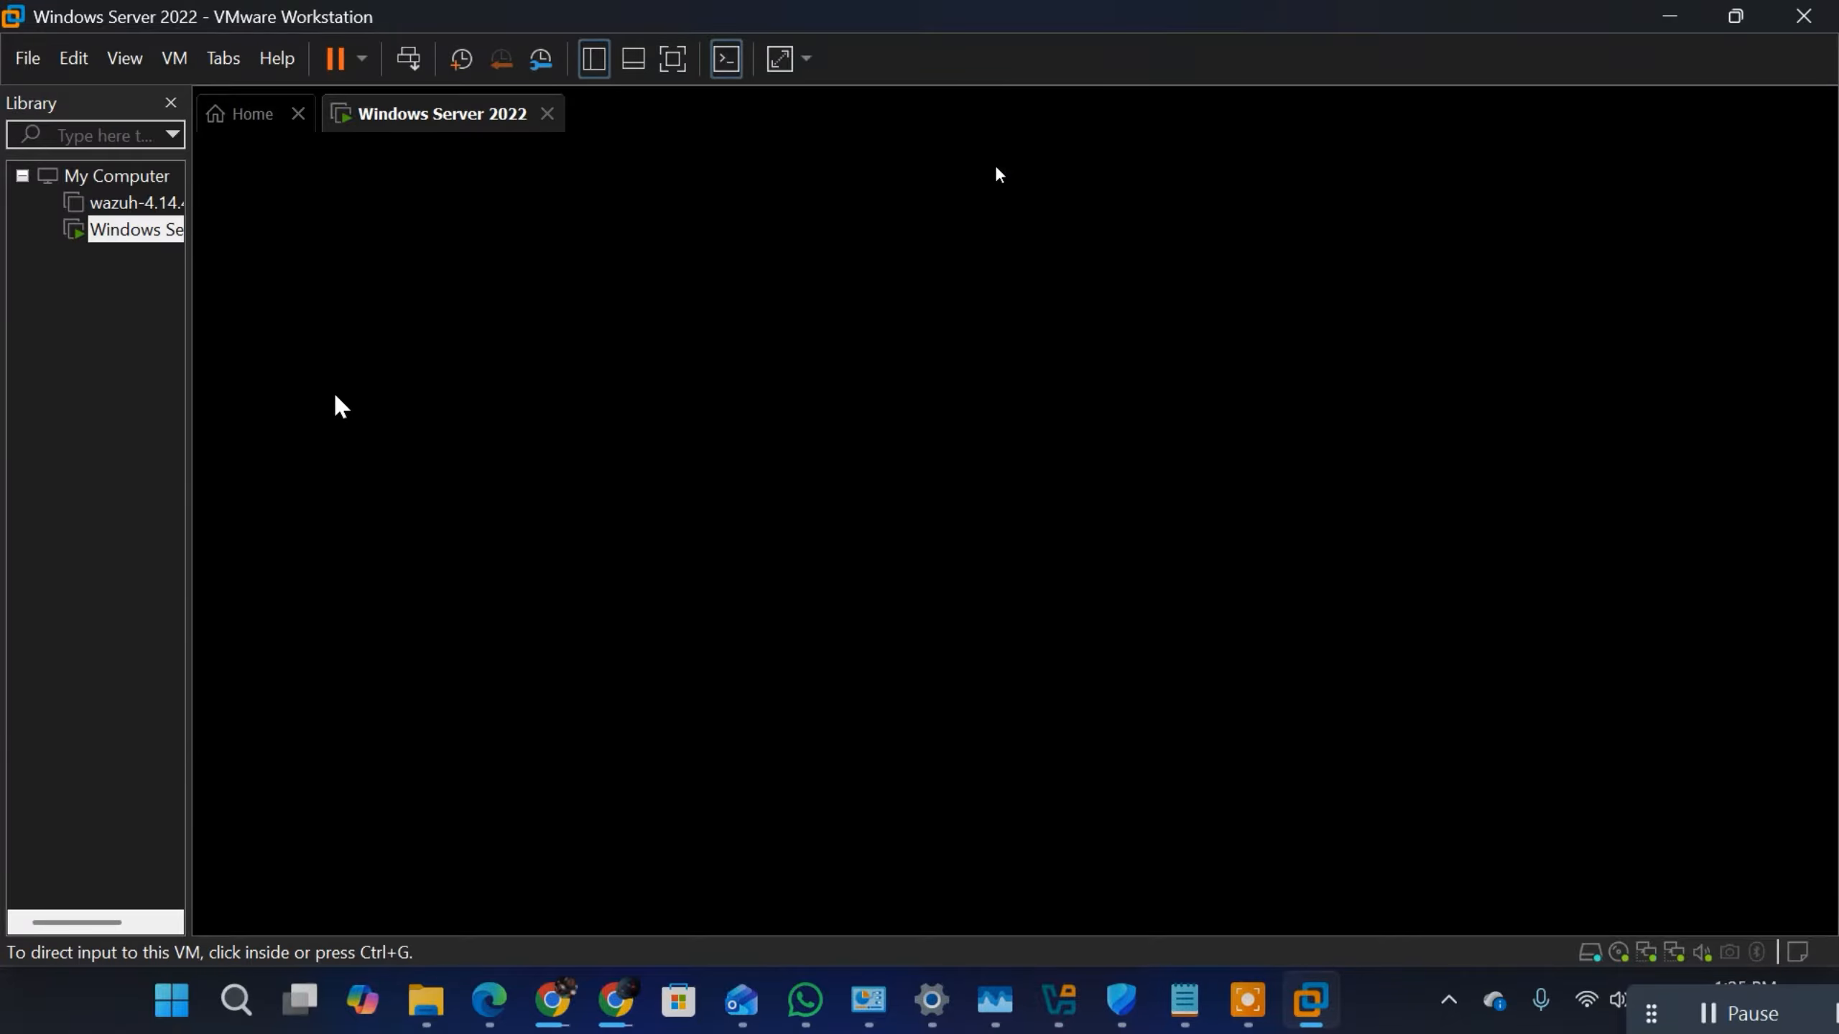
pyautogui.click(341, 407)
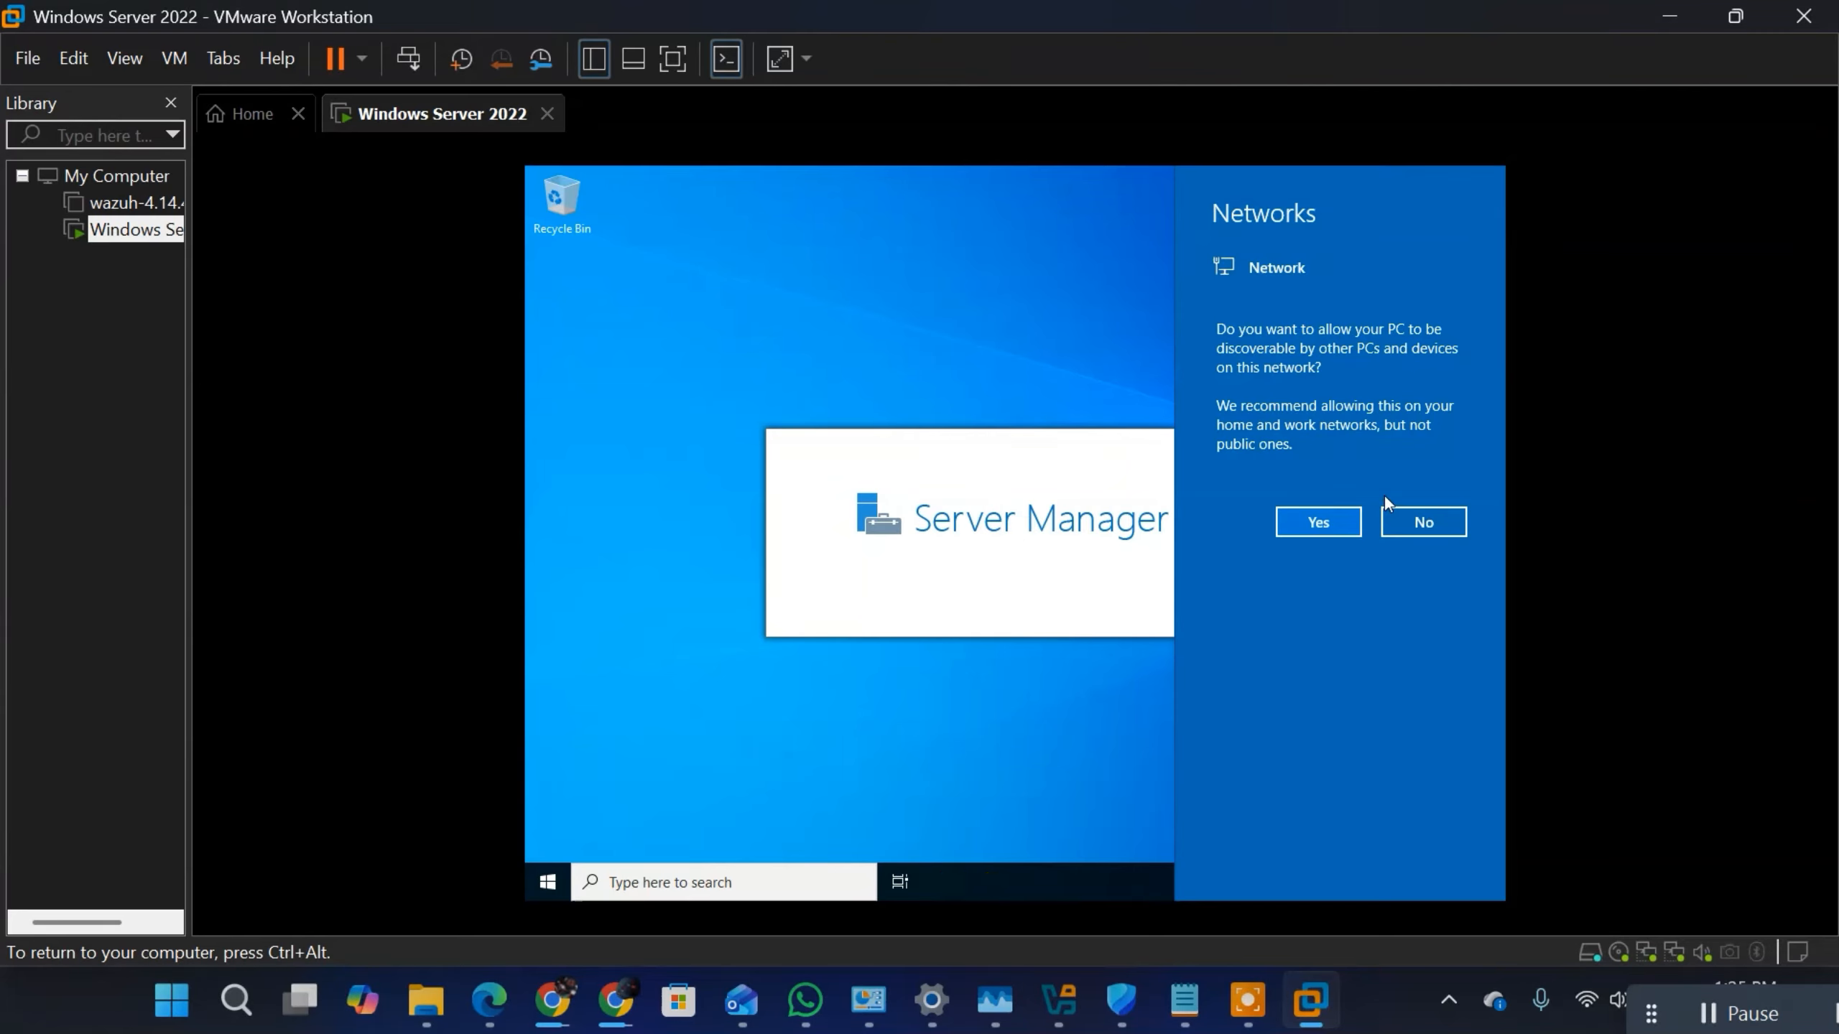
# Step: Allow the server to be discoverable on the network and close the Windows Admin Center message in Server Manager
pyautogui.click(1315, 533)
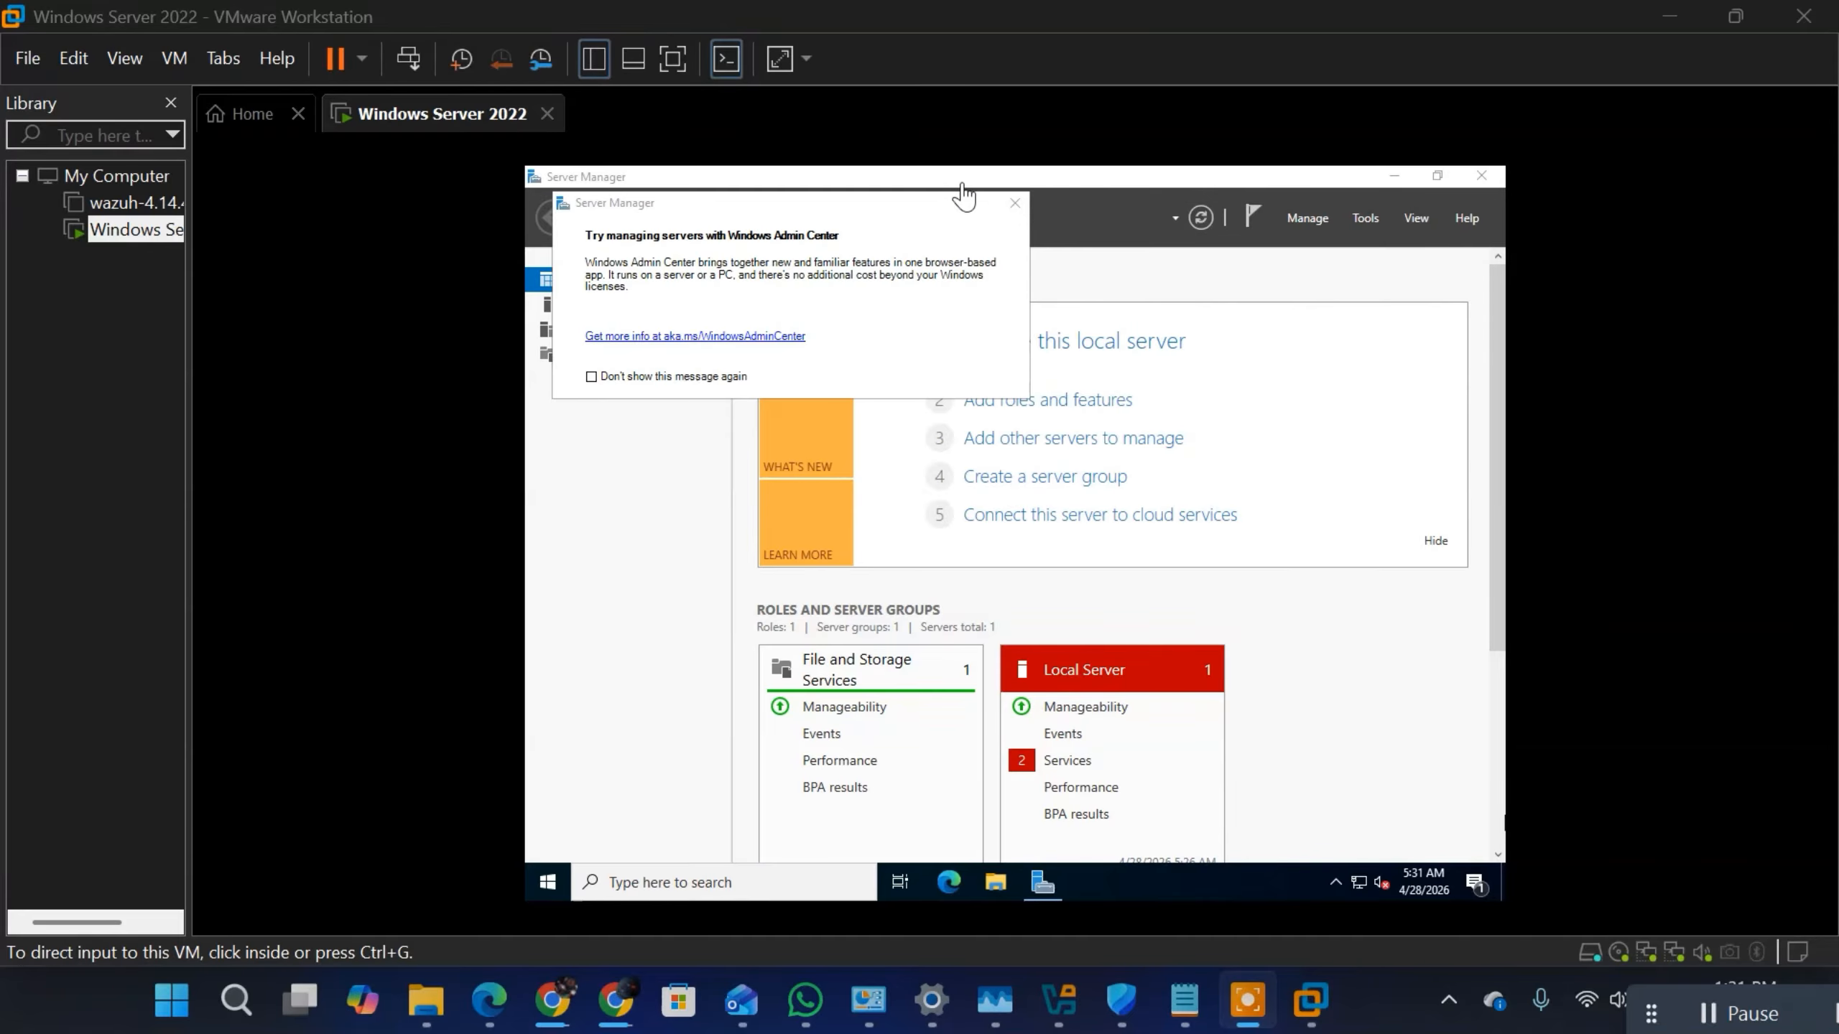
pyautogui.click(1017, 204)
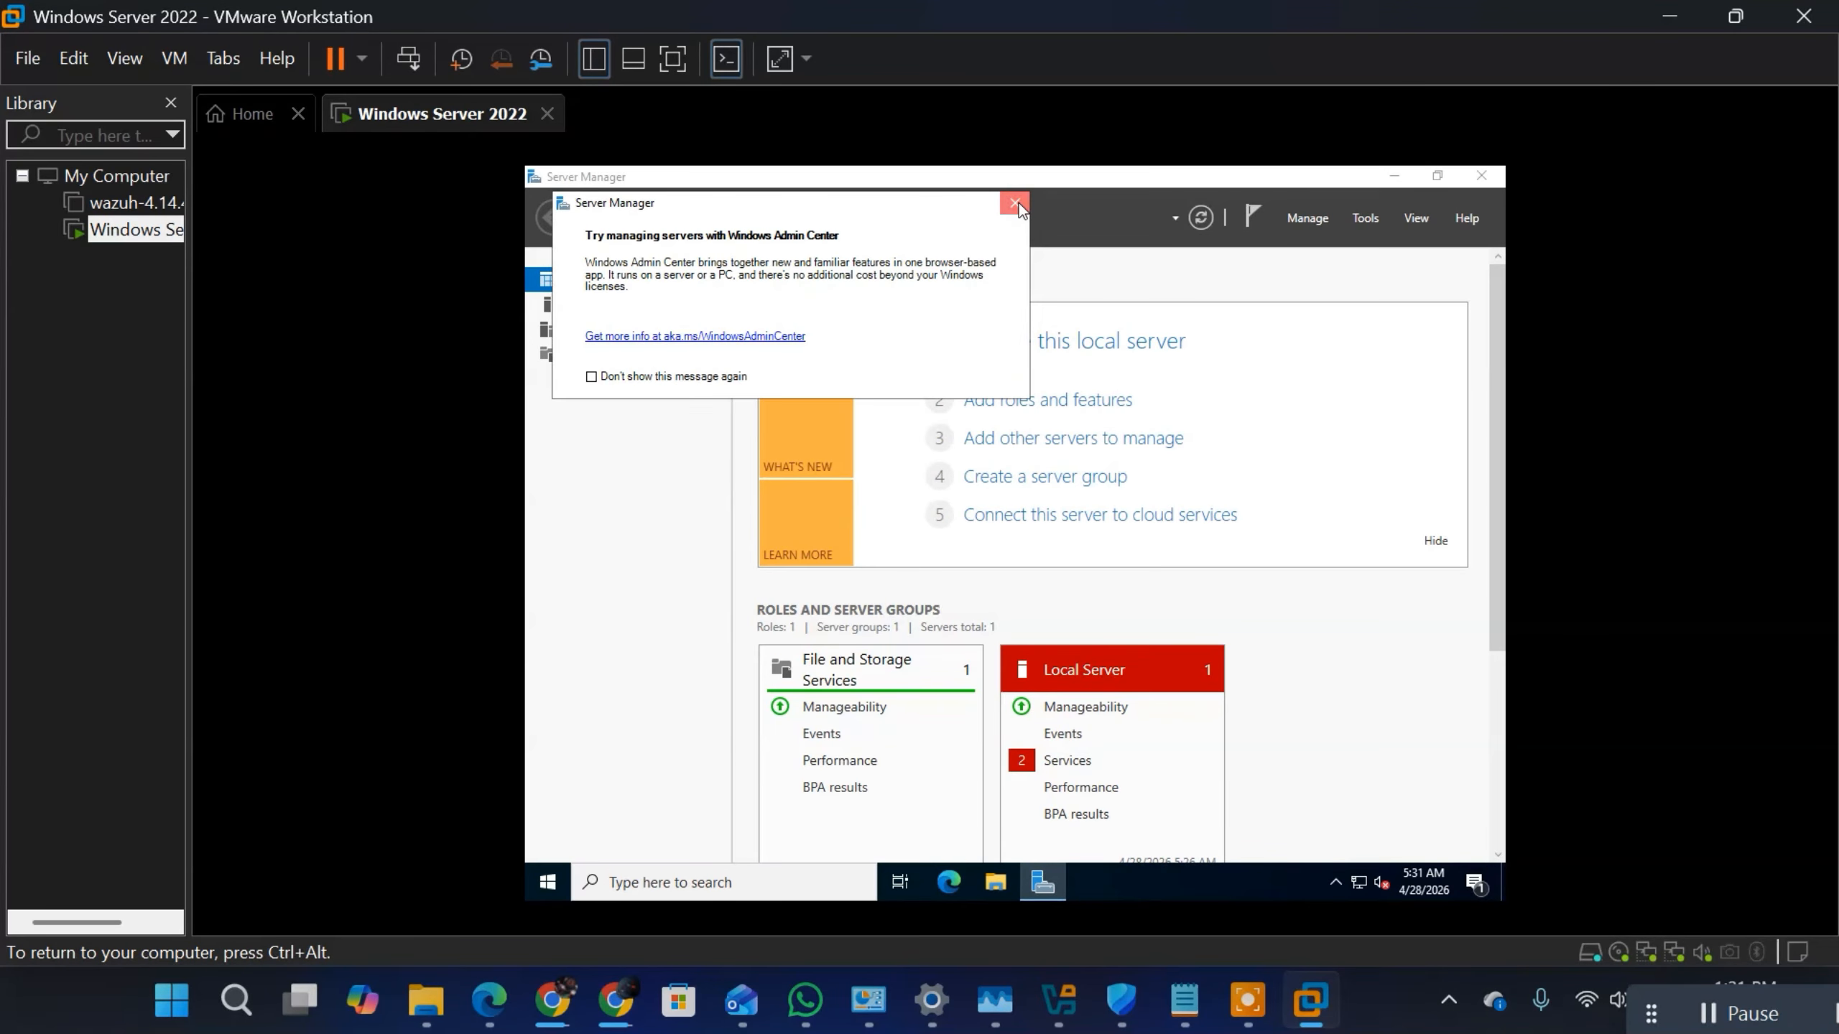
pyautogui.click(1017, 202)
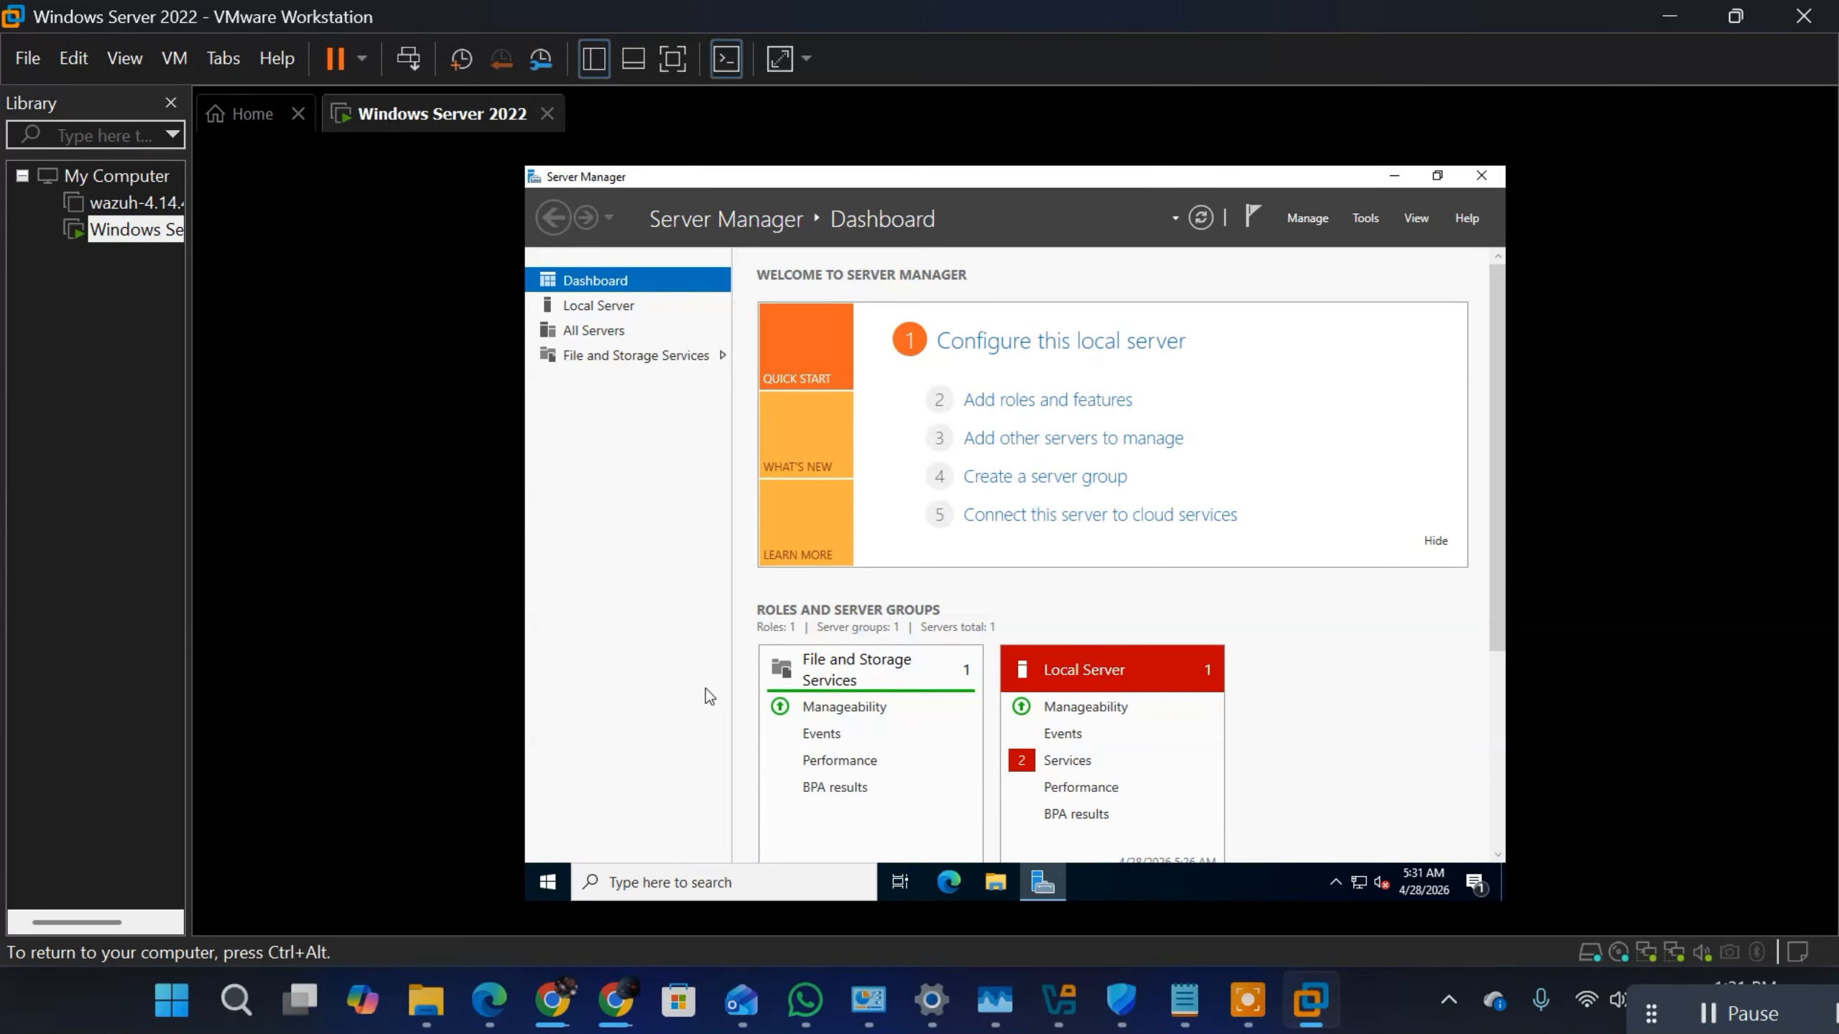
# Step: Open the server's Windows Settings and show the About page with the device specifications in the System category
pyautogui.press('super+i')
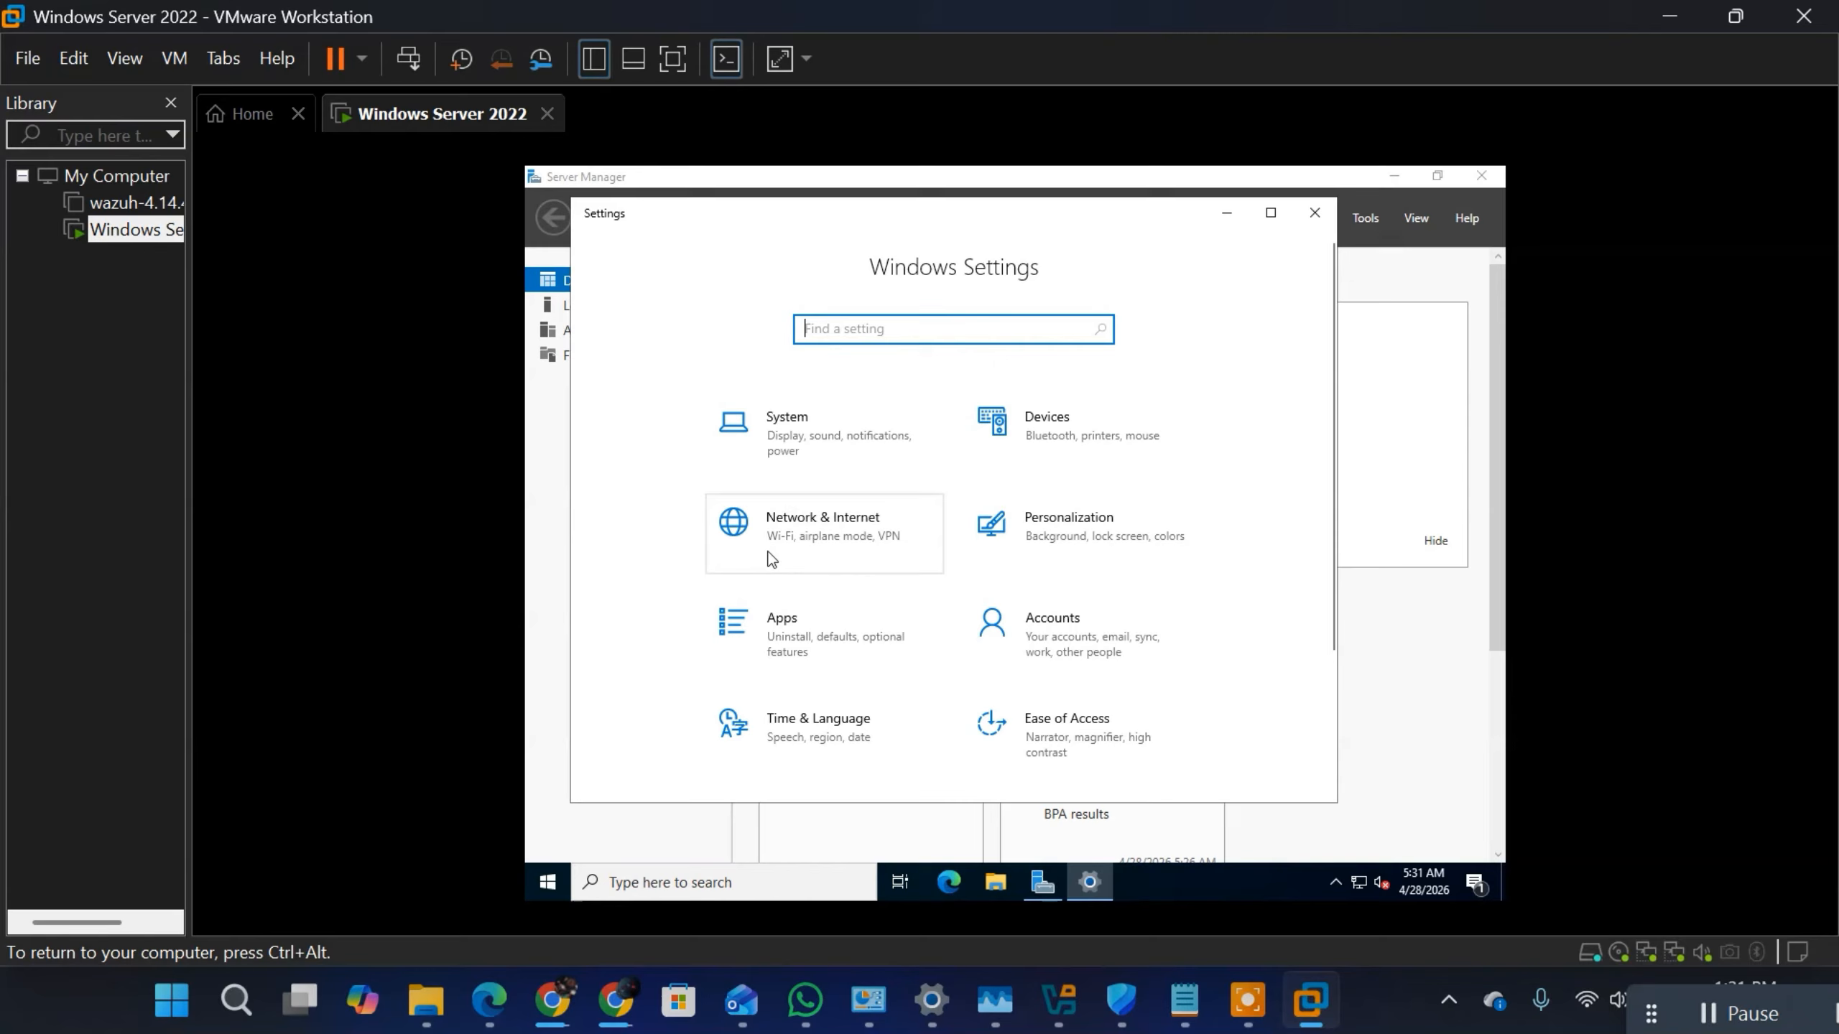
pyautogui.click(788, 432)
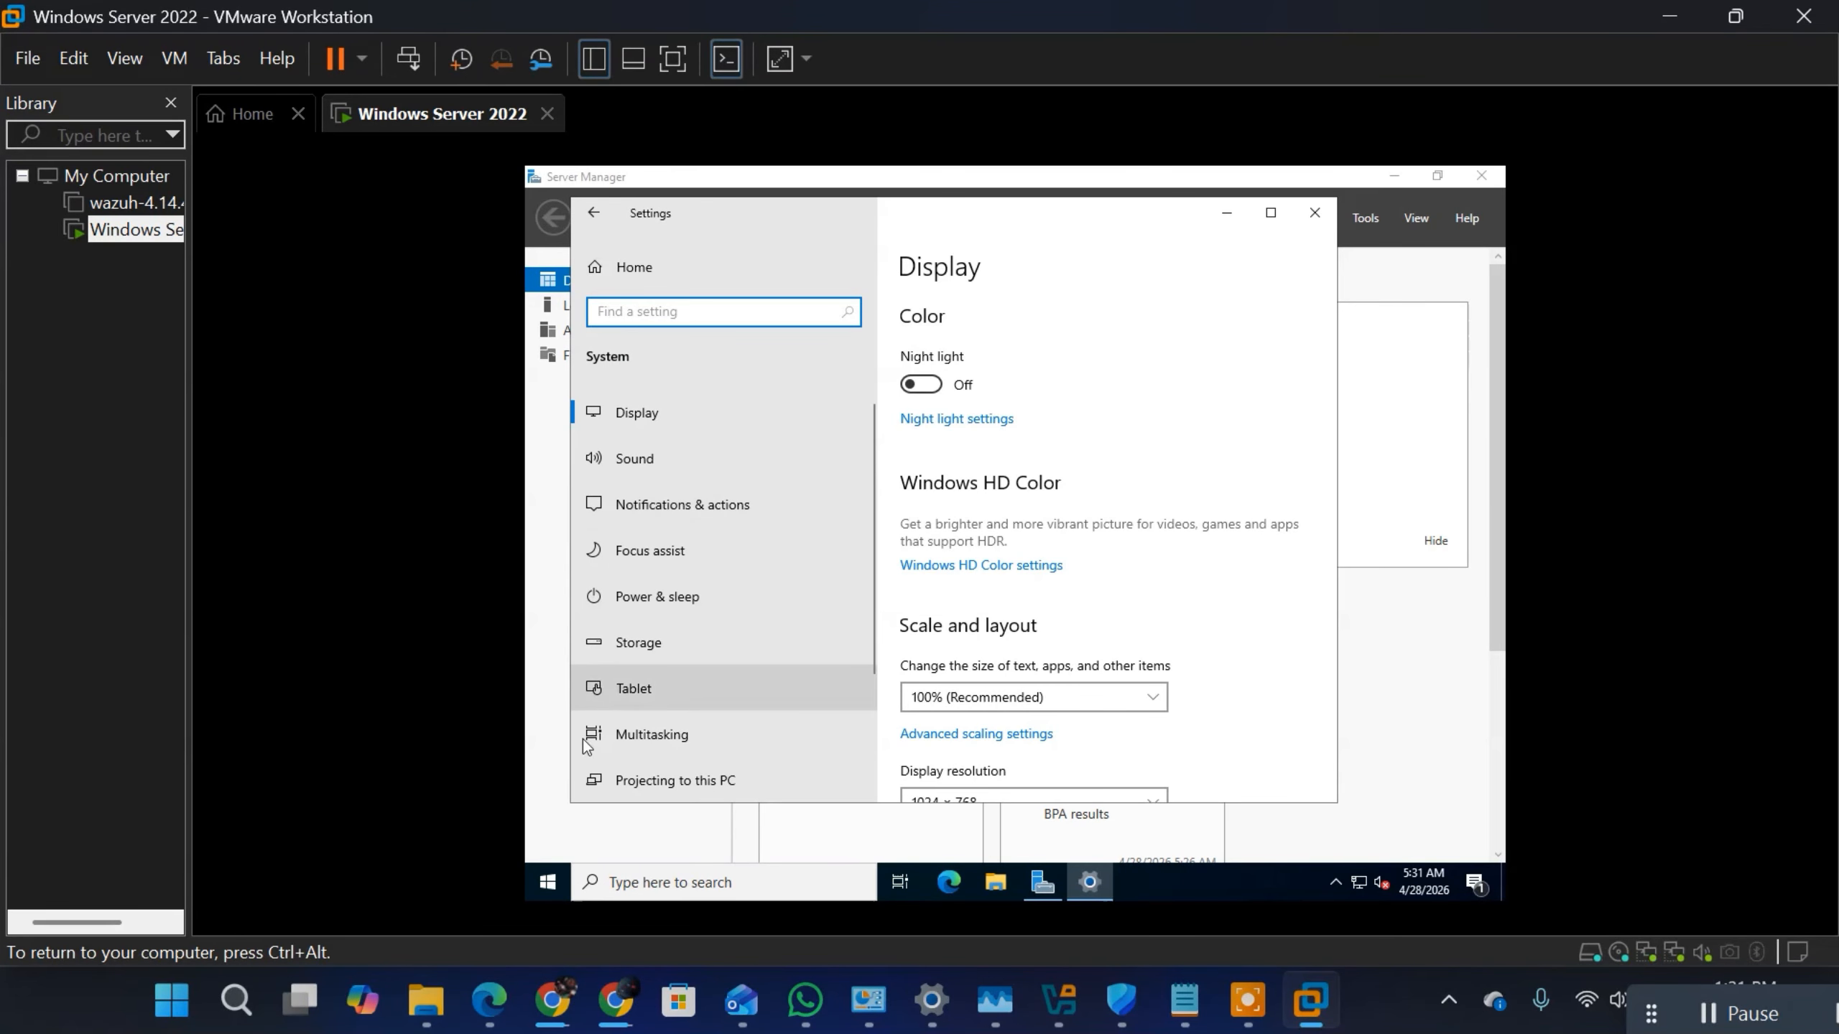
pyautogui.scroll(-3, 695, 517)
pyautogui.click(652, 707)
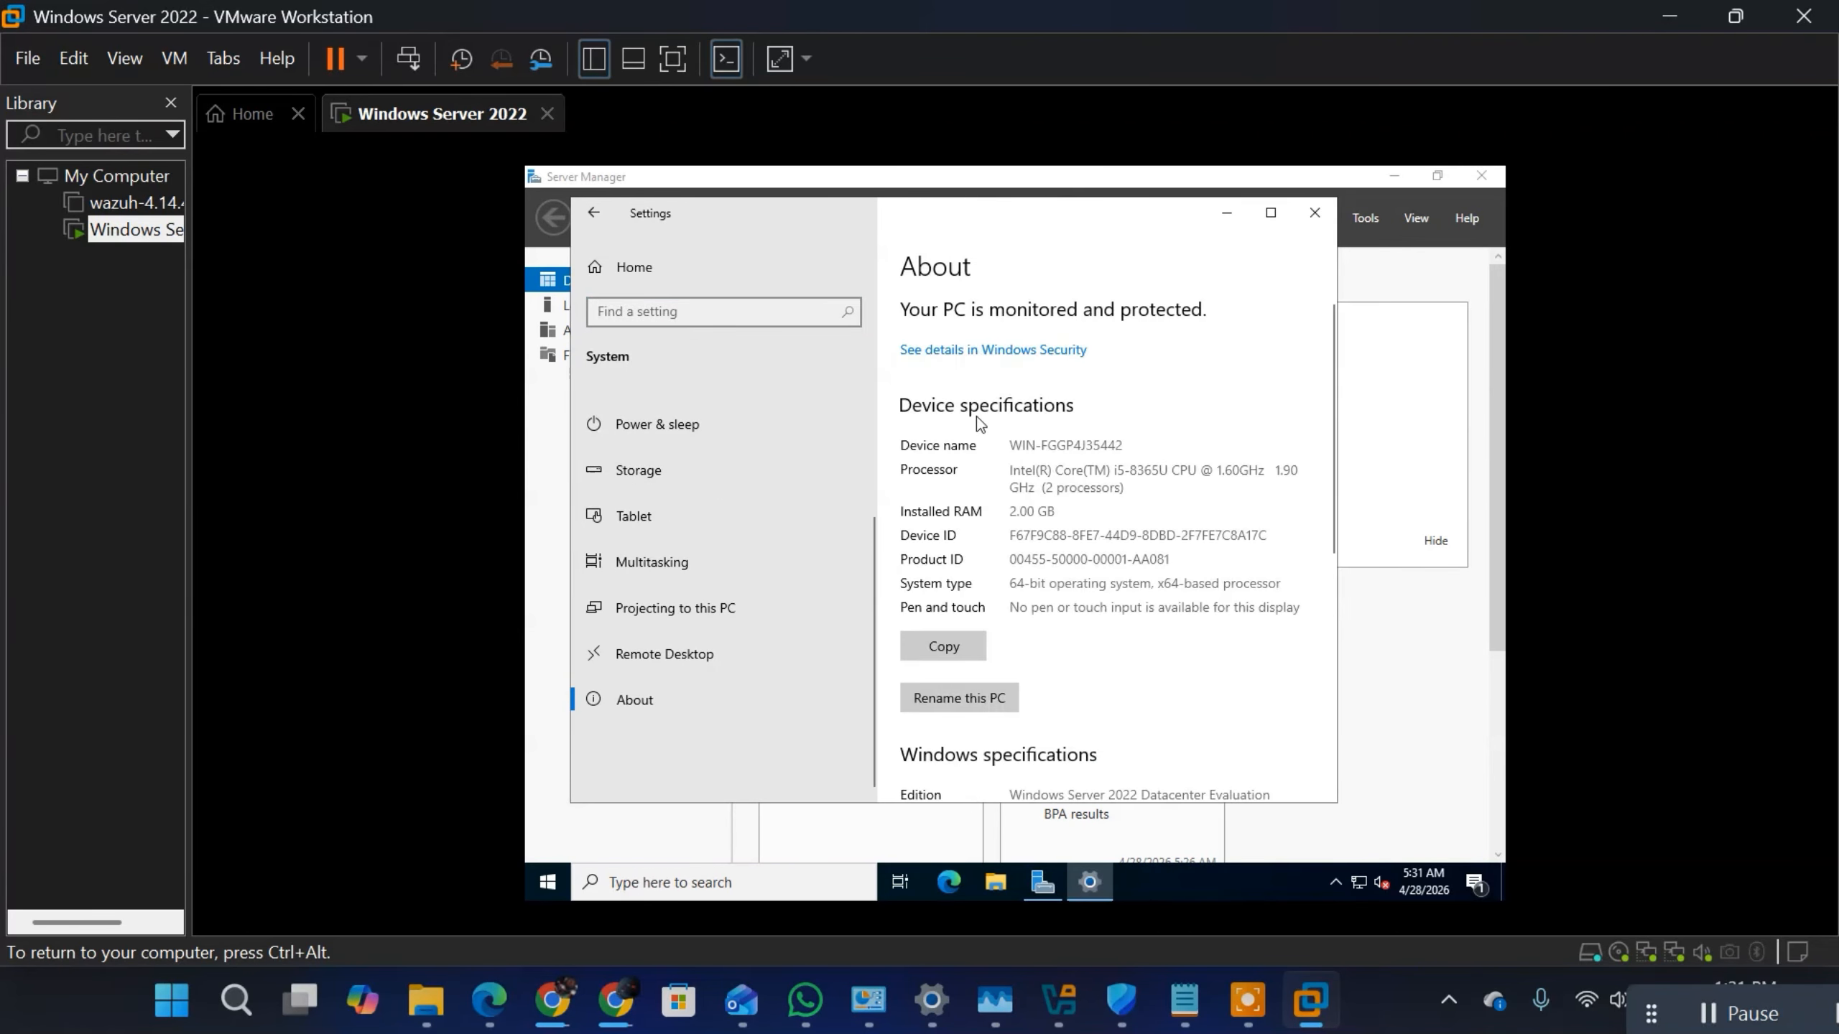
# Step: Rename the server's PC to DC-01
pyautogui.click(990, 700)
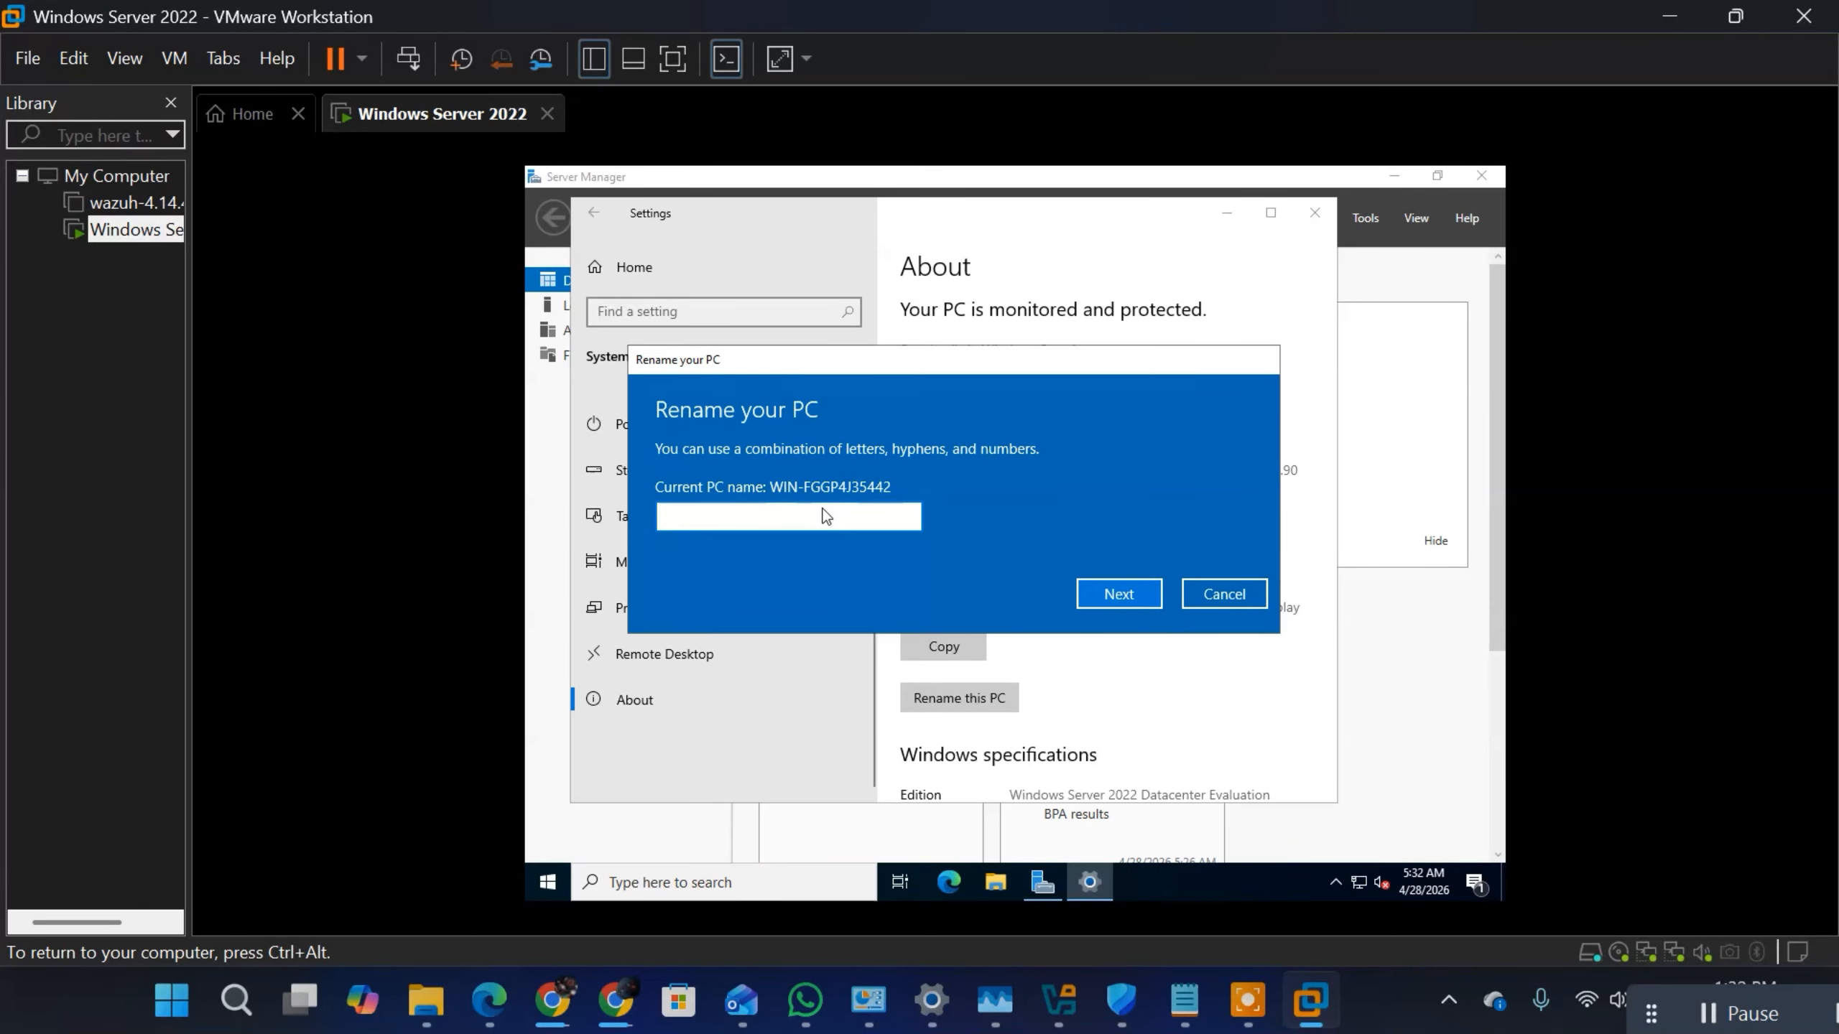
pyautogui.write('DC-01')
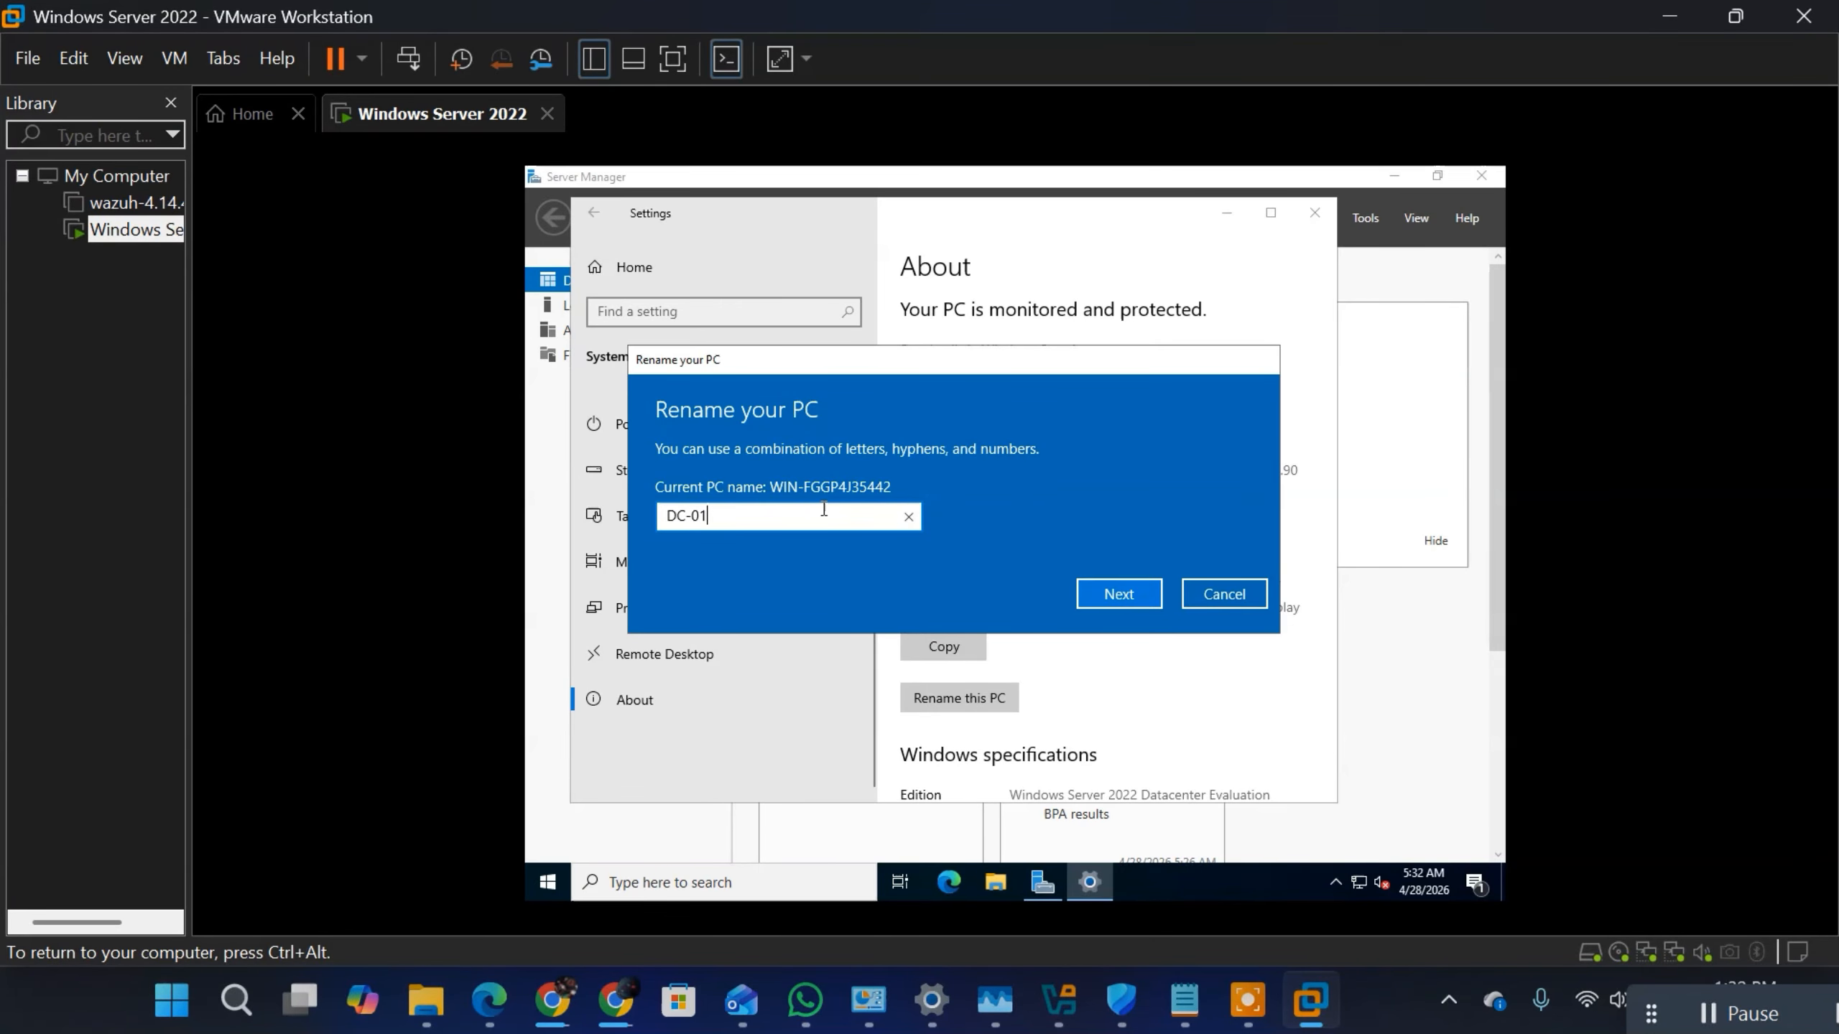
pyautogui.click(1121, 594)
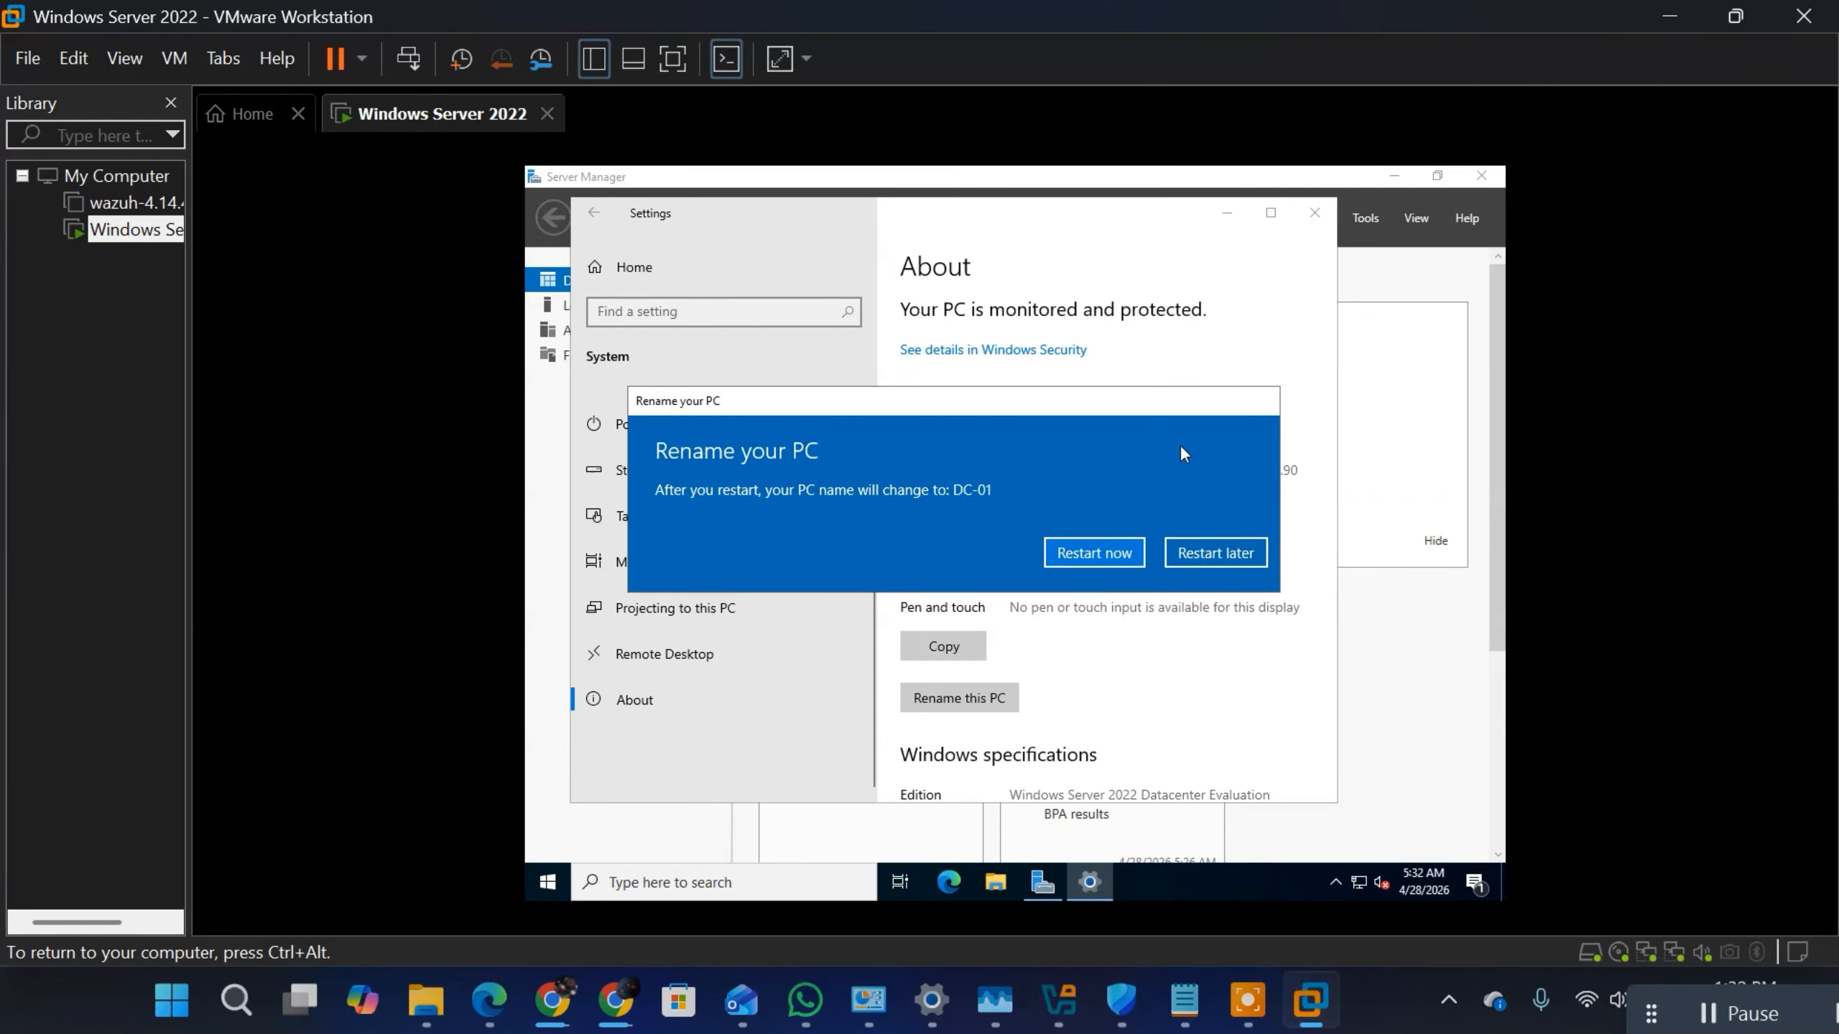
pyautogui.click(1216, 220)
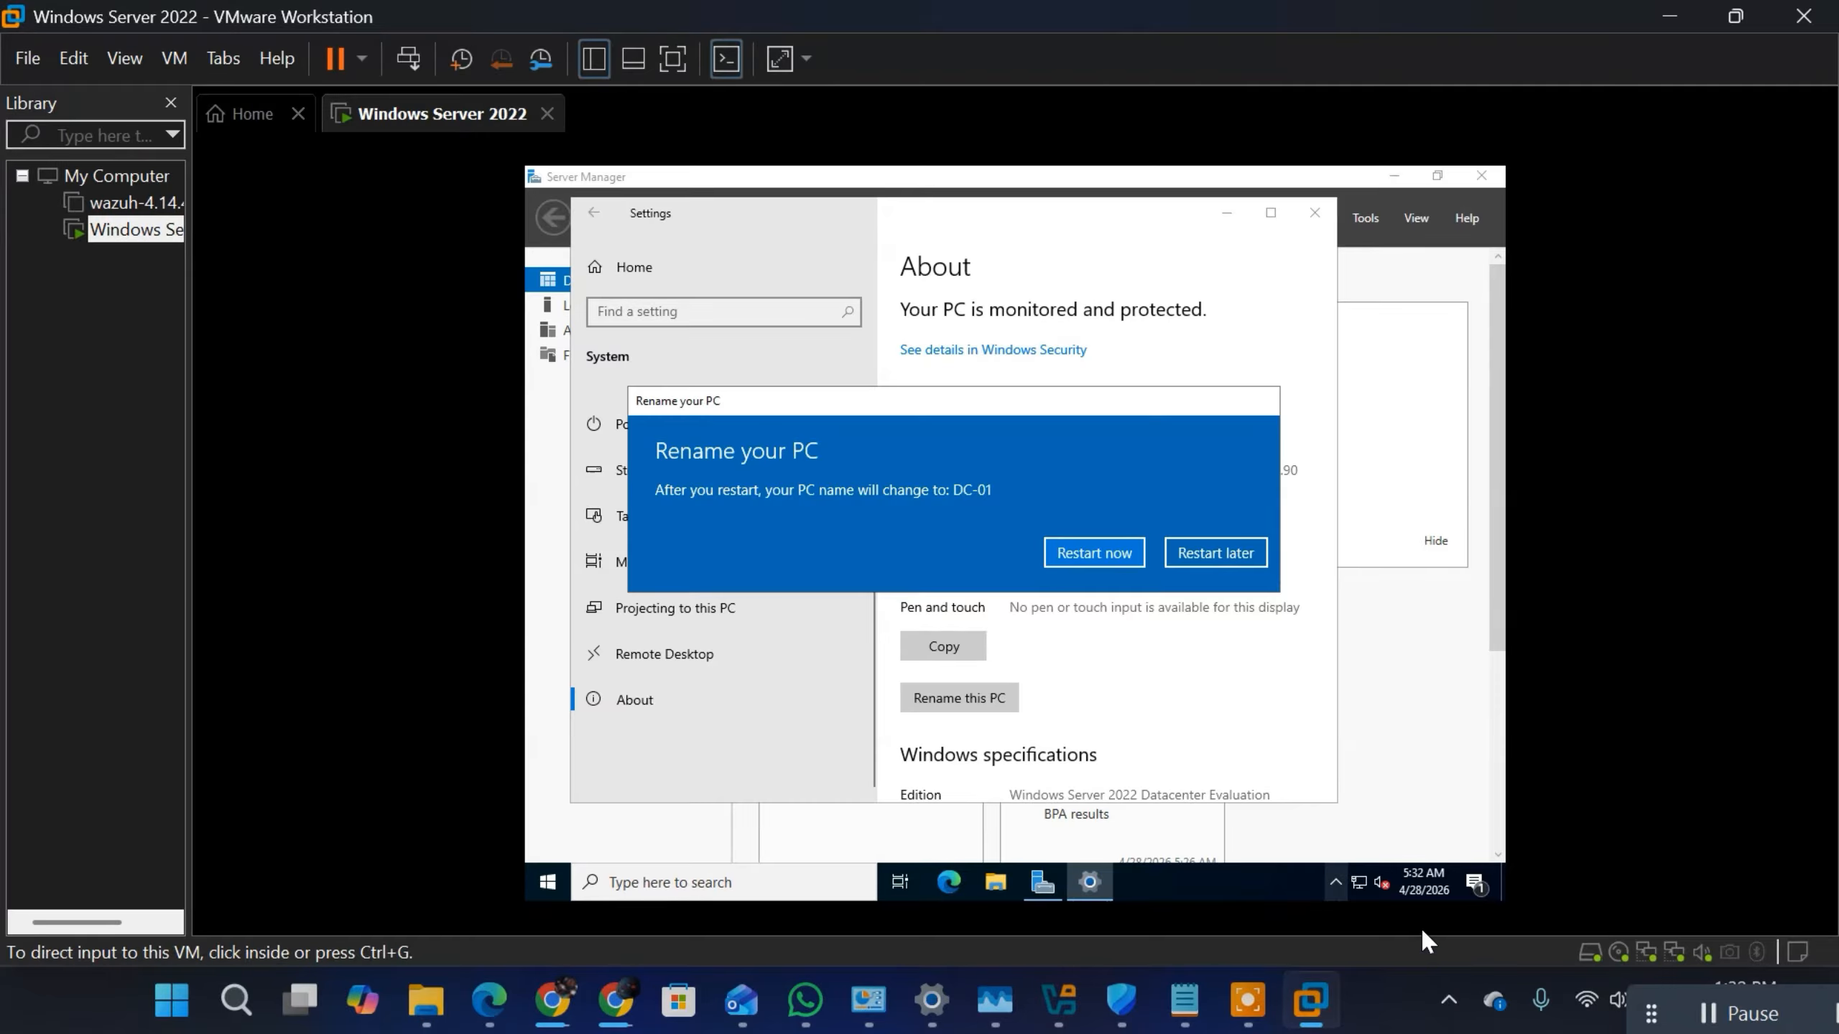
# Step: Show the server's Date & time settings and postpone the restart requested by the PC rename
pyautogui.click(1431, 887)
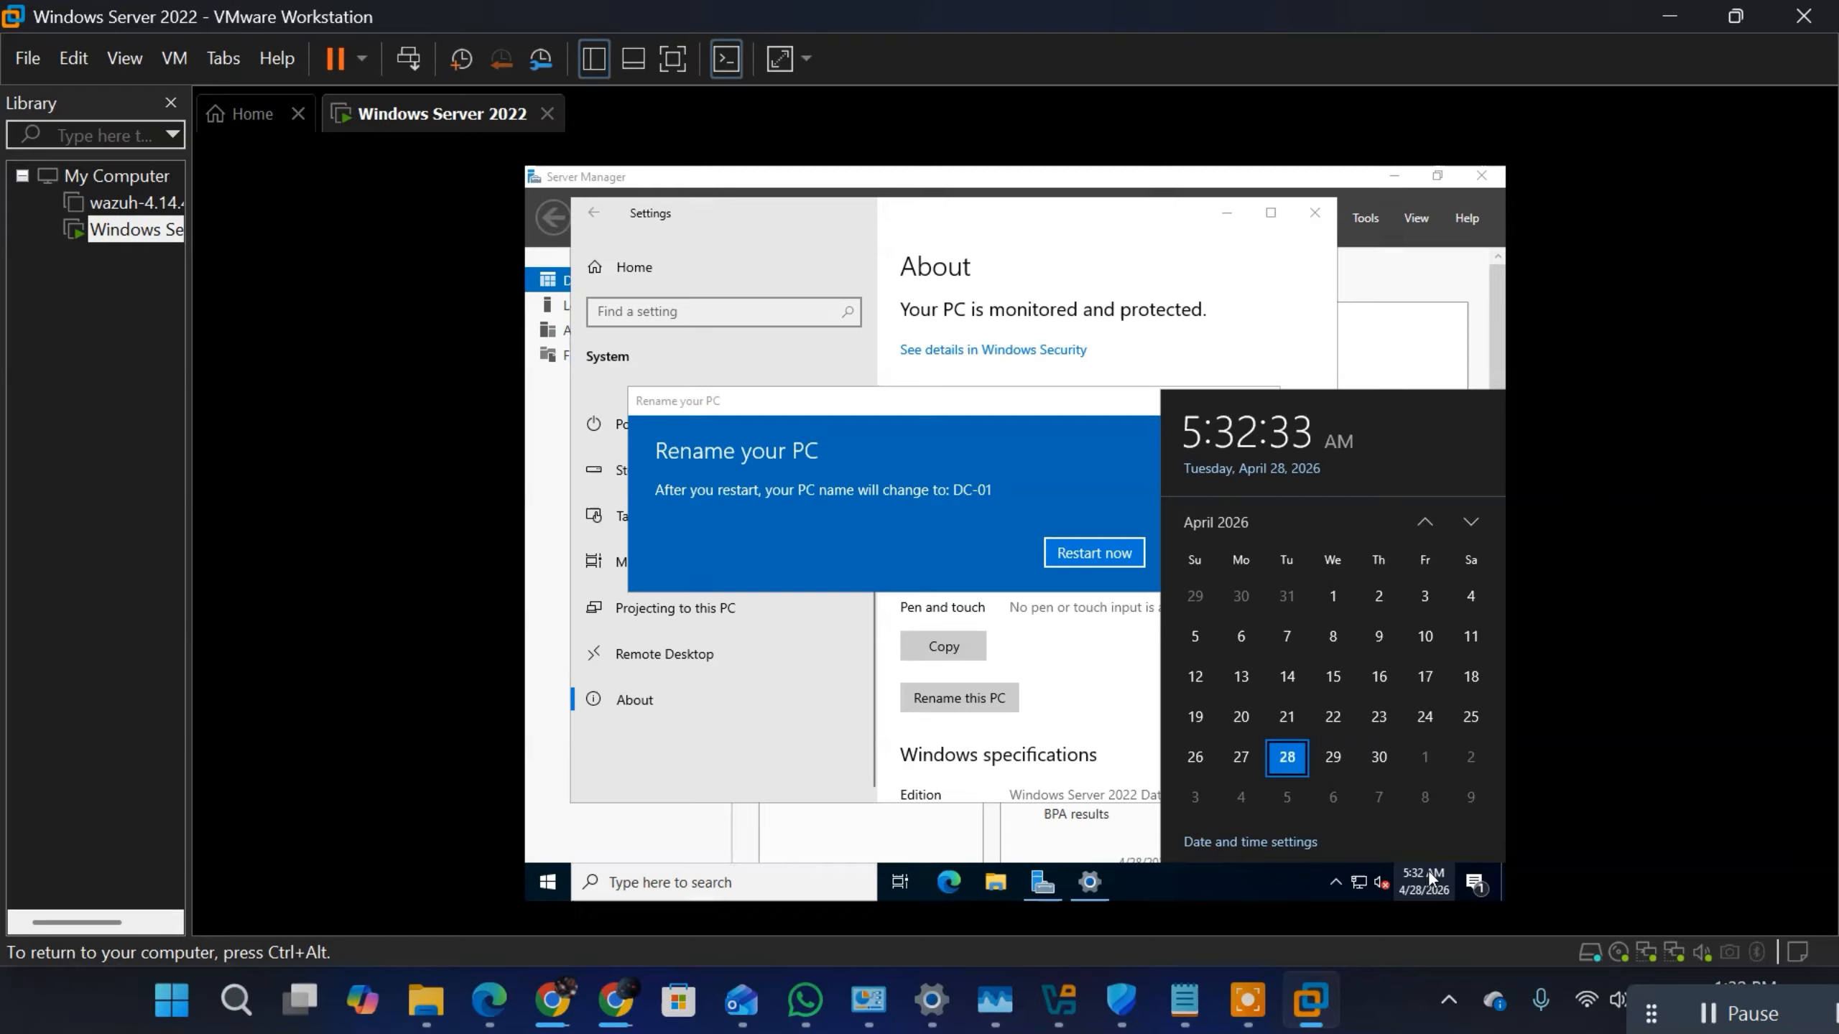
pyautogui.click(1231, 843)
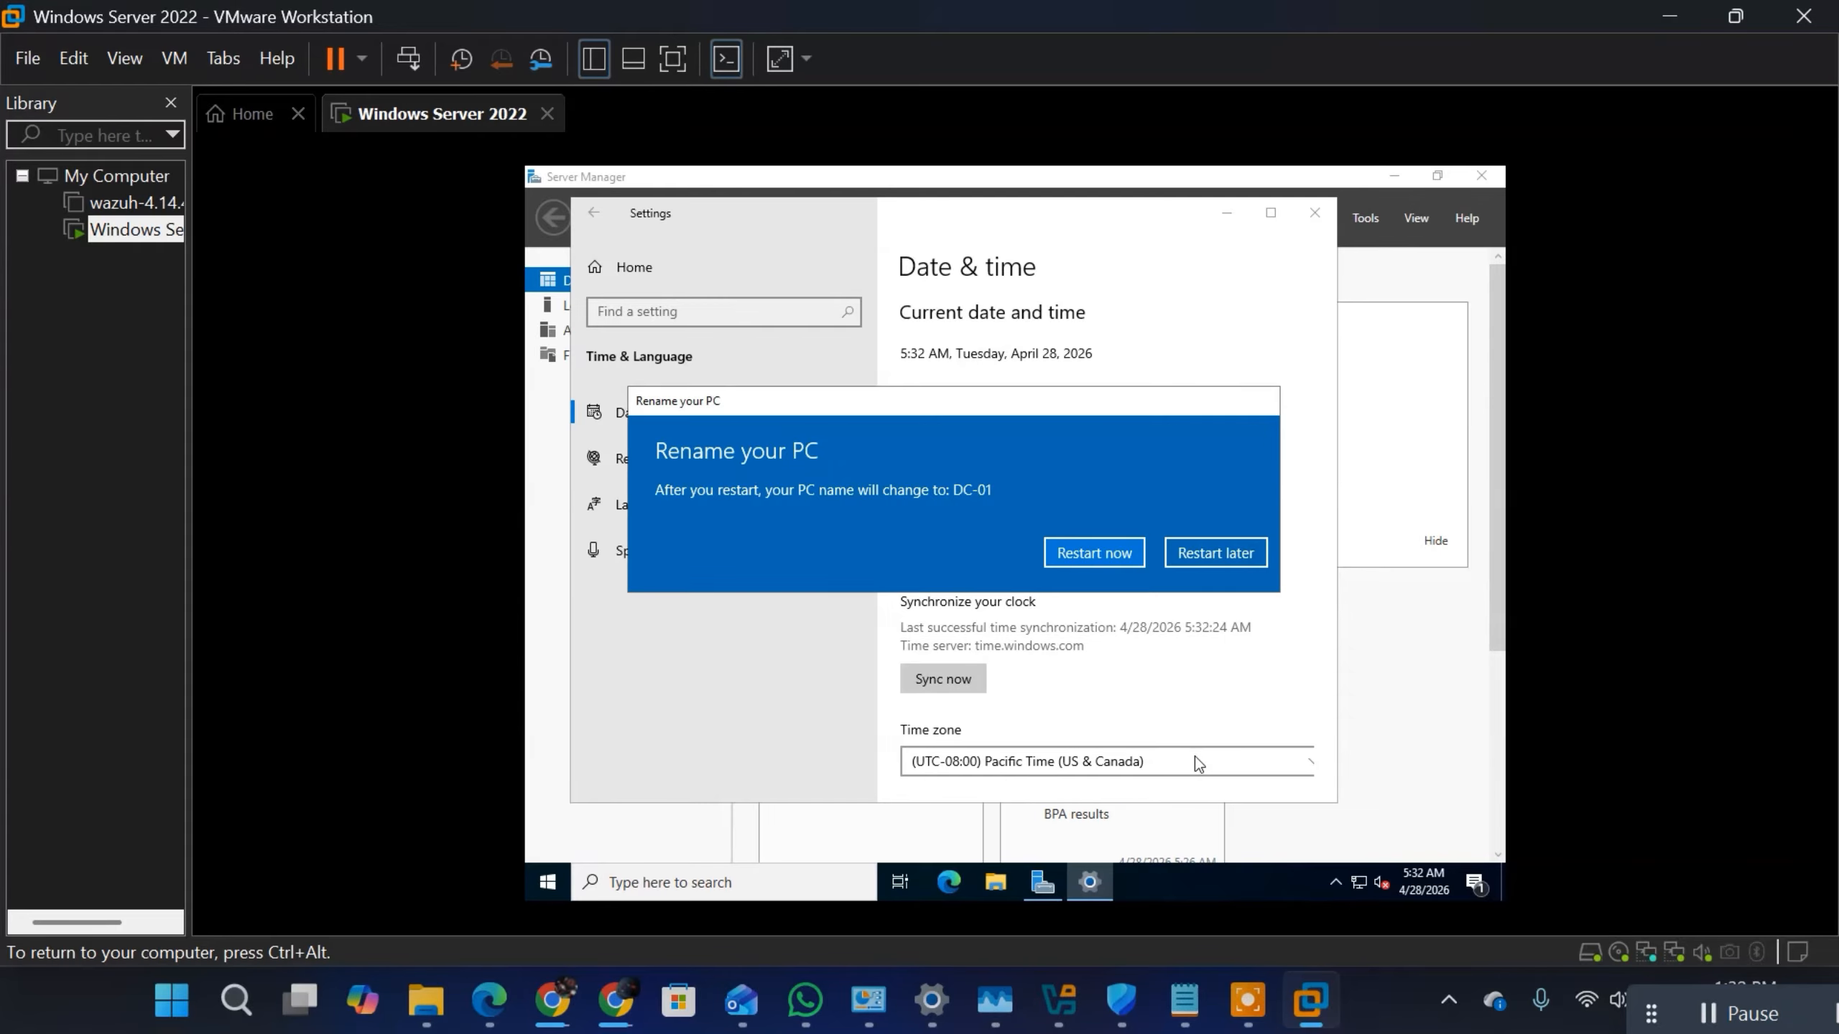
pyautogui.click(1221, 554)
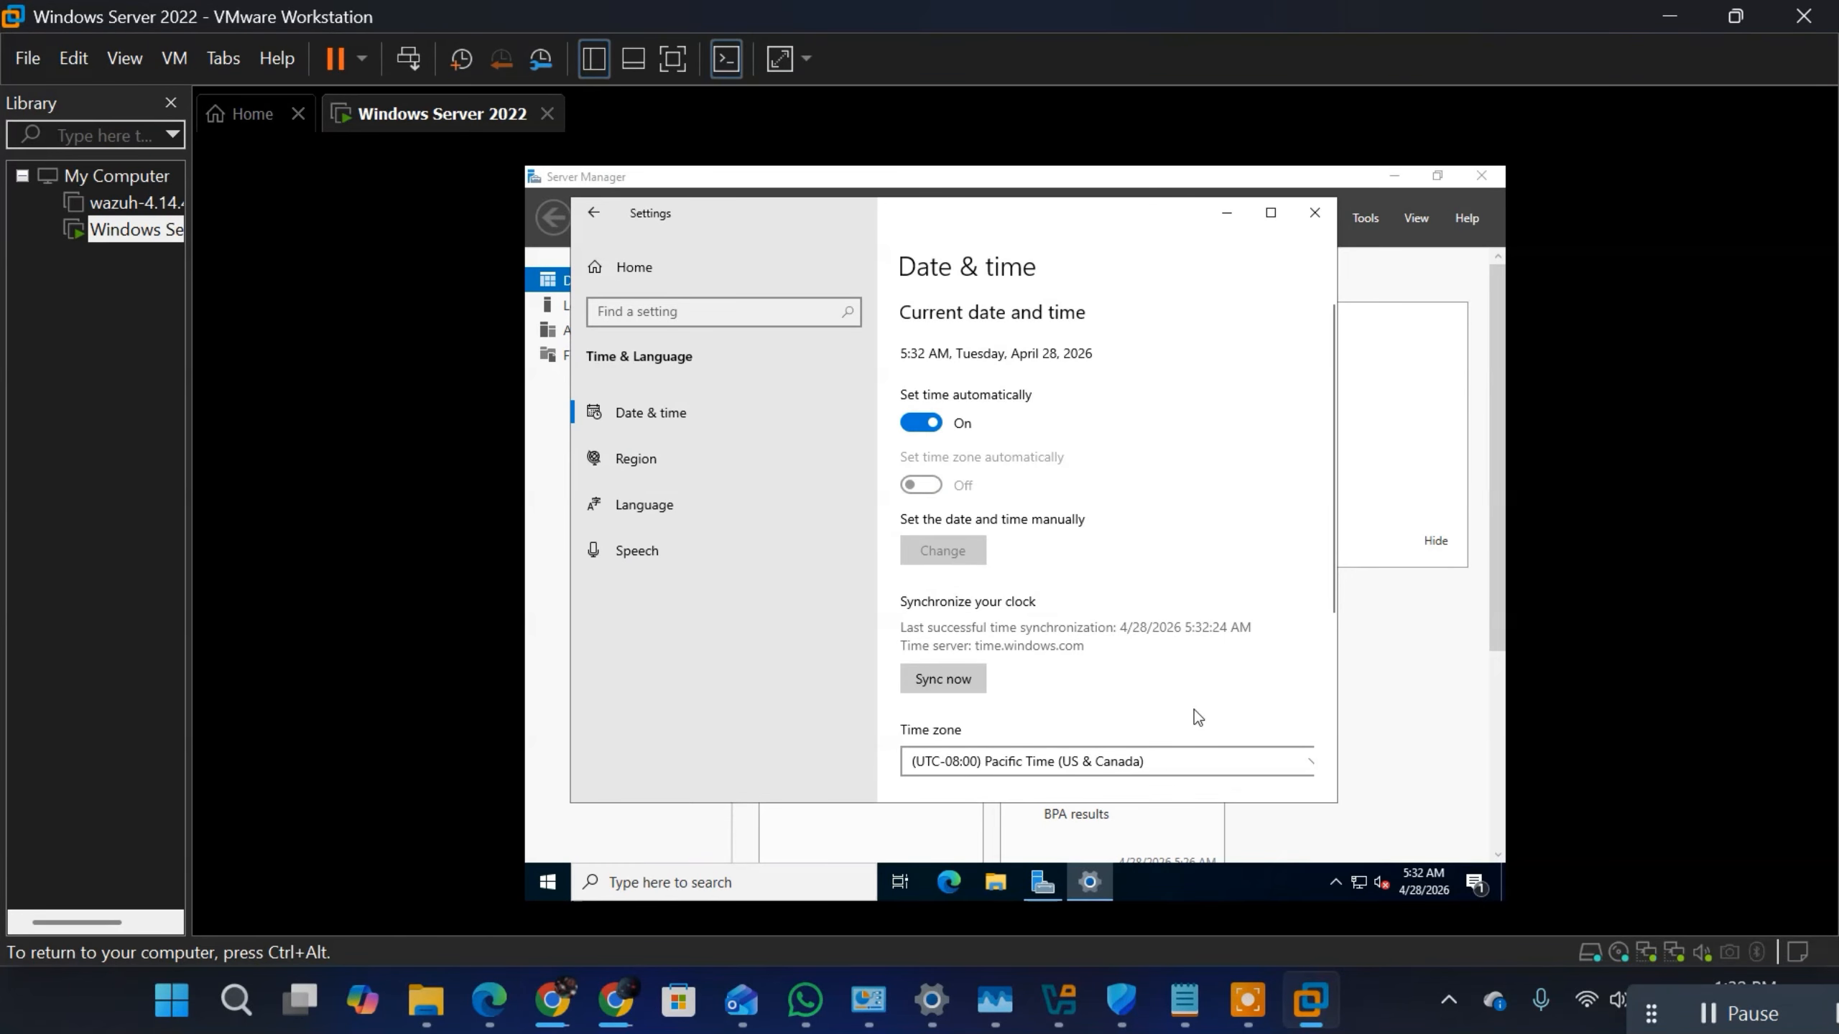
# Step: Set the server's time zone to (UTC+01:00) West Central Africa
pyautogui.click(1172, 768)
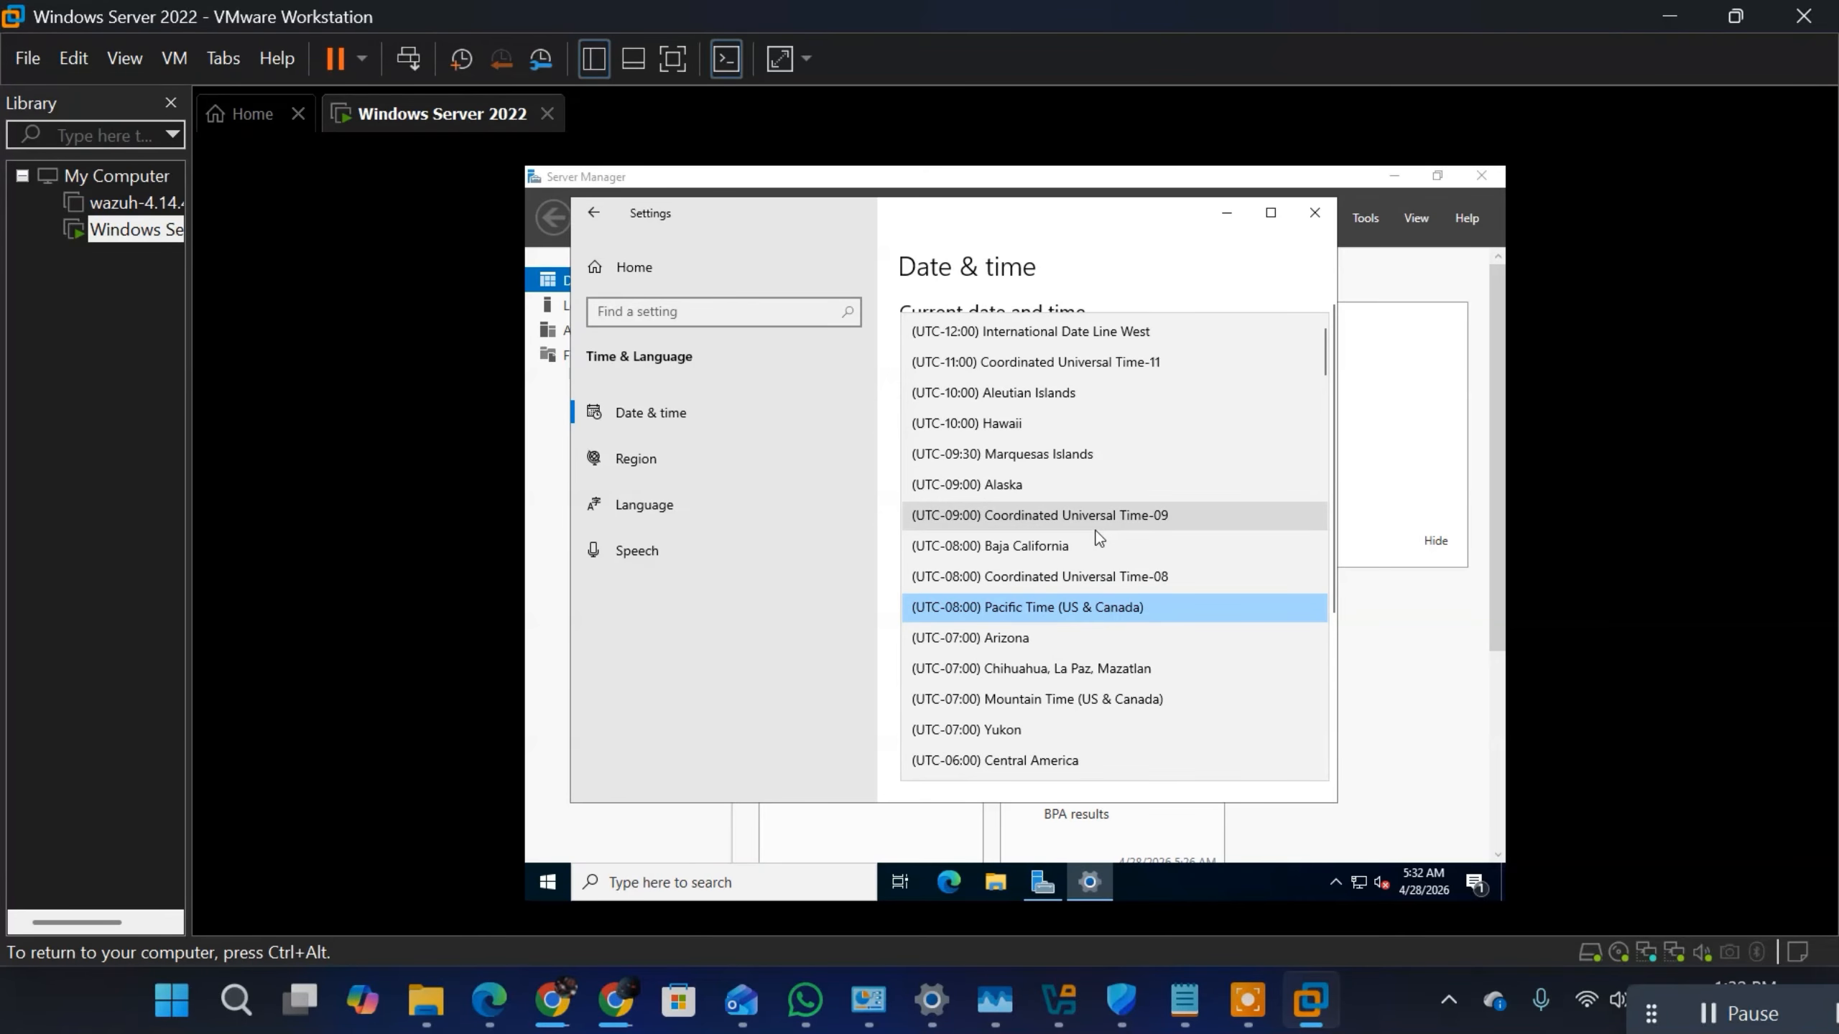
pyautogui.scroll(-3, 1096, 530)
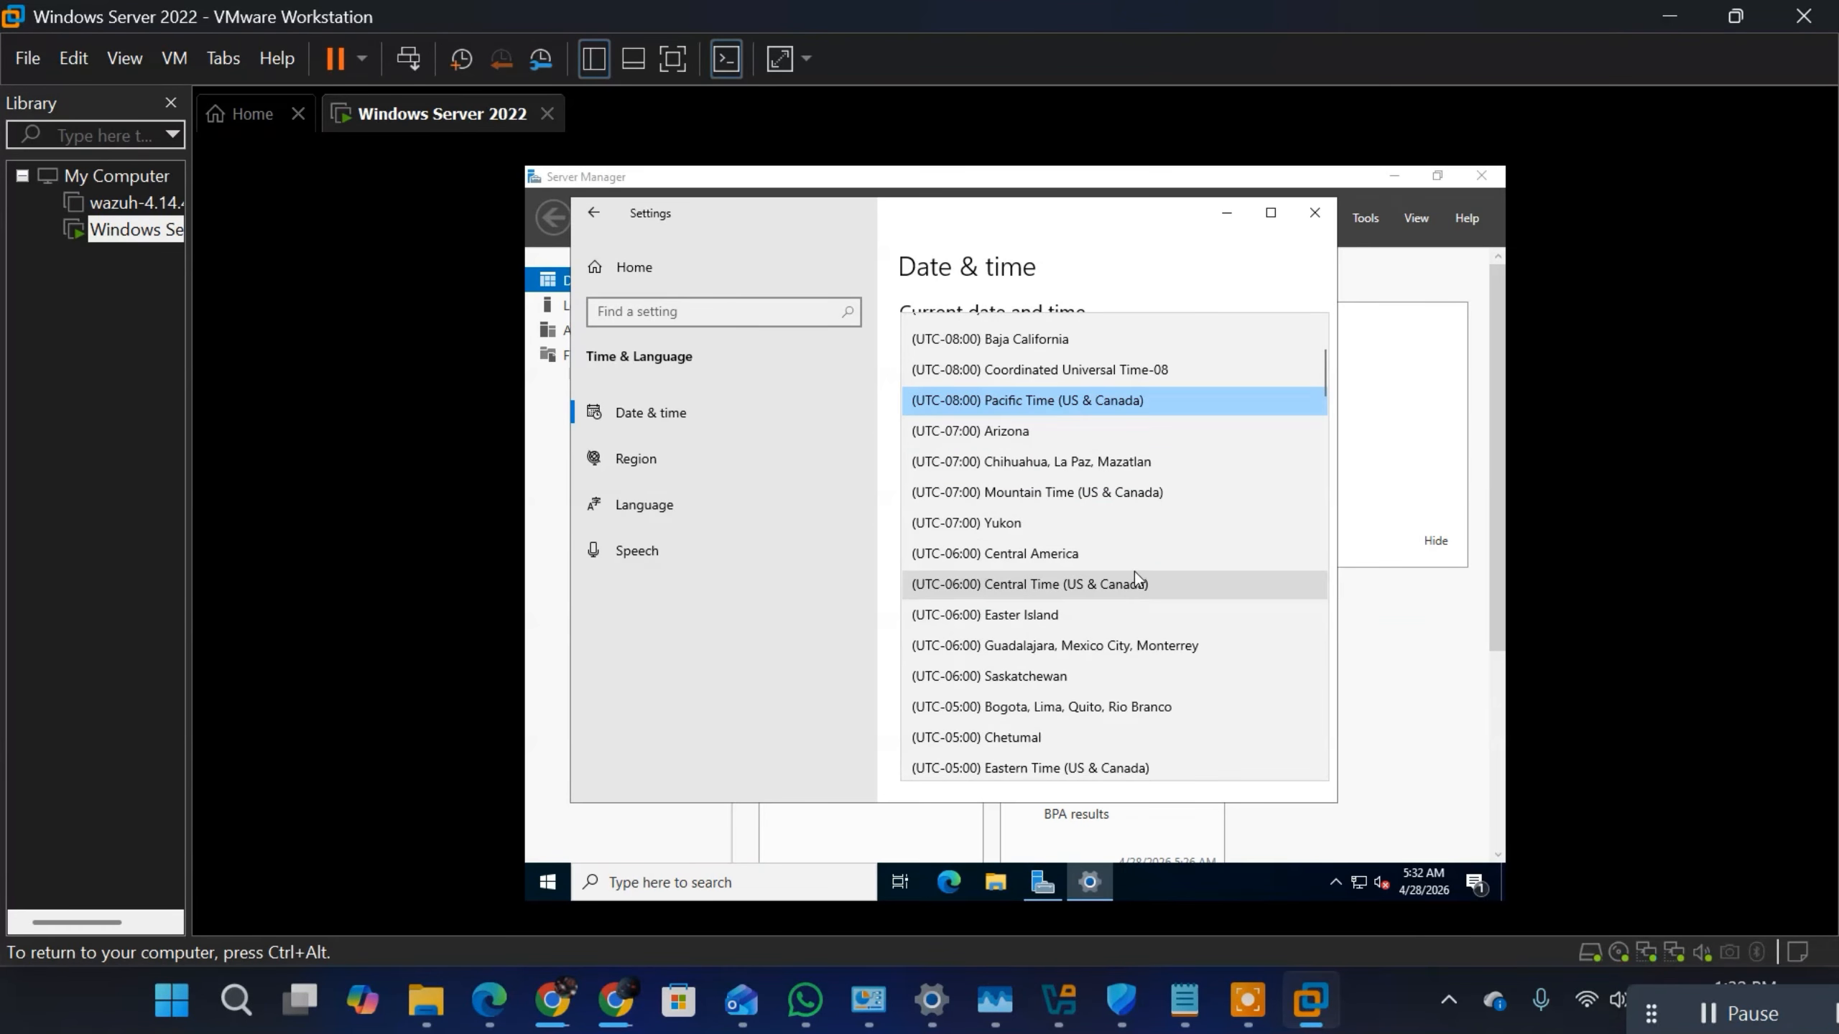
pyautogui.scroll(-3, 1135, 572)
pyautogui.scroll(-5, 1126, 596)
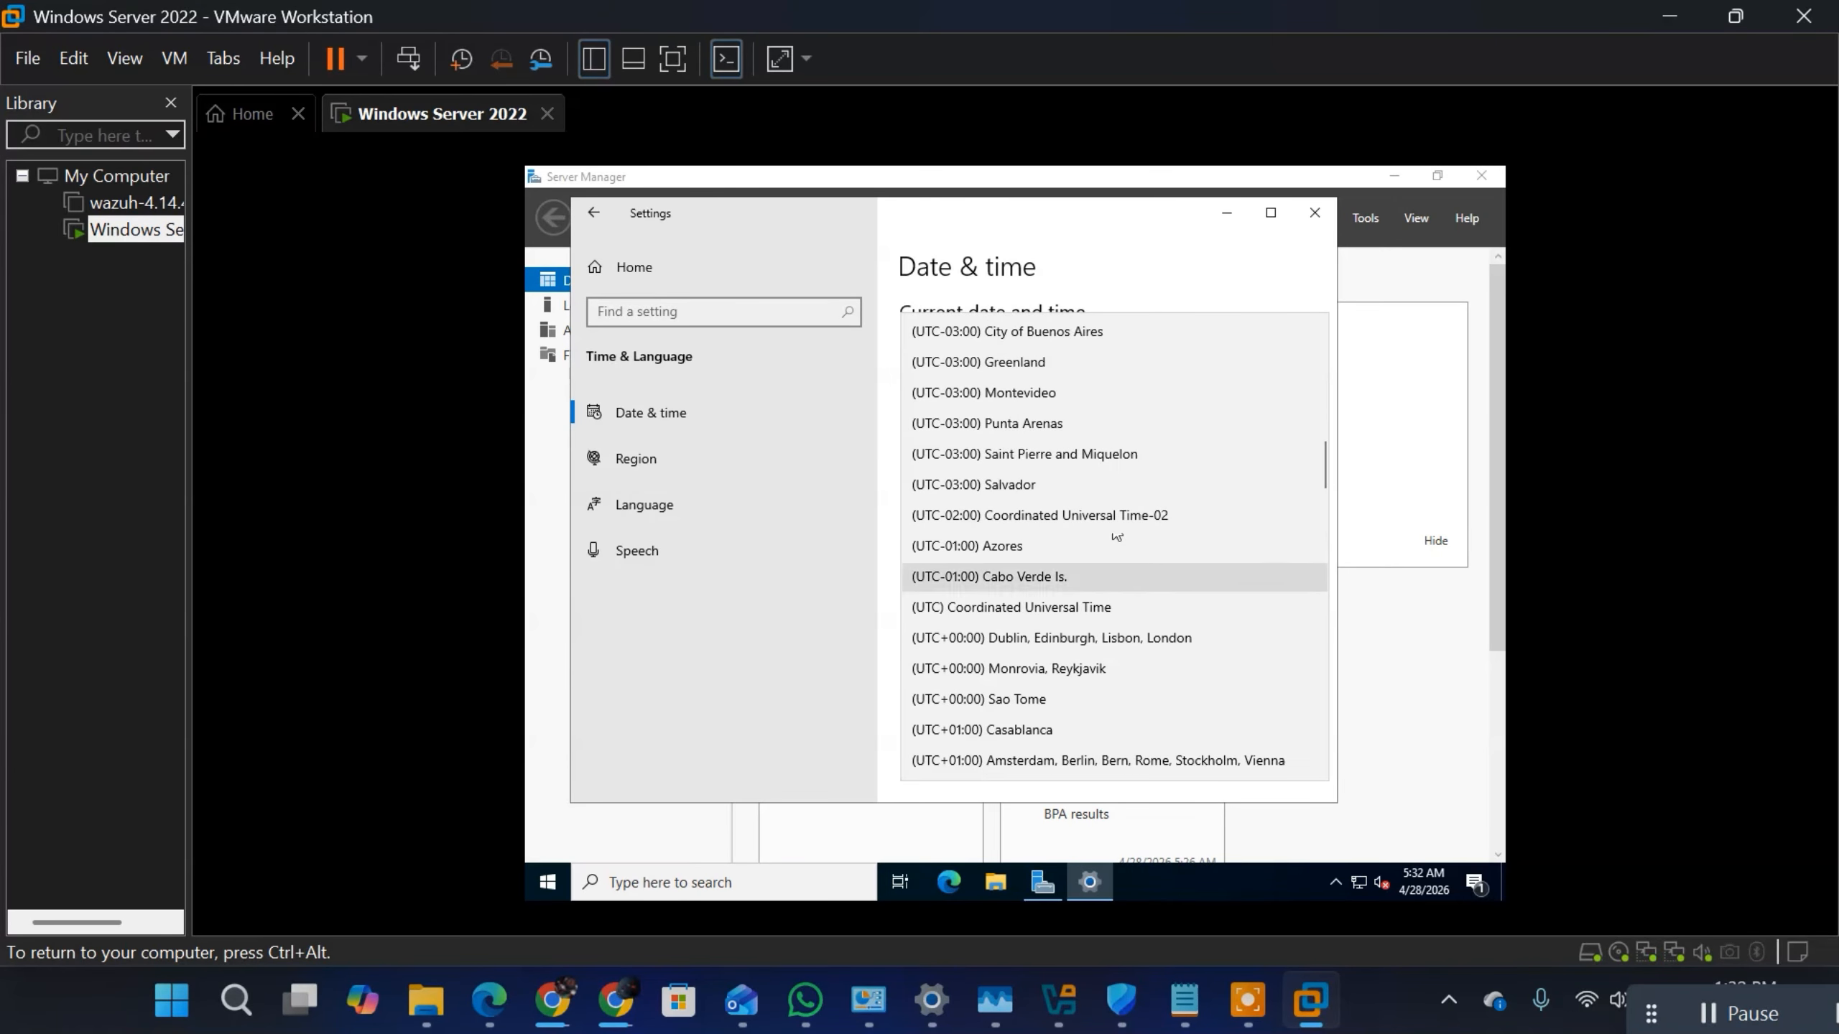
pyautogui.scroll(-4, 1067, 735)
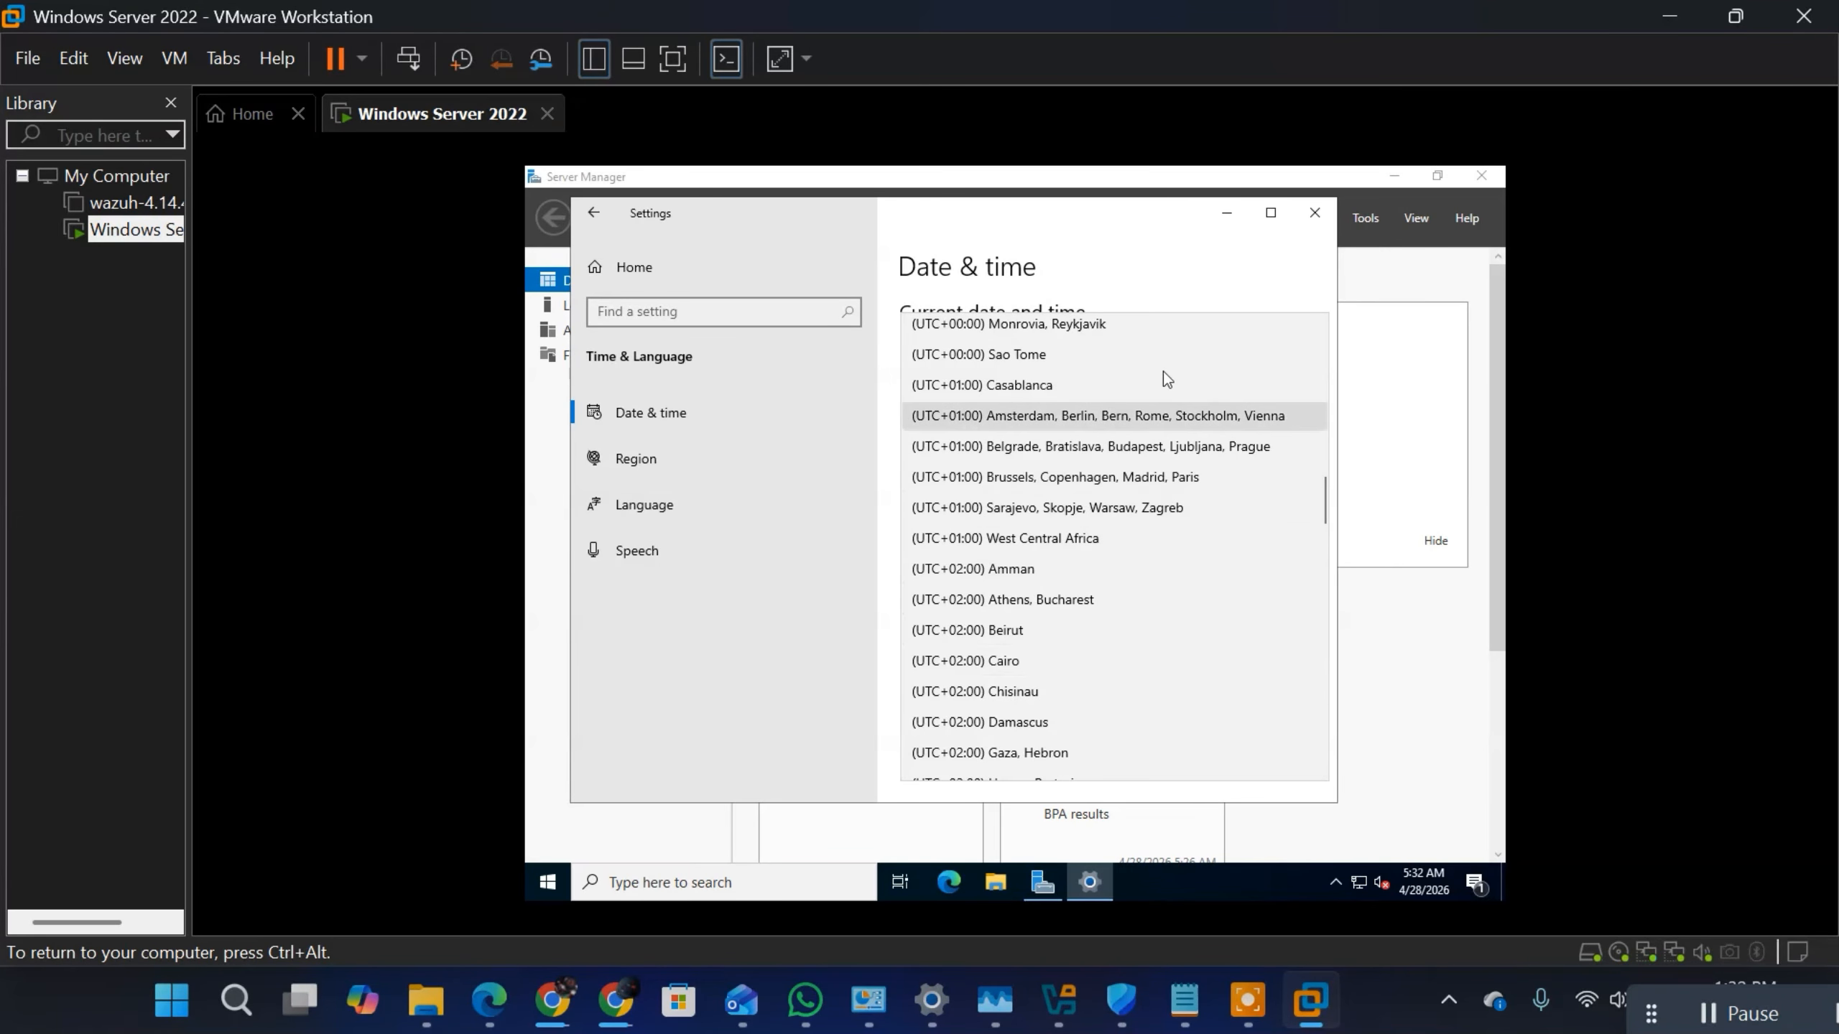
pyautogui.scroll(-4, 1128, 550)
pyautogui.scroll(-9, 1126, 532)
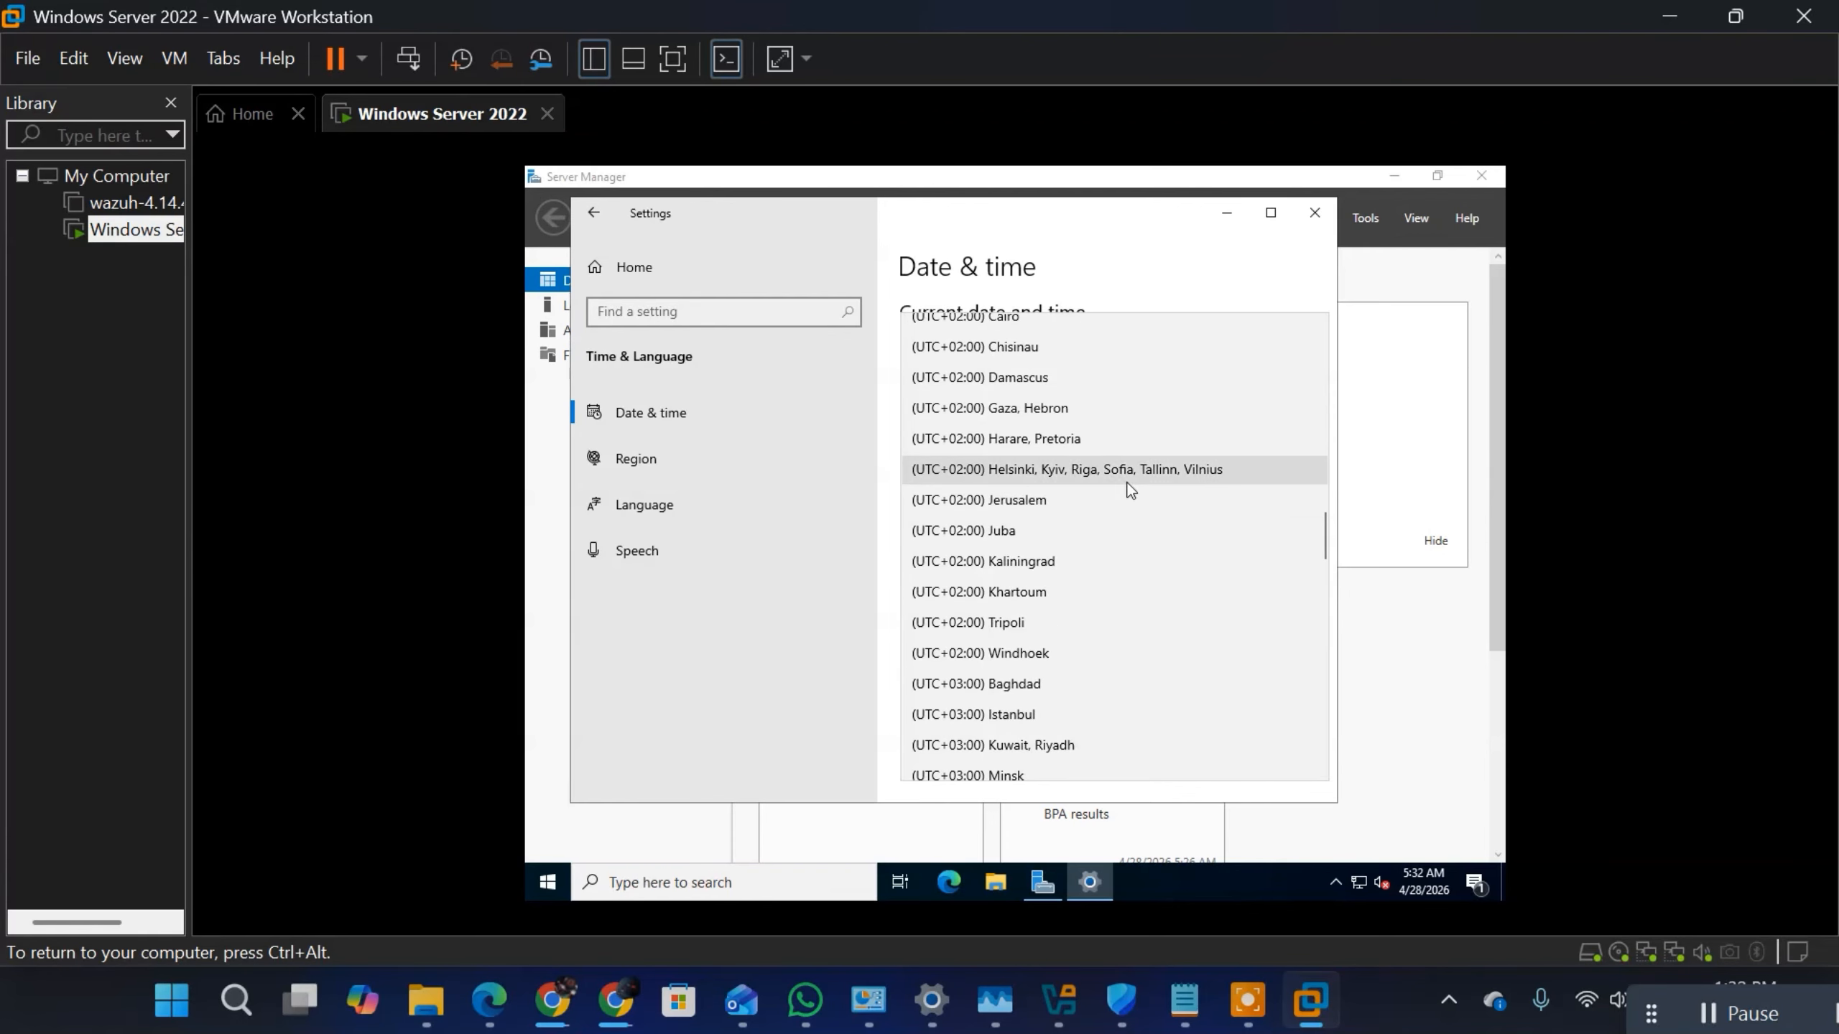
pyautogui.scroll(-13, 1115, 503)
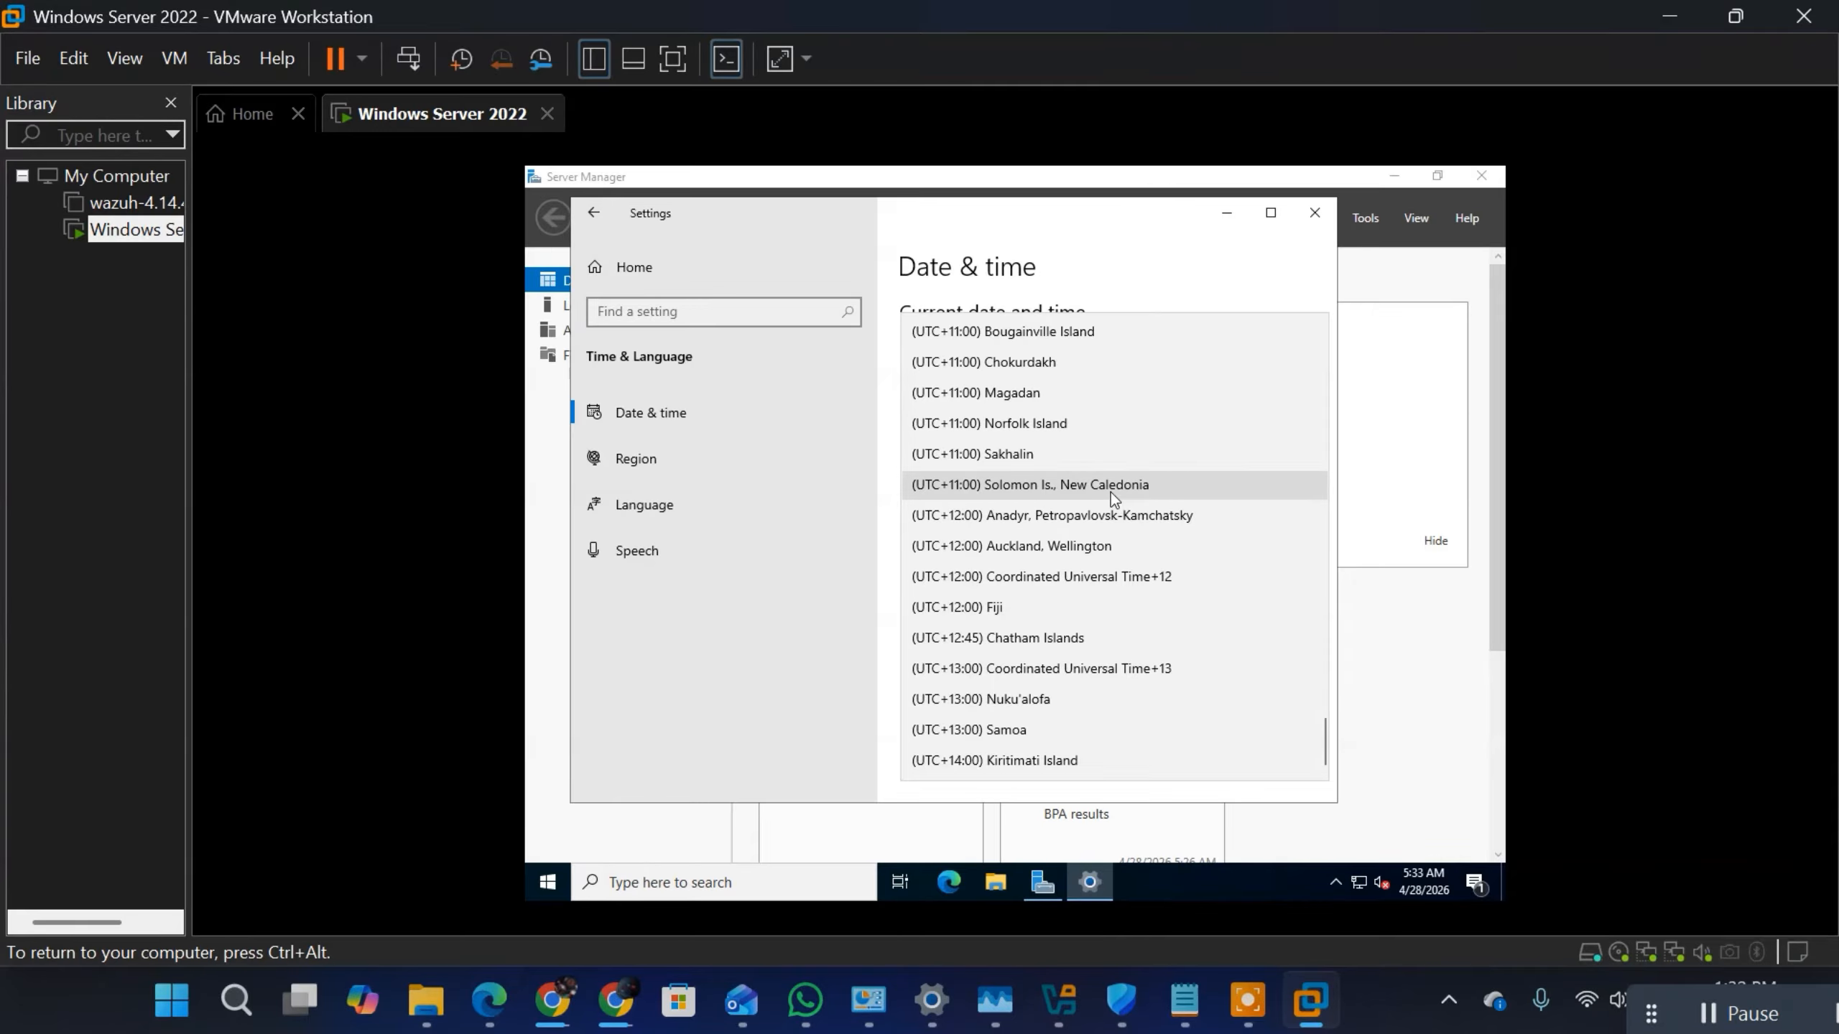
pyautogui.scroll(20, 1110, 493)
pyautogui.scroll(9, 1110, 492)
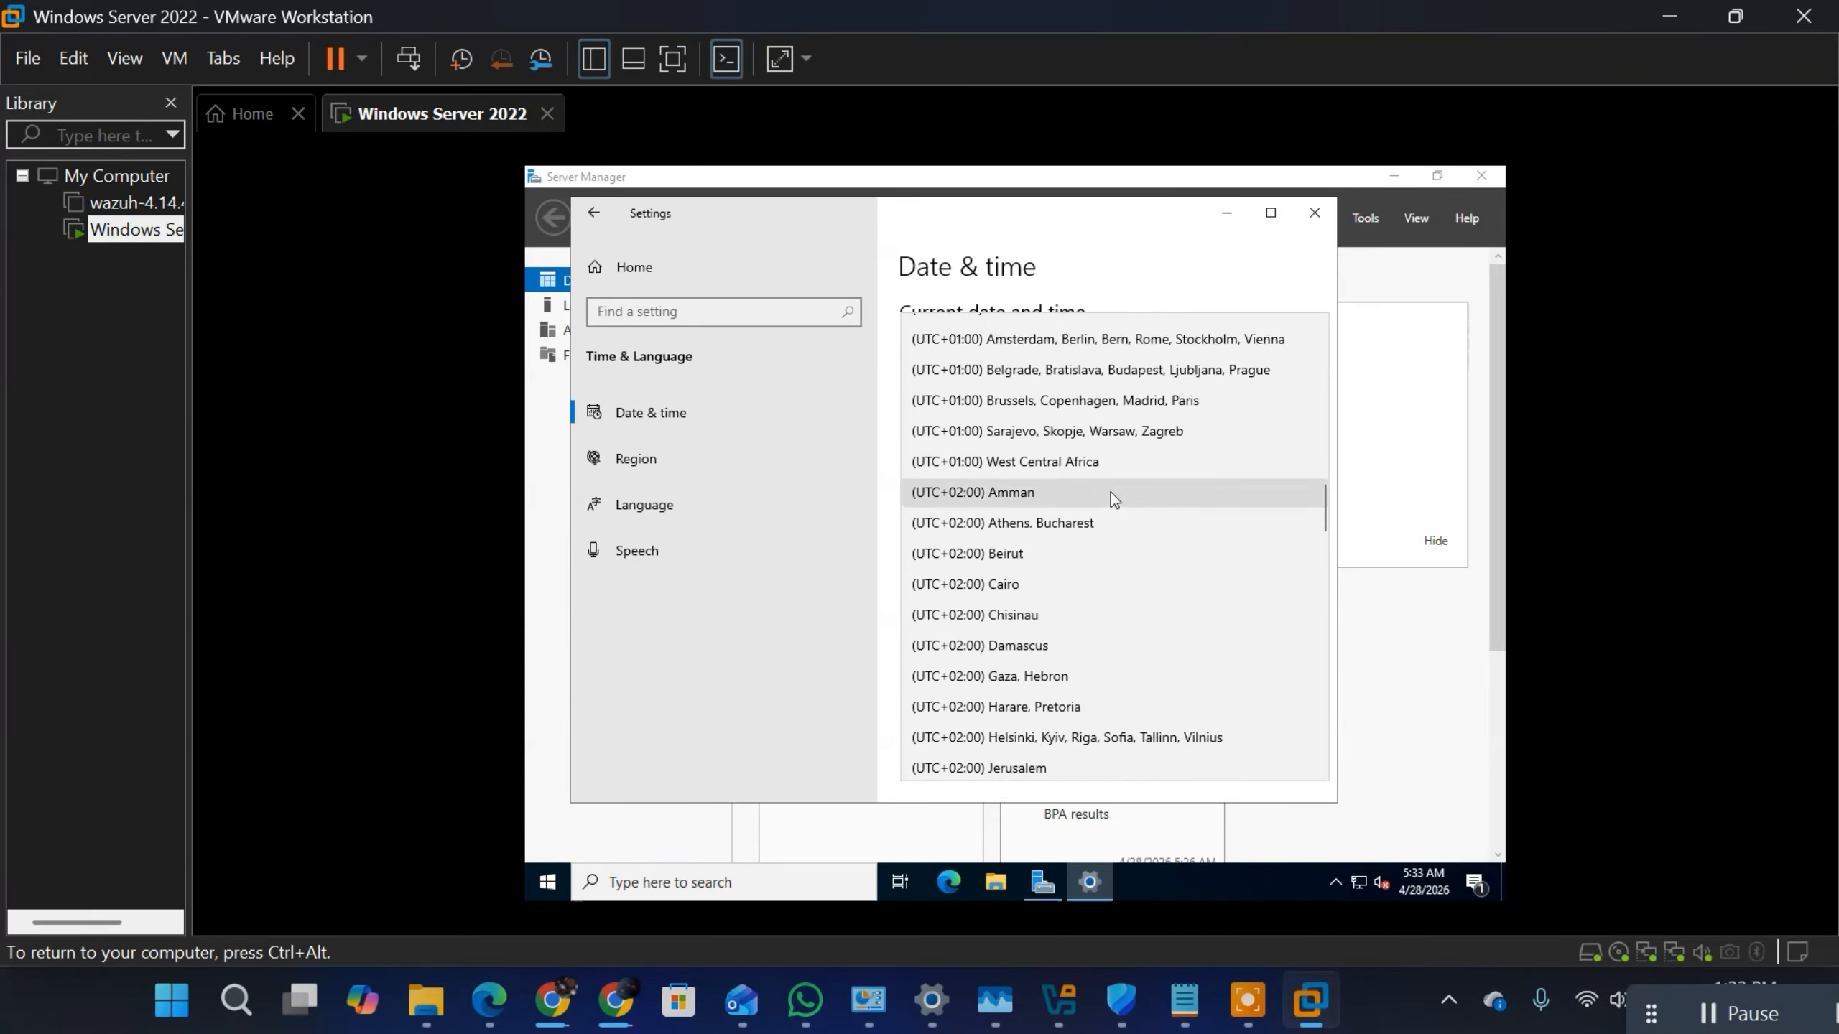
pyautogui.scroll(-1, 1139, 612)
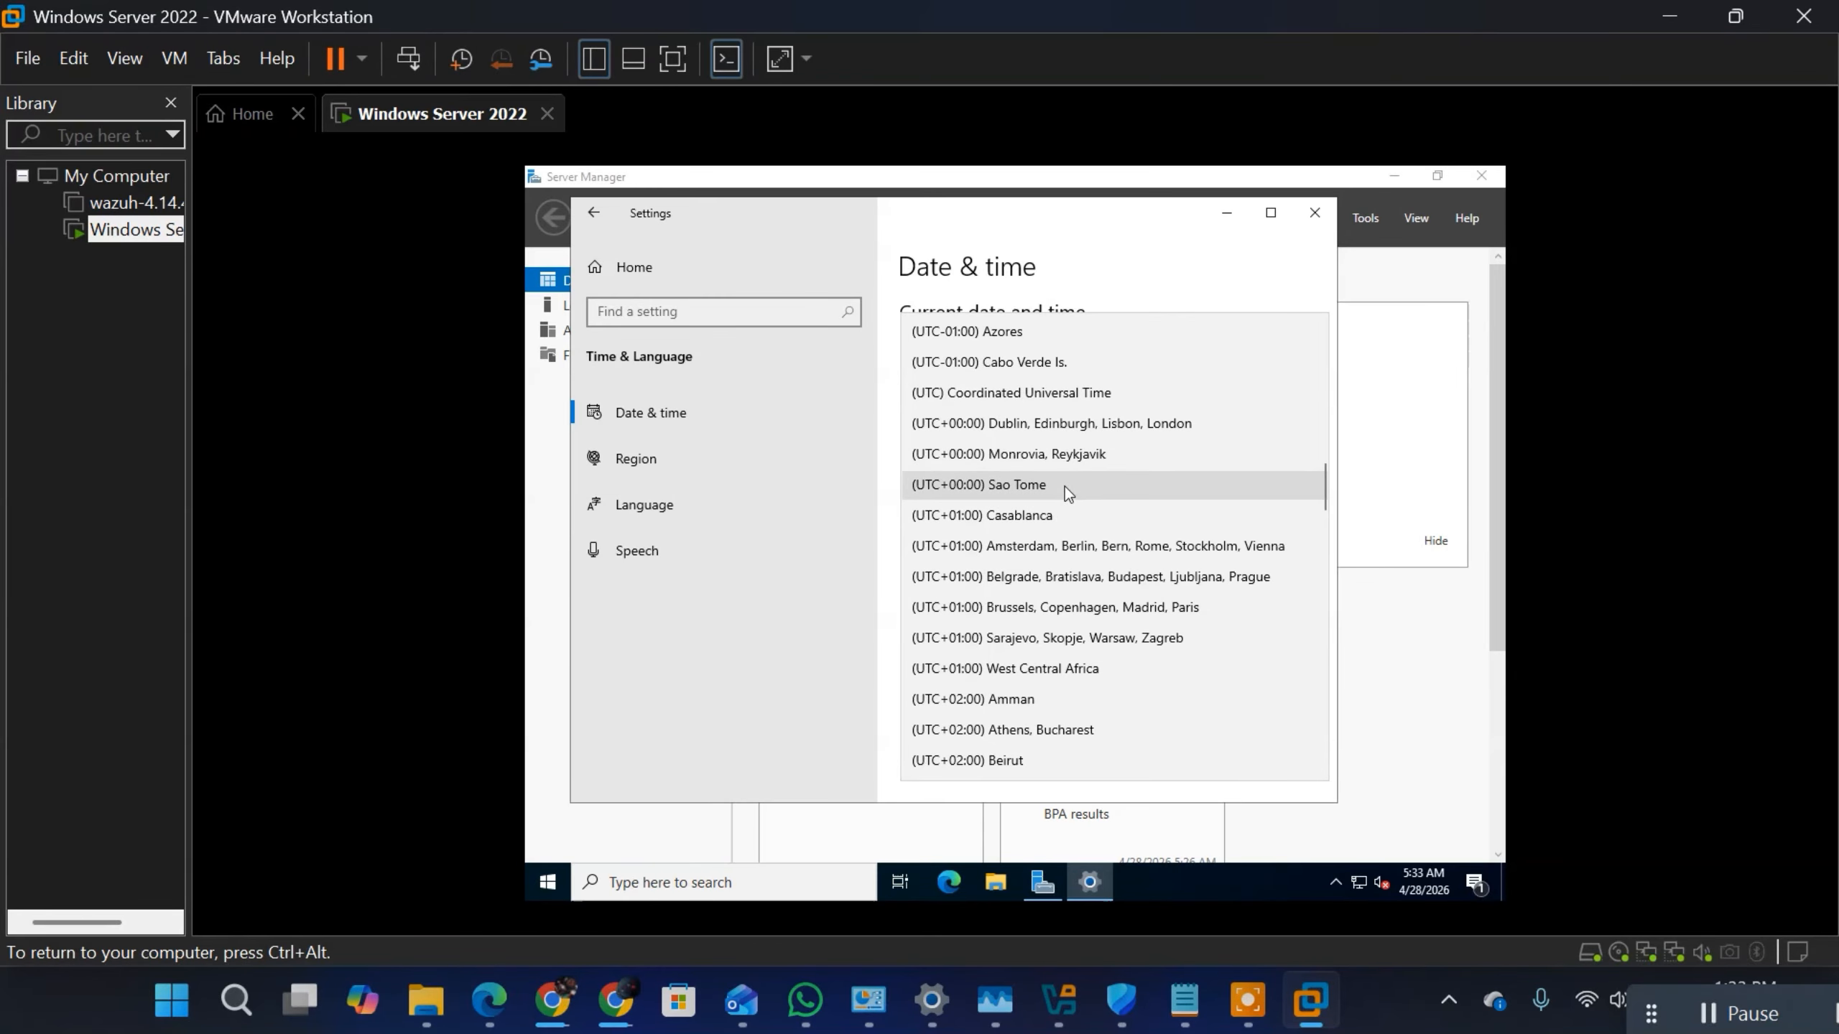
pyautogui.click(1065, 670)
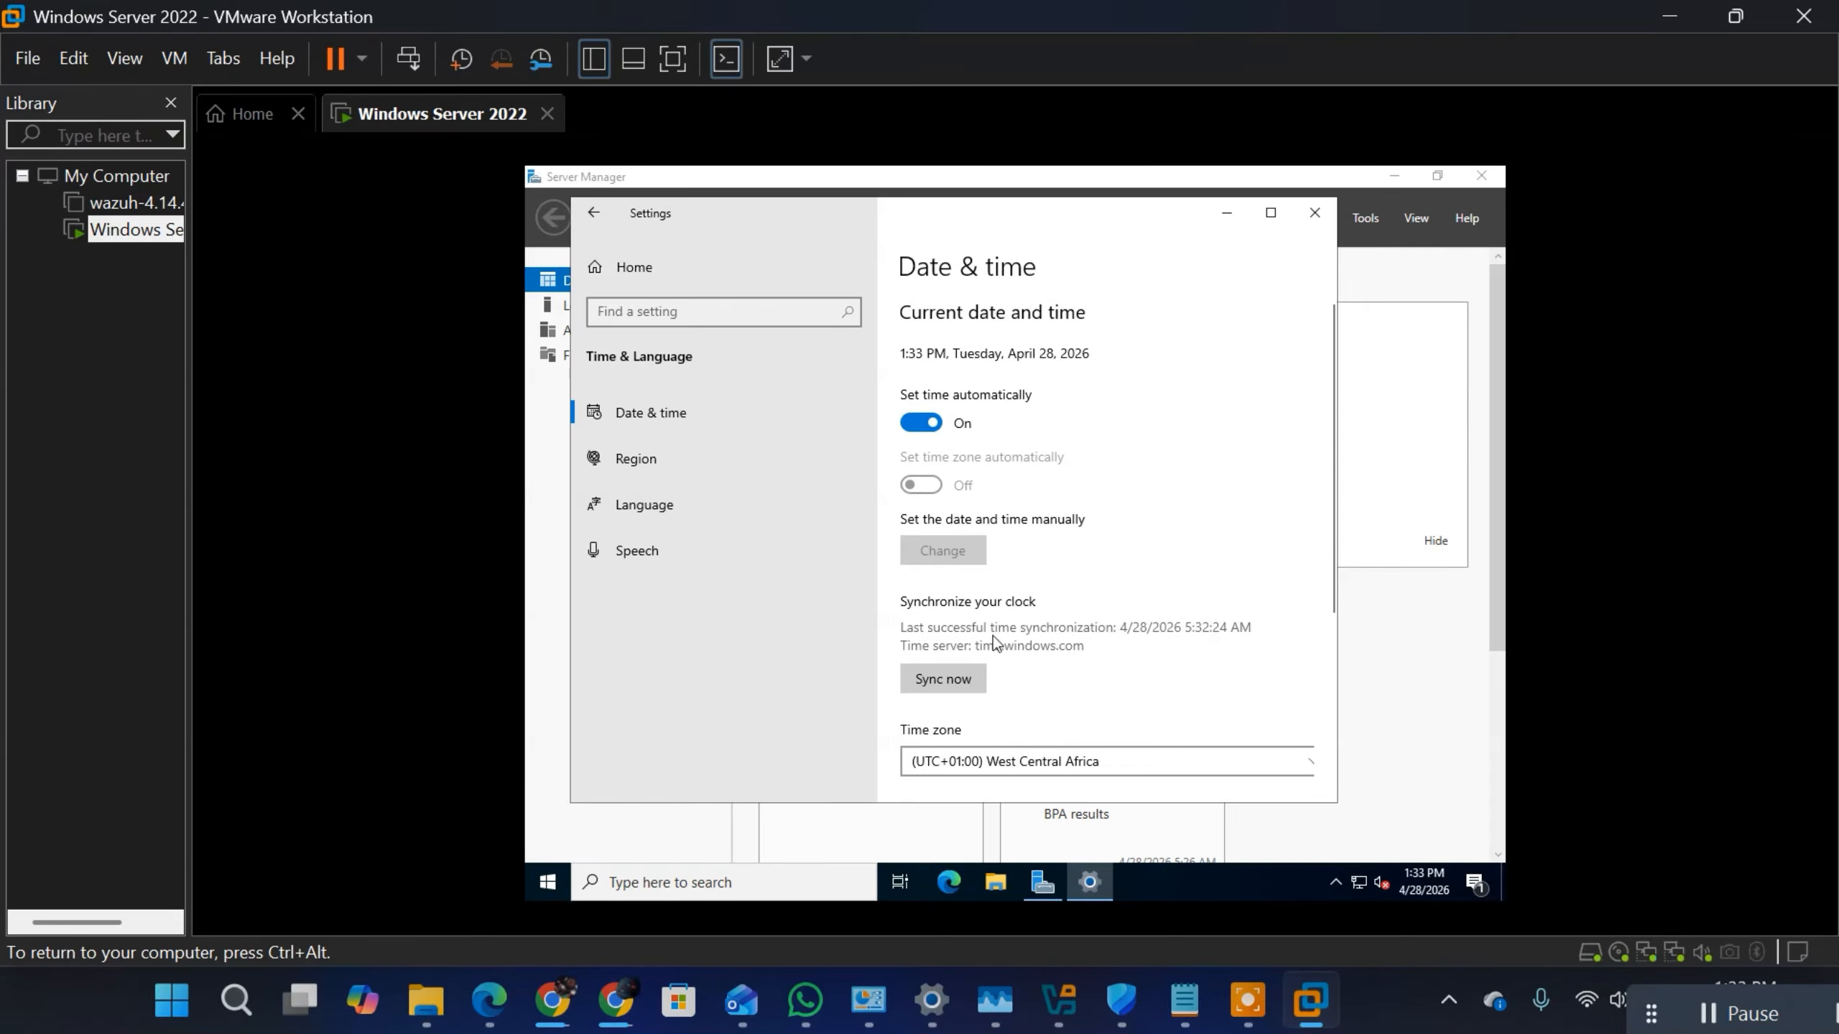
# Step: Synchronize the server's clock with the time server and put the Settings window out of the way
pyautogui.click(954, 678)
pyautogui.scroll(-5, 1118, 567)
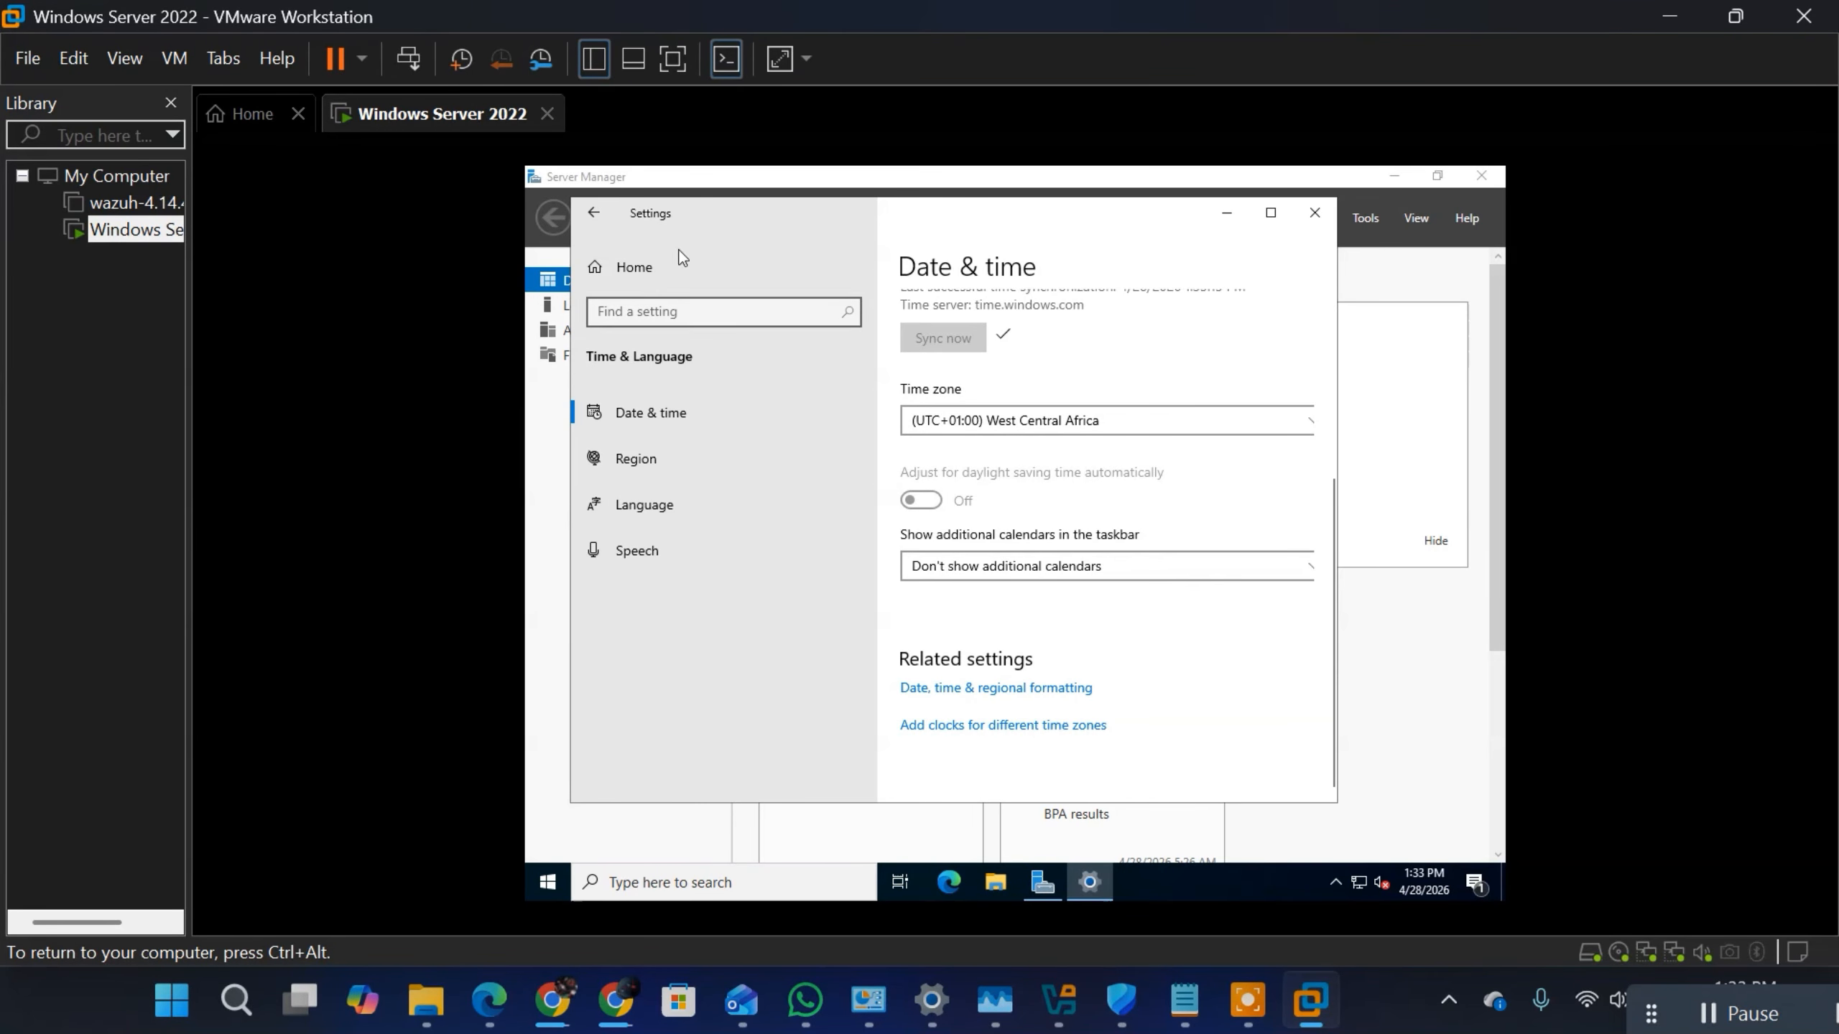
pyautogui.click(563, 656)
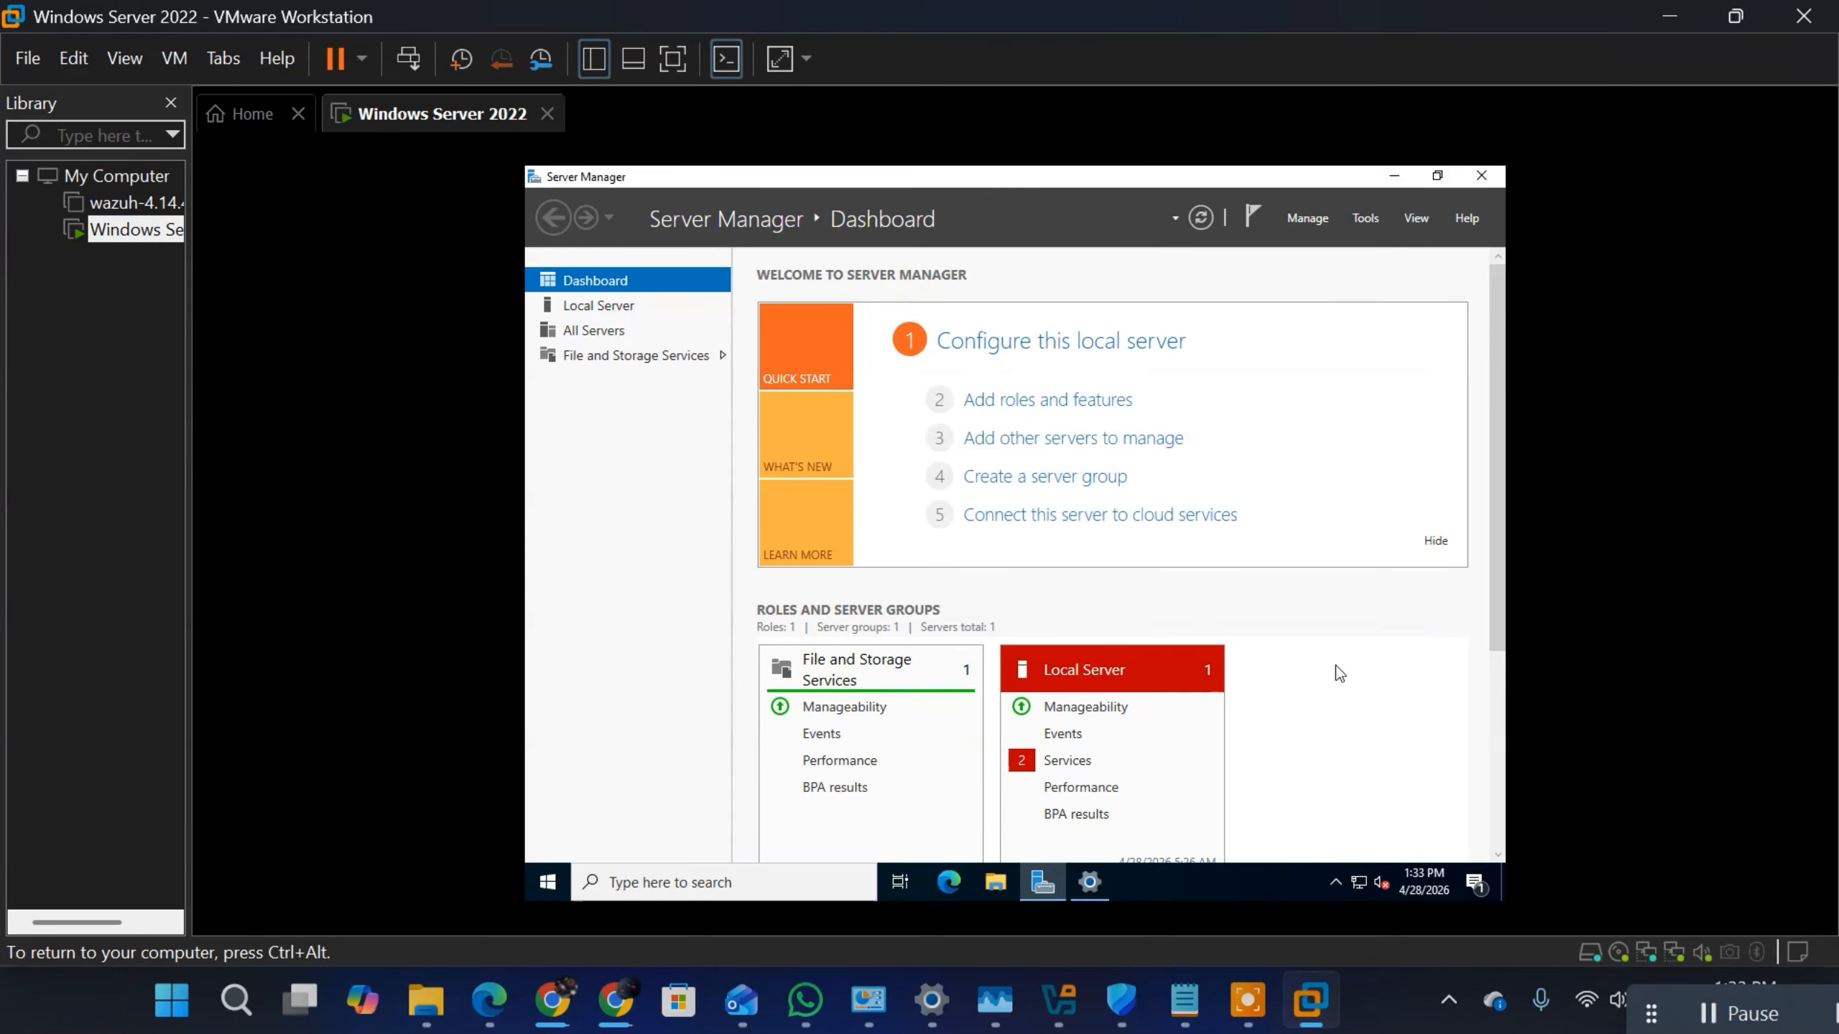
# Step: Find Command Prompt by searching for cmd on the server and run it as administrator
pyautogui.press('super')
pyautogui.write('c')
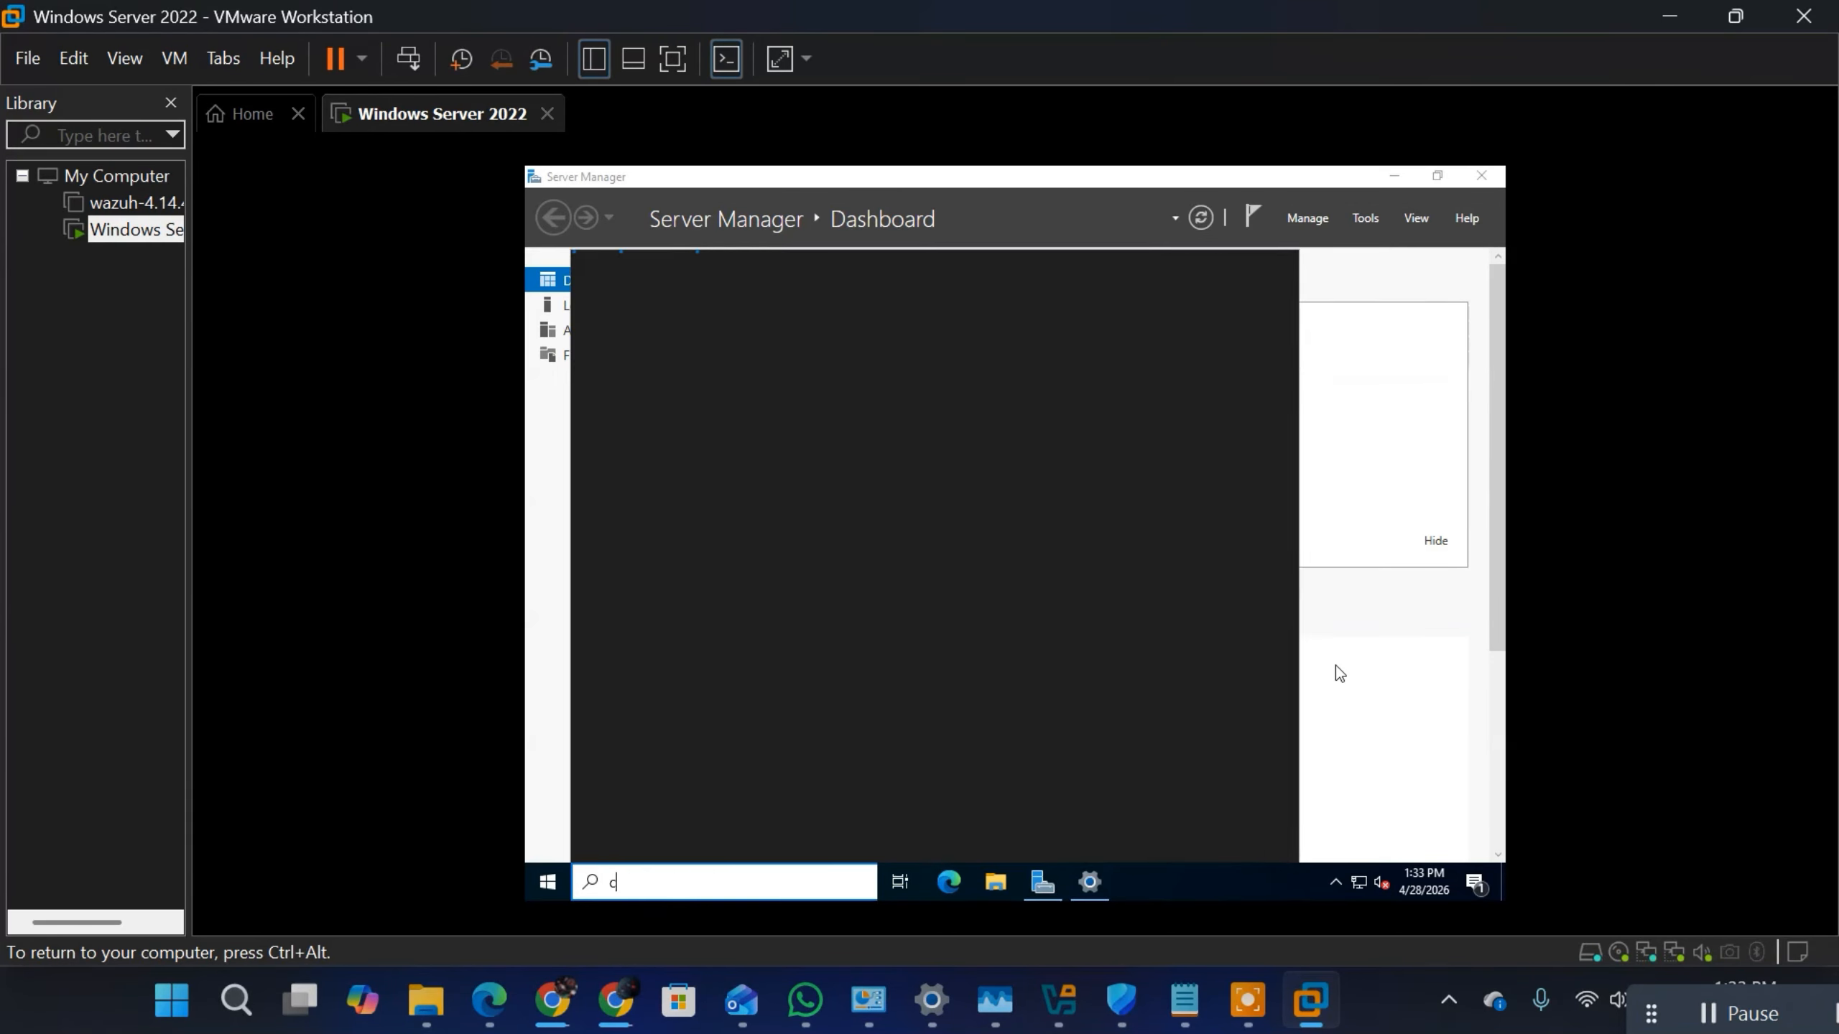
pyautogui.write('md')
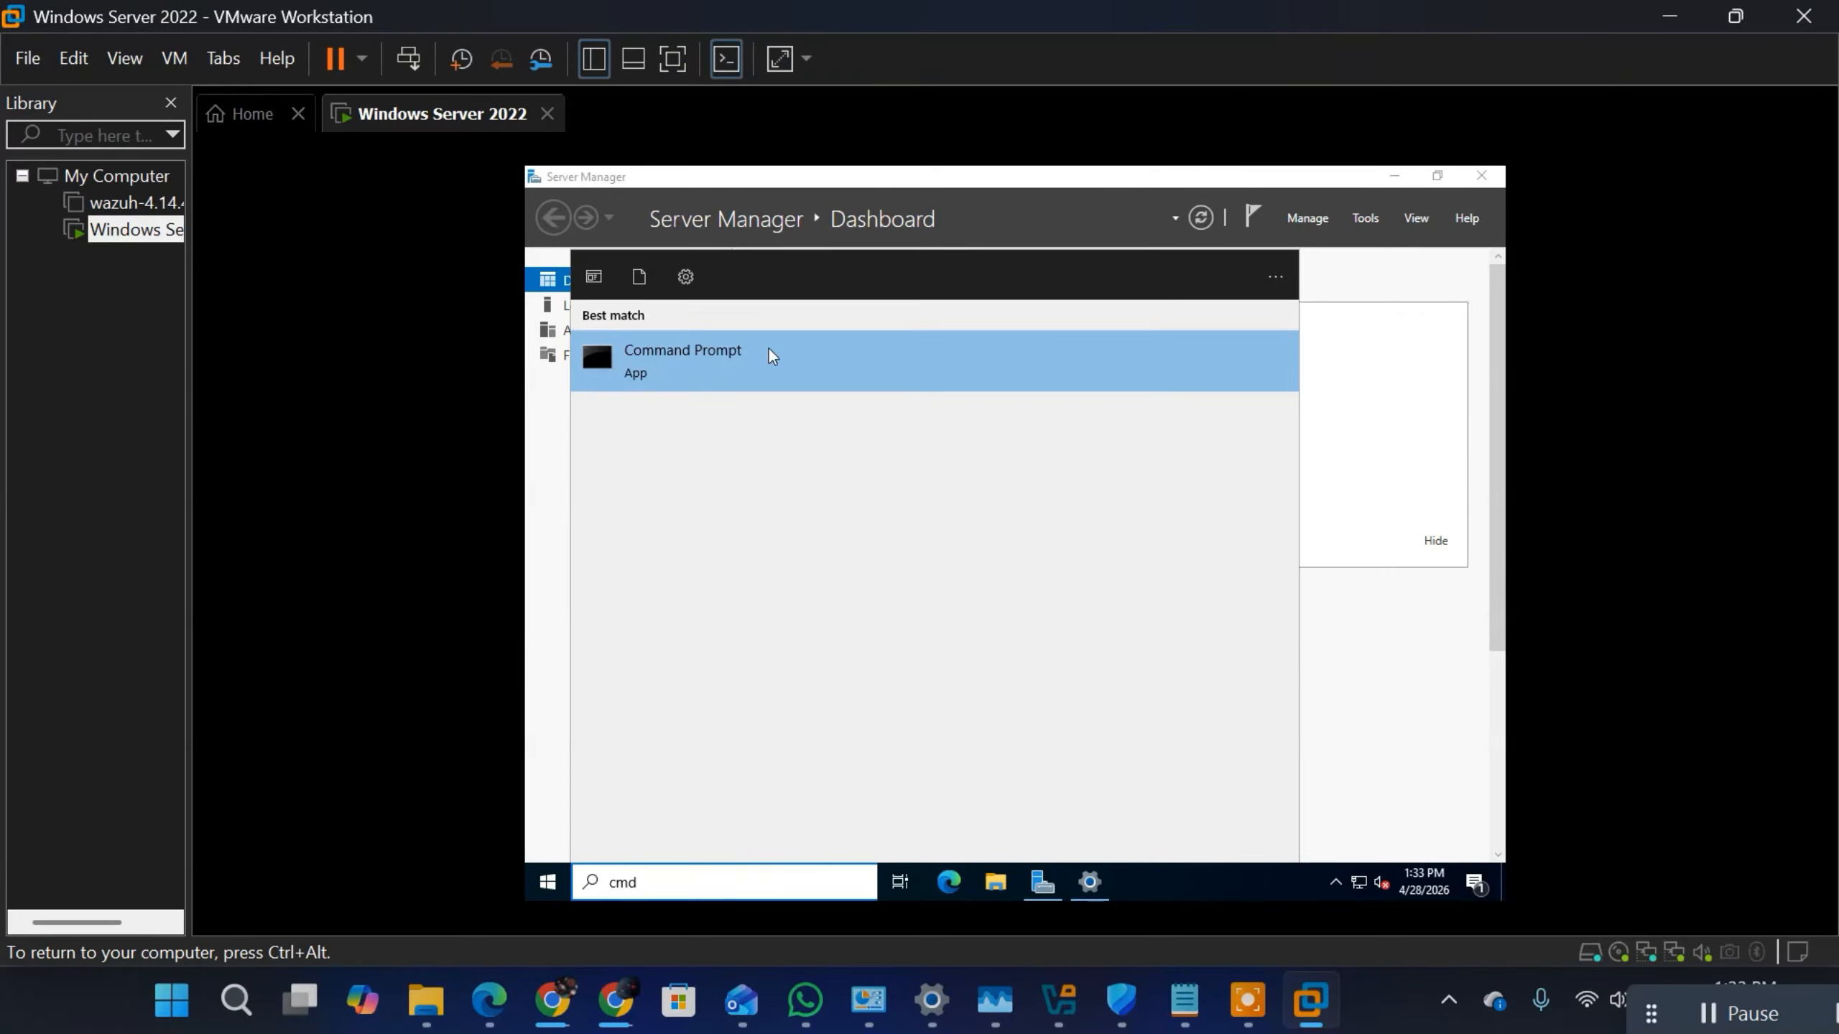
pyautogui.rightClick(756, 362)
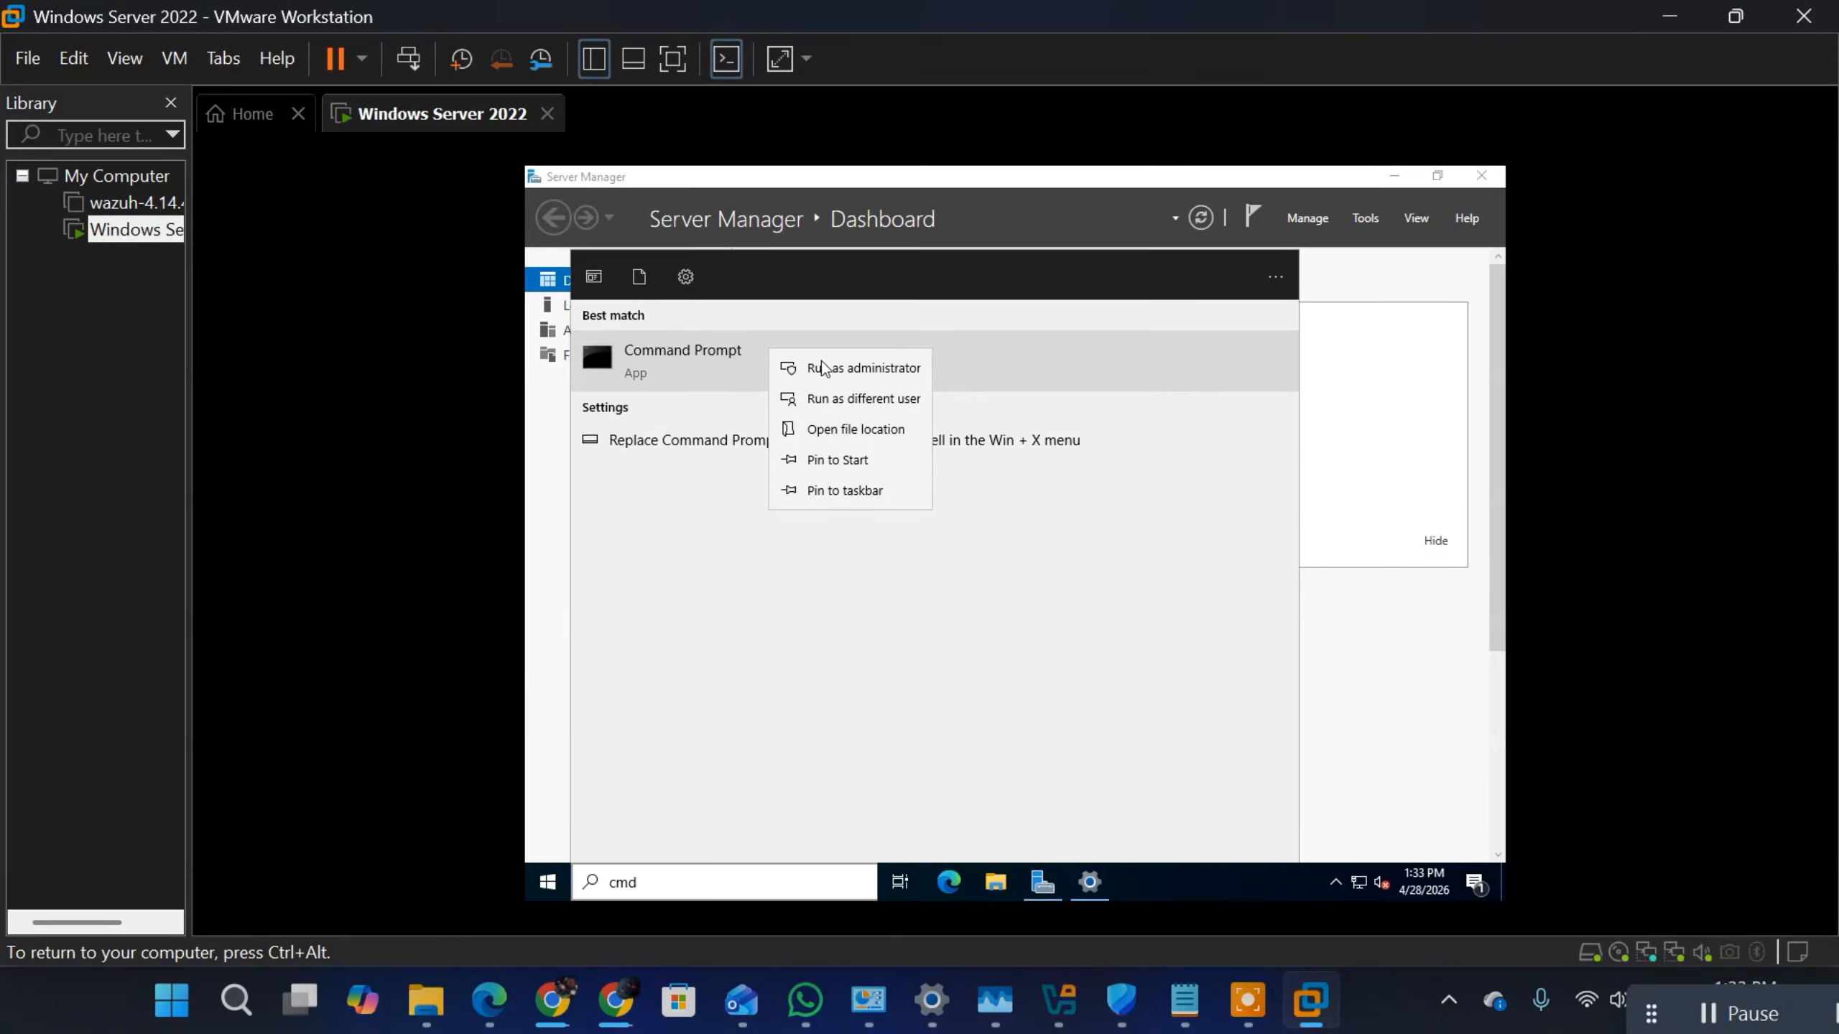
pyautogui.click(842, 369)
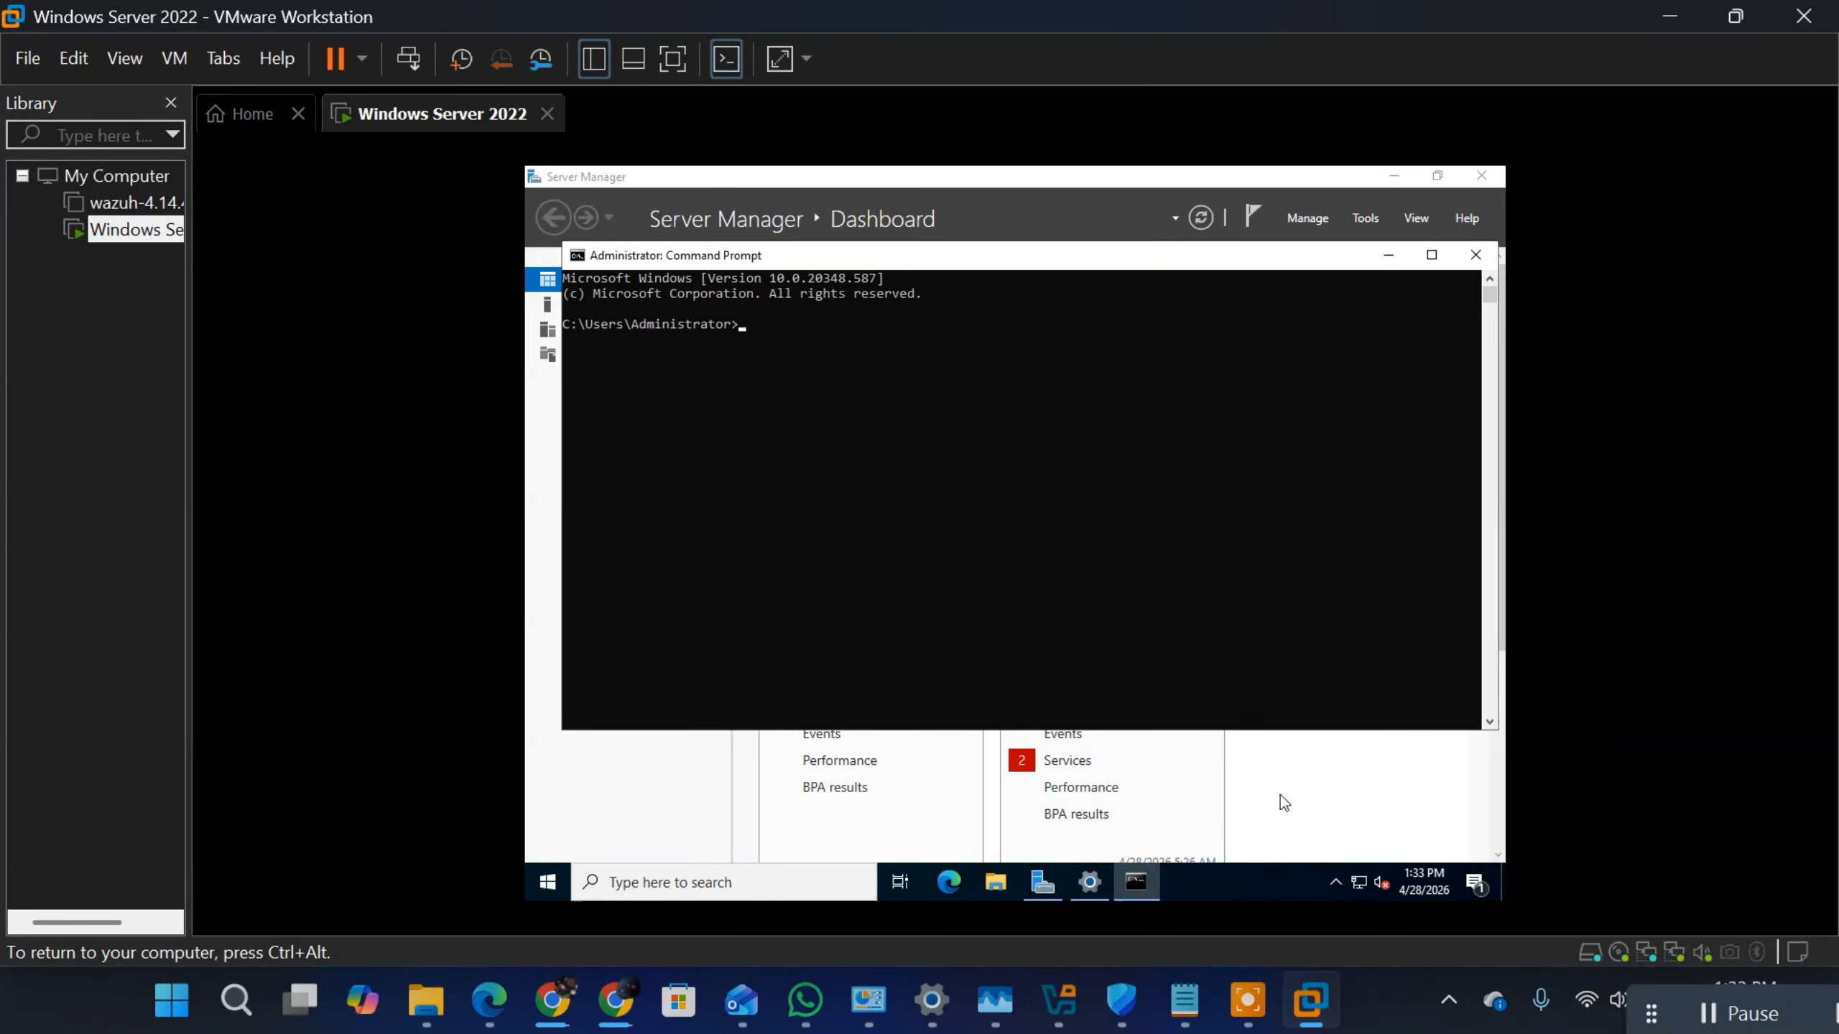
# Step: Run the shutdown command without parameters to list its options and reason codes
pyautogui.write('shutdowb')
pyautogui.press('BackSpace')
pyautogui.write('n')
pyautogui.press('Return')
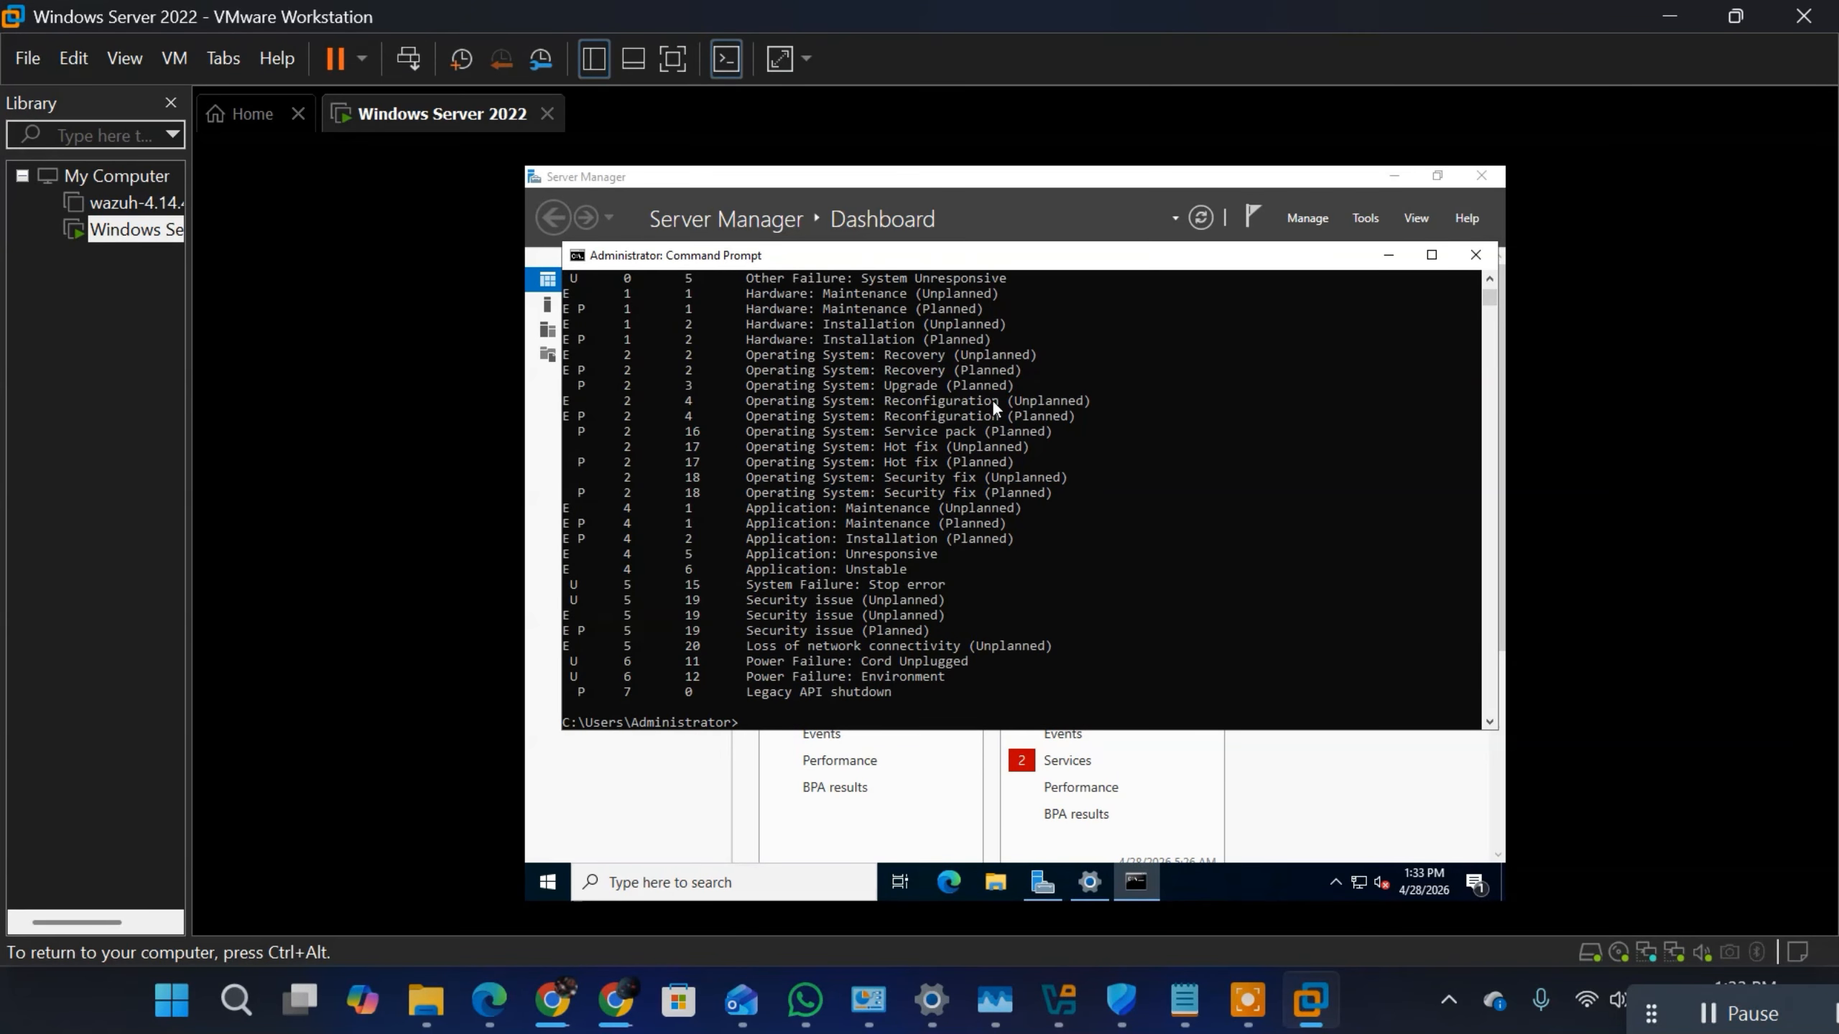
# Step: Restart the server immediately with the command shutdown /r /t 0
pyautogui.write('shutdown /?')
pyautogui.press('BackSpace')
pyautogui.write('r /t 0')
pyautogui.press('Return')
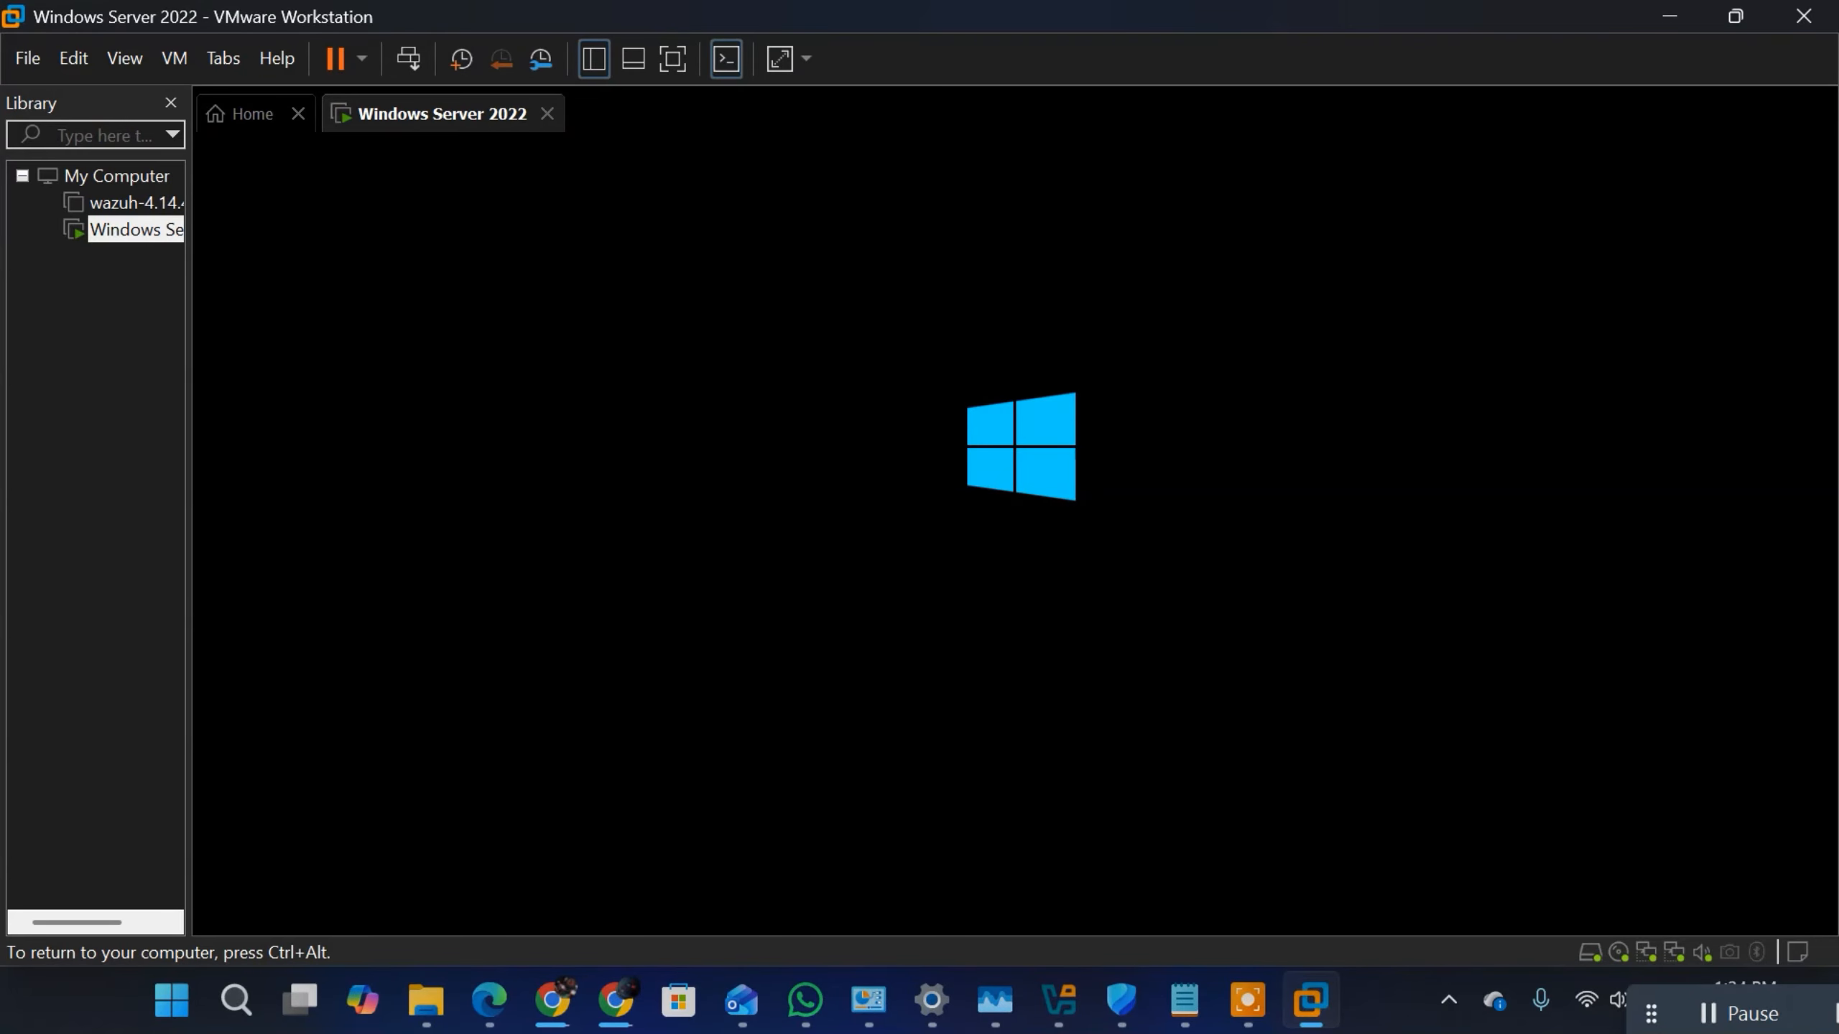
# Step: Unlock the restarted virtual machine, sign in as Administrator with the account password, and dismiss the Windows Admin Center message
pyautogui.hotkey('ctrl', 'alt')
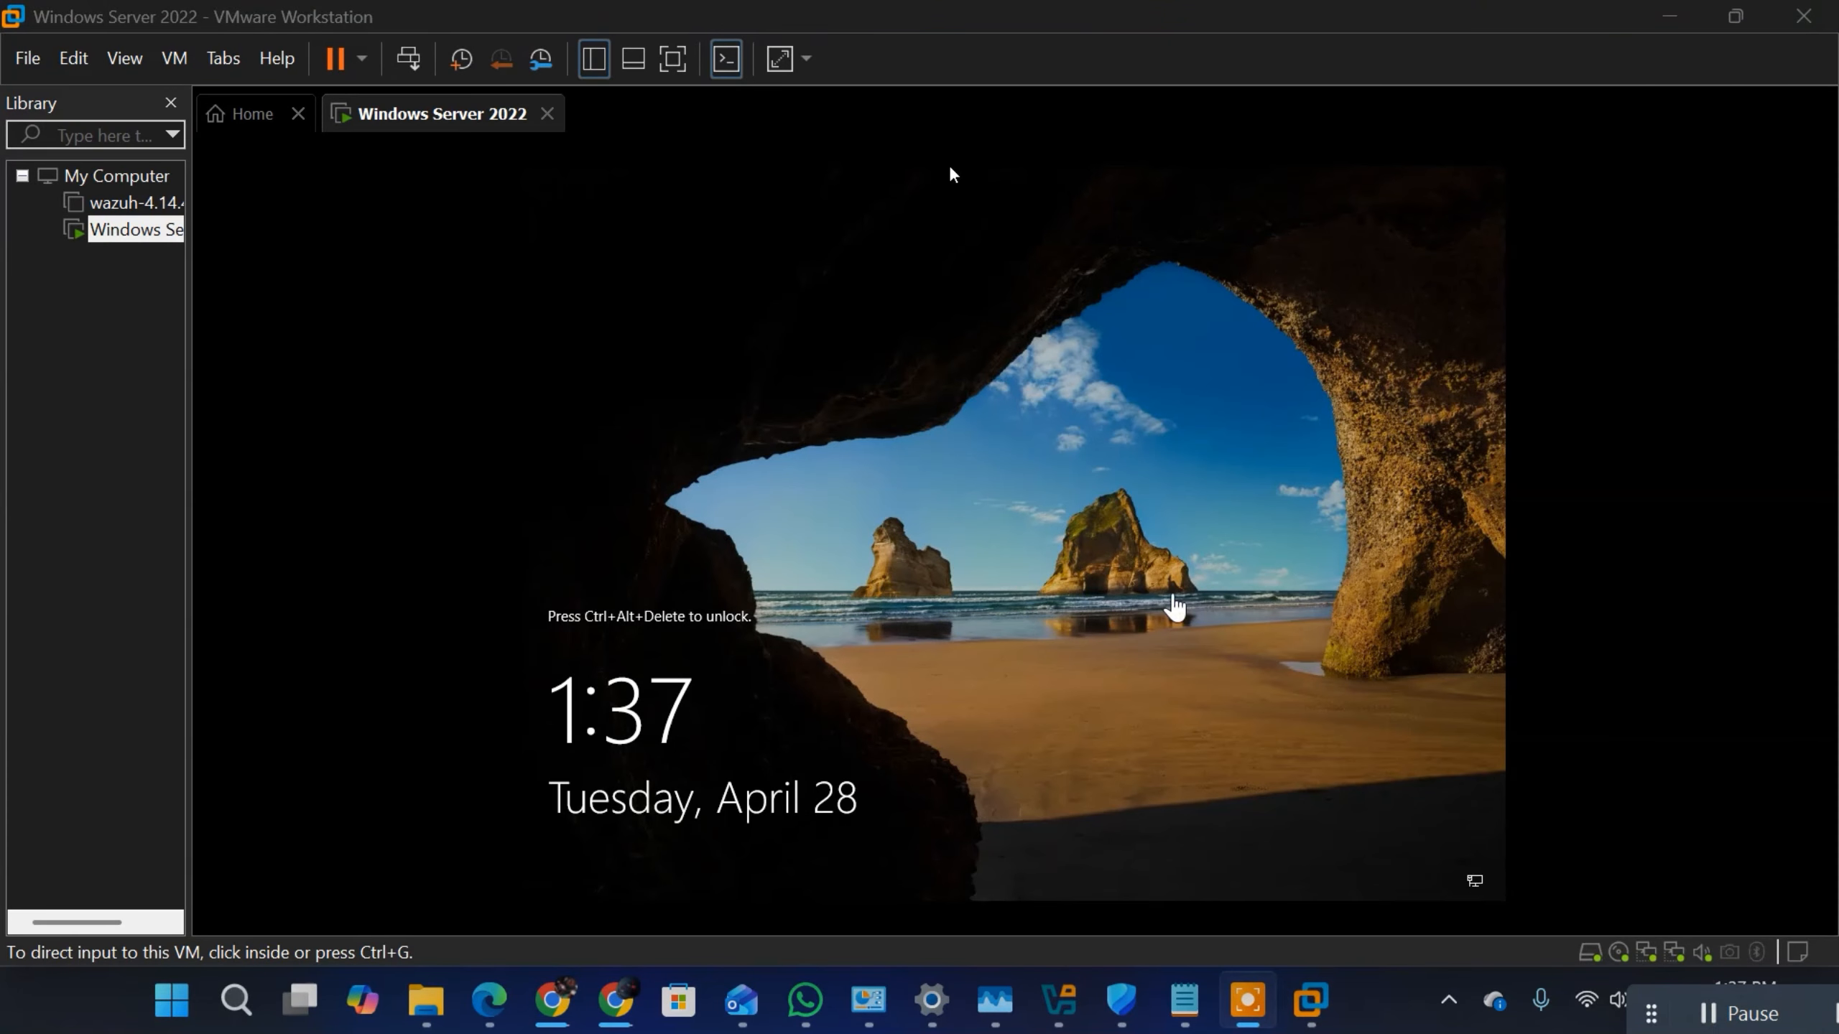
pyautogui.click(1136, 576)
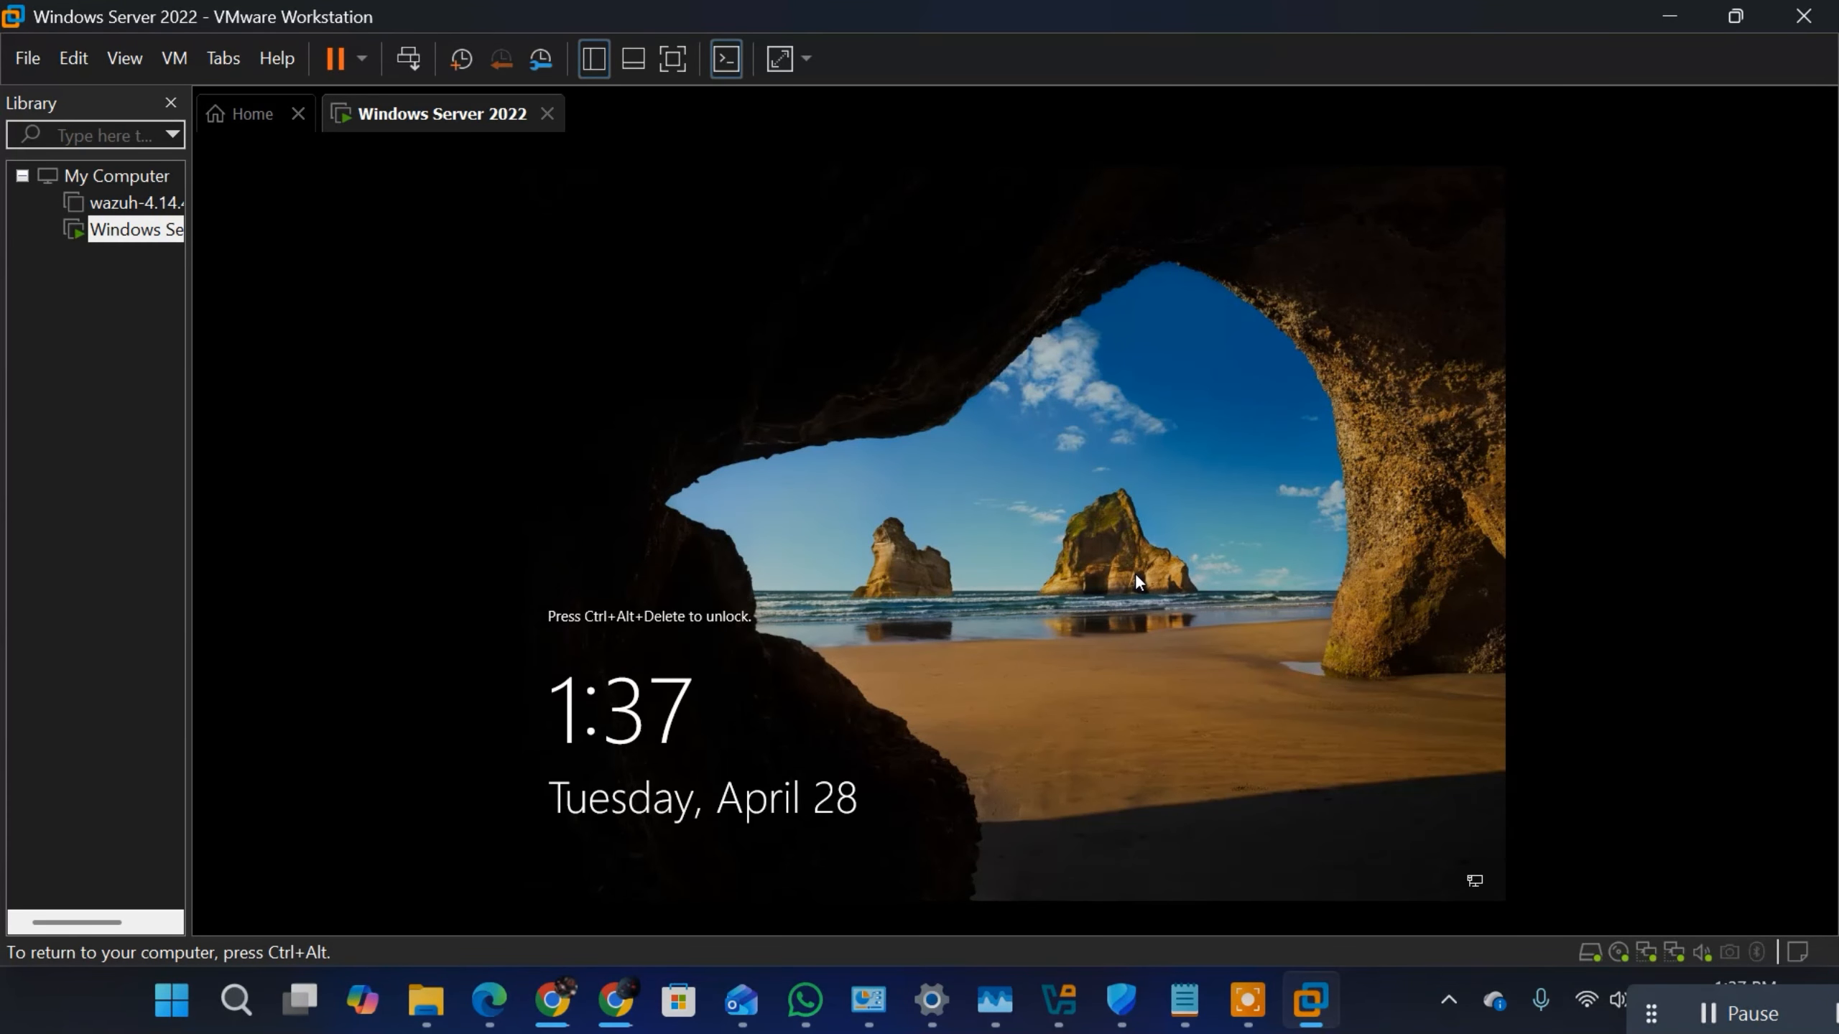
pyautogui.hotkey('ctrl', 'alt')
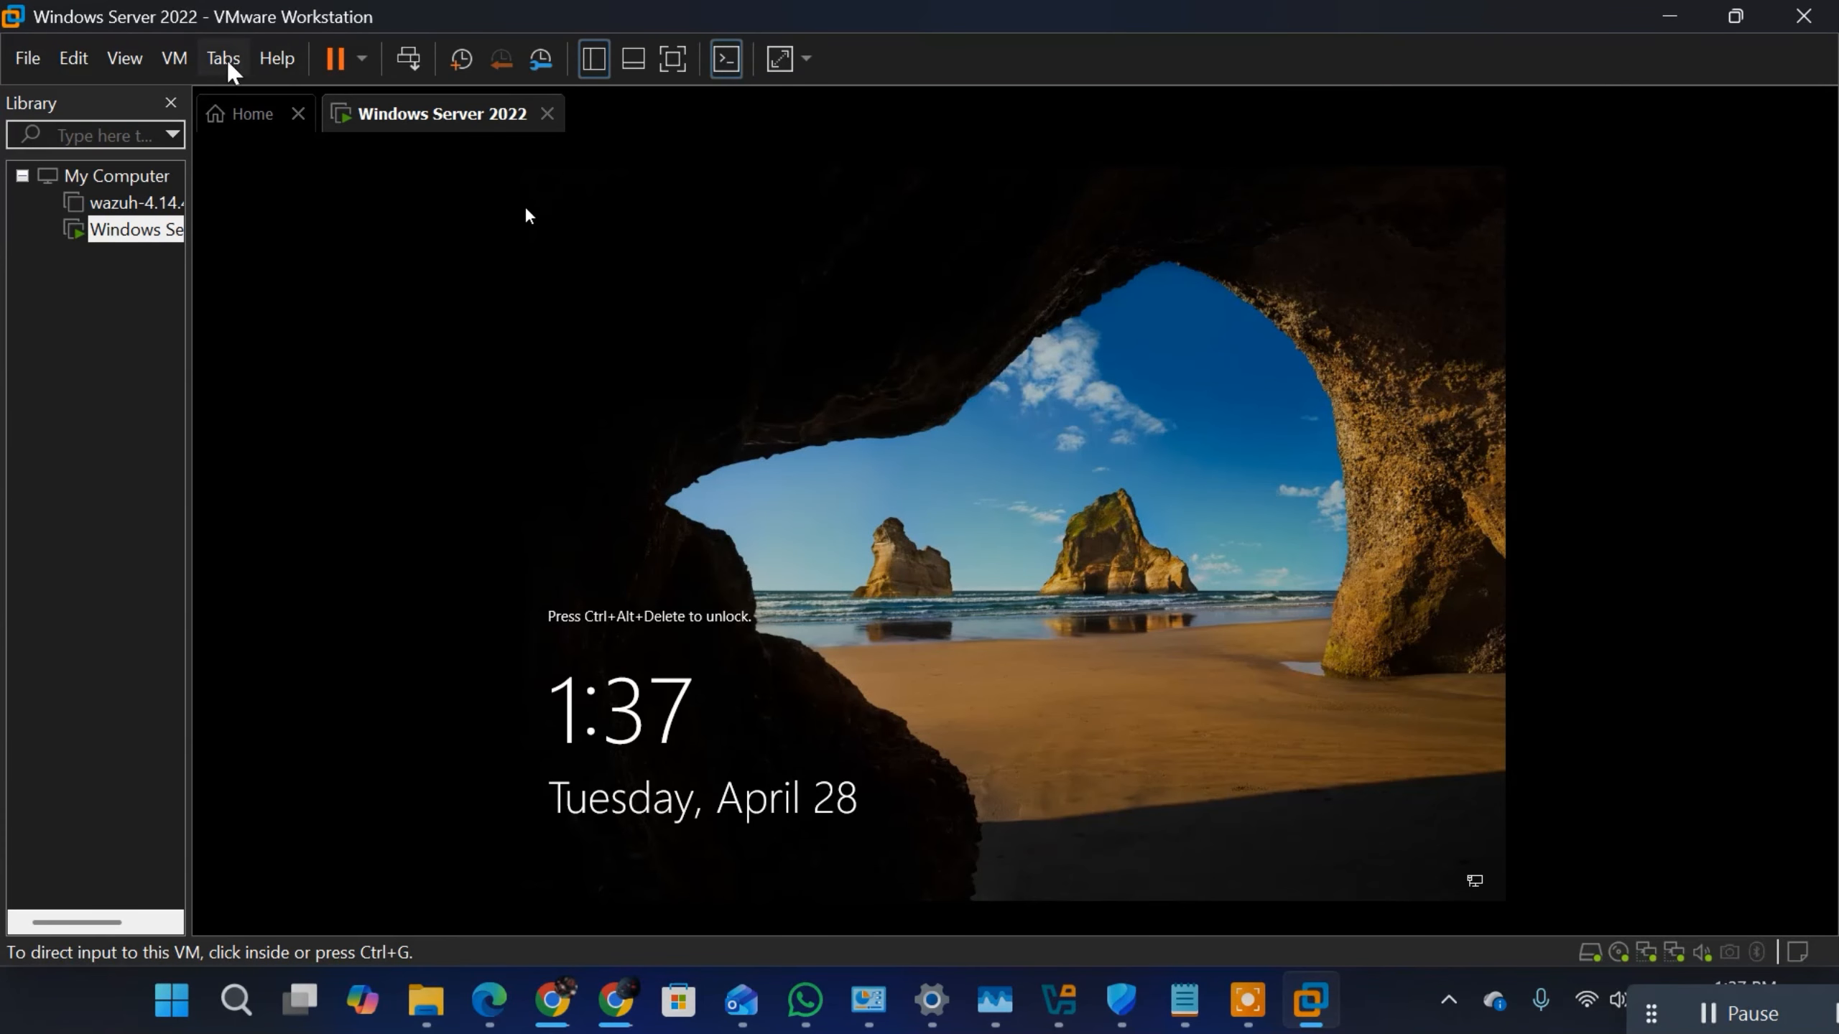
pyautogui.click(175, 58)
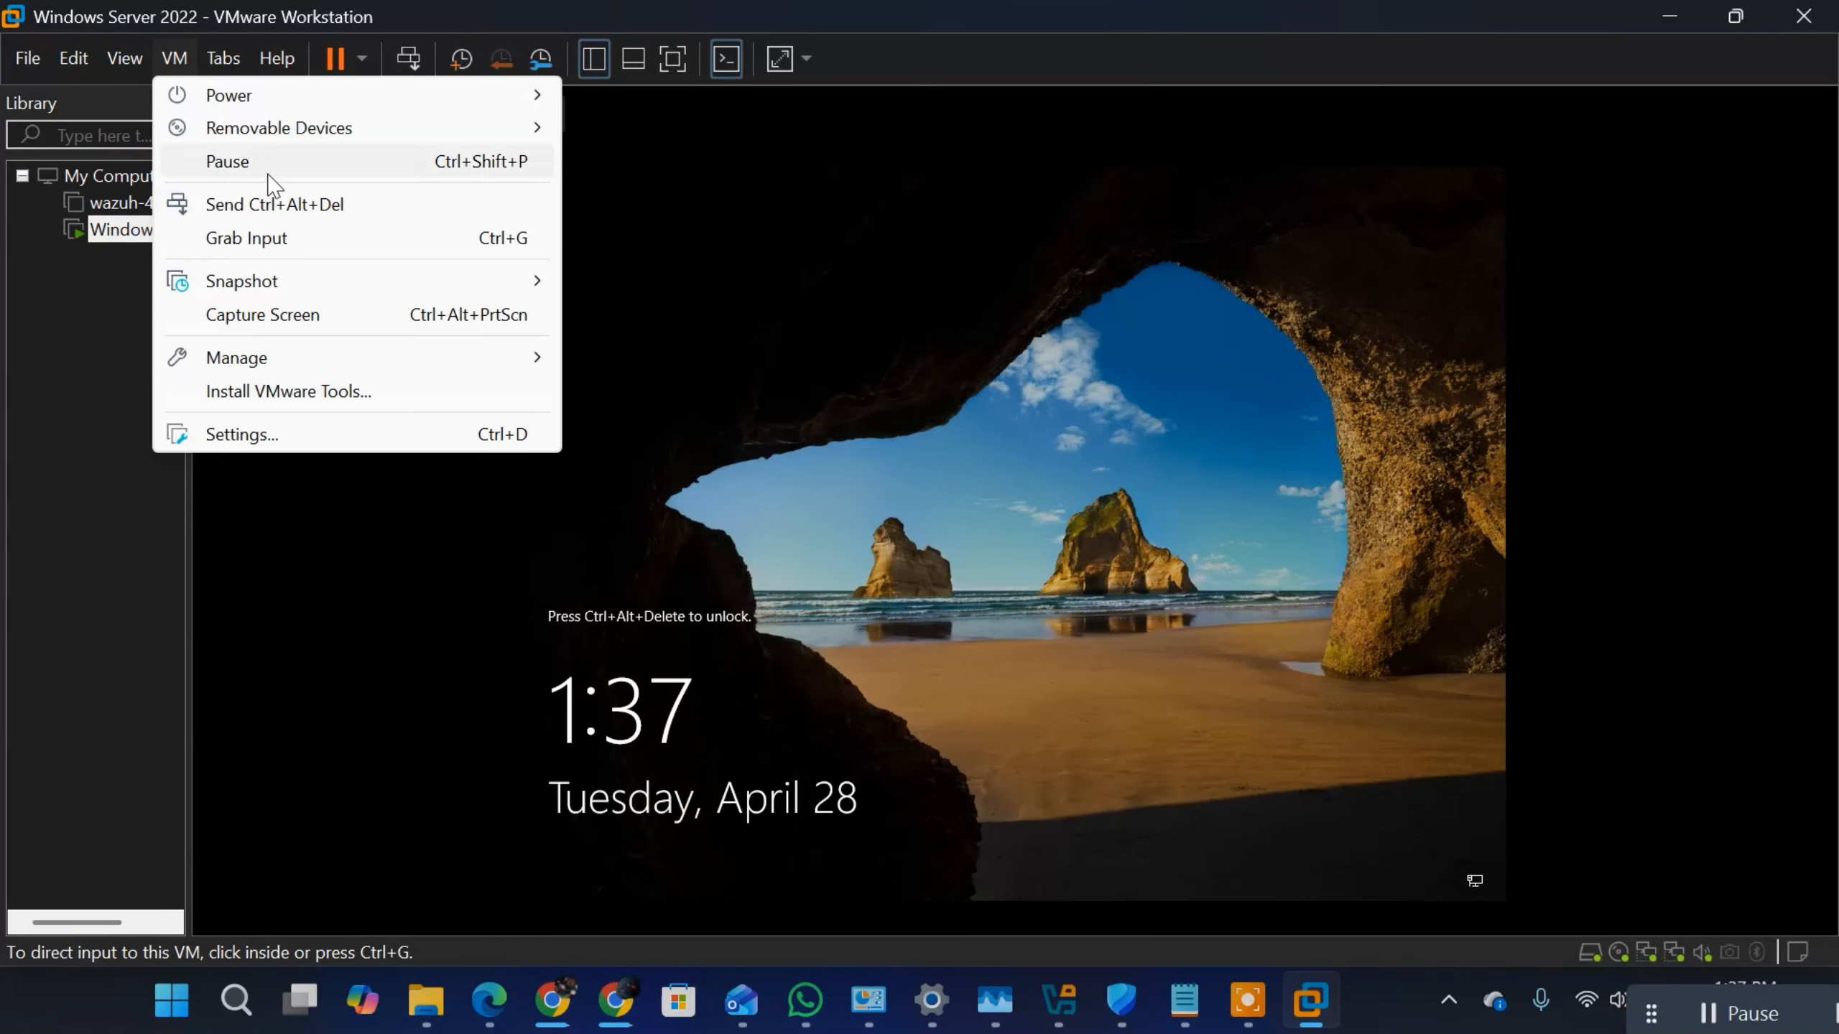
pyautogui.click(286, 207)
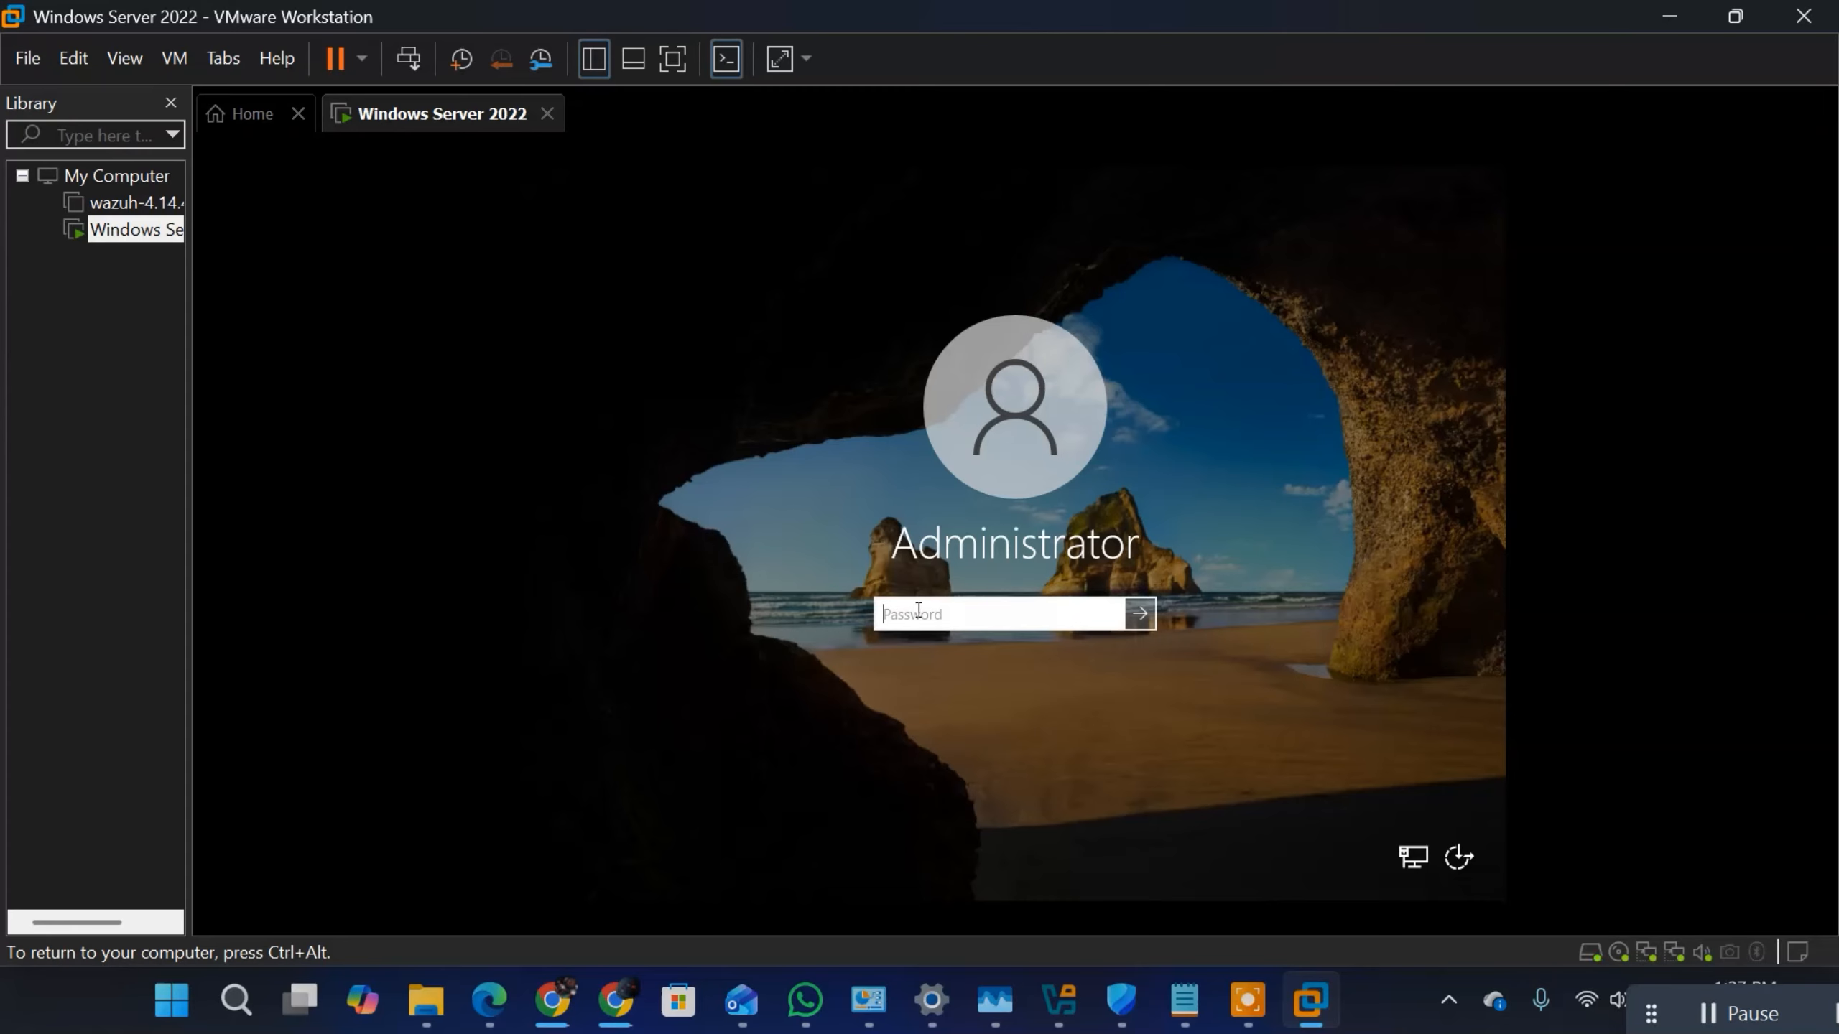
pyautogui.press('capslock')
pyautogui.write('•')
pyautogui.press('capslock')
pyautogui.press('Return')
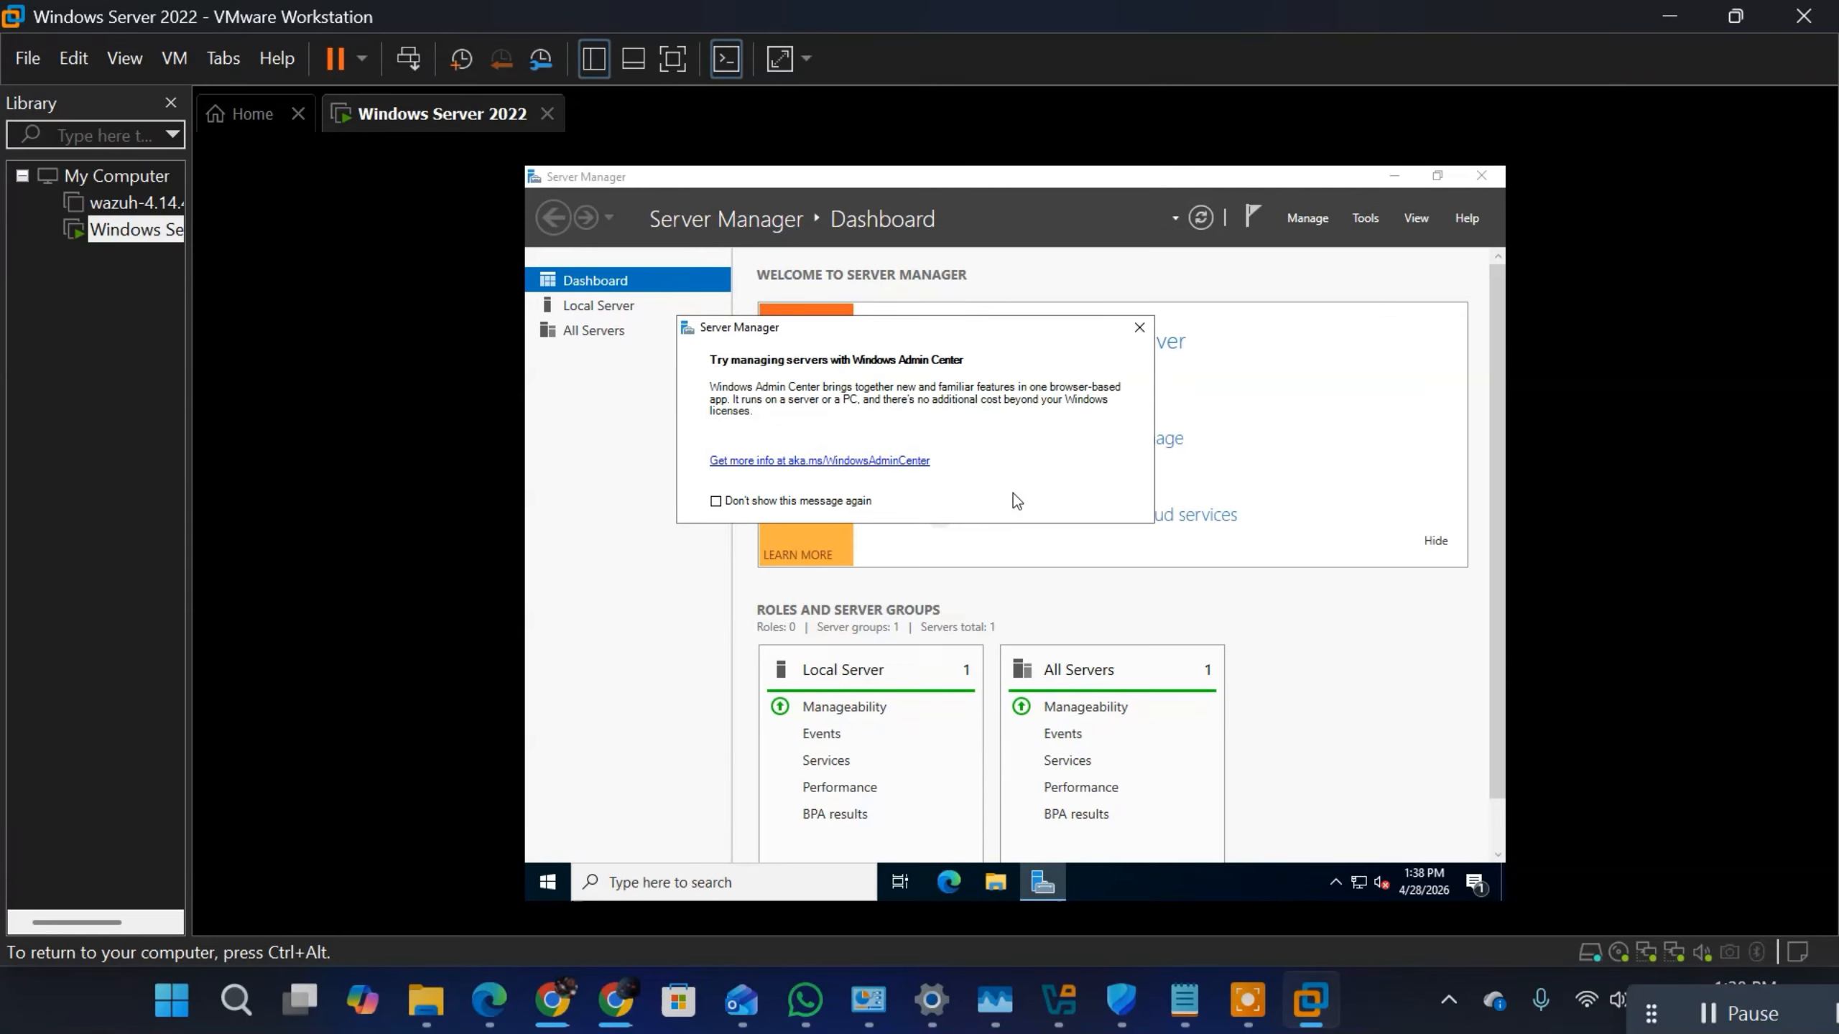
pyautogui.click(1137, 329)
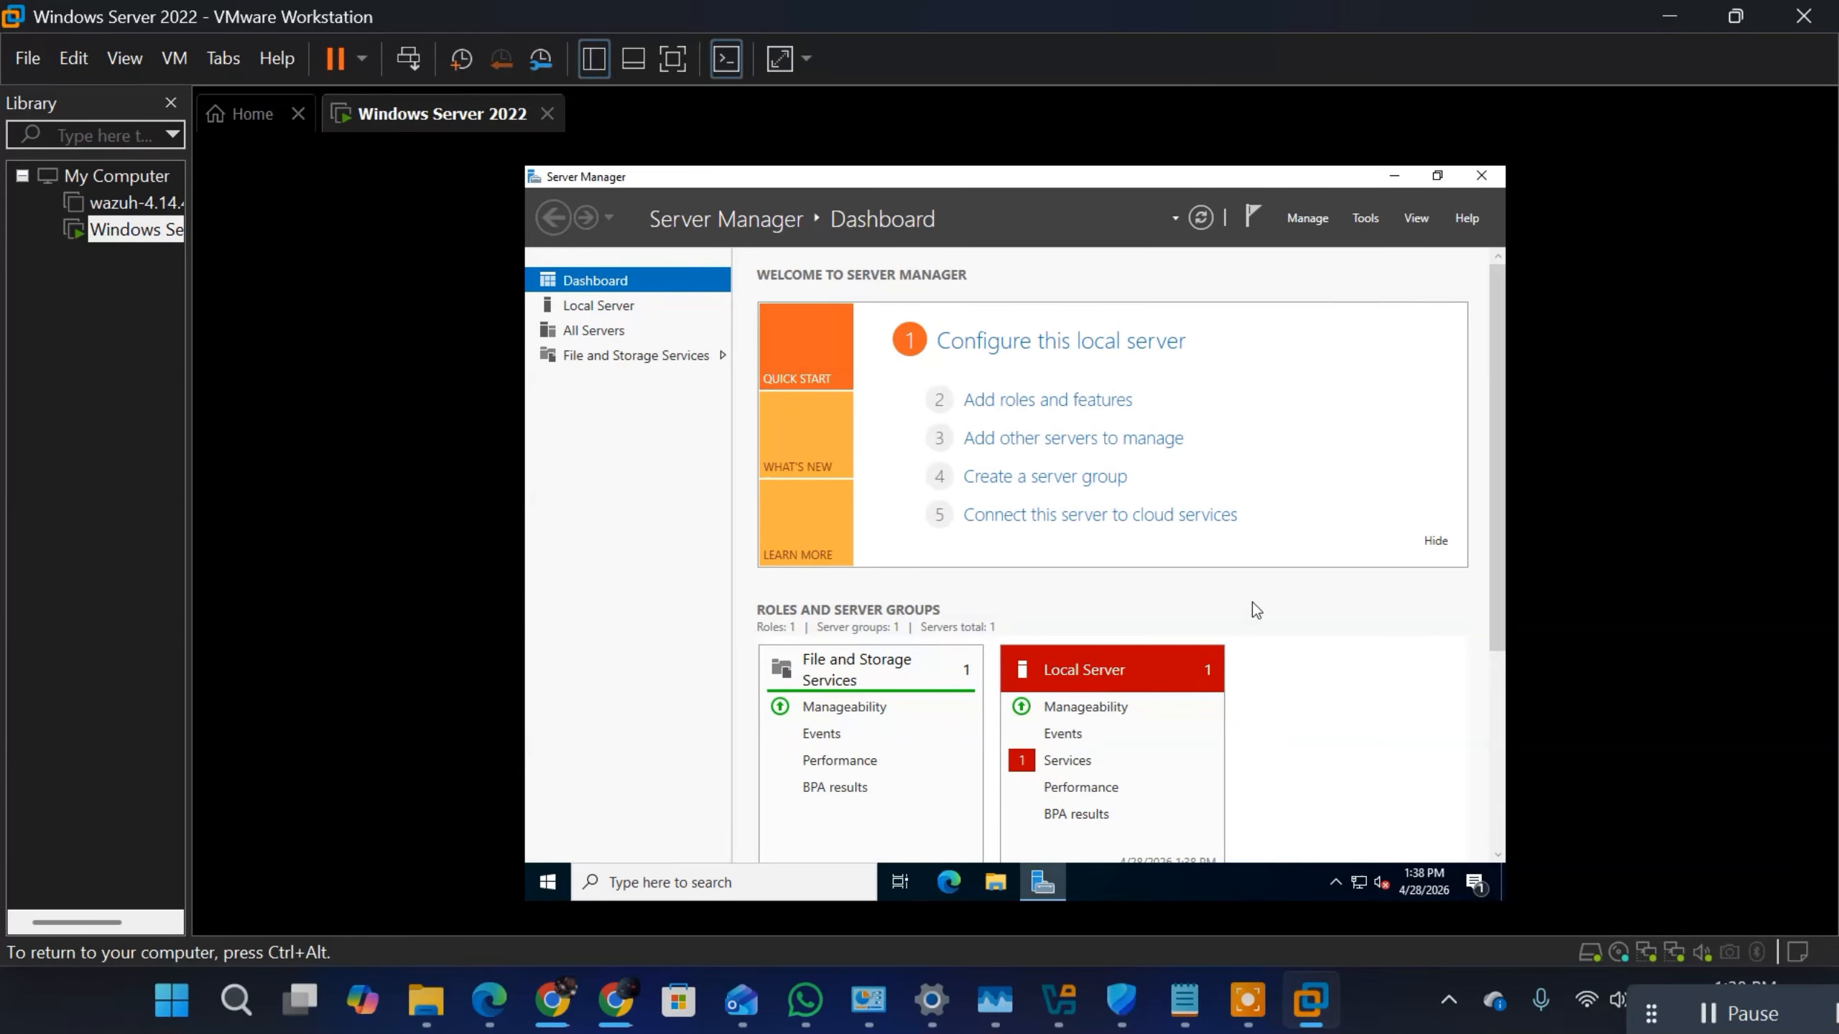
# Step: Open the Network Connections window with the server's adapters from the Ethernet page of the network settings
pyautogui.click(1356, 882)
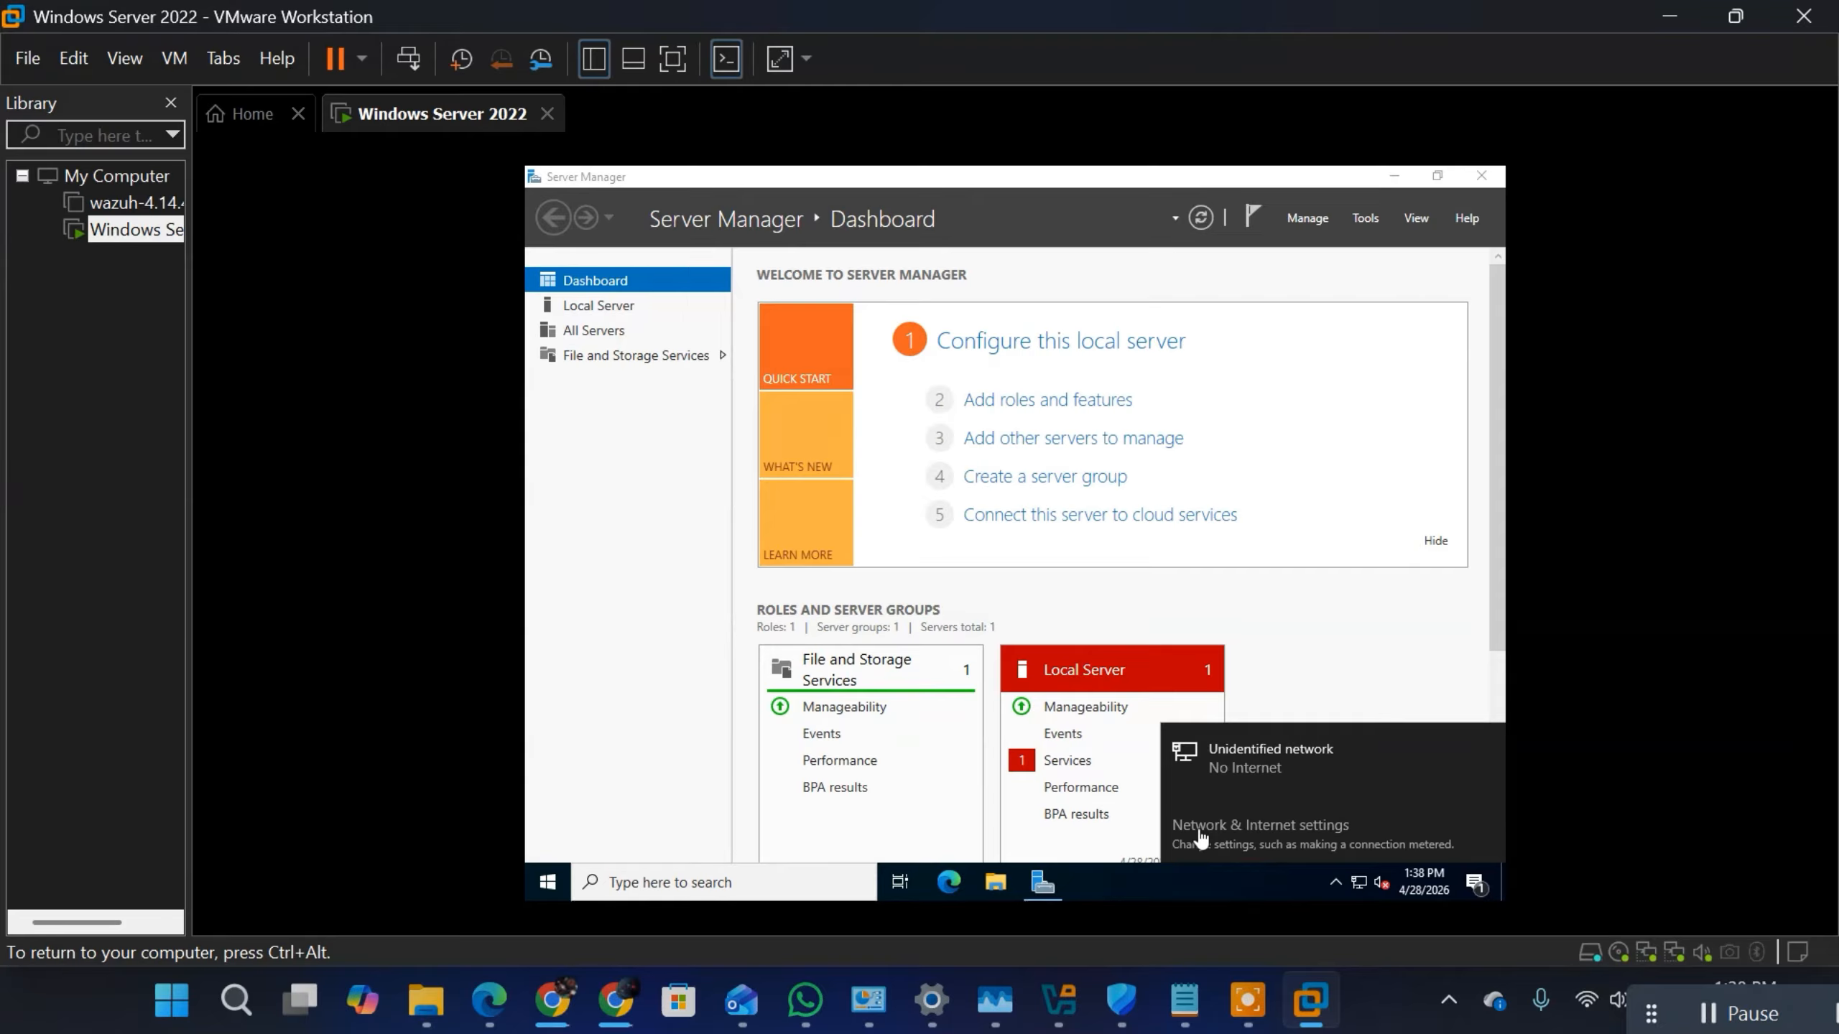
pyautogui.click(1198, 837)
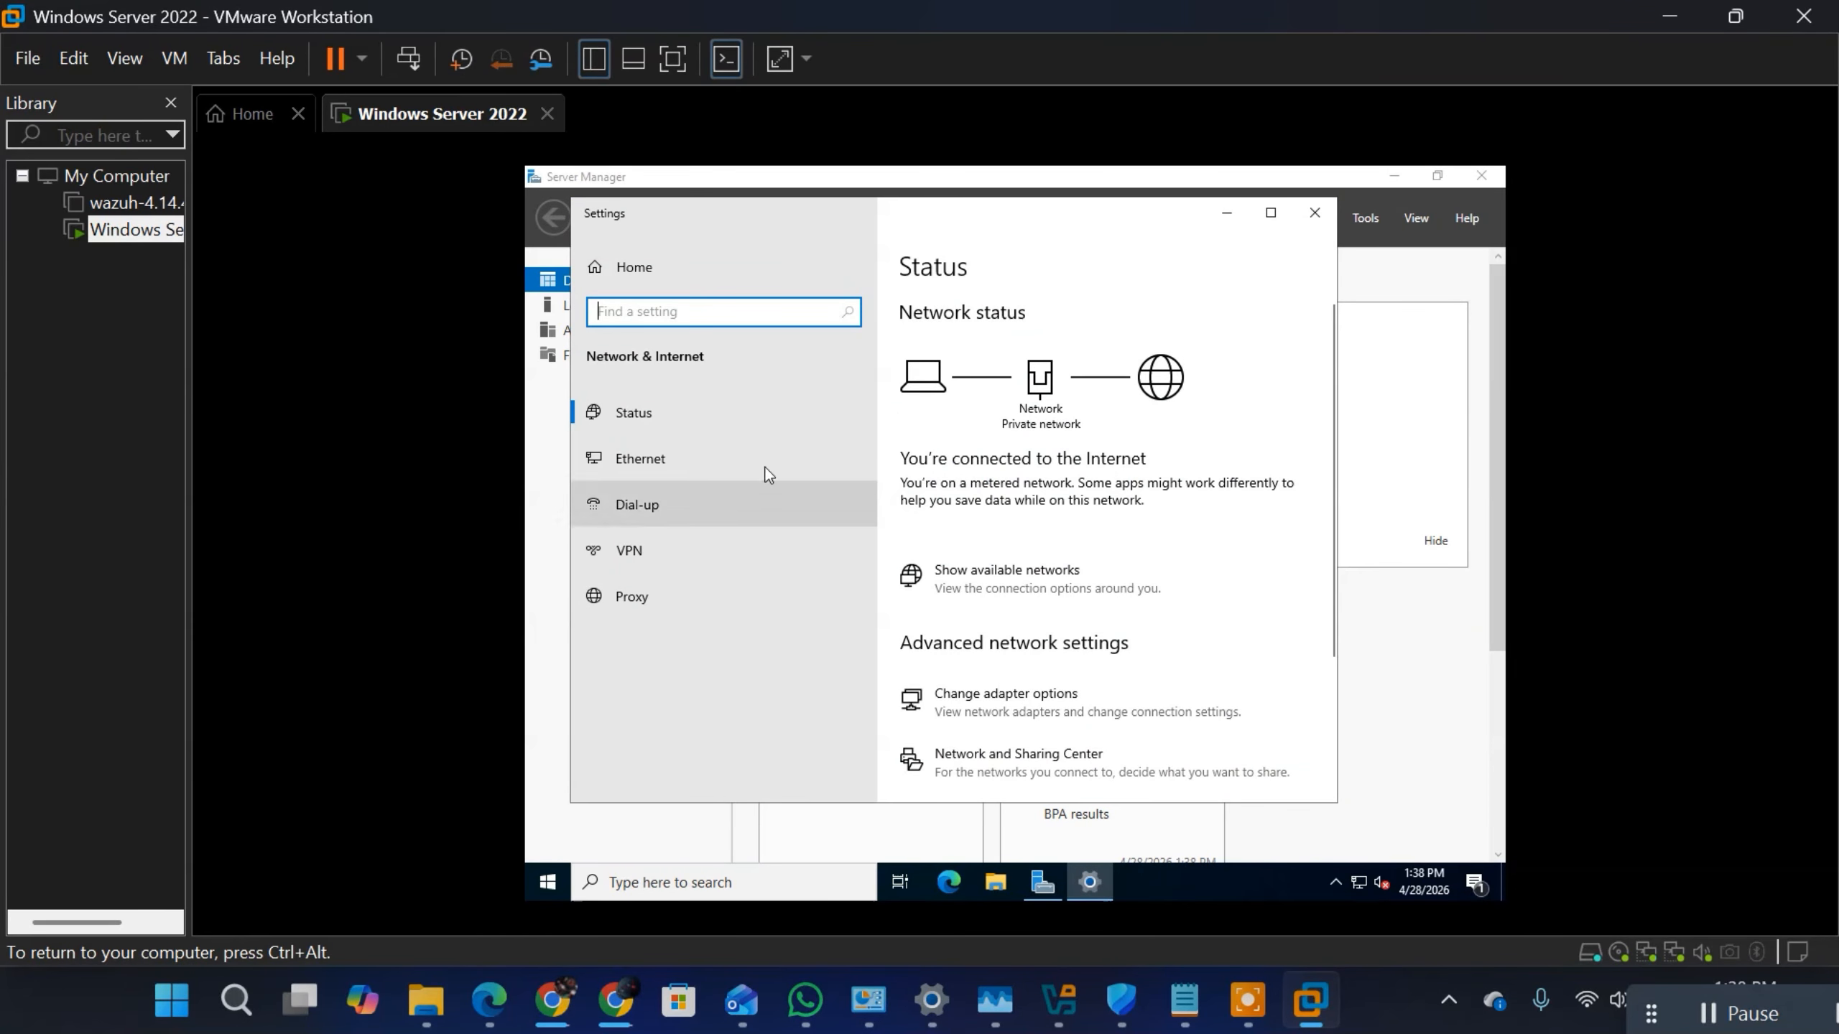
pyautogui.click(635, 460)
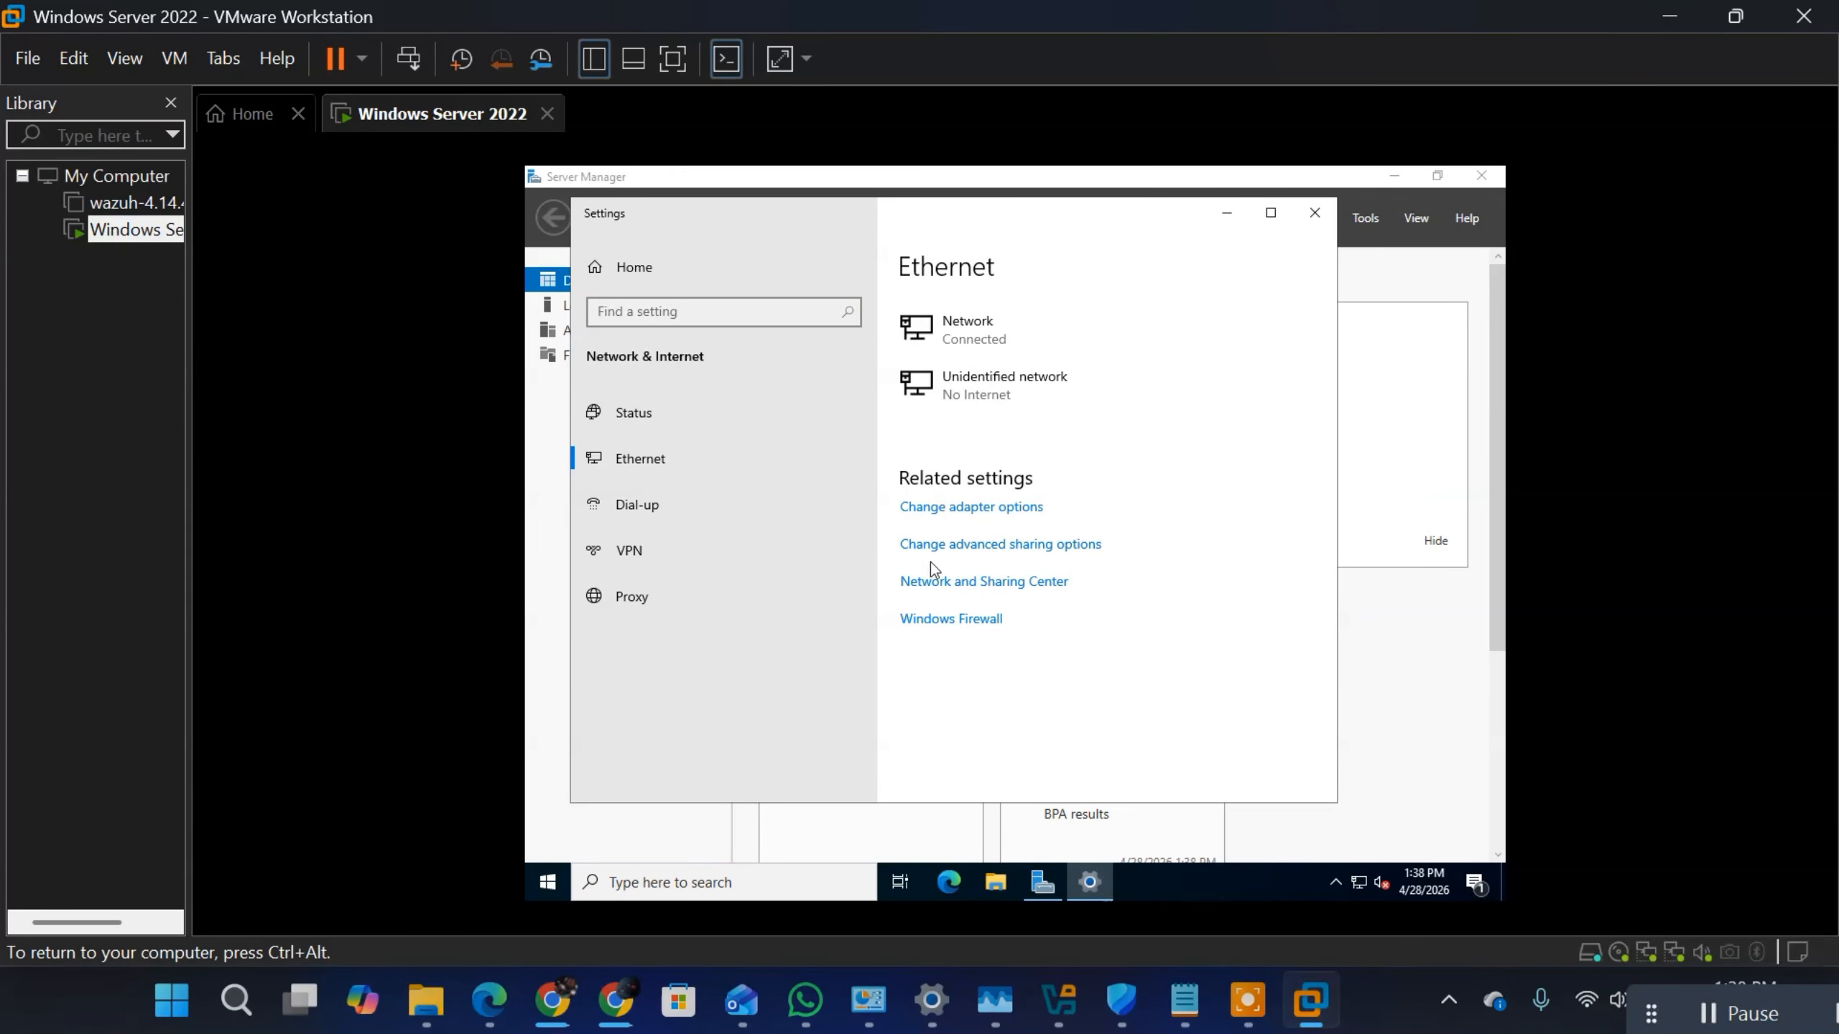
pyautogui.click(936, 508)
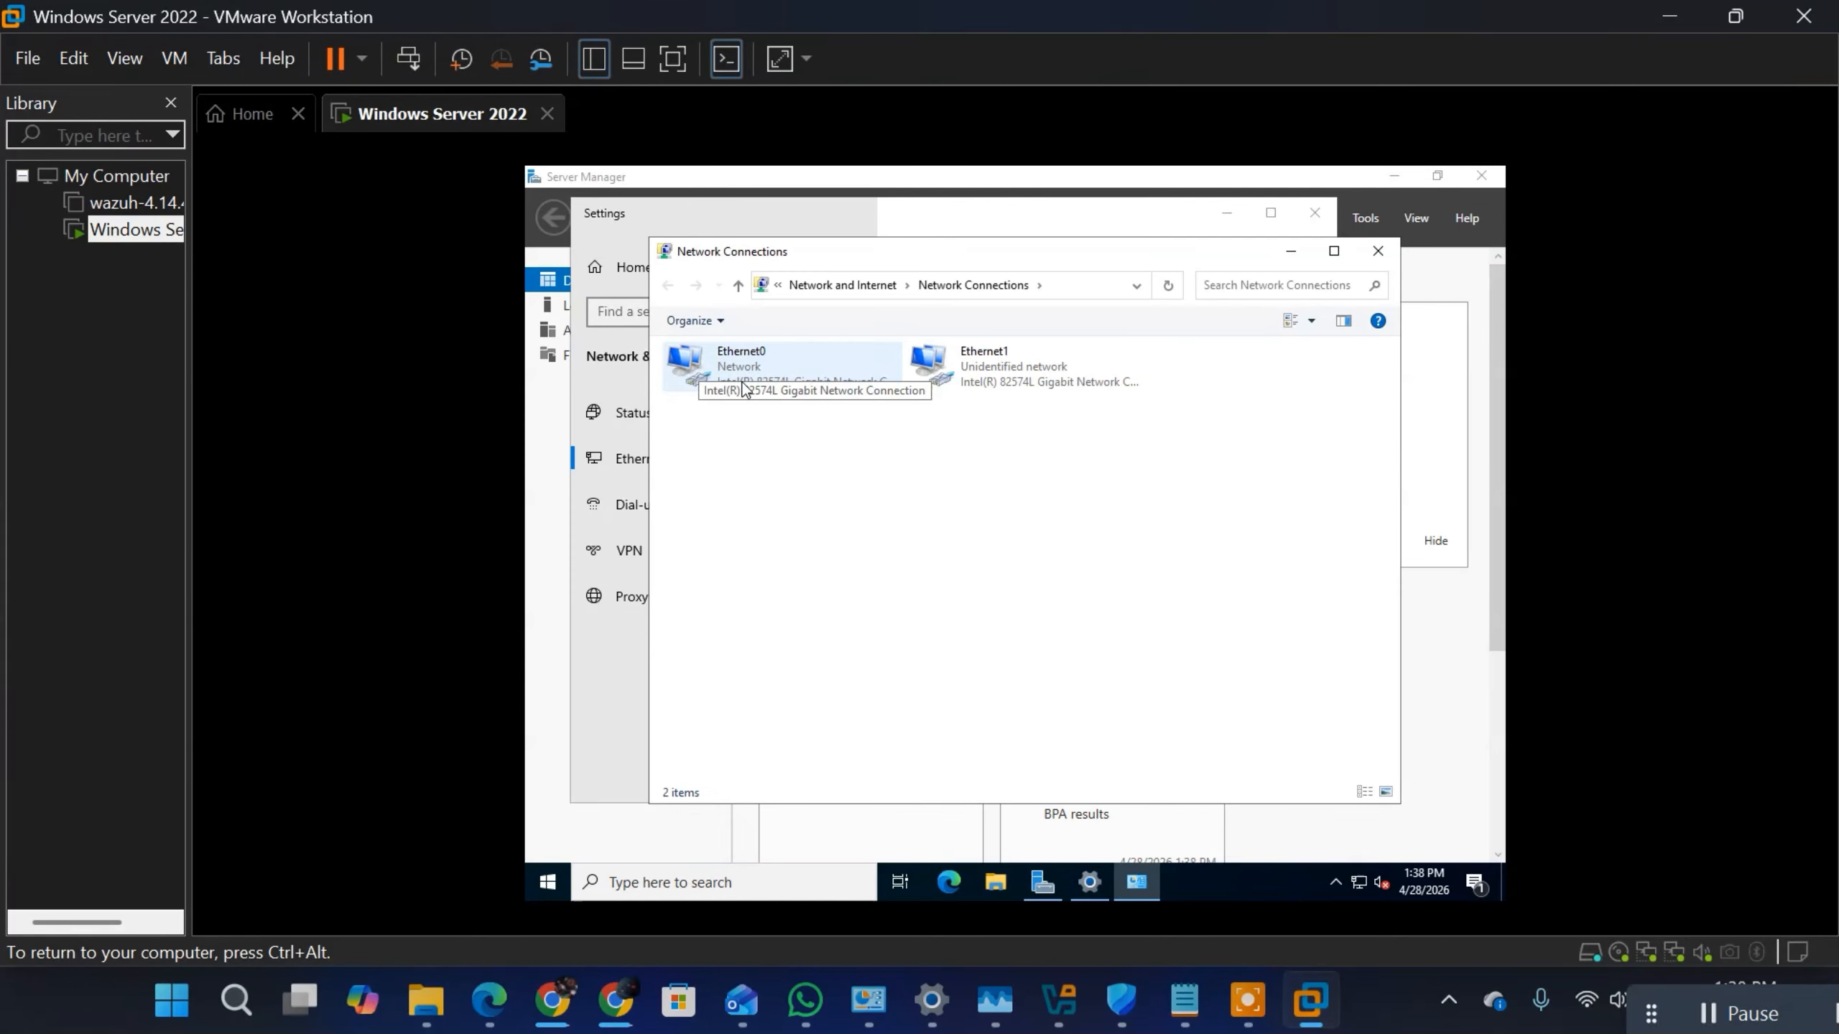
# Step: Check the network connection details of the Ethernet0 adapter, including its IPv4 address, gateway and DNS server
pyautogui.rightClick(749, 376)
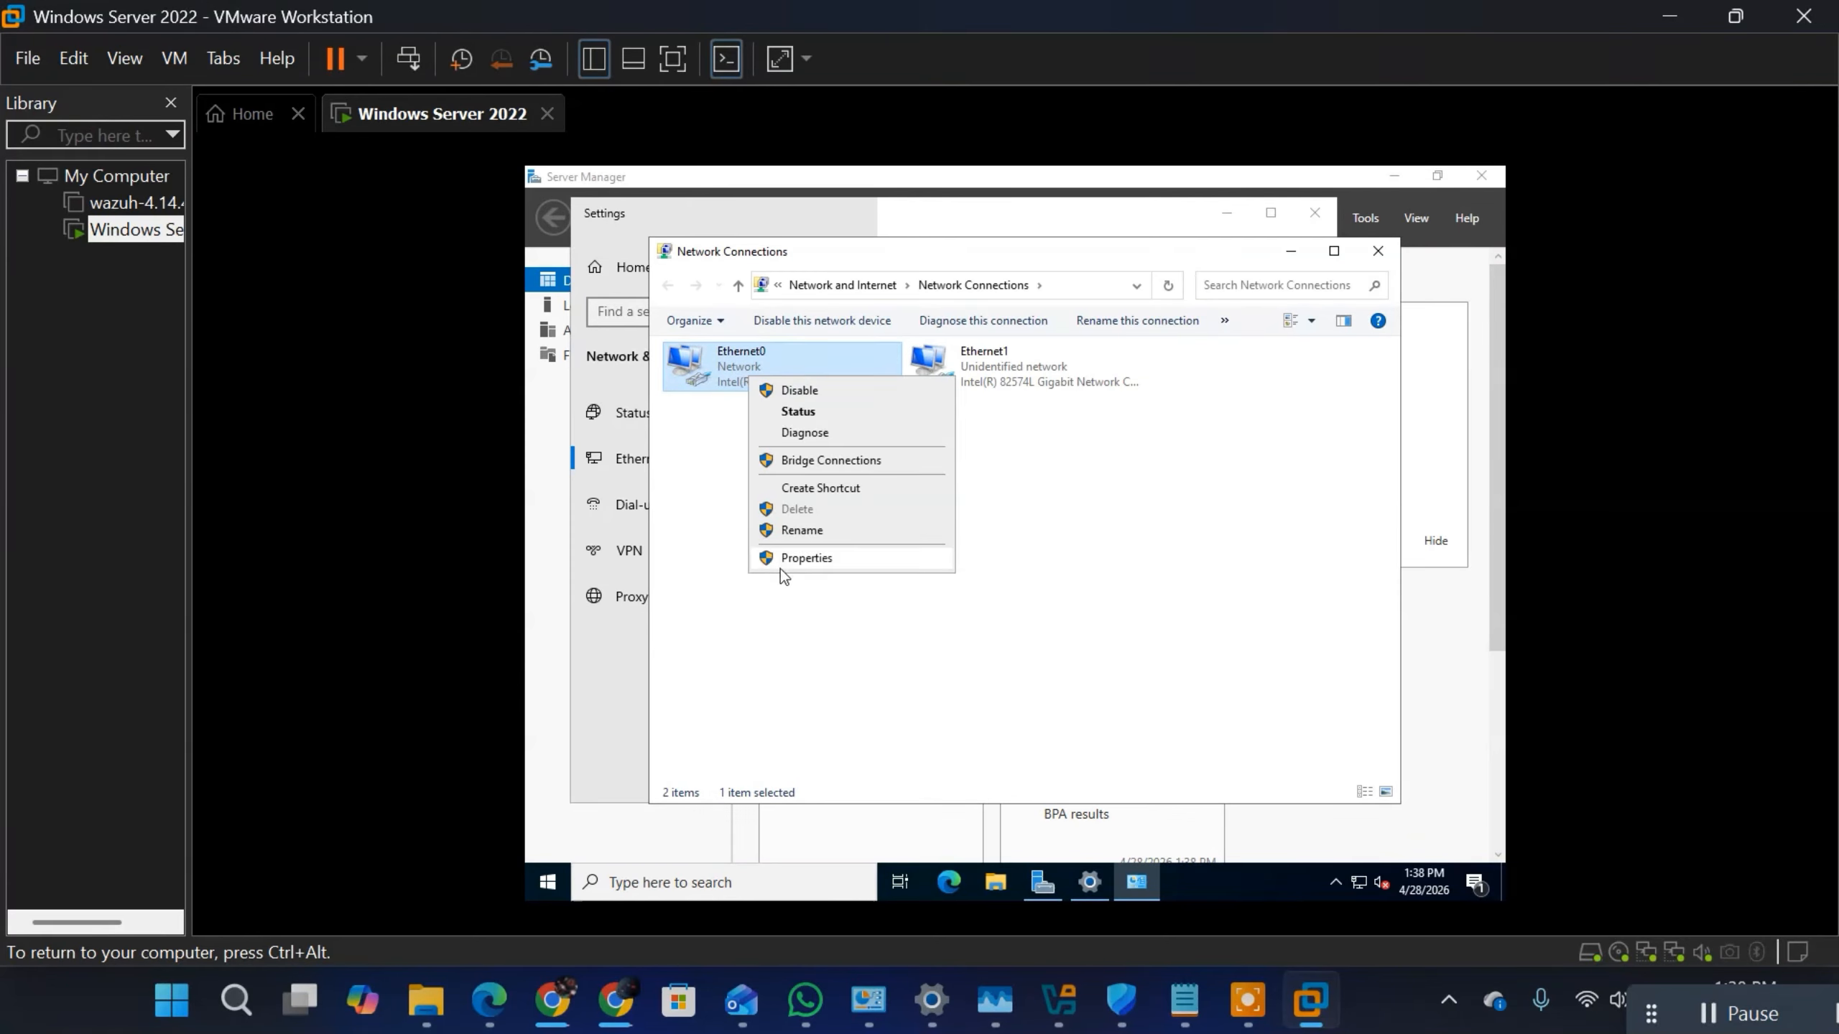
pyautogui.click(804, 411)
pyautogui.click(920, 511)
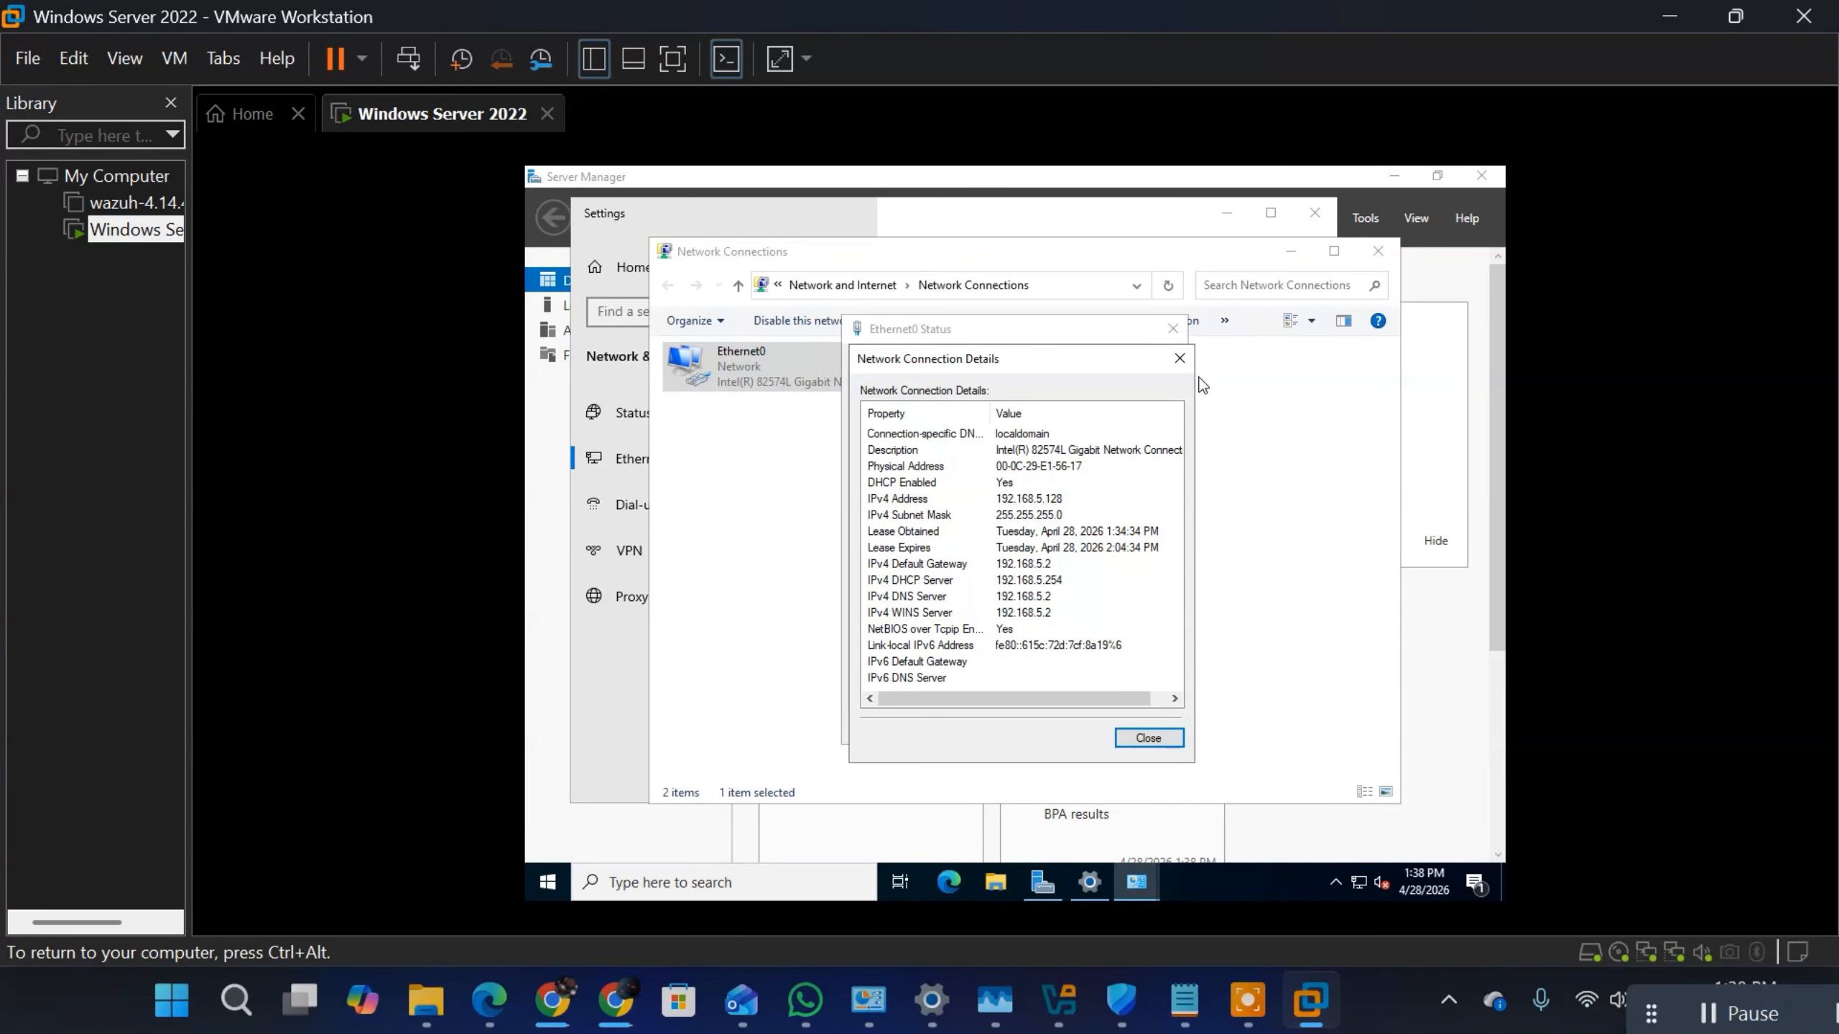
pyautogui.click(1179, 358)
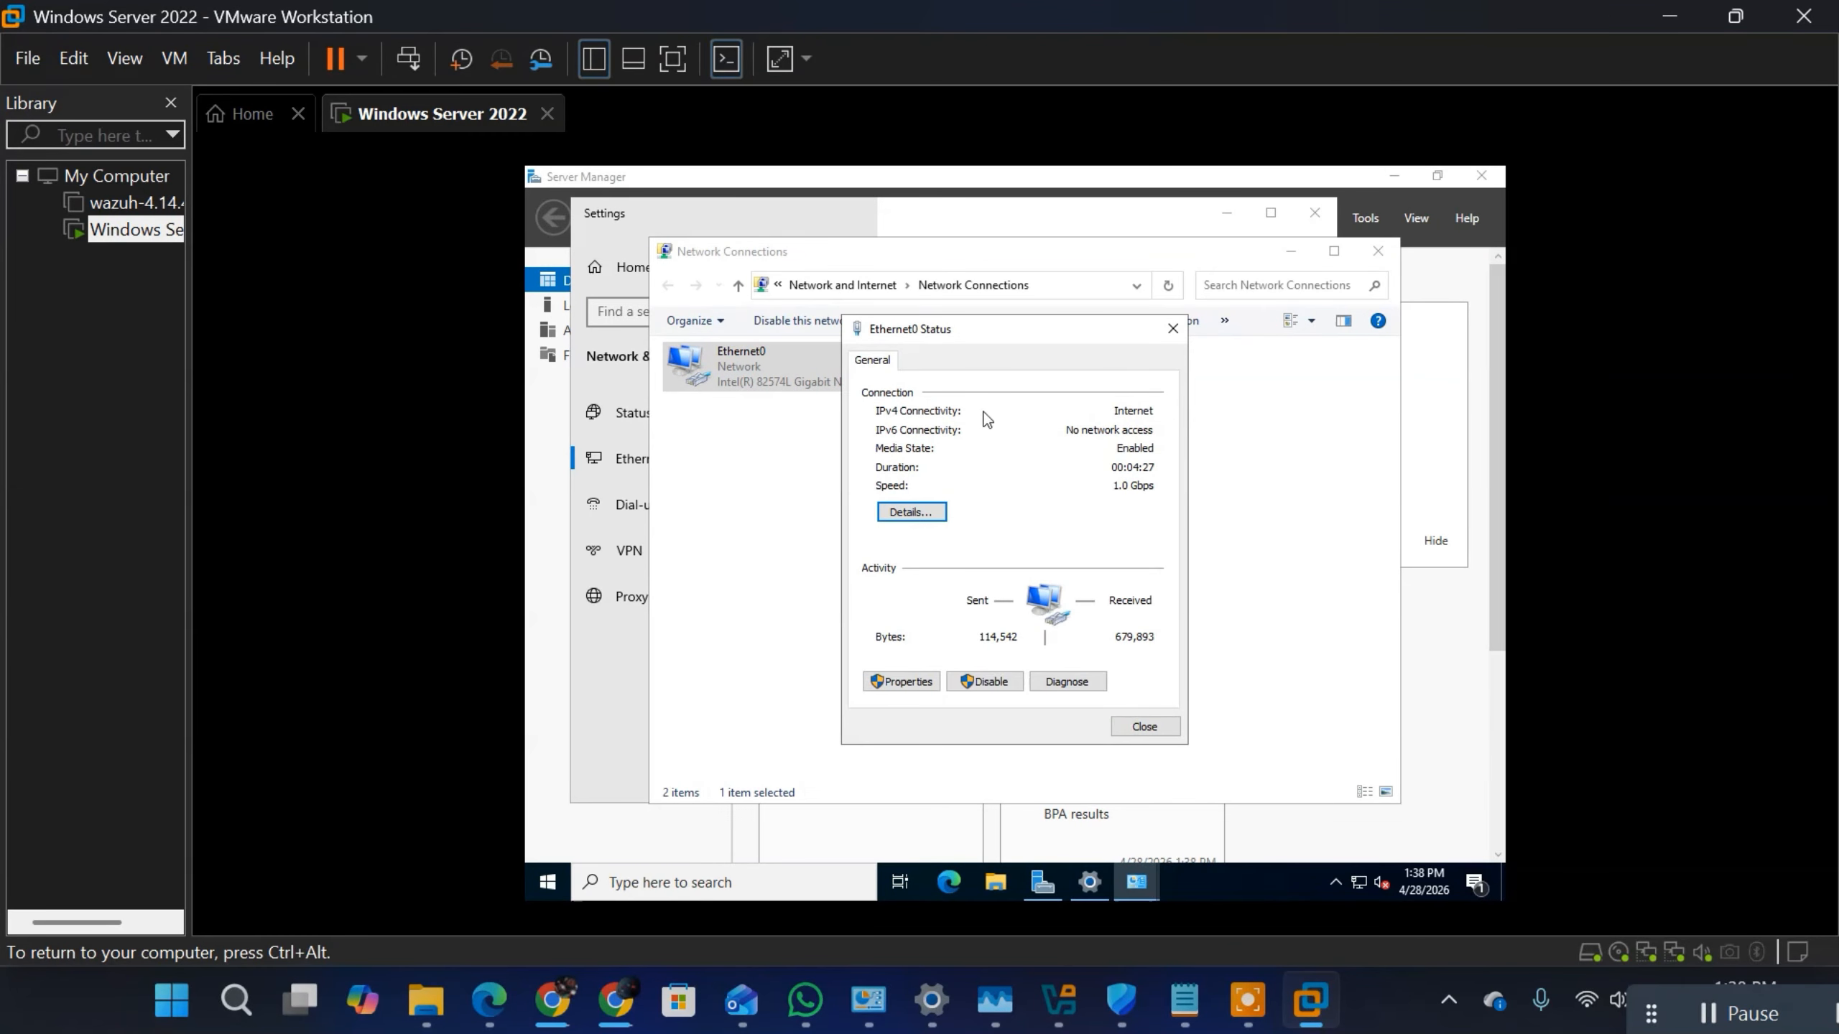
pyautogui.click(1173, 328)
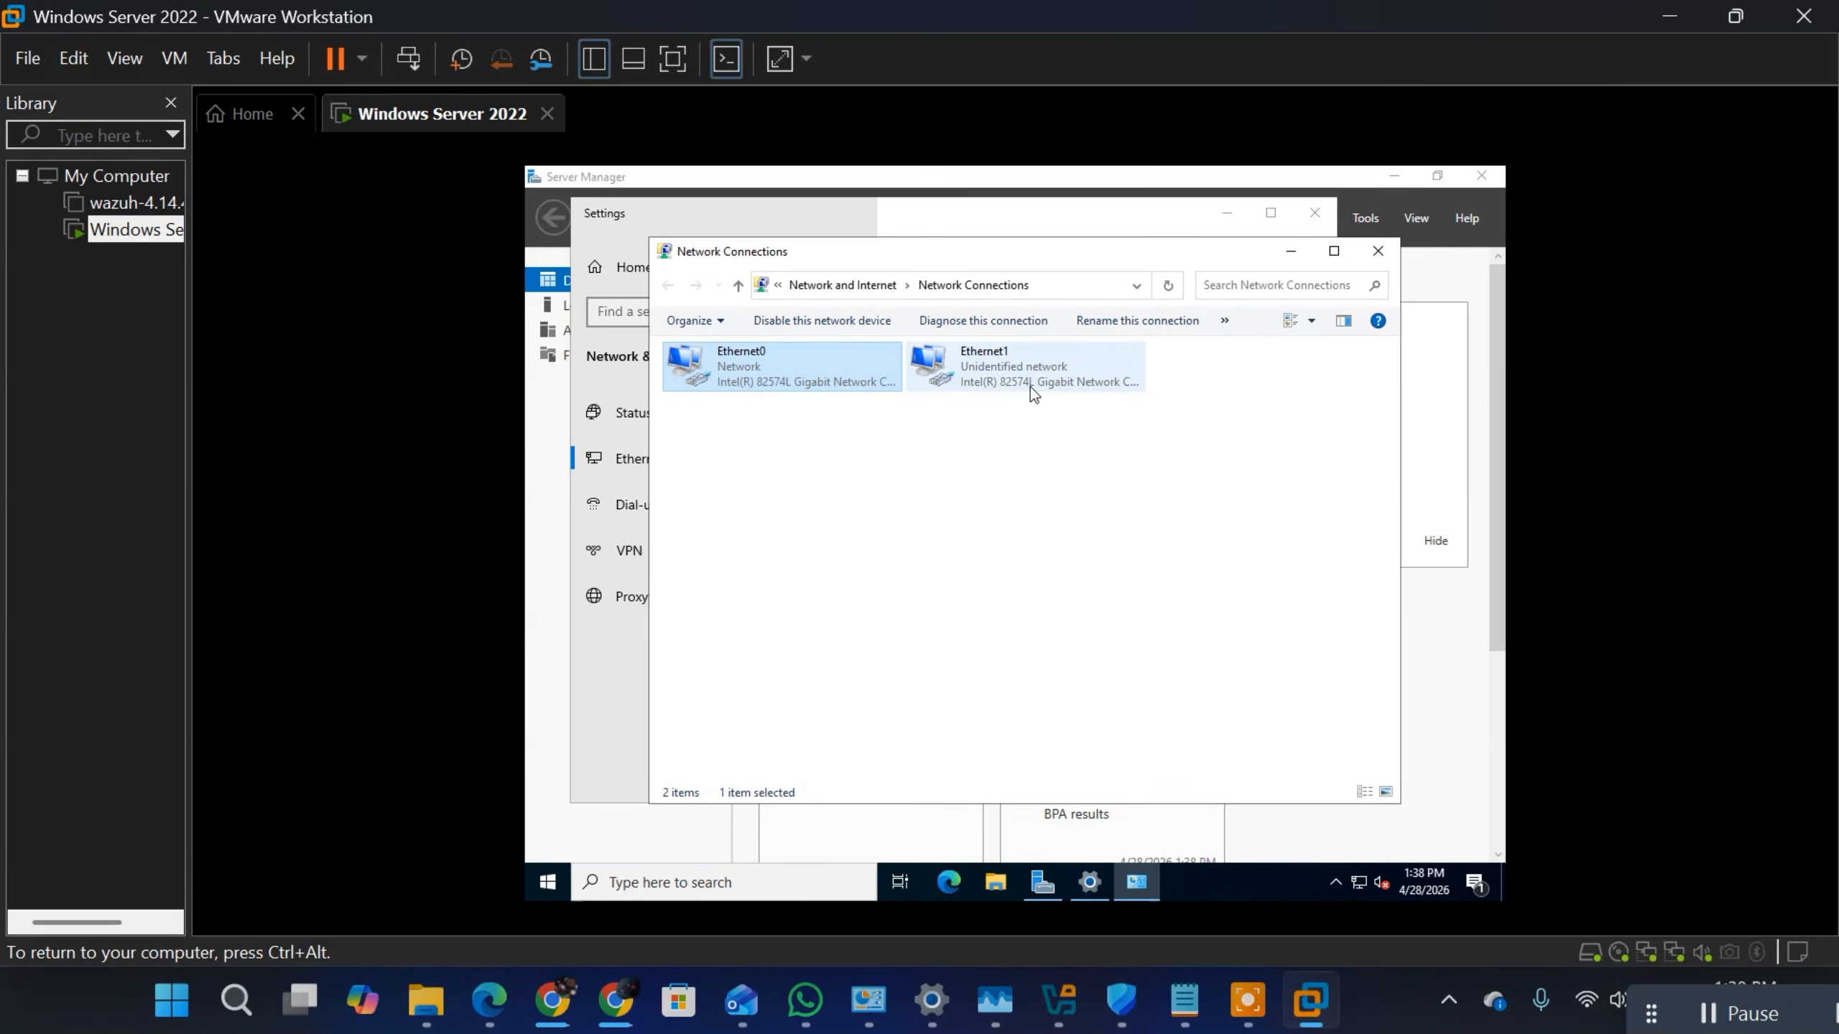
# Step: Check the network connection details of the Ethernet1 adapter, including its autoconfigured IPv4 address
pyautogui.rightClick(1032, 373)
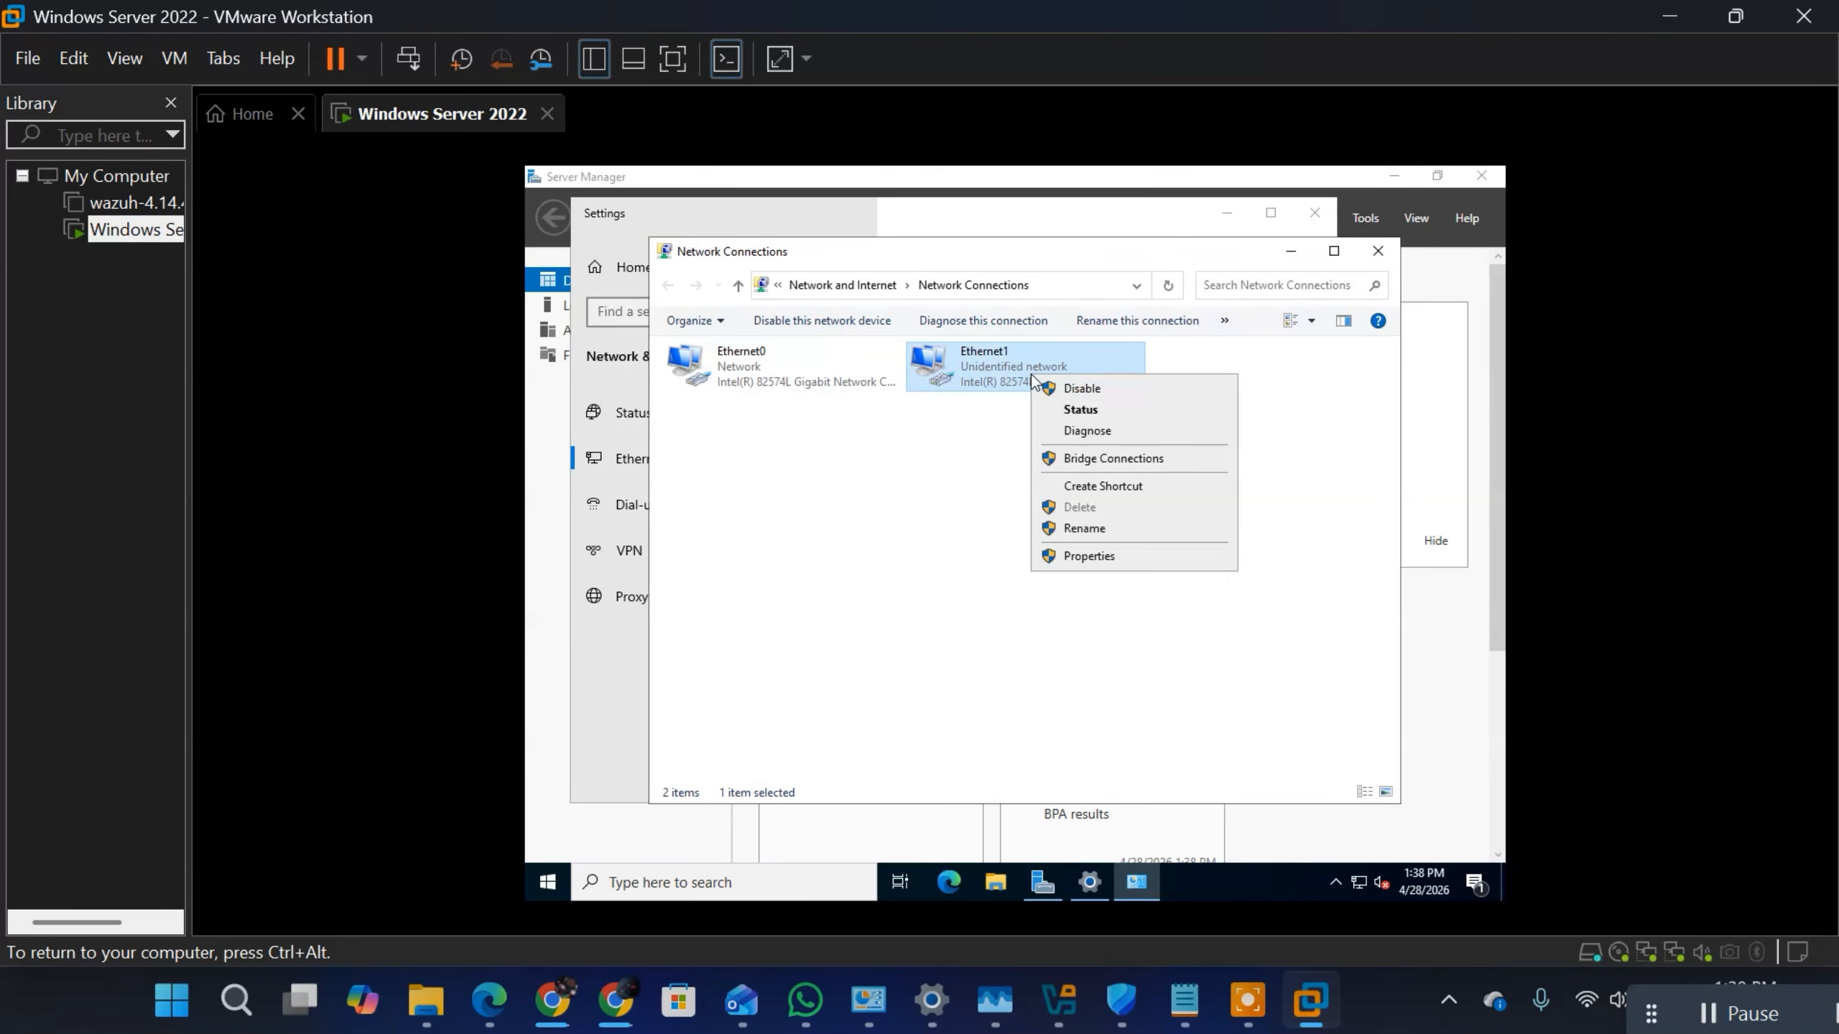
pyautogui.click(1097, 410)
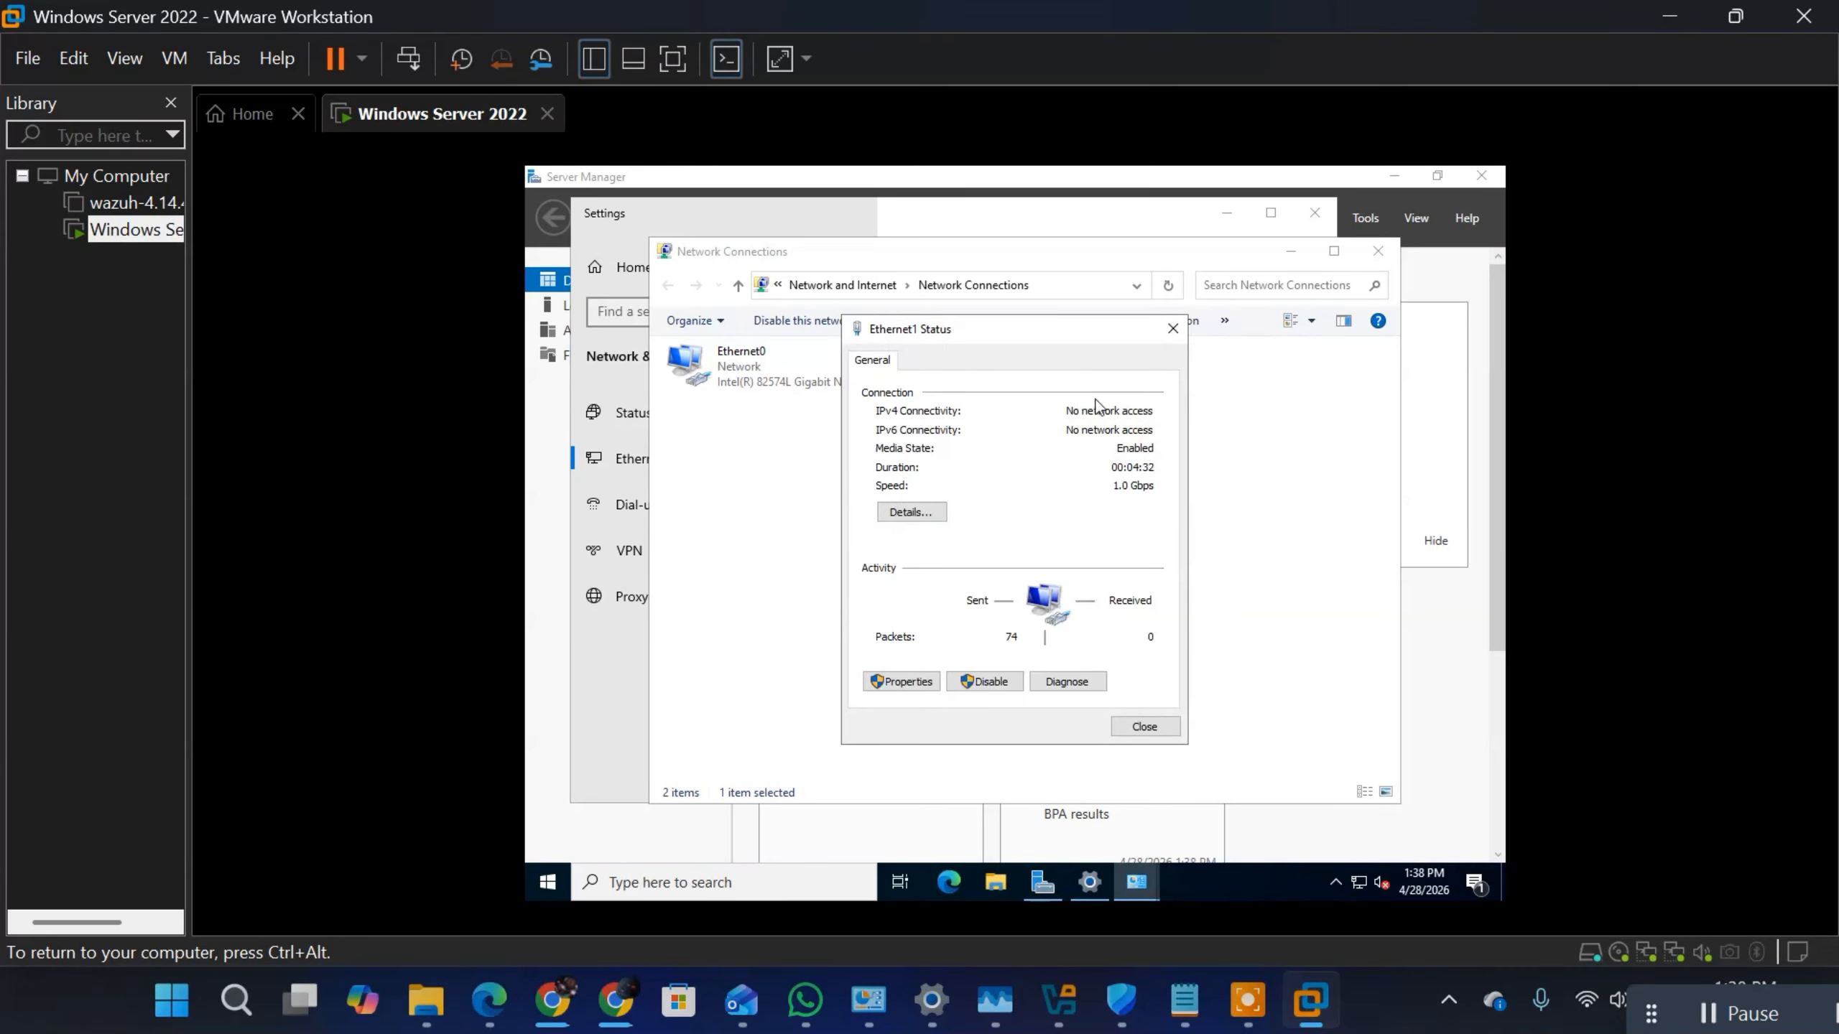
pyautogui.click(911, 512)
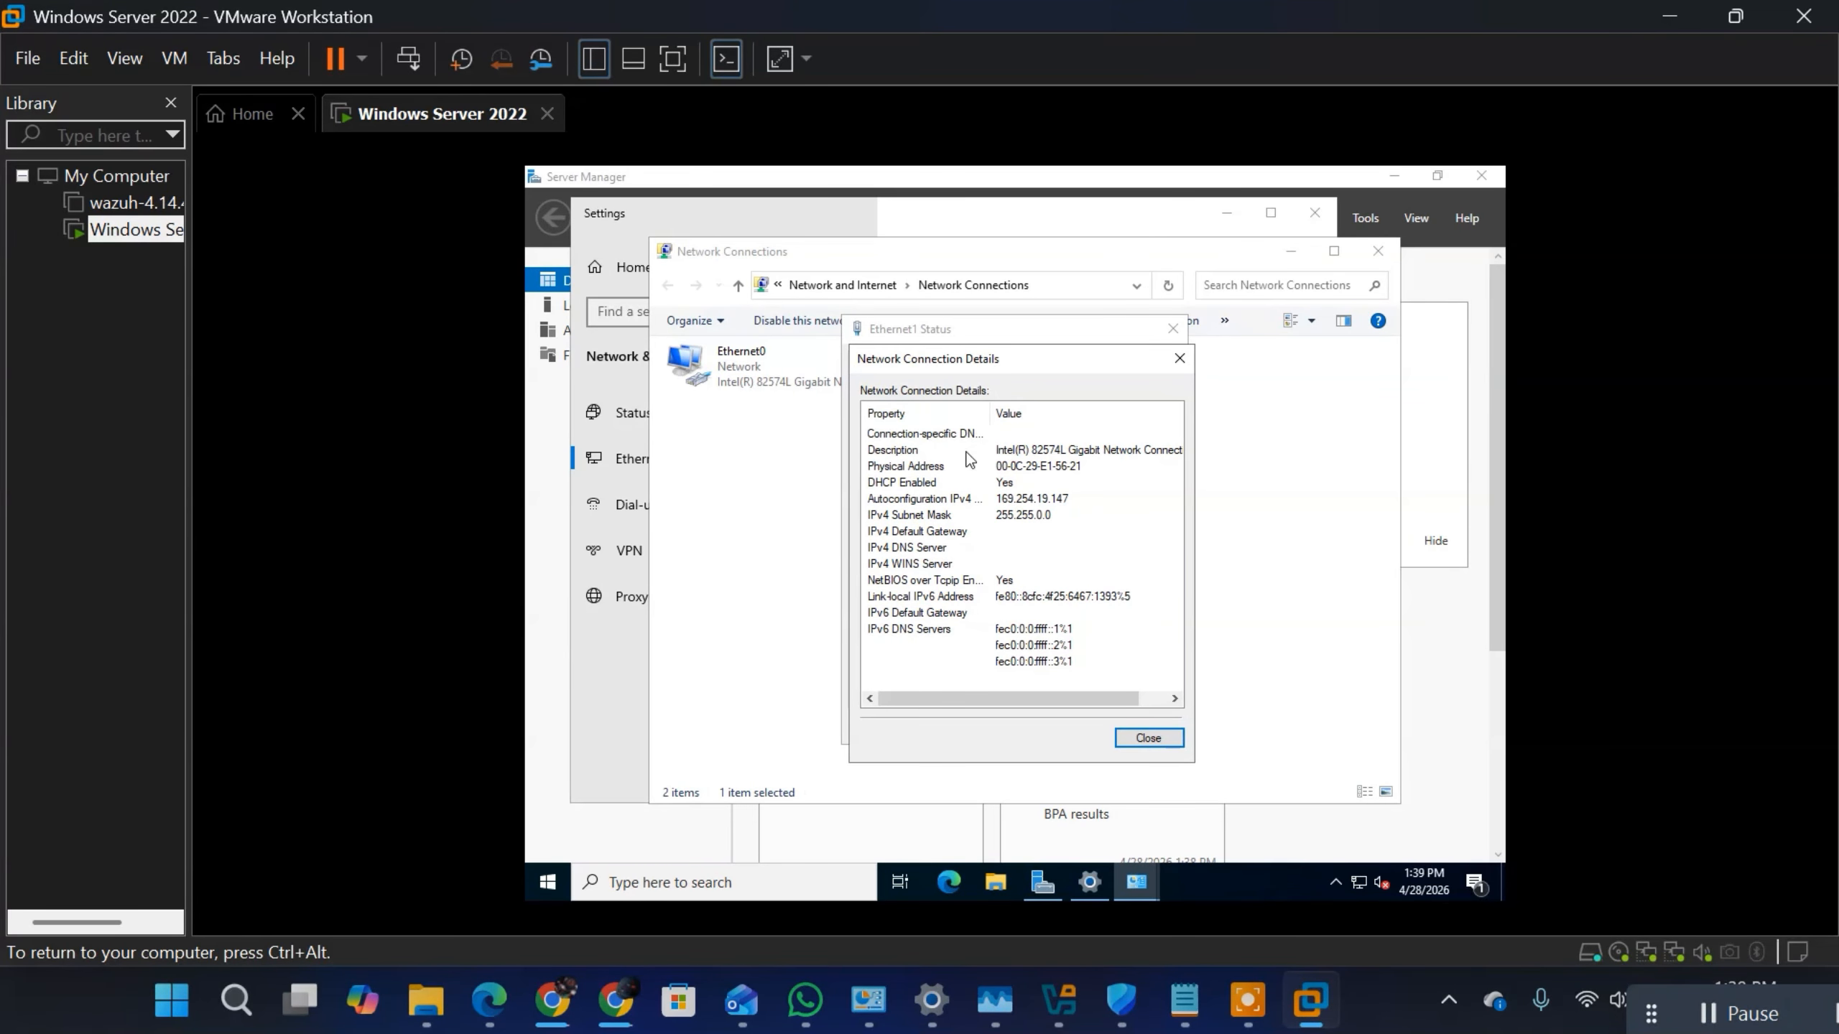
pyautogui.click(1179, 358)
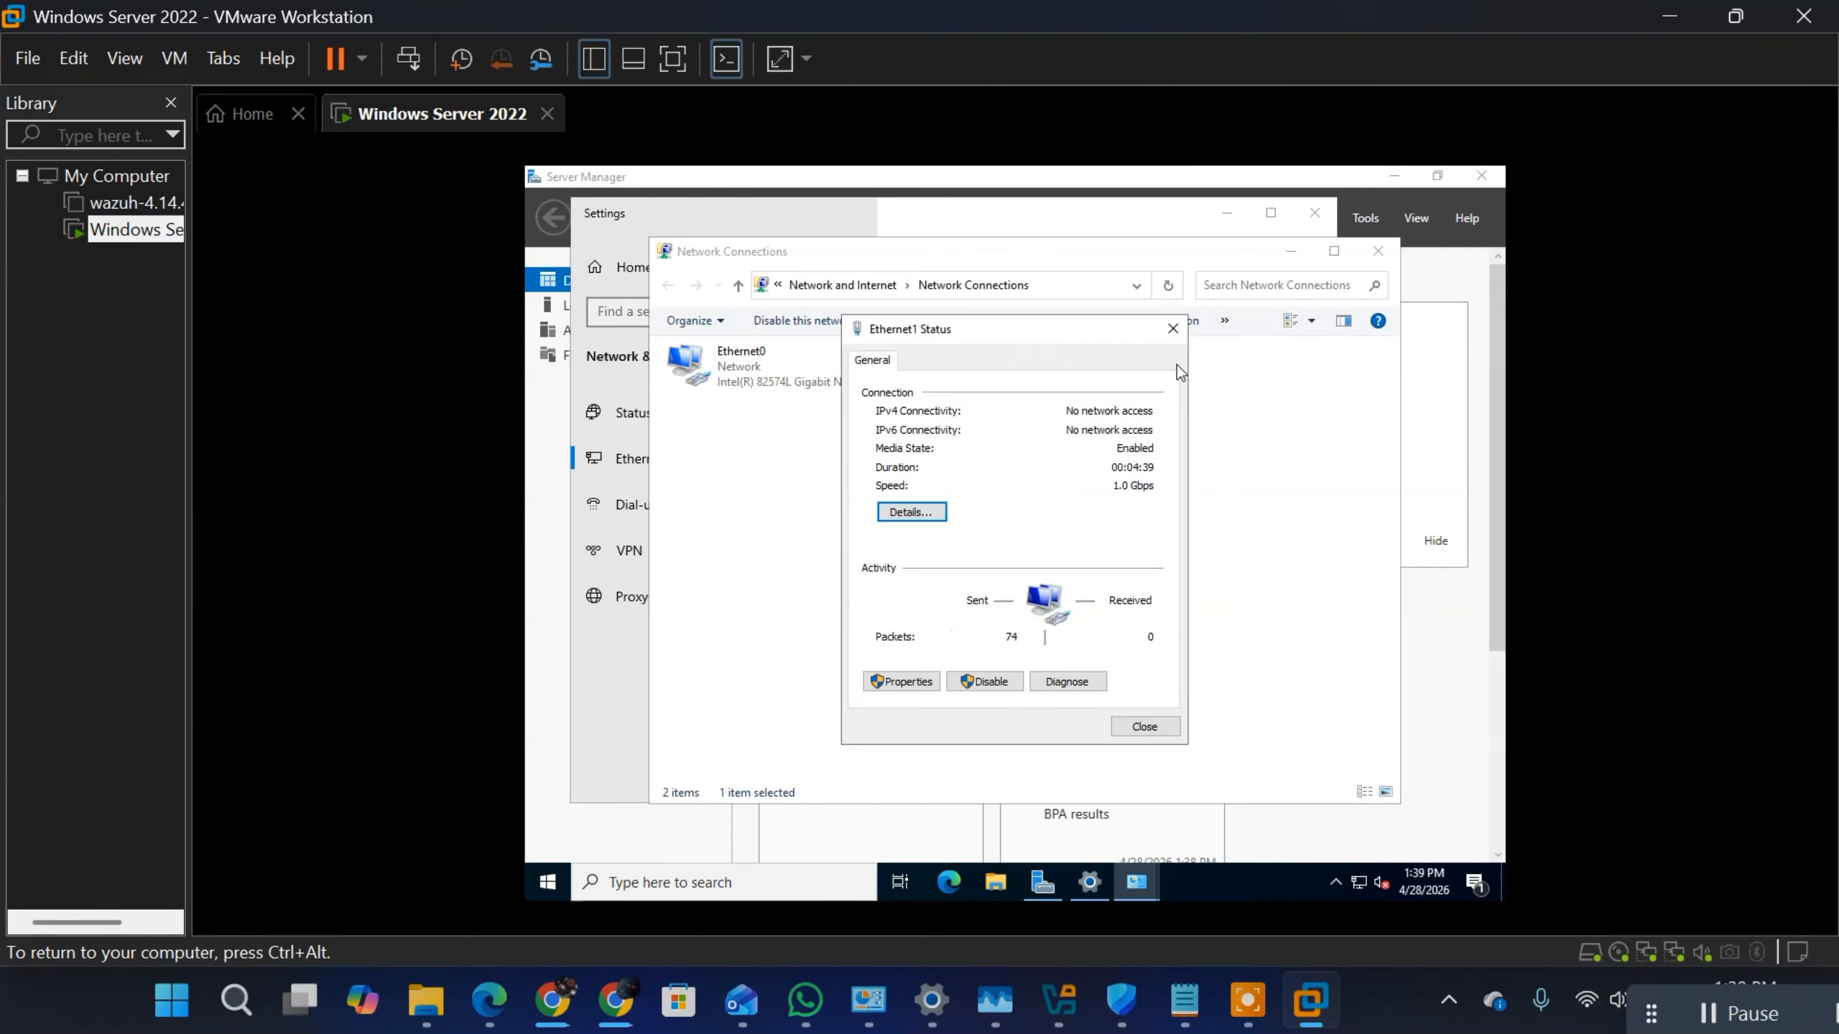
pyautogui.click(1180, 339)
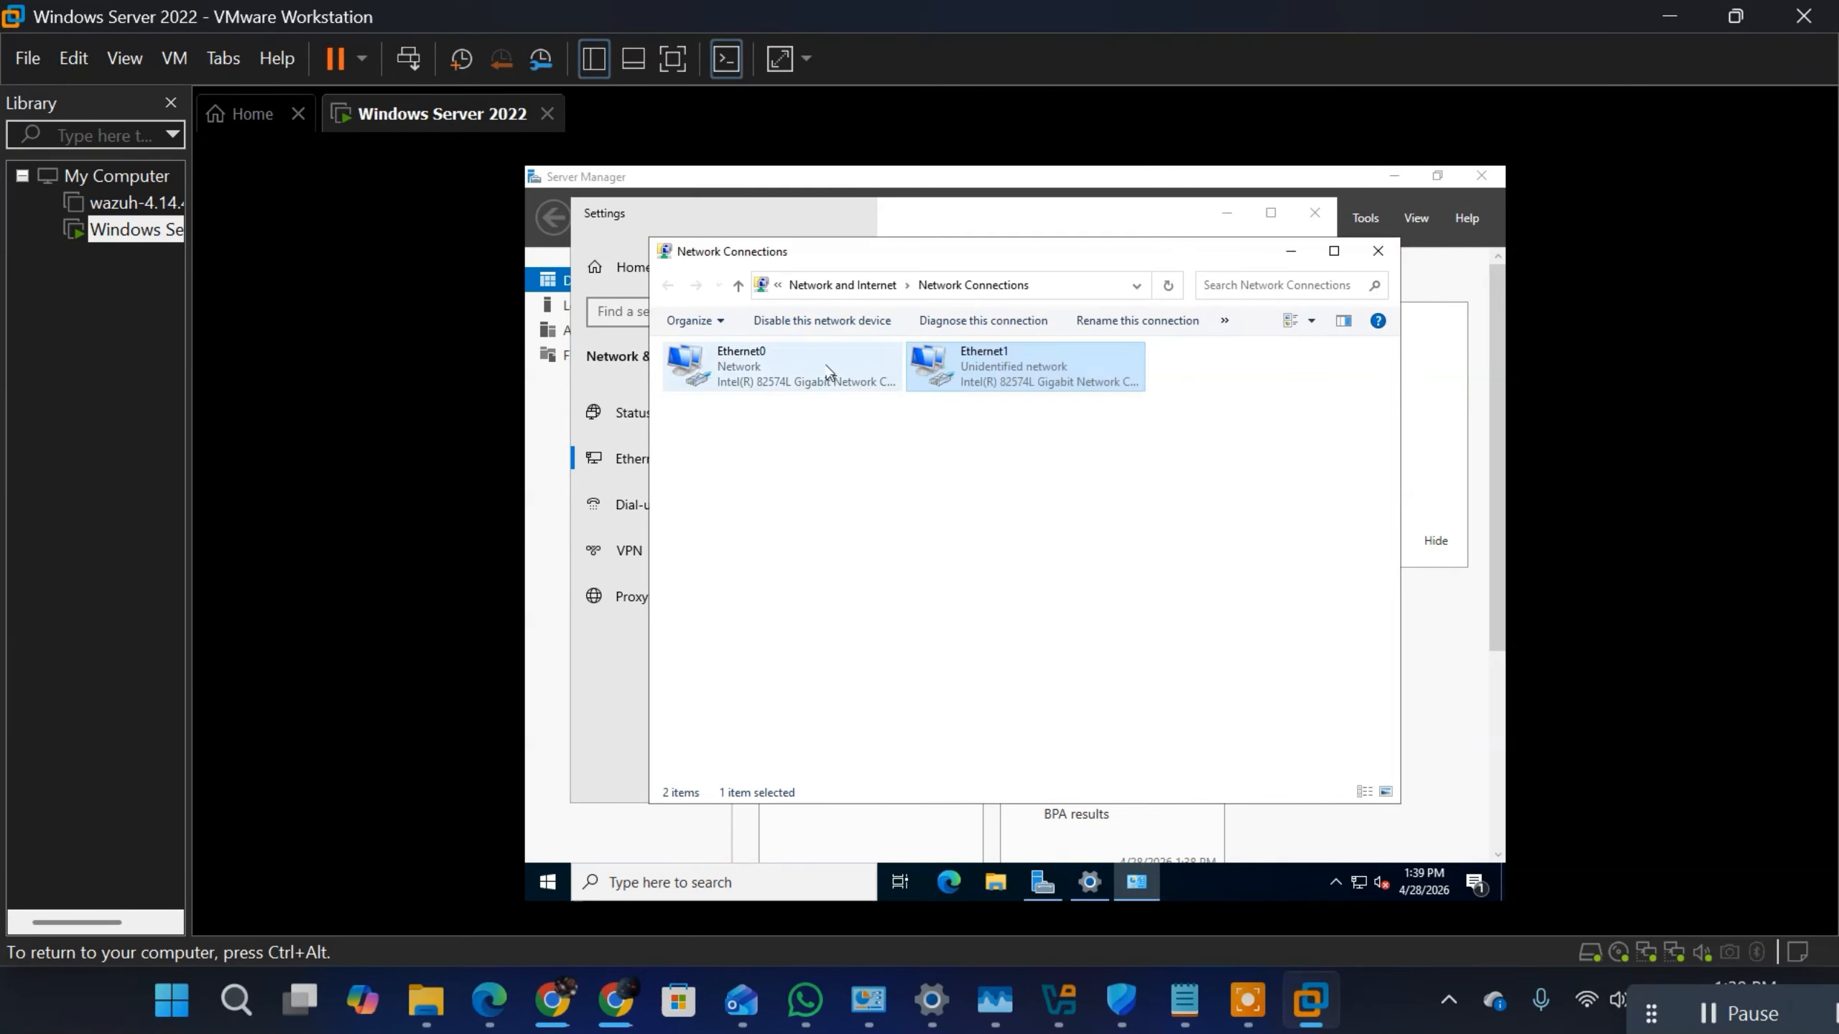
# Step: Rename the Ethernet0 adapter as Internet (WAN)
pyautogui.click(753, 368)
pyautogui.rightClick(752, 368)
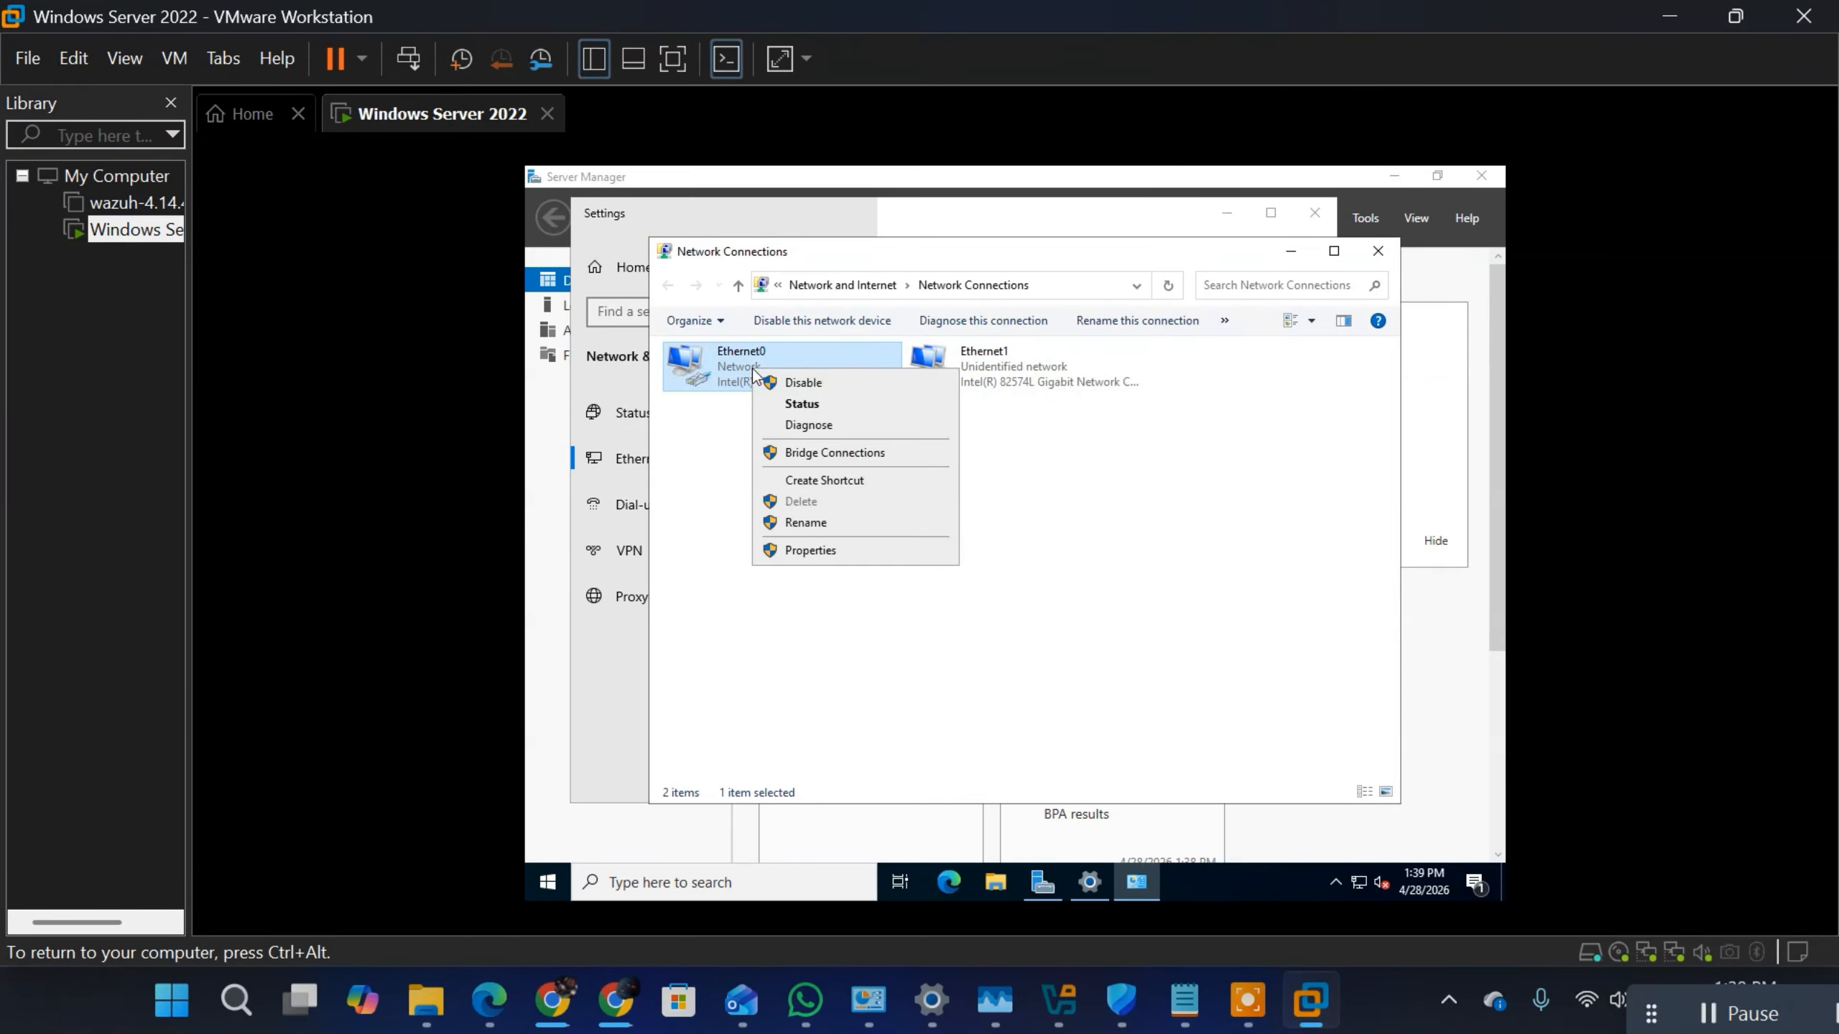
pyautogui.click(821, 522)
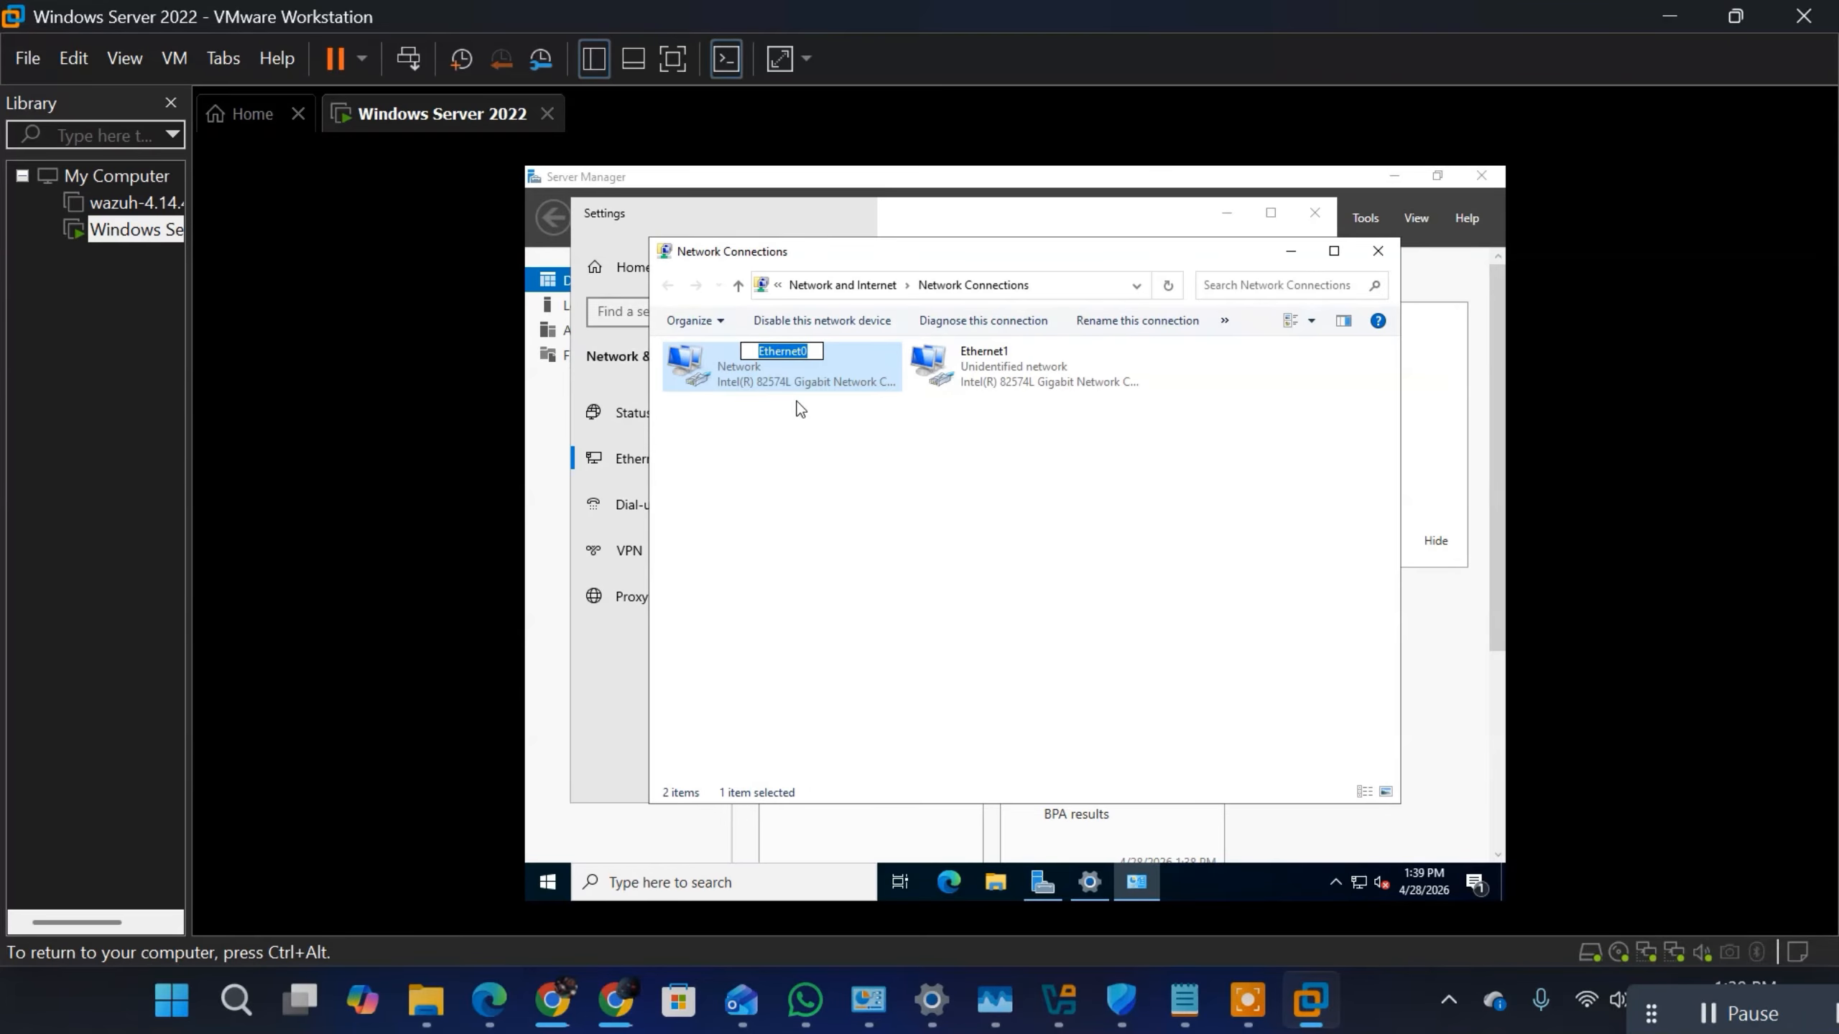
pyautogui.press('BackSpace')
pyautogui.write('Internet')
pyautogui.write('9')
pyautogui.write('WAN0')
pyautogui.press('BackSpace')
pyautogui.press('BackSpace')
pyautogui.press('BackSpace')
pyautogui.press('BackSpace')
pyautogui.press('BackSpace')
pyautogui.press('BackSpace')
pyautogui.write('(wan)')
pyautogui.press('BackSpace')
pyautogui.press('BackSpace')
pyautogui.press('BackSpace')
pyautogui.press('BackSpace')
pyautogui.write('wan')
pyautogui.press('BackSpace')
pyautogui.press('BackSpace')
pyautogui.press('BackSpace')
pyautogui.press('BackSpace')
pyautogui.write('(WAN)')
pyautogui.press('Return')
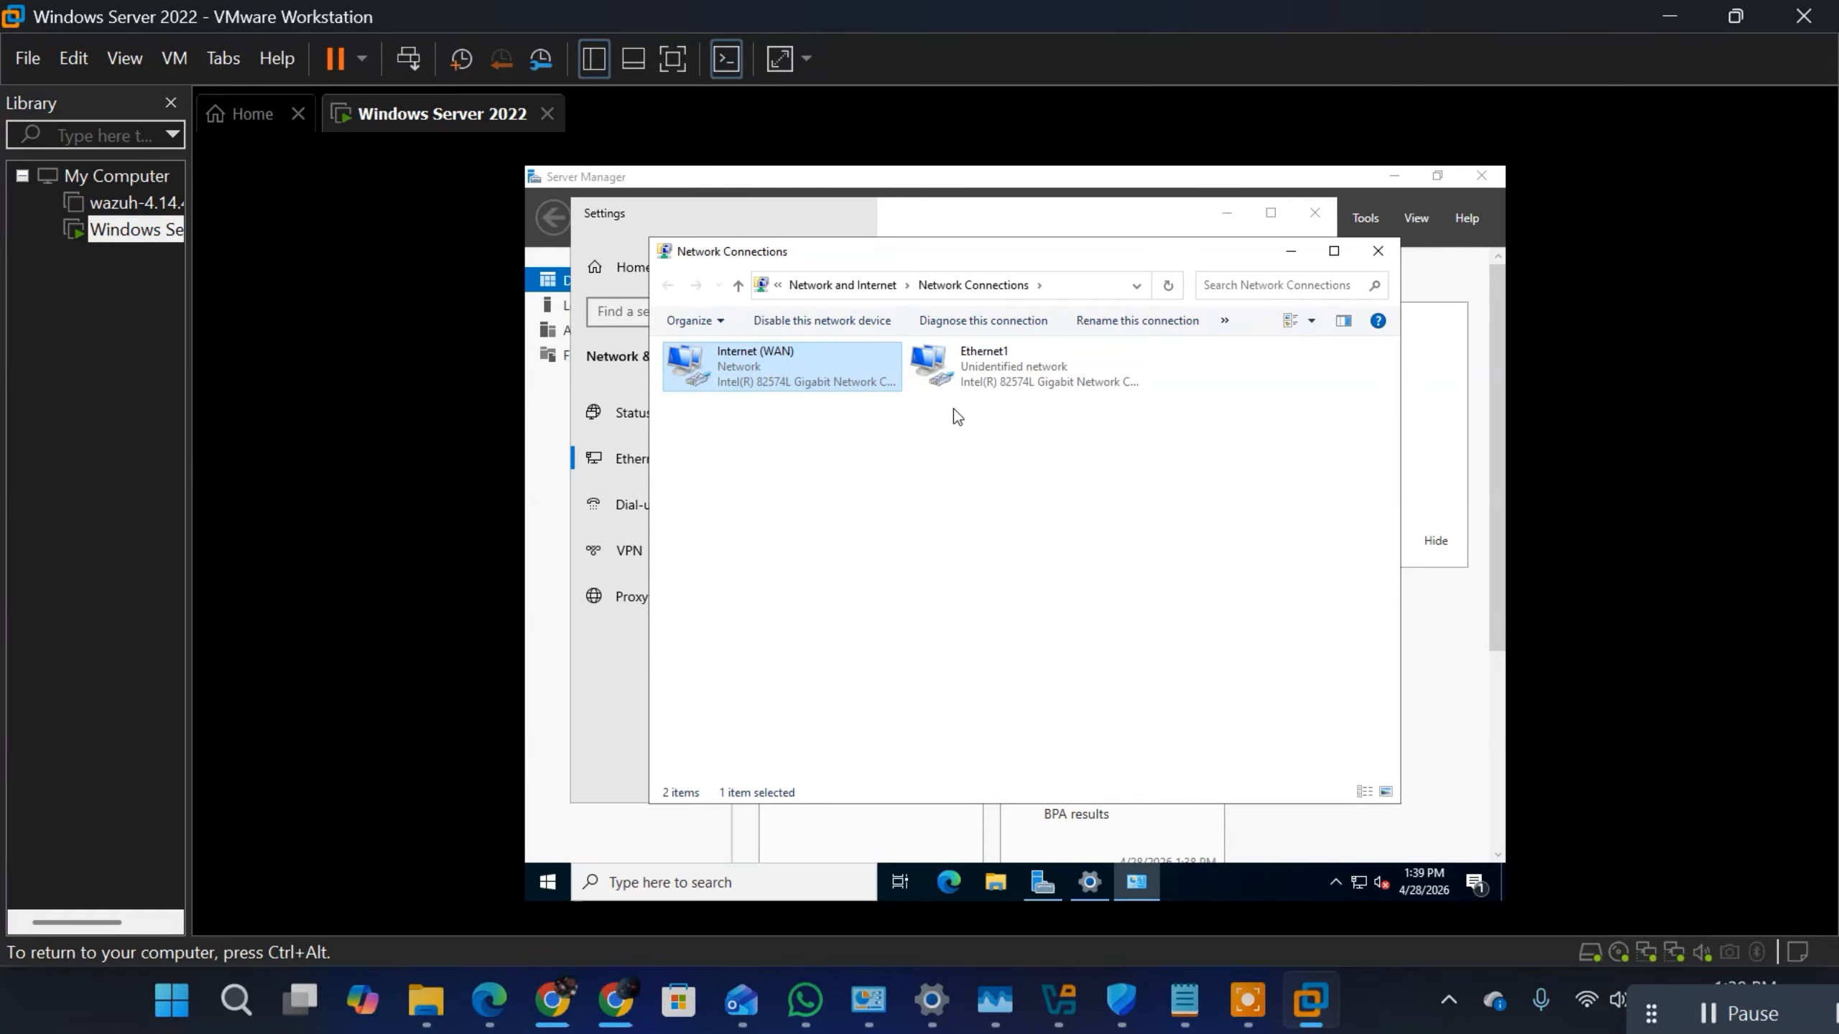
# Step: Rename the Ethernet1 adapter as Internal (LAN)
pyautogui.rightClick(978, 373)
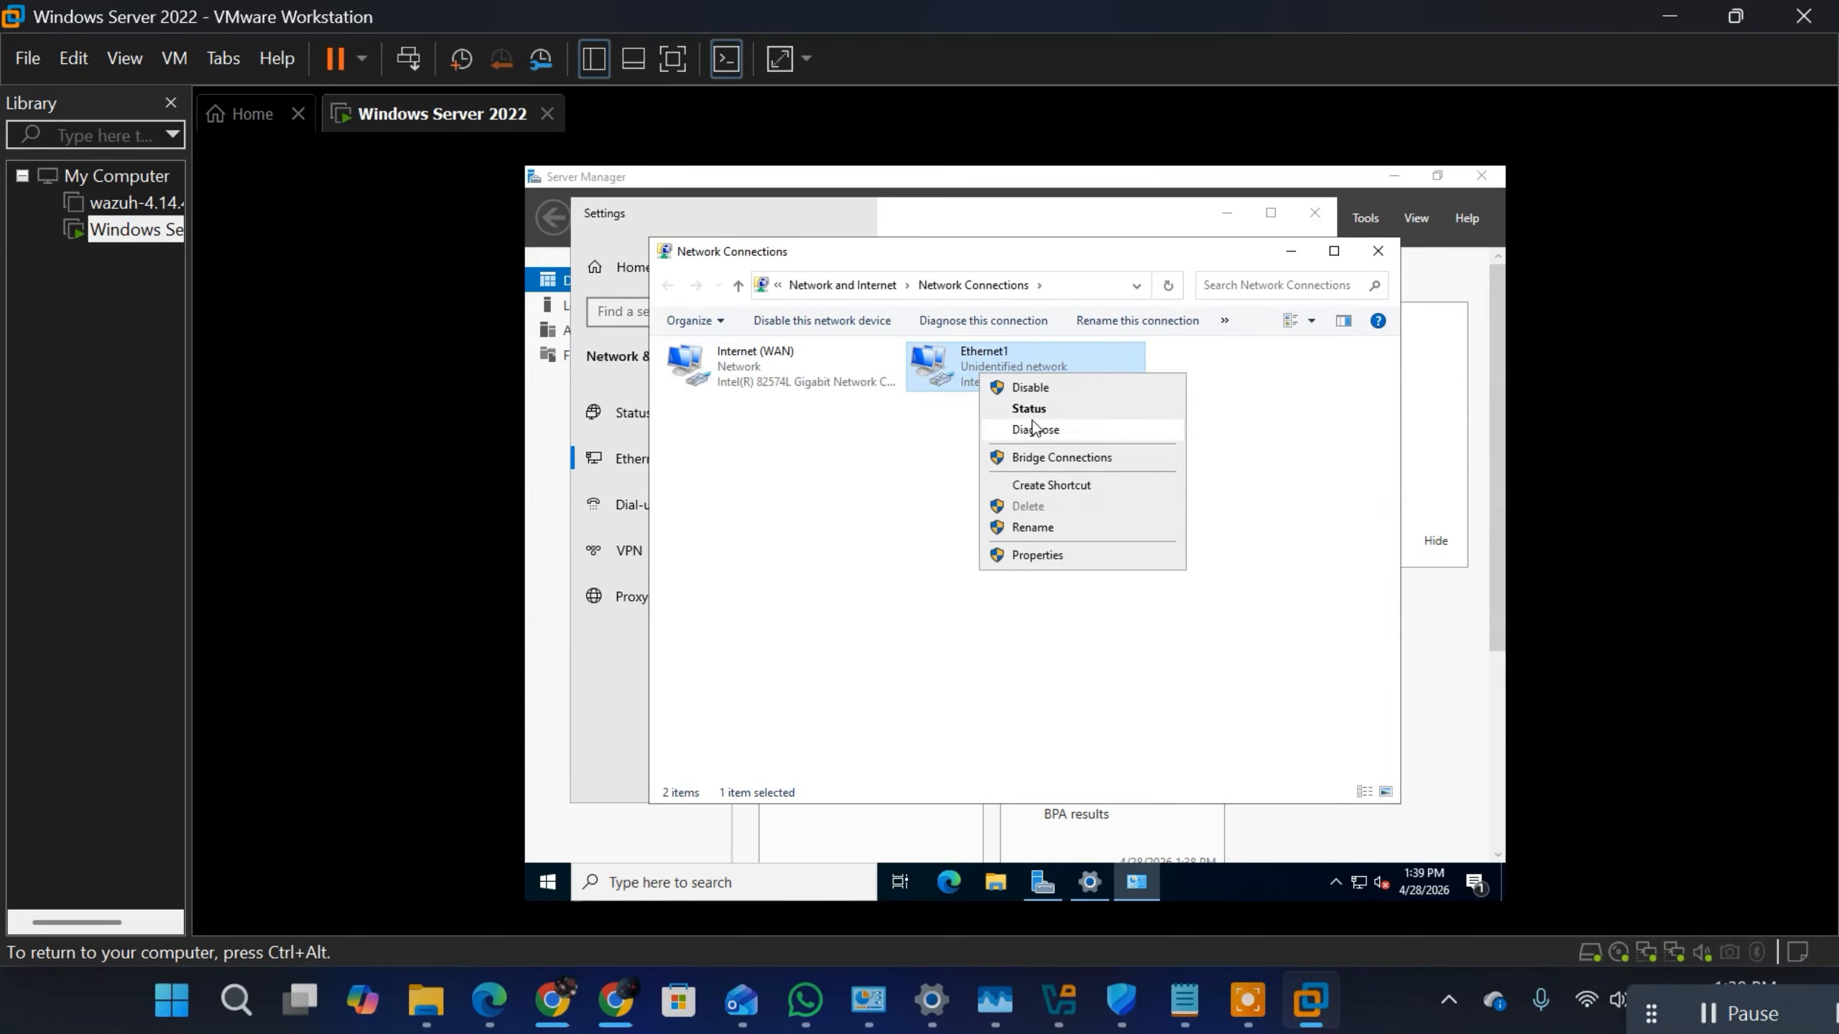
pyautogui.click(1031, 529)
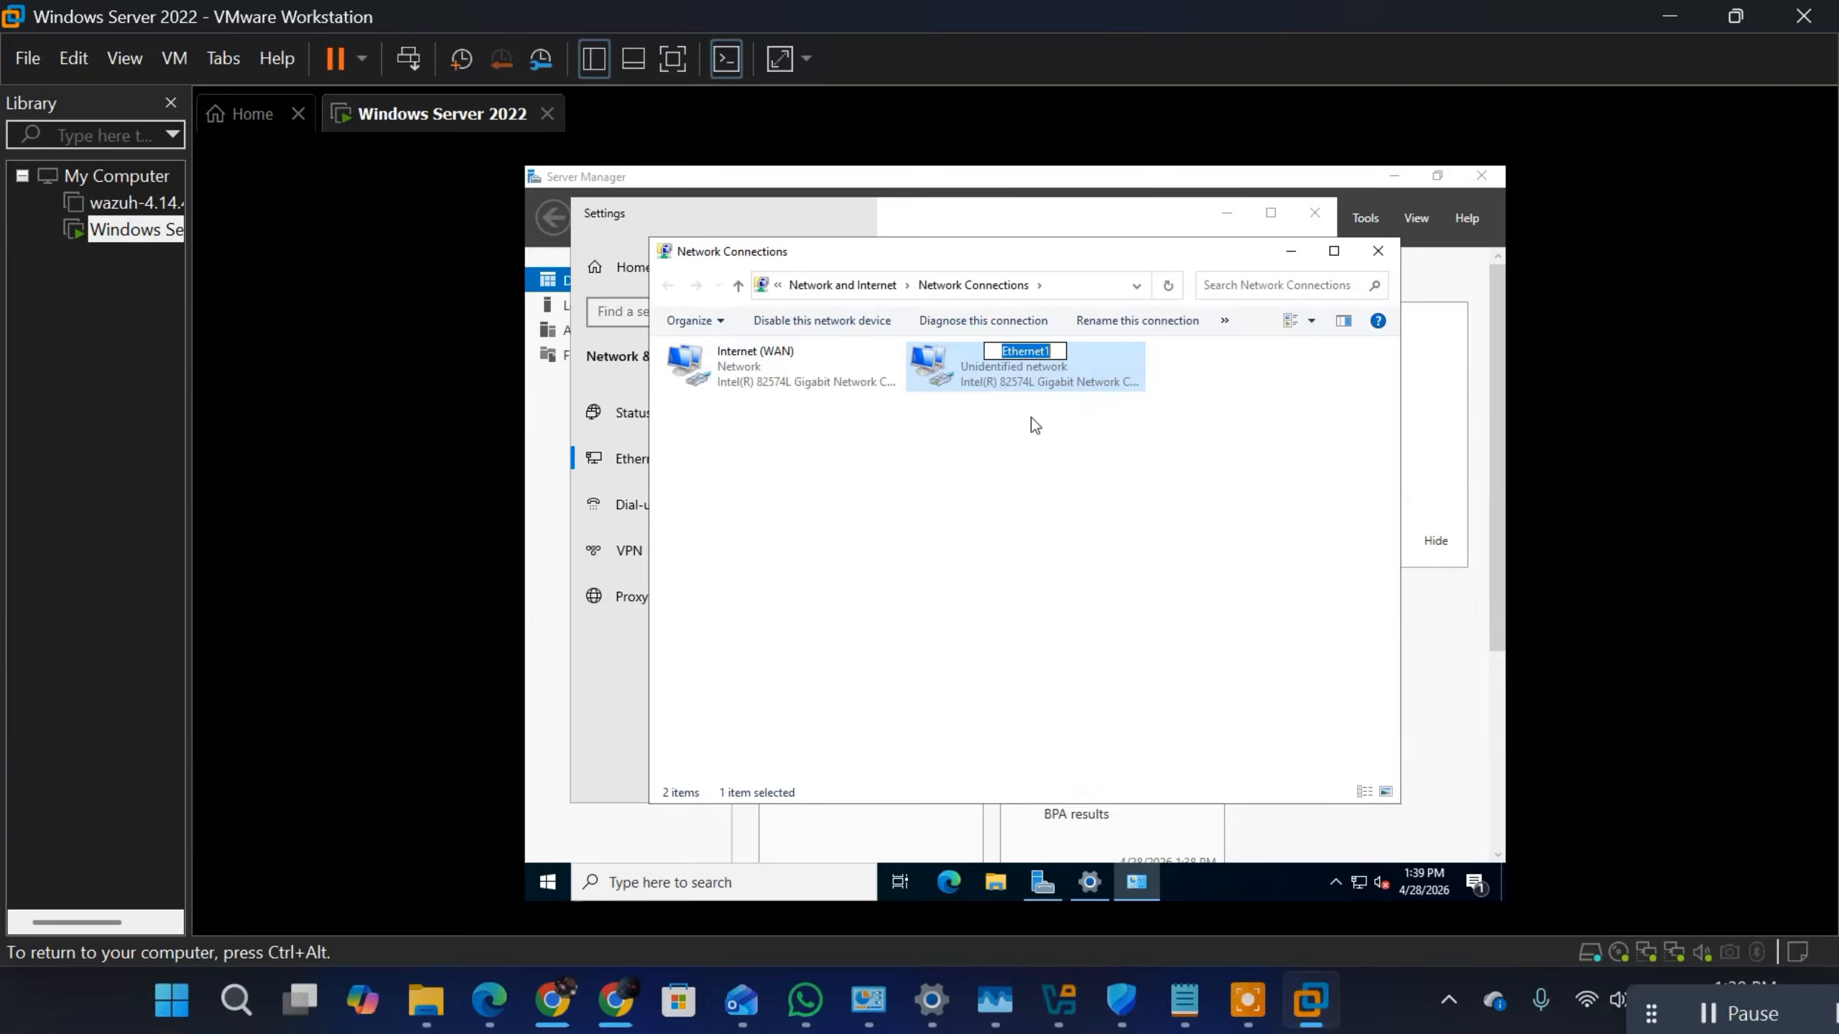
pyautogui.write('iNTERNAL')
pyautogui.press('BackSpace')
pyautogui.press('BackSpace')
pyautogui.press('BackSpace')
pyautogui.press('BackSpace')
pyautogui.press('BackSpace')
pyautogui.press('BackSpace')
pyautogui.press('BackSpace')
pyautogui.press('BackSpace')
pyautogui.write('Internal (LAN)')
pyautogui.click(957, 519)
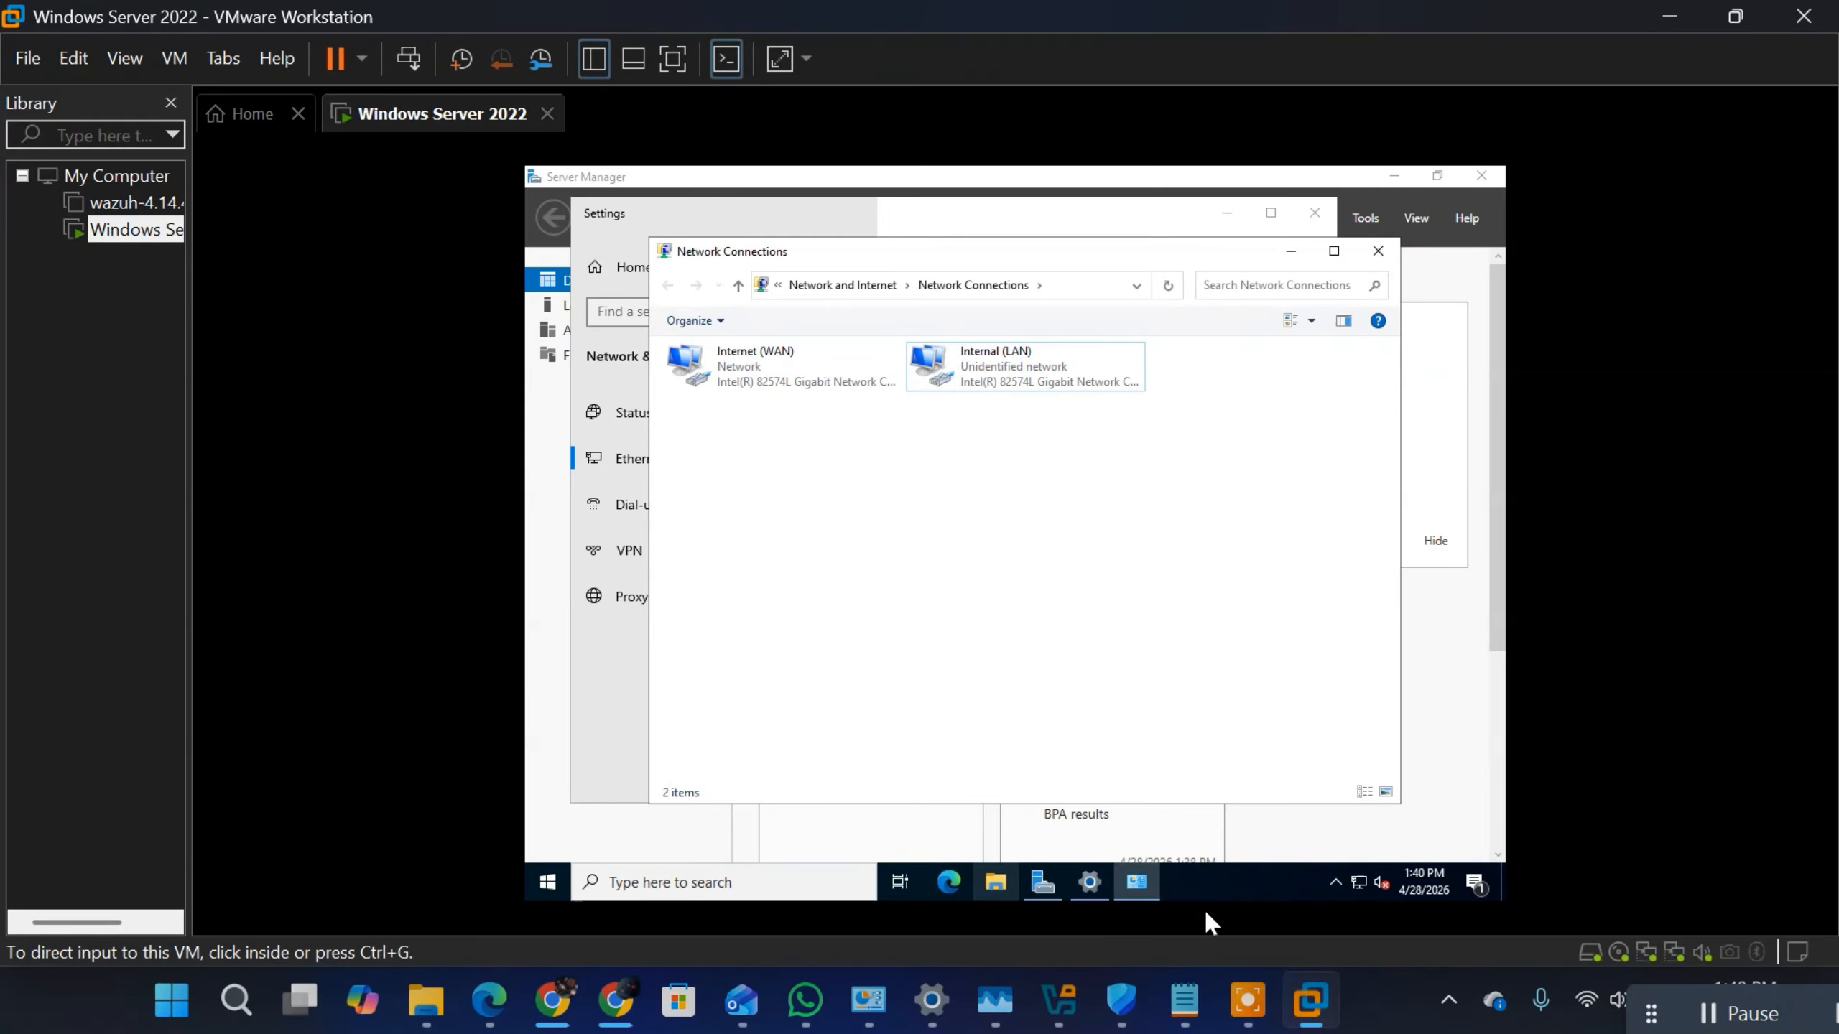
# Step: Switch to the Windows Server 2022 notes in Notepad and insert four blank lines above the first heading
pyautogui.click(1167, 989)
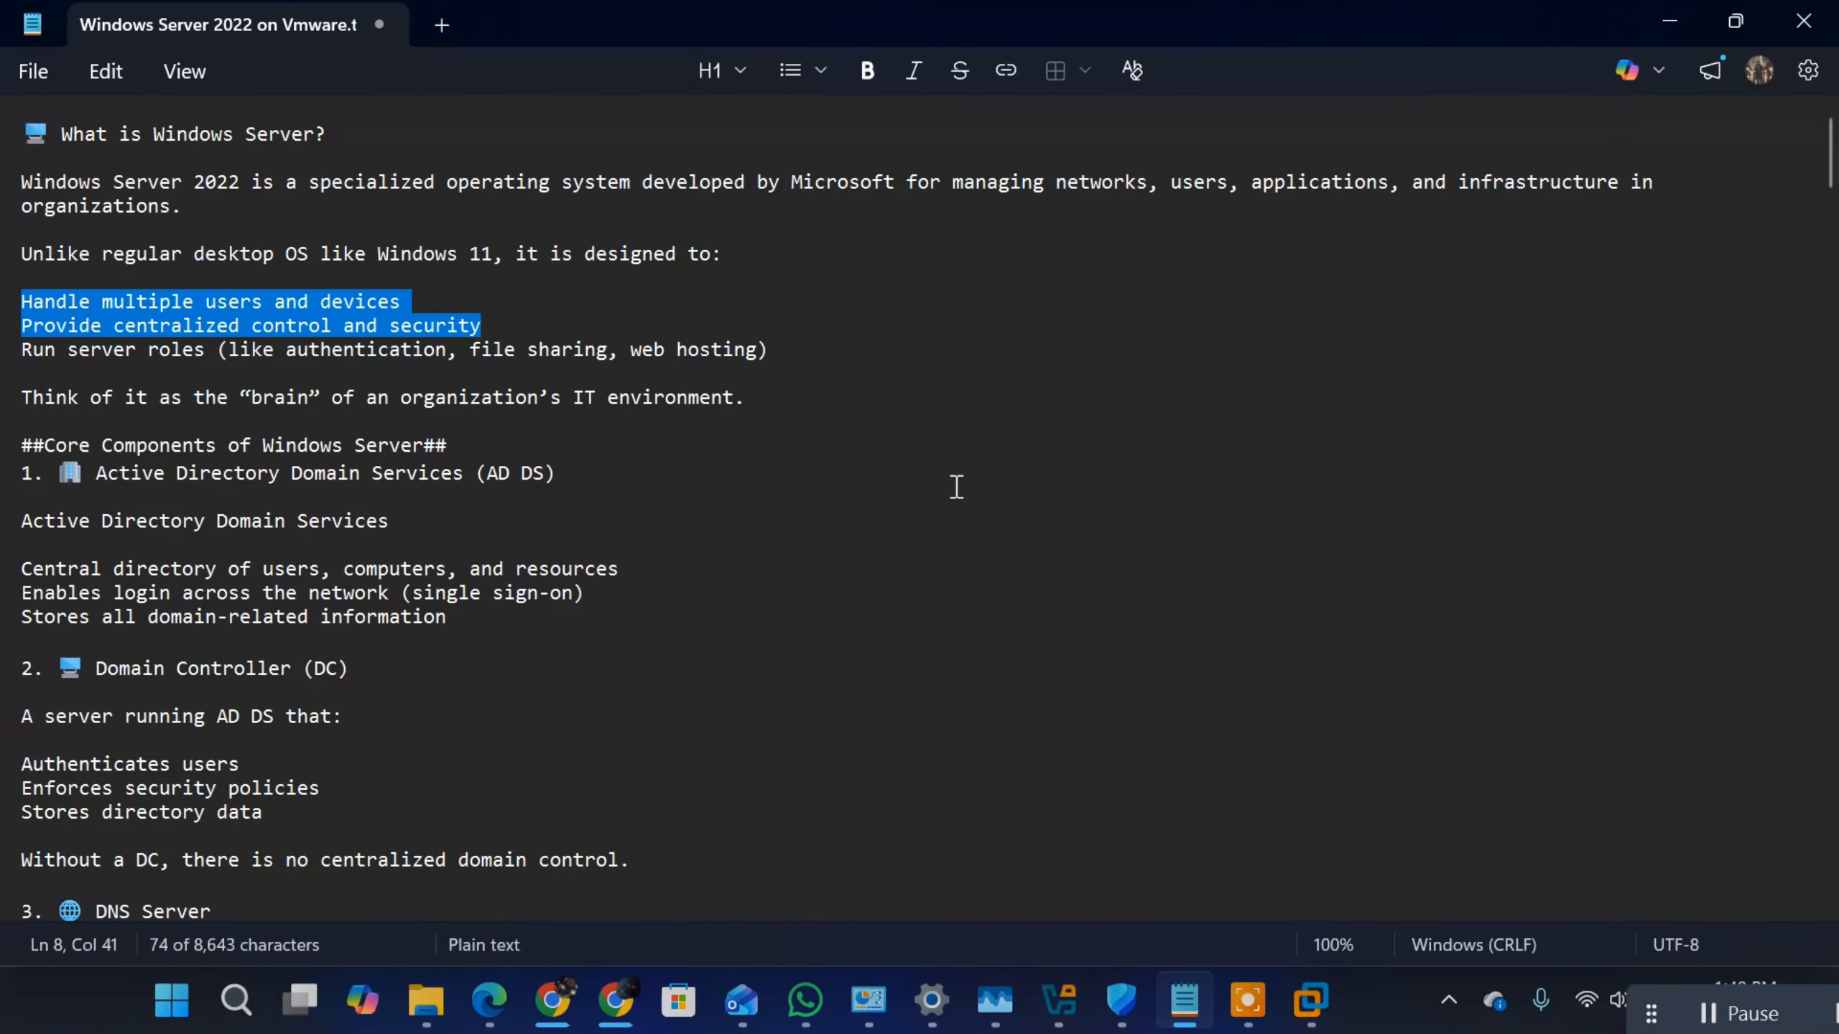
pyautogui.scroll(-15, 963, 486)
pyautogui.scroll(-8, 1053, 489)
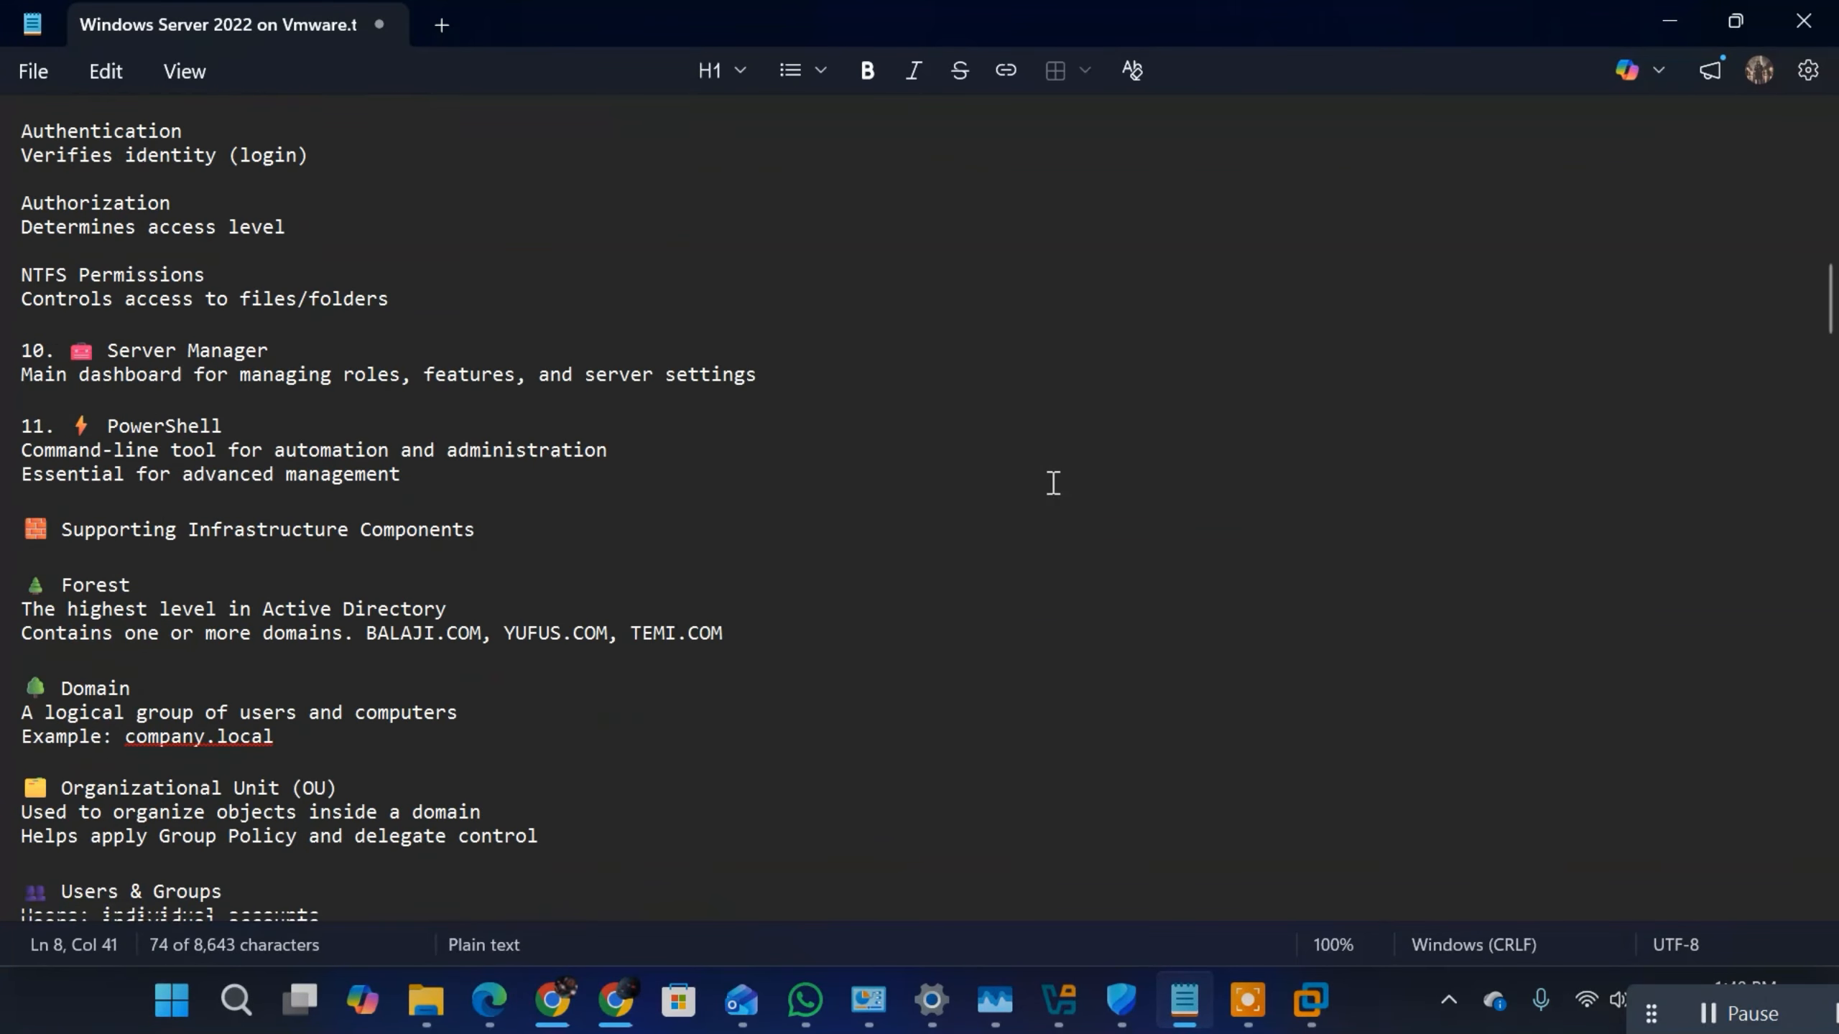
pyautogui.scroll(20, 1051, 485)
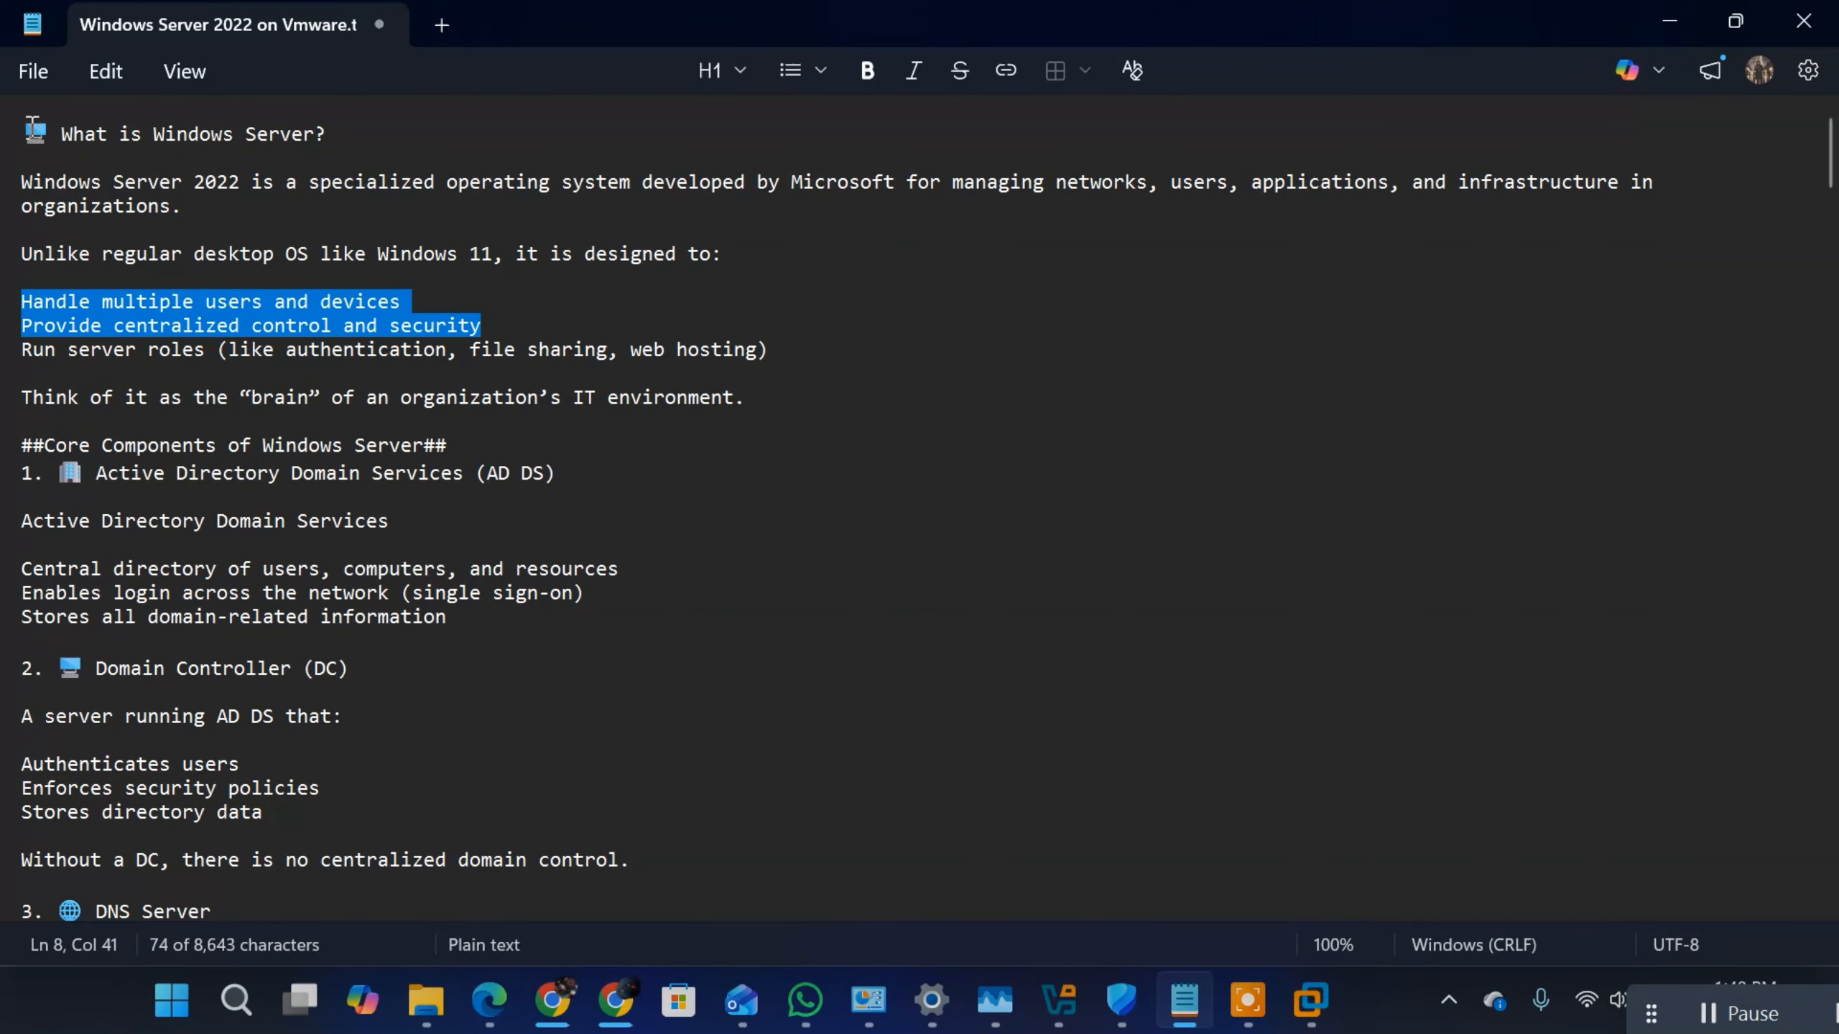
pyautogui.click(23, 131)
pyautogui.press('Return')
pyautogui.press('Return')
pyautogui.press('Return')
pyautogui.press('Return')
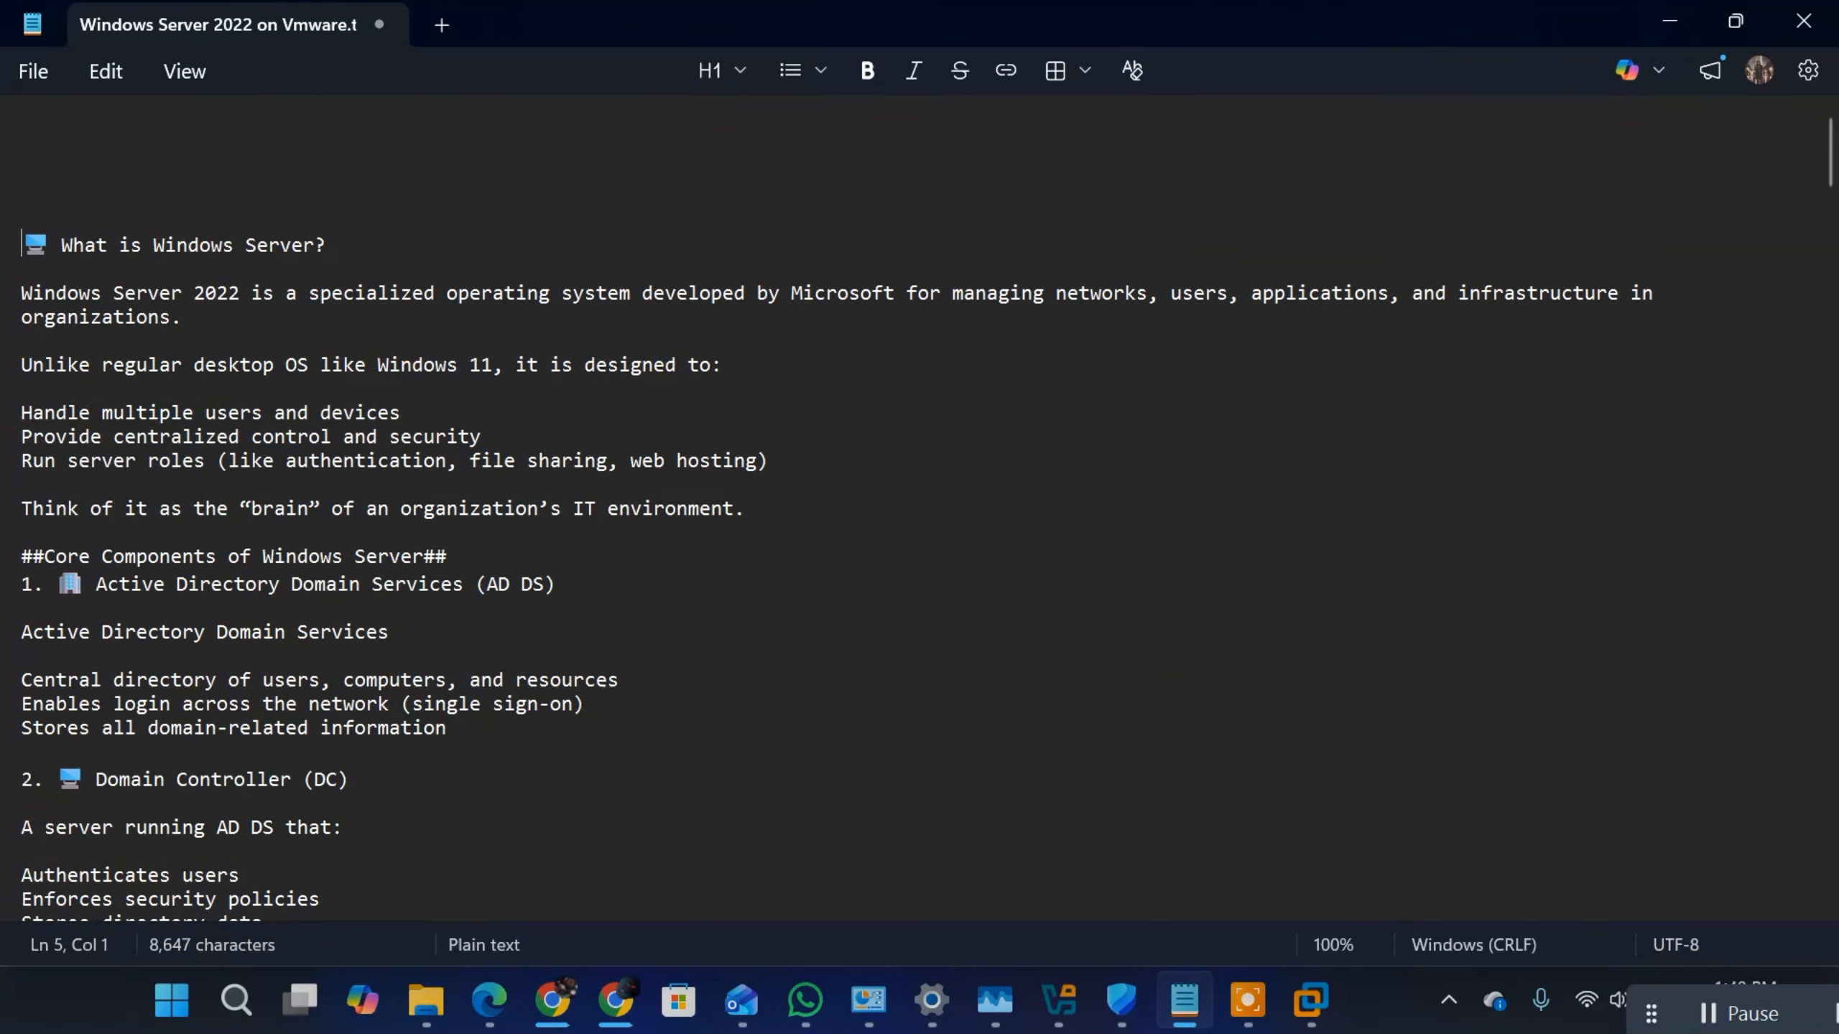
pyautogui.press('Up')
pyautogui.press('Up')
pyautogui.press('Up')
pyautogui.press('Up')
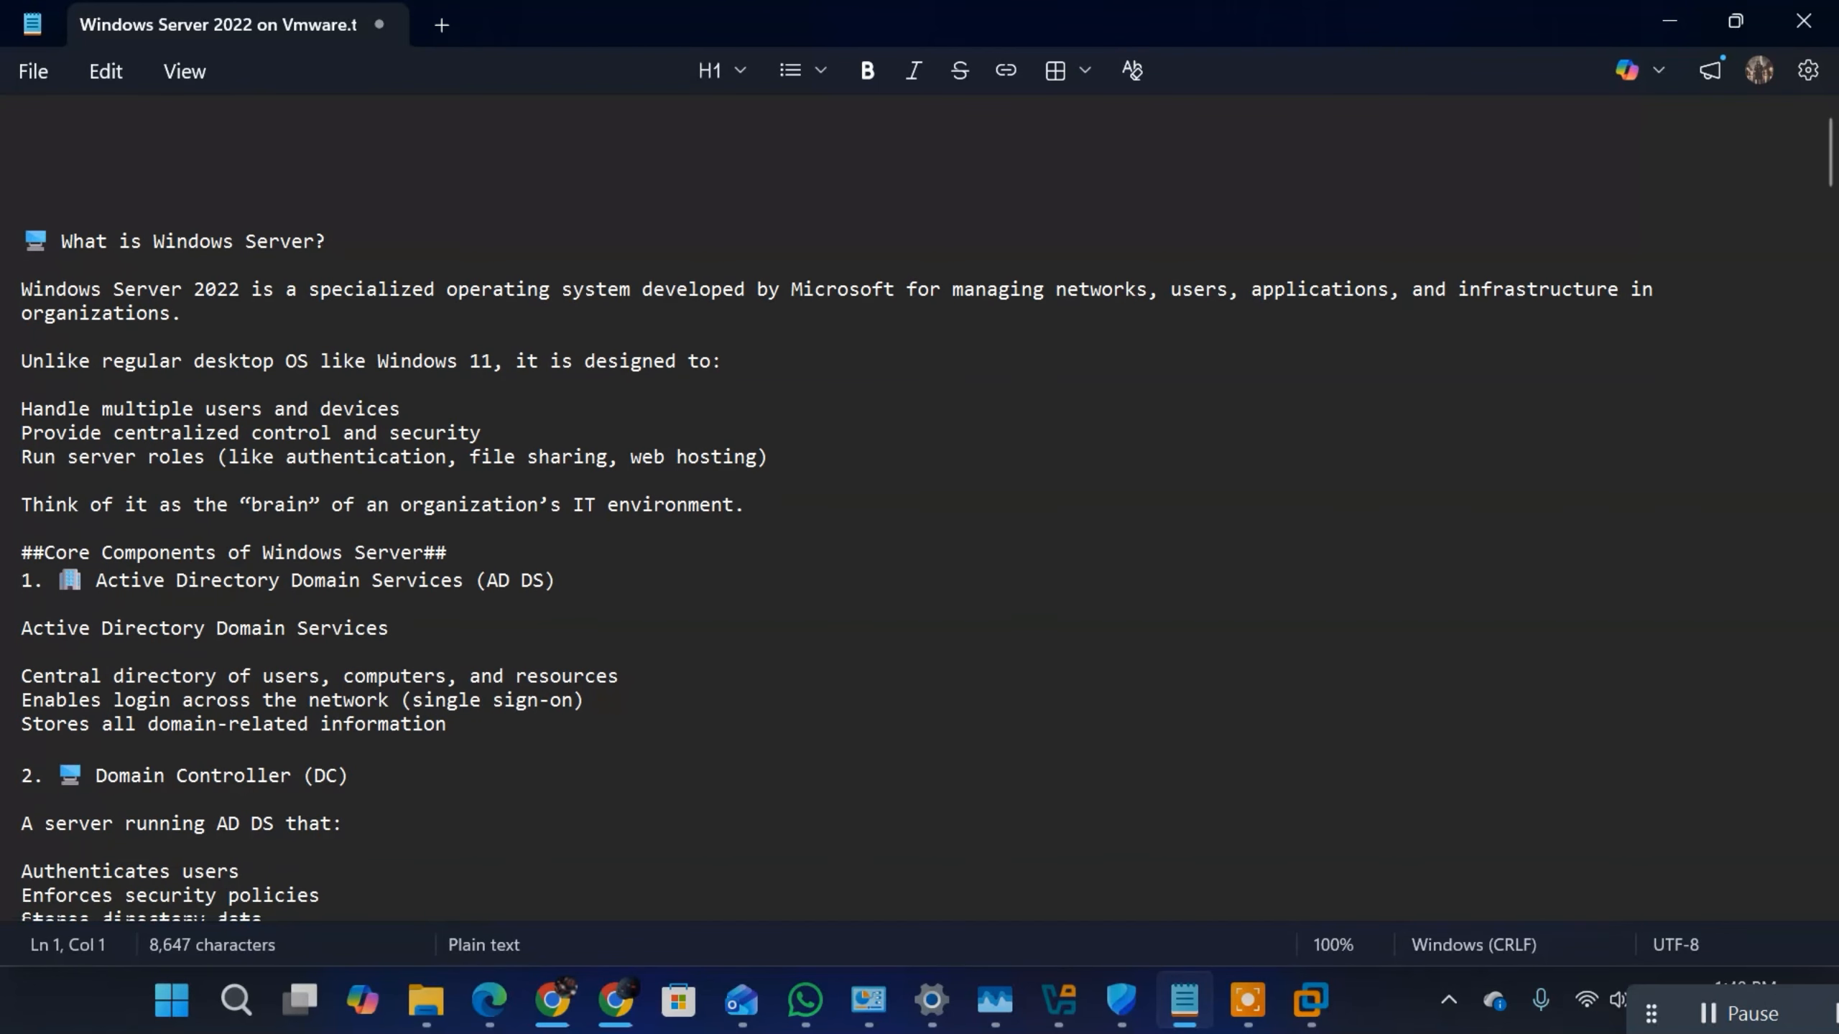
# Step: Write the network address 172.16.7.0/24 LAN on the first line of the notes
pyautogui.write('172.')
pyautogui.press('BackSpace')
pyautogui.press('BackSpace')
pyautogui.write('0.')
pyautogui.write('0.0.0')
pyautogui.write('/')
pyautogui.write('8')
pyautogui.press('BackSpace')
pyautogui.press('BackSpace')
pyautogui.press('BackSpace')
pyautogui.press('BackSpace')
pyautogui.press('BackSpace')
pyautogui.press('BackSpace')
pyautogui.press('BackSpace')
pyautogui.press('BackSpace')
pyautogui.press('BackSpace')
pyautogui.write('72.16.0.1')
pyautogui.press('BackSpace')
pyautogui.write('0/')
pyautogui.press('BackSpace')
pyautogui.press('BackSpace')
pyautogui.press('BackSpace')
pyautogui.press('BackSpace')
pyautogui.write('7.0/24')
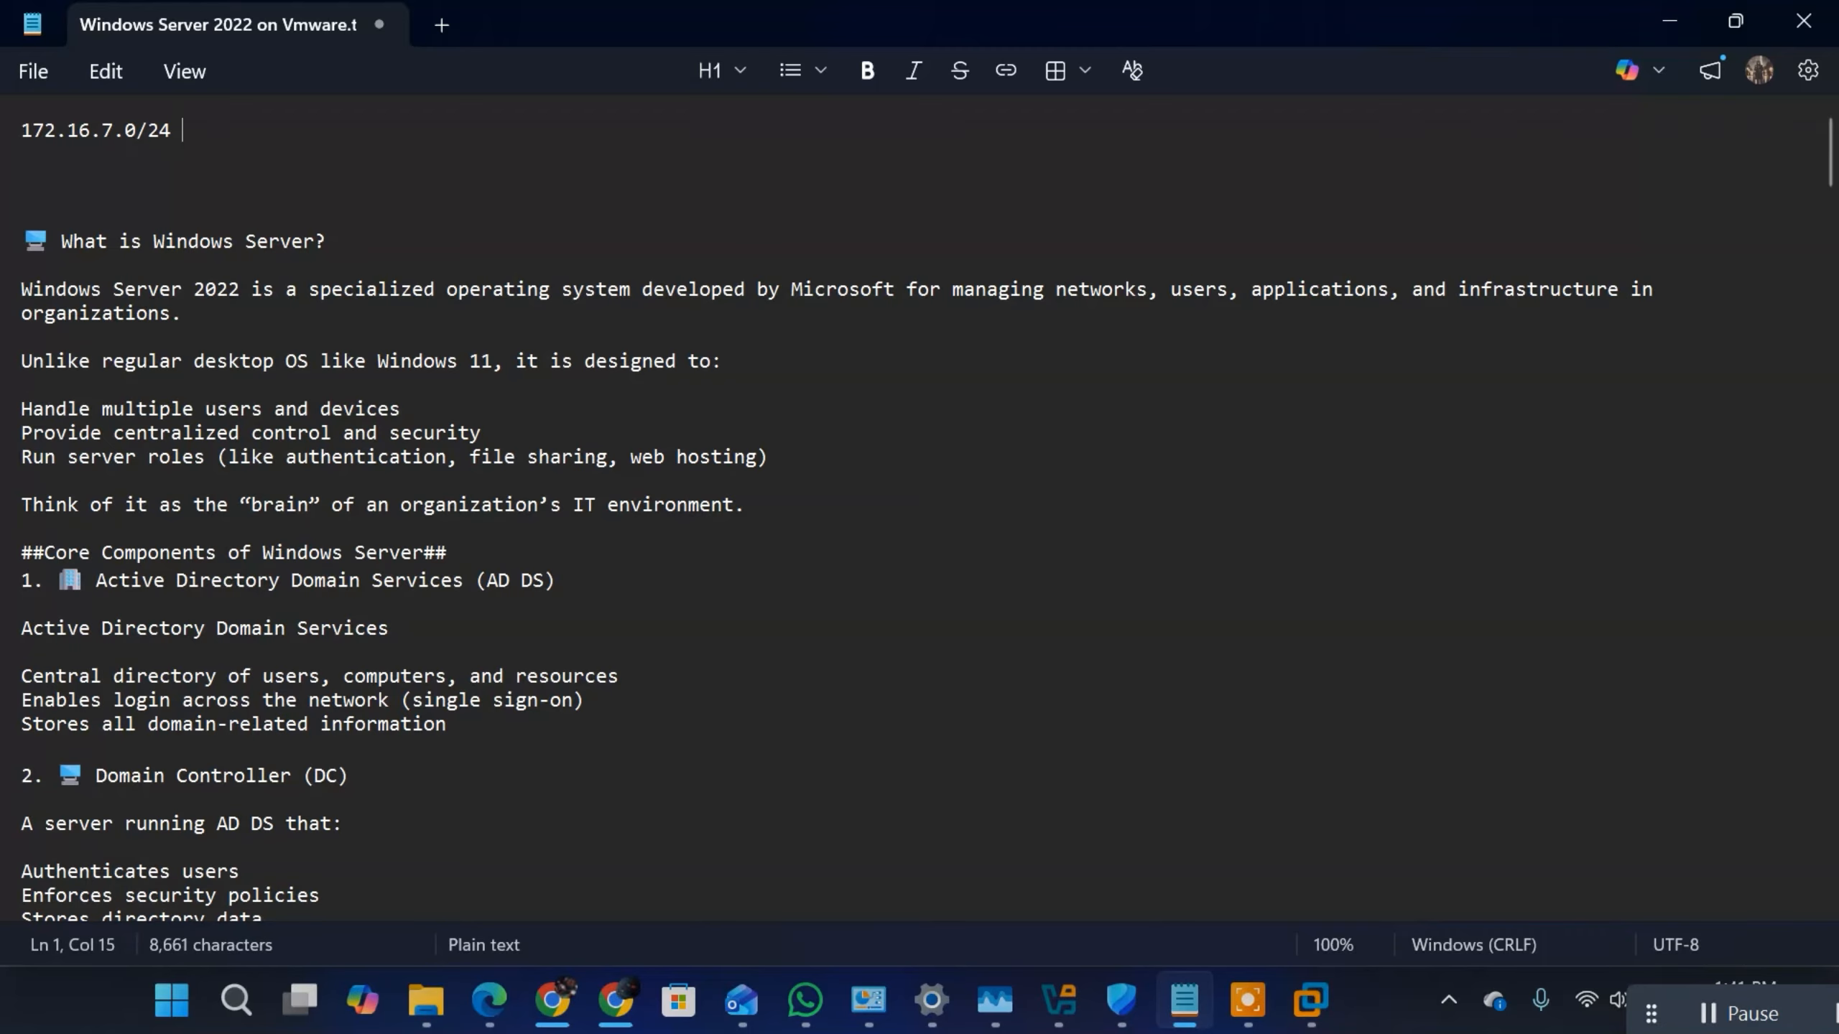
pyautogui.write(' LAN')
# Step: Switch back to the VMware virtual machine and open the TCP/IPv4 properties of the Internal (LAN) adapter
pyautogui.moveTo(1296, 1010)
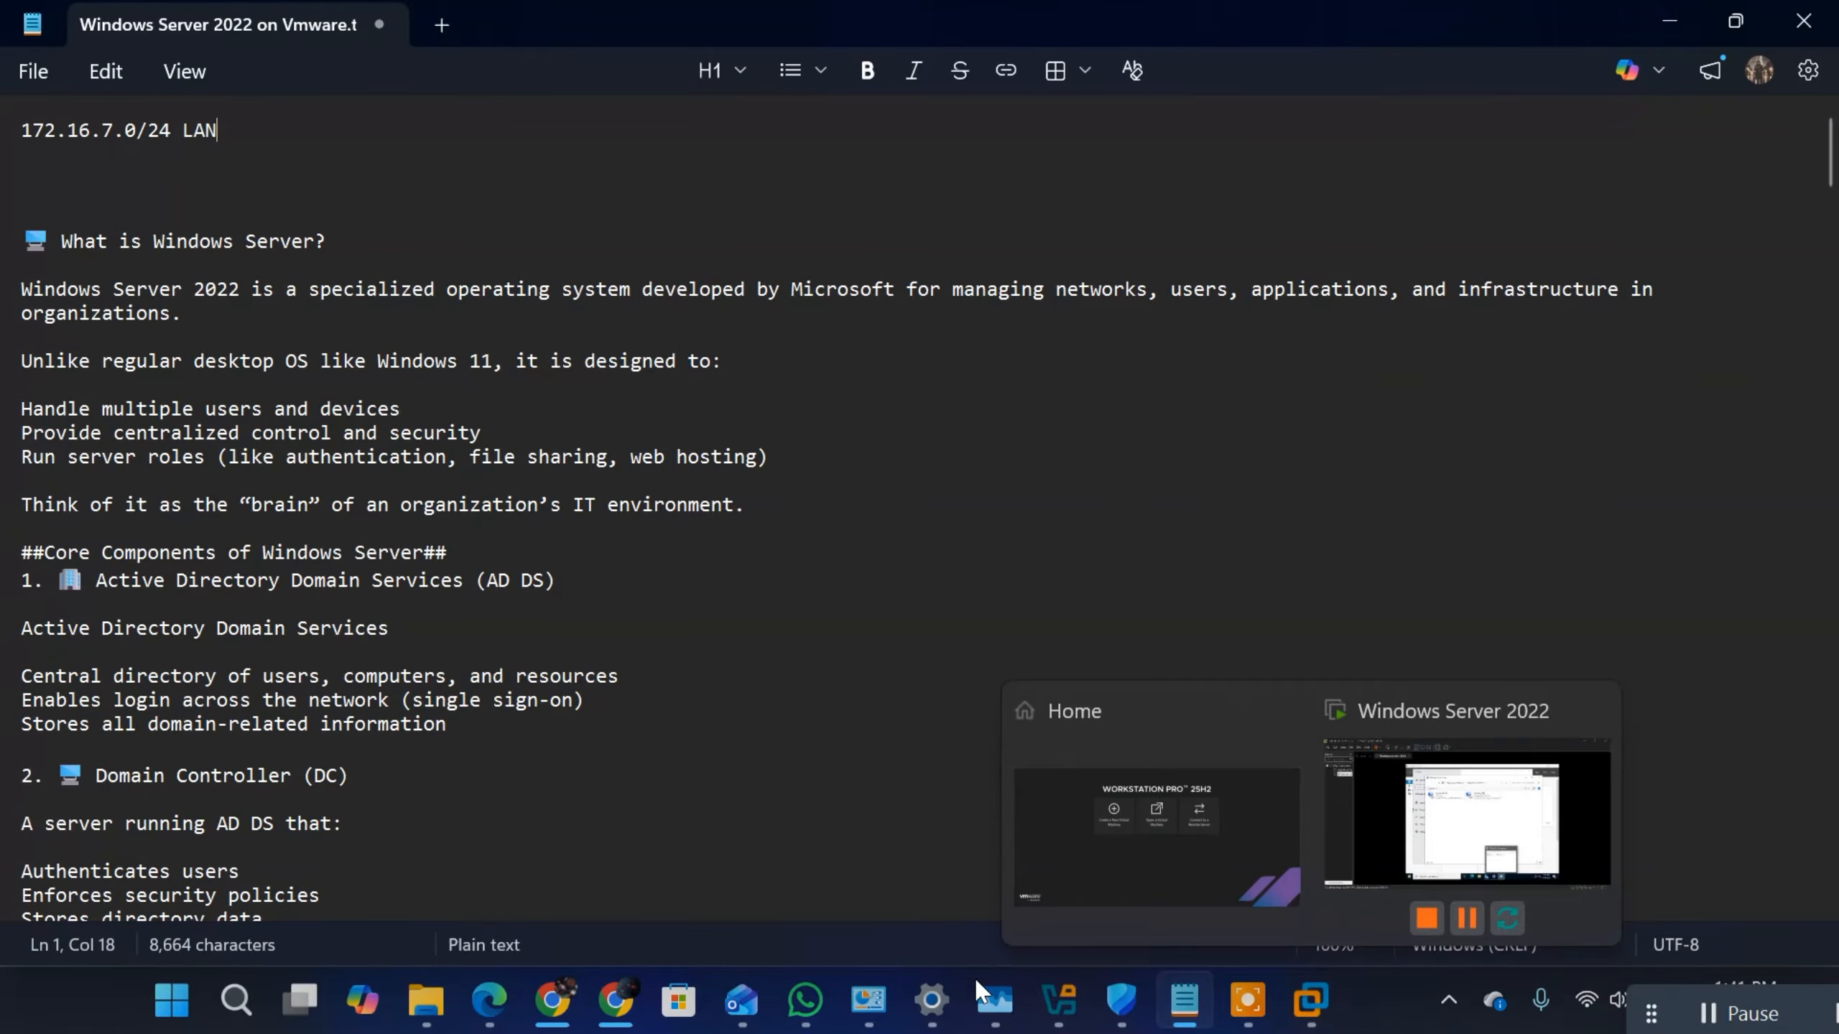
pyautogui.moveTo(1122, 1011)
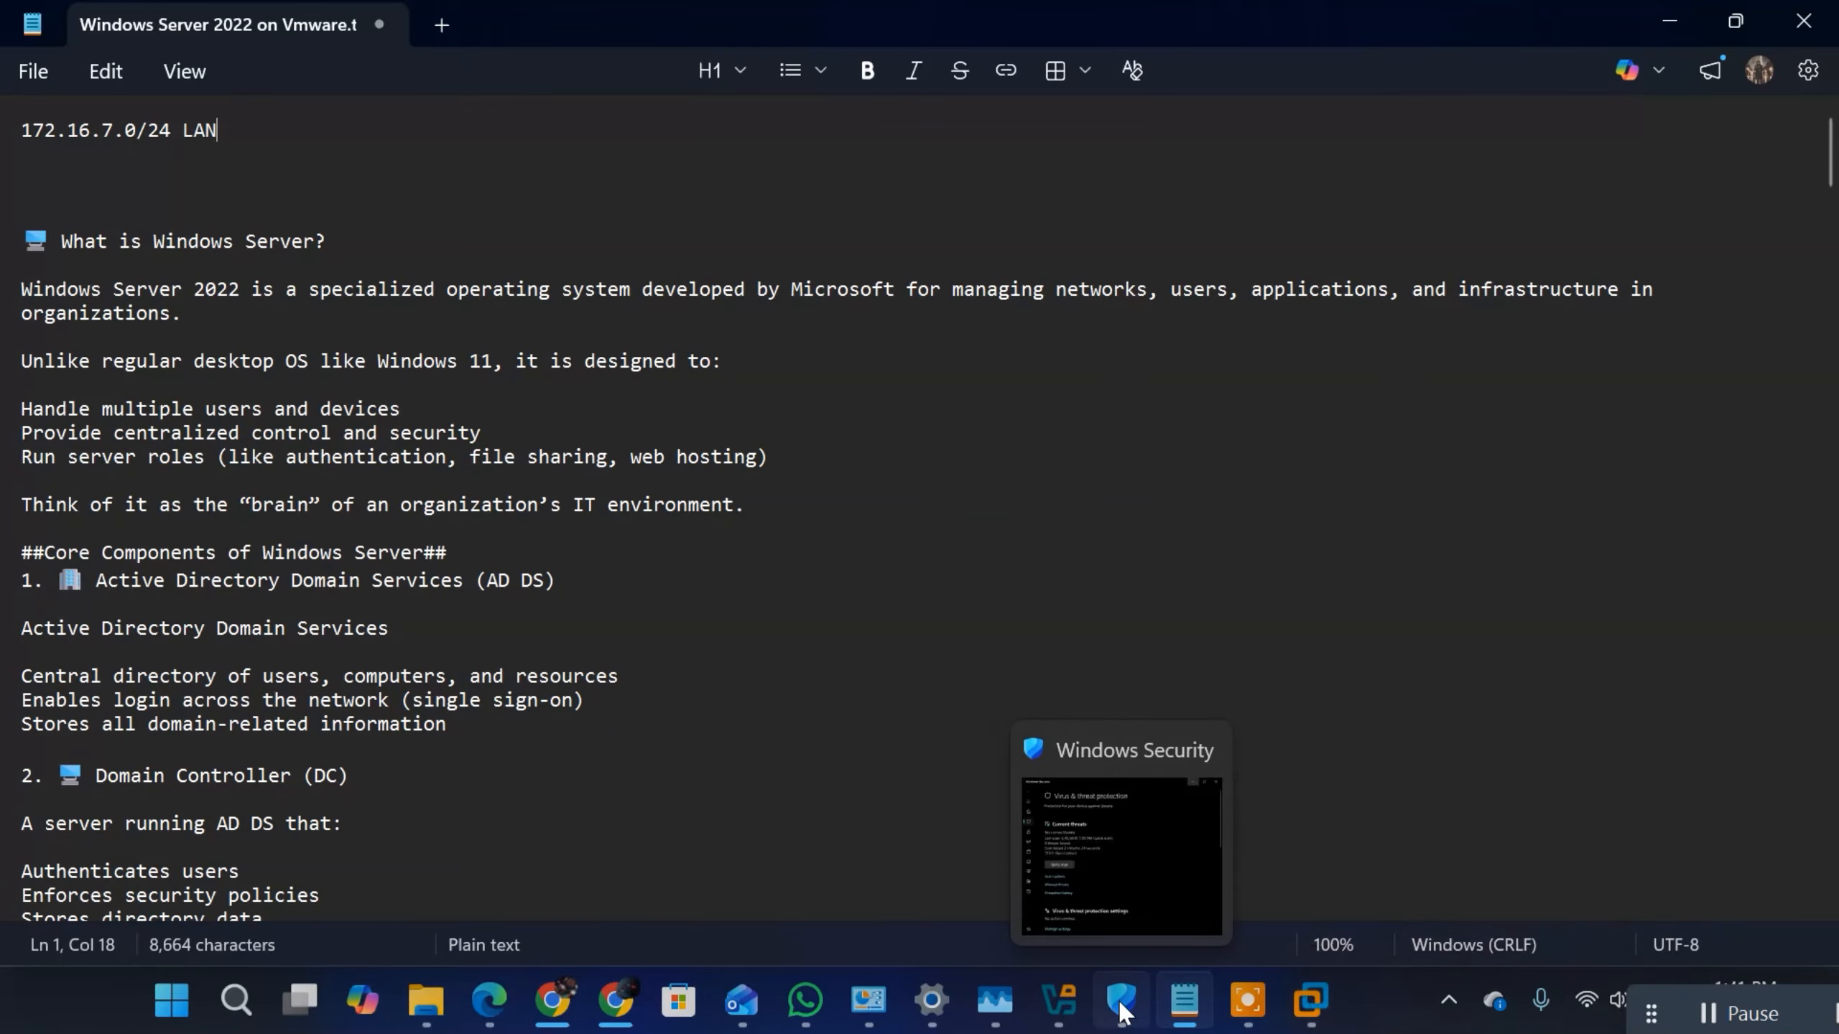
pyautogui.click(1520, 811)
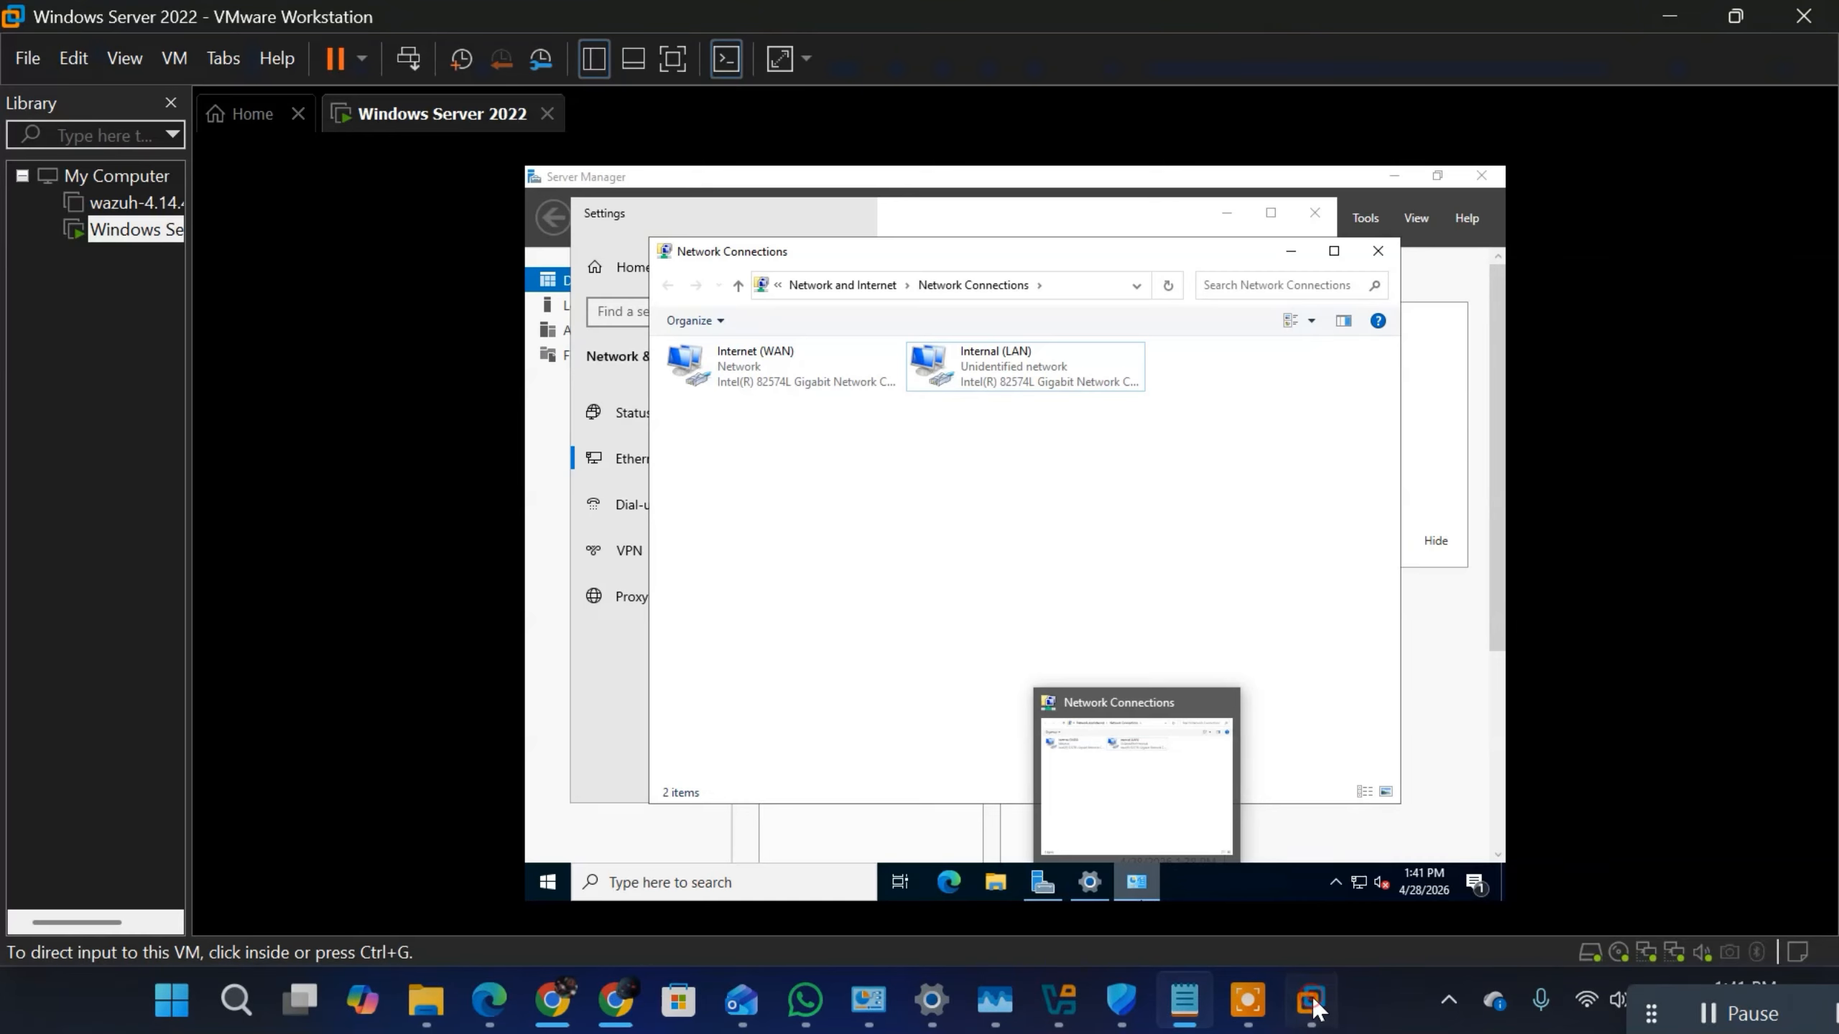
pyautogui.click(1033, 385)
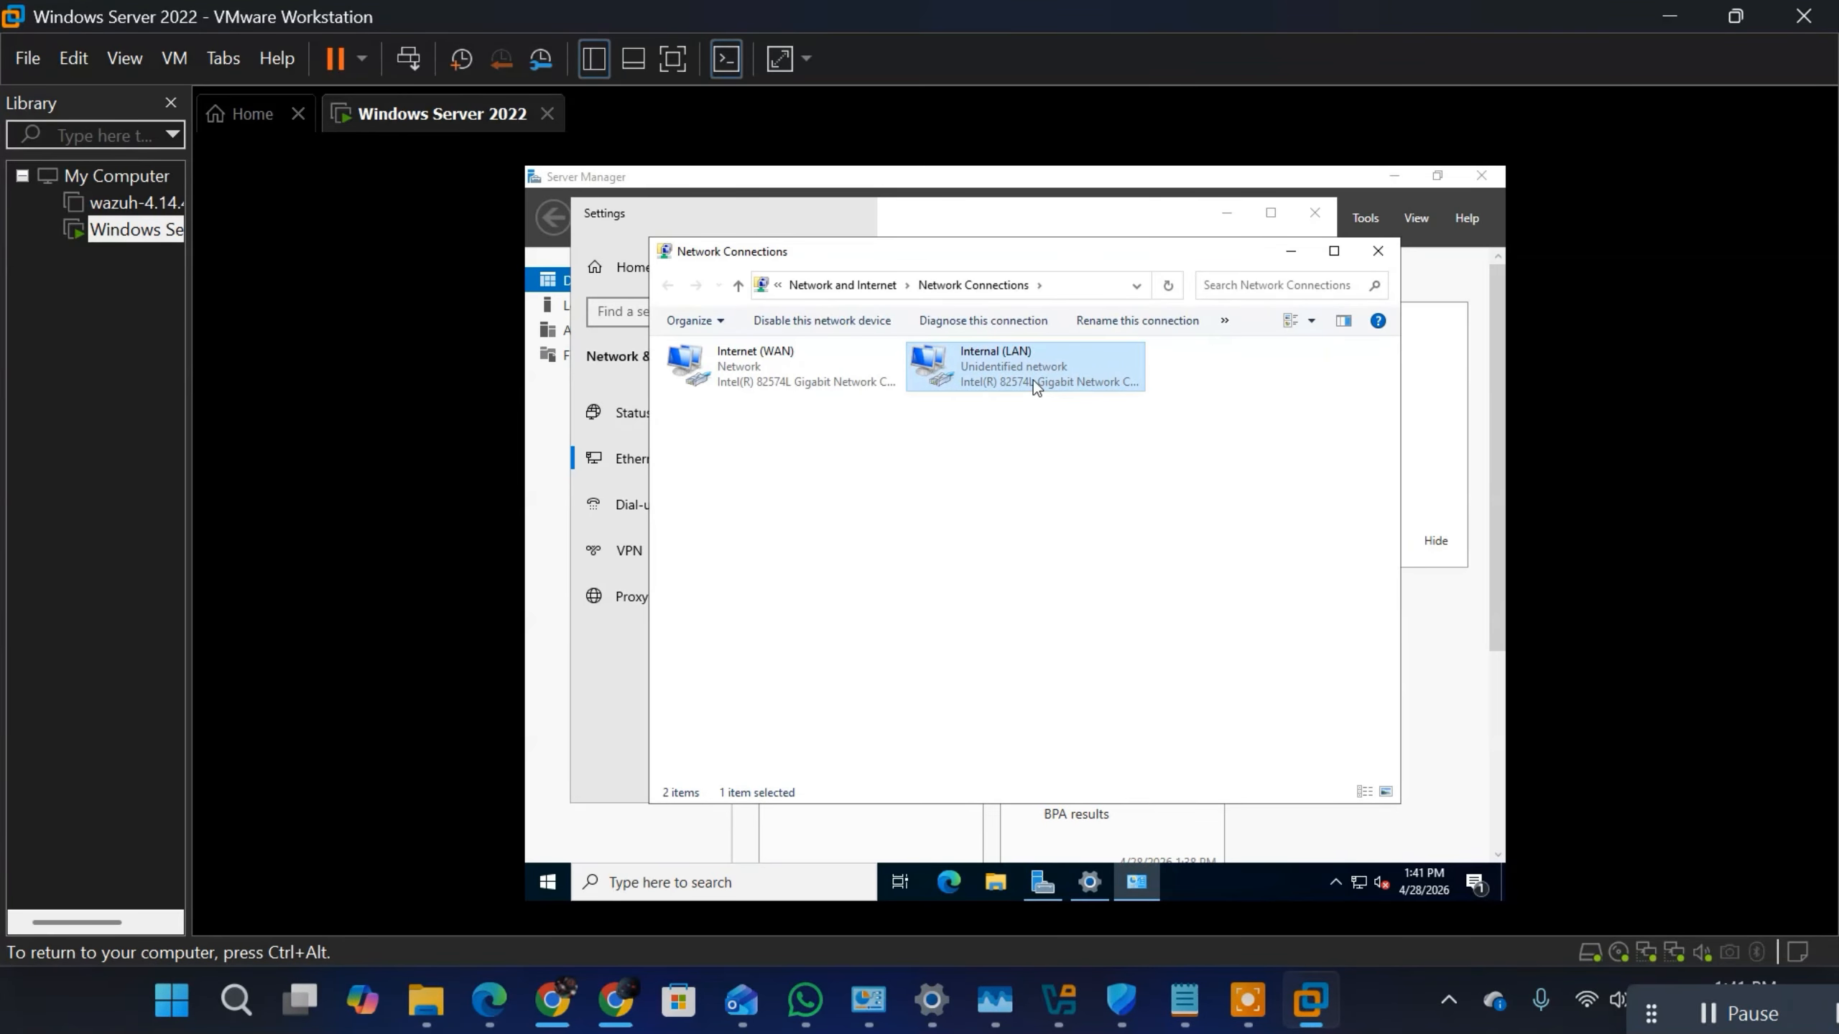
pyautogui.doubleClick(1033, 379)
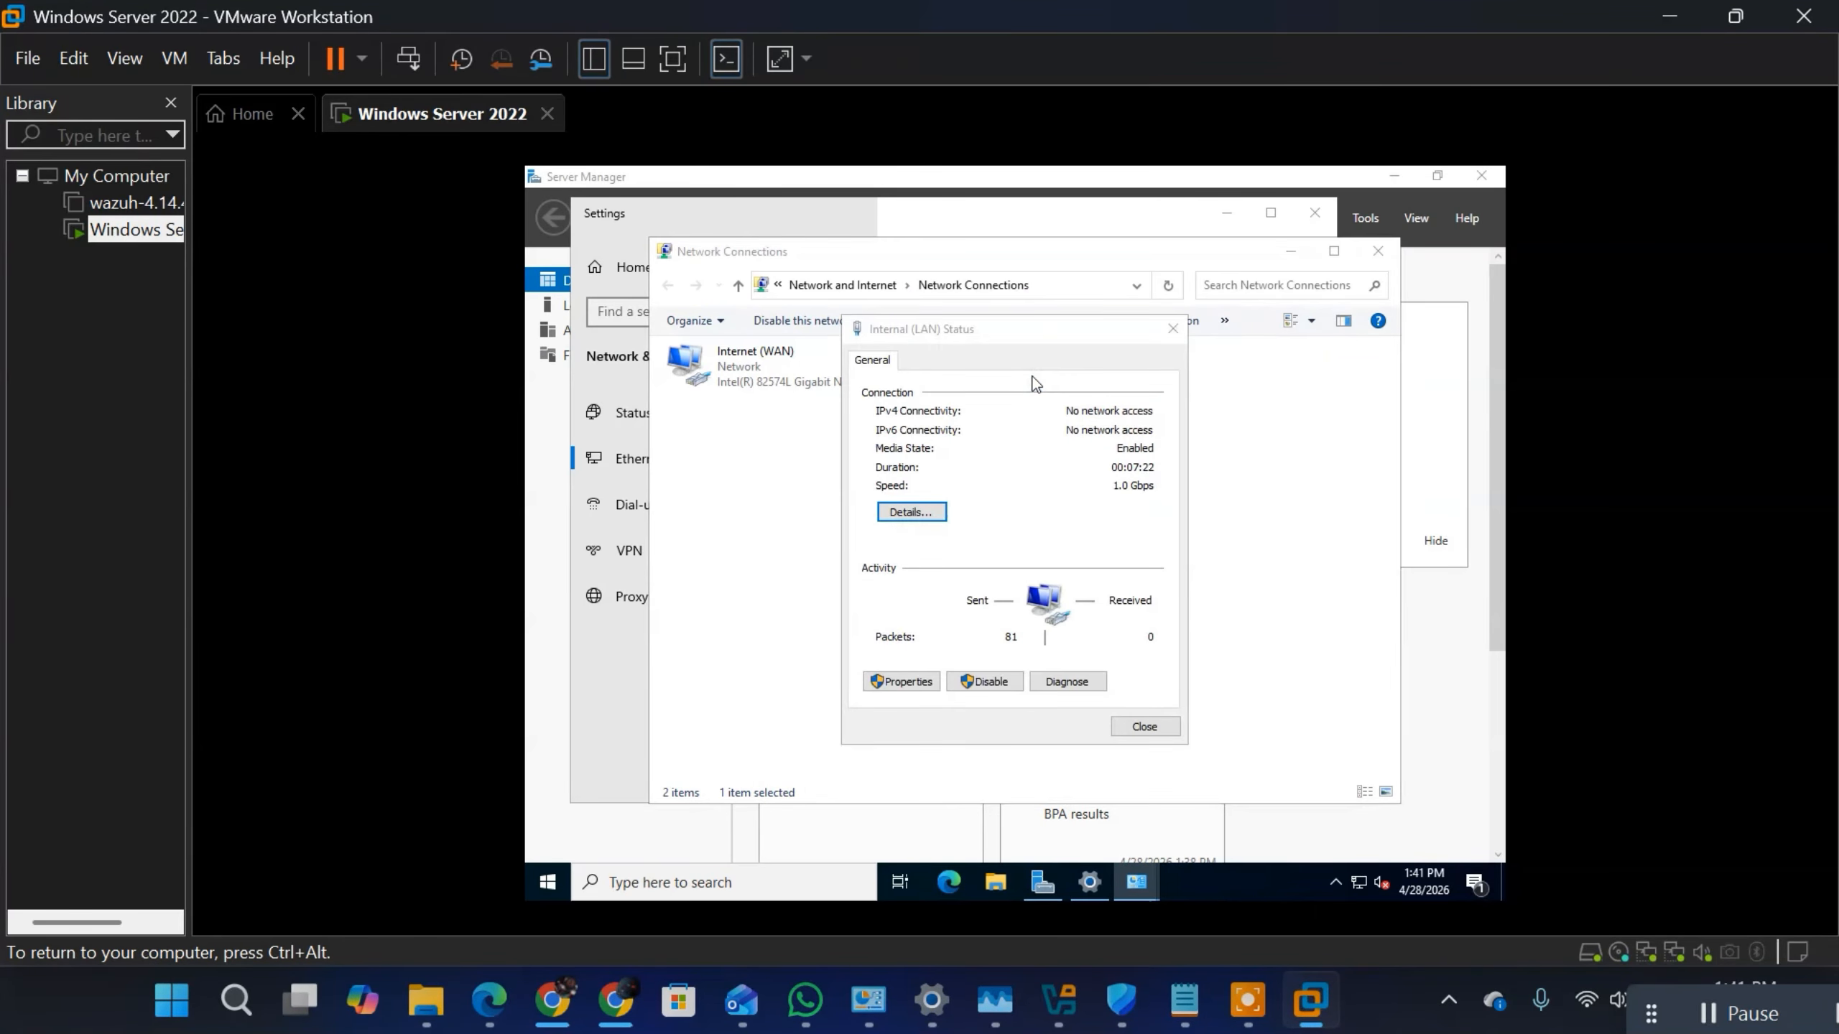
pyautogui.click(892, 685)
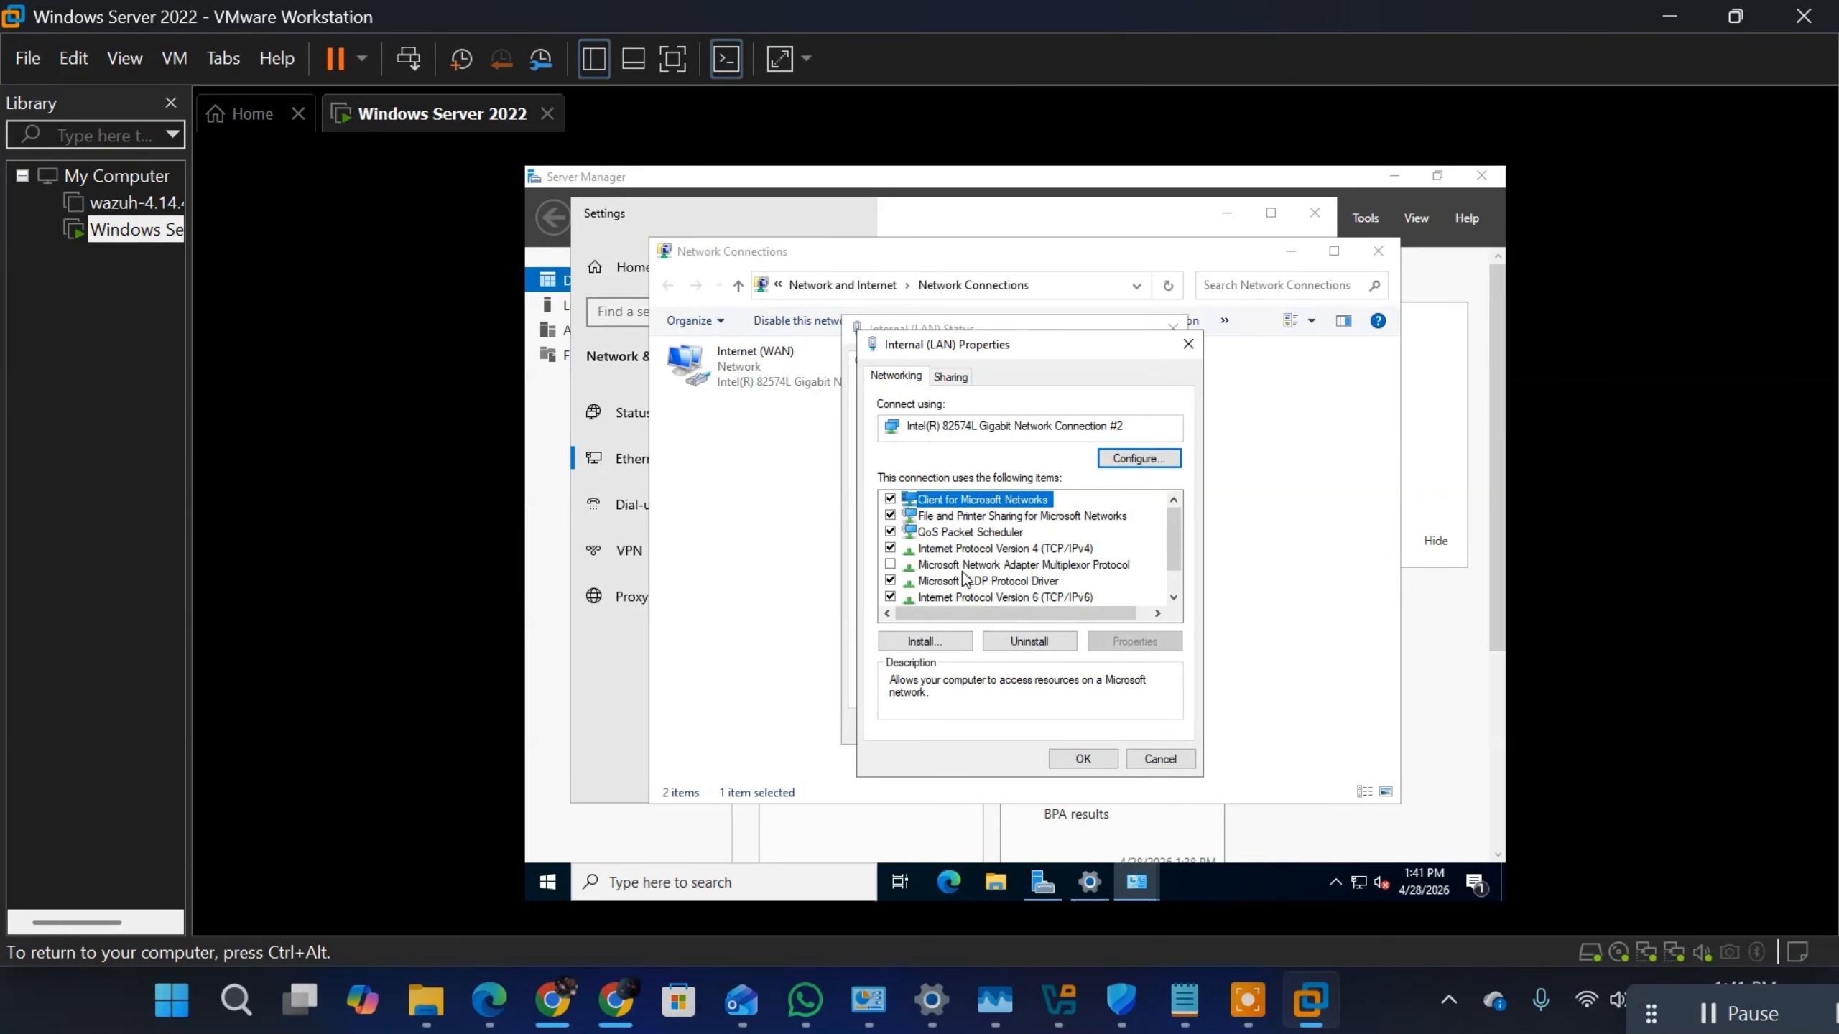
pyautogui.doubleClick(1041, 551)
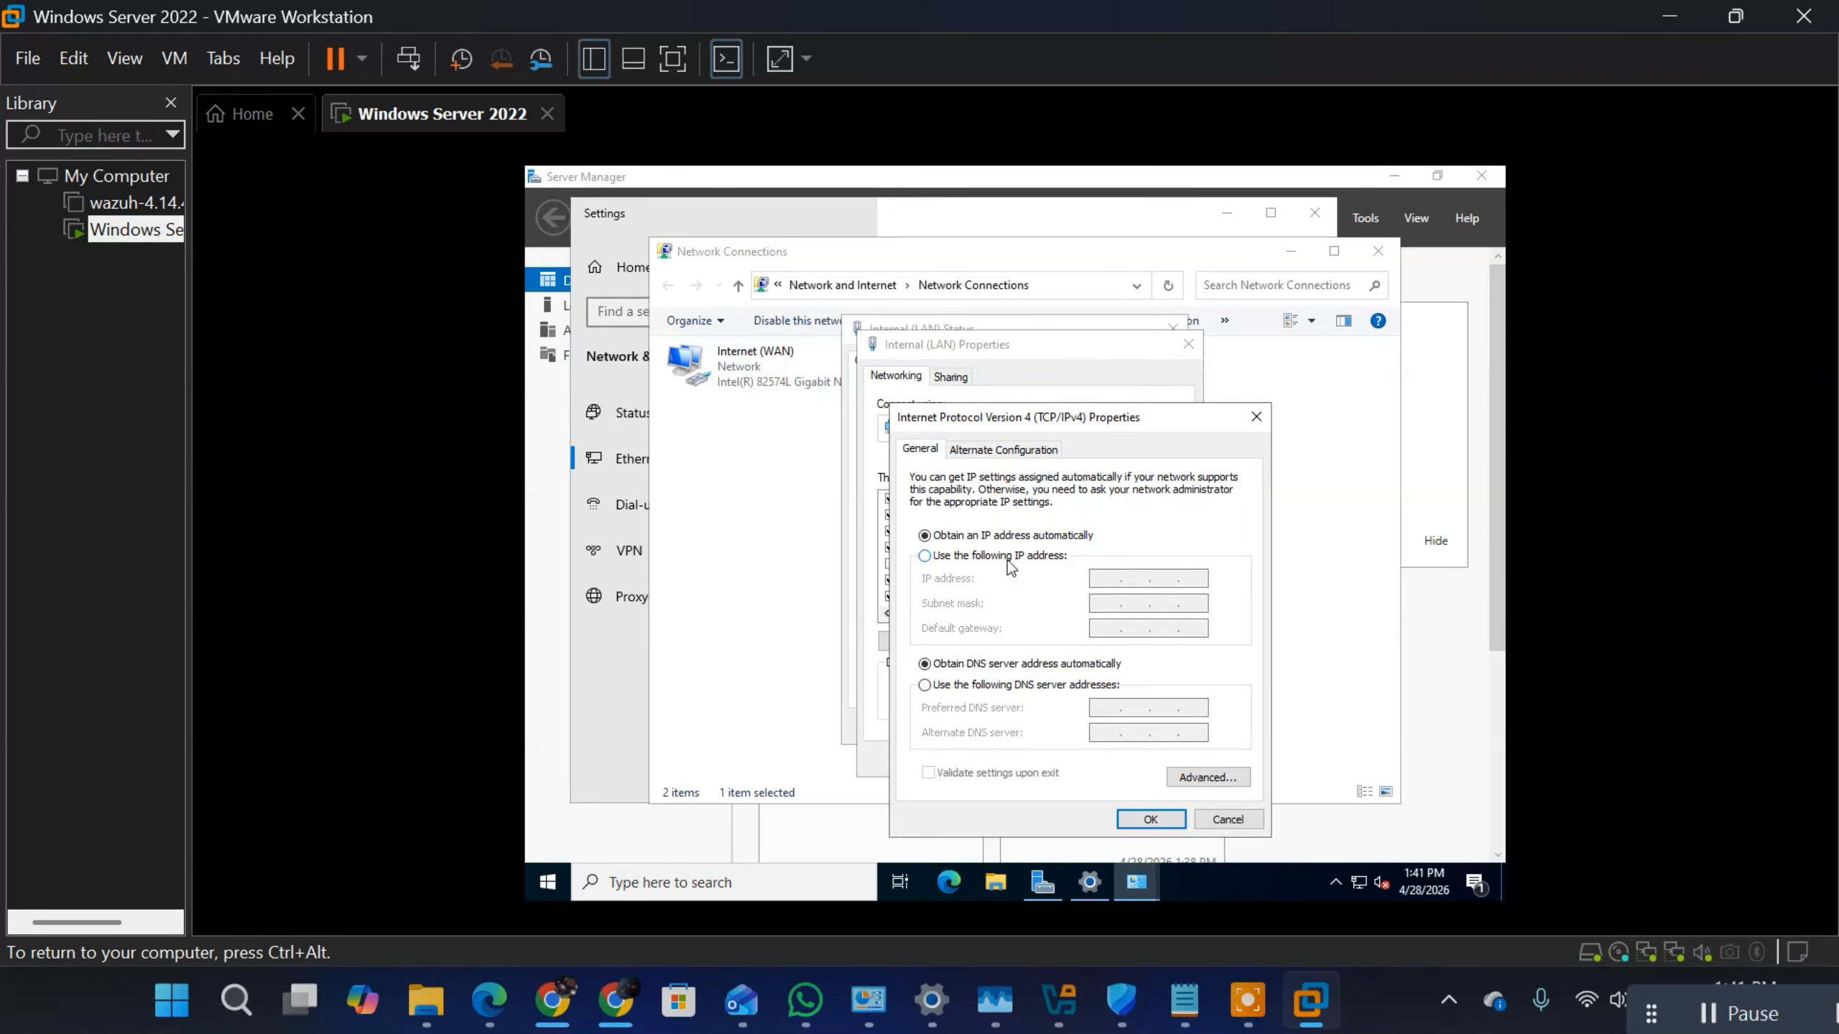
# Step: Assign the adapter the static IP address 172.16.7.1 with subnet mask 255.255.255.0
pyautogui.click(939, 557)
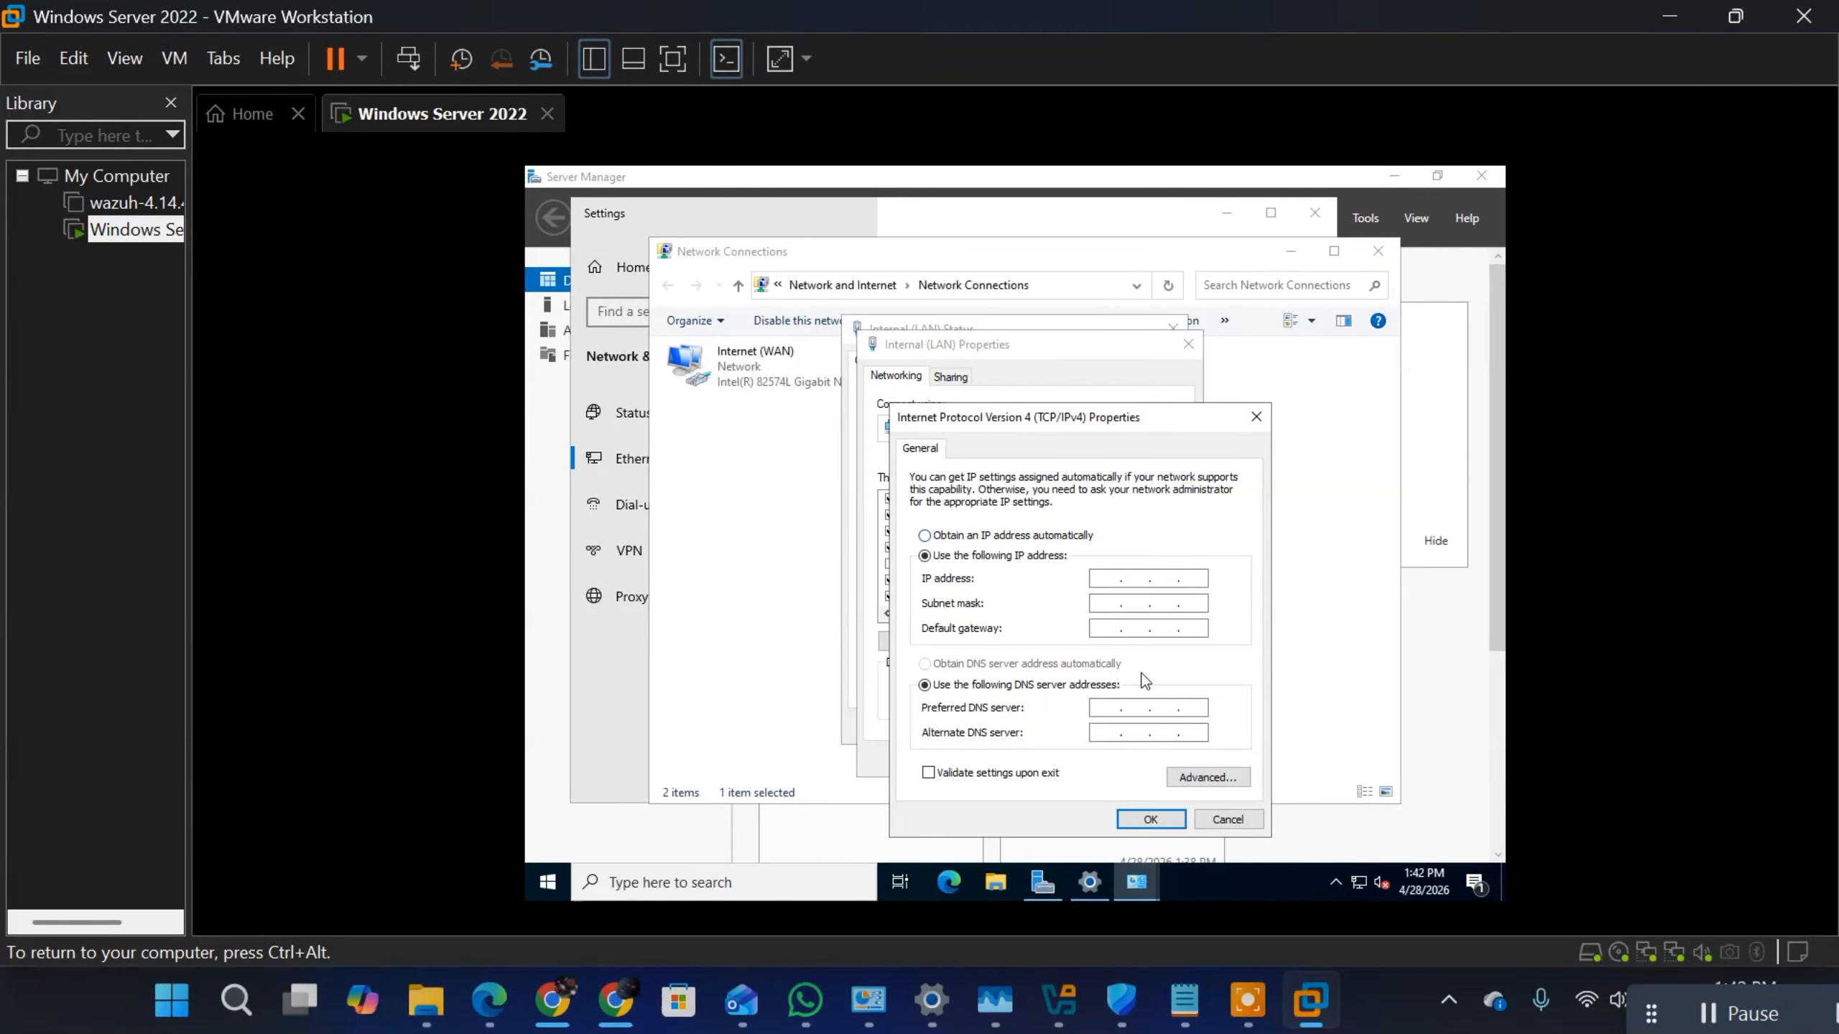
pyautogui.click(1106, 582)
pyautogui.write('1')
pyautogui.write('72.')
pyautogui.write('16.')
pyautogui.write('7.')
pyautogui.write('1')
pyautogui.click(1093, 602)
pyautogui.click(1171, 603)
pyautogui.press('BackSpace')
pyautogui.write('255')
# Step: Try to enter a default gateway starting with 127 for the Internal (LAN) adapter
pyautogui.click(1102, 629)
pyautogui.write('172')
pyautogui.press('BackSpace')
pyautogui.press('BackSpace')
pyautogui.write('127')
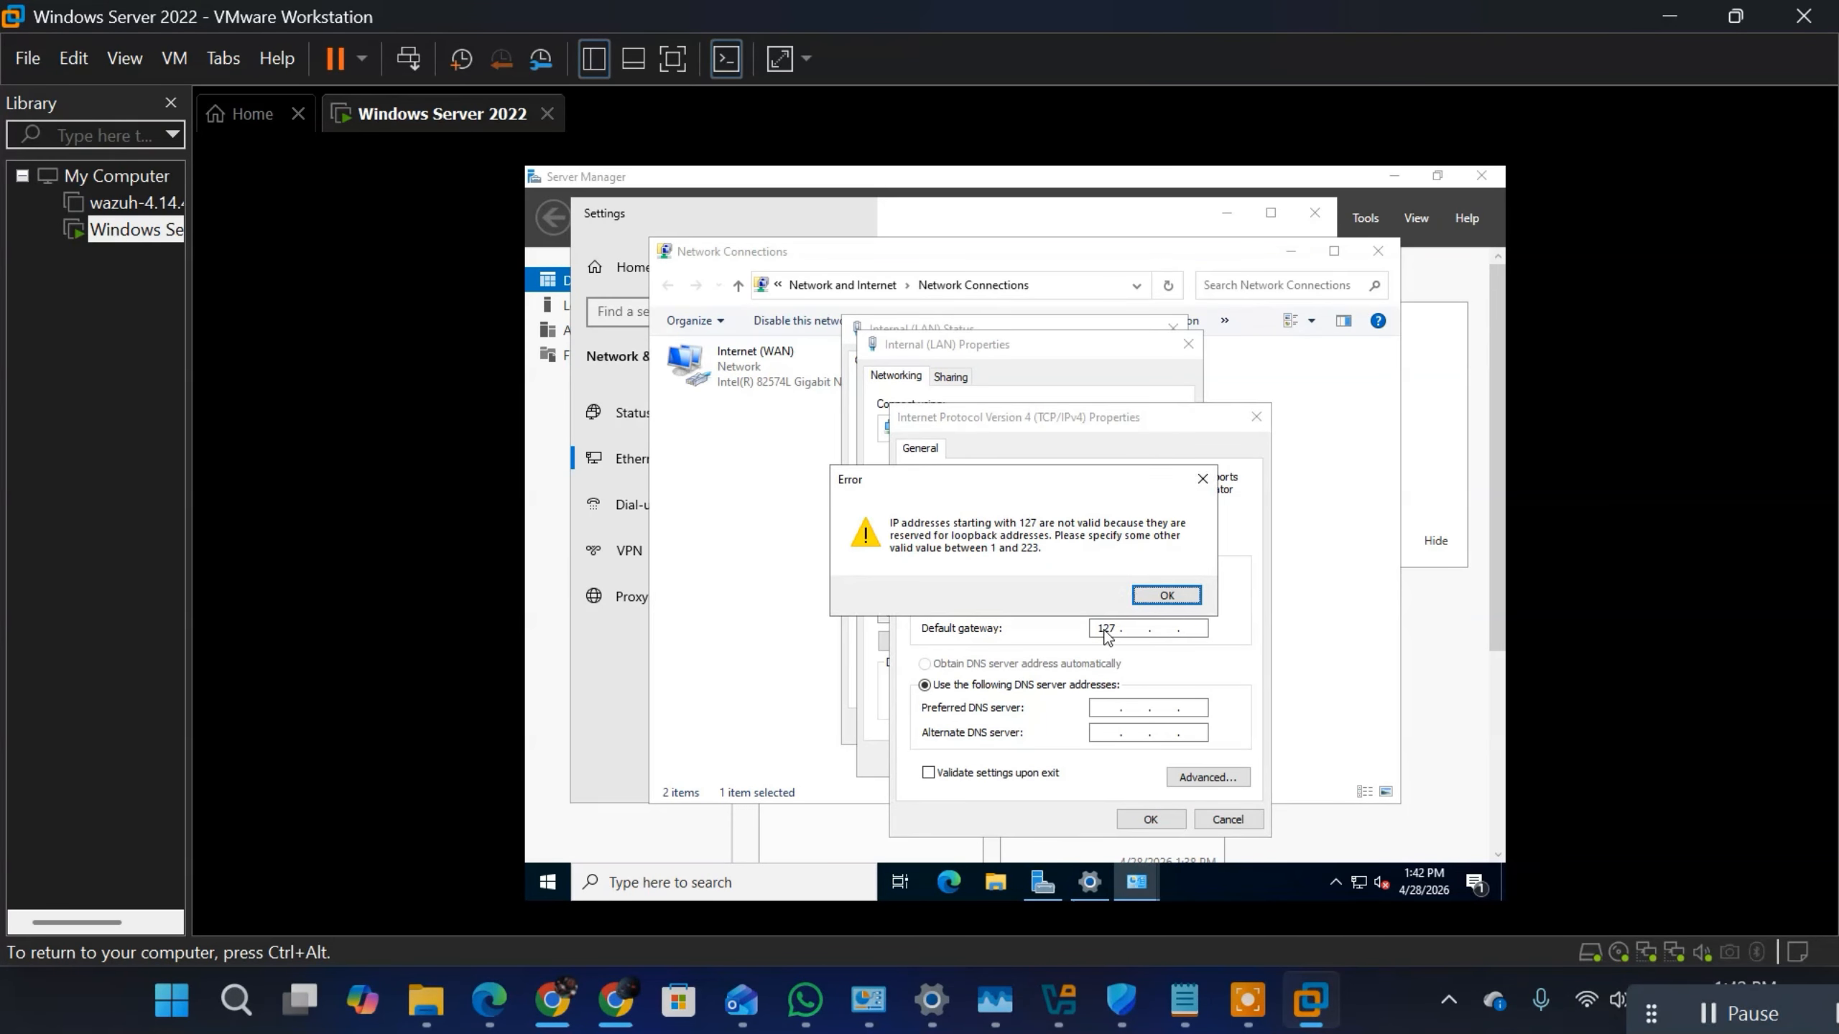
pyautogui.click(1159, 599)
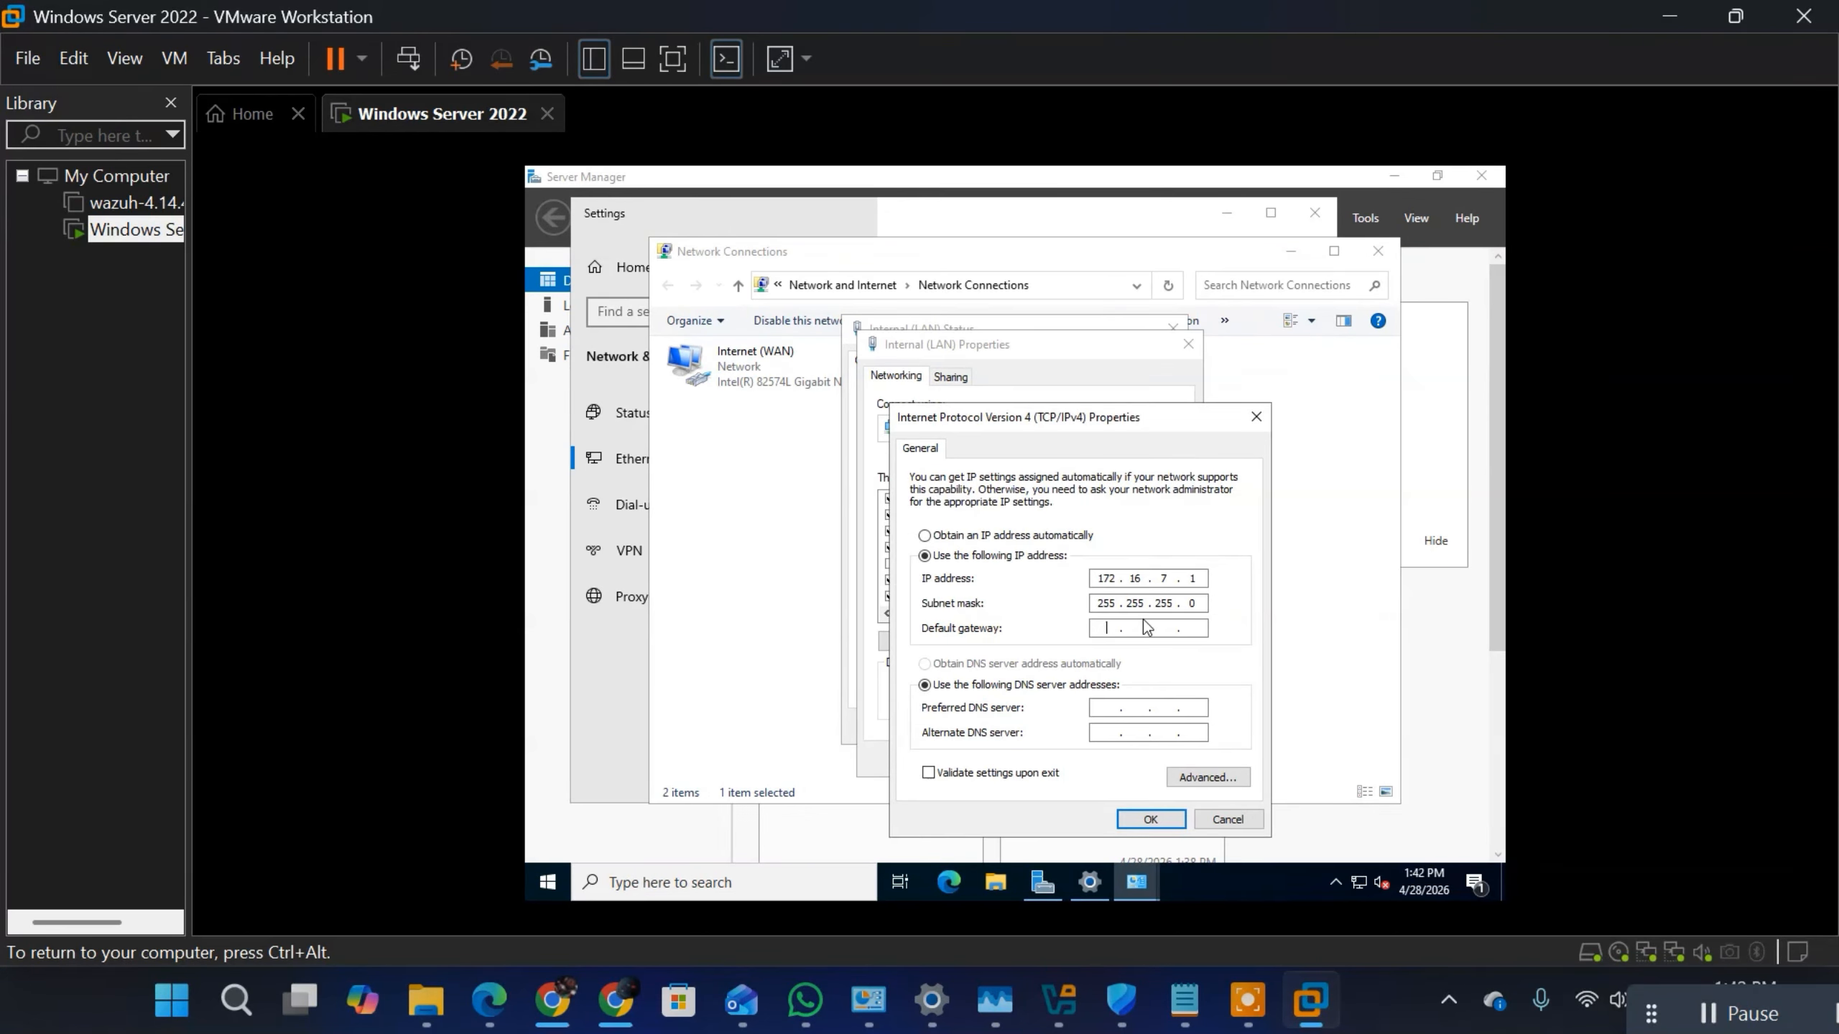
pyautogui.write('127 . . .')
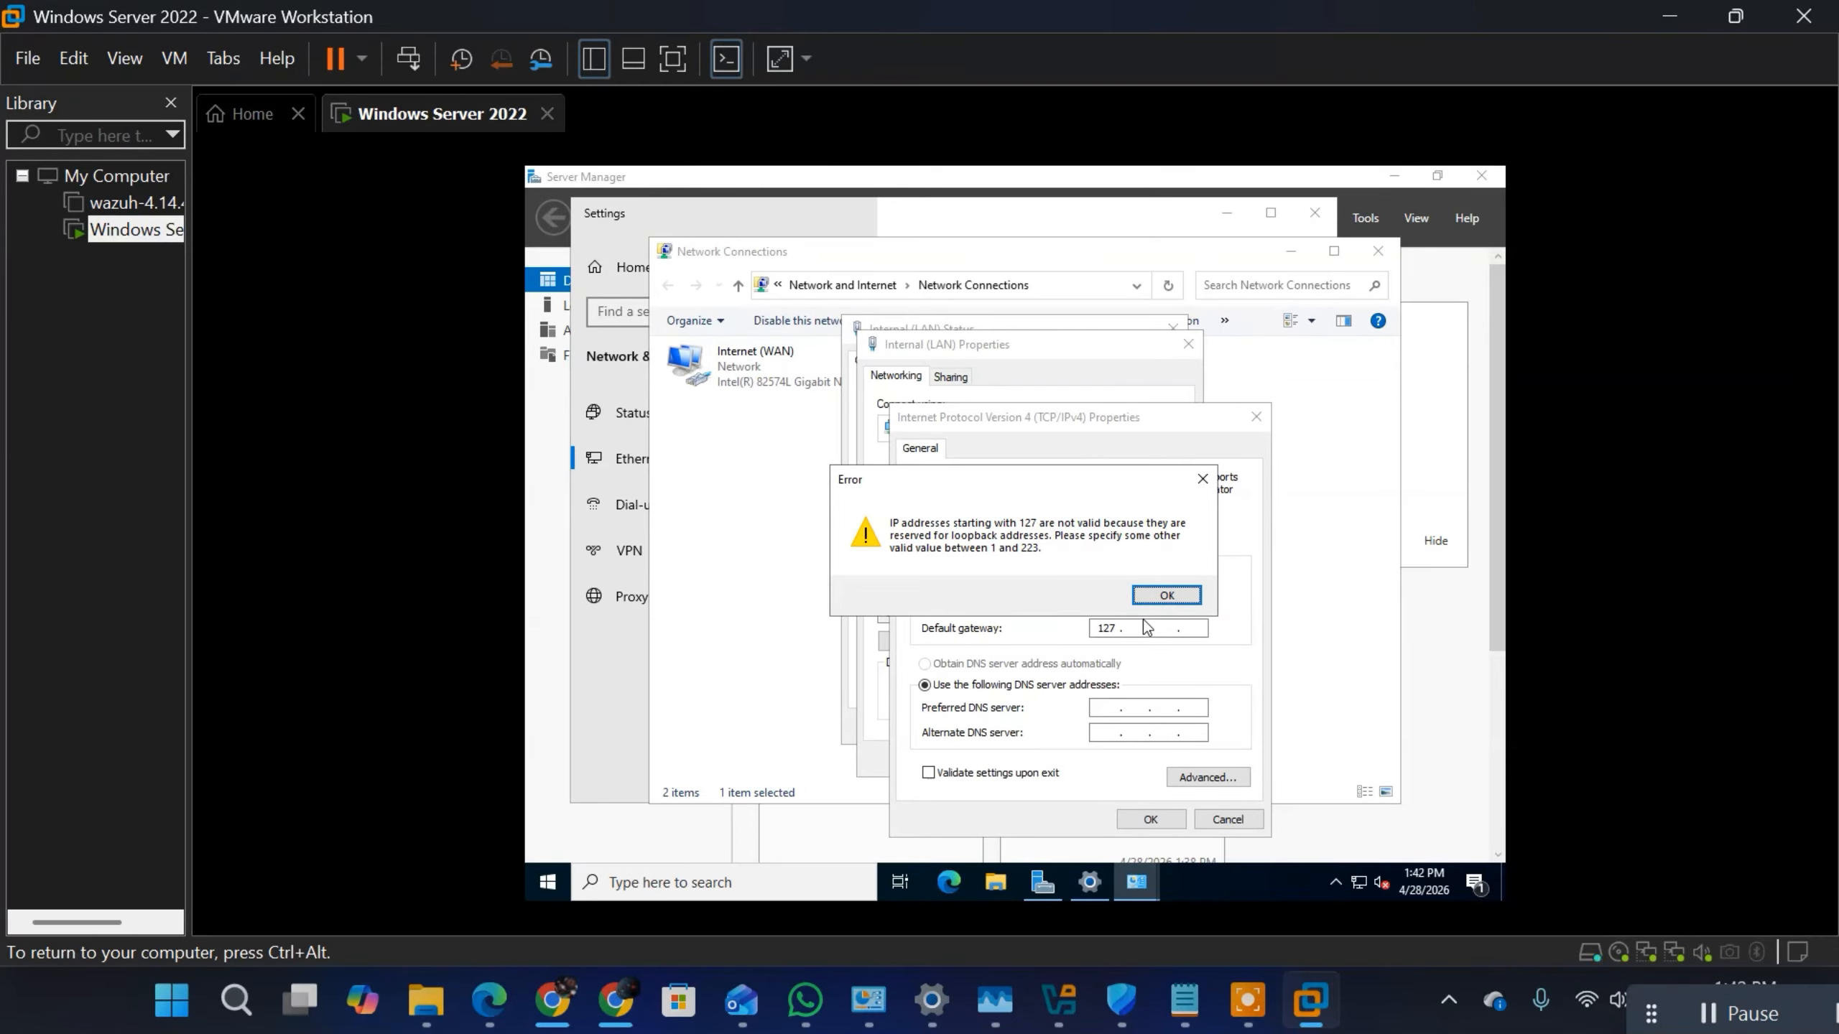
pyautogui.click(1164, 596)
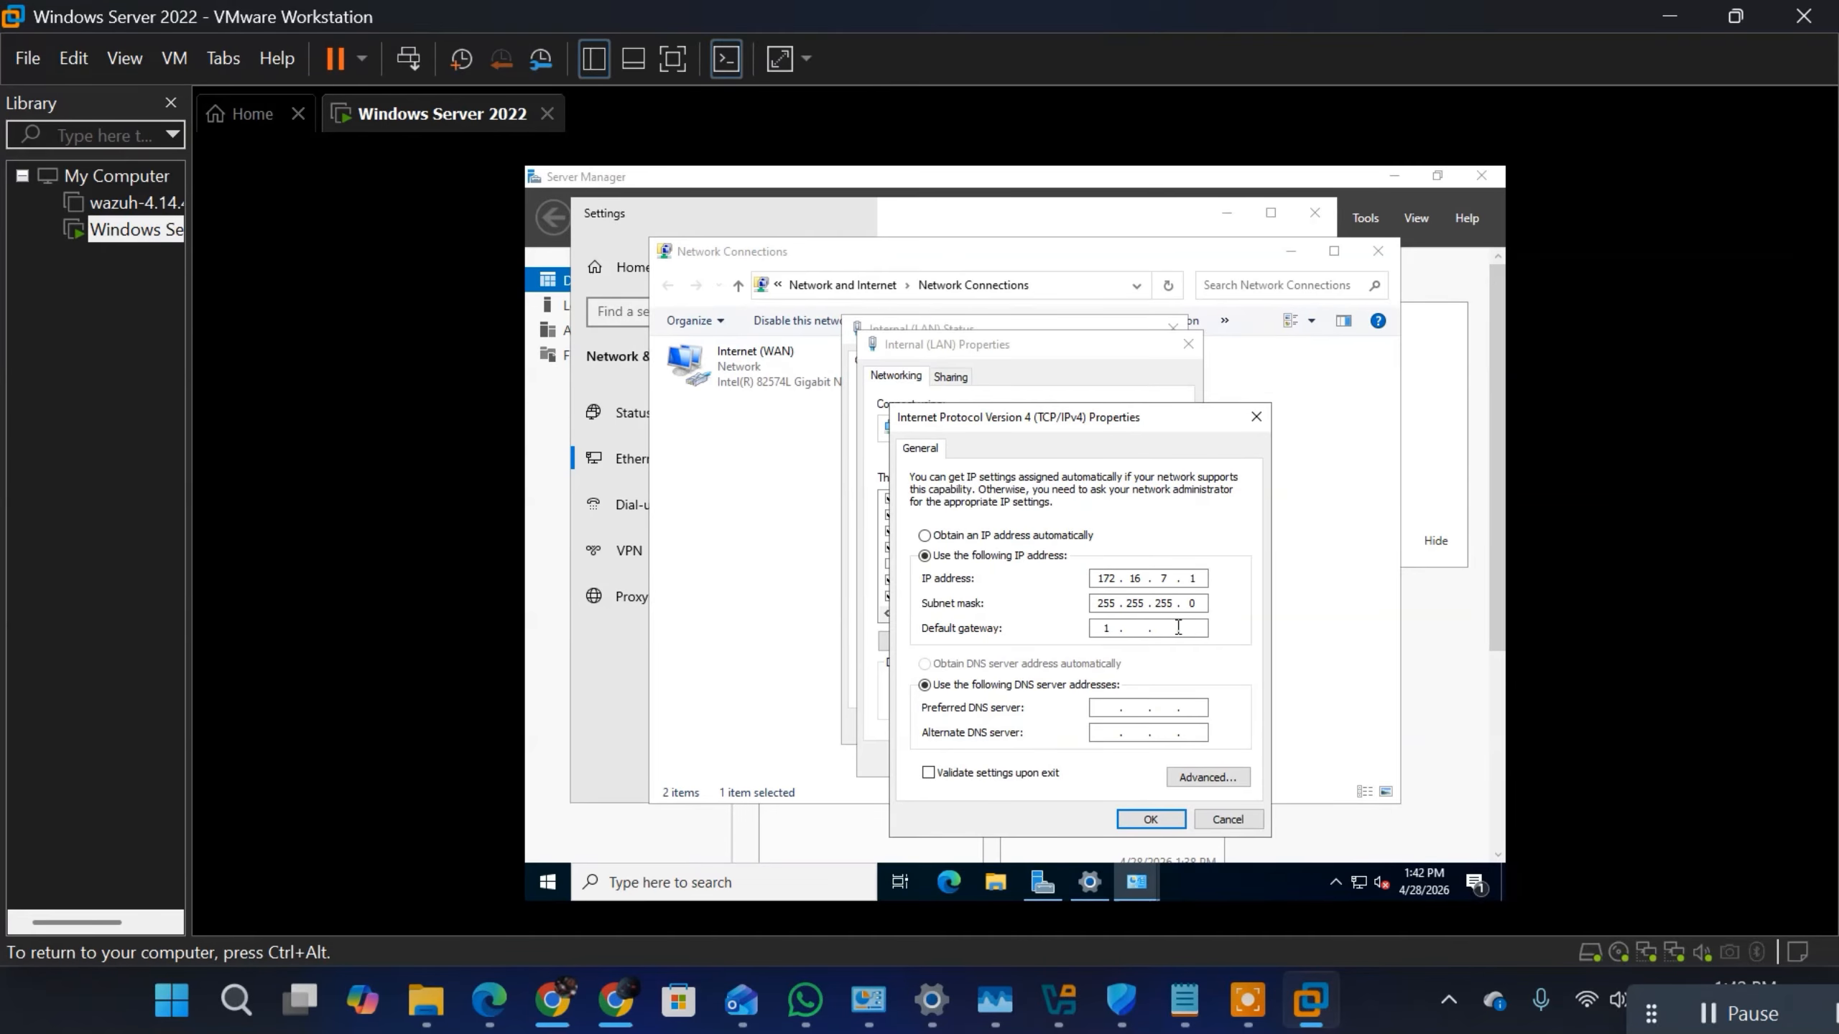
pyautogui.write('27')
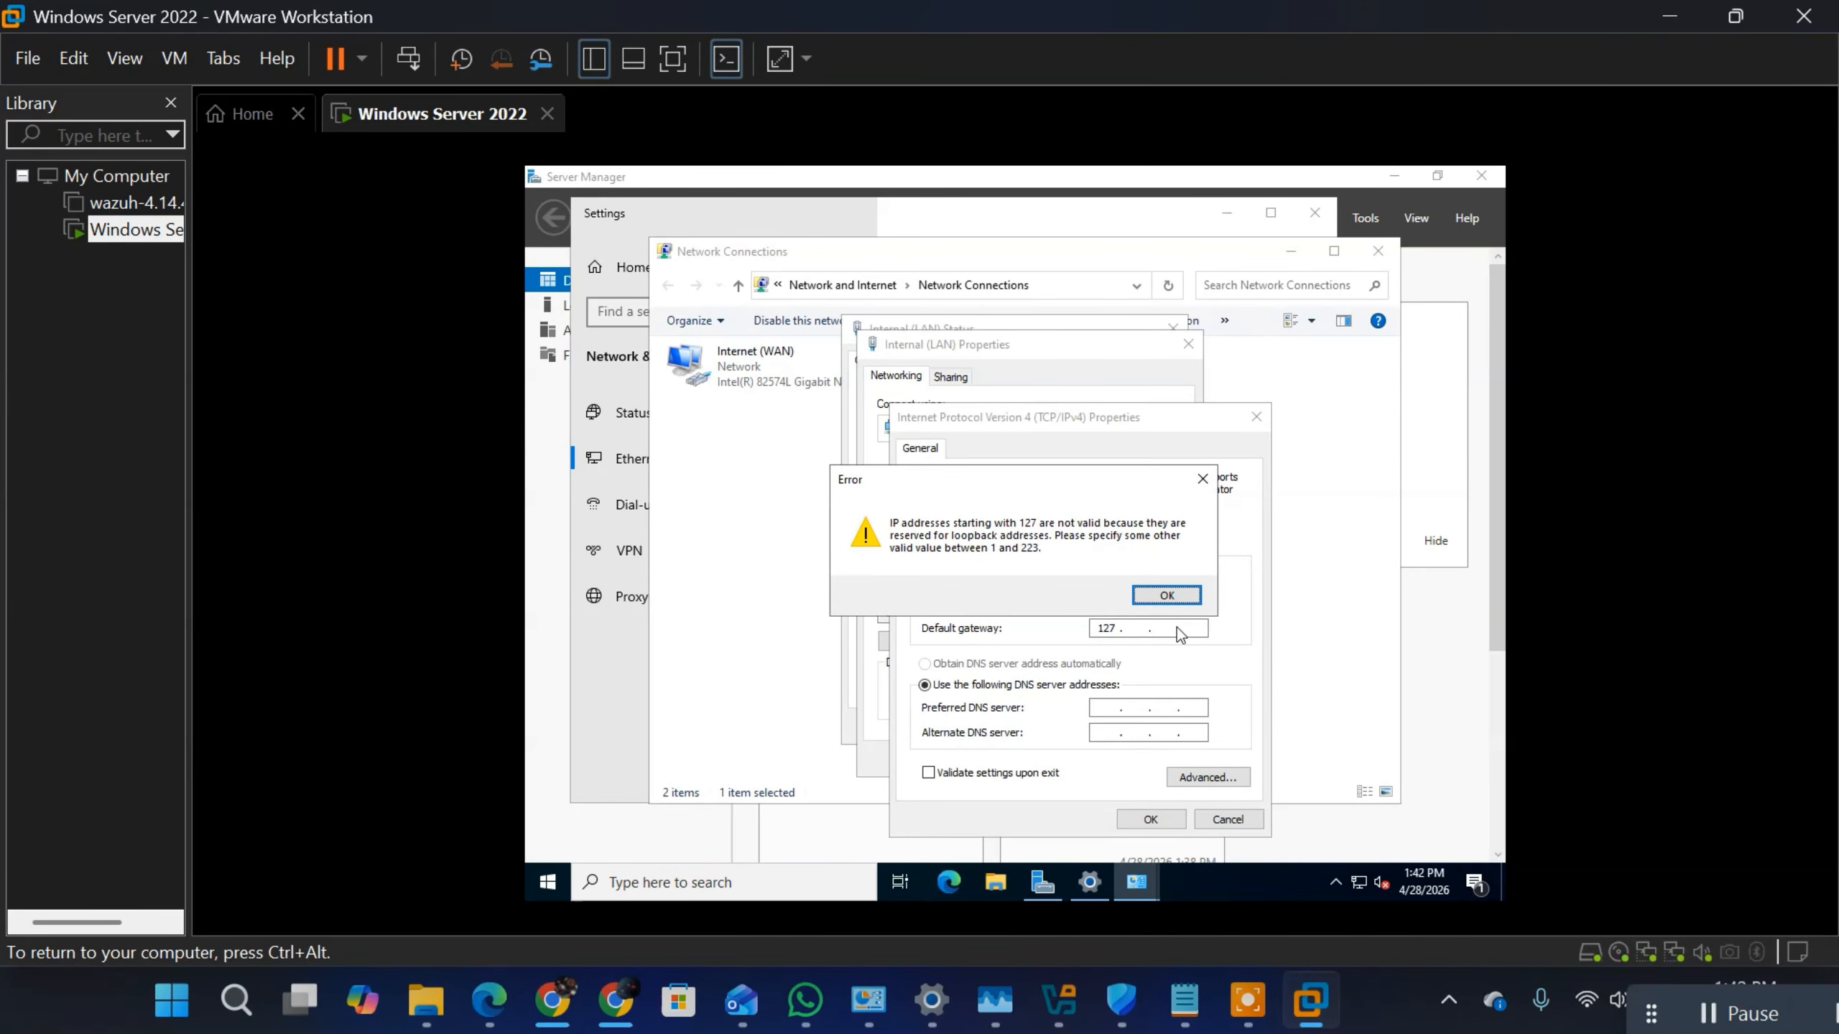
pyautogui.click(1179, 595)
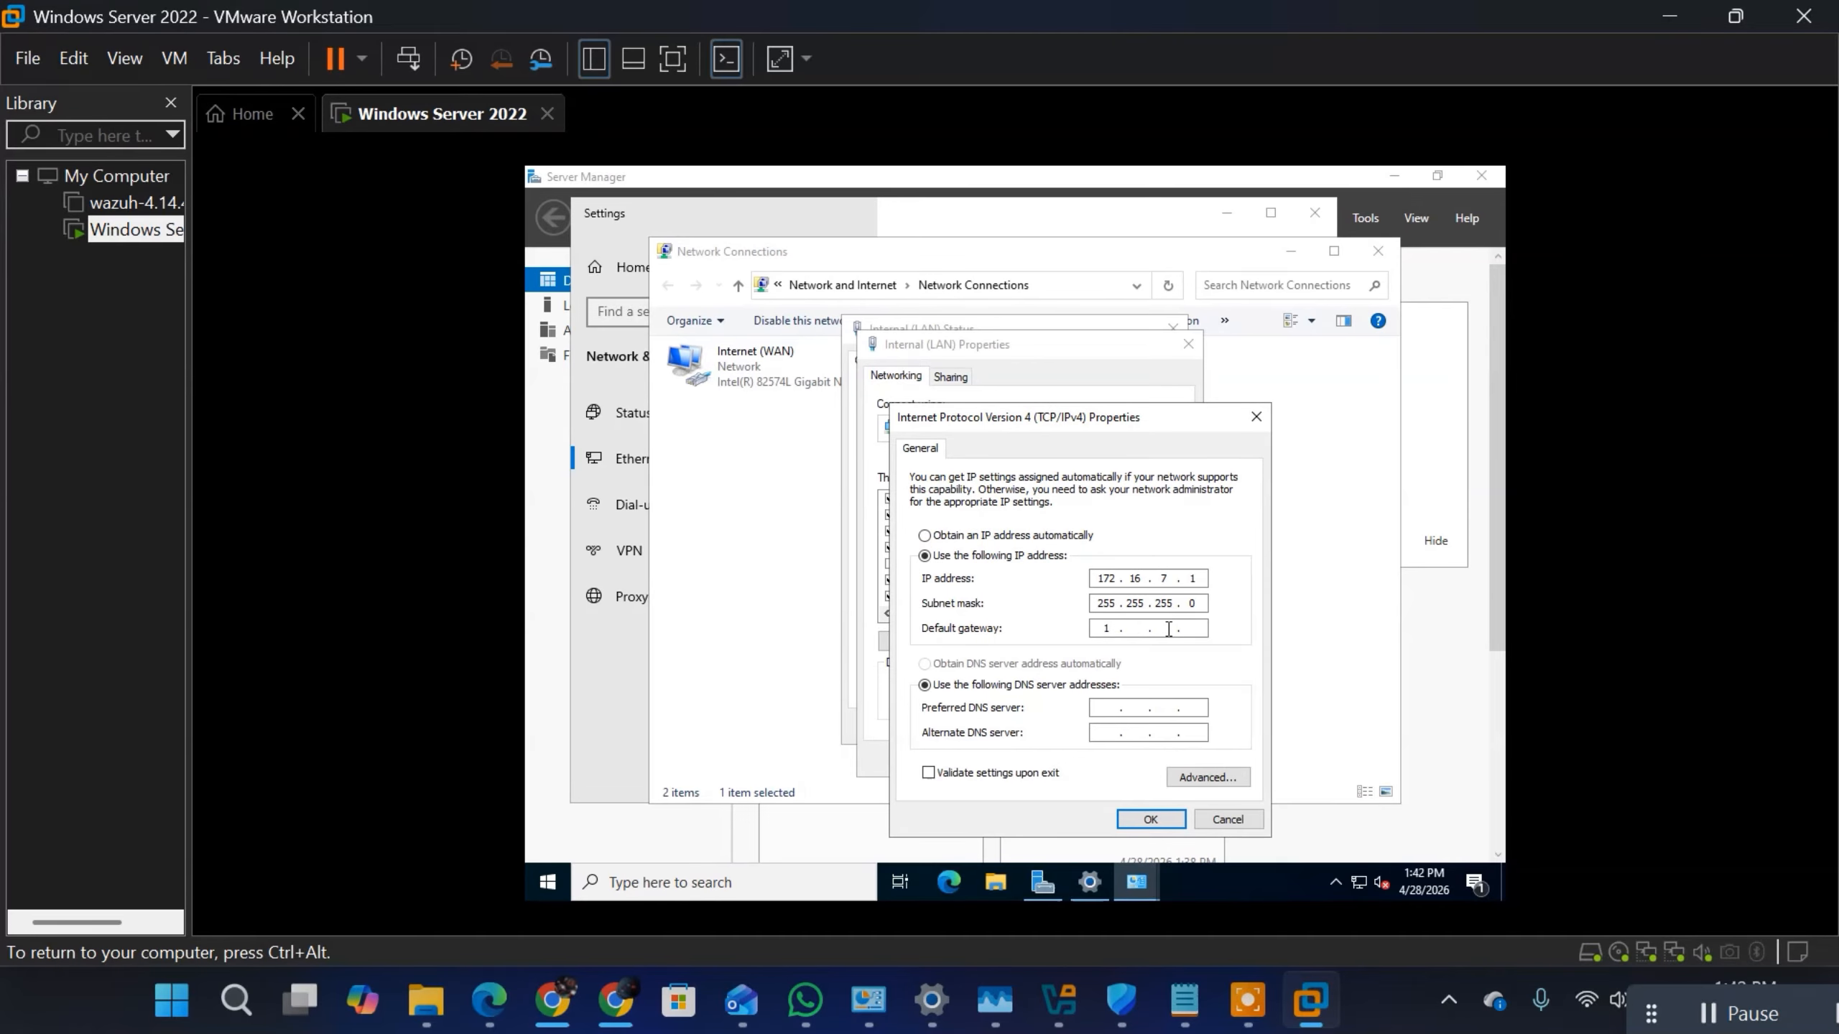
pyautogui.press('BackSpace')
pyautogui.write('127')
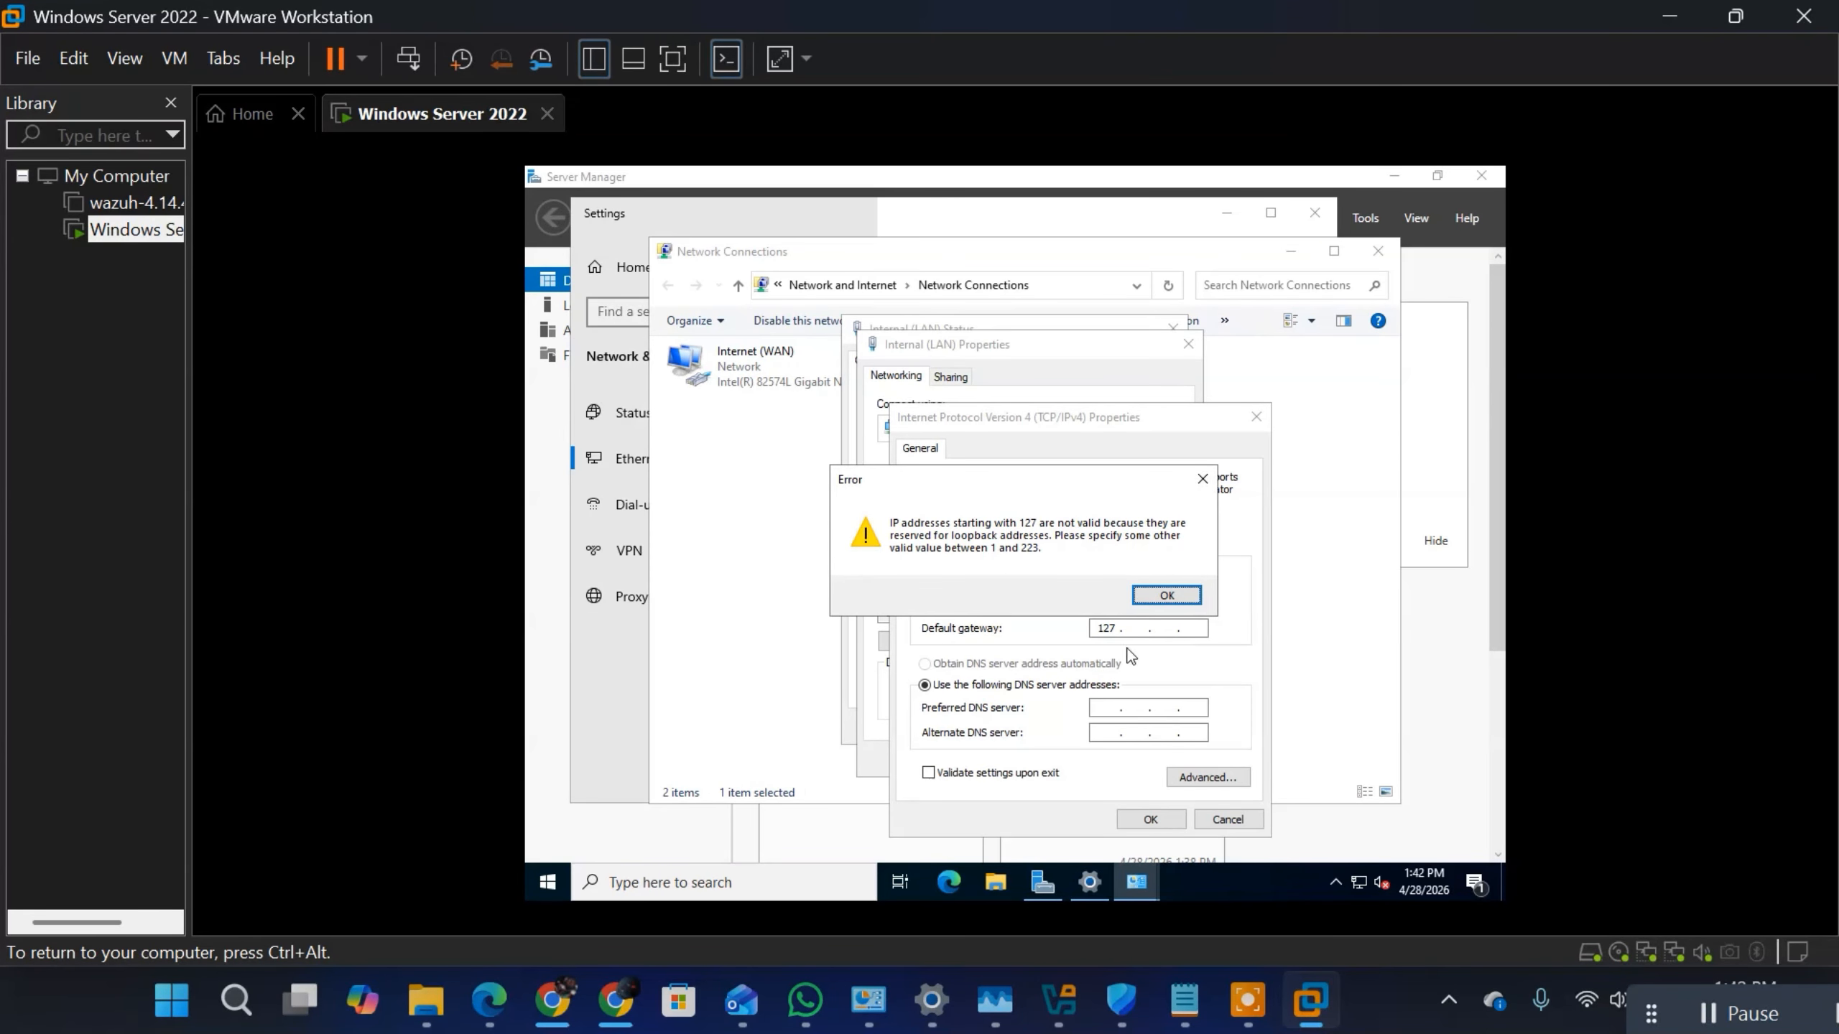
pyautogui.click(1166, 595)
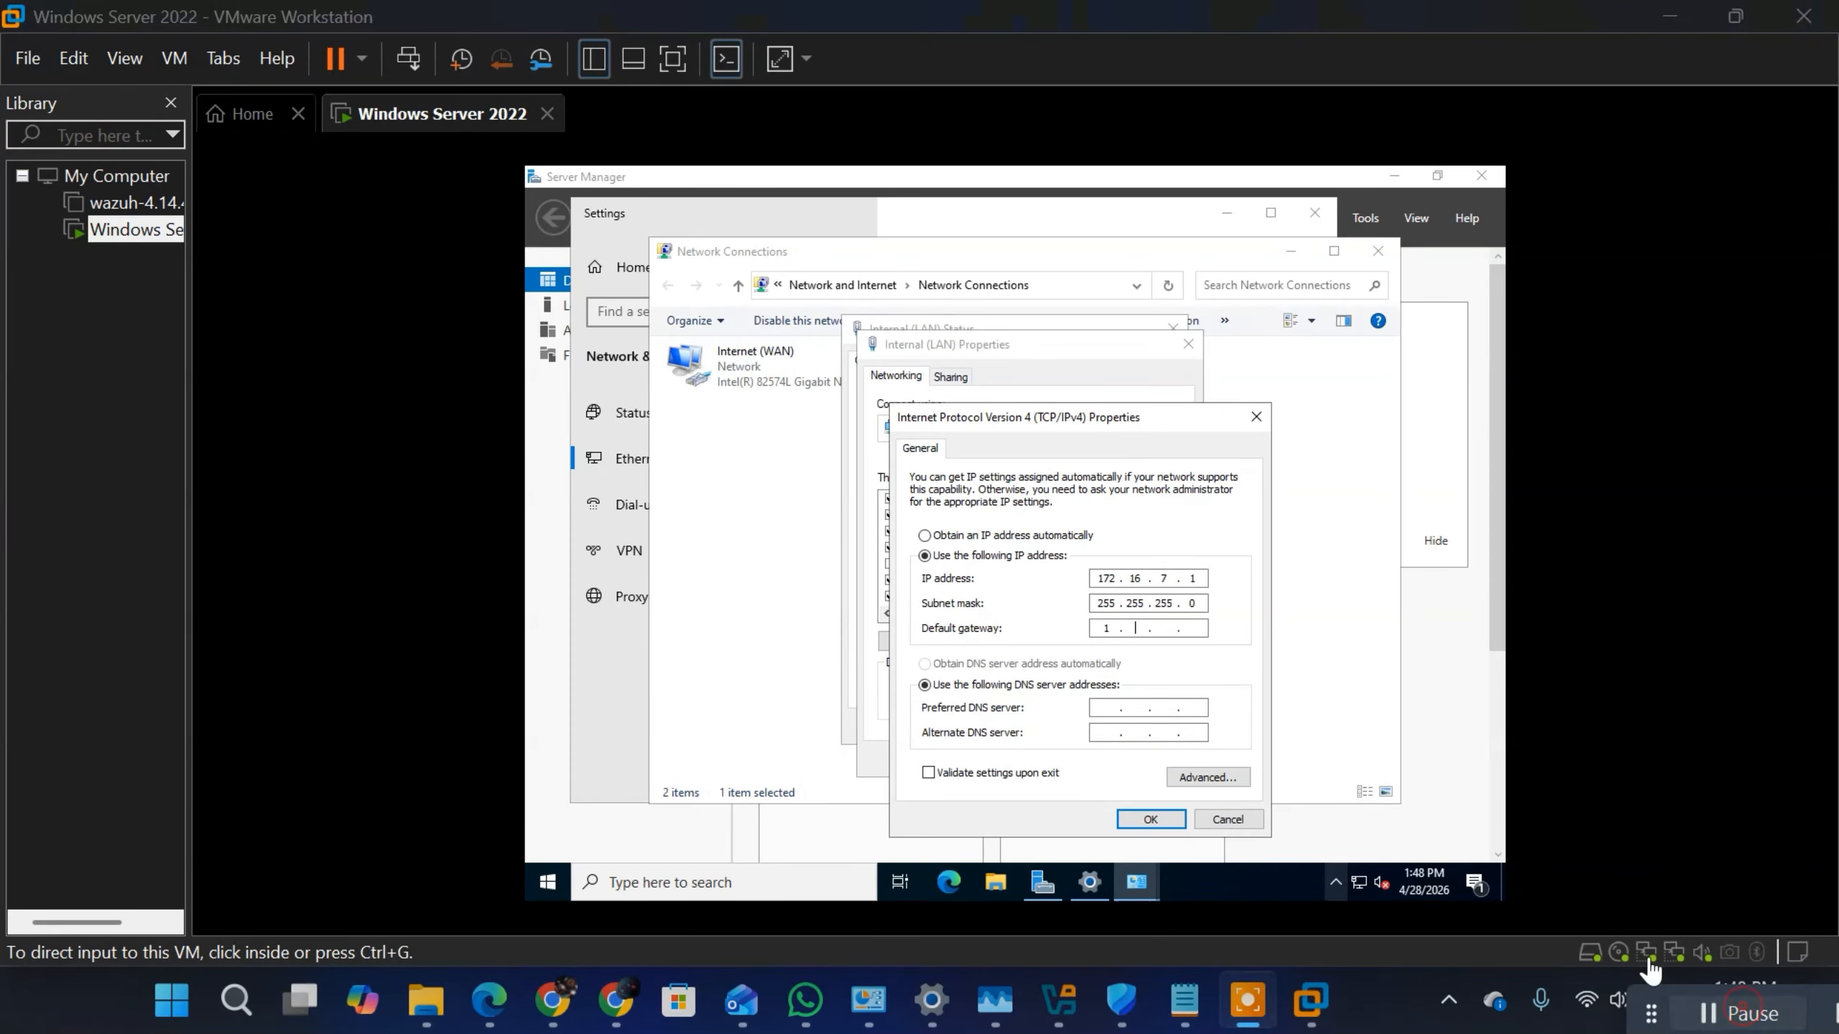
# Step: Set the Internal (LAN) adapter's default gateway to 172.16.7.1
pyautogui.click(1121, 626)
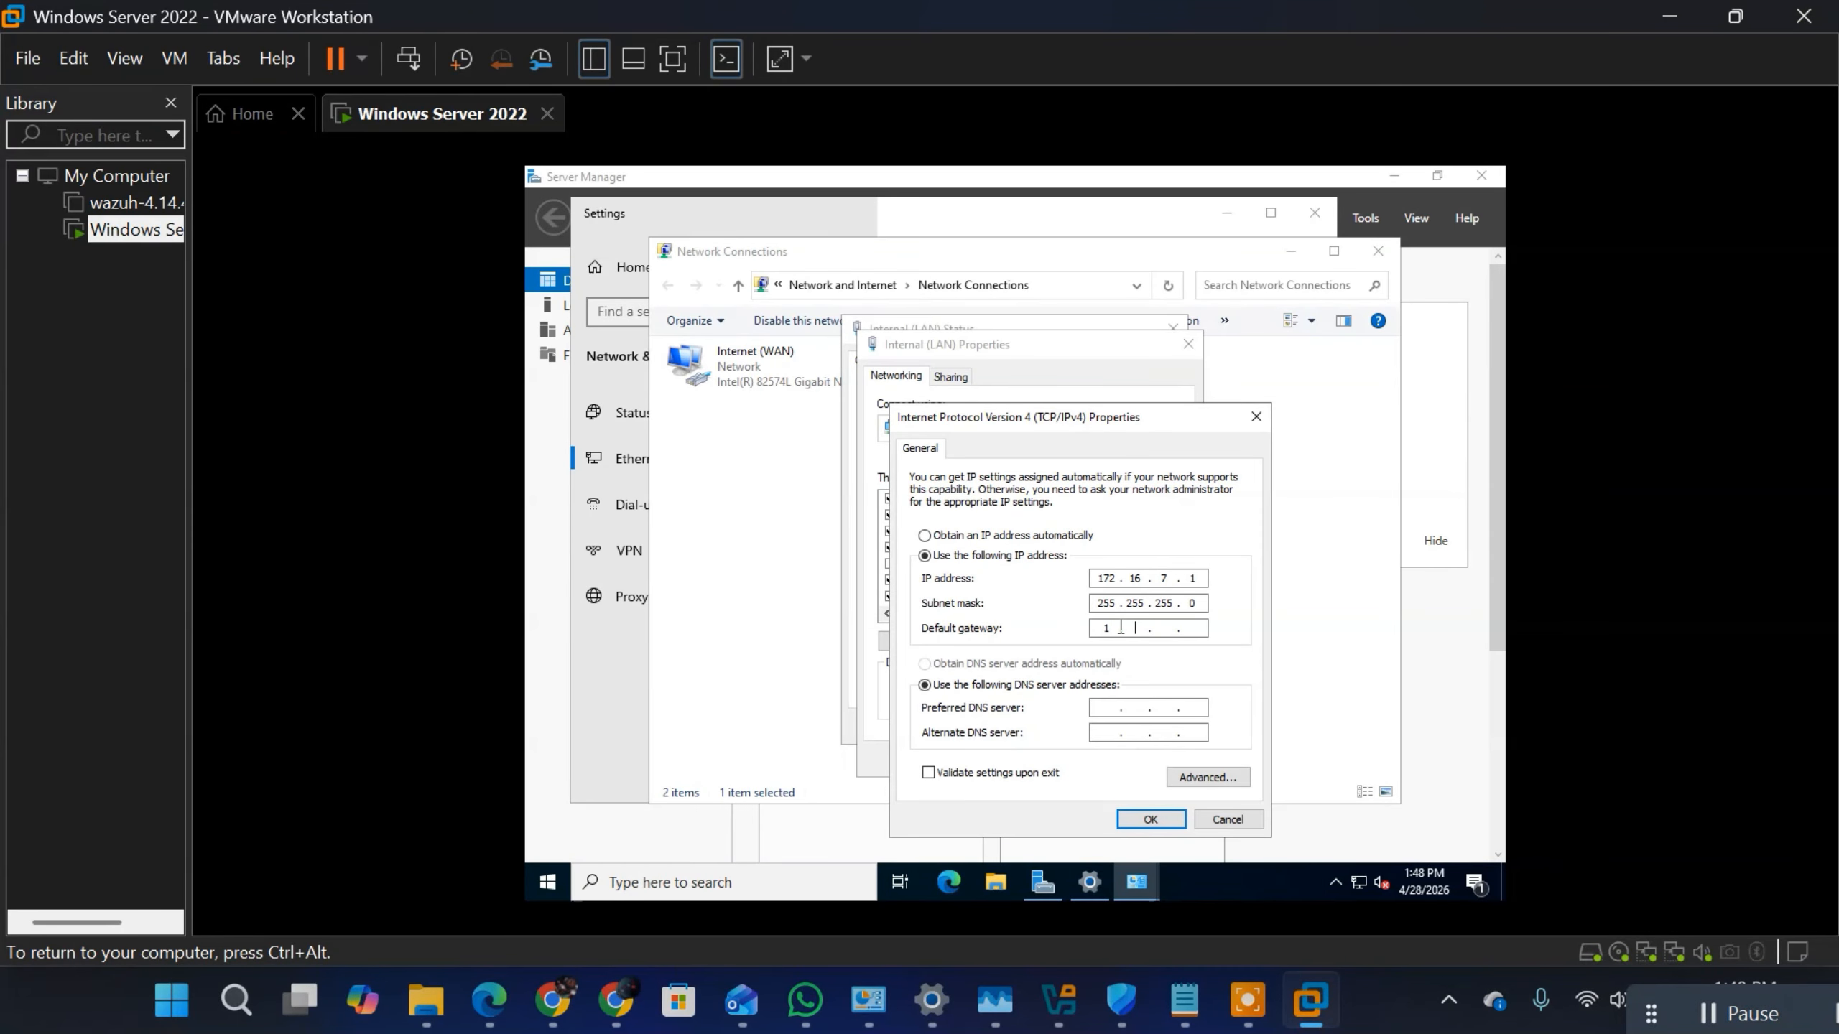
pyautogui.press('BackSpace')
pyautogui.write('172 . 1')
pyautogui.press('BackSpace')
pyautogui.press('BackSpace')
pyautogui.press('BackSpace')
pyautogui.write('172 . 1')
# Step: Set the adapter's preferred DNS server to 127.0.0.1 and review the IP address and default gateway entries
pyautogui.click(1103, 709)
pyautogui.write('127 . 0 . 0 . 1')
pyautogui.moveTo(1199, 580); pyautogui.dragTo(1084, 570)
pyautogui.doubleClick(1201, 632)
# Step: Switch to the Notepad notes and write 172.16.7.1/24 two lines below the 172.16.7.0/24 LAN entry
pyautogui.click(1185, 1002)
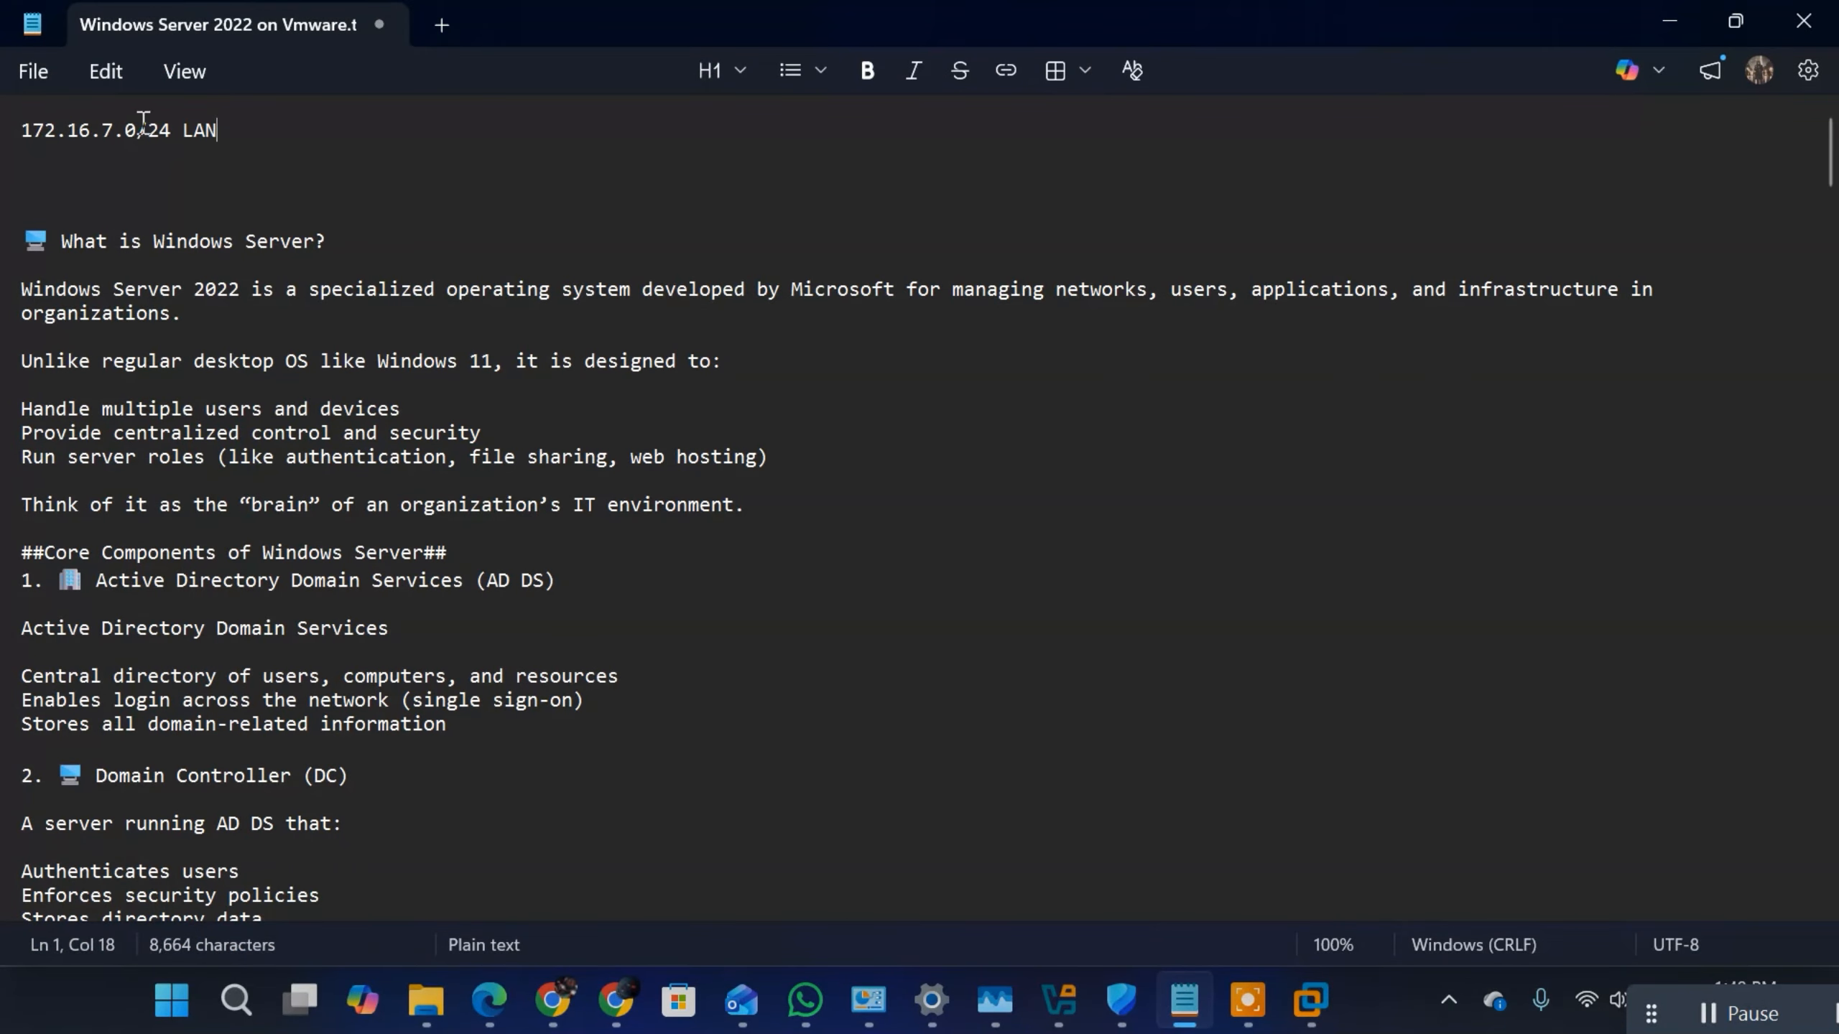
pyautogui.moveTo(171, 127); pyautogui.dragTo(21, 119)
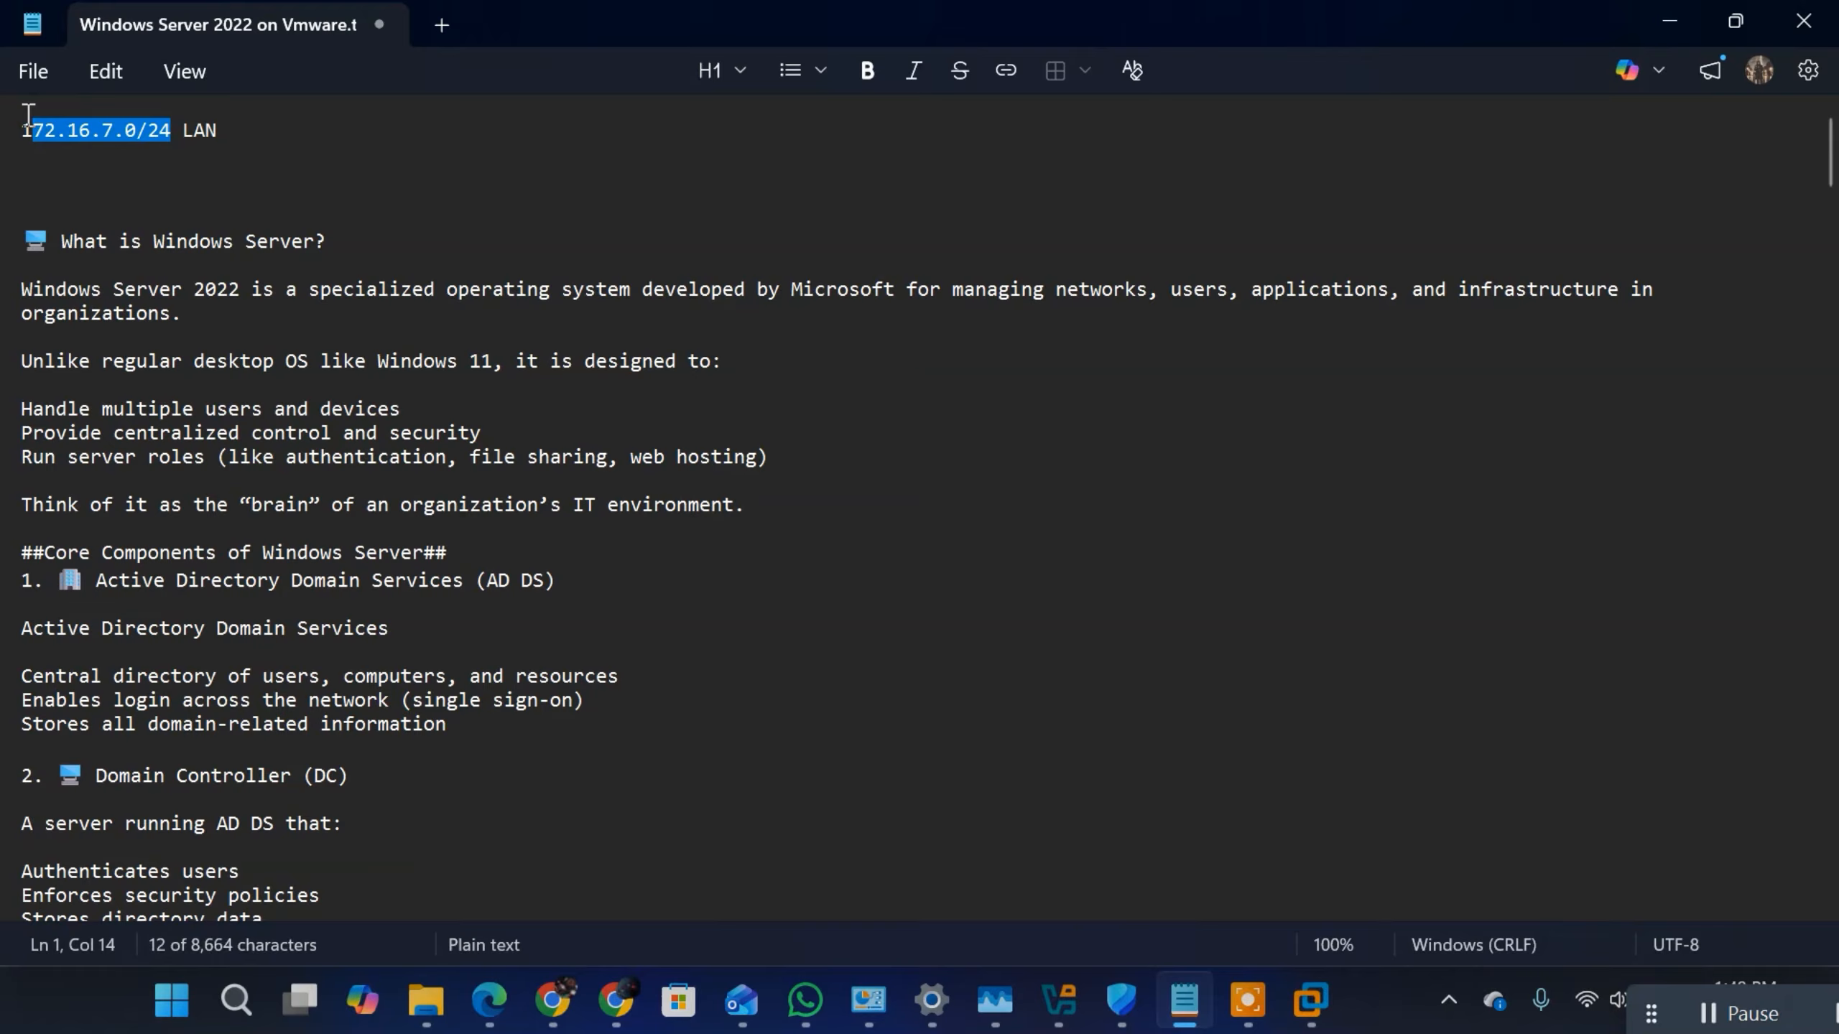
pyautogui.click(197, 122)
pyautogui.click(241, 123)
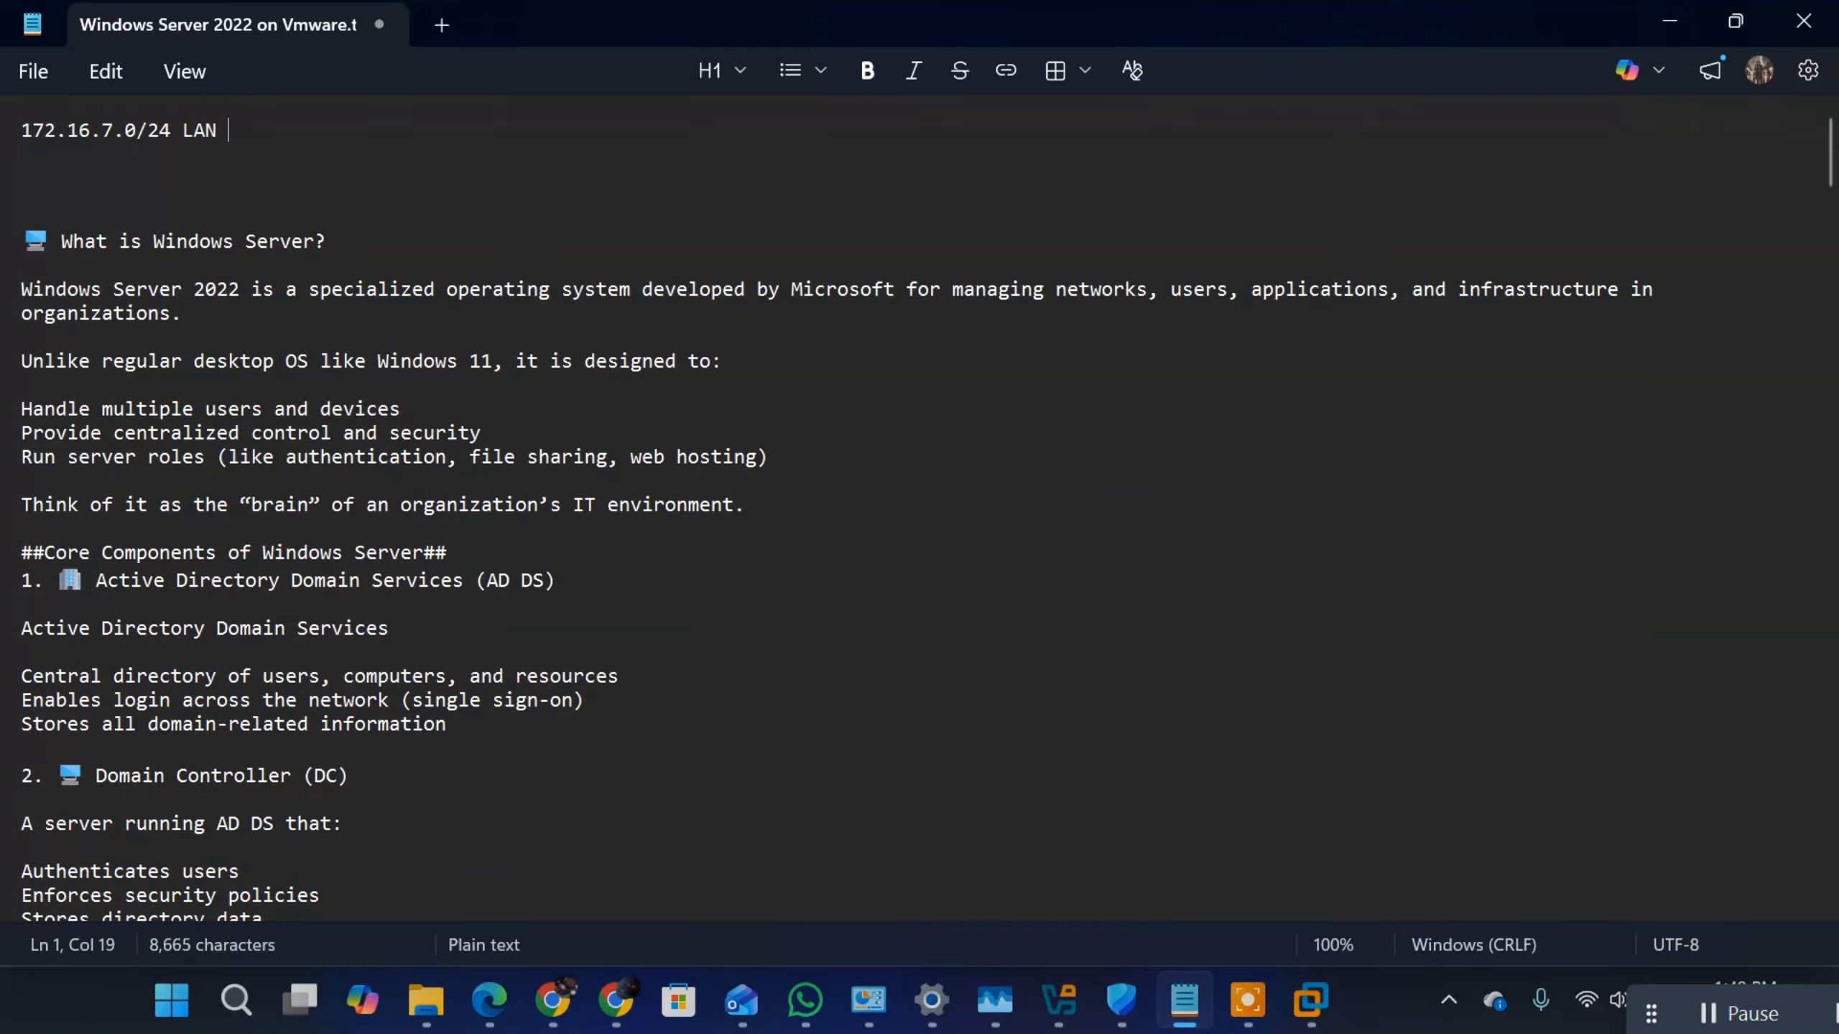
pyautogui.write('172.16.7.1')
pyautogui.click(226, 131)
pyautogui.press('Return')
# Step: Add the line "mask 255.255.255.0" under the 172.16.7.1/24 address
pyautogui.press('Return')
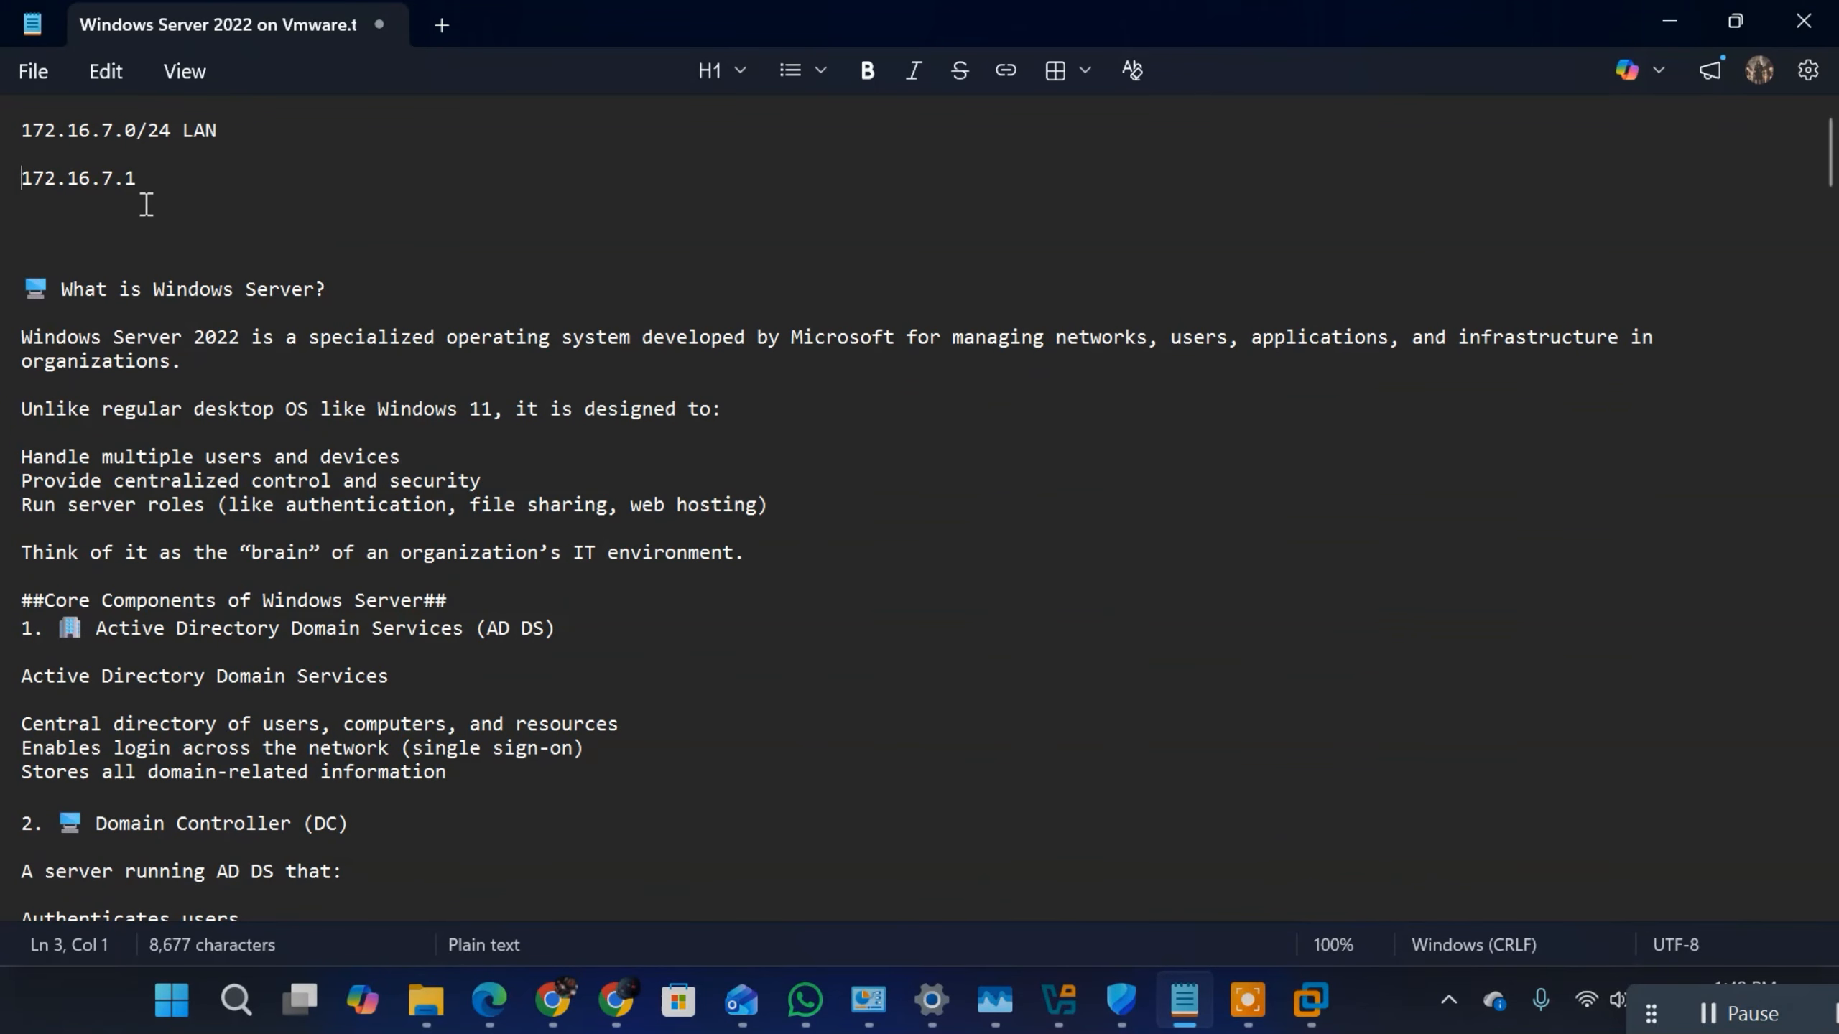
pyautogui.click(153, 178)
pyautogui.write('/24')
pyautogui.press('Return')
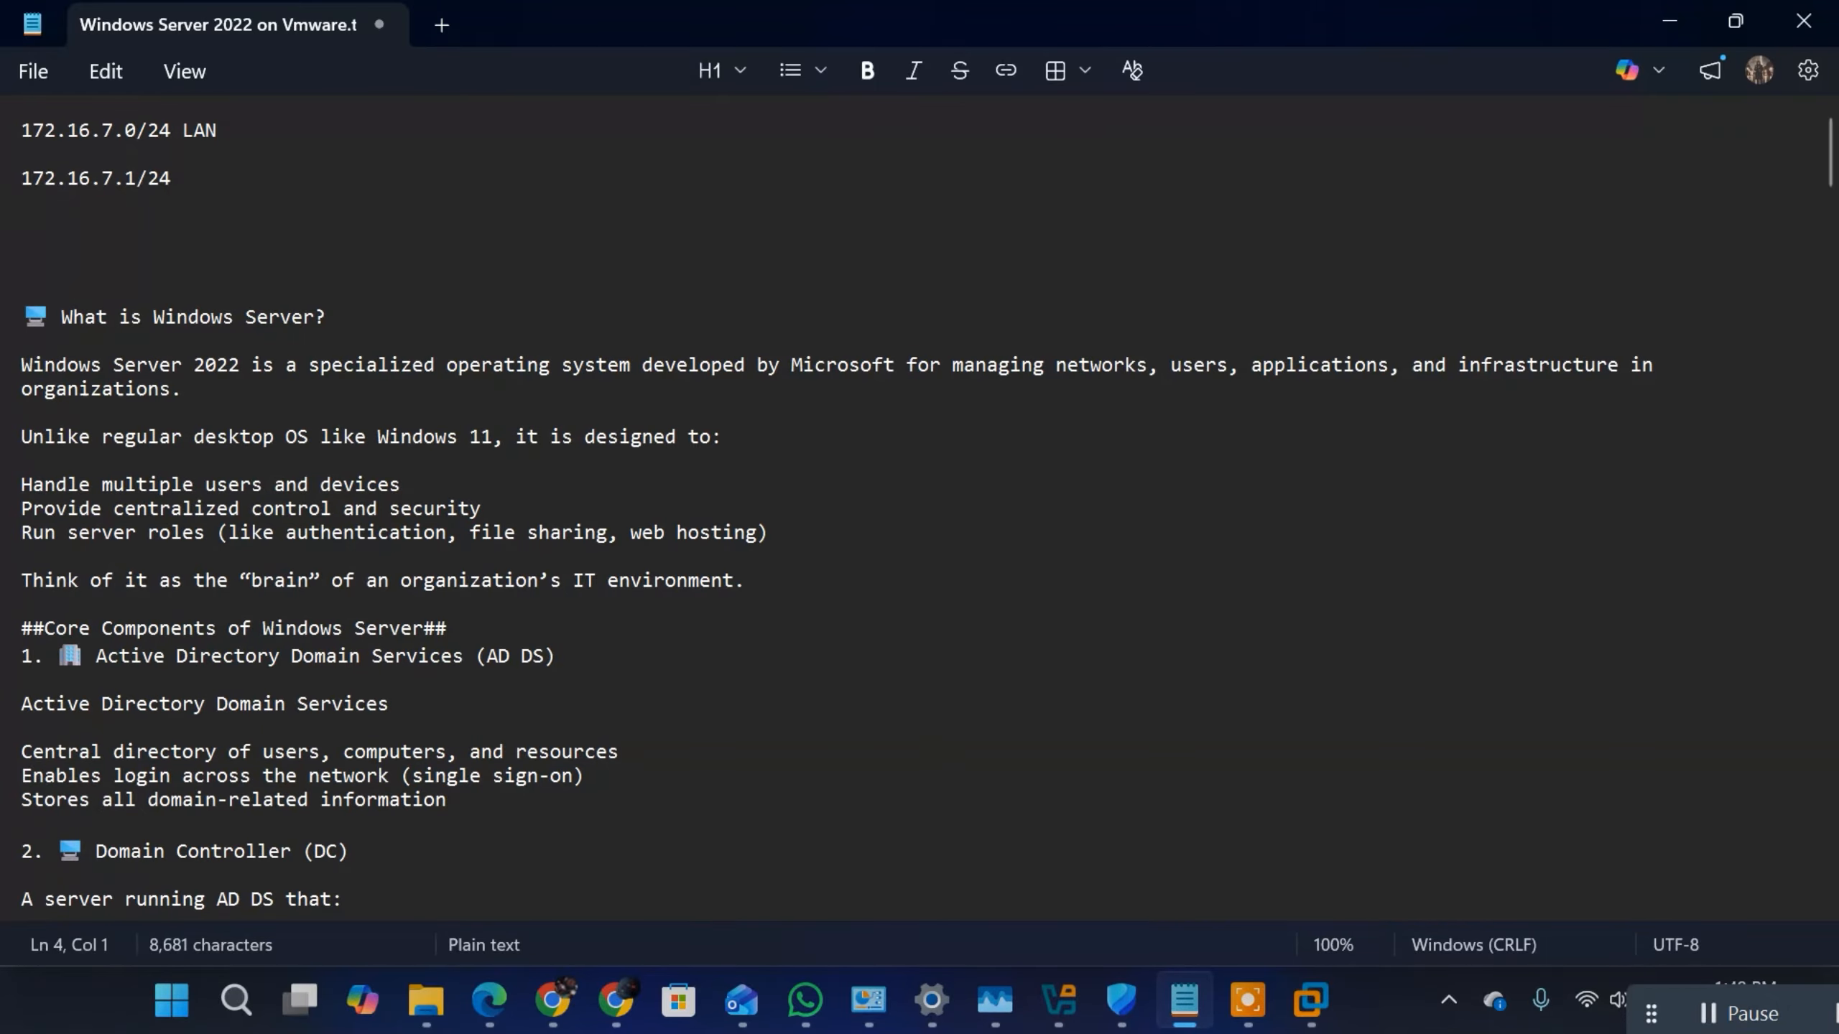
pyautogui.write('mask')
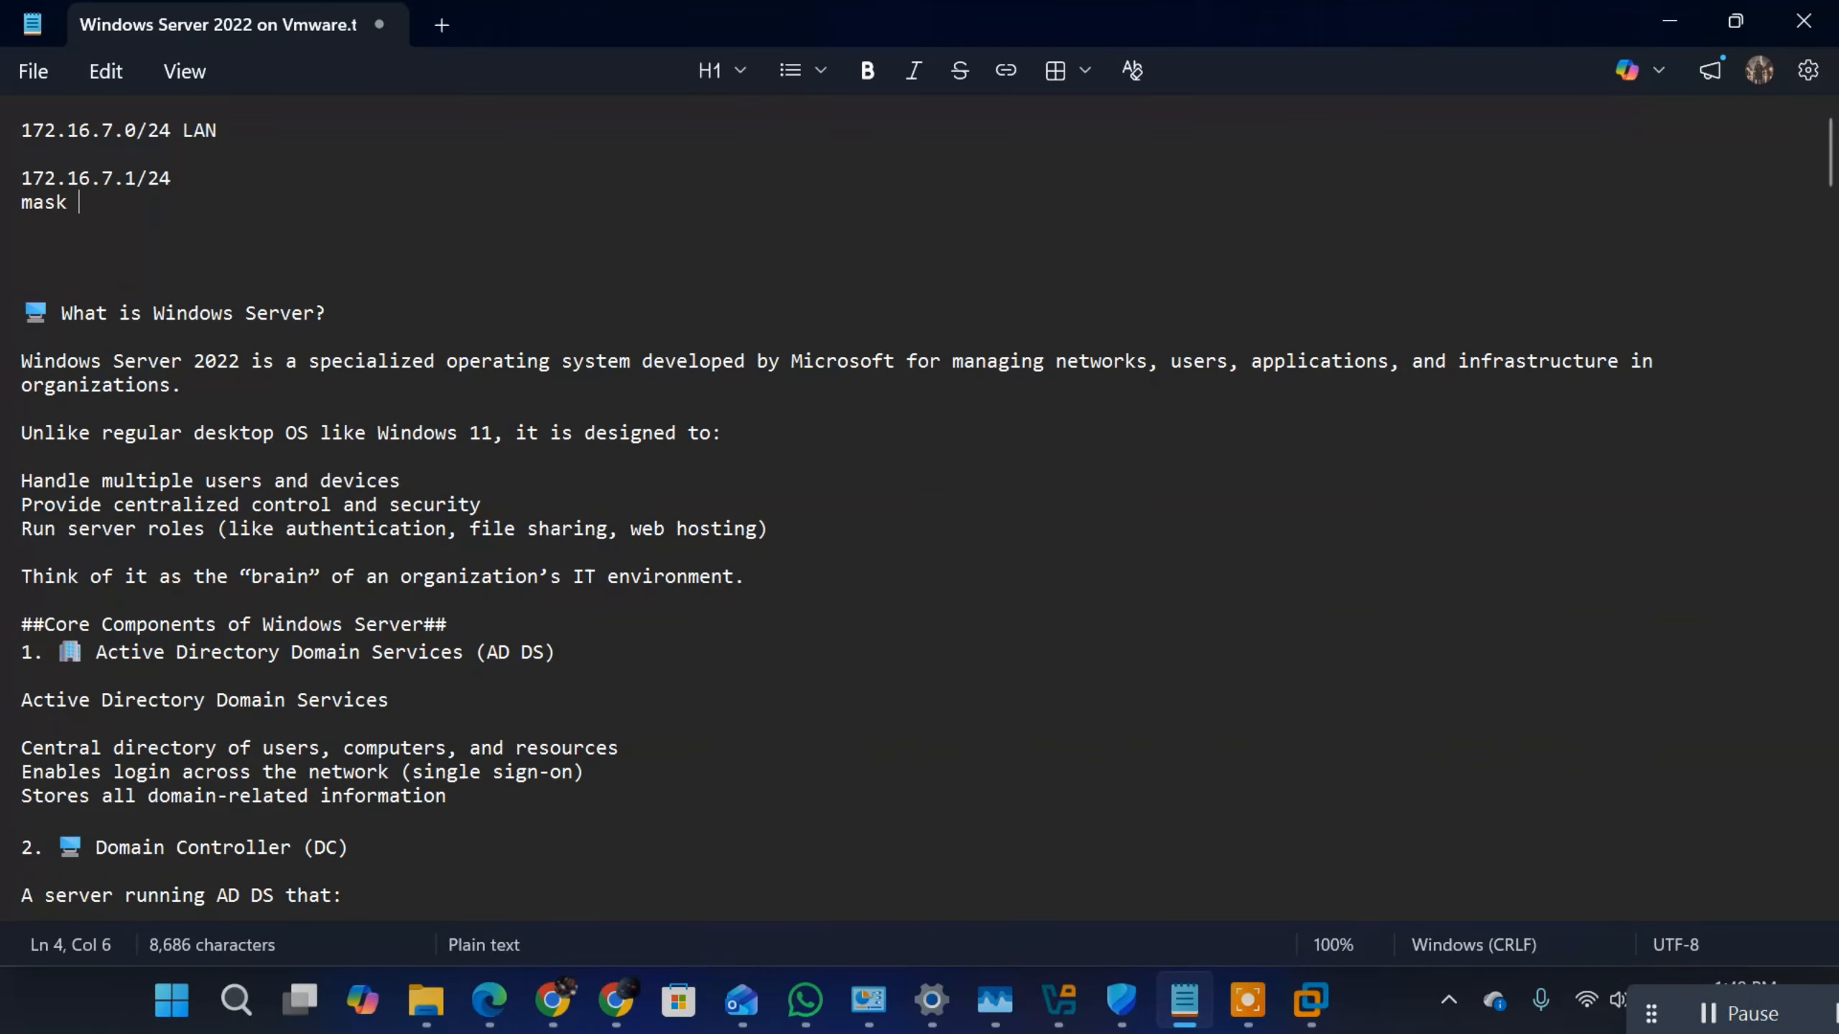
pyautogui.write(' 255.255.255.0')
# Step: Add a "gateway" line below the mask, reusing the address 172.16.7.1 from the line above
pyautogui.press('Return')
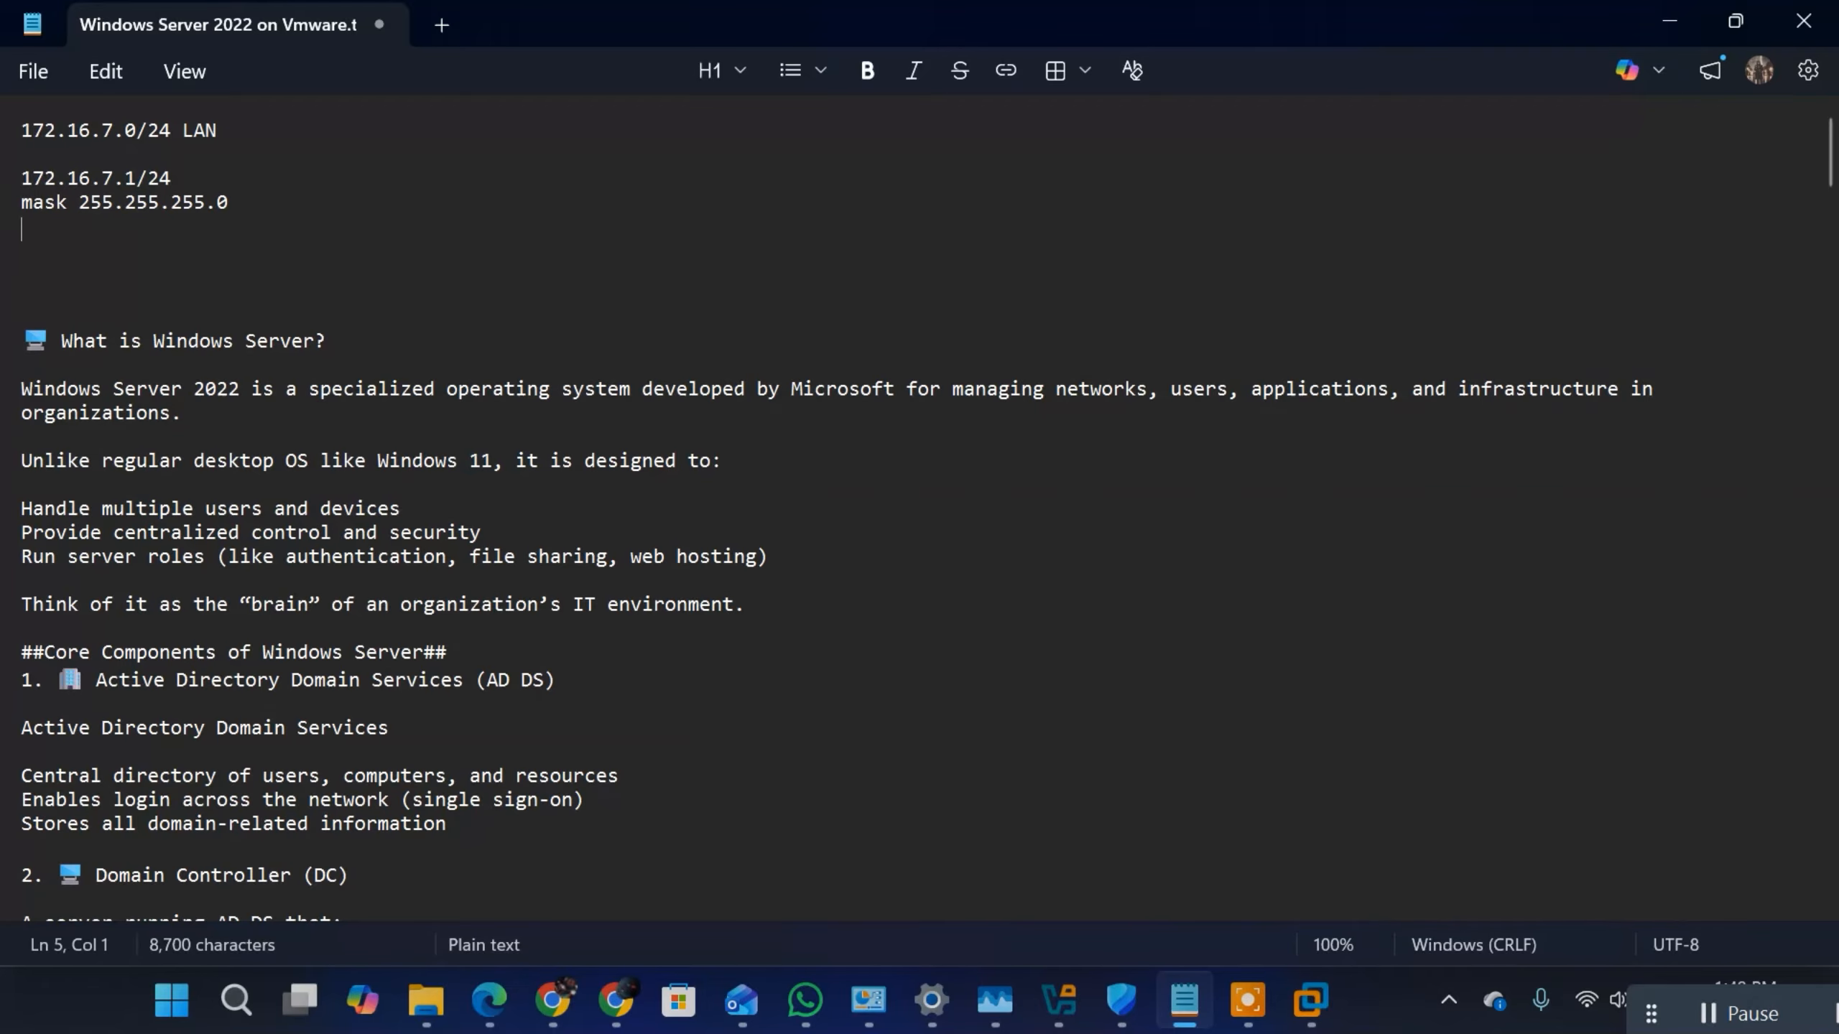
pyautogui.write('gateway')
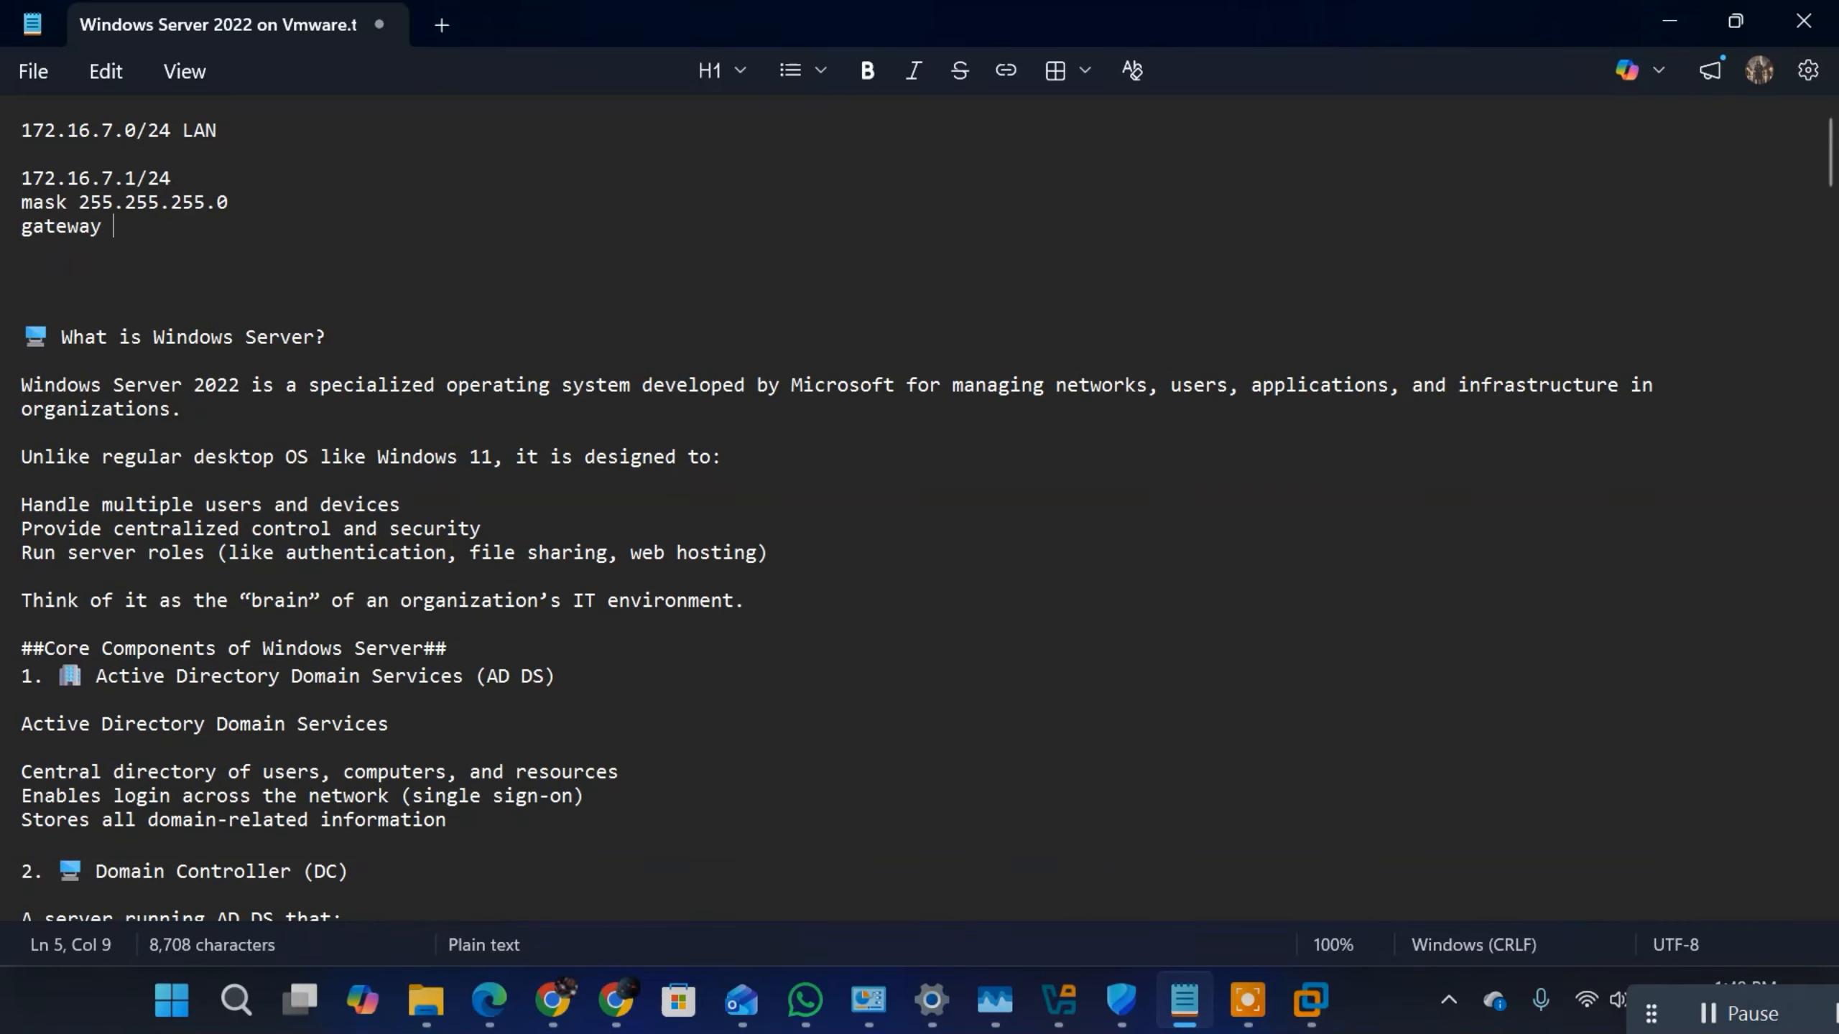
pyautogui.doubleClick(133, 177)
pyautogui.hotkey('ctrl', 'c')
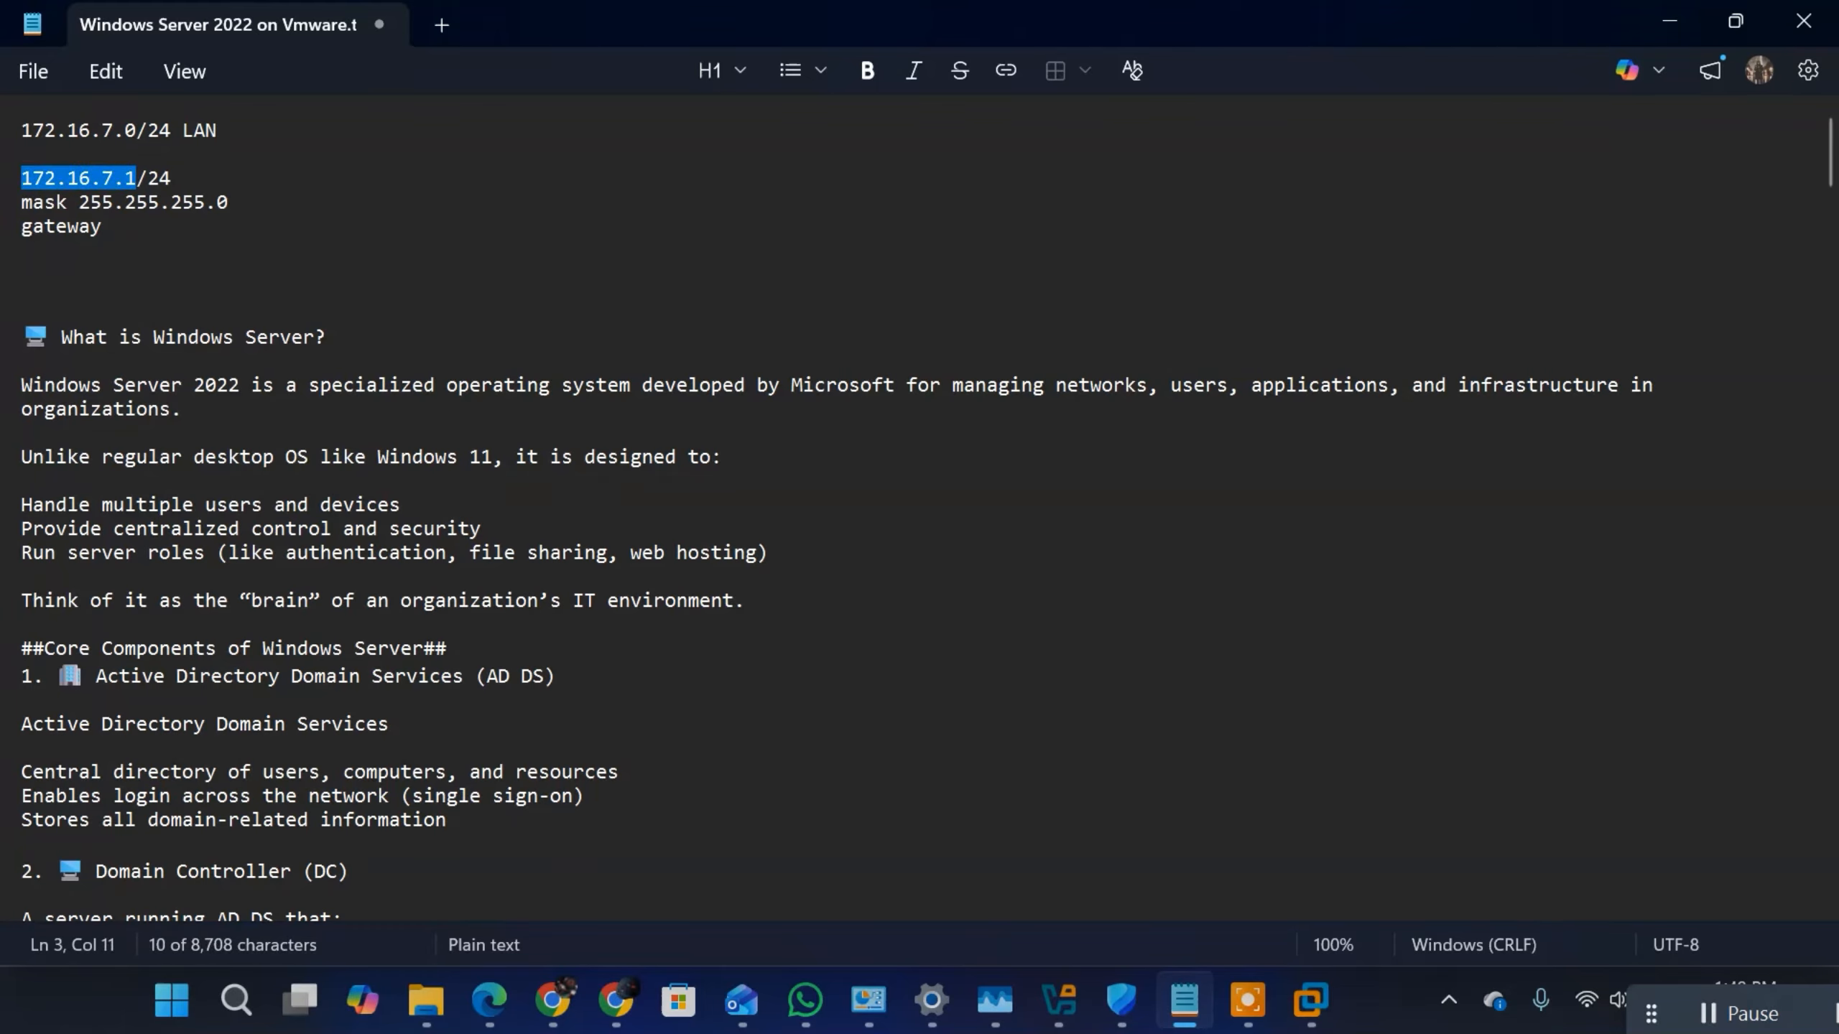
pyautogui.click(185, 231)
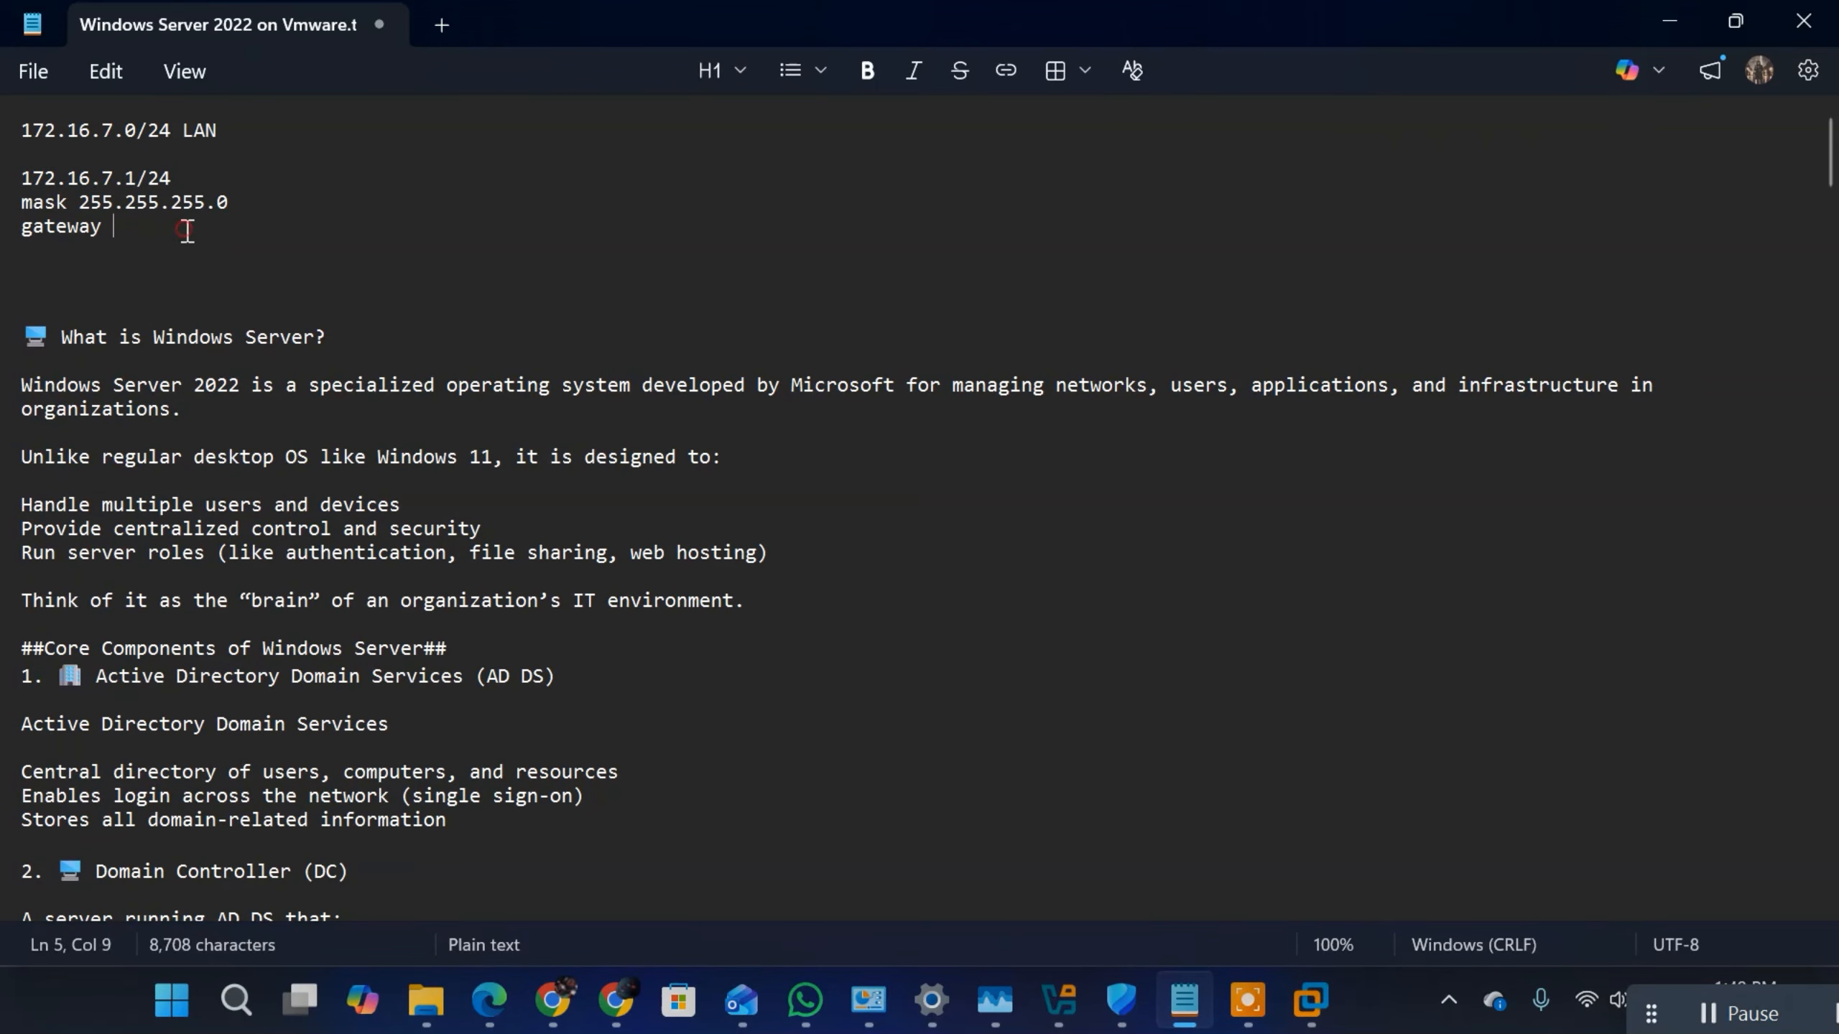
pyautogui.hotkey('ctrl', 'v')
# Step: Add the line "DNS 127.0.0.1" under the gateway and select the four address lines for review
pyautogui.press('Return')
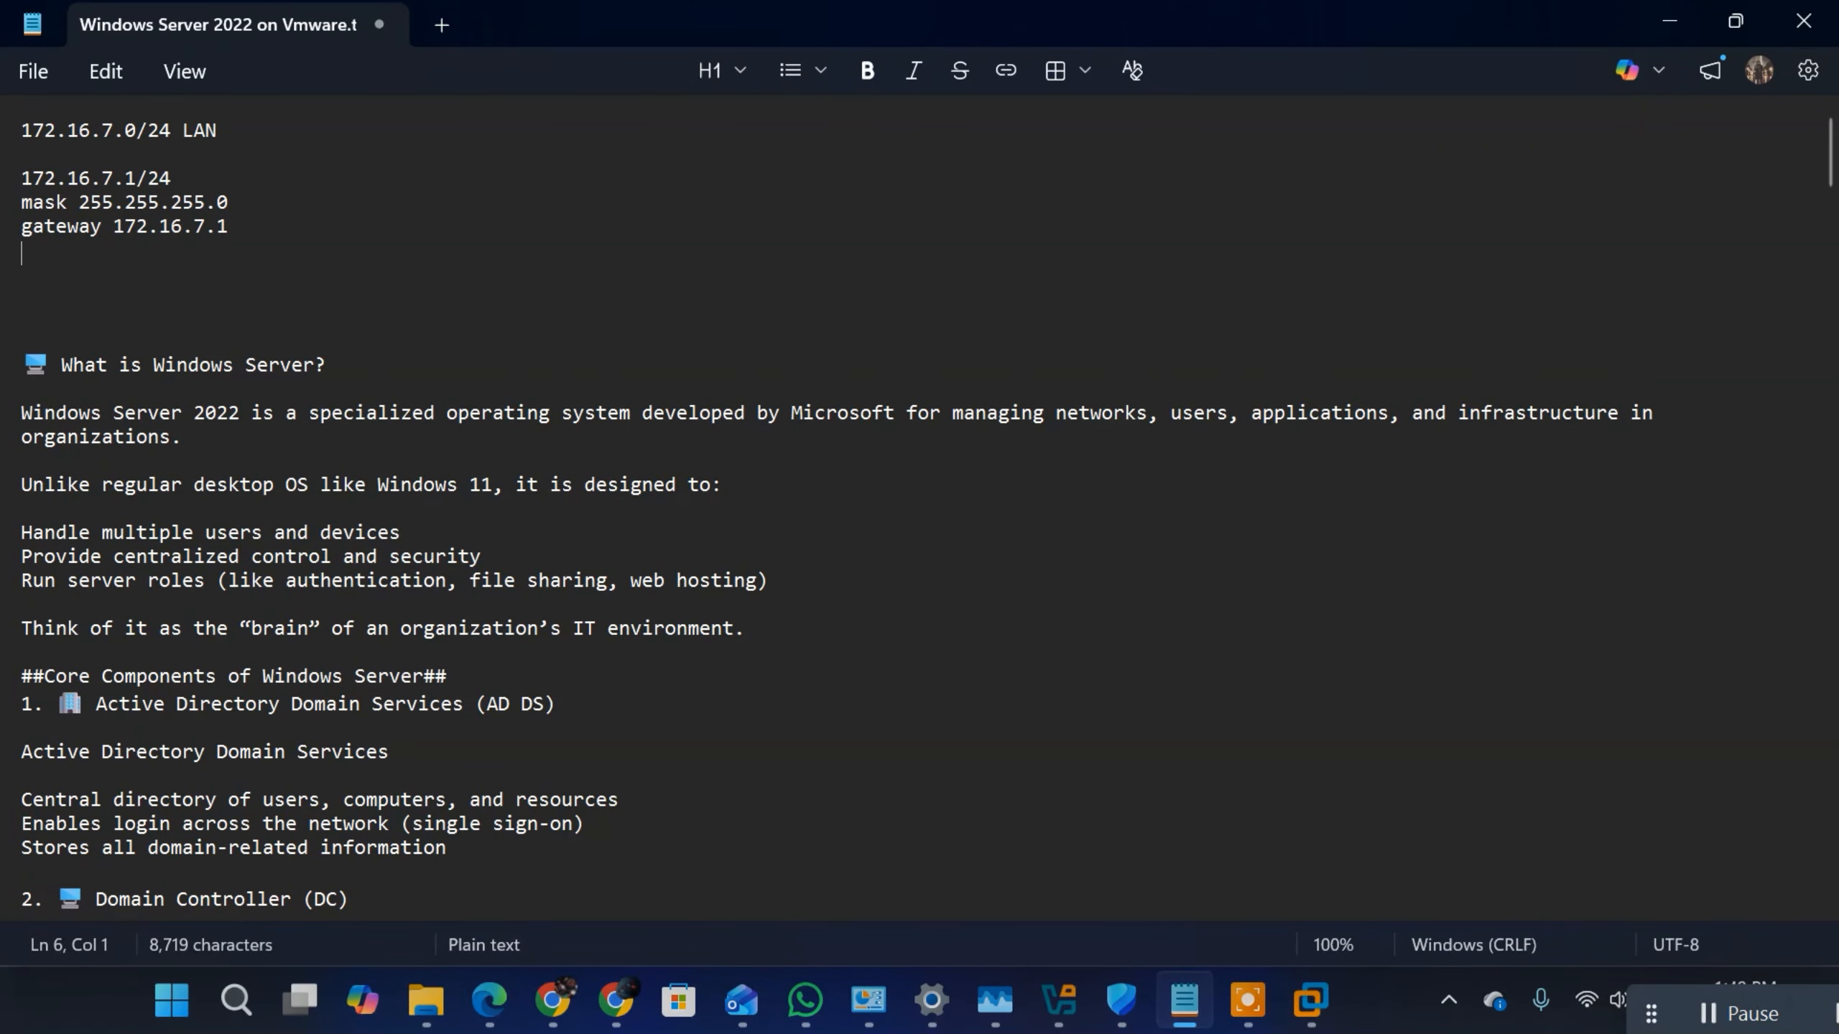
pyautogui.write('dns 1')
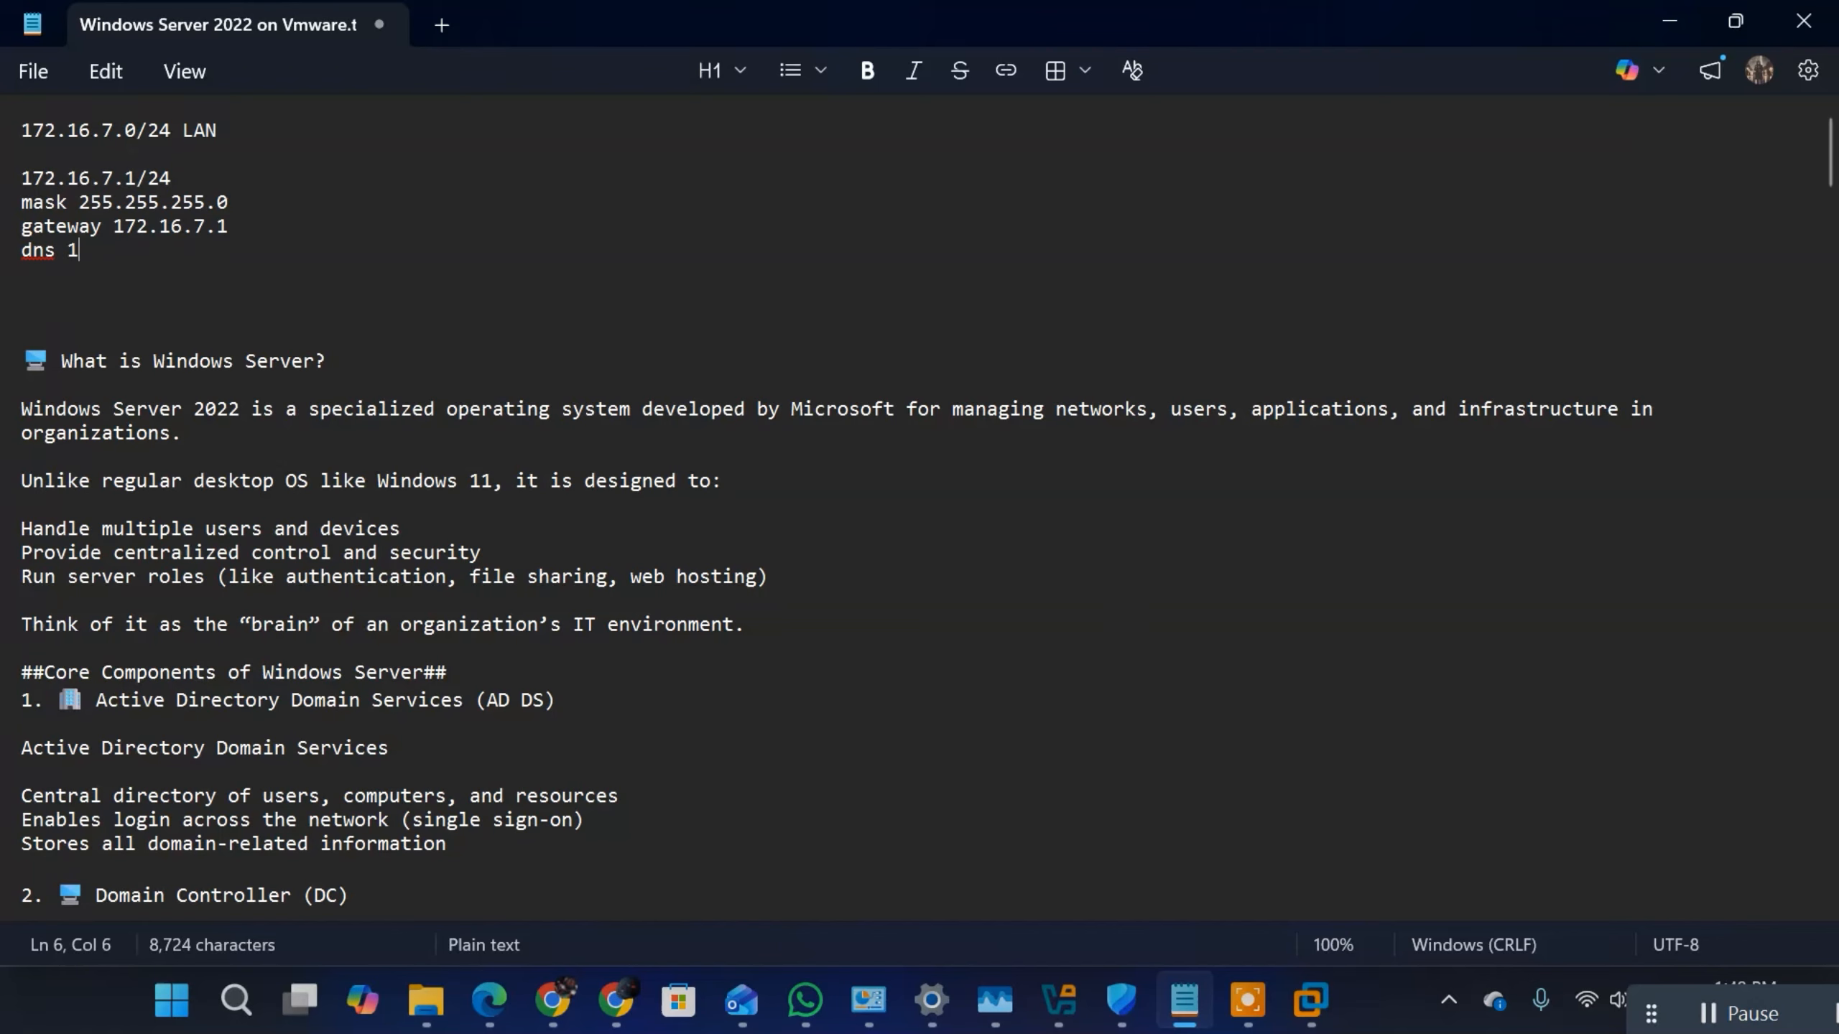
pyautogui.write('27.0.0.1')
pyautogui.click(62, 252)
pyautogui.press('BackSpace')
pyautogui.press('BackSpace')
pyautogui.press('BackSpace')
pyautogui.write('DNS')
pyautogui.click(21, 178)
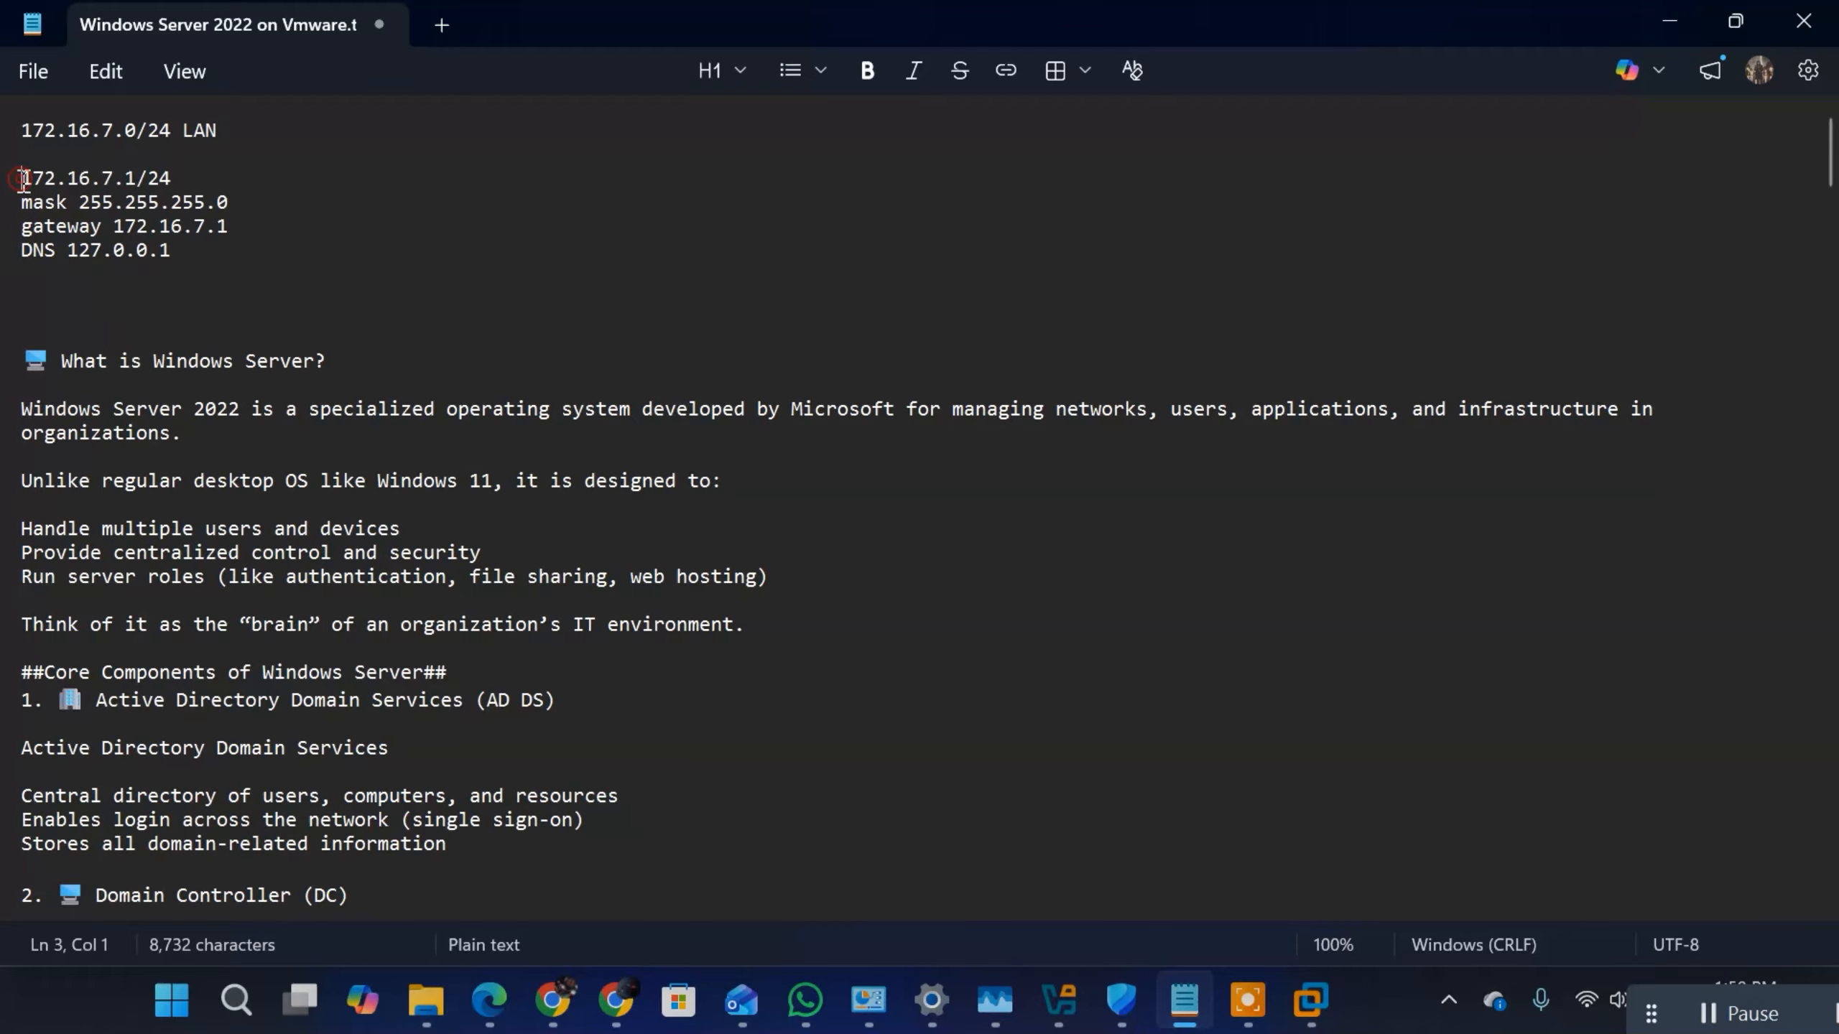
pyautogui.keyDown('shift'); pyautogui.click(171, 250); pyautogui.keyUp('shift')
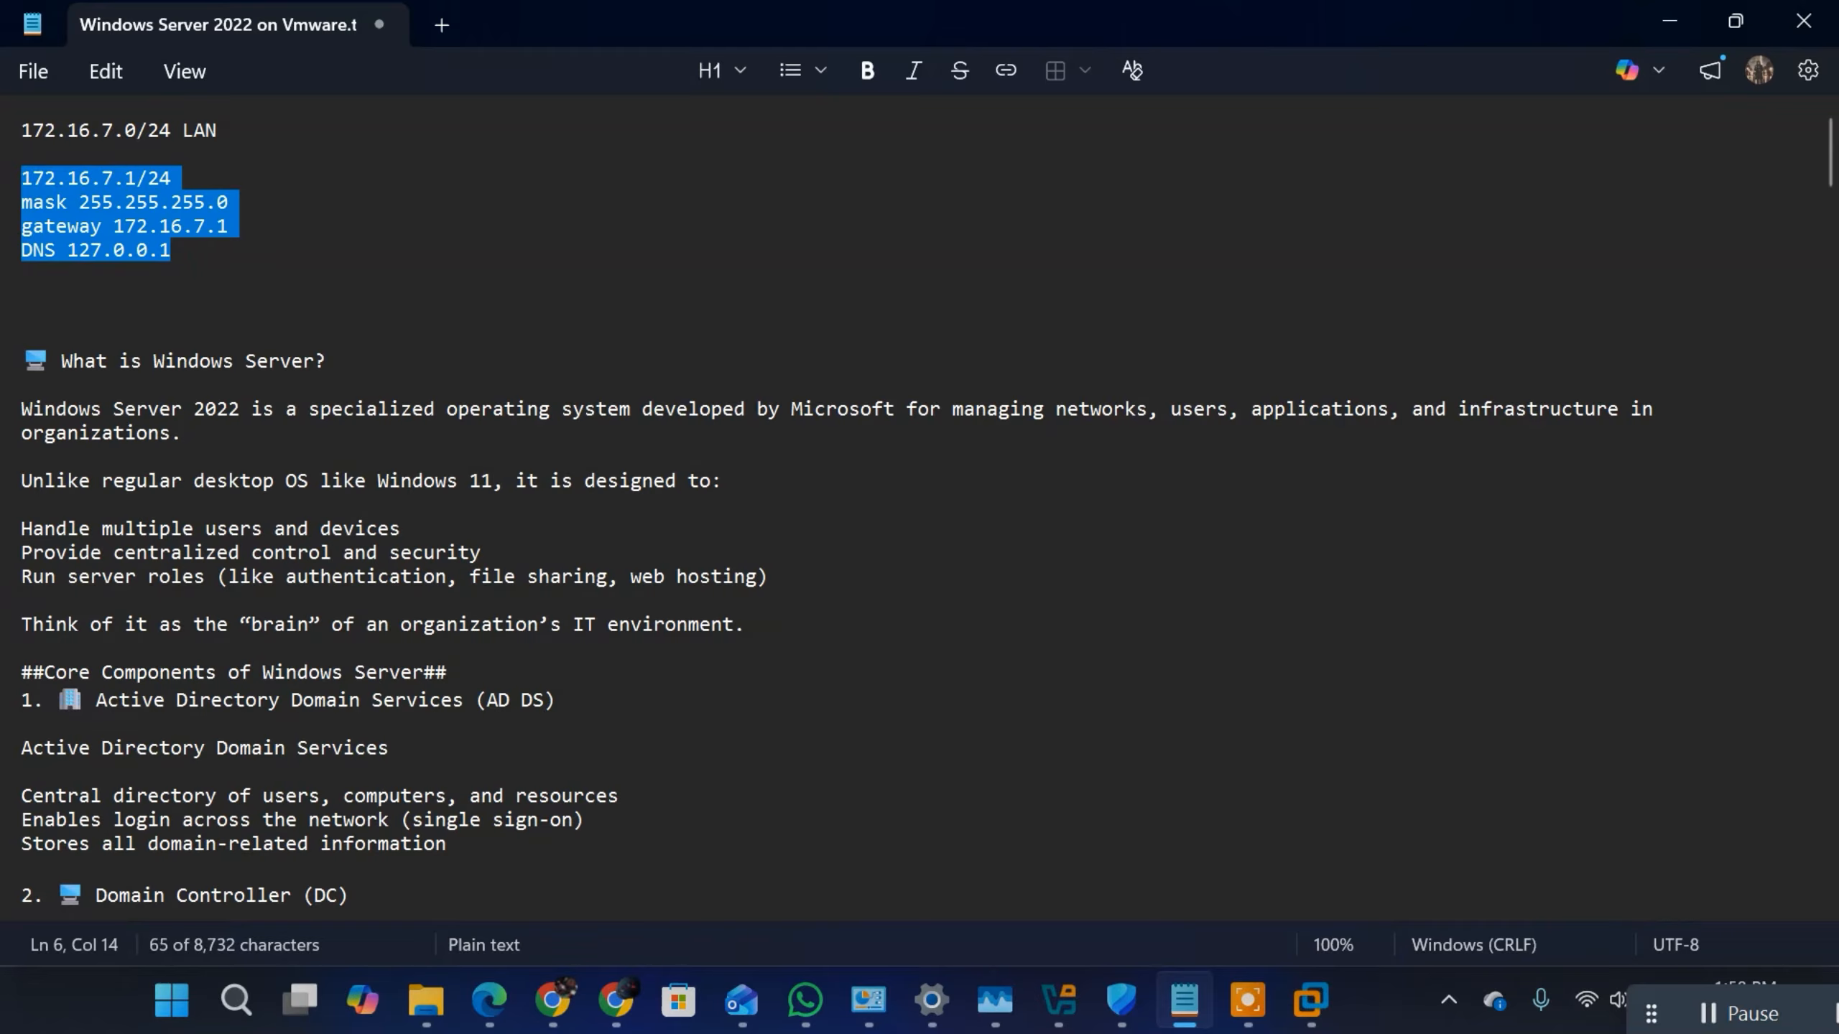
# Step: Insert the heading INTERNAL INTERFACE on its own line above the network address 172.16.7.0/24
pyautogui.click(25, 118)
pyautogui.write('INTERNAL ')
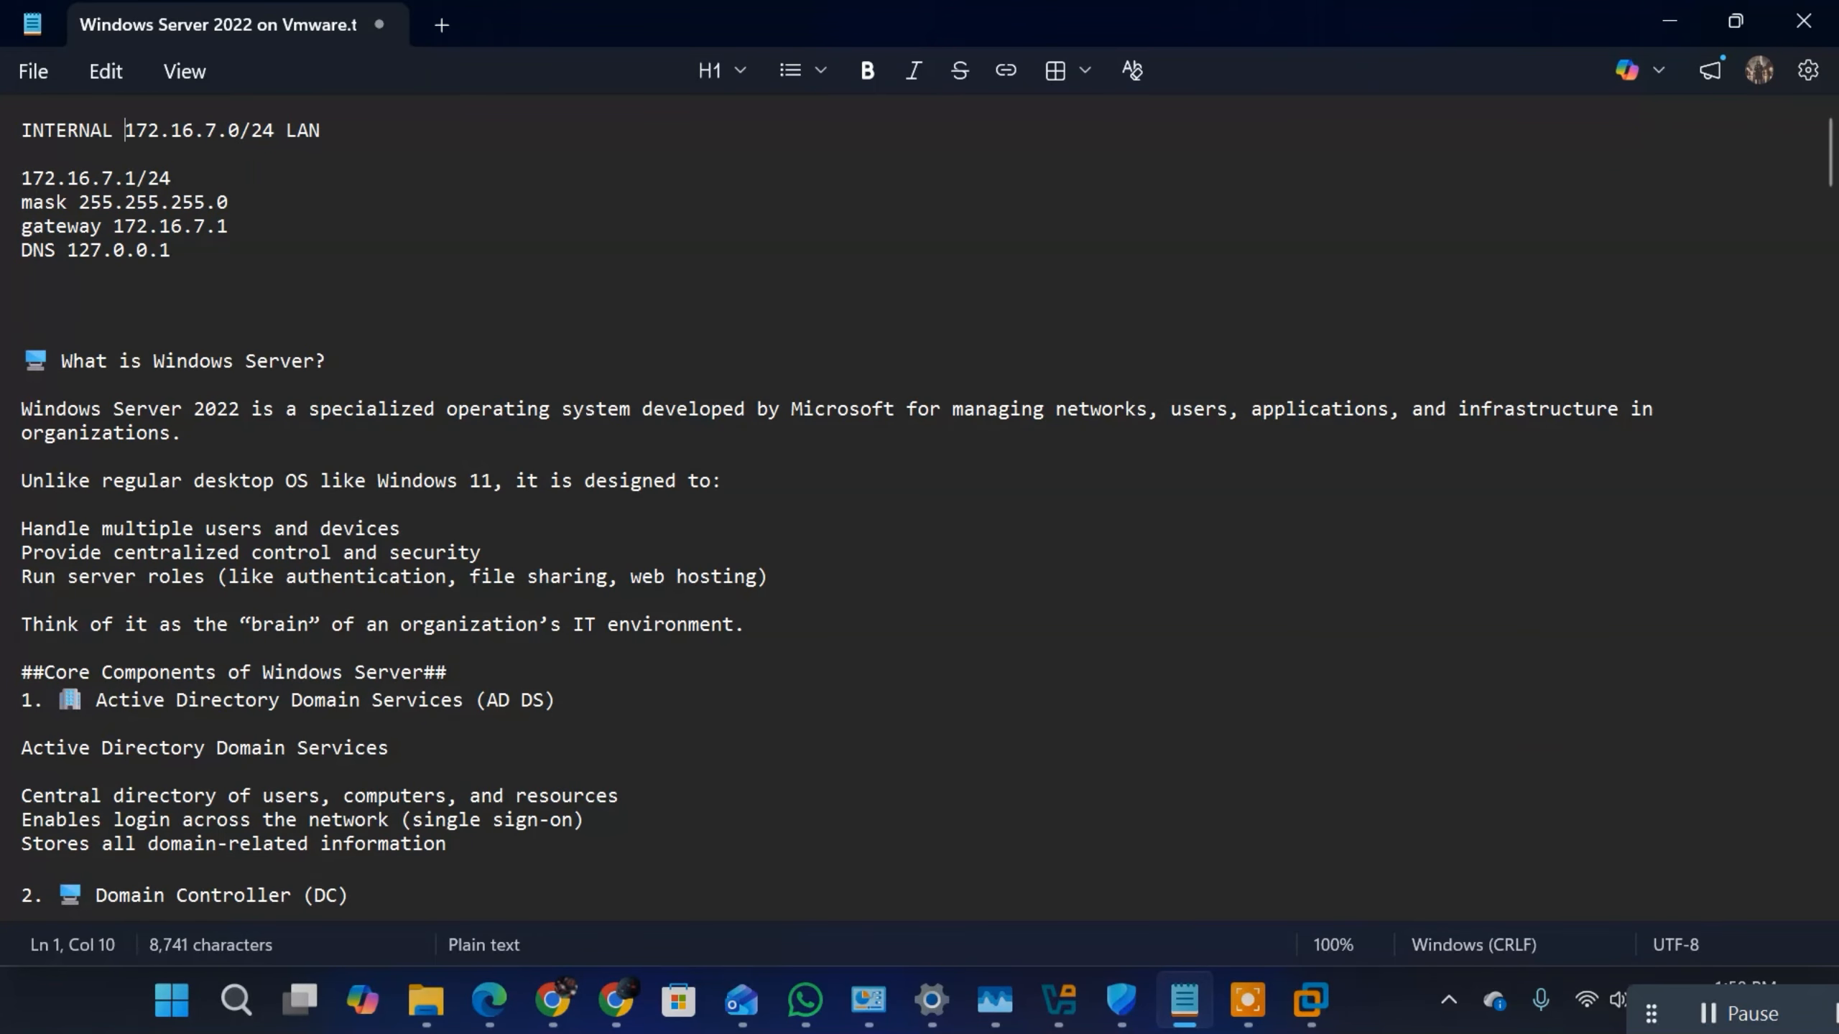
pyautogui.write('INTERFACE')
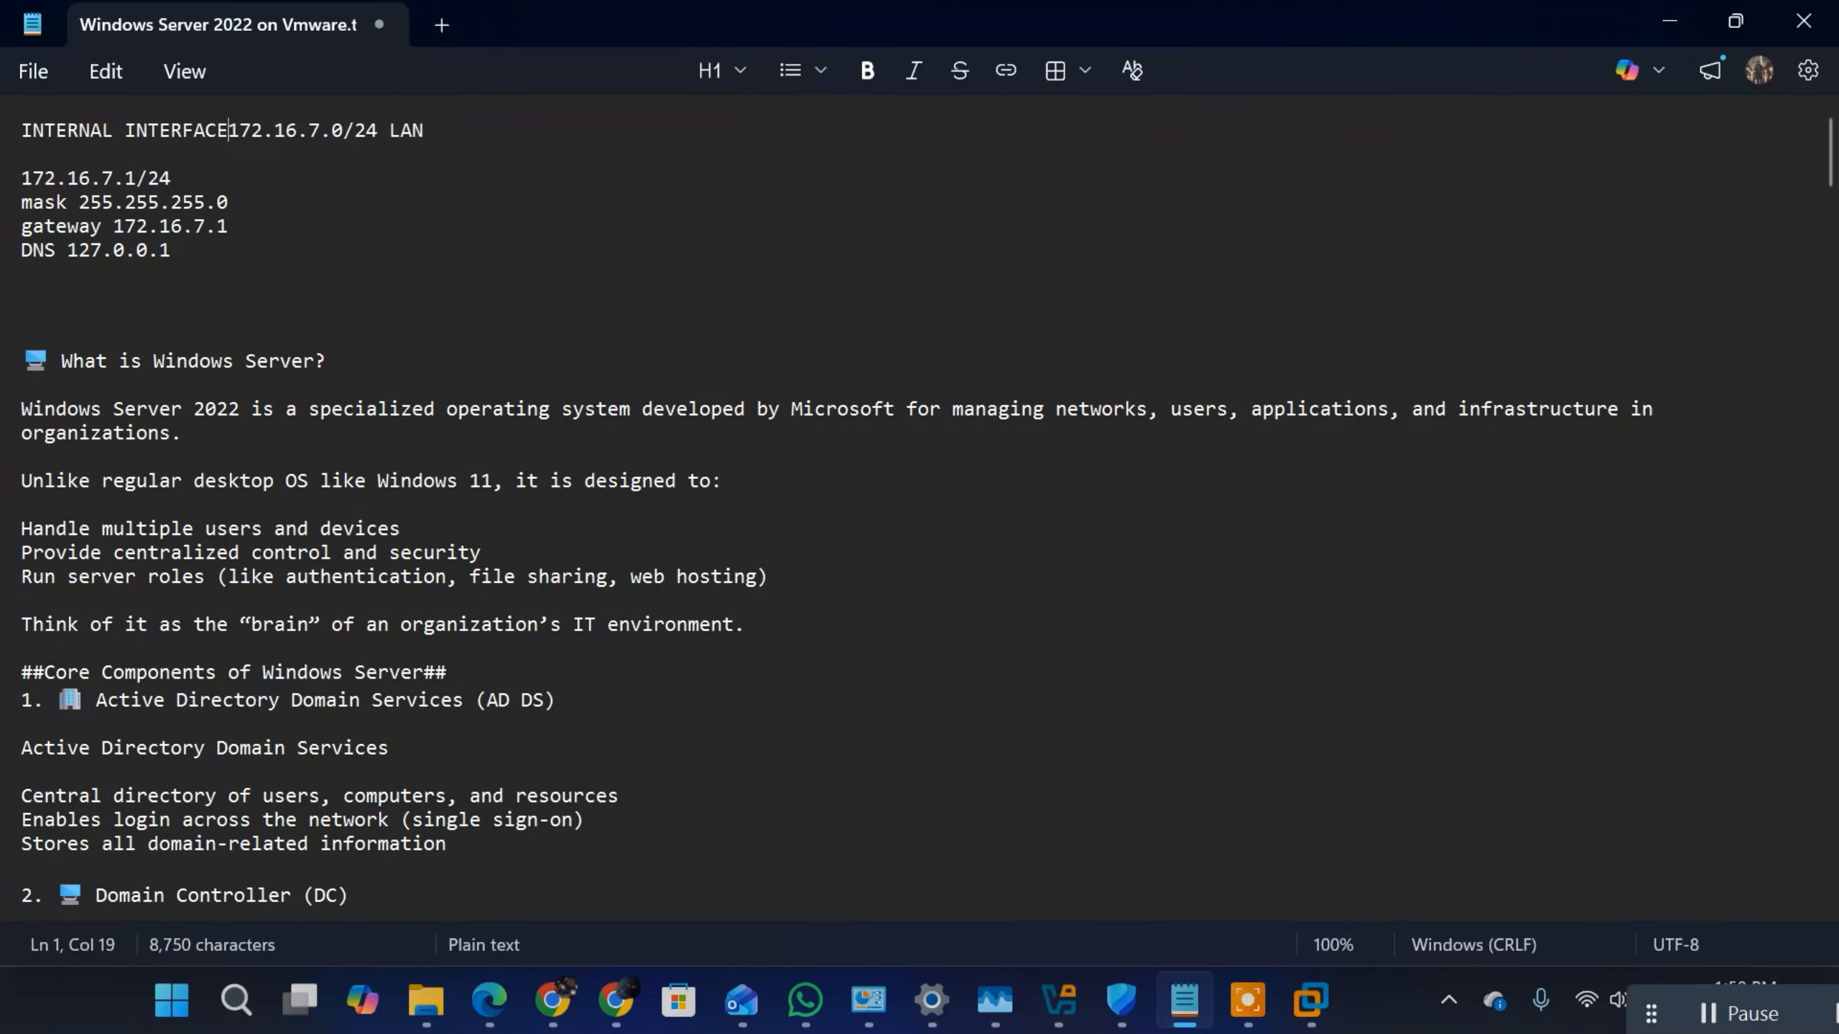
pyautogui.press('Return')
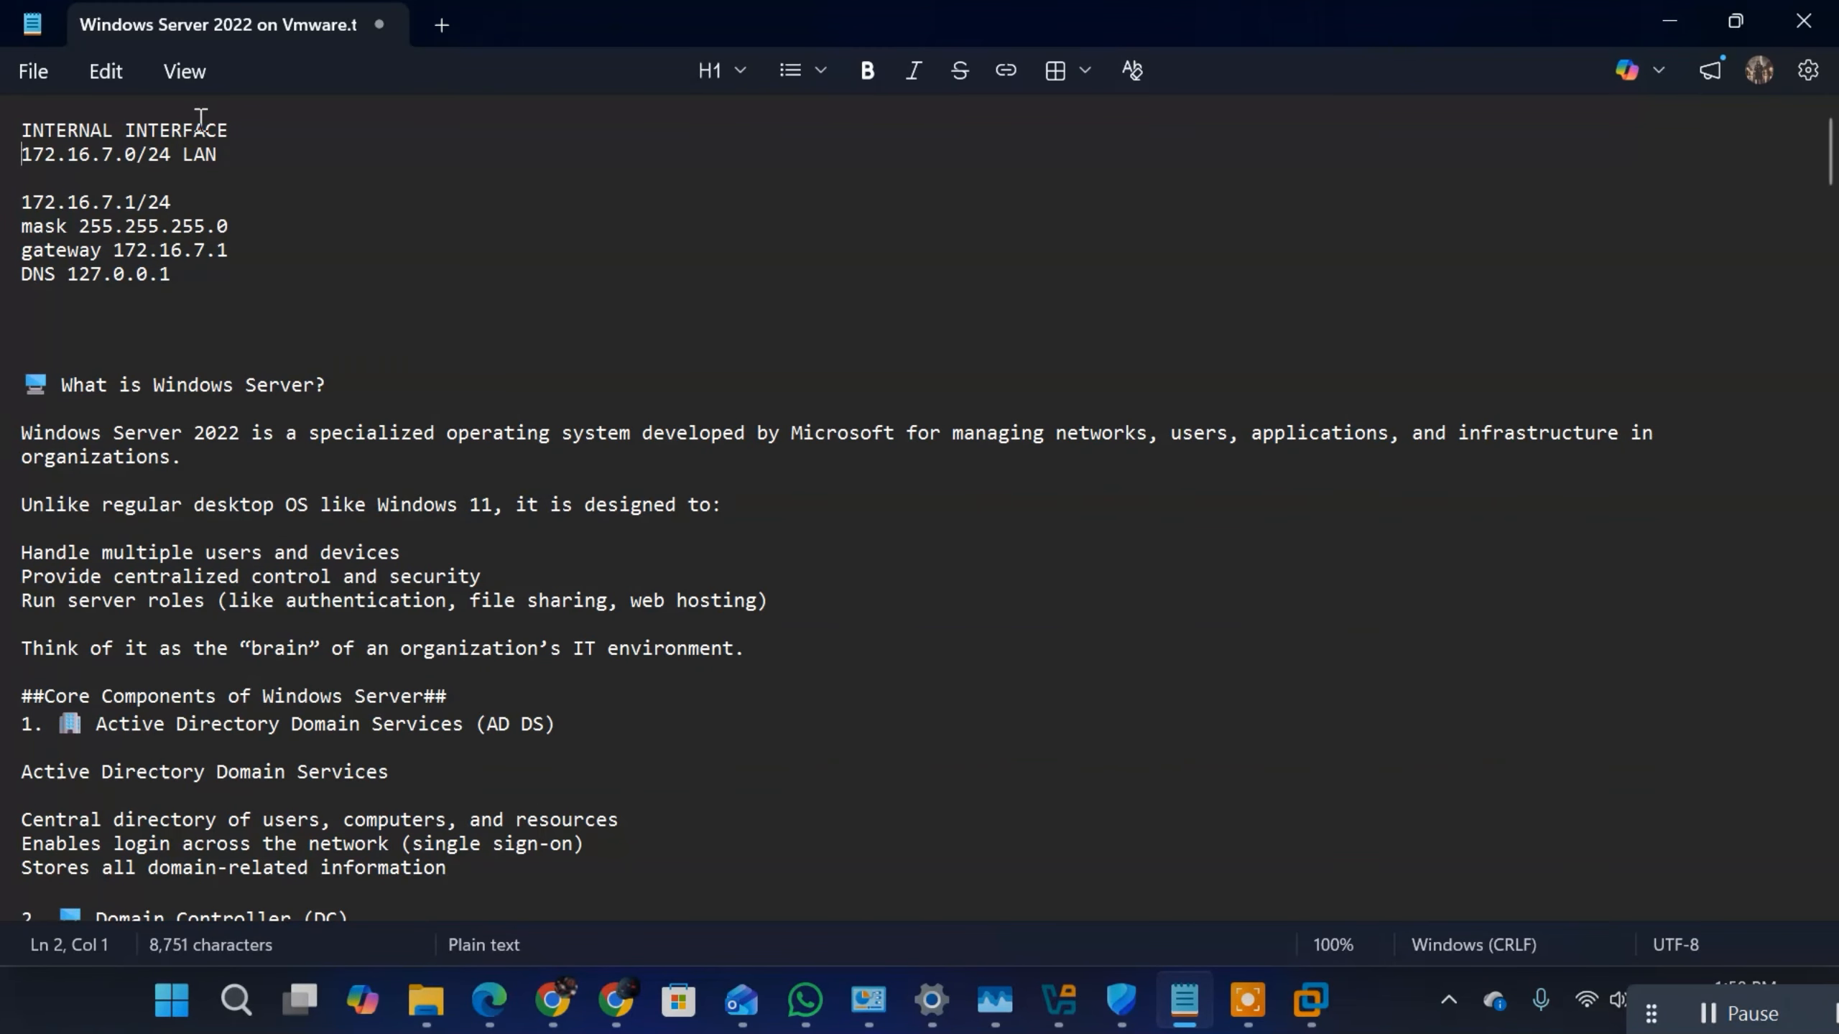
# Step: Append (LAN) in capitals to the INTERNAL INTERFACE heading
pyautogui.click(243, 155)
pyautogui.tripleClick(243, 155)
pyautogui.click(267, 150)
pyautogui.click(269, 122)
pyautogui.write('(lan)')
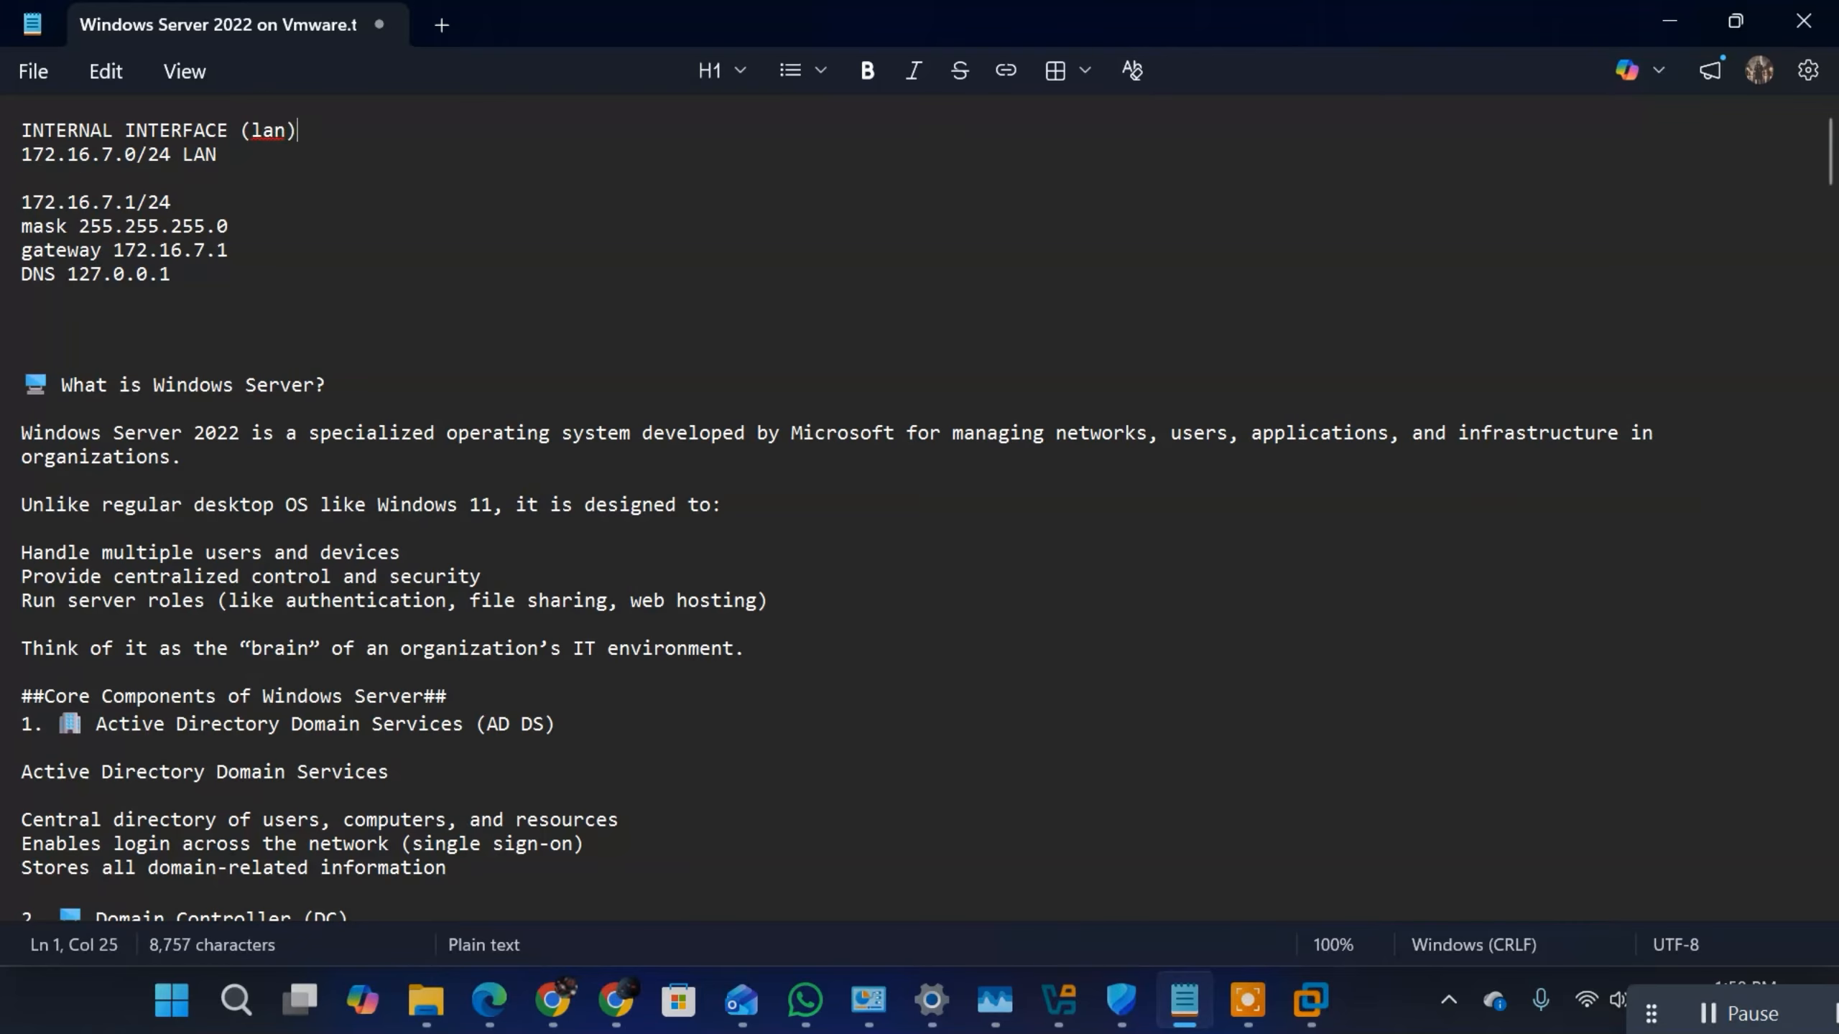
pyautogui.press('BackSpace')
pyautogui.press('BackSpace')
pyautogui.press('BackSpace')
pyautogui.press('BackSpace')
pyautogui.write('LAN)')
# Step: Remove the word LAN after the network address 172.16.7.0/24
pyautogui.click(221, 155)
pyautogui.press('BackSpace')
pyautogui.press('BackSpace')
pyautogui.press('BackSpace')
pyautogui.press('BackSpace')
# Step: Label the 172.16.7.1 address line with "ip" and remove its /24 suffix
pyautogui.click(23, 202)
pyautogui.write('iP')
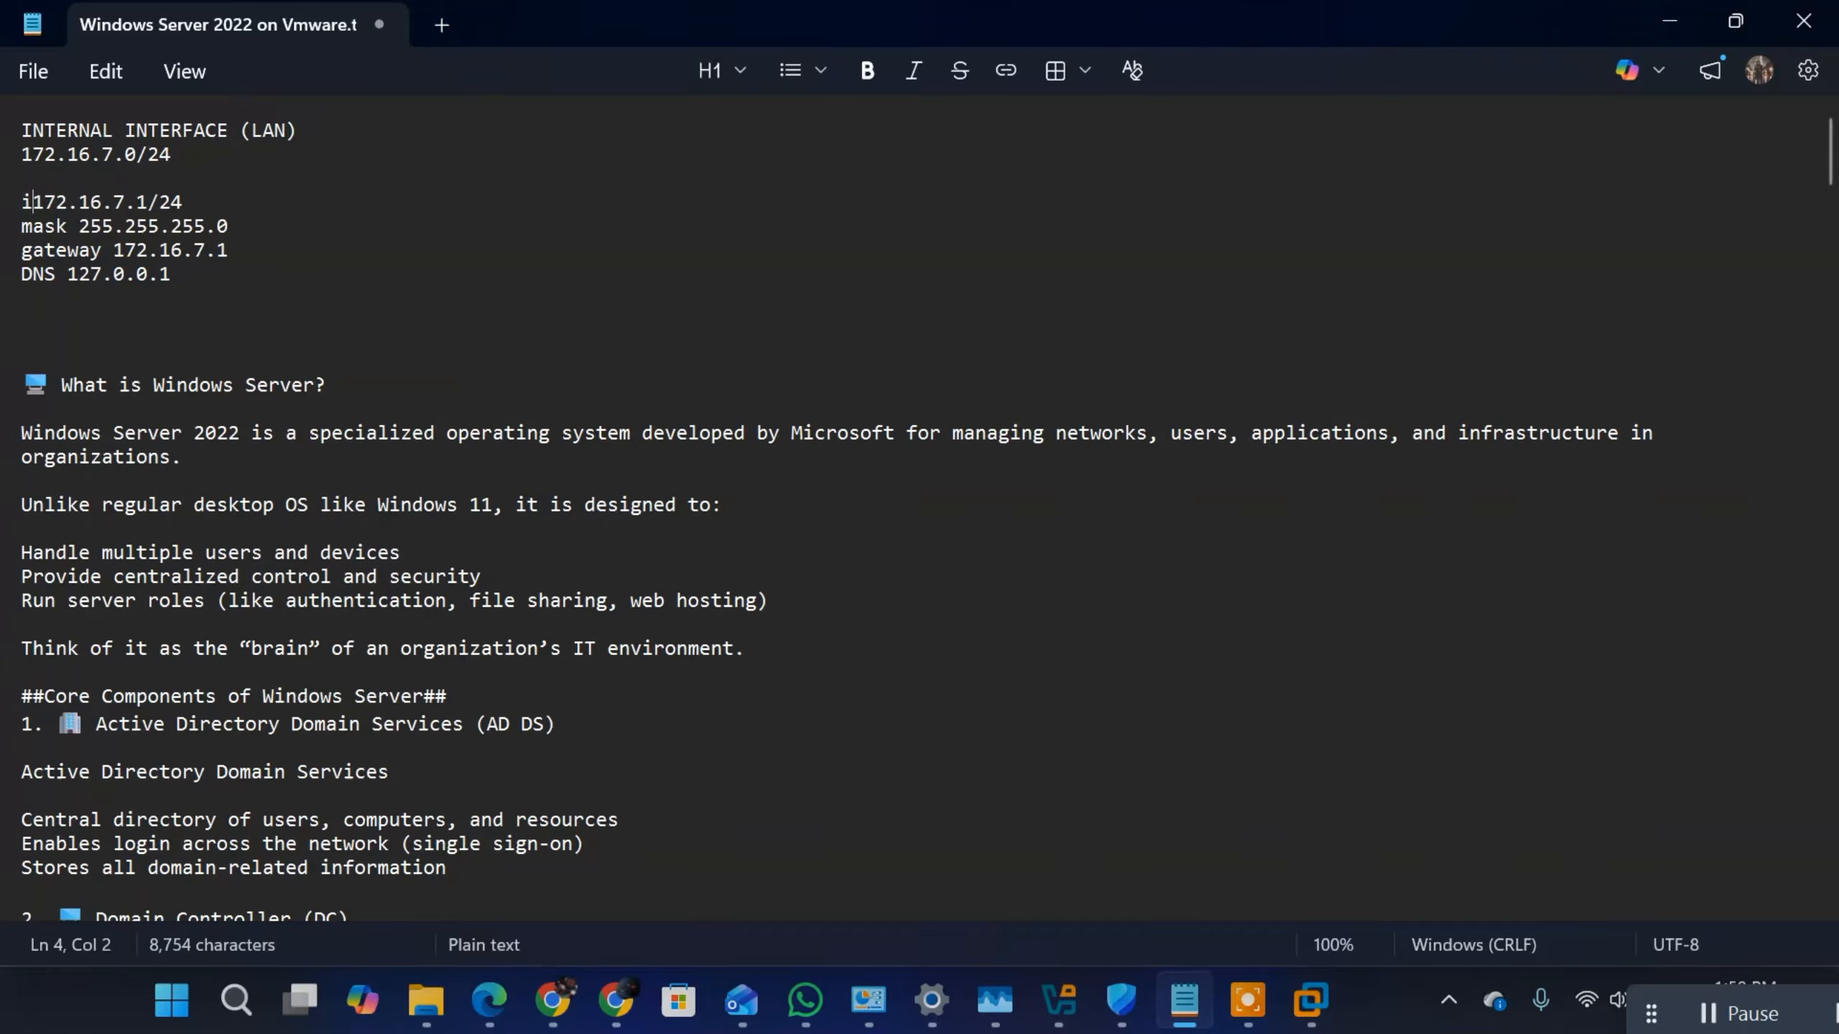
pyautogui.press('BackSpace')
pyautogui.press('BackSpace')
pyautogui.write('ip')
pyautogui.click(209, 205)
pyautogui.press('BackSpace')
pyautogui.press('BackSpace')
pyautogui.press('BackSpace')
# Step: Change the mask line's label to "Subnet mask" and select the ip, mask, gateway and DNS lines
pyautogui.click(31, 227)
pyautogui.write('SU')
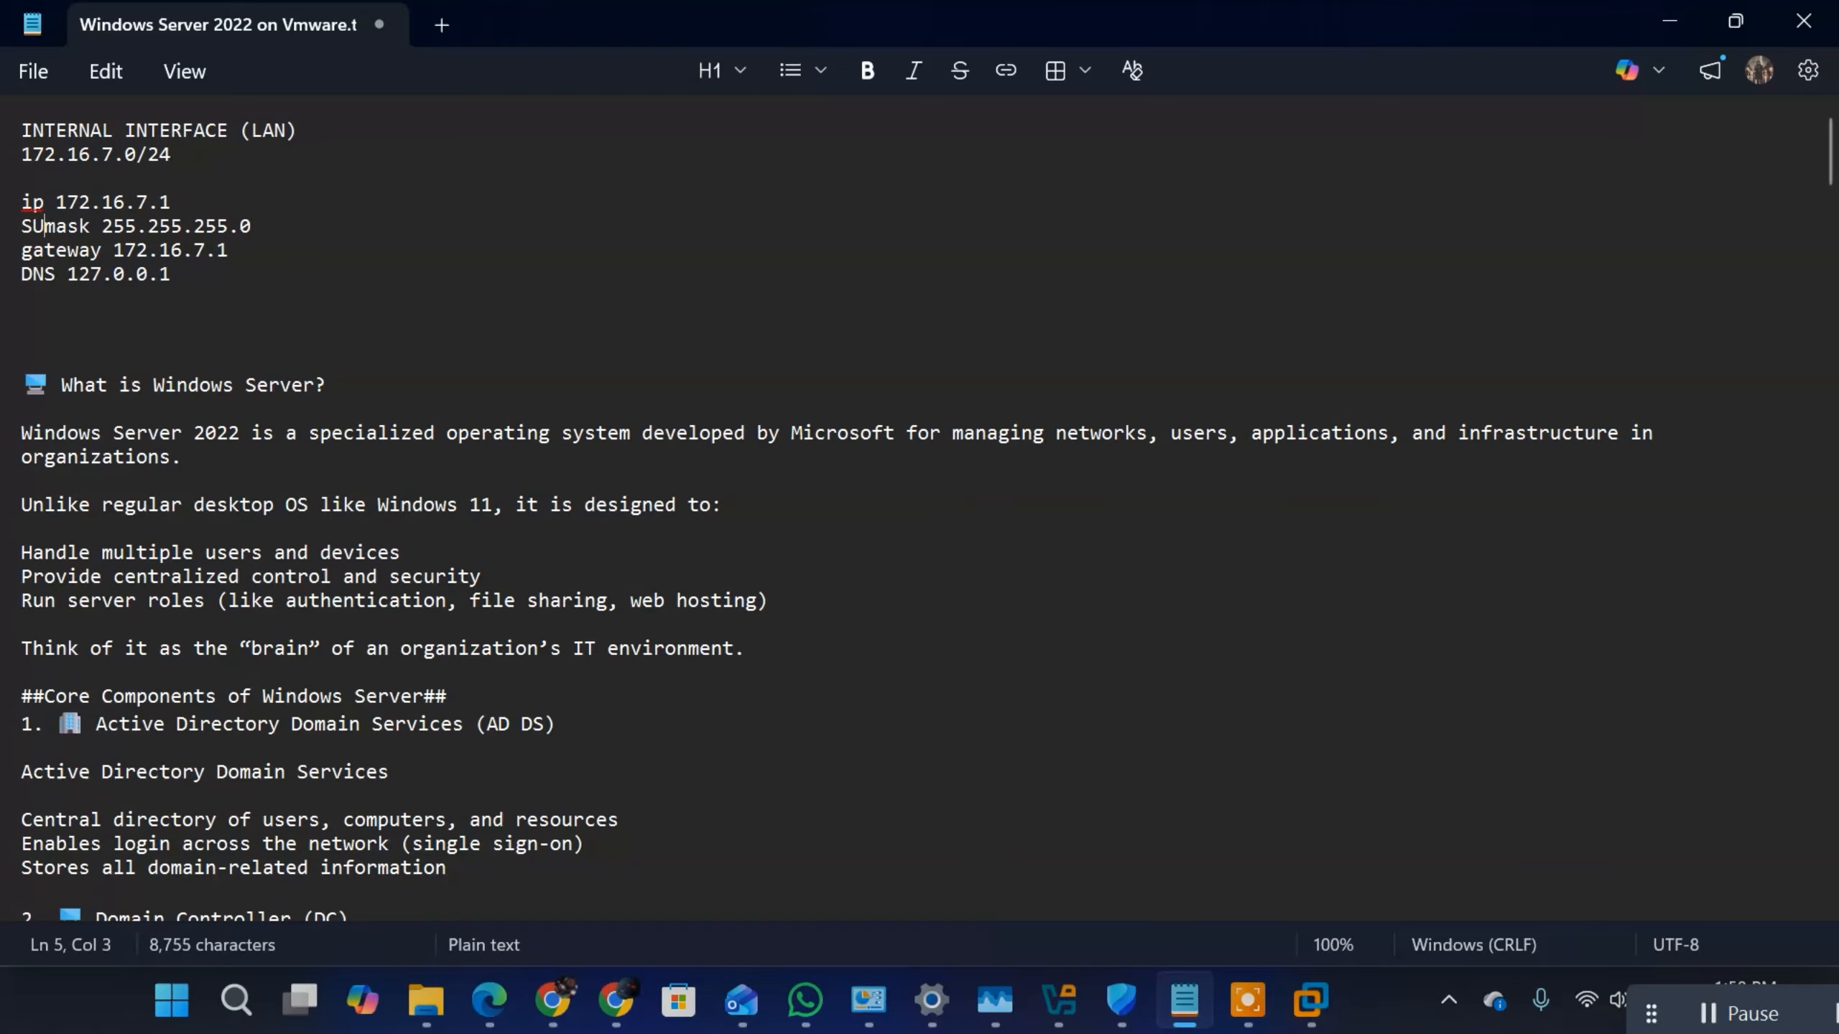
pyautogui.write('N')
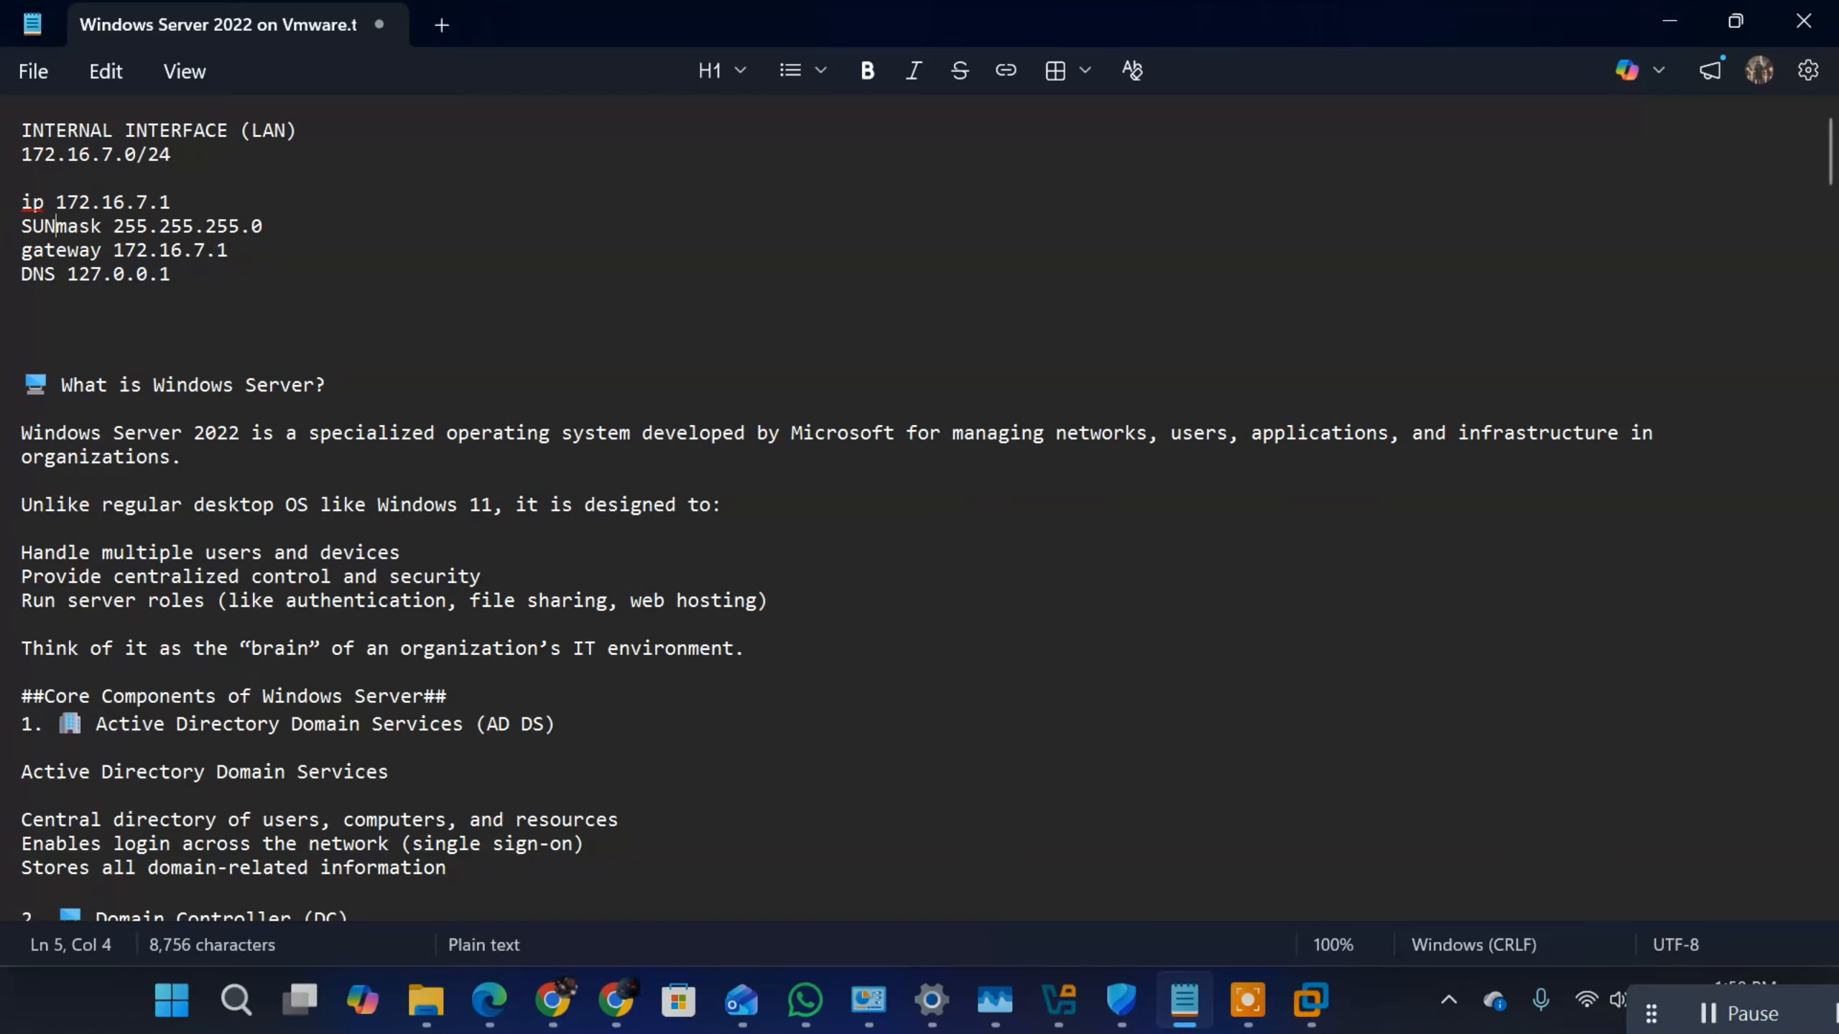
pyautogui.press('BackSpace')
pyautogui.write('BNET')
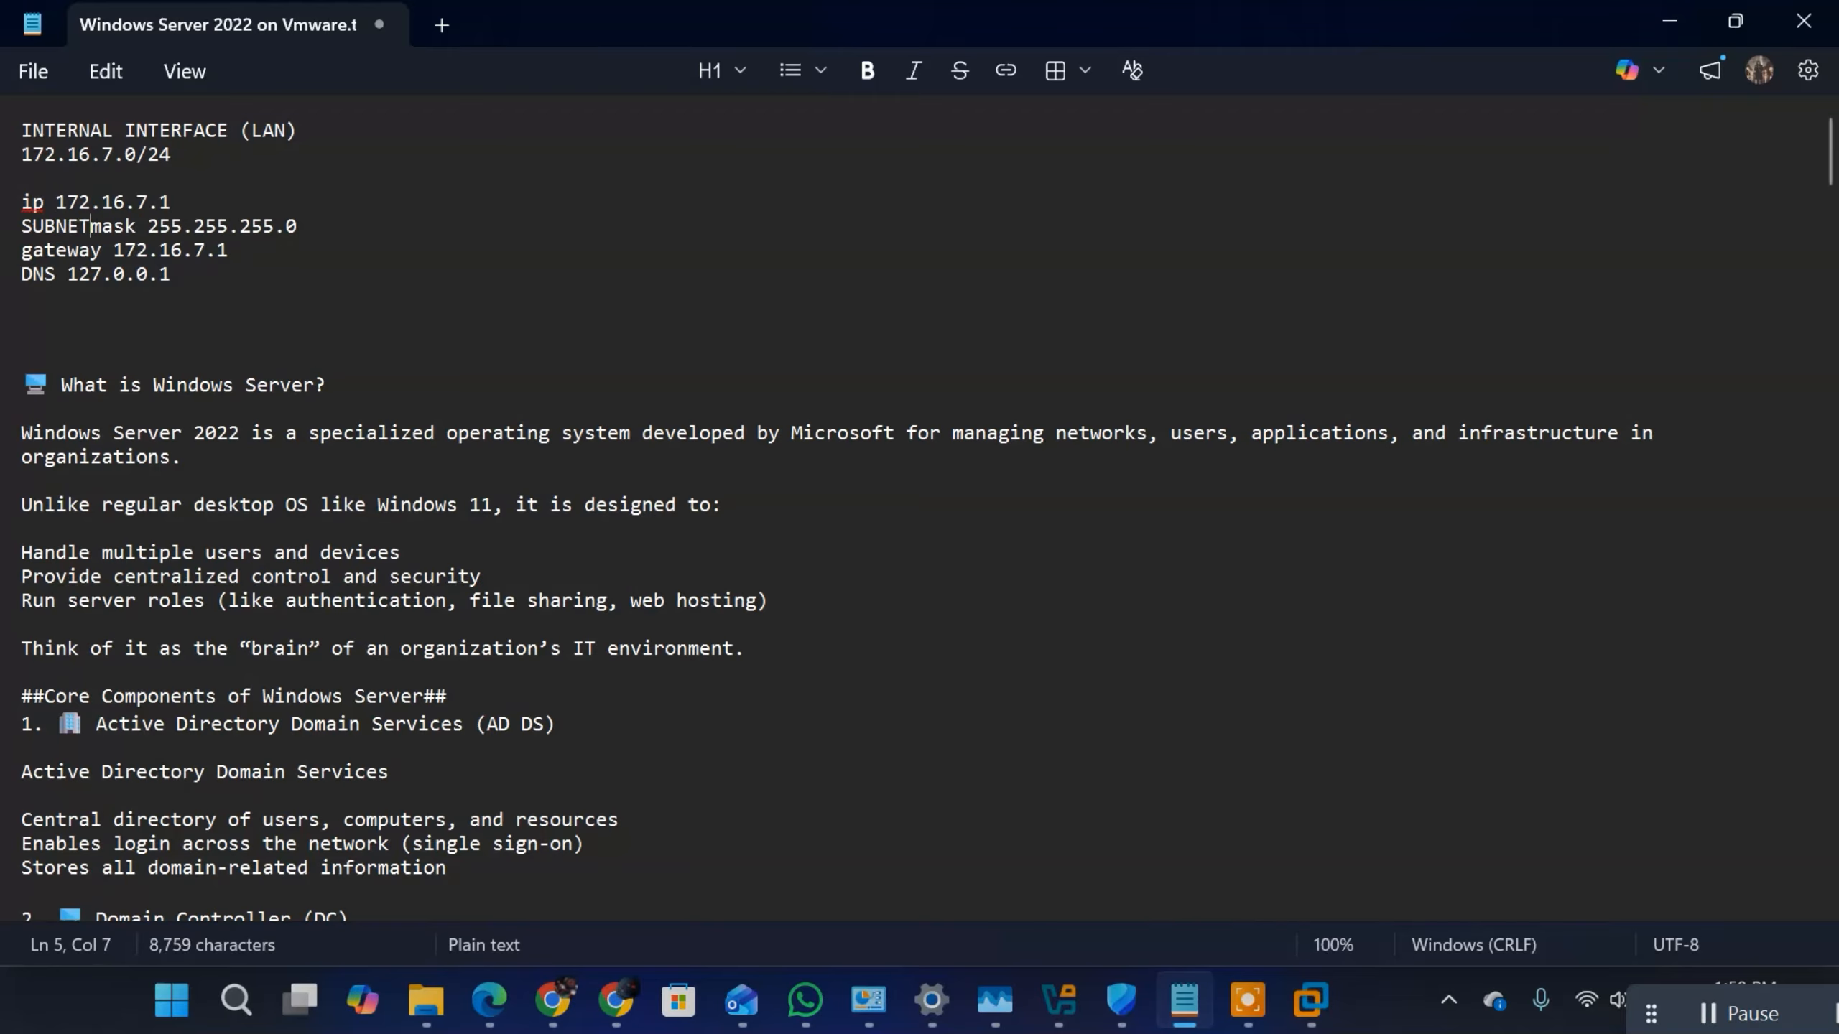
pyautogui.press('BackSpace')
pyautogui.press('BackSpace')
pyautogui.press('BackSpace')
pyautogui.press('BackSpace')
pyautogui.press('BackSpace')
pyautogui.press('BackSpace')
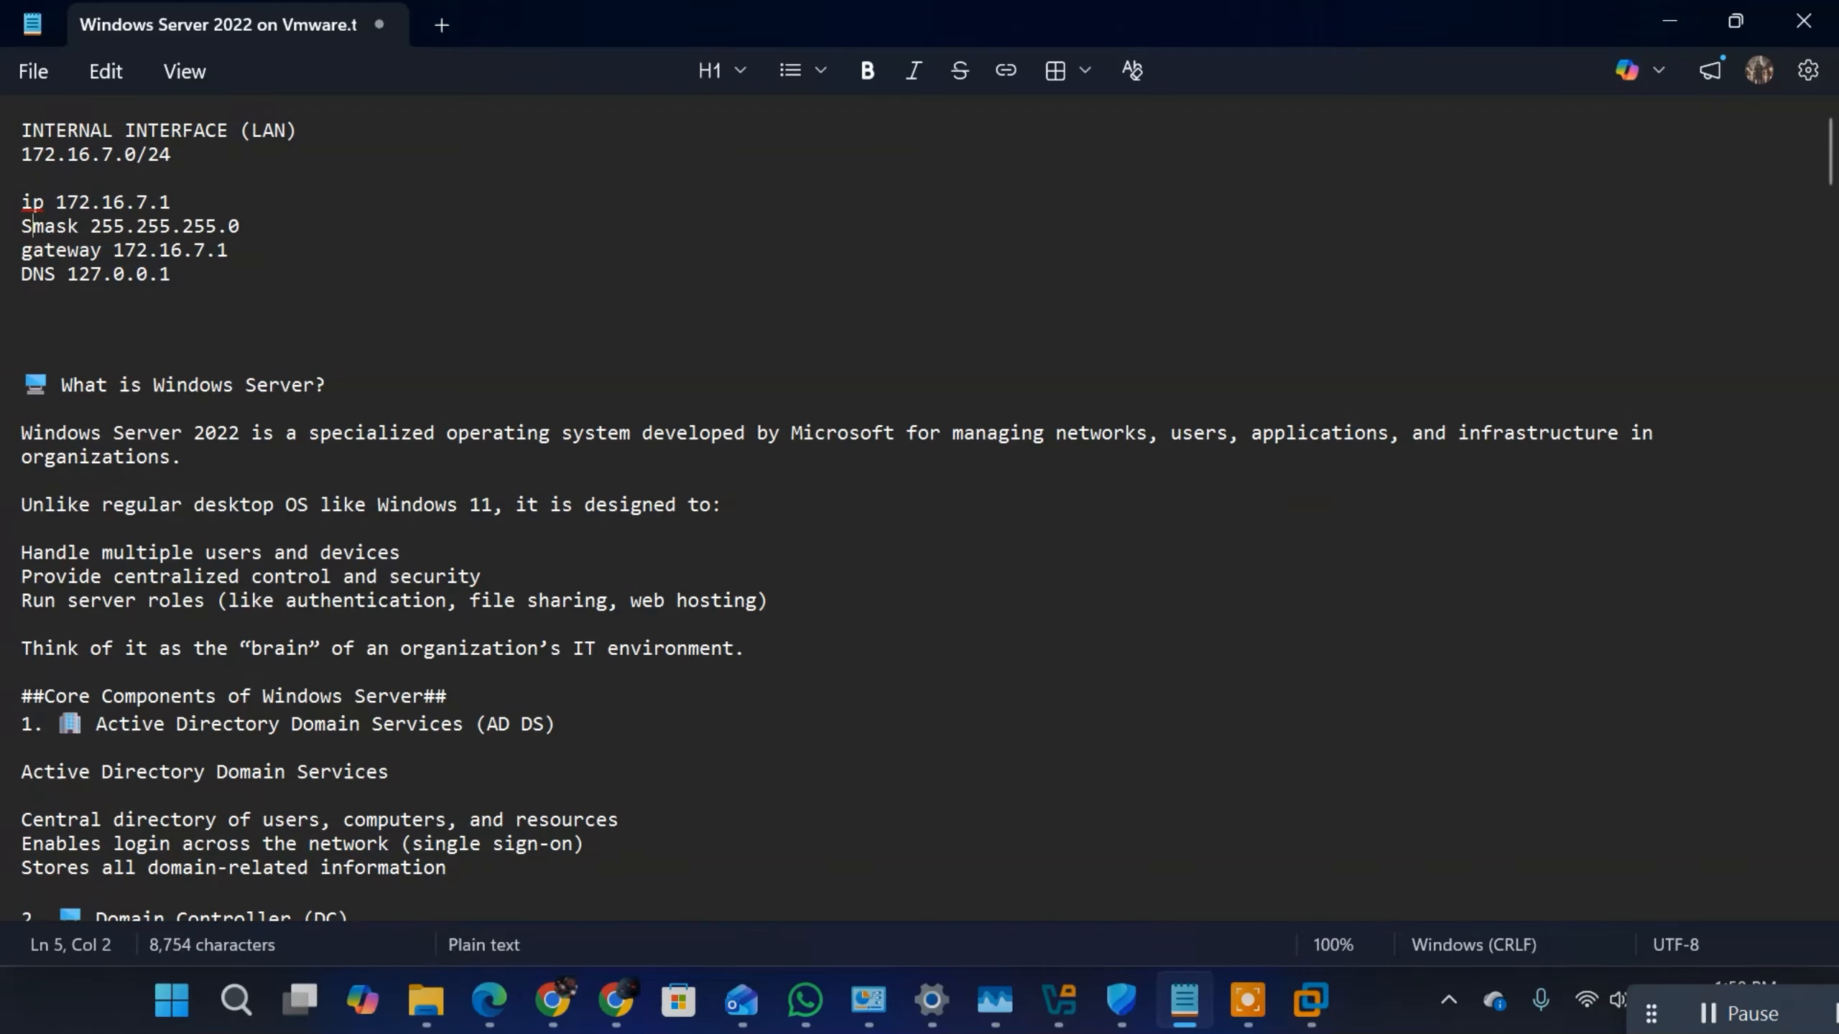
pyautogui.write('ubnet')
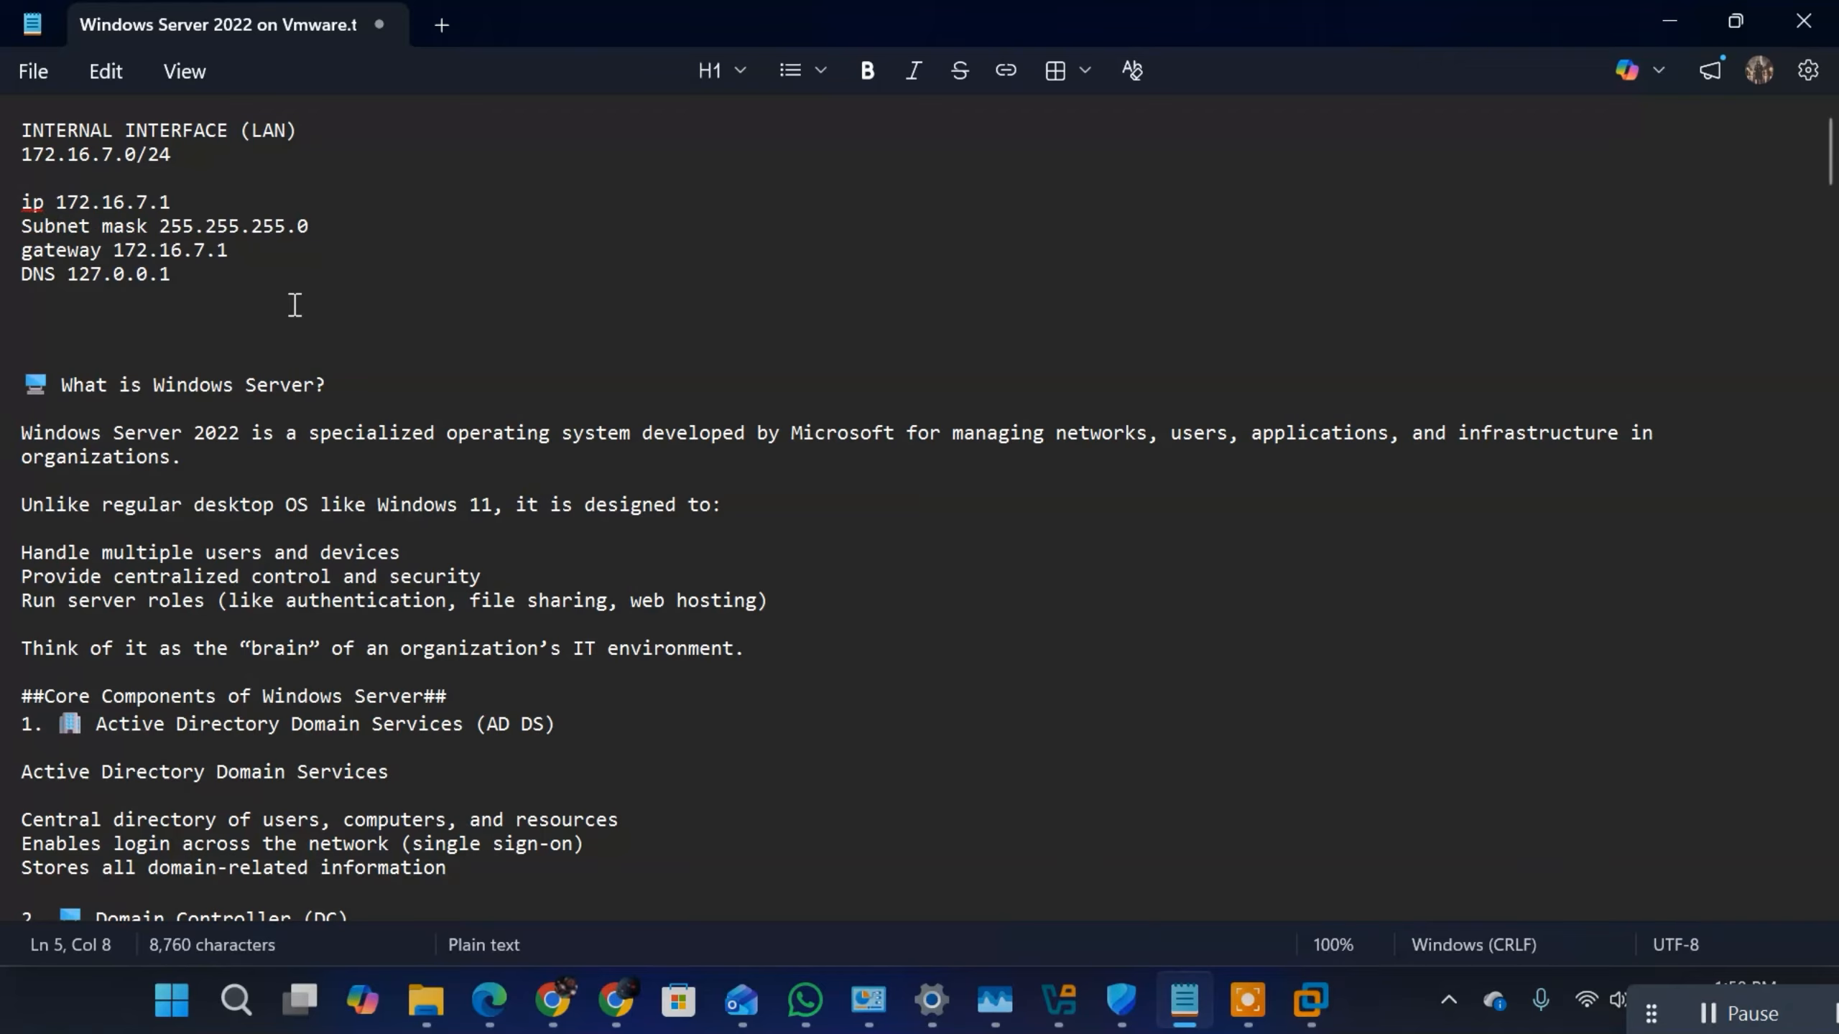
pyautogui.moveTo(221, 281); pyautogui.dragTo(23, 197)
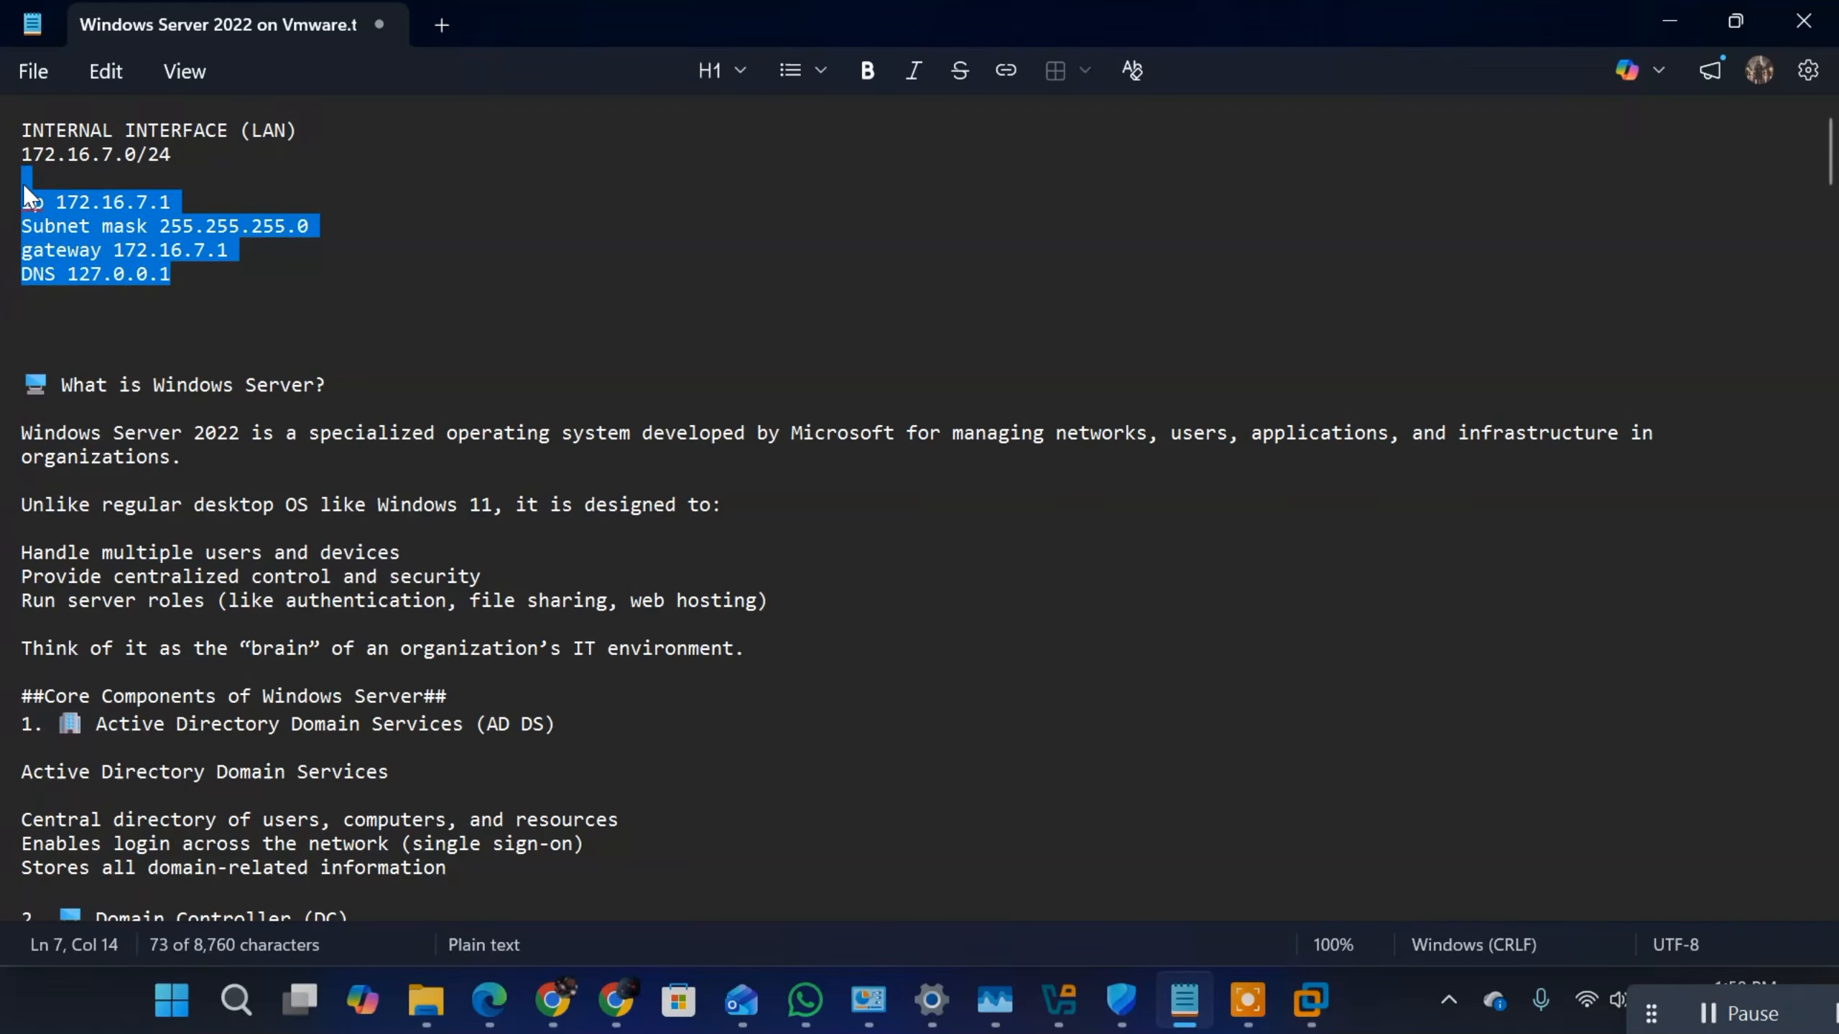
# Step: Switch to VMware Workstation, confirm the static IPv4 settings of the Internal (LAN) adapter and close its properties and status windows
pyautogui.click(192, 250)
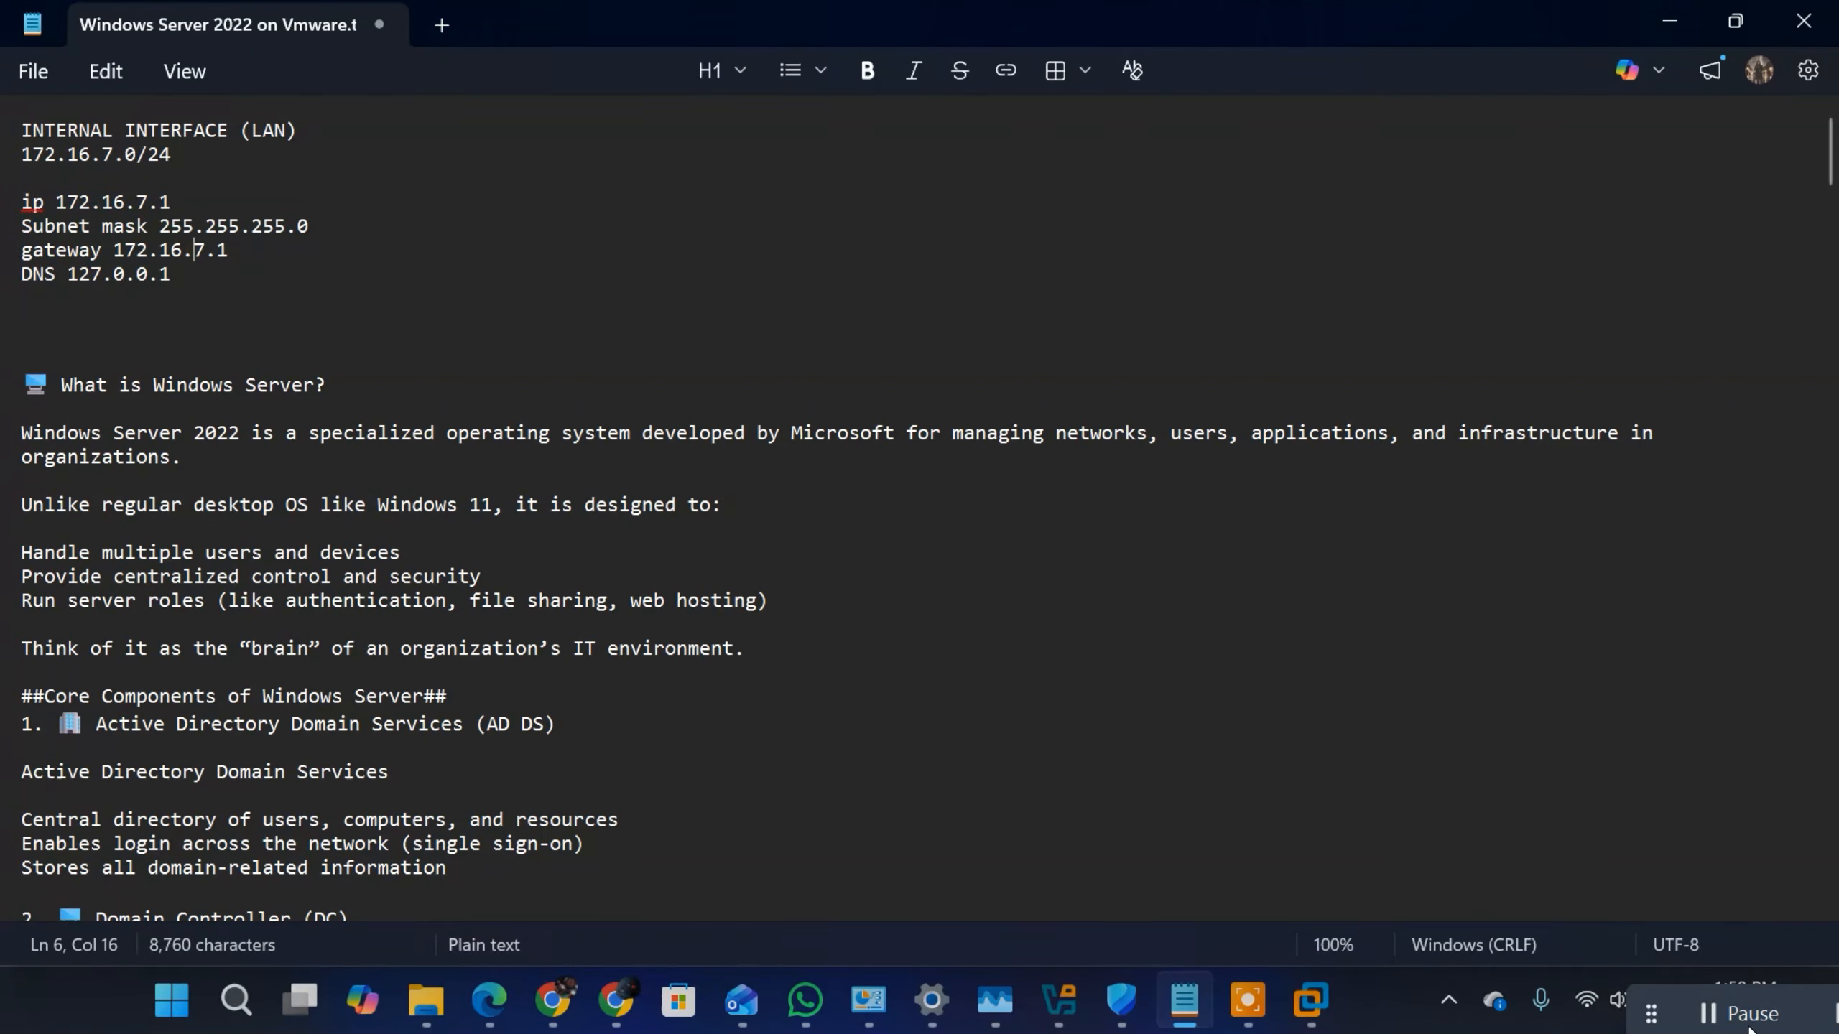
pyautogui.click(1292, 1016)
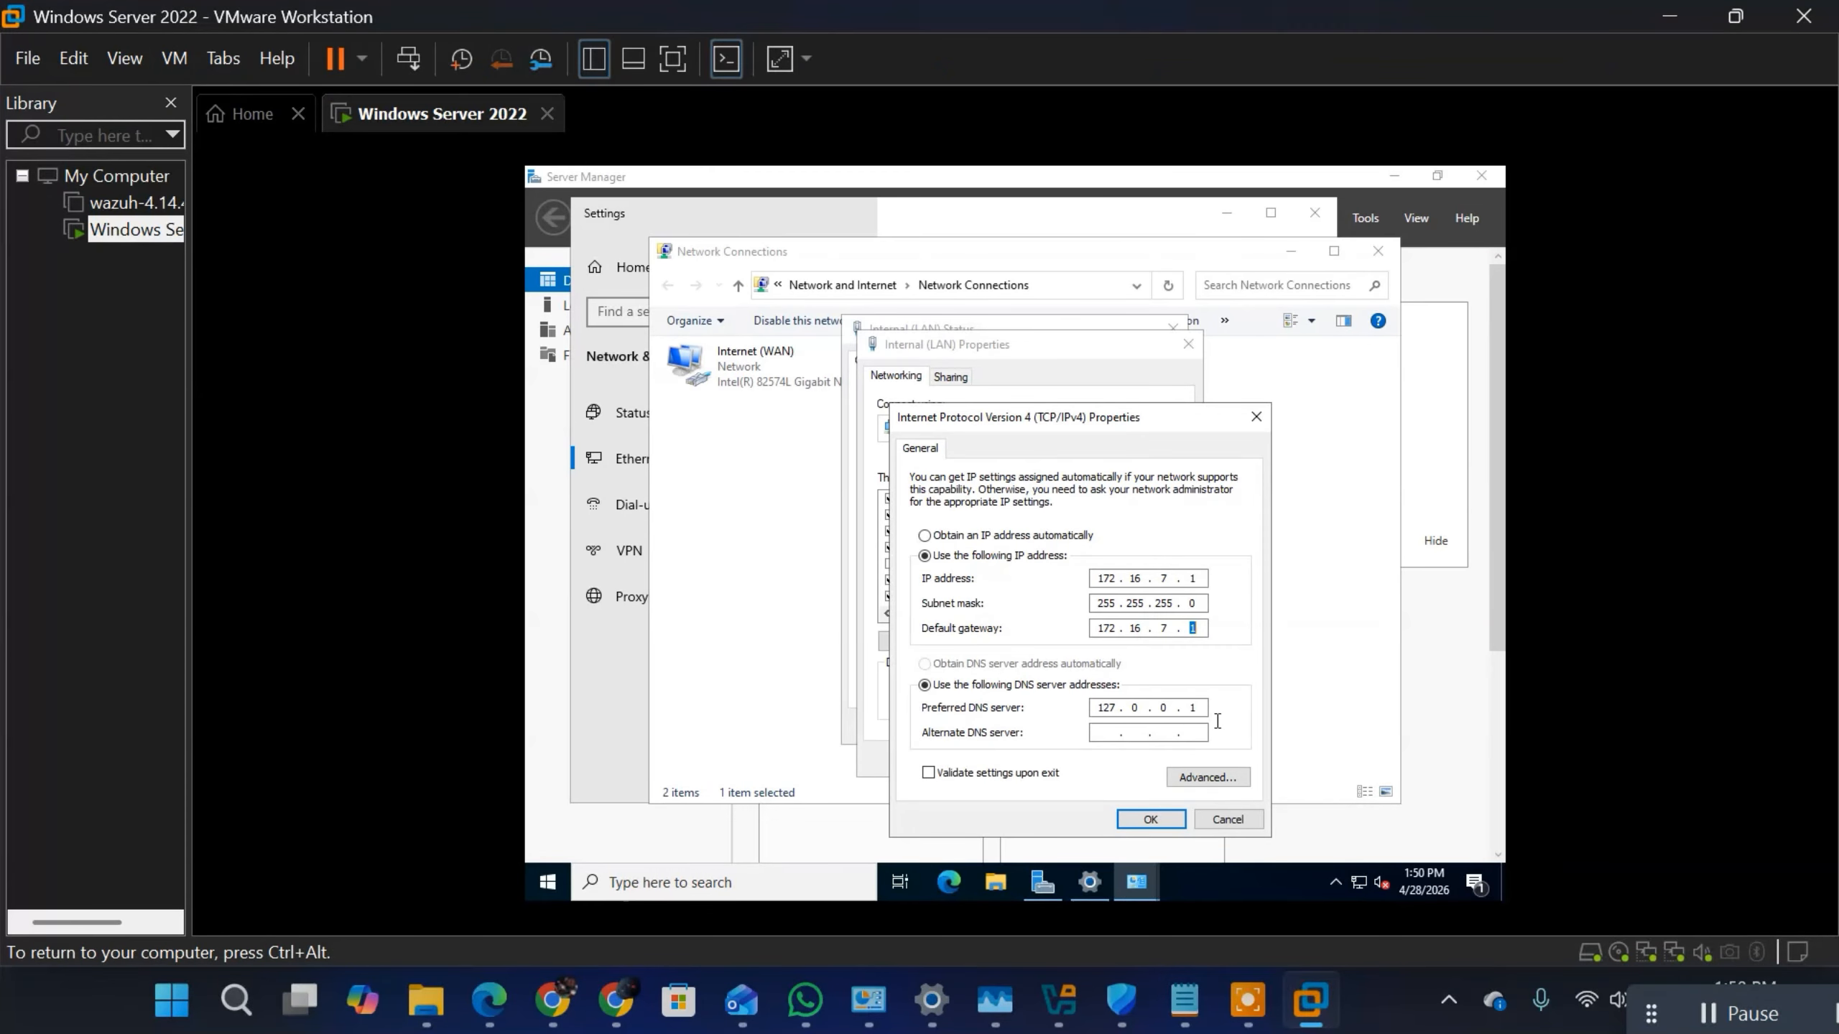
pyautogui.click(1166, 826)
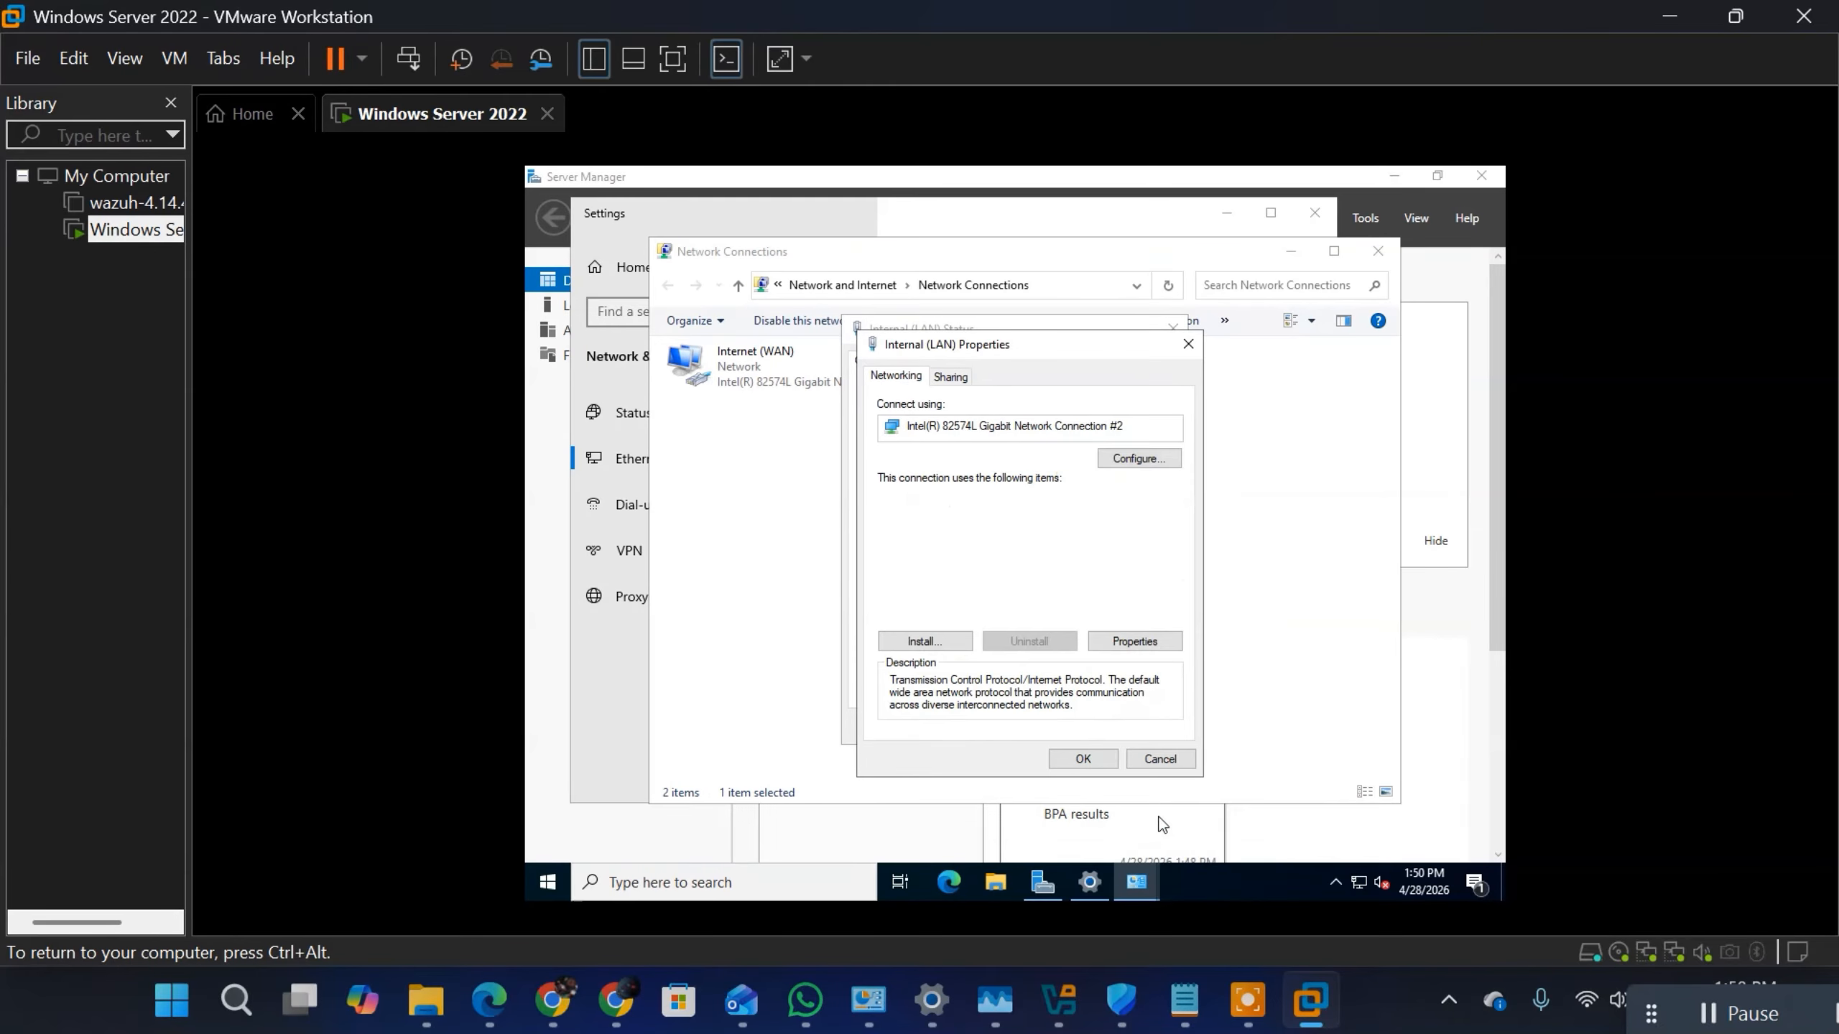
pyautogui.click(1079, 757)
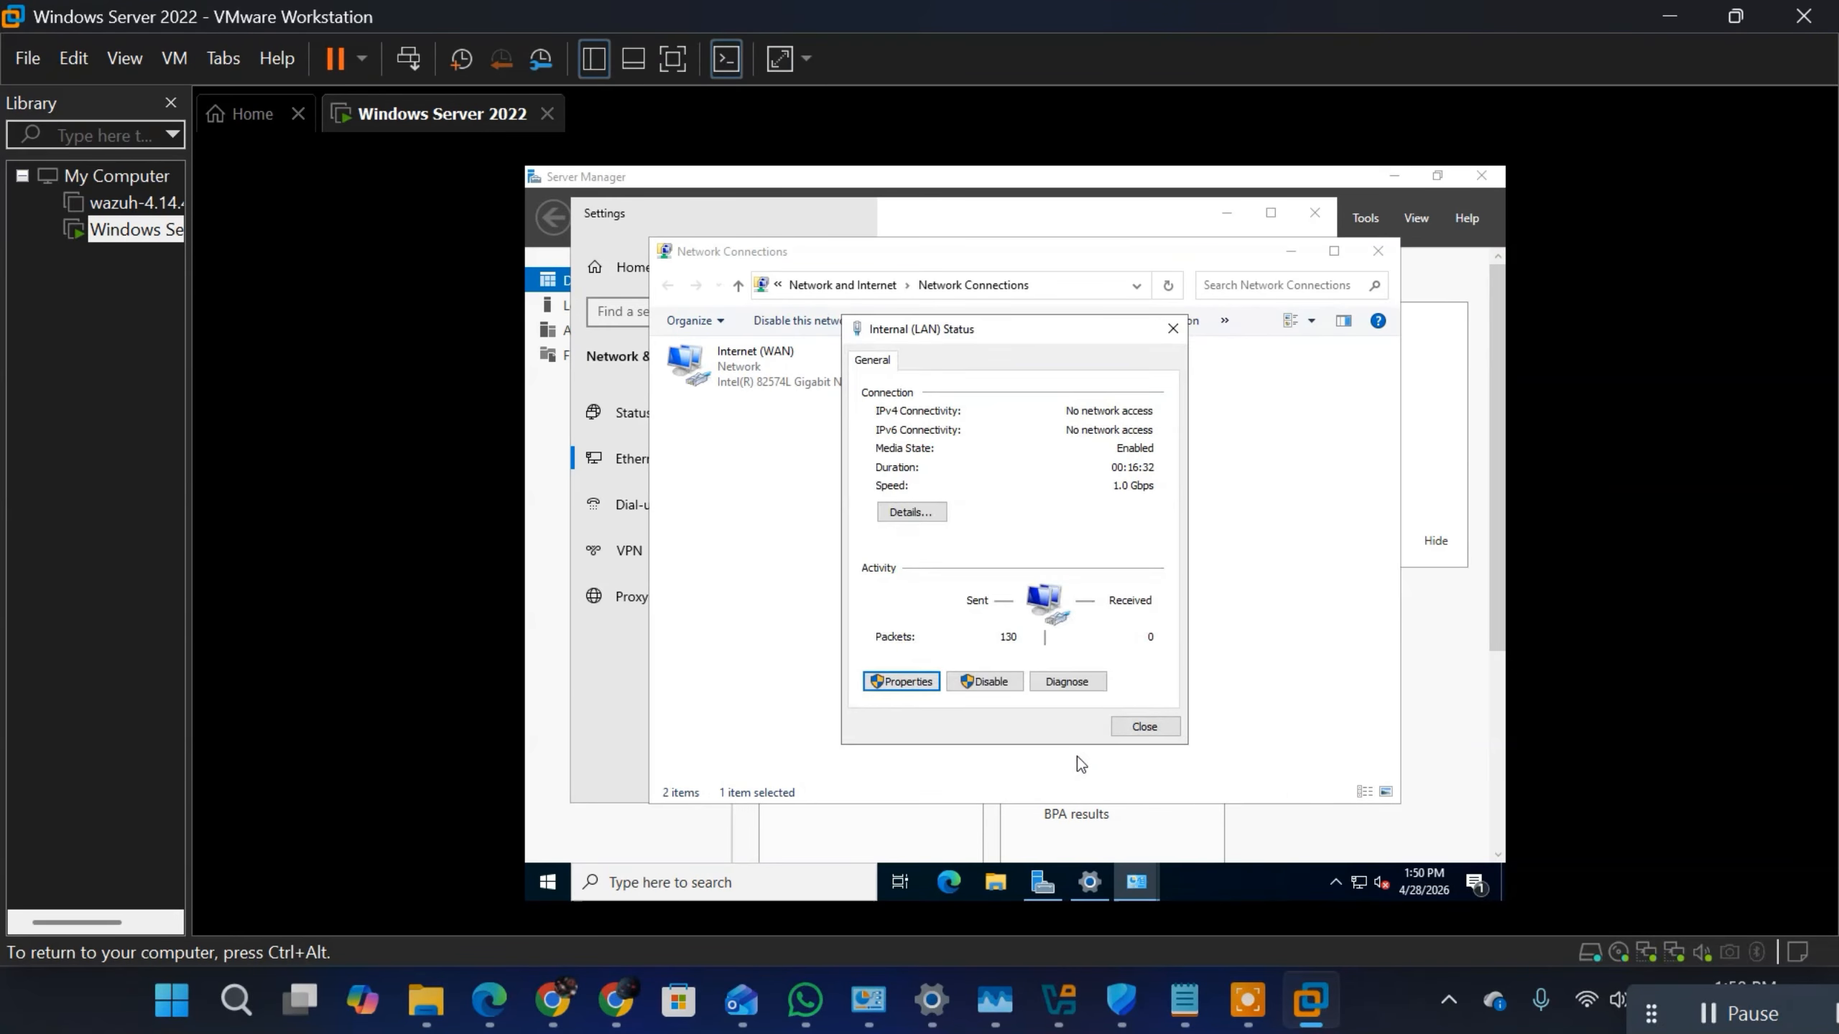
pyautogui.click(1144, 726)
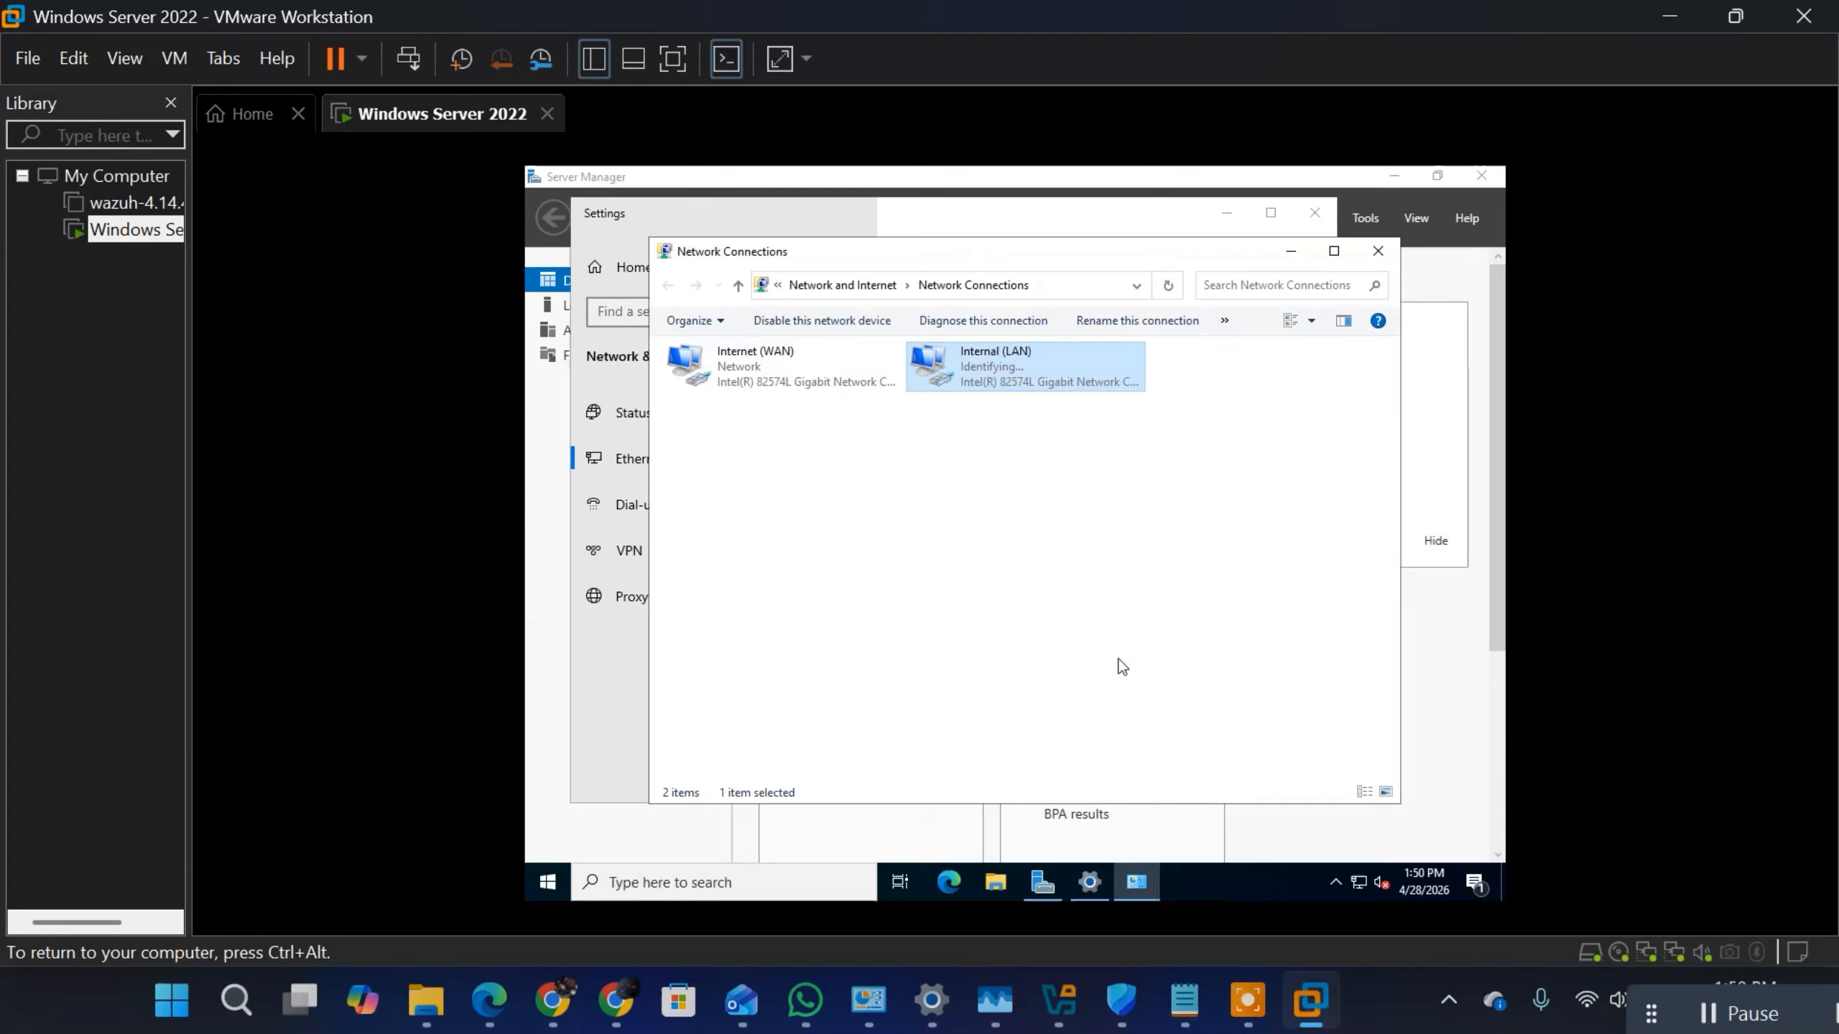
# Step: Review the network connection details in the Internal (LAN) adapter's status, and close both windows
pyautogui.rightClick(1044, 385)
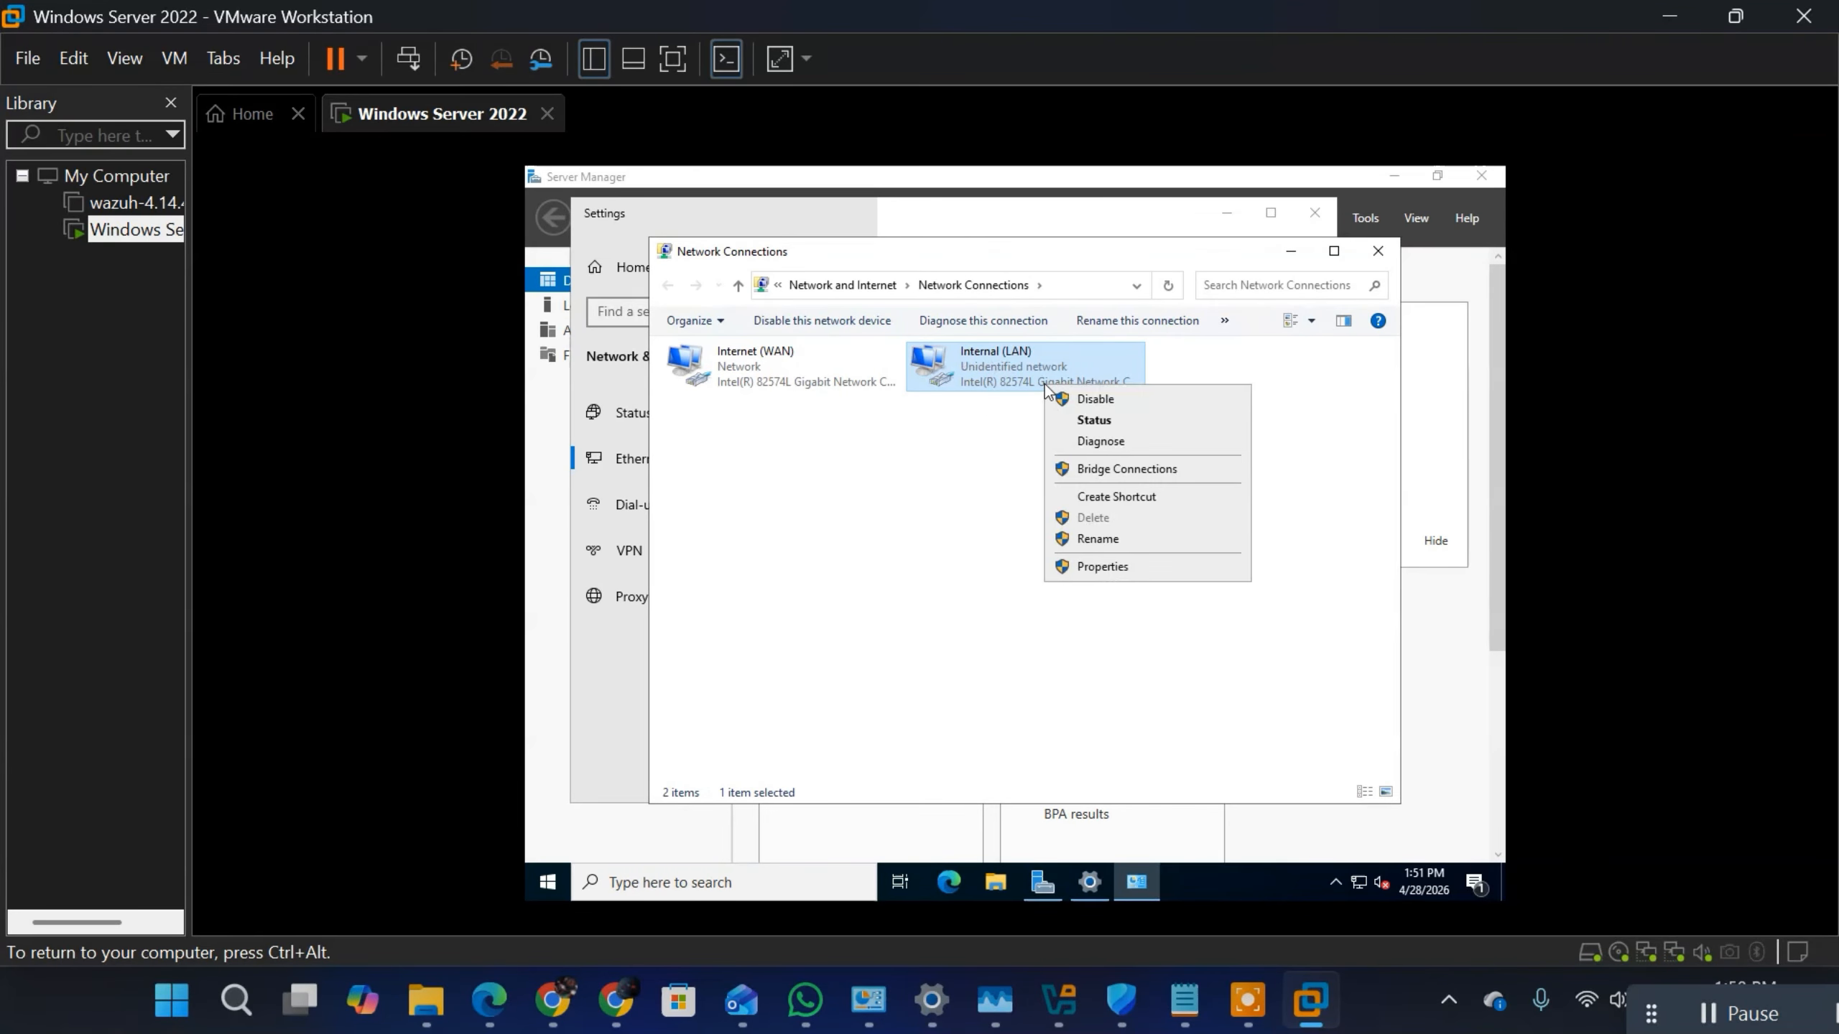
pyautogui.click(1099, 421)
pyautogui.click(941, 514)
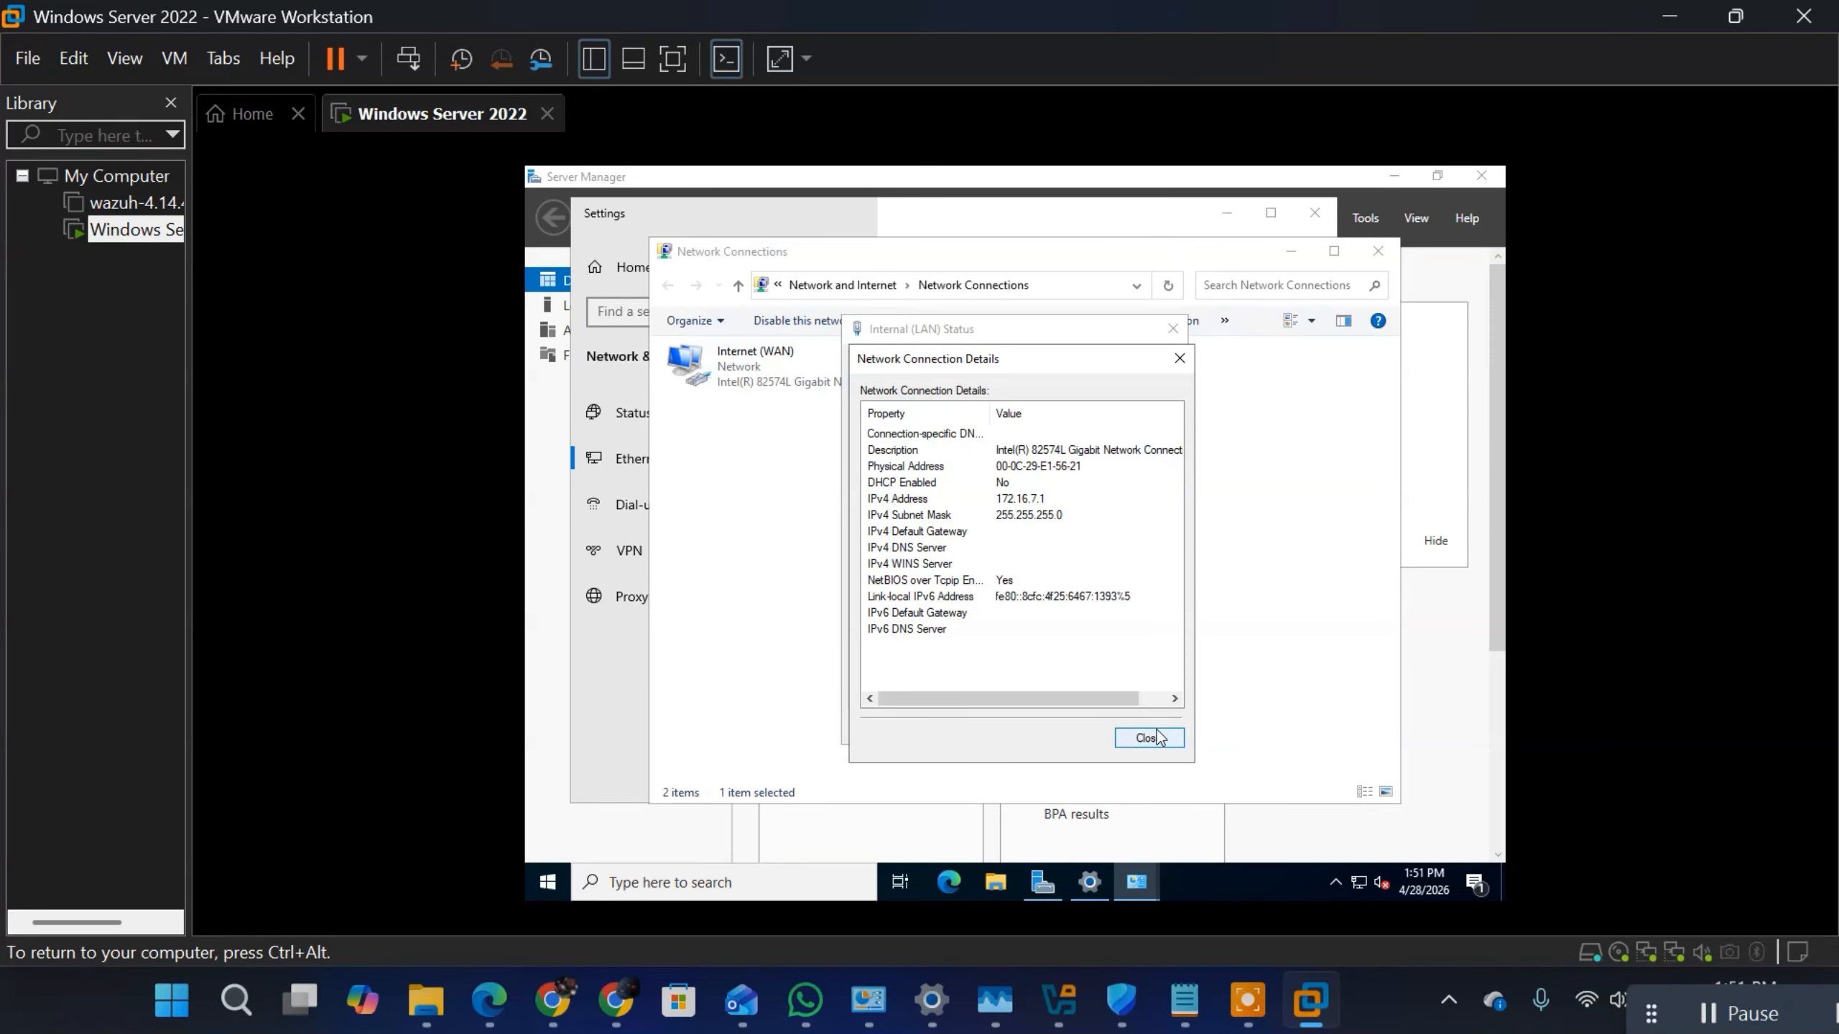
pyautogui.click(1122, 741)
pyautogui.click(1145, 726)
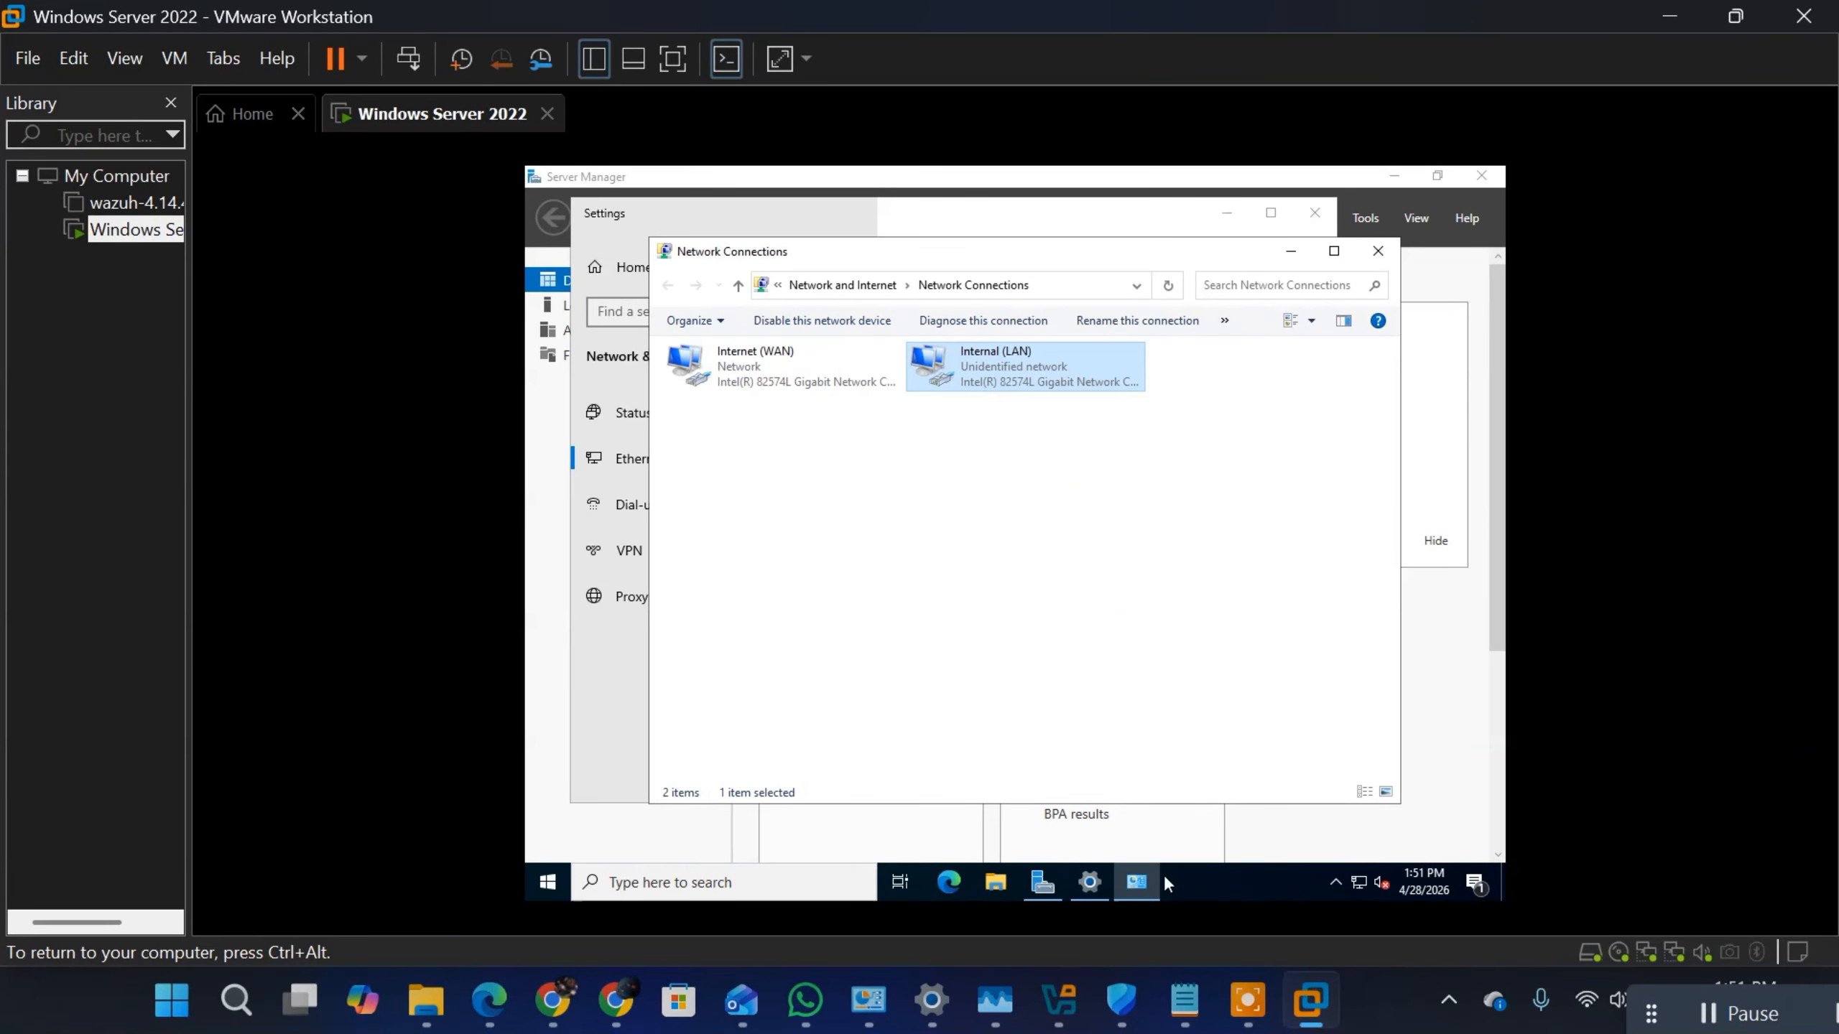
# Step: Open Command Prompt in the virtual machine and run ipconfig
pyautogui.press('super')
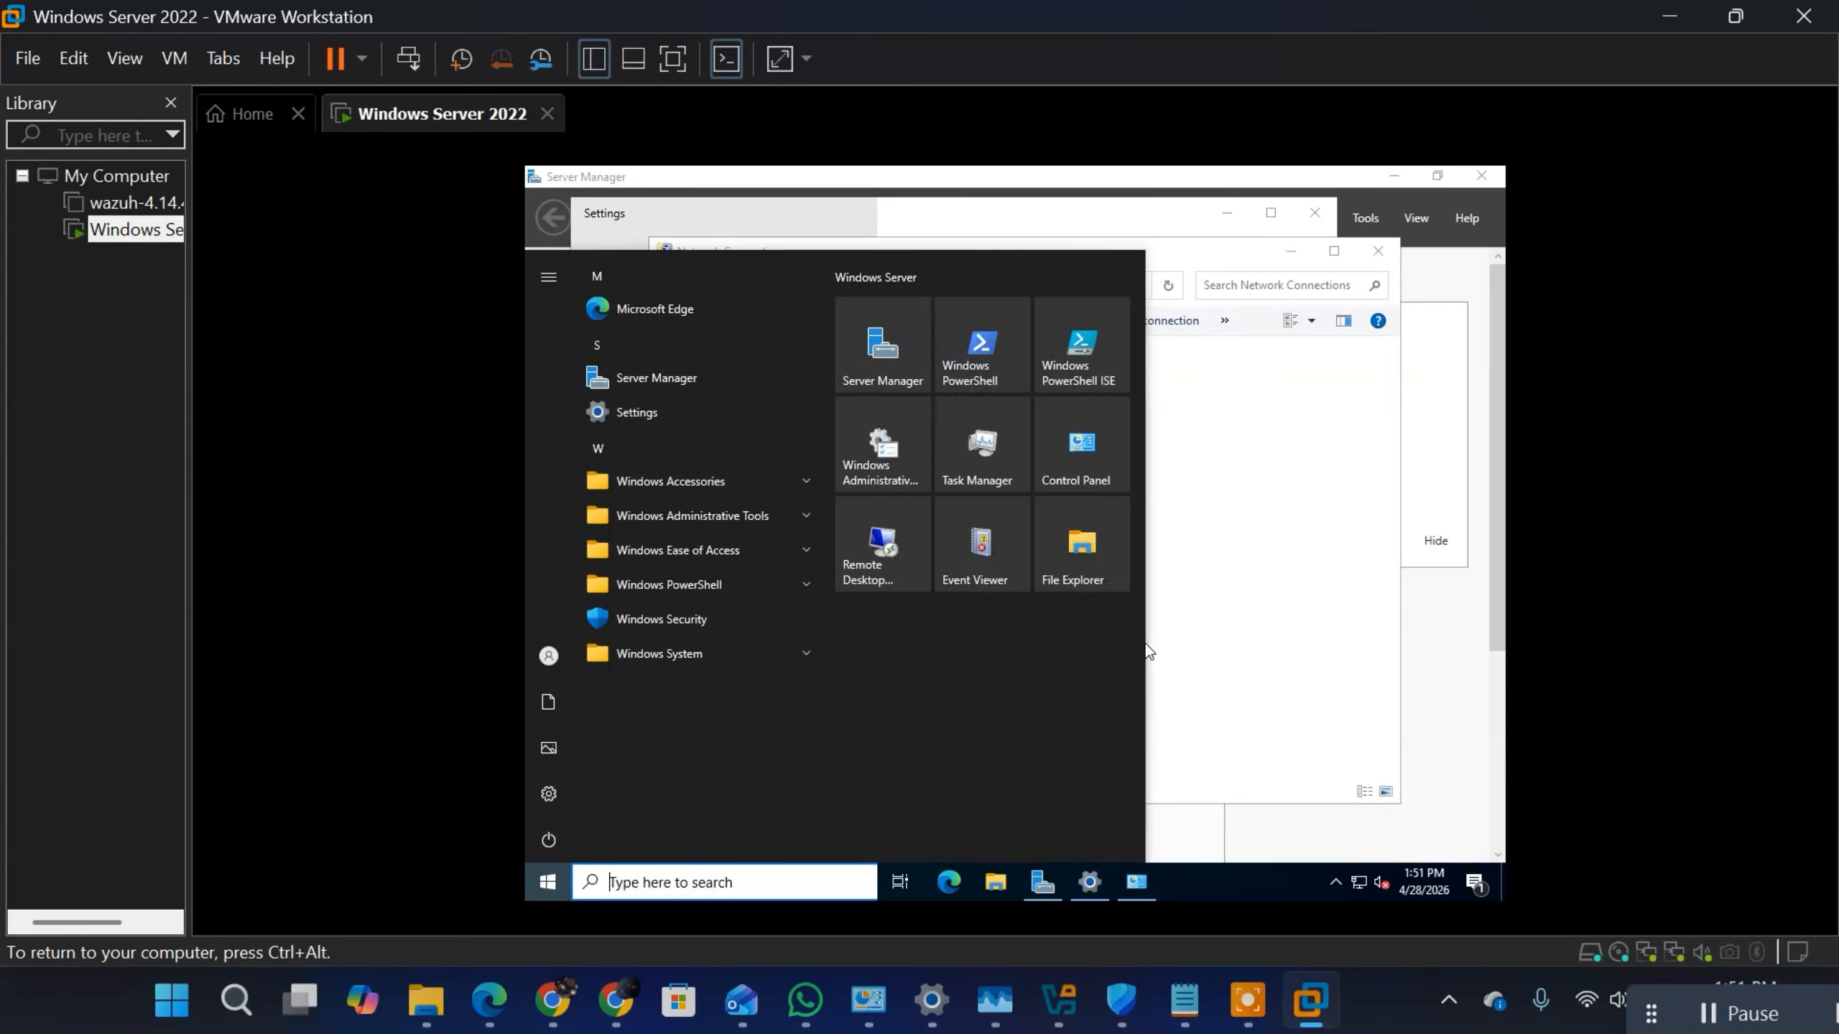
pyautogui.write('cmd')
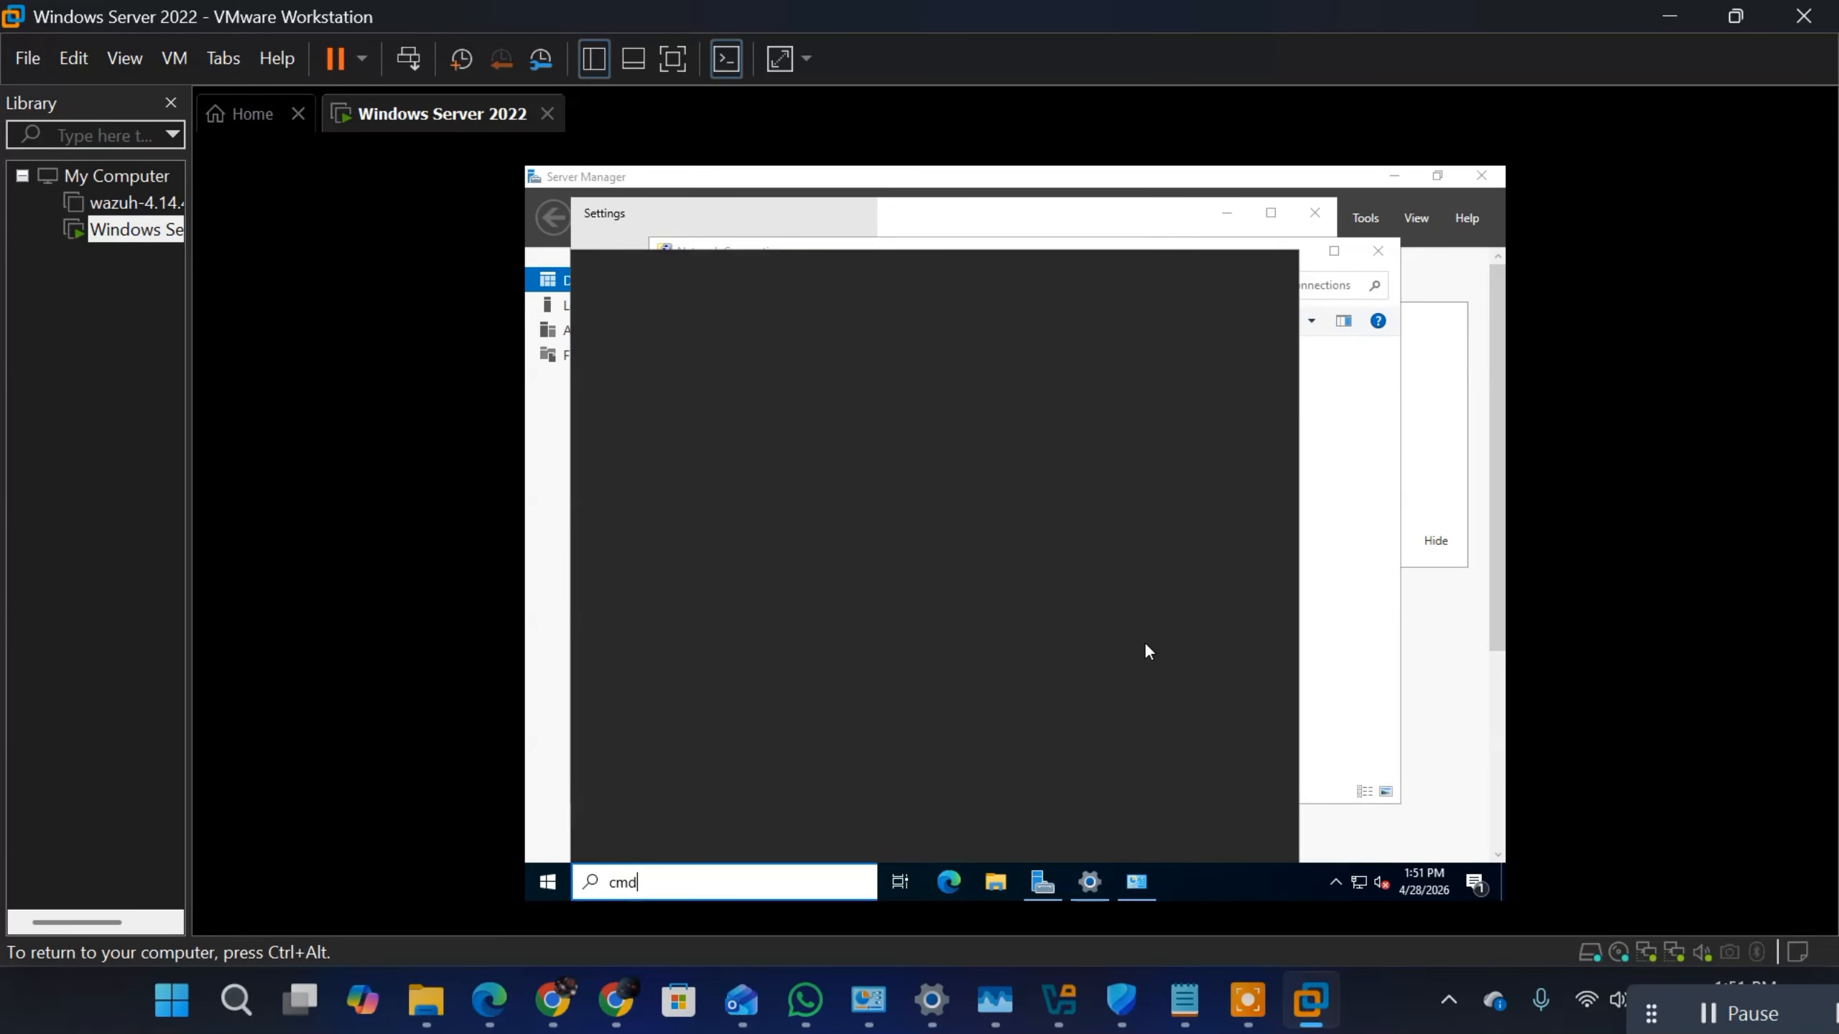
pyautogui.press('Return')
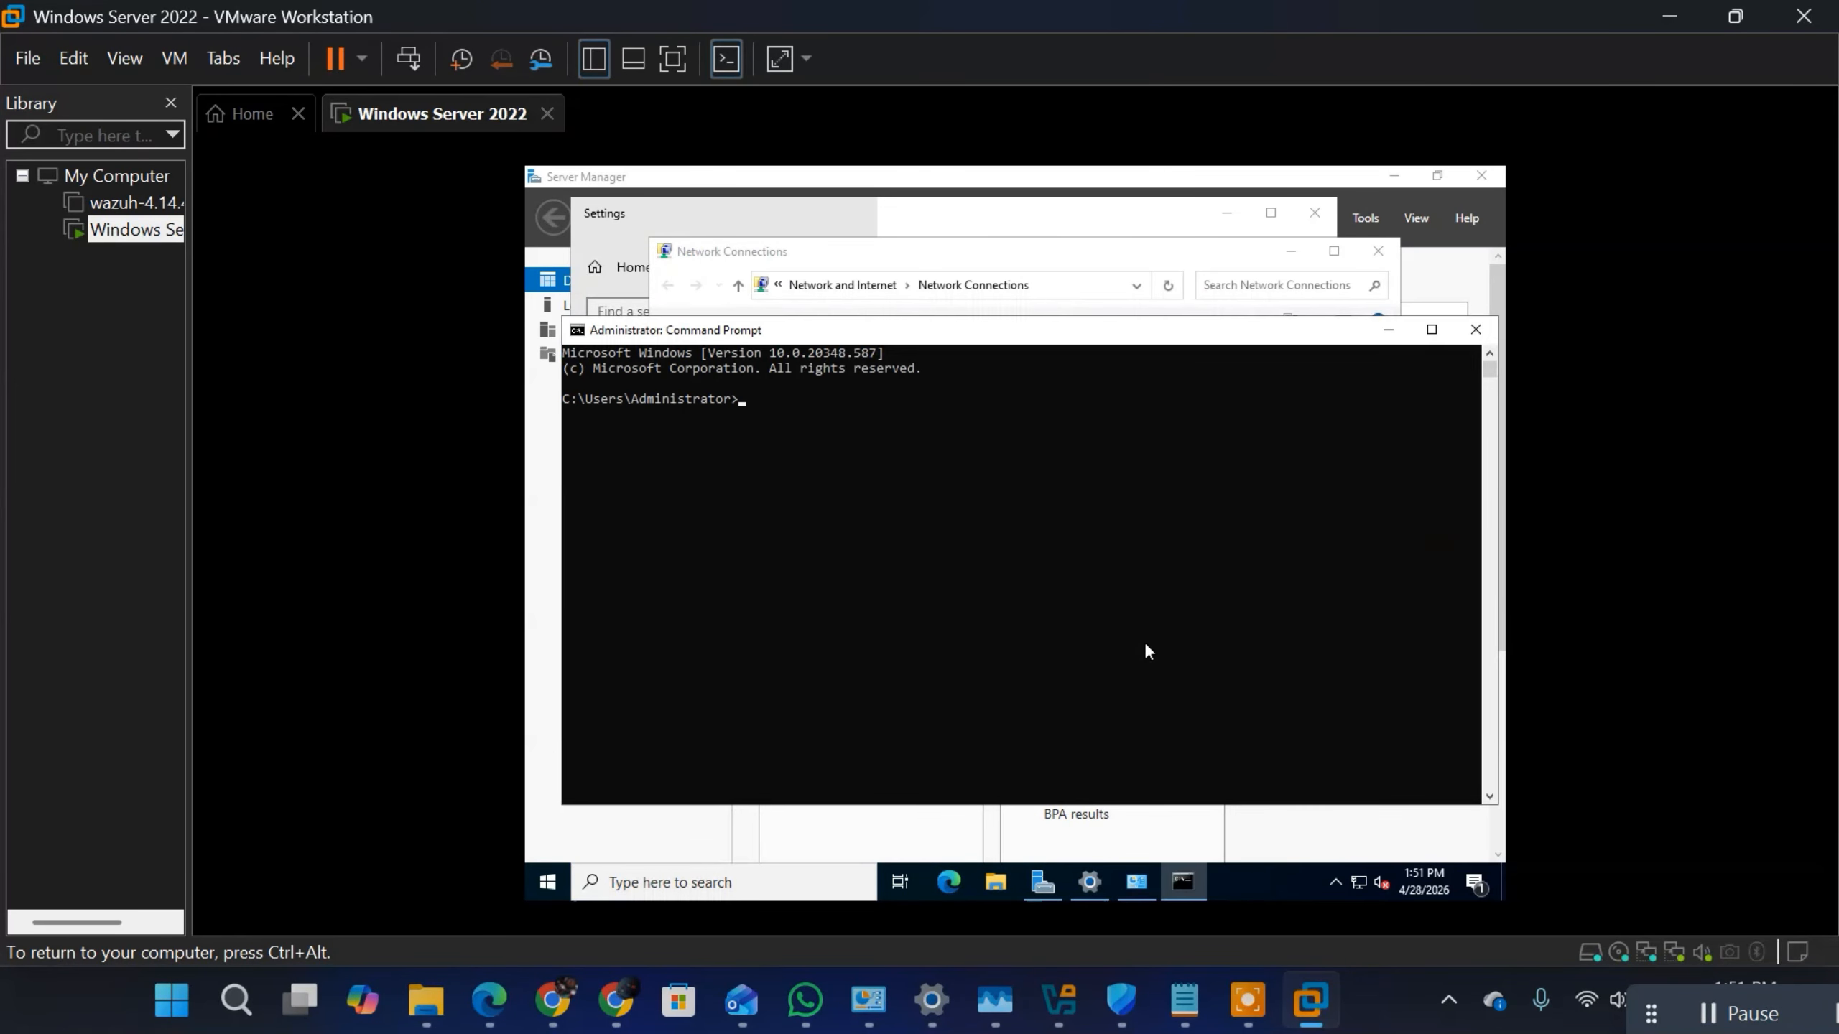
pyautogui.write('ipconfig')
pyautogui.press('Return')
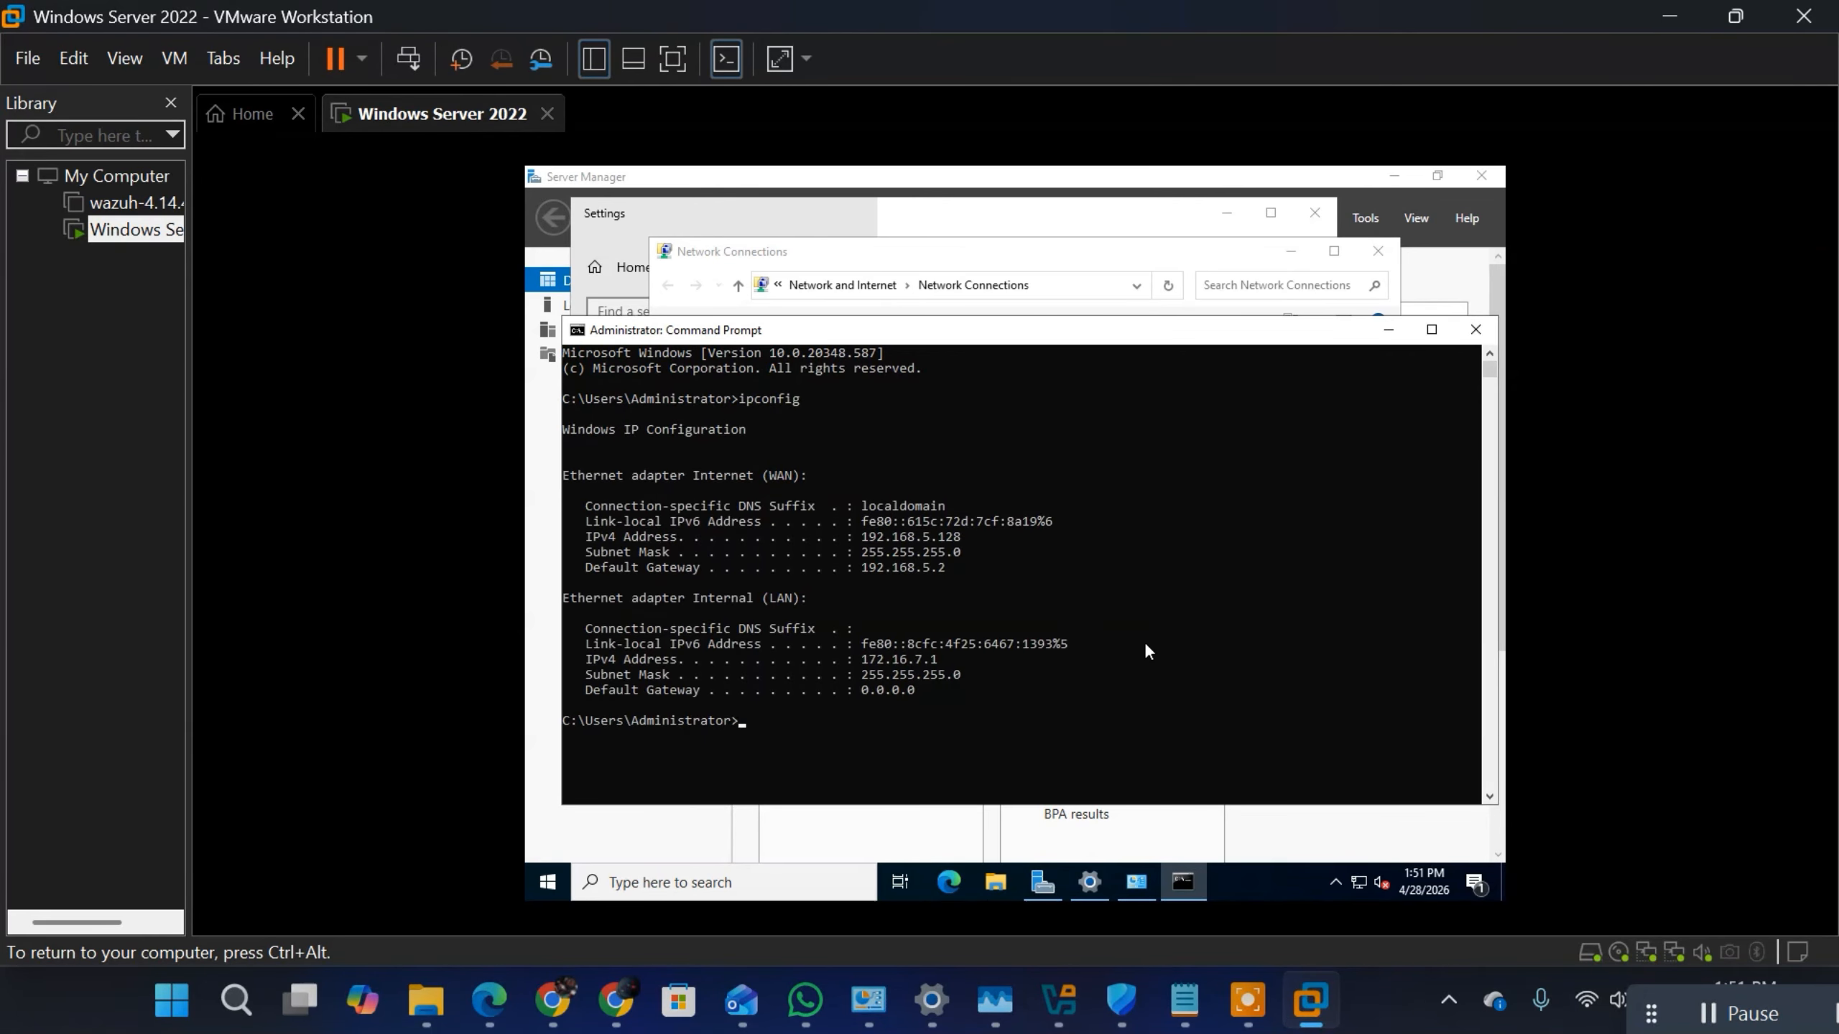
# Step: Highlight the Internet (WAN) heading and IPv4 address, and the Internal (LAN) block, in the ipconfig output
pyautogui.moveTo(821, 475); pyautogui.dragTo(592, 477)
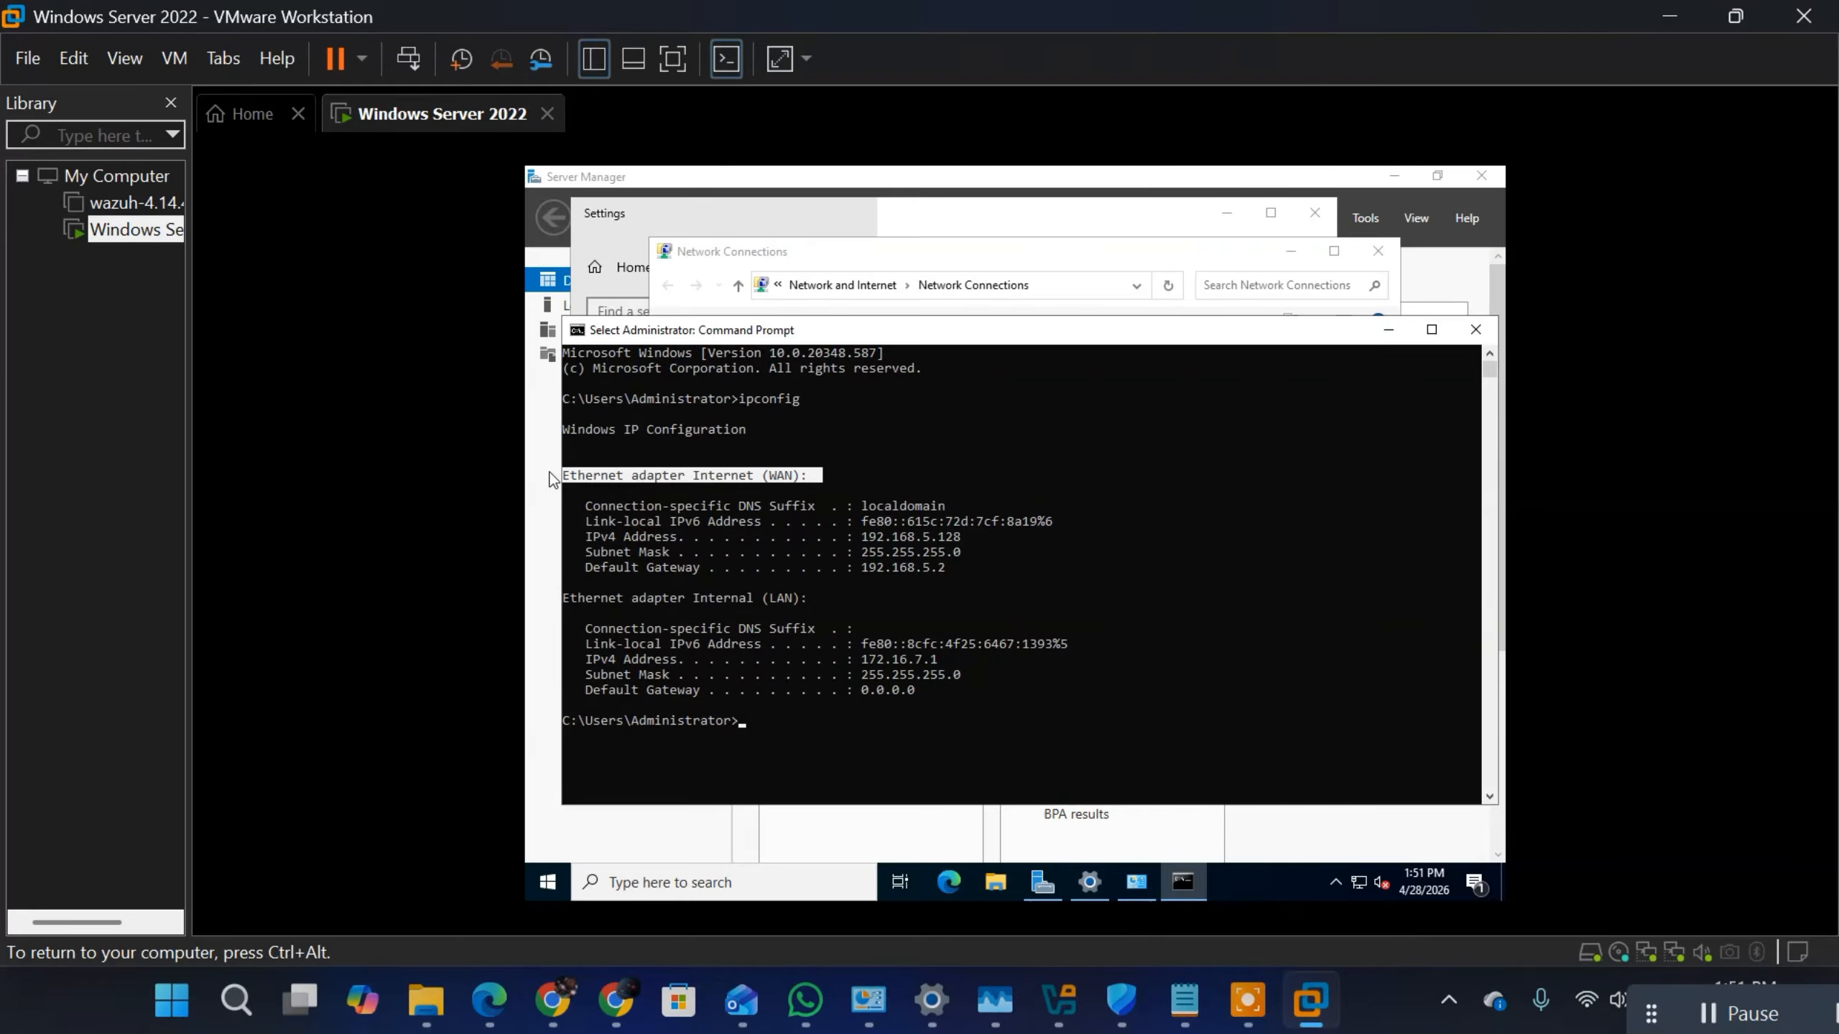
pyautogui.moveTo(809, 598); pyautogui.dragTo(534, 600)
pyautogui.moveTo(984, 537); pyautogui.dragTo(572, 536)
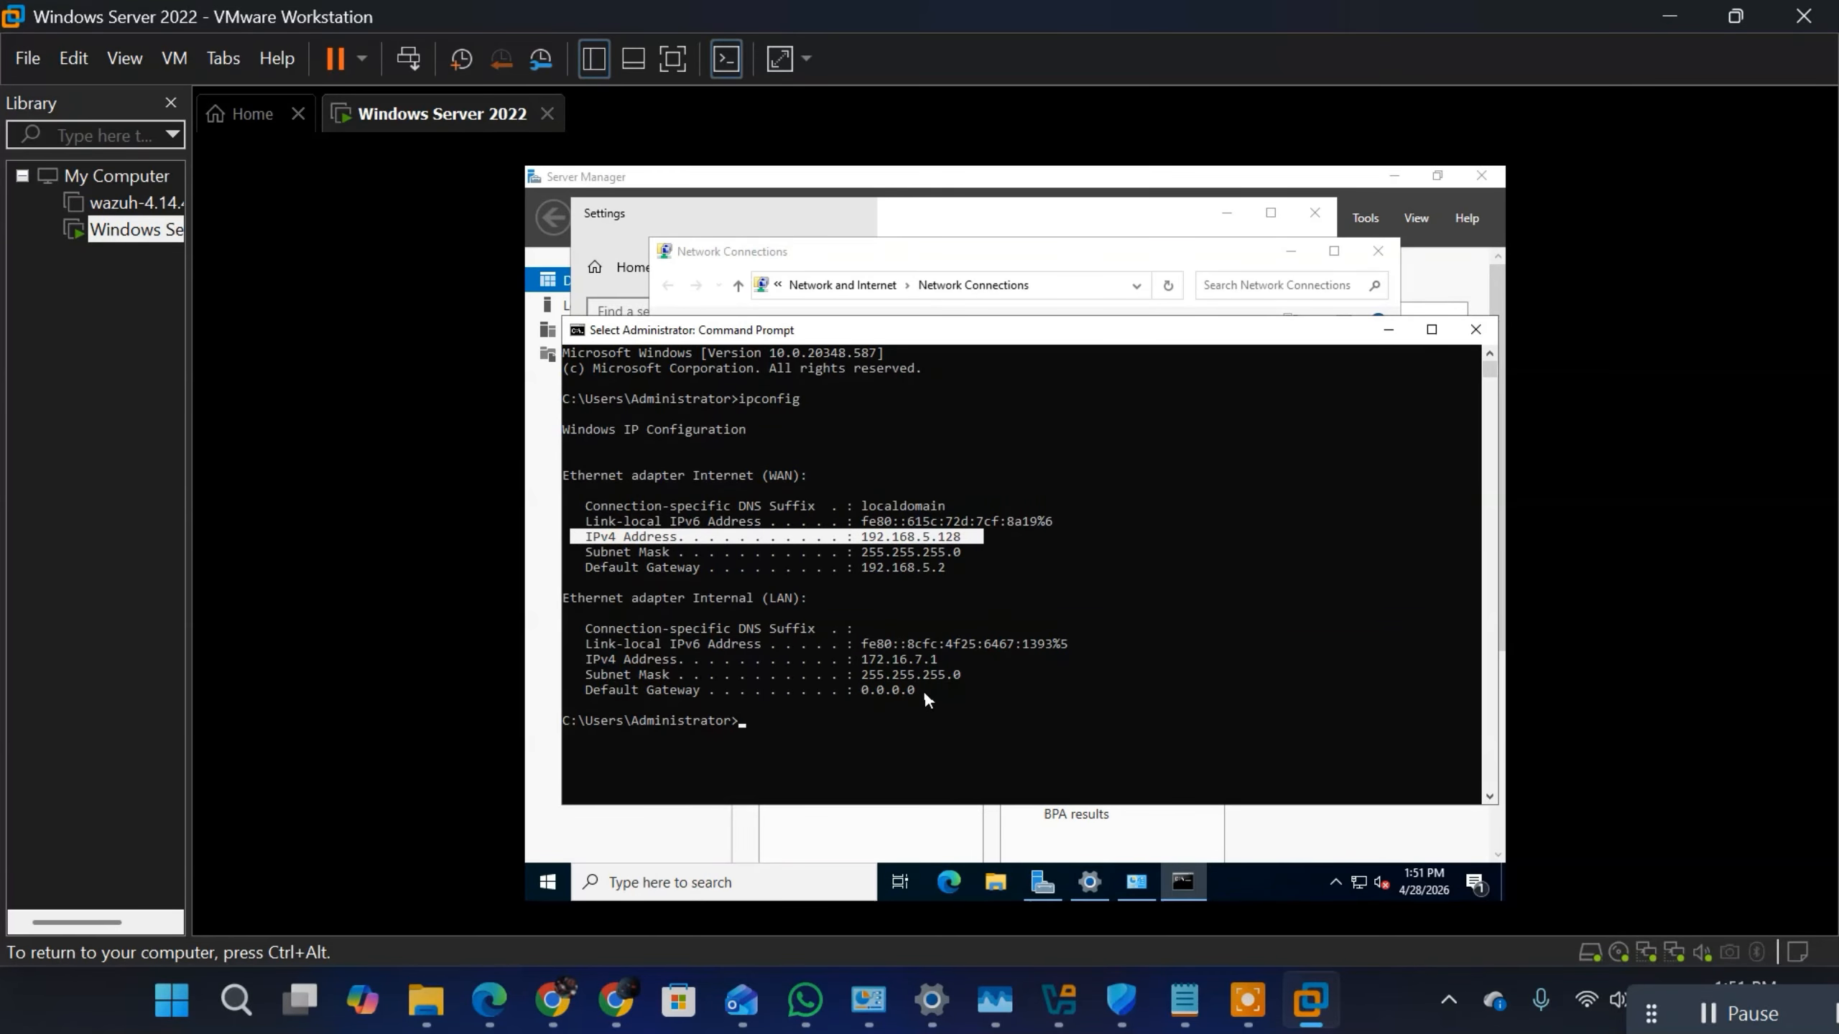
pyautogui.moveTo(922, 694); pyautogui.dragTo(581, 602)
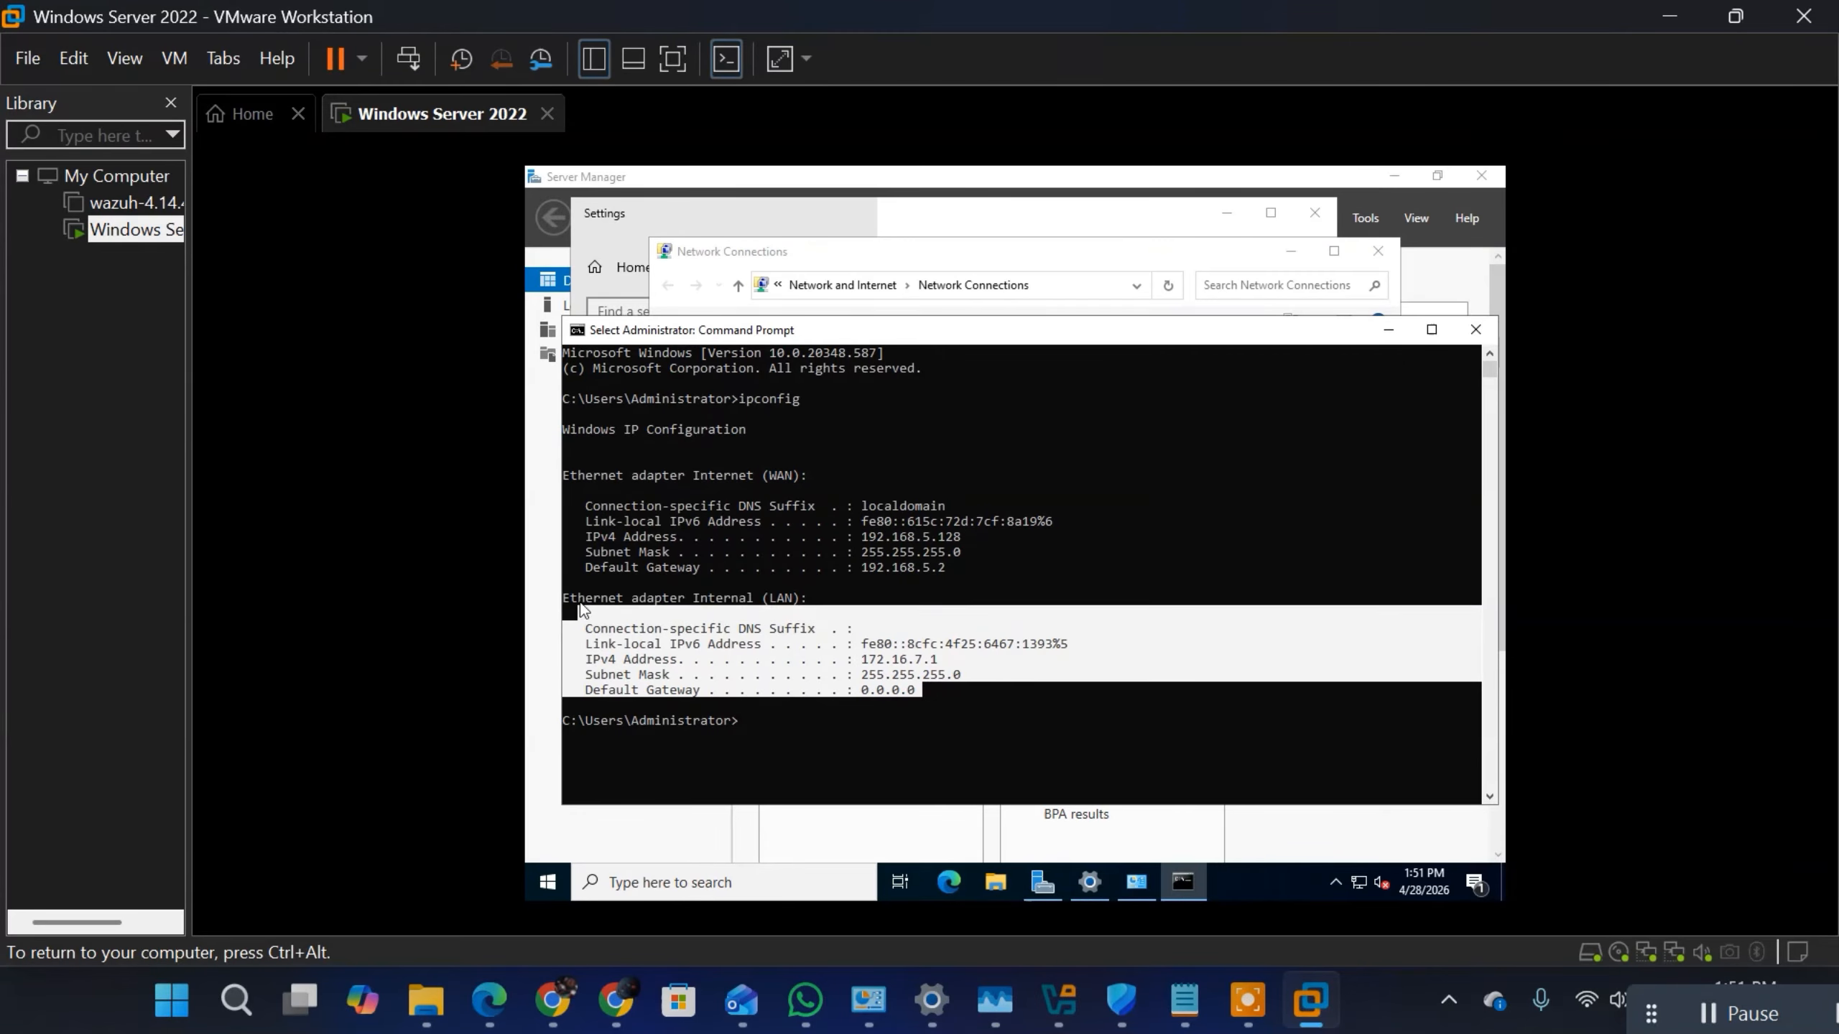
pyautogui.click(726, 614)
pyautogui.moveTo(928, 689); pyautogui.dragTo(569, 599)
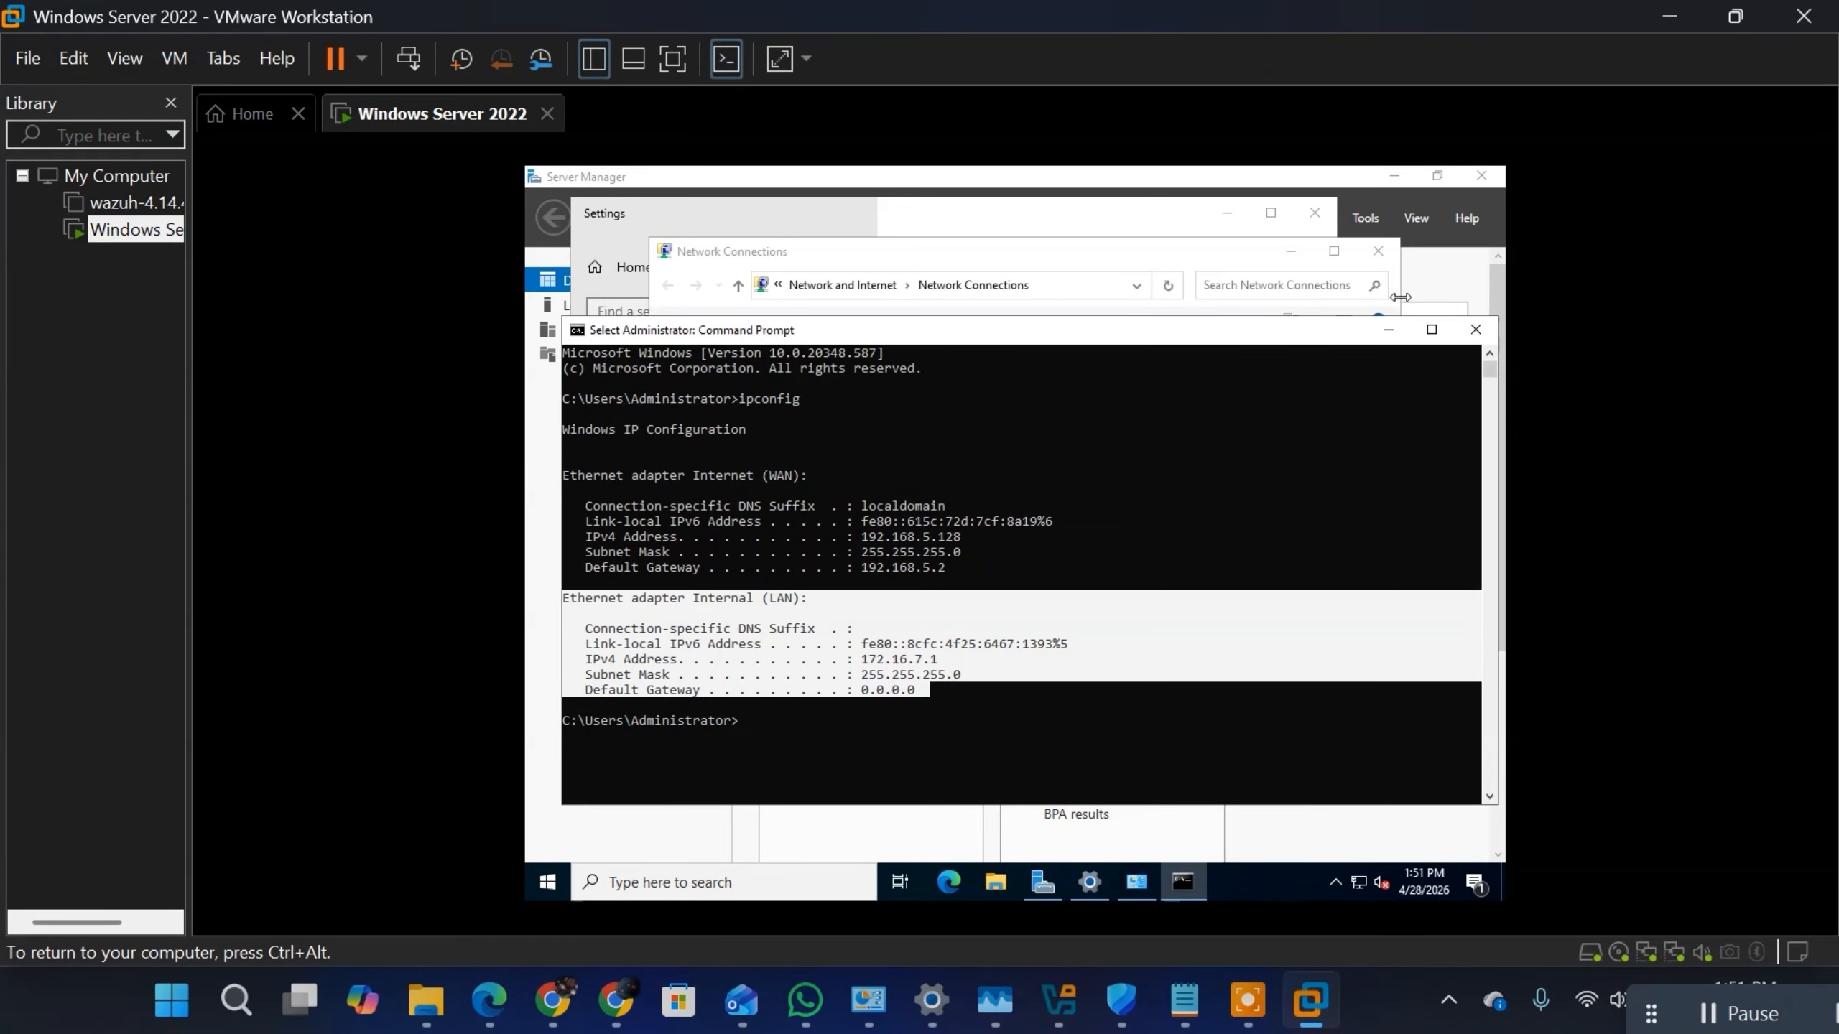
# Step: Minimize the Command Prompt, Network Connections and Settings windows, and launch Microsoft Edge in the virtual machine
pyautogui.click(1387, 330)
pyautogui.click(1289, 252)
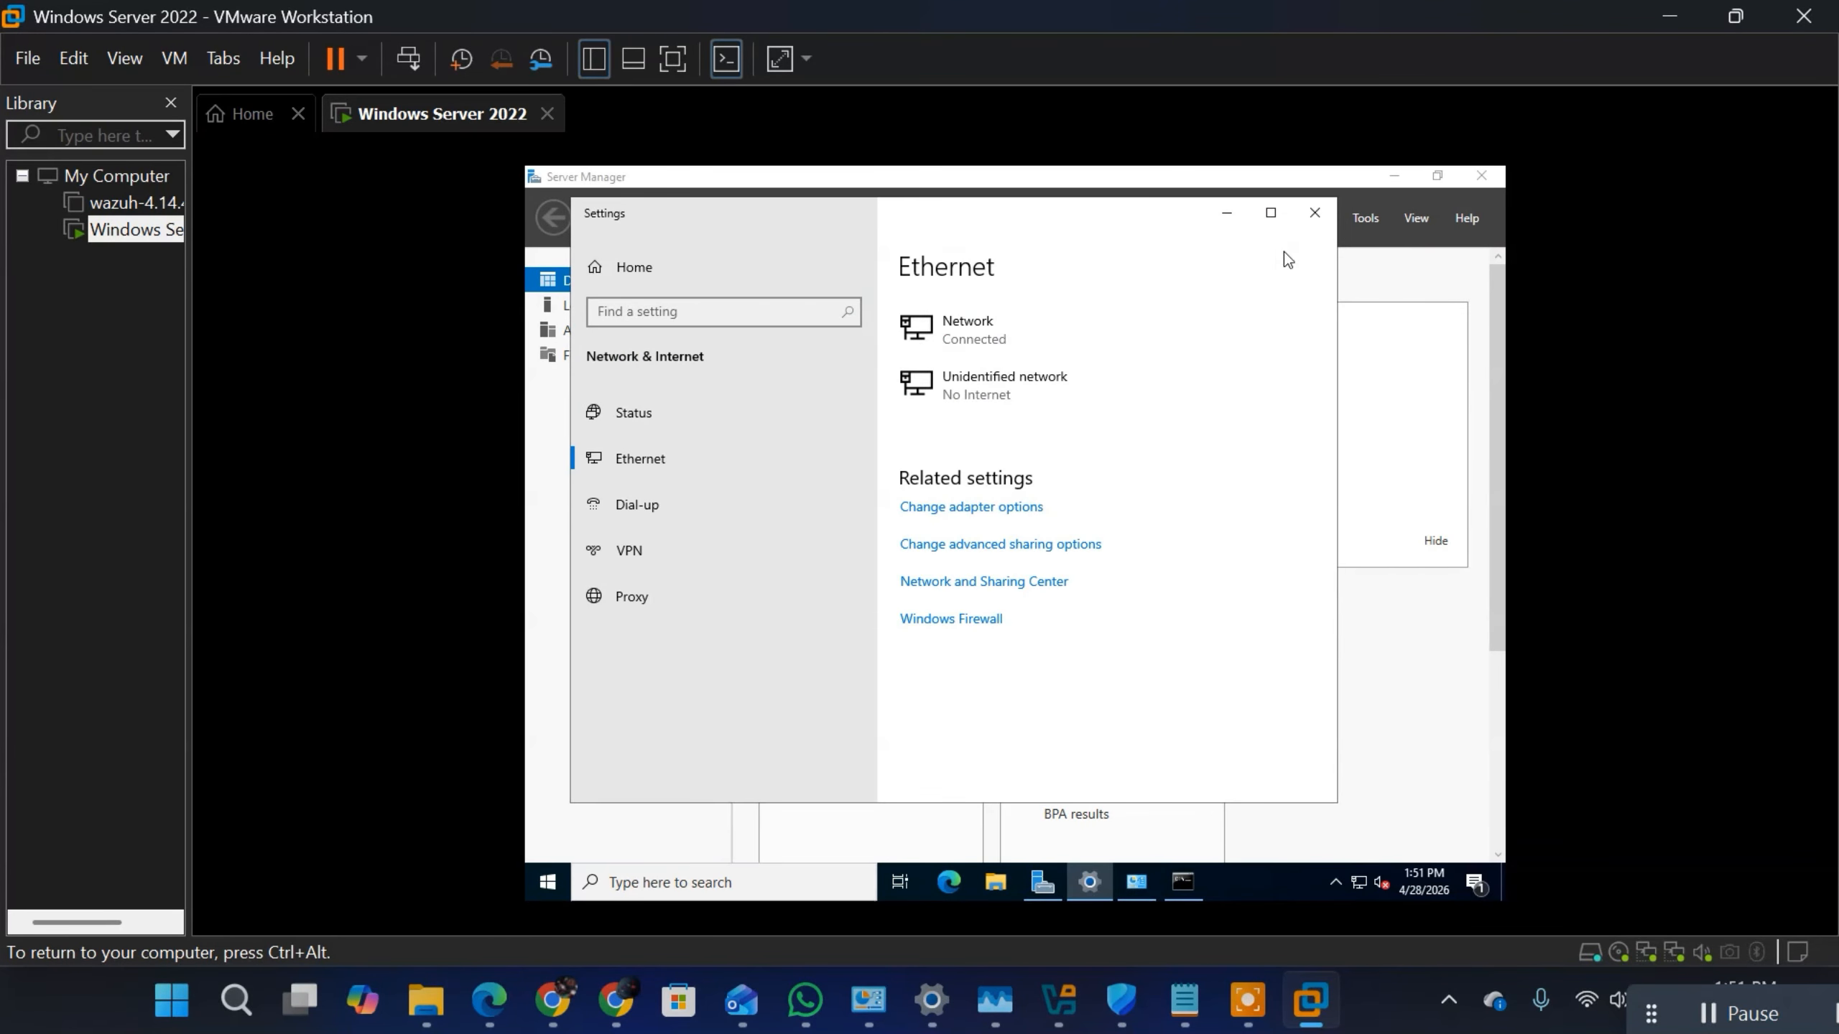
pyautogui.click(1227, 214)
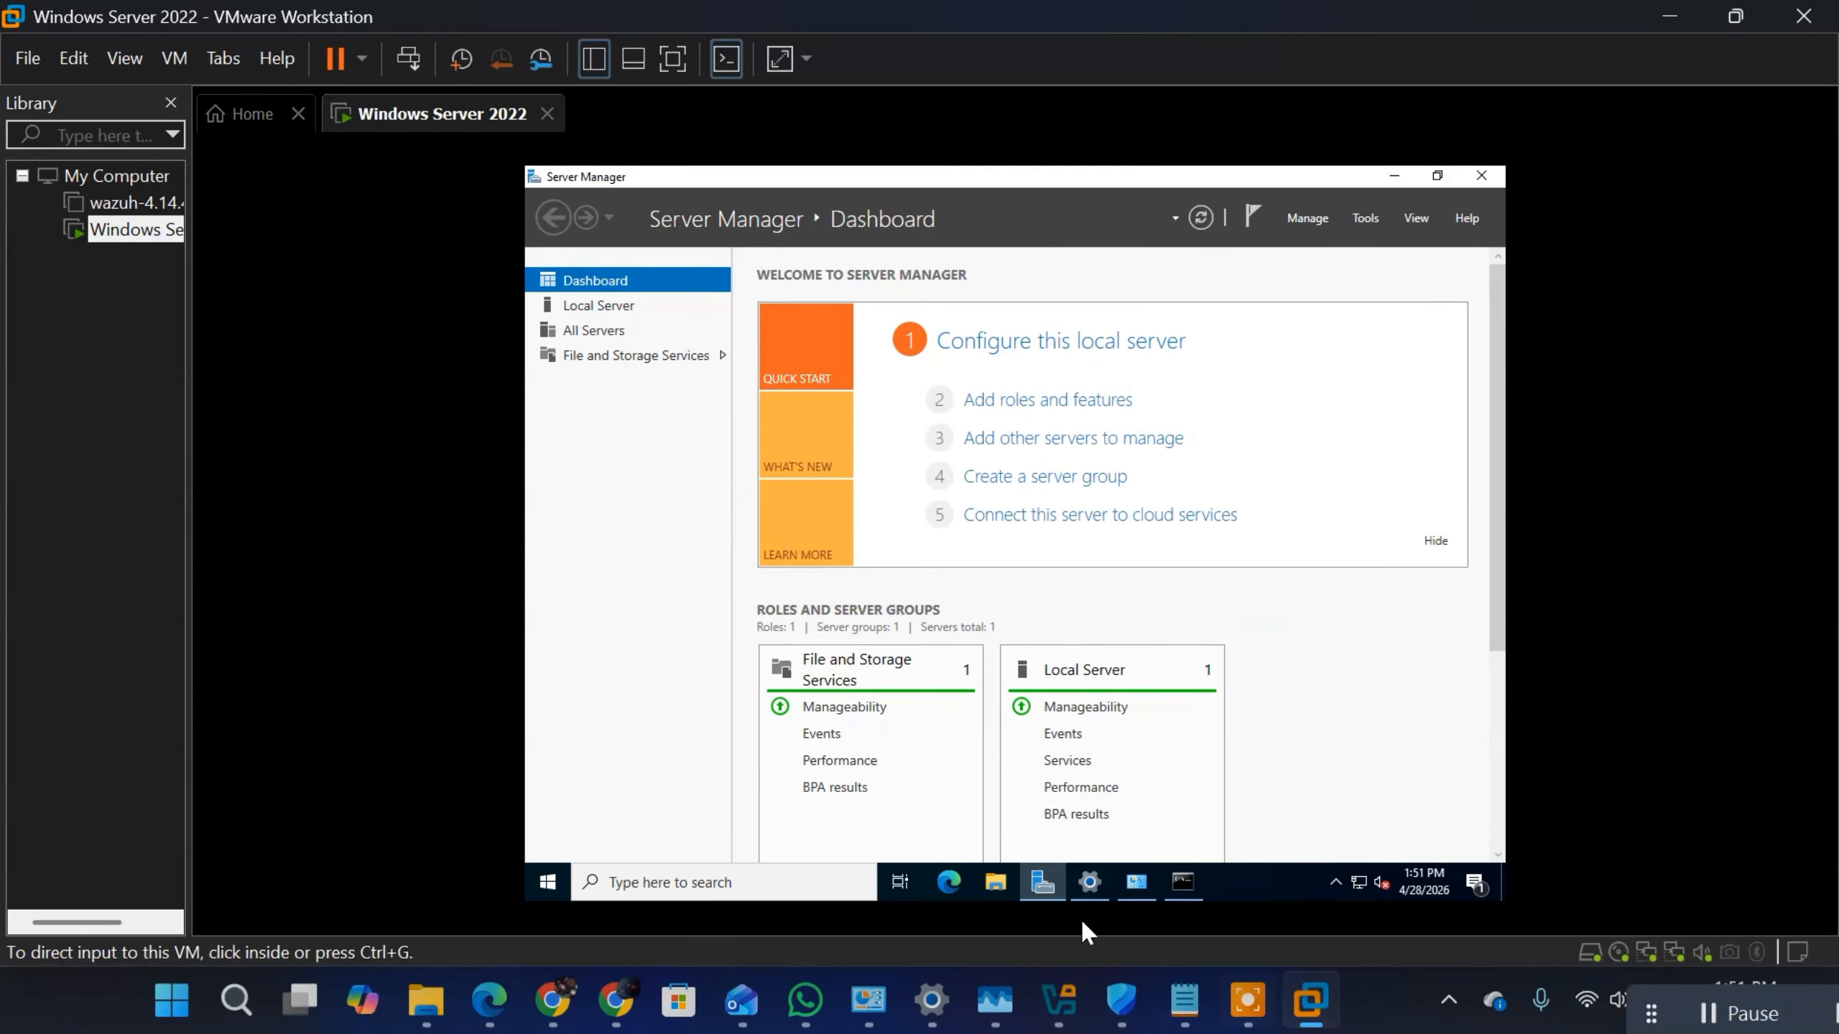
pyautogui.click(939, 879)
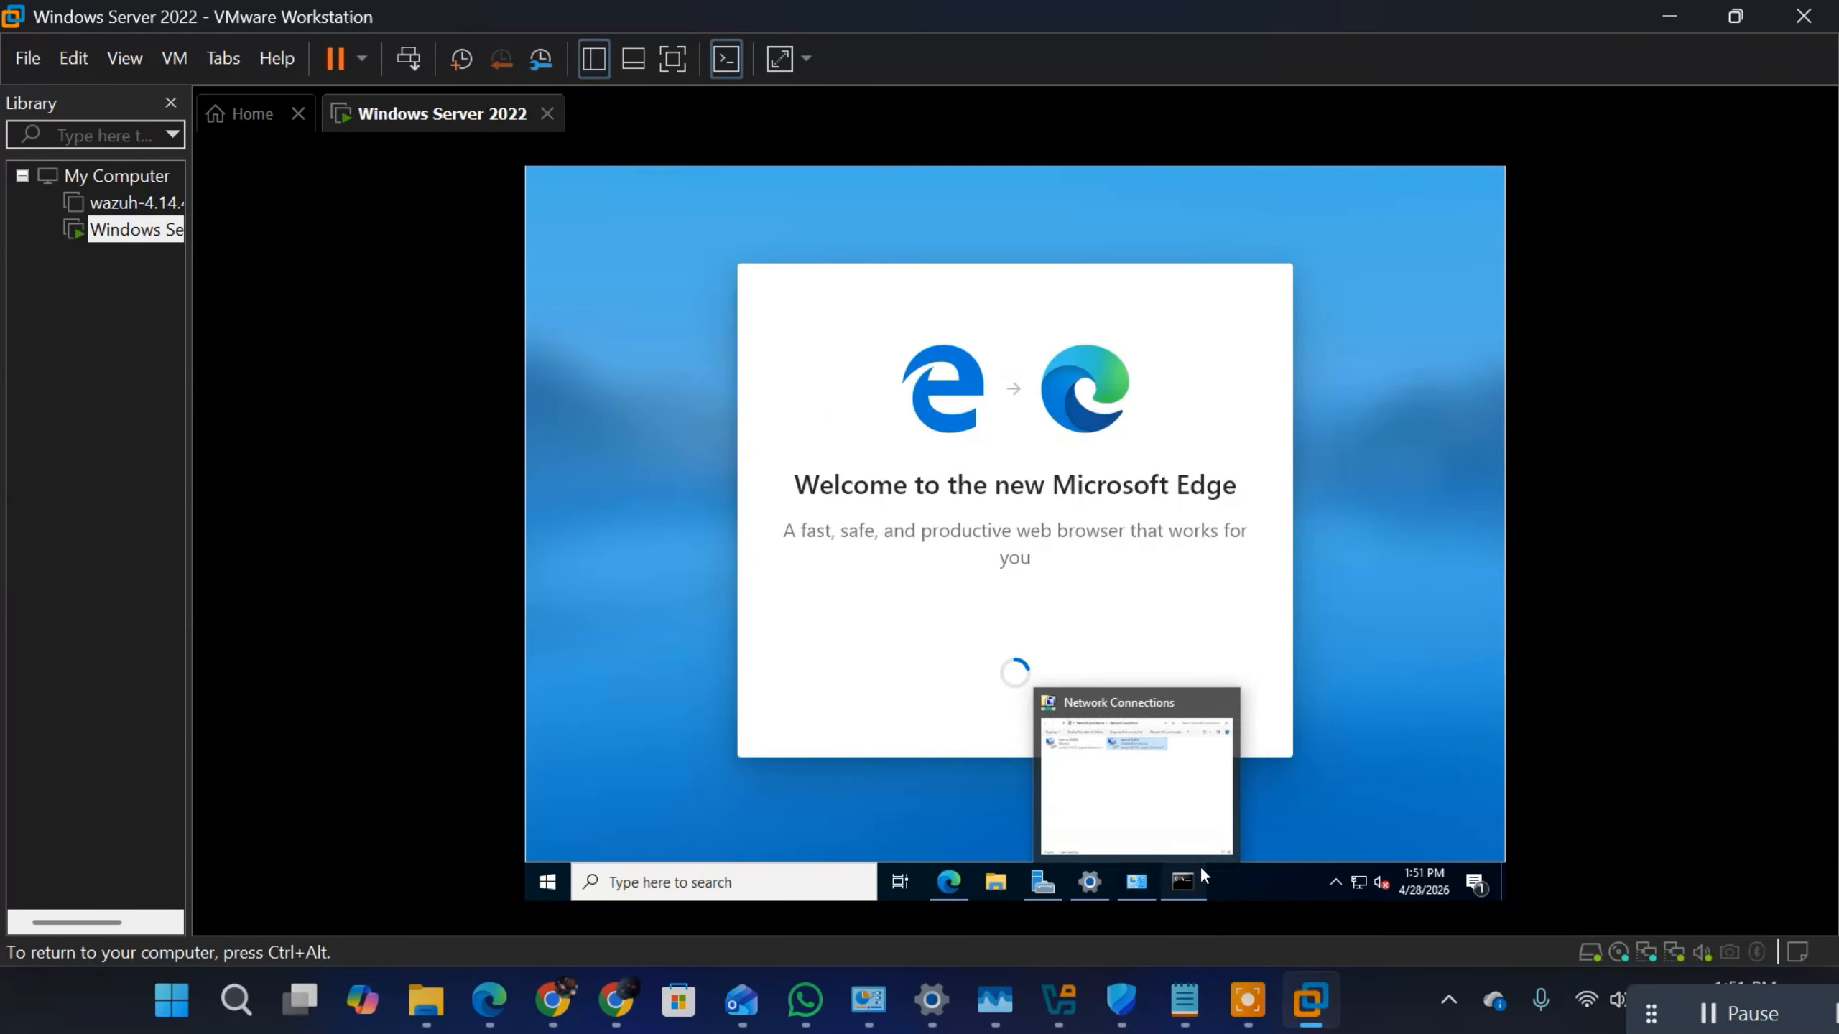
# Step: Return to the Command Prompt and ping google.com to test internet connectivity
pyautogui.click(1191, 880)
pyautogui.write('p')
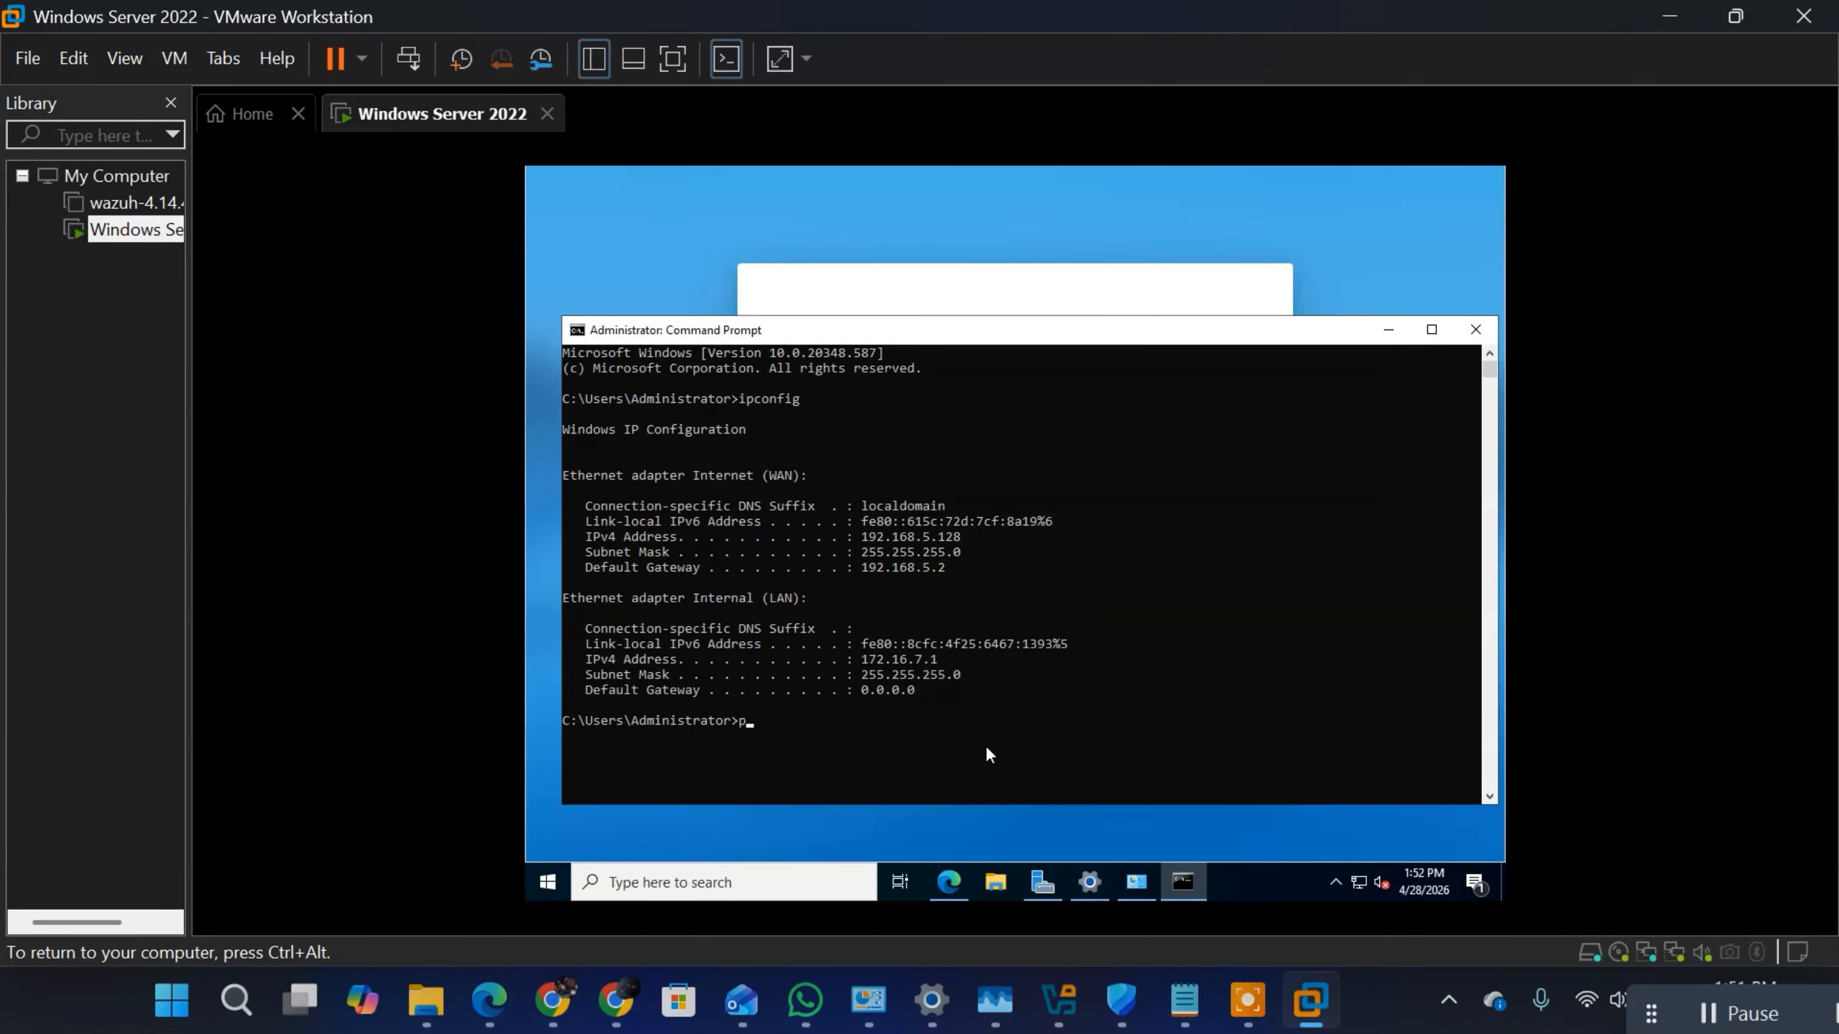
pyautogui.write('ing google.com')
pyautogui.press('Return')
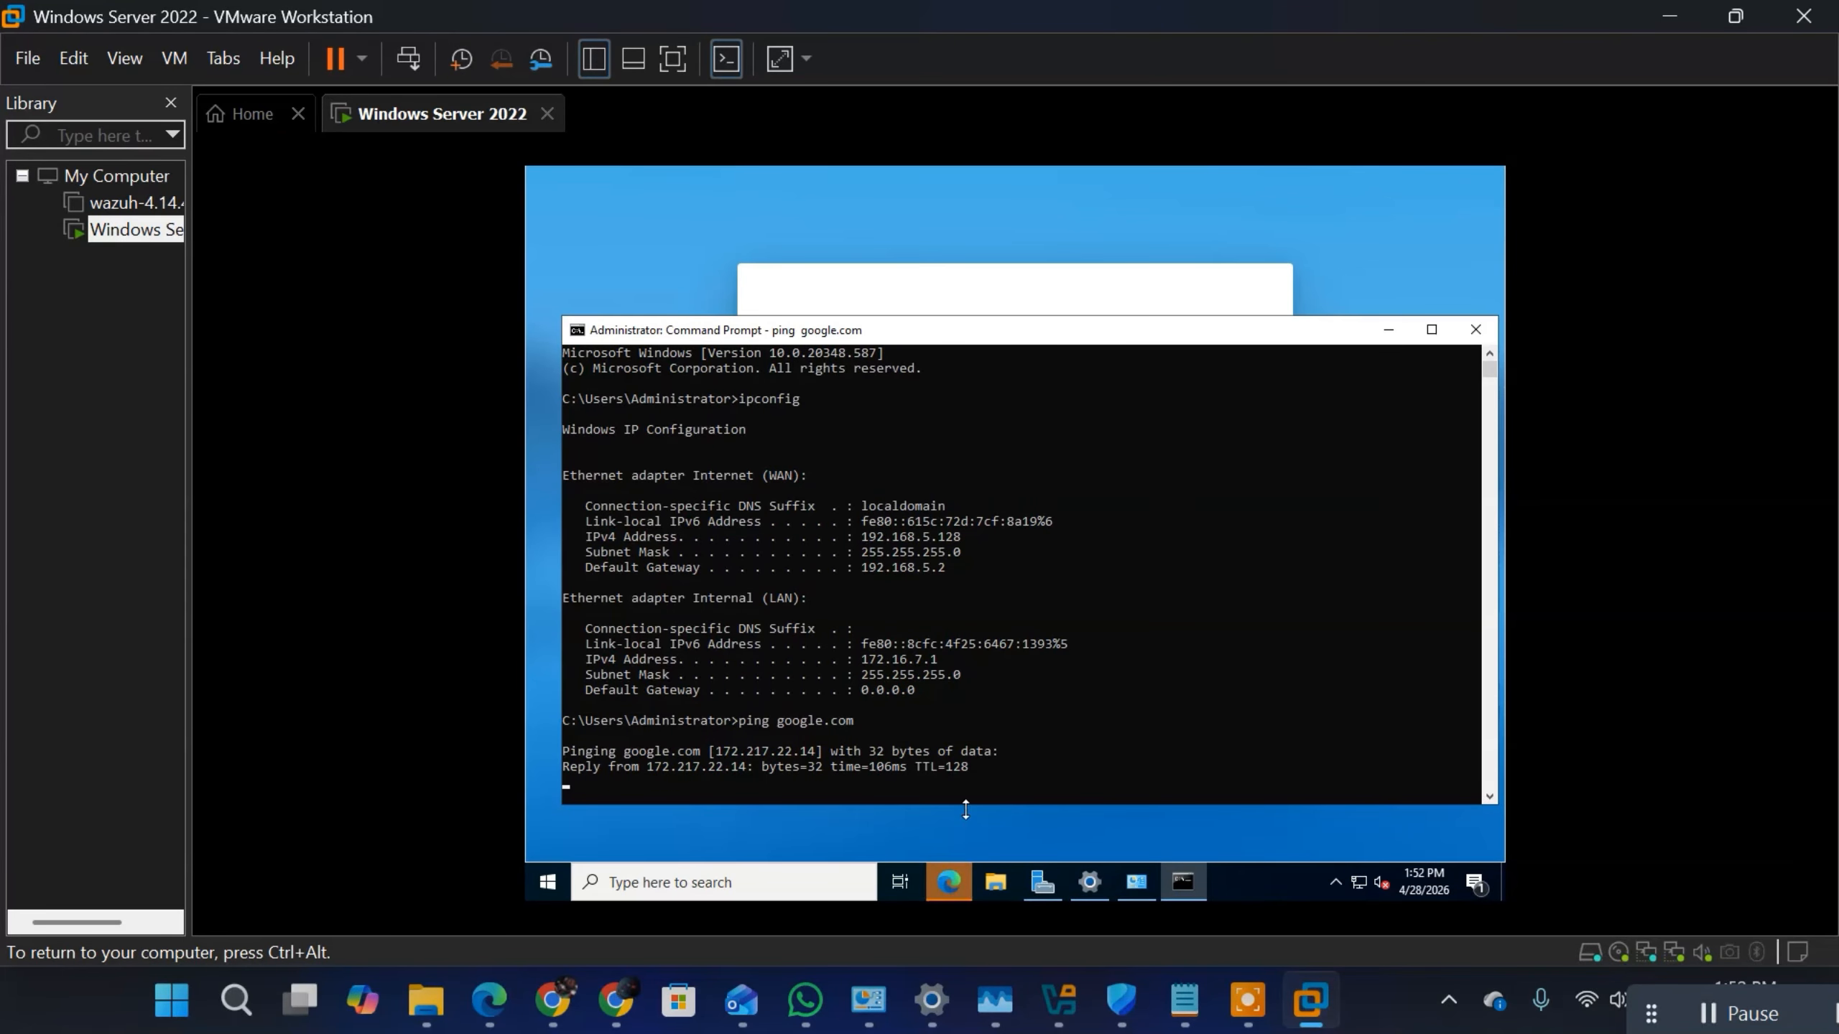
# Step: Highlight the google.com reply lines in the ping output, and clear the selection so the ping resumes
pyautogui.moveTo(986, 768); pyautogui.dragTo(524, 733)
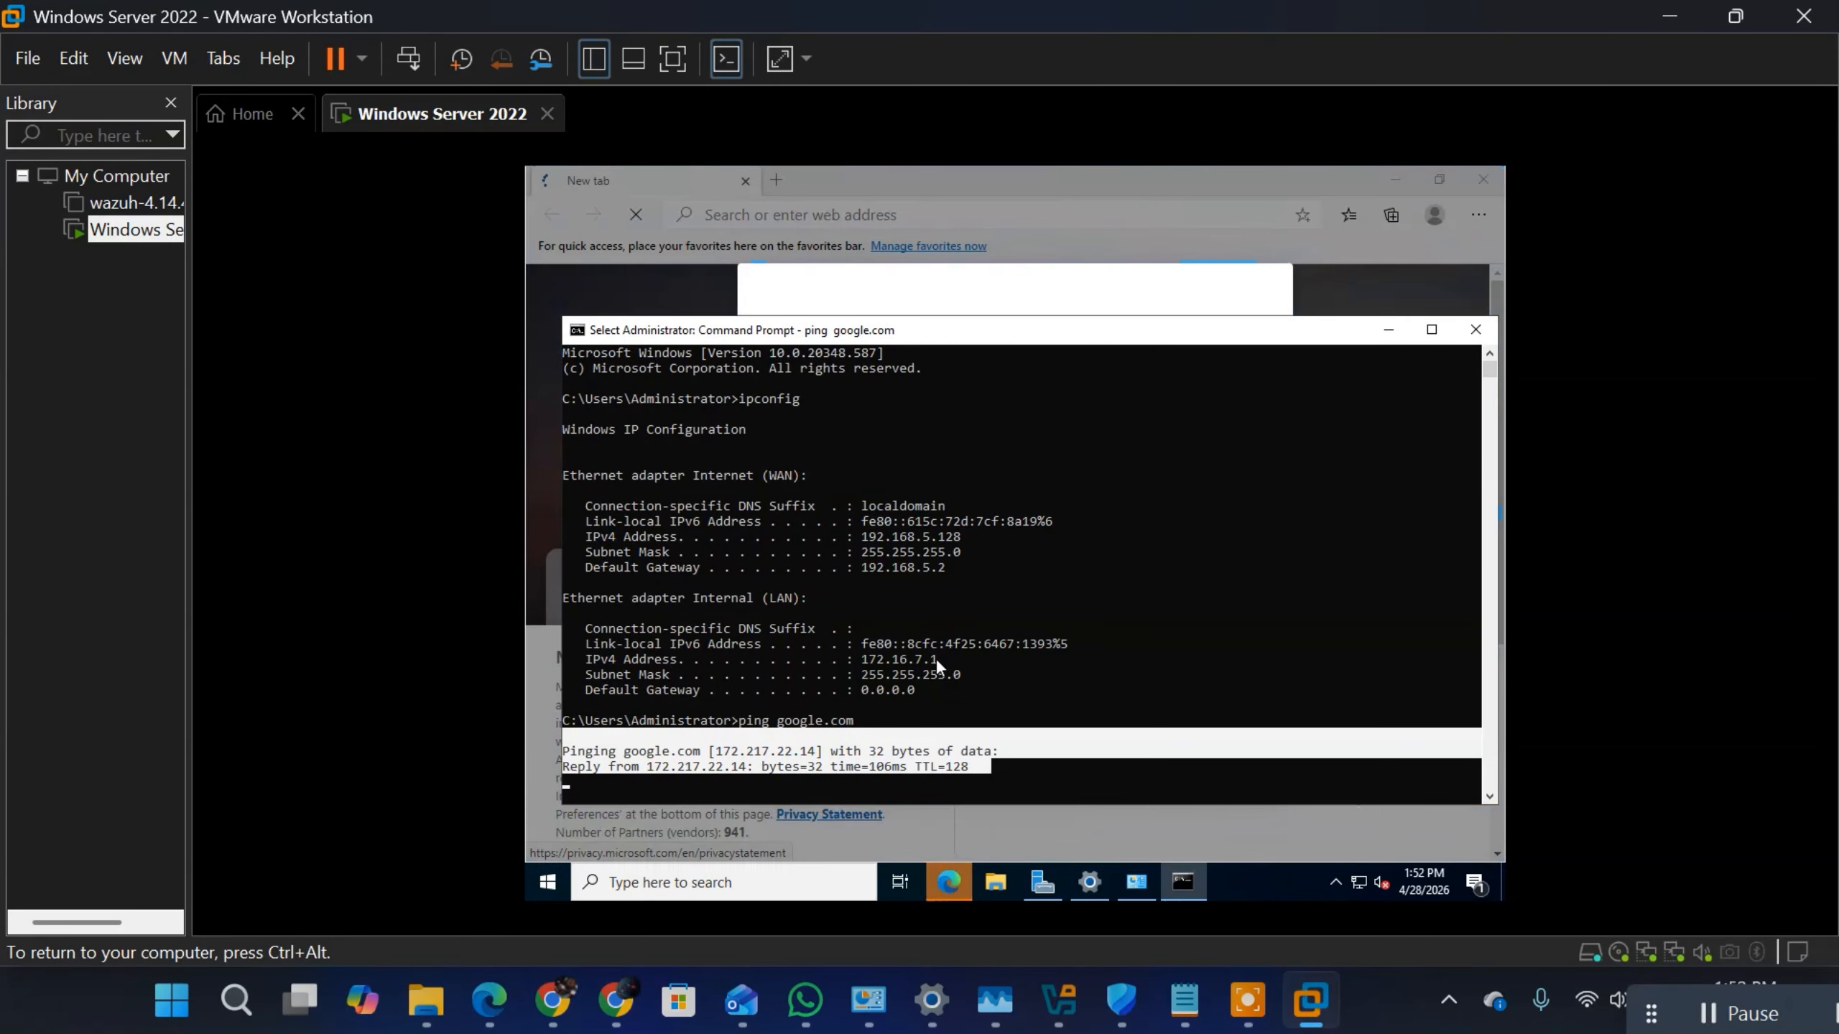
pyautogui.click(939, 752)
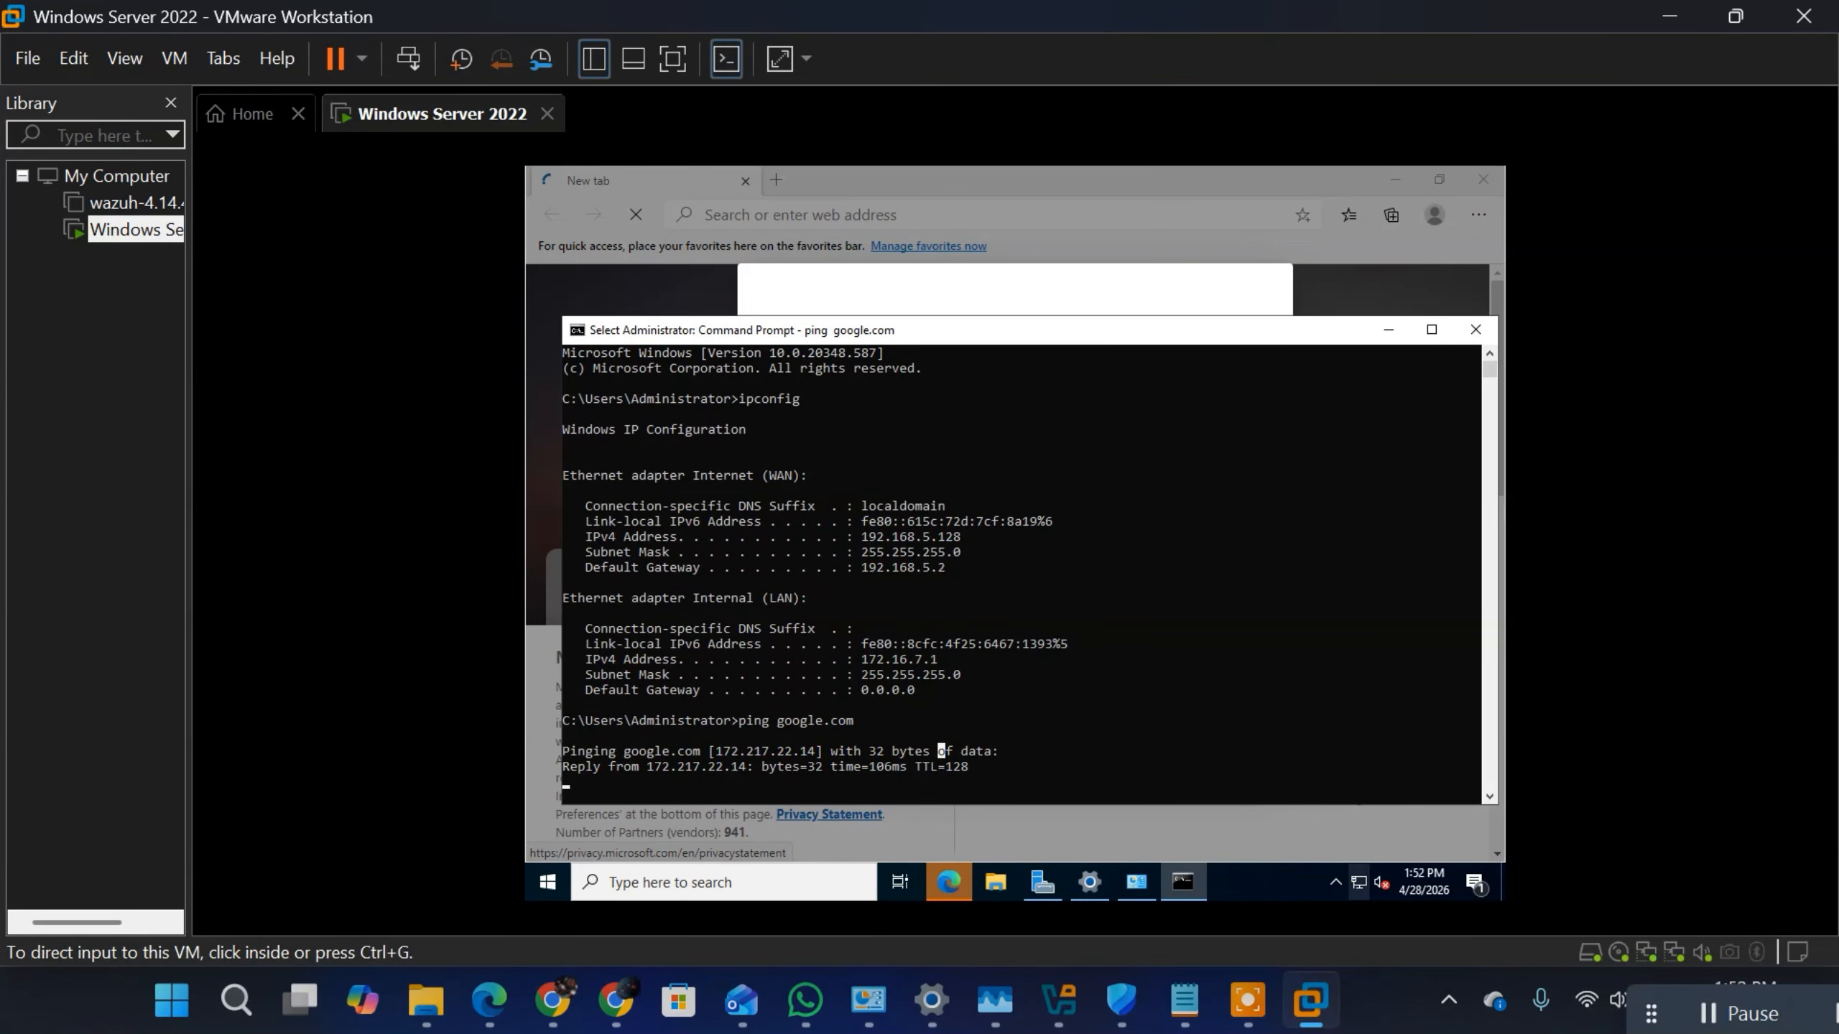
pyautogui.click(1117, 703)
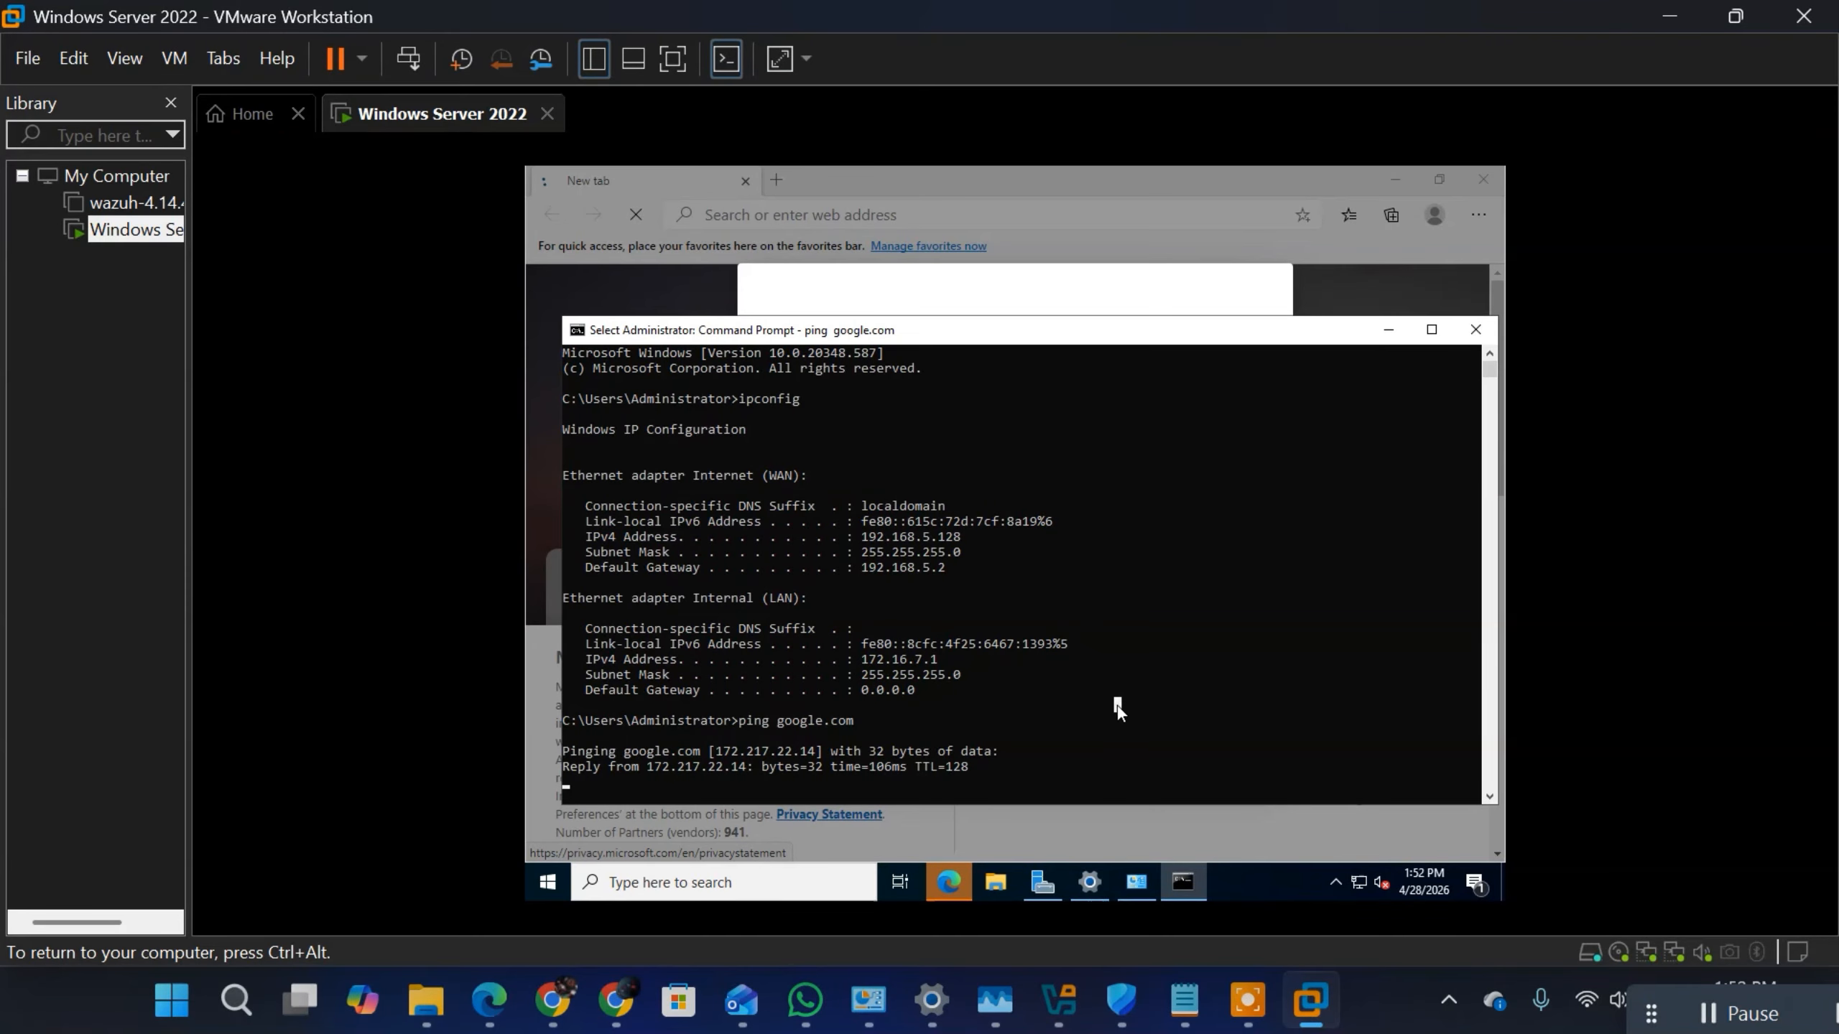
pyautogui.rightClick(1105, 759)
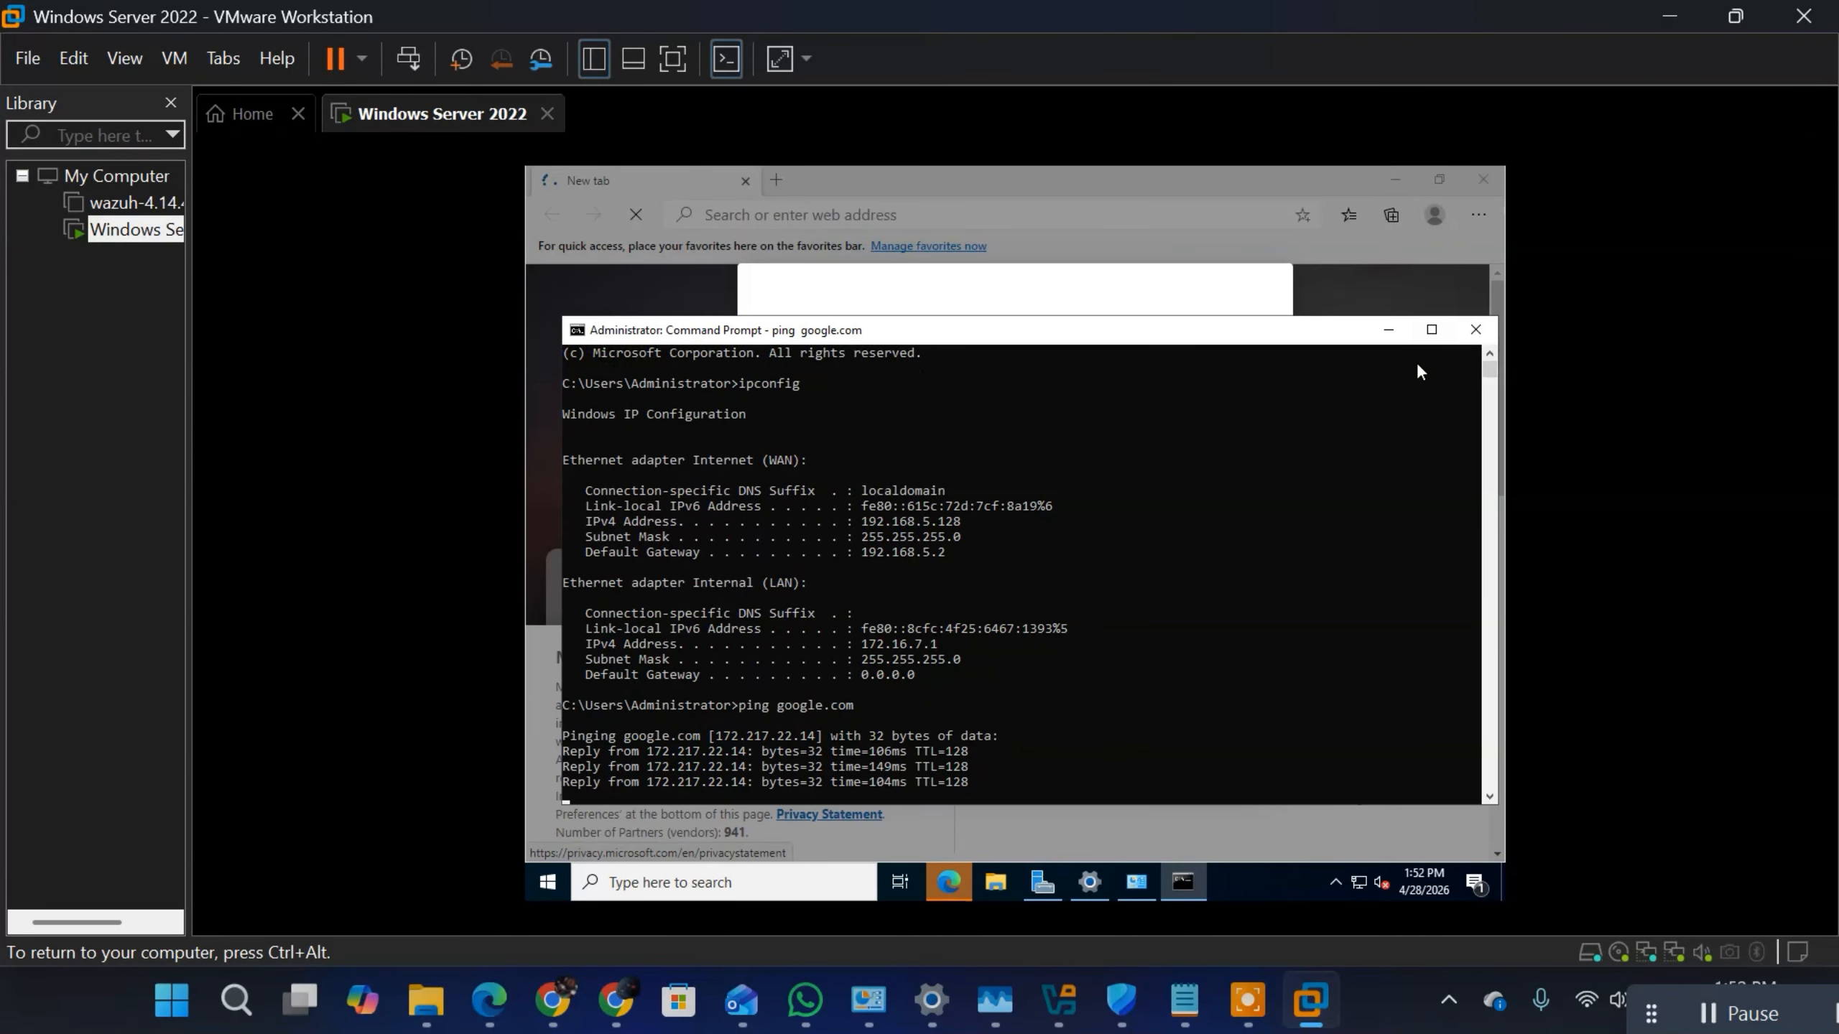
# Step: Minimize the Command Prompt, dismiss Microsoft Edge's welcome and new tab setup, and minimize the browser
pyautogui.click(1392, 351)
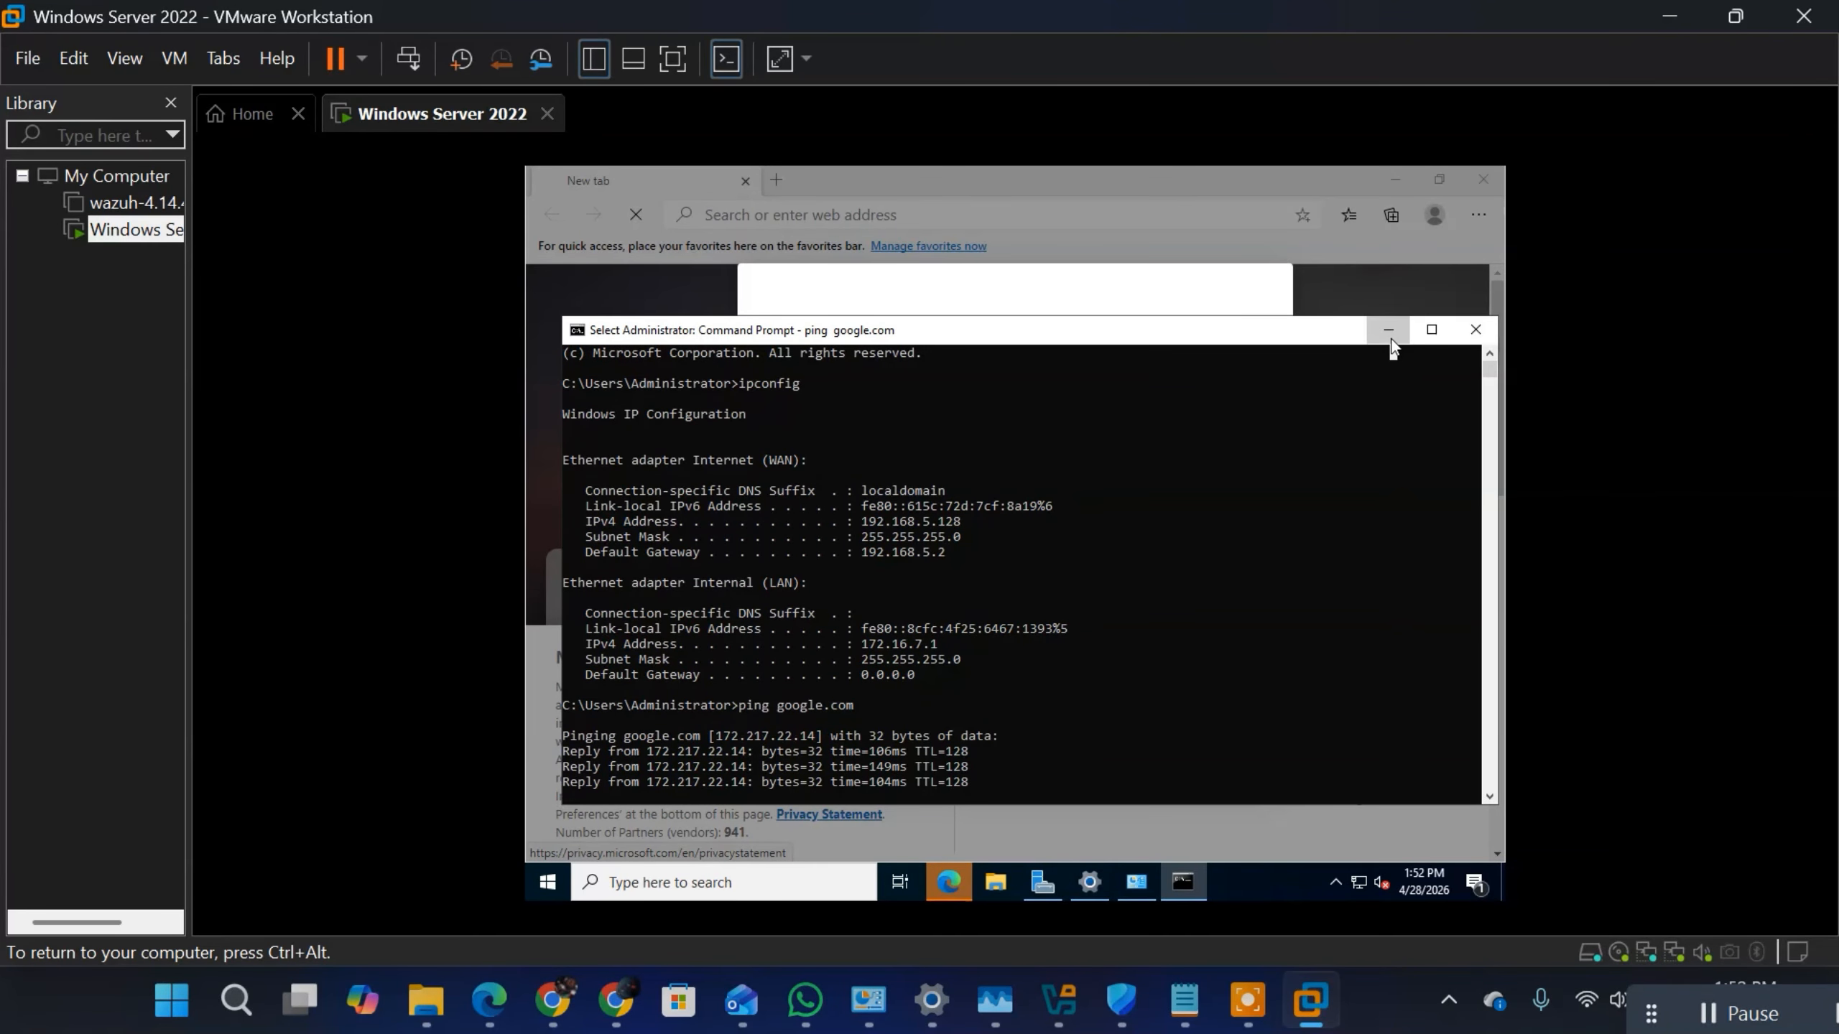
pyautogui.click(1390, 339)
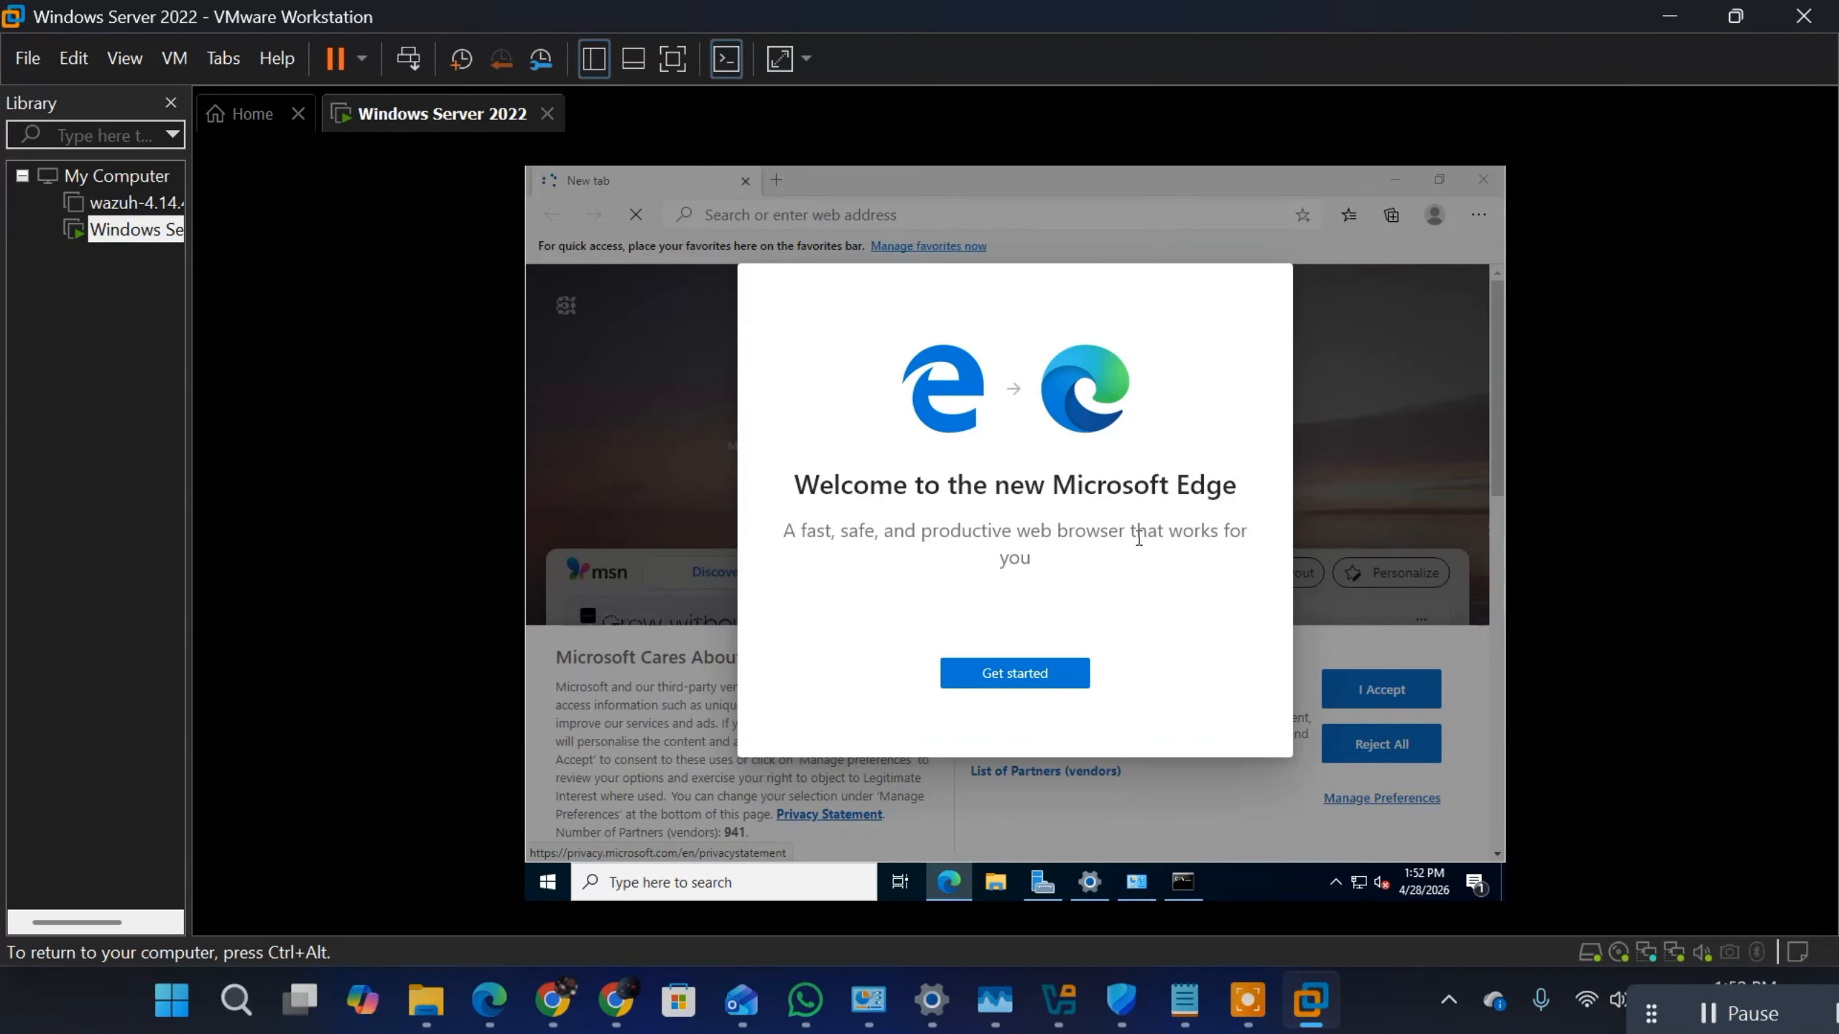
pyautogui.click(1030, 671)
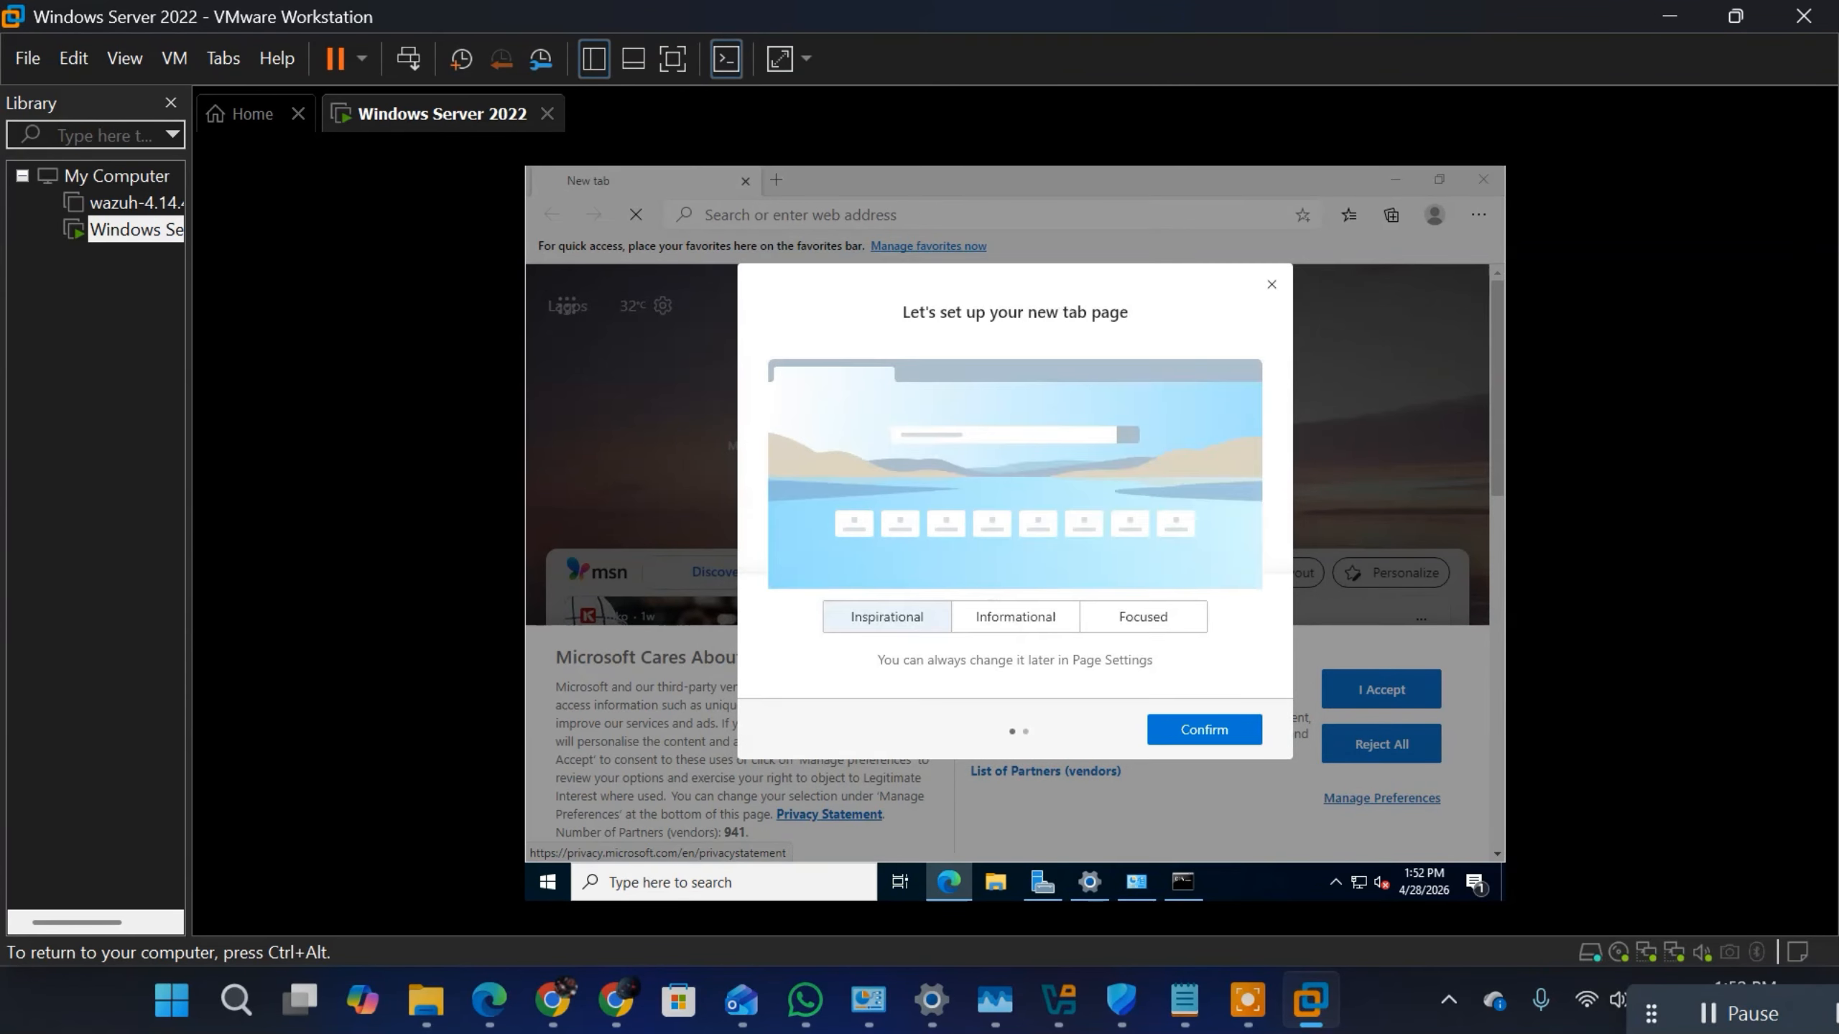
pyautogui.click(1268, 285)
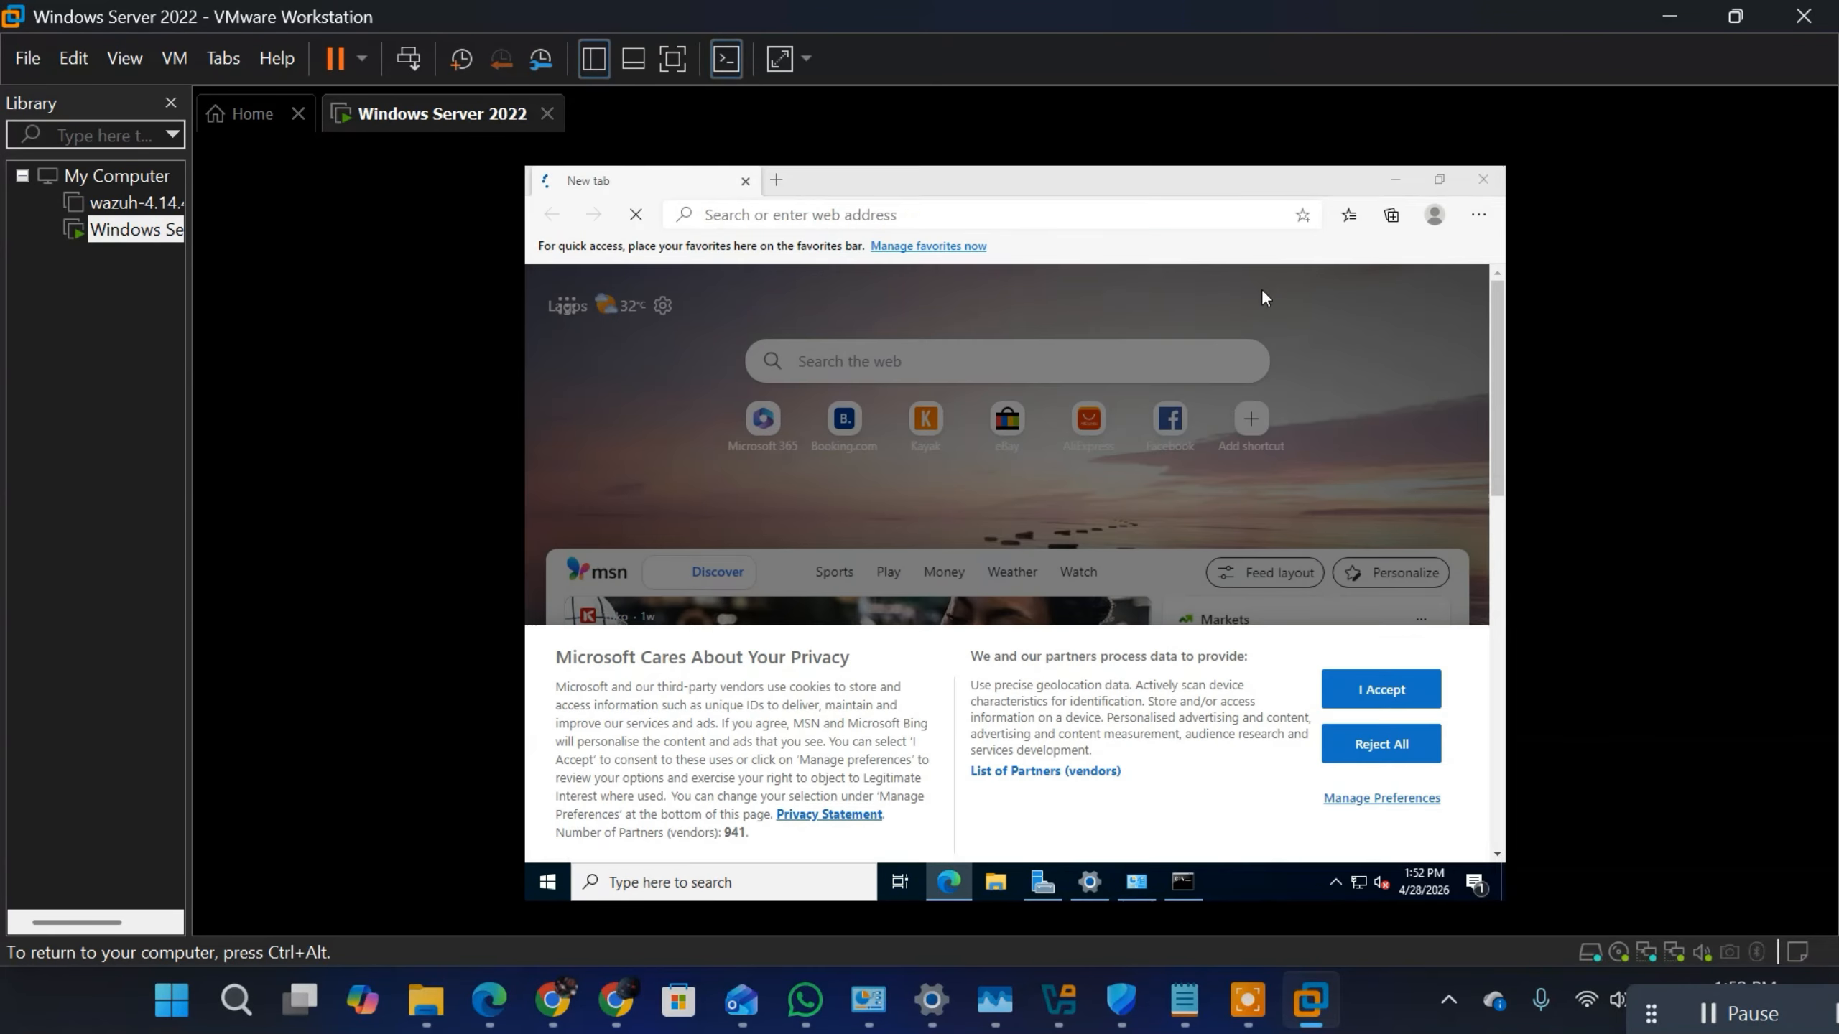
pyautogui.click(1395, 181)
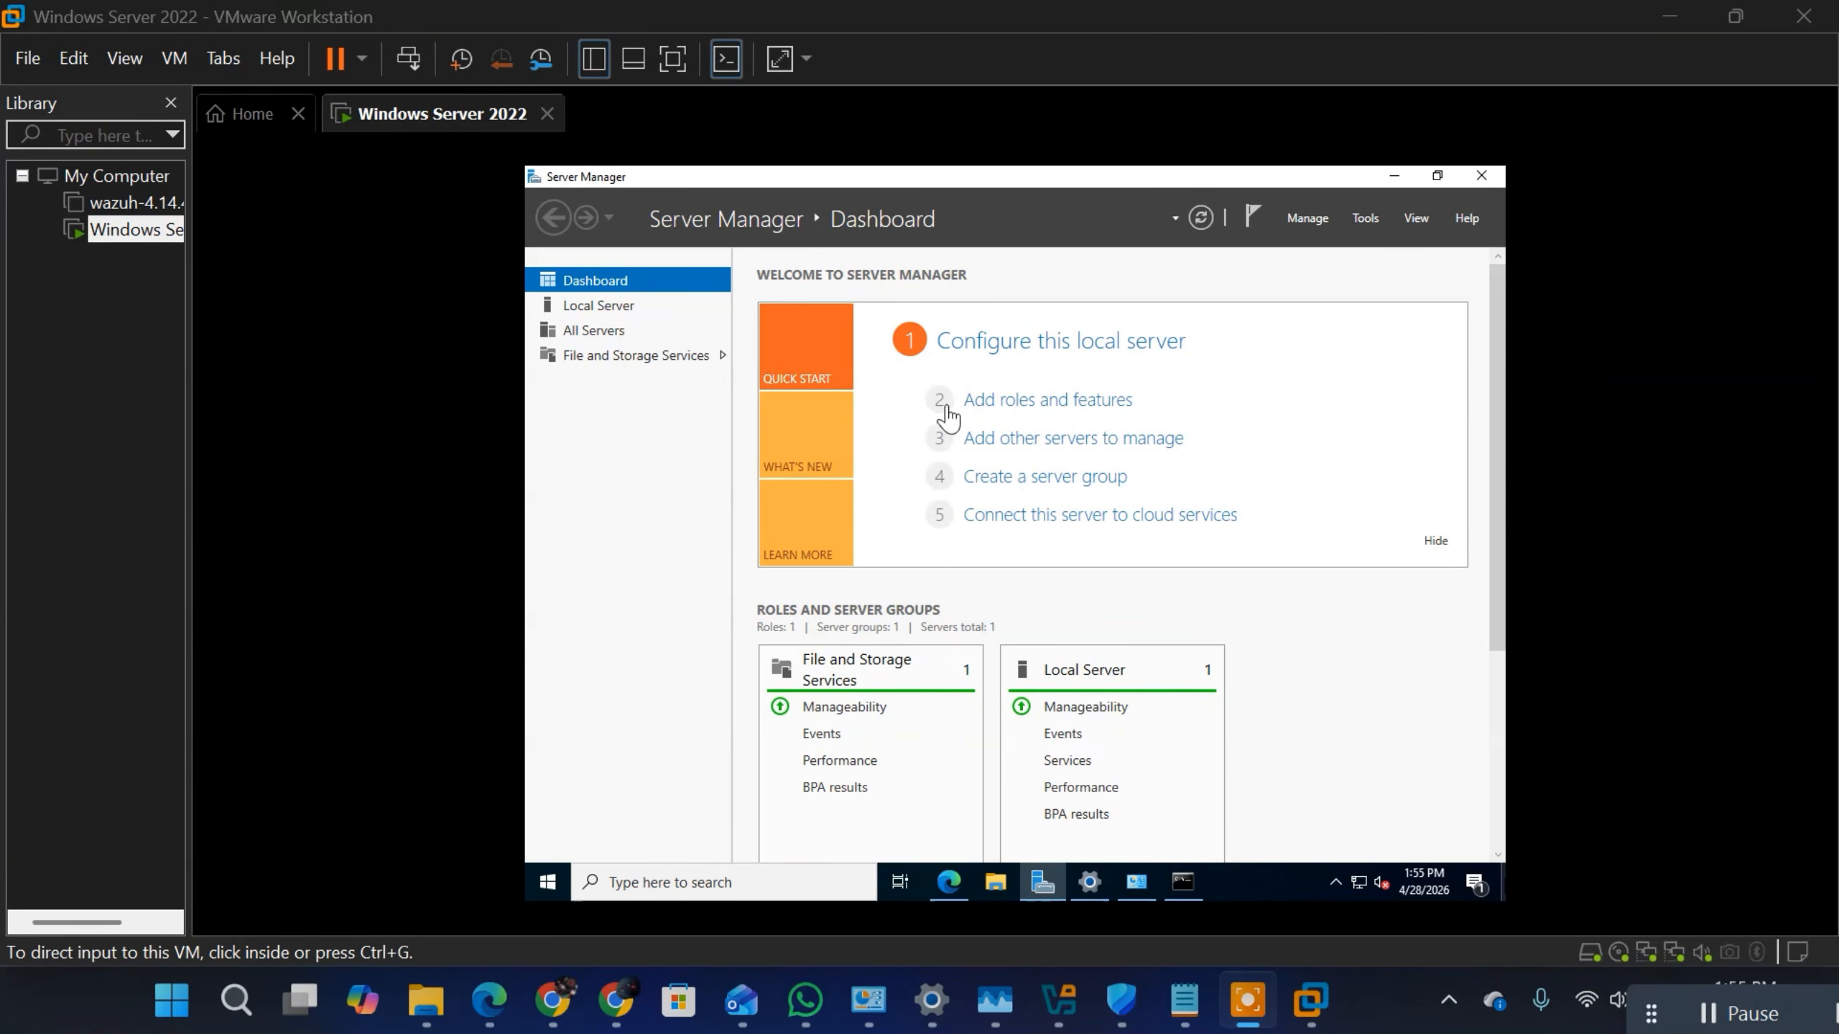
# Step: Start the Add Roles and Features Wizard from Server Manager and advance past the introduction to the installation type
pyautogui.click(1310, 219)
pyautogui.click(1310, 216)
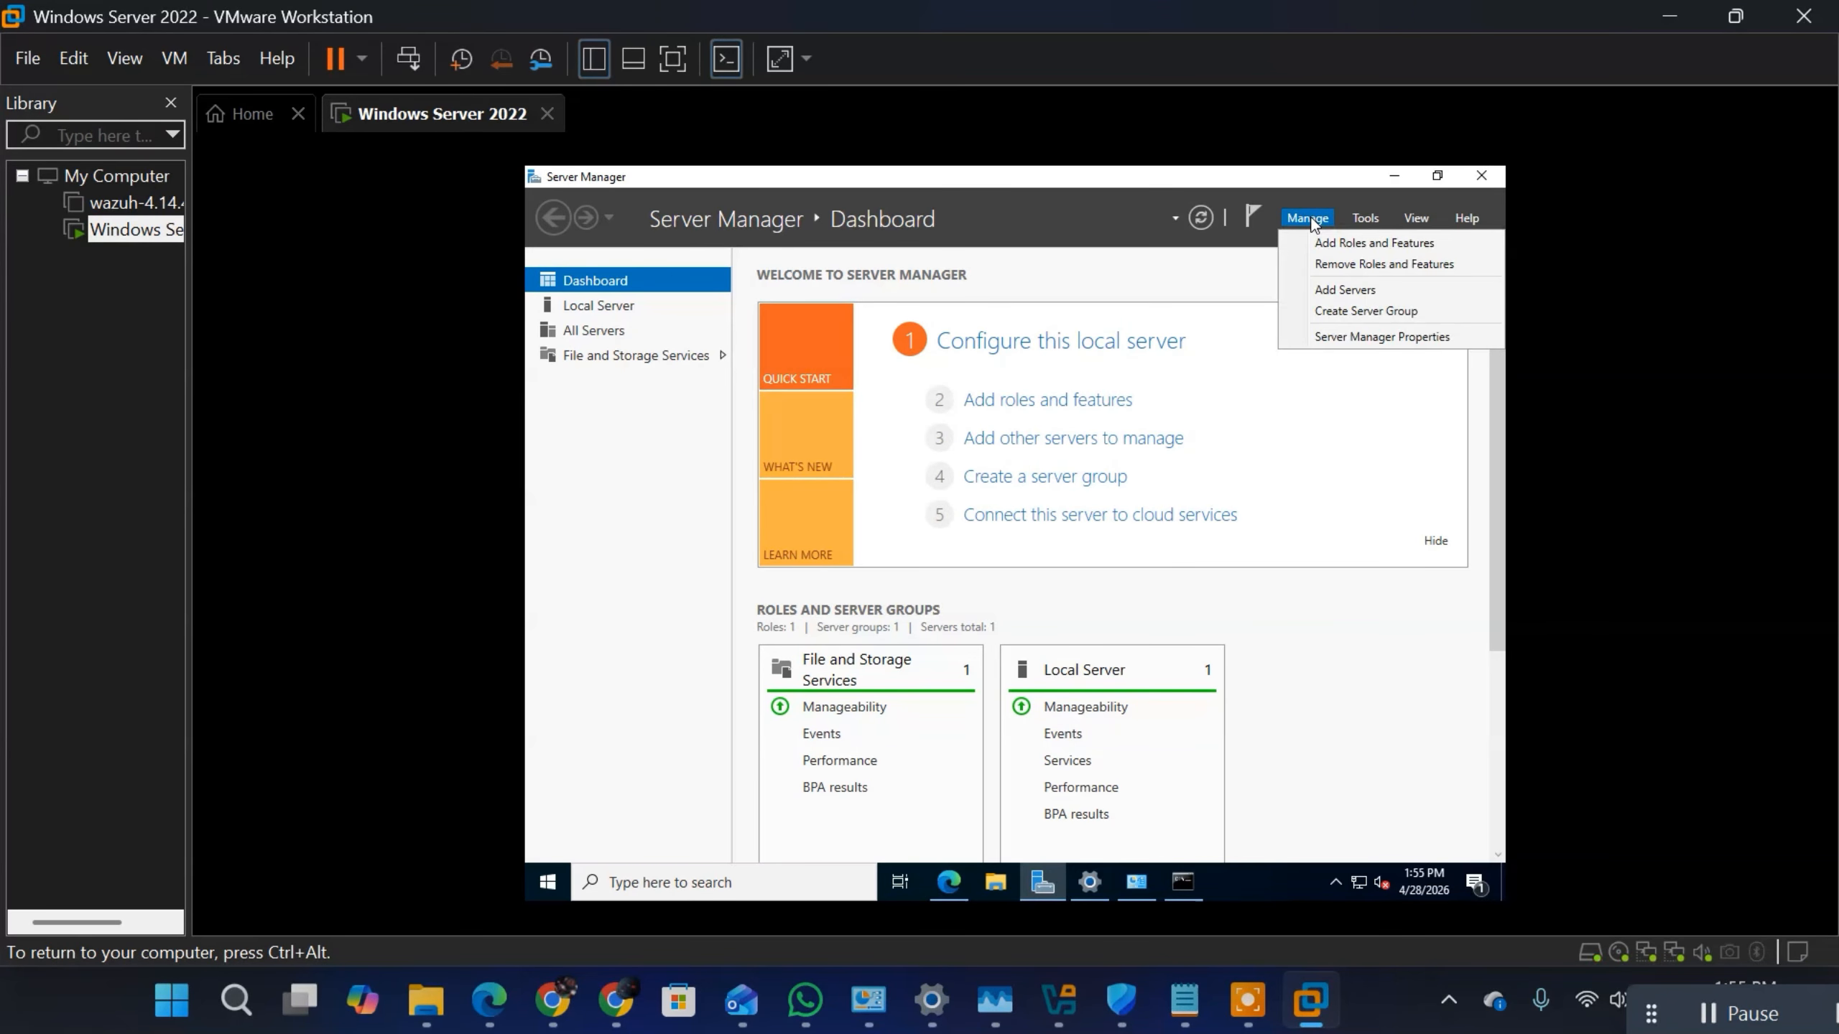
pyautogui.click(1386, 250)
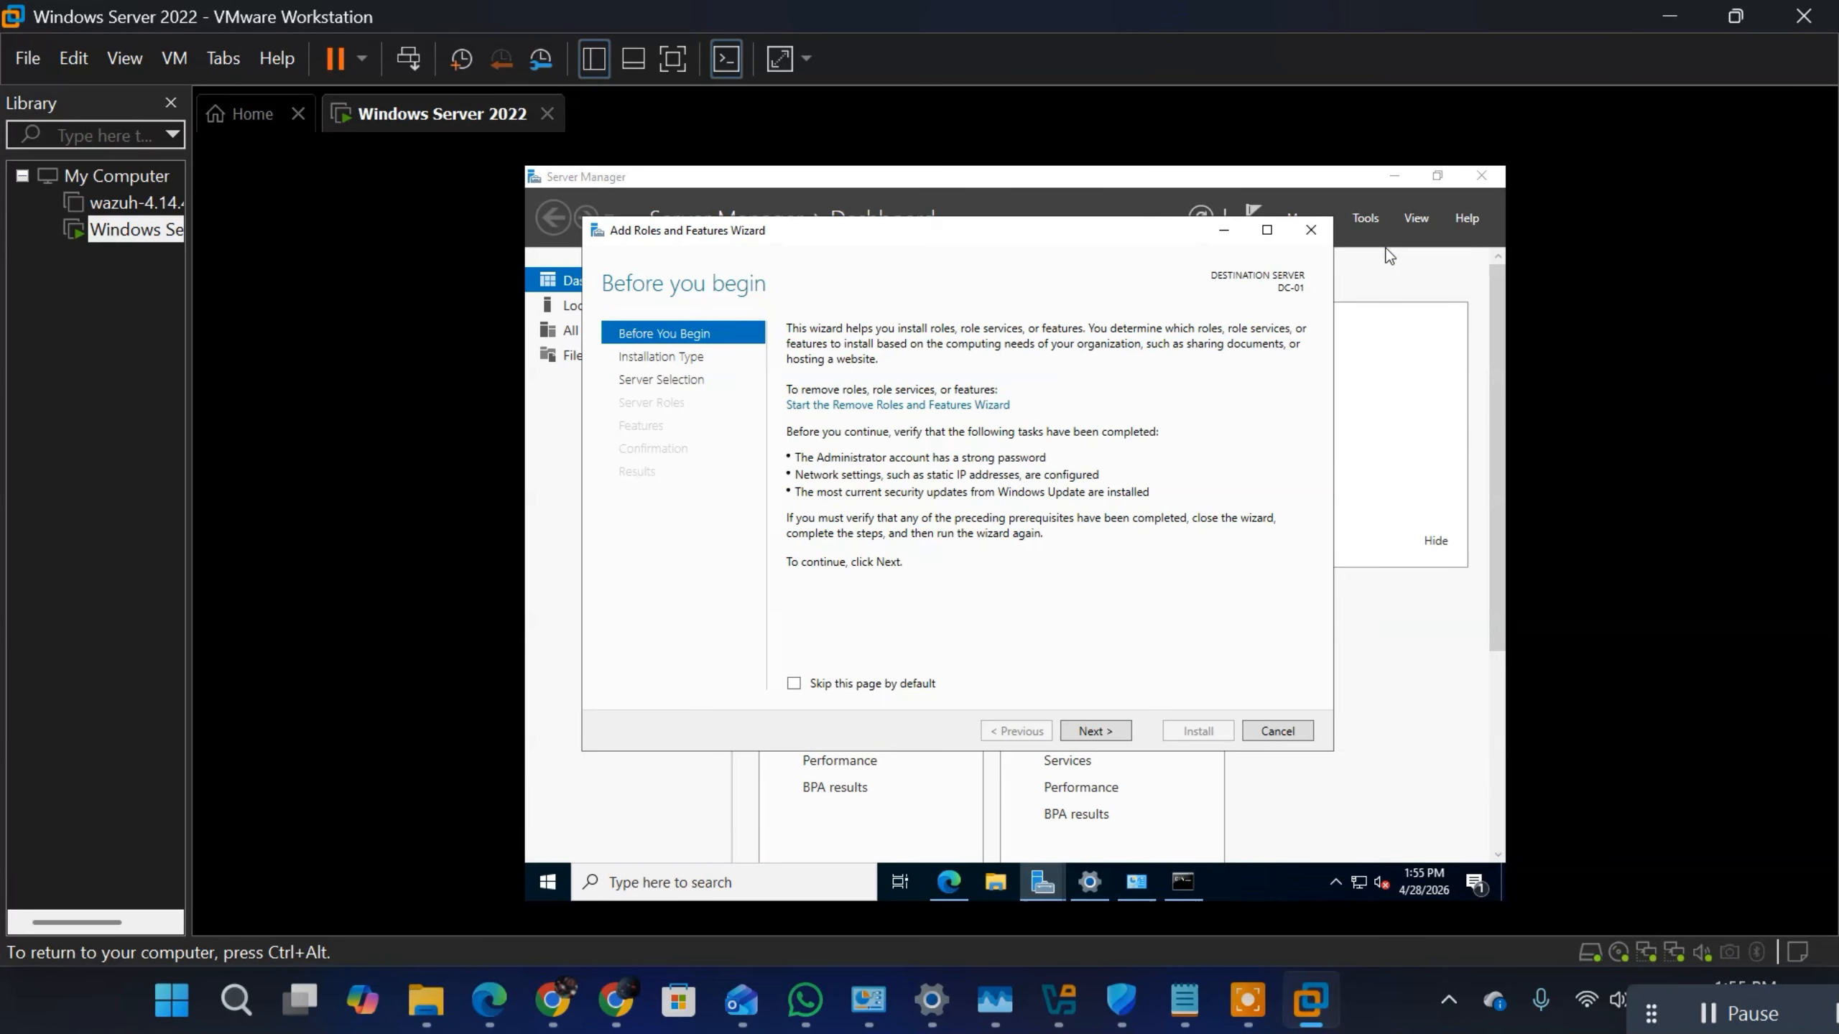
pyautogui.click(1093, 731)
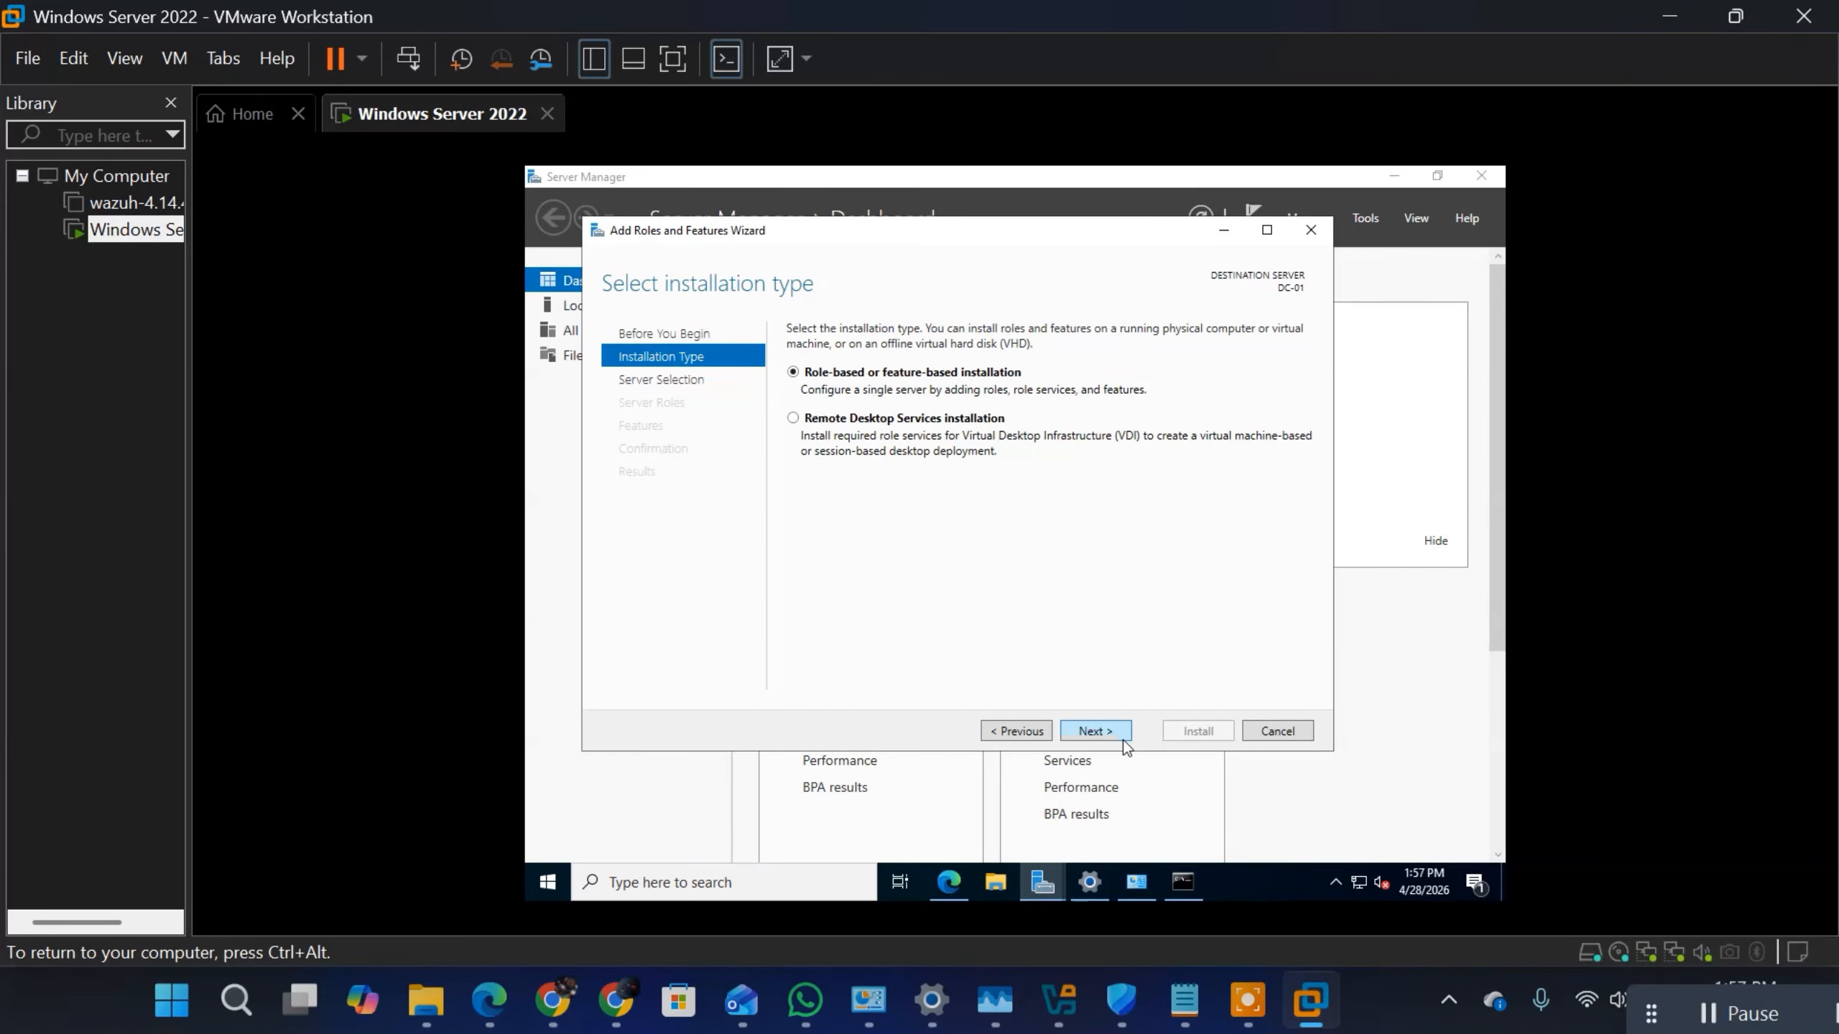
# Step: Advance the wizard to the destination server list to check DC-01's entry, cancel the wizard, and bring back the Command Prompt
pyautogui.press('Return')
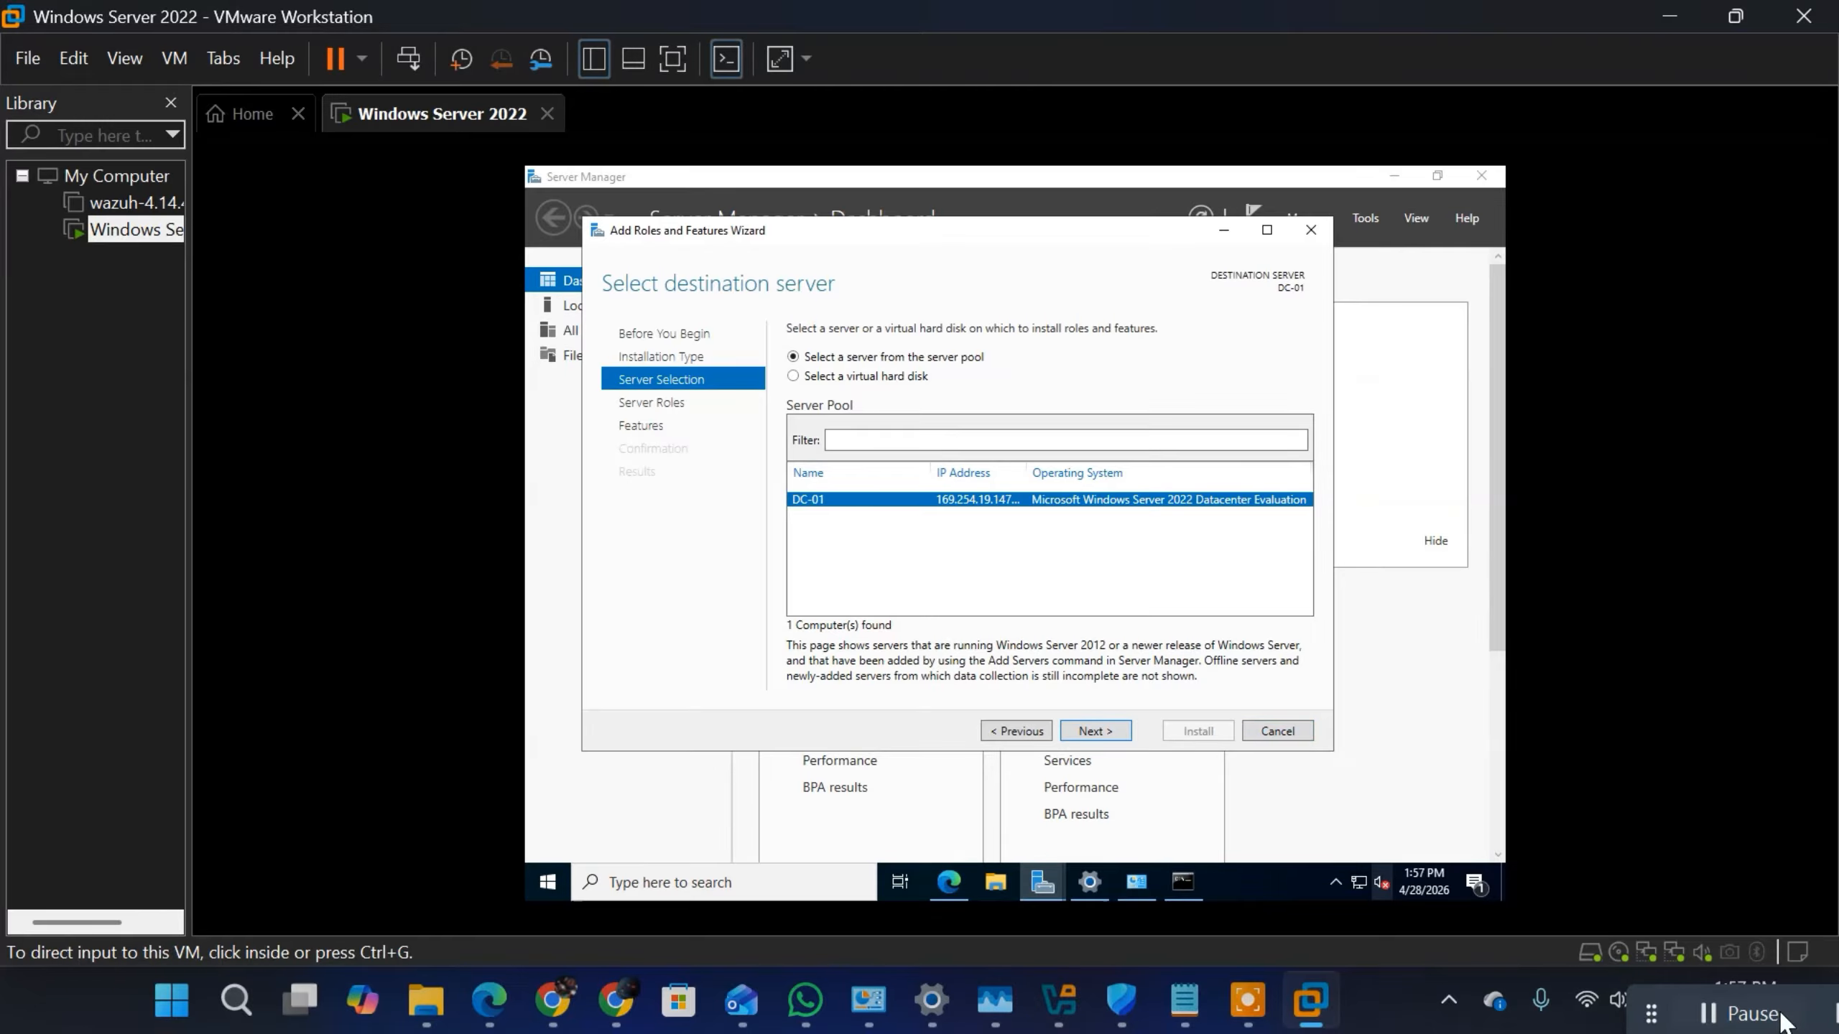
pyautogui.click(1281, 733)
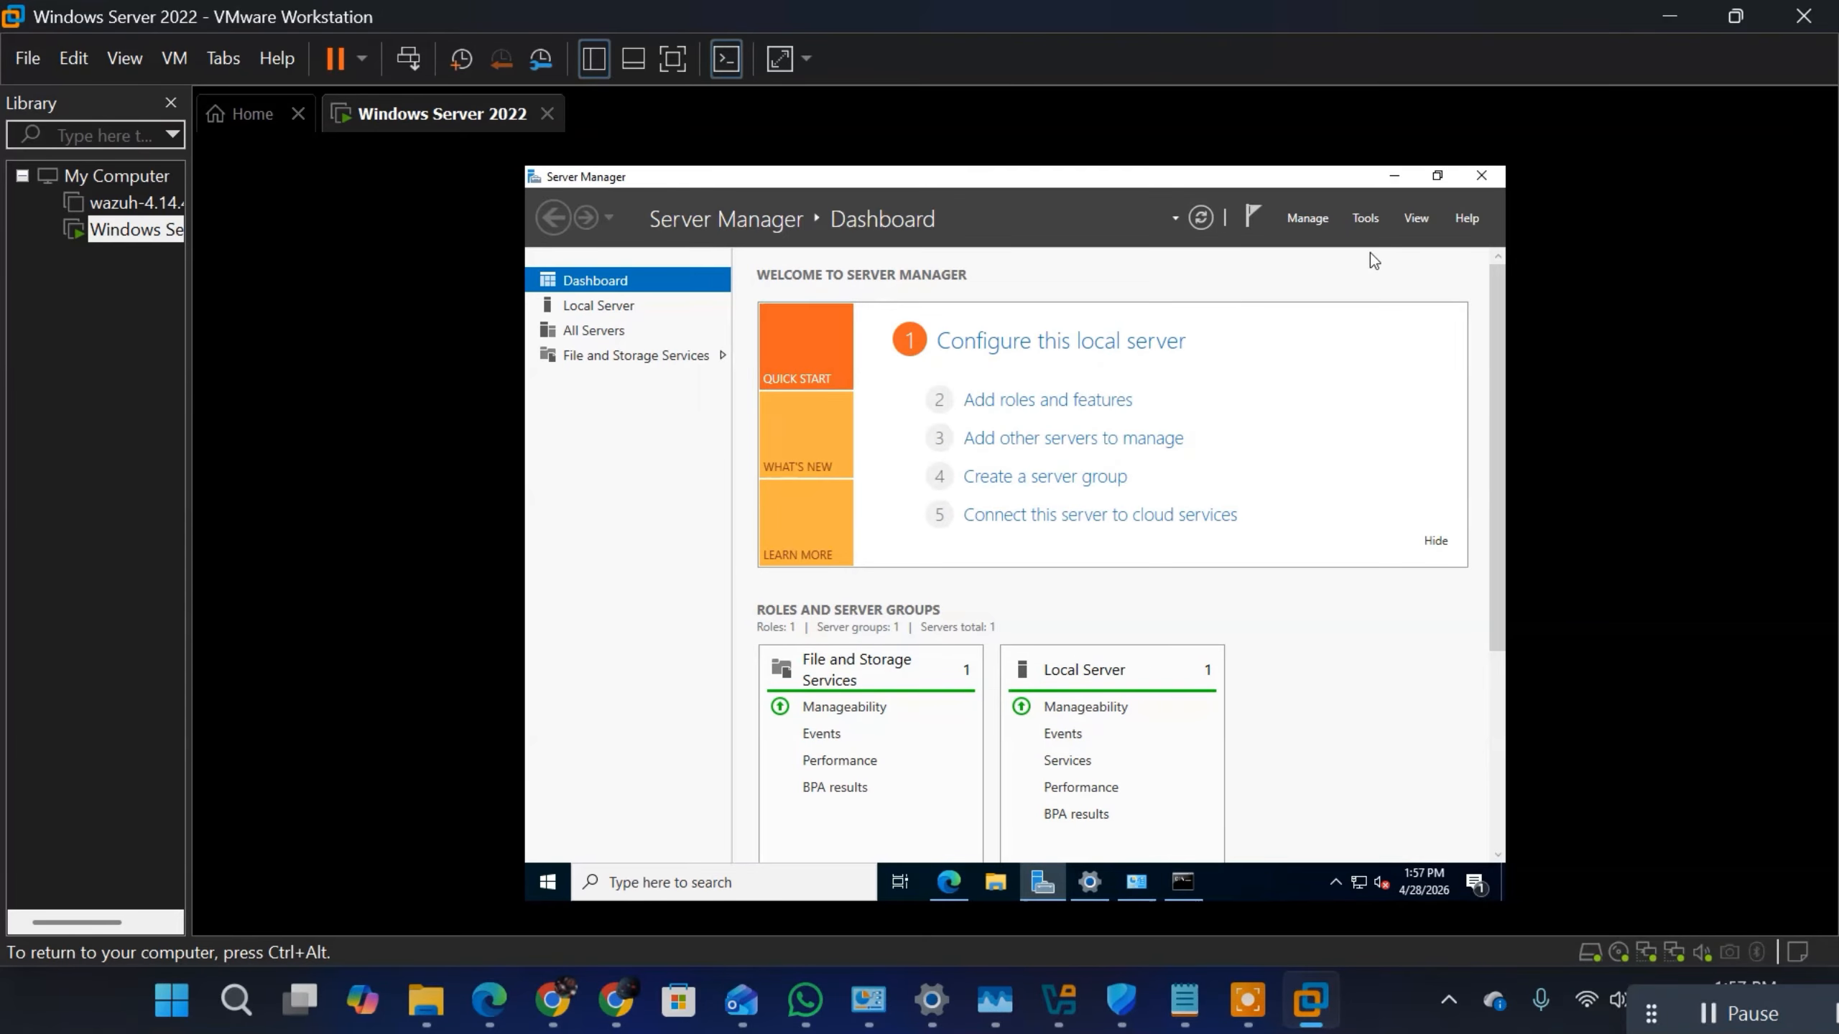
pyautogui.click(1183, 882)
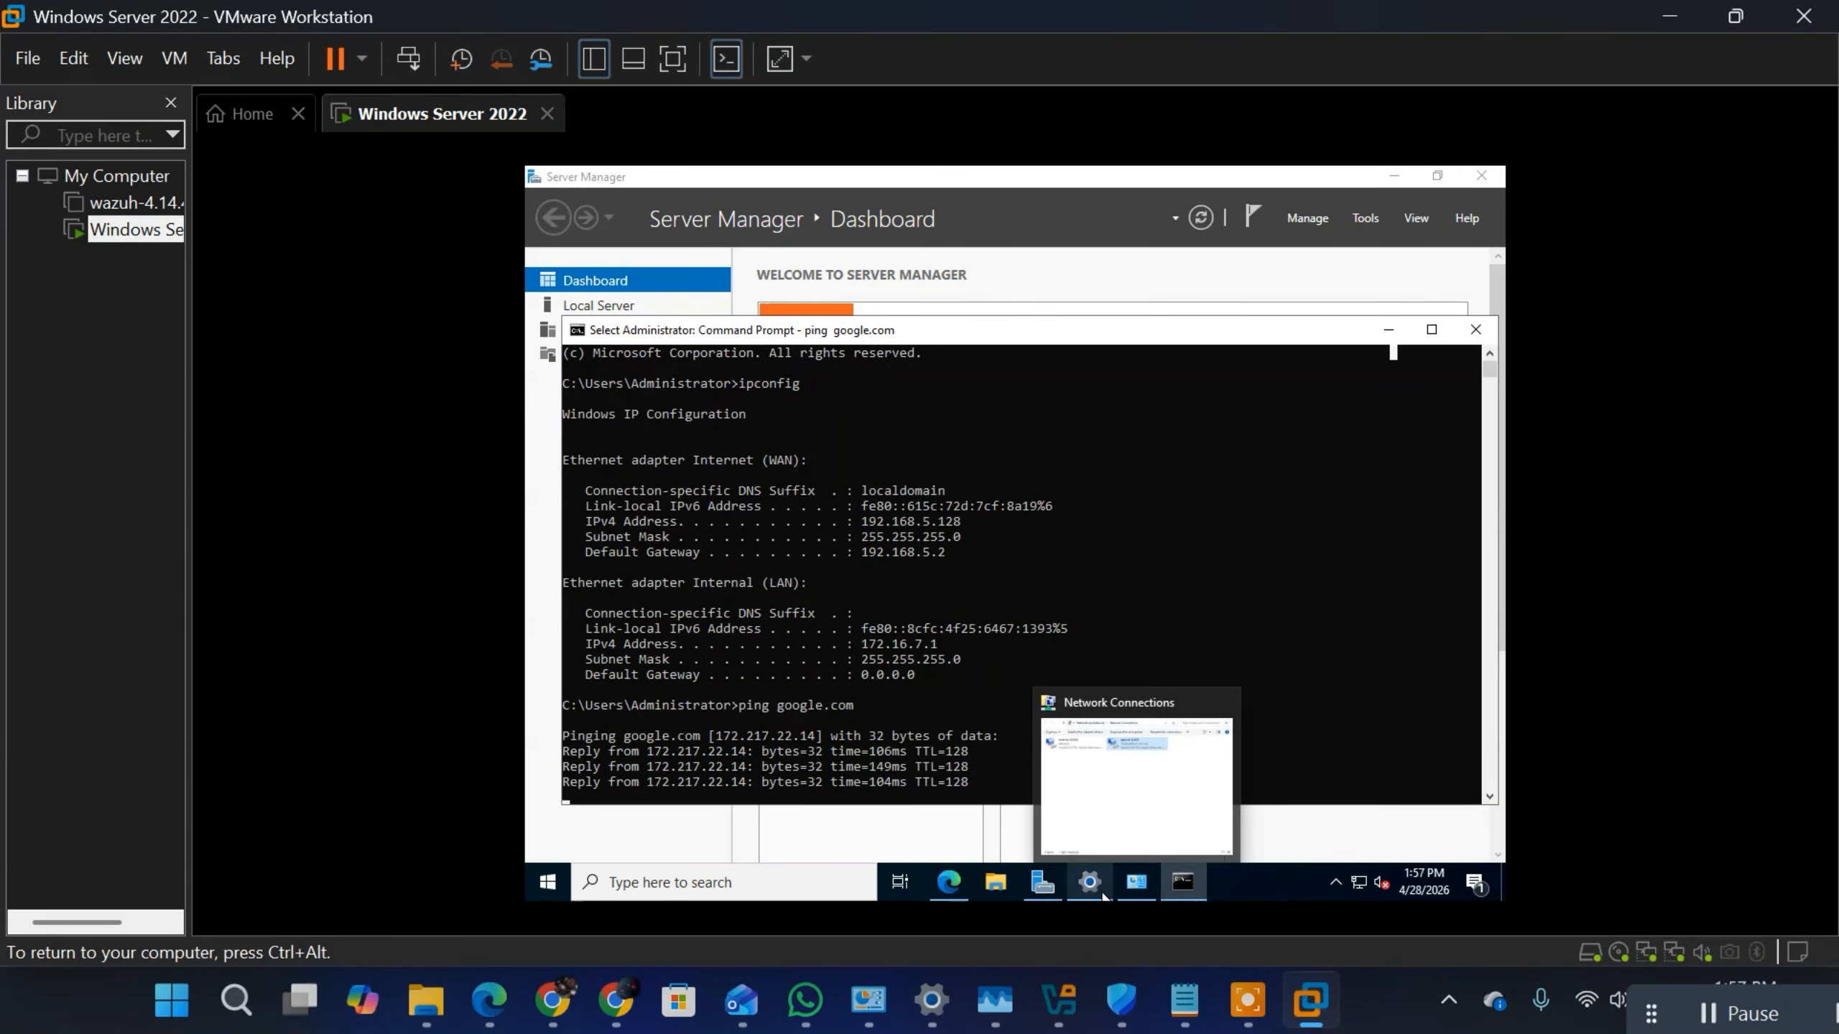
# Step: Restart the Windows Server virtual machine from within the guest, giving Other (Planned) as the reason
pyautogui.click(548, 882)
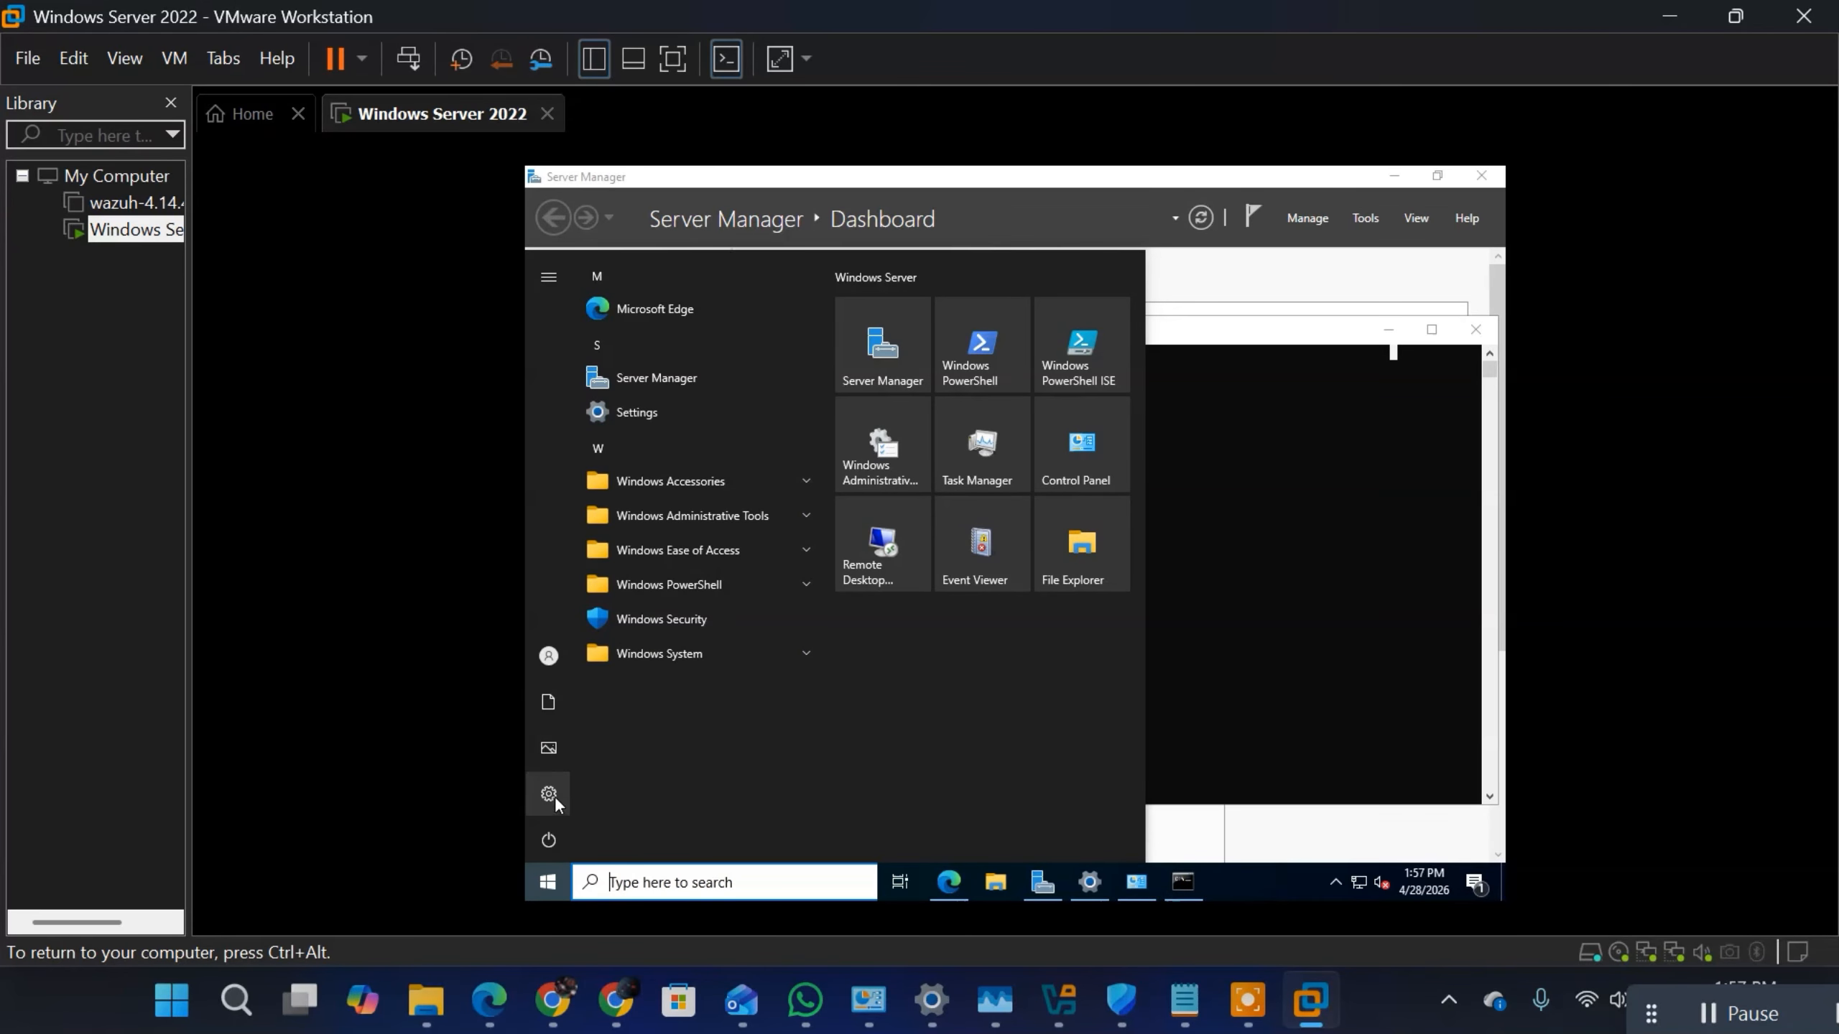
pyautogui.click(549, 794)
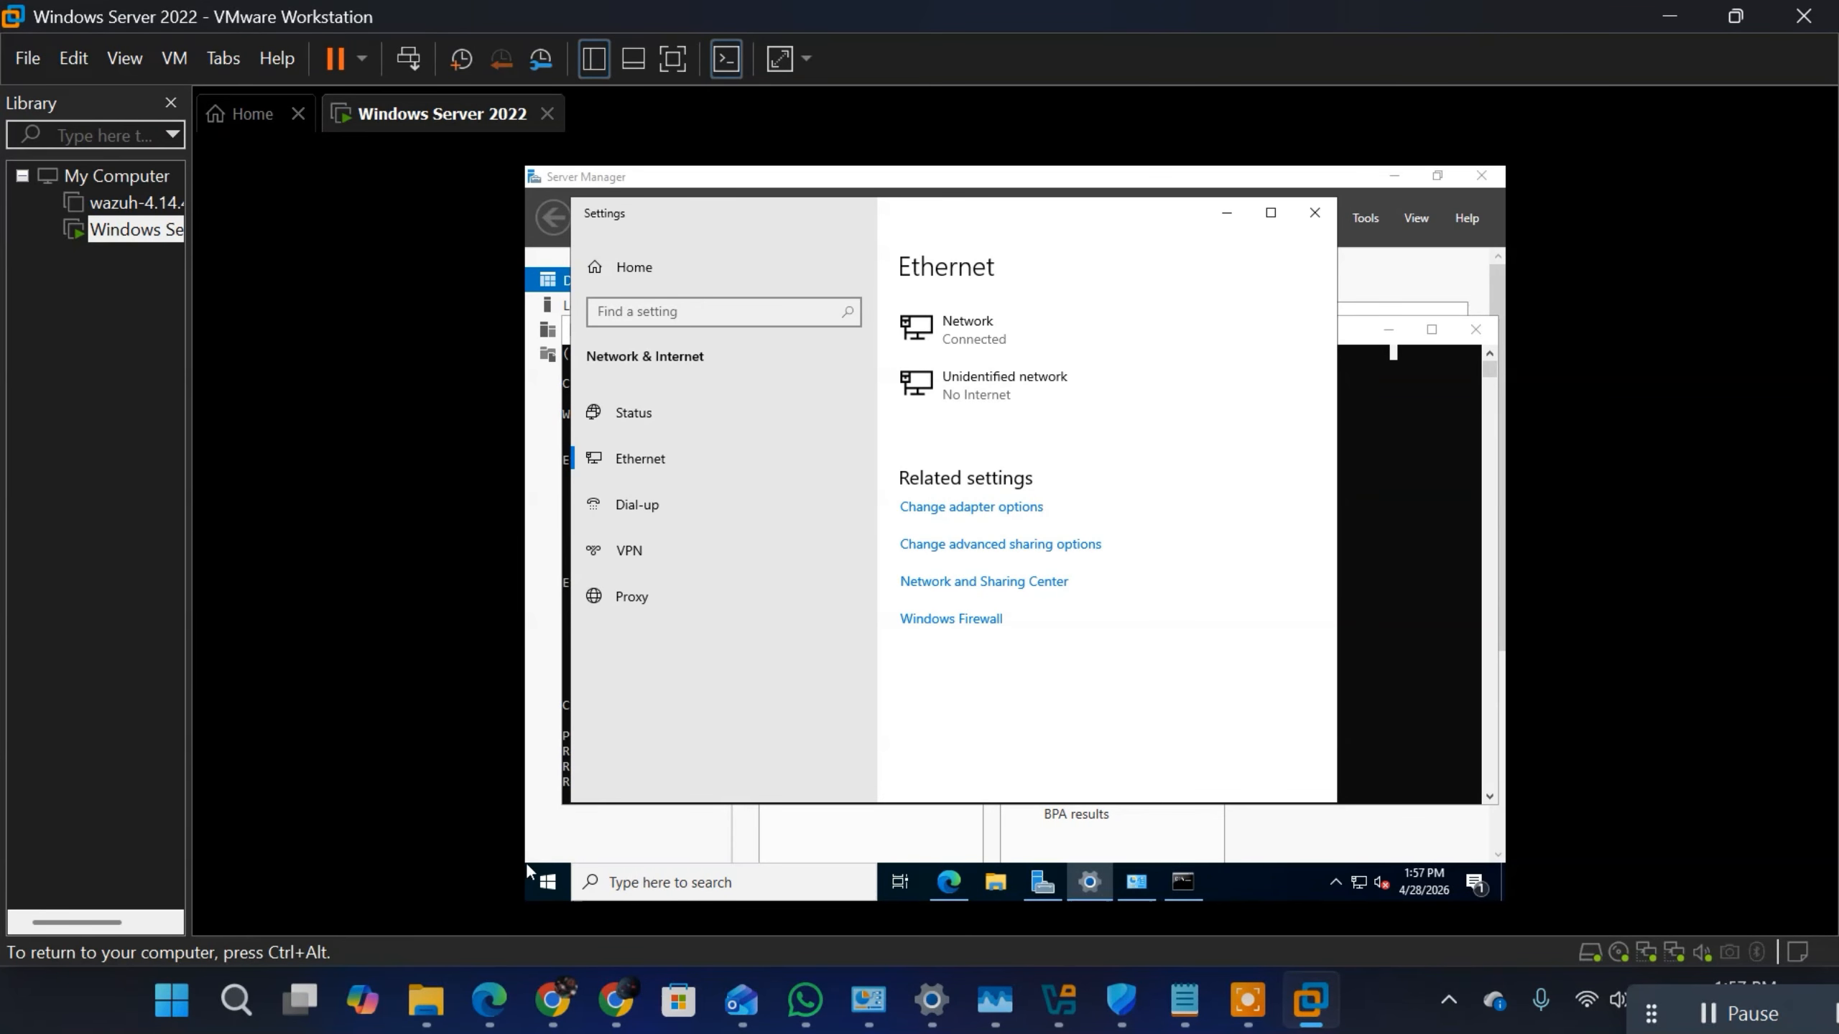
pyautogui.click(548, 882)
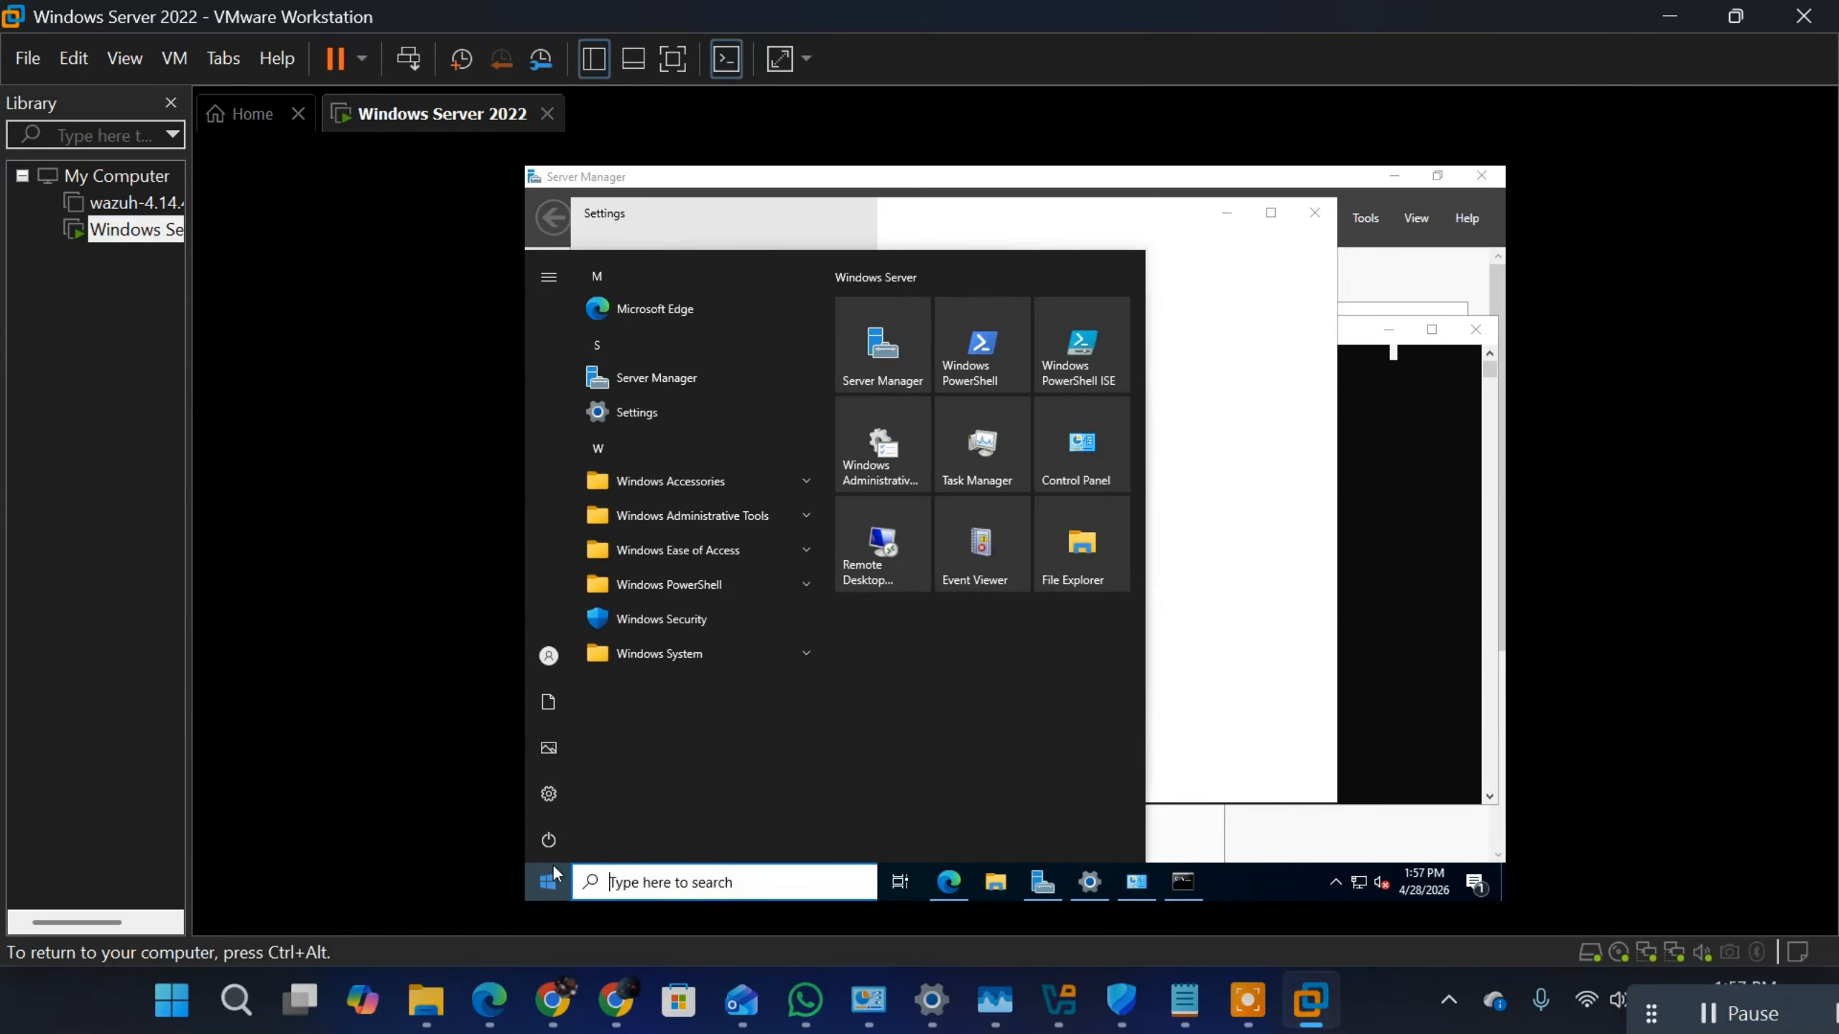
pyautogui.click(547, 656)
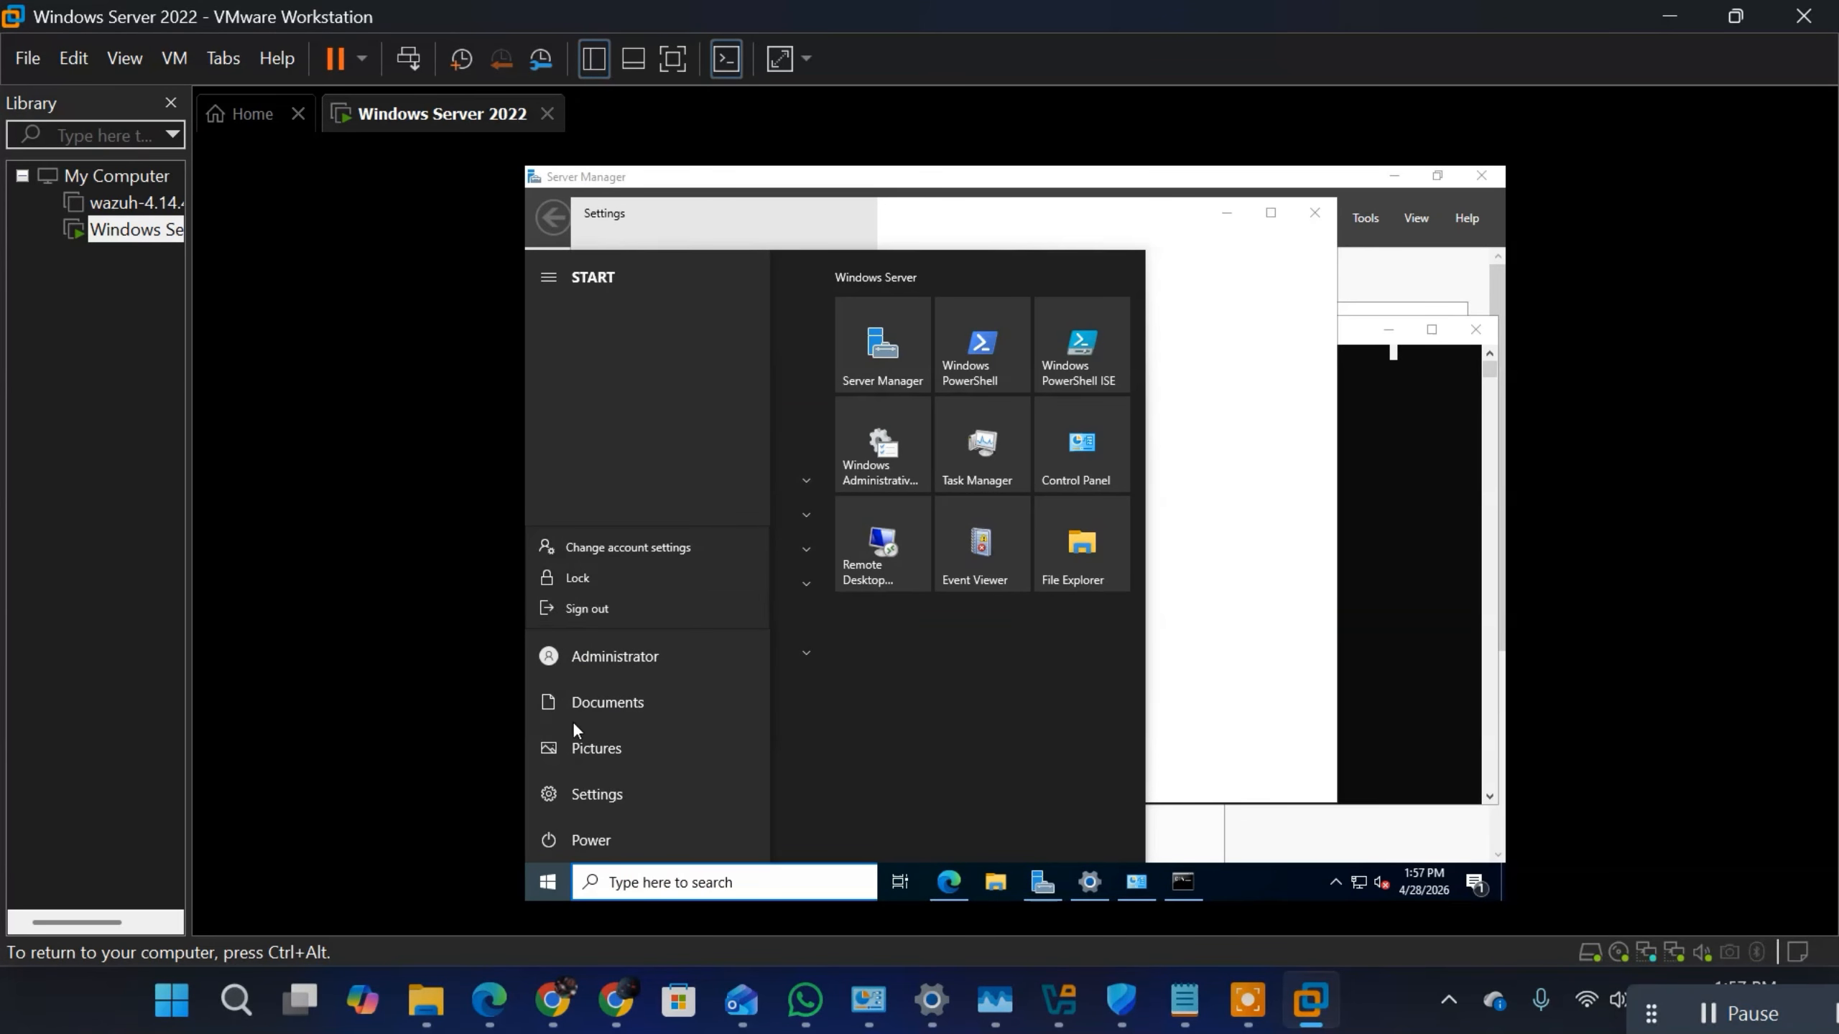
pyautogui.click(561, 840)
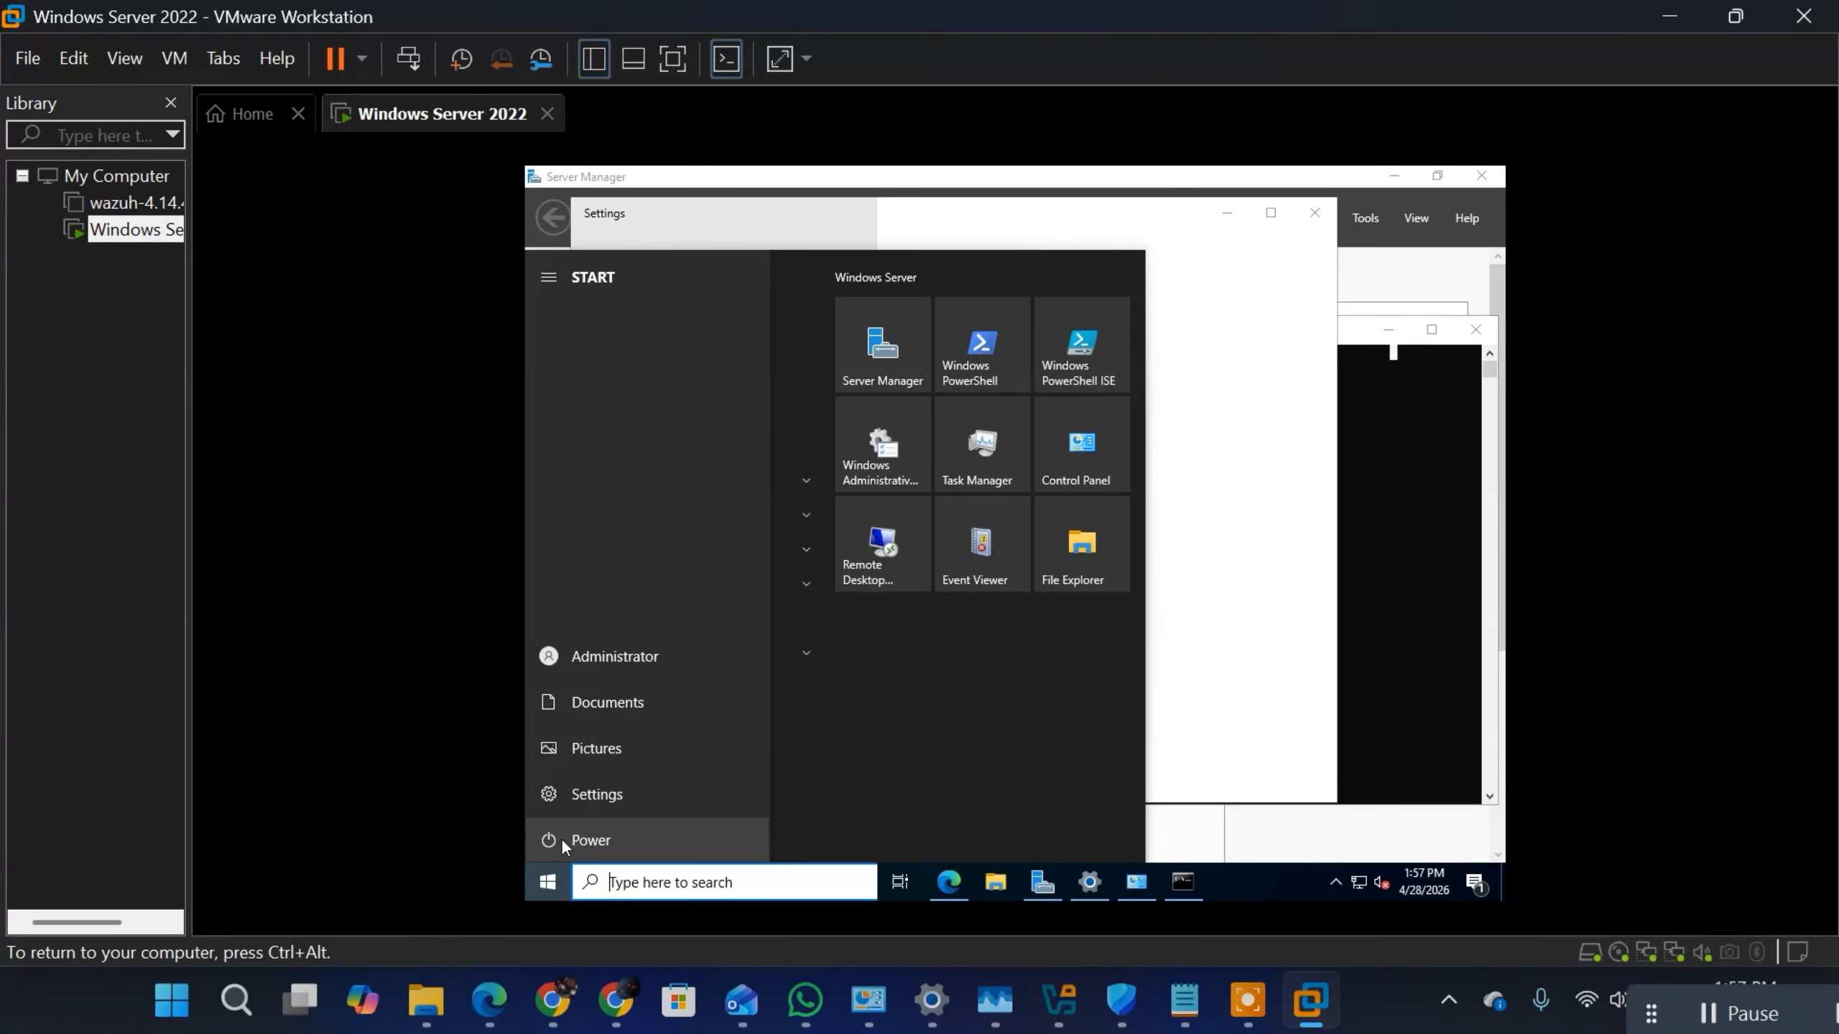
pyautogui.click(561, 838)
pyautogui.click(570, 787)
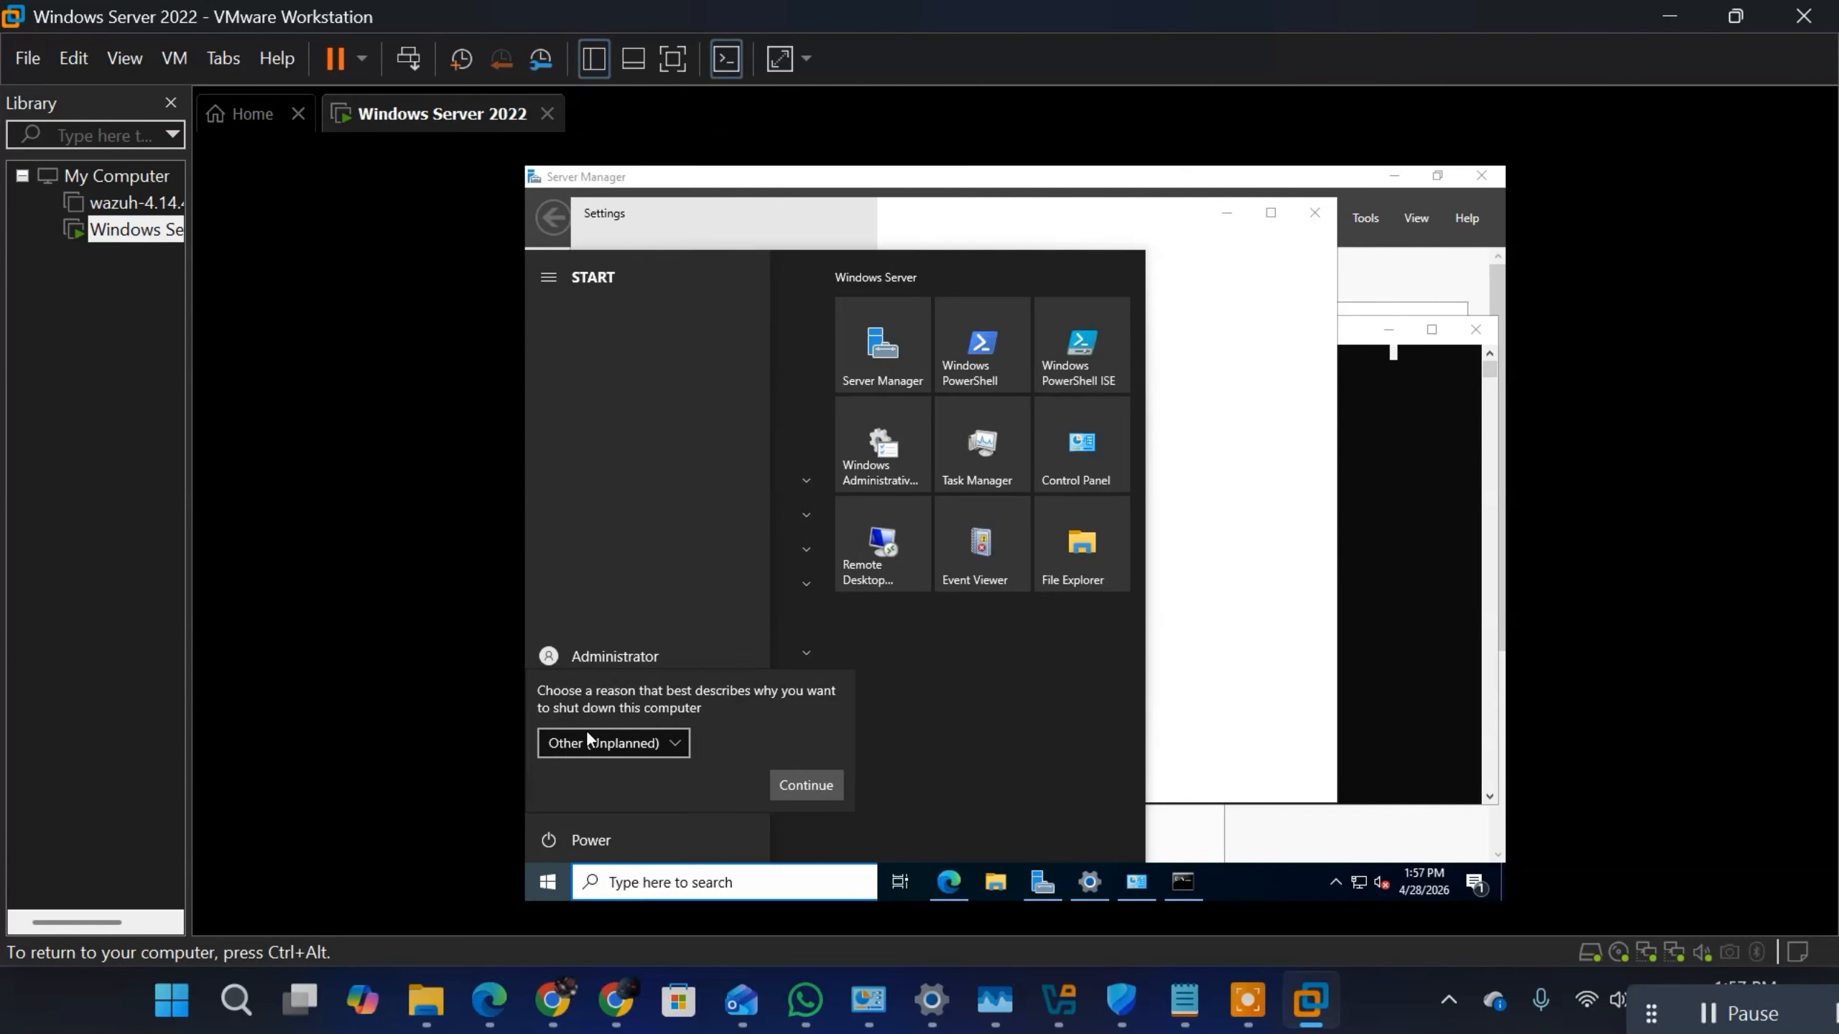
pyautogui.click(655, 746)
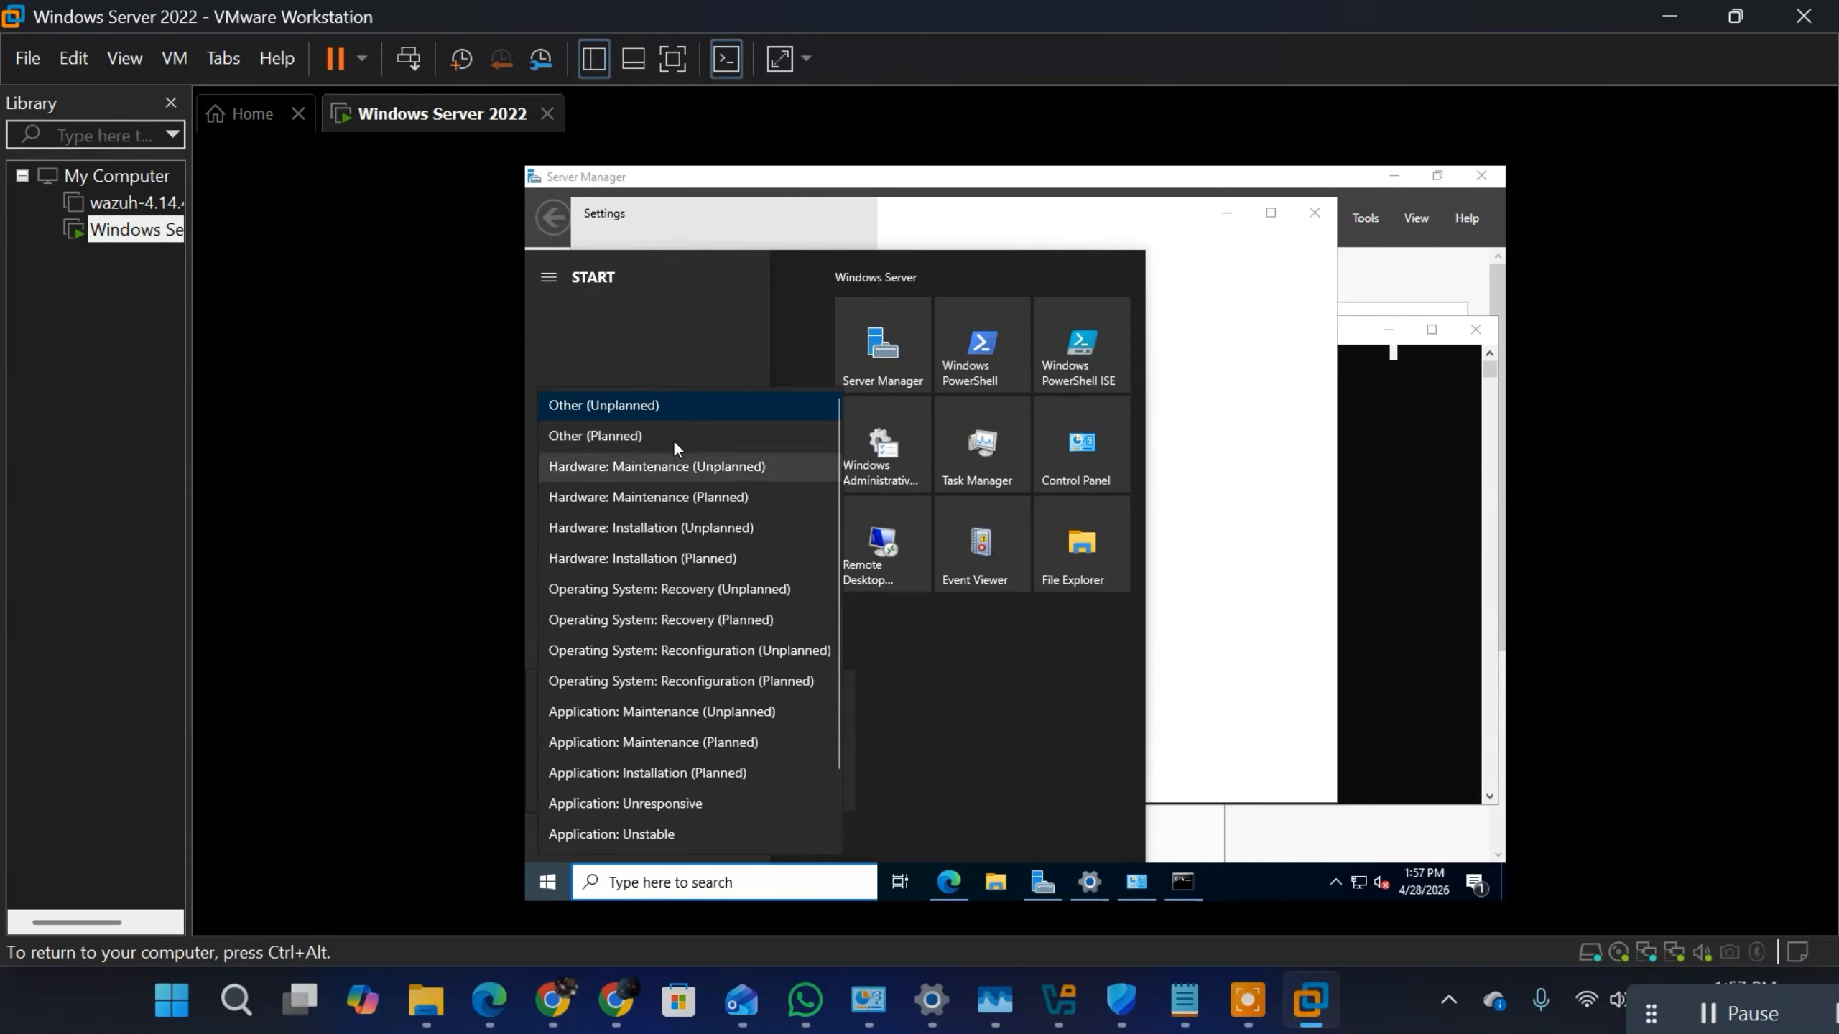
pyautogui.click(627, 438)
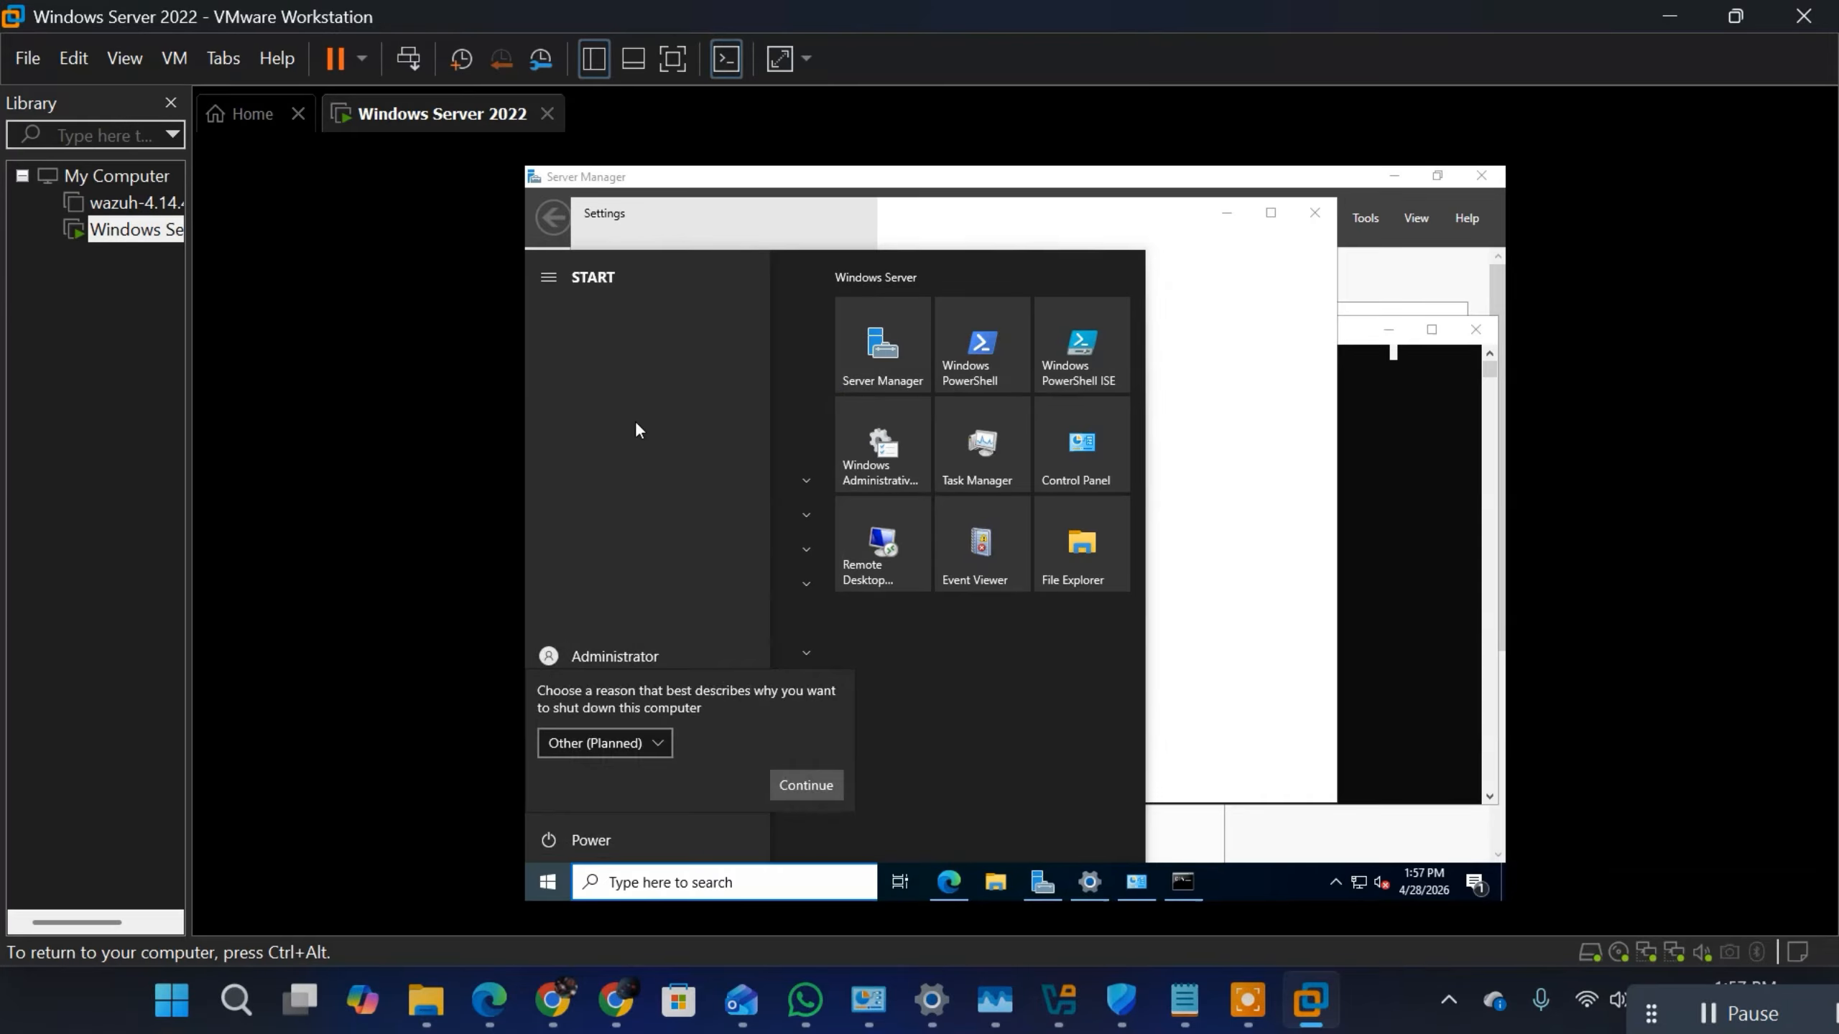
pyautogui.click(804, 785)
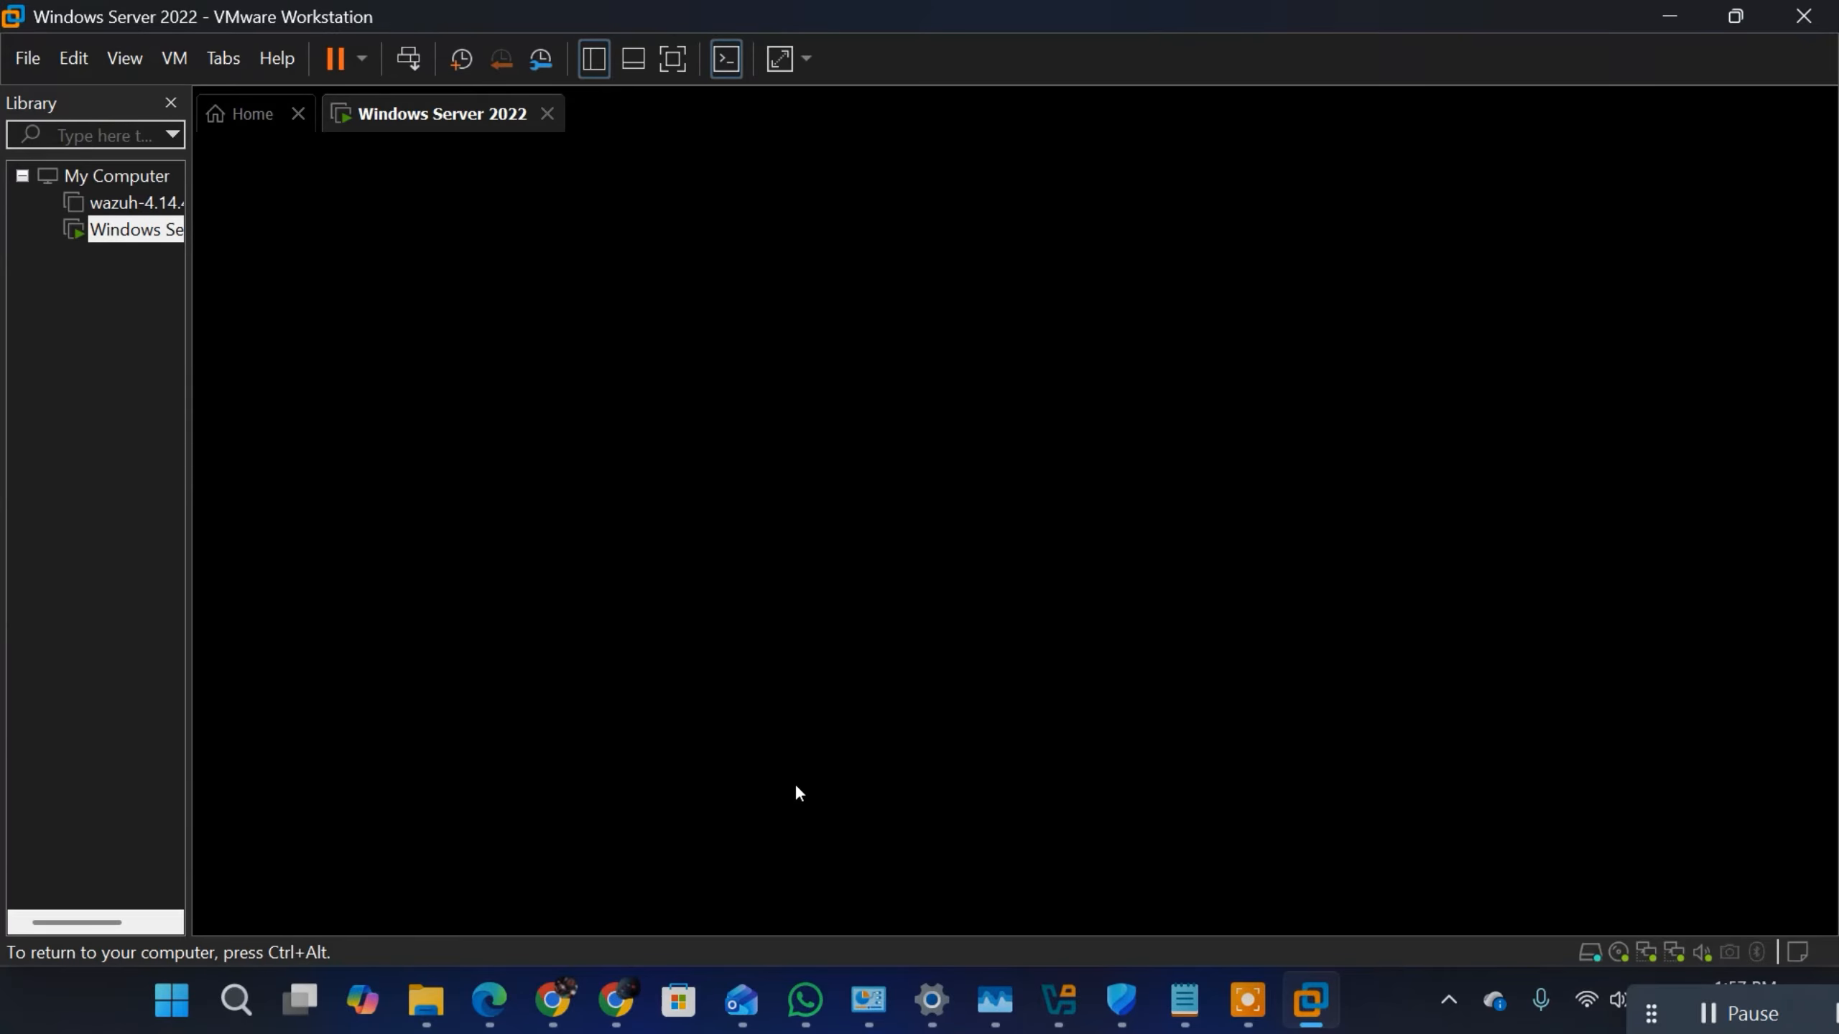
# Step: Send Ctrl+Alt+Del to the virtual machine and sign in to the Administrator account with its password
pyautogui.hotkey('ctrl', 'alt')
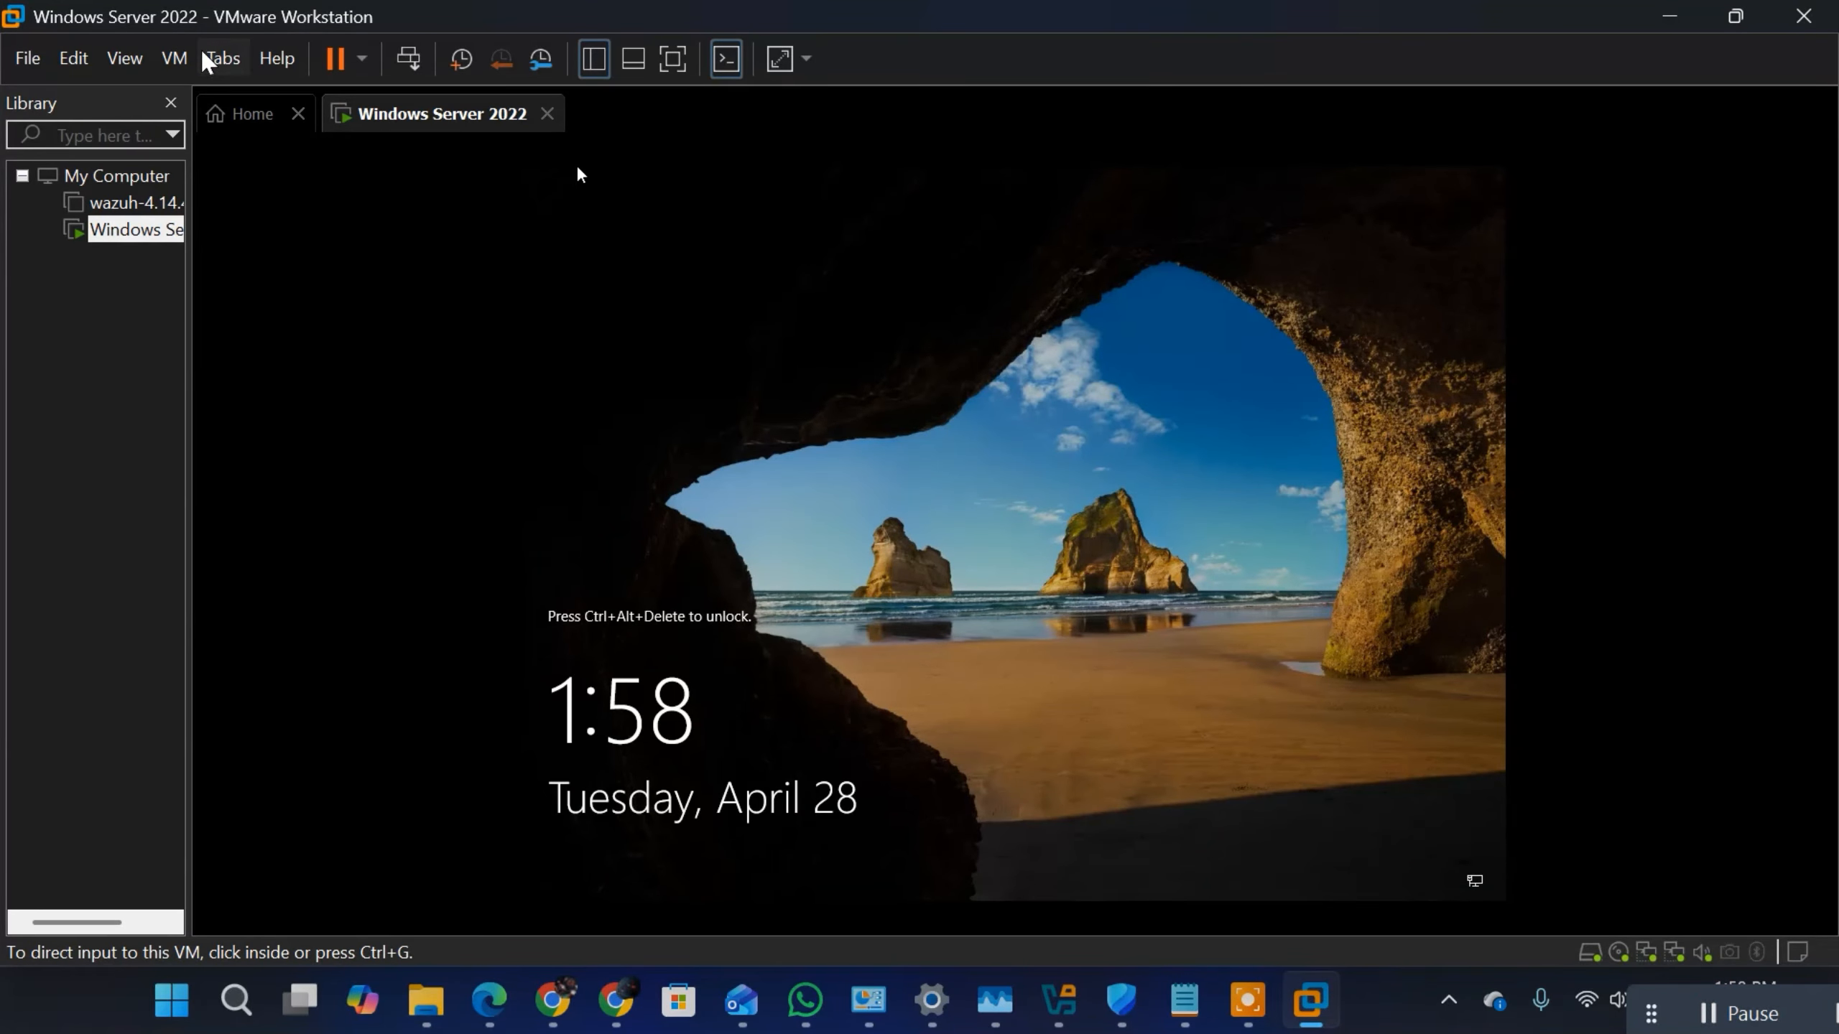
pyautogui.click(173, 58)
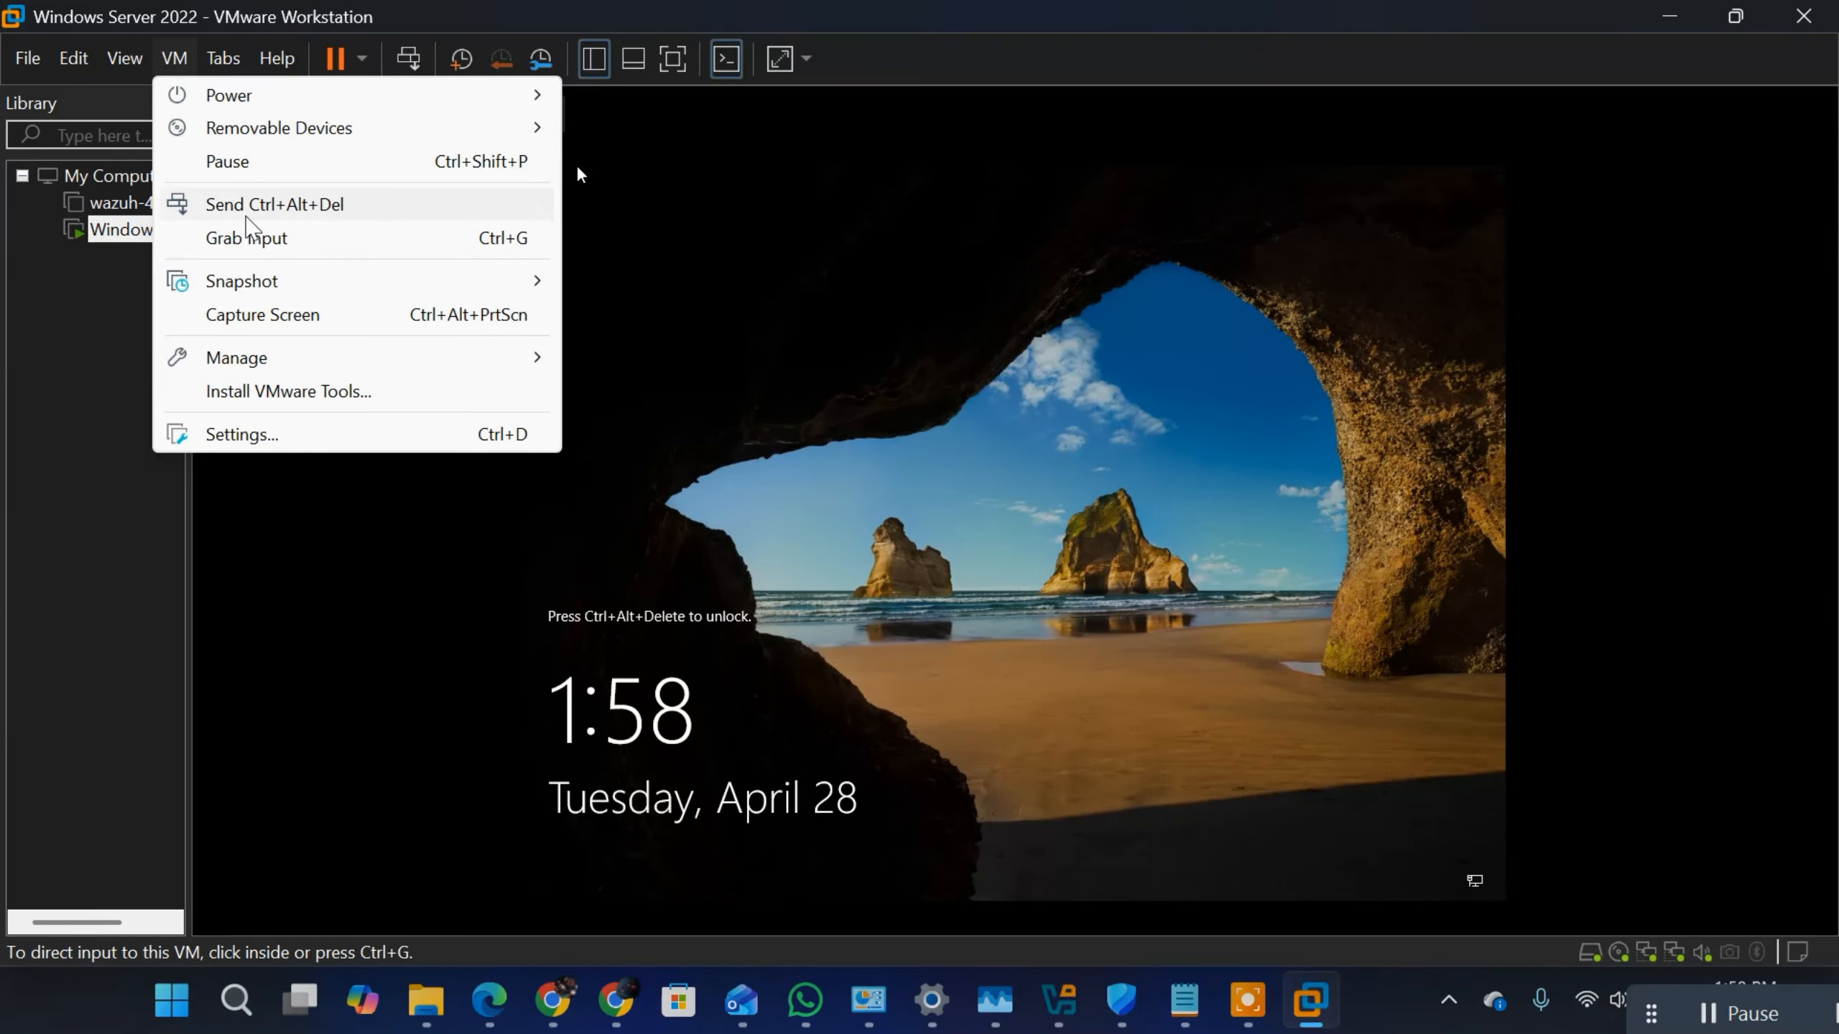
pyautogui.click(247, 204)
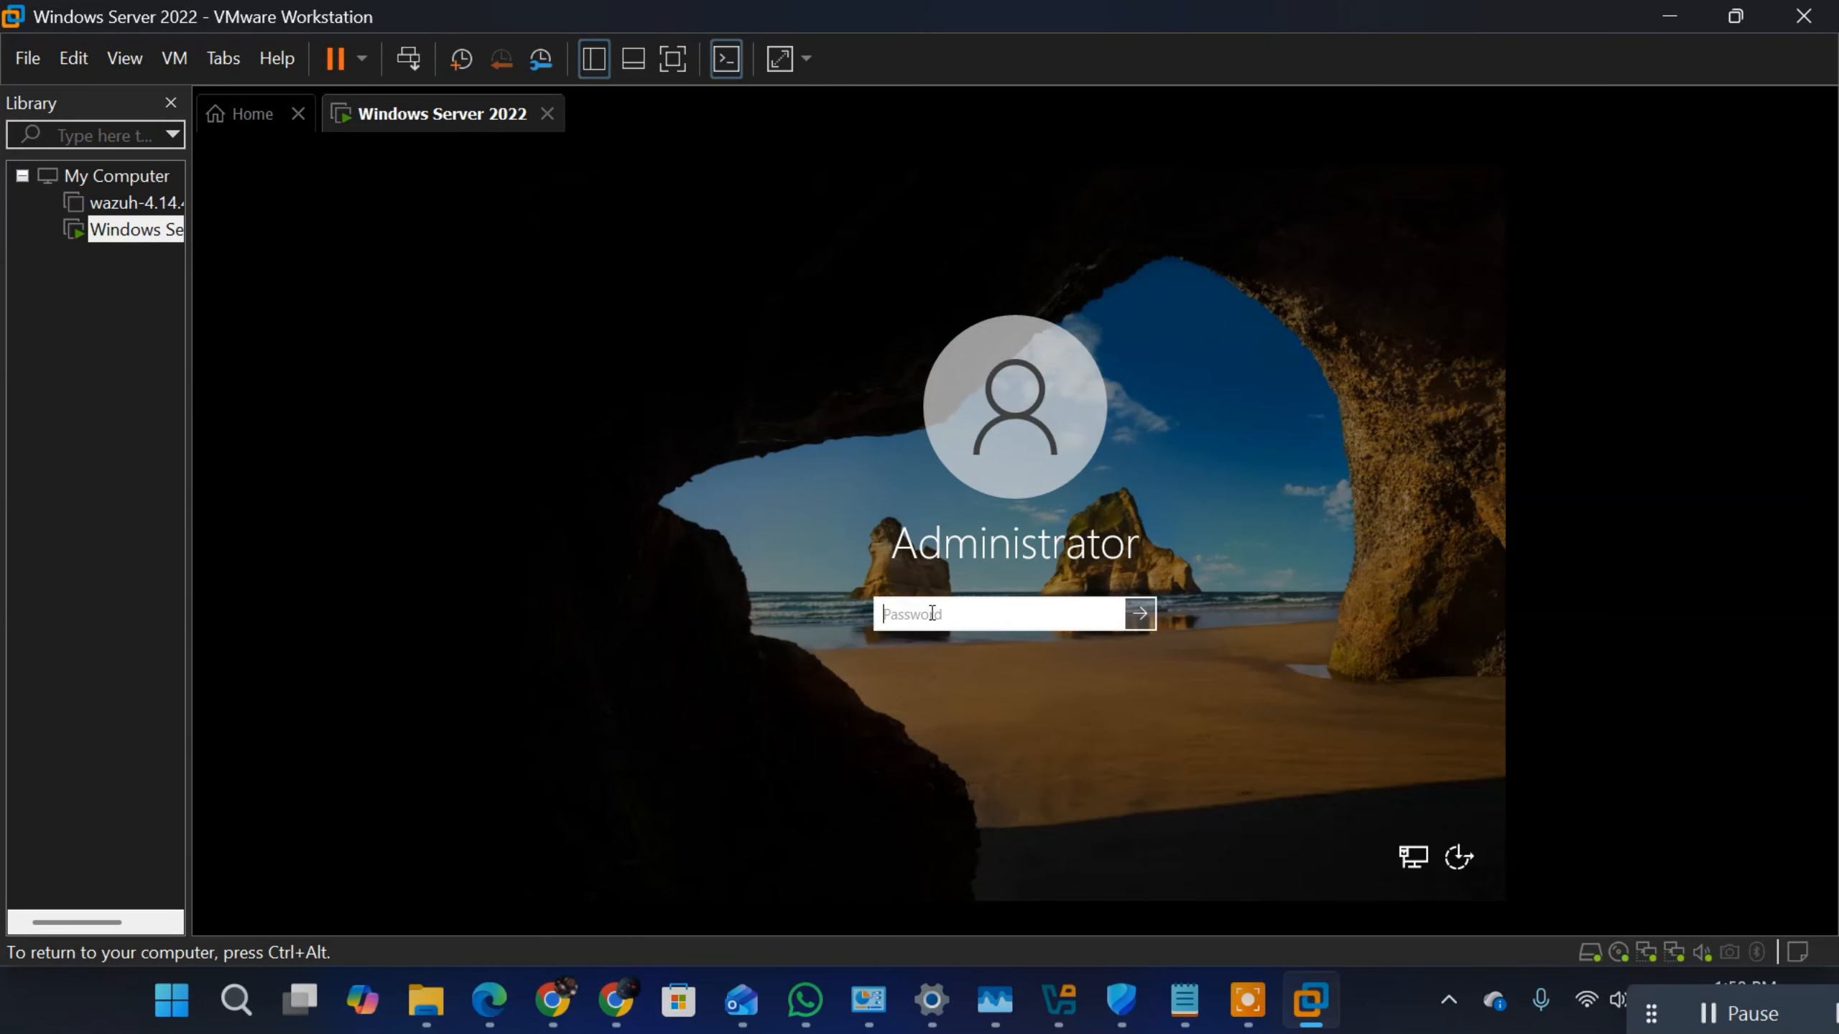
pyautogui.click(932, 613)
pyautogui.press('Return')
pyautogui.press('Return')
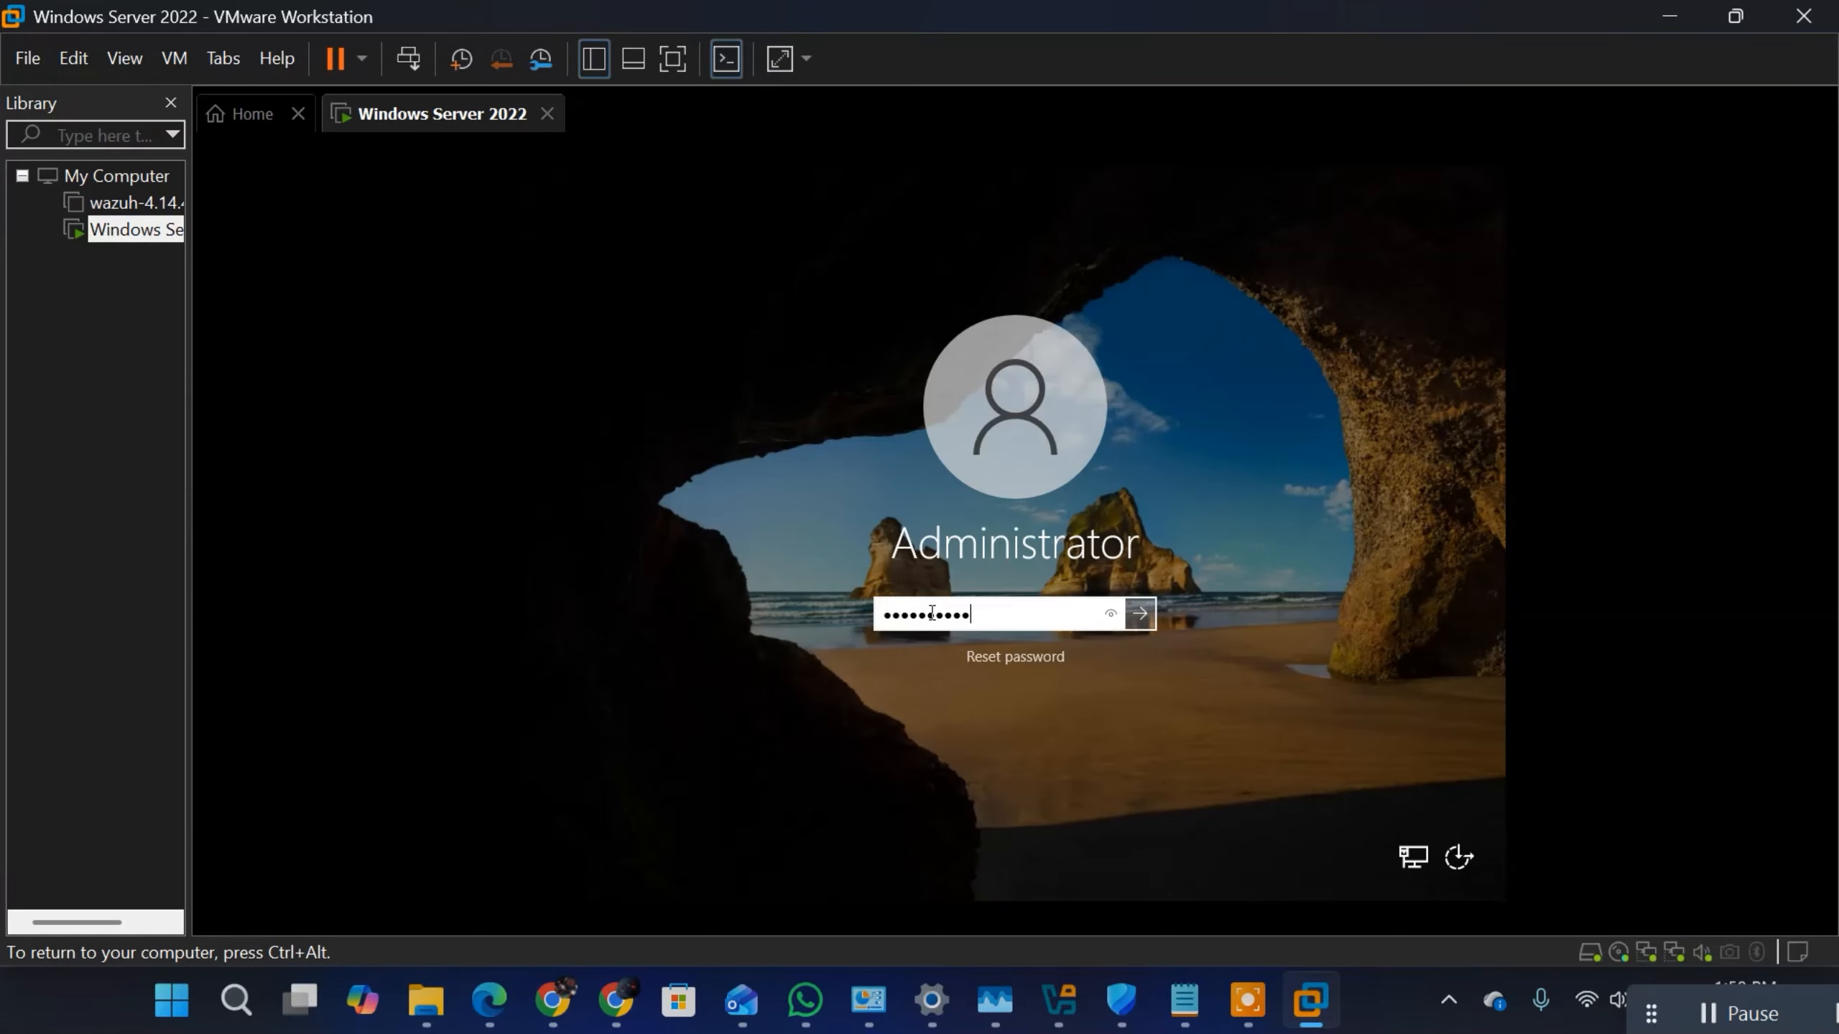
pyautogui.press('Return')
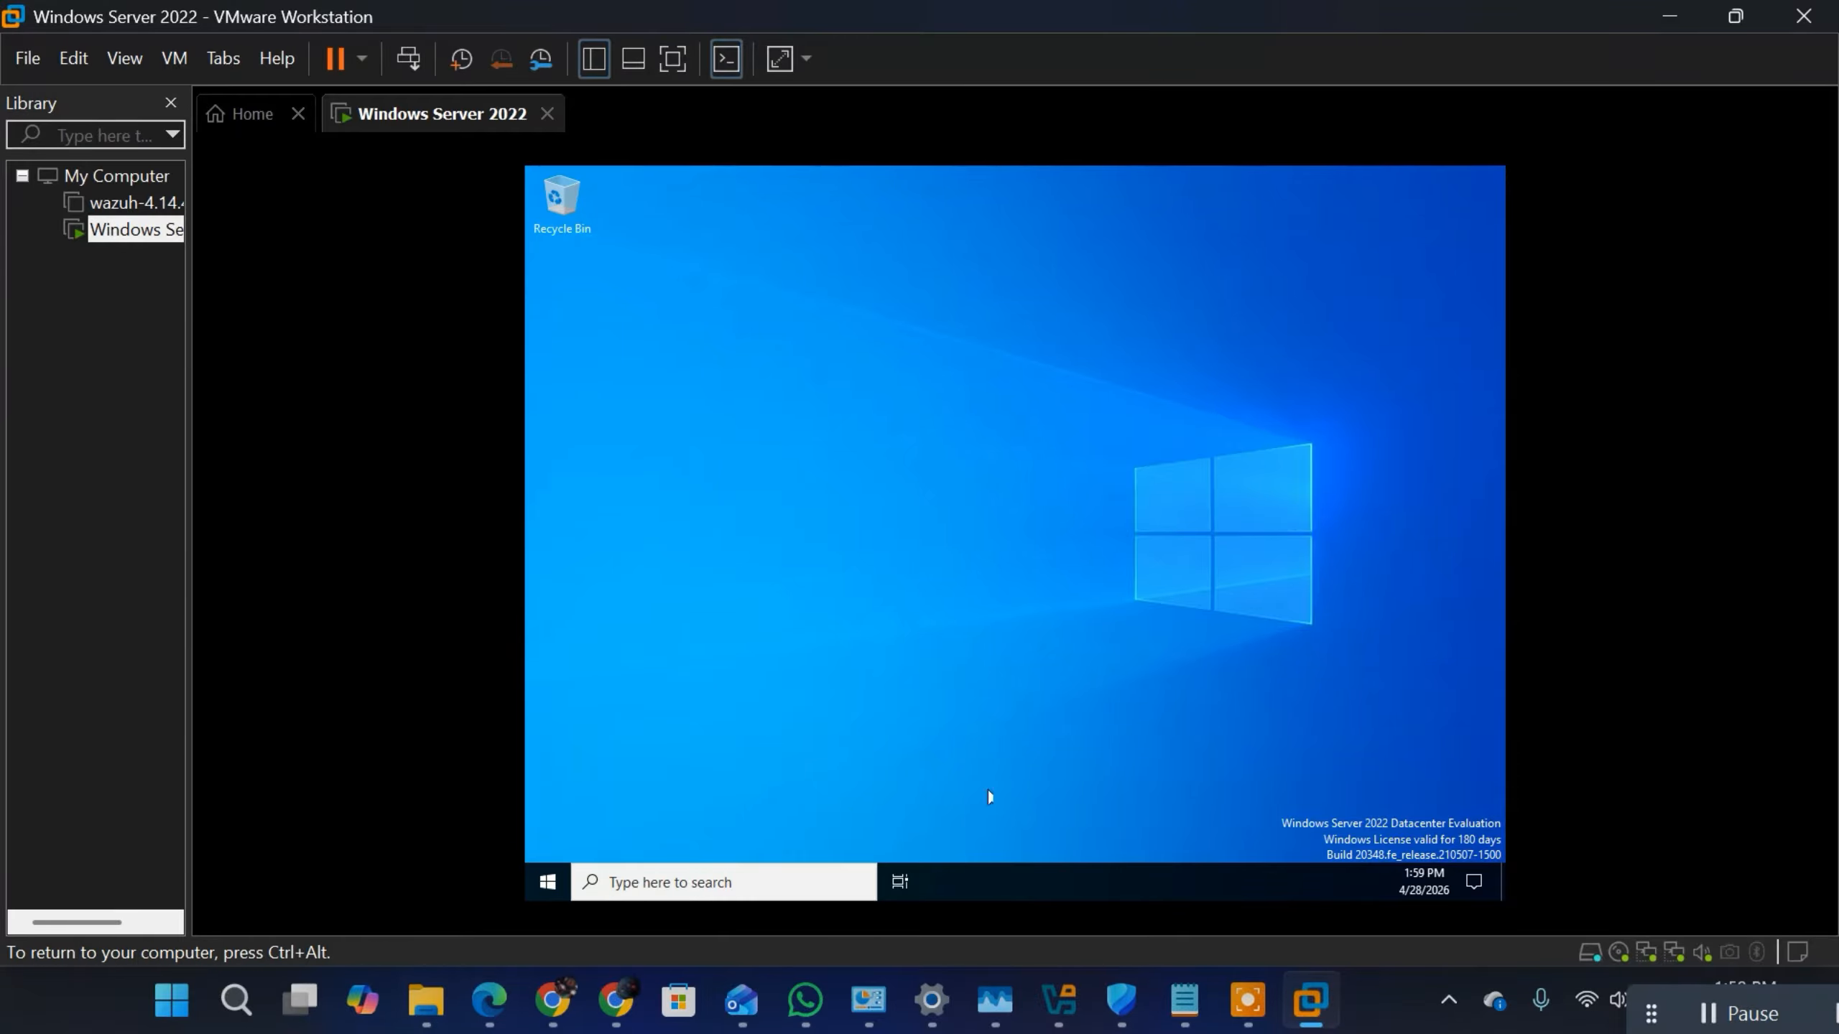
# Step: Run ipconfig in a new Command Prompt to check the WAN and LAN adapter addresses, and minimize the window
pyautogui.press('super')
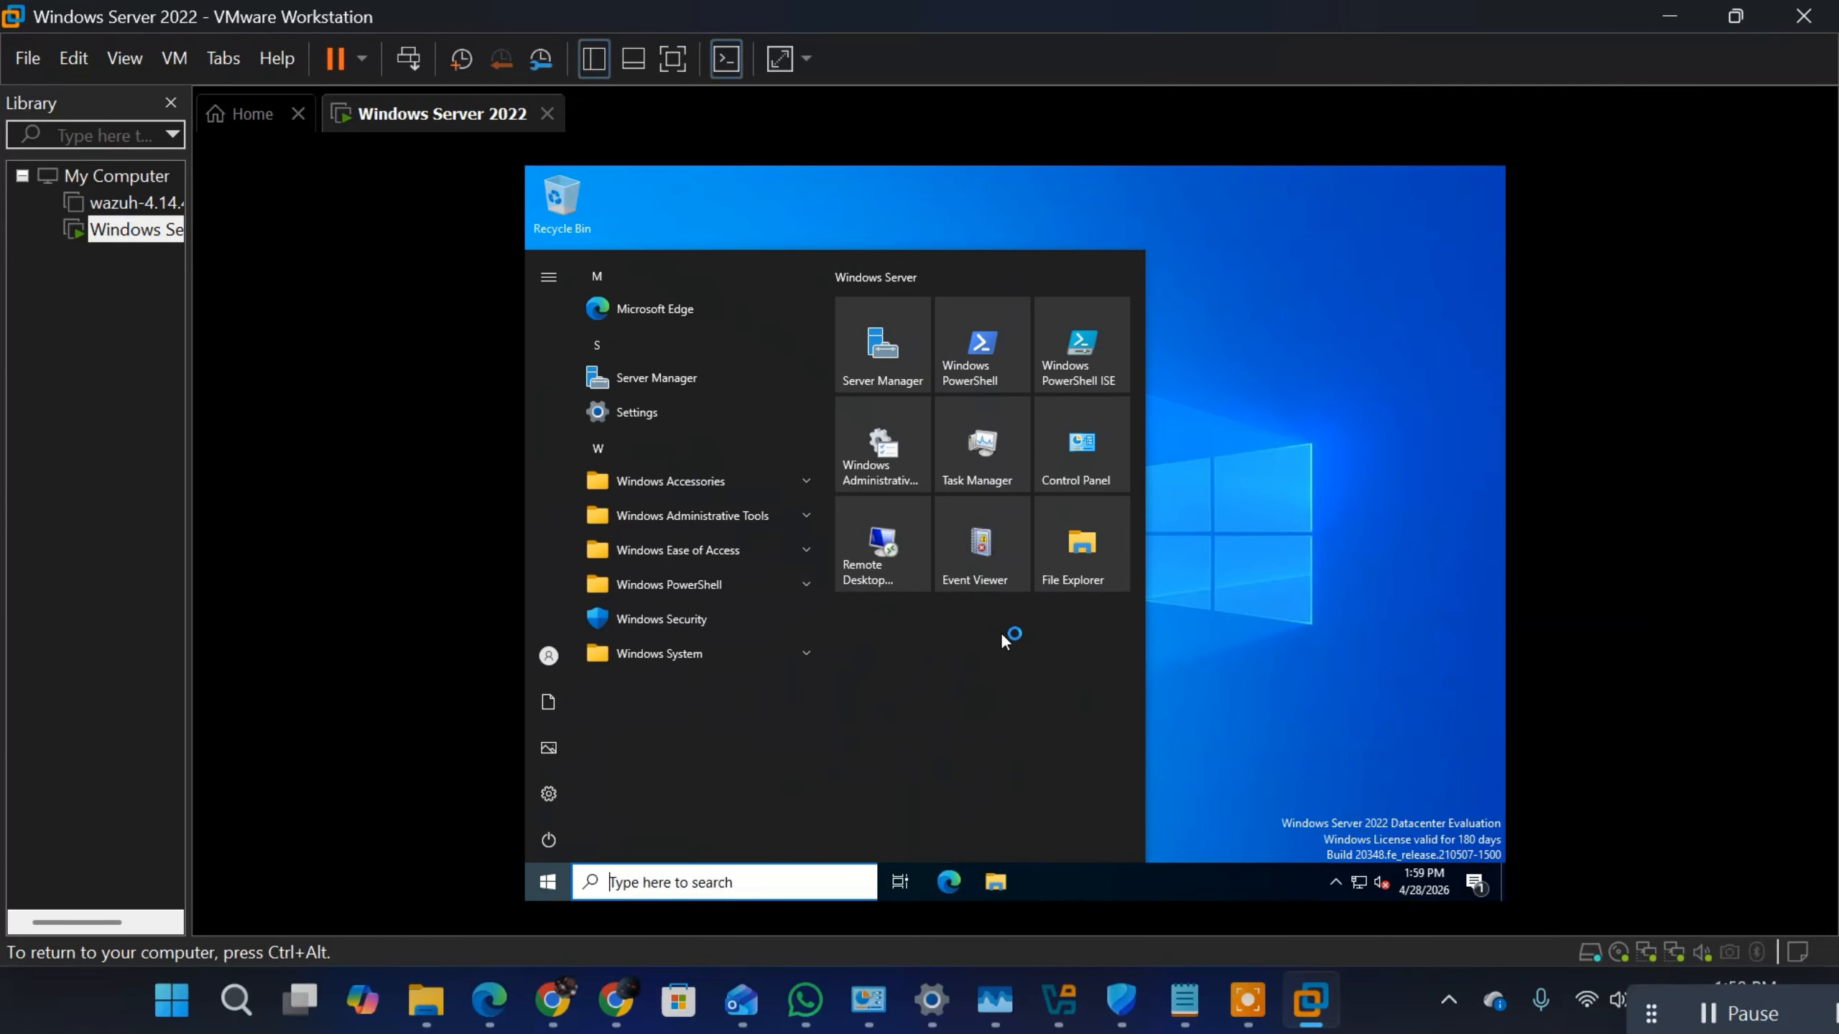
pyautogui.write('cmd')
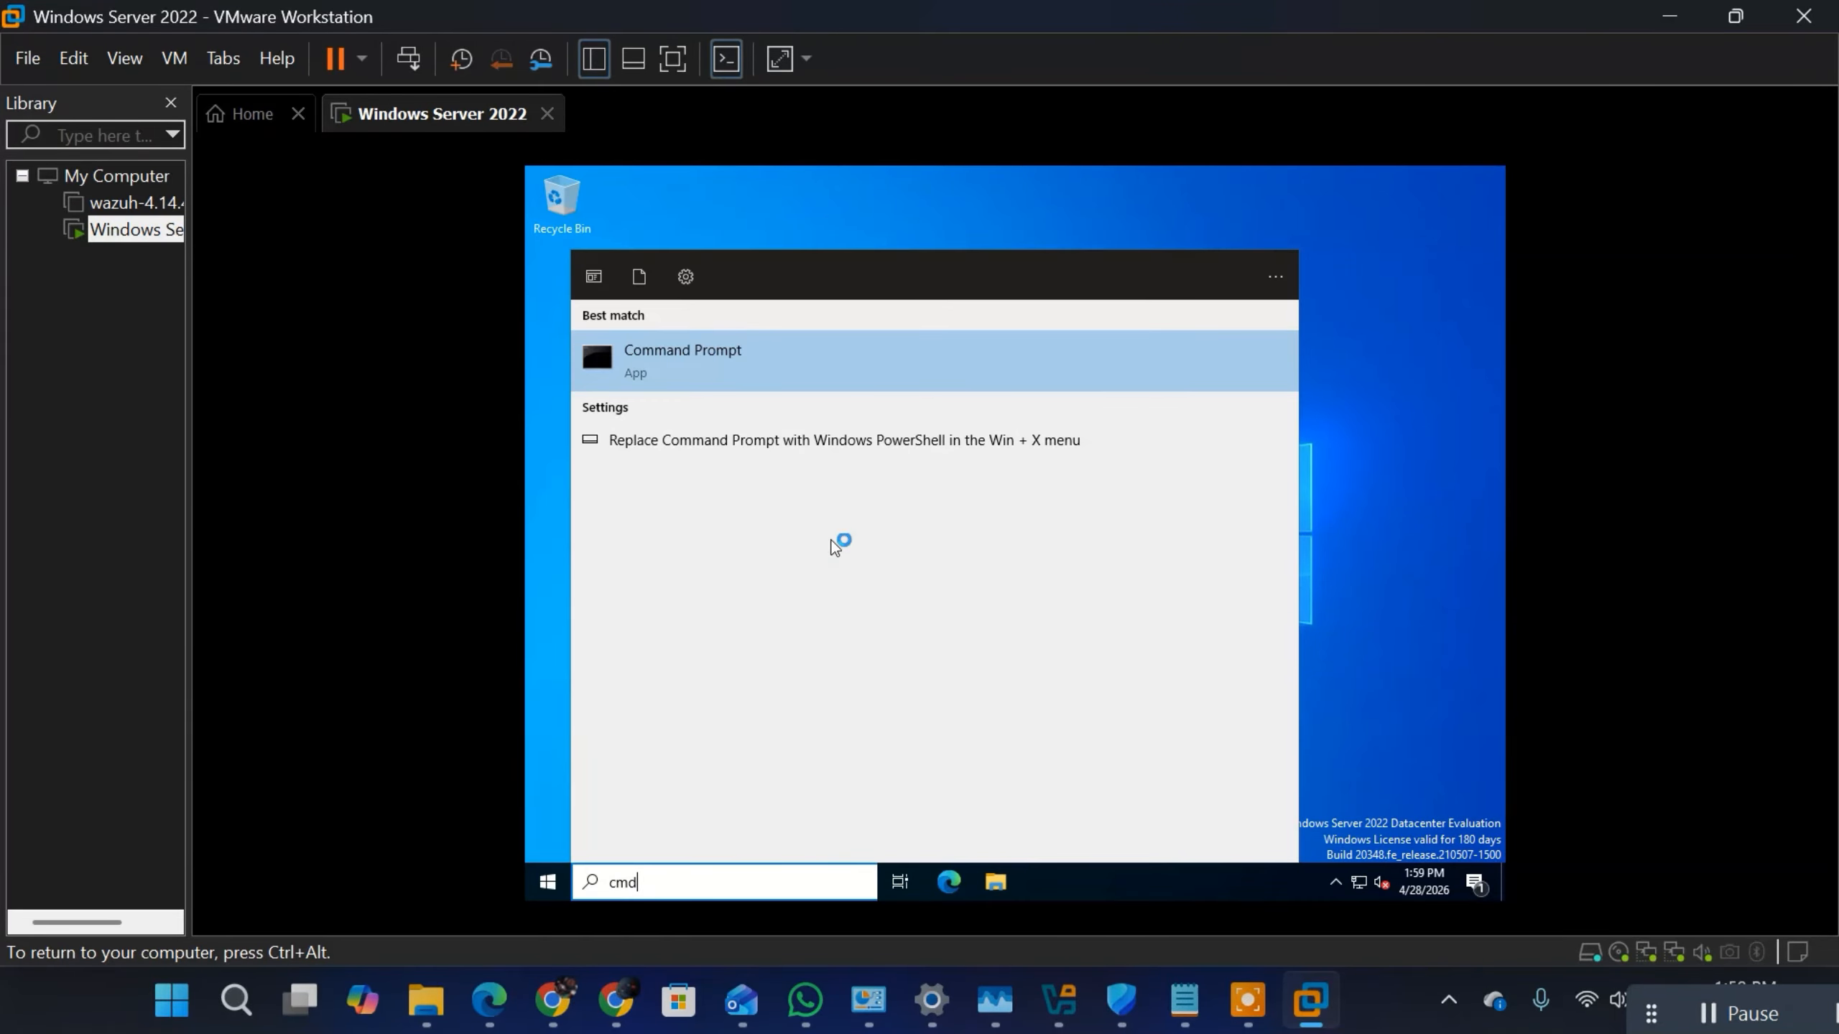
pyautogui.click(691, 363)
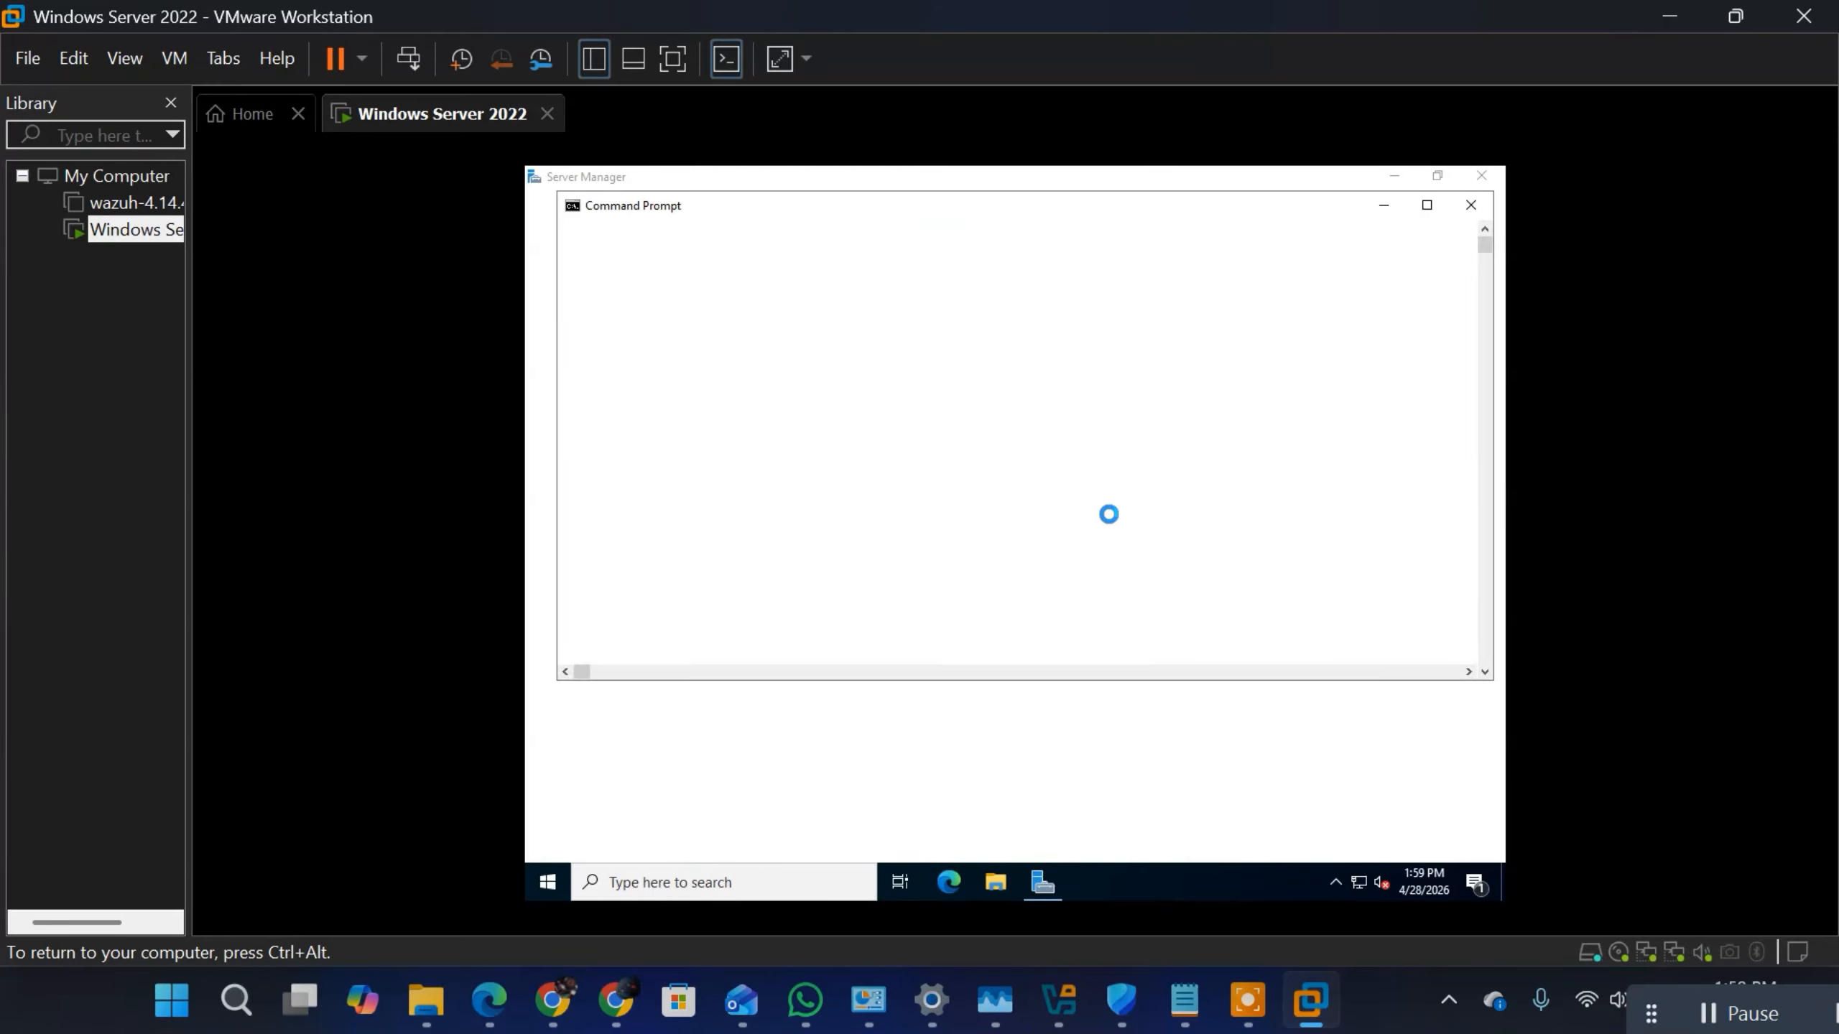
pyautogui.write('ip')
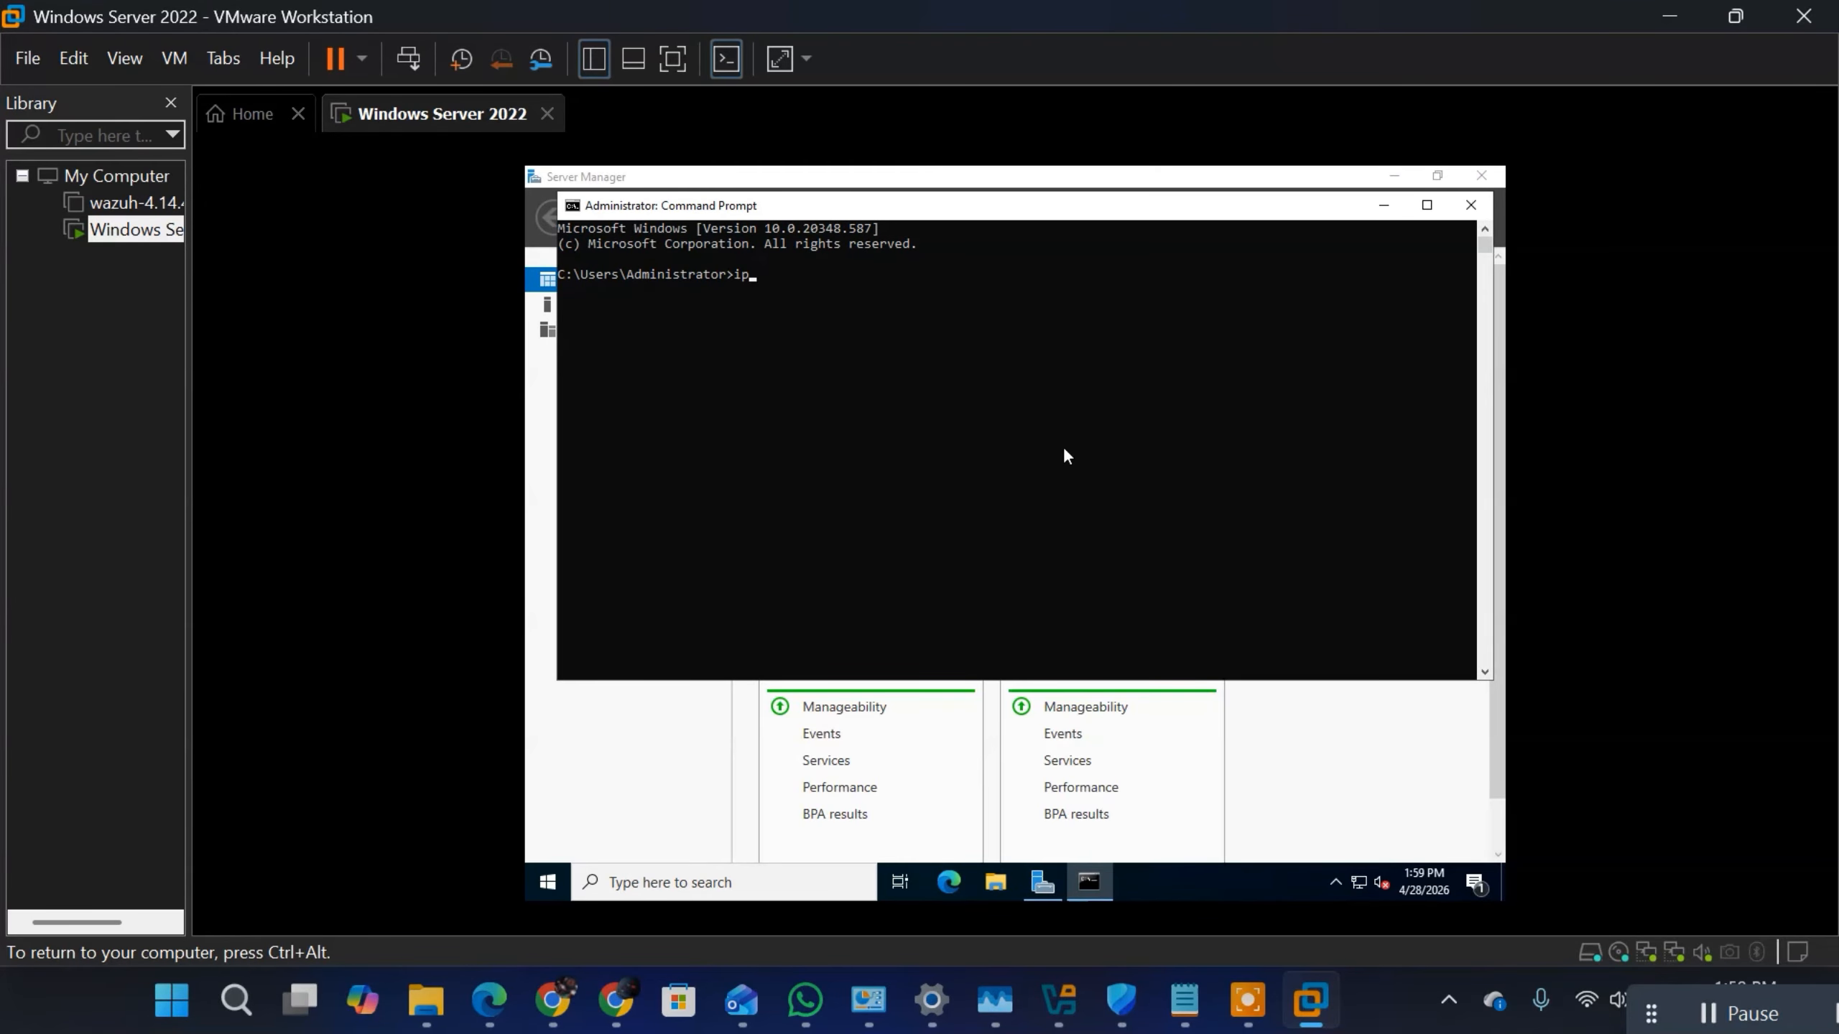
pyautogui.write('config')
pyautogui.press('Return')
pyautogui.doubleClick(931, 550)
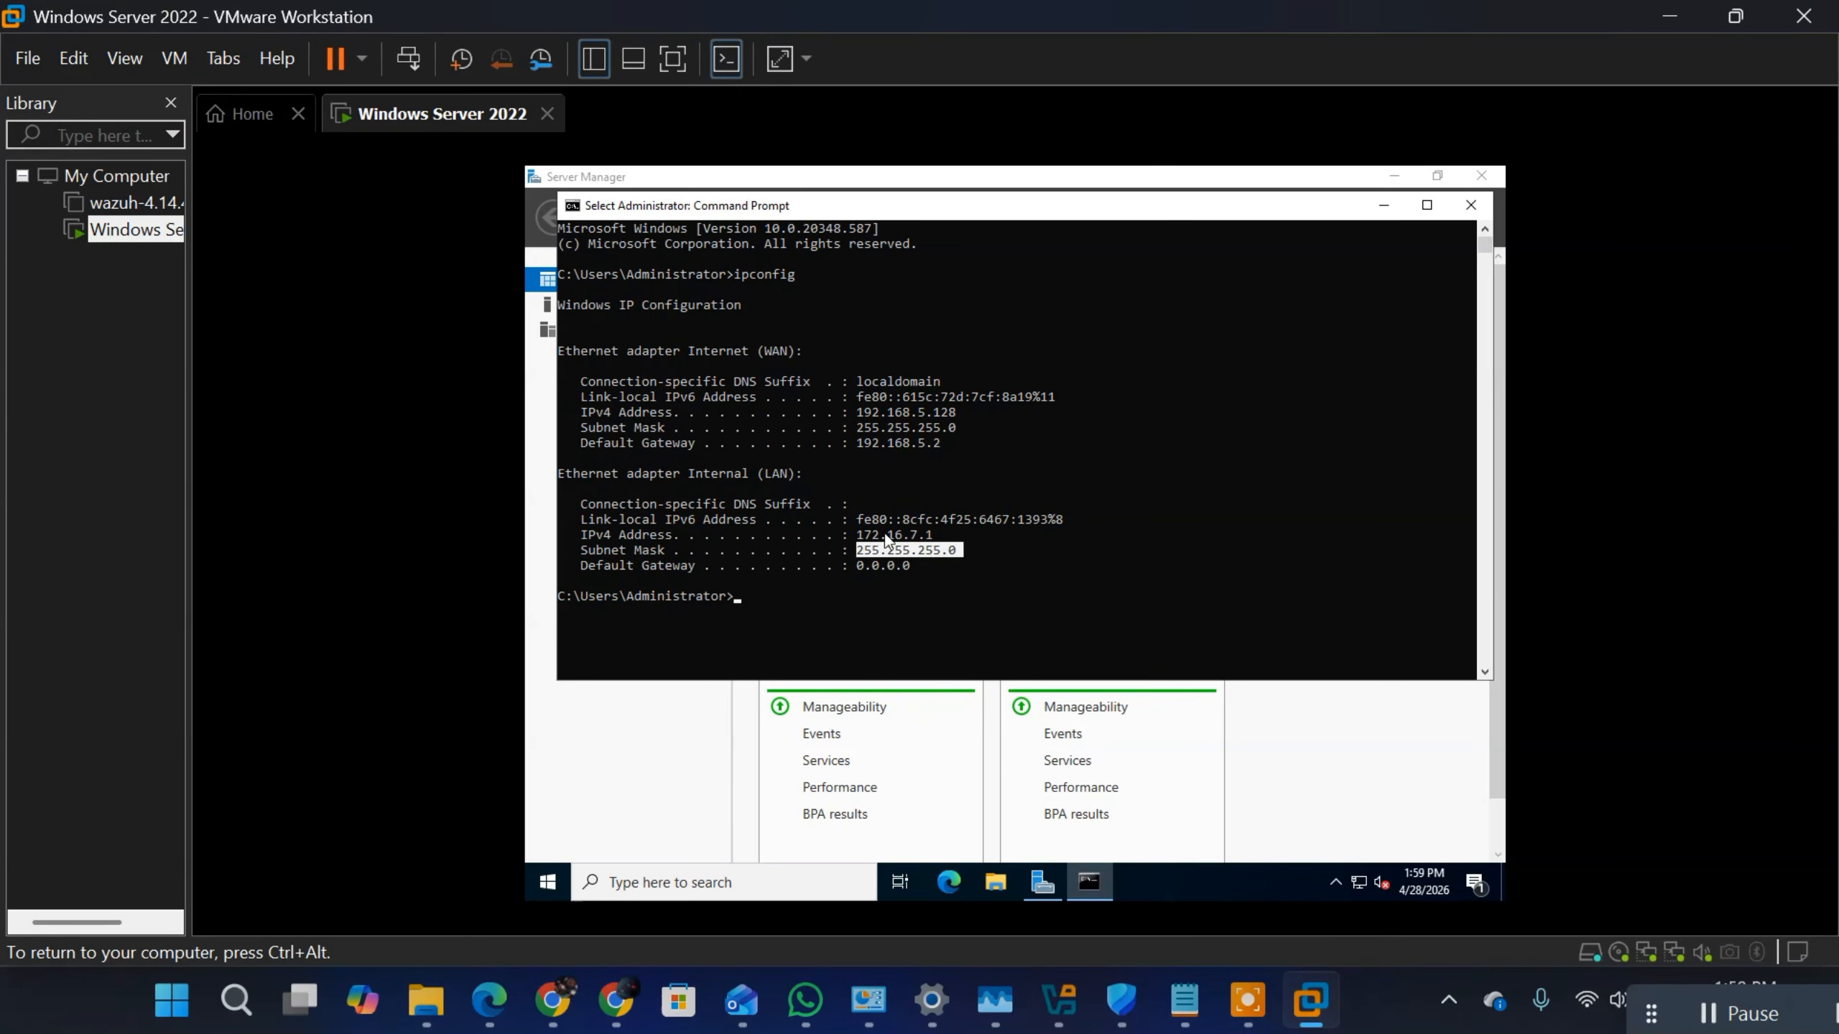
pyautogui.click(818, 441)
pyautogui.click(1397, 206)
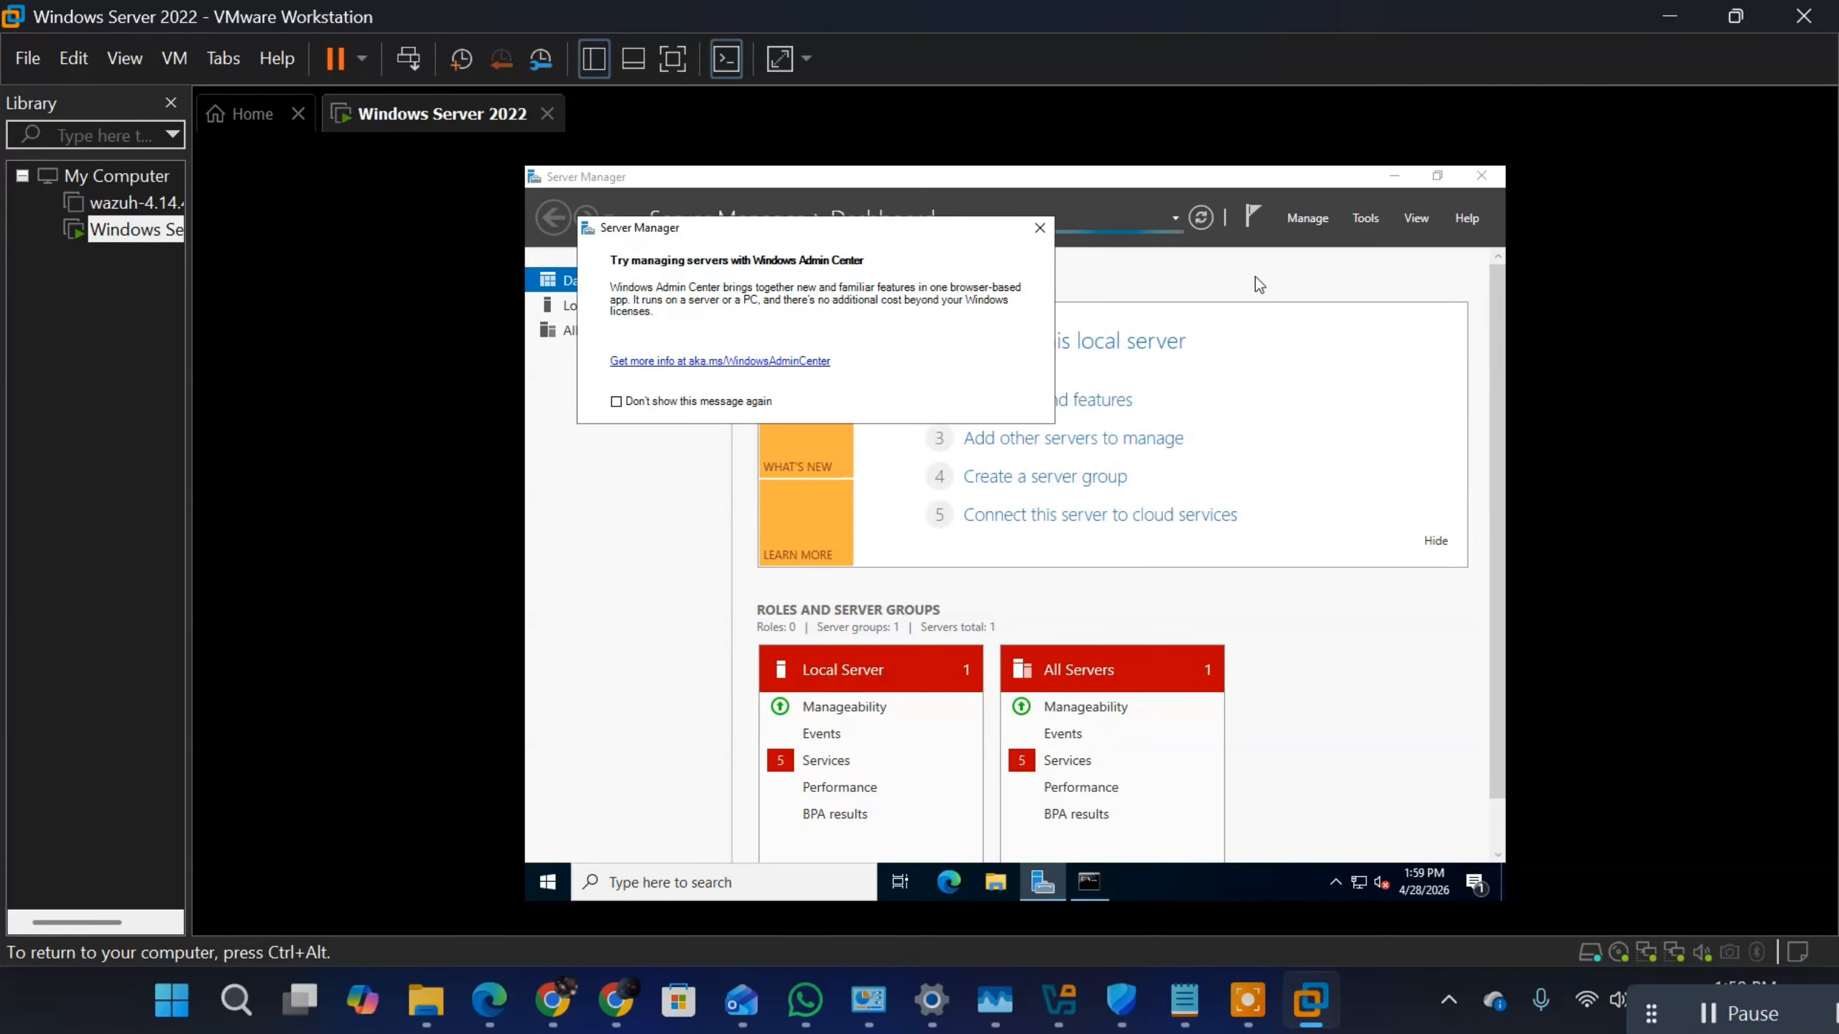
# Step: Start the Add Roles and Features Wizard with a role-based installation on DC-01 and select the Active Directory Domain Services role
pyautogui.click(1038, 230)
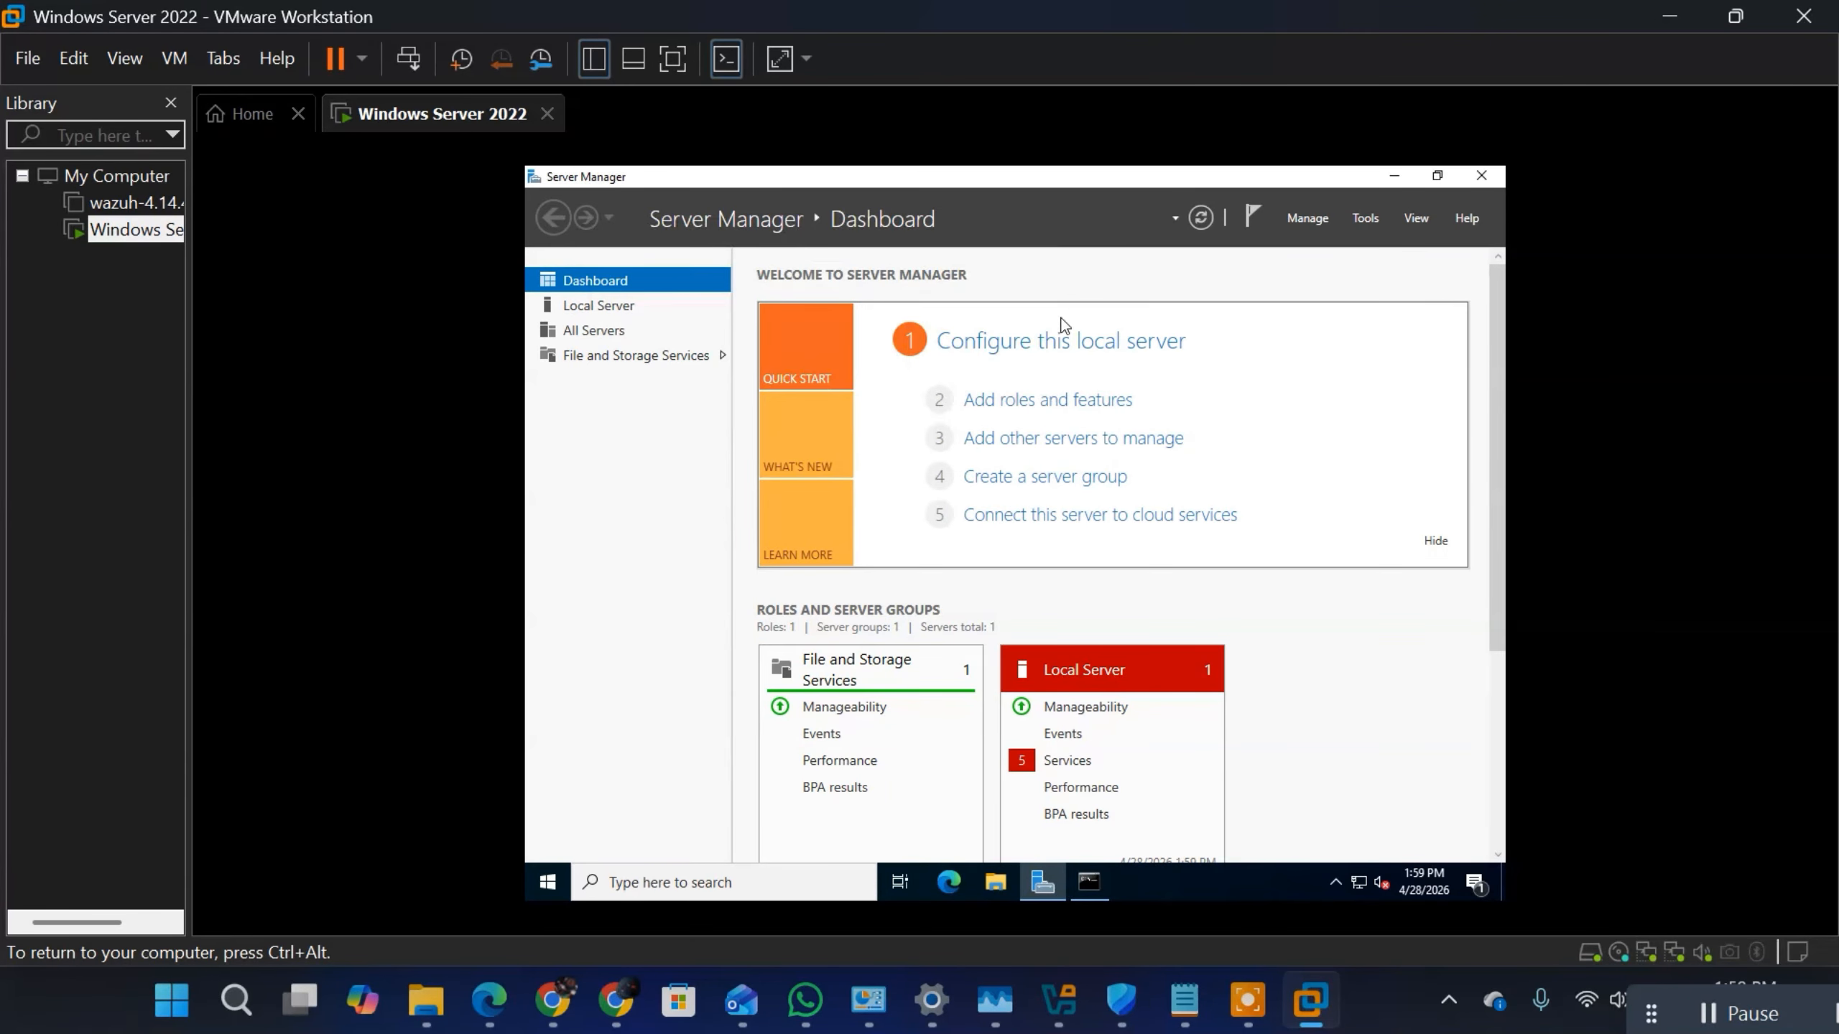
pyautogui.click(1037, 401)
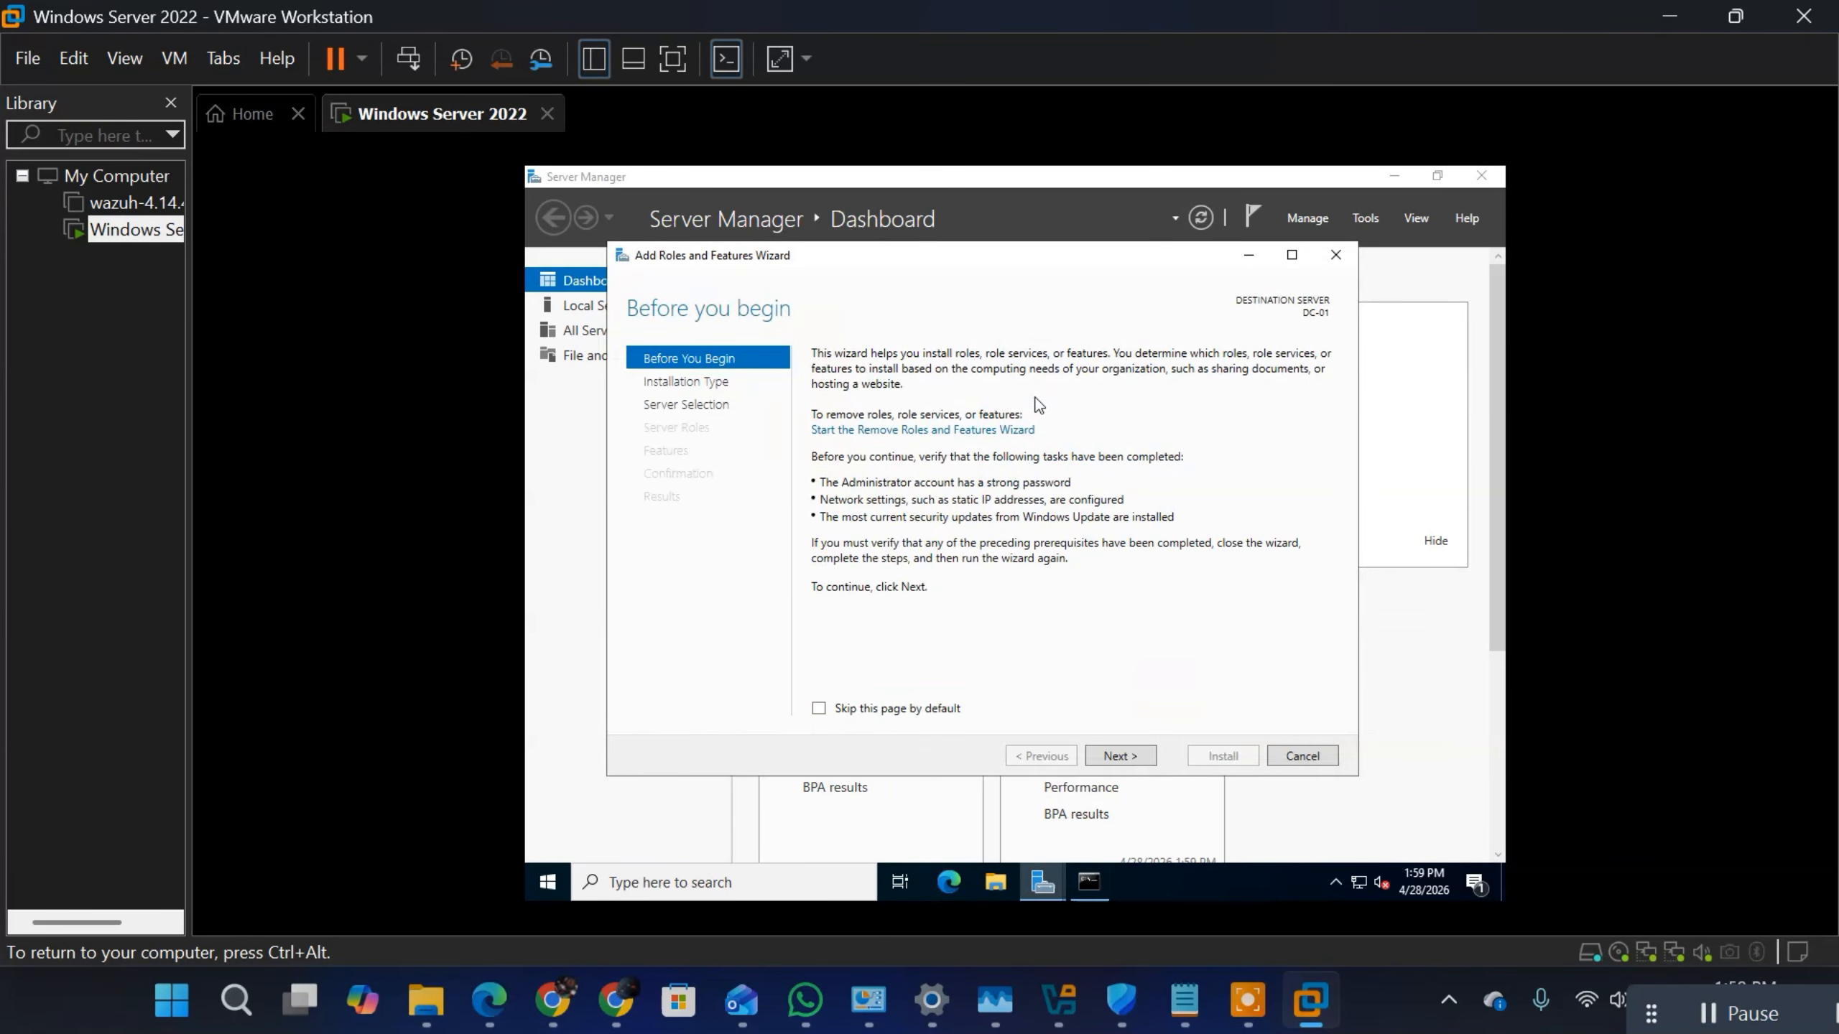
pyautogui.click(1116, 760)
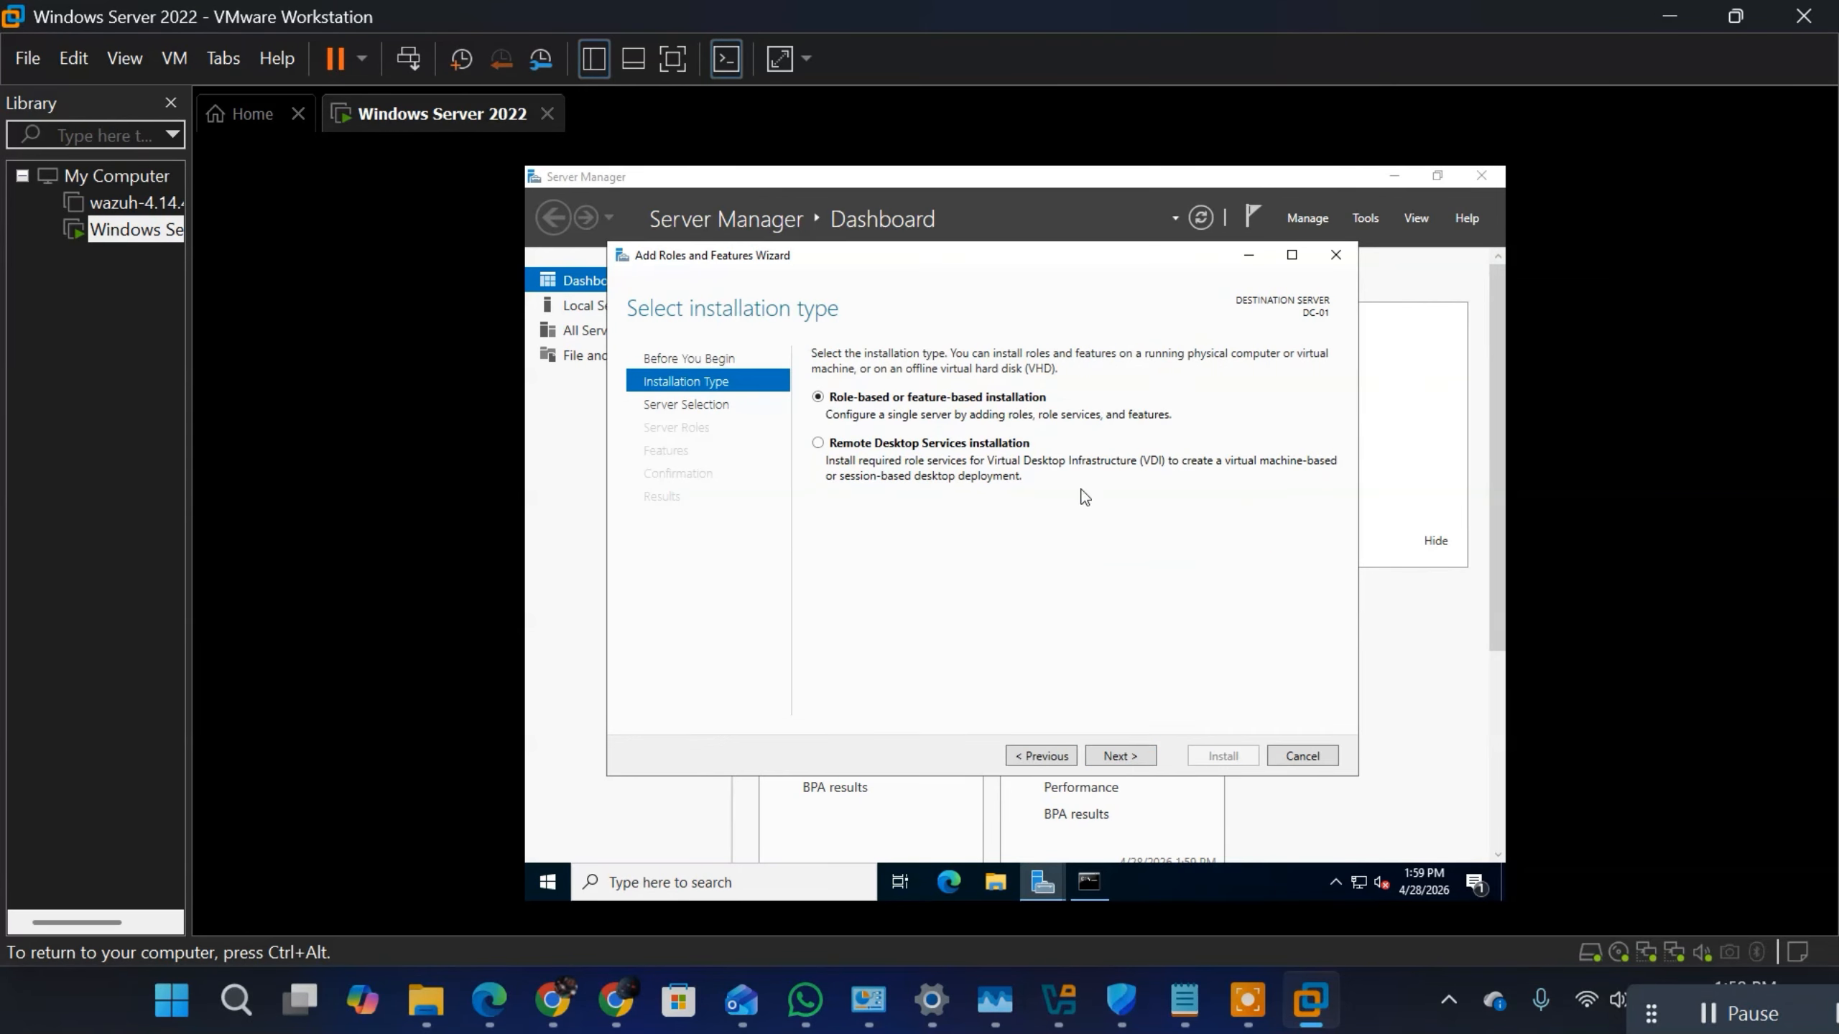
pyautogui.click(1133, 755)
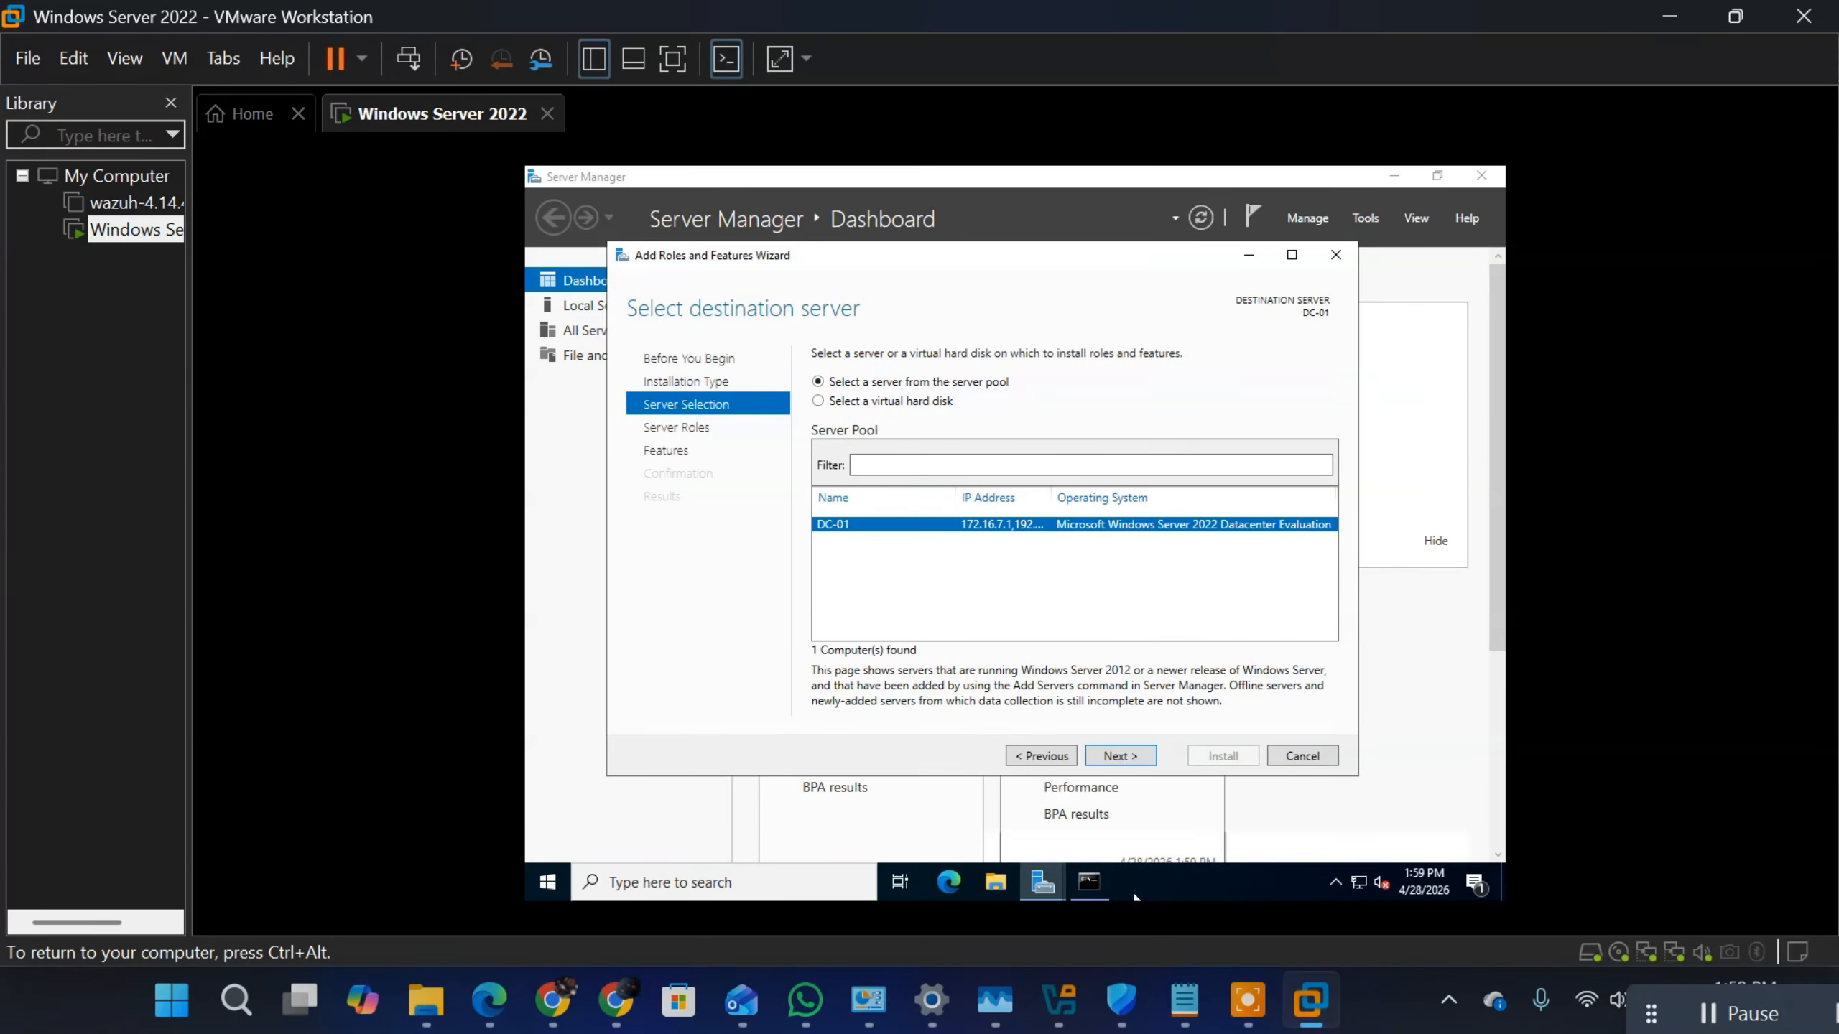
pyautogui.click(1124, 758)
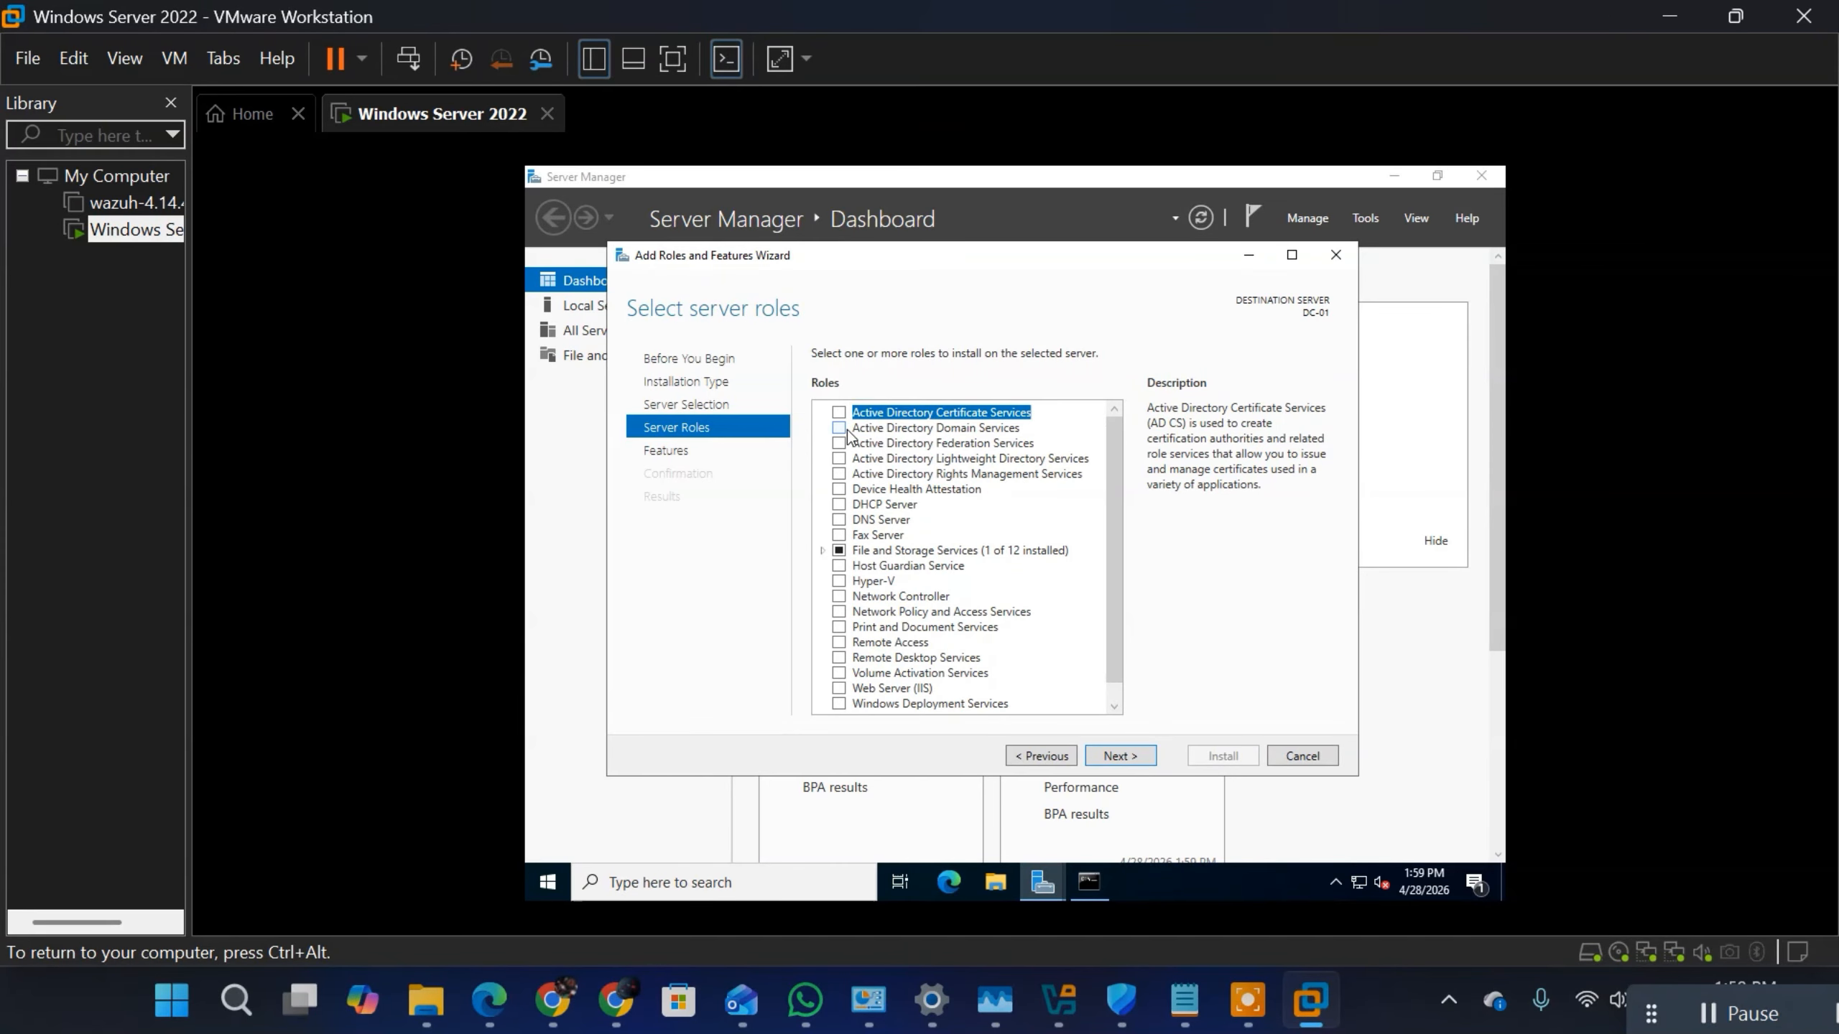
pyautogui.click(845, 430)
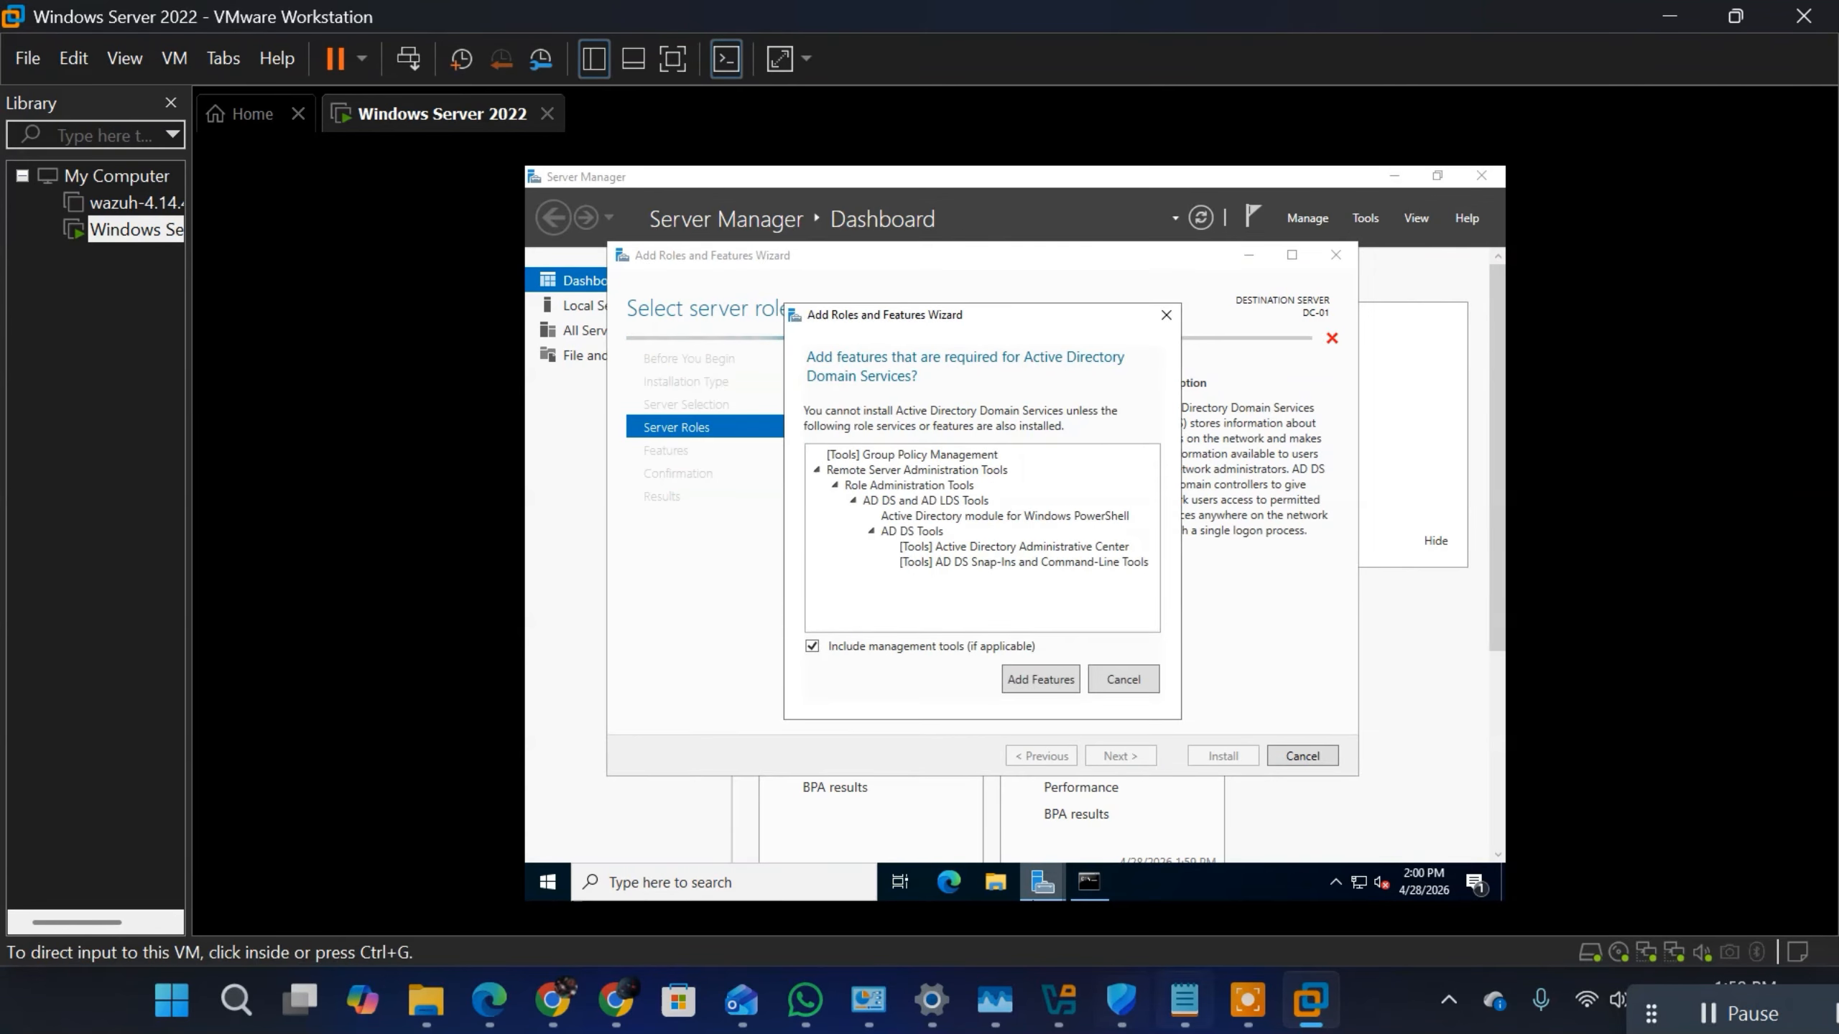
# Step: Switch to the Notepad notes and highlight the Active Directory Domain Services description under Core Components of Windows Server
pyautogui.click(1188, 1002)
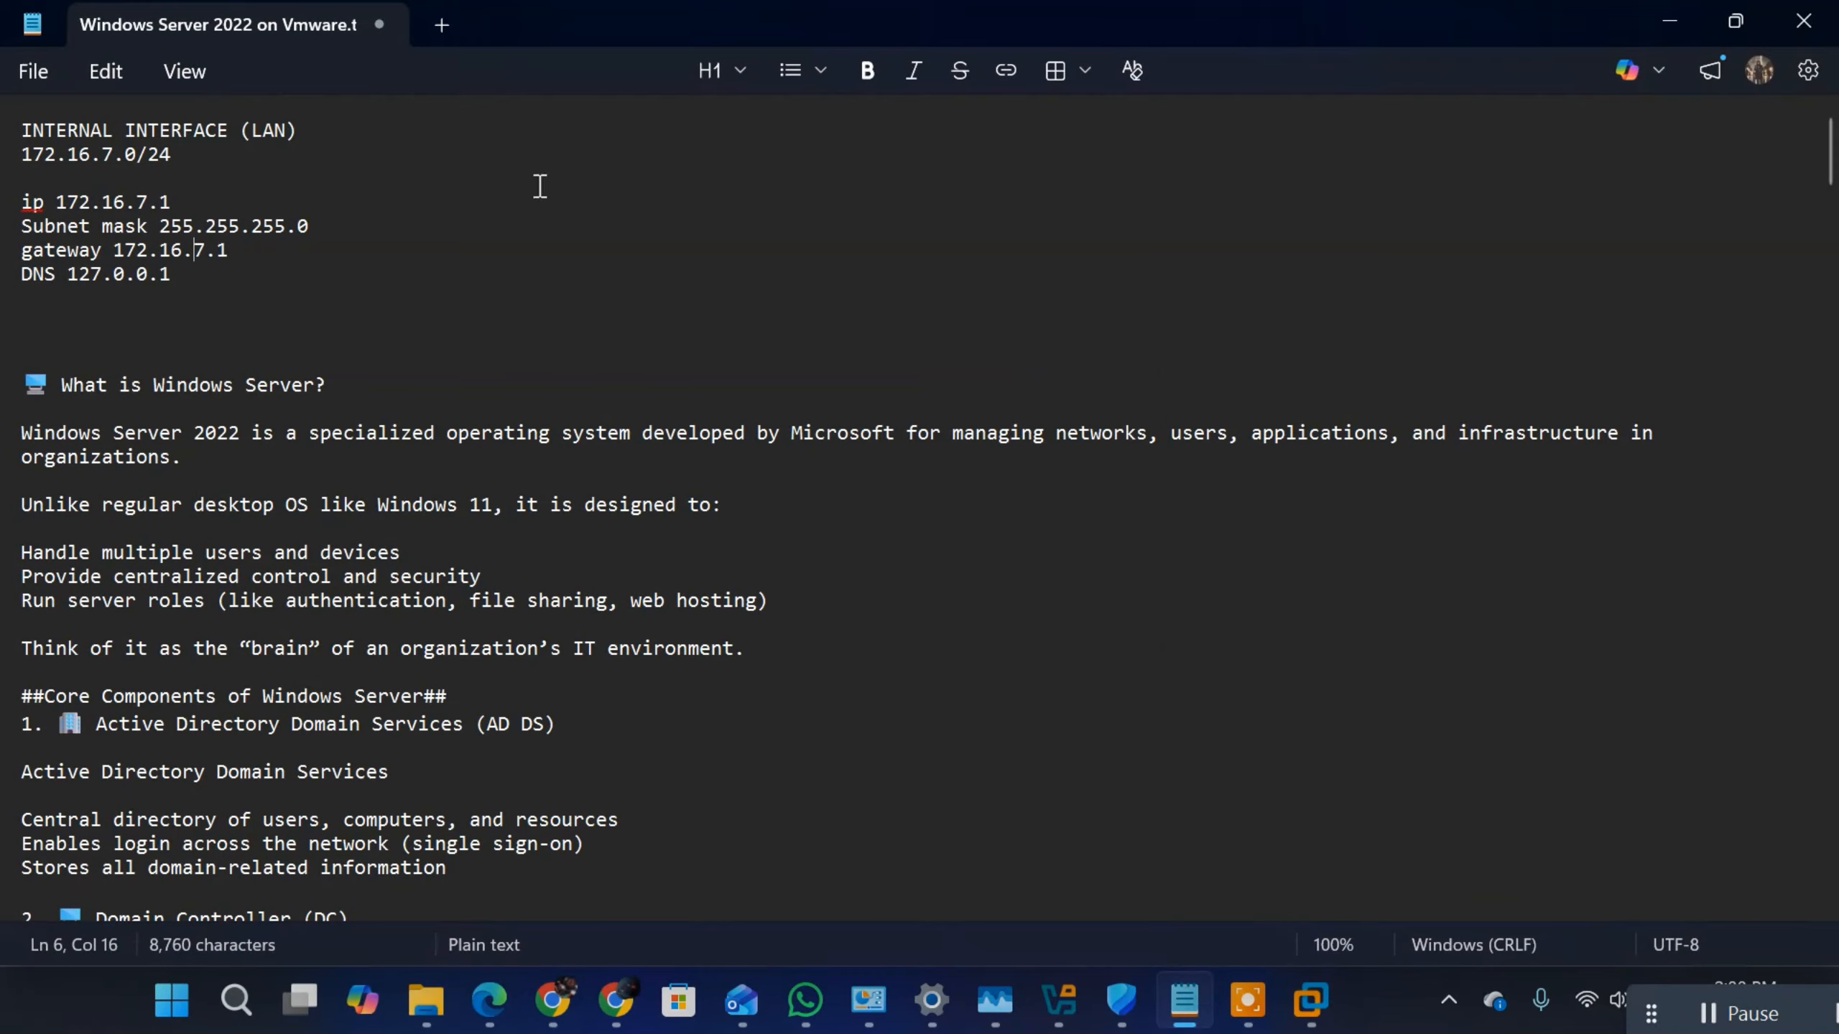
pyautogui.scroll(-8, 562, 401)
pyautogui.scroll(6, 562, 401)
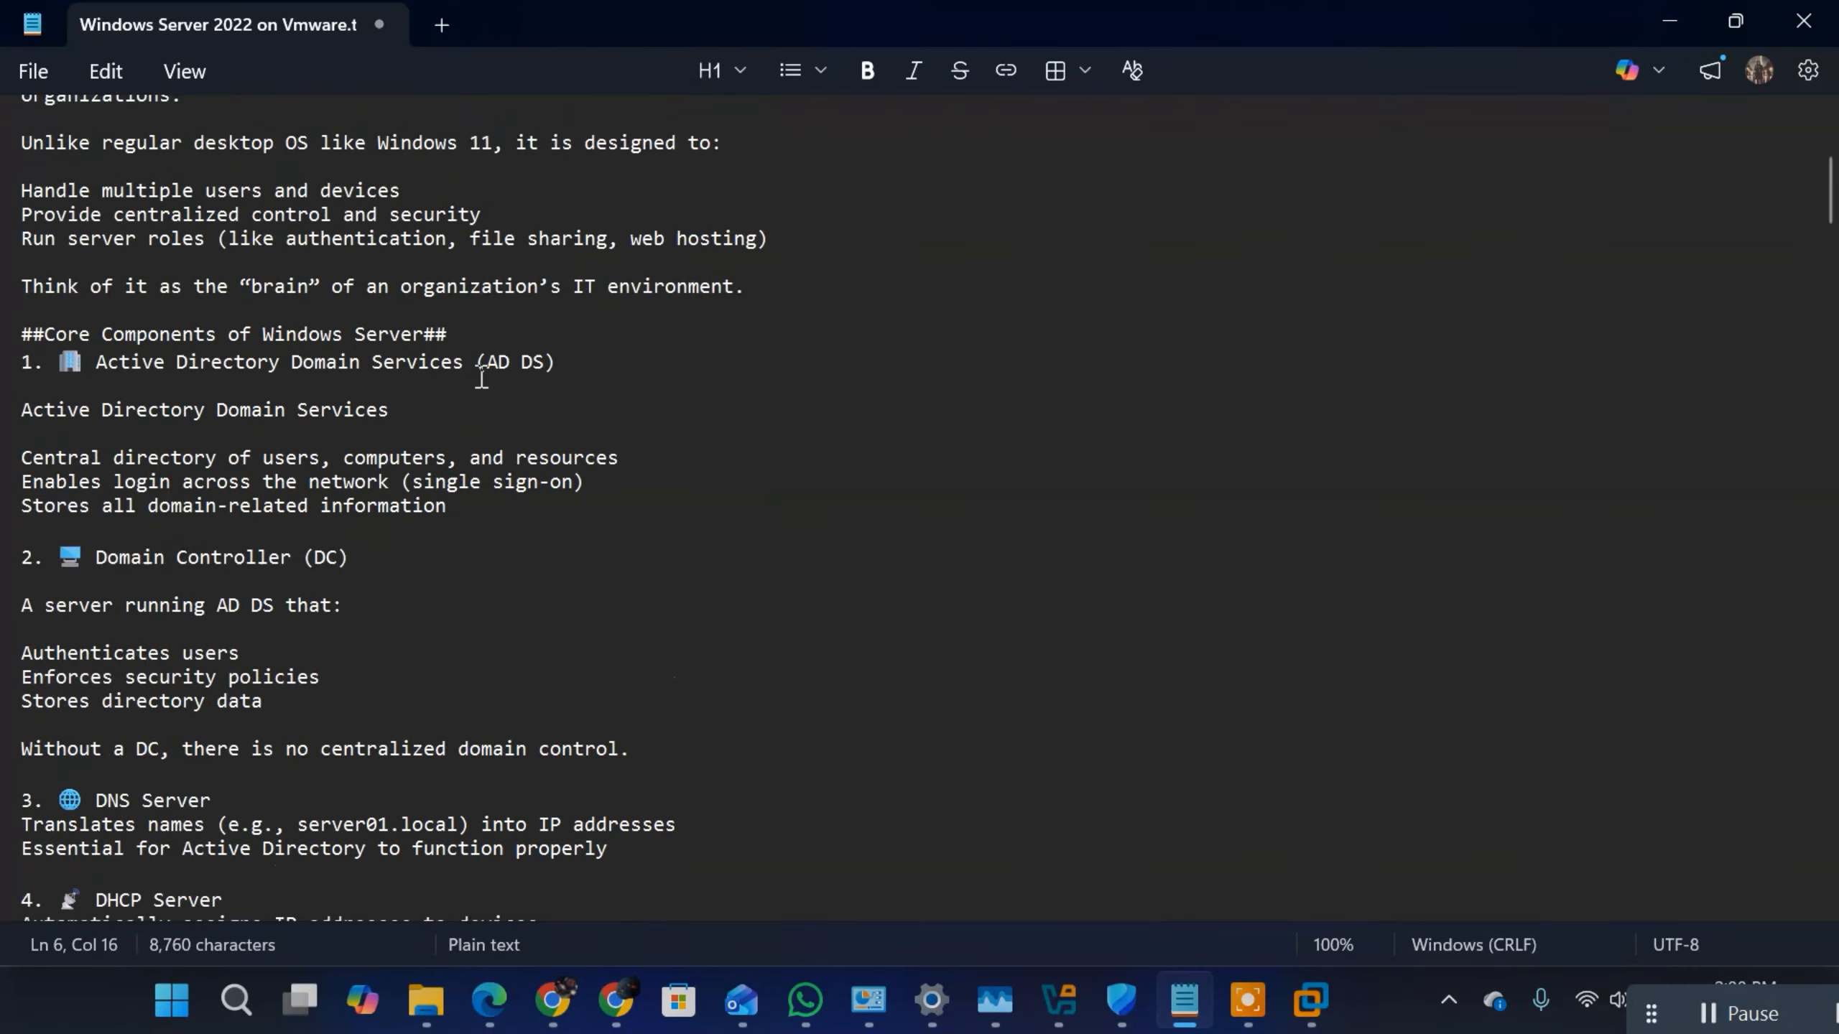
pyautogui.scroll(-4, 206, 619)
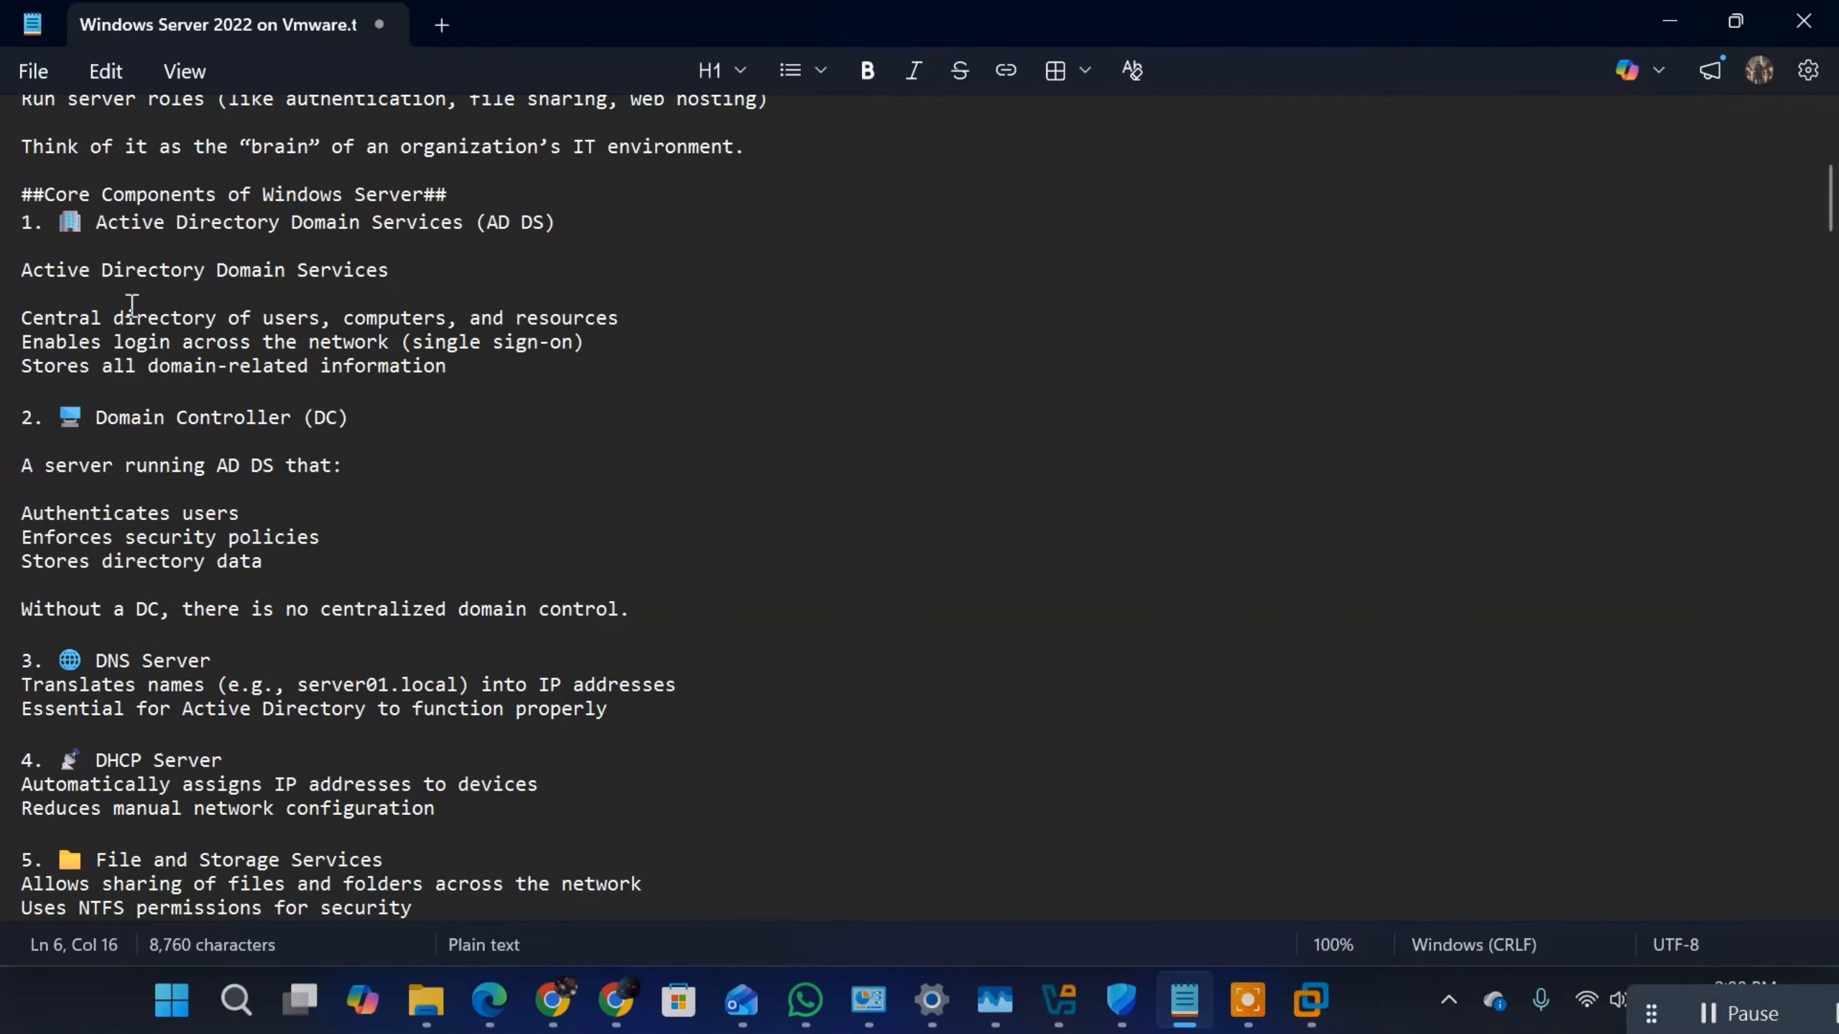
pyautogui.moveTo(34, 273); pyautogui.dragTo(577, 366)
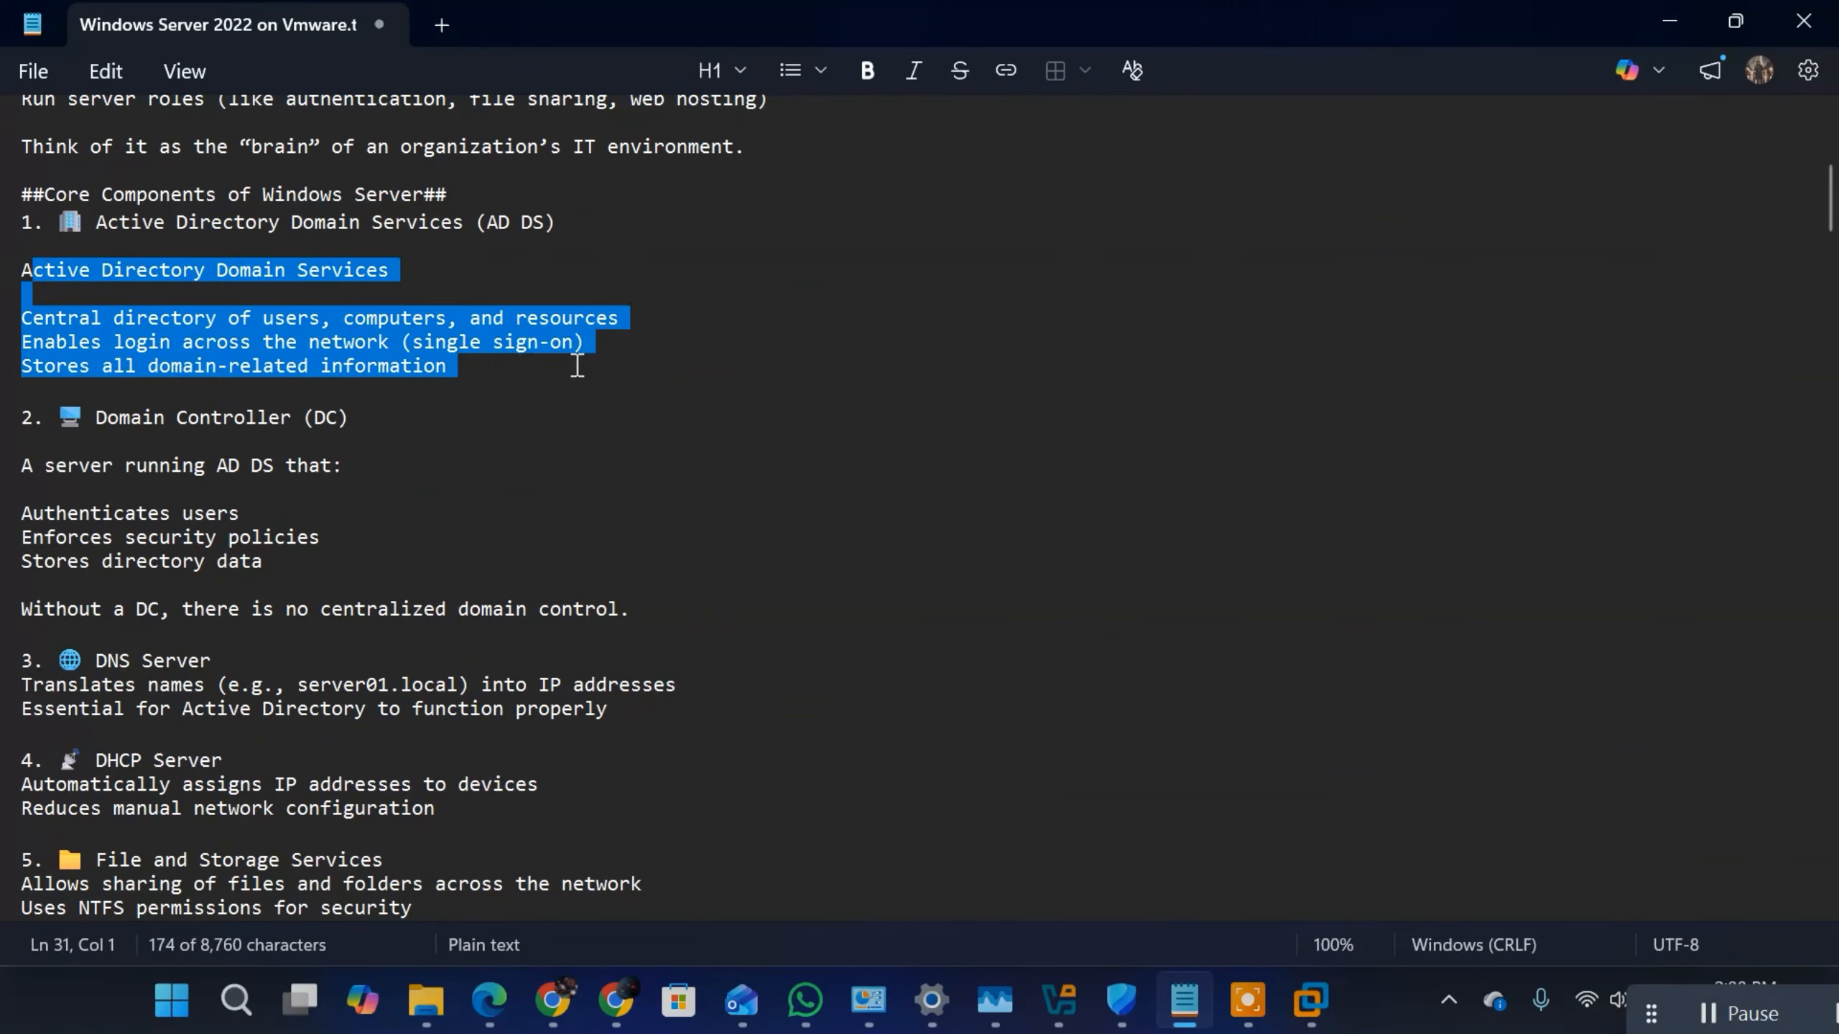
pyautogui.click(197, 348)
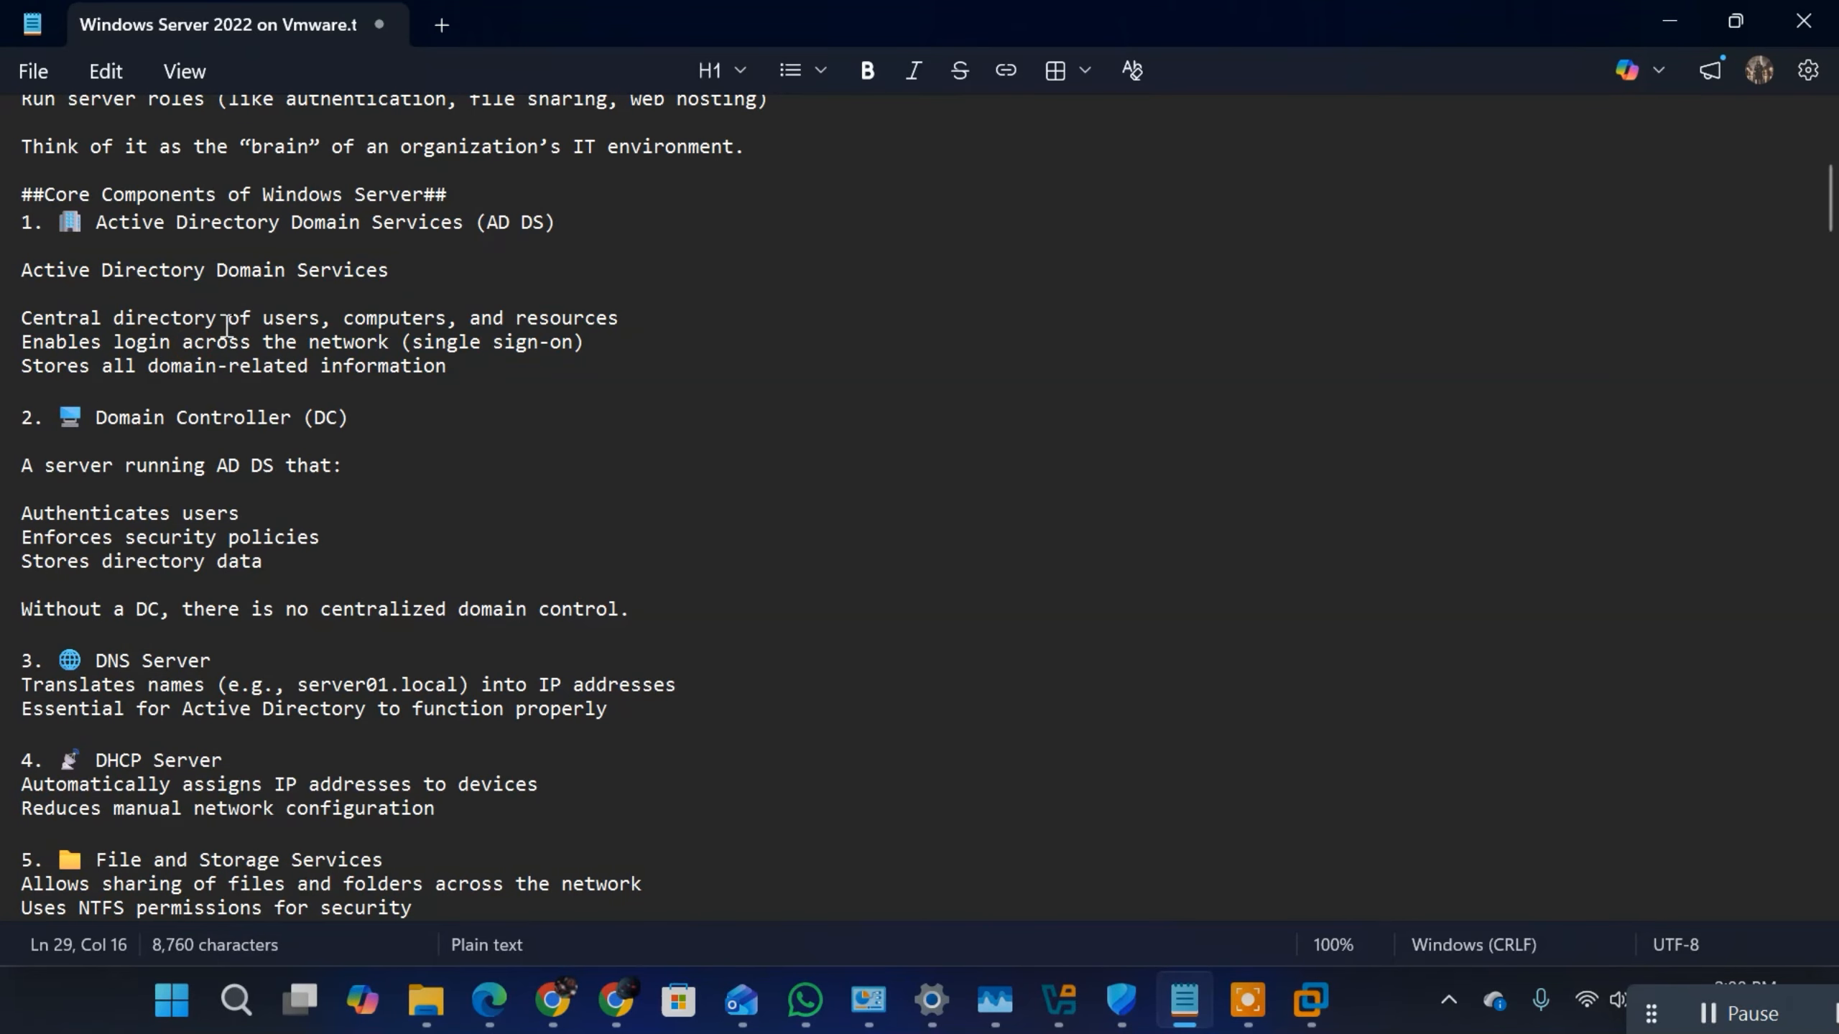
pyautogui.moveTo(227, 319); pyautogui.dragTo(286, 366)
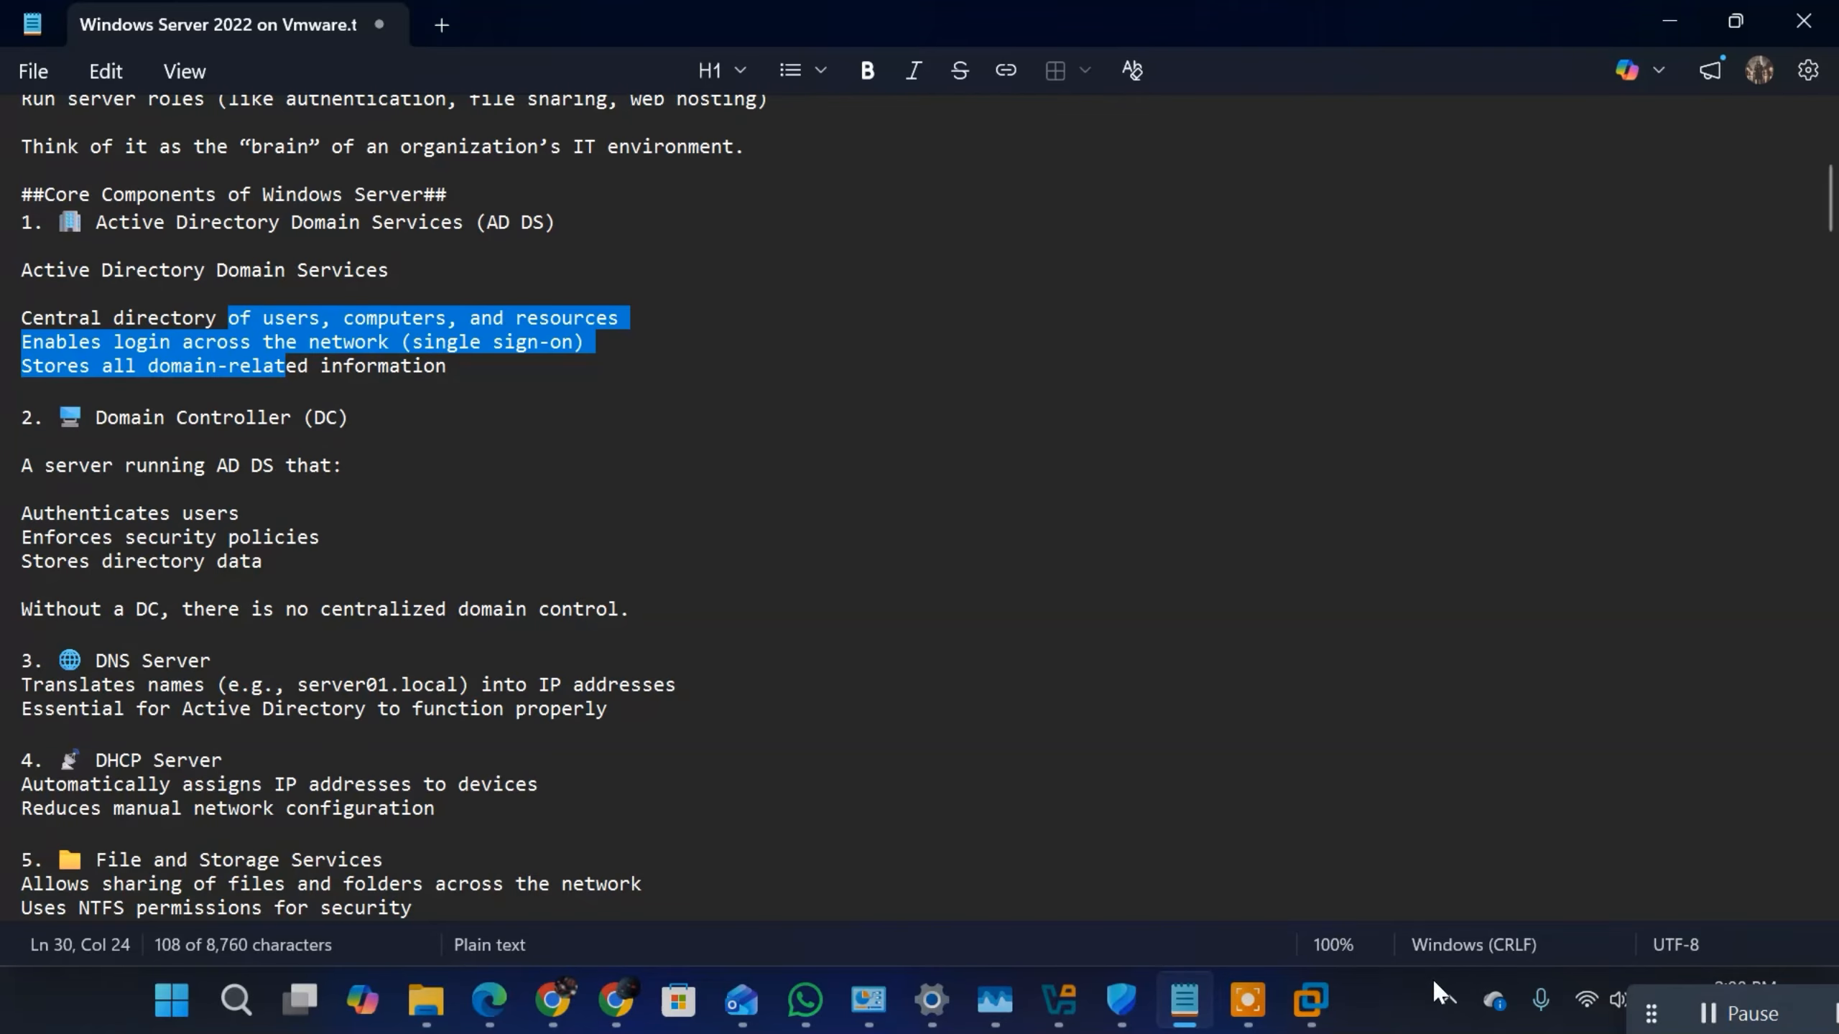
# Step: Return to VMware Workstation, add the features required for Active Directory Domain Services, install the role on DC-01 and close the wizard
pyautogui.click(1305, 1003)
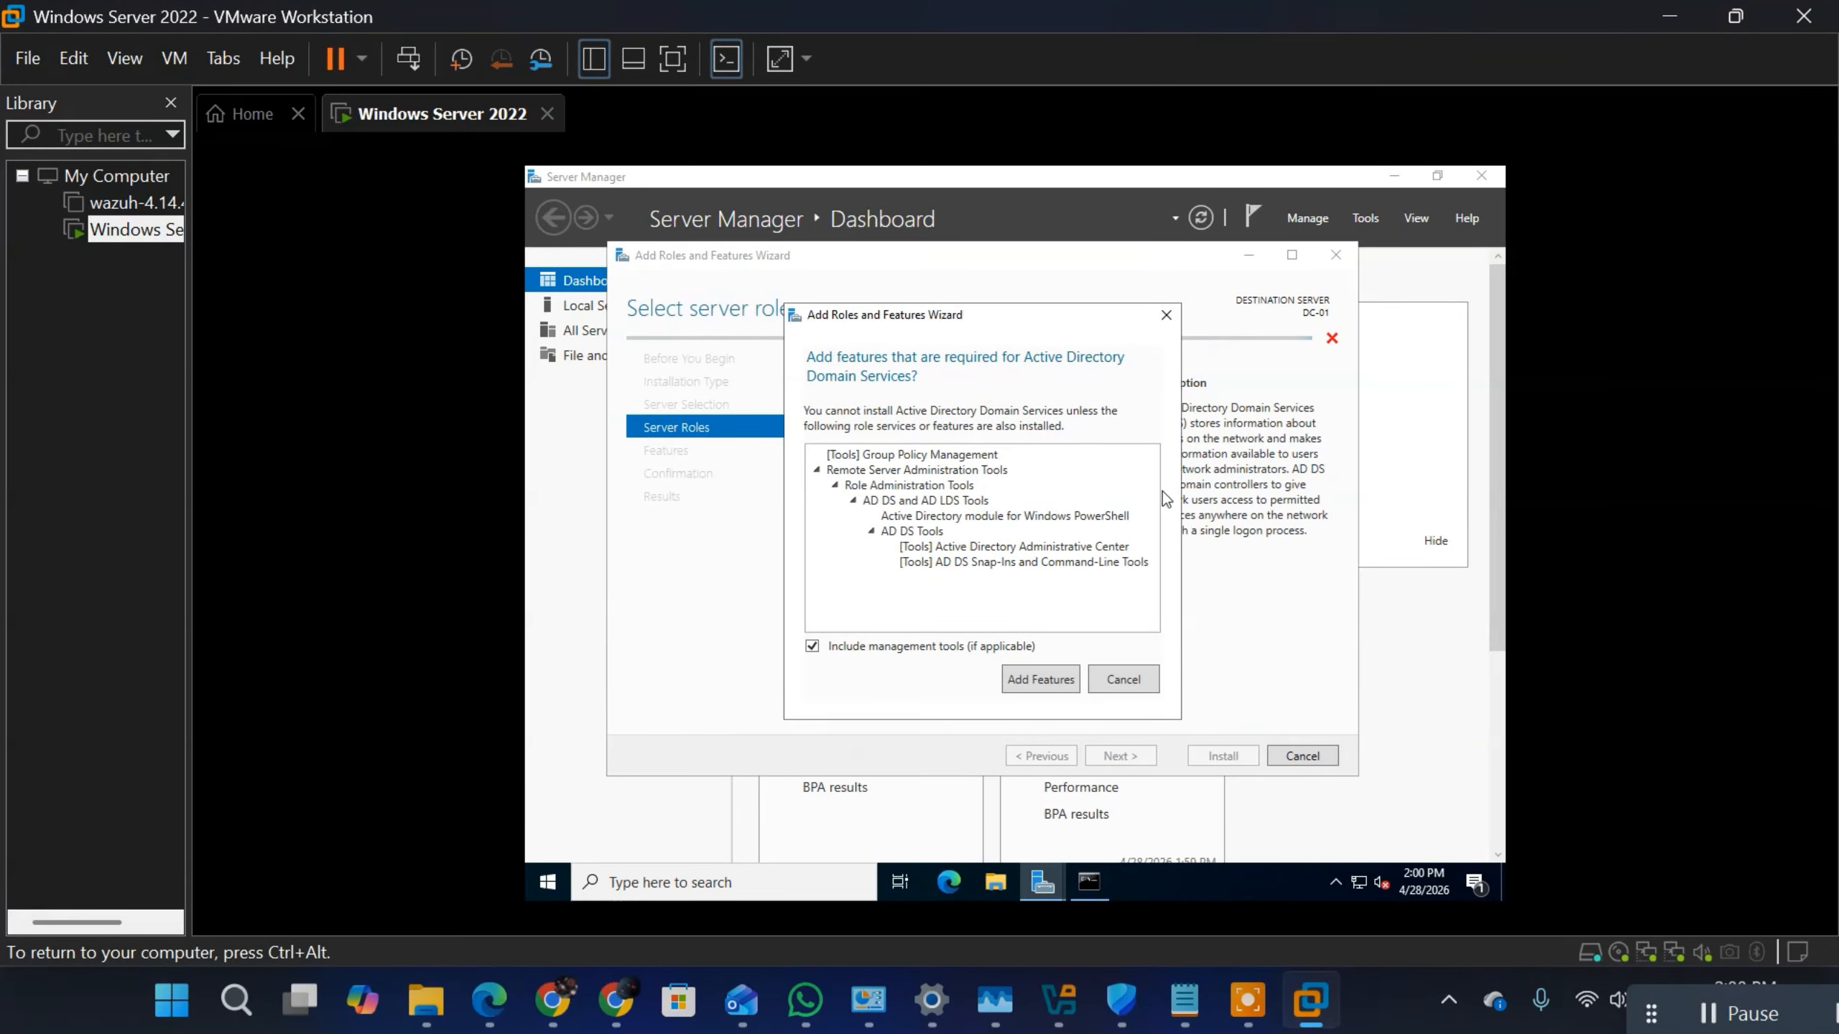
pyautogui.click(1031, 681)
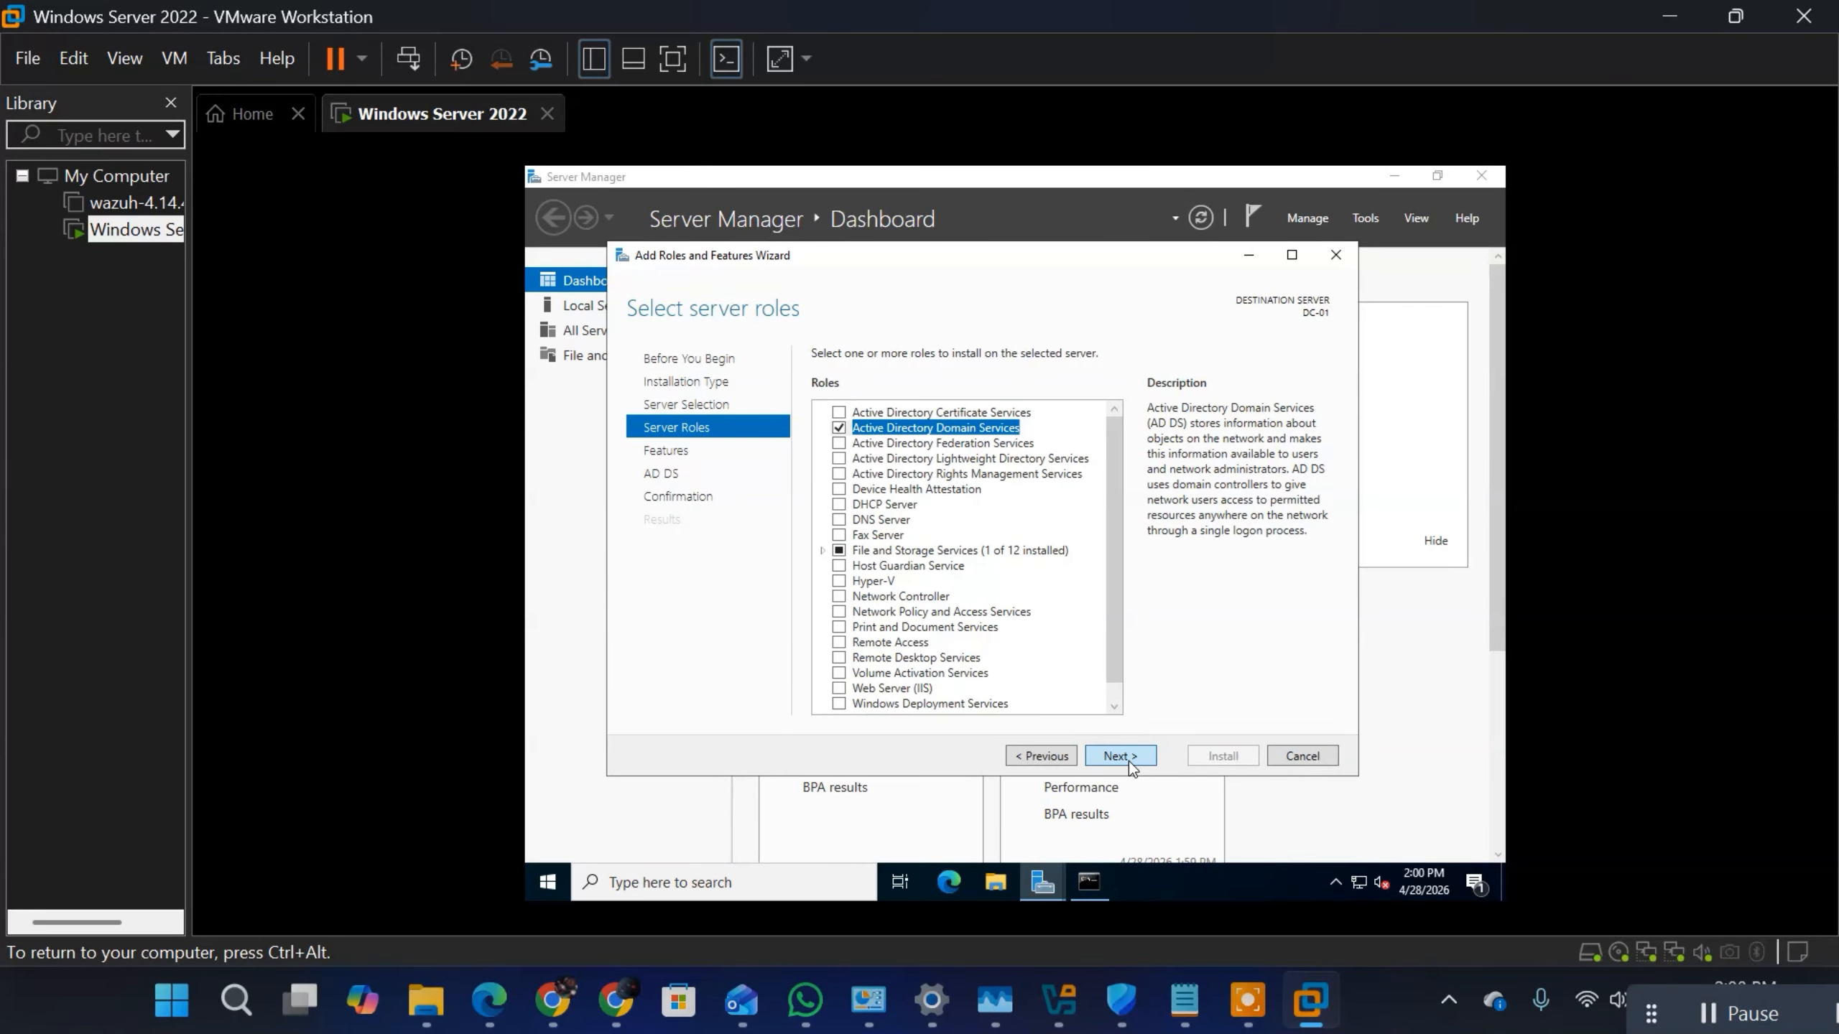
pyautogui.click(1130, 762)
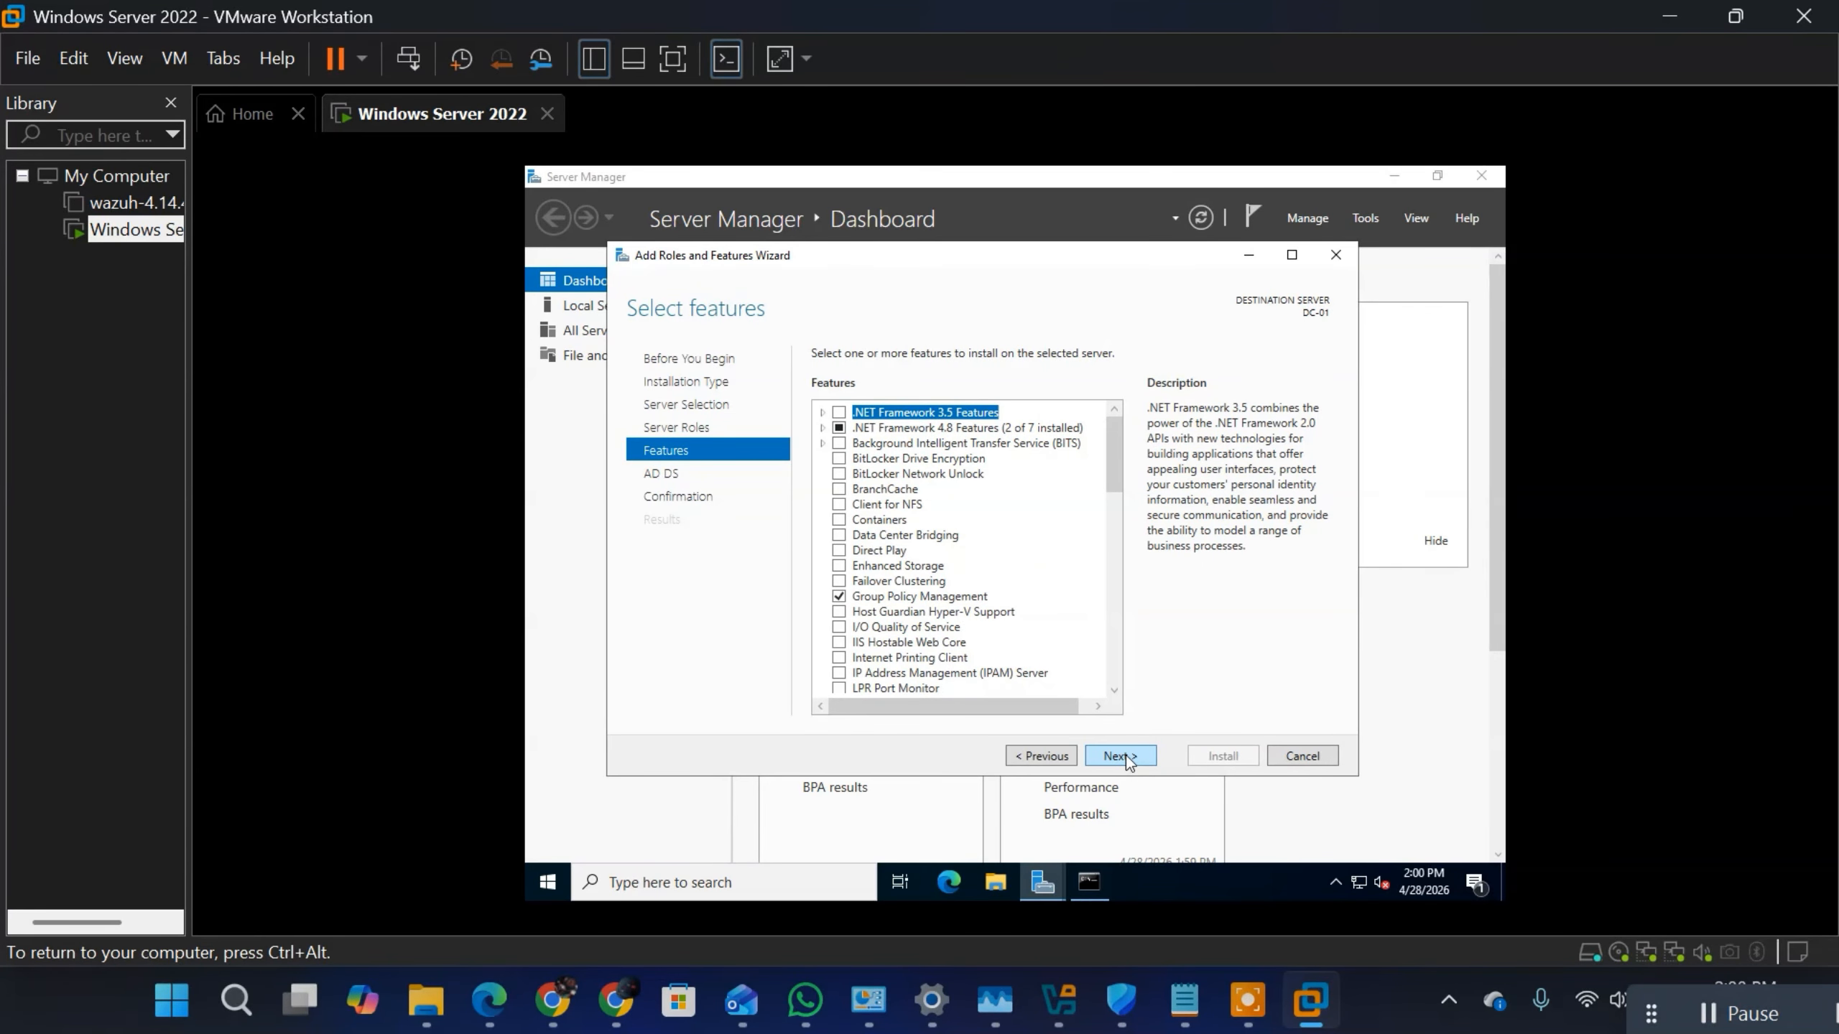
pyautogui.click(1126, 756)
pyautogui.click(1126, 756)
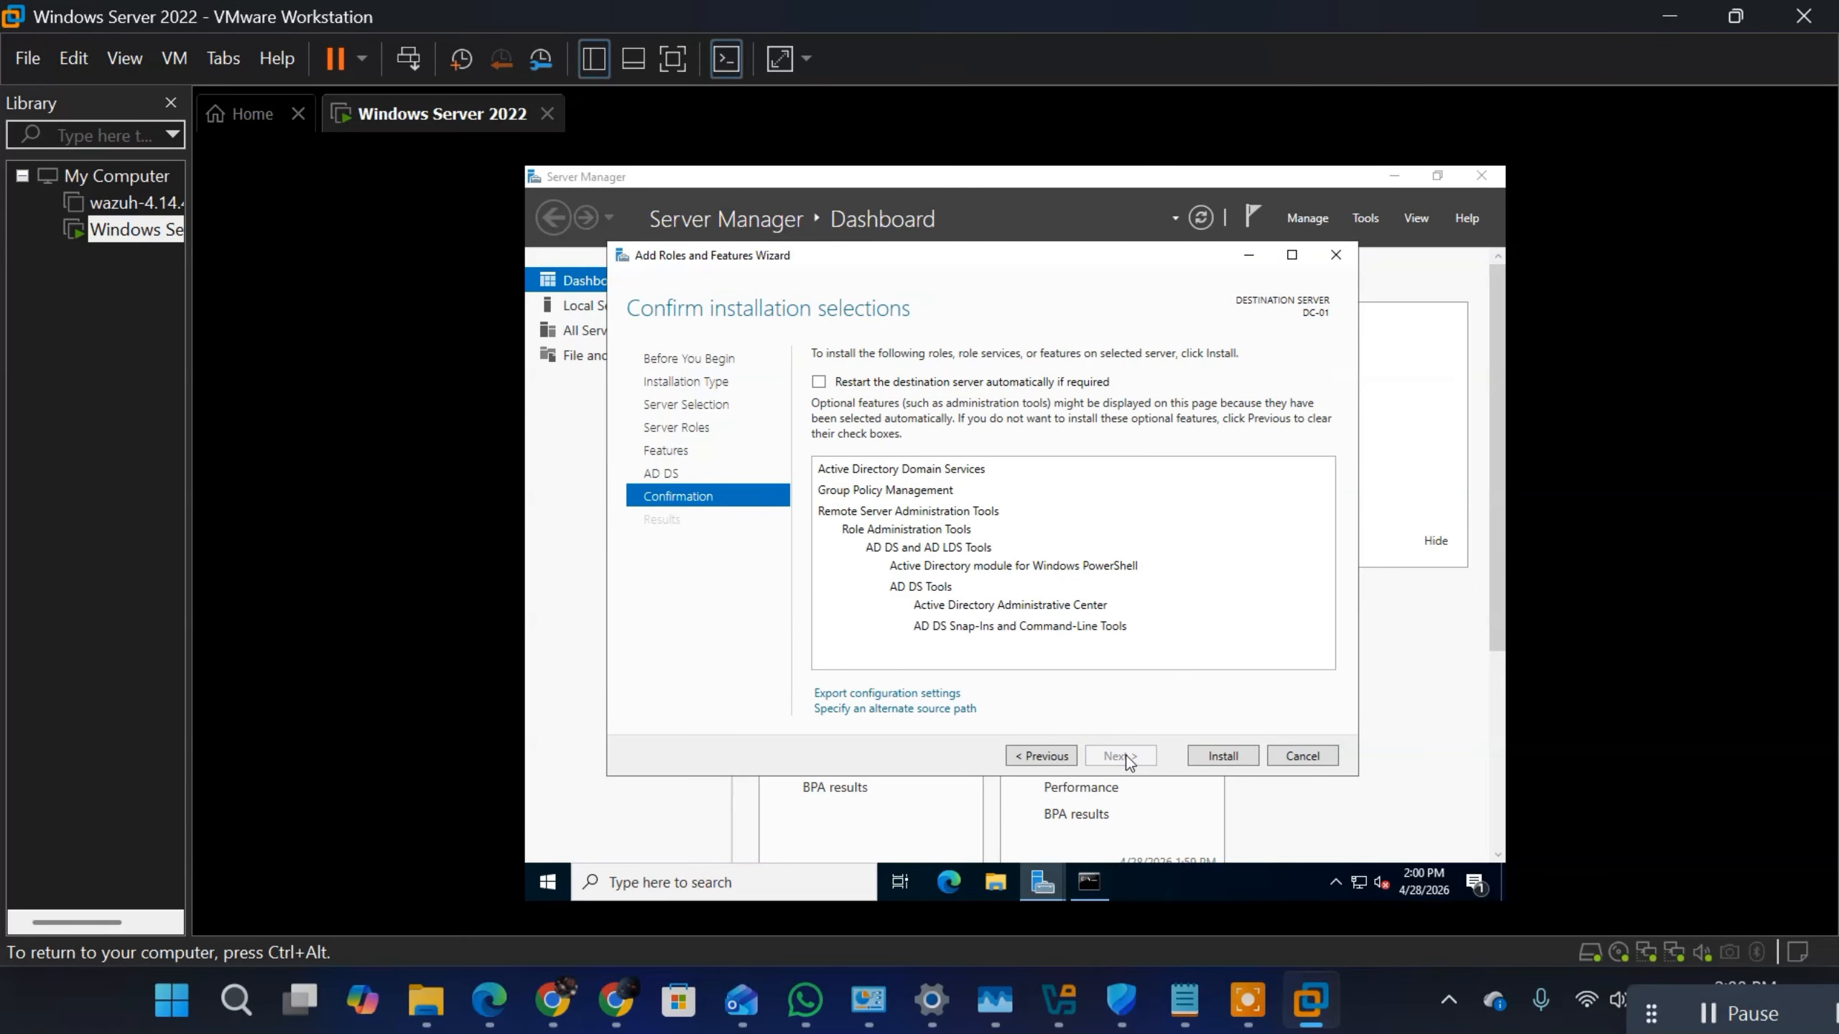
pyautogui.click(1222, 756)
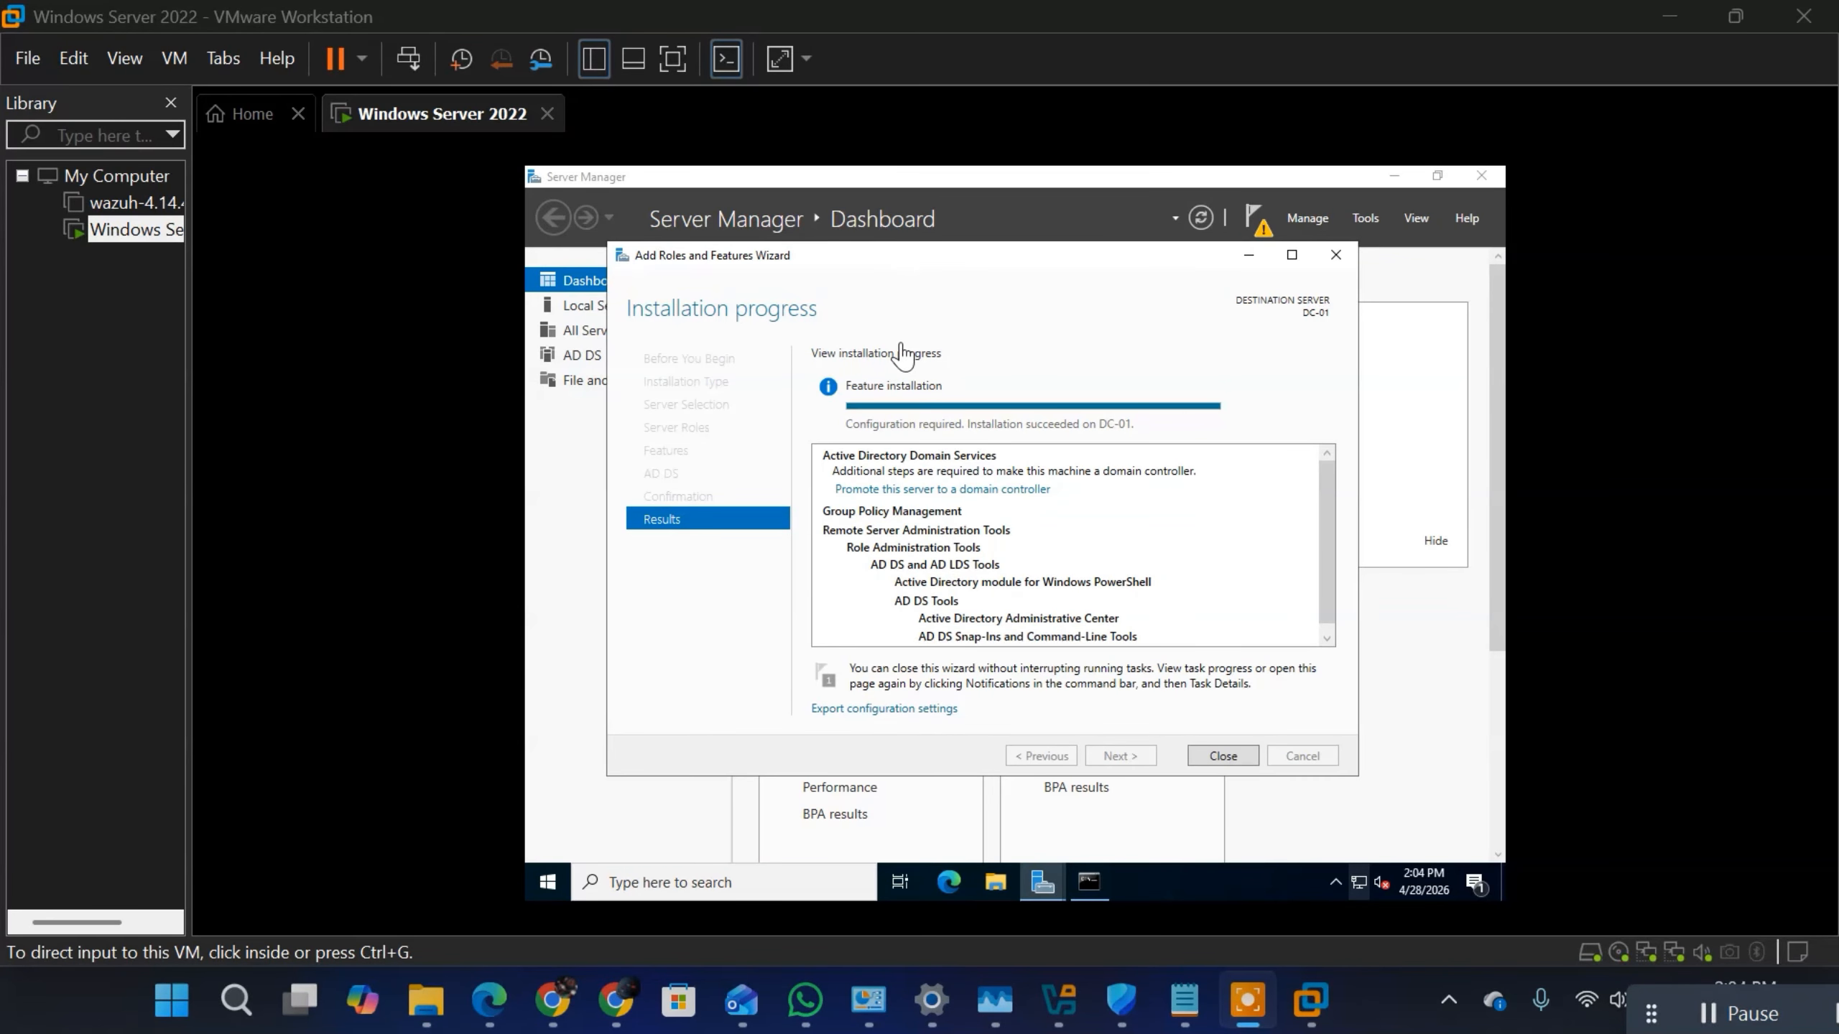
pyautogui.click(1225, 758)
pyautogui.click(1225, 755)
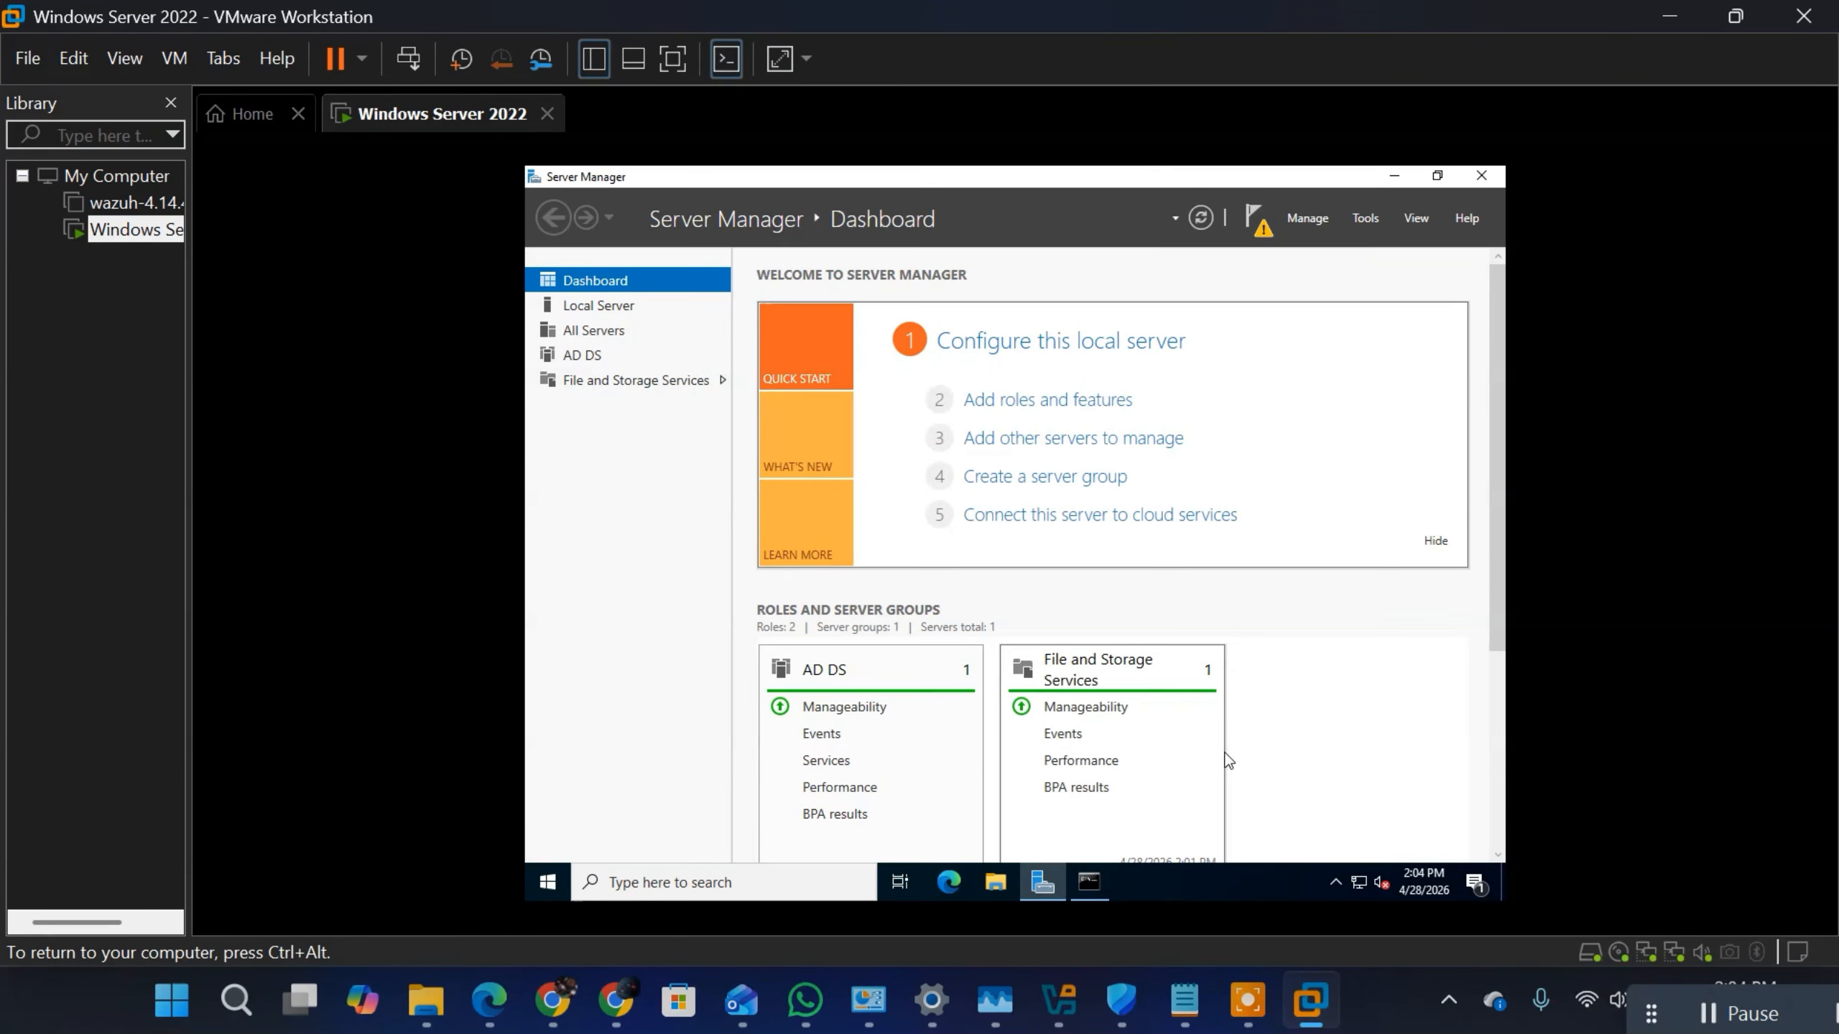
# Step: Start promoting DC-01 to a domain controller from the Server Manager notifications and place the cursor in the Domain field
pyautogui.click(1263, 232)
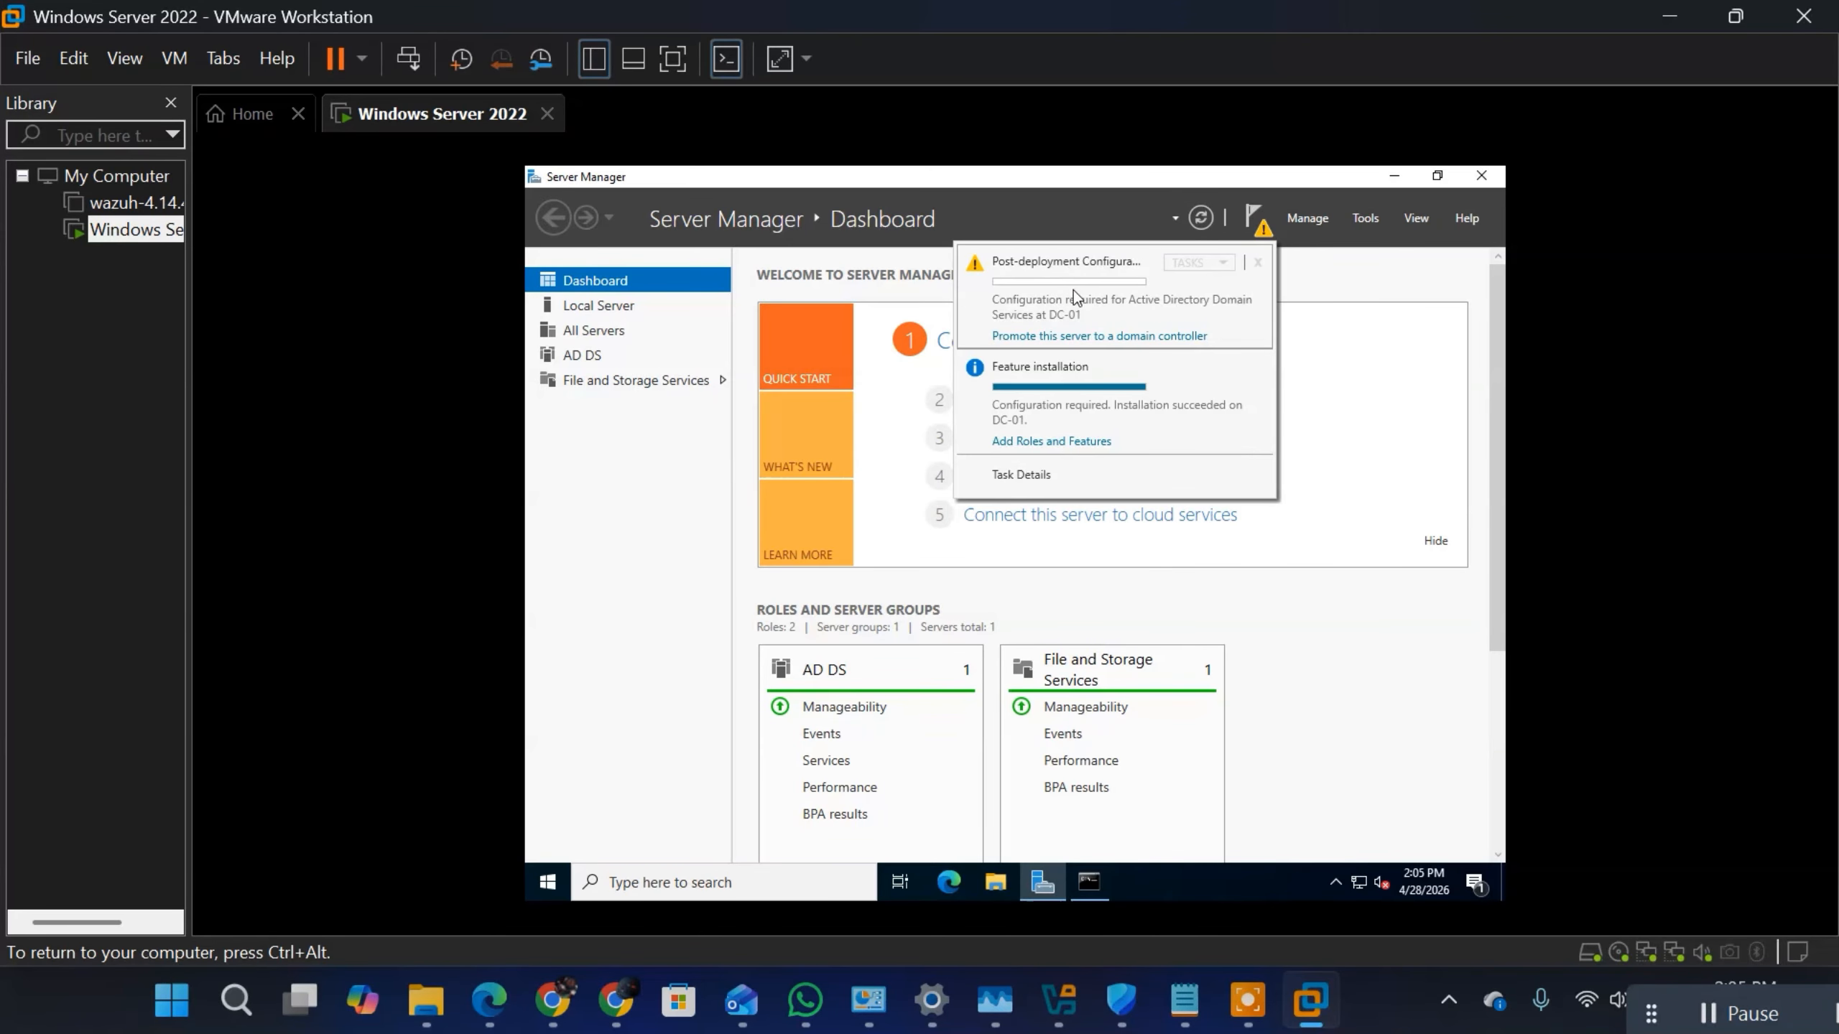
pyautogui.click(1025, 337)
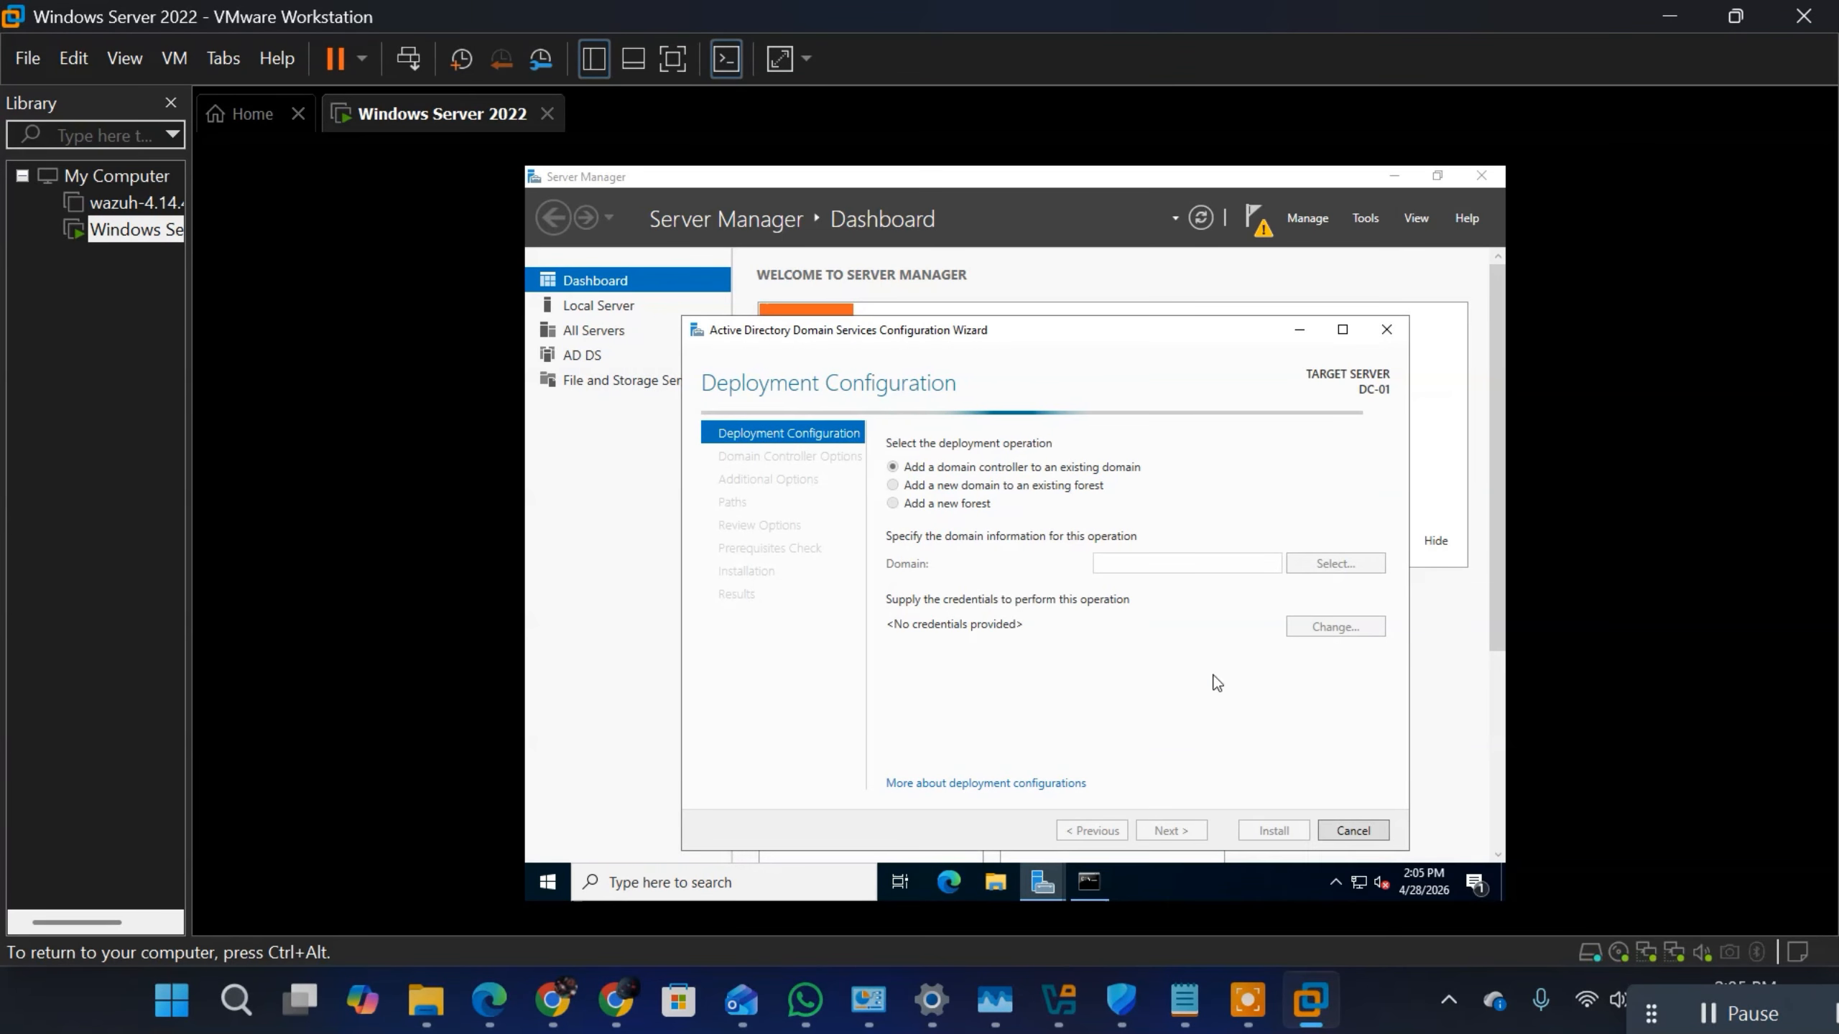
pyautogui.click(1095, 565)
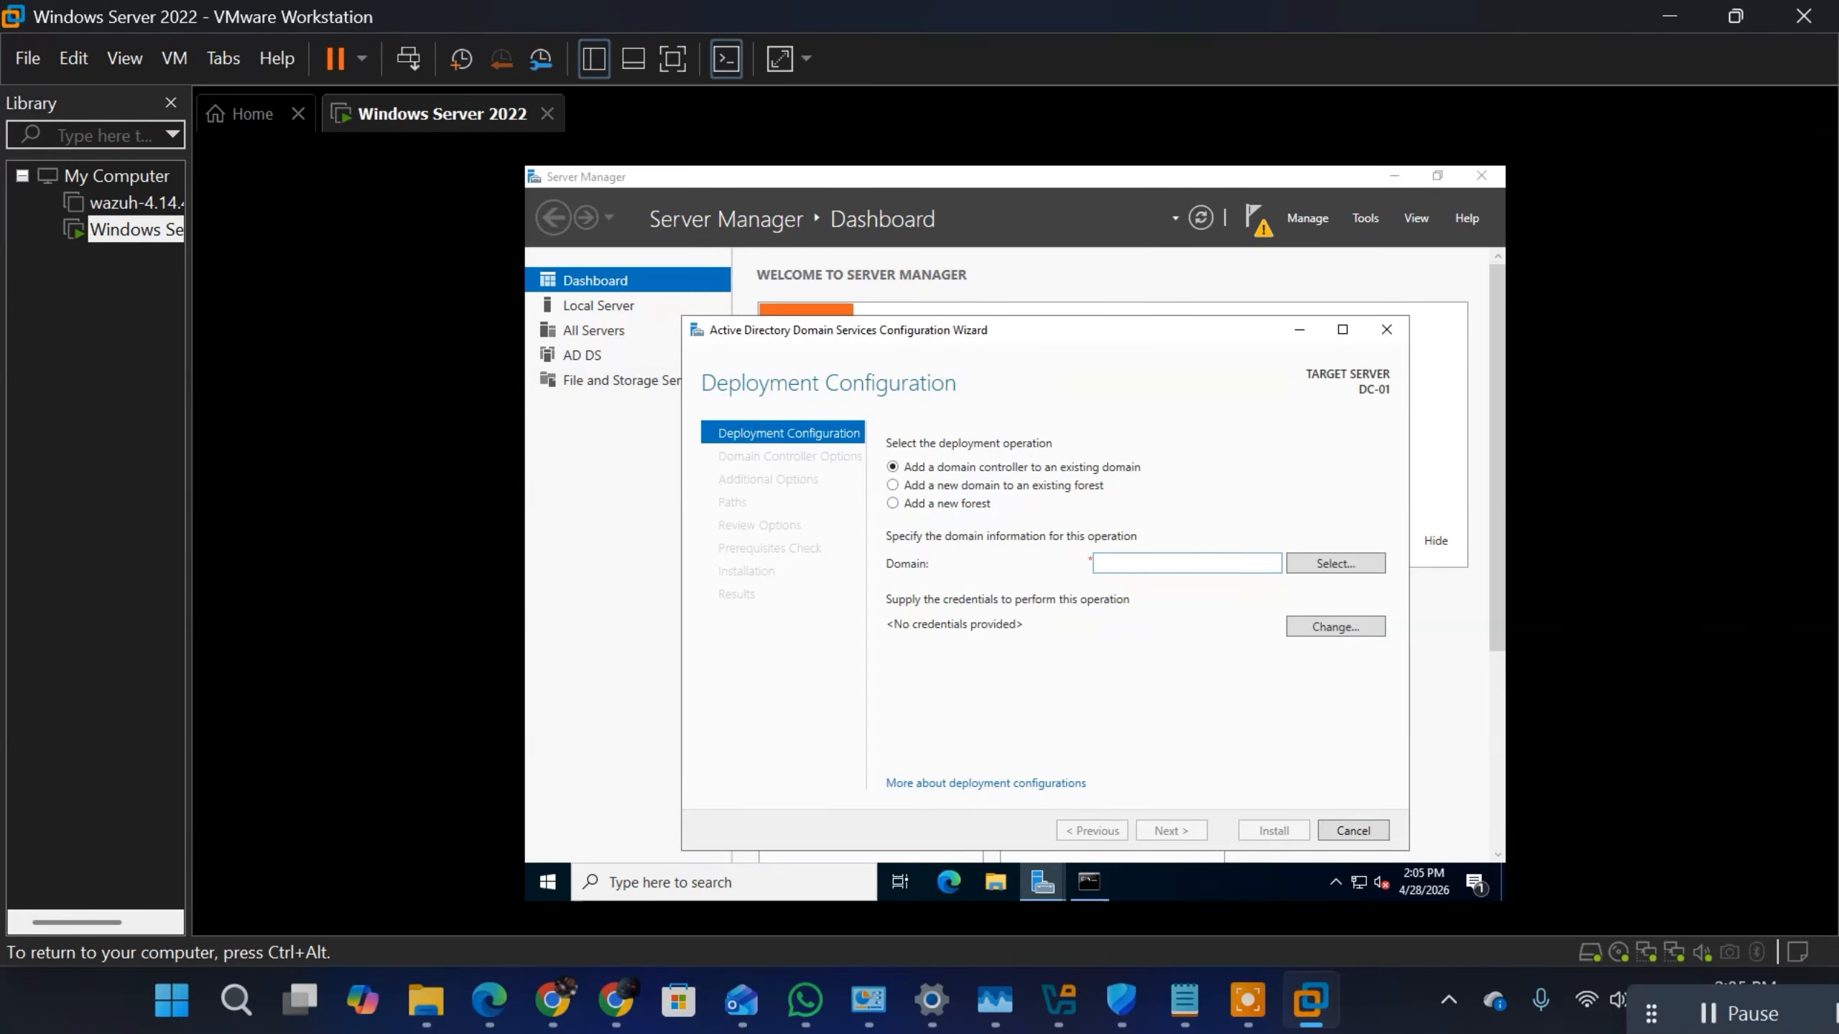
# Step: Switch to the Notepad notes and look through them for the Forest and Domain descriptions under Supporting Infrastructure Components
pyautogui.click(1185, 1014)
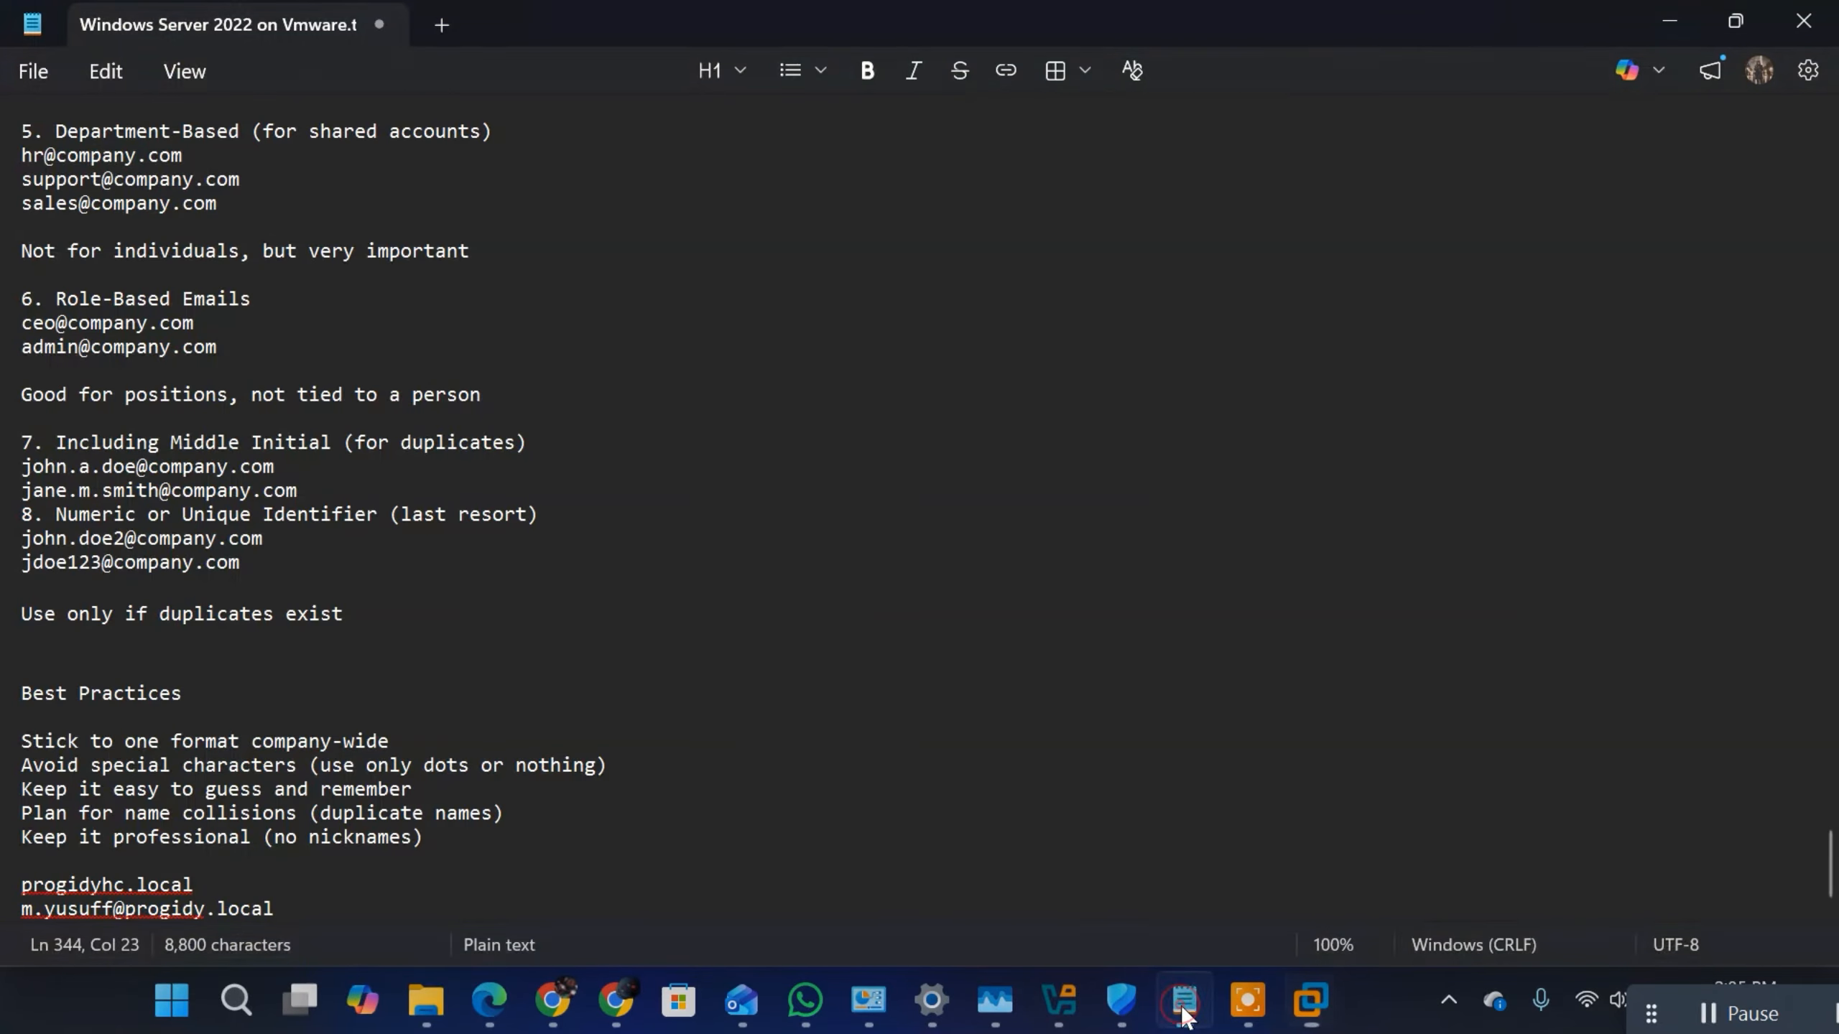
pyautogui.doubleClick(714, 743)
pyautogui.press('Up')
pyautogui.press('Up')
pyautogui.press('Up')
pyautogui.press('Up')
pyautogui.press('Up')
pyautogui.press('Up')
pyautogui.press('Up')
pyautogui.press('Up')
pyautogui.press('Up')
pyautogui.press('Up')
pyautogui.press('Up')
pyautogui.press('Up')
pyautogui.press('Up')
pyautogui.press('Up')
pyautogui.press('Up')
pyautogui.press('Up')
pyautogui.press('Up')
pyautogui.press('Up')
pyautogui.press('Up')
pyautogui.press('Up')
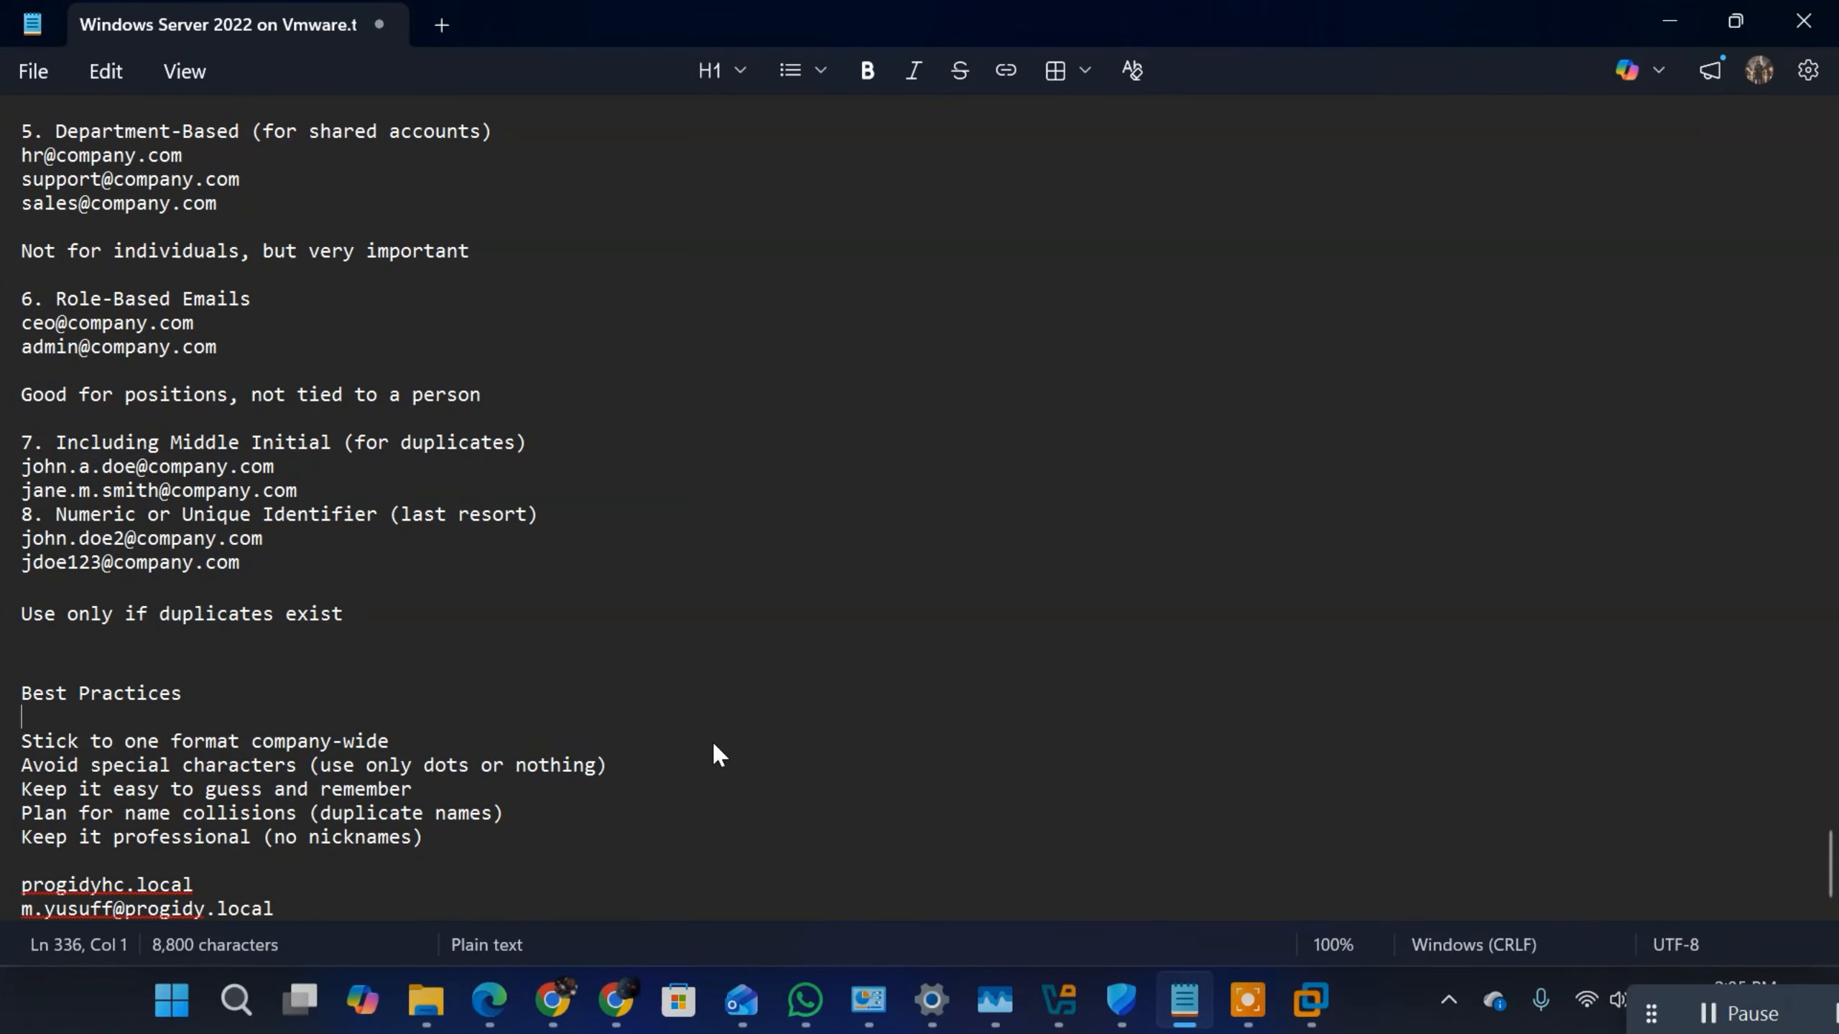
pyautogui.press('Up')
pyautogui.press('Up')
pyautogui.press('Up')
pyautogui.press('Up')
pyautogui.press('Up')
pyautogui.press('Up')
pyautogui.press('Up')
pyautogui.press('Up')
pyautogui.press('Up')
pyautogui.press('Up')
pyautogui.press('Up')
pyautogui.press('Up')
pyautogui.press('Up')
pyautogui.press('Up')
pyautogui.press('Up')
pyautogui.press('Up')
pyautogui.press('Up')
pyautogui.press('Up')
pyautogui.press('Up')
pyautogui.press('Up')
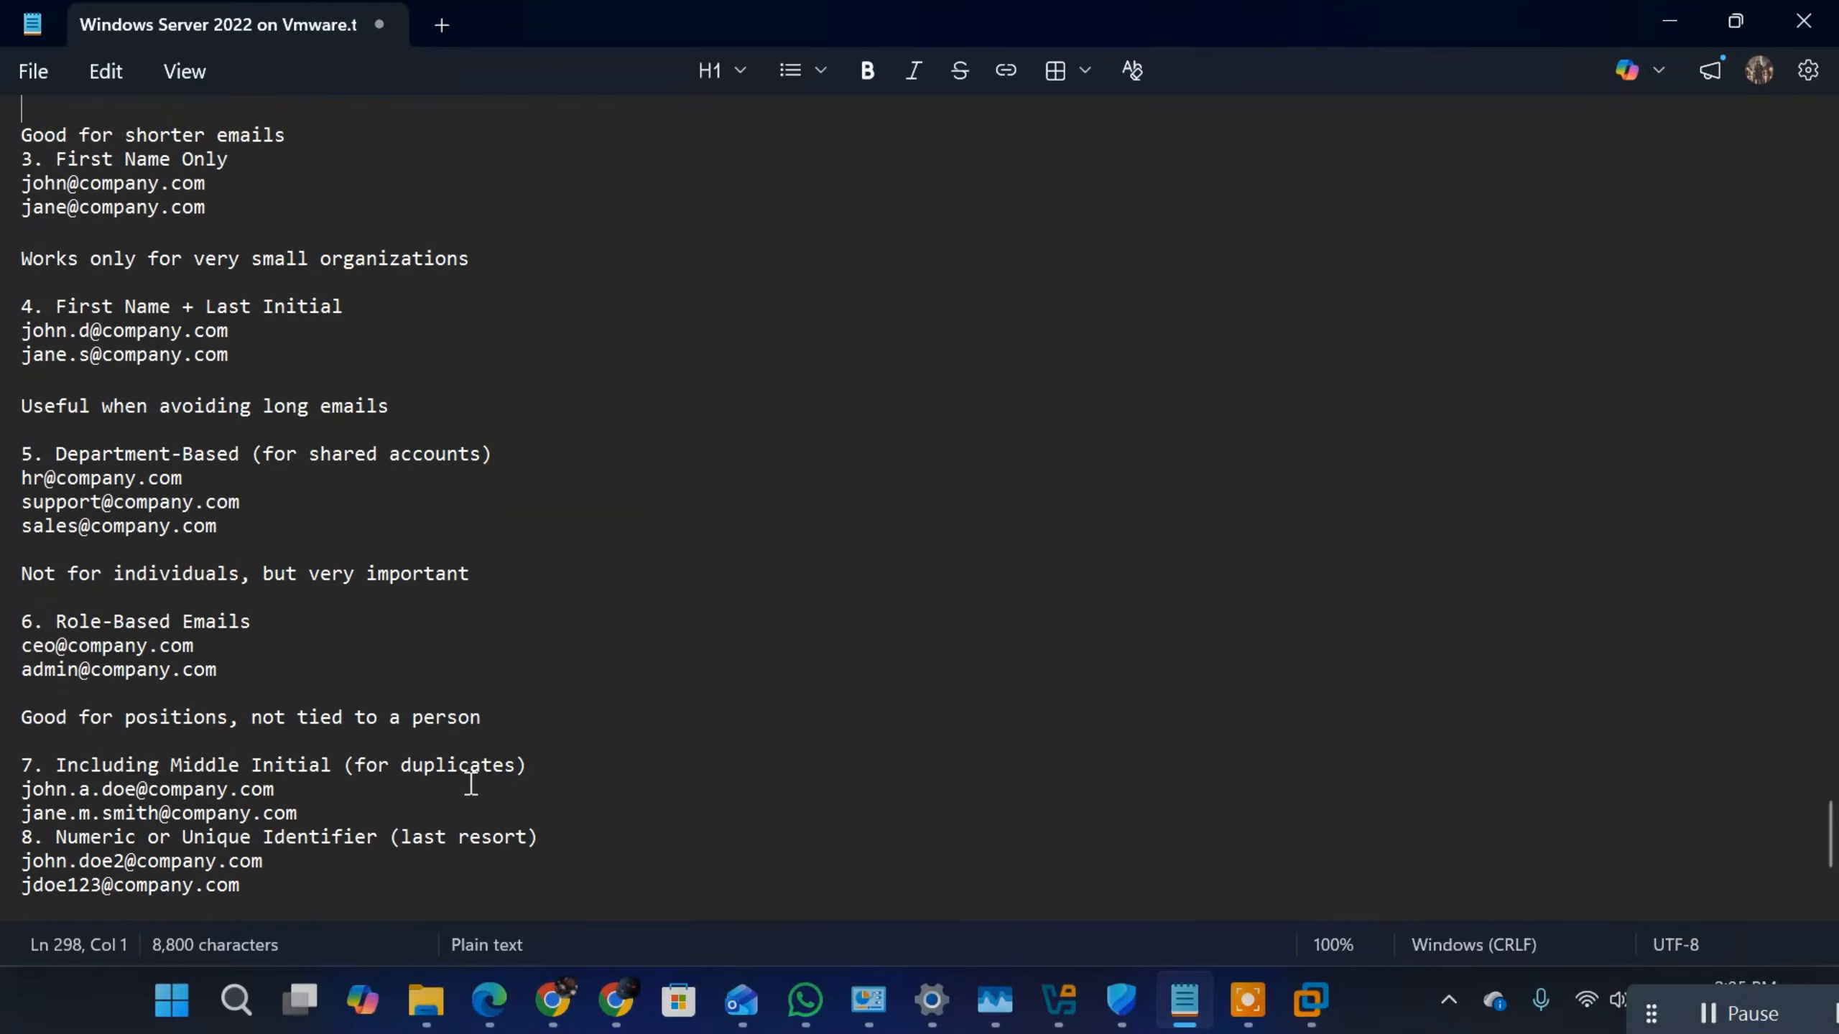
pyautogui.press('Up')
pyautogui.press('Up')
pyautogui.press('Up')
pyautogui.press('Up')
pyautogui.press('Up')
pyautogui.press('Up')
pyautogui.press('Up')
pyautogui.press('Up')
pyautogui.press('Up')
pyautogui.press('Up')
pyautogui.press('Up')
pyautogui.press('Up')
pyautogui.press('Up')
pyautogui.press('Up')
pyautogui.press('Up')
pyautogui.press('Up')
pyautogui.press('Up')
pyautogui.press('Up')
pyautogui.press('Up')
pyautogui.press('Up')
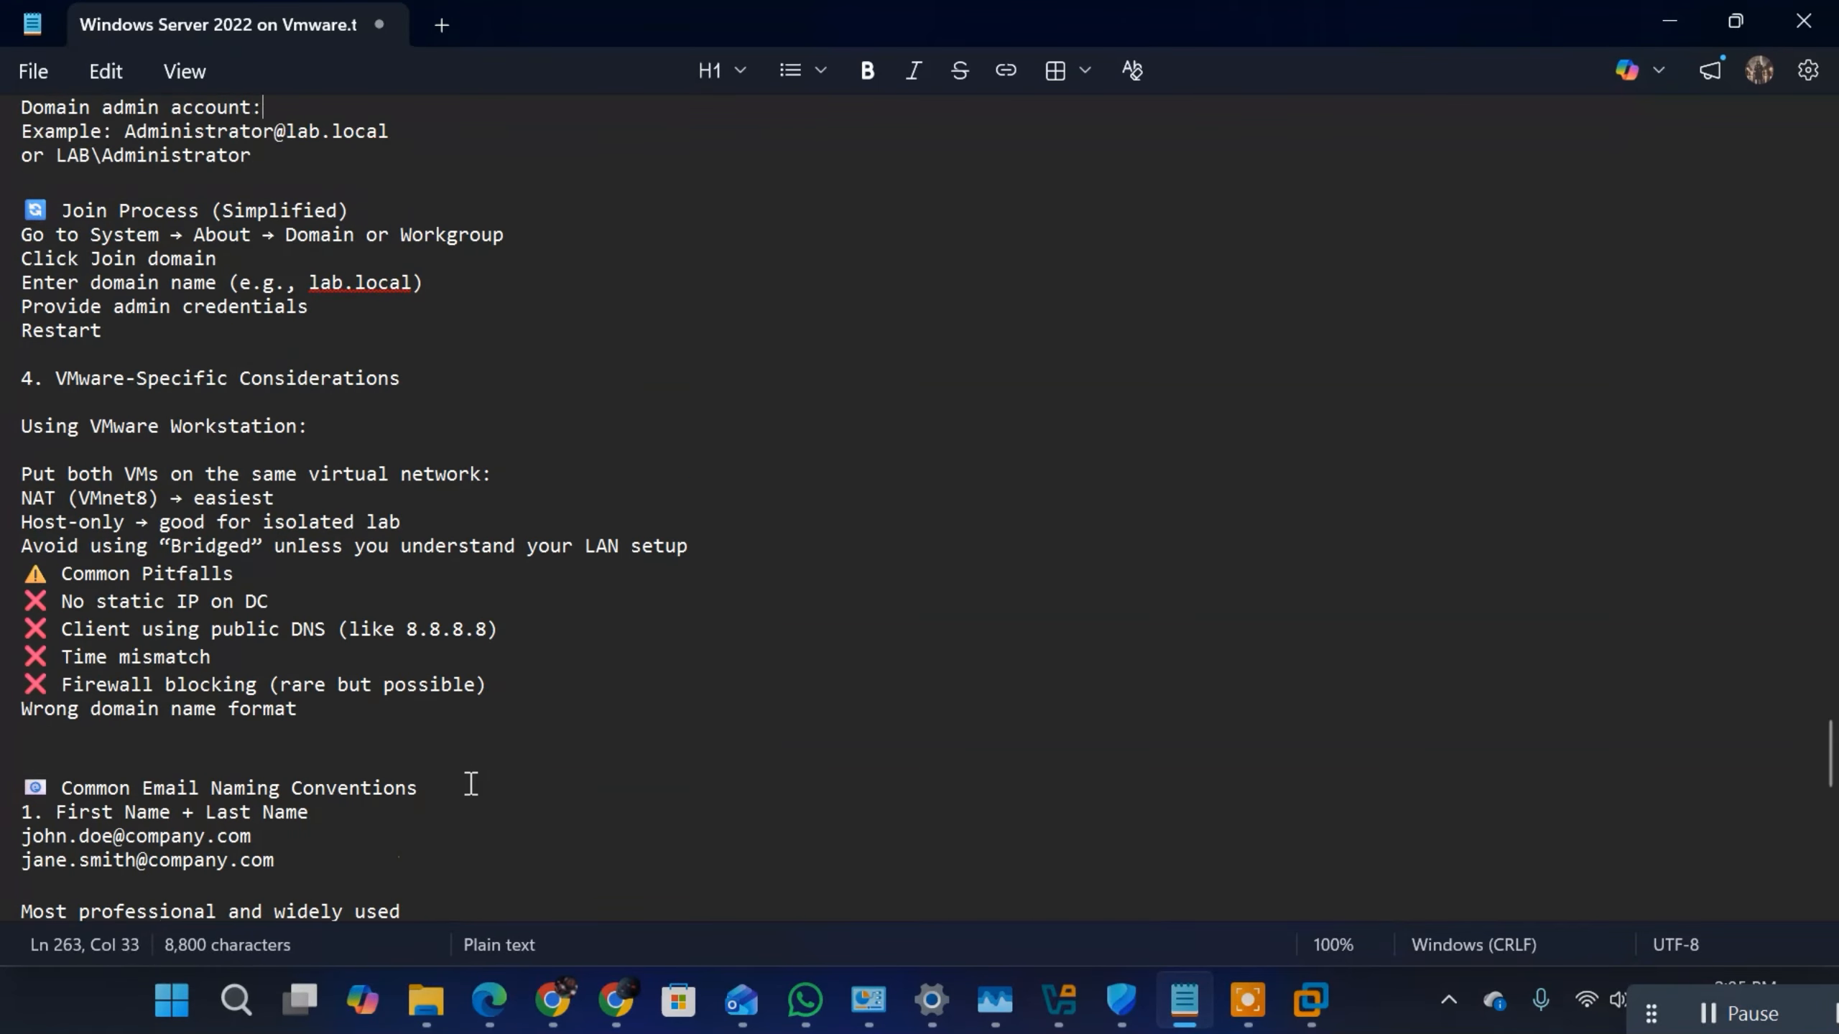
pyautogui.press('Up')
pyautogui.press('Up')
pyautogui.press('Up')
pyautogui.press('Up')
pyautogui.press('Up')
pyautogui.press('Up')
pyautogui.press('Up')
pyautogui.press('Up')
pyautogui.press('Up')
pyautogui.press('Up')
pyautogui.press('Up')
pyautogui.press('Up')
pyautogui.press('Up')
pyautogui.press('Up')
pyautogui.press('Up')
pyautogui.press('Up')
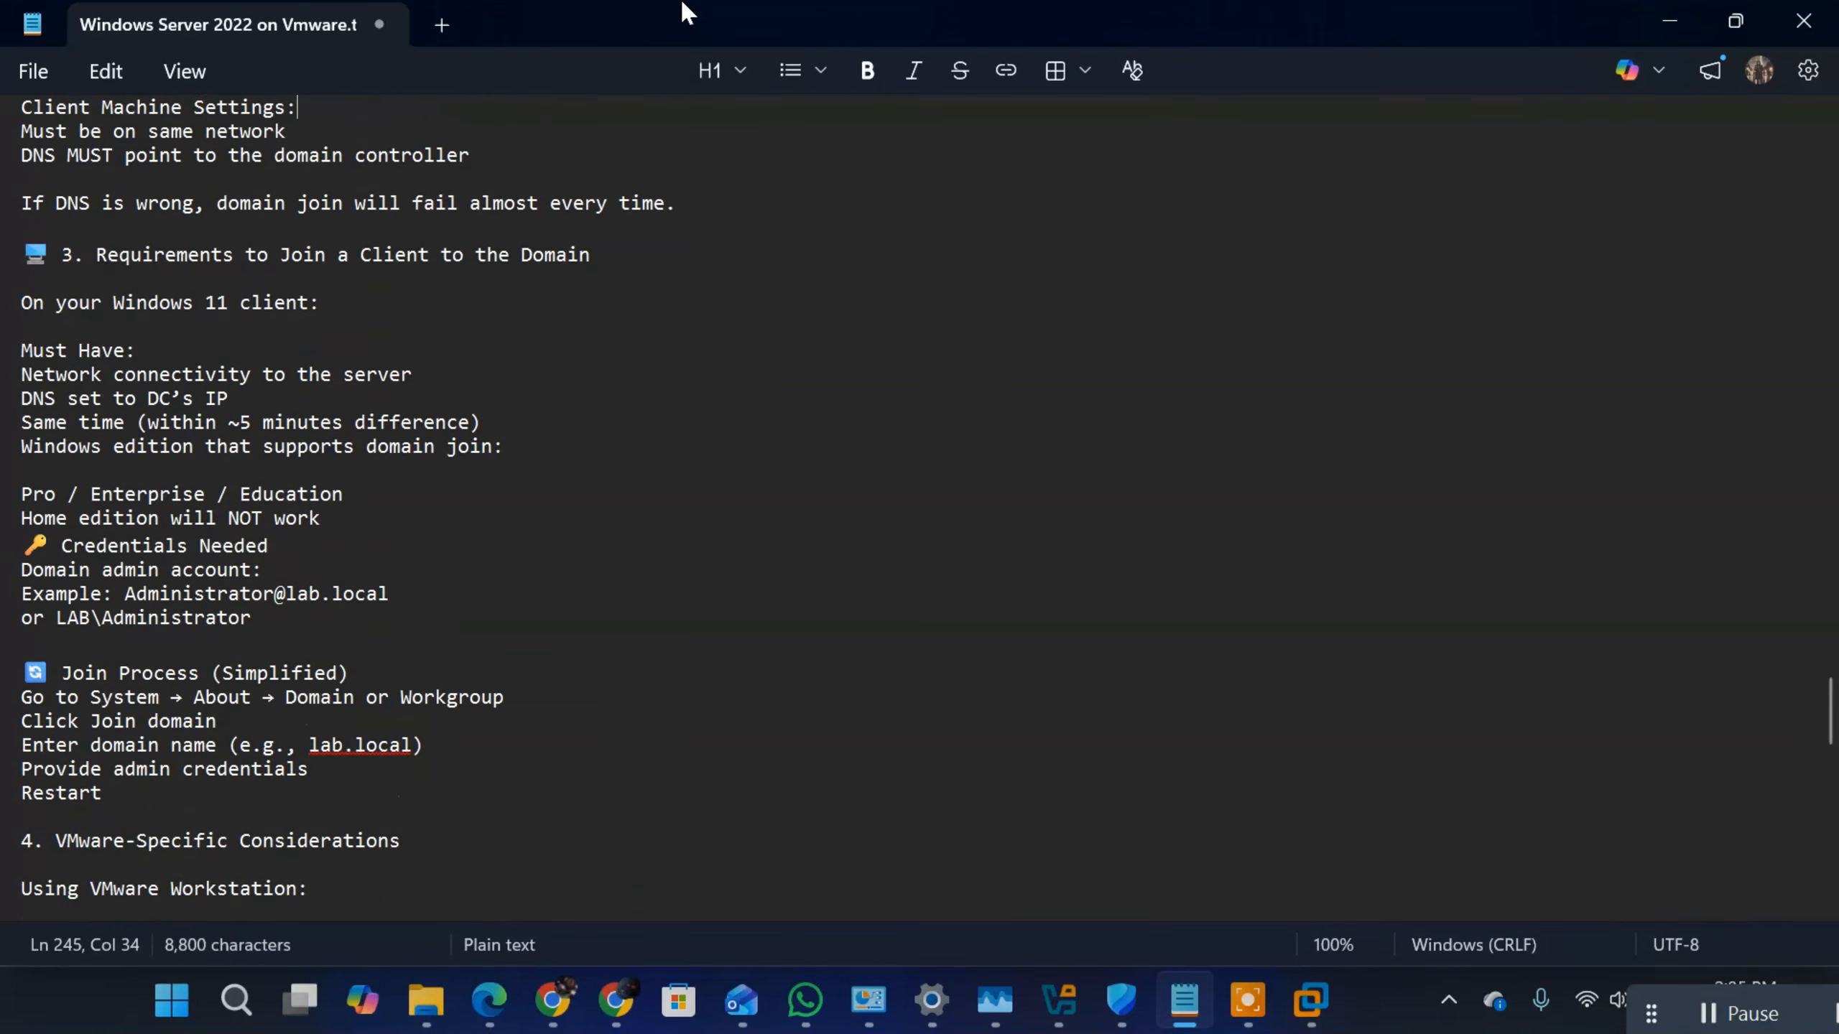
pyautogui.press('Up')
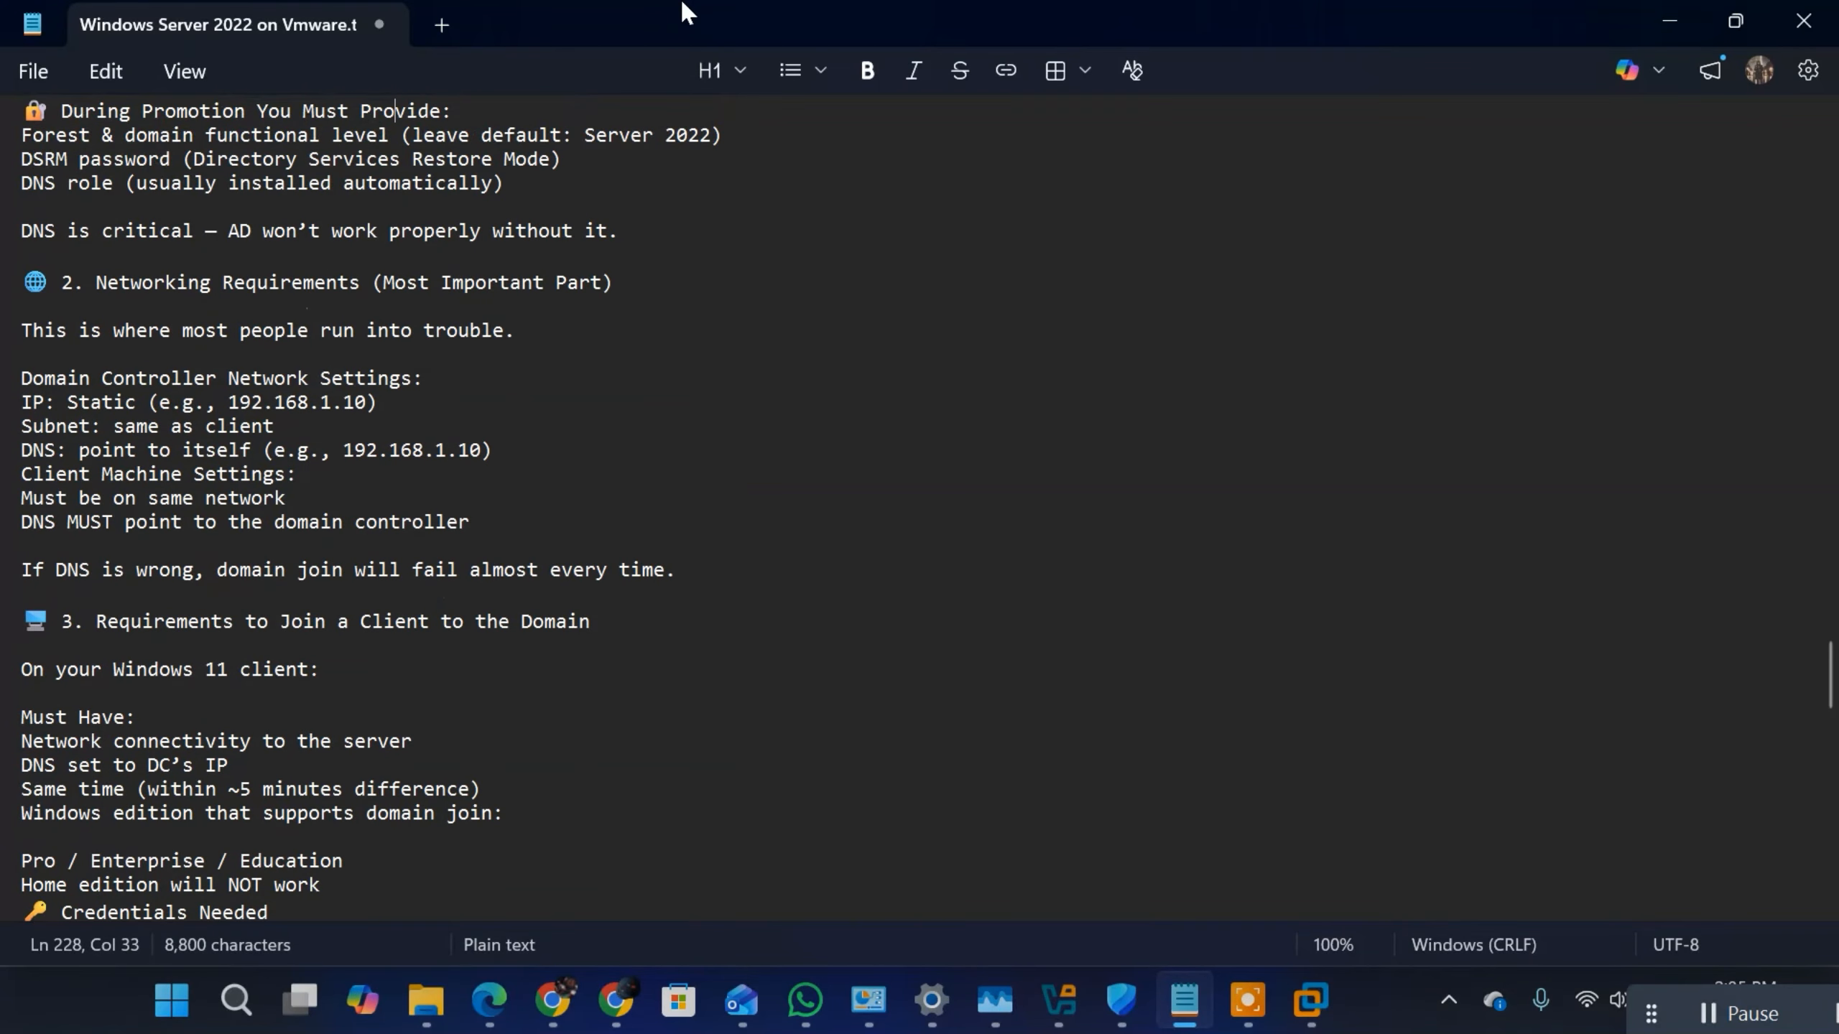
pyautogui.press('Down')
pyautogui.press('Down')
pyautogui.press('Down')
pyautogui.press('Down')
pyautogui.press('Down')
pyautogui.press('Down')
pyautogui.press('Down')
pyautogui.press('Down')
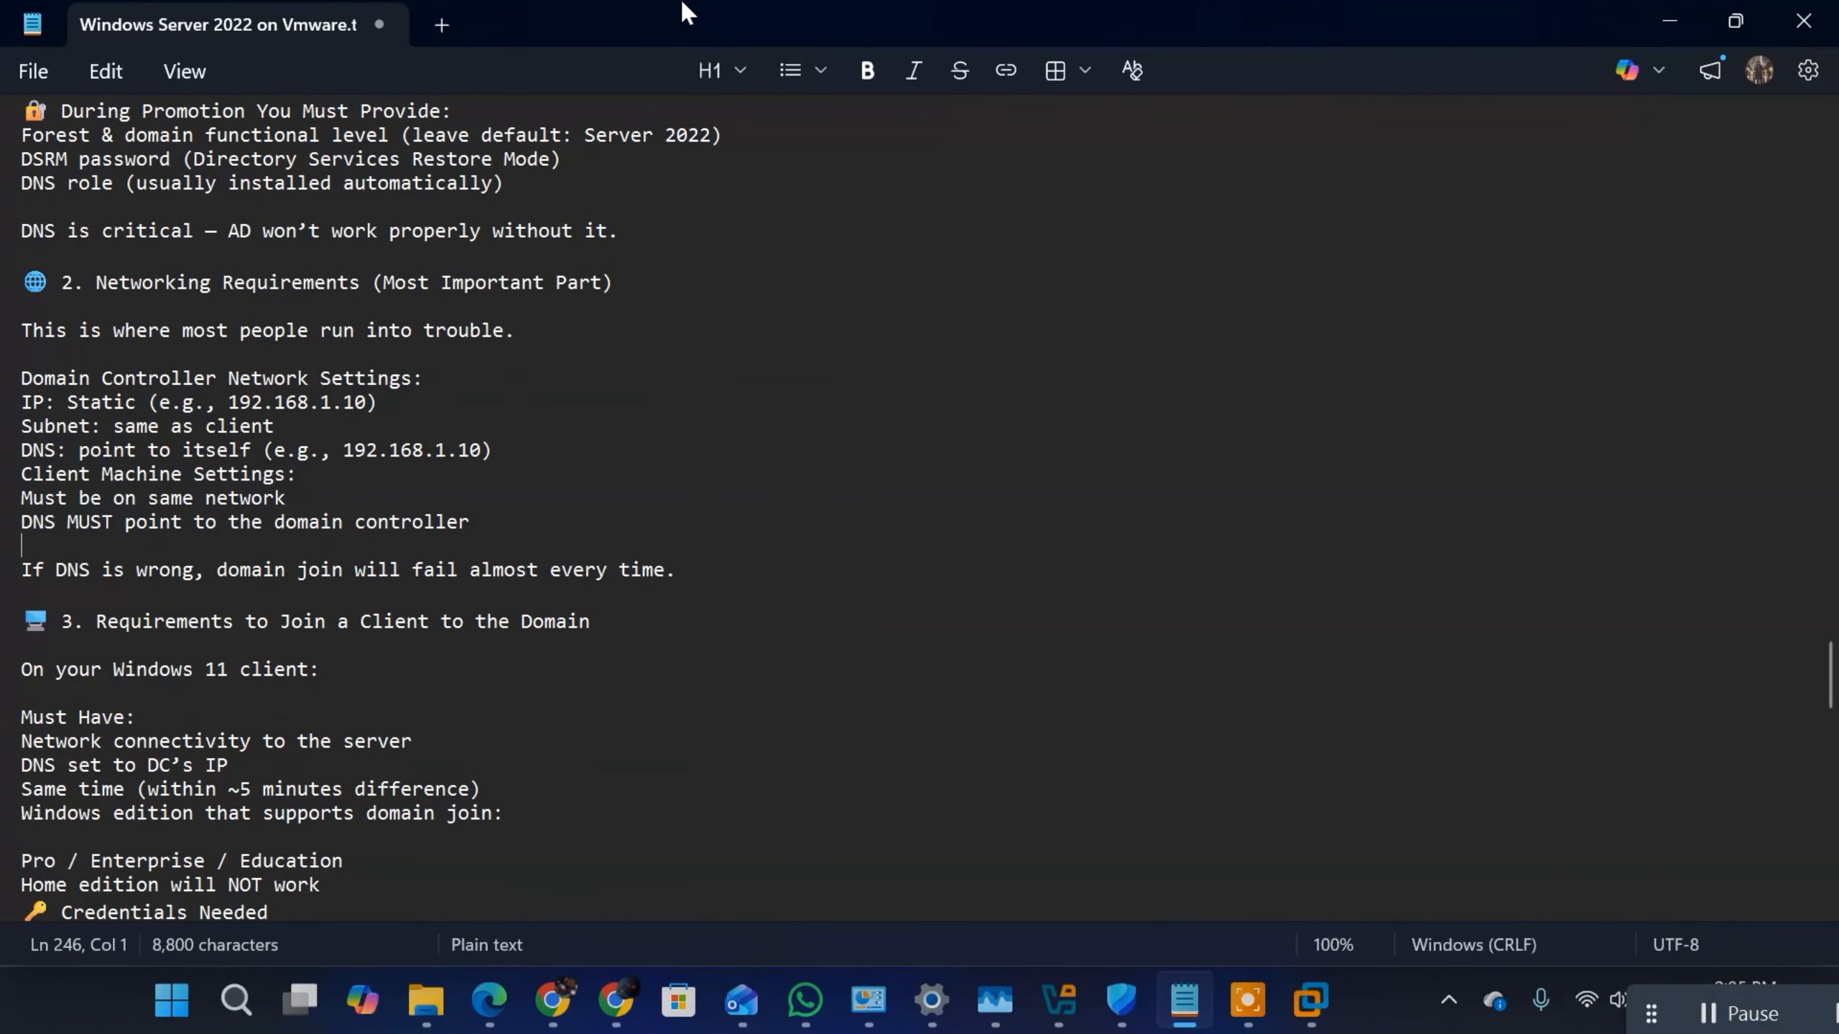
pyautogui.press('Down')
pyautogui.press('Down')
pyautogui.press('Down')
pyautogui.press('Down')
pyautogui.press('Down')
pyautogui.press('Down')
pyautogui.press('Down')
pyautogui.press('Down')
pyautogui.press('Down')
pyautogui.press('Down')
pyautogui.press('Down')
pyautogui.press('Down')
pyautogui.press('Down')
pyautogui.press('Down')
pyautogui.press('Down')
pyautogui.press('Down')
pyautogui.press('Down')
pyautogui.press('Down')
pyautogui.press('Down')
pyautogui.press('Down')
pyautogui.press('Up')
pyautogui.press('Up')
pyautogui.press('Up')
pyautogui.press('Up')
pyautogui.press('Up')
pyautogui.press('Up')
pyautogui.press('Up')
pyautogui.press('Up')
pyautogui.press('Up')
pyautogui.press('Up')
pyautogui.press('Up')
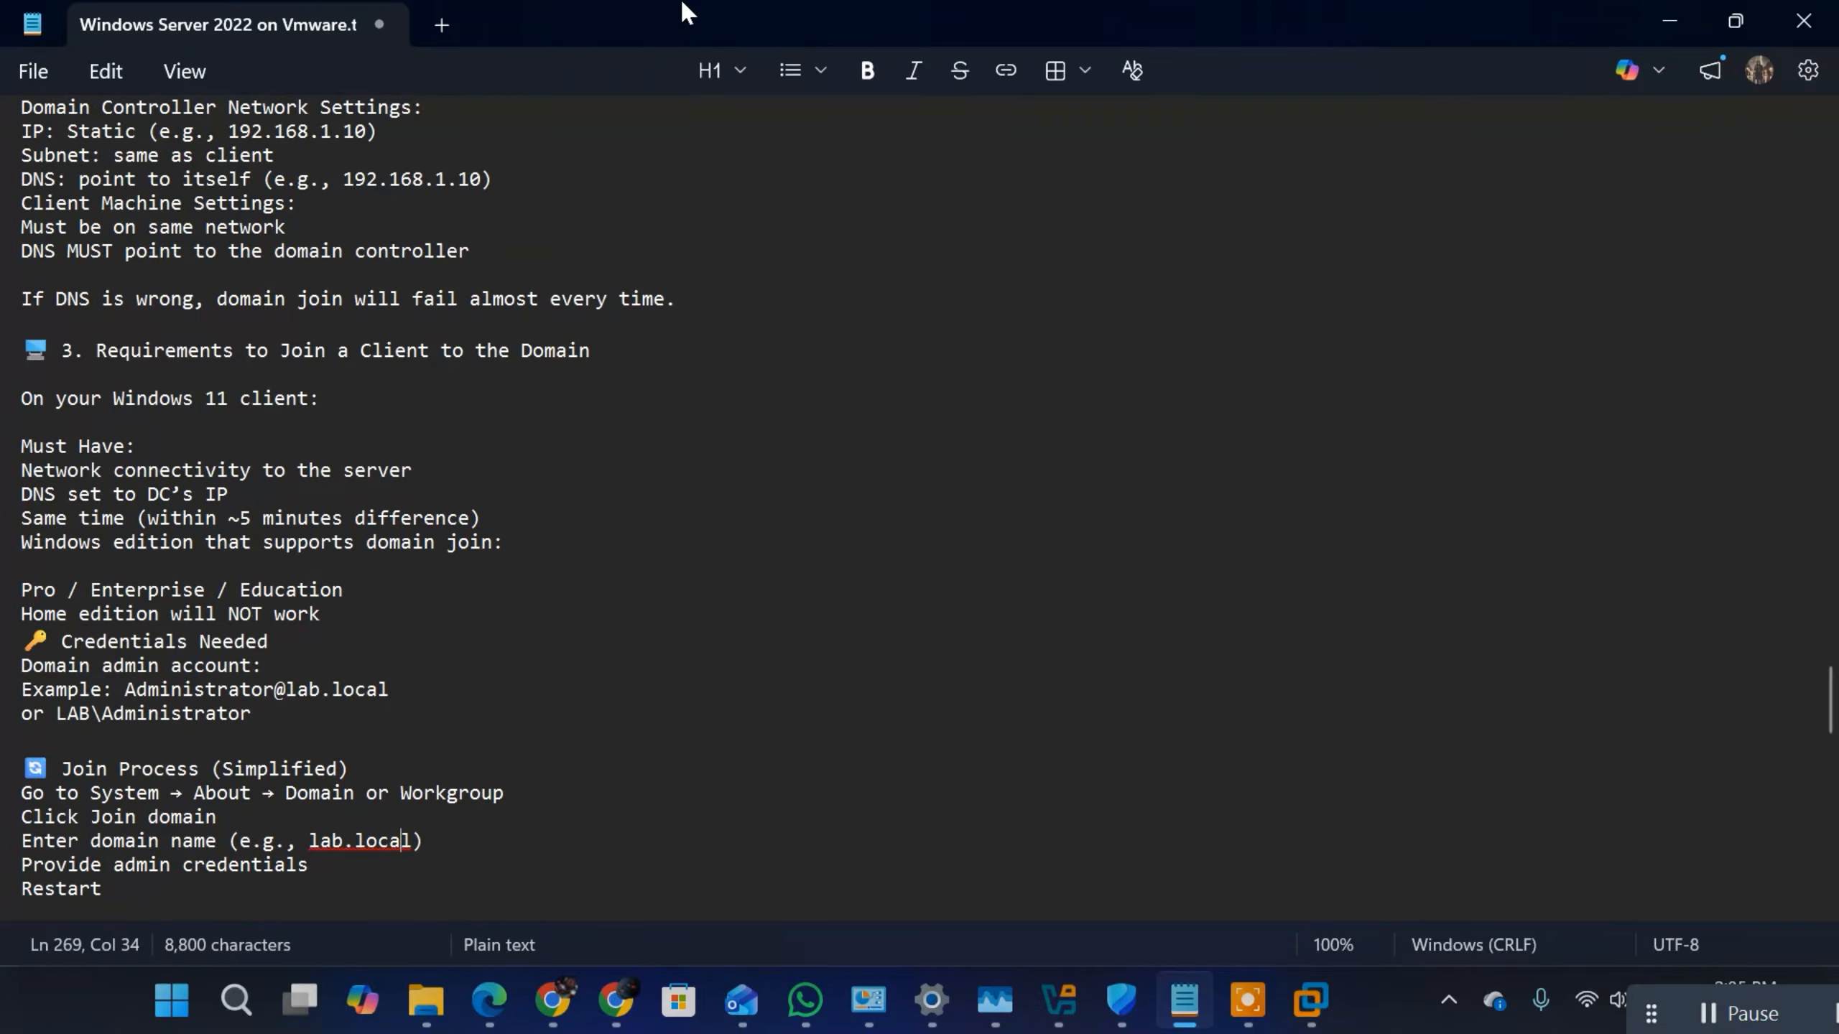
pyautogui.press('Up')
pyautogui.press('Up')
pyautogui.press('Up')
pyautogui.press('Up')
pyautogui.press('Up')
pyautogui.press('Up')
pyautogui.press('Up')
pyautogui.press('Up')
pyautogui.press('Up')
pyautogui.press('Up')
pyautogui.press('Up')
pyautogui.press('Up')
pyautogui.press('Up')
pyautogui.press('Up')
pyautogui.press('Up')
pyautogui.press('Up')
pyautogui.press('Up')
pyautogui.press('Up')
pyautogui.press('Up')
pyautogui.press('Up')
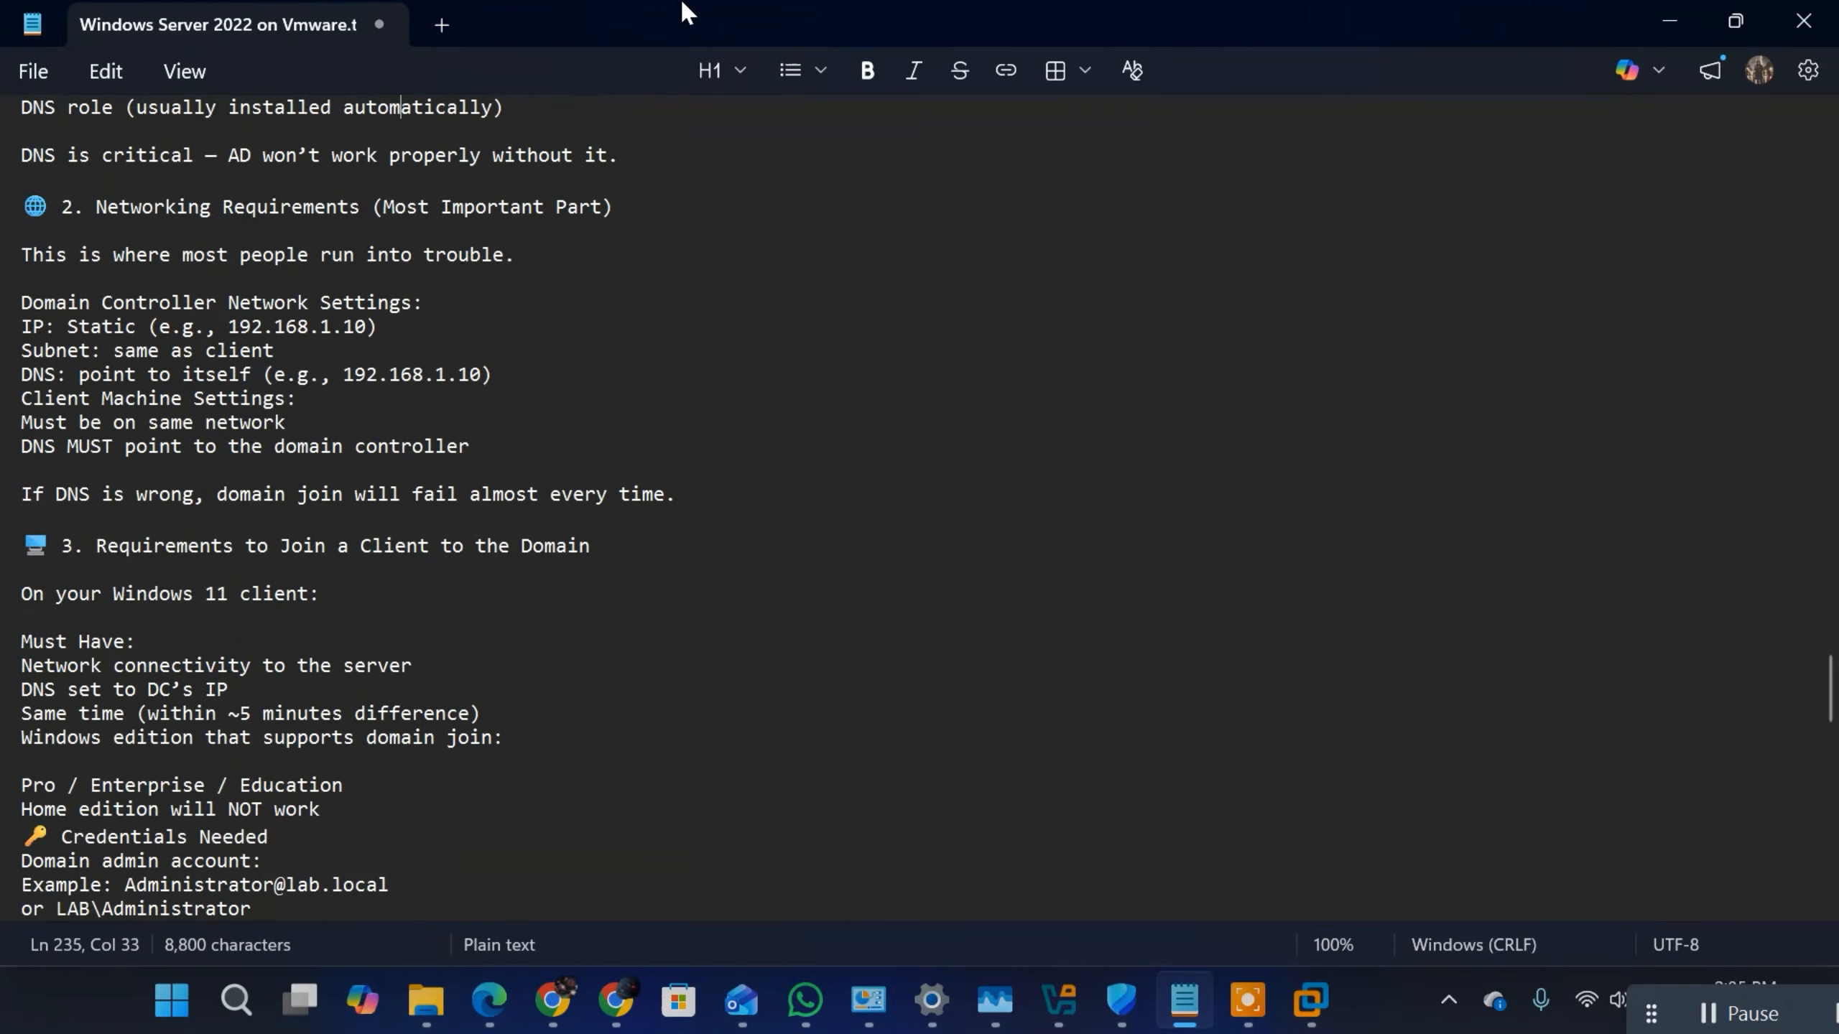
pyautogui.press('Up')
pyautogui.press('Up')
pyautogui.press('Up')
pyautogui.press('Up')
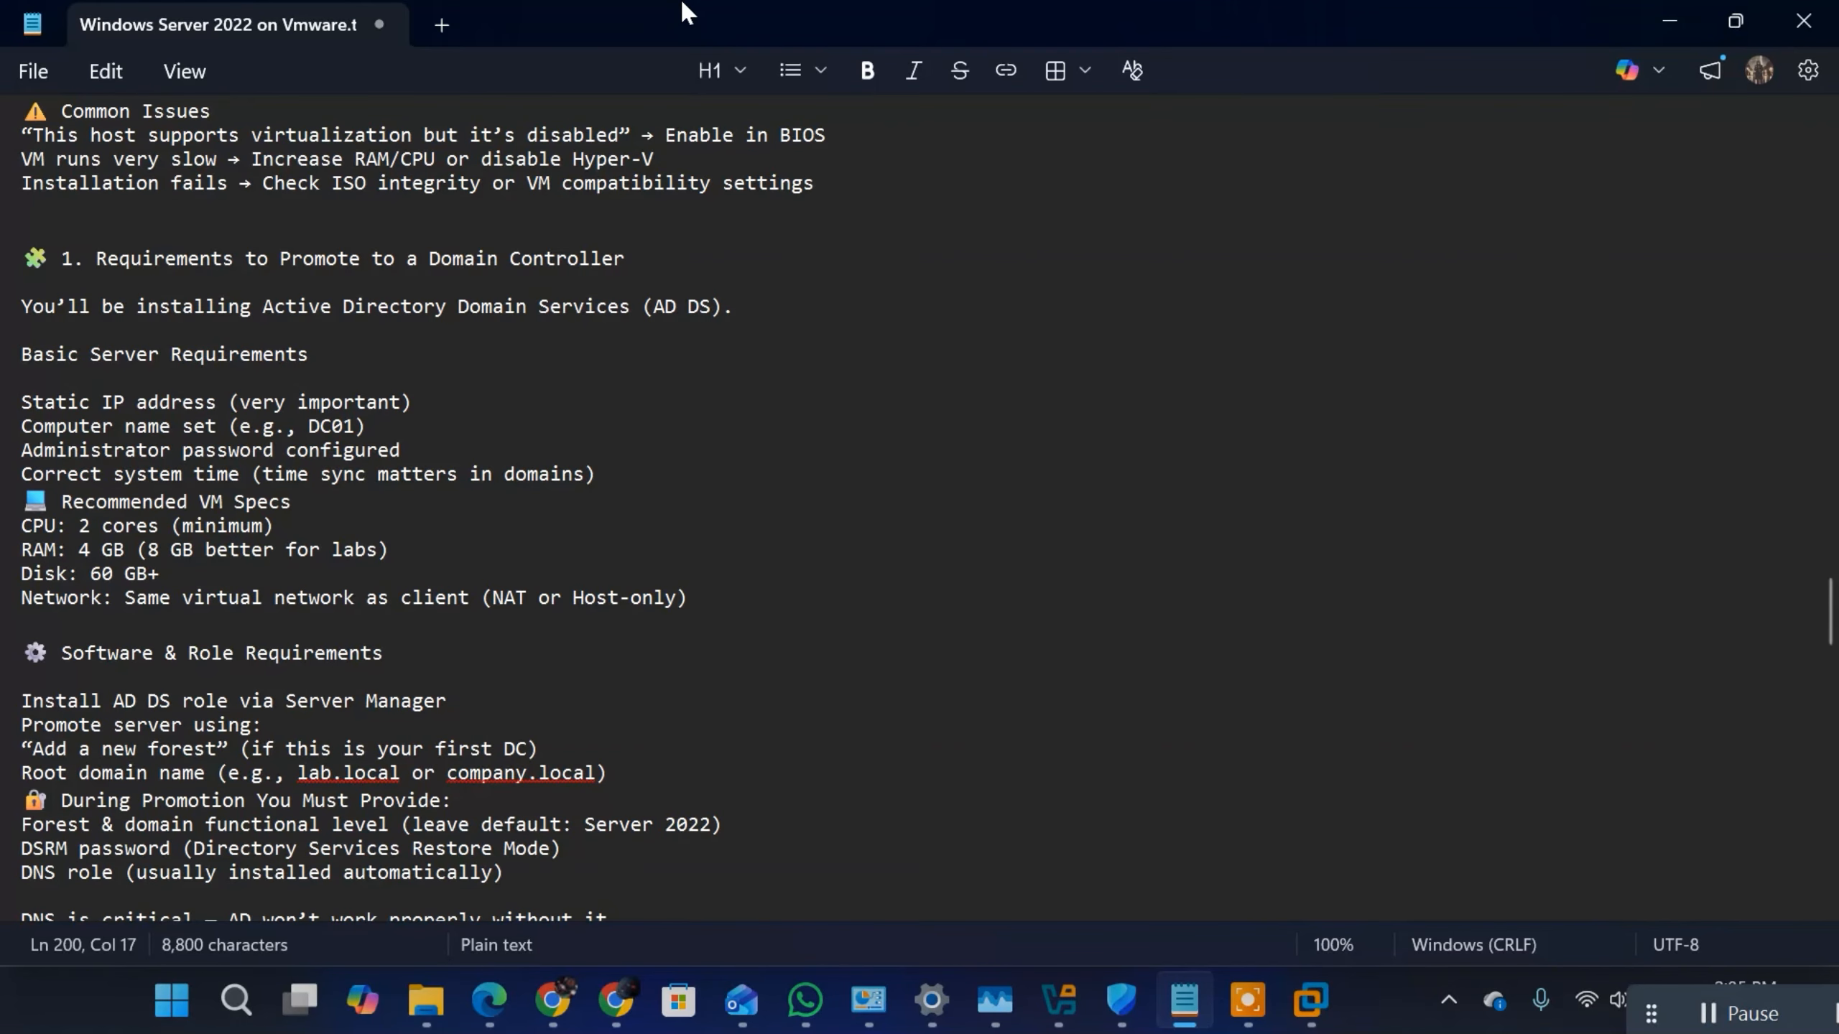
pyautogui.press('Up')
pyautogui.press('Up')
pyautogui.press('Up')
pyautogui.press('Up')
pyautogui.press('Up')
pyautogui.press('Up')
pyautogui.press('Up')
pyautogui.press('Up')
pyautogui.press('Up')
pyautogui.press('Up')
pyautogui.press('Up')
pyautogui.press('Up')
pyautogui.press('Up')
pyautogui.press('Up')
pyautogui.press('Up')
pyautogui.press('Up')
pyautogui.press('Up')
pyautogui.press('Up')
pyautogui.press('Up')
pyautogui.press('Up')
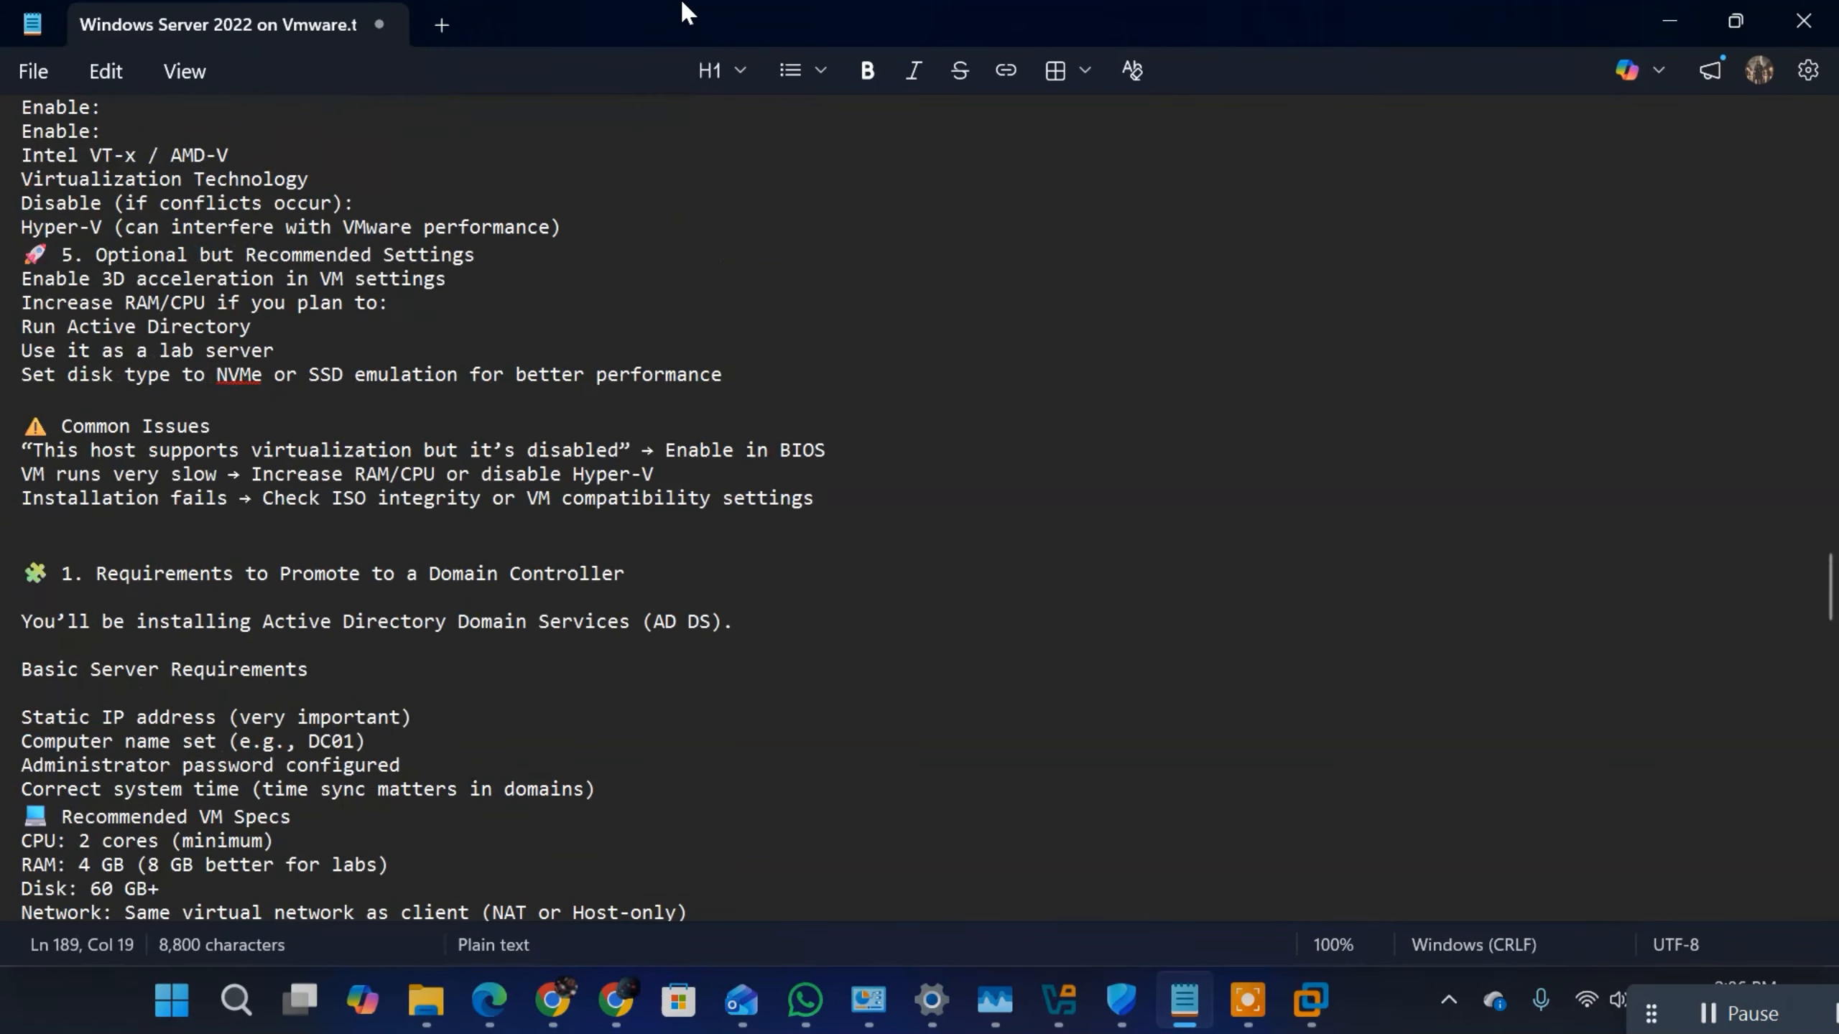
pyautogui.press('Up')
pyautogui.press('Up')
pyautogui.press('Up')
pyautogui.press('Up')
pyautogui.press('Up')
pyautogui.press('Up')
pyautogui.press('Up')
pyautogui.press('Up')
pyautogui.press('Up')
pyautogui.press('Up')
pyautogui.press('Up')
pyautogui.press('Up')
pyautogui.press('Up')
pyautogui.press('Up')
pyautogui.press('Up')
pyautogui.press('Up')
pyautogui.press('Up')
pyautogui.press('Up')
pyautogui.press('Up')
pyautogui.press('Up')
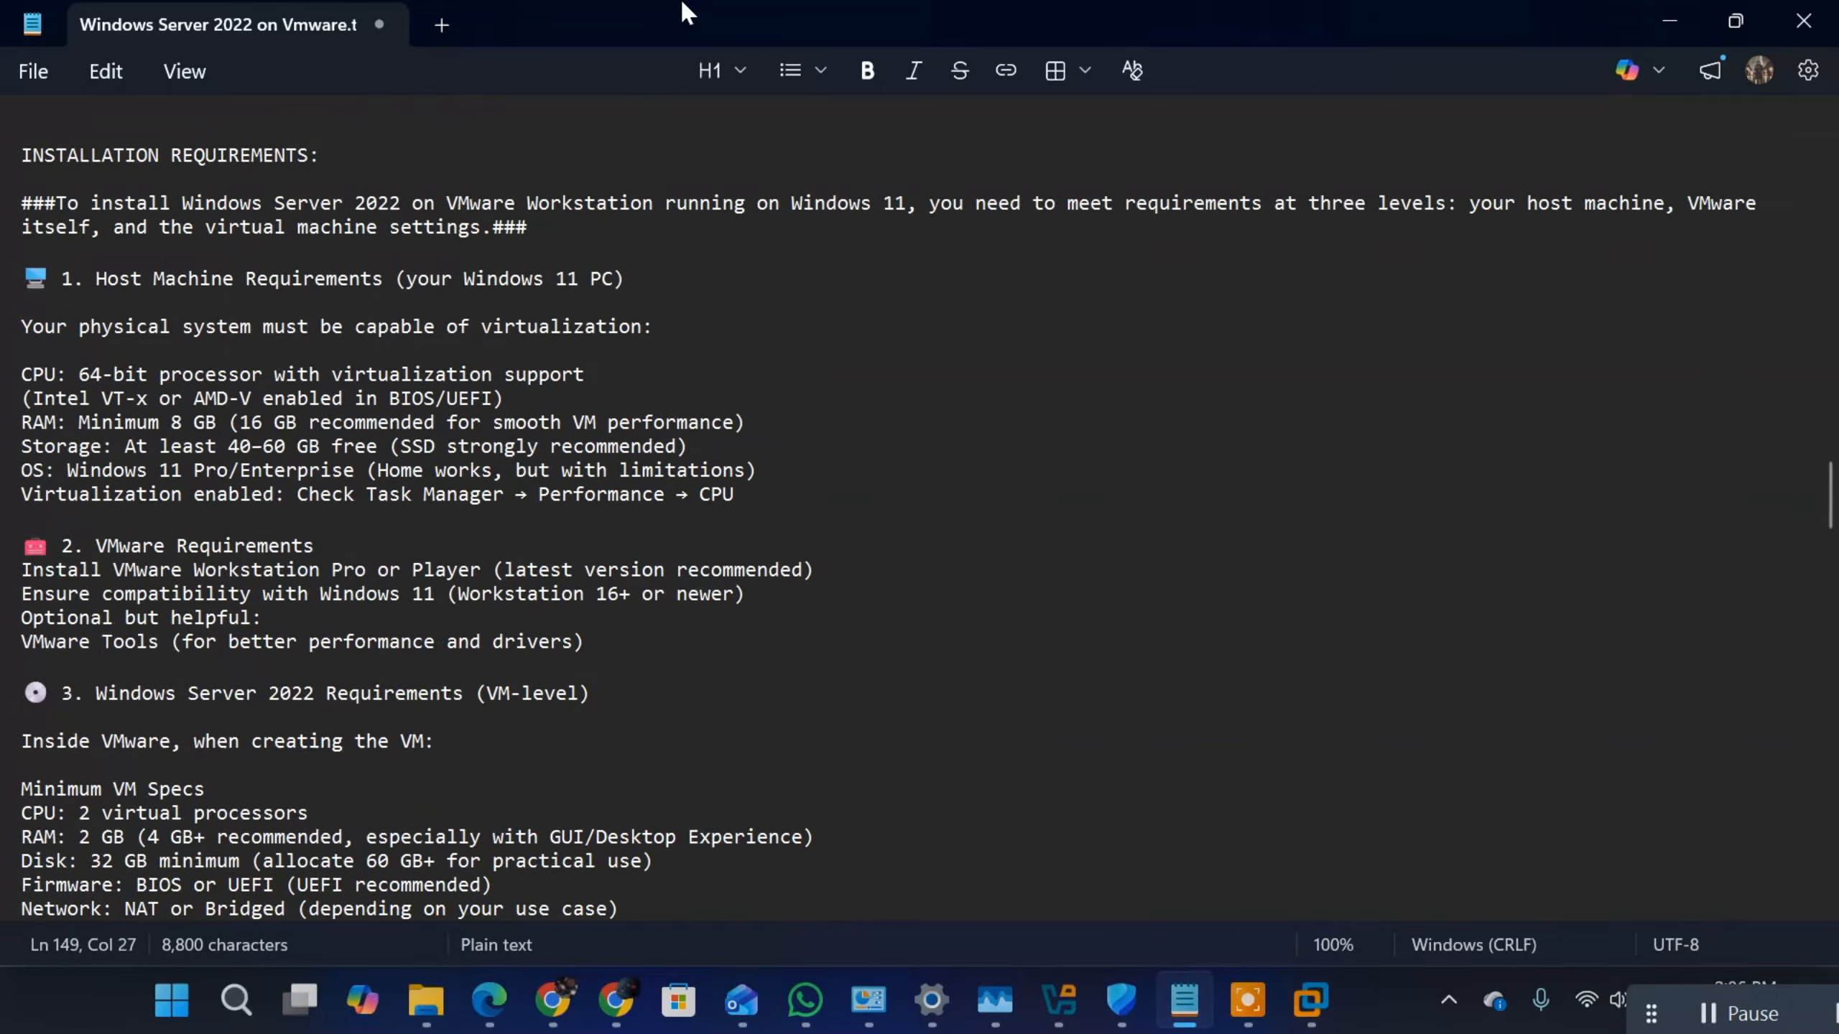
pyautogui.press('Up')
pyautogui.press('Up')
pyautogui.press('Up')
pyautogui.press('Up')
pyautogui.press('Up')
pyautogui.press('Up')
pyautogui.press('Up')
pyautogui.press('Up')
pyautogui.press('Up')
pyautogui.press('Up')
pyautogui.press('Up')
pyautogui.press('Up')
pyautogui.press('Up')
pyautogui.press('Up')
pyautogui.press('Up')
pyautogui.press('Up')
pyautogui.press('Up')
pyautogui.press('Up')
pyautogui.press('Up')
pyautogui.press('Up')
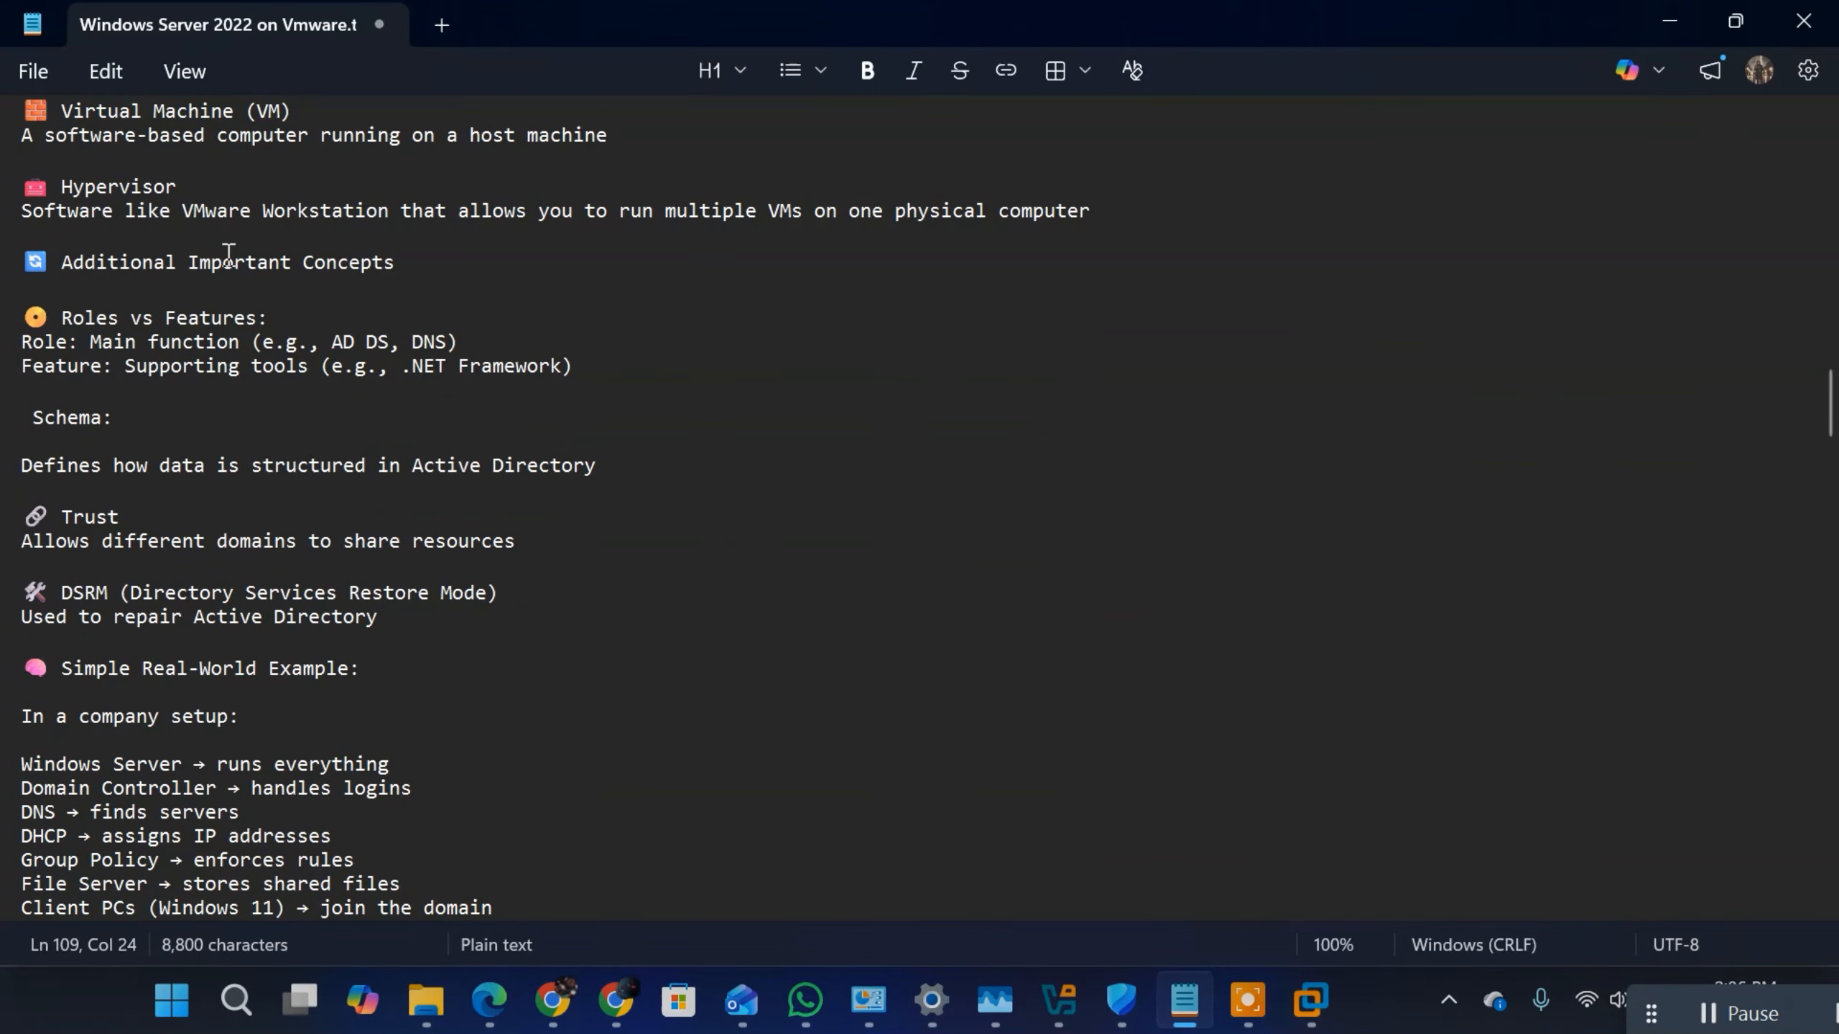
pyautogui.press('Up')
pyautogui.press('Up')
pyautogui.press('Up')
pyautogui.press('Up')
pyautogui.press('Up')
pyautogui.press('Up')
pyautogui.press('Up')
pyautogui.press('Up')
pyautogui.press('Up')
pyautogui.press('Up')
pyautogui.press('Up')
pyautogui.press('Up')
pyautogui.press('Up')
pyautogui.press('Up')
pyautogui.press('Up')
pyautogui.press('Up')
pyautogui.press('Up')
pyautogui.press('Up')
pyautogui.press('Up')
pyautogui.press('Up')
pyautogui.press('Up')
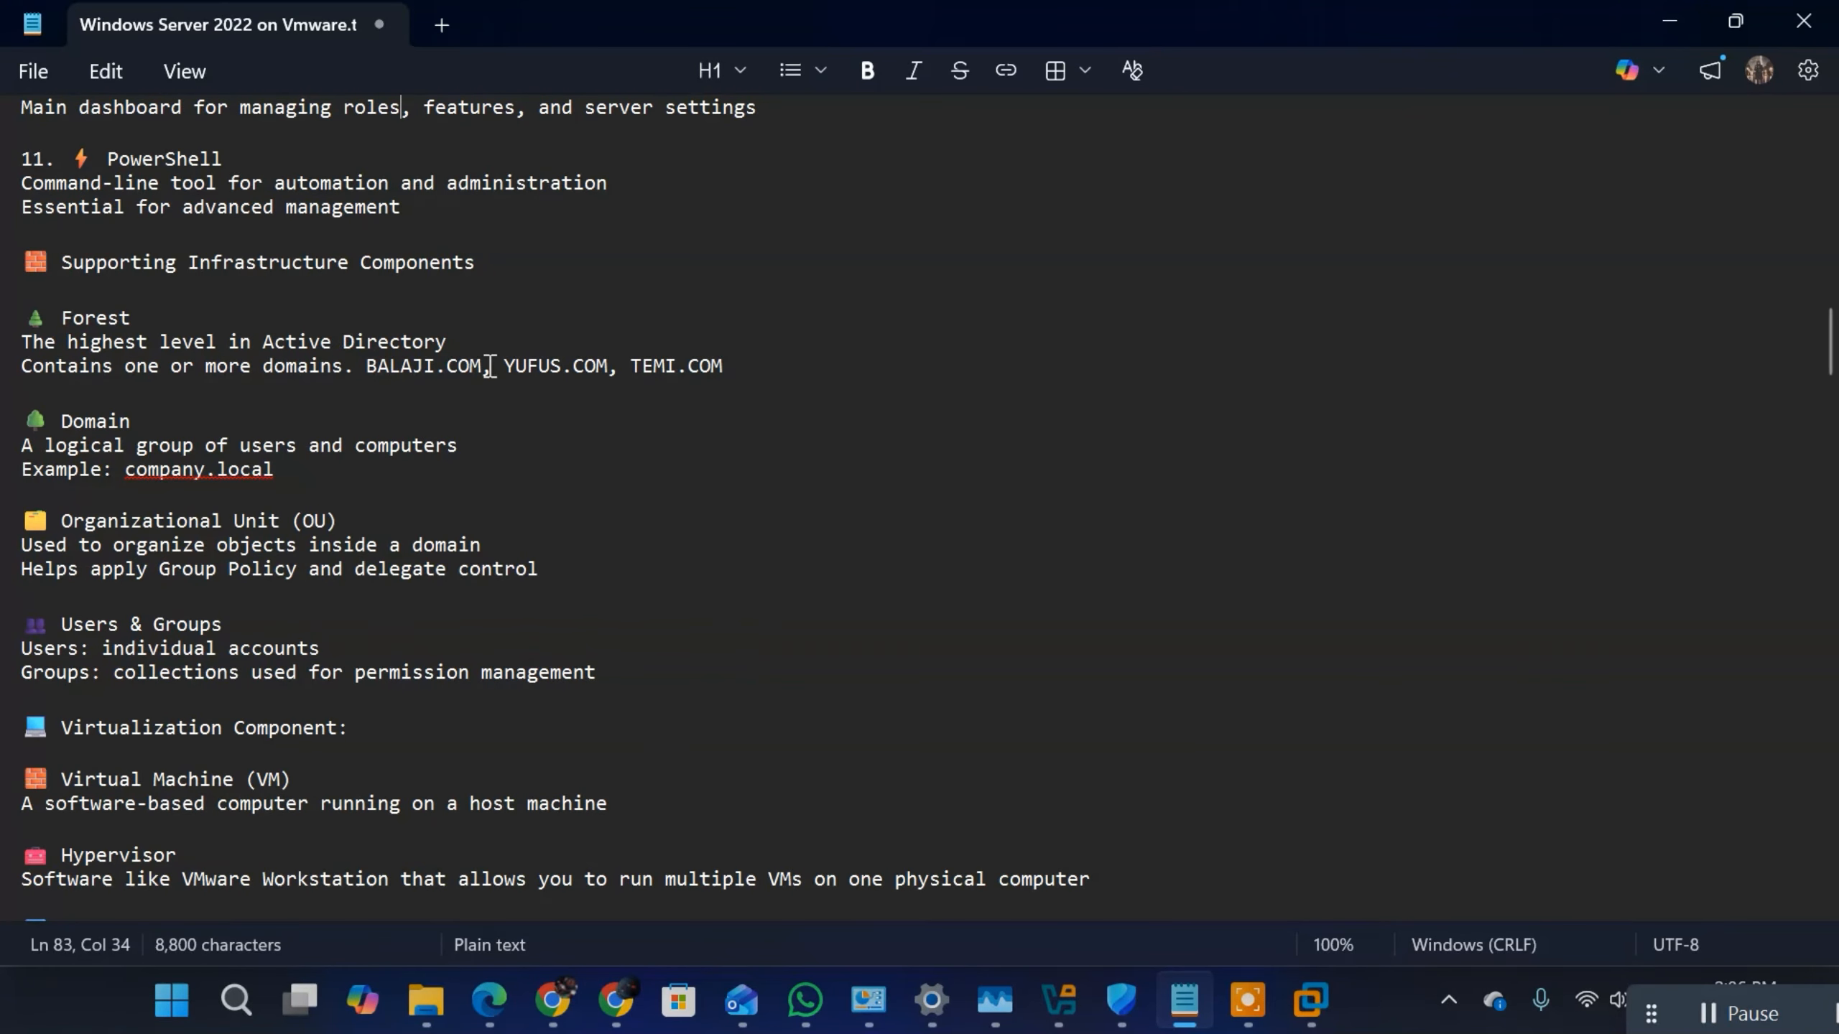
# Step: Highlight the line of example domains under Forest and append ", COMPANY.LOCAL" to its end
pyautogui.moveTo(723, 365); pyautogui.dragTo(20, 367)
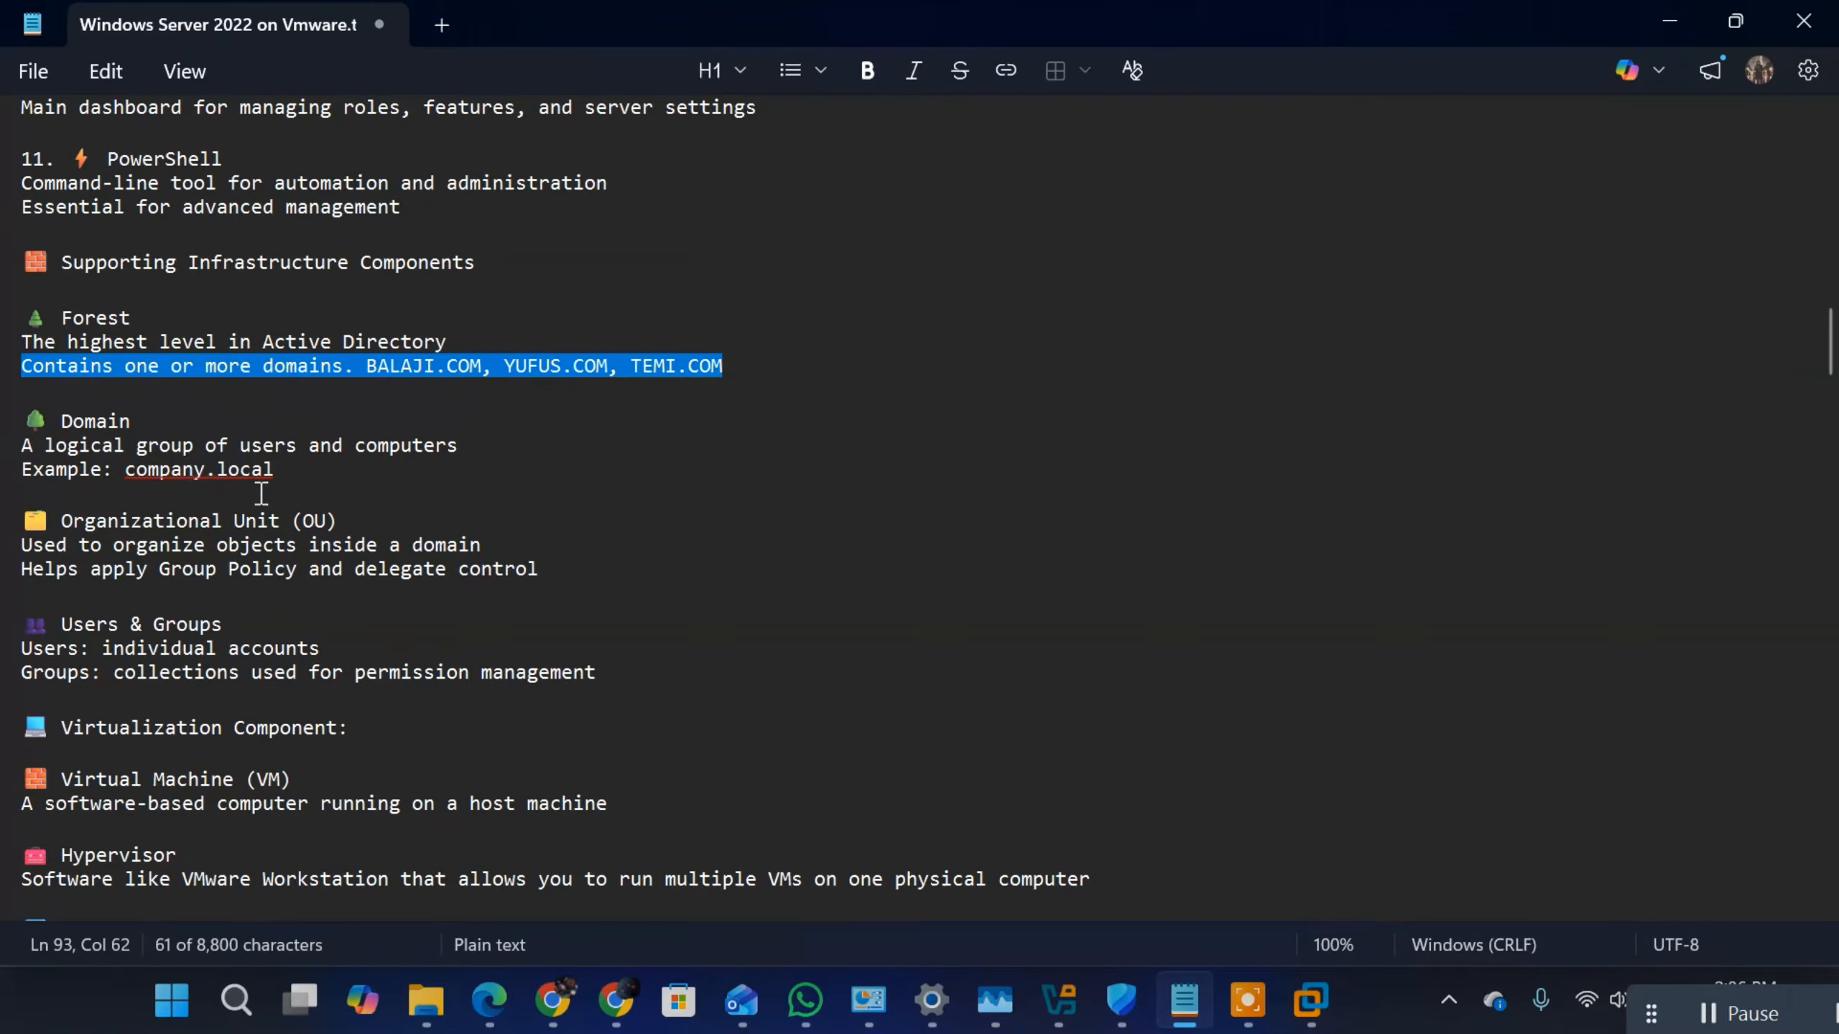
pyautogui.click(753, 356)
pyautogui.write(', ')
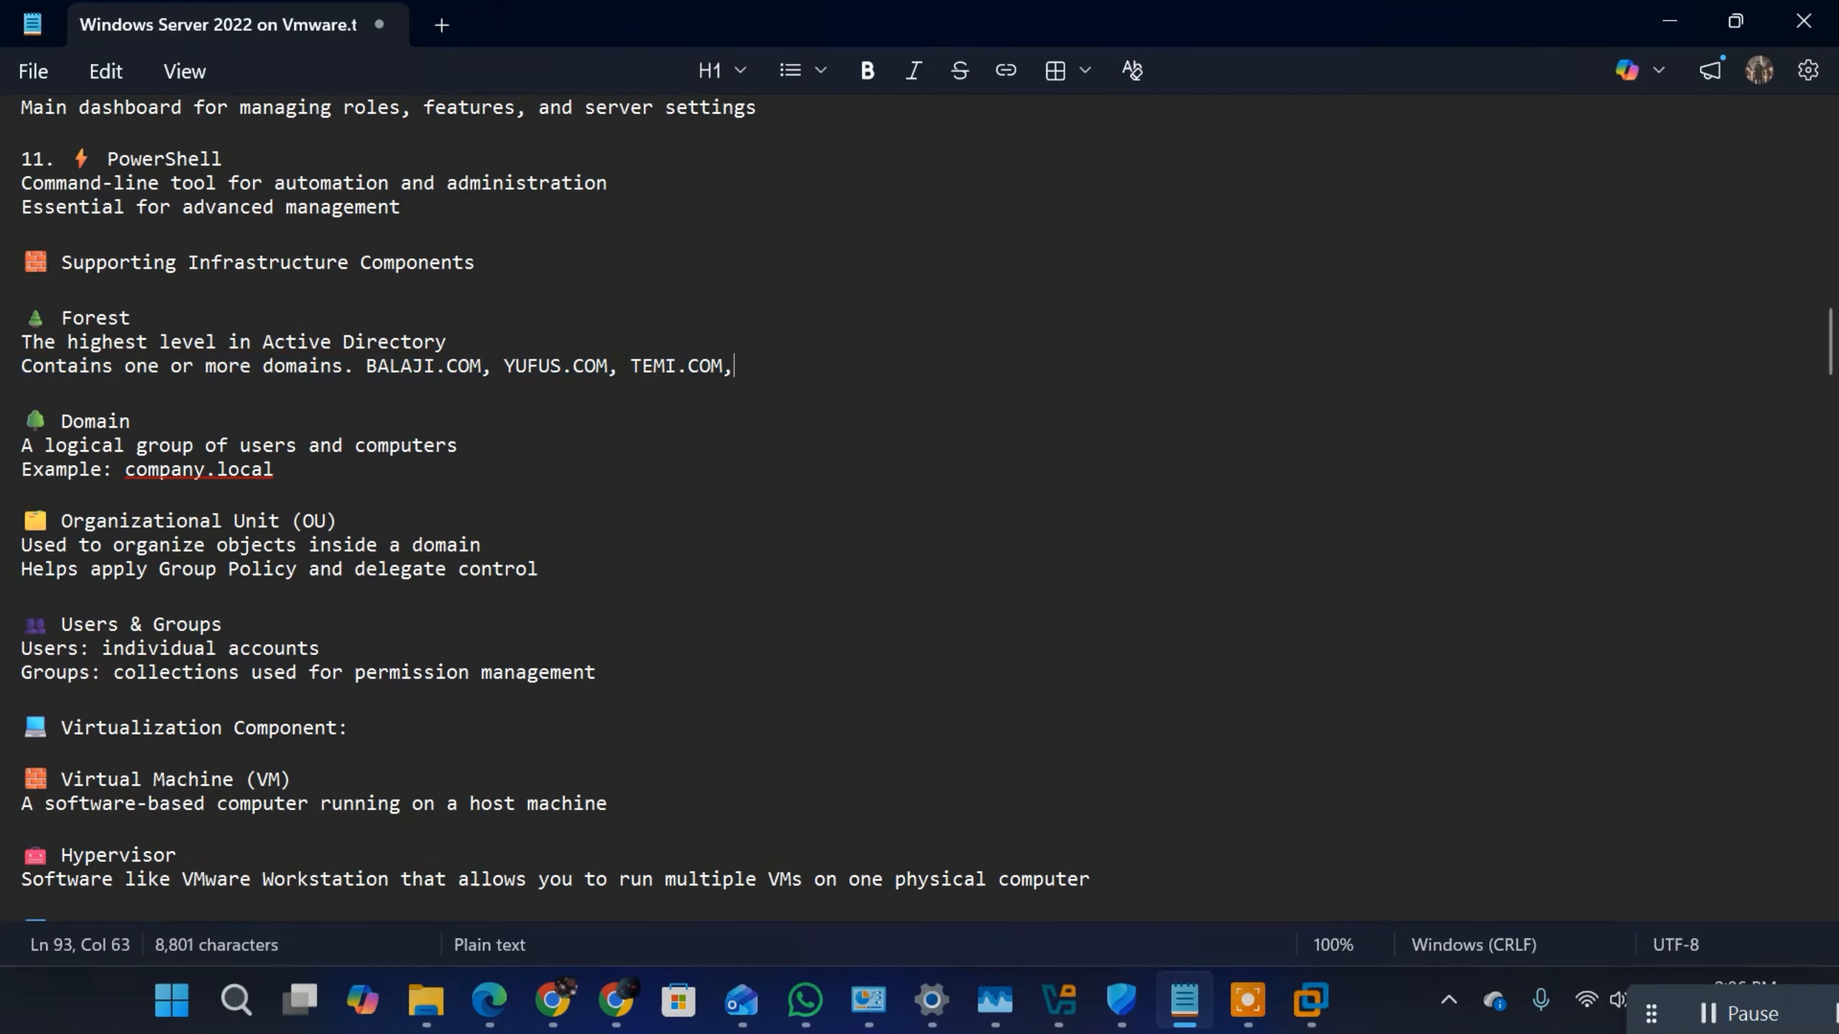
pyautogui.write('COMPANY')
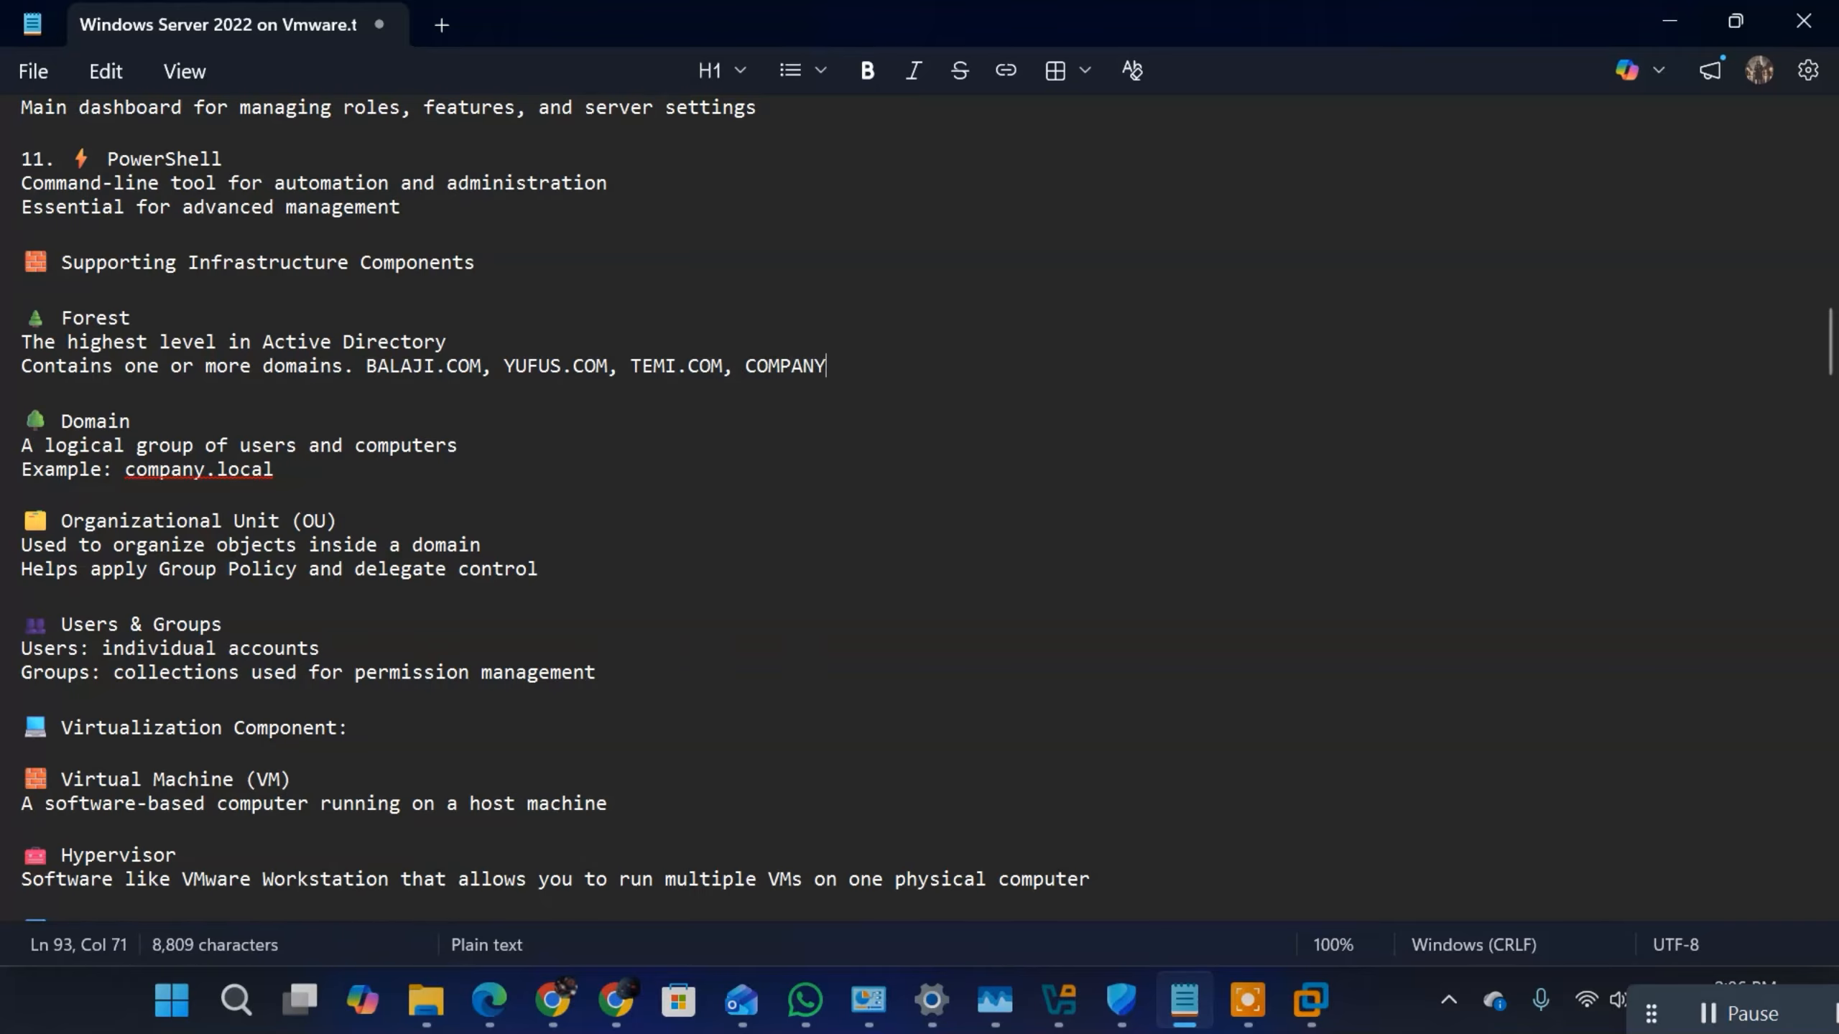
pyautogui.write('.LOCAL')
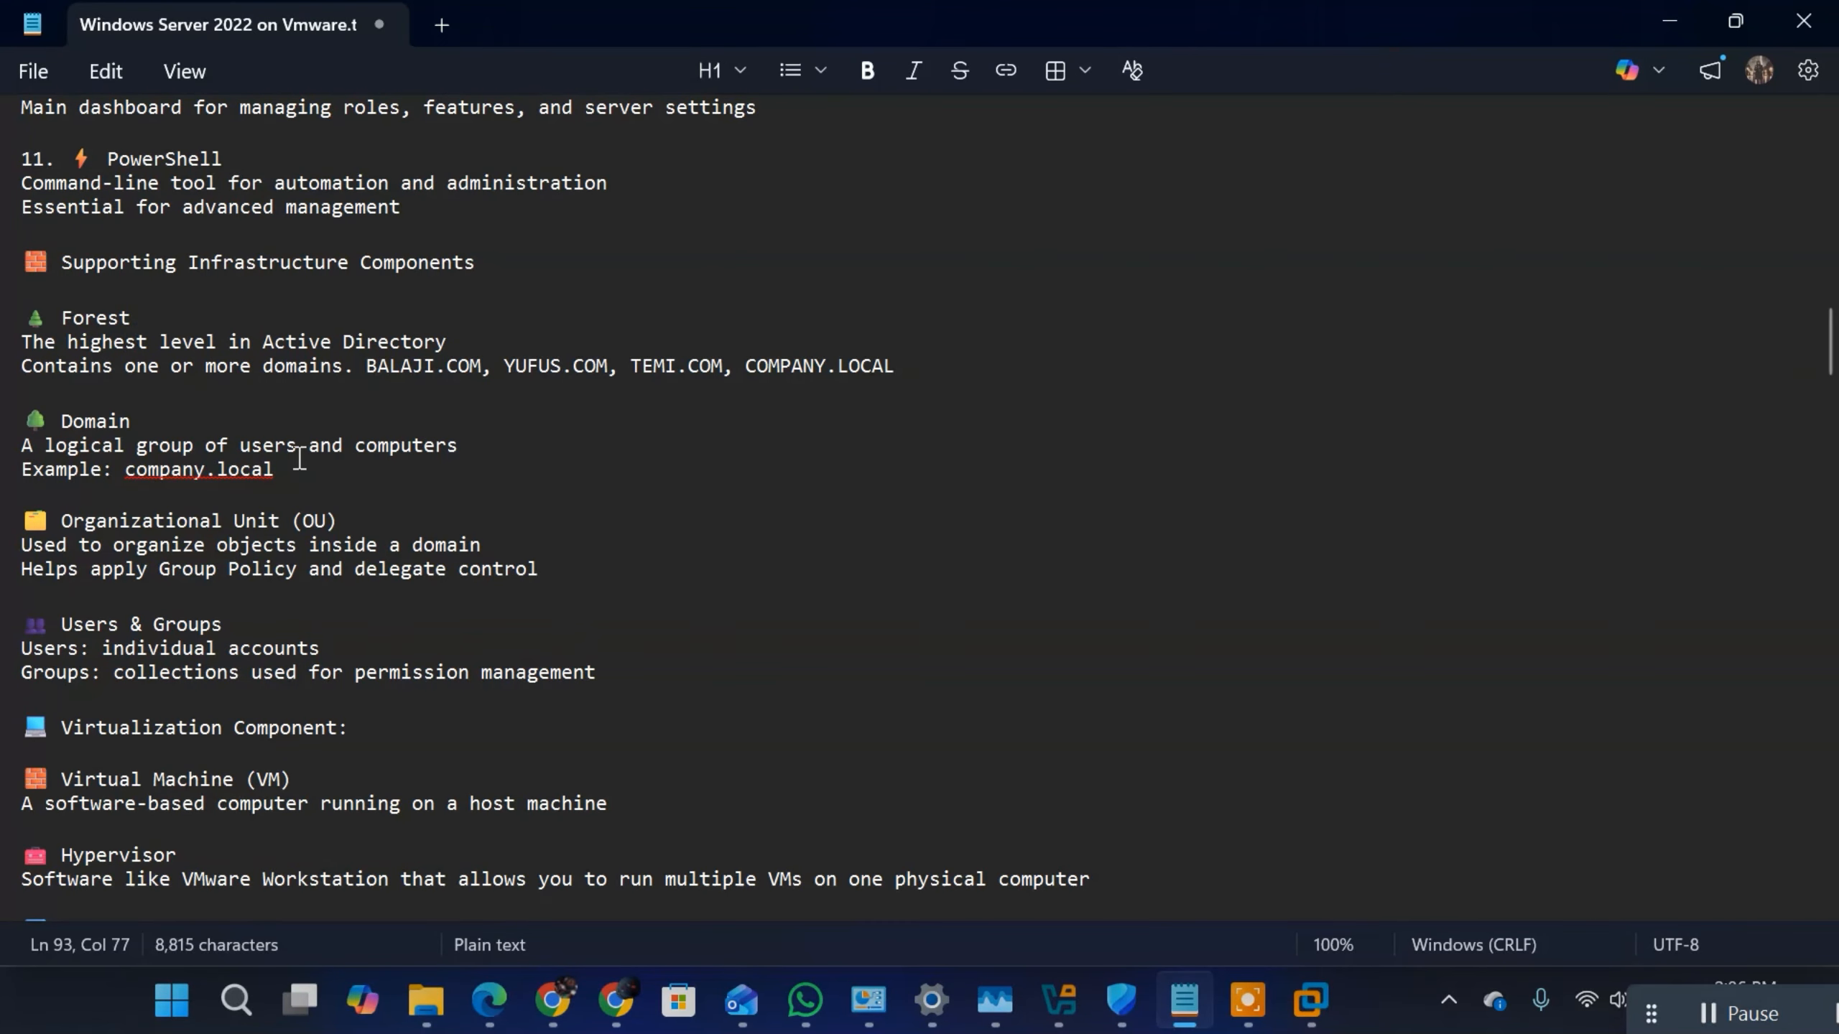
# Step: Highlight the Domain heading and the YUFUS.COM example in the Notepad notes, and return to the virtual machine's Deployment Configuration page
pyautogui.click(1312, 1003)
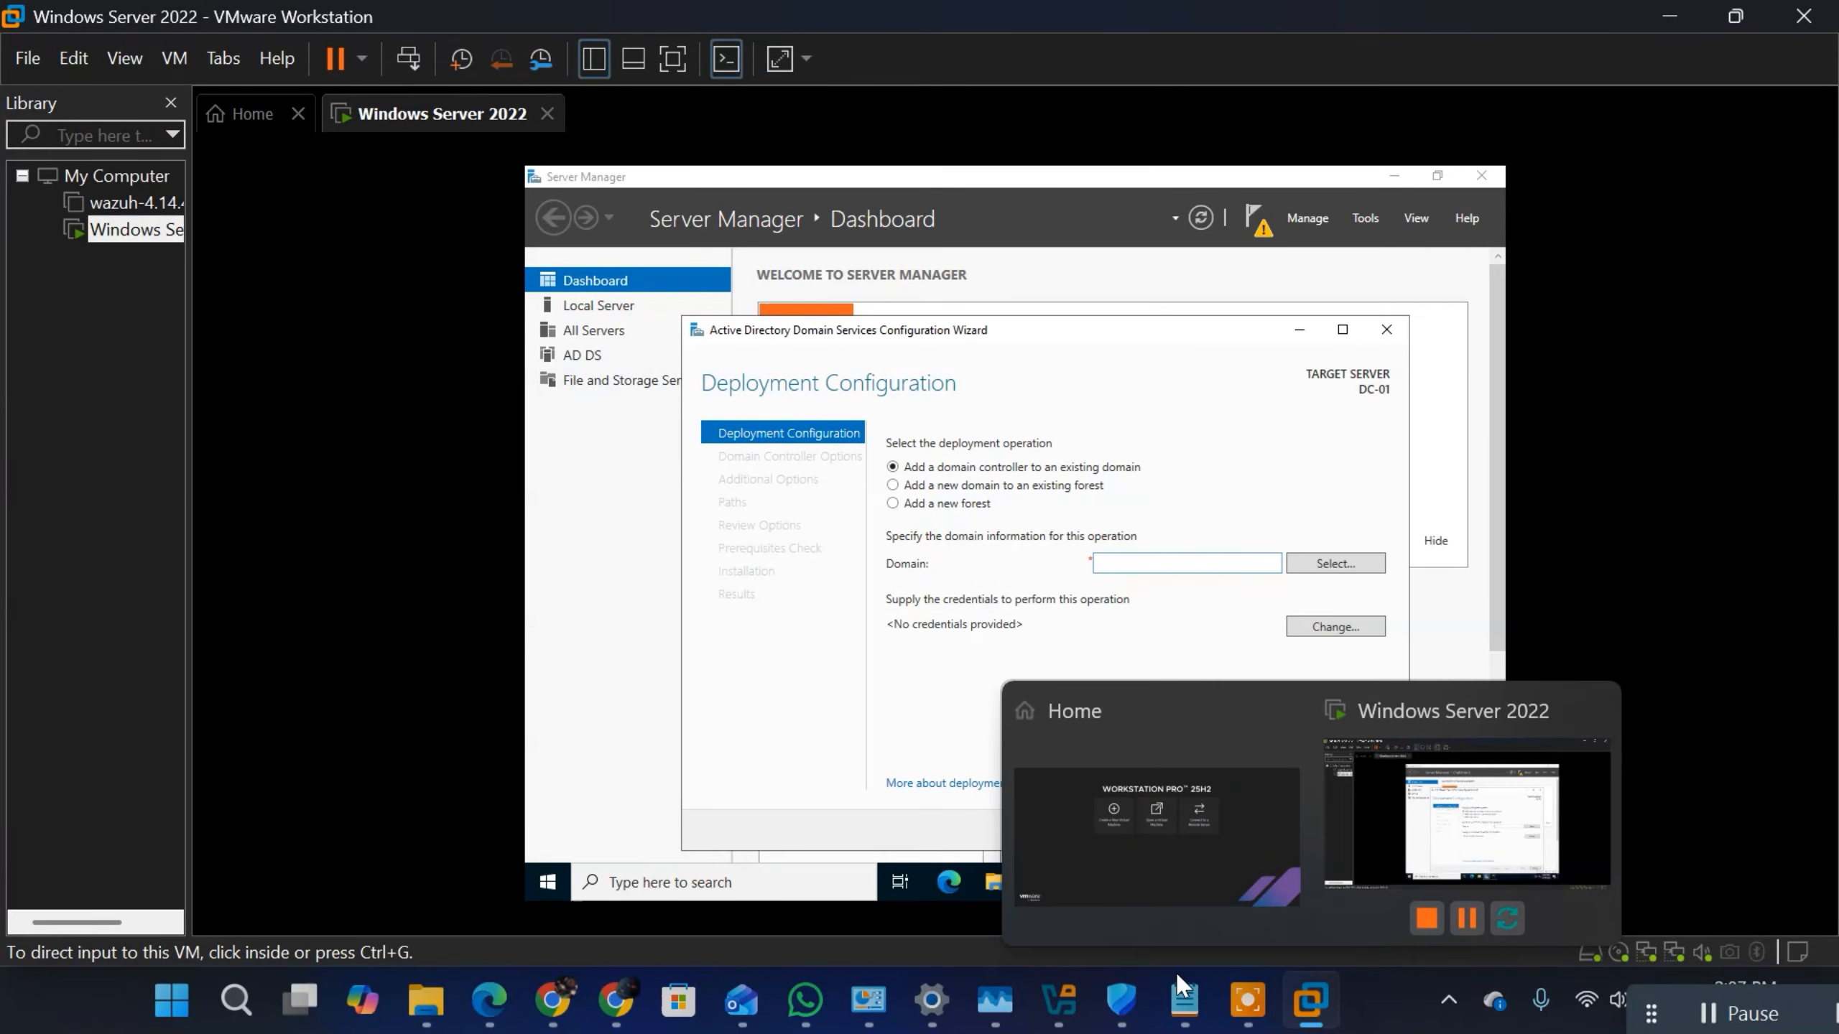
pyautogui.click(1183, 1000)
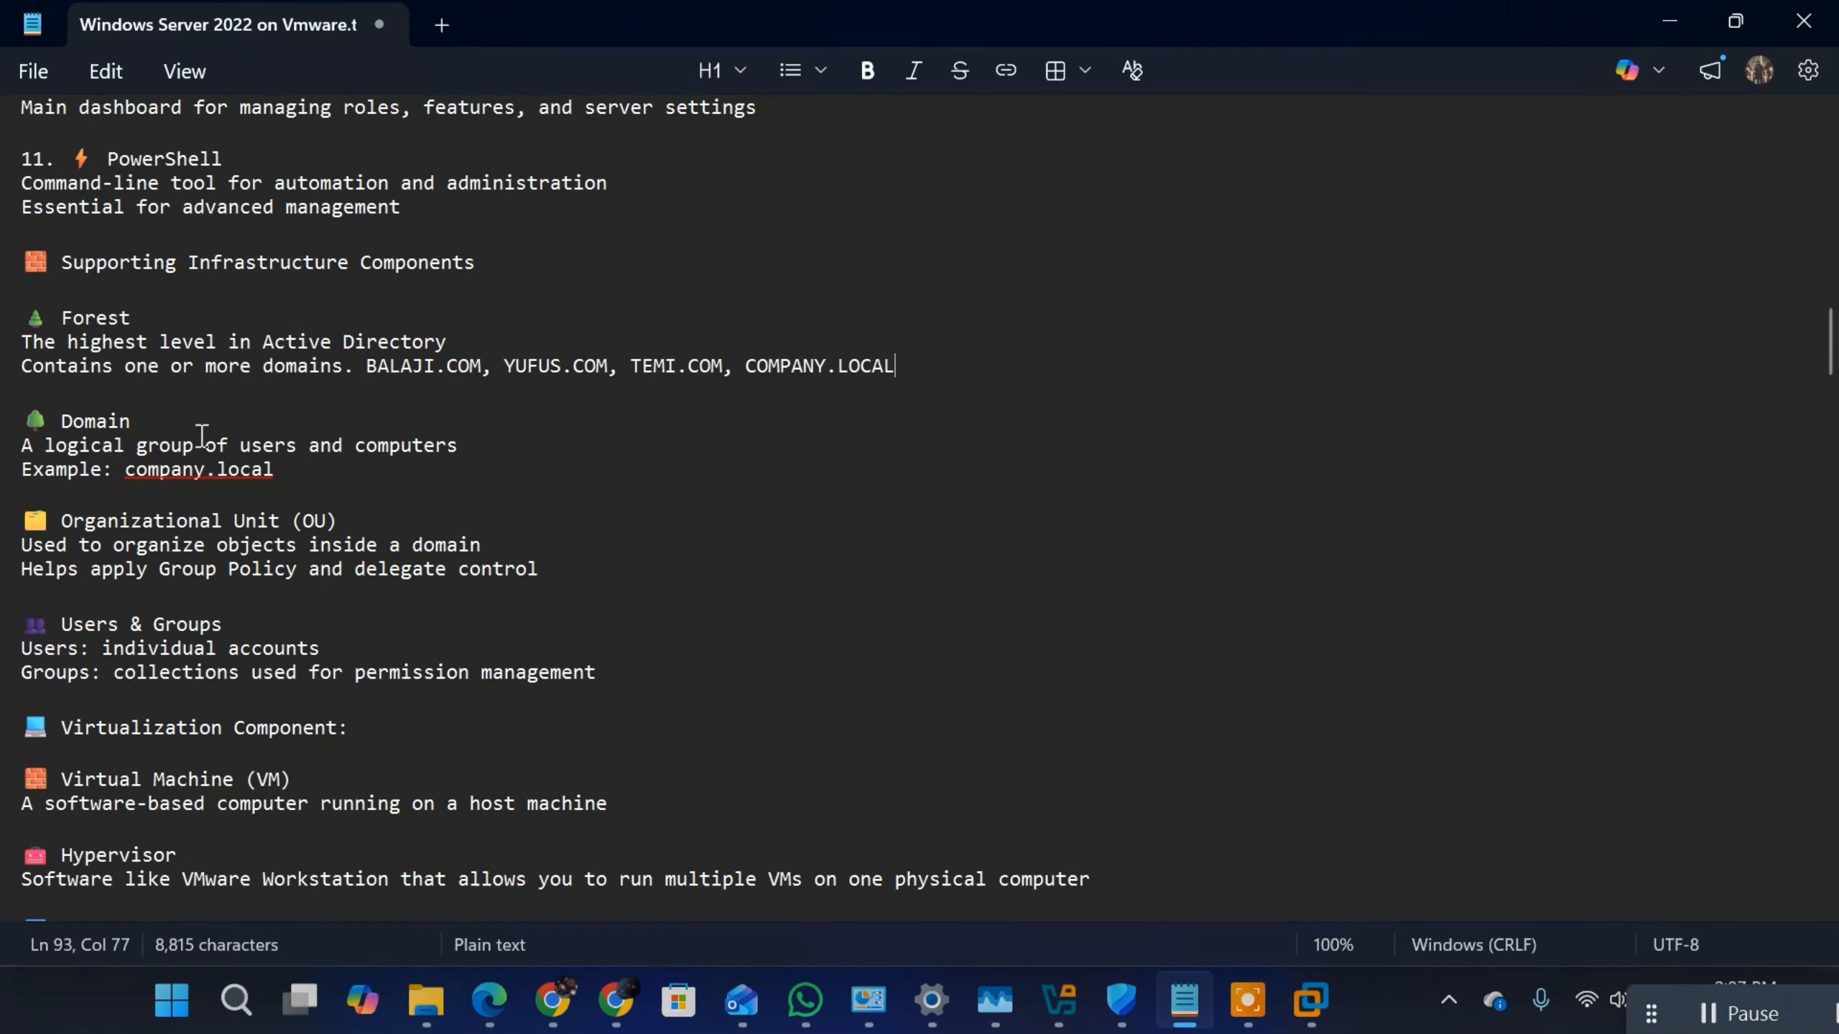
pyautogui.moveTo(131, 421); pyautogui.dragTo(61, 425)
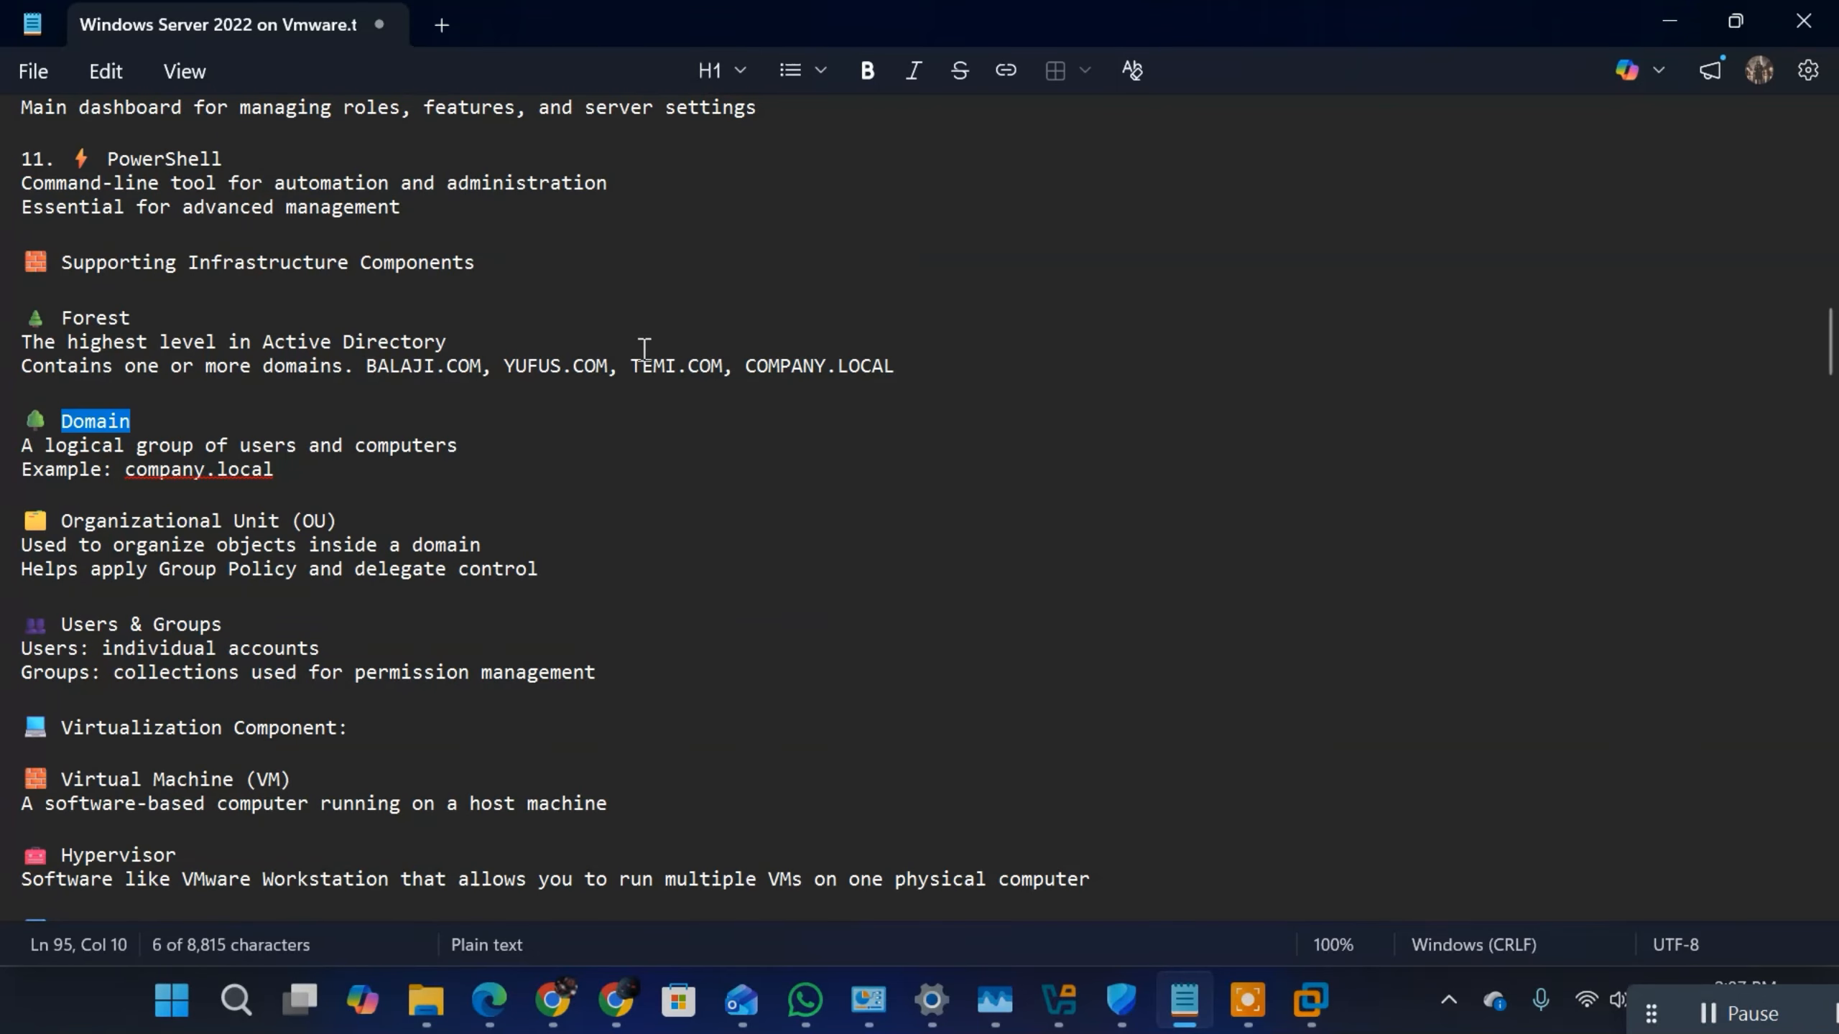
pyautogui.moveTo(610, 366); pyautogui.dragTo(508, 369)
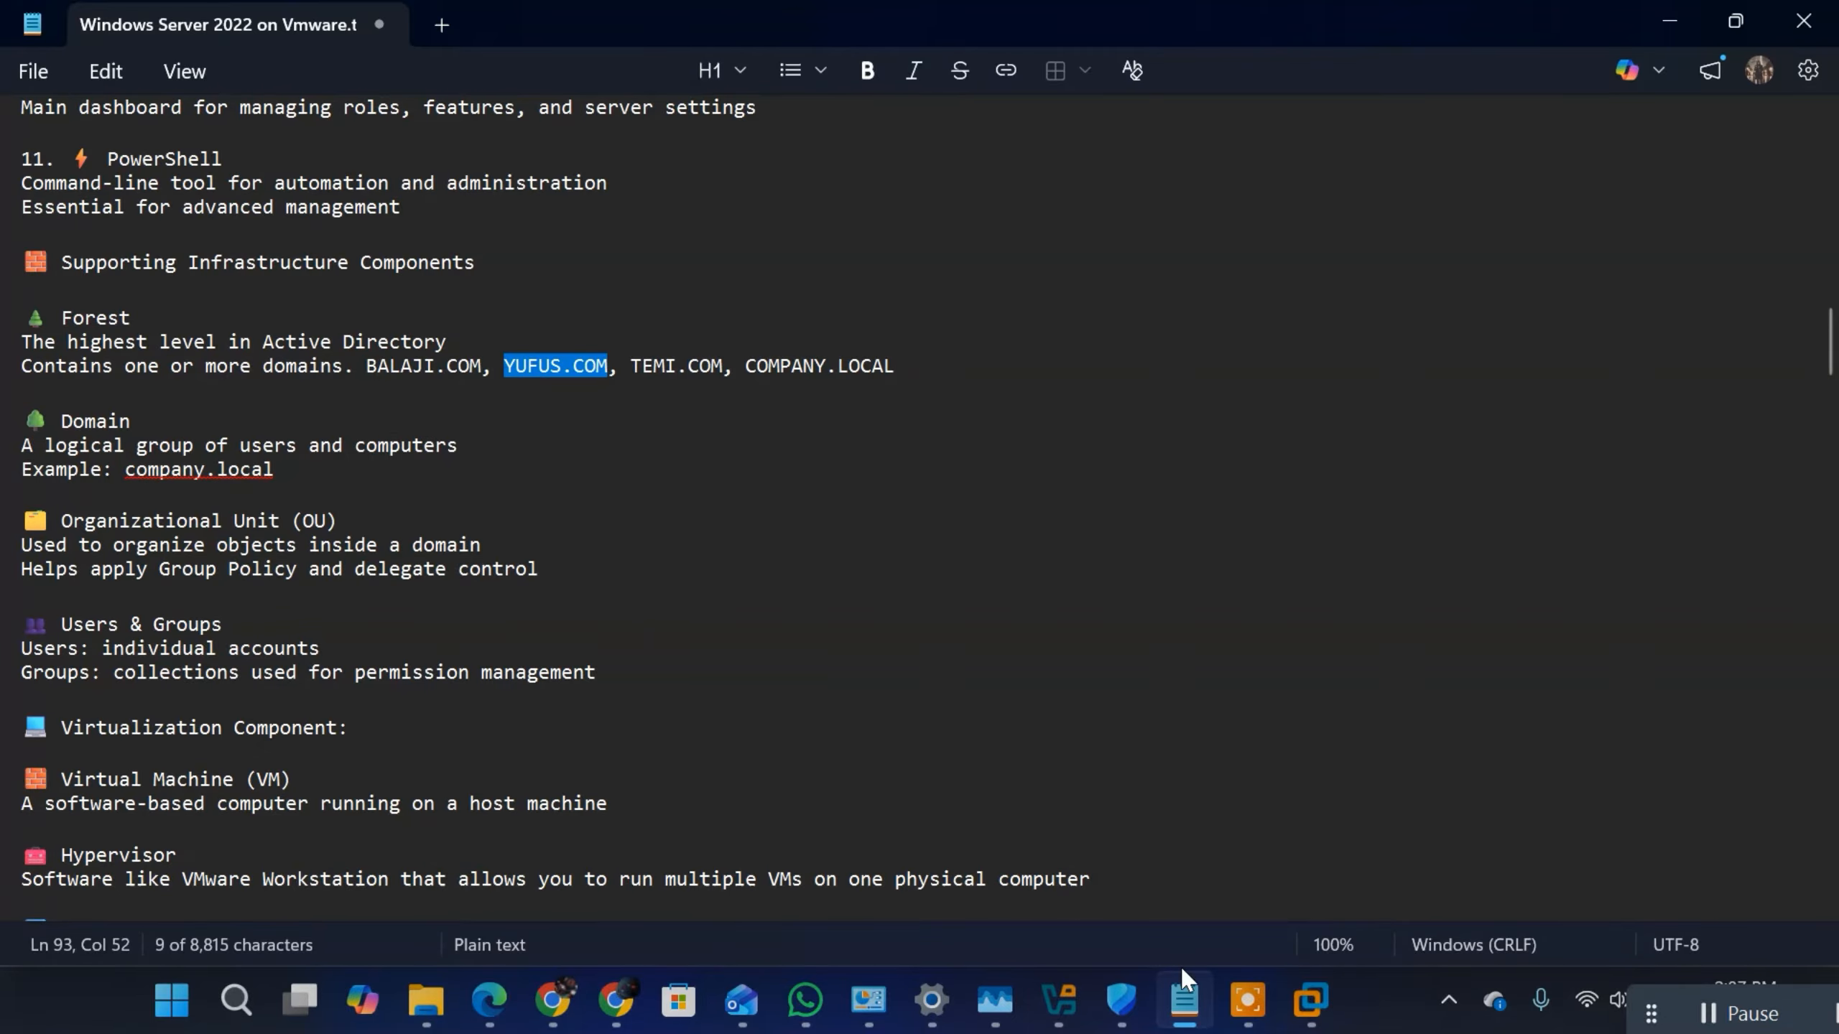
pyautogui.moveTo(1319, 1022)
pyautogui.click(1470, 818)
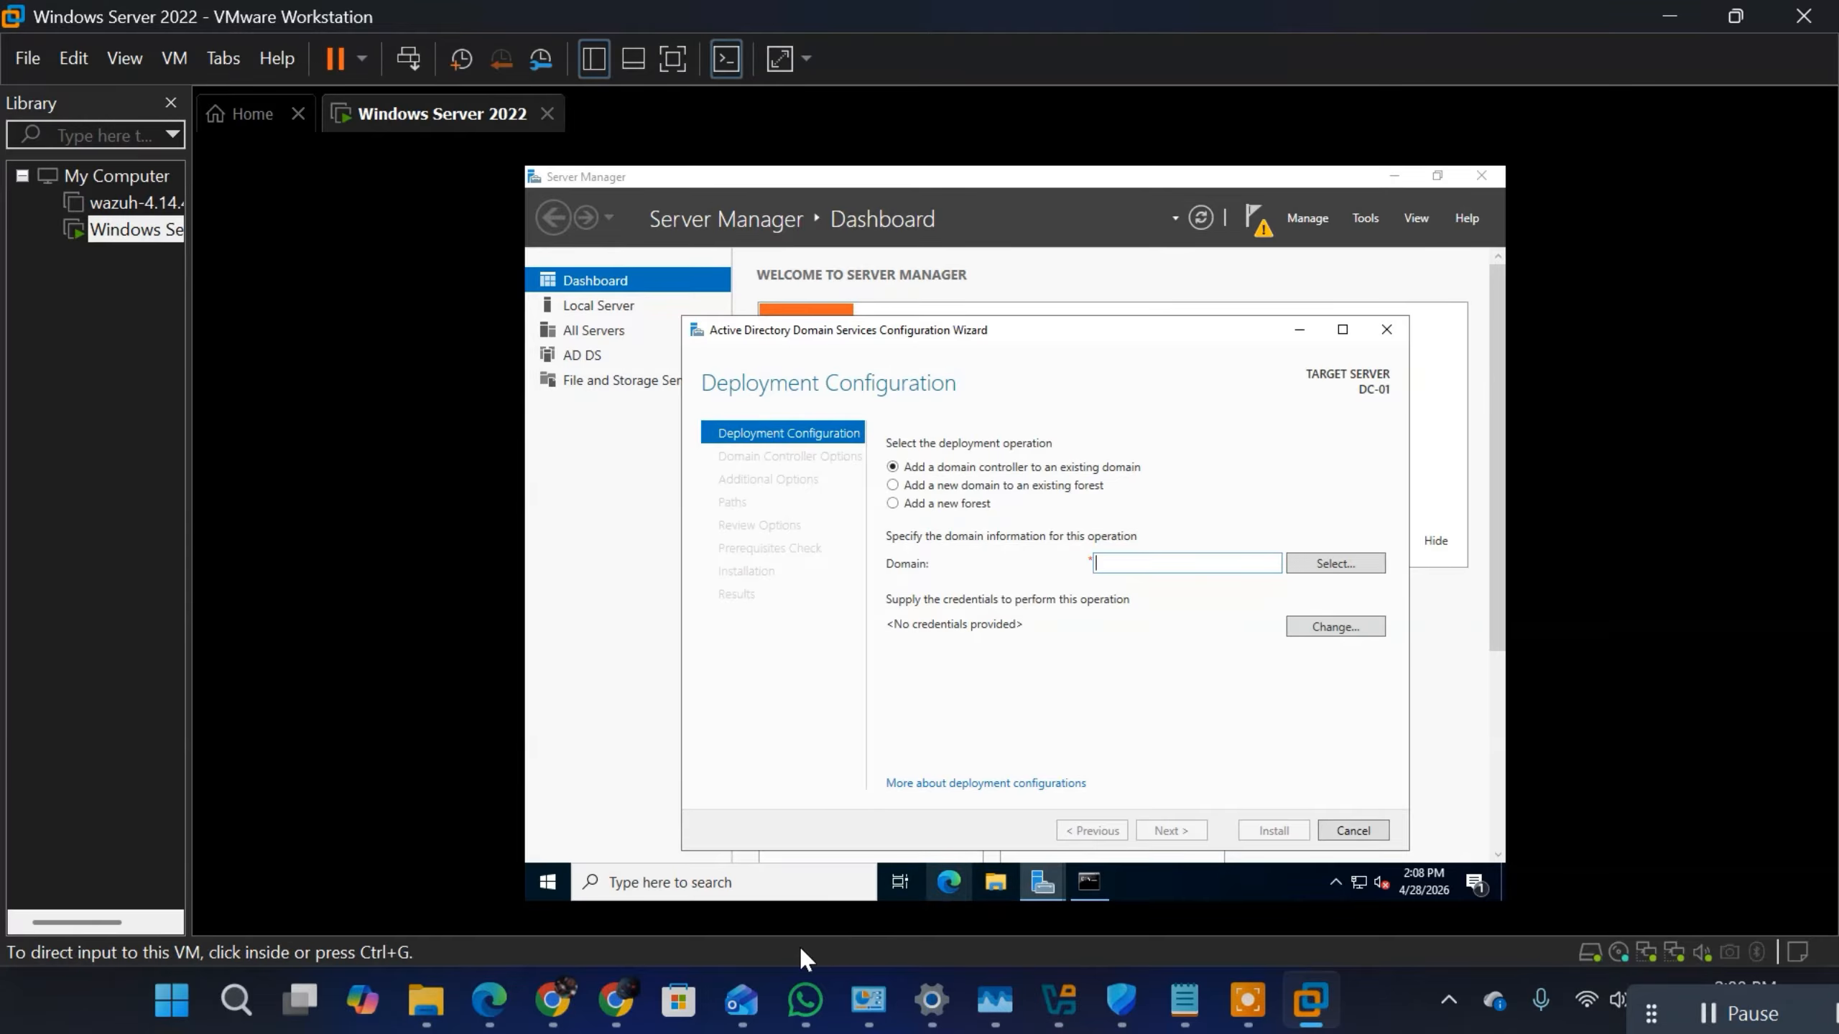
pyautogui.click(1384, 1011)
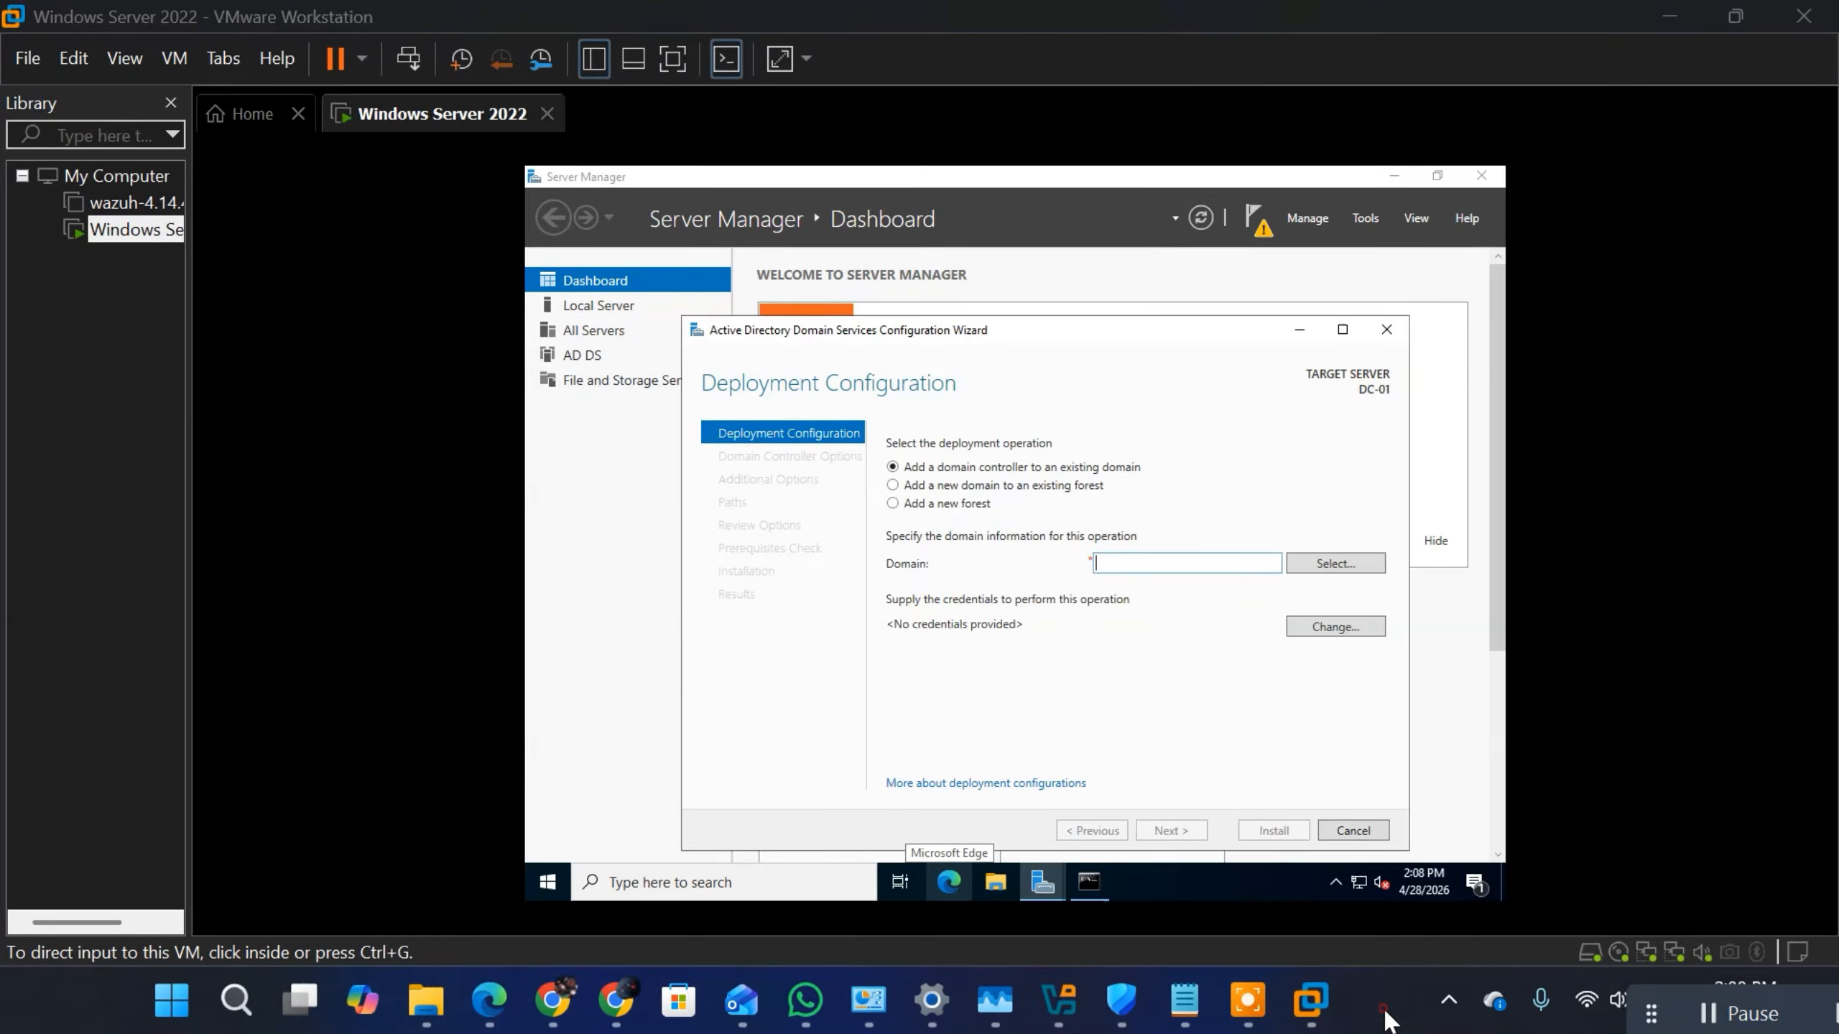
pyautogui.press('XF86AudioLowerVolume')
pyautogui.press('XF86AudioLowerVolume')
pyautogui.press('XF86AudioLowerVolume')
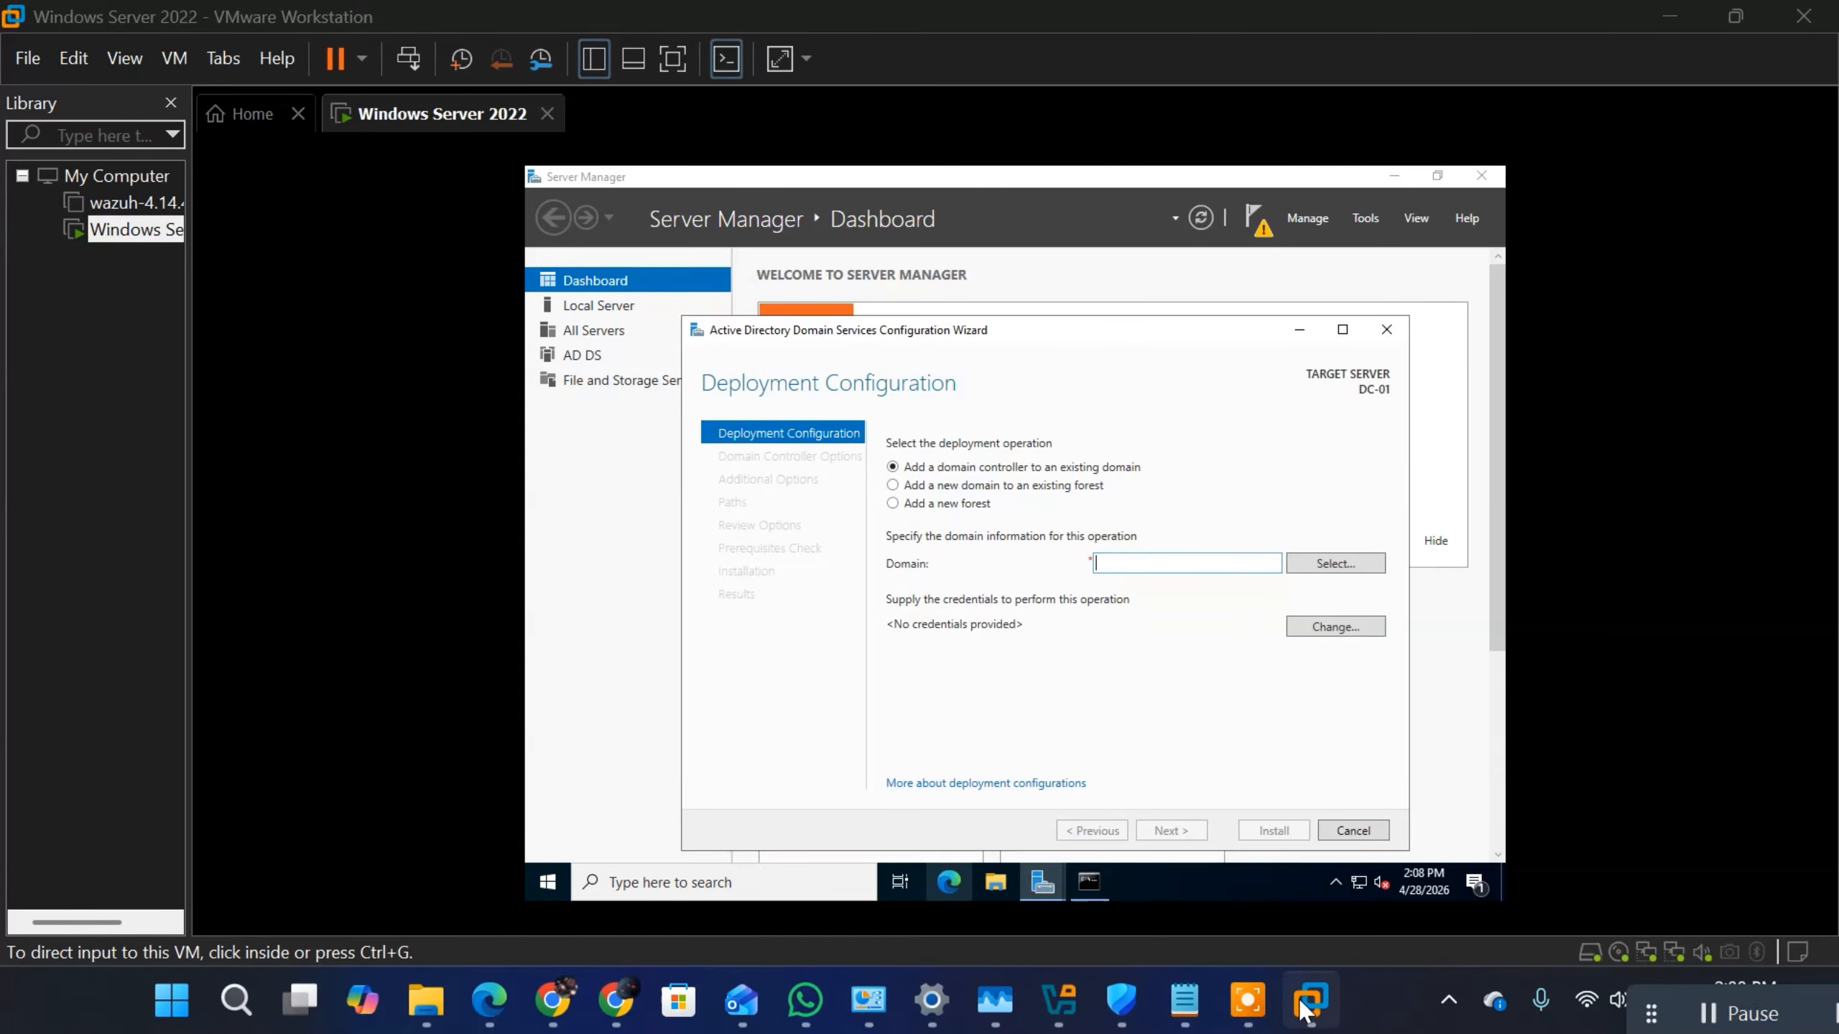
# Step: Switch to the Notepad notes and append ", PROGIDY.ORG" to the line of example domains under Forest
pyautogui.click(1184, 1000)
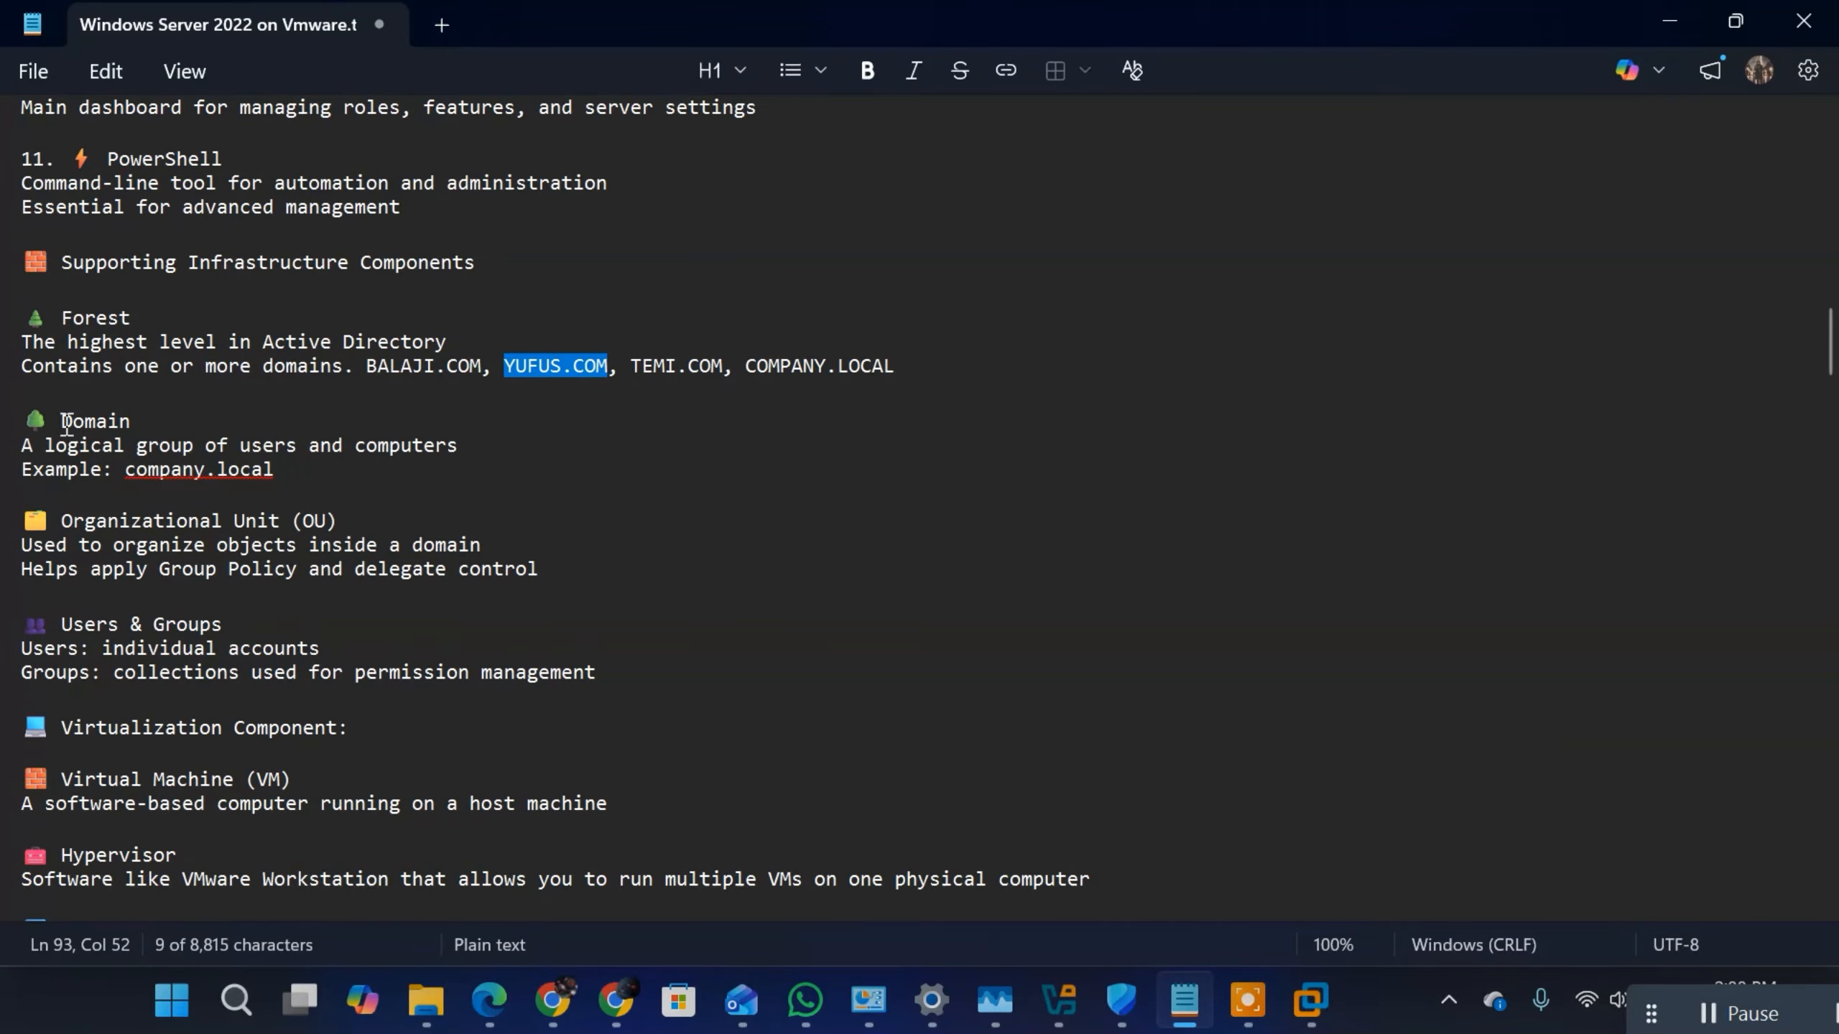
pyautogui.click(900, 367)
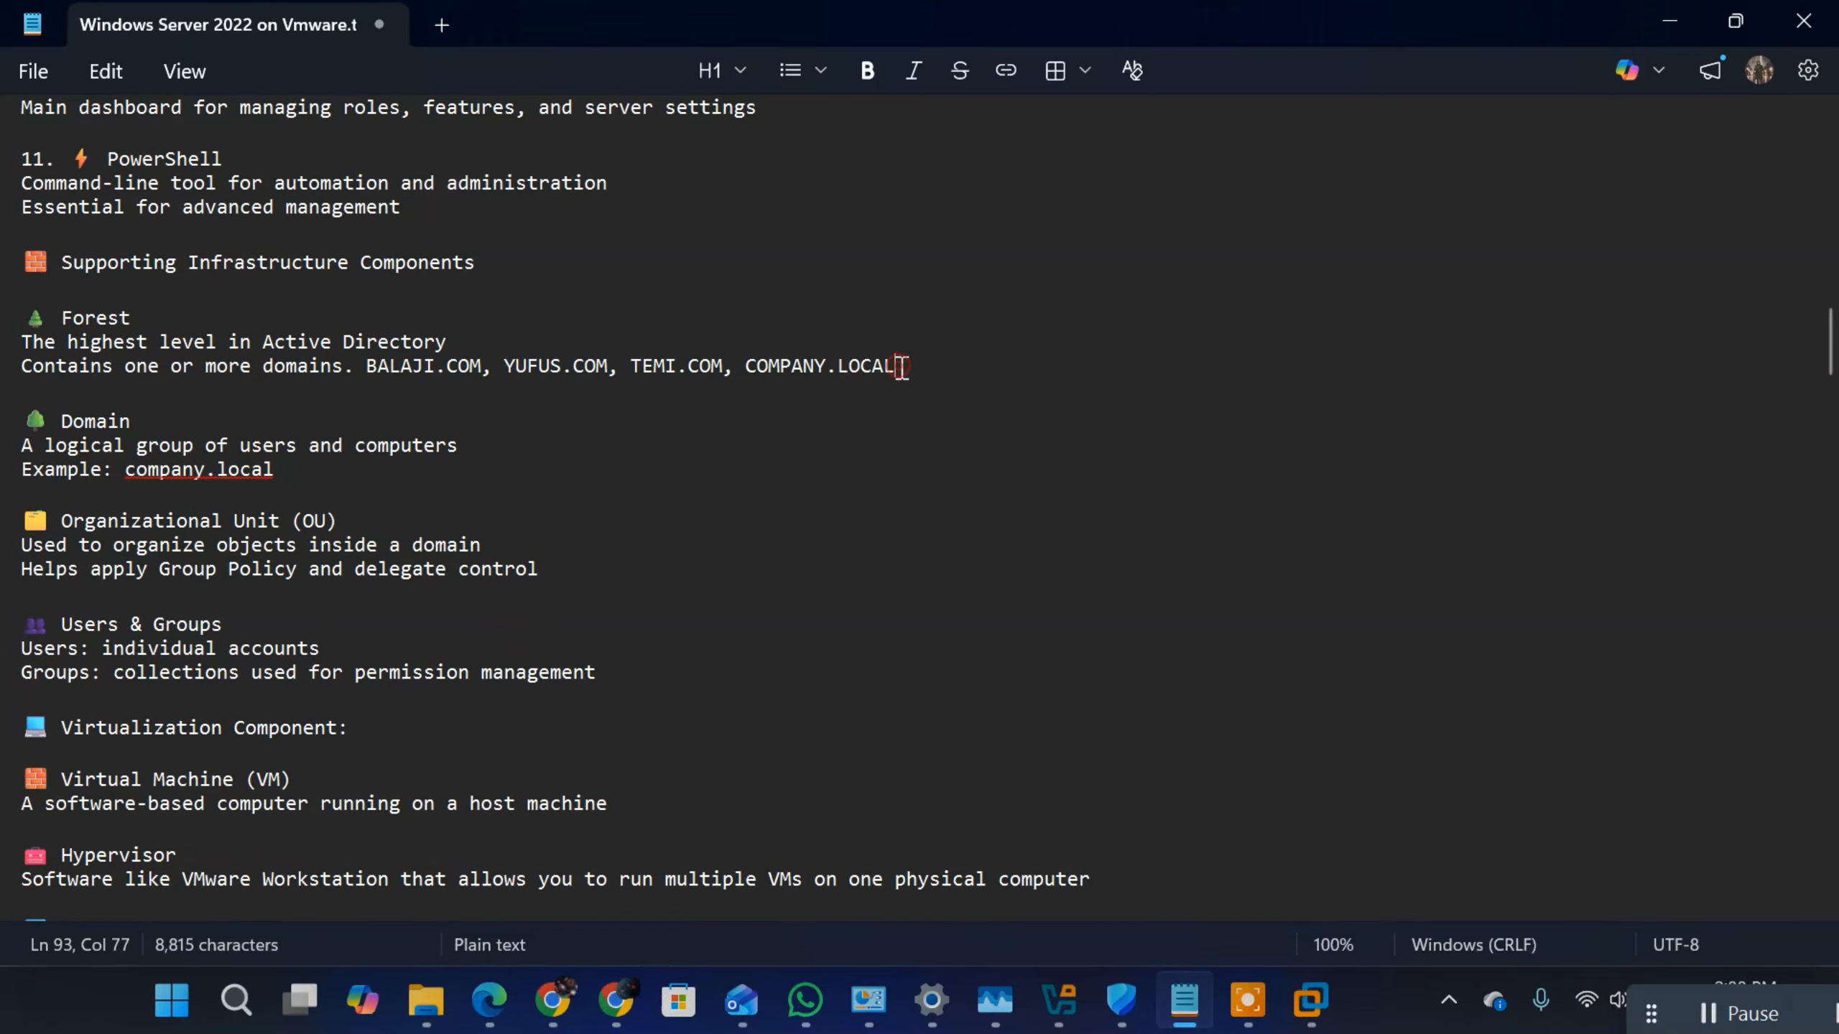
pyautogui.write(', PROGIDY')
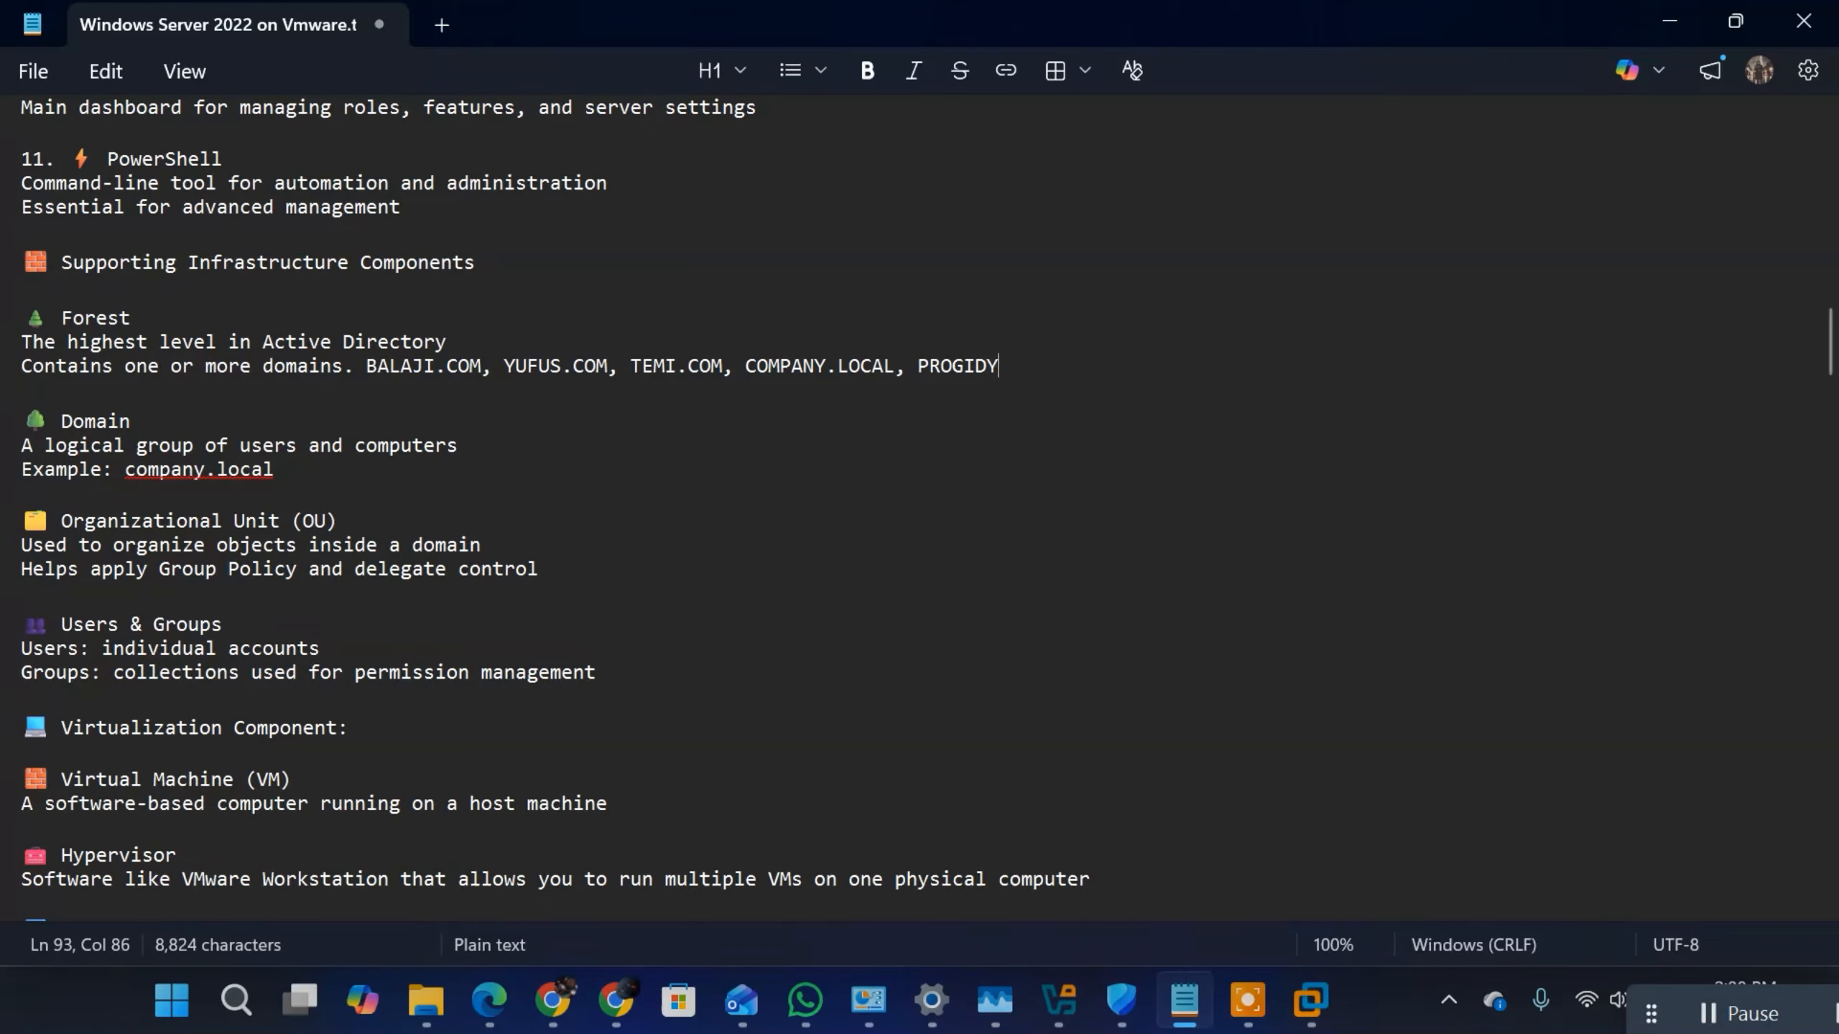
pyautogui.write('.LOCAL')
pyautogui.press('BackSpace')
pyautogui.press('BackSpace')
pyautogui.press('BackSpace')
pyautogui.press('BackSpace')
pyautogui.press('BackSpace')
pyautogui.write('ORG')
pyautogui.moveTo(1191, 1021)
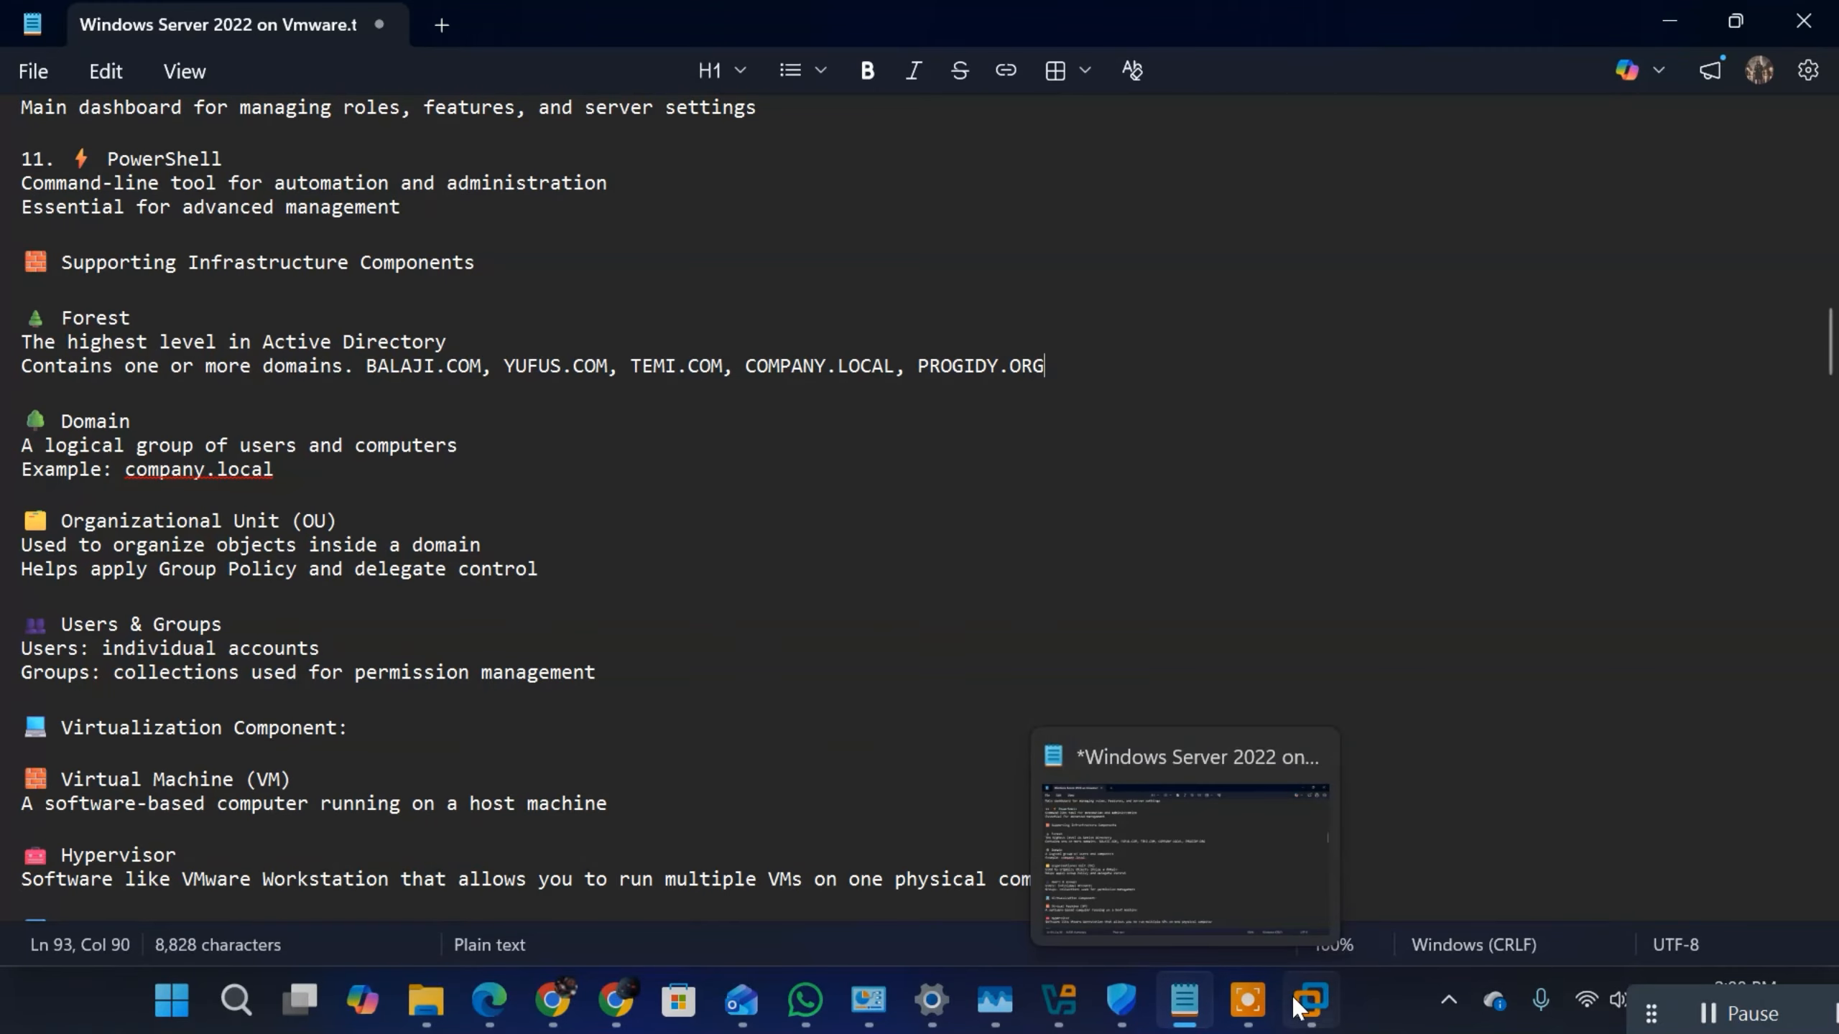
# Step: Return to the virtual machine in VMware Workstation and set the deployment to a new forest with root domain name progidy.local
pyautogui.click(1571, 833)
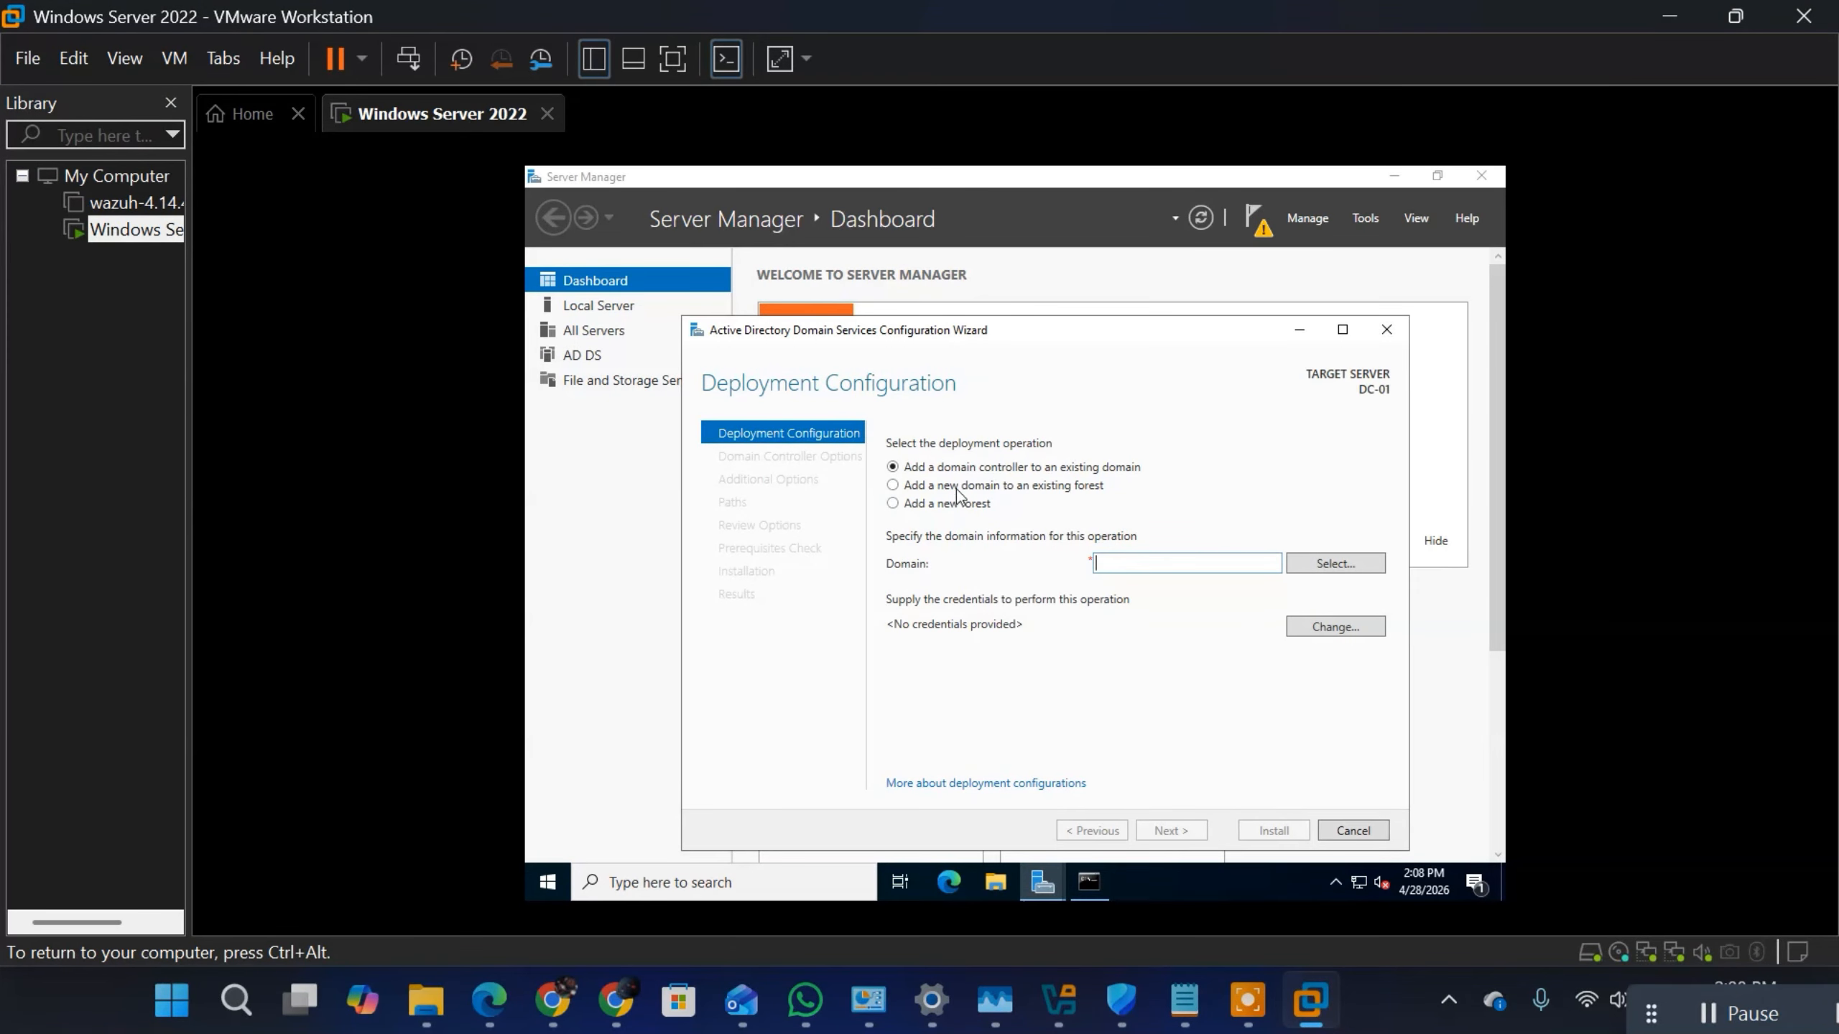
pyautogui.click(892, 485)
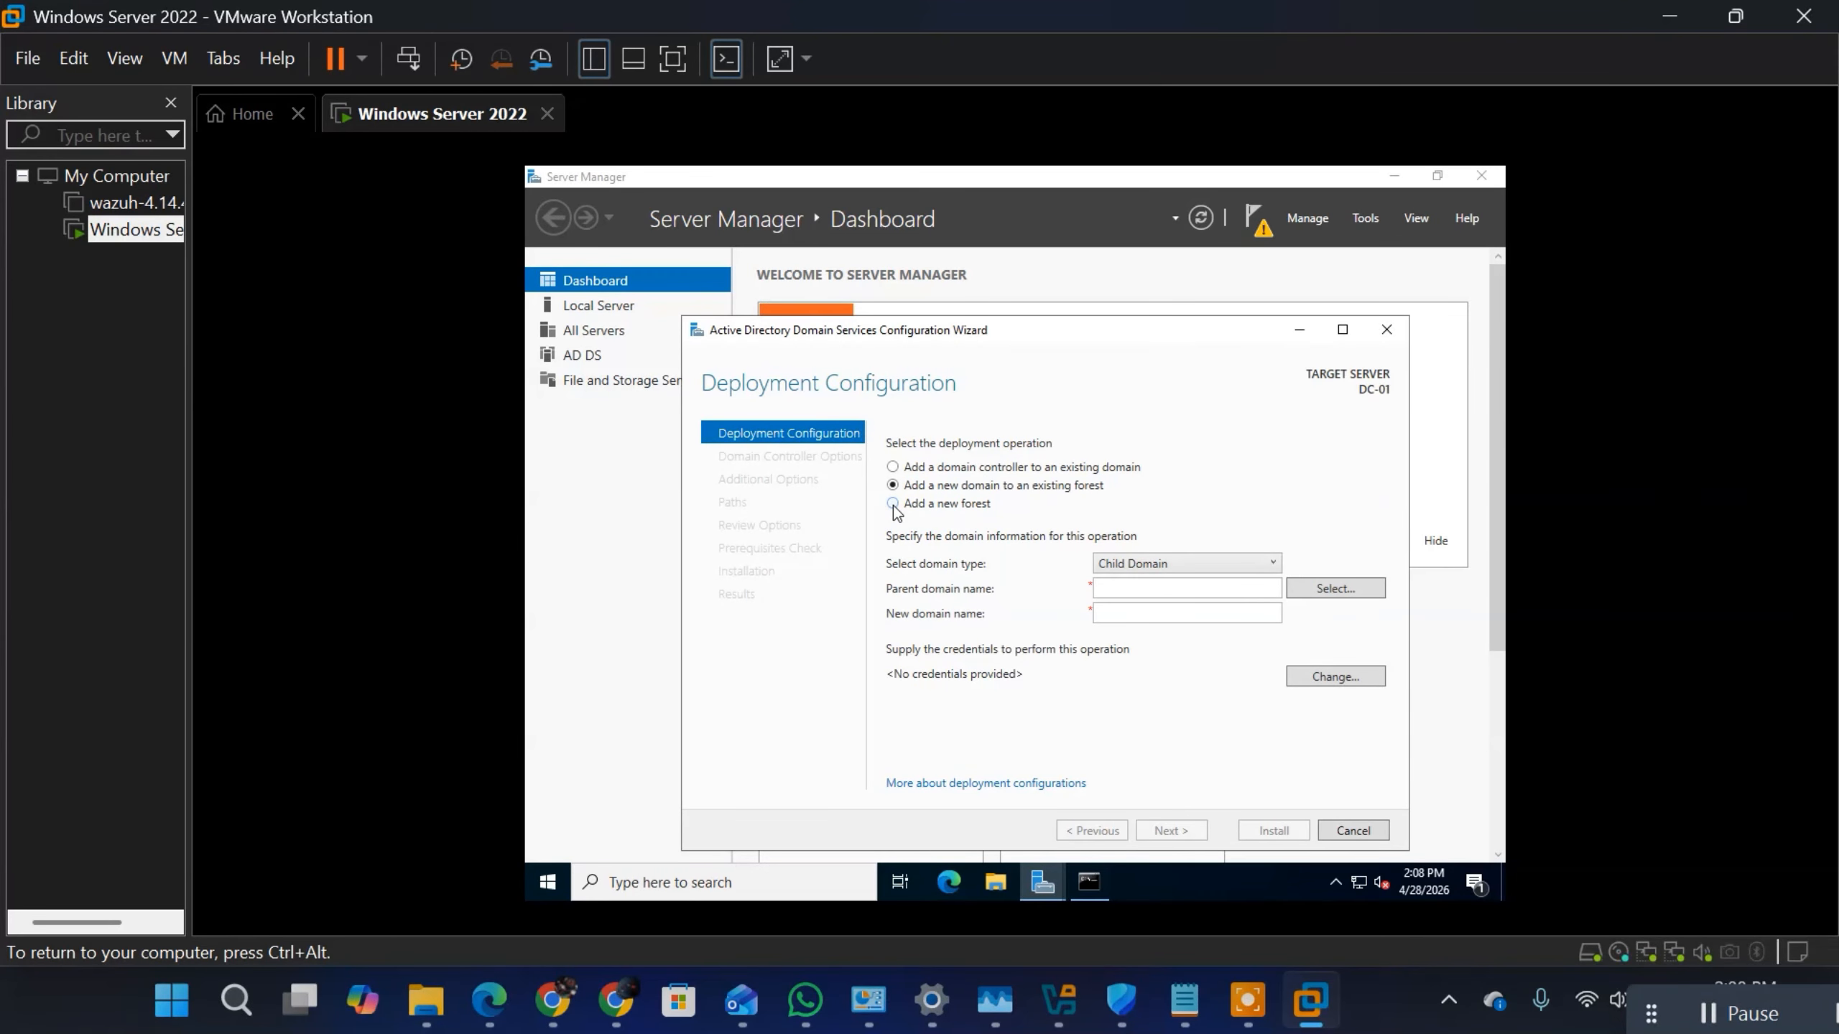
pyautogui.click(894, 504)
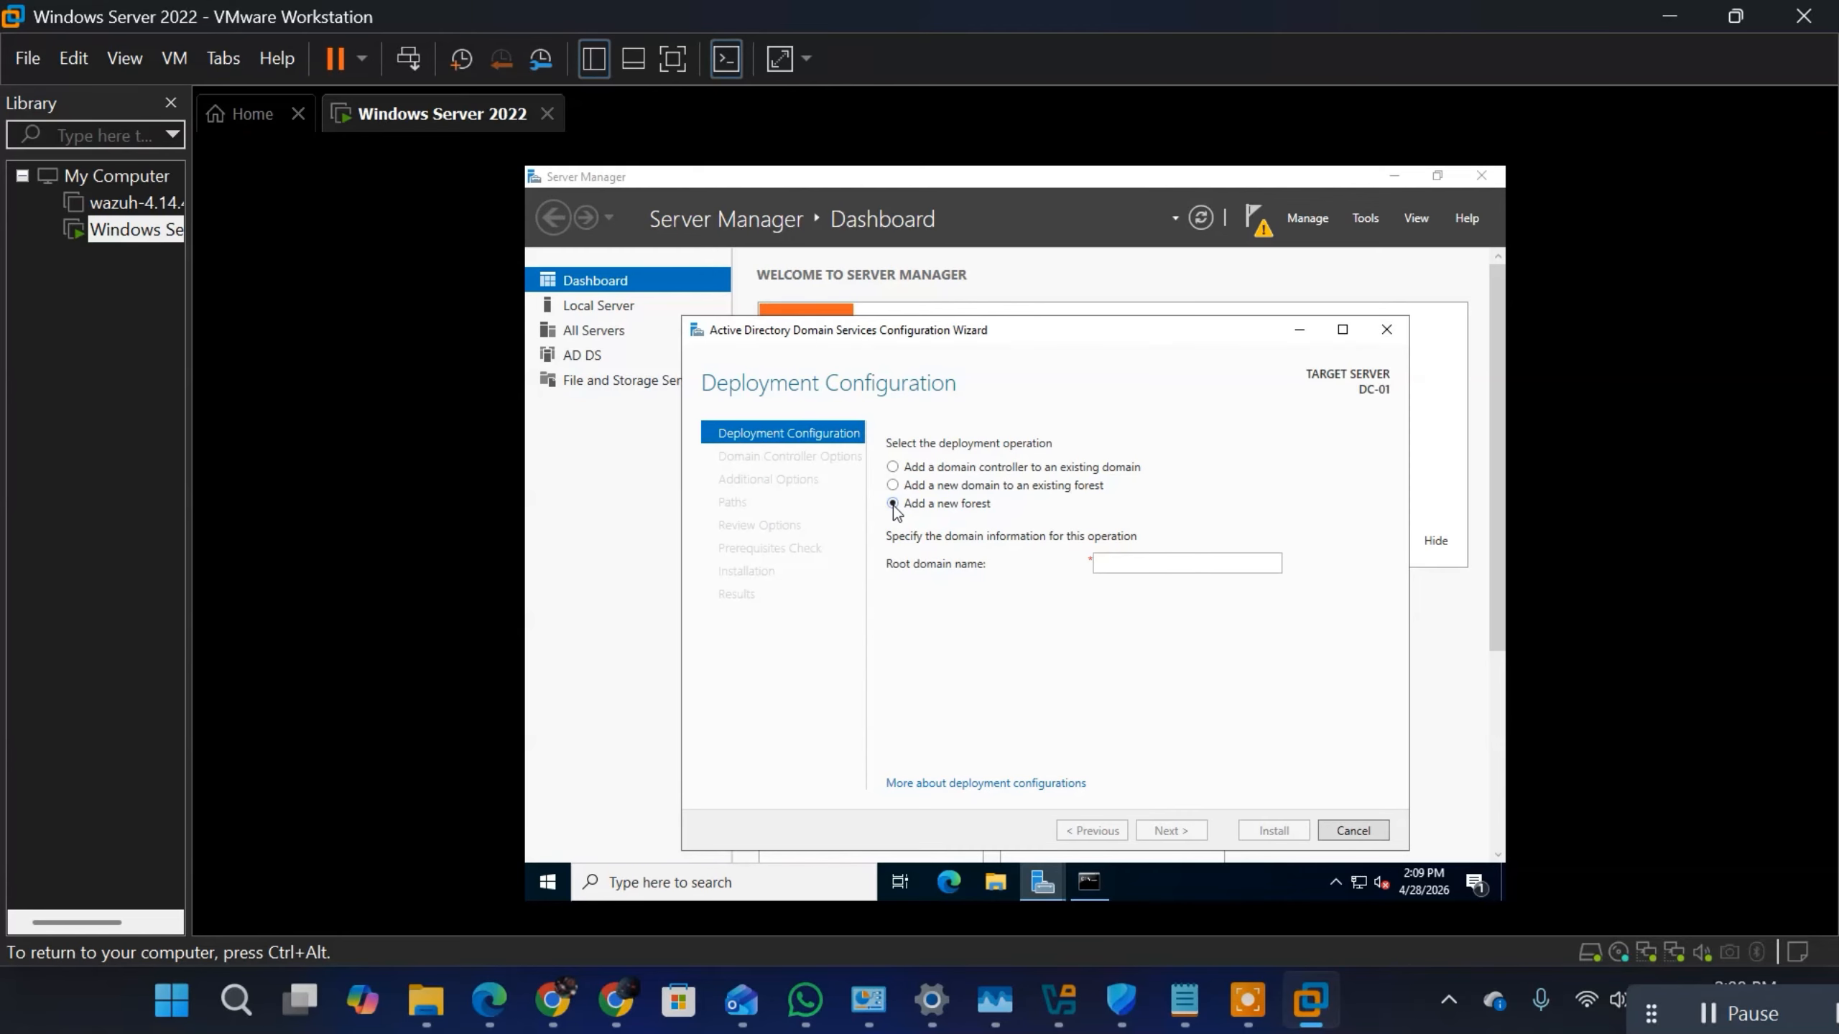
pyautogui.click(1148, 571)
pyautogui.write('prog')
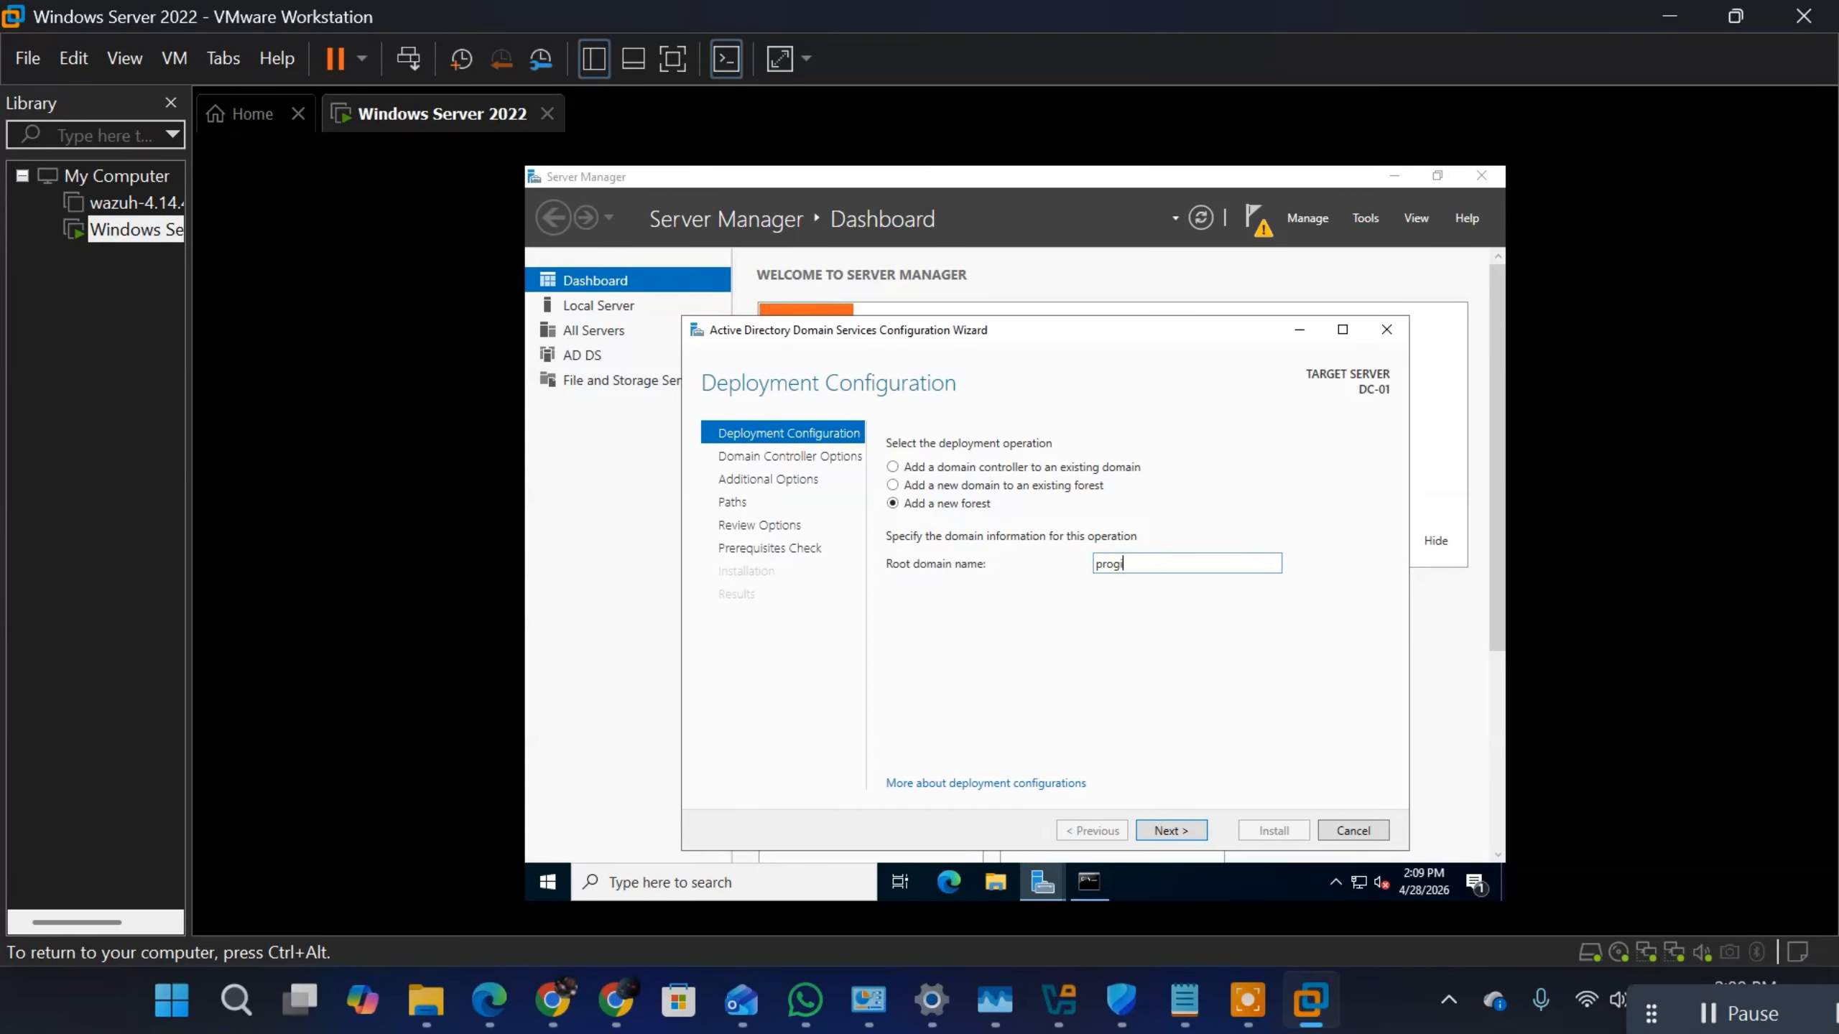
pyautogui.write('i')
pyautogui.write('.local')
pyautogui.click(1177, 831)
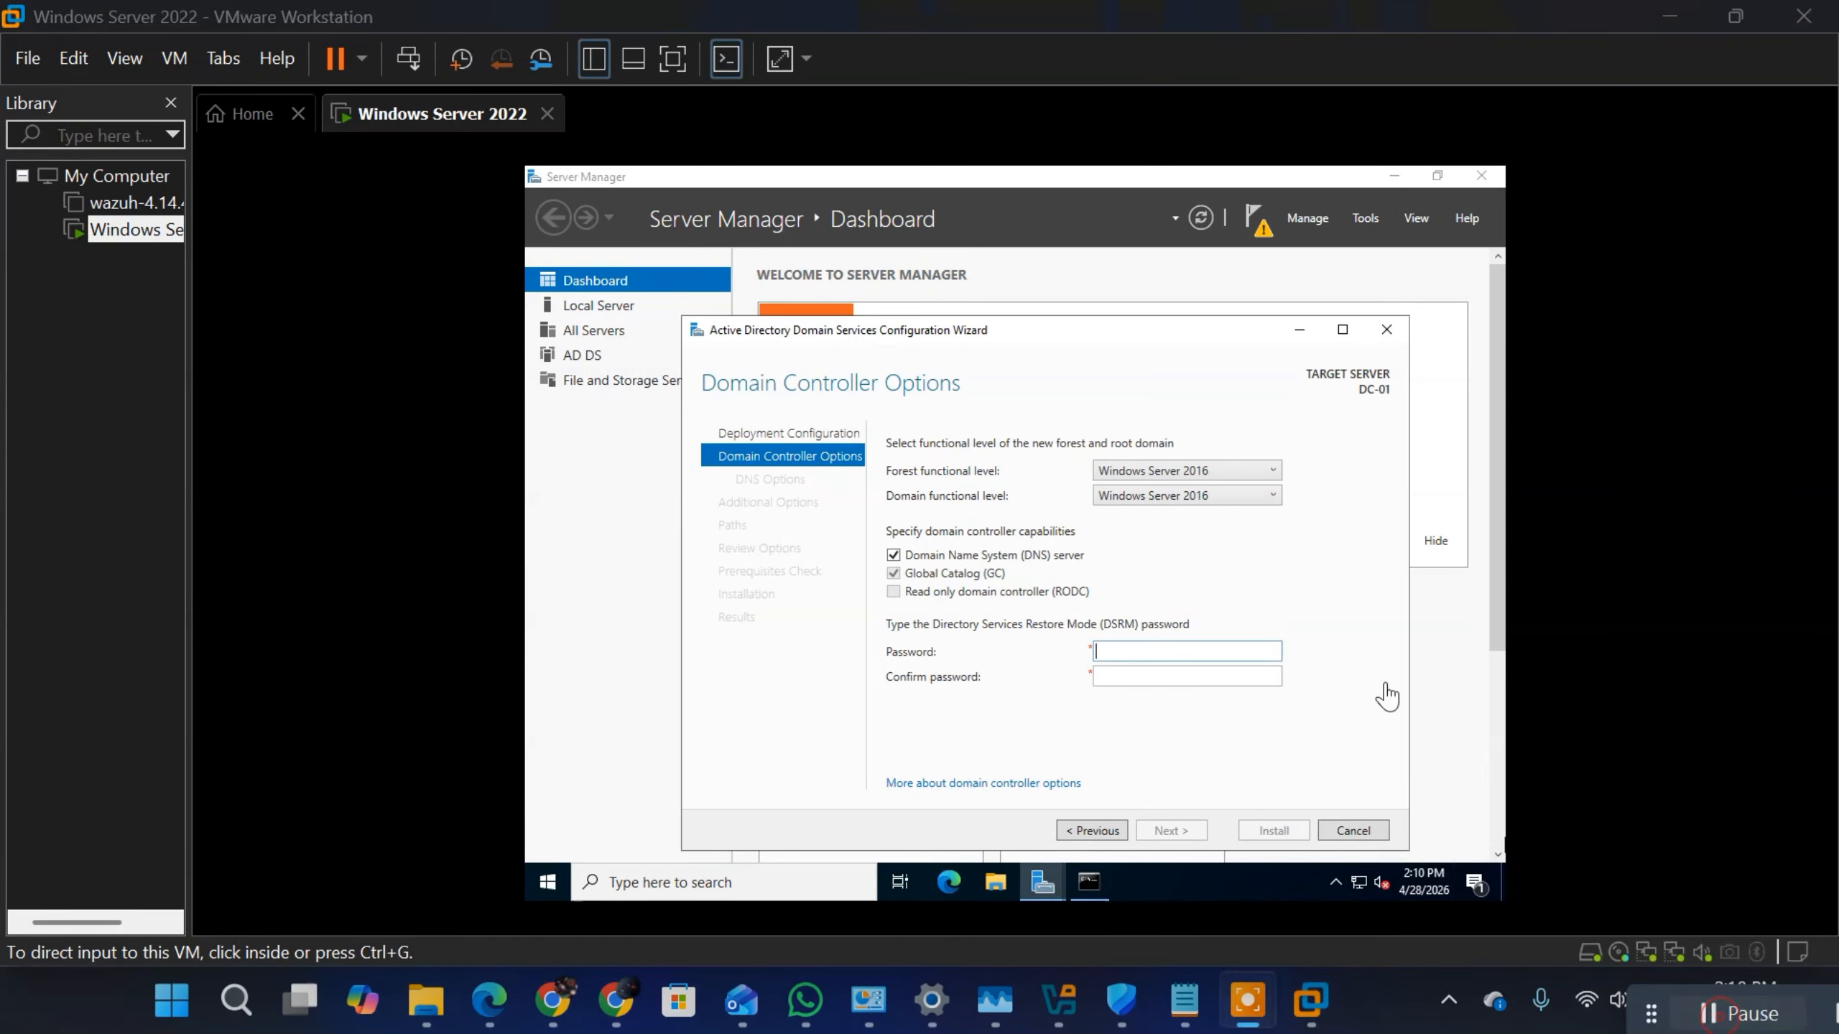
# Step: Enter and confirm the Directory Services Restore Mode password, and proceed to the DNS Options
pyautogui.click(1177, 654)
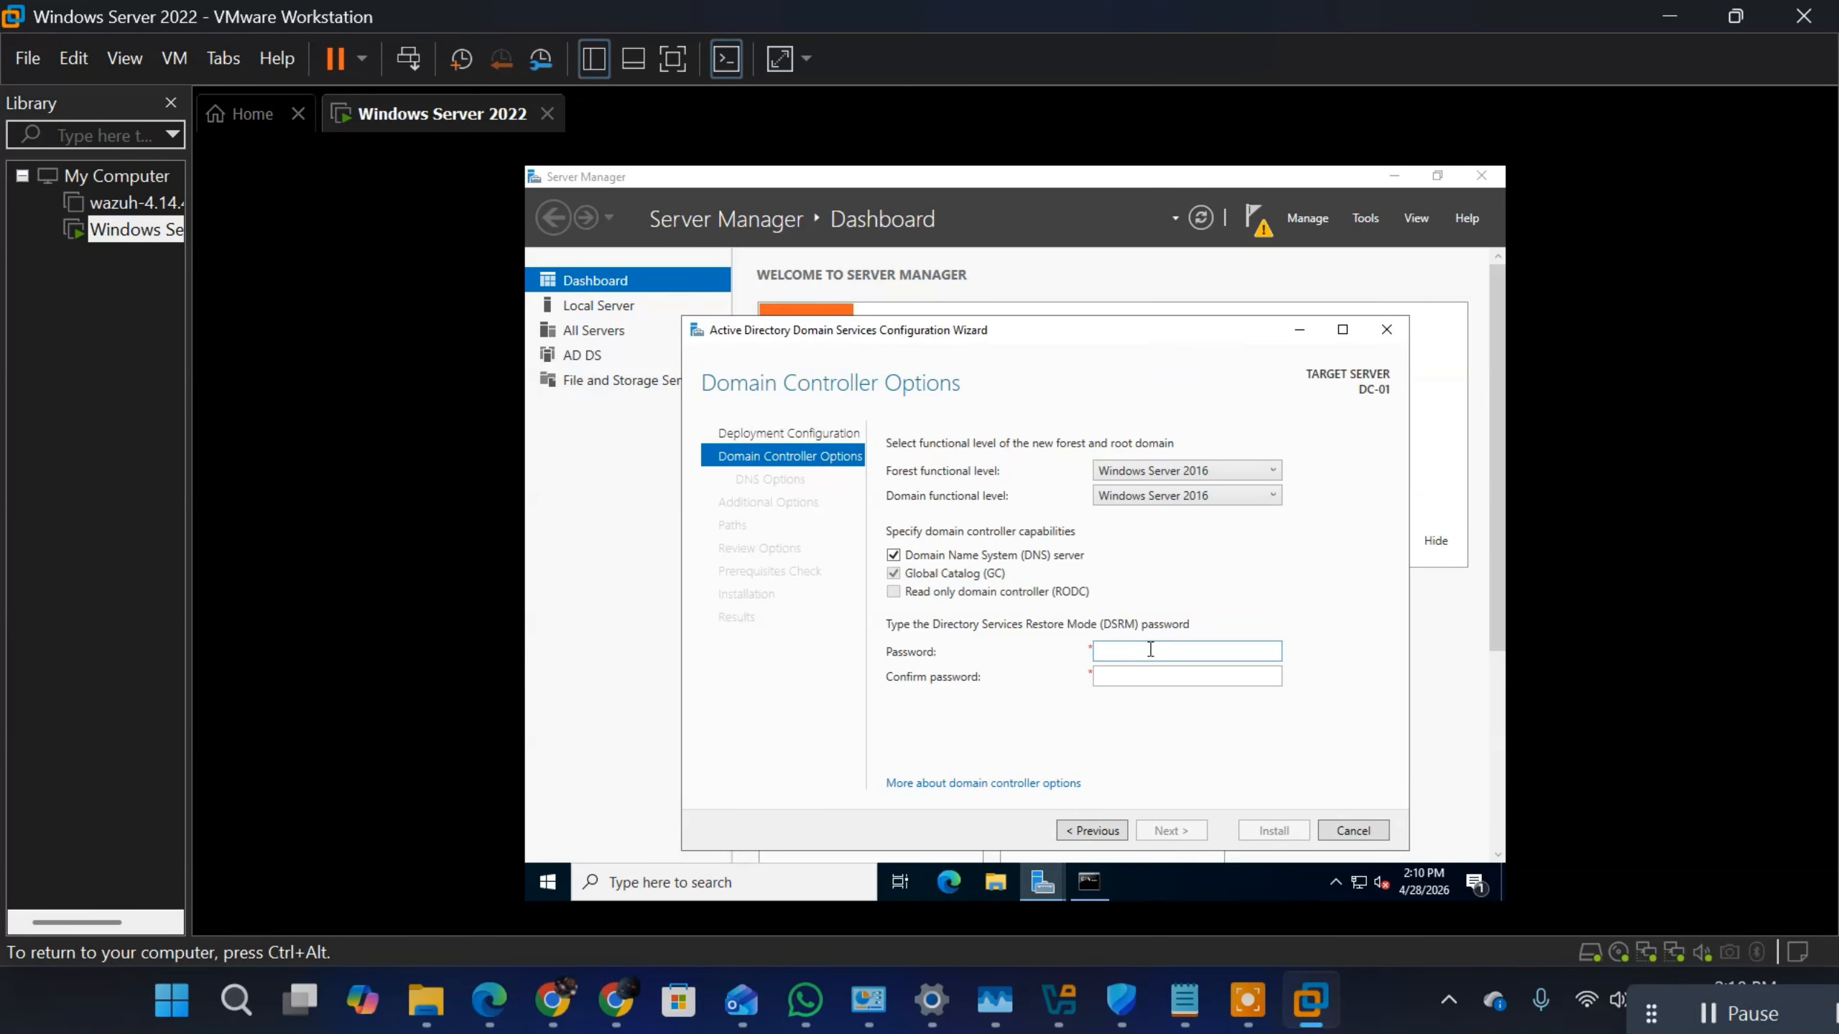
pyautogui.write('P@s')
pyautogui.press('BackSpace')
pyautogui.press('BackSpace')
pyautogui.press('BackSpace')
pyautogui.press('BackSpace')
pyautogui.write('●●●●●●●●●●●●')
pyautogui.click(1218, 674)
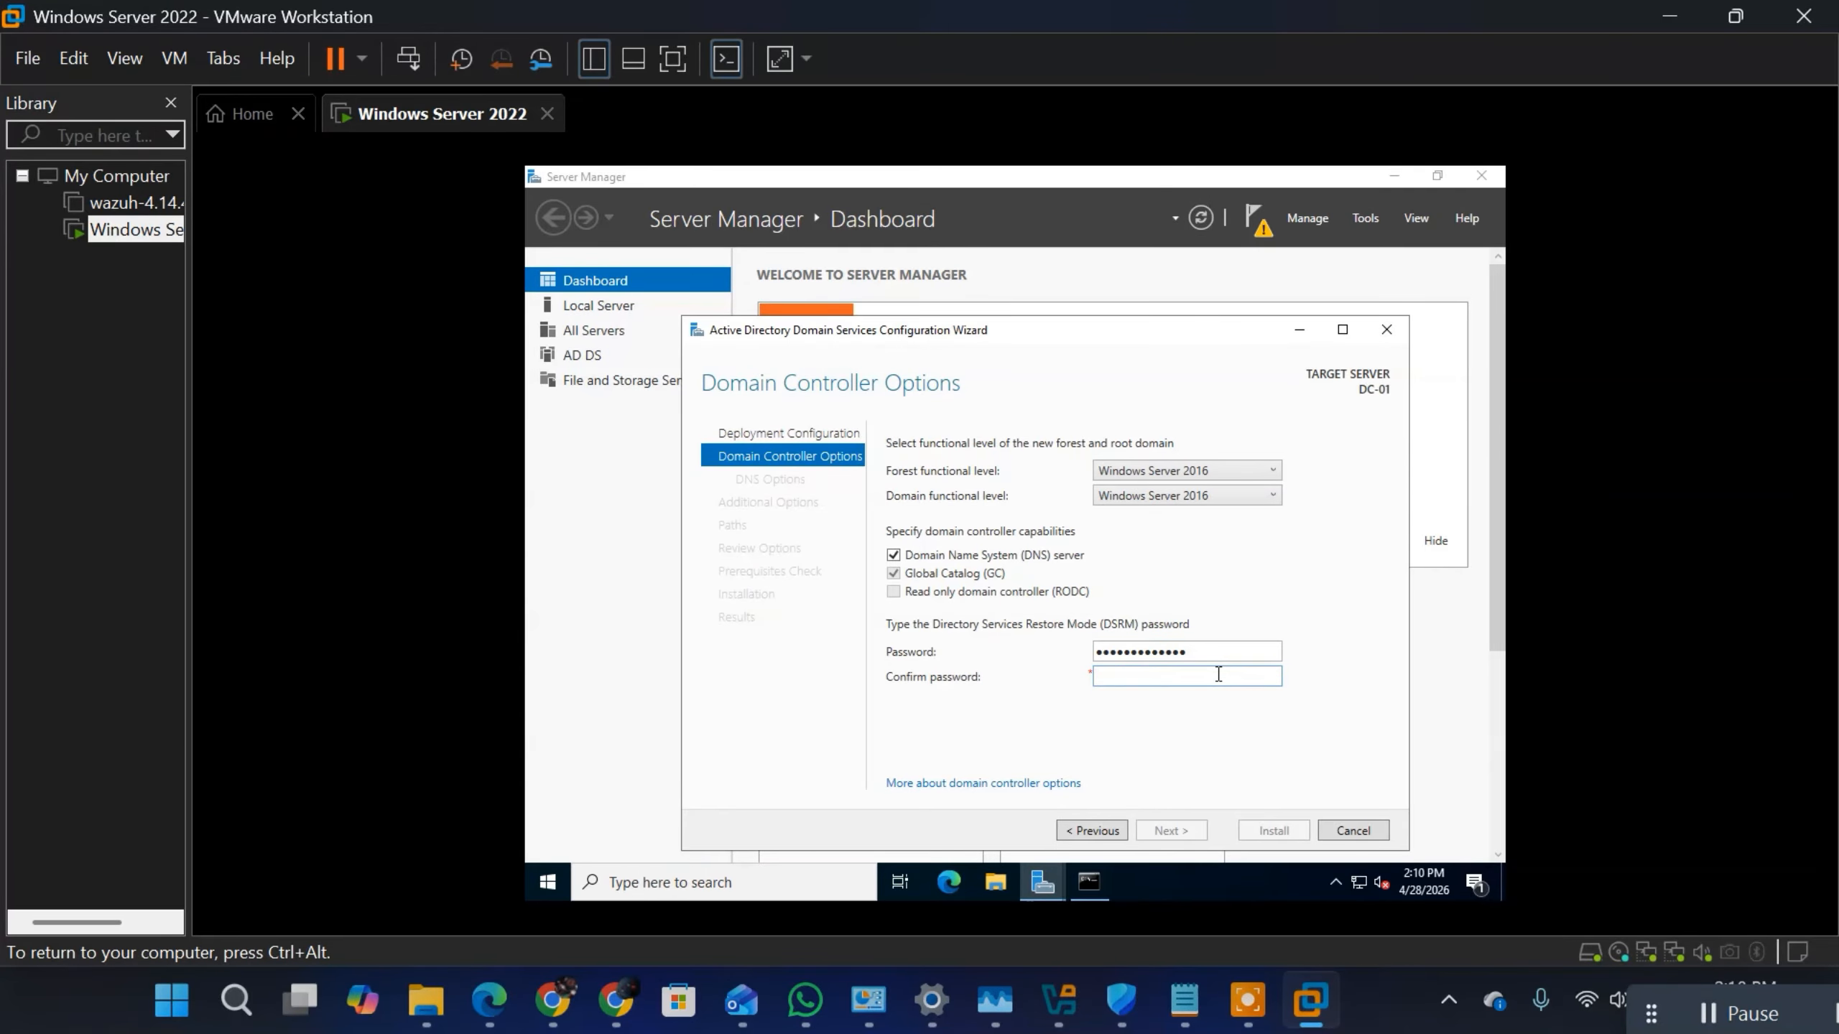
pyautogui.write('●●●●')
pyautogui.press('BackSpace')
pyautogui.press('BackSpace')
pyautogui.write('●●●●●●●●●●')
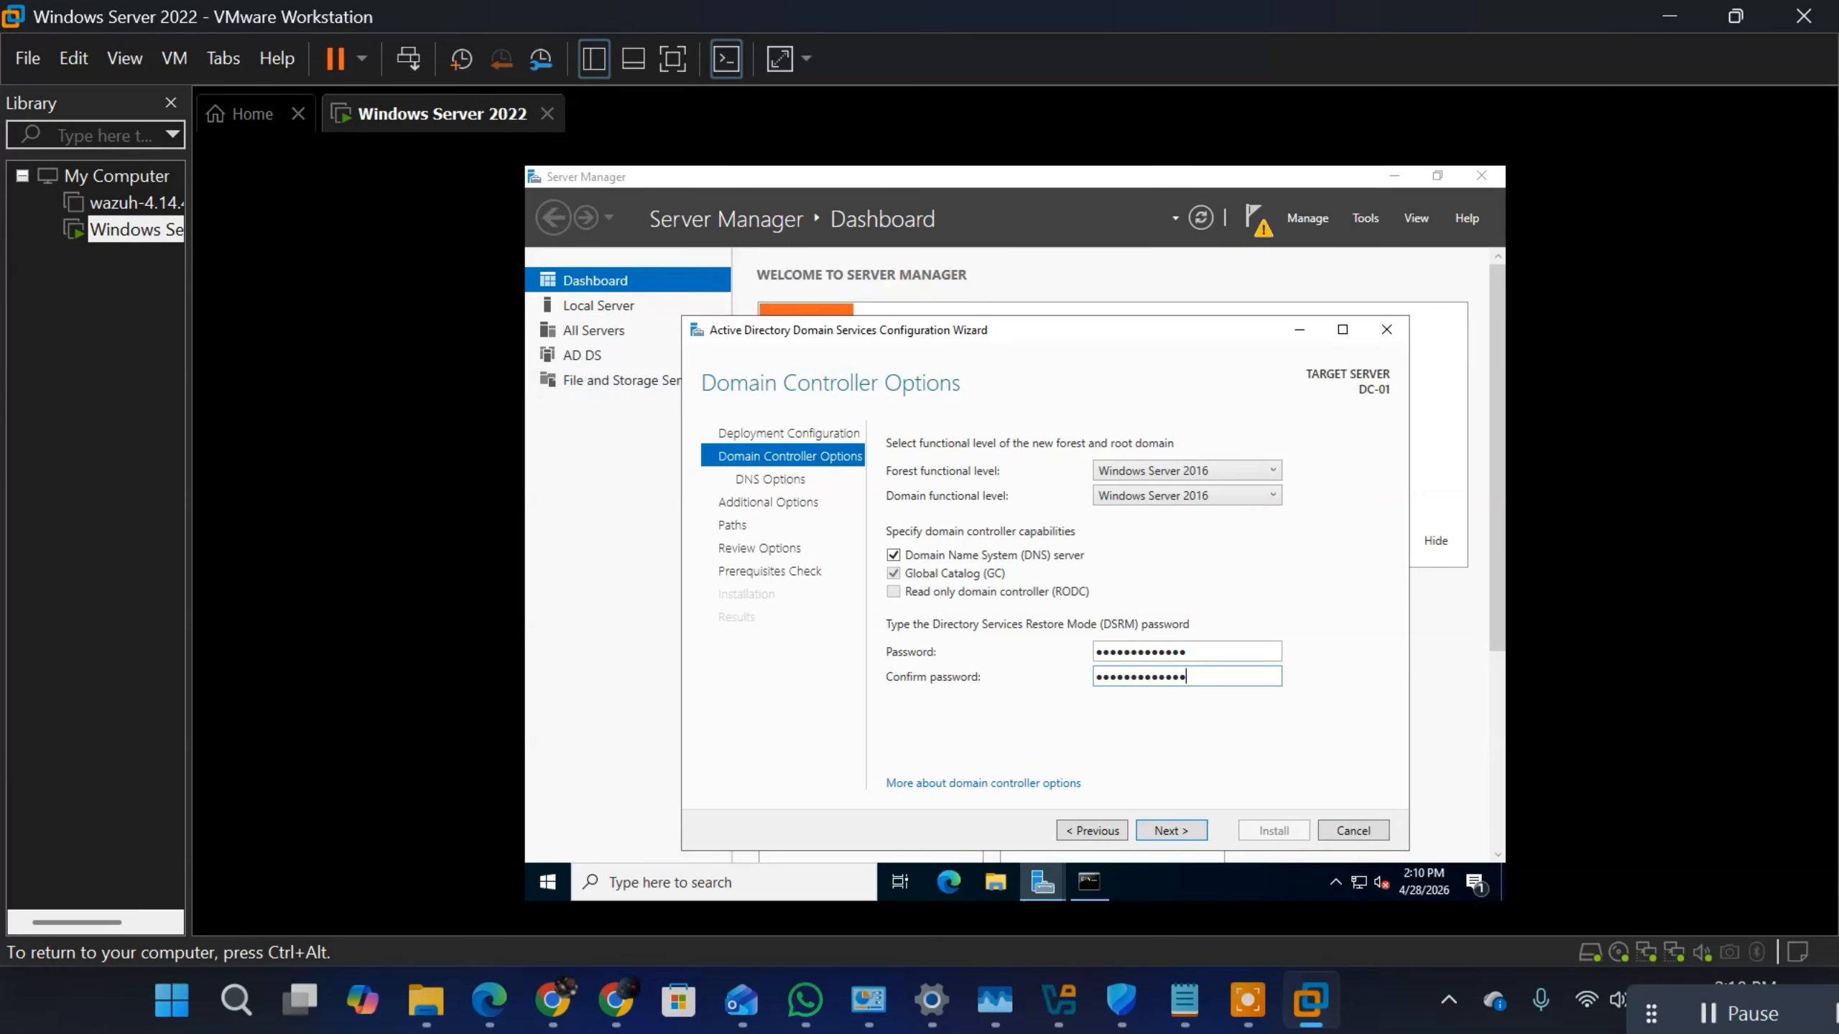
pyautogui.click(1185, 835)
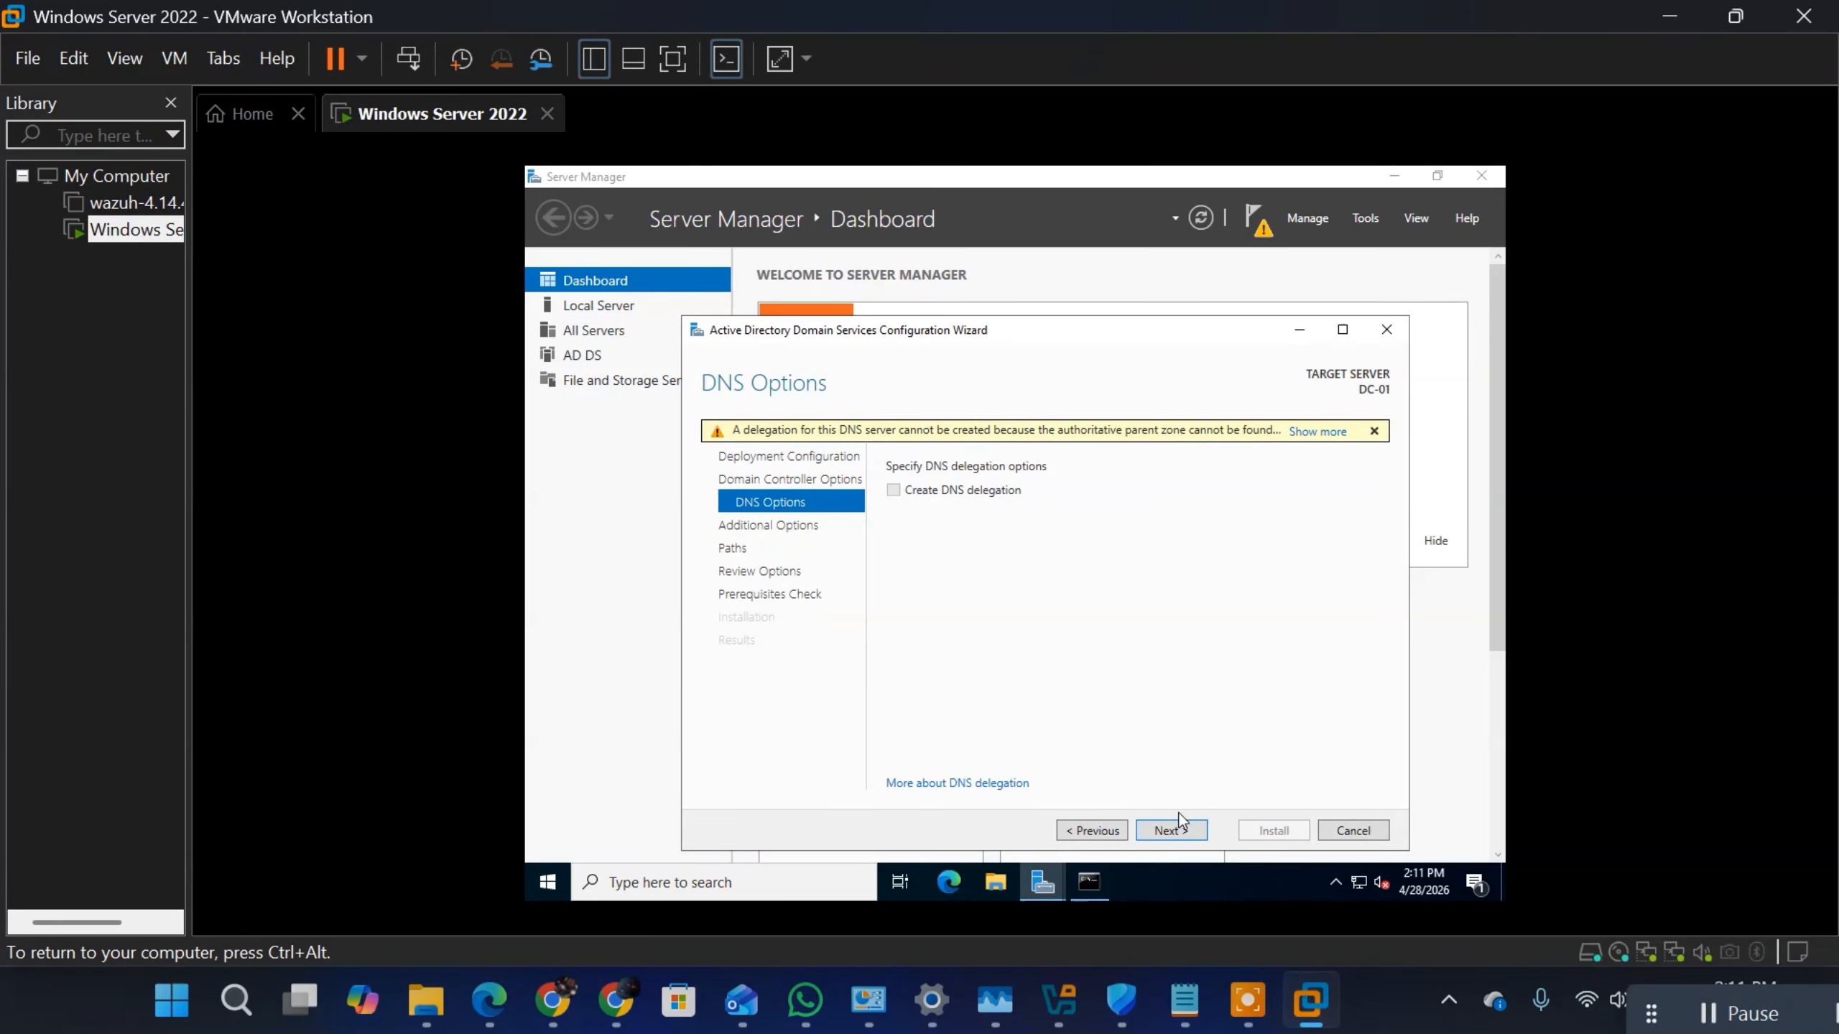
# Step: Accept the default DNS options, NetBIOS domain name and folder paths, and look through the selections under Review Options
pyautogui.click(1170, 830)
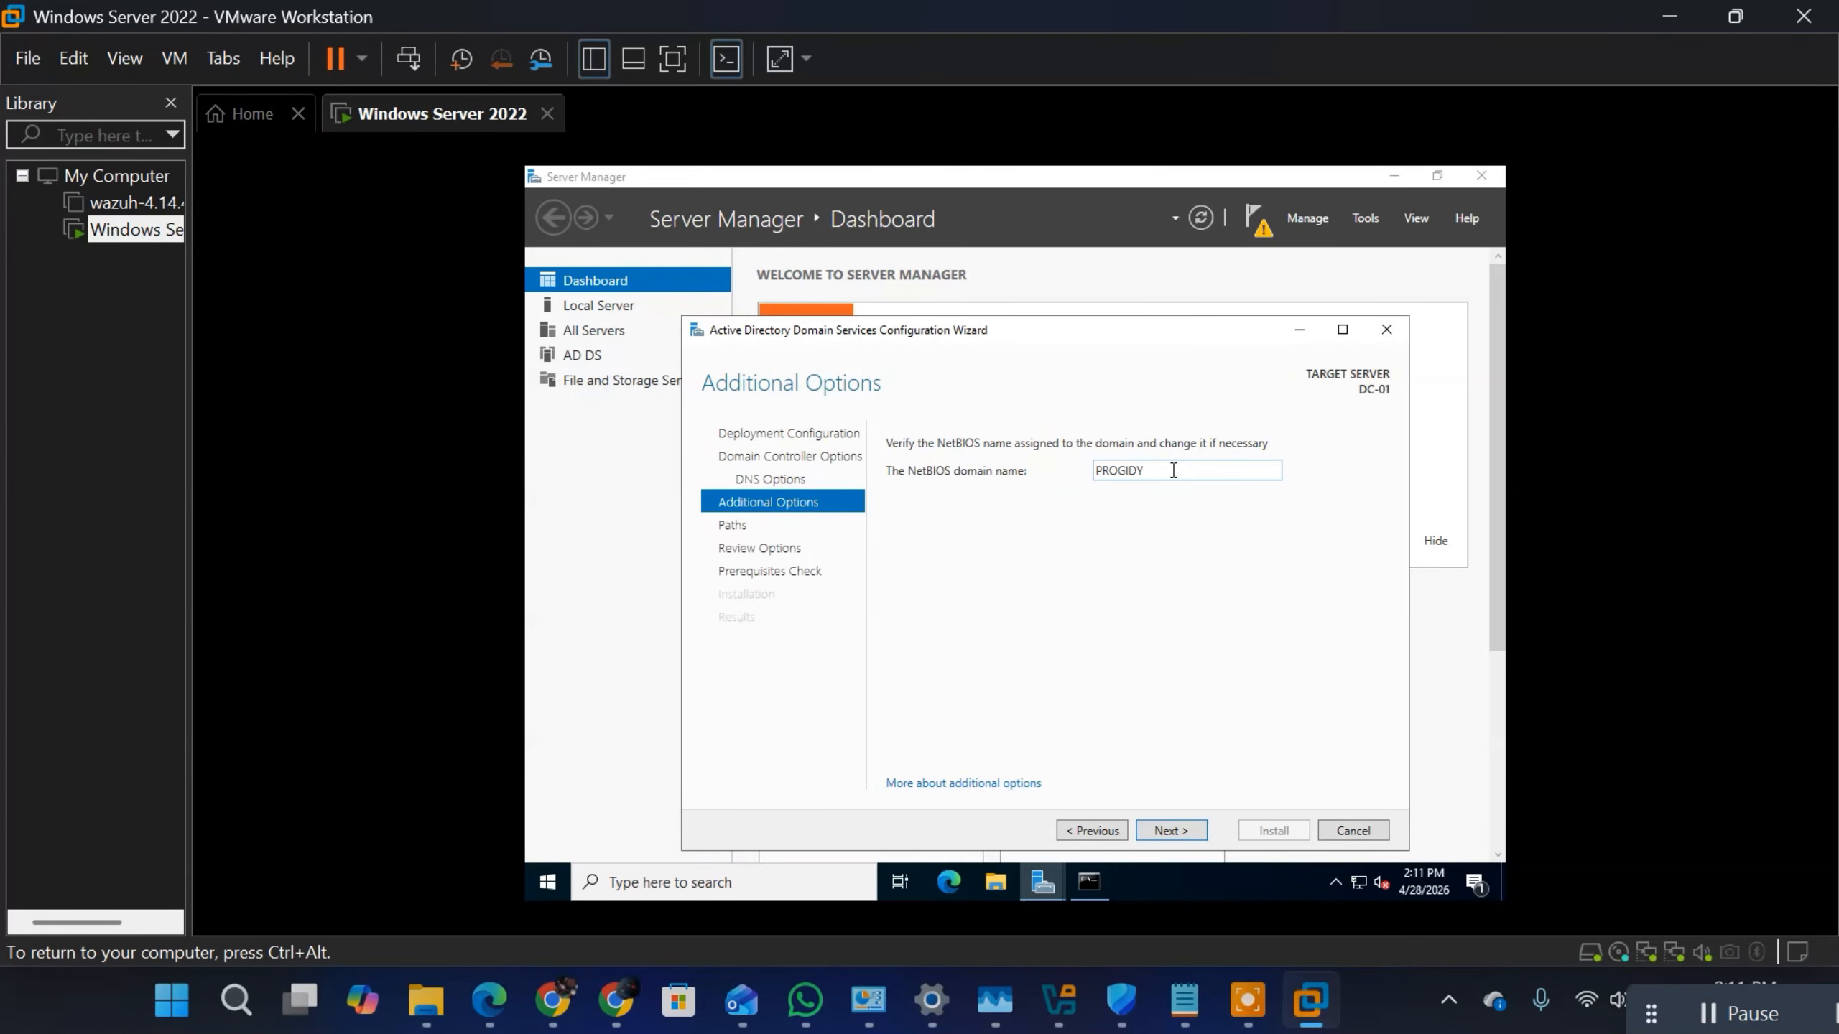
pyautogui.click(1183, 834)
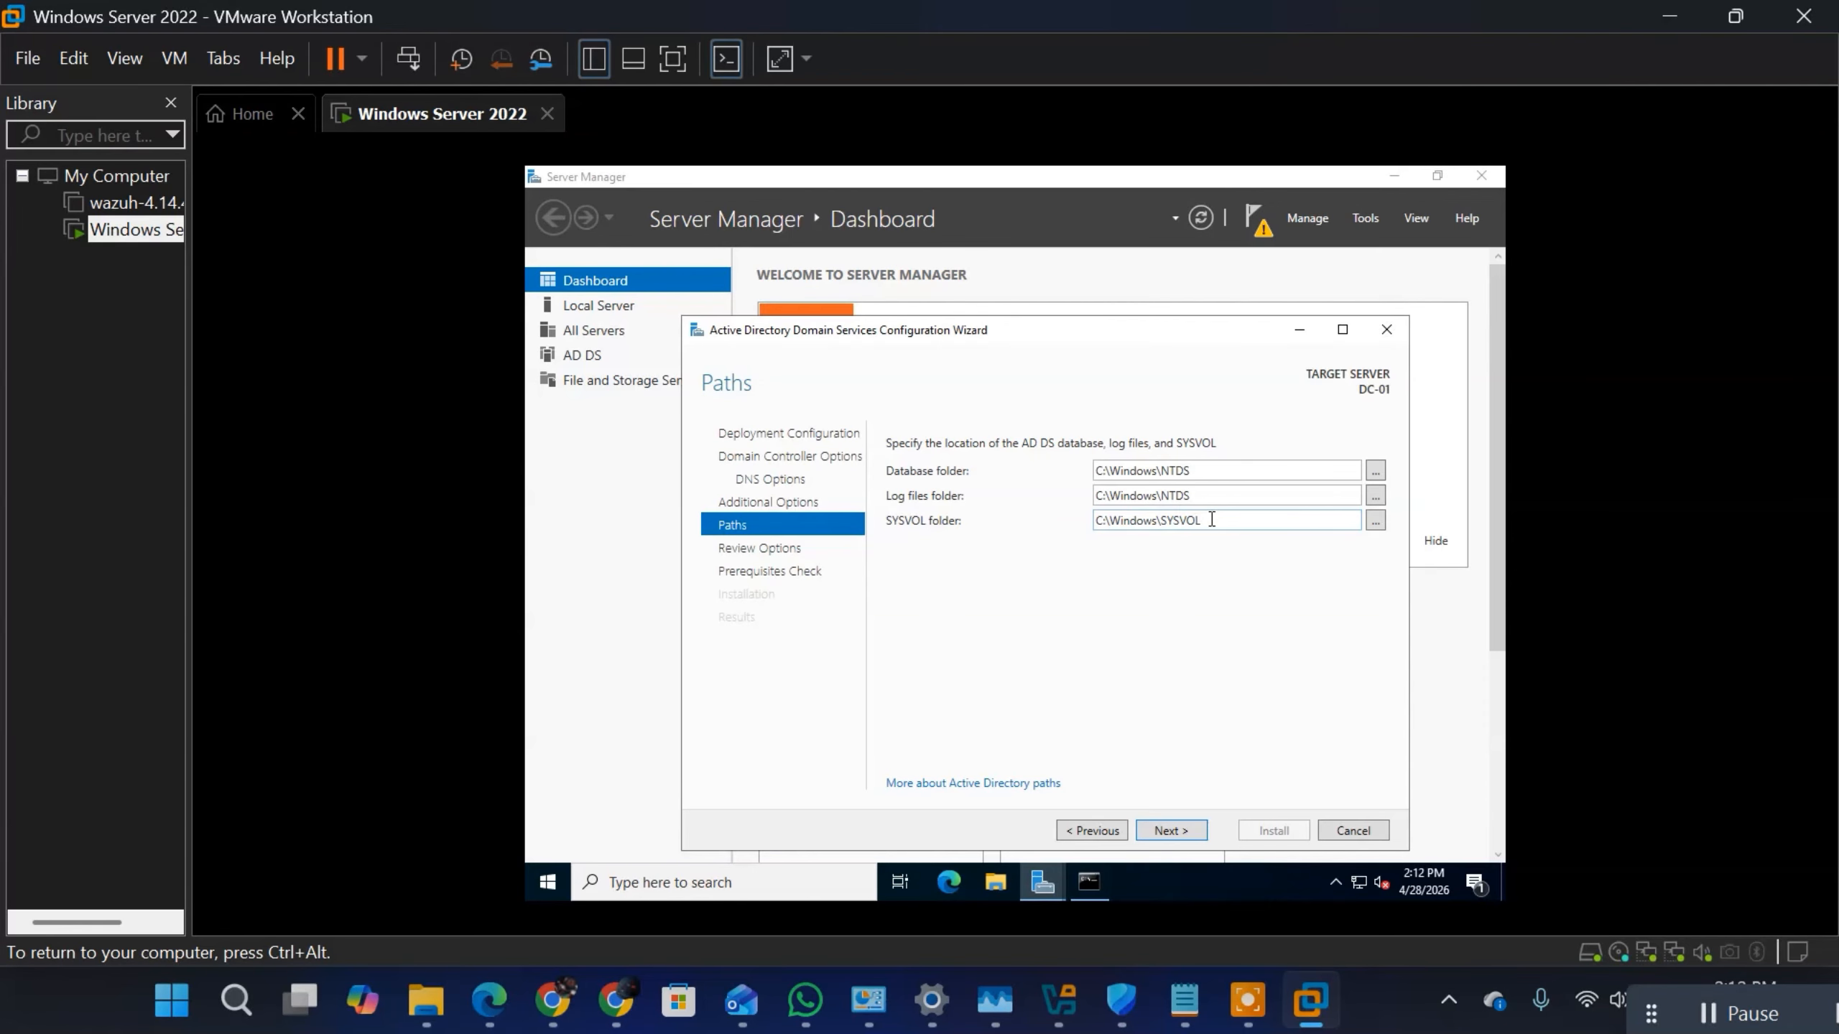
pyautogui.click(1172, 828)
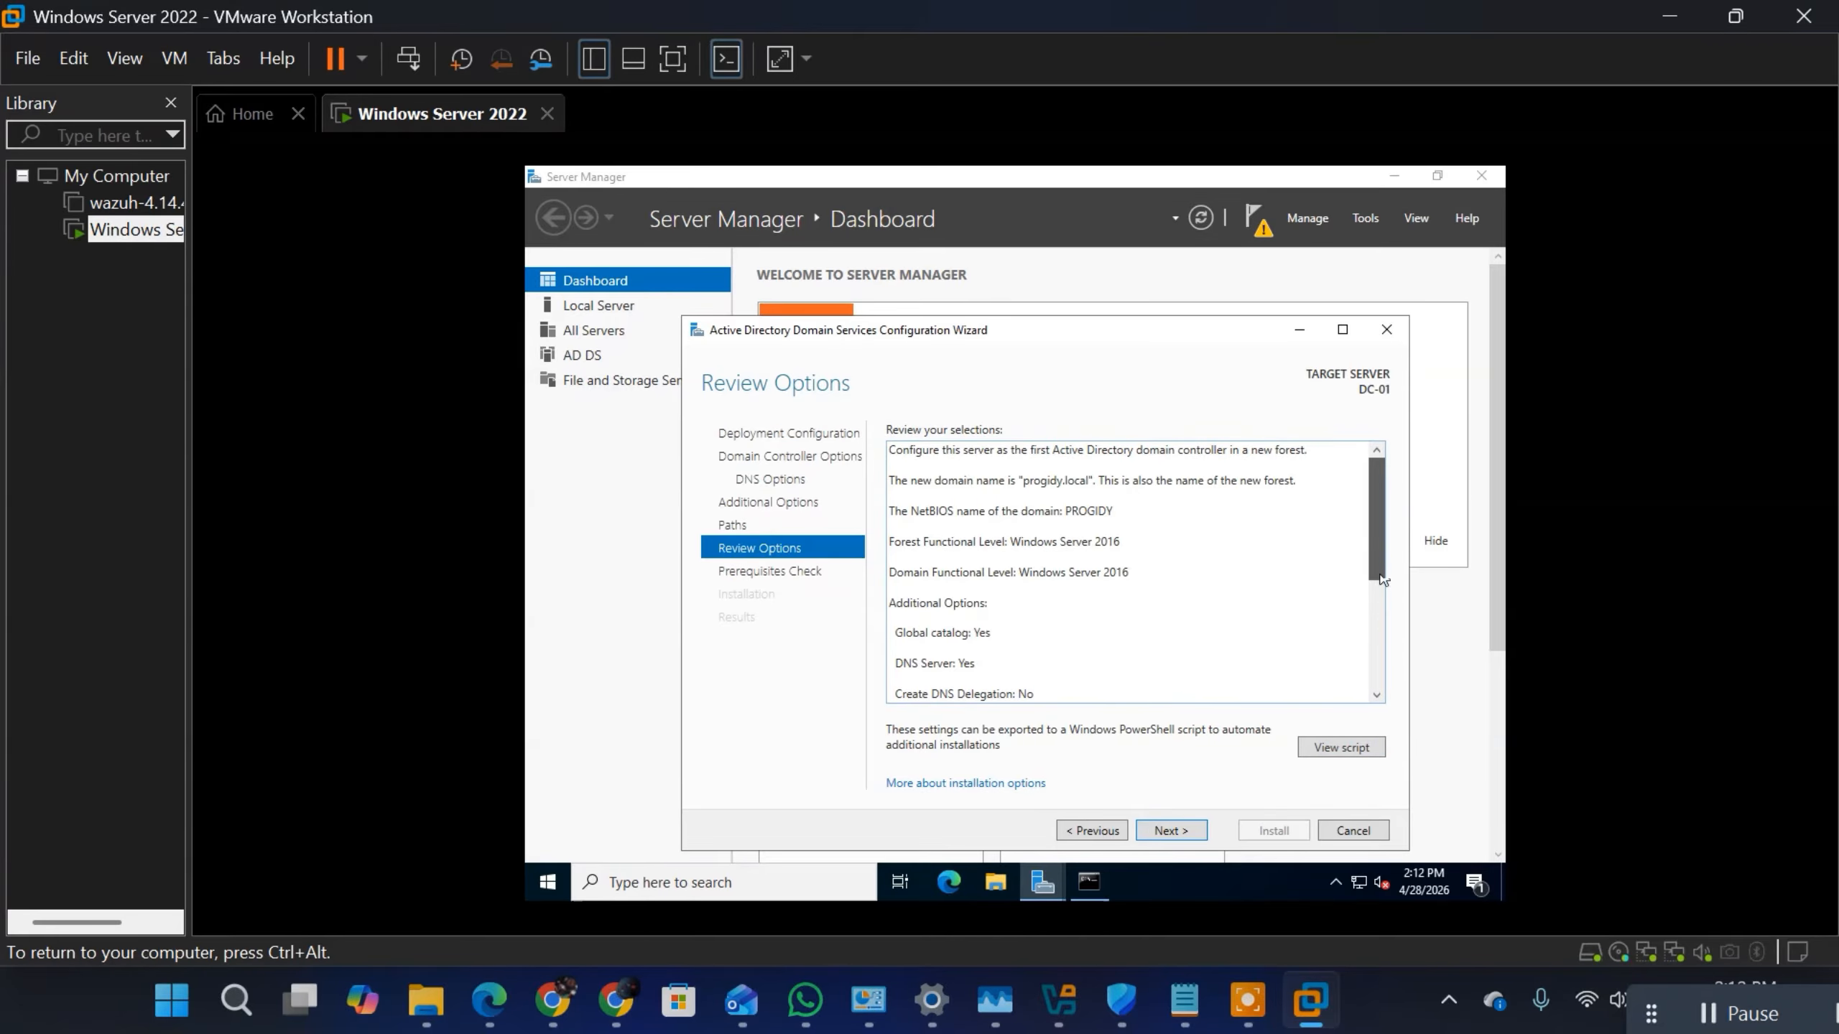
pyautogui.moveTo(1381, 540); pyautogui.dragTo(1377, 711)
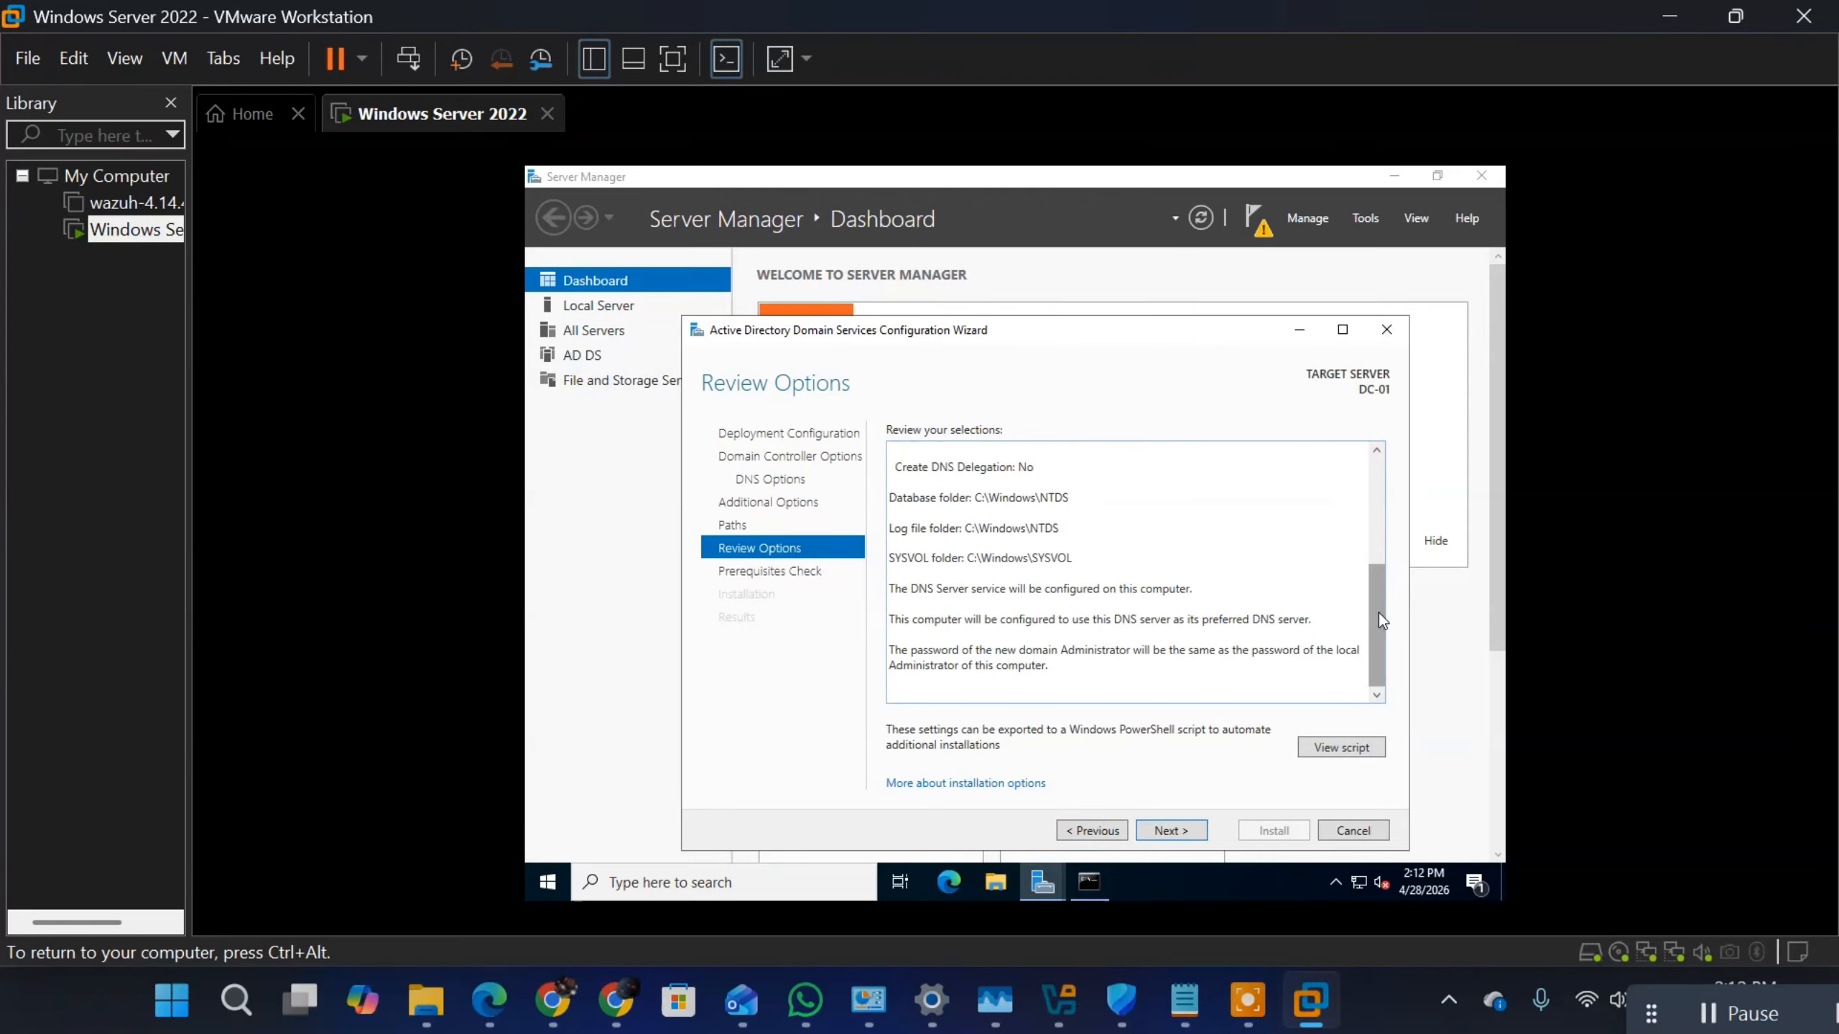
pyautogui.moveTo(1379, 612); pyautogui.dragTo(1386, 444)
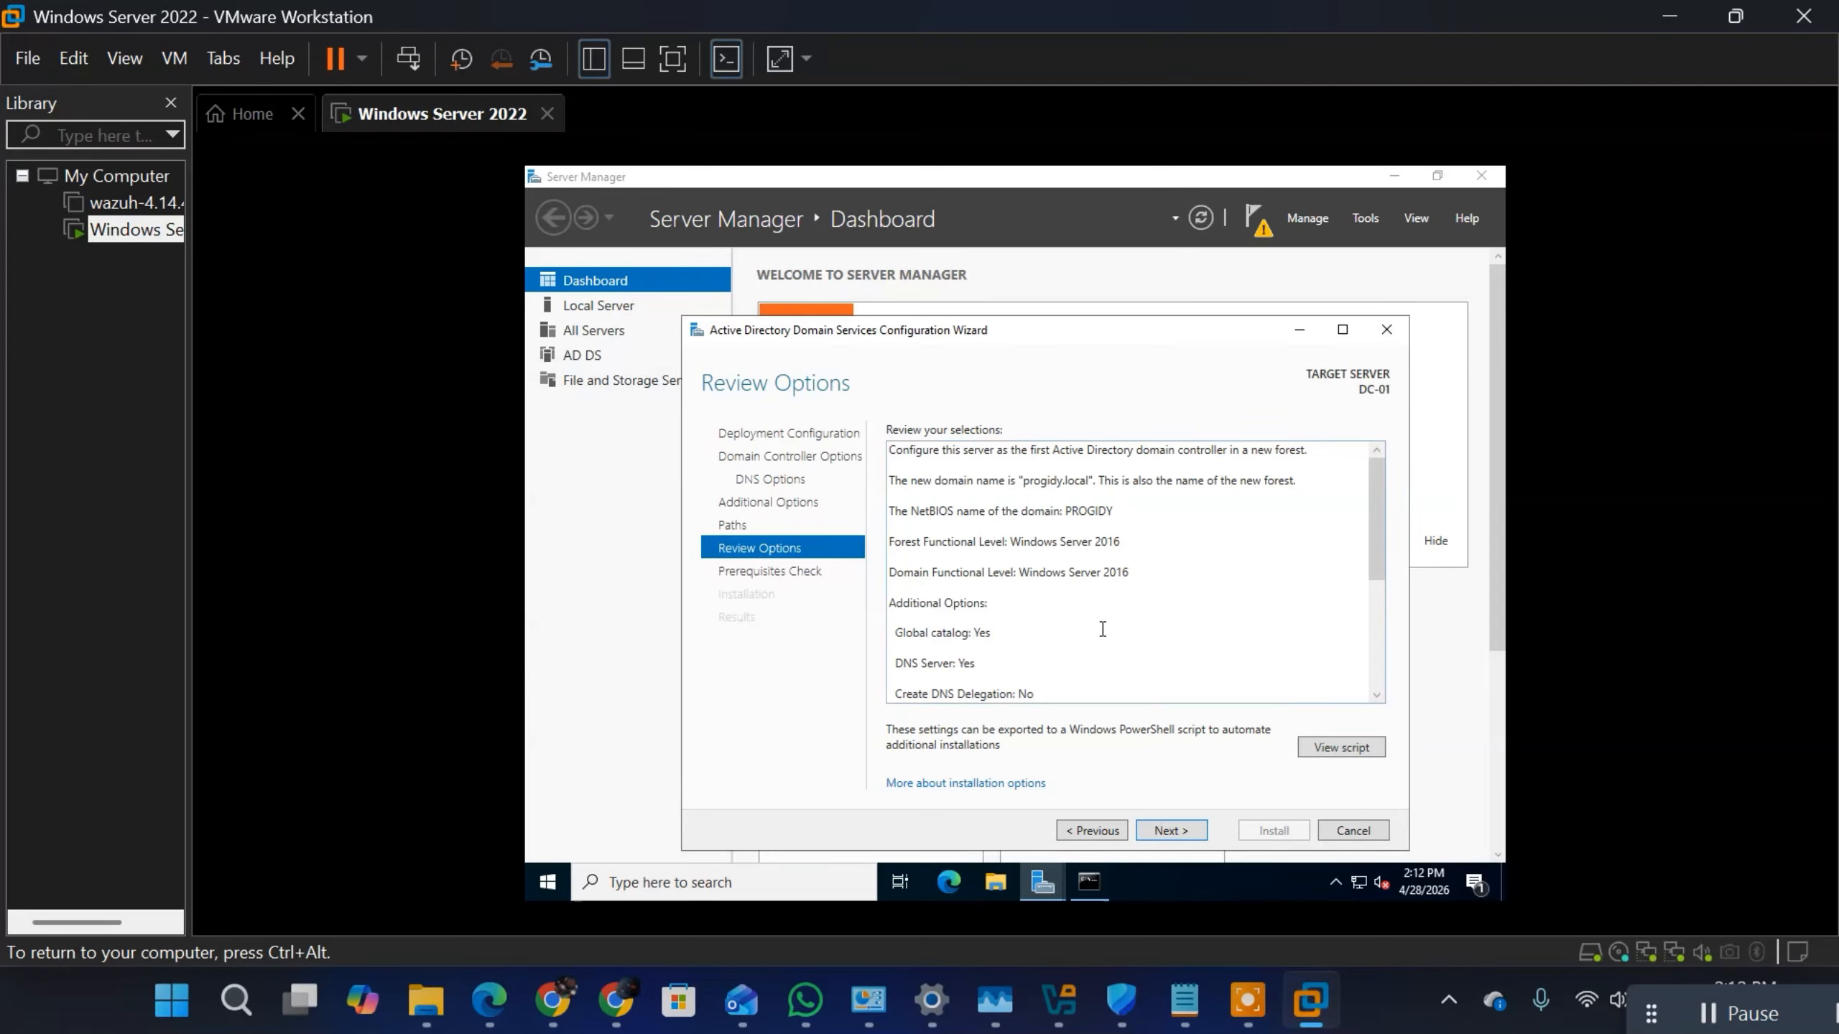
# Step: Run the prerequisites check and start the domain controller installation
pyautogui.click(1170, 831)
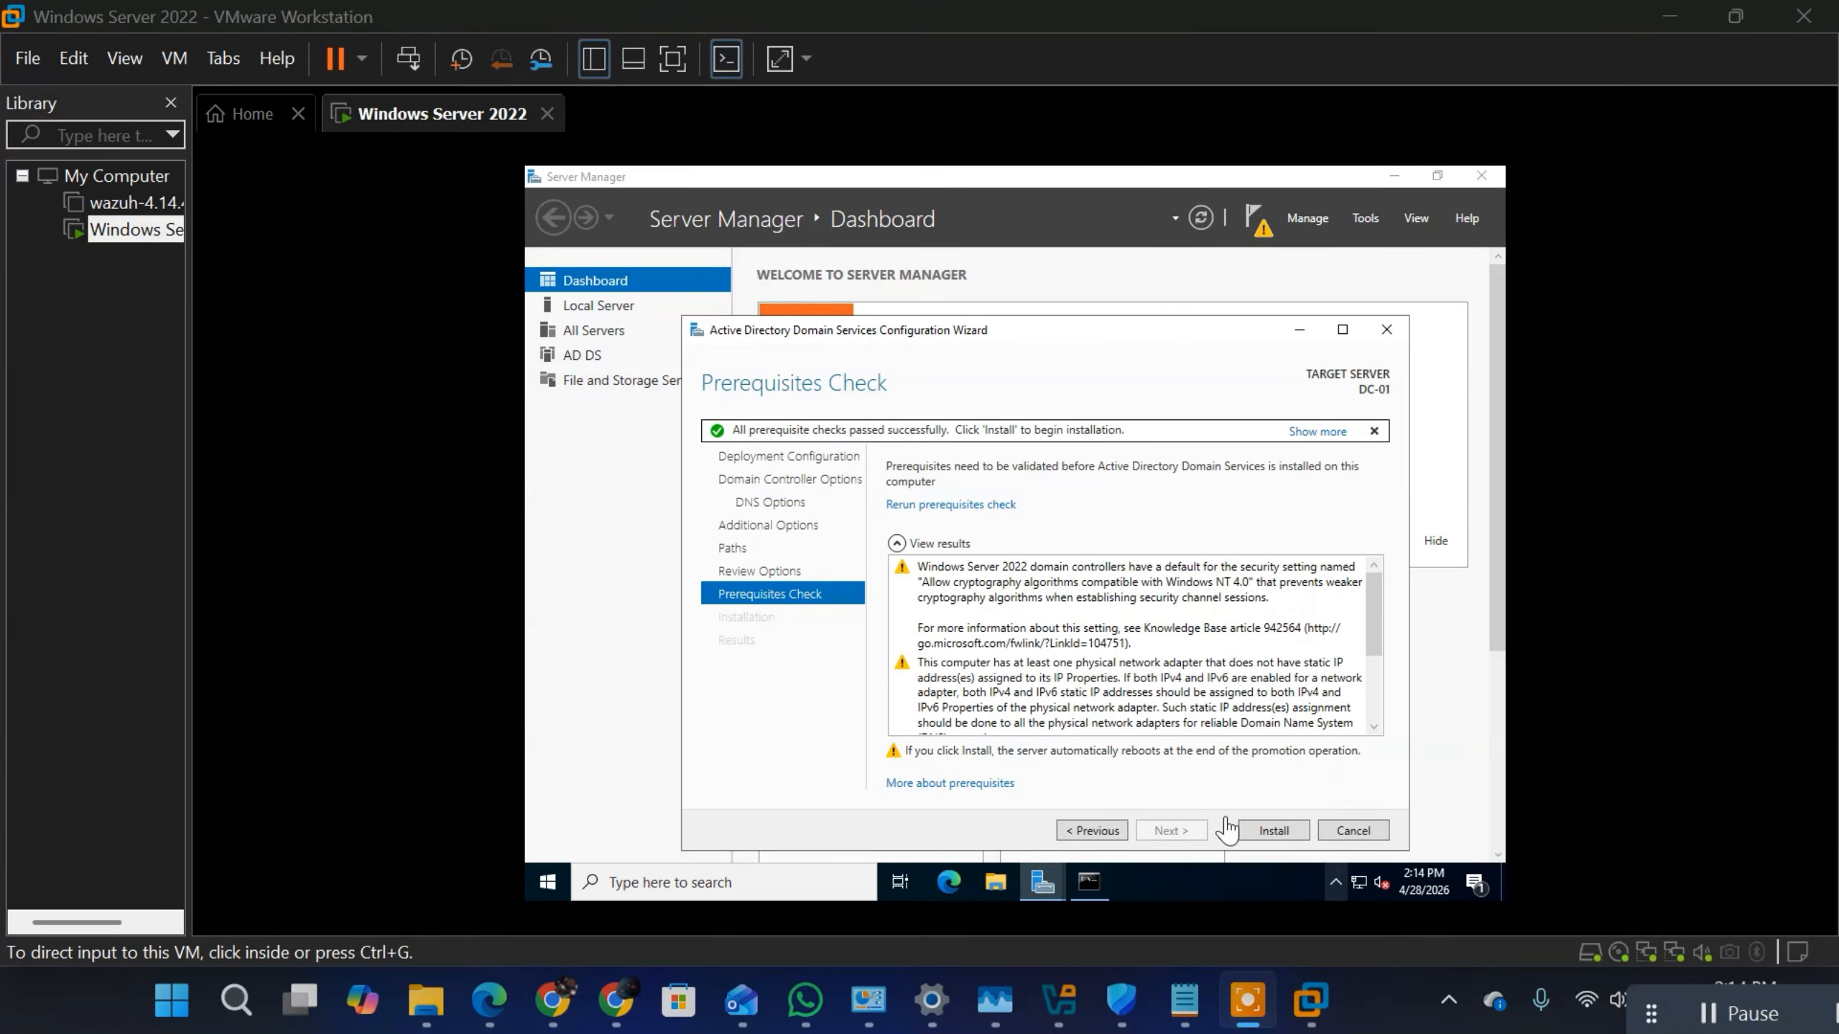
pyautogui.click(1274, 832)
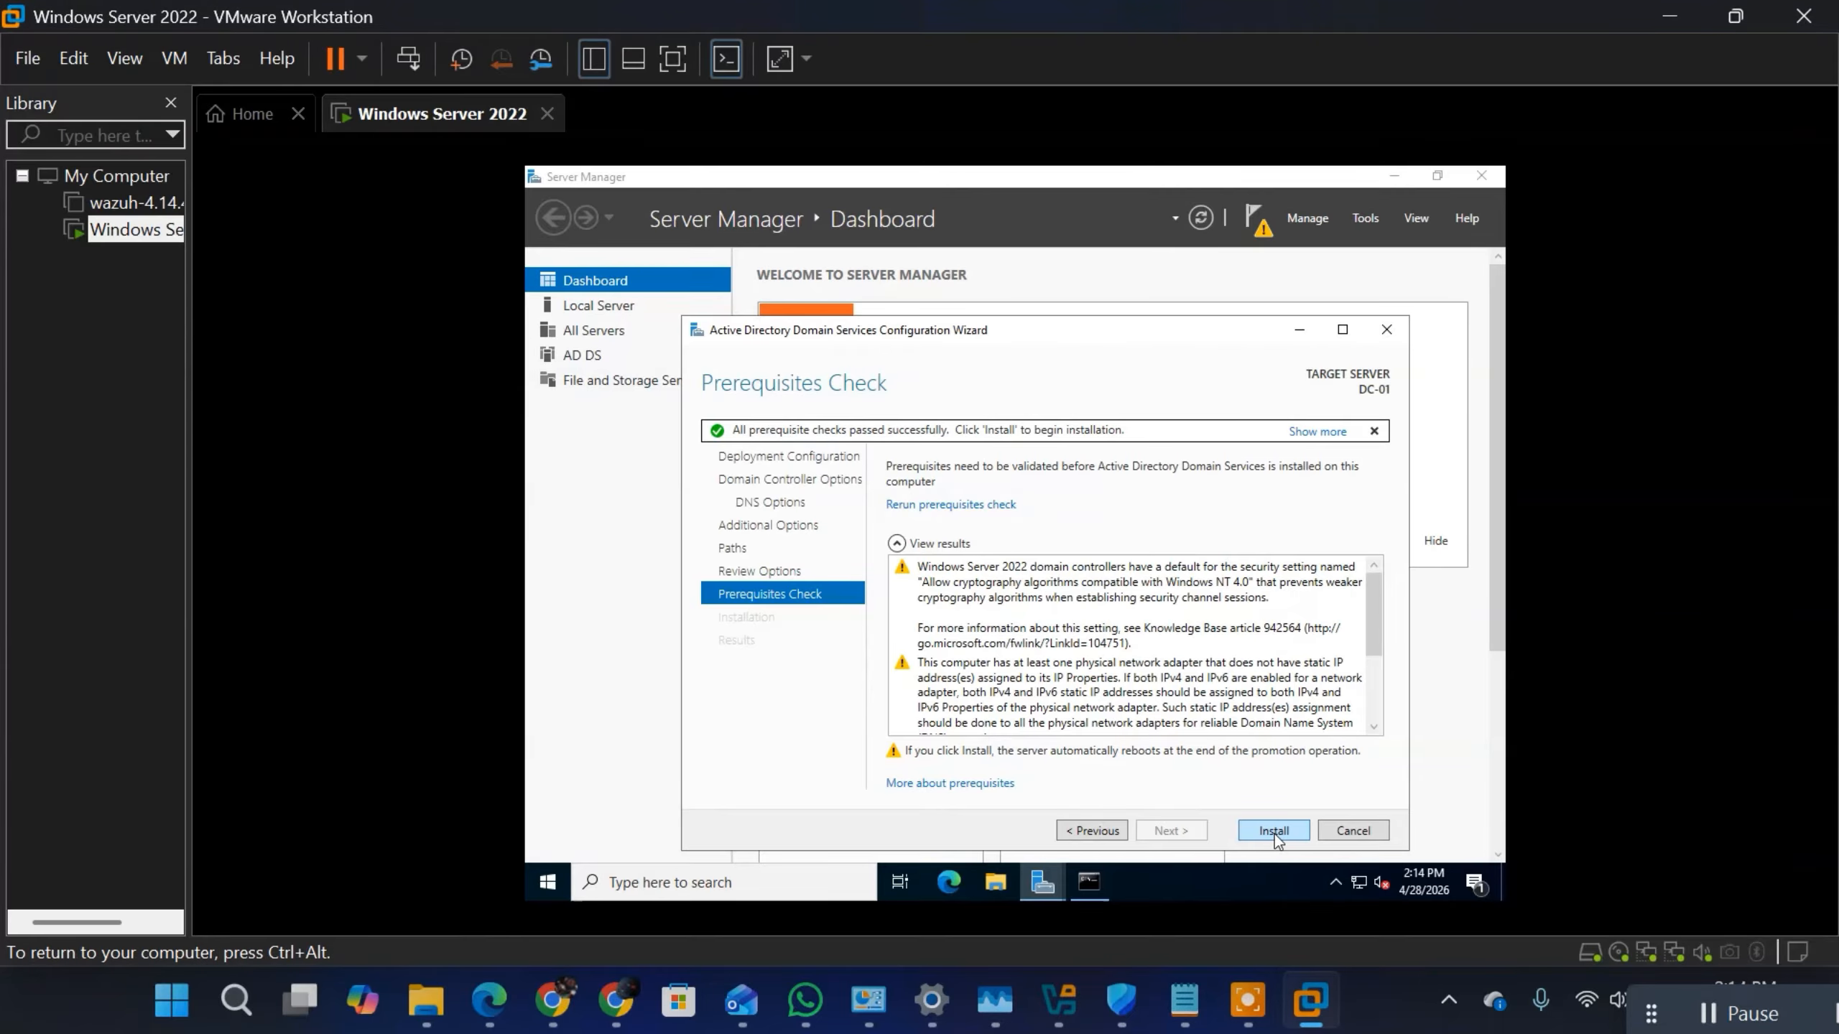
pyautogui.click(1274, 831)
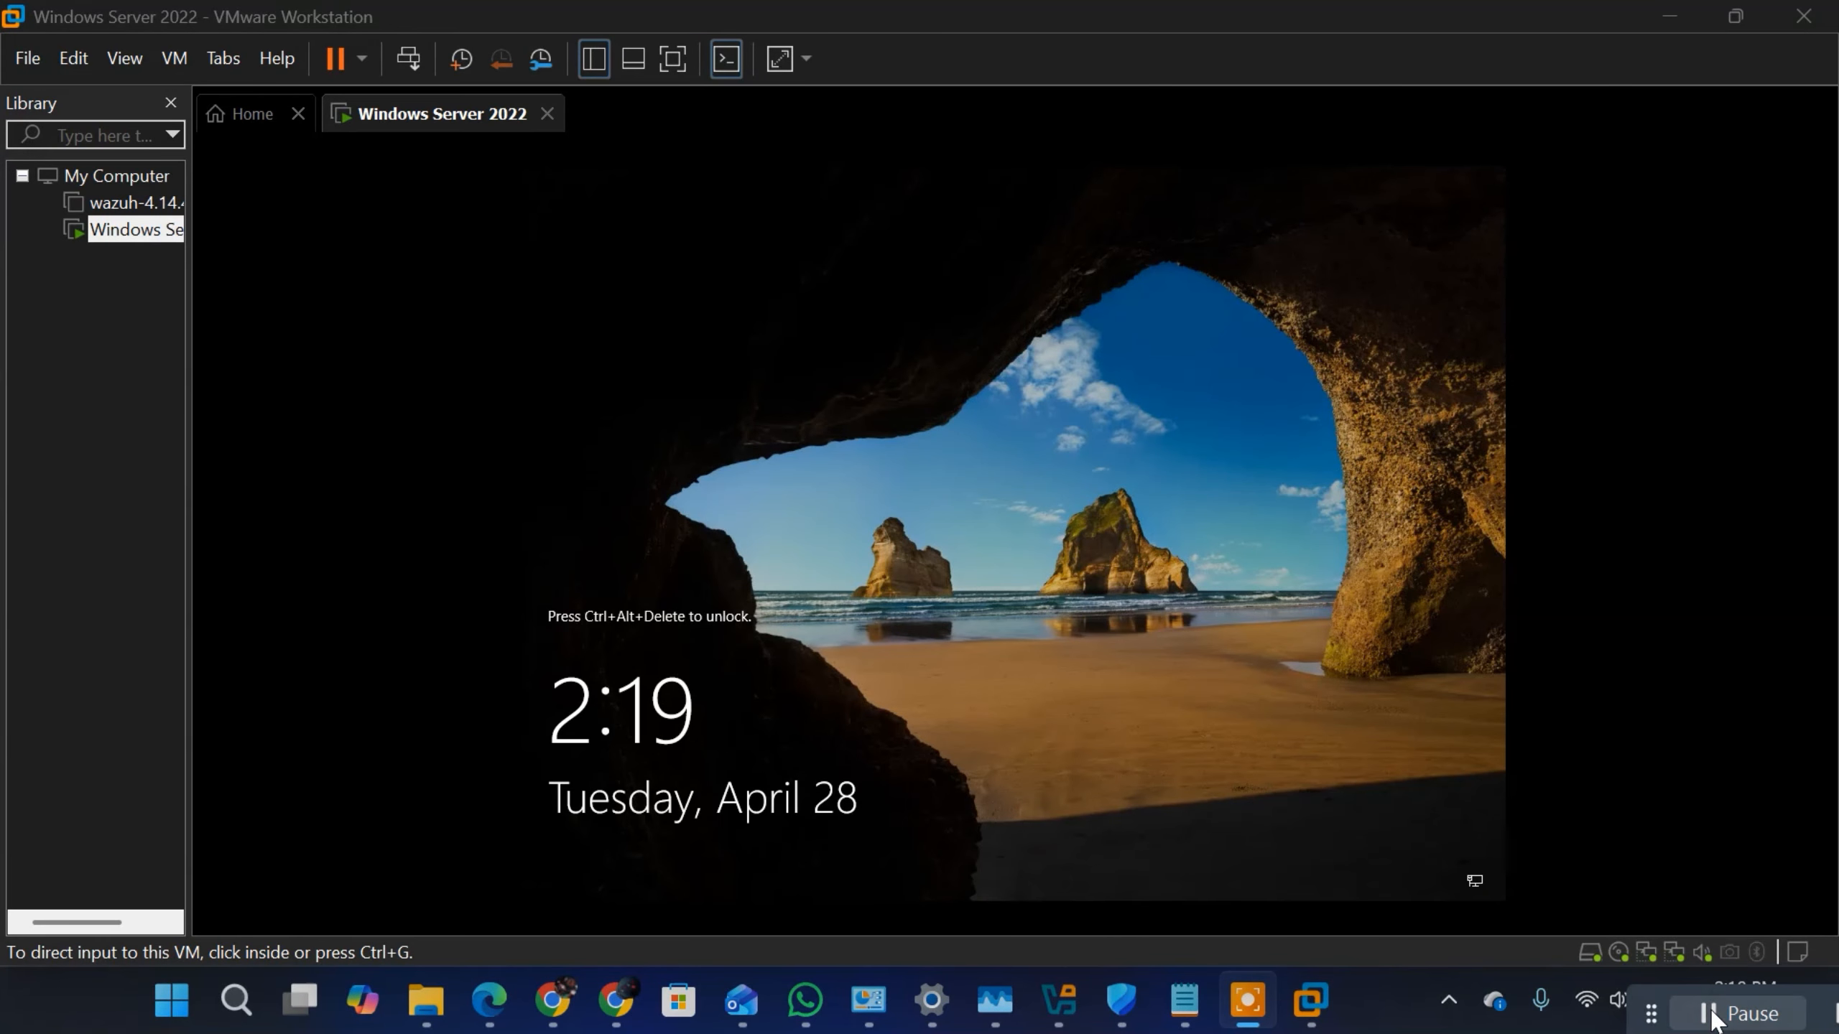
# Step: Unlock the restarted virtual machine and sign in as PROGIDY\Administrator with the account password
pyautogui.click(388, 13)
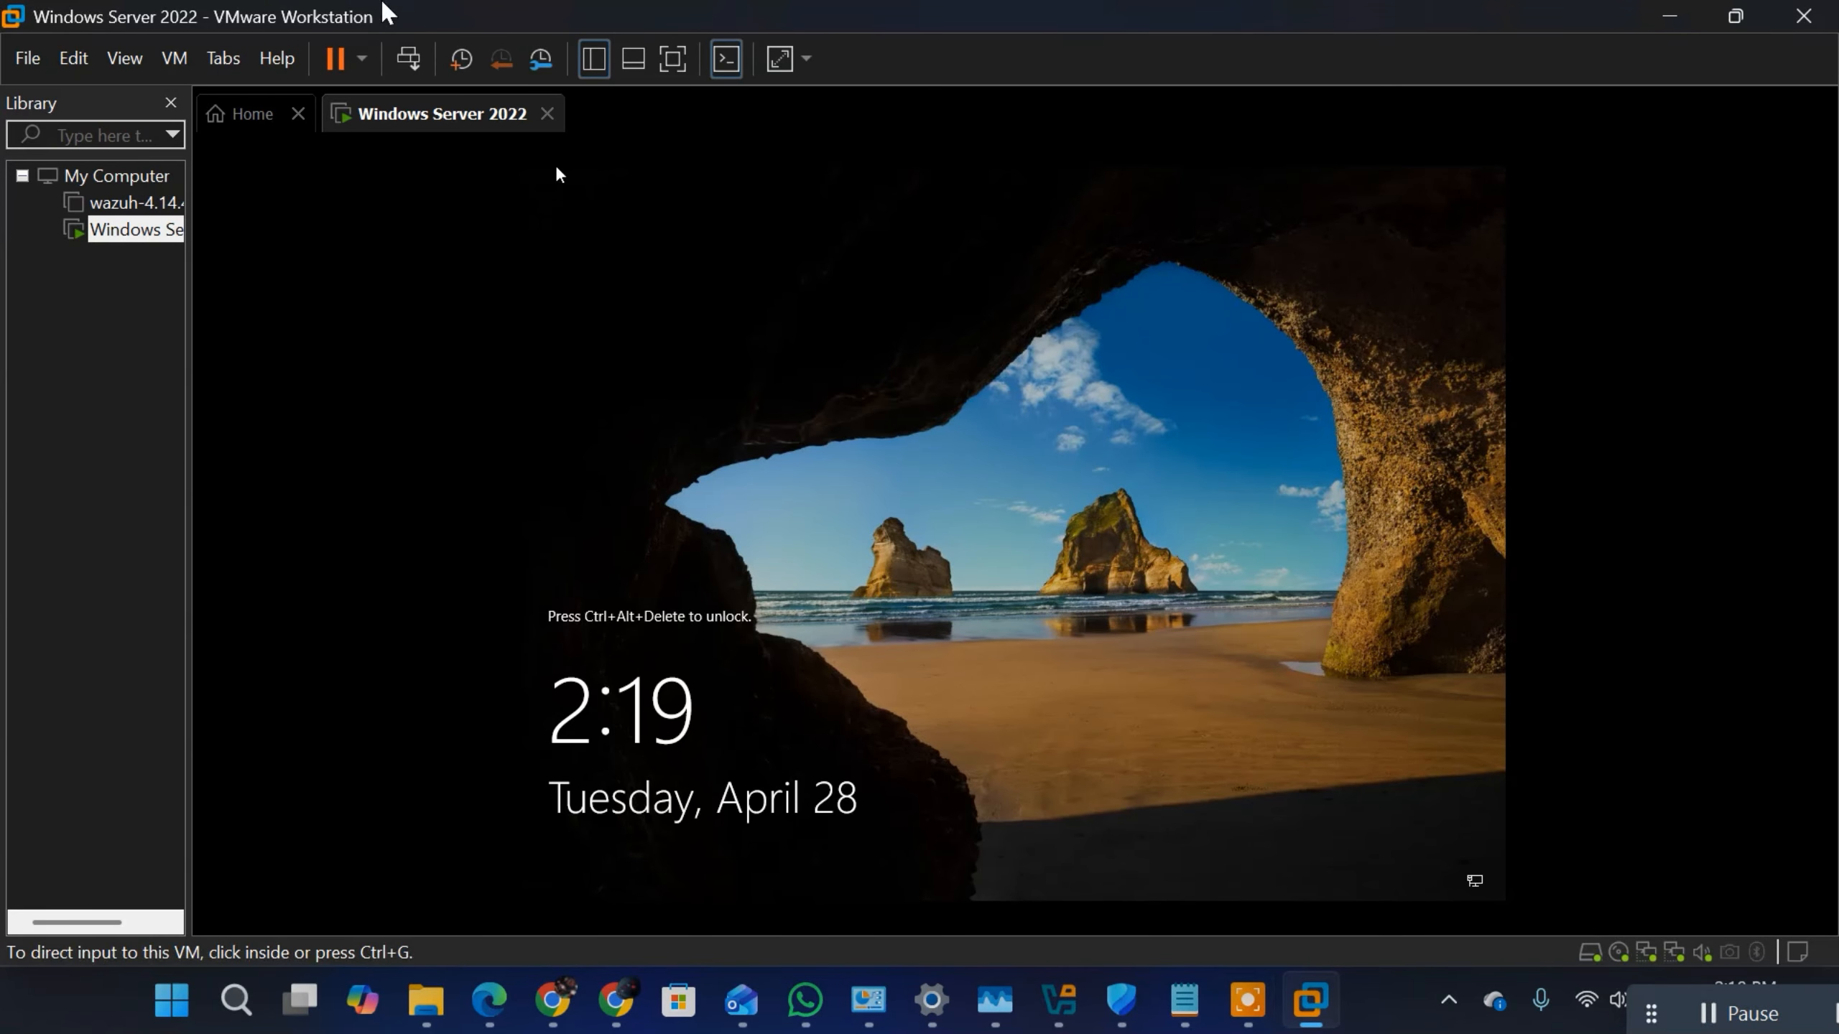
pyautogui.click(177, 61)
pyautogui.click(239, 204)
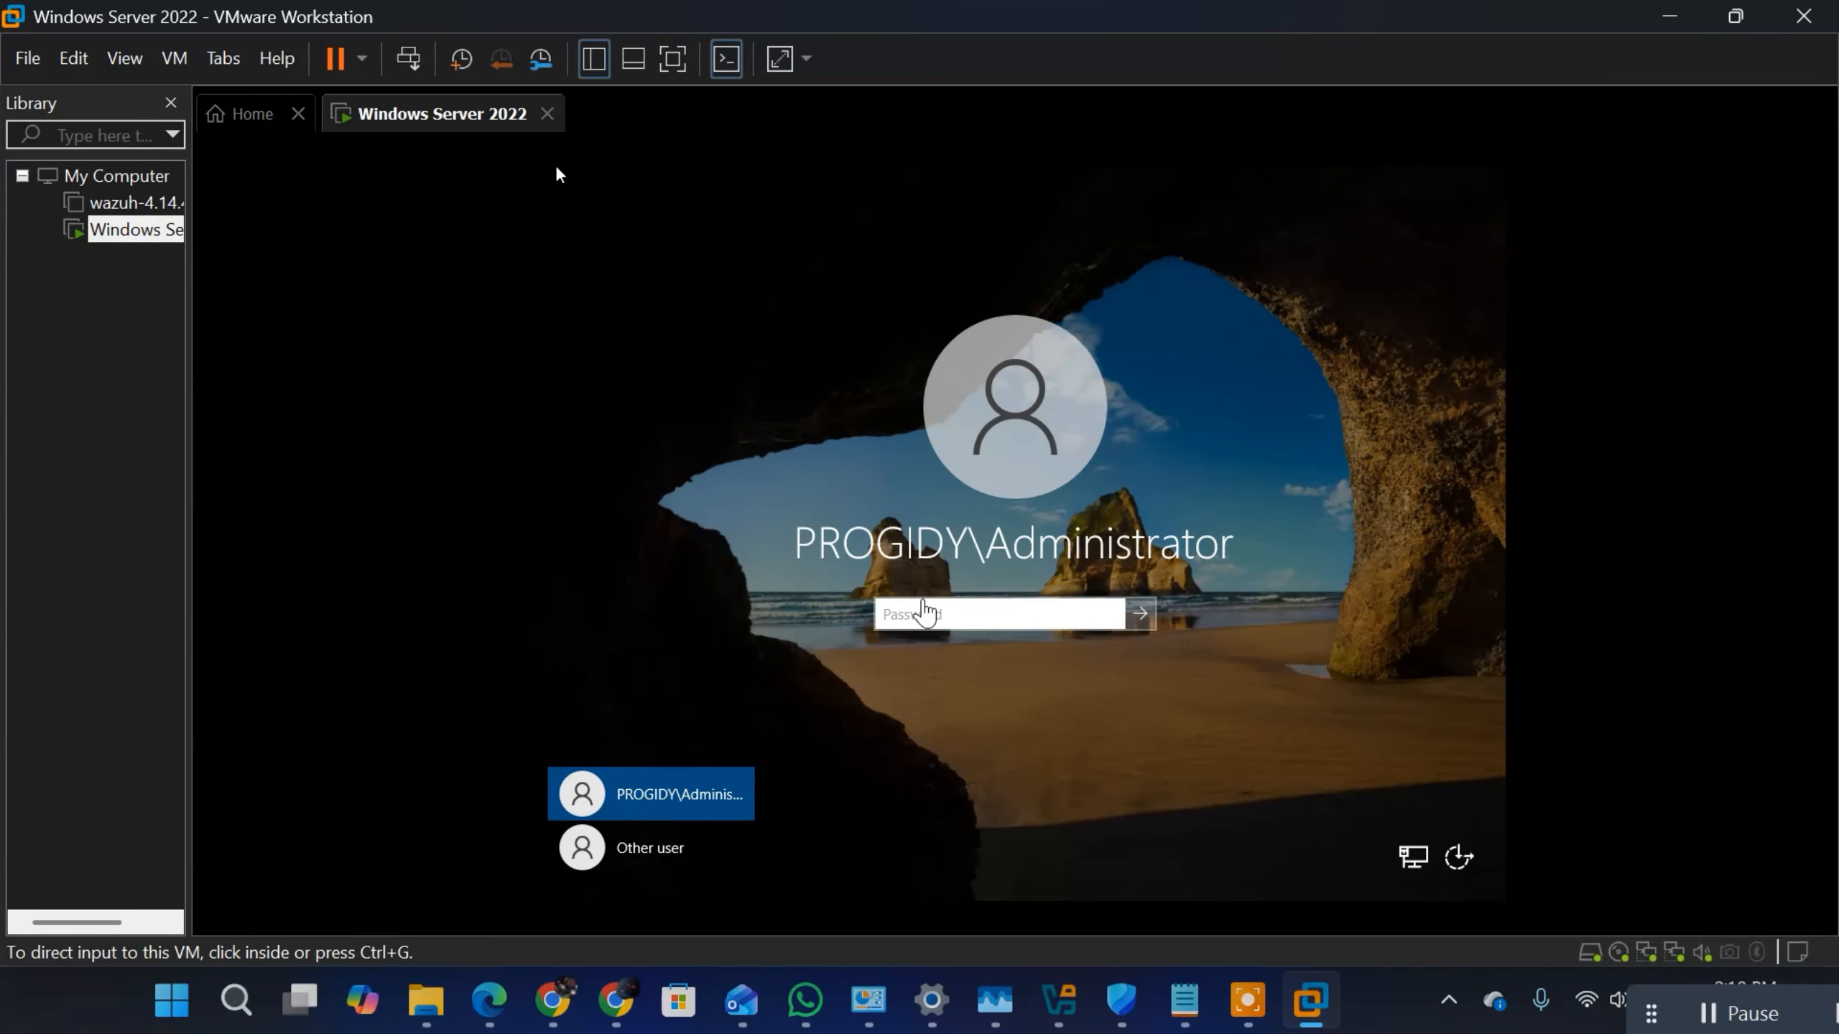
pyautogui.click(937, 613)
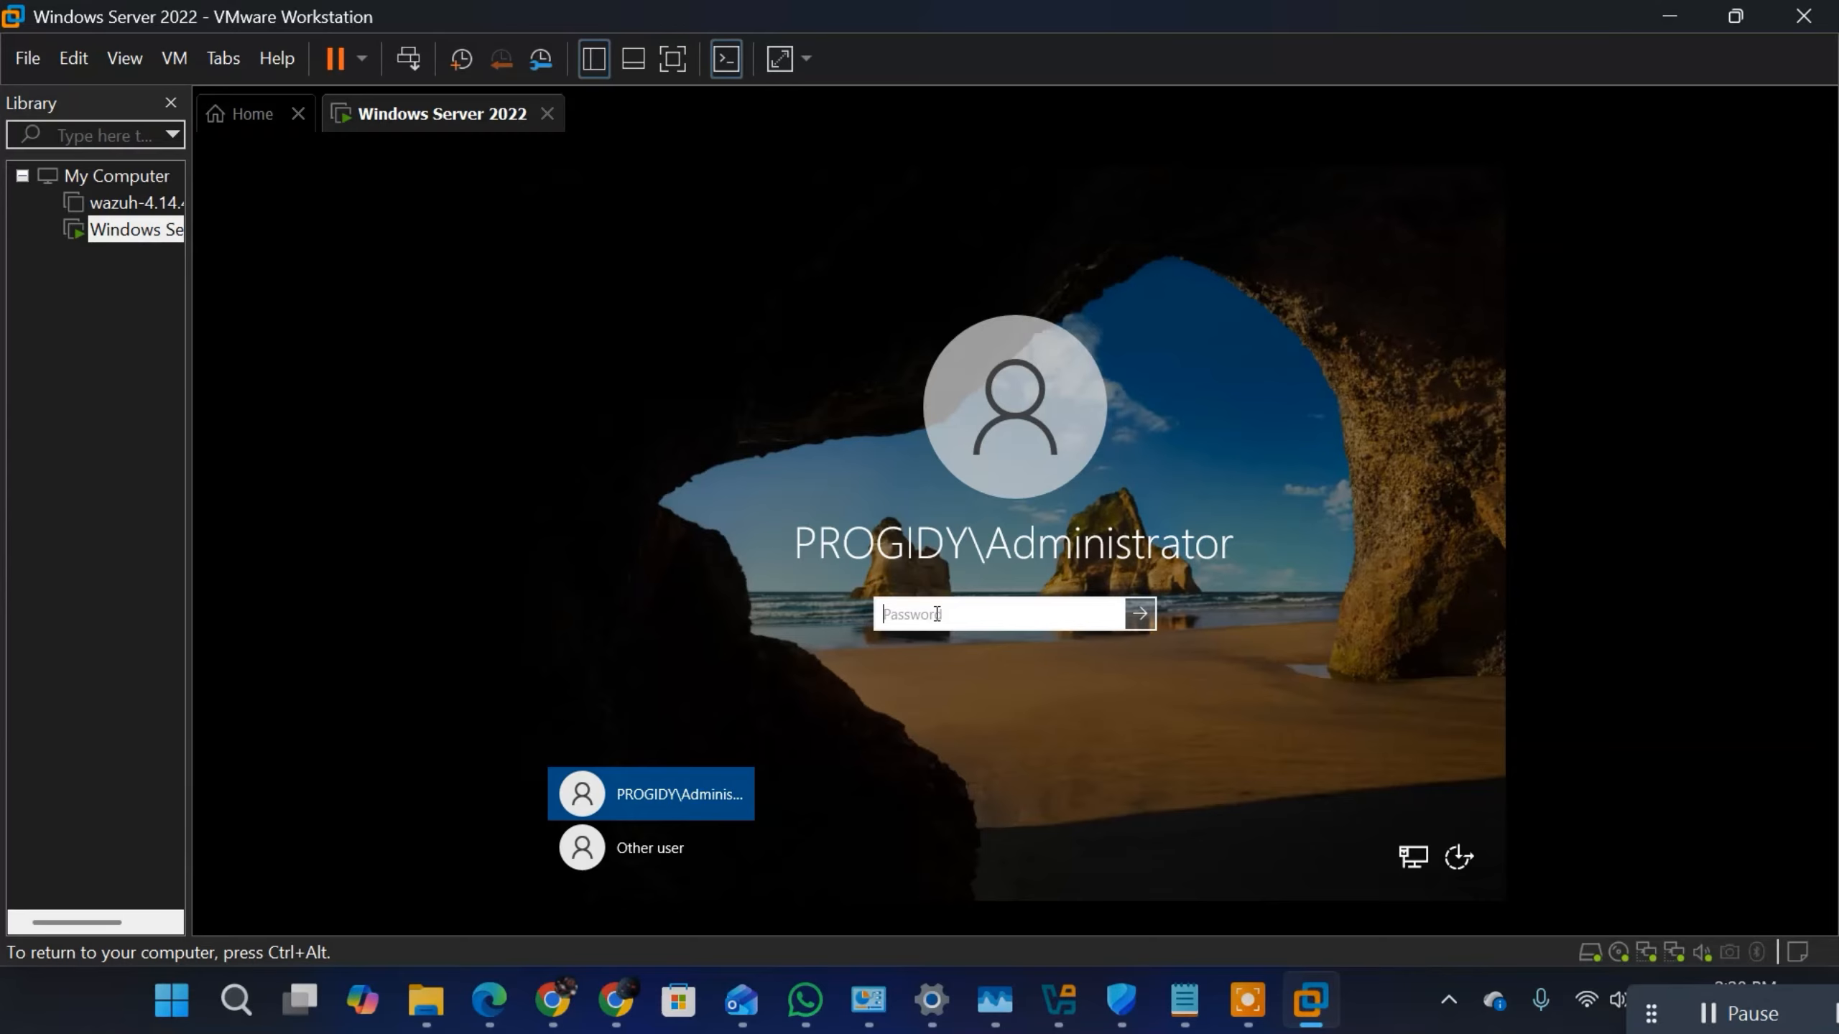
pyautogui.press('capslock')
pyautogui.write('P')
pyautogui.press('Return')
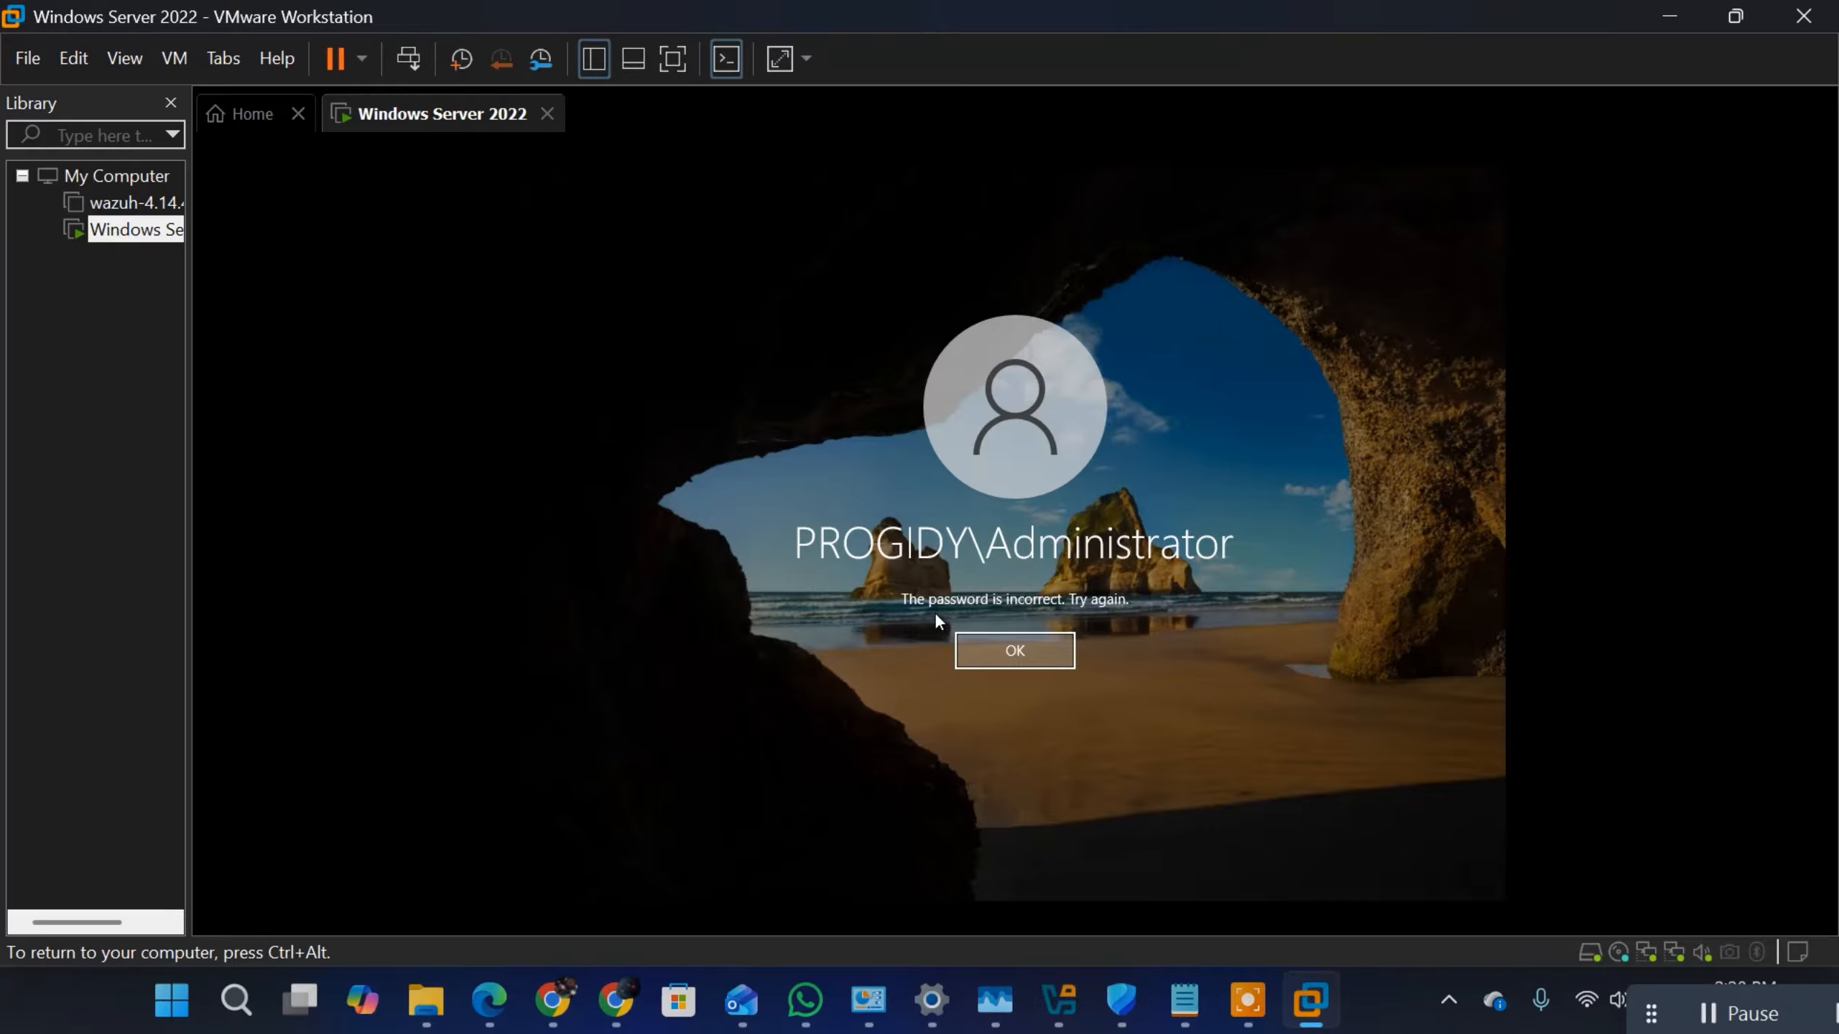
pyautogui.press('Return')
pyautogui.write('P')
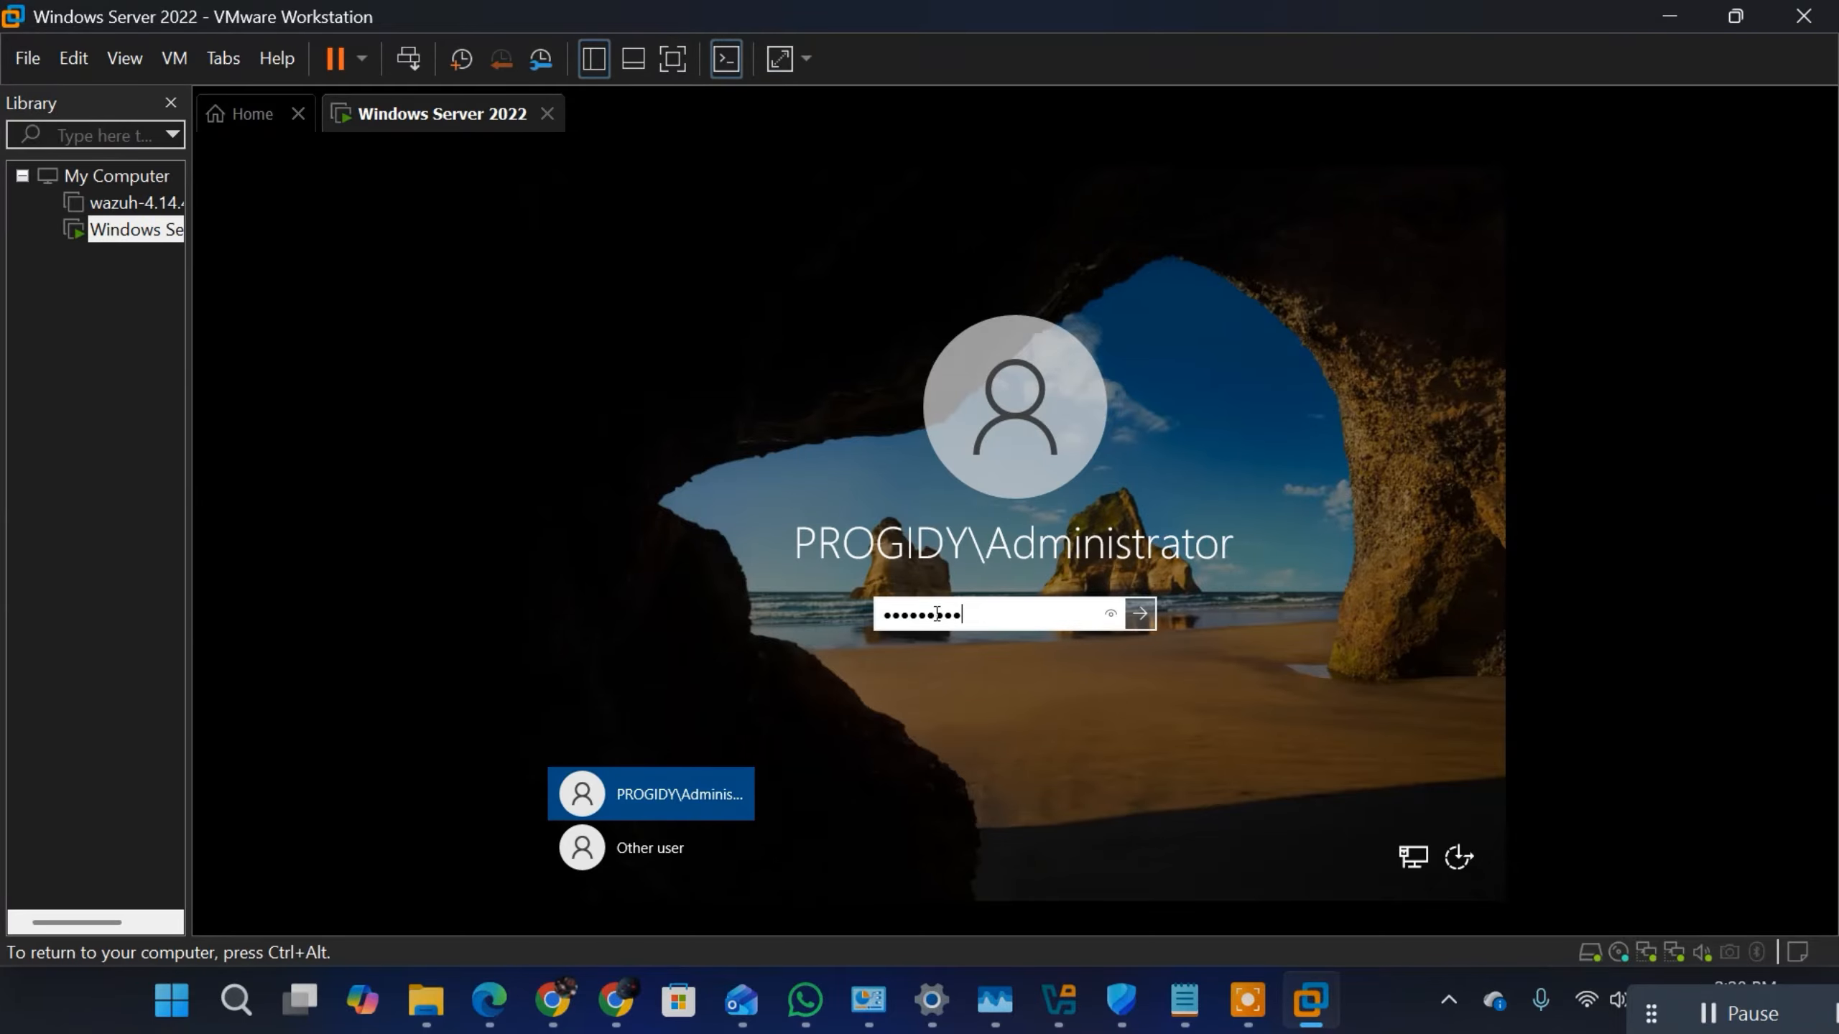
pyautogui.press('Return')
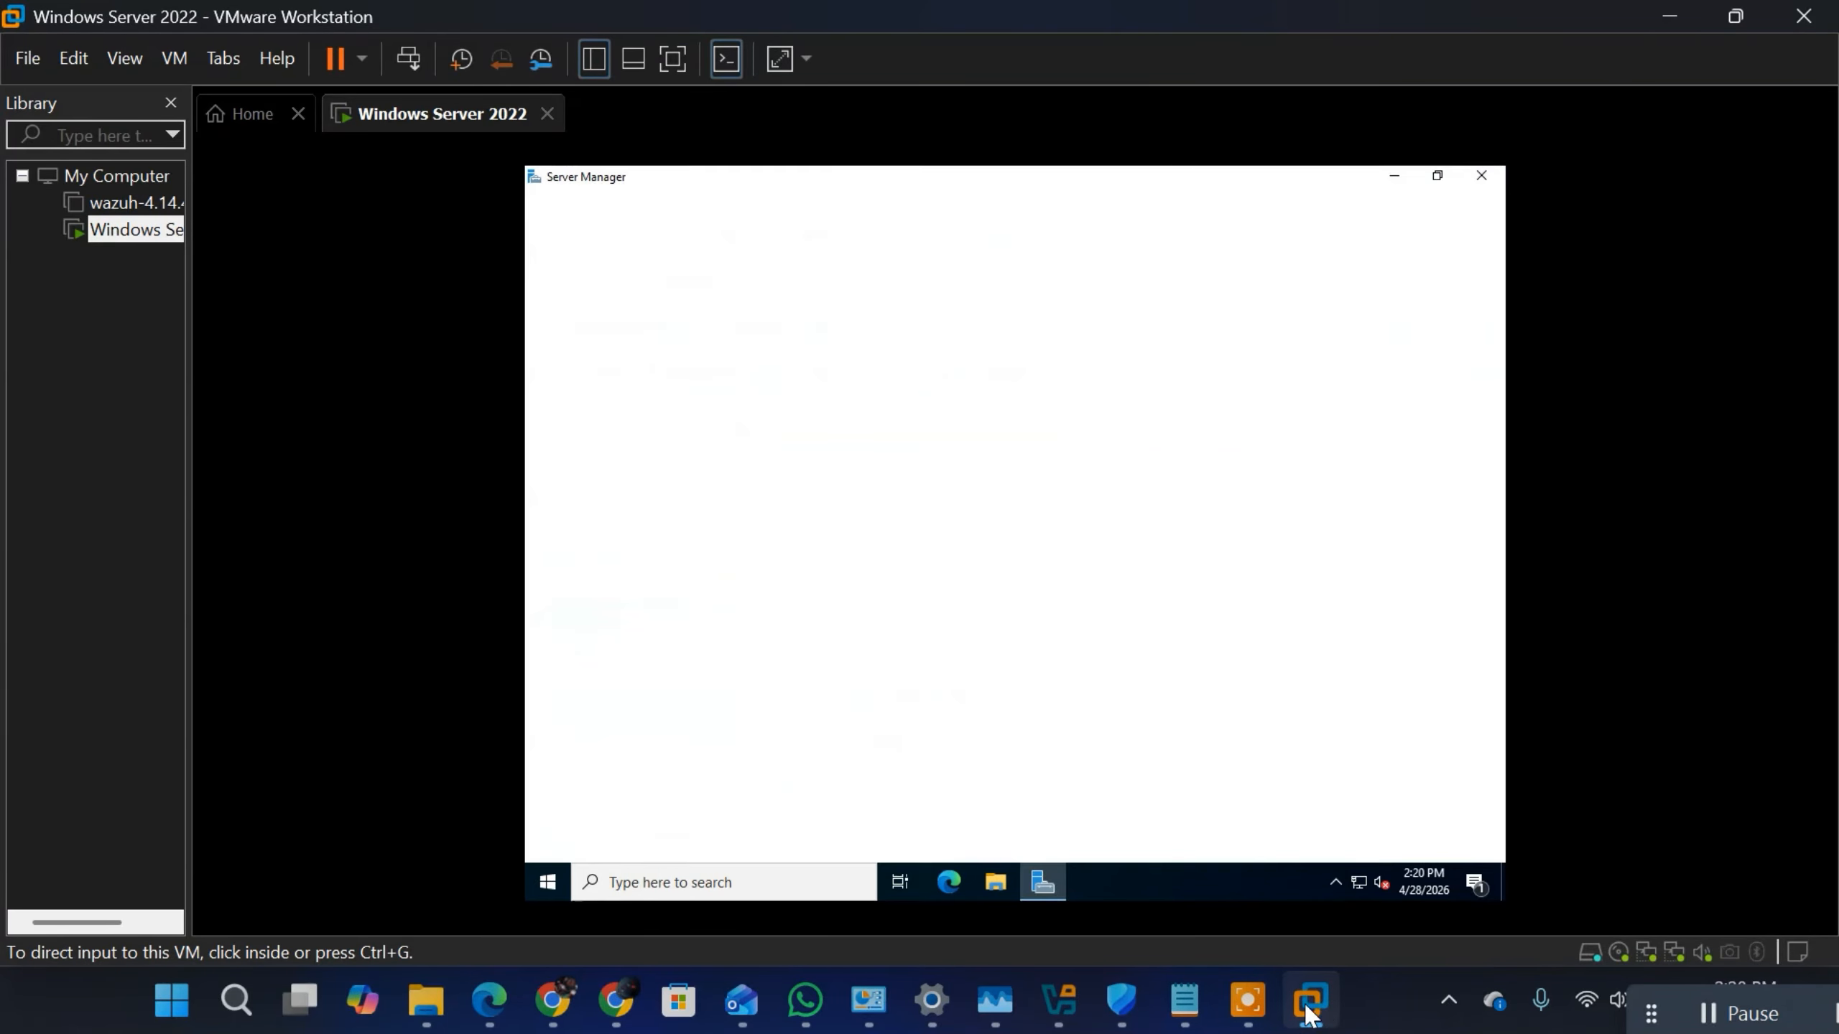
# Step: Switch to the Notepad notes and change the first heading to "INTERNAL INTERFACE CONFIGURATION (LAN)"
pyautogui.click(1183, 1002)
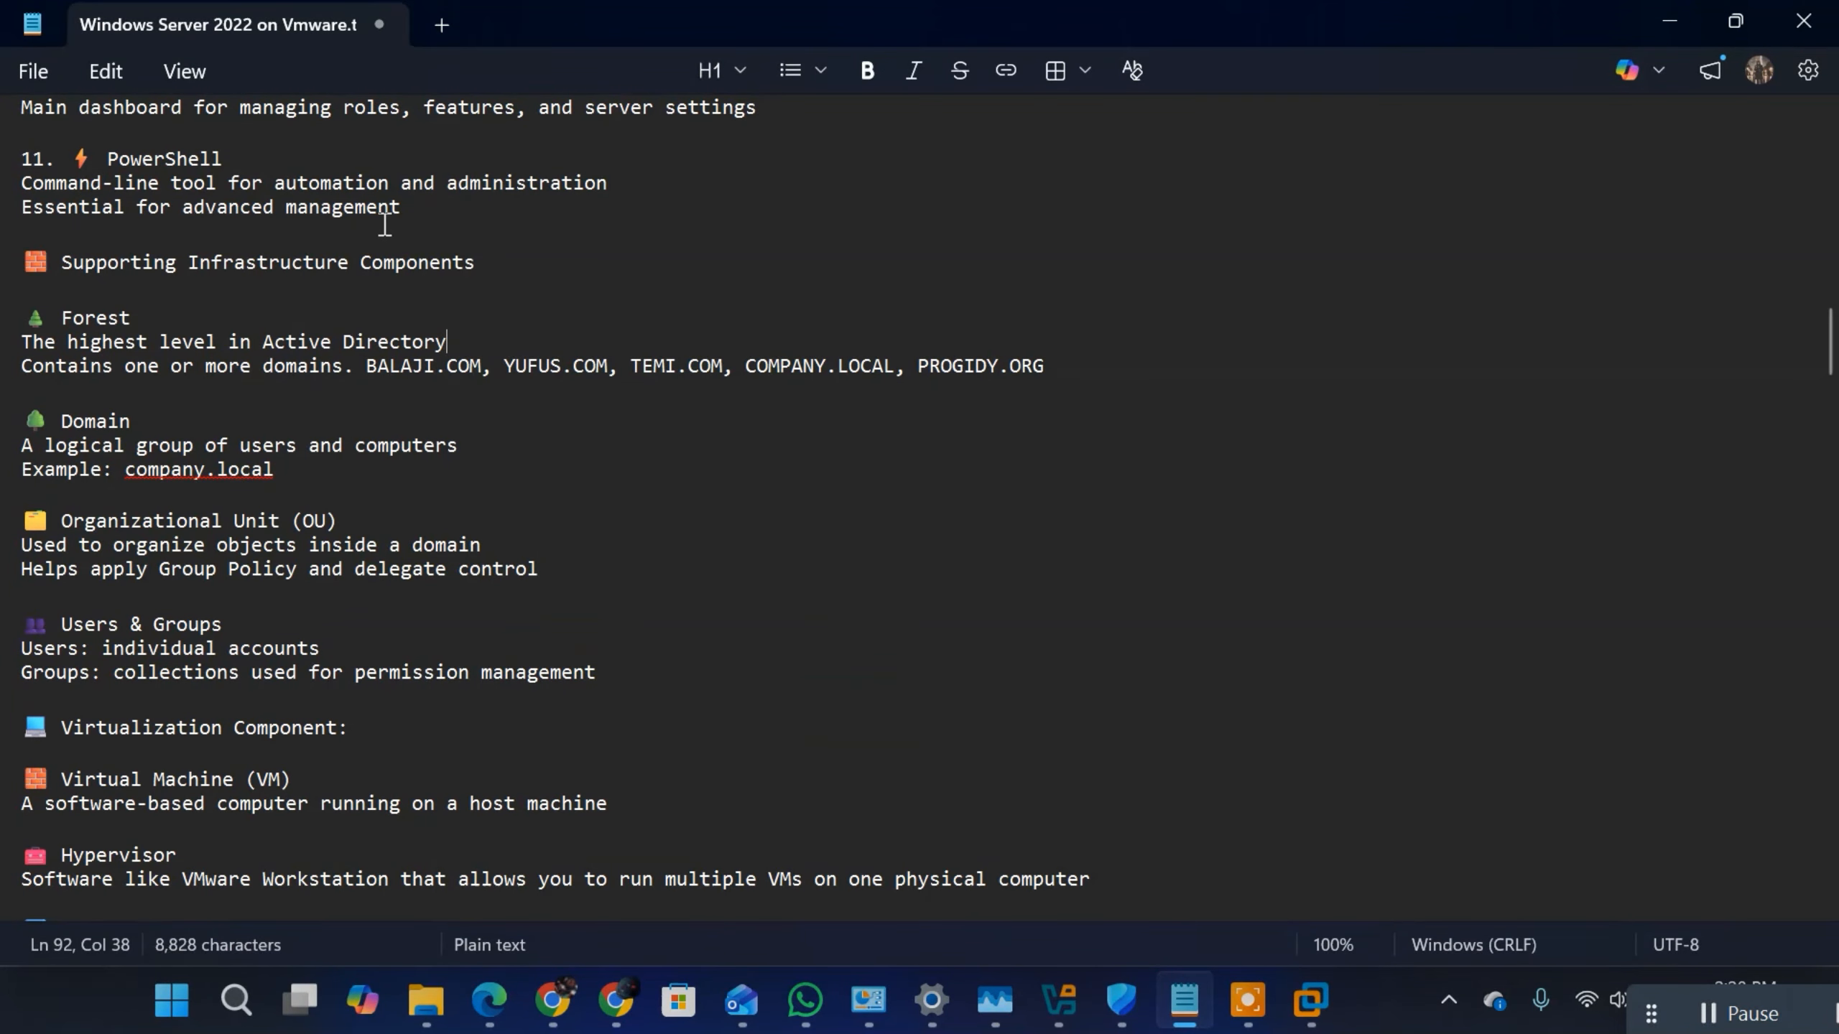
pyautogui.press('Up')
pyautogui.press('Up')
pyautogui.press('Up')
pyautogui.press('Up')
pyautogui.press('Up')
pyautogui.press('Up')
pyautogui.press('Up')
pyautogui.press('Up')
pyautogui.press('Up')
pyautogui.press('Up')
pyautogui.press('Up')
pyautogui.press('Up')
pyautogui.press('Up')
pyautogui.press('Up')
pyautogui.press('Up')
pyautogui.press('Up')
pyautogui.press('Up')
pyautogui.press('Up')
pyautogui.press('Up')
pyautogui.press('Up')
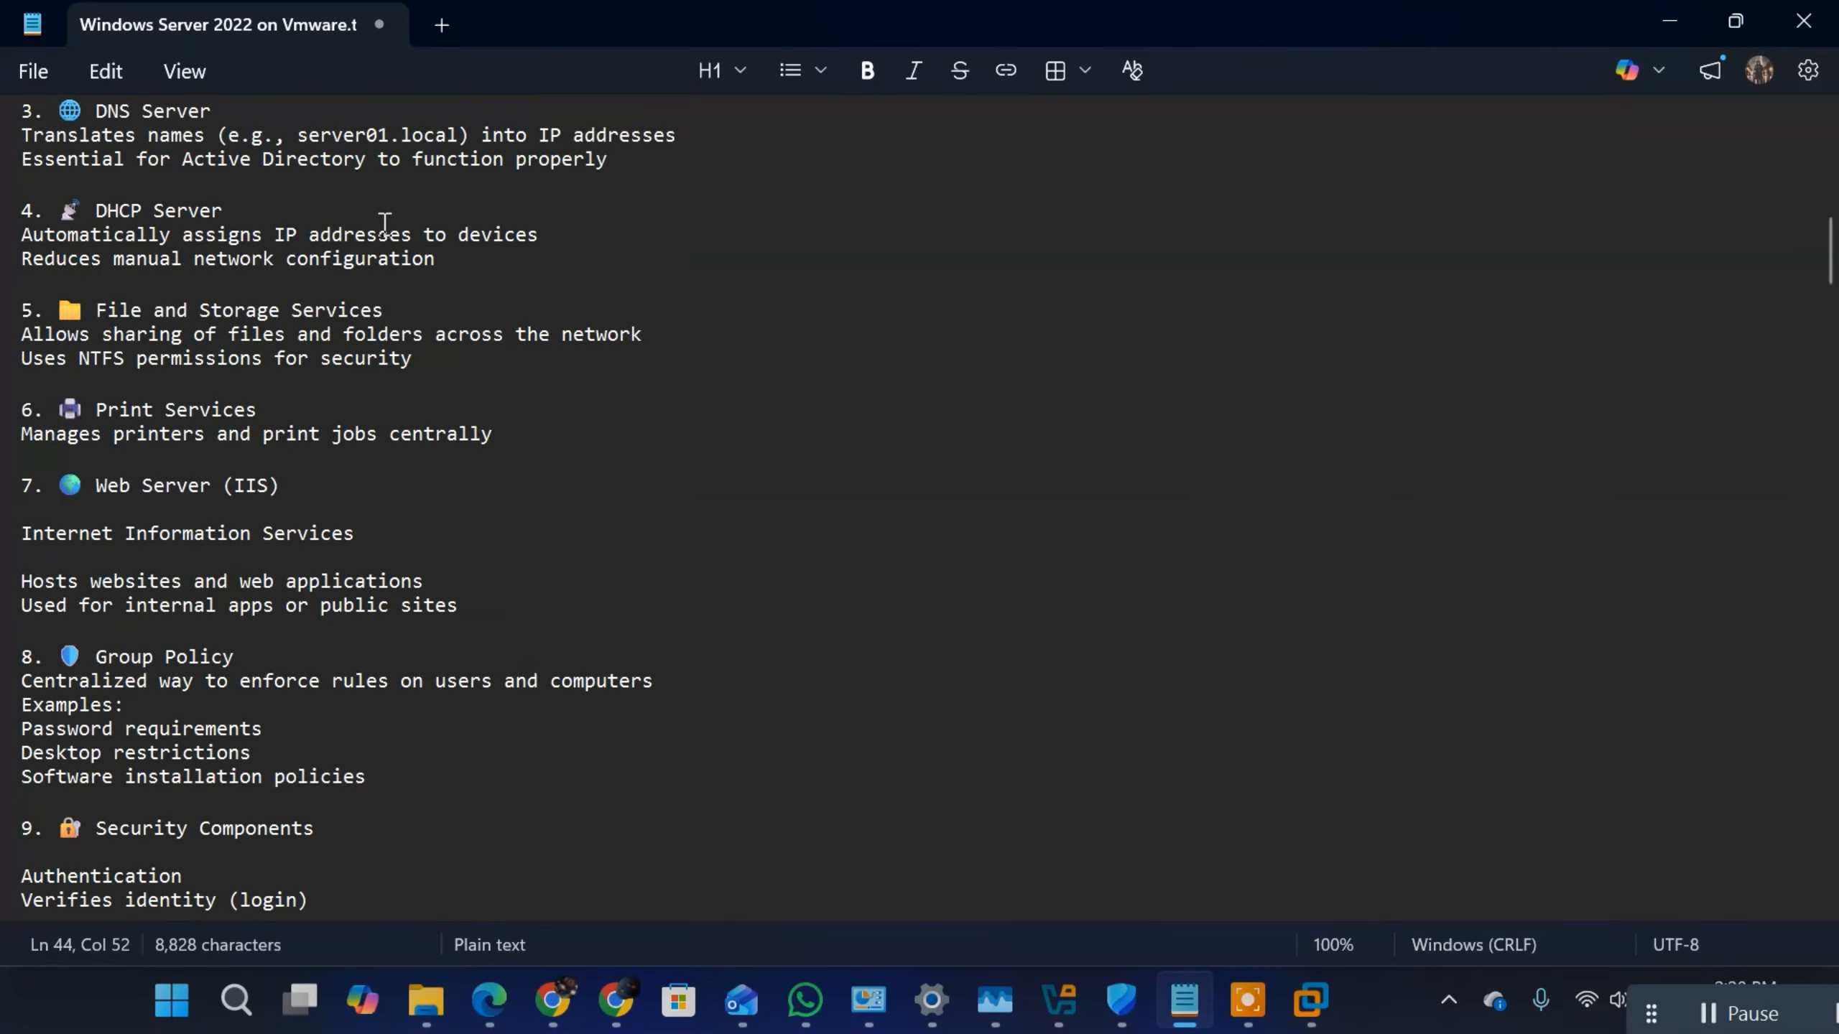
pyautogui.press('Up')
pyautogui.press('Up')
pyautogui.press('Up')
pyautogui.press('Up')
pyautogui.press('Up')
pyautogui.press('Up')
pyautogui.press('Up')
pyautogui.press('Up')
pyautogui.press('Up')
pyautogui.press('Up')
pyautogui.press('Up')
pyautogui.press('Up')
pyautogui.press('Up')
pyautogui.press('Up')
pyautogui.press('Up')
pyautogui.press('Up')
pyautogui.press('Up')
pyautogui.press('Up')
pyautogui.press('Up')
pyautogui.press('Up')
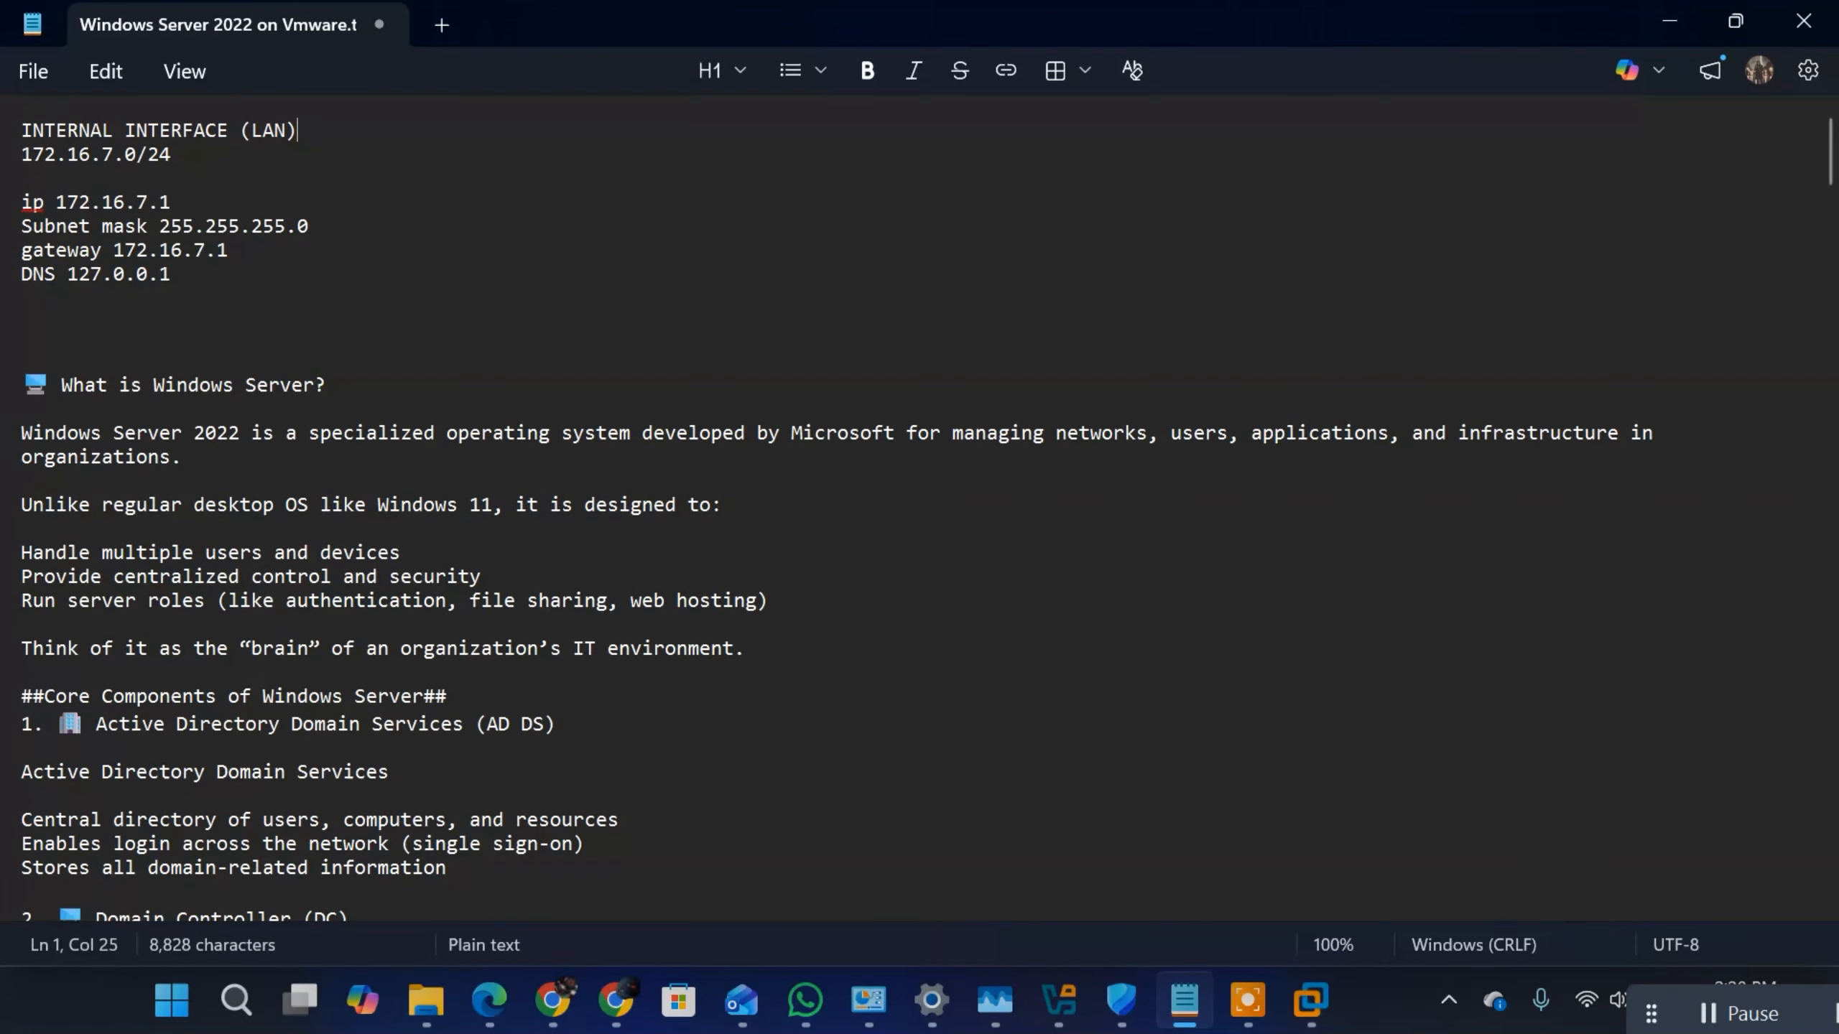
pyautogui.click(21, 129)
pyautogui.write('CONFIG')
pyautogui.write('URAT')
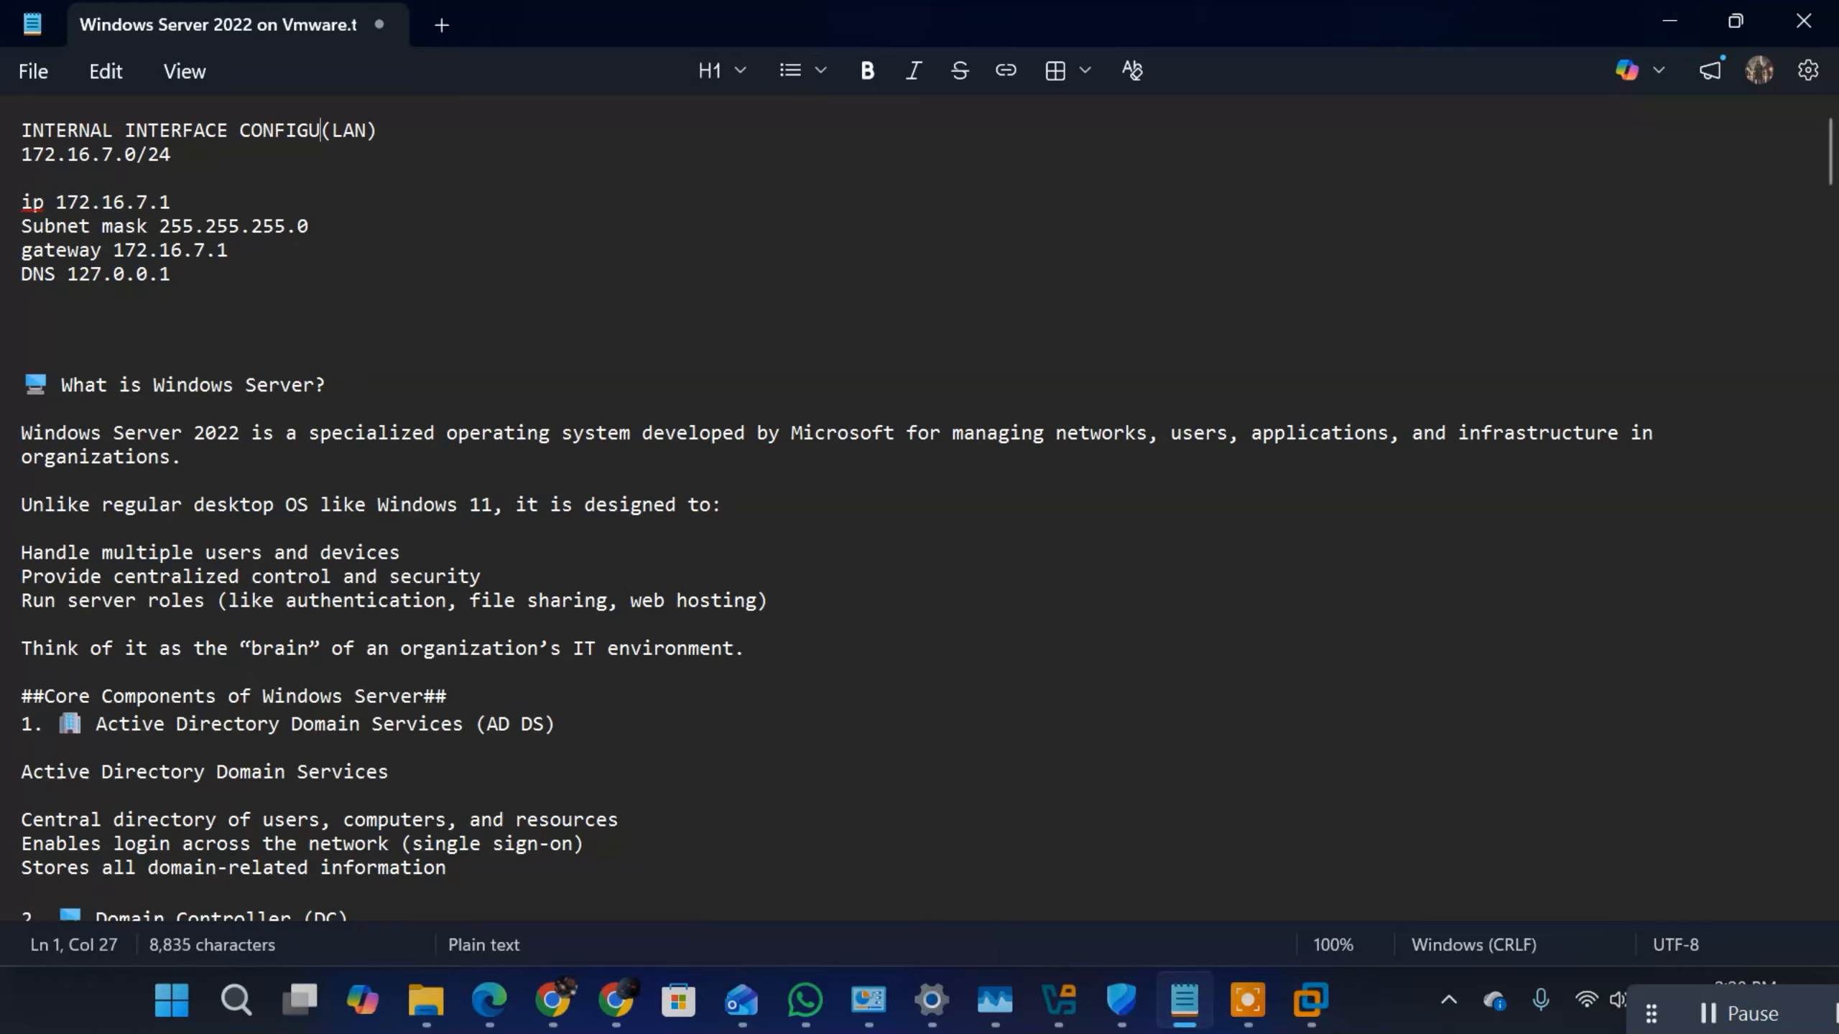
pyautogui.write('ION')
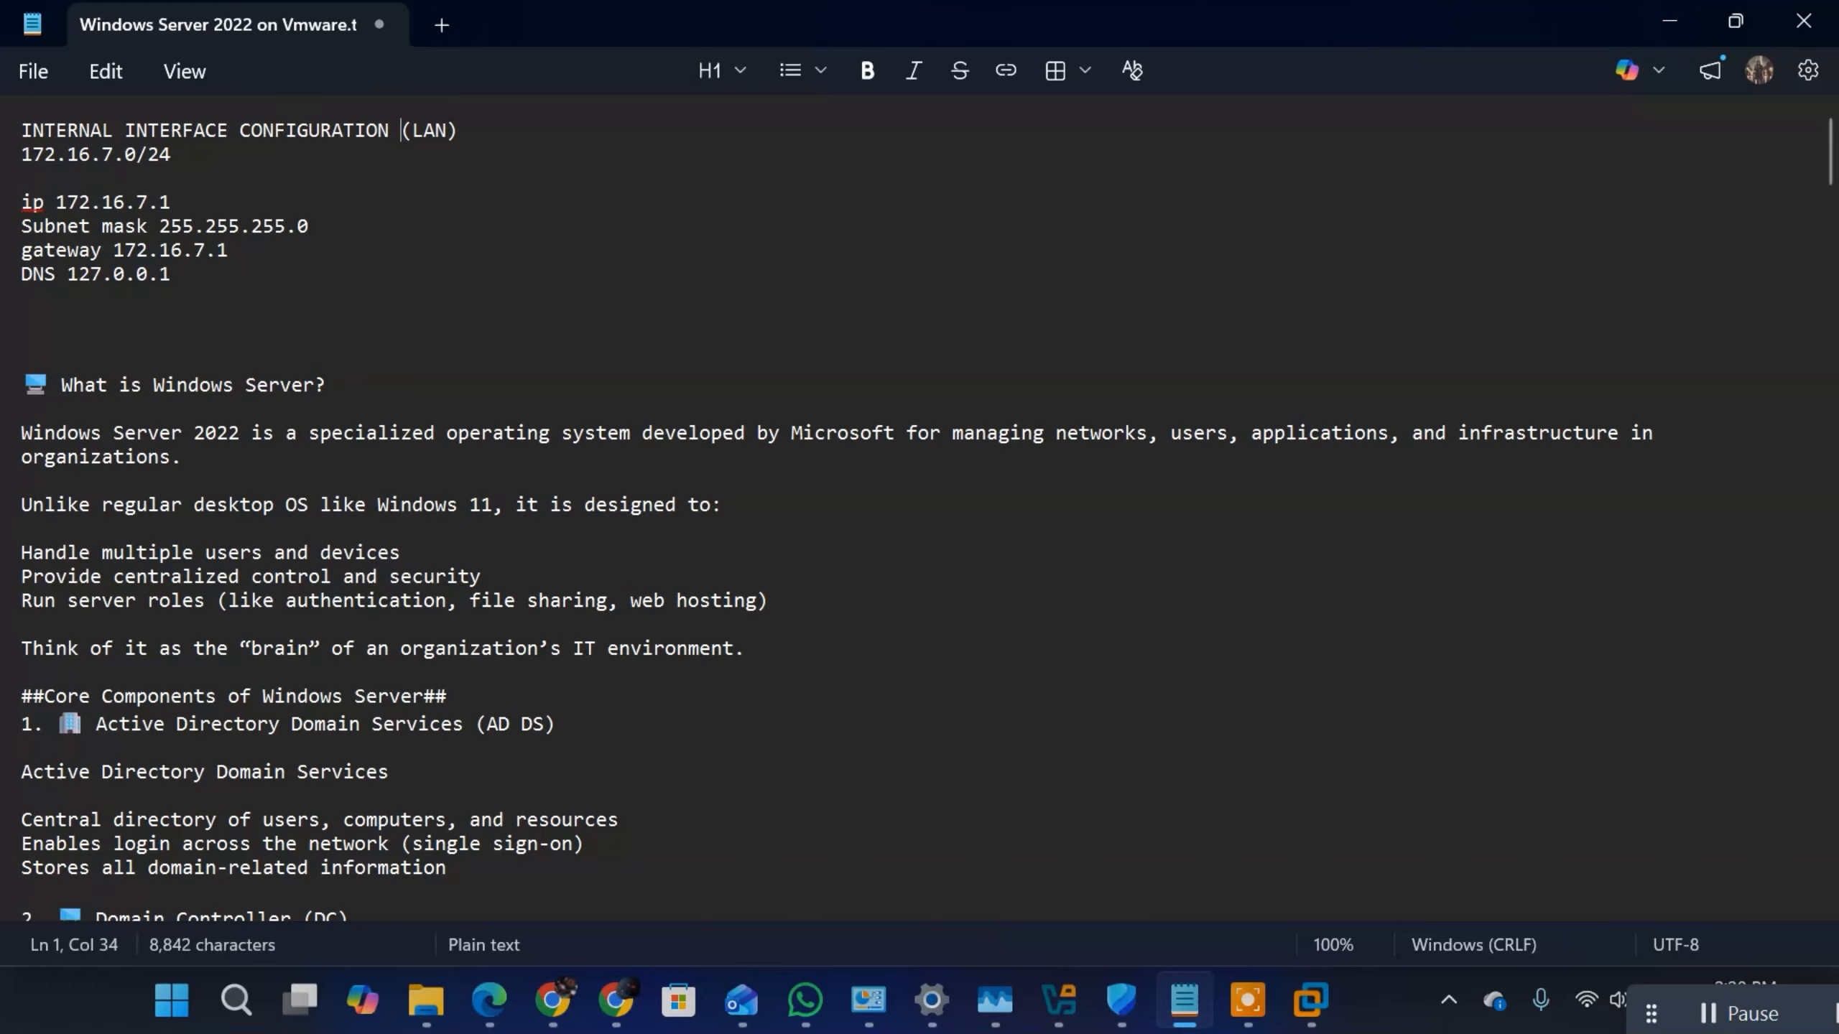
# Step: Add the heading "NAS/REMOTE ACCESS" below the LAN interface configuration in the notes
pyautogui.click(171, 307)
pyautogui.press('Return')
pyautogui.press('Return')
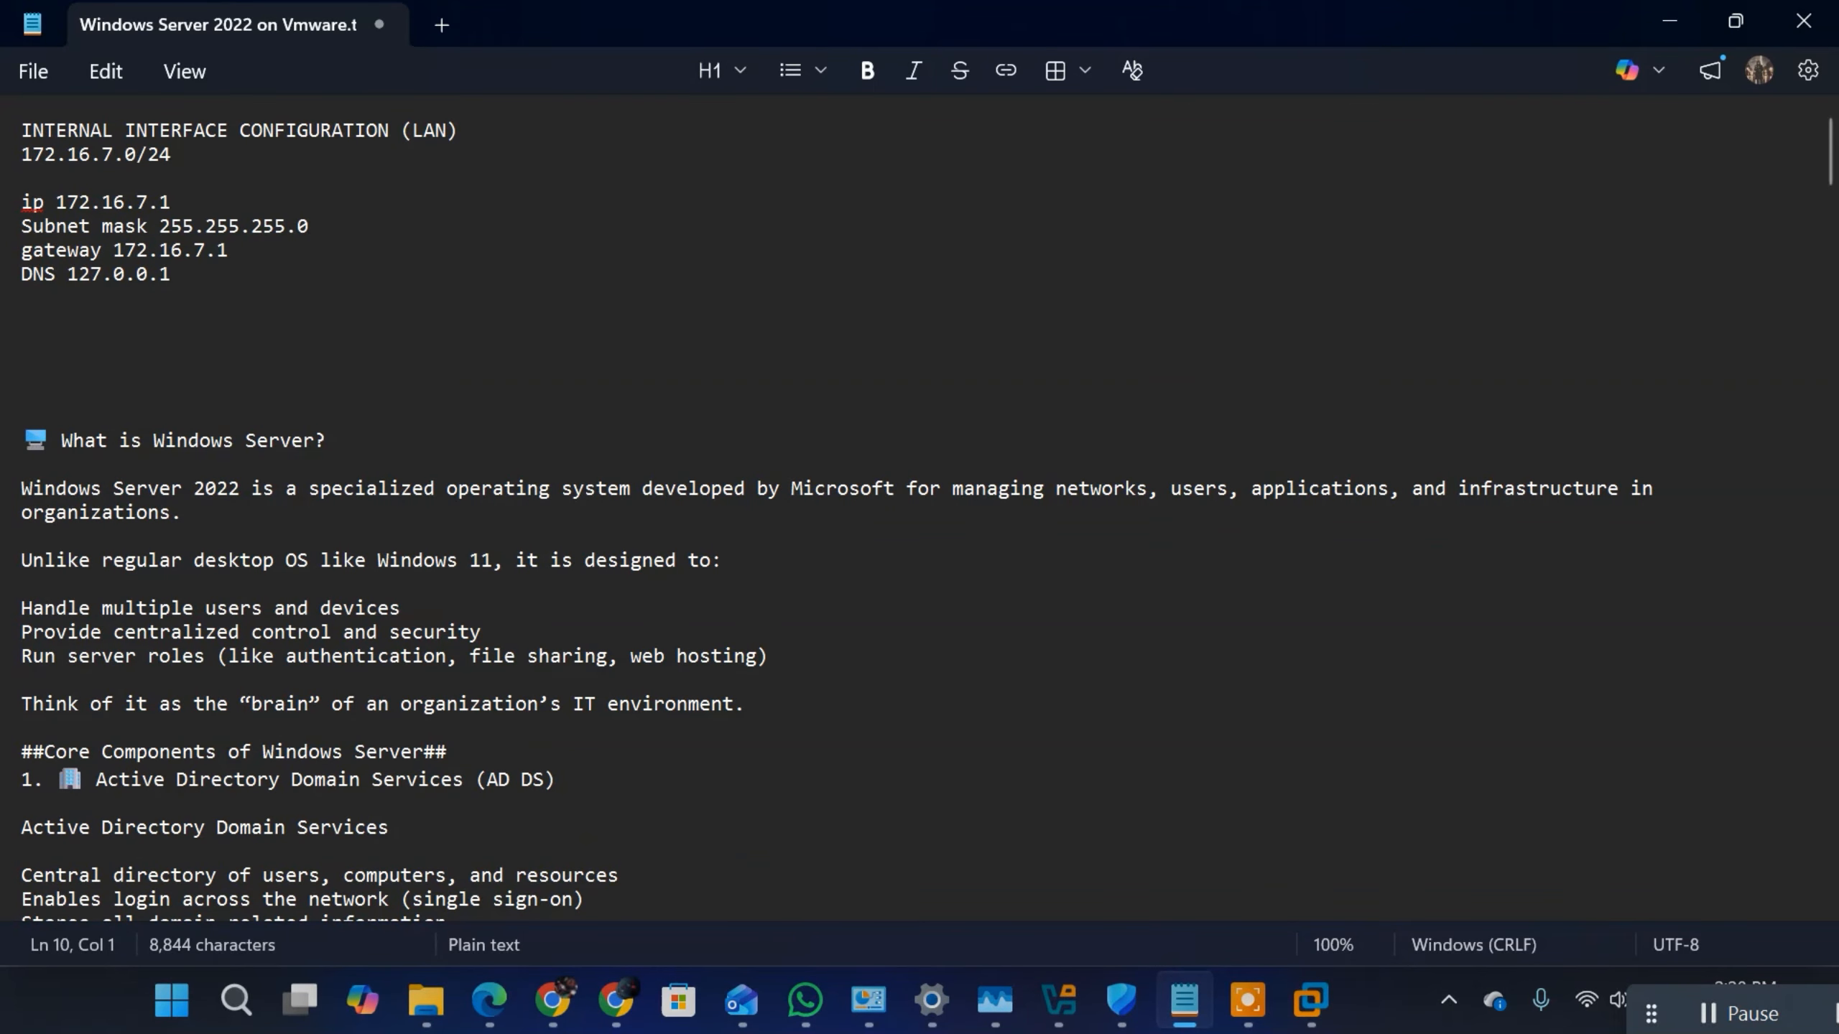
pyautogui.write('nas')
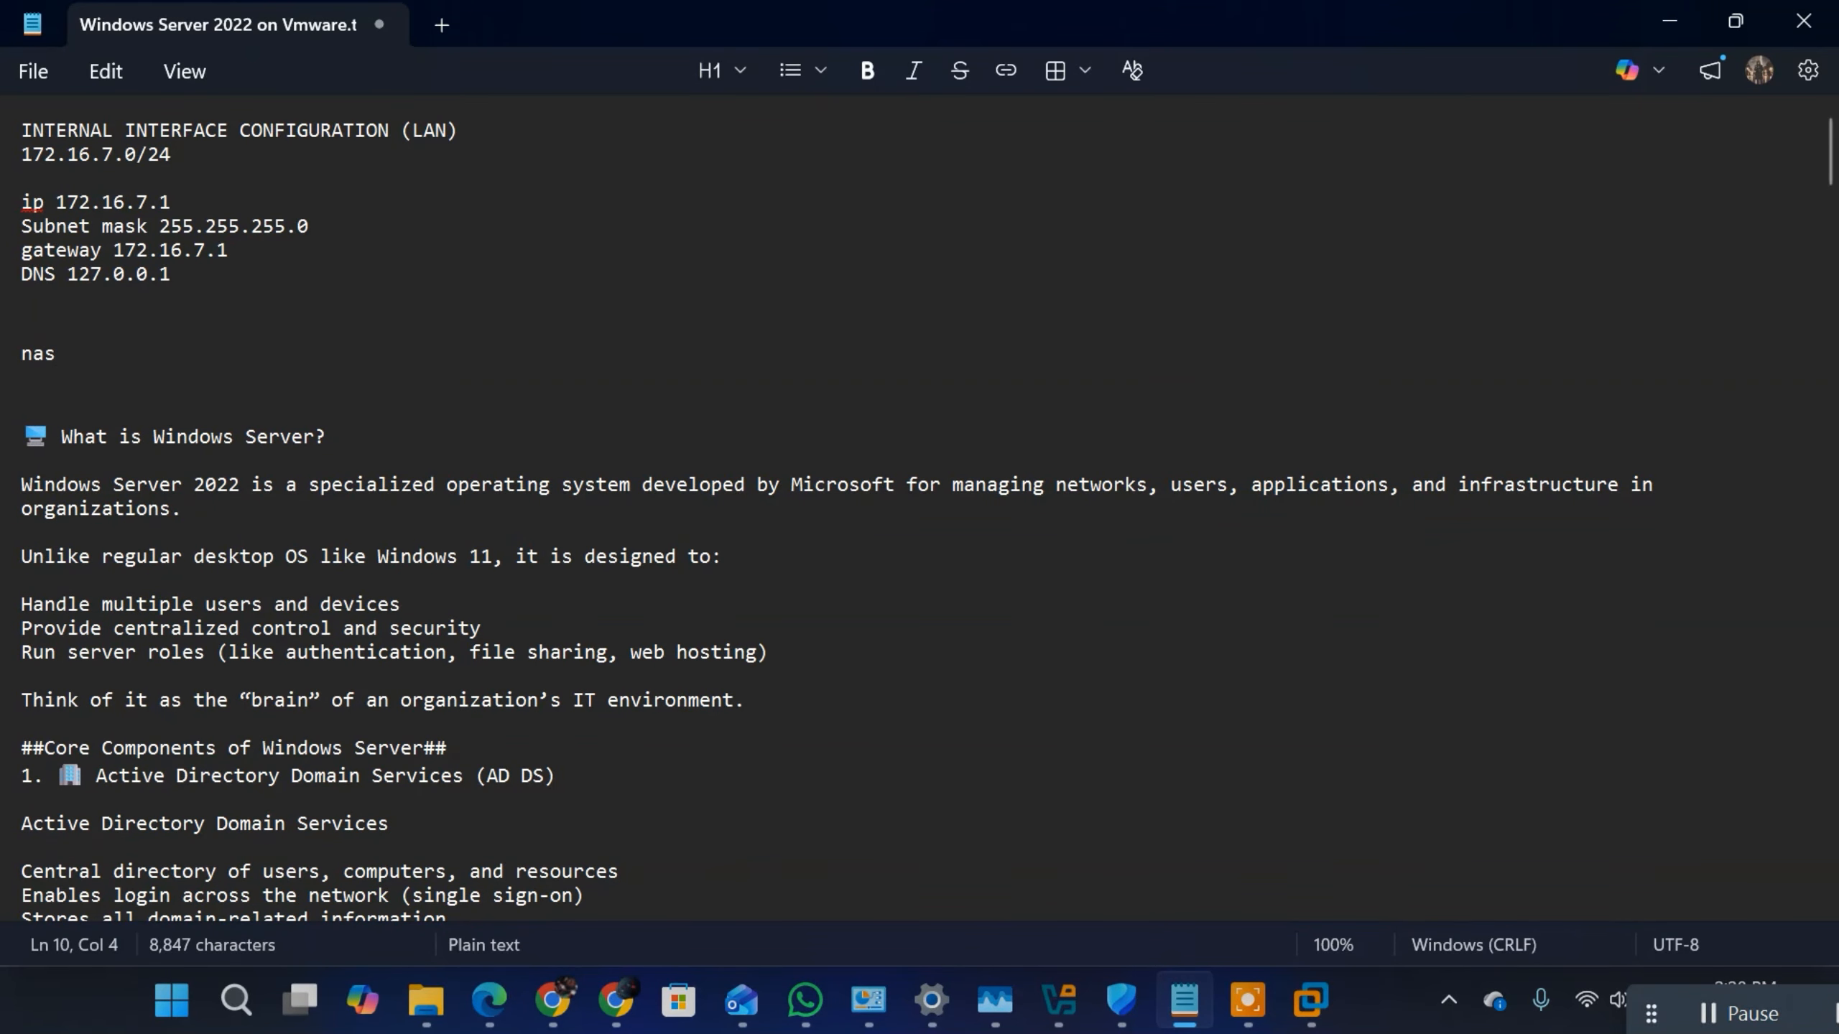
pyautogui.press('BackSpace')
pyautogui.press('BackSpace')
pyautogui.press('BackSpace')
pyautogui.write('NAS/REMOTE')
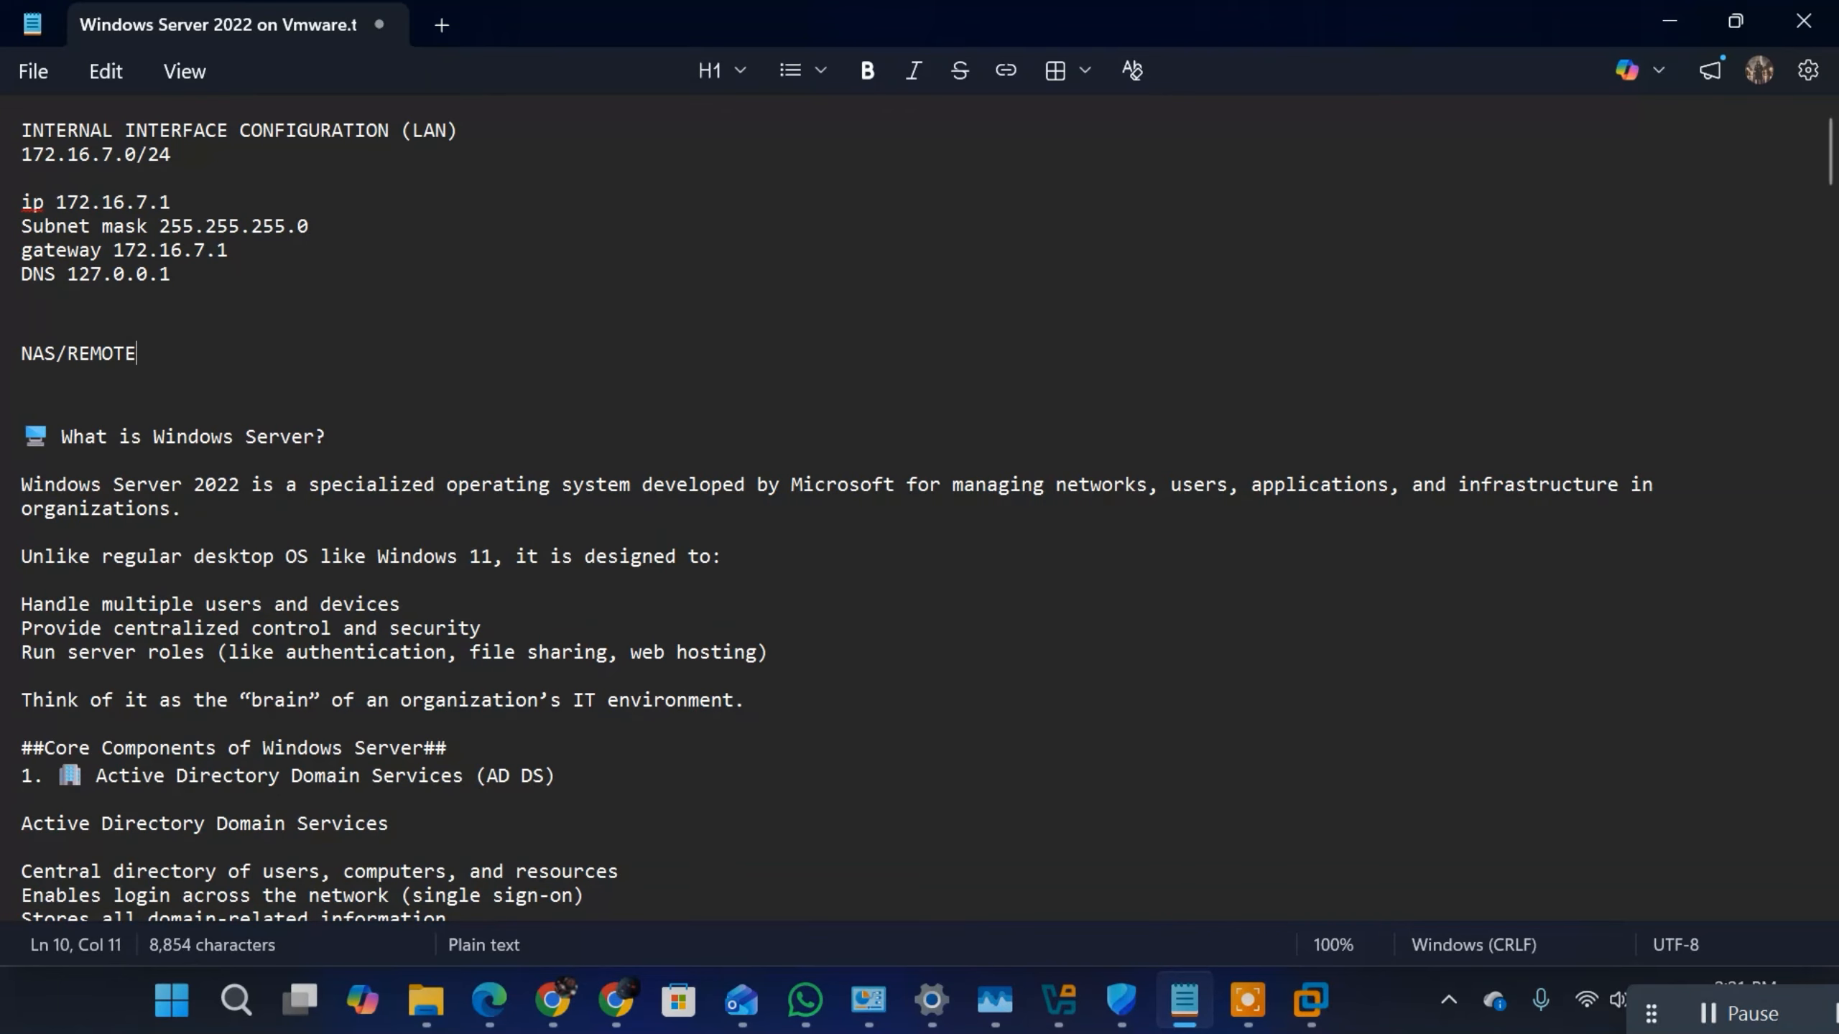
pyautogui.write(' ACCESS')
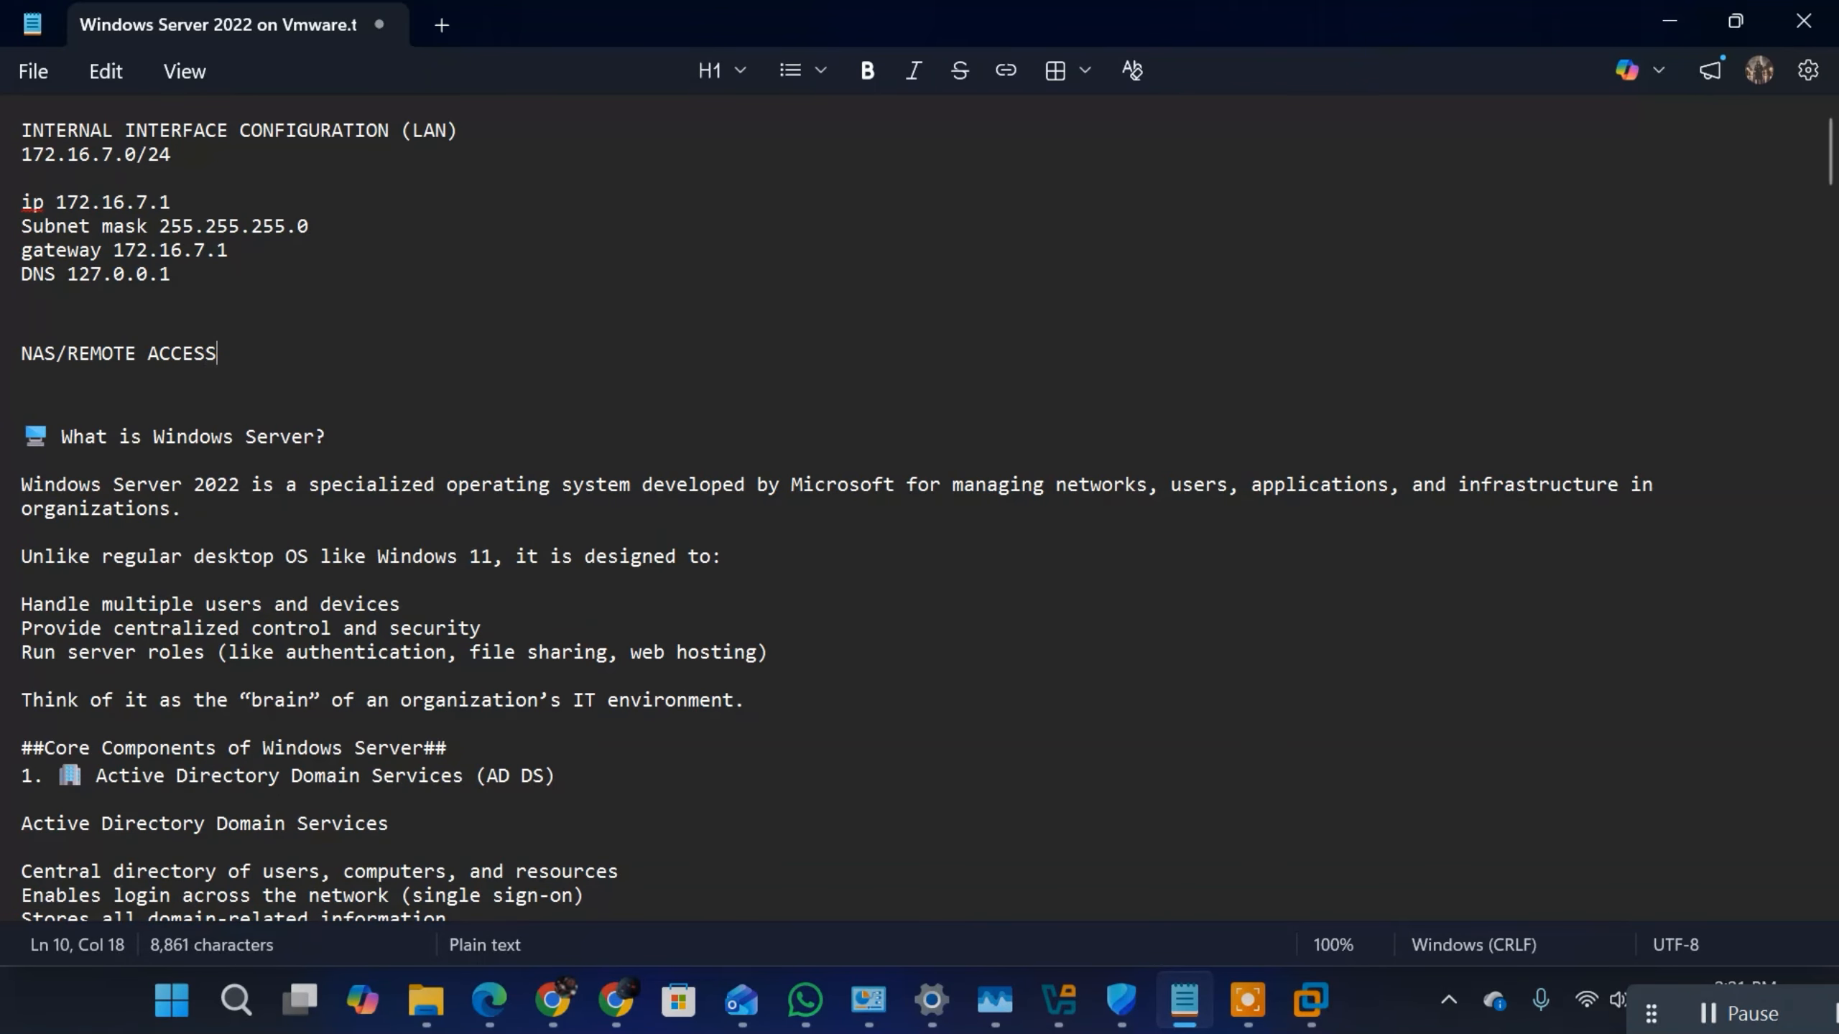
# Step: List "LOCAL" and "GLOBAL" on separate lines under the NAS/REMOTE ACCESS heading
pyautogui.press('Return')
pyautogui.press('Return')
pyautogui.press('Return')
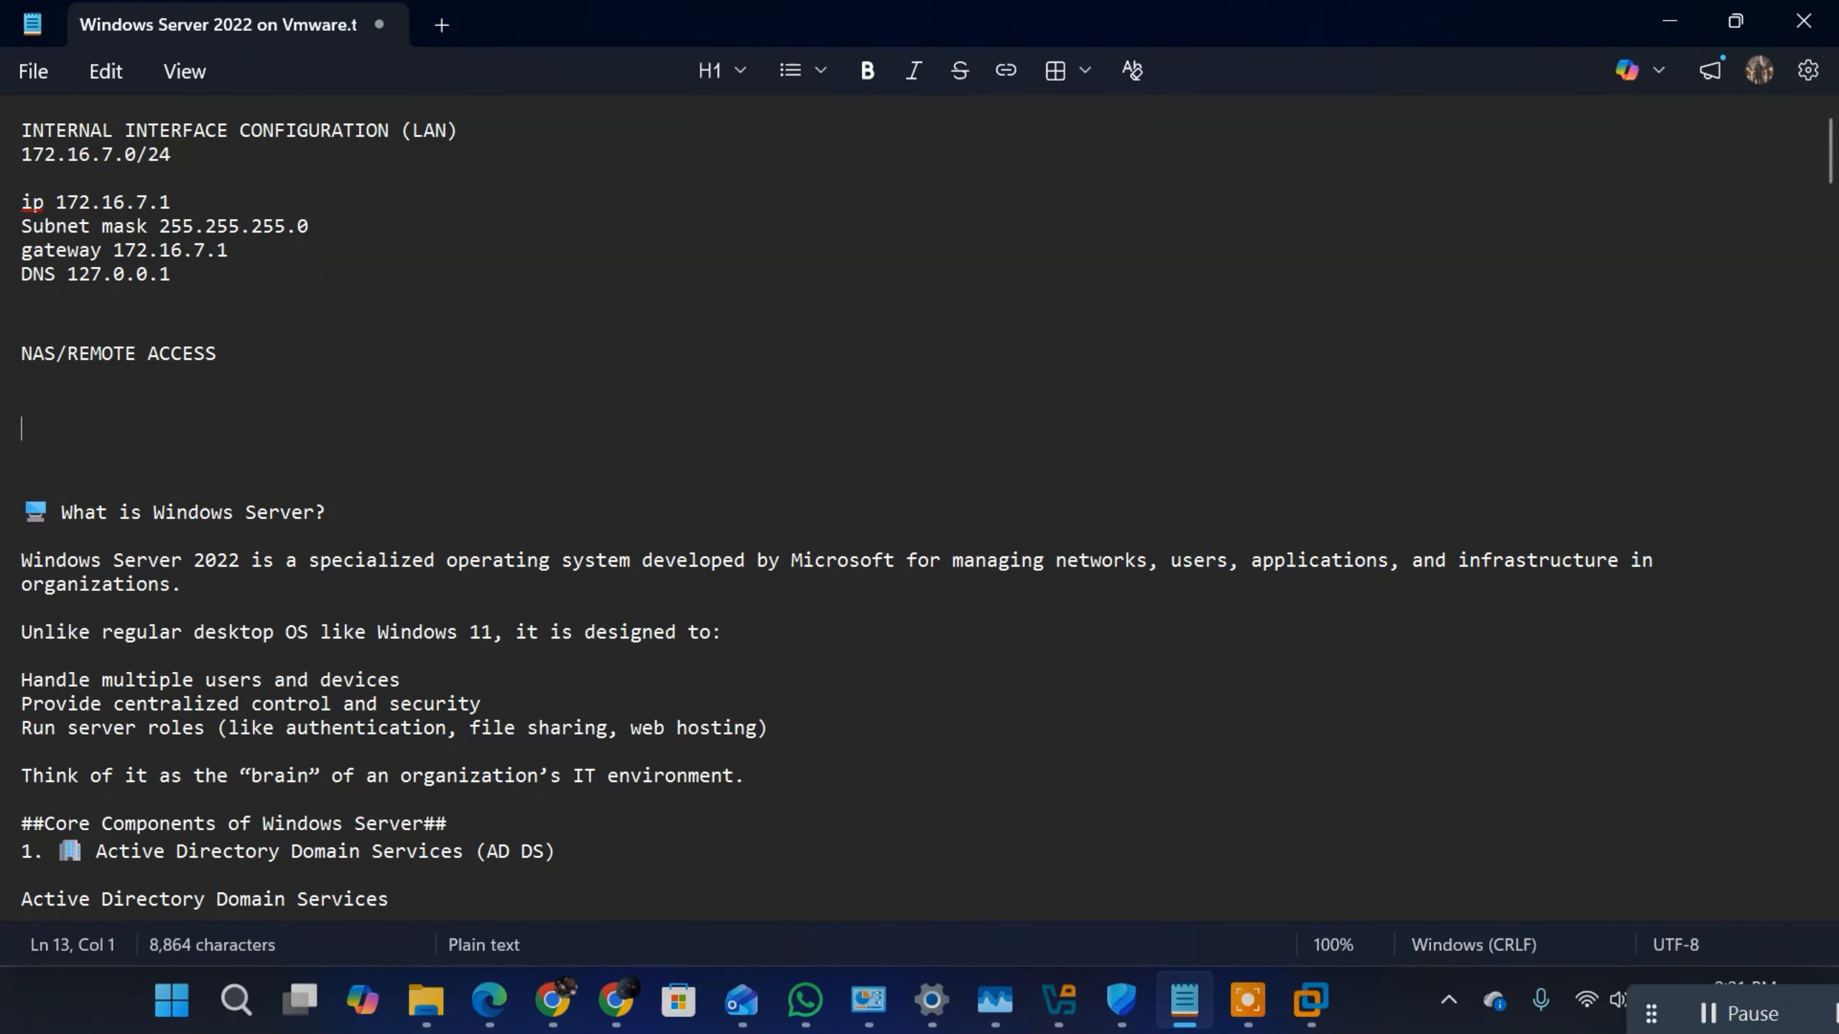
pyautogui.write('LOCAL')
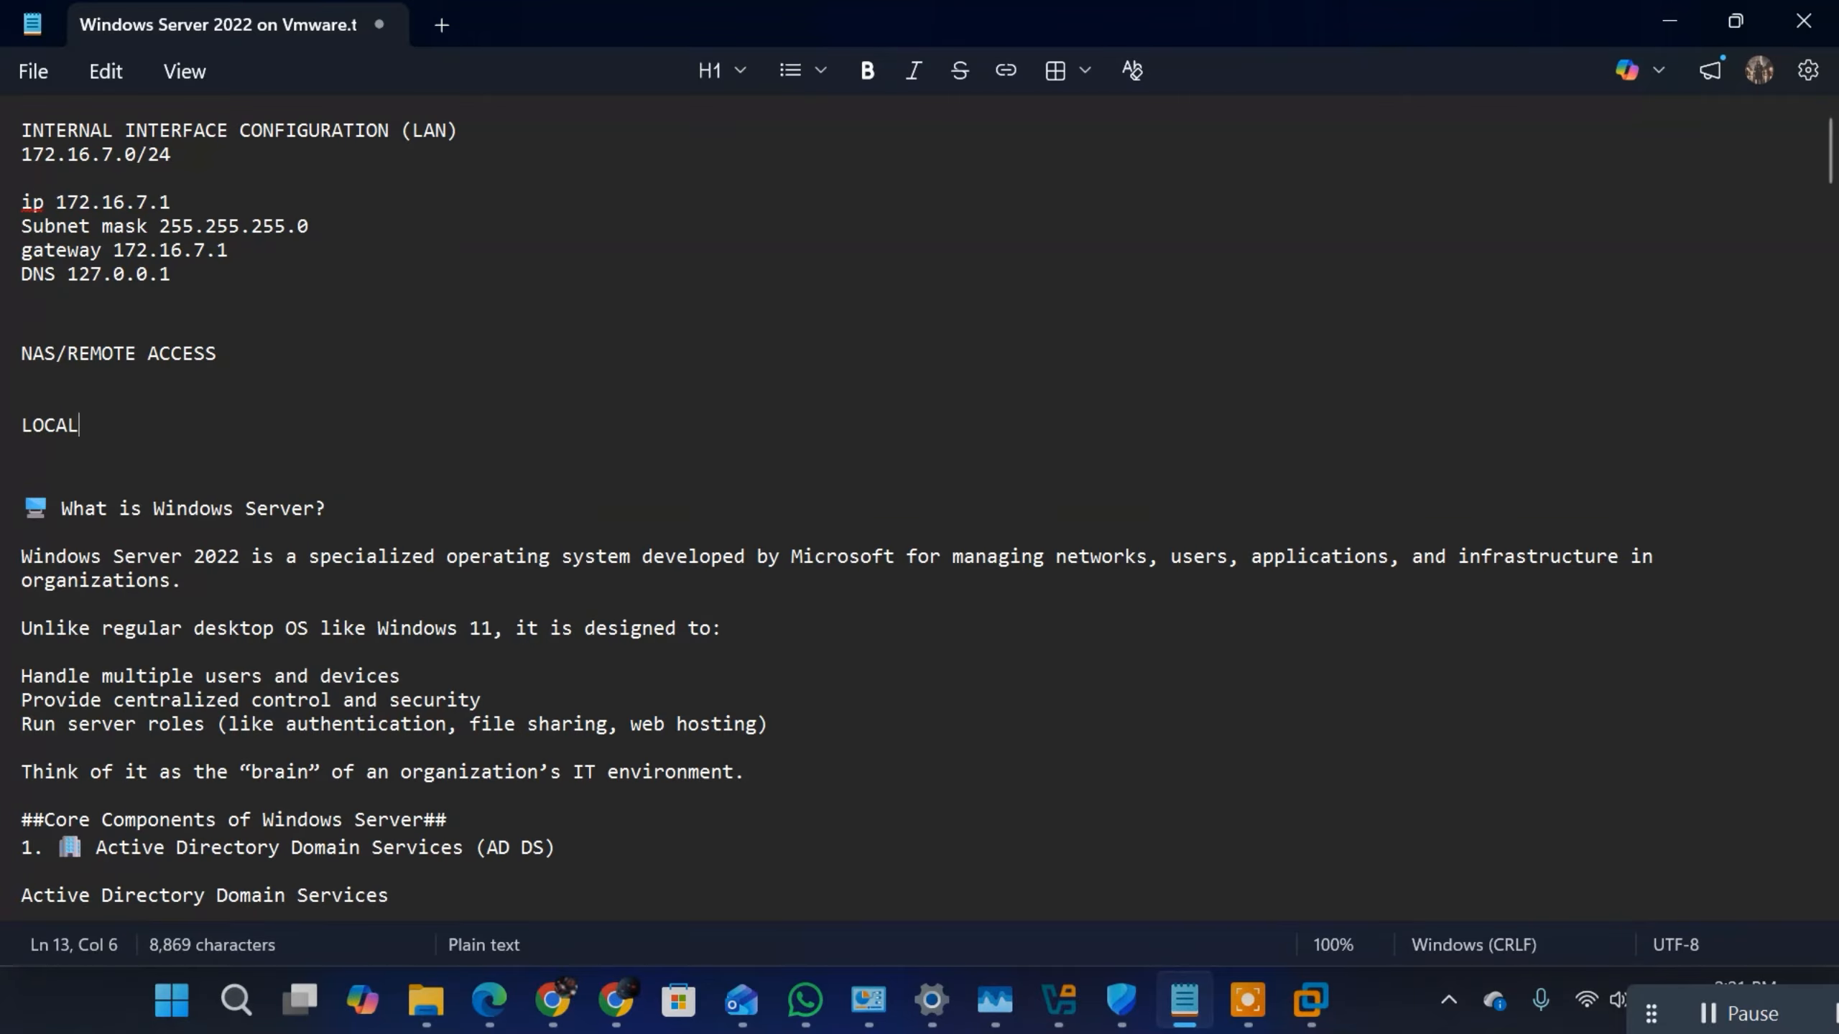
pyautogui.press('Return')
pyautogui.write('GLOBA')
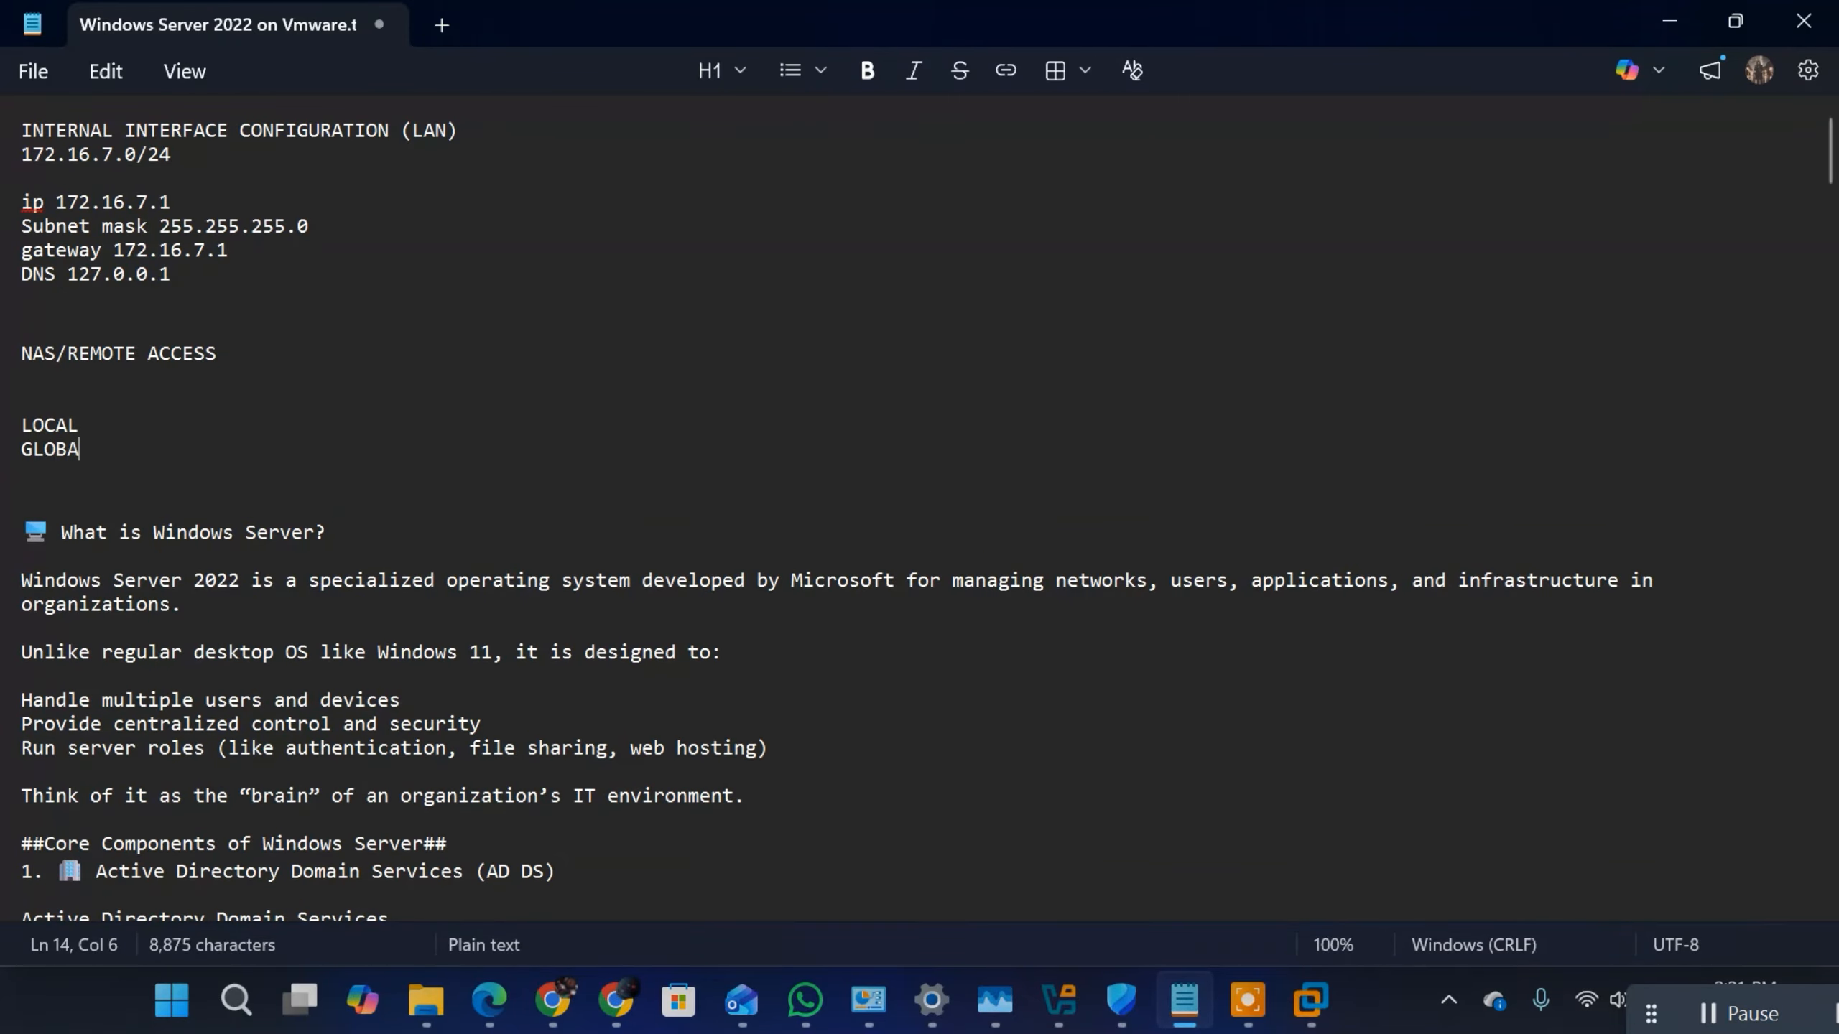
pyautogui.write('L')
pyautogui.press('Return')
pyautogui.write('S')
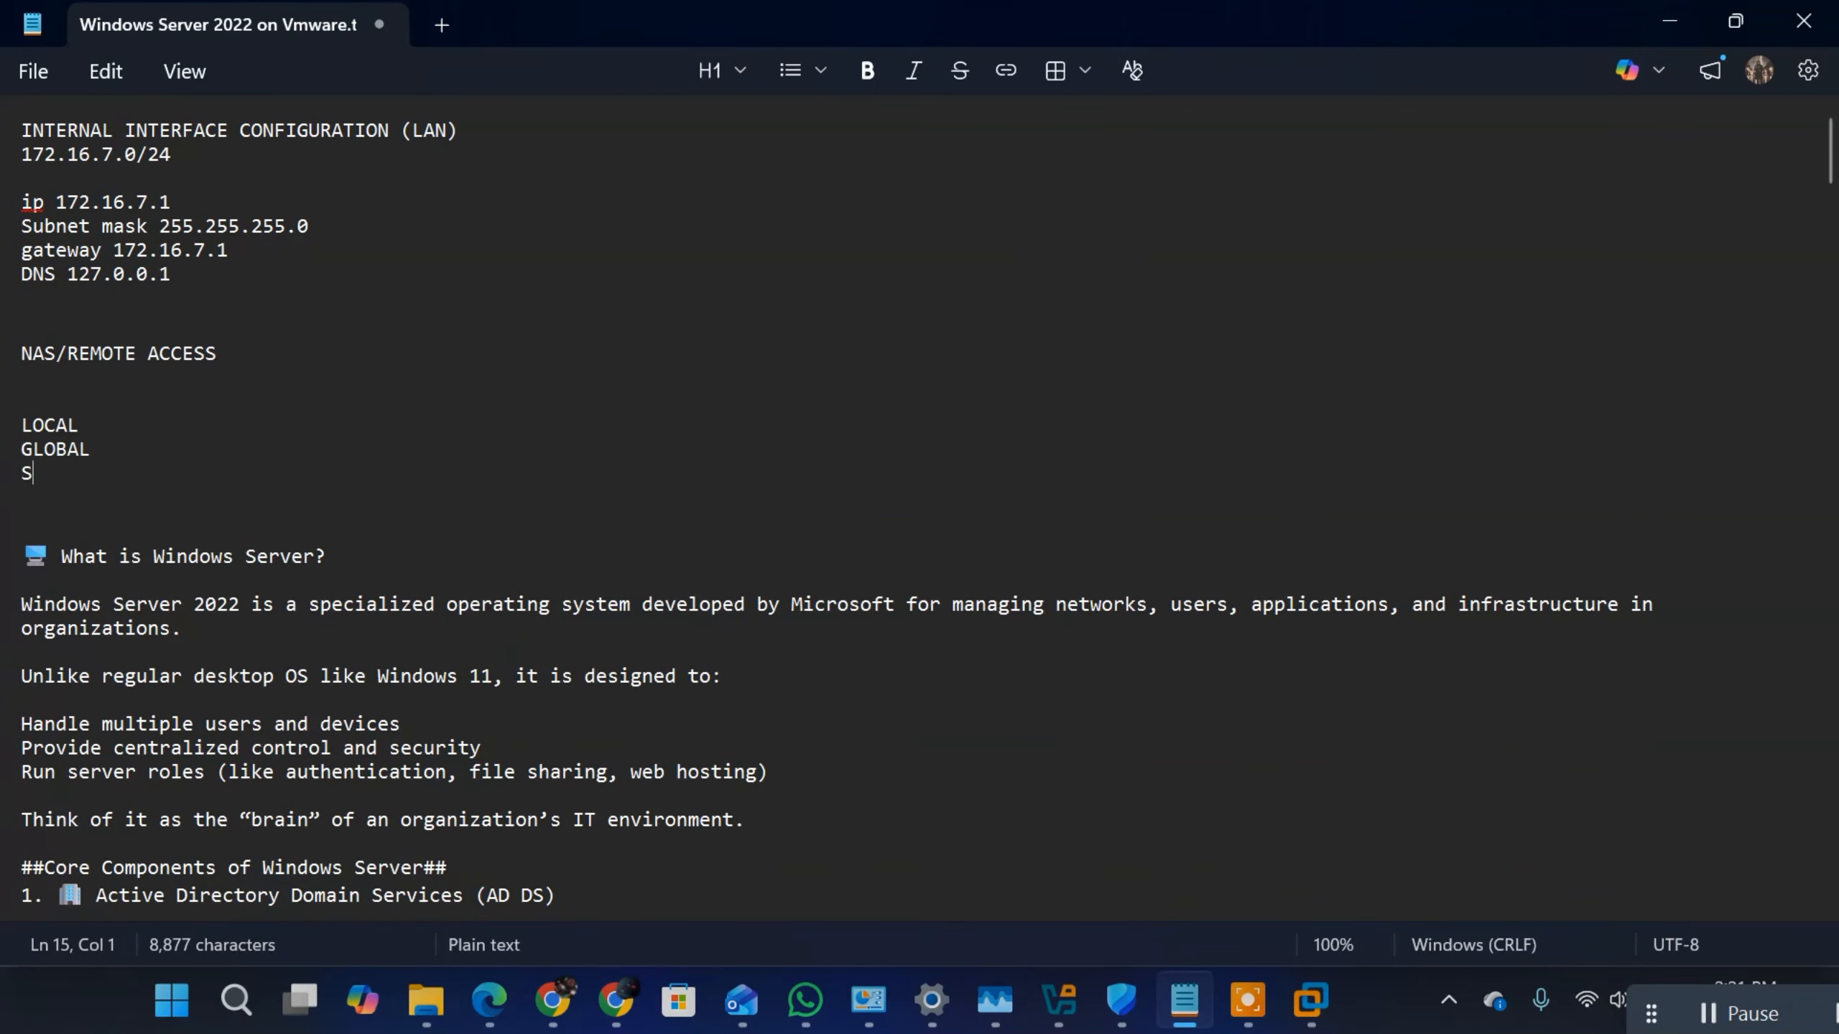
pyautogui.write('ECURITYU')
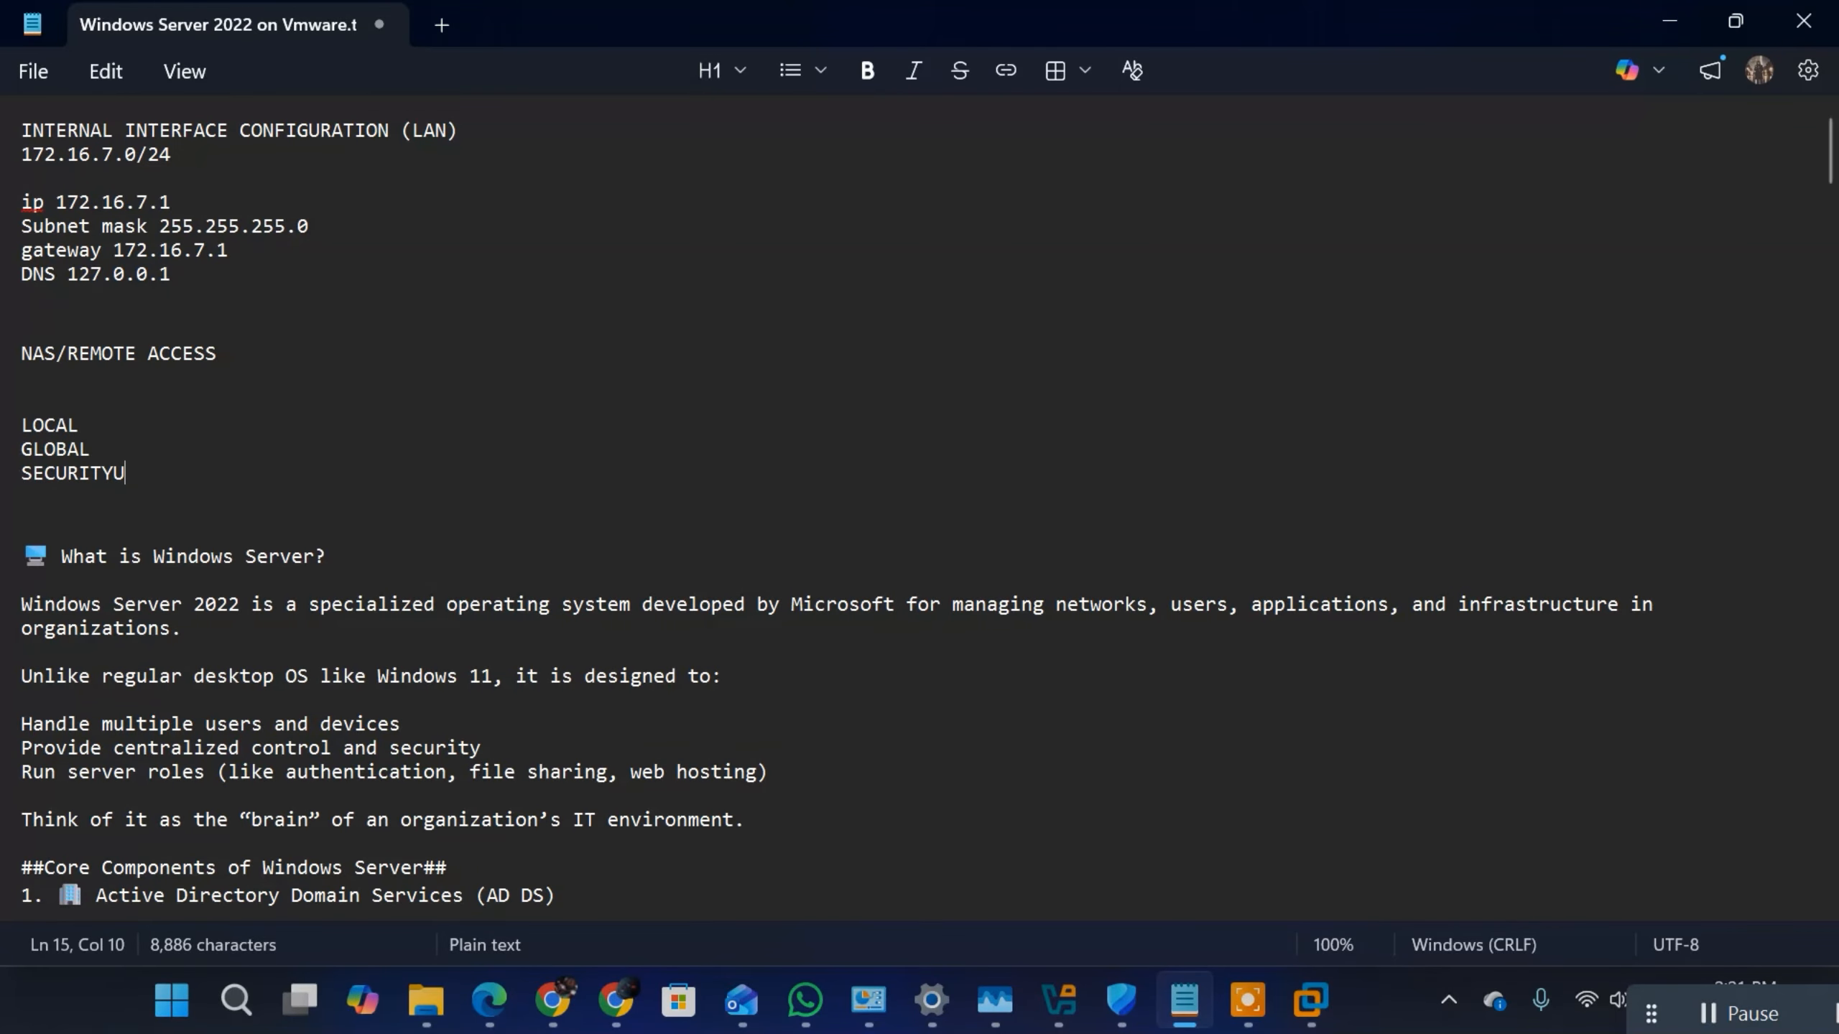
pyautogui.press('BackSpace')
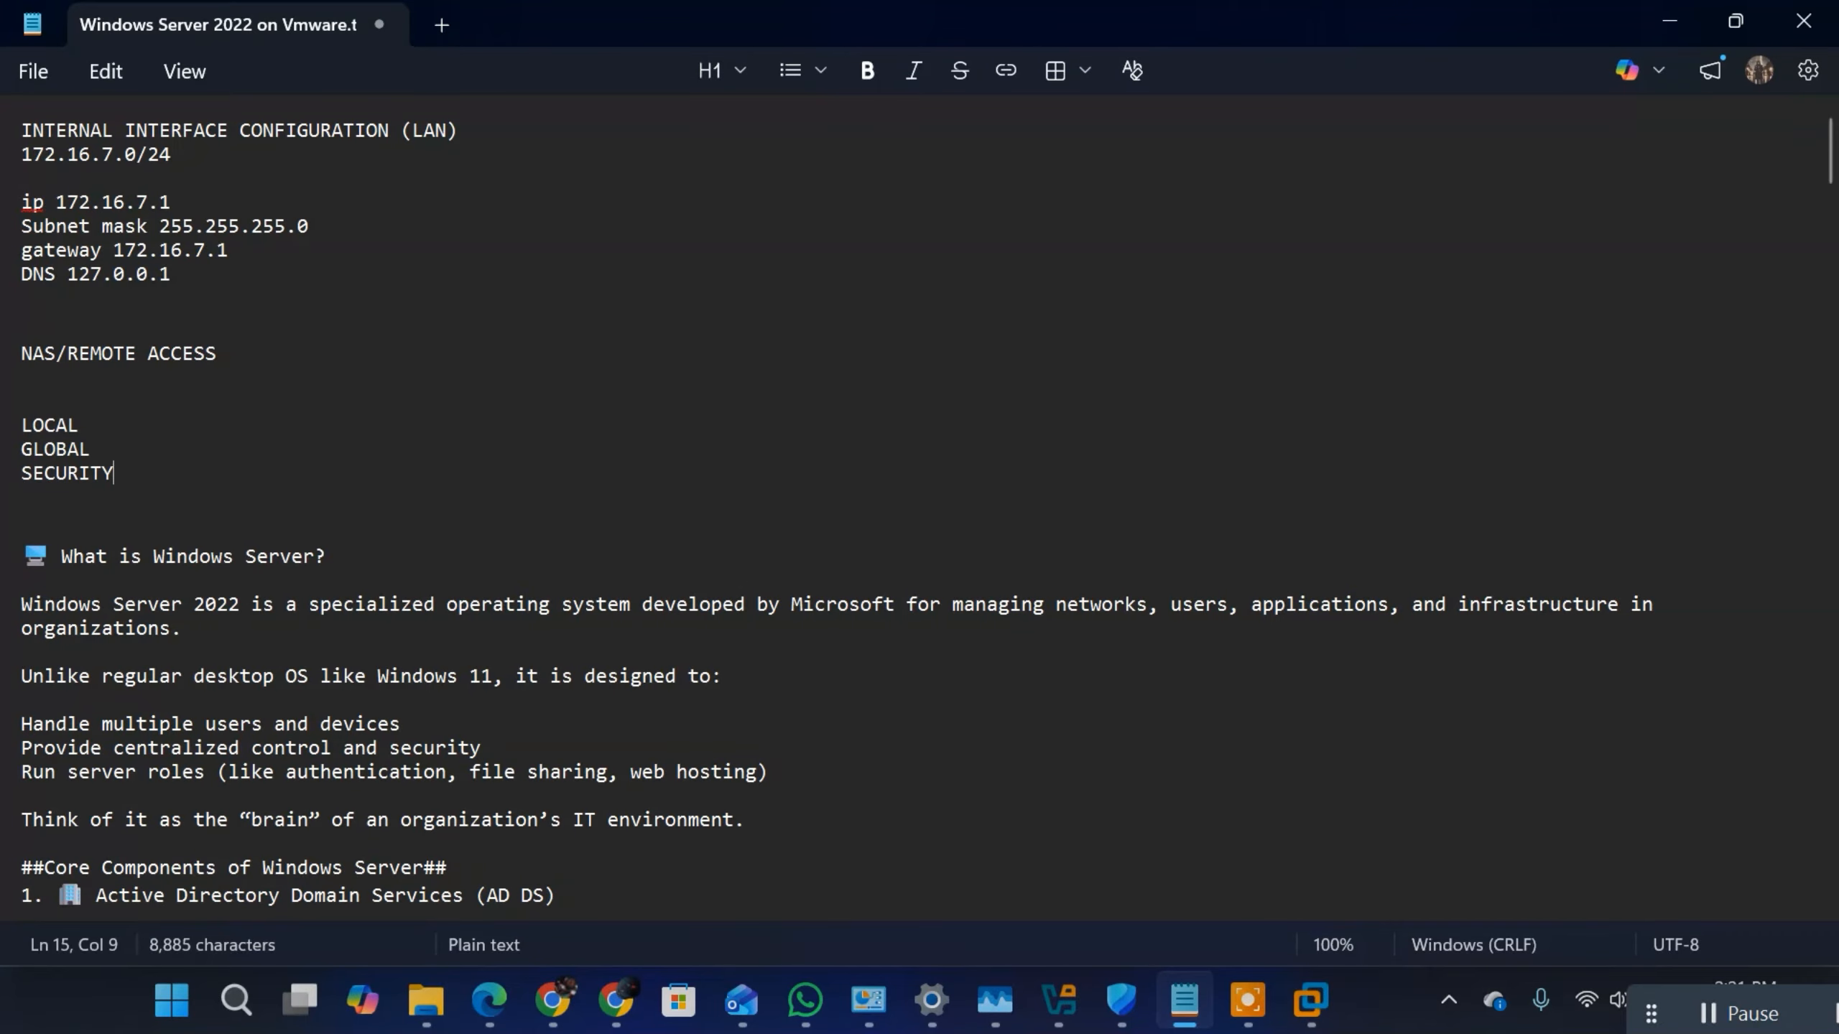
pyautogui.press('BackSpace')
pyautogui.press('BackSpace')
pyautogui.press('BackSpace')
pyautogui.press('BackSpace')
pyautogui.press('BackSpace')
pyautogui.press('BackSpace')
pyautogui.press('BackSpace')
pyautogui.press('BackSpace')
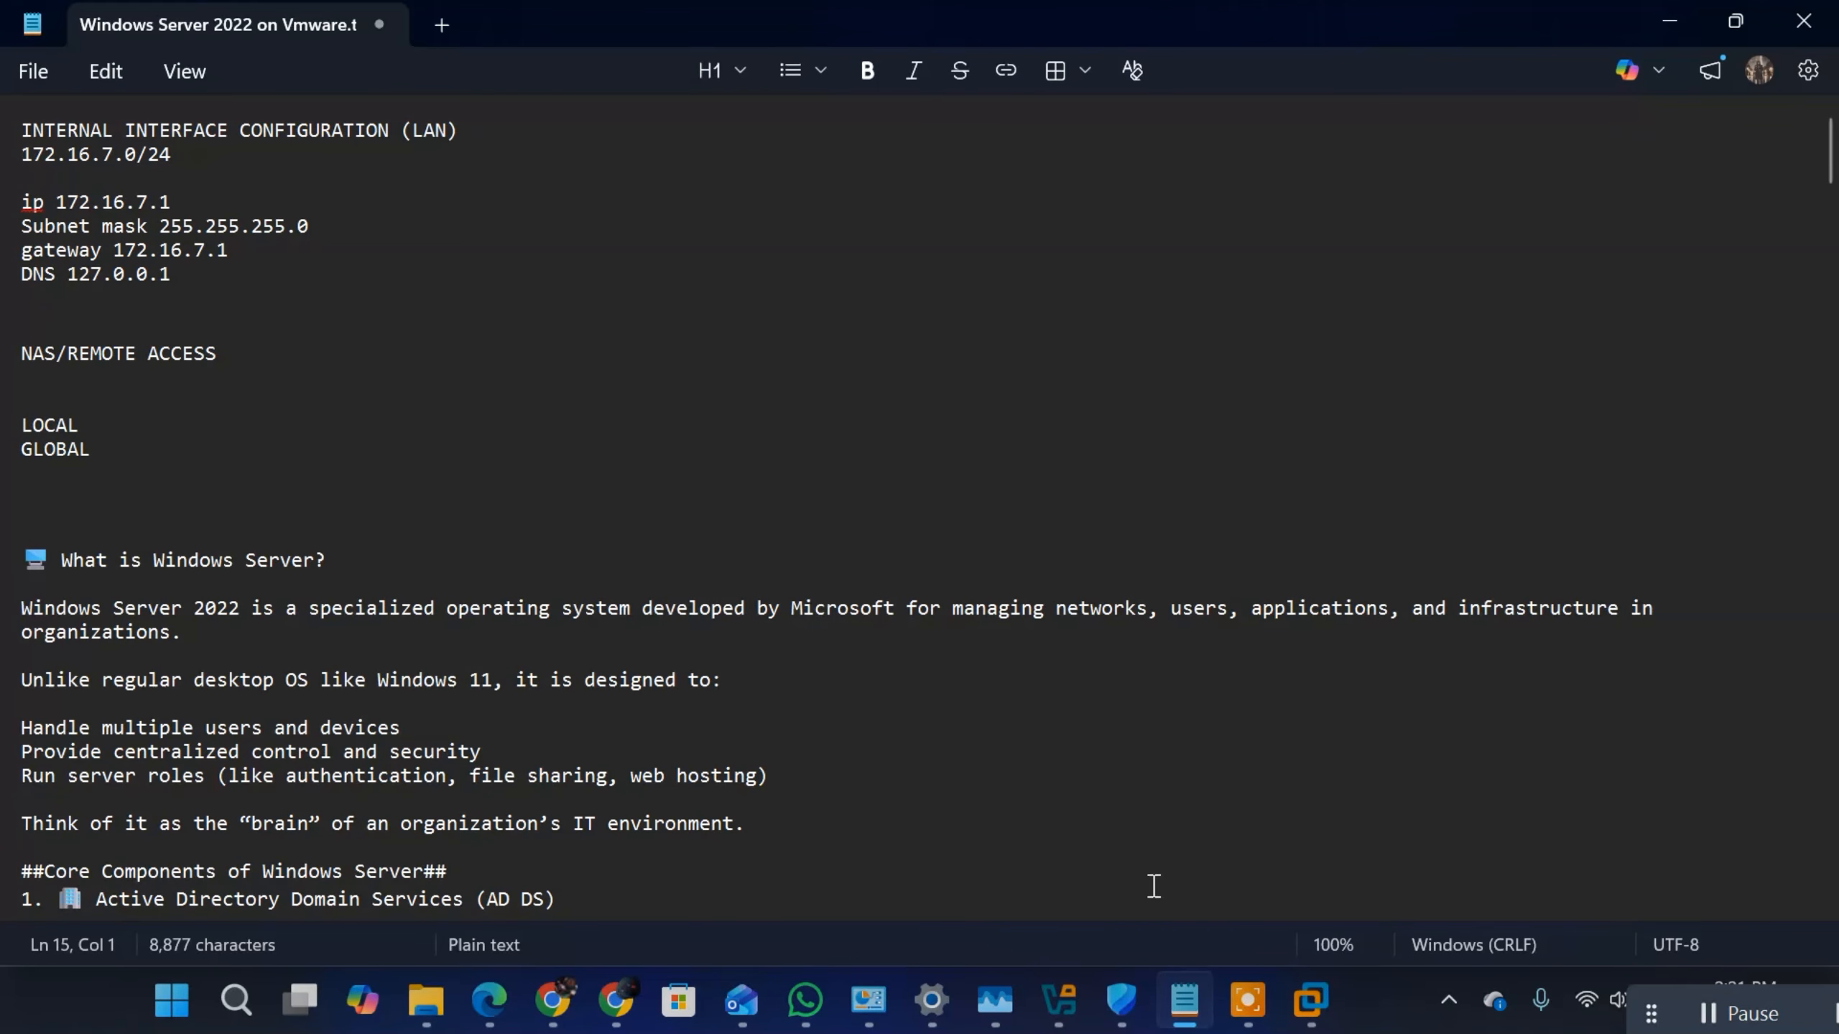
# Step: Switch to the Windows Server 2022 virtual machine in VMware Workstation and open Active Directory Users and Computers
pyautogui.click(1313, 1005)
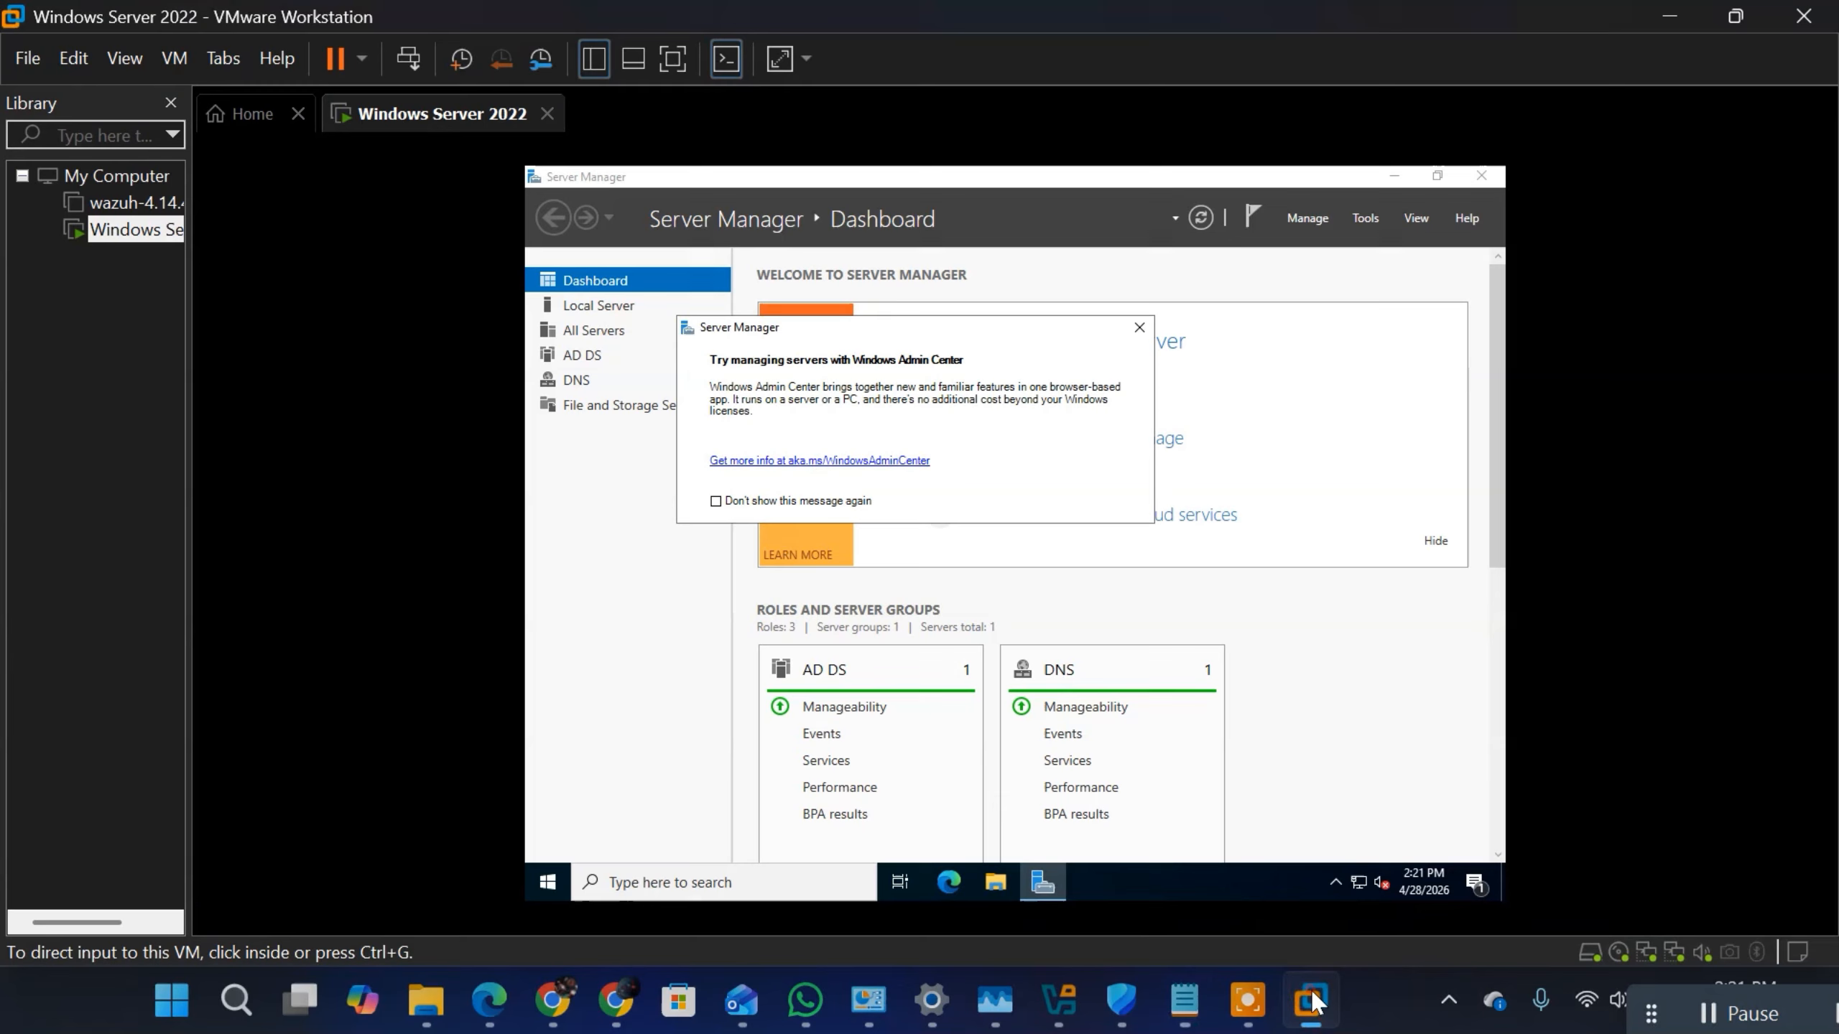
pyautogui.click(1138, 334)
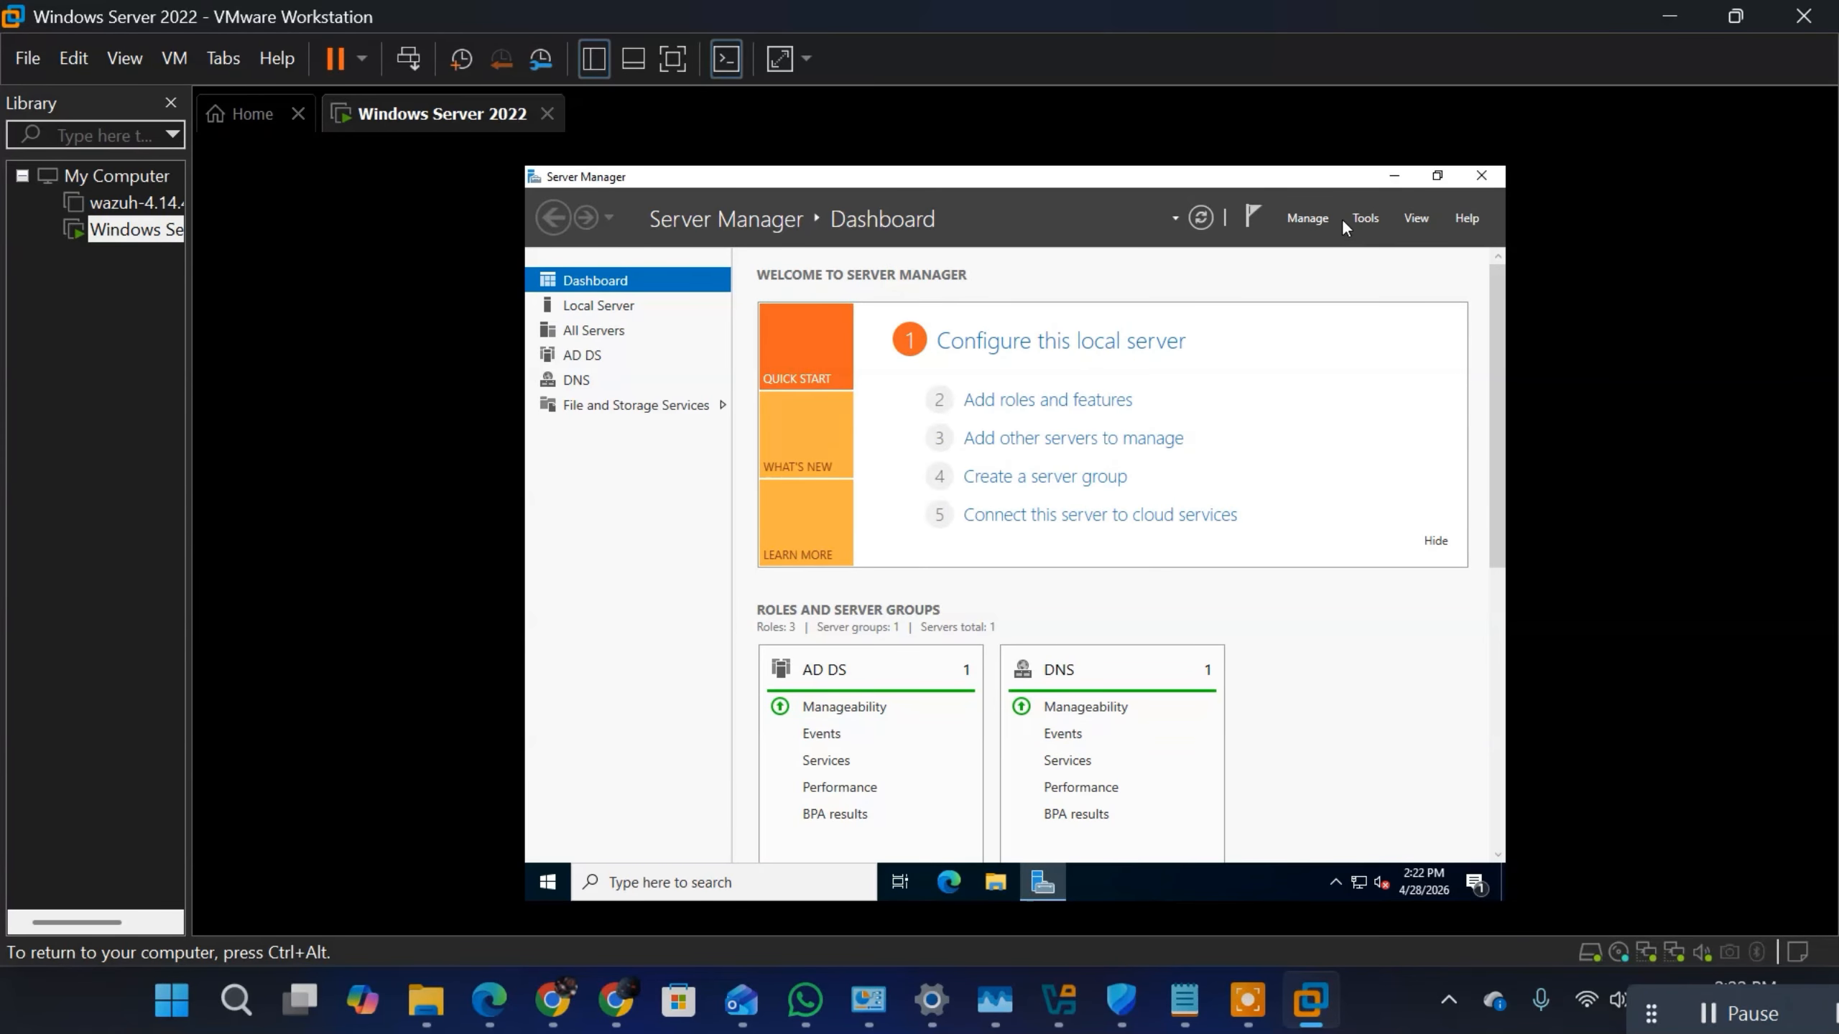
pyautogui.click(1365, 220)
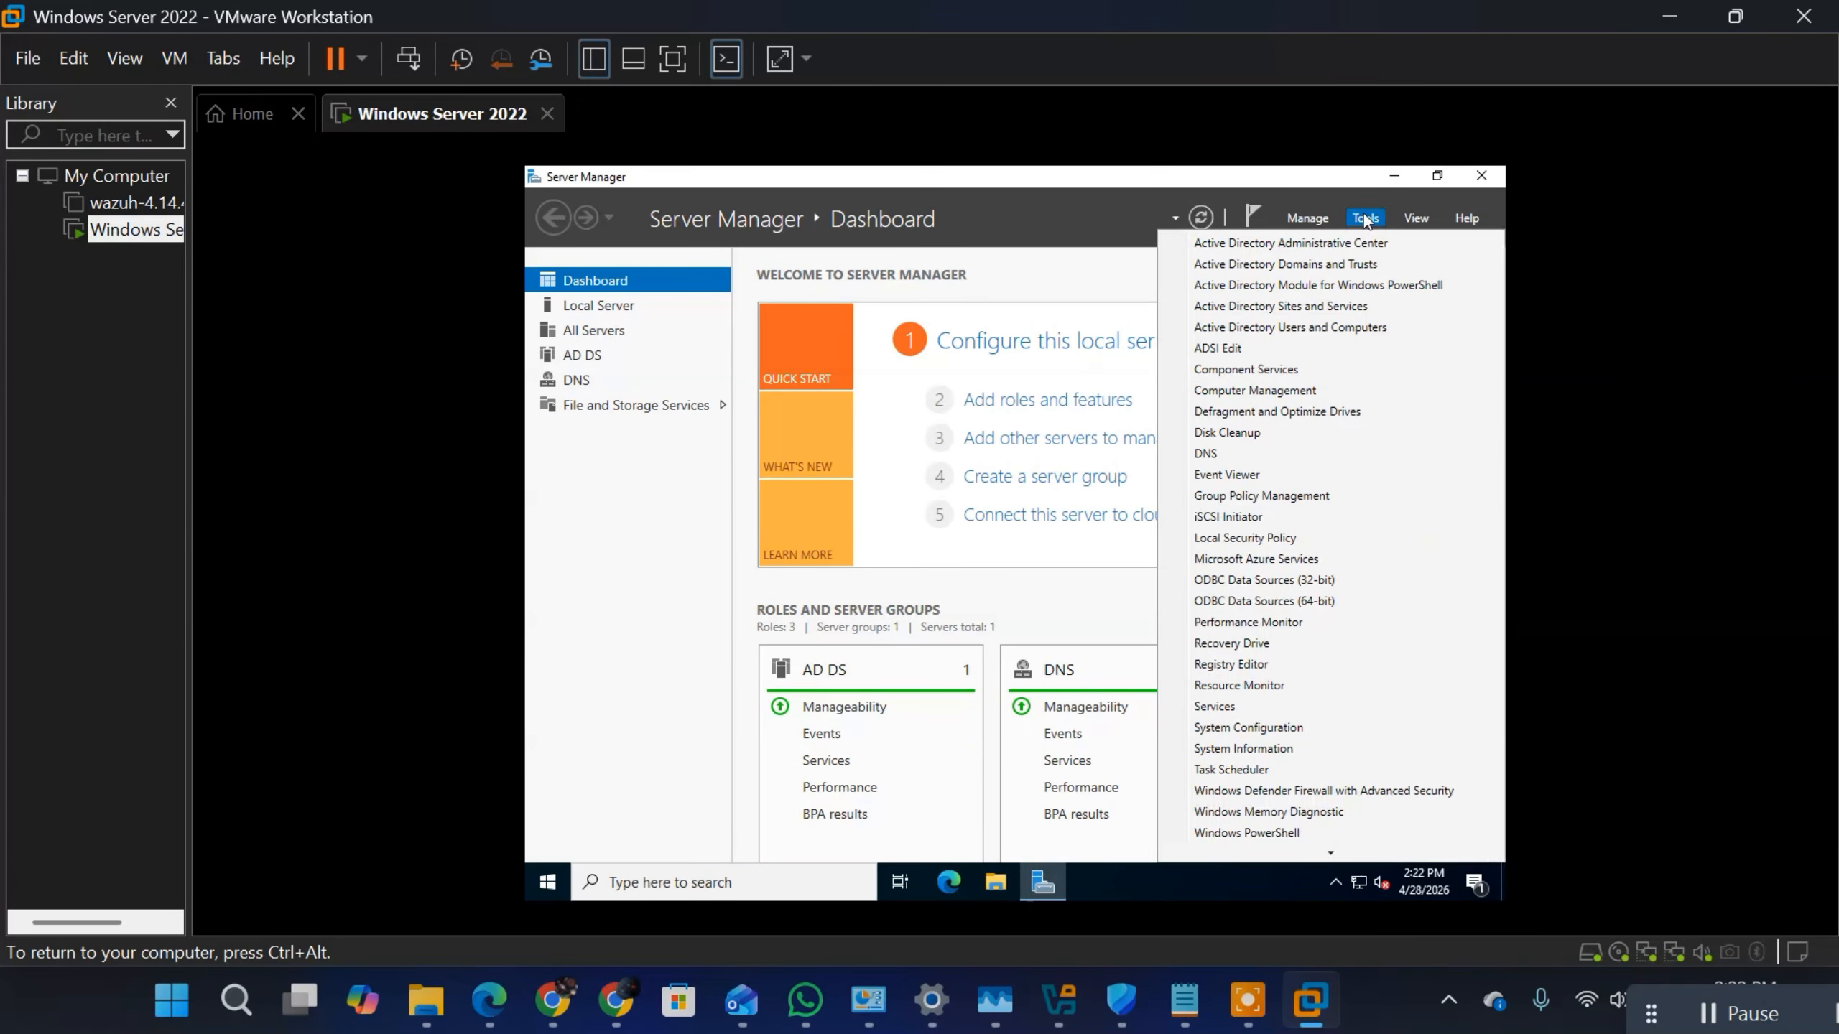
pyautogui.click(1308, 332)
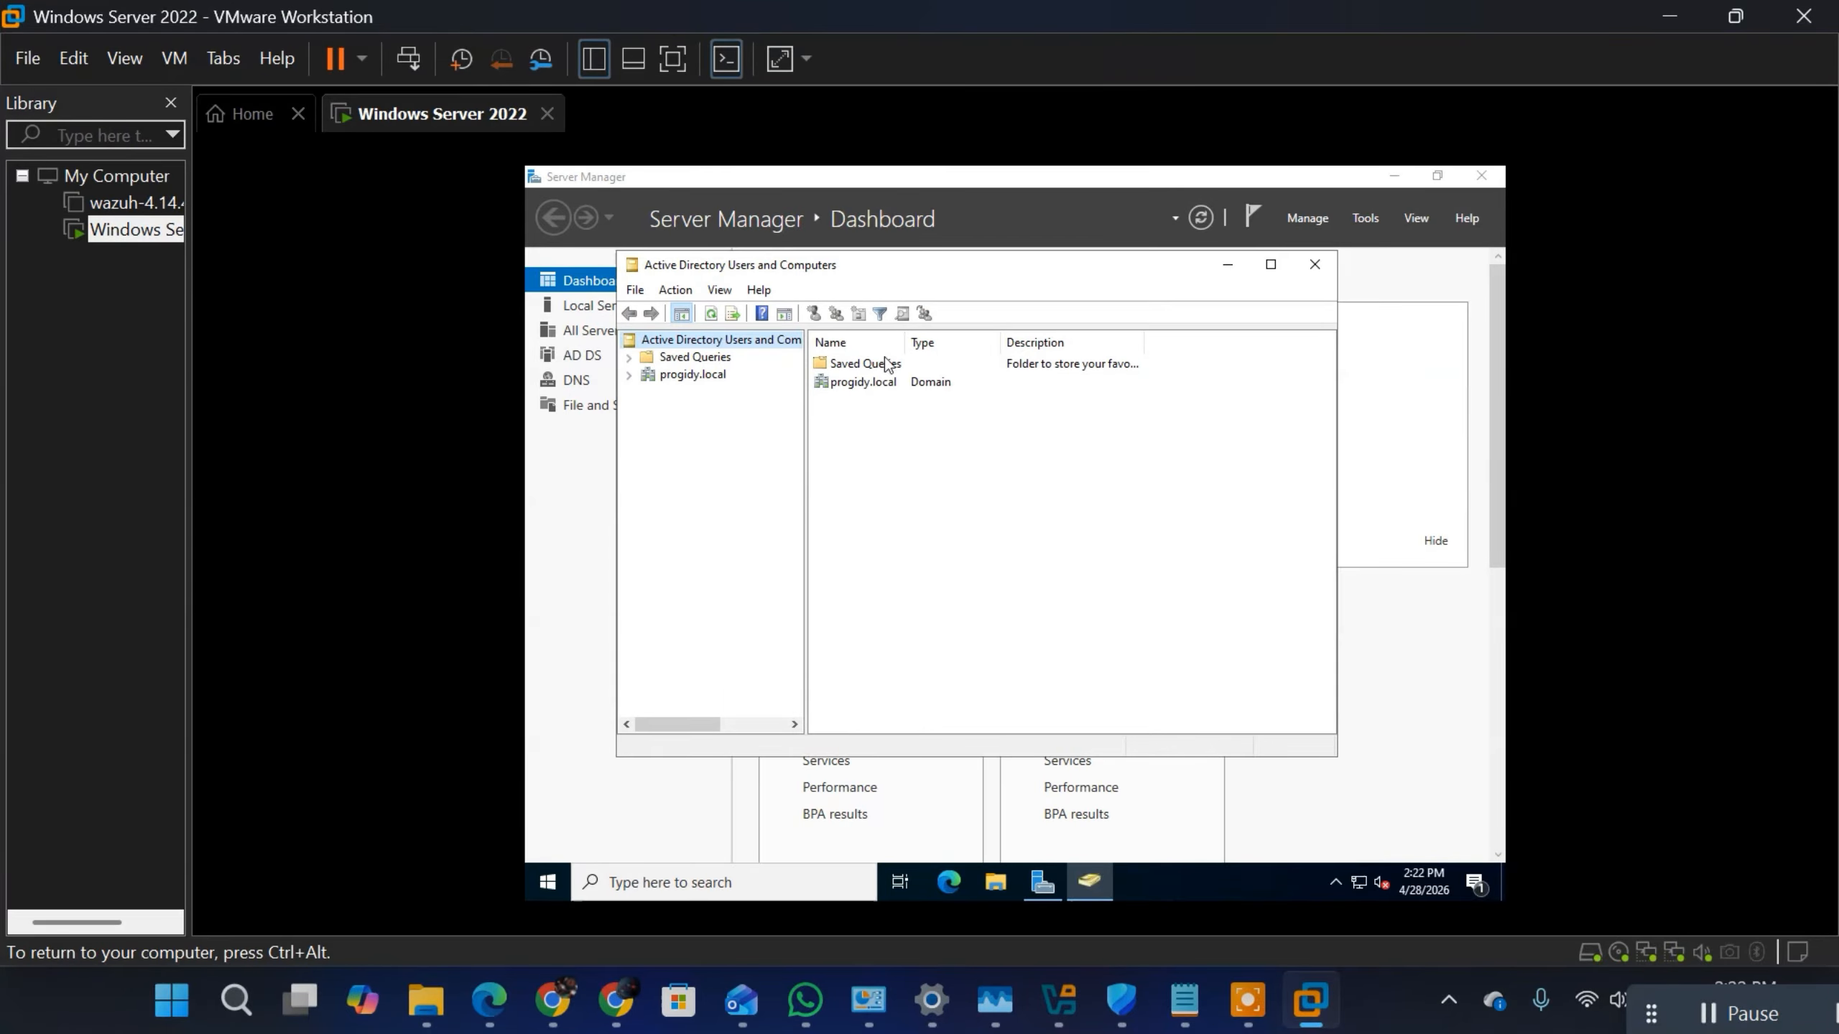
# Step: Create an organizational unit named "Admins" directly under the progidy.local domain
pyautogui.click(649, 375)
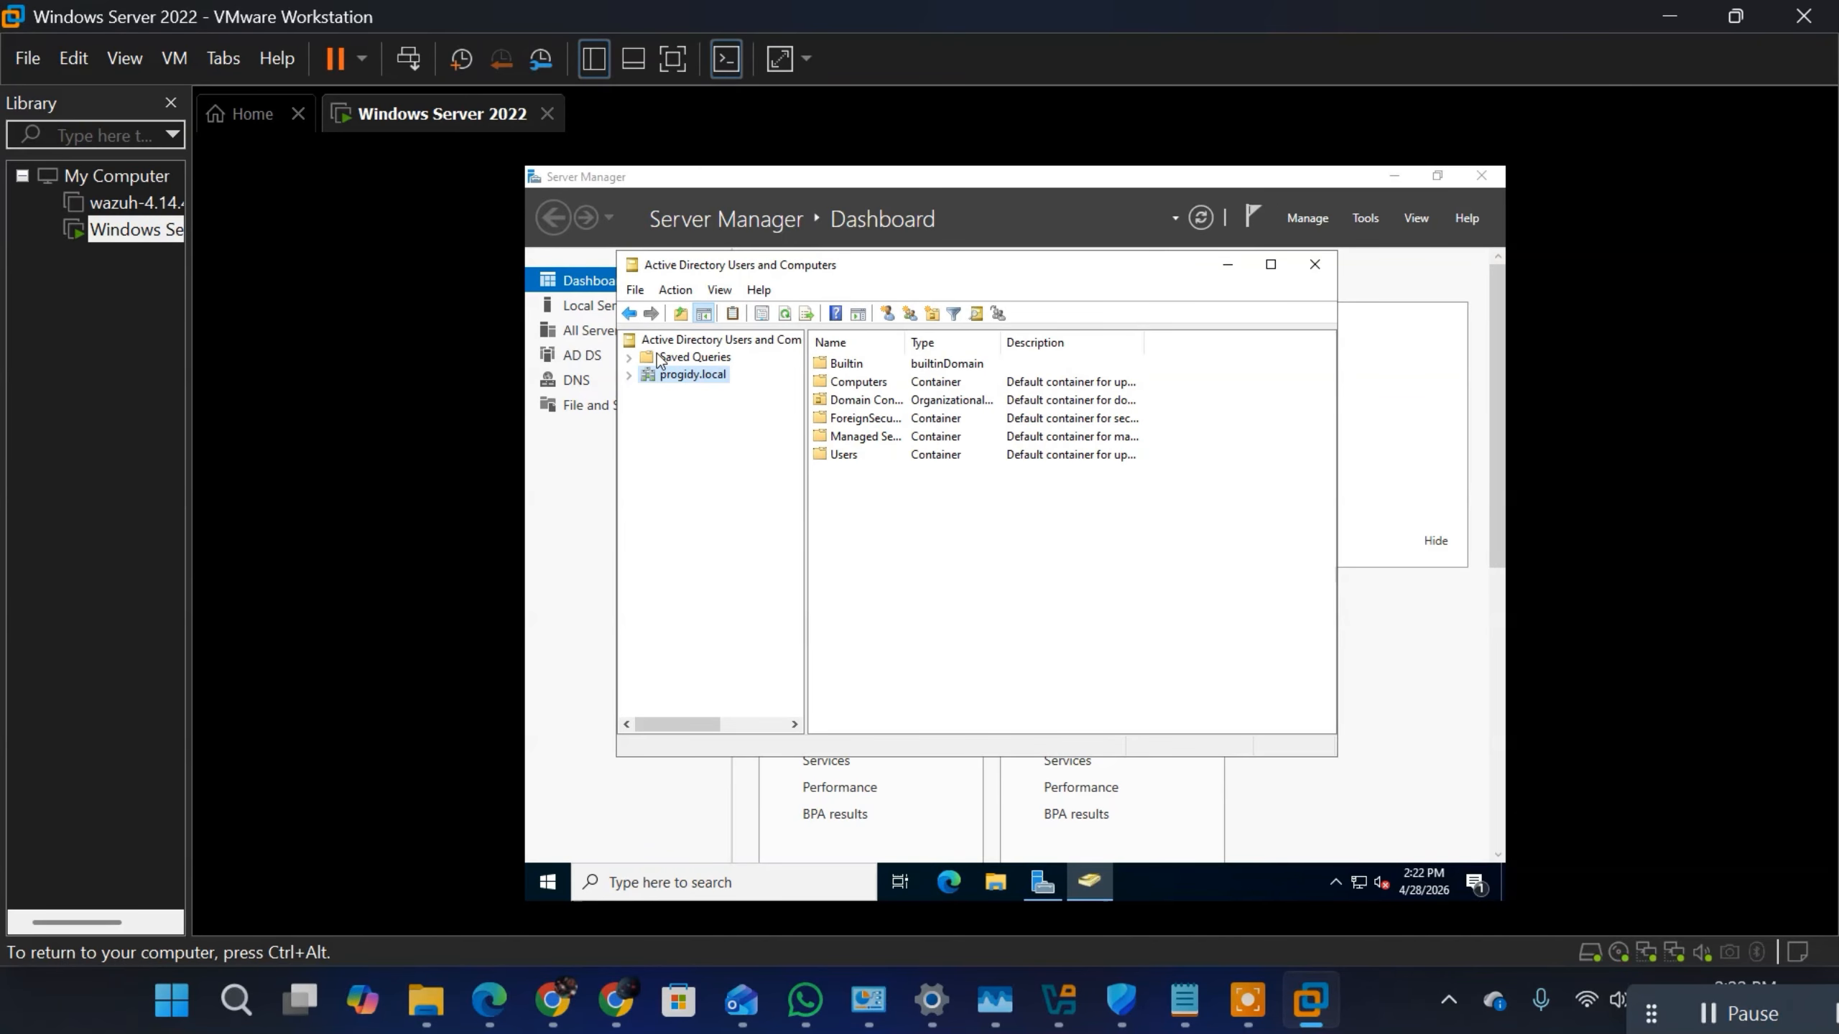
pyautogui.rightClick(685, 377)
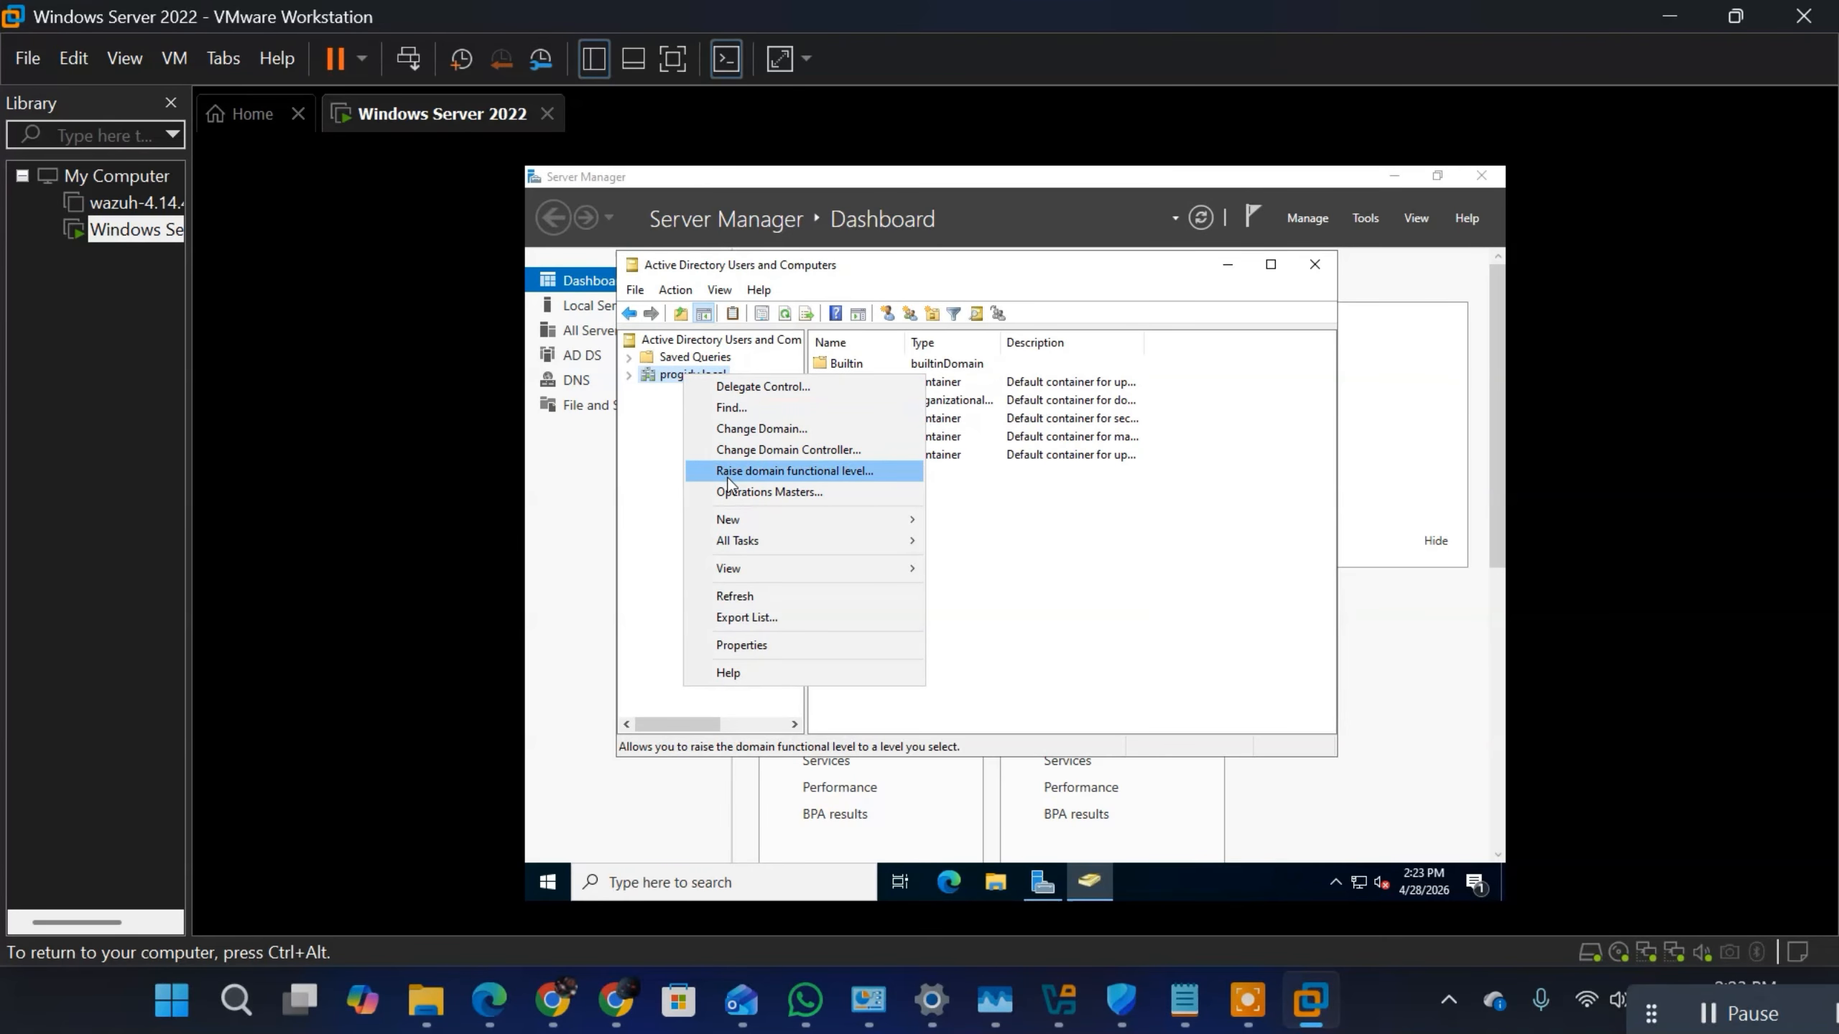
pyautogui.moveTo(726, 527)
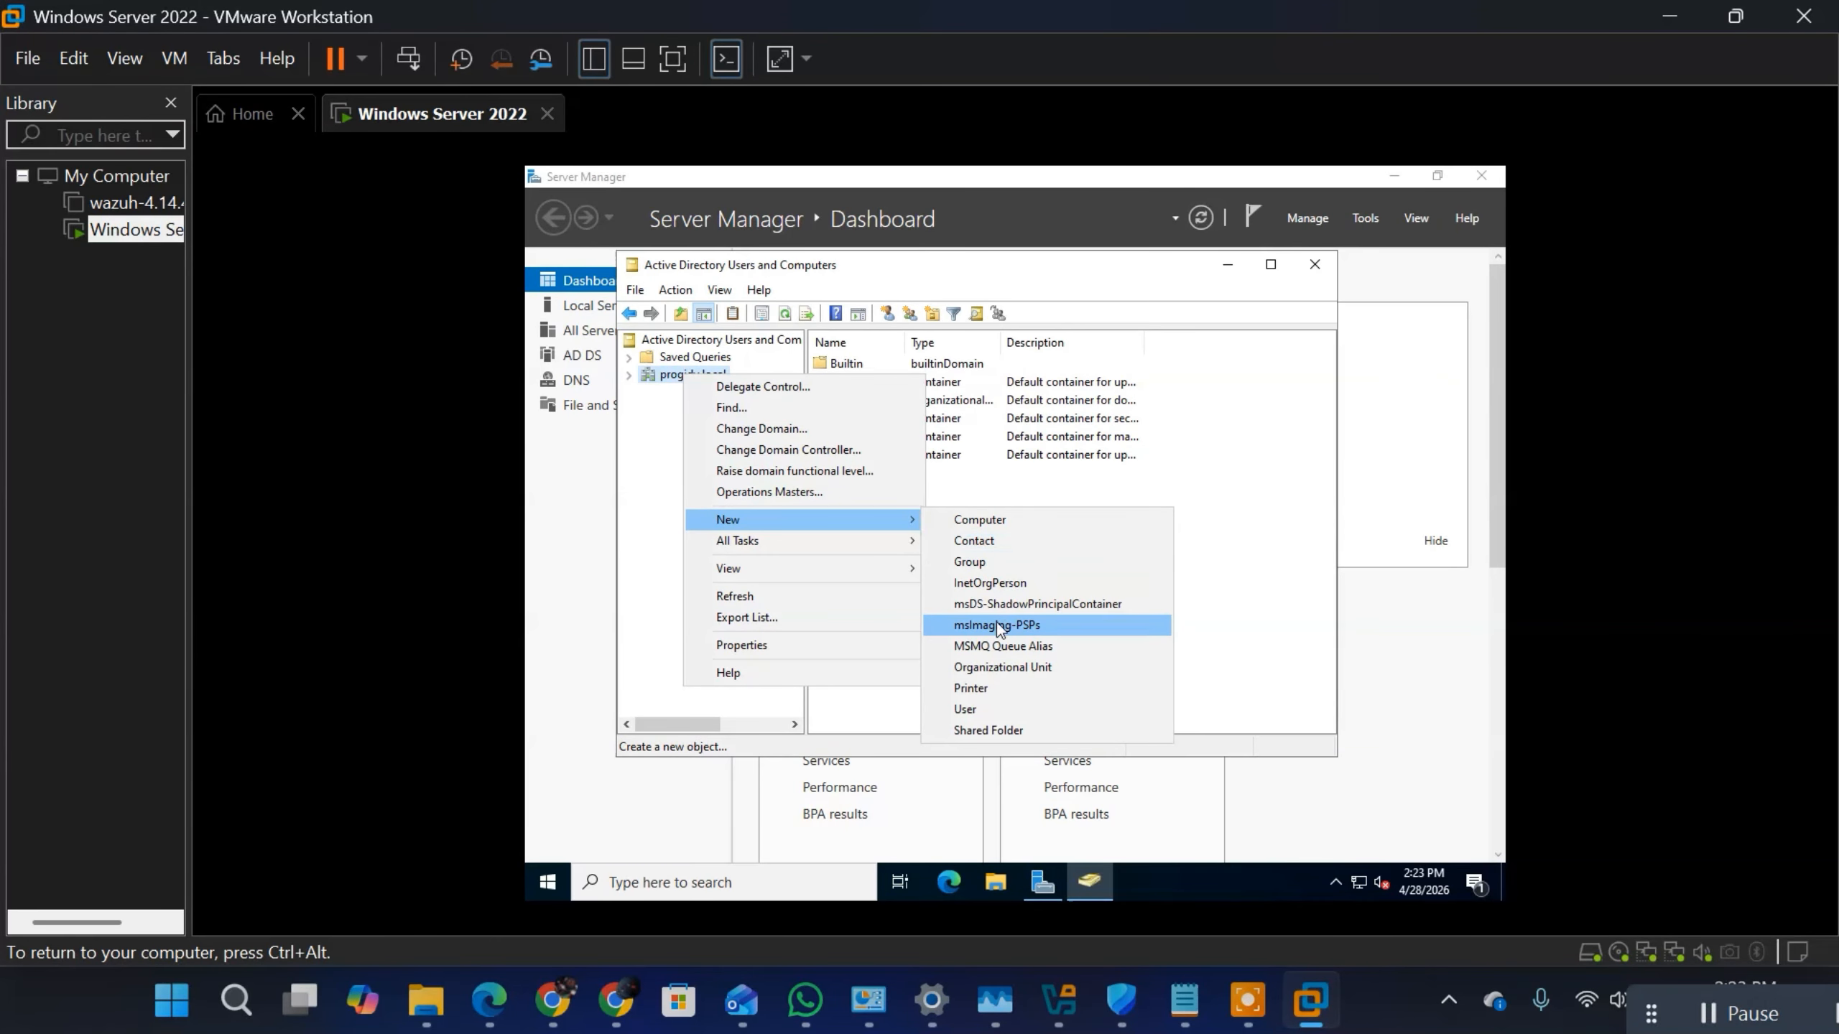
pyautogui.click(1048, 668)
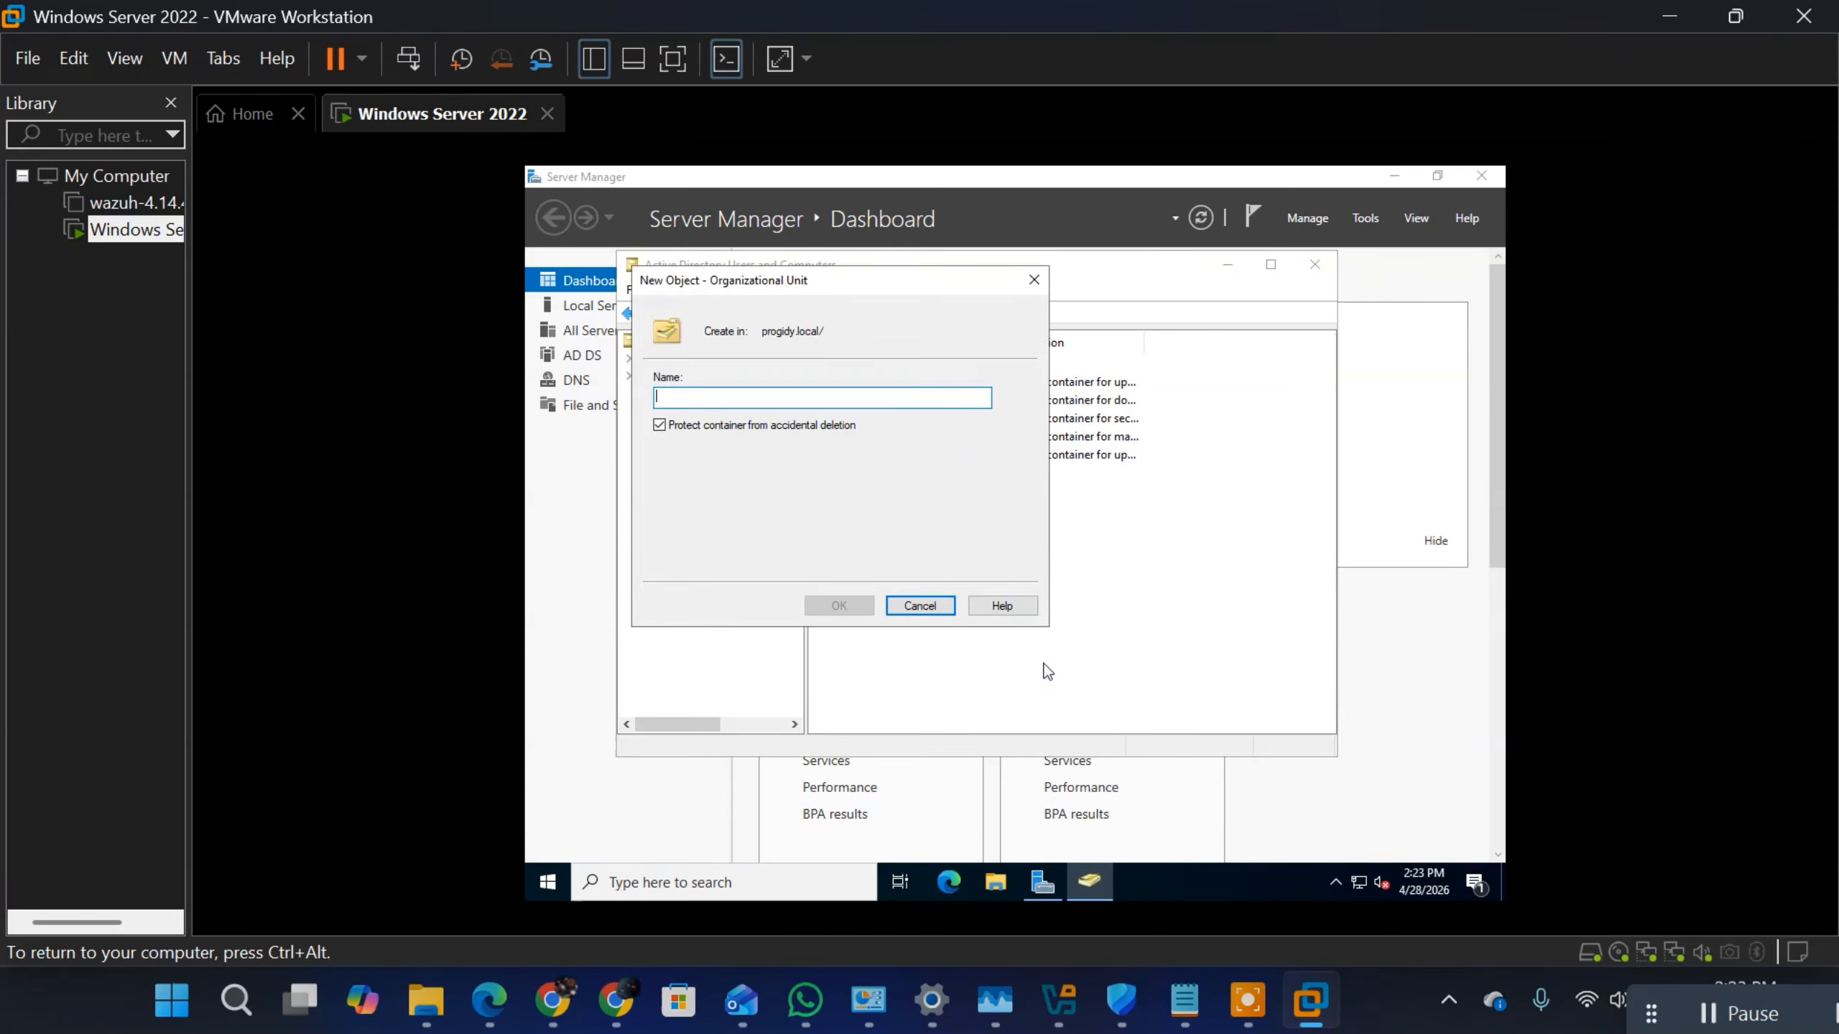
pyautogui.write('Ad')
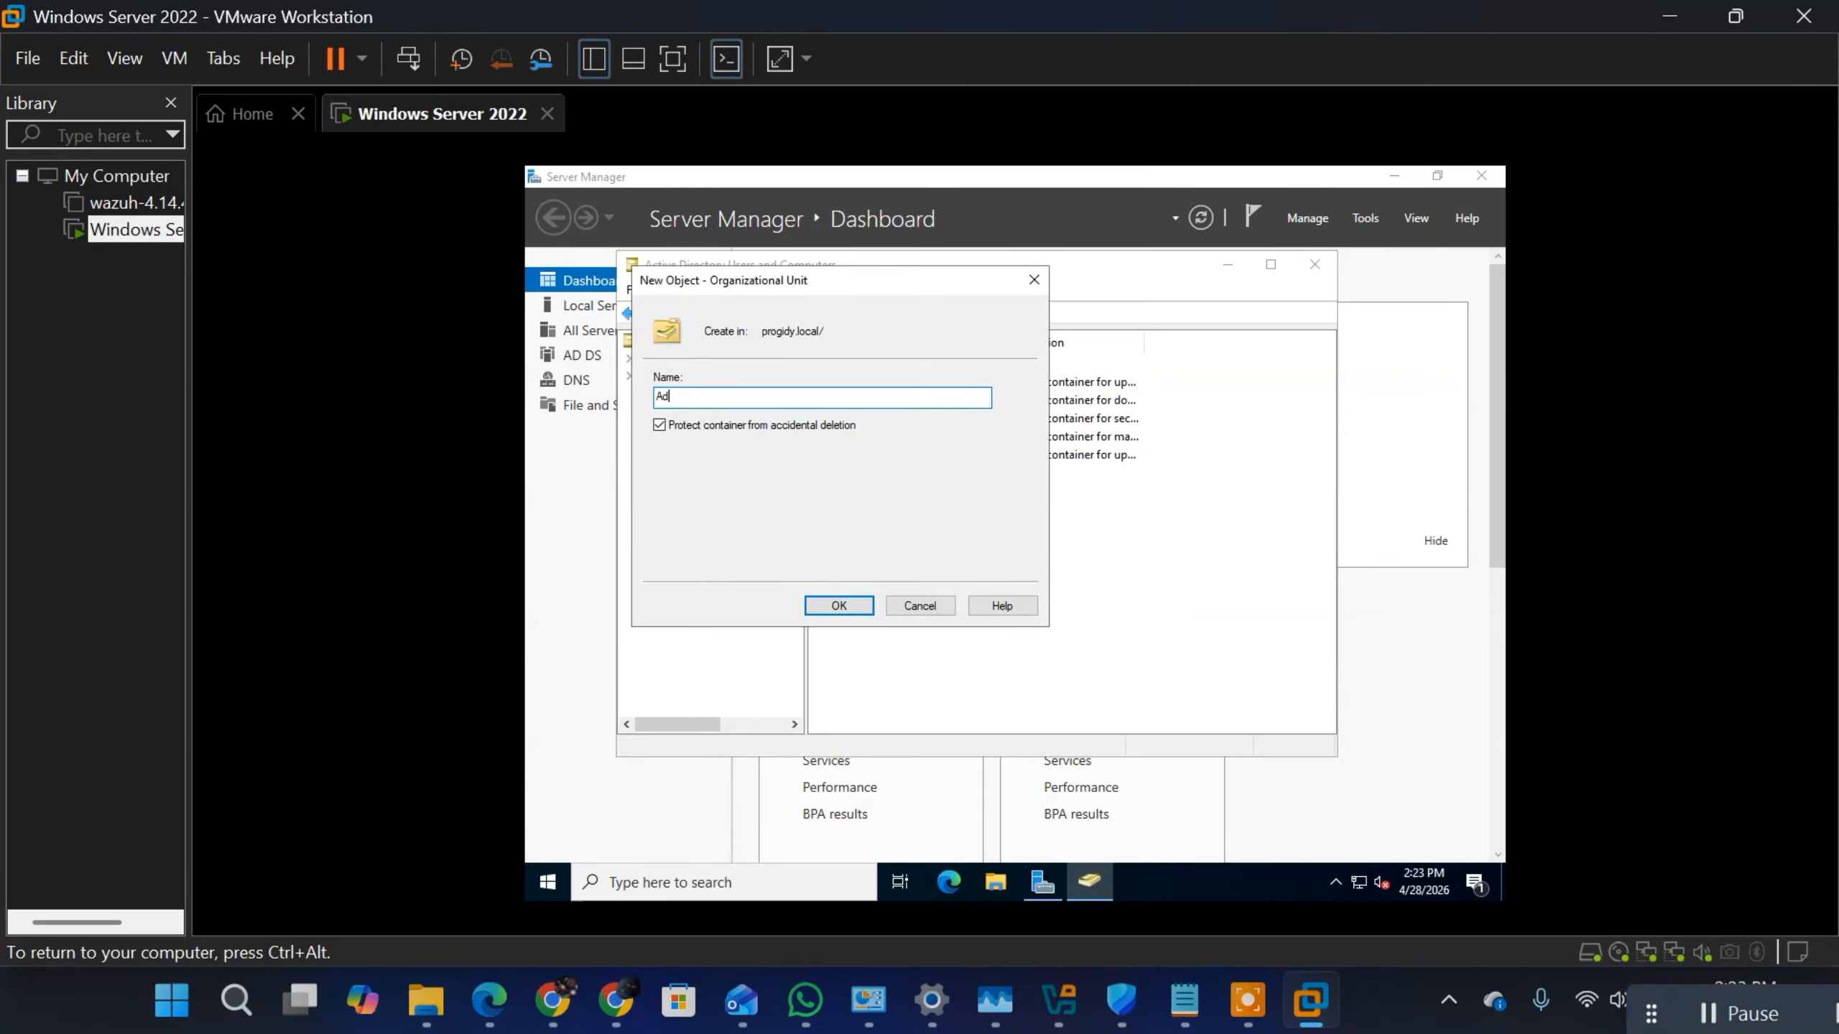
pyautogui.write('mins')
pyautogui.click(838, 607)
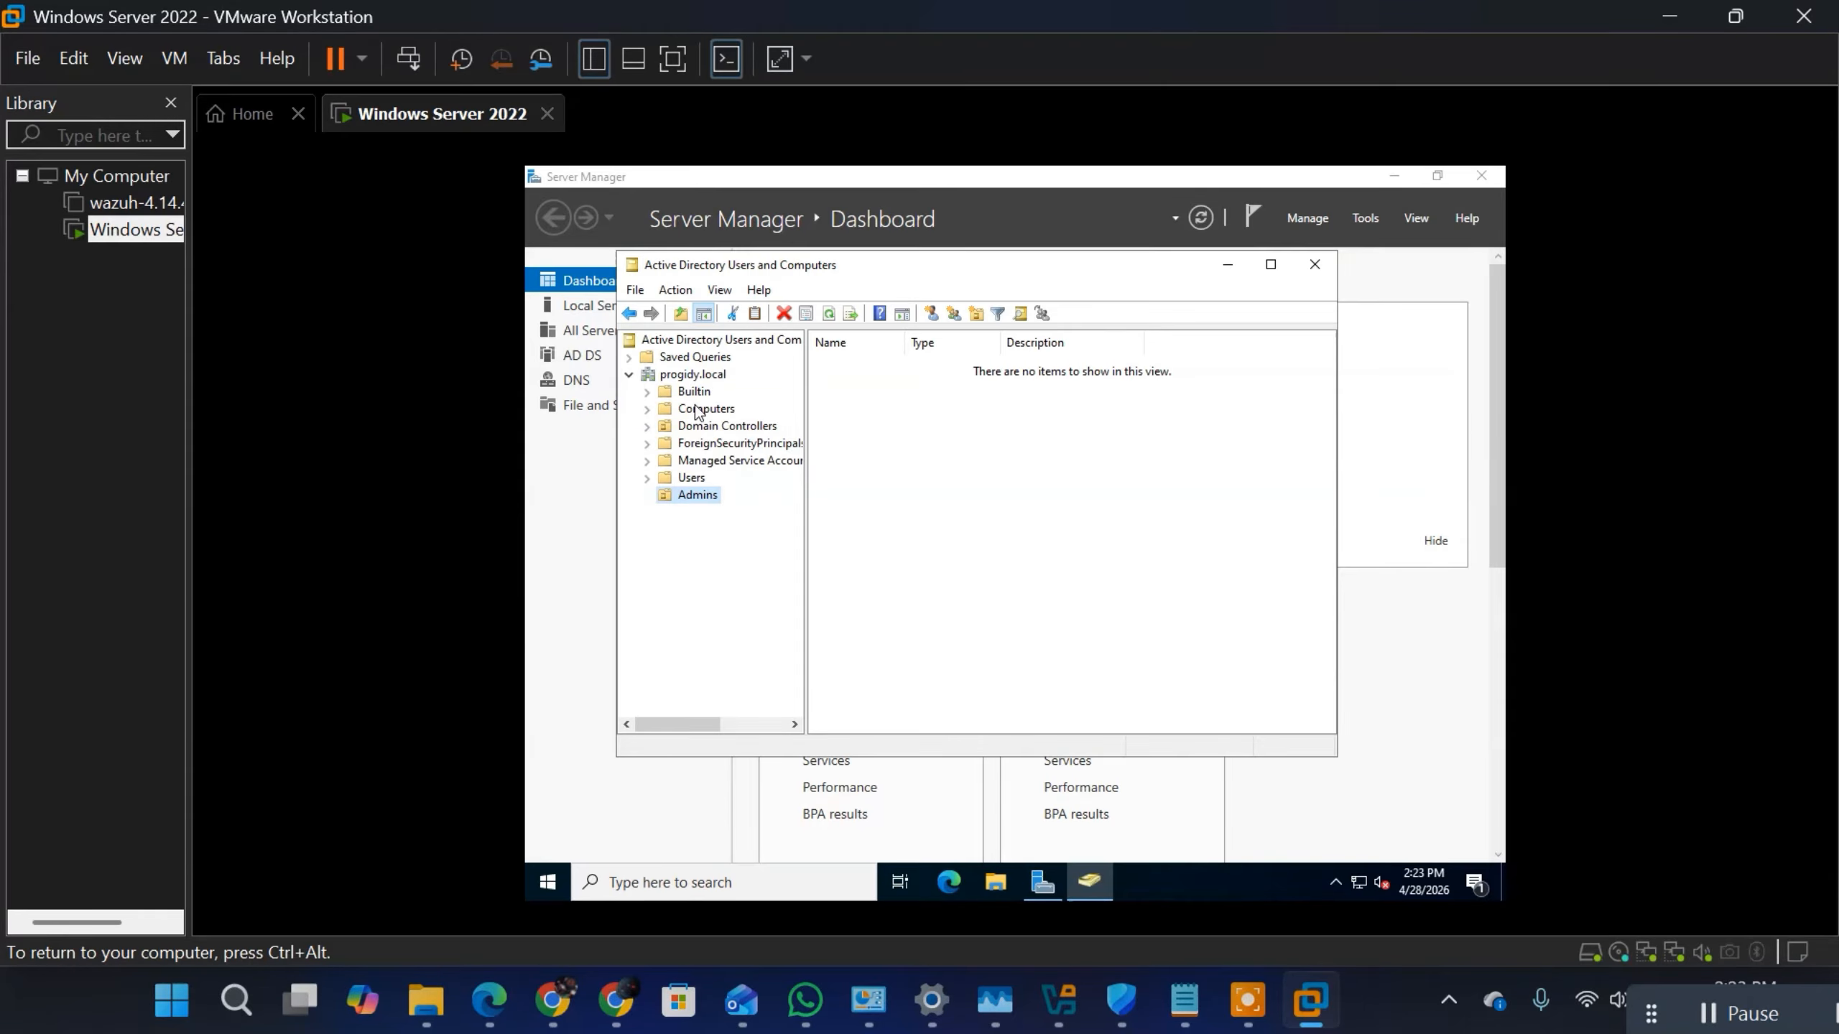
pyautogui.rightClick(701, 504)
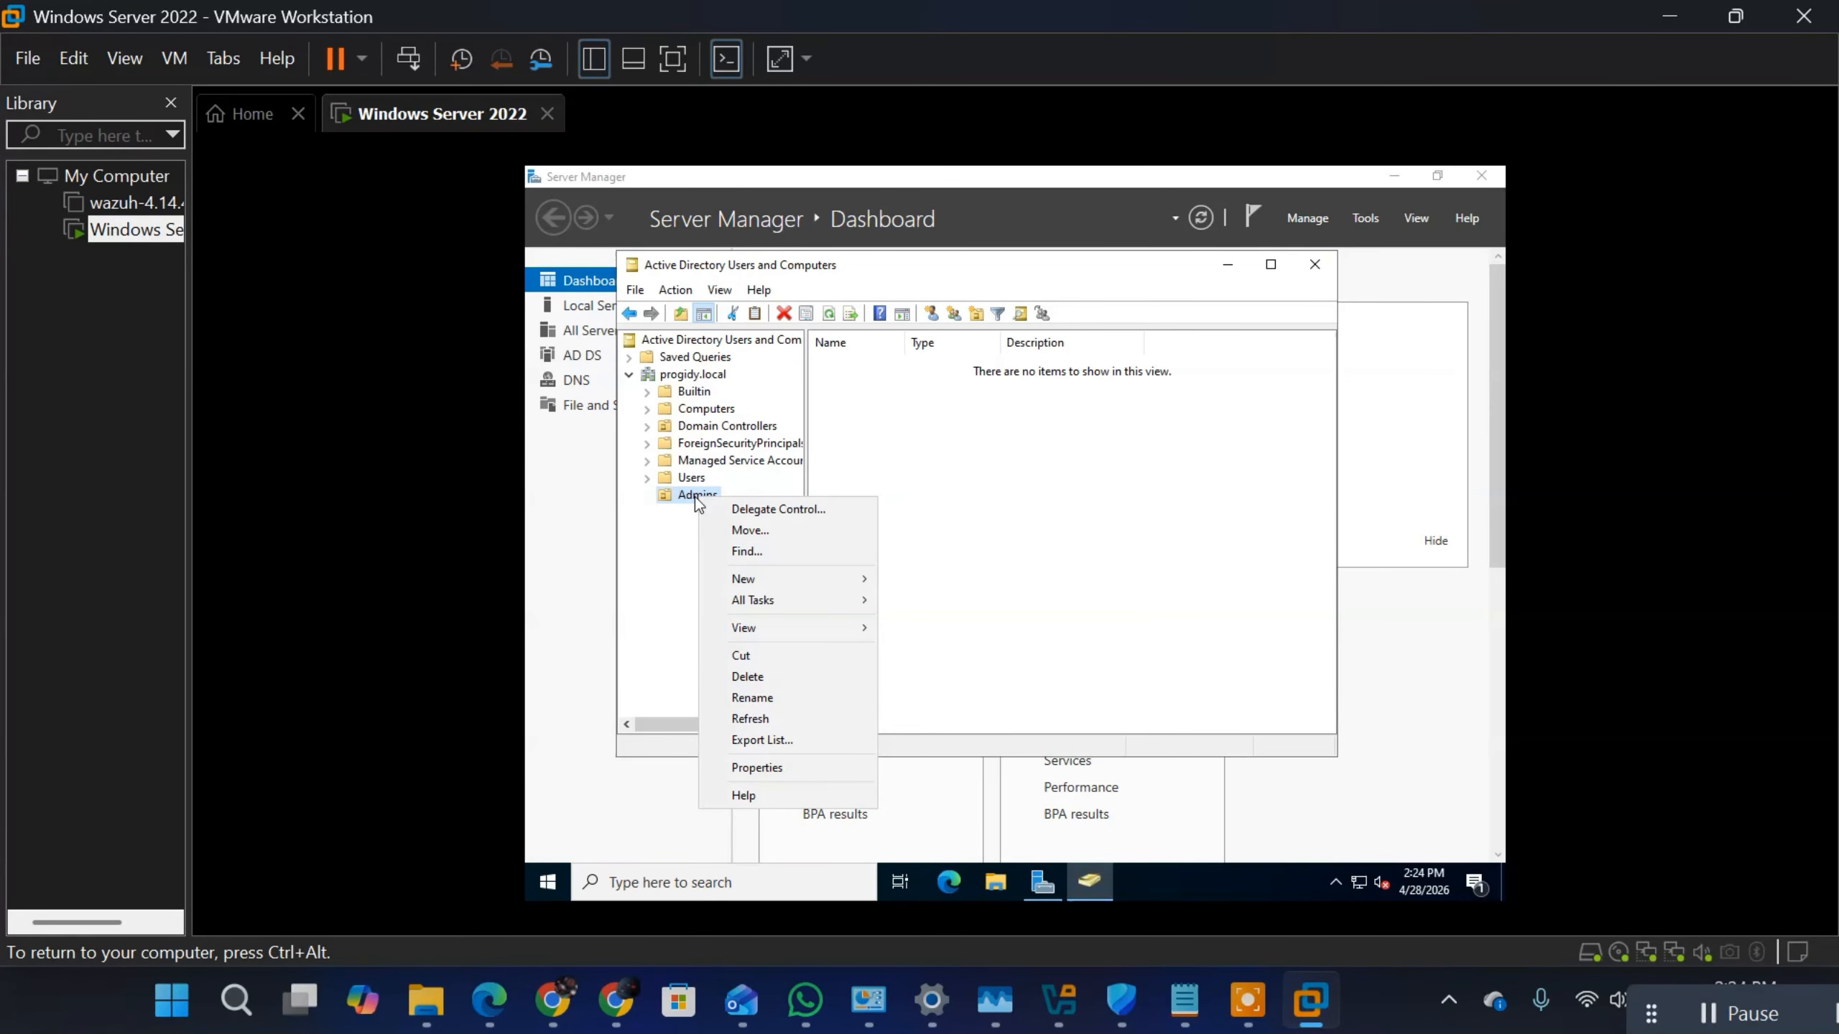
pyautogui.press('m')
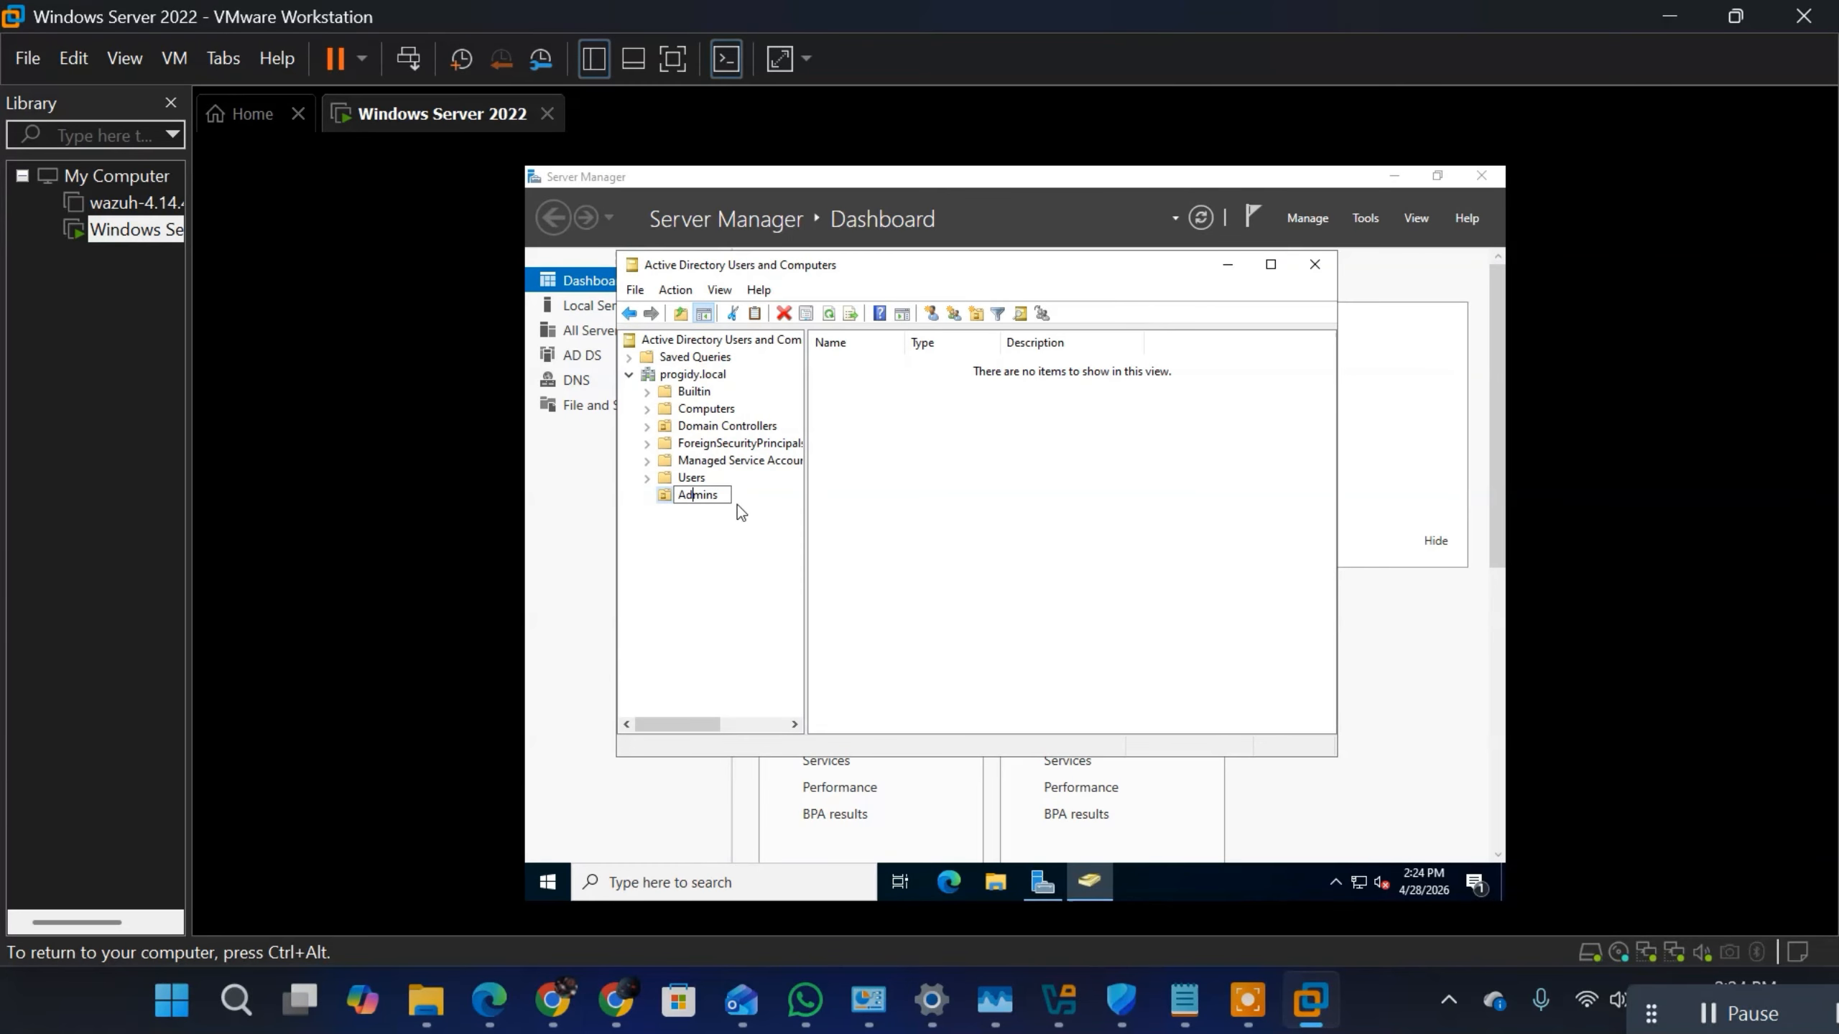
pyautogui.click(727, 526)
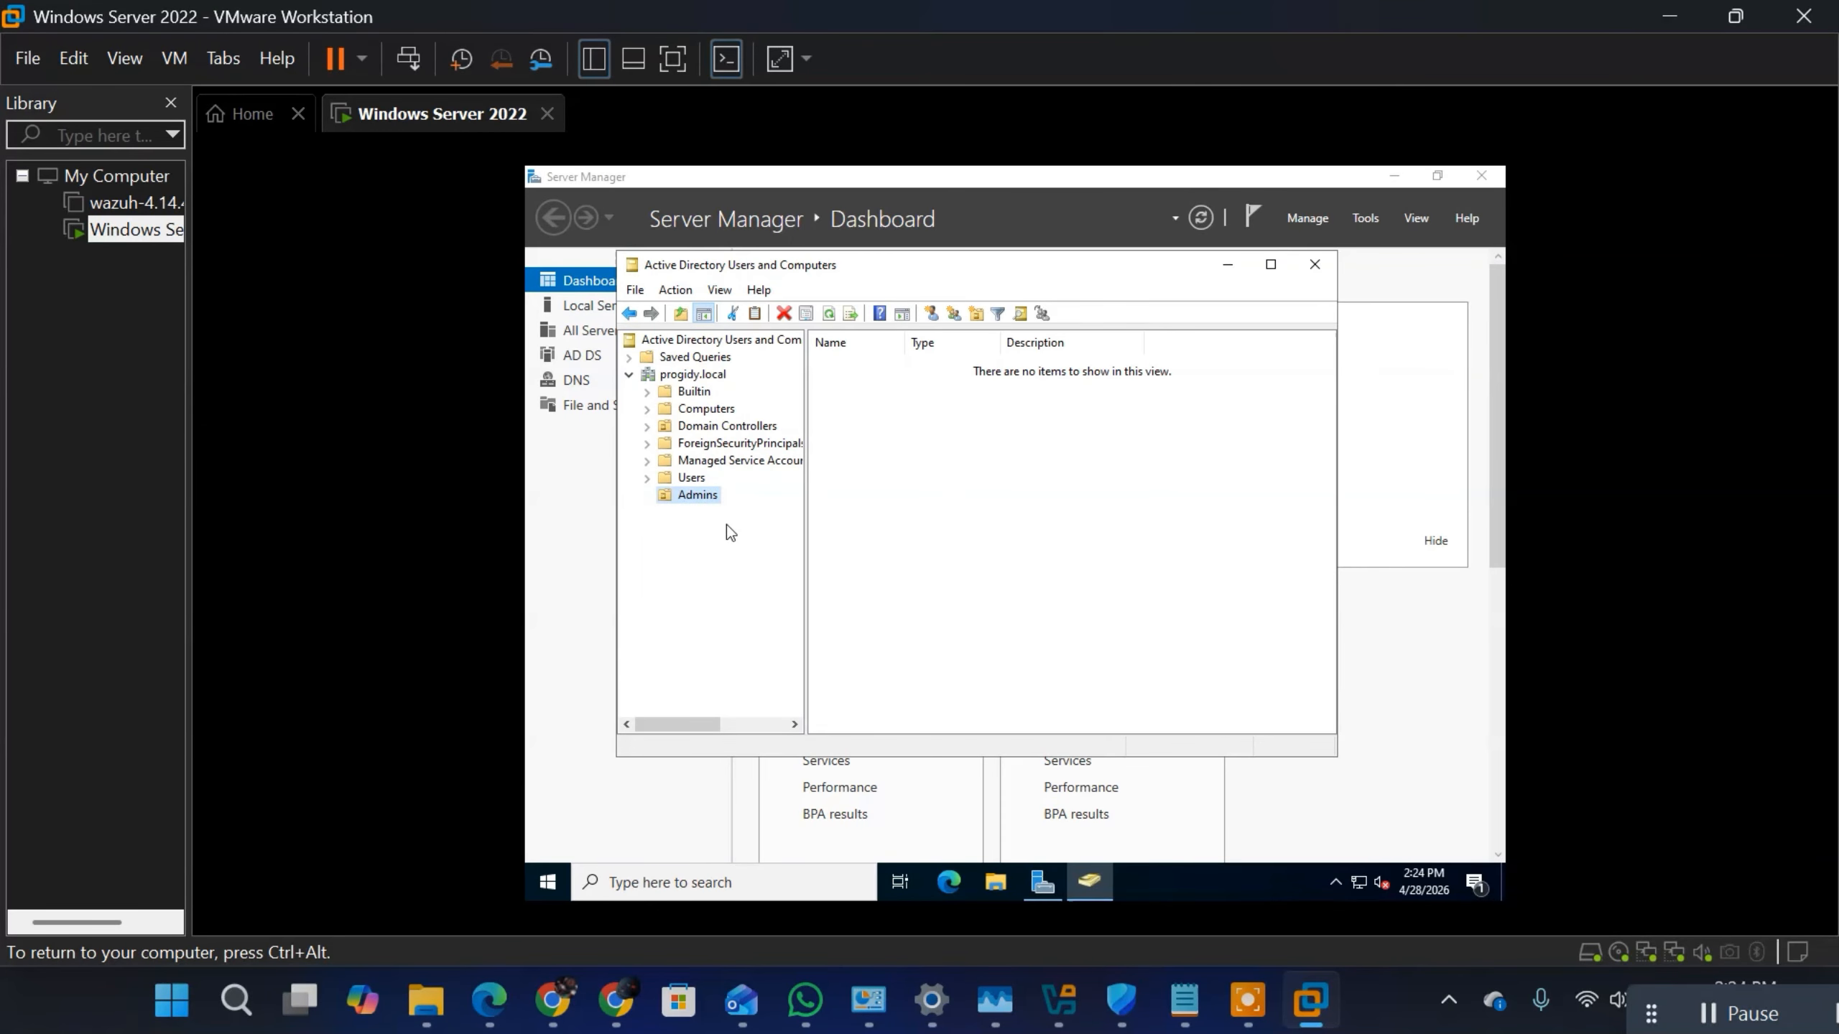
# Step: Start a new user object in the Admins organizational unit and leave the first name blank
pyautogui.rightClick(677, 495)
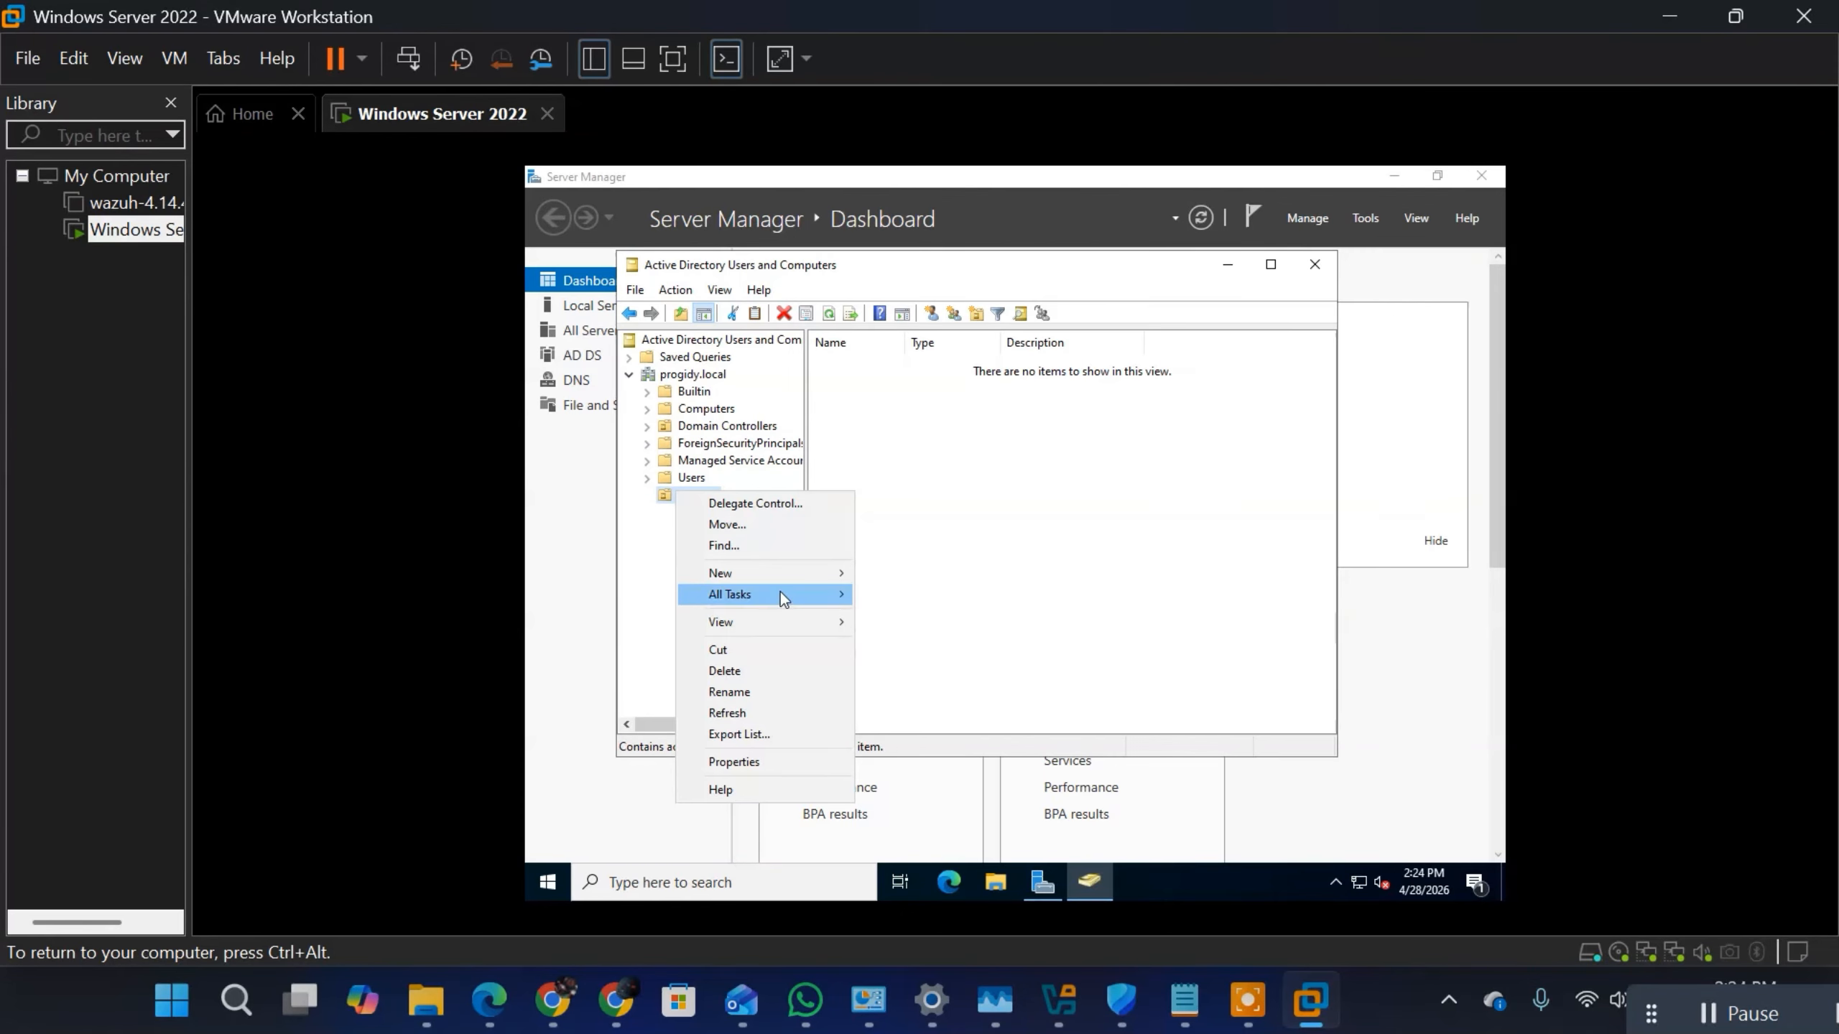
pyautogui.moveTo(791, 571)
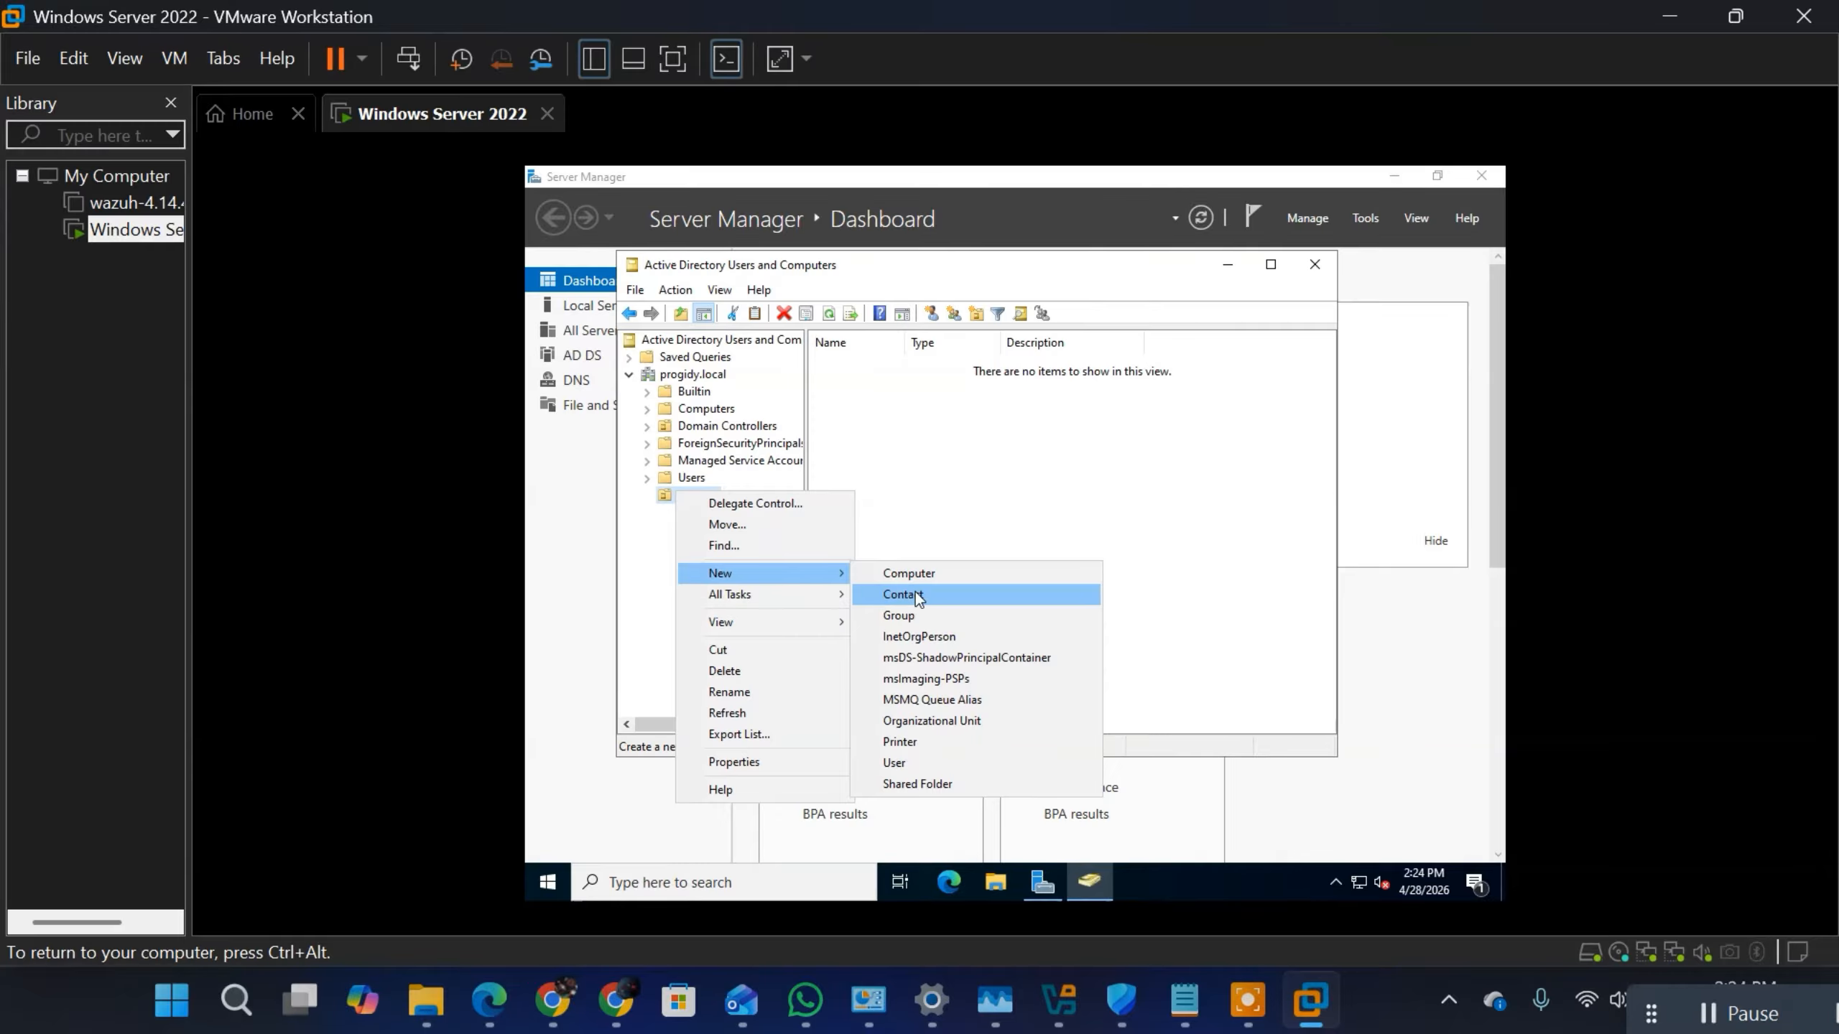
pyautogui.click(951, 762)
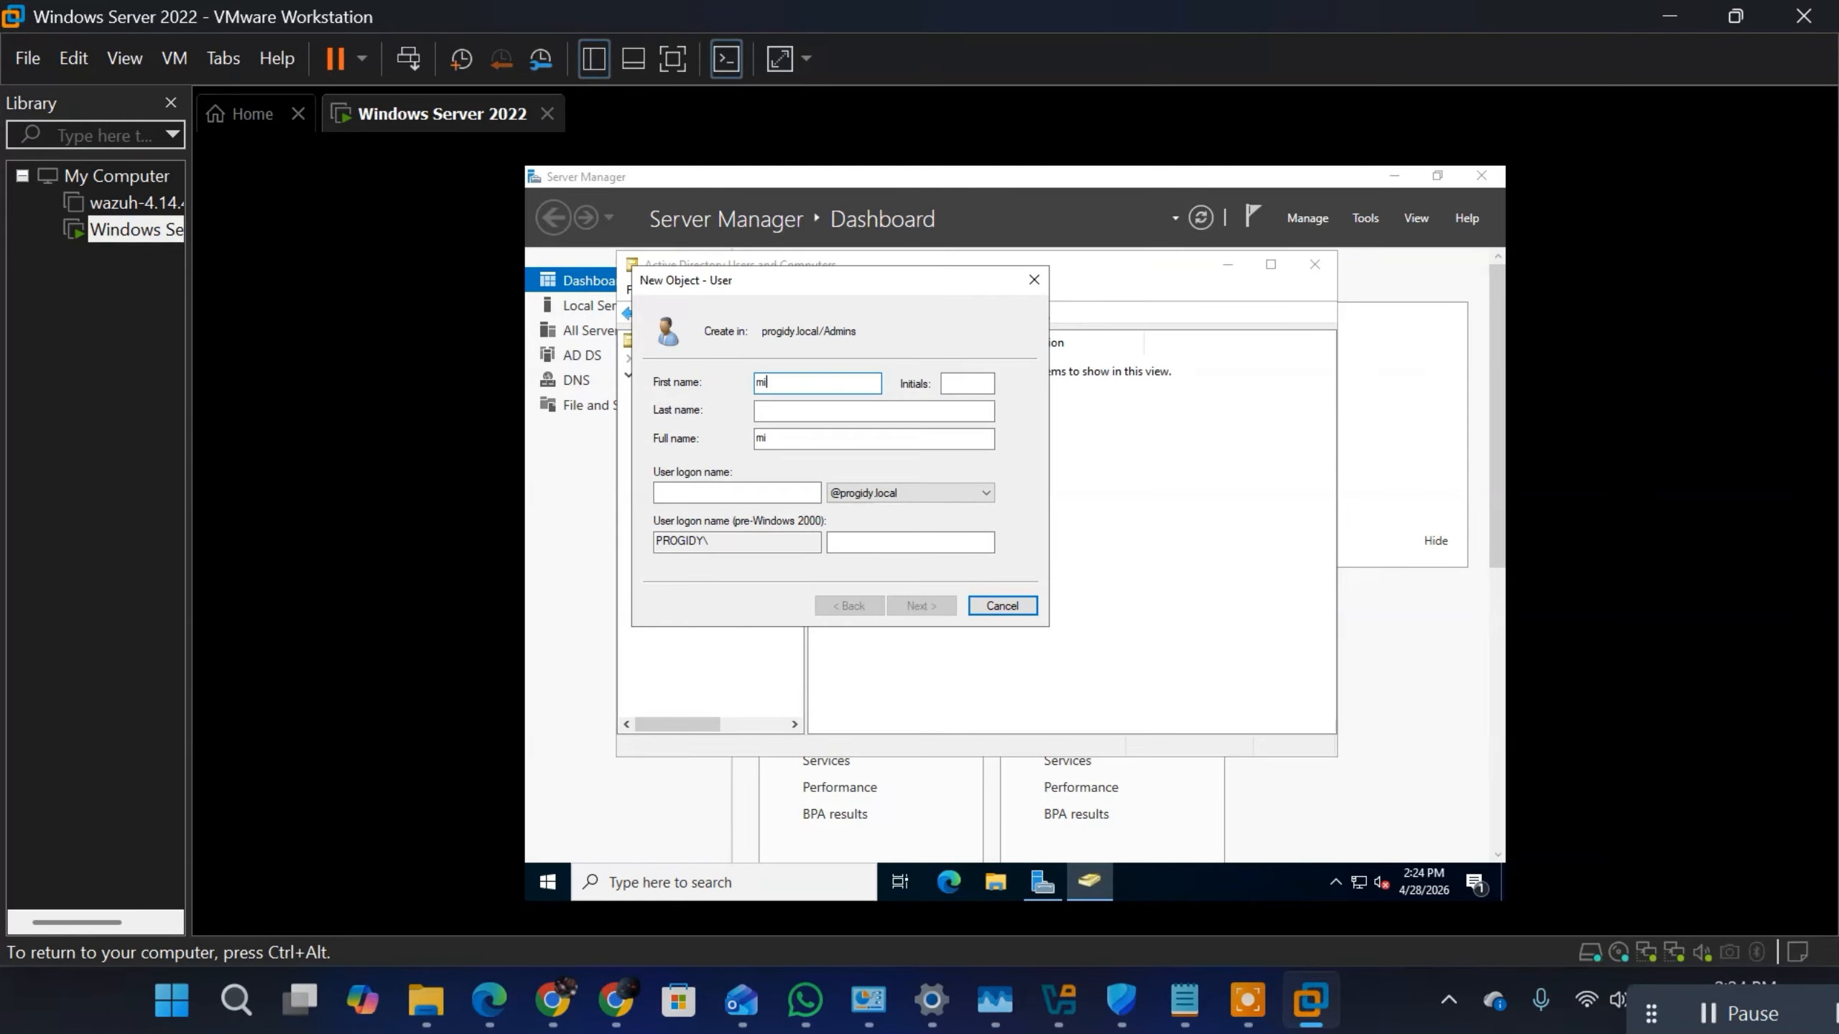
pyautogui.press('BackSpace')
pyautogui.press('BackSpace')
pyautogui.hotkey('ctrl', 'alt')
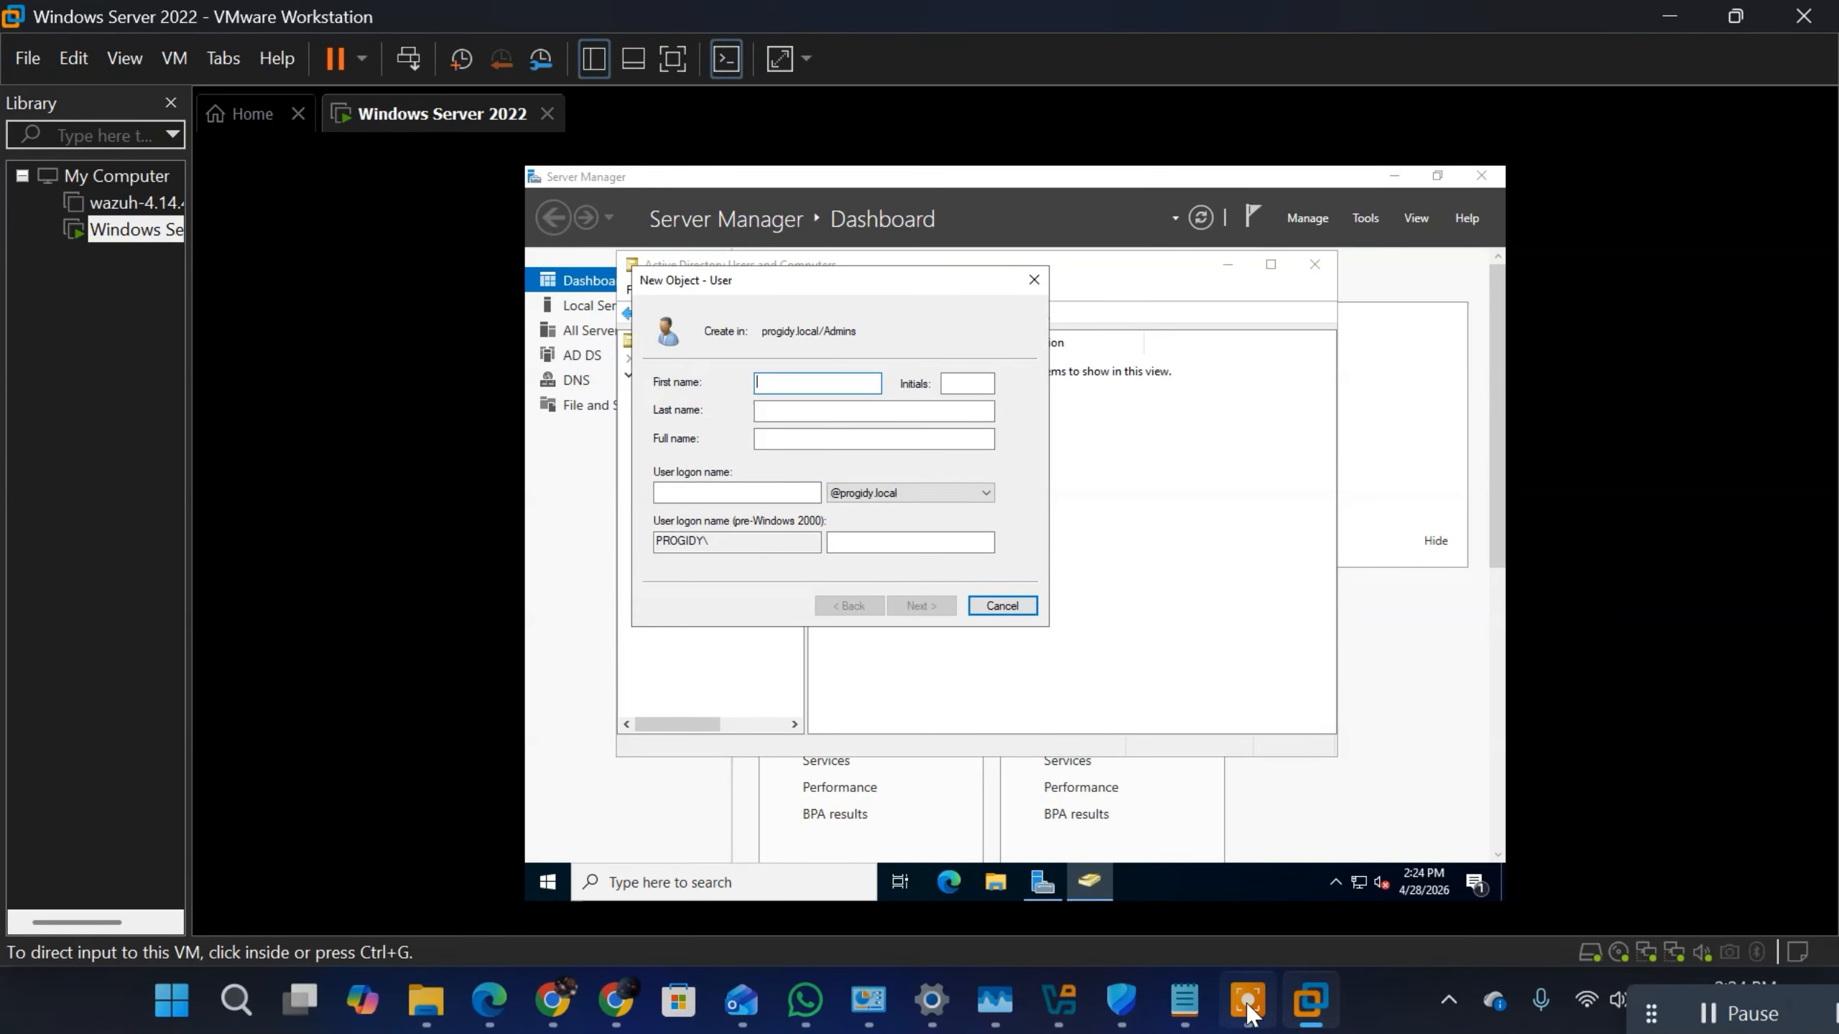
# Step: Switch to the Notepad notes and look through them down to the Common Email Naming Conventions section
pyautogui.click(1183, 1007)
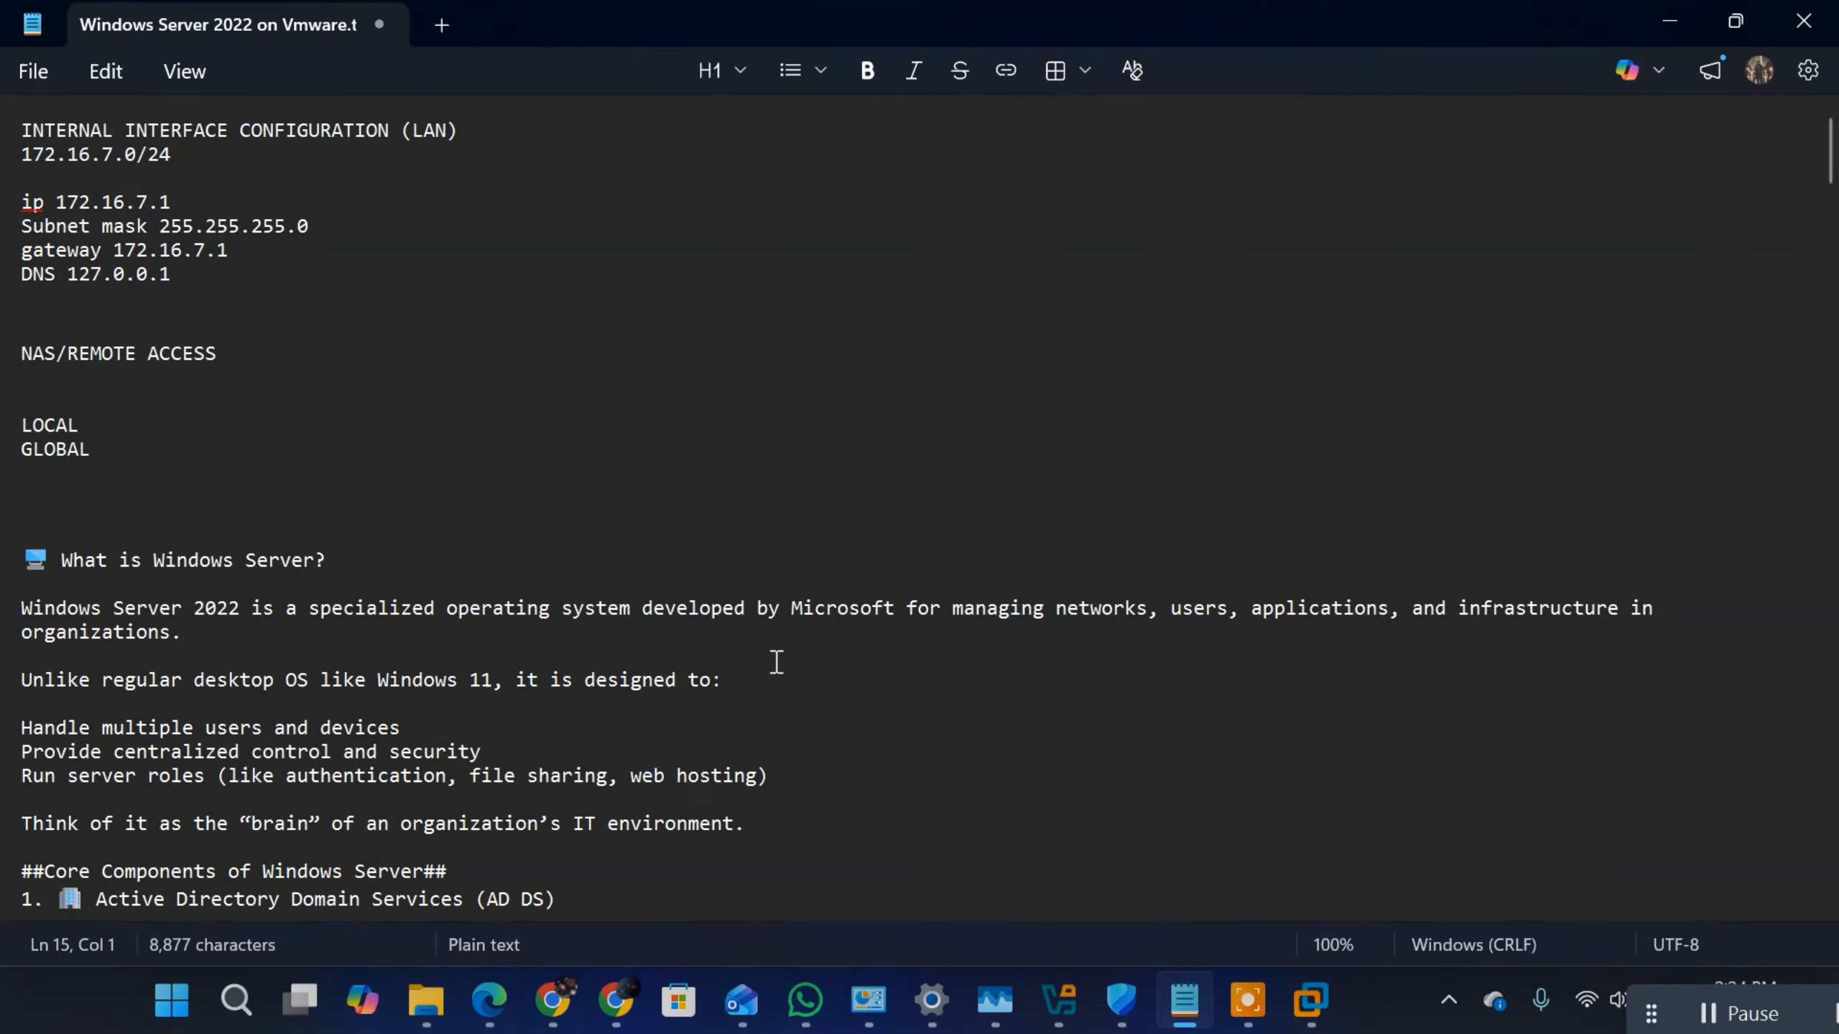
pyautogui.press('Down')
pyautogui.press('Down')
pyautogui.press('Down')
pyautogui.press('Down')
pyautogui.press('Down')
pyautogui.press('Down')
pyautogui.press('Down')
pyautogui.press('Down')
pyautogui.press('Down')
pyautogui.press('Down')
pyautogui.press('Down')
pyautogui.press('Down')
pyautogui.press('Down')
pyautogui.press('Down')
pyautogui.press('Down')
pyautogui.press('Down')
pyautogui.press('Down')
pyautogui.press('Down')
pyautogui.press('Down')
pyautogui.press('Down')
pyautogui.press('Down')
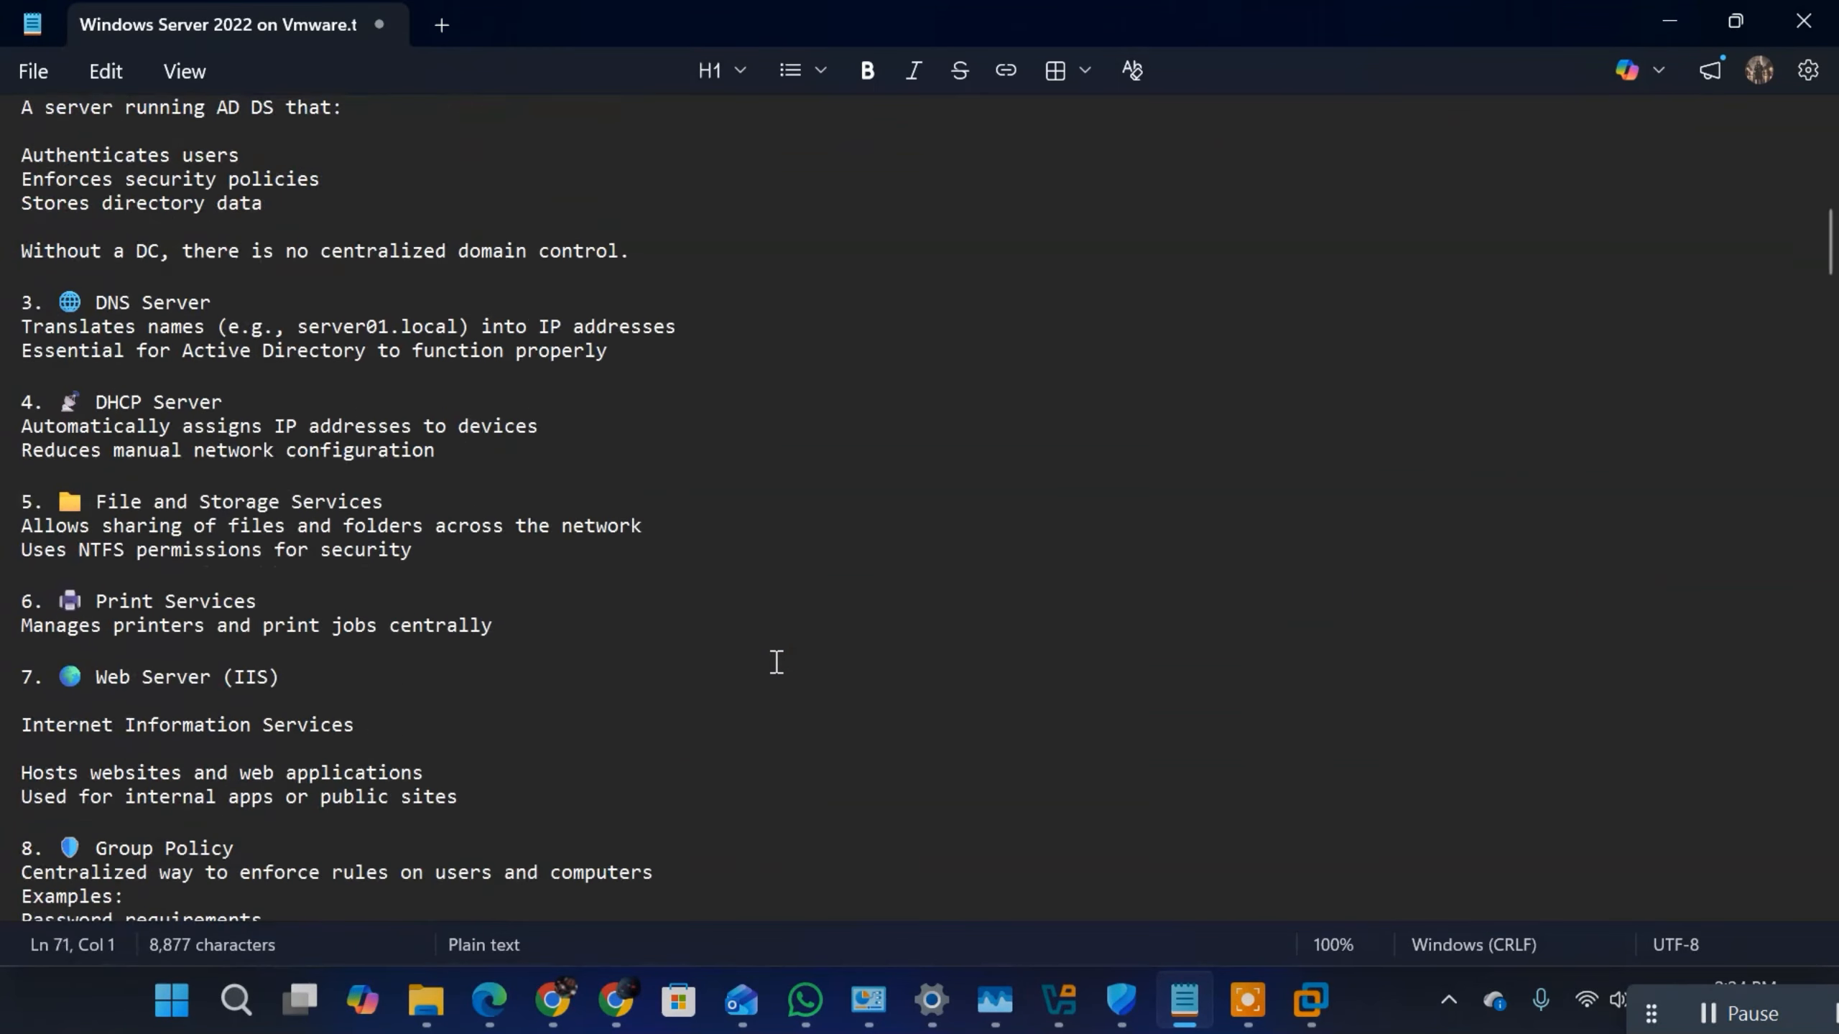
pyautogui.press('Down')
pyautogui.press('Down')
pyautogui.press('Down')
pyautogui.press('Down')
pyautogui.press('Down')
pyautogui.press('Down')
pyautogui.press('Down')
pyautogui.press('Down')
pyautogui.press('Down')
pyautogui.press('Down')
pyautogui.press('Down')
pyautogui.press('Down')
pyautogui.press('Down')
pyautogui.press('Down')
pyautogui.press('Down')
pyautogui.press('Down')
pyautogui.press('Down')
pyautogui.press('Down')
pyautogui.press('Down')
pyautogui.press('Down')
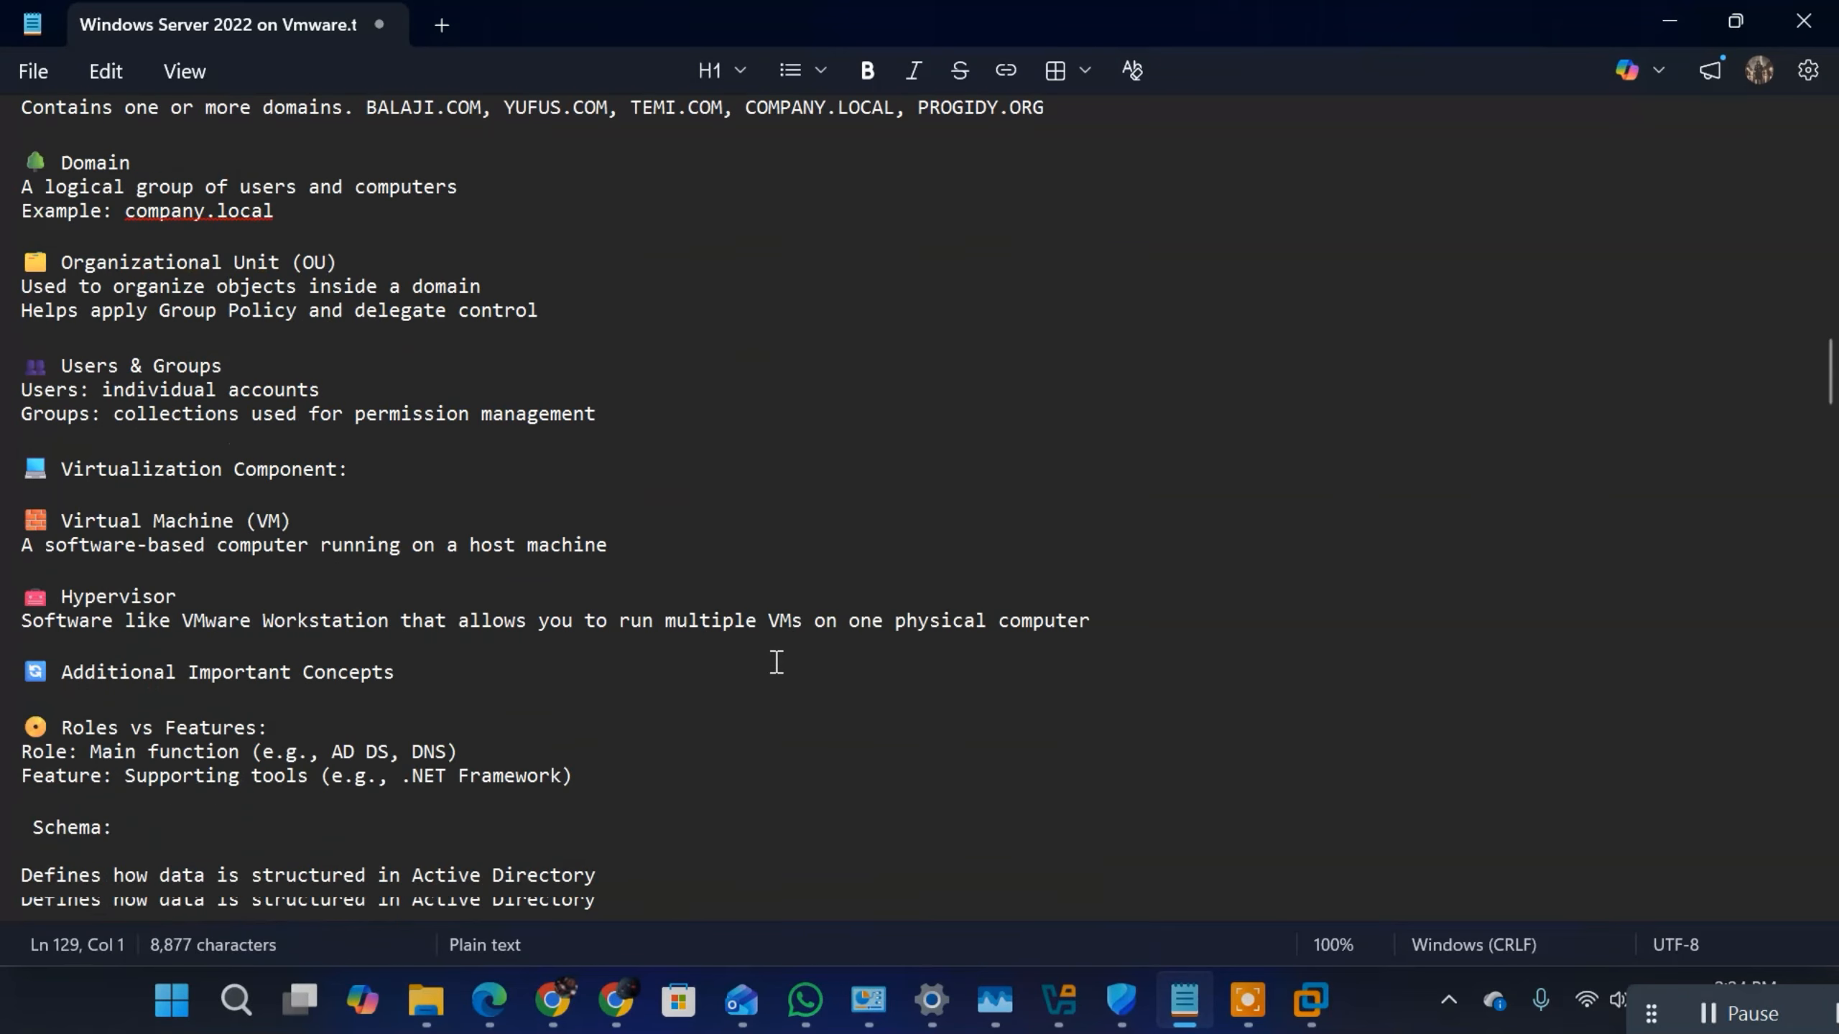
pyautogui.press('Down')
pyautogui.press('Down')
pyautogui.press('Down')
pyautogui.press('Down')
pyautogui.press('Down')
pyautogui.press('Down')
pyautogui.press('Down')
pyautogui.press('Down')
pyautogui.press('Down')
pyautogui.press('Down')
pyautogui.press('Down')
pyautogui.press('Down')
pyautogui.press('Down')
pyautogui.press('Down')
pyautogui.press('Down')
pyautogui.press('Down')
pyautogui.press('Down')
pyautogui.press('Down')
pyautogui.press('Down')
pyautogui.press('Down')
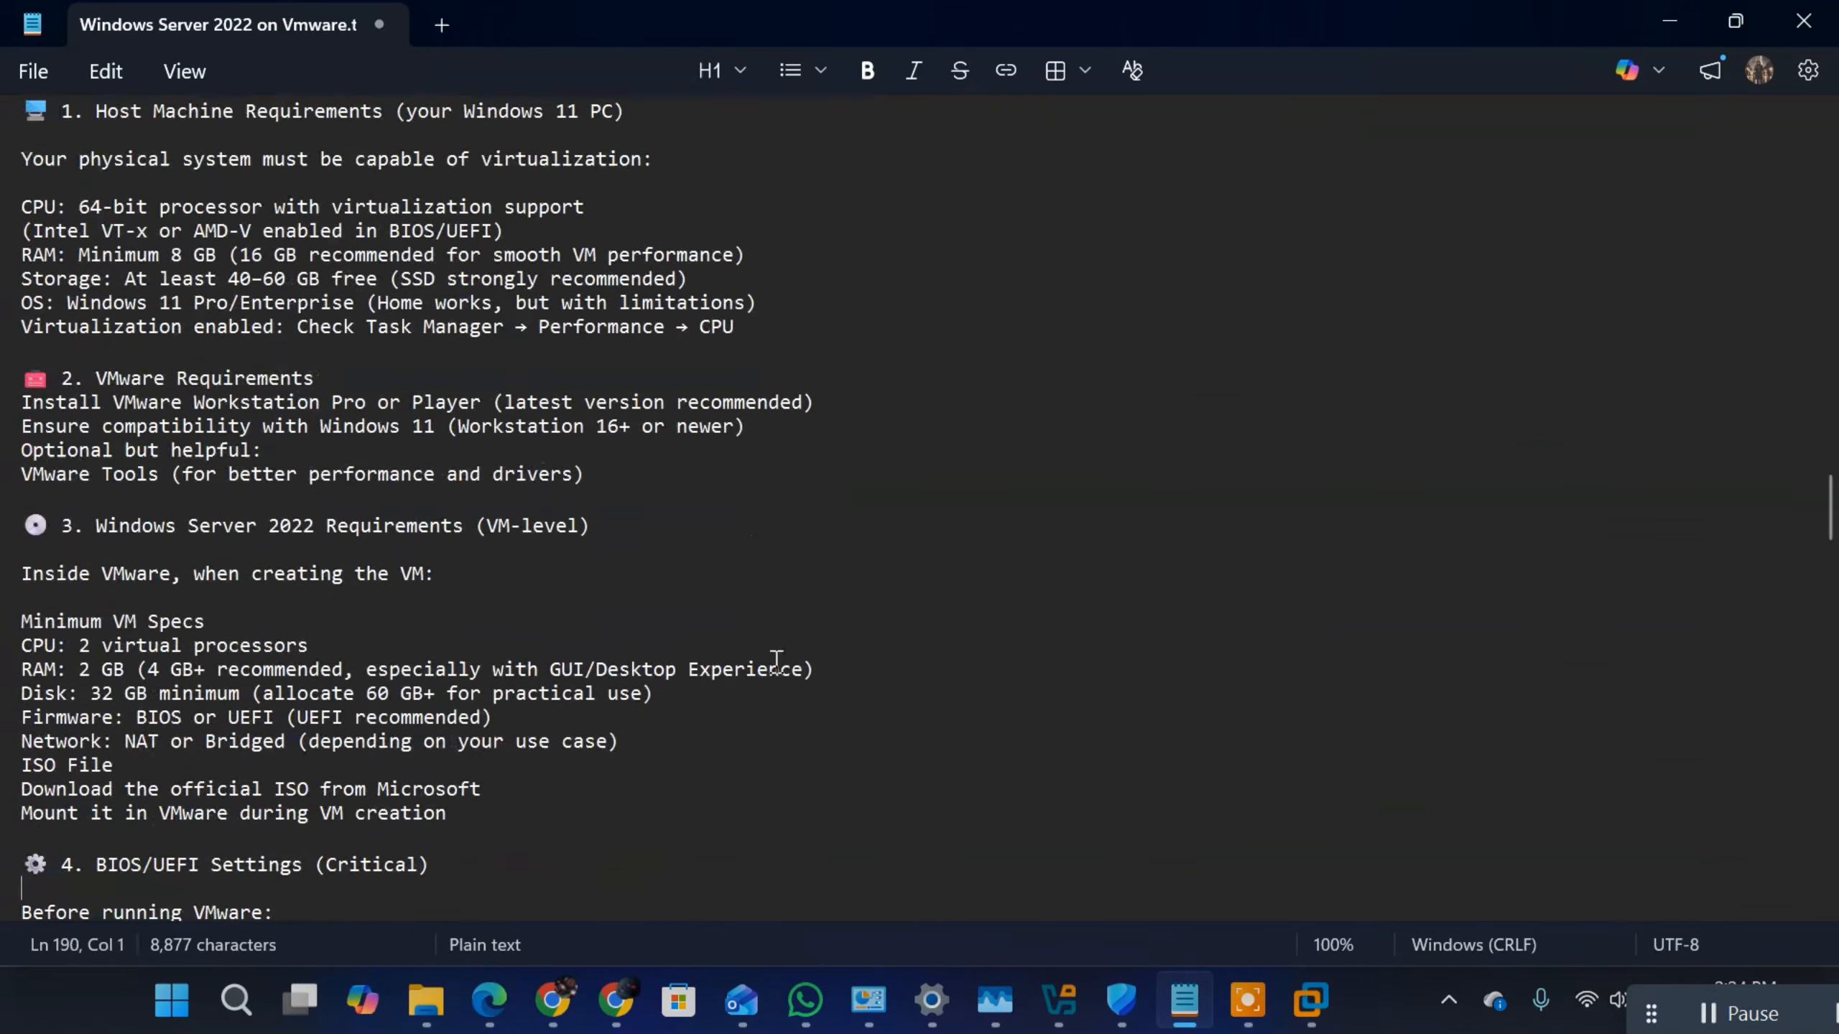
pyautogui.press('Down')
pyautogui.press('Down')
pyautogui.press('Down')
pyautogui.press('Down')
pyautogui.press('Down')
pyautogui.press('Down')
pyautogui.press('Down')
pyautogui.press('Down')
pyautogui.press('Down')
pyautogui.press('Down')
pyautogui.press('Down')
pyautogui.press('Down')
pyautogui.press('Down')
pyautogui.press('Down')
pyautogui.press('Down')
pyautogui.press('Down')
pyautogui.press('Down')
pyautogui.press('Down')
pyautogui.press('Down')
pyautogui.press('Down')
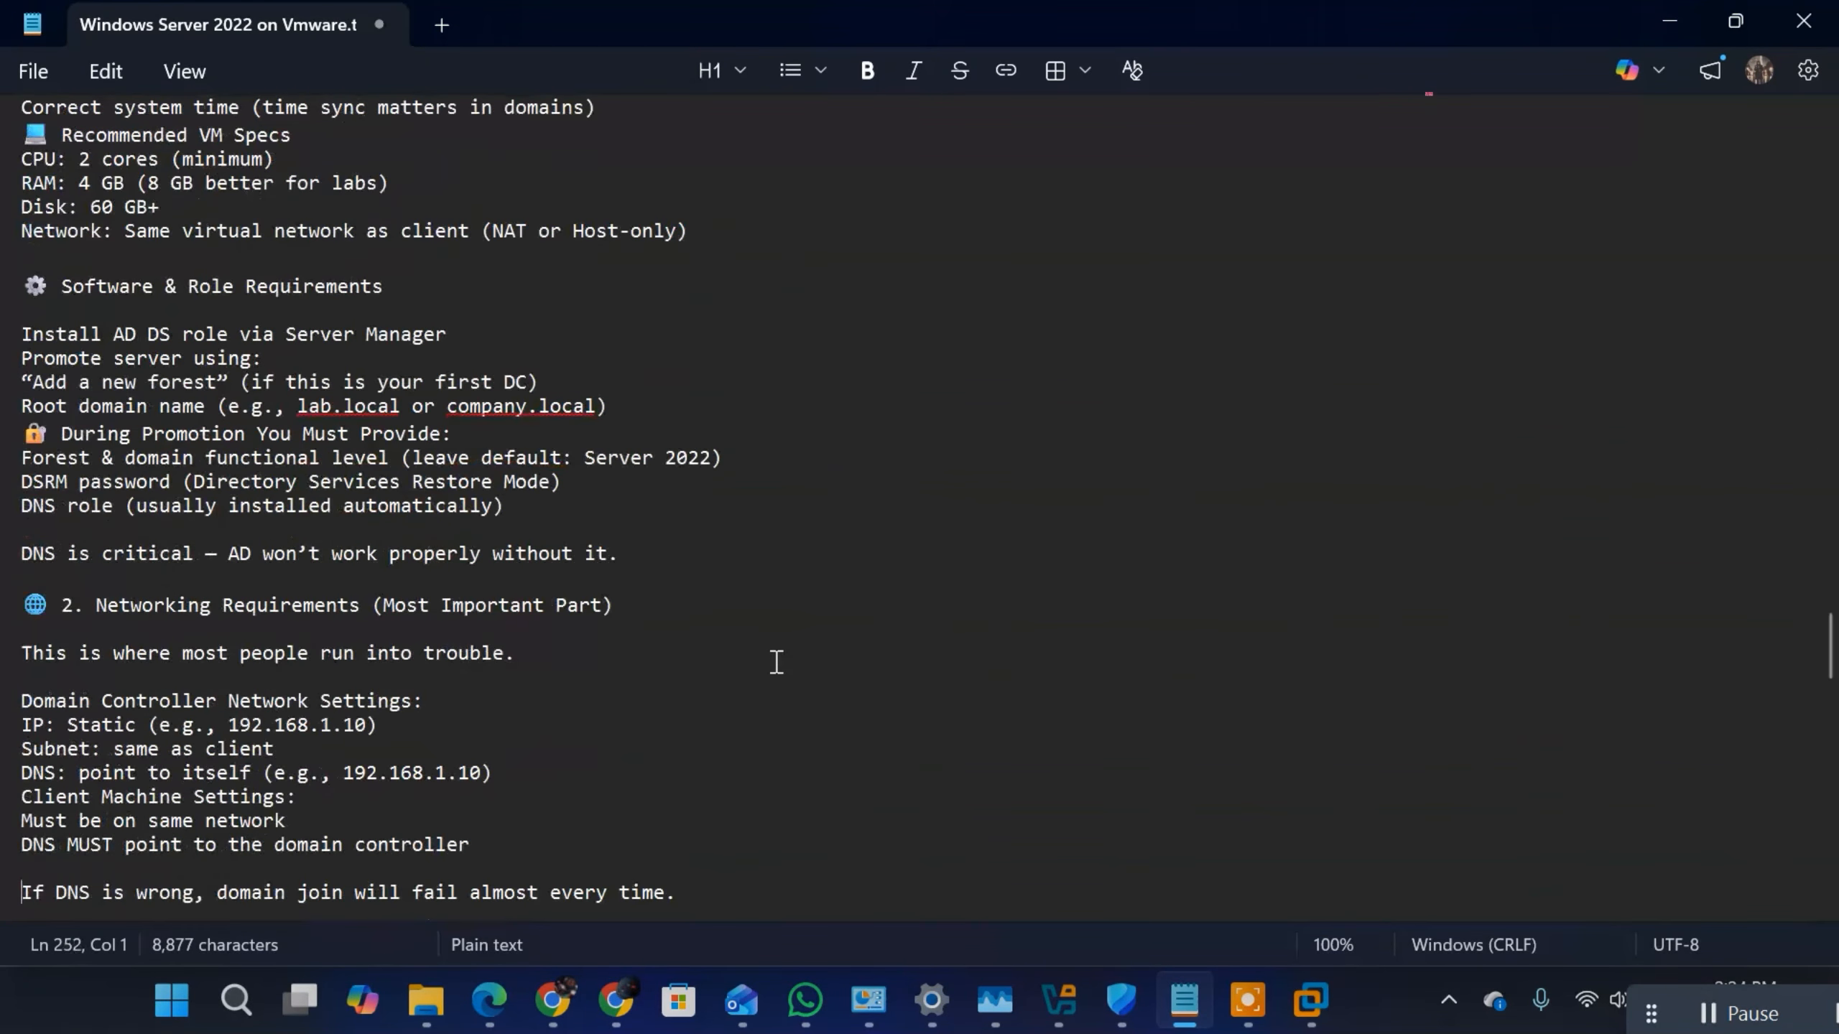
pyautogui.press('Down')
pyautogui.press('Down')
pyautogui.press('Down')
pyautogui.press('Down')
pyautogui.press('Down')
pyautogui.press('Down')
pyautogui.press('Down')
pyautogui.press('Down')
pyautogui.press('Down')
pyautogui.press('Down')
pyautogui.press('Down')
pyautogui.press('Down')
pyautogui.press('Down')
pyautogui.press('Down')
pyautogui.press('Down')
pyautogui.press('Down')
pyautogui.press('Down')
pyautogui.press('Down')
pyautogui.press('Down')
pyautogui.press('Down')
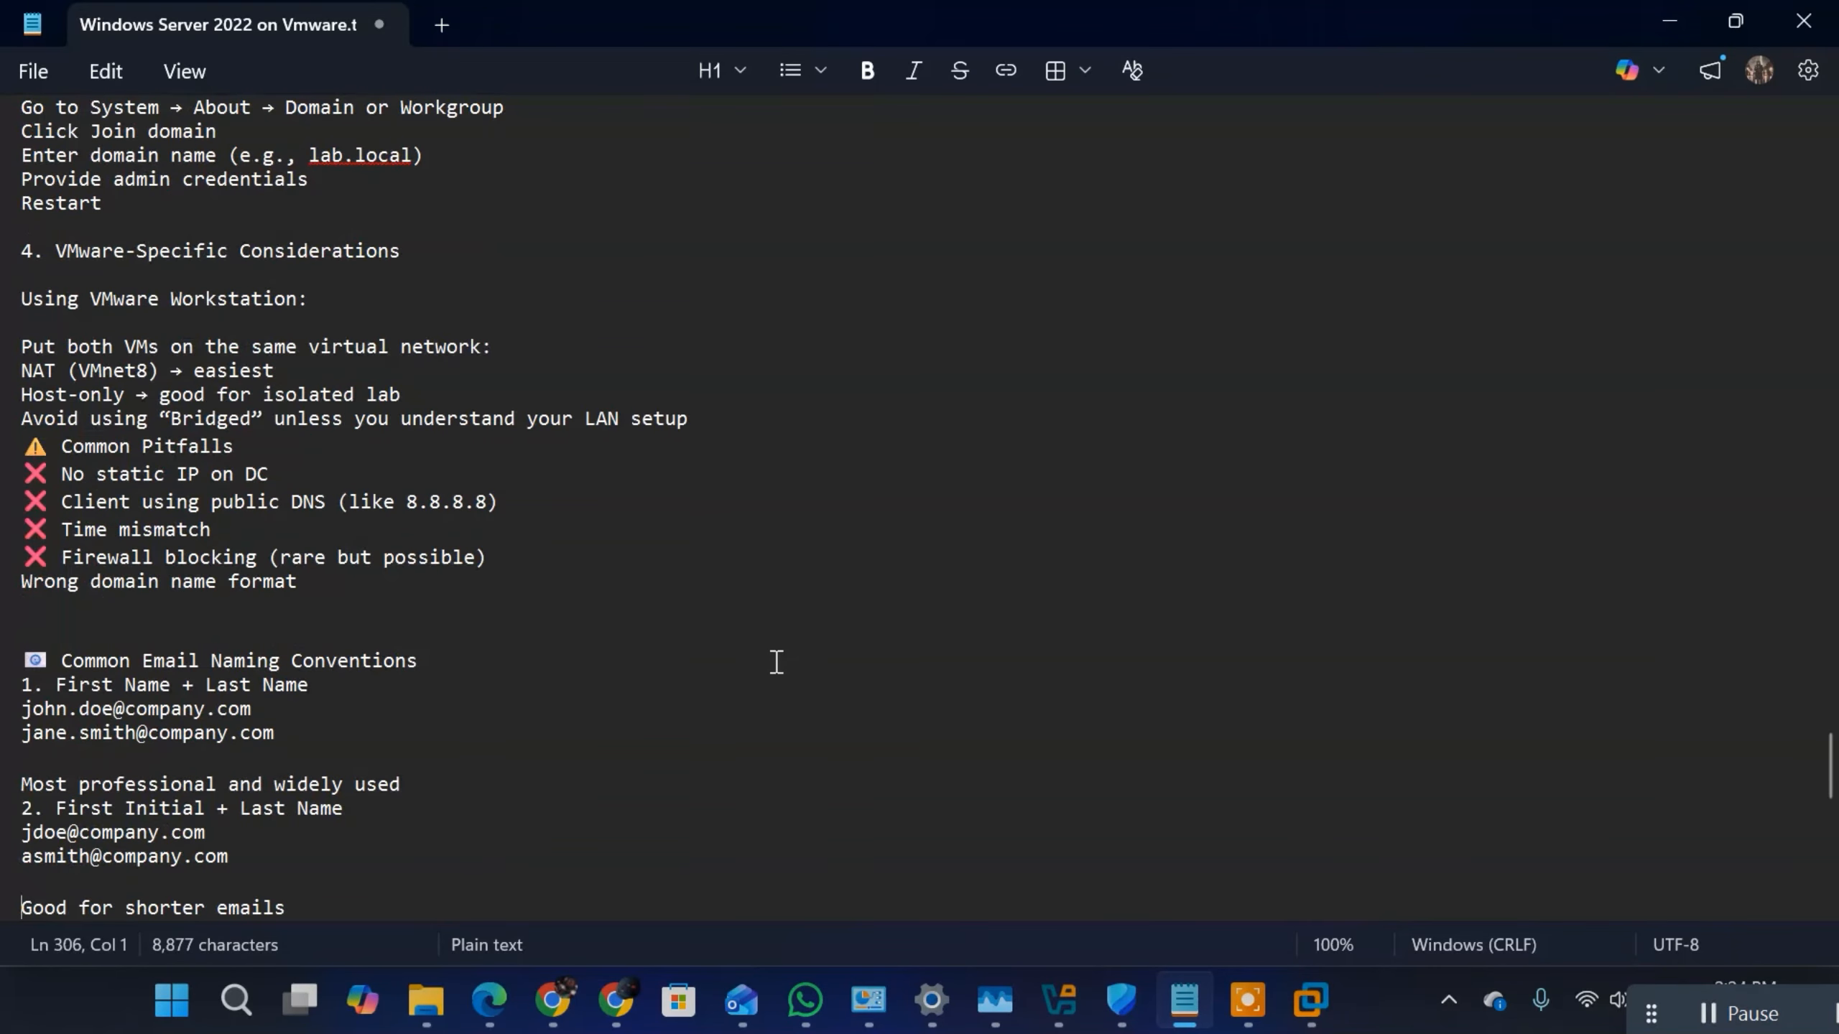
pyautogui.press('Down')
pyautogui.press('Down')
pyautogui.press('Down')
pyautogui.press('Down')
pyautogui.press('Down')
pyautogui.press('Down')
pyautogui.press('Down')
pyautogui.press('Down')
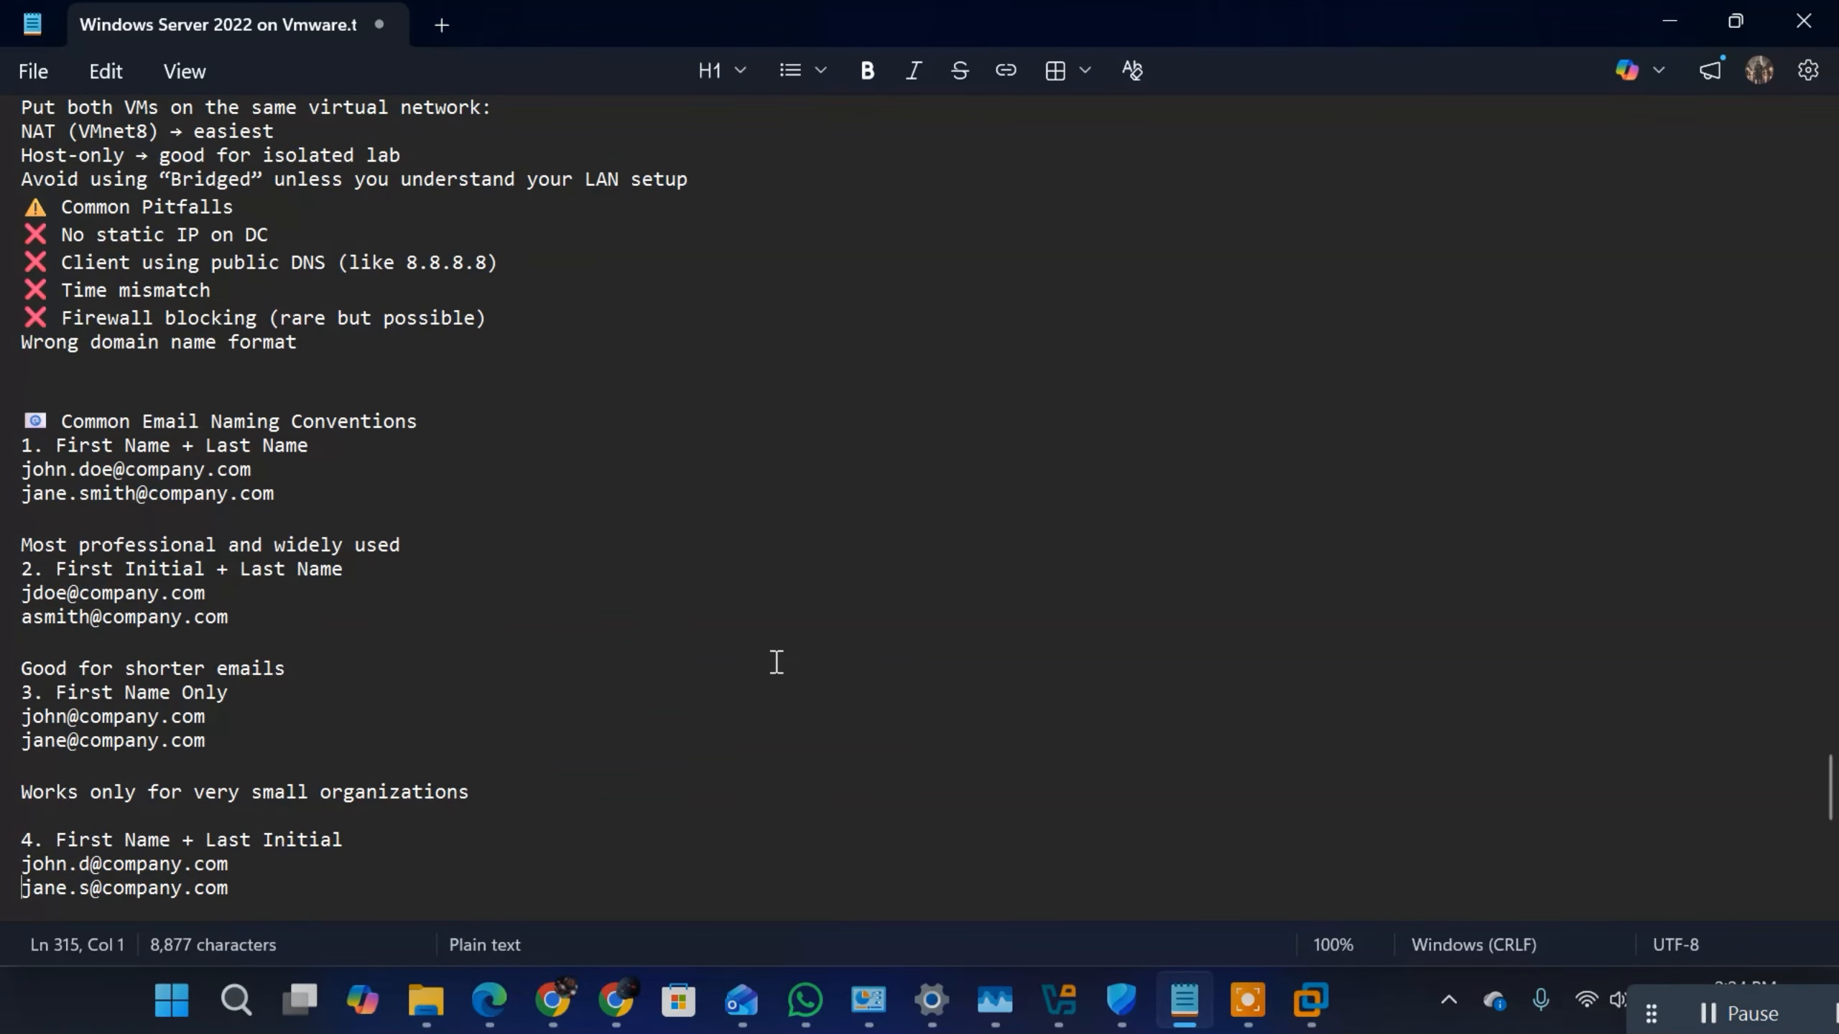
pyautogui.press('Down')
pyautogui.press('Down')
pyautogui.press('Down')
pyautogui.press('Down')
pyautogui.press('Down')
pyautogui.press('Down')
pyautogui.press('Down')
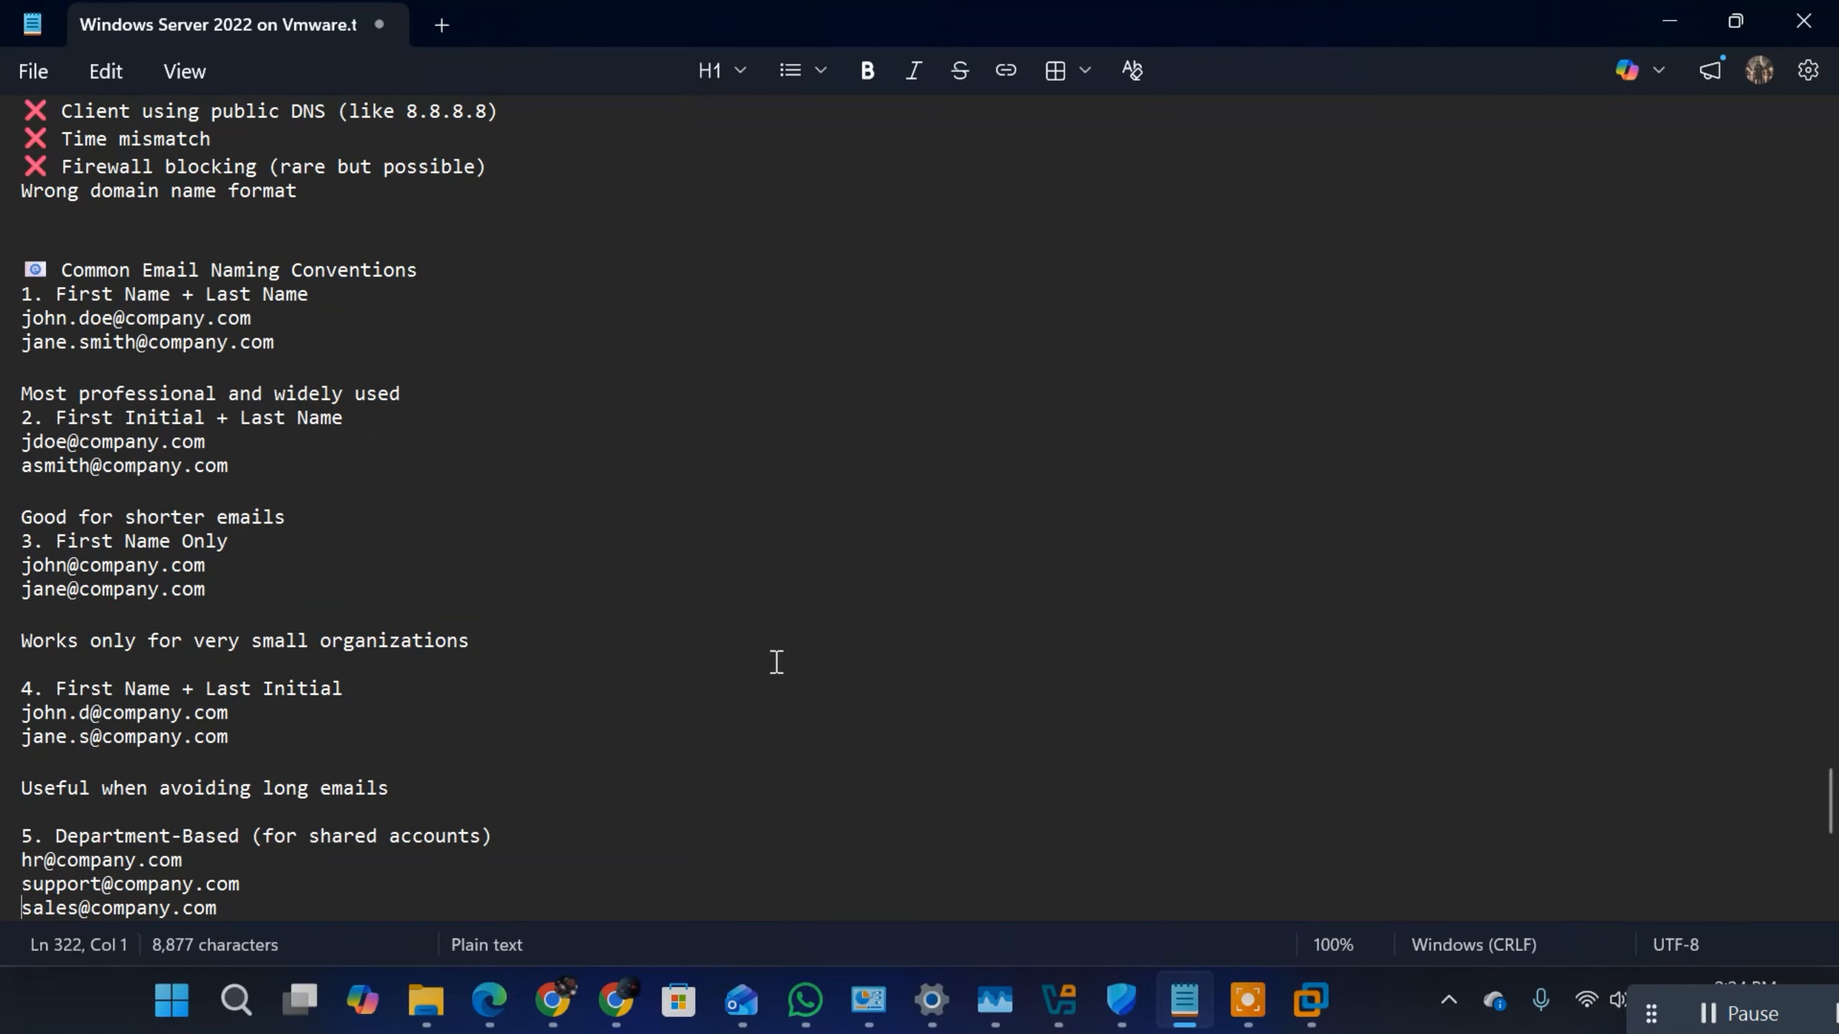
# Step: Examine the First Name + Last Name and First Initial + Last Name email naming conventions in the notes
pyautogui.moveTo(273, 342); pyautogui.dragTo(21, 319)
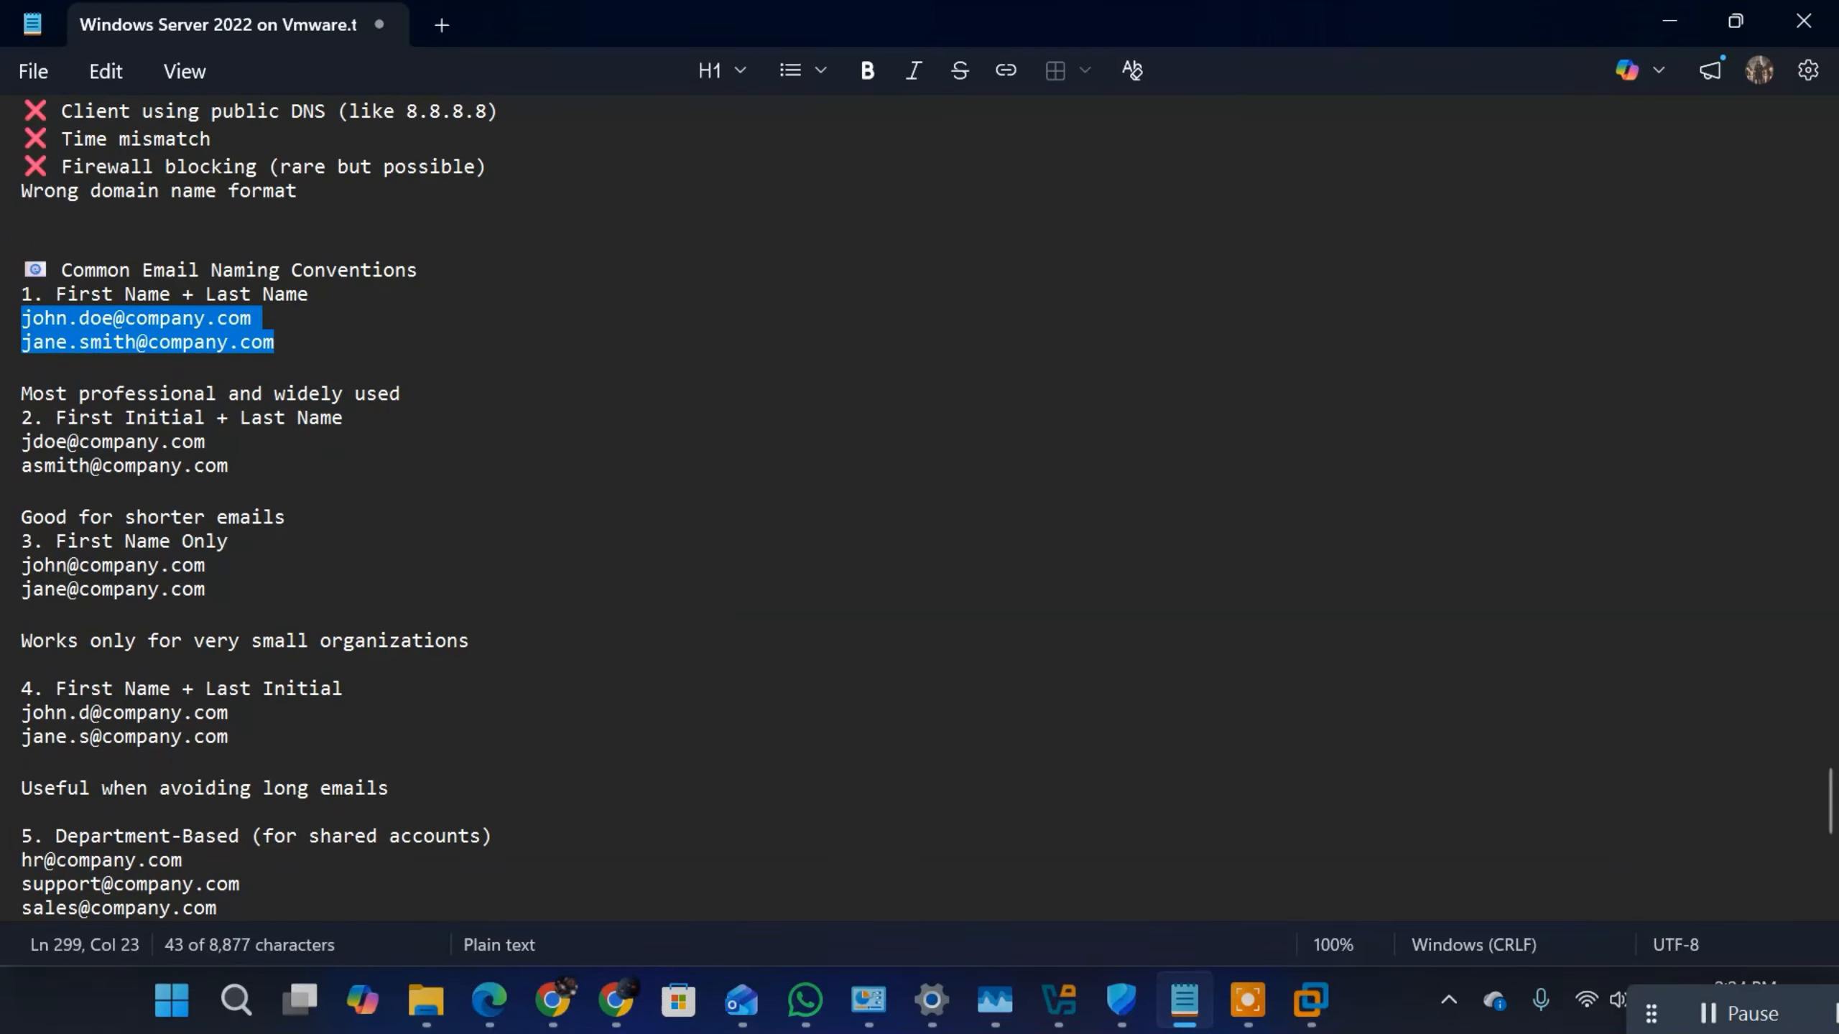
pyautogui.click(288, 298)
pyautogui.moveTo(312, 291); pyautogui.dragTo(64, 298)
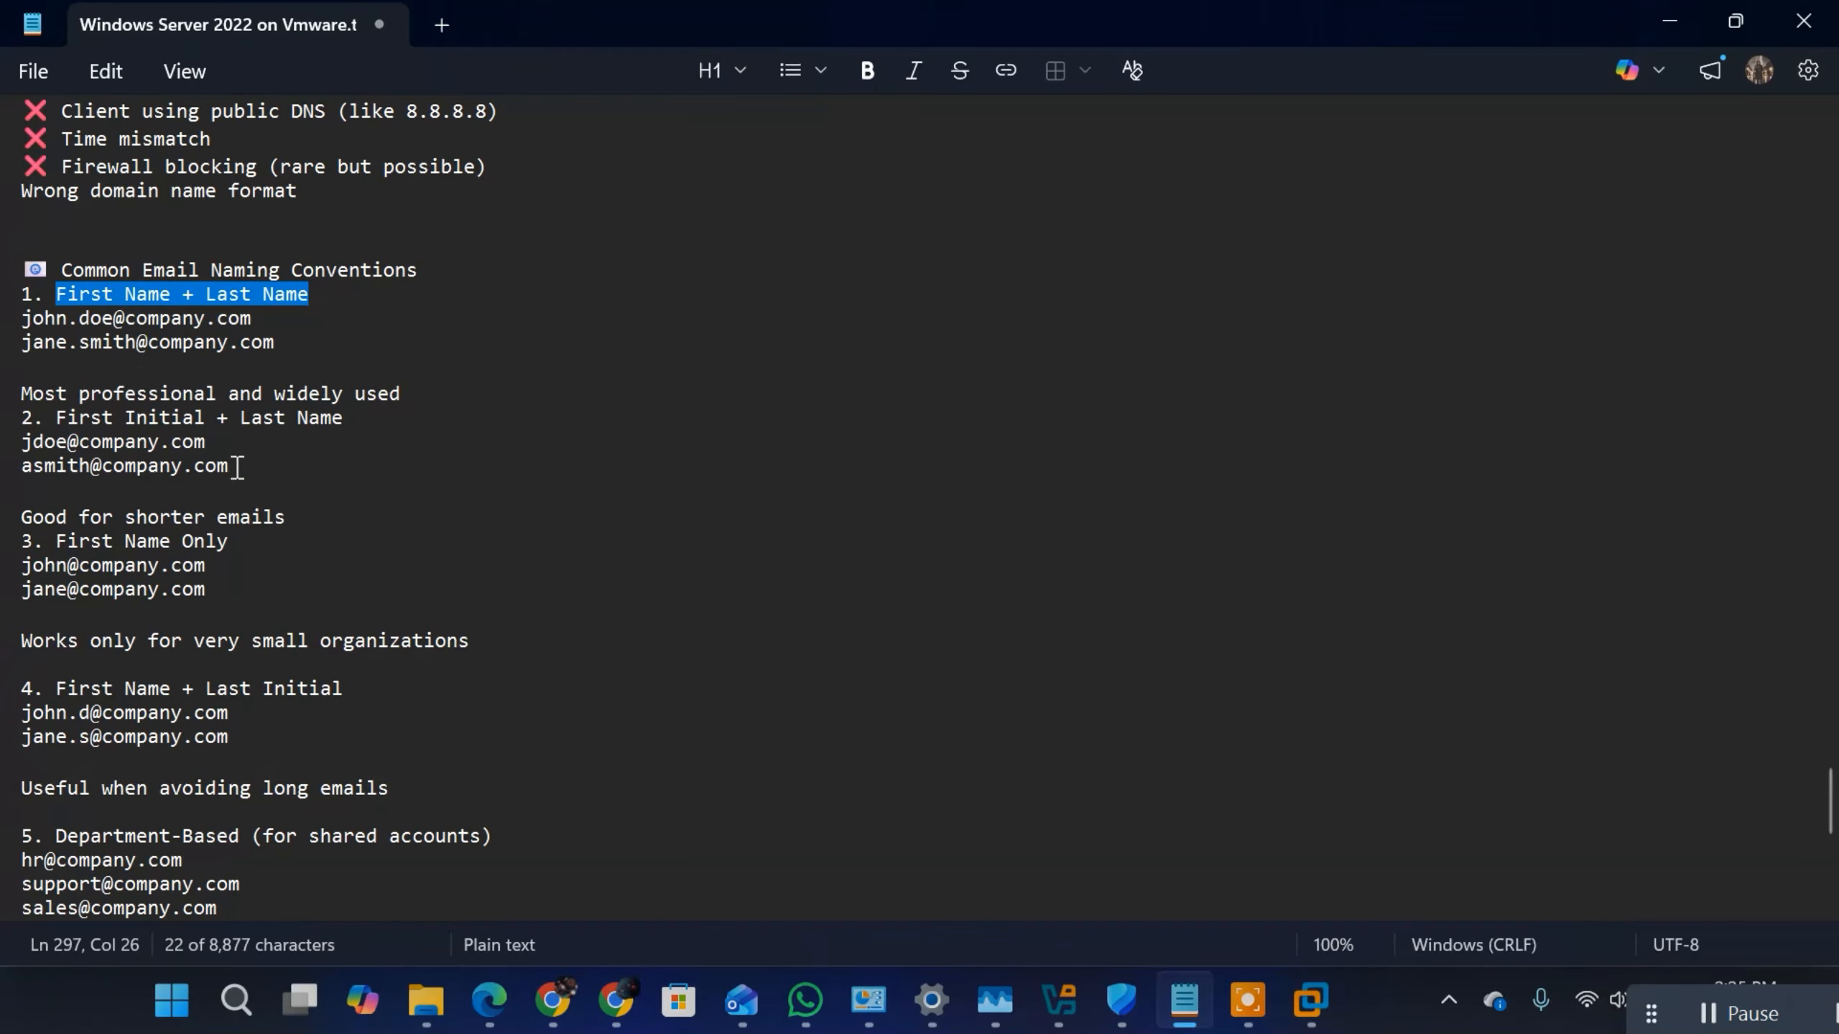
pyautogui.moveTo(238, 466); pyautogui.dragTo(22, 395)
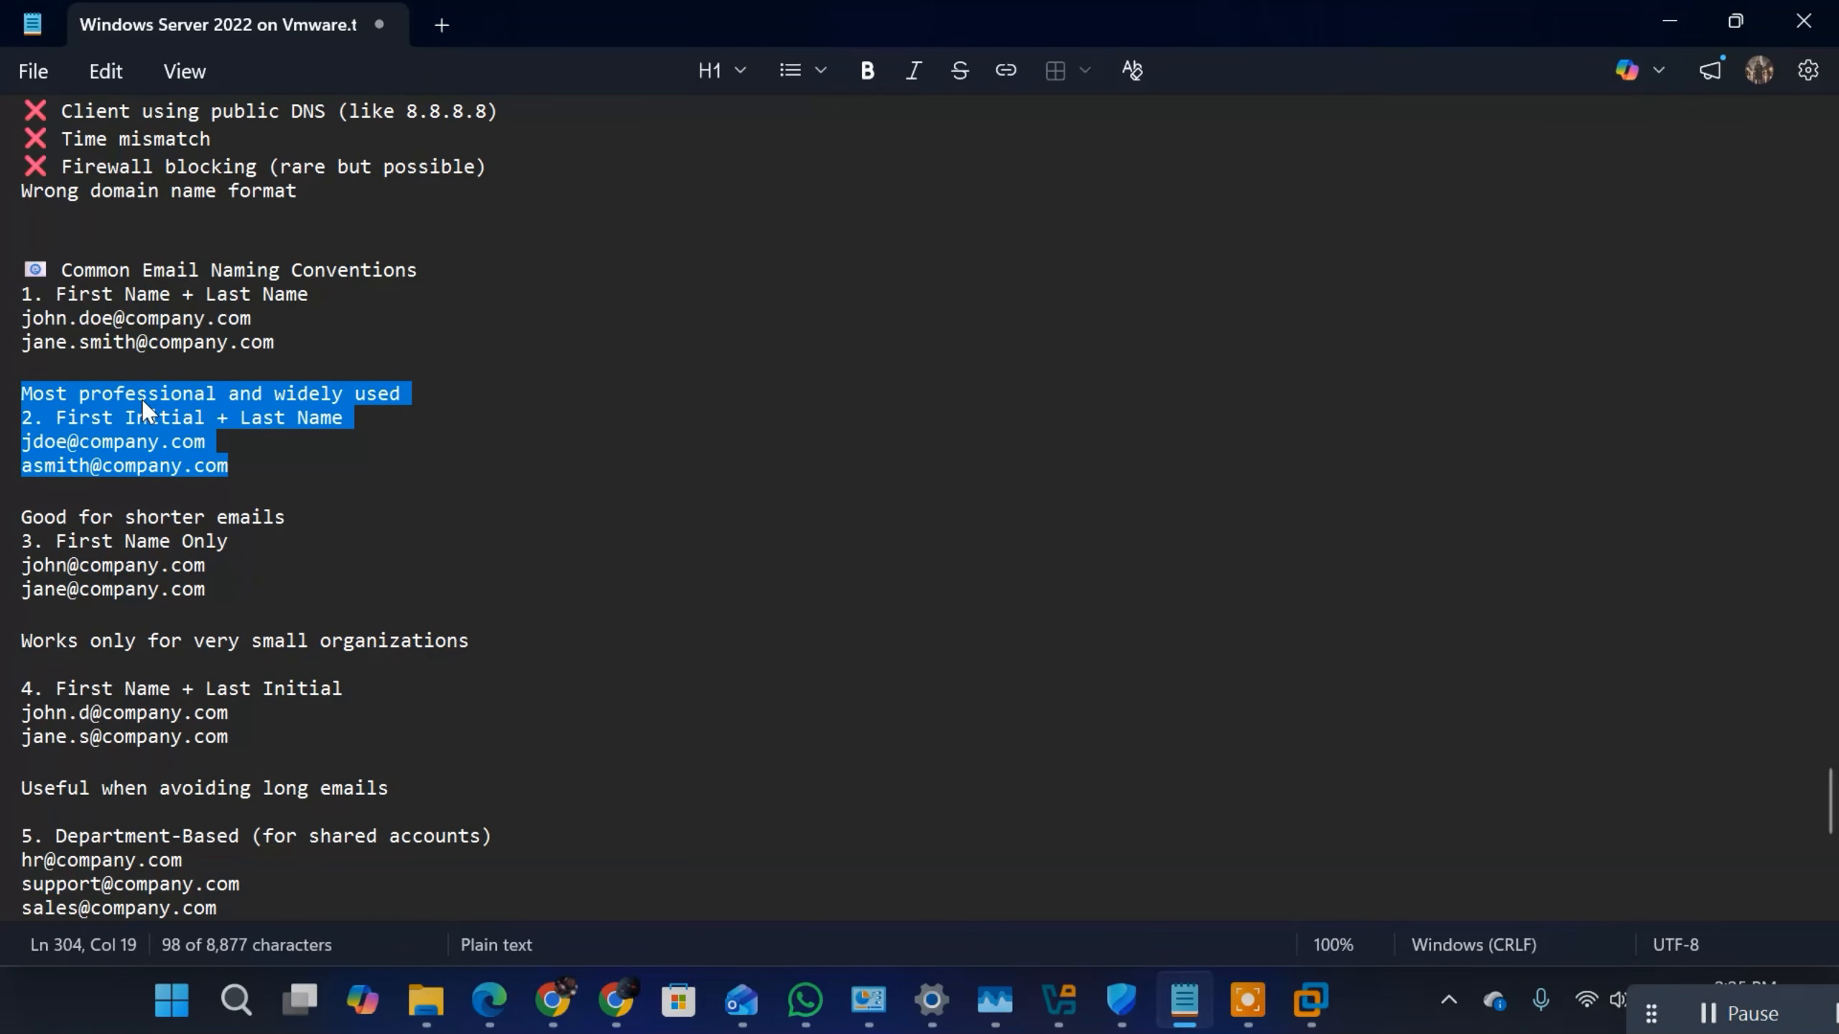
pyautogui.click(143, 405)
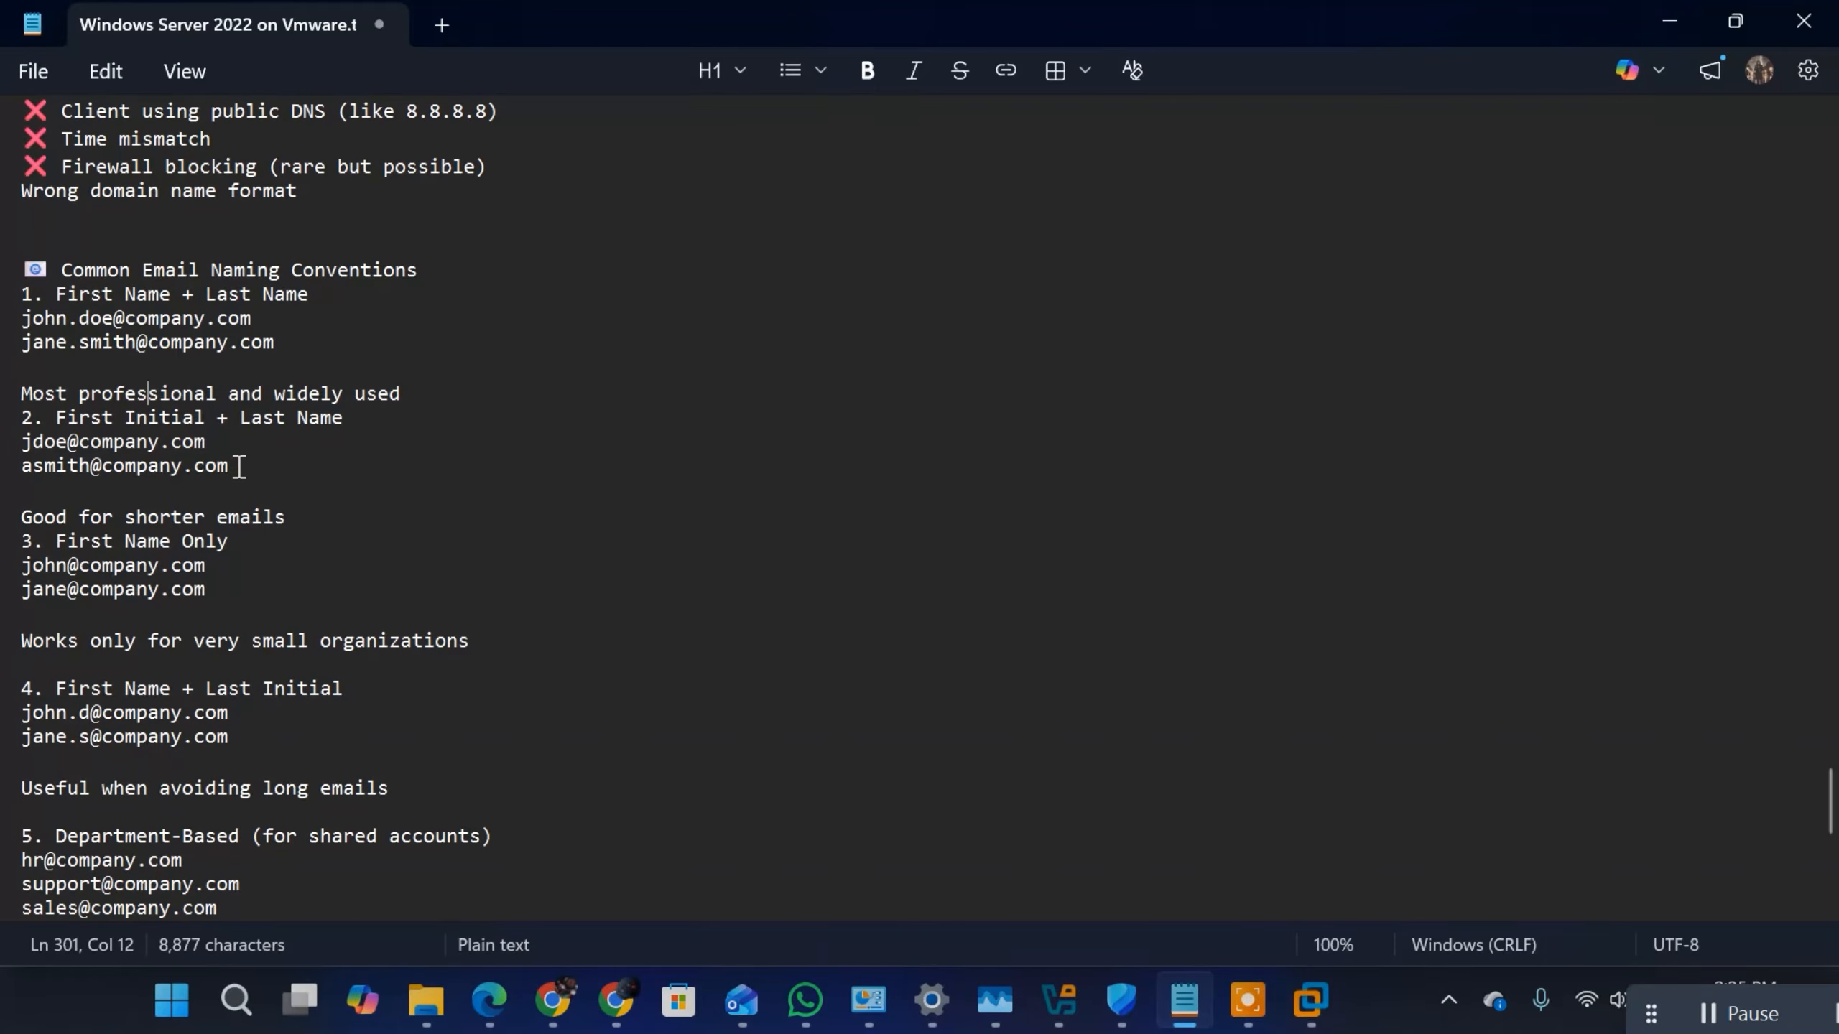
pyautogui.moveTo(231, 466); pyautogui.dragTo(20, 393)
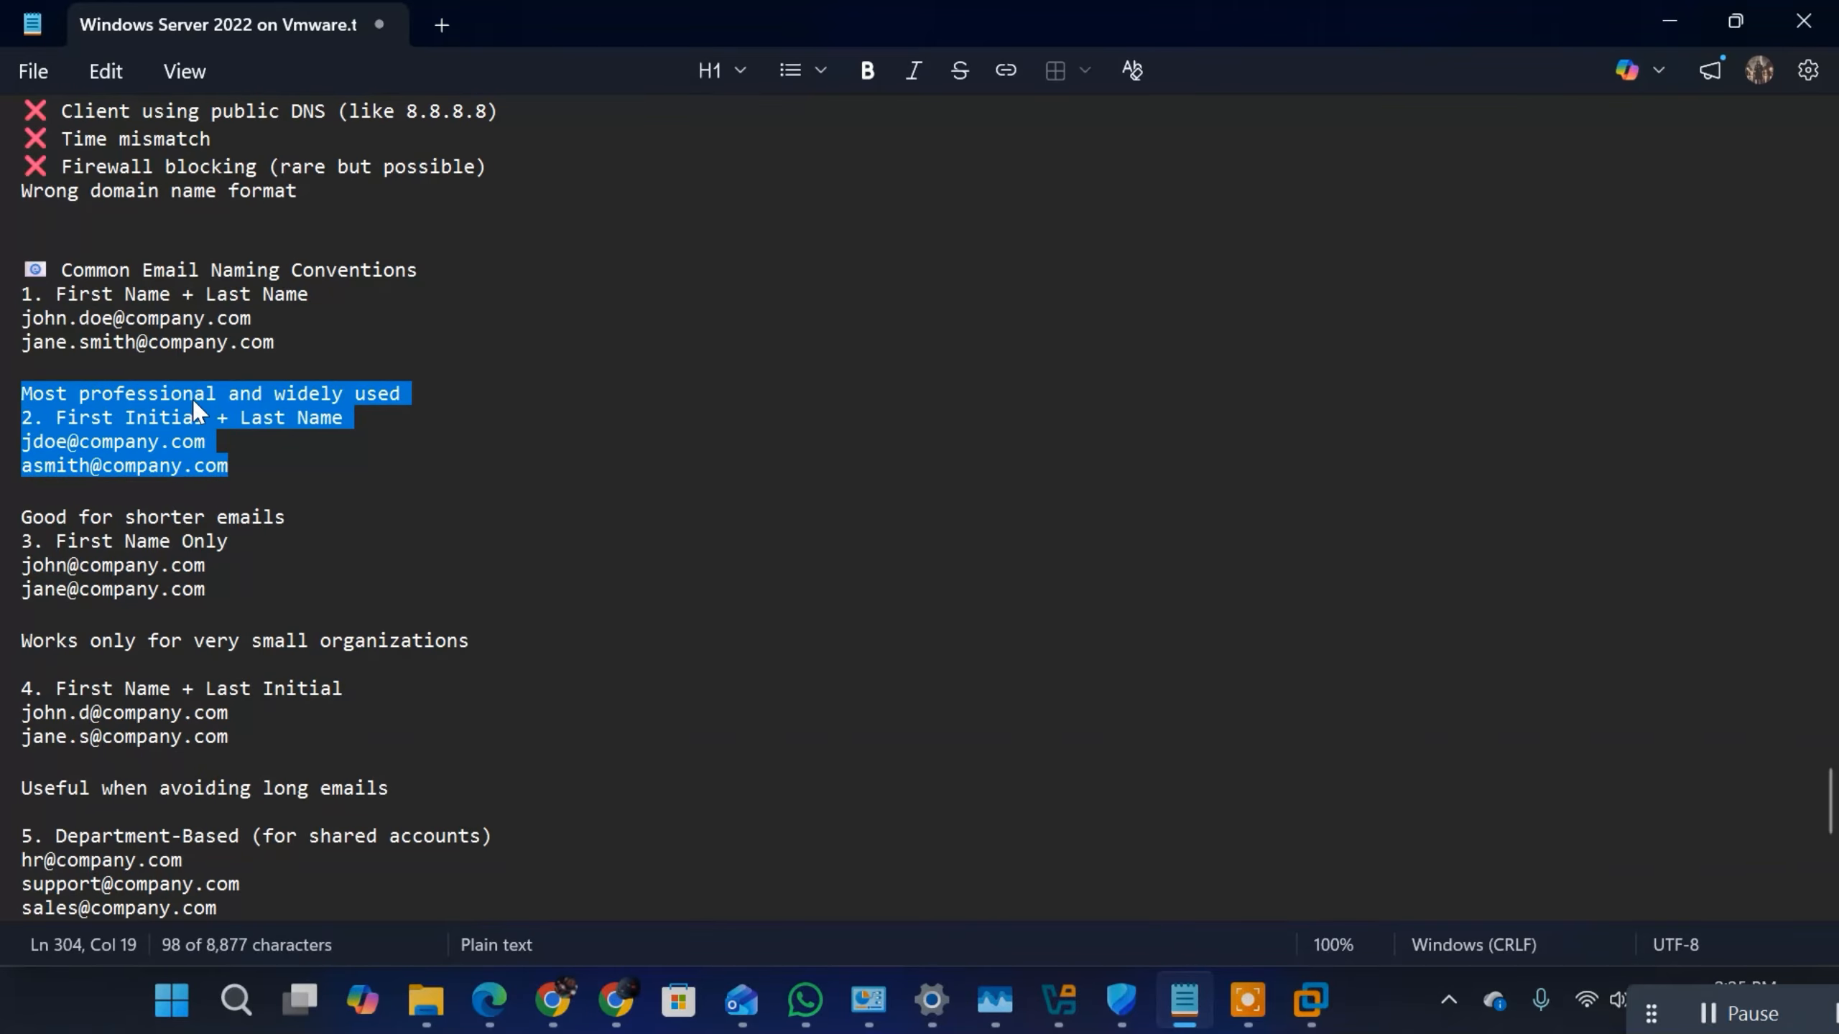
pyautogui.click(338, 443)
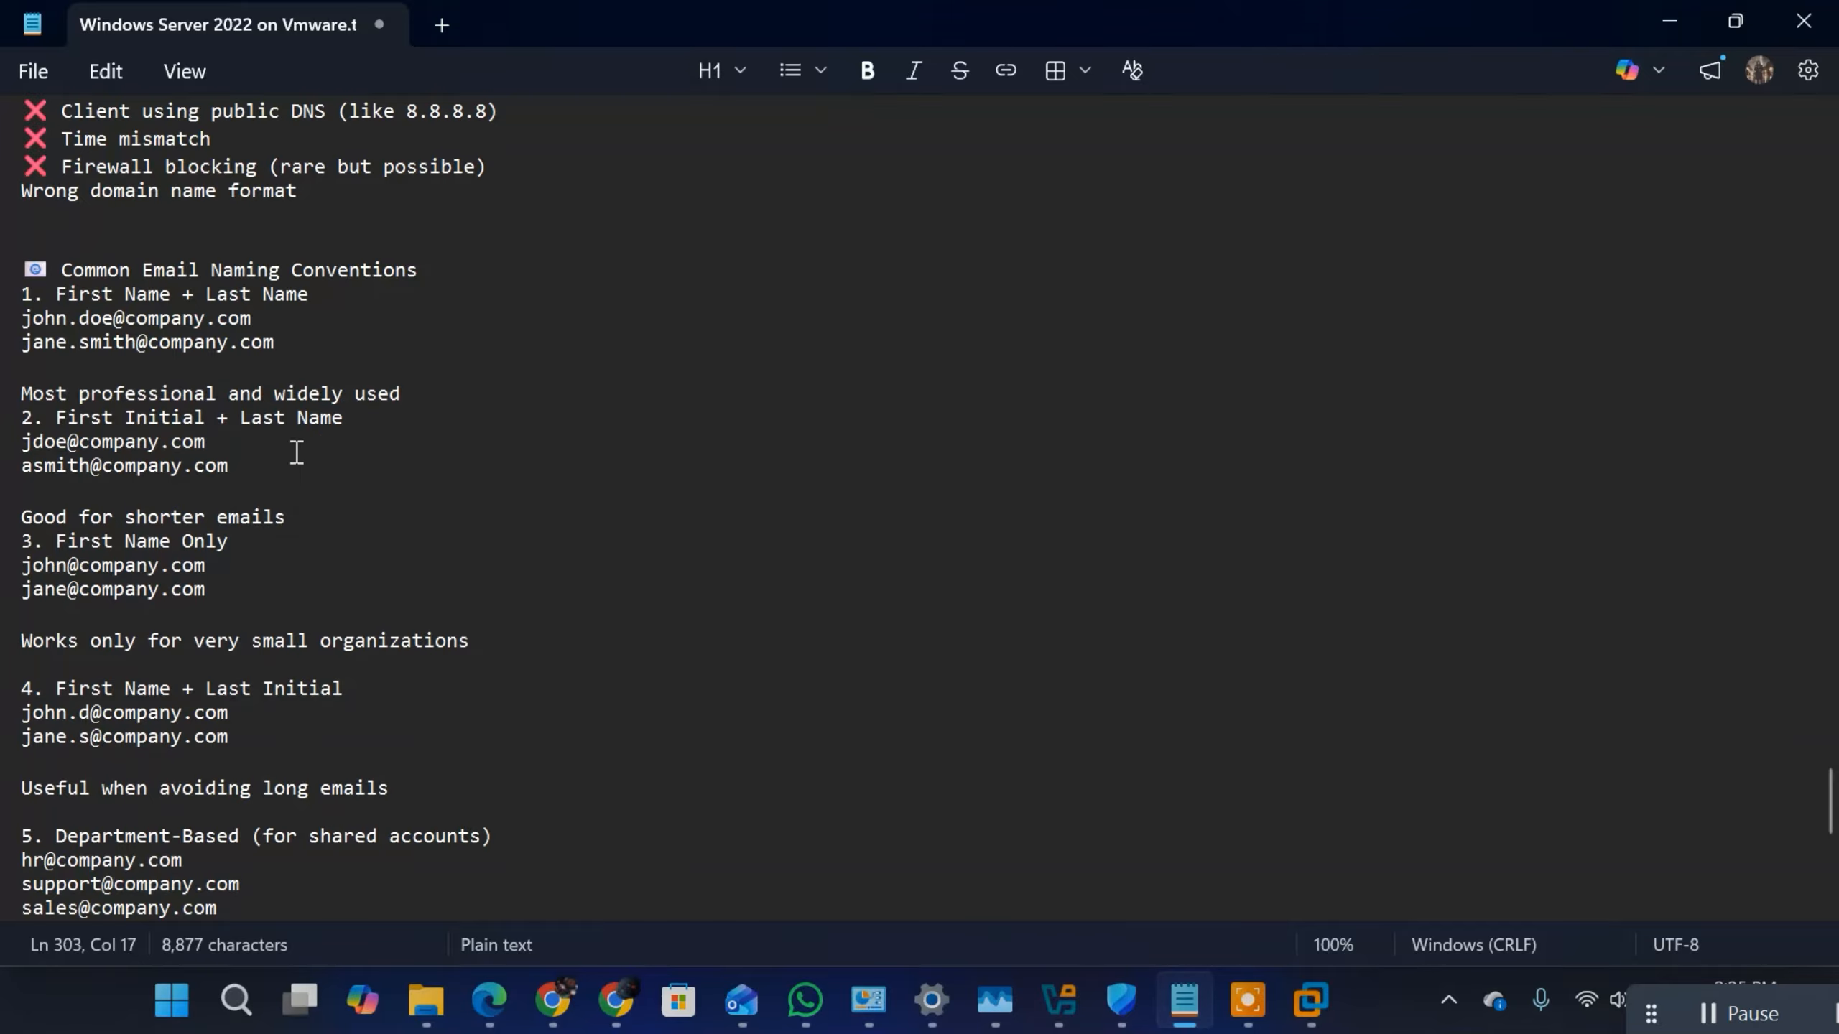
# Step: Add the example person's full name in capitals on its own line below the First Initial + Last Name email examples
pyautogui.click(263, 461)
pyautogui.press('Return')
pyautogui.press('Return')
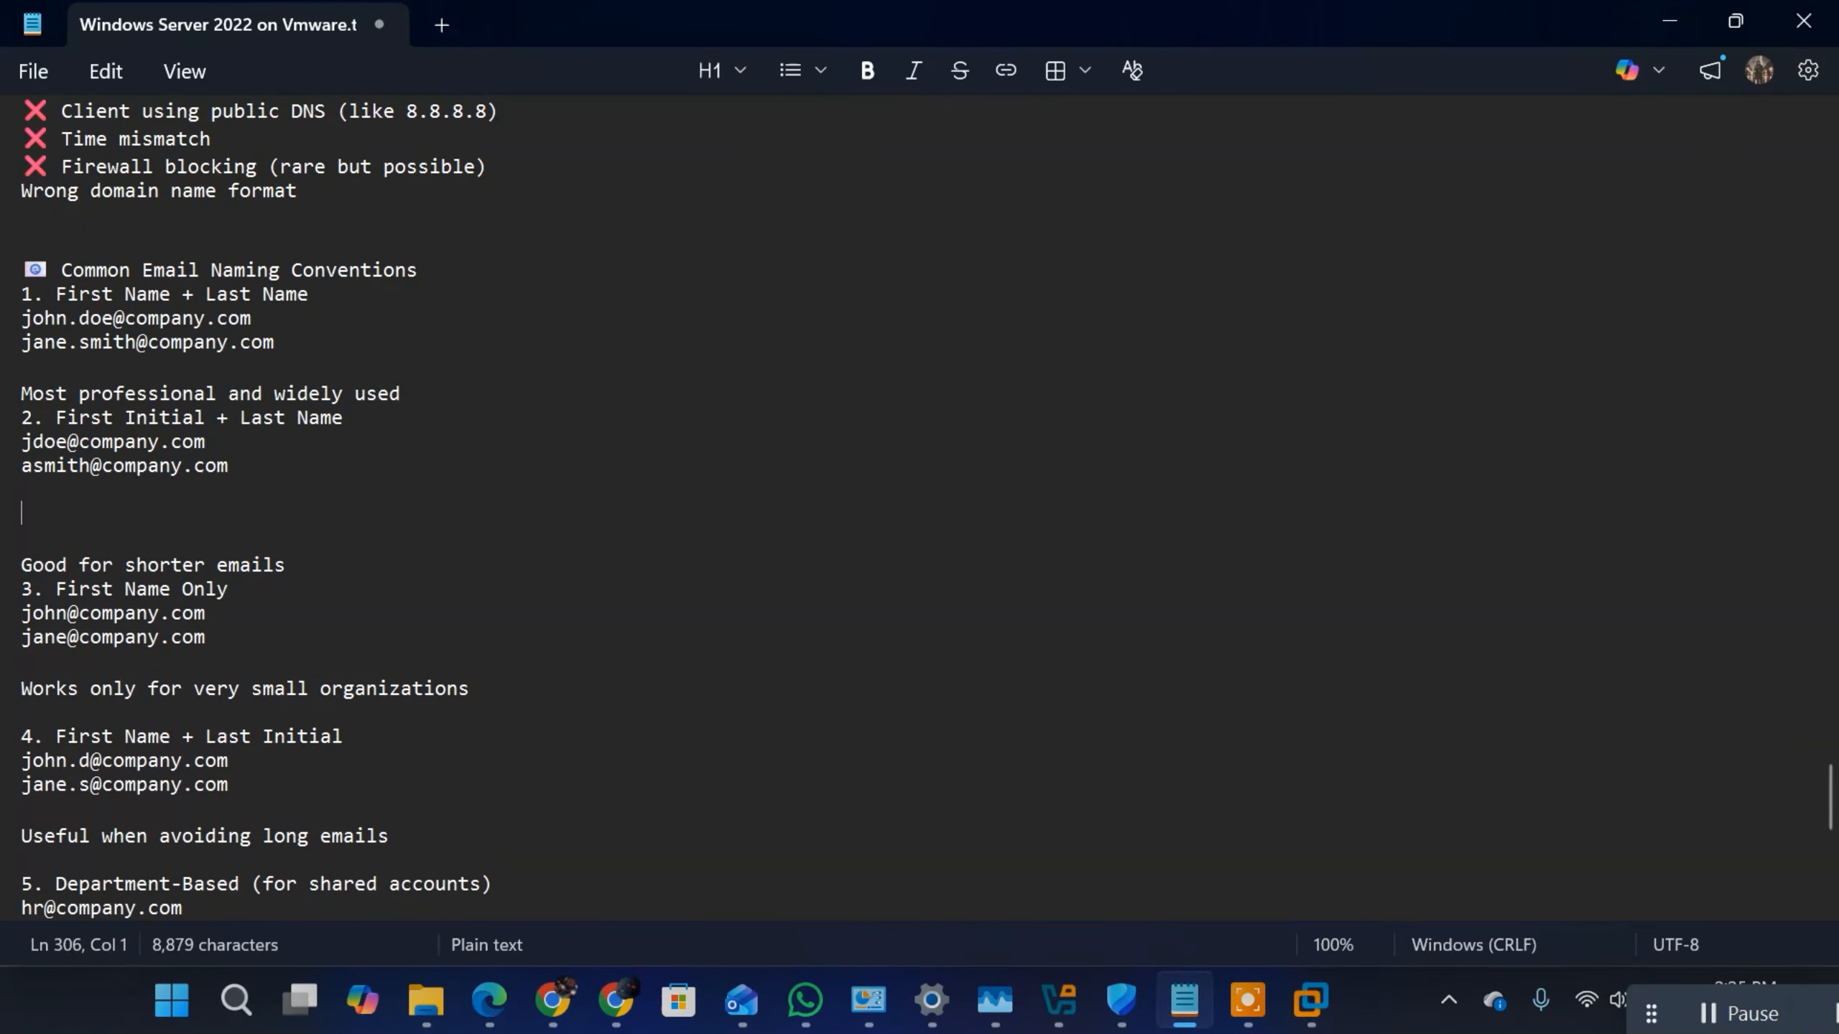
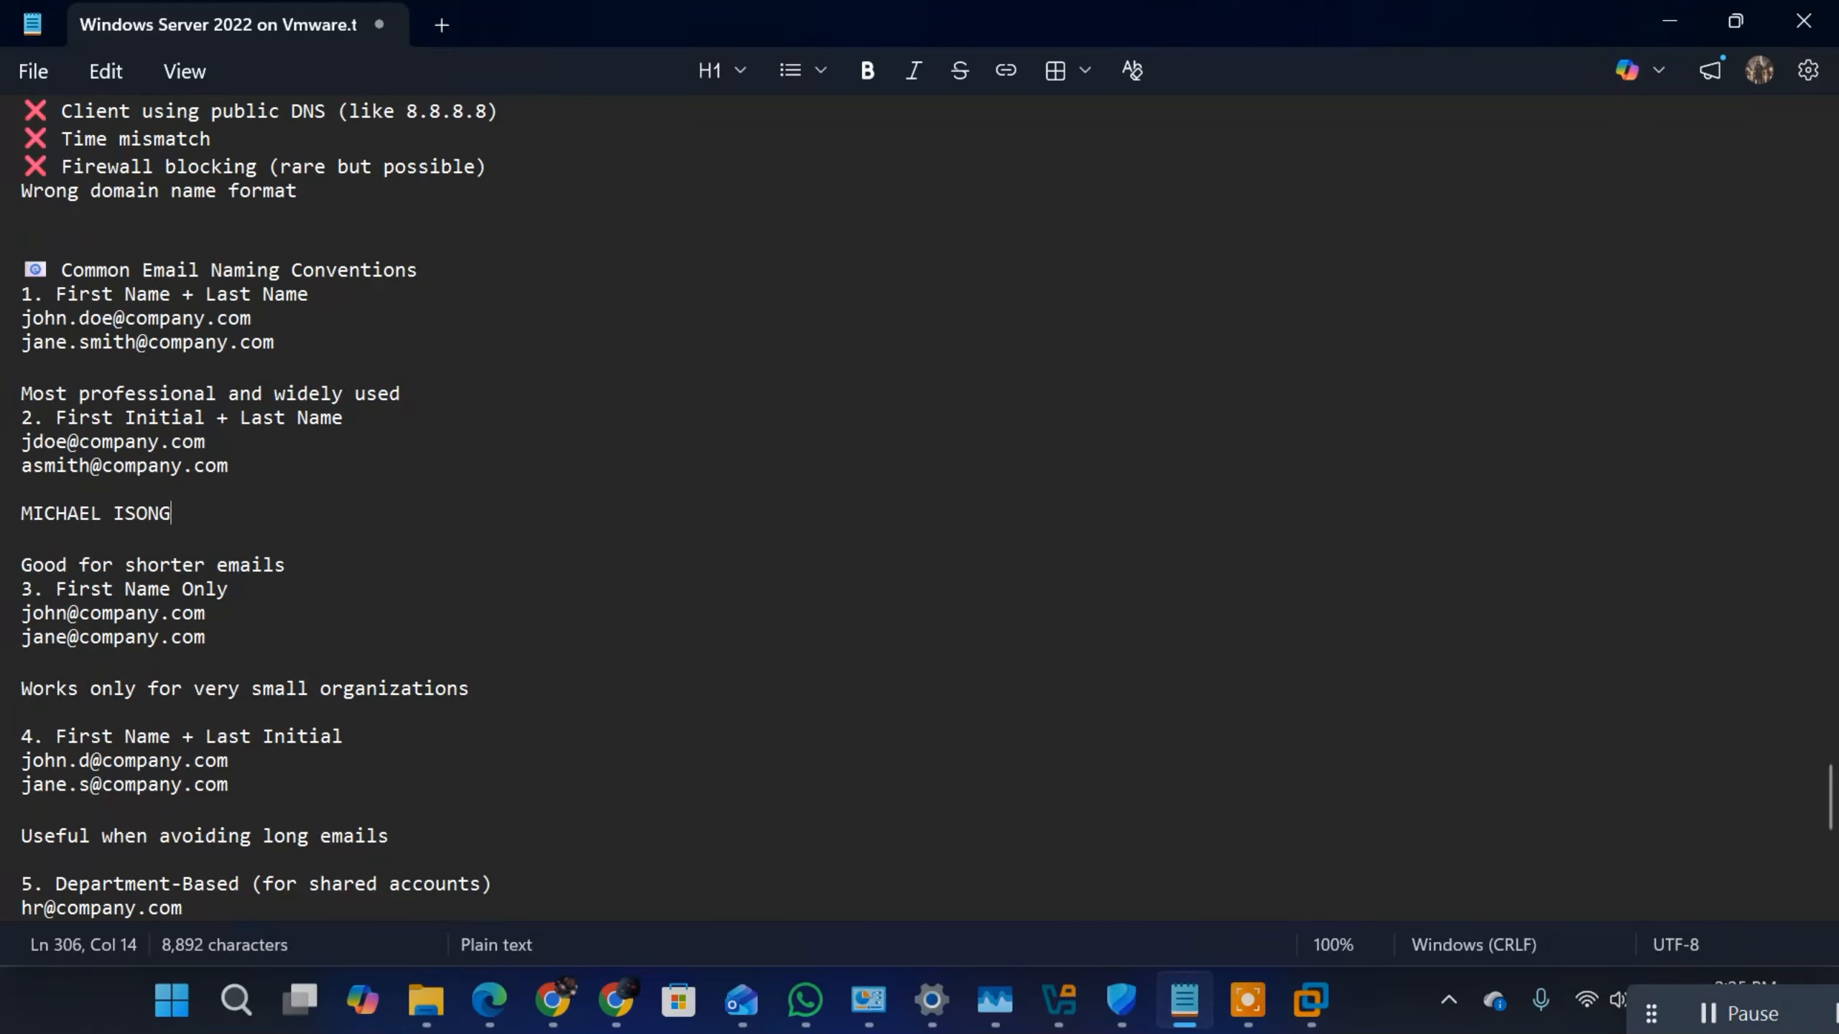
pyautogui.press('Return')
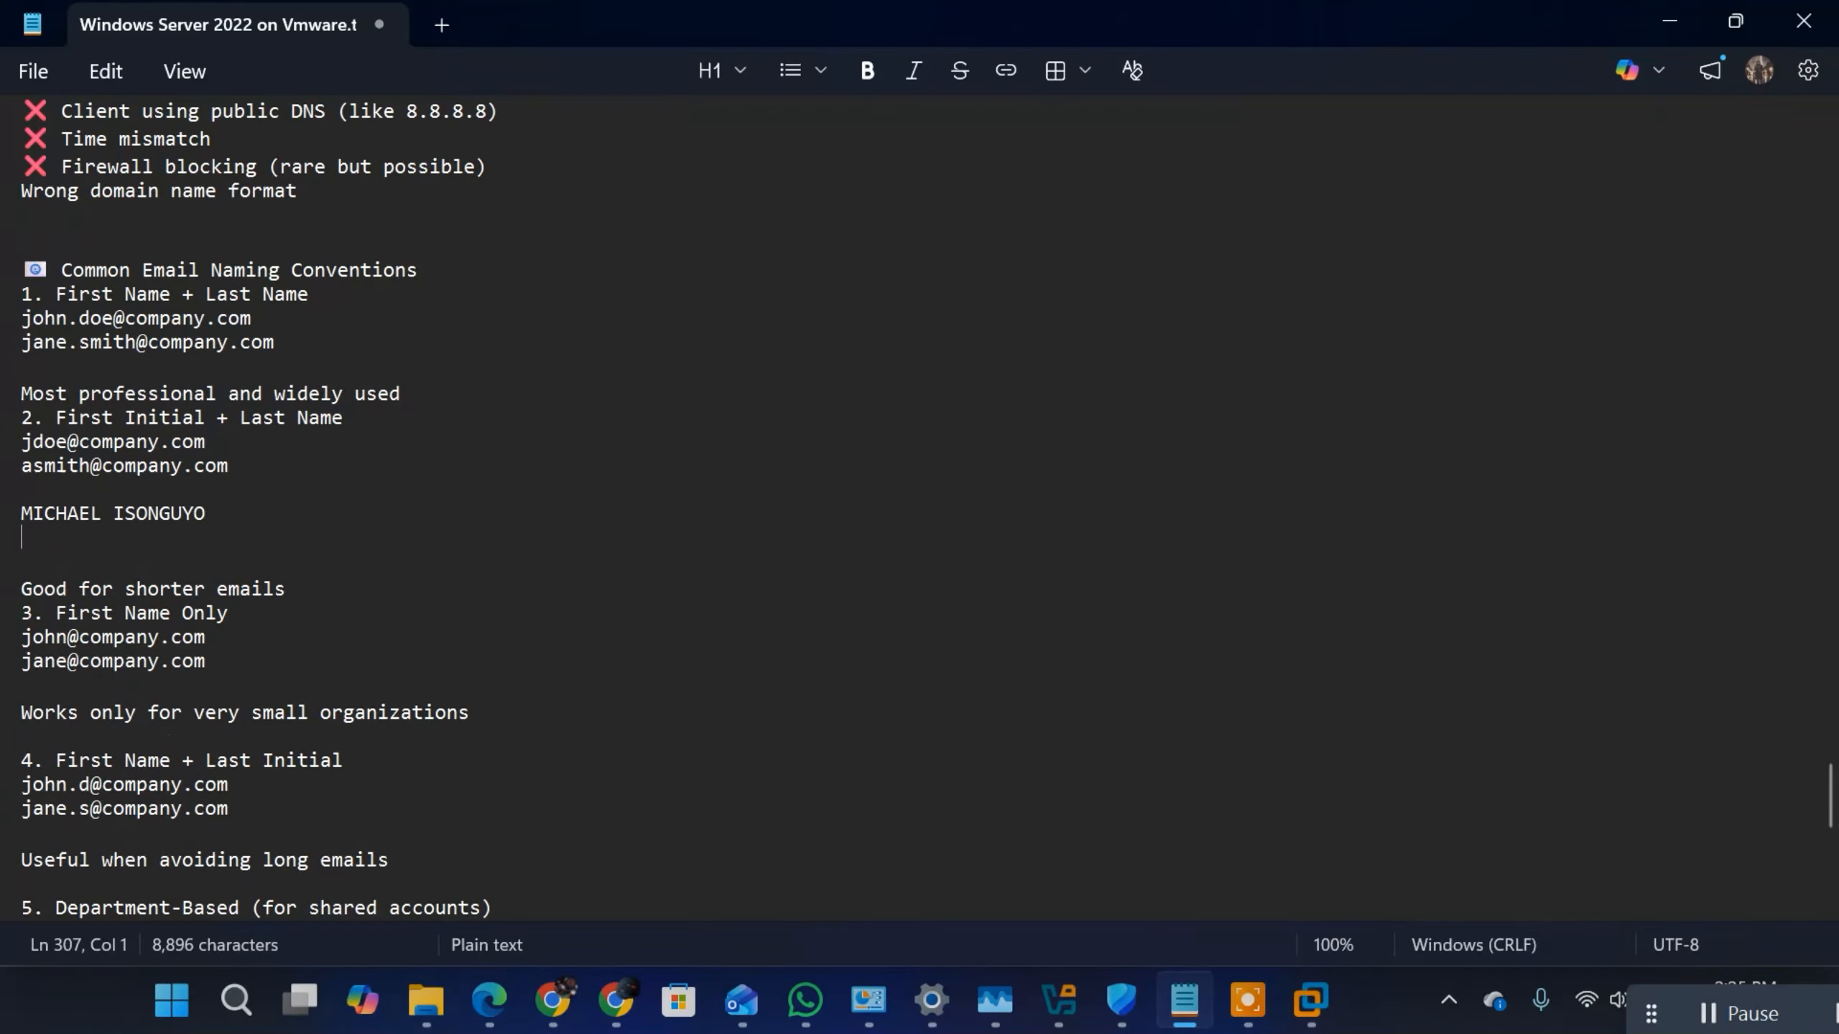
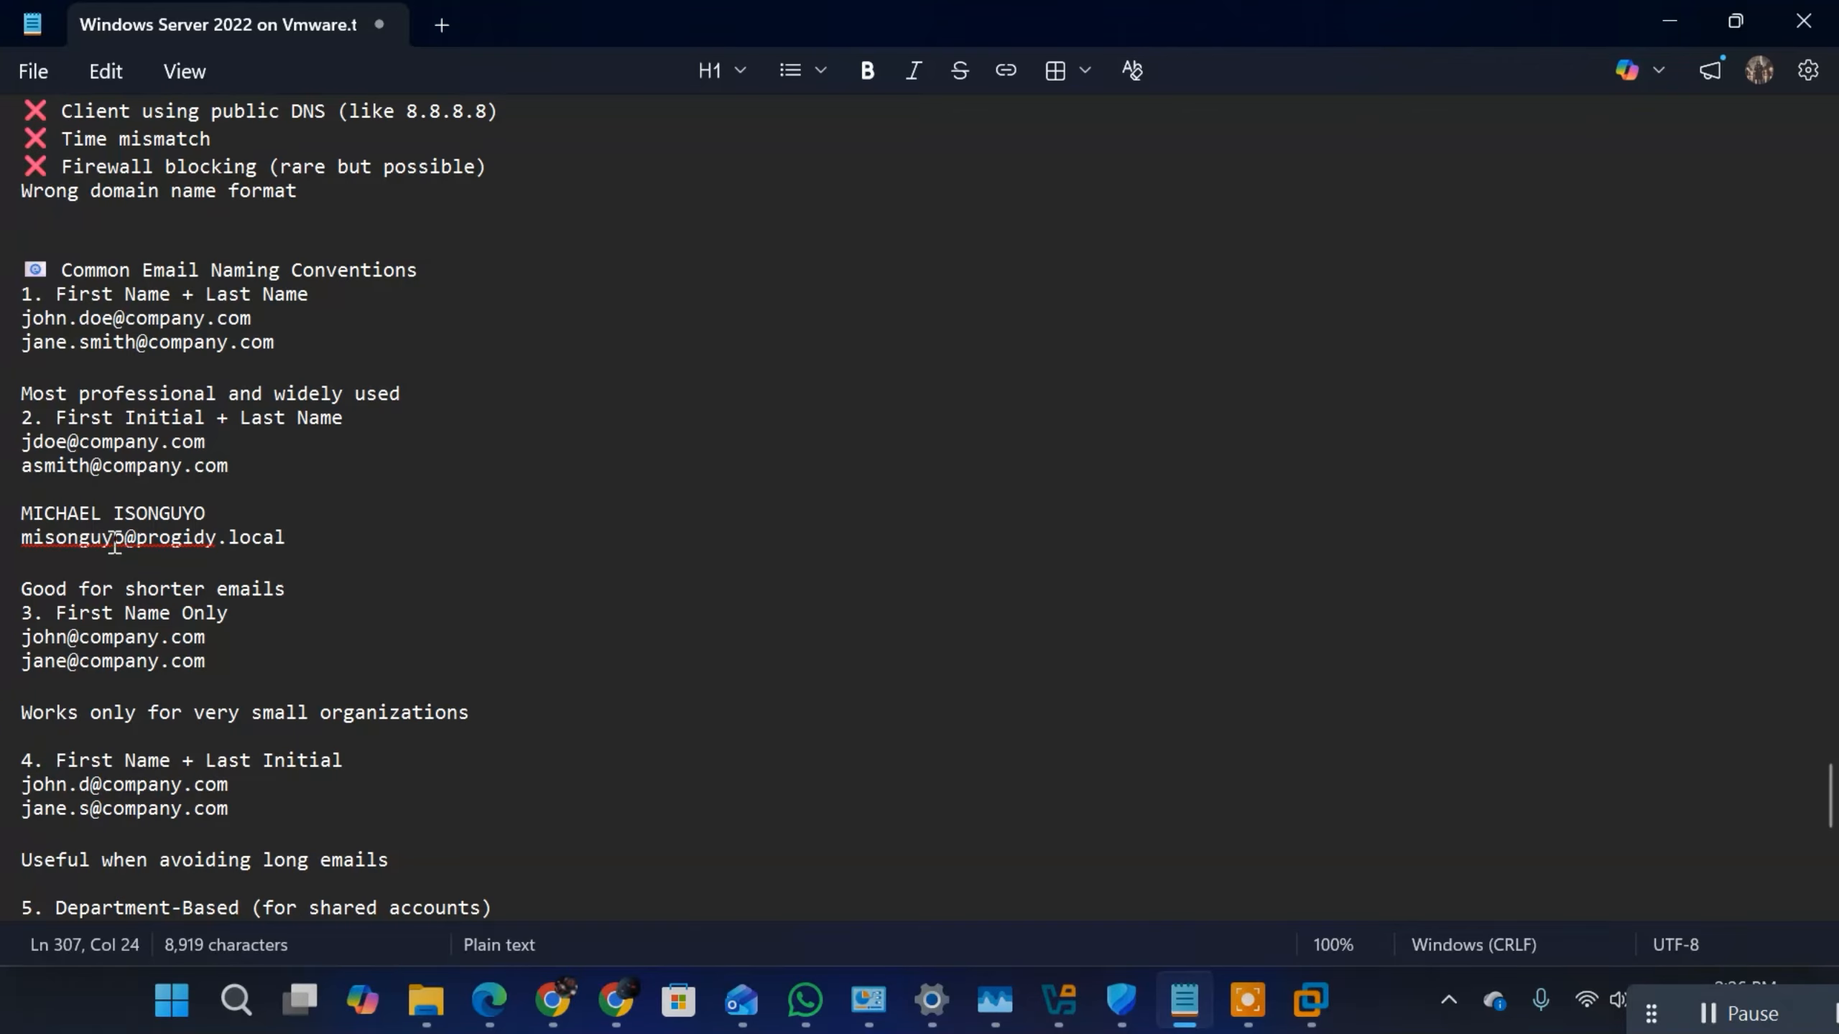
# Step: Write the person's progidy.local email address below the name, using first initial plus last name, and highlight the part before the @
pyautogui.moveTo(126, 538); pyautogui.dragTo(20, 538)
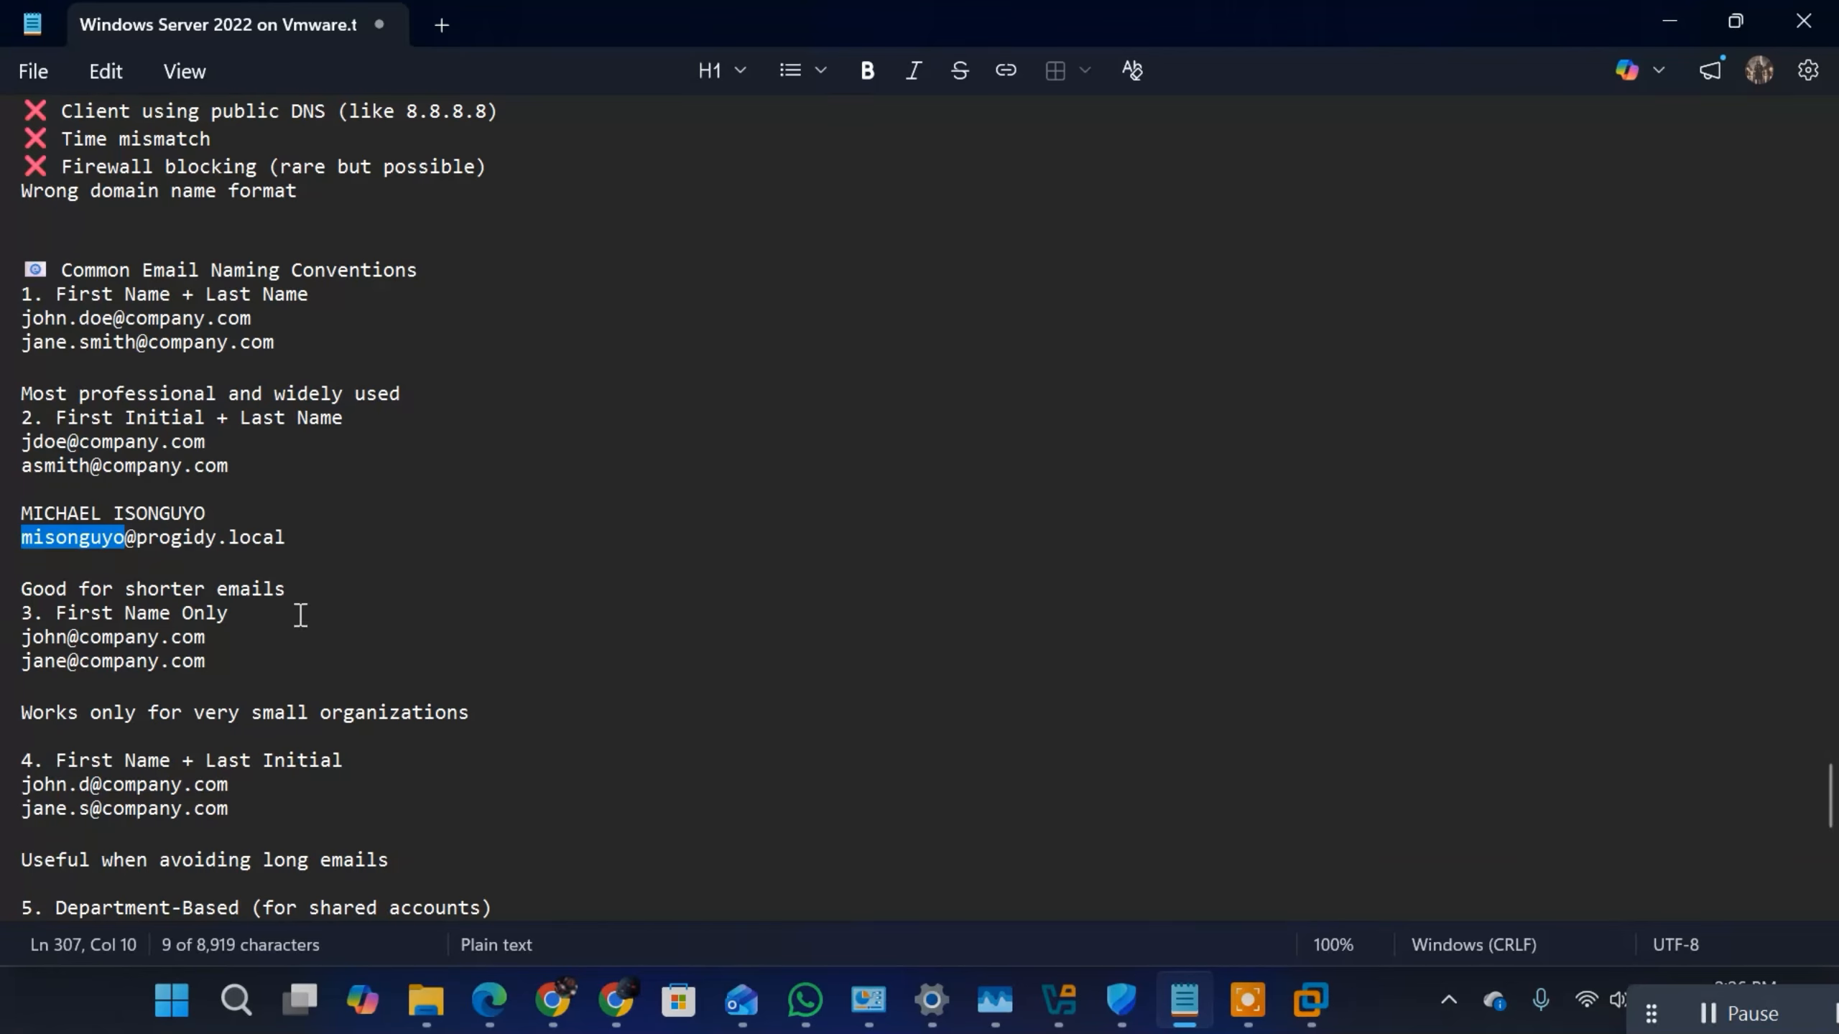
# Step: Switch to the Windows Server 2022 virtual machine and enter the example person's first and last name for the new Admins user
pyautogui.moveTo(1313, 1012)
pyautogui.click(1467, 829)
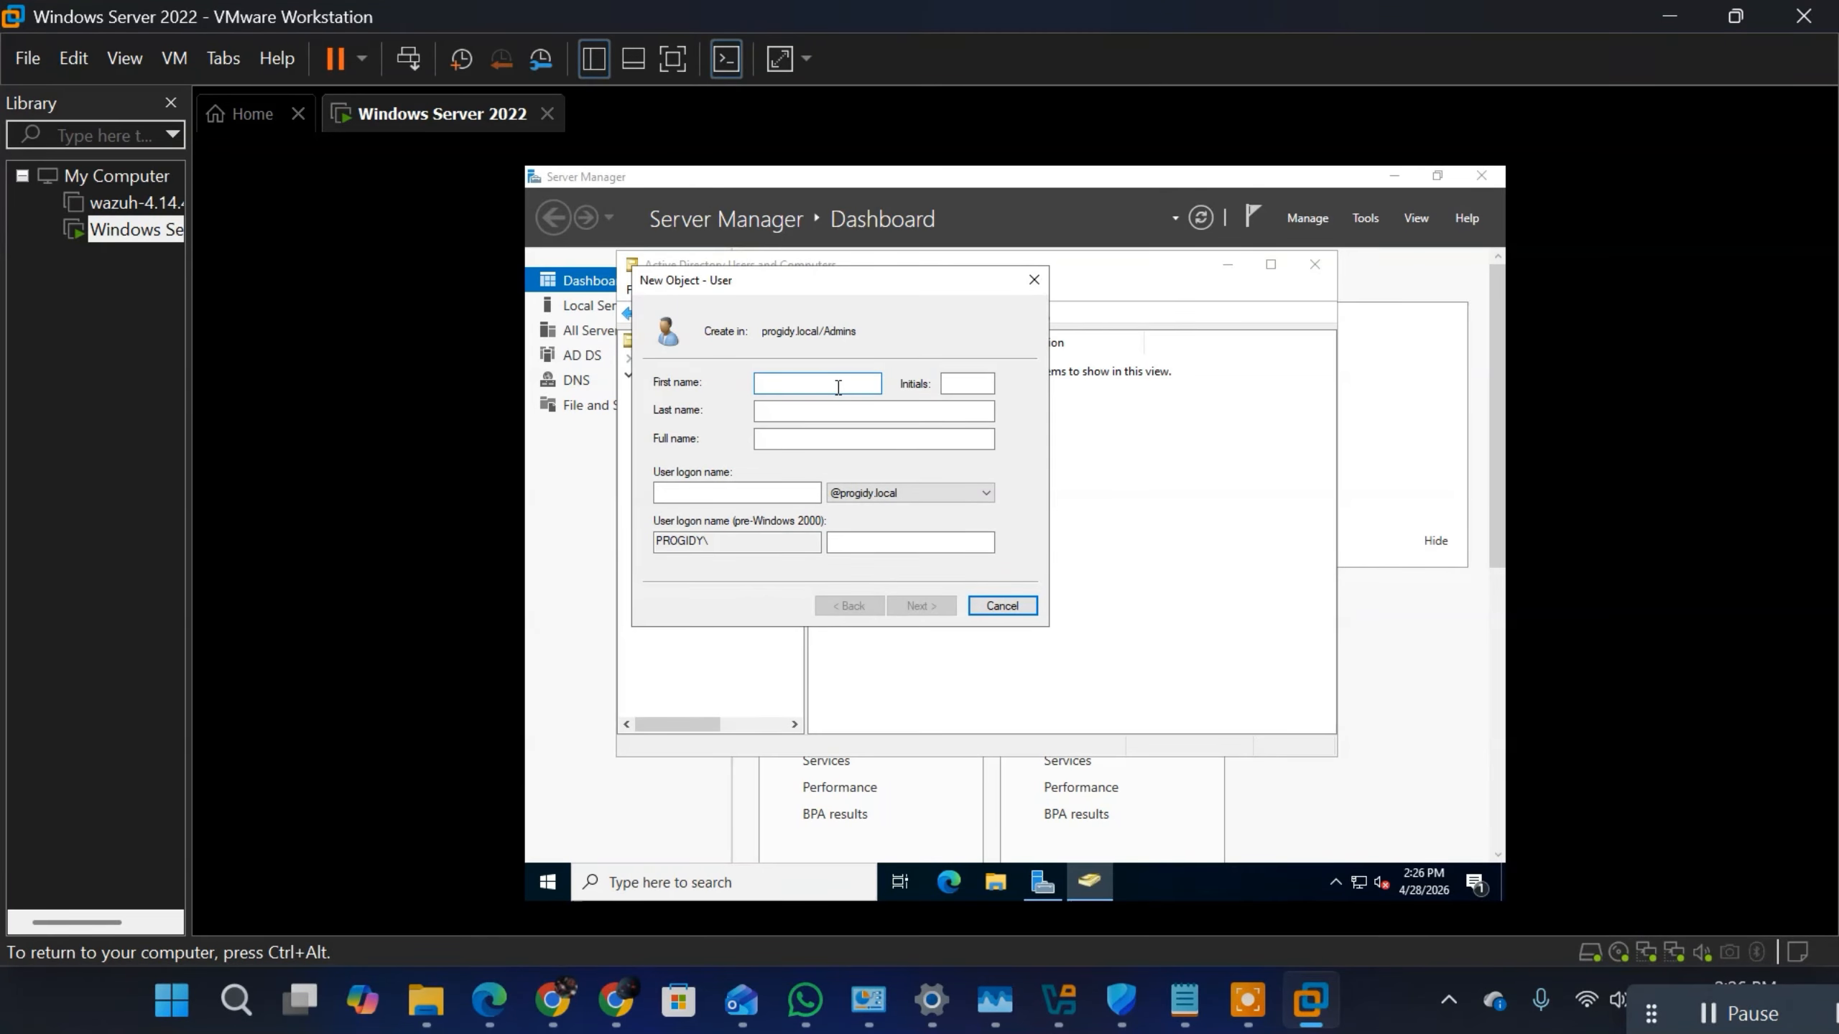
pyautogui.click(878, 411)
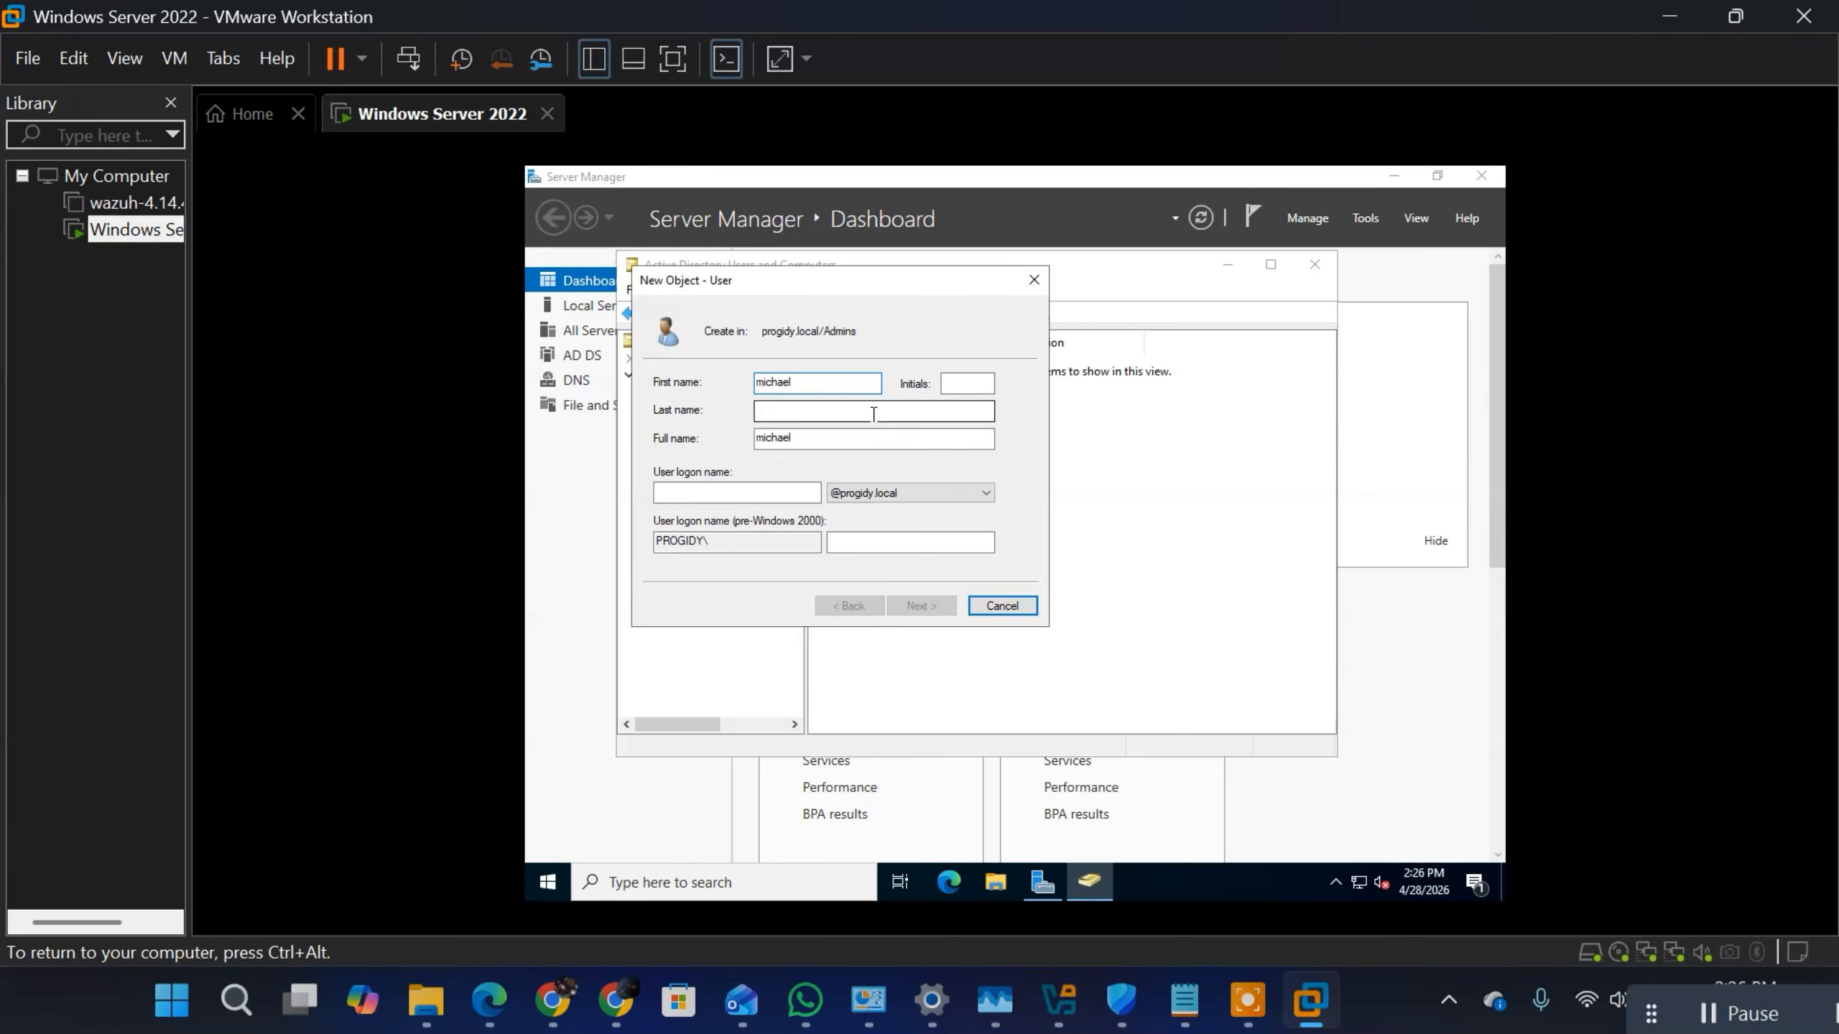
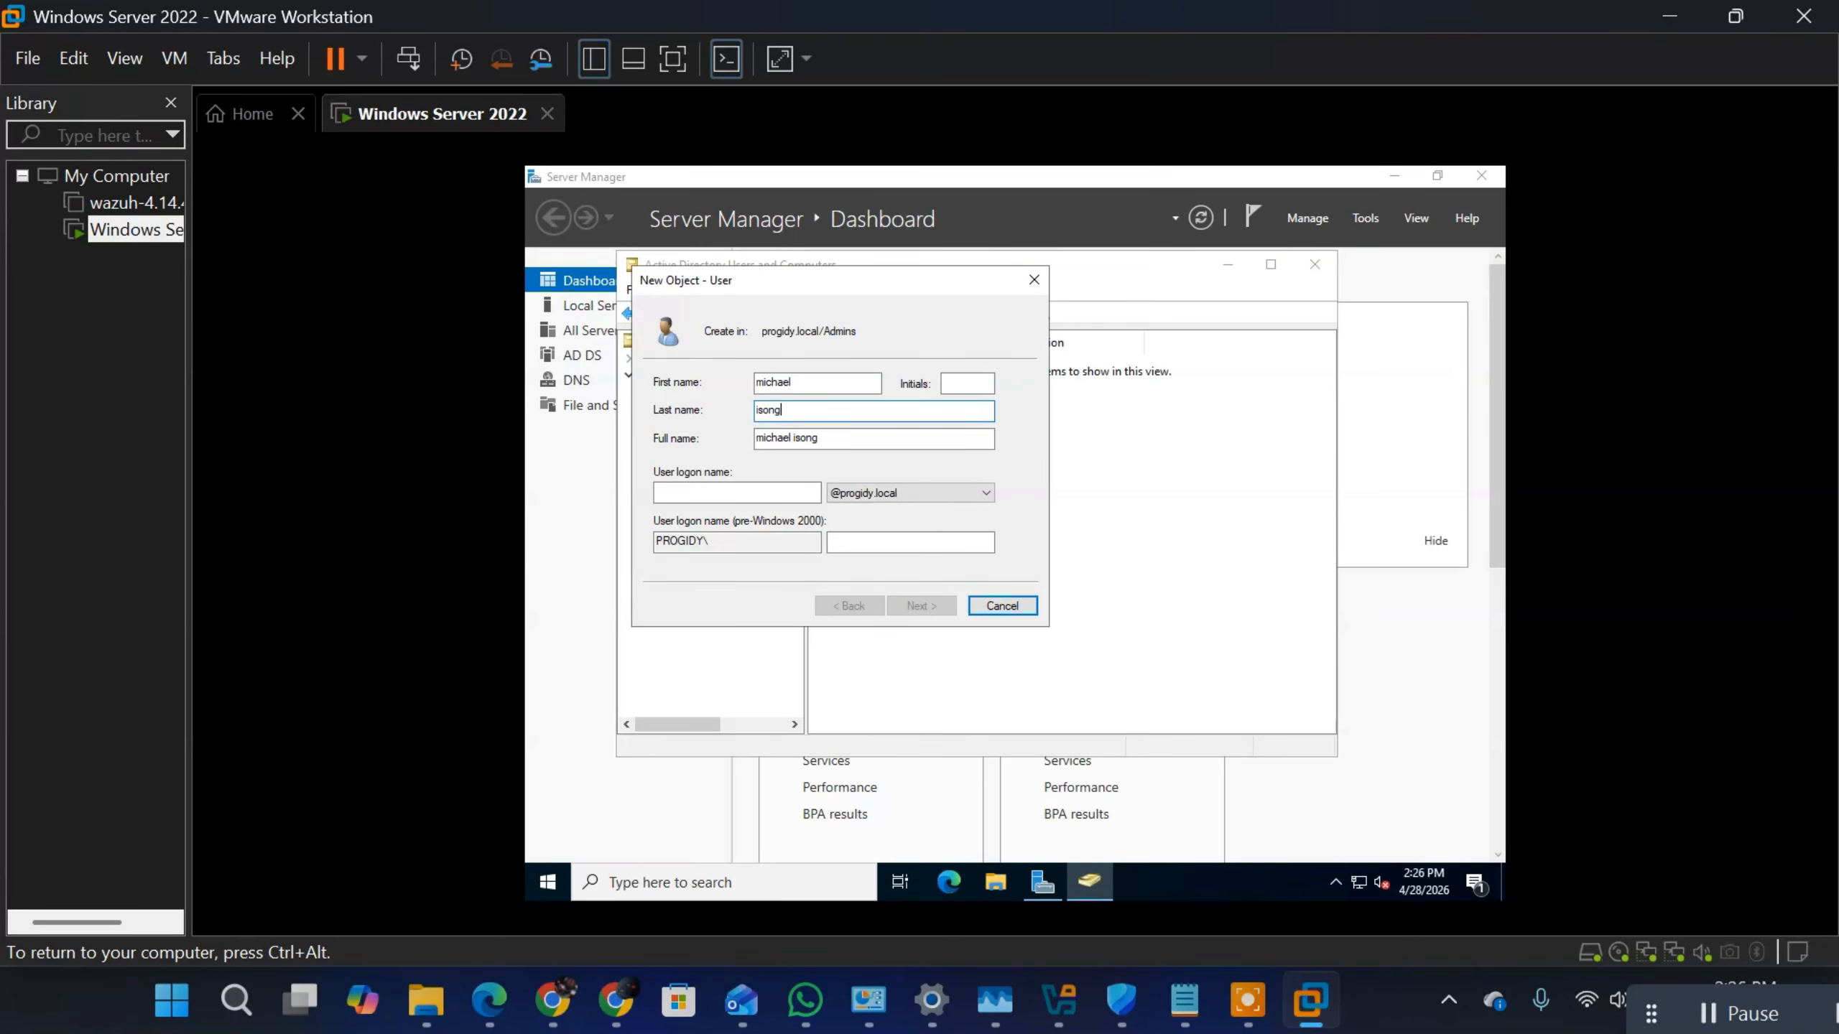
# Step: Set the user logon name to the first initial plus last name at progidy.local and continue to the password page
pyautogui.click(717, 492)
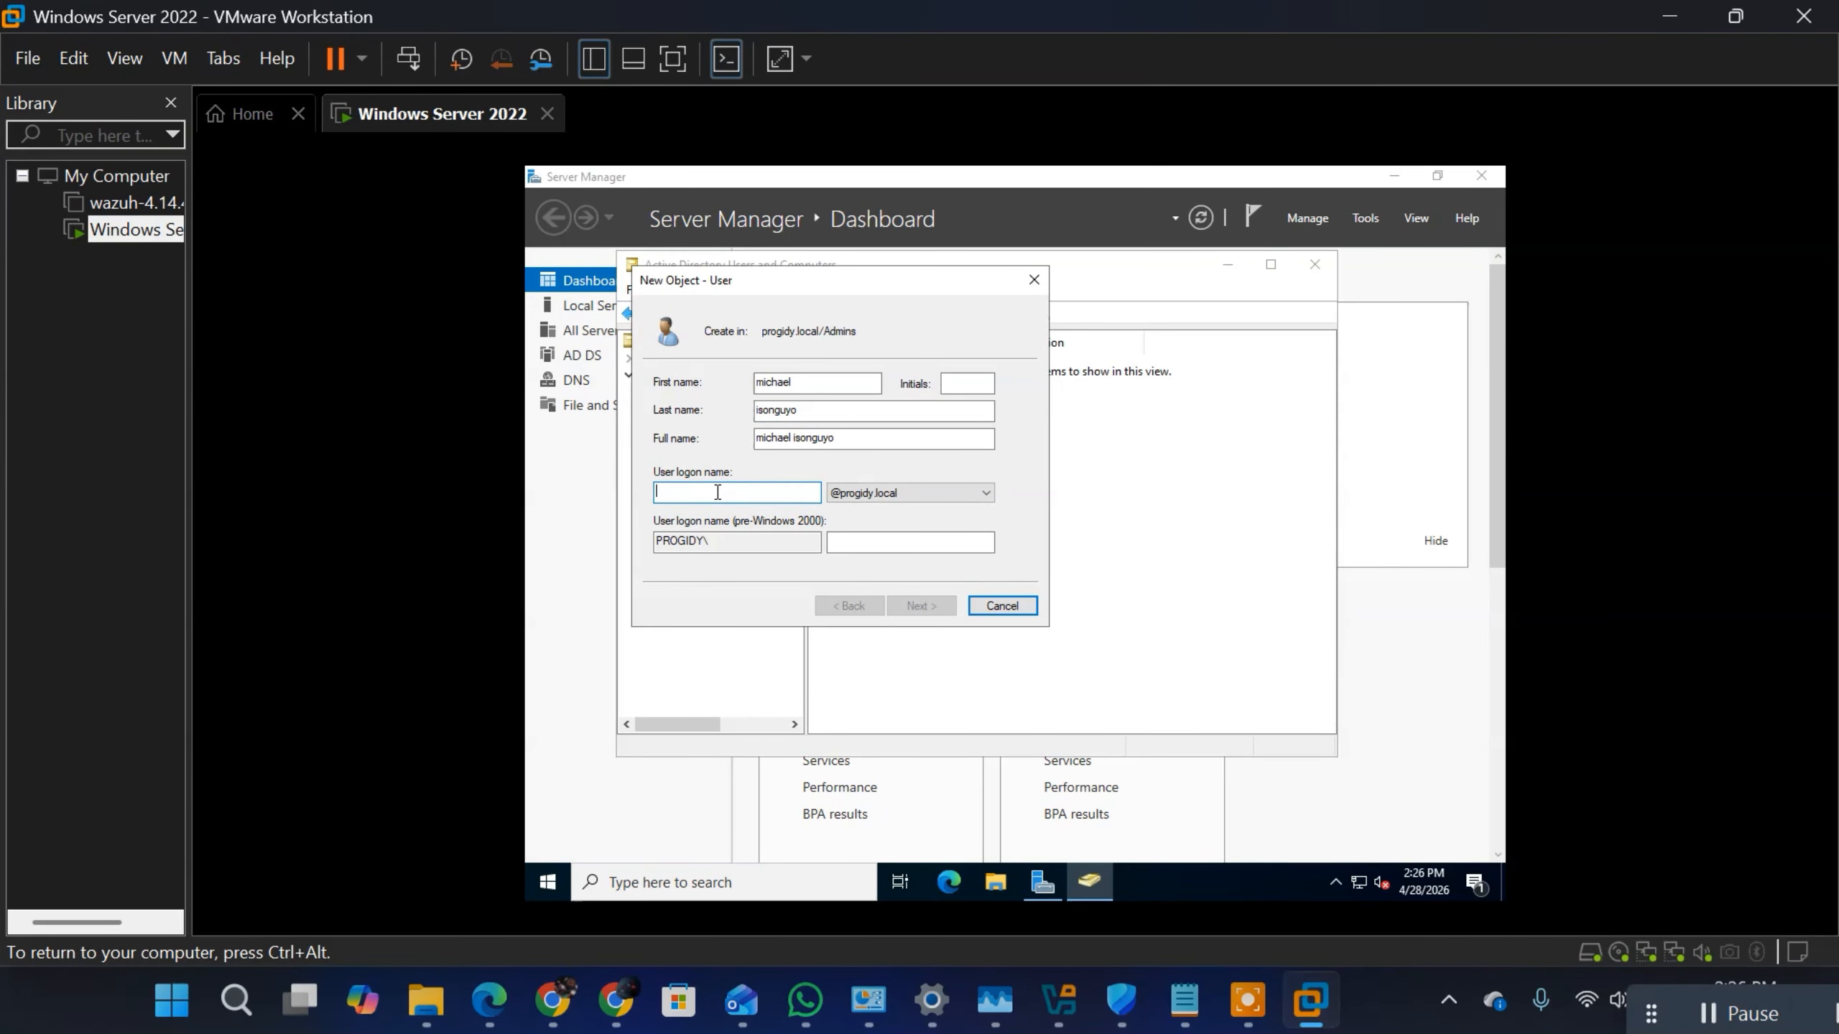
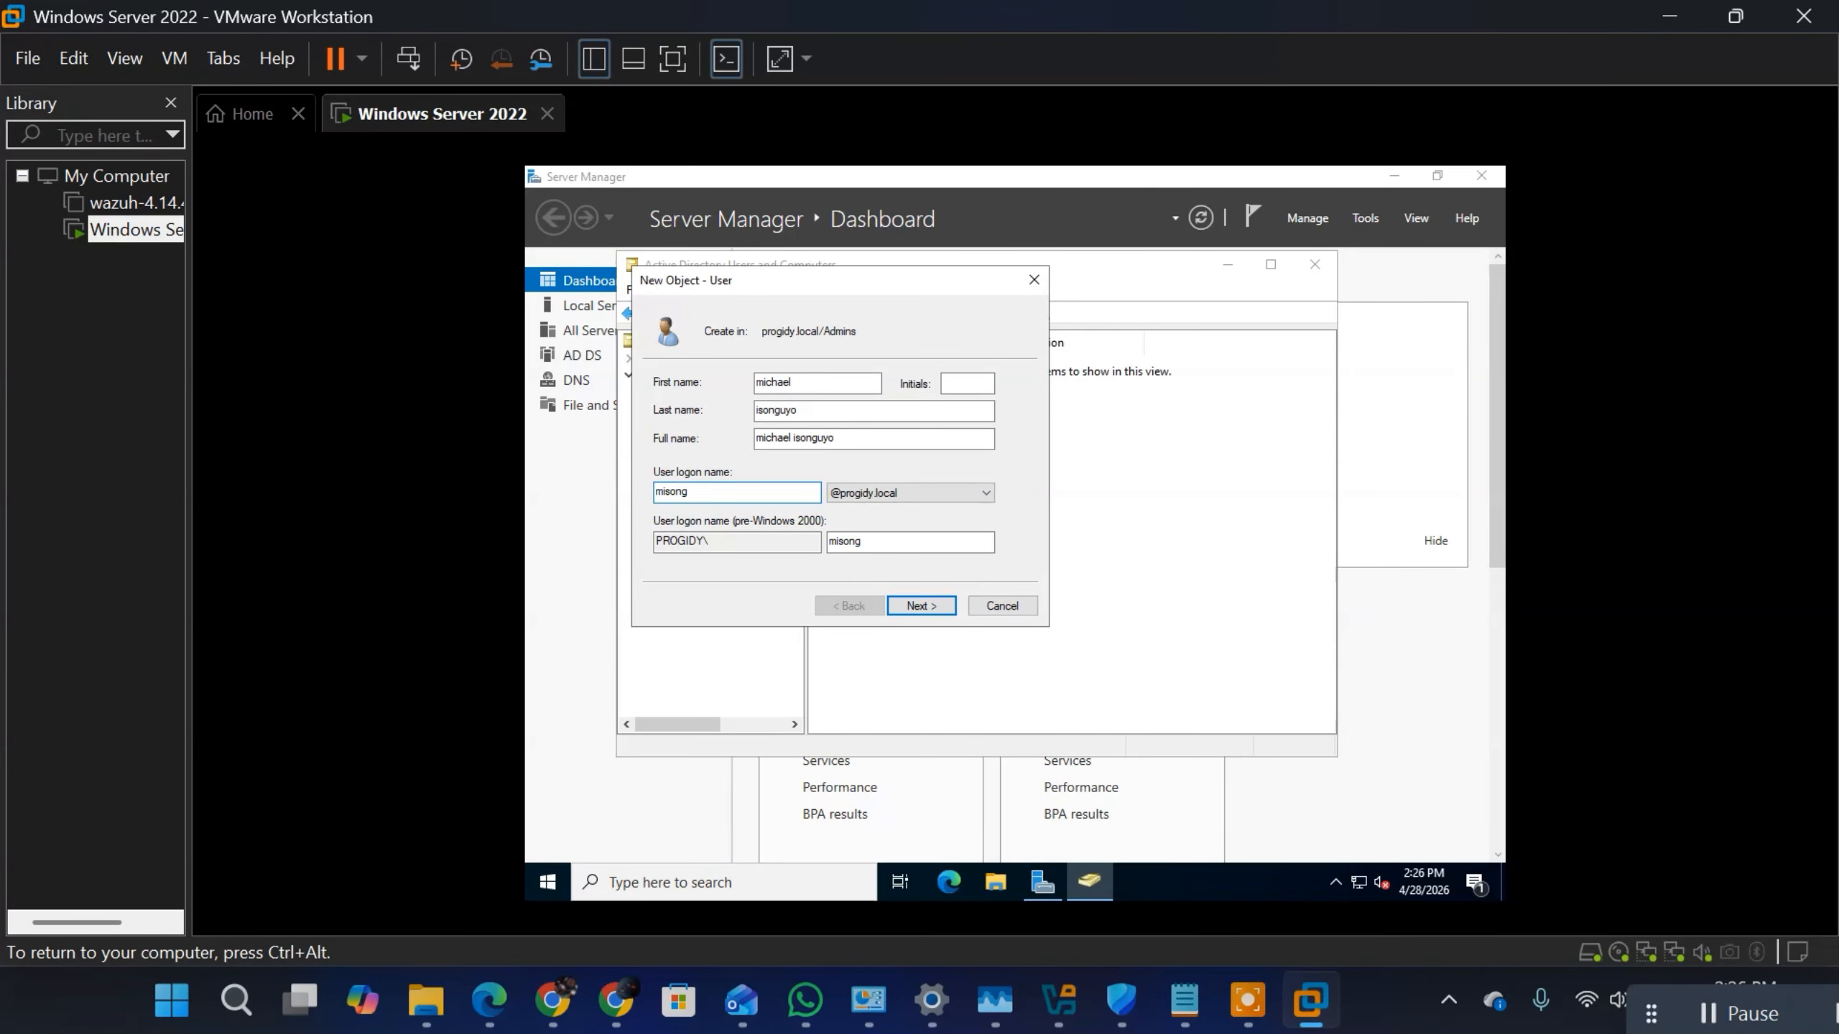
pyautogui.moveTo(704, 493); pyautogui.dragTo(645, 495)
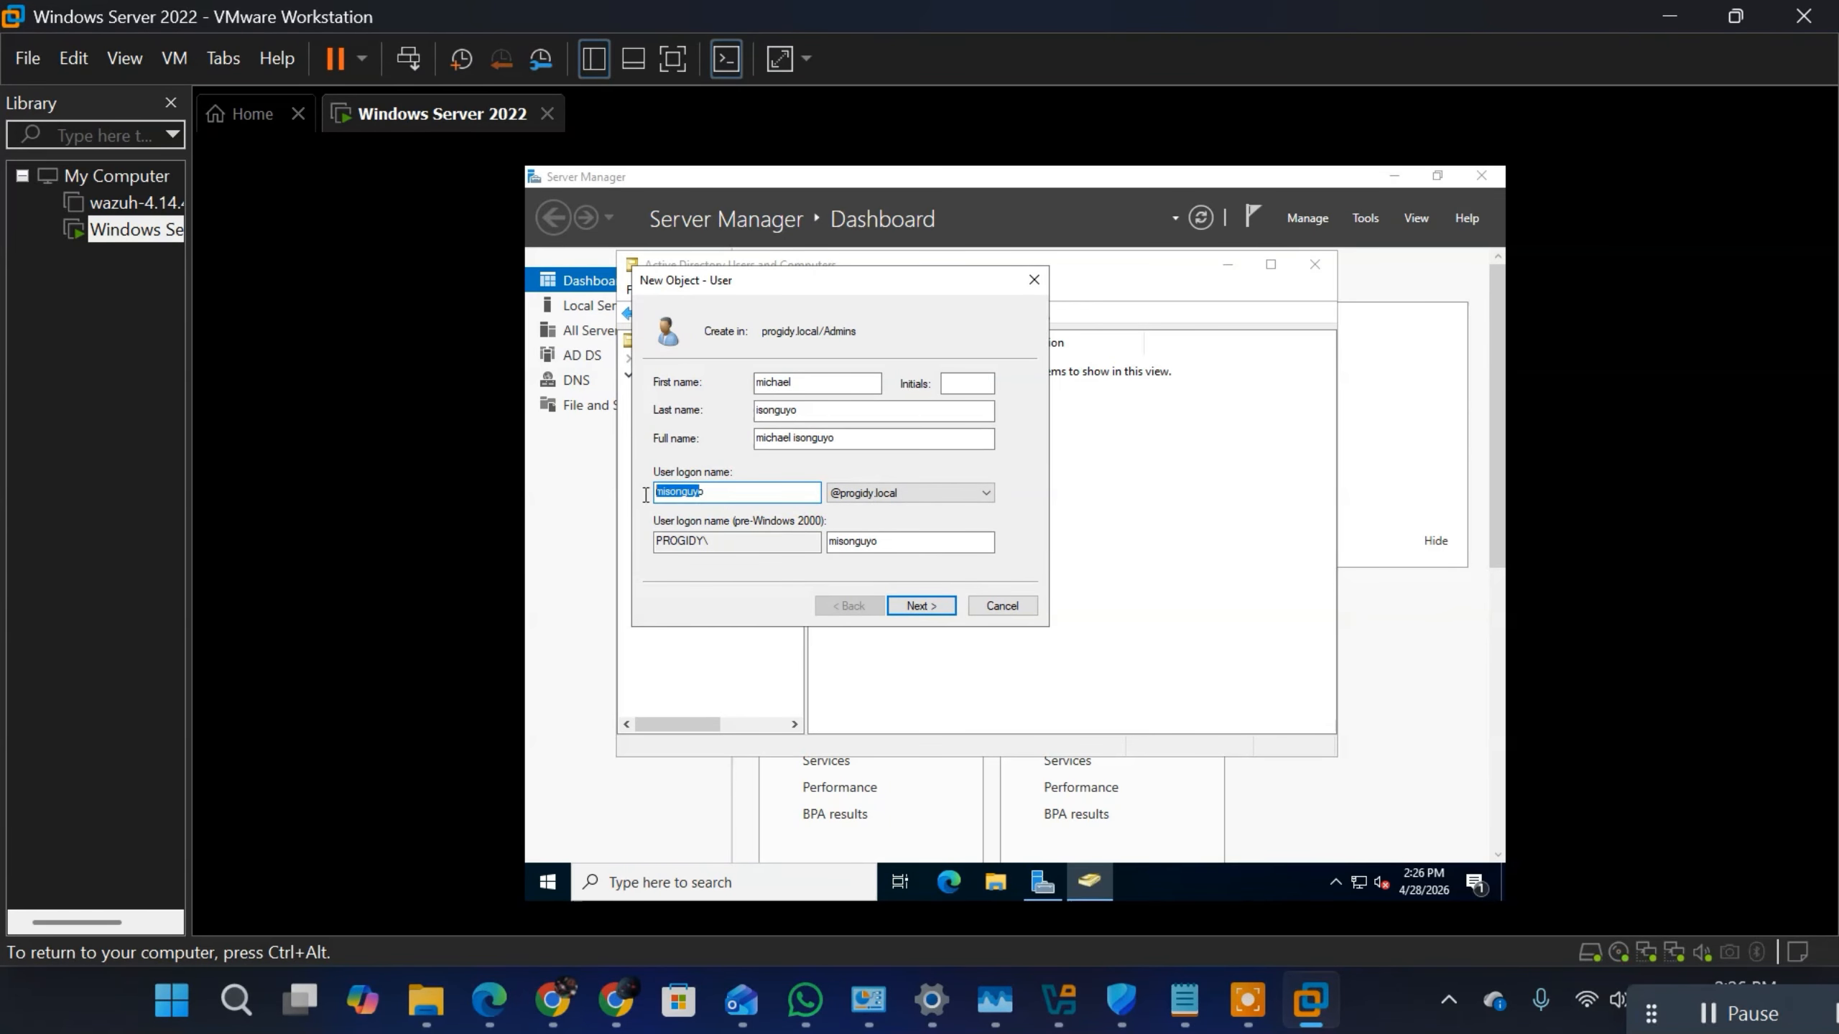
pyautogui.click(709, 494)
pyautogui.click(927, 603)
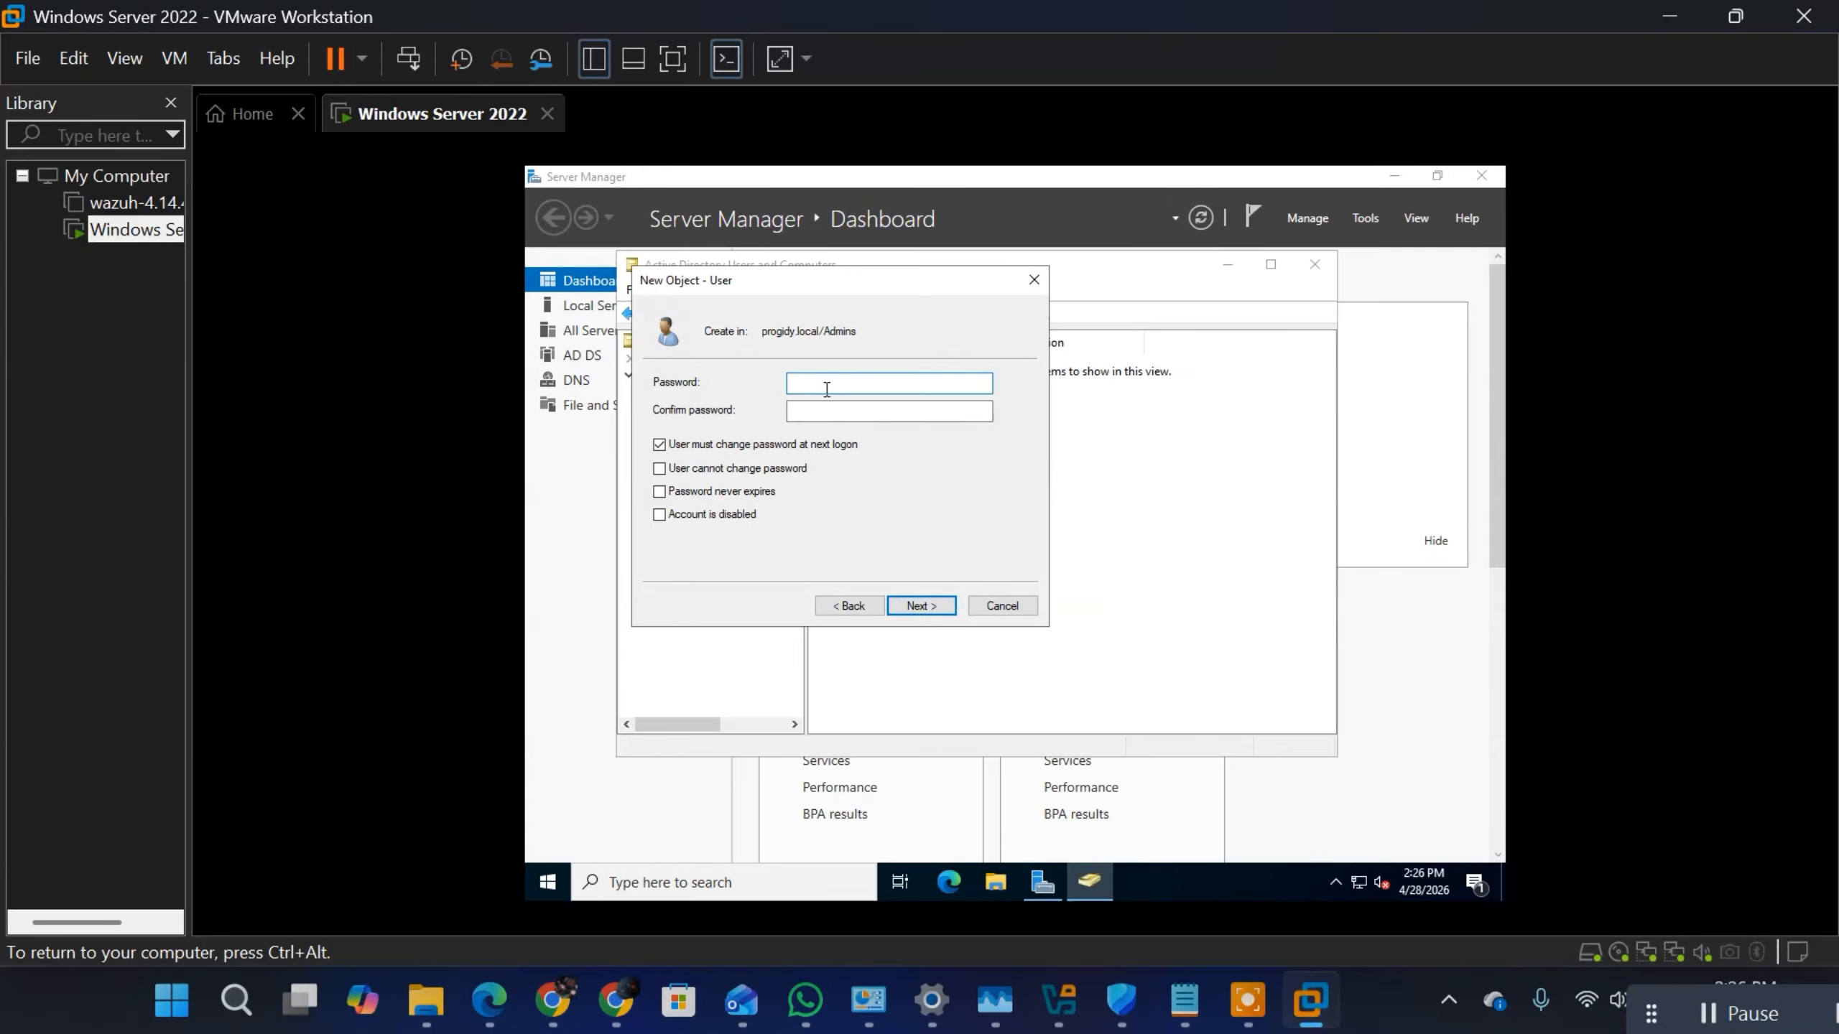
# Step: Switch to the Notepad notes and insert two new lines after the example progidy.local email address
pyautogui.click(1188, 1014)
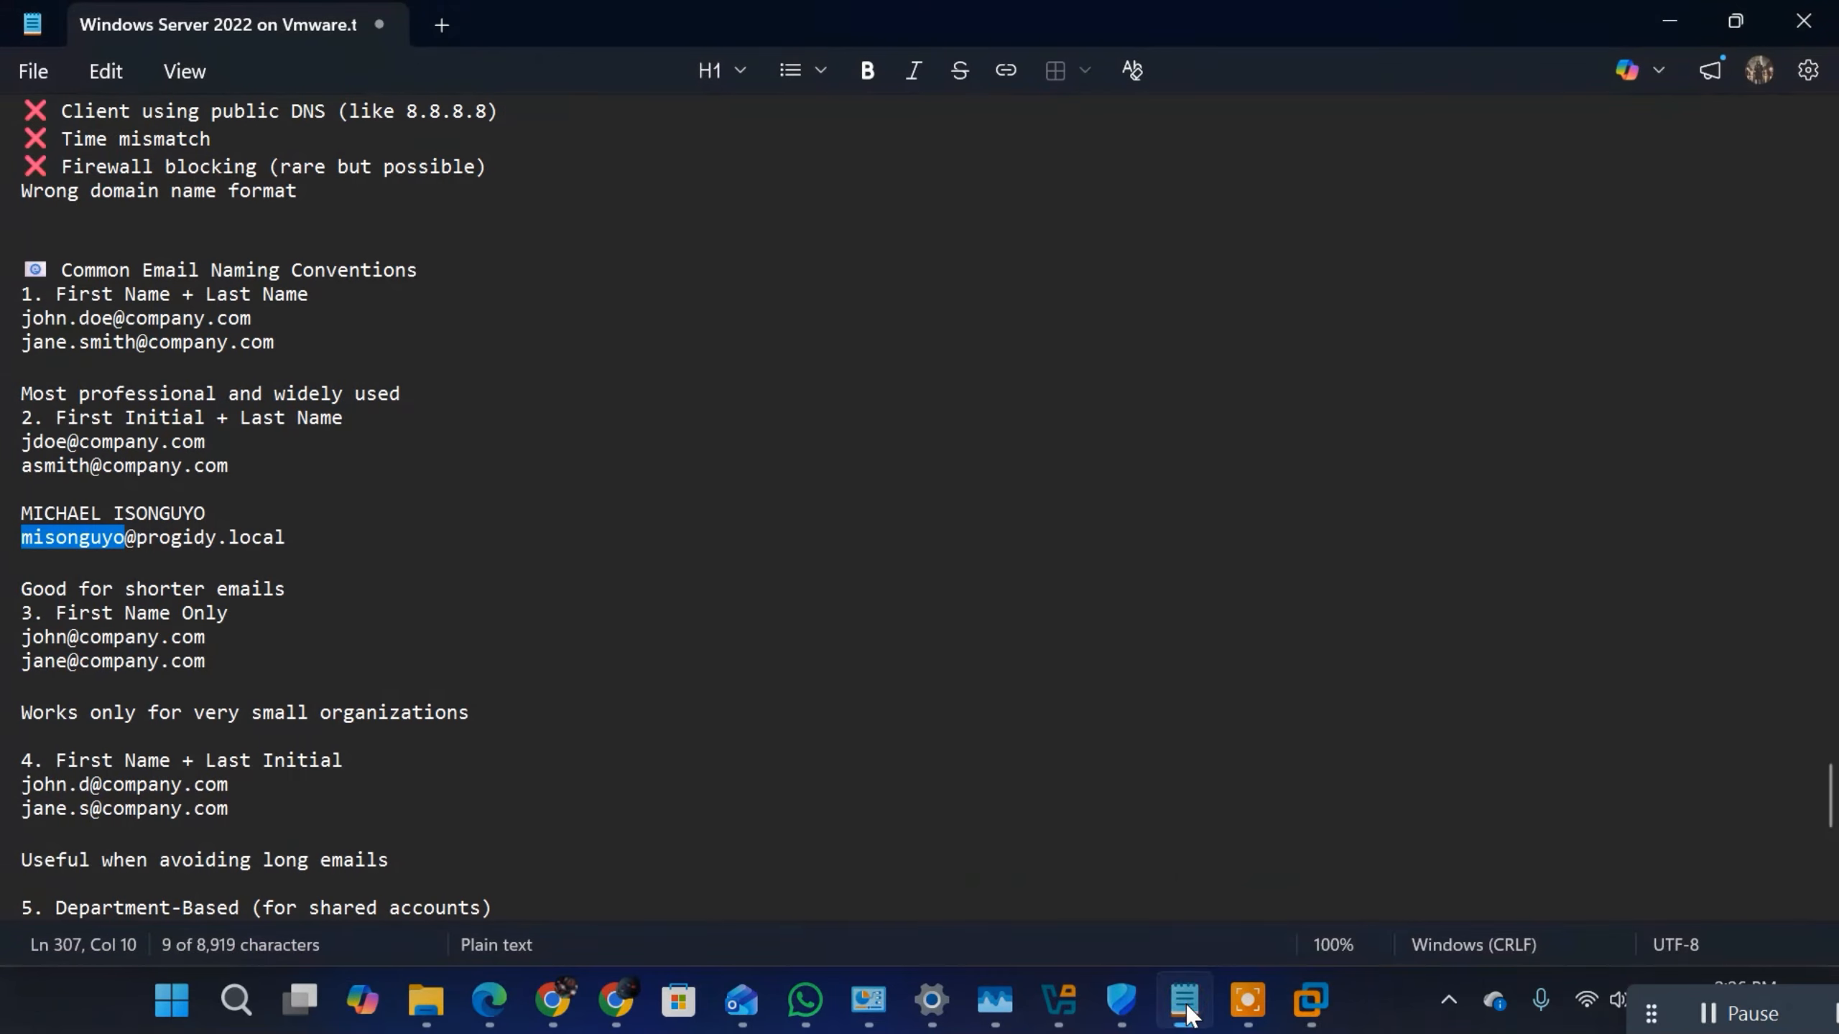
pyautogui.click(335, 532)
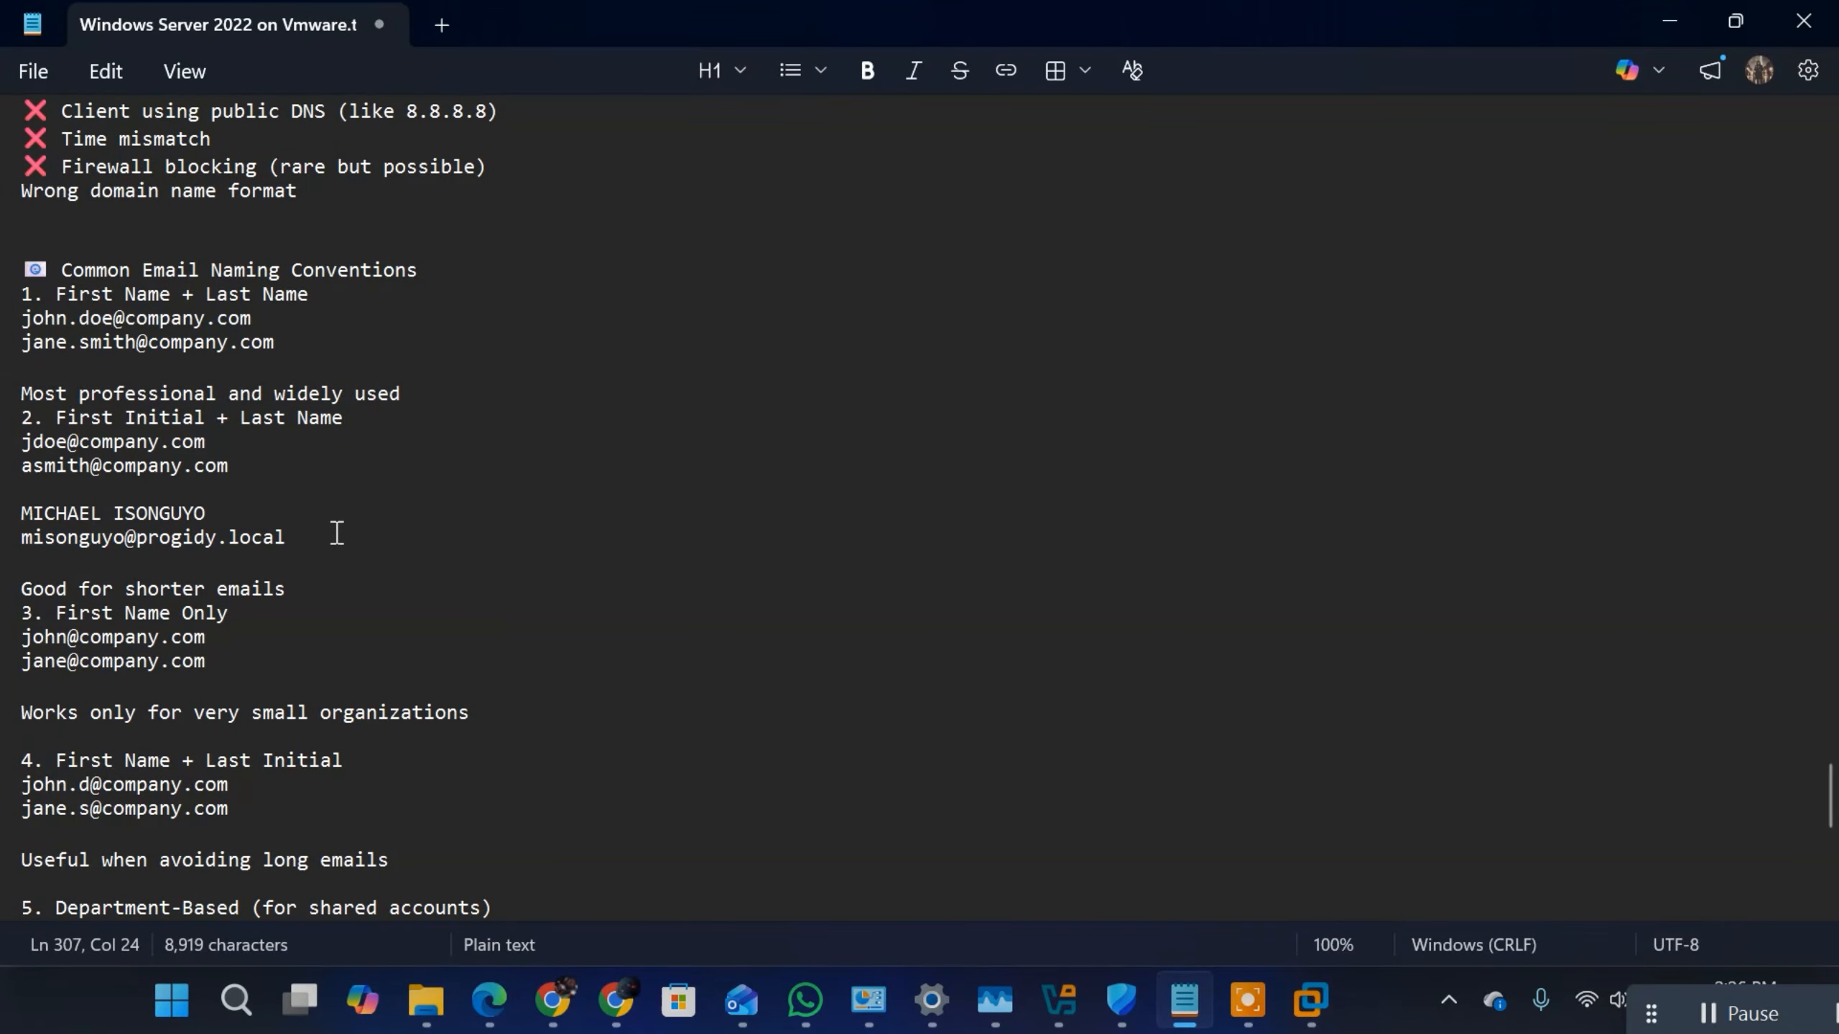
pyautogui.press('Return')
pyautogui.press('Return')
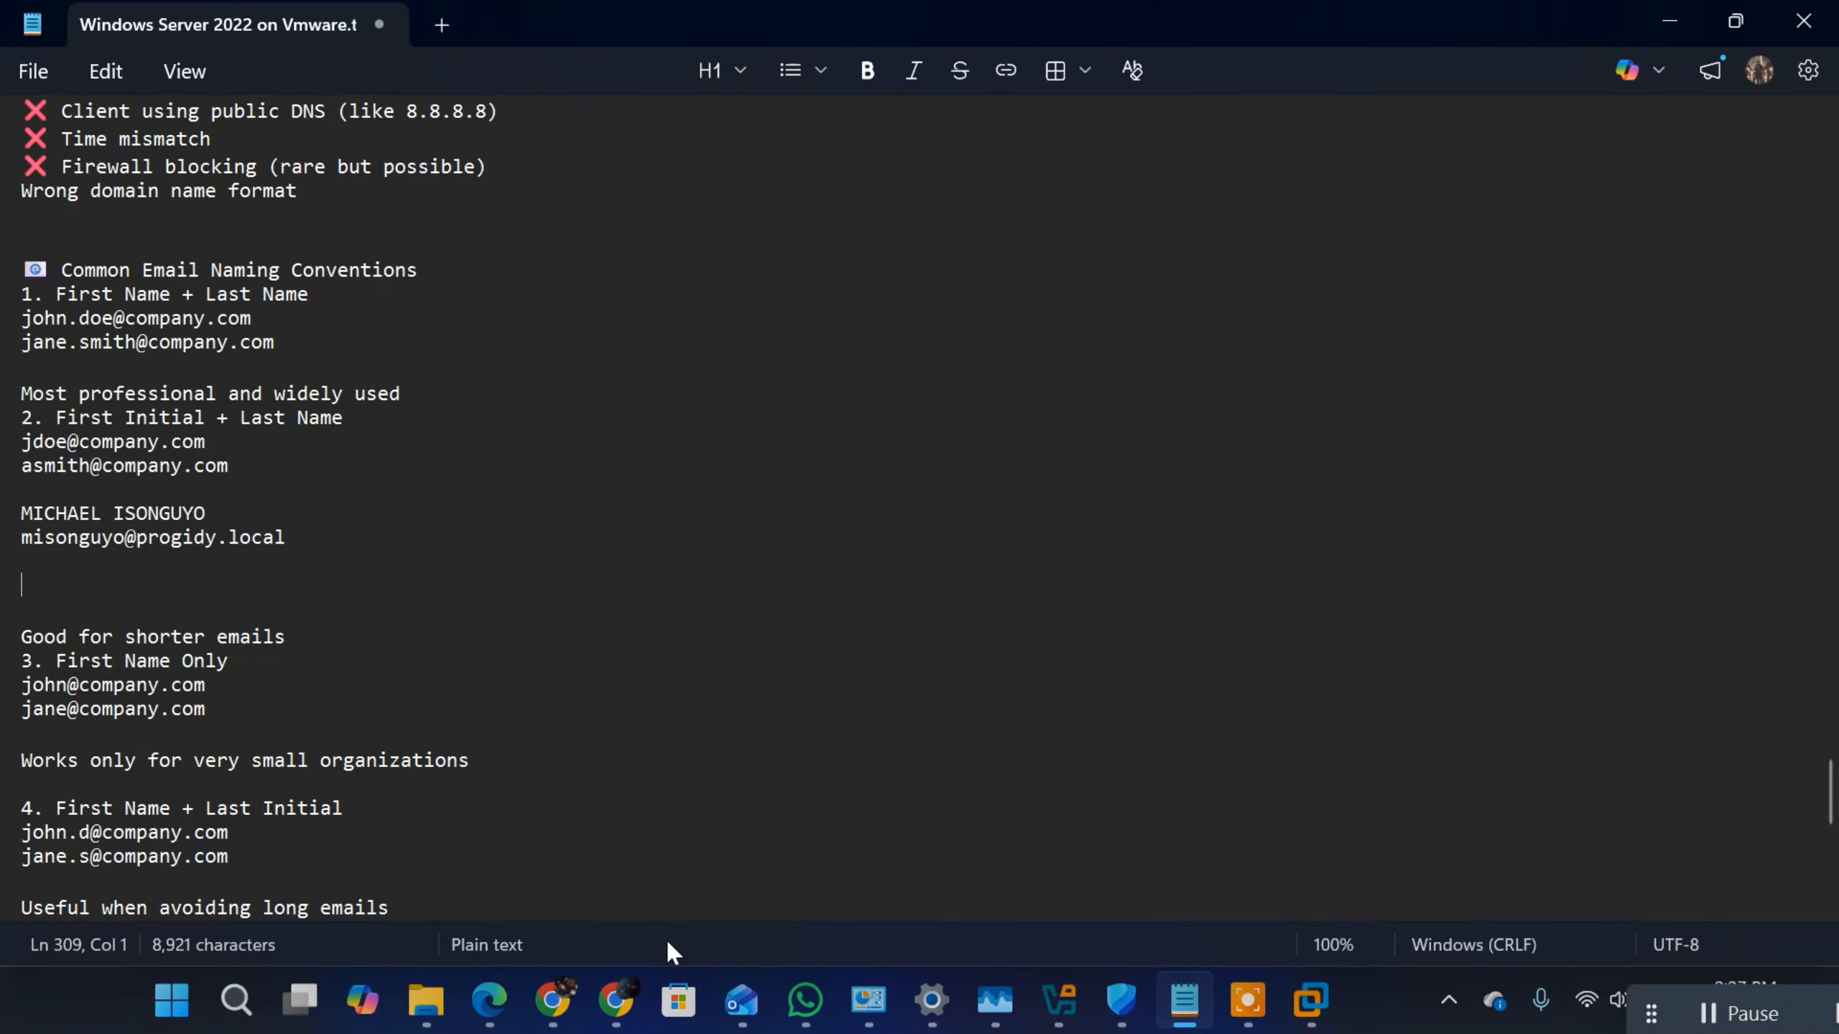
# Step: Switch to Chrome and open ChatGPT in a new tab
pyautogui.click(612, 985)
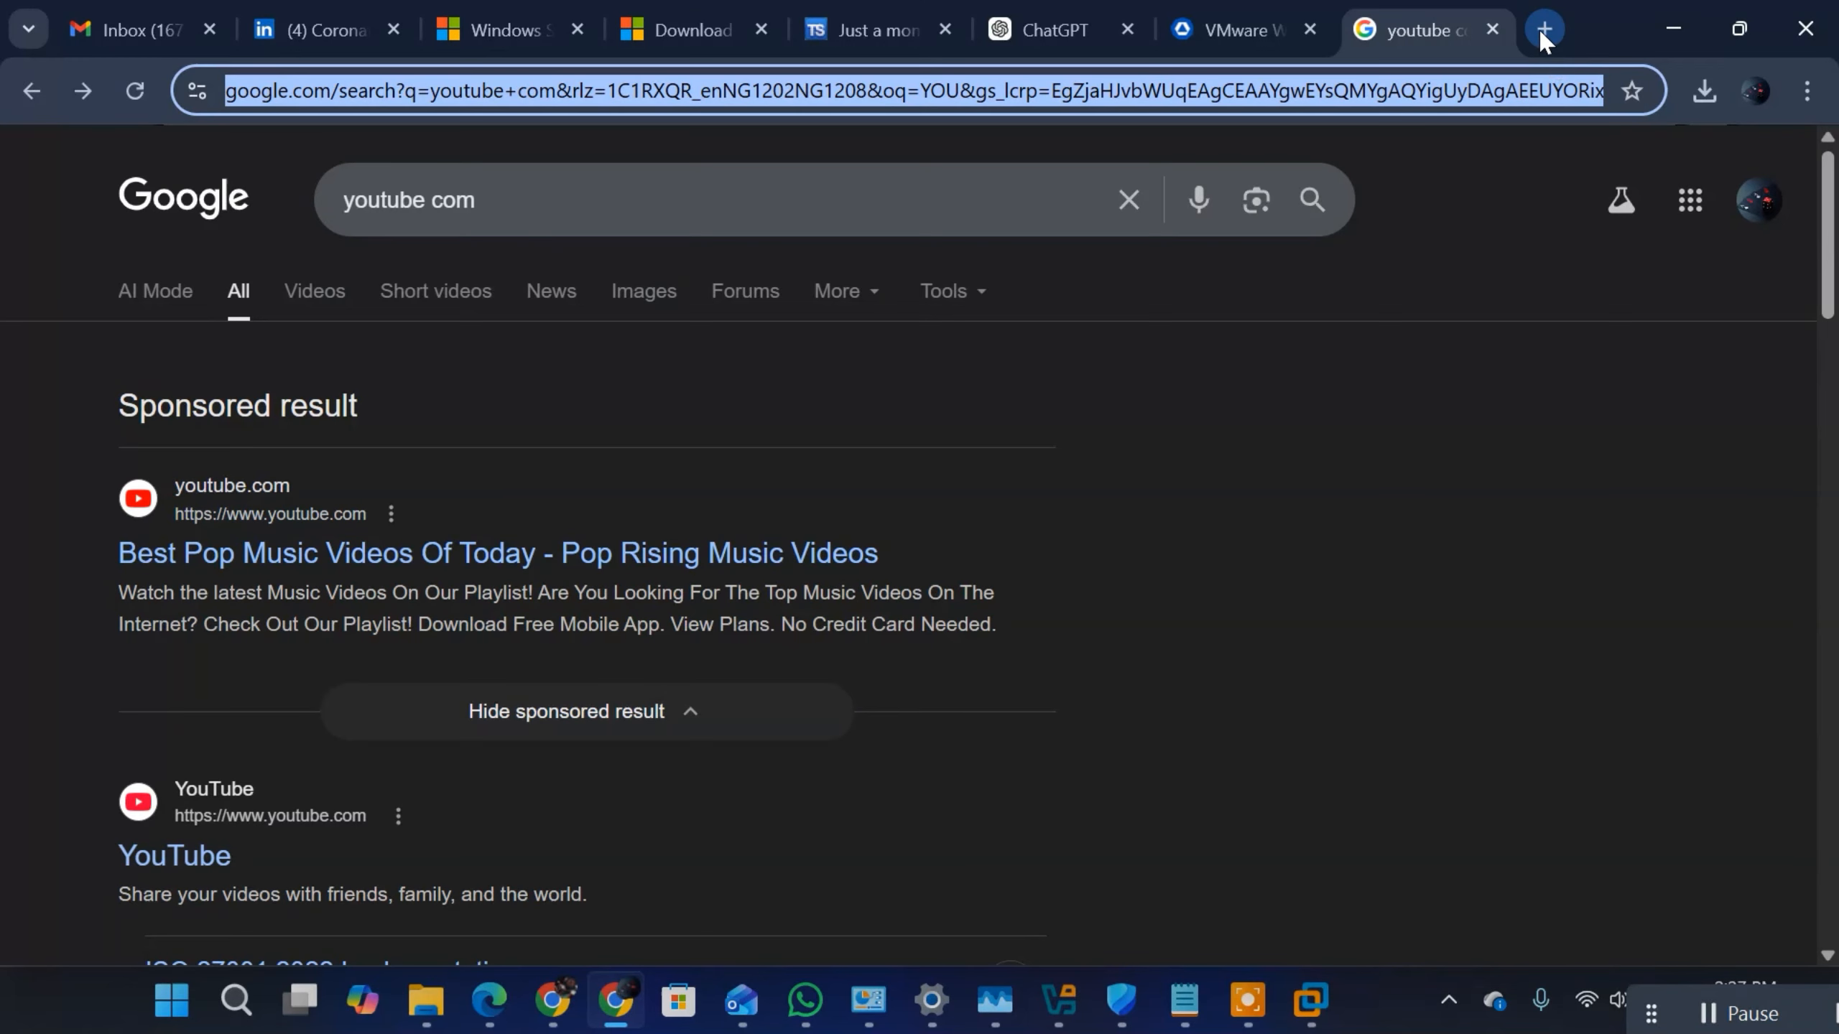
pyautogui.click(1544, 30)
pyautogui.write('chat.openai.com')
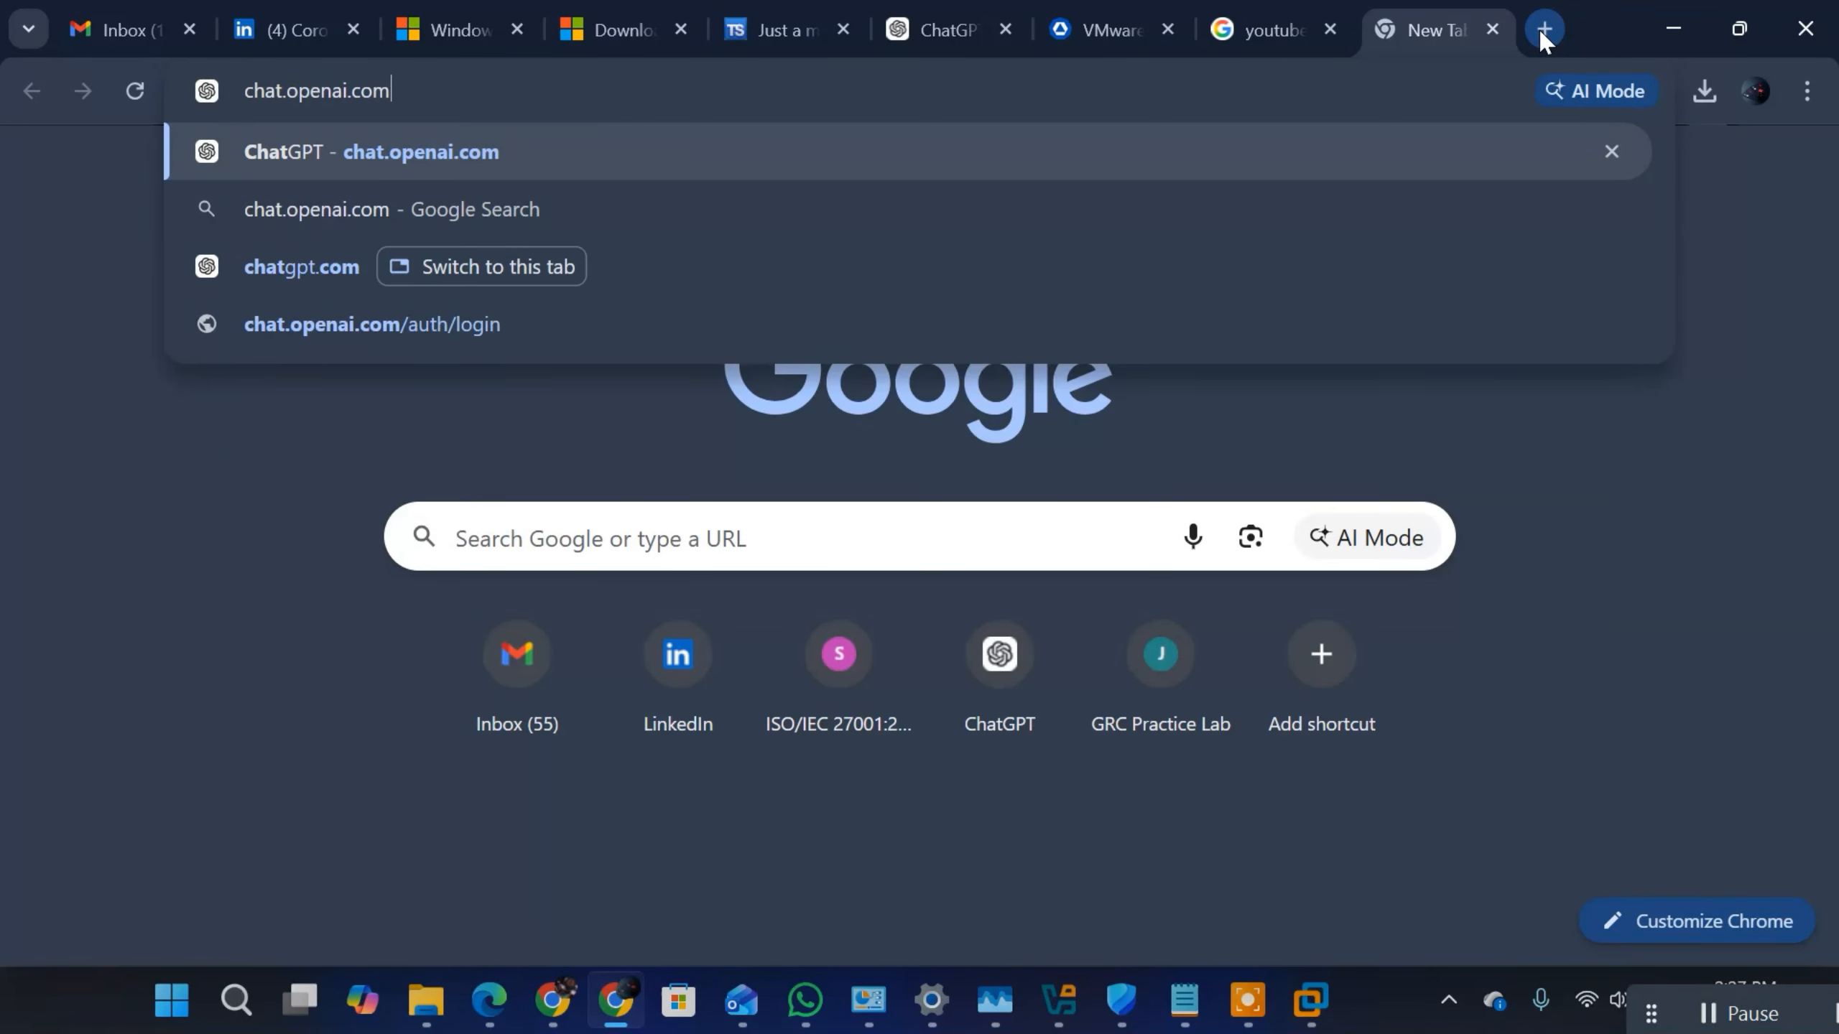
pyautogui.press('Return')
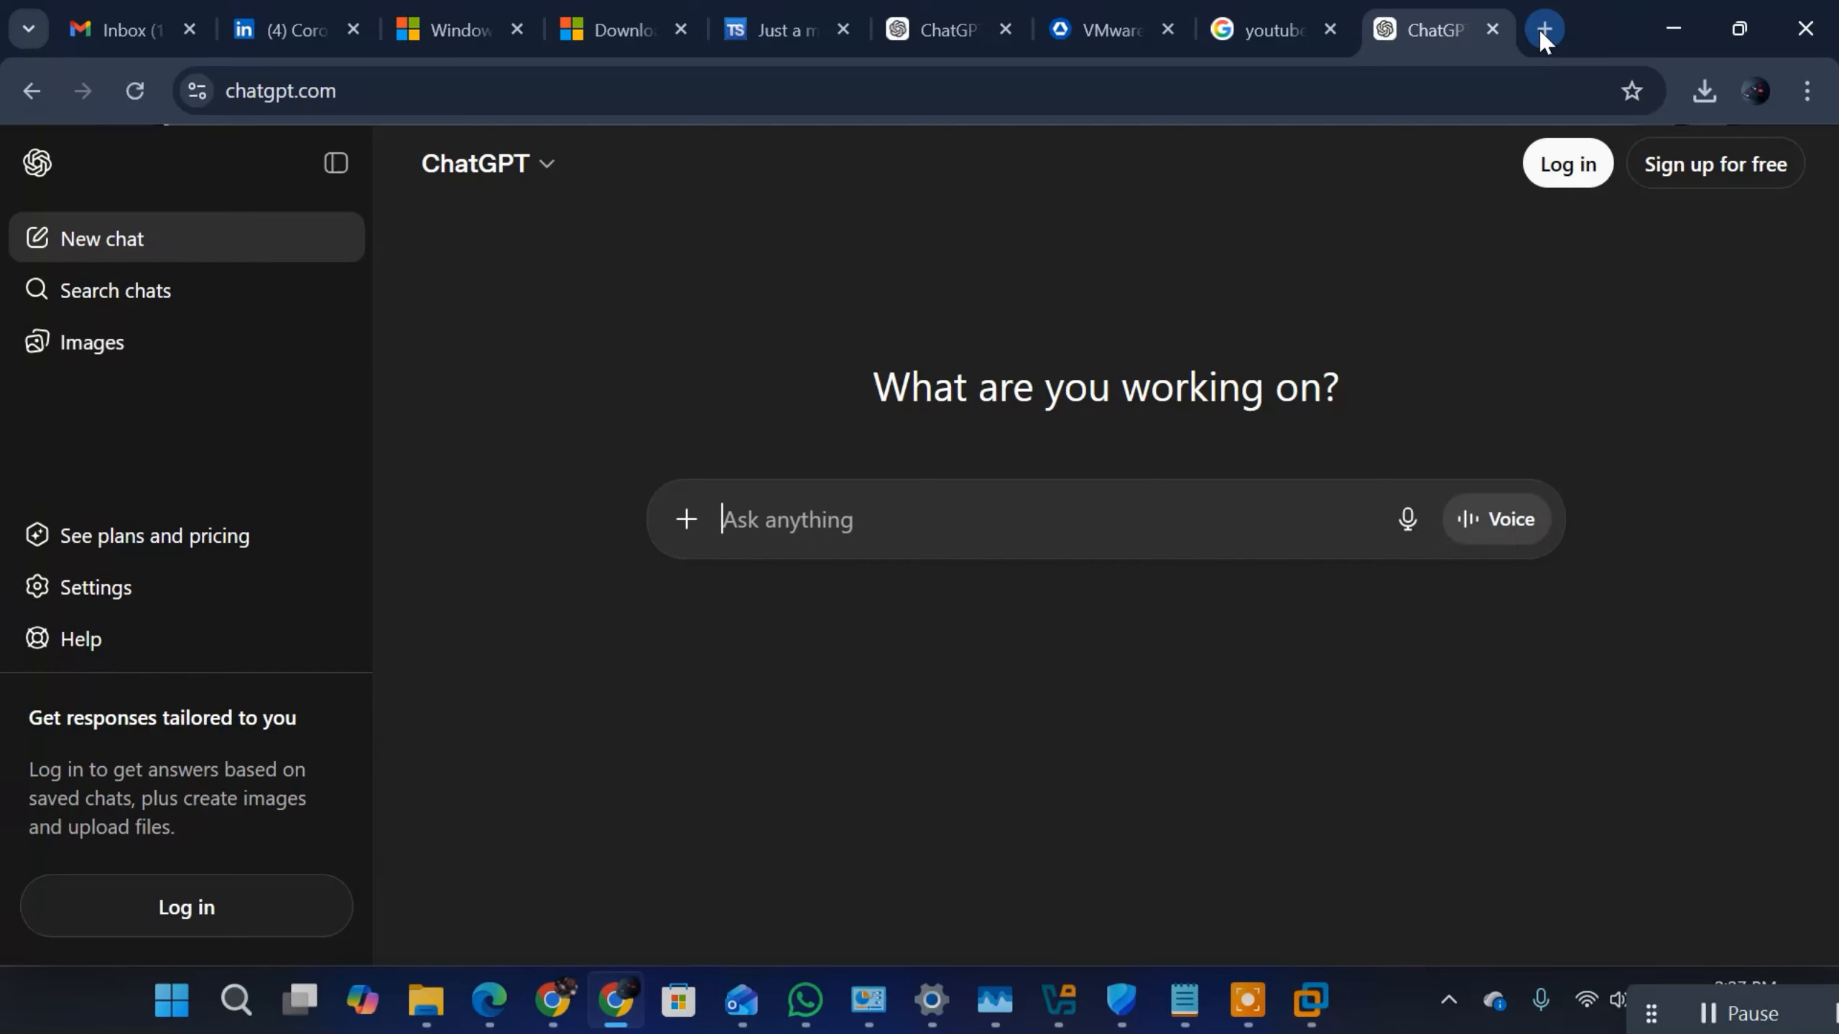
# Step: Ask ChatGPT to "give examples of a strong password policy as well a complex password"
pyautogui.write('give ed')
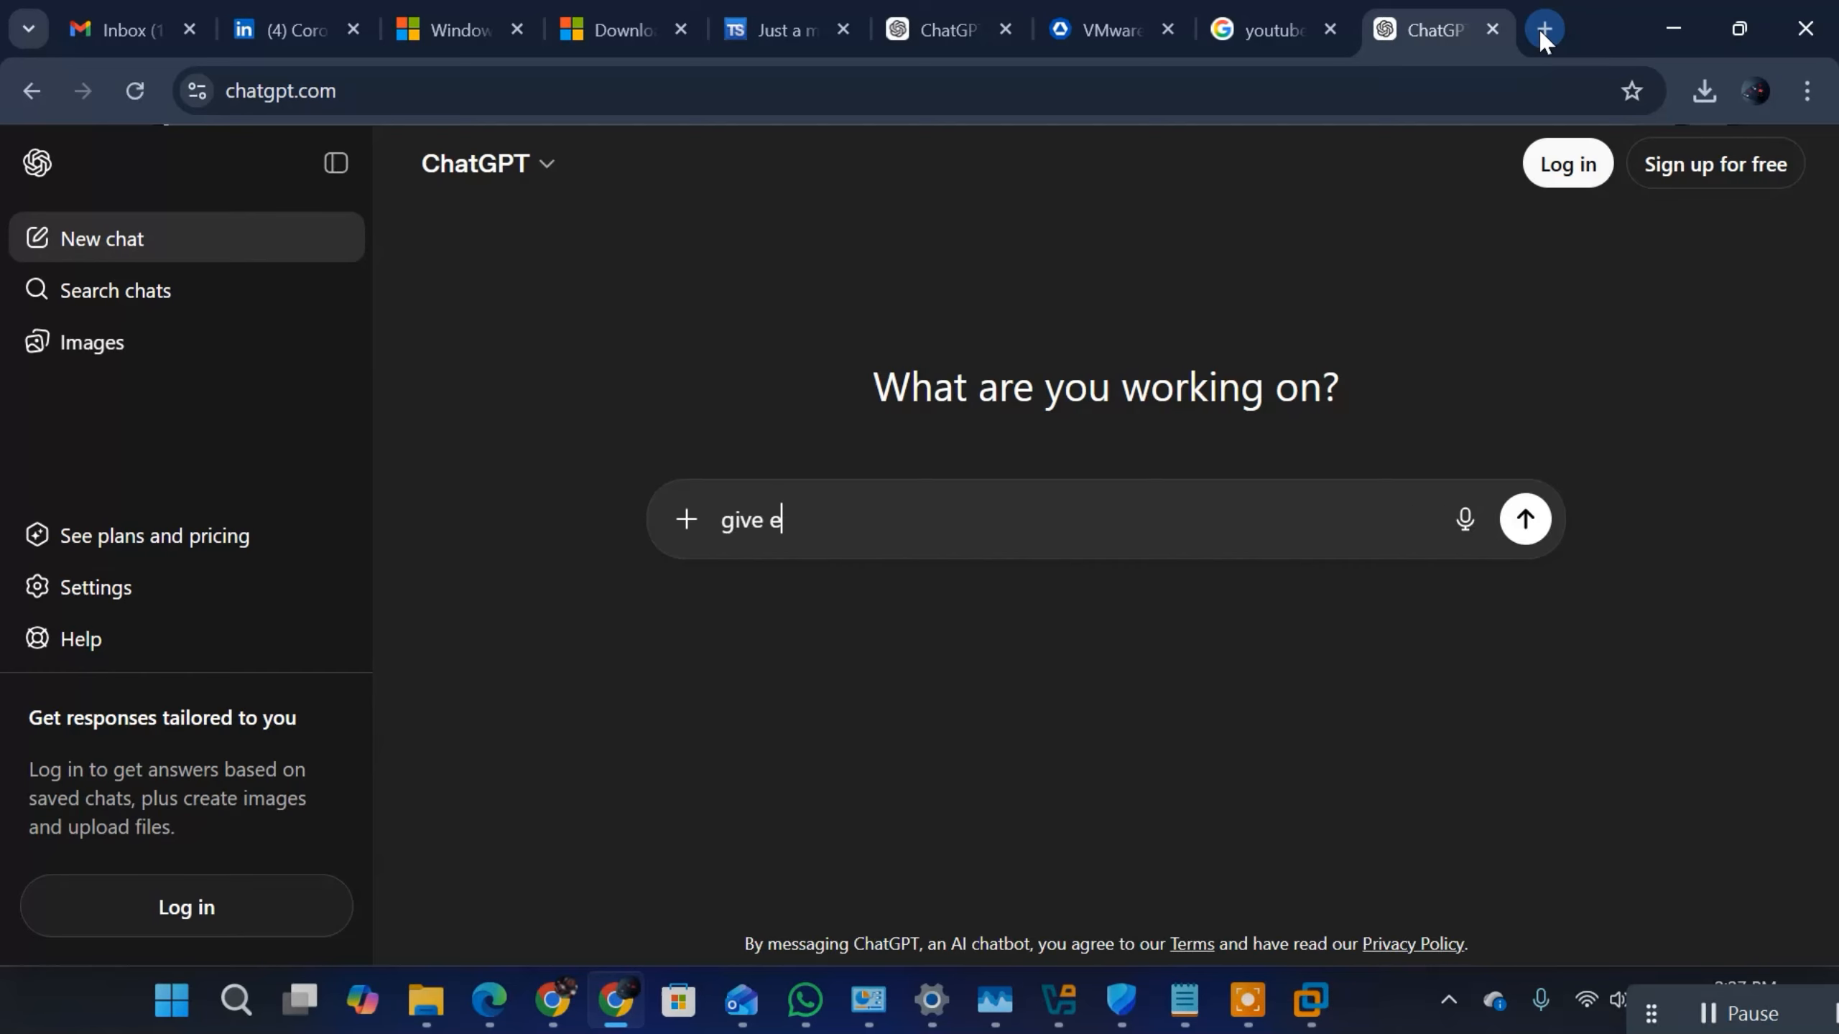
pyautogui.press('BackSpace')
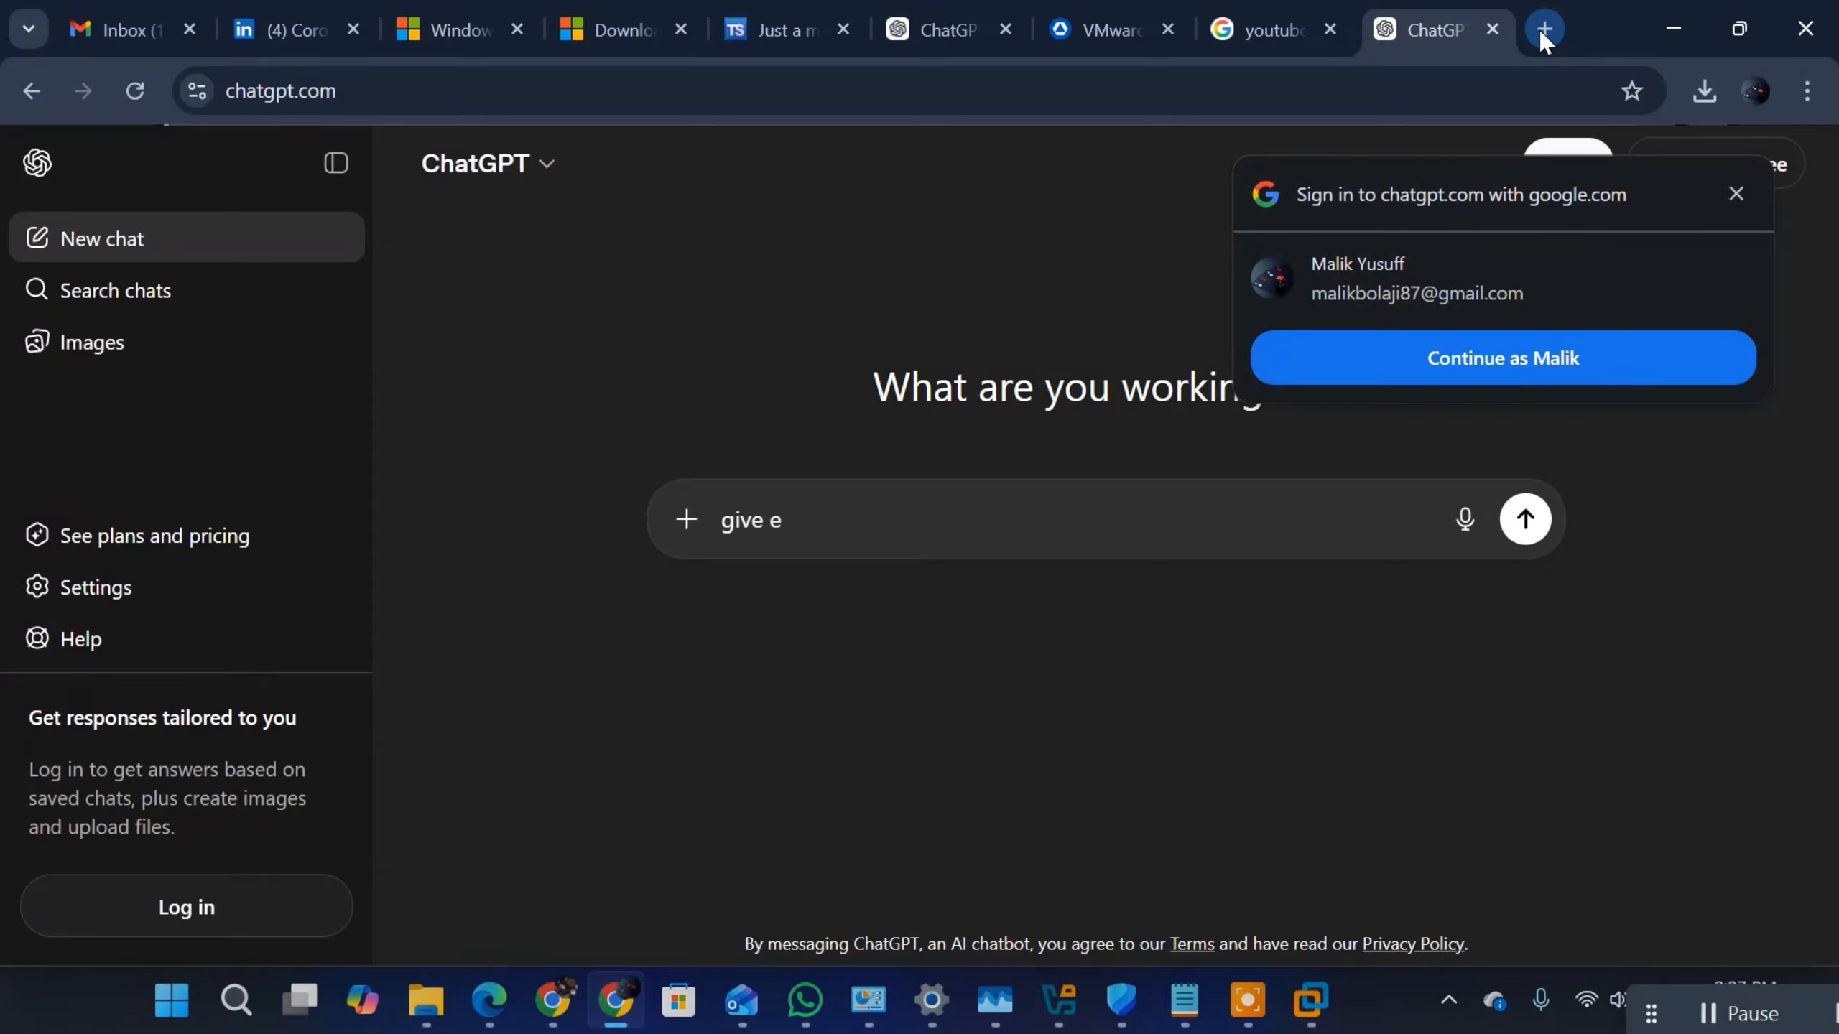
pyautogui.click(1089, 515)
pyautogui.write('xam')
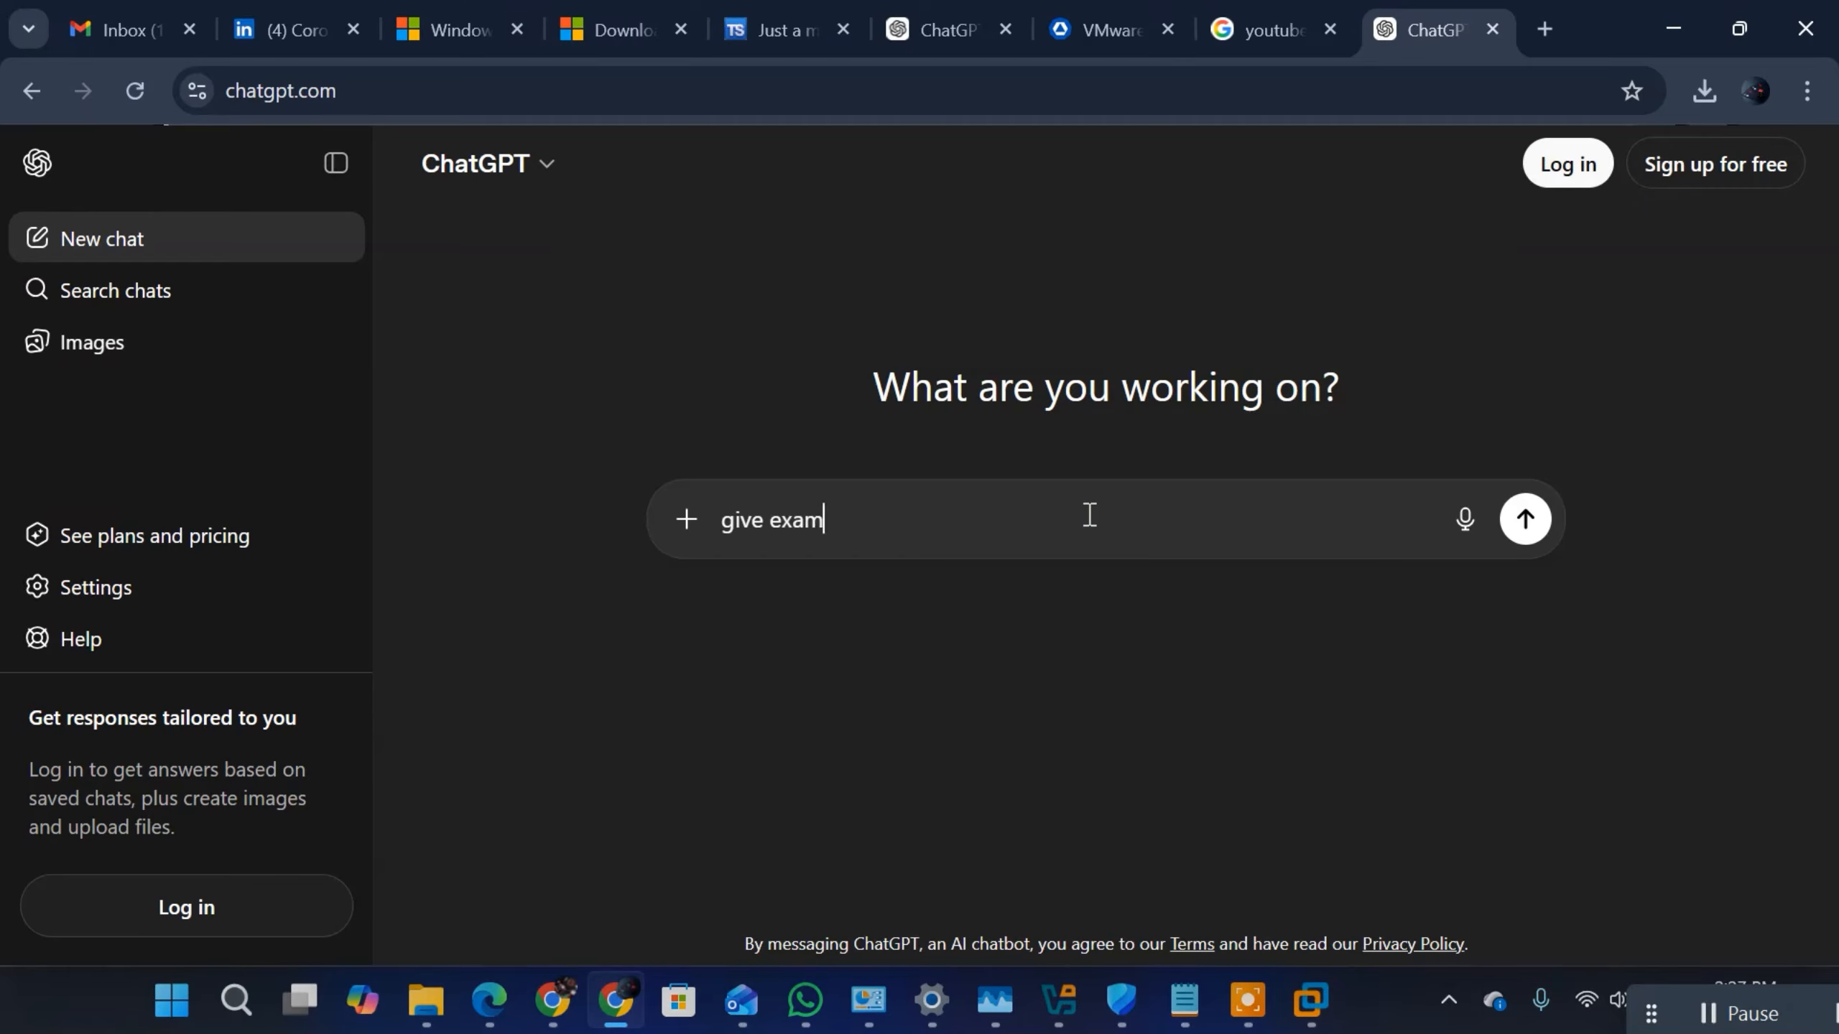
pyautogui.write('ples of a stron')
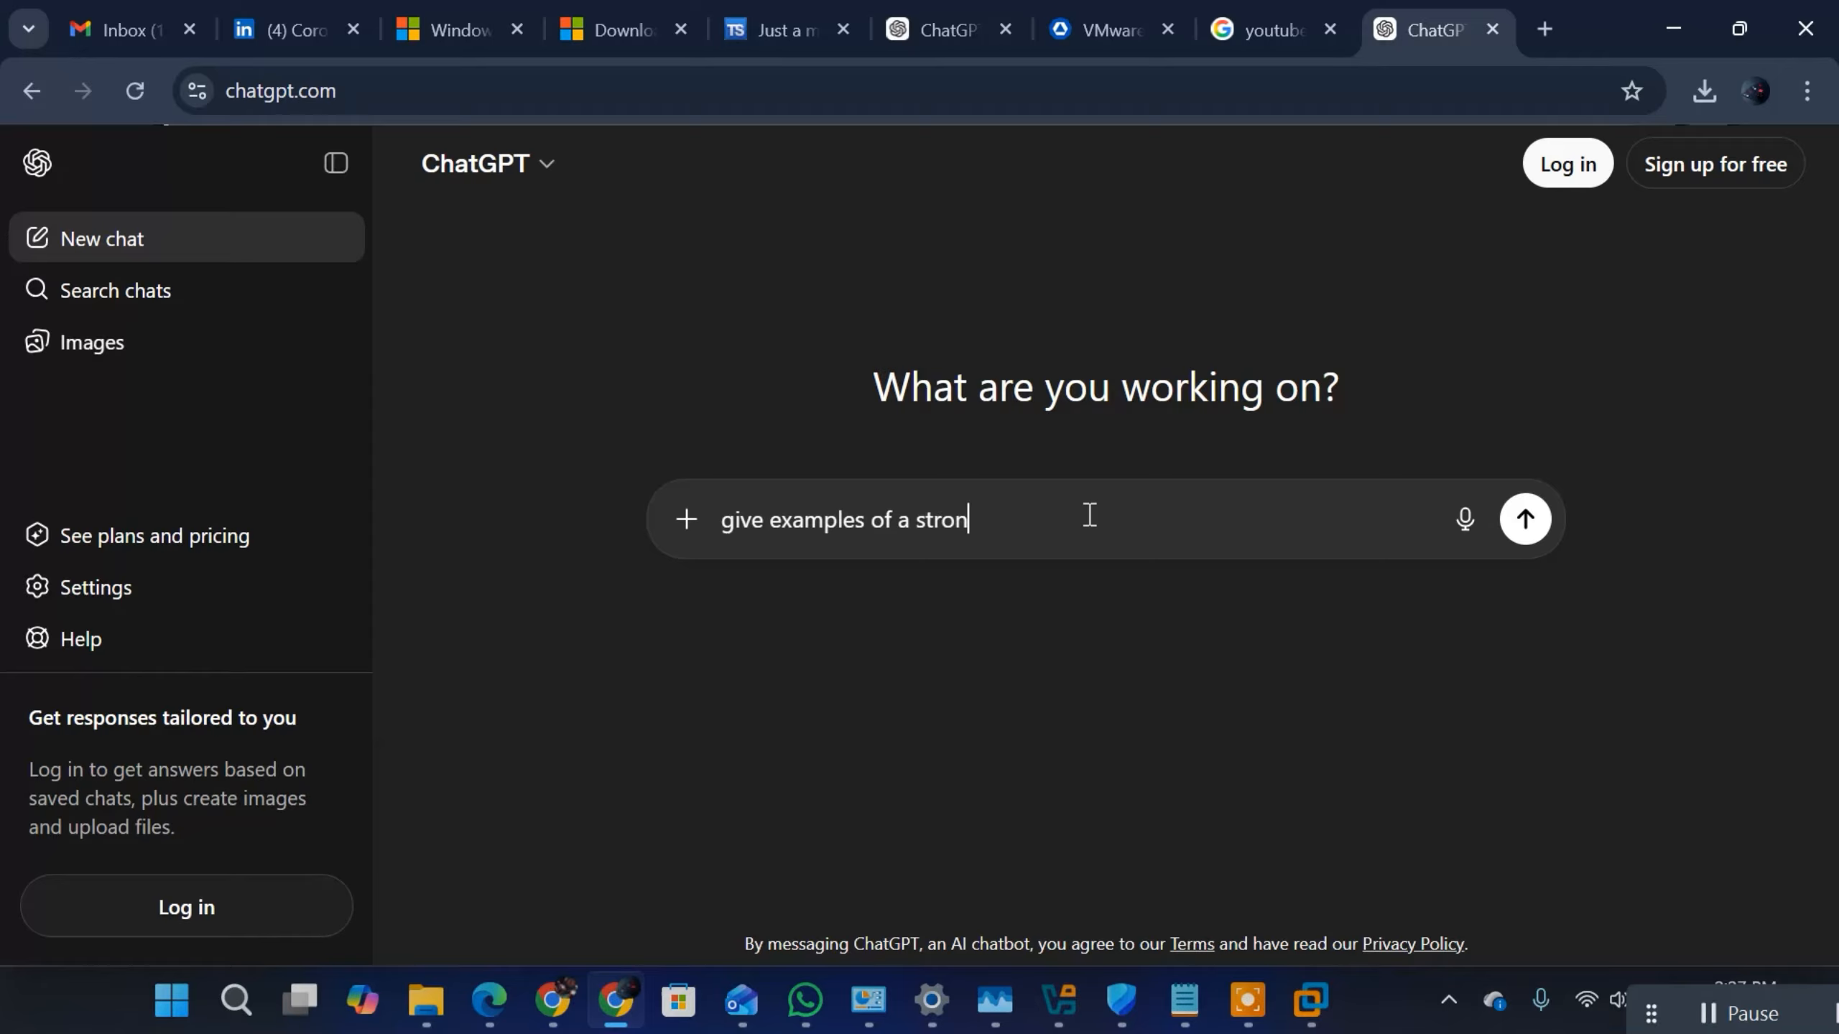
pyautogui.write('g password policy')
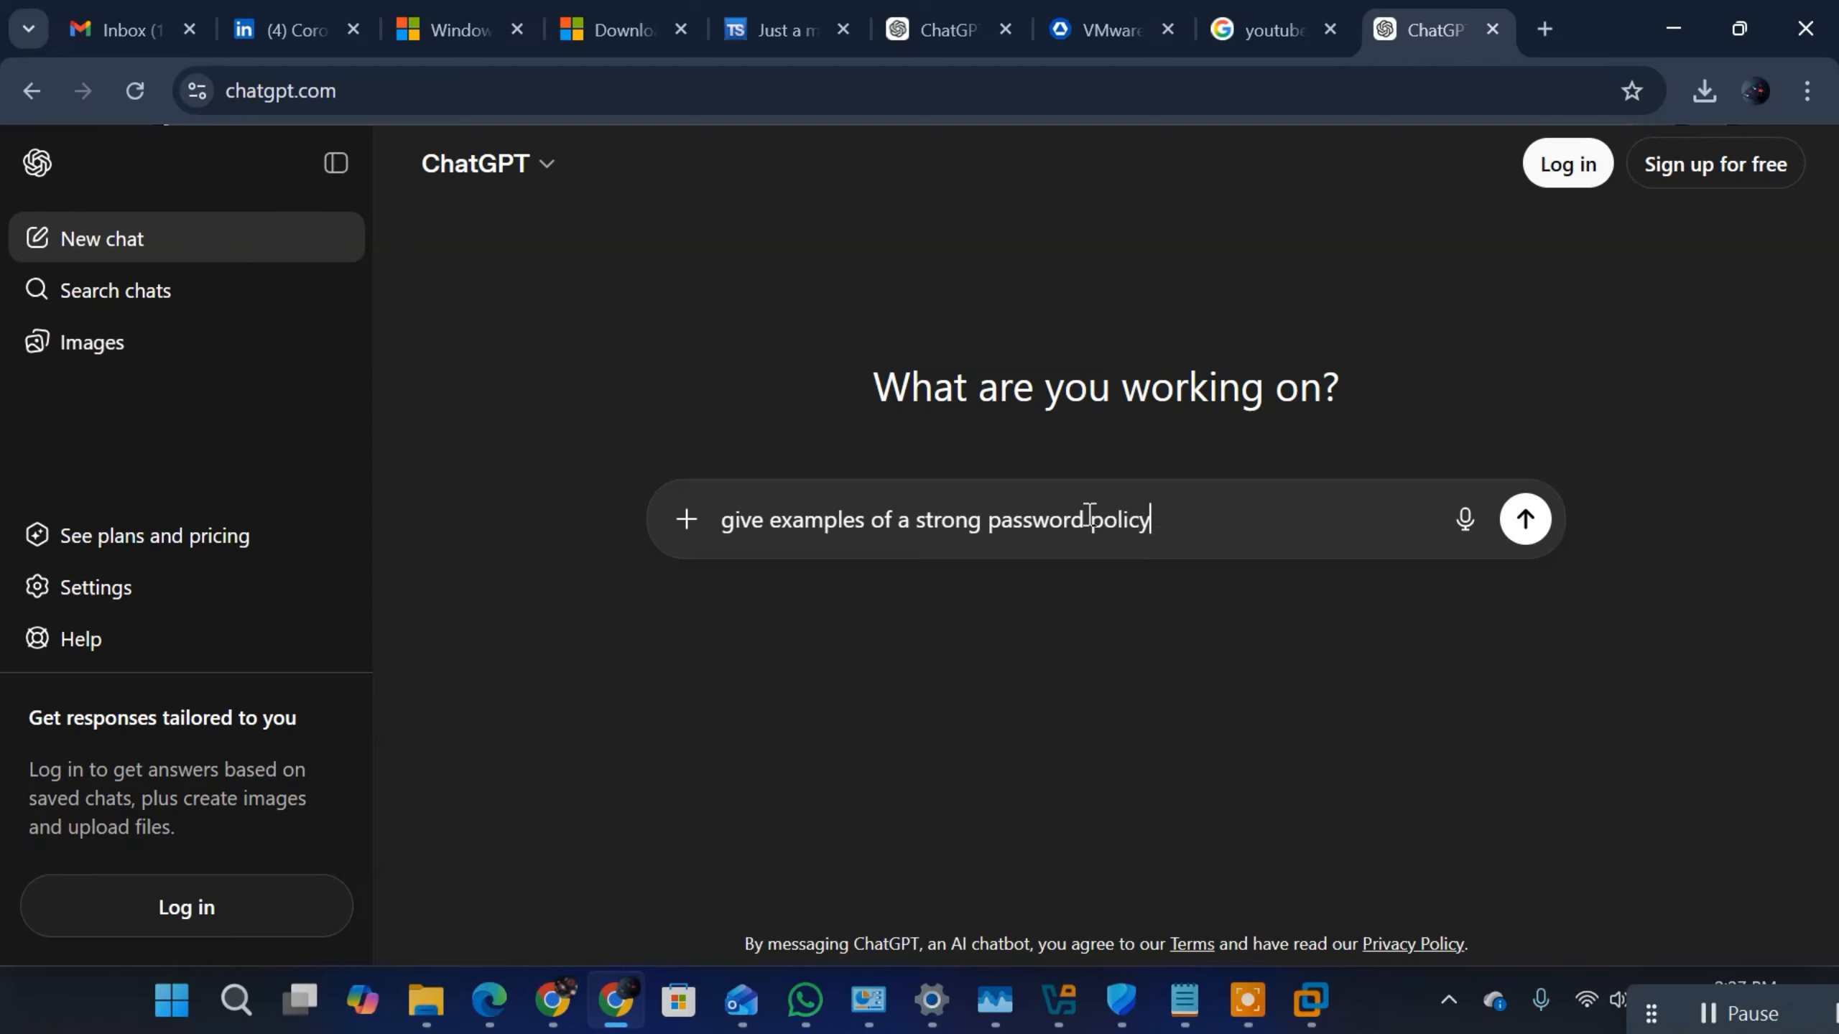
pyautogui.press('BackSpace')
pyautogui.press('BackSpace')
pyautogui.press('BackSpace')
pyautogui.press('BackSpace')
pyautogui.press('BackSpace')
pyautogui.write('olicy as well a comples')
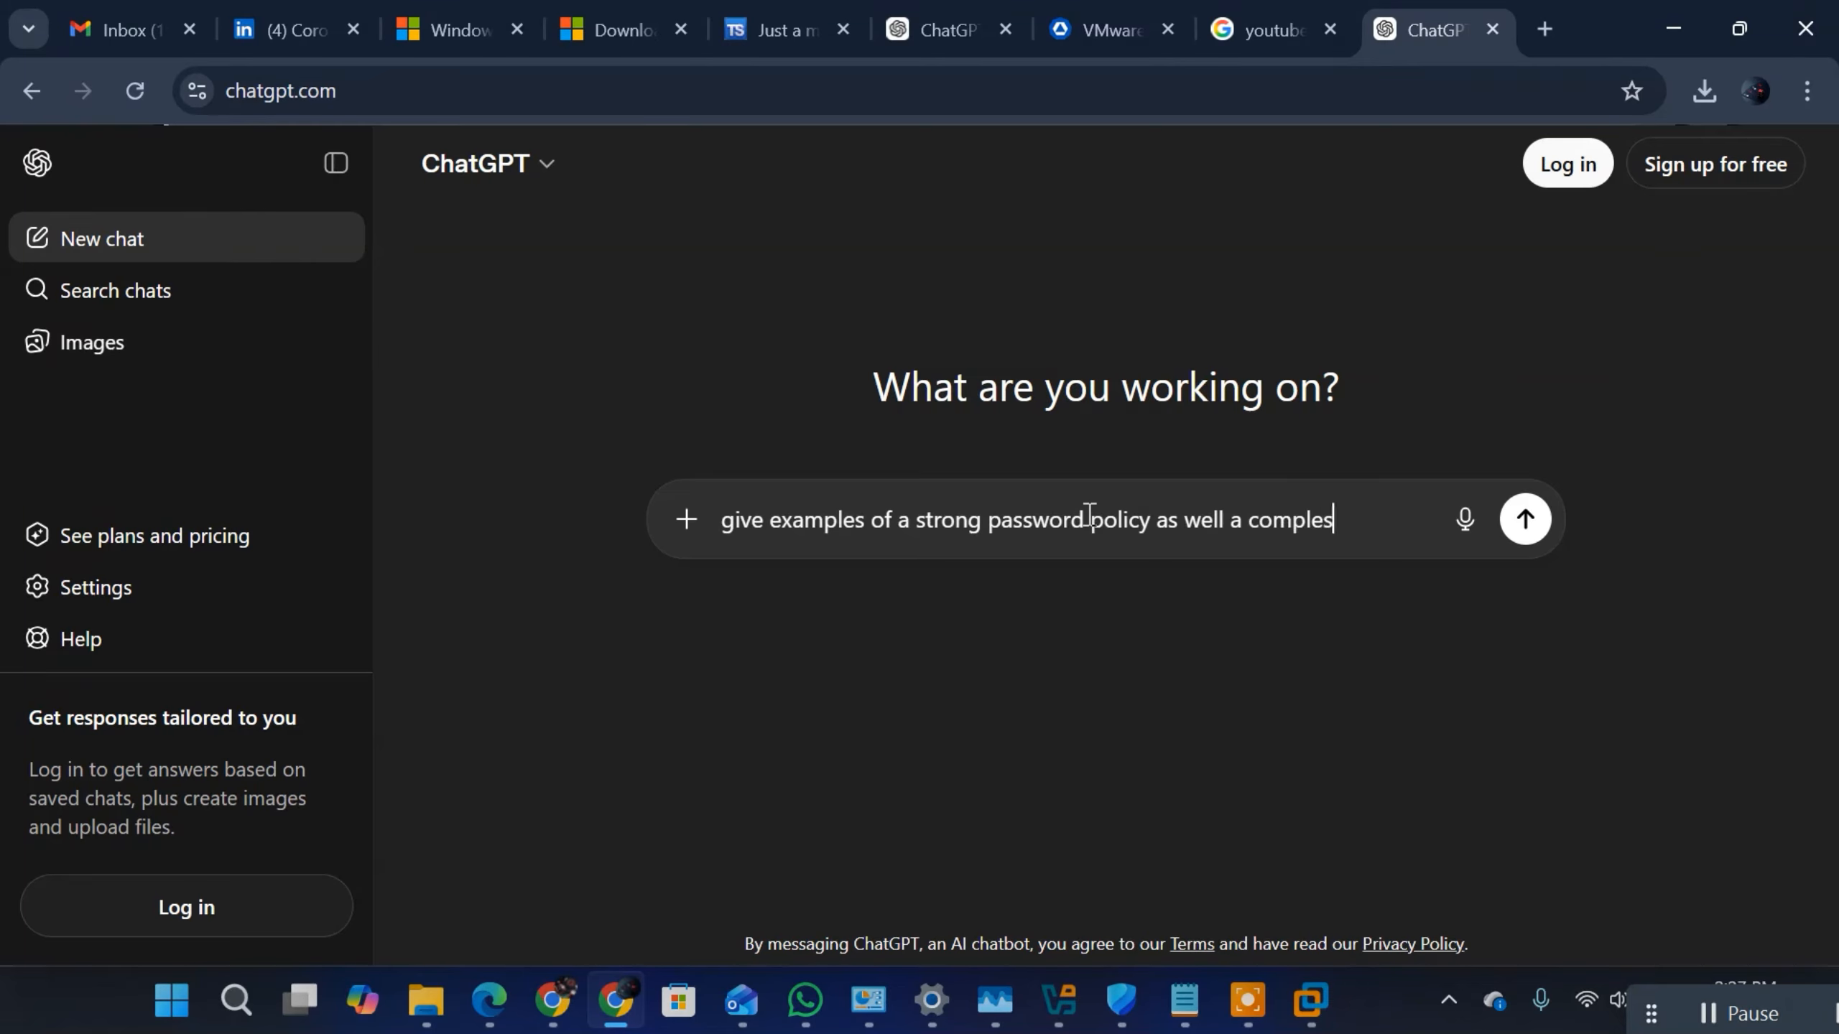
pyautogui.press('BackSpace')
pyautogui.write('x password')
pyautogui.press('Return')
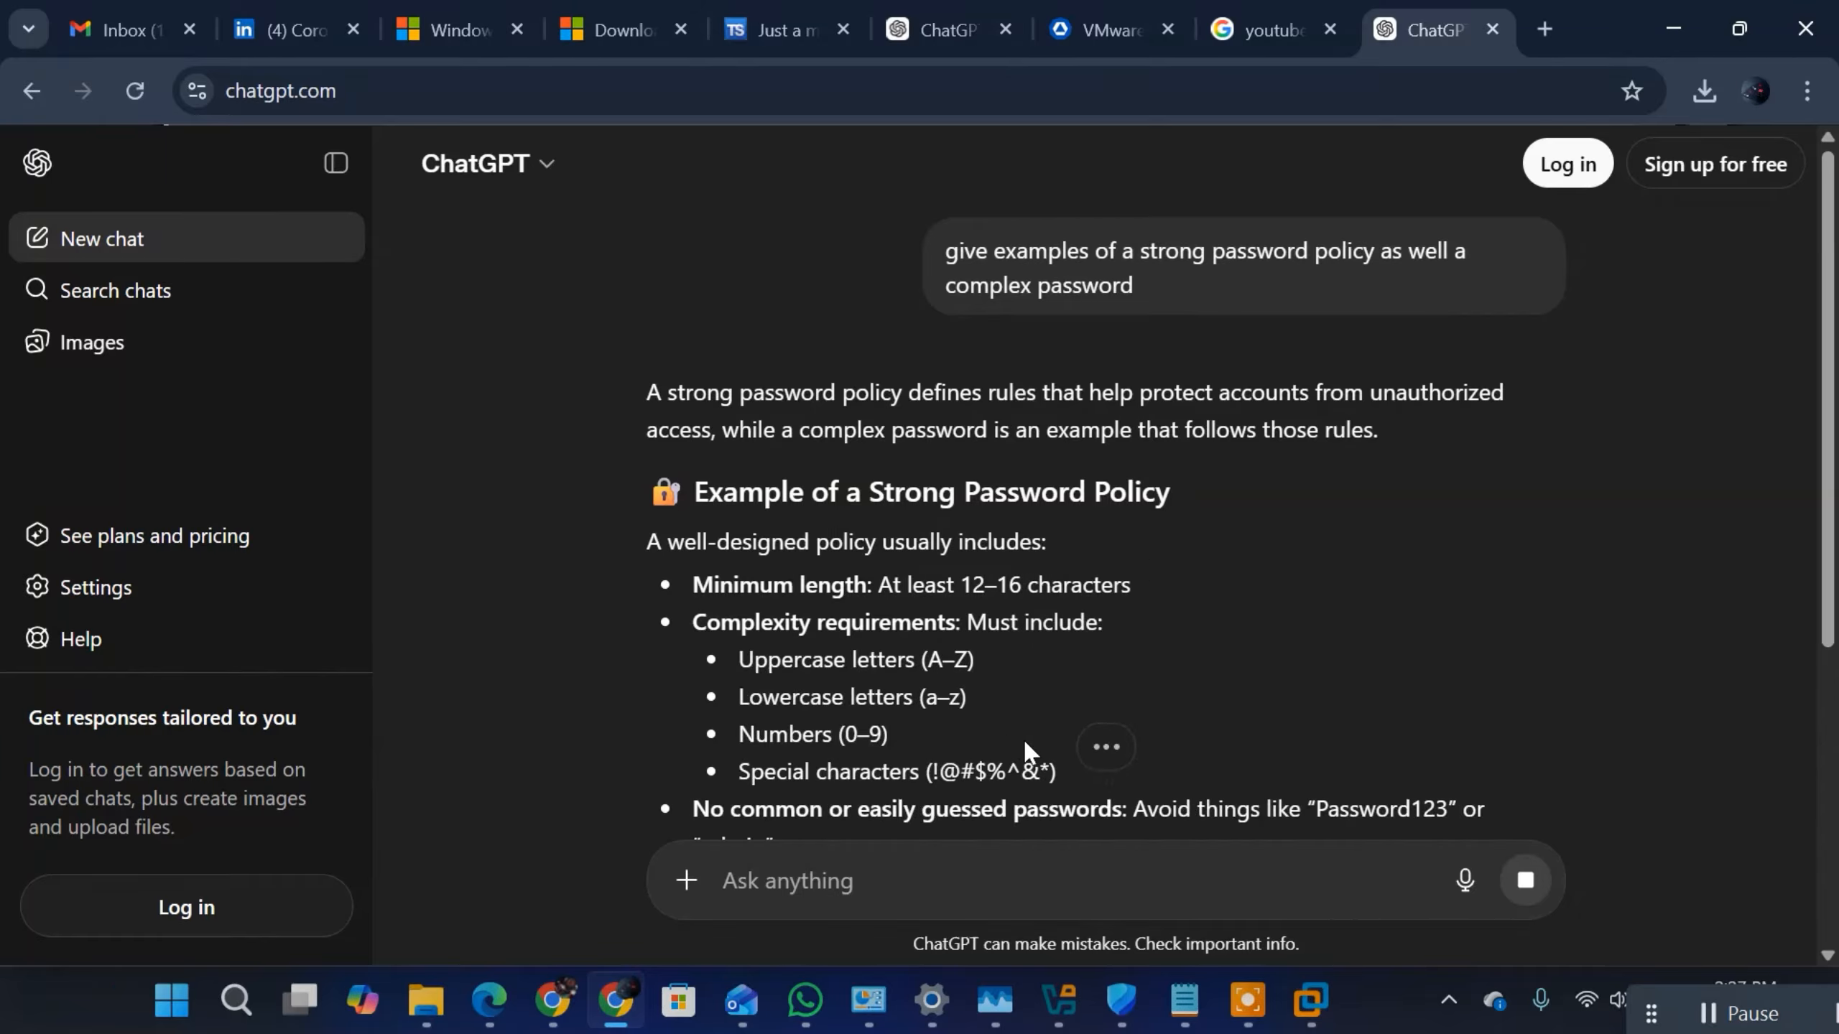
# Step: Review ChatGPT's answer, examining the password complexity requirements, the complex password and passphrase examples, and the real-world tips
pyautogui.moveTo(1063, 771); pyautogui.dragTo(721, 666)
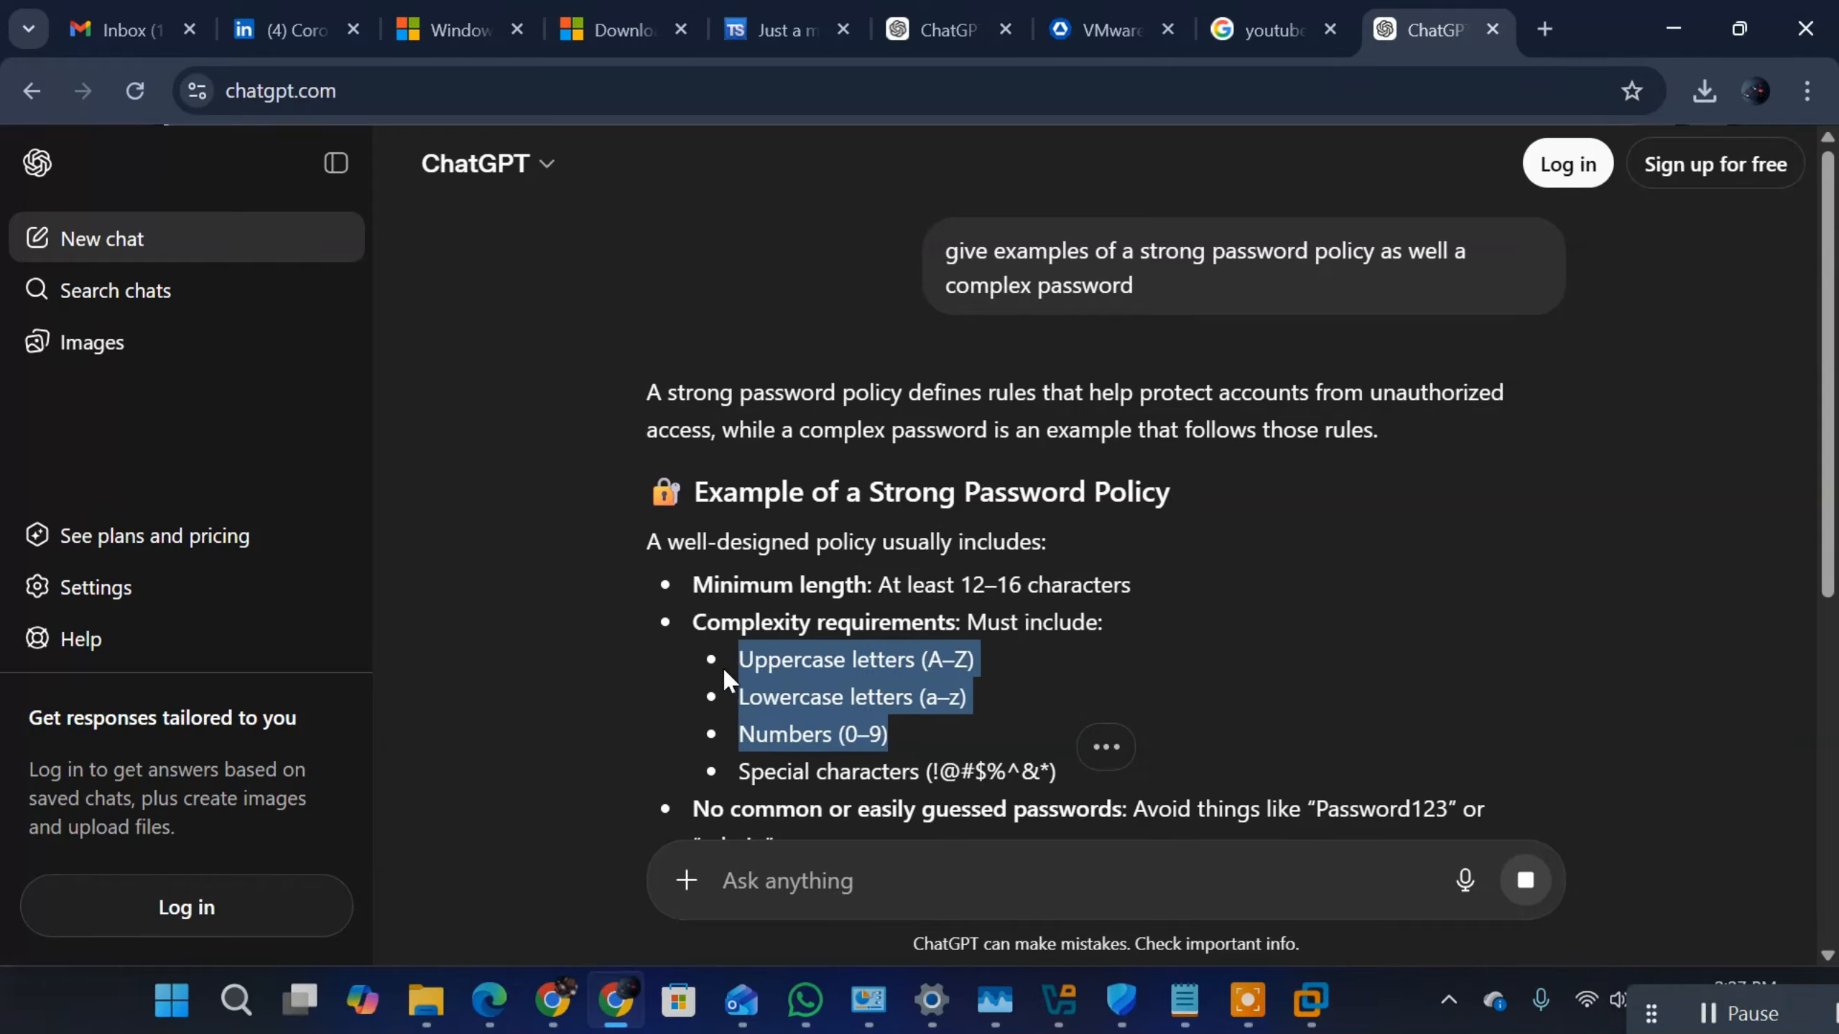
pyautogui.click(797, 701)
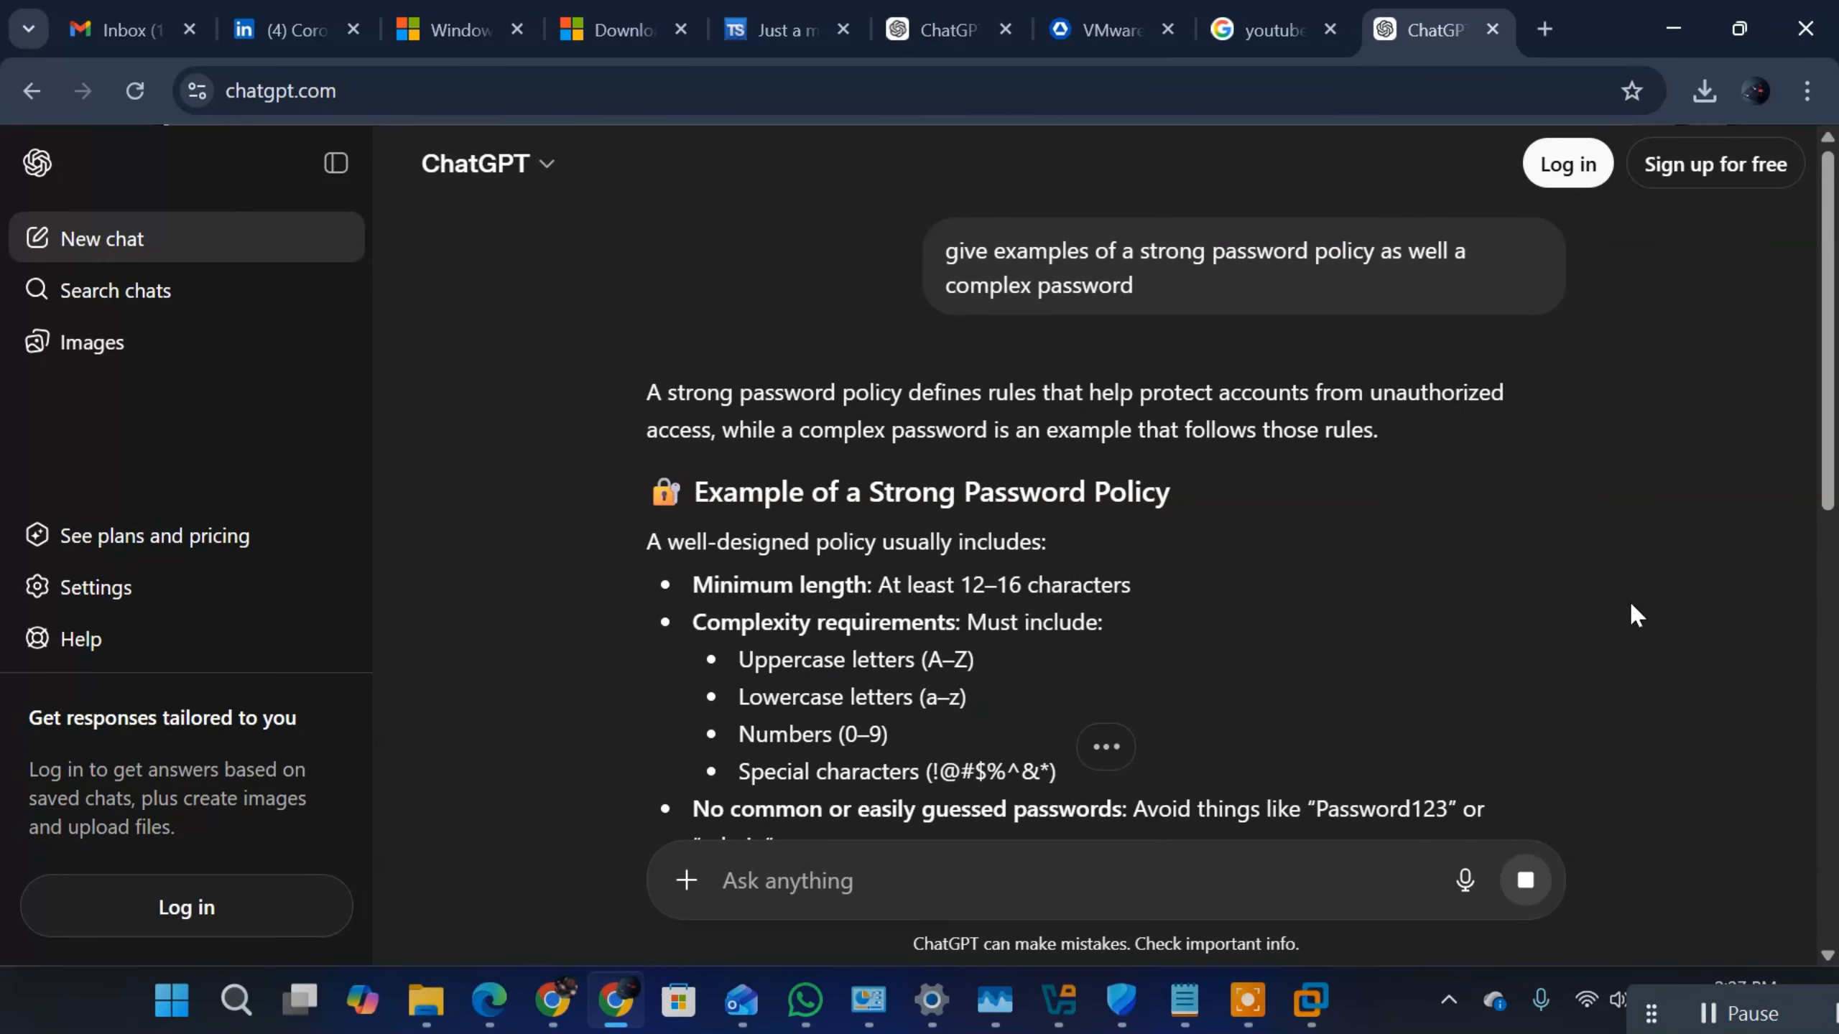
pyautogui.moveTo(1828, 406); pyautogui.dragTo(1835, 713)
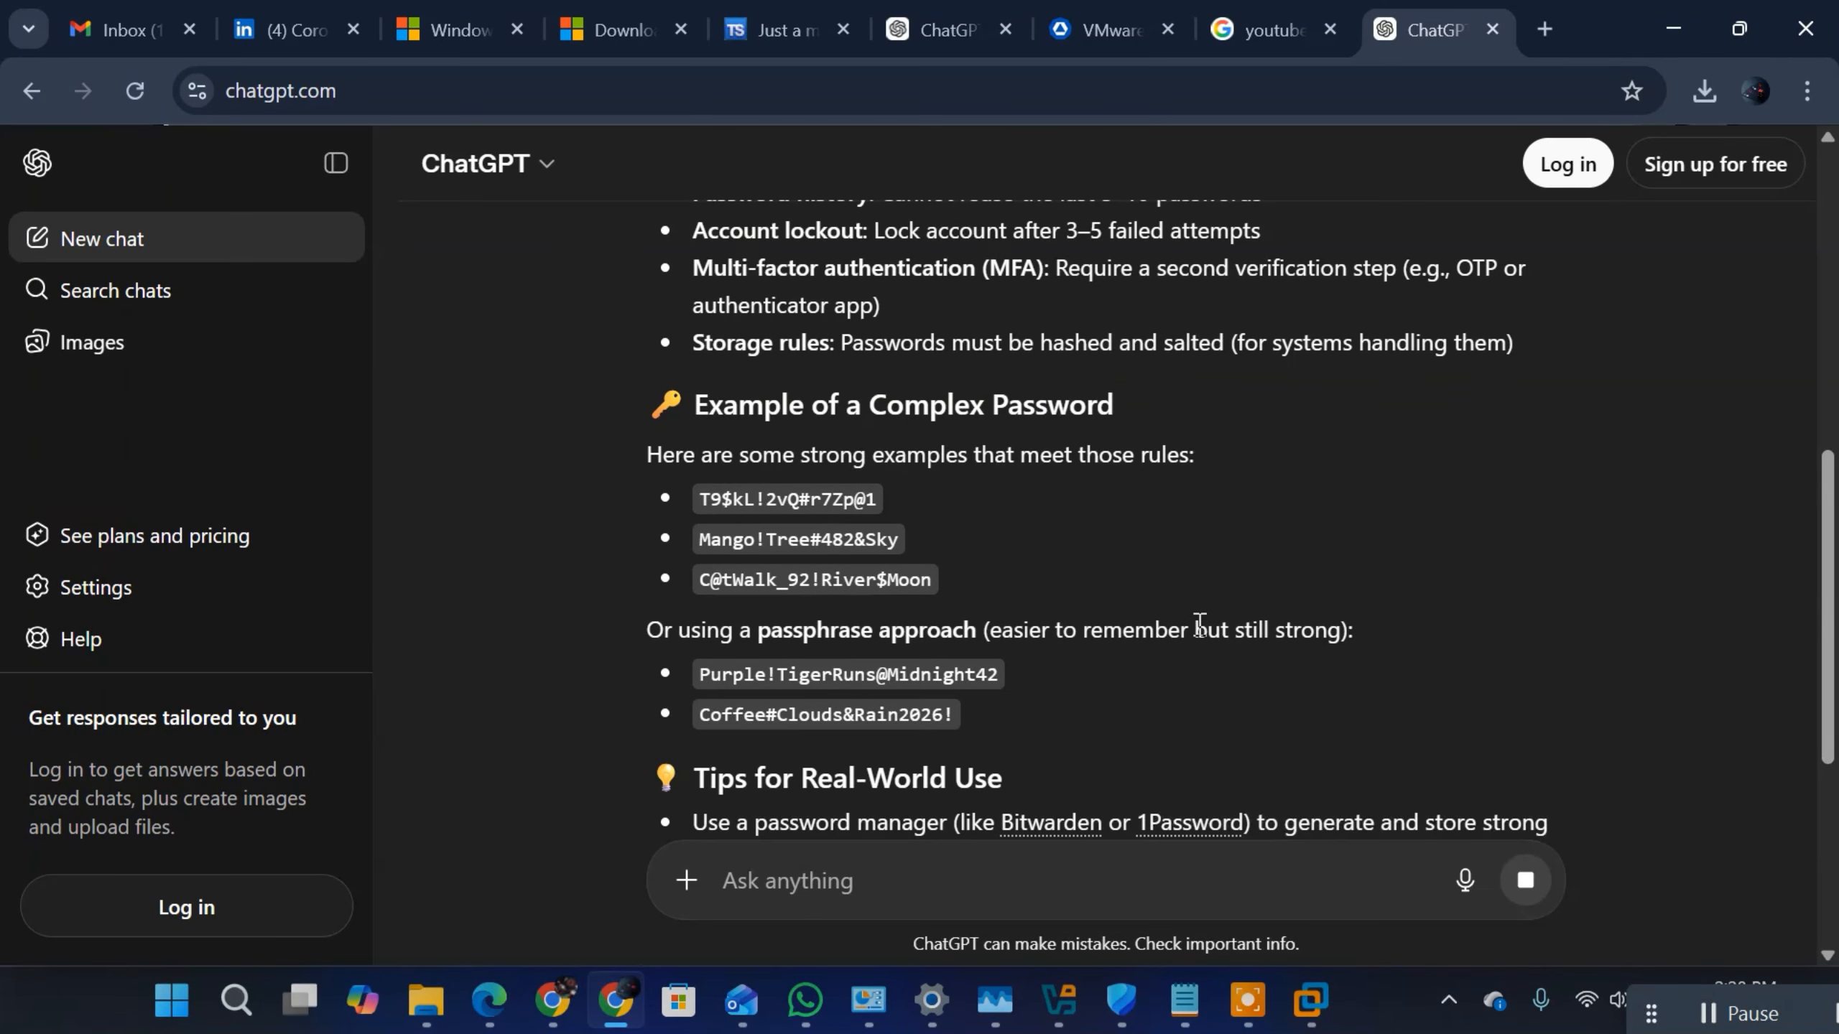
pyautogui.moveTo(900, 541); pyautogui.dragTo(685, 528)
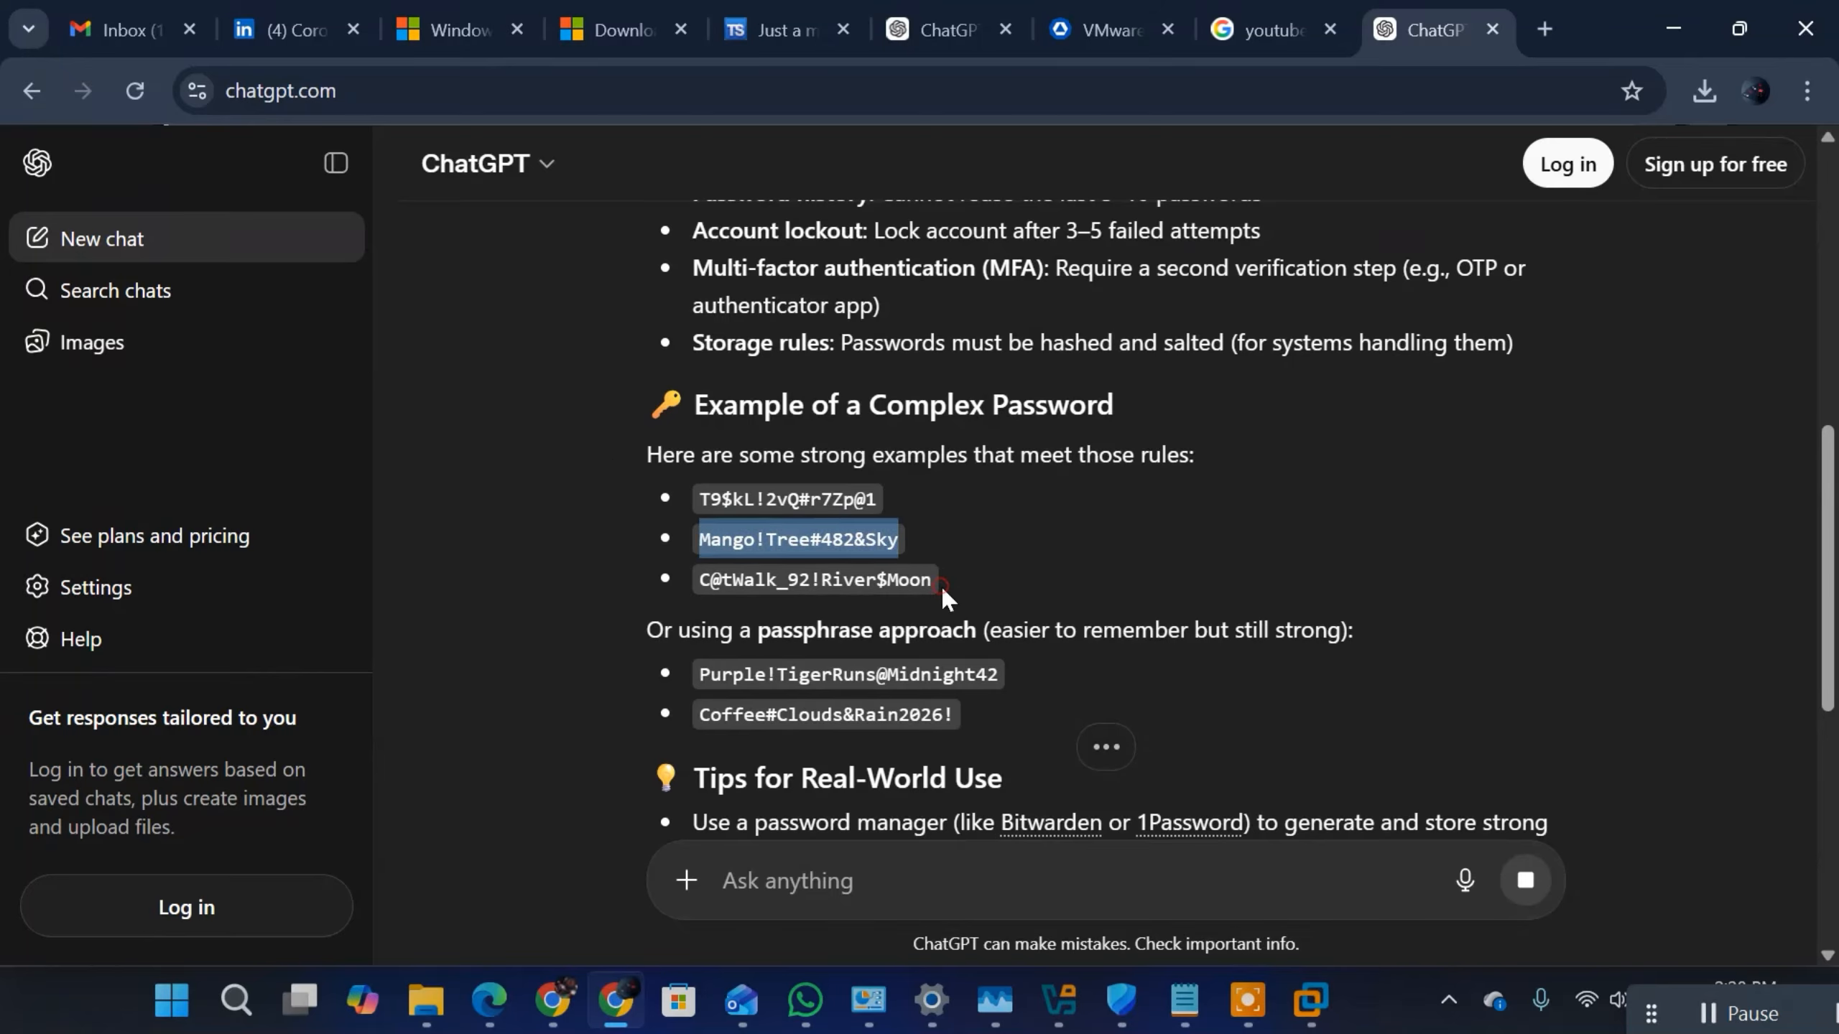
pyautogui.moveTo(939, 580); pyautogui.dragTo(672, 506)
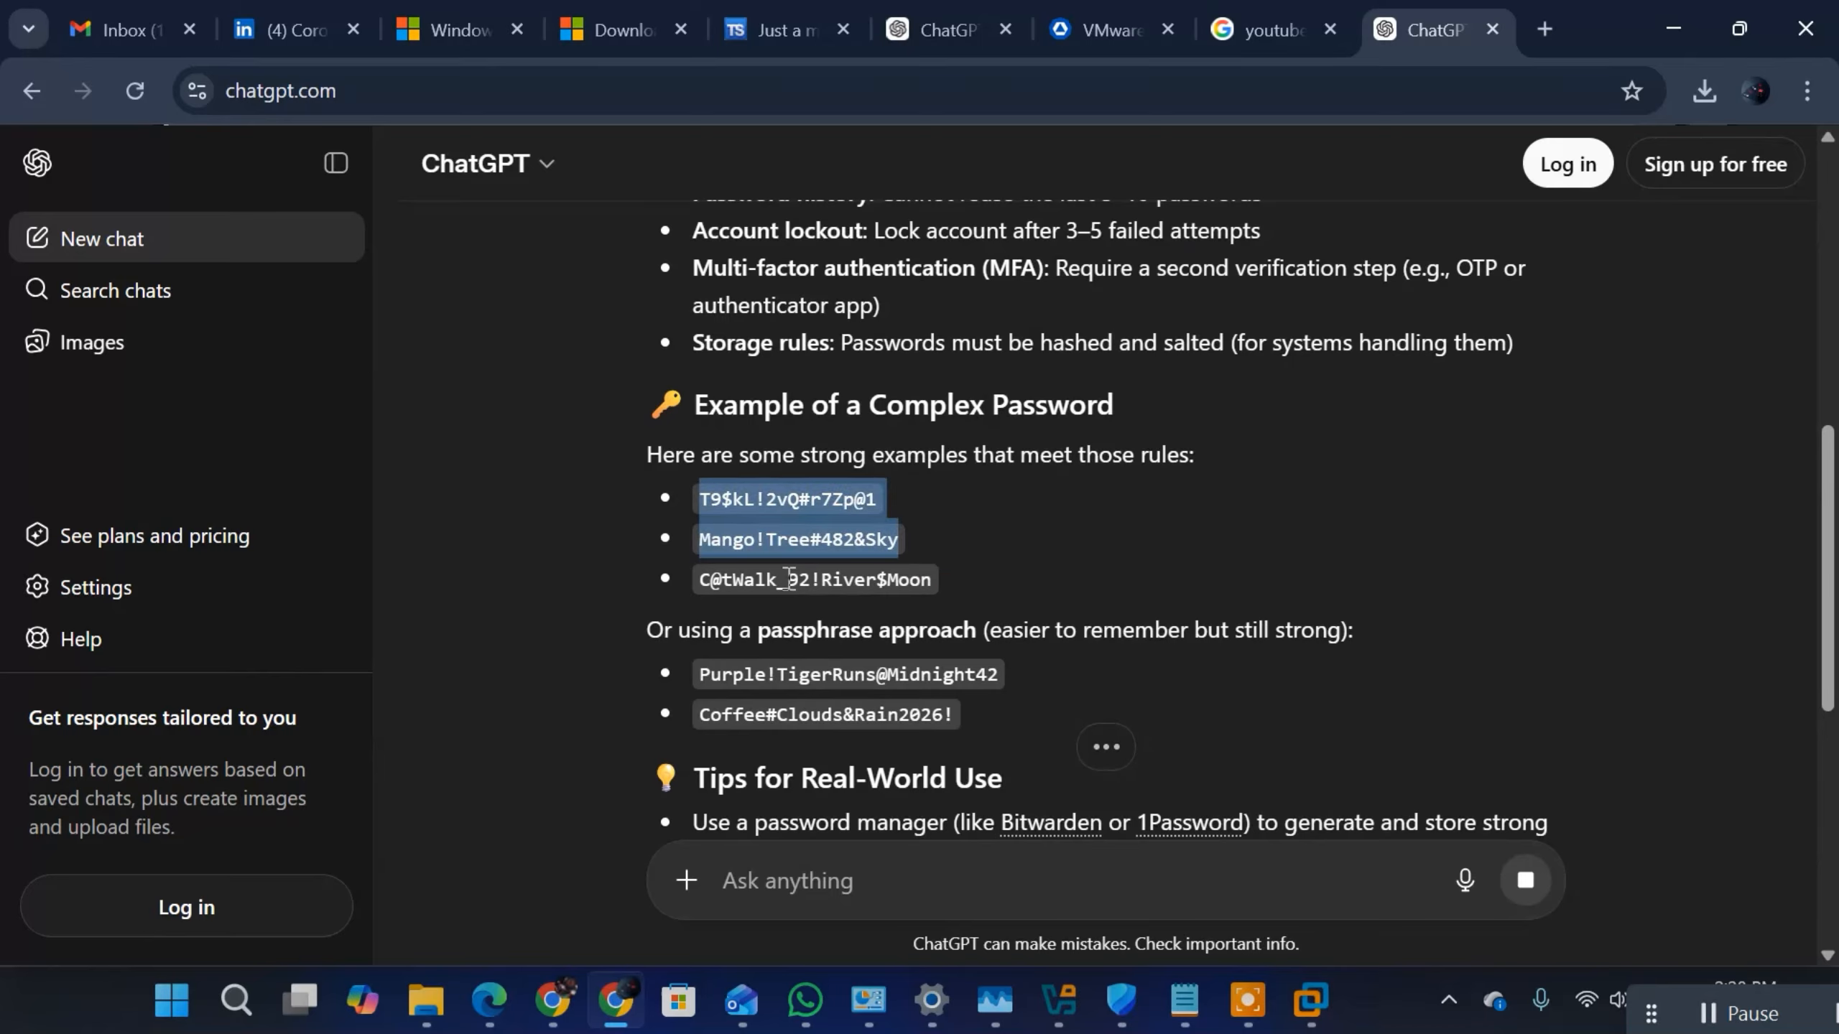
pyautogui.click(968, 721)
pyautogui.moveTo(968, 721); pyautogui.dragTo(654, 663)
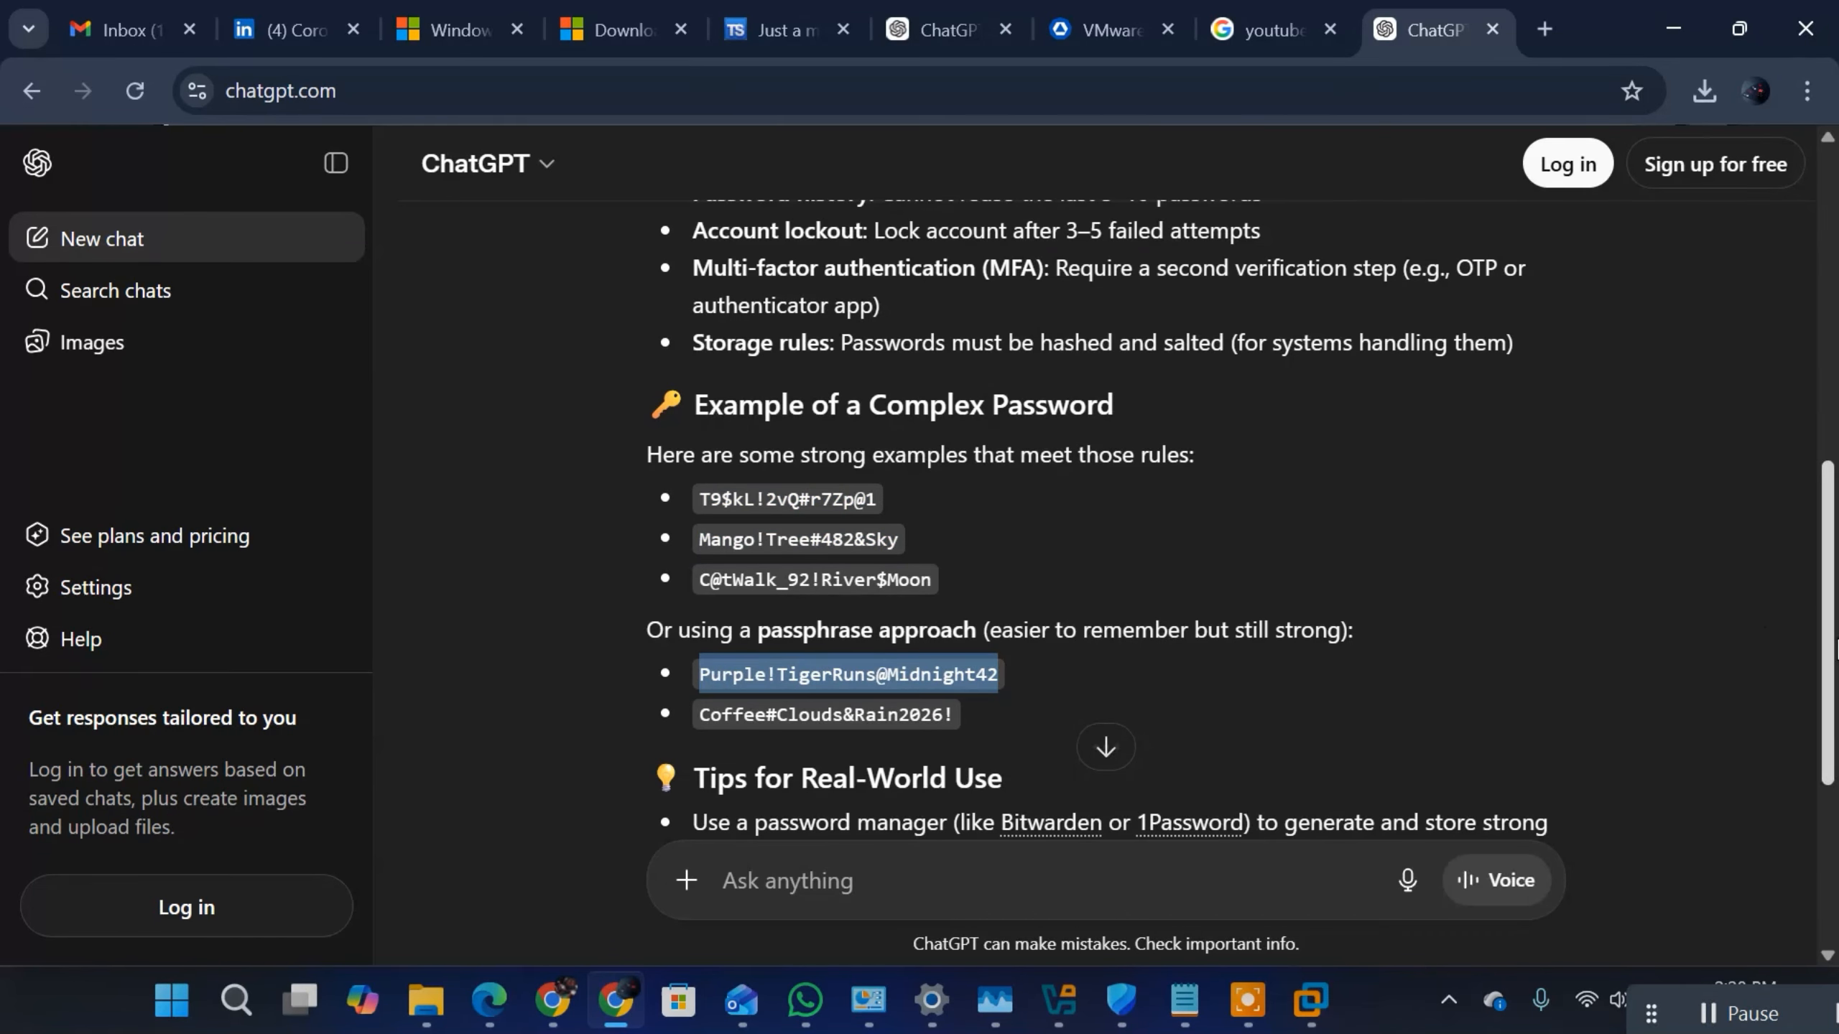
pyautogui.scroll(-5, 1639, 643)
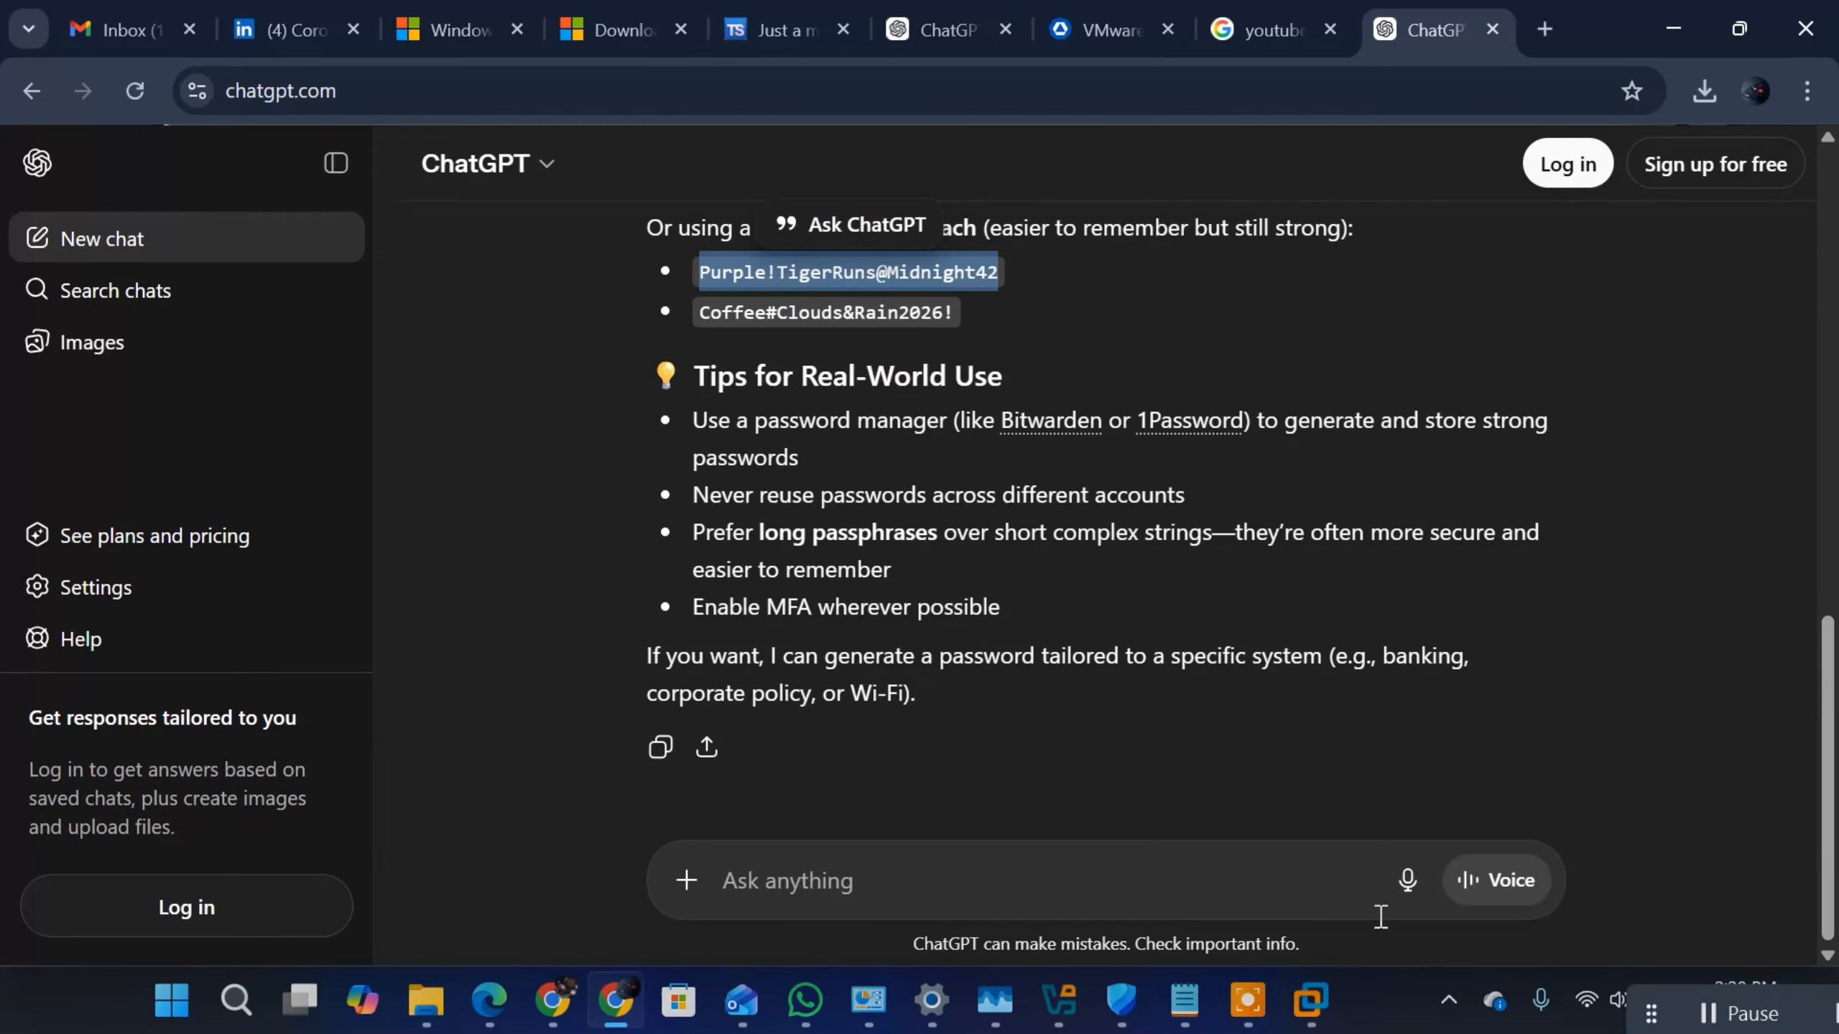
# Step: Switch to the Notepad notes and write an example complex password on the blank line below the example progidy.local email address
pyautogui.click(1185, 1003)
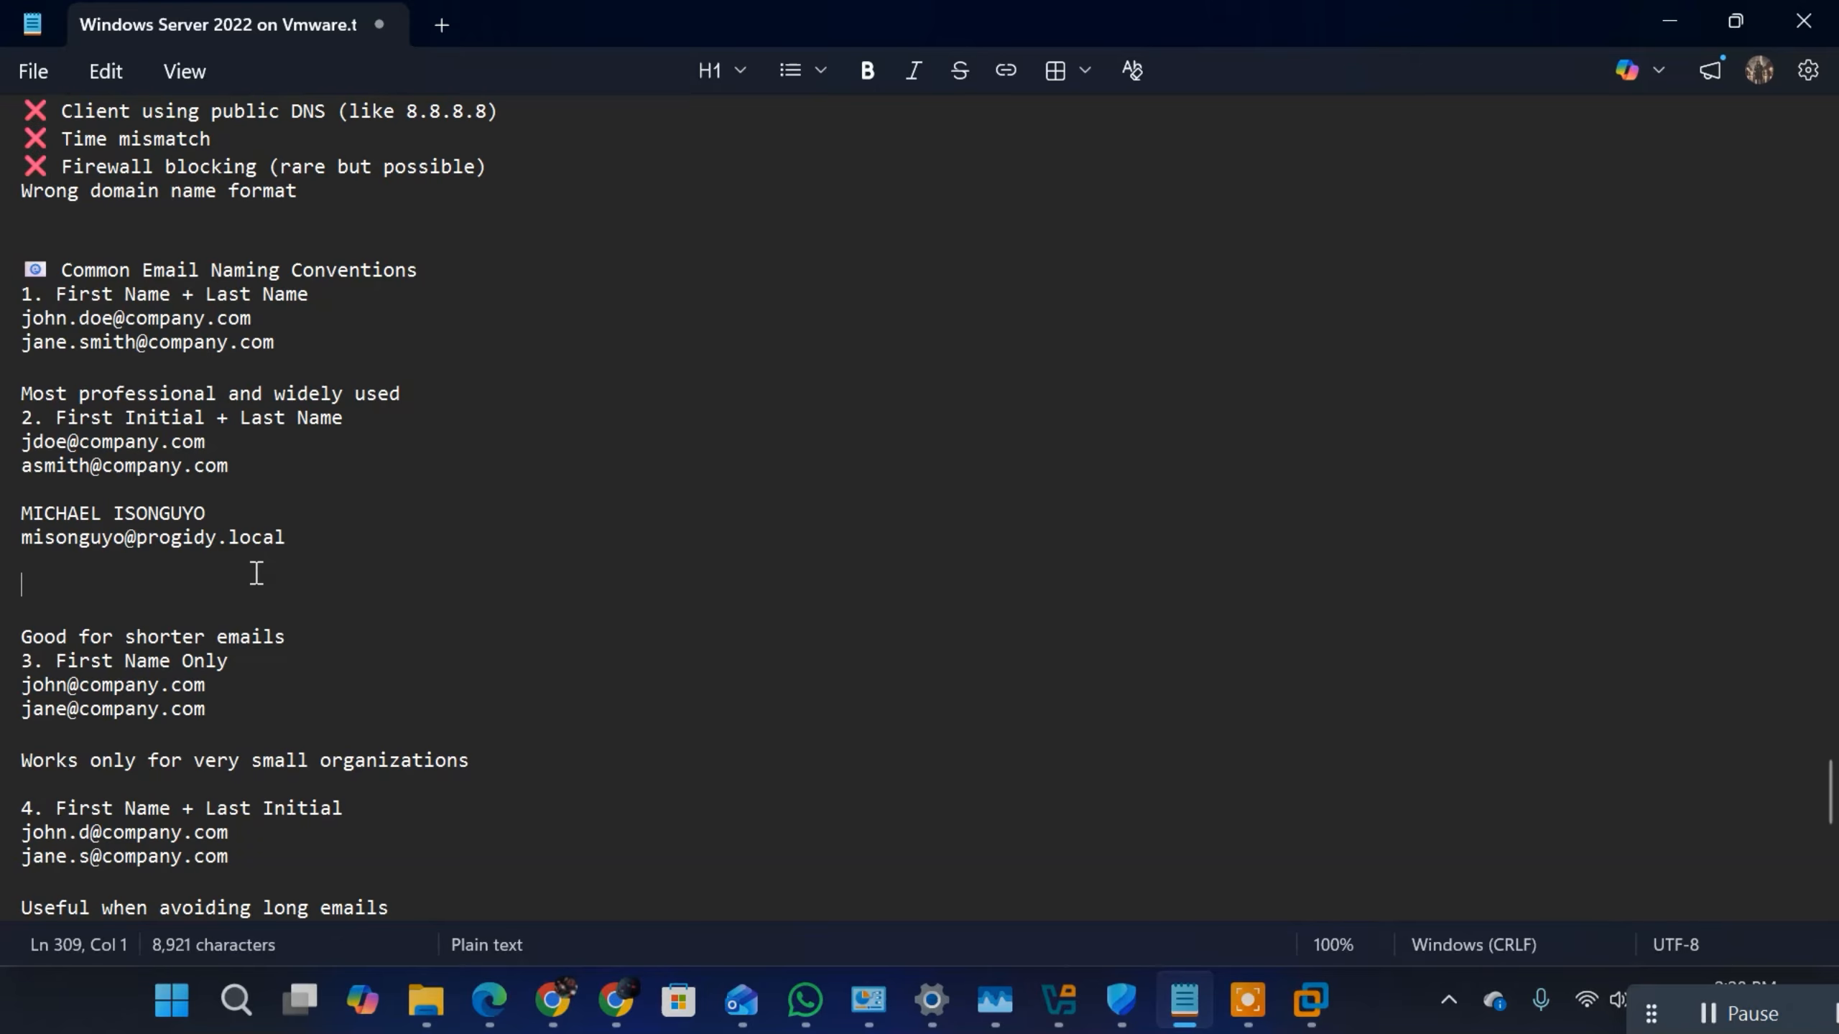
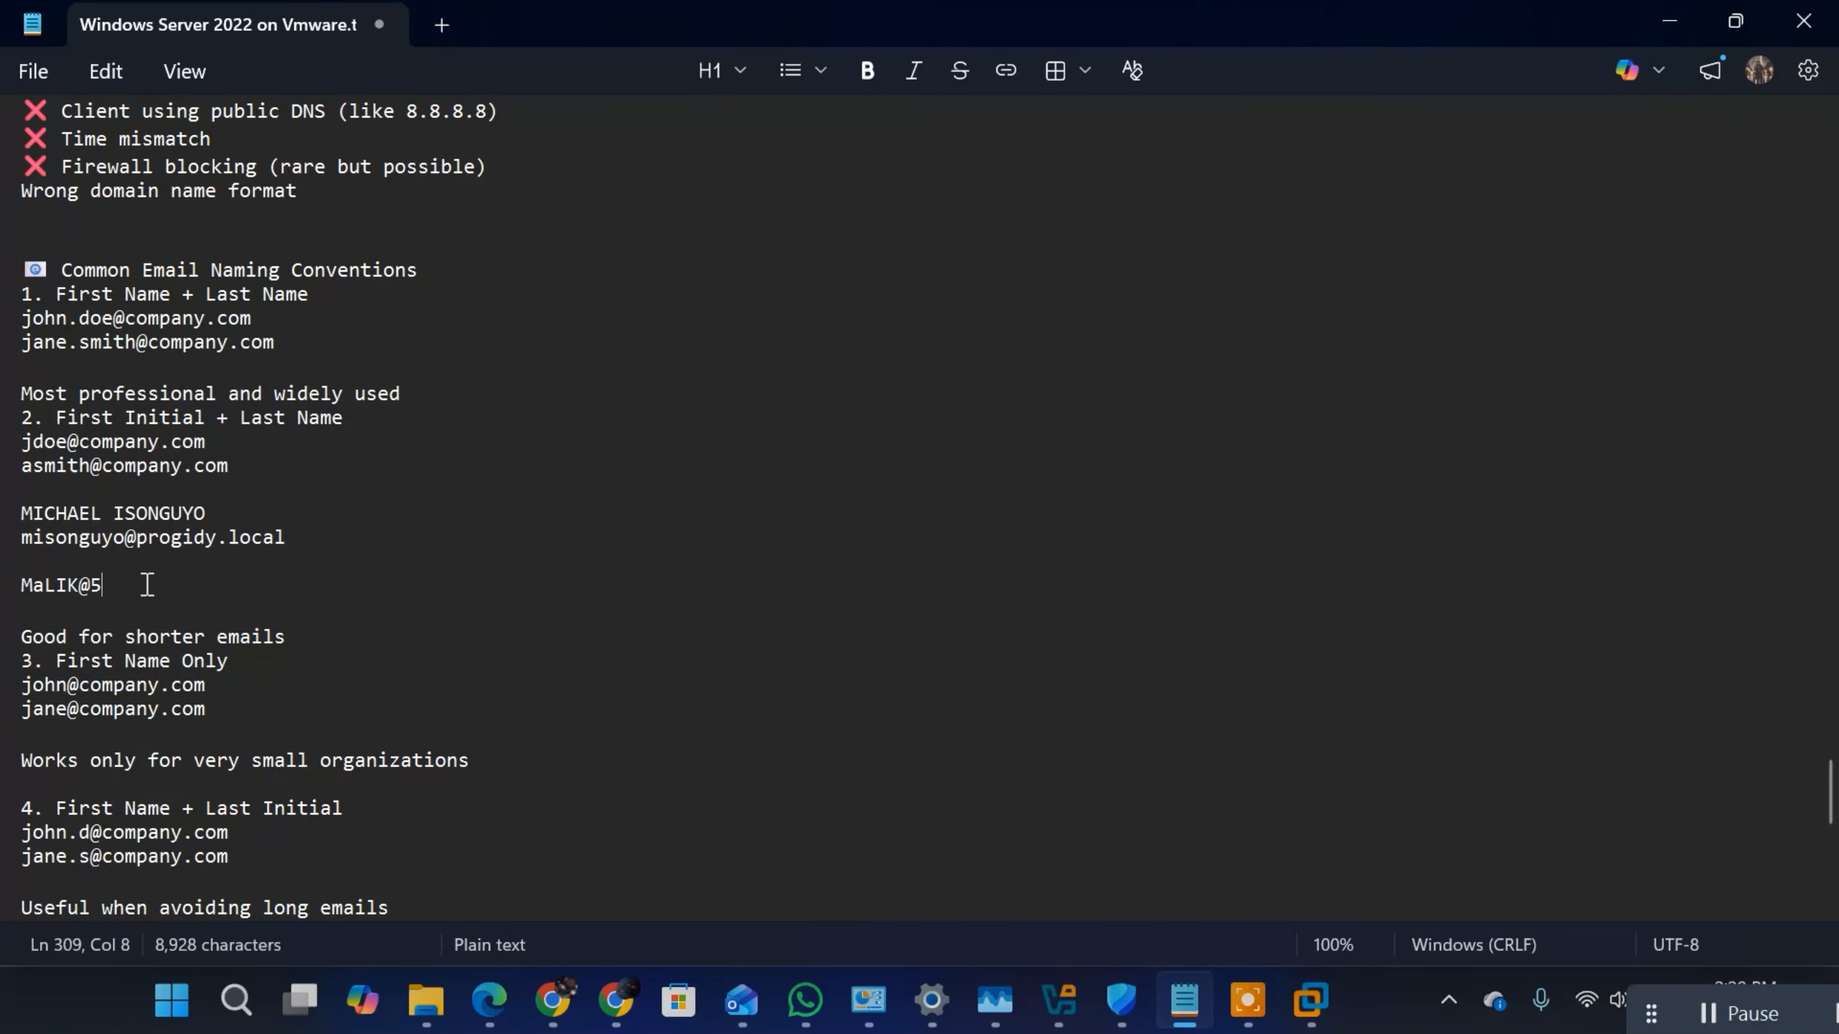
# Step: Complete the example complex password below the progidy.local email address in the notes and highlight its parts
pyautogui.write('w7')
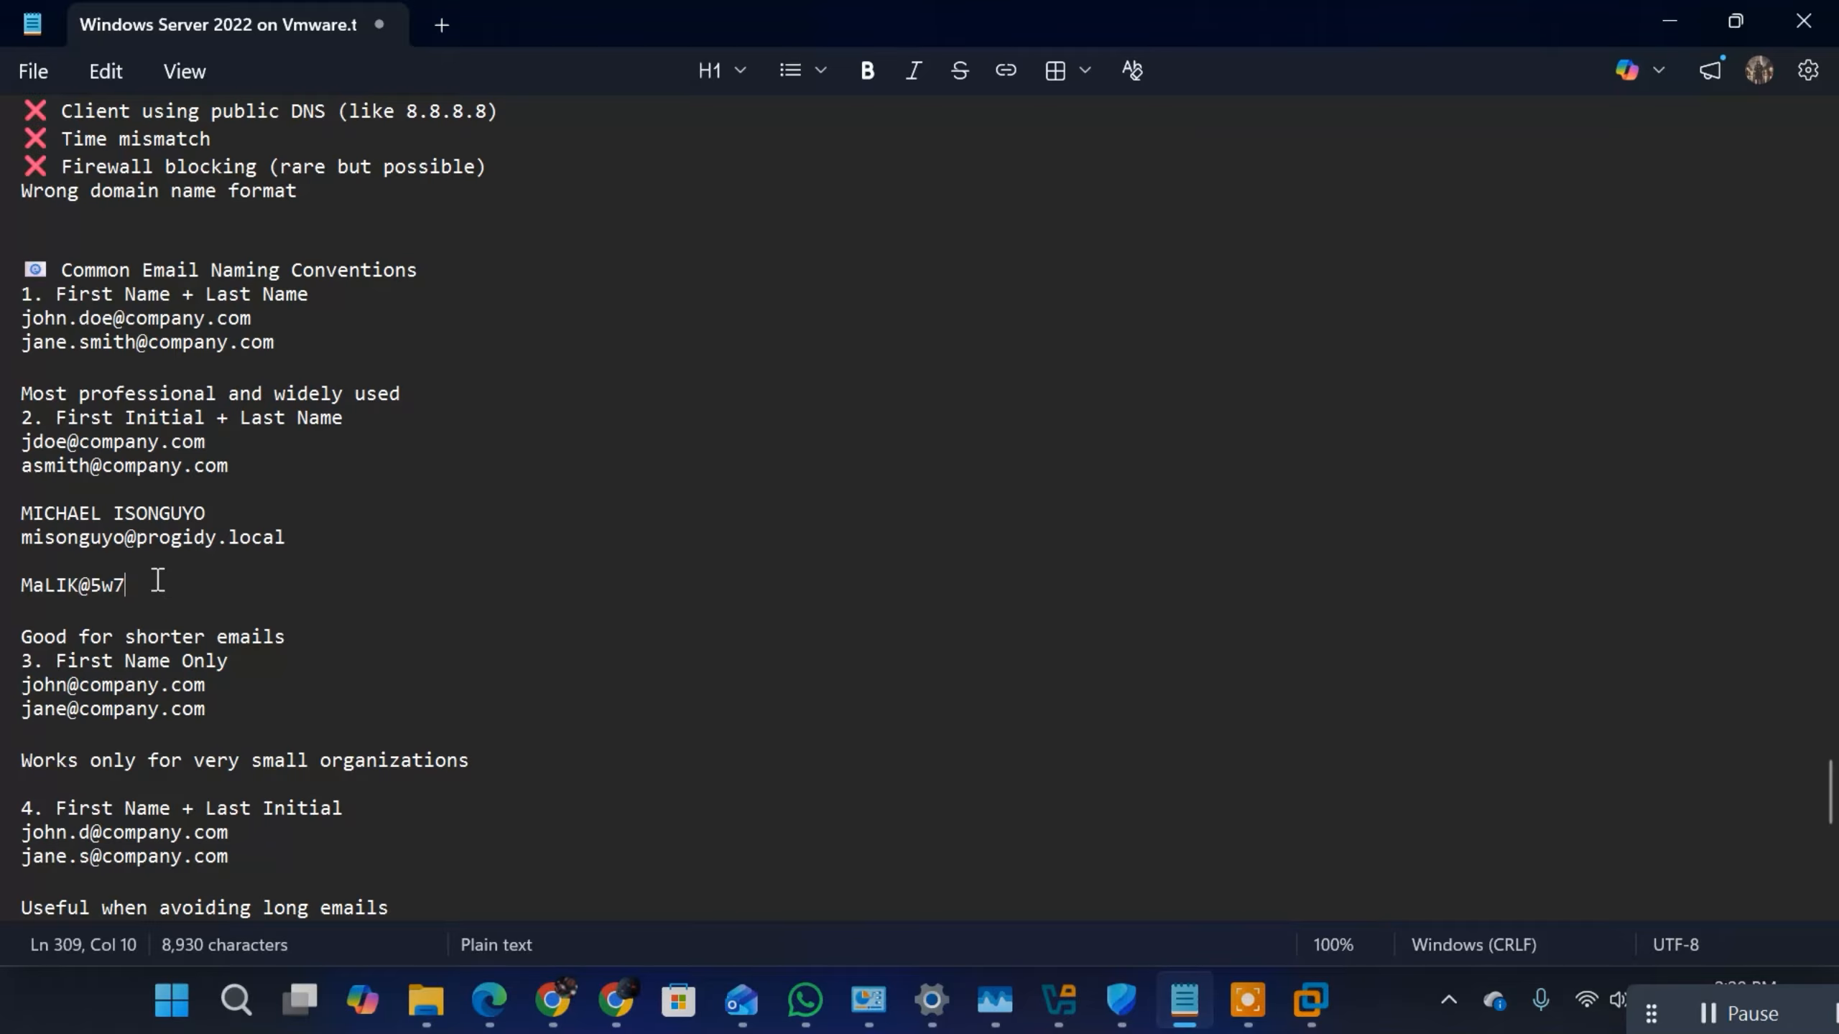
pyautogui.moveTo(127, 586); pyautogui.dragTo(14, 585)
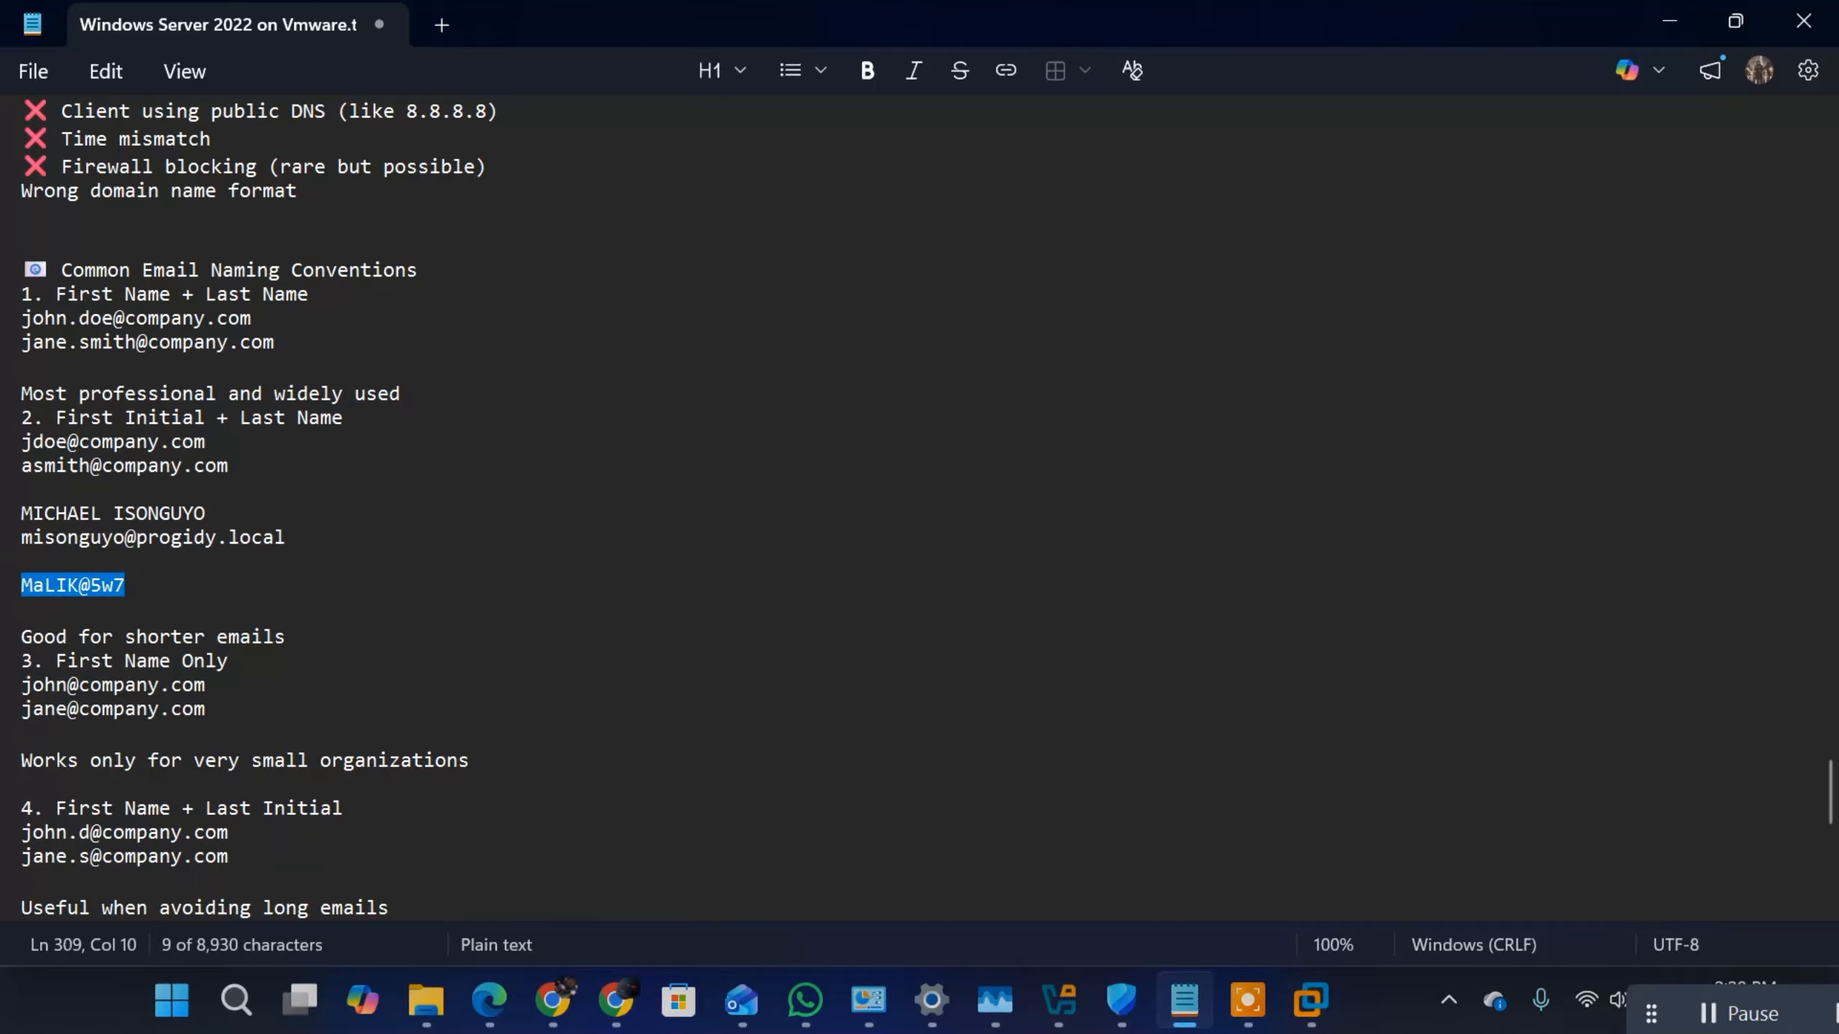
pyautogui.click(68, 586)
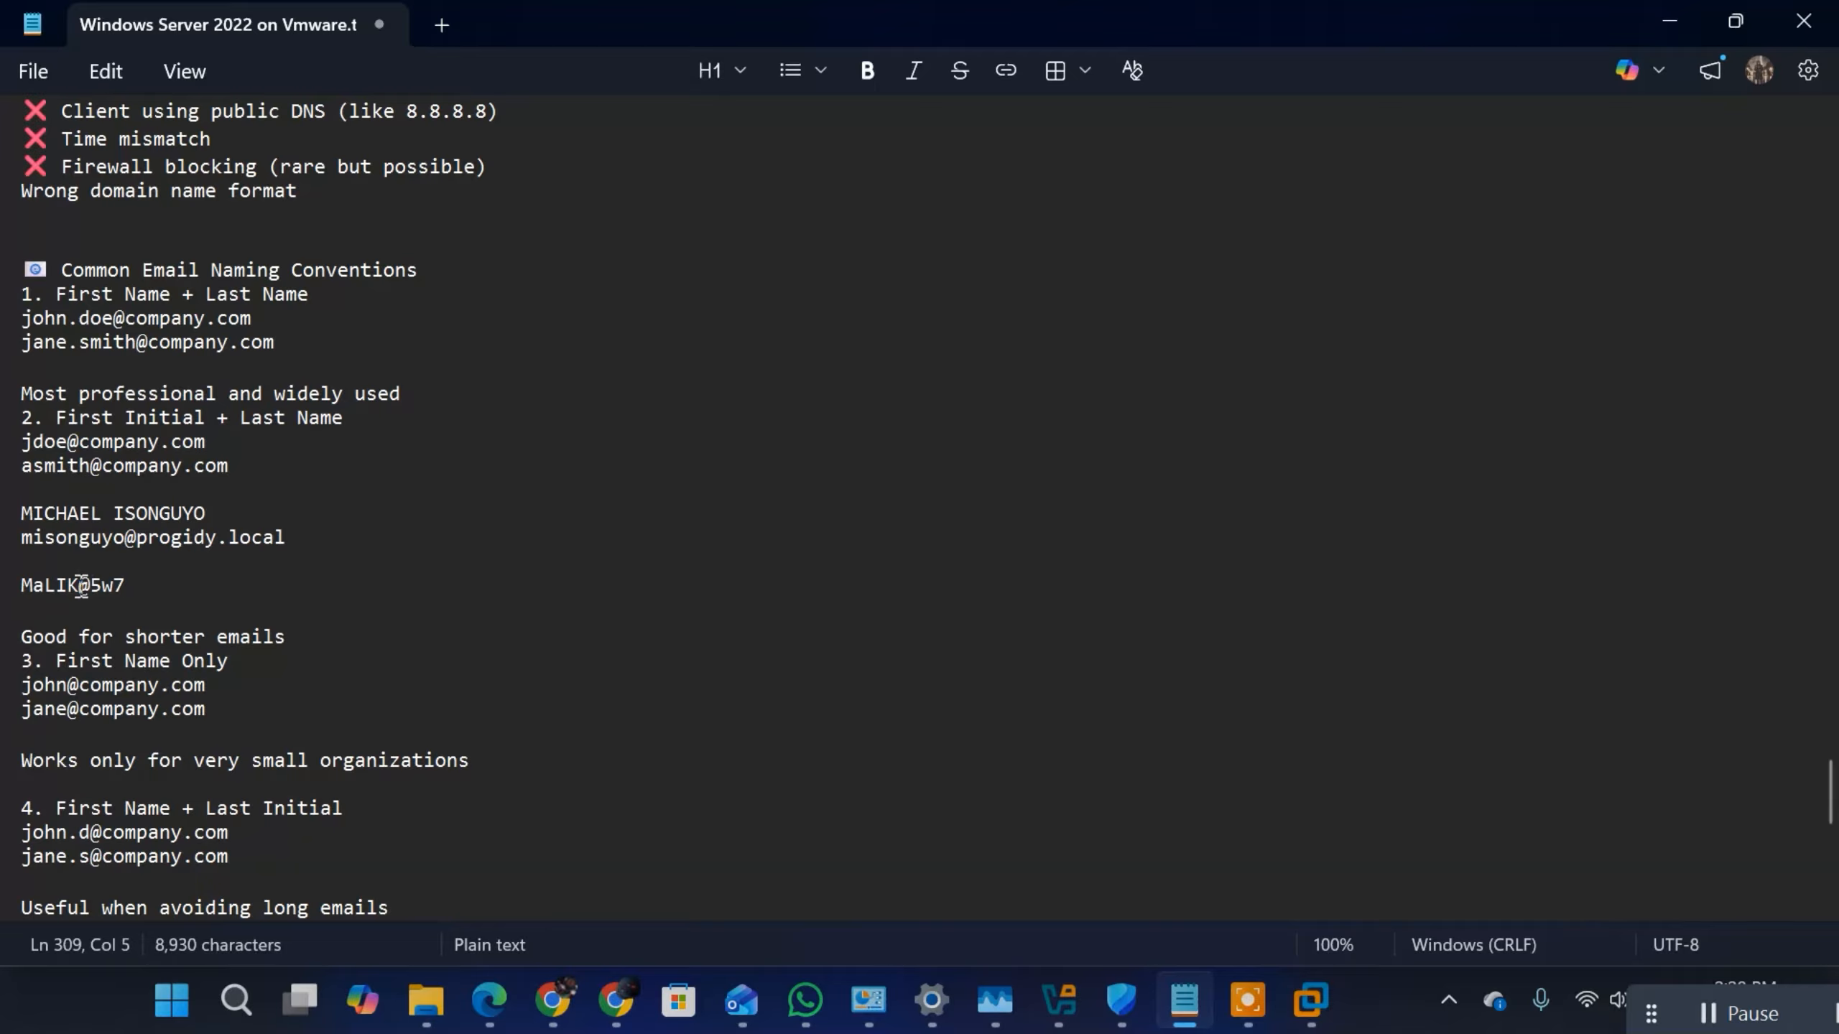
pyautogui.doubleClick(81, 584)
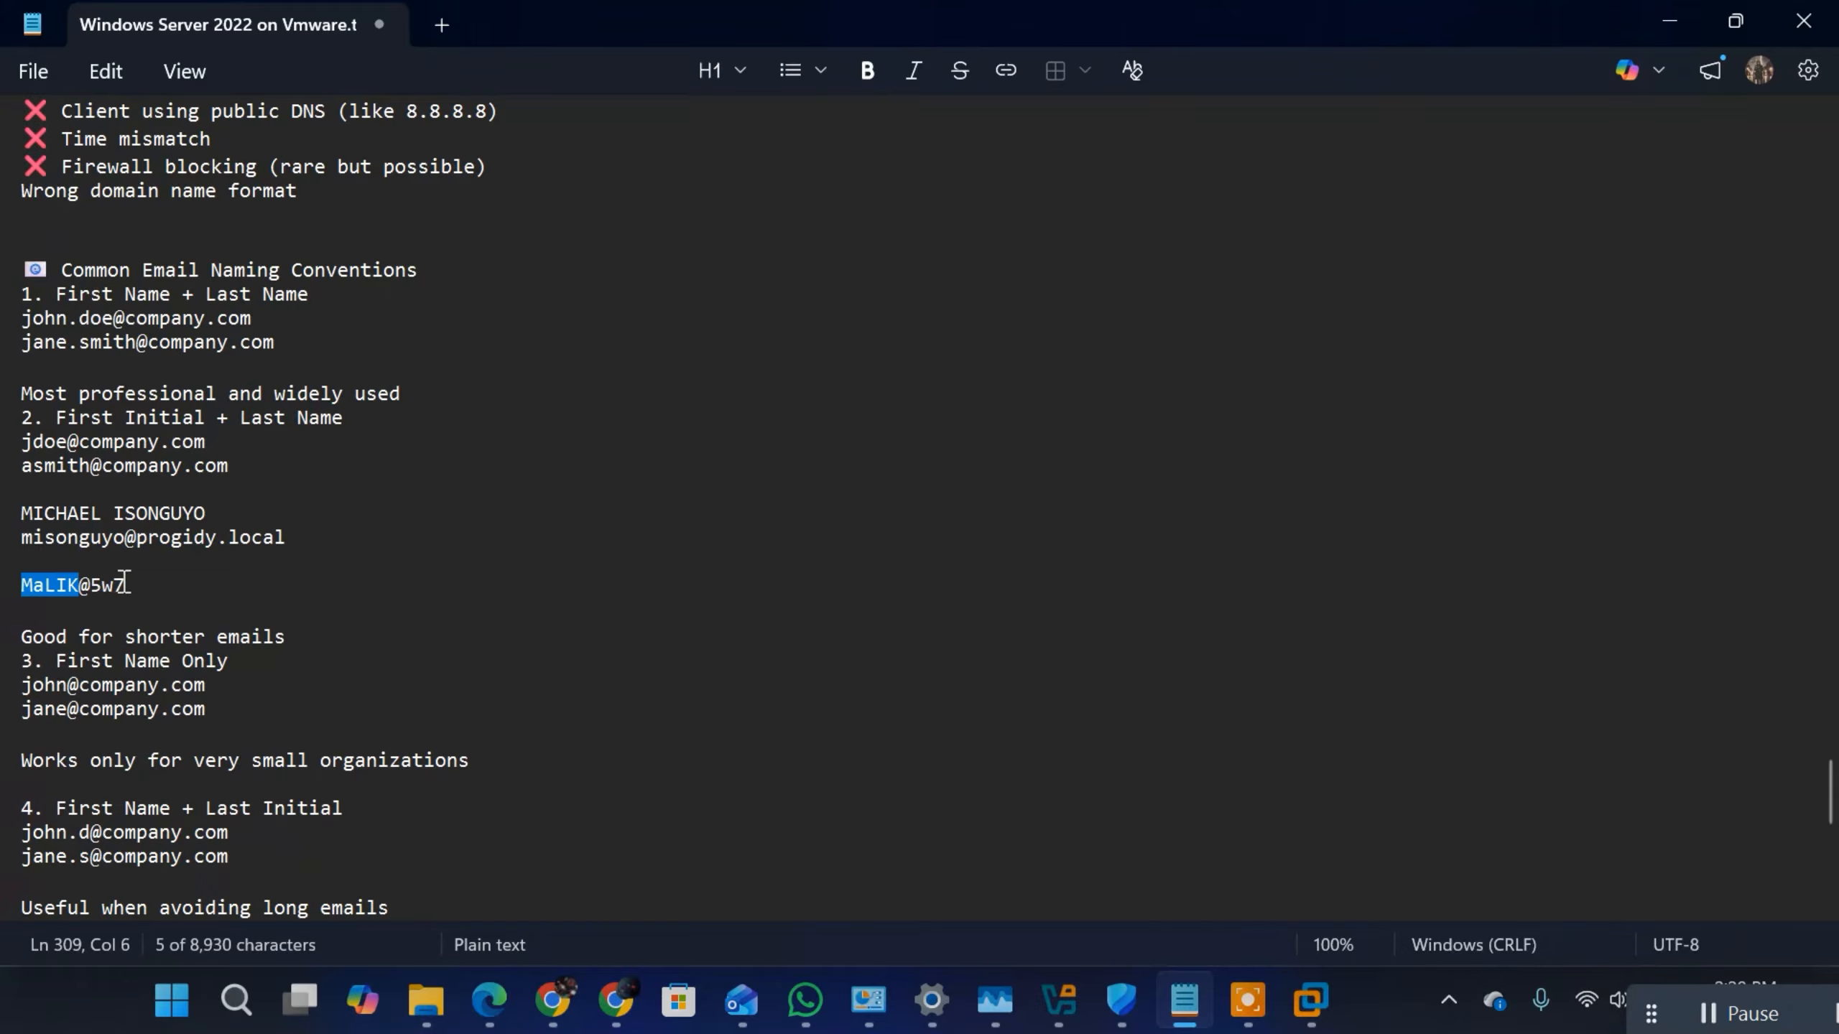
pyautogui.moveTo(124, 586); pyautogui.dragTo(17, 581)
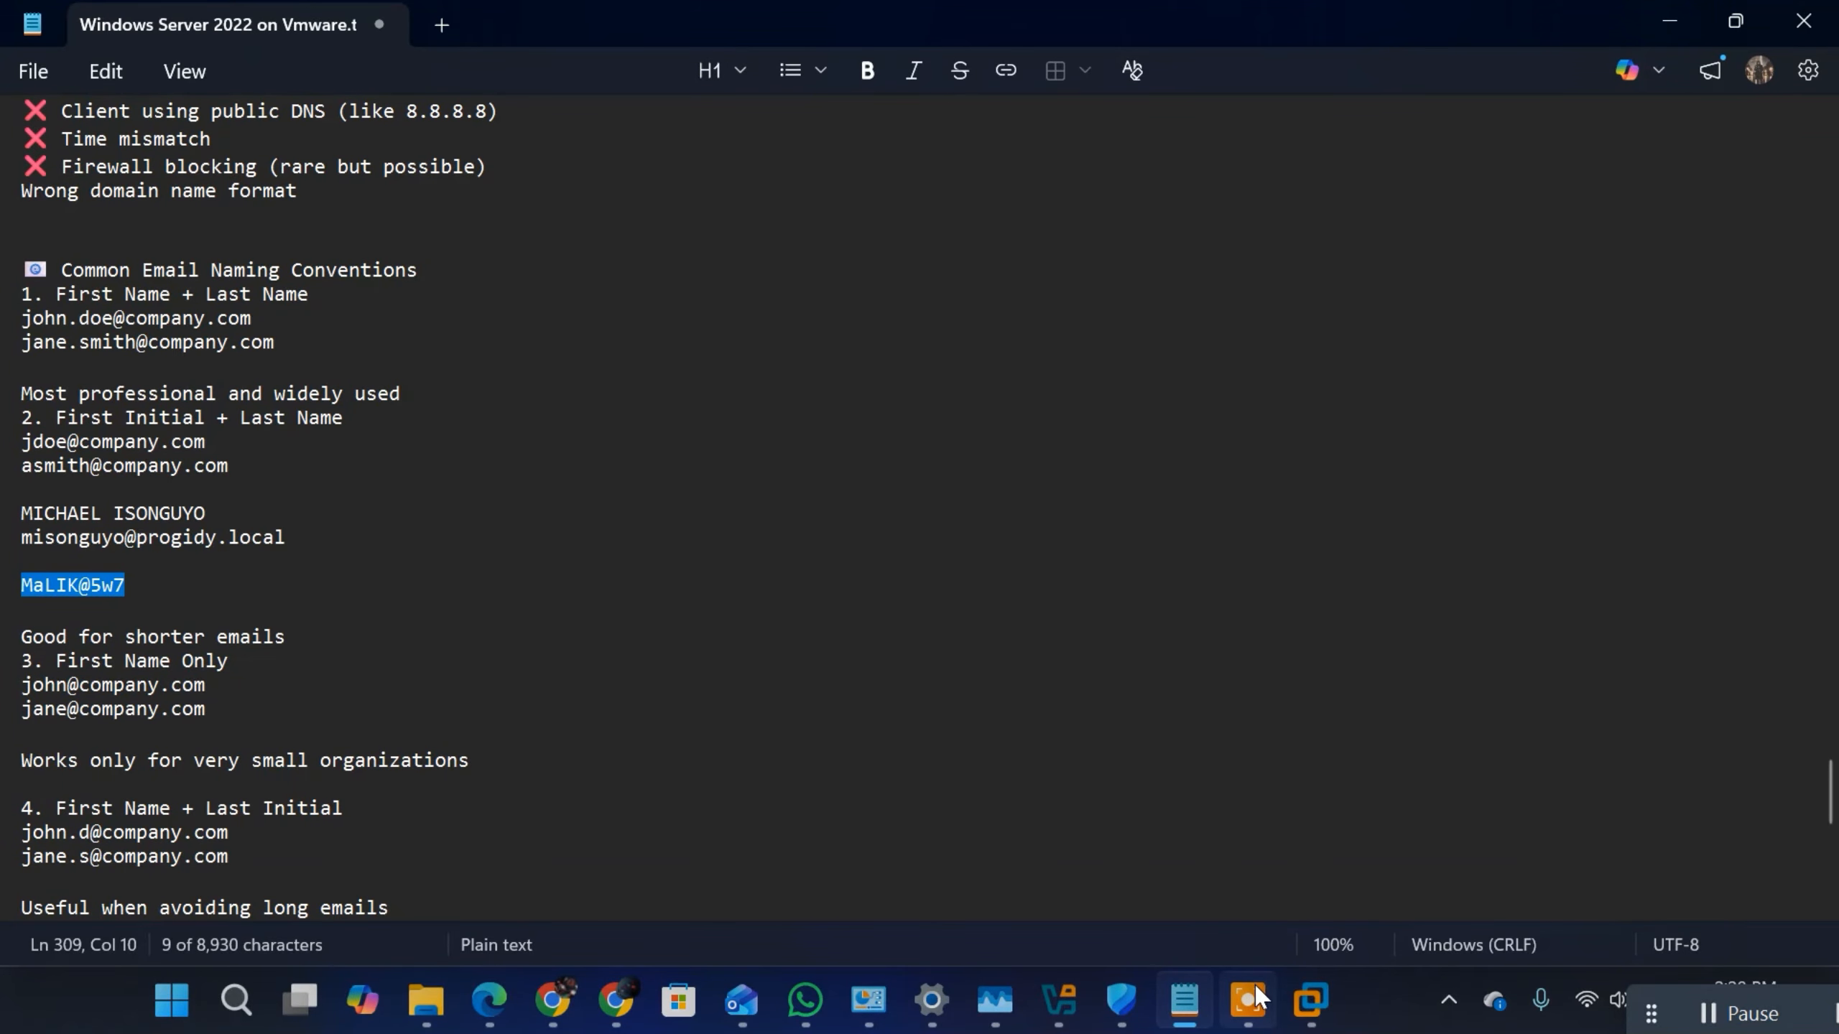
# Step: Switch to the Windows Server 2022 virtual machine and enter and confirm a password for the new user in Admins
pyautogui.click(1186, 1007)
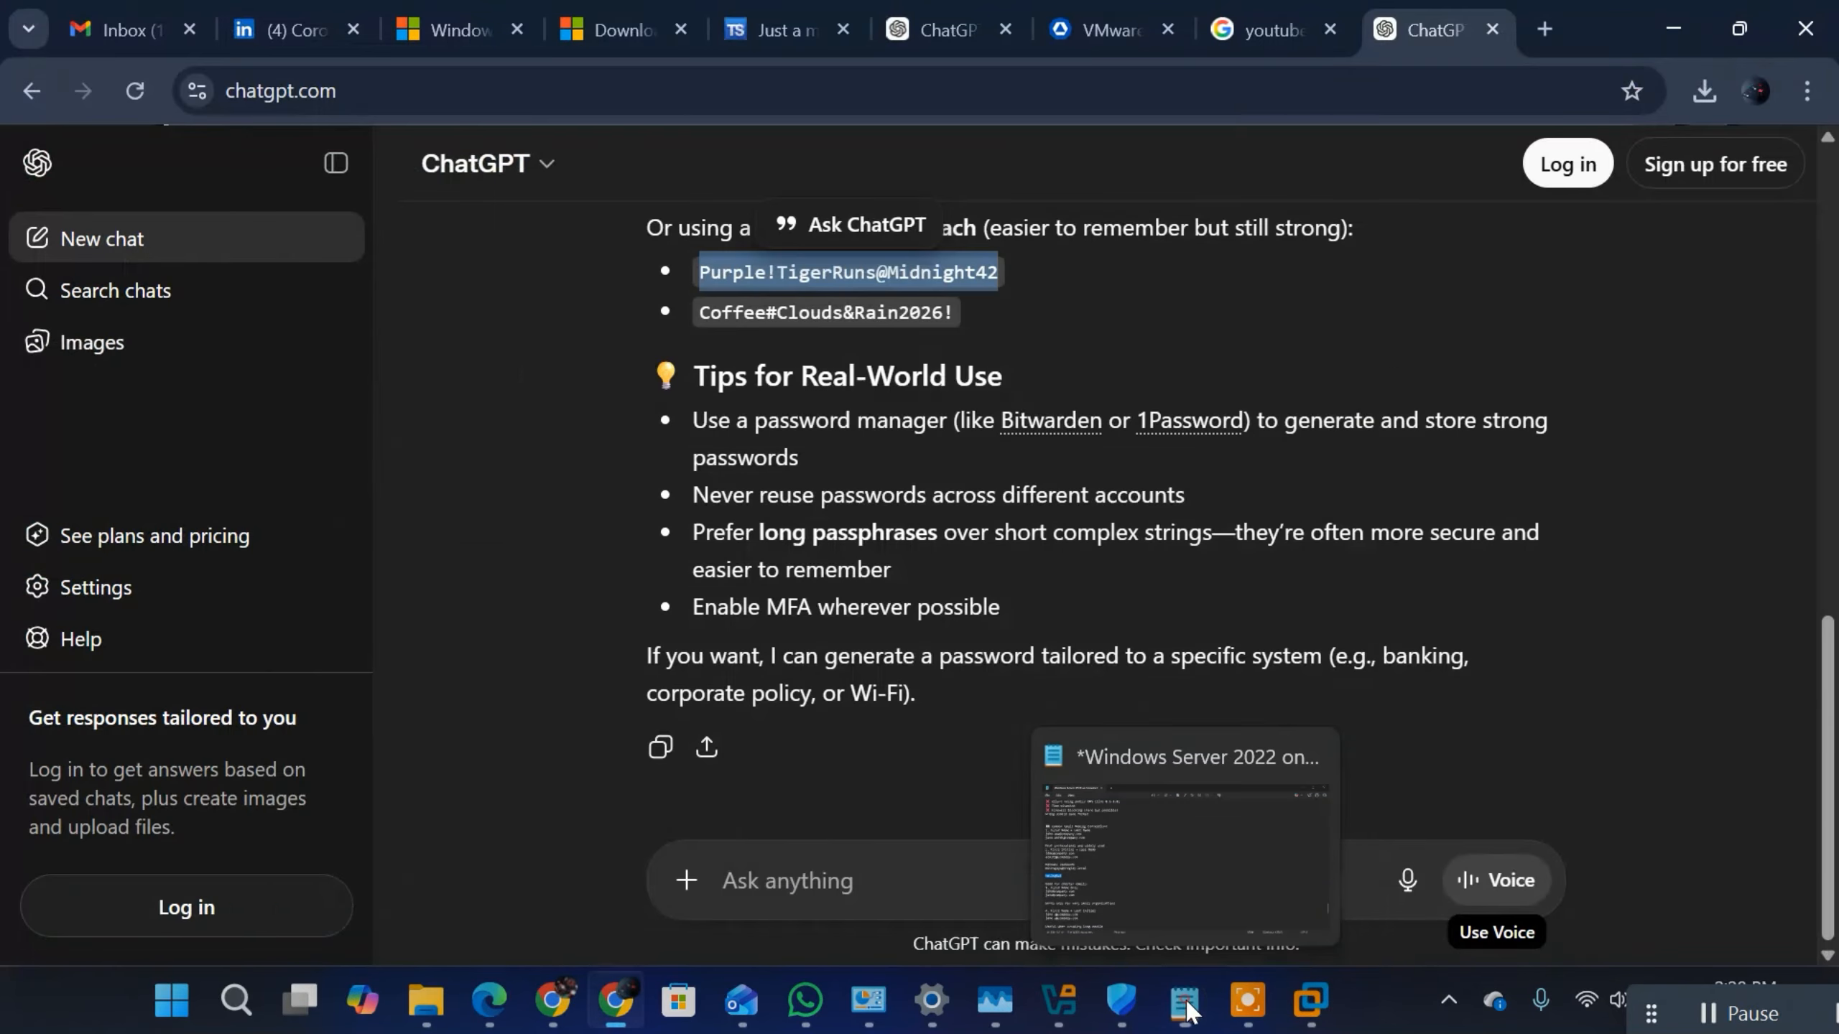
pyautogui.click(1310, 1015)
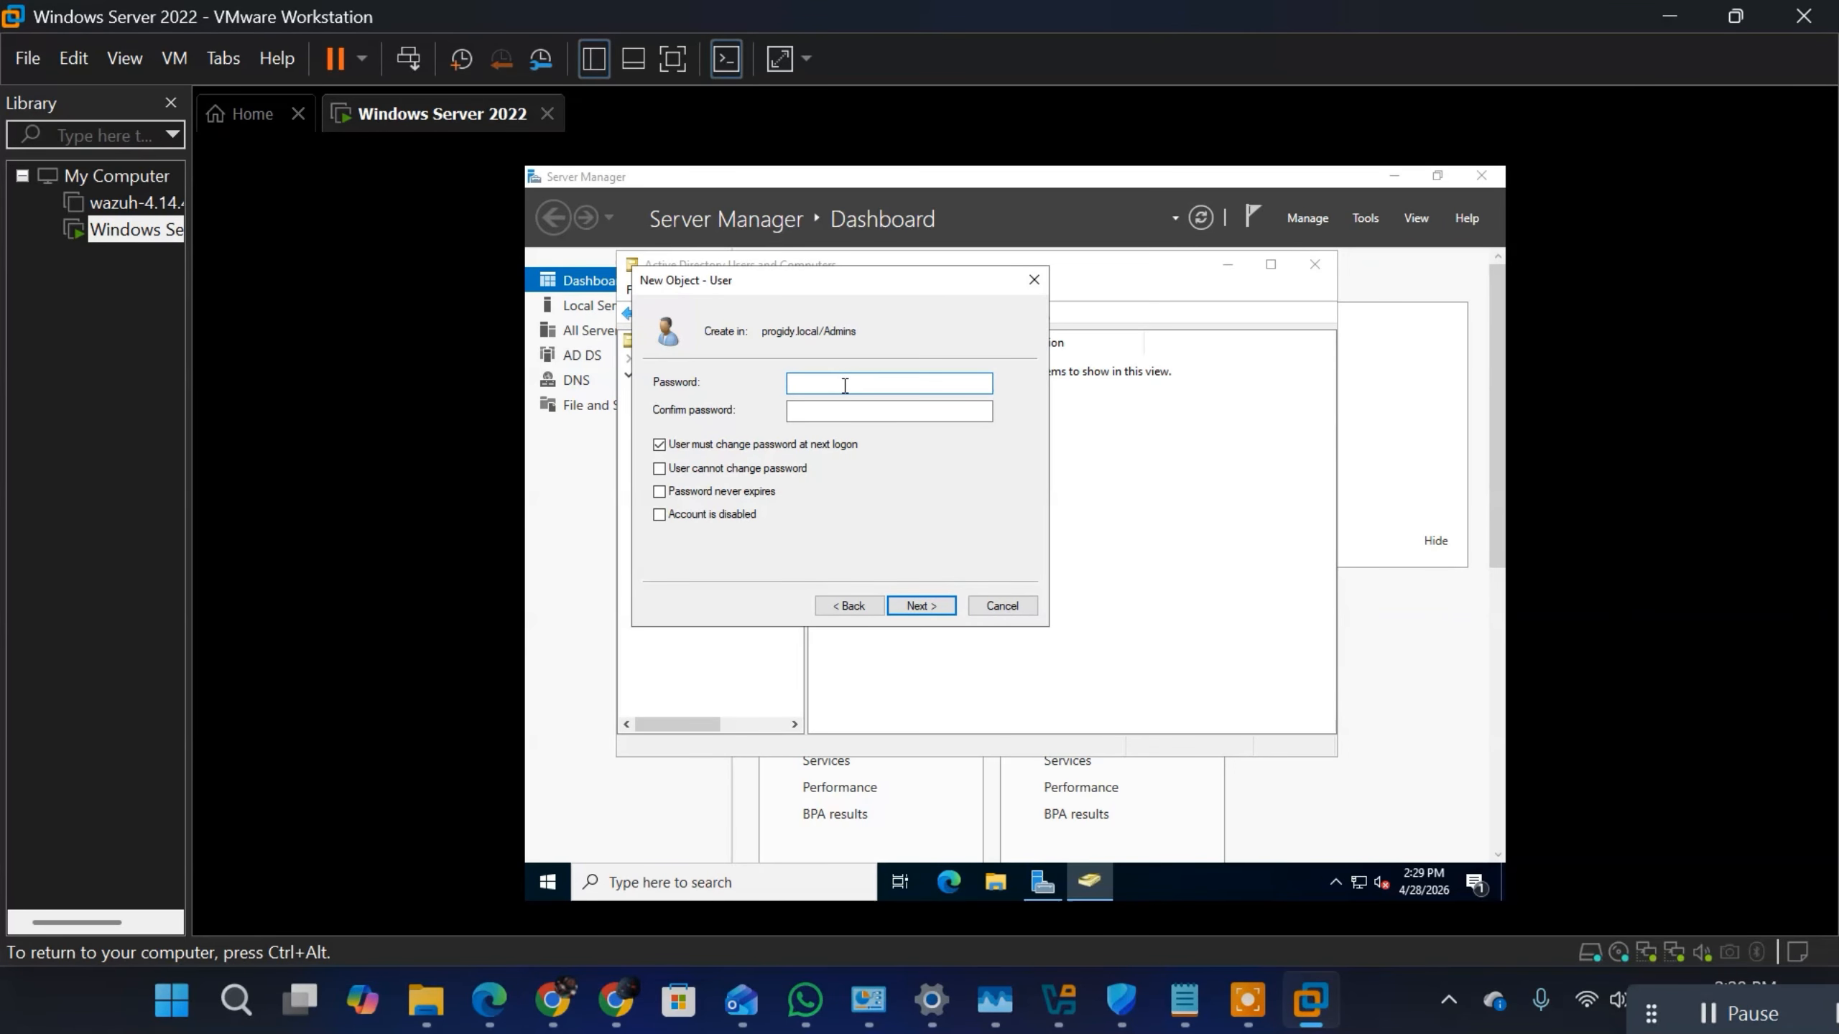
pyautogui.click(860, 413)
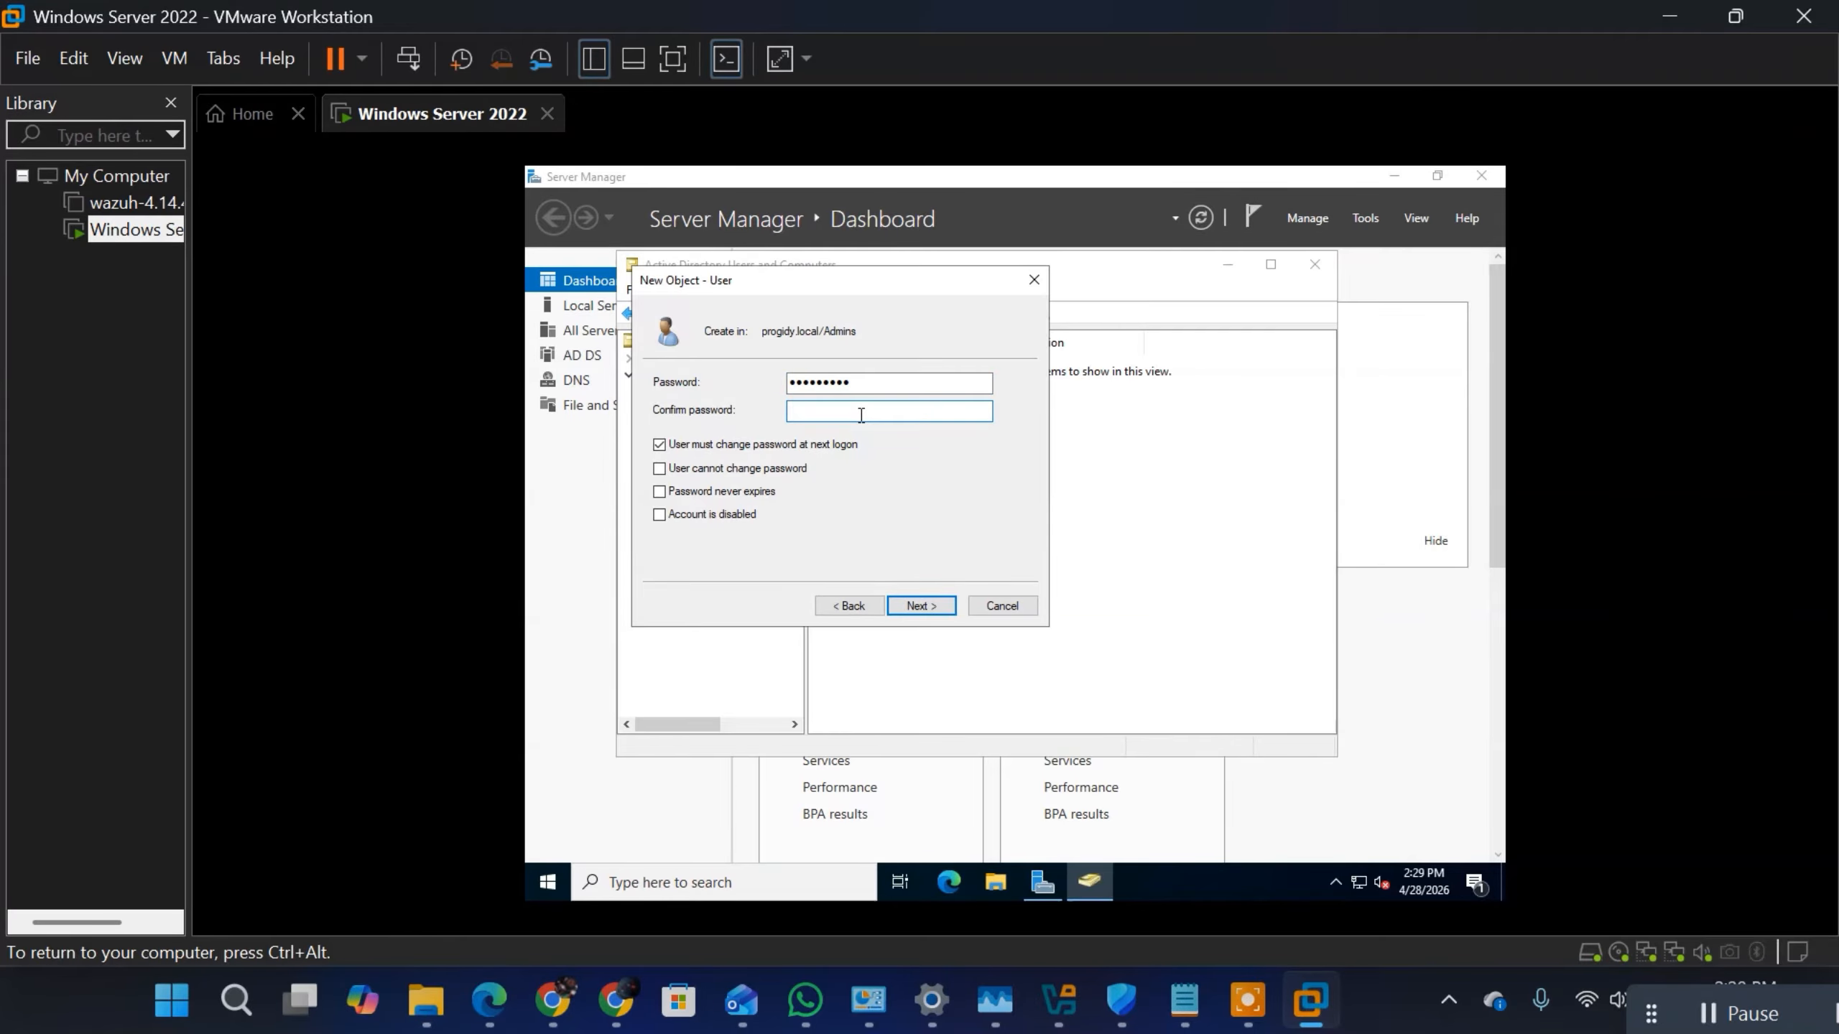
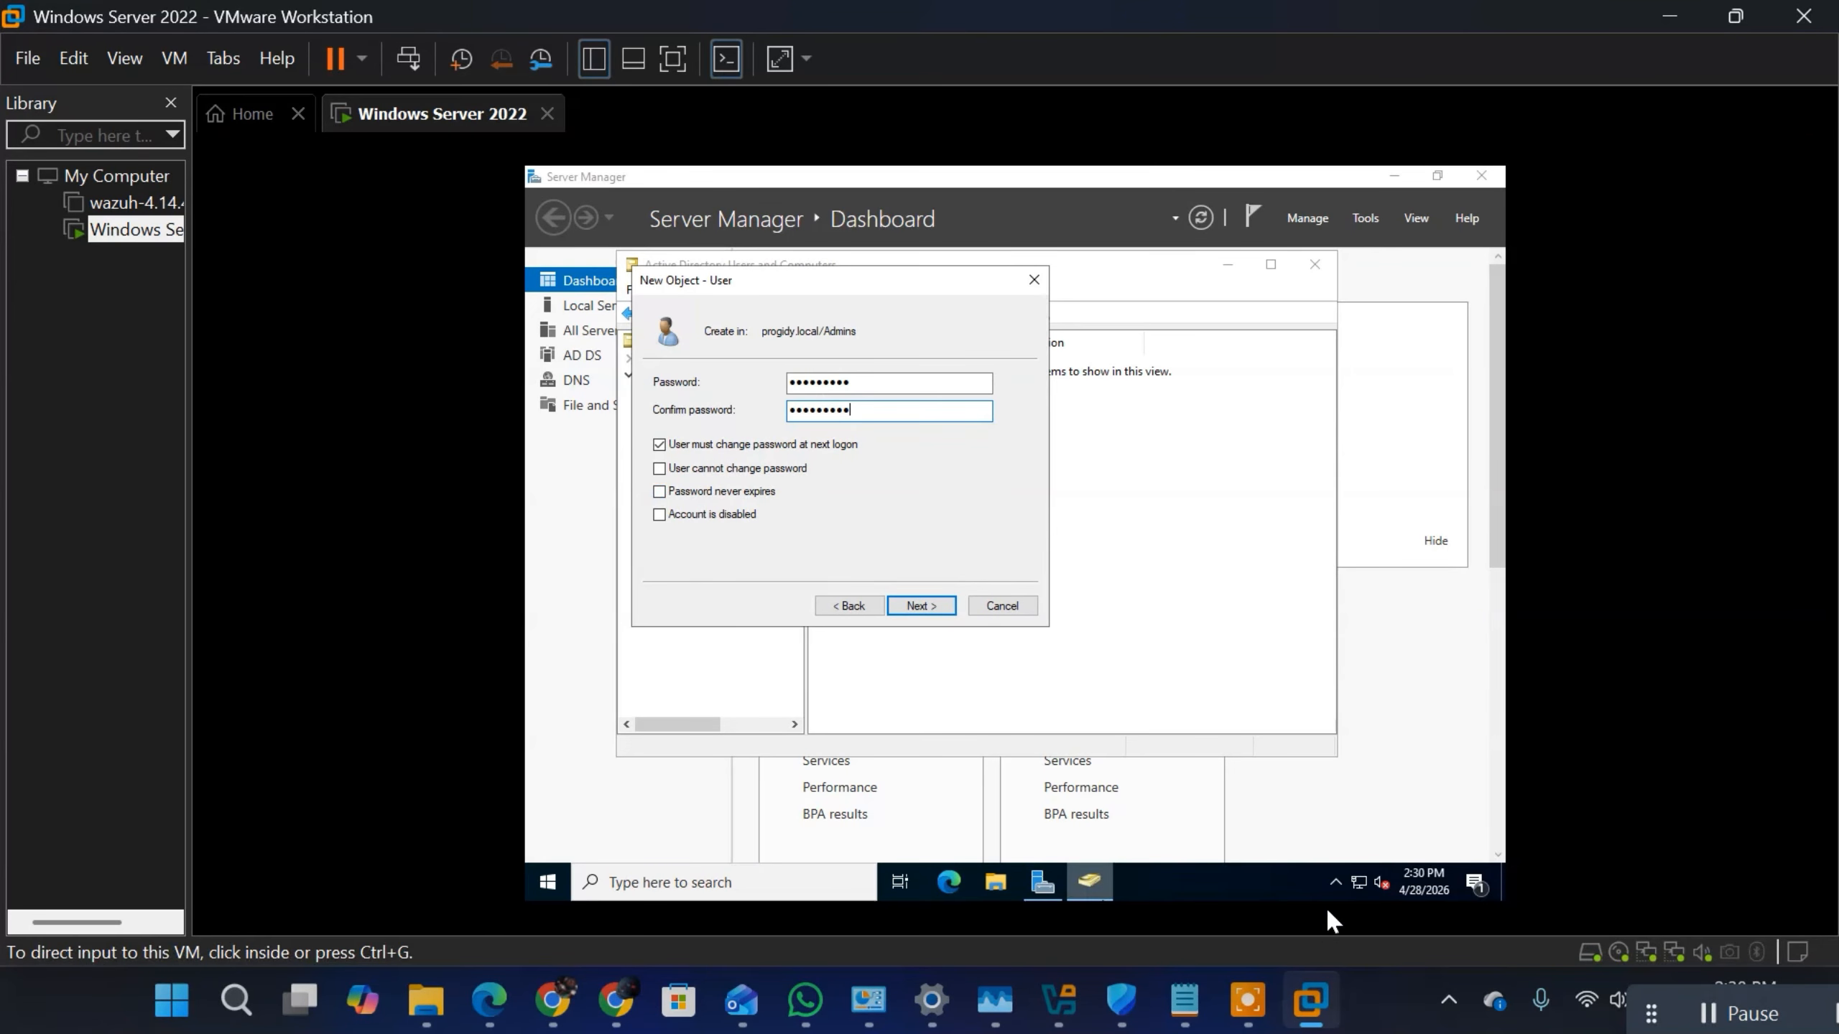
# Step: Return to the Notepad notes and write a second example password on its own line below the first one
pyautogui.moveTo(1303, 1008)
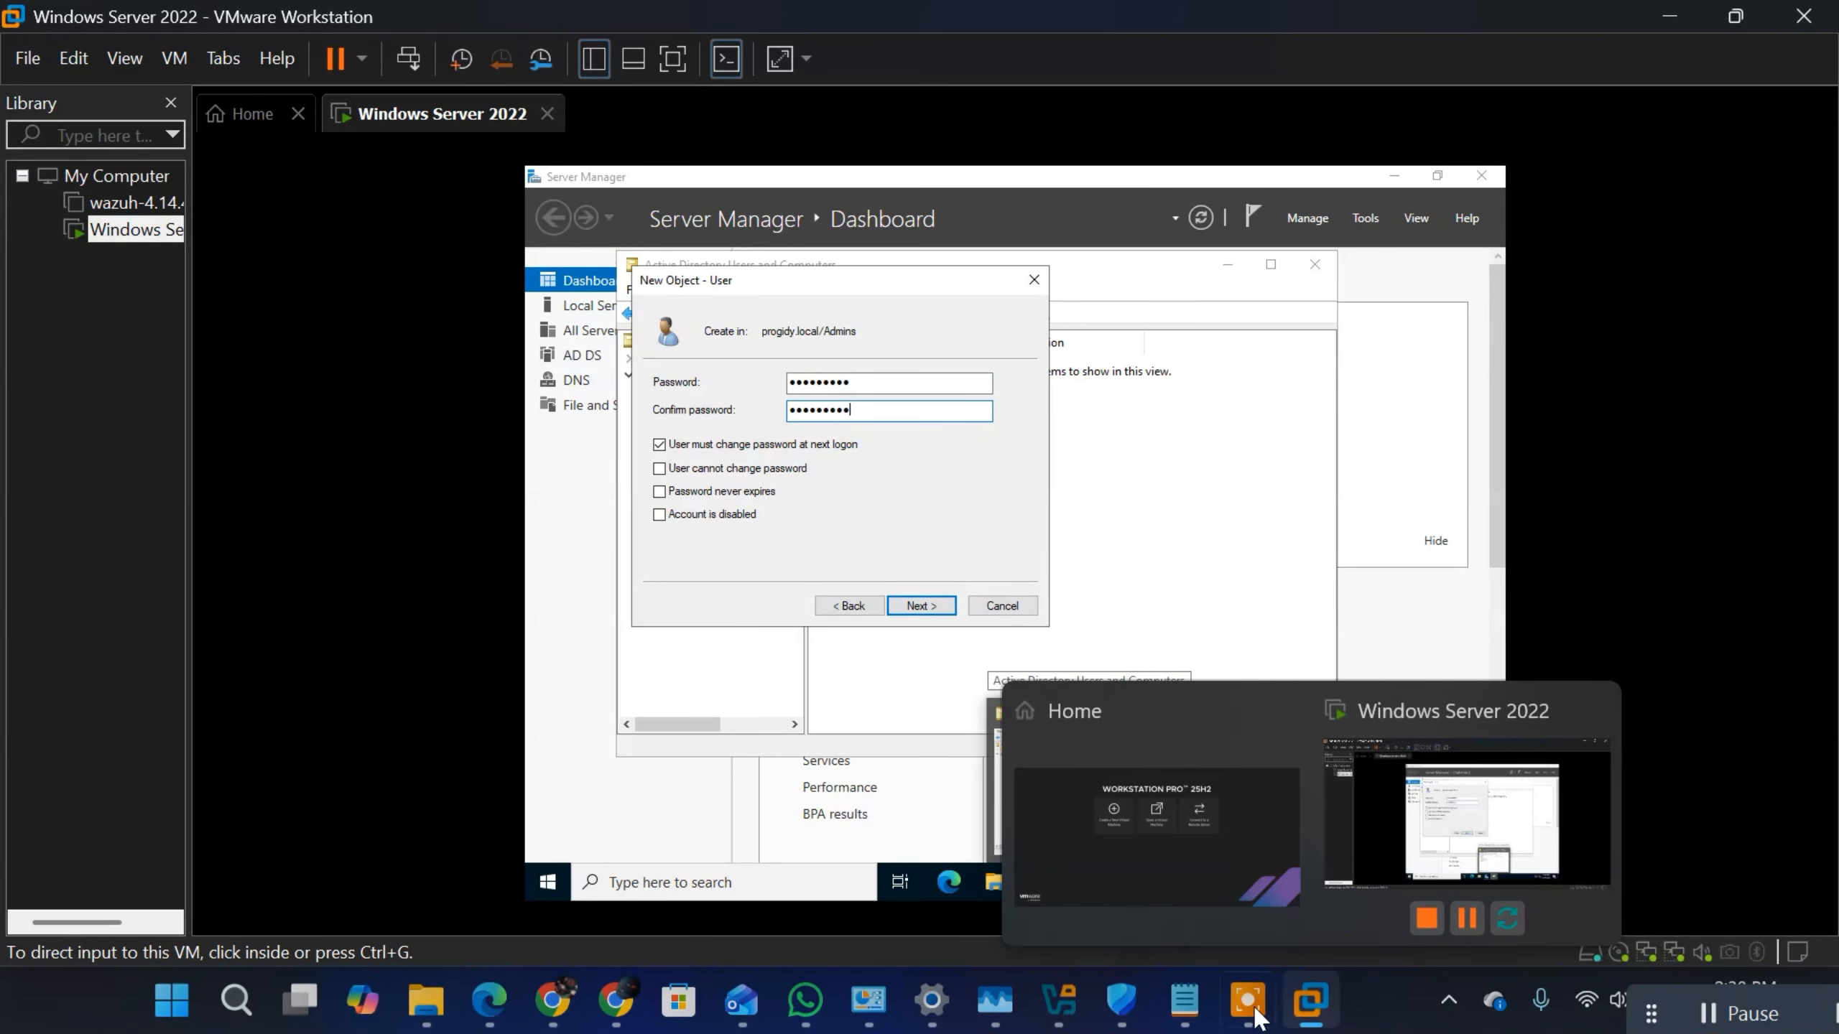
pyautogui.click(1185, 1001)
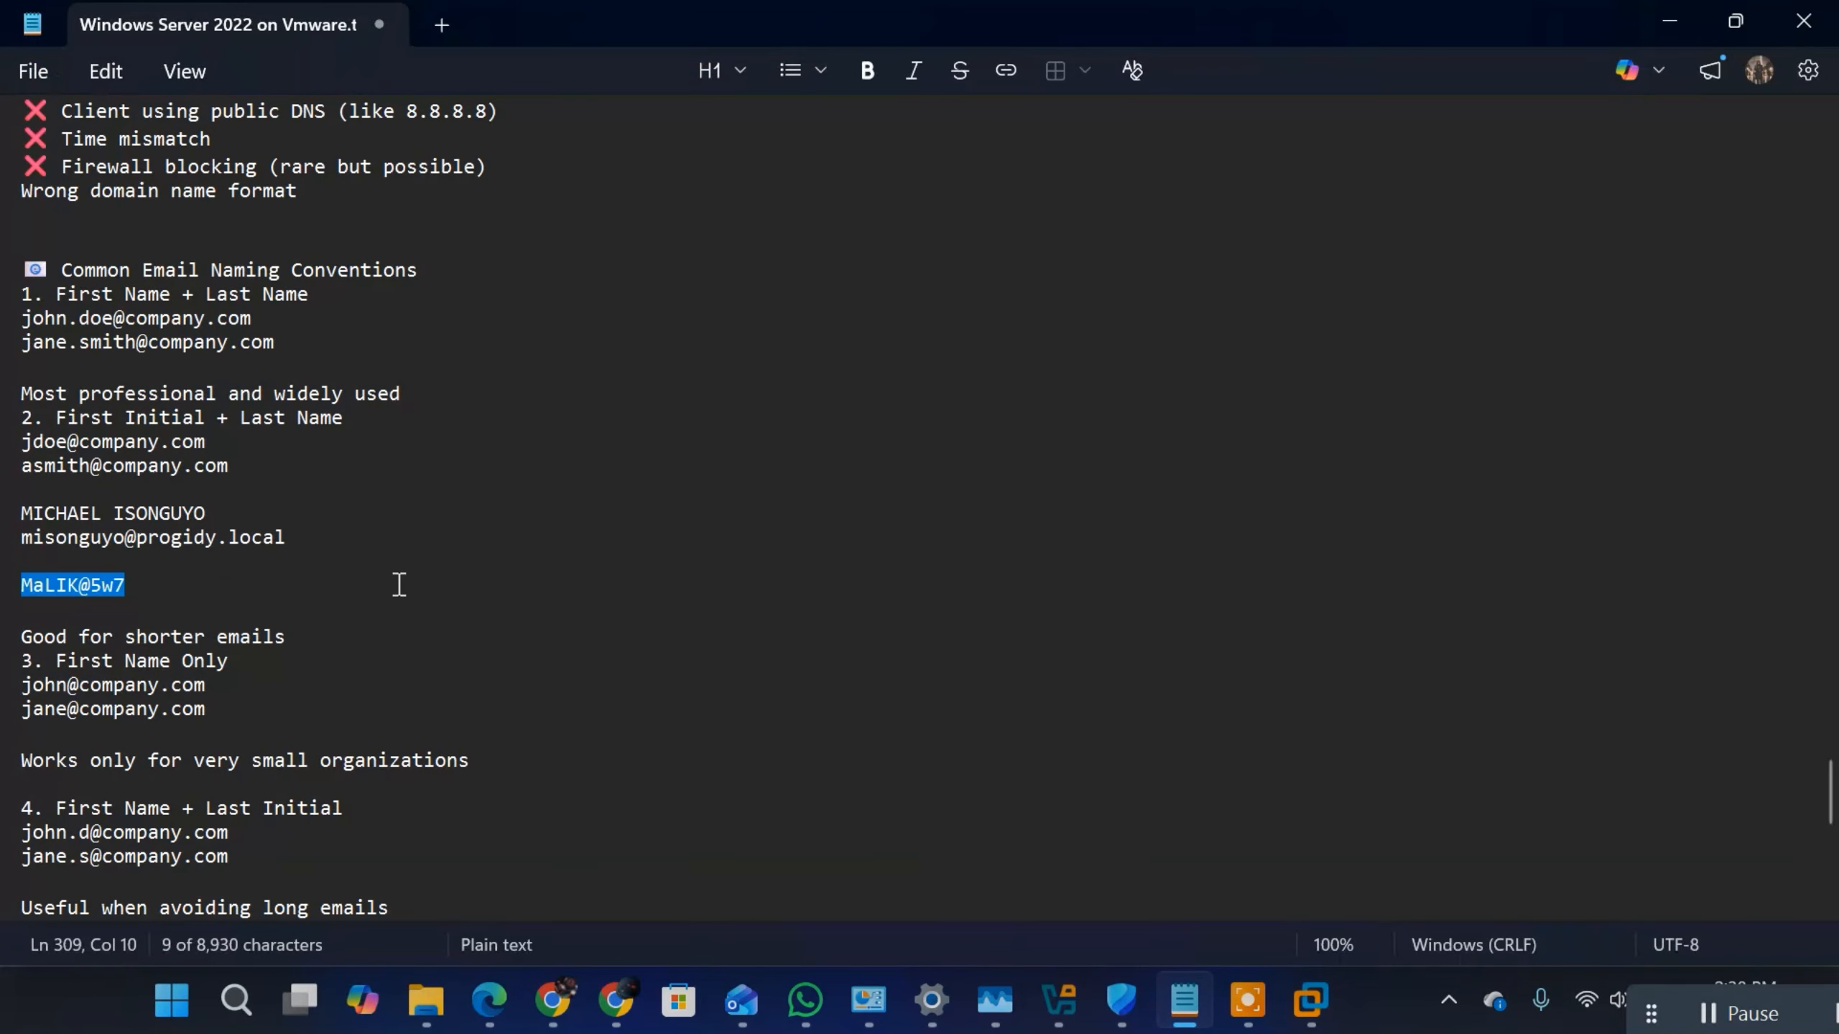
pyautogui.click(251, 599)
pyautogui.press('Return')
pyautogui.press('Return')
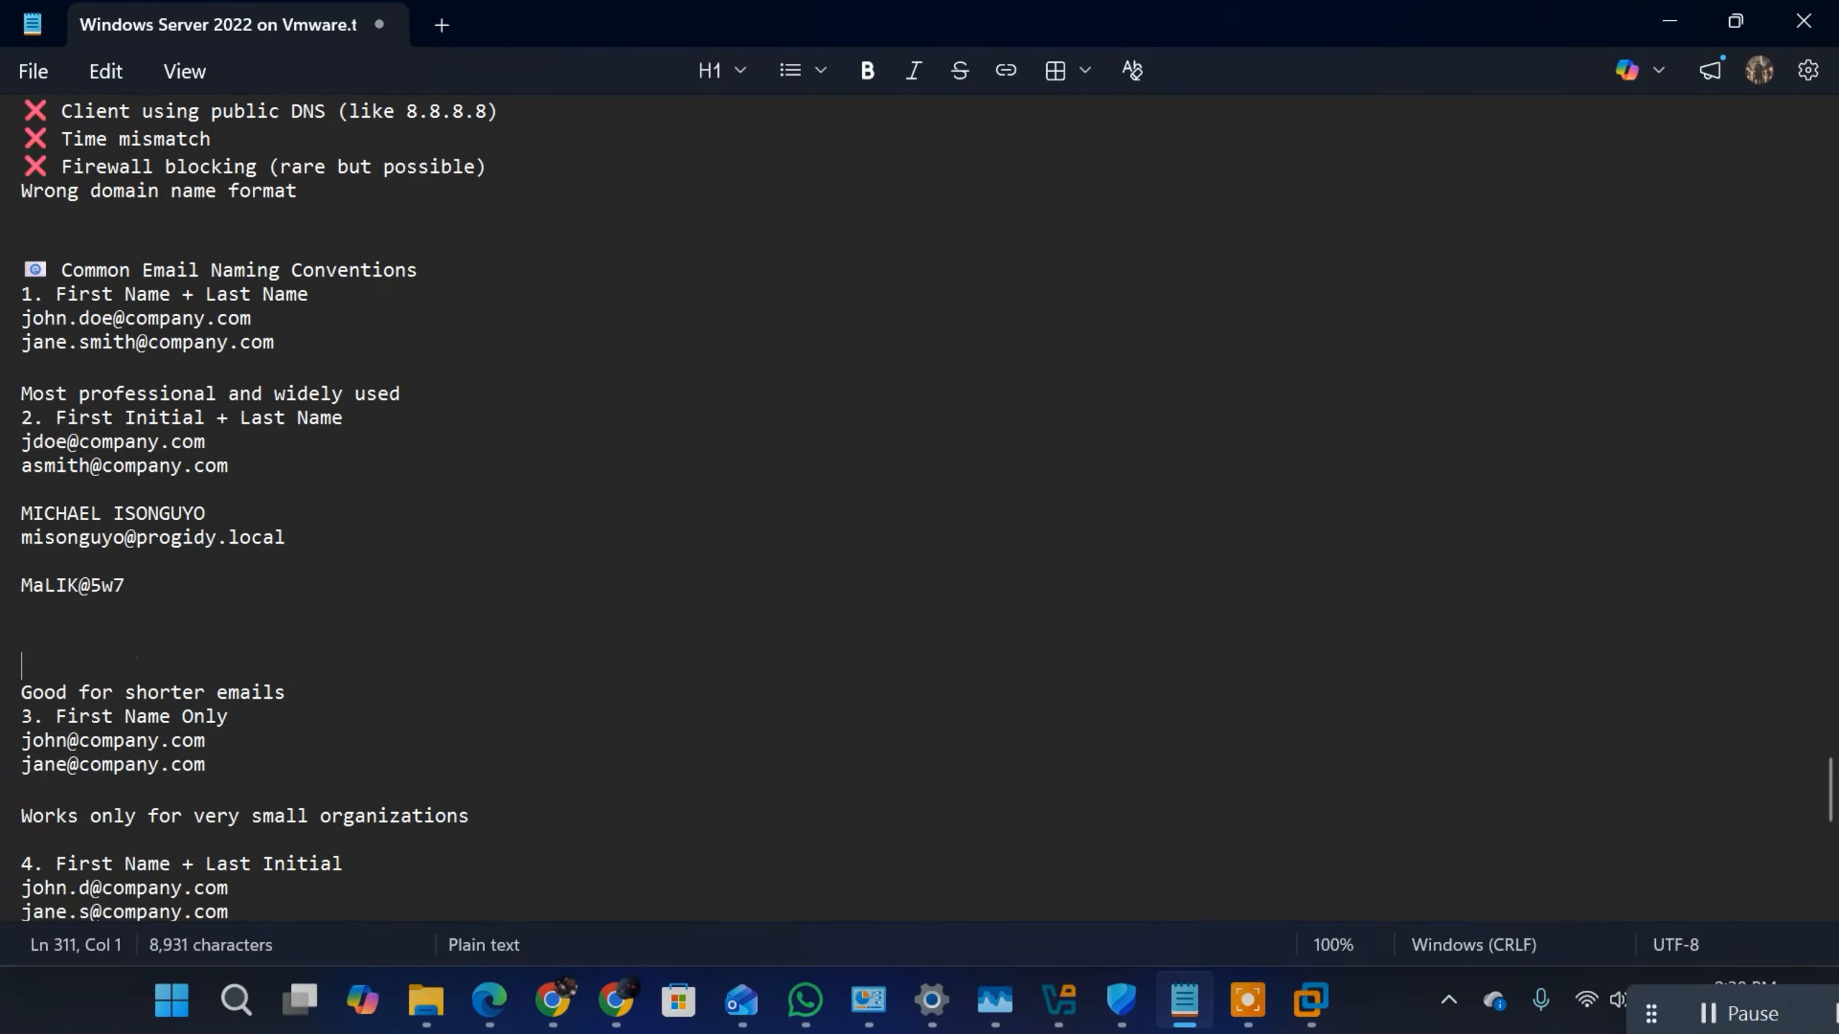
pyautogui.press('Up')
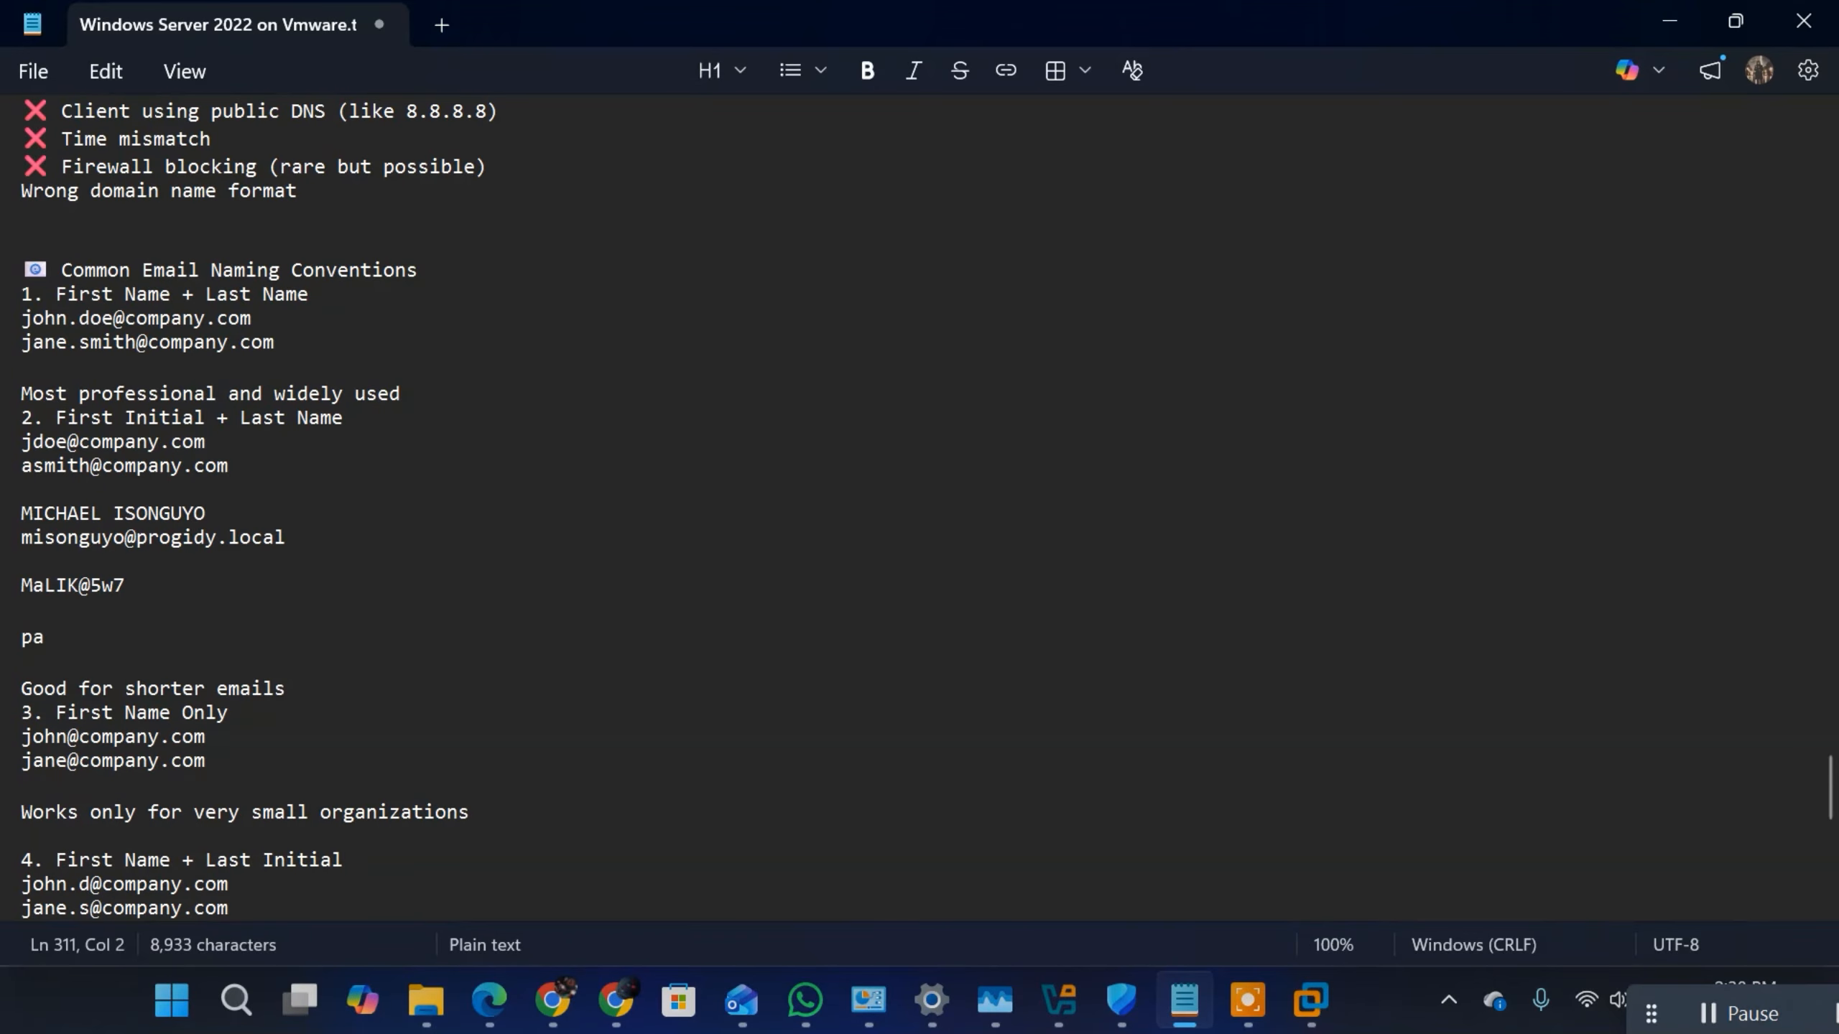
pyautogui.press('Left')
pyautogui.press('Left')
pyautogui.press('Left')
pyautogui.moveTo(151, 637); pyautogui.dragTo(19, 663)
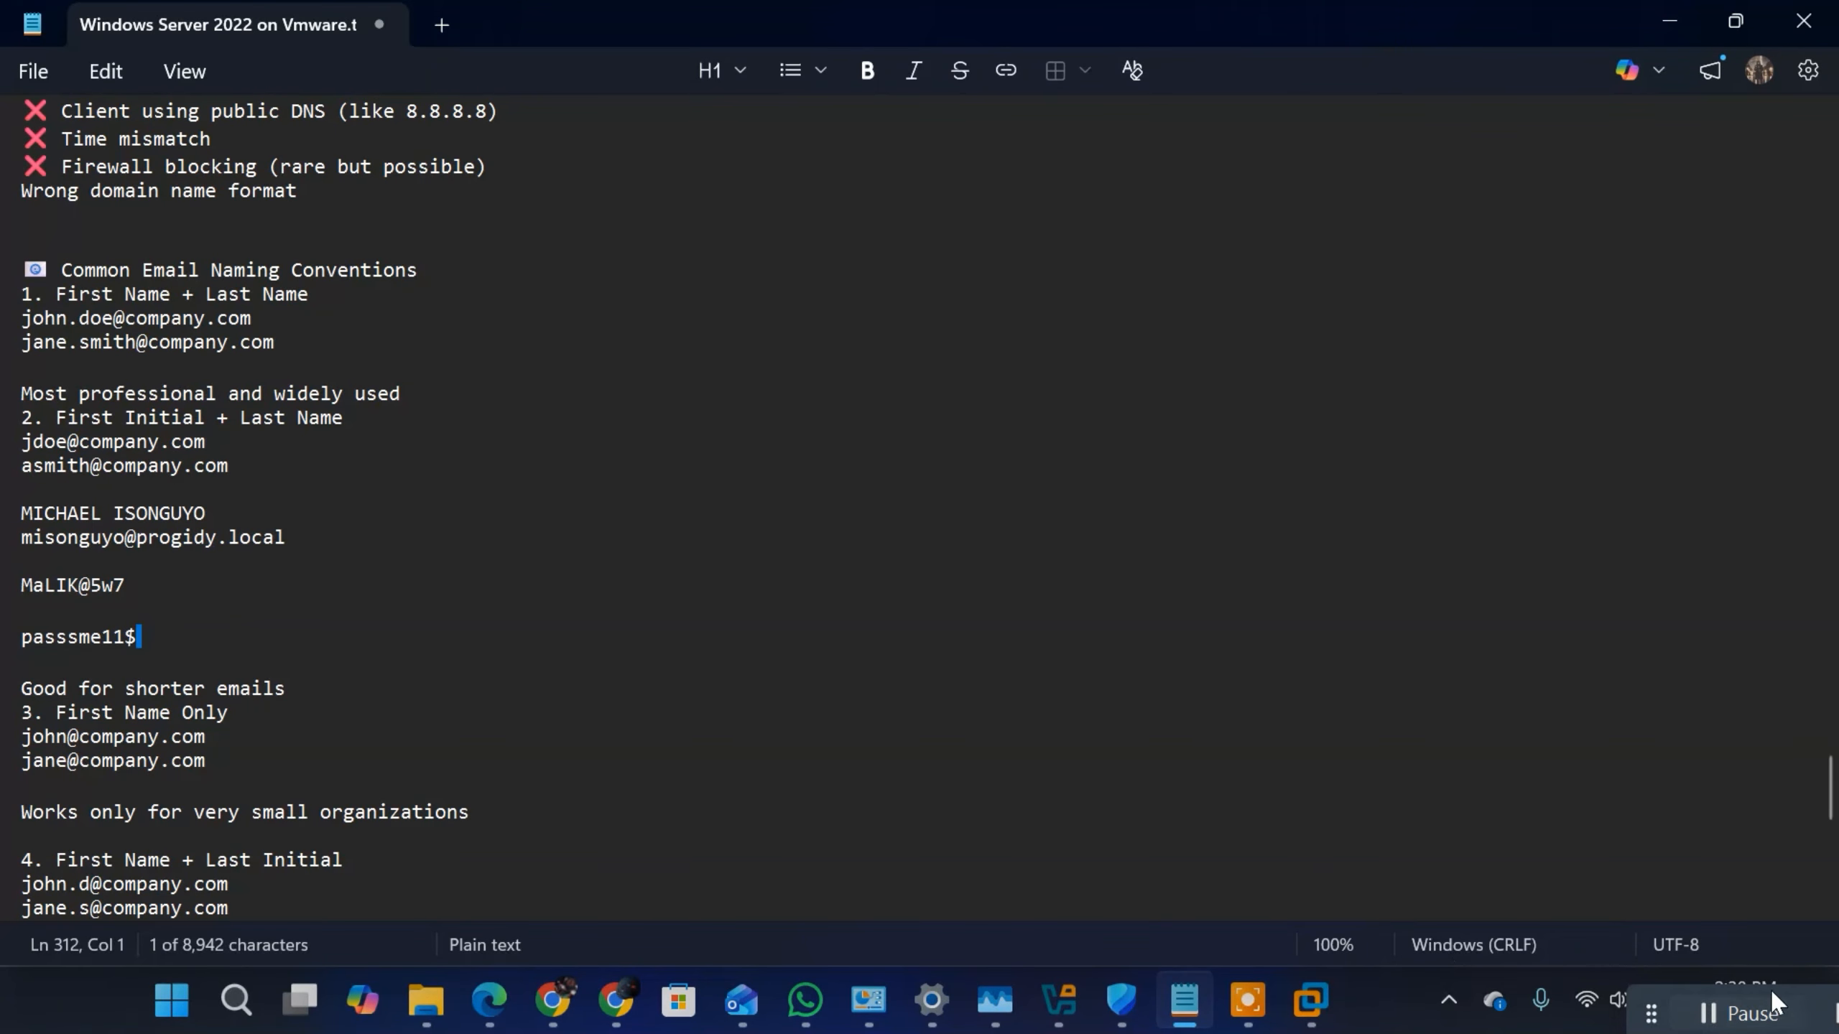
pyautogui.click(1739, 1014)
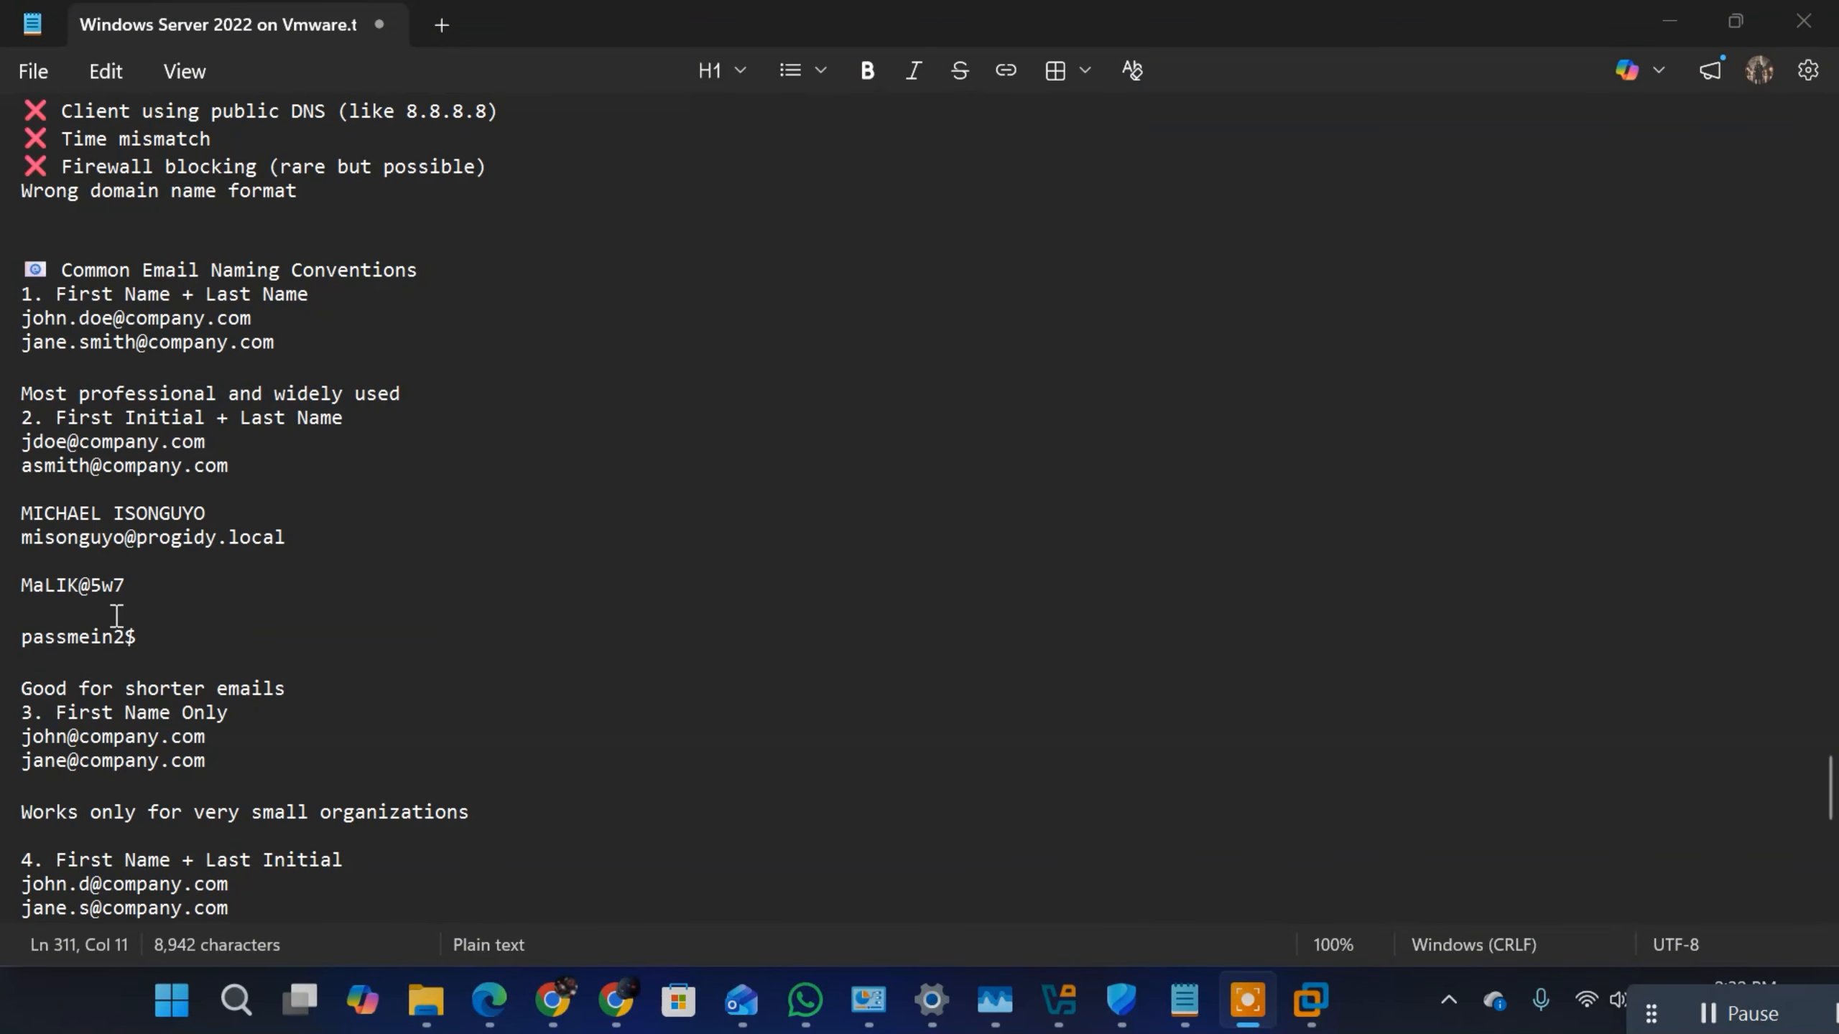
pyautogui.doubleClick(146, 635)
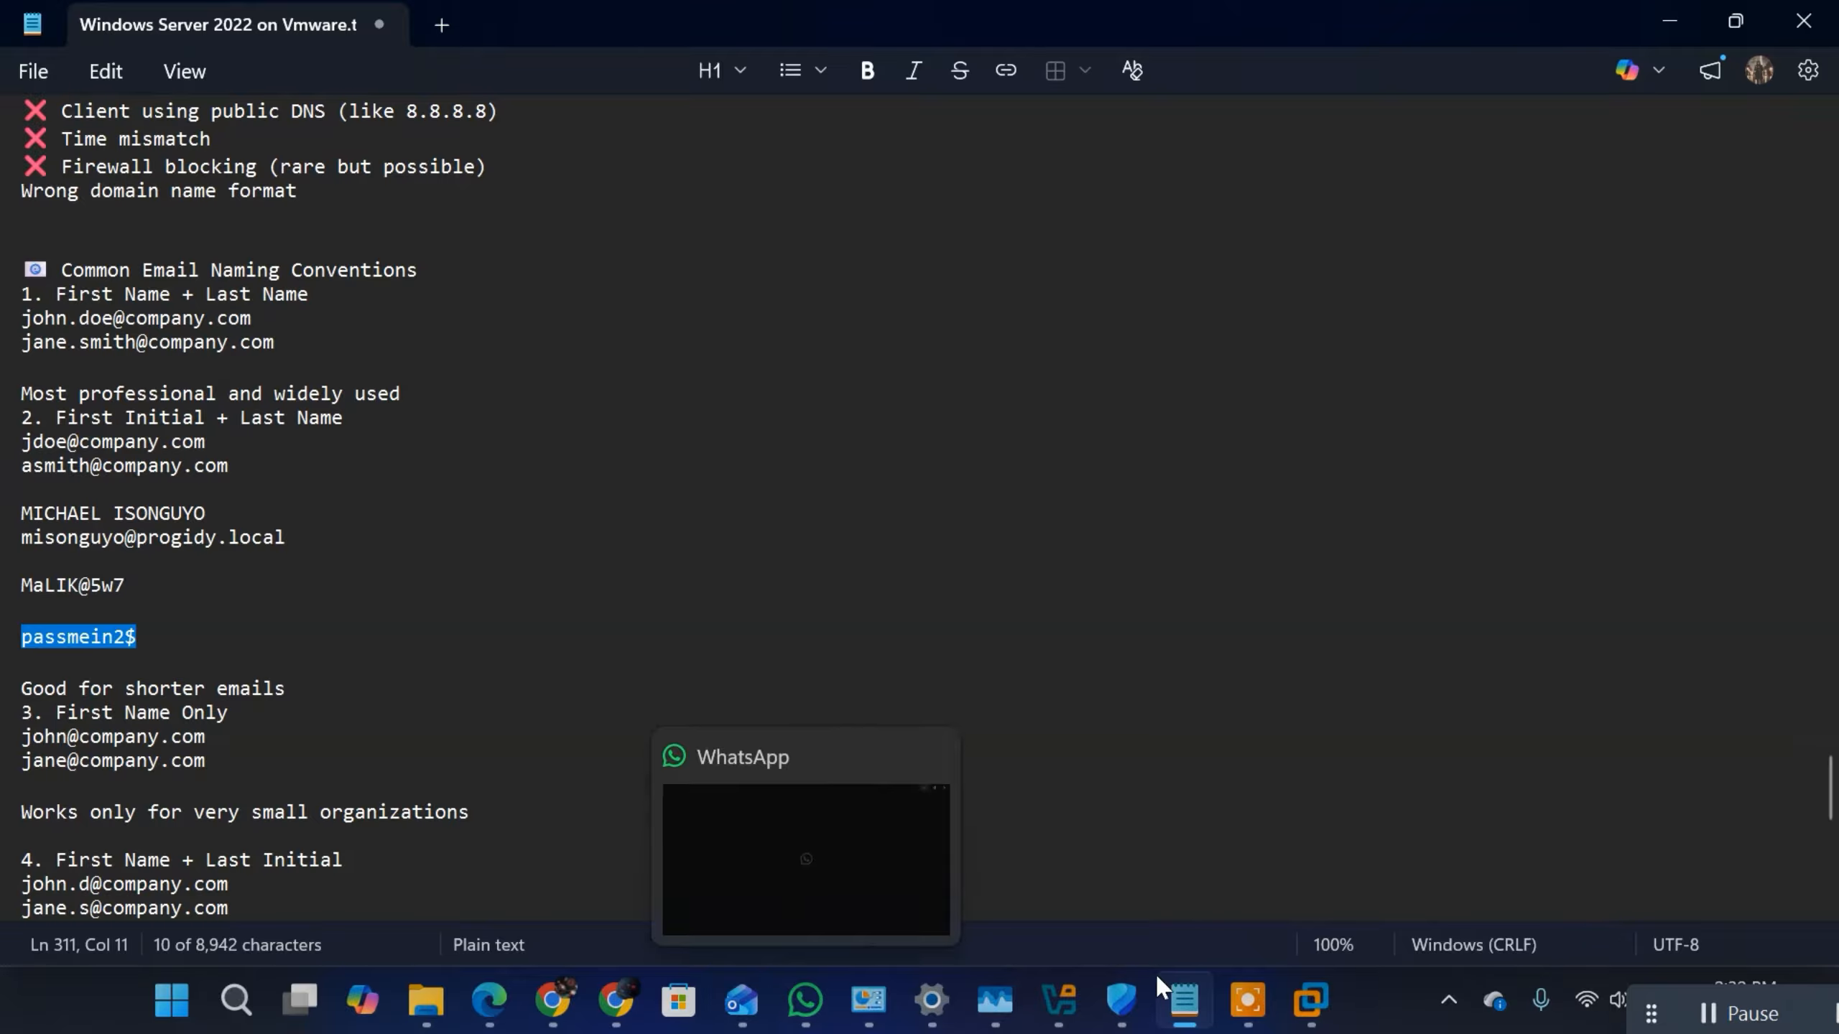
# Step: Switch back to the Windows Server 2022 virtual machine and replace the new user's password with a different one
pyautogui.click(1310, 1011)
pyautogui.click(879, 384)
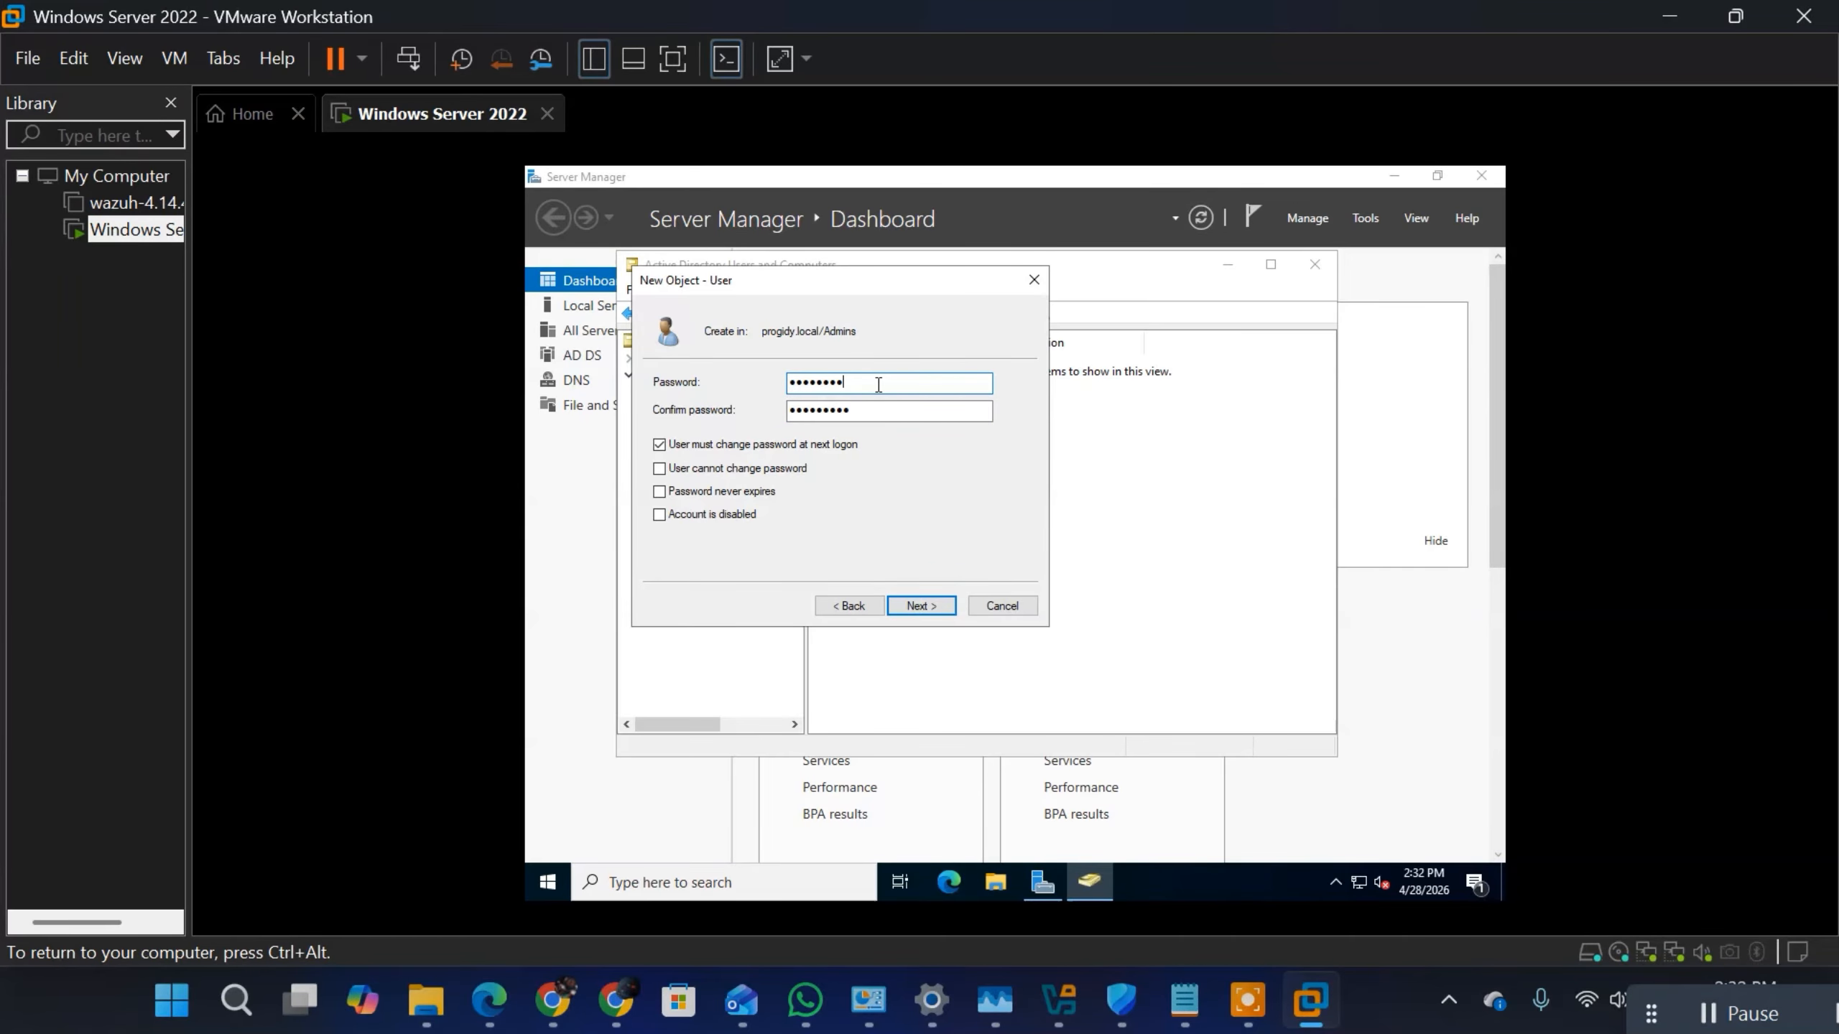
pyautogui.press('BackSpace')
pyautogui.press('BackSpace')
pyautogui.press('BackSpace')
pyautogui.press('BackSpace')
pyautogui.press('BackSpace')
pyautogui.press('BackSpace')
pyautogui.press('BackSpace')
pyautogui.press('BackSpace')
pyautogui.press('BackSpace')
pyautogui.write('••••••••••')
# Step: Replace the confirmation with the same new password and finish creating the user in the Admins organizational unit
pyautogui.click(941, 412)
pyautogui.press('BackSpace')
pyautogui.press('BackSpace')
pyautogui.press('BackSpace')
pyautogui.press('BackSpace')
pyautogui.press('BackSpace')
pyautogui.press('BackSpace')
pyautogui.press('BackSpace')
pyautogui.press('BackSpace')
pyautogui.press('BackSpace')
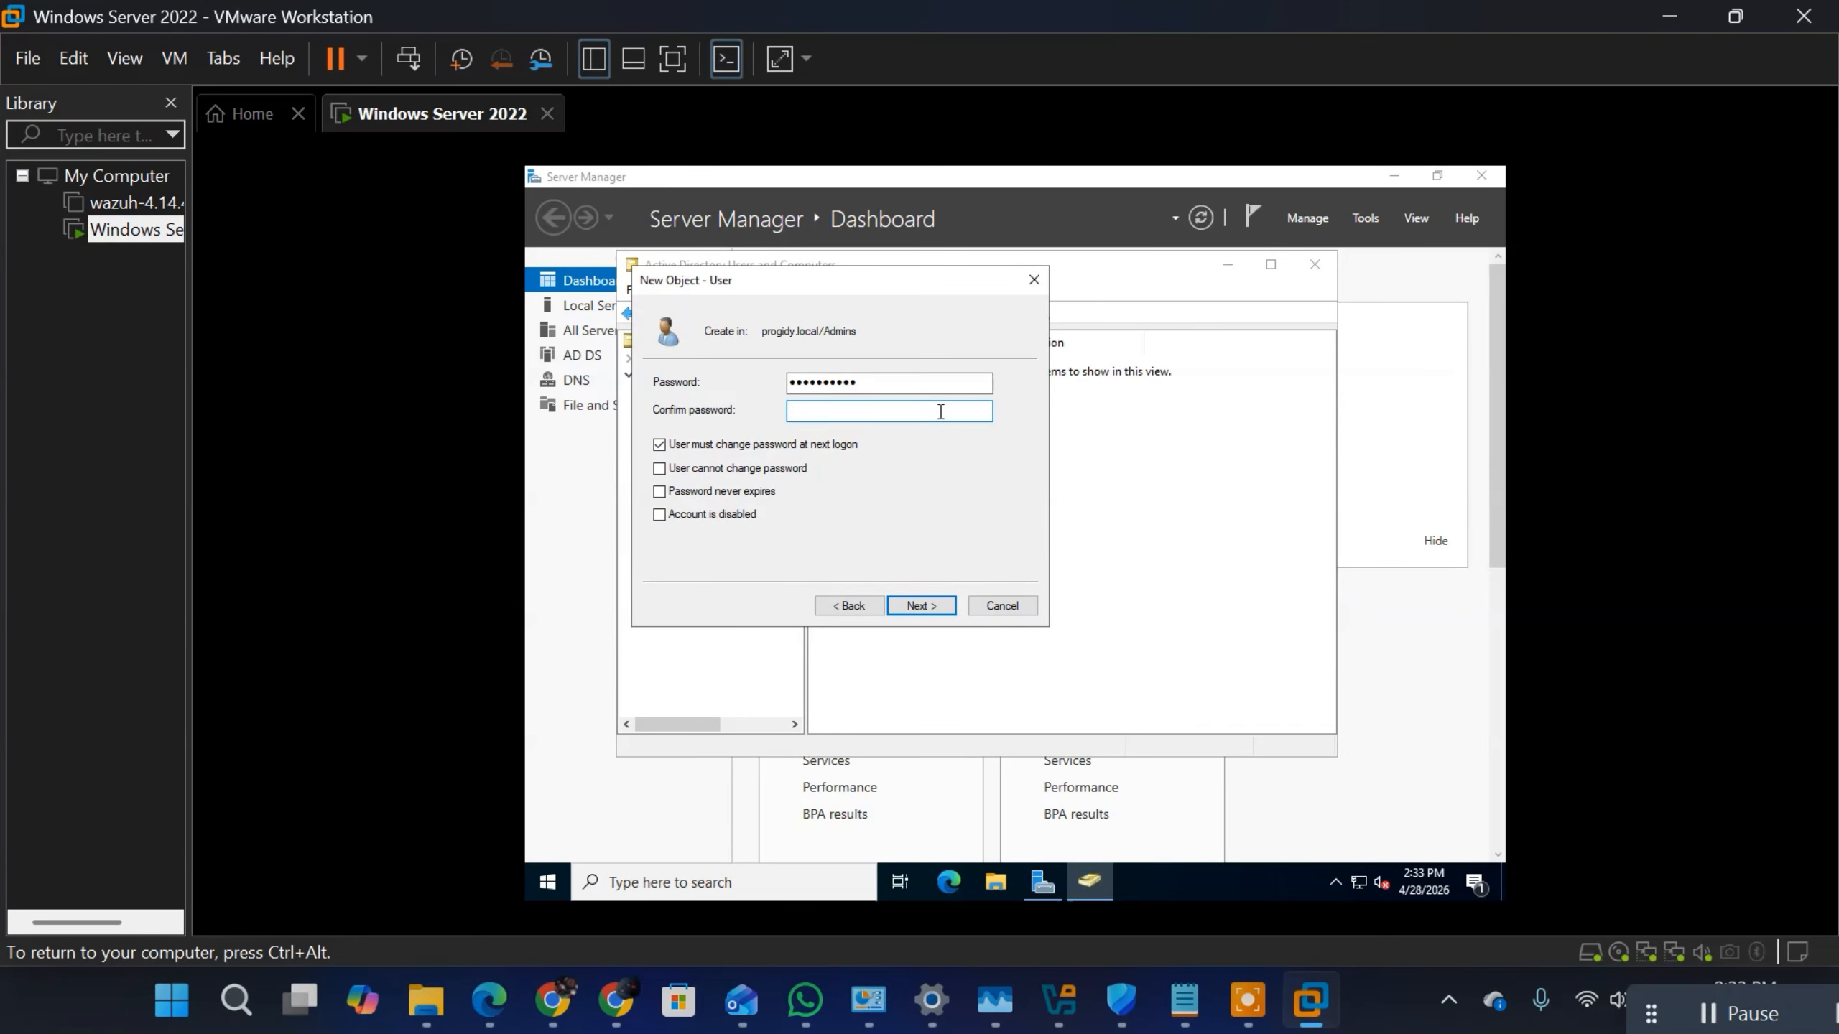
pyautogui.write('••••••••••')
pyautogui.click(921, 606)
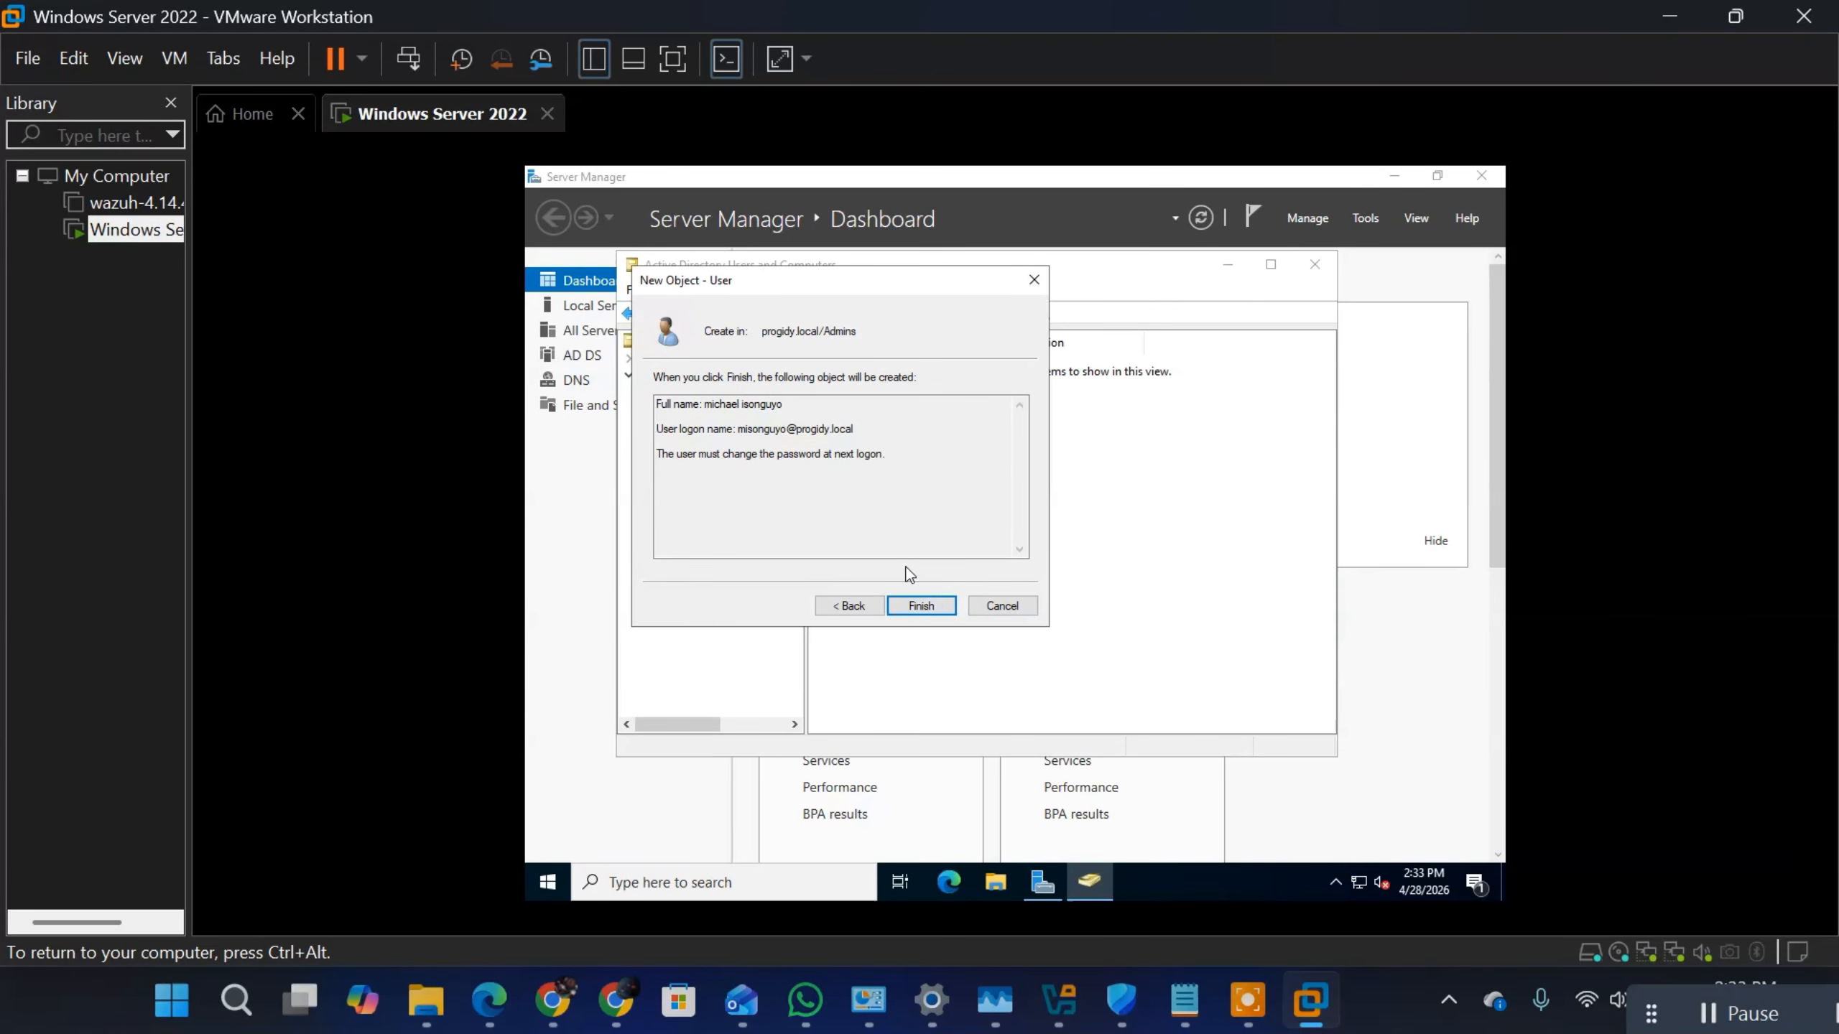
pyautogui.click(931, 612)
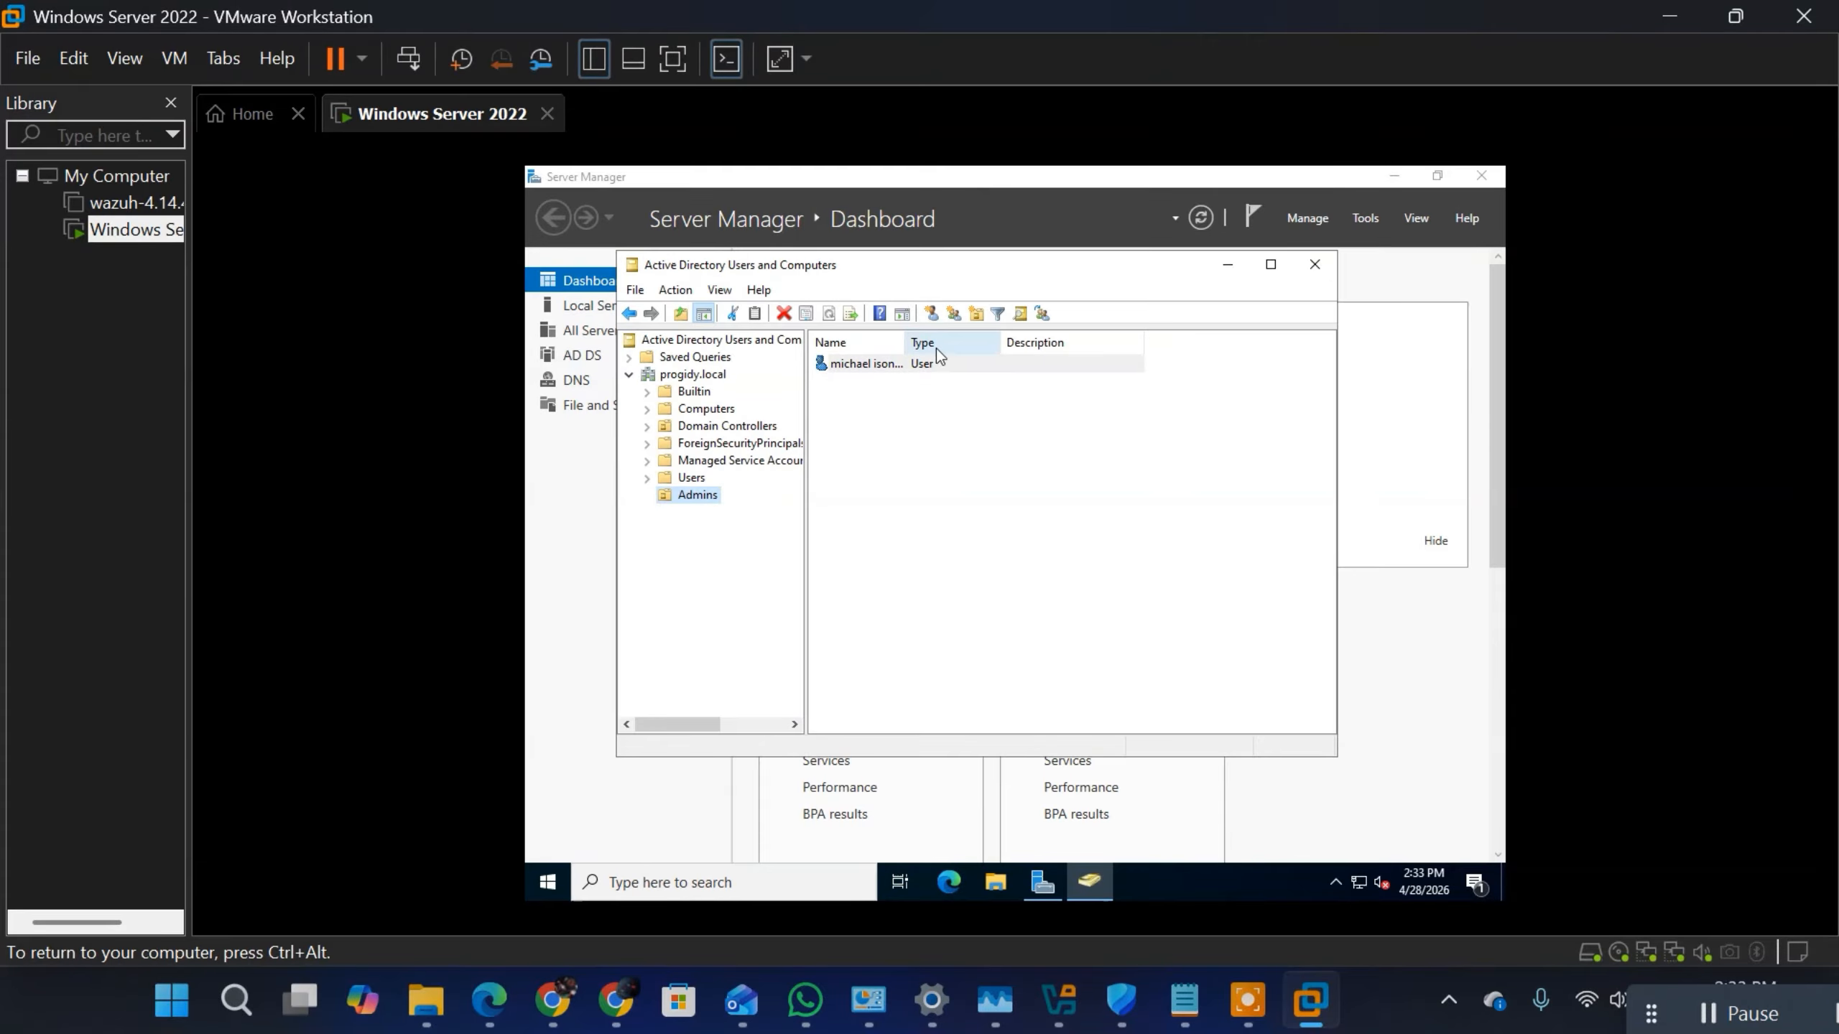
# Step: Add the new user in Admins to the Domain Admins group, picking it from the full list of progidy.local groups
pyautogui.click(924, 368)
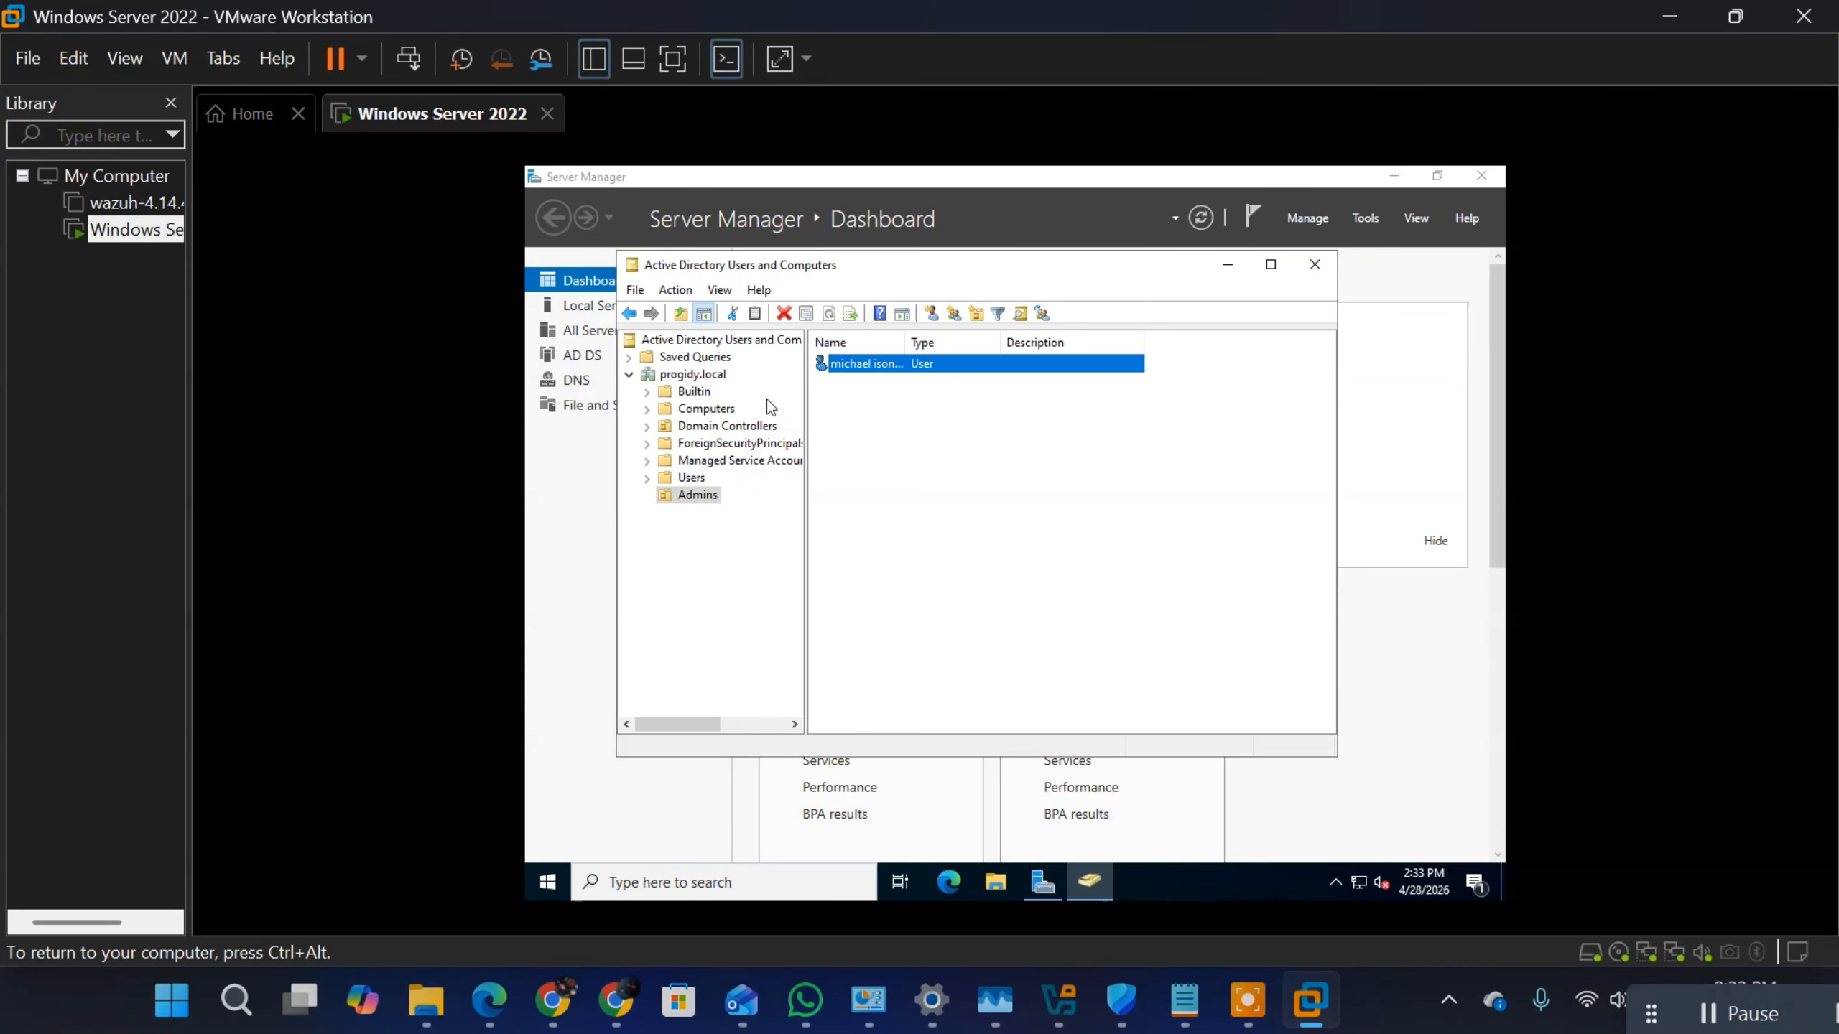
pyautogui.rightClick(879, 368)
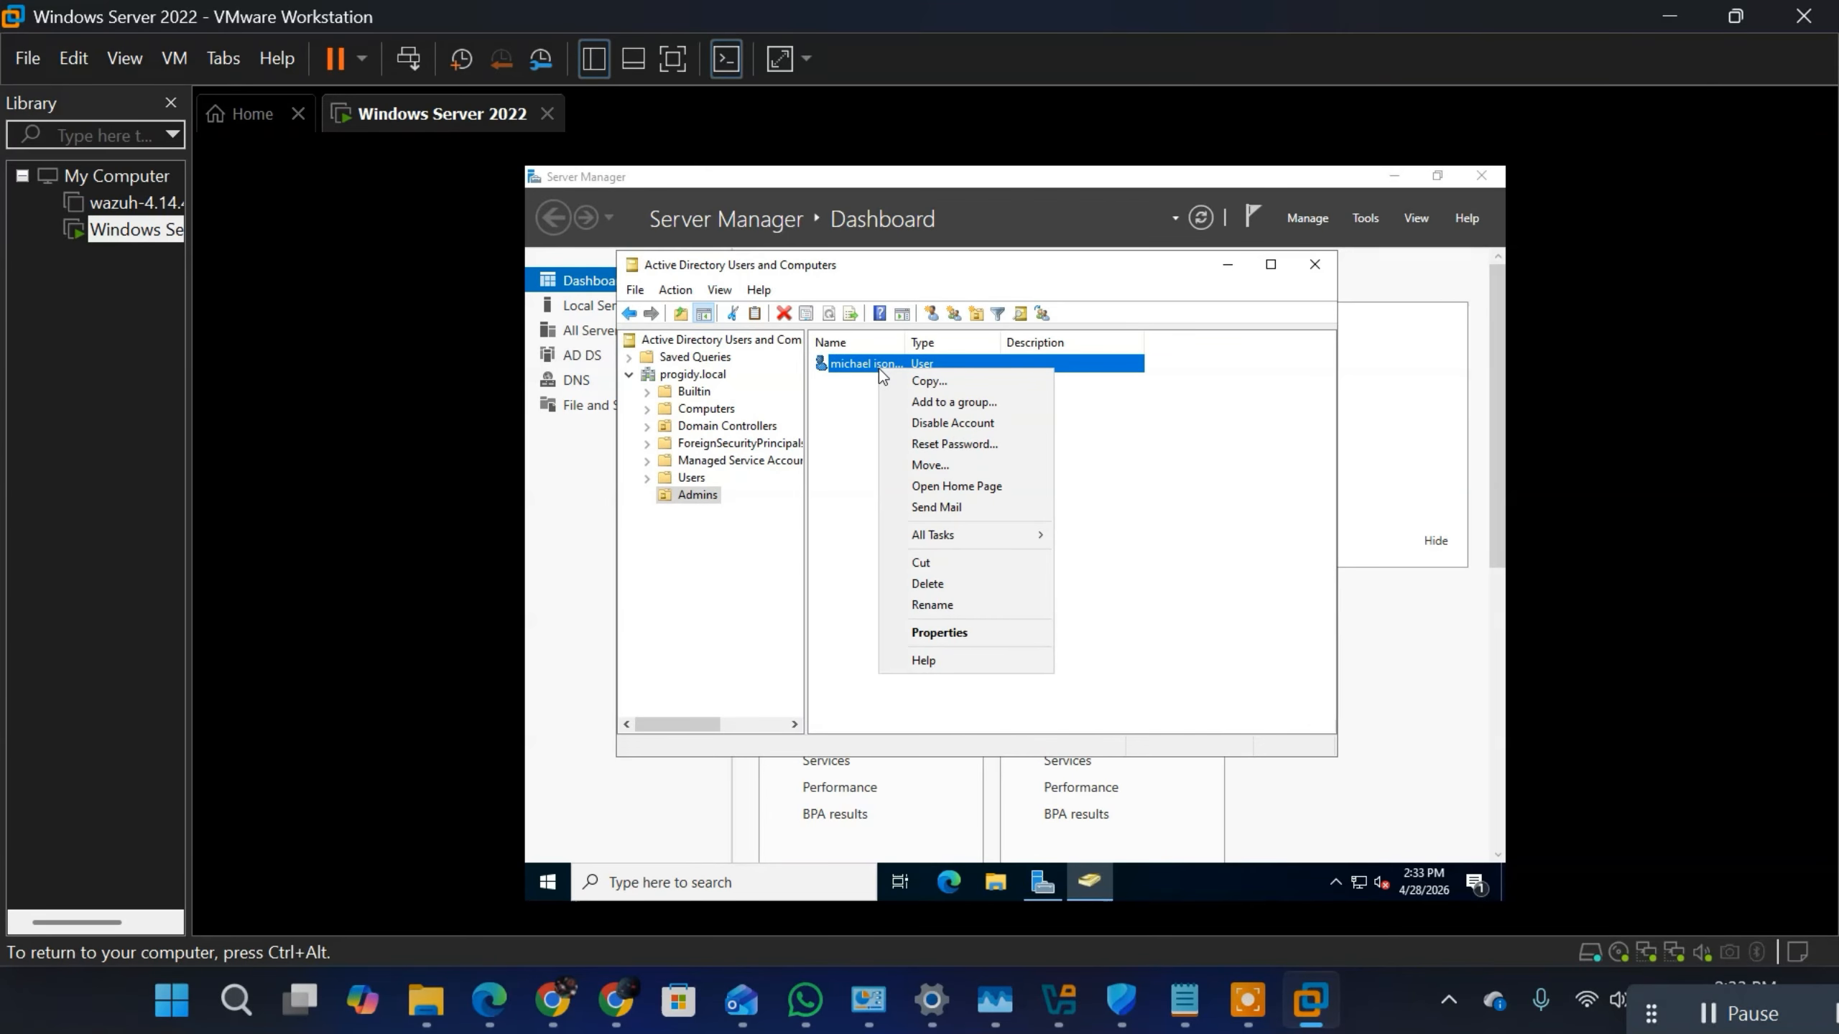
pyautogui.click(949, 410)
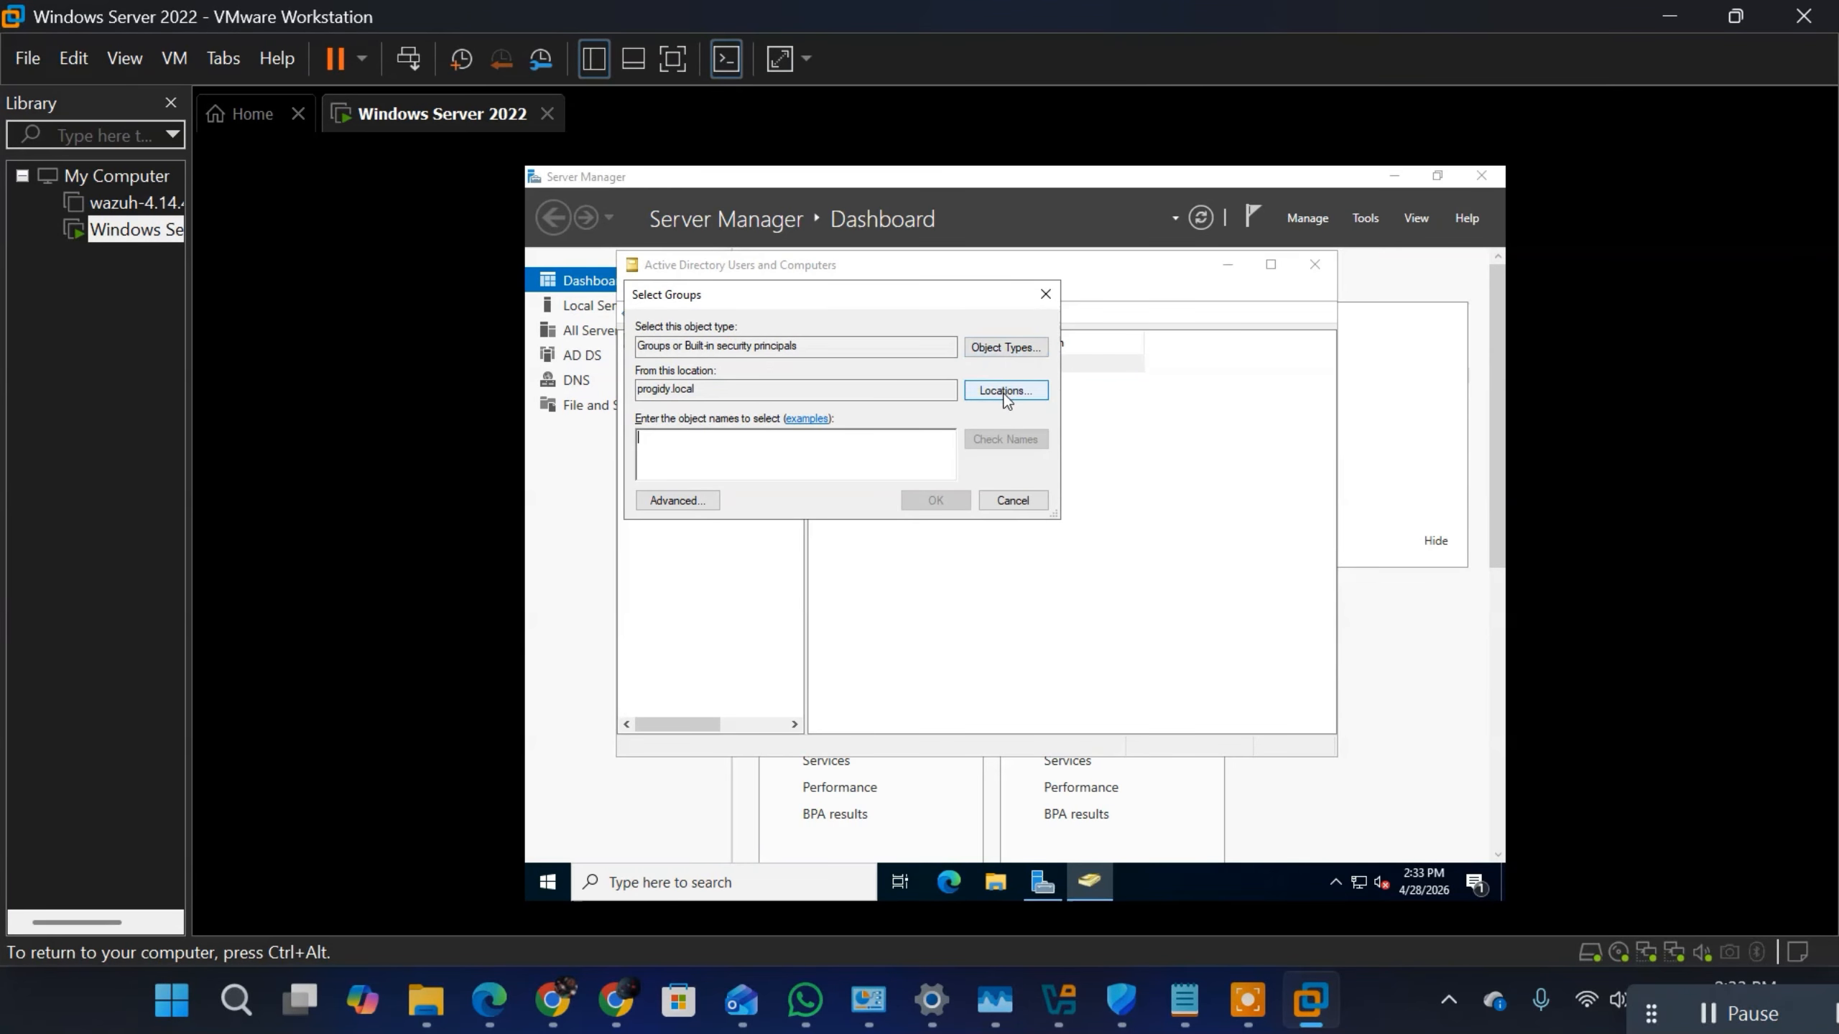
pyautogui.click(664, 501)
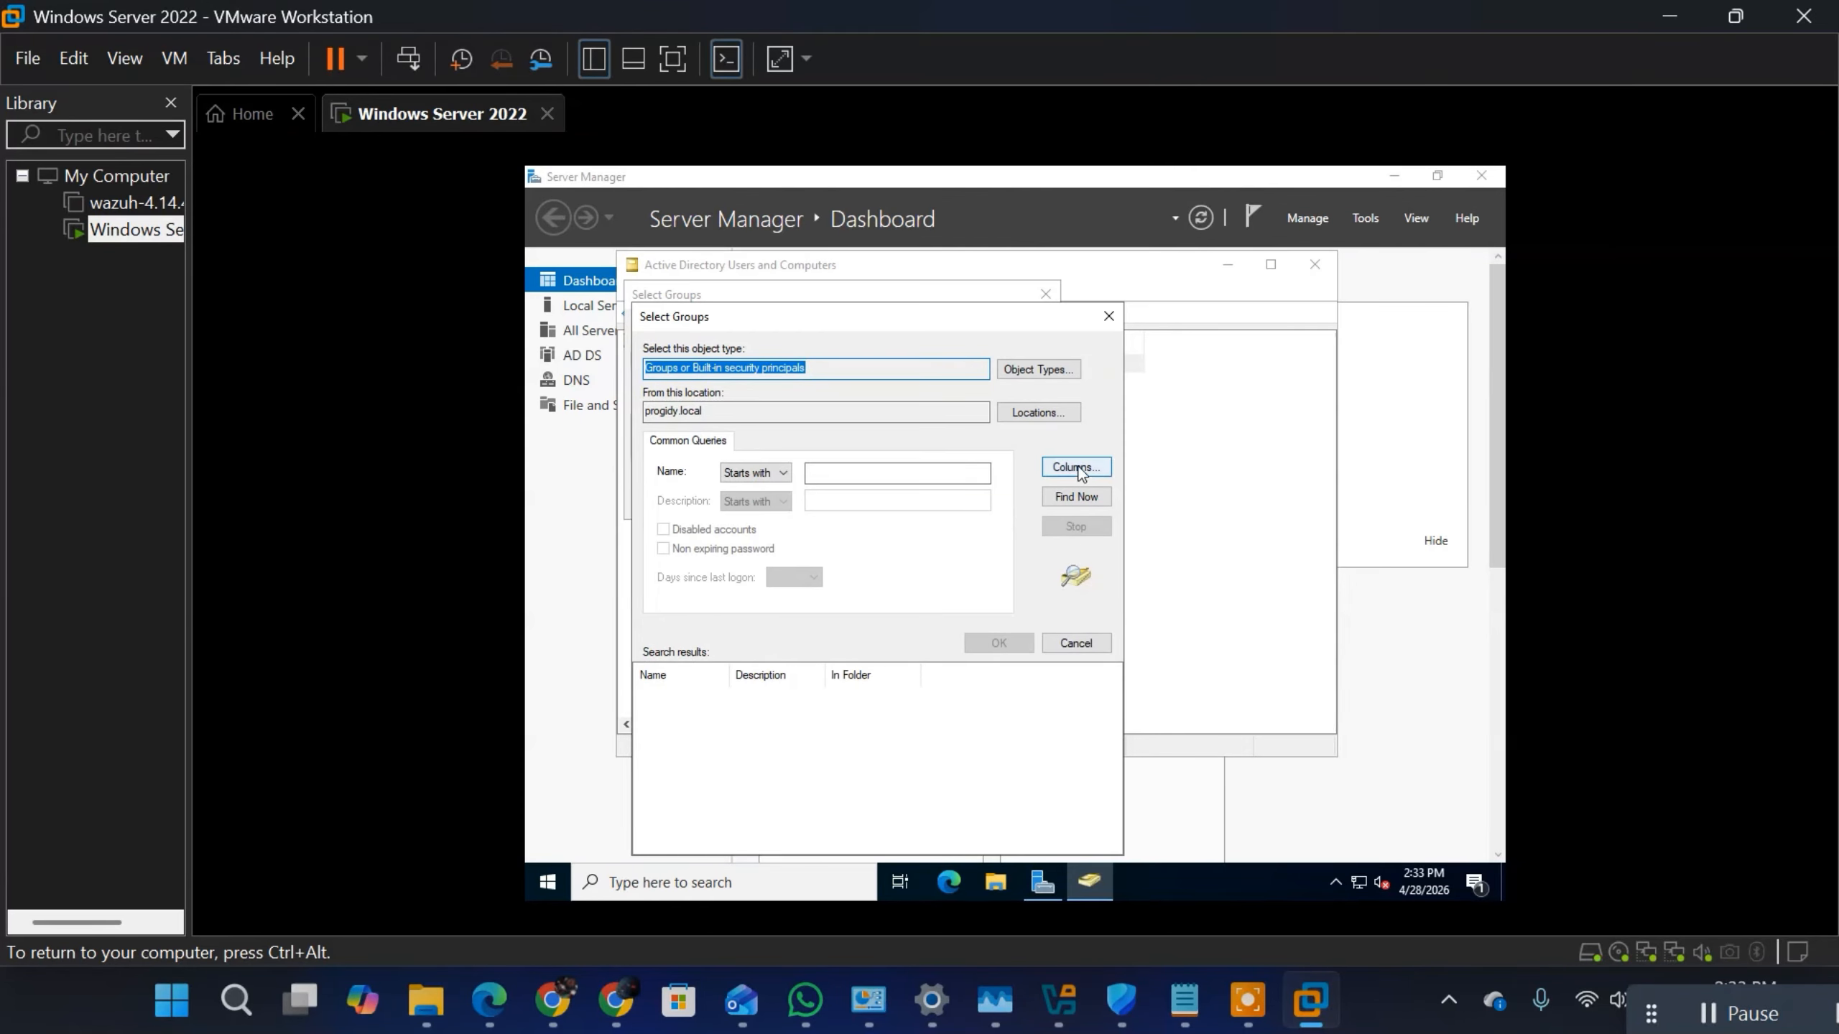
pyautogui.click(1072, 499)
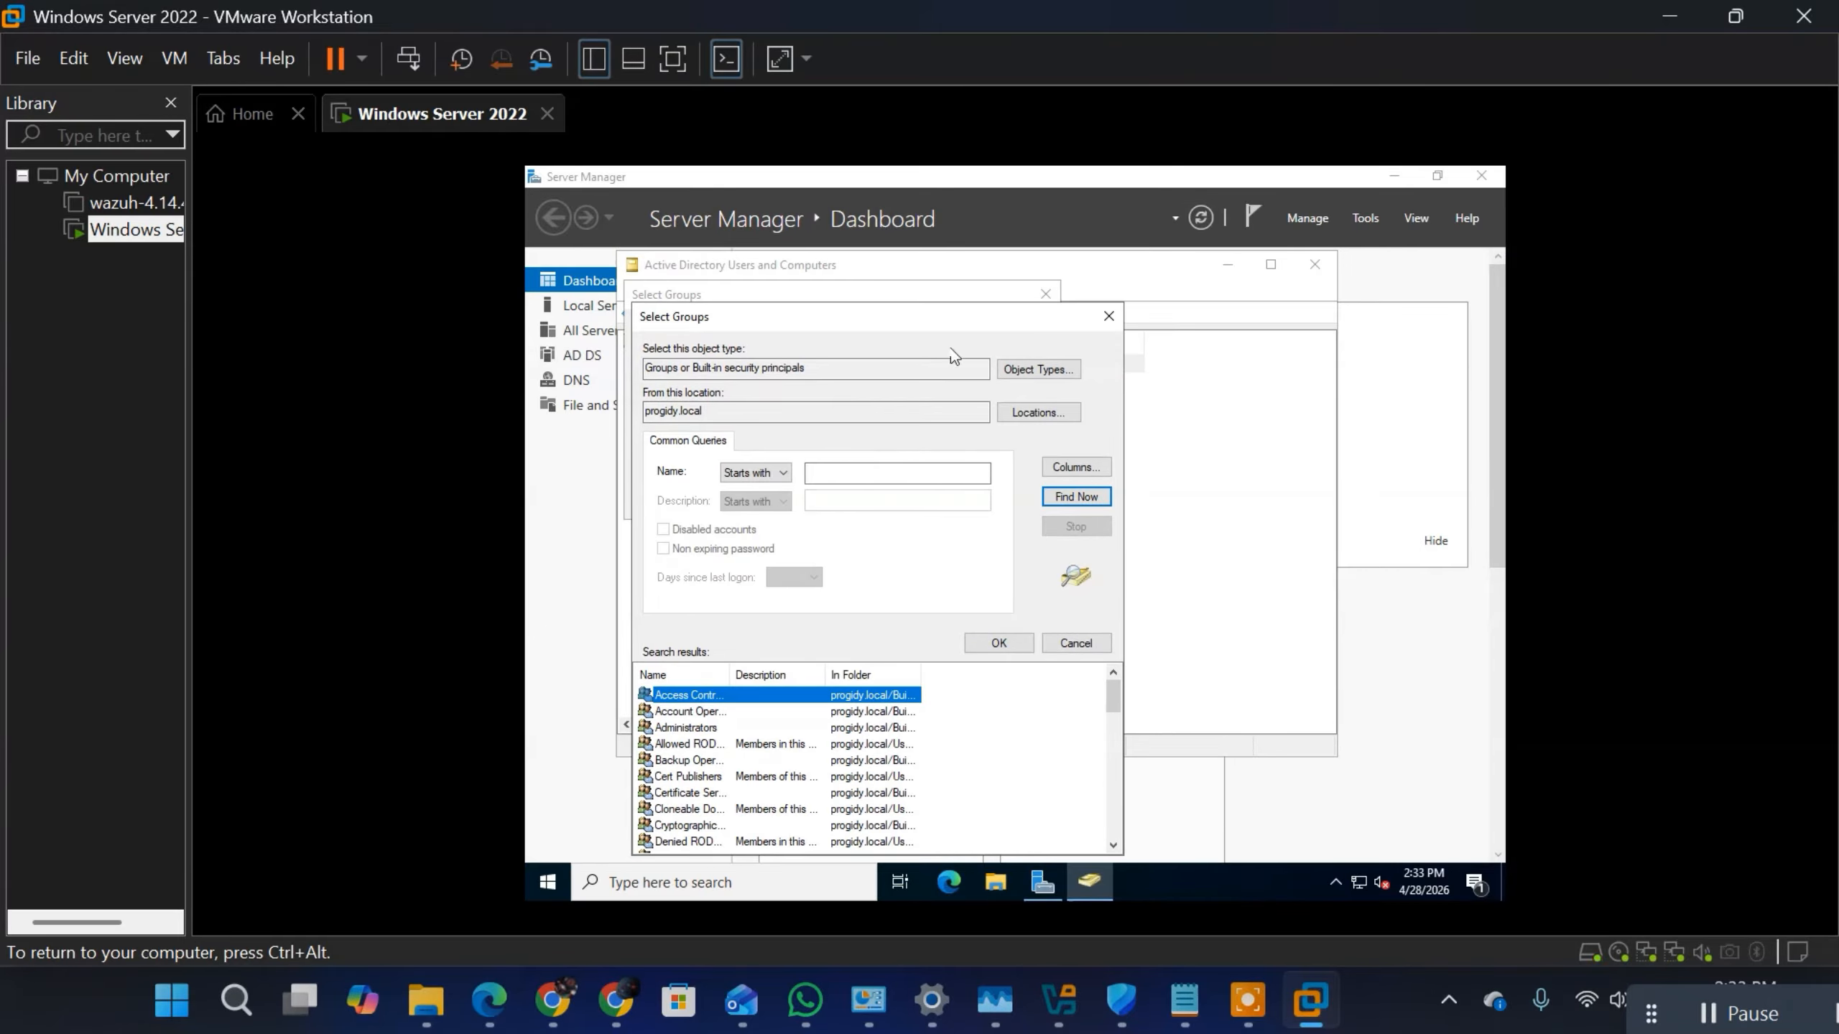
pyautogui.click(698, 730)
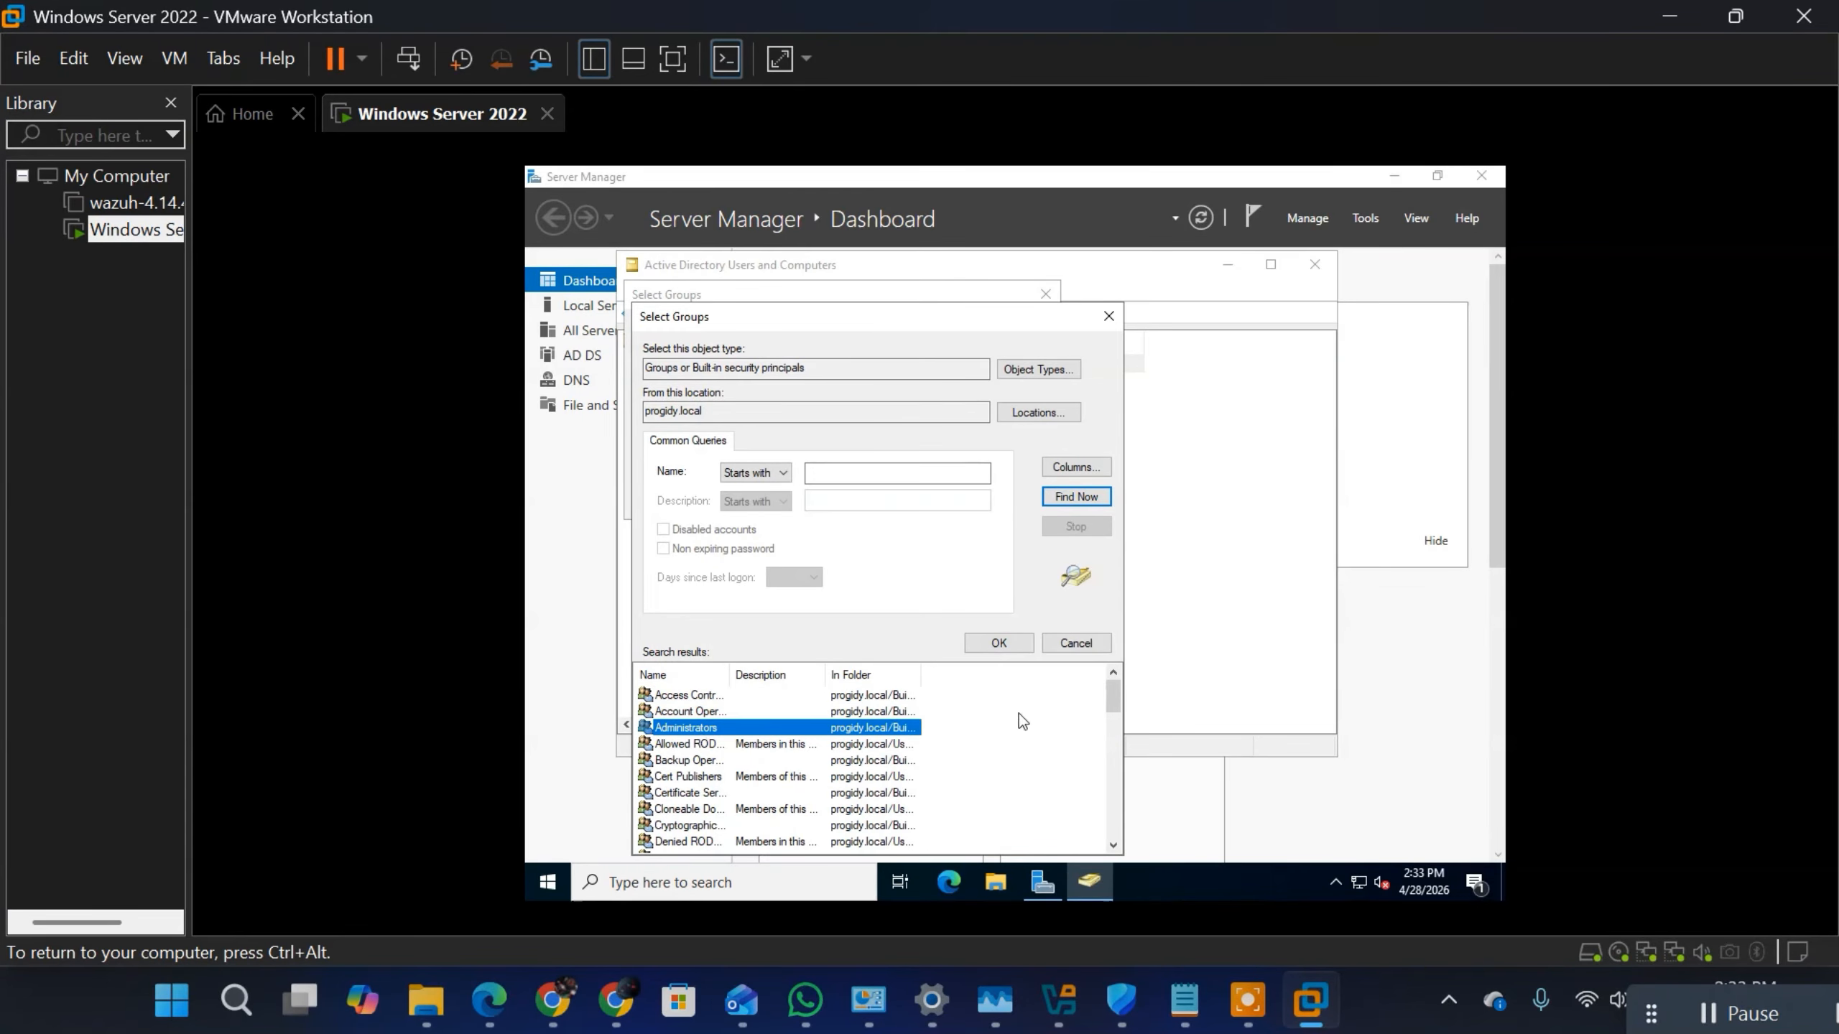
pyautogui.moveTo(1116, 709); pyautogui.dragTo(1111, 752)
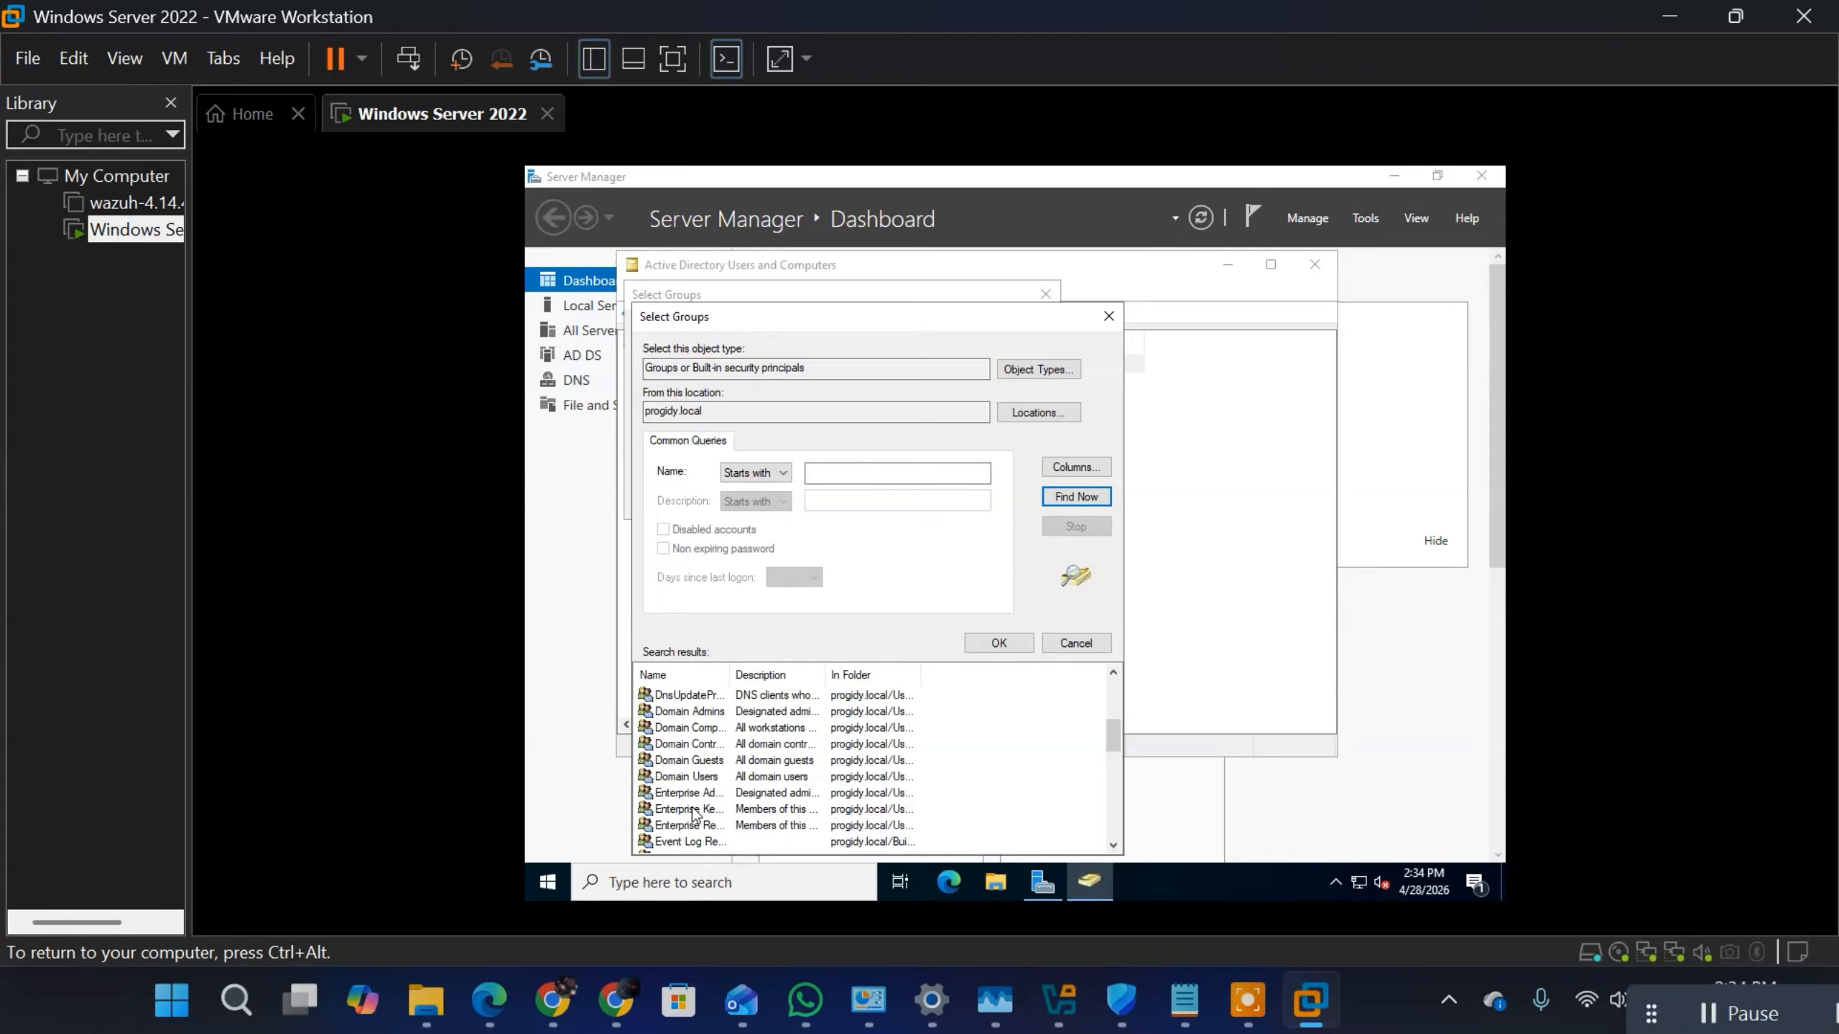
pyautogui.click(686, 713)
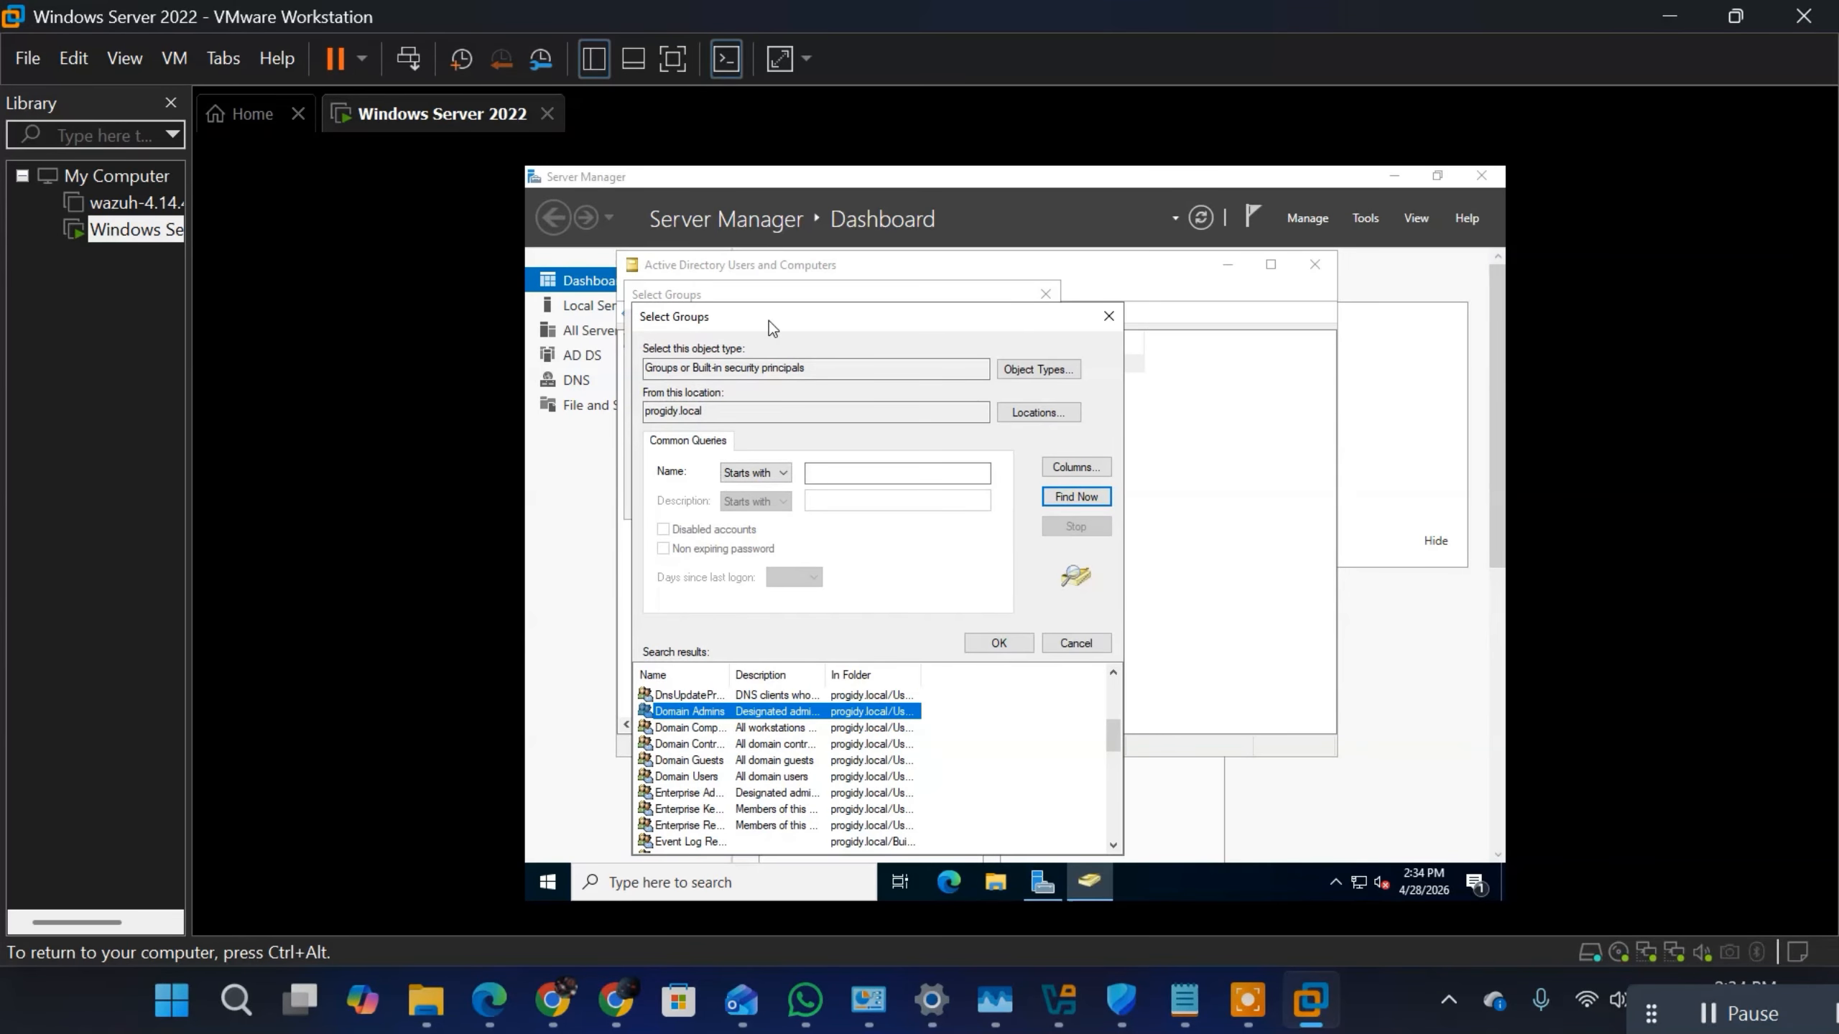
pyautogui.moveTo(780, 317); pyautogui.dragTo(780, 169)
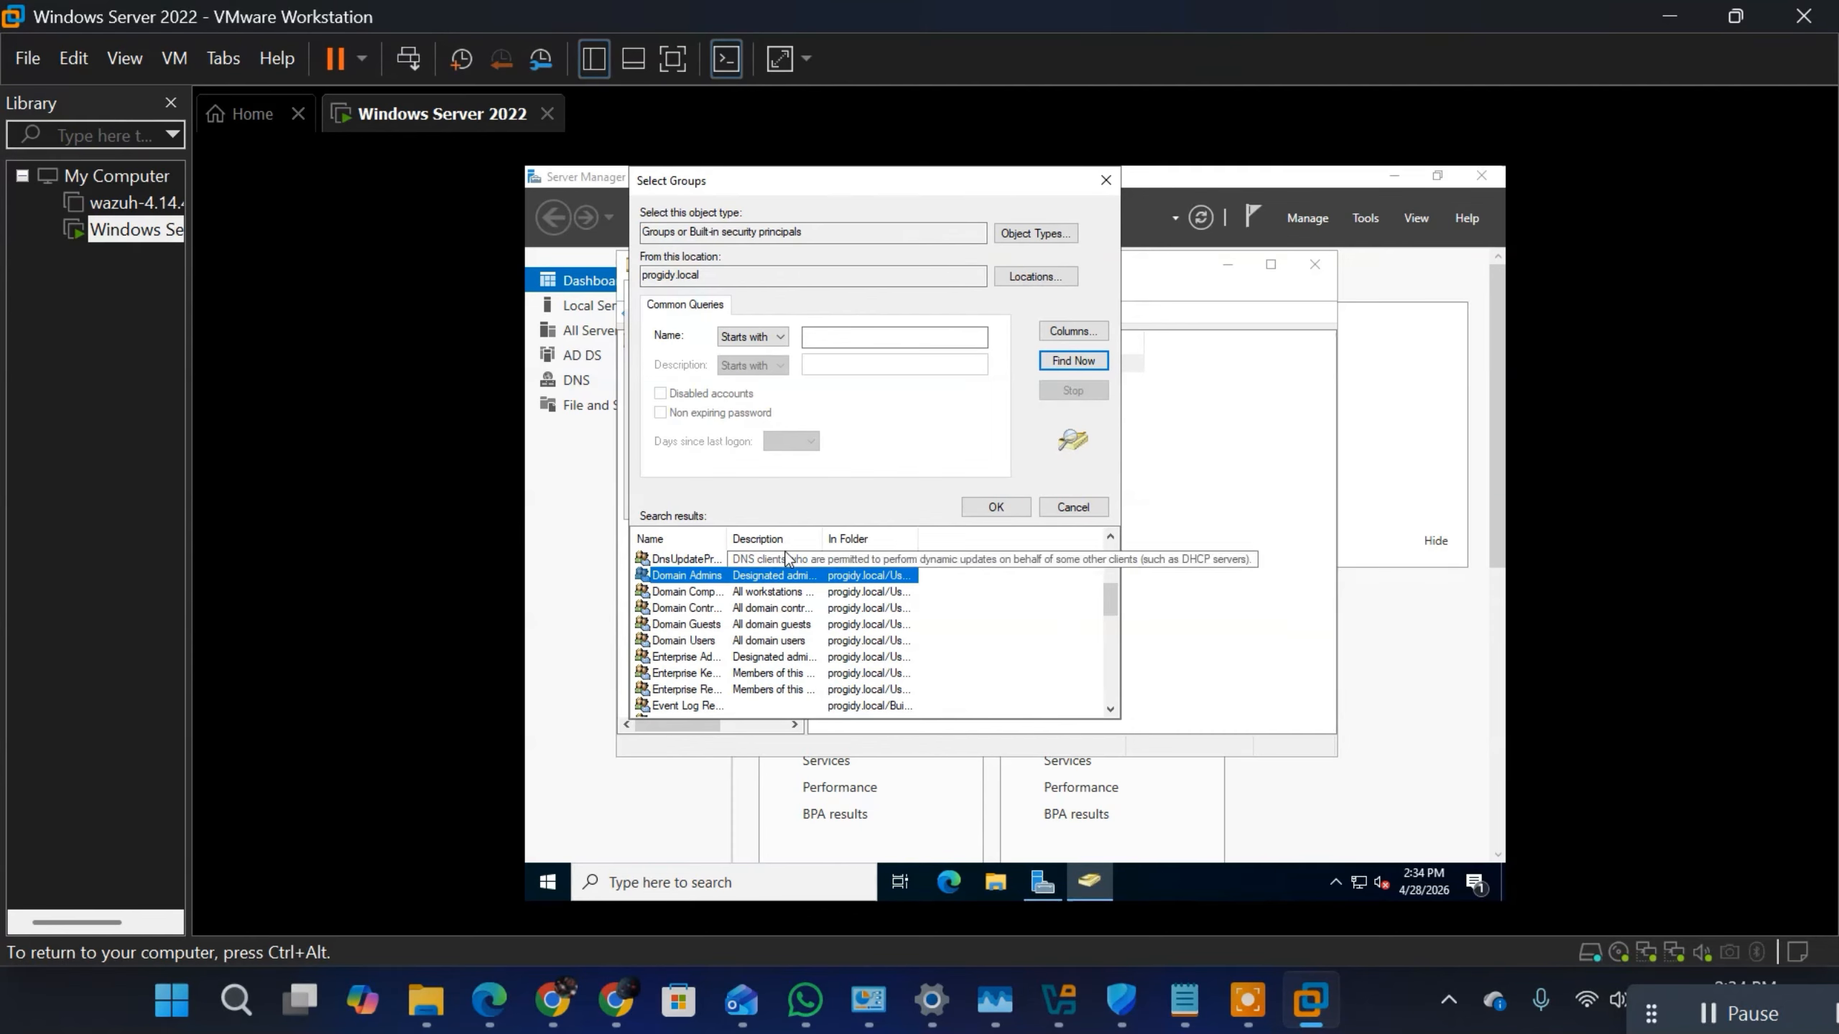
pyautogui.click(1005, 513)
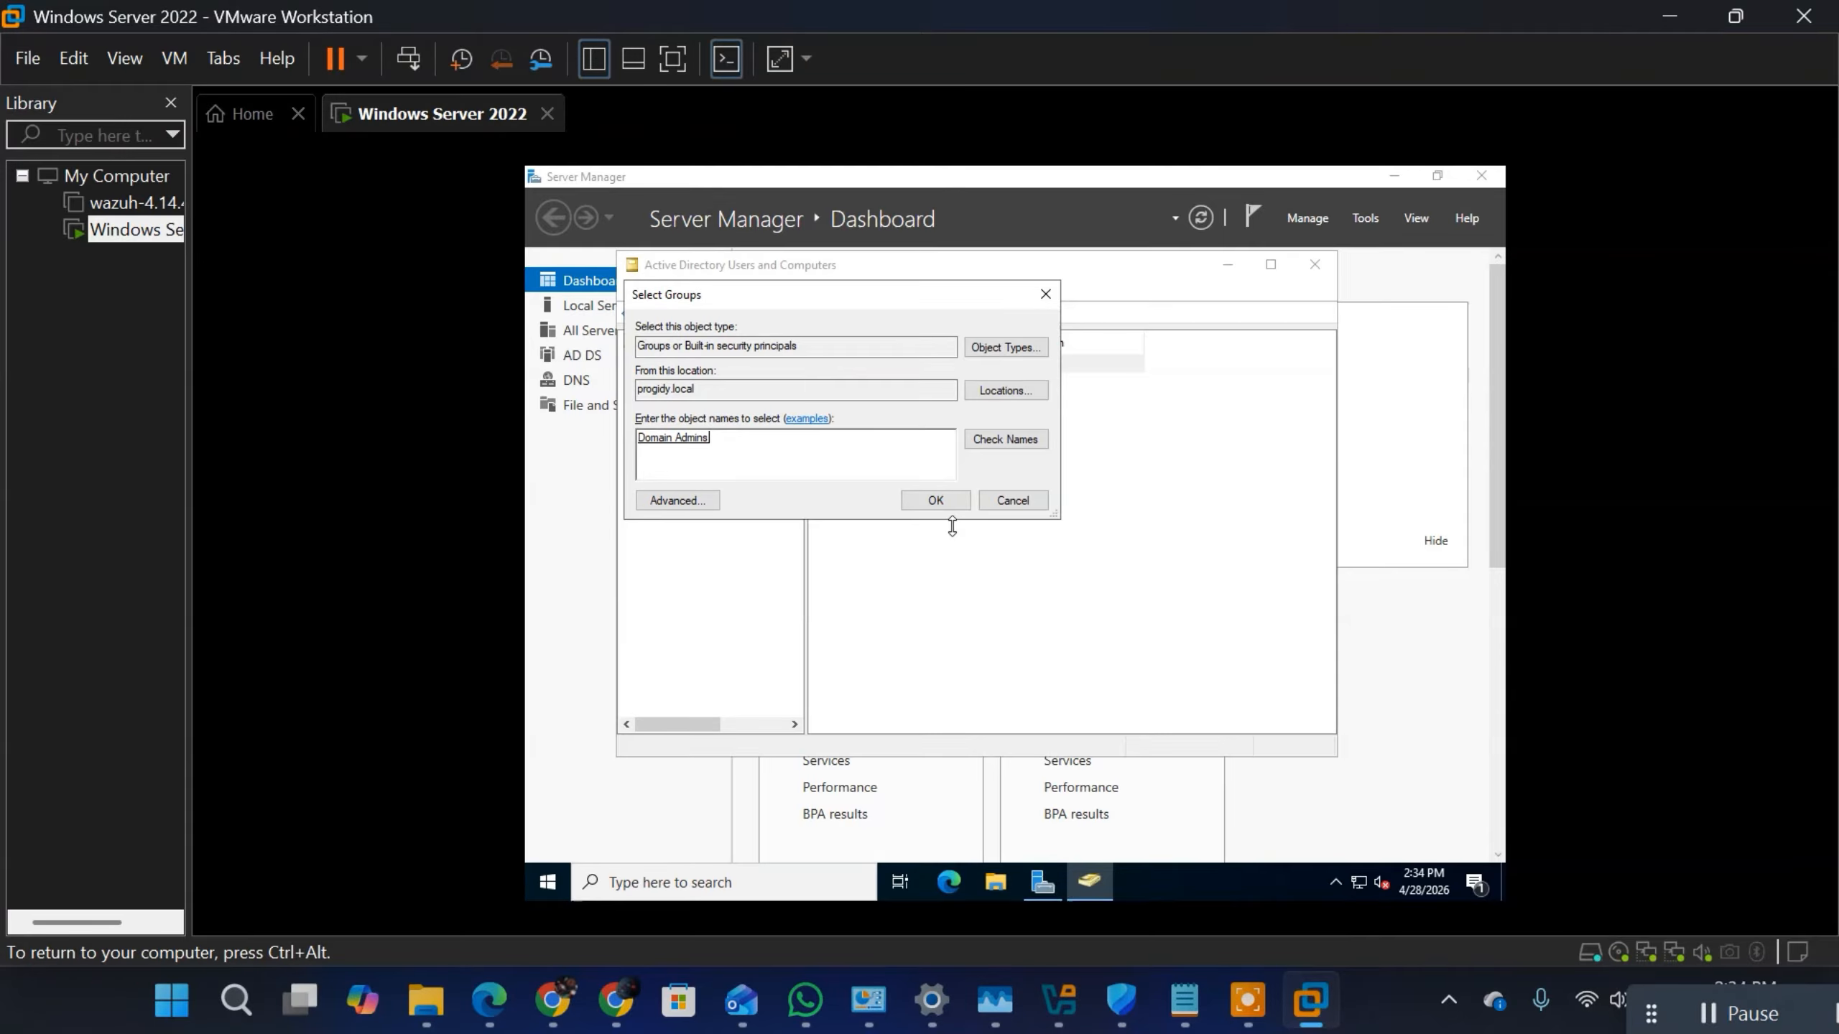
pyautogui.click(933, 499)
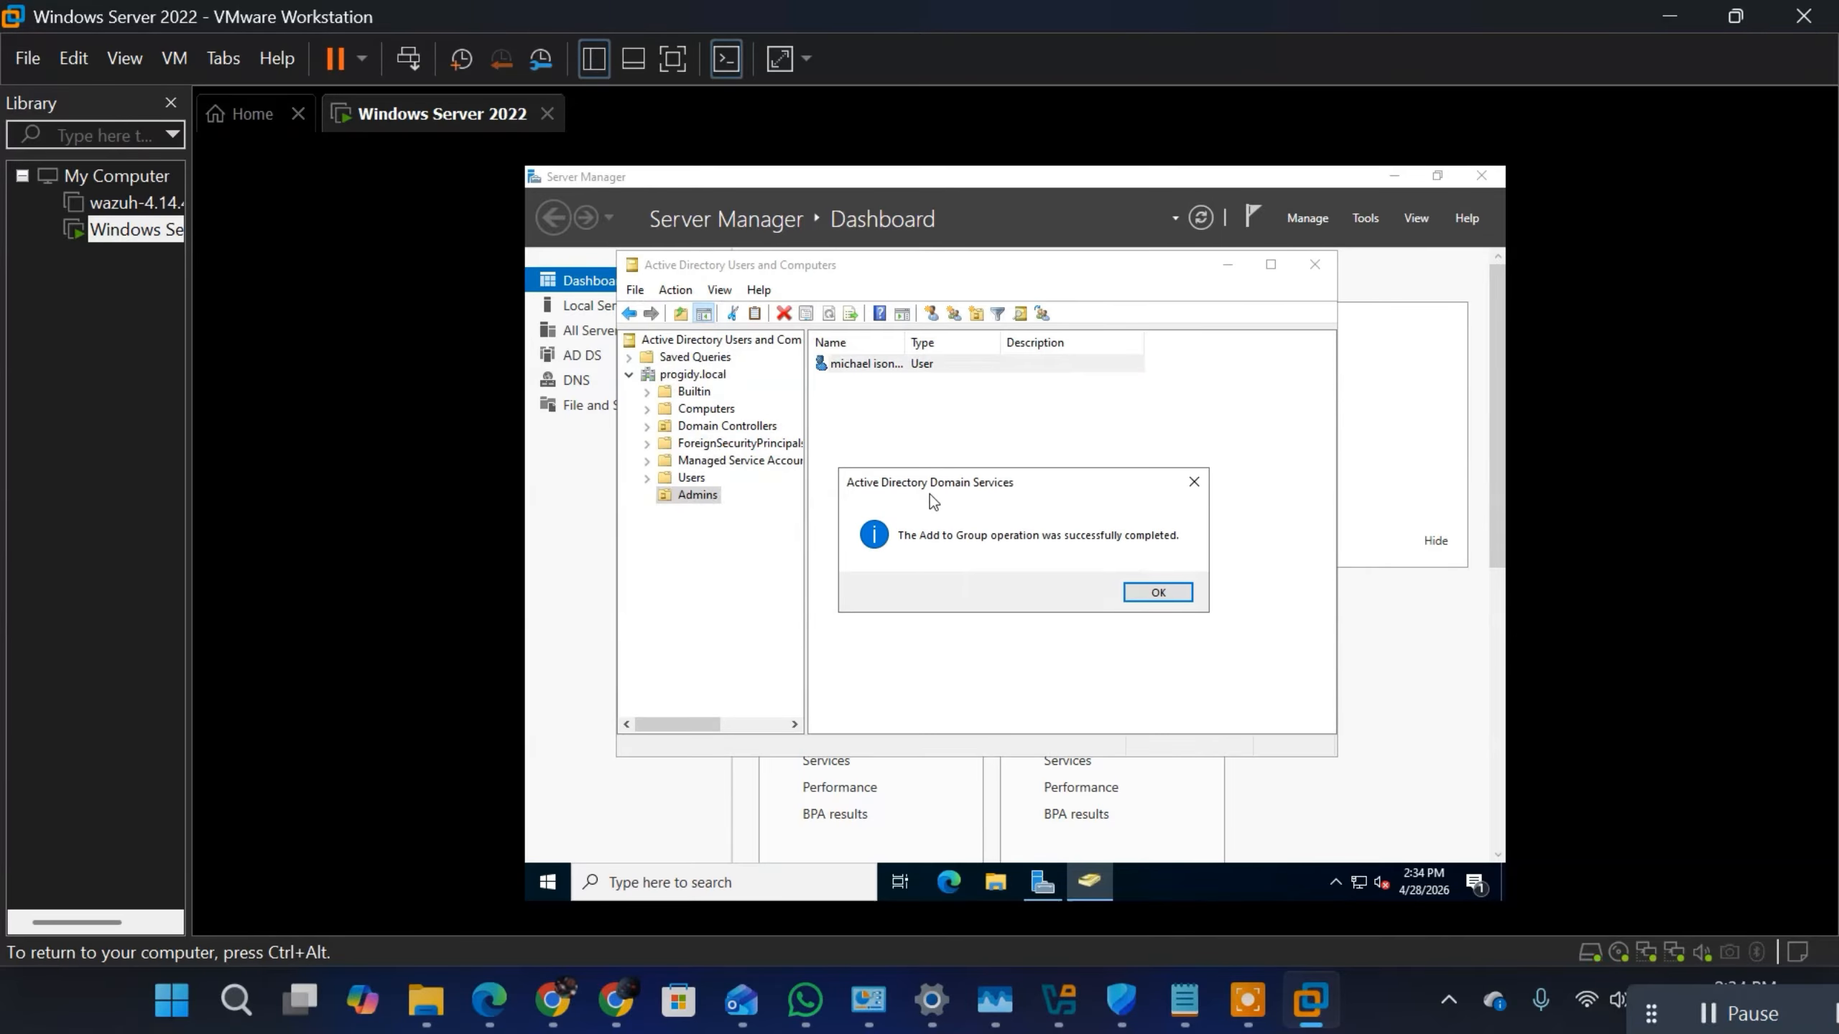
pyautogui.click(1158, 592)
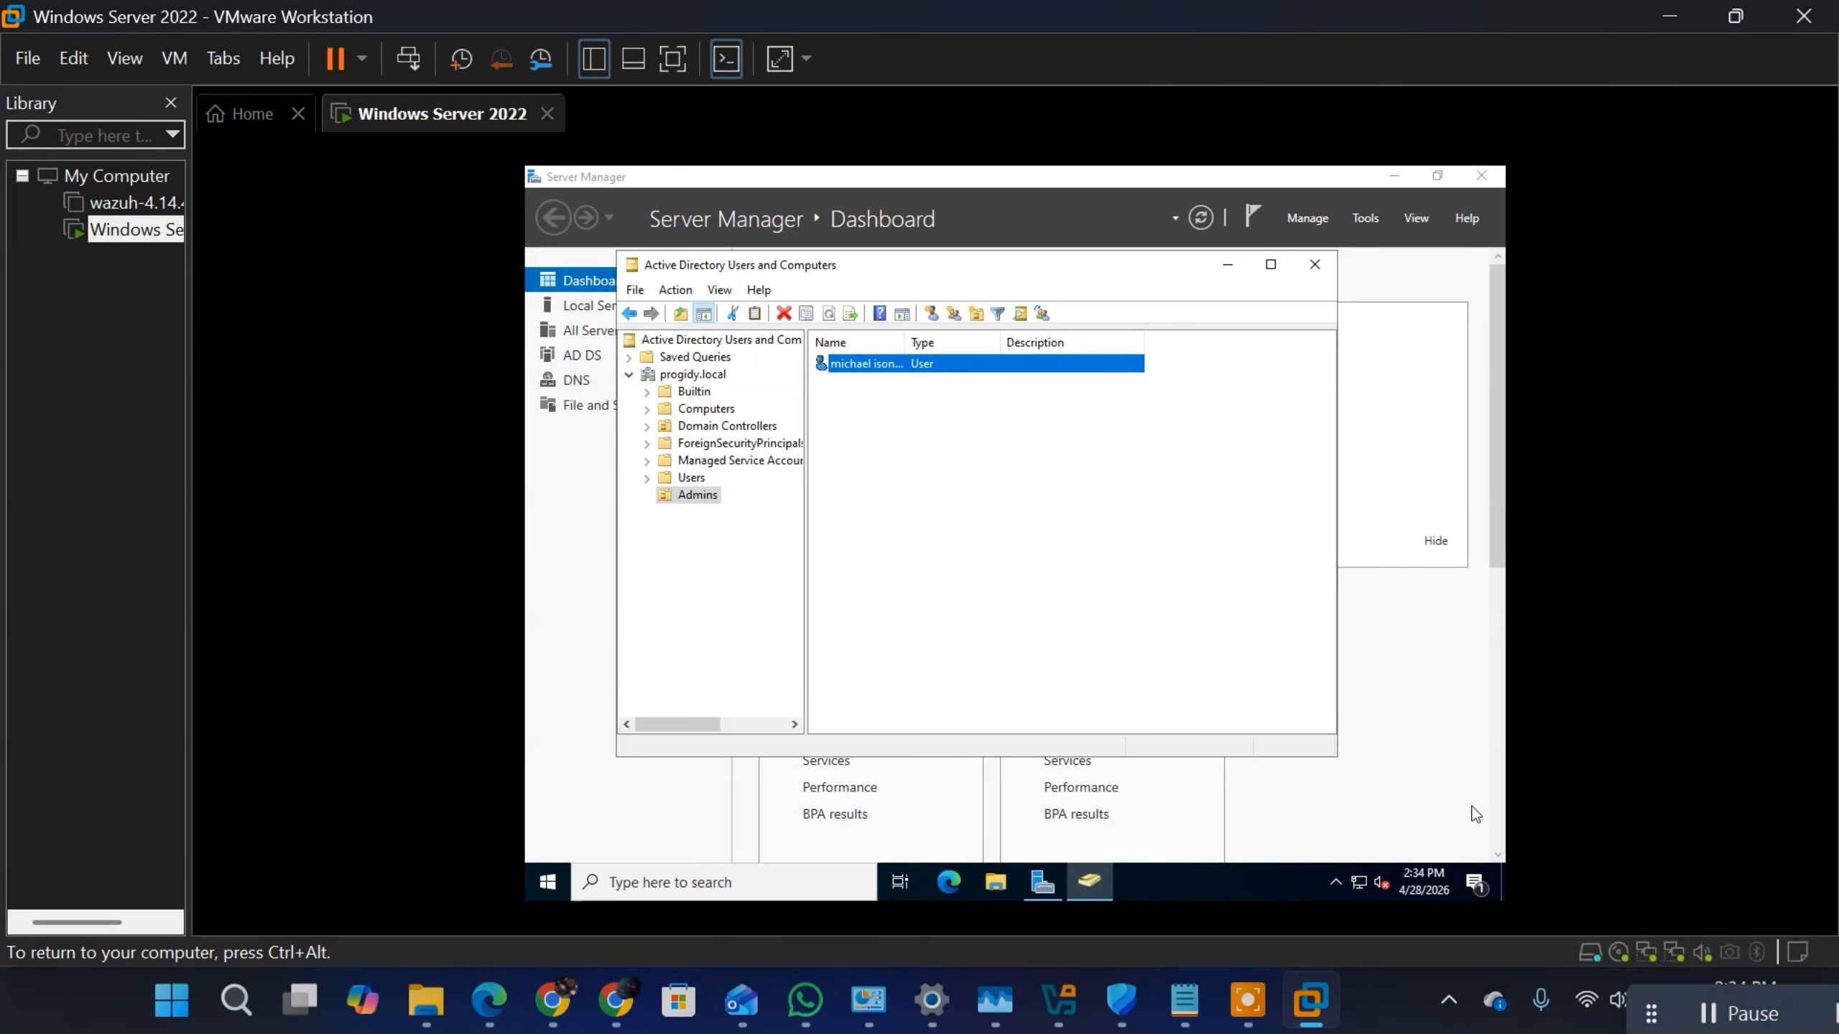
pyautogui.click(547, 881)
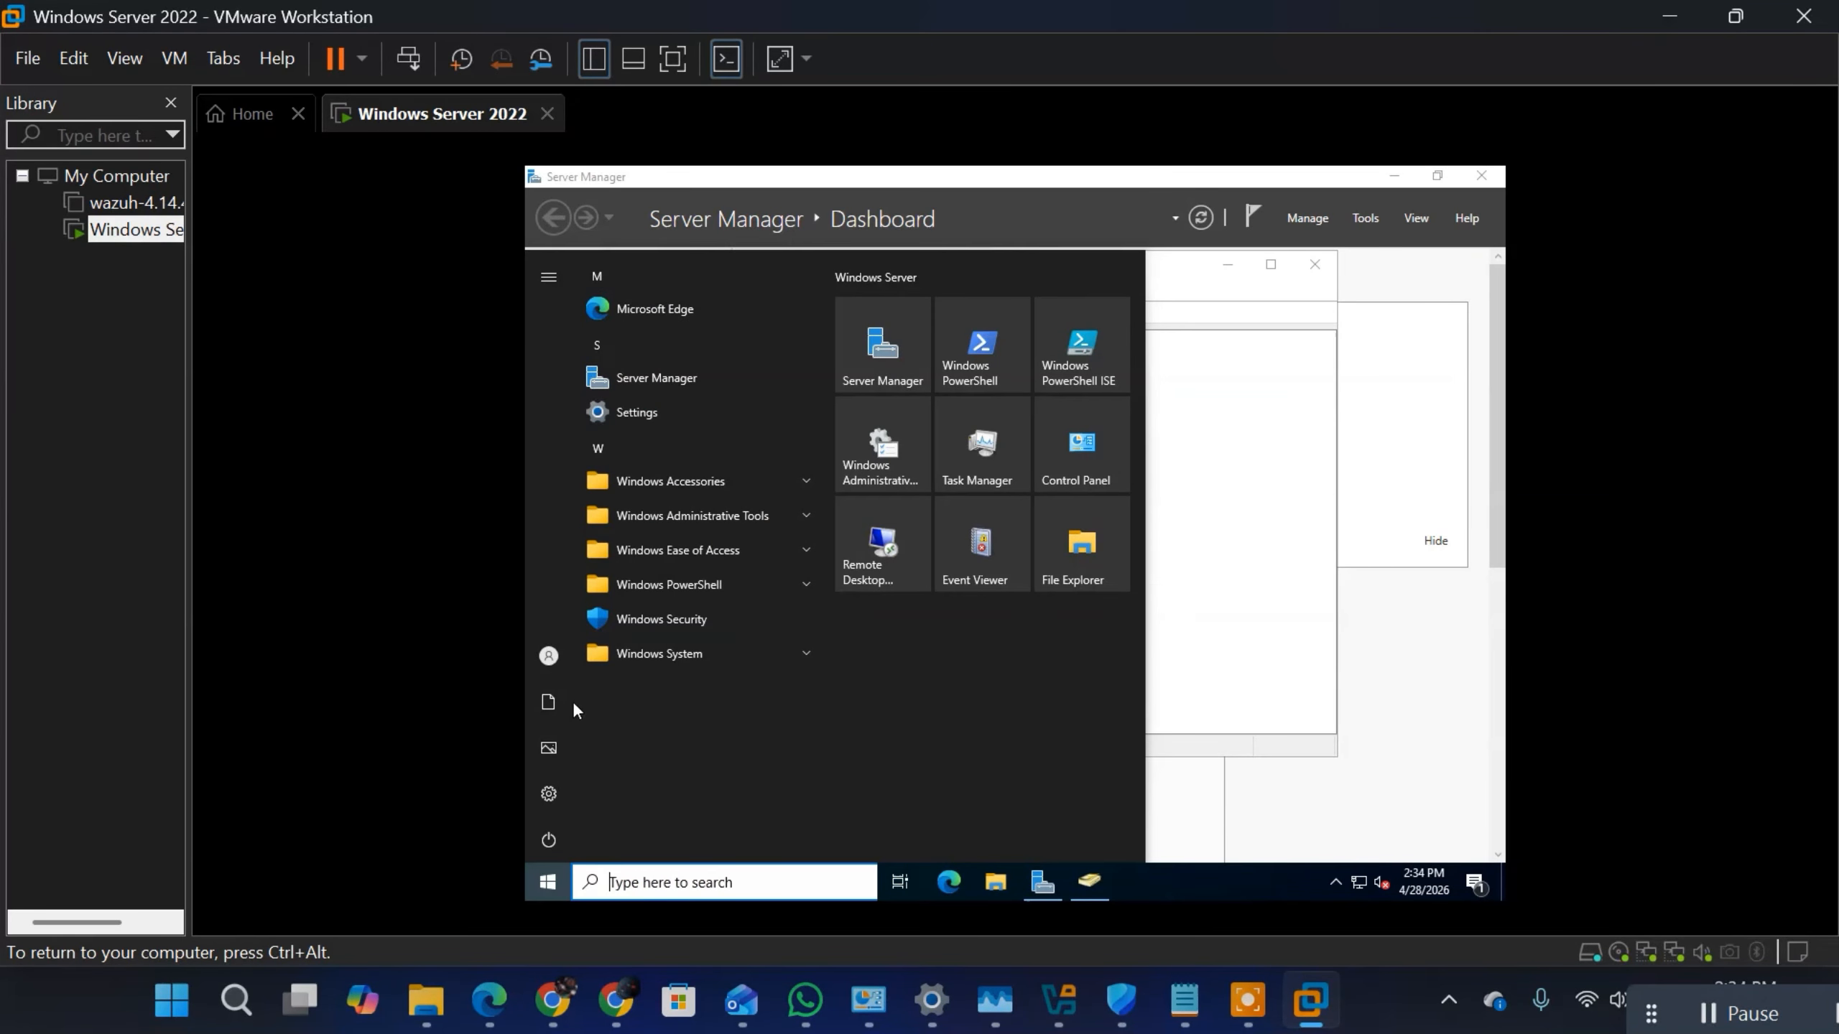
pyautogui.moveTo(548, 660)
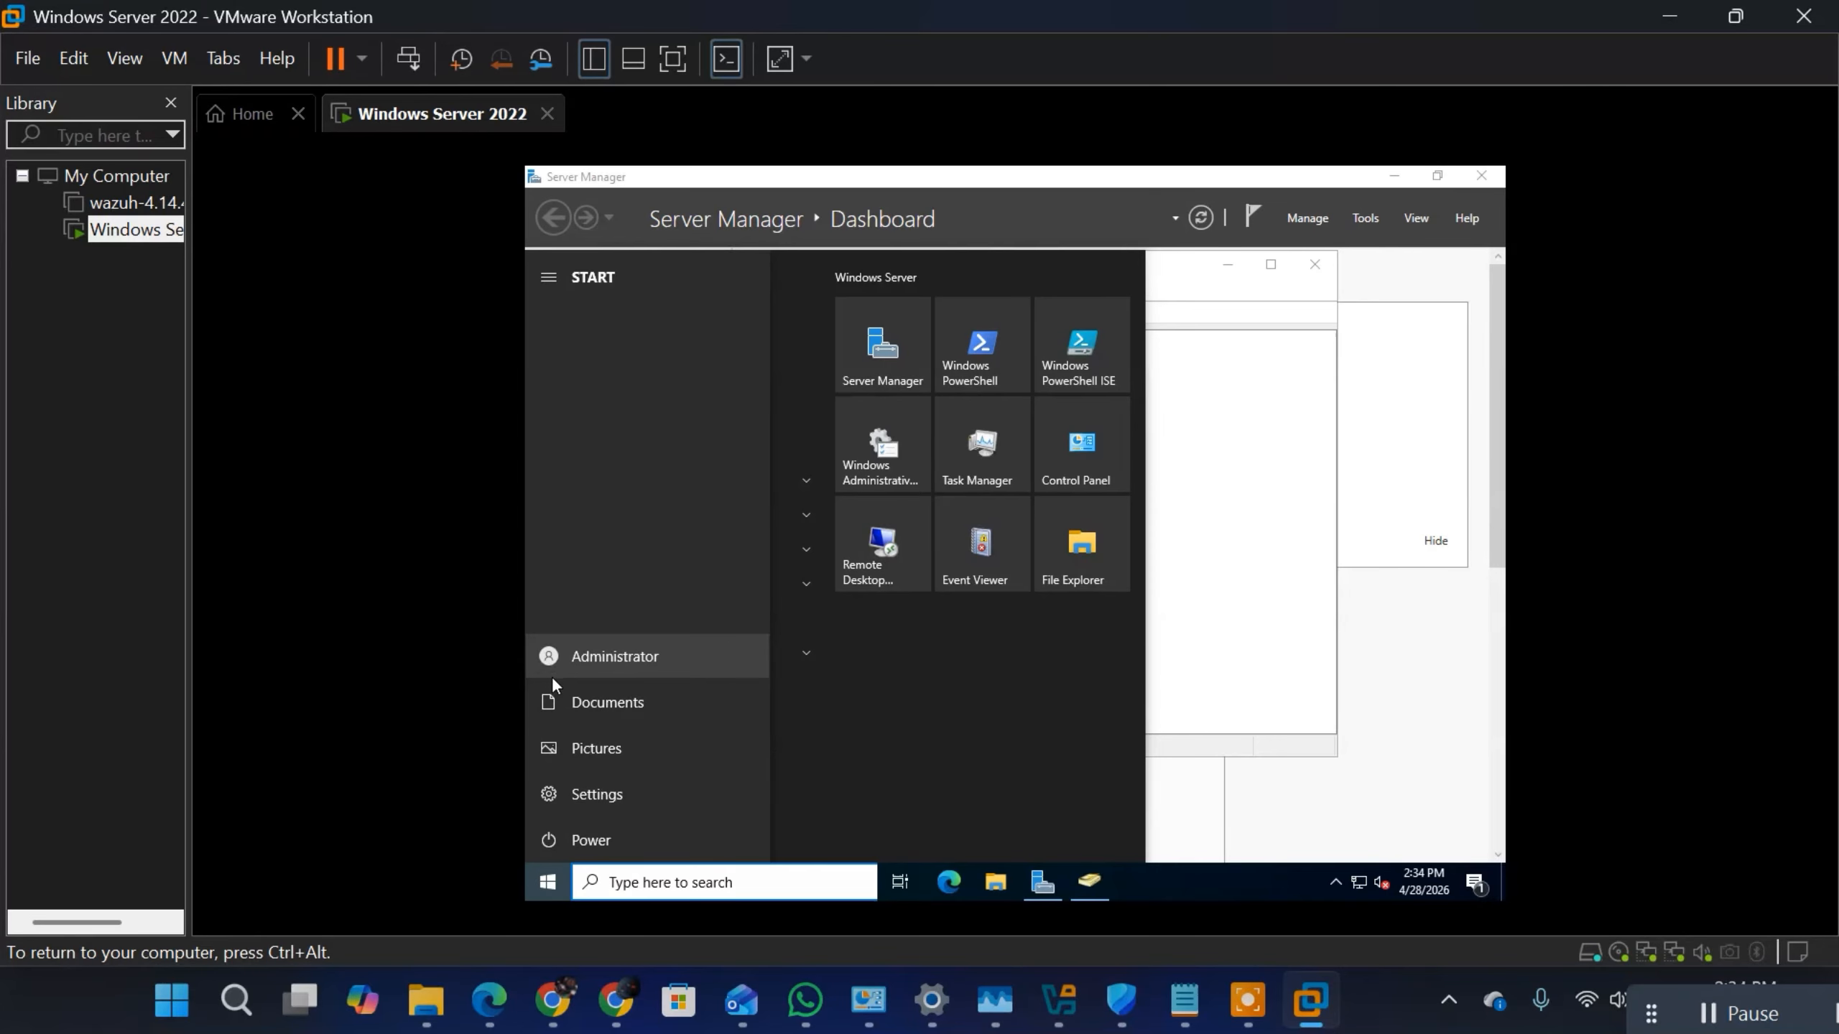
pyautogui.click(555, 664)
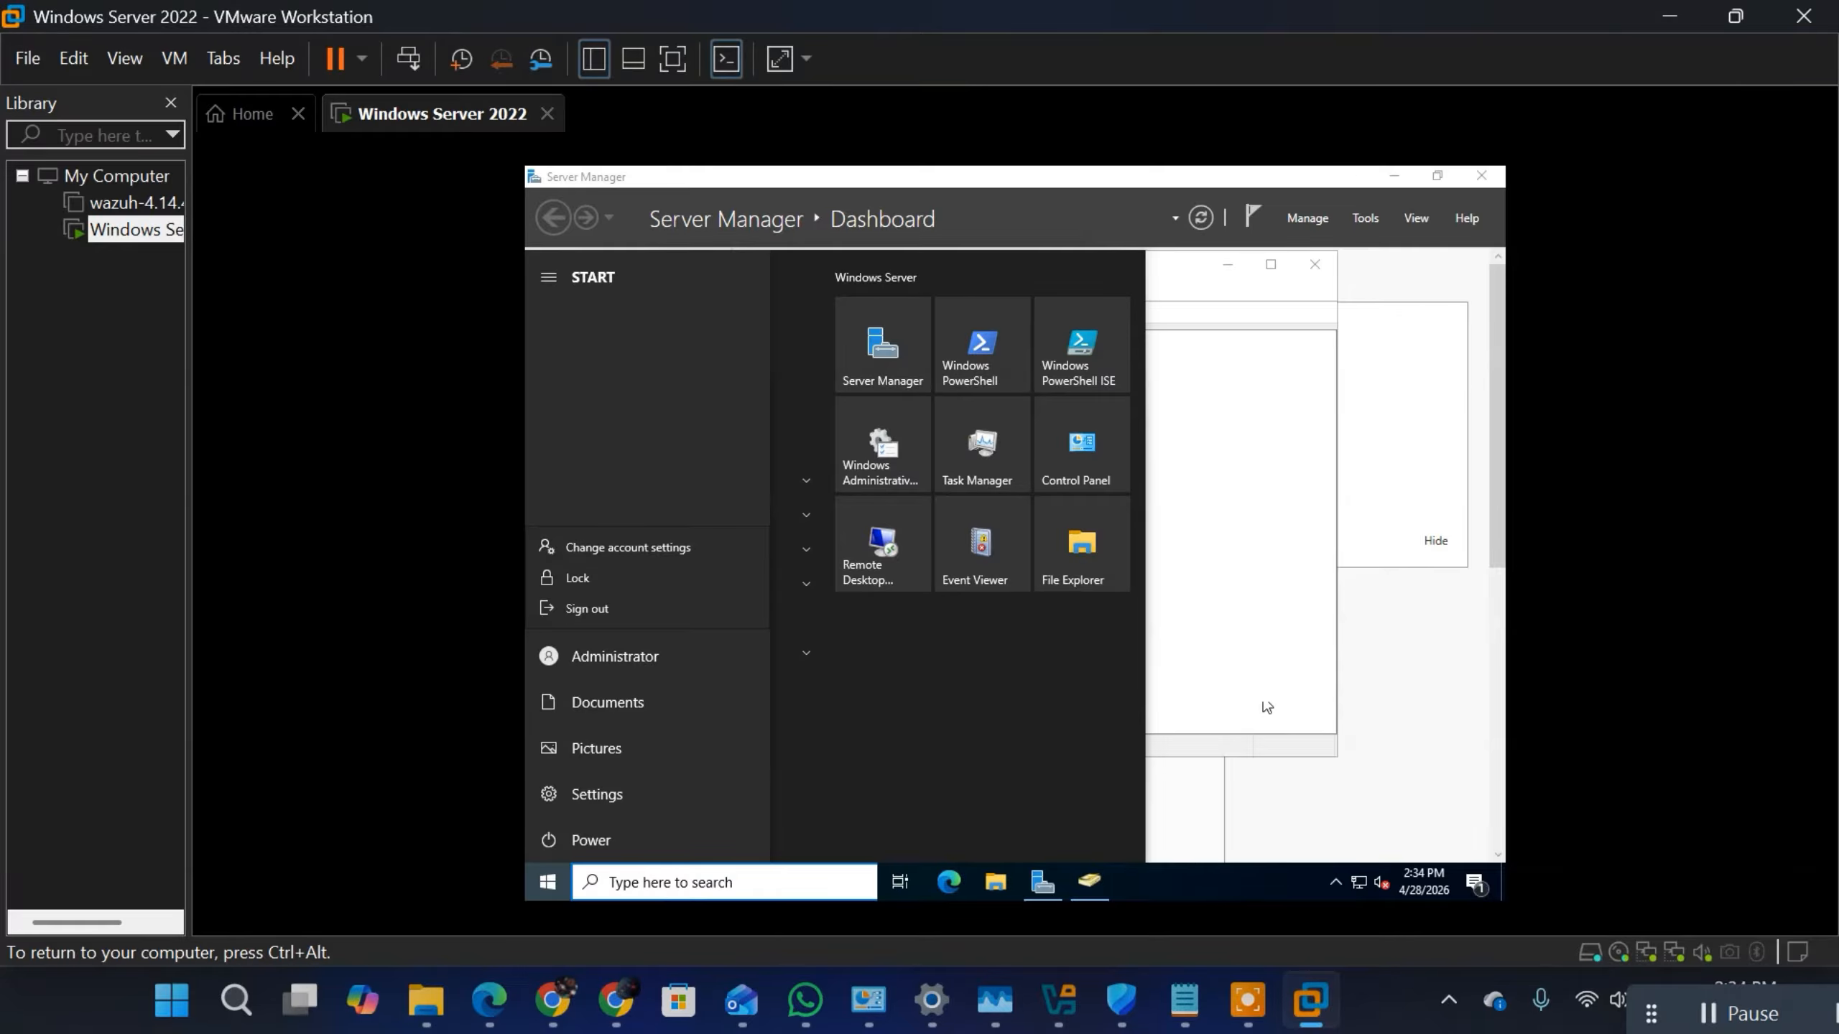
# Step: Send Ctrl+Alt+Del to the virtual machine and choose to switch user from the Administrator session
pyautogui.hotkey('ctrl', 'alt')
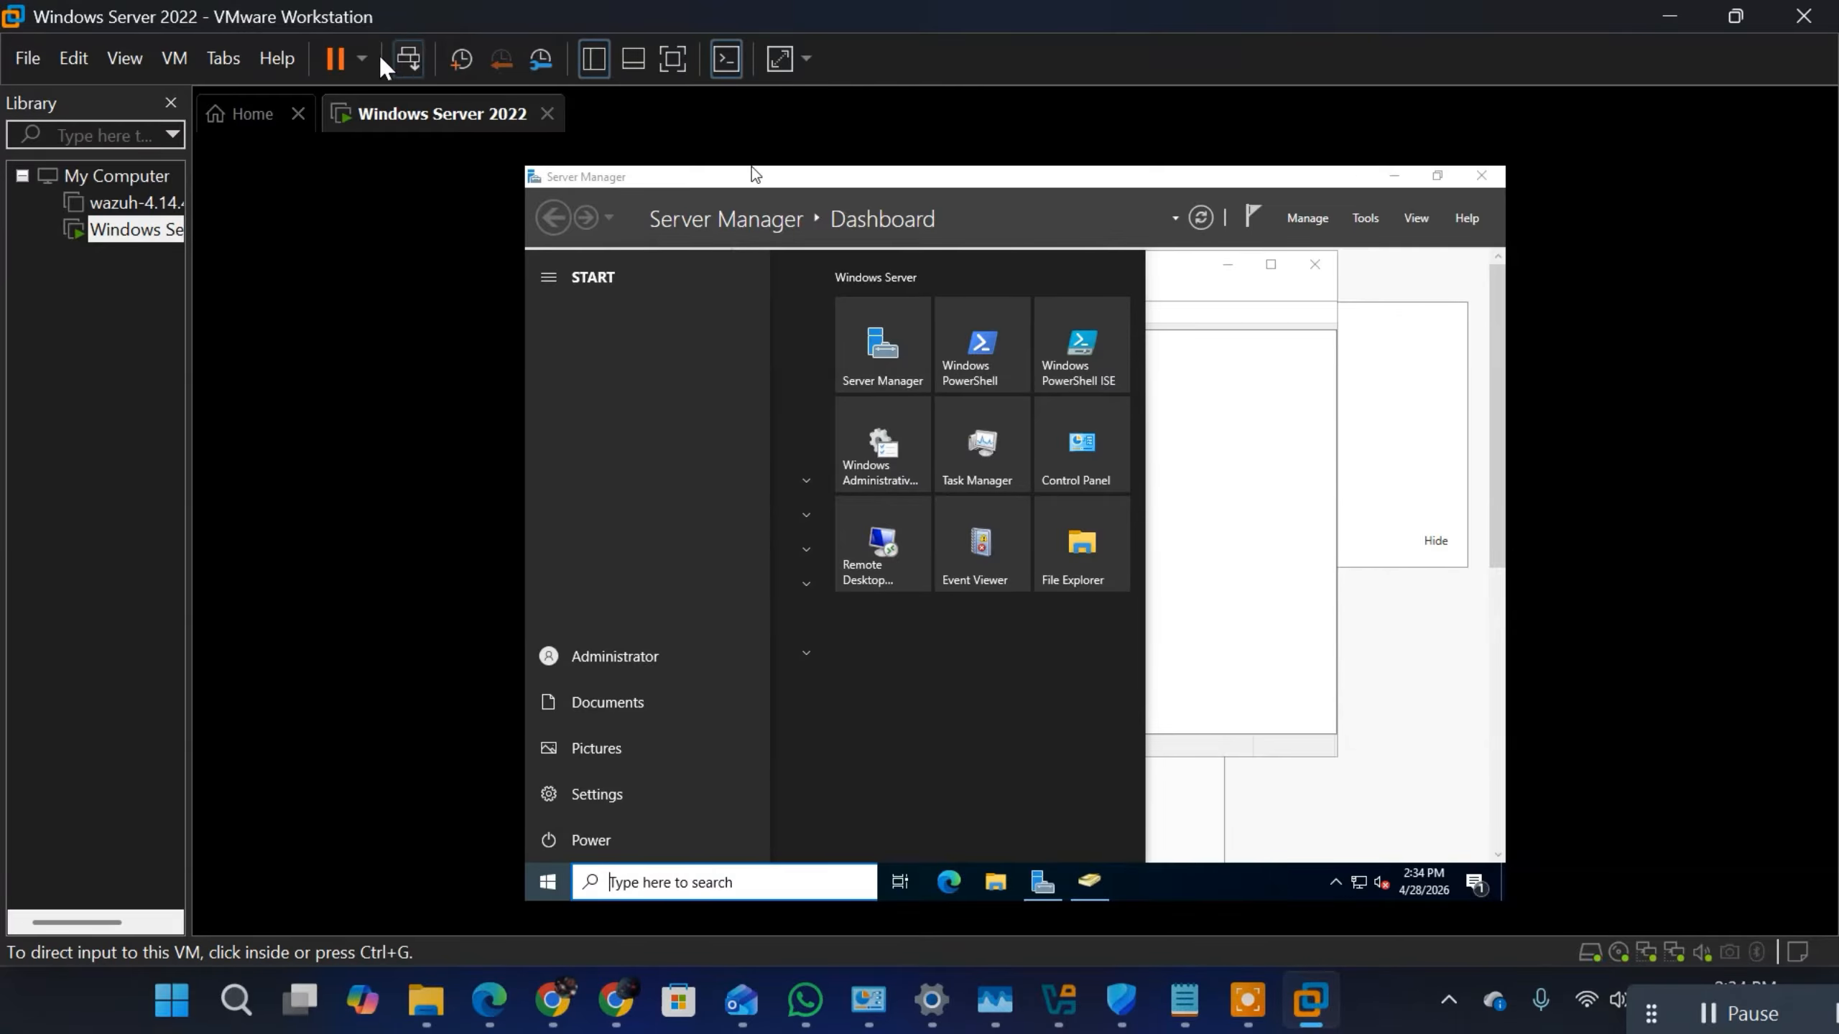
pyautogui.click(175, 60)
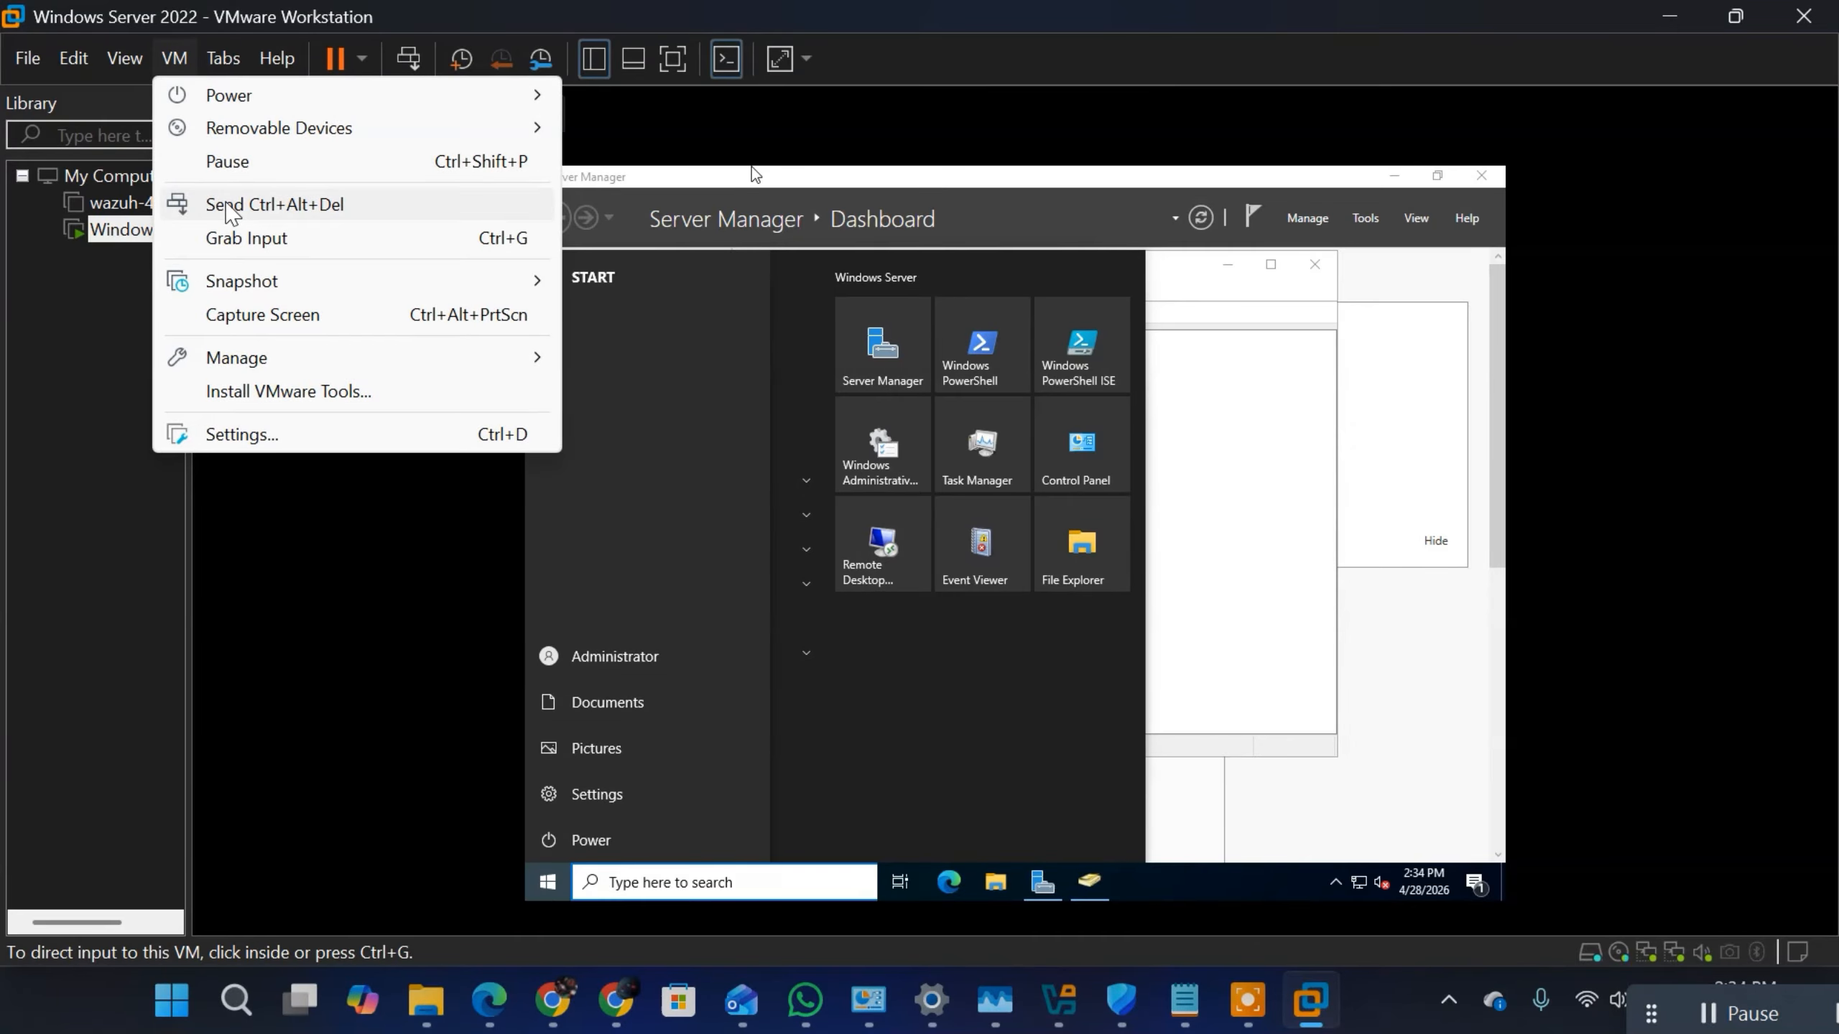
pyautogui.click(231, 208)
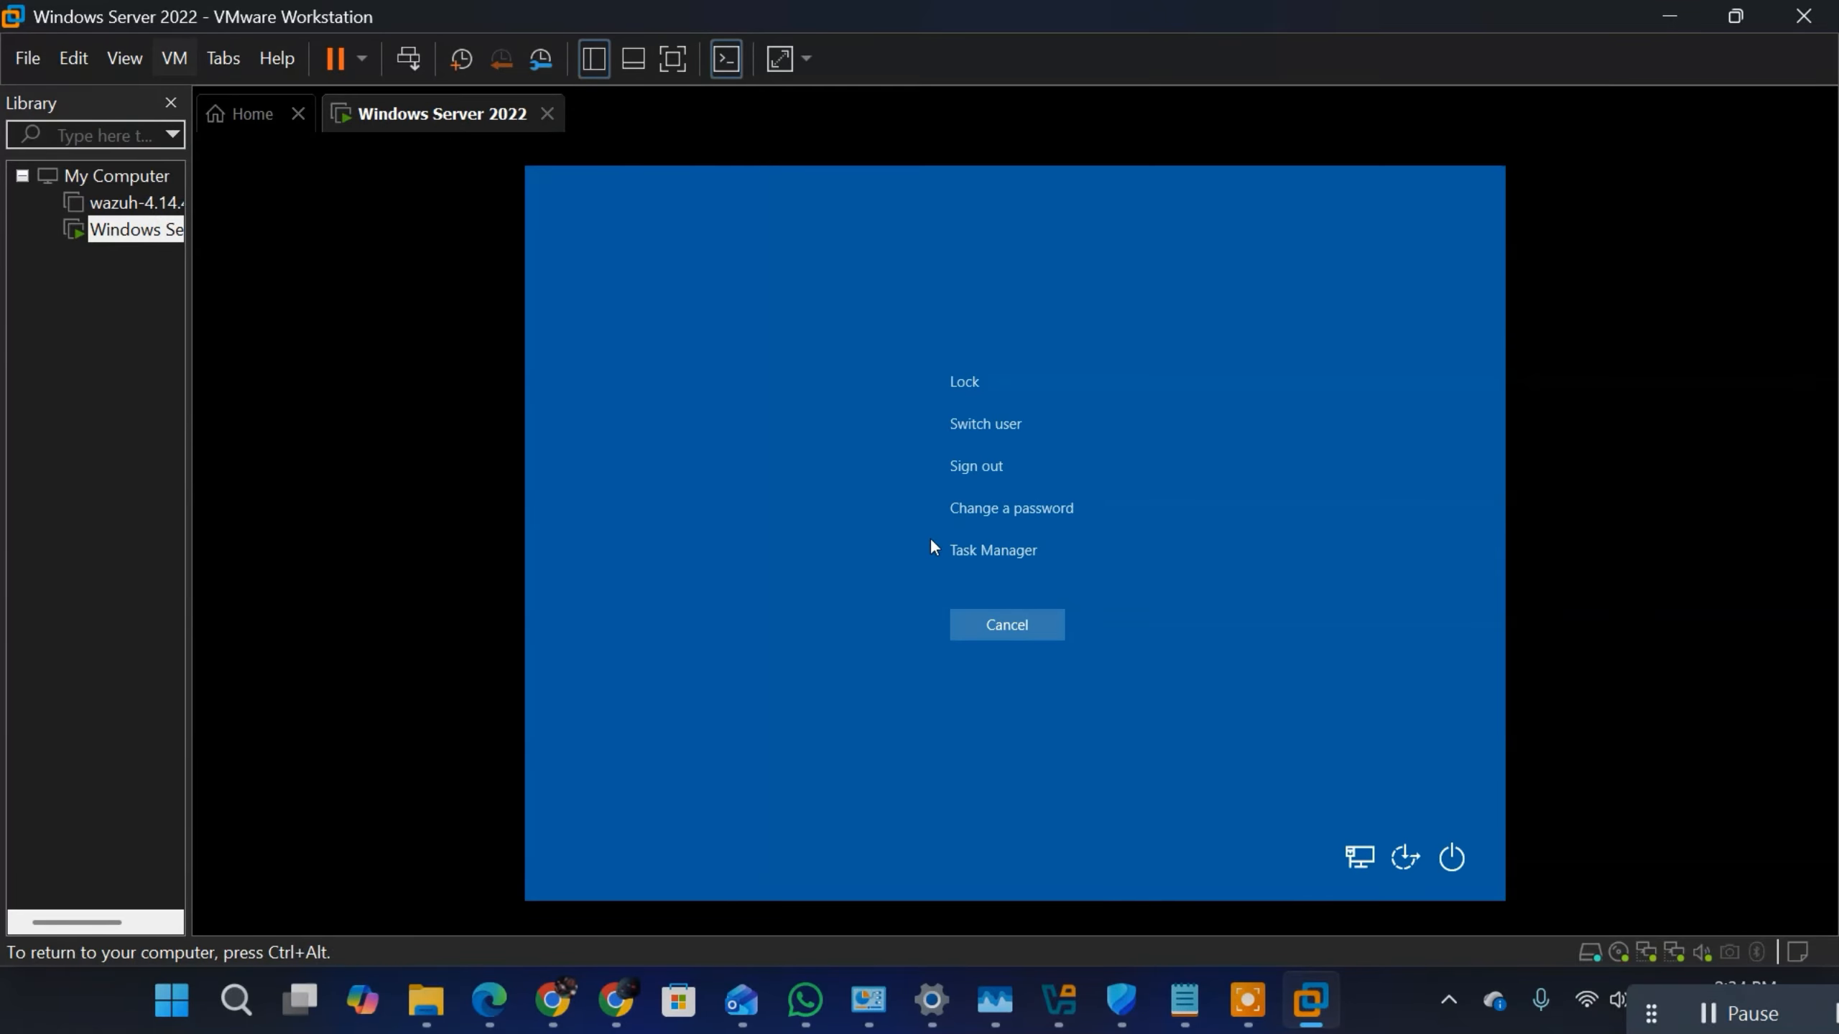
pyautogui.click(994, 433)
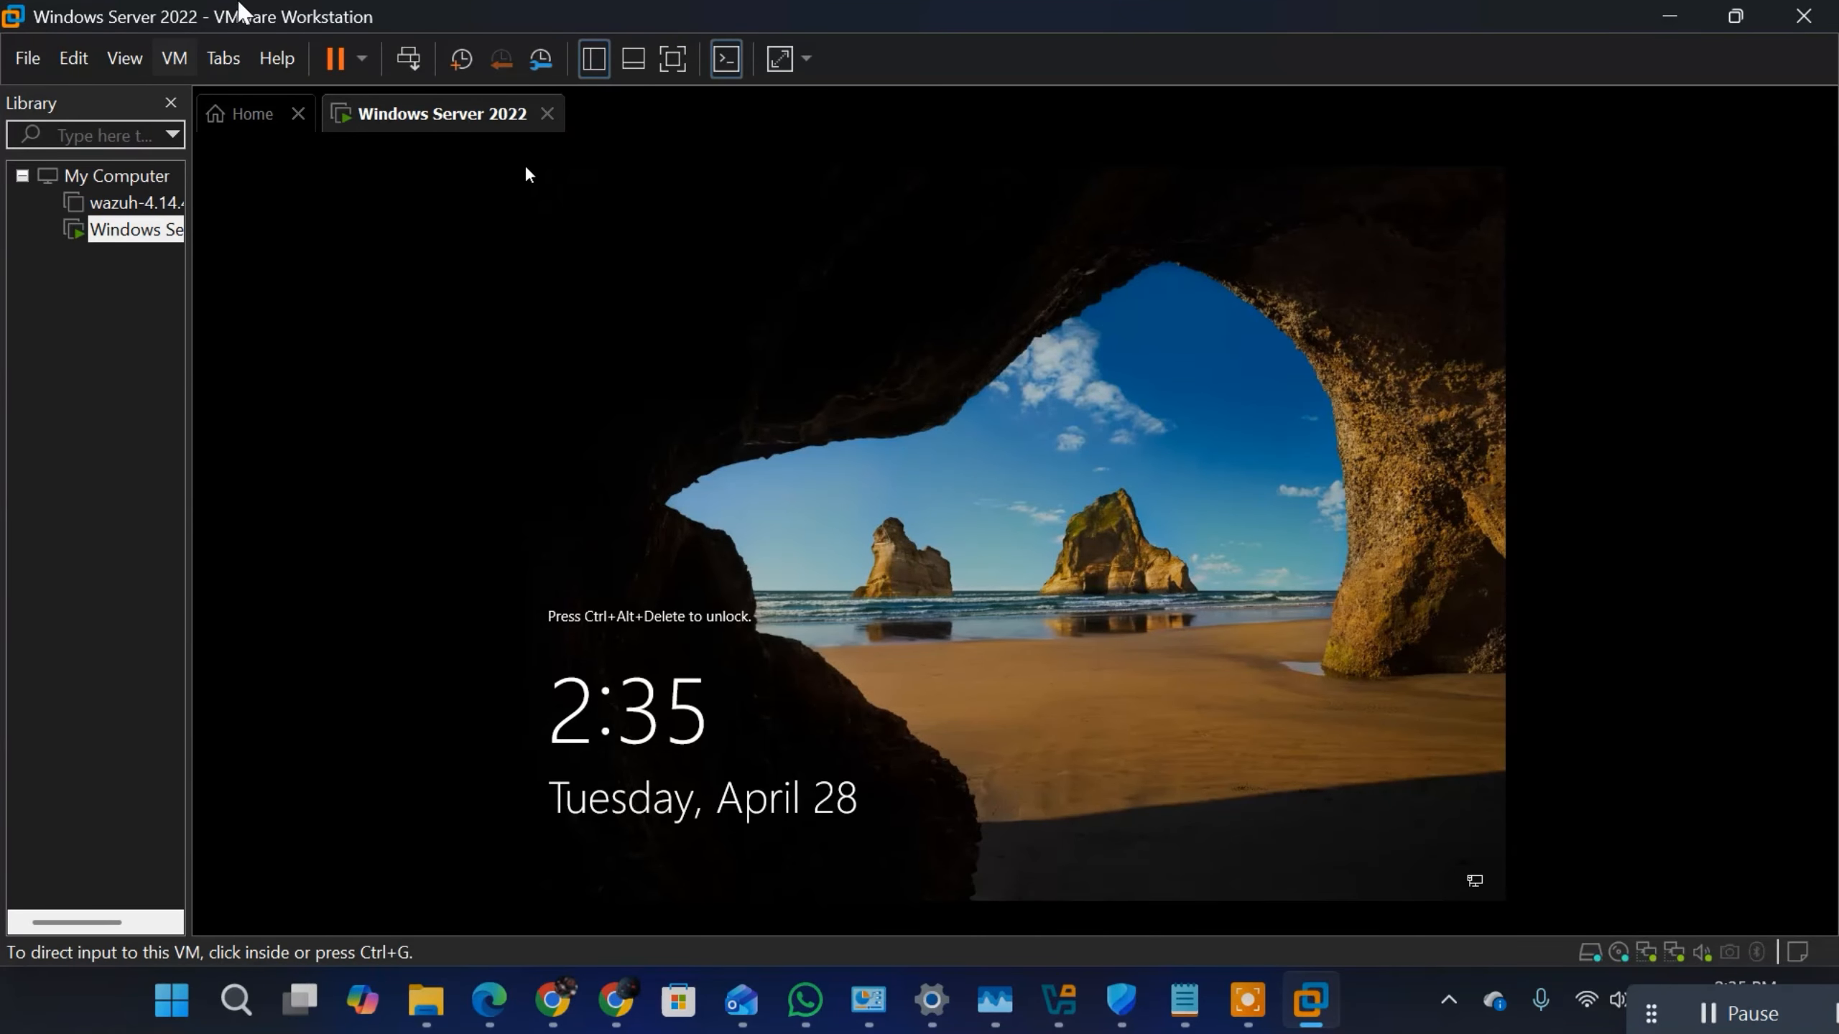
# Step: Send Ctrl+Alt+Del to the locked virtual machine and choose Other user for signing in
pyautogui.click(178, 63)
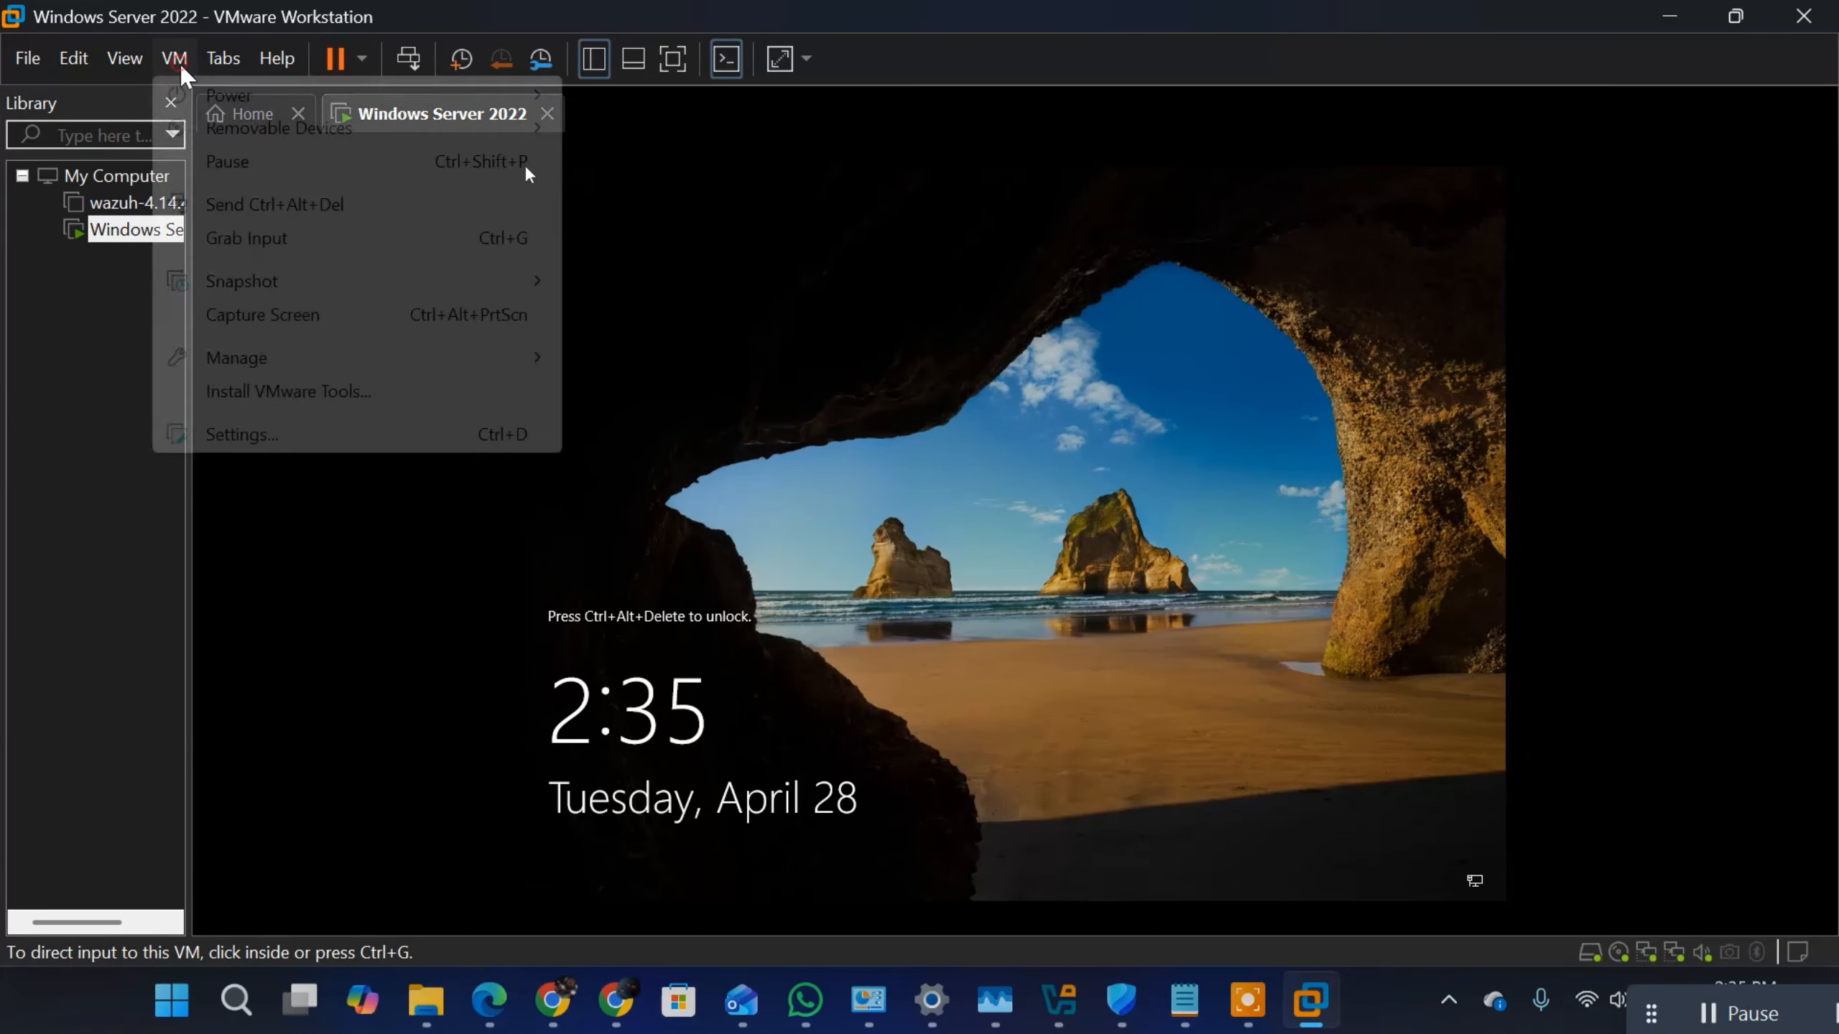
pyautogui.click(261, 214)
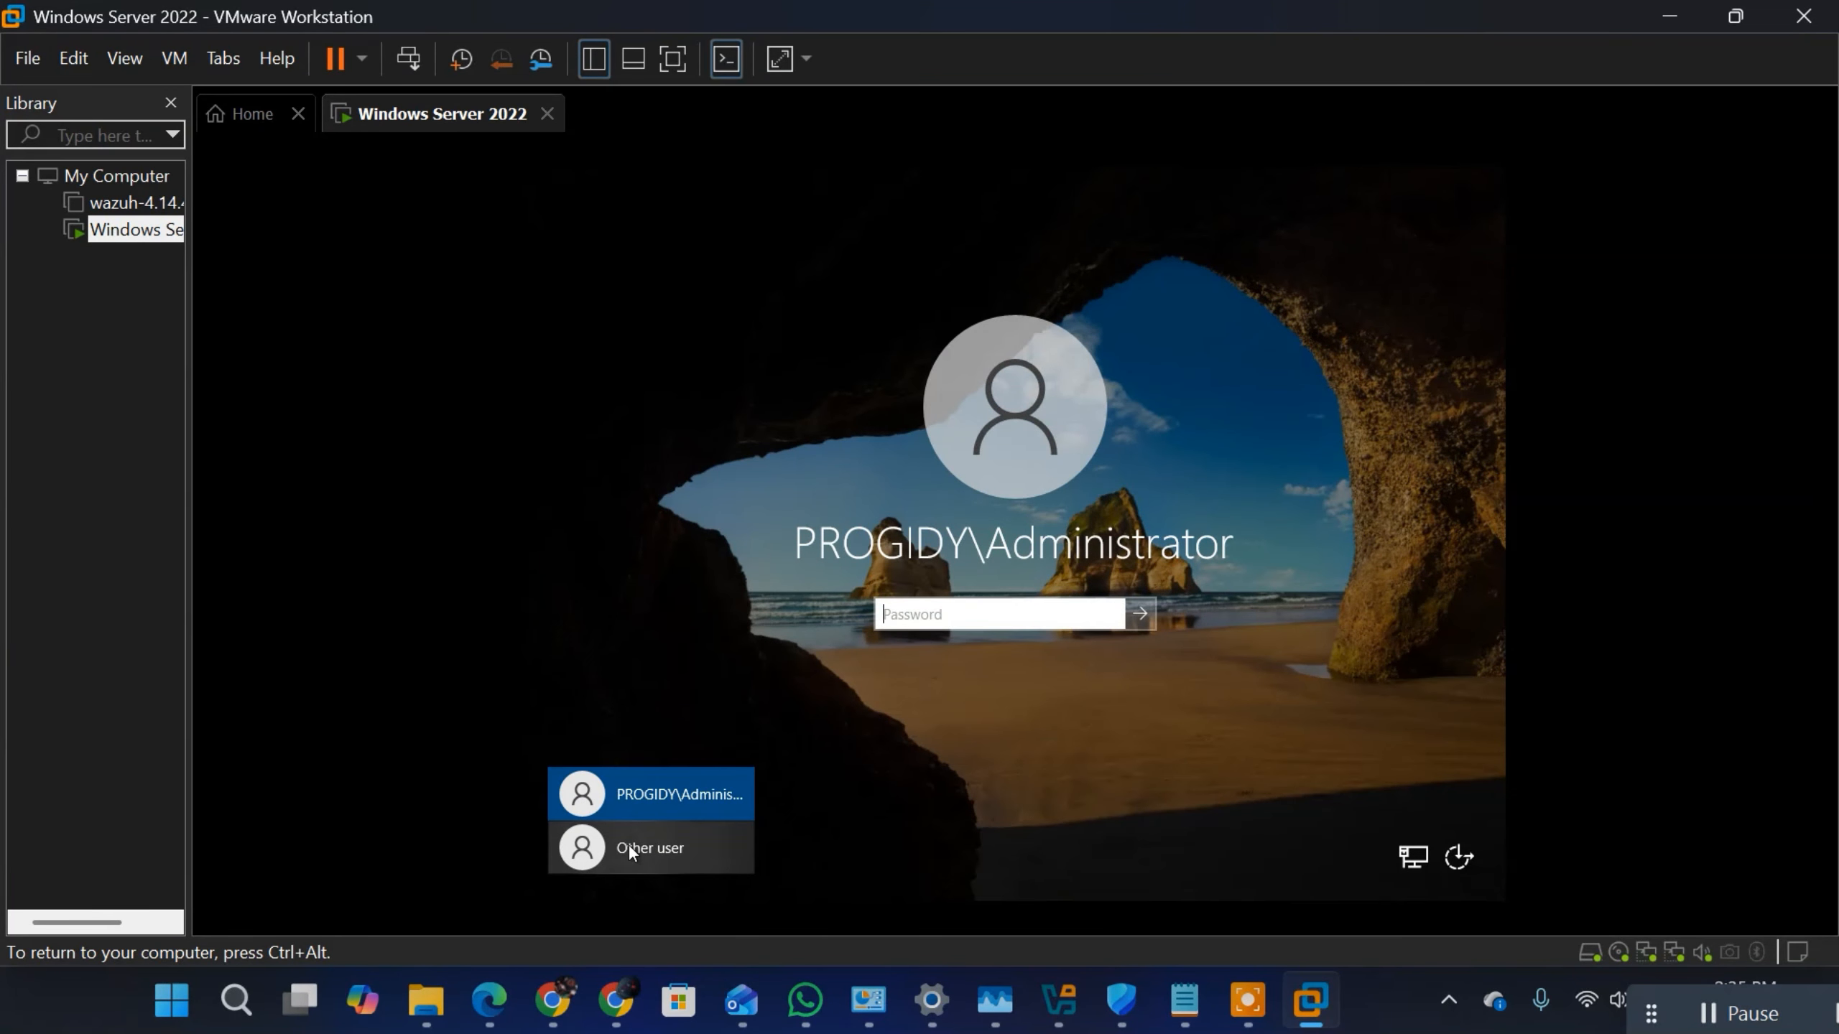
pyautogui.click(628, 844)
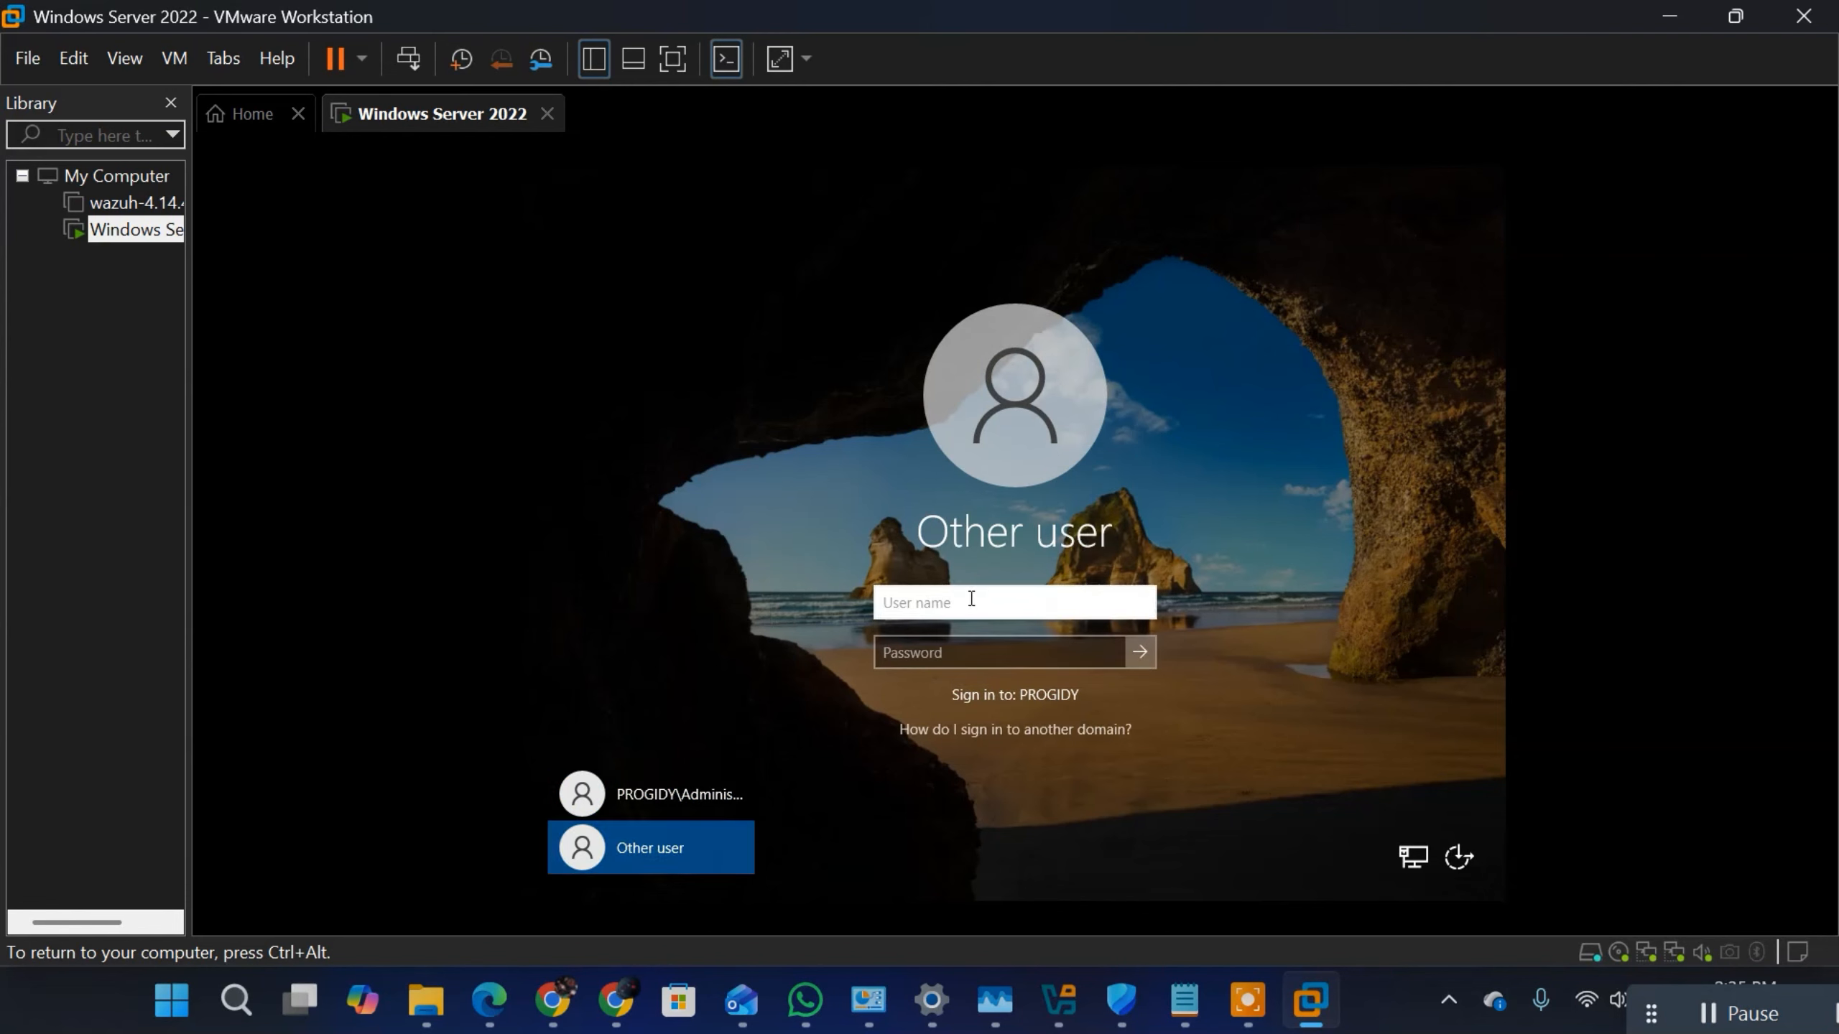
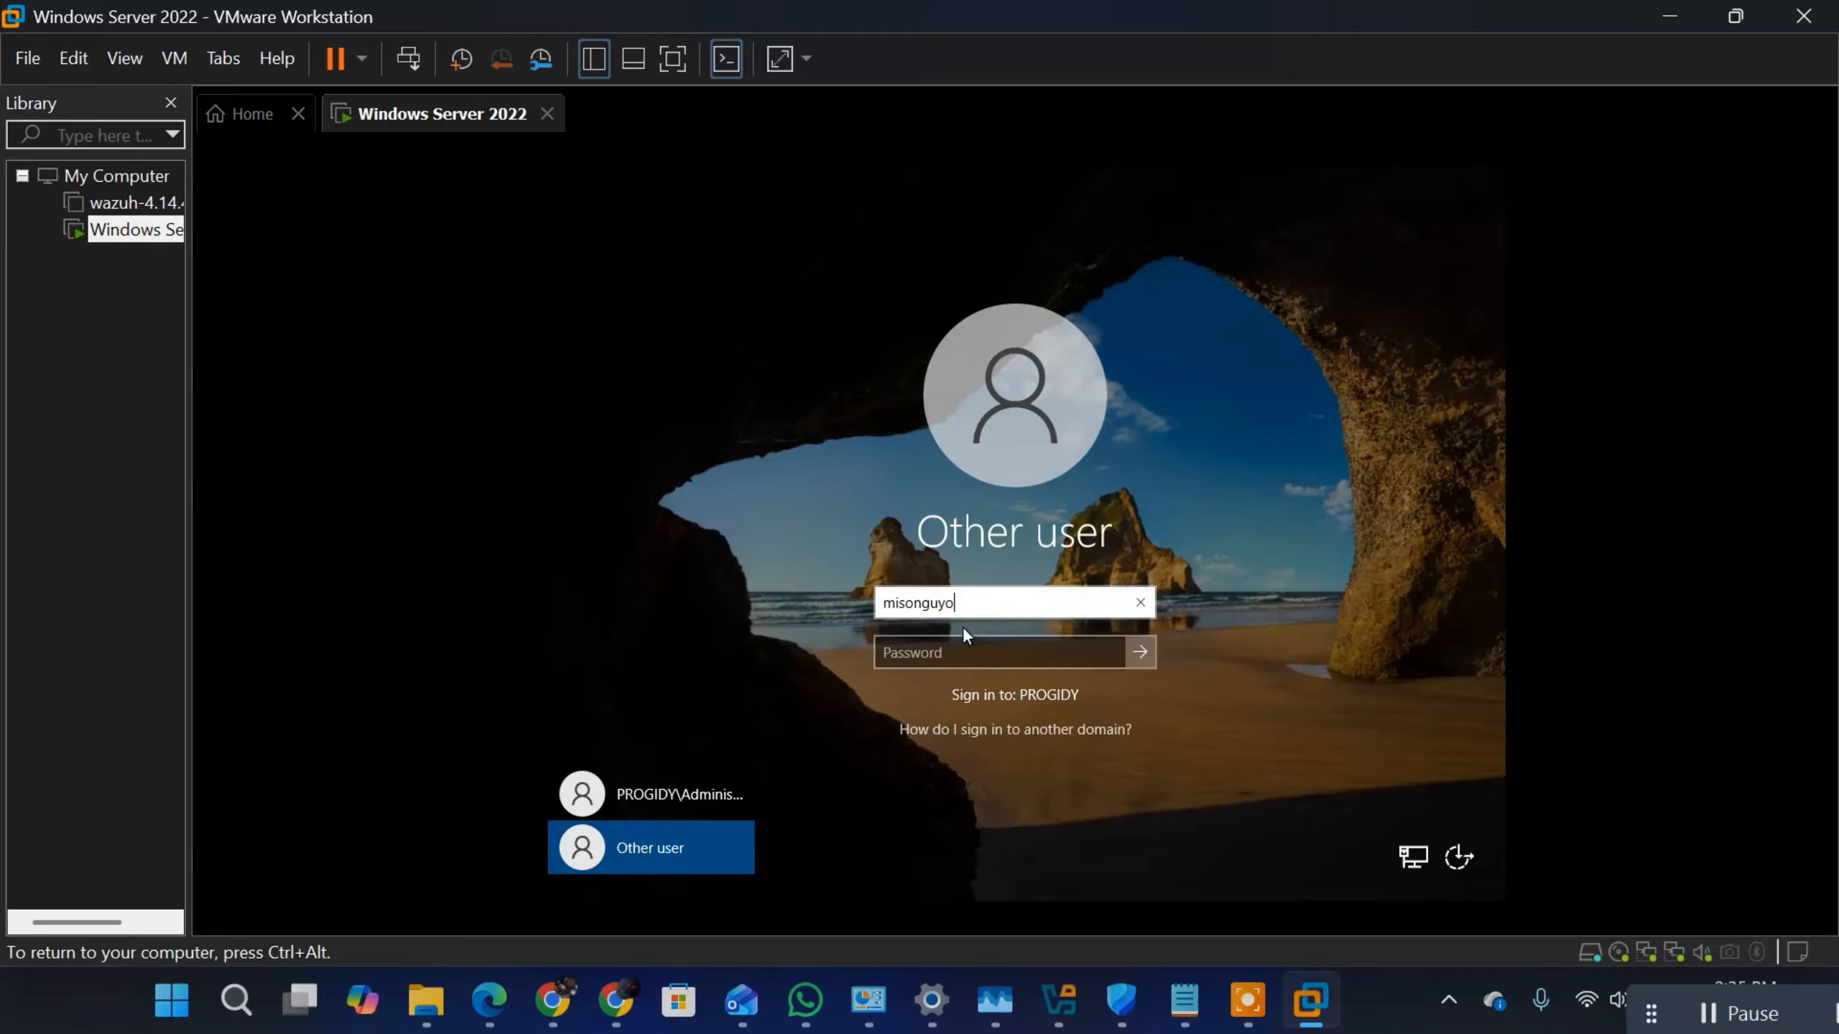
# Step: Sign in to the PROGIDY domain with the new admin's user name and account password, and agree to change the password
pyautogui.click(952, 653)
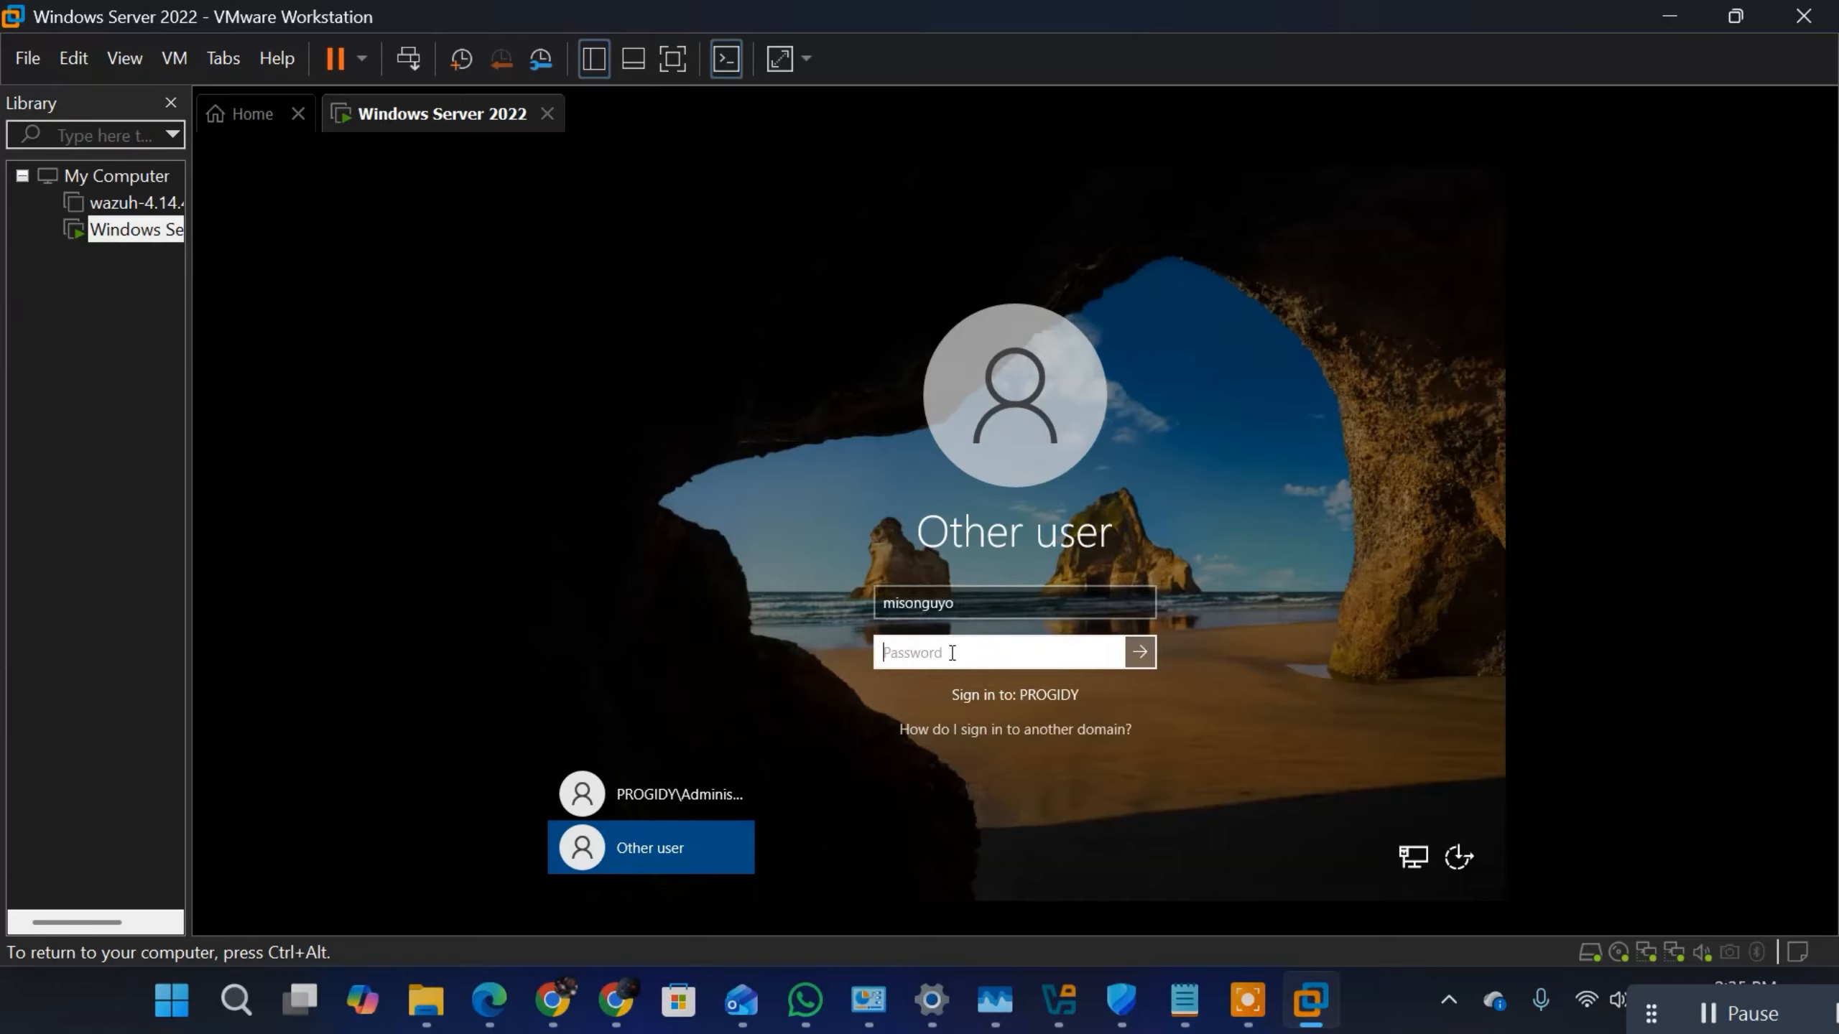
pyautogui.write('•••••••••••')
pyautogui.click(1143, 659)
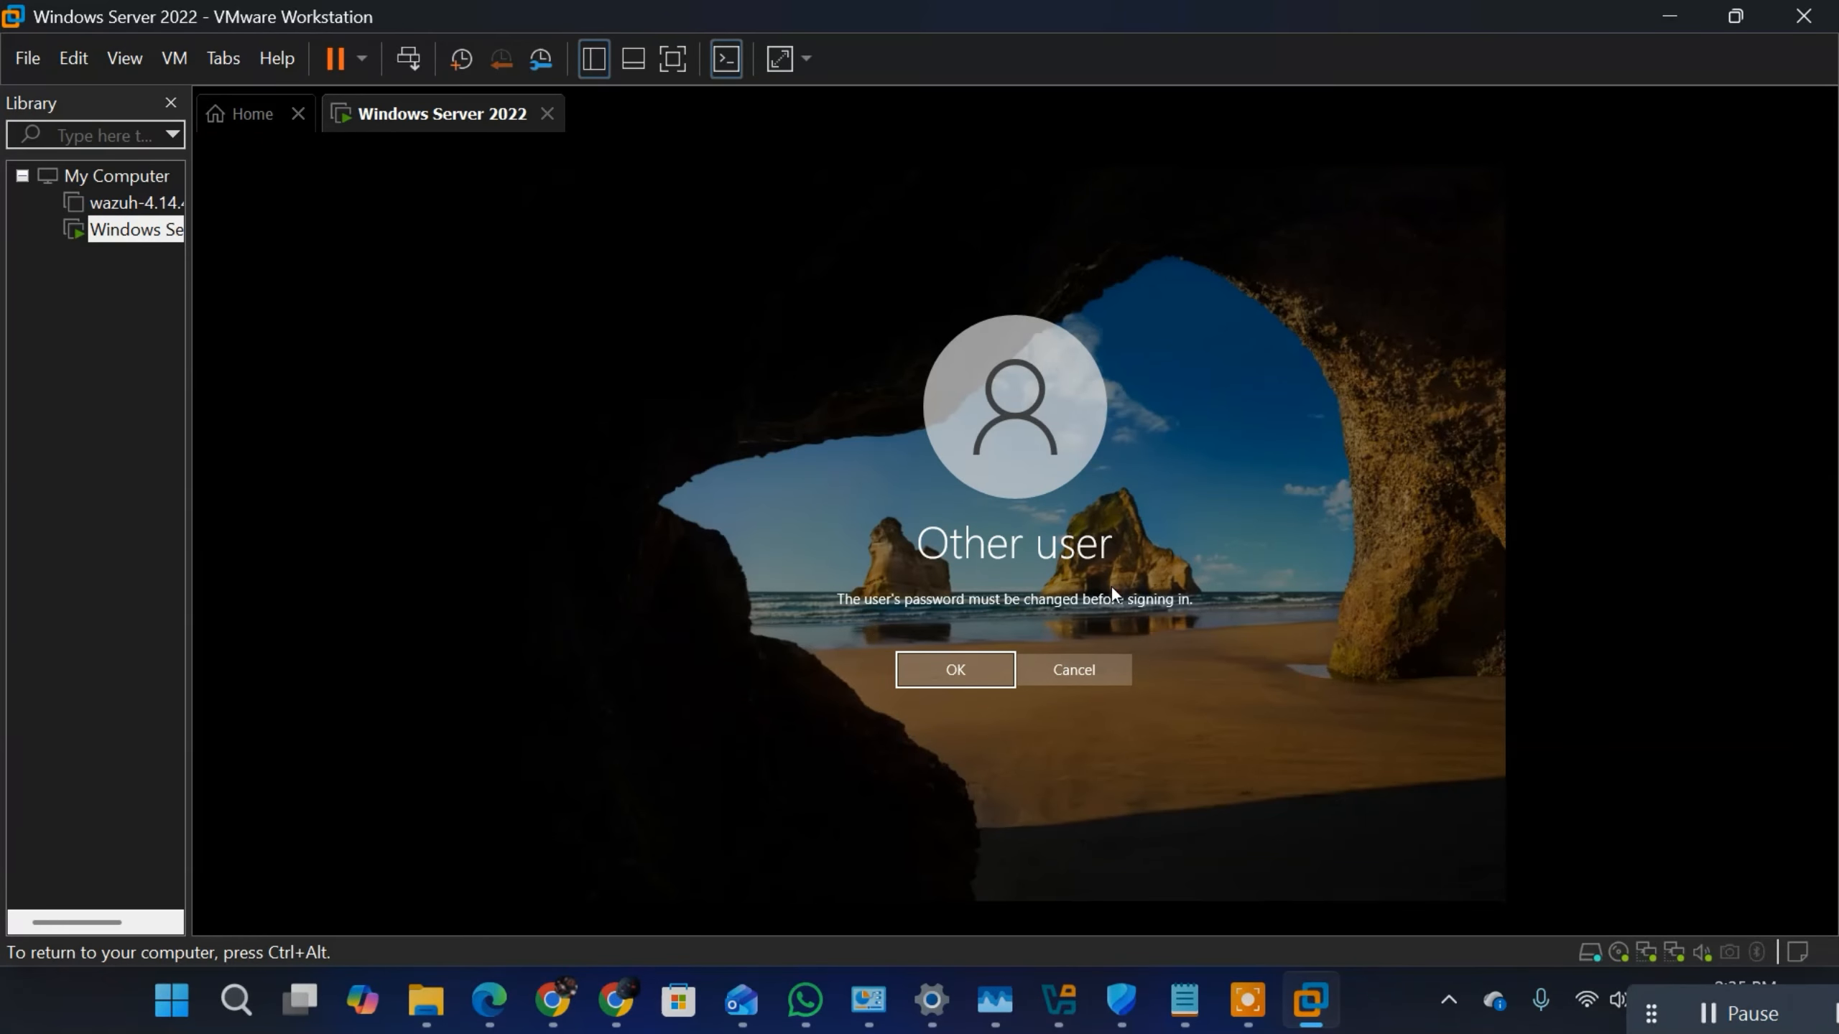
pyautogui.click(939, 673)
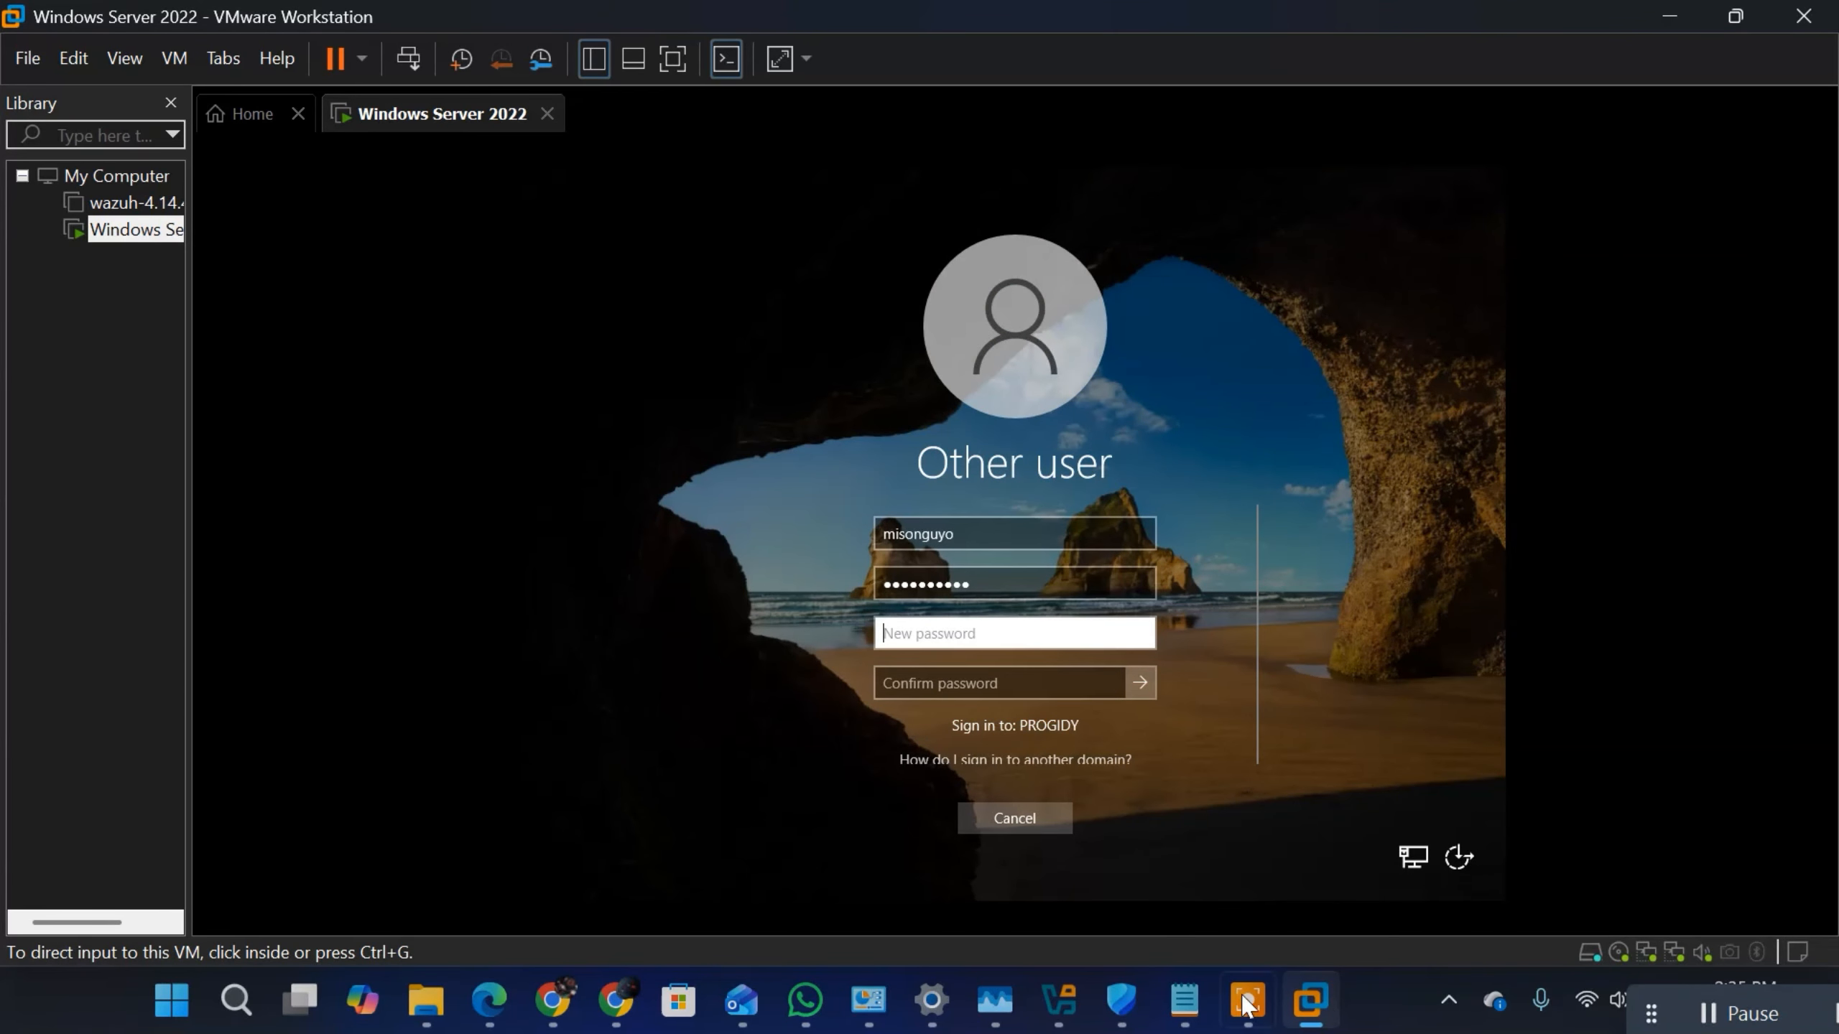
# Step: Switch to the Notepad notes to highlight the first example password, then return to the virtual machine in VMware Workstation
pyautogui.click(1186, 1002)
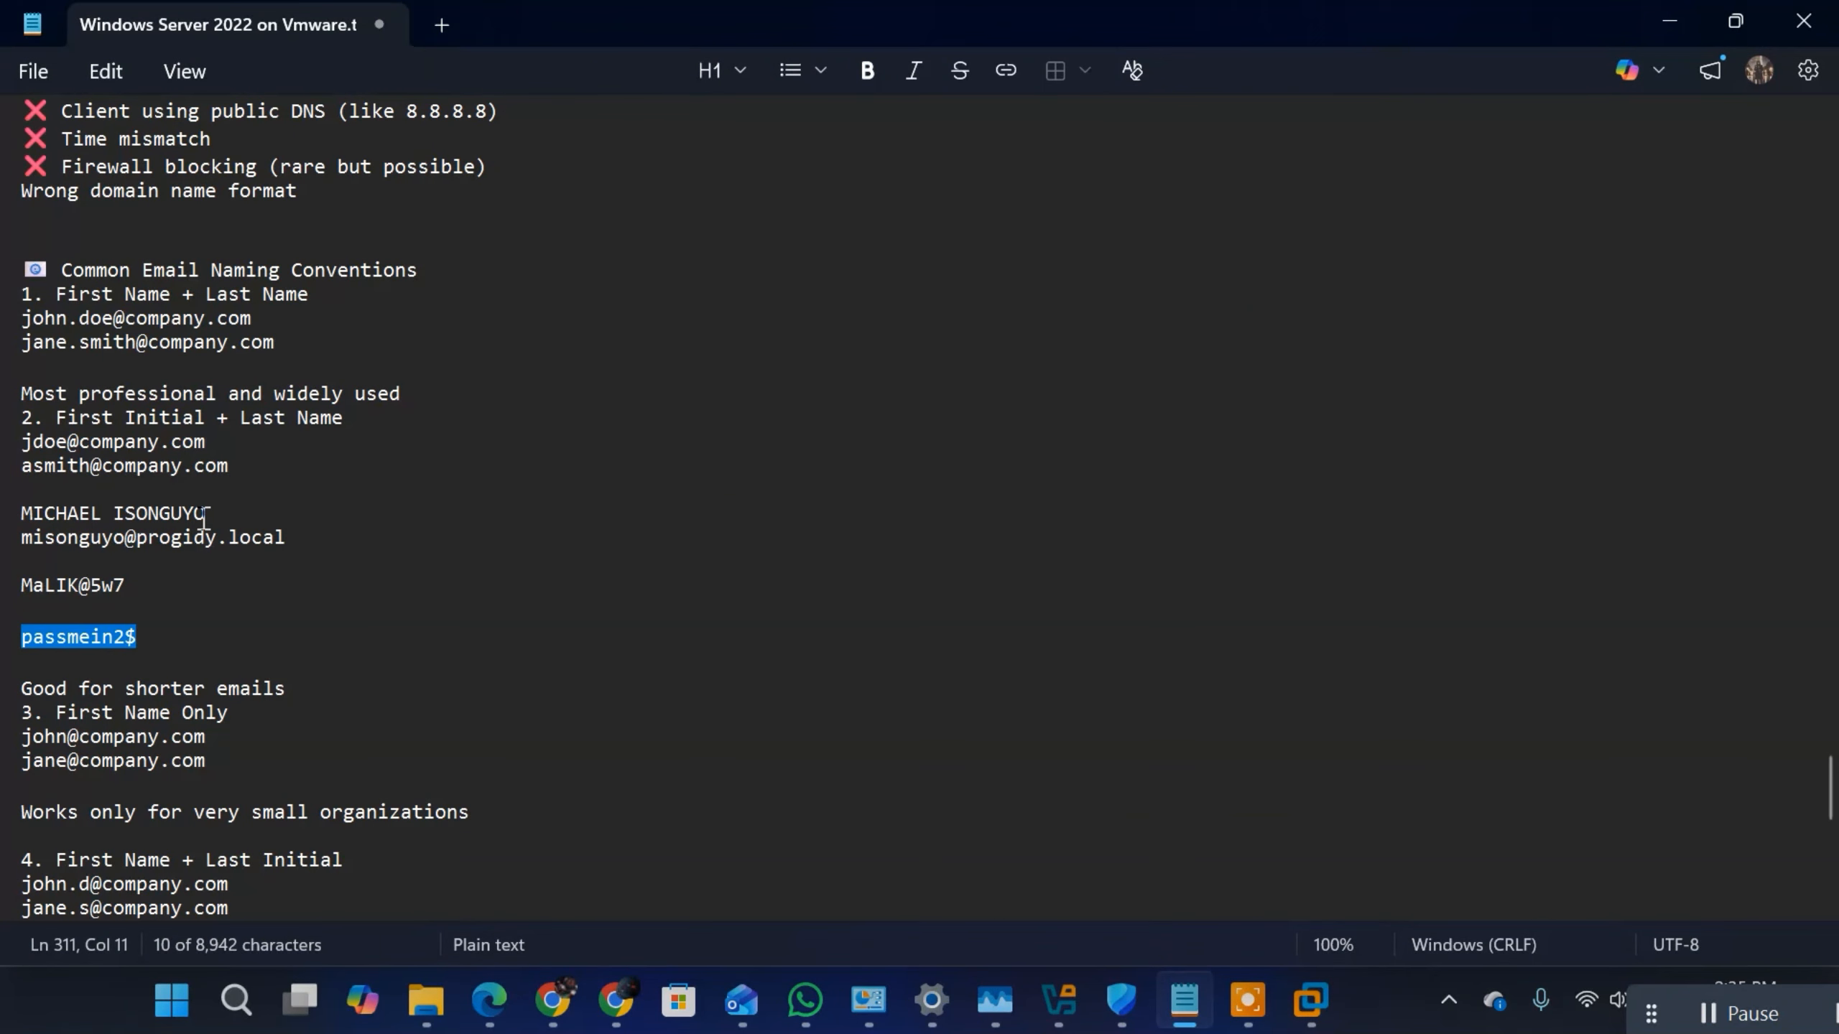
pyautogui.moveTo(135, 586); pyautogui.dragTo(20, 586)
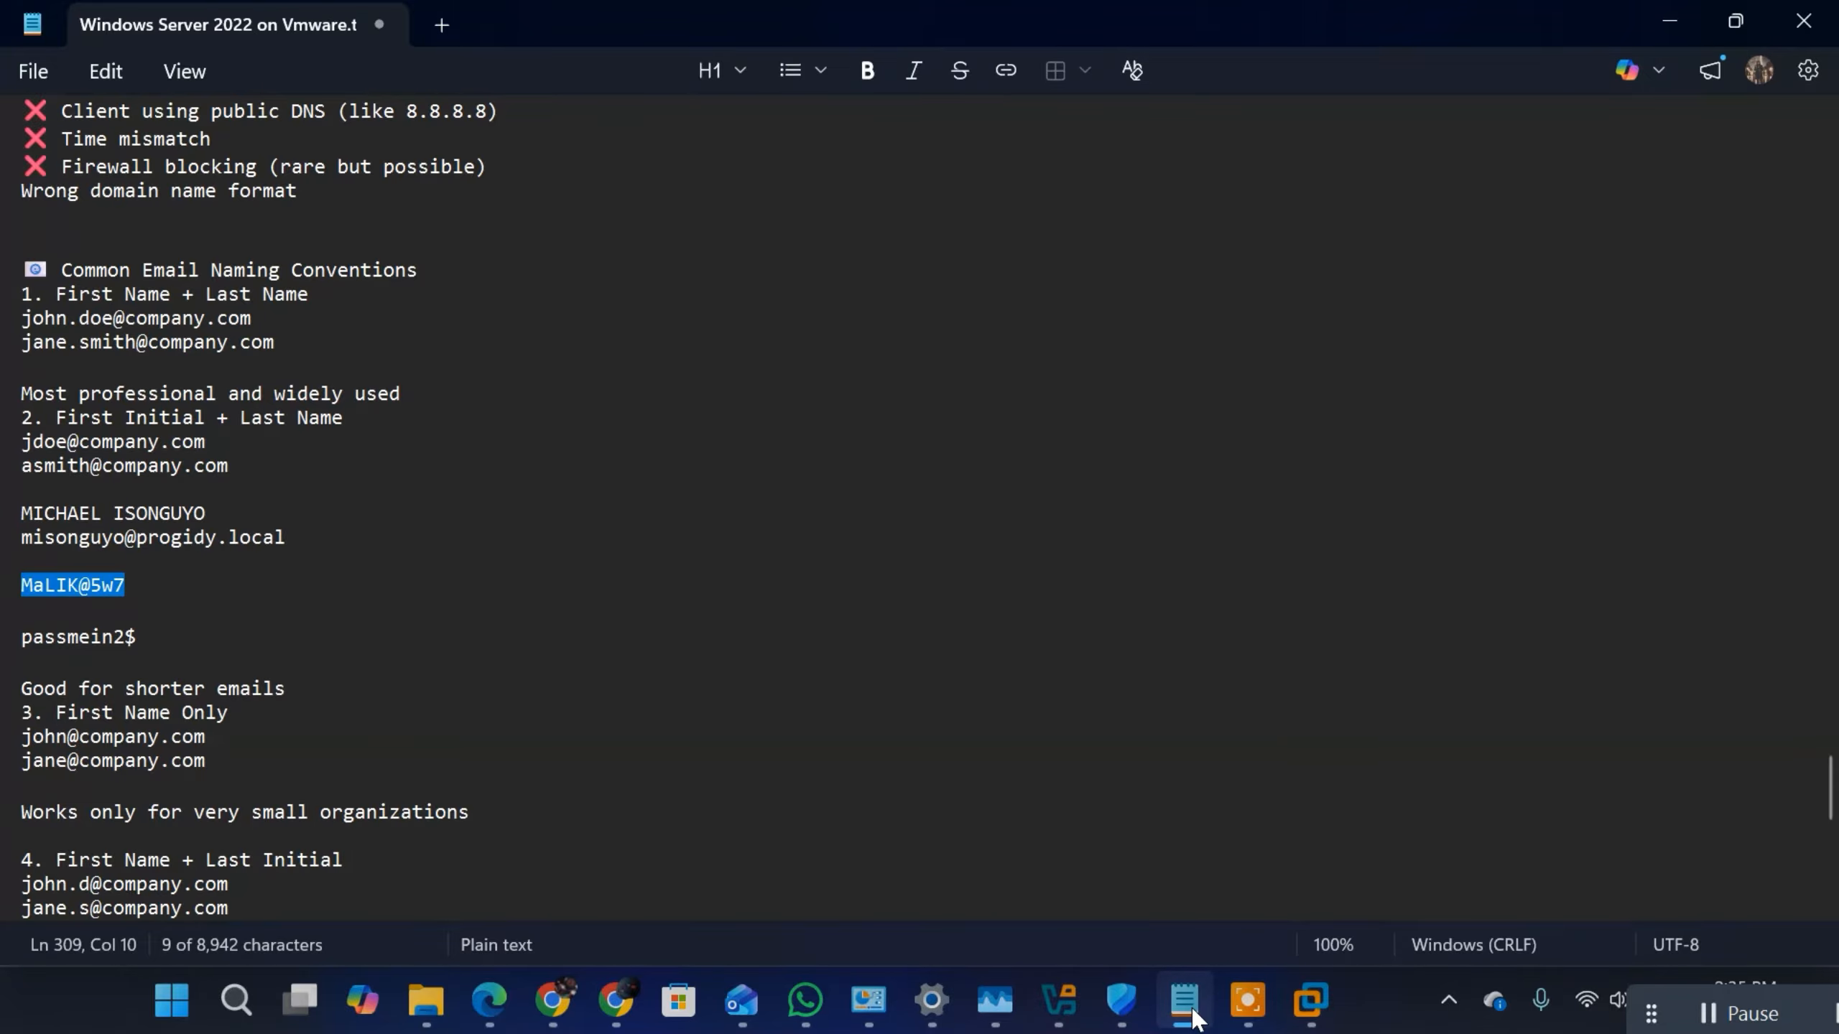
pyautogui.click(1313, 1003)
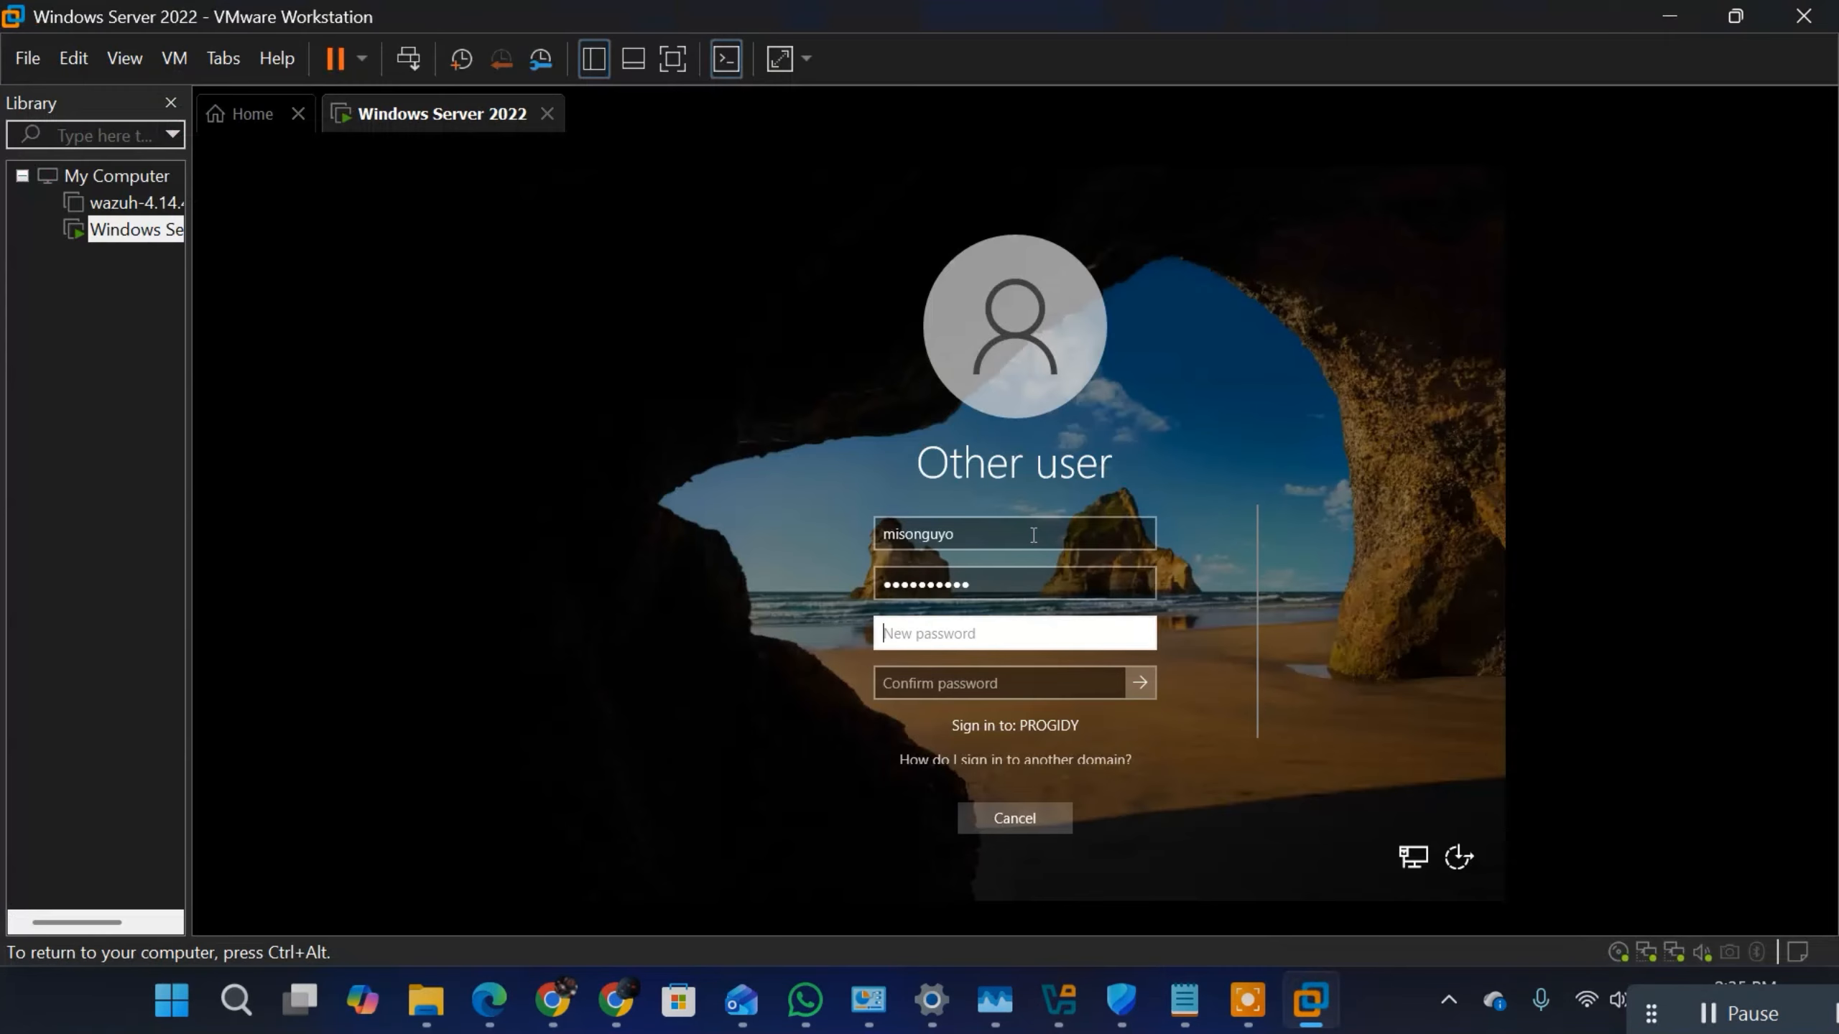
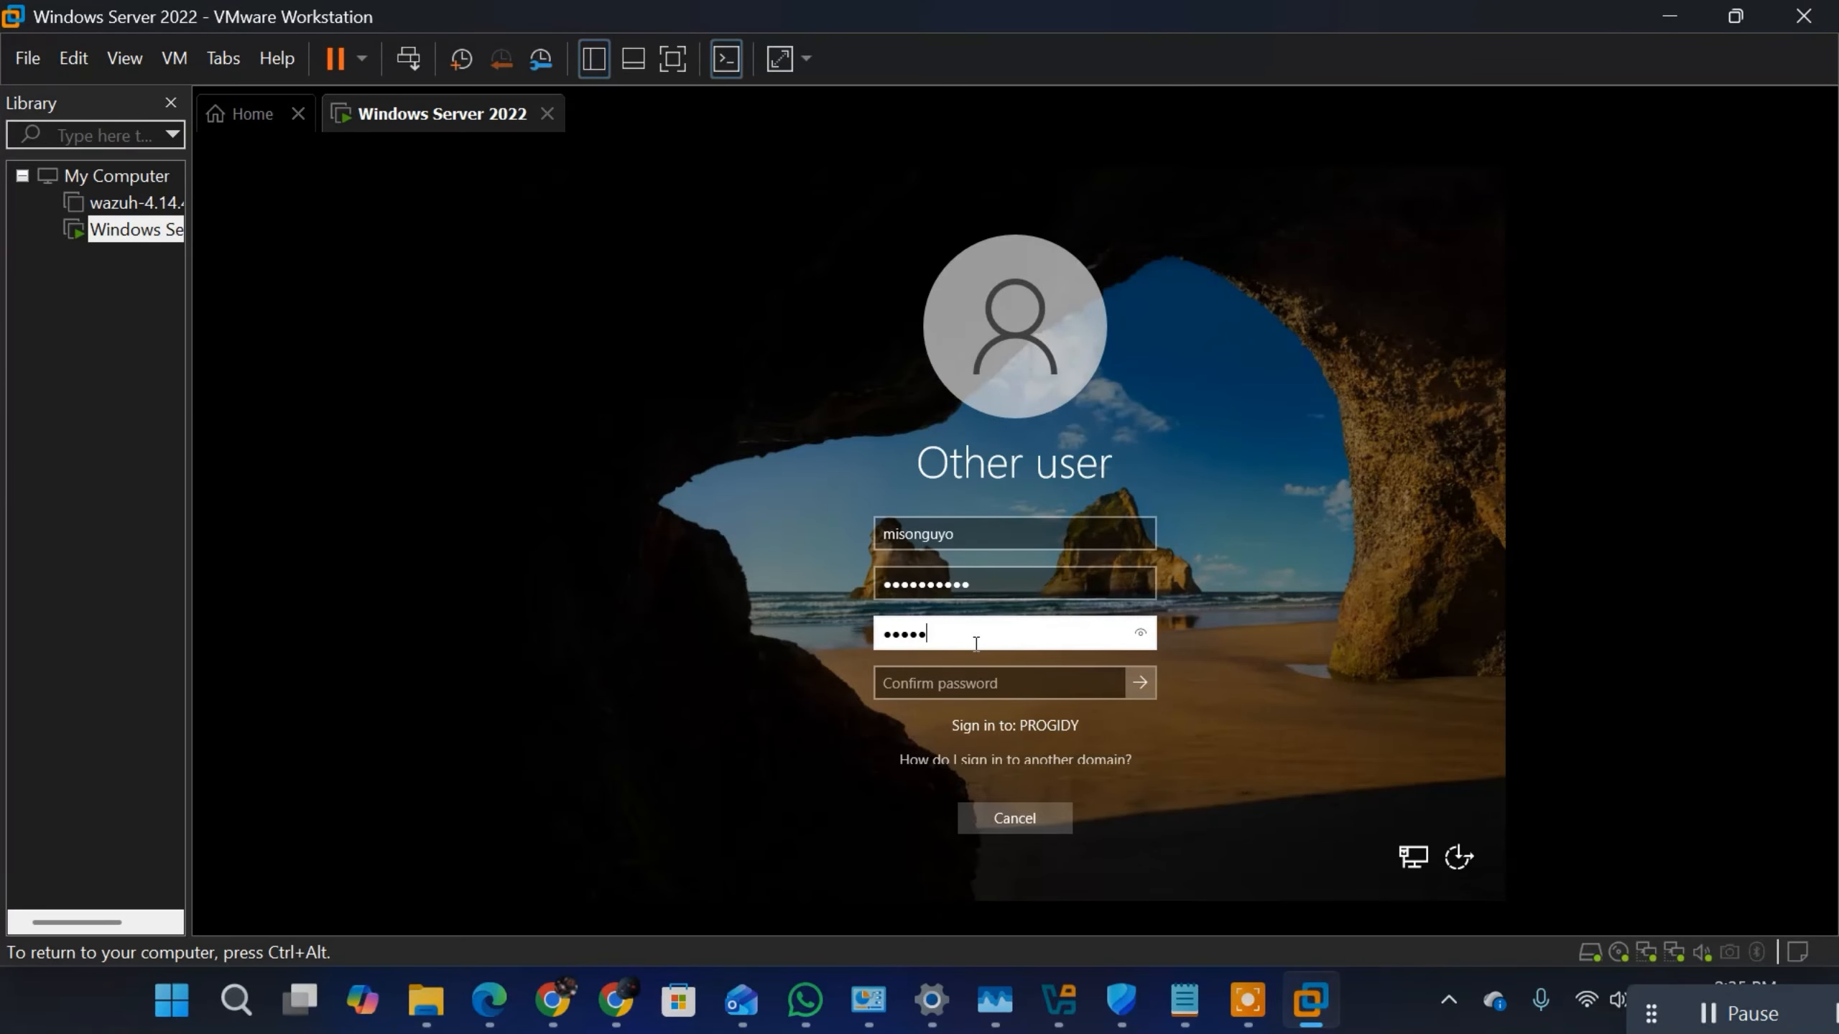
# Step: Enter and confirm a new account password for the domain admin user and complete the sign-in
pyautogui.press('Tab')
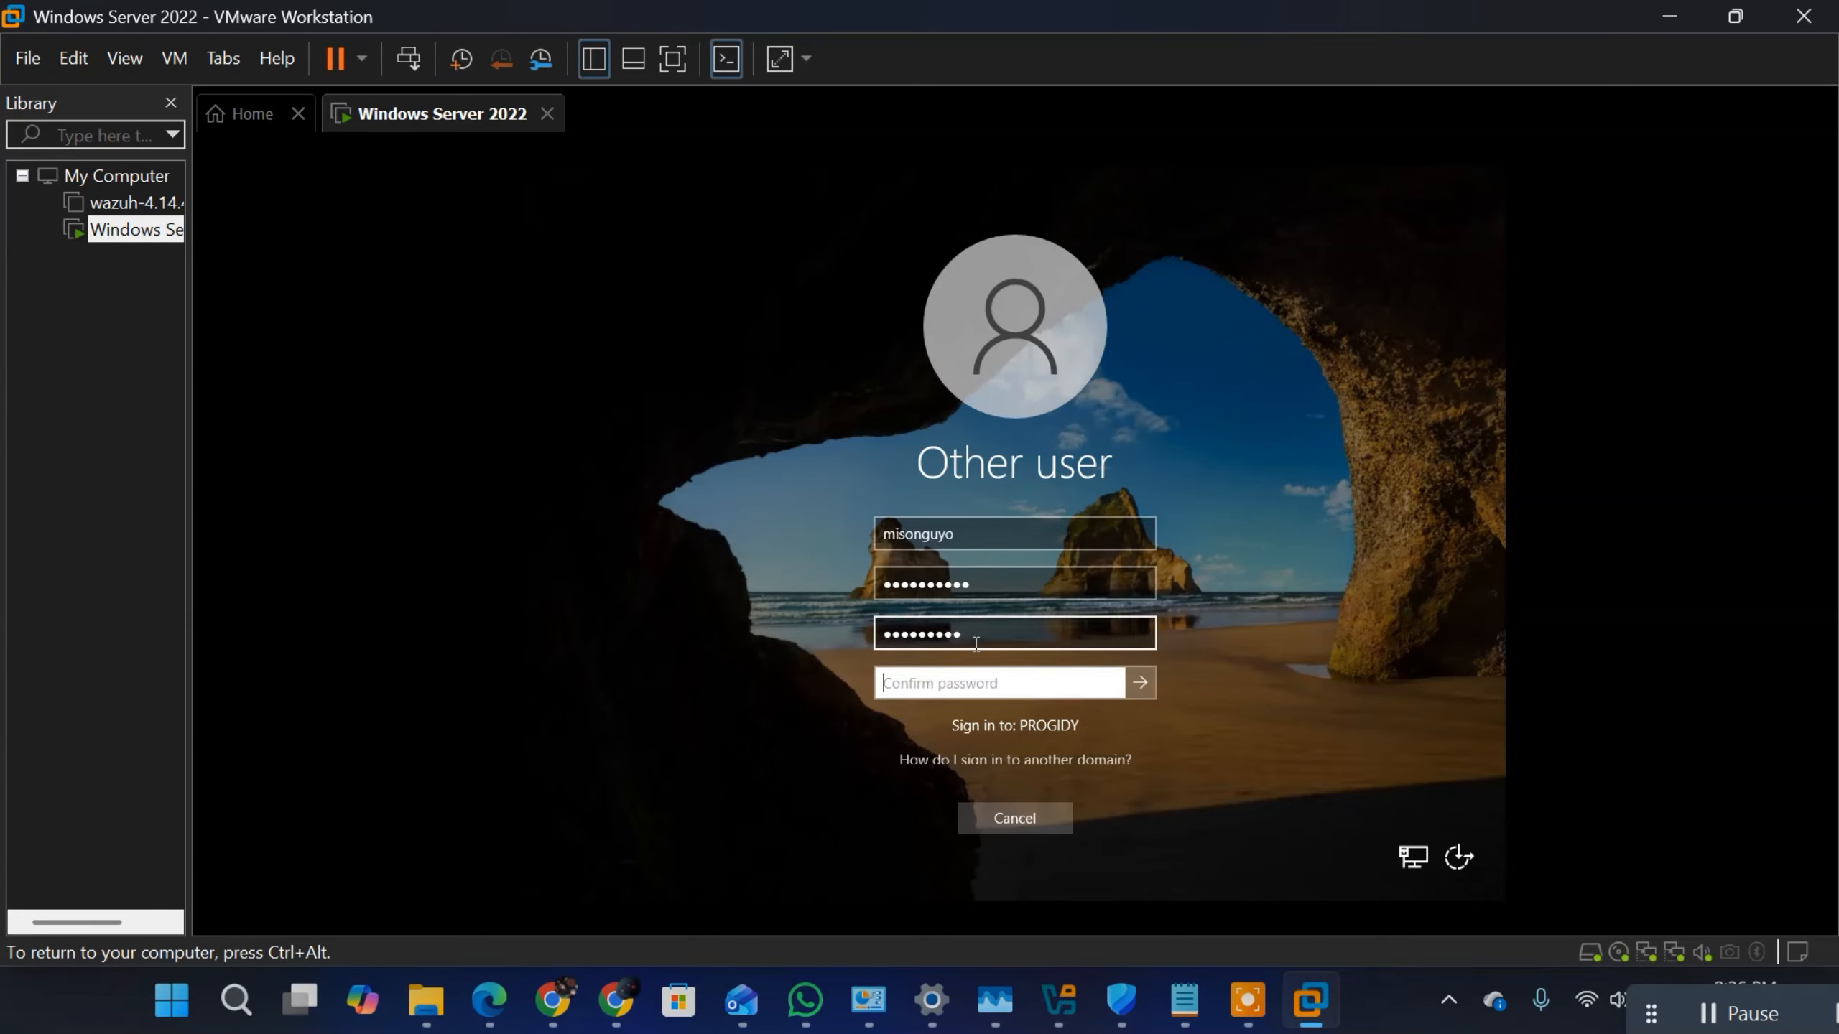
pyautogui.write('mi')
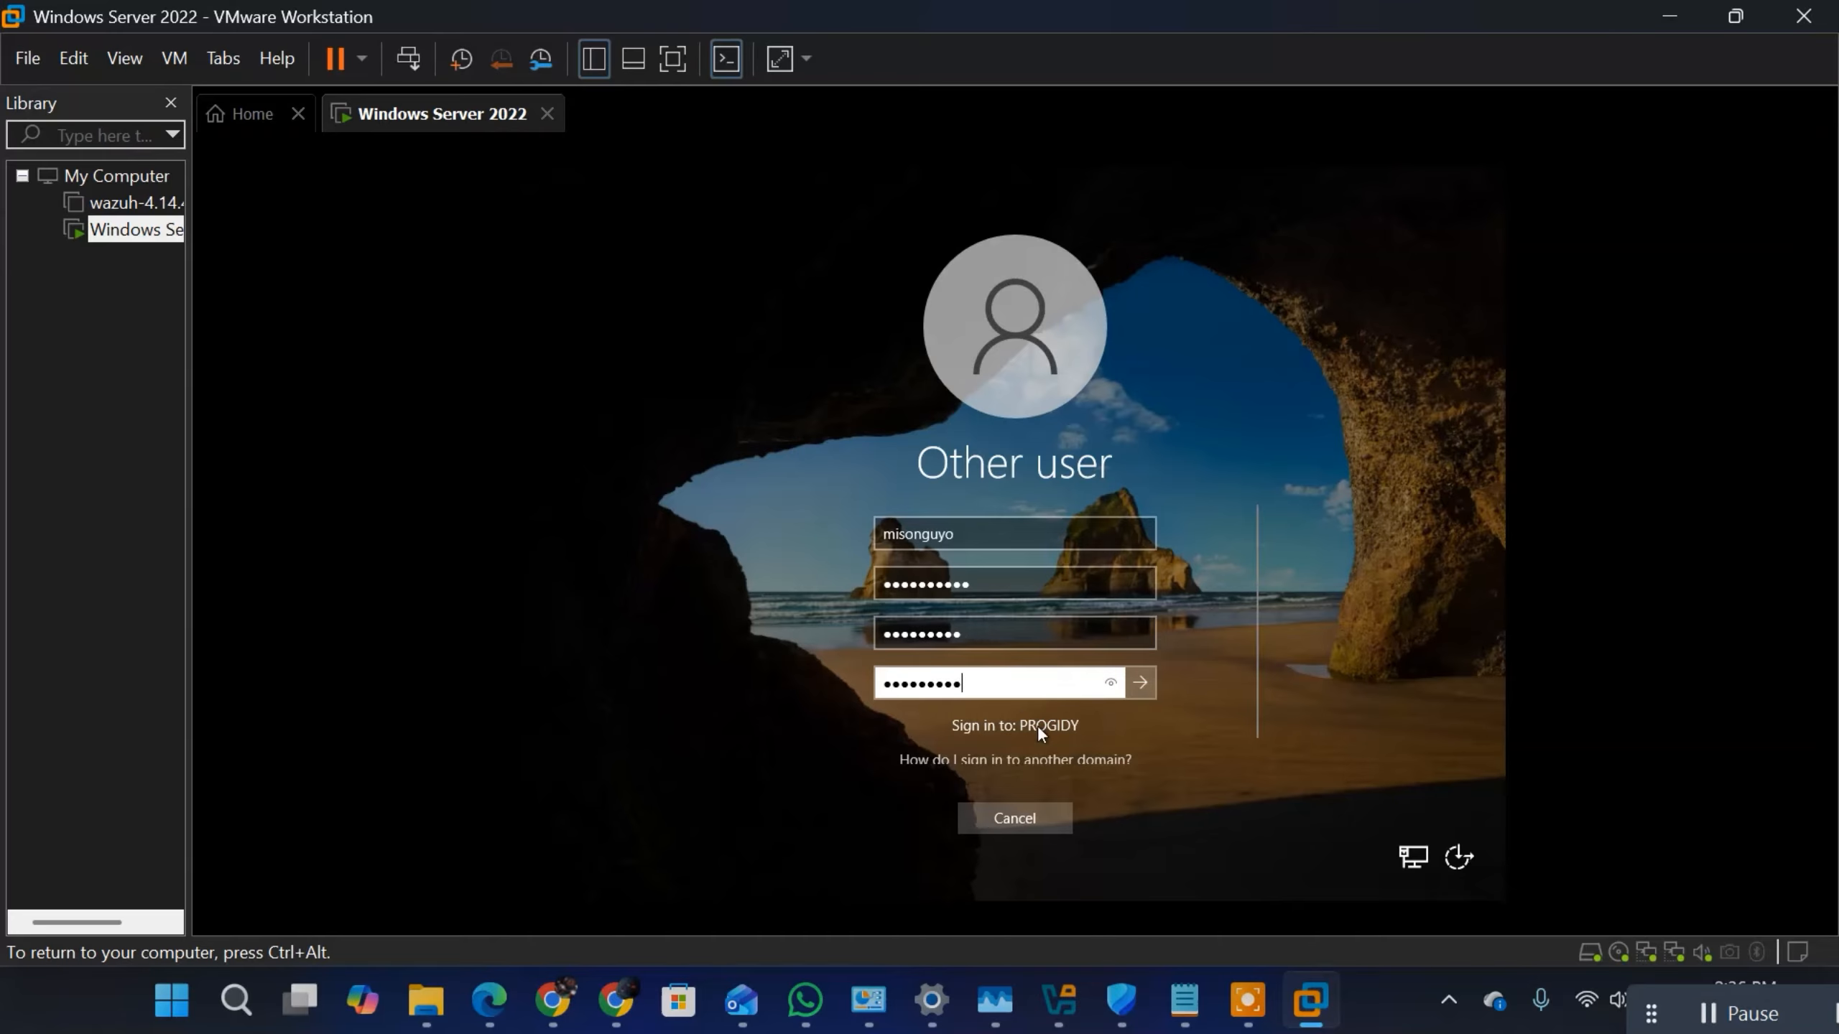
pyautogui.click(1144, 681)
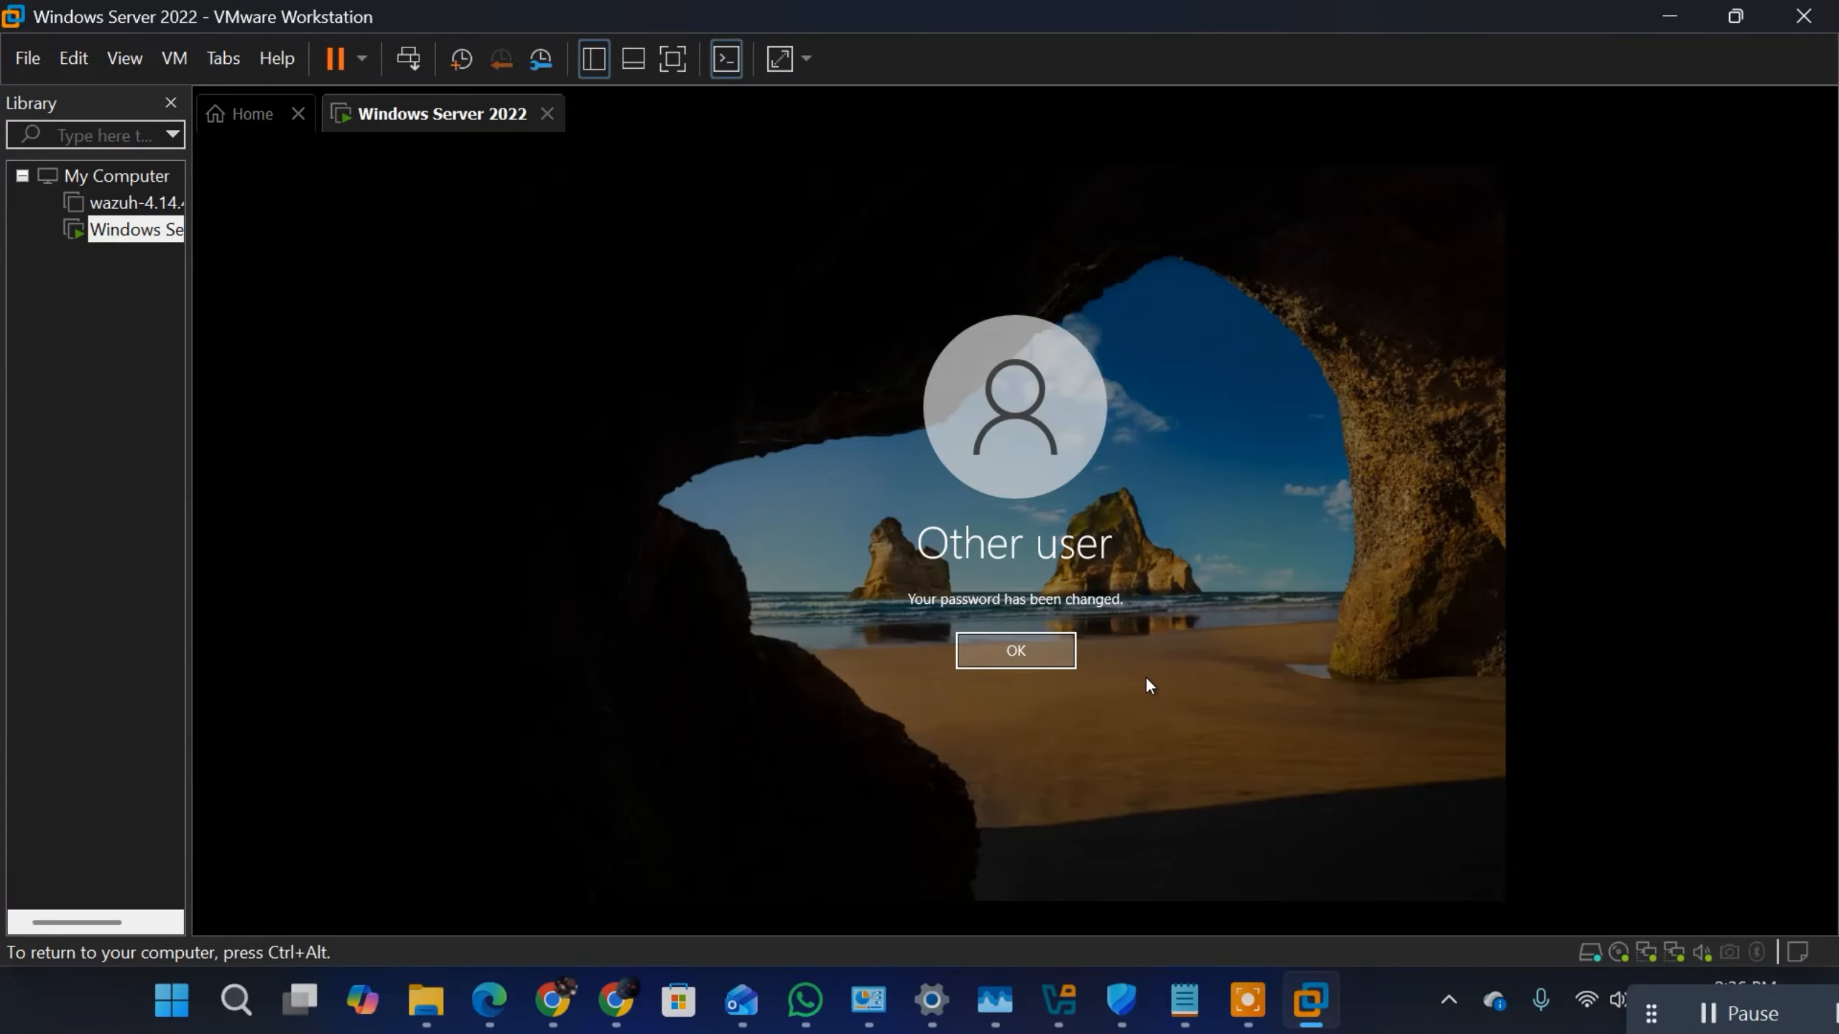
pyautogui.click(1010, 652)
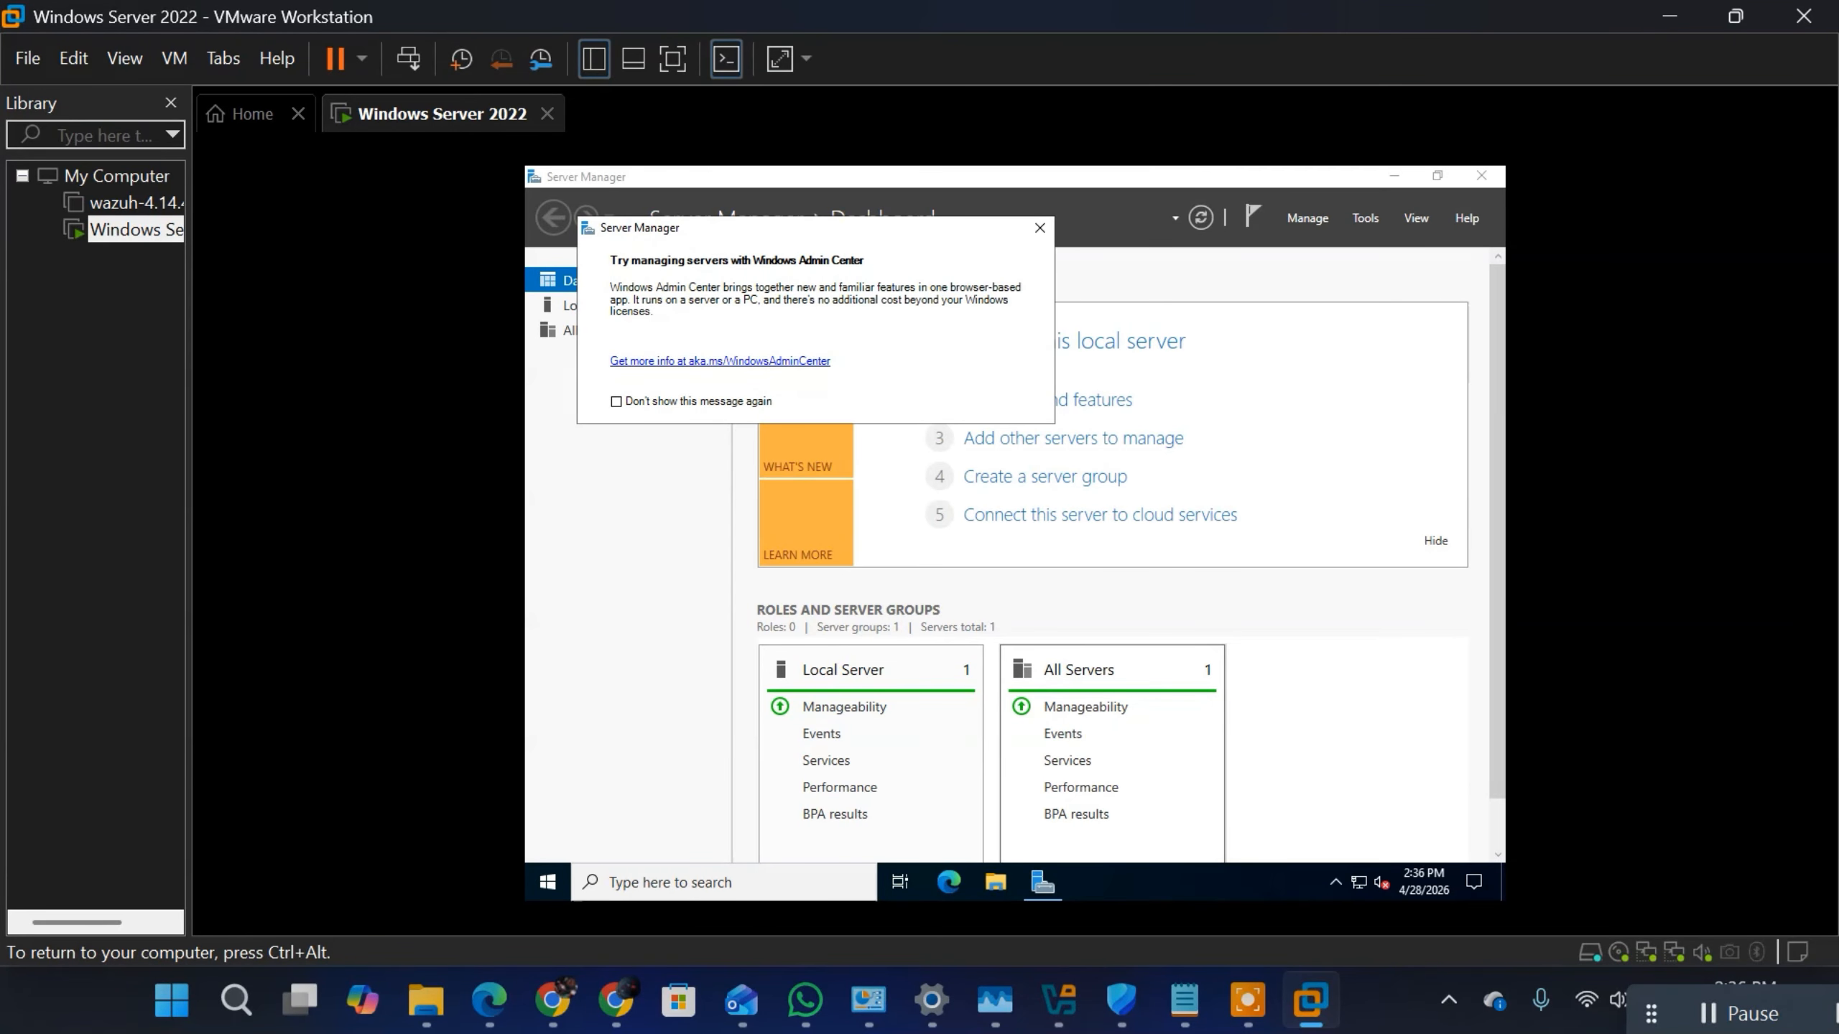
# Step: Dismiss the Server Manager message about managing servers with Windows Admin Center
pyautogui.hotkey('ctrl', 'alt')
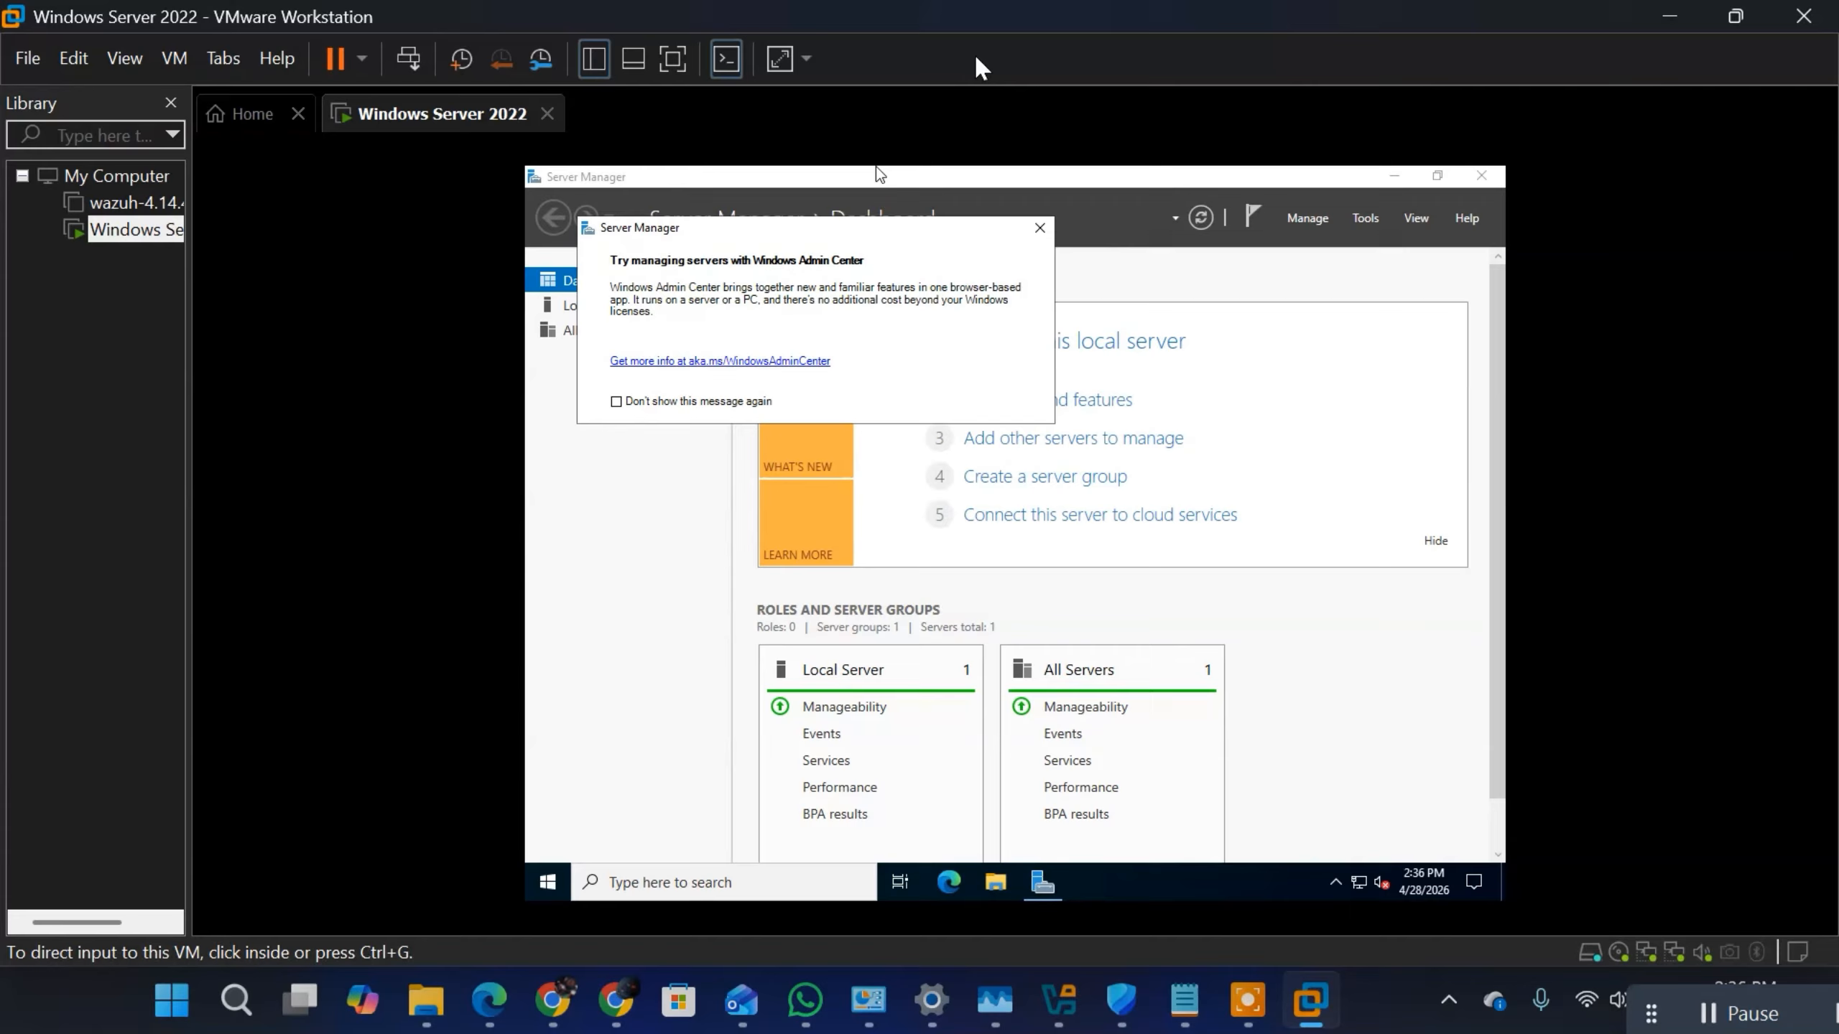
pyautogui.click(1039, 228)
pyautogui.click(1039, 227)
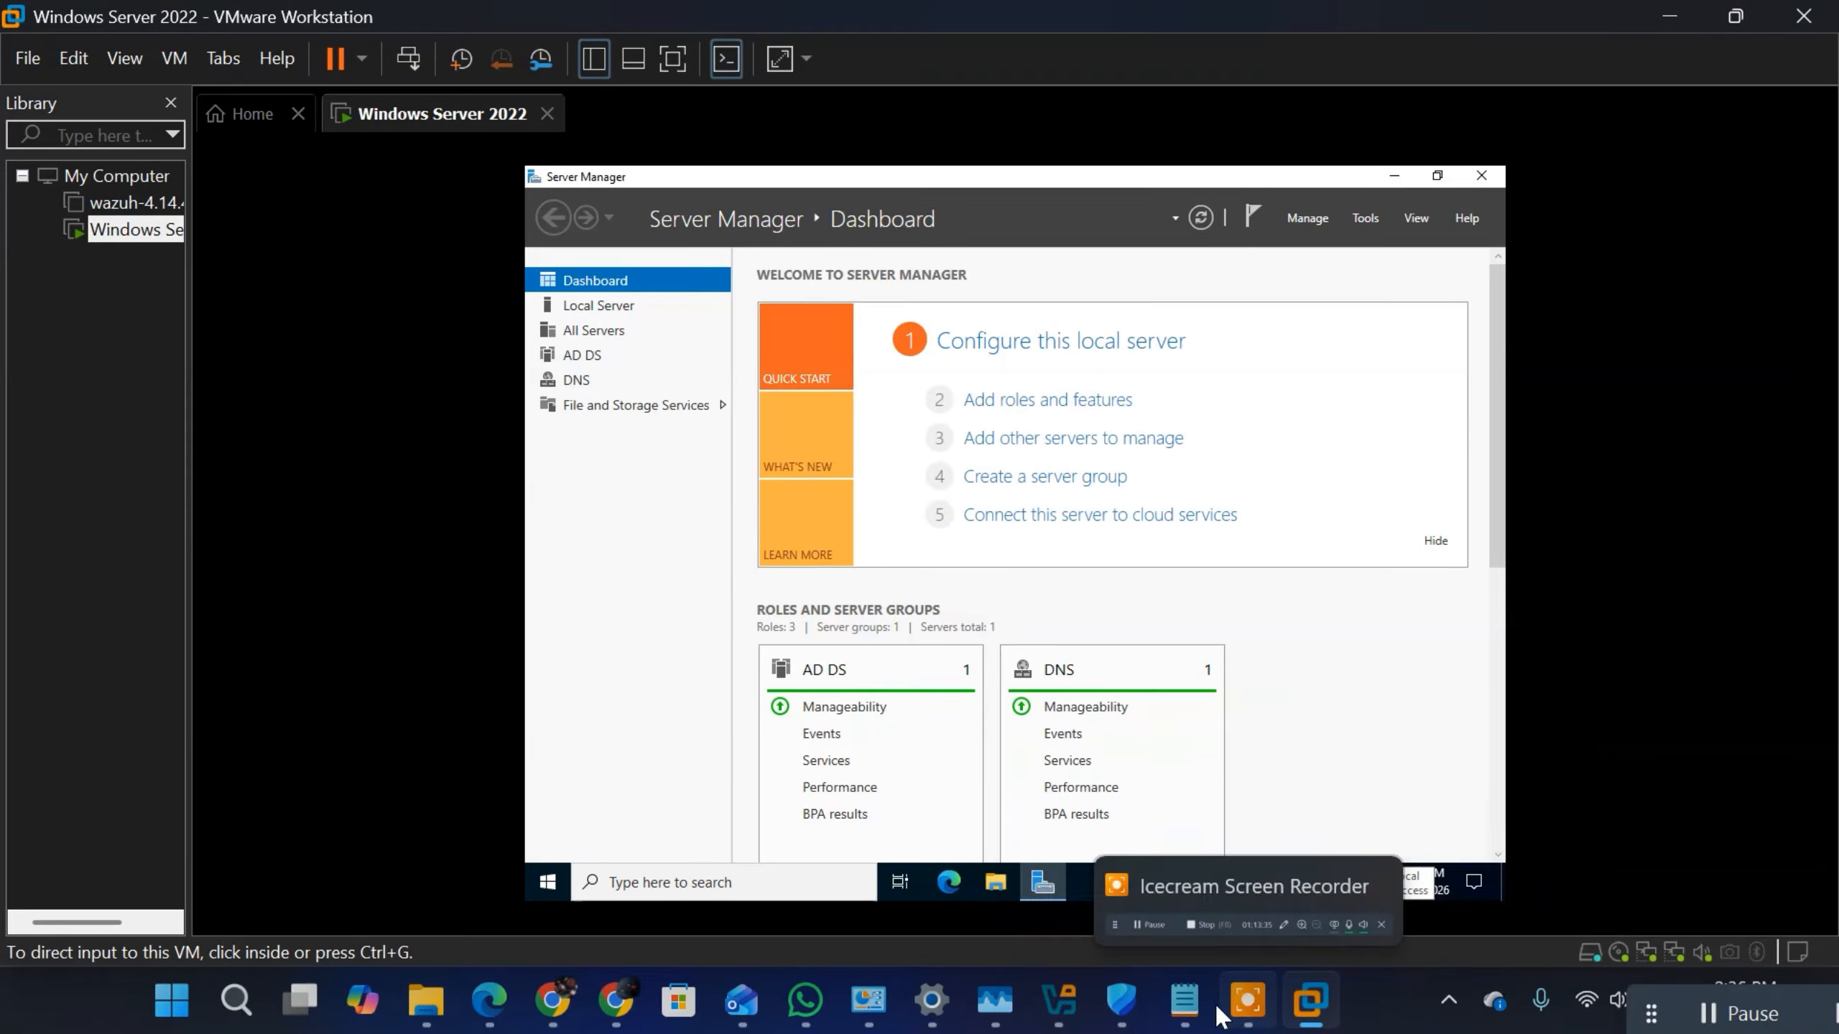
# Step: Switch to the Notepad notes and put the label "DEFAULT PASSWORD:" in front of the second example password
pyautogui.click(1184, 1000)
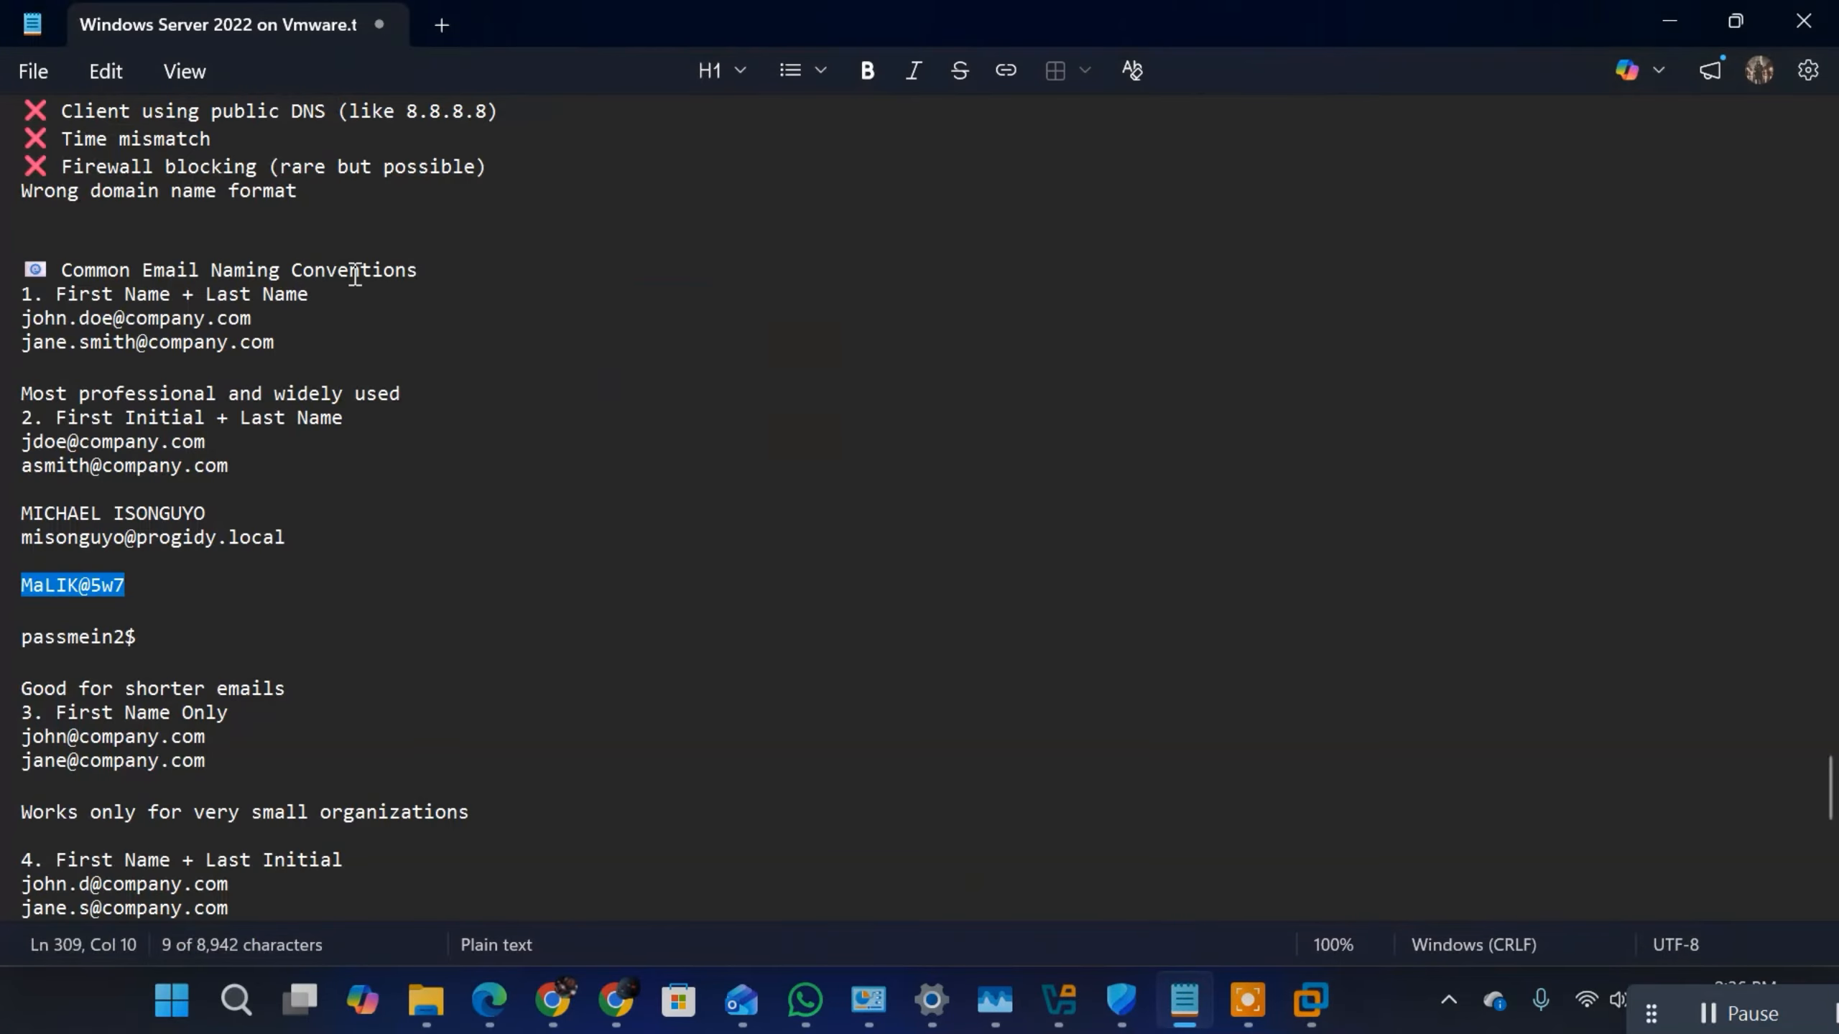
pyautogui.click(376, 317)
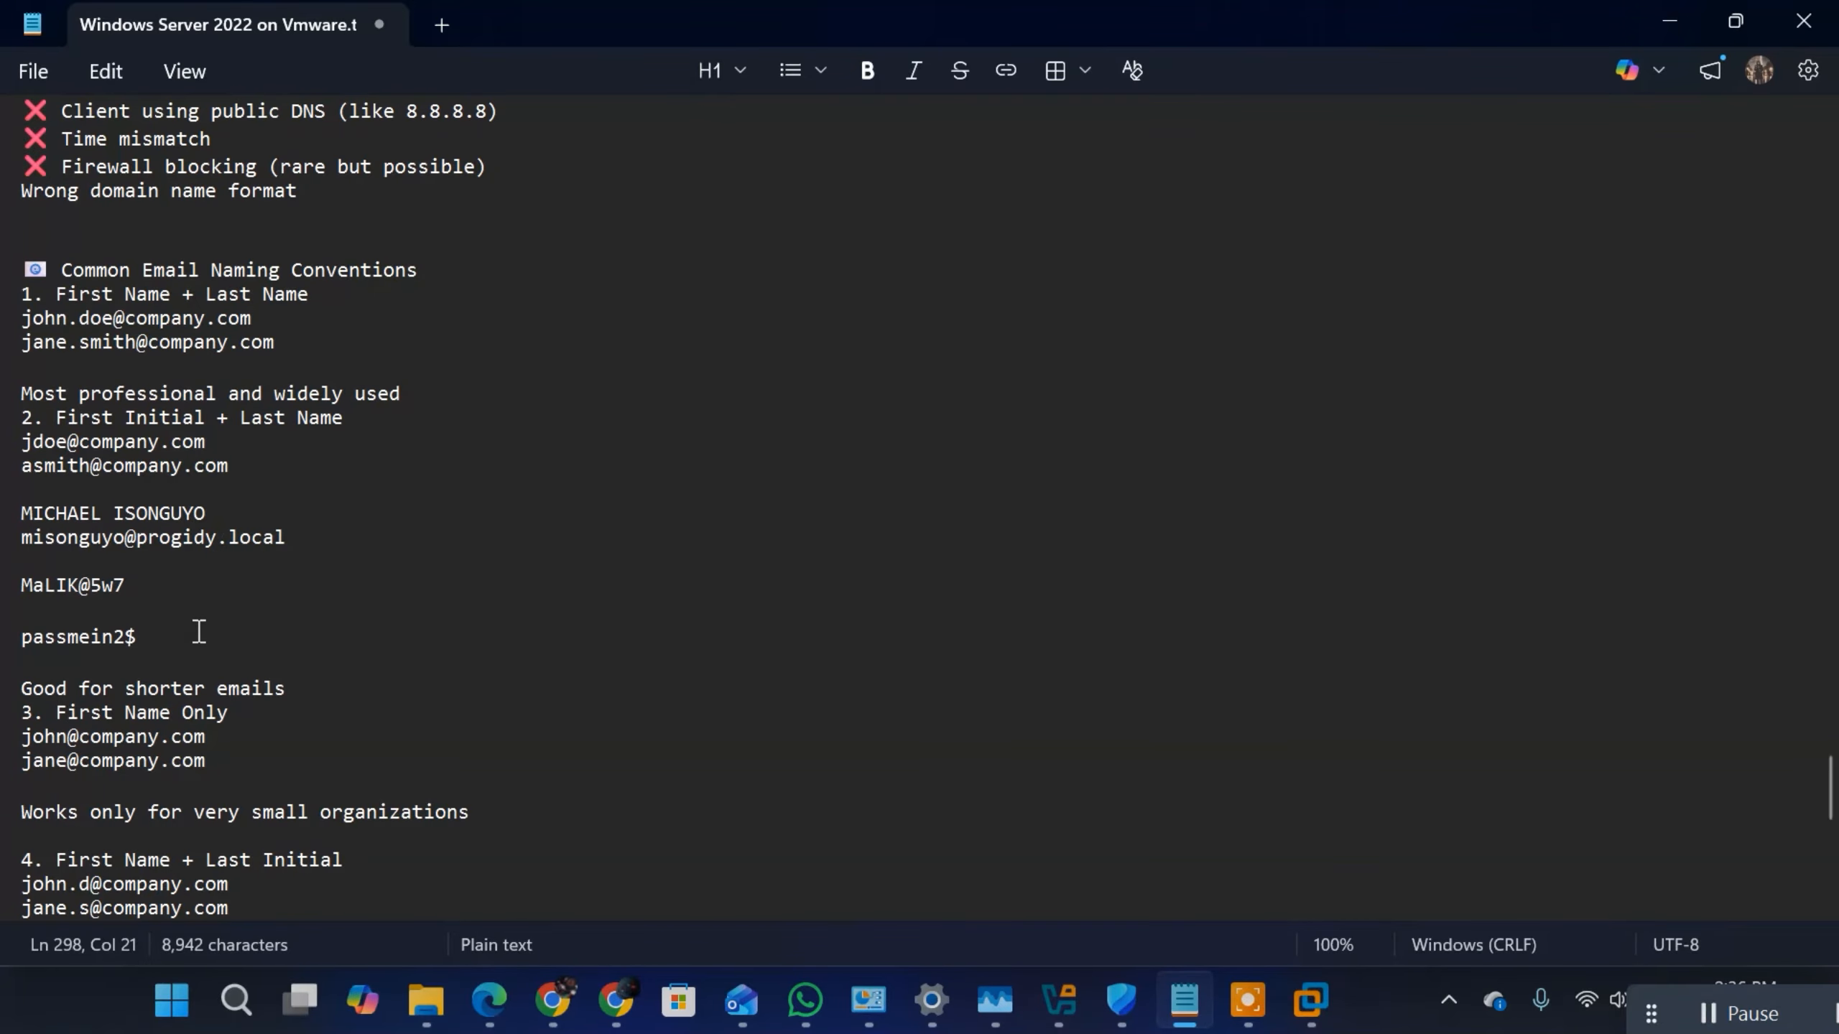
pyautogui.moveTo(197, 633); pyautogui.dragTo(20, 512)
pyautogui.click(360, 423)
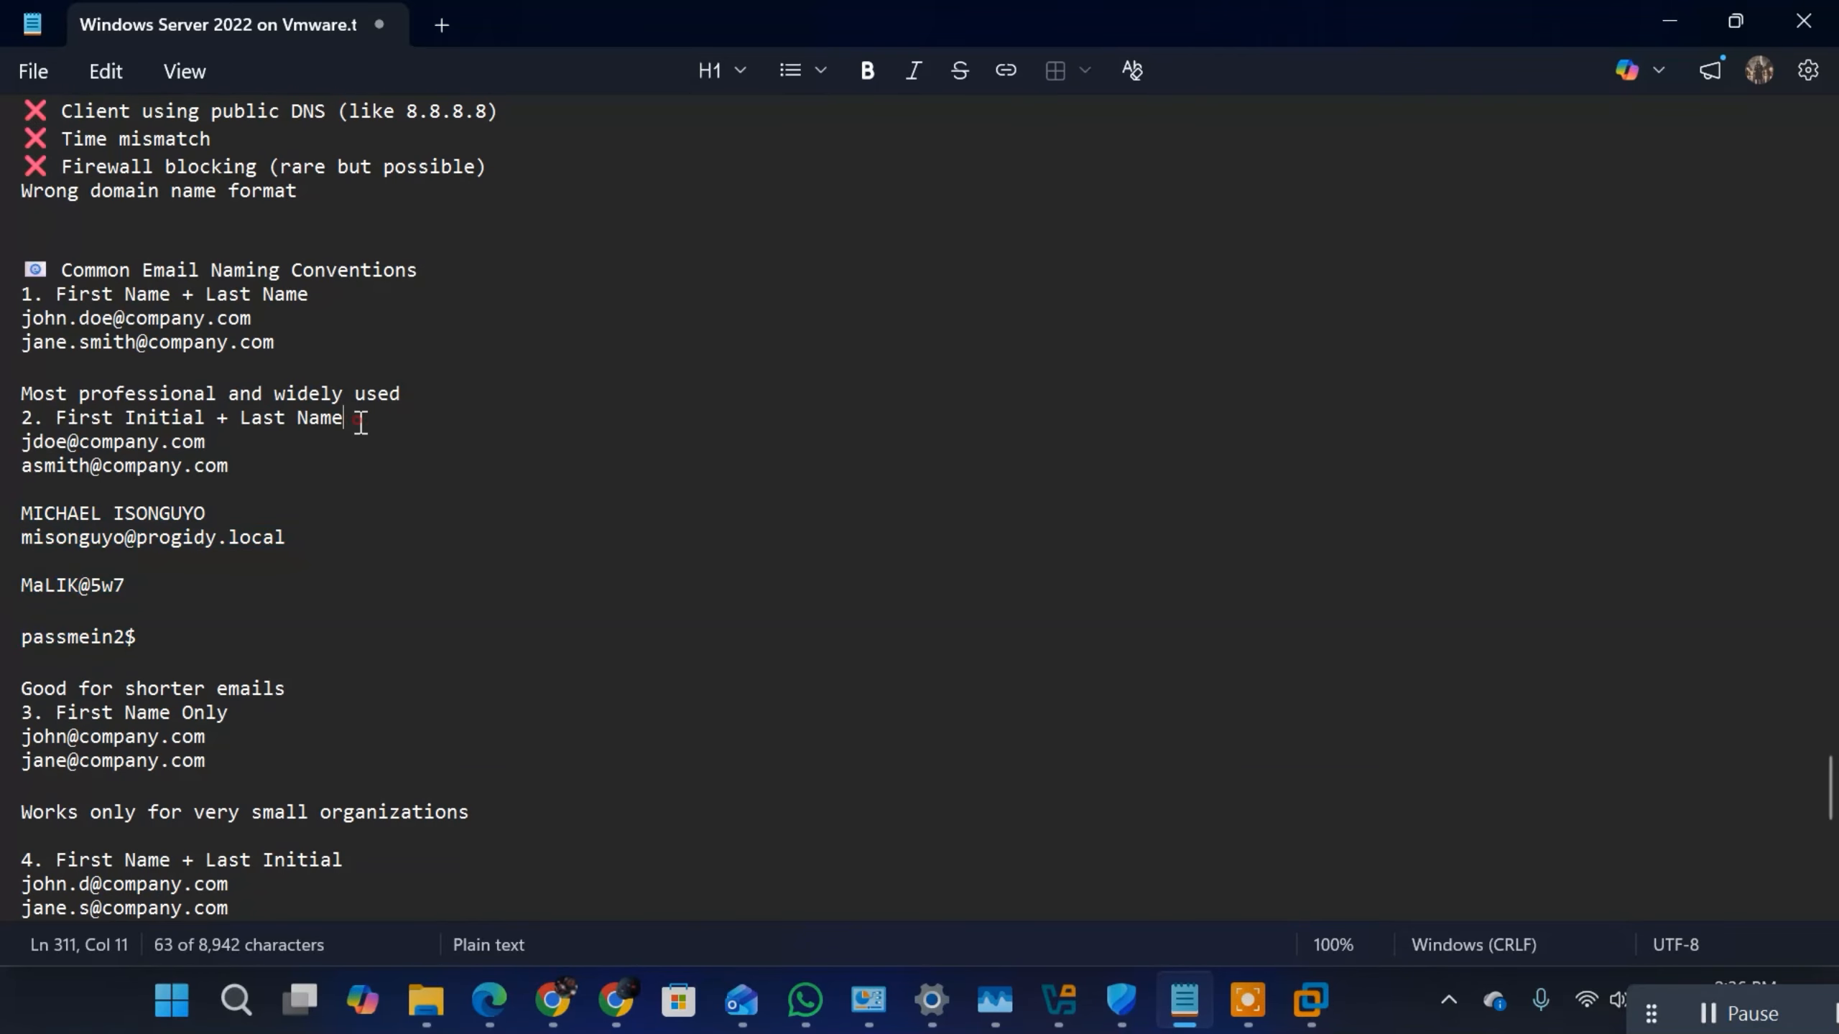
pyautogui.press('Up')
pyautogui.press('Up')
pyautogui.press('Left')
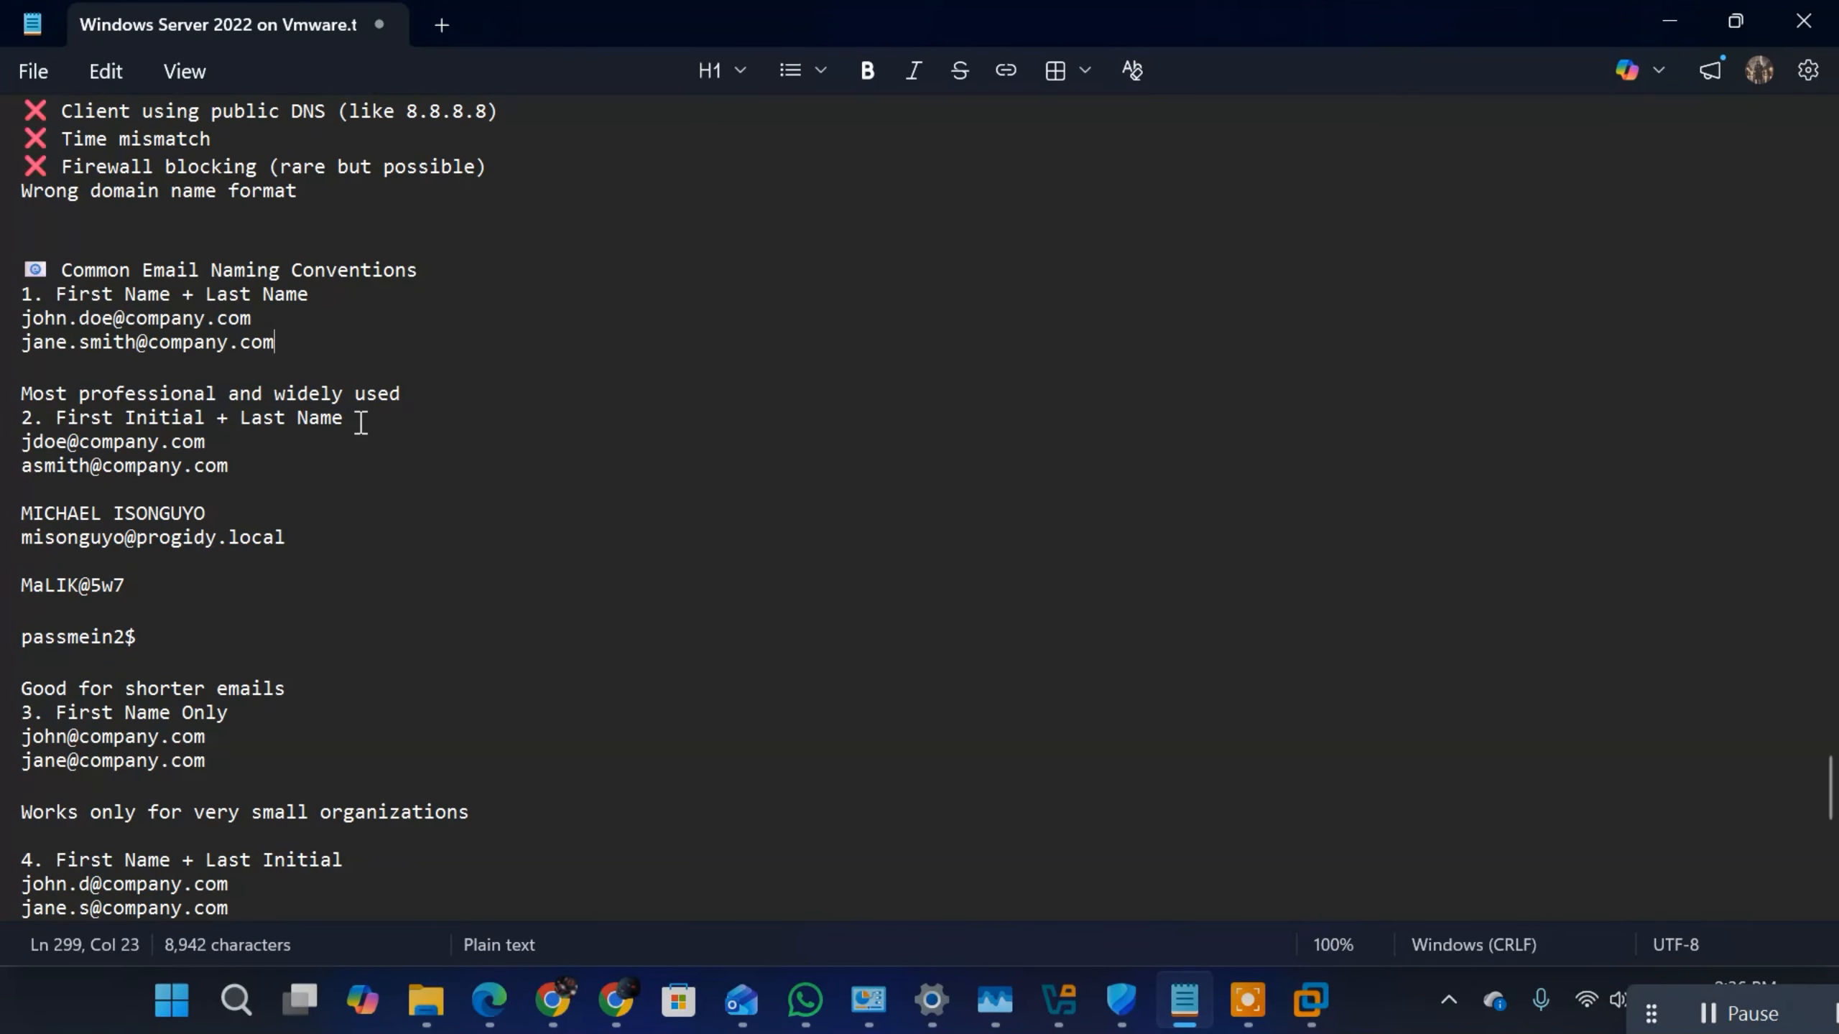
pyautogui.click(25, 637)
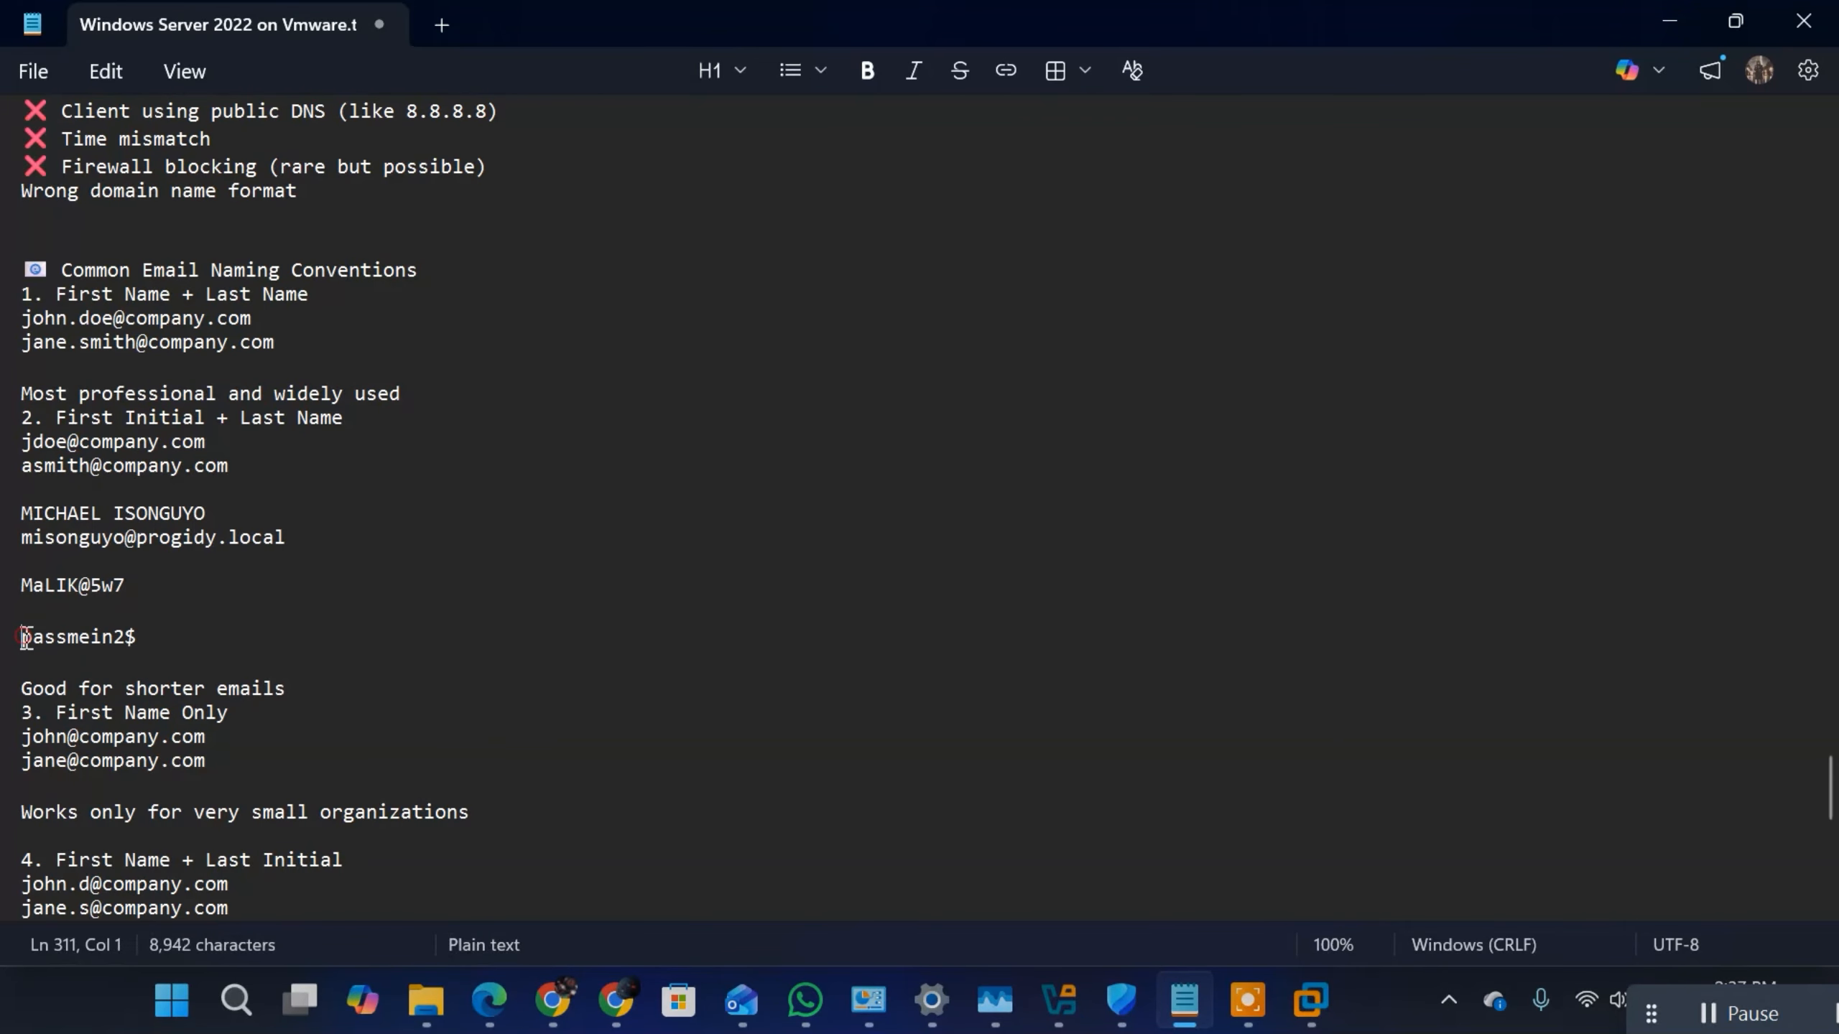
pyautogui.write('DEFAU')
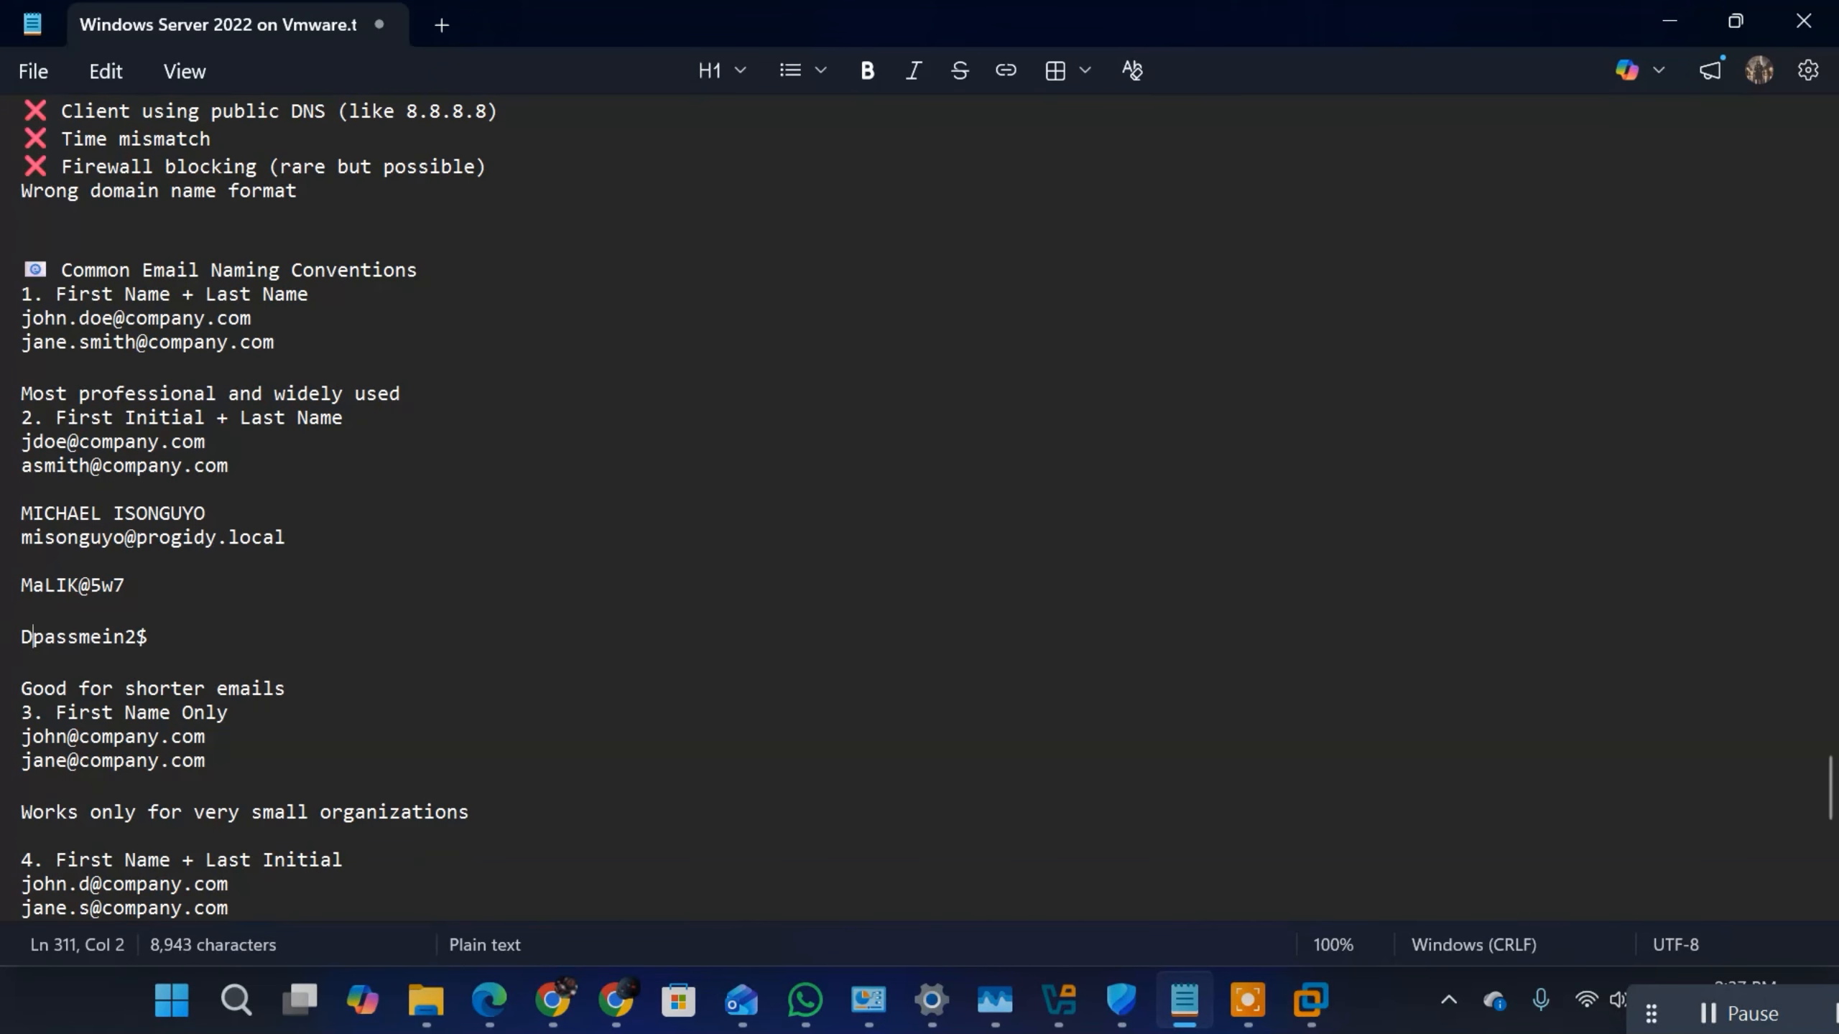
pyautogui.write('LT PASSW')
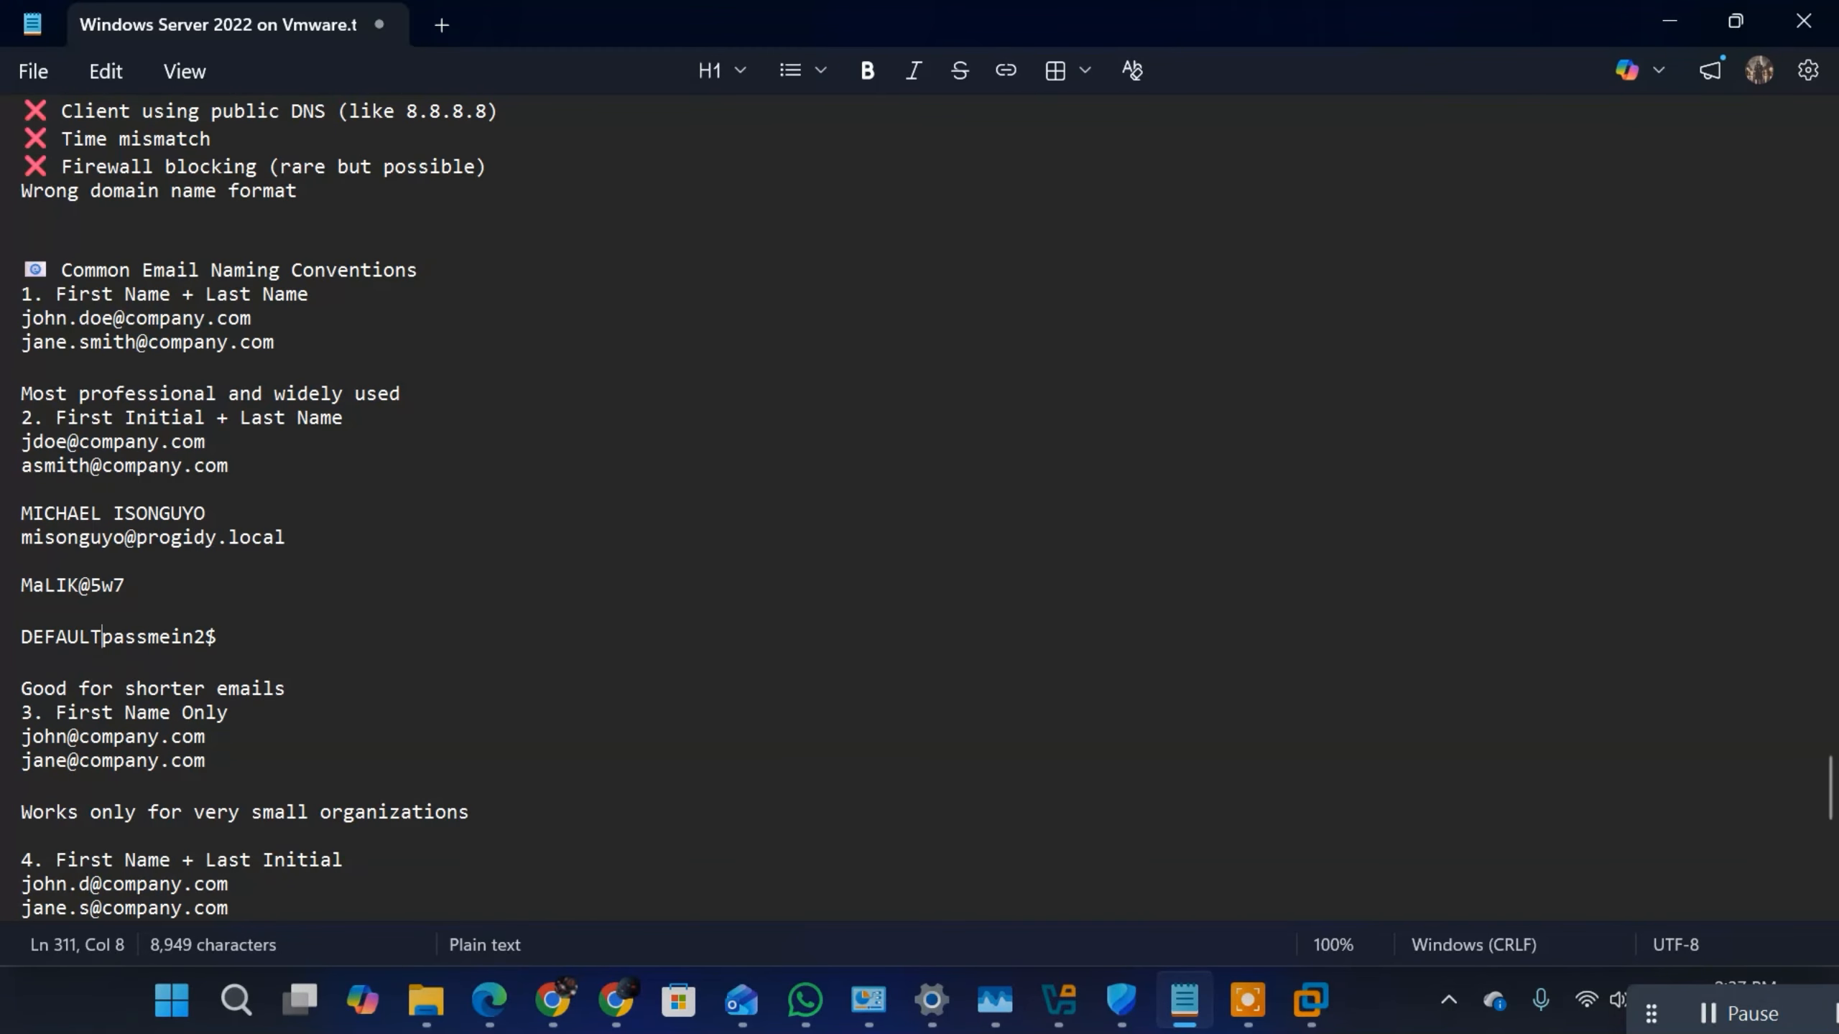
pyautogui.write('ORD:')
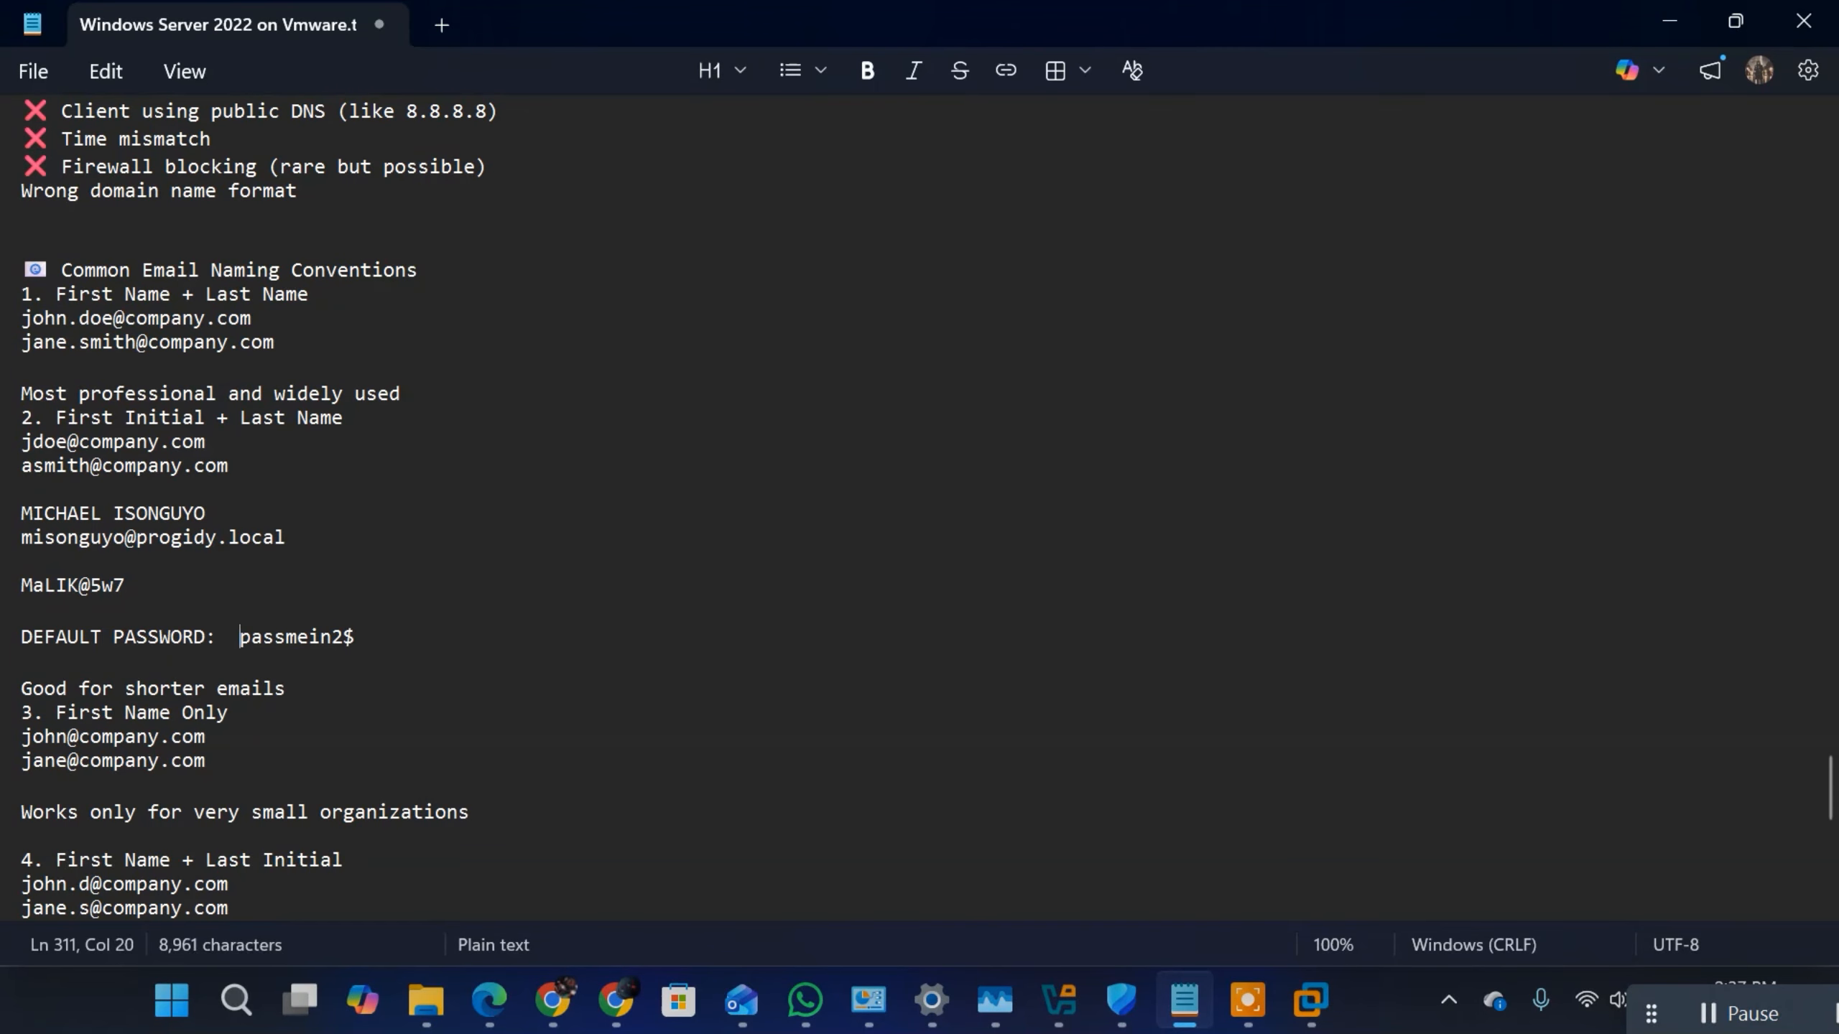
# Step: Put the label "PASSWORD:" in front of the first example password below the sample e-mail address
pyautogui.click(26, 586)
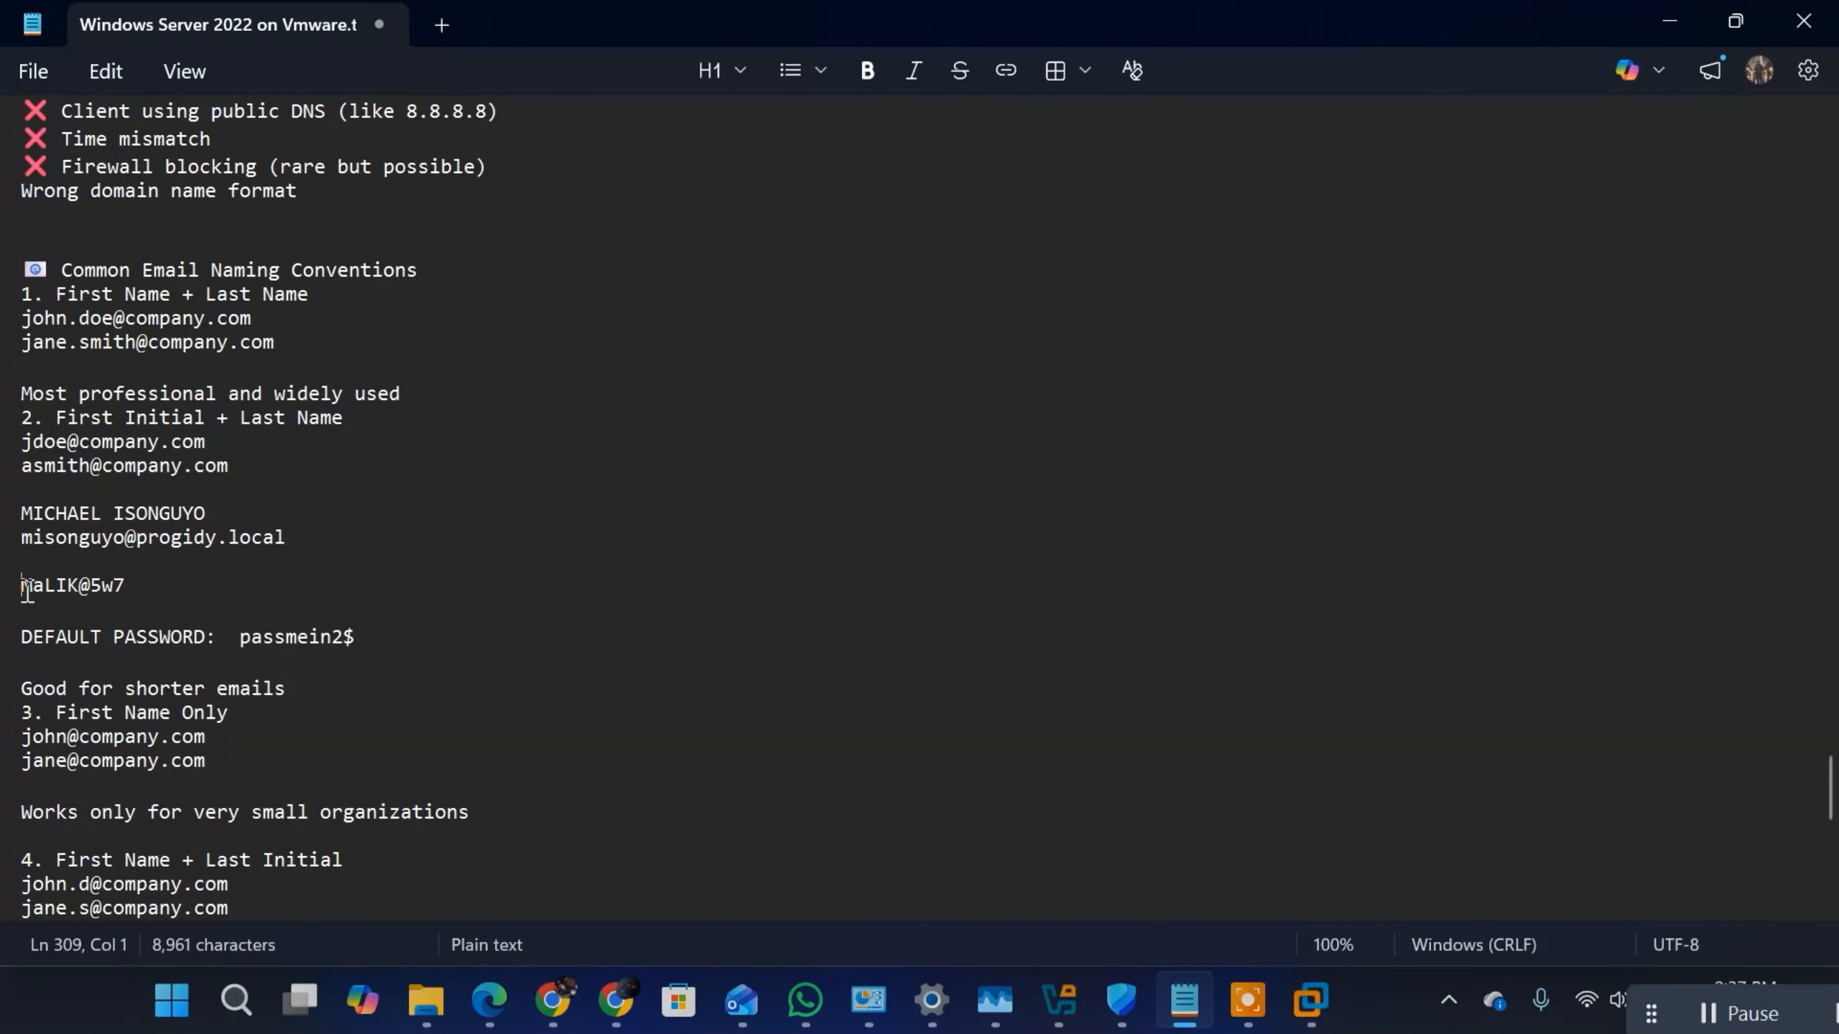
pyautogui.write('PASSWORD')
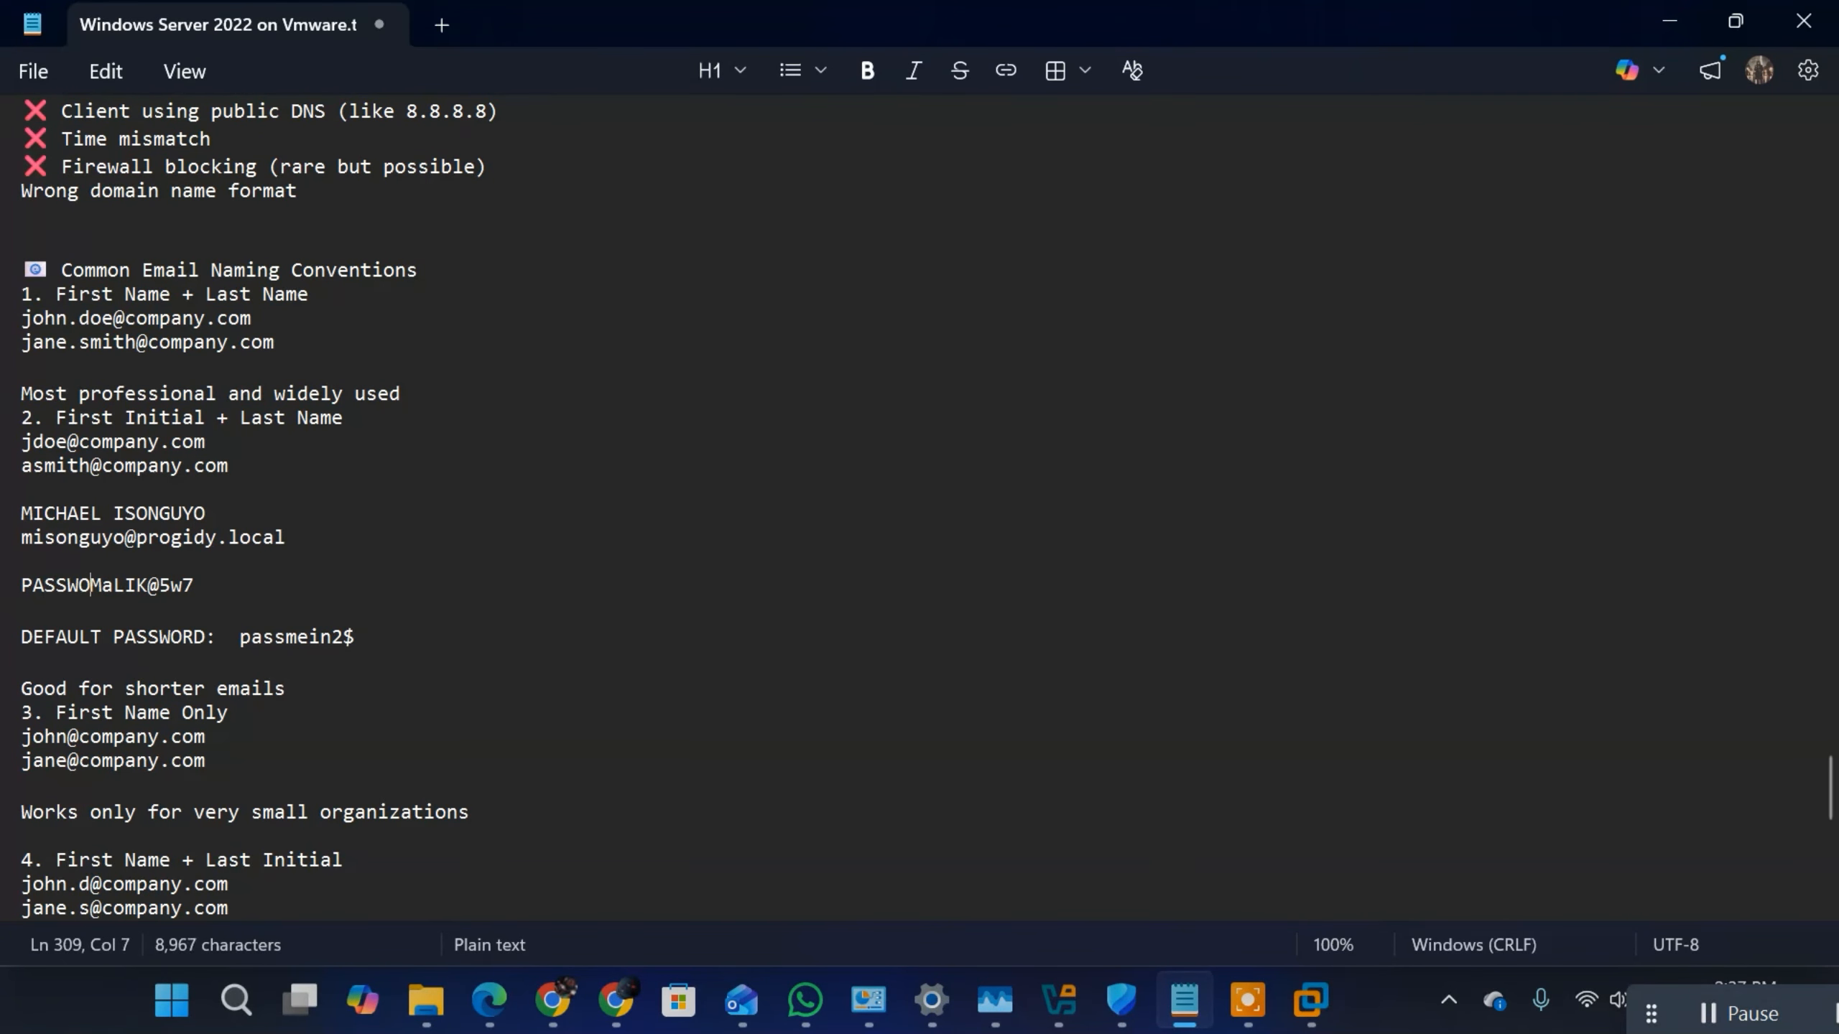
pyautogui.write(':')
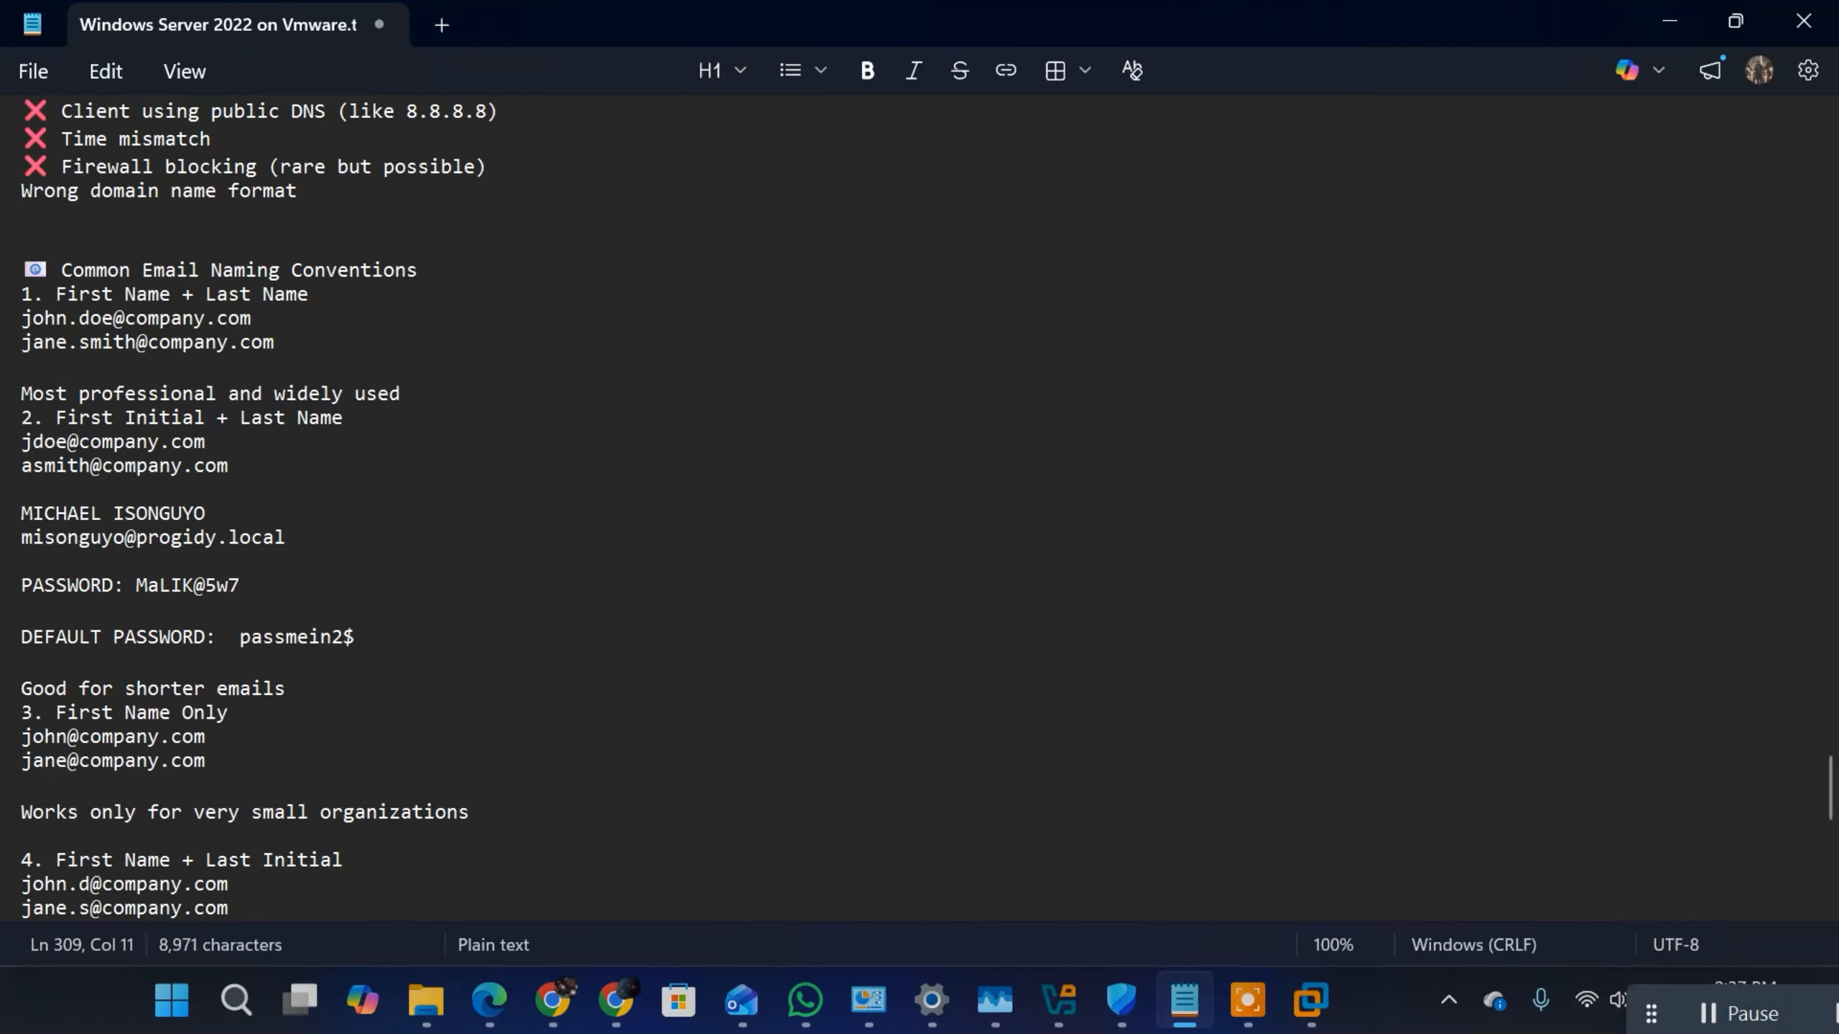
# Step: Put the label "NAME:" on its own line above the sample name and "EMAIL:" on its own line above the sample e-mail address
pyautogui.click(26, 513)
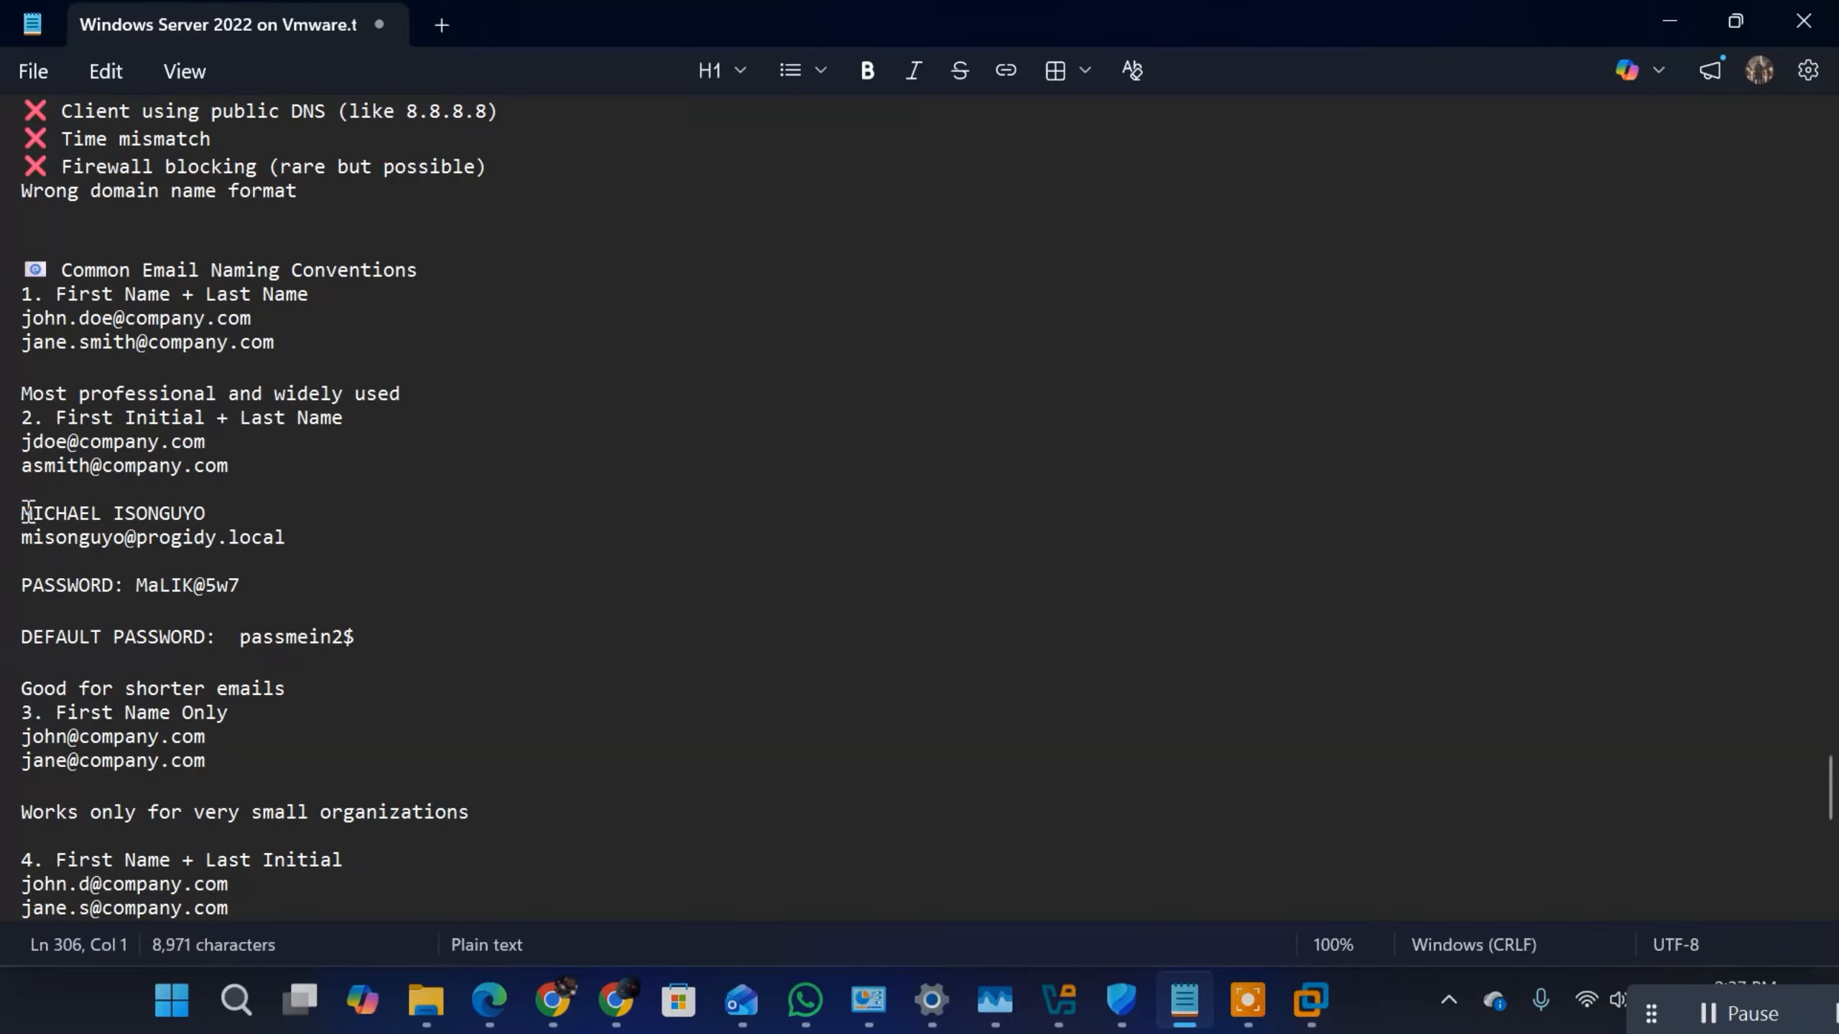
pyautogui.write('NAME:')
pyautogui.press('Return')
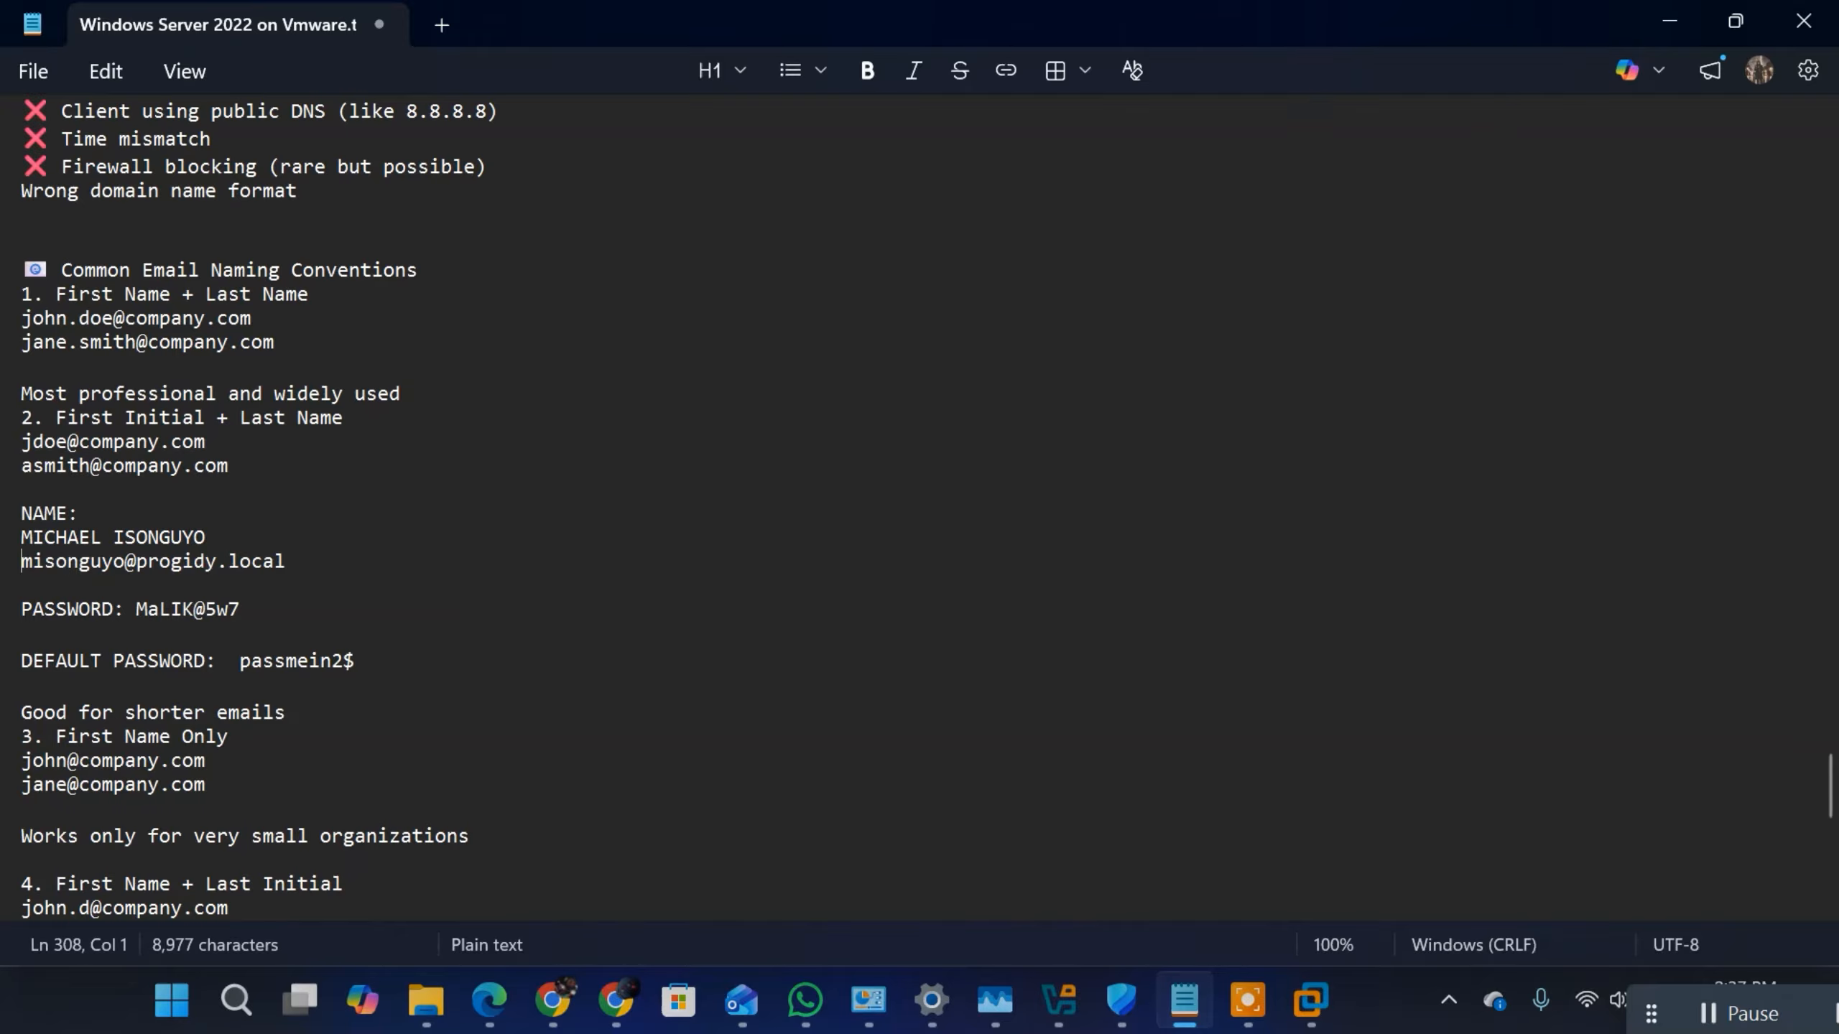
pyautogui.write('EMAIL')
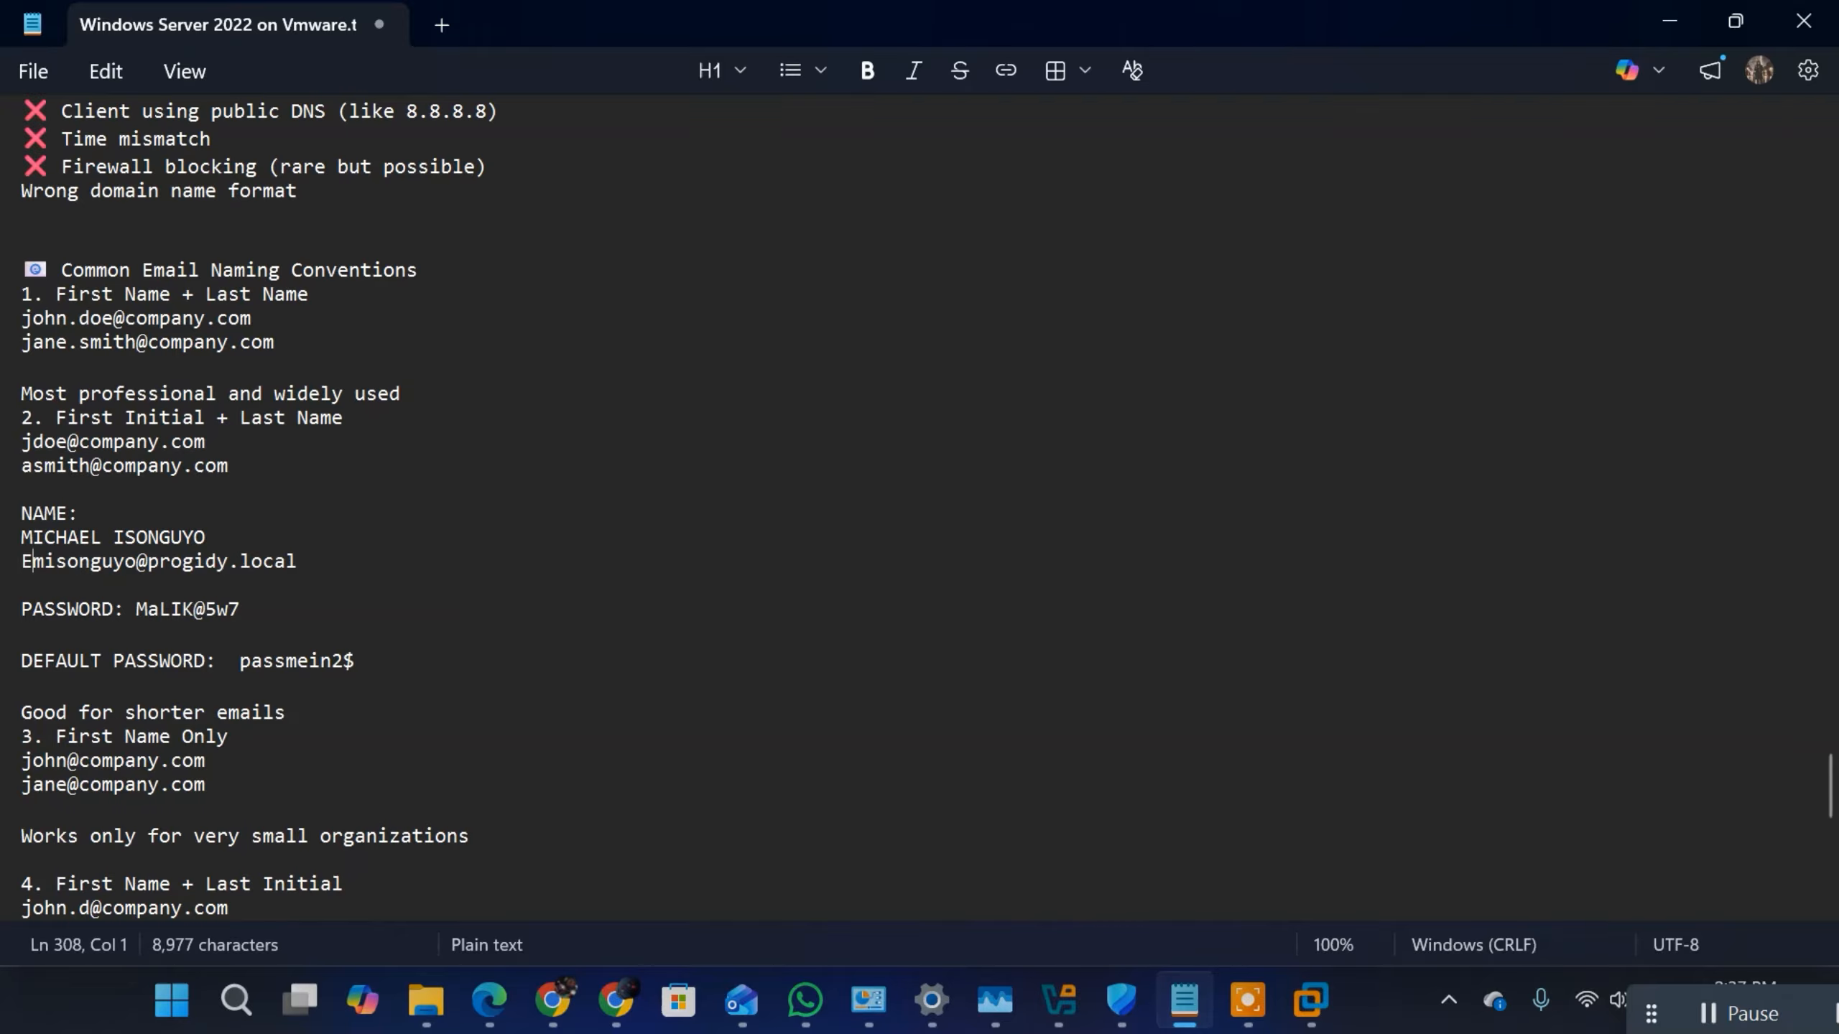
pyautogui.write(':')
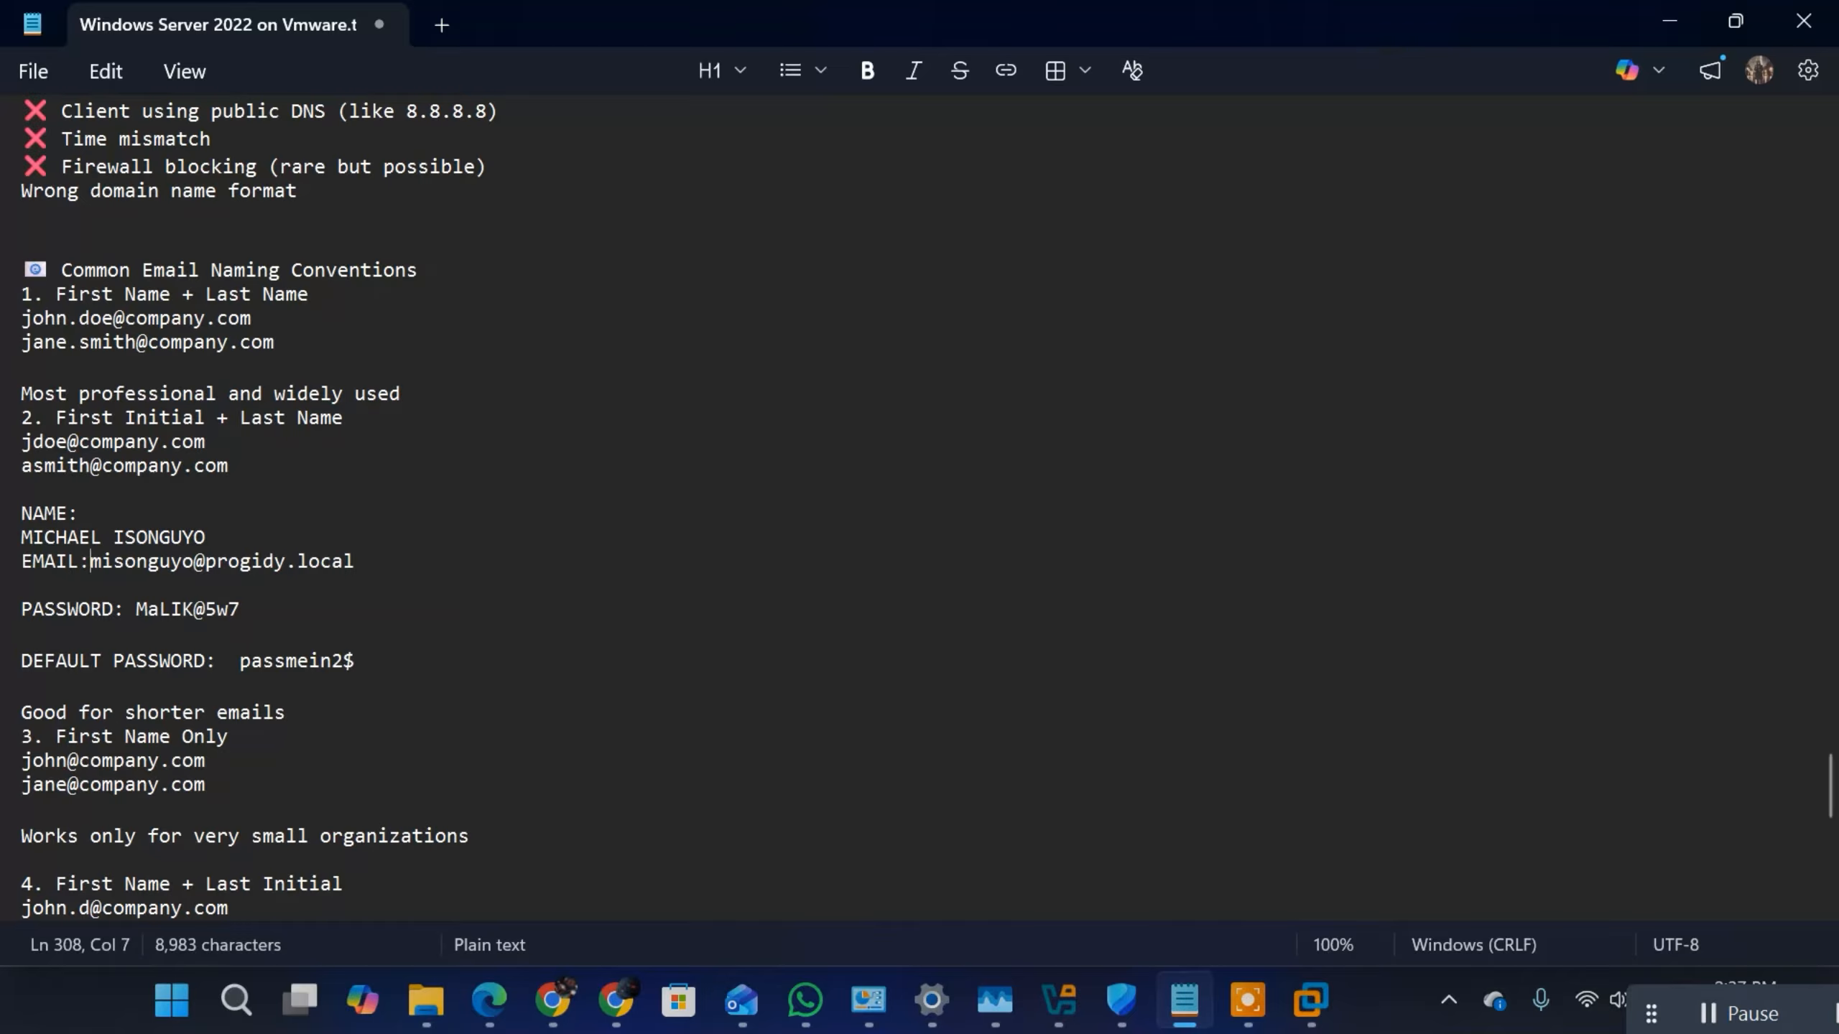
pyautogui.press('Return')
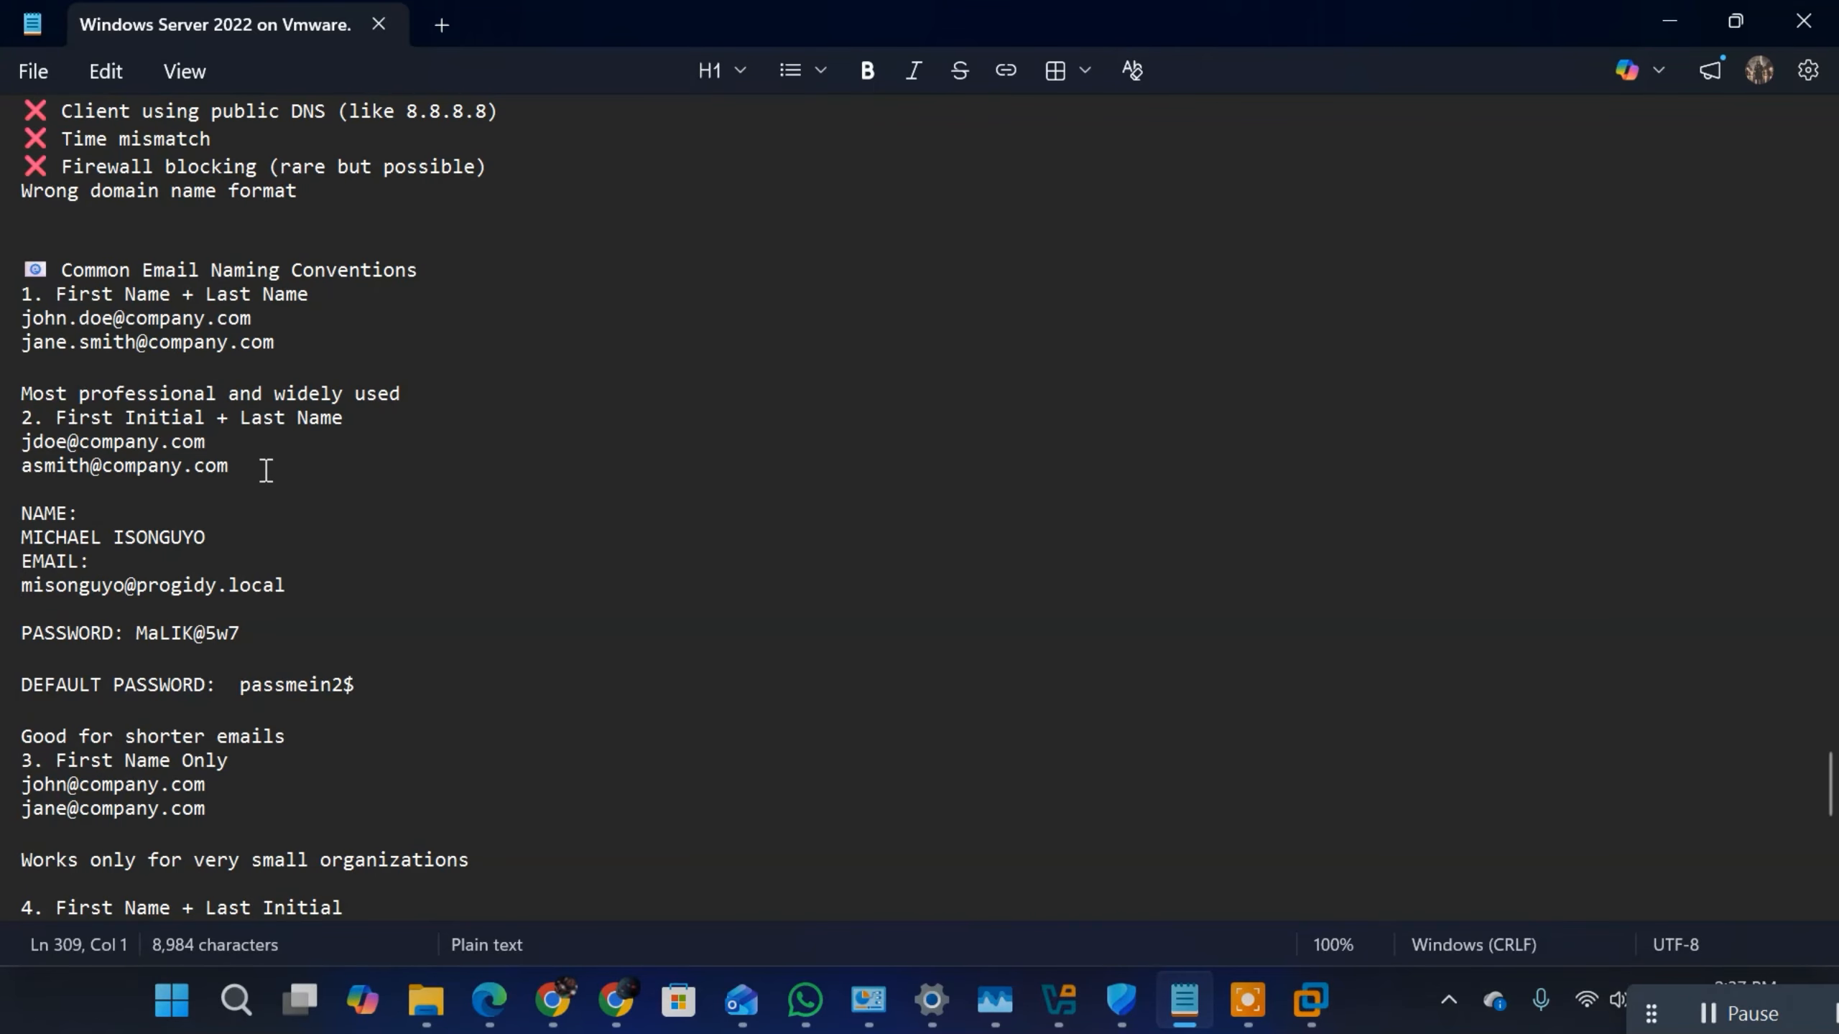
# Step: Find the NAS/REMOTE ACCESS heading near the beginning of the notes and highlight it
pyautogui.press('Up')
pyautogui.press('Up')
pyautogui.press('Up')
pyautogui.press('Up')
pyautogui.press('Up')
pyautogui.press('Up')
pyautogui.press('Up')
pyautogui.press('Up')
pyautogui.press('Up')
pyautogui.press('Up')
pyautogui.press('Up')
pyautogui.press('Up')
pyautogui.press('Up')
pyautogui.press('Up')
pyautogui.press('Up')
pyautogui.press('Up')
pyautogui.press('Up')
pyautogui.press('Up')
pyautogui.press('Up')
pyautogui.press('Up')
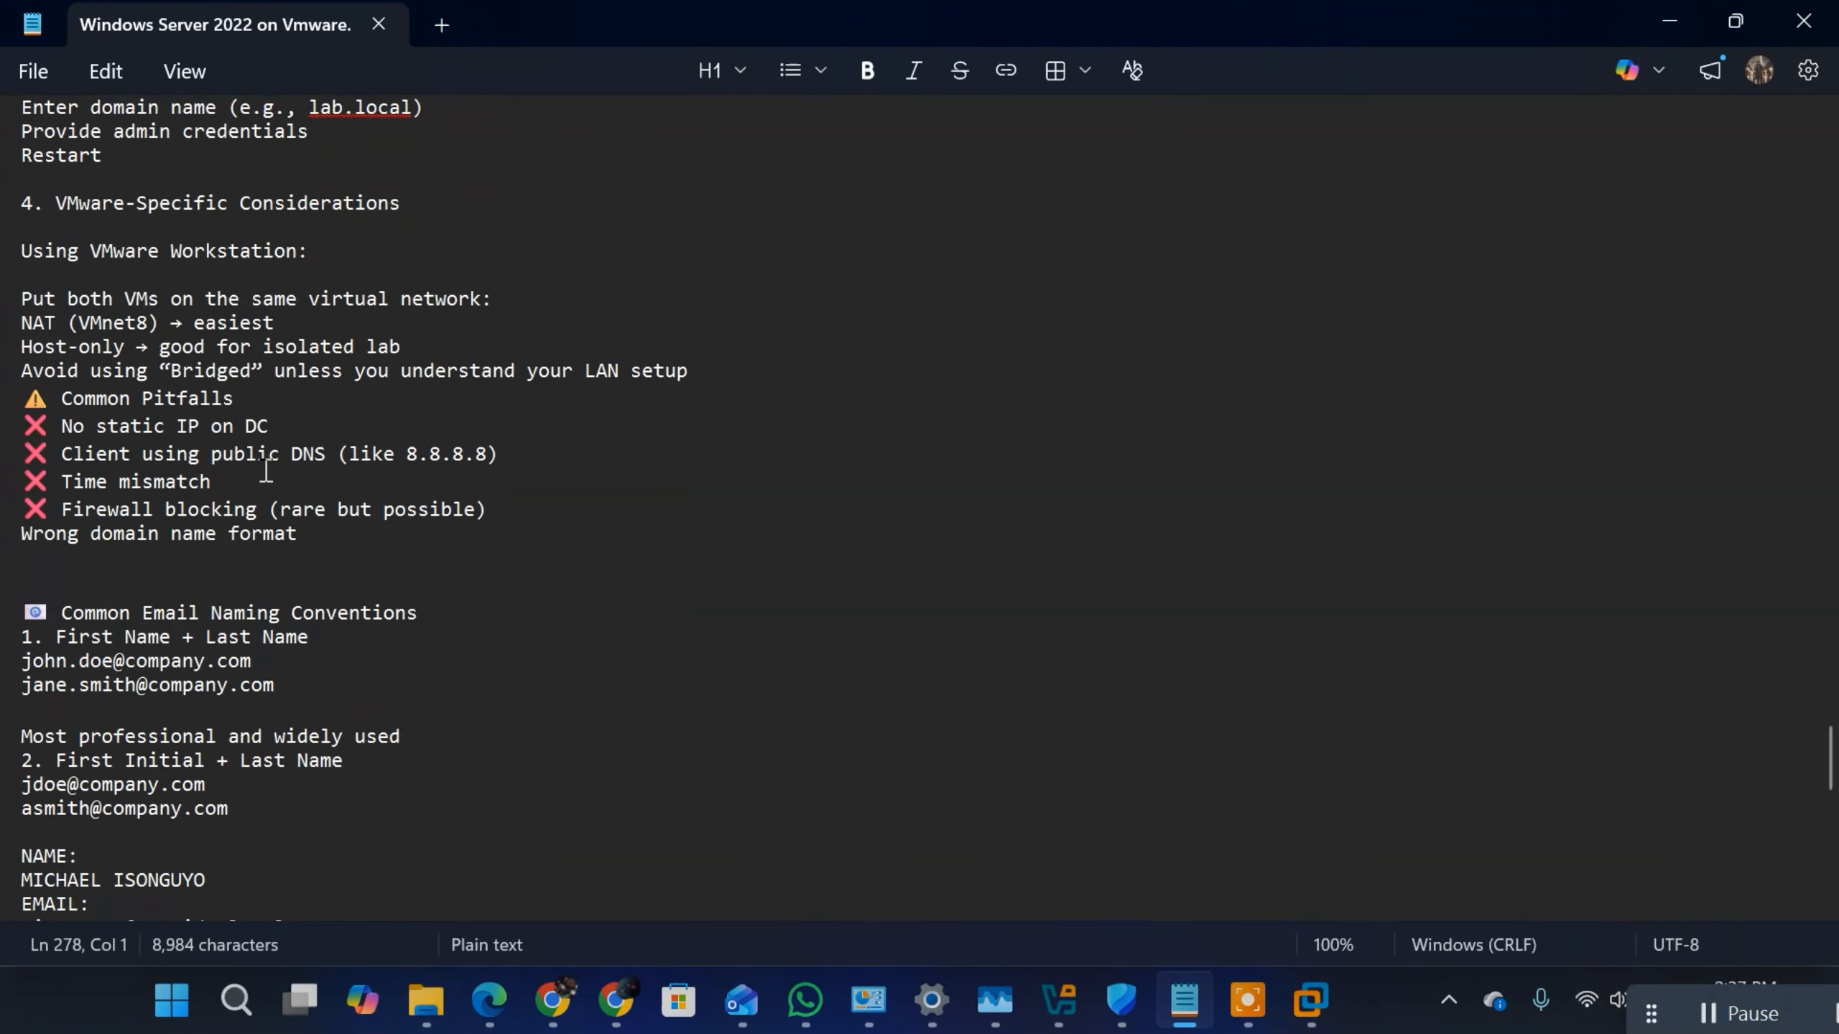
pyautogui.press('Up')
pyautogui.press('Up')
pyautogui.press('Up')
pyautogui.press('Up')
pyautogui.press('Up')
pyautogui.press('Up')
pyautogui.press('Up')
pyautogui.press('Up')
pyautogui.press('Up')
pyautogui.press('Up')
pyautogui.press('Up')
pyautogui.press('Up')
pyautogui.press('Up')
pyautogui.press('Up')
pyautogui.press('Up')
pyautogui.press('Up')
pyautogui.press('Up')
pyautogui.press('Up')
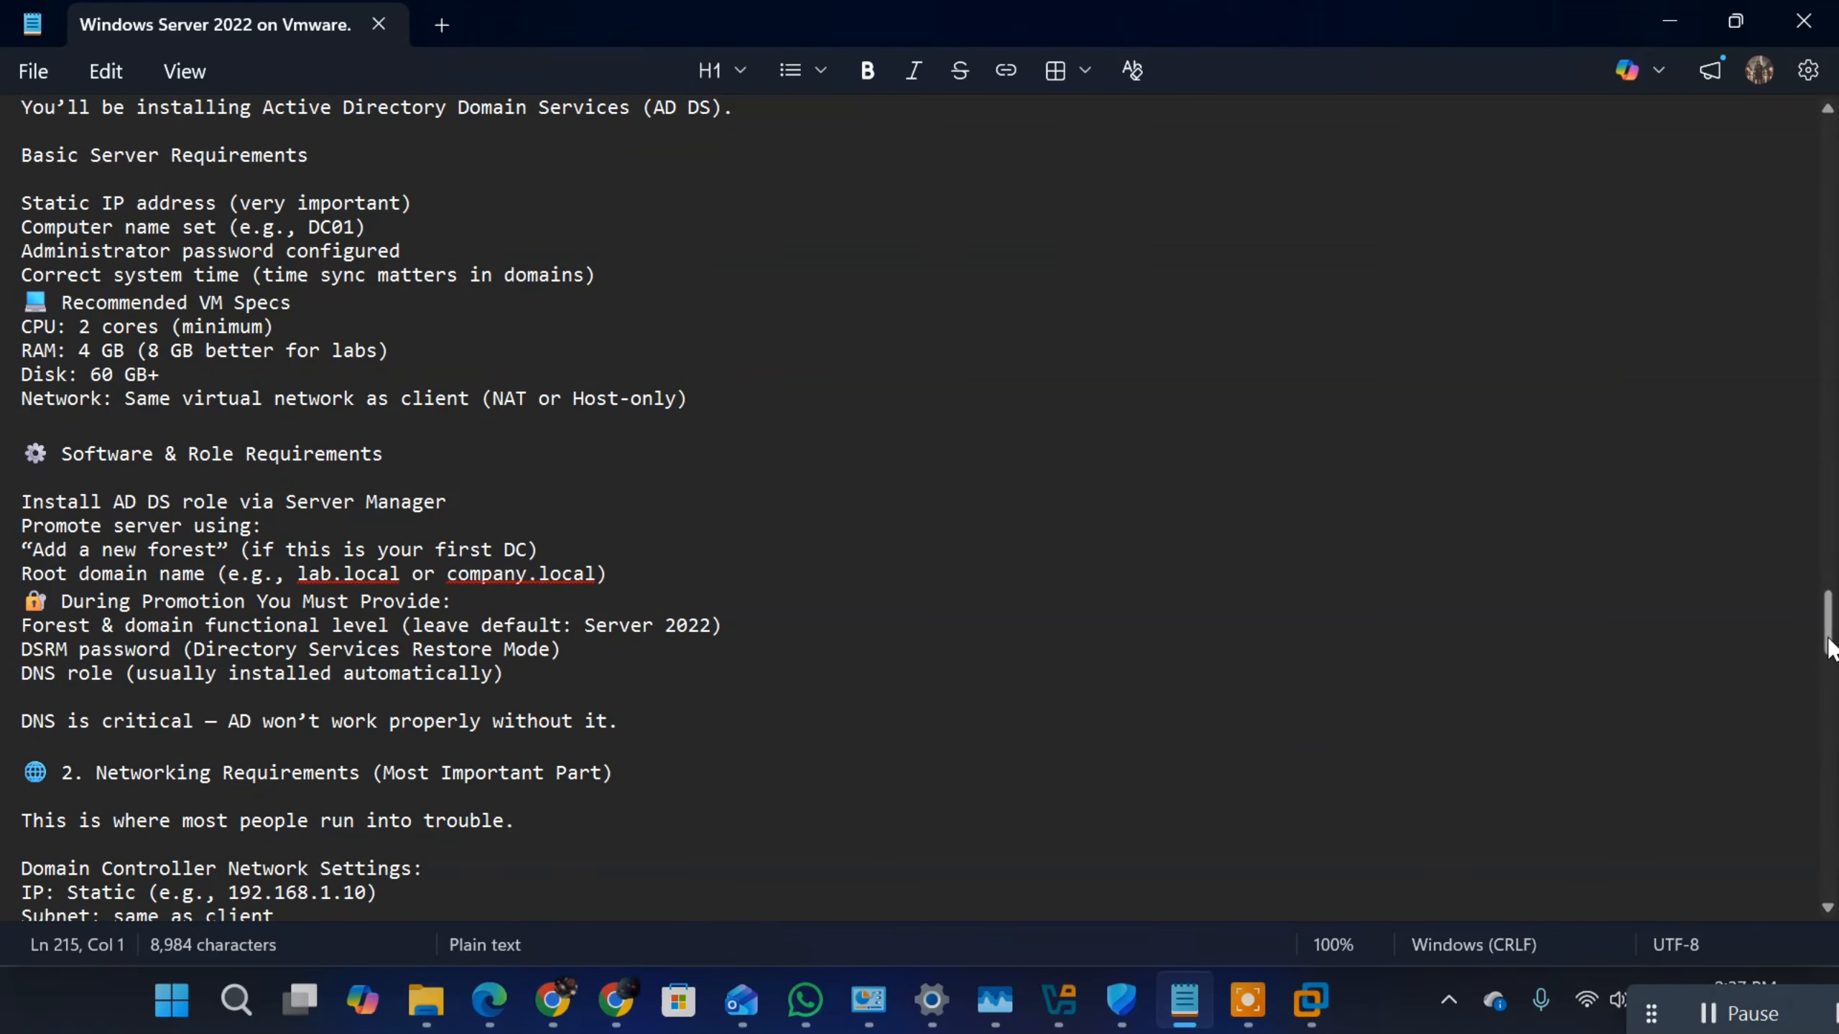
pyautogui.moveTo(1827, 623); pyautogui.dragTo(1621, 10)
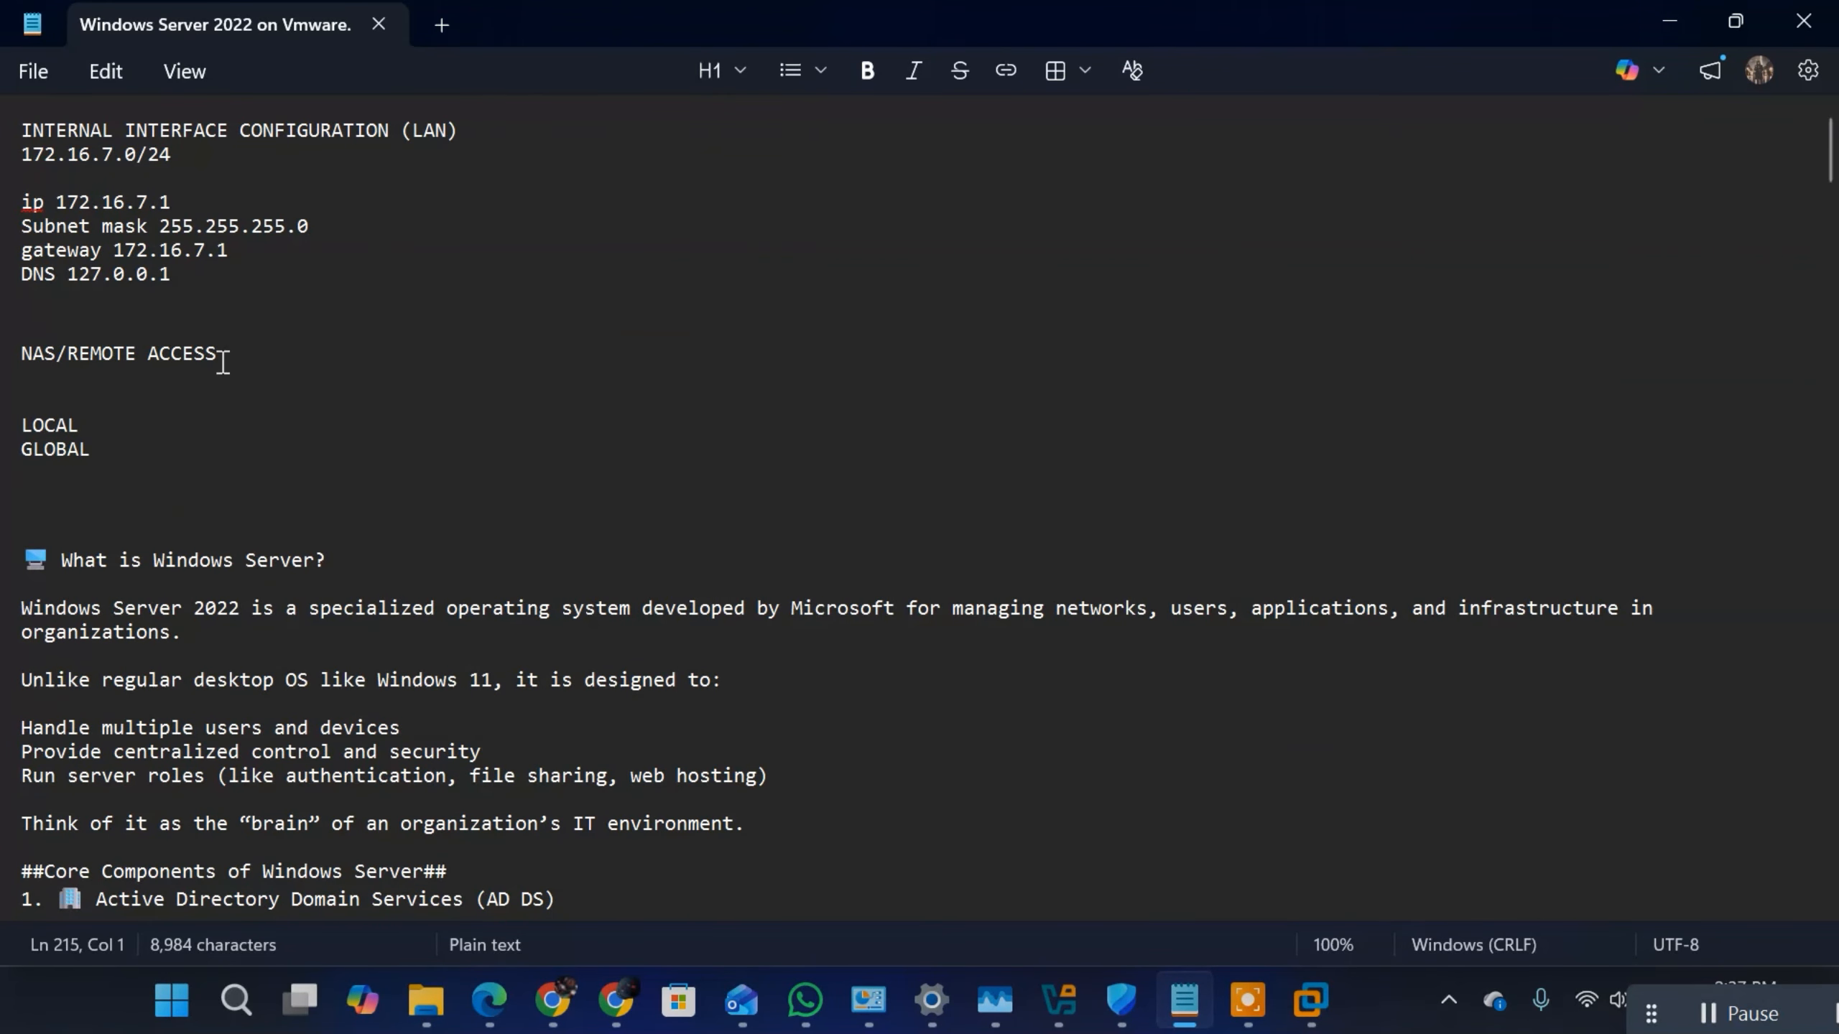
pyautogui.moveTo(217, 354); pyautogui.dragTo(20, 355)
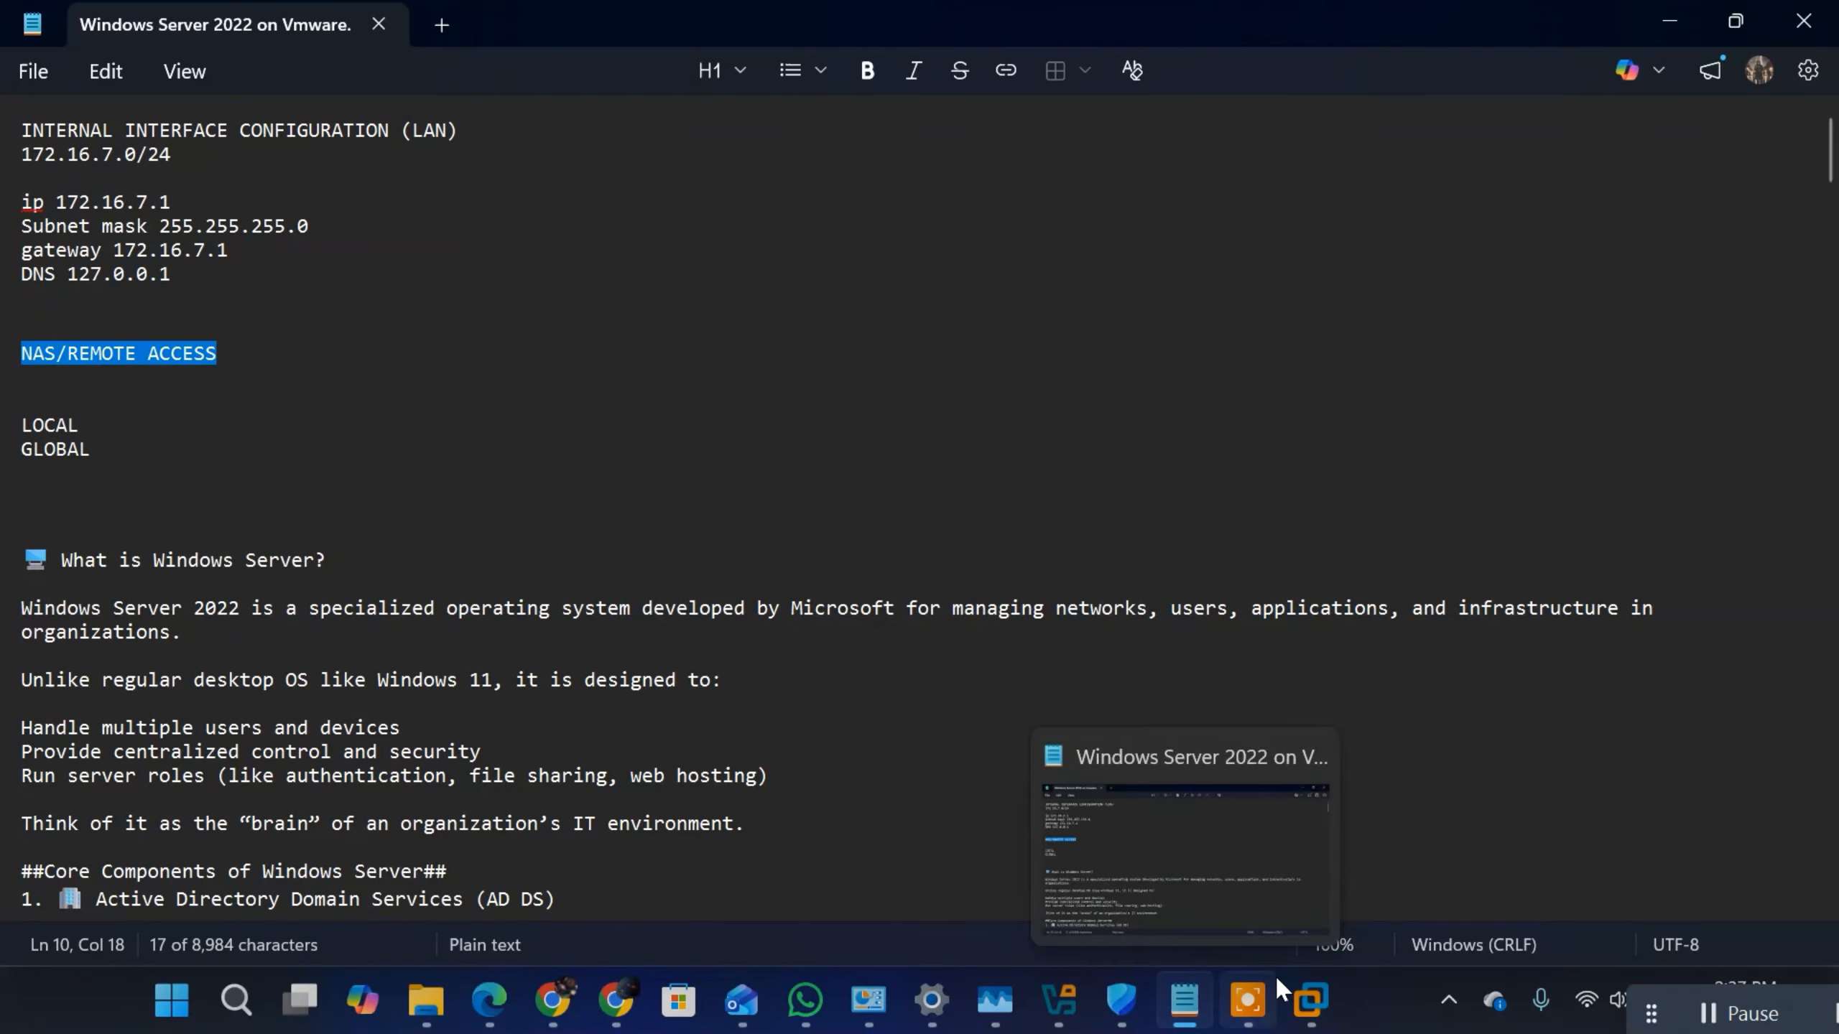
# Step: Switch to the Windows Server 2022 VM in VMware Workstation and start adding roles with a role-based installation on DC-01.progidy.local
pyautogui.click(1310, 1000)
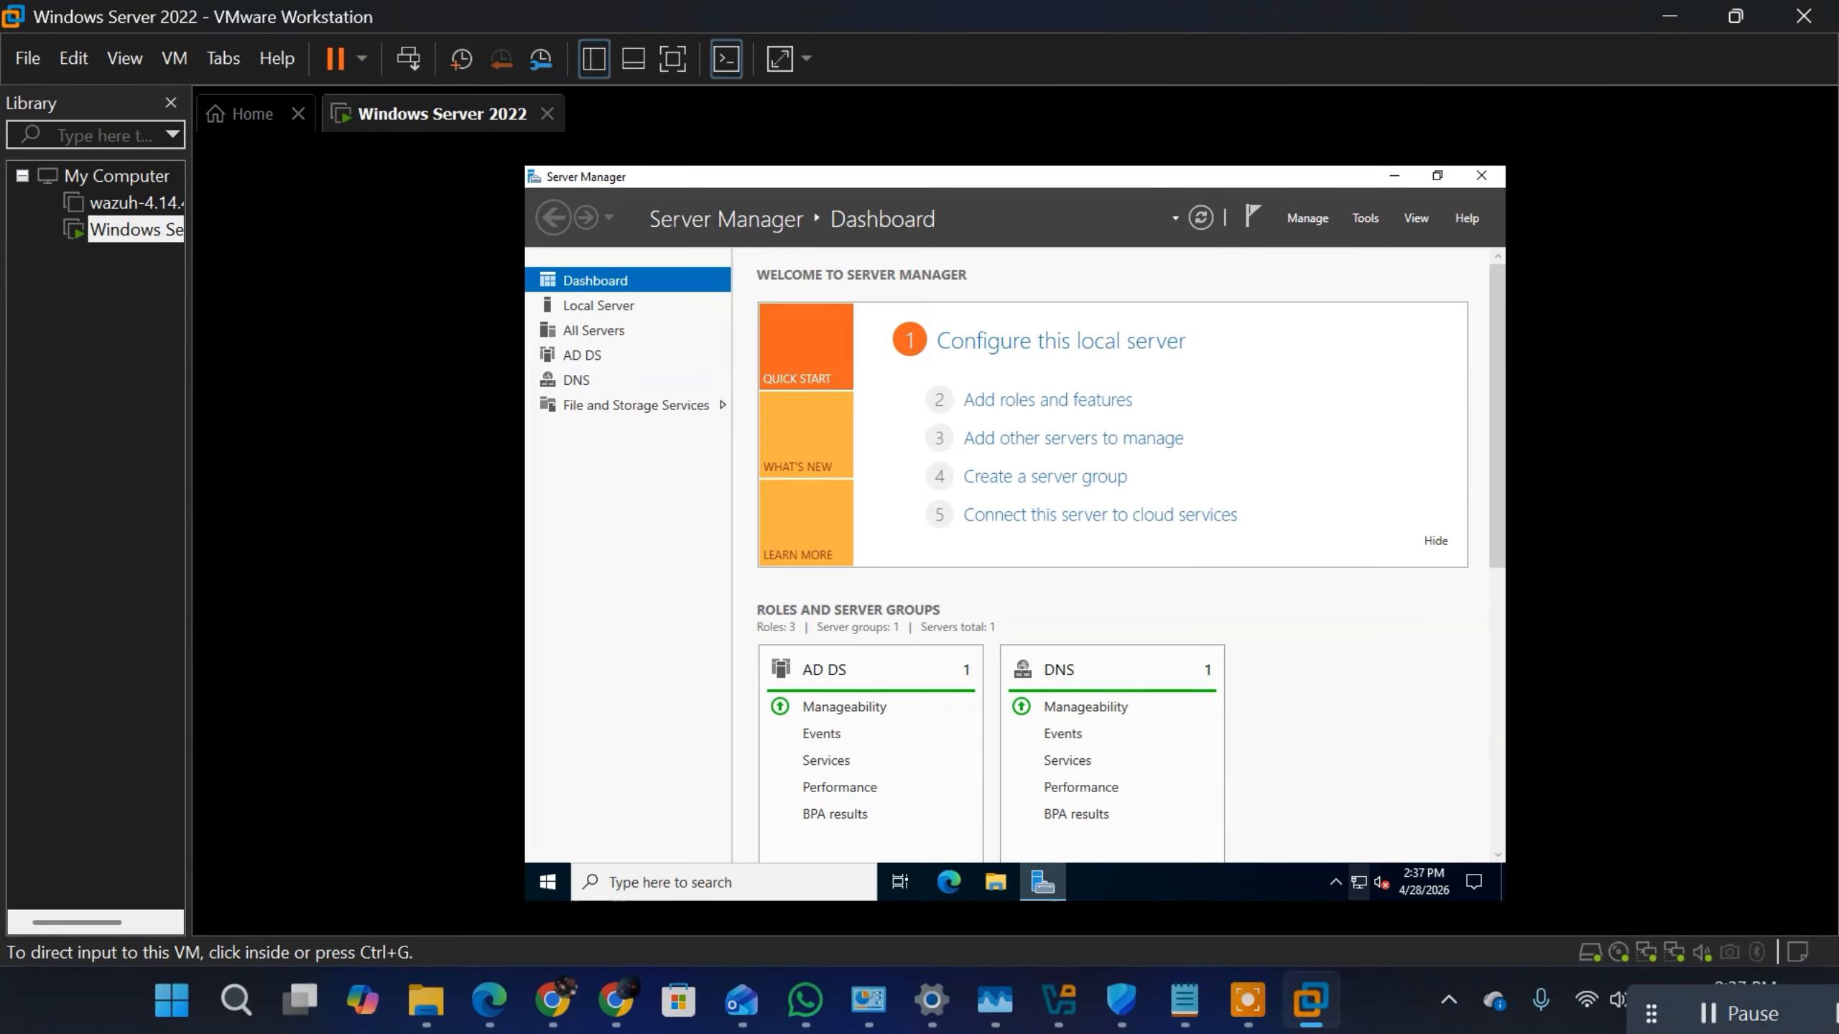
pyautogui.click(919, 475)
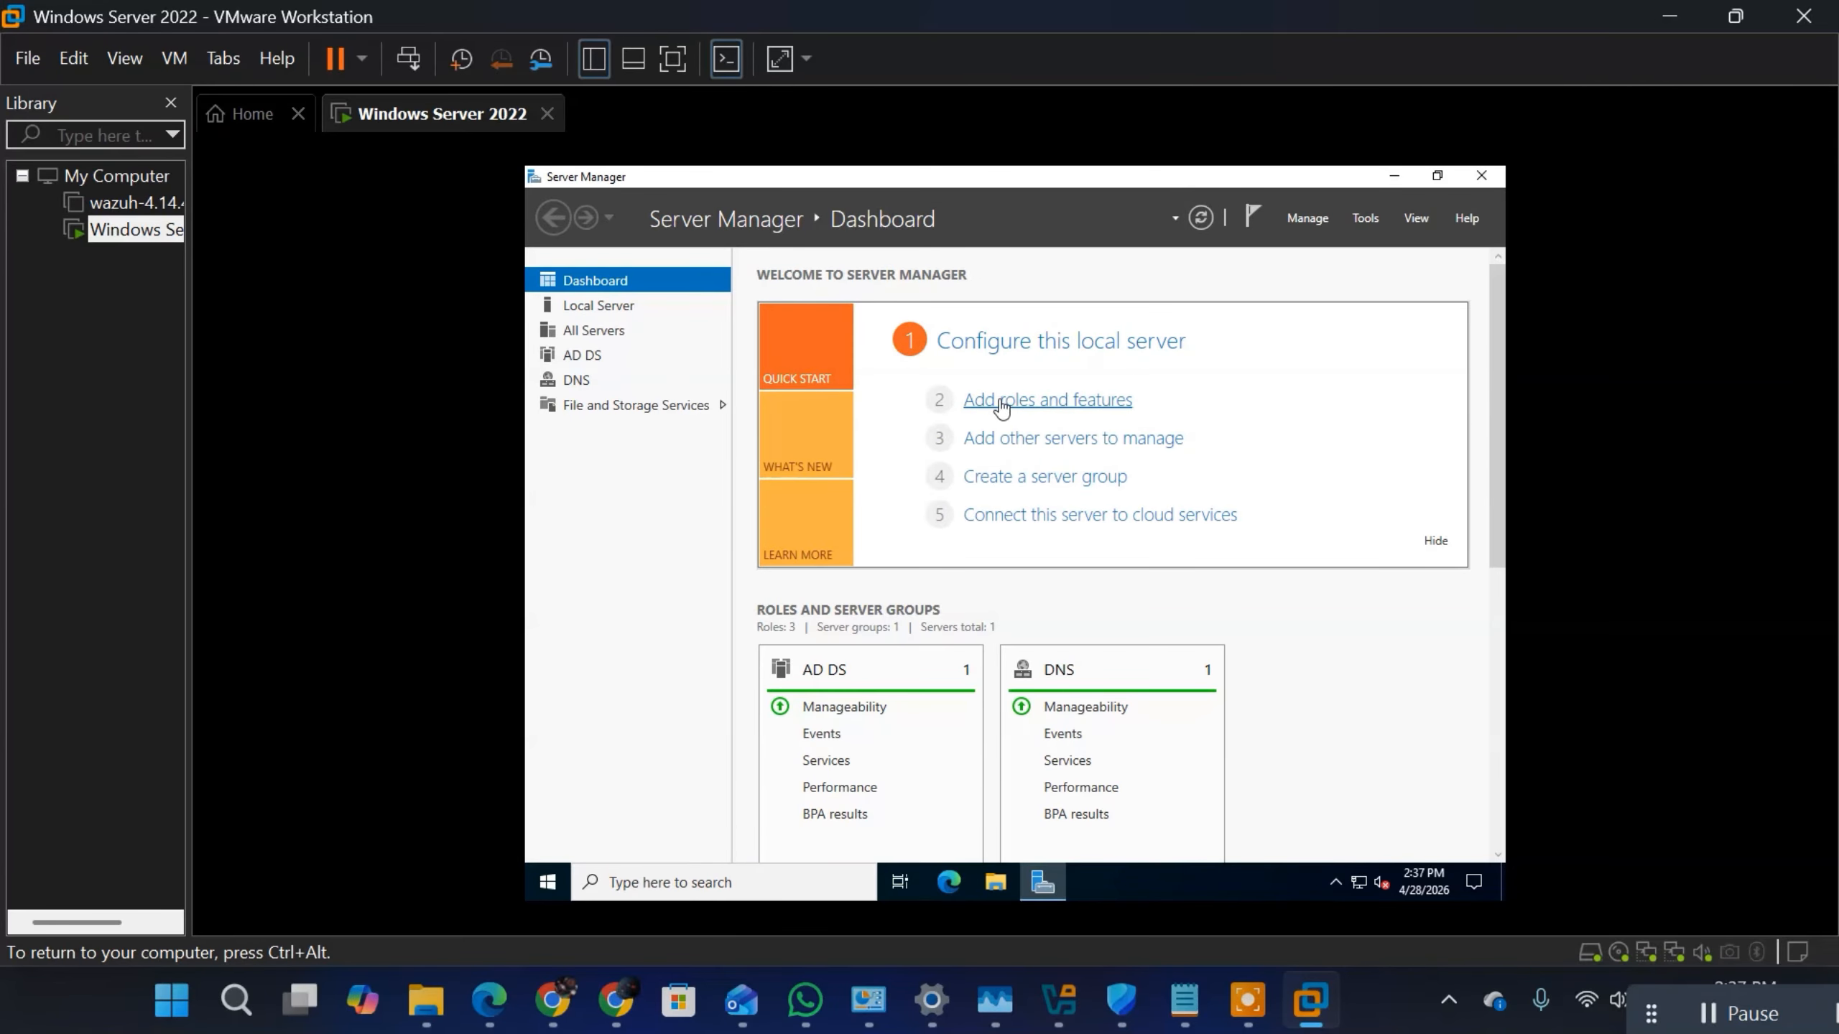
pyautogui.click(1042, 401)
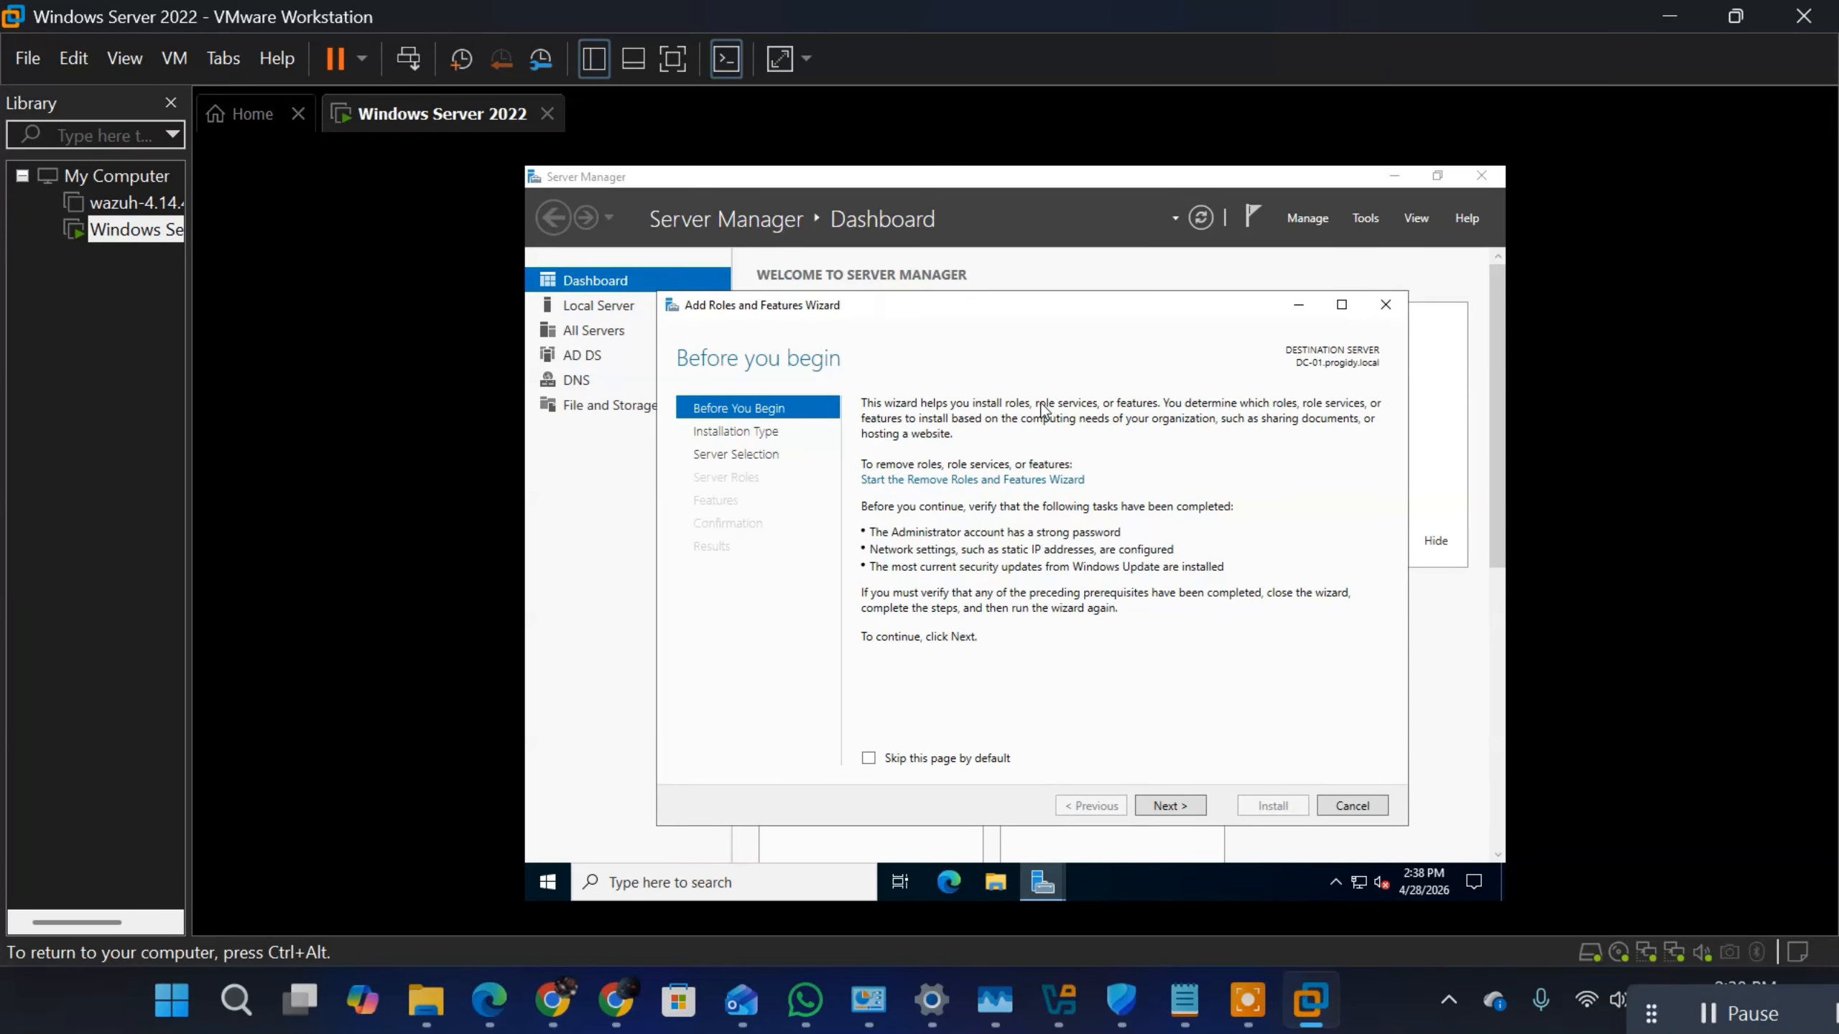
pyautogui.click(1177, 813)
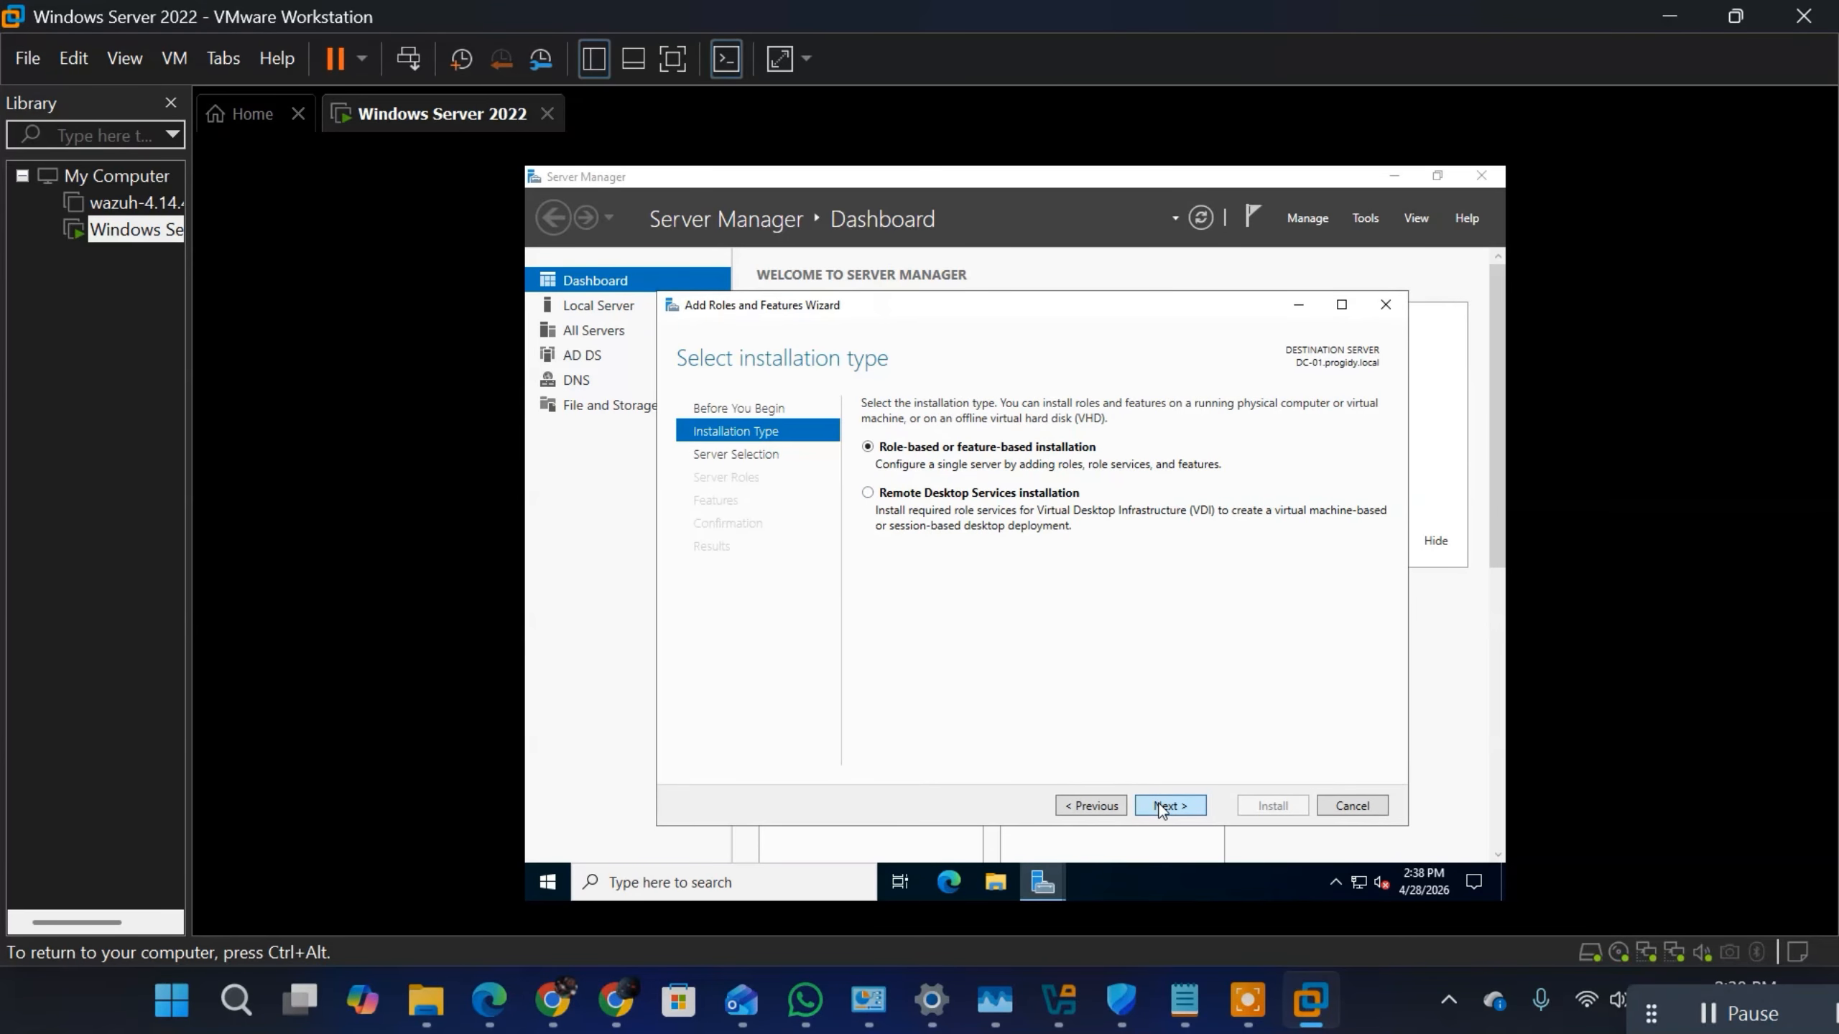
pyautogui.click(1160, 807)
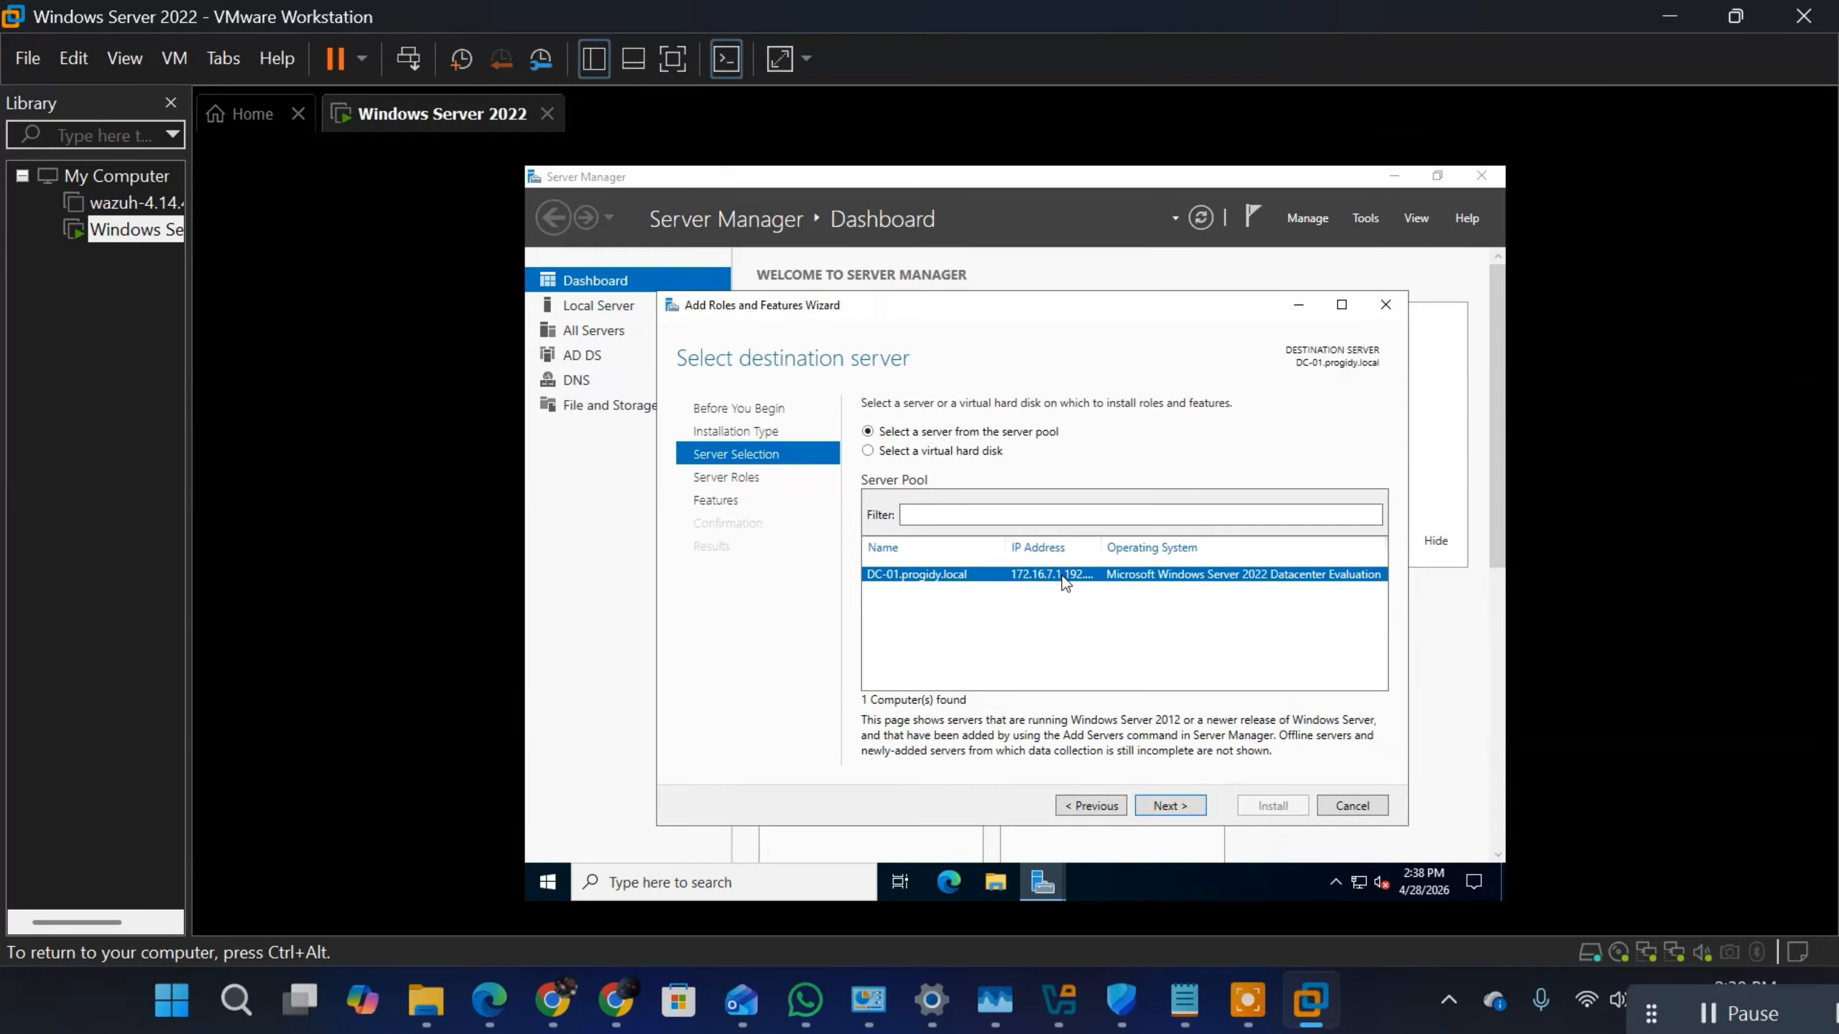
pyautogui.click(1165, 805)
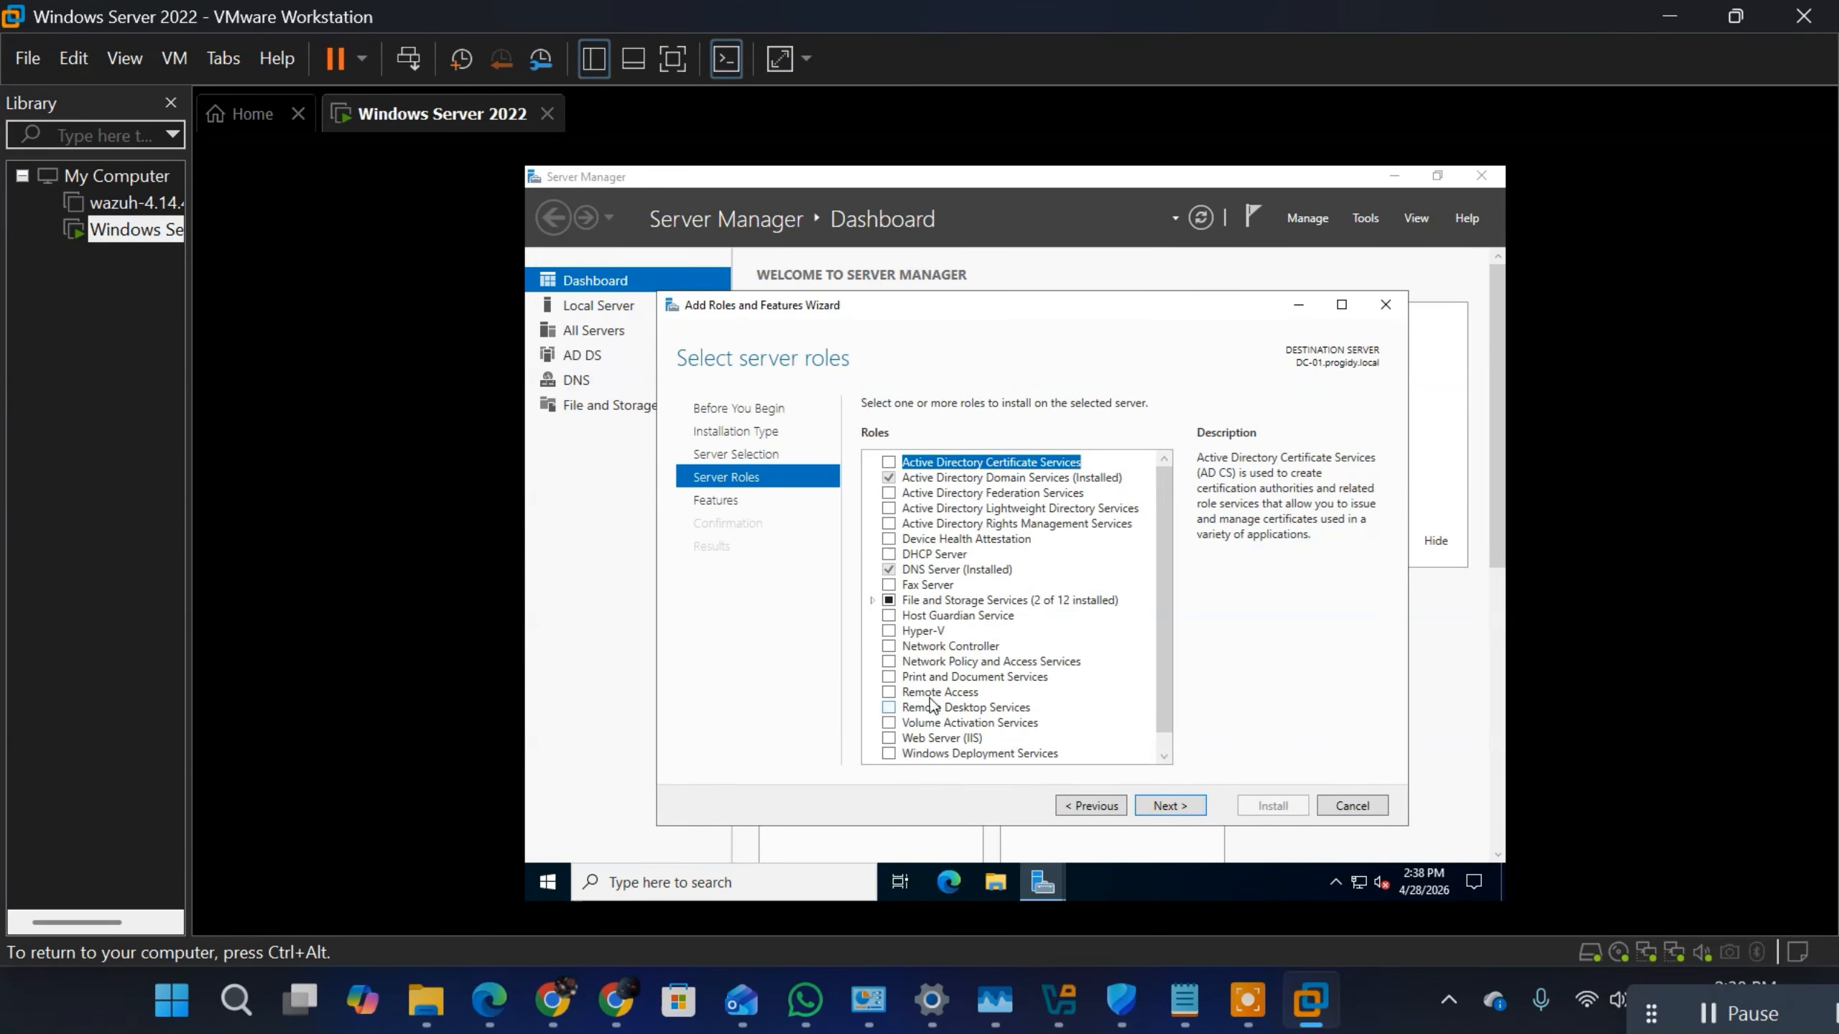
# Step: Select the Remote Access server role, keep the default features, and continue to the Remote Access role services
pyautogui.click(889, 693)
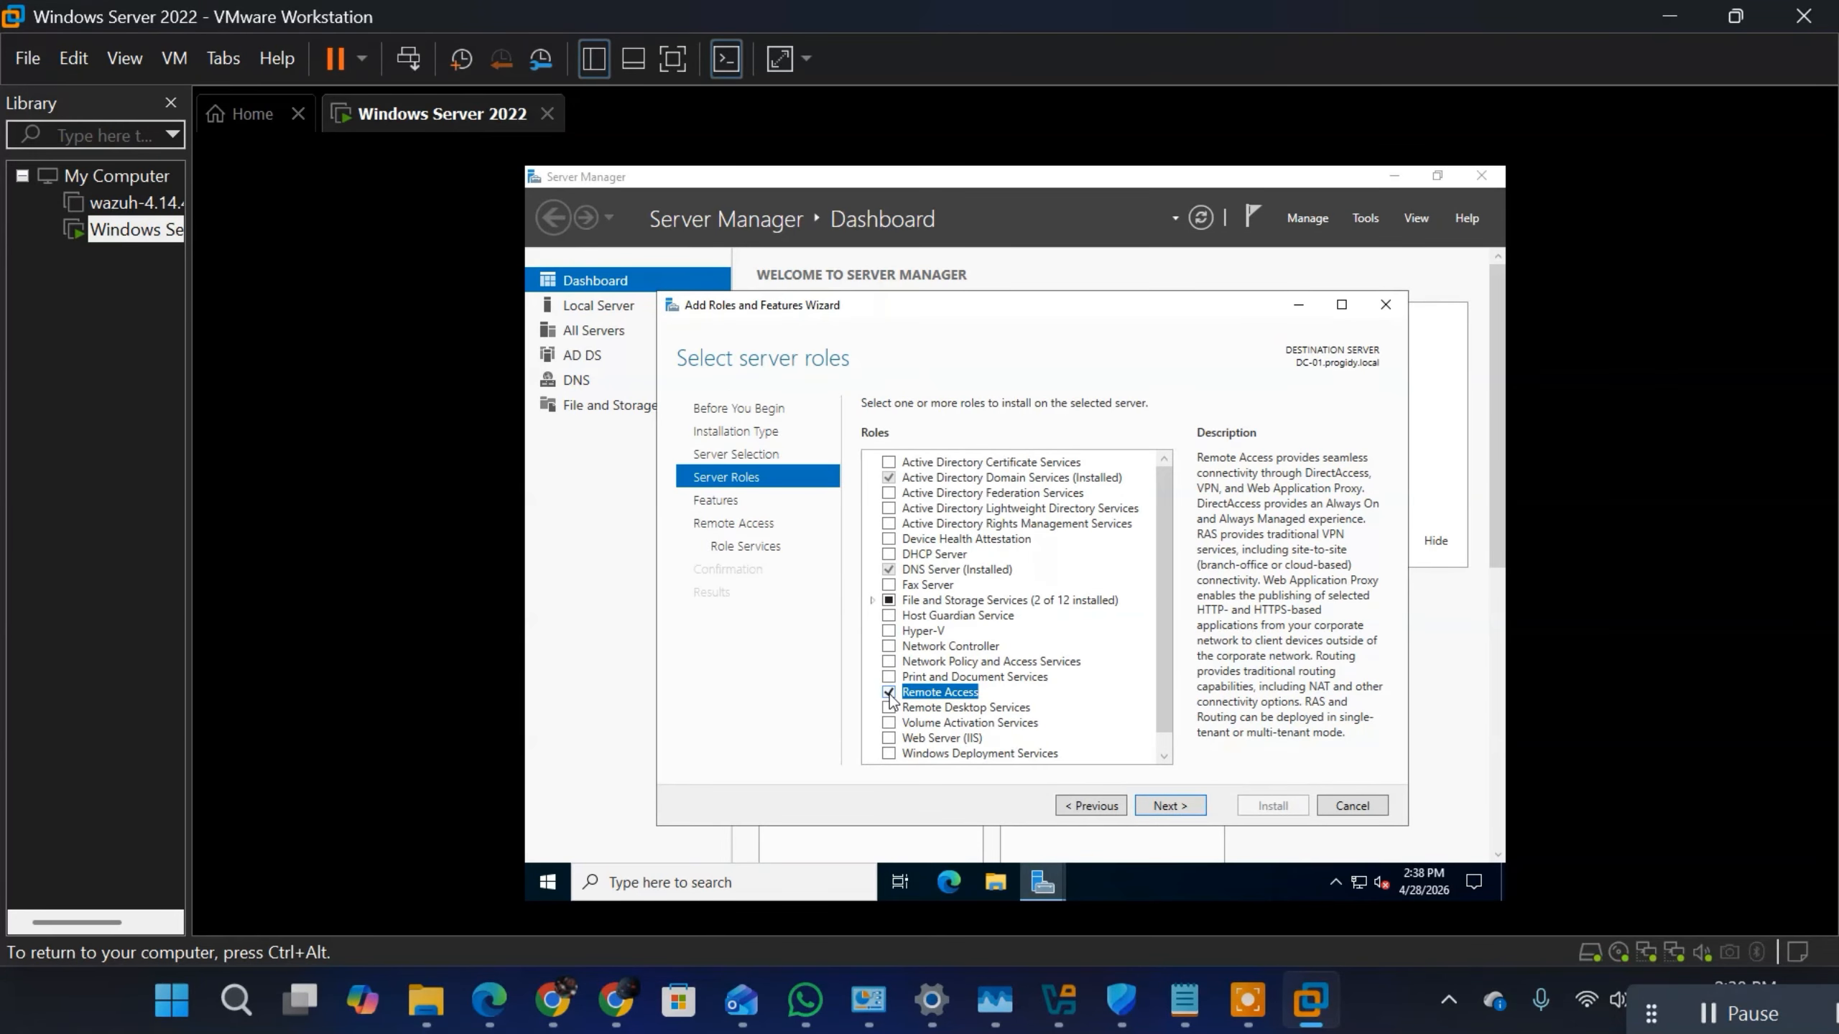
pyautogui.click(1169, 806)
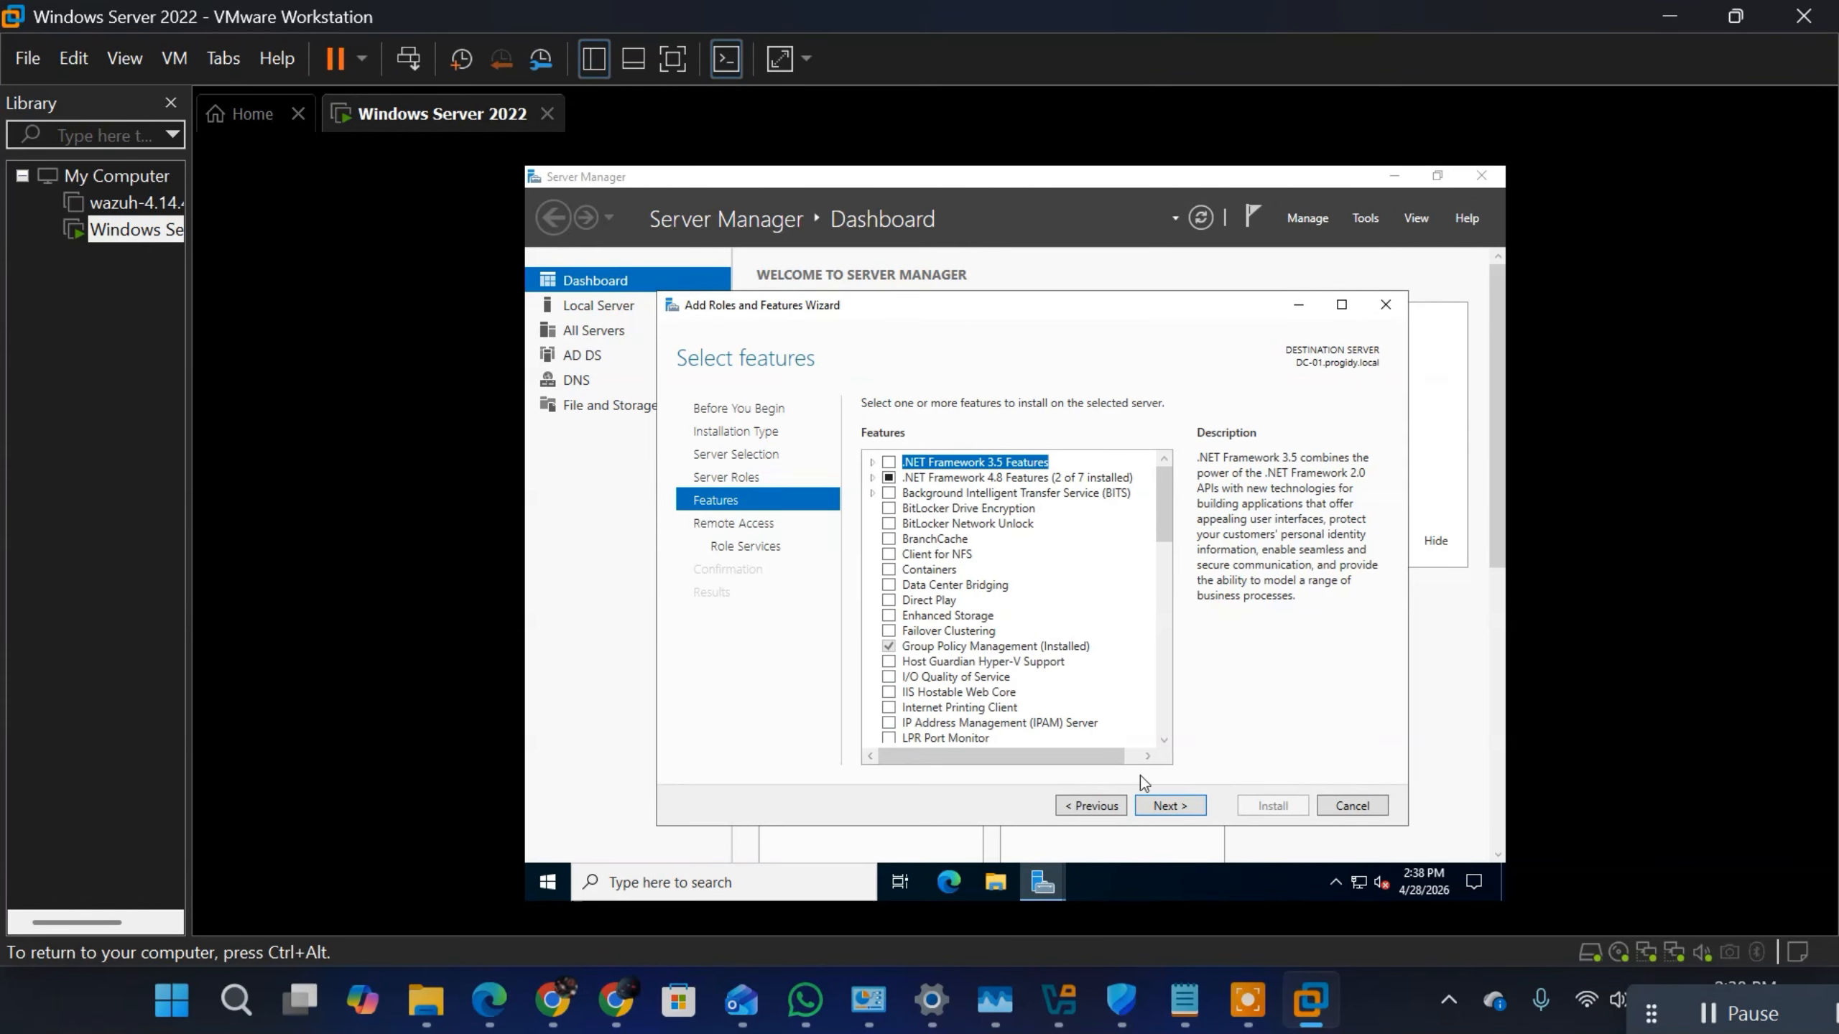
pyautogui.click(1170, 805)
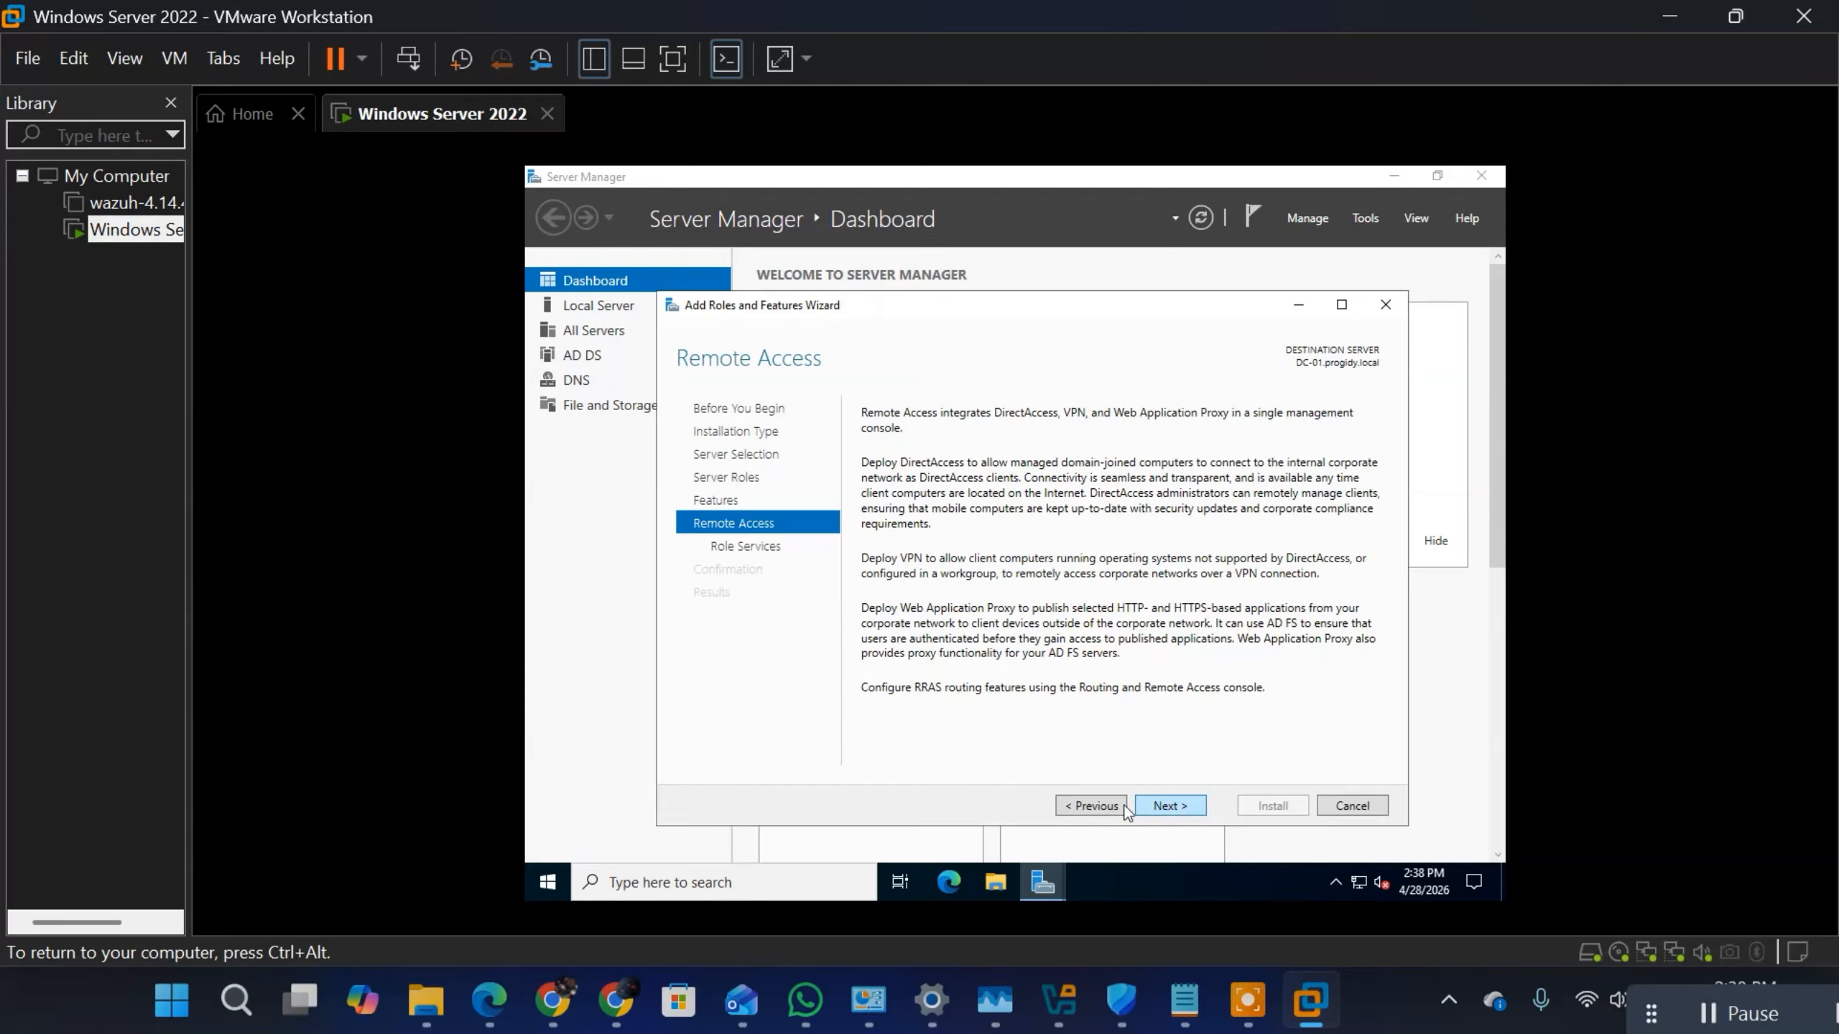
pyautogui.click(1082, 811)
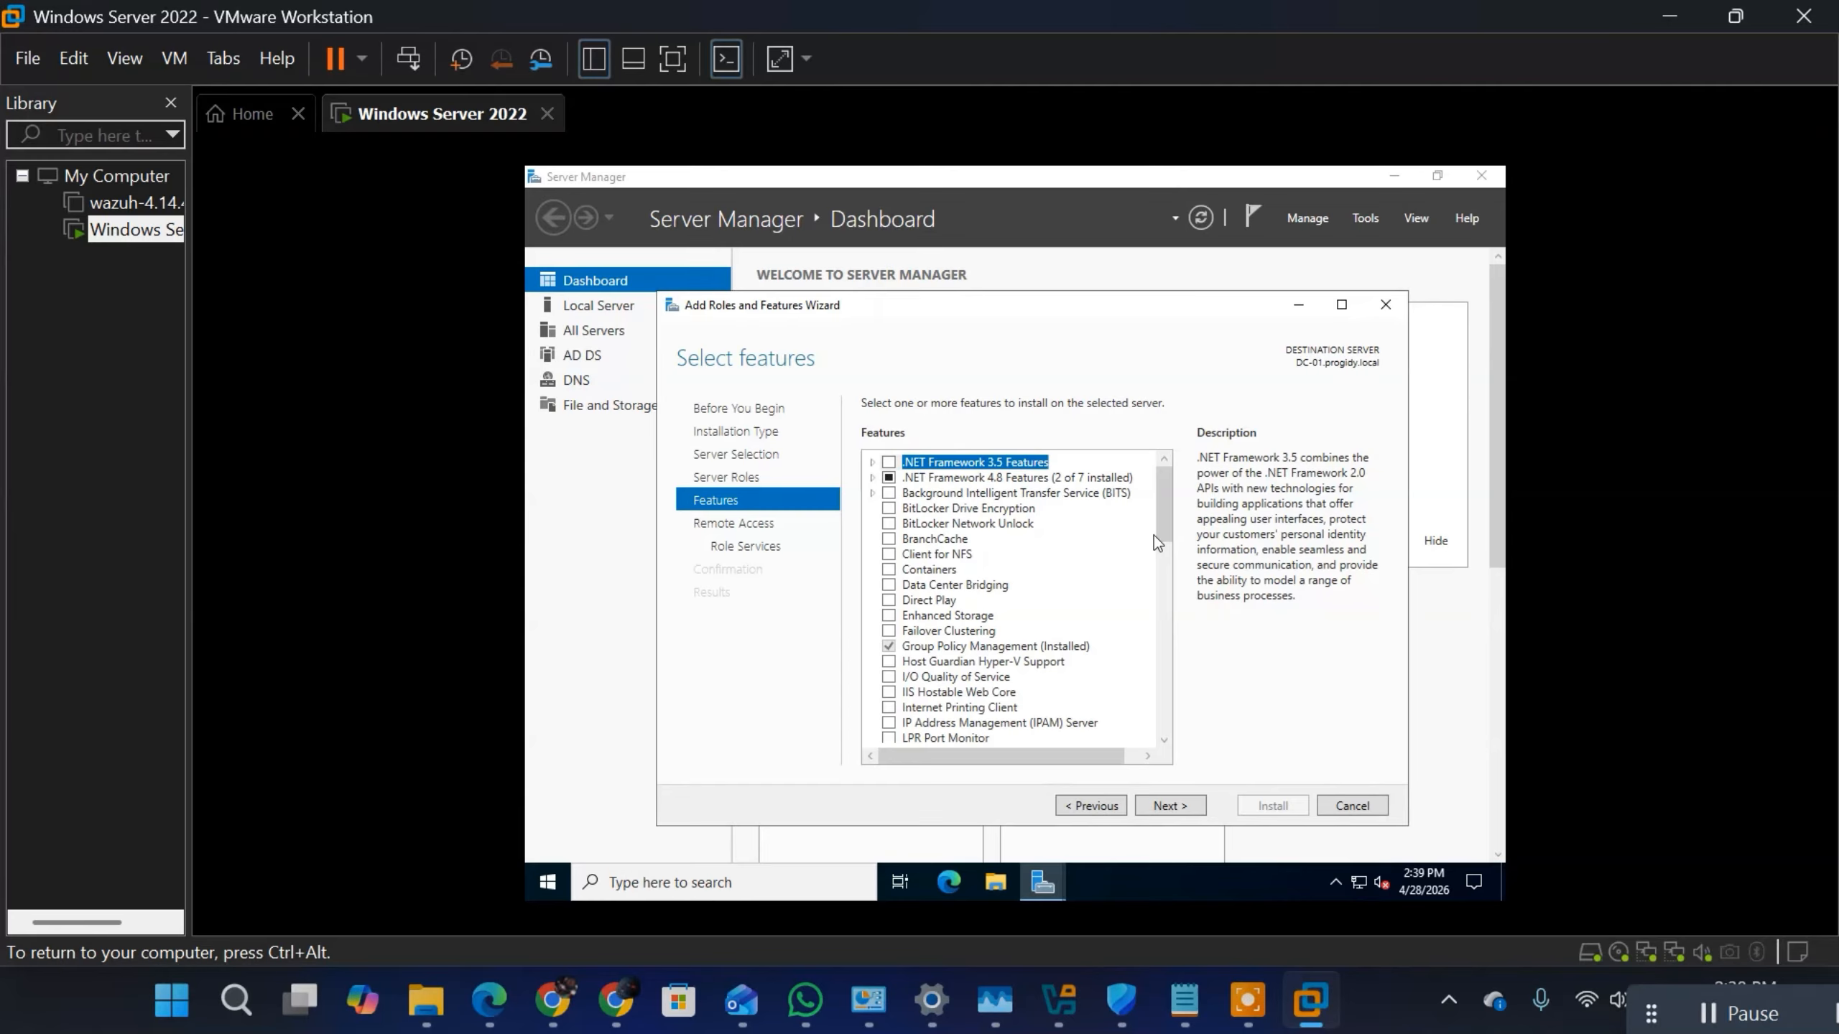
pyautogui.moveTo(1163, 528)
pyautogui.mouseDown()
pyautogui.moveTo(1173, 750)
pyautogui.moveTo(1173, 543)
pyautogui.mouseUp()
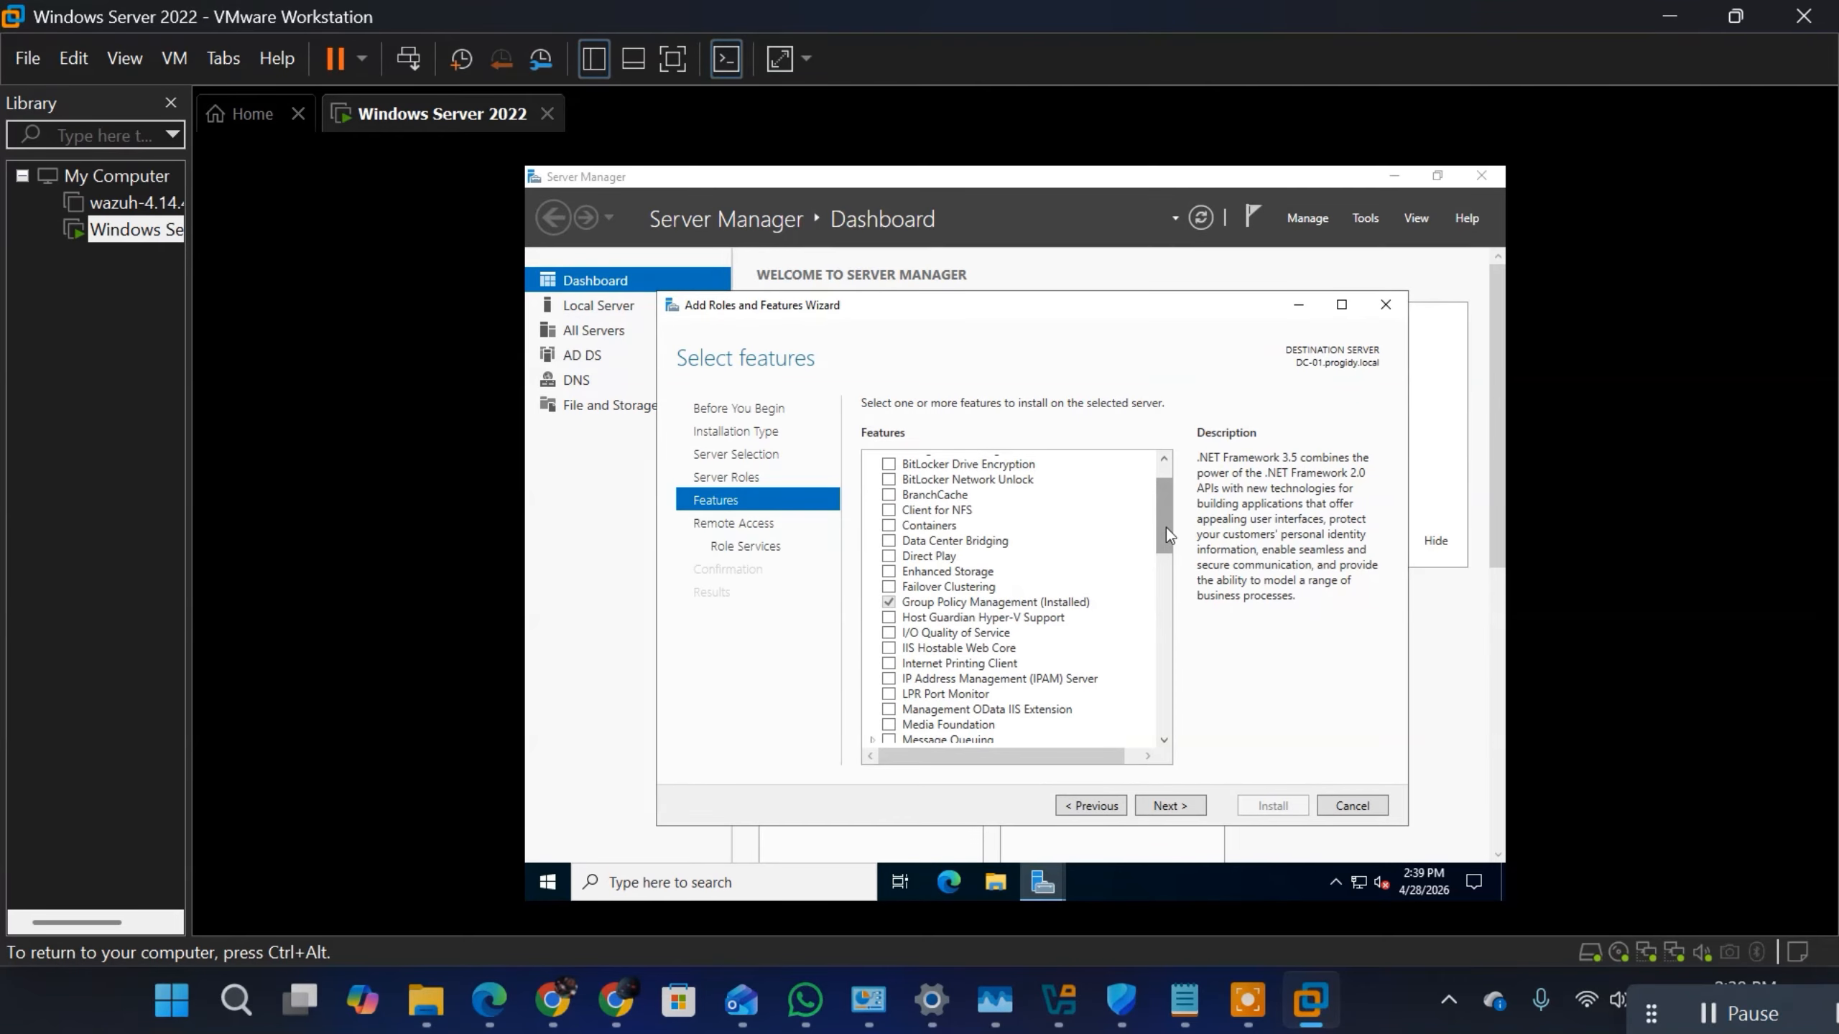
pyautogui.moveTo(1159, 524); pyautogui.dragTo(1155, 498)
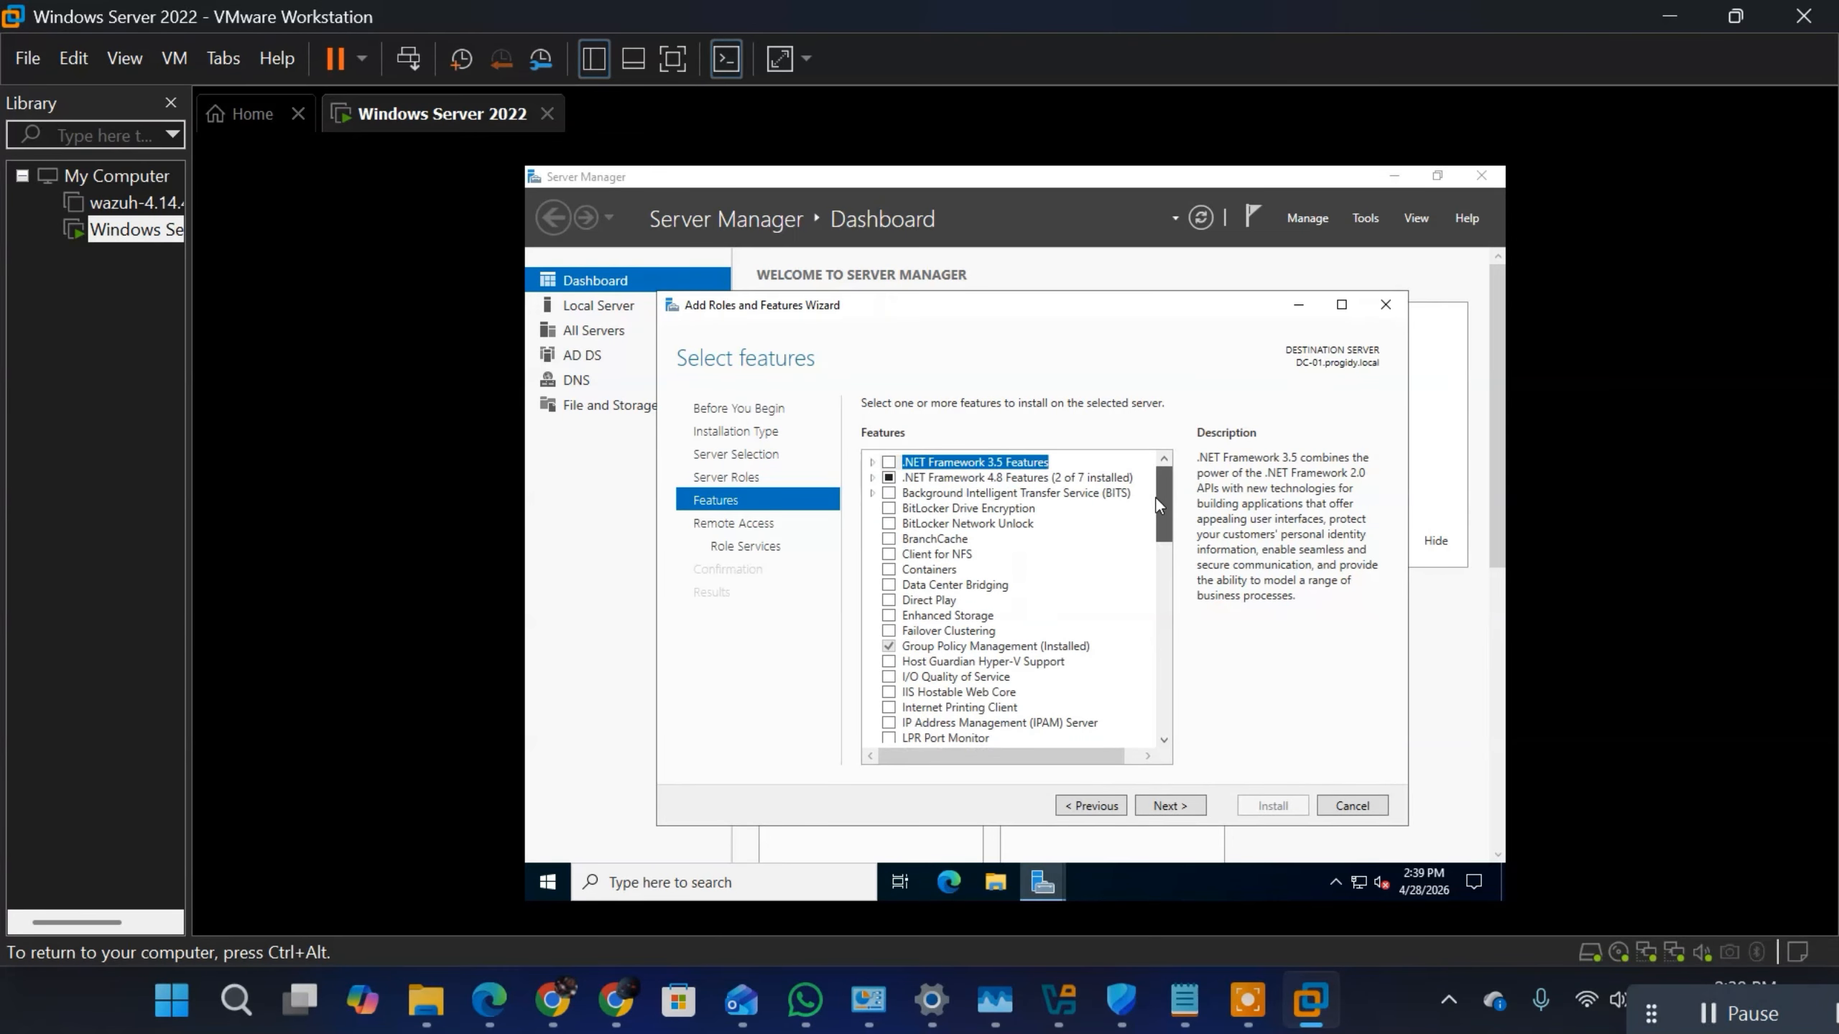
pyautogui.click(1170, 805)
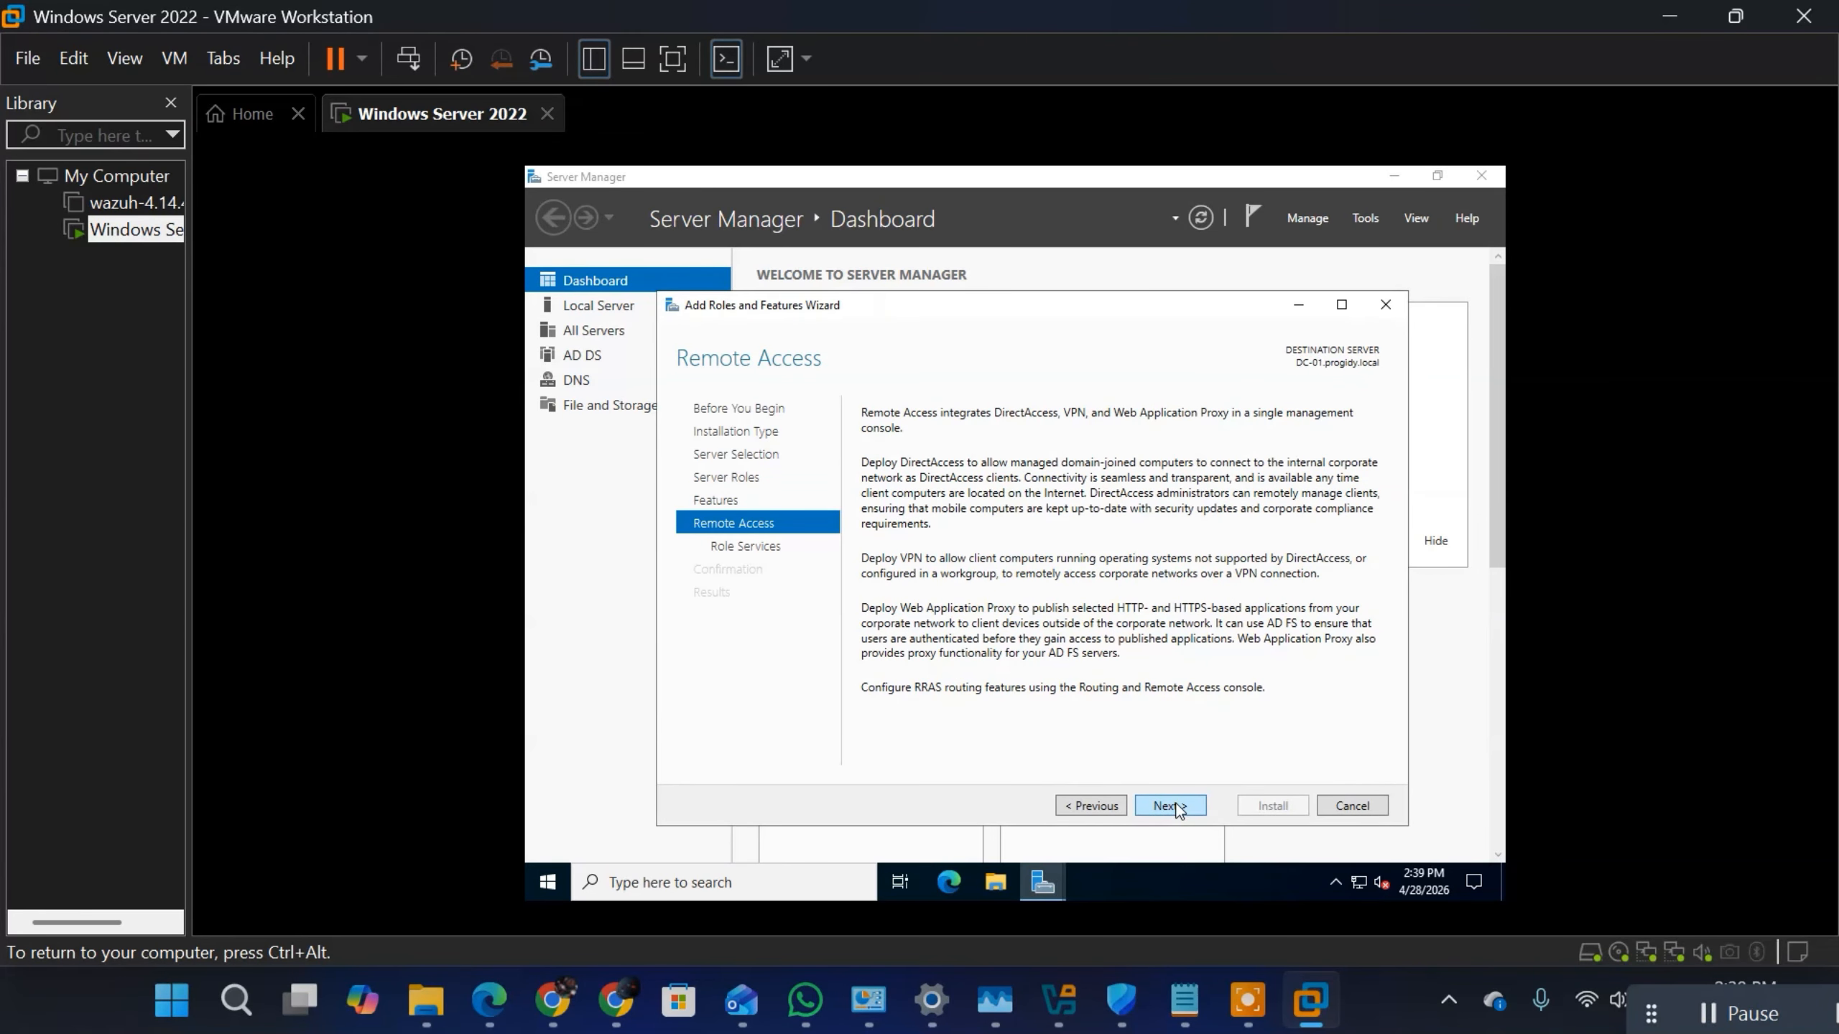
pyautogui.click(1170, 805)
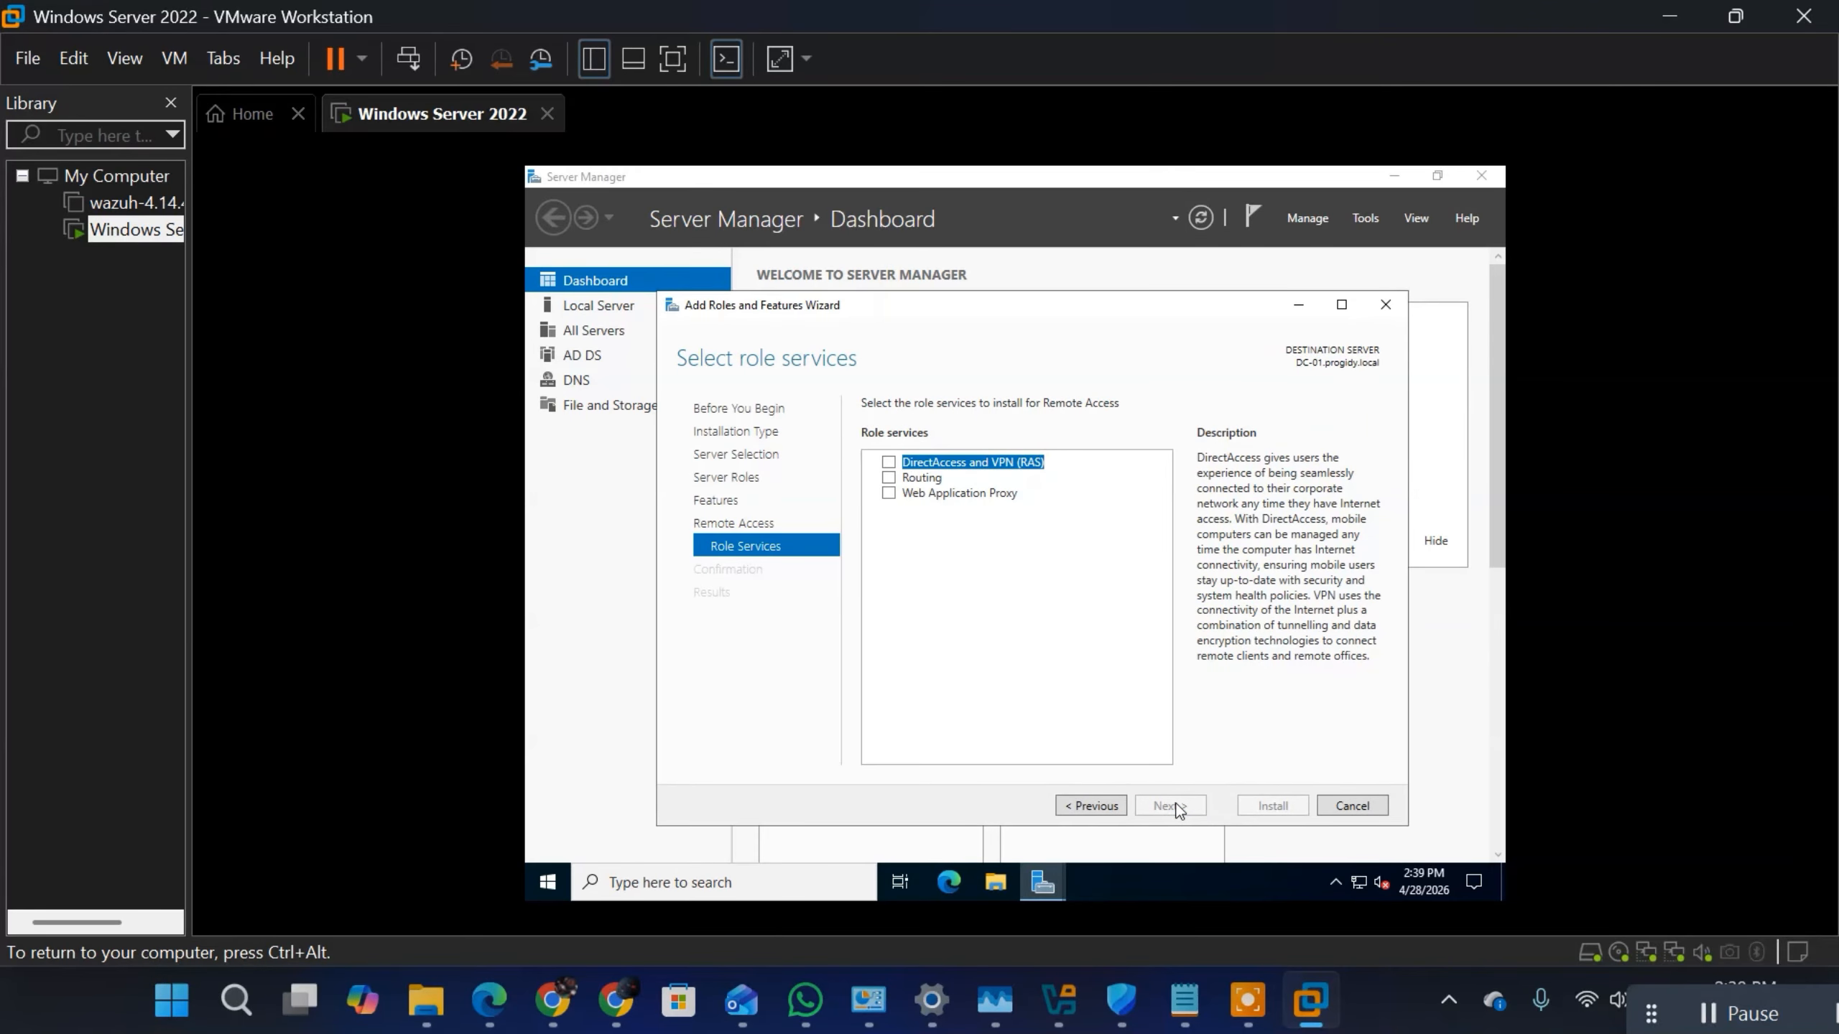
# Step: Select the DirectAccess and VPN (RAS) role service with its required features and management tools, and also select Routing
pyautogui.click(889, 463)
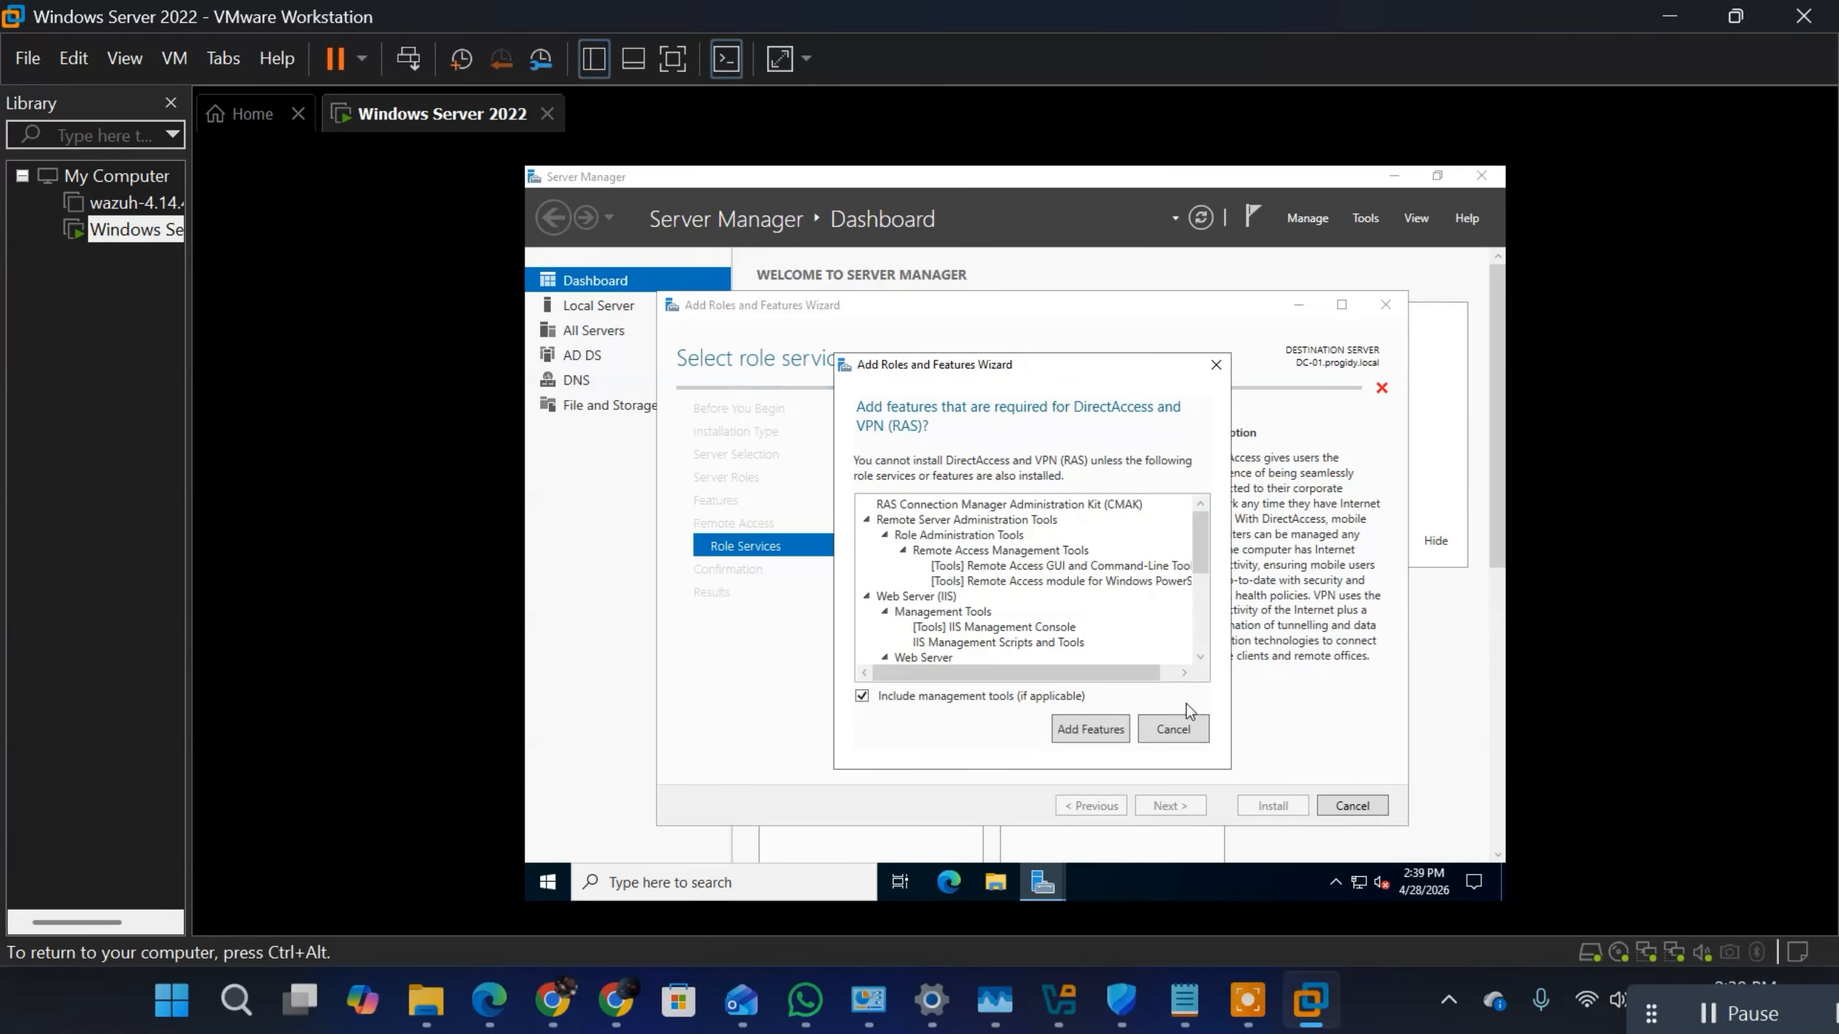
pyautogui.click(1102, 734)
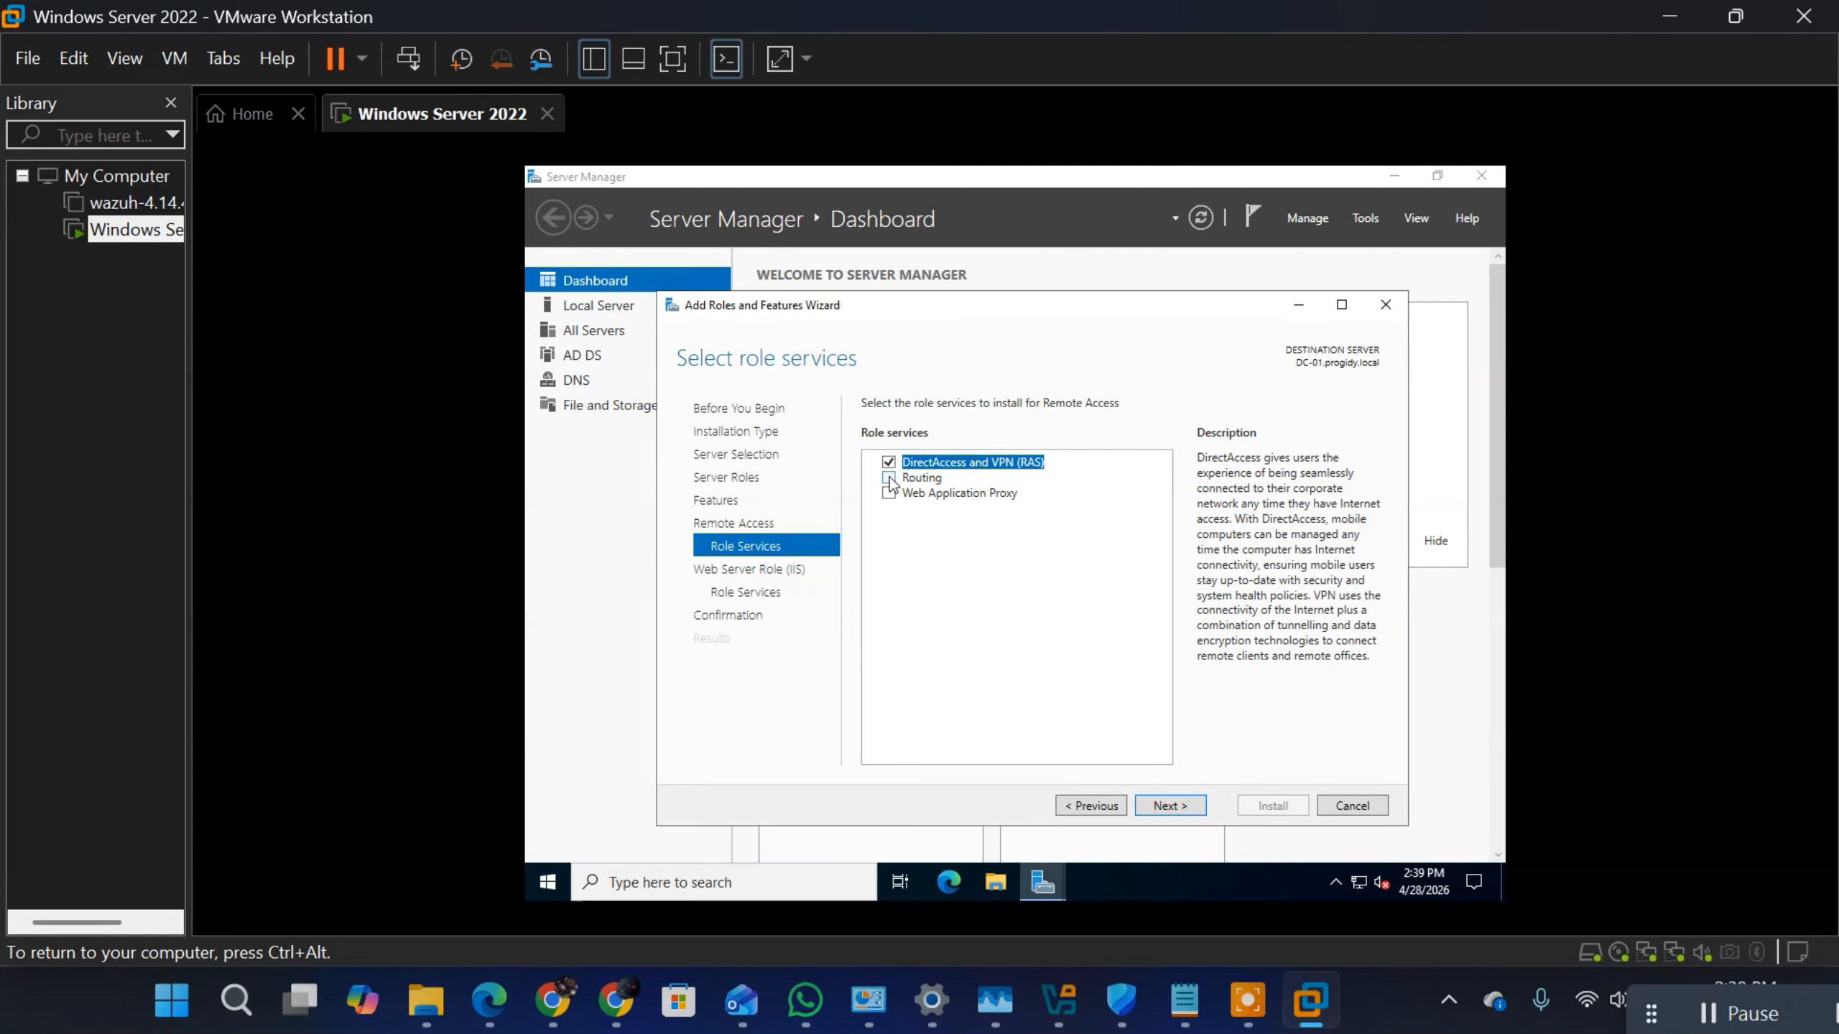
pyautogui.click(889, 478)
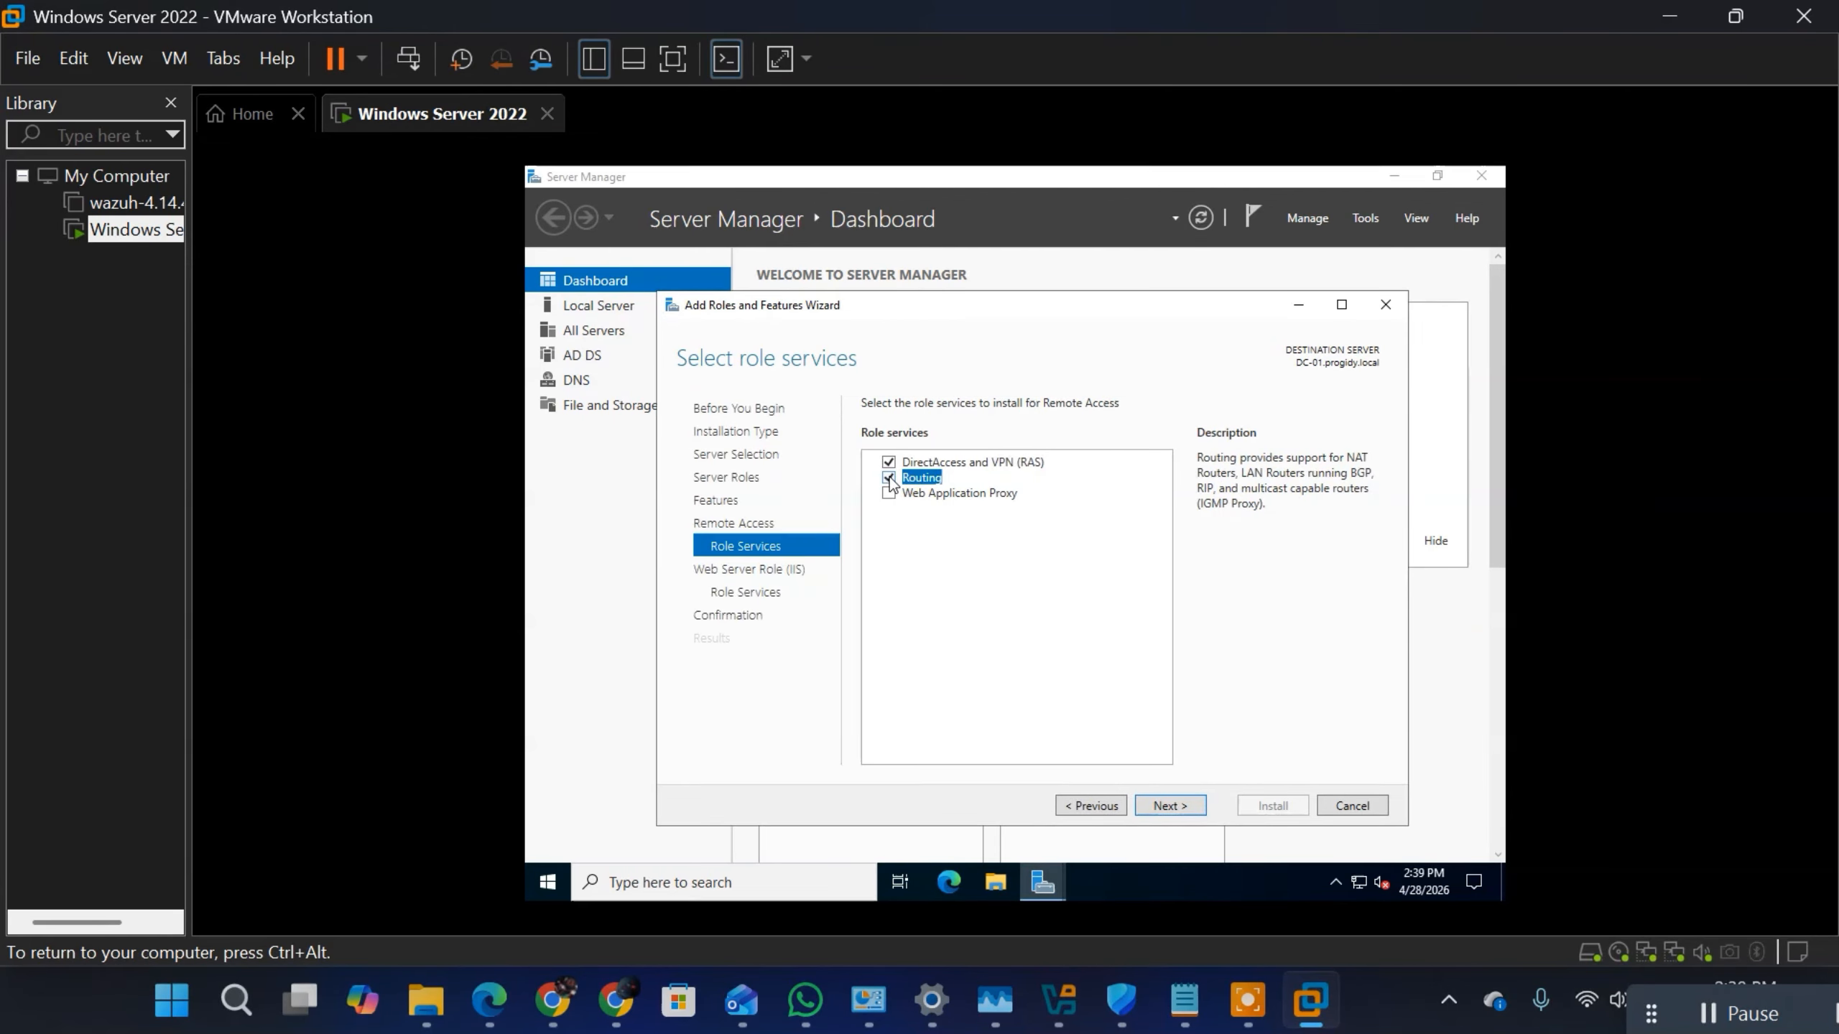
pyautogui.click(1171, 806)
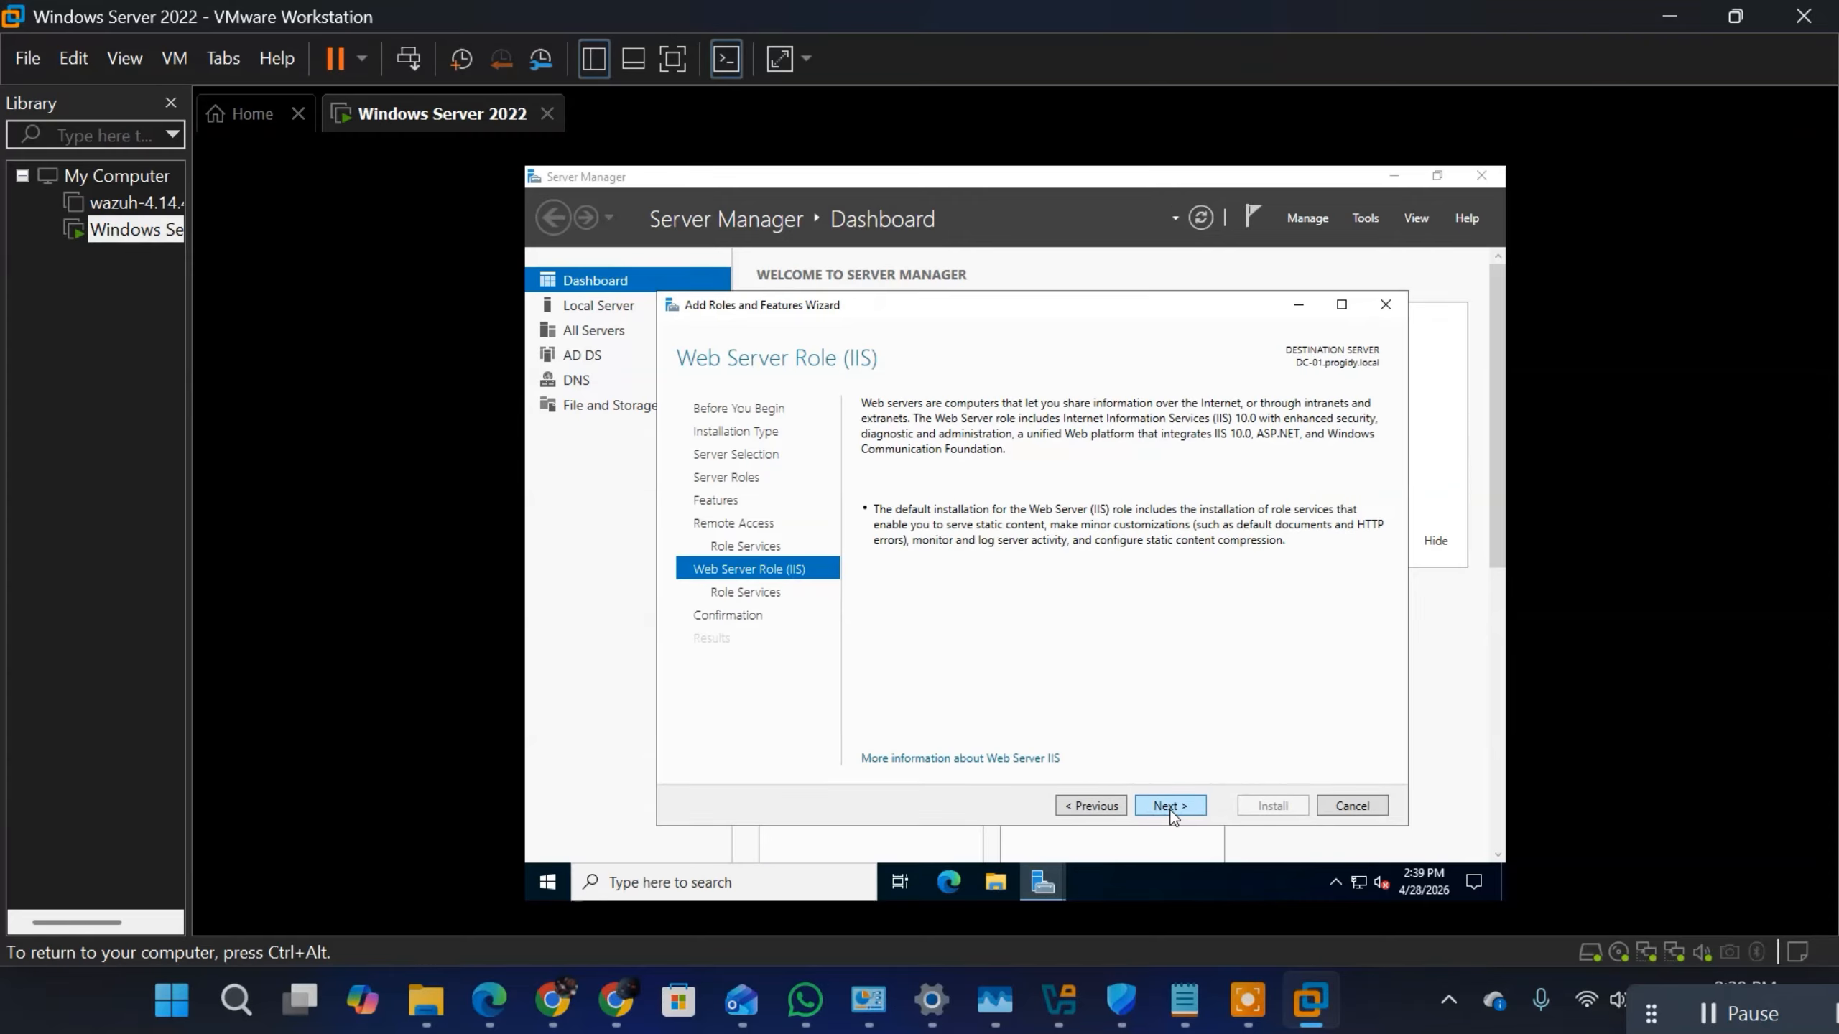
# Step: Accept the default Web Server (IIS) role services and install the selected roles and features
pyautogui.click(1171, 805)
pyautogui.click(1170, 806)
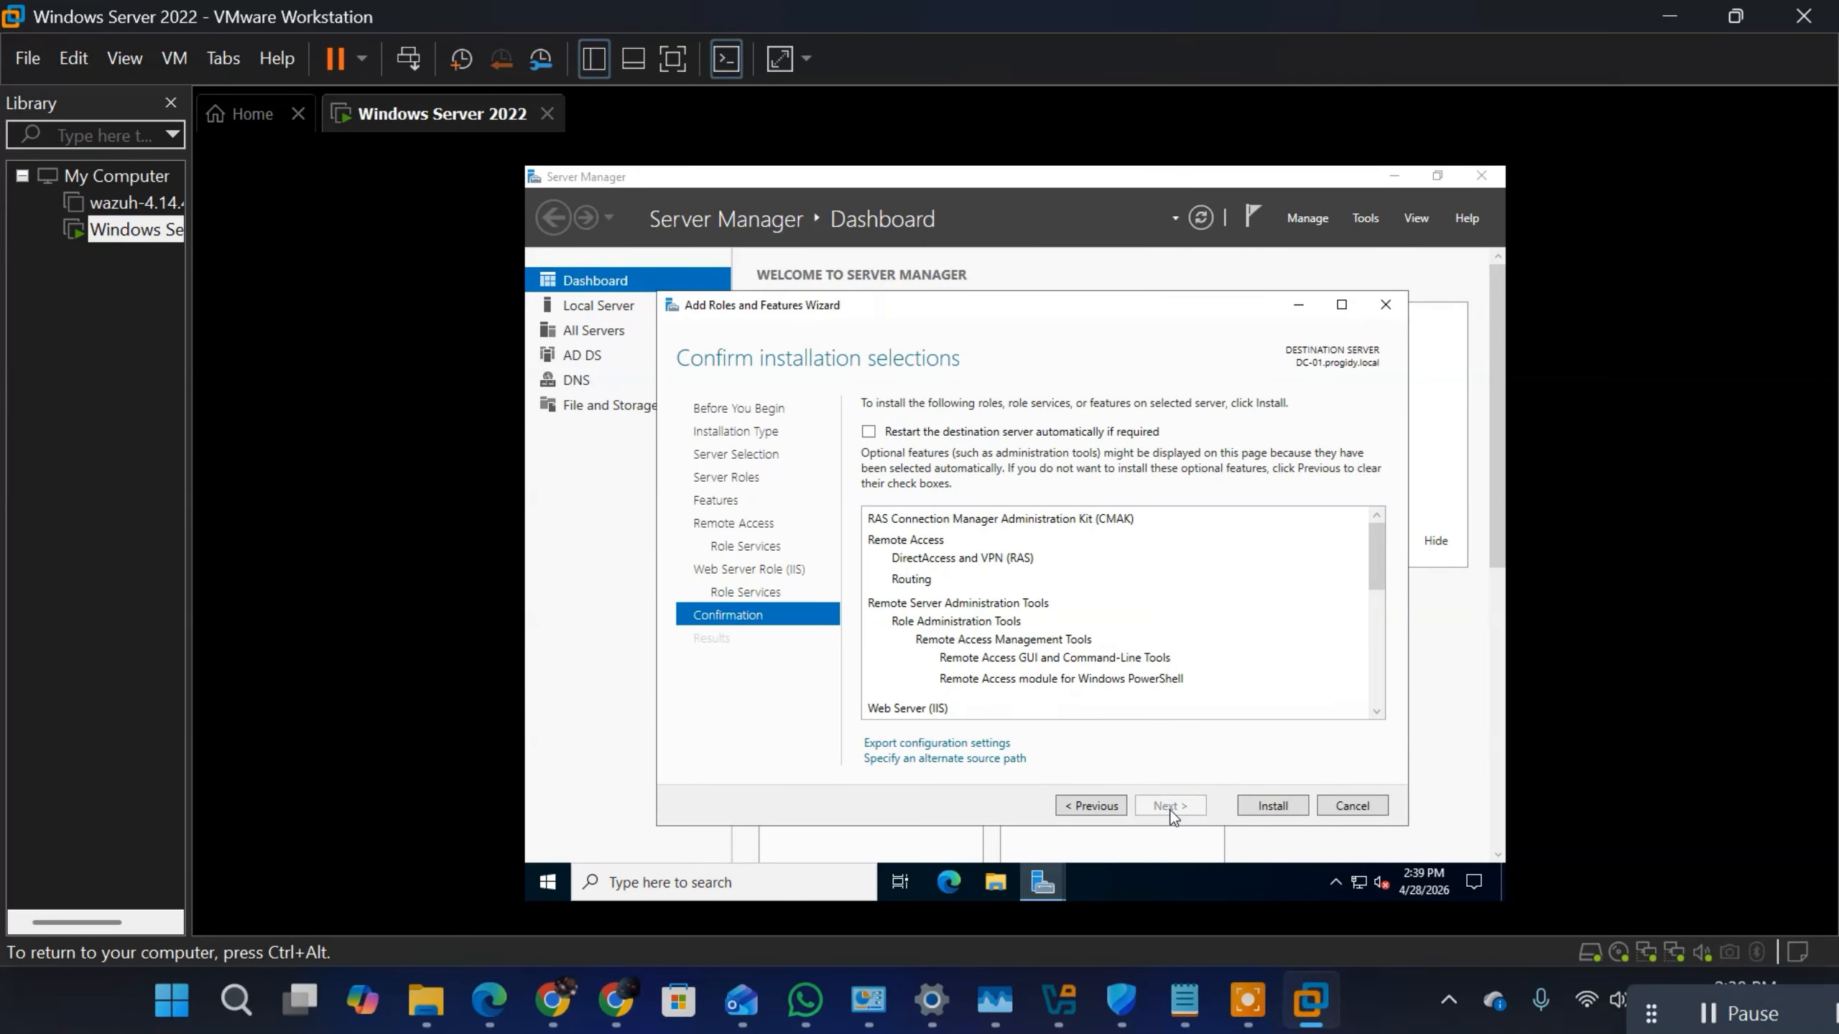
pyautogui.click(1093, 805)
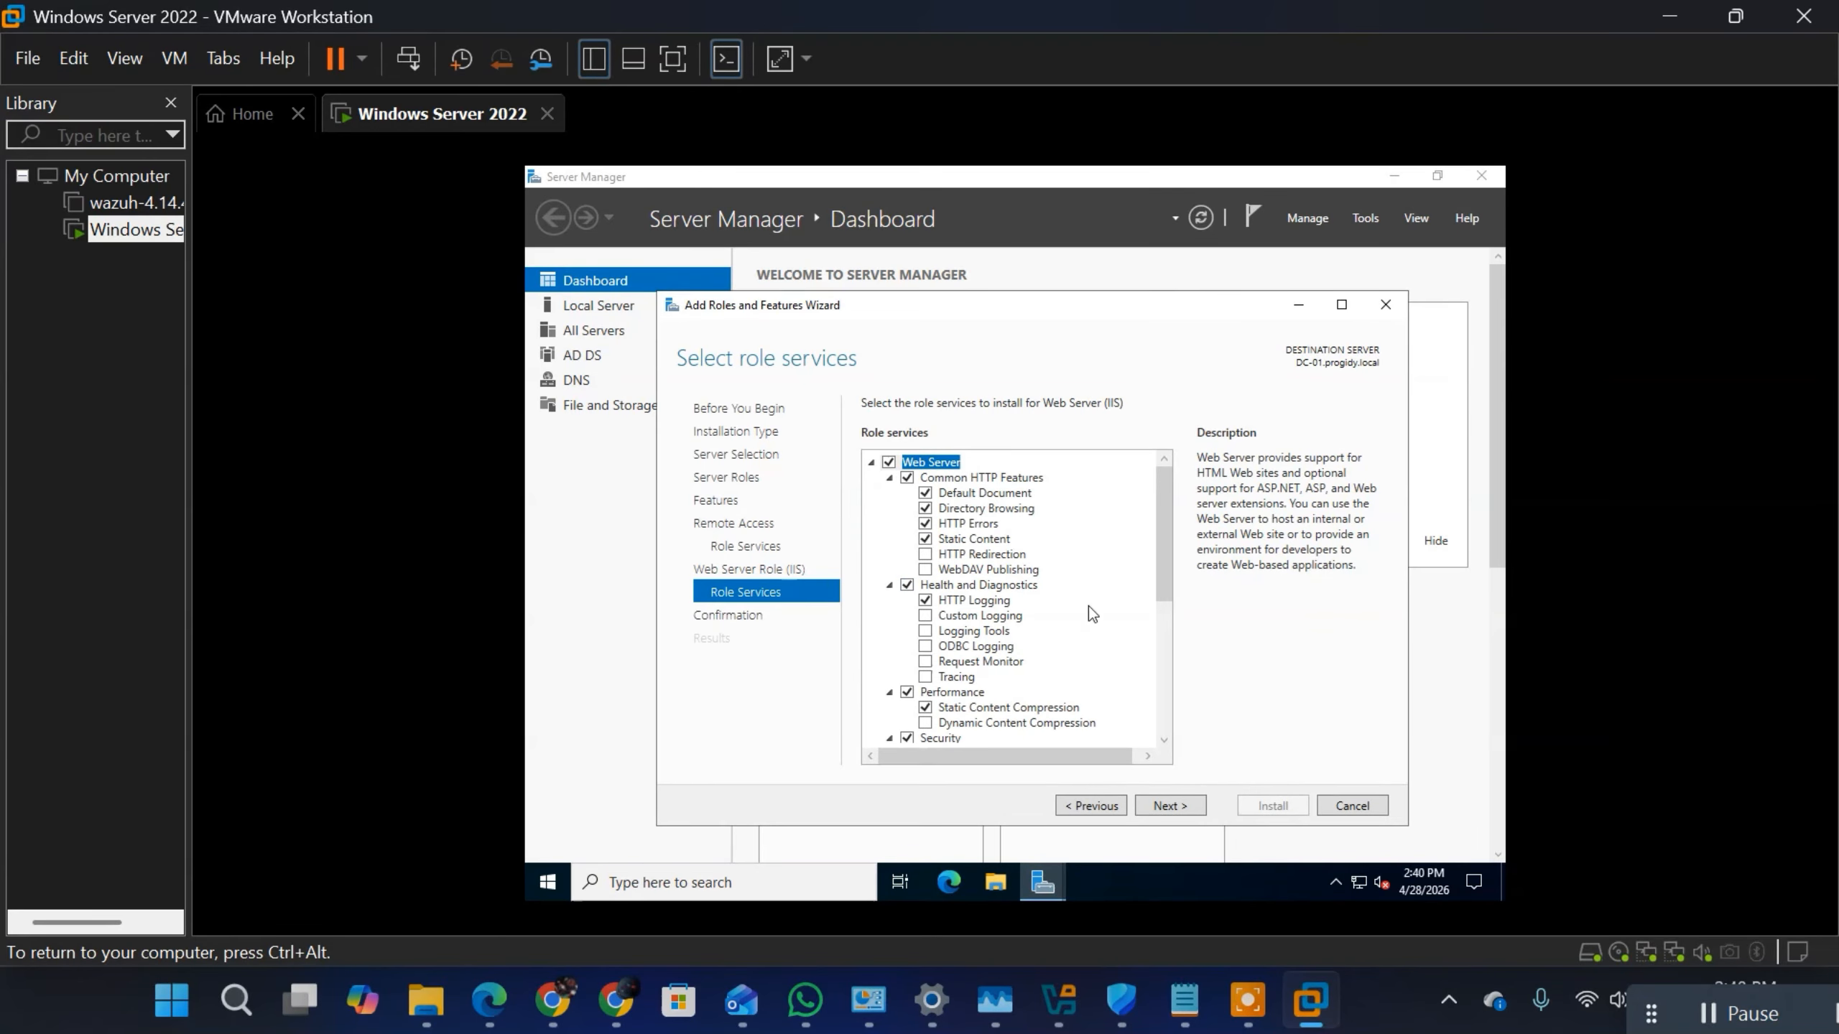
pyautogui.click(1176, 811)
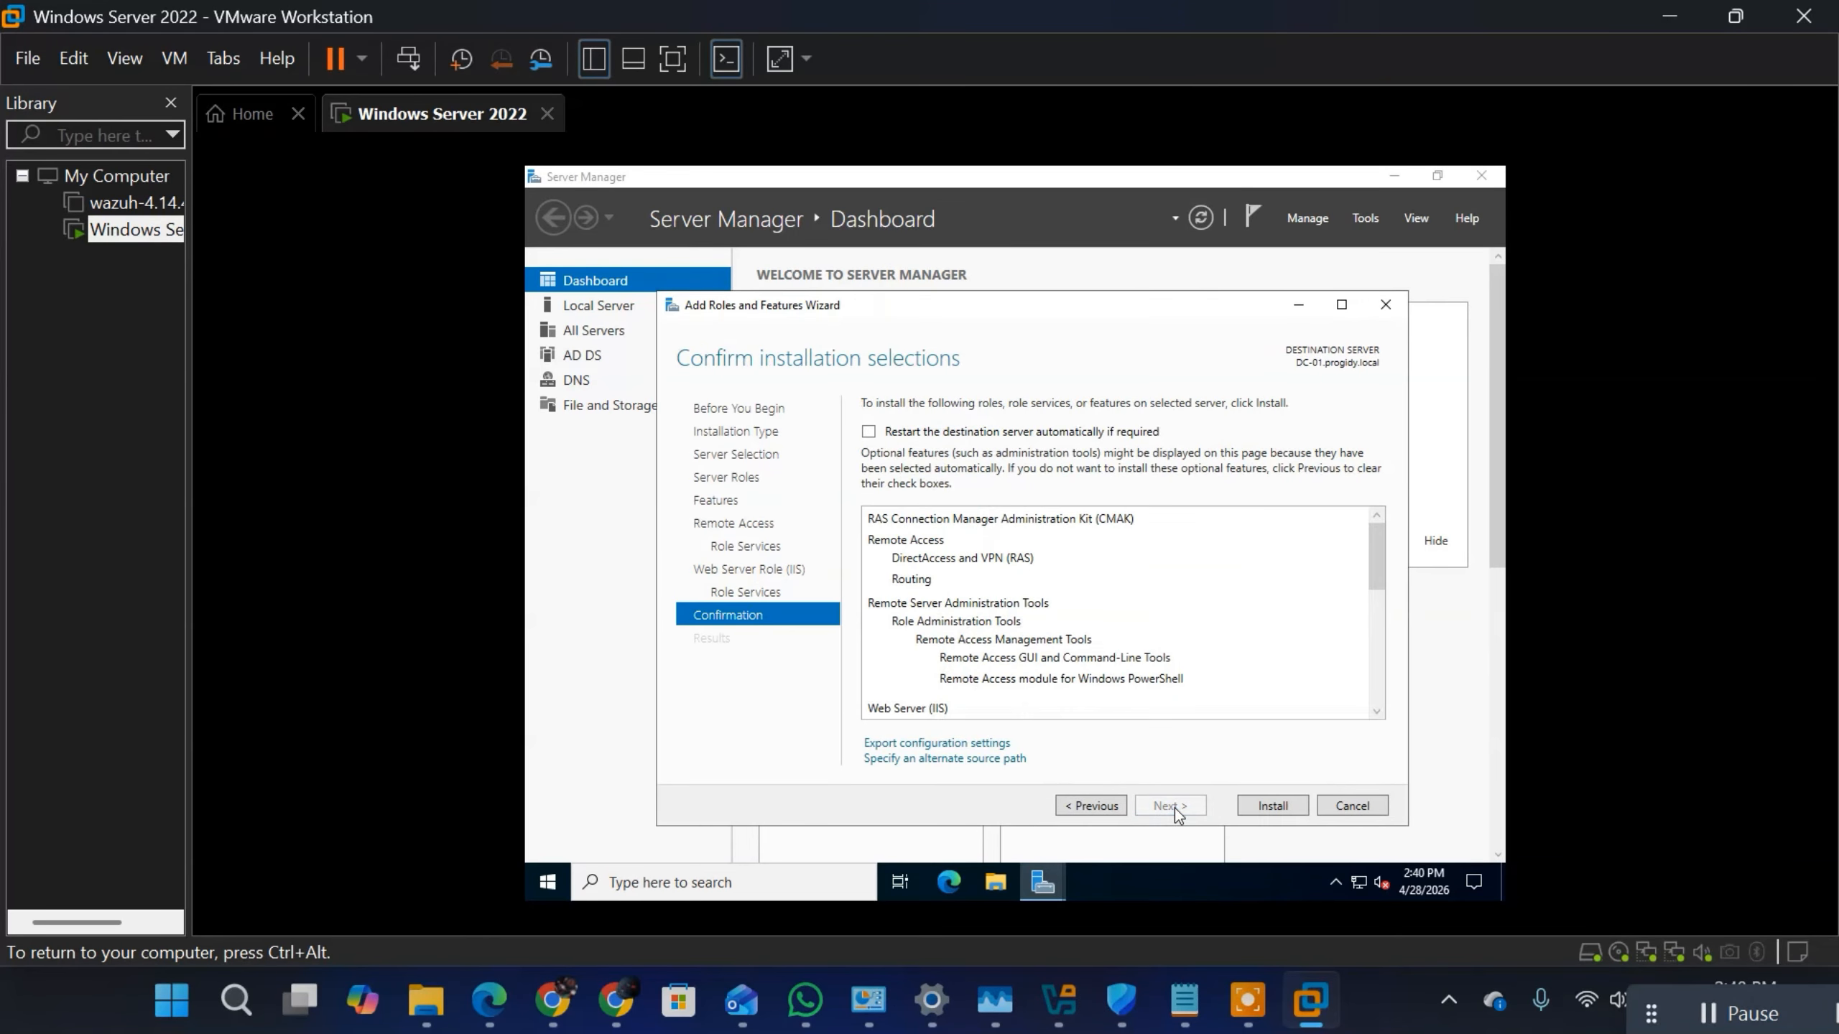
pyautogui.click(1274, 805)
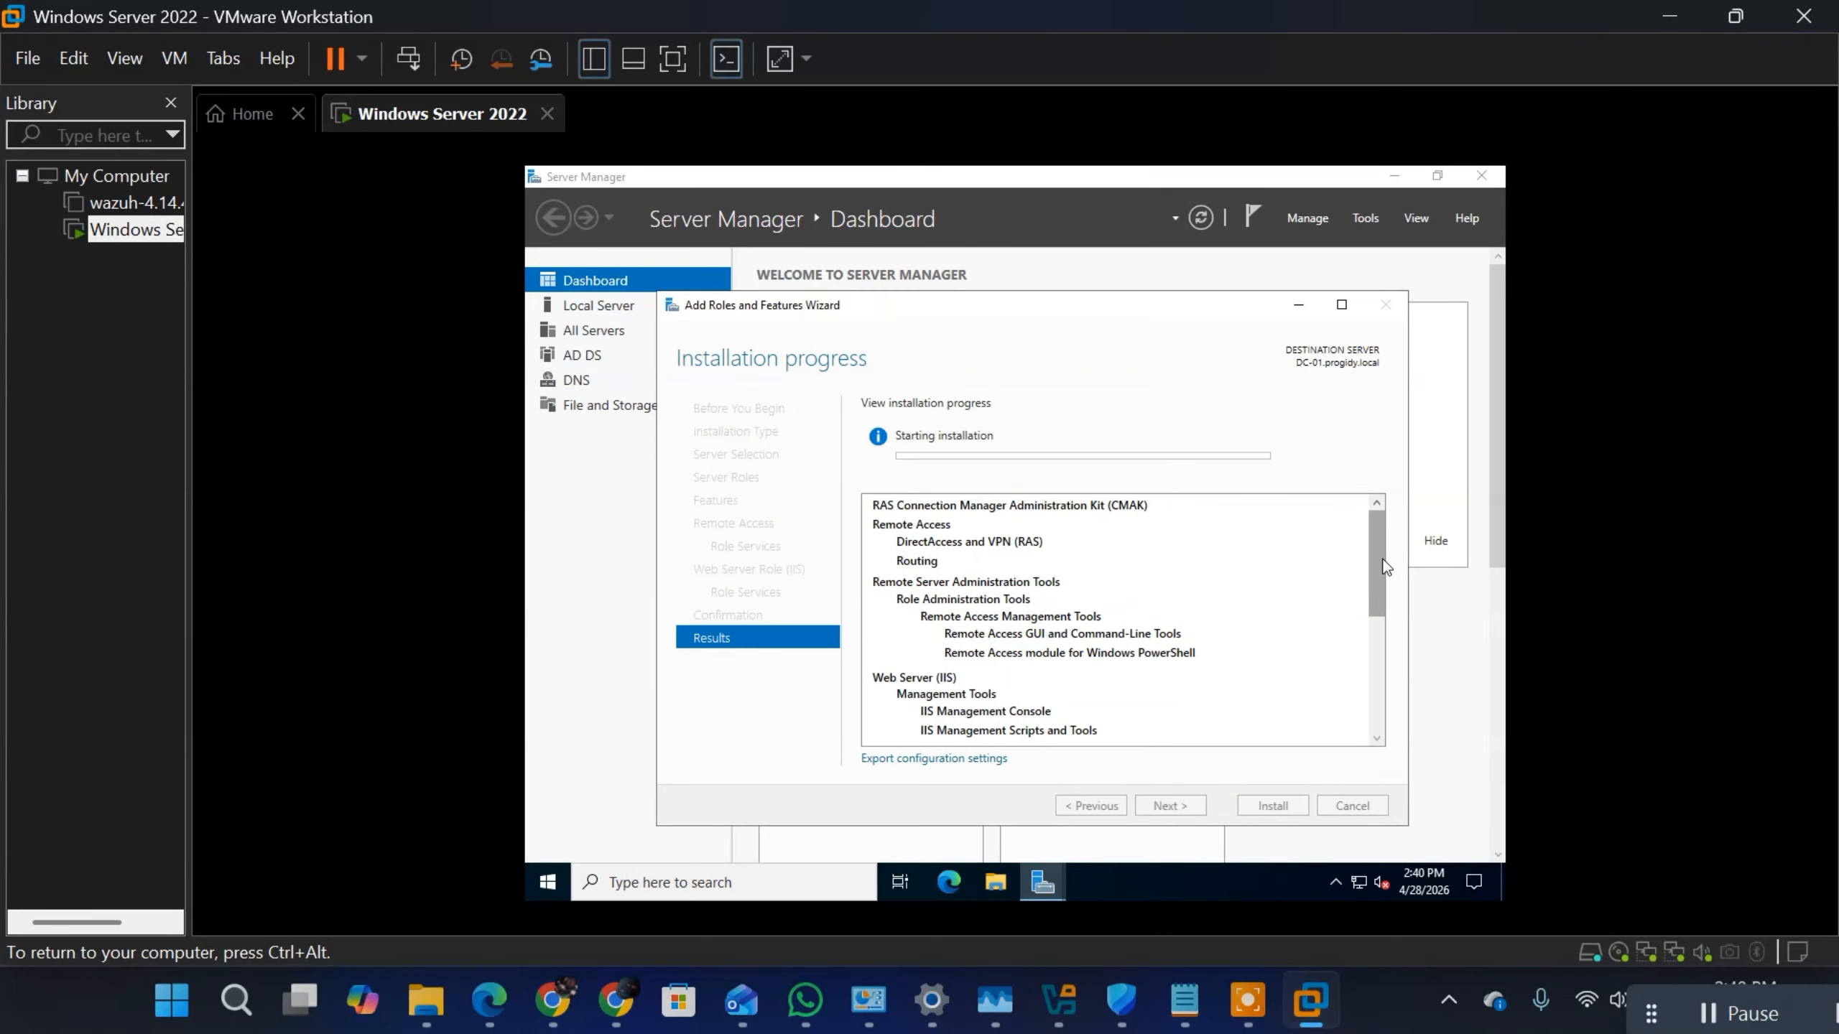
pyautogui.moveTo(1379, 554); pyautogui.dragTo(1376, 752)
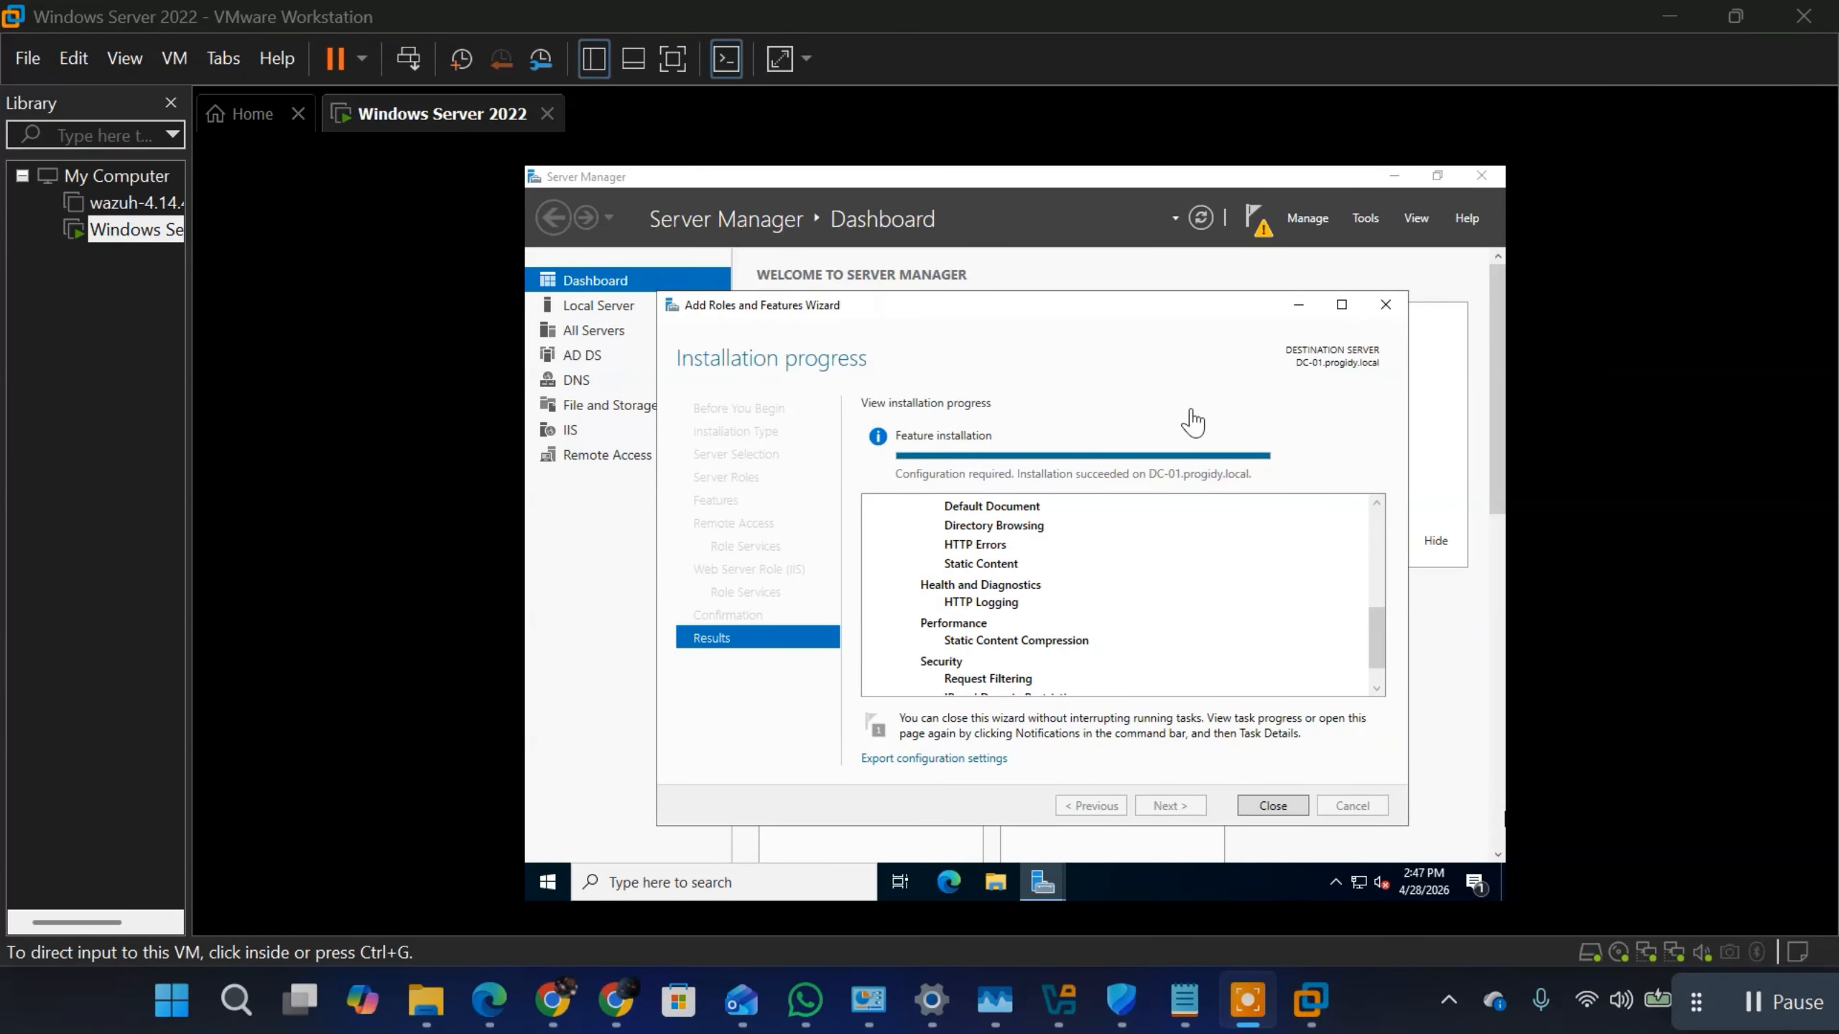
# Step: Close the Add Roles and Features Wizard and check the Server Manager notifications for post-deployment tasks
pyautogui.click(1274, 807)
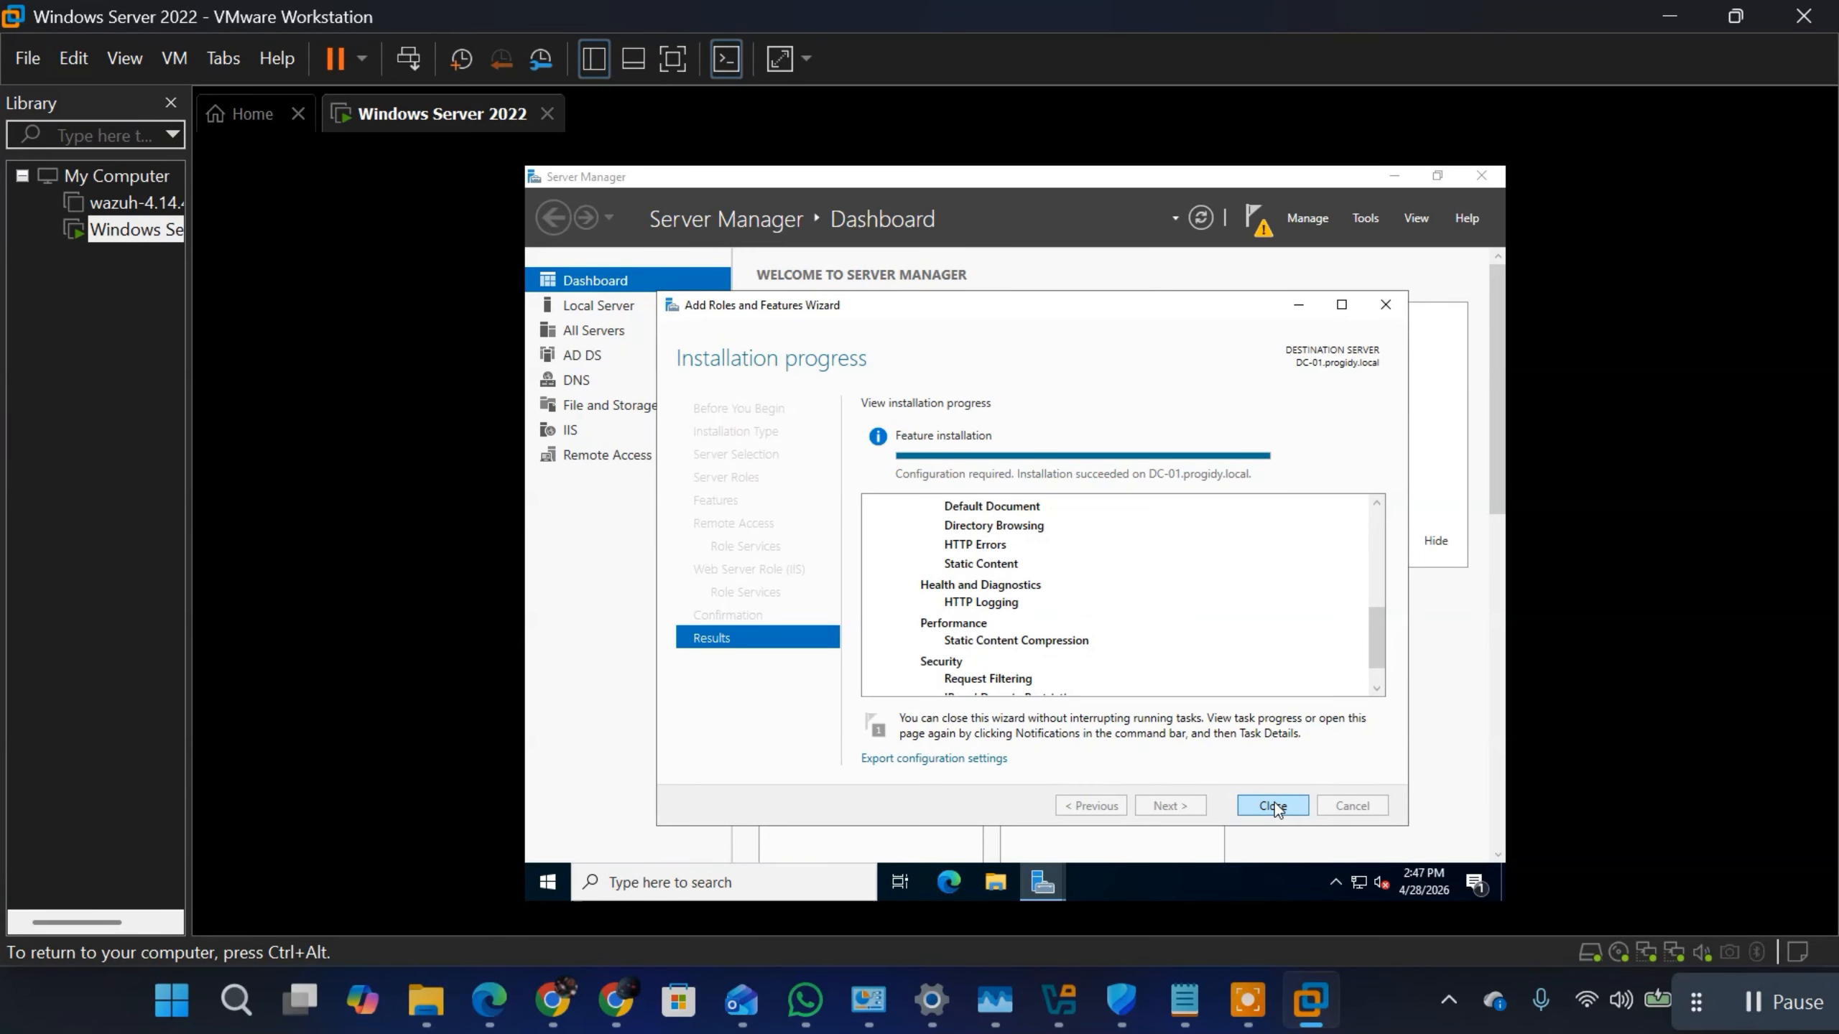
pyautogui.click(1261, 233)
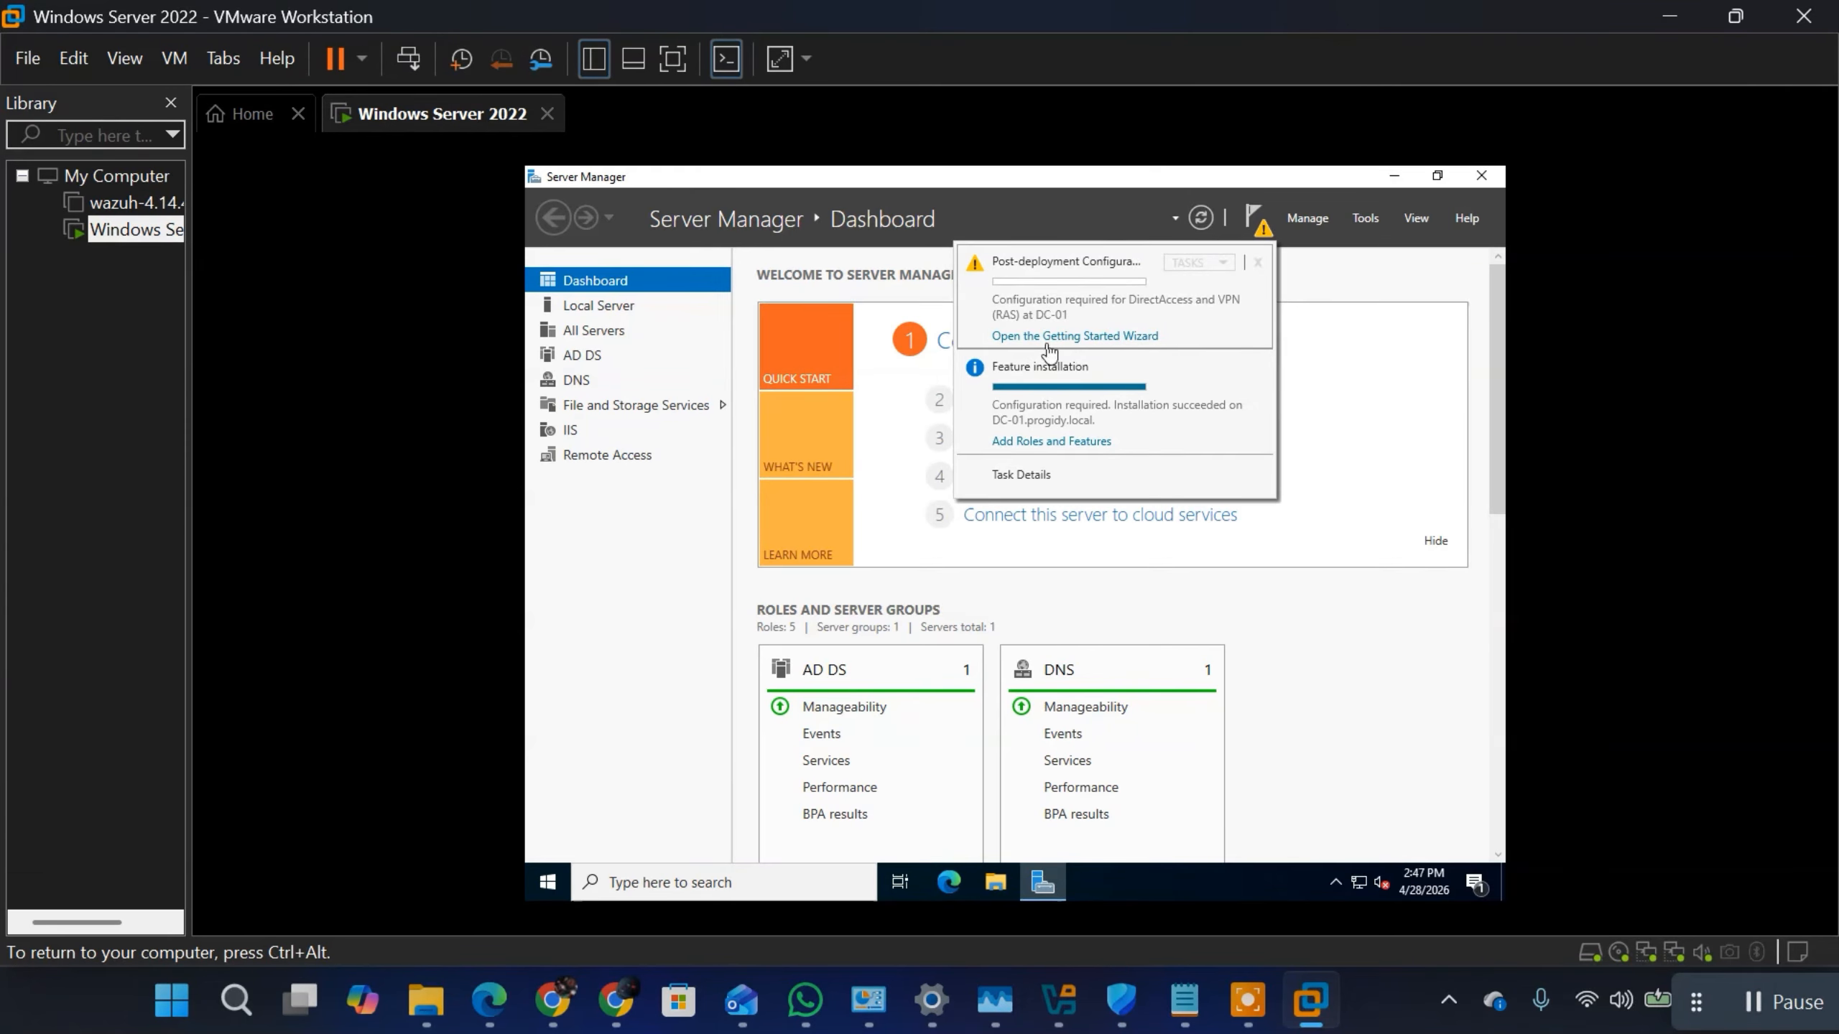
pyautogui.click(1336, 367)
# Step: Open the Routing and Remote Access console and start the server setup wizard for DC-01
pyautogui.click(1353, 213)
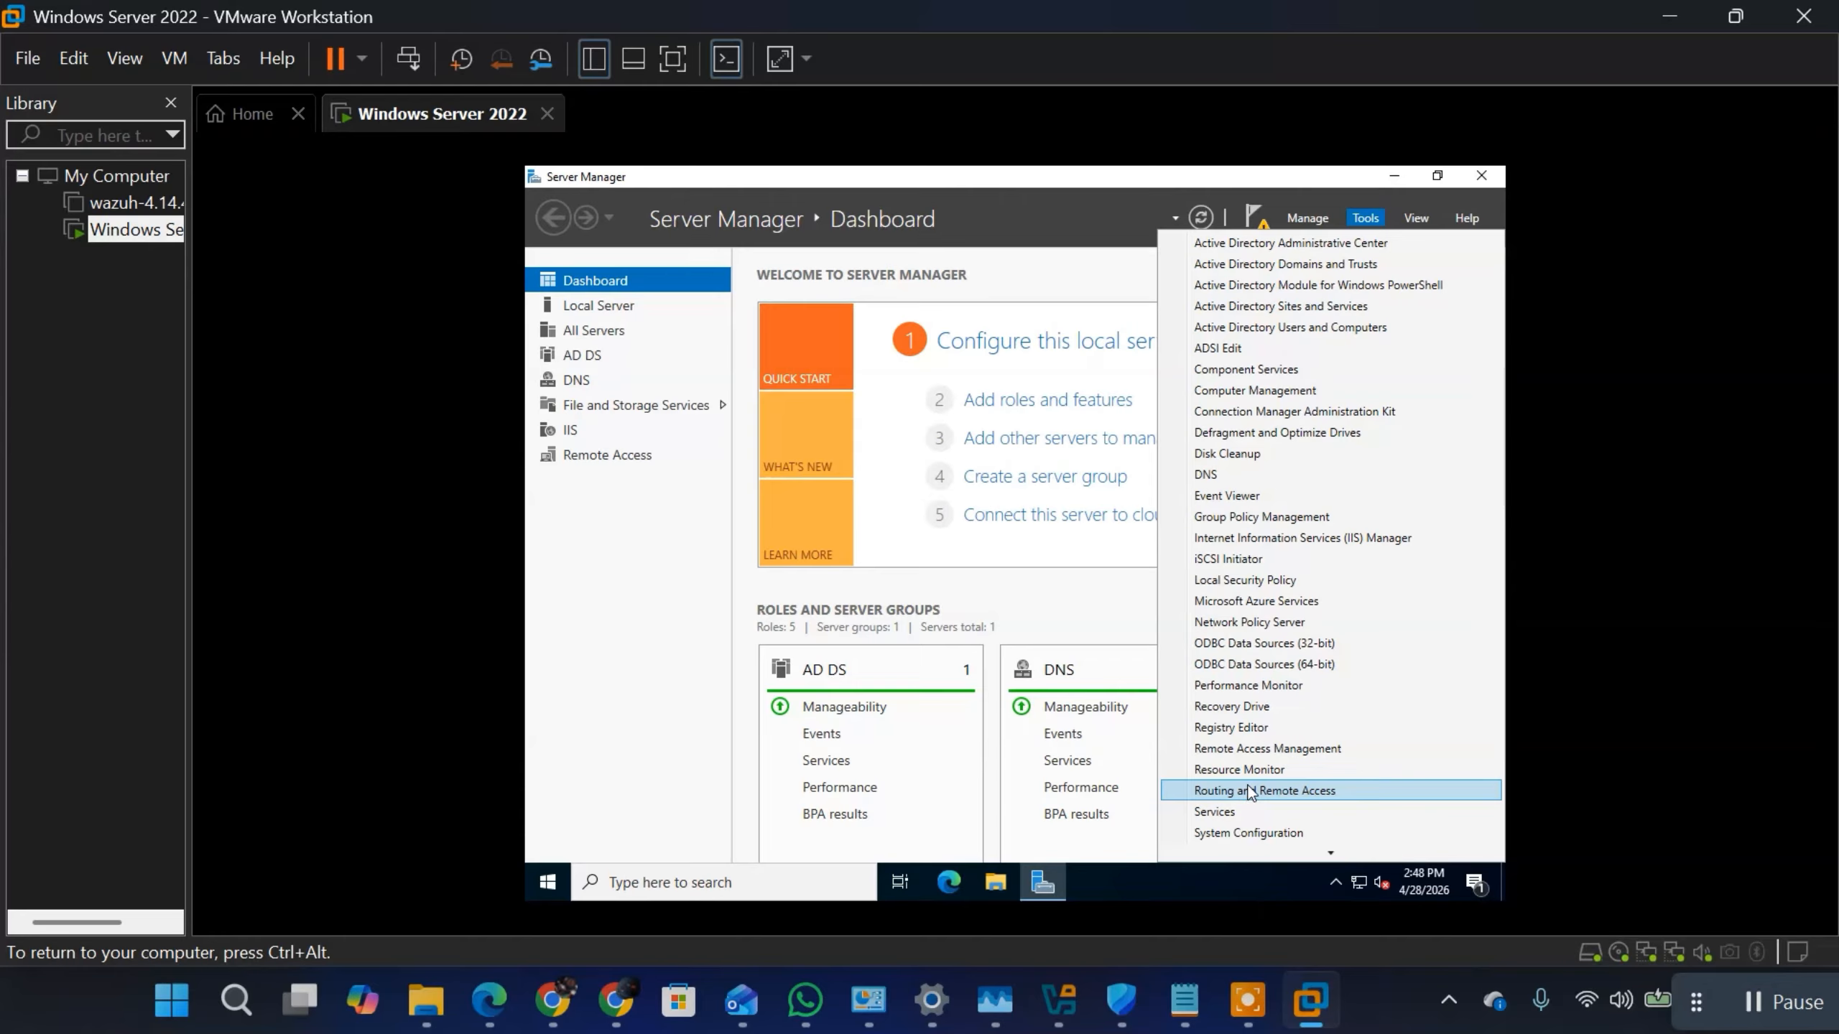
pyautogui.hotkey('ctrl', 'alt')
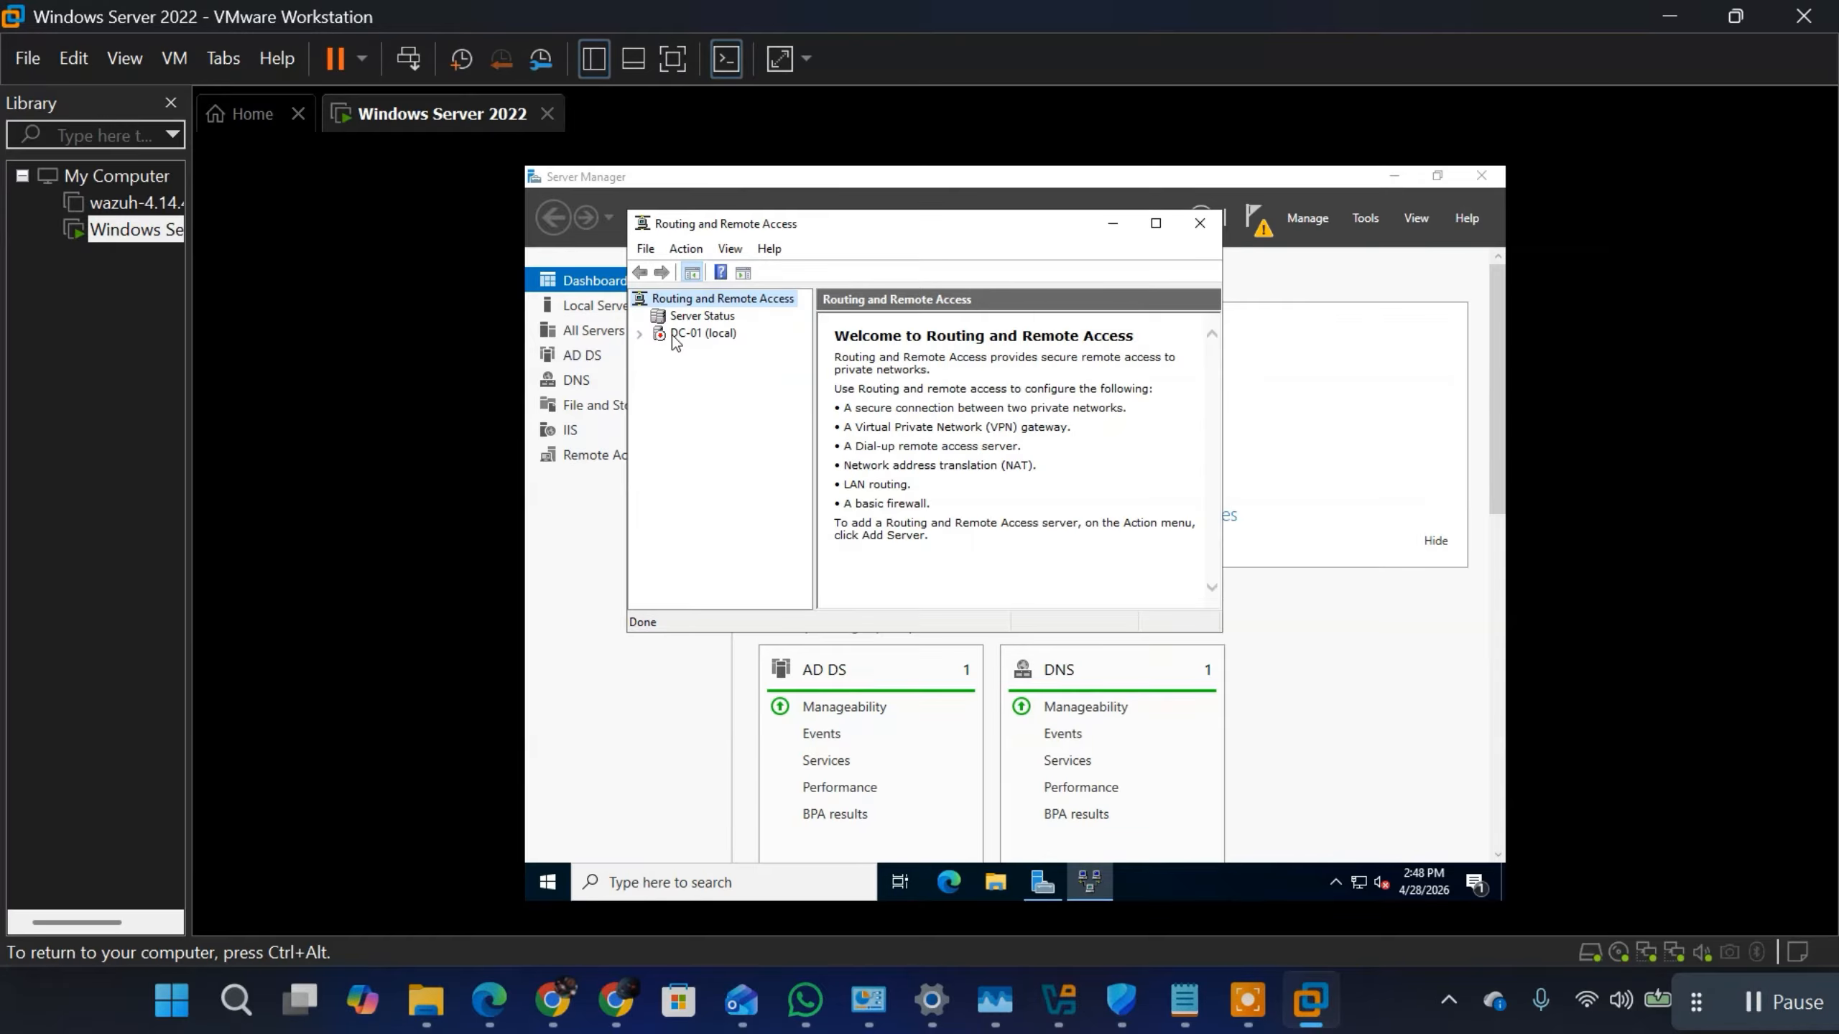
pyautogui.rightClick(699, 299)
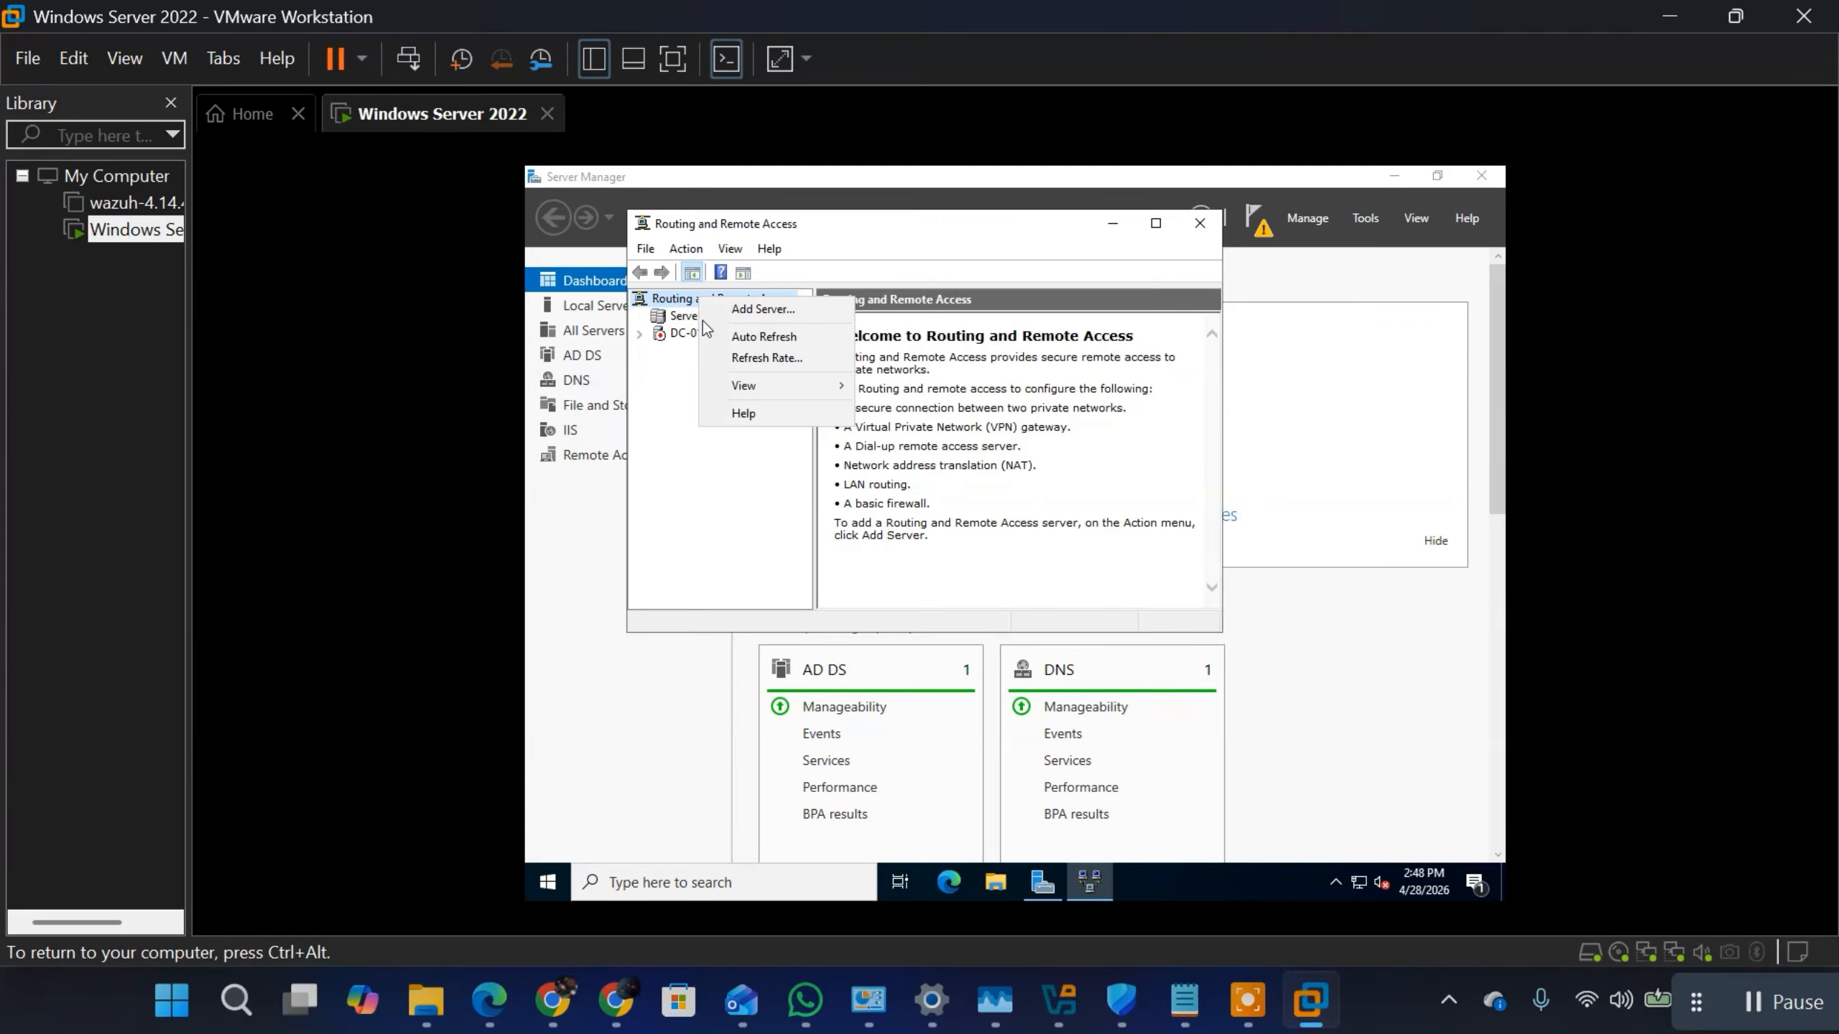
pyautogui.click(746, 337)
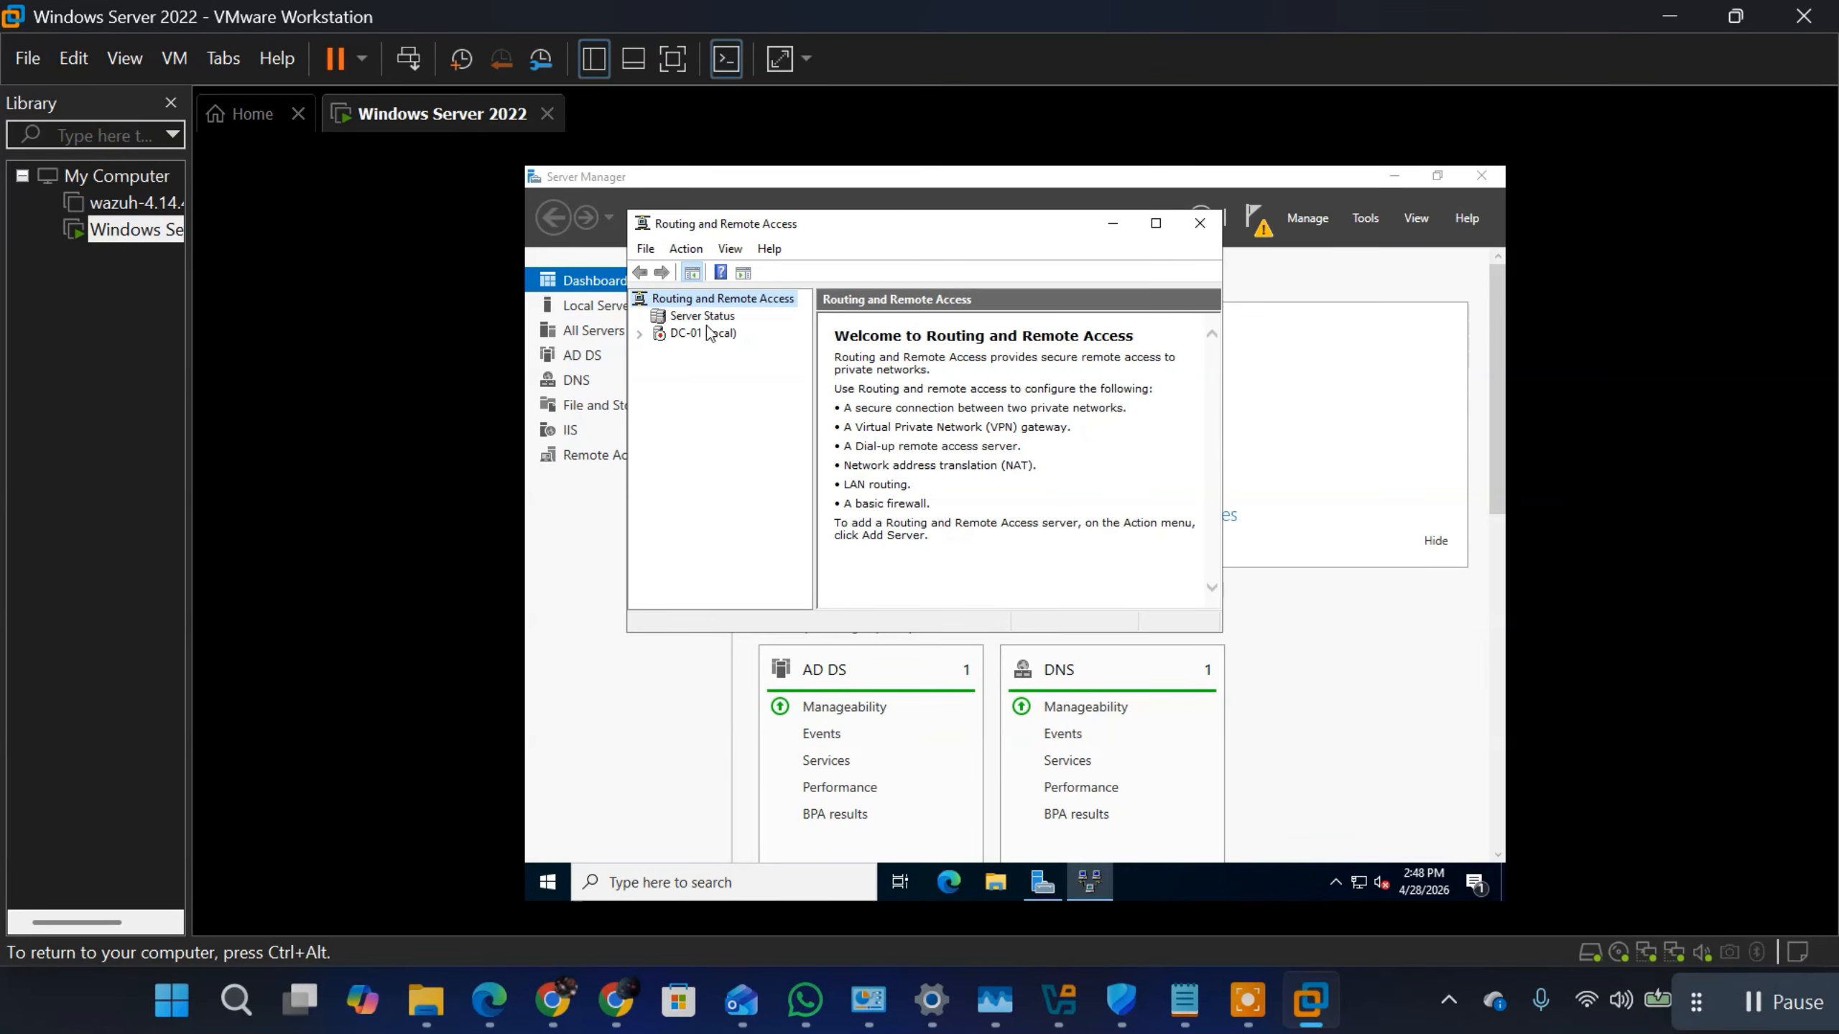
pyautogui.click(663, 337)
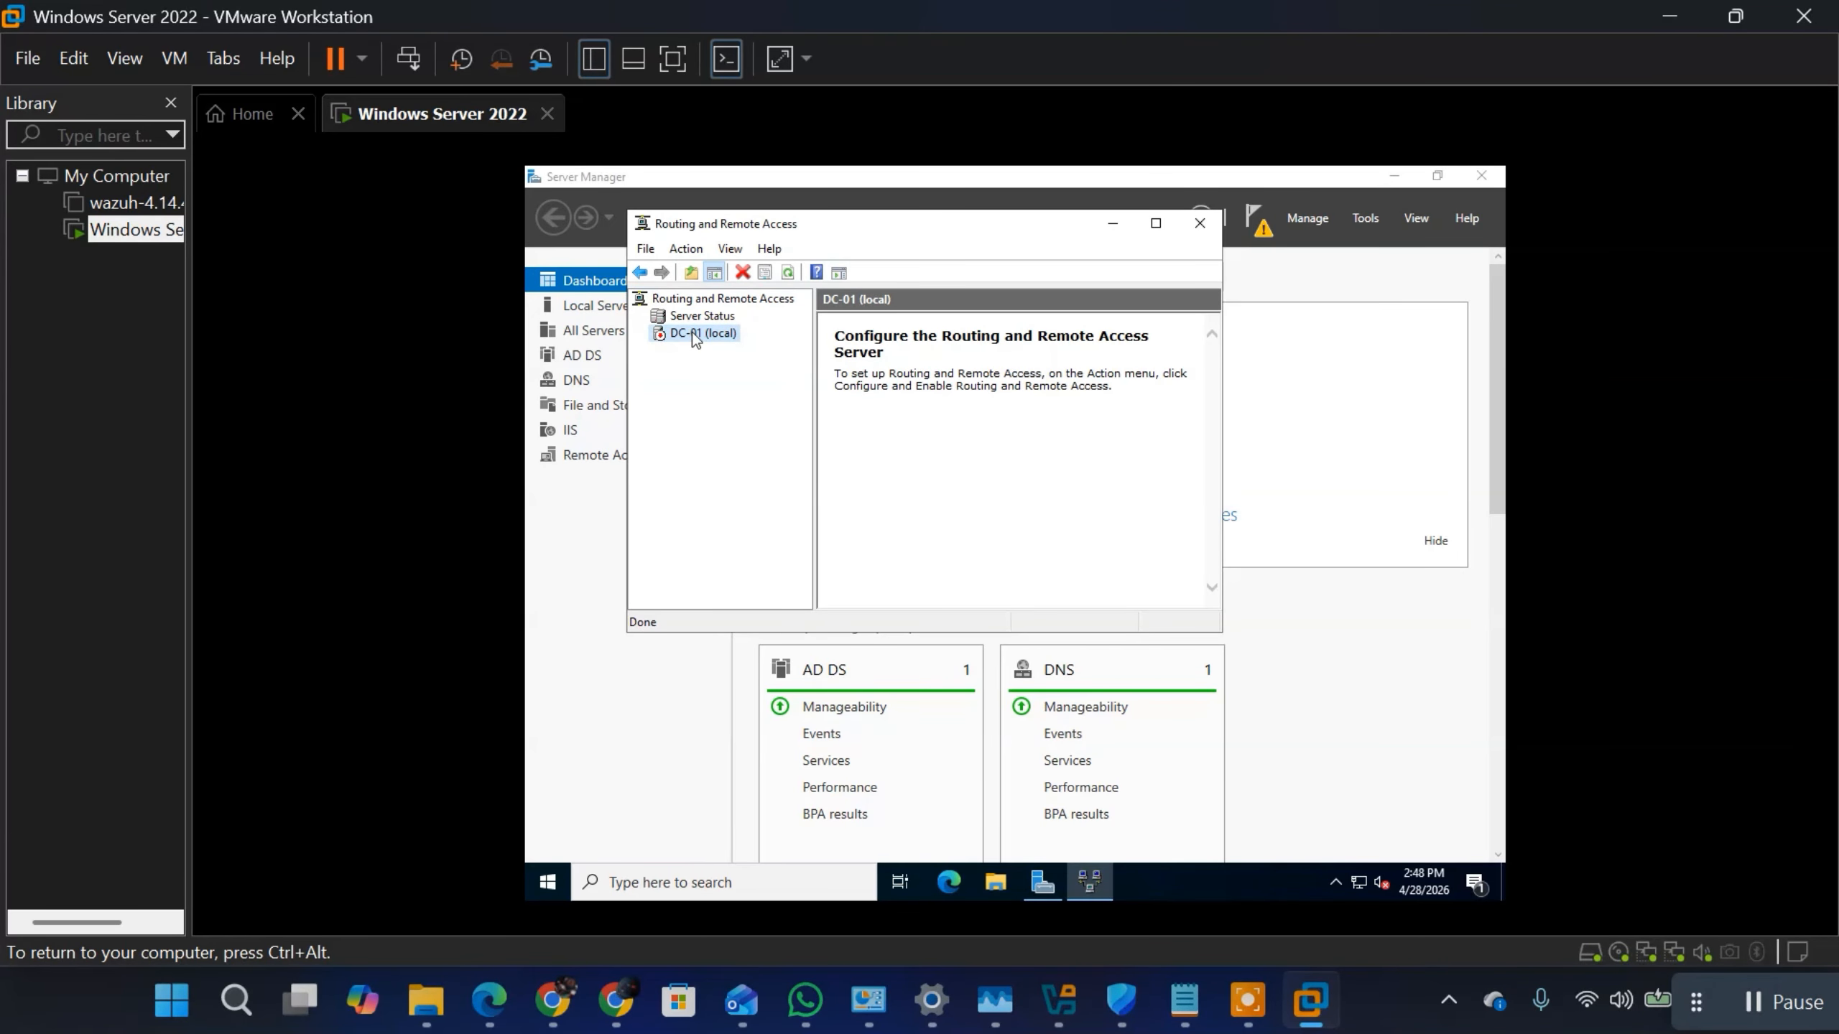
pyautogui.rightClick(692, 331)
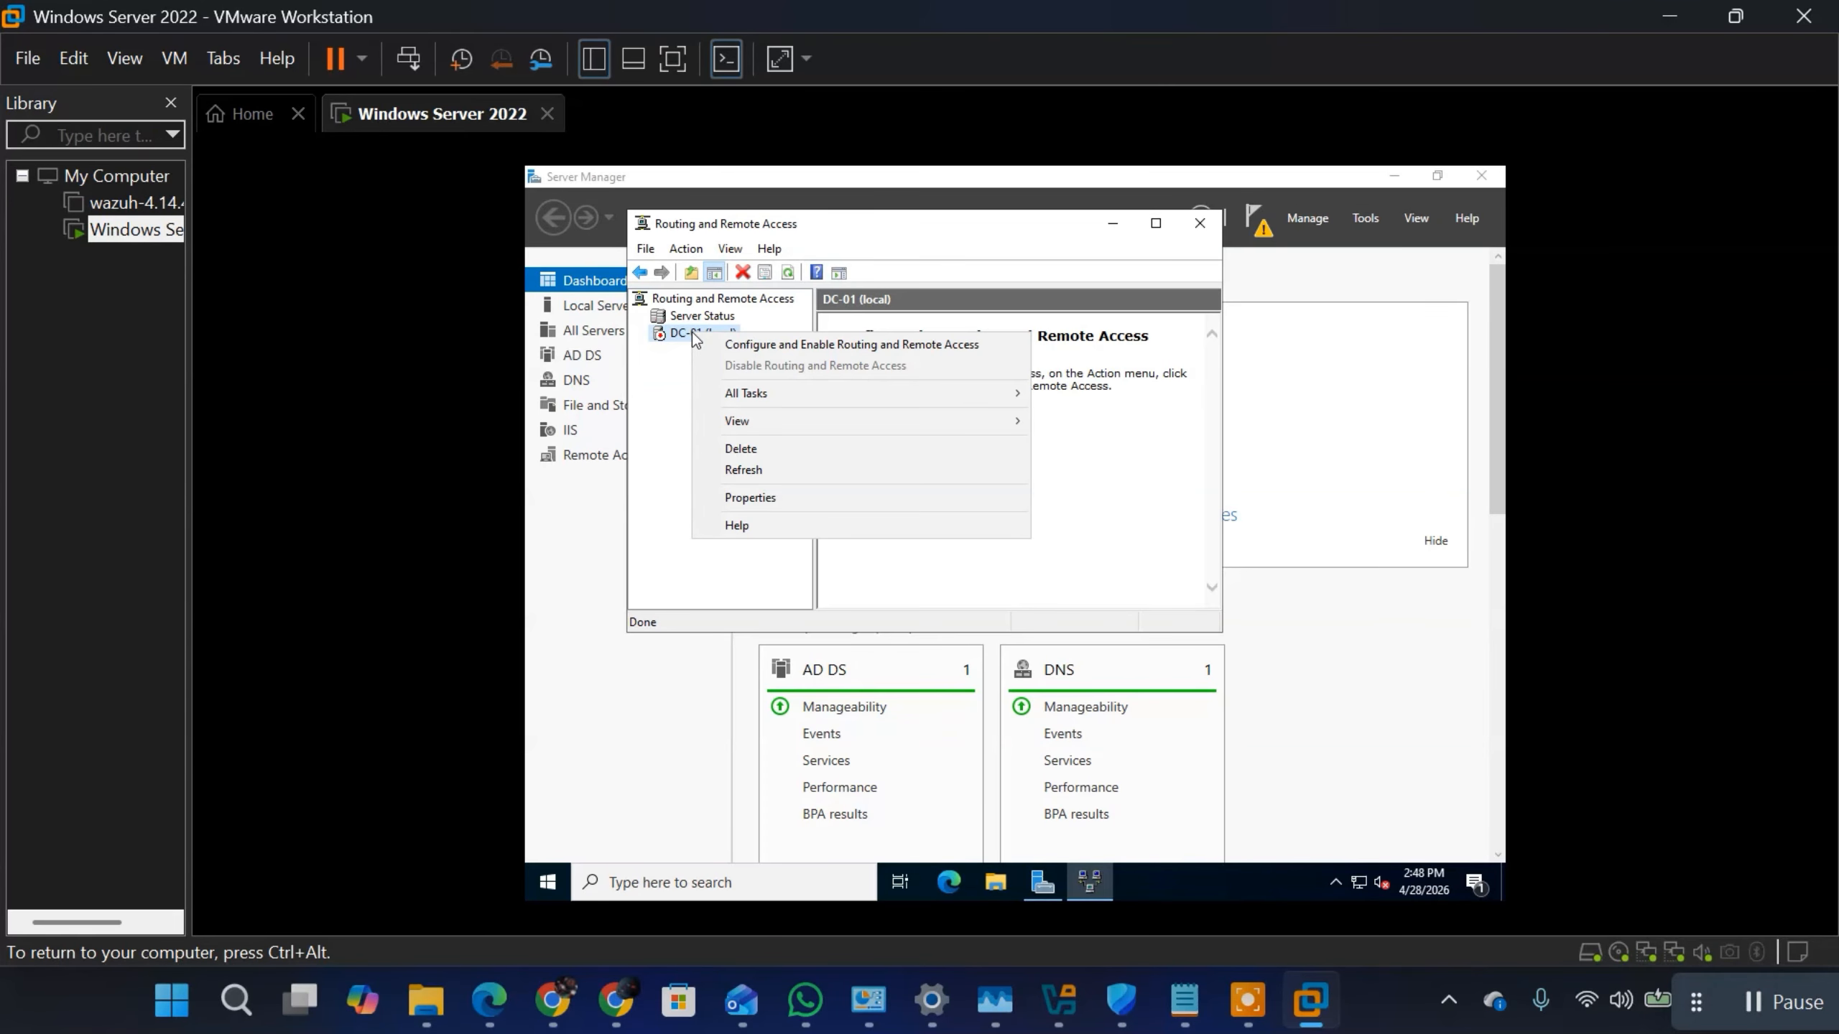
pyautogui.click(771, 345)
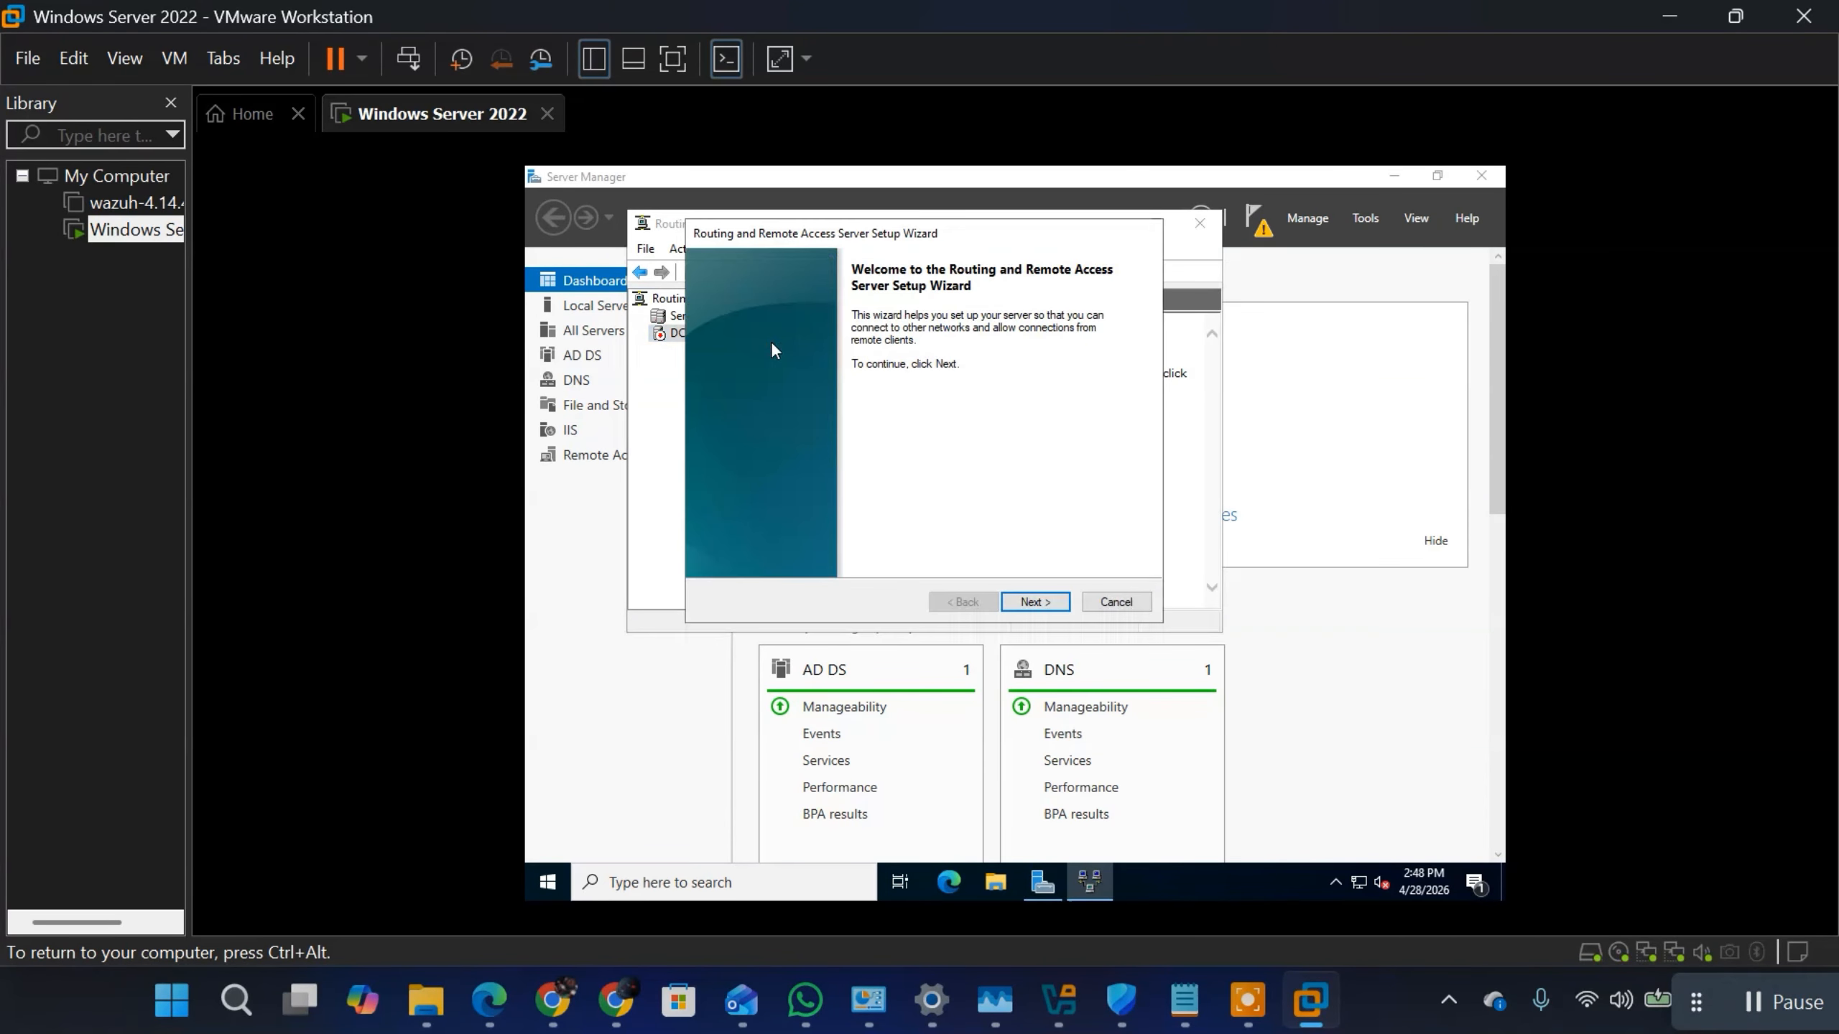
# Step: Try to configure network address translation (NAT) with a new demand-dial interface, then cancel the wizard and close the console
pyautogui.click(1040, 602)
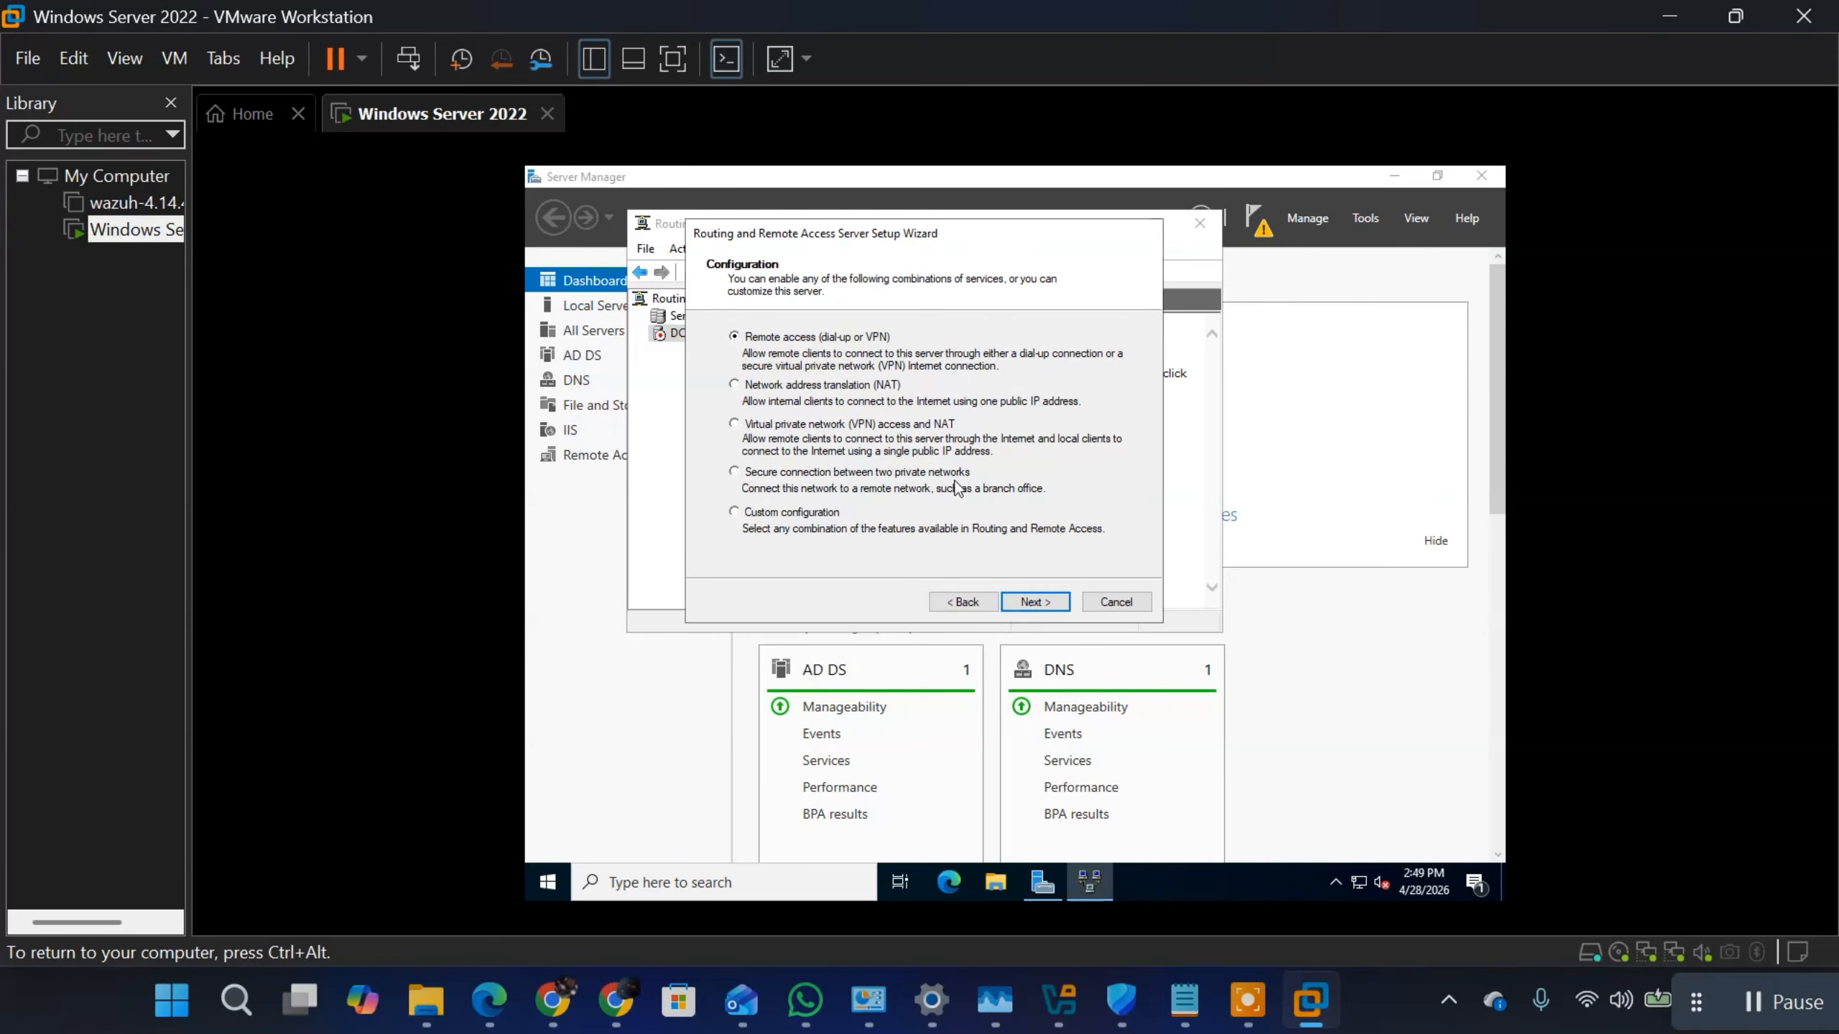
pyautogui.click(734, 384)
pyautogui.click(1031, 605)
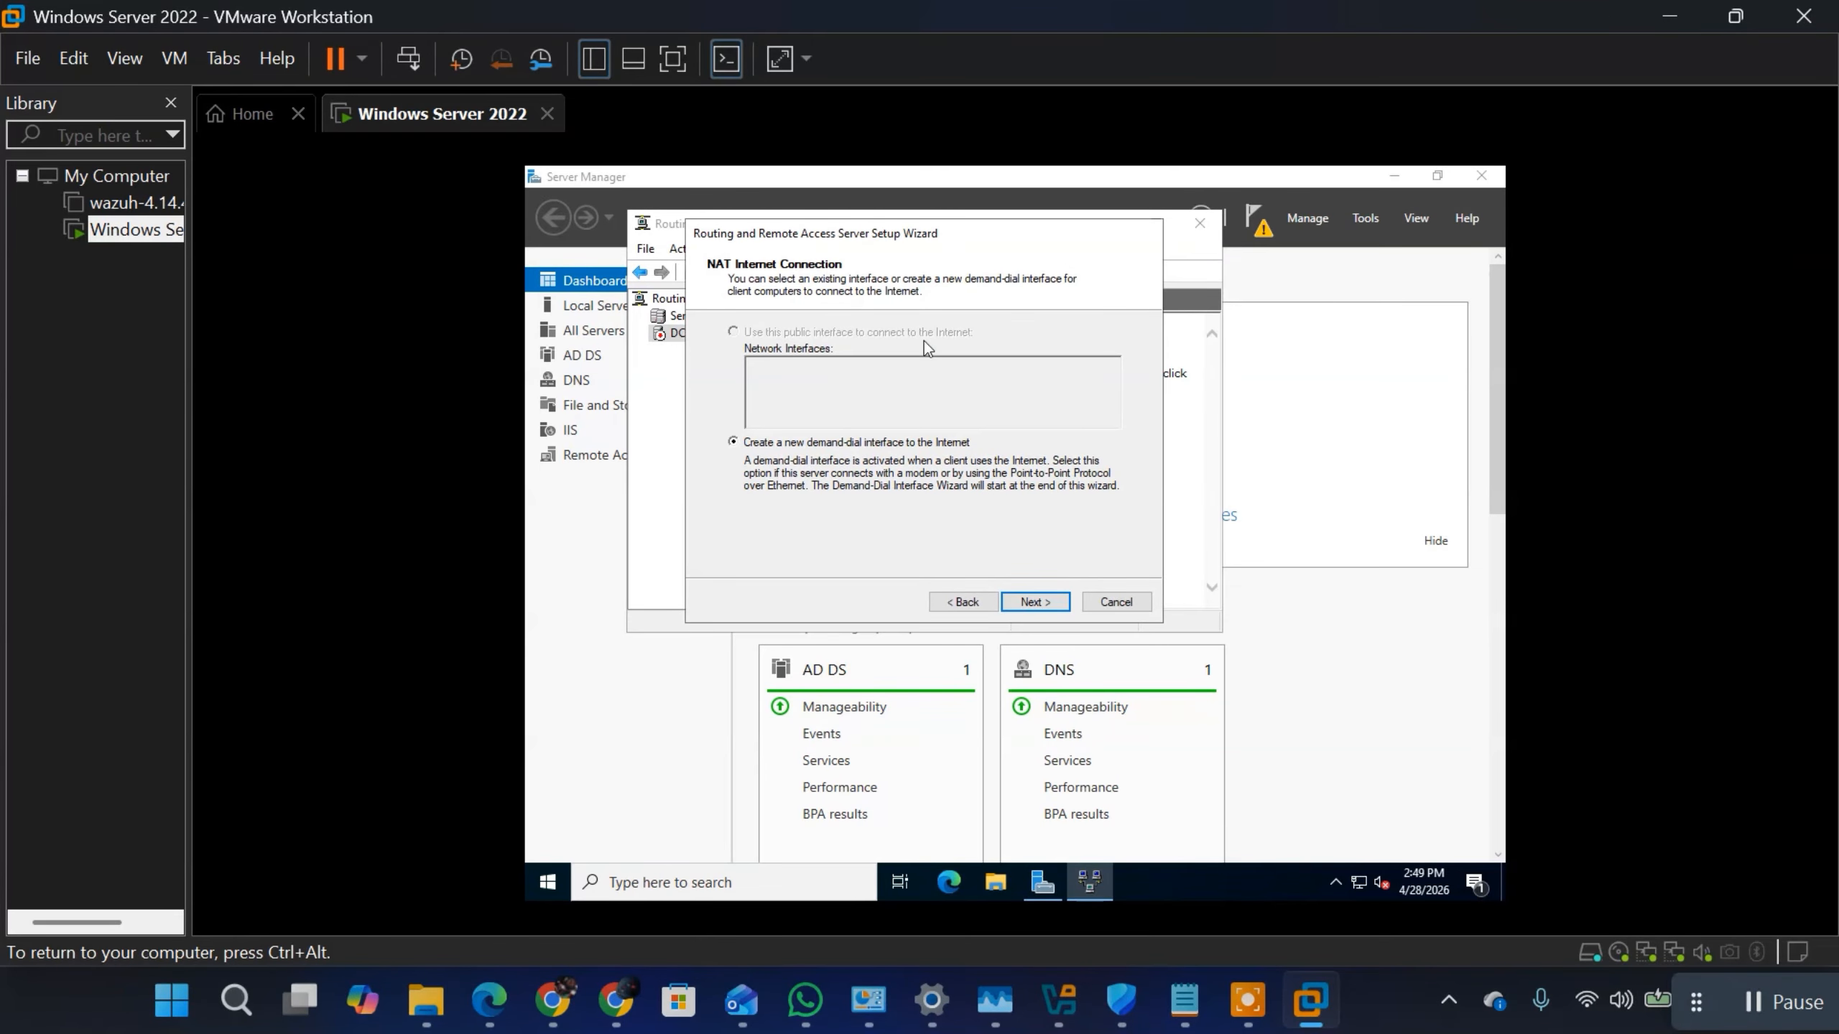
pyautogui.click(1046, 607)
pyautogui.click(956, 601)
pyautogui.click(954, 599)
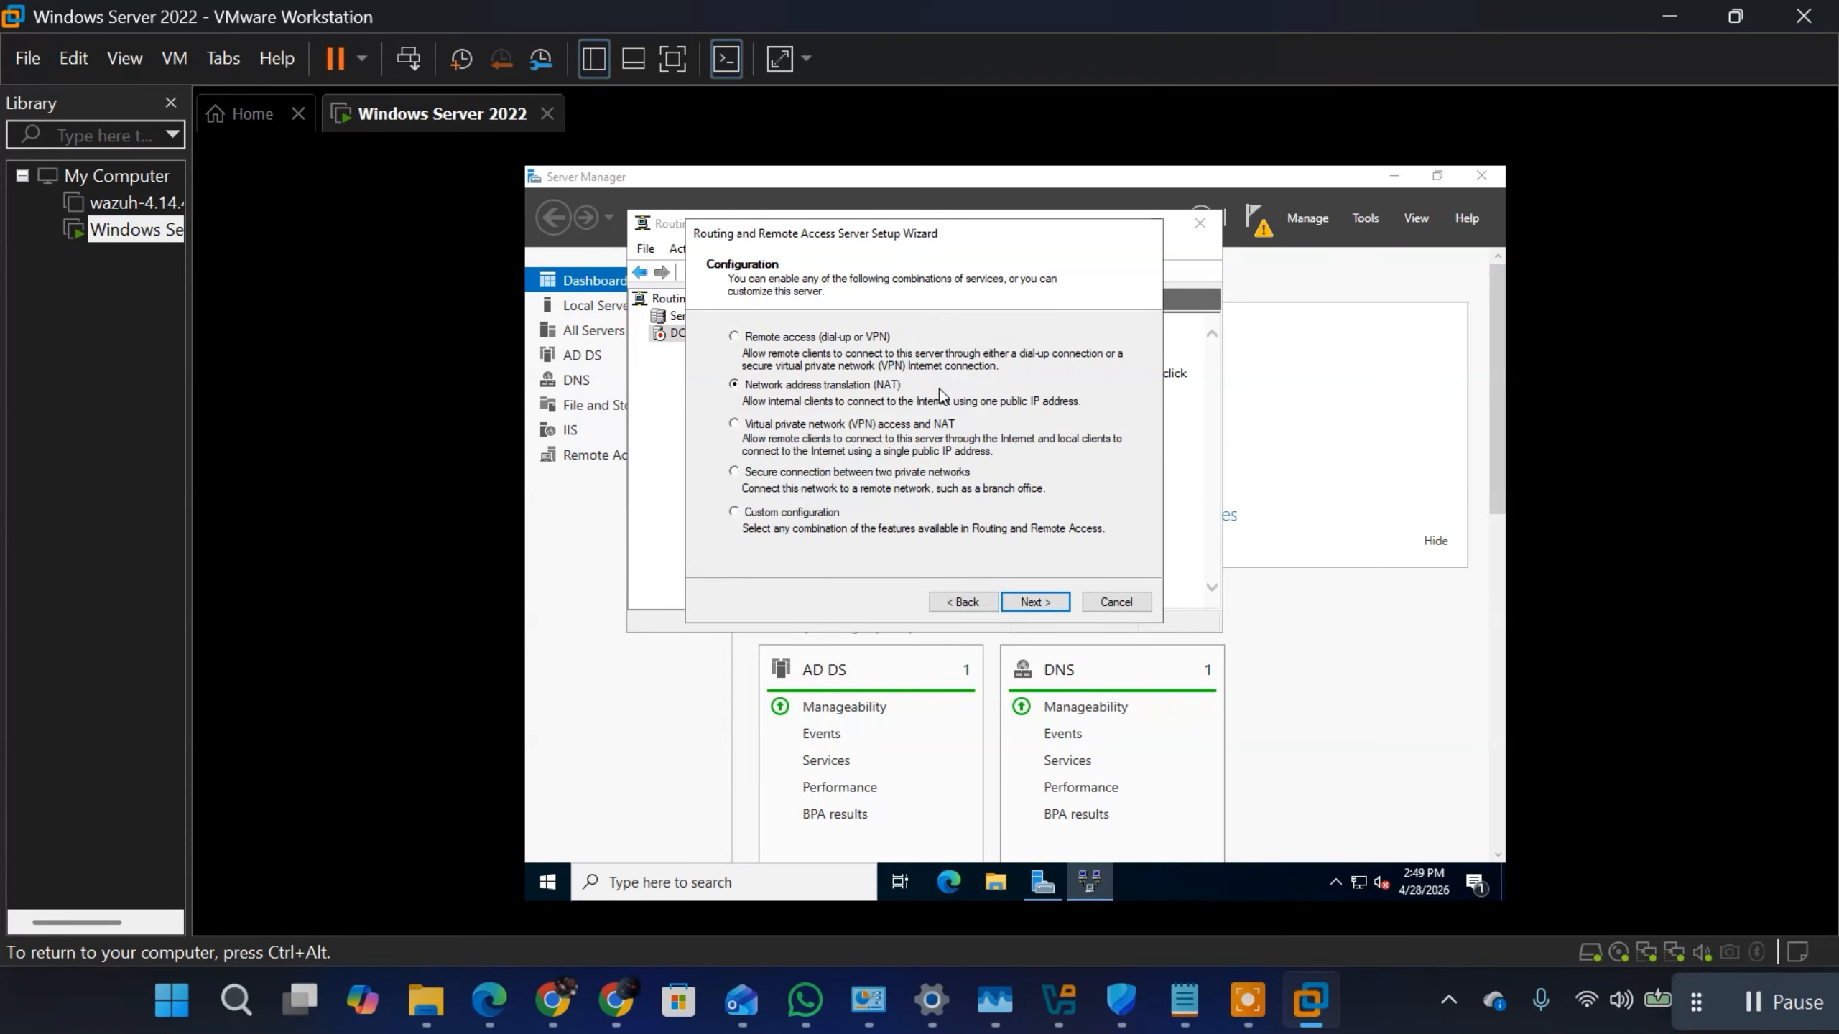
pyautogui.click(1126, 606)
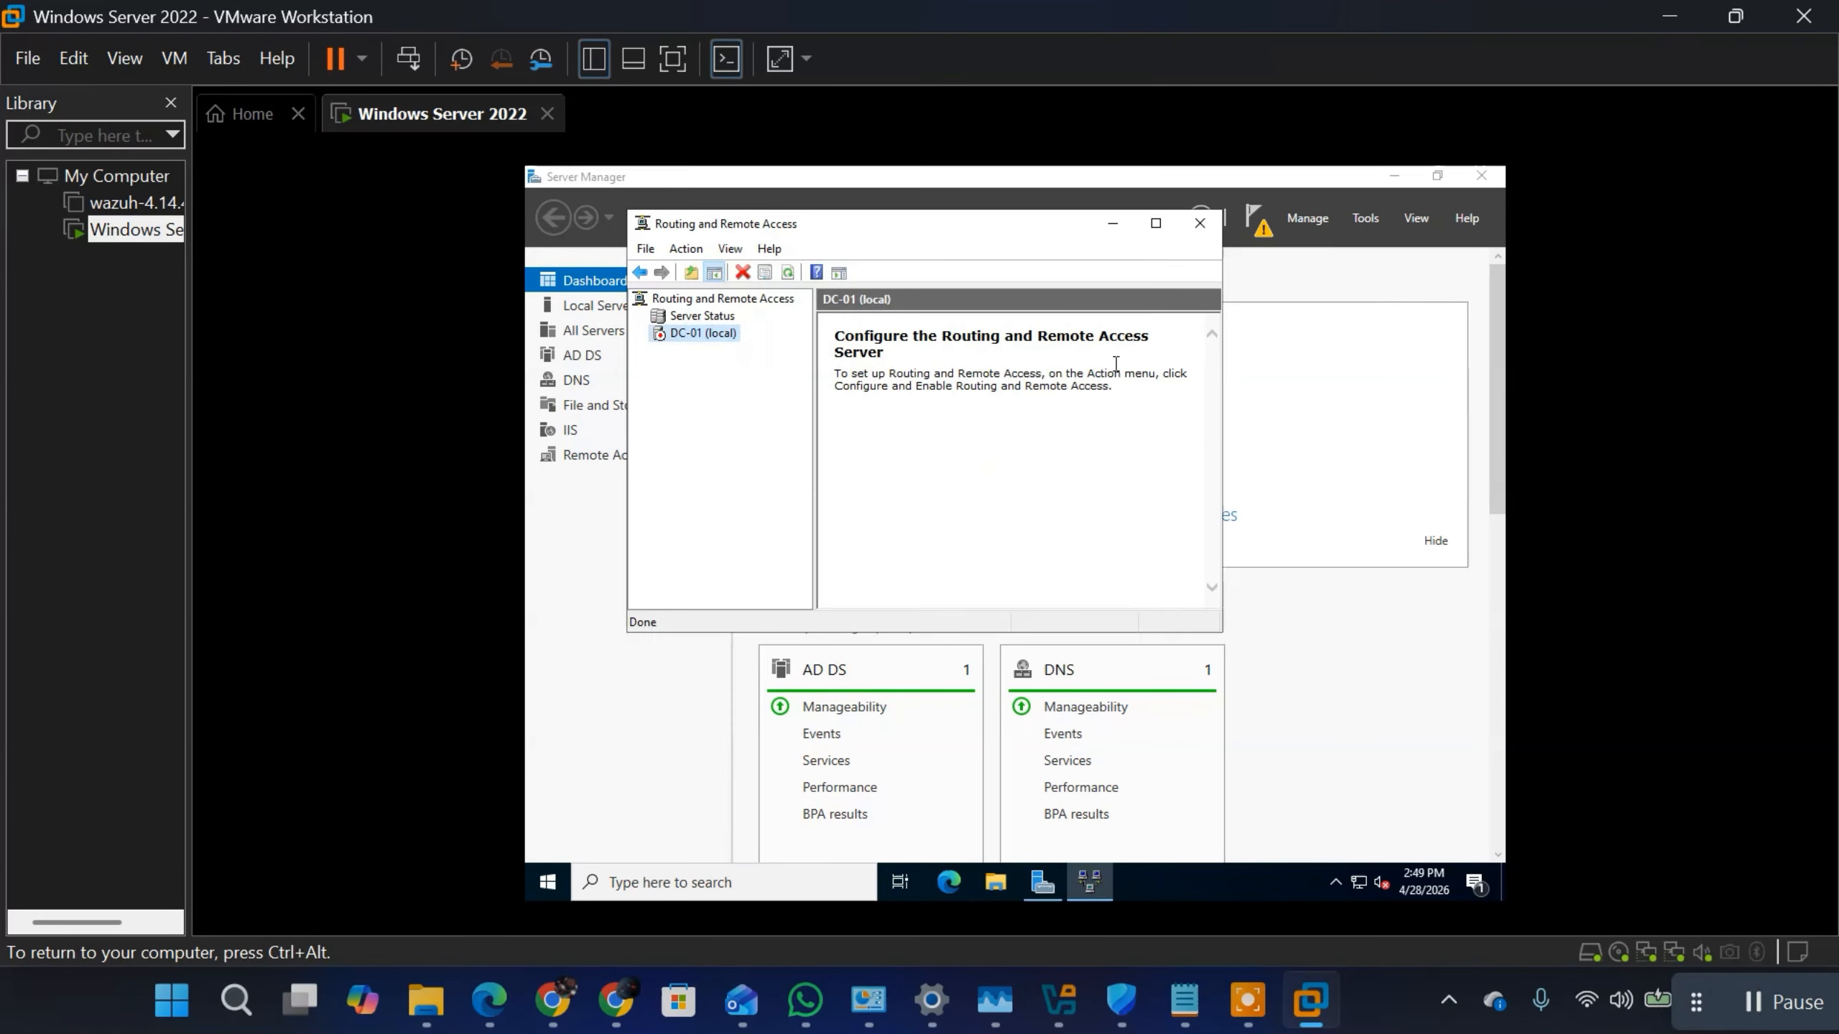
pyautogui.click(1201, 226)
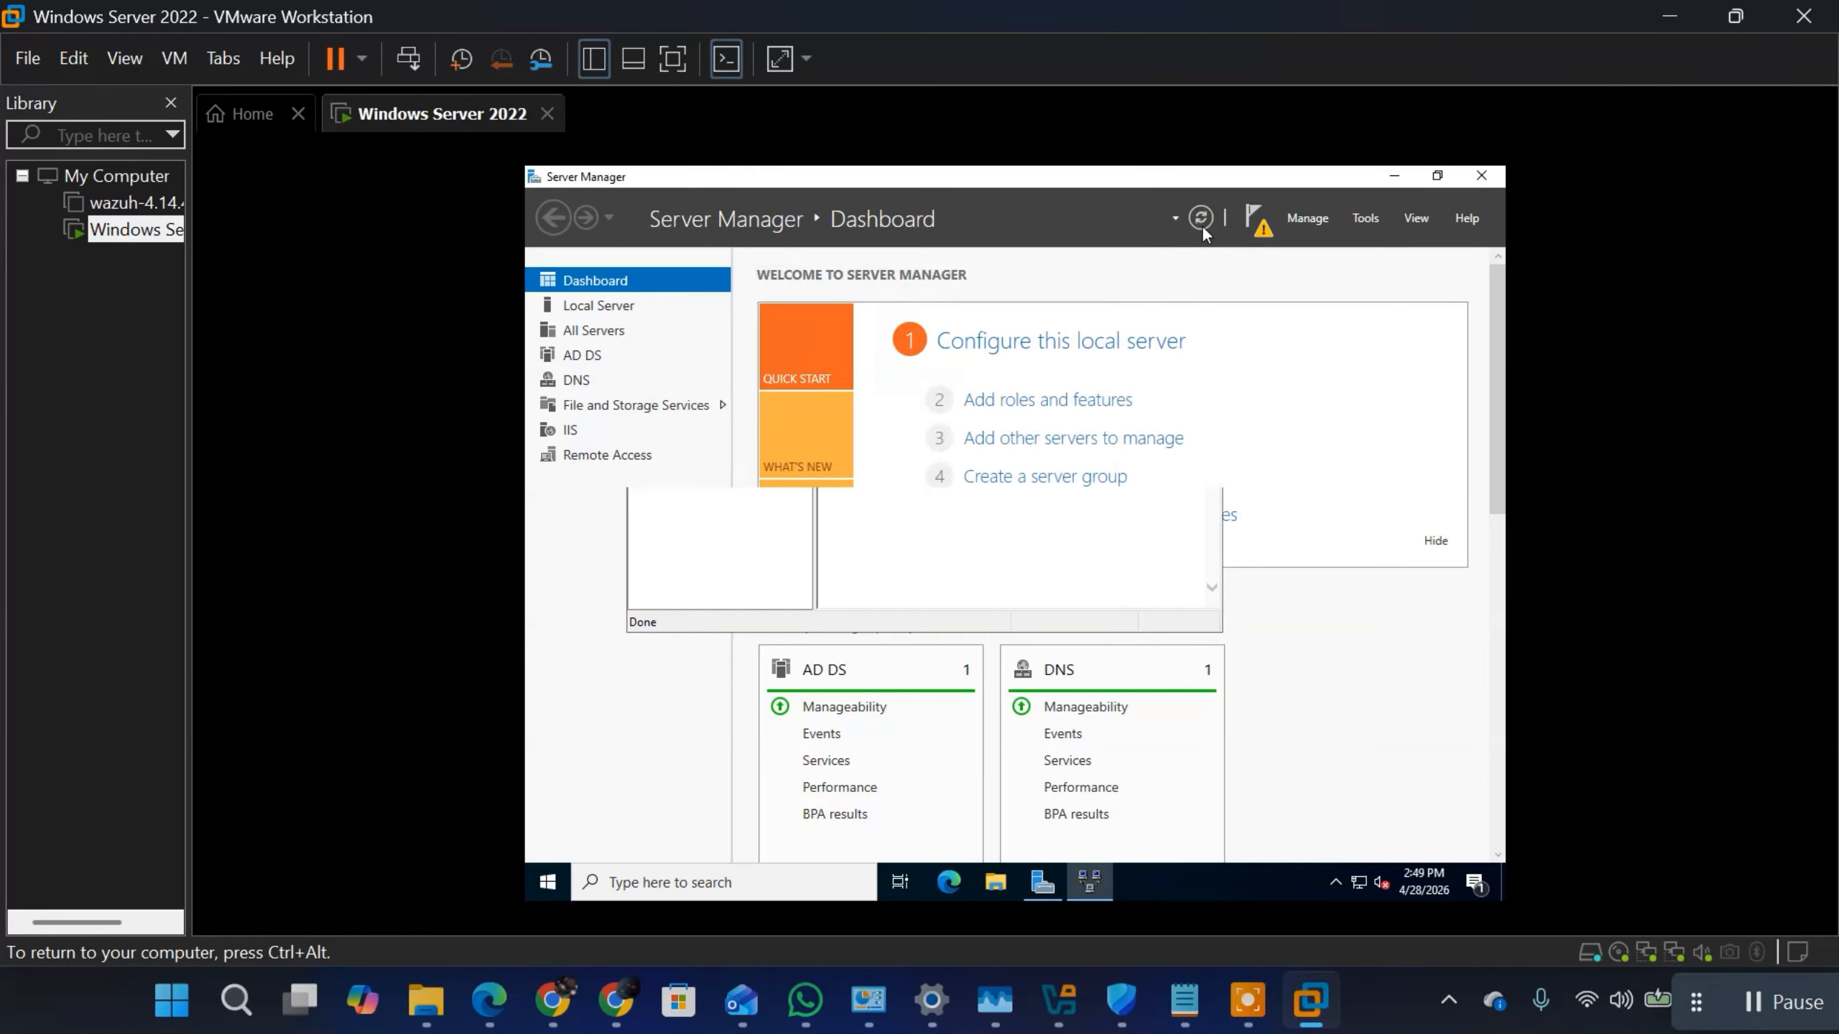
# Step: Reopen the Routing and Remote Access console from Server Manager and refresh the DC-01 server
pyautogui.click(1361, 218)
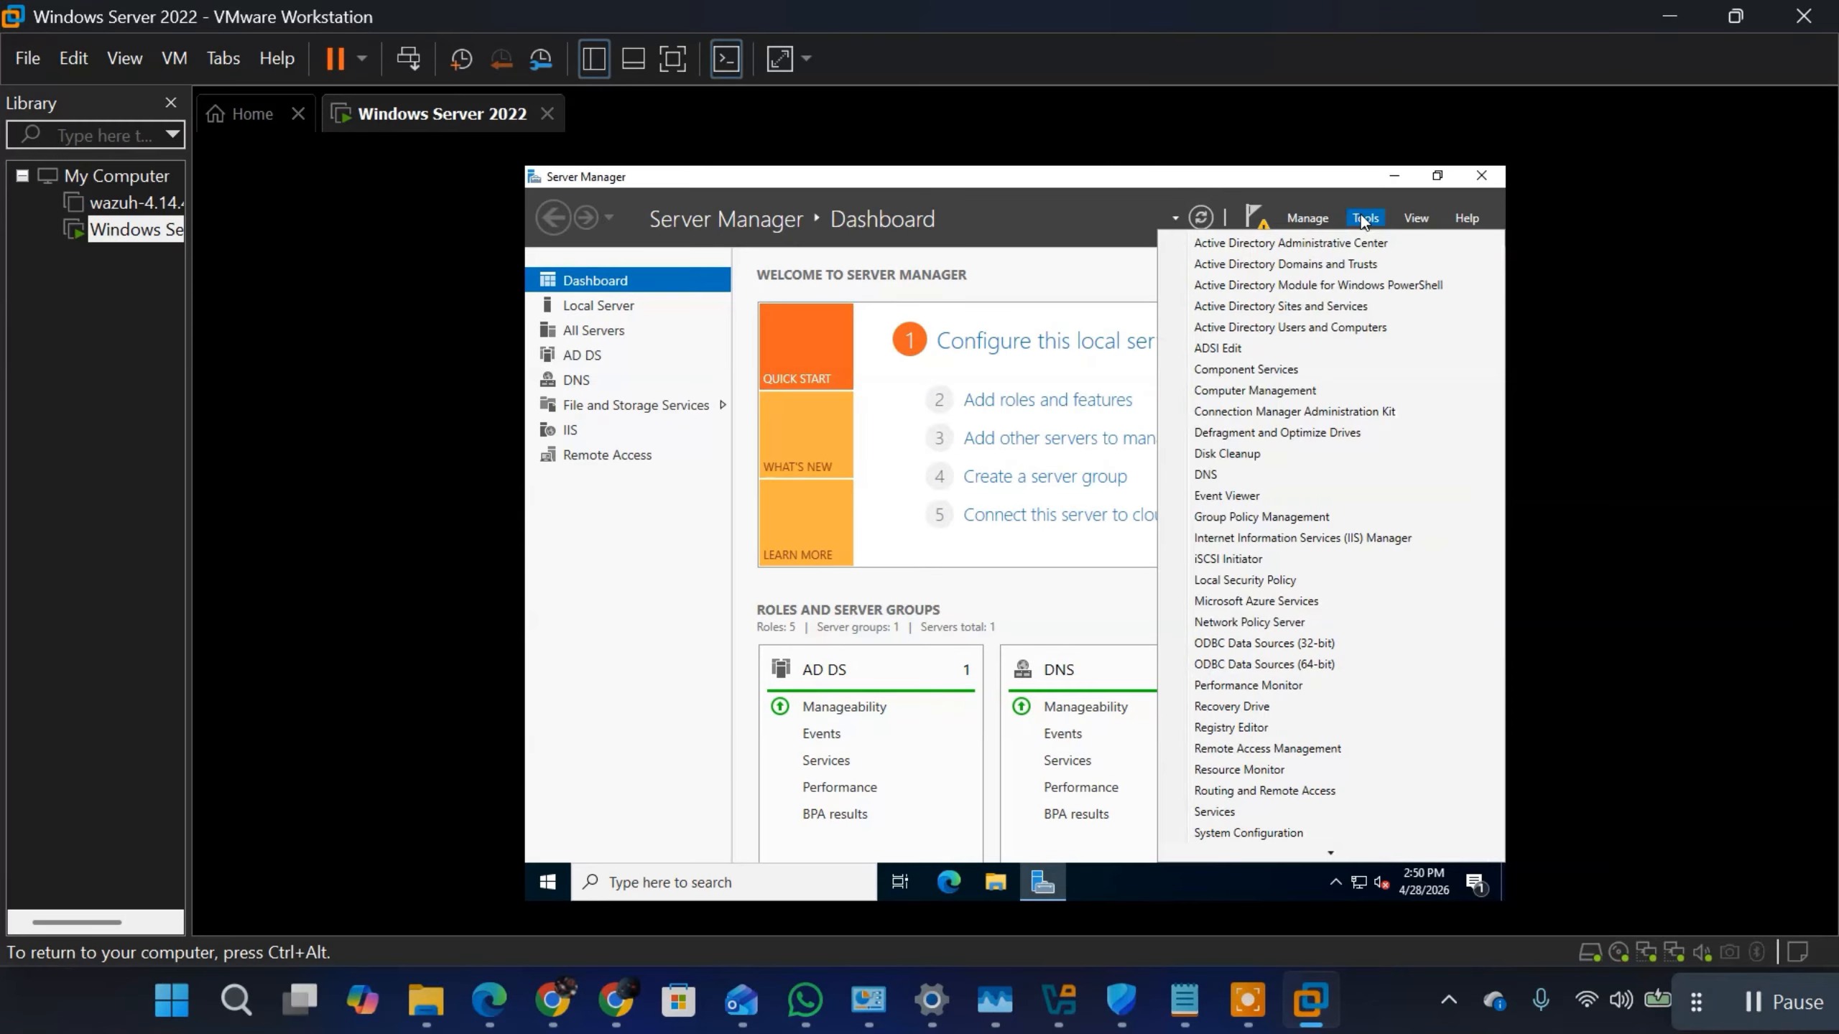
pyautogui.click(1274, 791)
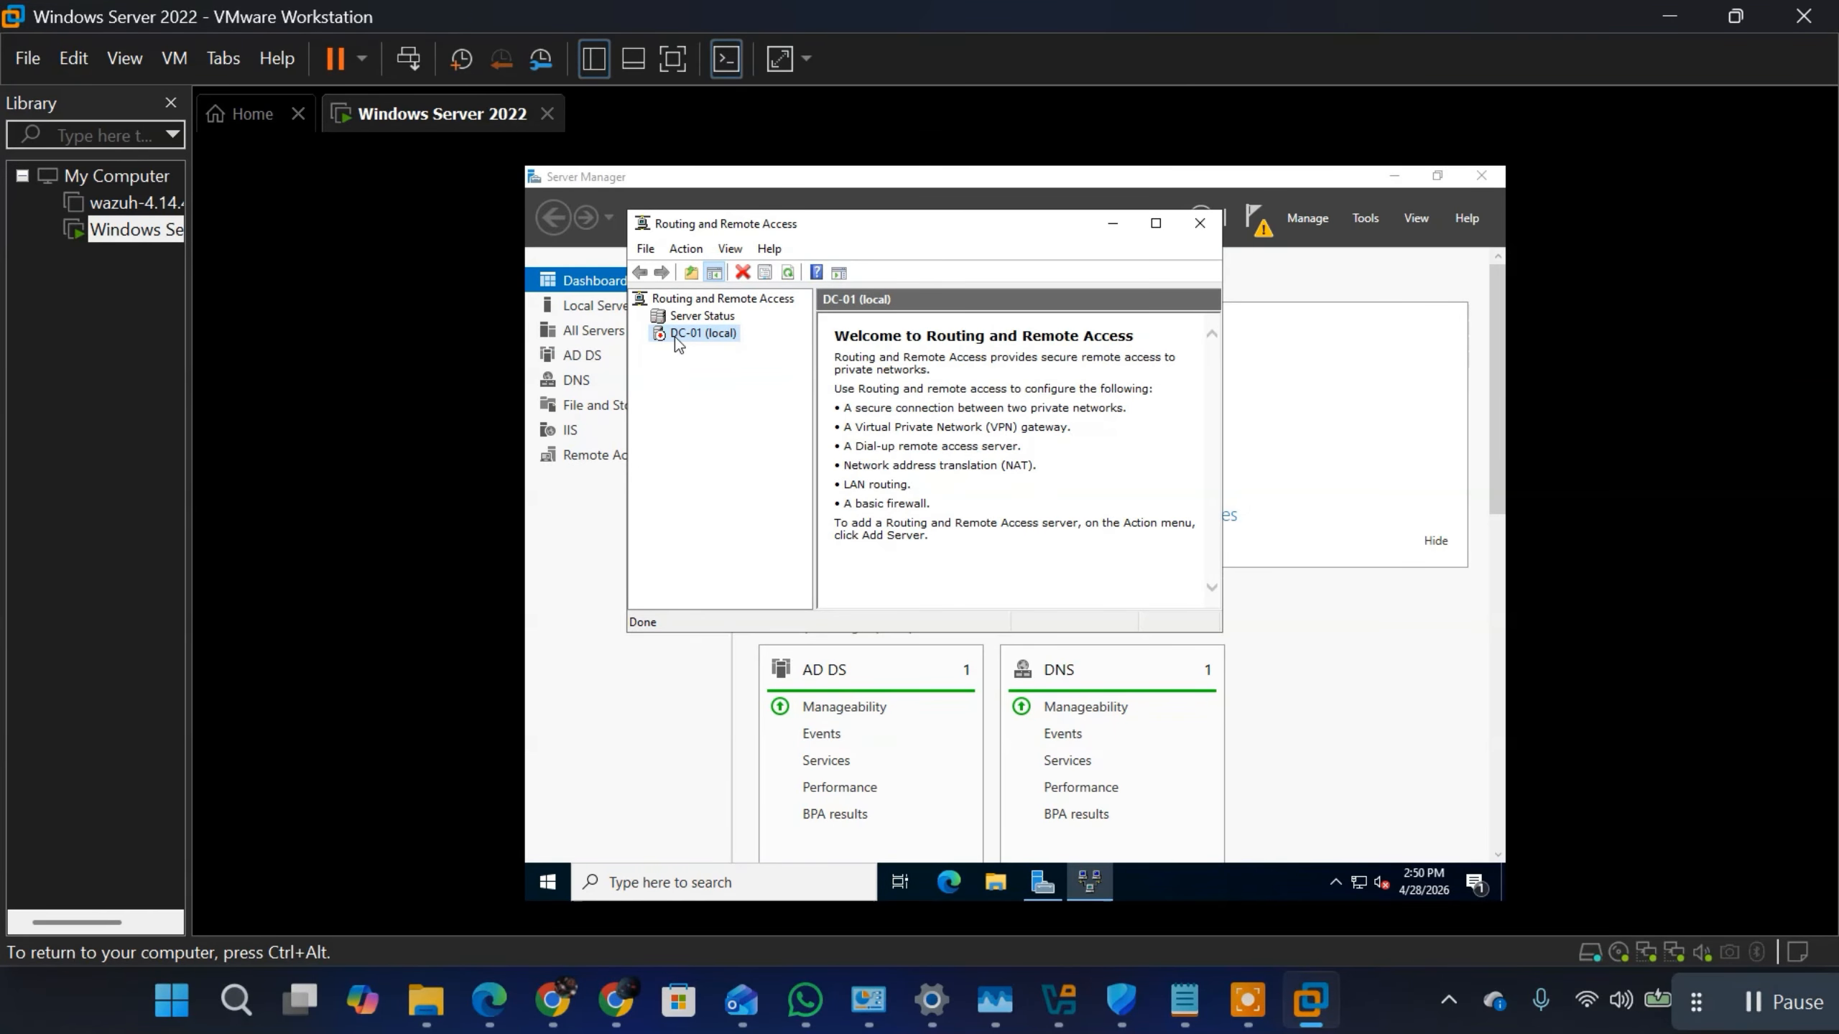
pyautogui.rightClick(675, 336)
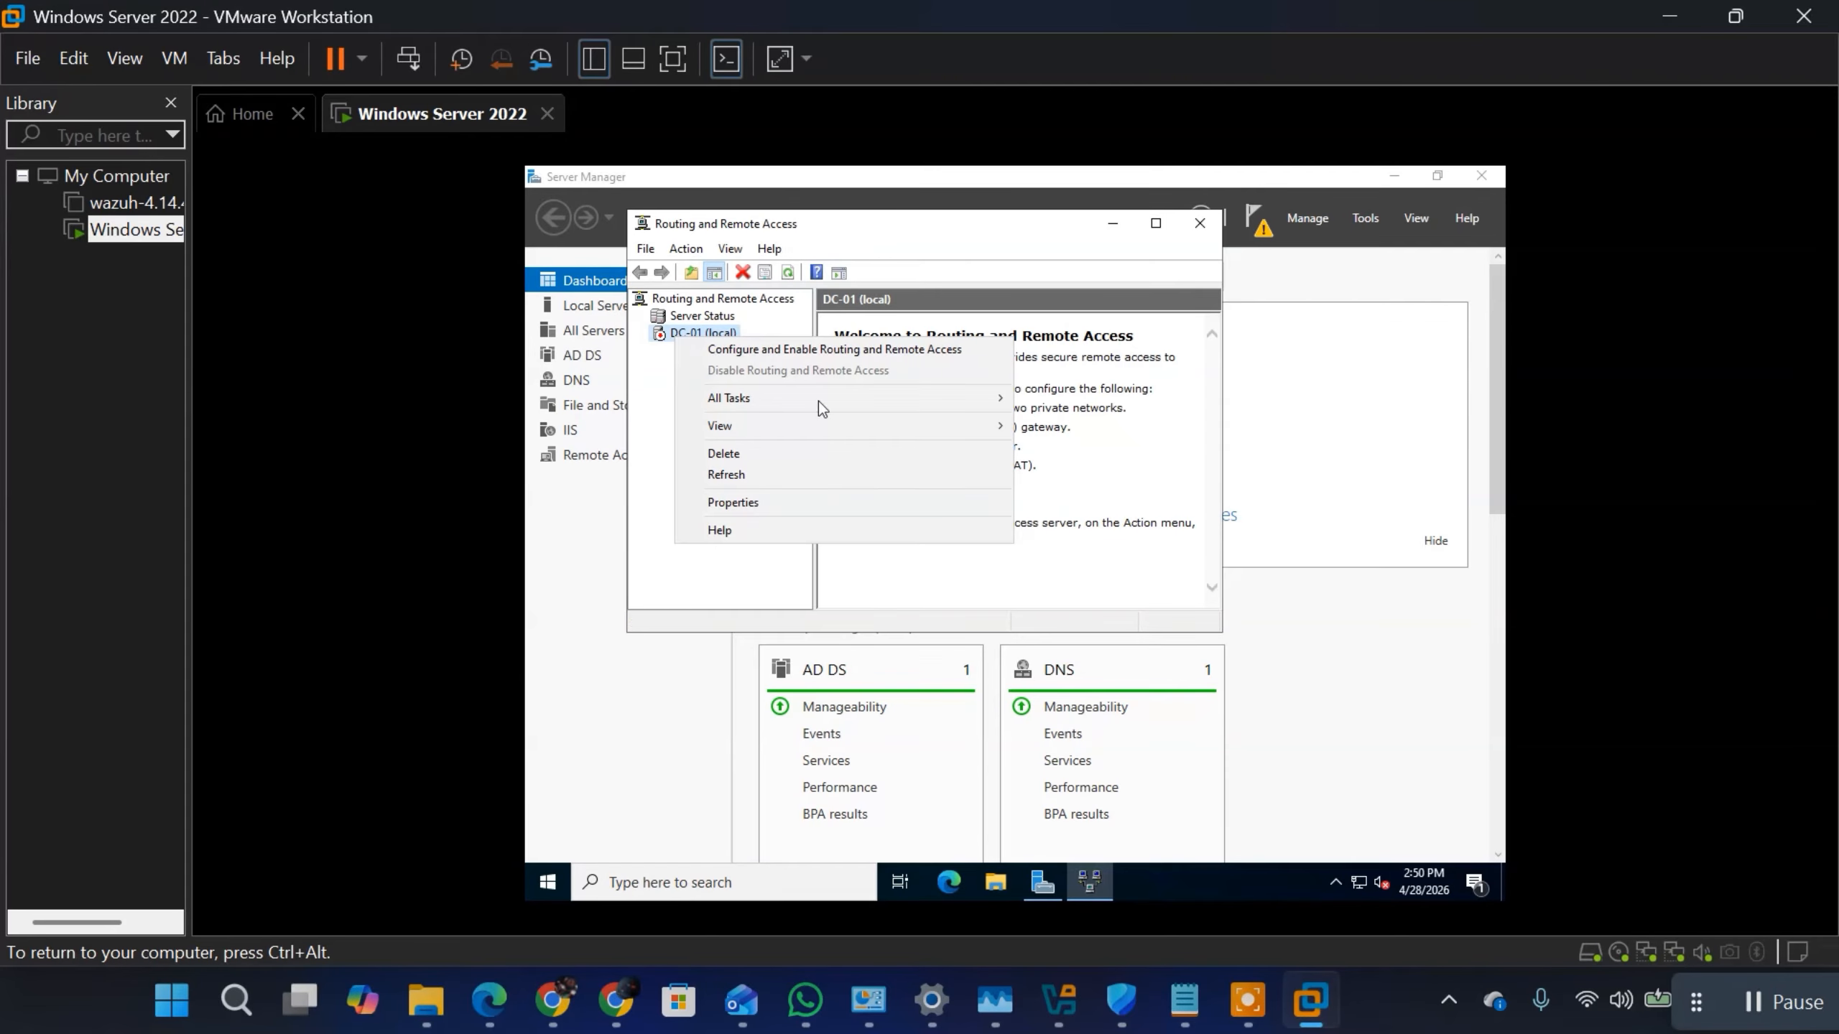
pyautogui.click(729, 476)
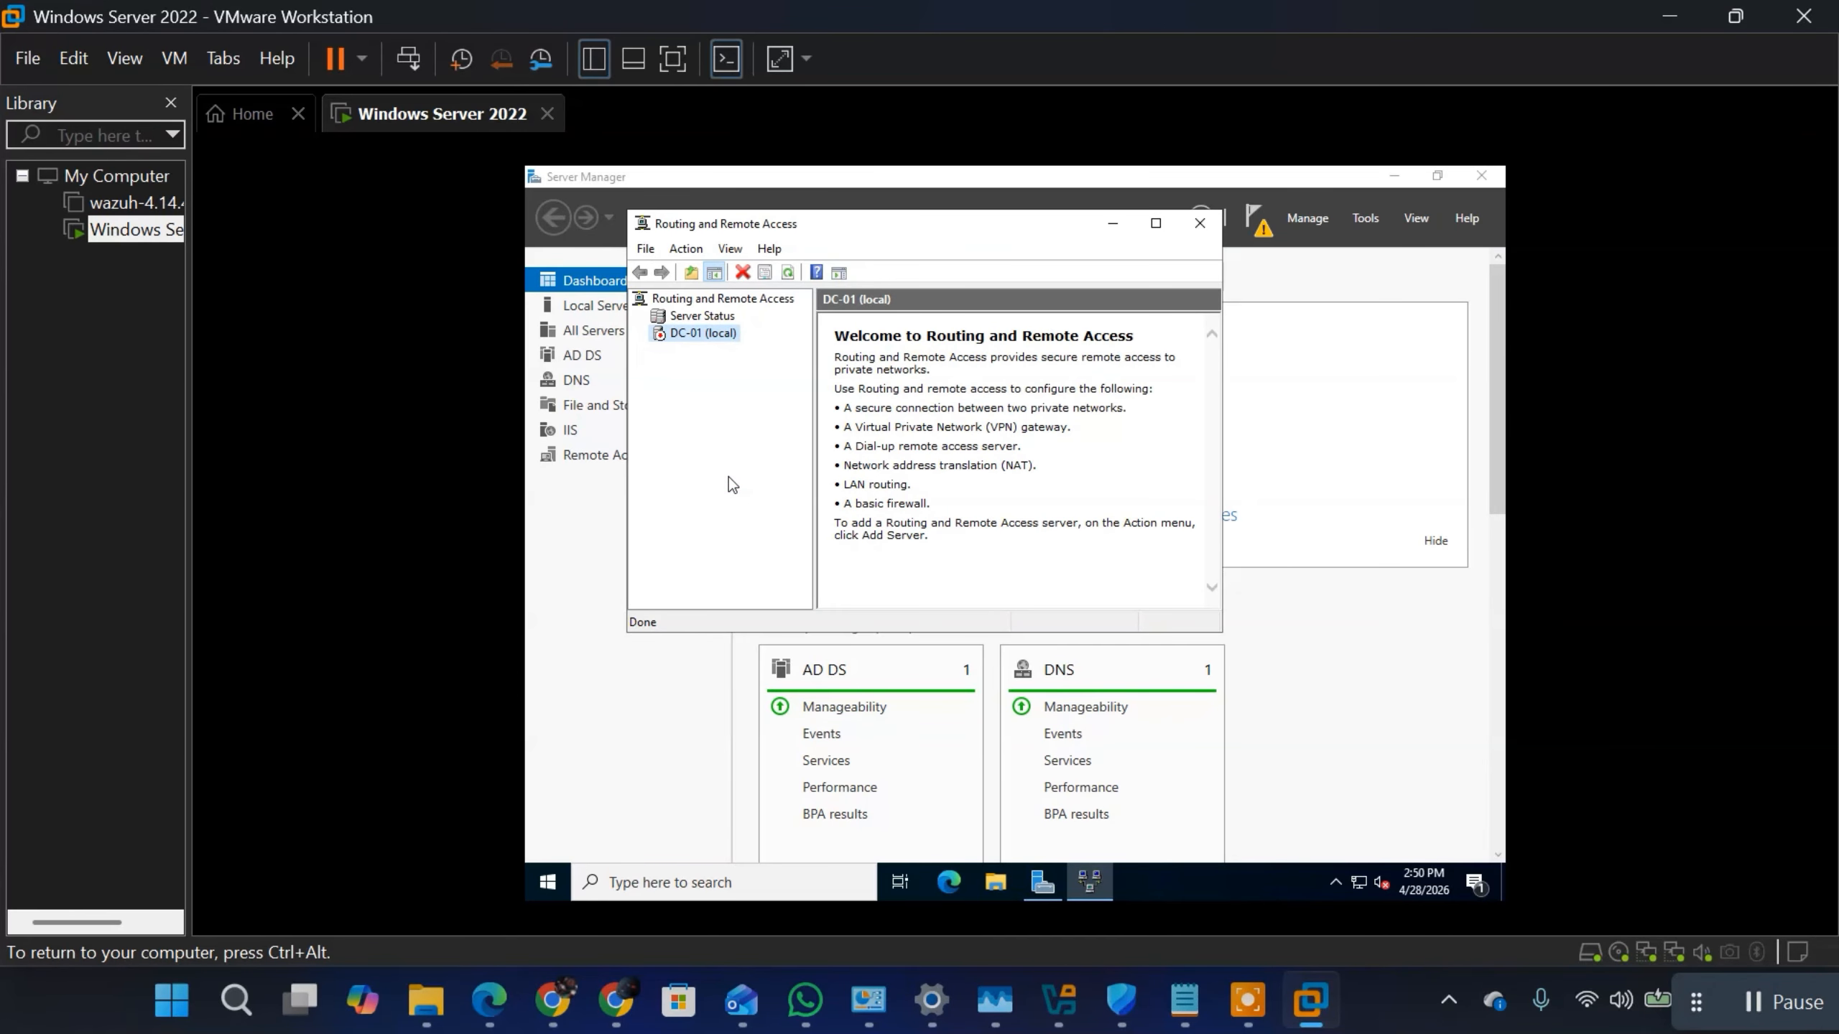
pyautogui.rightClick(691, 335)
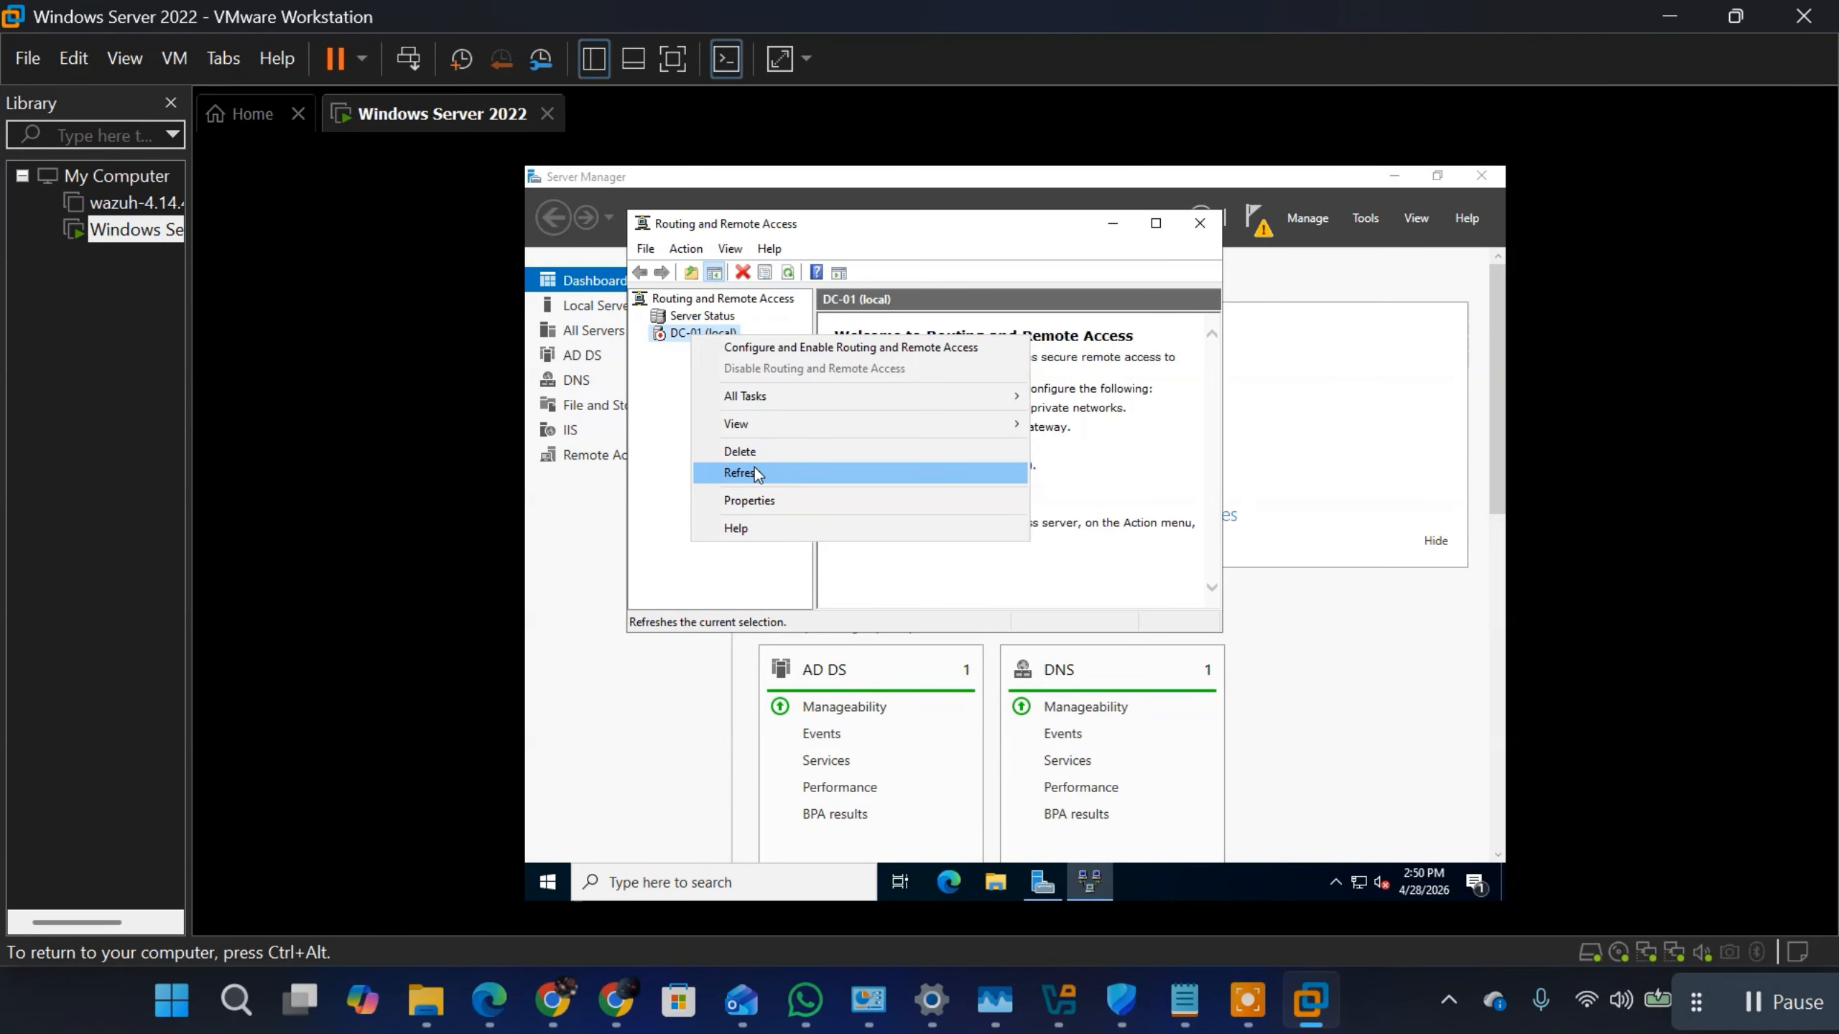
pyautogui.click(754, 472)
# Step: Start configuring and enabling Routing and Remote Access on DC-01 with the Network address translation (NAT) configuration
pyautogui.rightClick(693, 336)
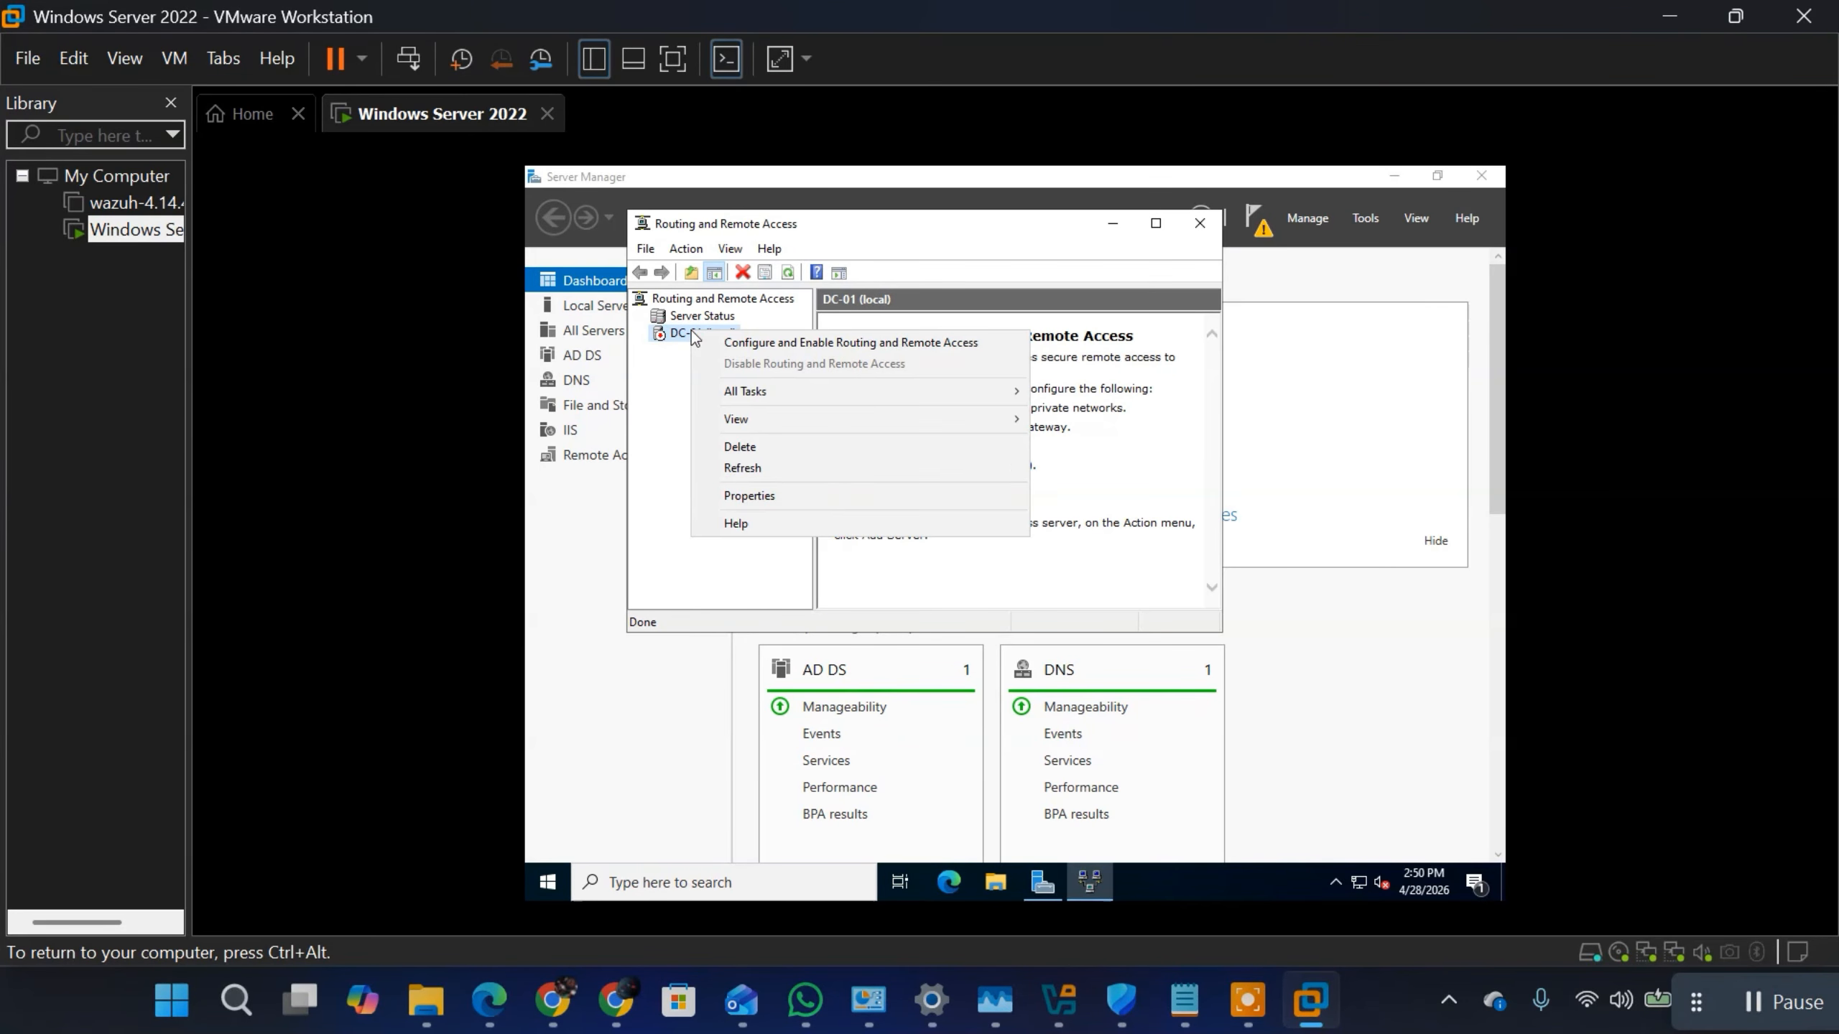
pyautogui.click(770, 339)
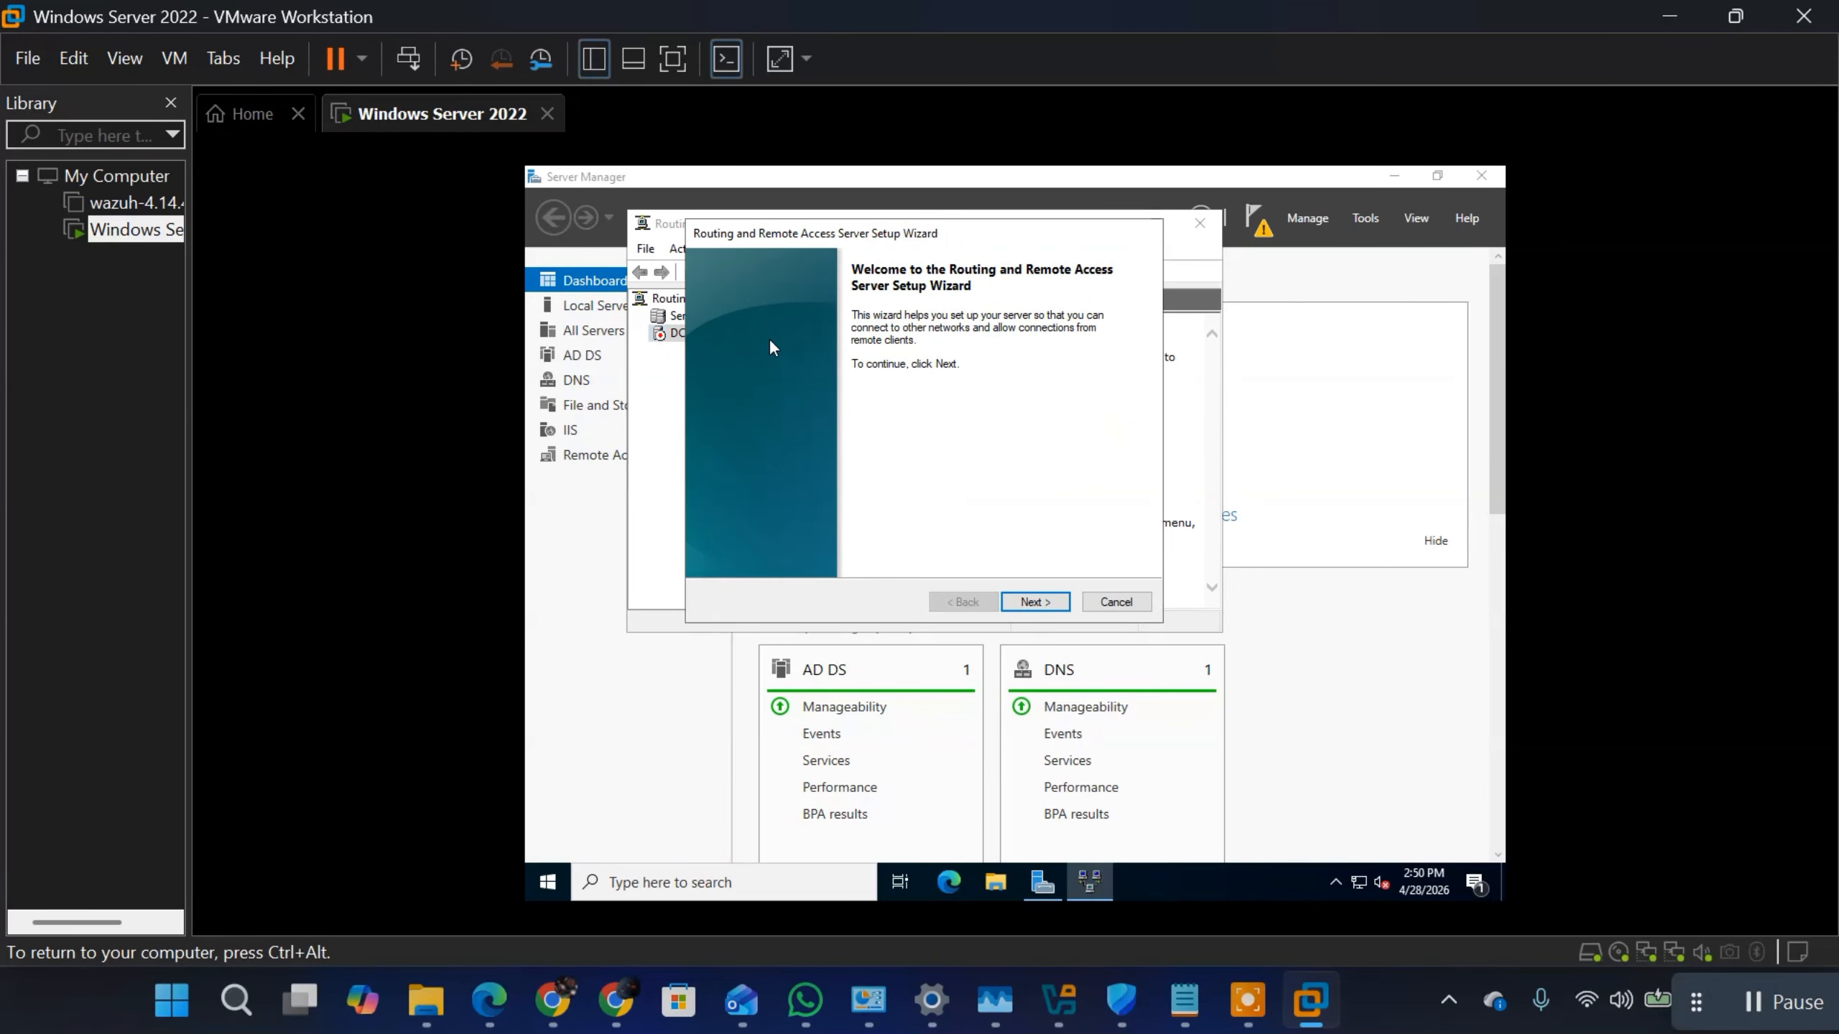
pyautogui.click(1024, 602)
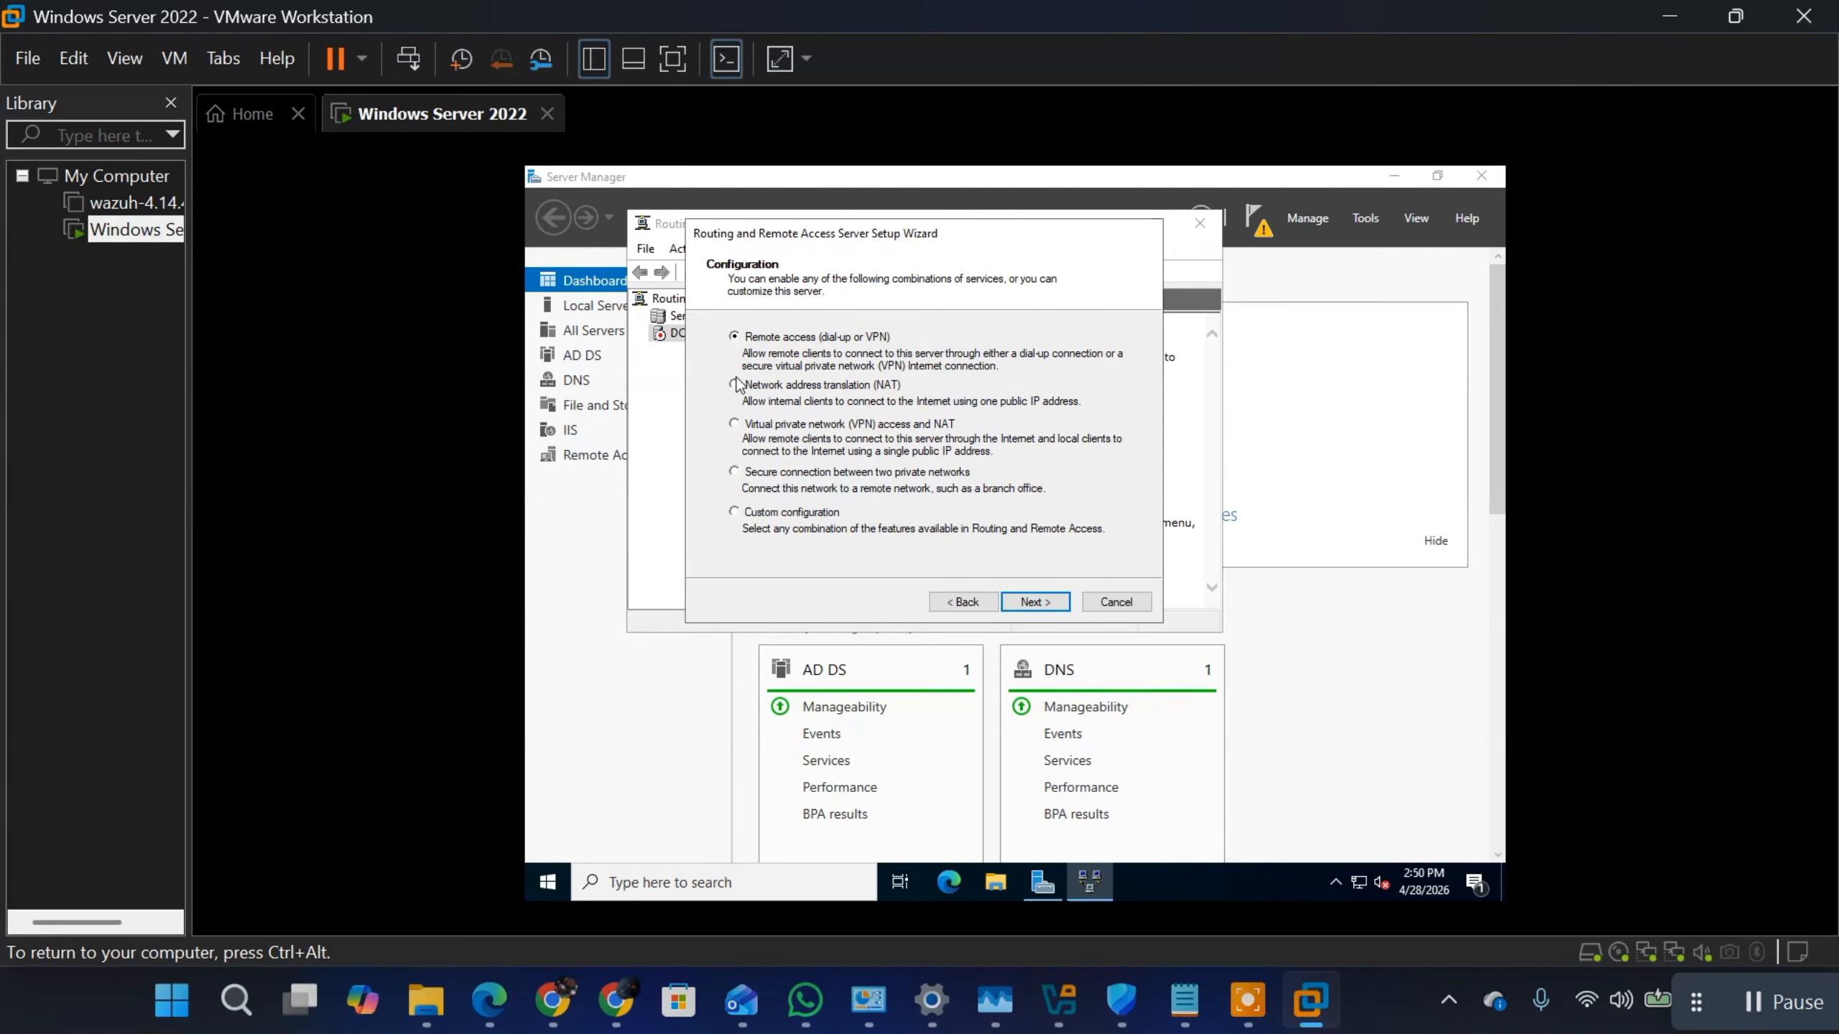
pyautogui.click(765, 389)
pyautogui.click(1030, 604)
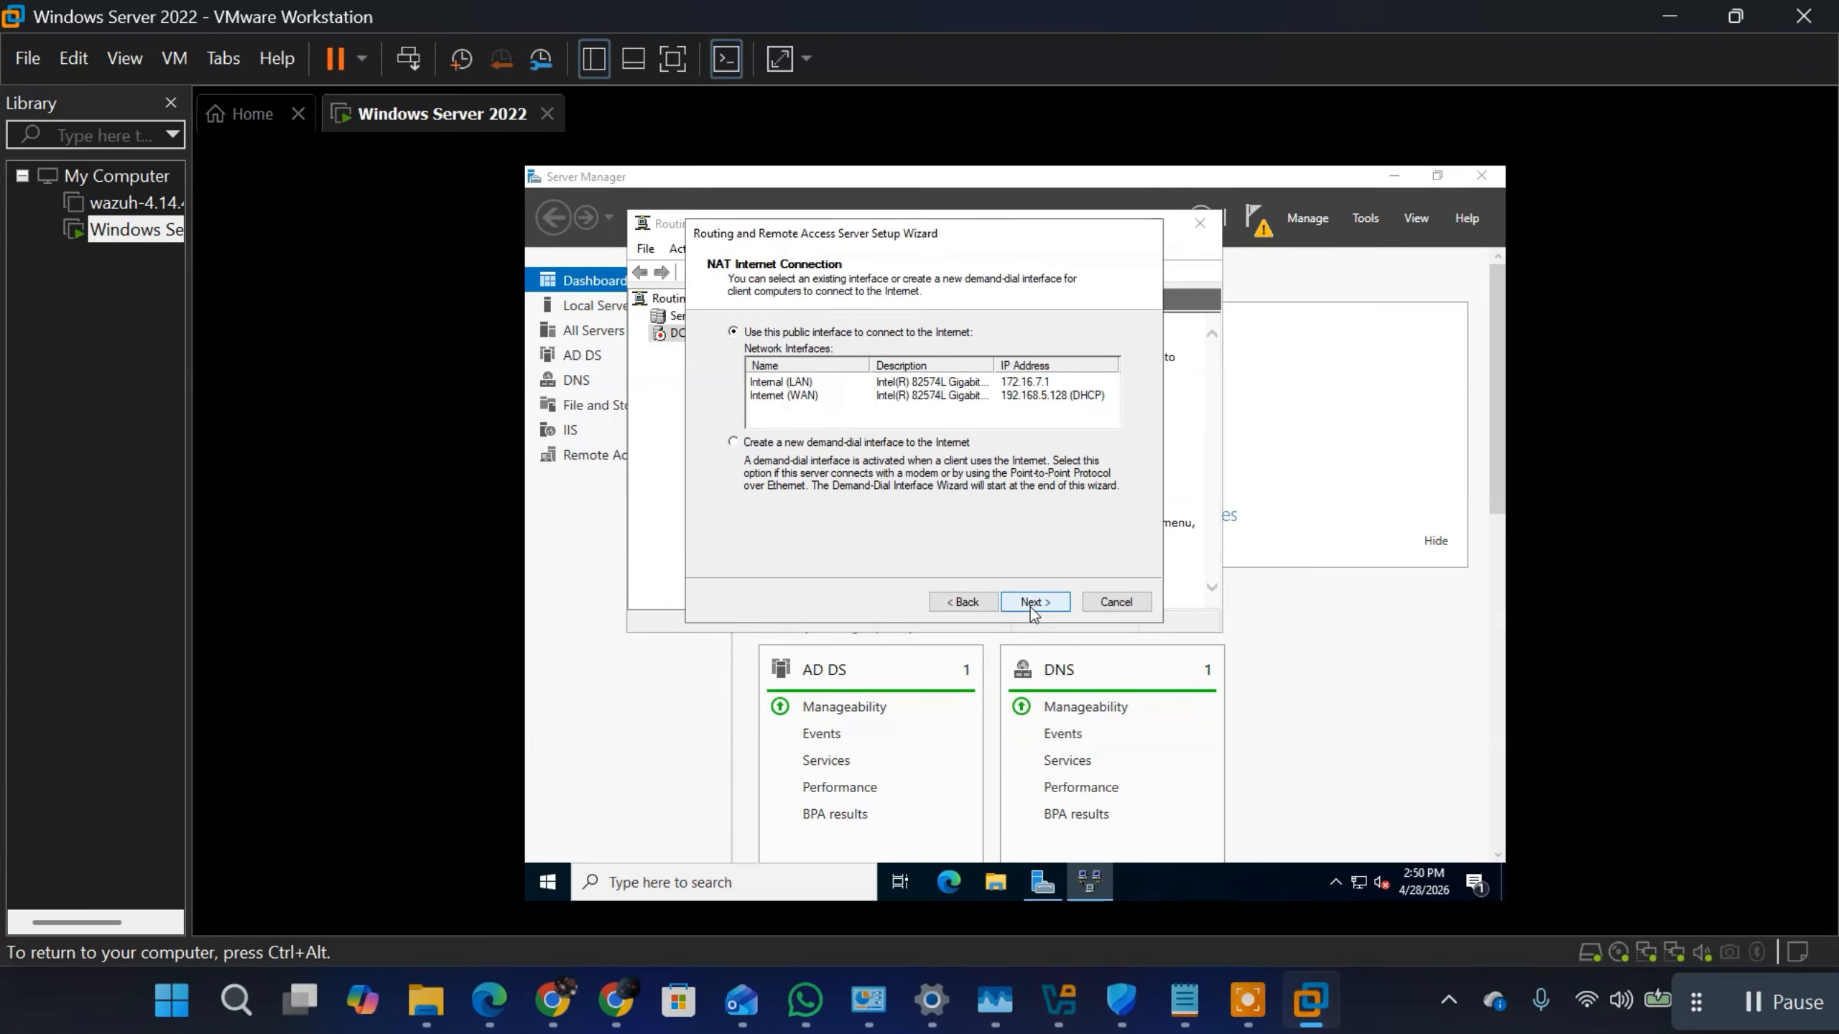
# Step: Use Internet (WAN) as the public interface for the NAT Internet connection and finish the setup wizard
pyautogui.click(788, 383)
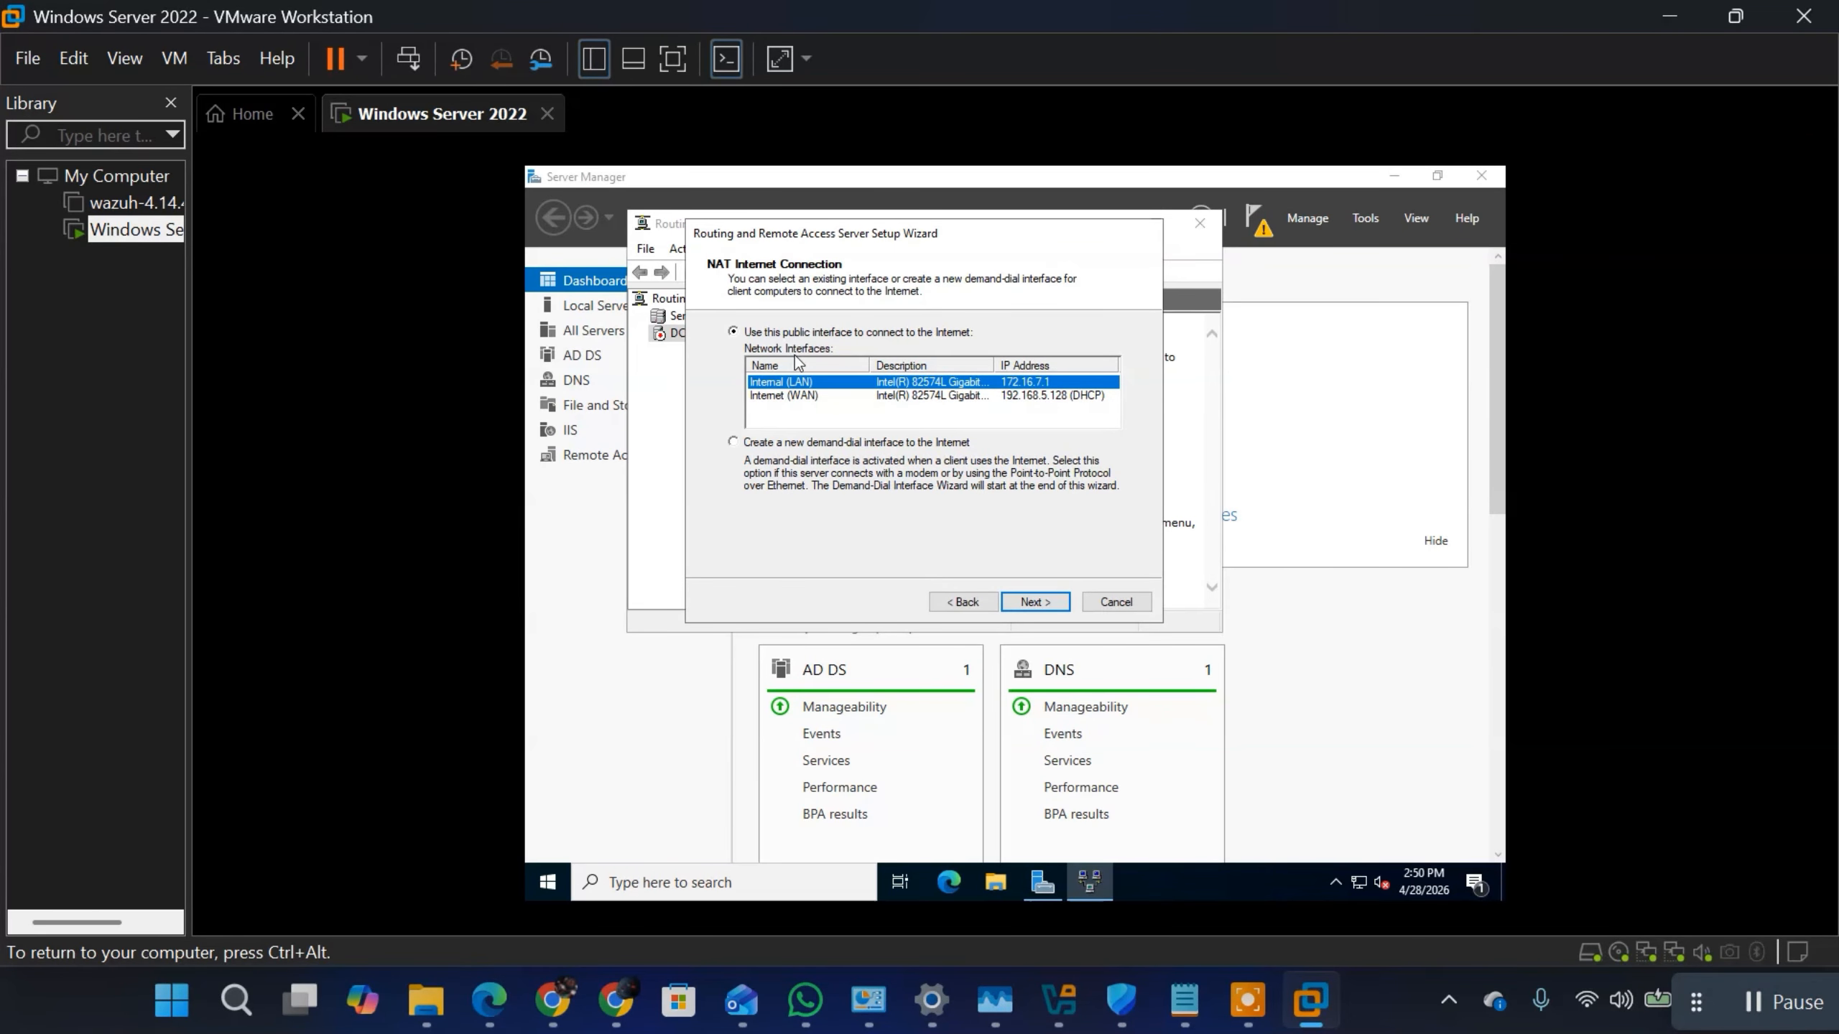
pyautogui.click(789, 396)
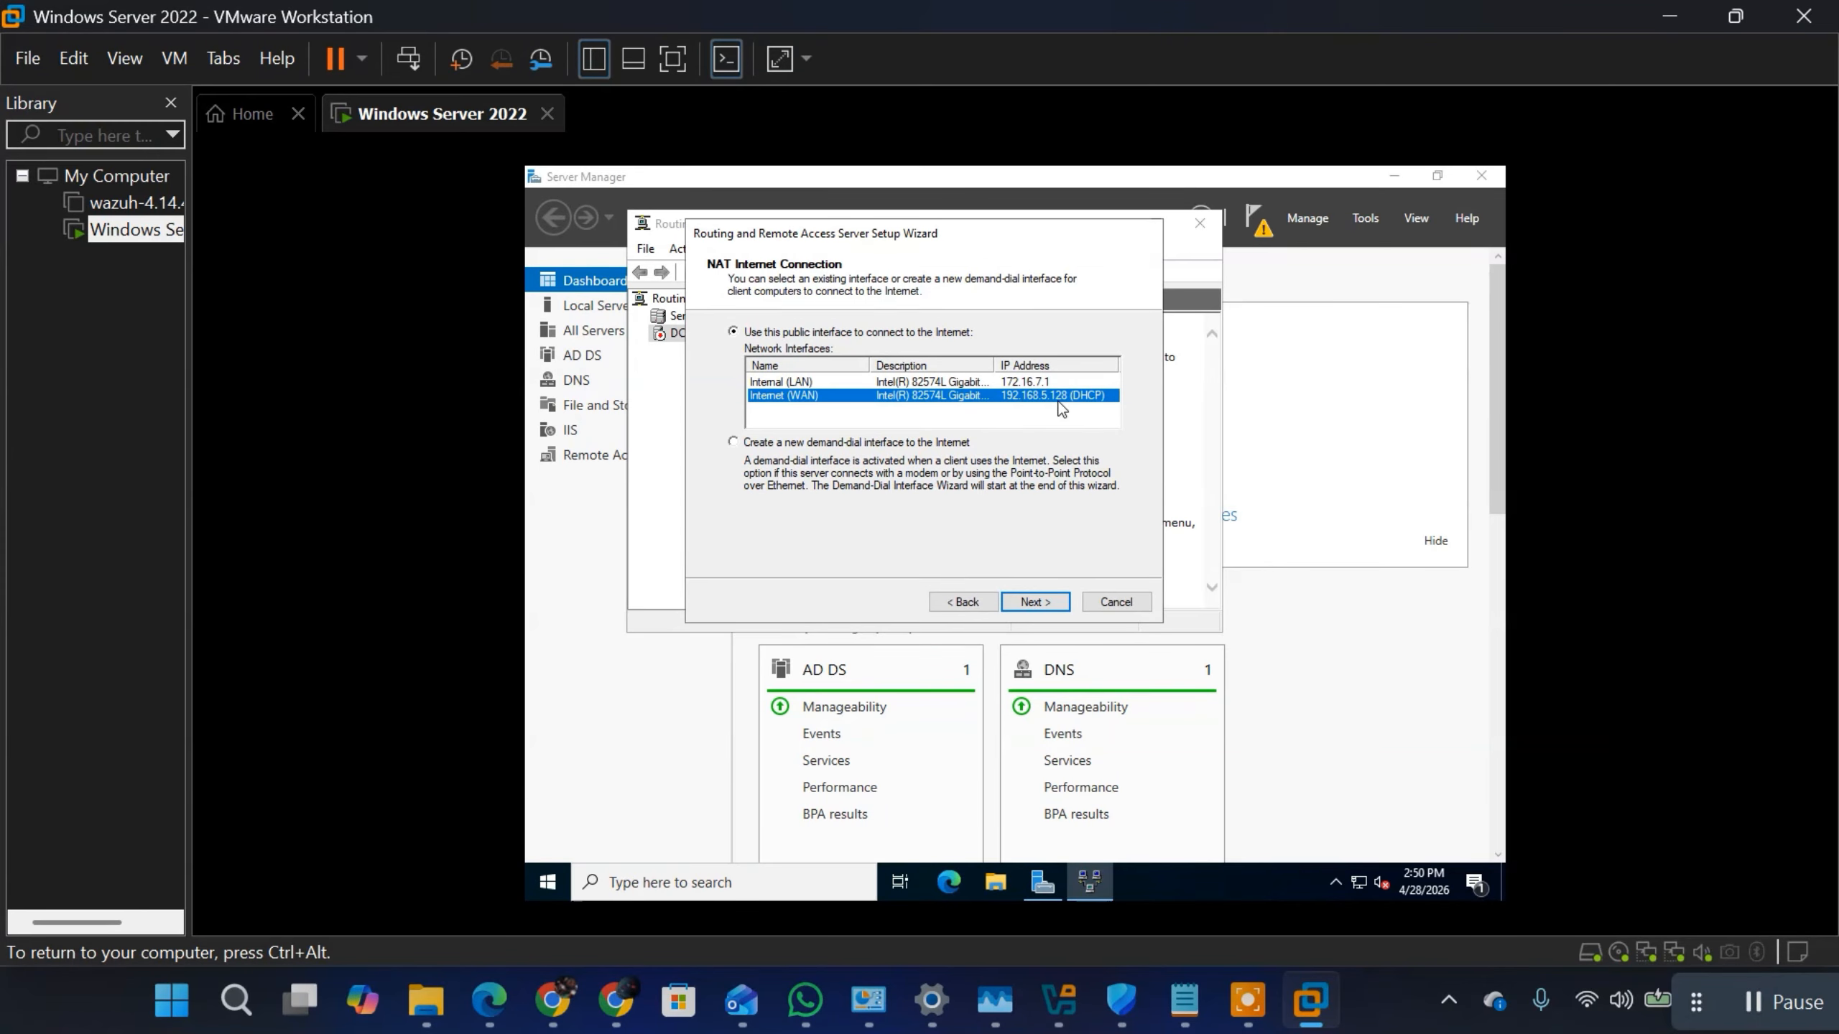
pyautogui.click(1033, 600)
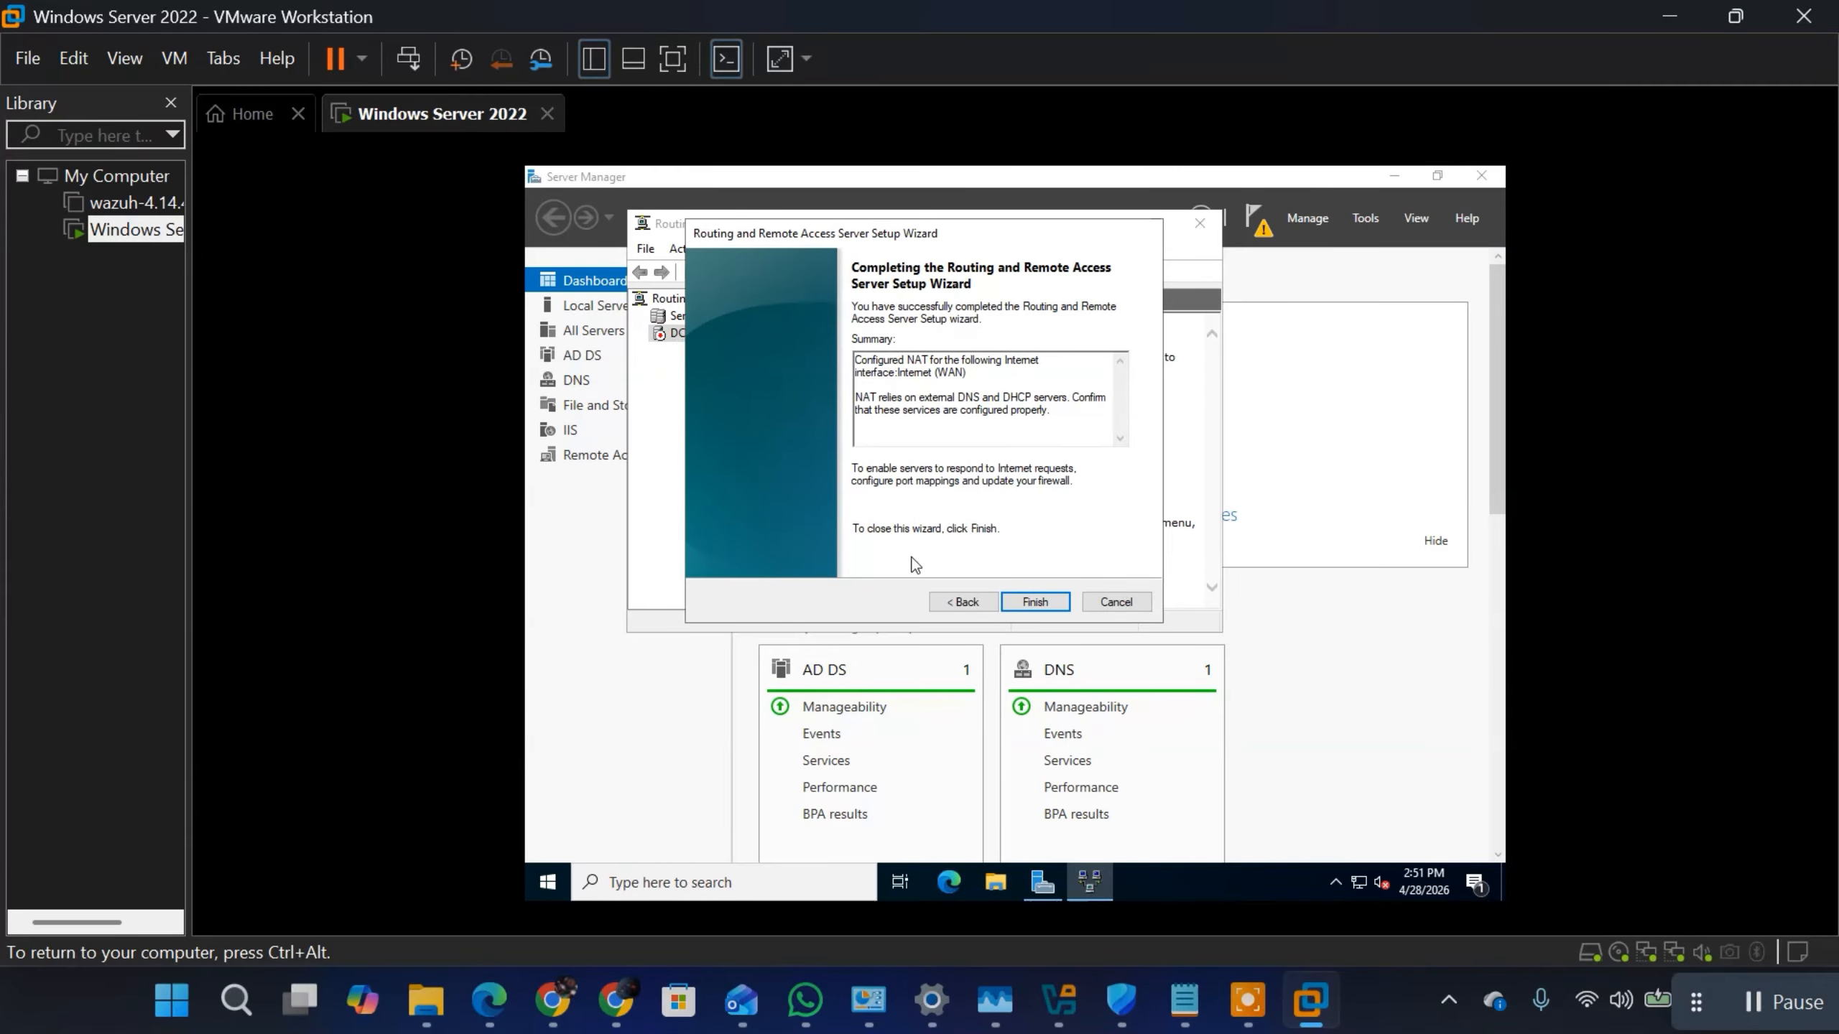
pyautogui.click(1040, 609)
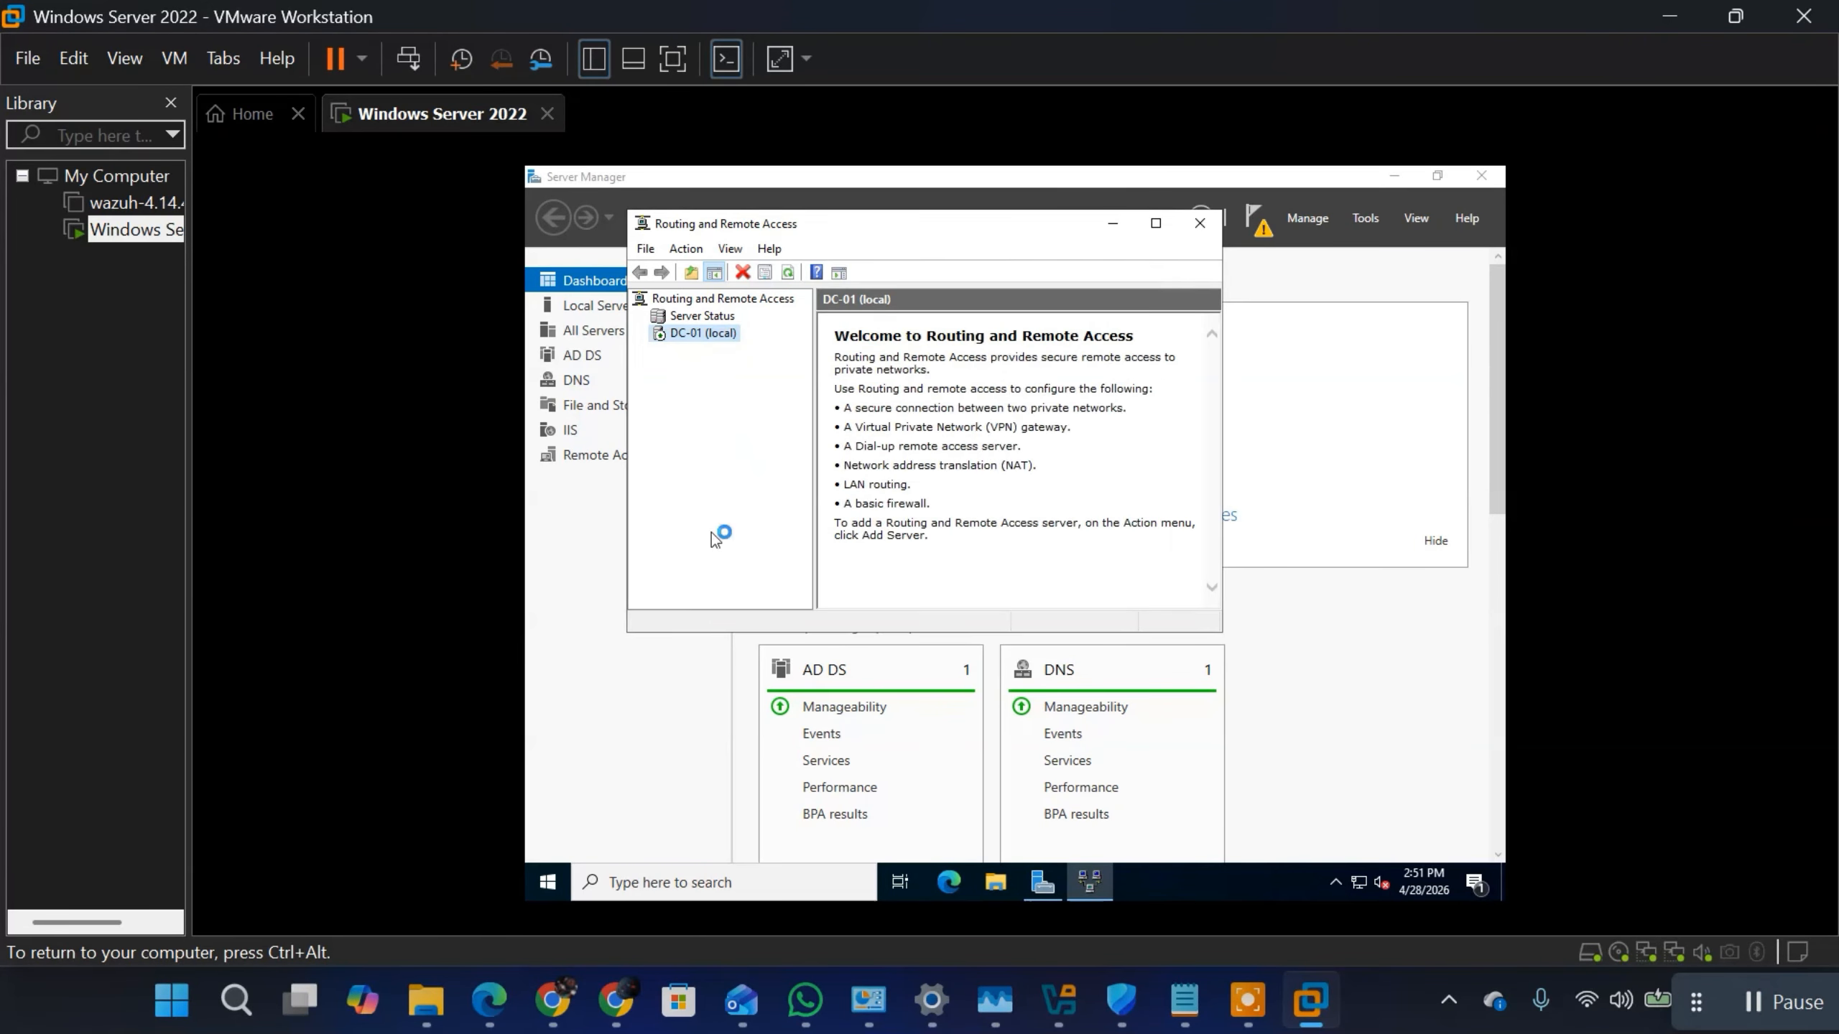
# Step: Refresh the DC-01 server in the Routing and Remote Access console and expand its tree
pyautogui.rightClick(688, 337)
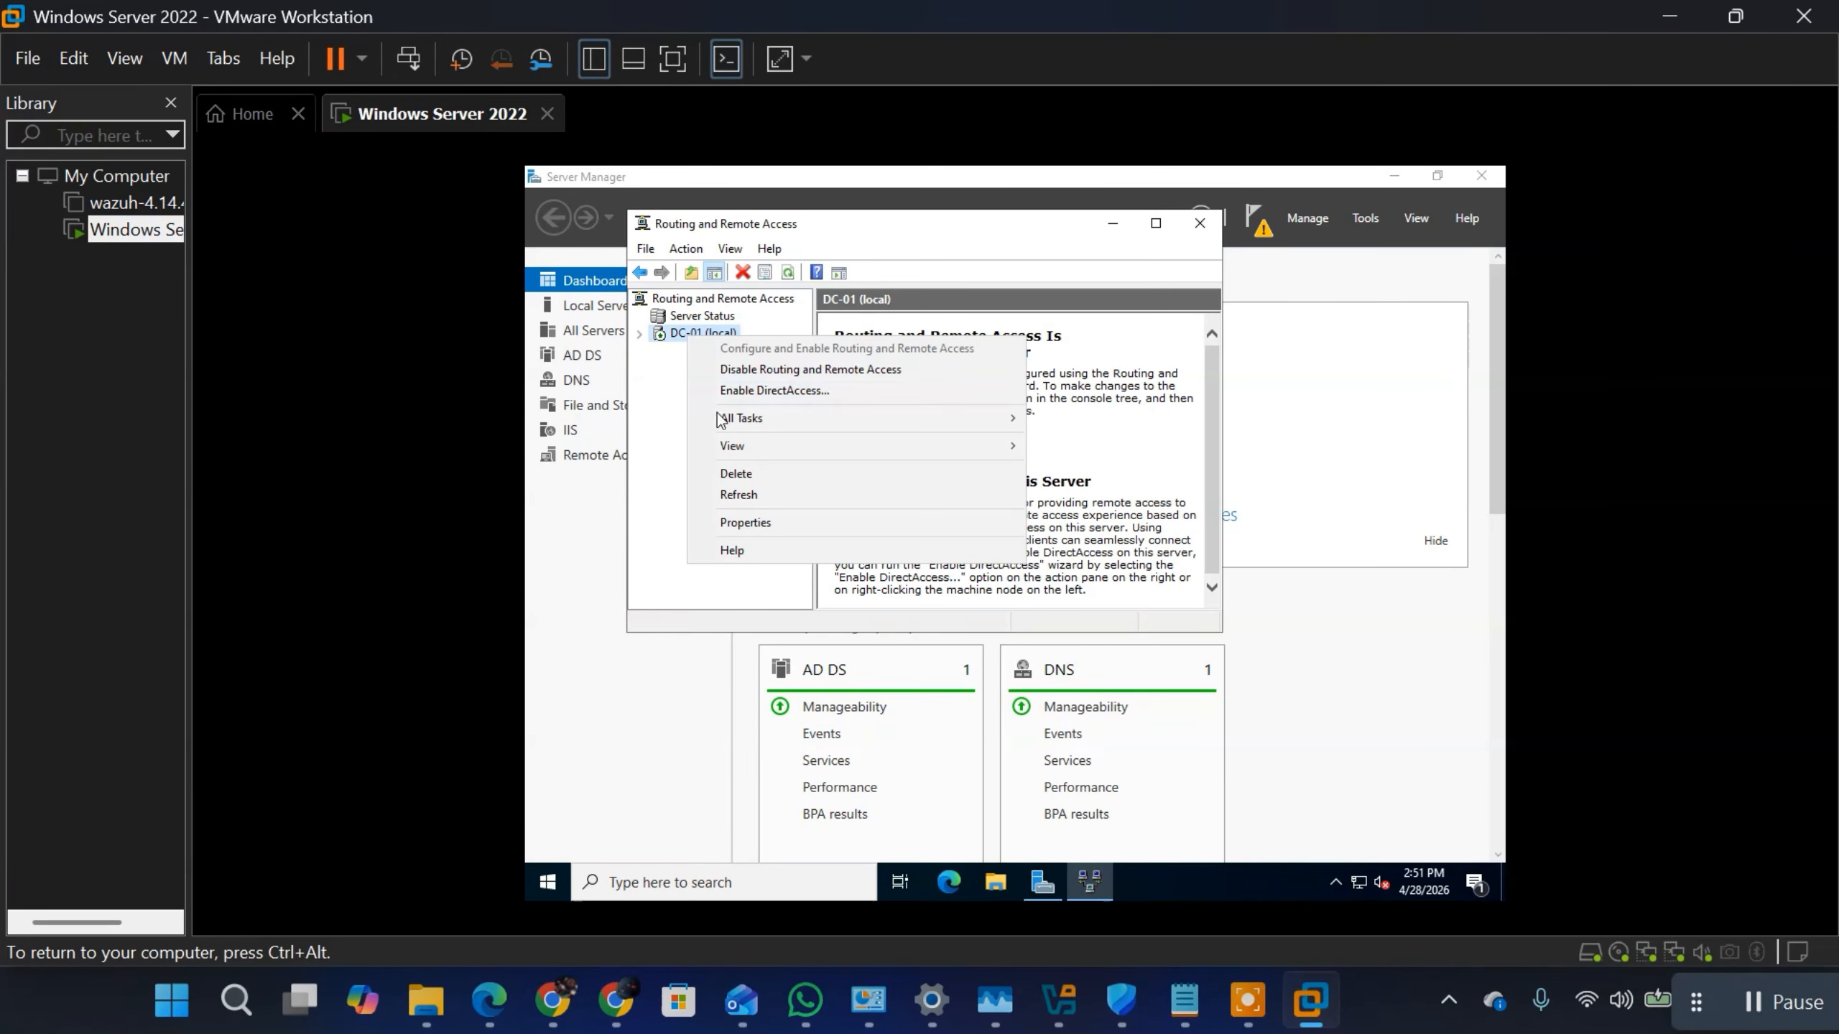
pyautogui.click(738, 495)
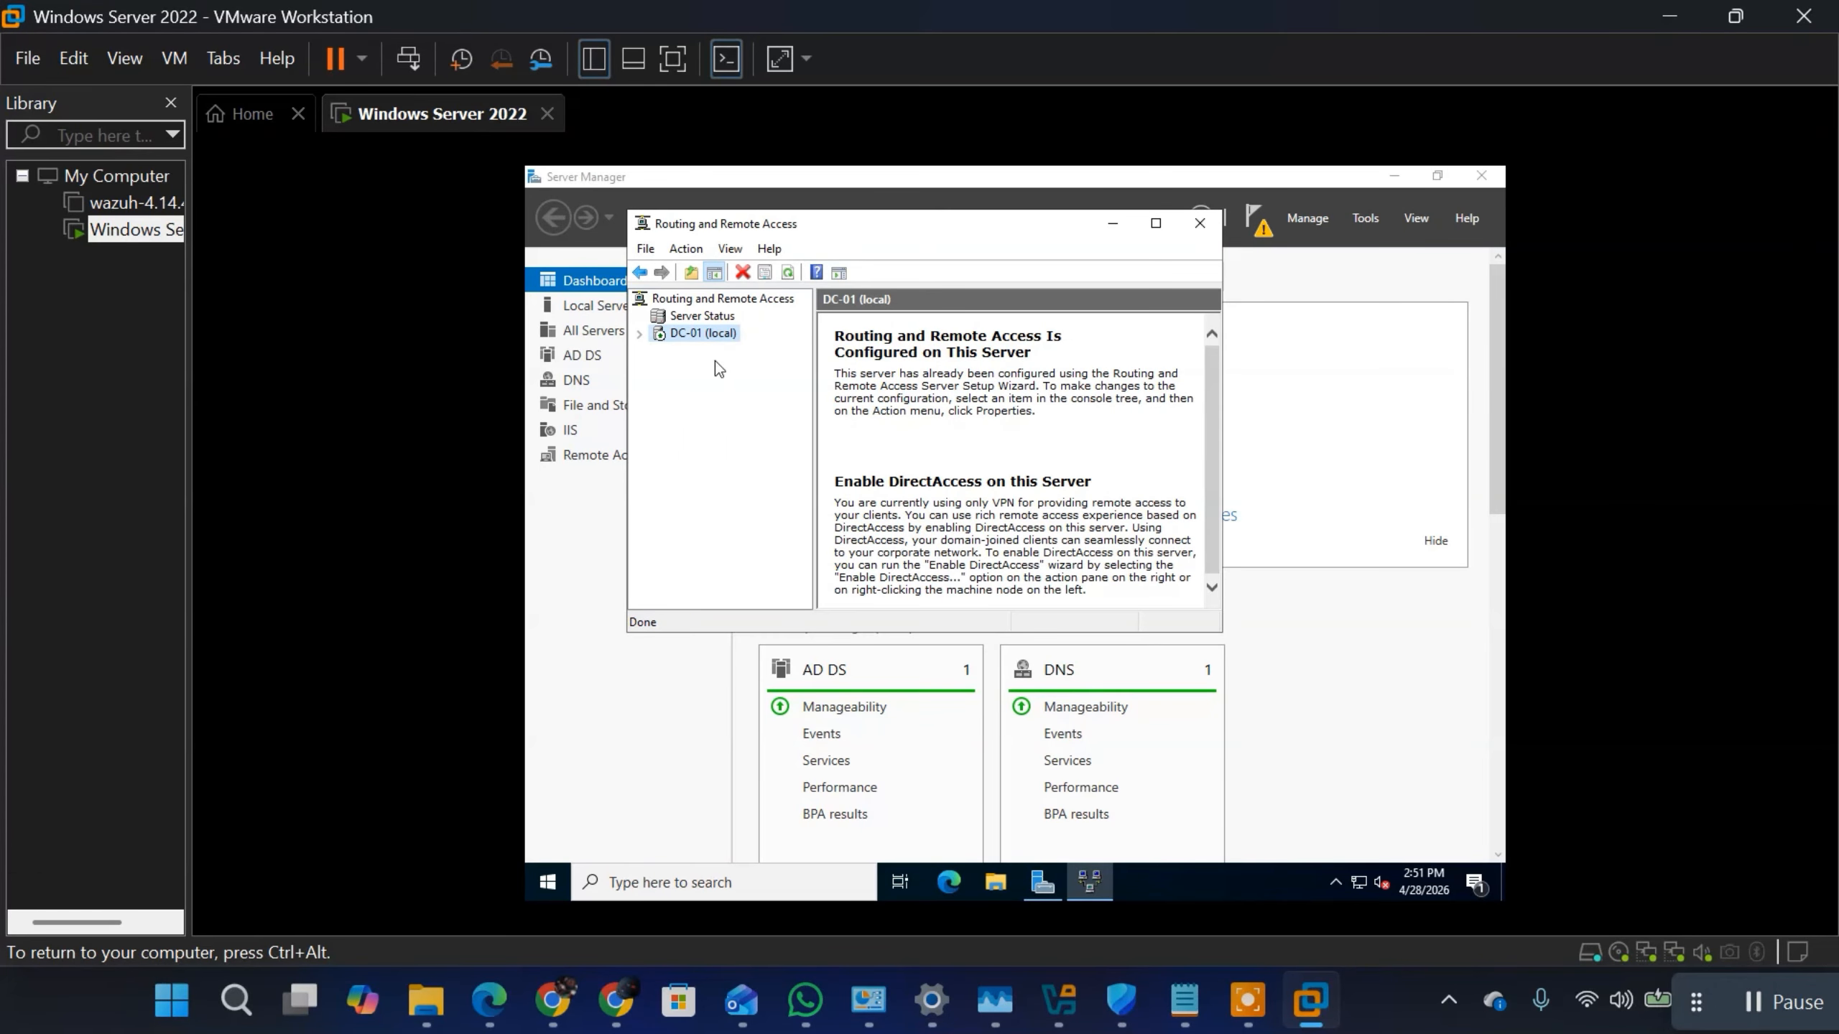
pyautogui.click(639, 333)
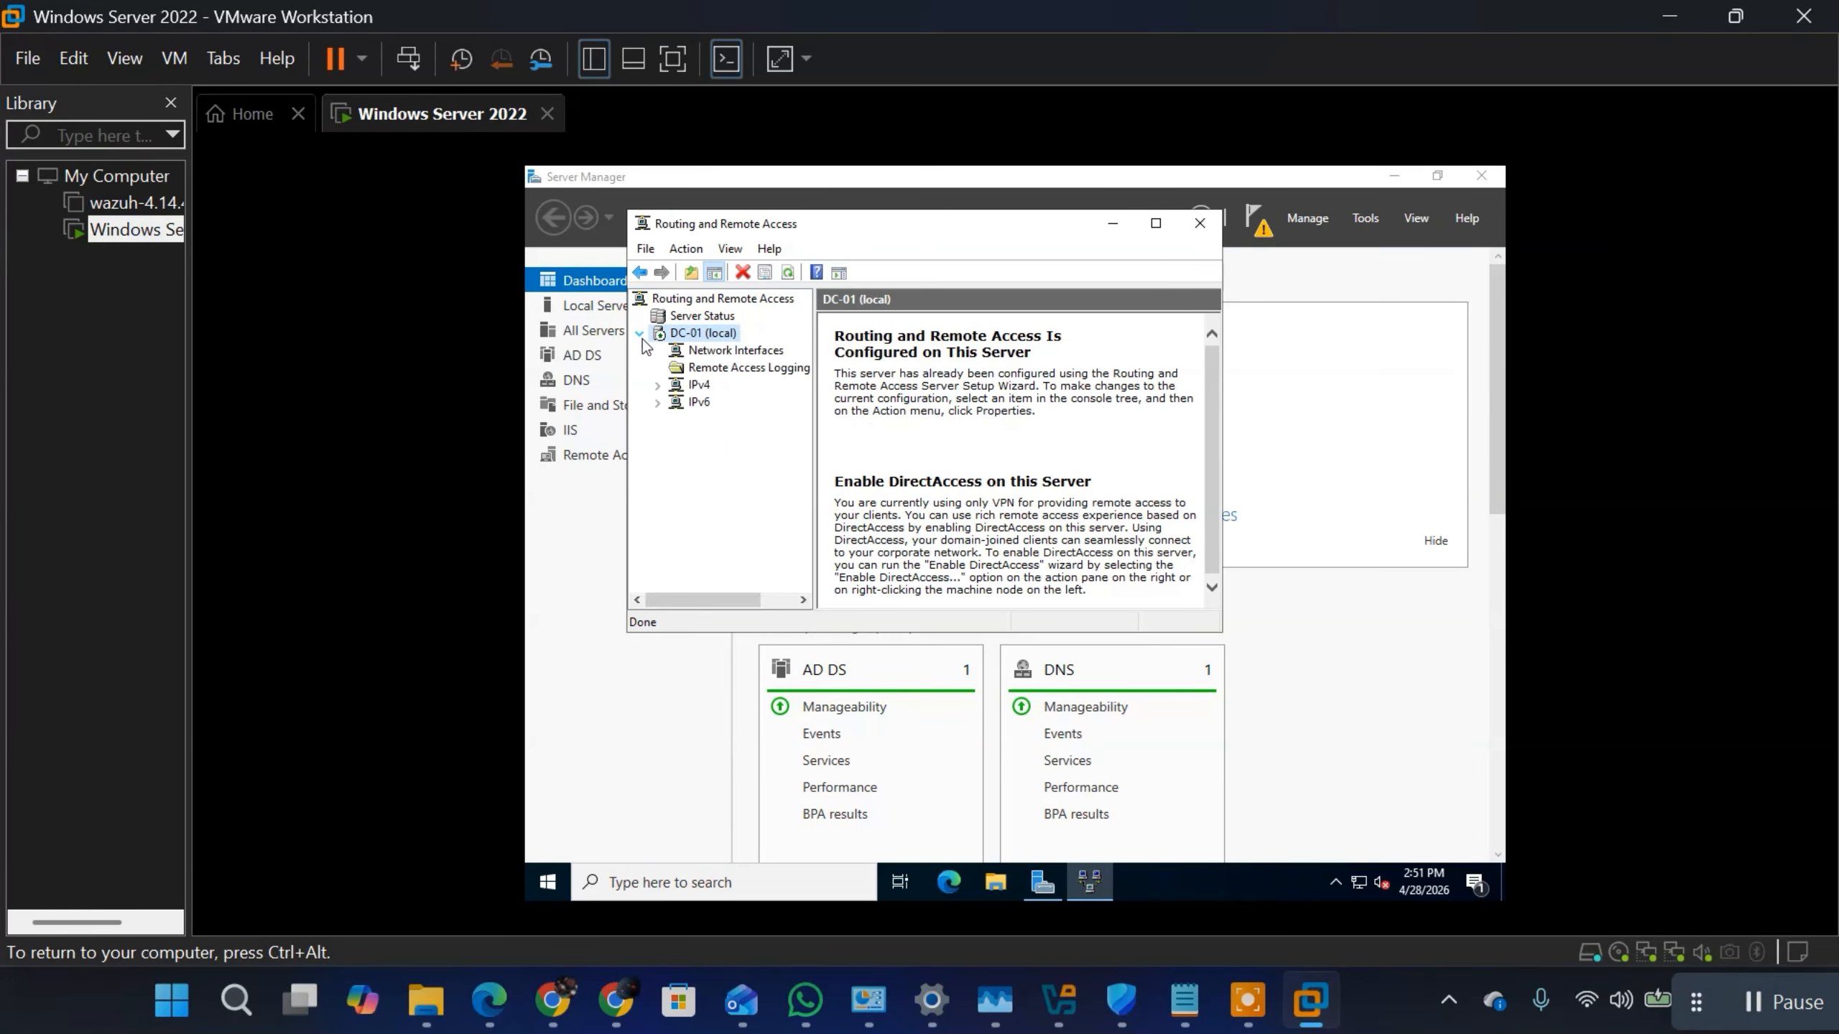
# Step: Examine the Network Interfaces, Remote Access Logging & Policies, IPv4 and IPv6 entries under DC-01, collapse IPv6 and minimize the console
pyautogui.click(699, 389)
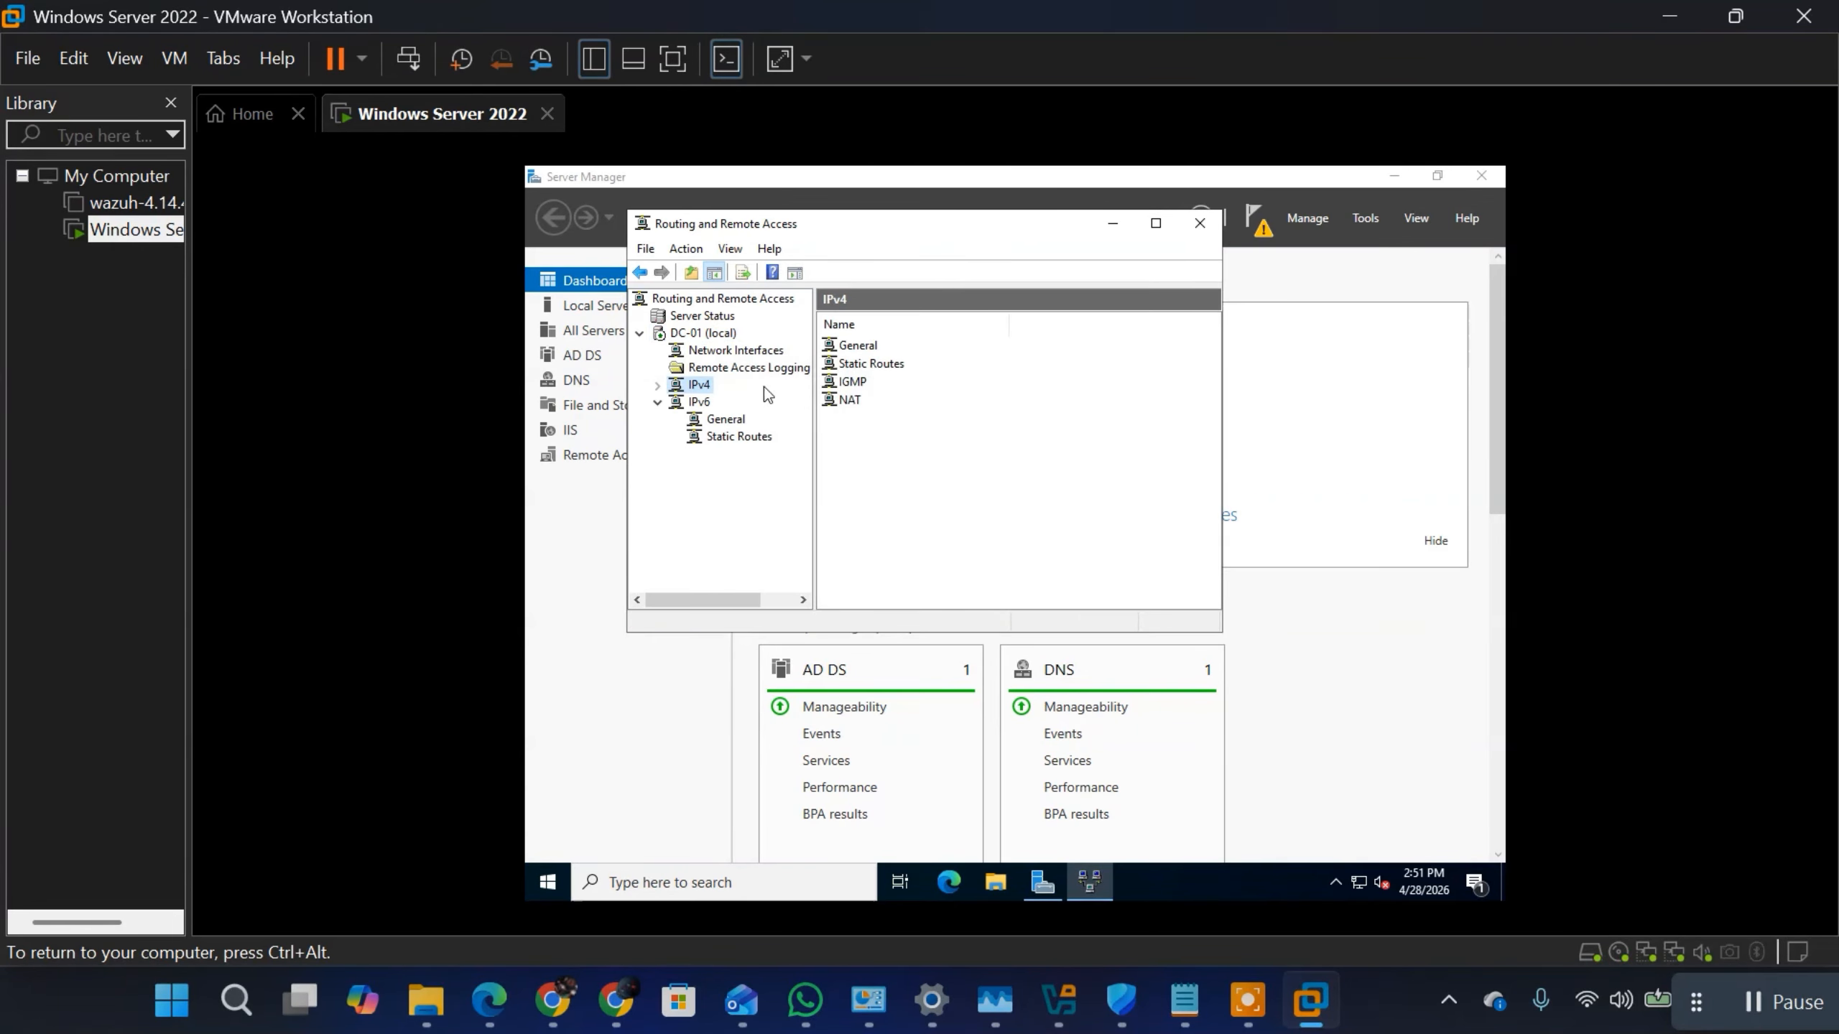
pyautogui.click(699, 403)
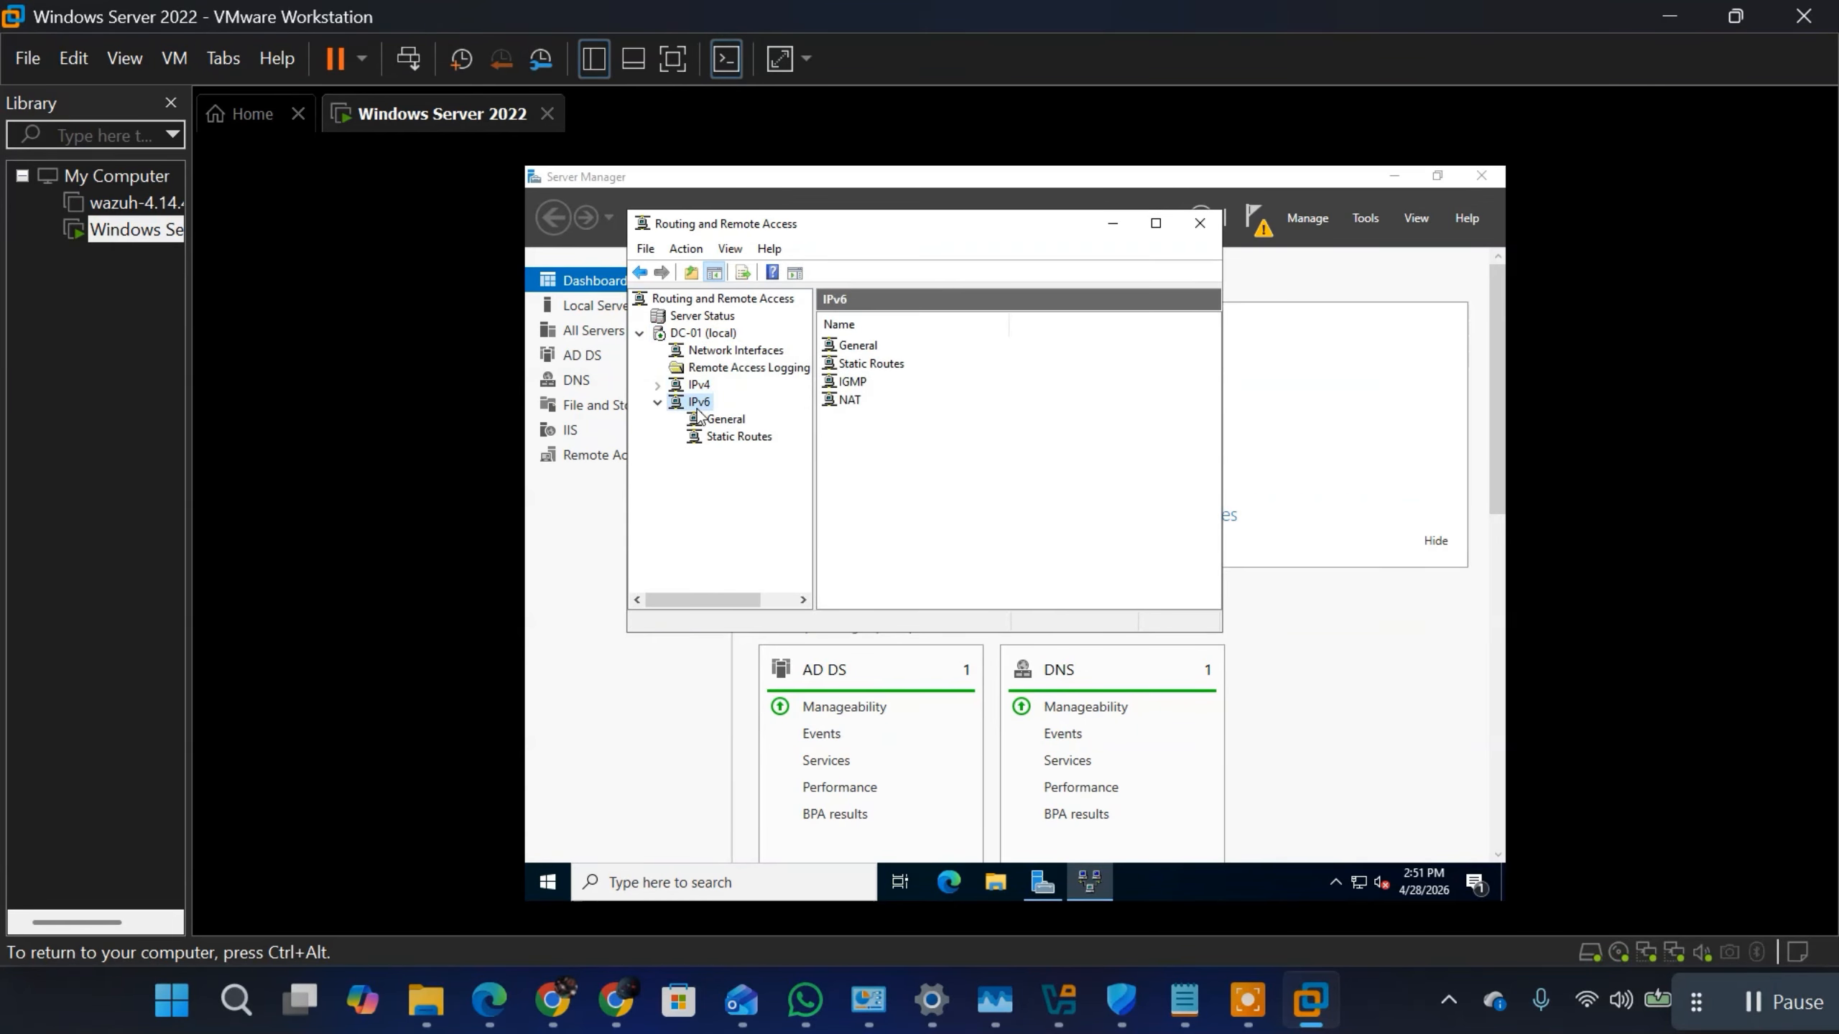
pyautogui.click(720, 352)
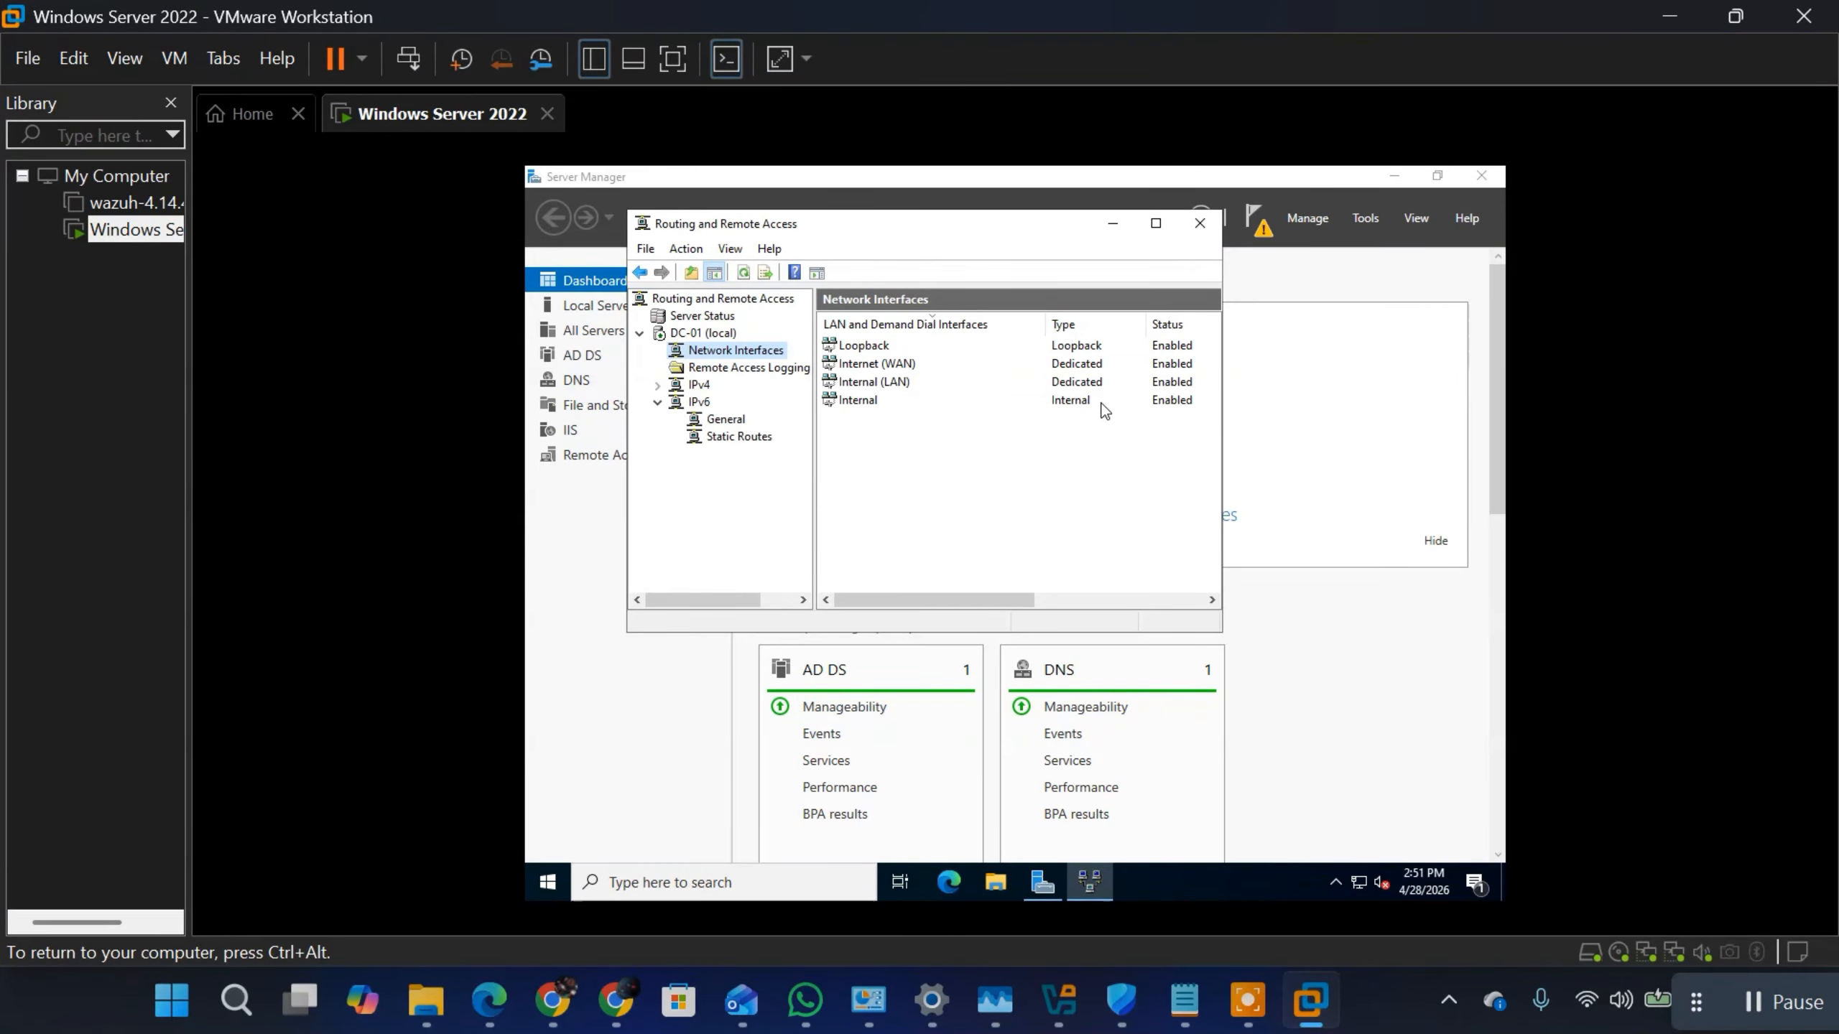
pyautogui.click(731, 368)
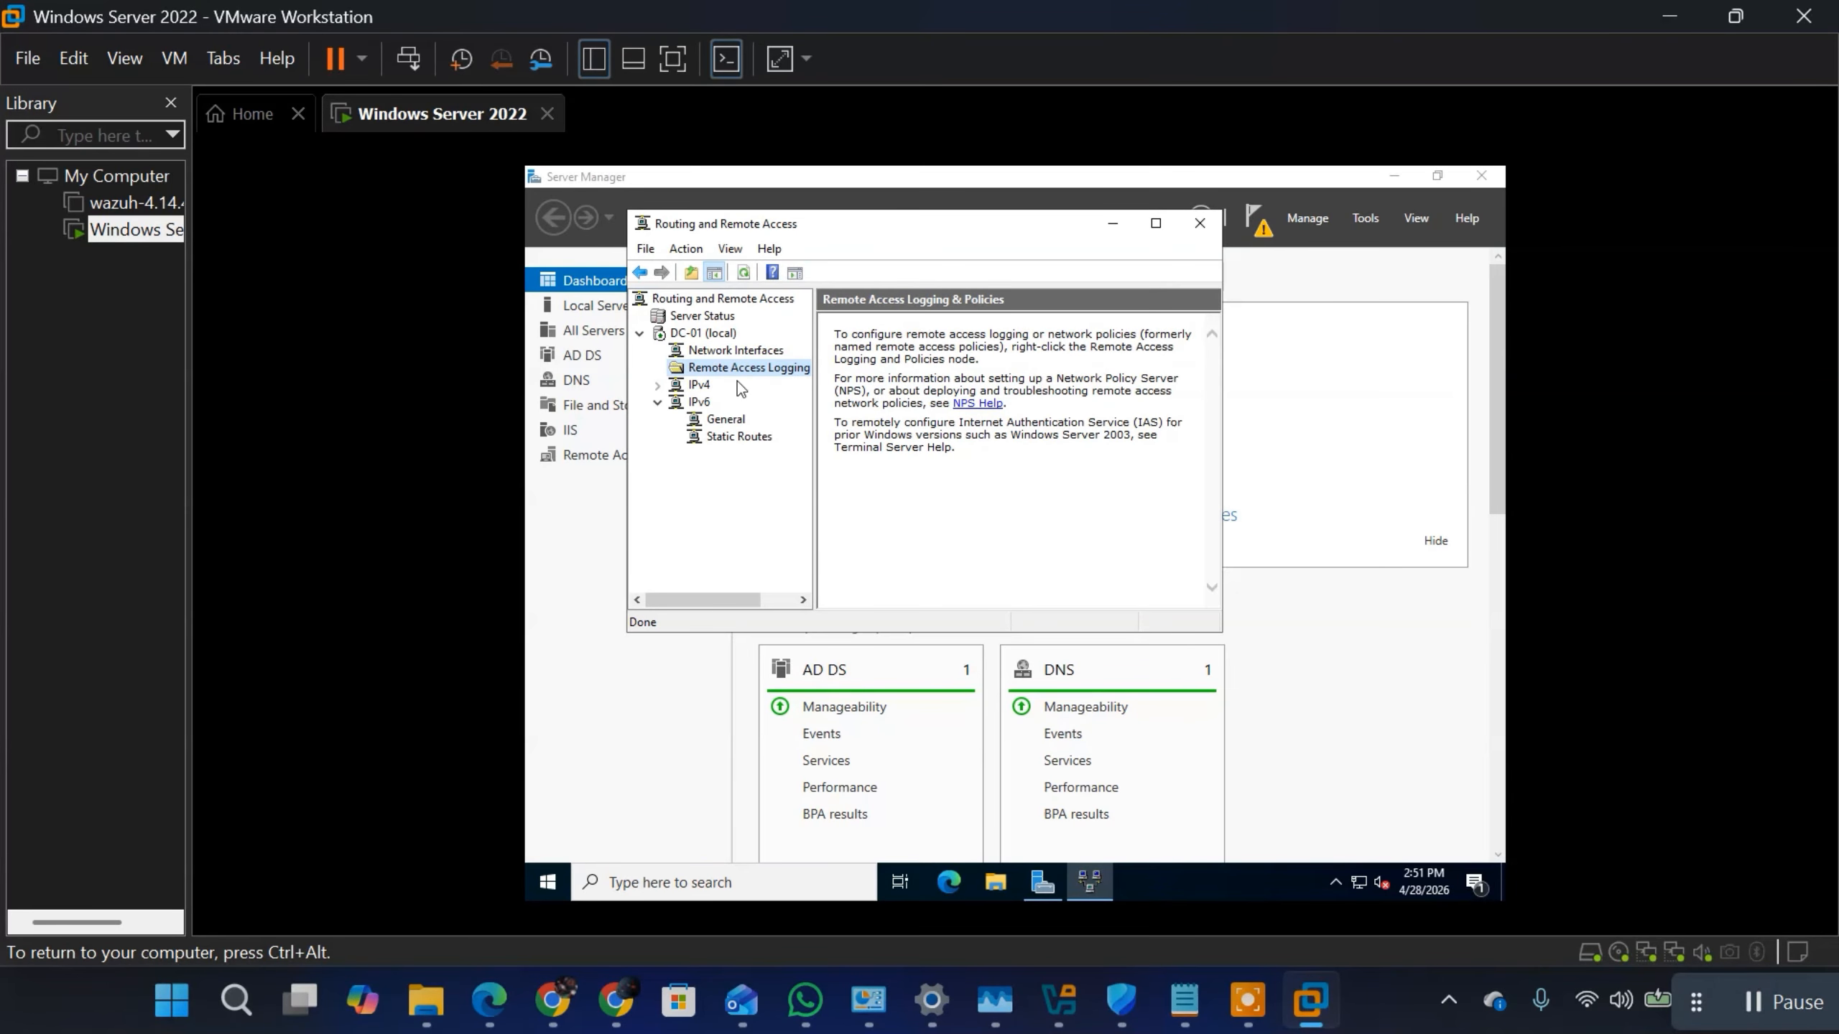
pyautogui.click(695, 386)
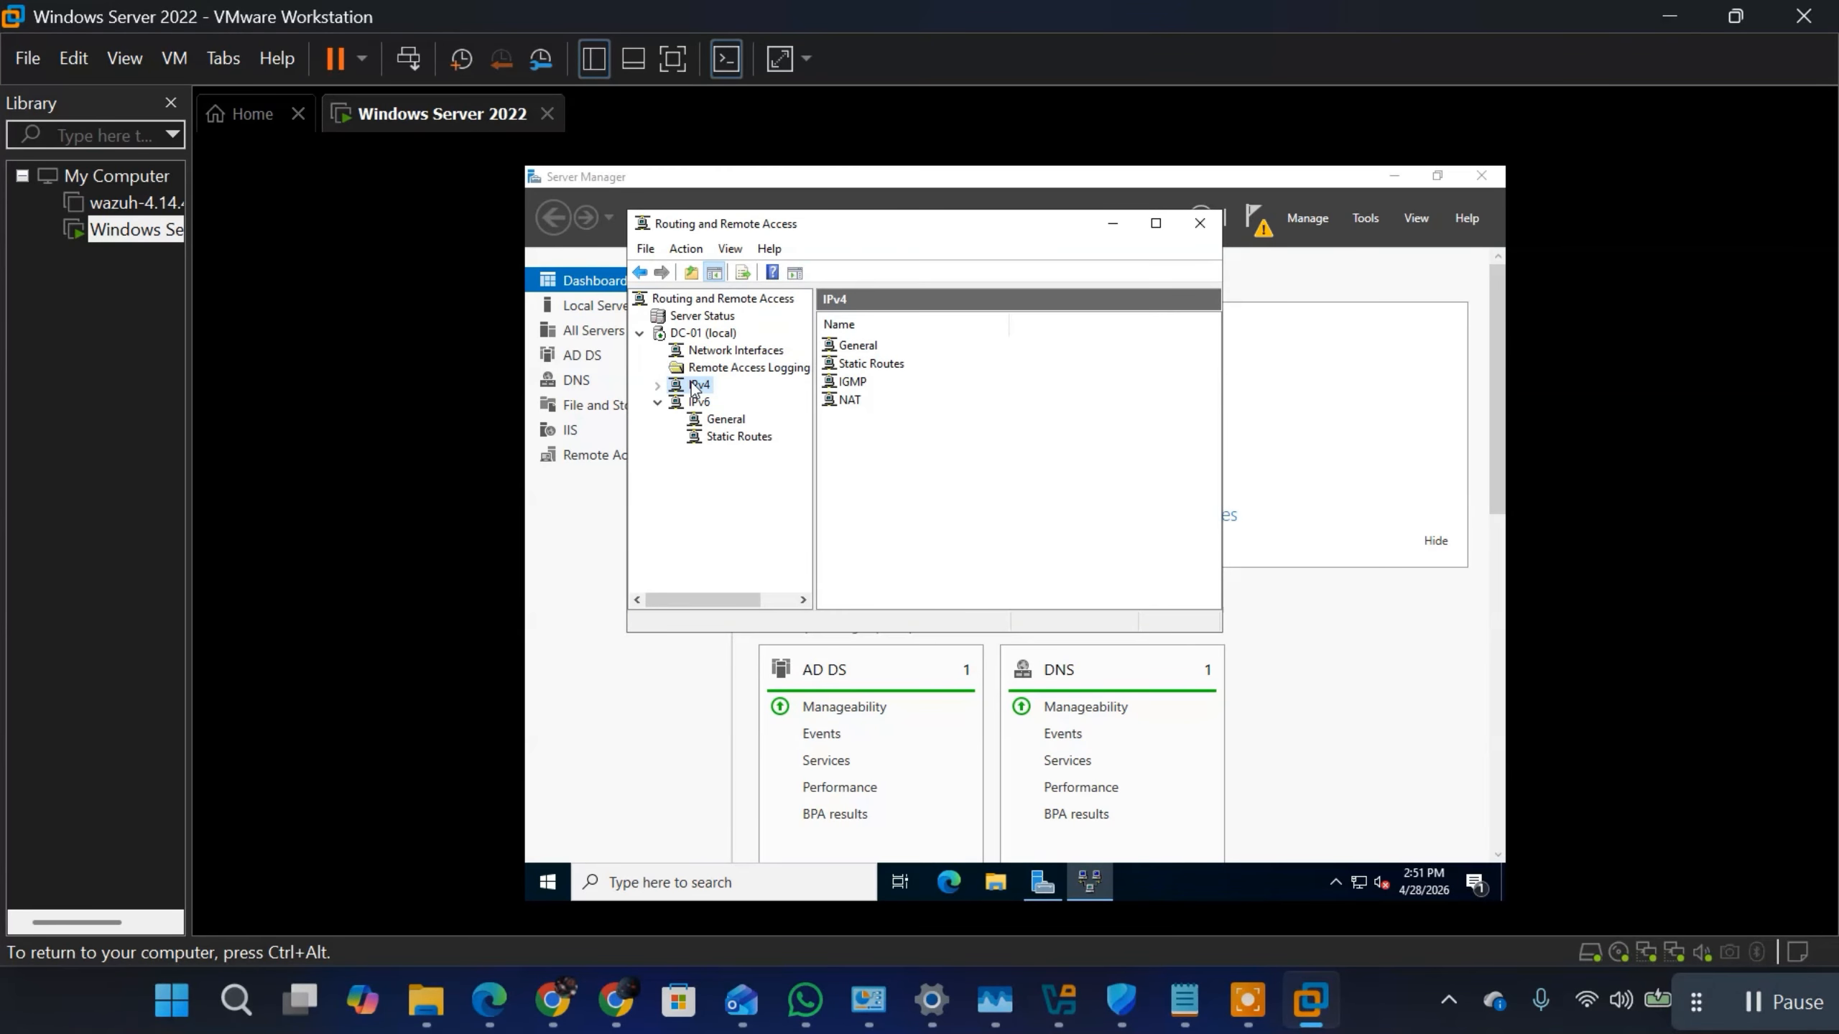
pyautogui.click(861, 346)
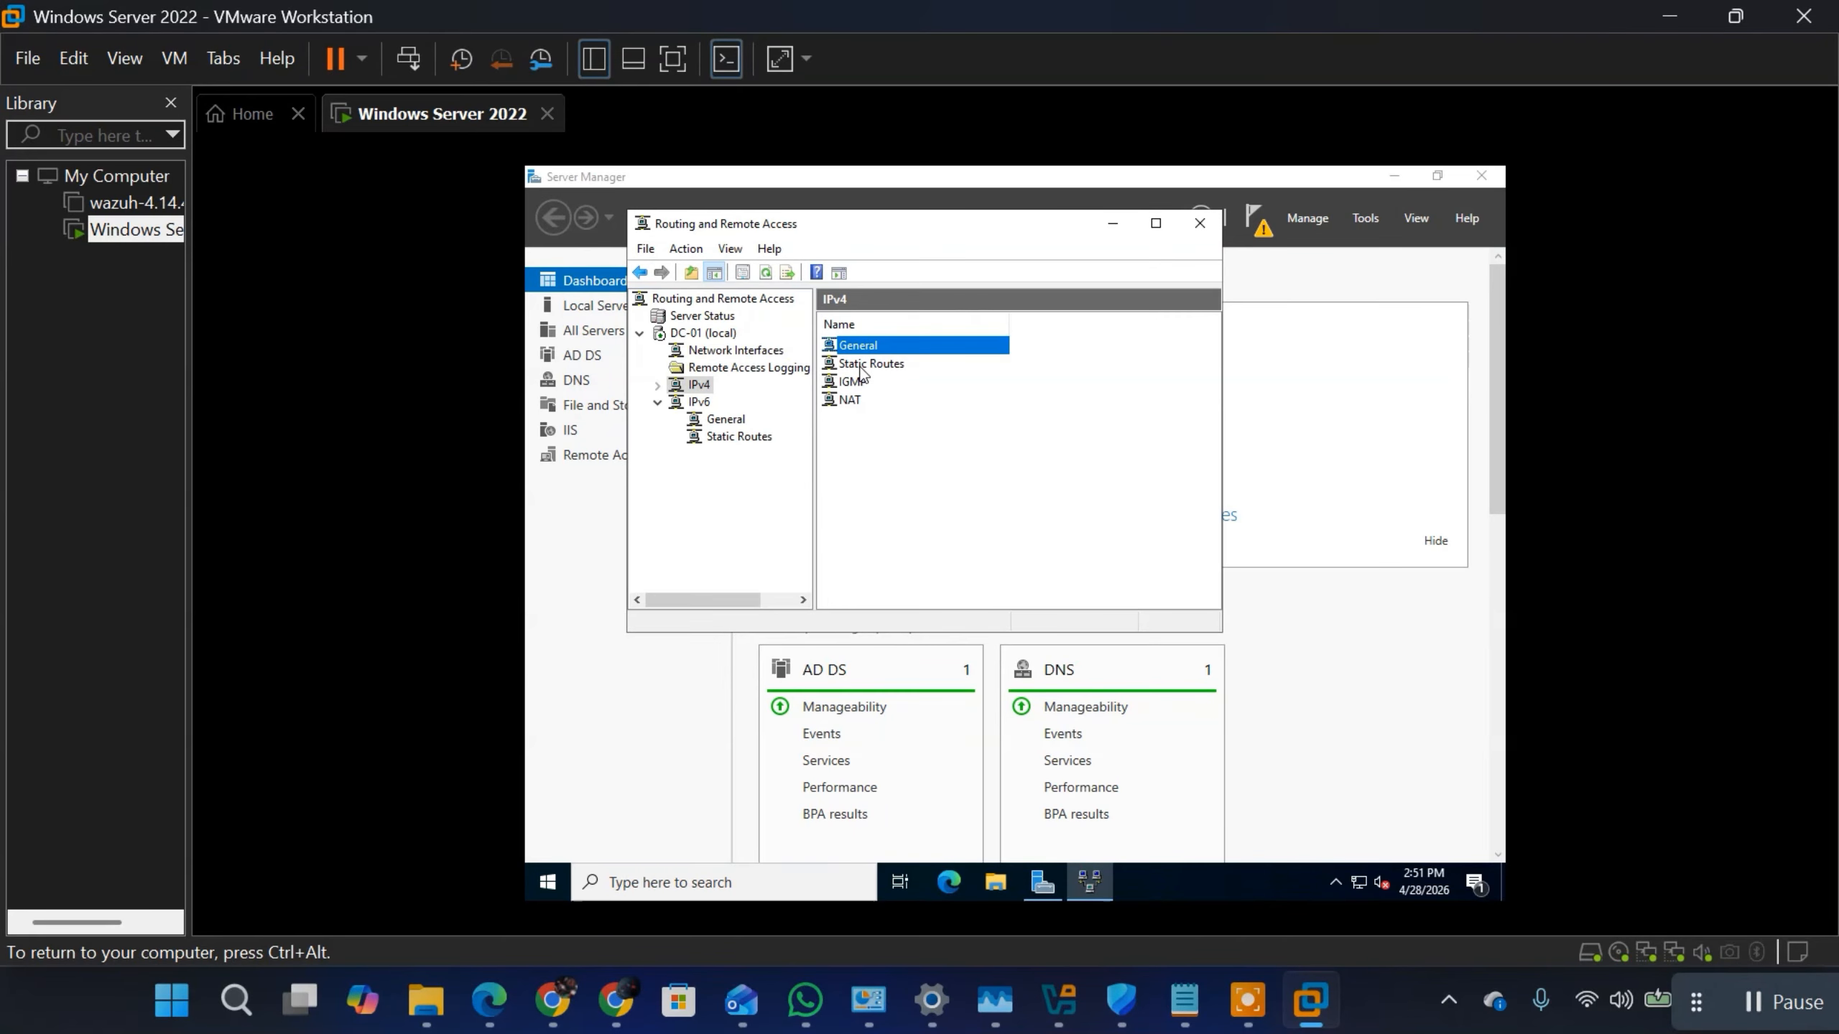
pyautogui.click(859, 366)
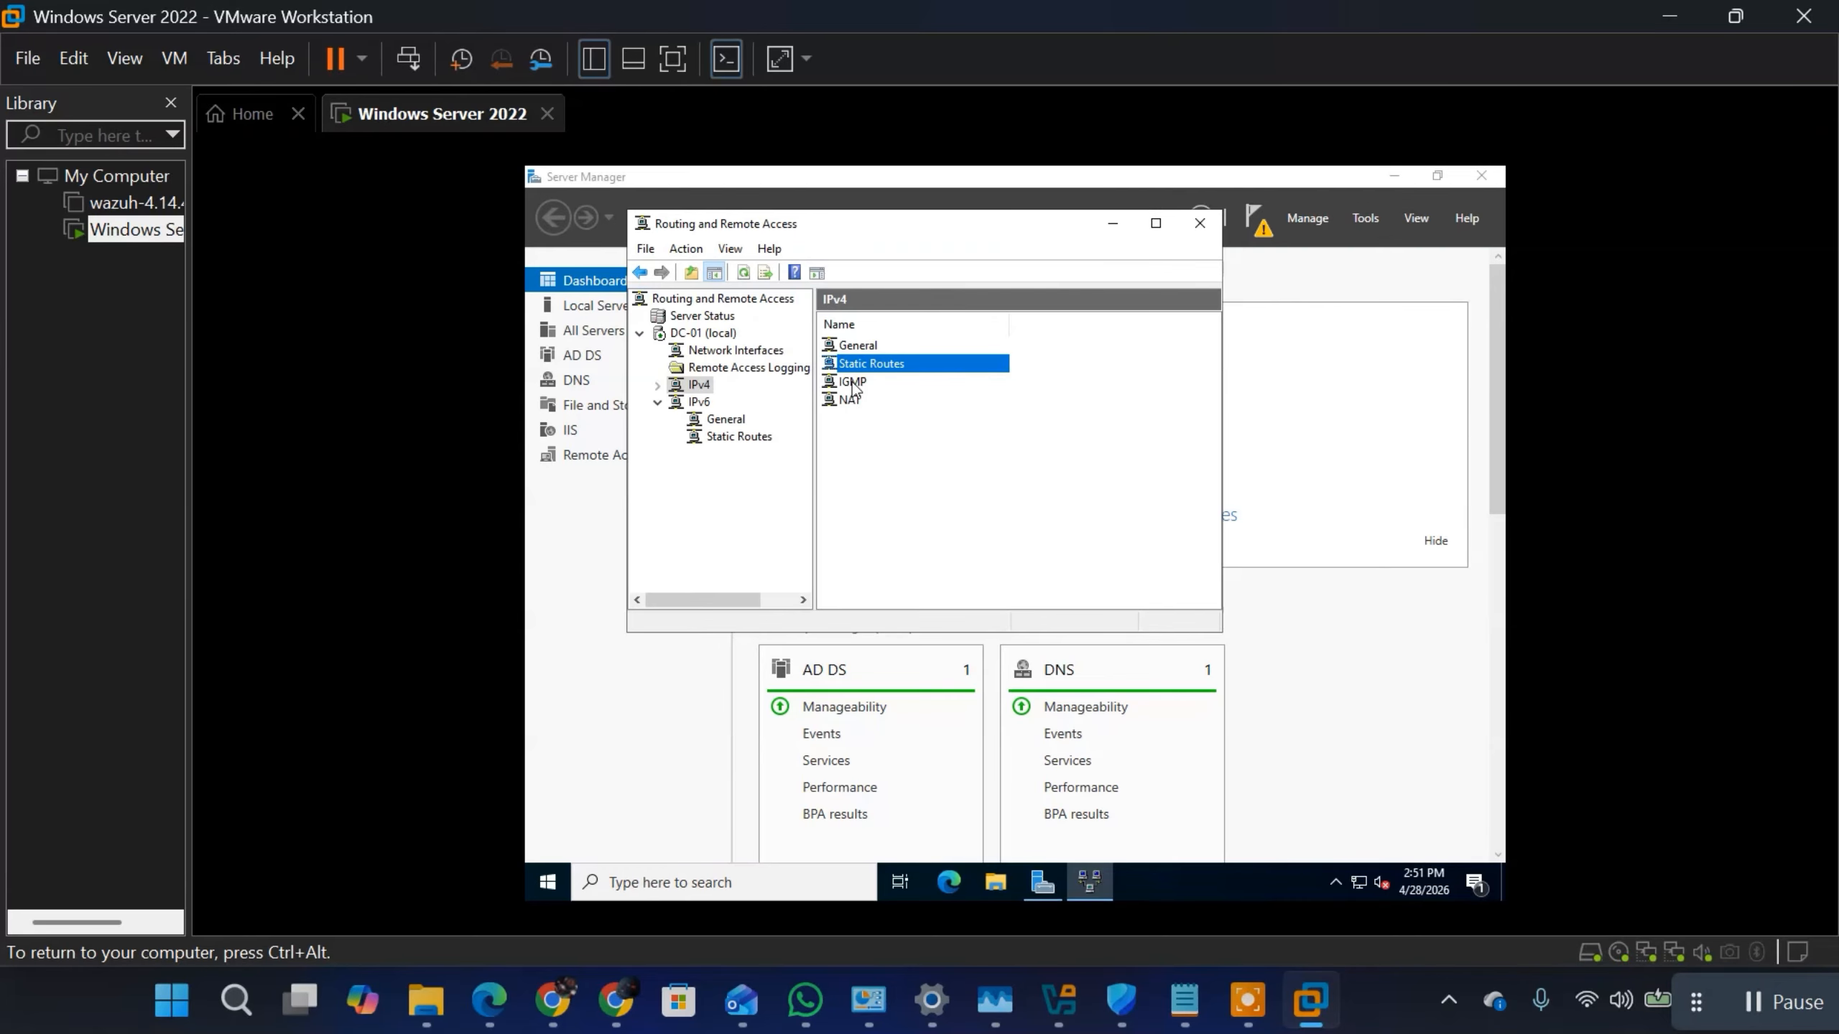
pyautogui.click(852, 383)
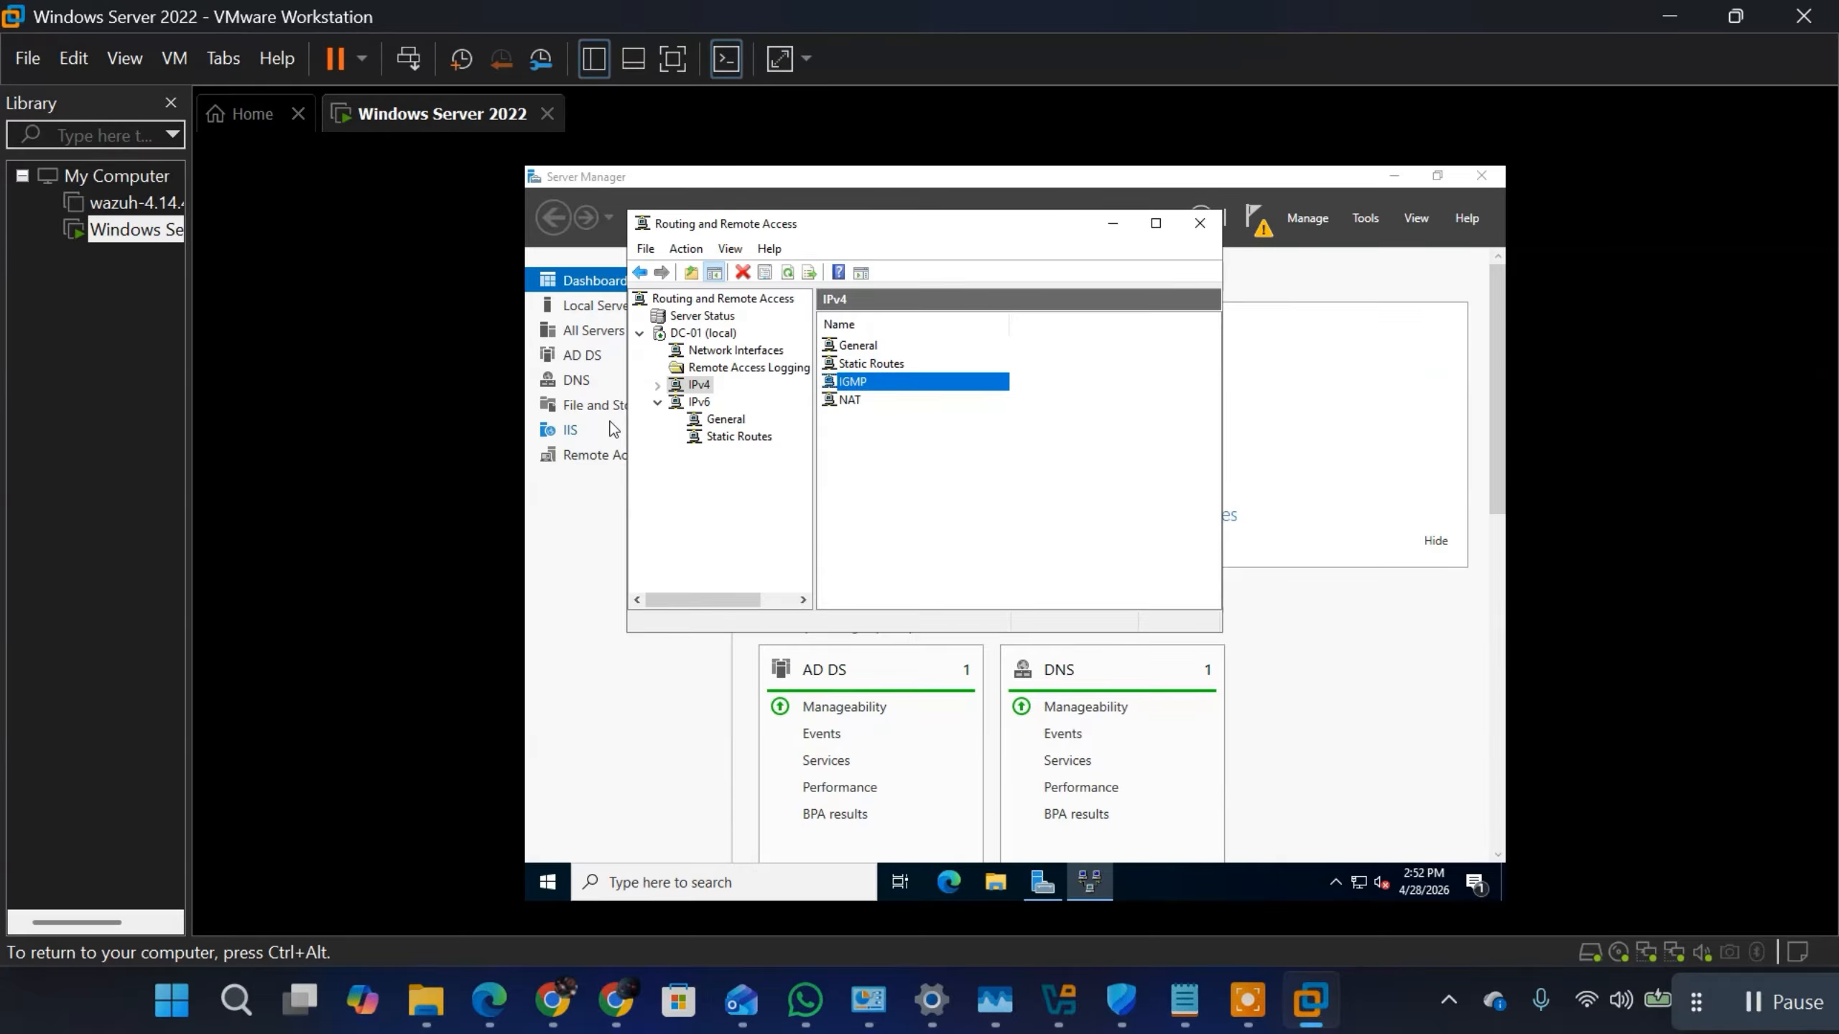
pyautogui.click(658, 403)
pyautogui.click(658, 403)
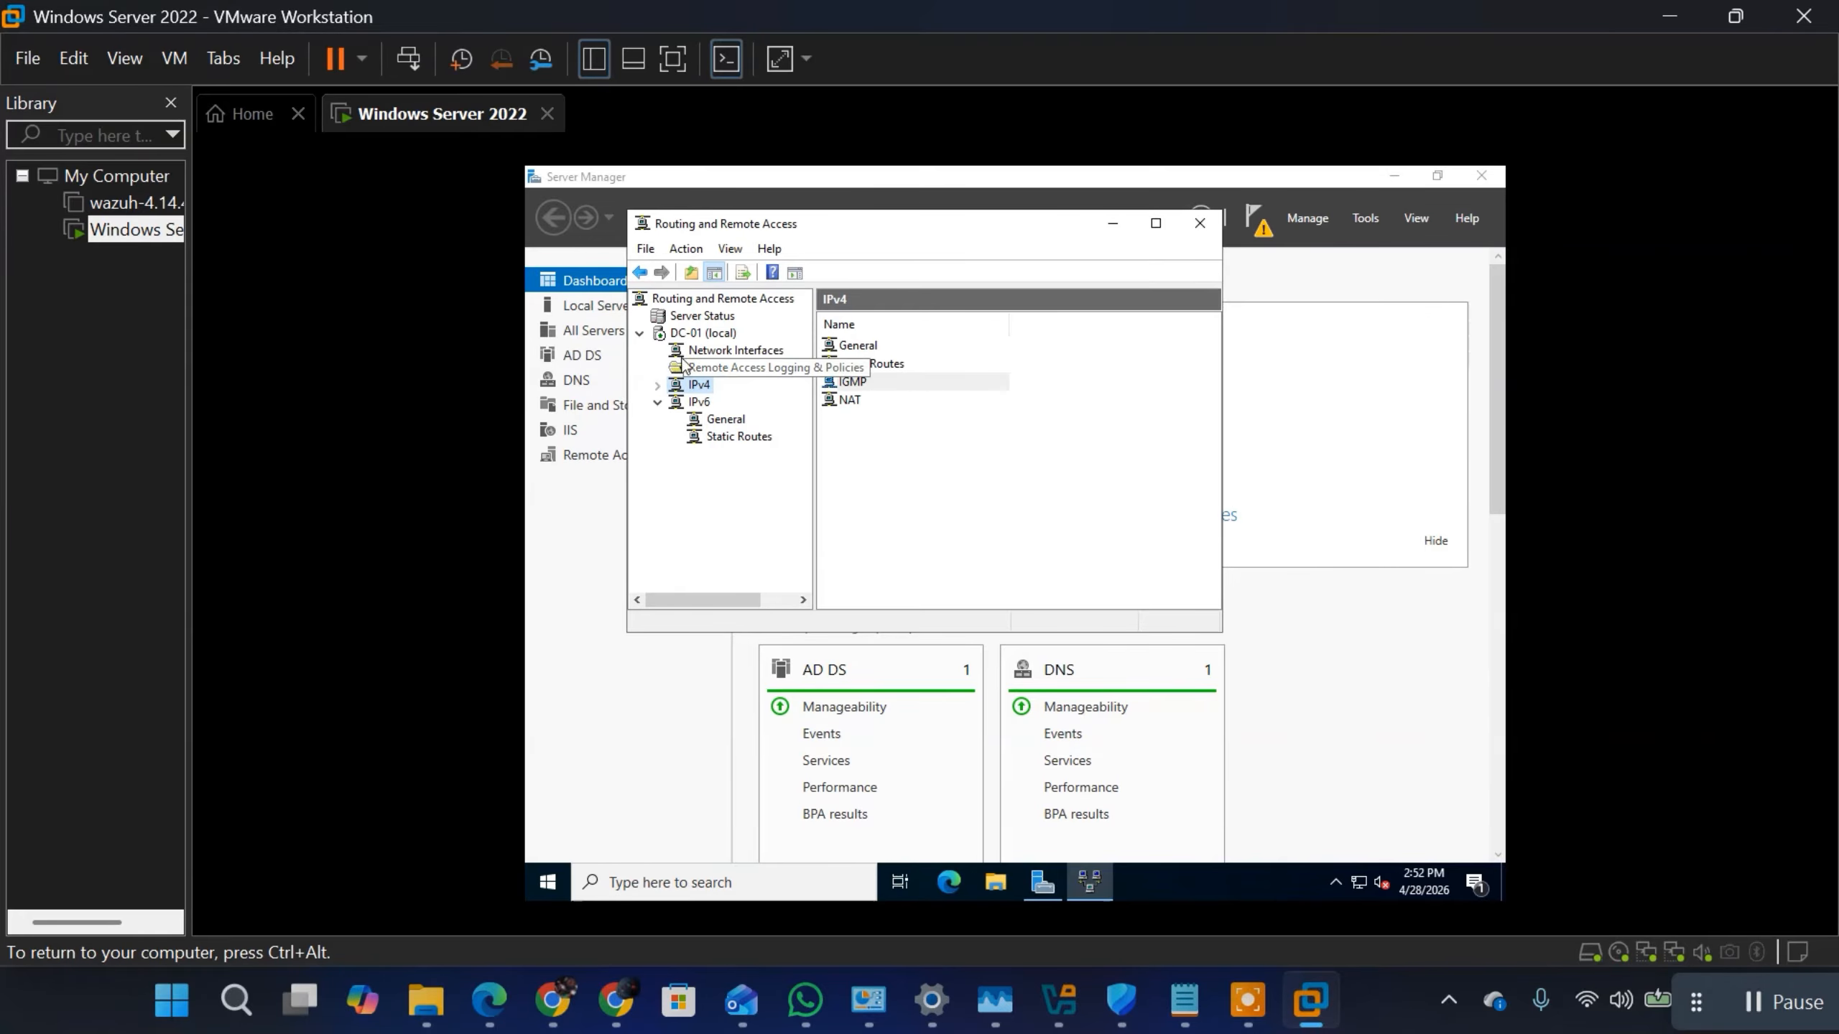
pyautogui.click(656, 408)
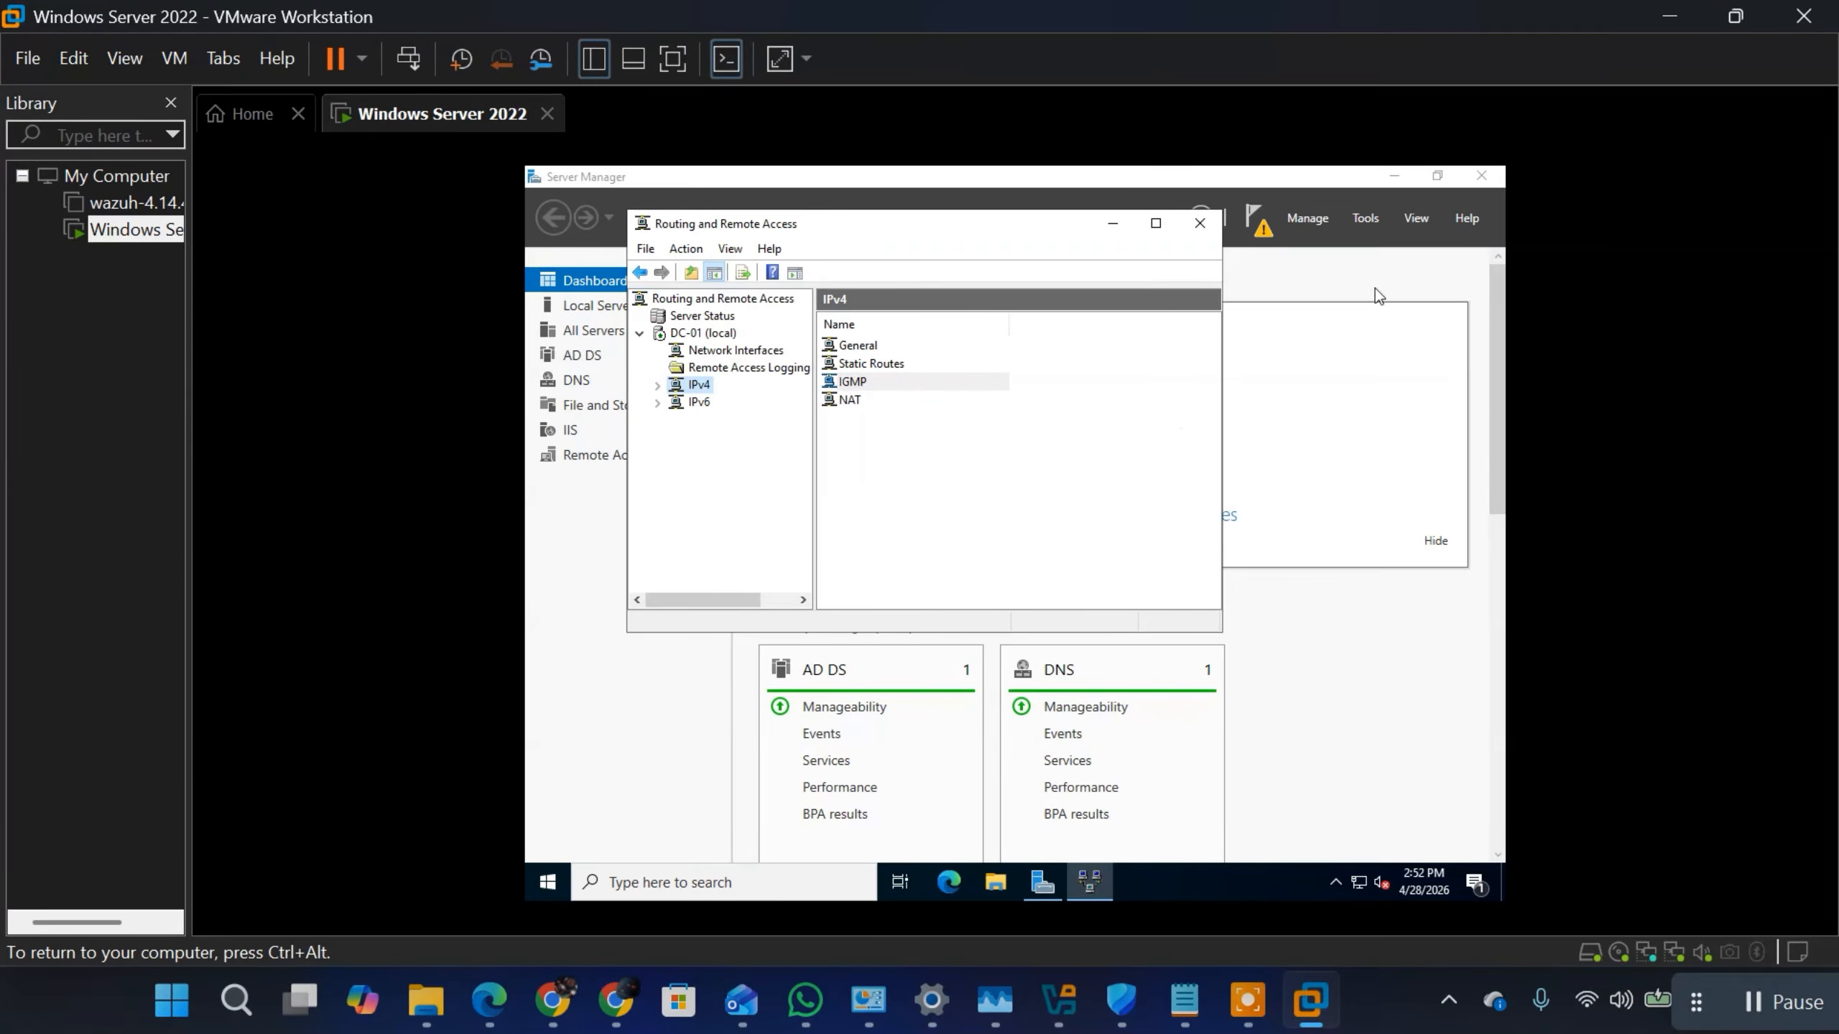
pyautogui.click(1111, 228)
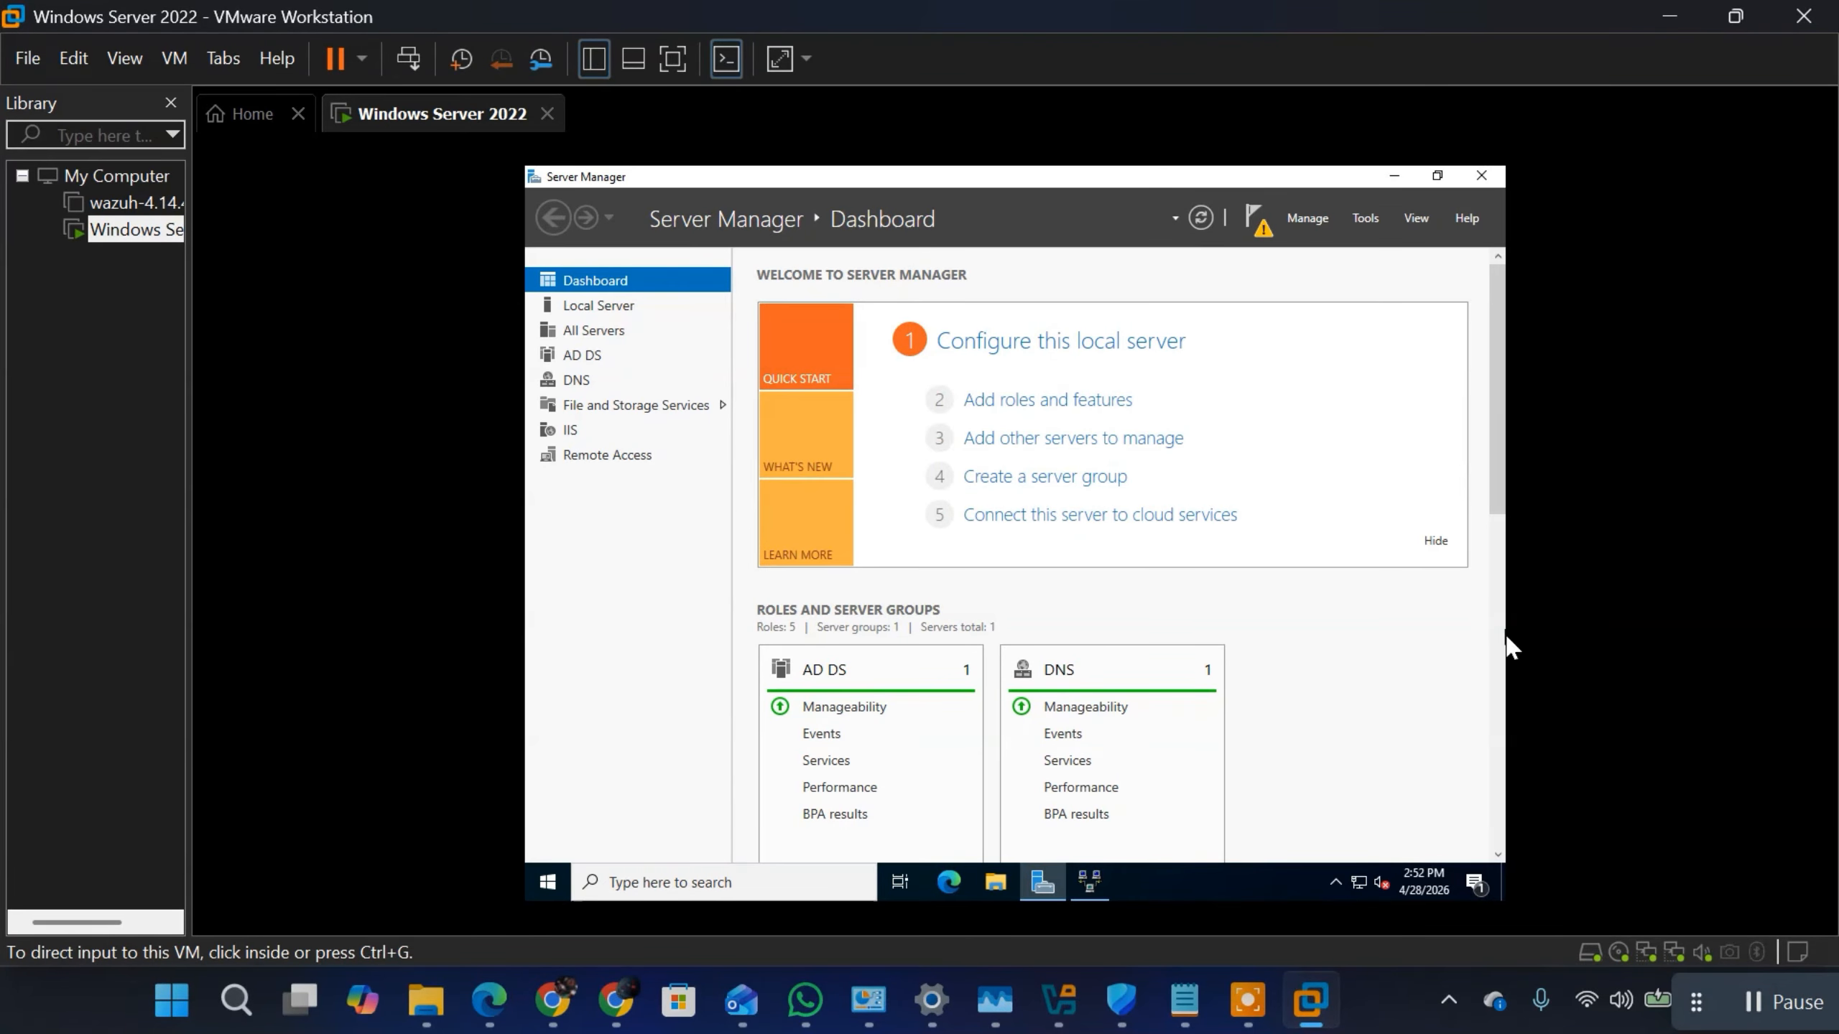
pyautogui.click(1786, 1016)
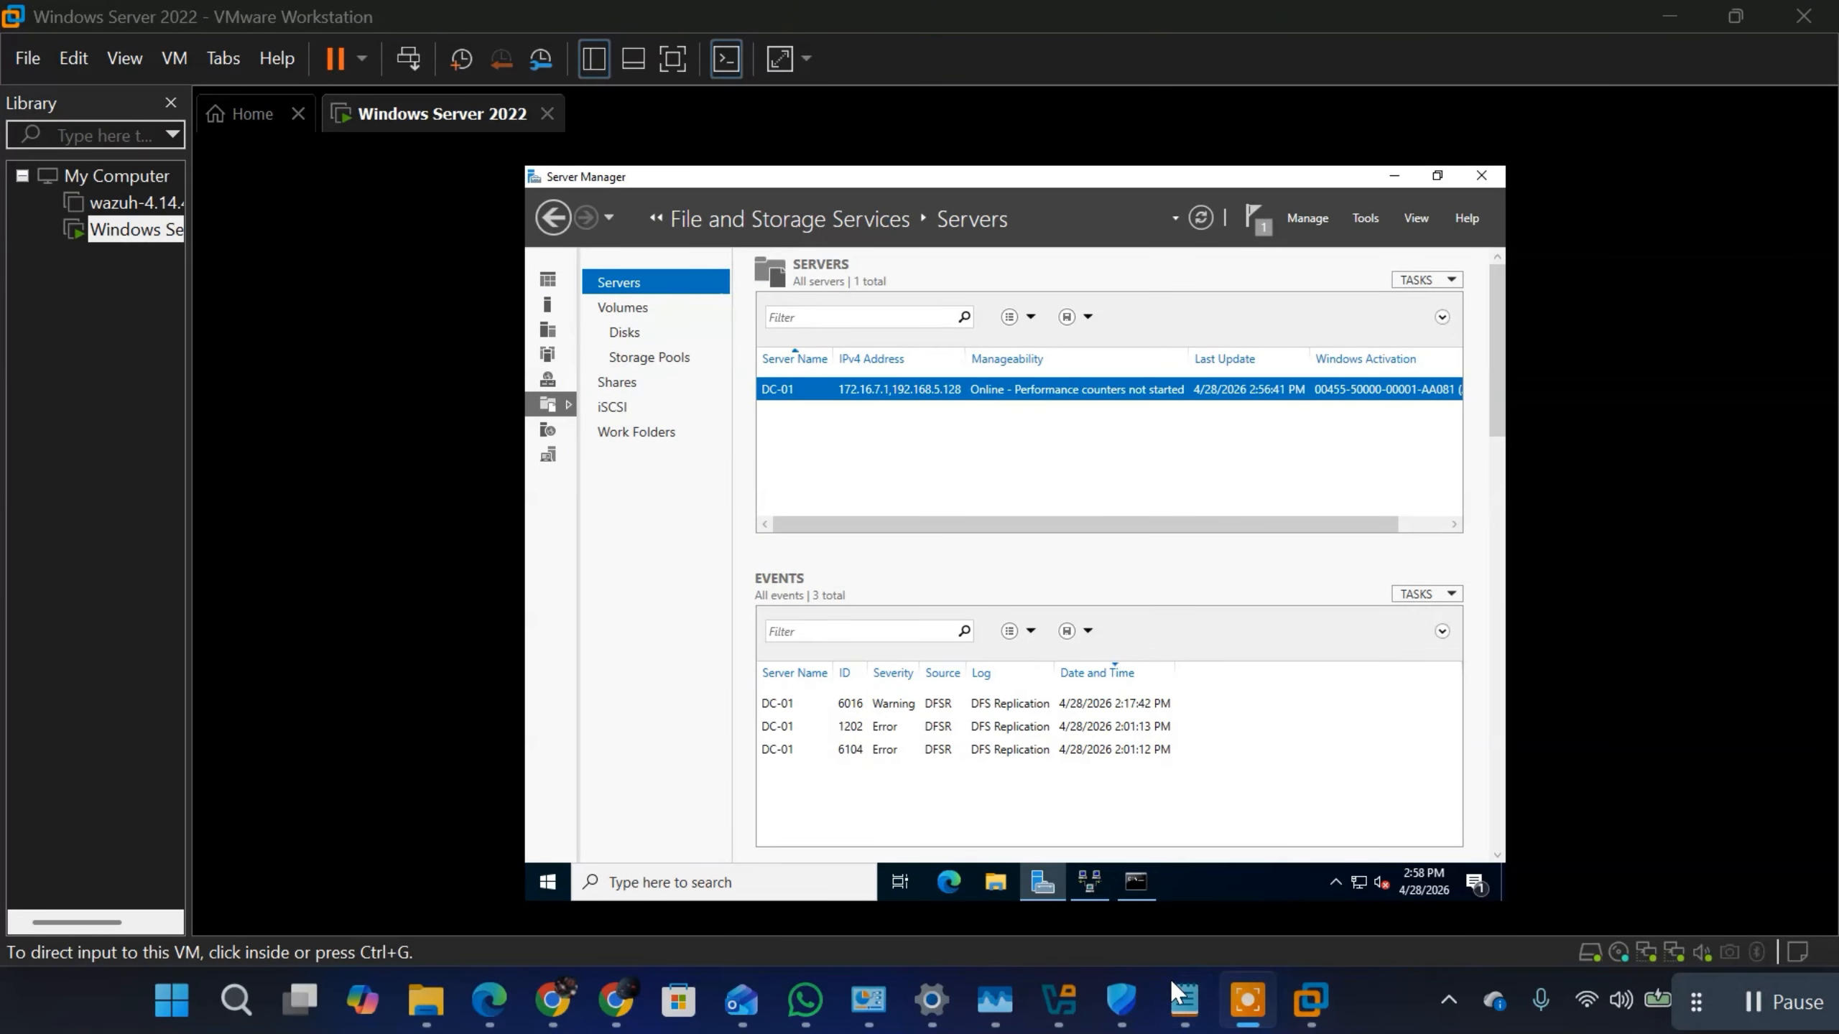
# Step: Switch to the Windows Server 2022 notes in Notepad and replace the LOCAL and GLOBAL lines with "DHCP SERVER"
pyautogui.click(1180, 1004)
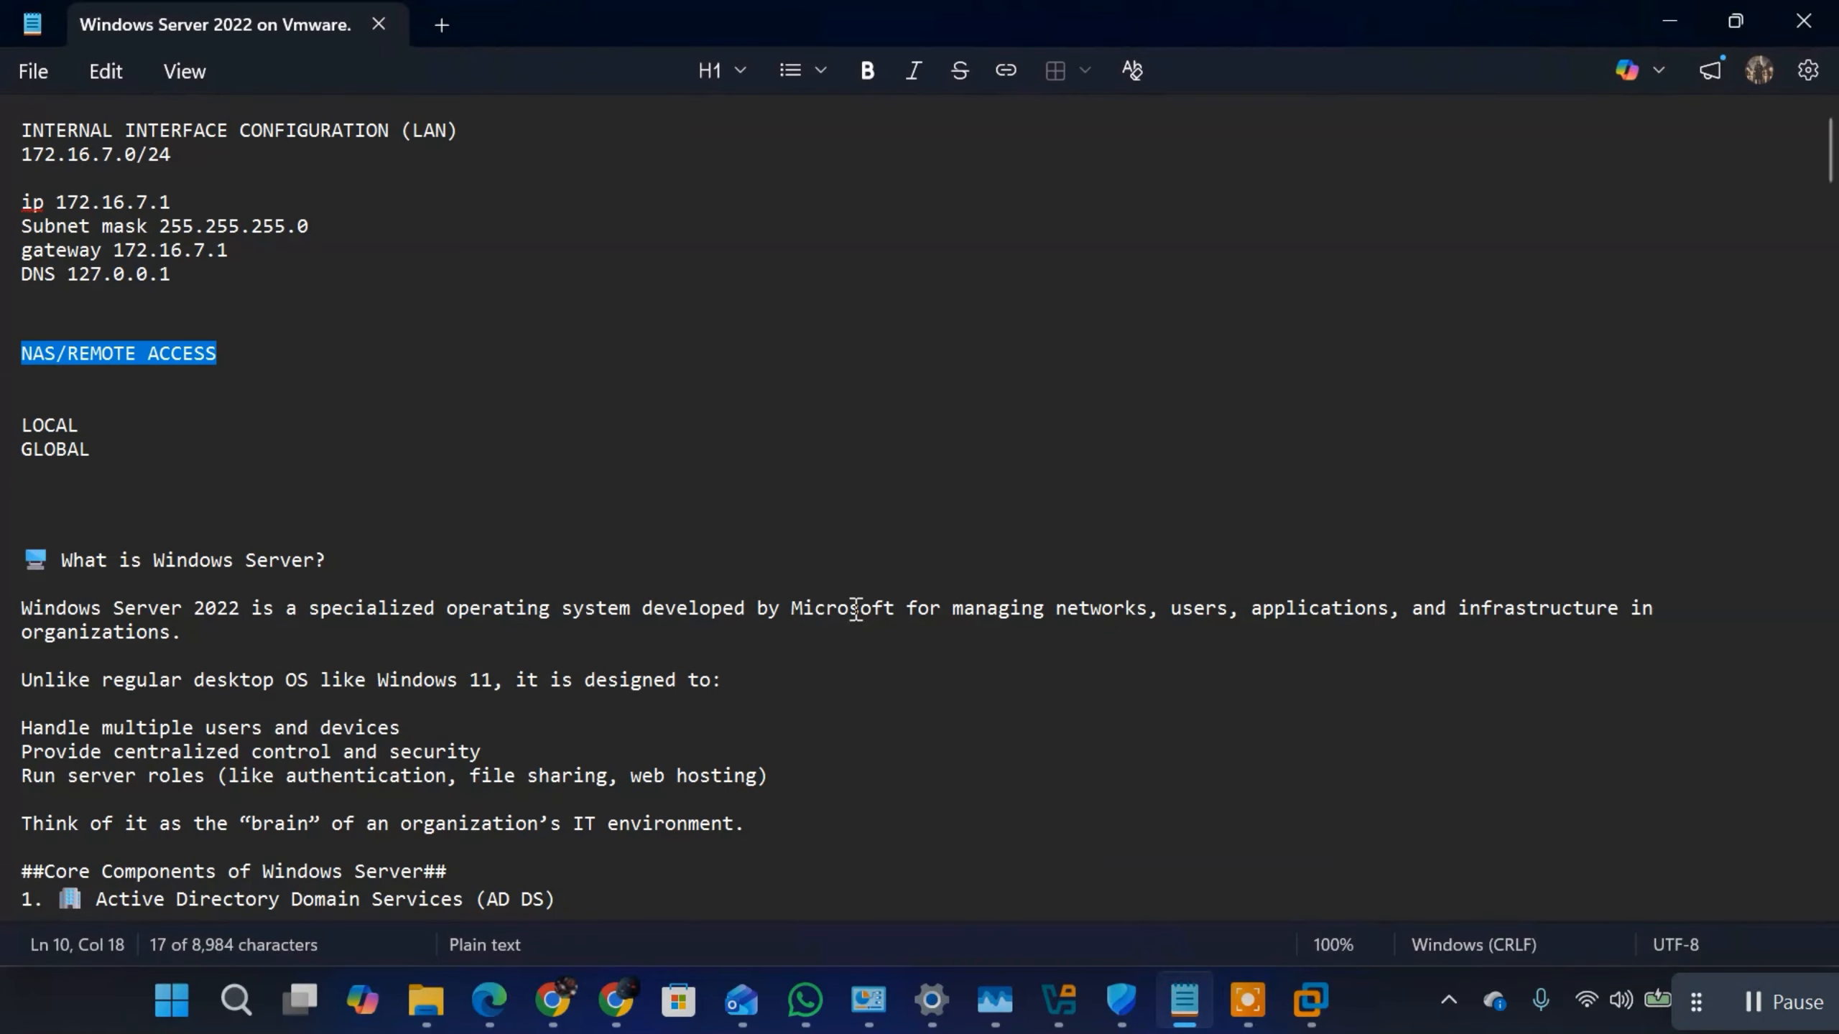
pyautogui.click(147, 453)
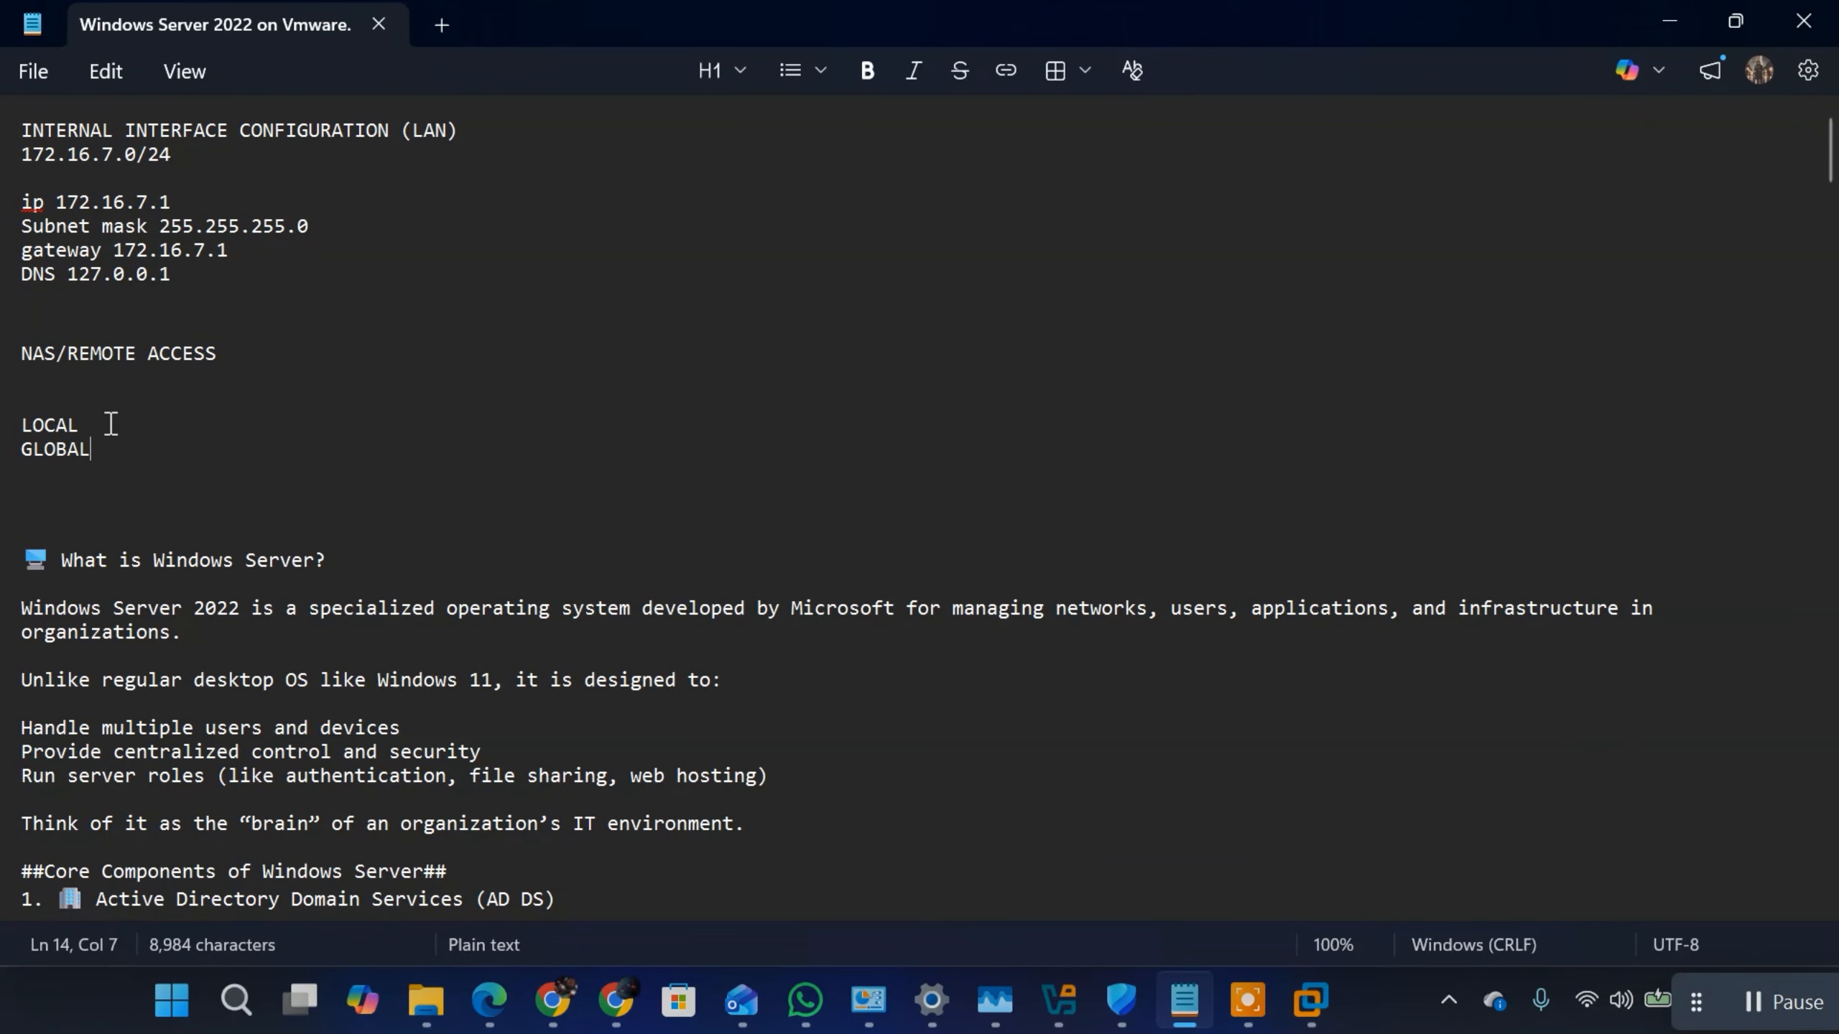
pyautogui.hotkey('shift', 'Up')
pyautogui.hotkey('shift', 'Home')
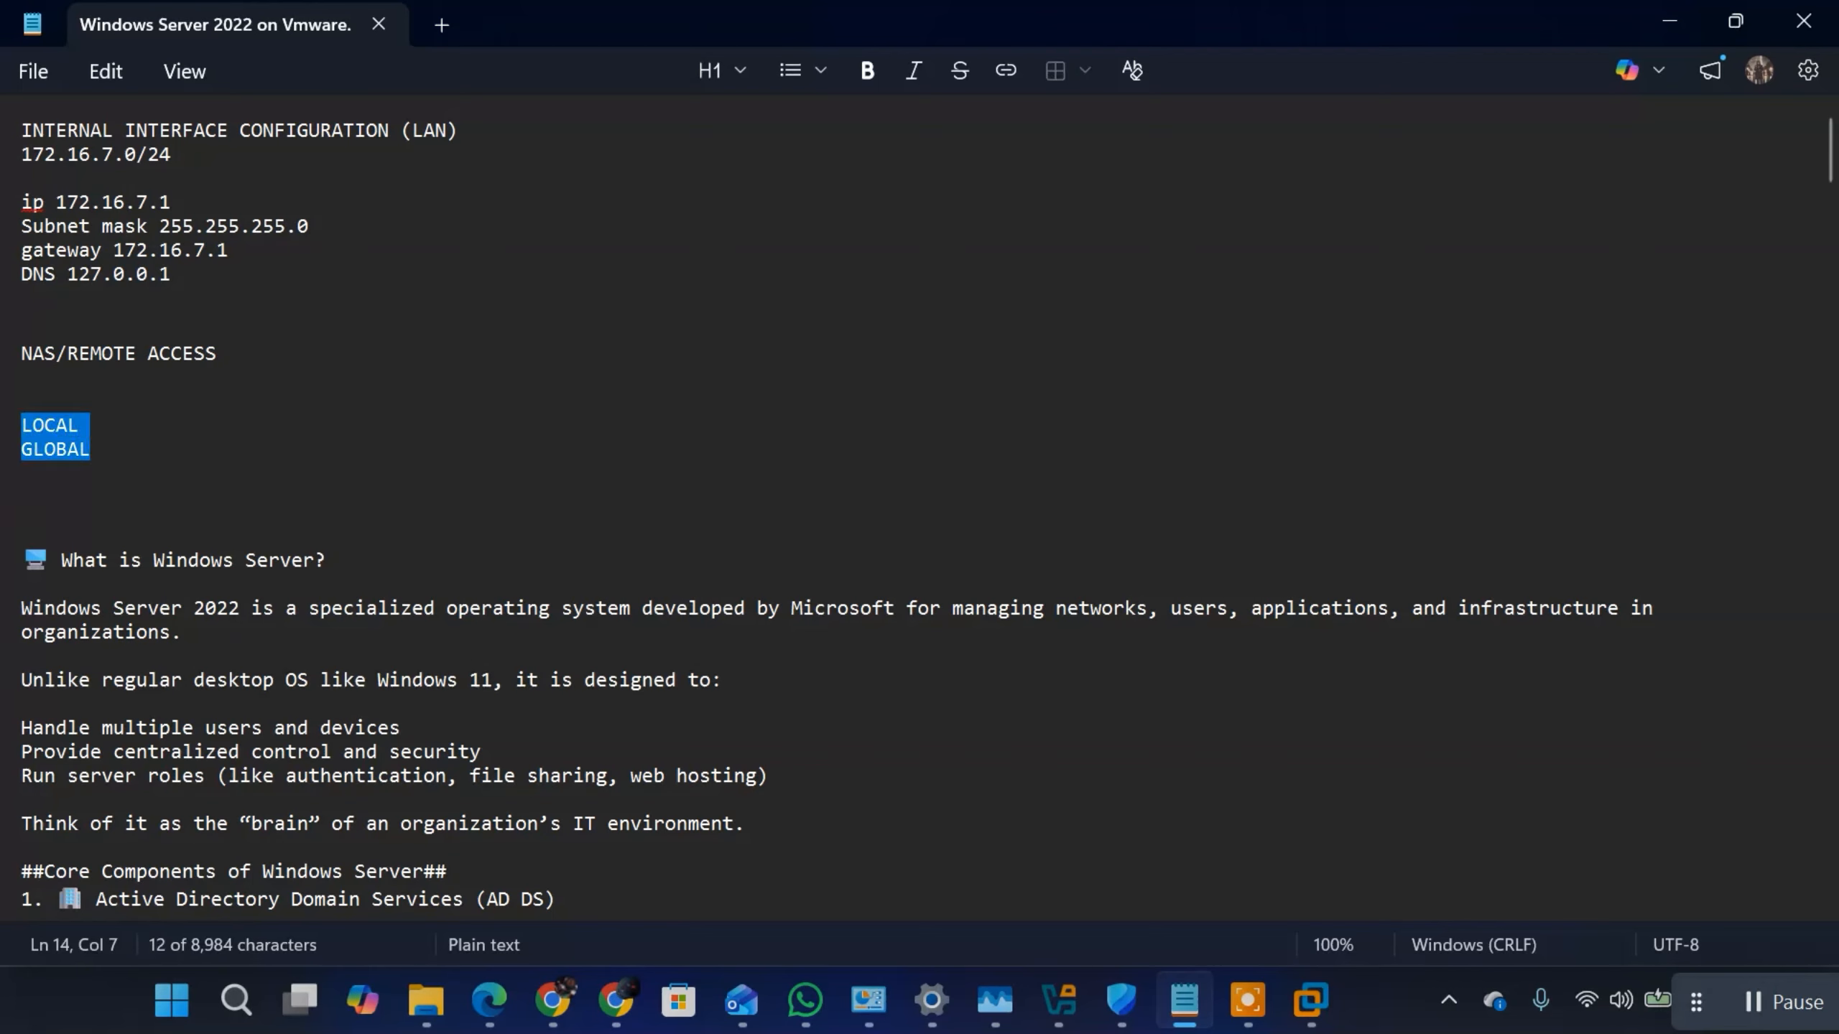
pyautogui.press('BackSpace')
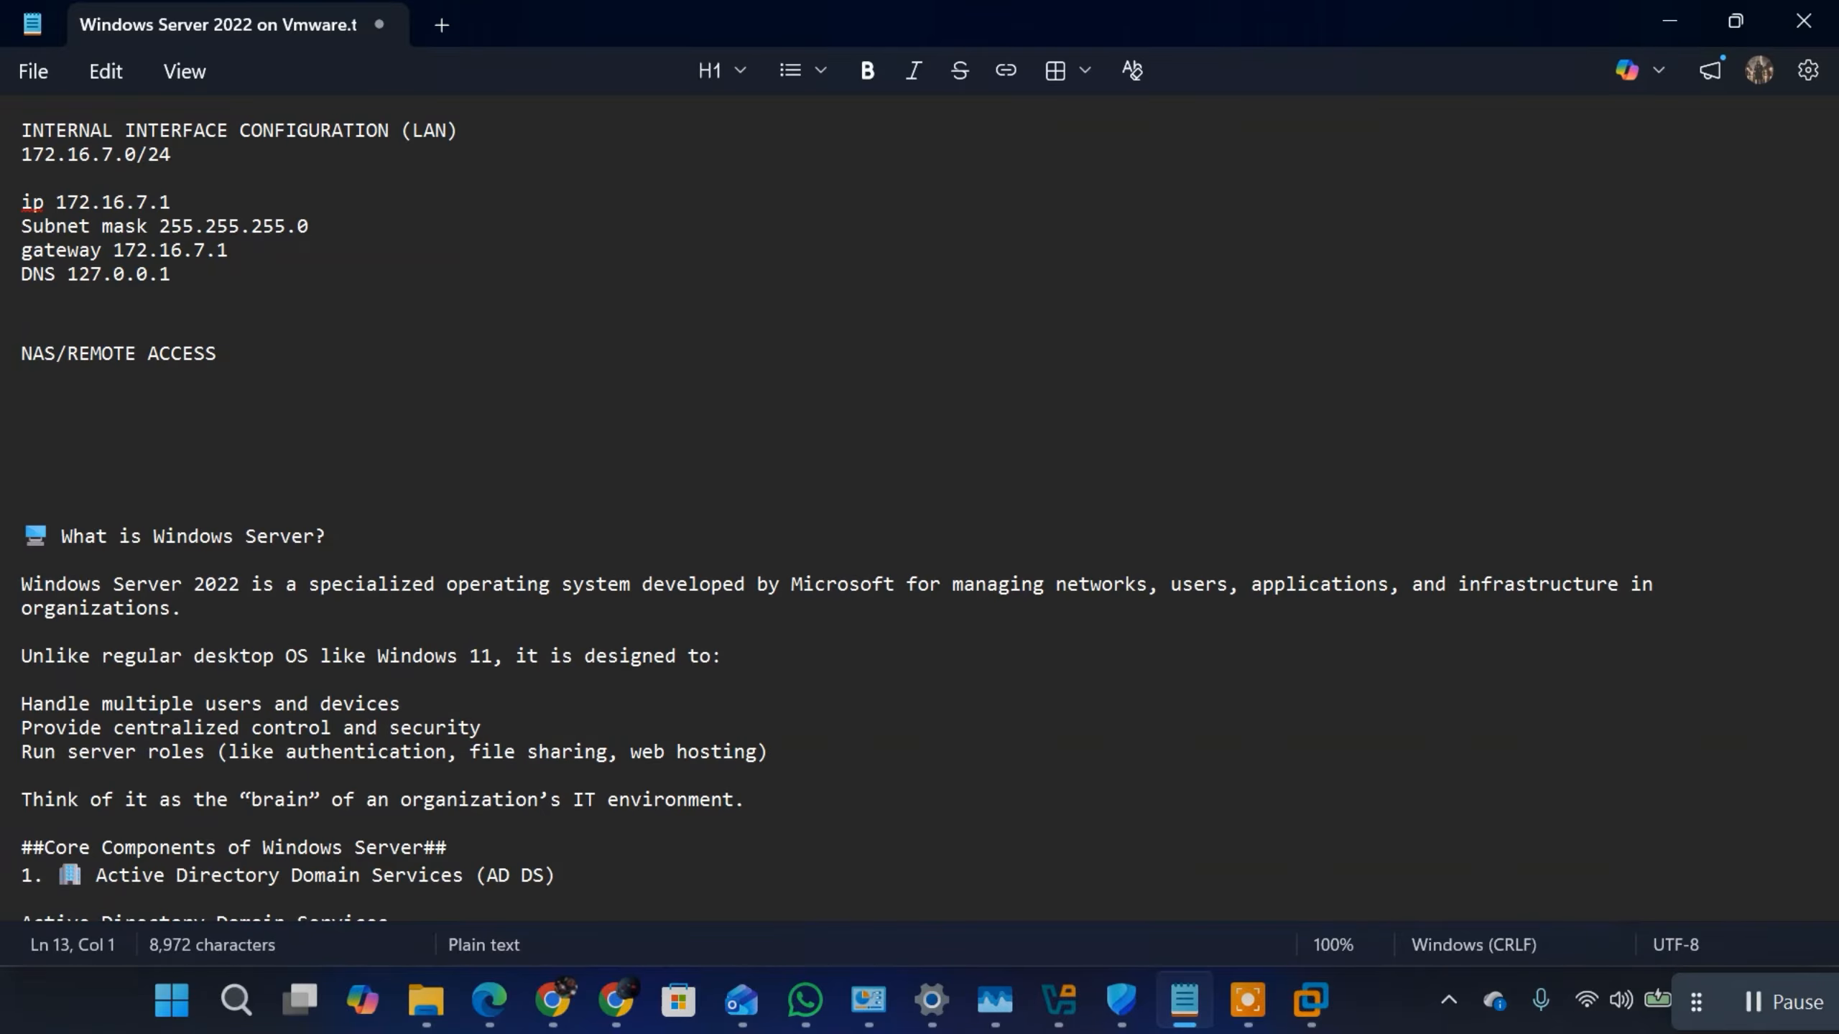
pyautogui.write('DHCP SERVER')
pyautogui.press('Return')
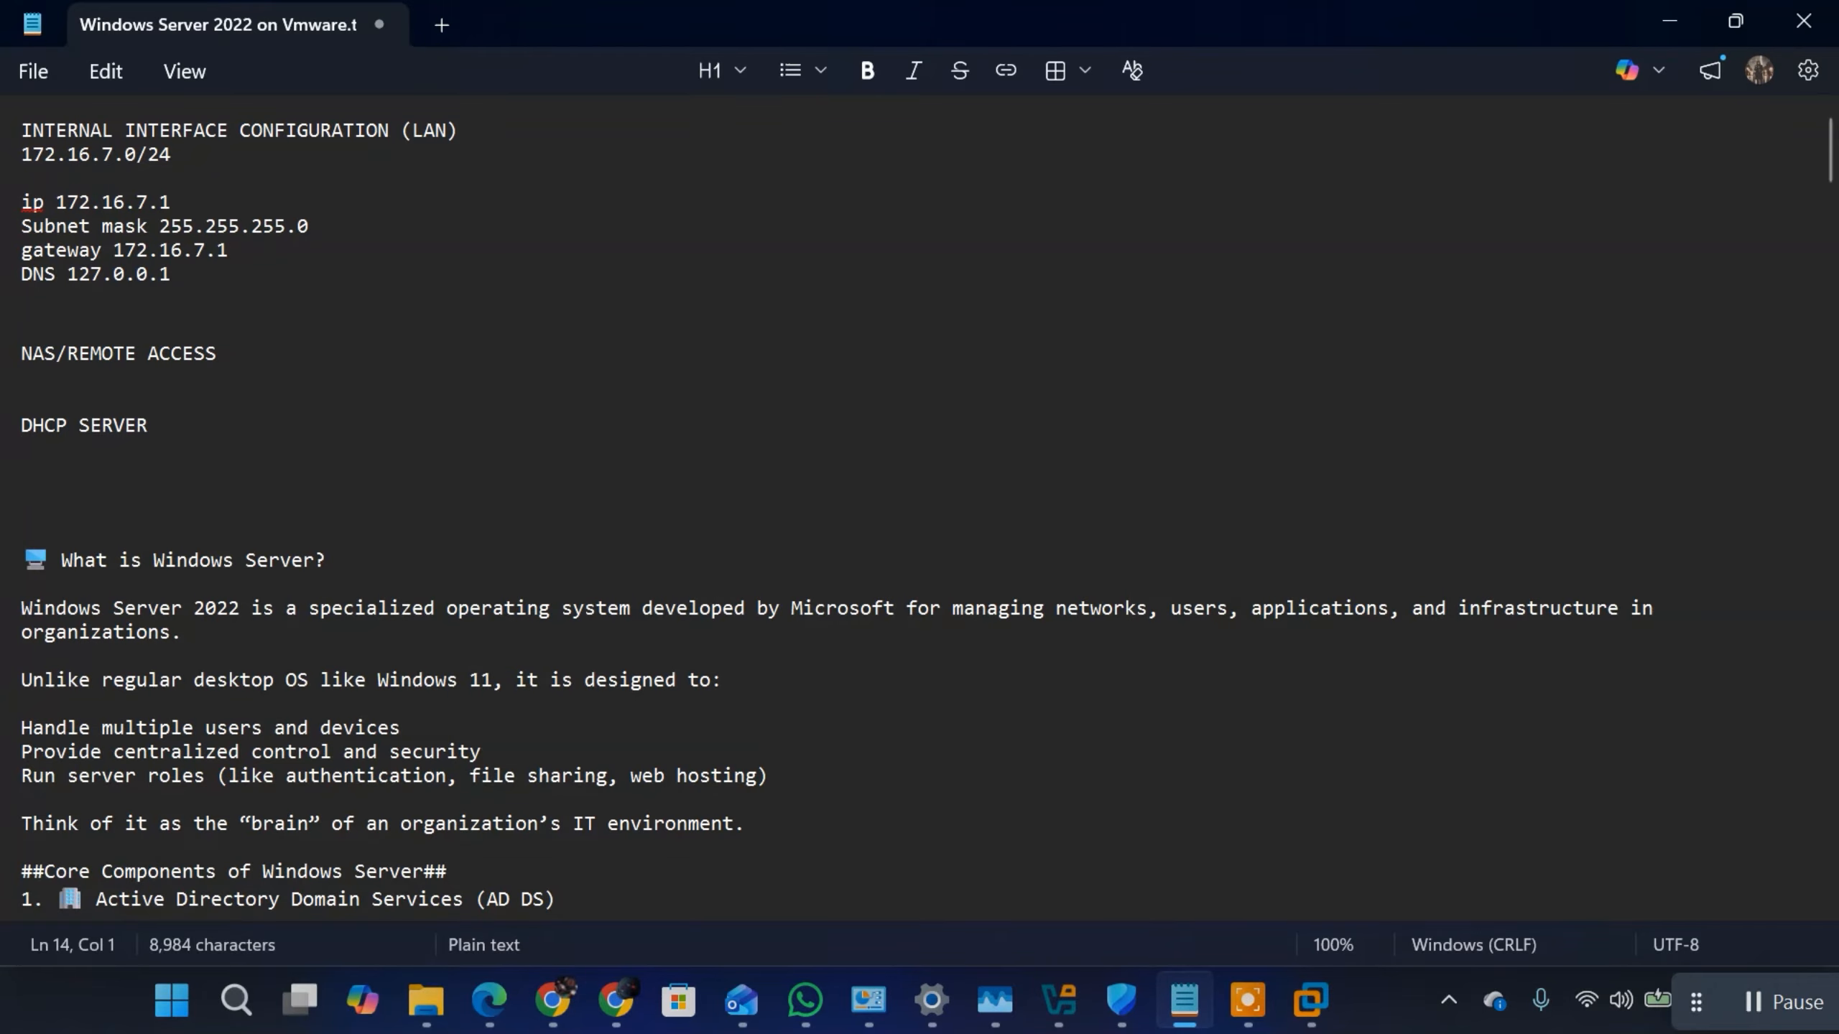
# Step: Add the heading "FEATURES/ROLES:" above the NAS/REMOTE ACCESS line, with a blank line beneath it
pyautogui.click(29, 316)
pyautogui.press('Return')
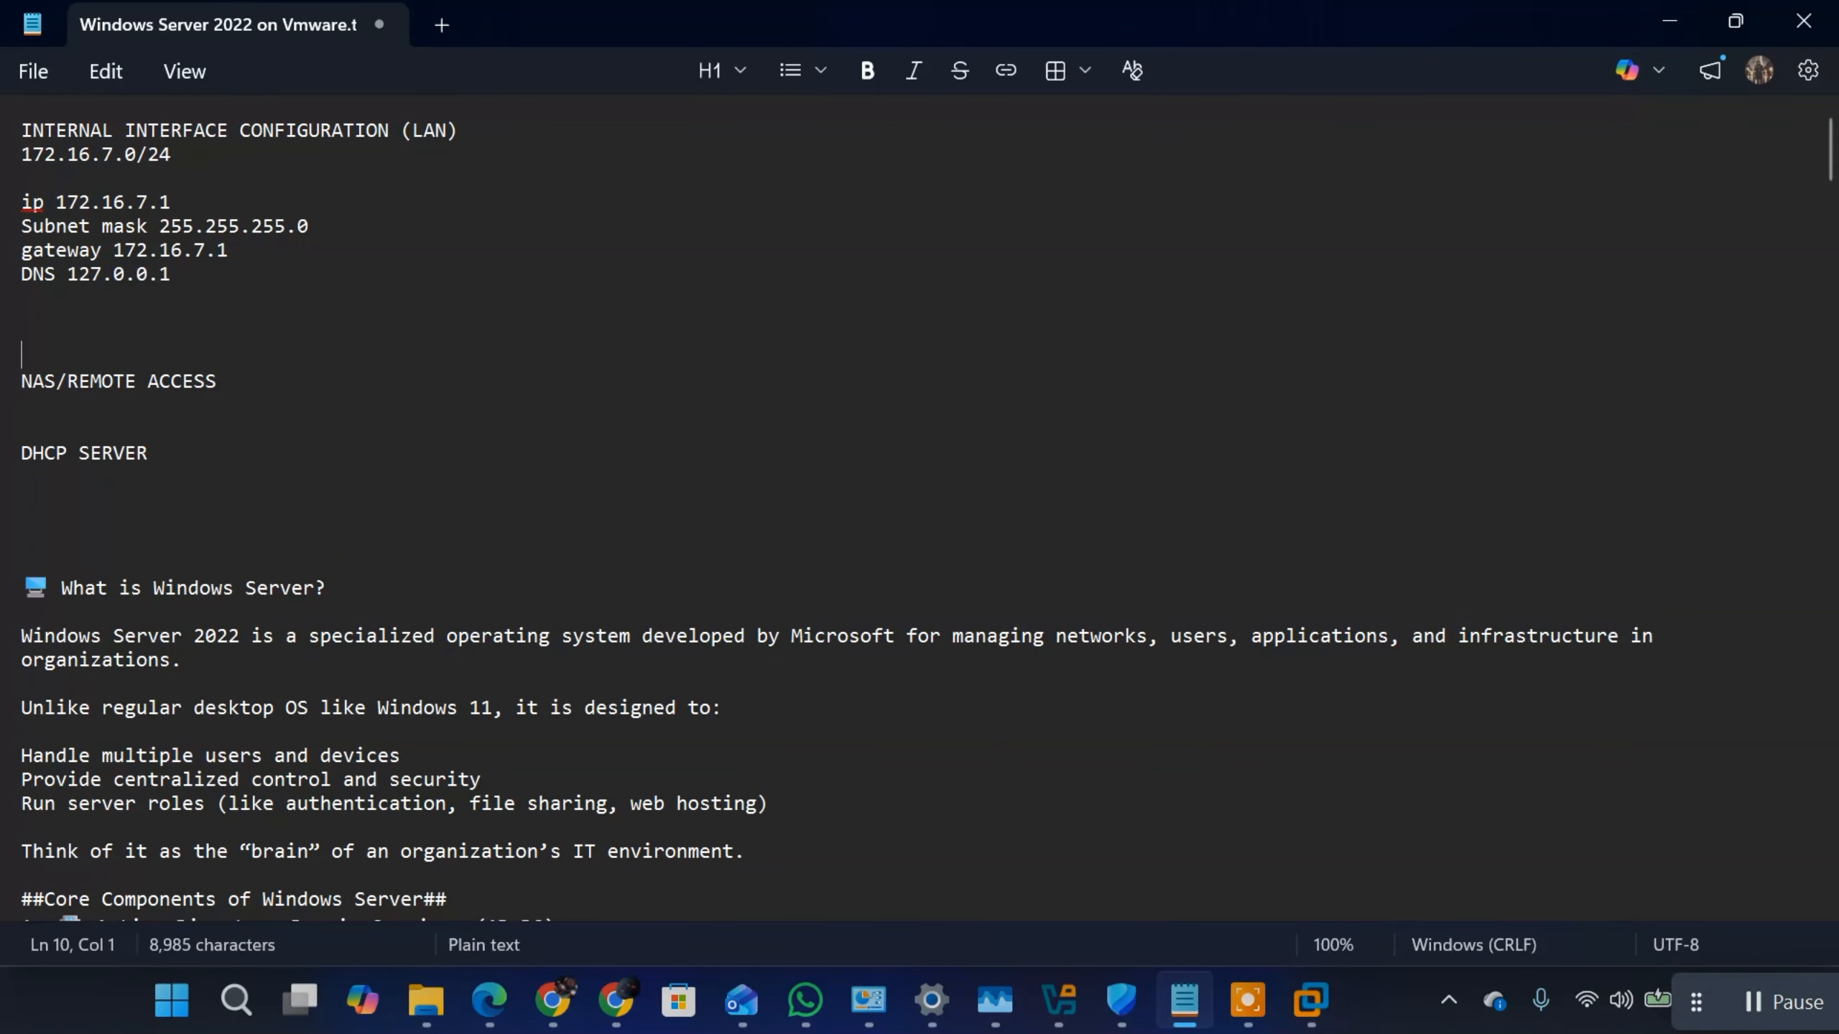
pyautogui.write('FEATURES')
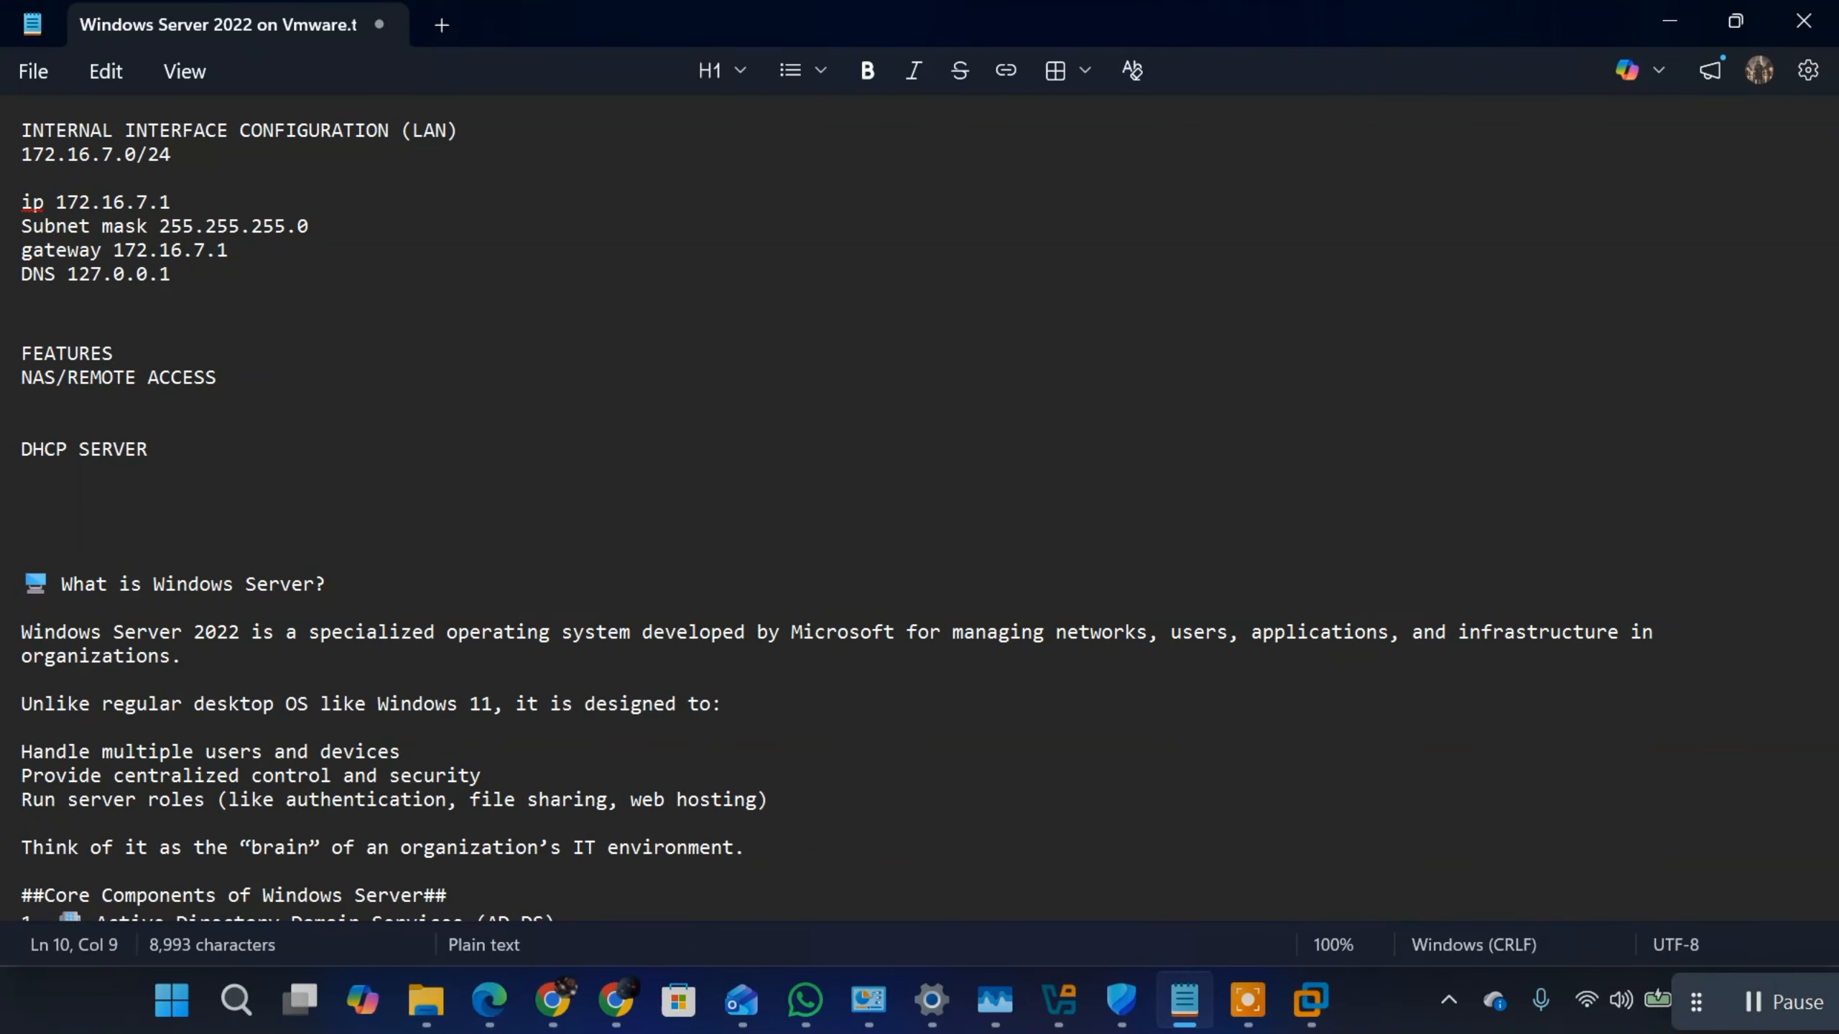
pyautogui.write('/ROLE')
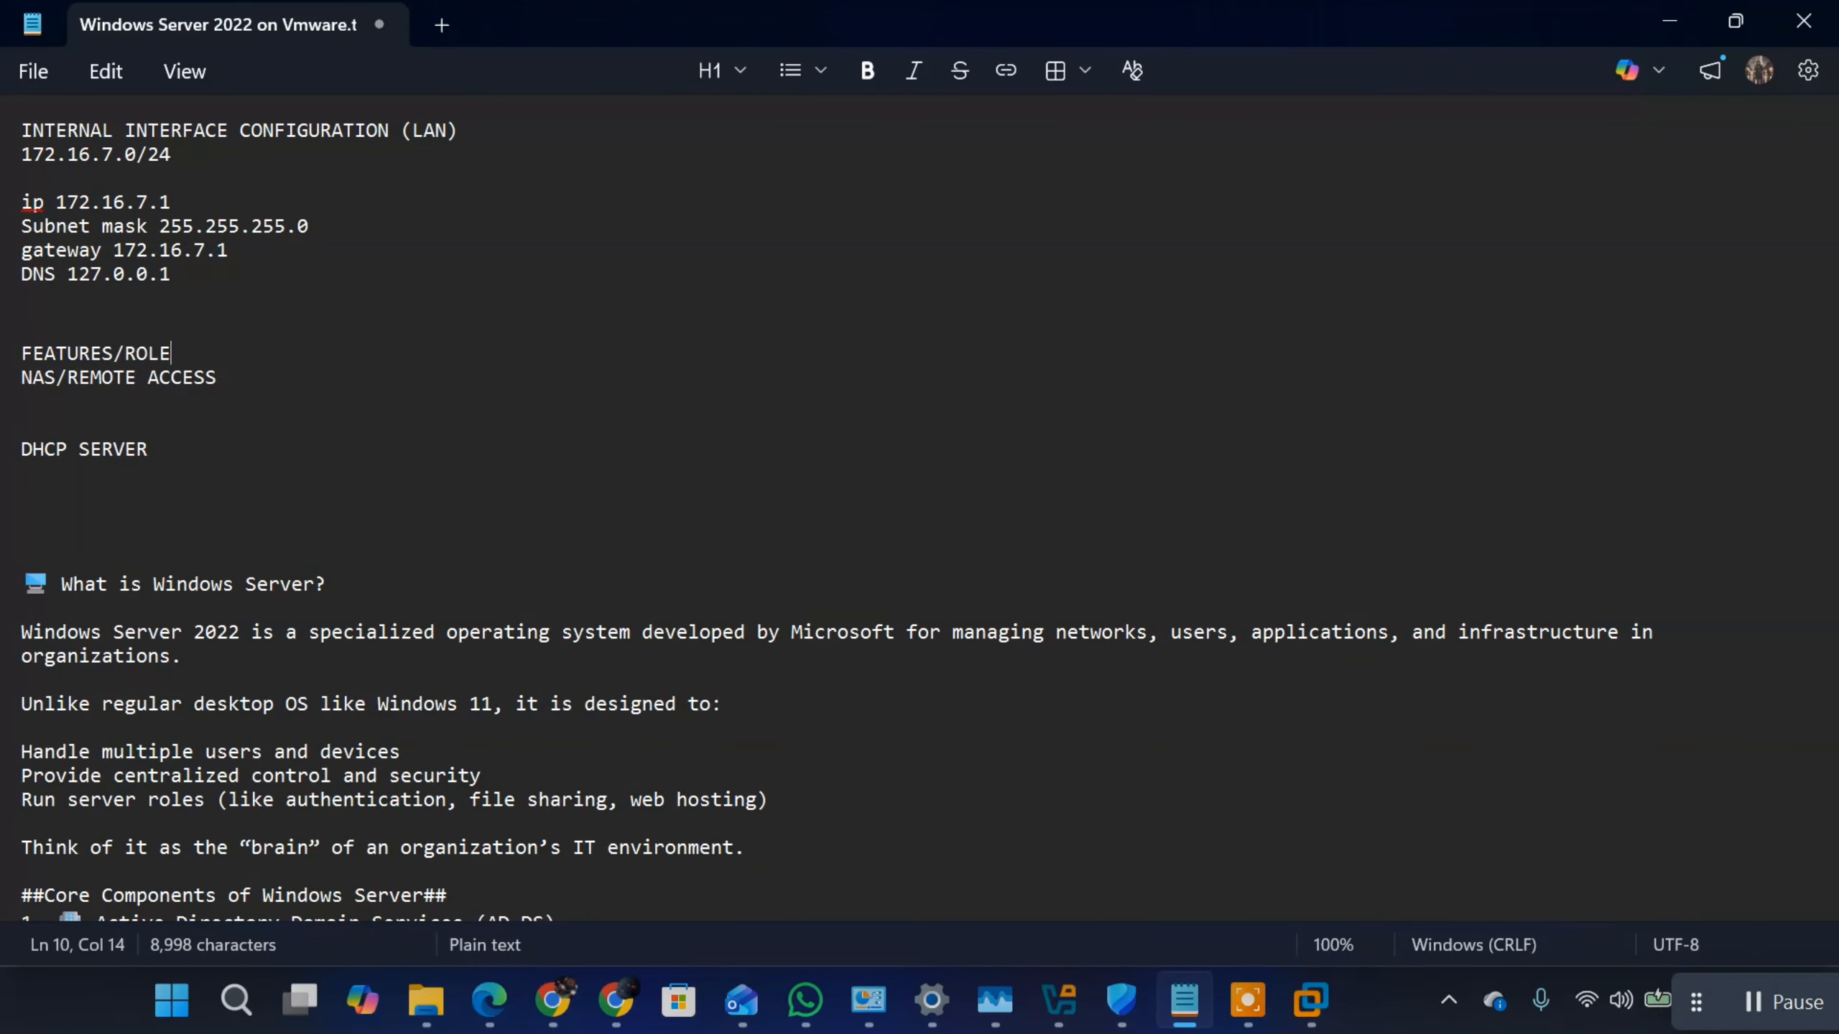
pyautogui.write('S')
pyautogui.press('Return')
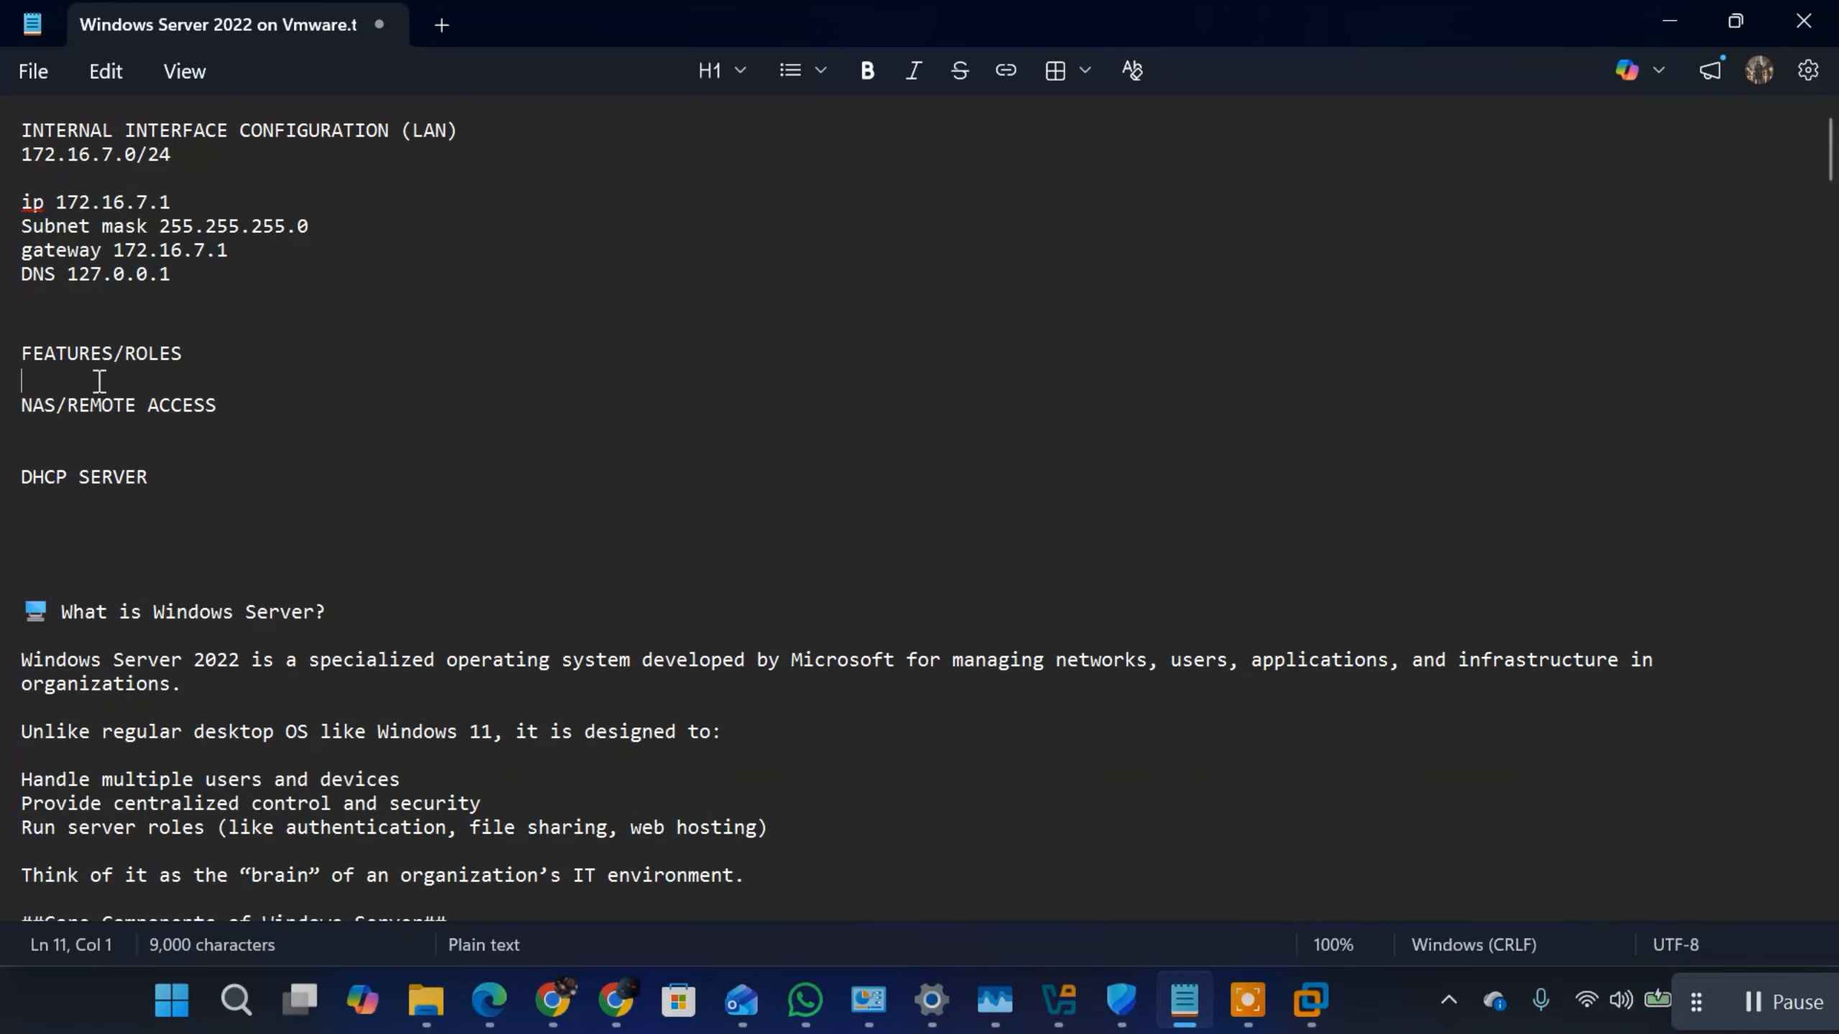
pyautogui.click(206, 348)
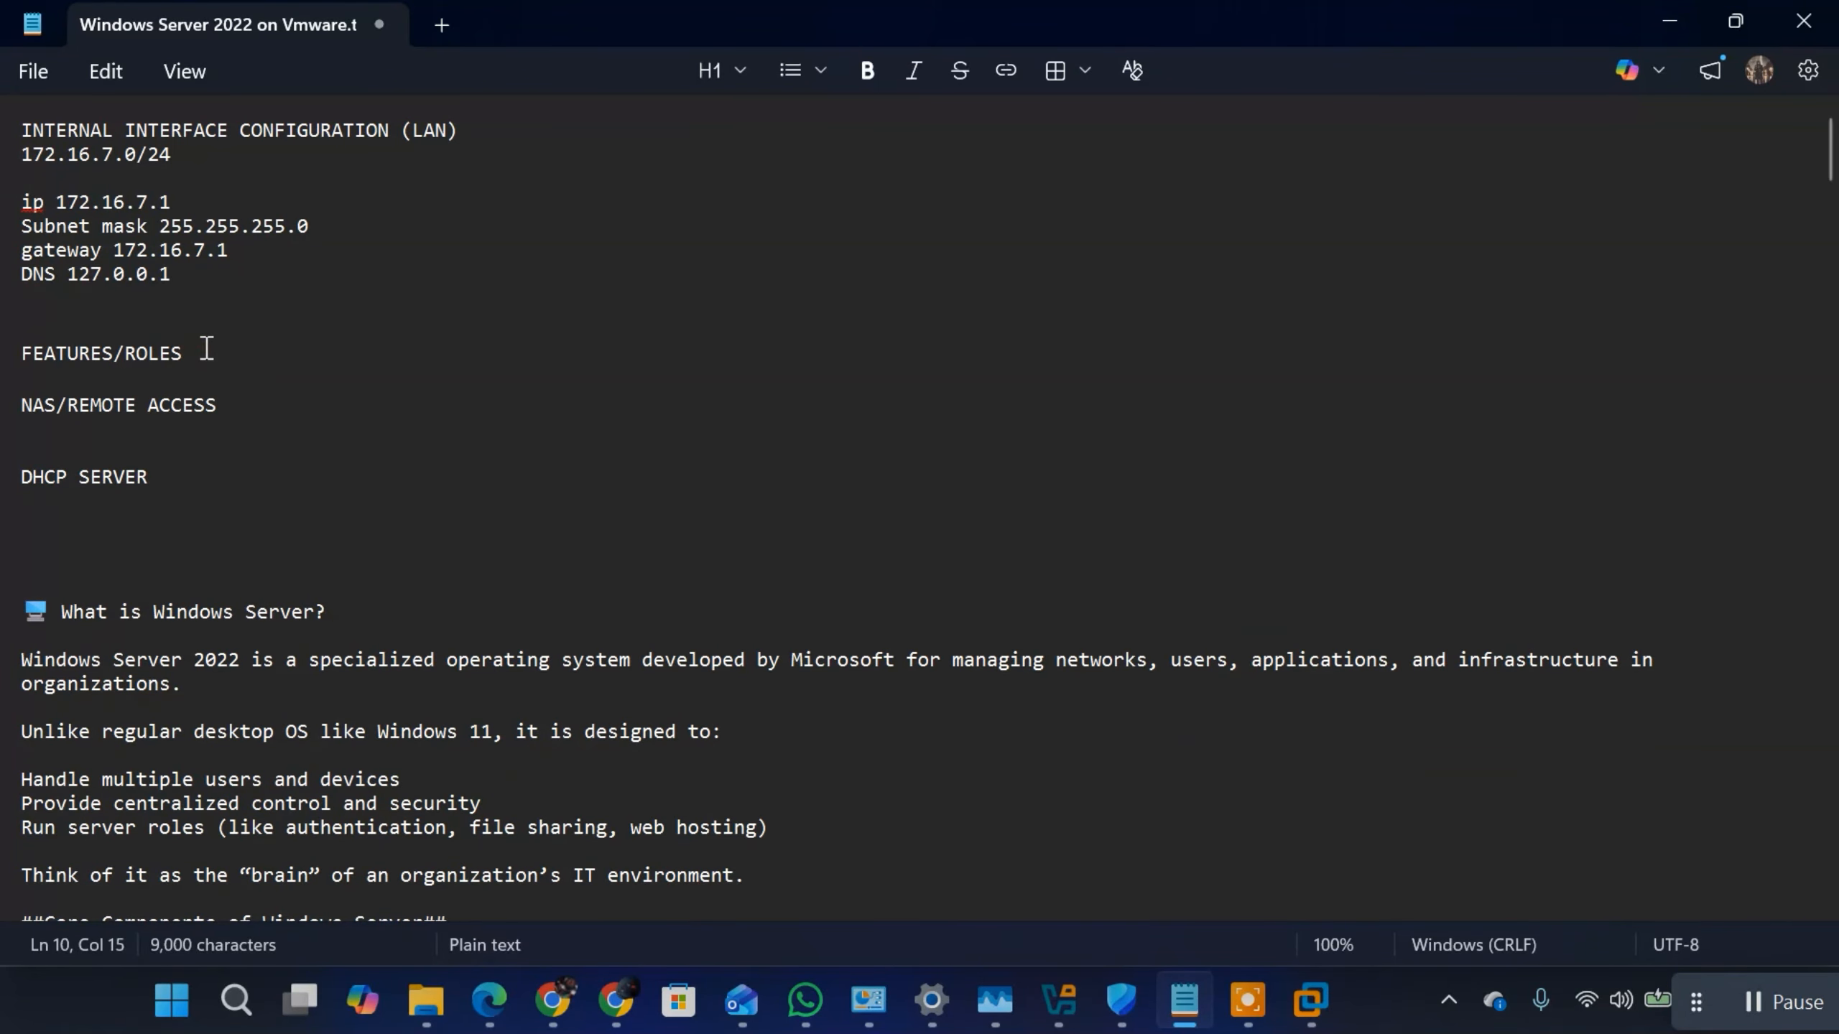
pyautogui.write(':')
# Step: Insert the numbered item "1. AD DS" between the FEATURES/ROLES heading and the NAS/REMOTE ACCESS line
pyautogui.press('Down')
pyautogui.press('Down')
pyautogui.press('Up')
pyautogui.press('Return')
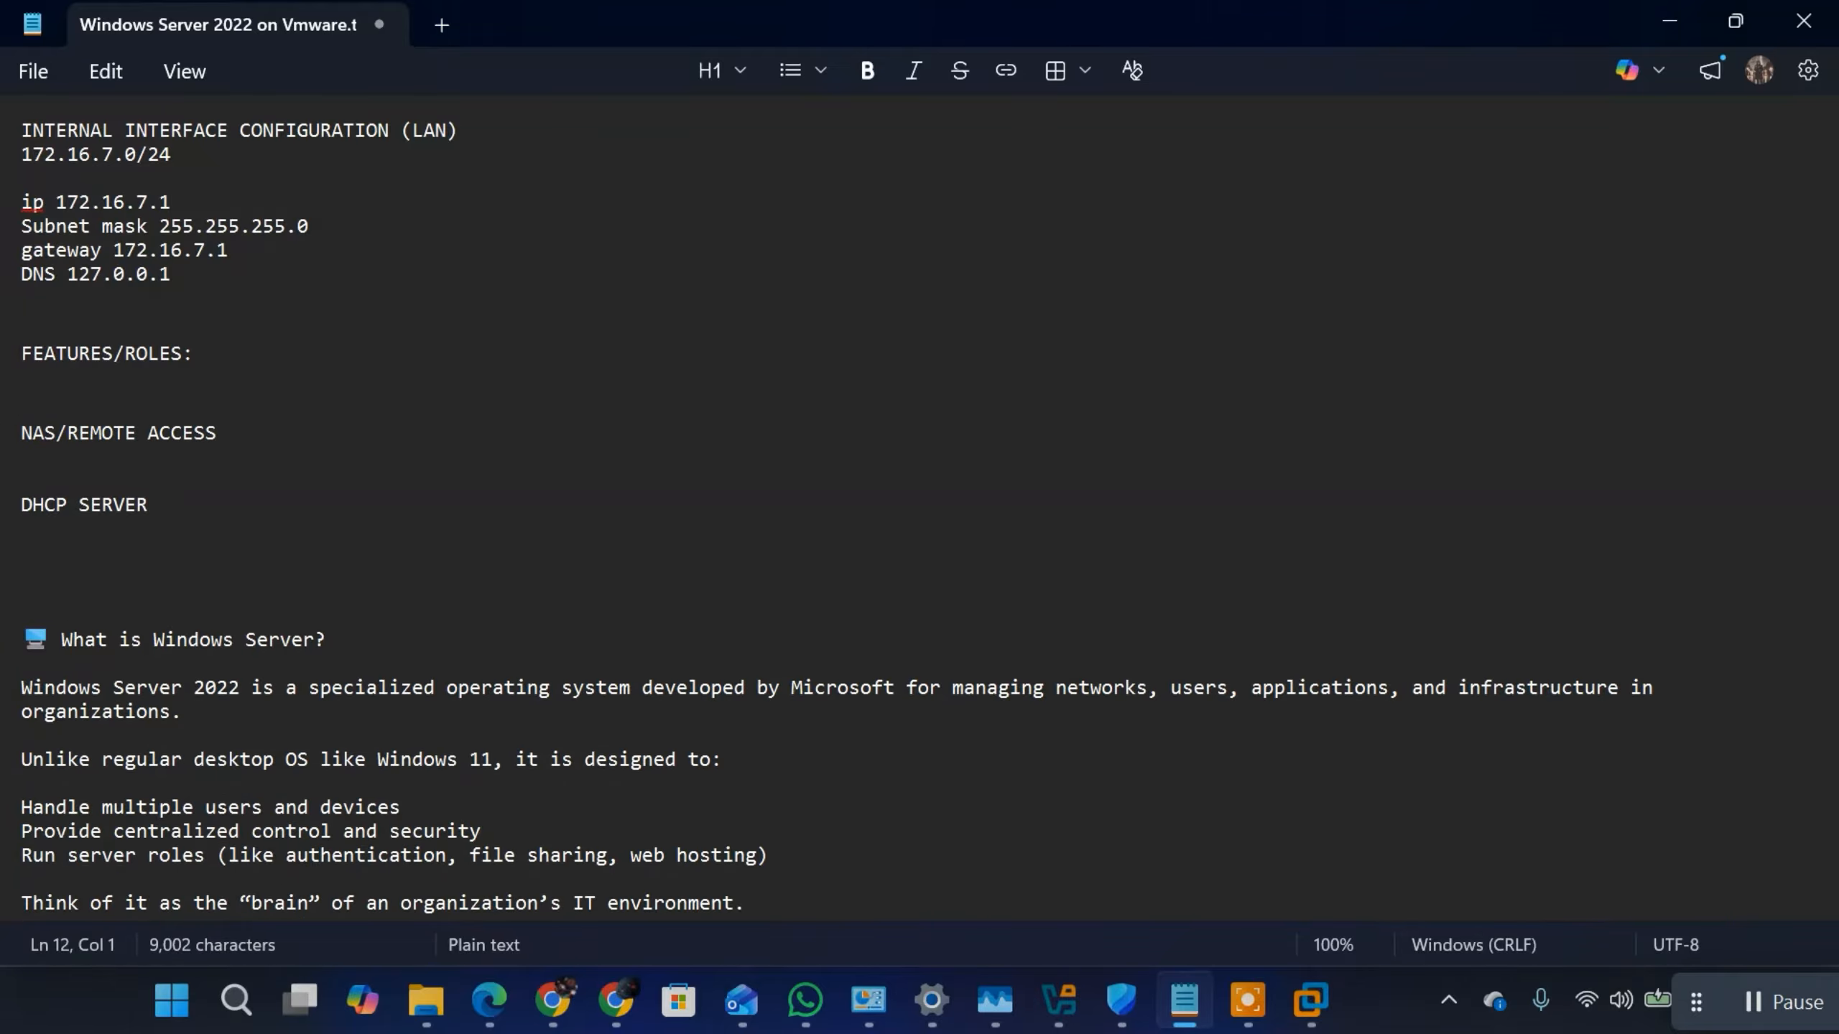
pyautogui.write('AD')
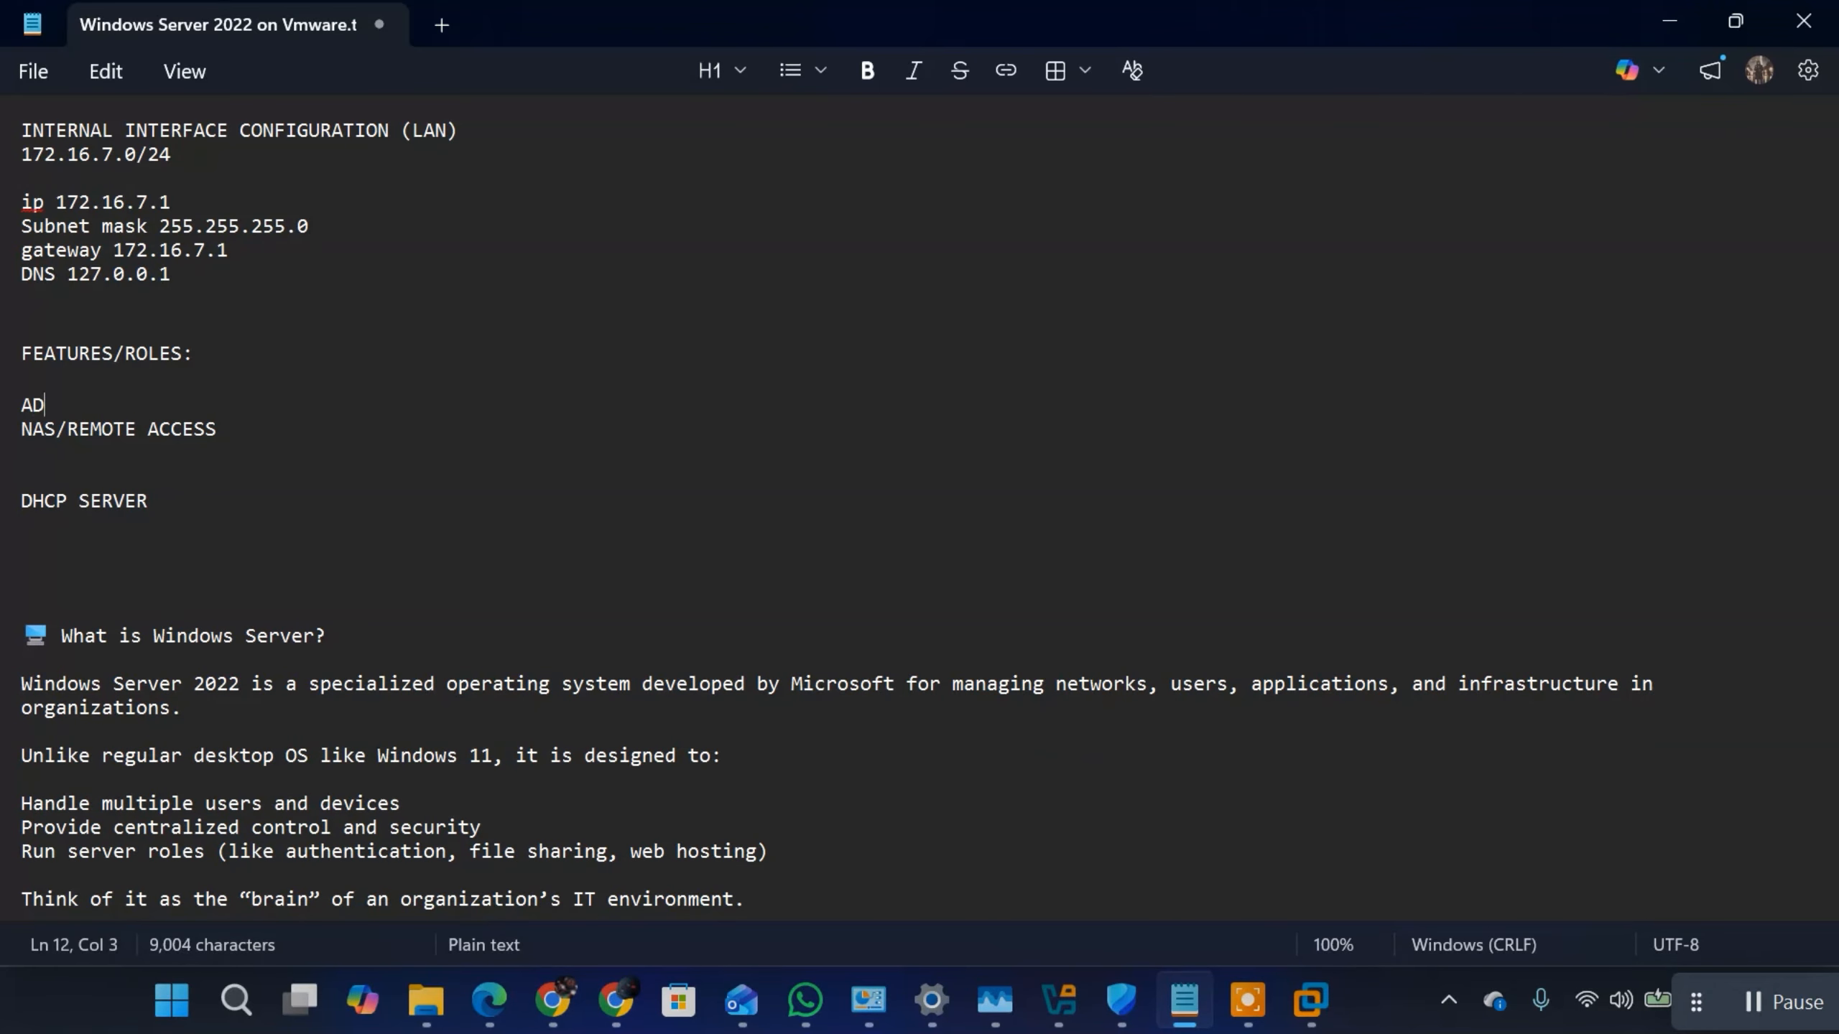
pyautogui.write(' DS')
pyautogui.write('1')
pyautogui.write('. ')
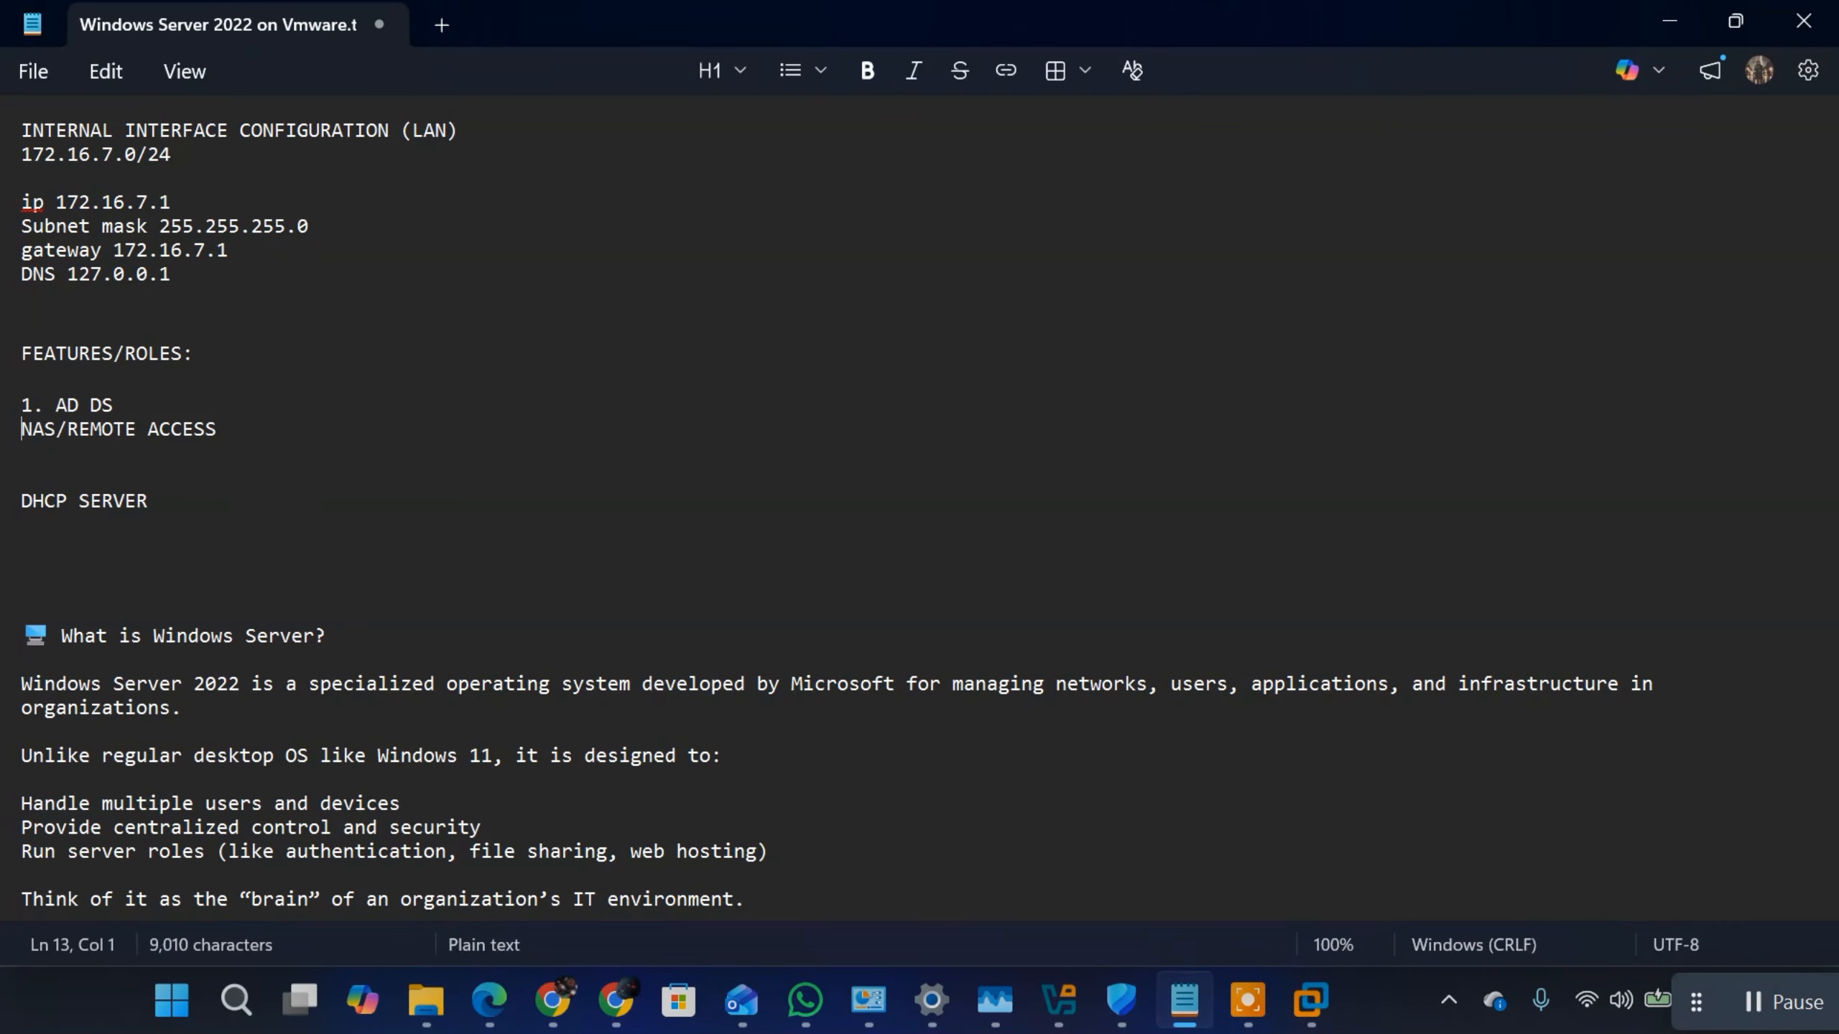
pyautogui.write('2.')
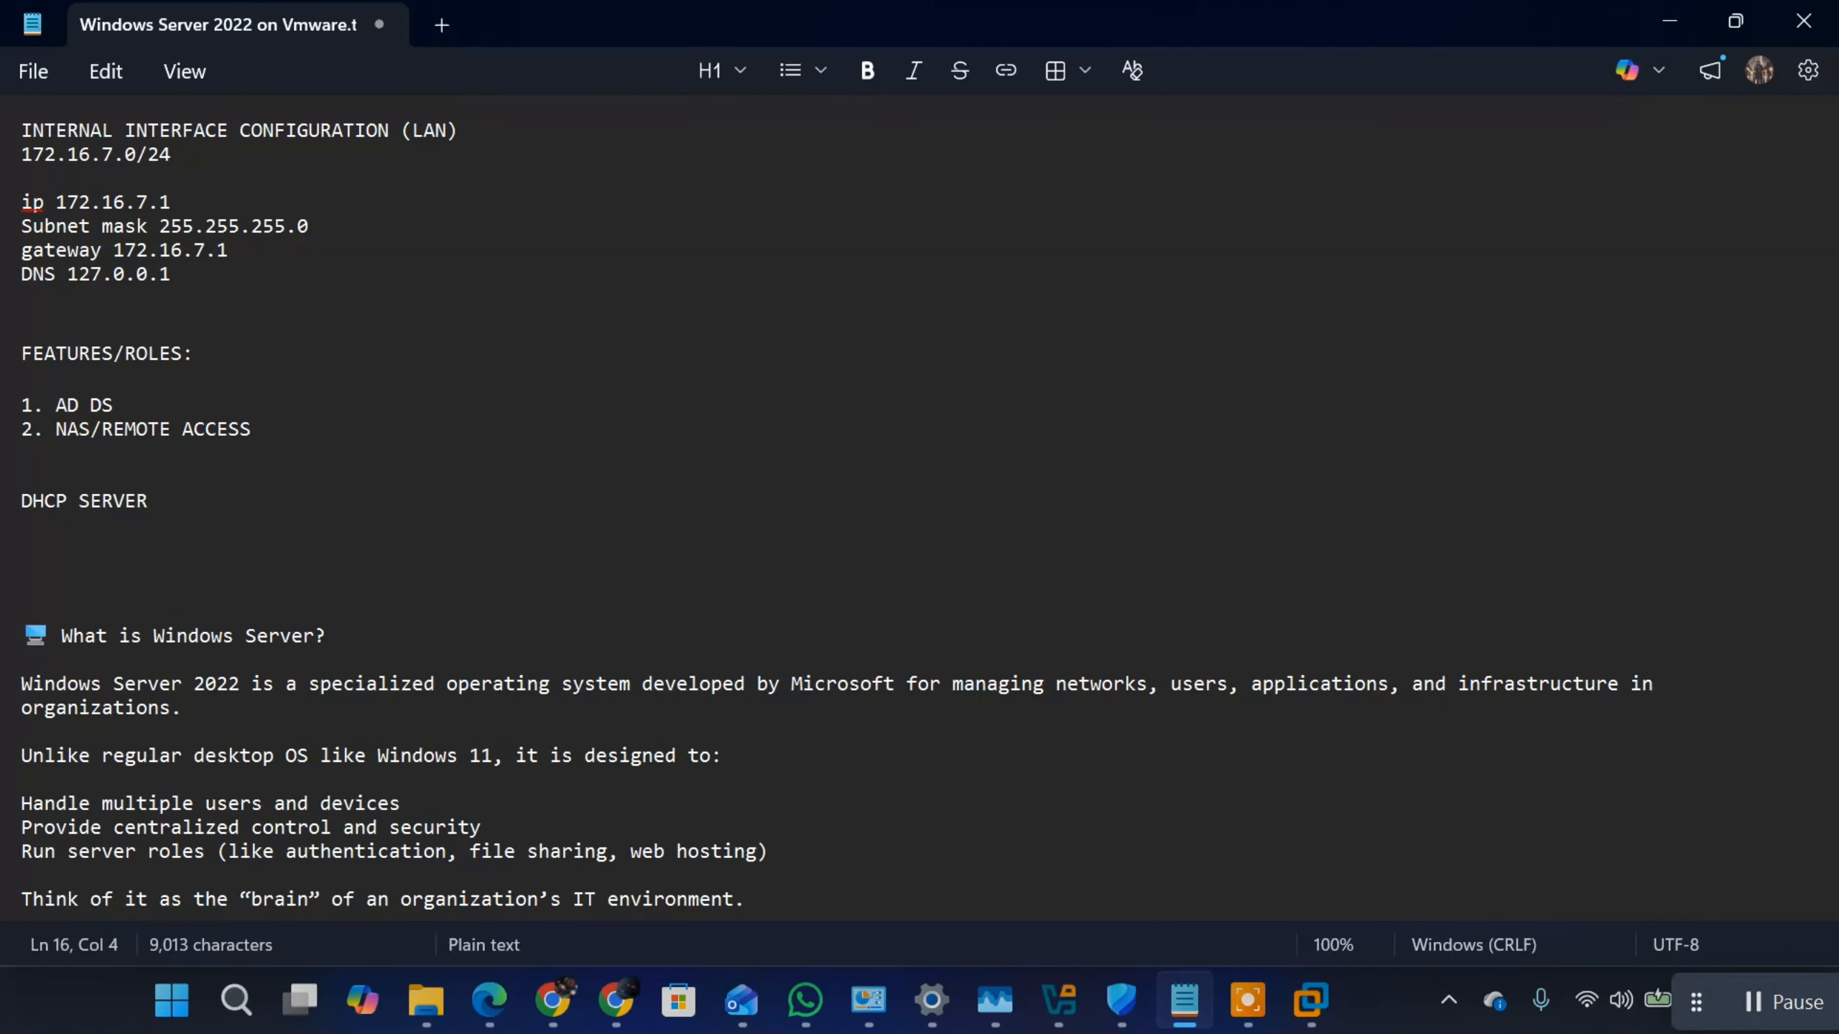
# Step: Number NAS/REMOTE ACCESS as item 2 and DHCP SERVER as item 3, removing the blank lines between them and adding one after the list
pyautogui.press('BackSpace')
pyautogui.press('BackSpace')
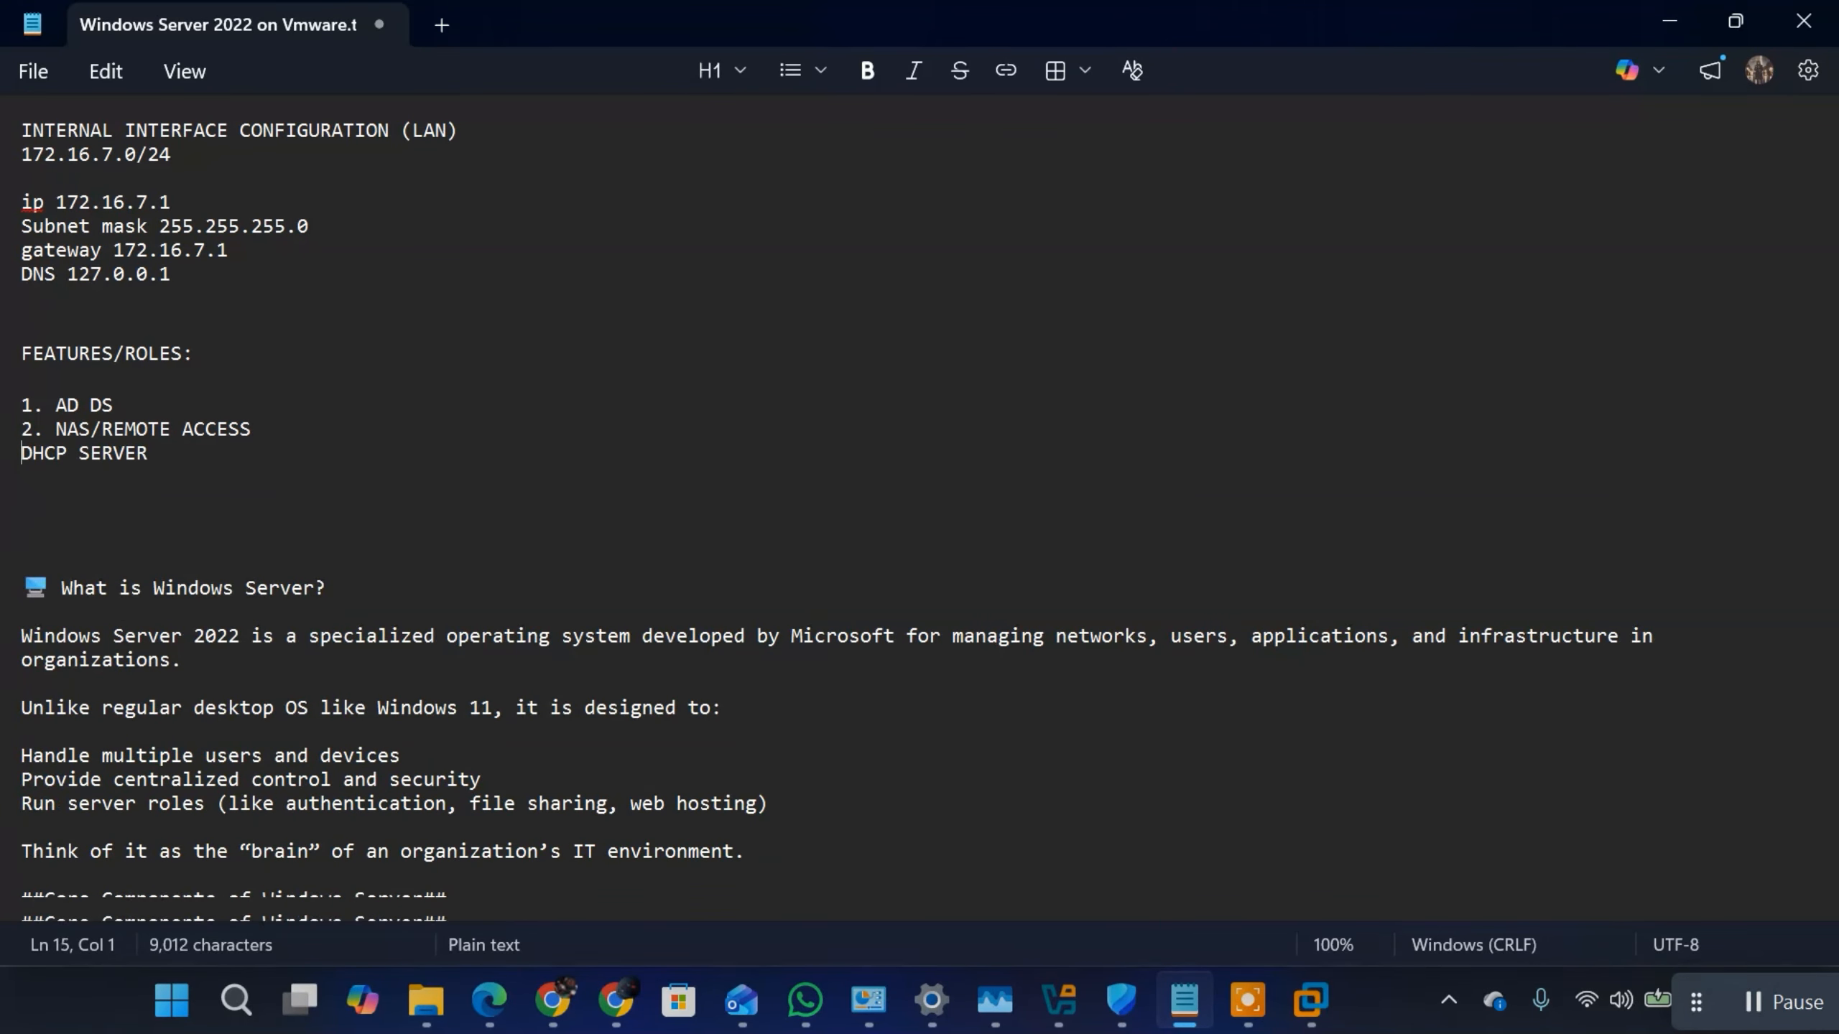
pyautogui.write('3.')
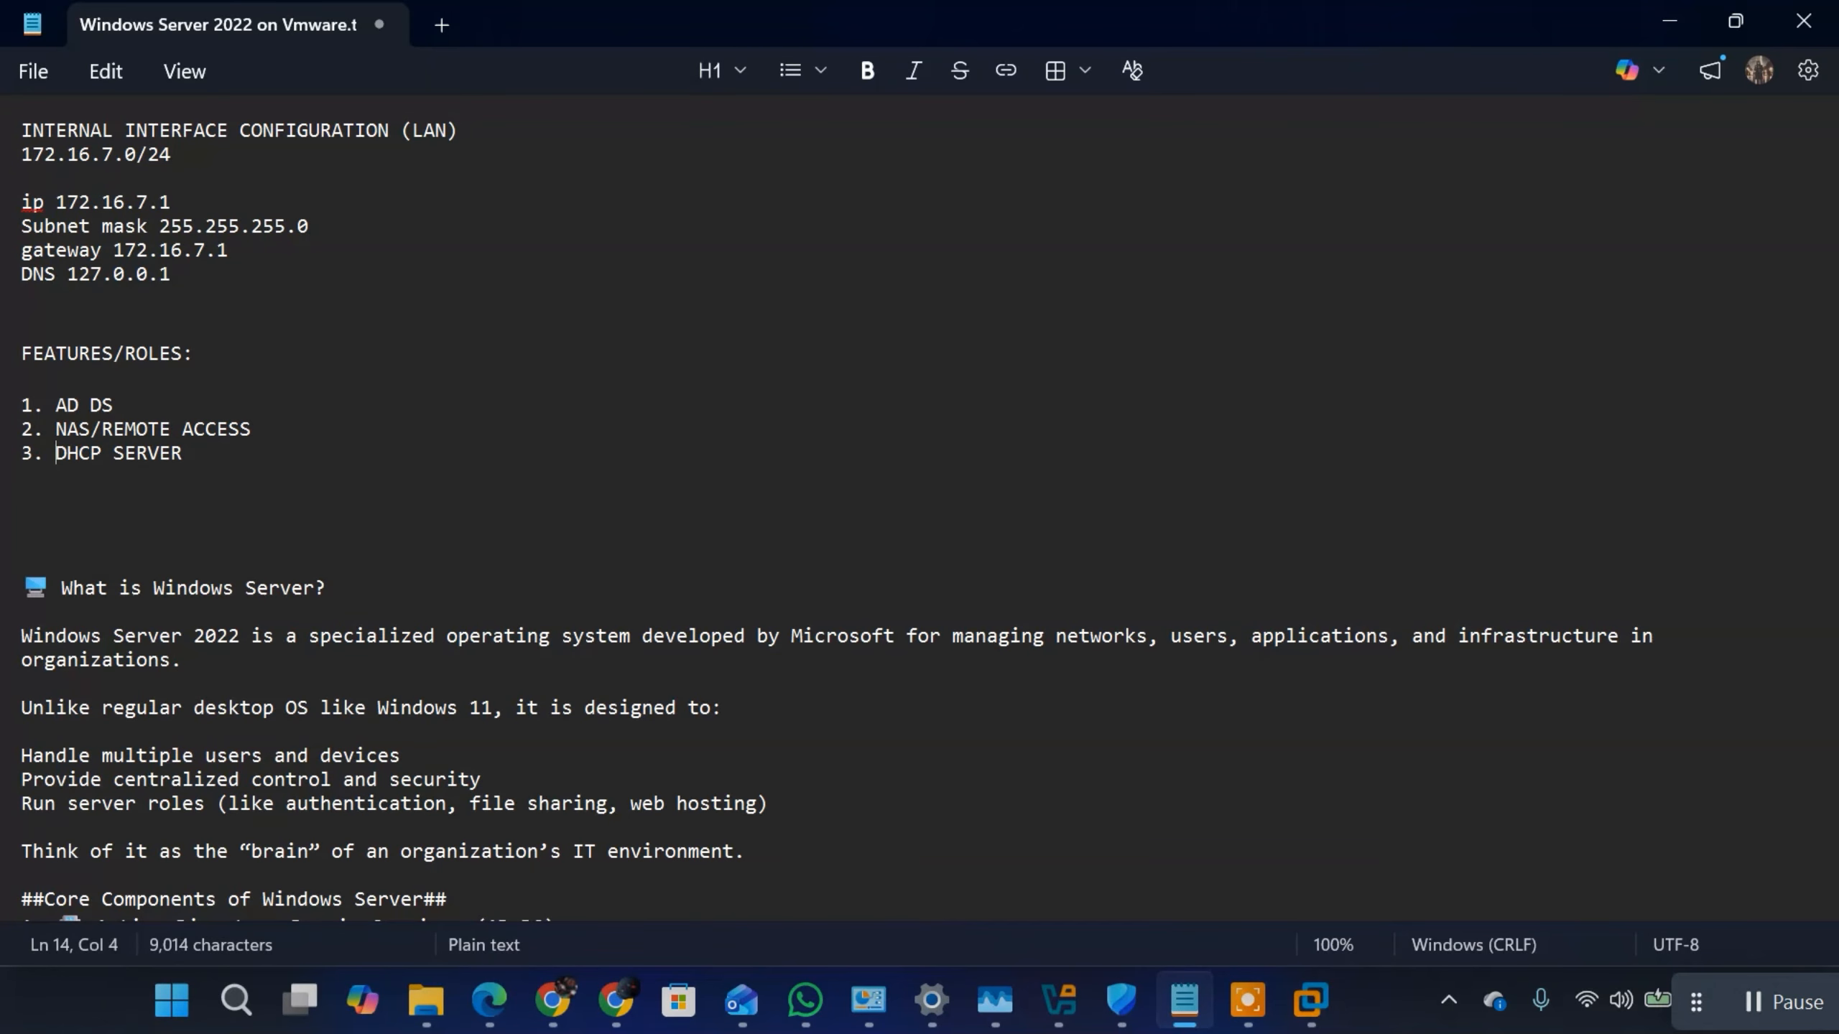
pyautogui.click(189, 454)
pyautogui.press('Return')
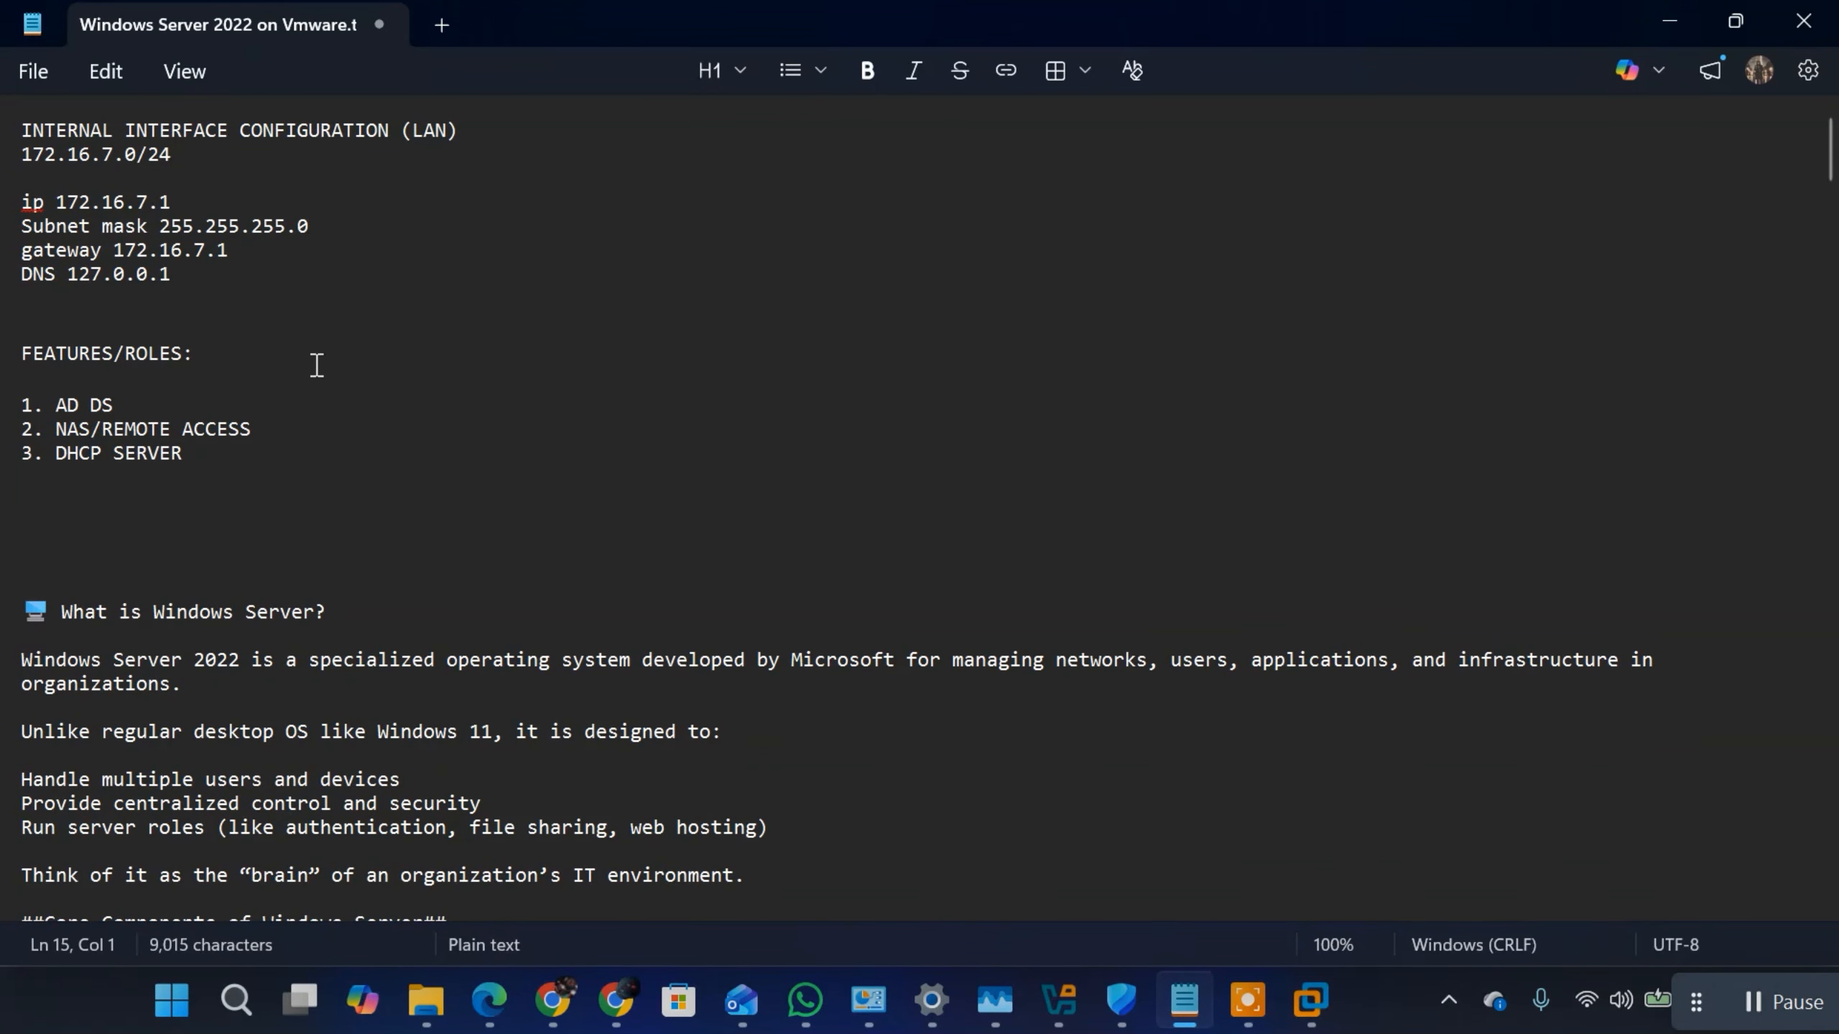
pyautogui.moveTo(255, 429); pyautogui.dragTo(45, 429)
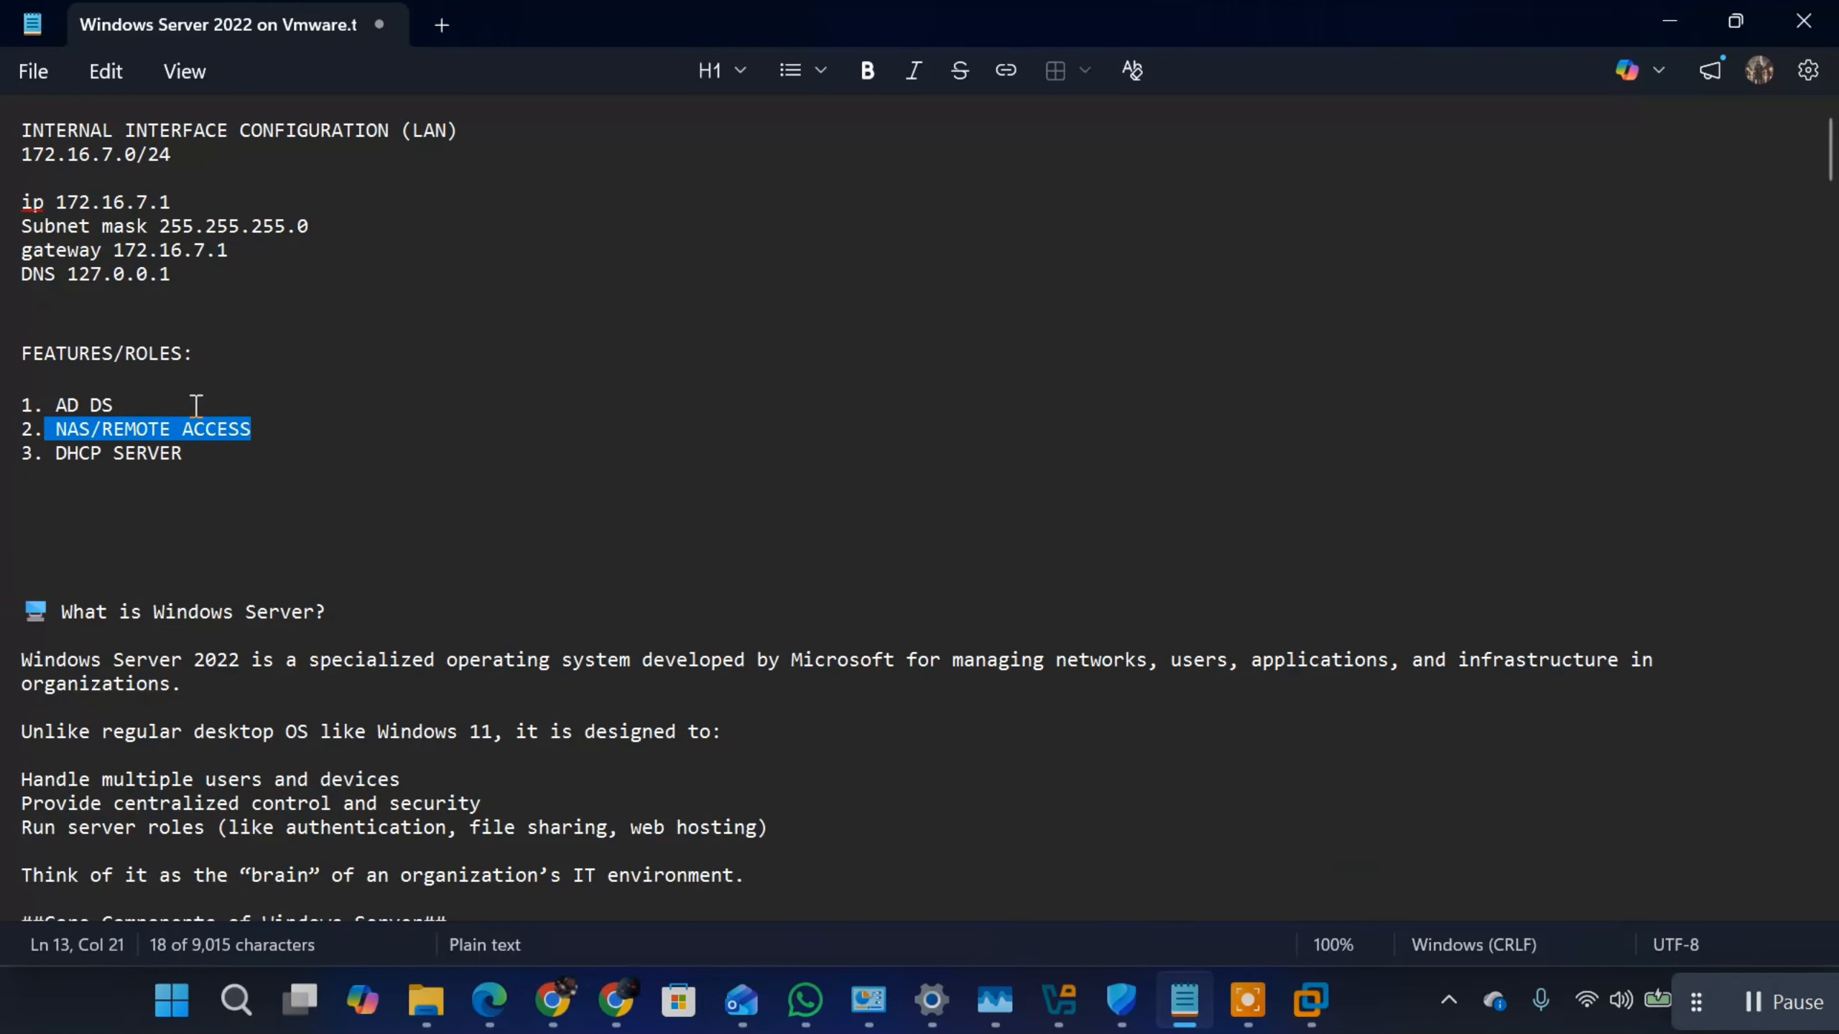
pyautogui.moveTo(183, 454); pyautogui.dragTo(21, 454)
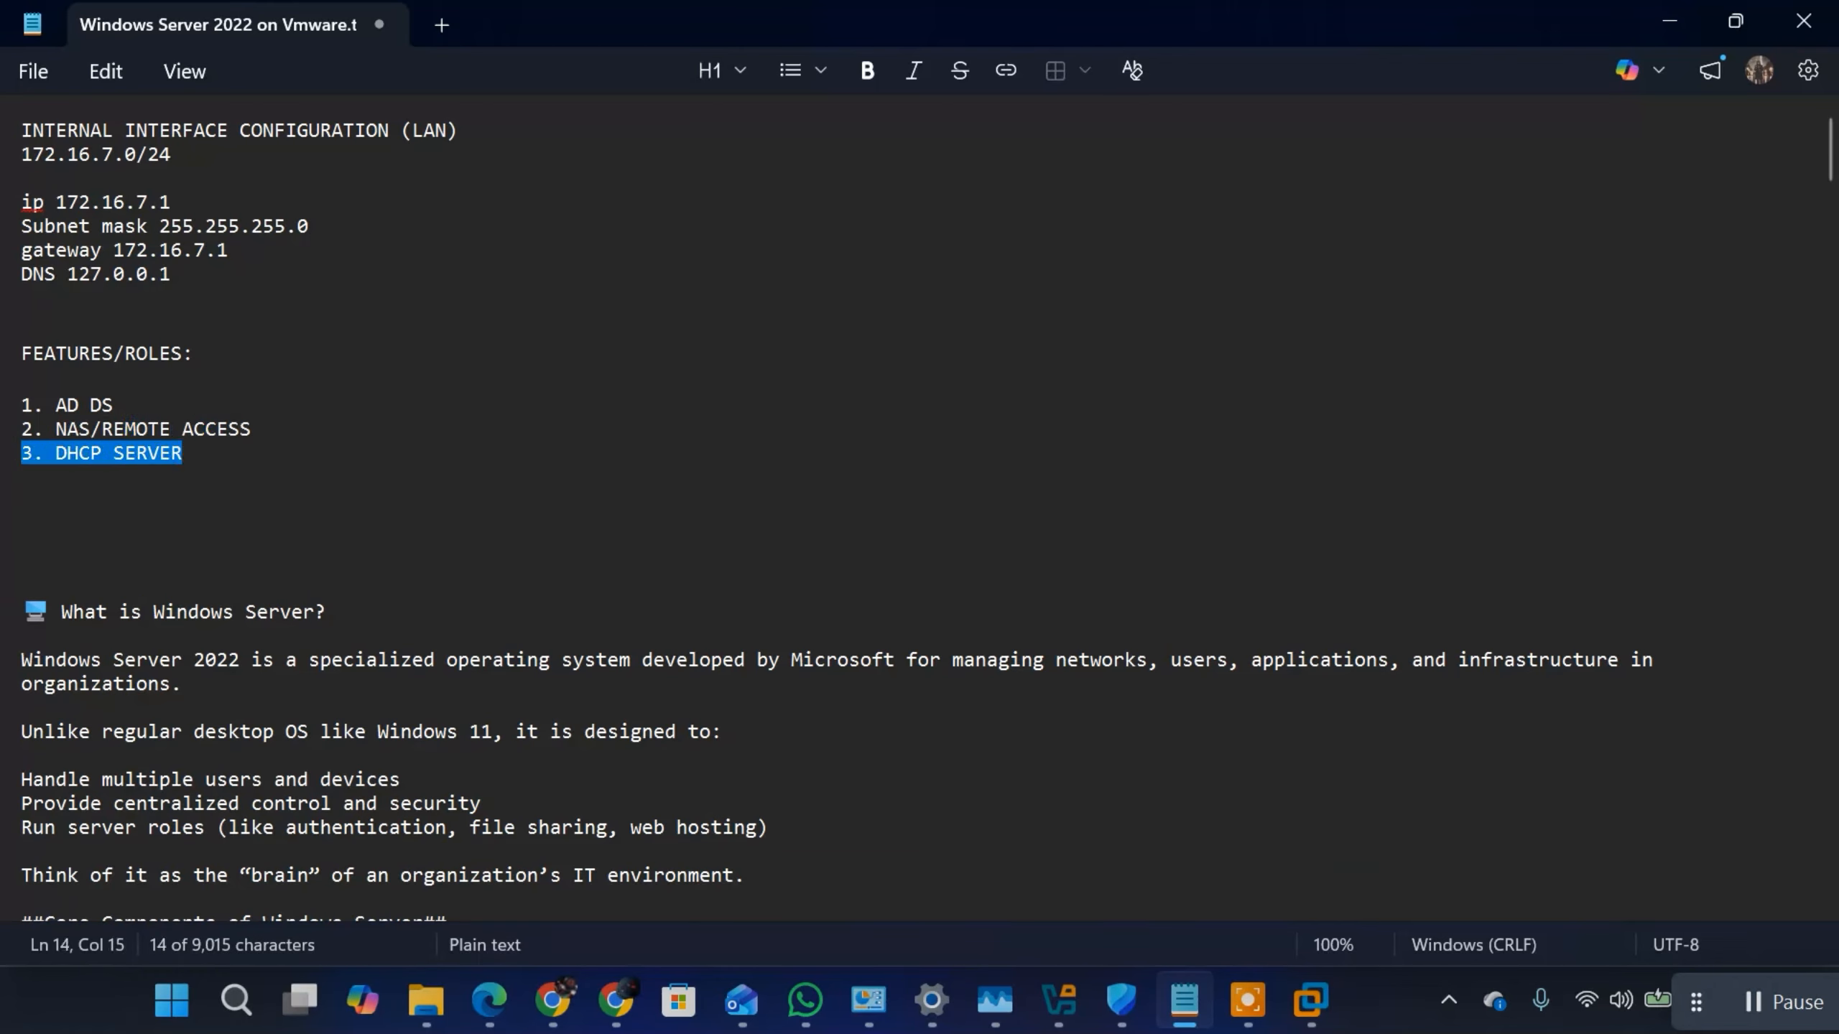
pyautogui.moveTo(192, 432); pyautogui.dragTo(190, 451)
pyautogui.click(193, 454)
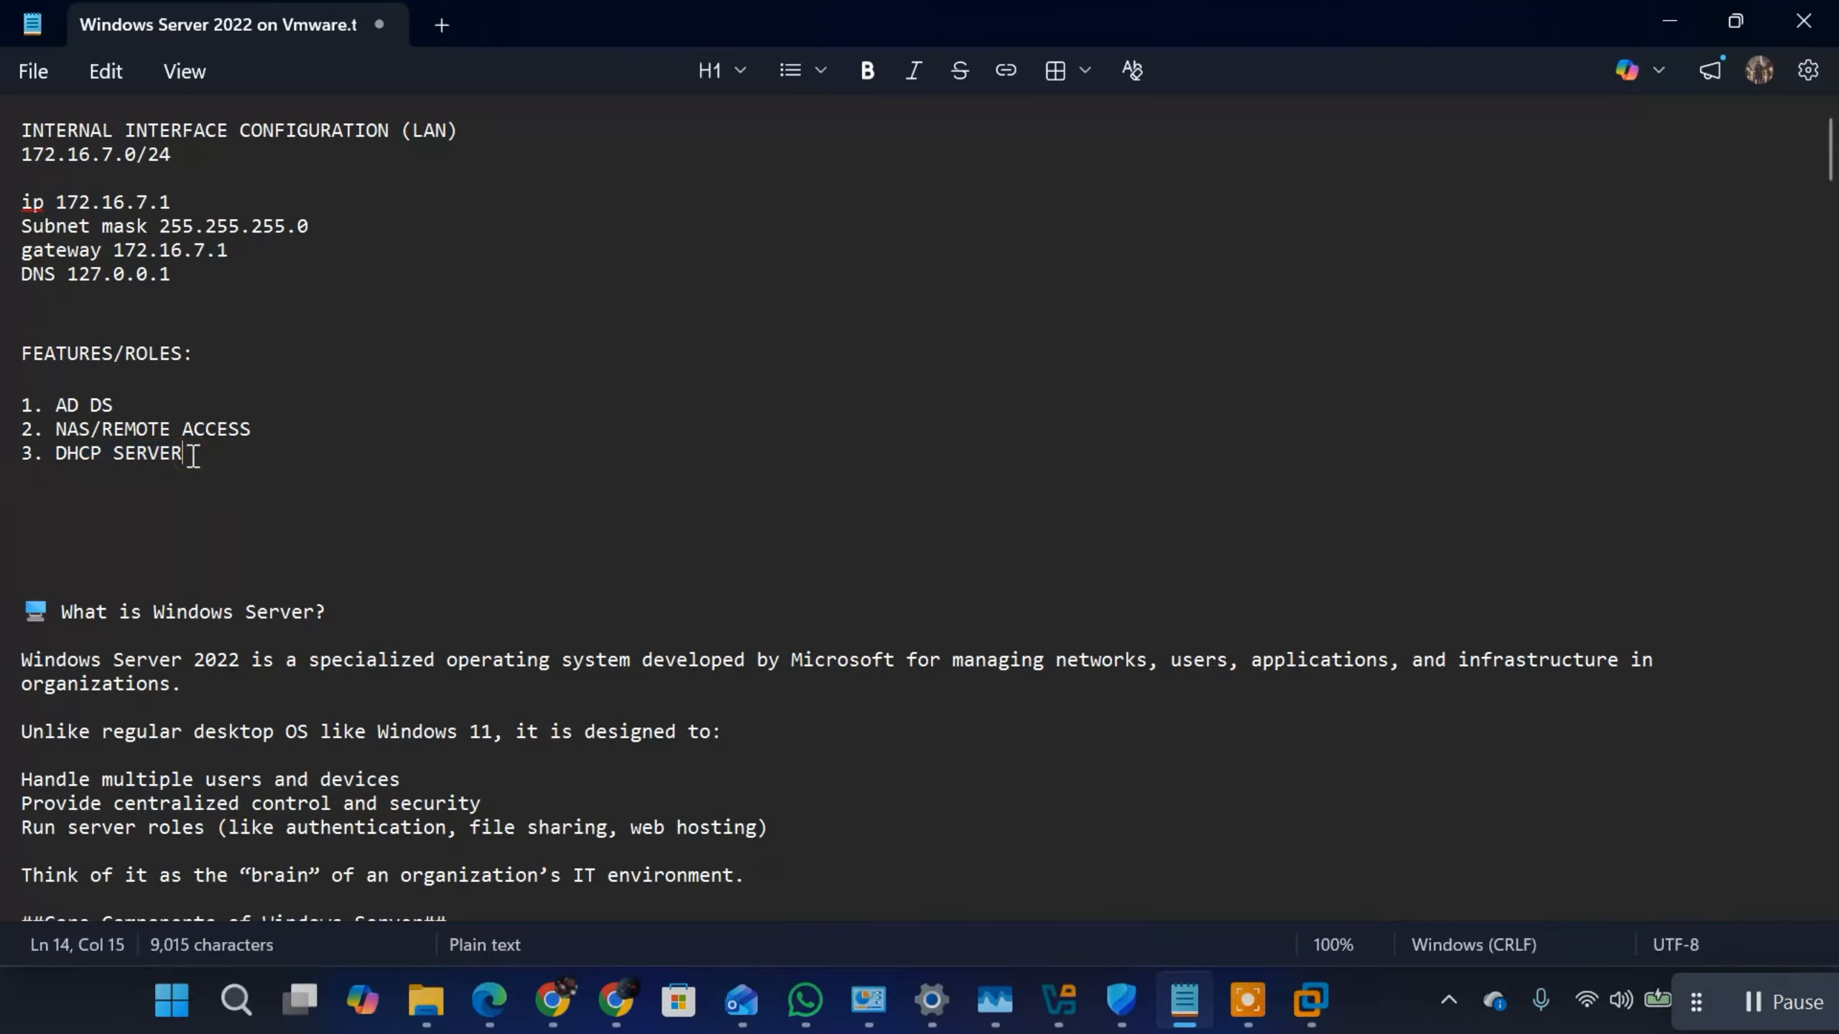
# Step: Switch to the Windows Server 2022 VM in VMware Workstation and start adding roles with a role-based installation on DC-01.progidy.local
pyautogui.press('Down')
pyautogui.press('Down')
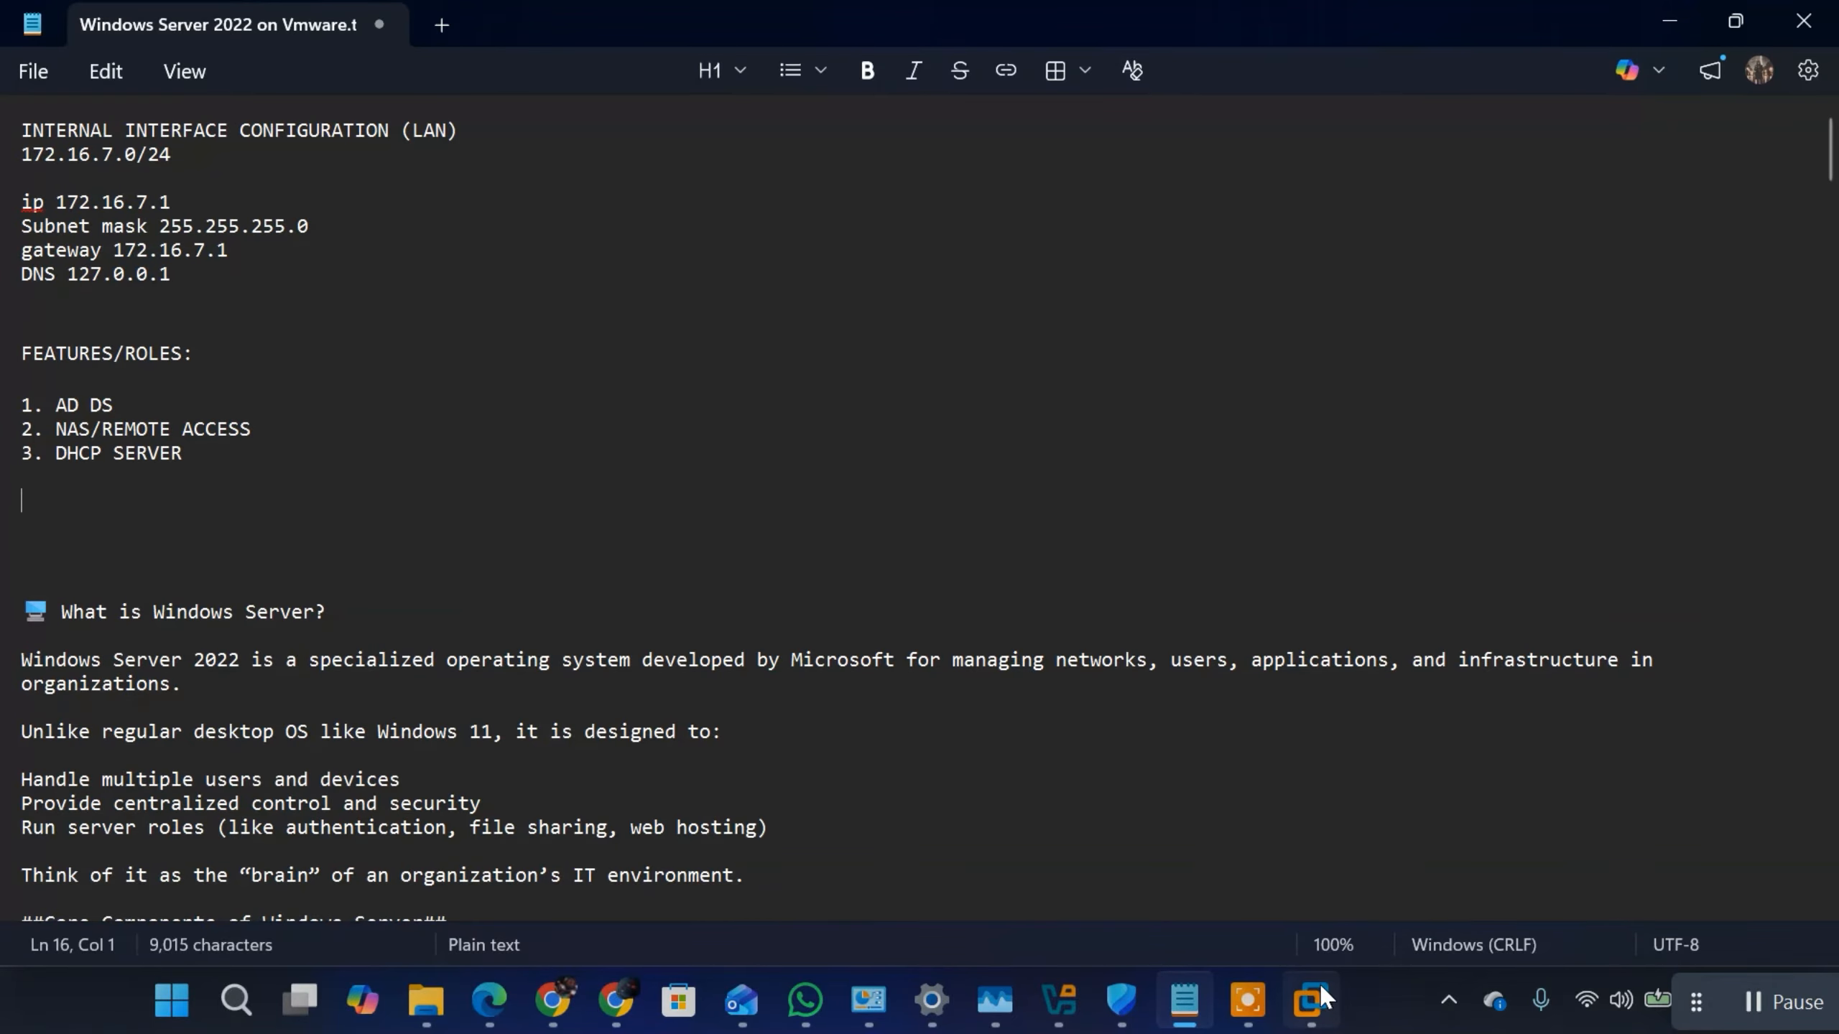
pyautogui.moveTo(1311, 1000)
pyautogui.moveTo(1448, 862)
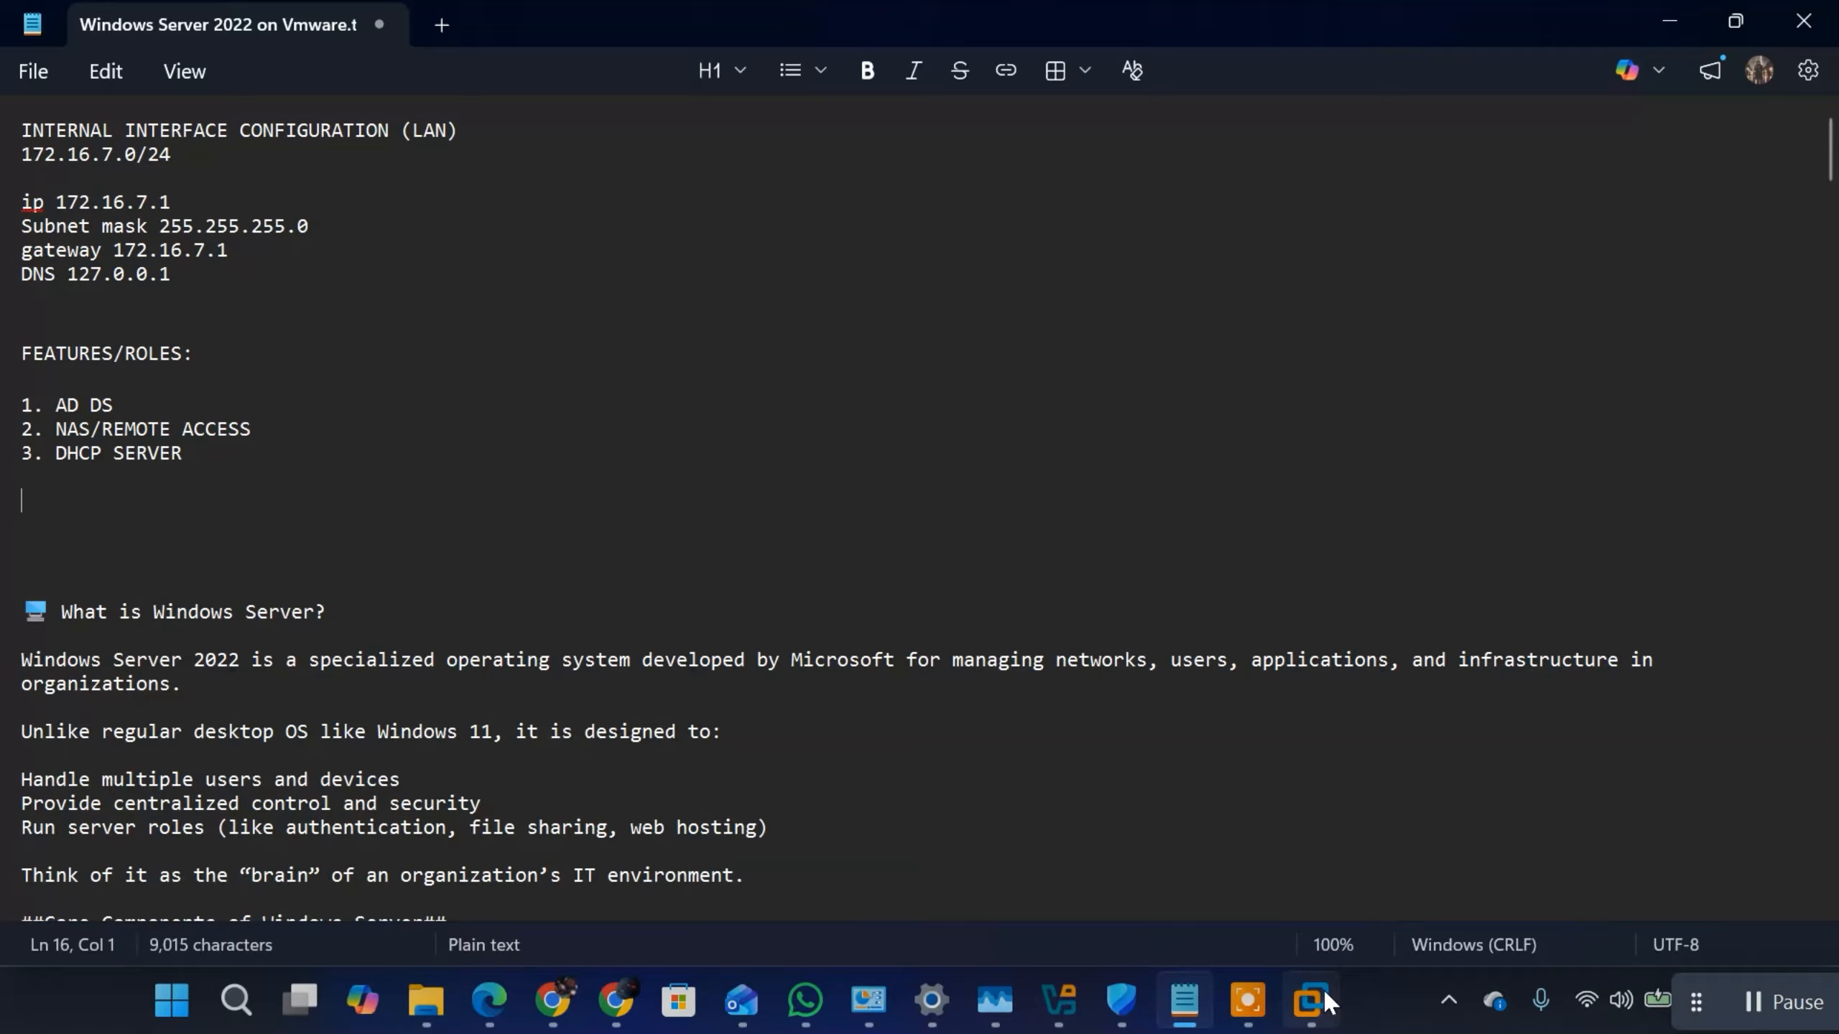
pyautogui.click(1308, 1000)
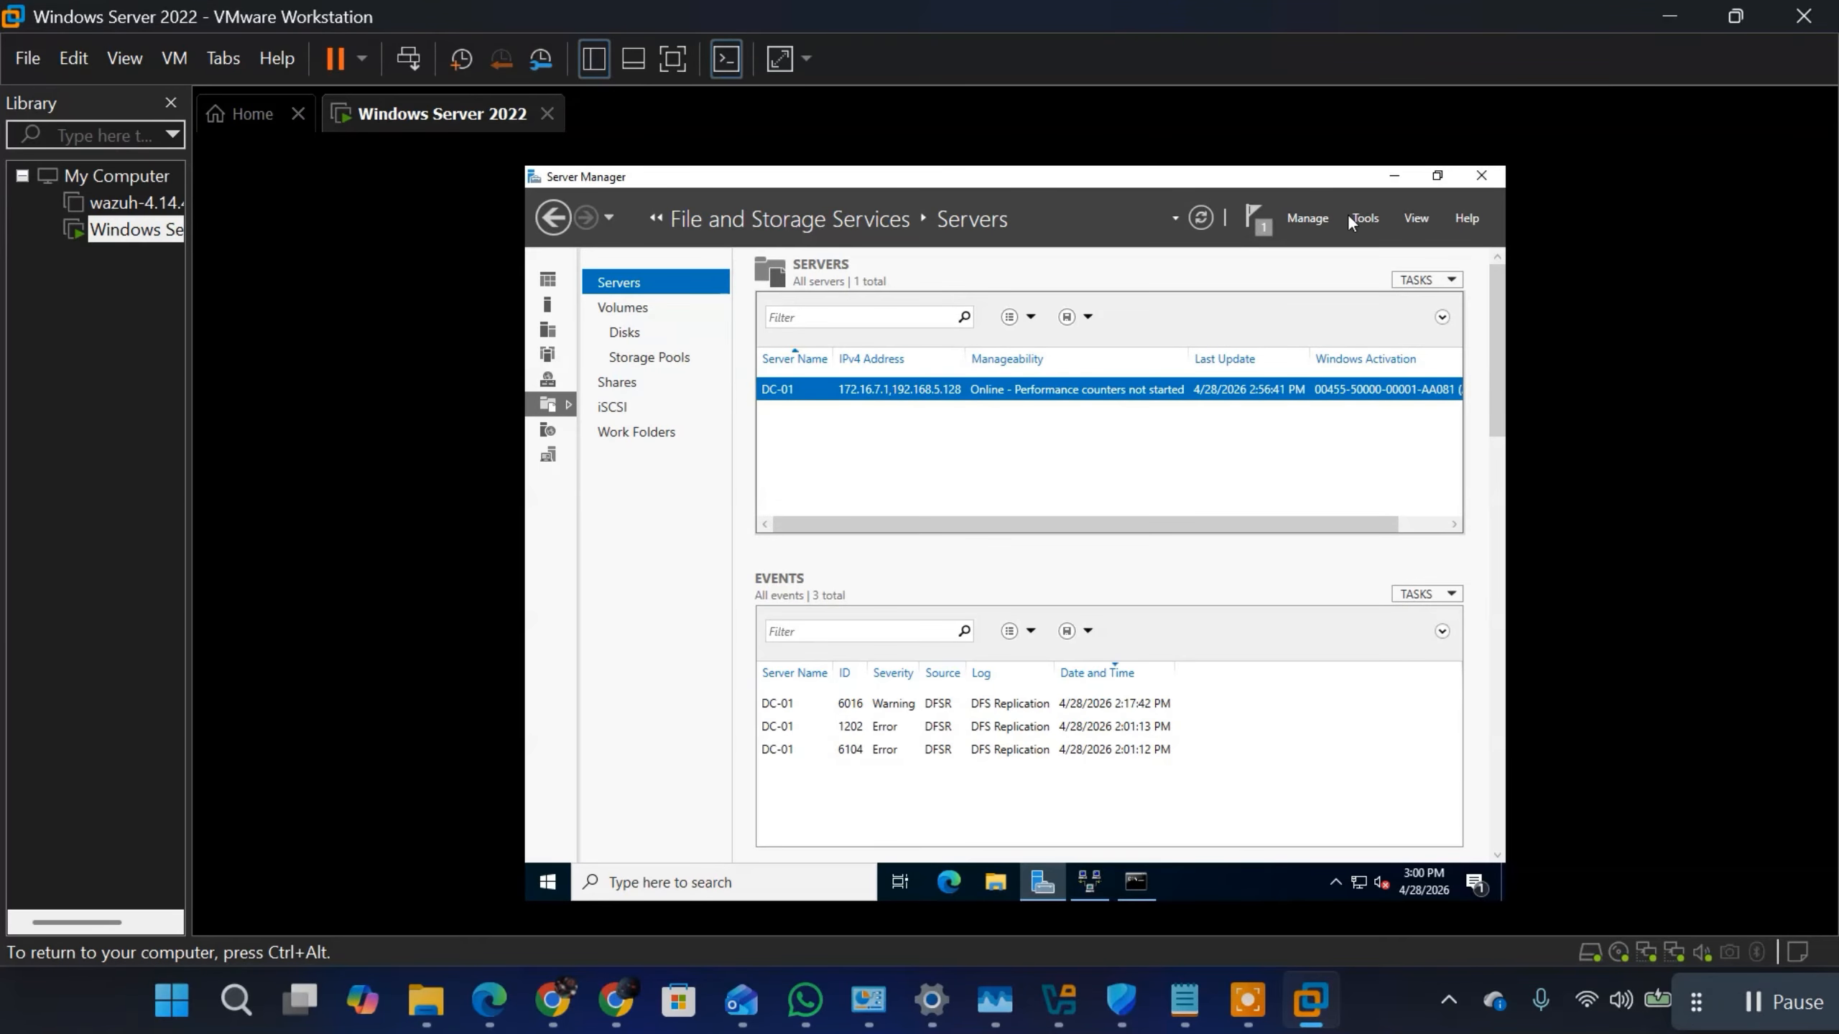
pyautogui.click(1307, 216)
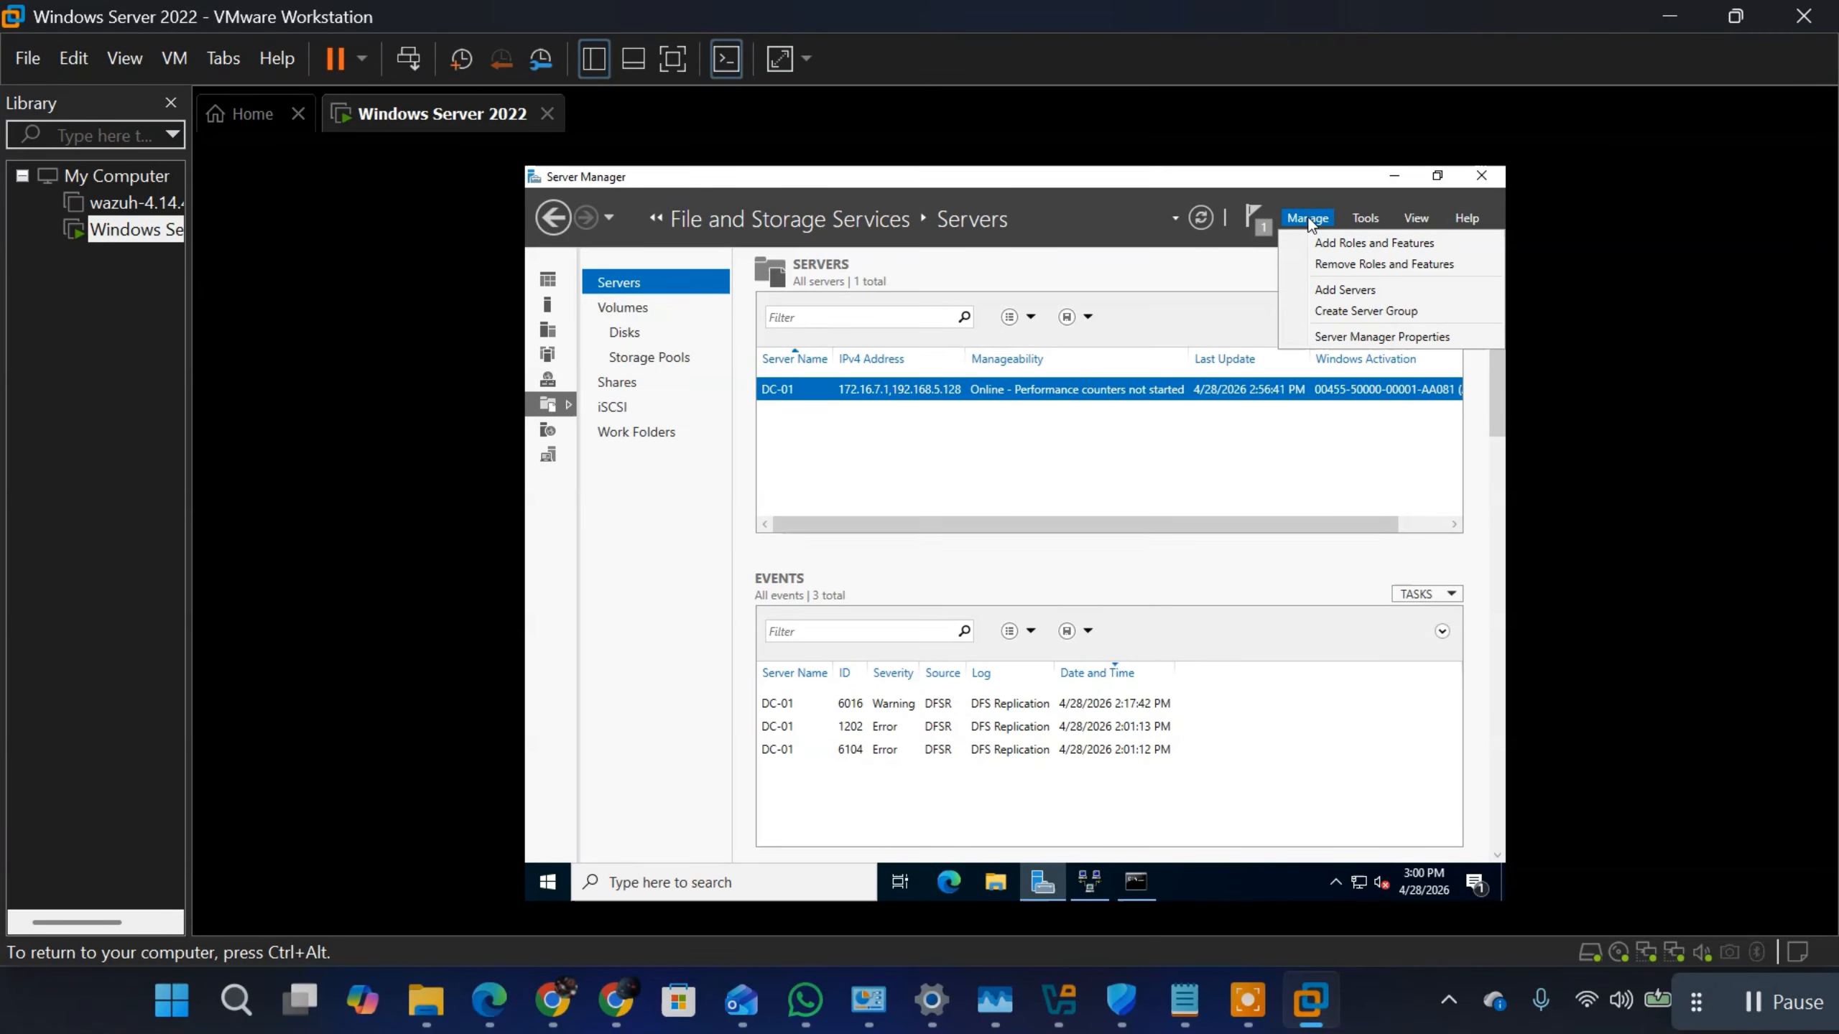
pyautogui.click(1338, 244)
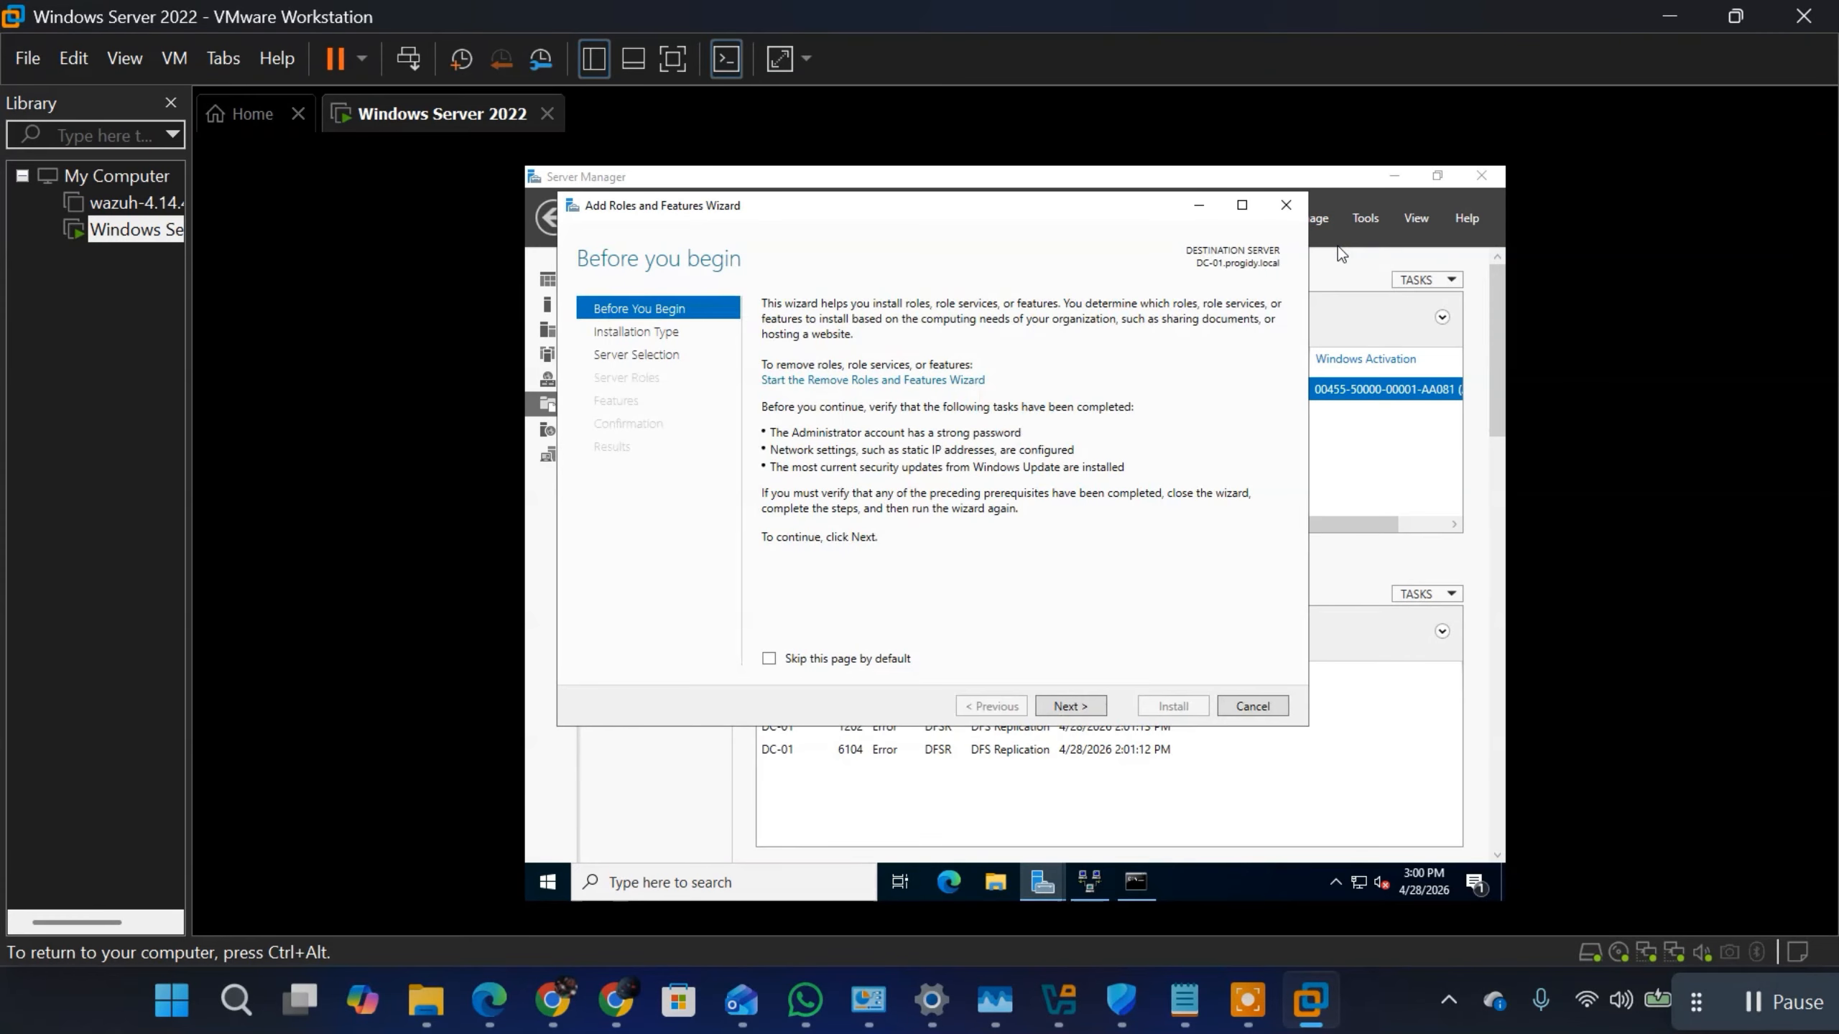
pyautogui.click(1069, 706)
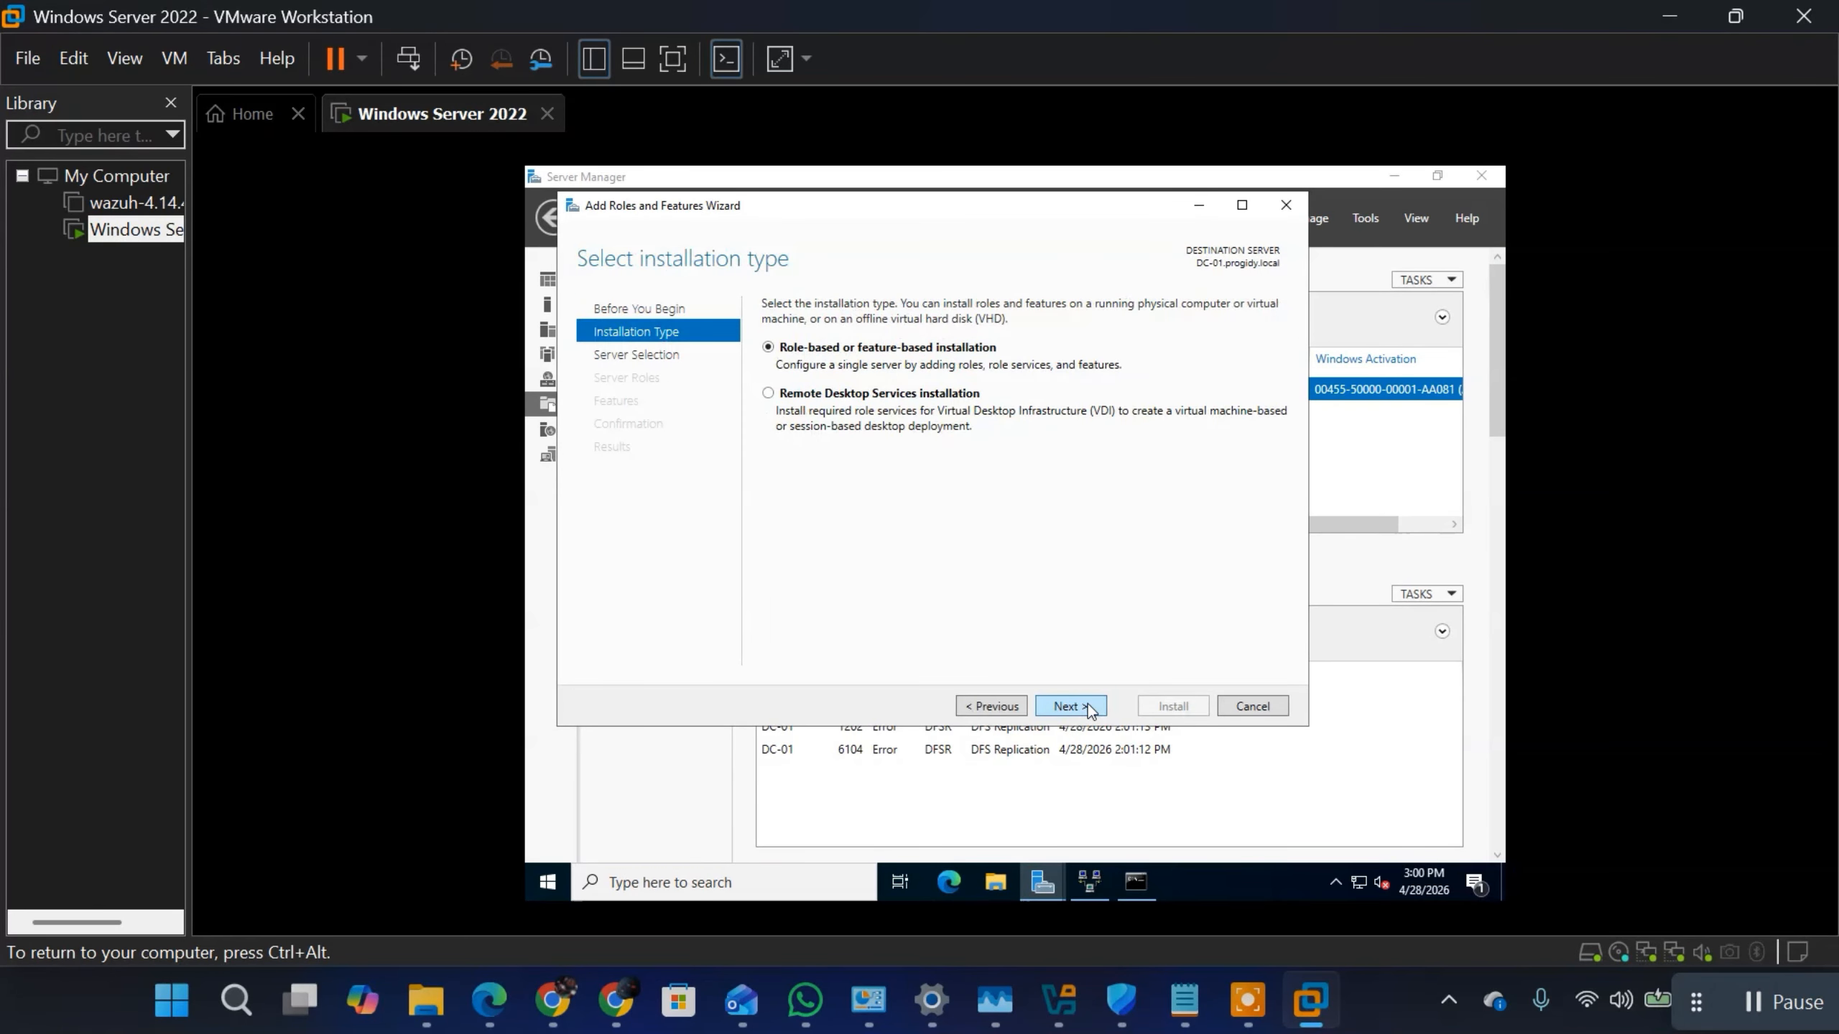
pyautogui.click(1069, 706)
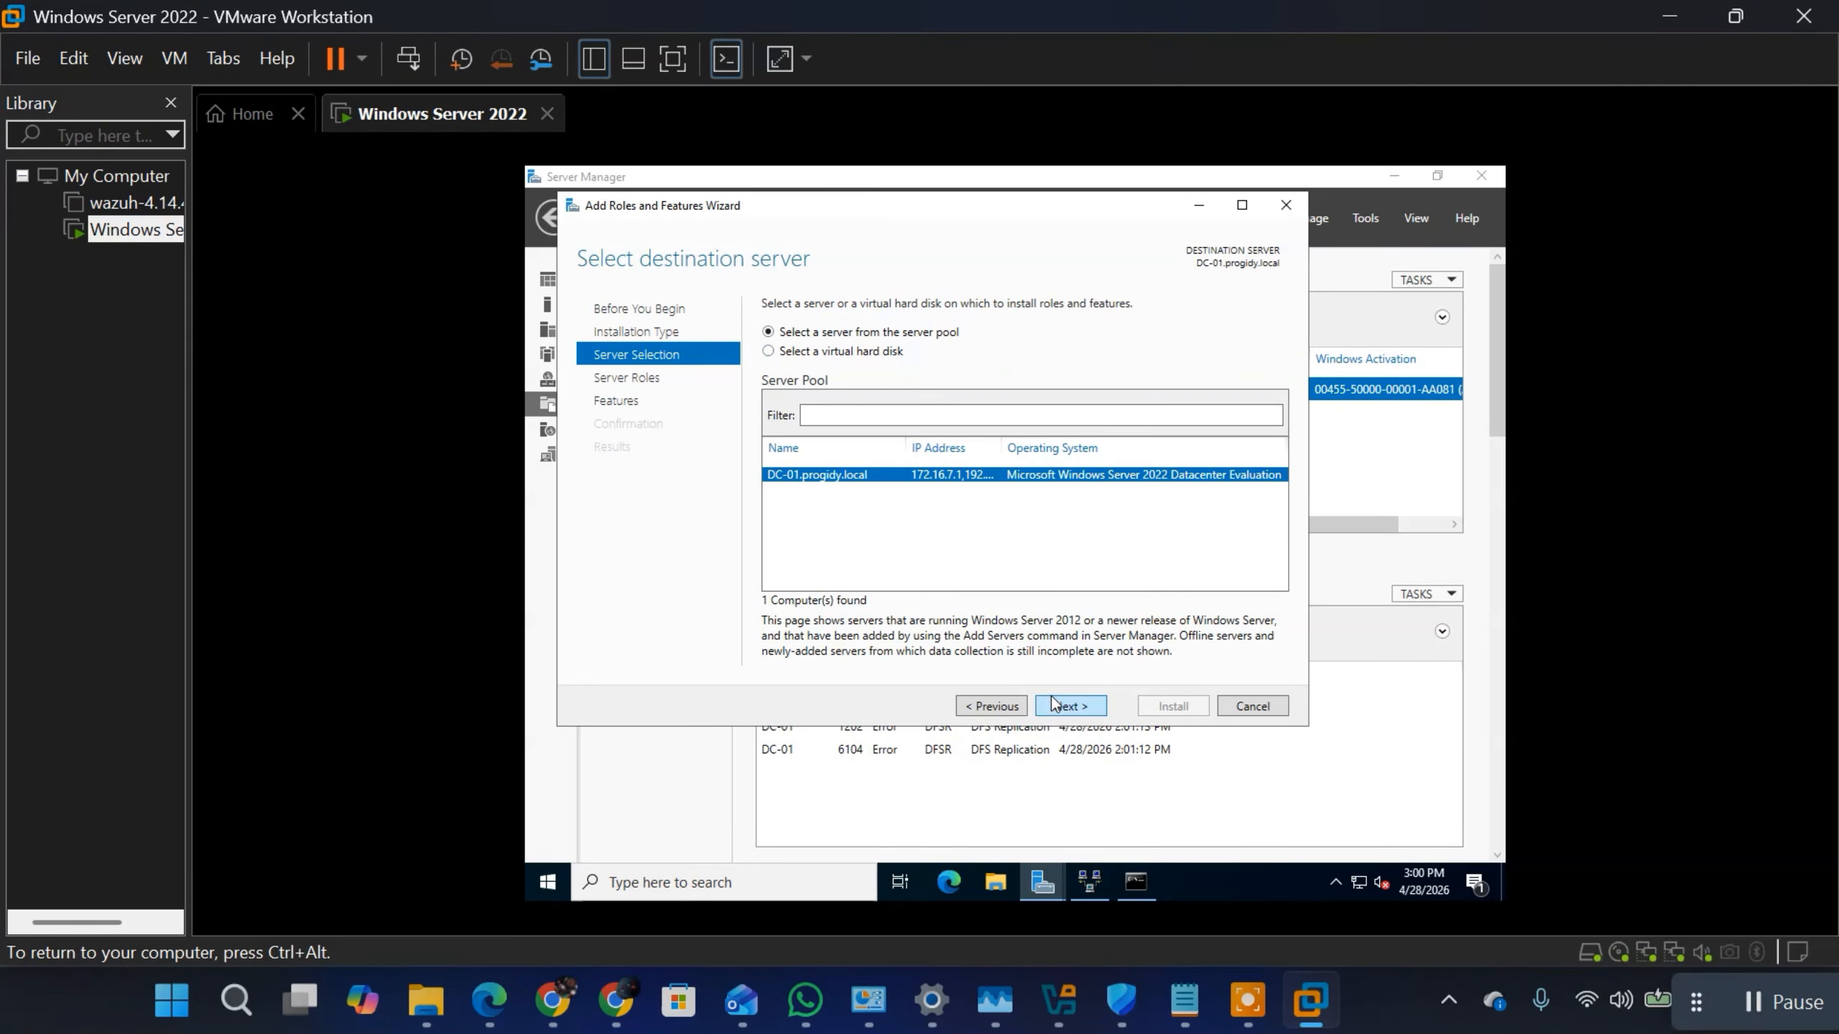
pyautogui.click(1071, 706)
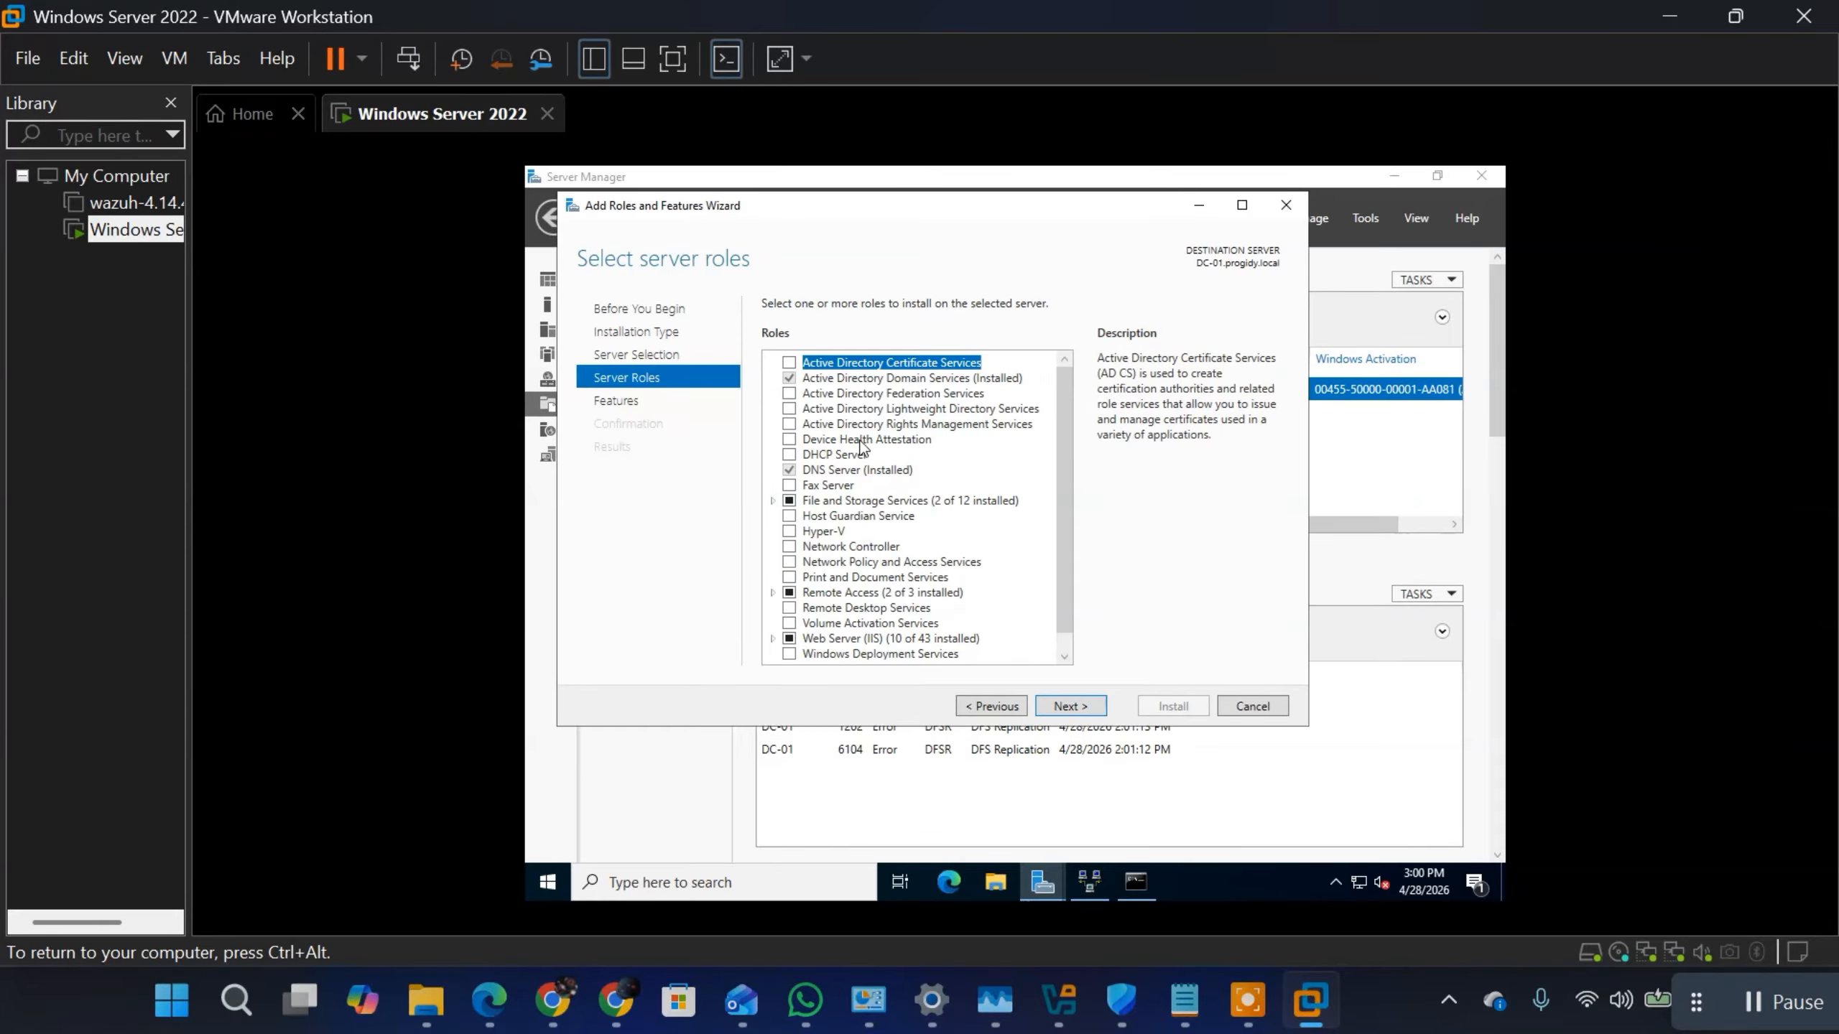
# Step: Select the DHCP Server role and add its required features, including the management tools
pyautogui.click(789, 456)
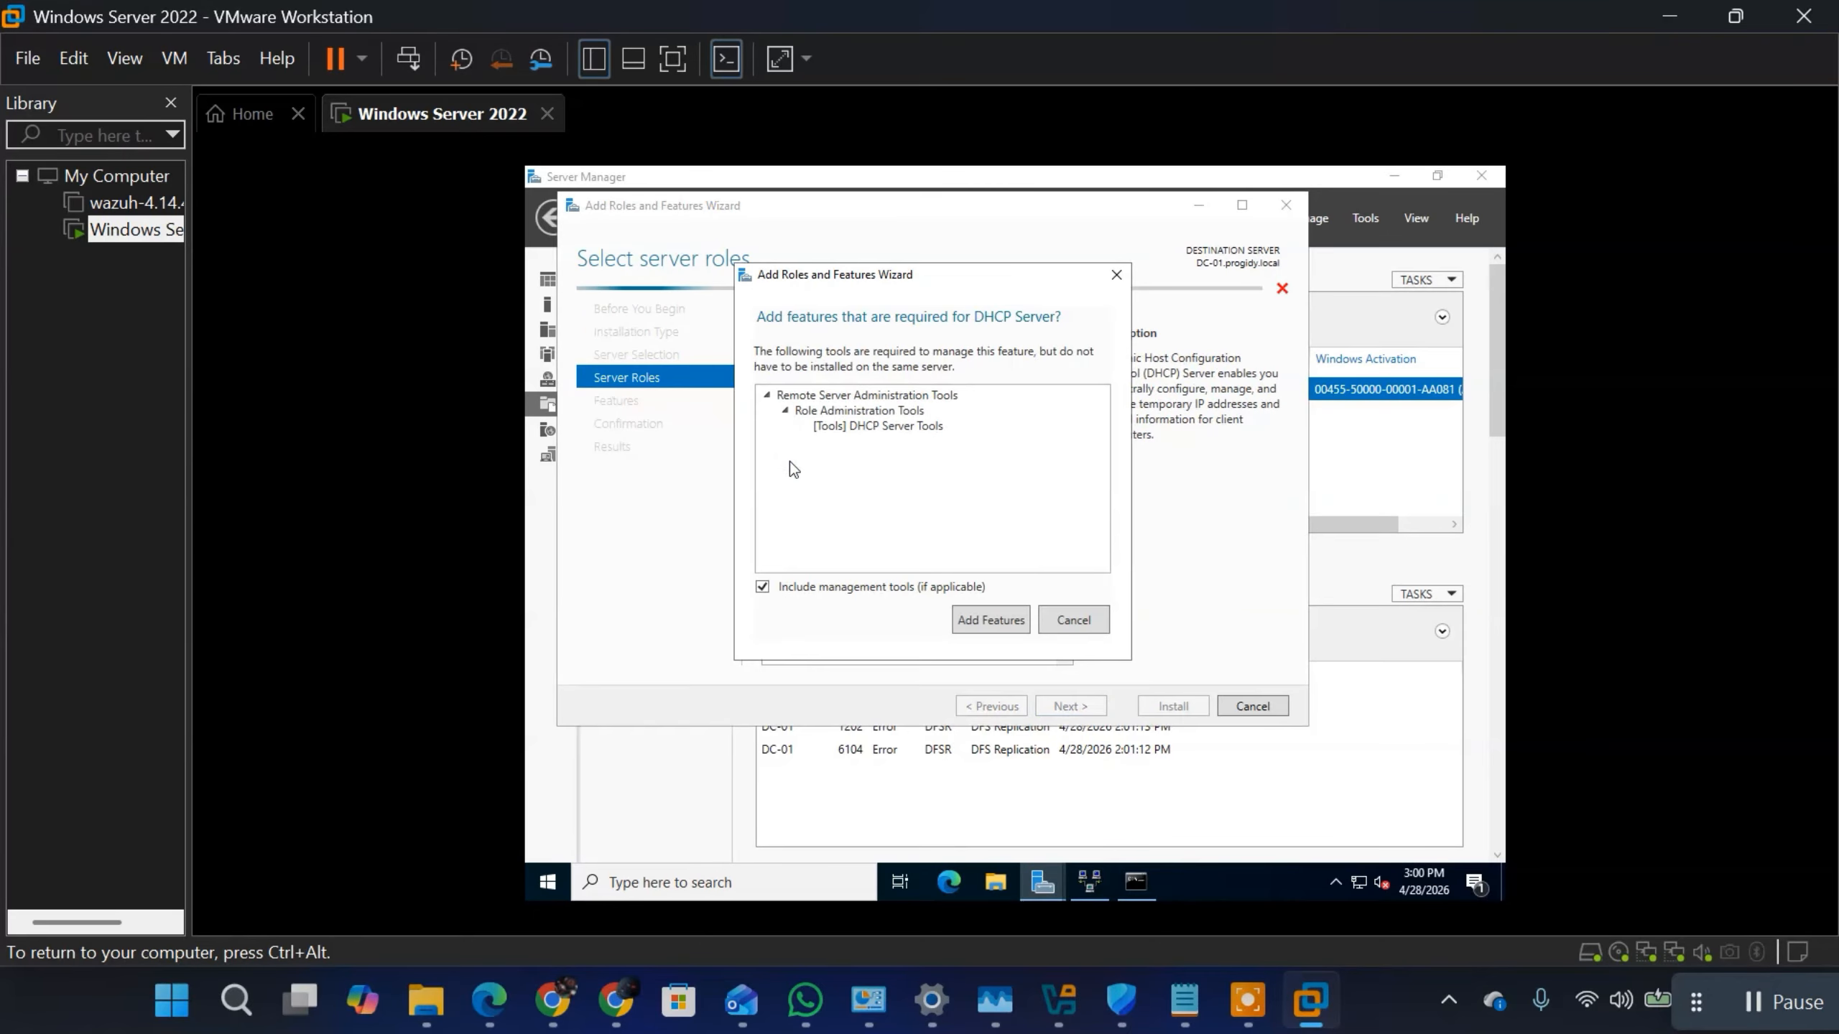
pyautogui.click(1083, 632)
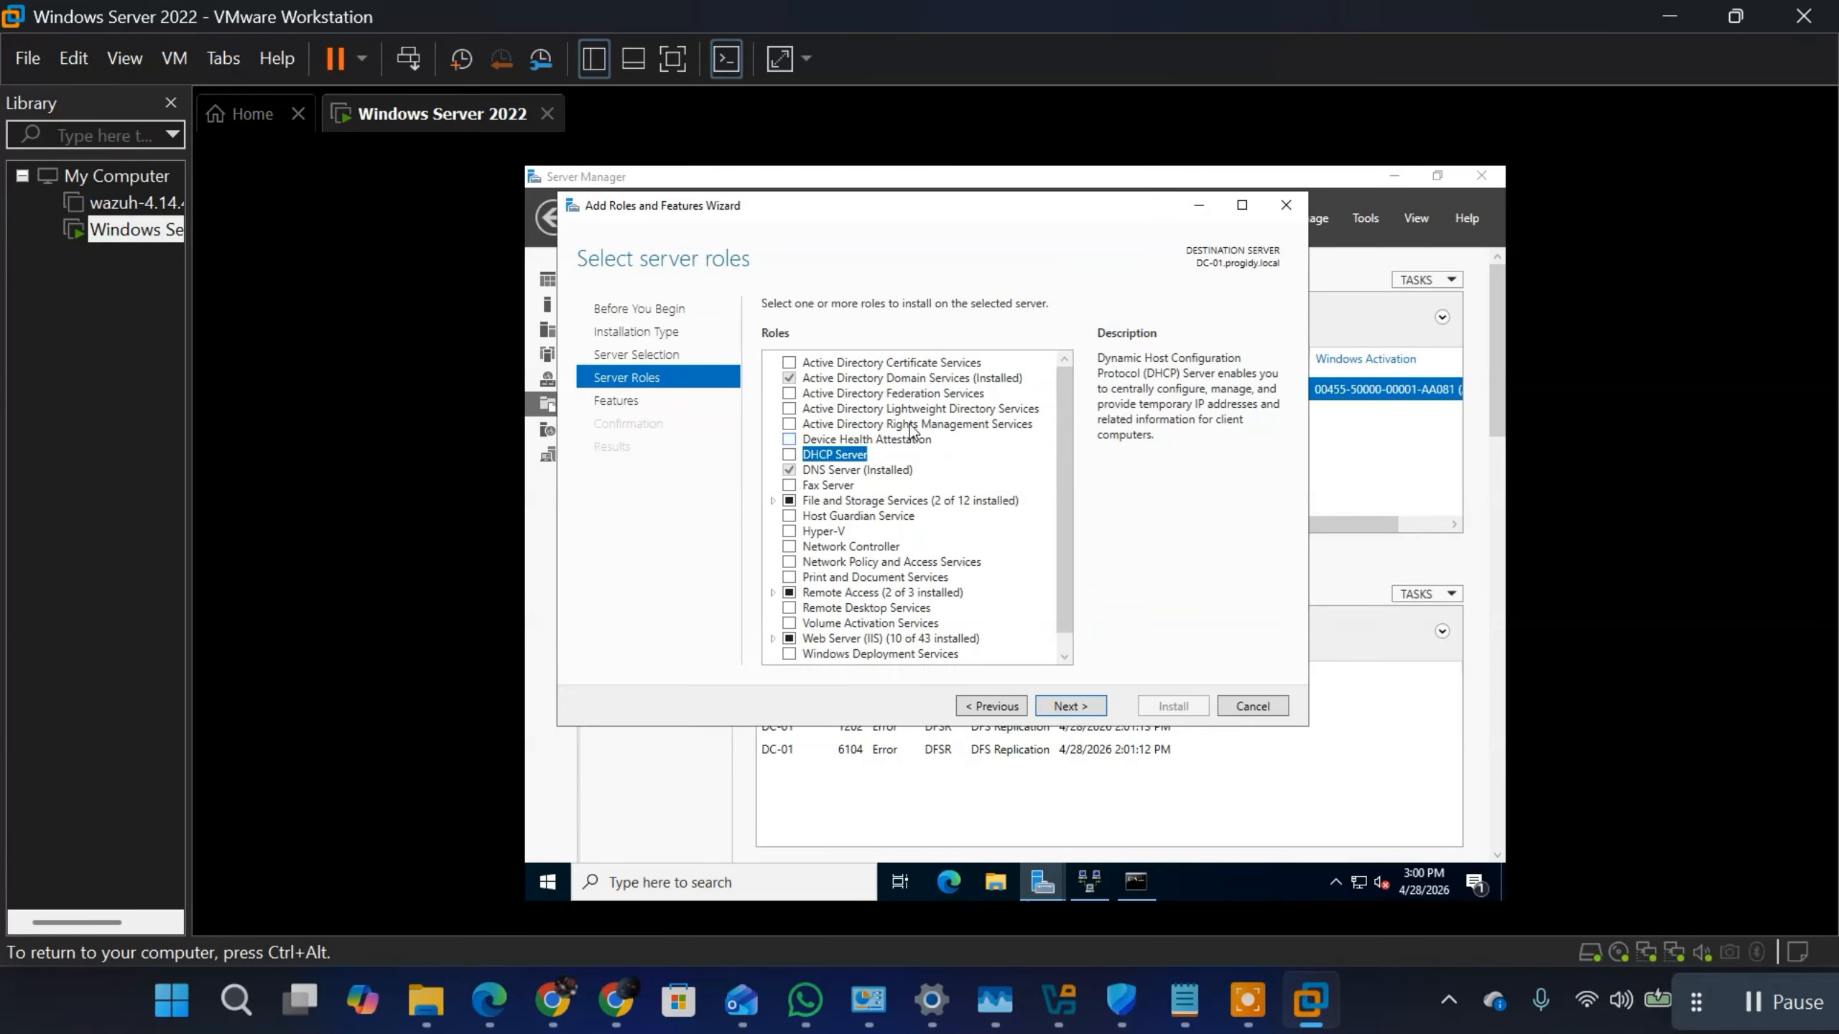
pyautogui.click(789, 456)
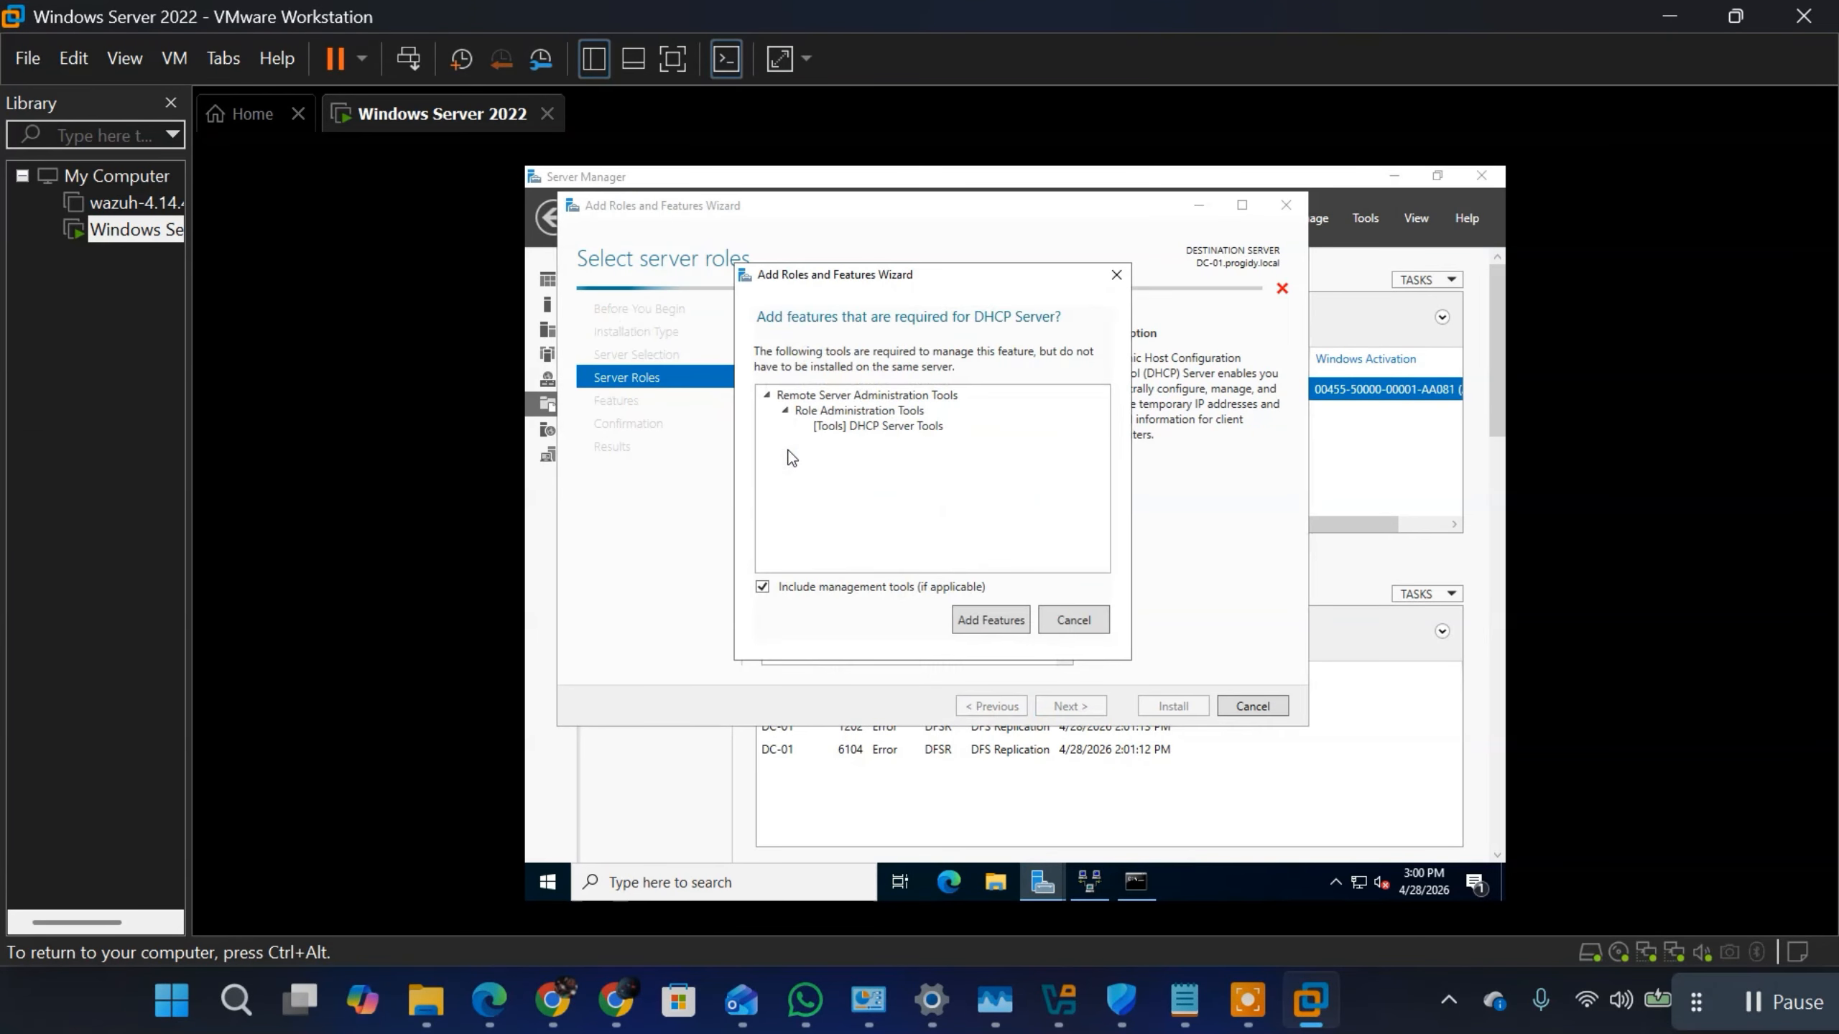
pyautogui.click(974, 622)
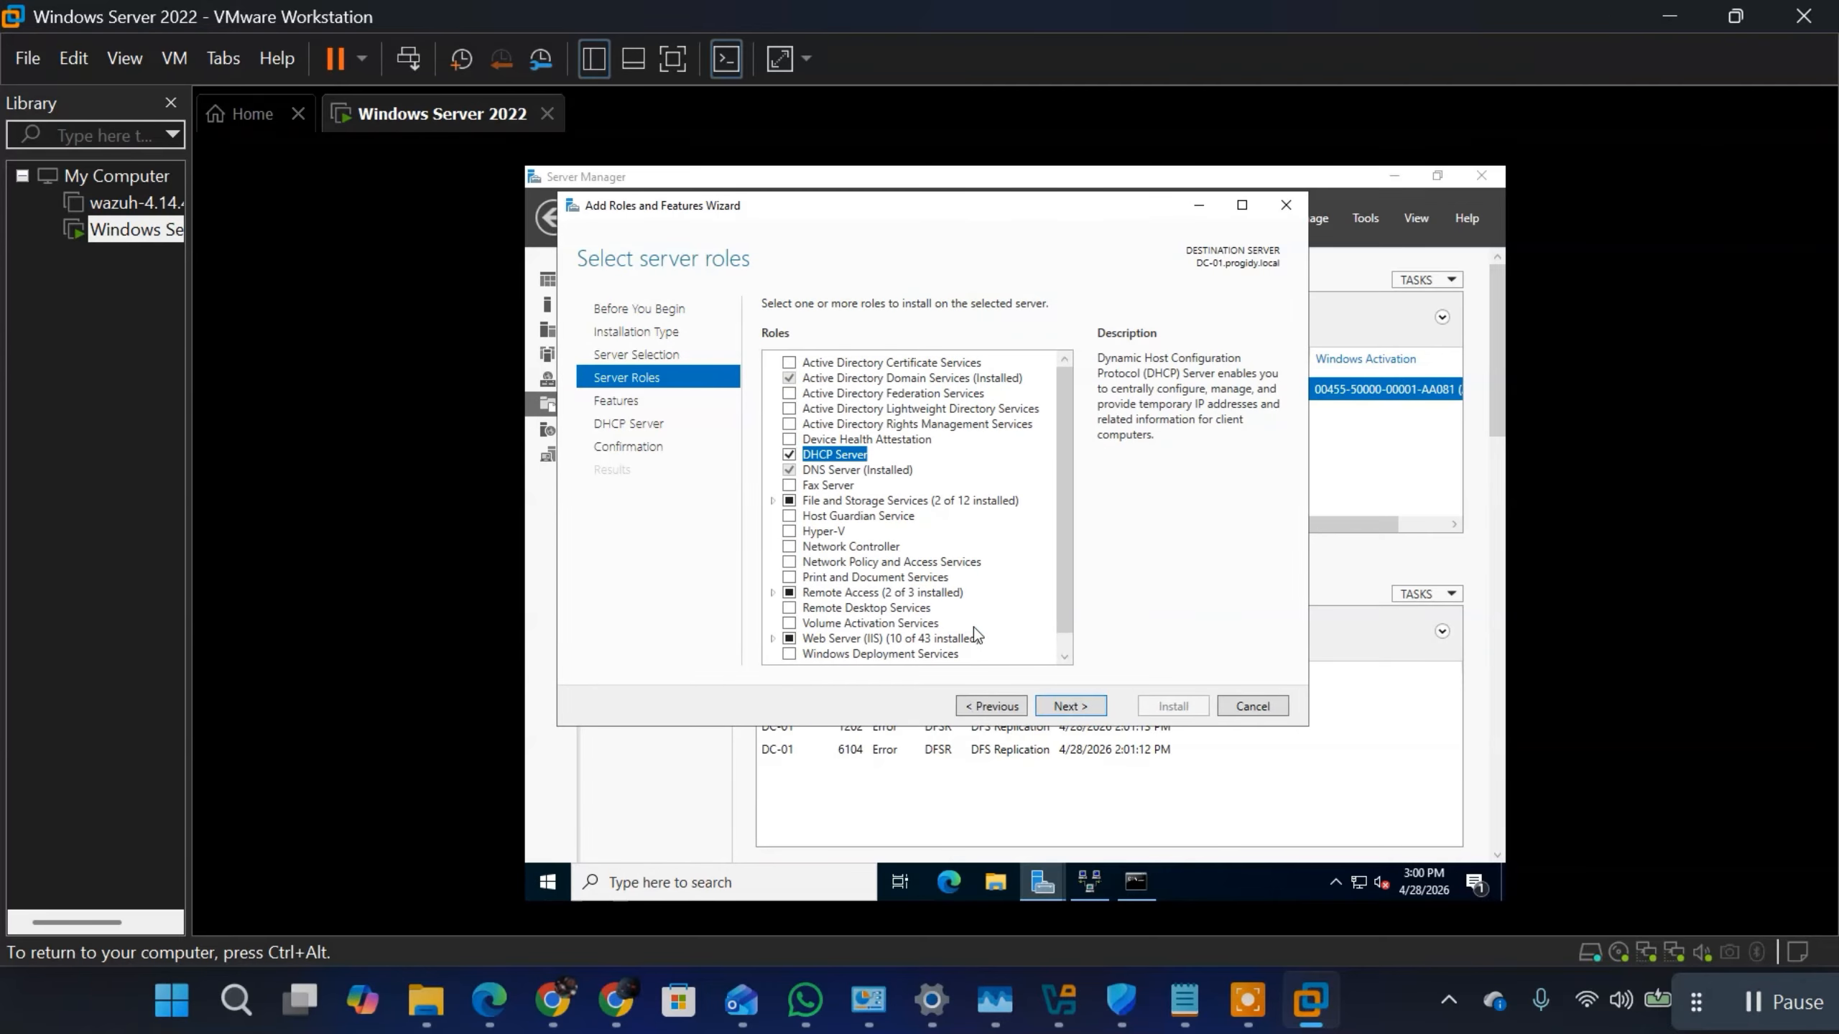
# Step: Keep the default features and install the DHCP Server role without an automatic restart
pyautogui.click(1069, 706)
pyautogui.click(1068, 706)
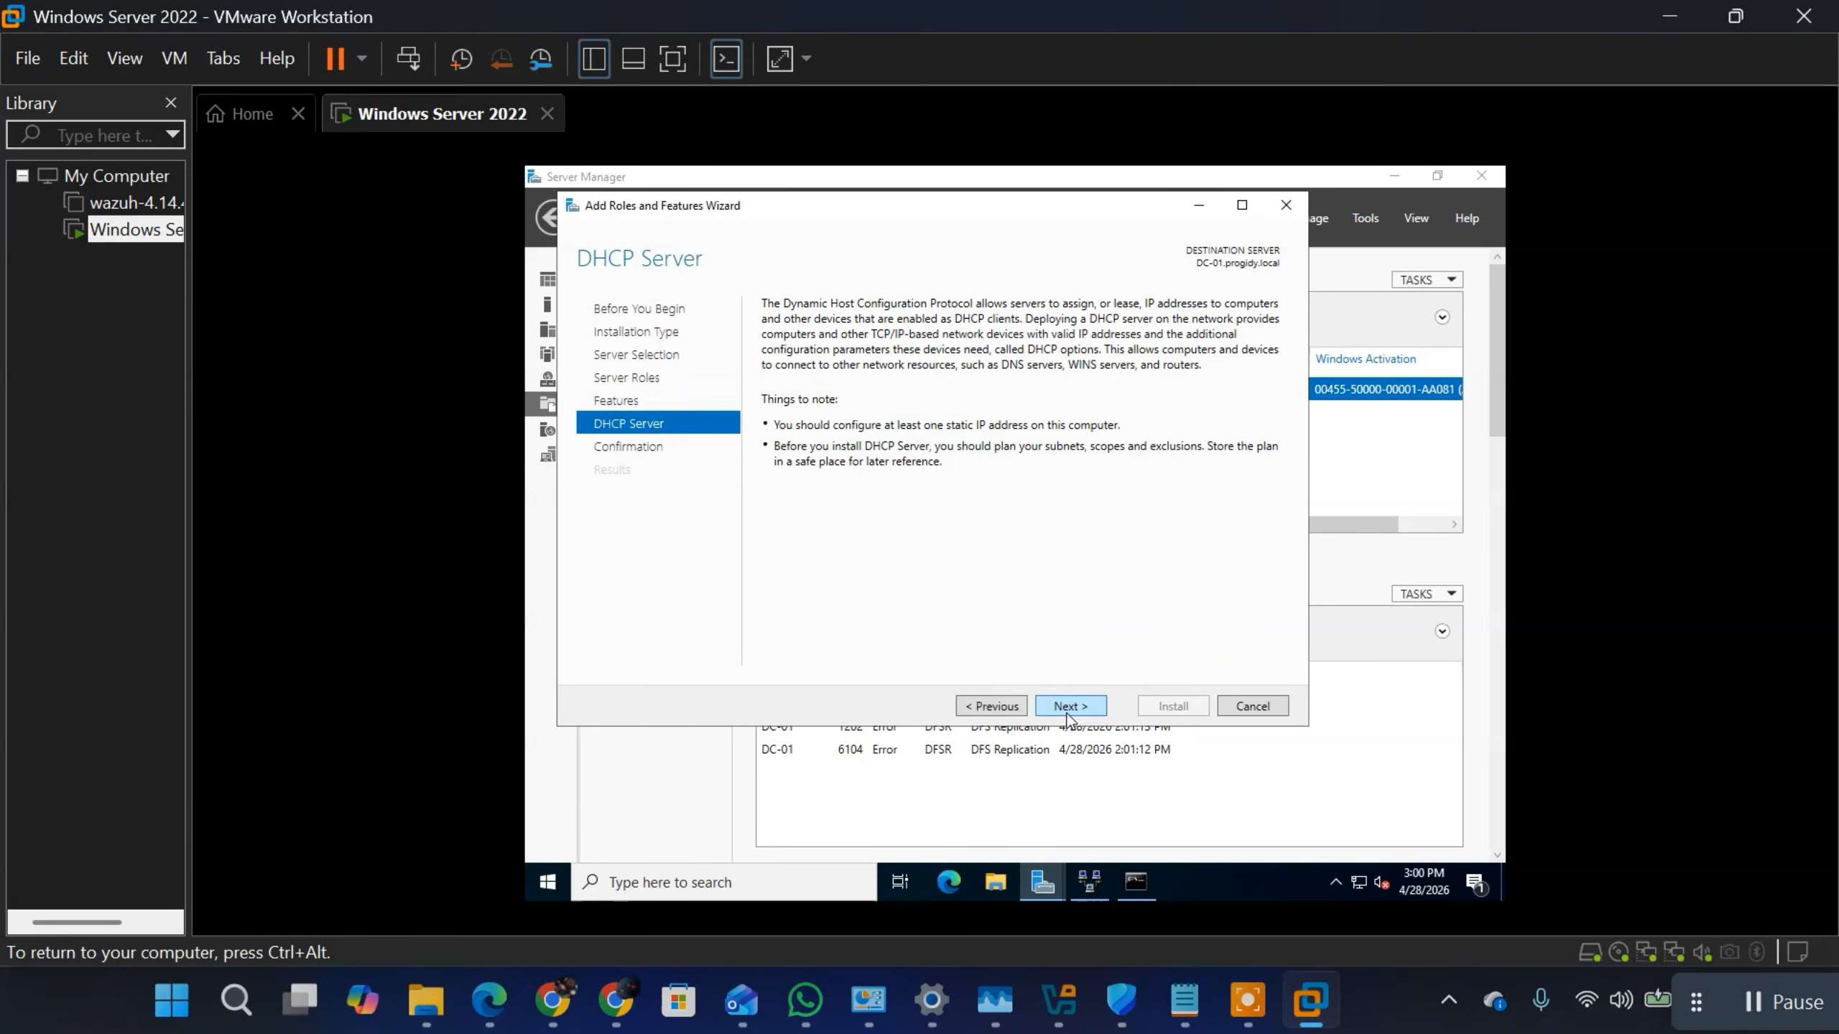
pyautogui.click(1069, 706)
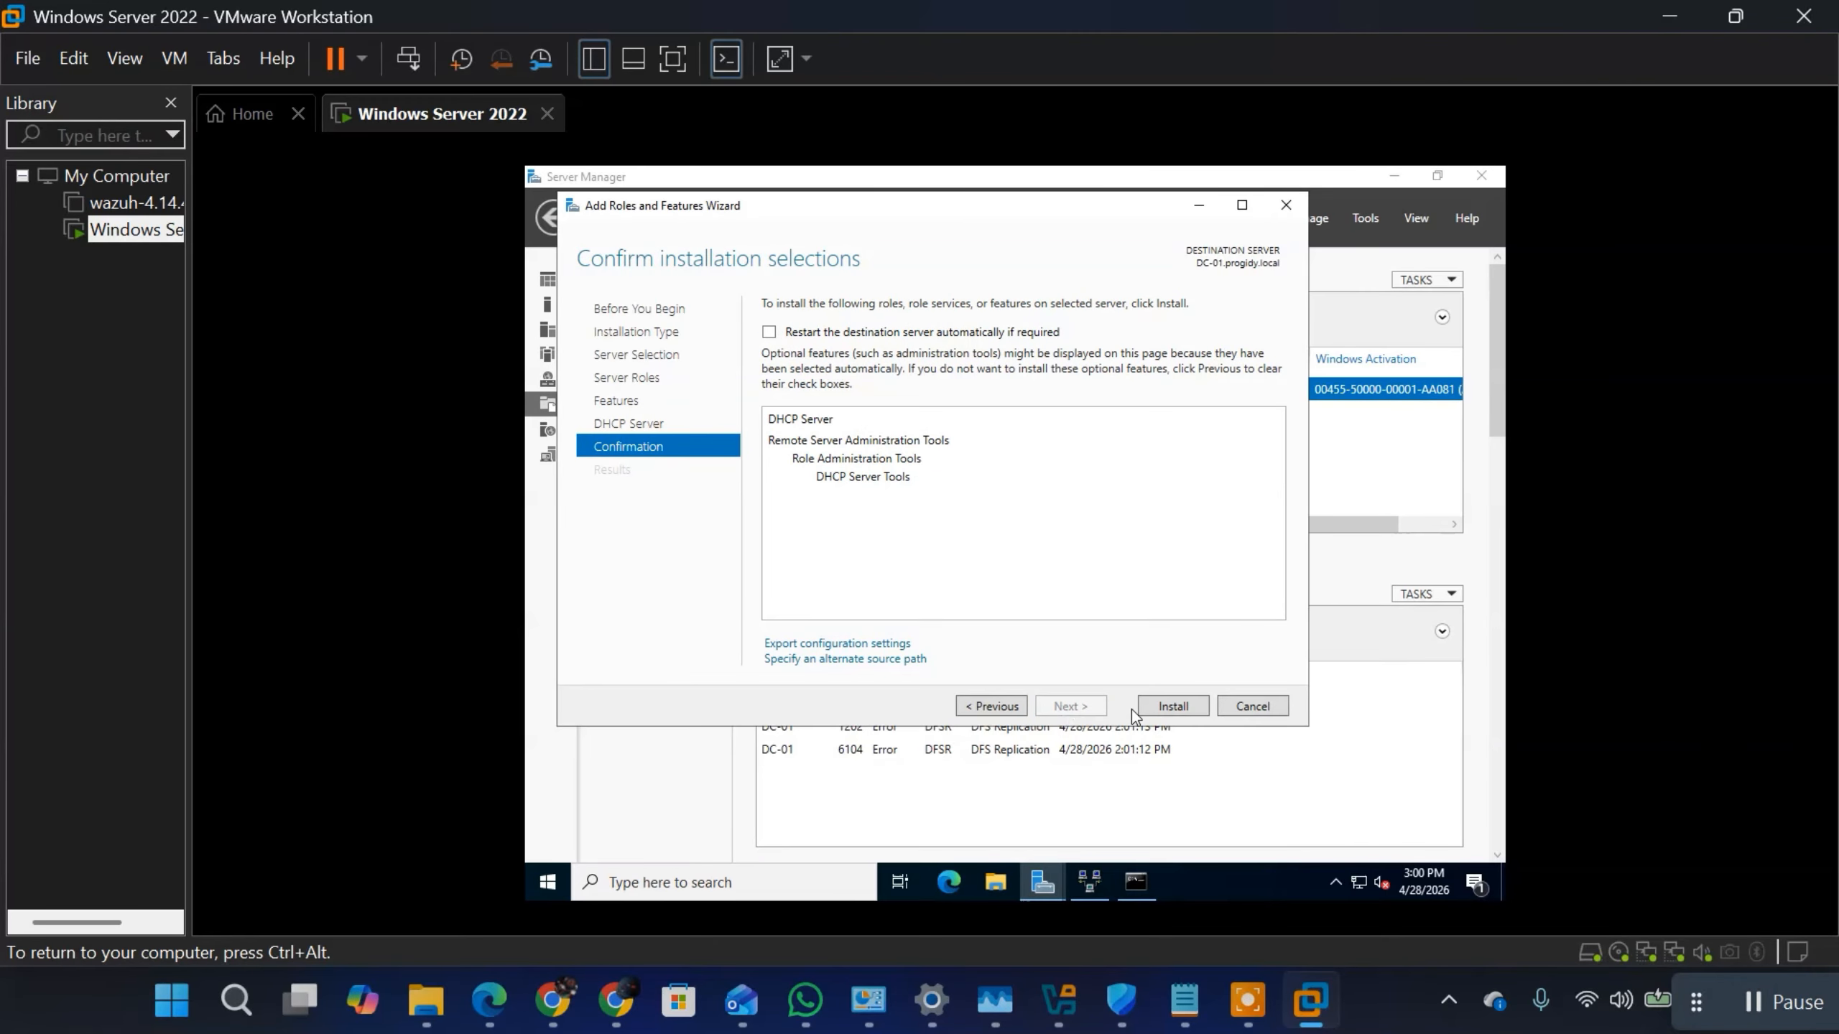
pyautogui.click(1167, 713)
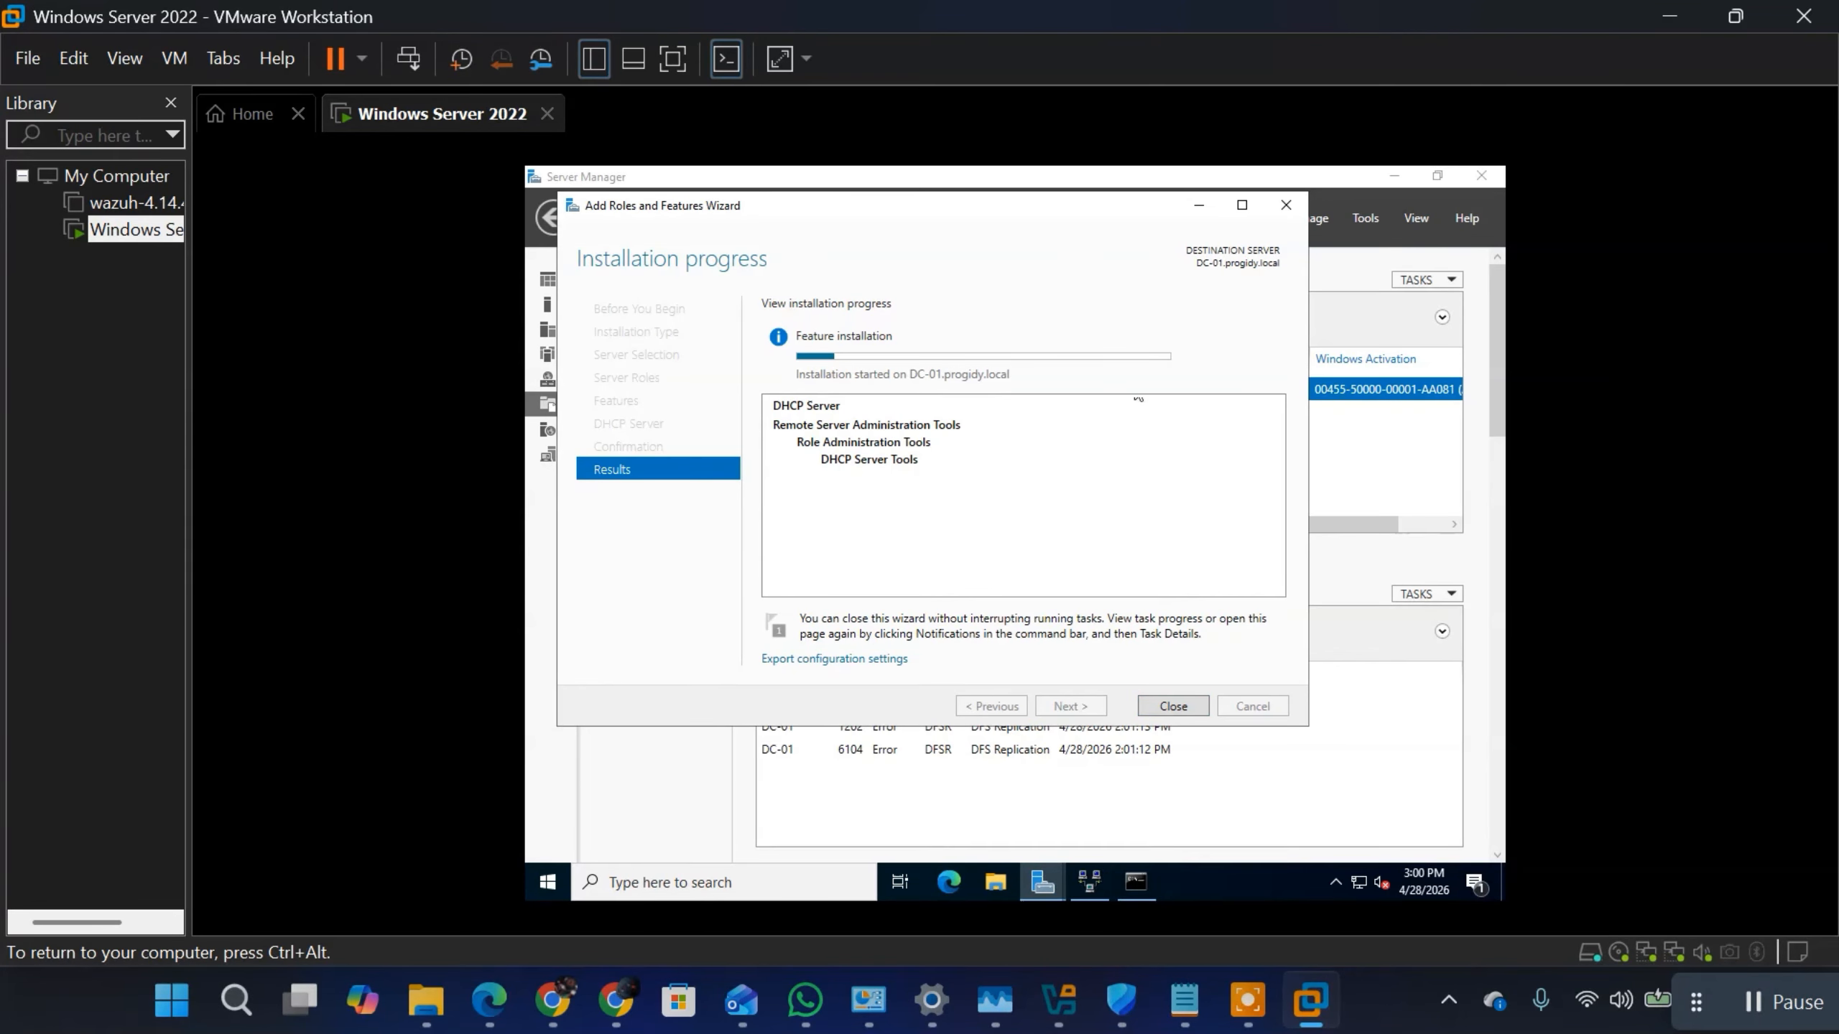
# Step: Switch to the Notepad notes and add the line "RANGE: 172.16.7.100 - 200" below the DHCP SERVER item, leaving one blank line between
pyautogui.click(1187, 1004)
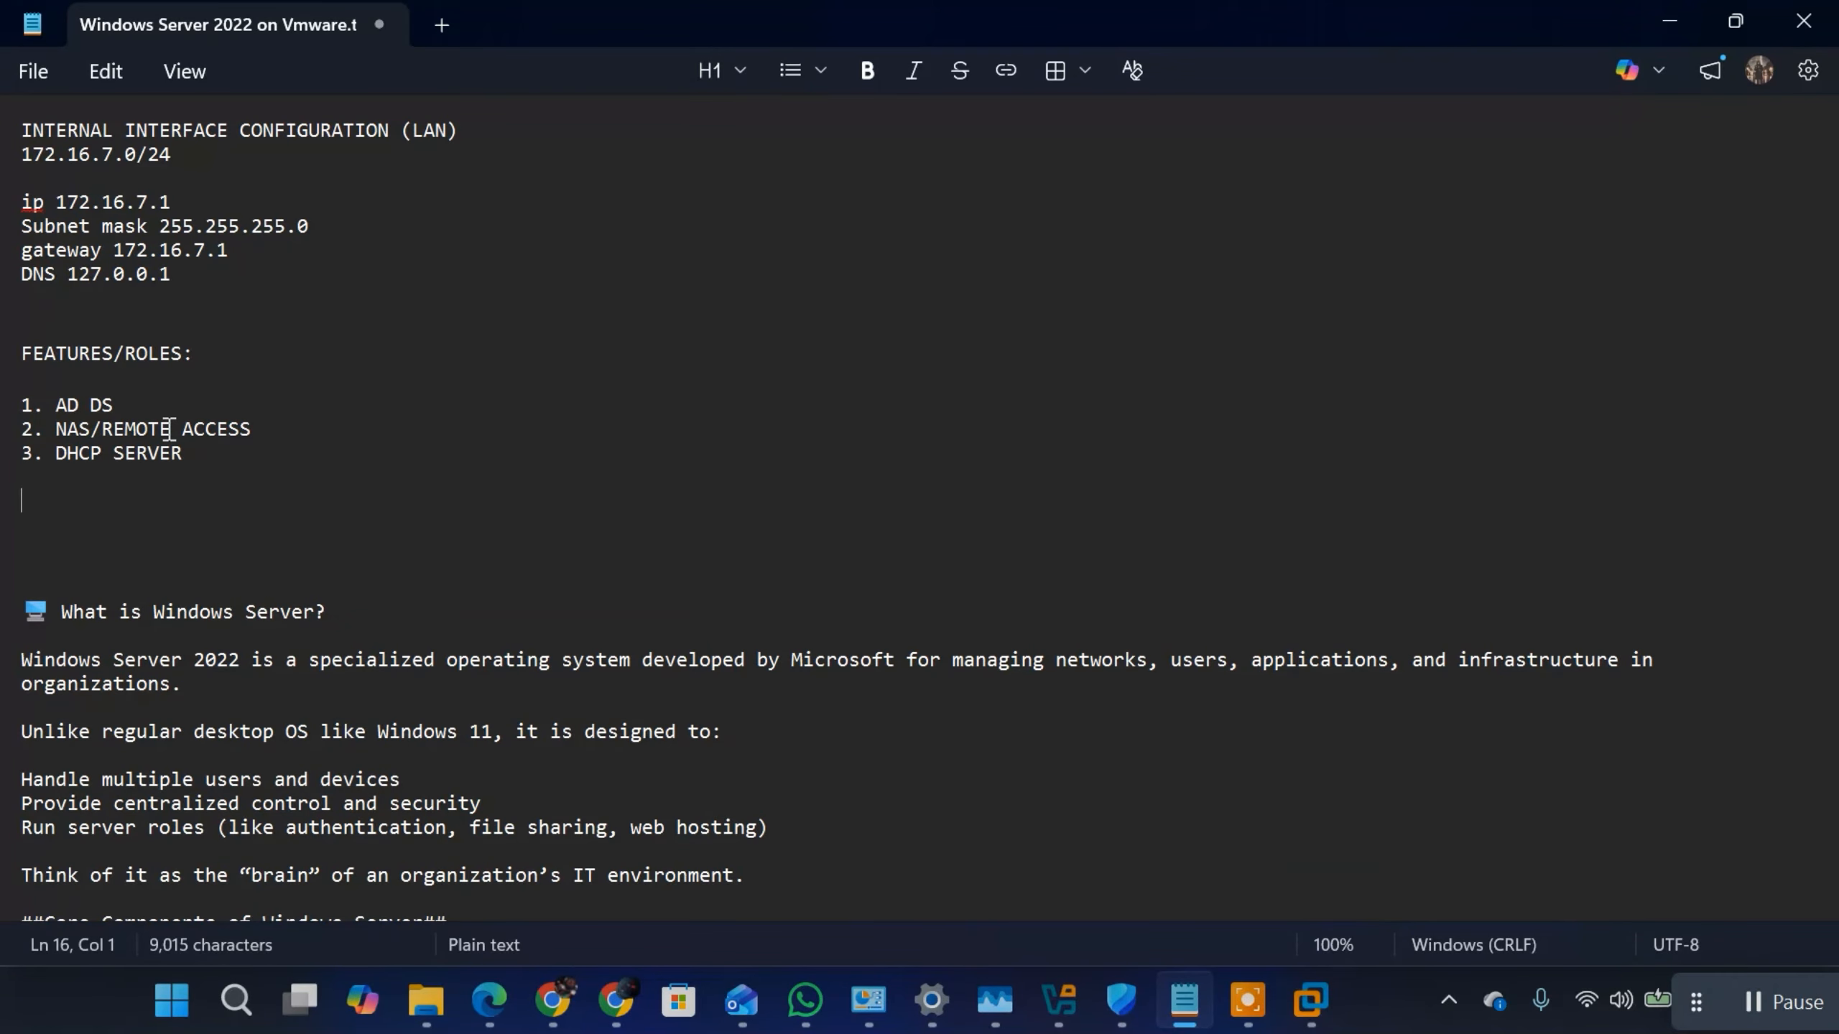
pyautogui.write('RANGE')
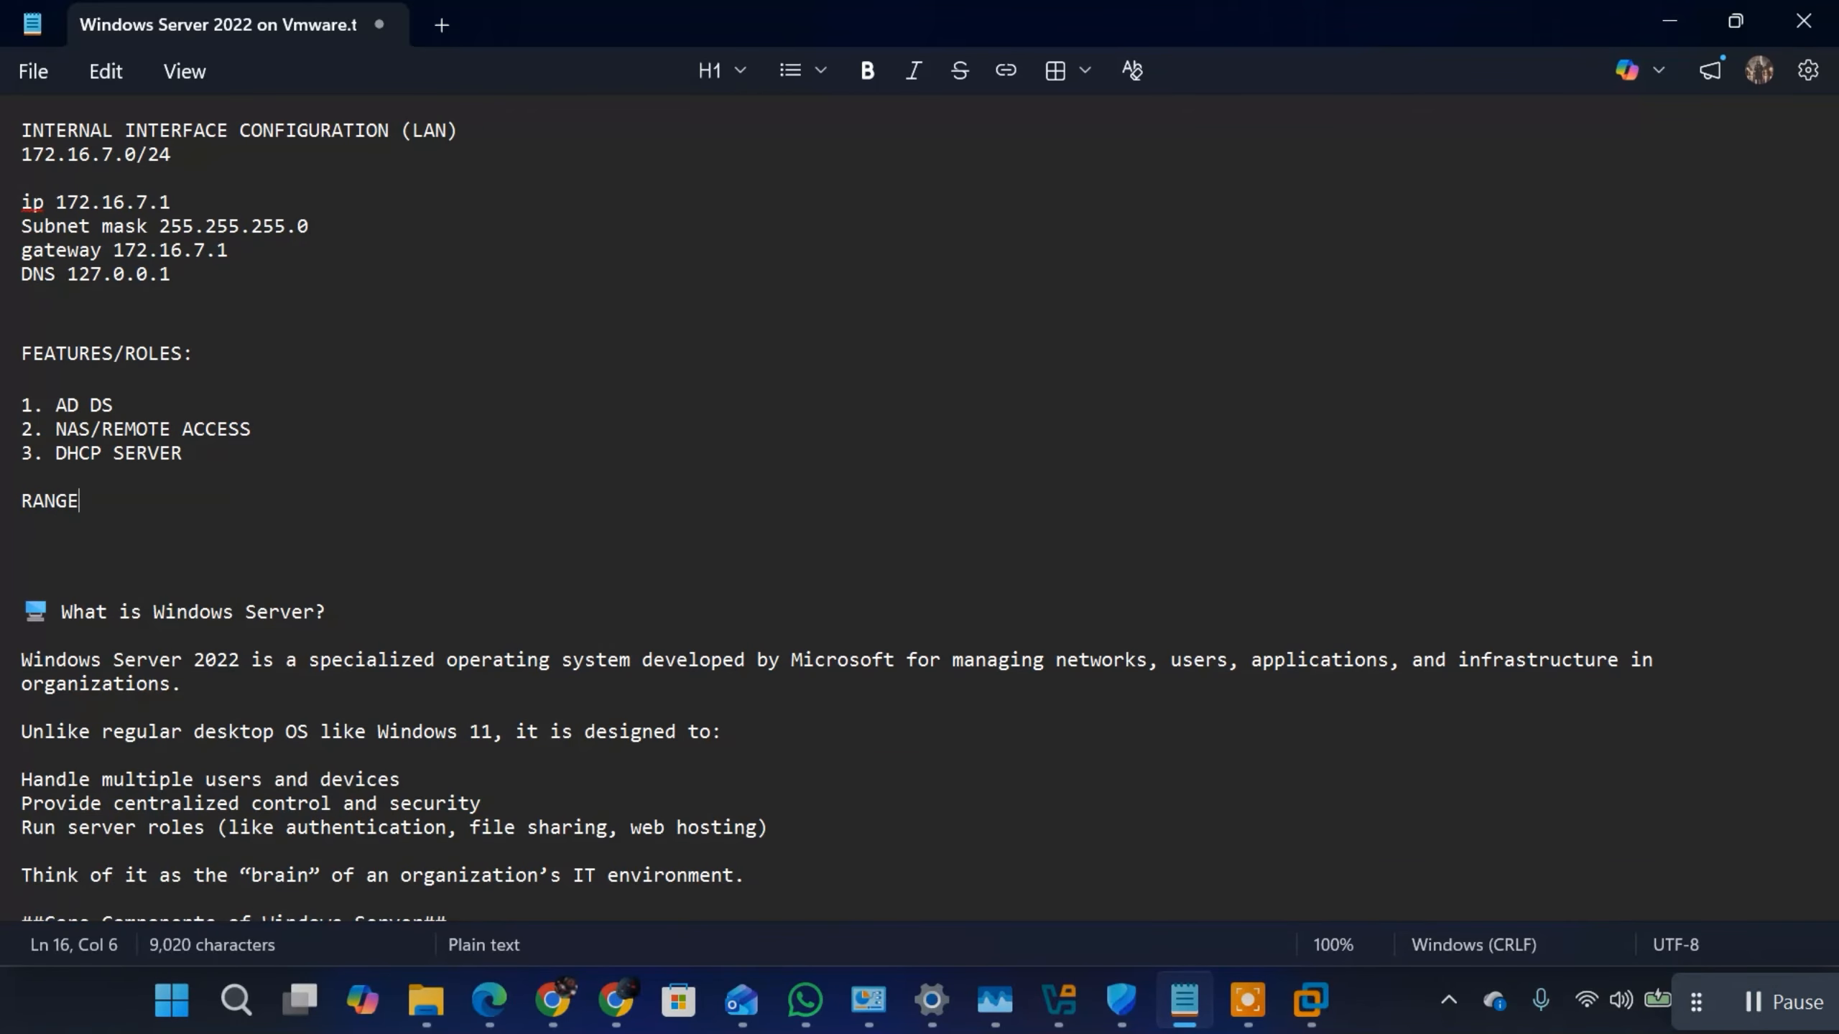
pyautogui.write(': 172.16.')
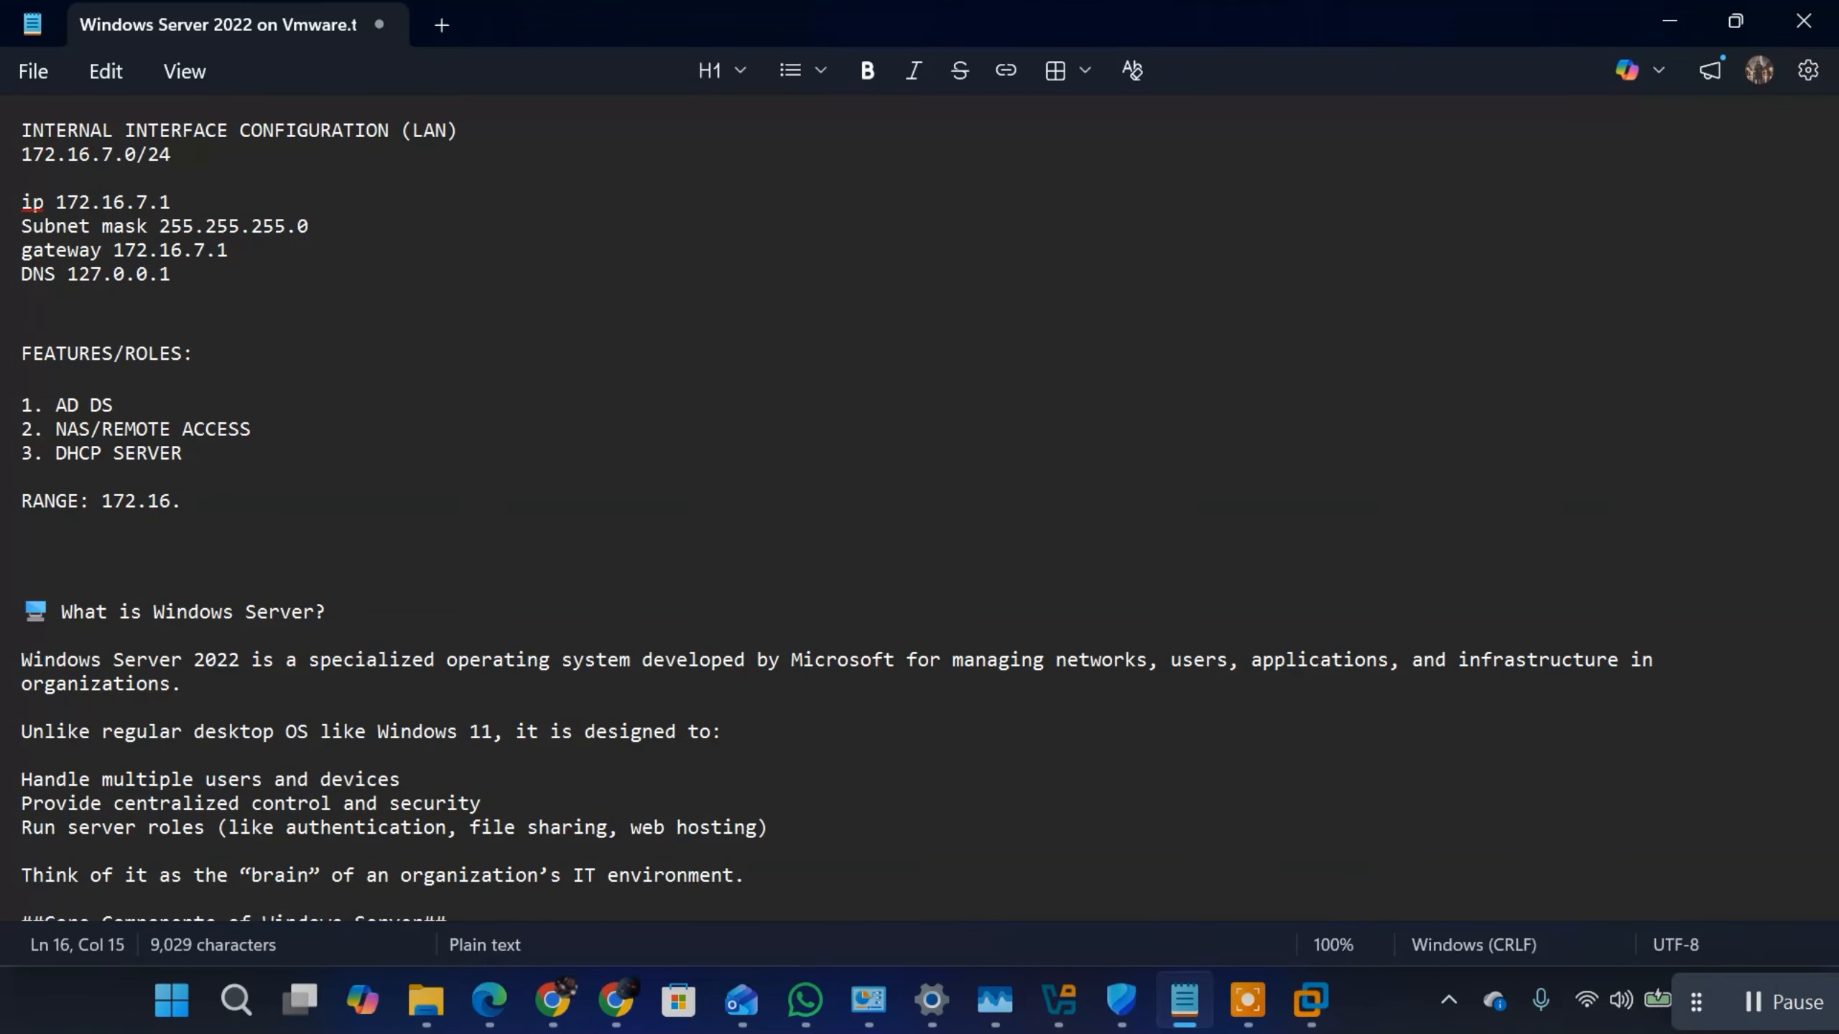
pyautogui.write('7.0 -')
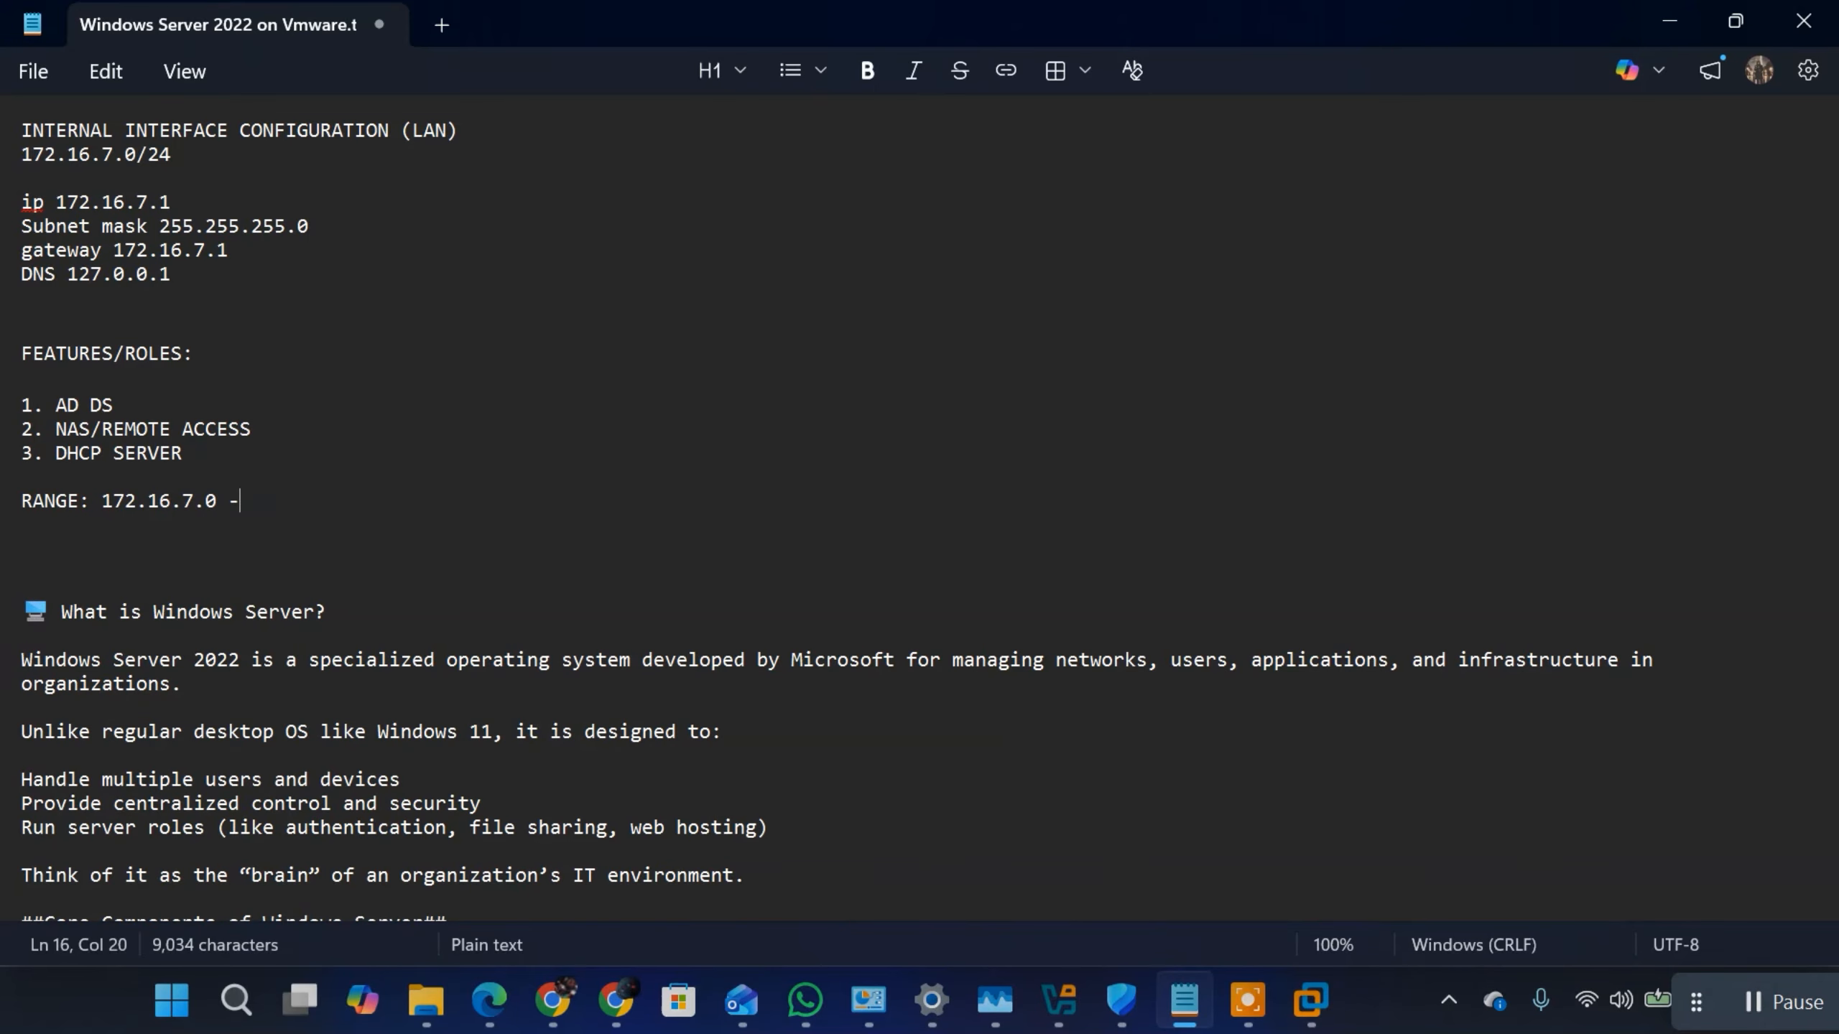
pyautogui.press('BackSpace')
pyautogui.press('BackSpace')
pyautogui.press('BackSpace')
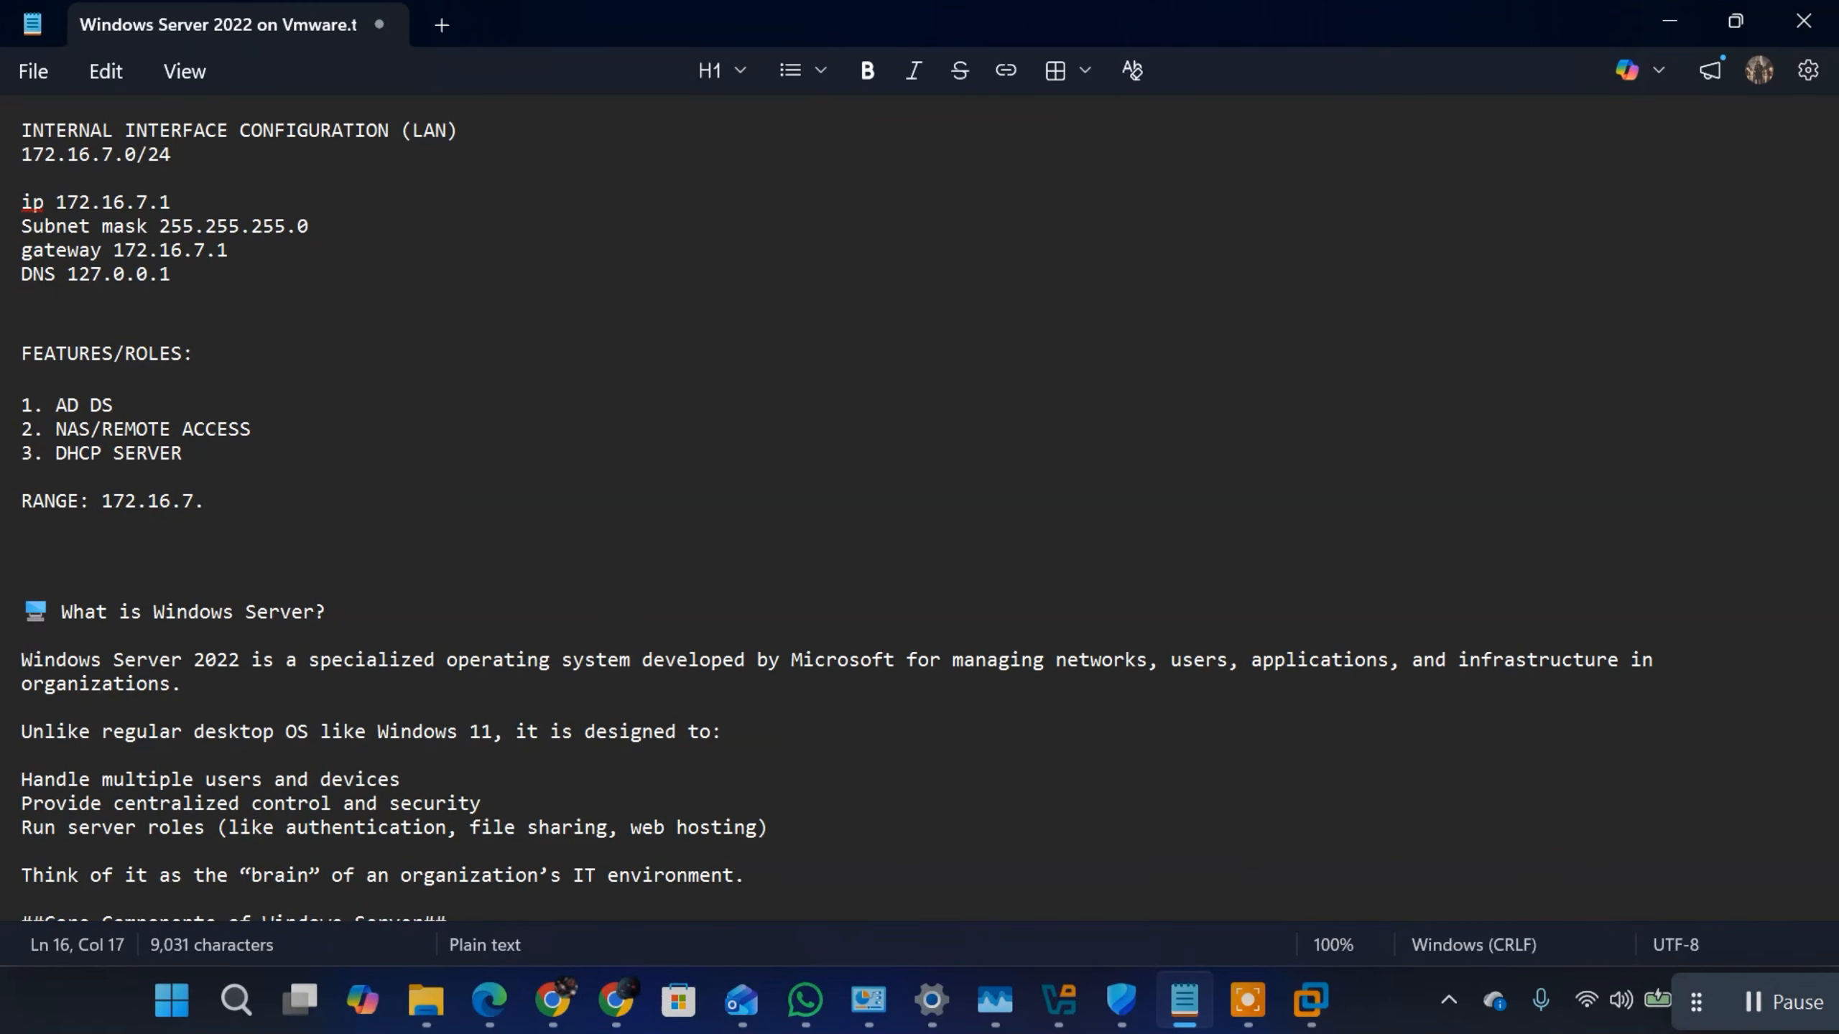
pyautogui.write('100 -')
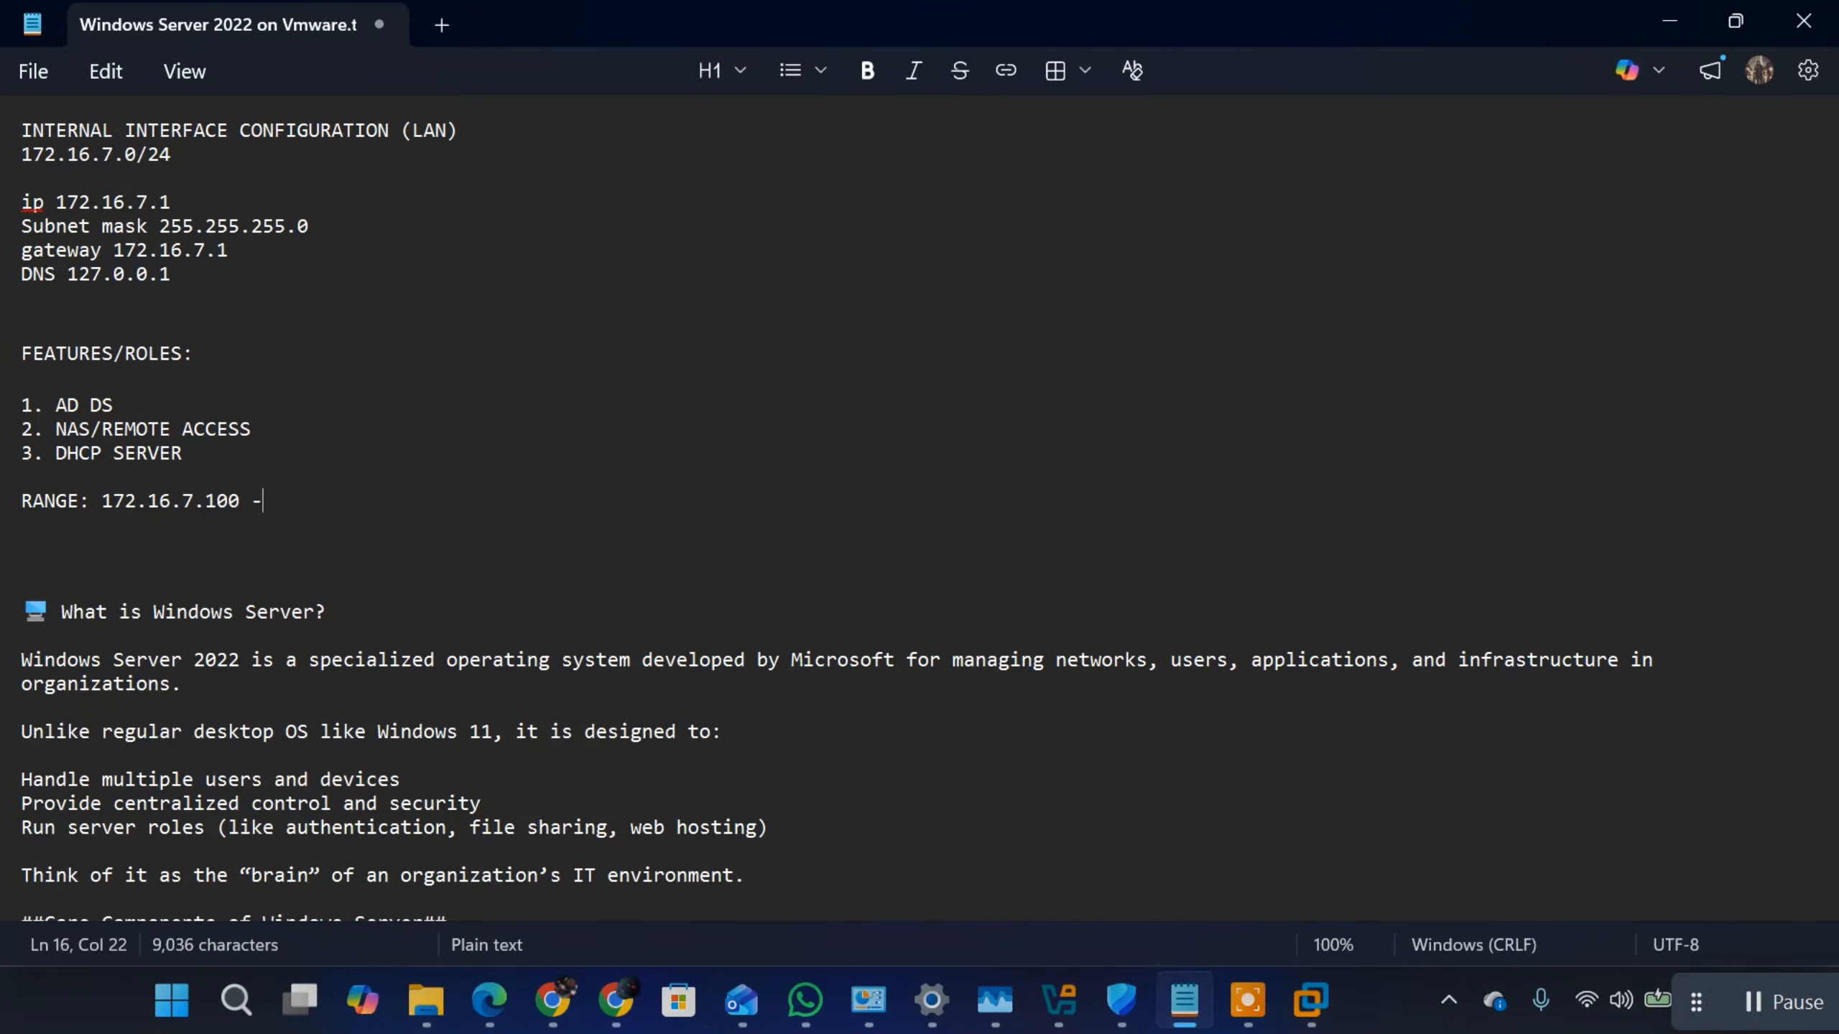
pyautogui.write(' 200')
pyautogui.press('Return')
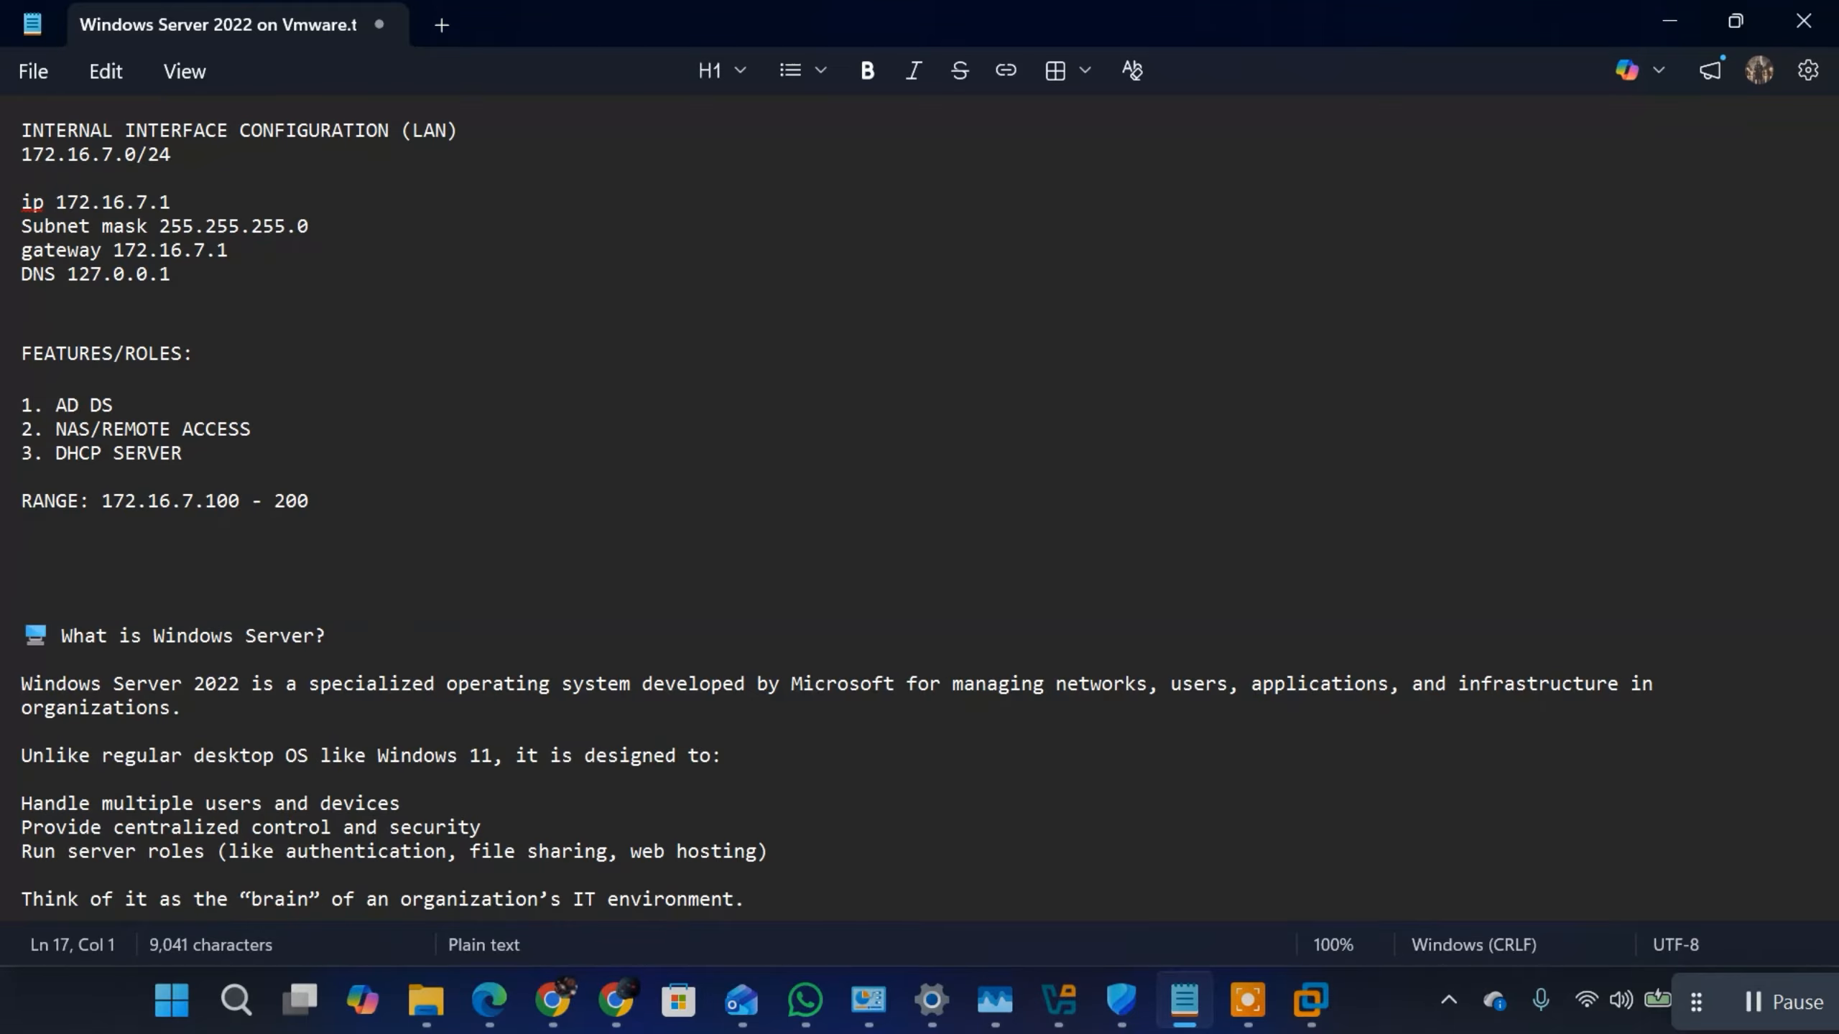
# Step: Add the line "SUBNET MASK 255.255.255.0" under the RANGE line
pyautogui.write('SUBNET M')
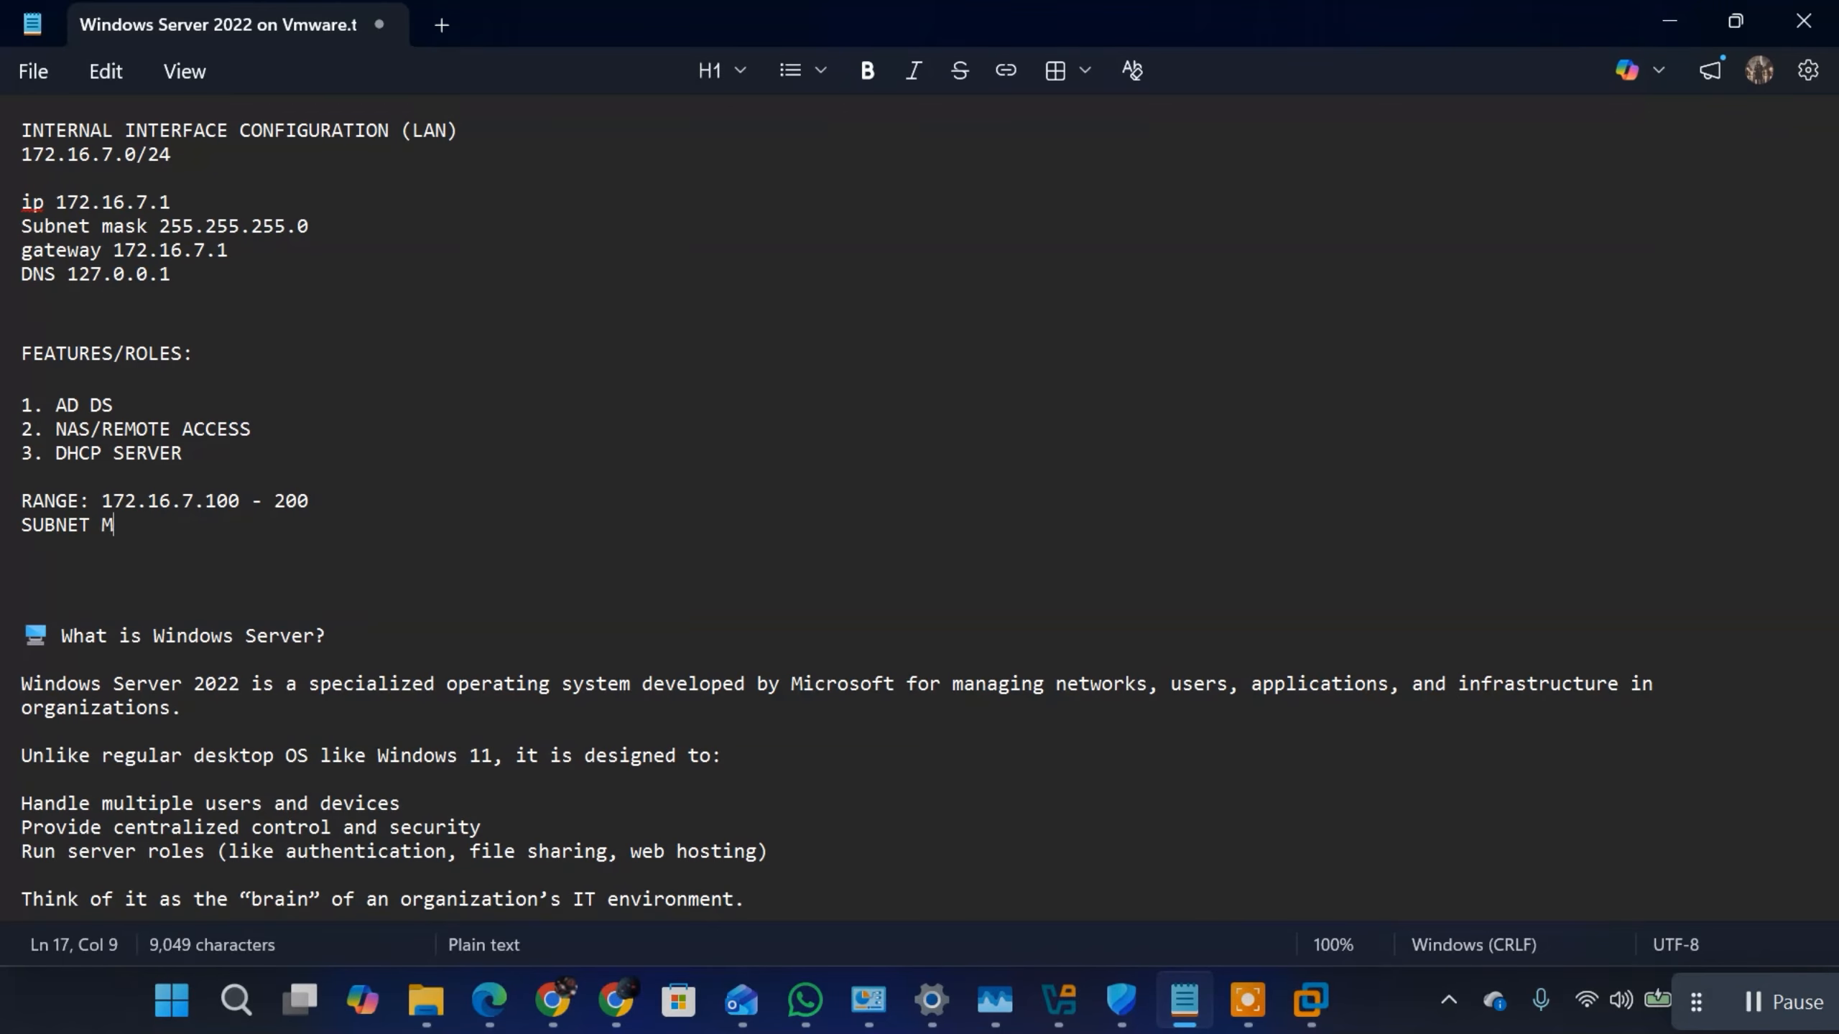
pyautogui.write('ASK 2')
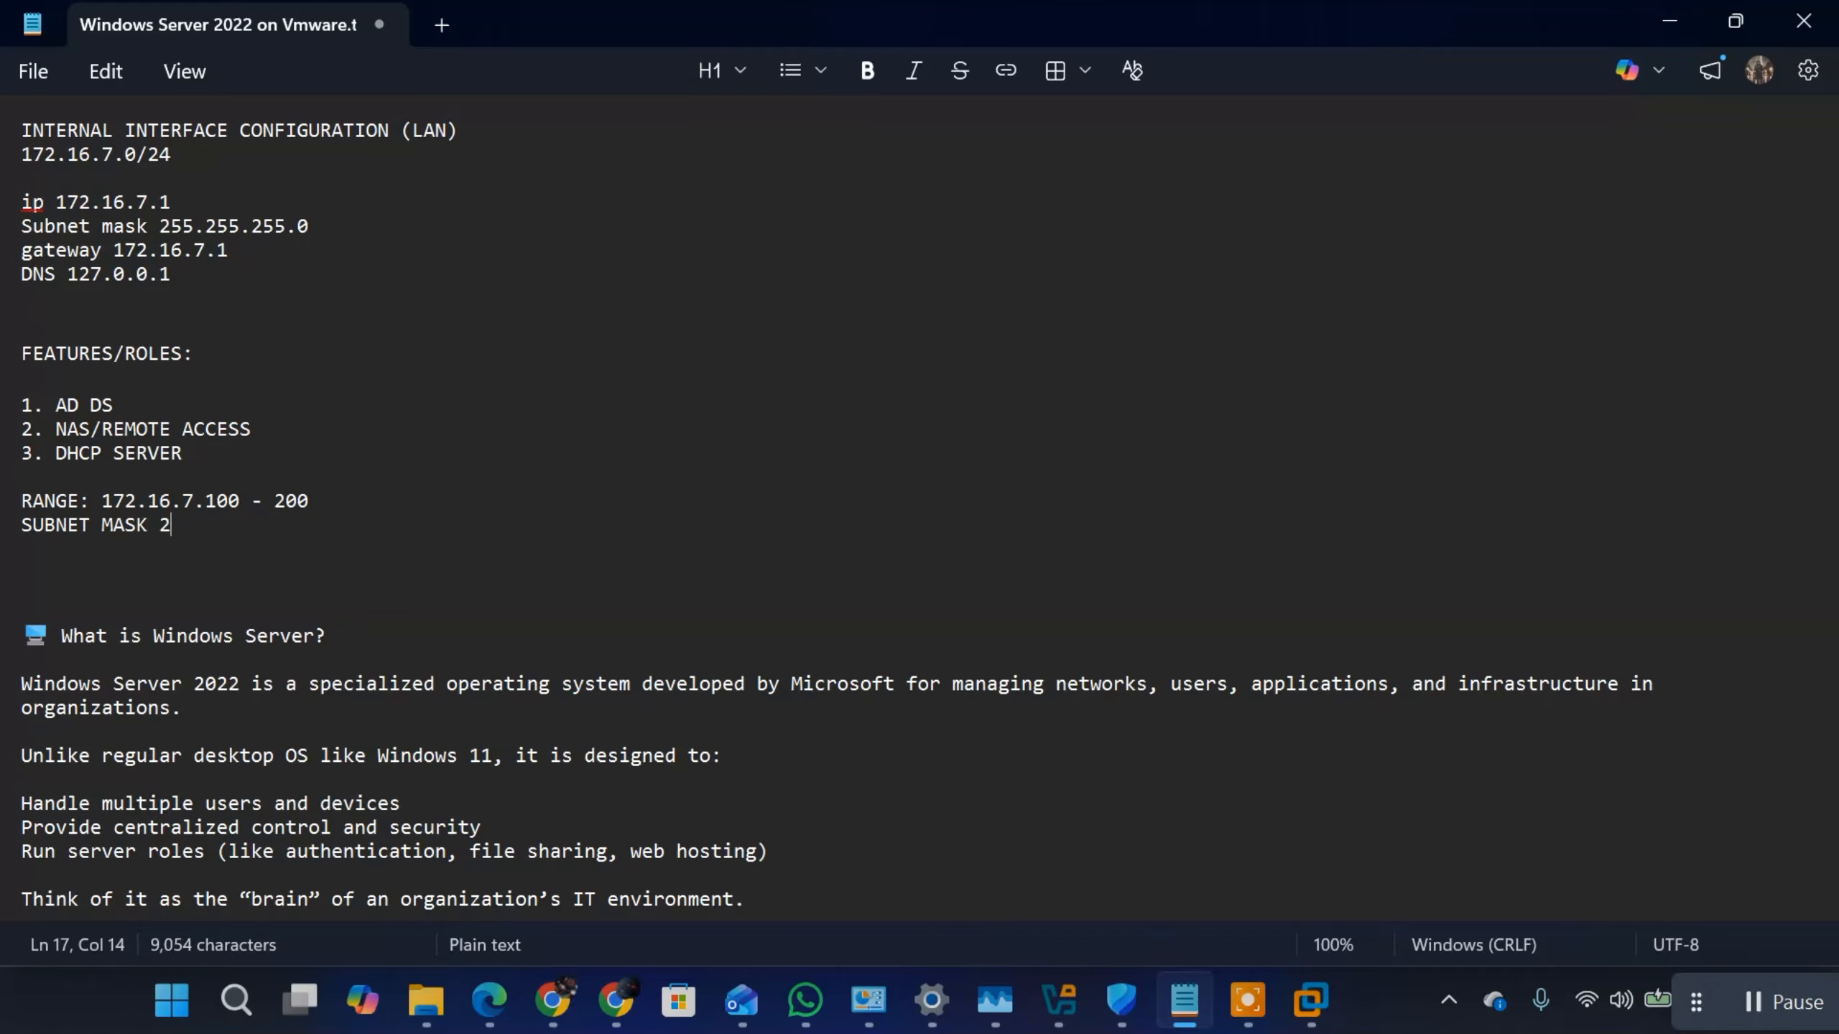
pyautogui.write('55.255.255.0')
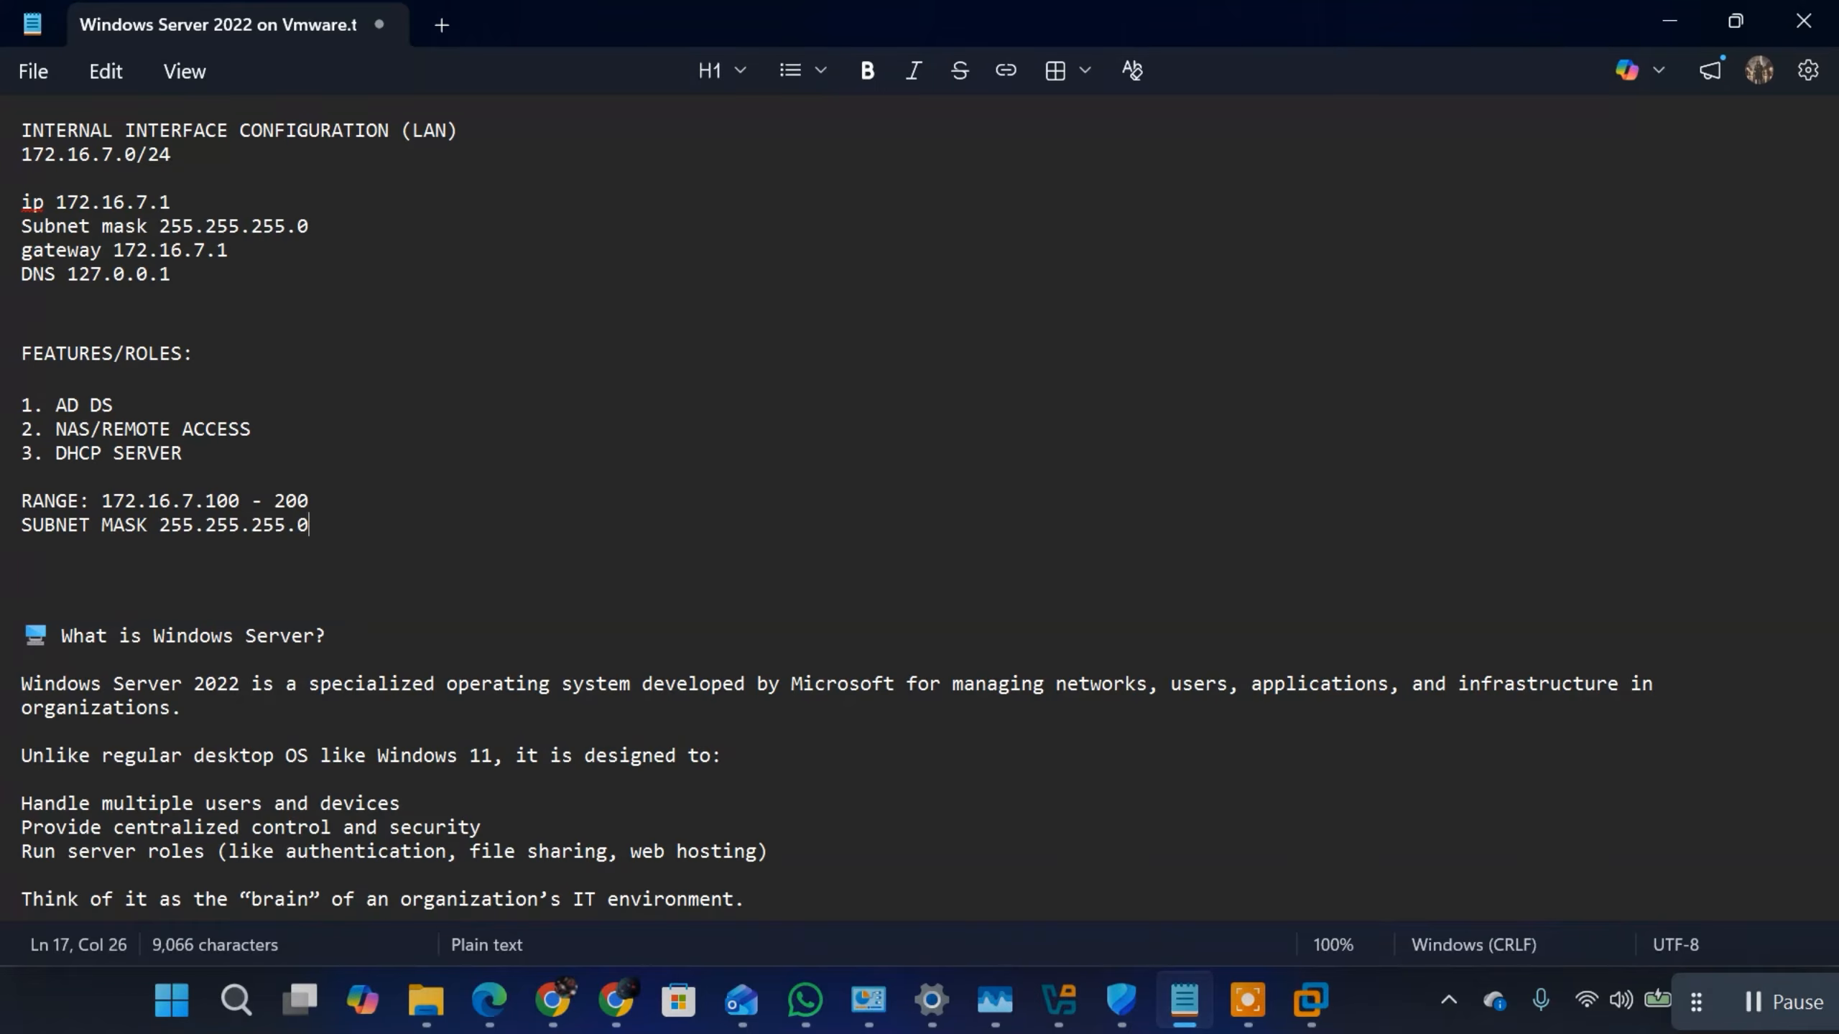
pyautogui.press('Return')
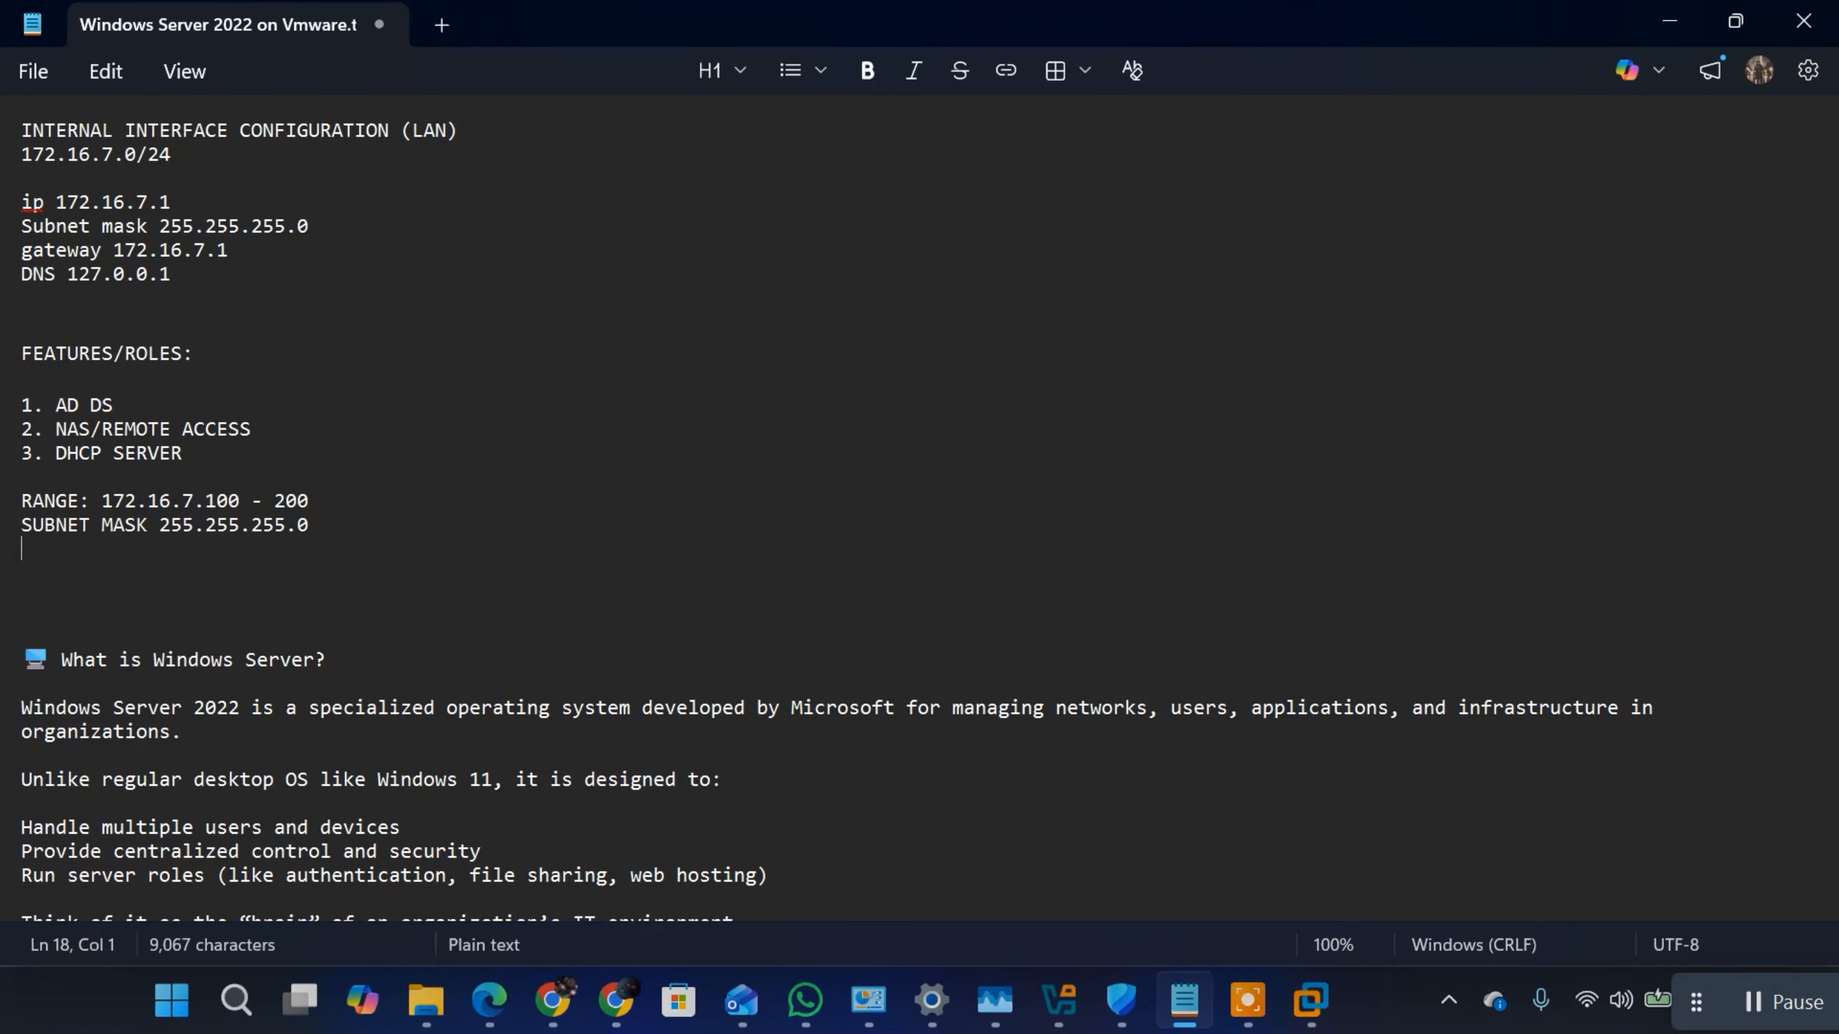
# Step: Add the line "GATEWAY 172.16.7.1" under the SUBNET MASK line
pyautogui.write('GATEWAY 172.')
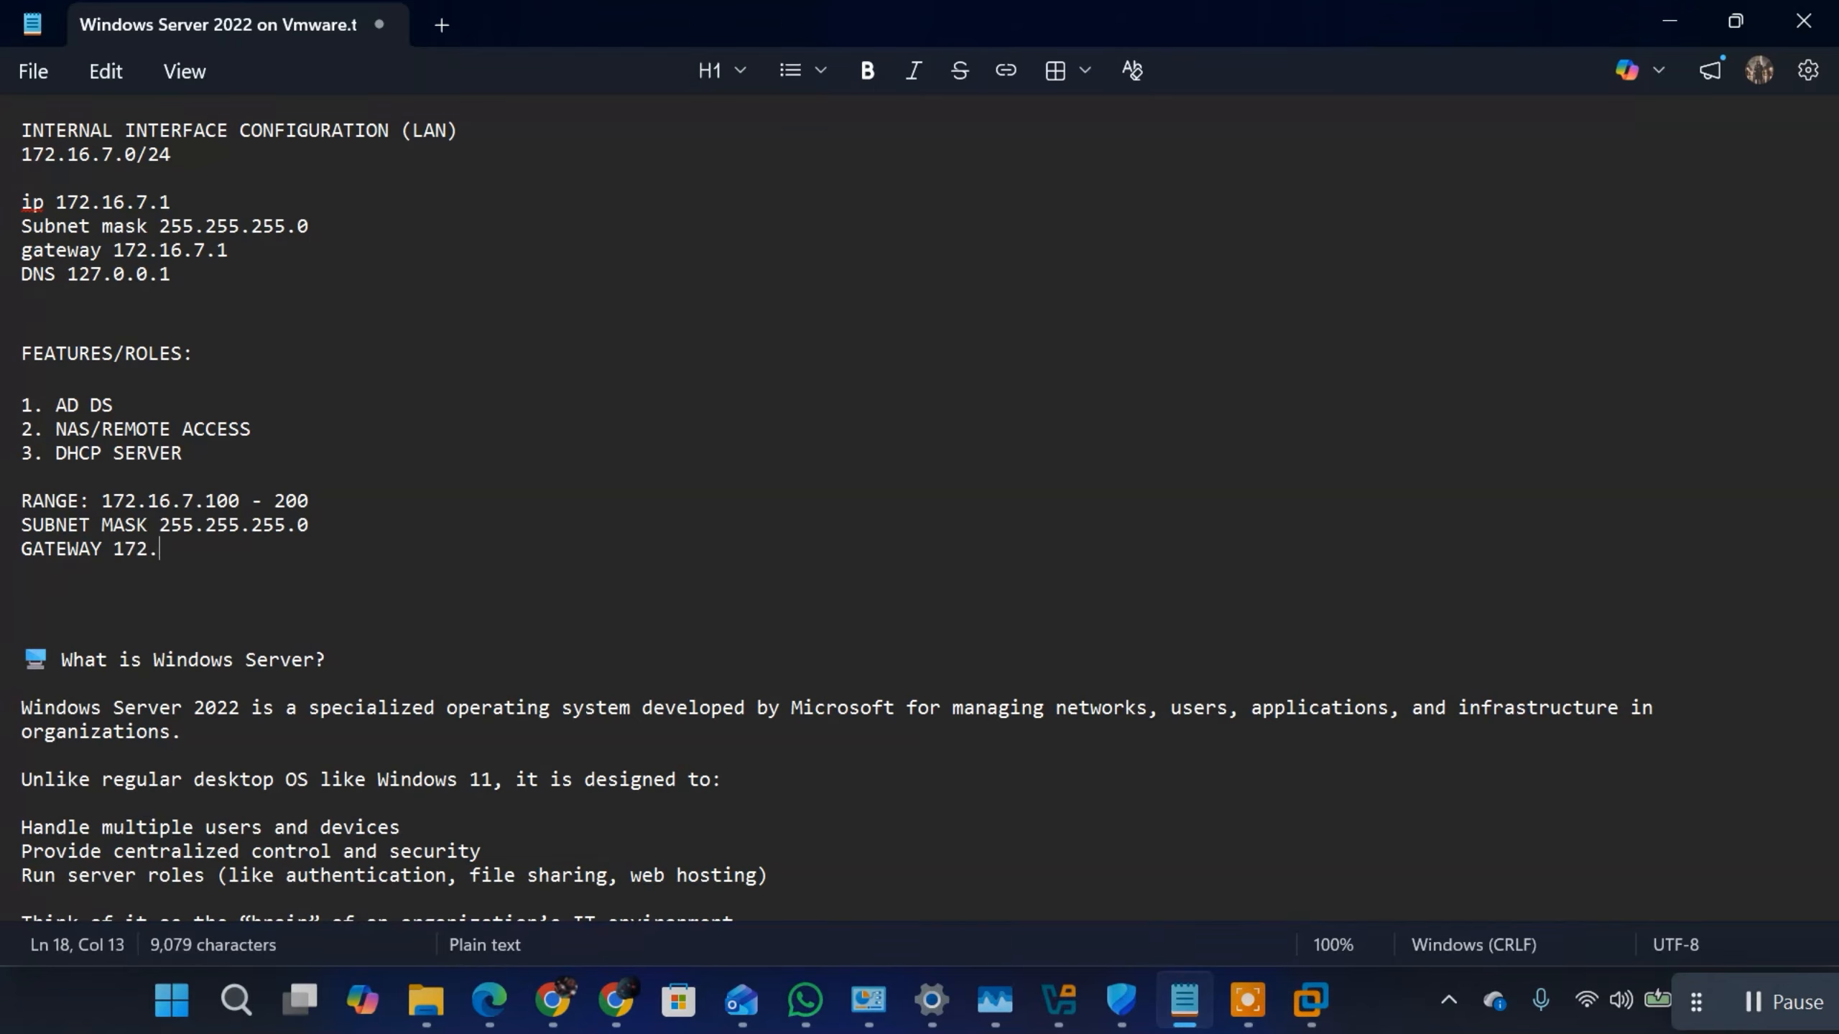
pyautogui.write('16.7.1')
pyautogui.press('Return')
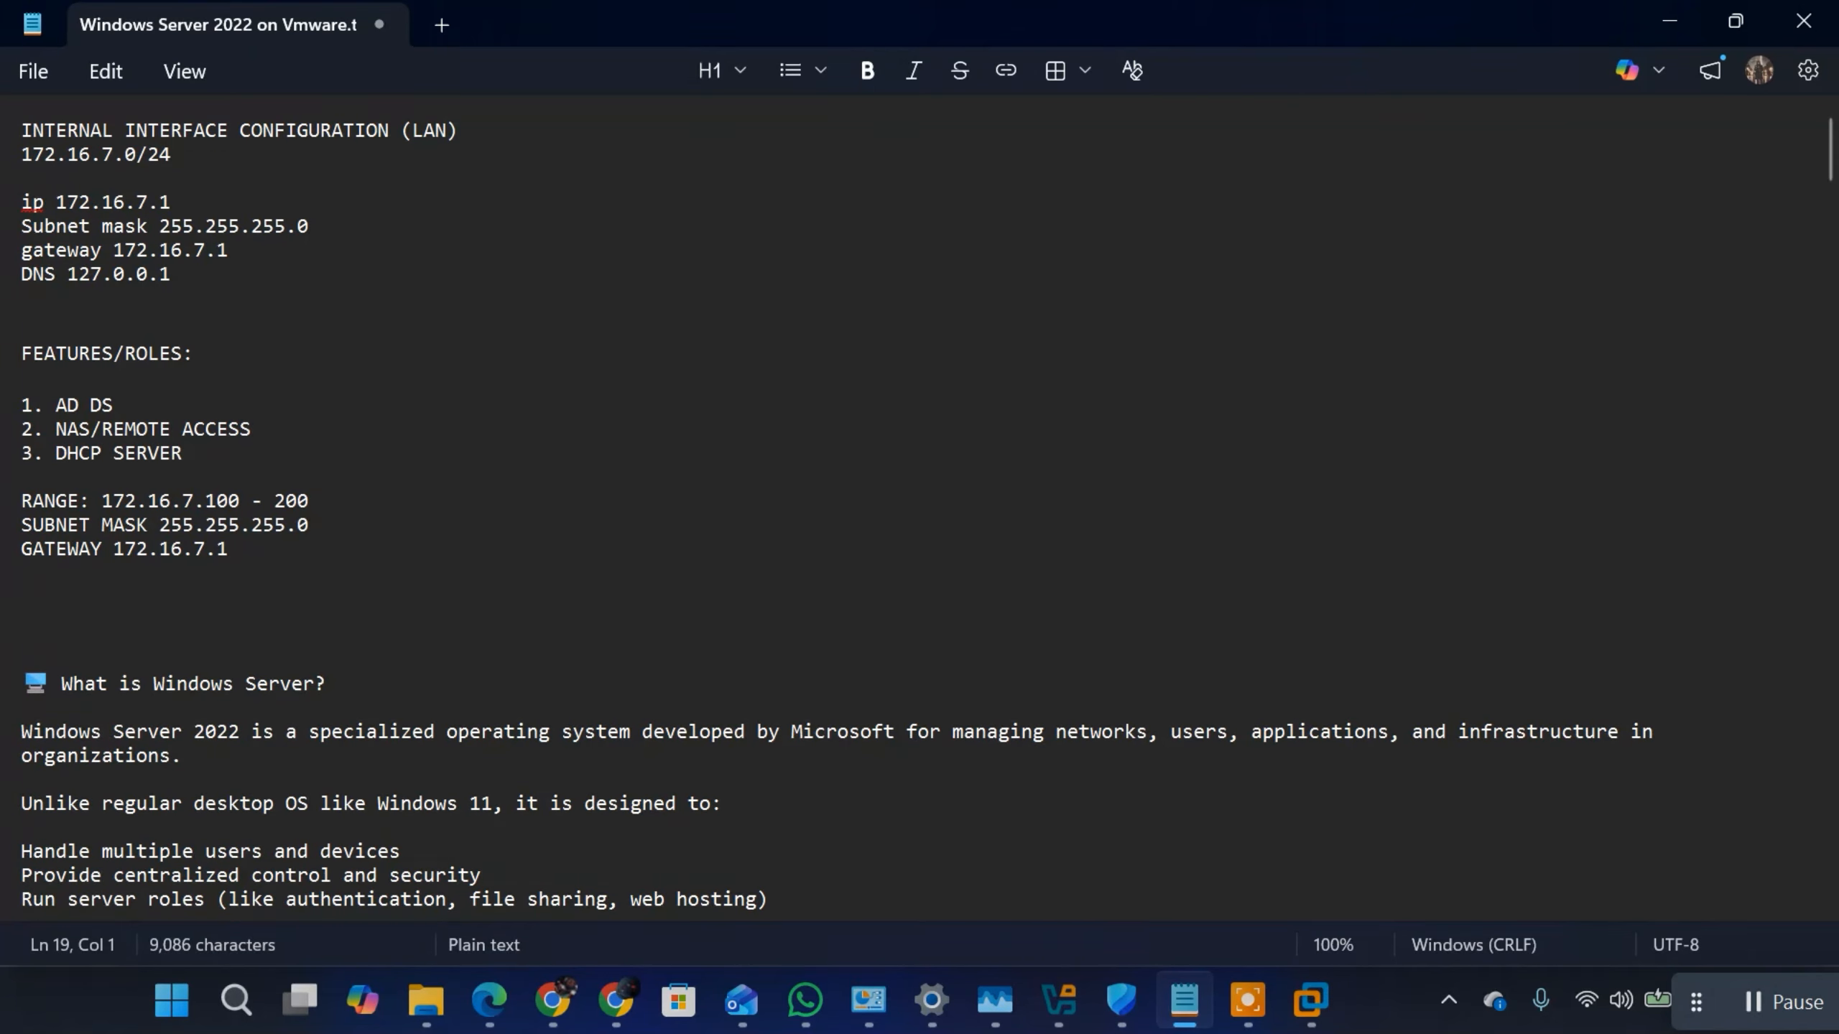
# Step: Add the line "DNS 172.16.7.1" under the GATEWAY line of the DHCP notes
pyautogui.write('DNS 172.17')
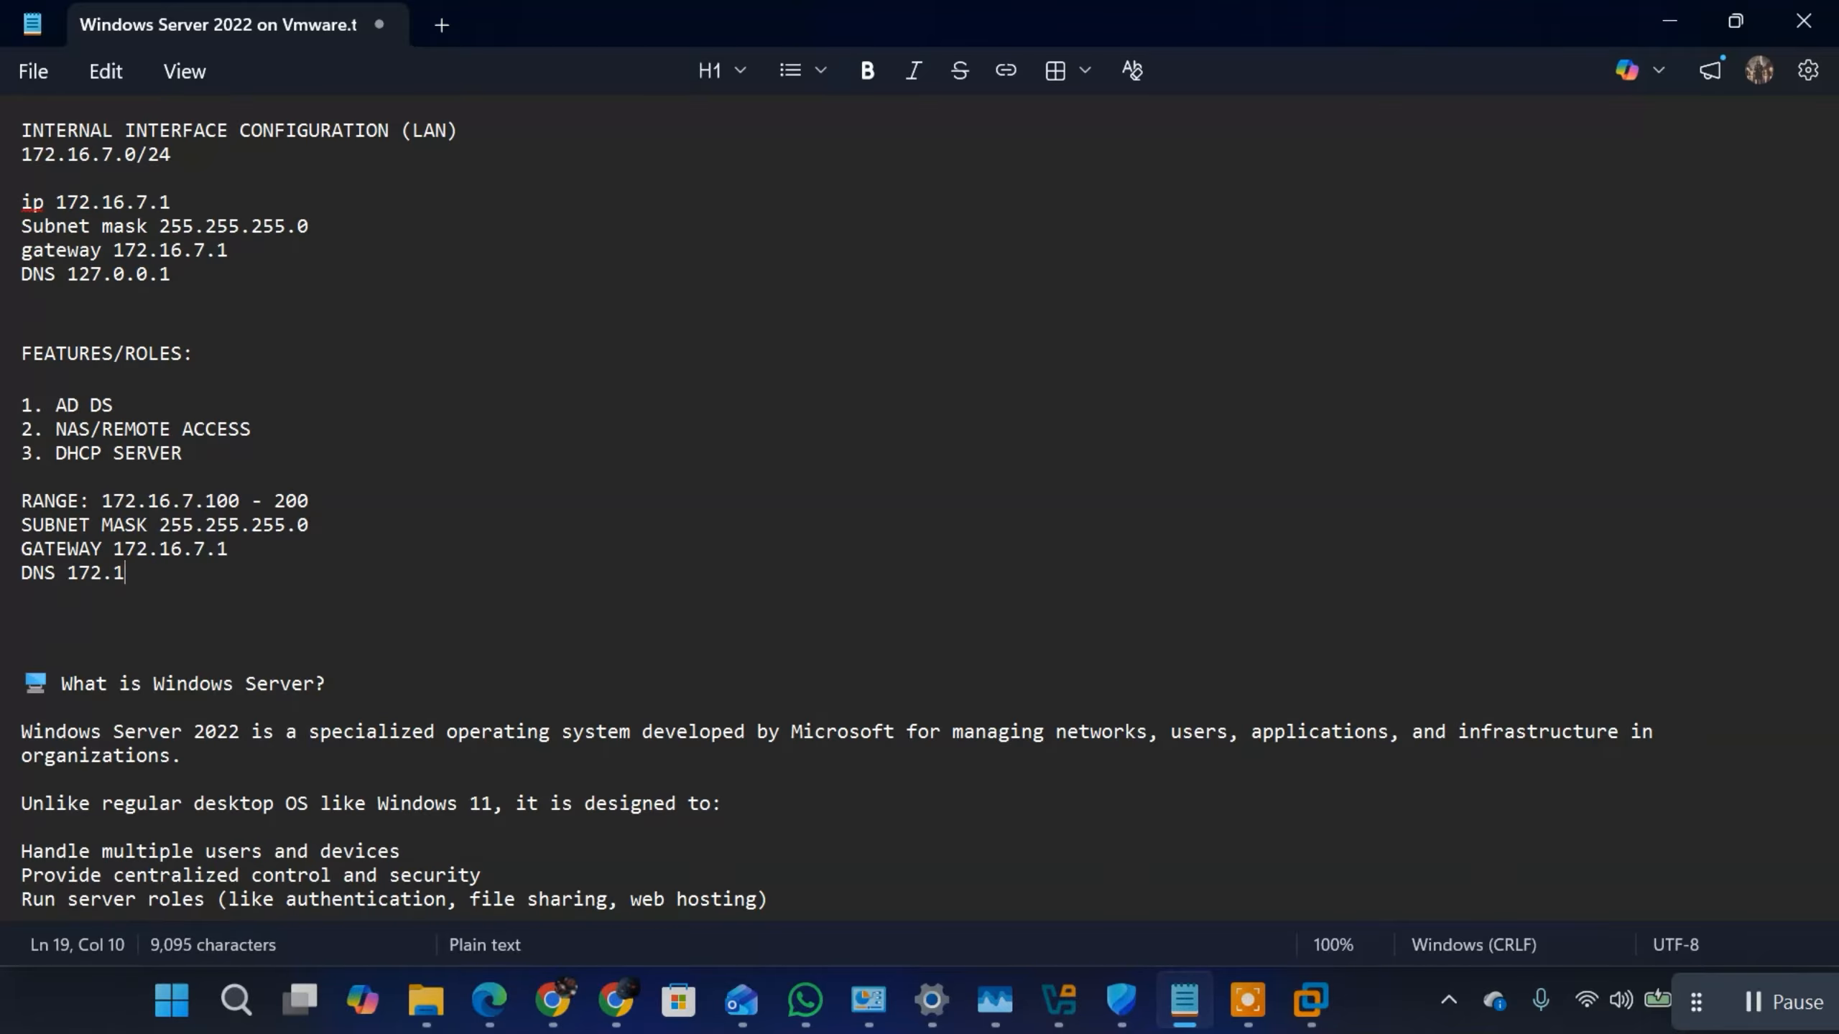
pyautogui.press('BackSpace')
pyautogui.press('BackSpace')
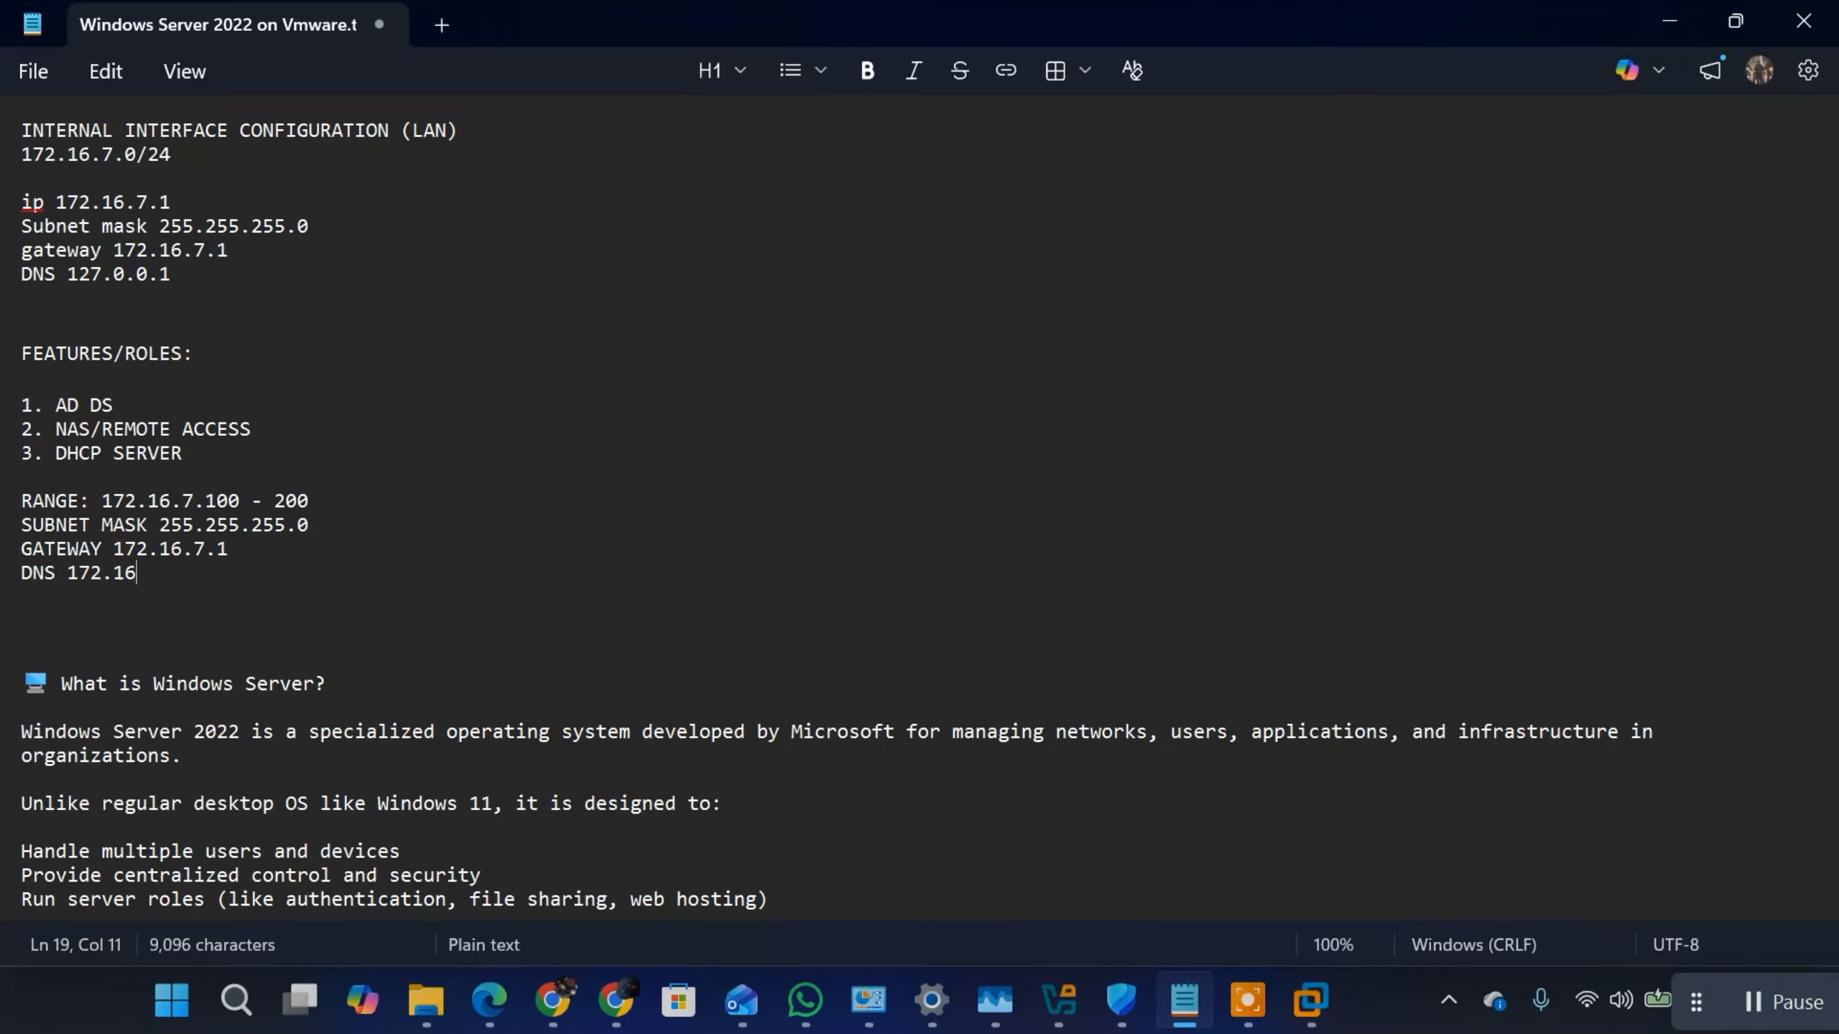
pyautogui.write('16.7.1')
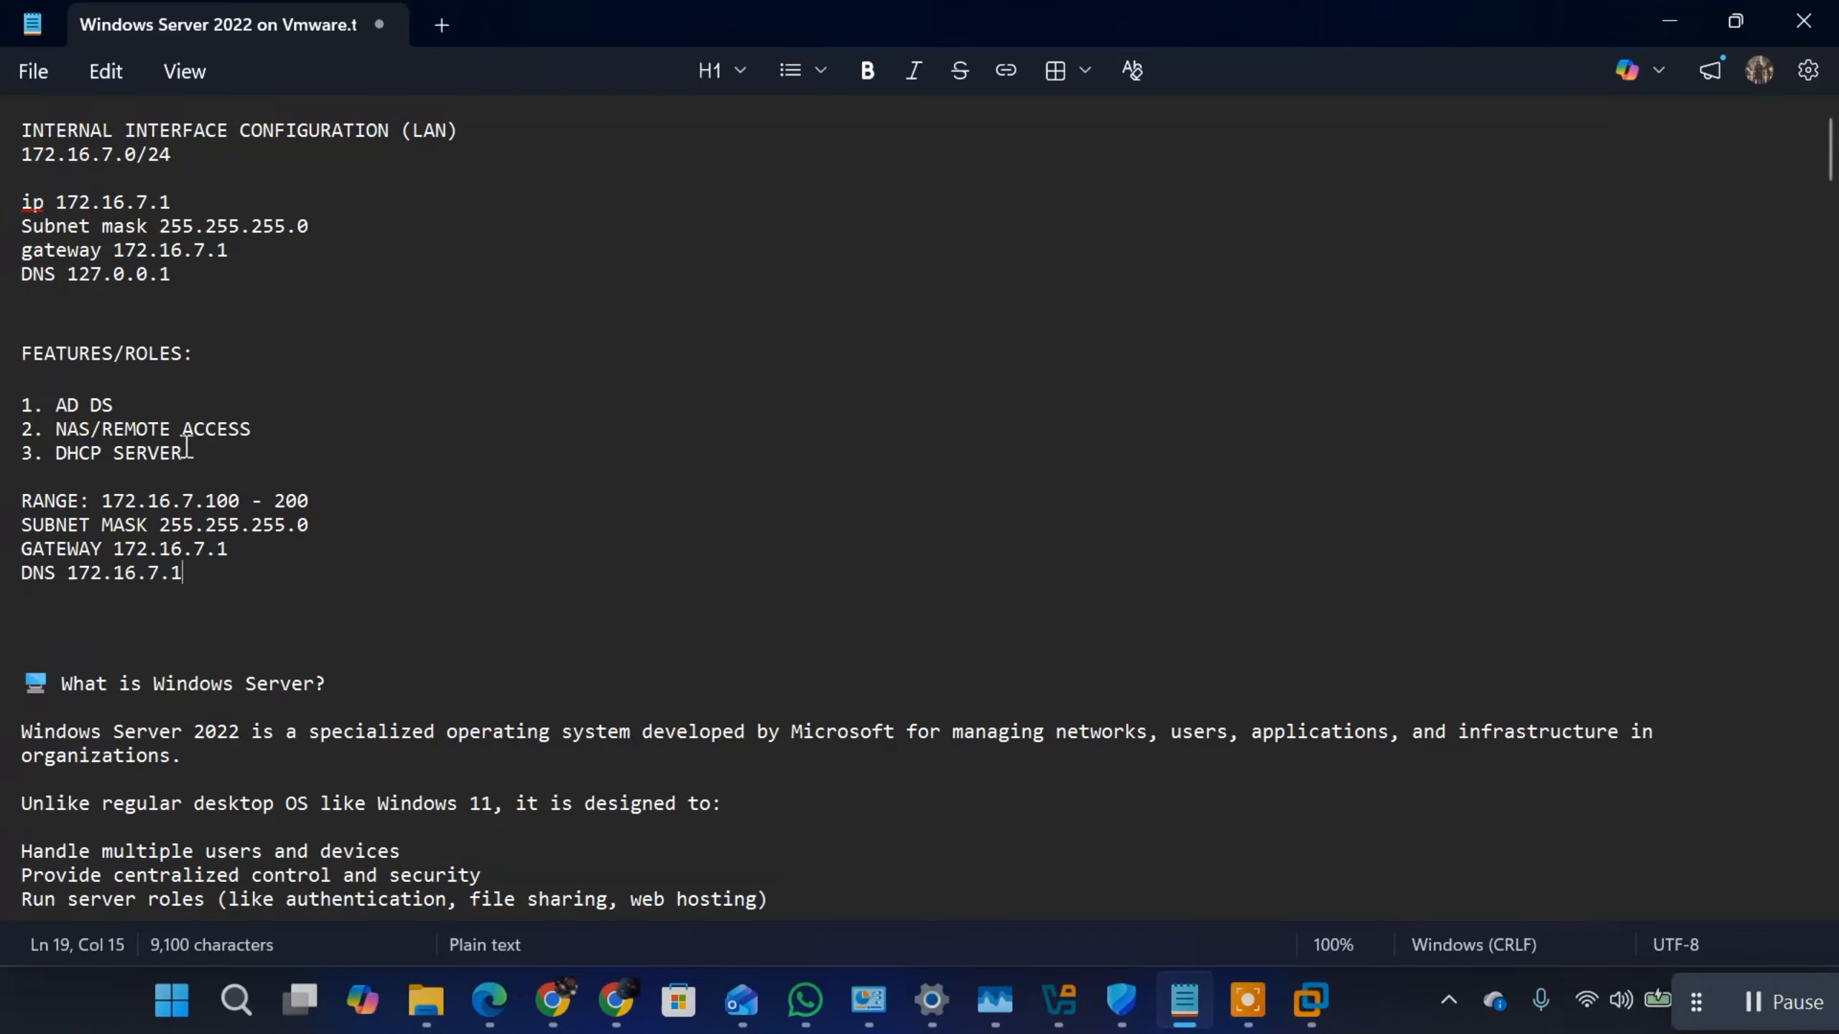
# Step: Remove the blank line between DHCP SERVER and RANGE, and insert a blank line above the DHCP SERVER item
pyautogui.tripleClick(27, 503)
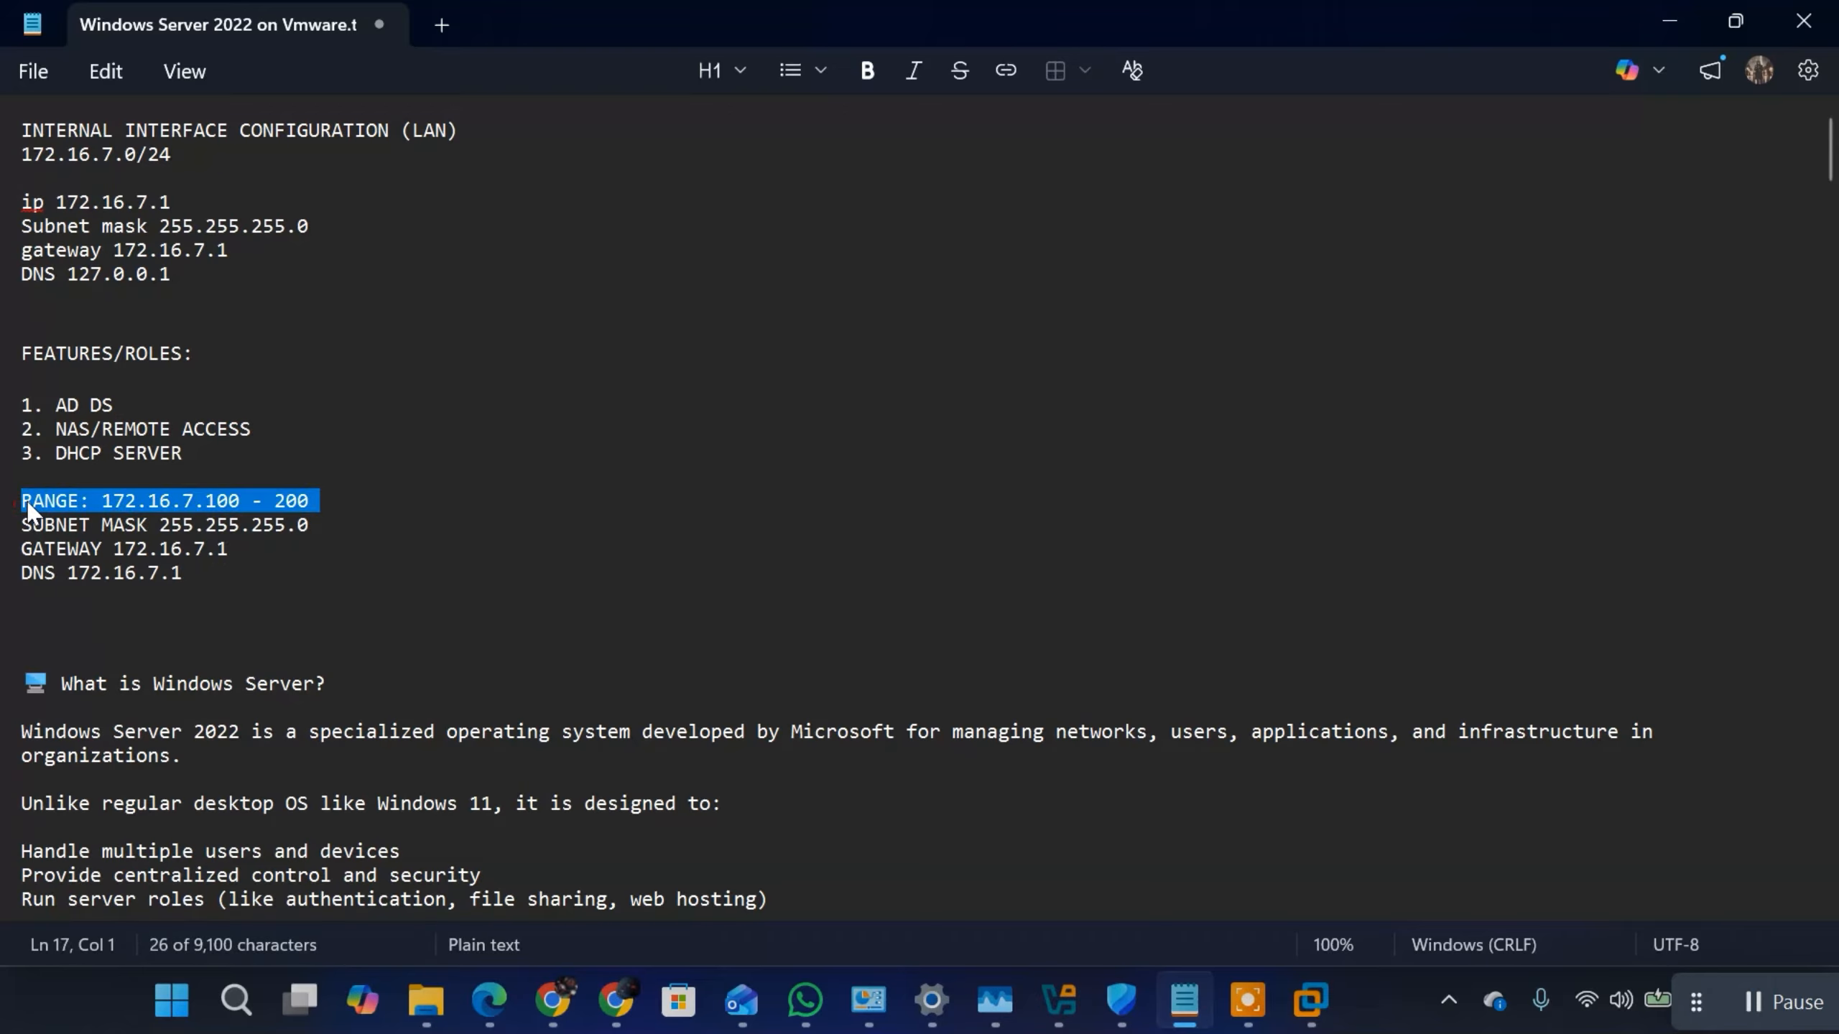
pyautogui.click(33, 499)
pyautogui.press('Left')
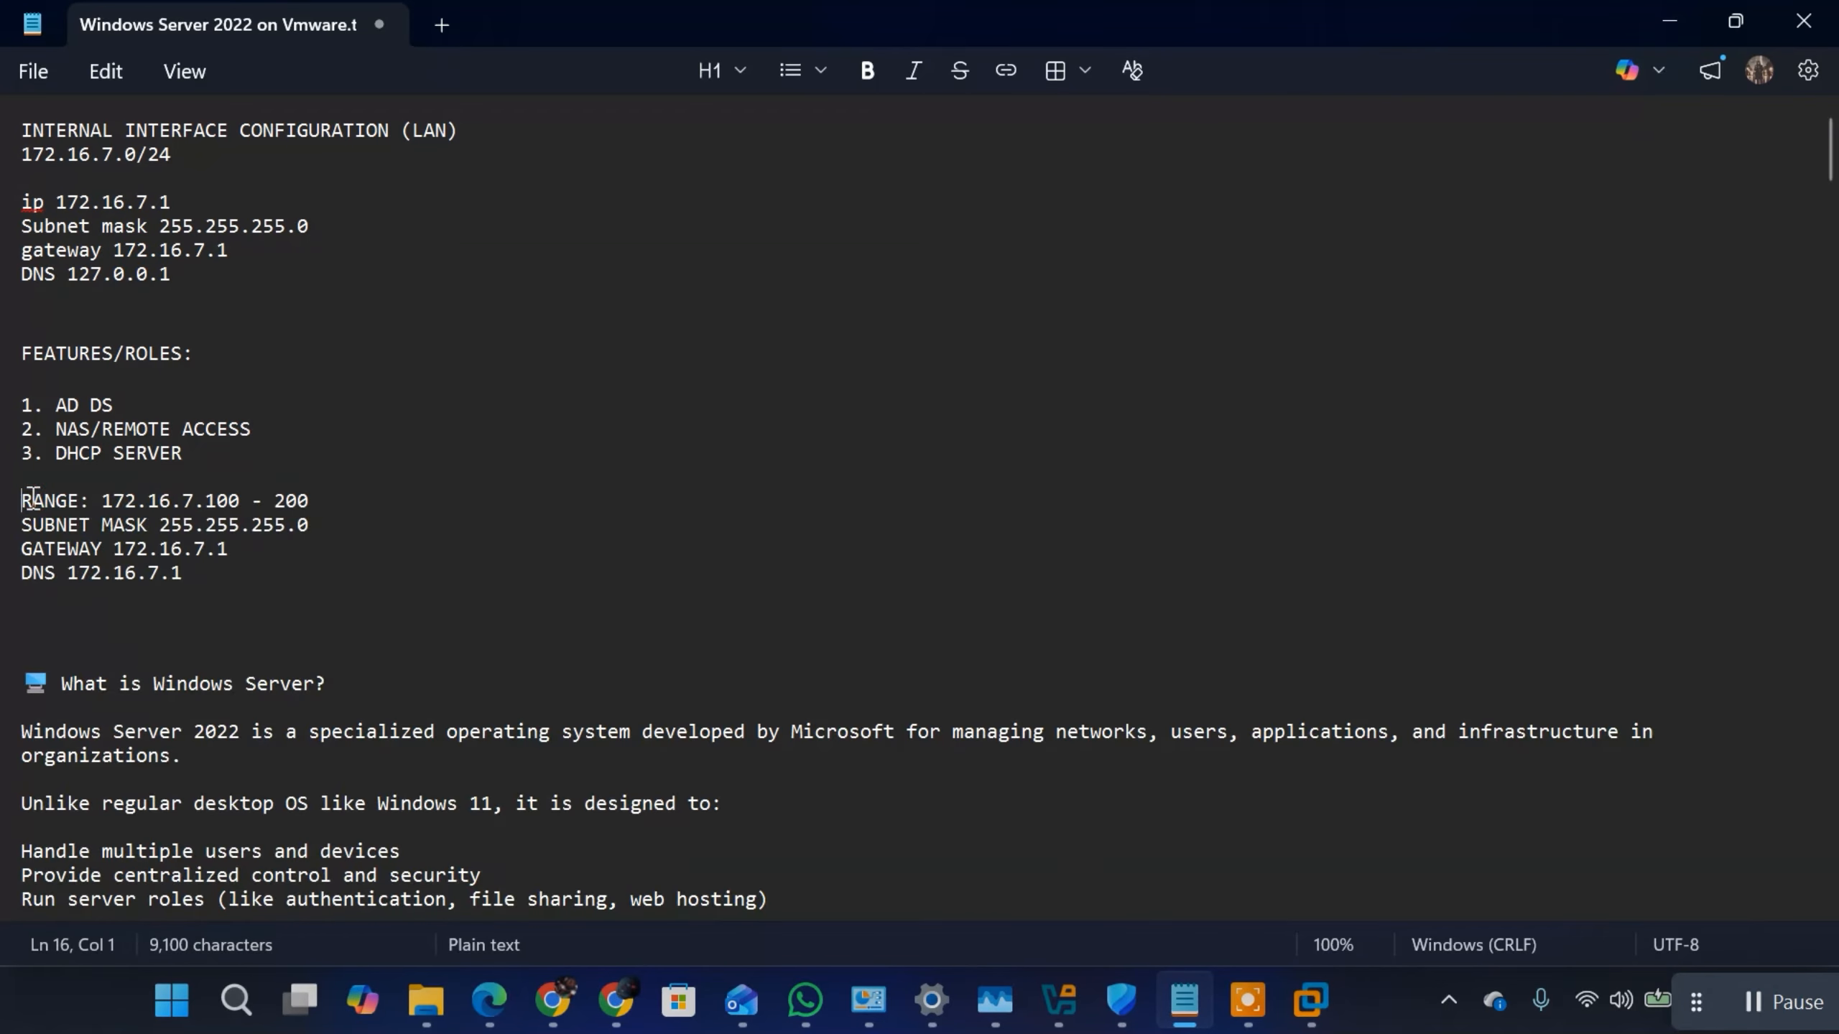
pyautogui.press('BackSpace')
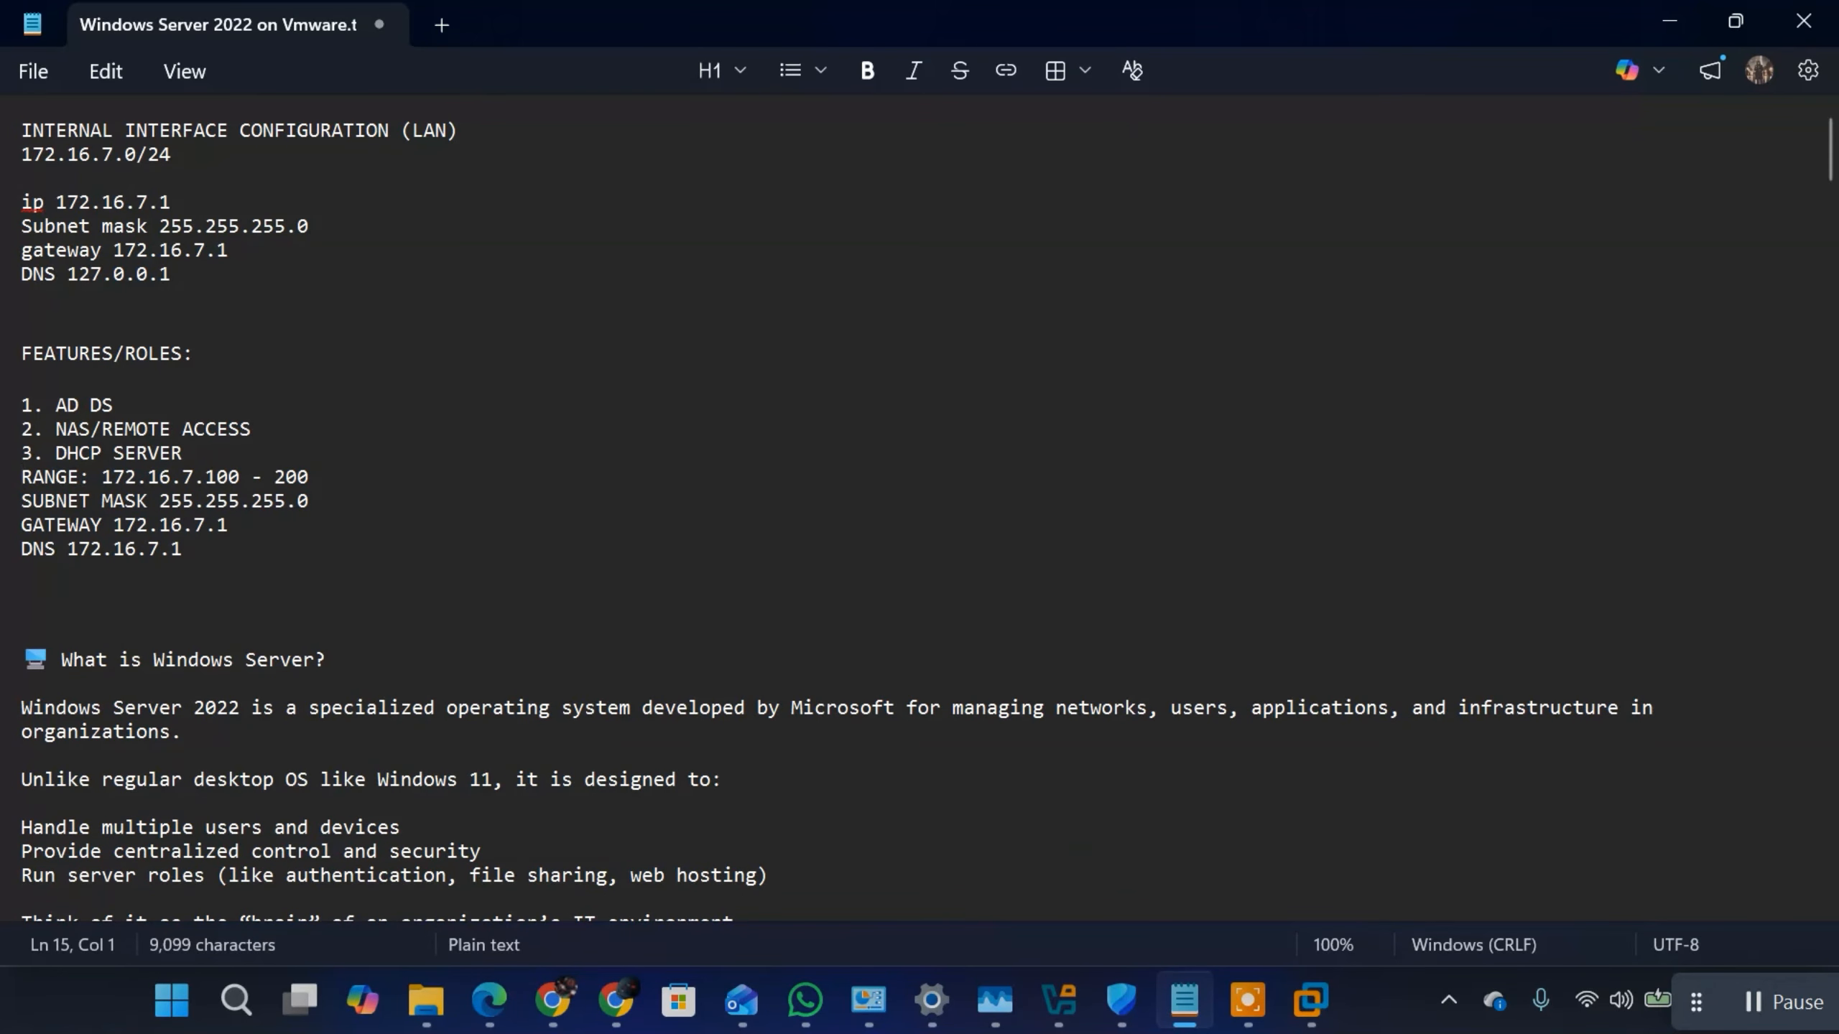
pyautogui.click(259, 427)
pyautogui.press('Return')
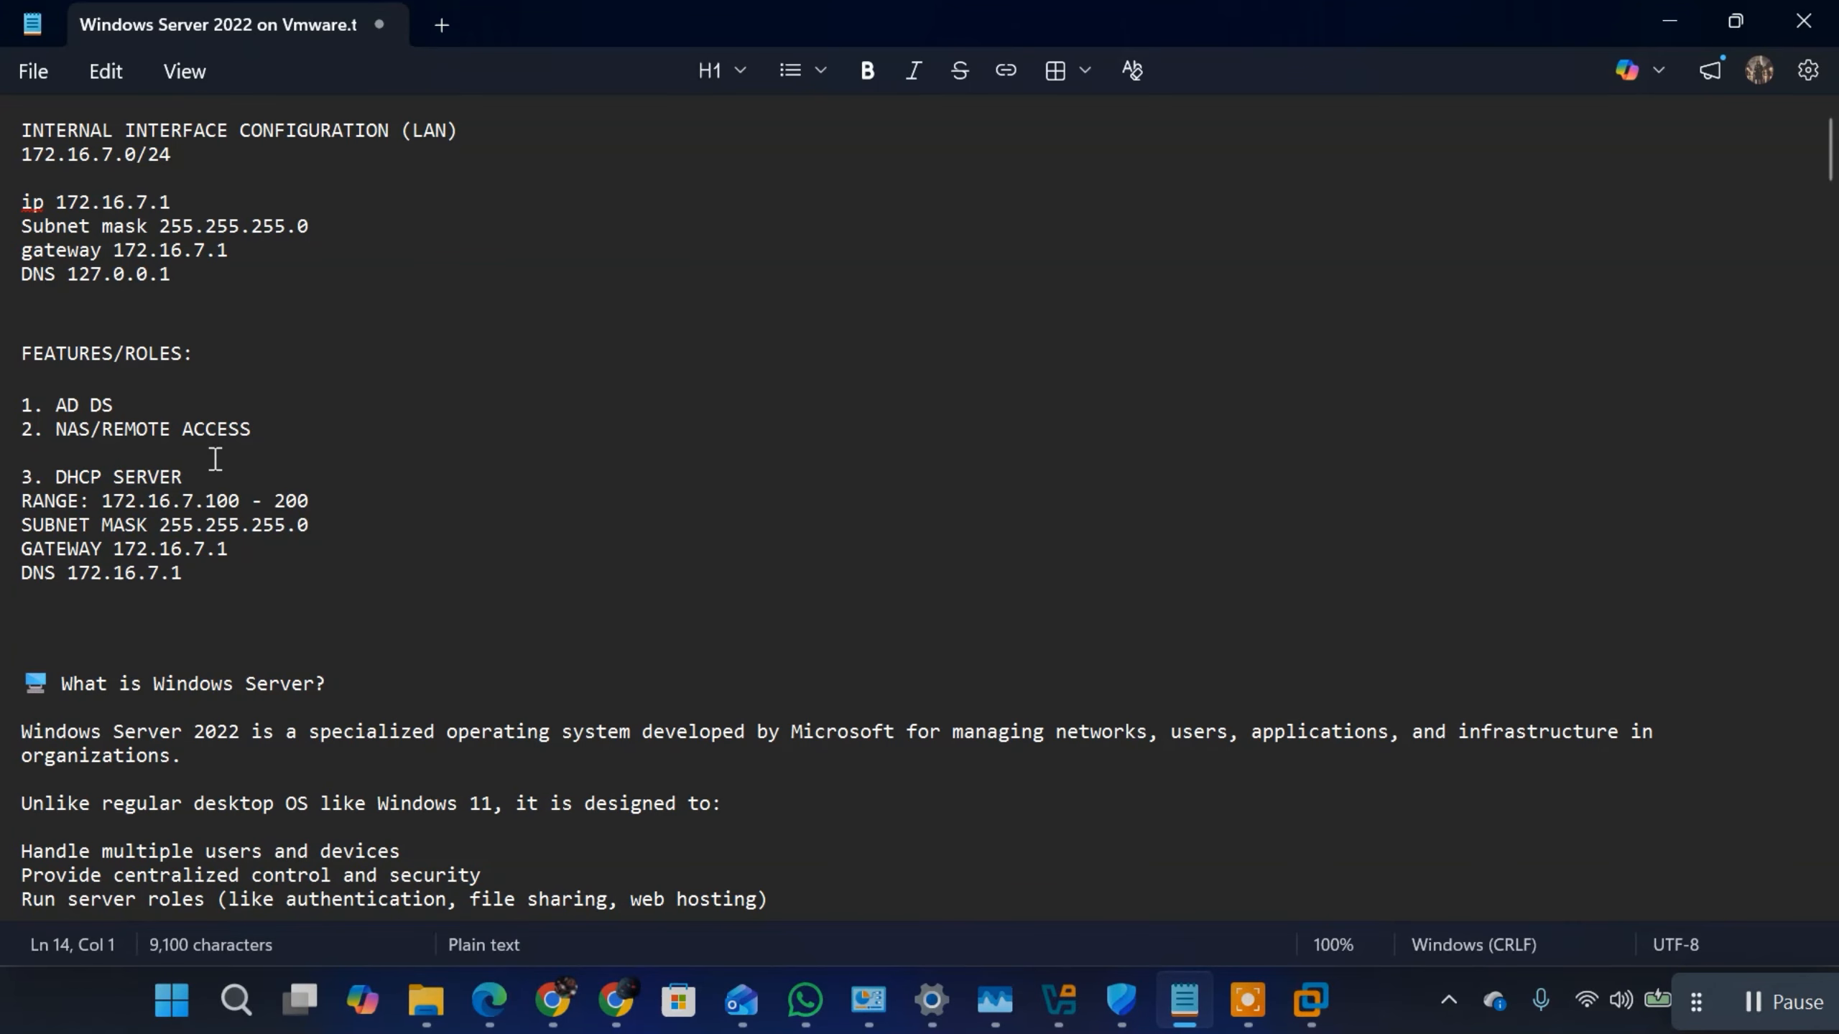
# Step: Remove one blank line below the DNS 172.16.7.1 line of the DHCP notes
pyautogui.click(190, 573)
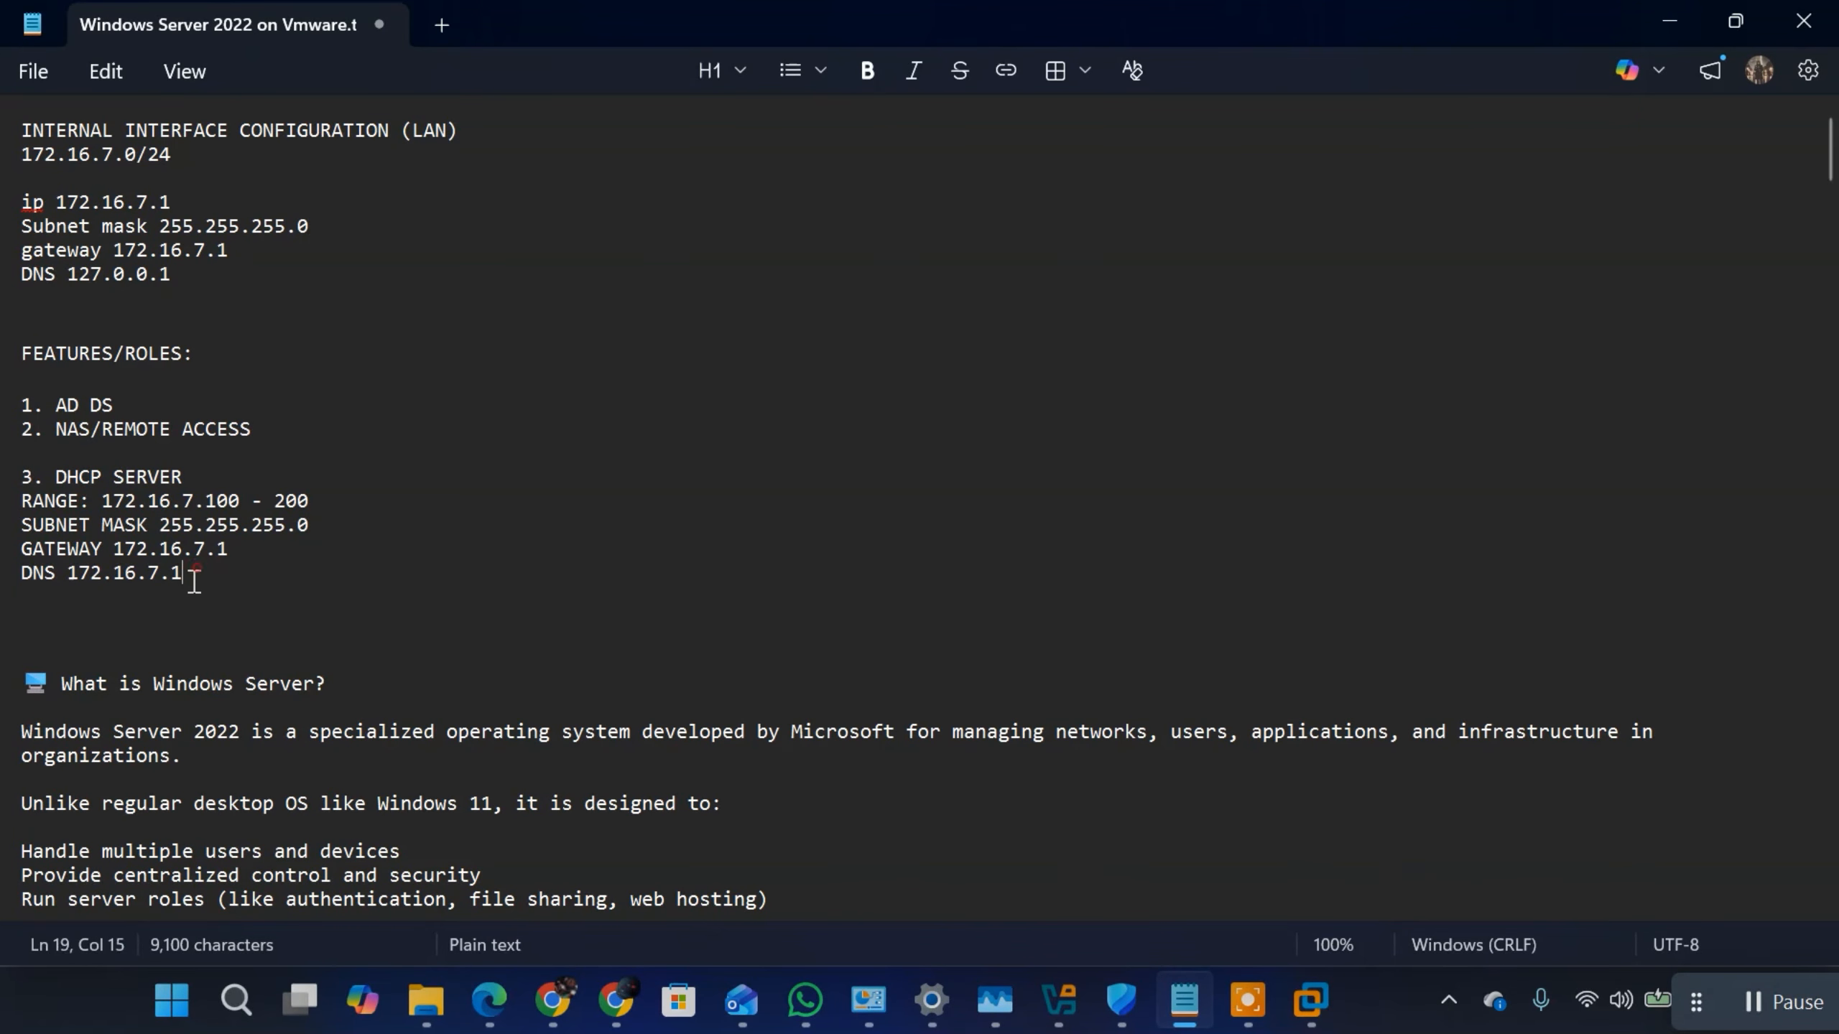
pyautogui.click(164, 624)
pyautogui.press('super')
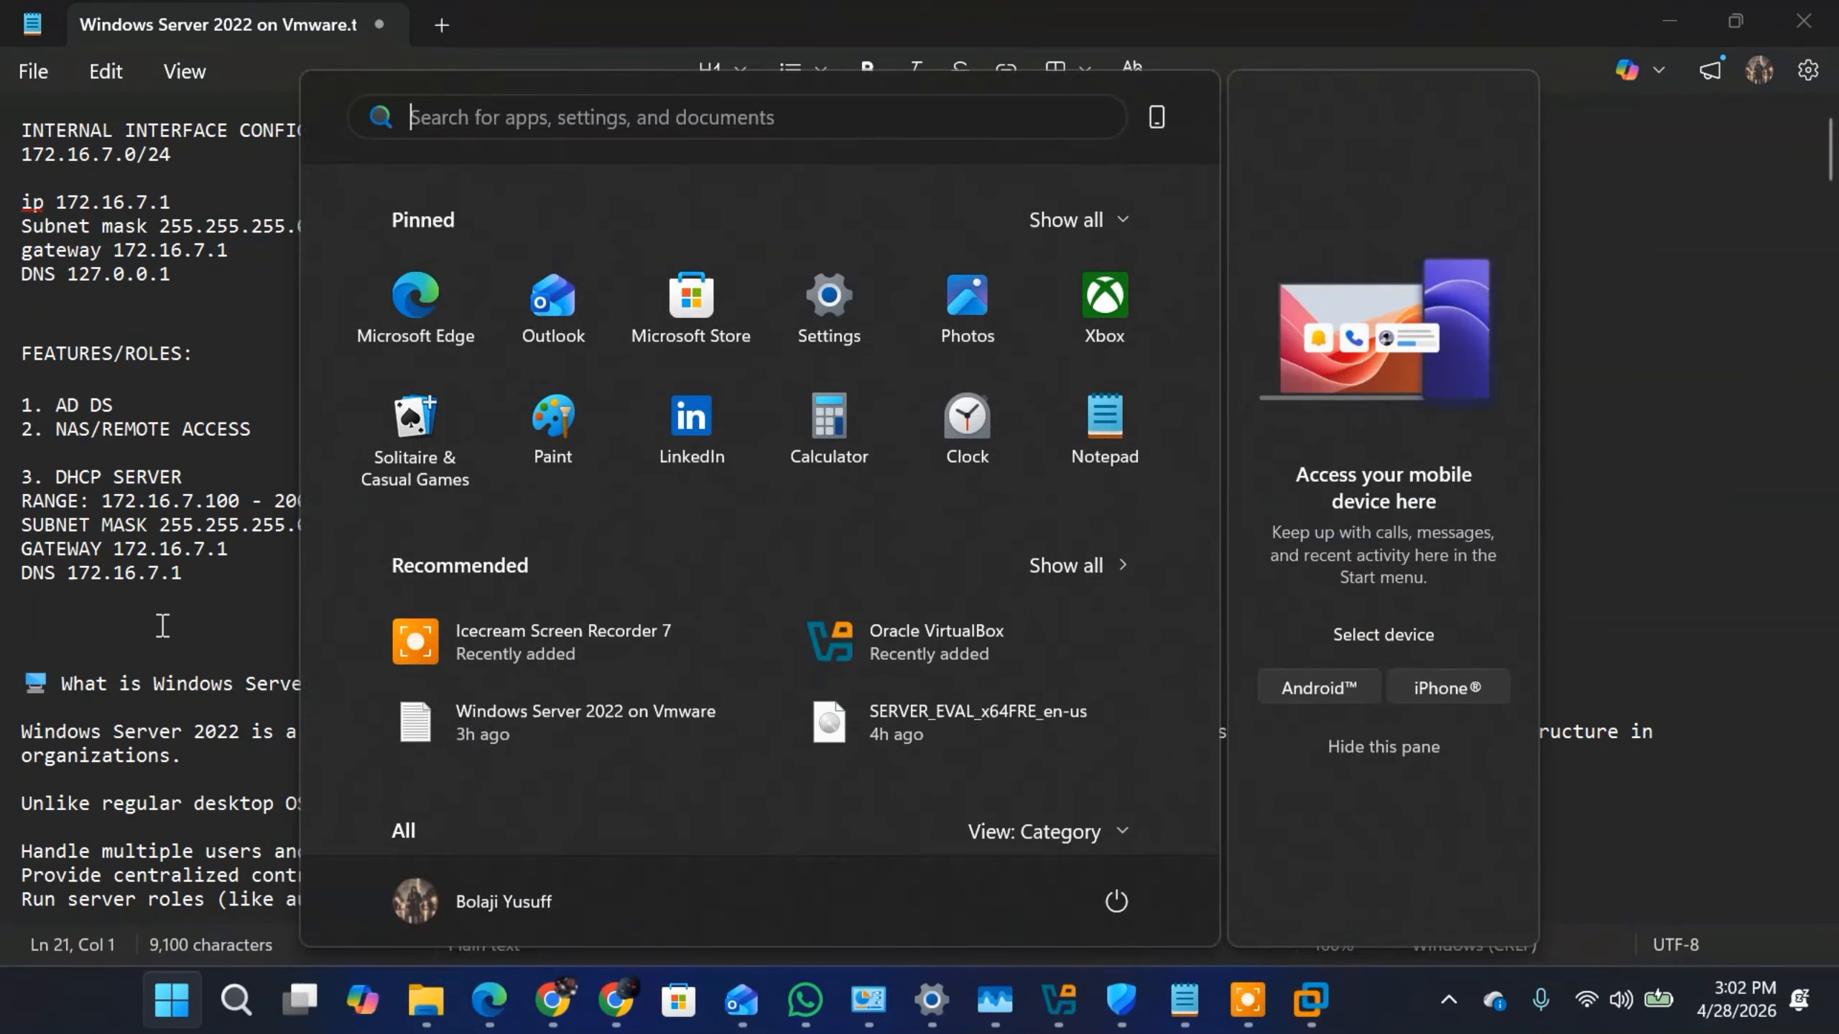
pyautogui.click(161, 624)
pyautogui.press('BackSpace')
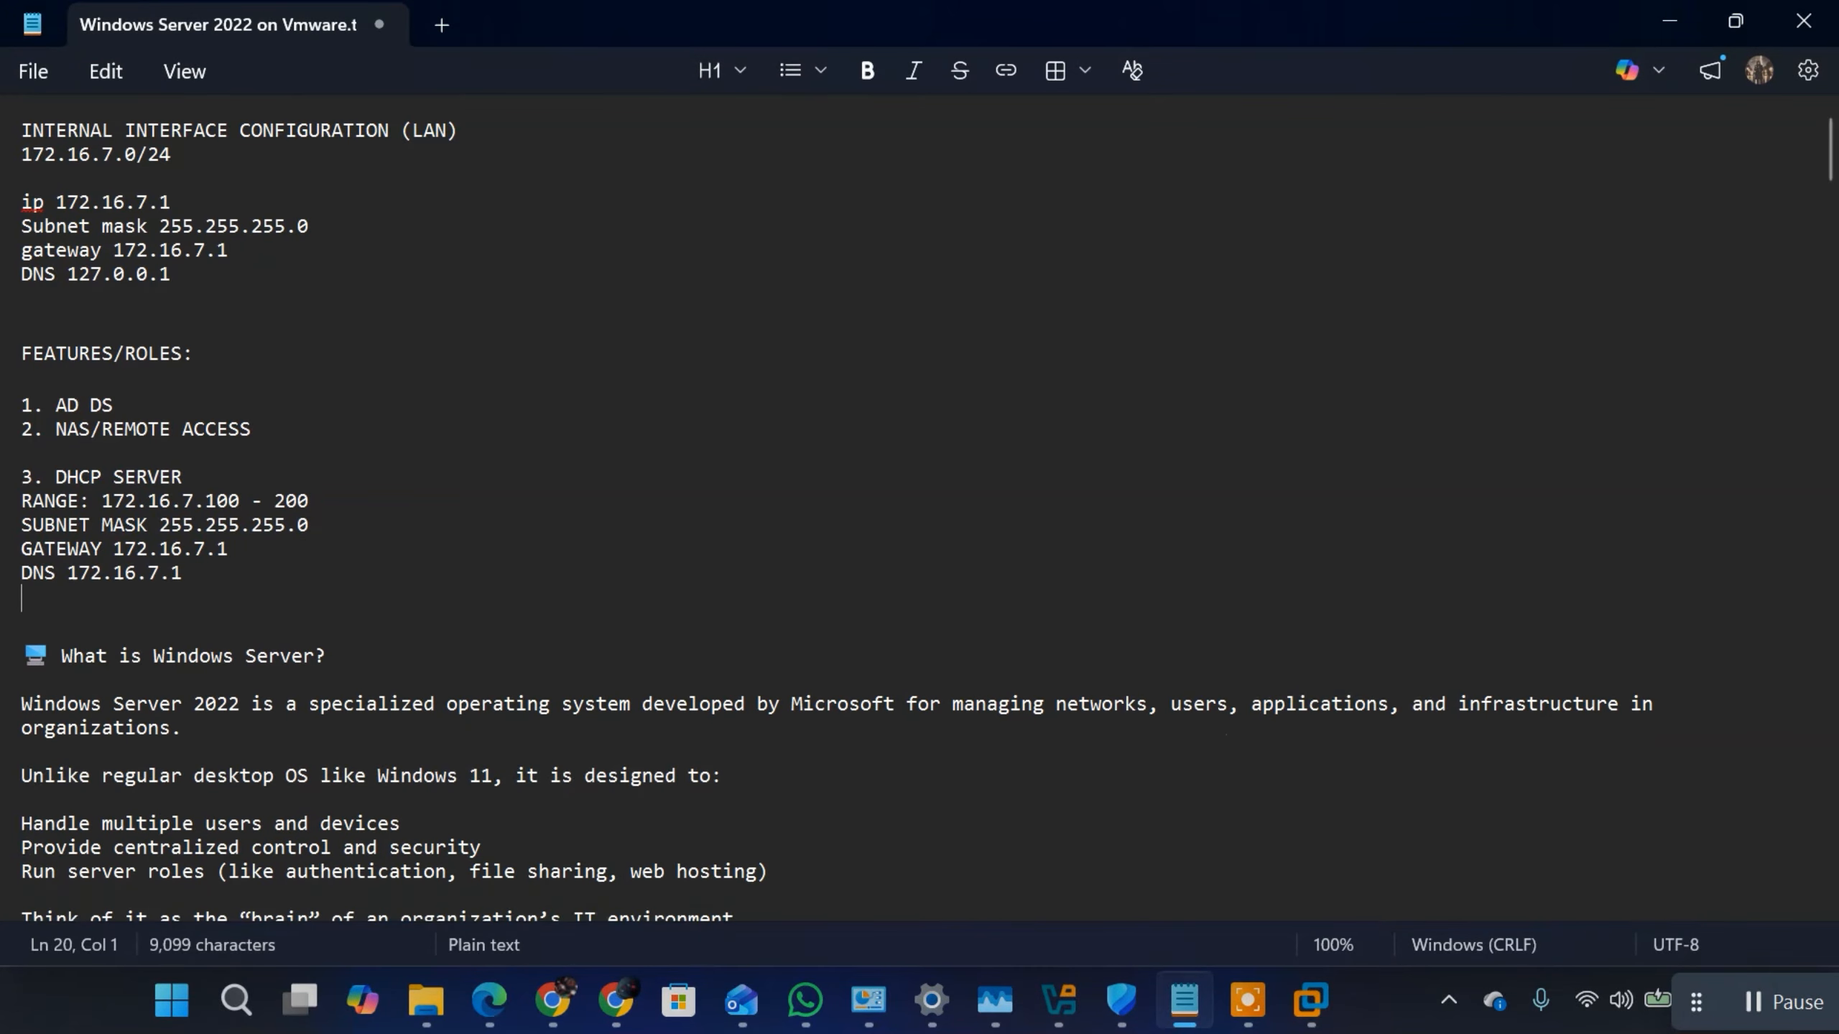
# Step: Switch to the Windows Server 2022 virtual machine, close the finished Add Roles and Features Wizard and minimize Routing and Remote Access
pyautogui.moveTo(1306, 1007)
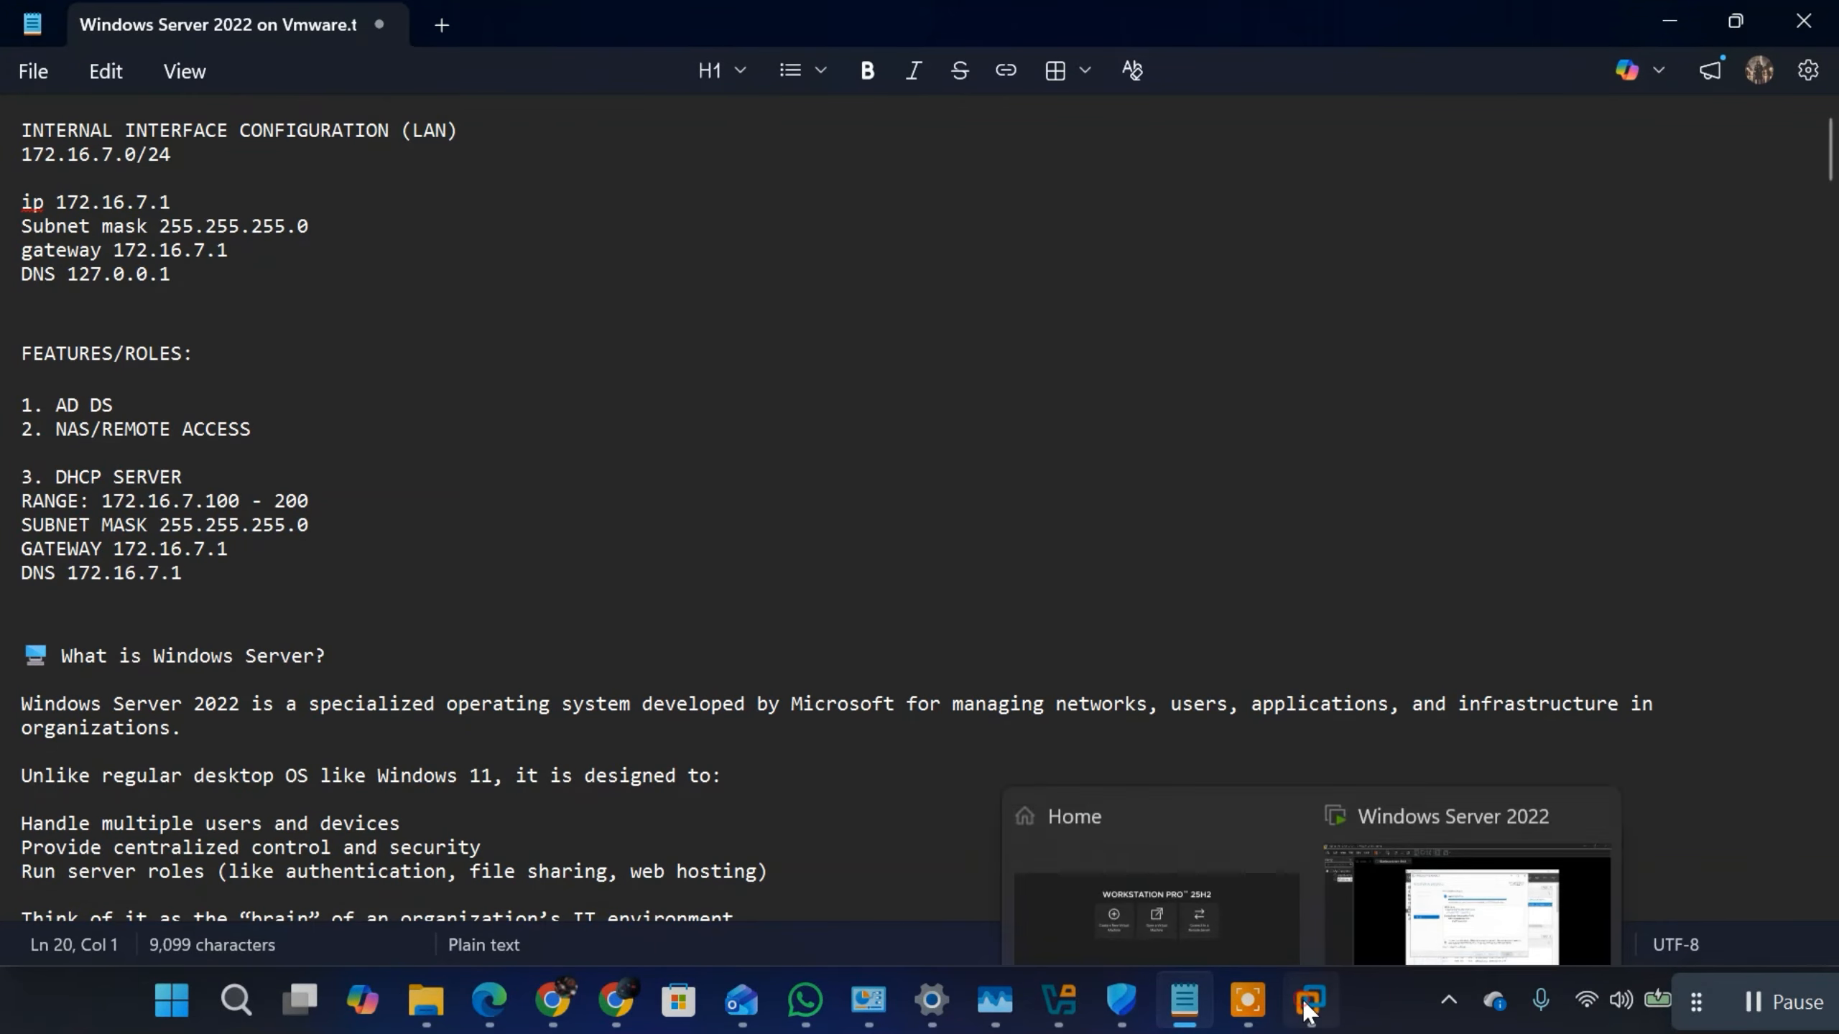
pyautogui.click(1458, 906)
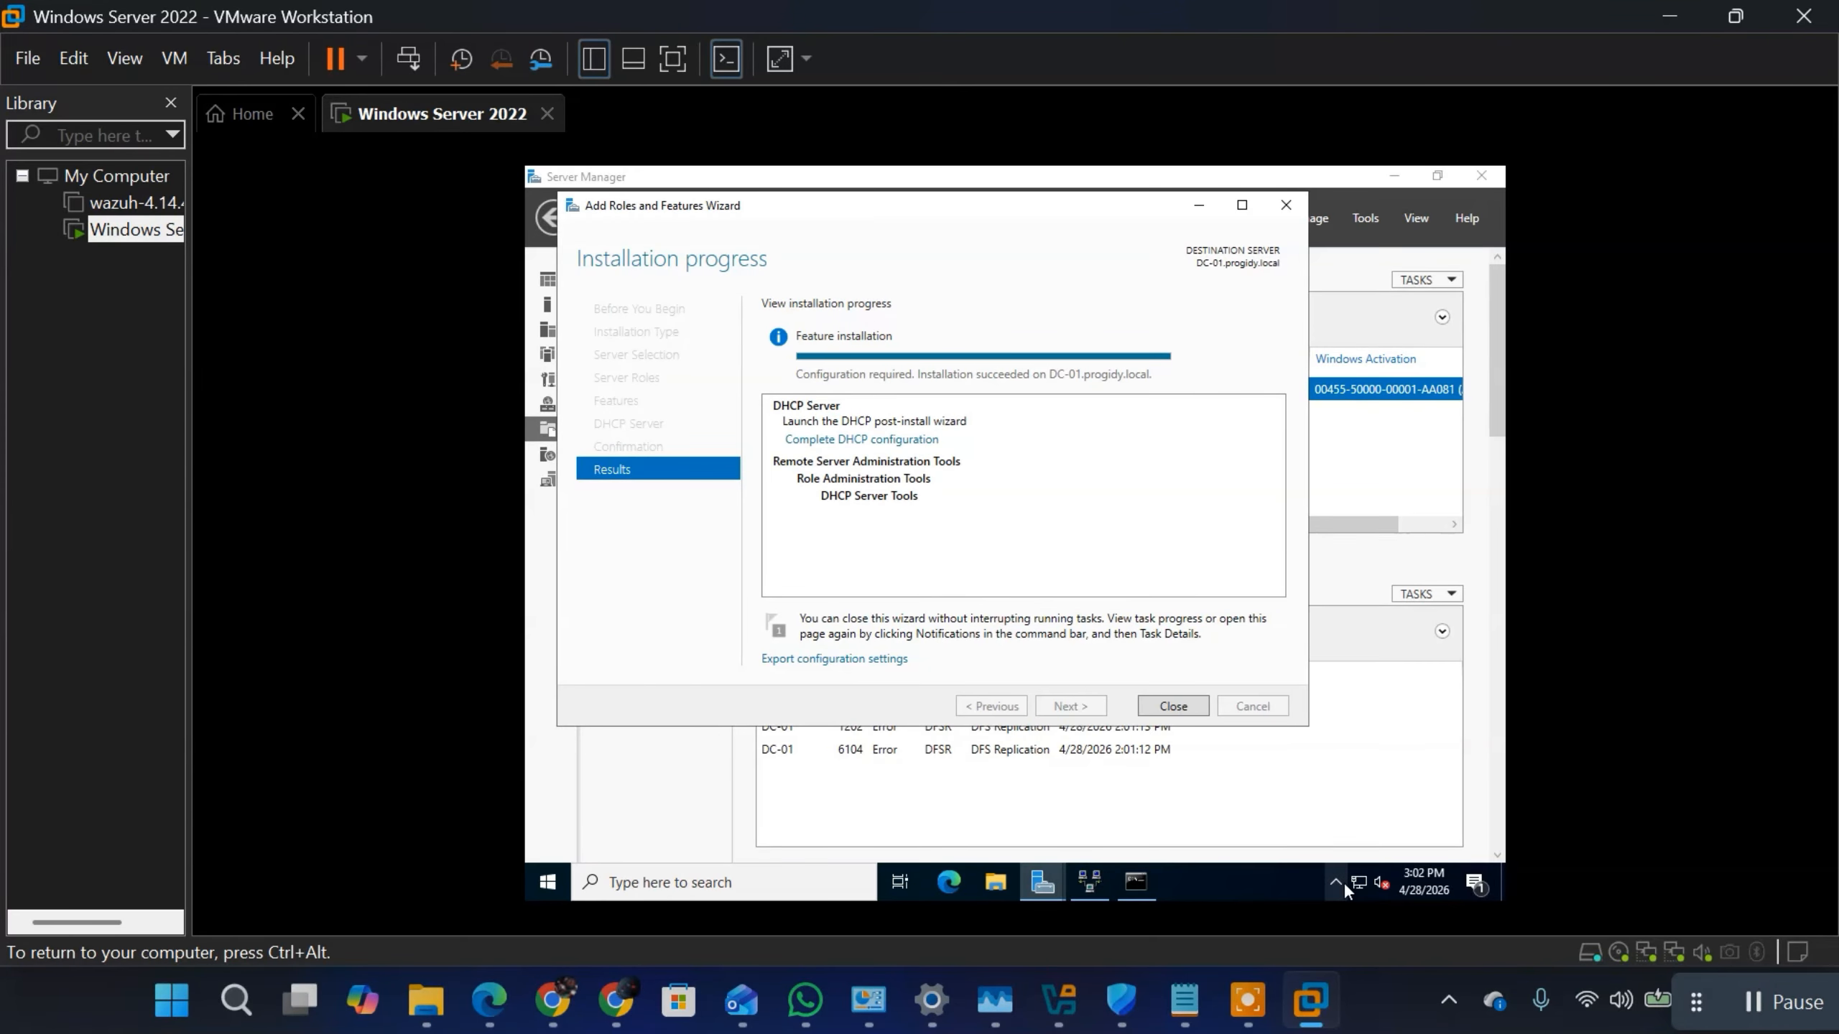
pyautogui.click(1174, 712)
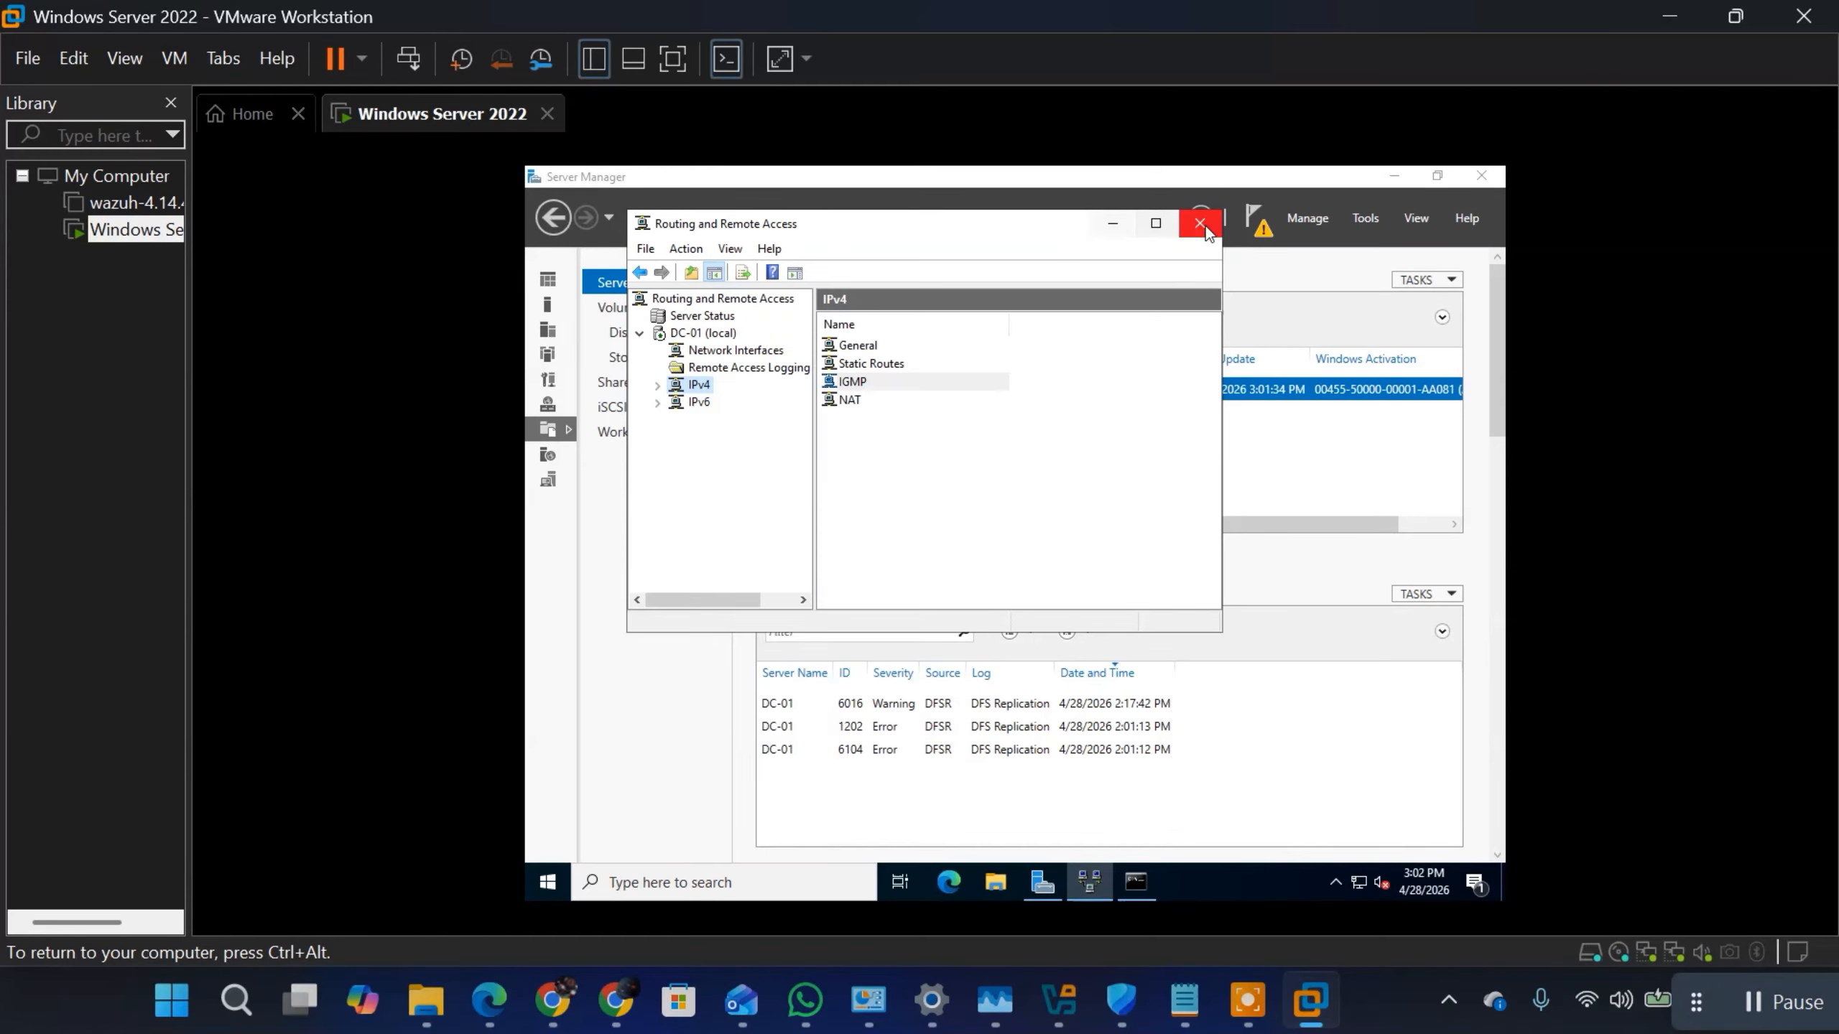
pyautogui.click(1116, 223)
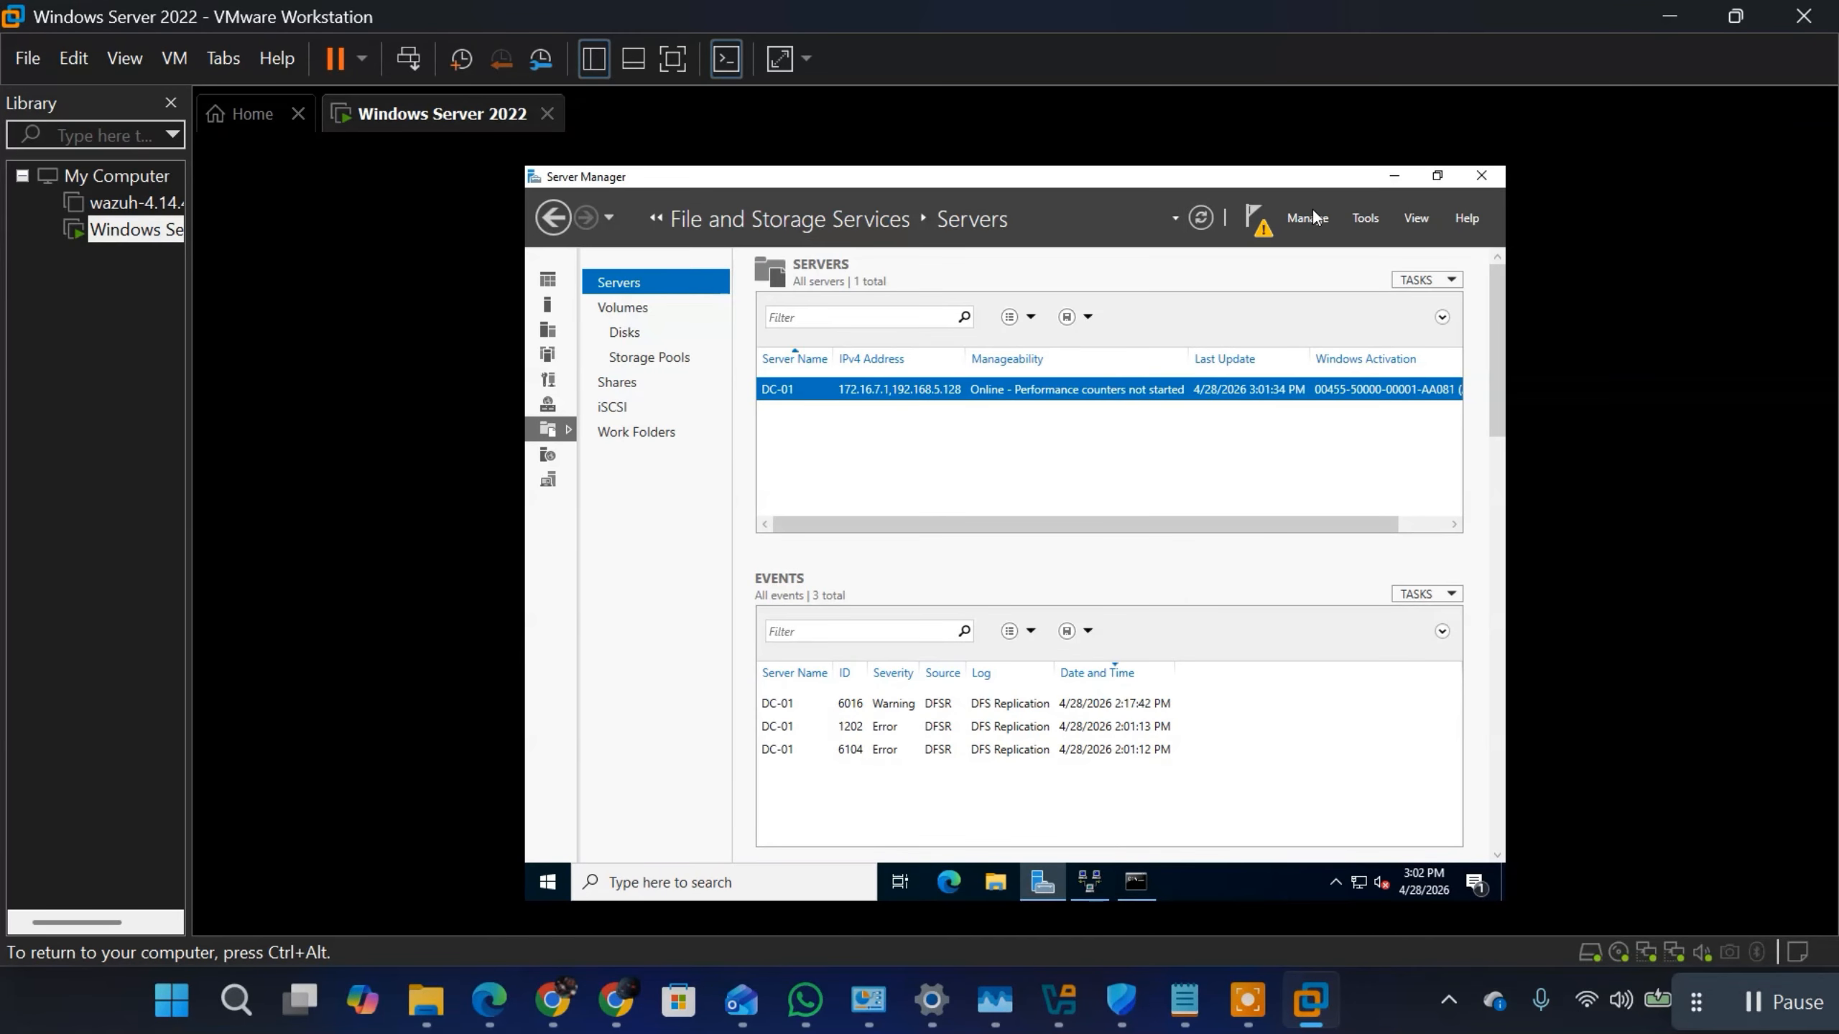
# Step: Open the DHCP management console from Server Manager and go to the IPv4 node of dc-01.progidy.local
pyautogui.click(1368, 223)
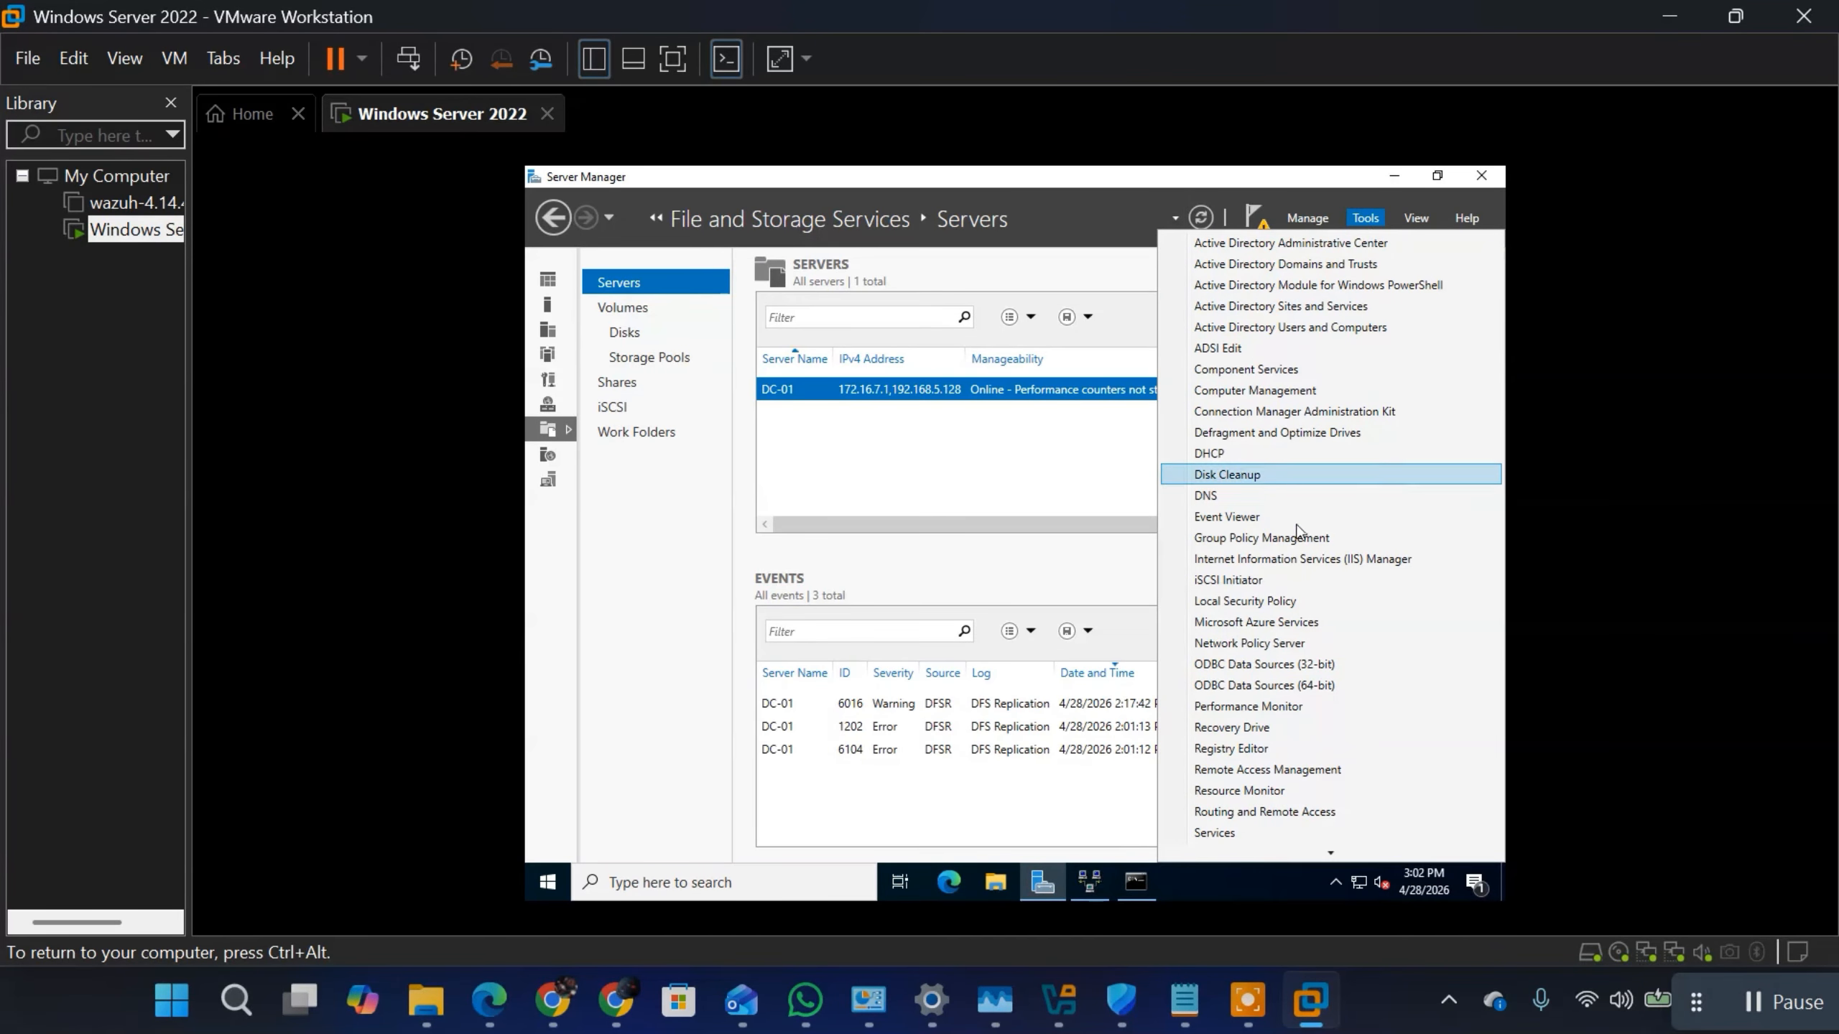
pyautogui.click(1223, 456)
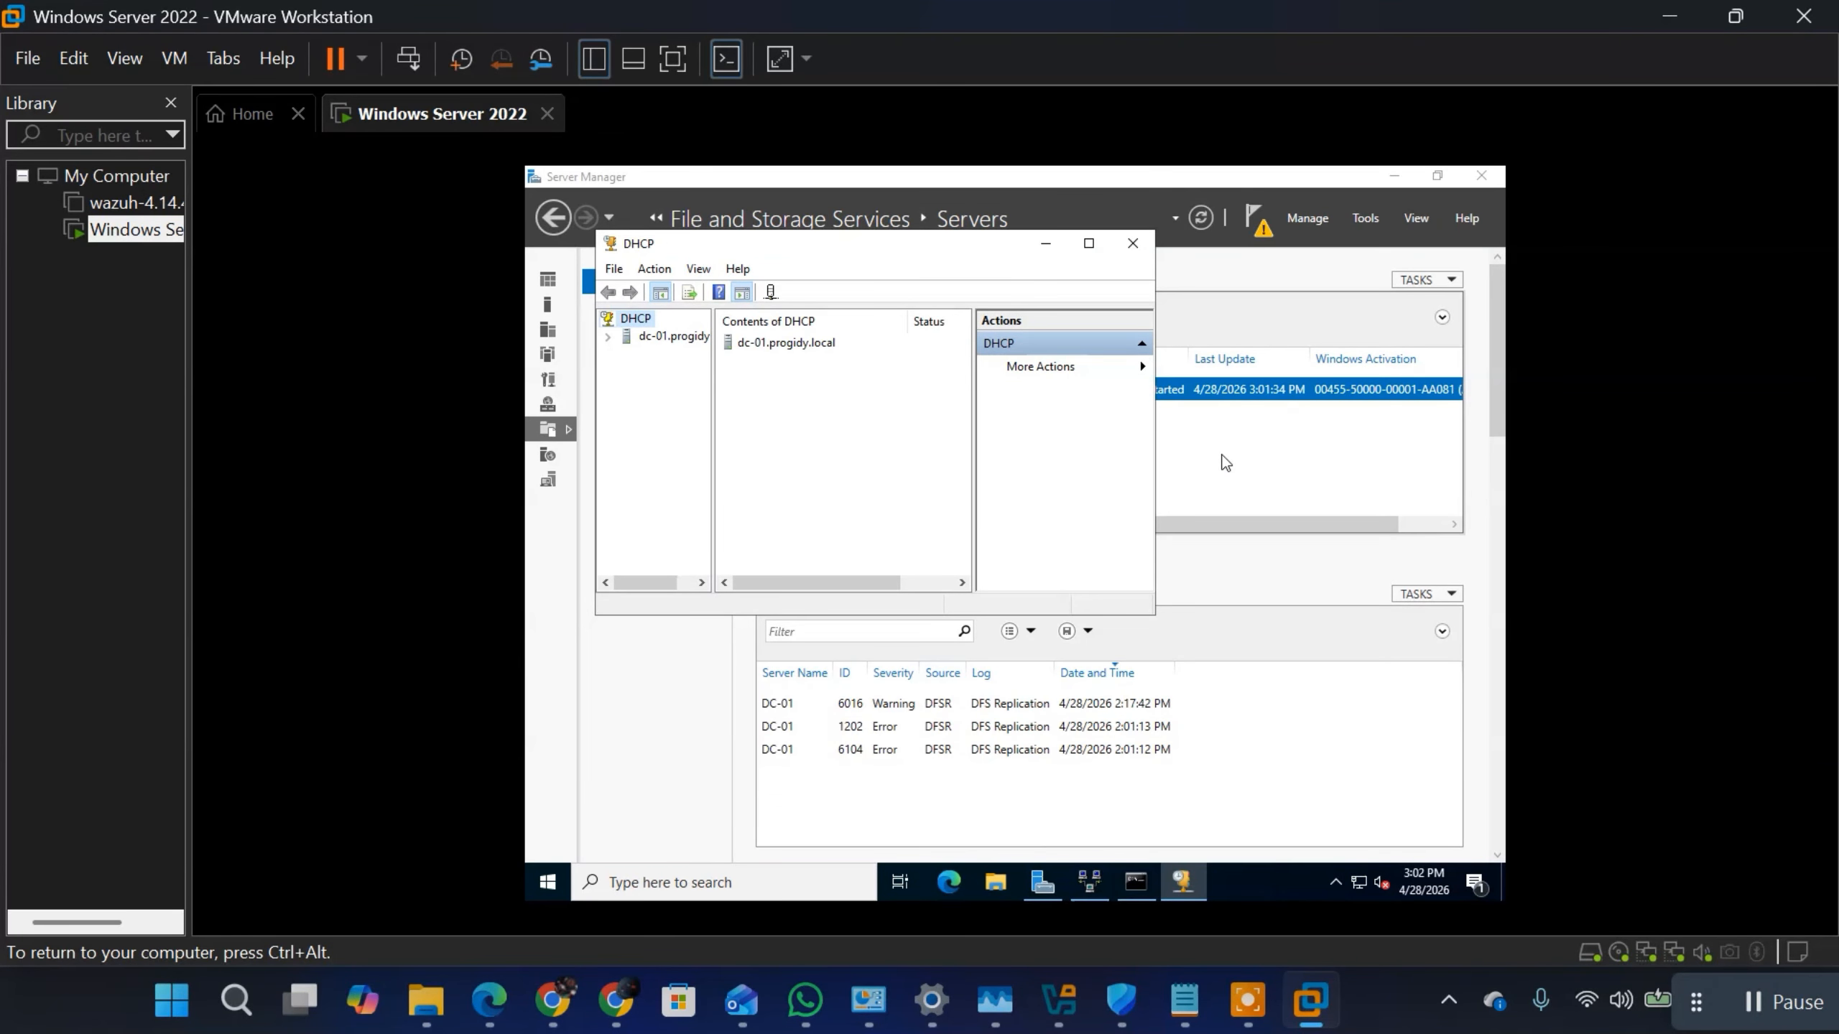
pyautogui.doubleClick(641, 339)
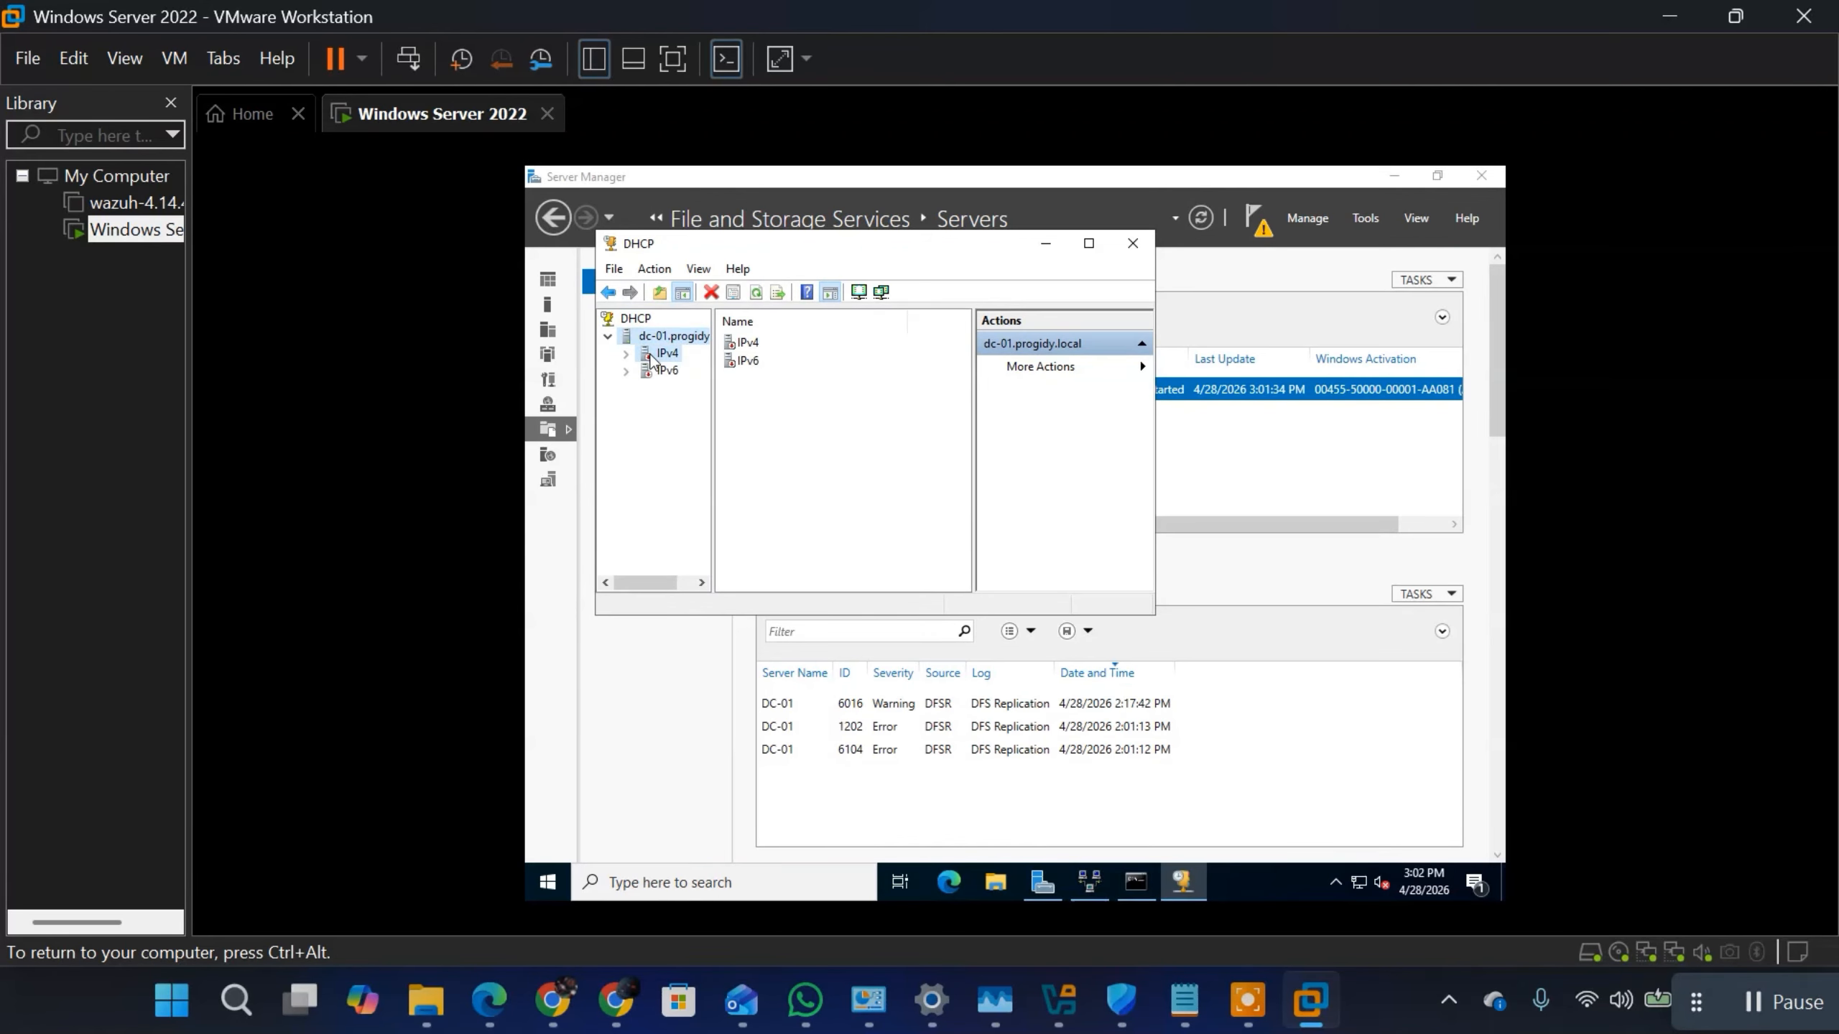
pyautogui.doubleClick(652, 355)
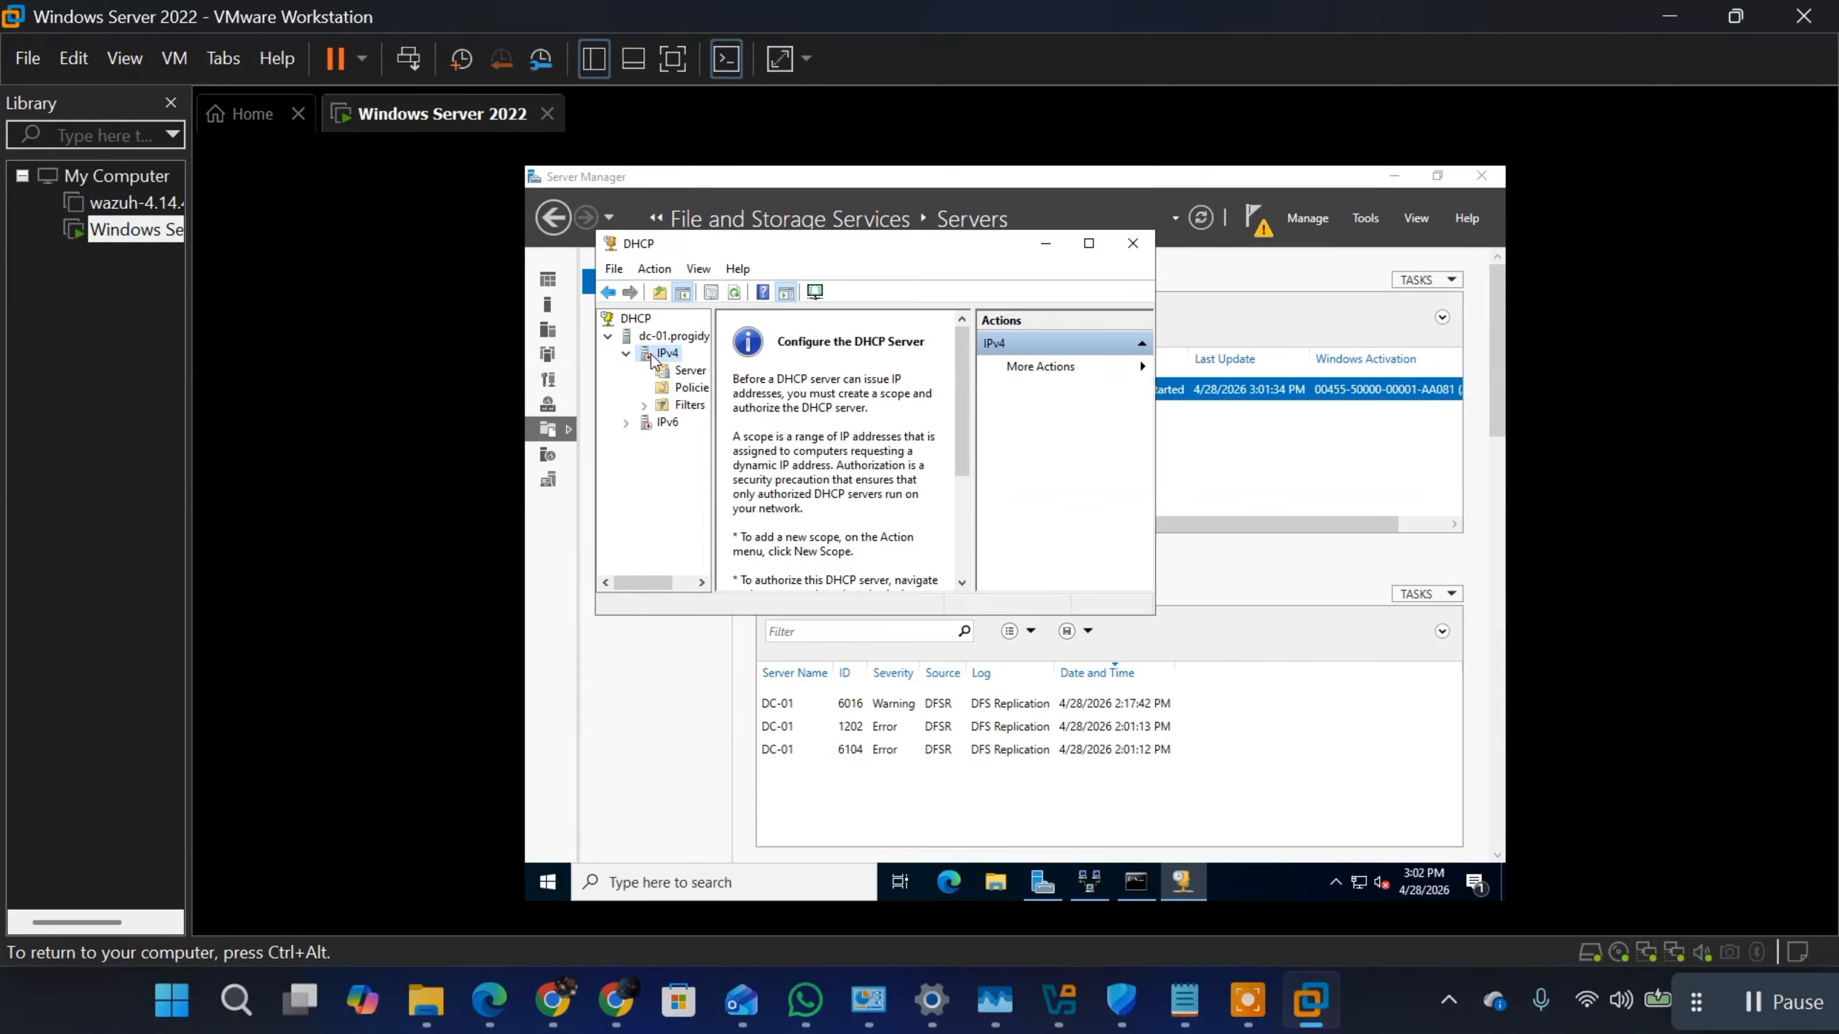
pyautogui.doubleClick(643, 358)
# Step: Start a new IPv4 scope and name it "172.16.7.100 - 200"
pyautogui.rightClick(658, 351)
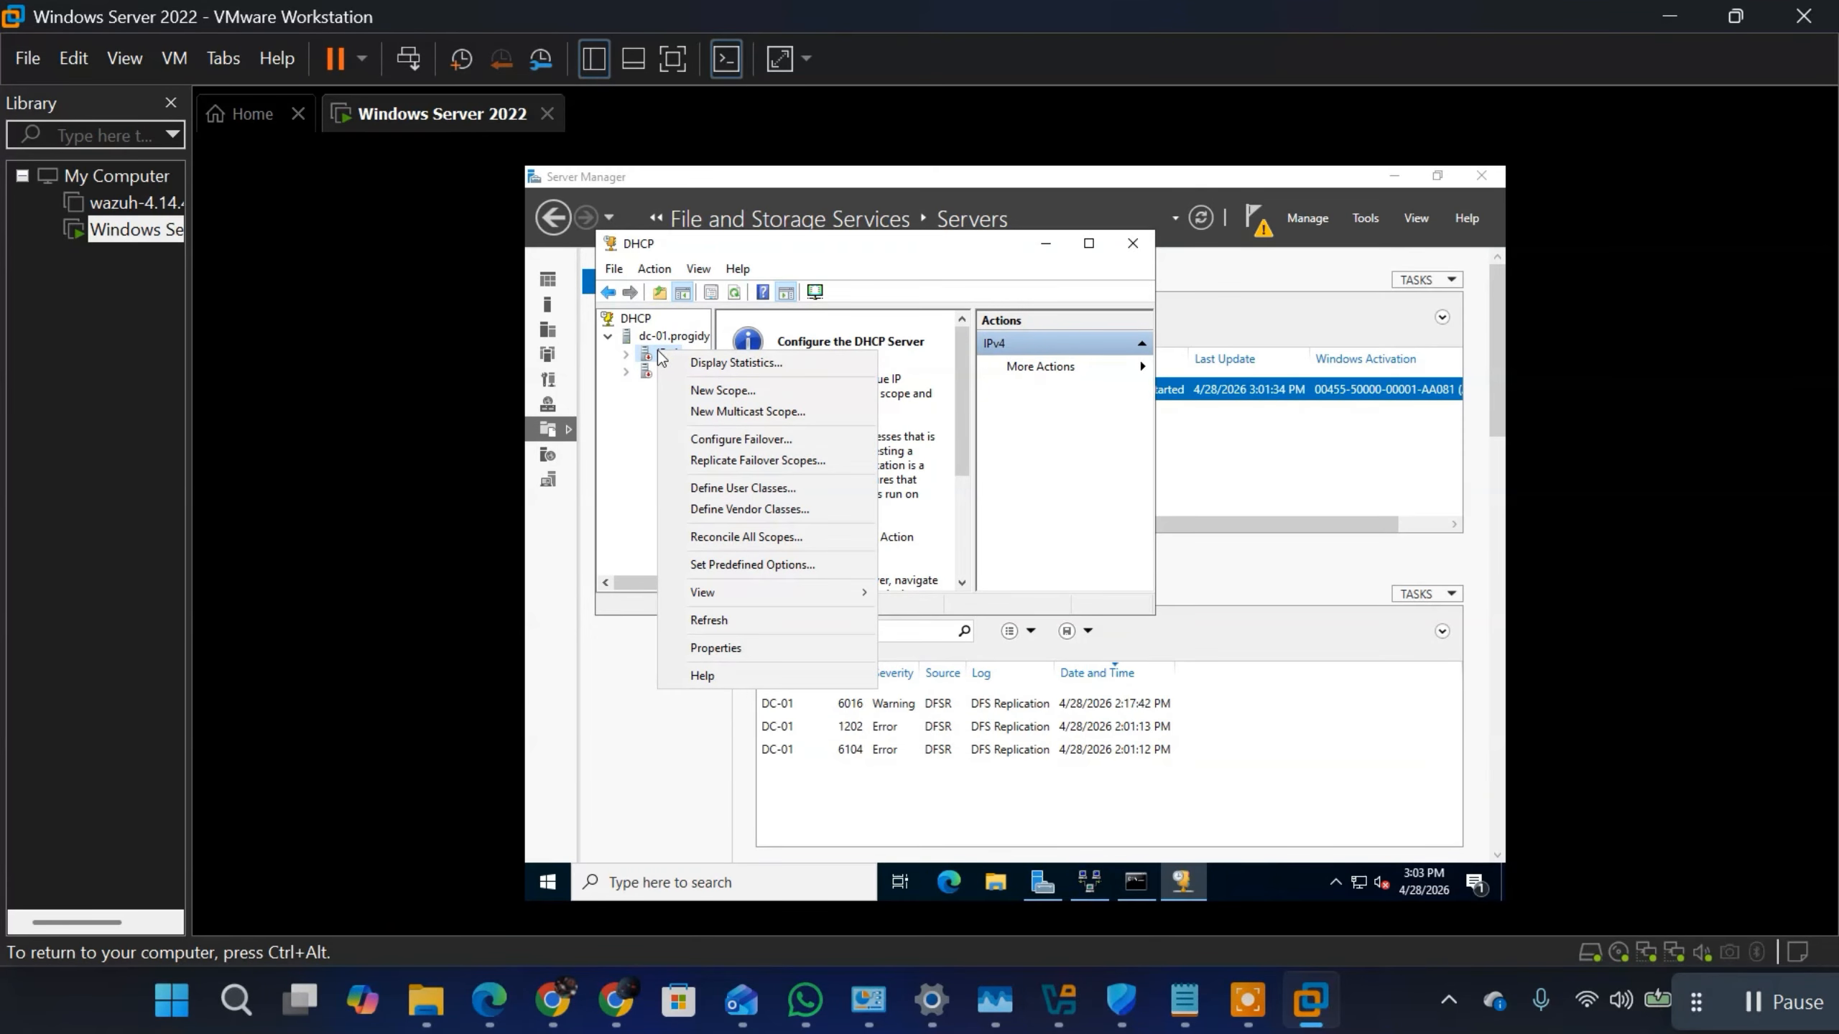
pyautogui.click(722, 391)
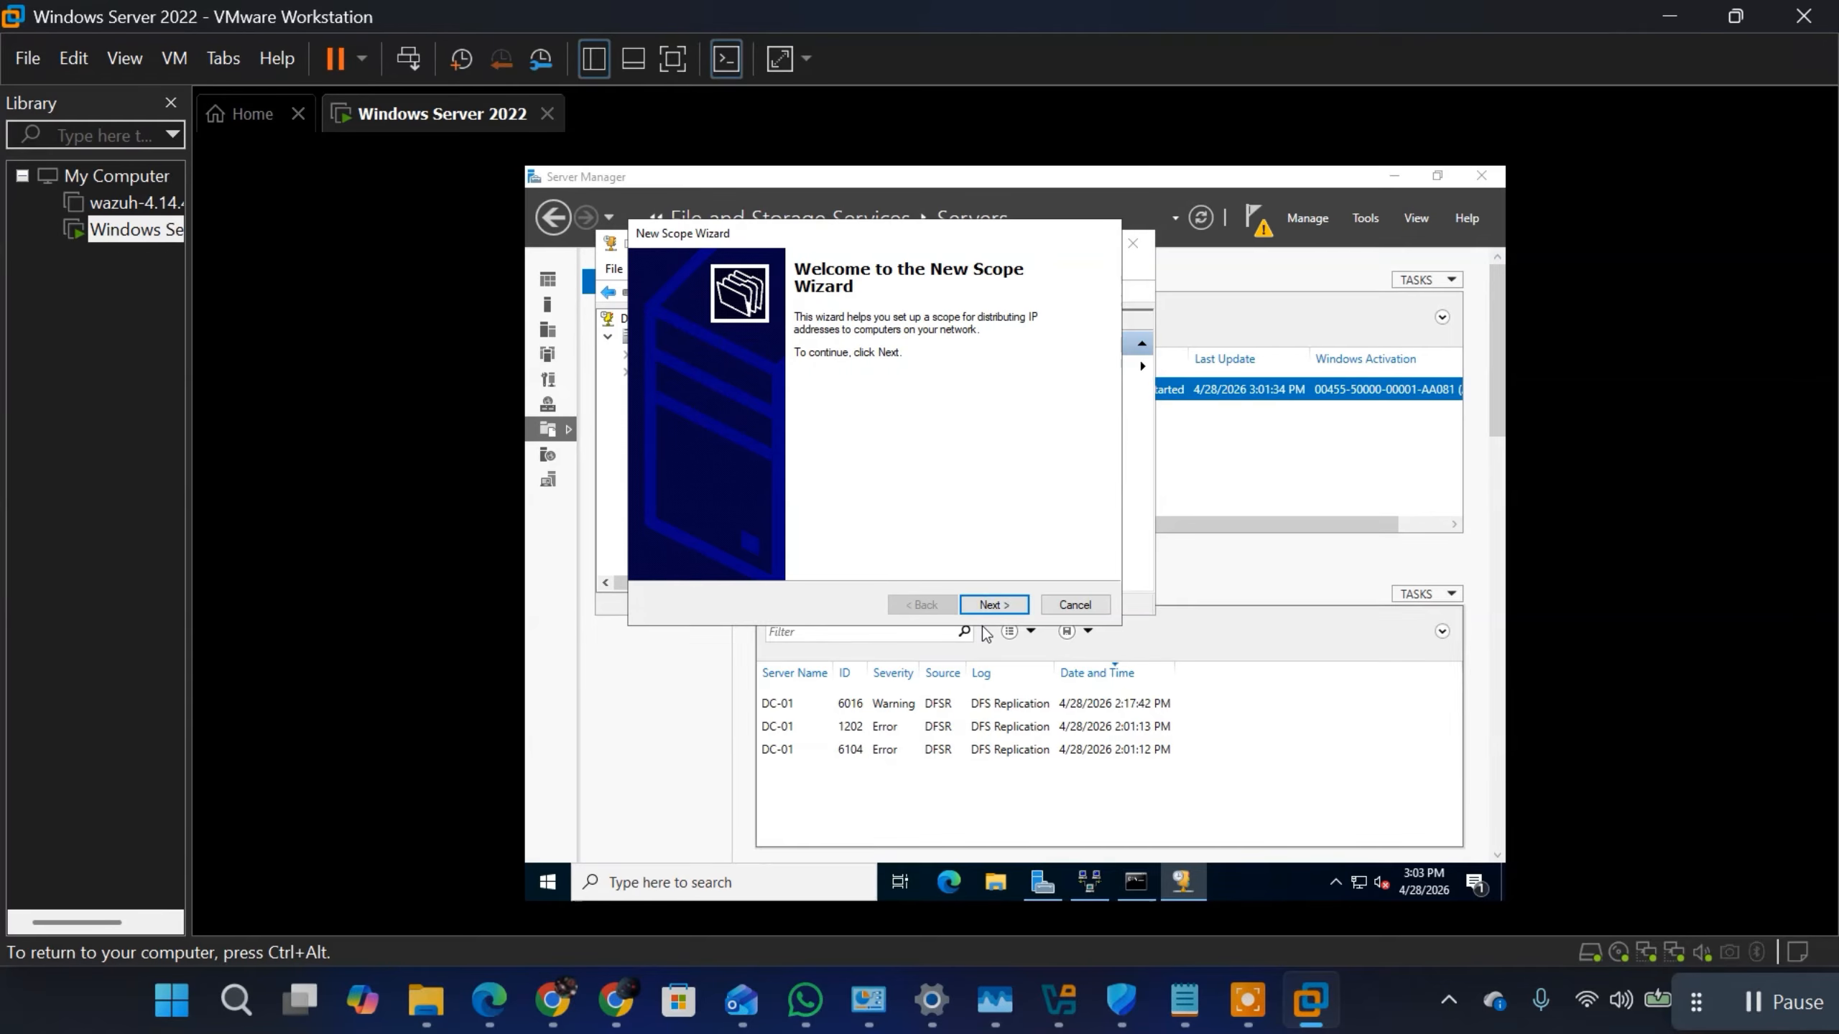
pyautogui.click(987, 603)
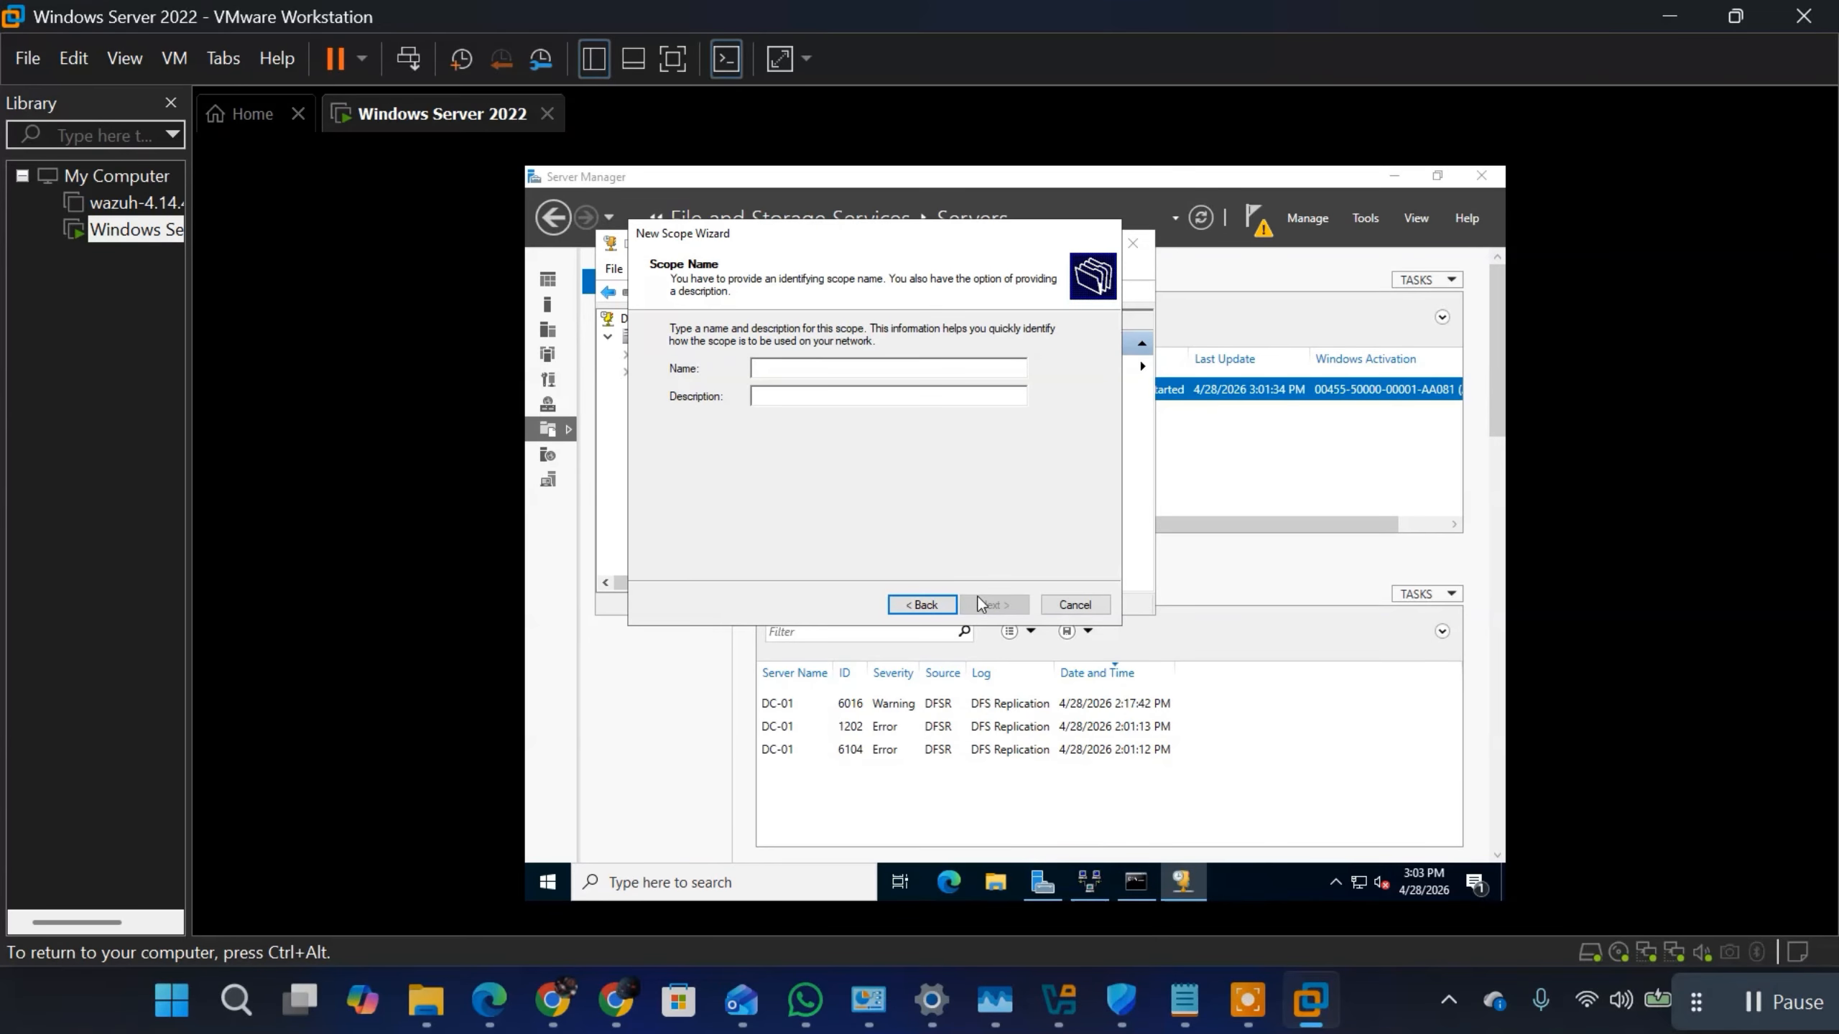
pyautogui.write('172.16.7.100 - 20')
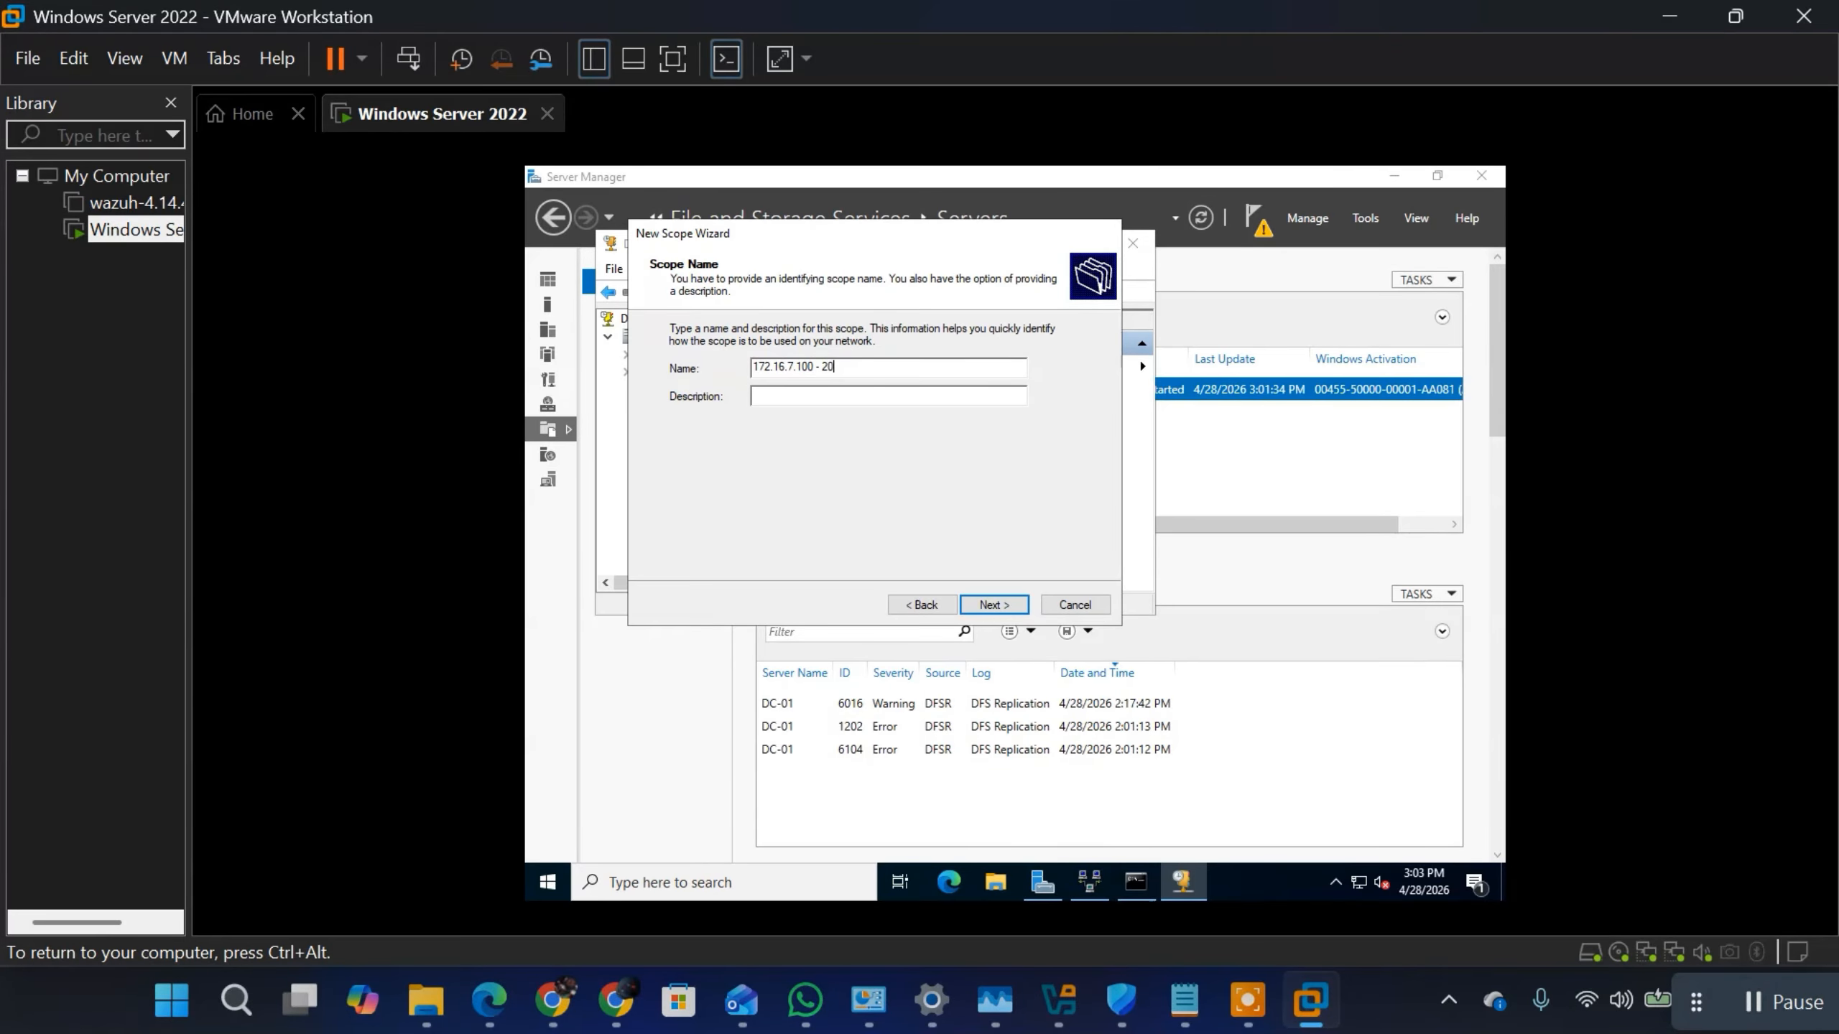
pyautogui.write('0')
# Step: Enter the scope description "My local PC connection to server" and continue to the IP address range
pyautogui.write('My Iocal PC connection to server')
pyautogui.click(981, 603)
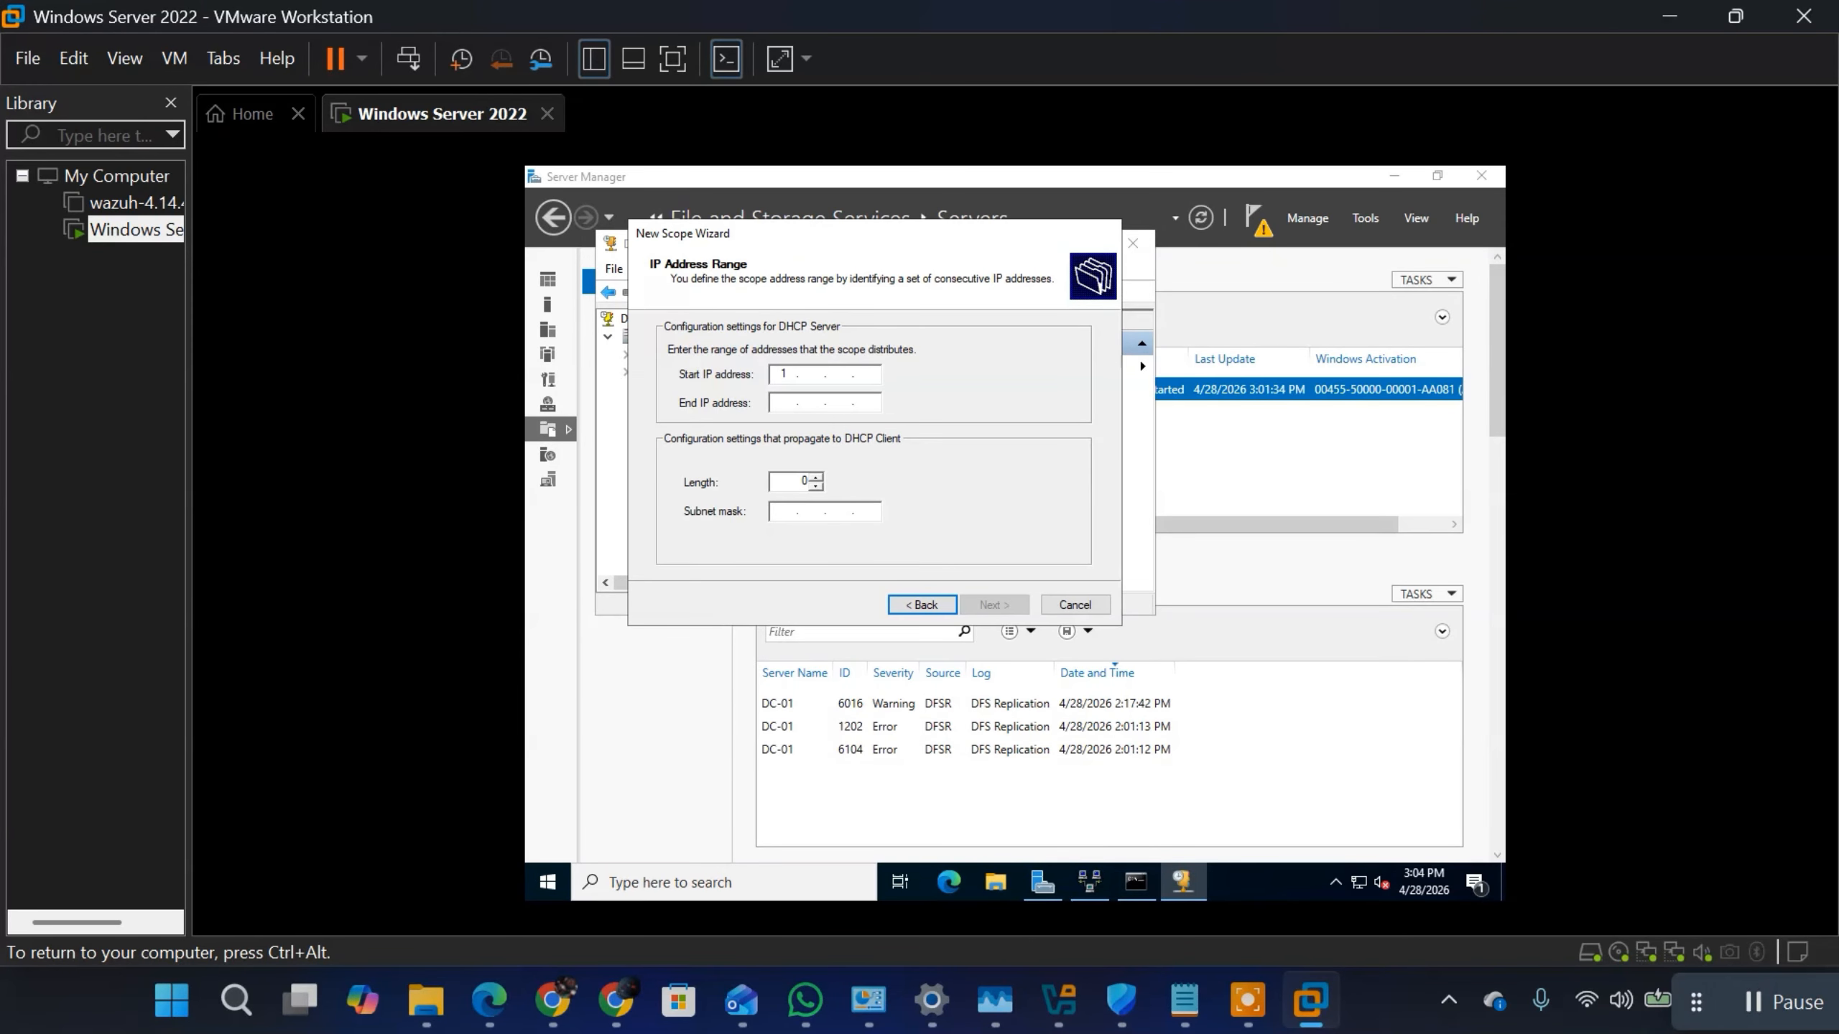
# Step: Set the scope's address range to start at 172.16.7.100 and end at 172.16.7.200
pyautogui.write('72.16.7.100')
pyautogui.click(791, 404)
pyautogui.write('172 . . .')
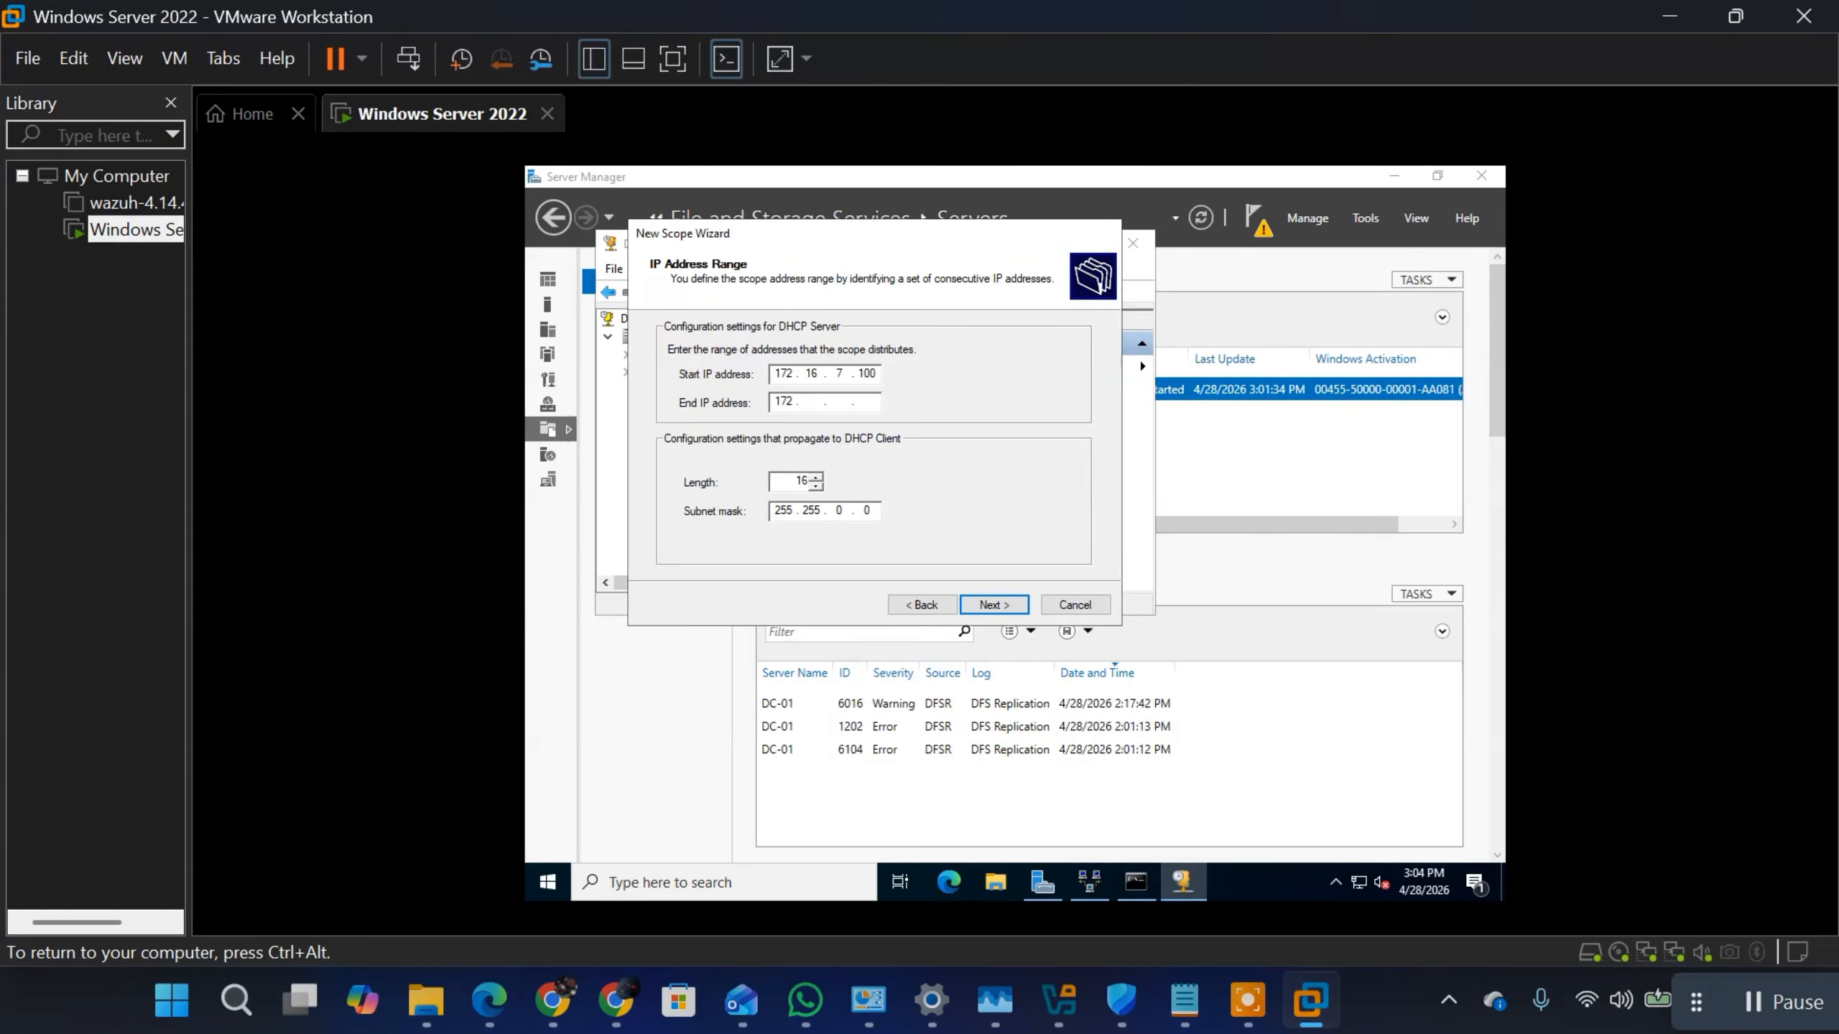
pyautogui.write('16 . 7 . 200')
# Step: Set the scope's subnet mask to 255.255.255.0 with length 24, recheck the range page and continue to the exclusions
pyautogui.click(803, 481)
pyautogui.press('BackSpace')
pyautogui.press('BackSpace')
pyautogui.write('31')
pyautogui.press('Delete')
pyautogui.write('3')
pyautogui.press('BackSpace')
pyautogui.click(855, 512)
pyautogui.write('255 . 255 . 255')
pyautogui.click(994, 605)
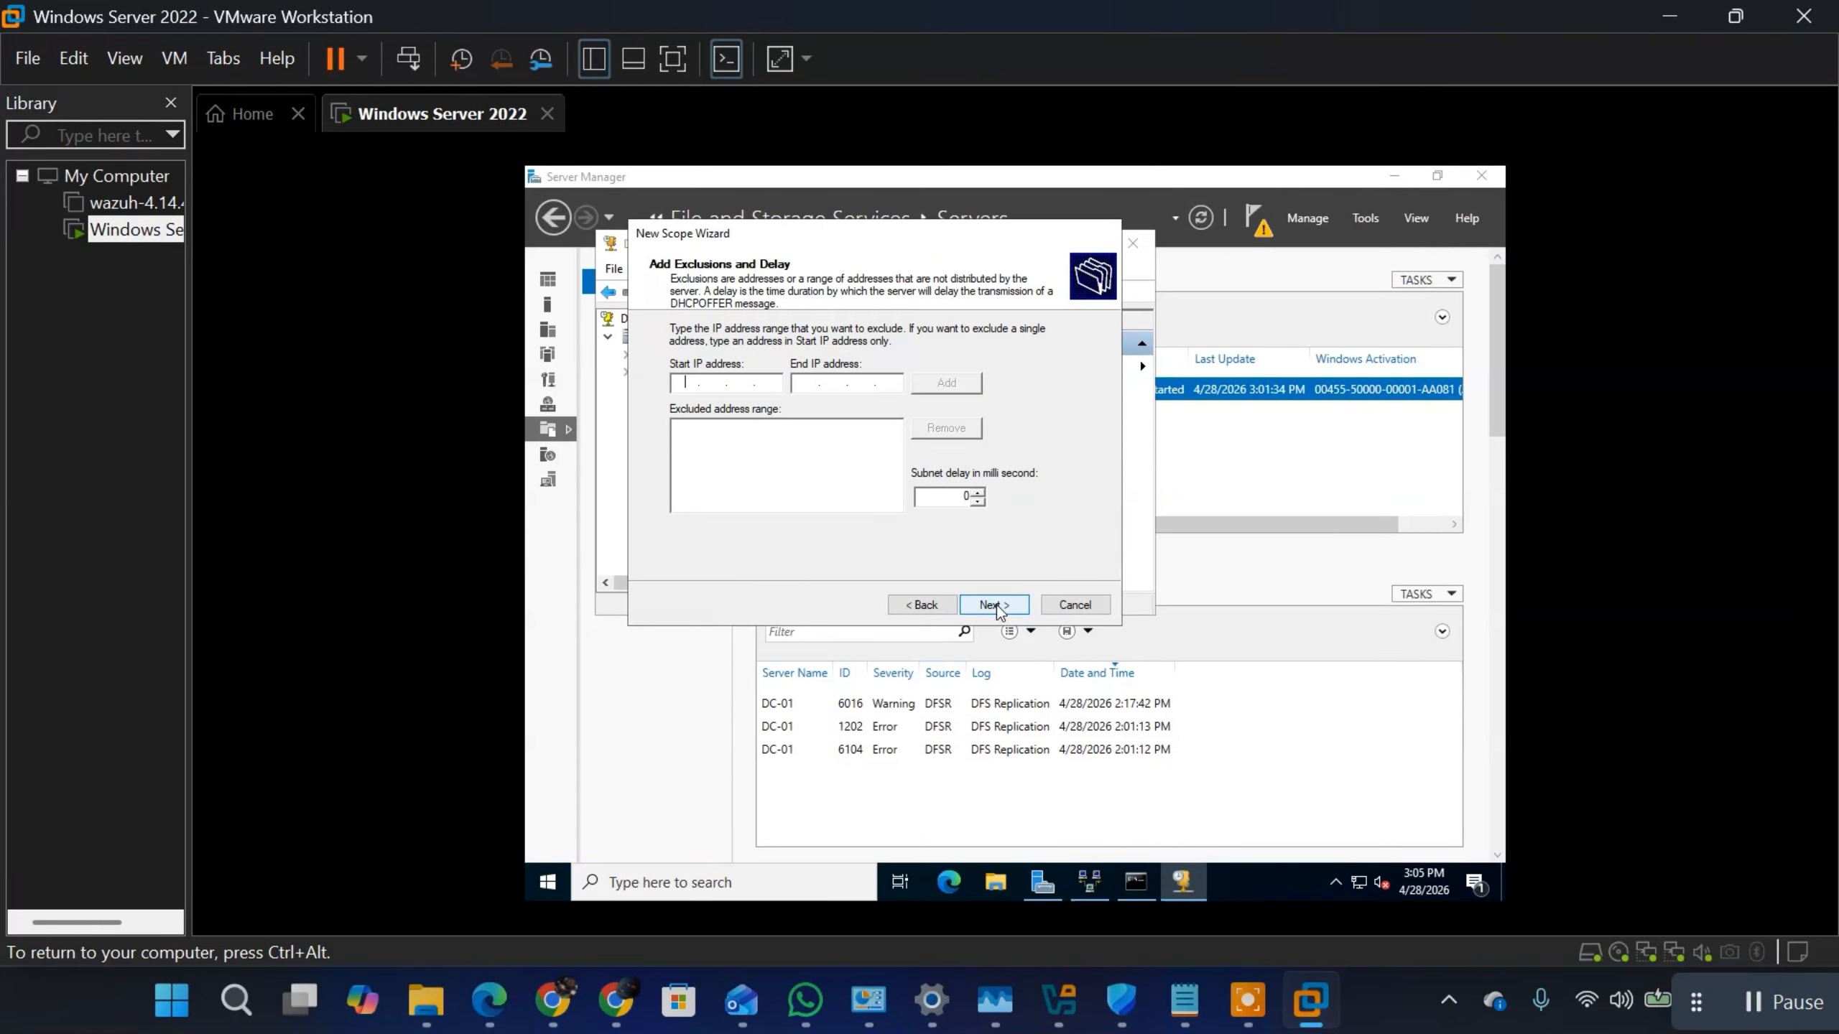
pyautogui.click(923, 606)
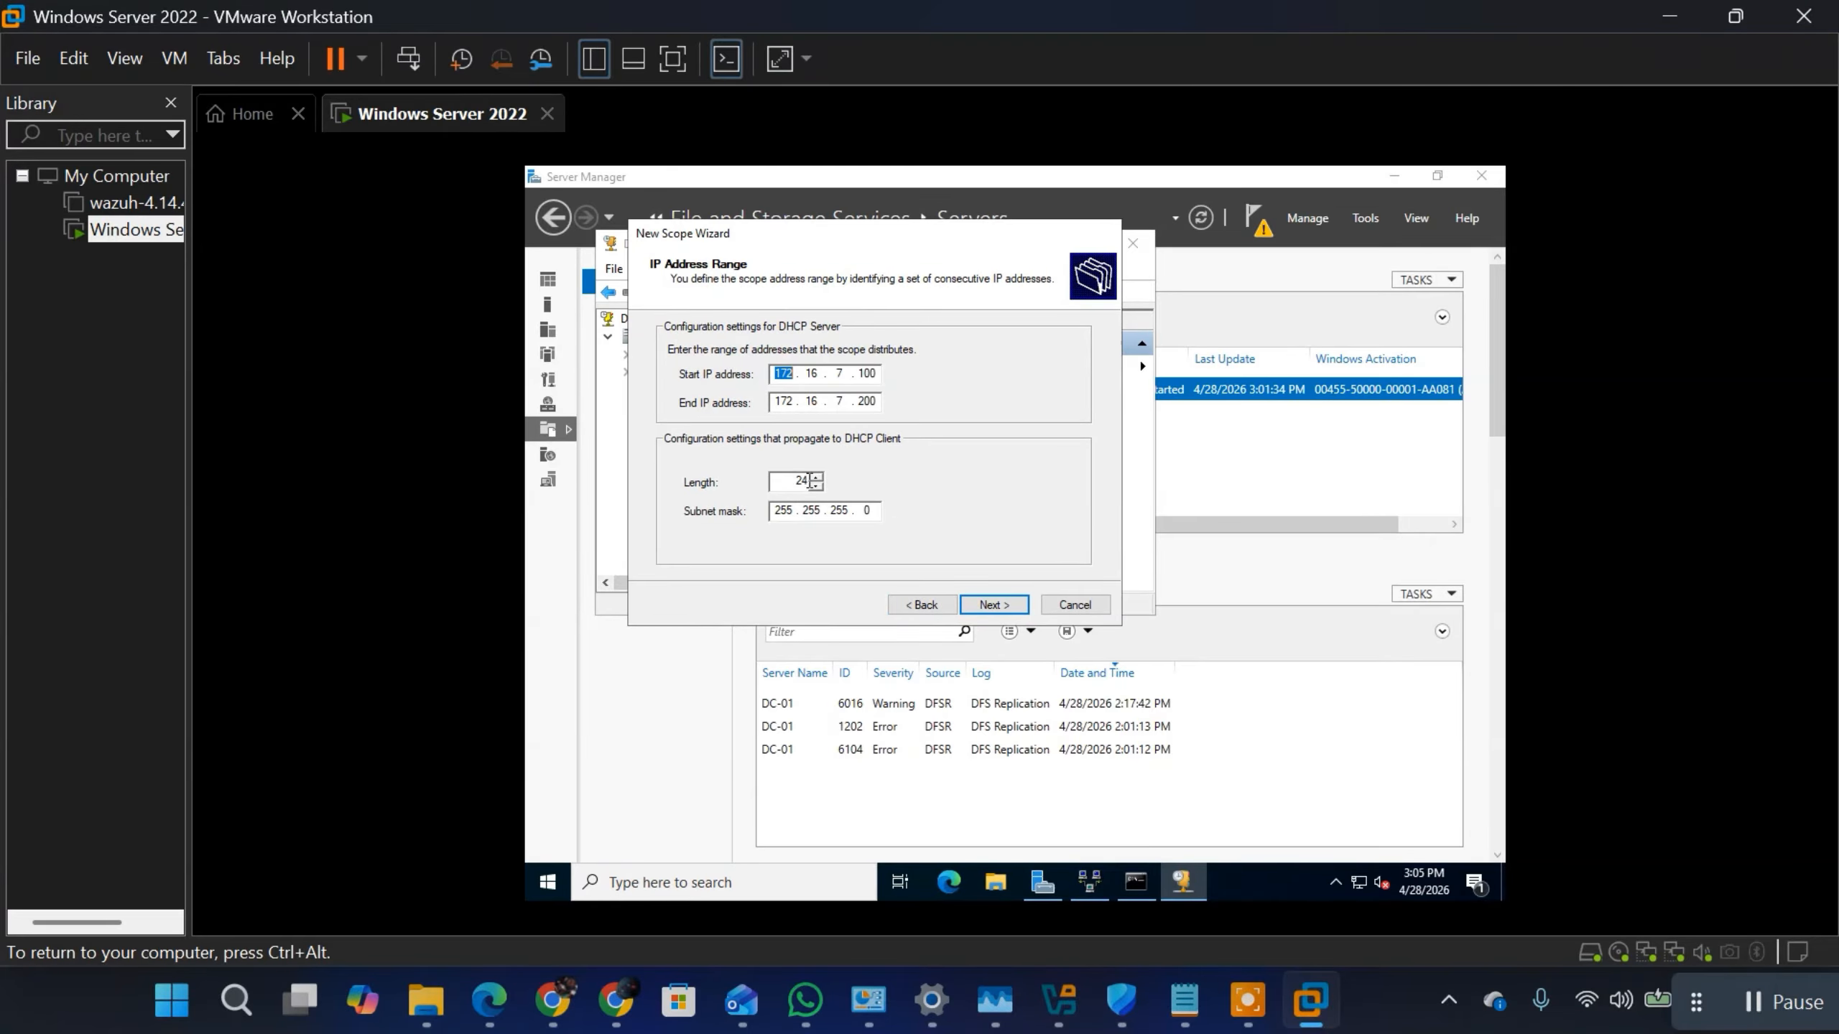
pyautogui.click(994, 604)
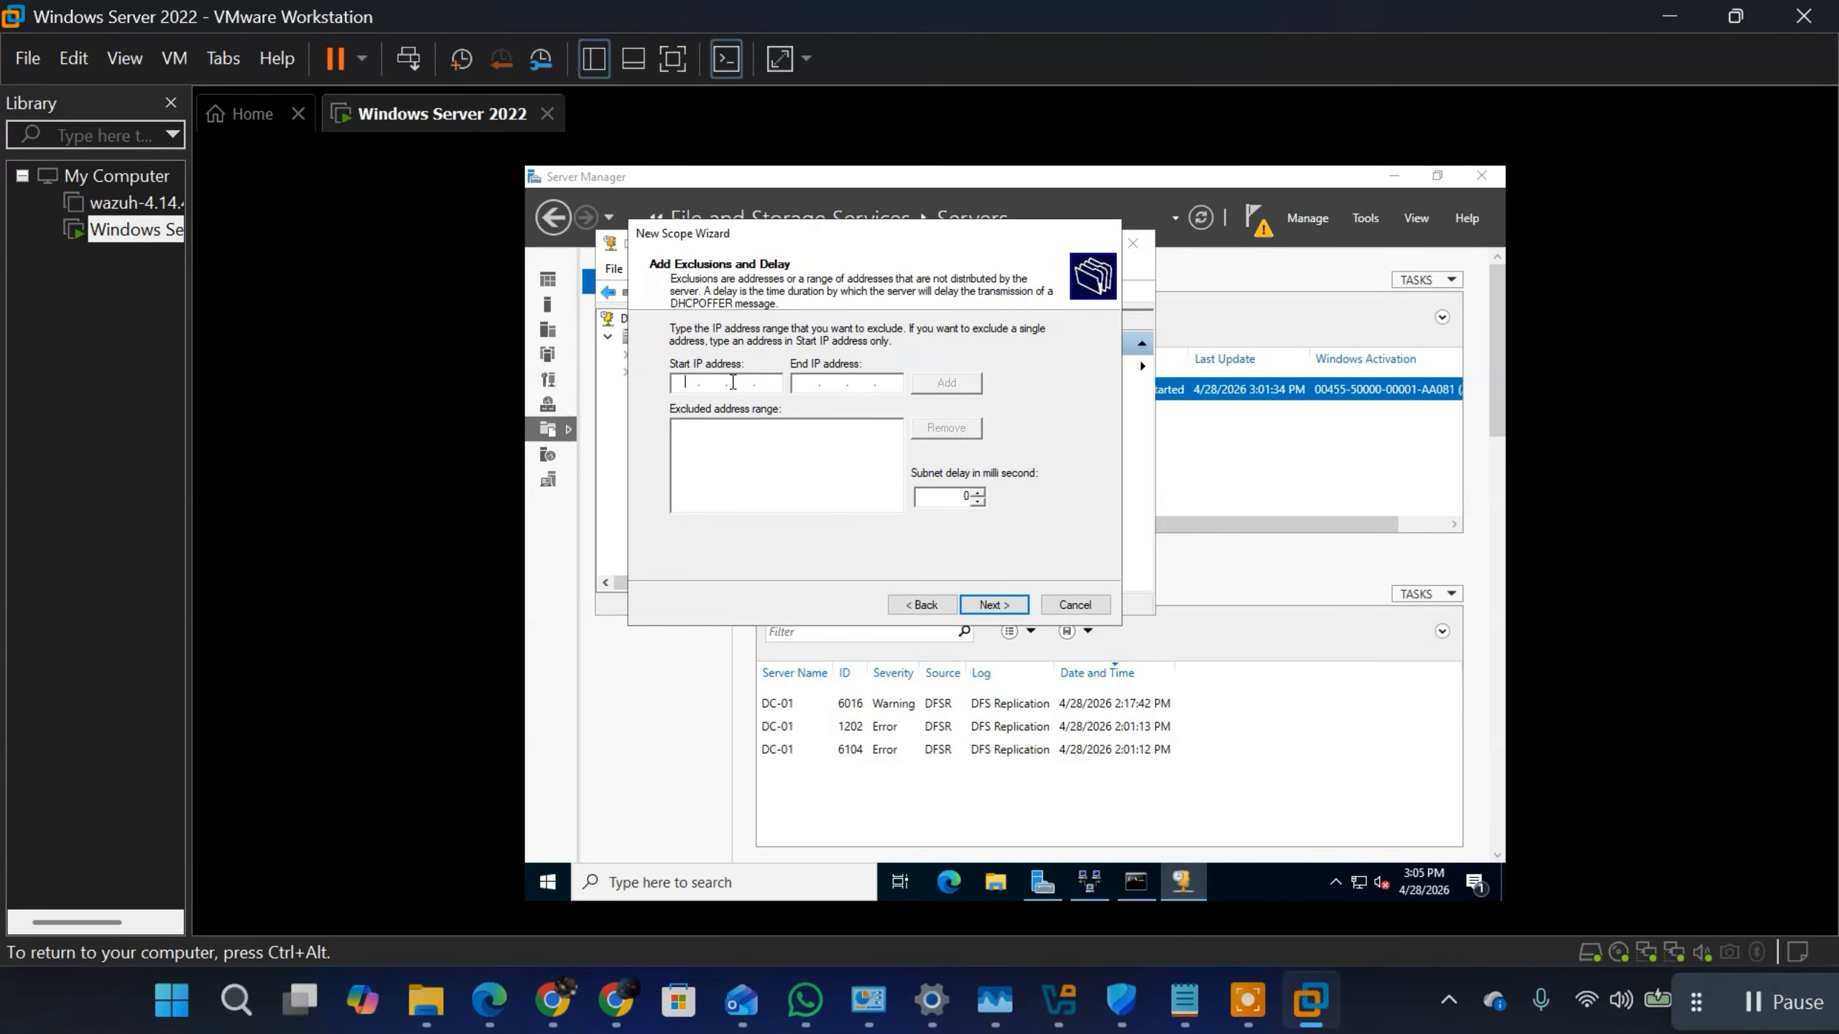
pyautogui.write('172.16.7.100')
pyautogui.press('Tab')
pyautogui.write('172 . 16 . 7 . 100')
pyautogui.press('BackSpace')
pyautogui.press('BackSpace')
pyautogui.press('BackSpace')
pyautogui.press('BackSpace')
pyautogui.press('BackSpace')
pyautogui.press('BackSpace')
pyautogui.press('BackSpace')
pyautogui.press('BackSpace')
pyautogui.press('BackSpace')
pyautogui.click(776, 385)
pyautogui.press('BackSpace')
pyautogui.press('BackSpace')
pyautogui.press('BackSpace')
pyautogui.press('BackSpace')
pyautogui.press('BackSpace')
pyautogui.press('BackSpace')
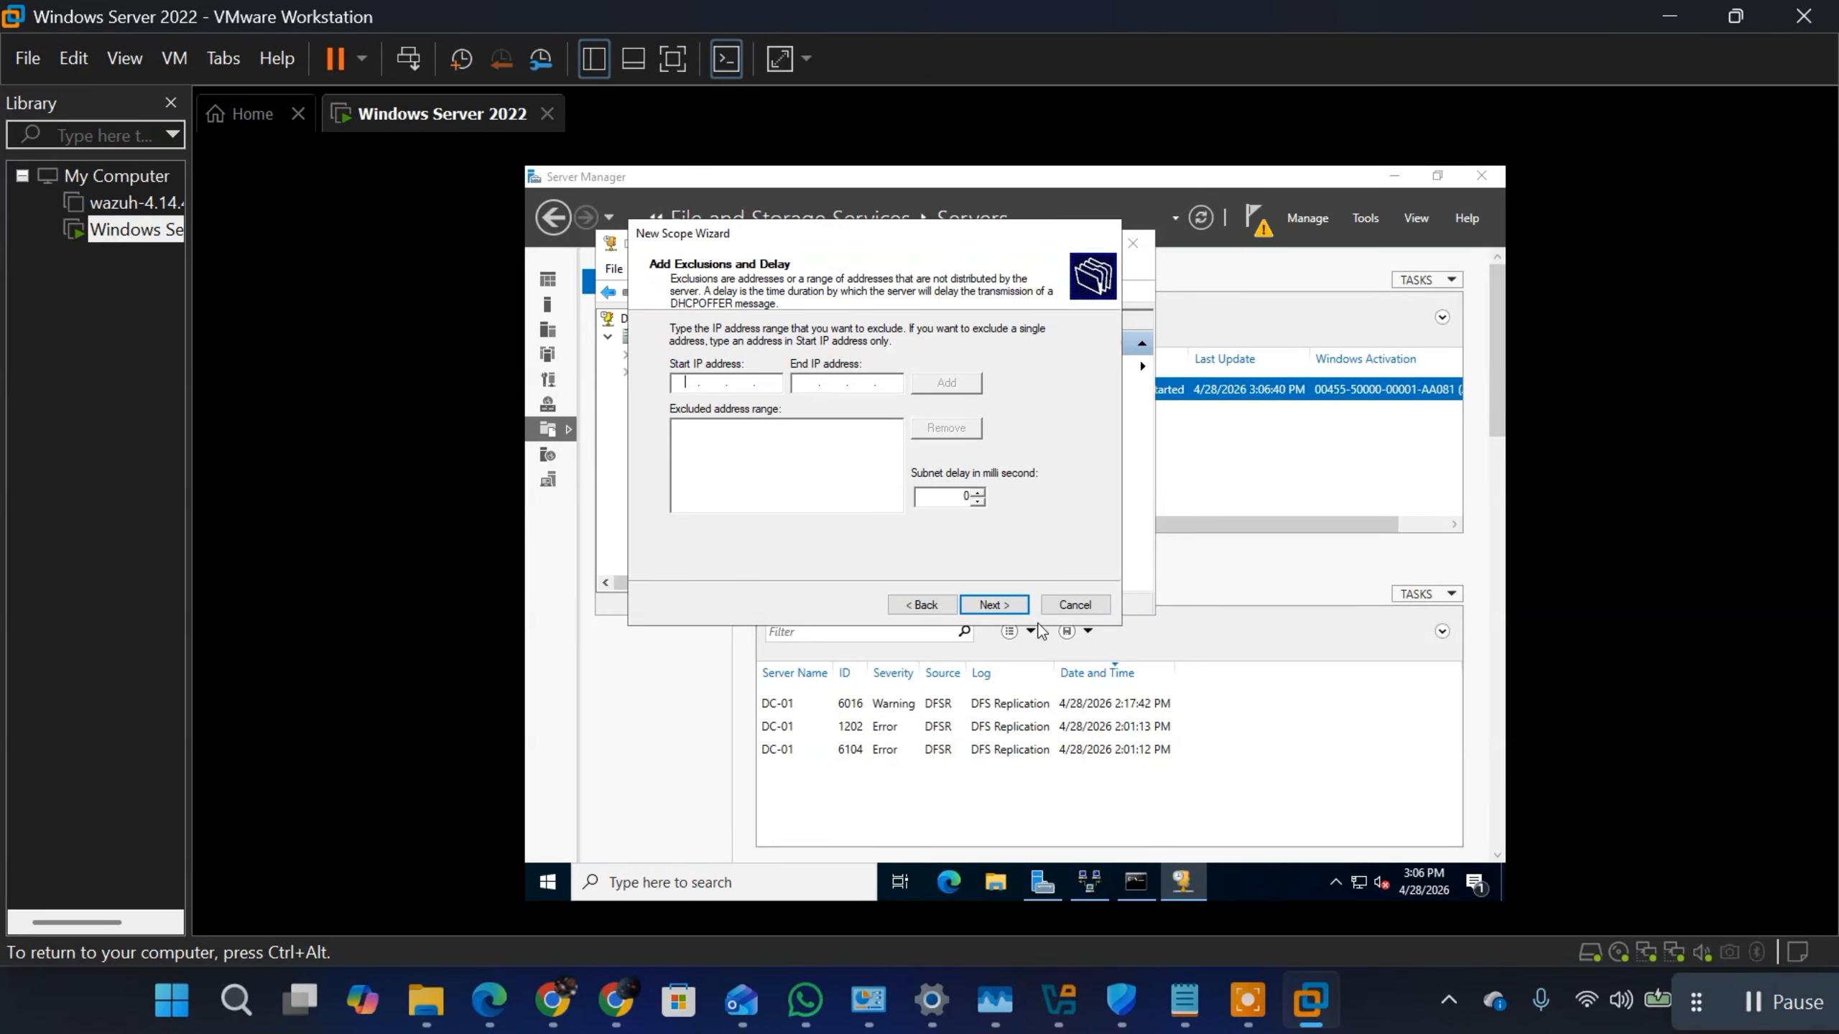
# Step: Leave the scope's exclusions empty, accept its lease duration, and choose to configure the DHCP options now
pyautogui.click(993, 606)
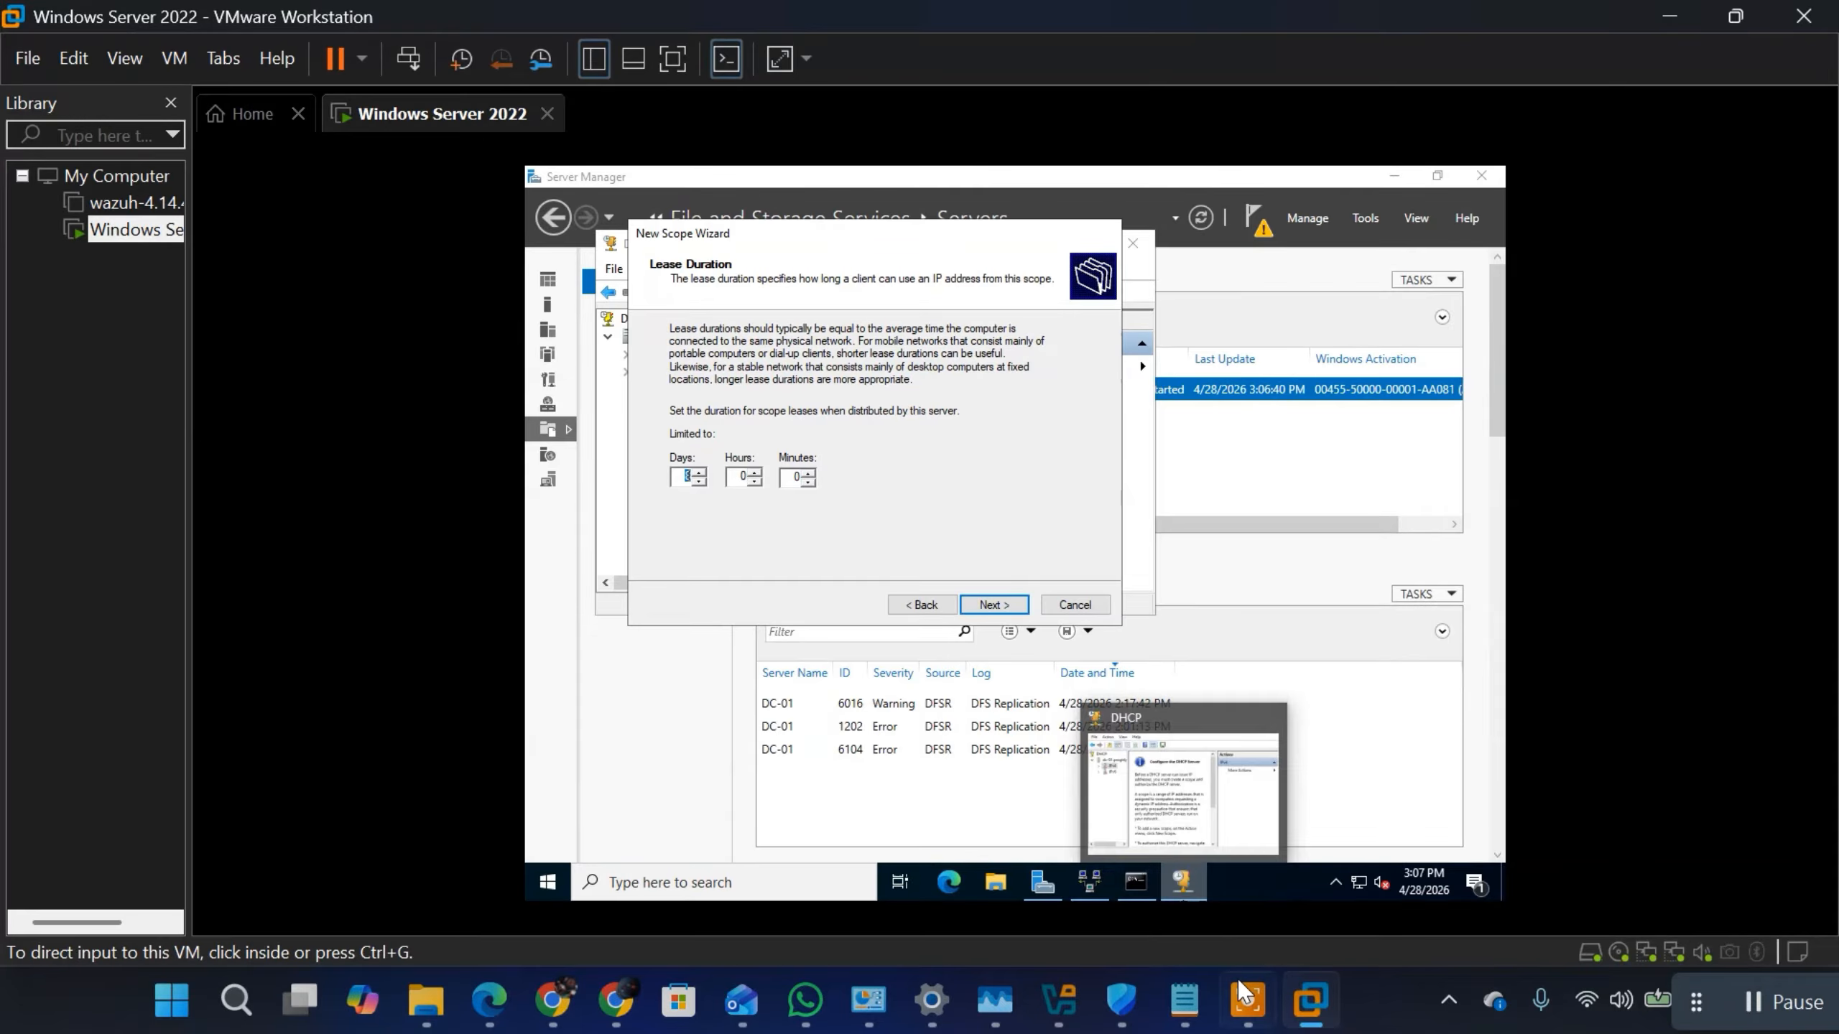
pyautogui.moveTo(1182, 1003)
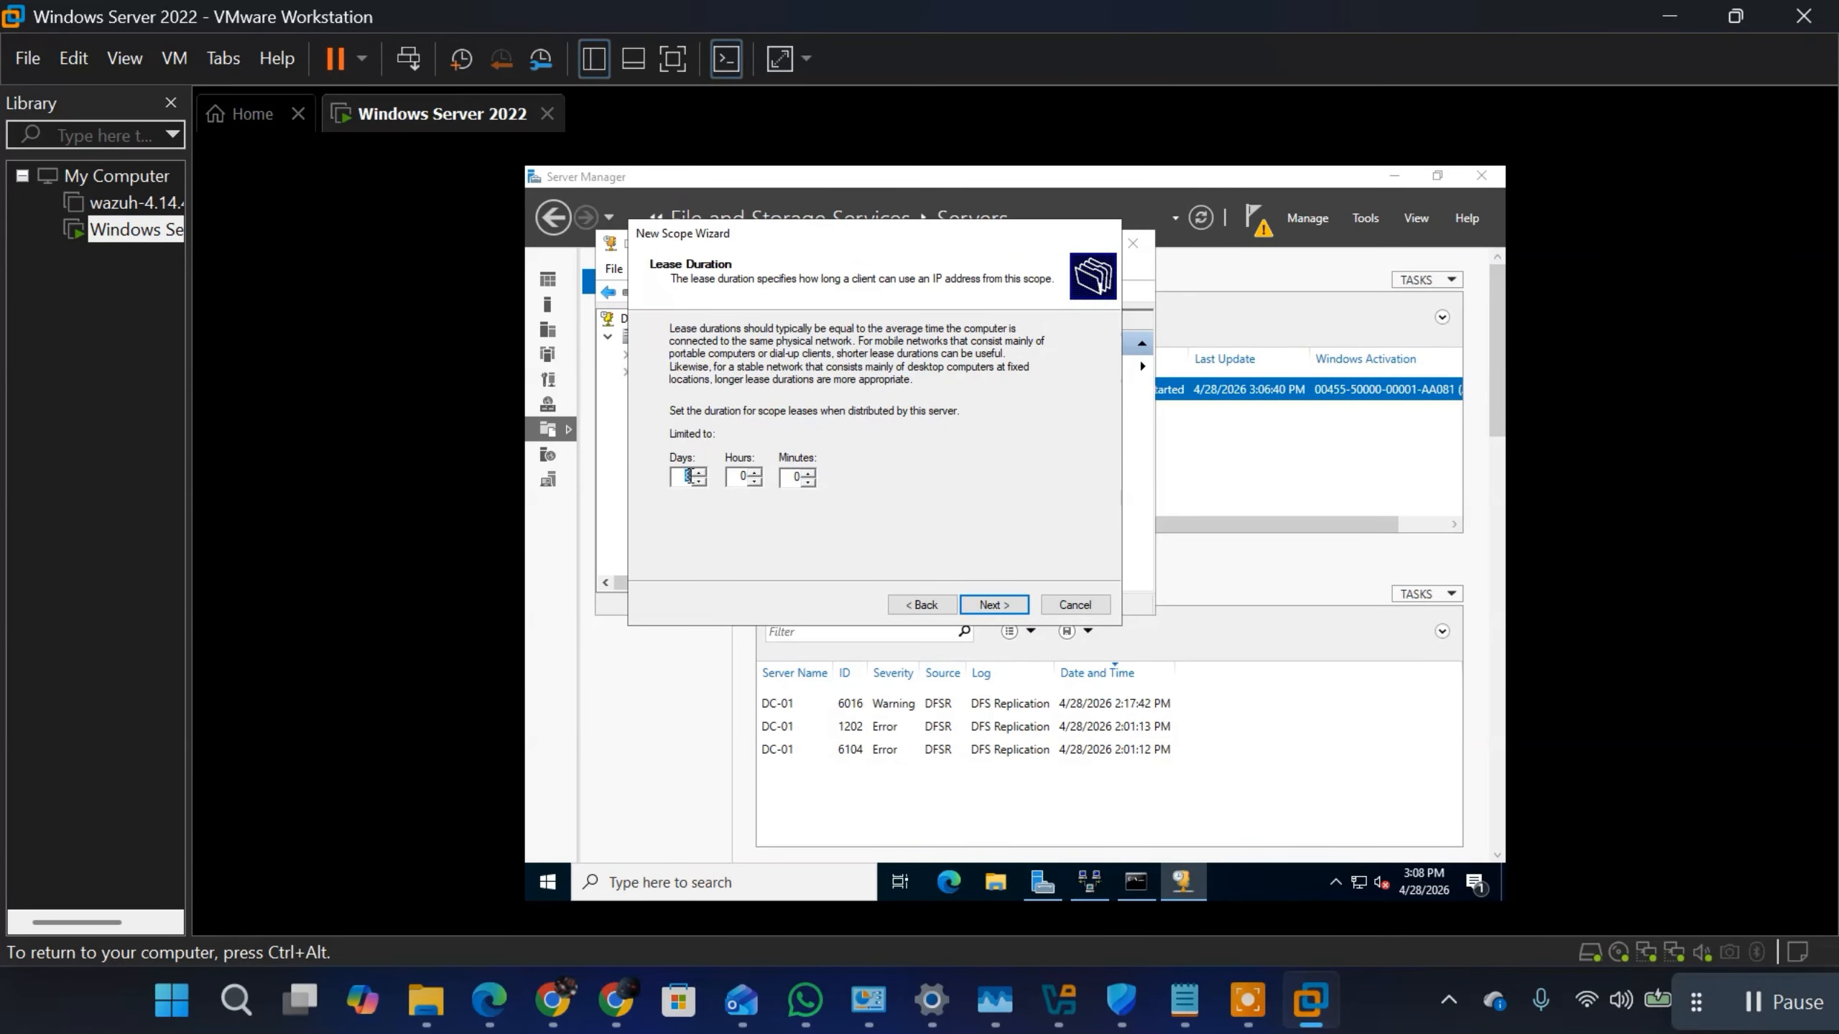
pyautogui.click(992, 606)
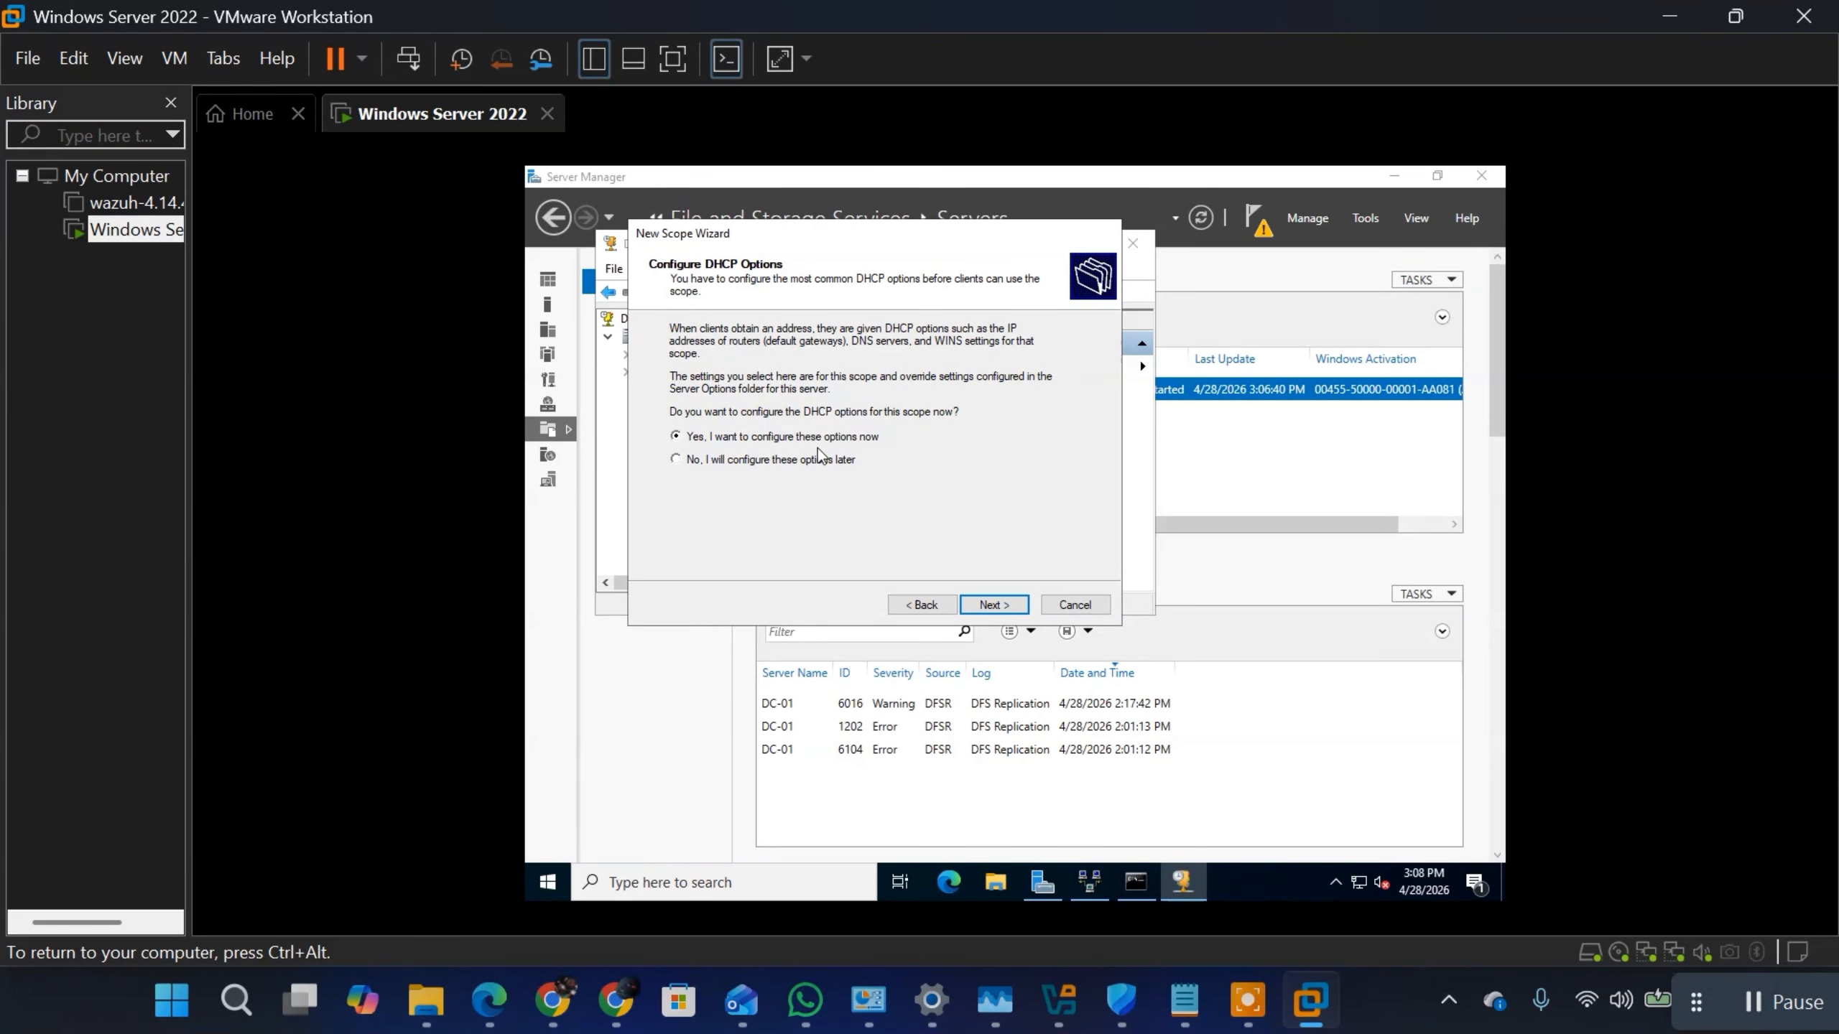
pyautogui.click(922, 605)
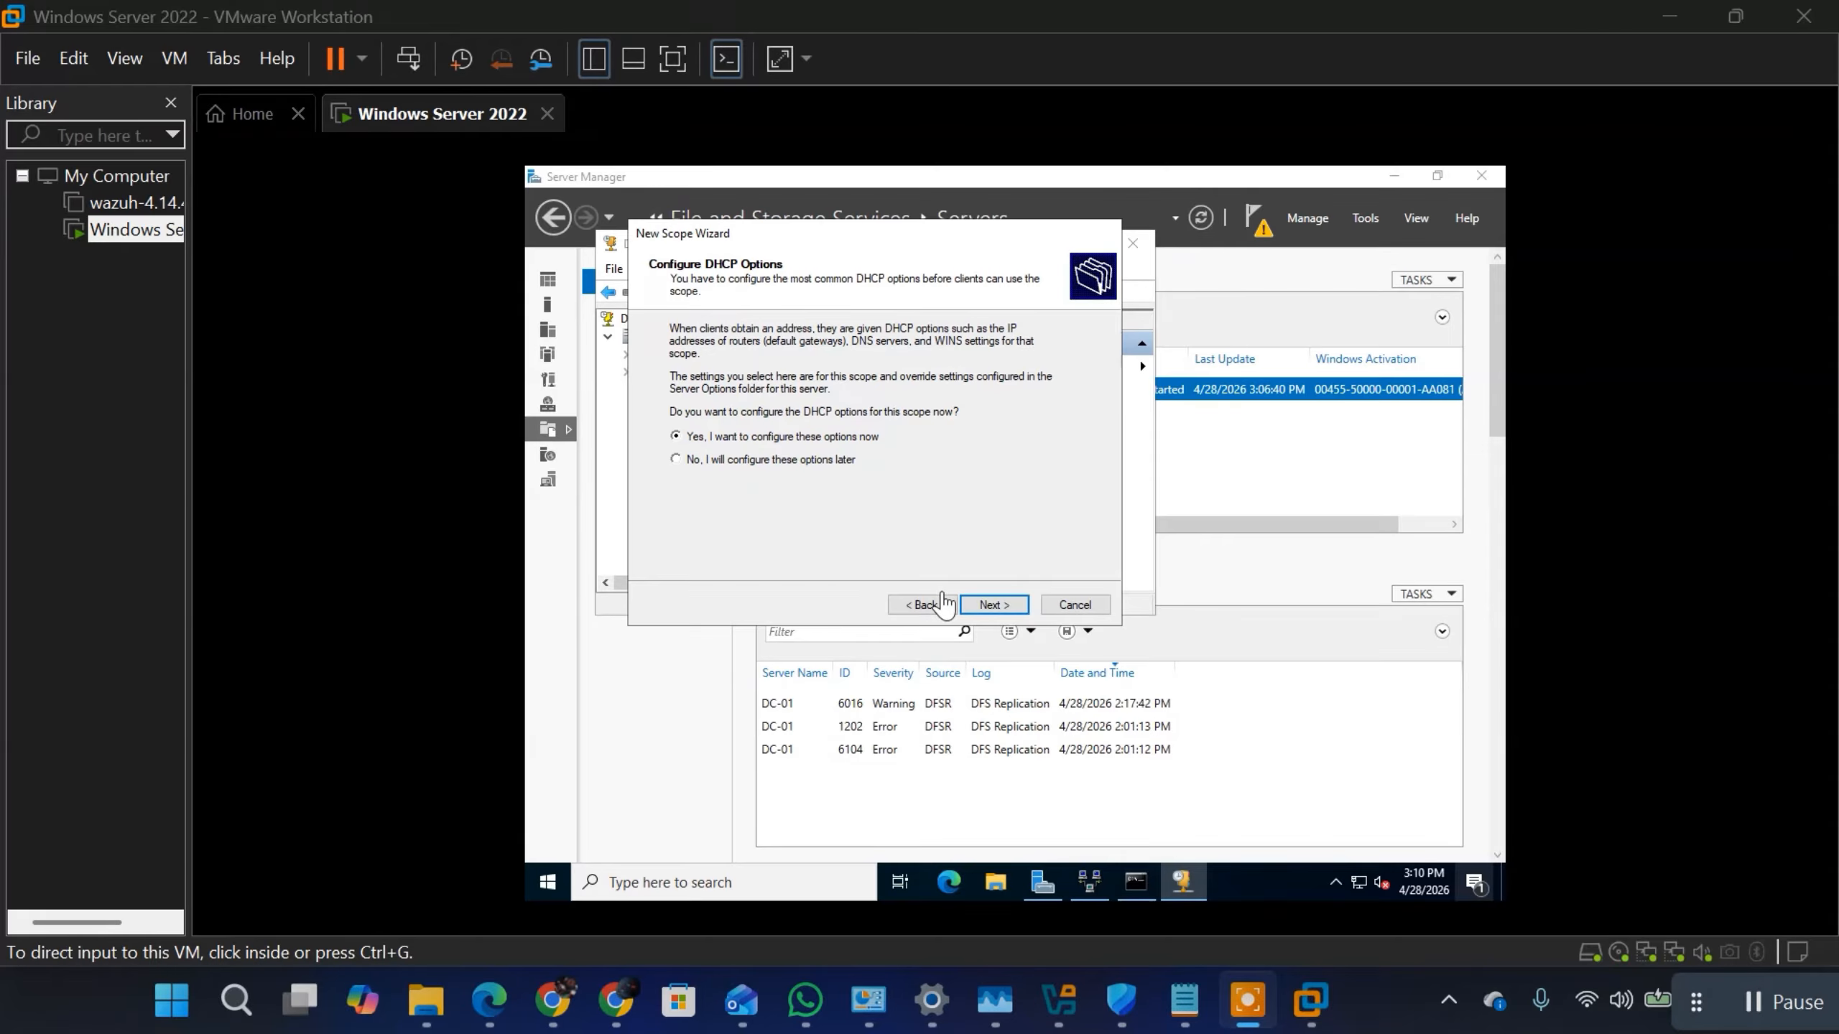
pyautogui.click(991, 608)
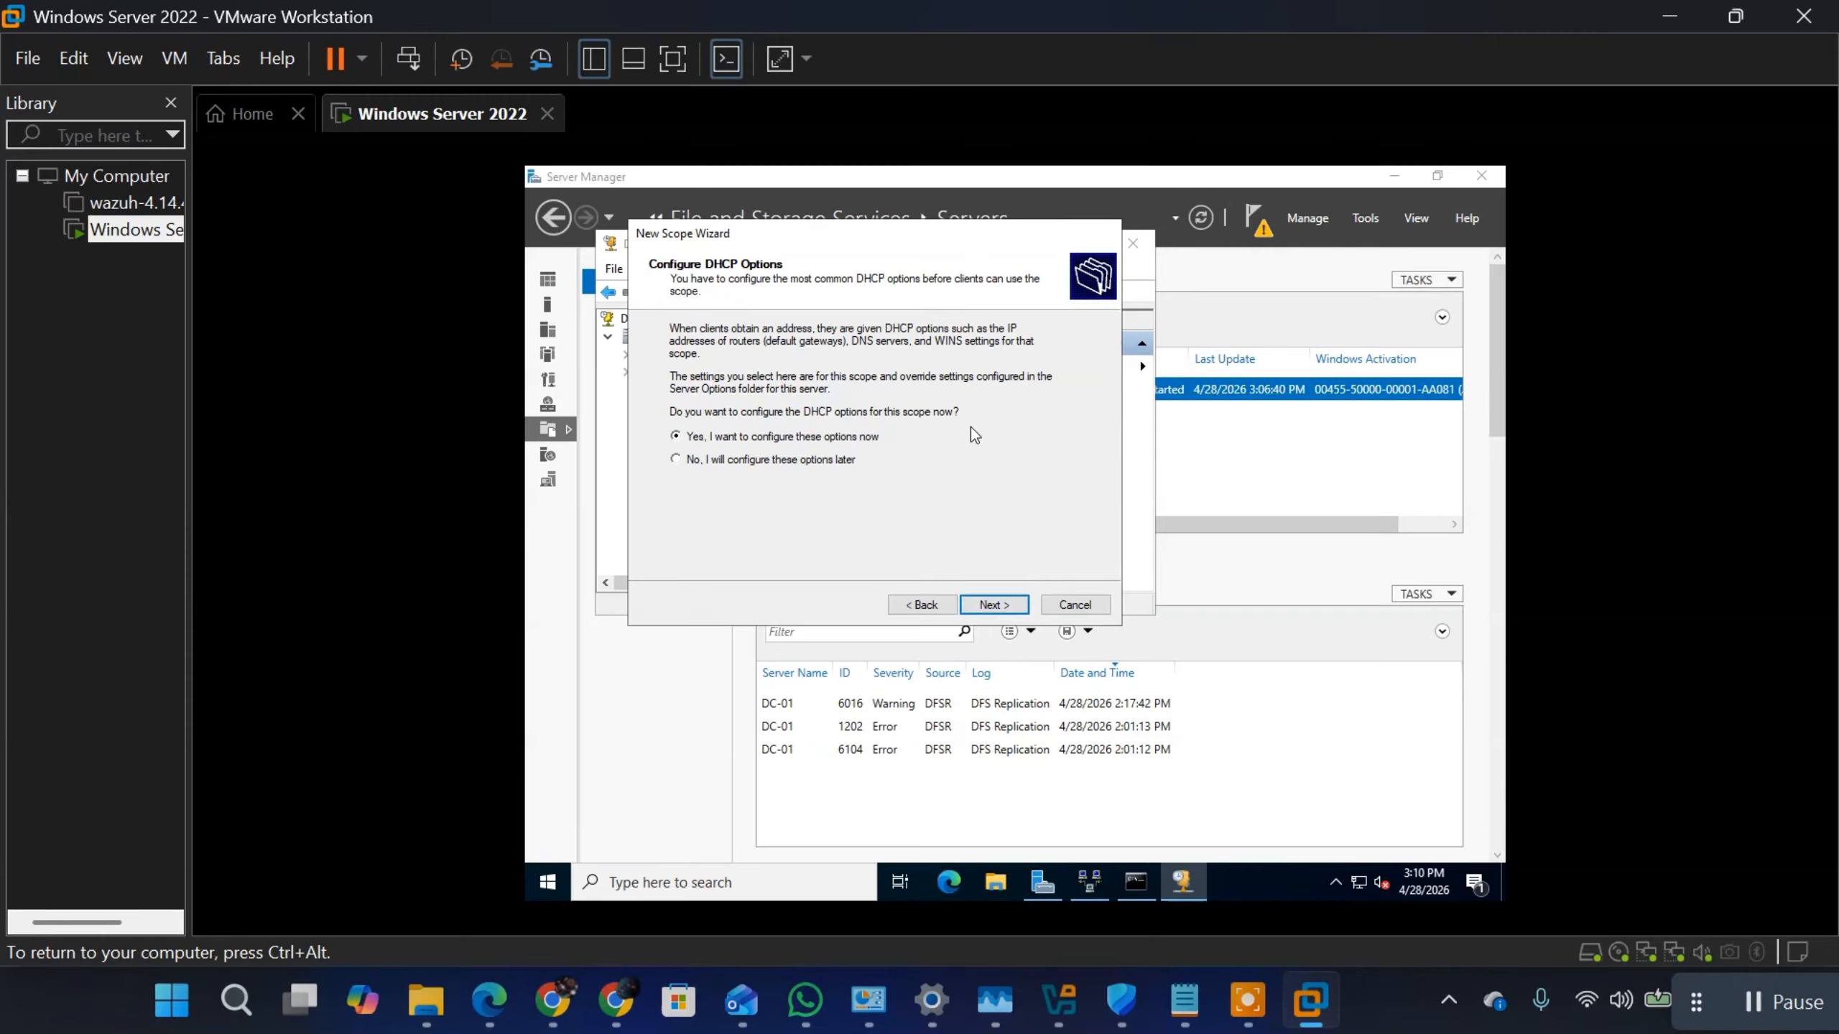
pyautogui.click(1003, 606)
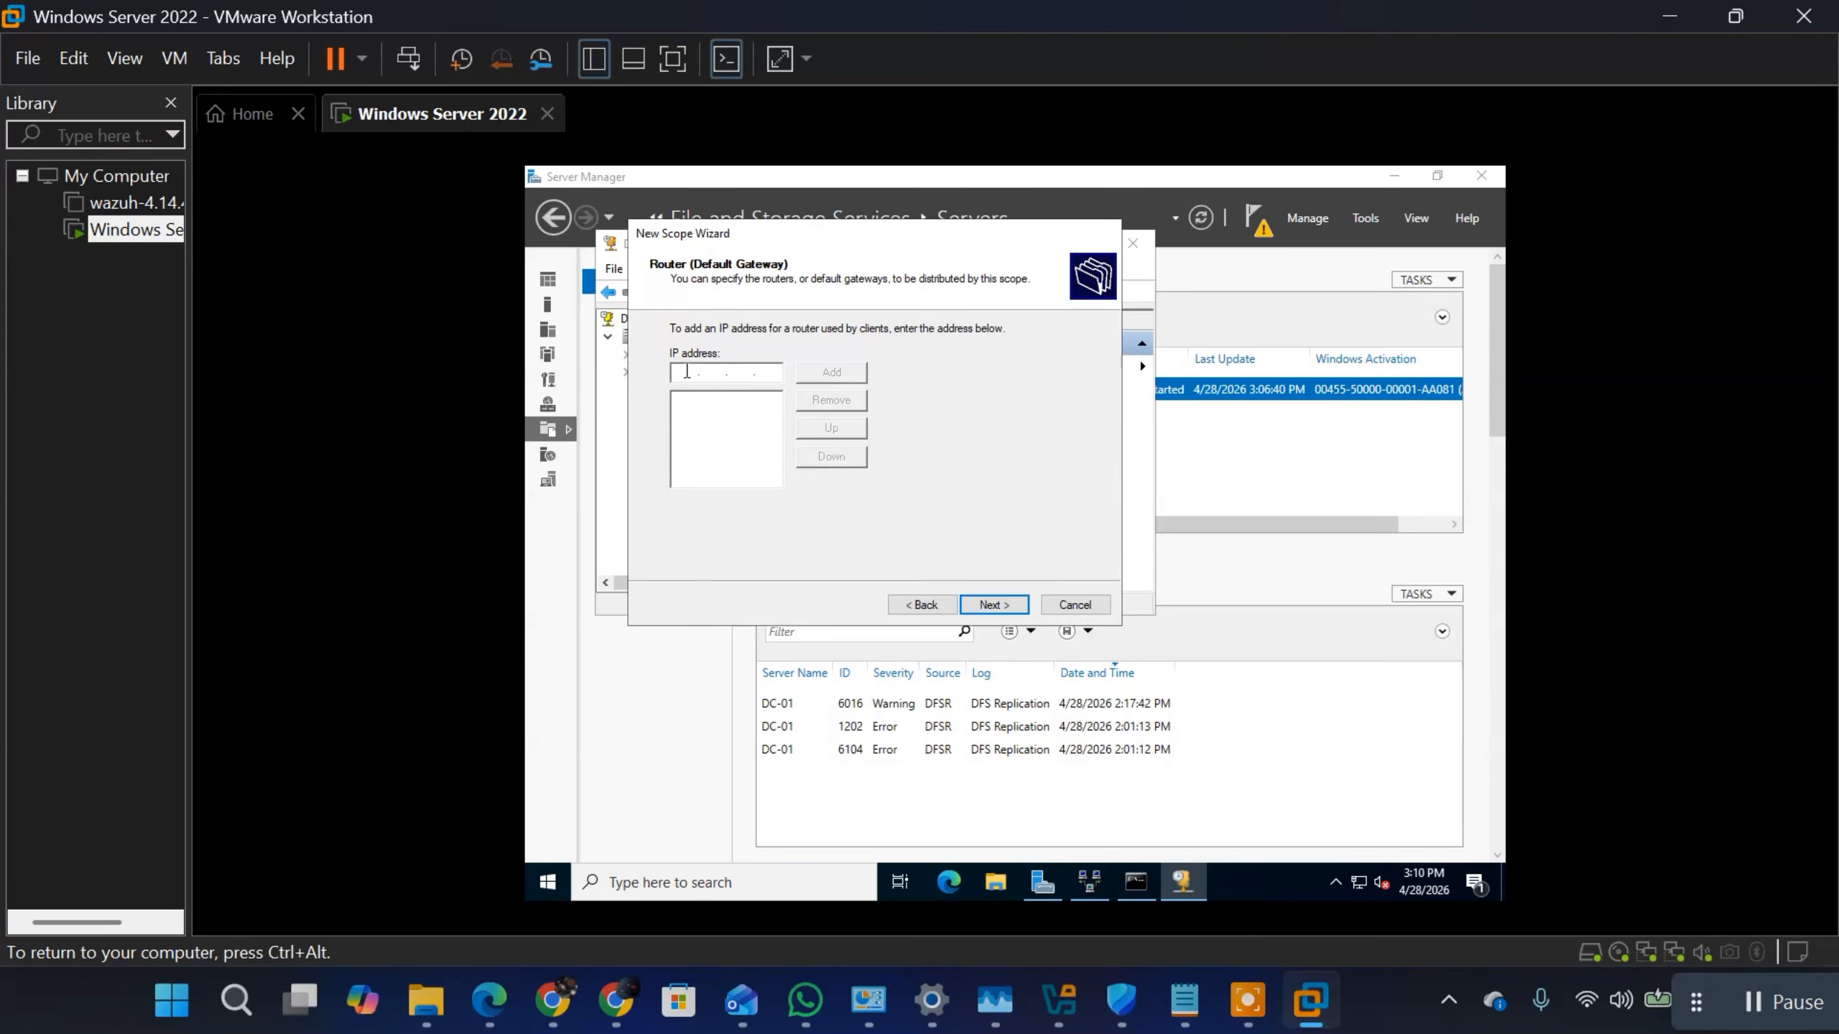
# Step: Add 172.16.7.1 as the scope's router (default gateway) address and continue to the domain and DNS settings
pyautogui.write('1721617.1')
pyautogui.click(838, 373)
pyautogui.click(994, 605)
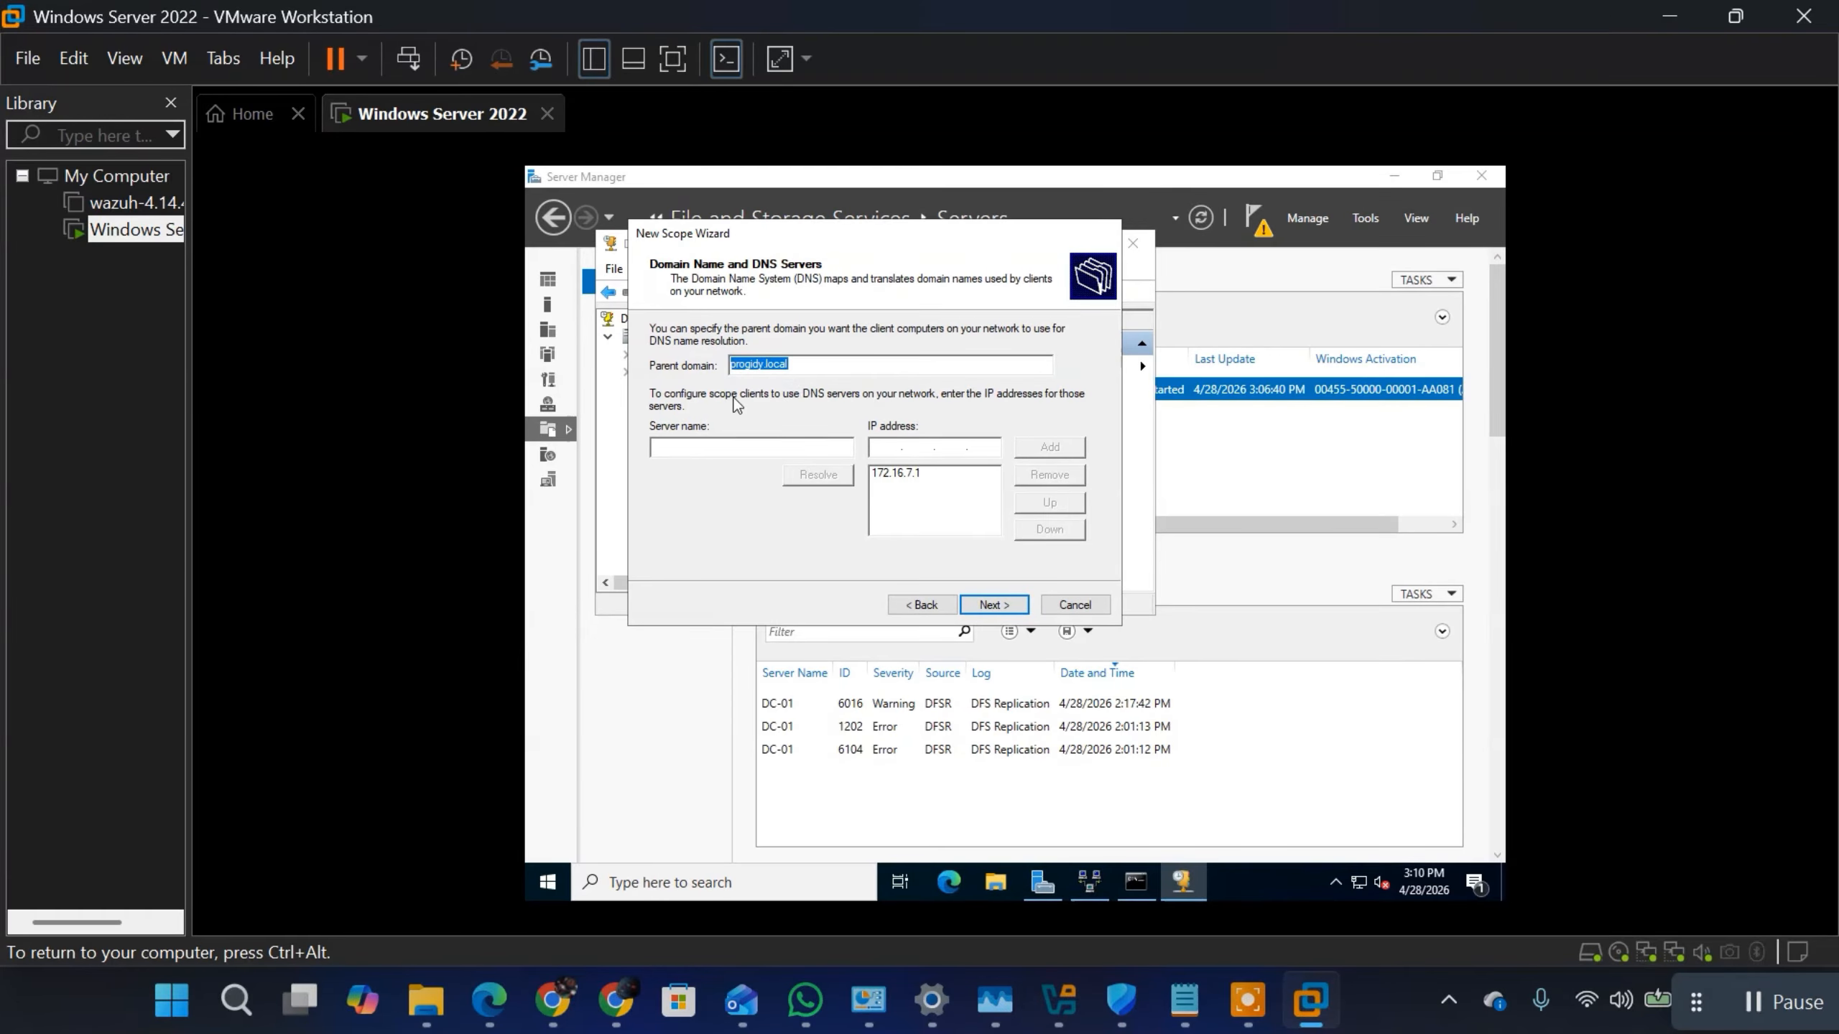
# Step: Keep progidy.local as the parent domain with DNS server 172.16.7.1, and check the WINS server entry
pyautogui.click(905, 472)
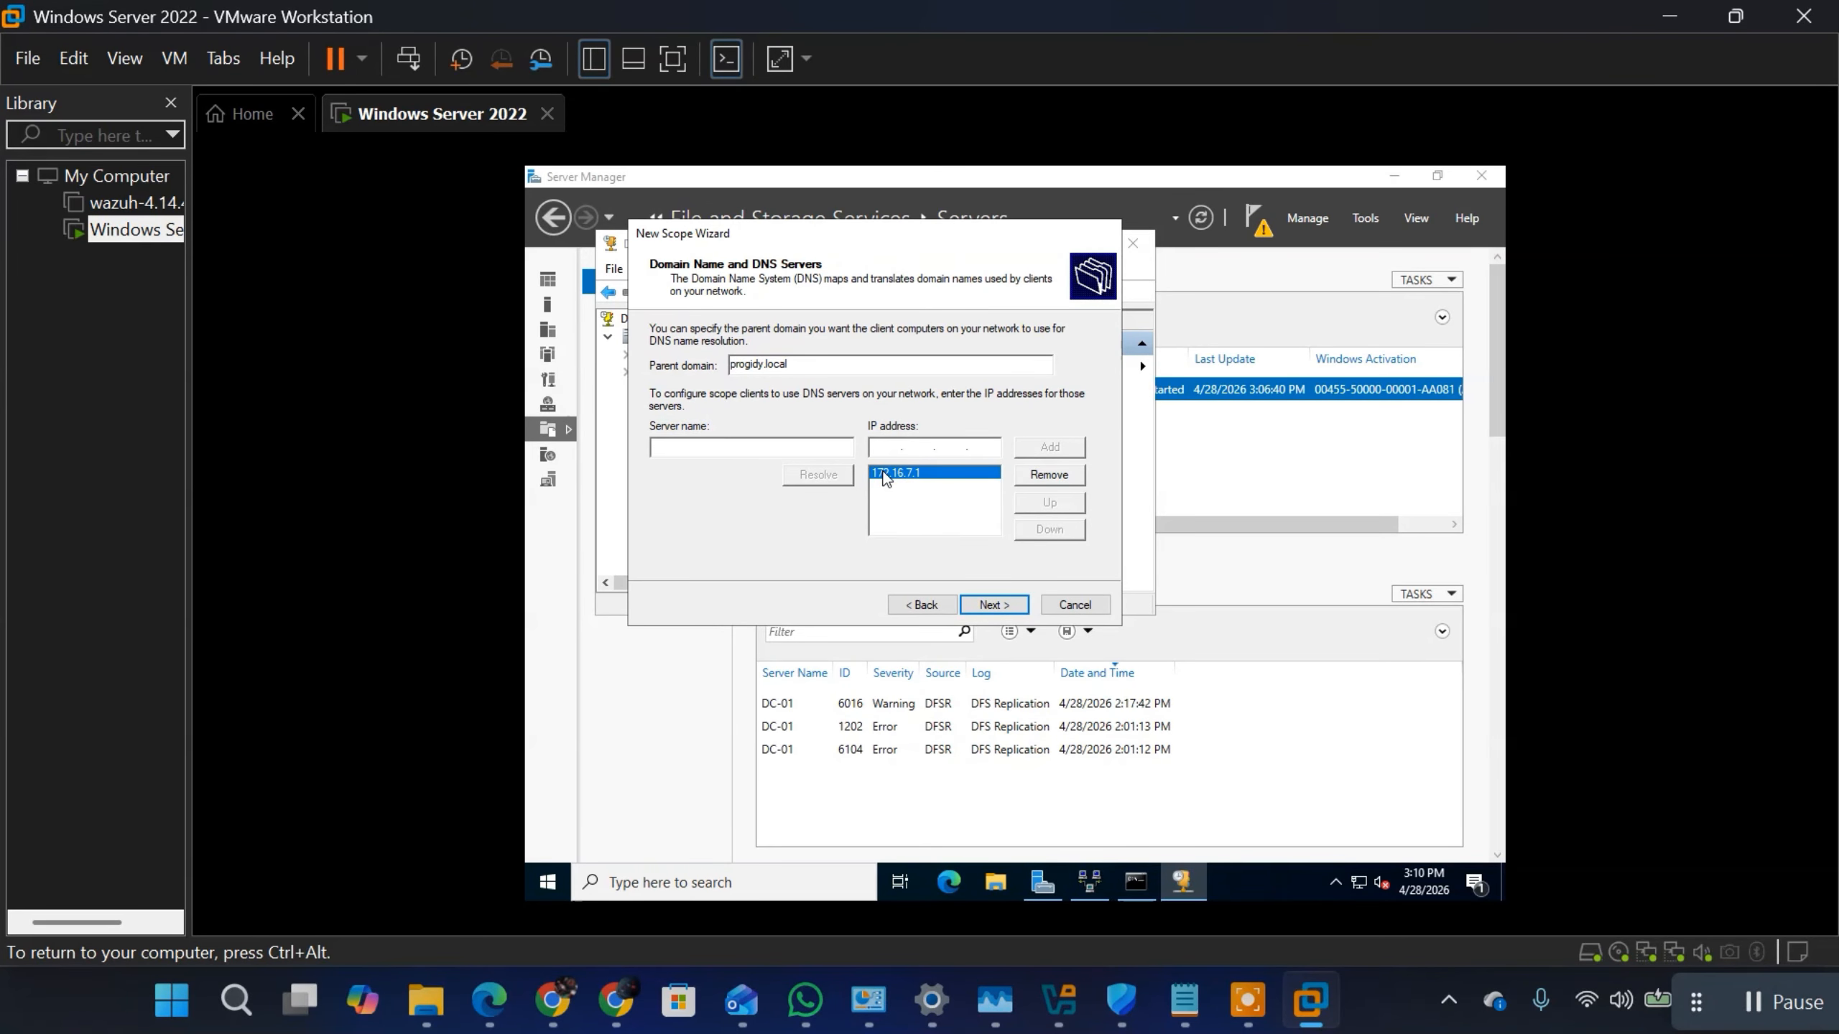
pyautogui.click(997, 606)
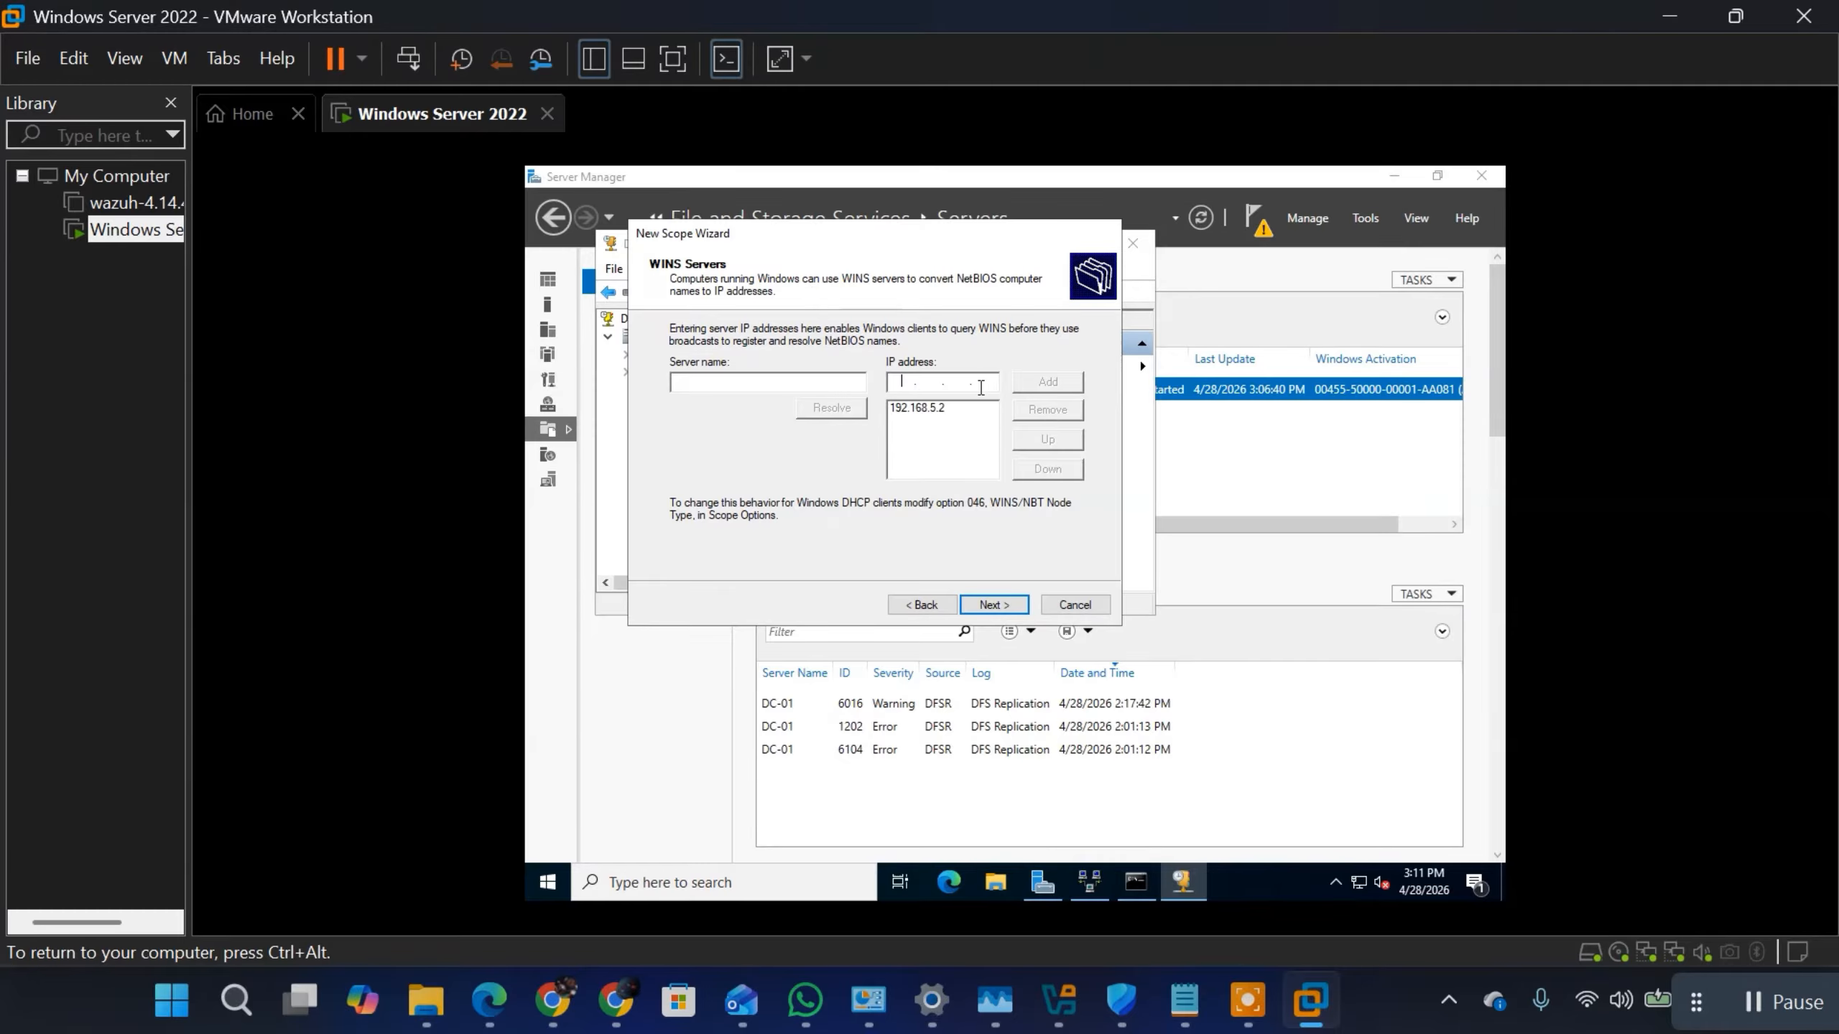
pyautogui.click(933, 409)
pyautogui.click(917, 605)
pyautogui.click(998, 605)
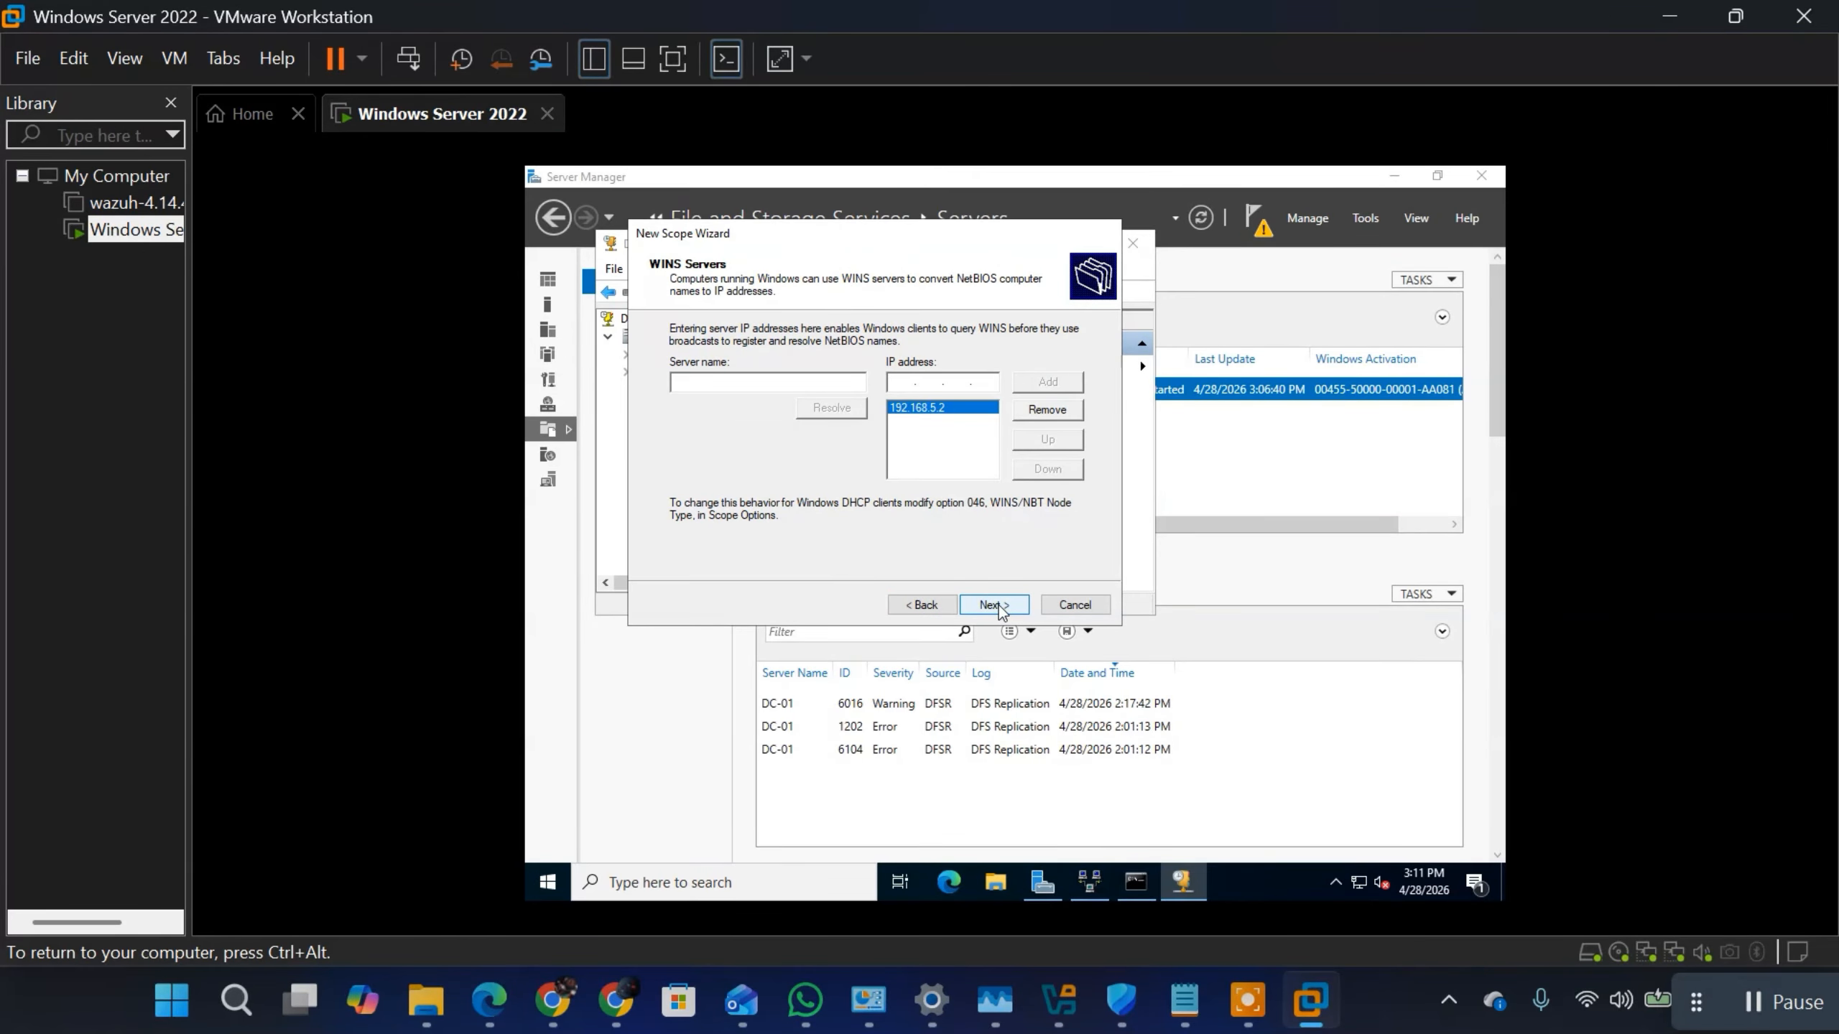
# Step: Accept the WINS server 192.168.5.2, activate the scope now and finish the New Scope Wizard
pyautogui.click(998, 604)
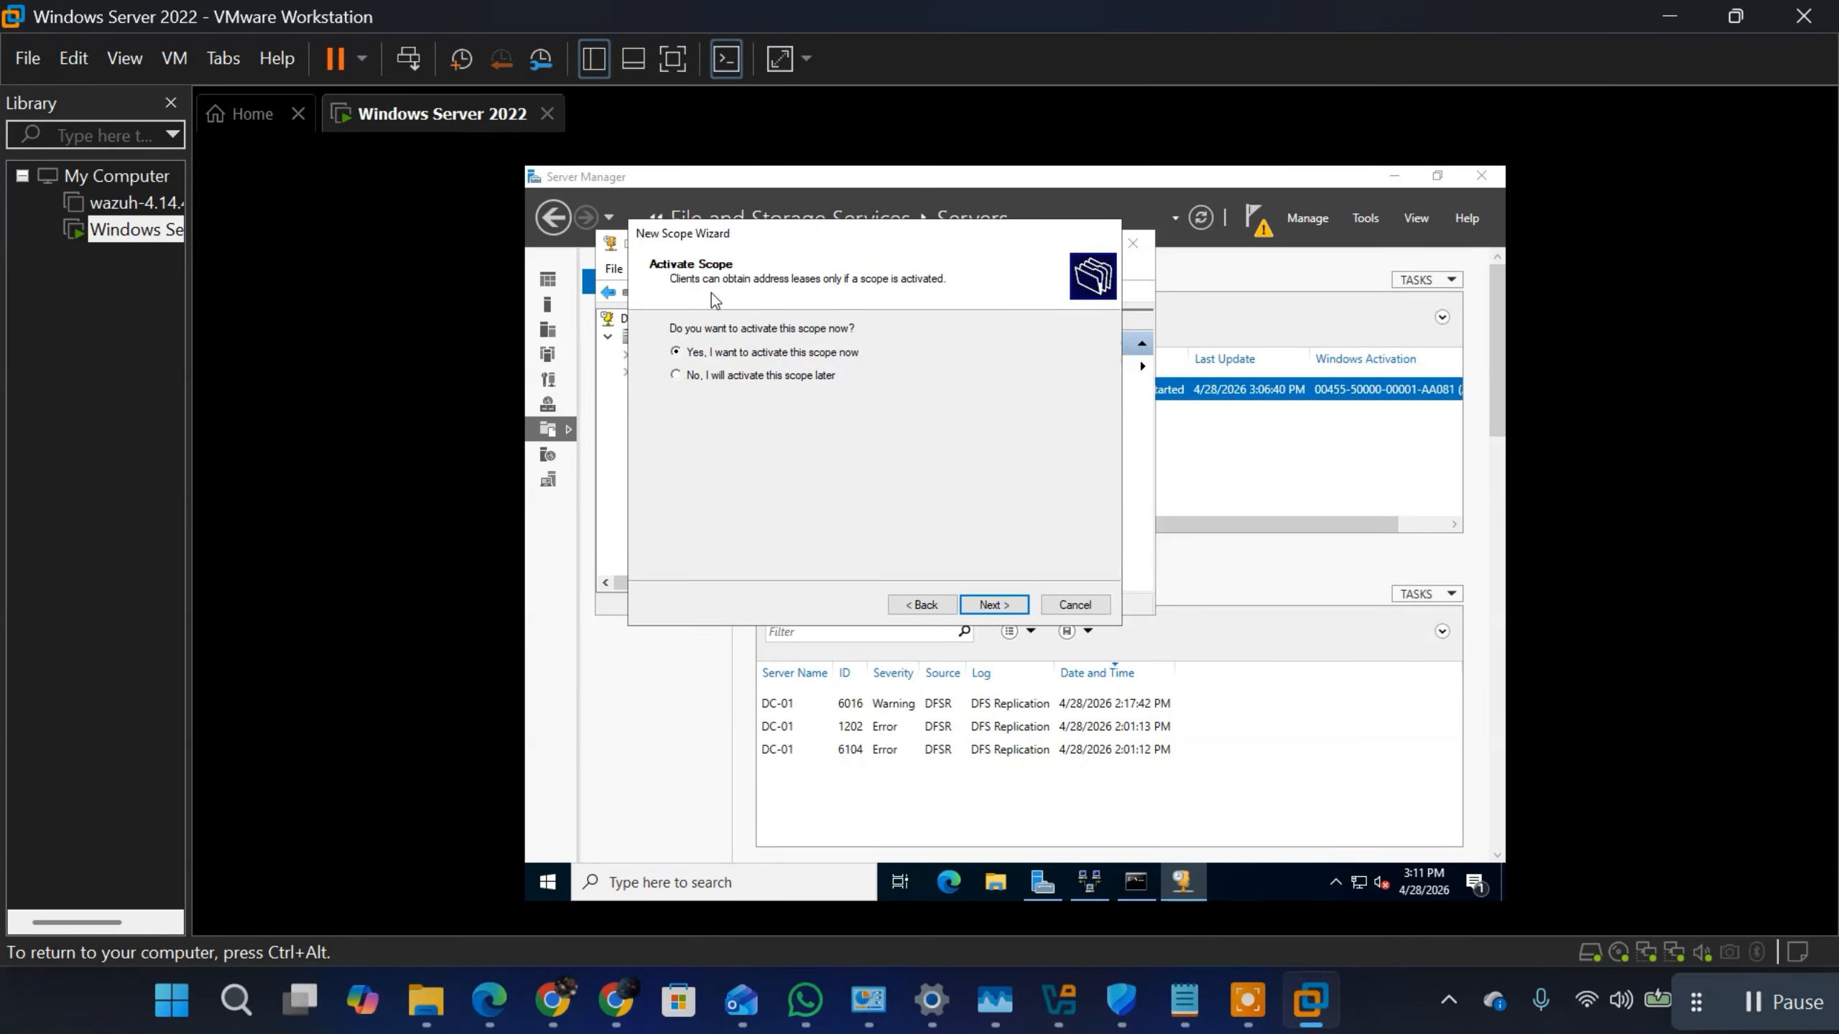
pyautogui.click(989, 605)
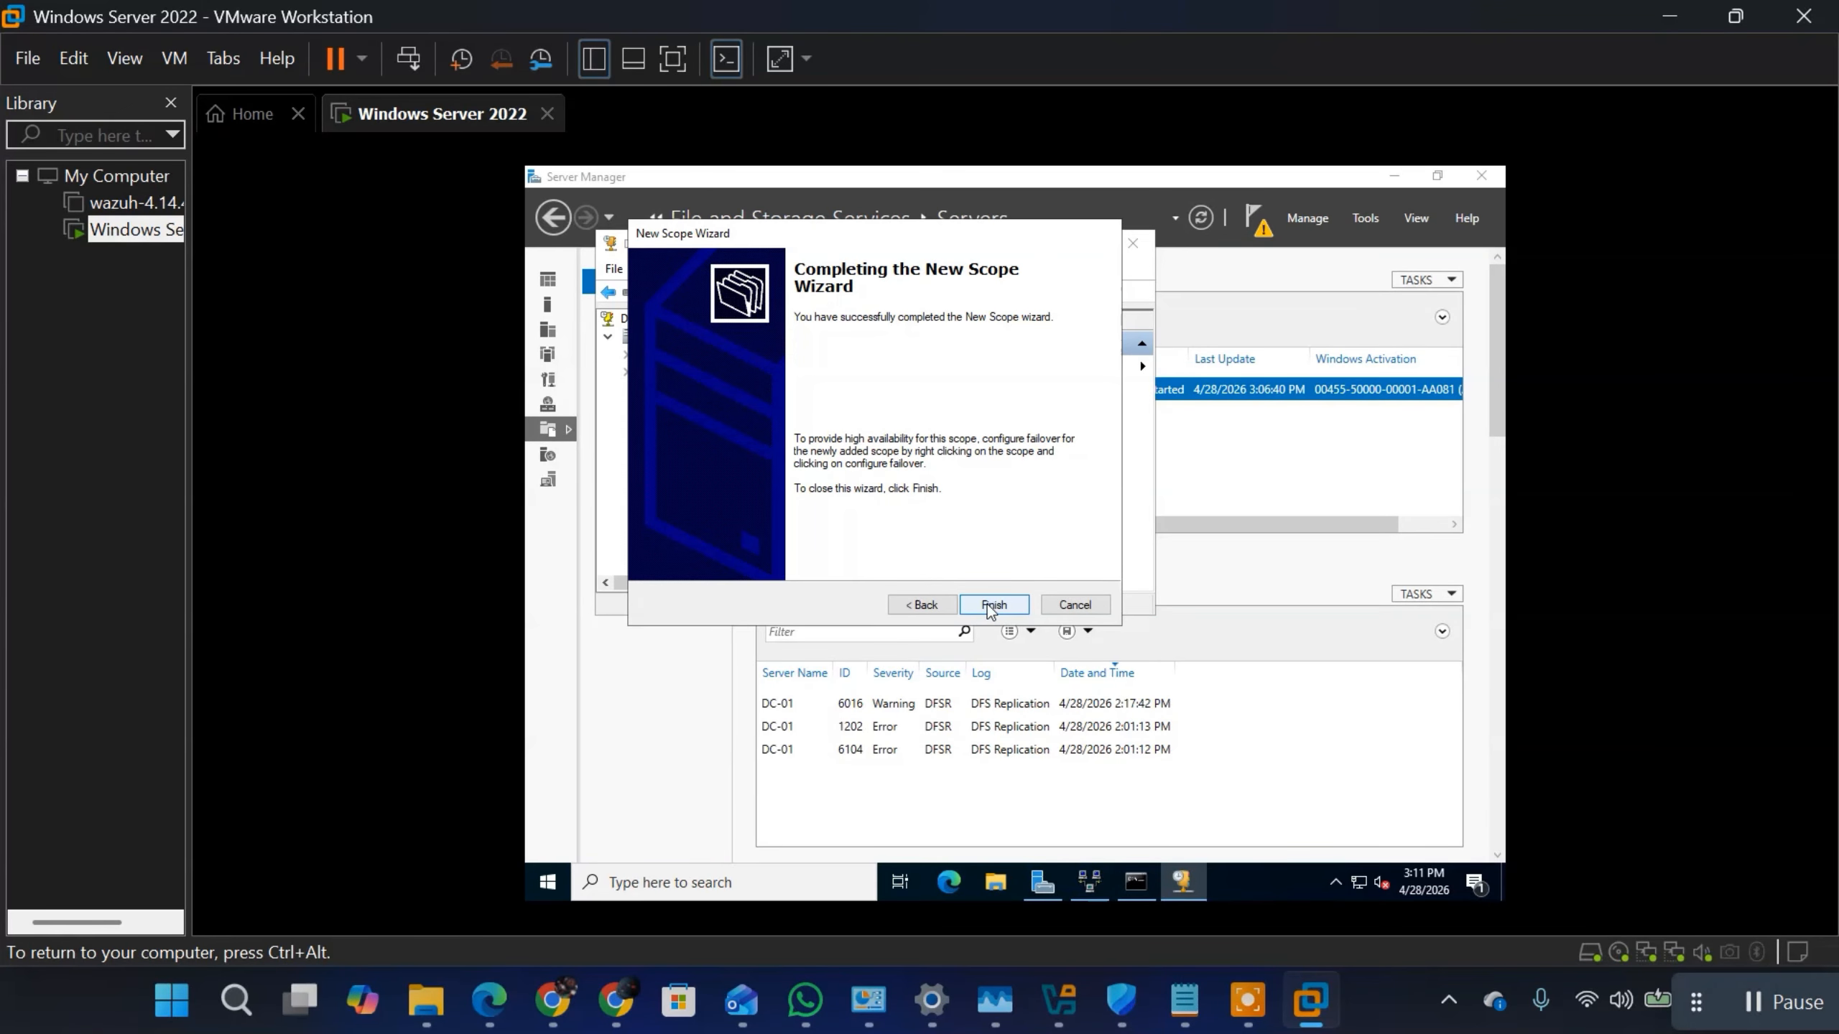
pyautogui.click(989, 606)
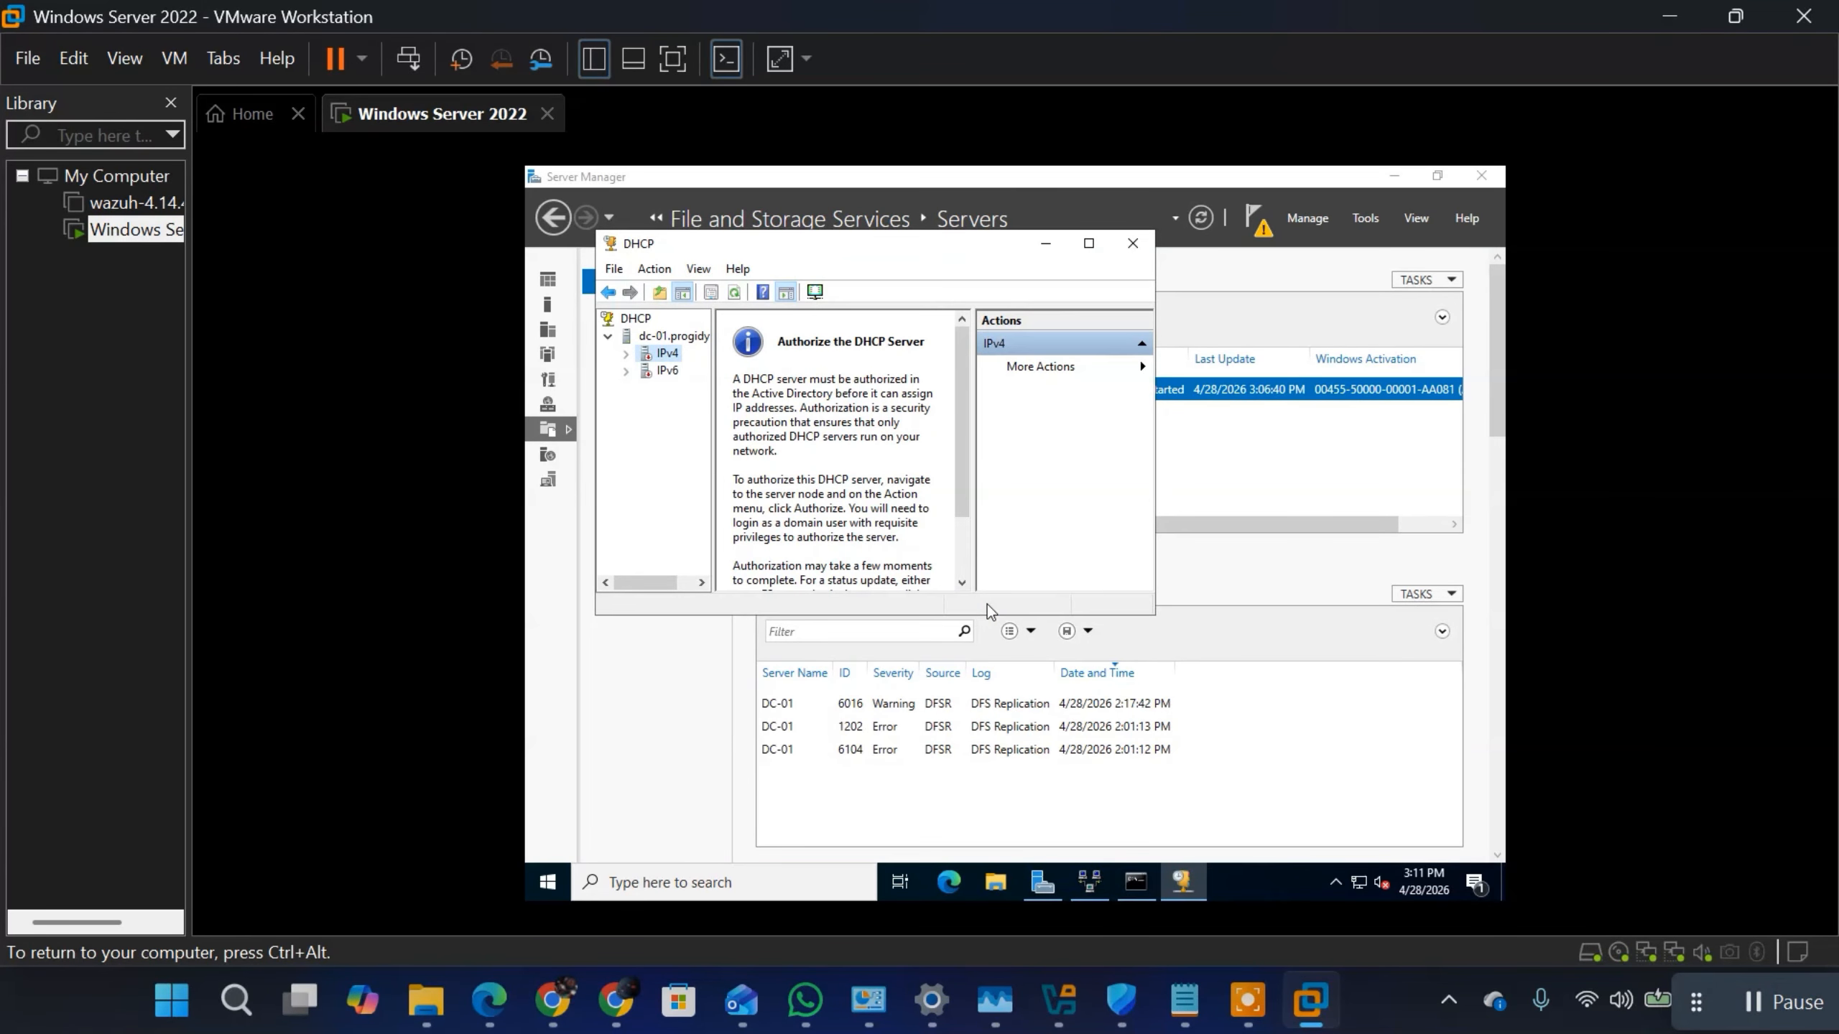
# Step: Refresh the IPv4 node of the DHCP server twice to check its contents, and collapse it
pyautogui.rightClick(652, 353)
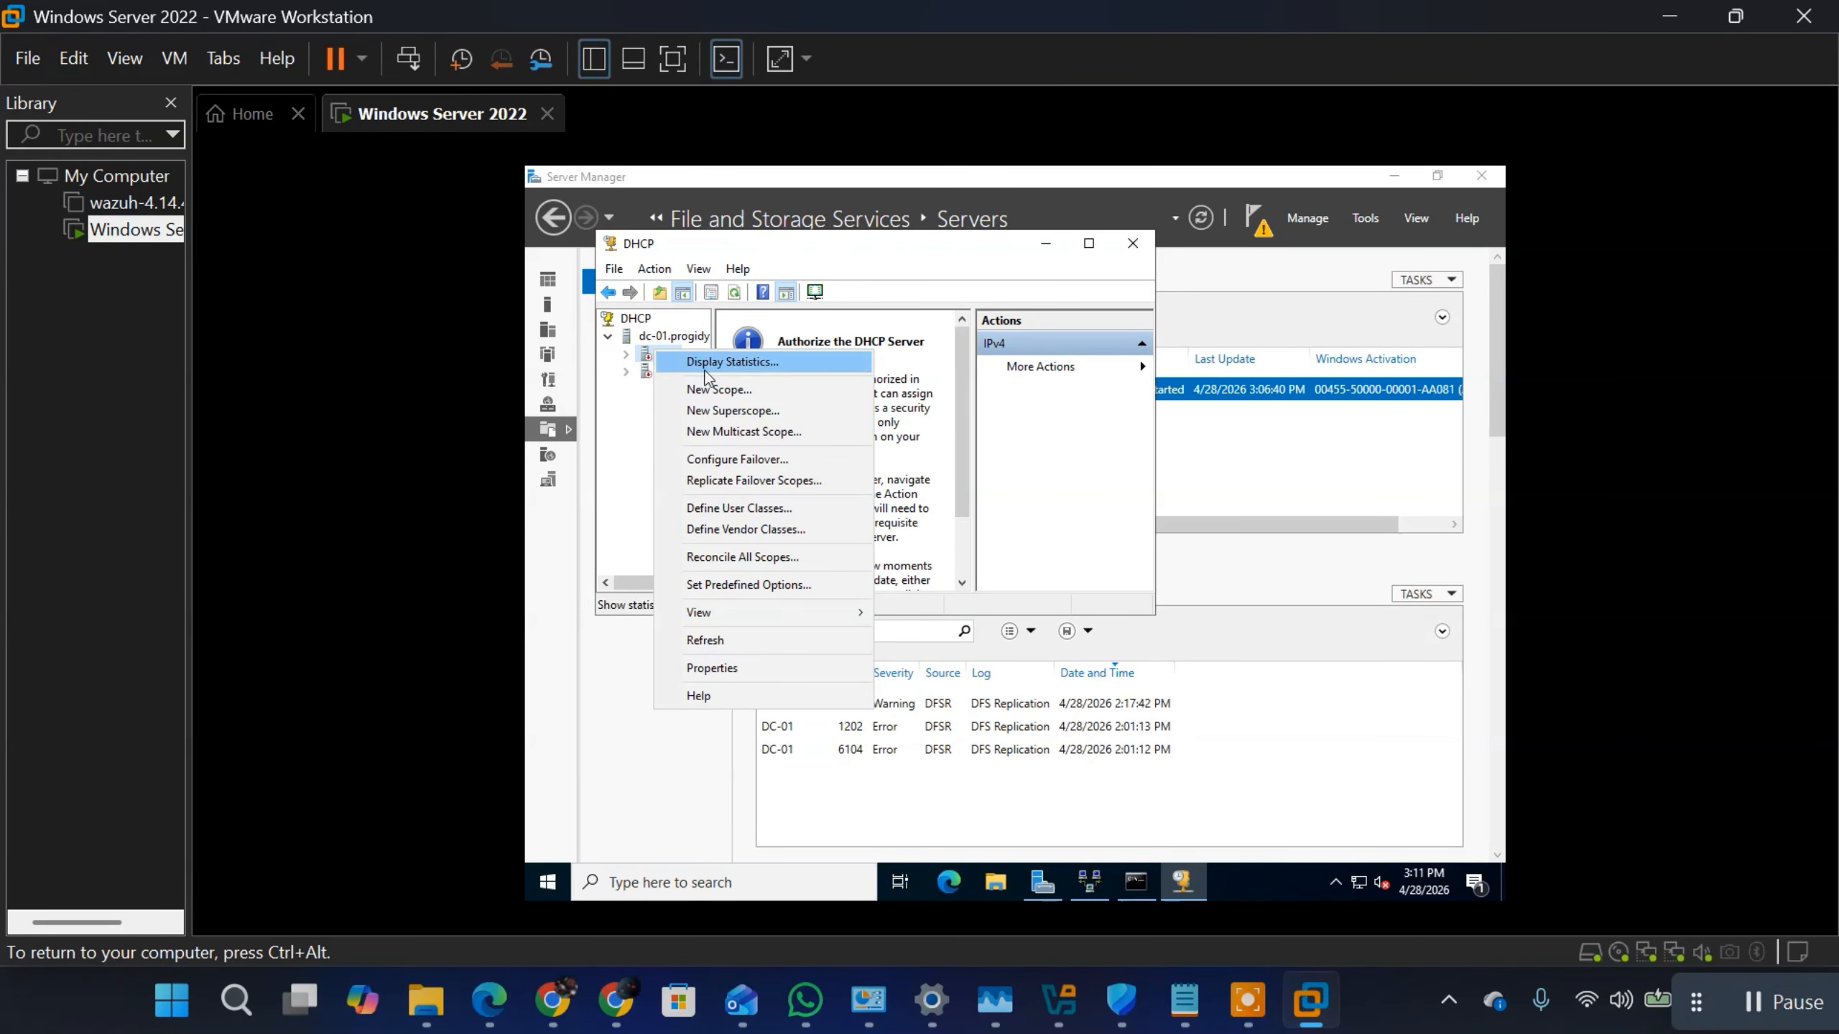
pyautogui.click(706, 640)
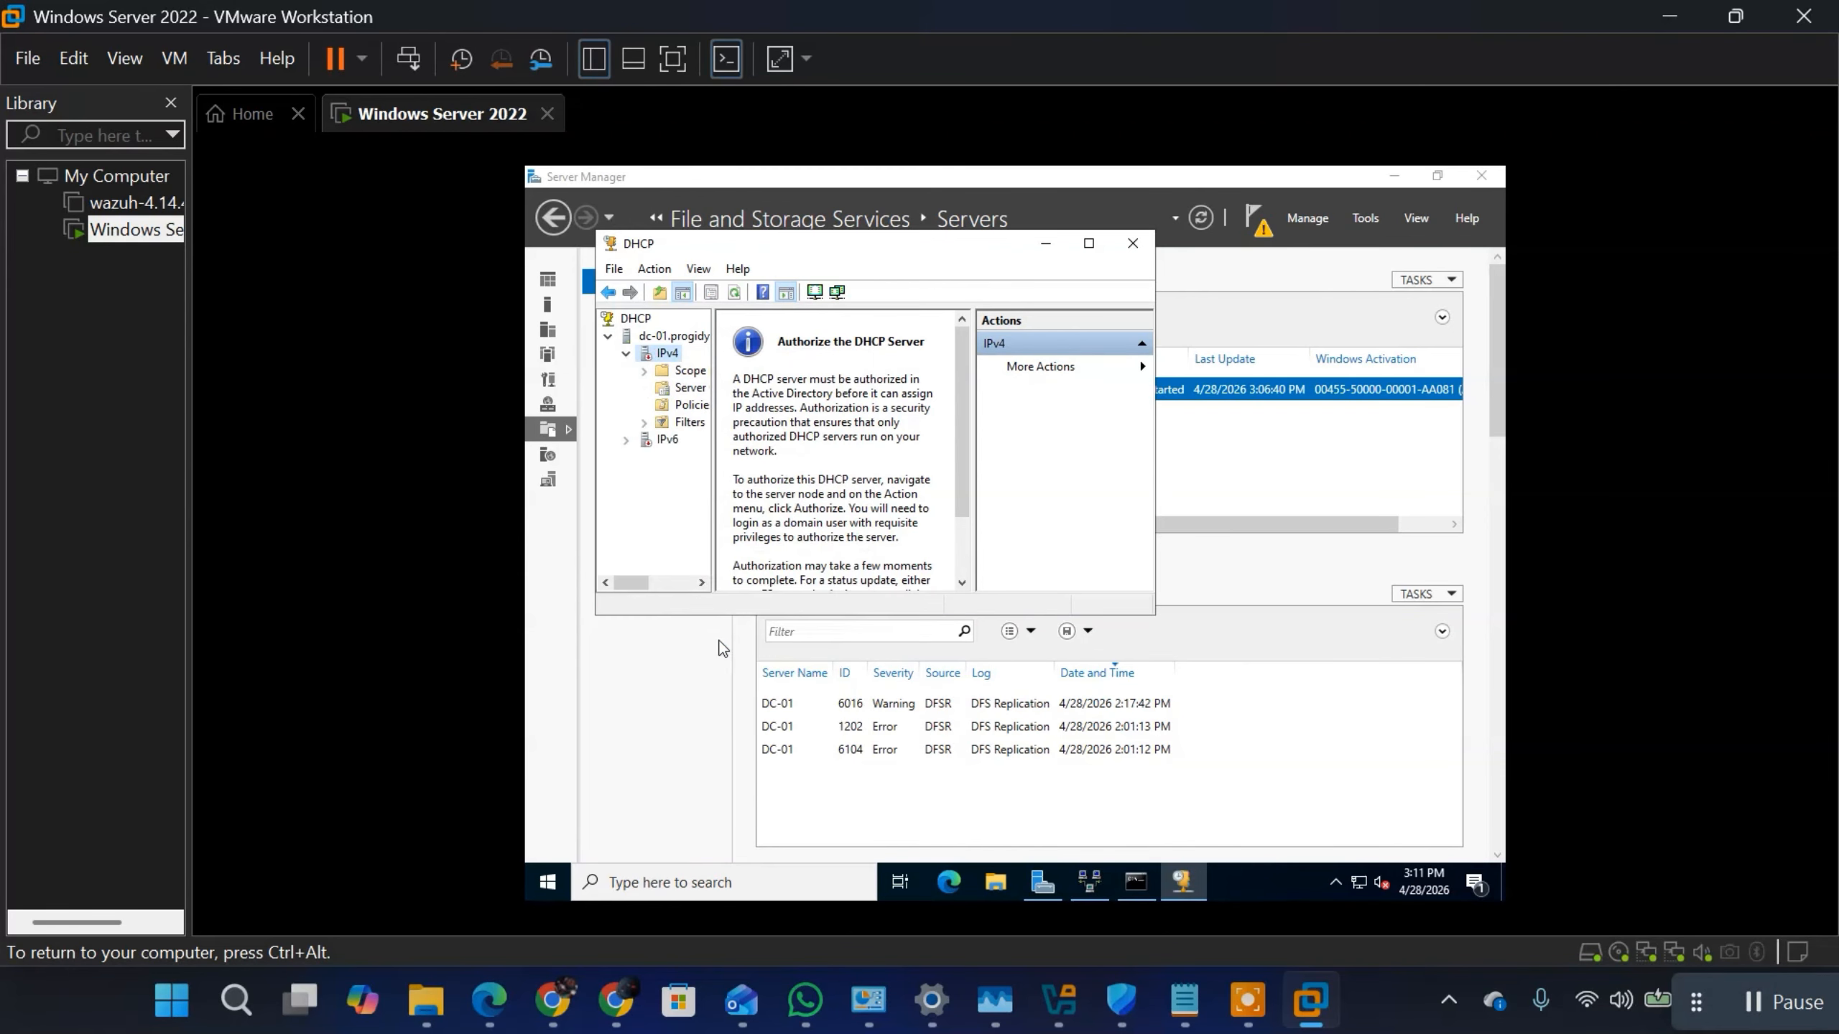
pyautogui.rightClick(646, 358)
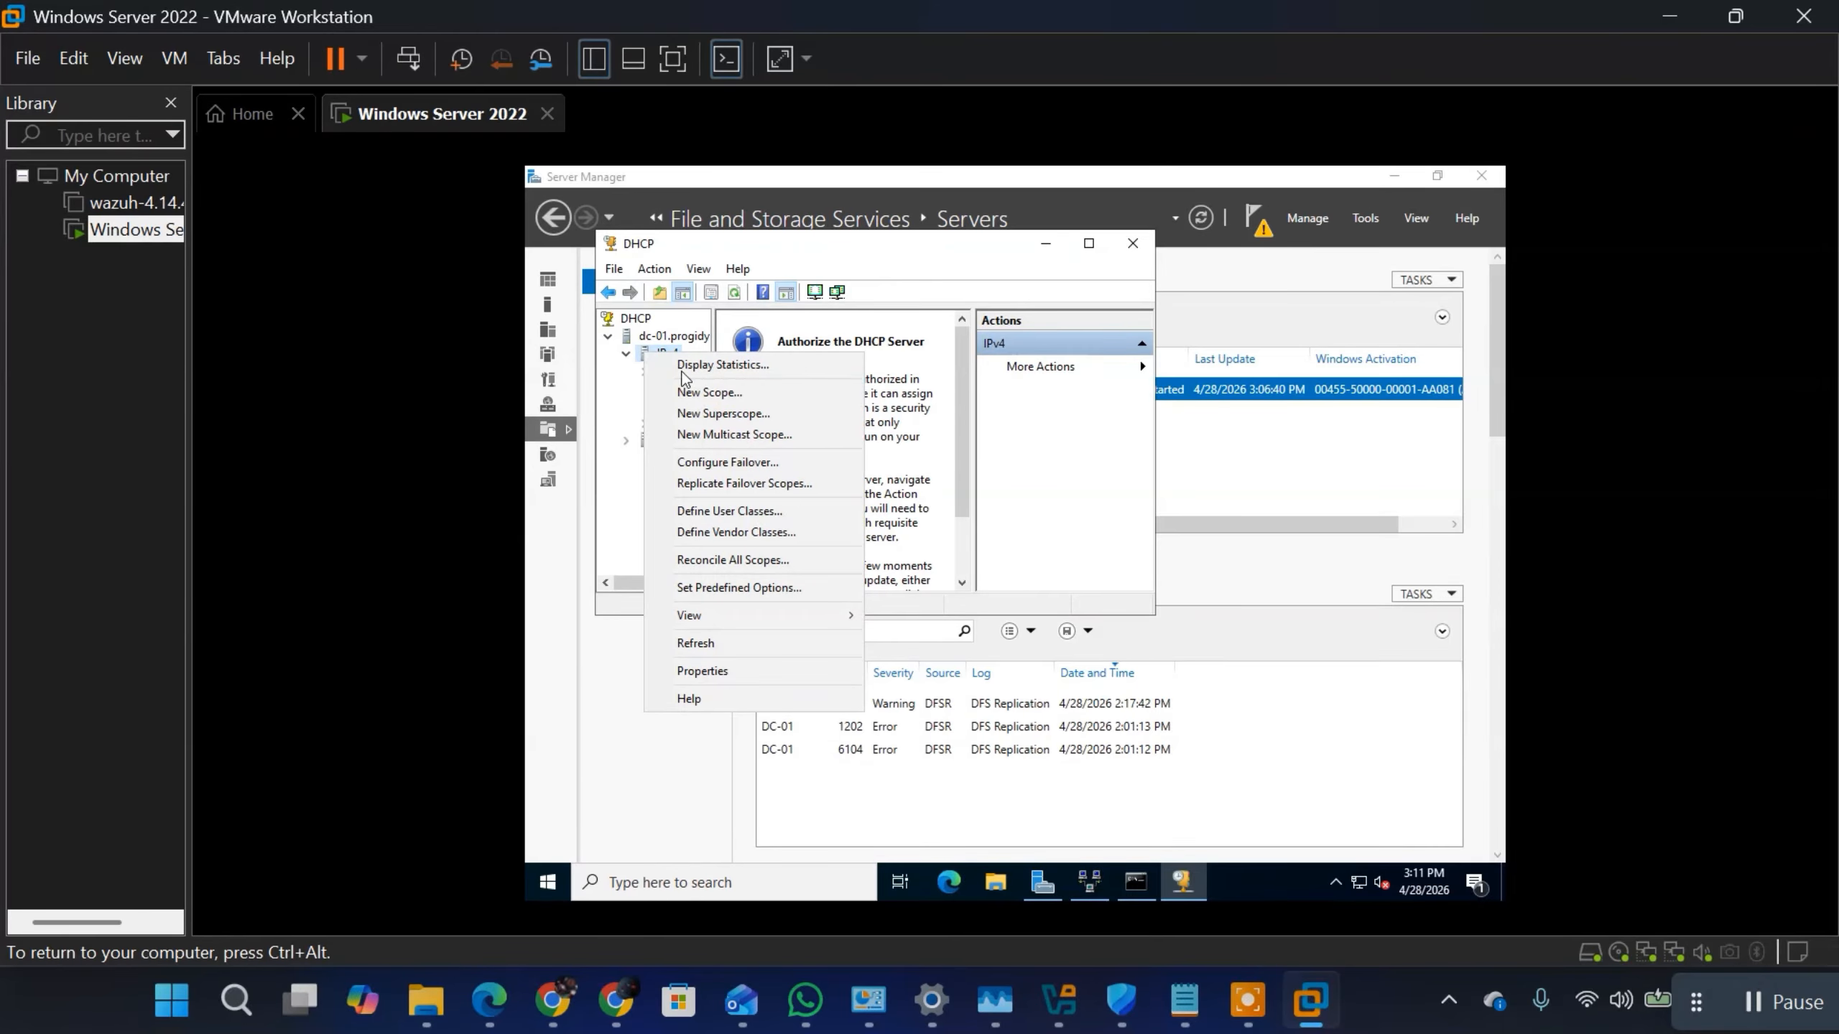
pyautogui.click(703, 650)
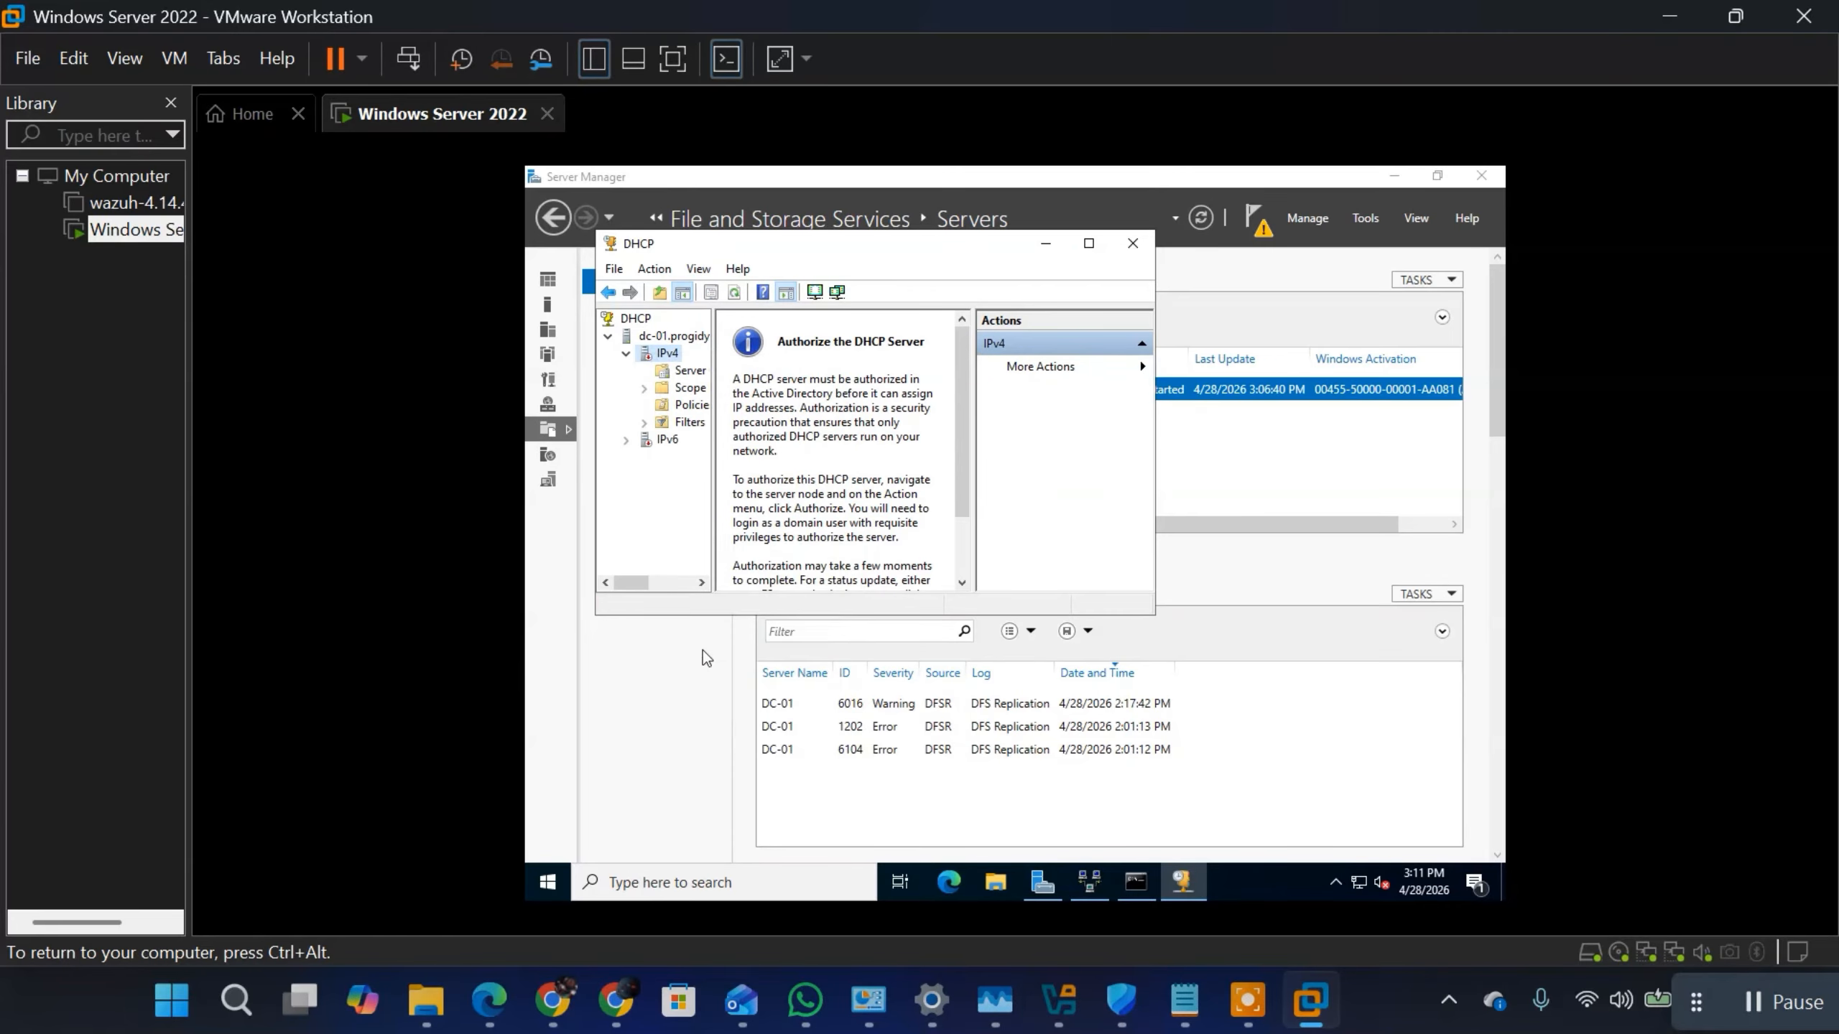
pyautogui.click(627, 355)
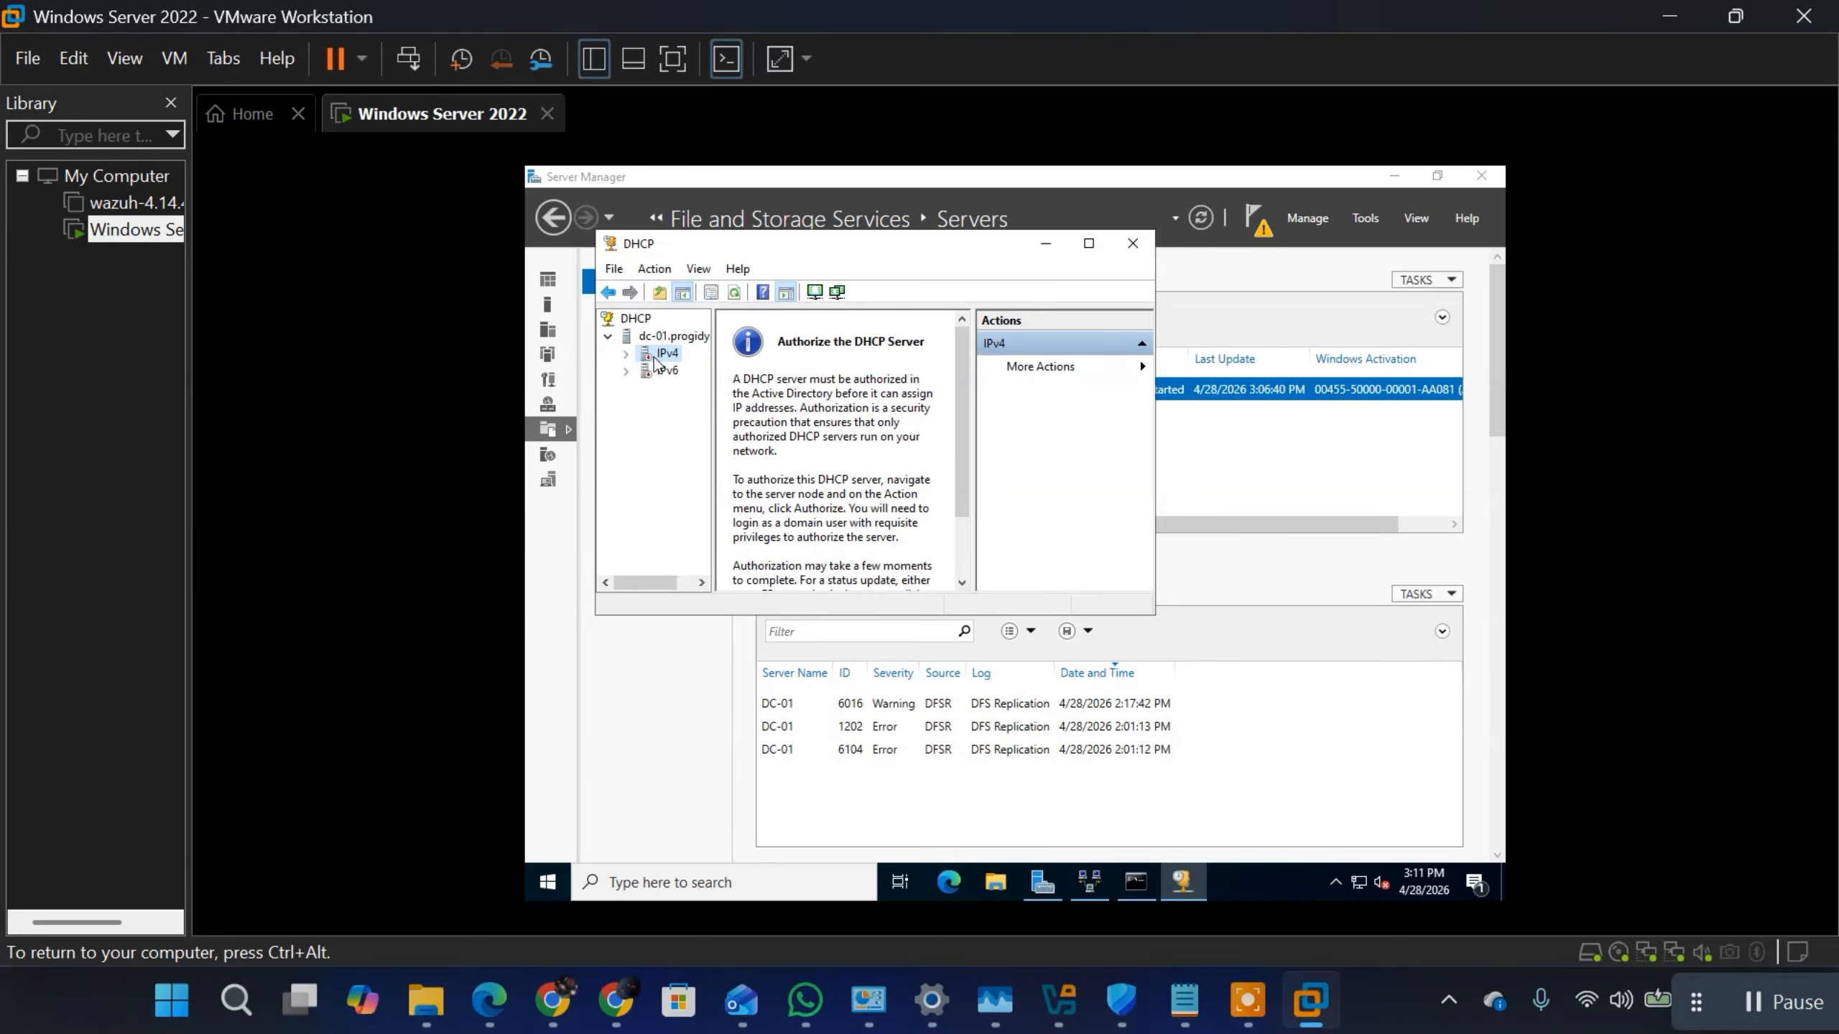
# Step: Close and reopen the DHCP console, and expand the dc-01.progidy.local server down to its IPv4 contents
pyautogui.click(1138, 249)
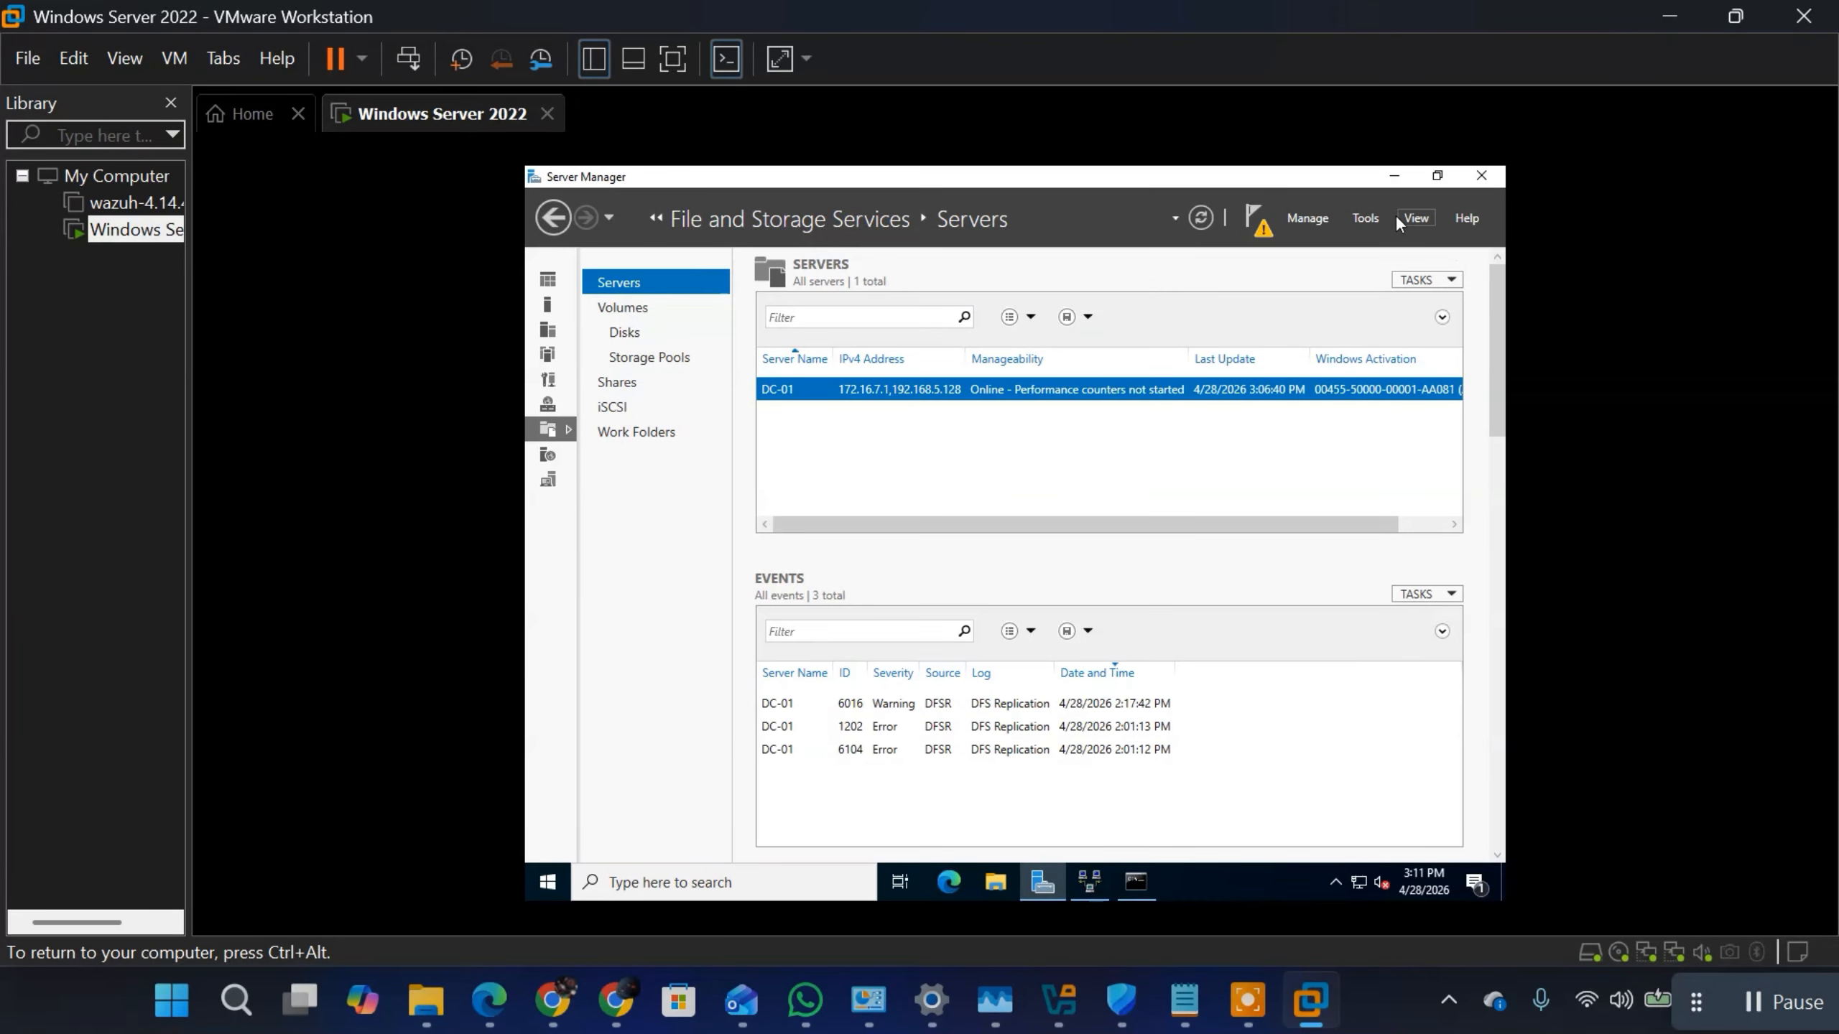
pyautogui.click(1361, 216)
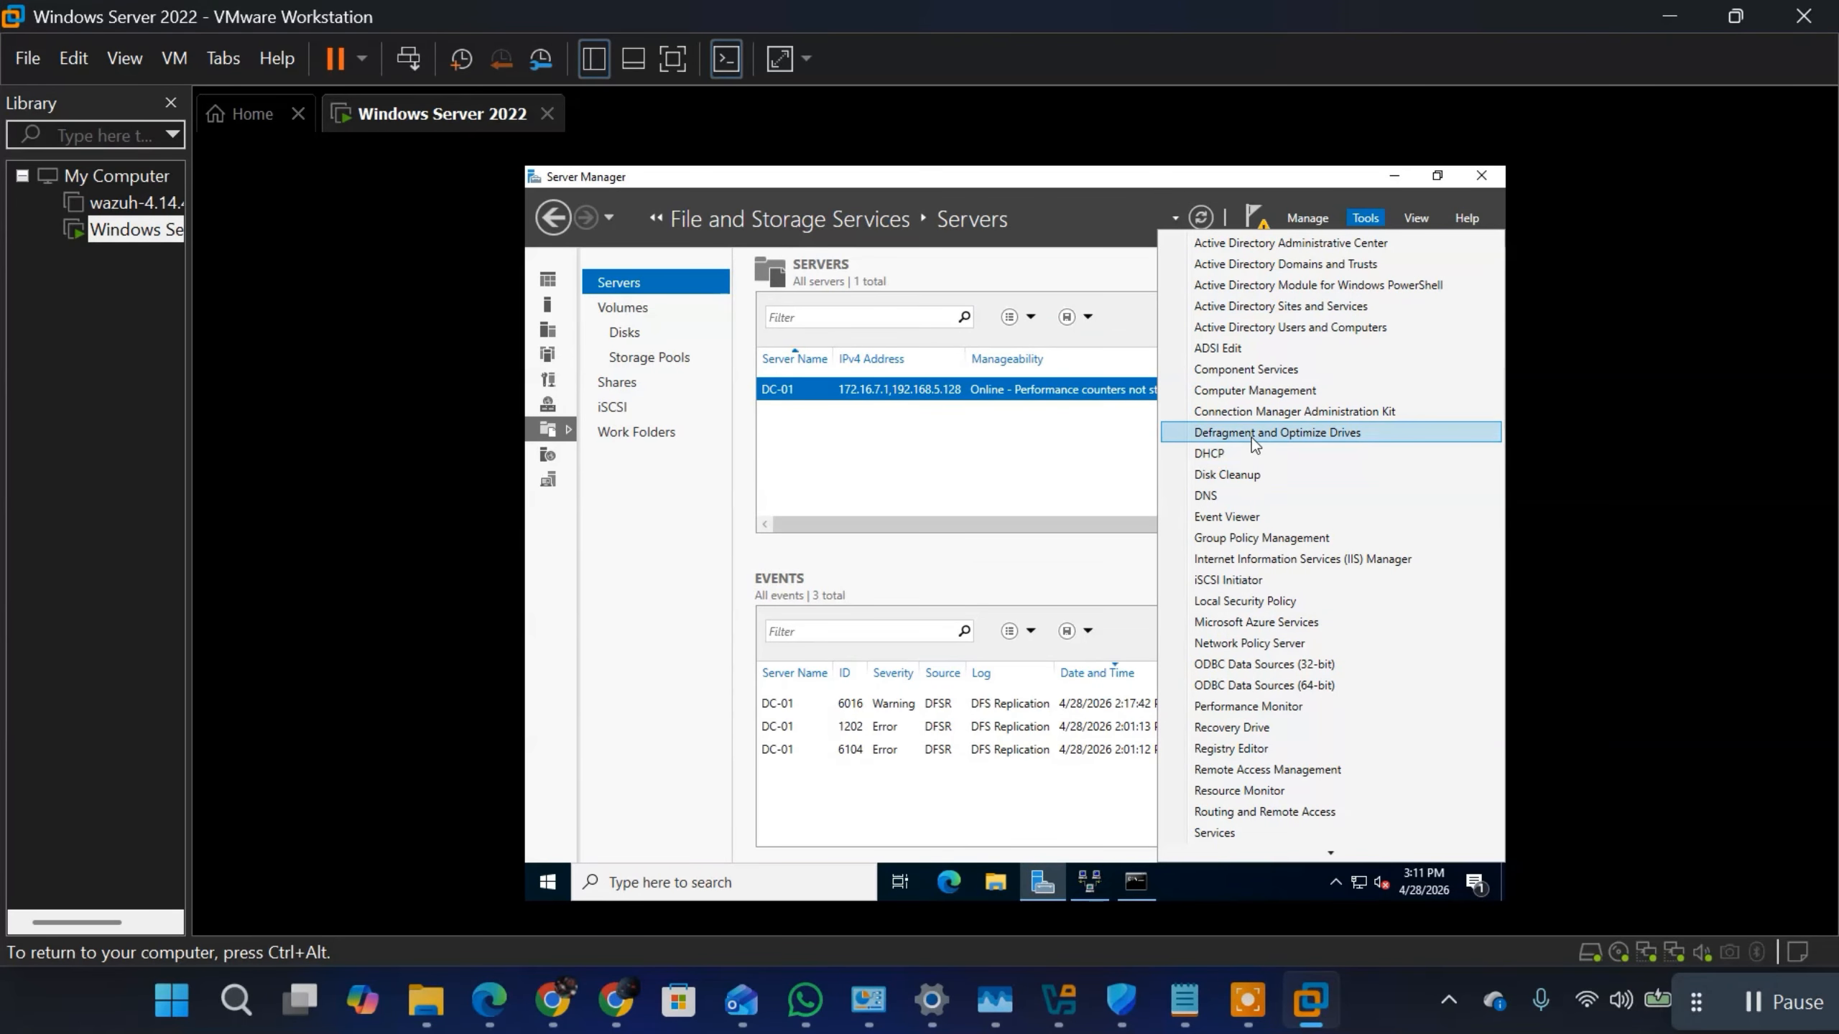
pyautogui.click(1234, 454)
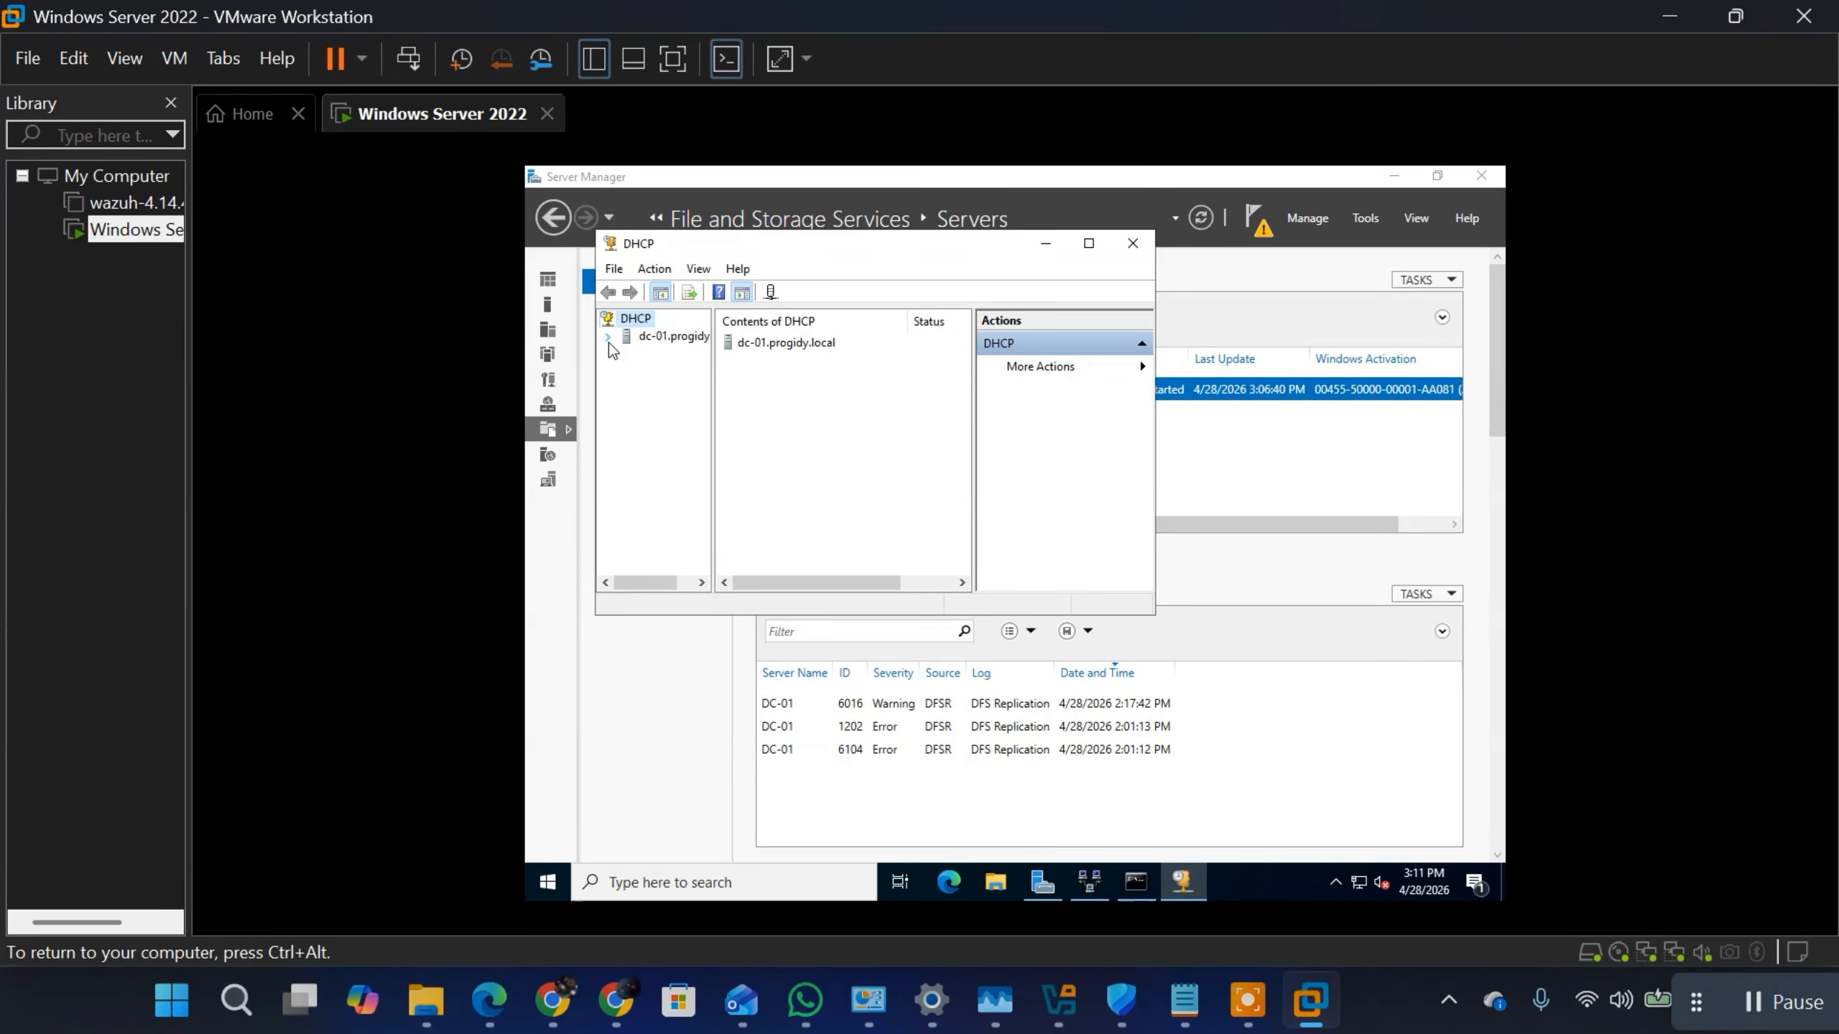
pyautogui.click(607, 338)
pyautogui.doubleClick(648, 357)
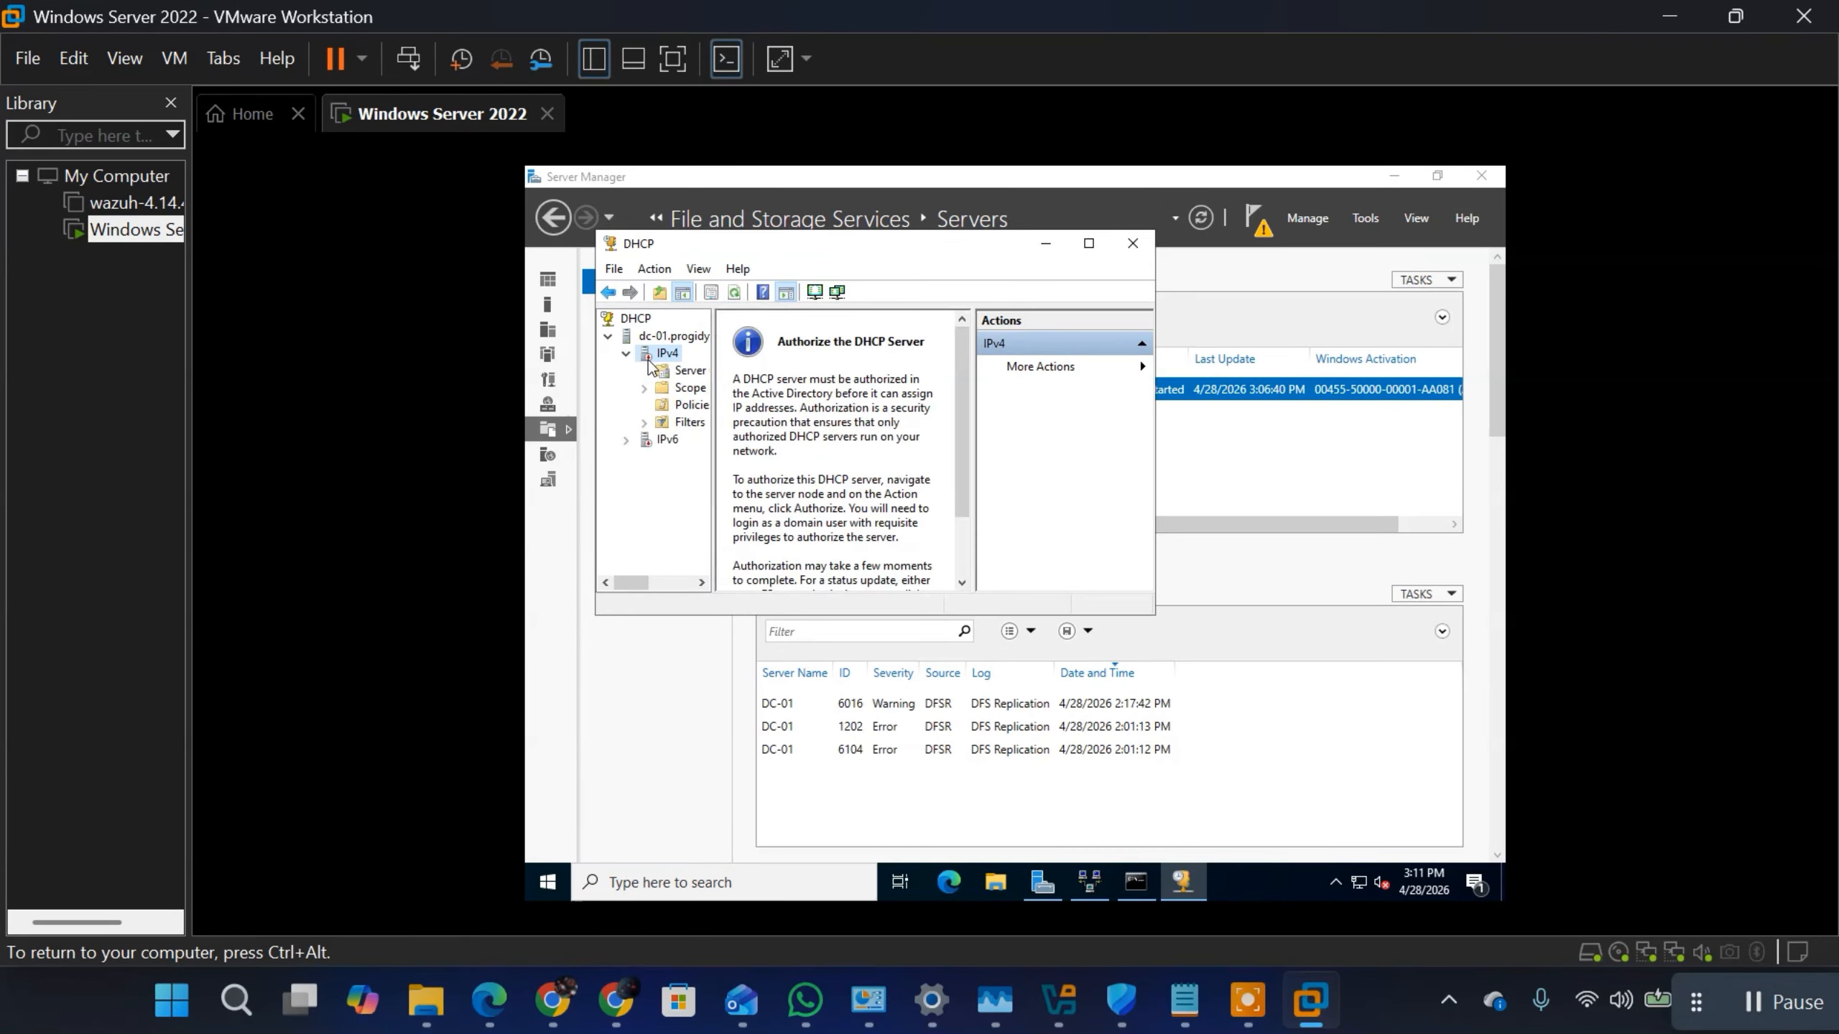
# Step: Refresh the IPv4 node repeatedly in the reopened DHCP console to check its status, and collapse it
pyautogui.rightClick(649, 361)
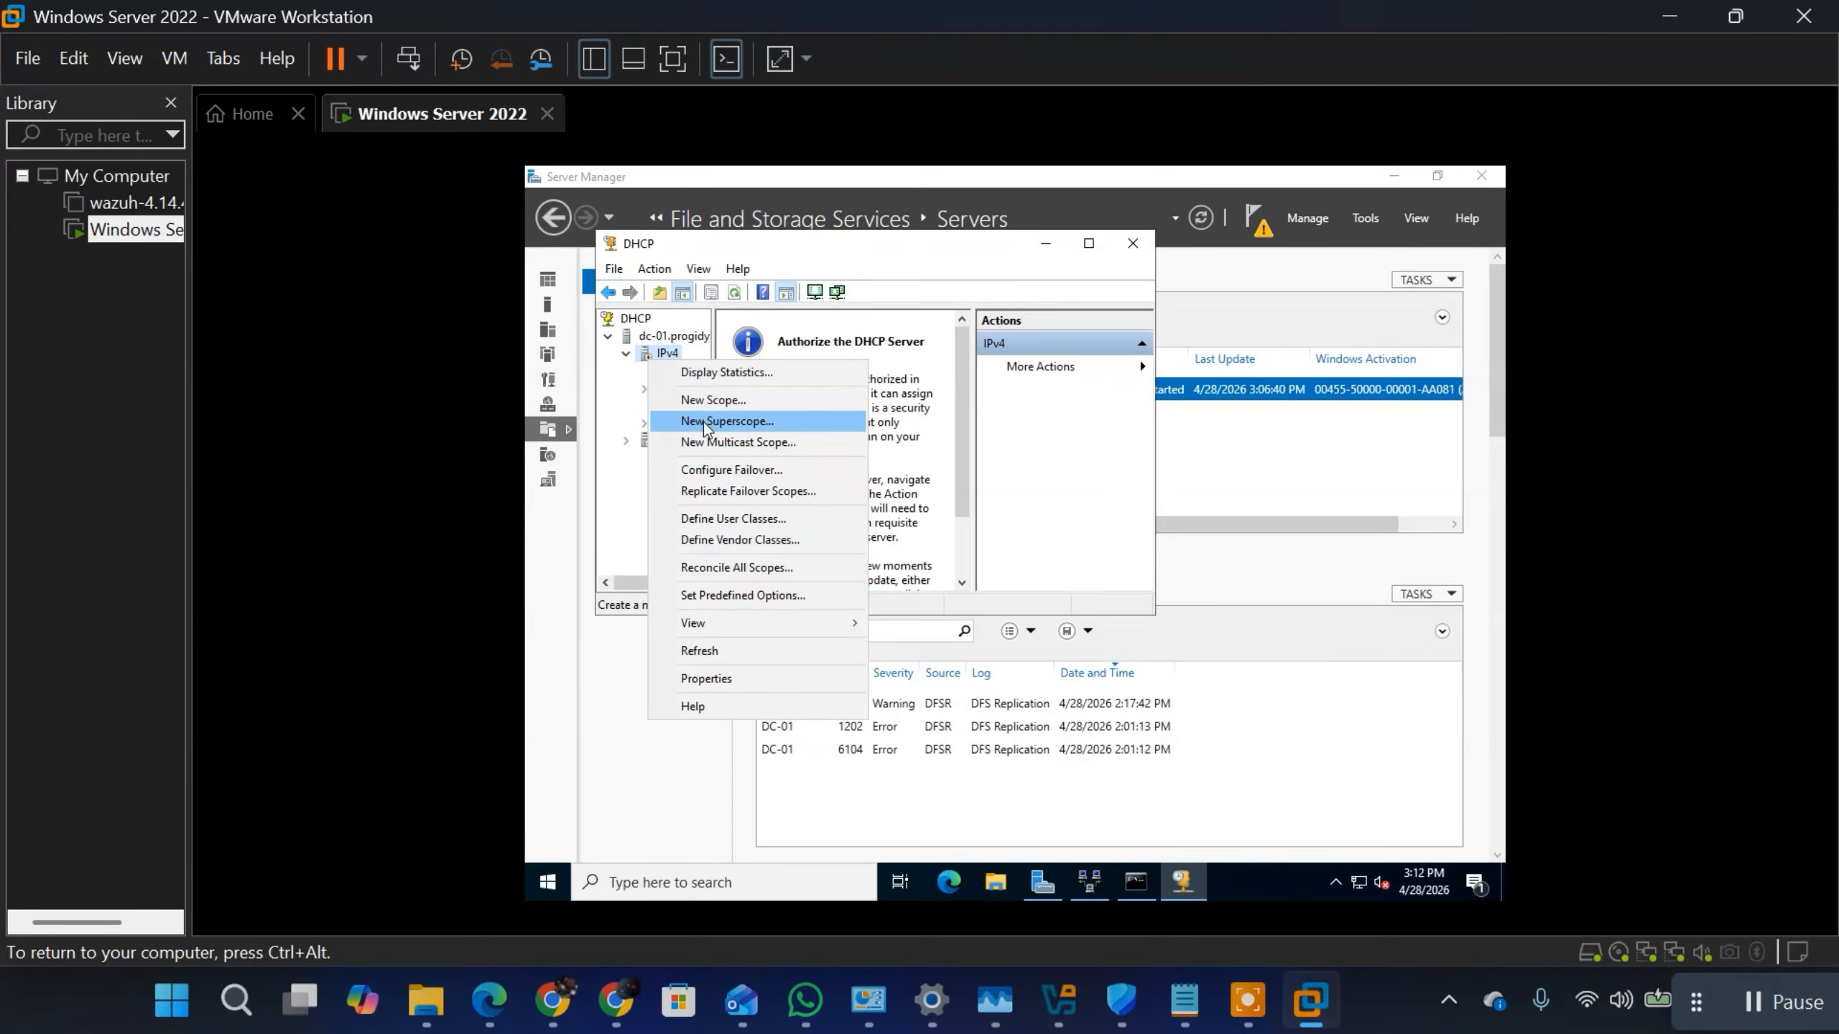
pyautogui.click(664, 352)
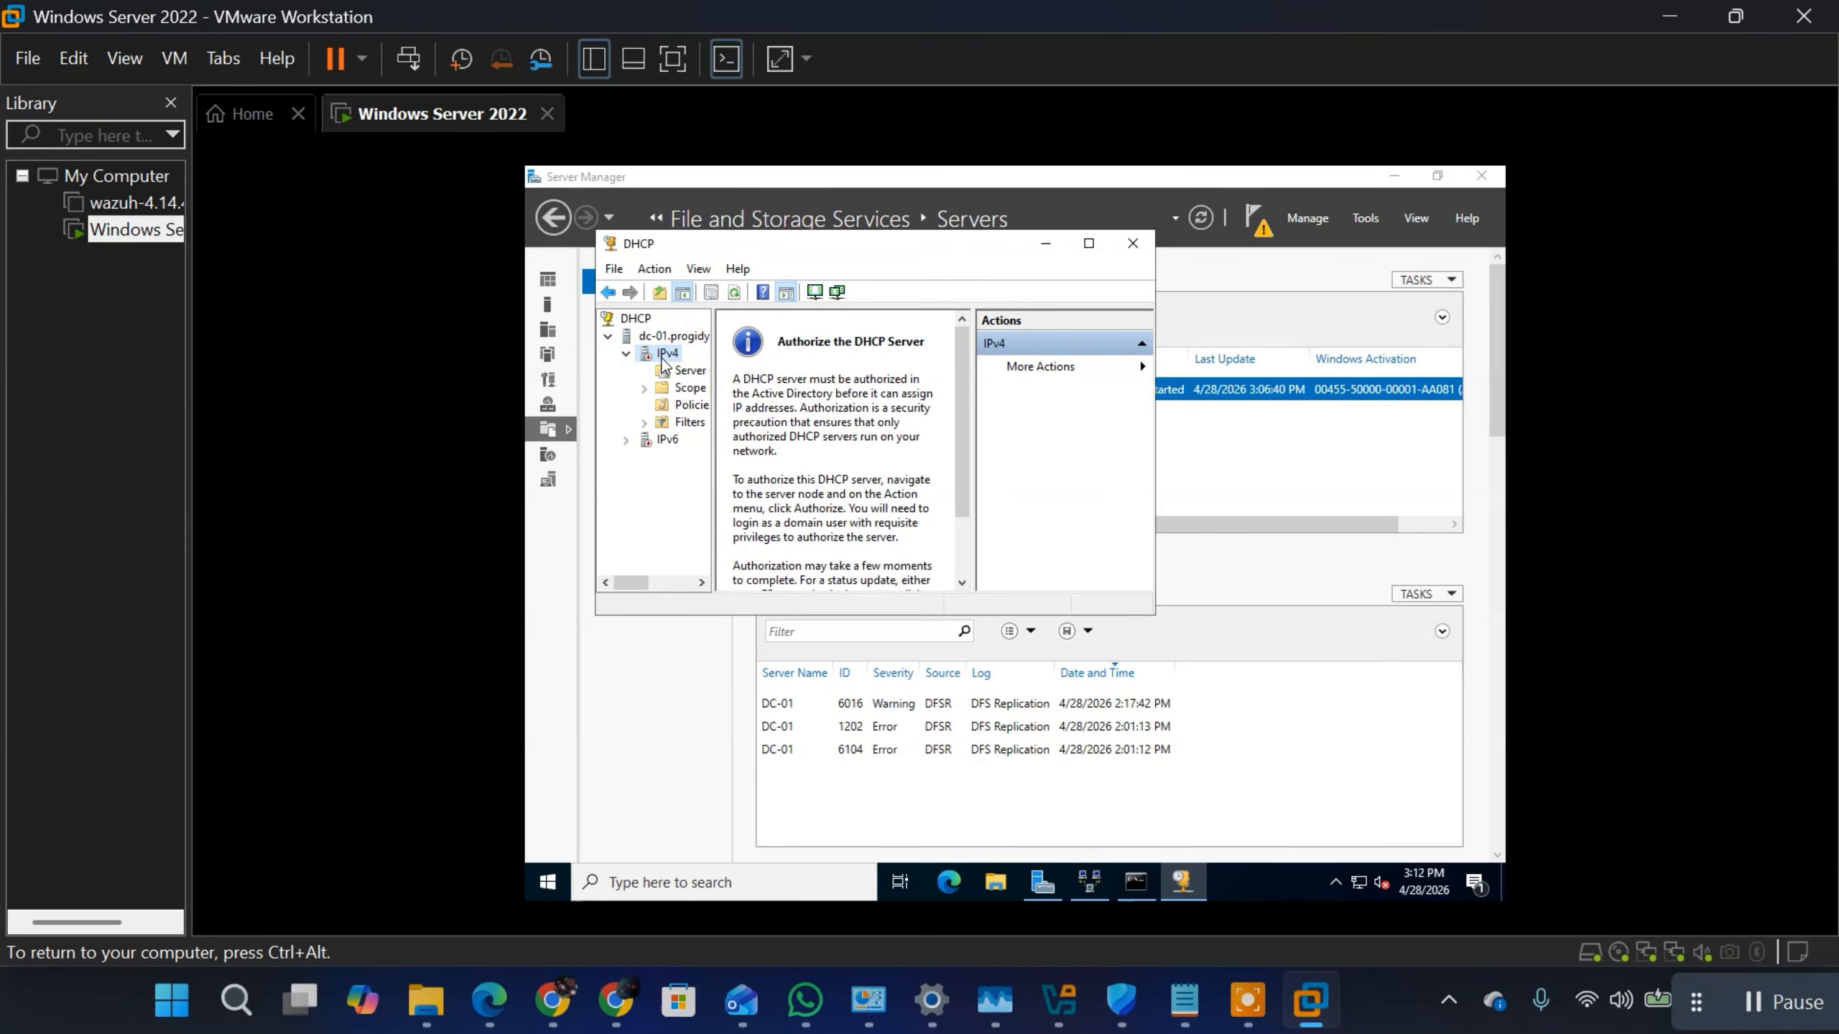
pyautogui.rightClick(664, 355)
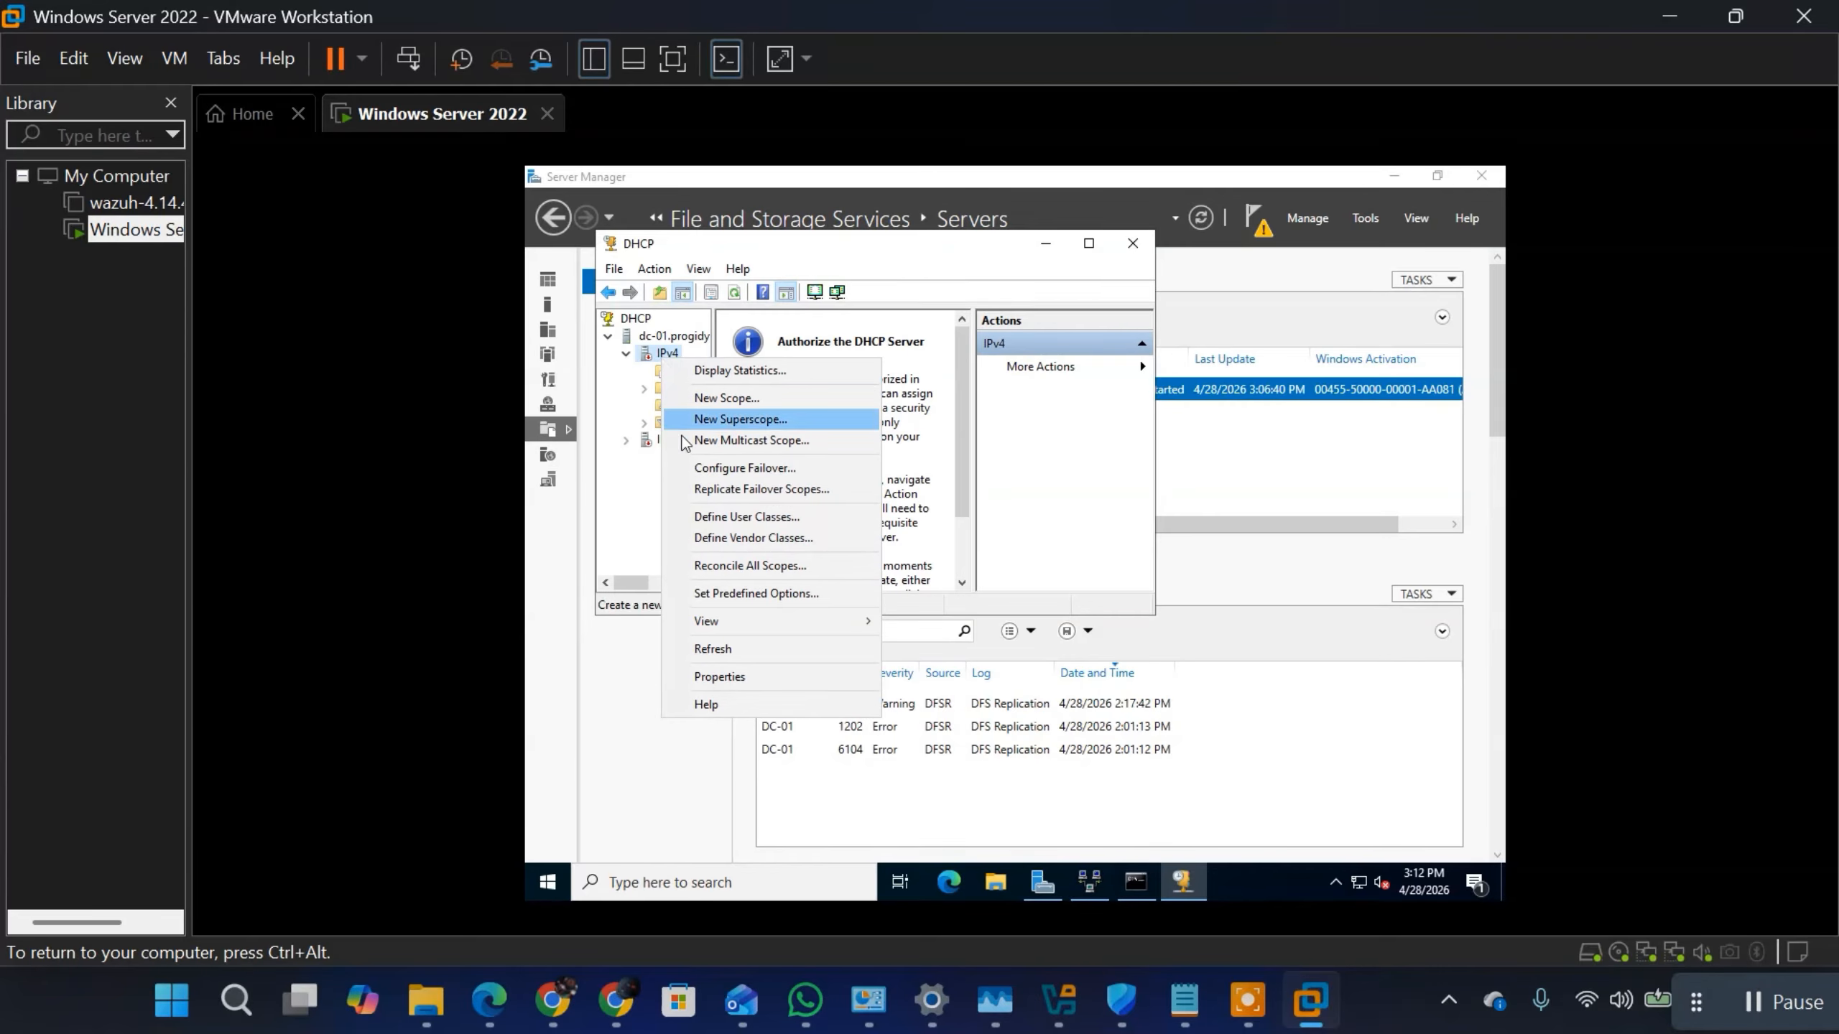
pyautogui.click(720, 648)
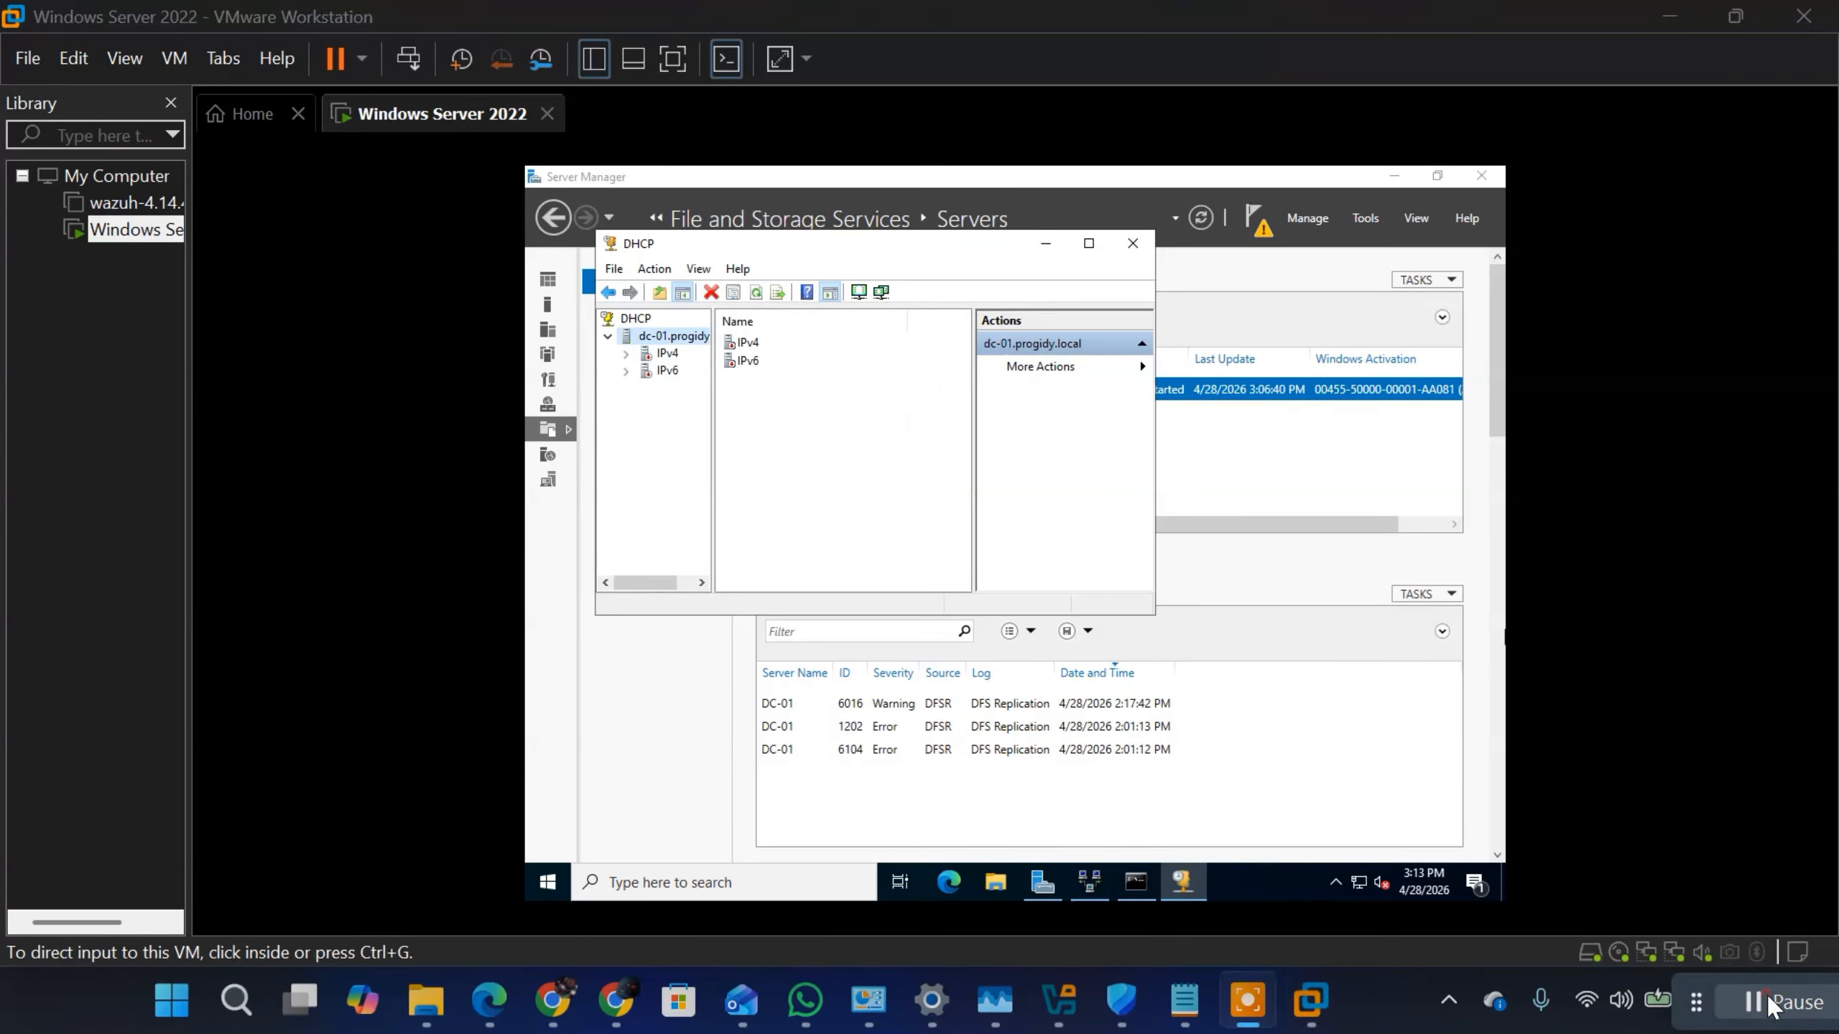
pyautogui.click(668, 353)
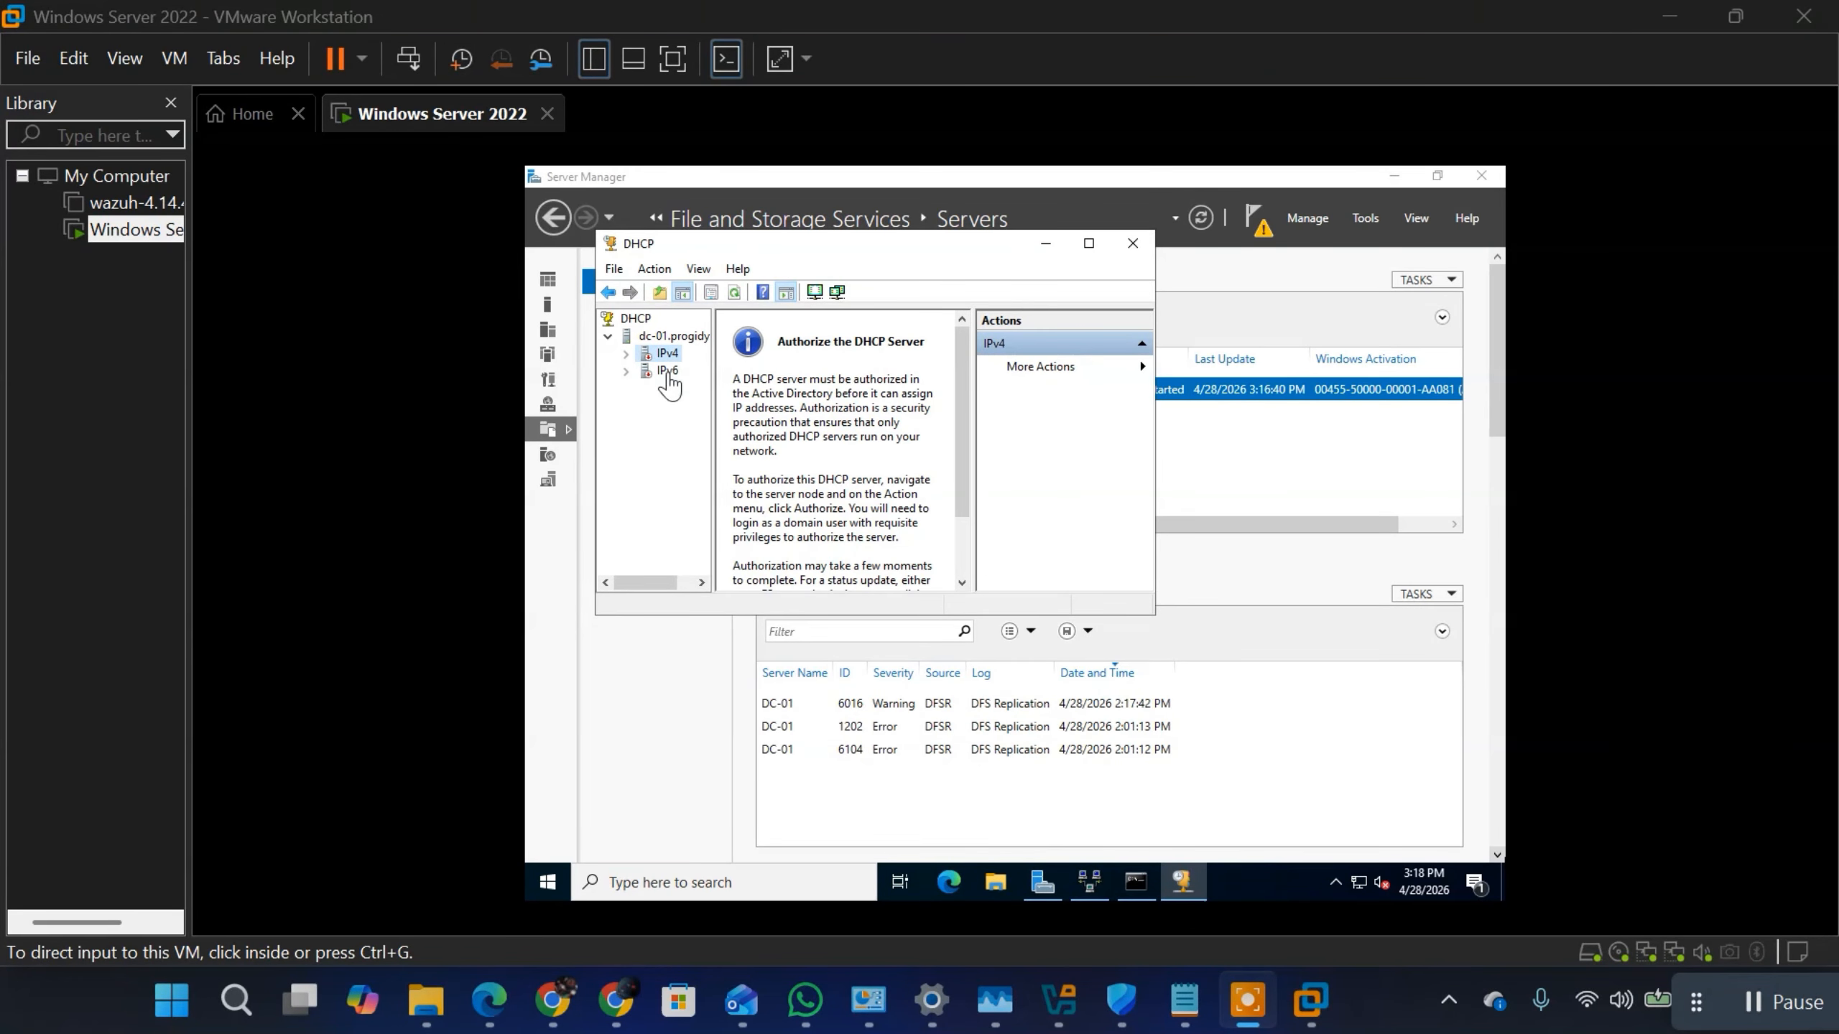
pyautogui.click(652, 355)
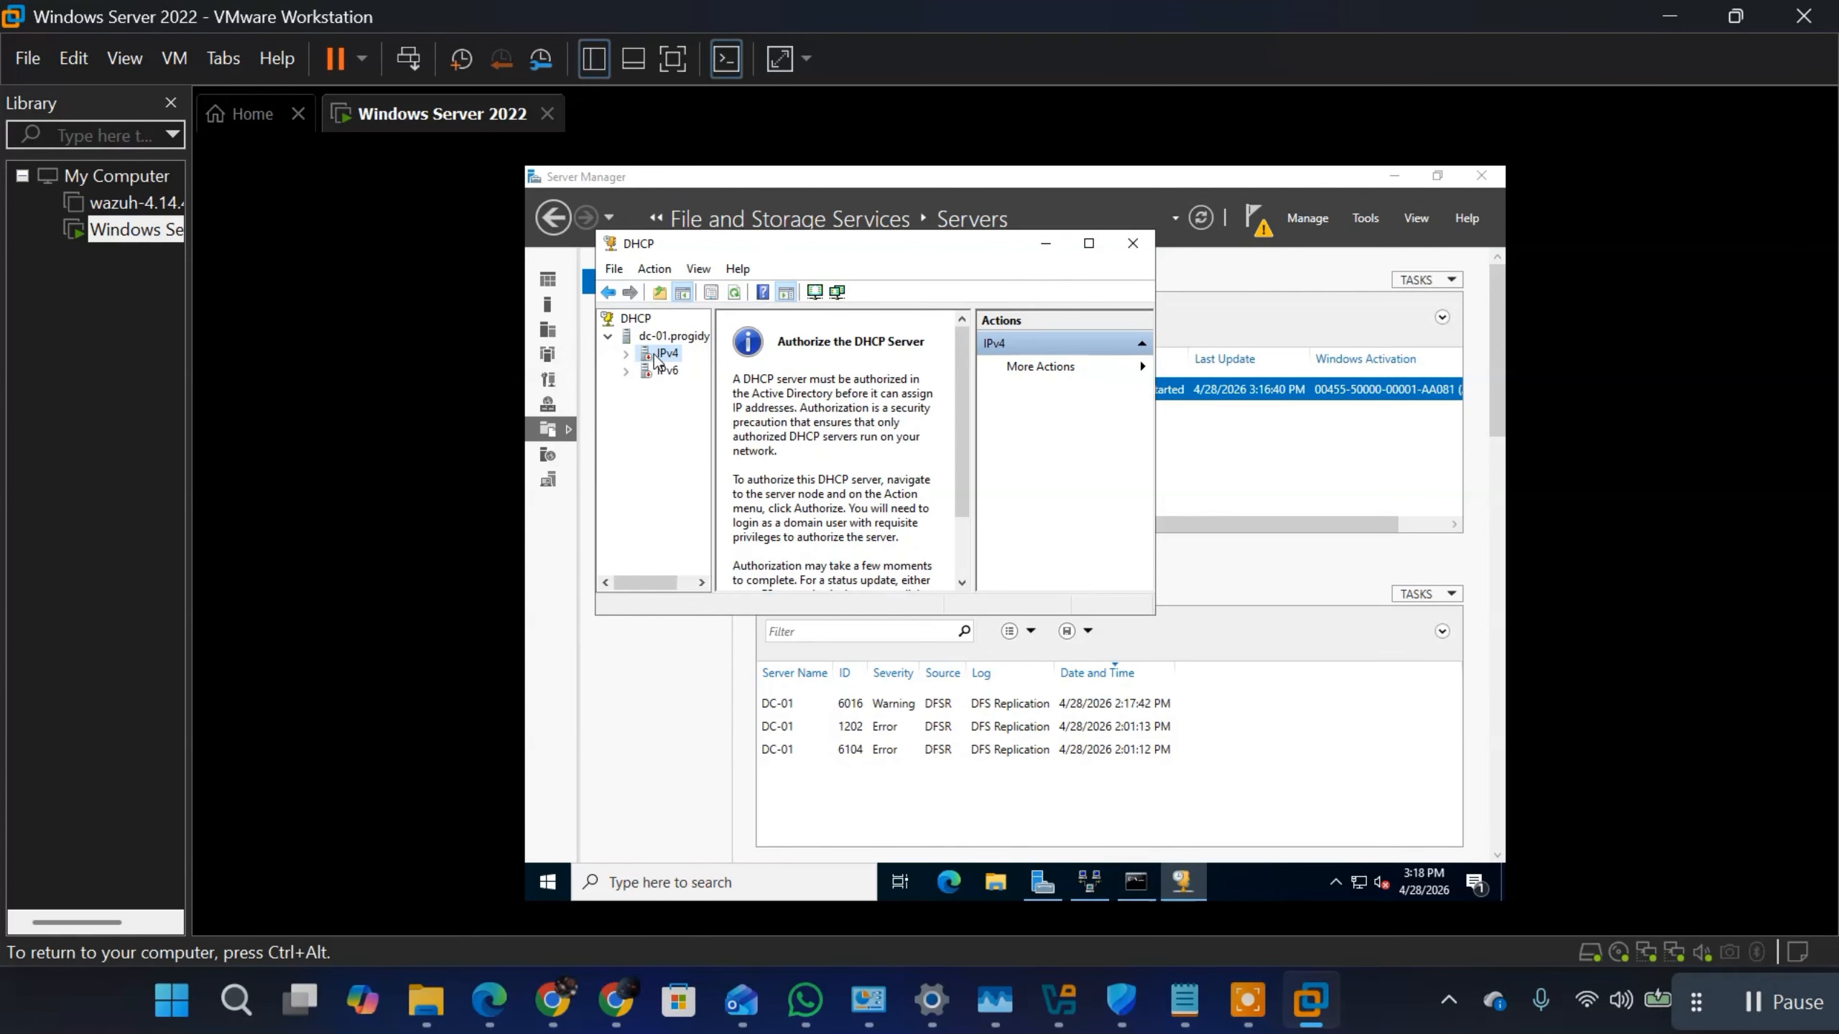
pyautogui.rightClick(657, 357)
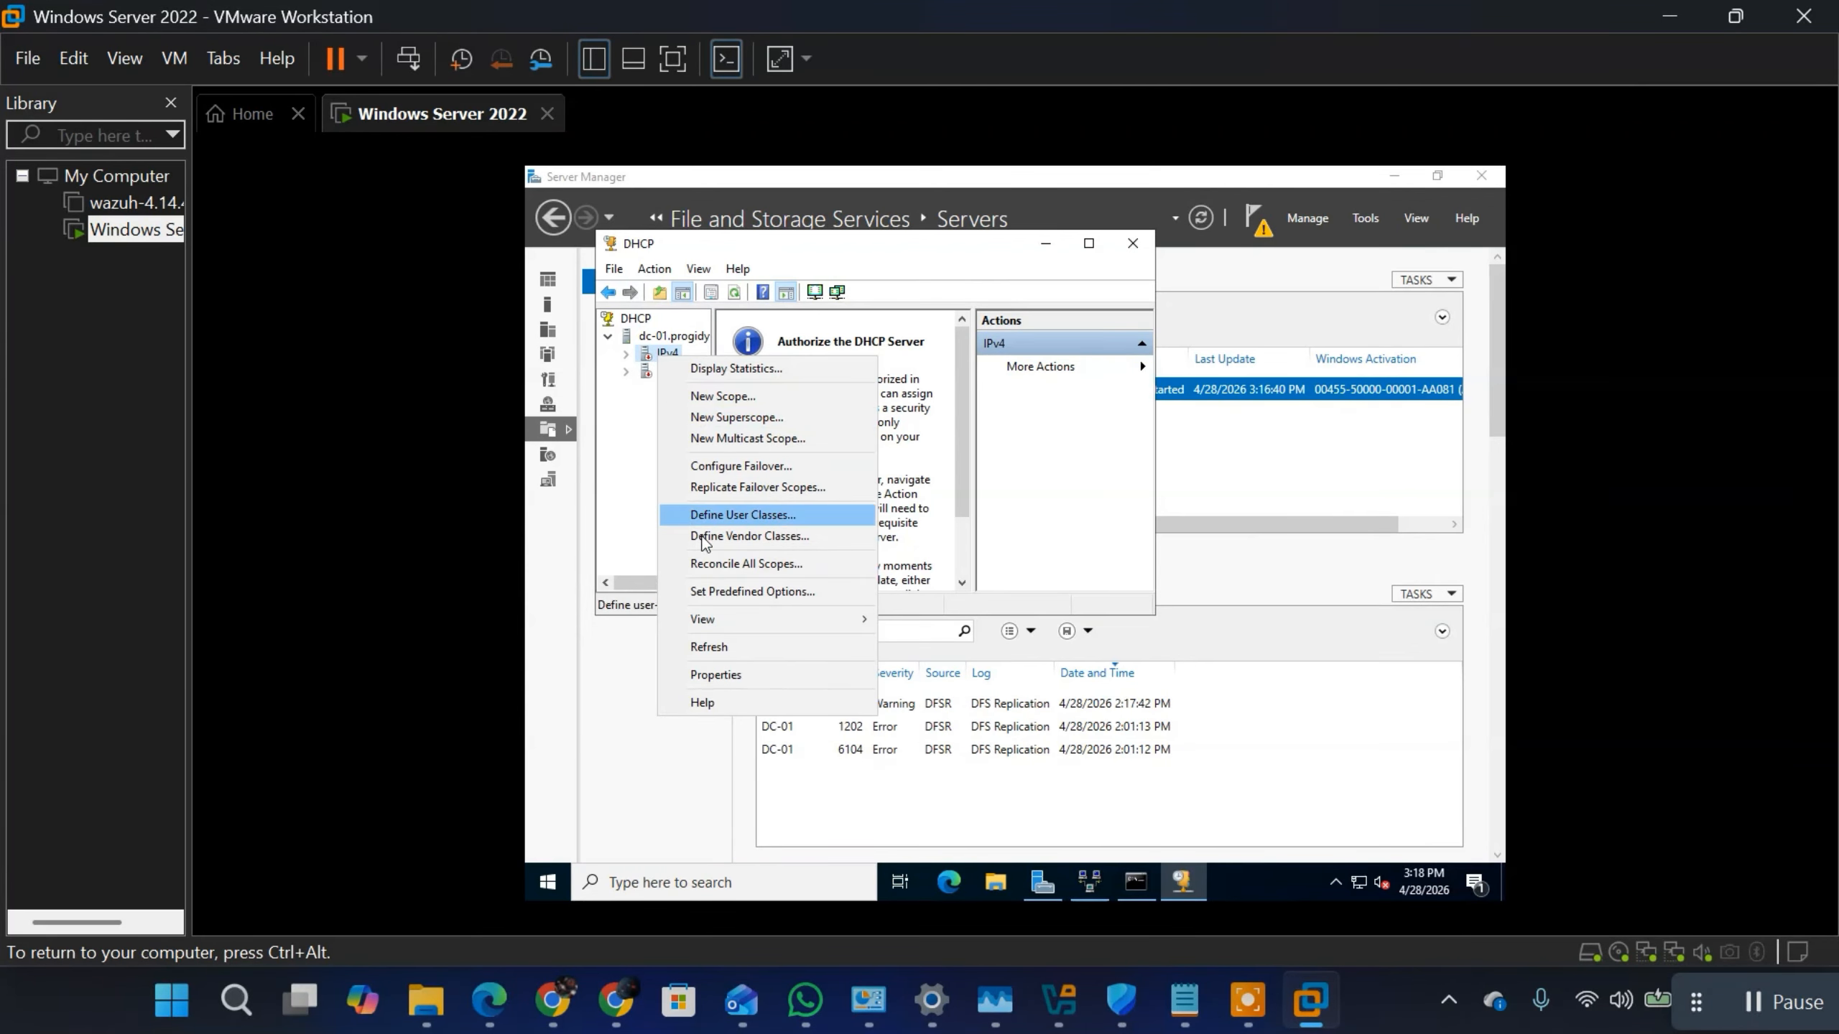
pyautogui.click(706, 652)
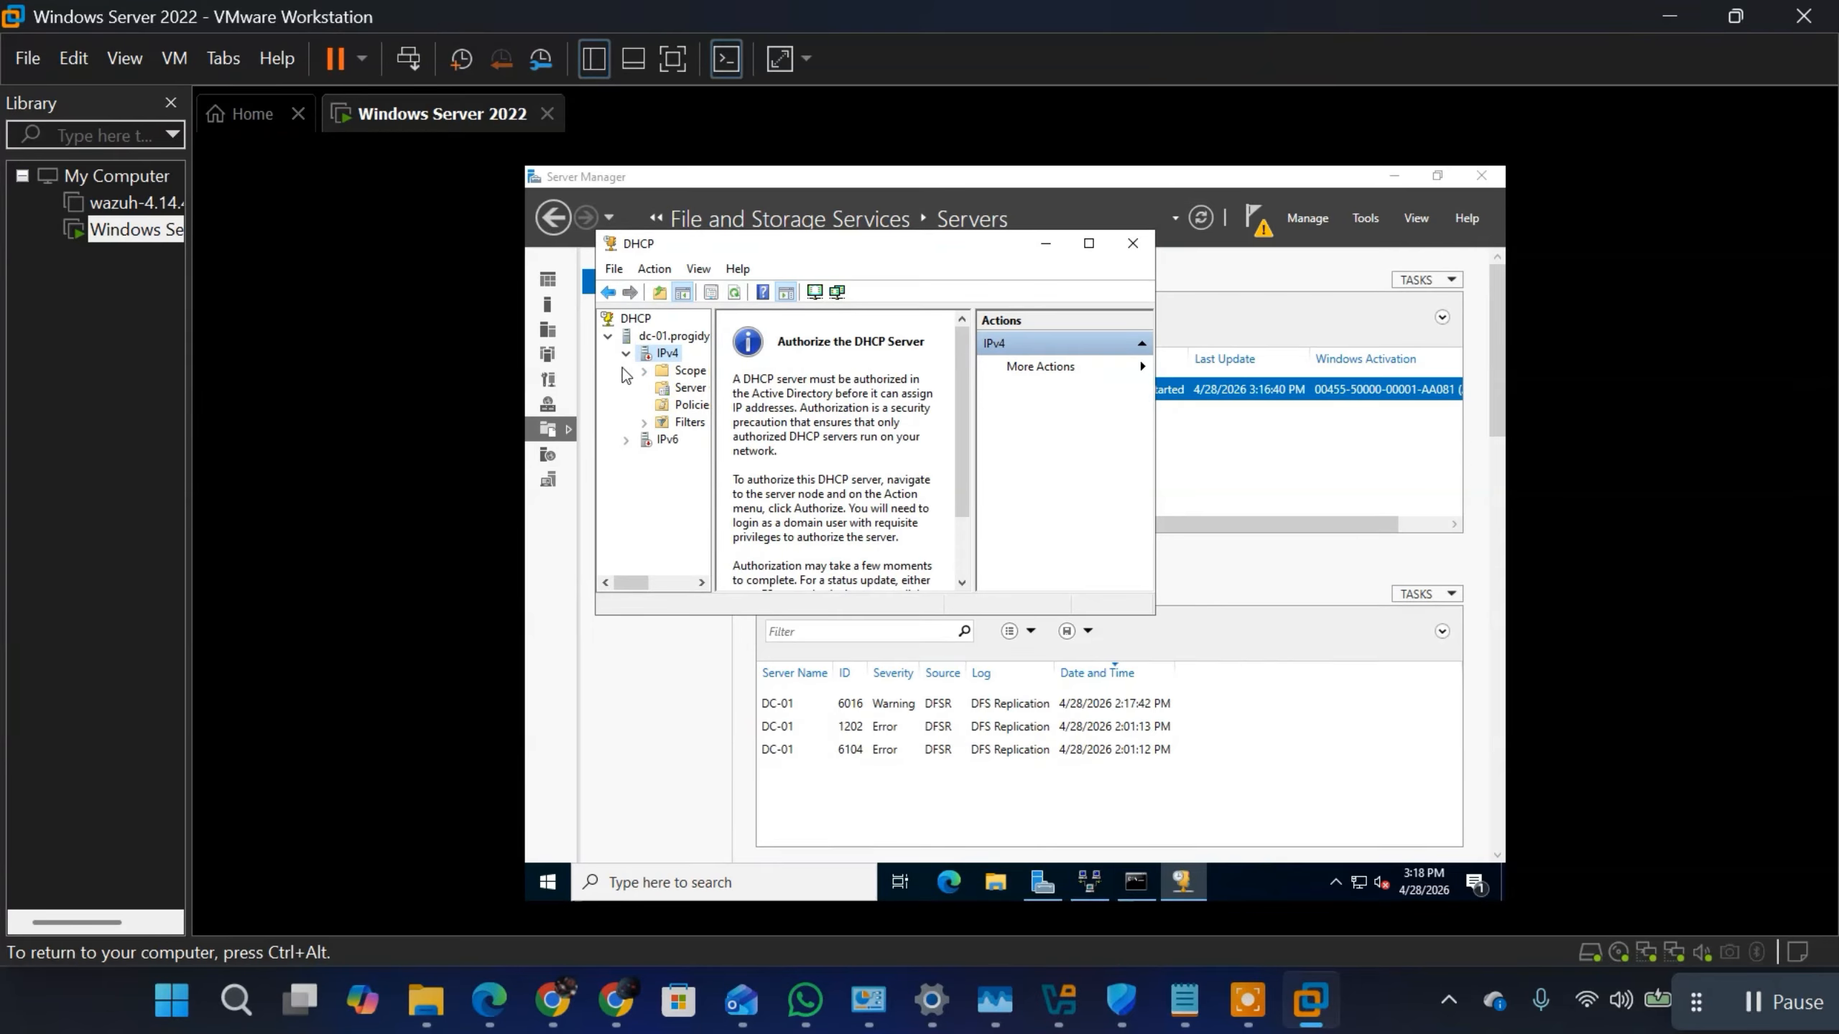
pyautogui.click(627, 354)
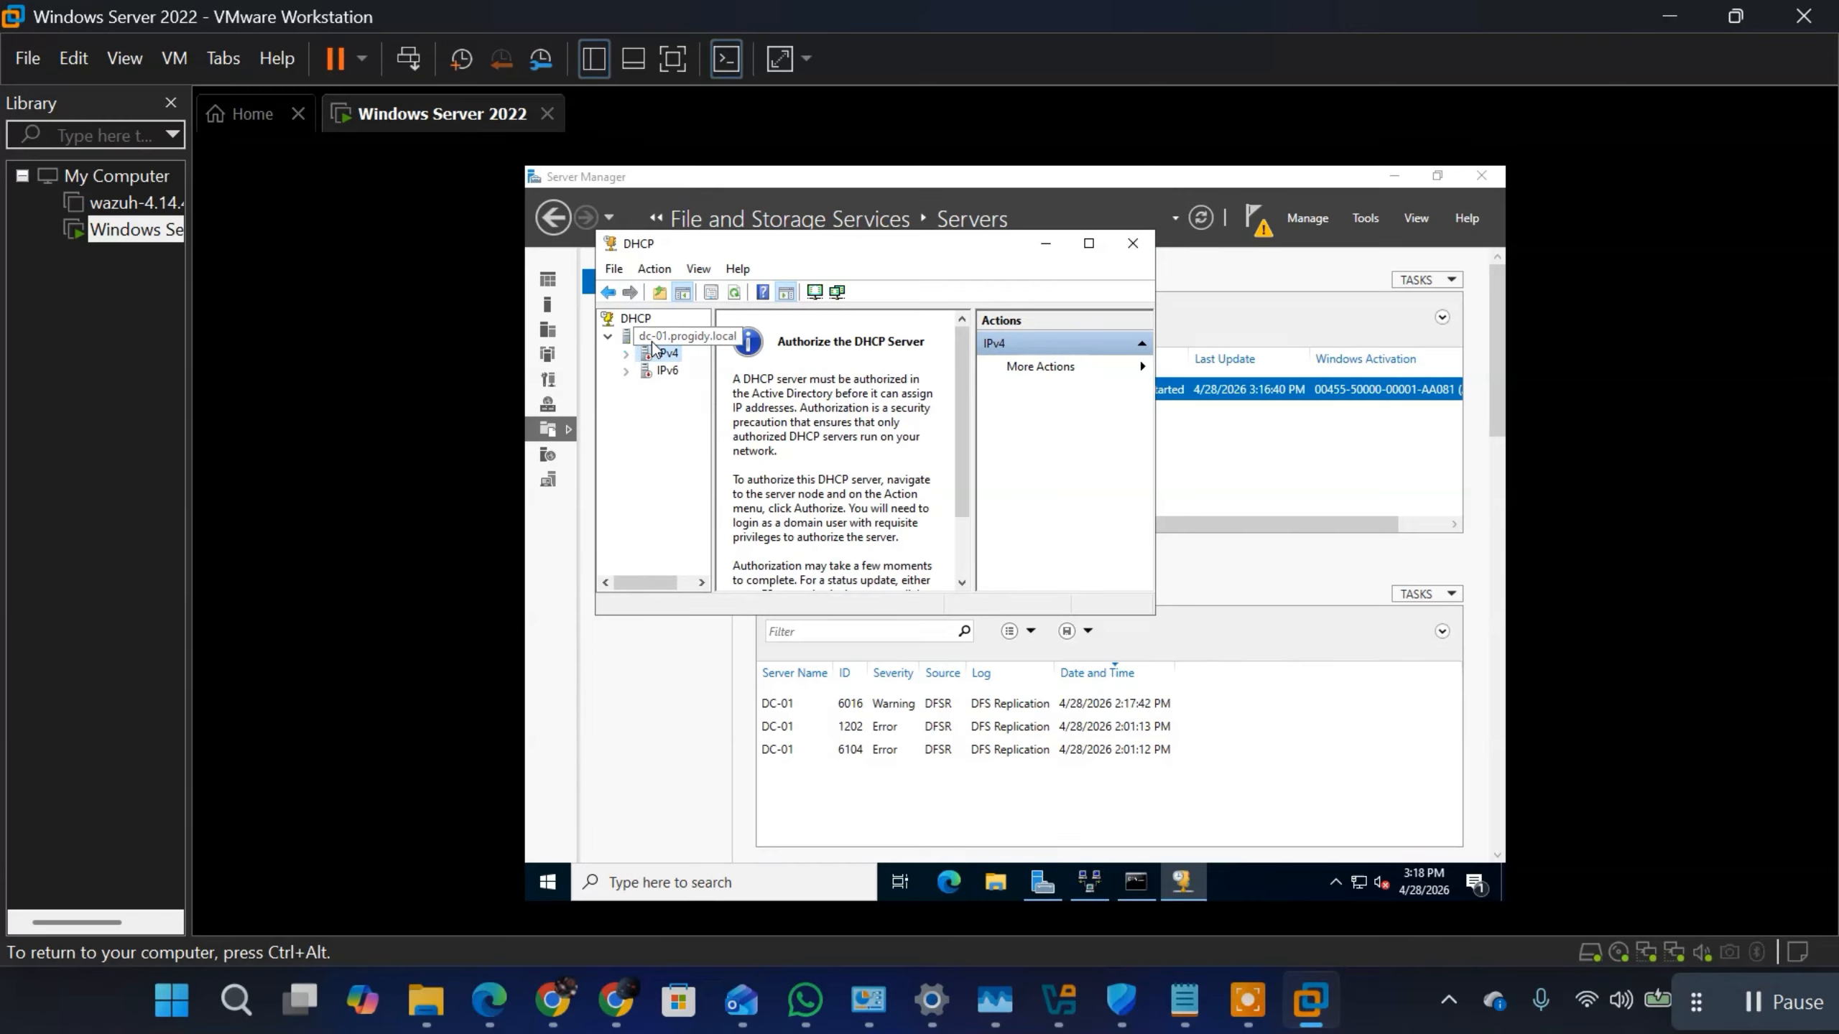
# Step: Authorize the DHCP server dc-01.progidy.local in Active Directory and bring up its available actions to check the authorization
pyautogui.click(659, 338)
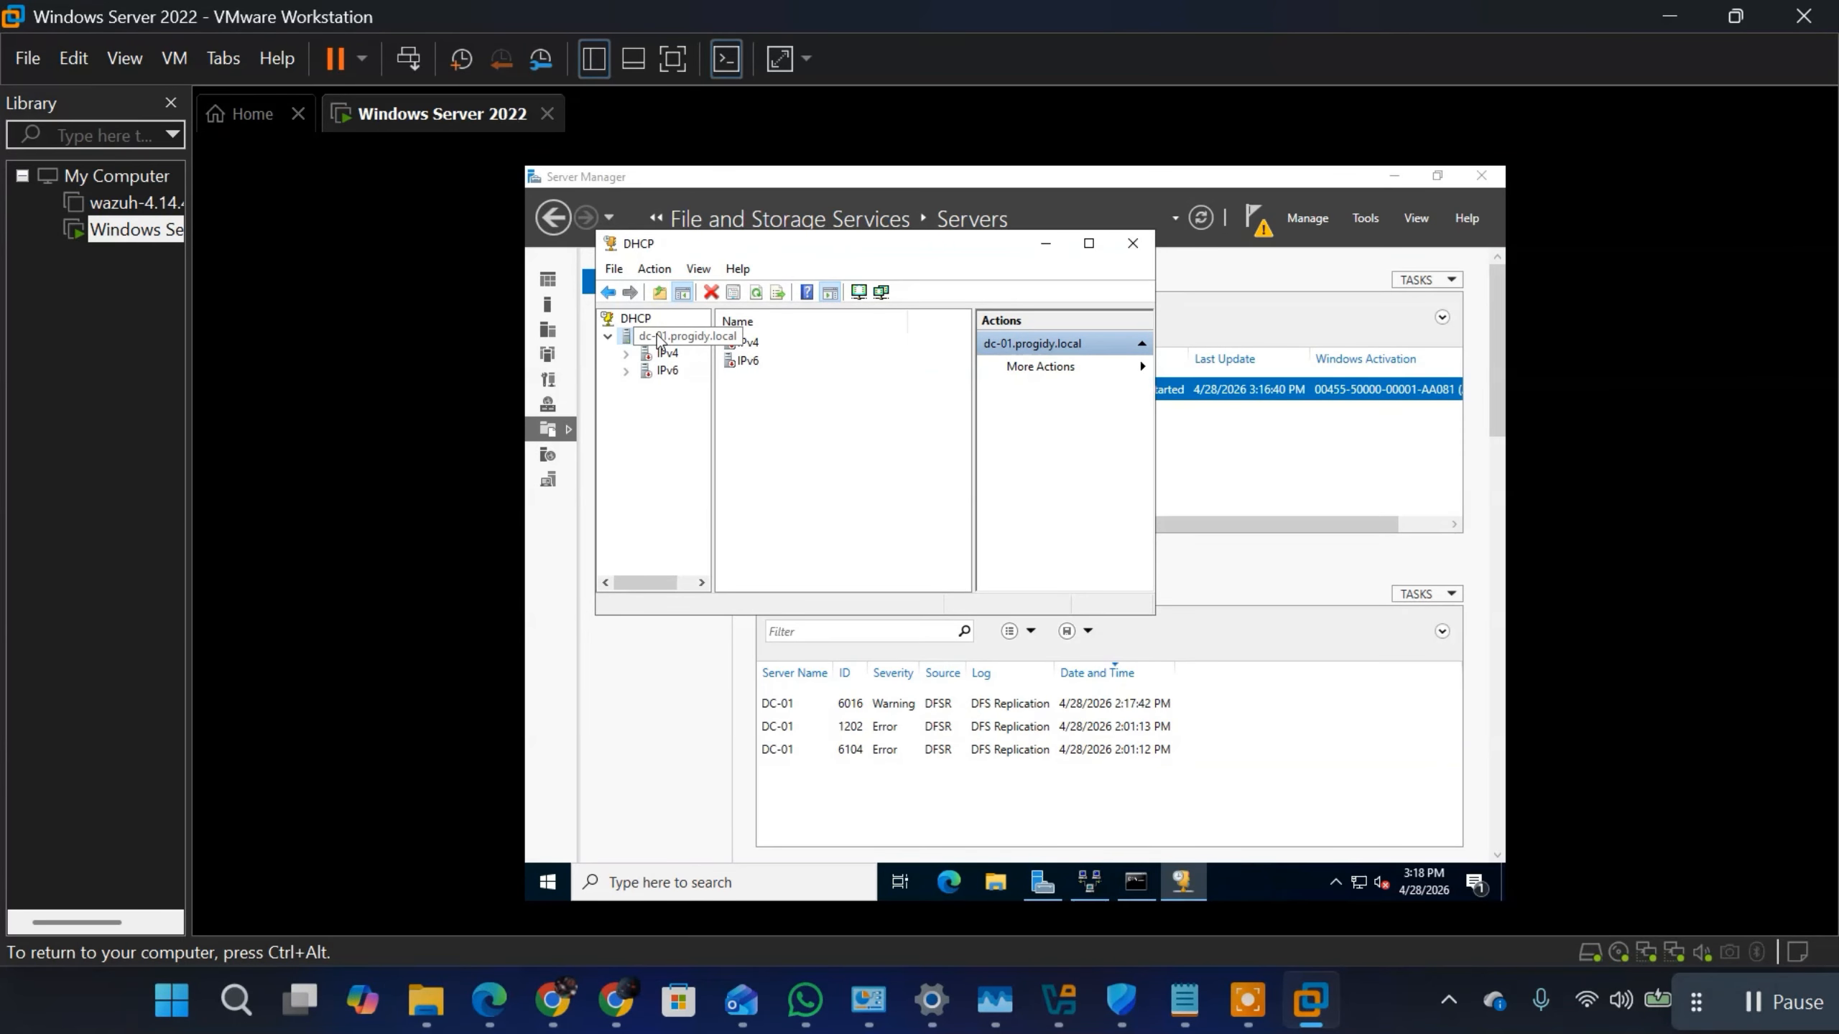
pyautogui.rightClick(659, 337)
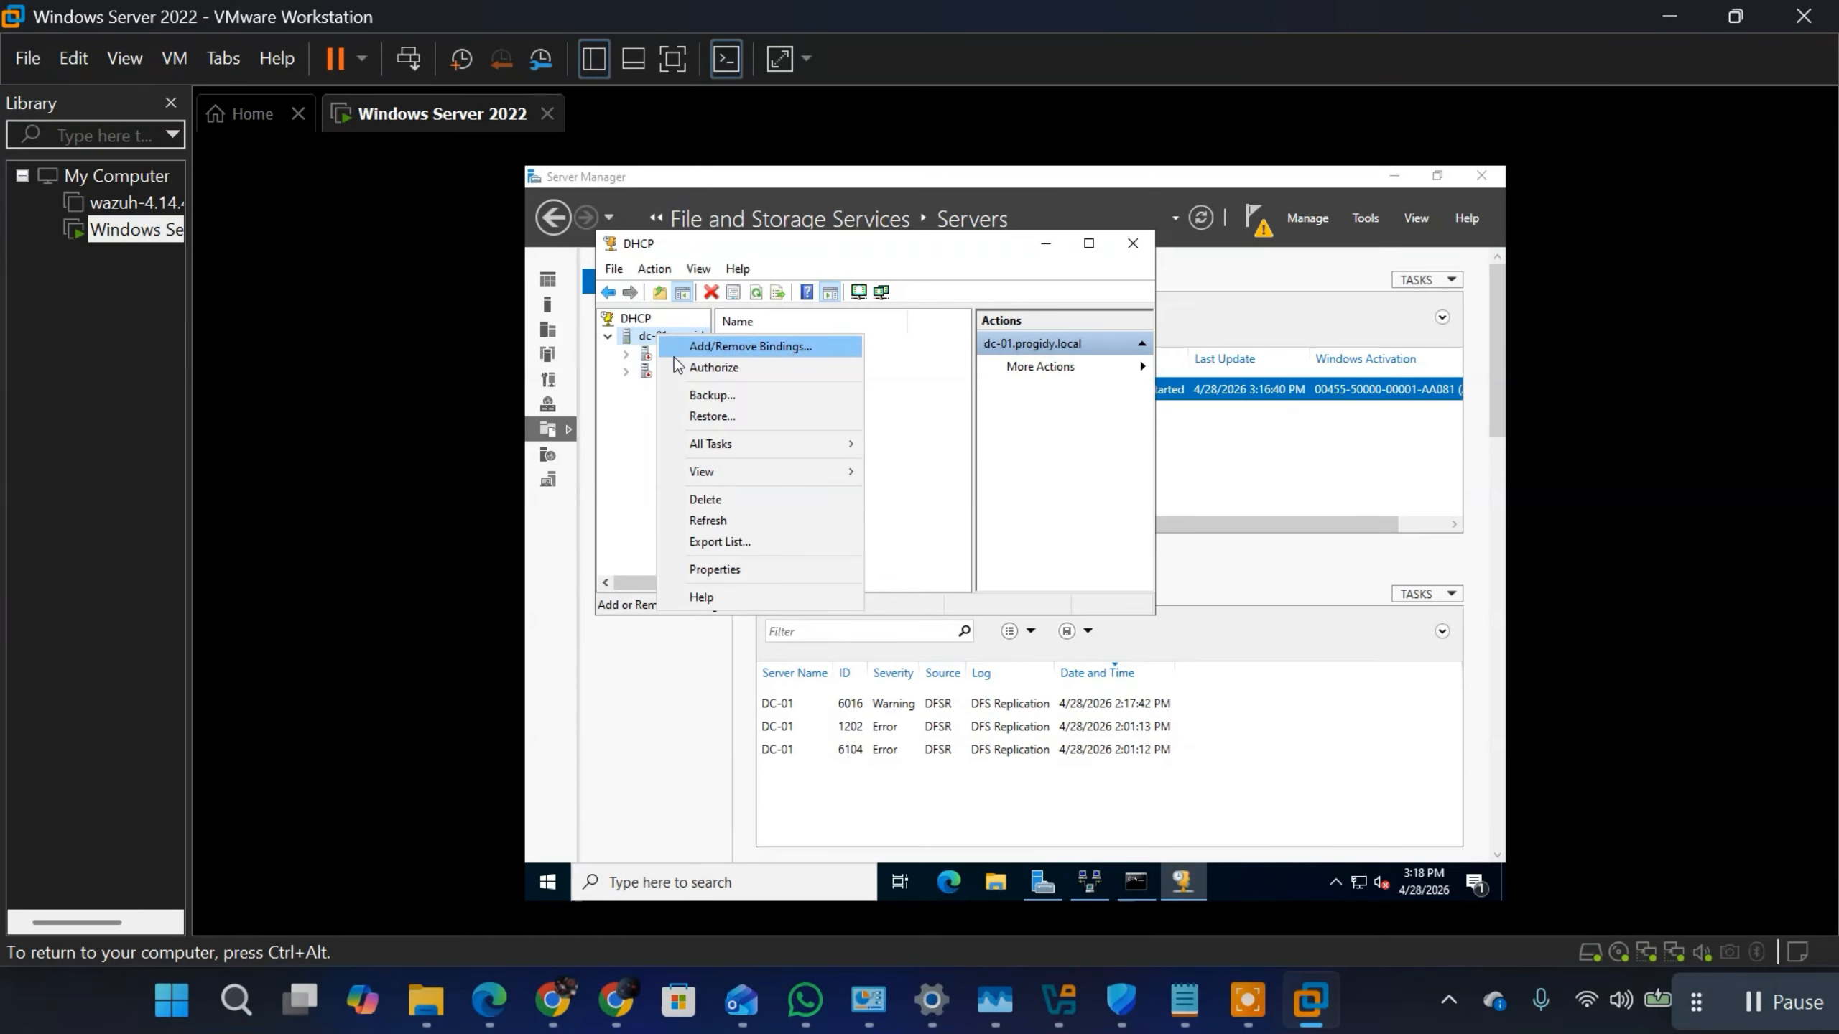
pyautogui.click(714, 368)
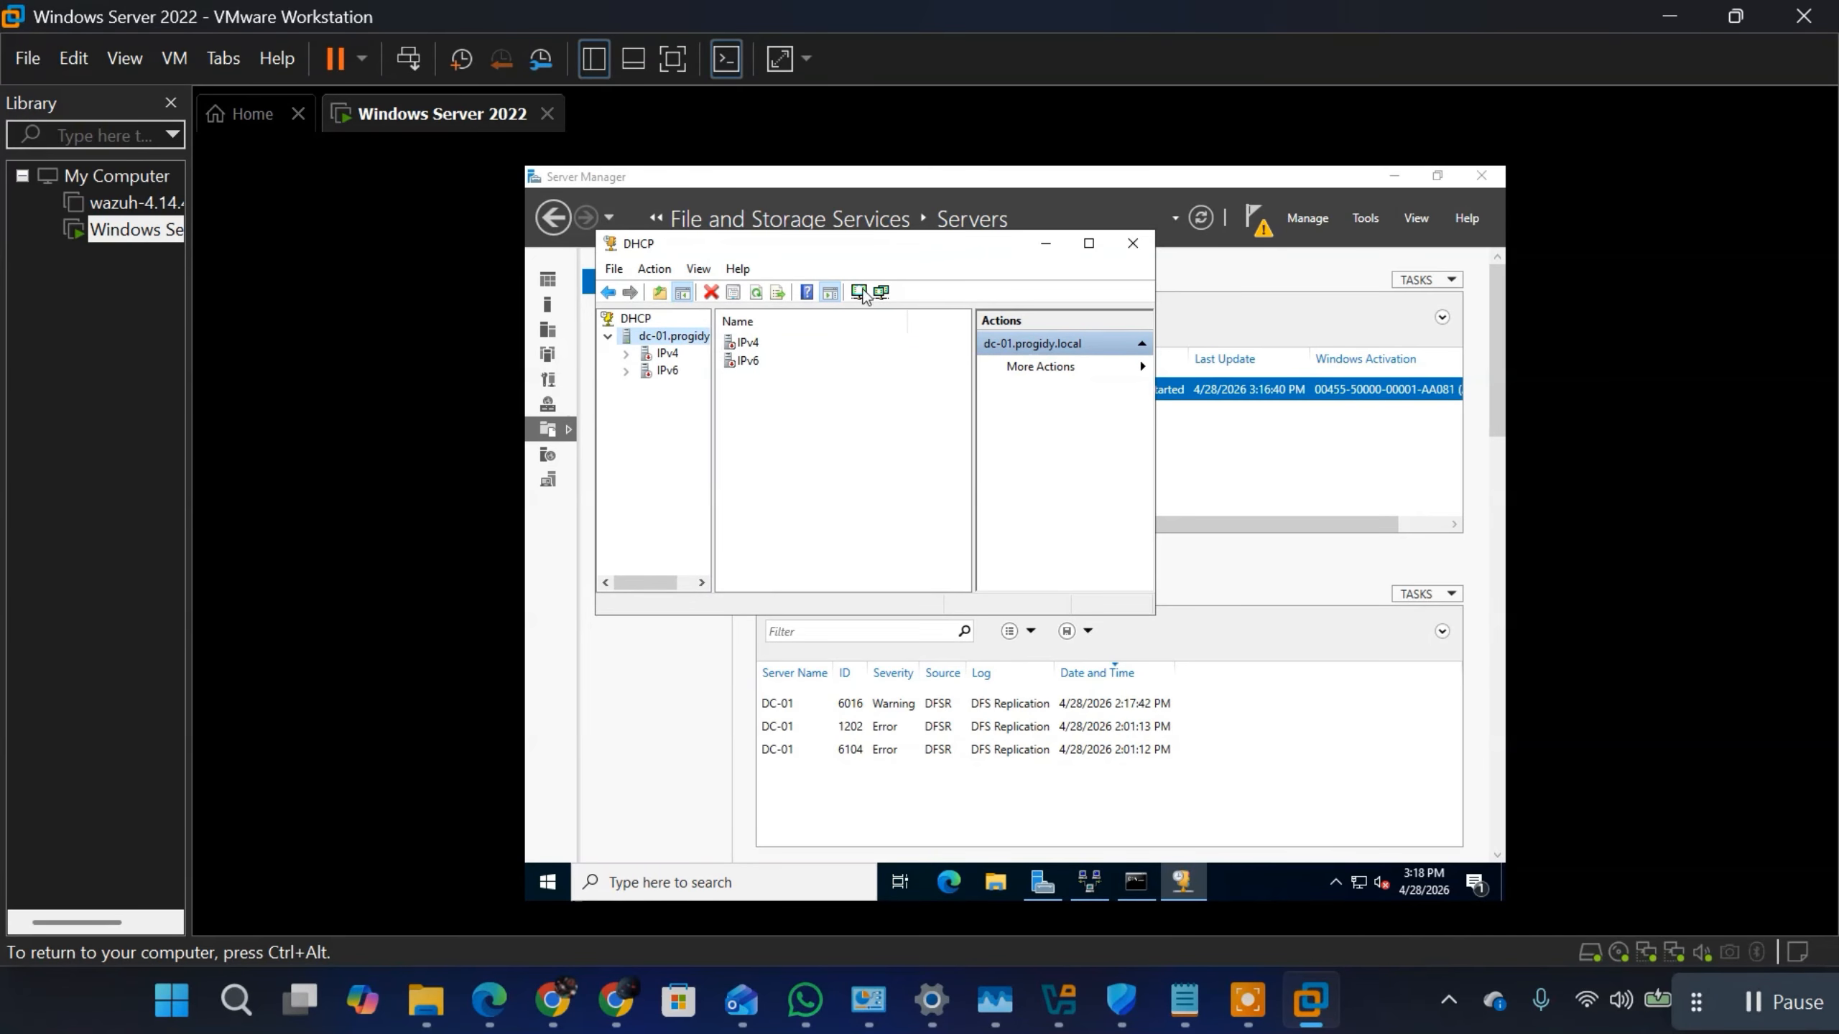
pyautogui.rightClick(670, 340)
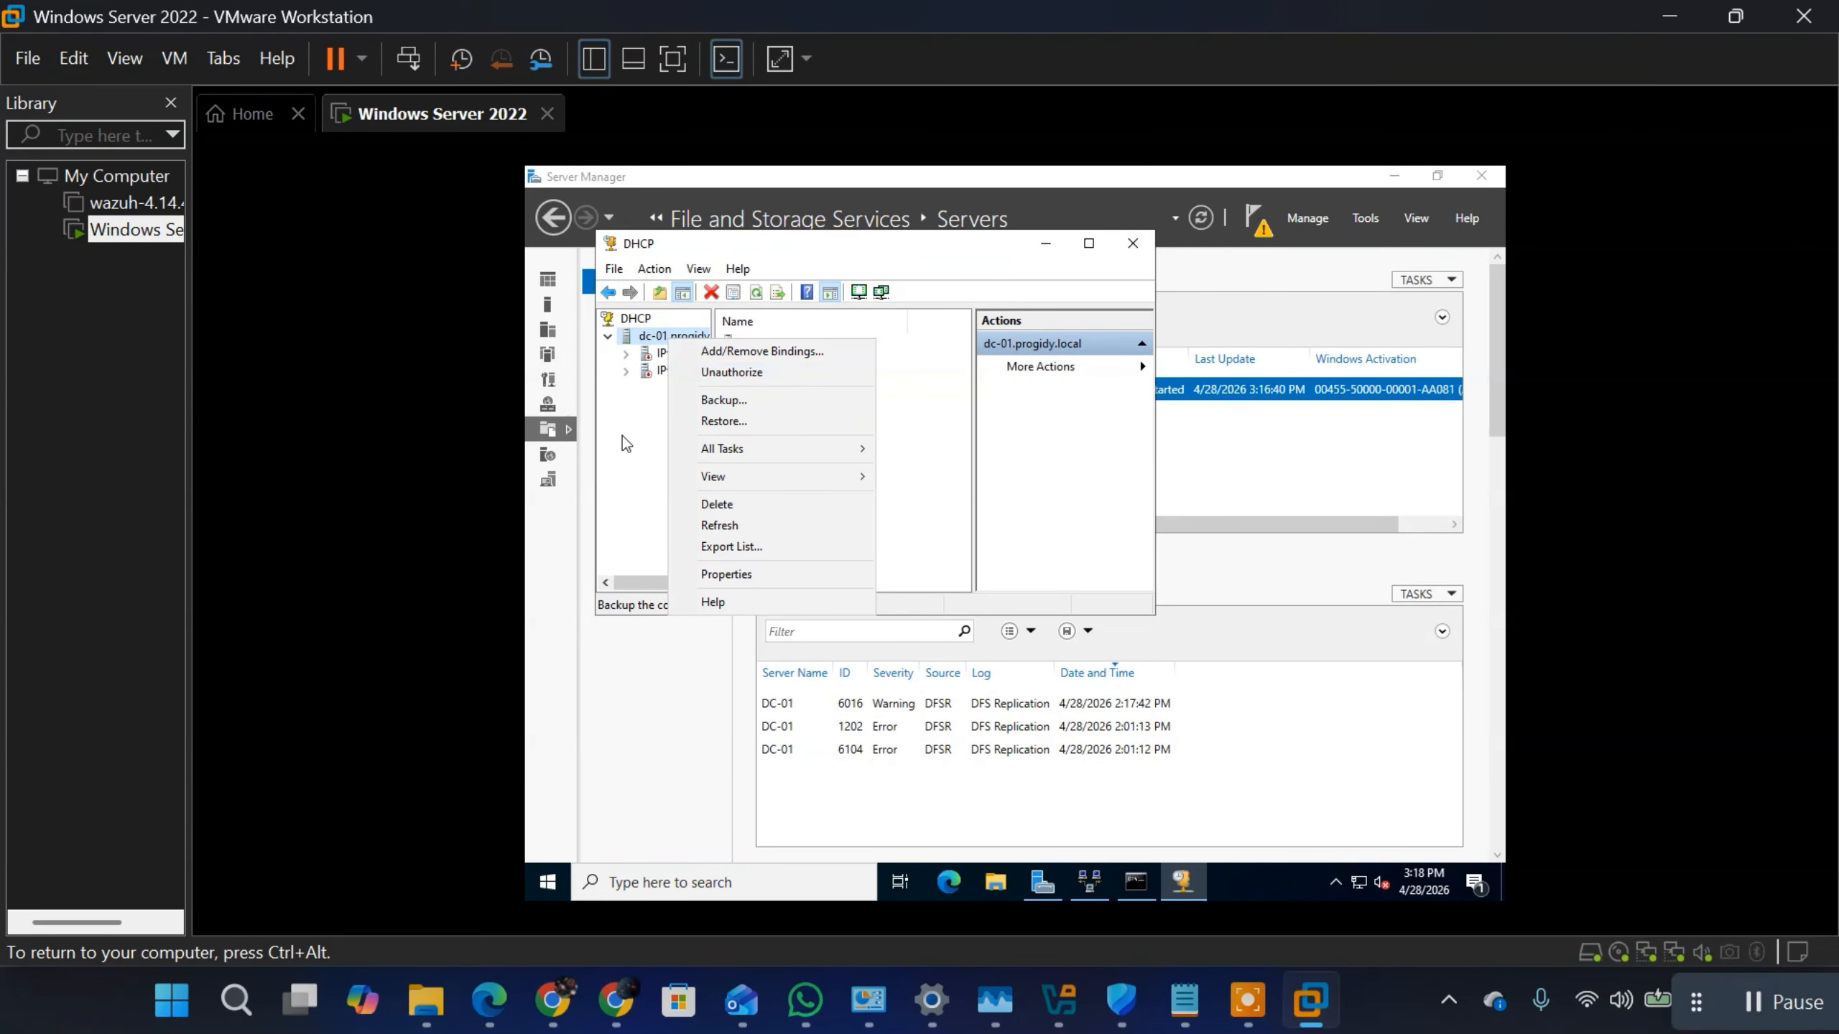
# Step: Refresh the dc-01.progidy.local DHCP server, check its IPv4 and IPv6 nodes and the 172.16.7.0 scope, and minimize the DHCP console
pyautogui.click(705, 532)
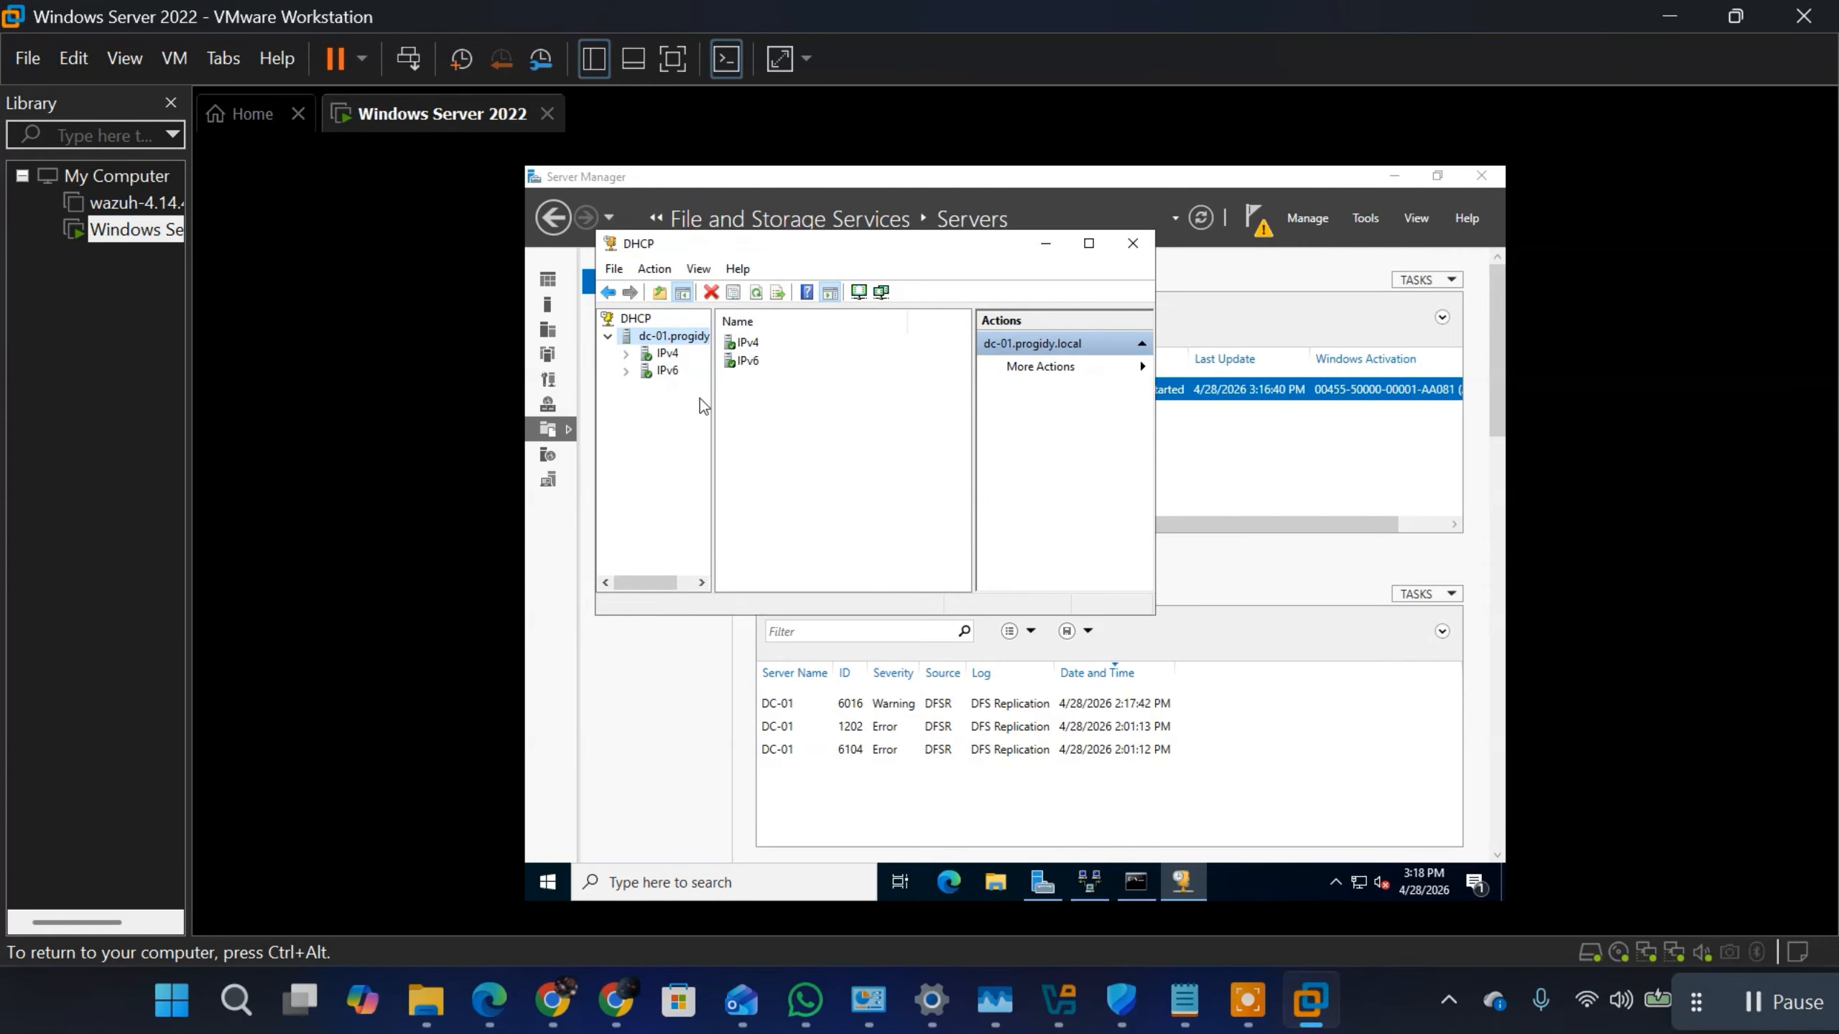
pyautogui.doubleClick(662, 359)
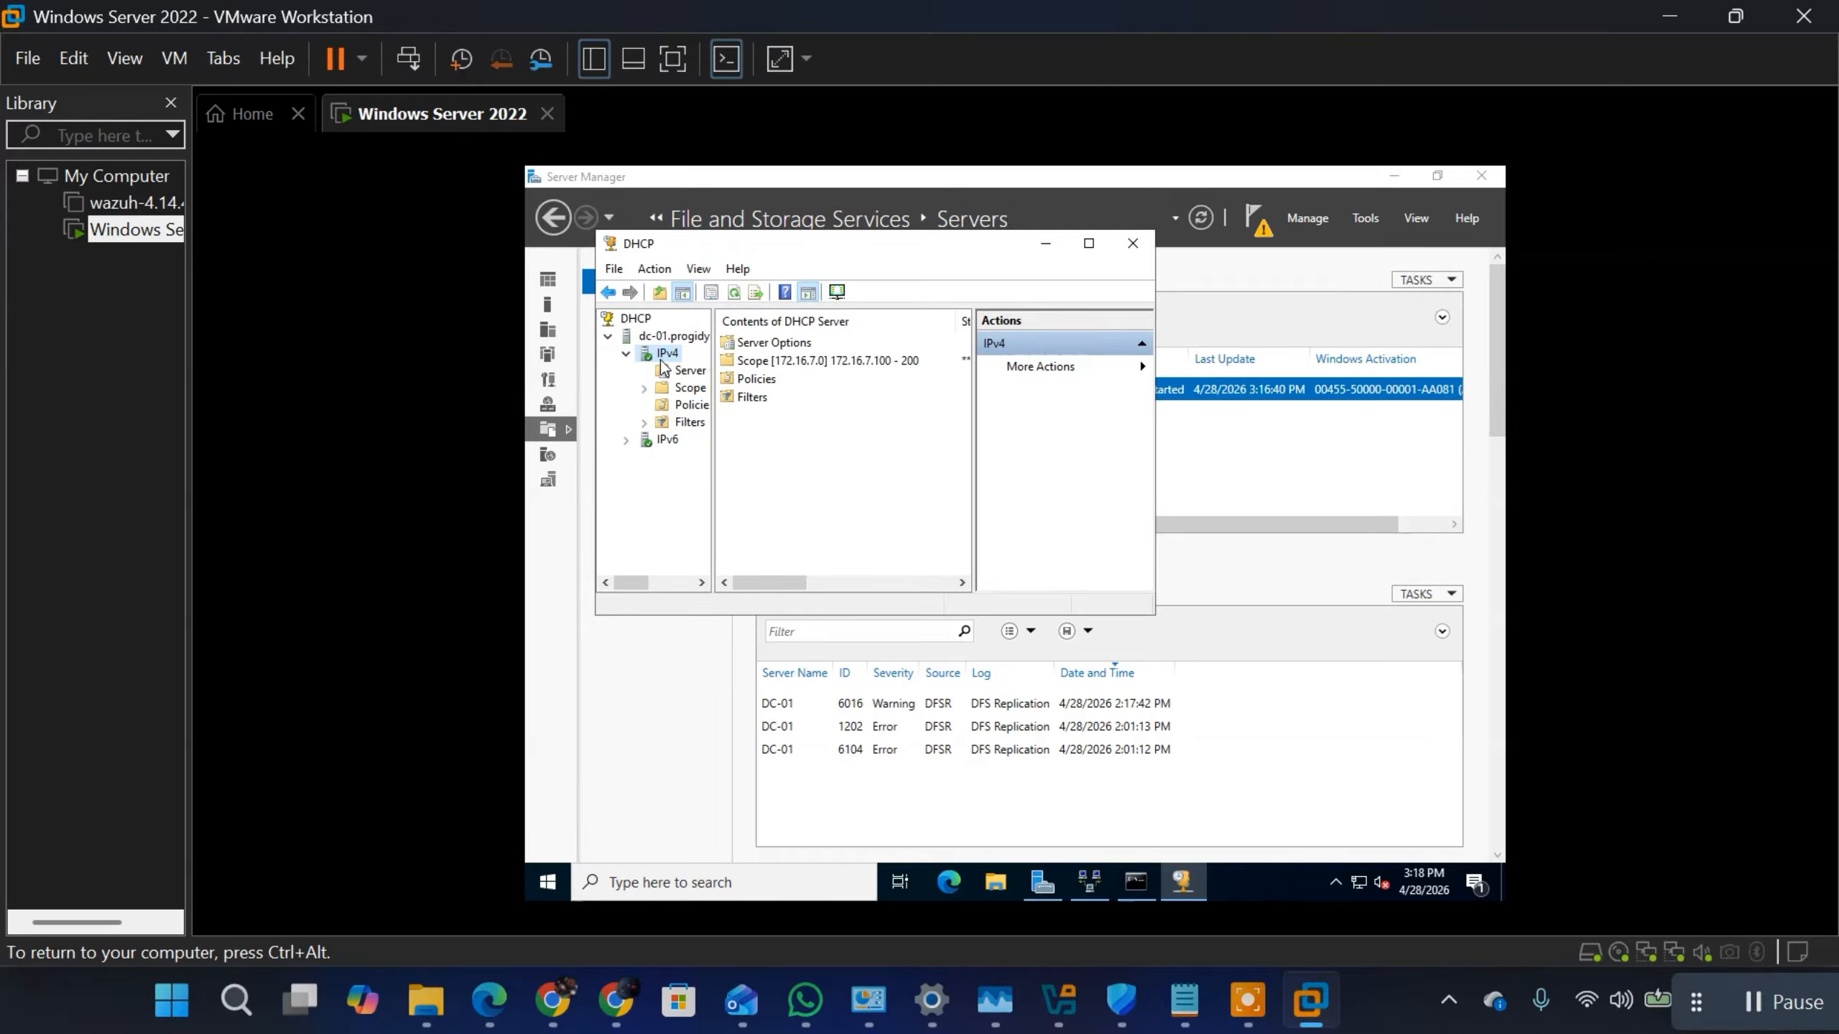
pyautogui.click(844, 373)
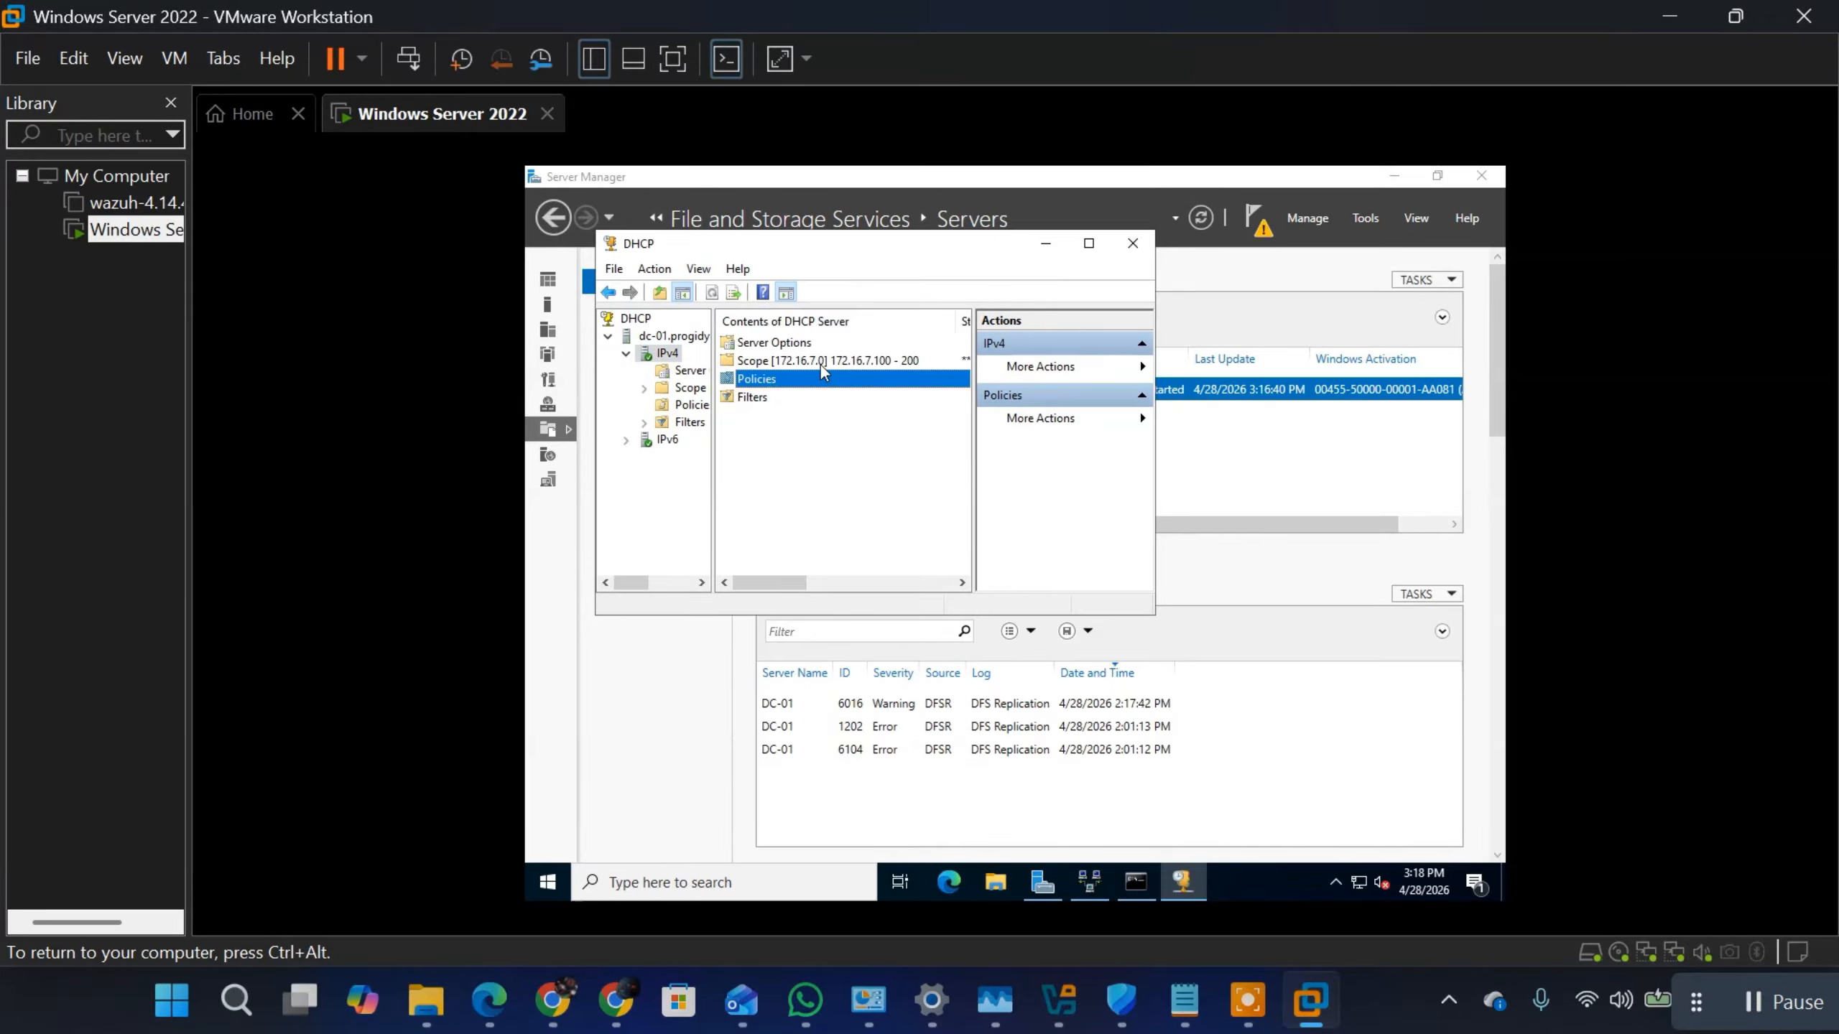
pyautogui.click(821, 362)
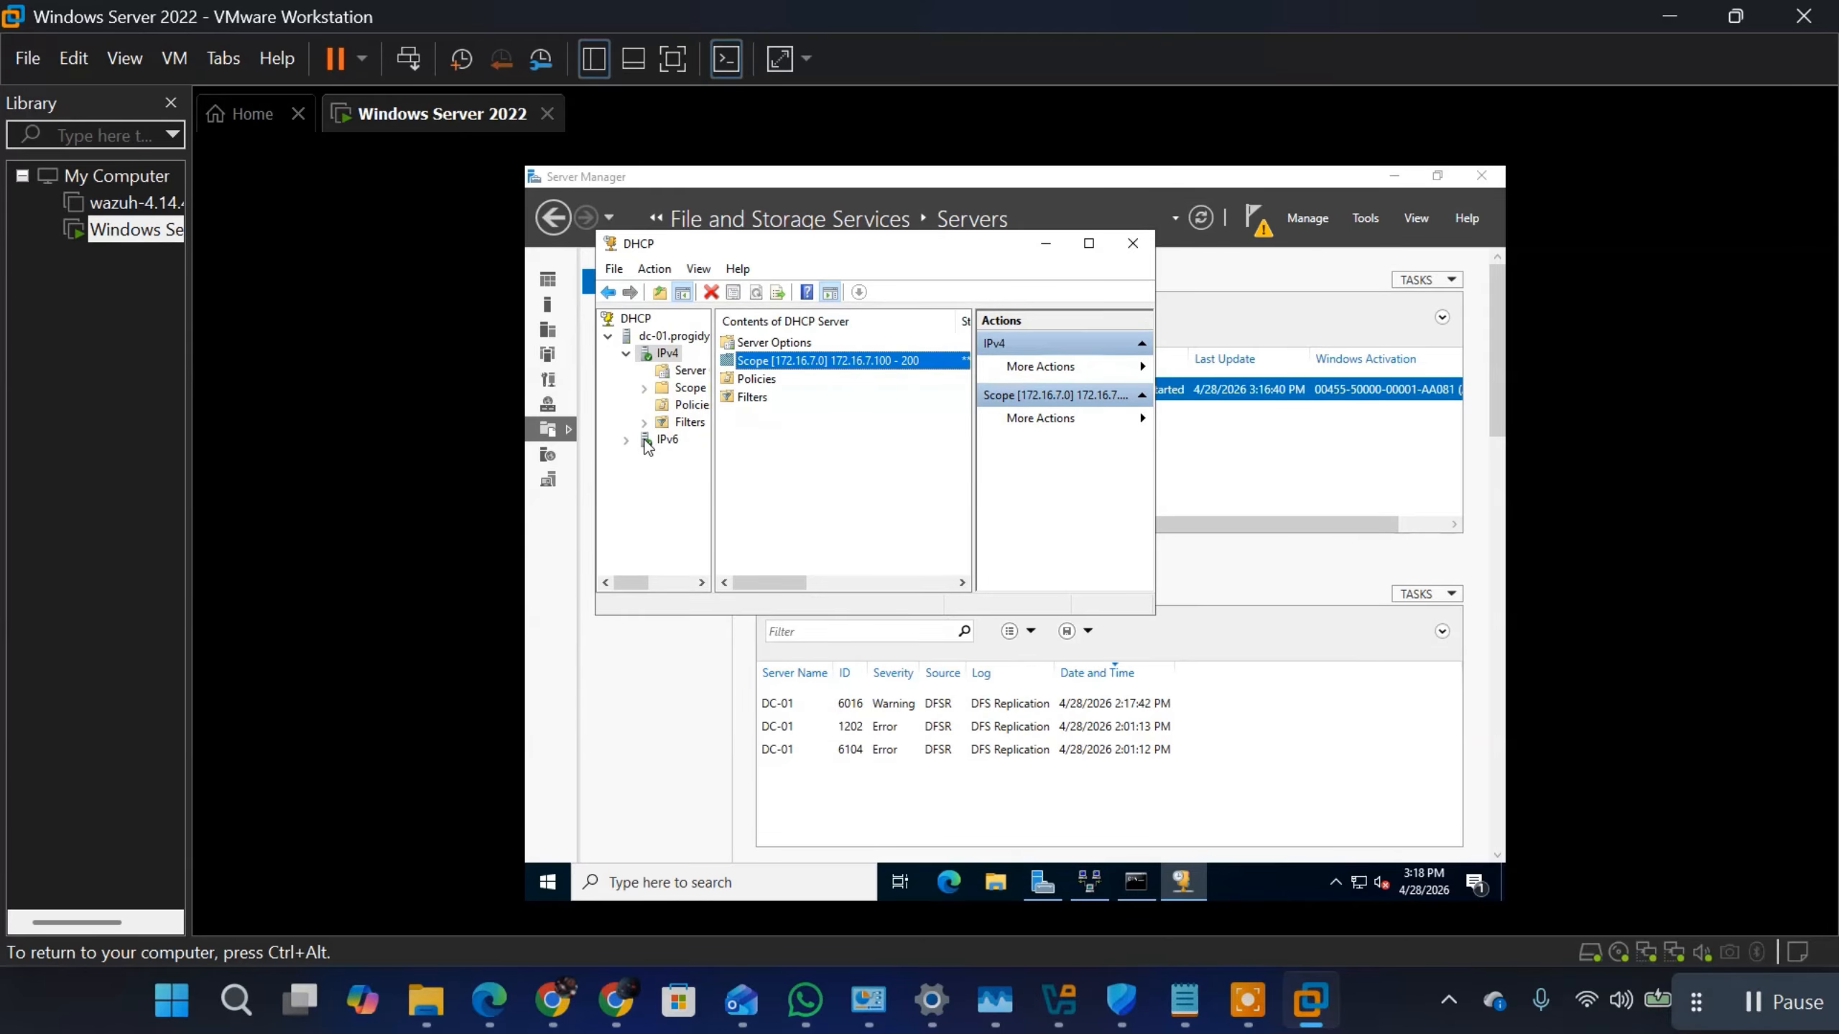
pyautogui.doubleClick(647, 442)
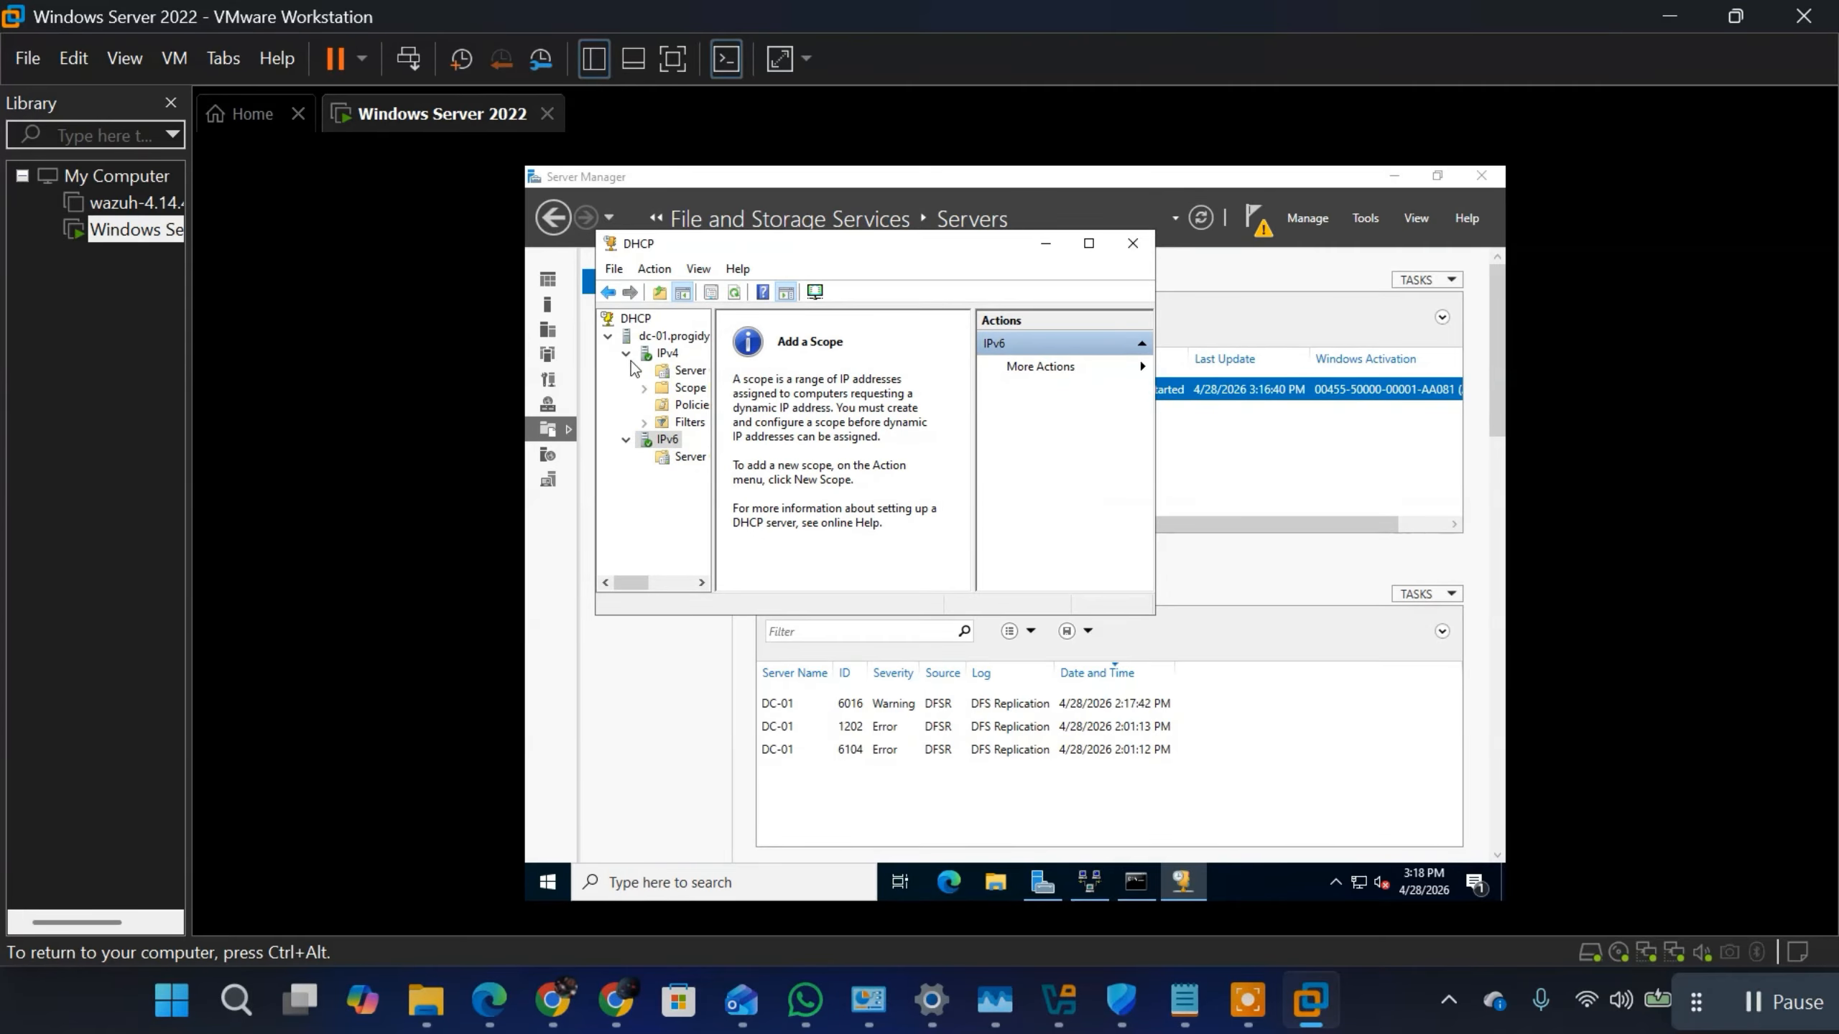
pyautogui.doubleClick(658, 355)
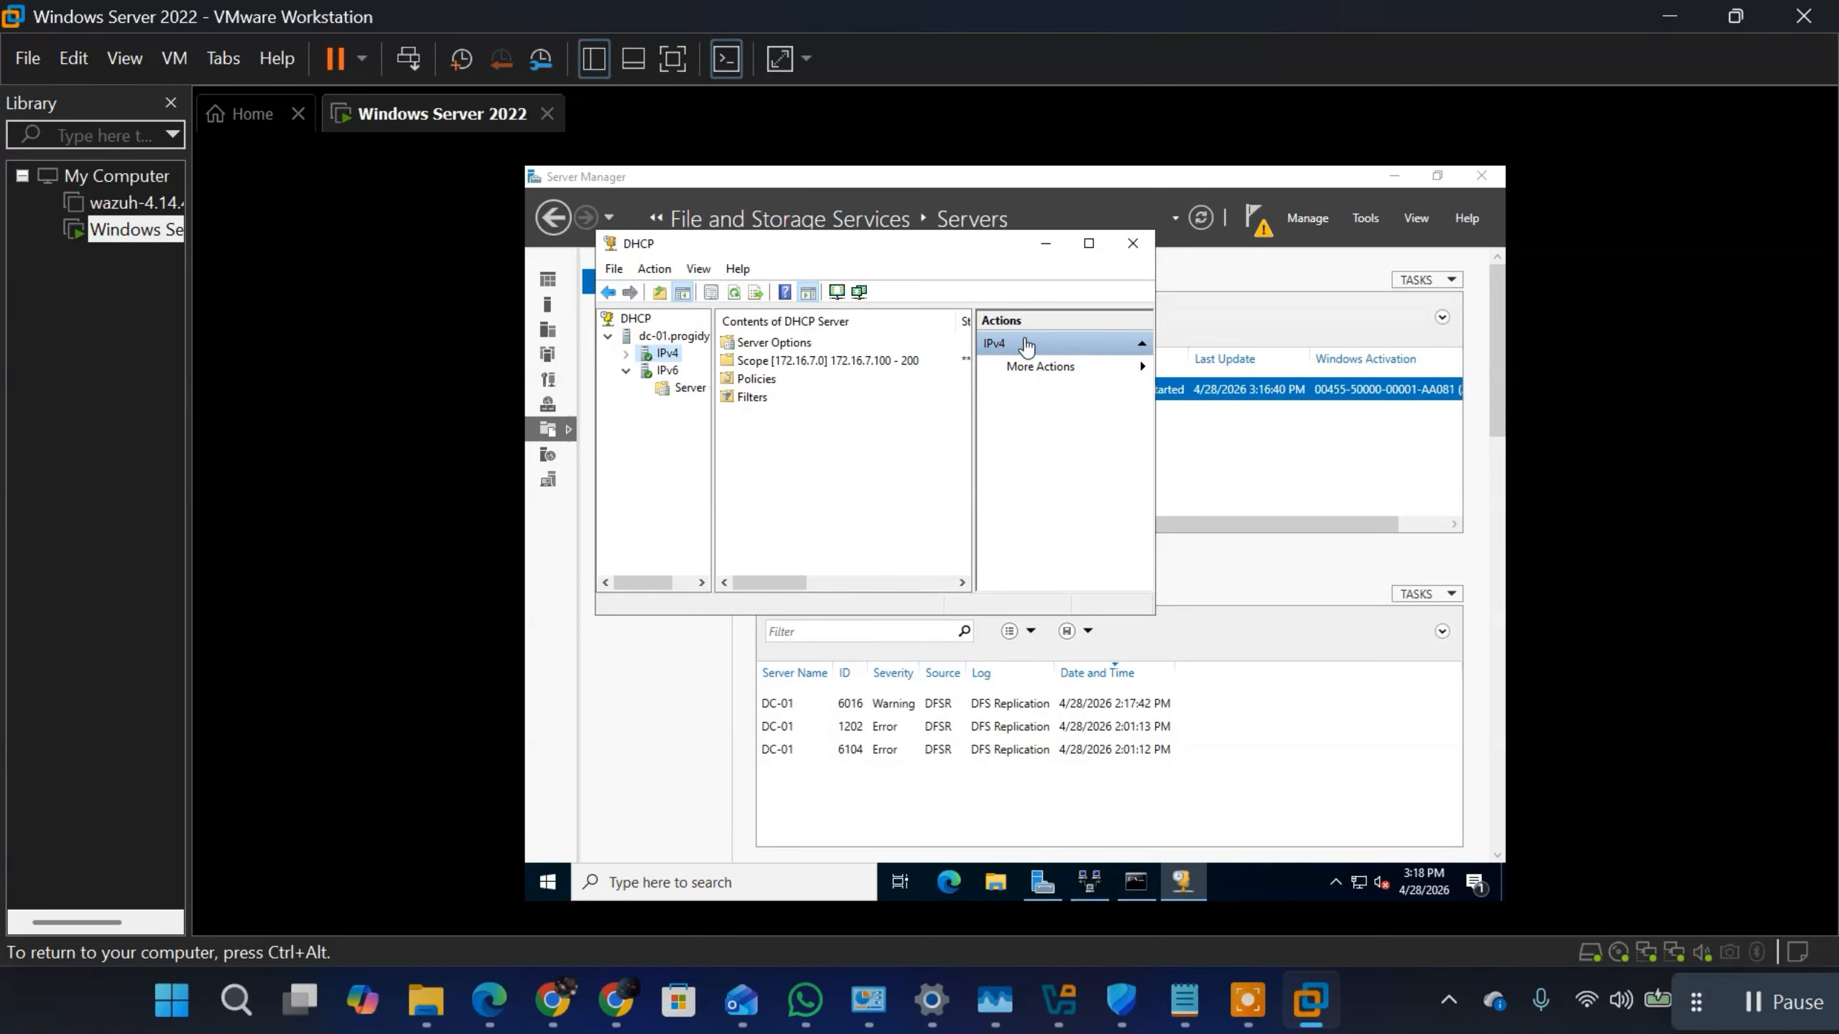
pyautogui.click(1042, 244)
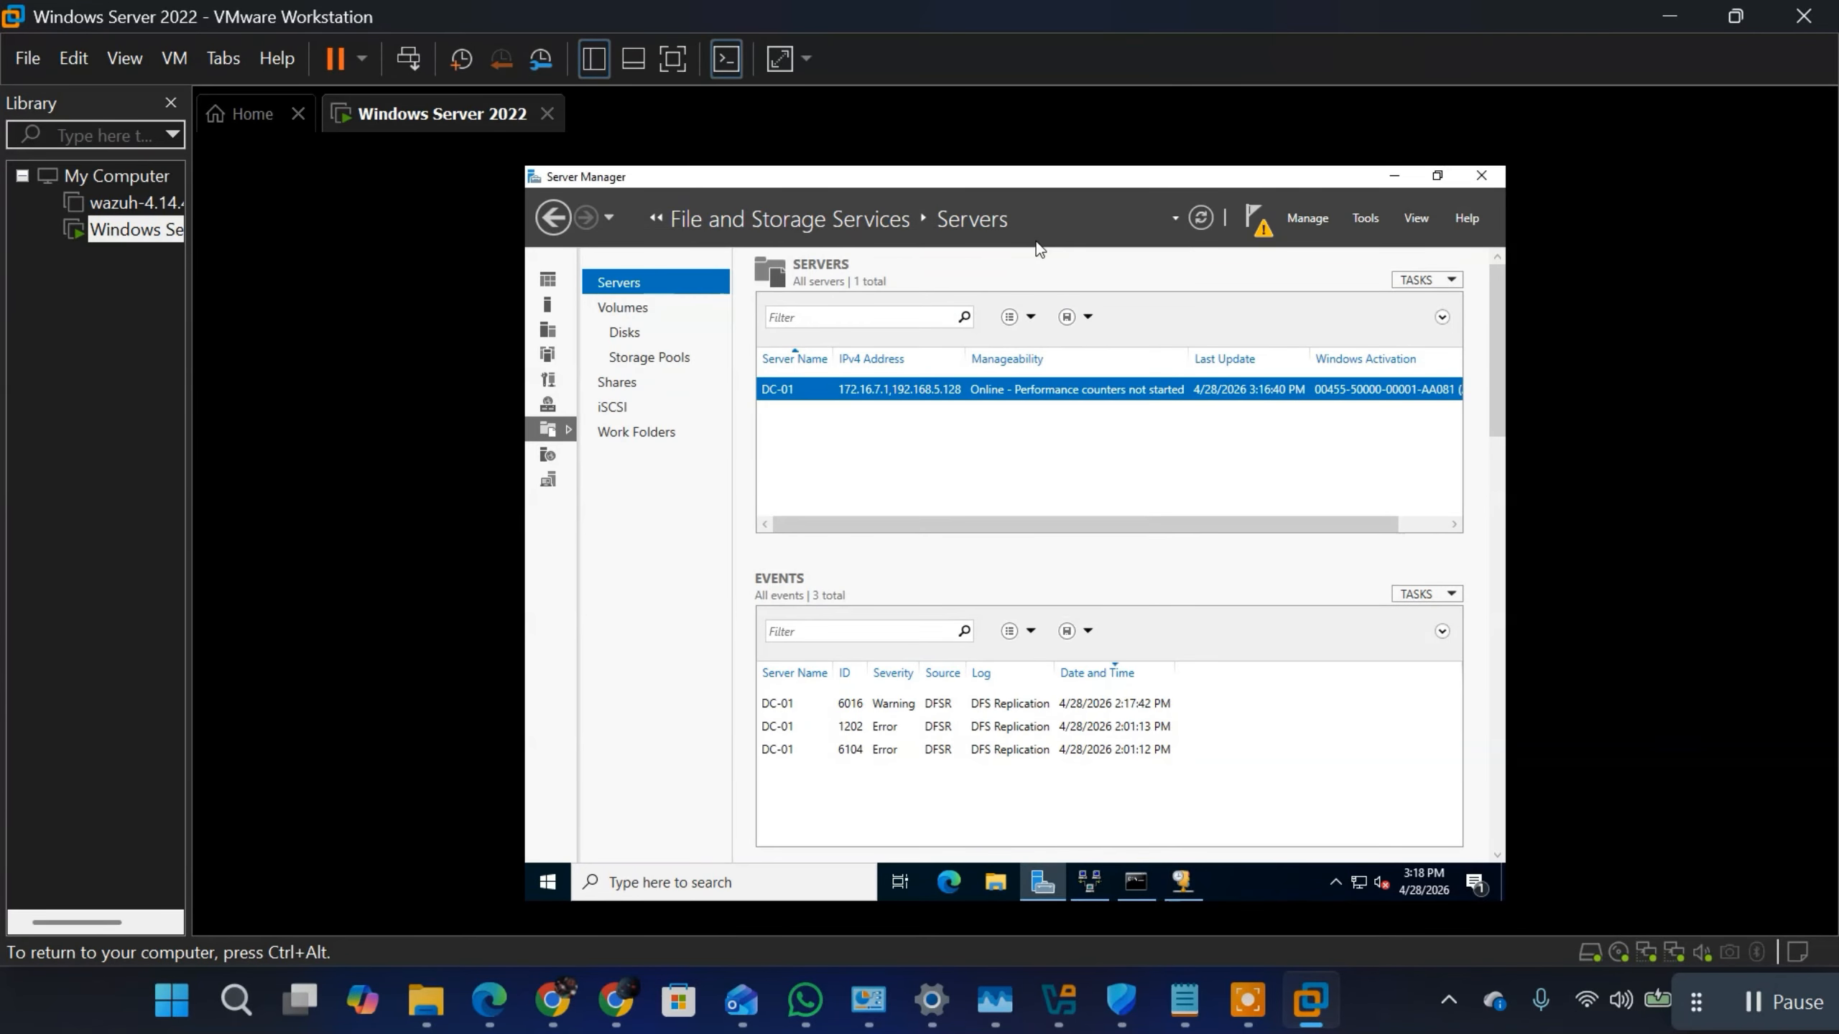
# Step: Switch to the Notepad notes to review the LAN and DHCP server settings, and return to the Windows Server 2022 virtual machine
pyautogui.click(1373, 220)
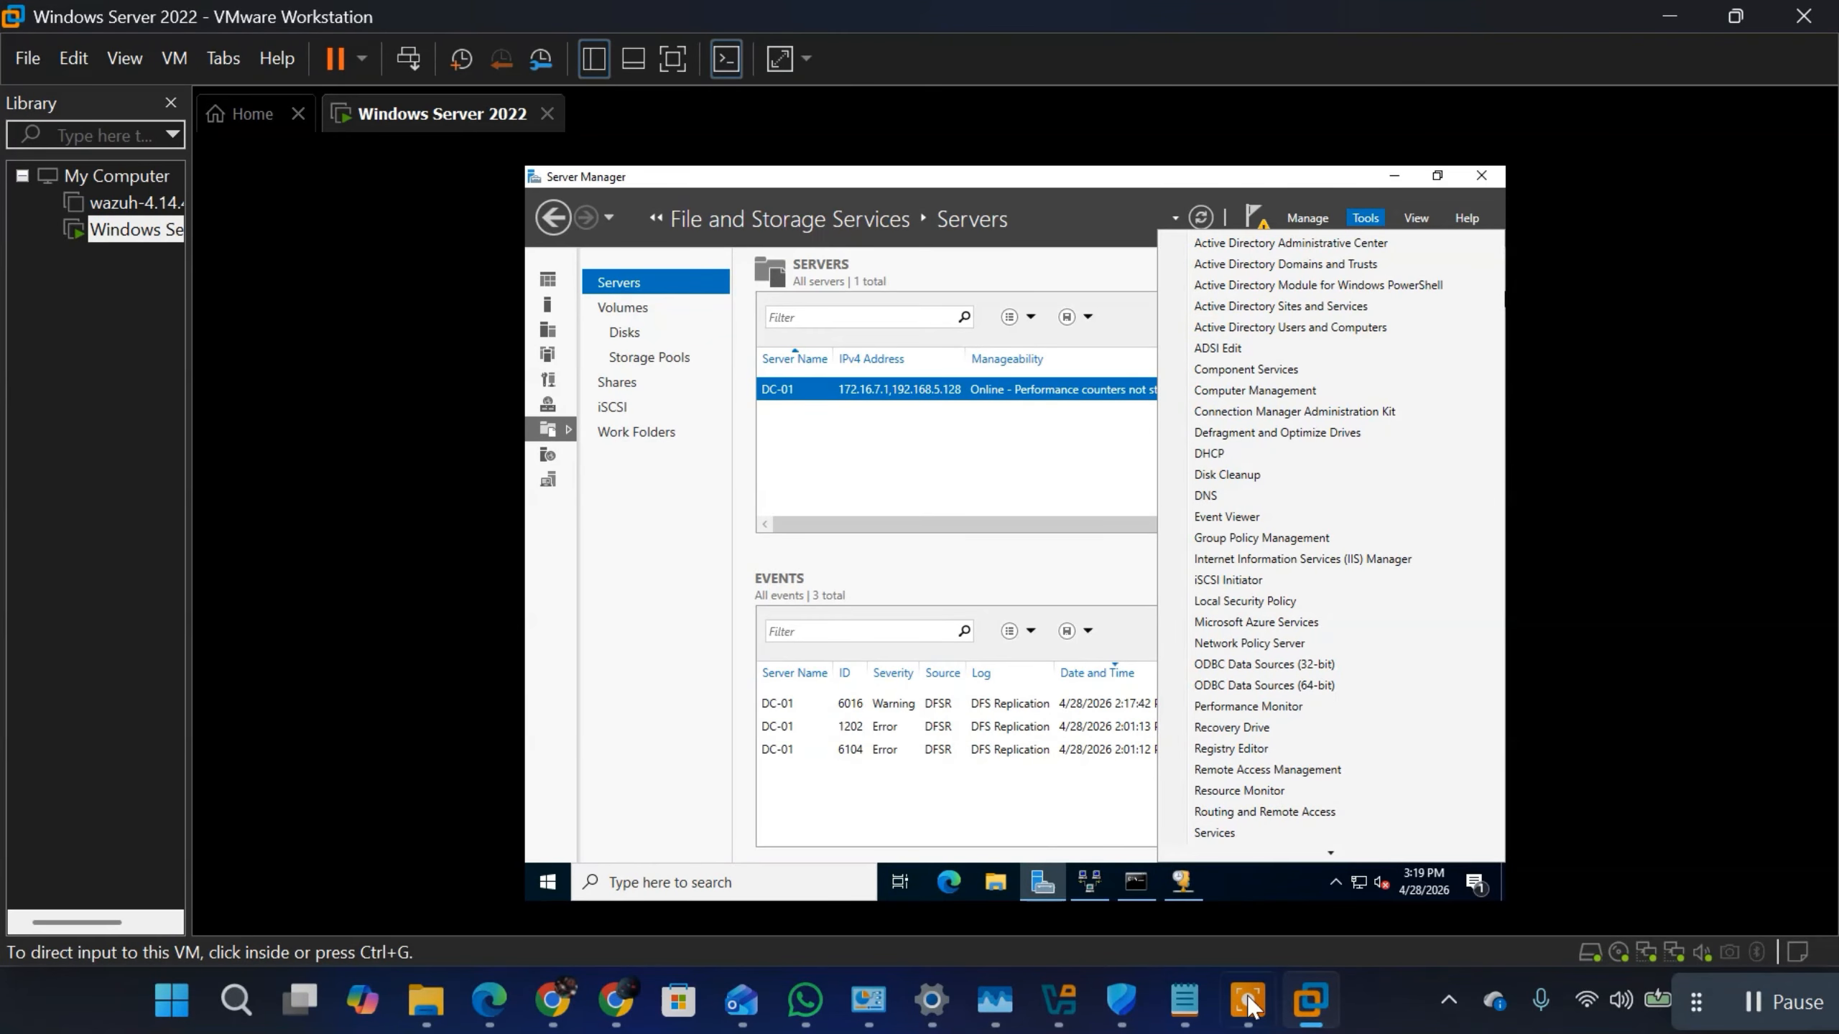
pyautogui.click(1184, 1003)
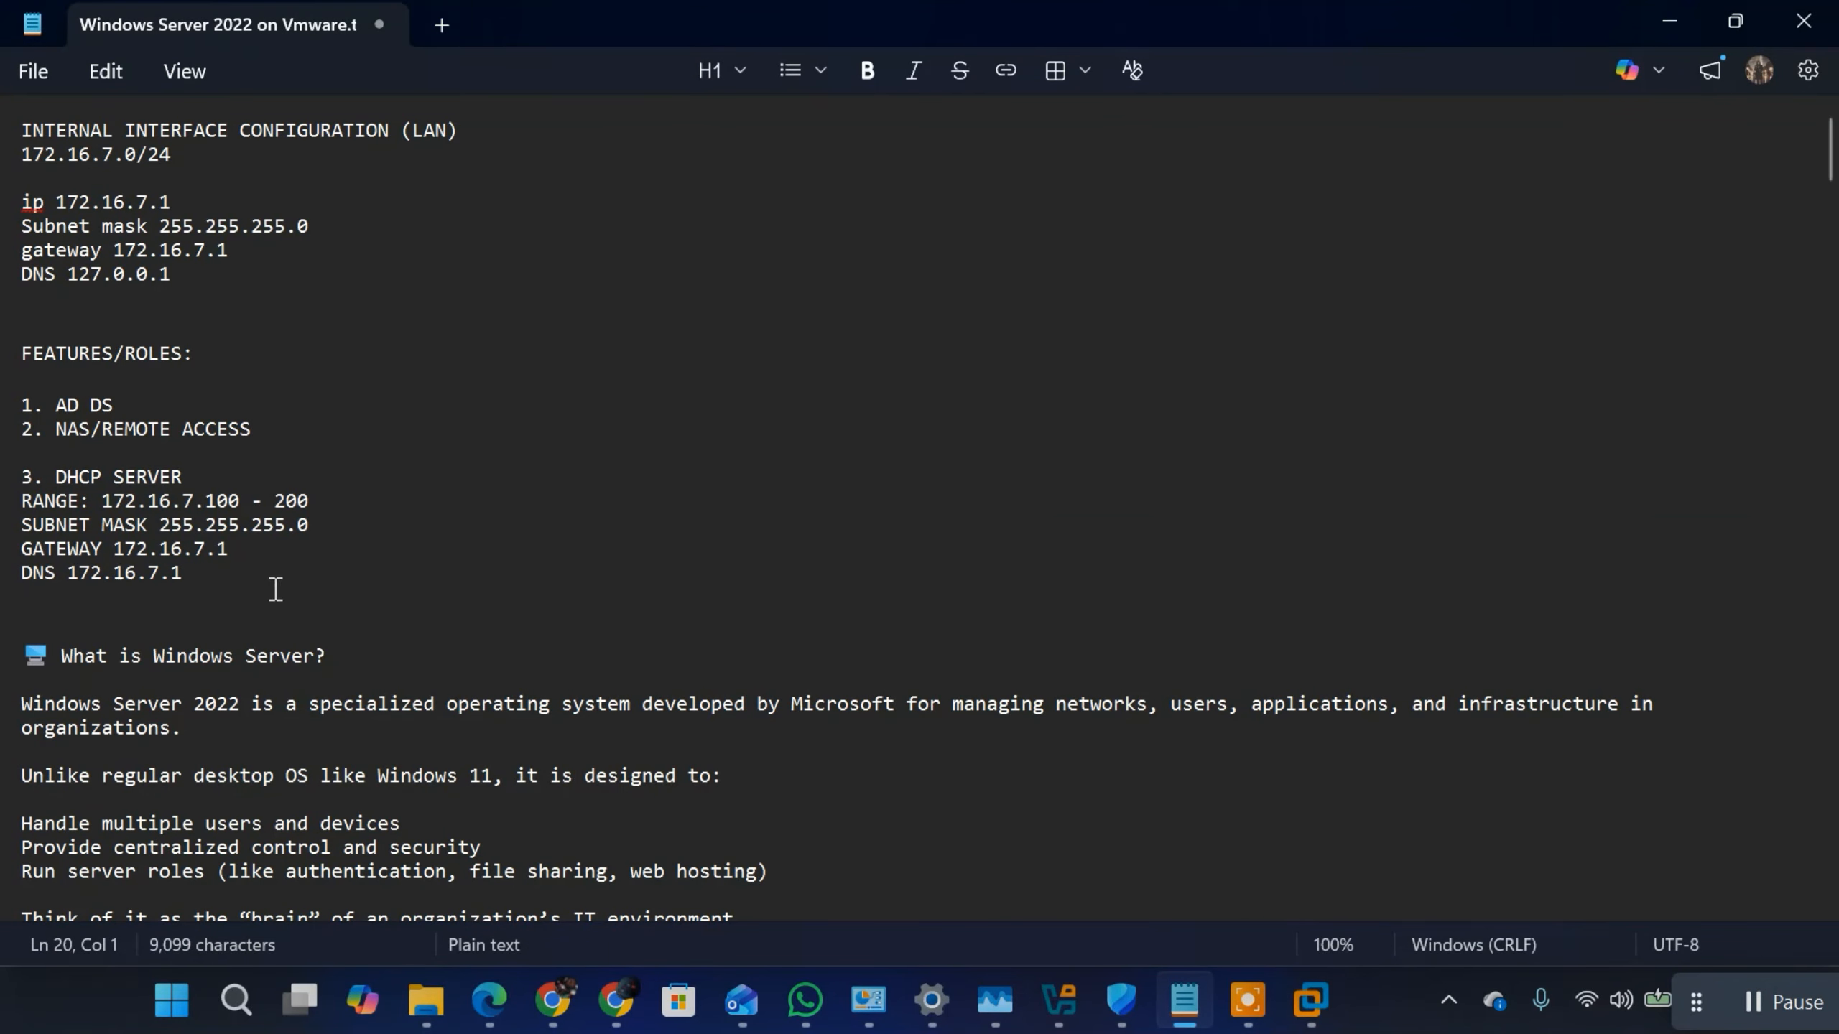
pyautogui.click(198, 570)
pyautogui.hotkey('ctrl', 'shift', 'Home')
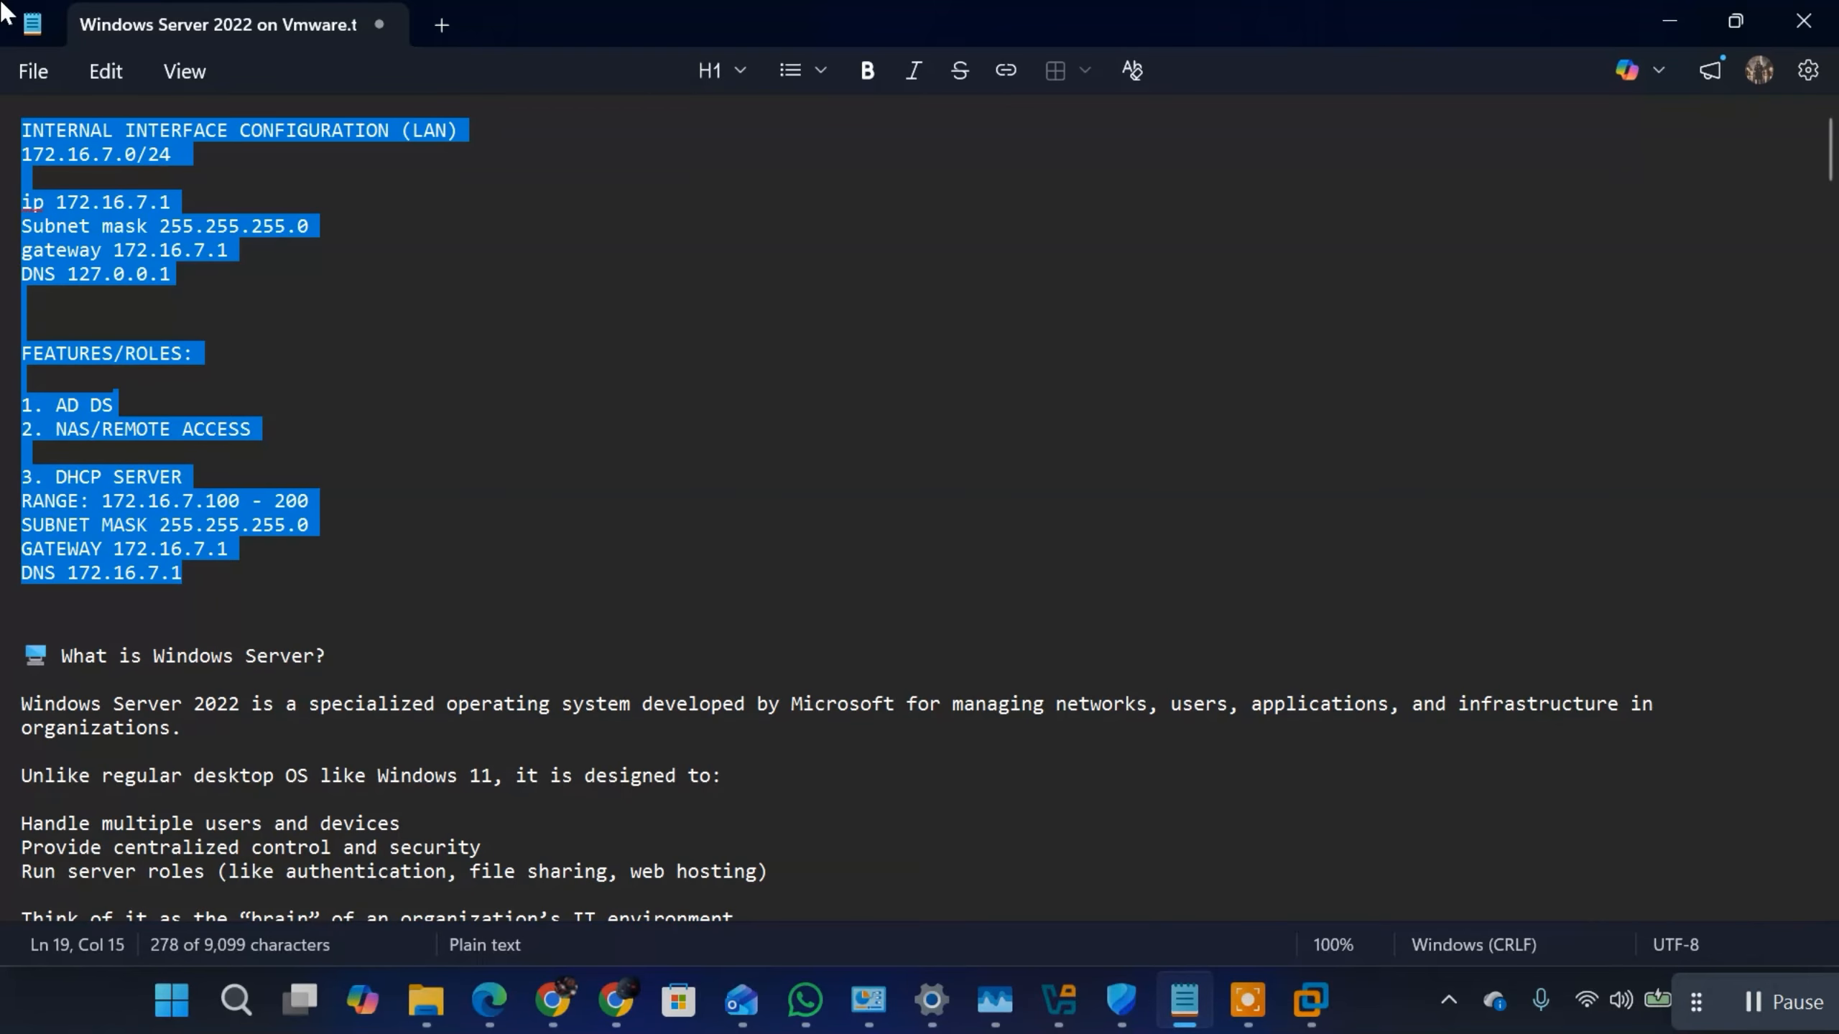
pyautogui.click(232, 360)
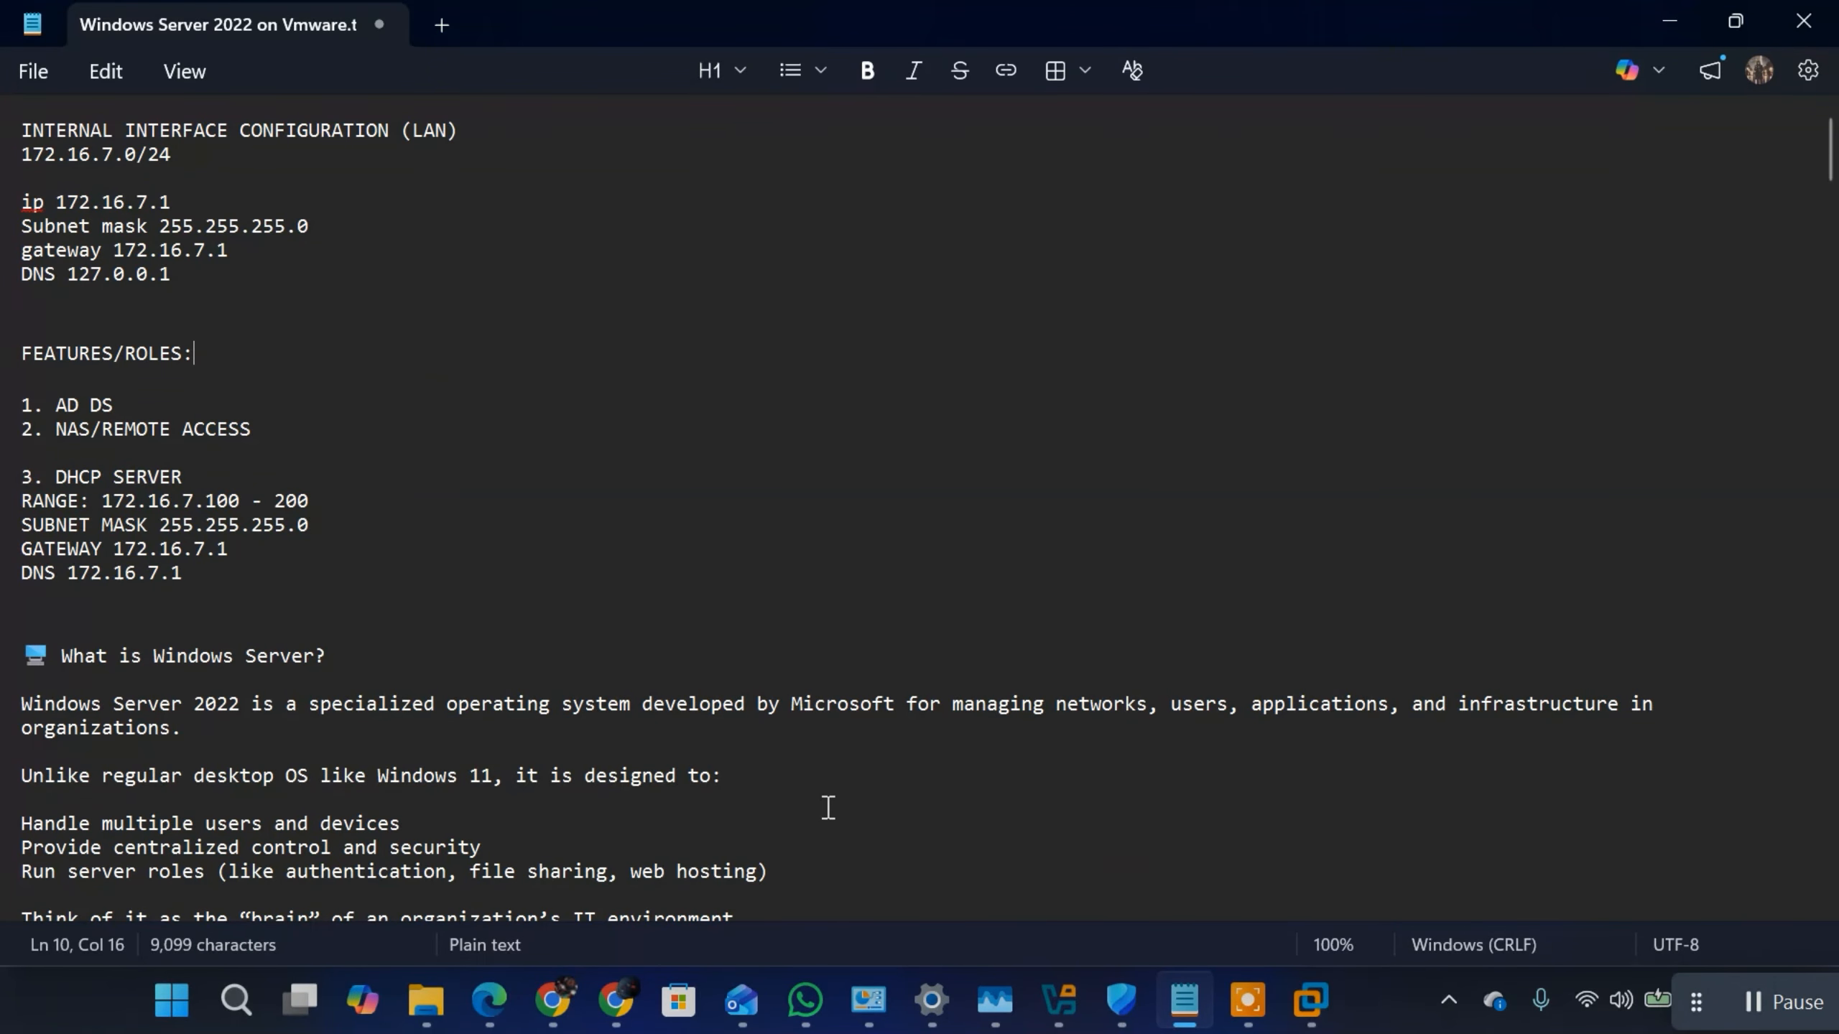
pyautogui.moveTo(1314, 1027)
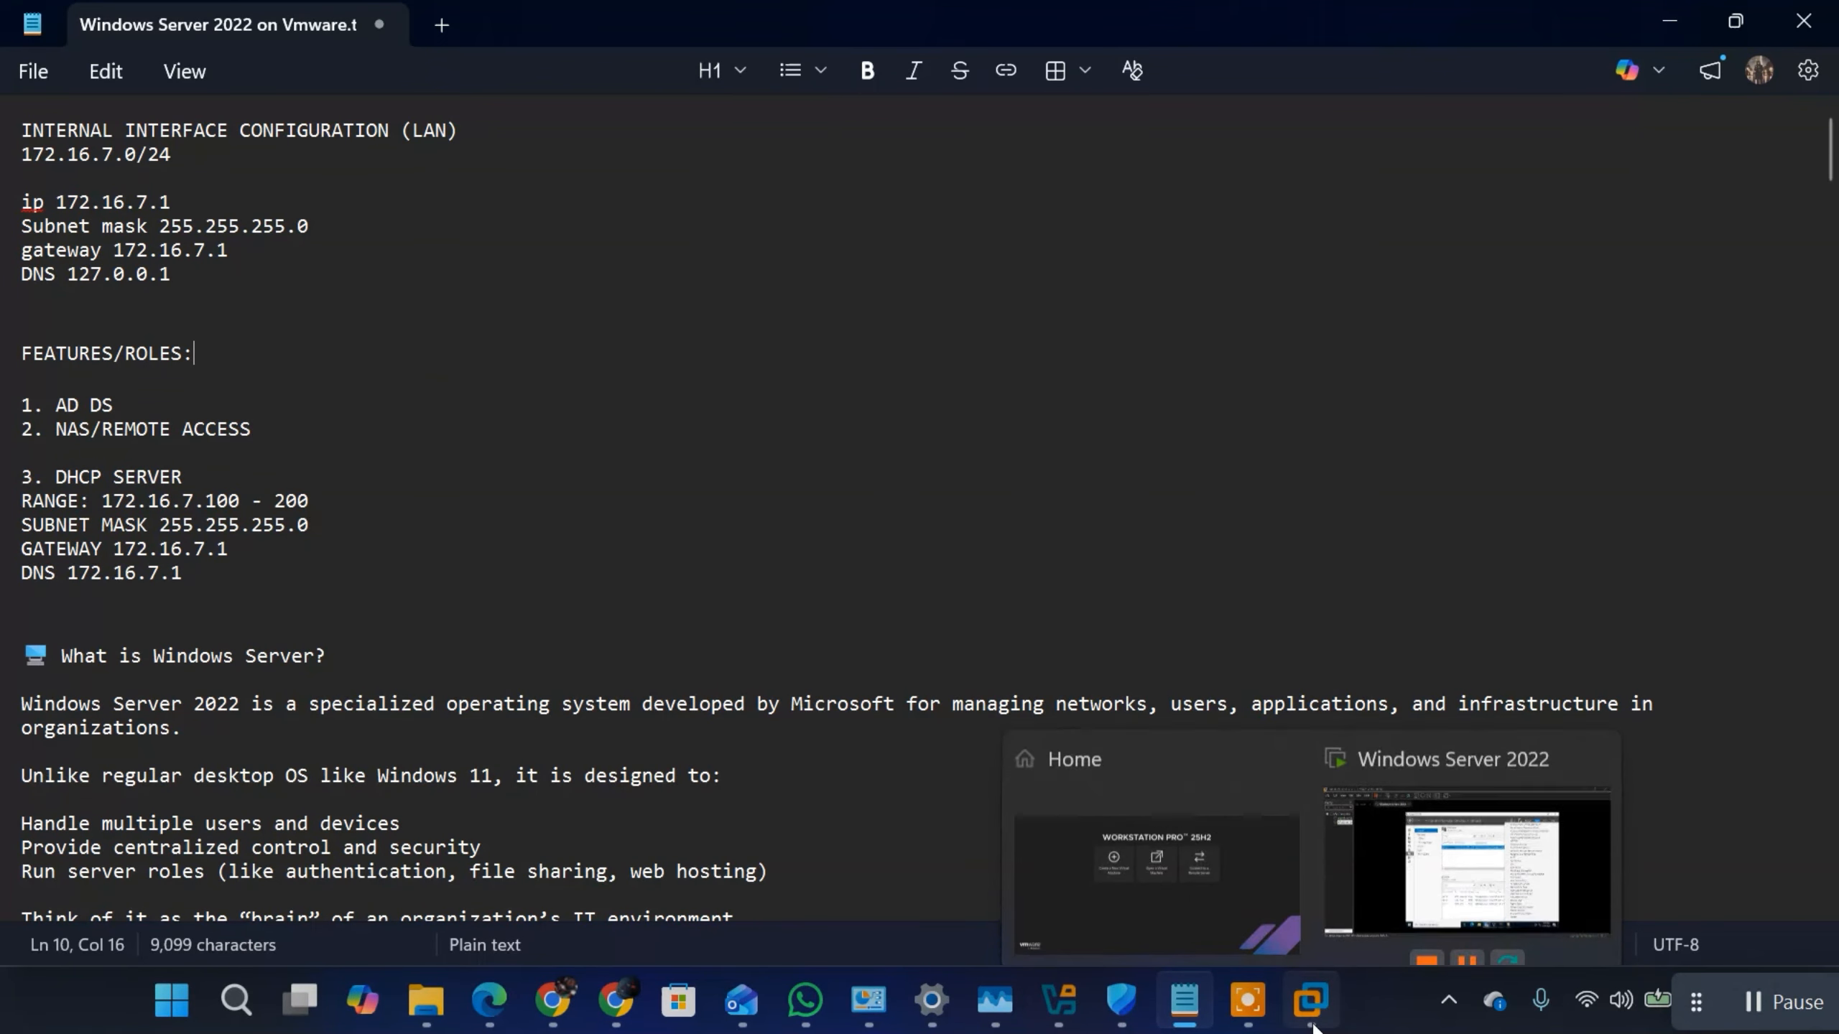
pyautogui.click(1388, 888)
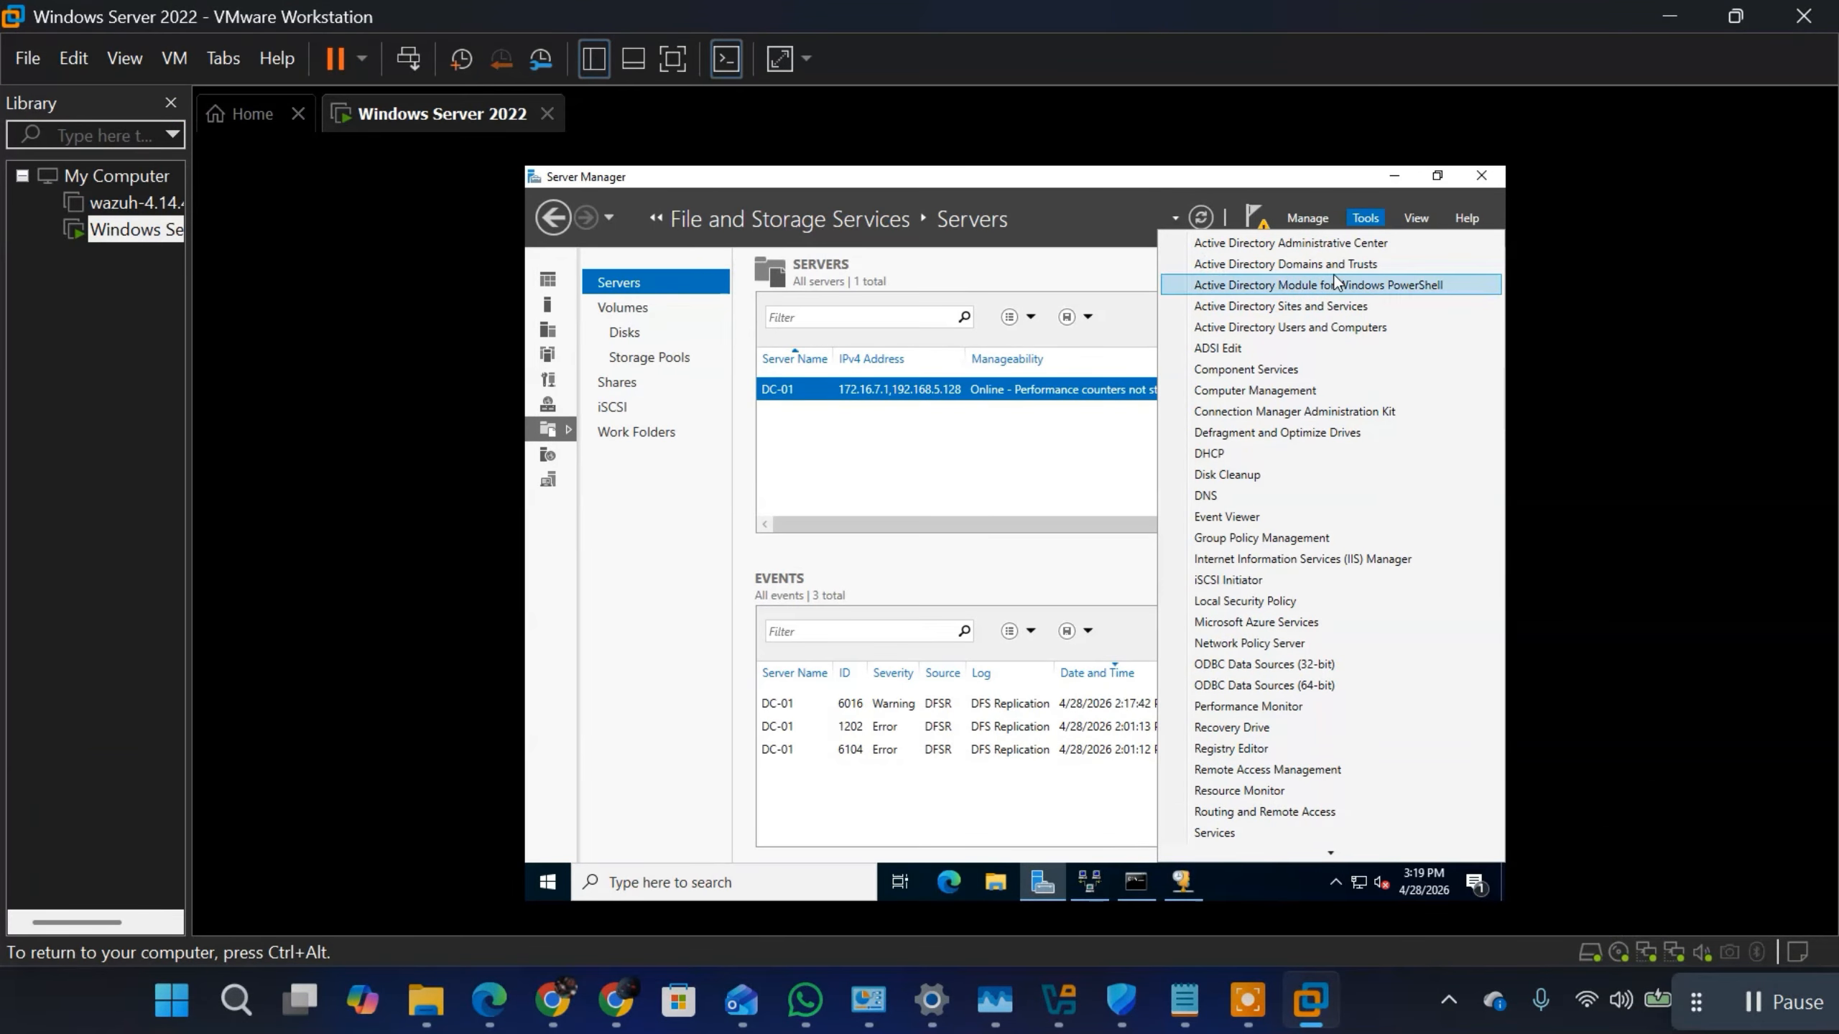
pyautogui.click(1084, 255)
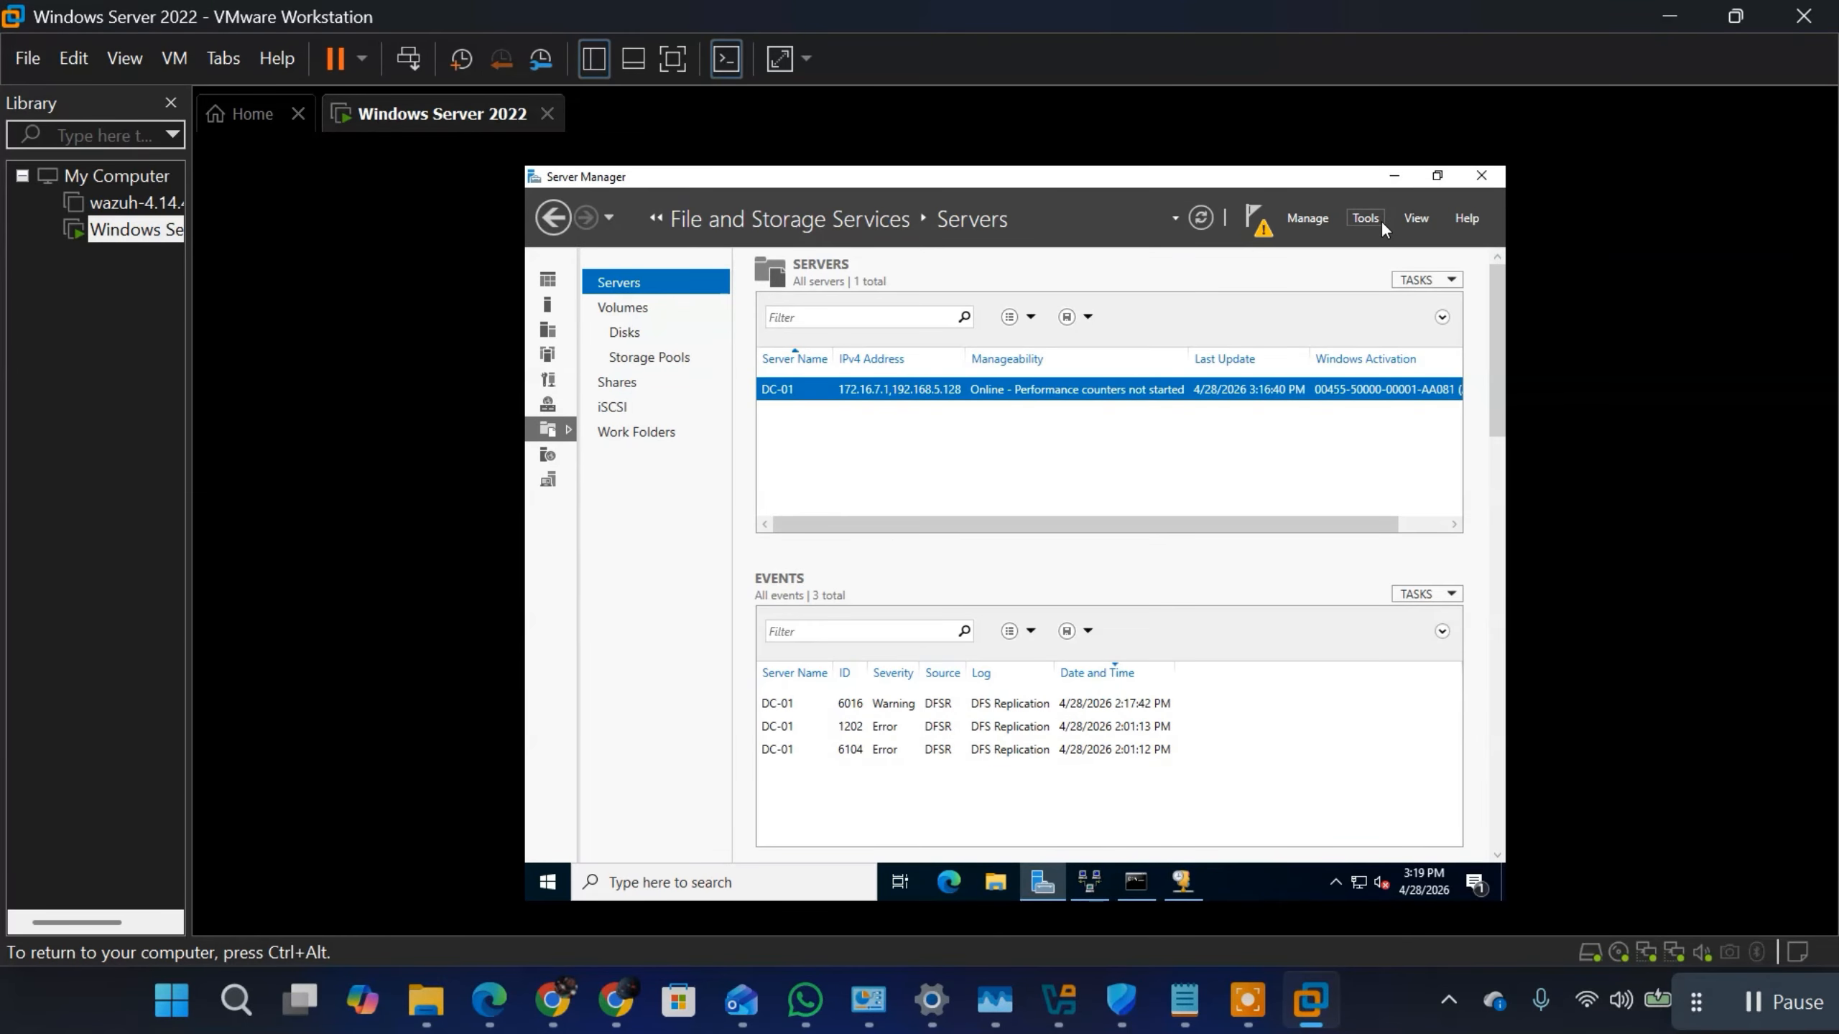
pyautogui.click(1393, 176)
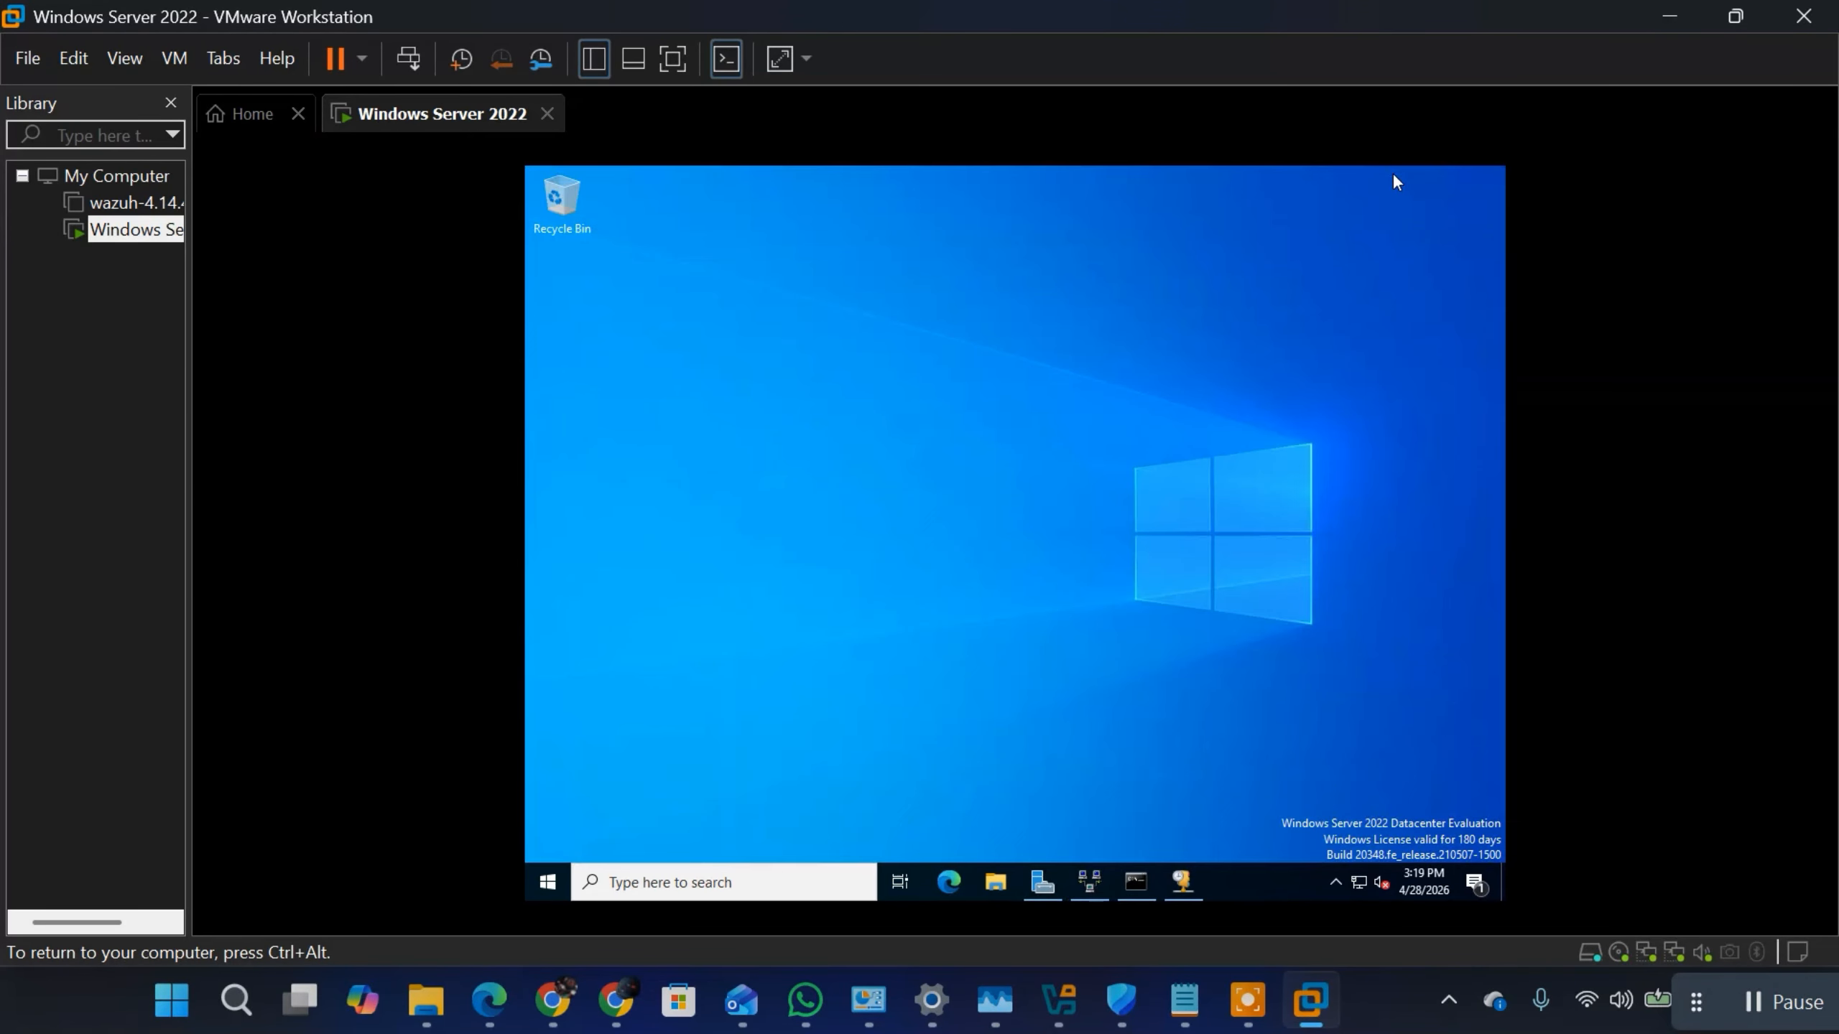
pyautogui.click(1183, 882)
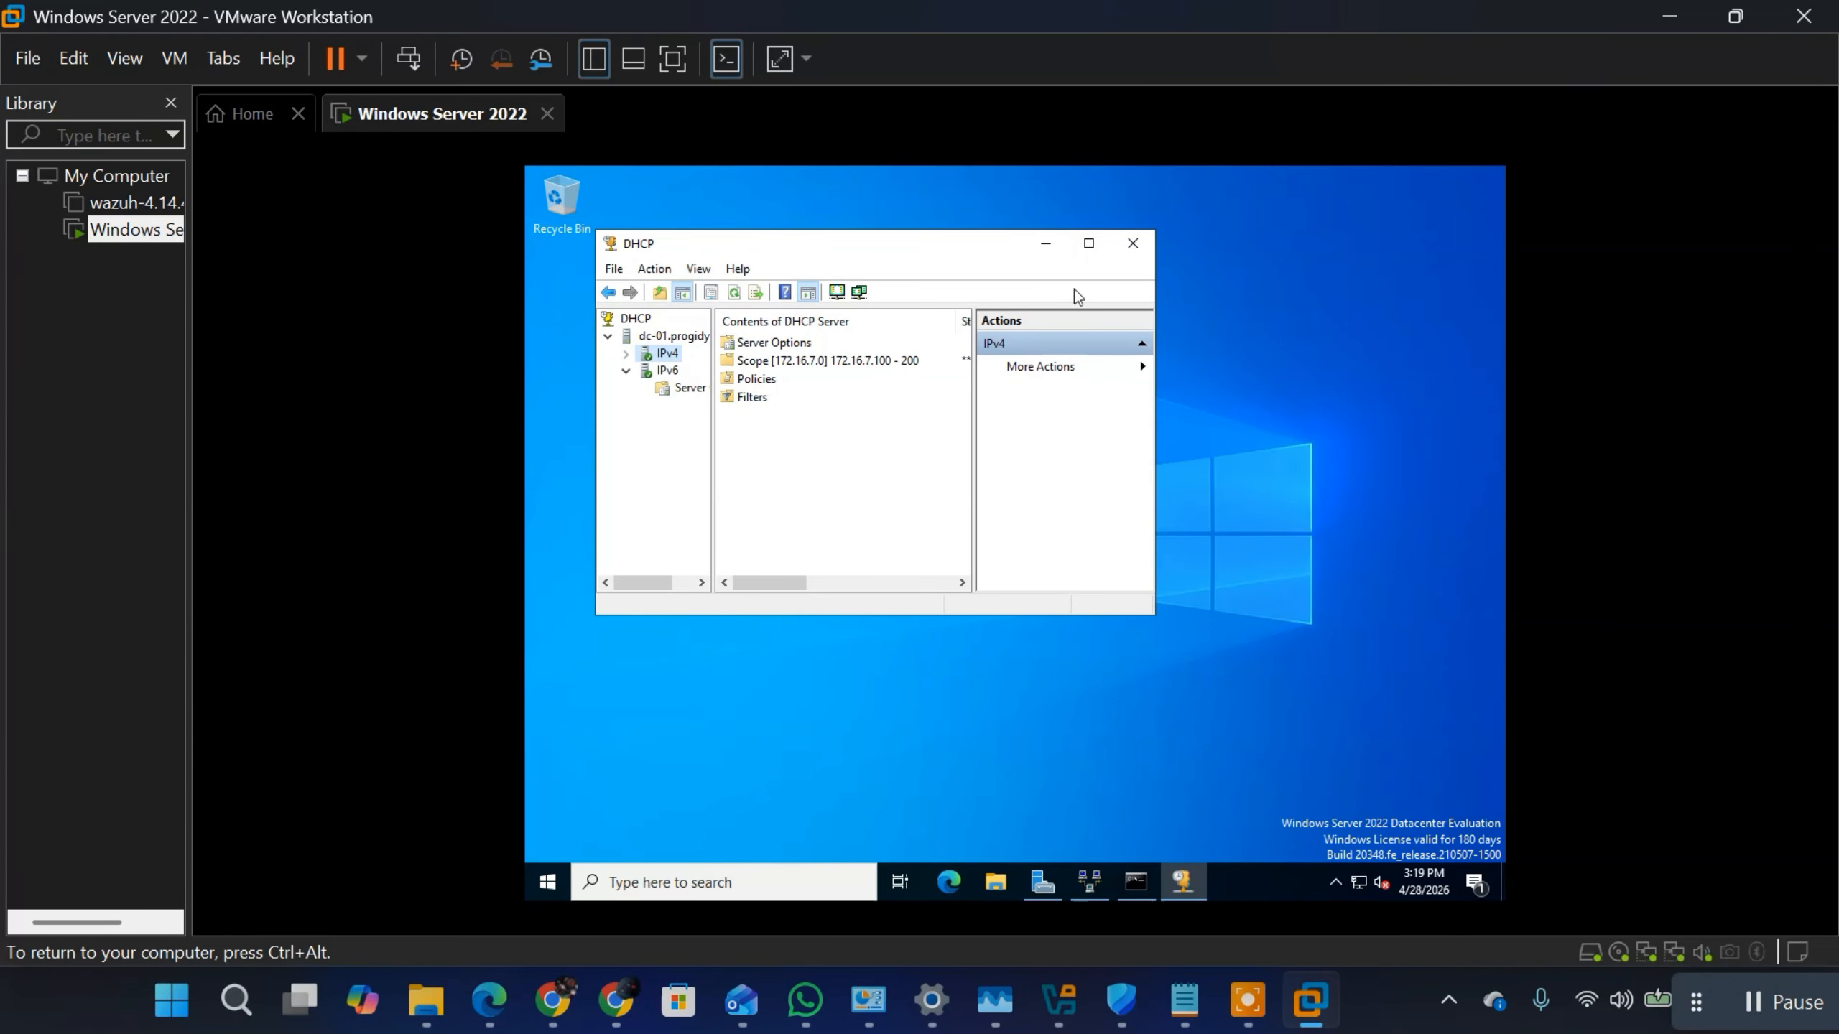
pyautogui.click(1047, 245)
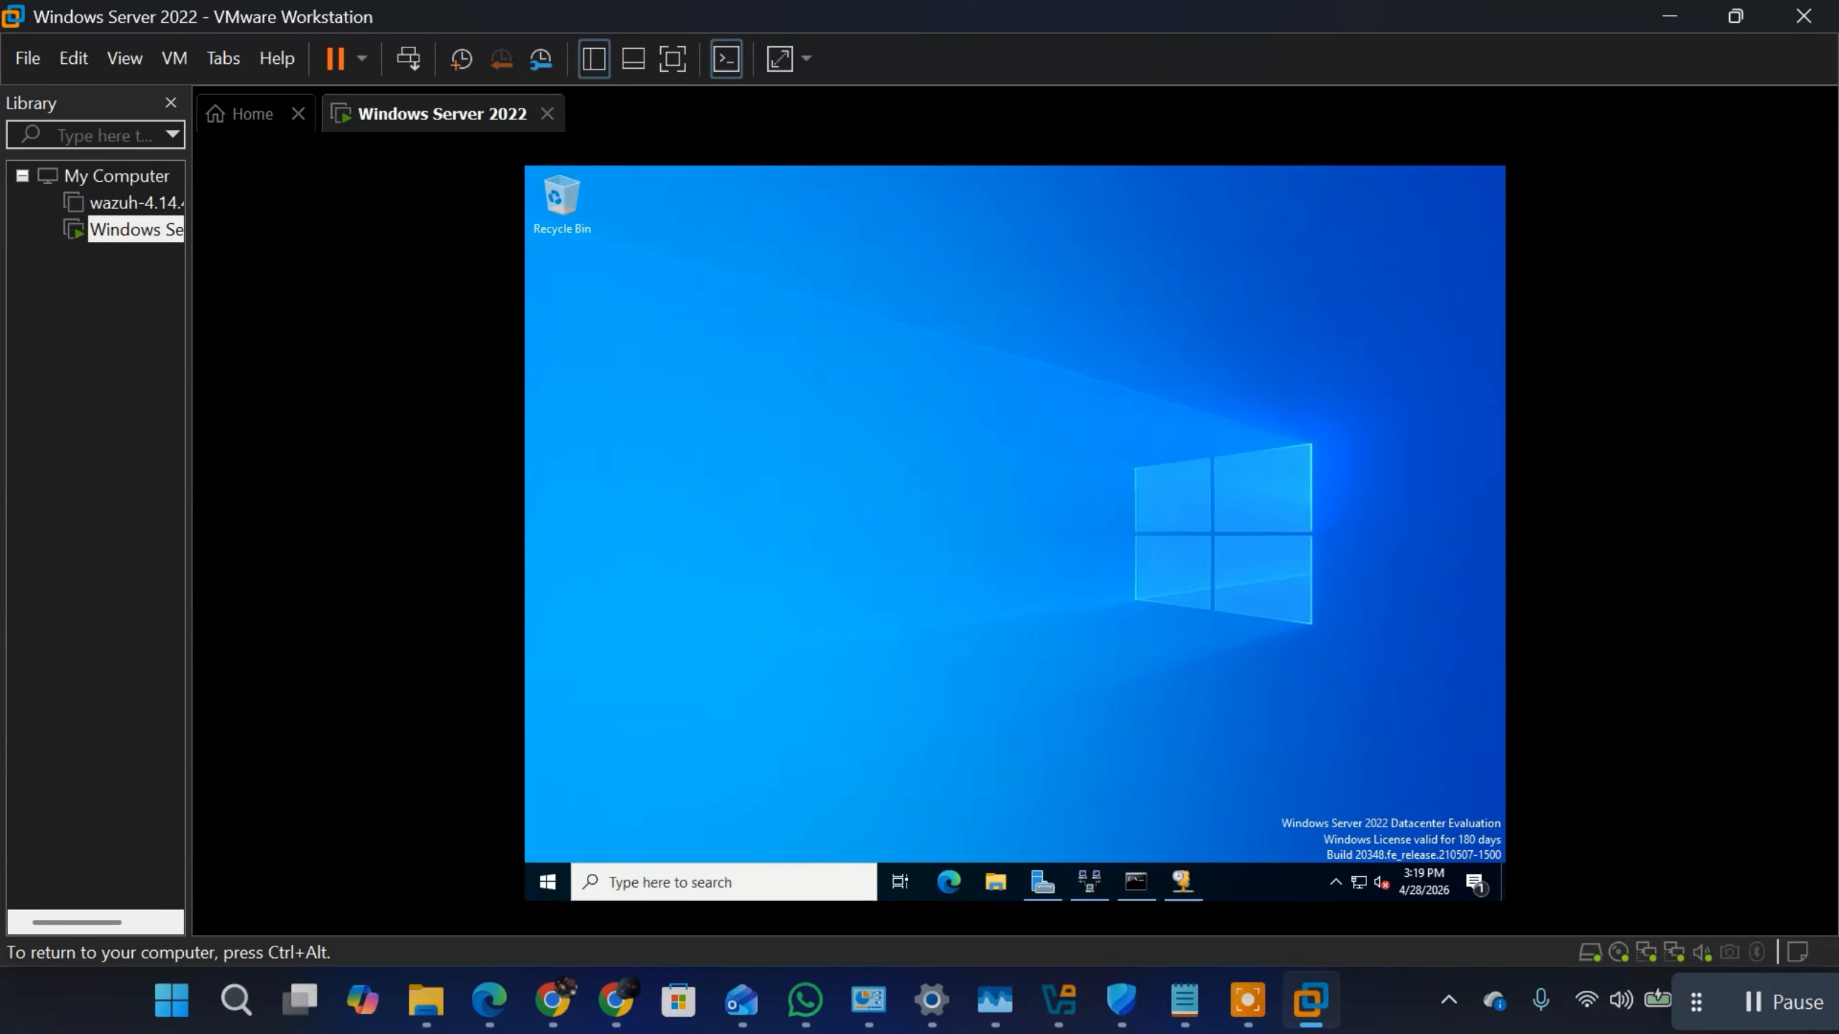
pyautogui.click(1042, 882)
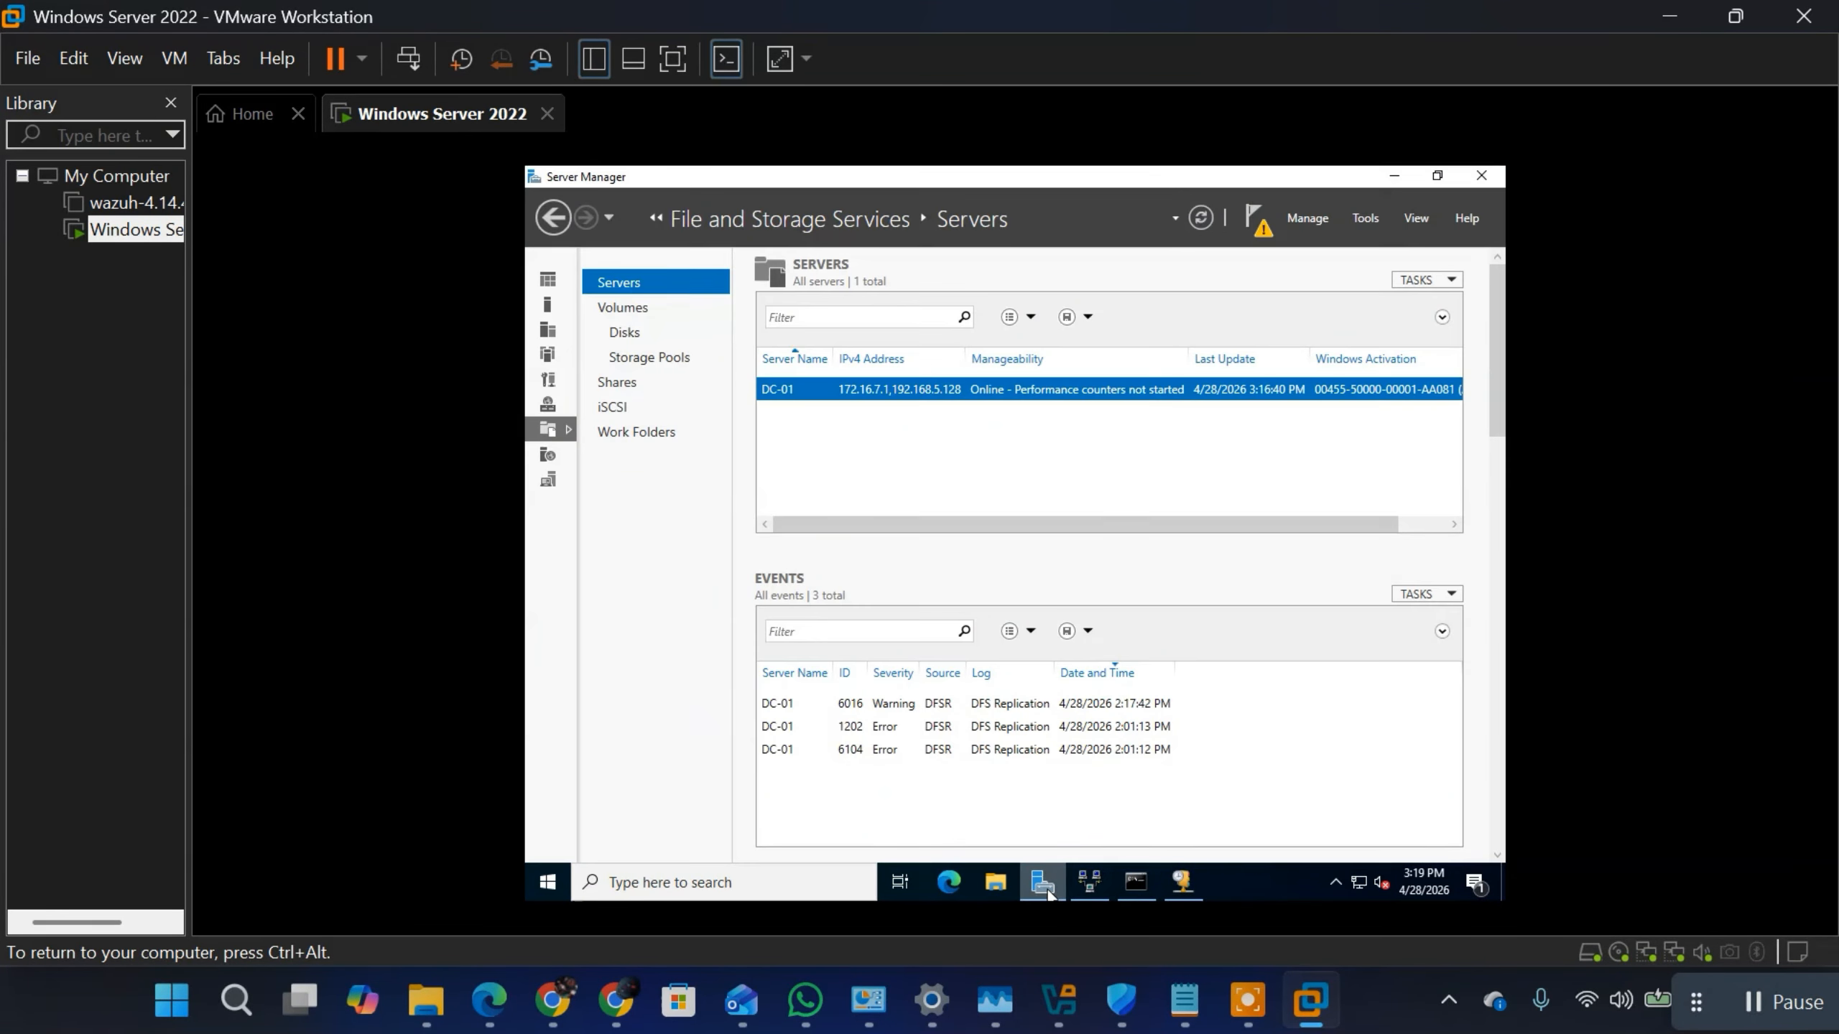
# Step: Open Active Directory Users and Computers from Server Manager and display the contents of the progidy.local domain
pyautogui.click(1365, 220)
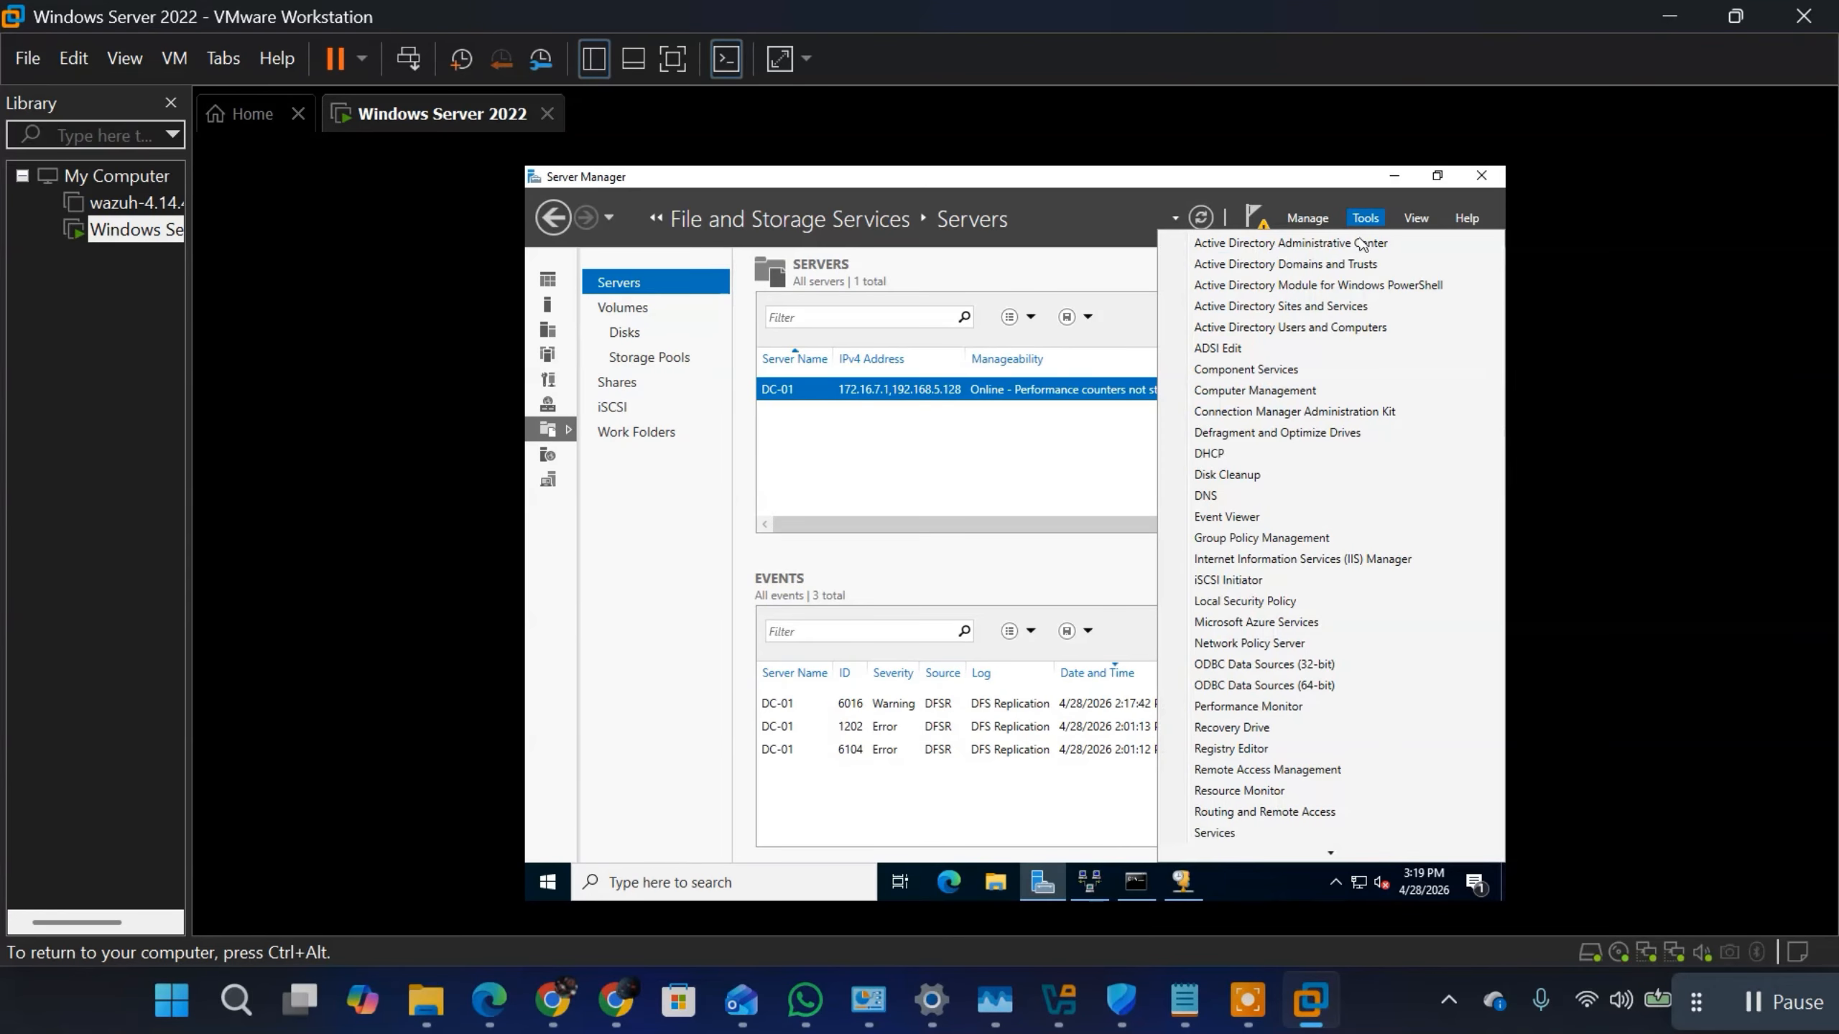
pyautogui.click(1272, 328)
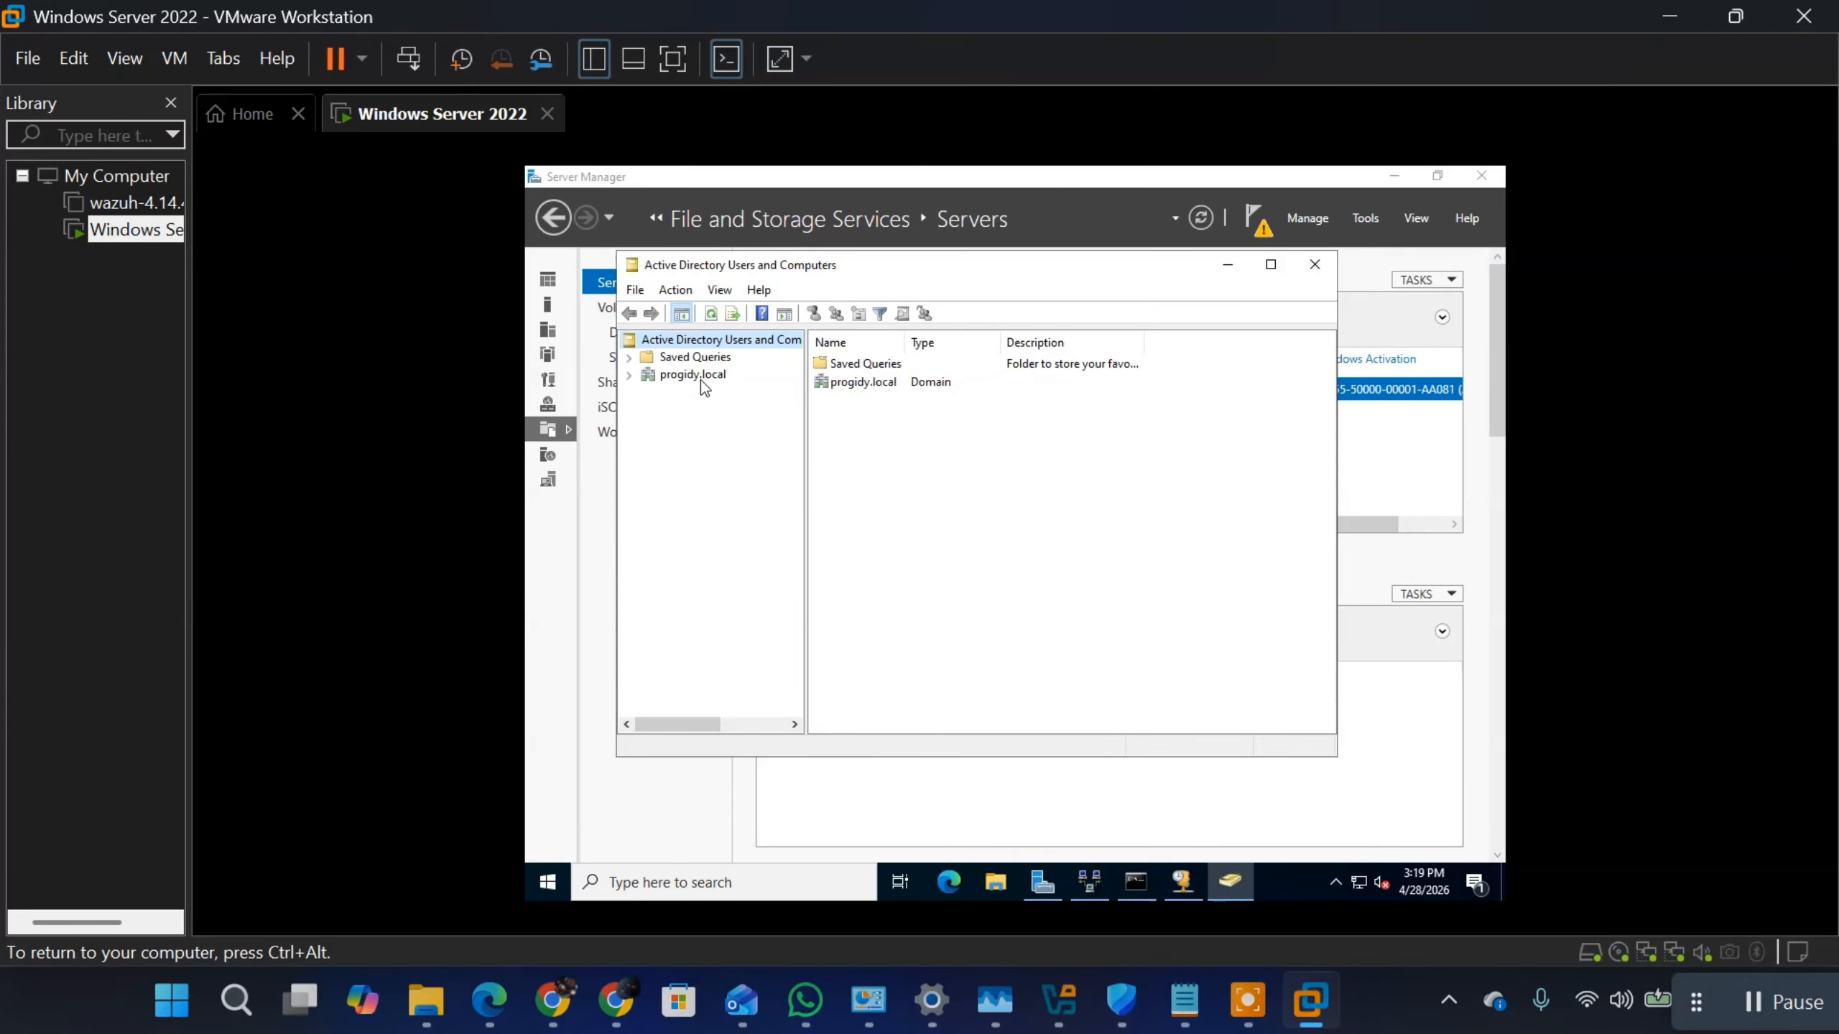
pyautogui.click(678, 370)
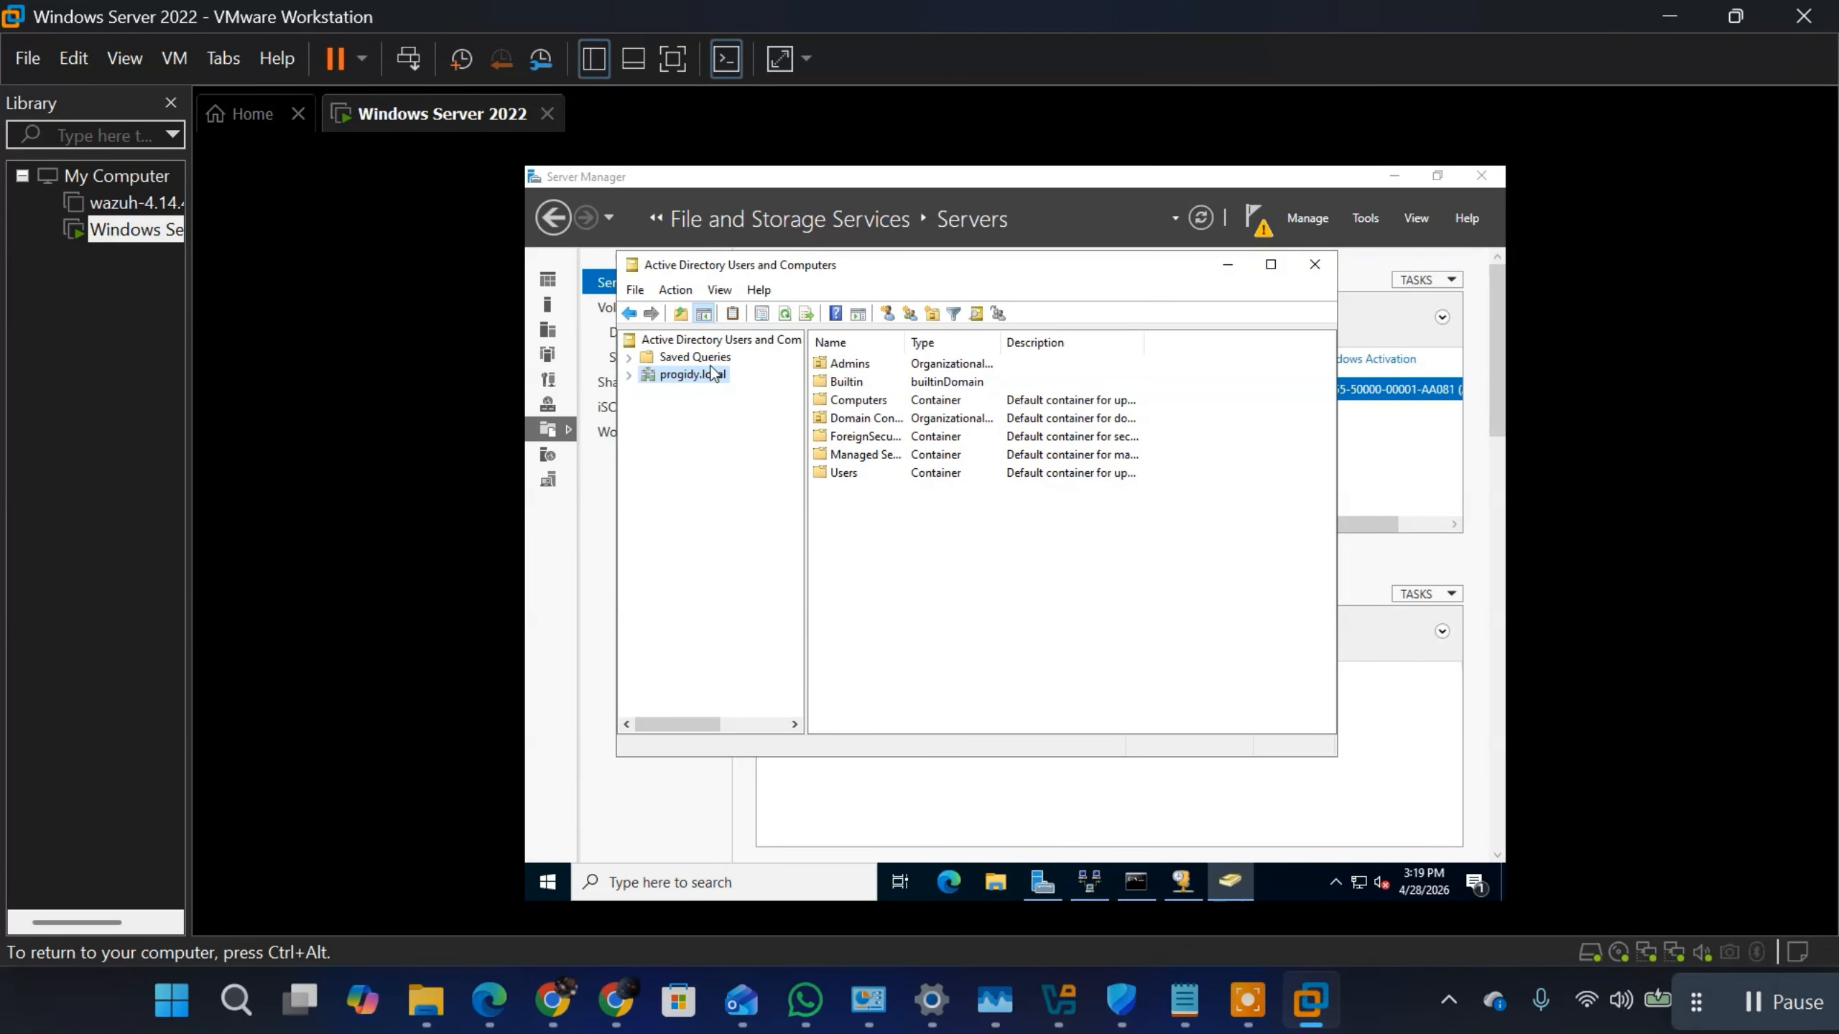
# Step: Create an organizational unit named Progidy Healthcare Ltd directly under the progidy.local domain
pyautogui.rightClick(708, 369)
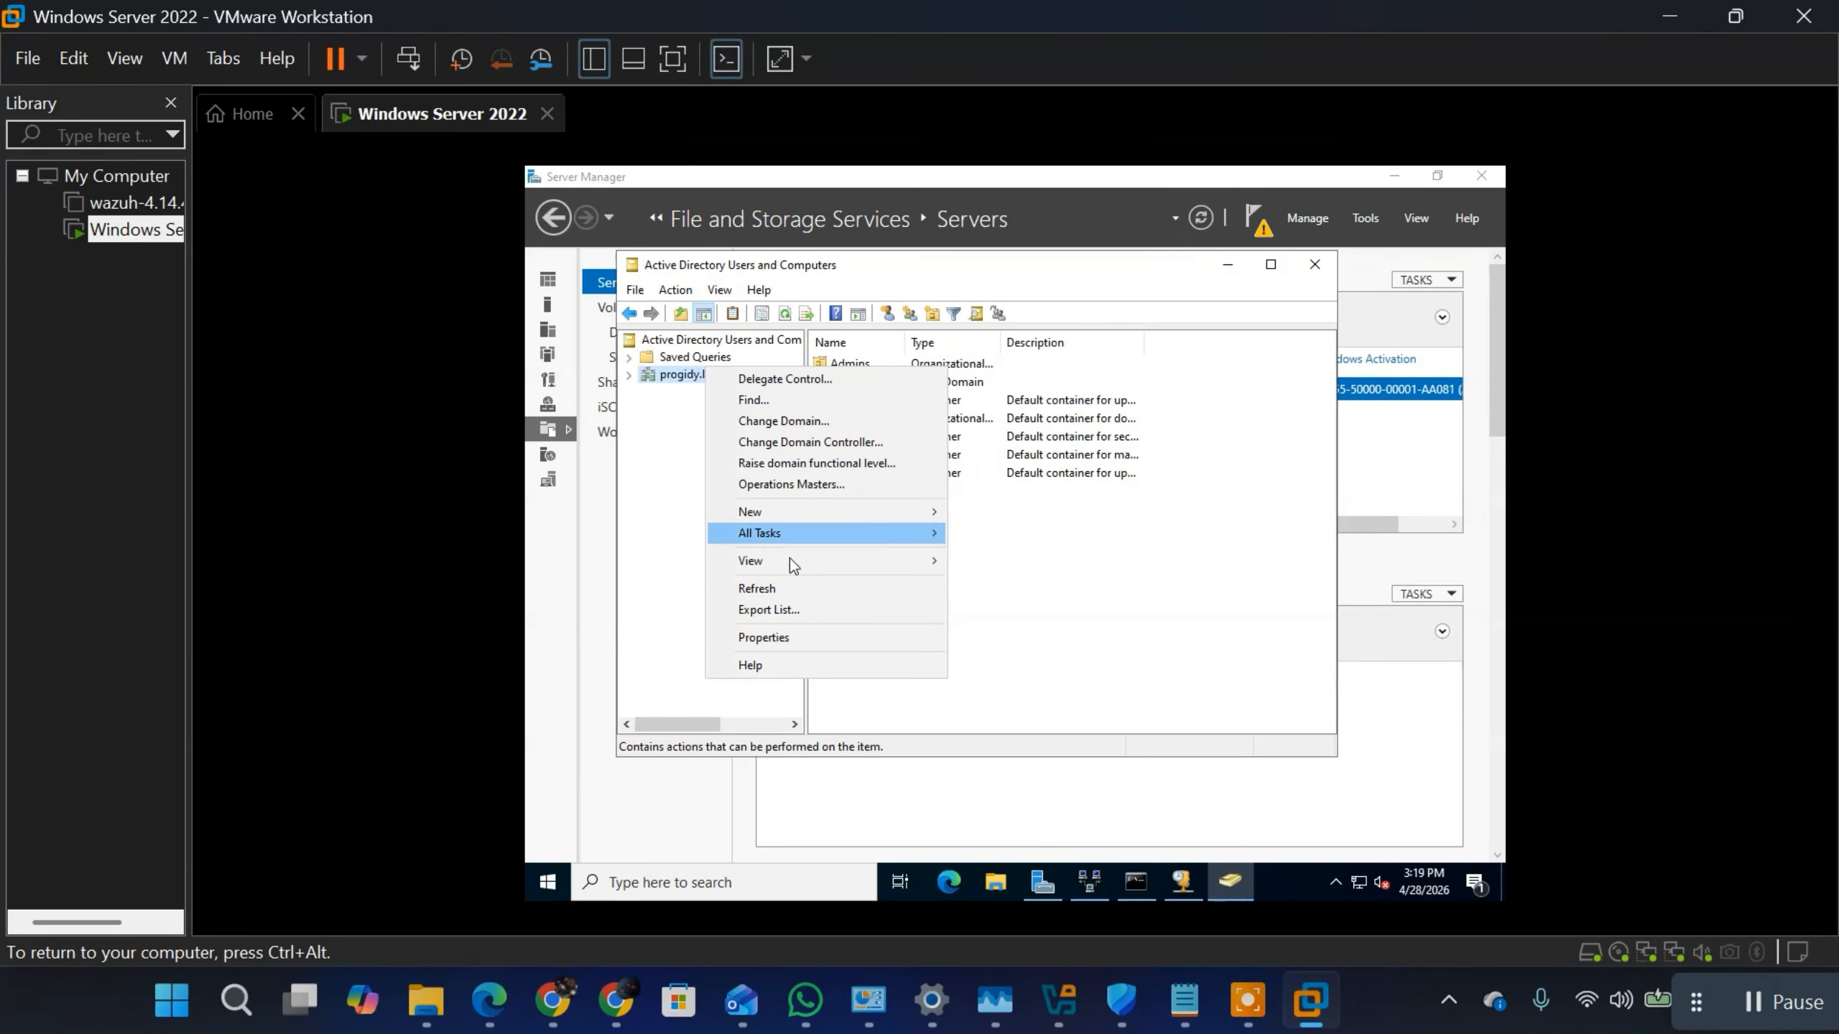
pyautogui.moveTo(936, 516)
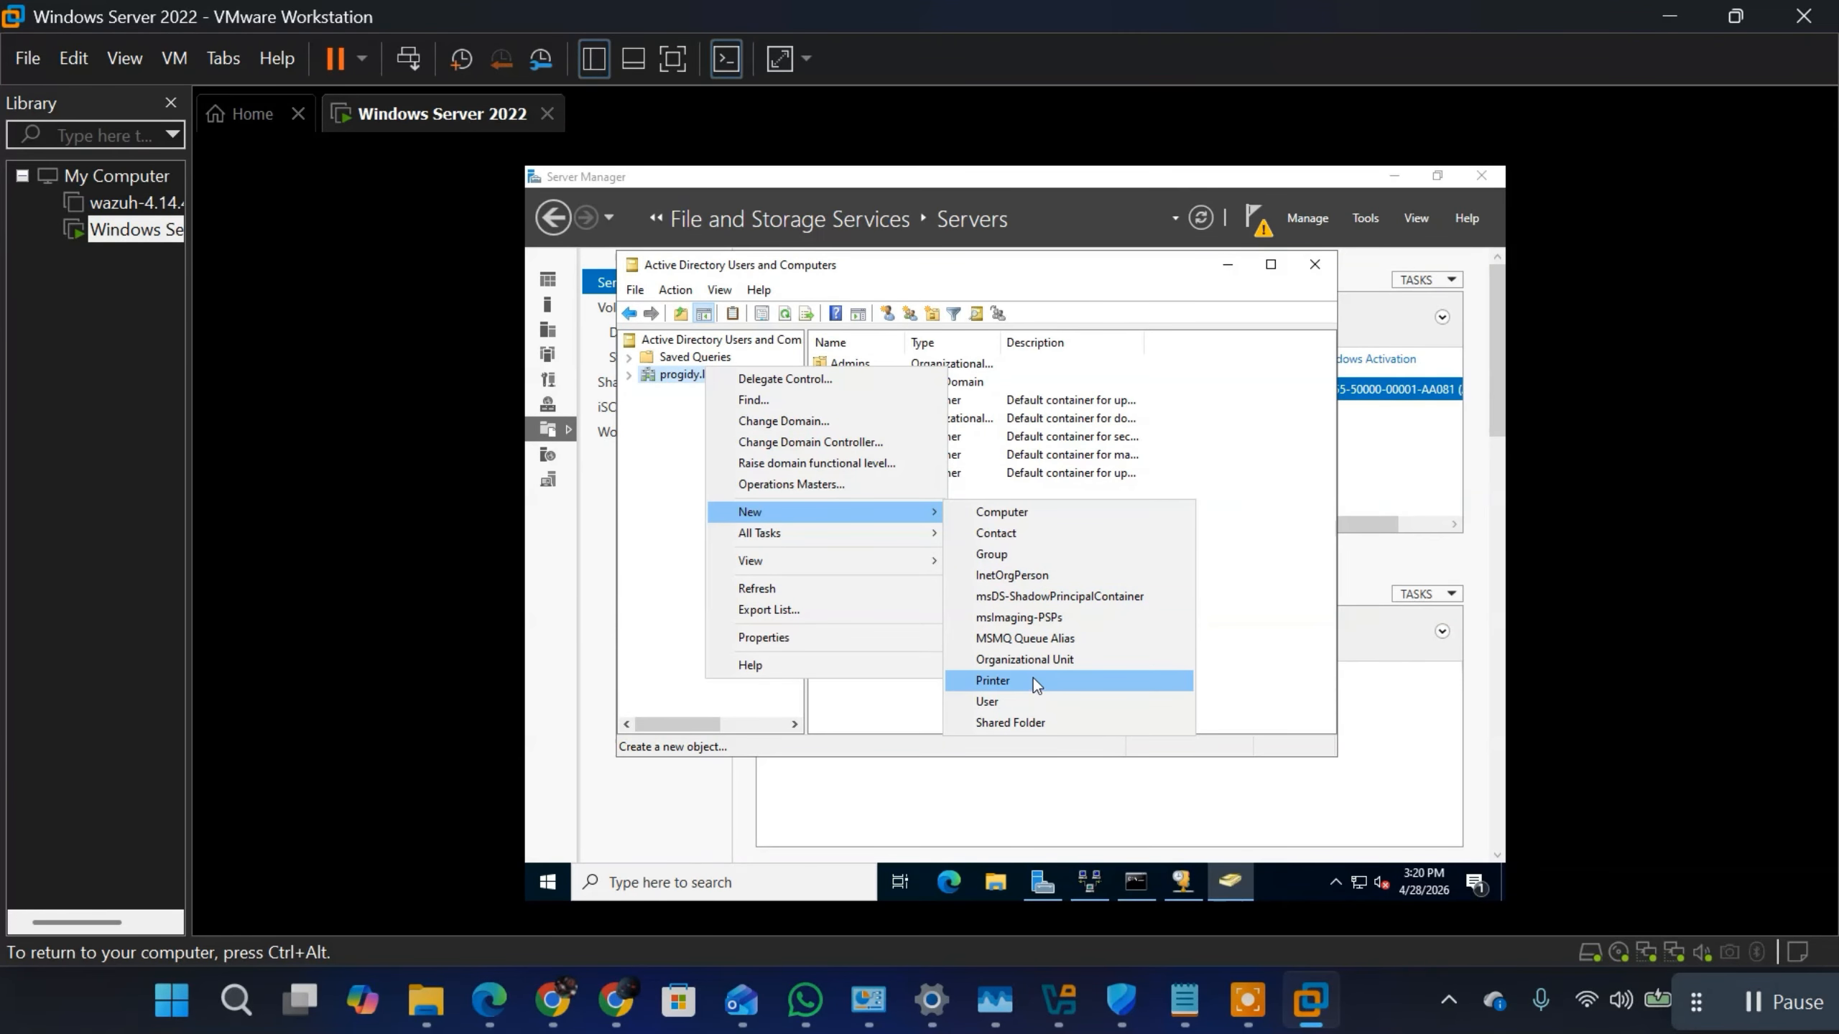
pyautogui.click(1022, 659)
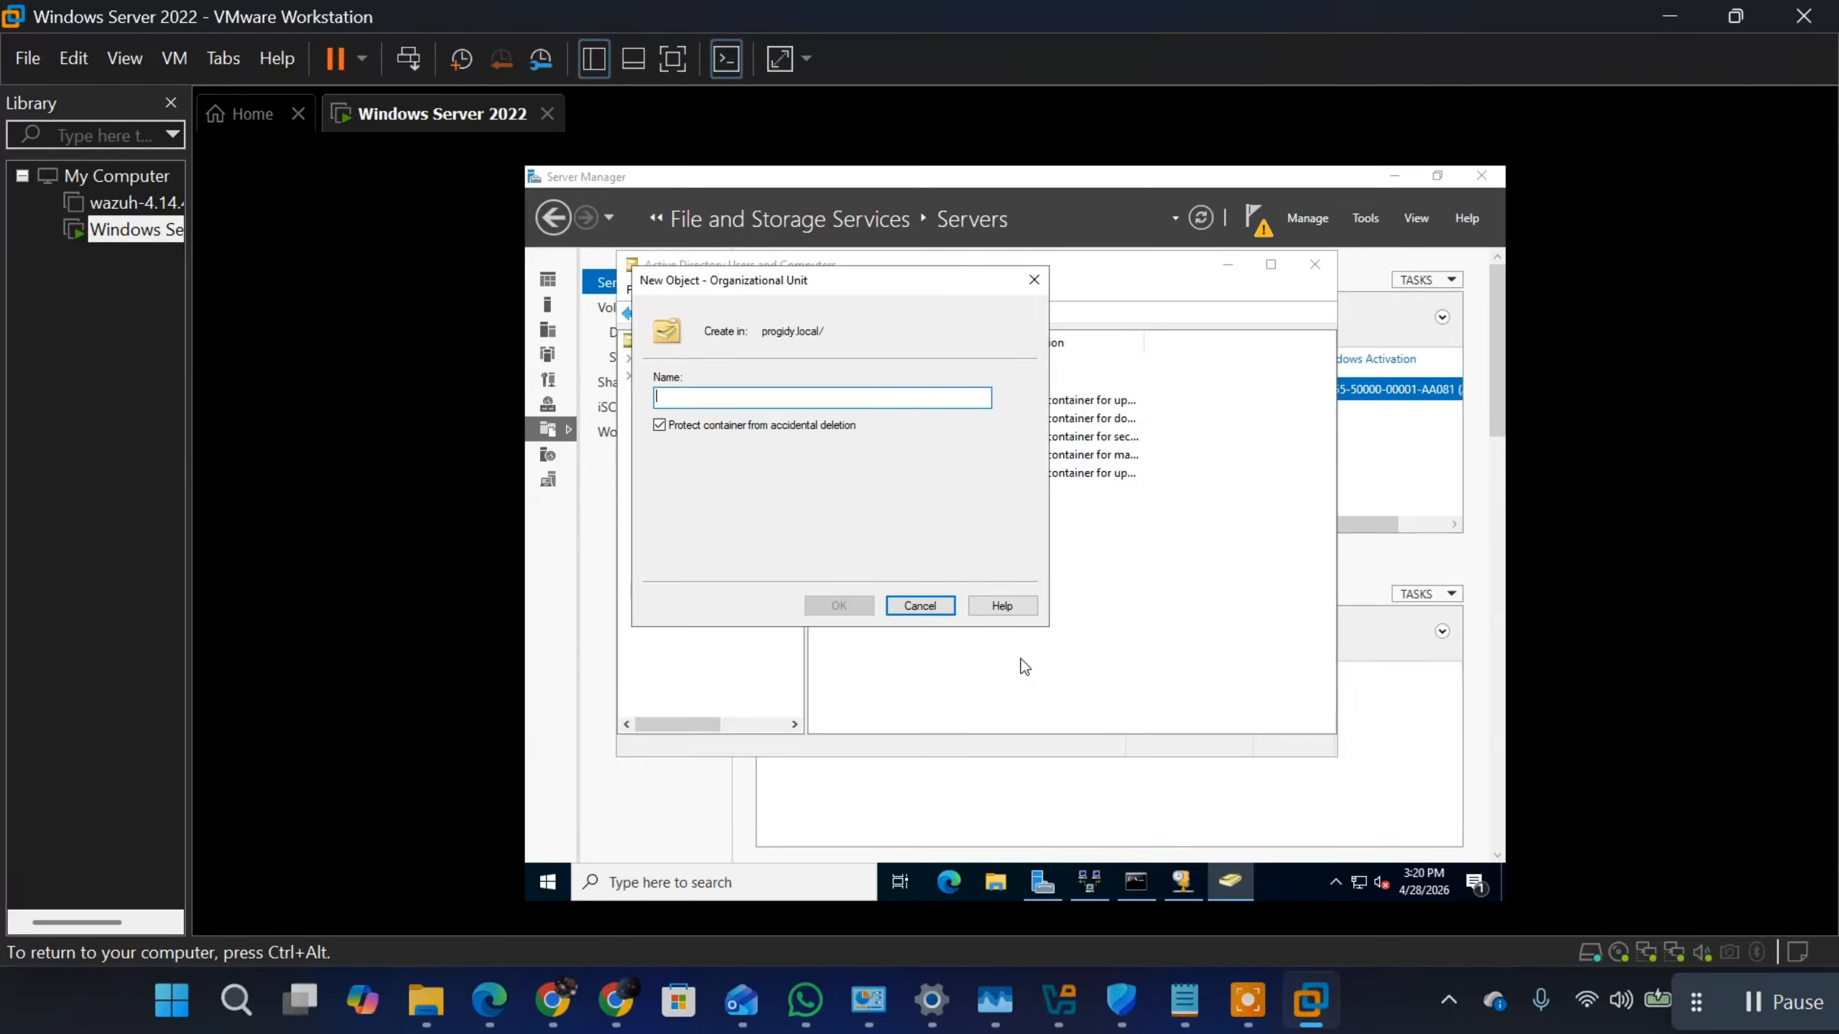
pyautogui.write('P')
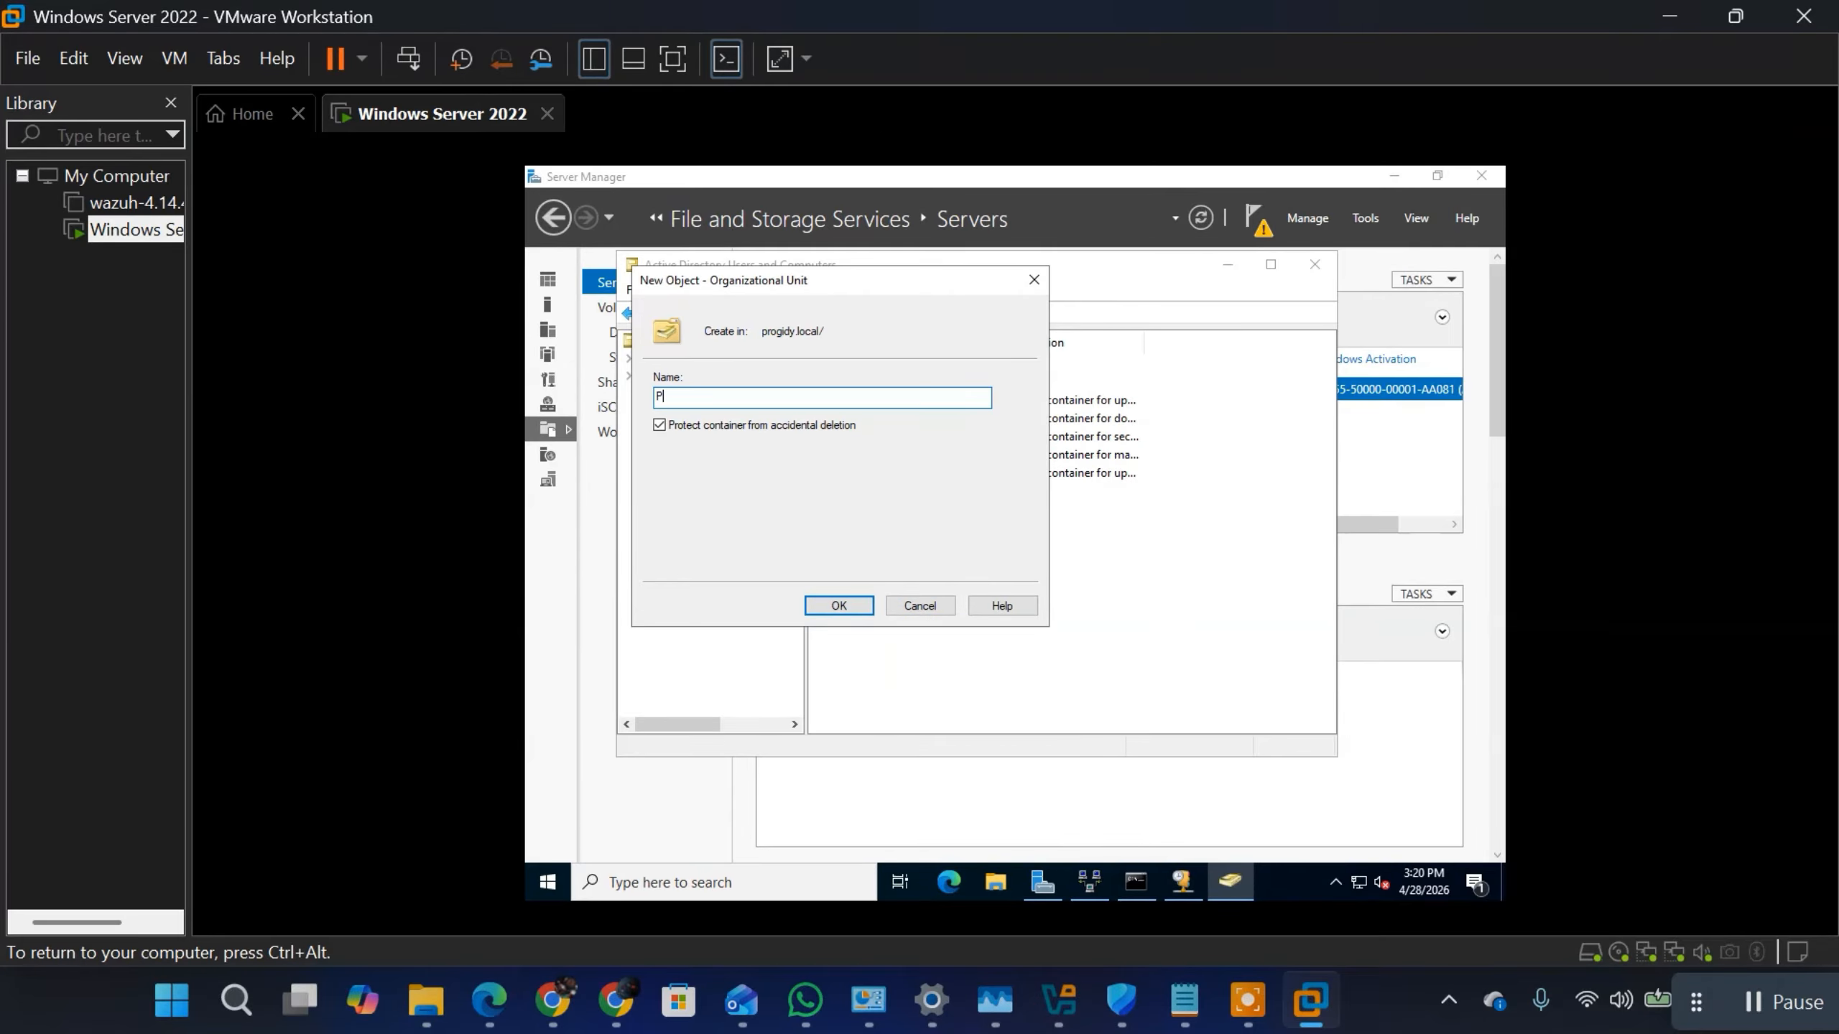
pyautogui.write('ro')
pyautogui.write('gidy')
pyautogui.write(' H')
pyautogui.write('elath')
pyautogui.write('althca')
pyautogui.write('re Ltd')
pyautogui.click(833, 607)
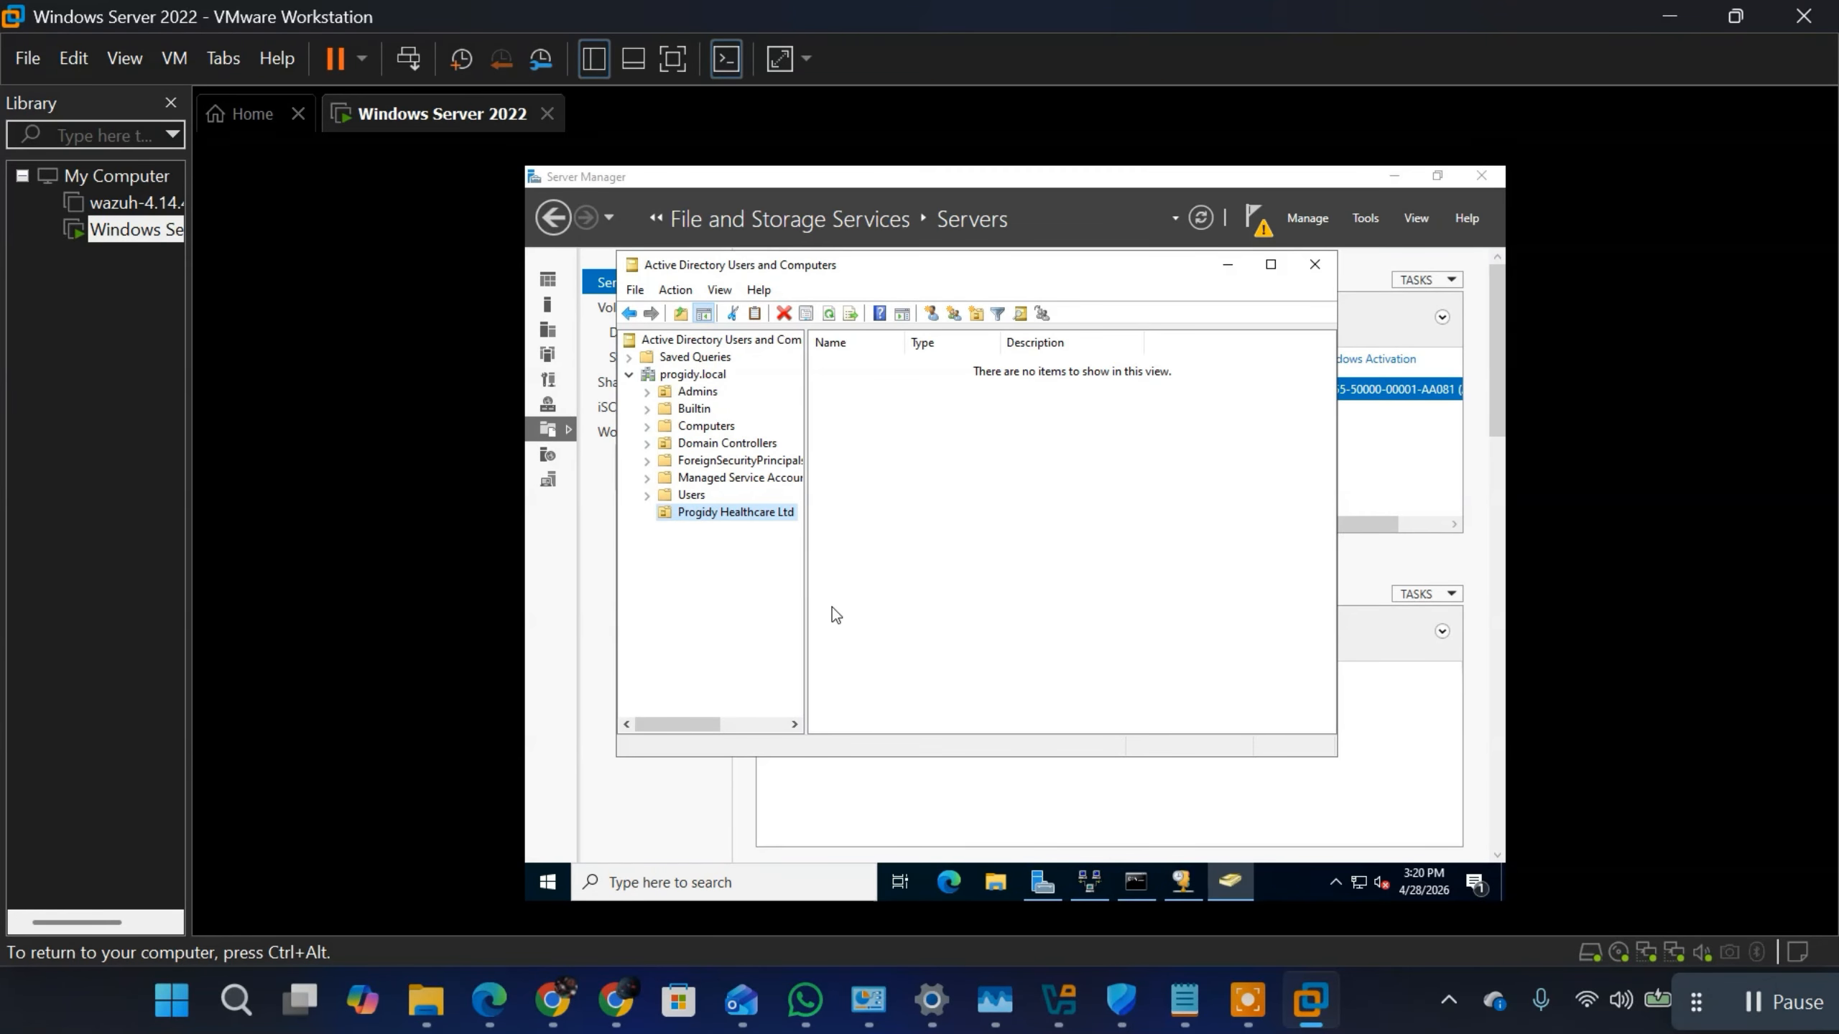
# Step: Create an organizational unit named IT inside the Progidy Healthcare Ltd organizational unit
pyautogui.rightClick(714, 511)
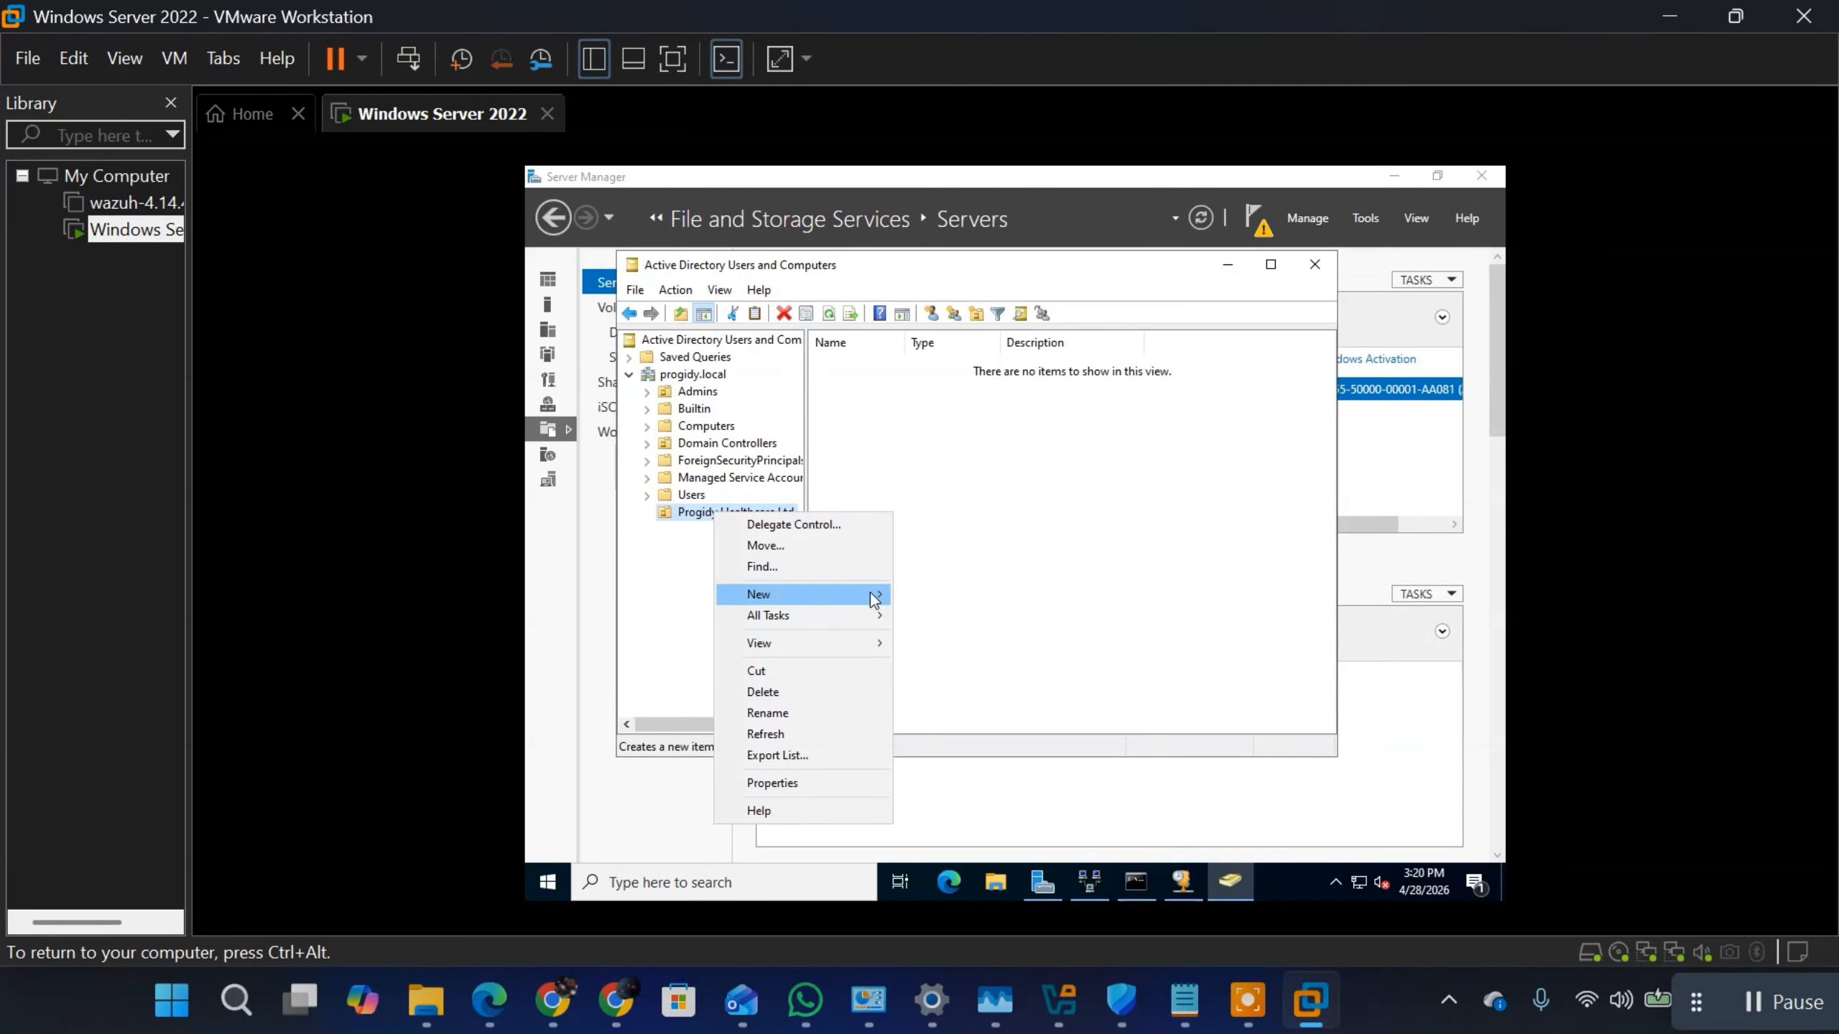
pyautogui.moveTo(874, 593)
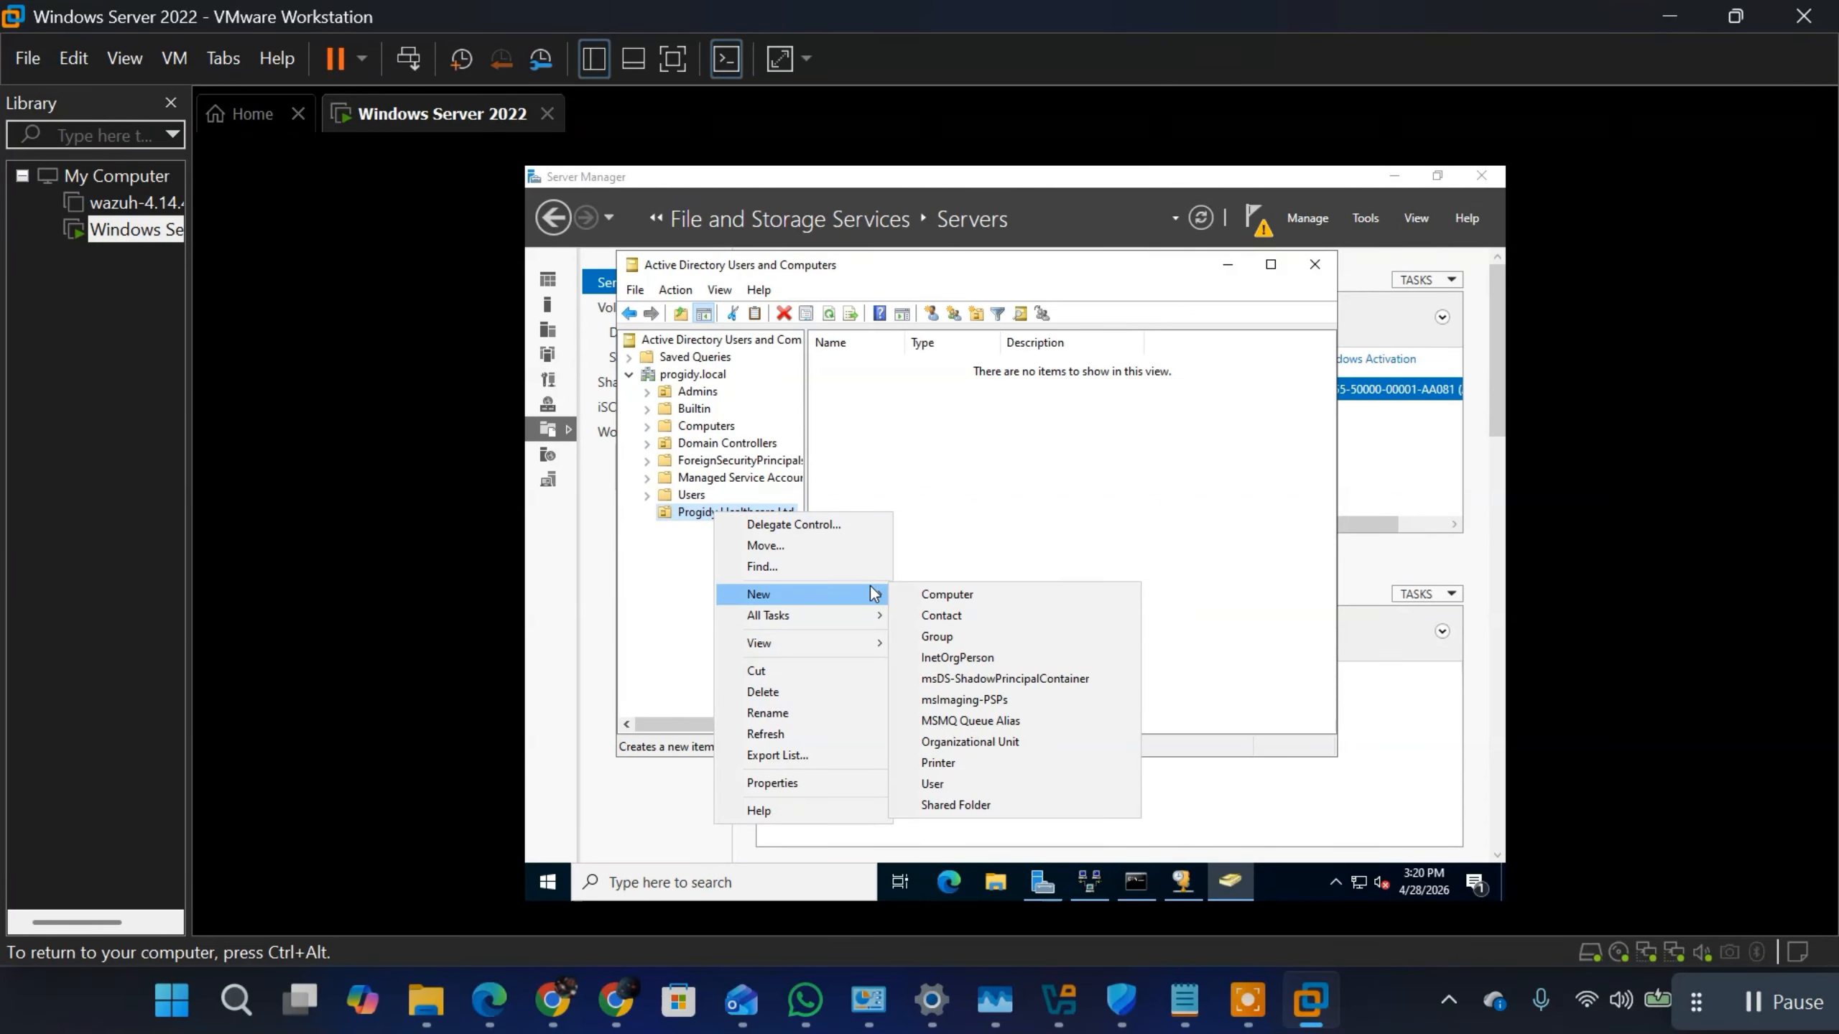
pyautogui.click(946, 743)
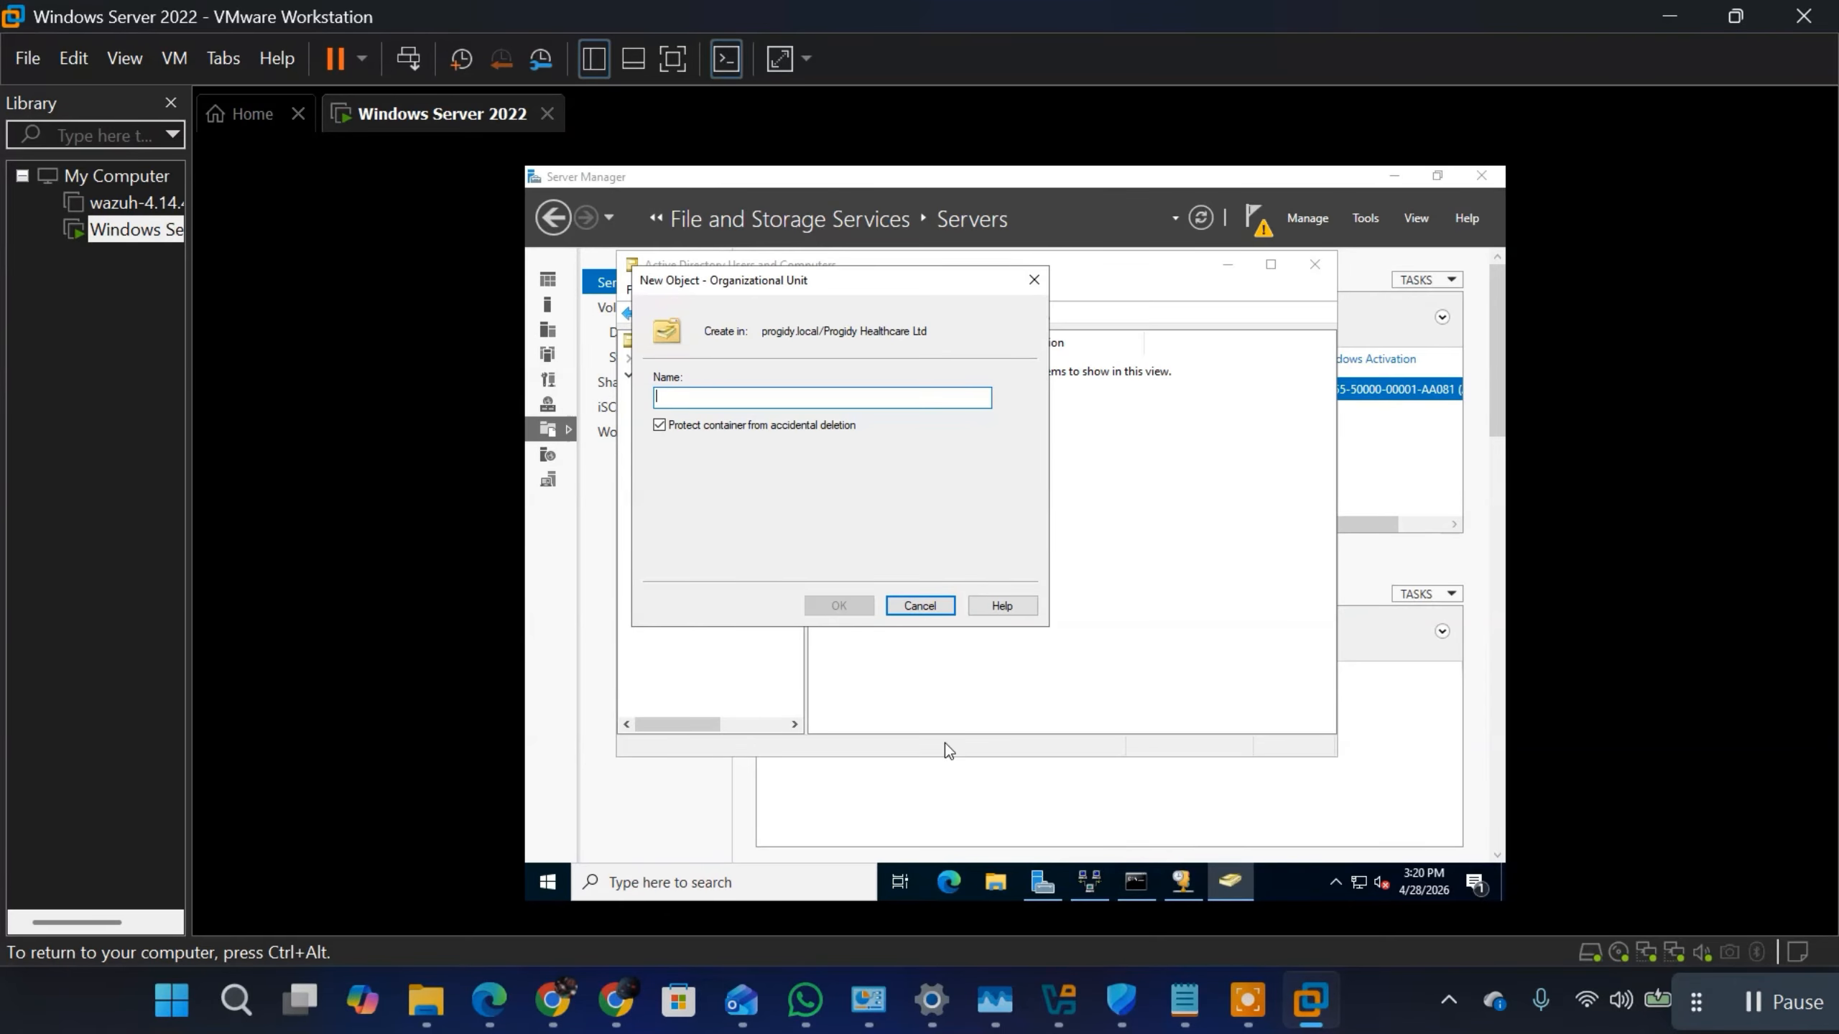
pyautogui.write('IT')
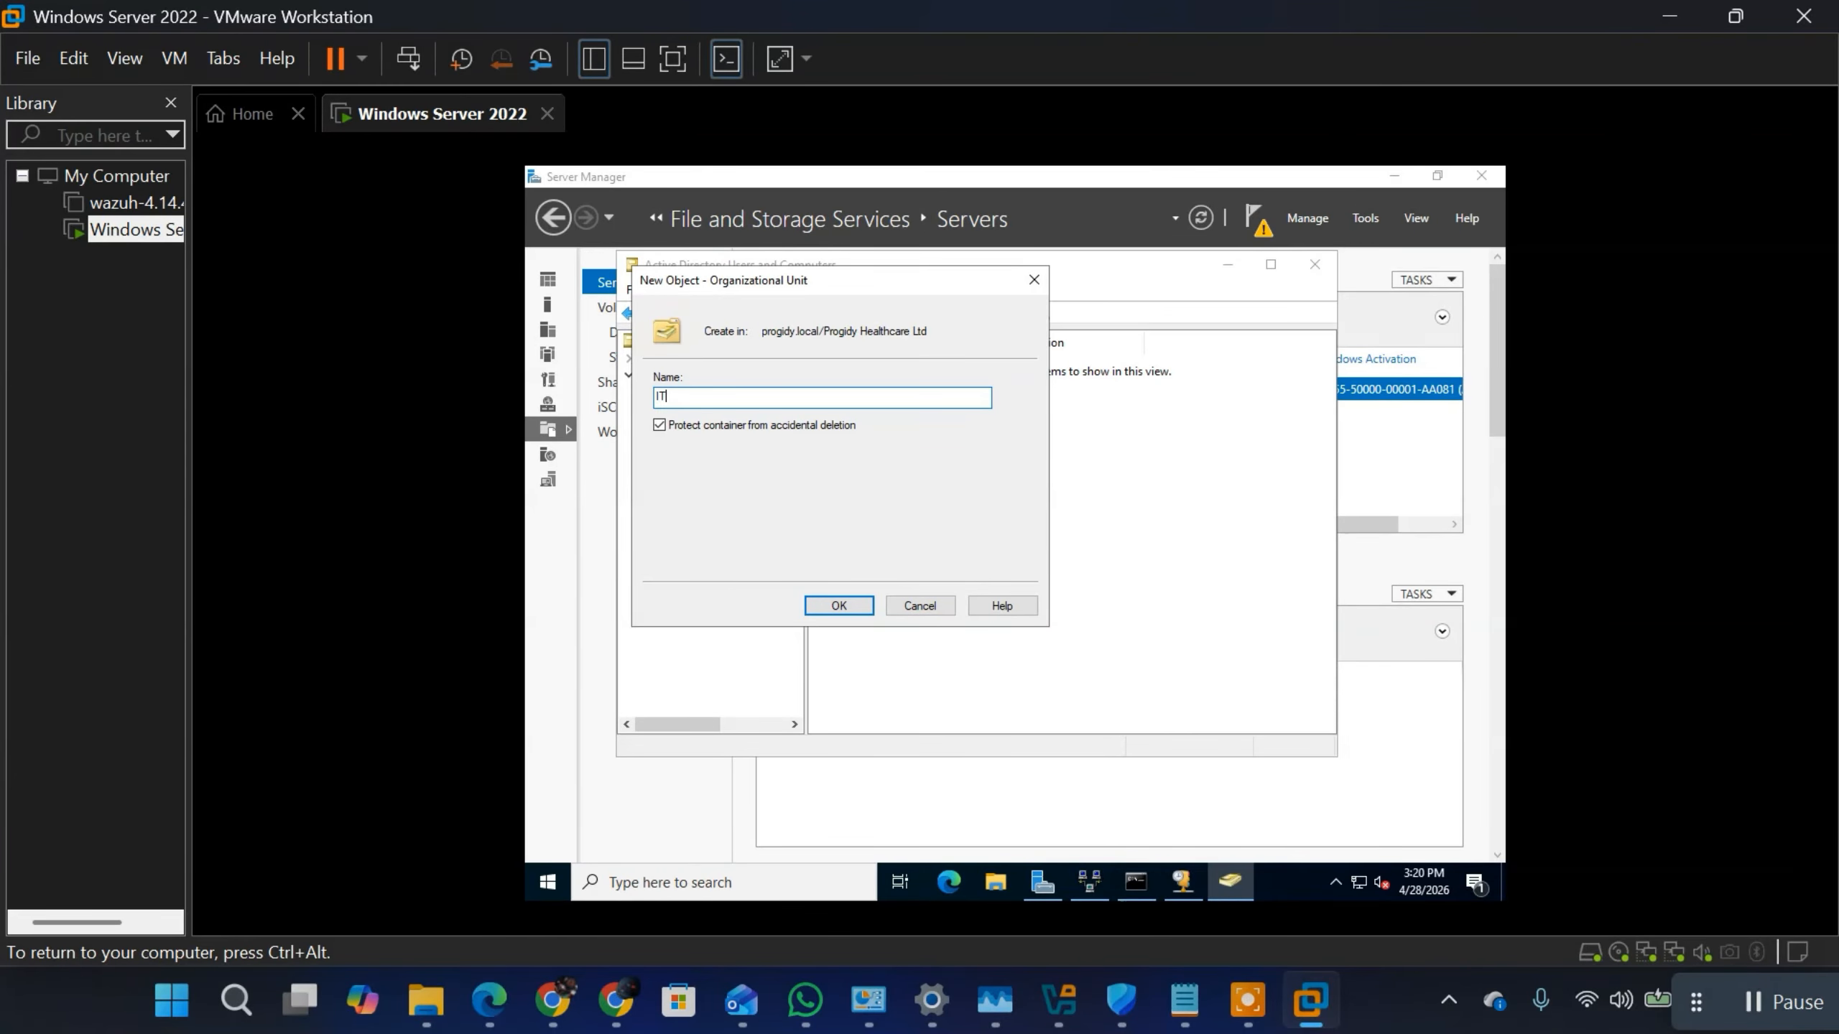
pyautogui.click(839, 607)
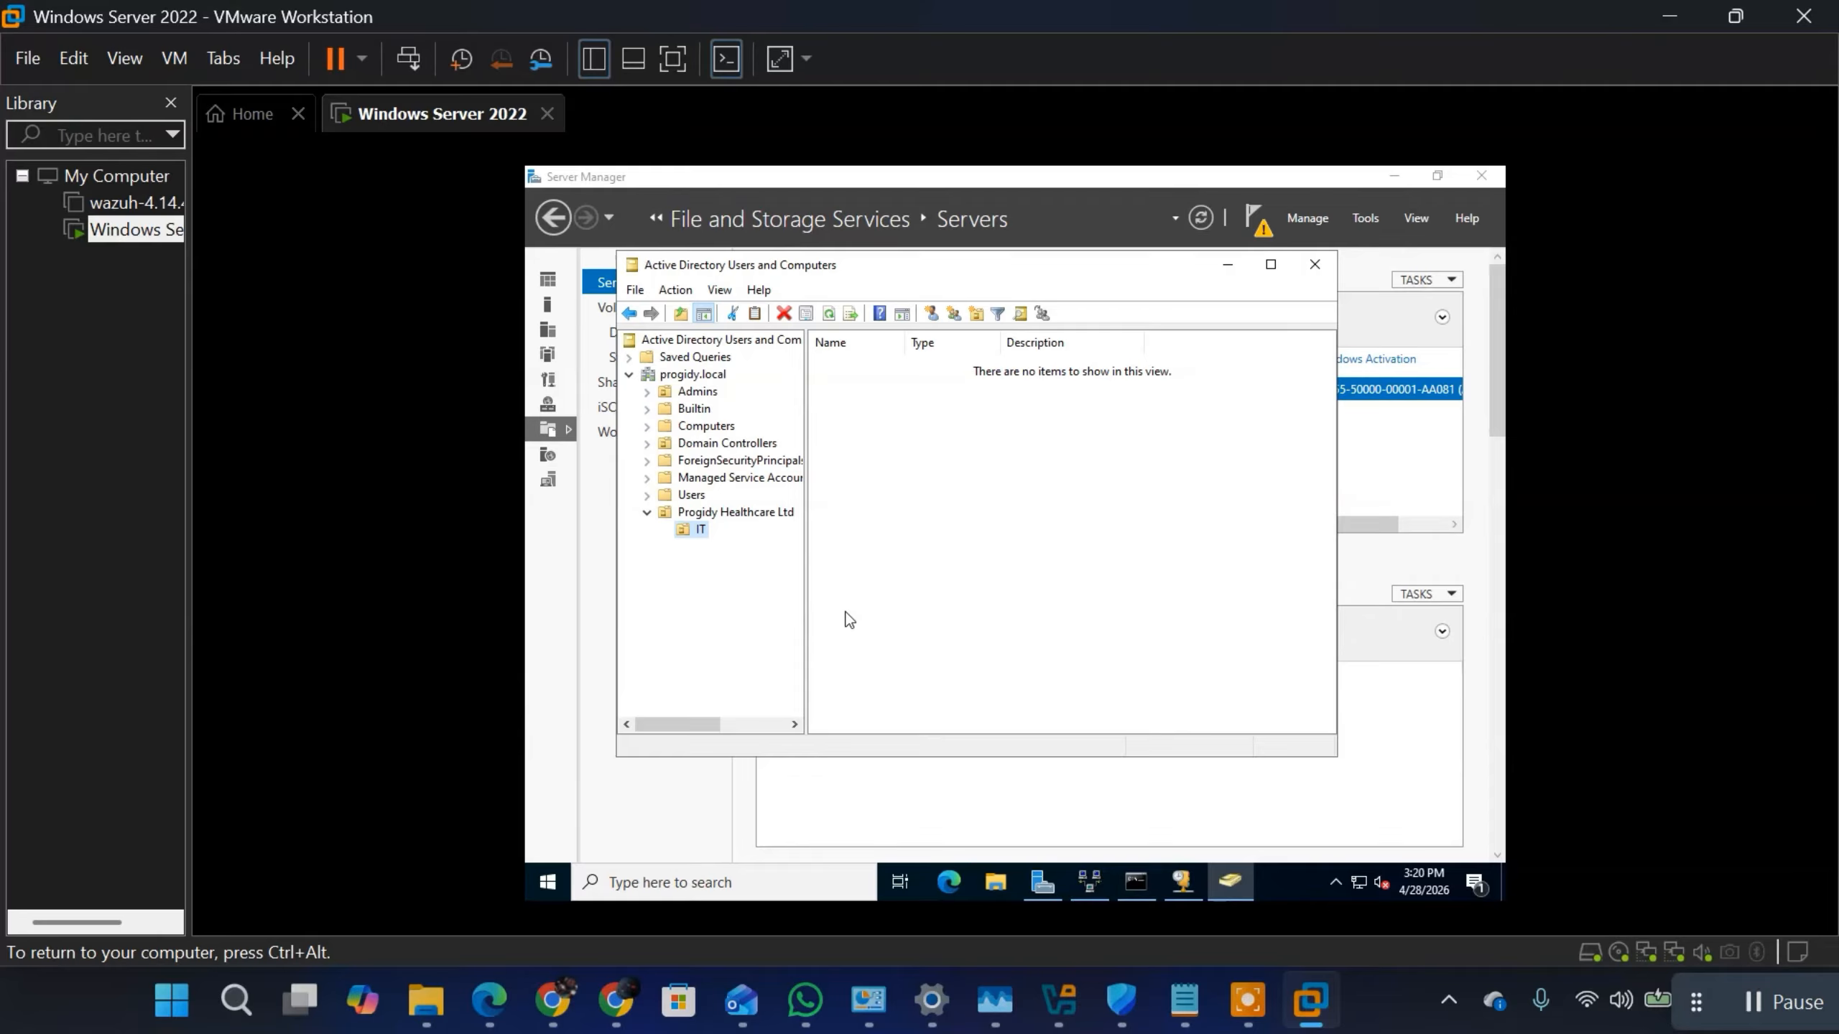
# Step: Create an organizational unit named HR inside the Progidy Healthcare Ltd organizational unit
pyautogui.rightClick(738, 505)
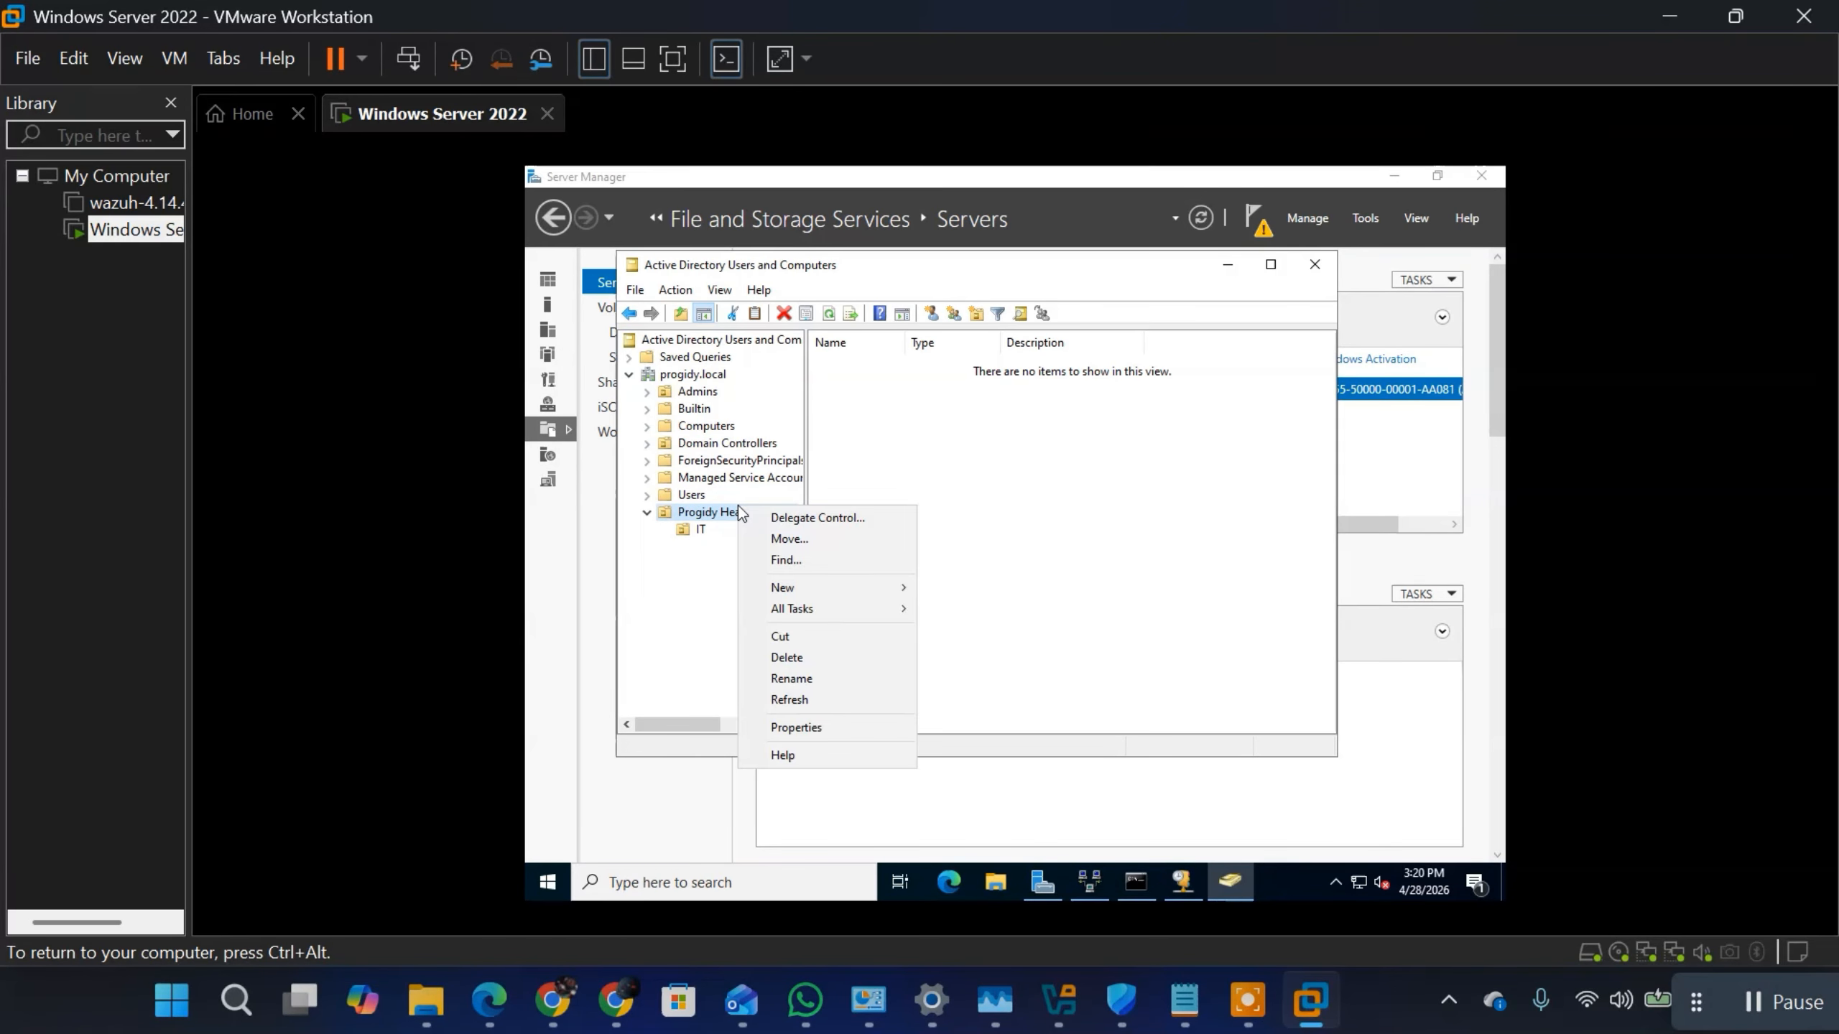
pyautogui.click(880, 593)
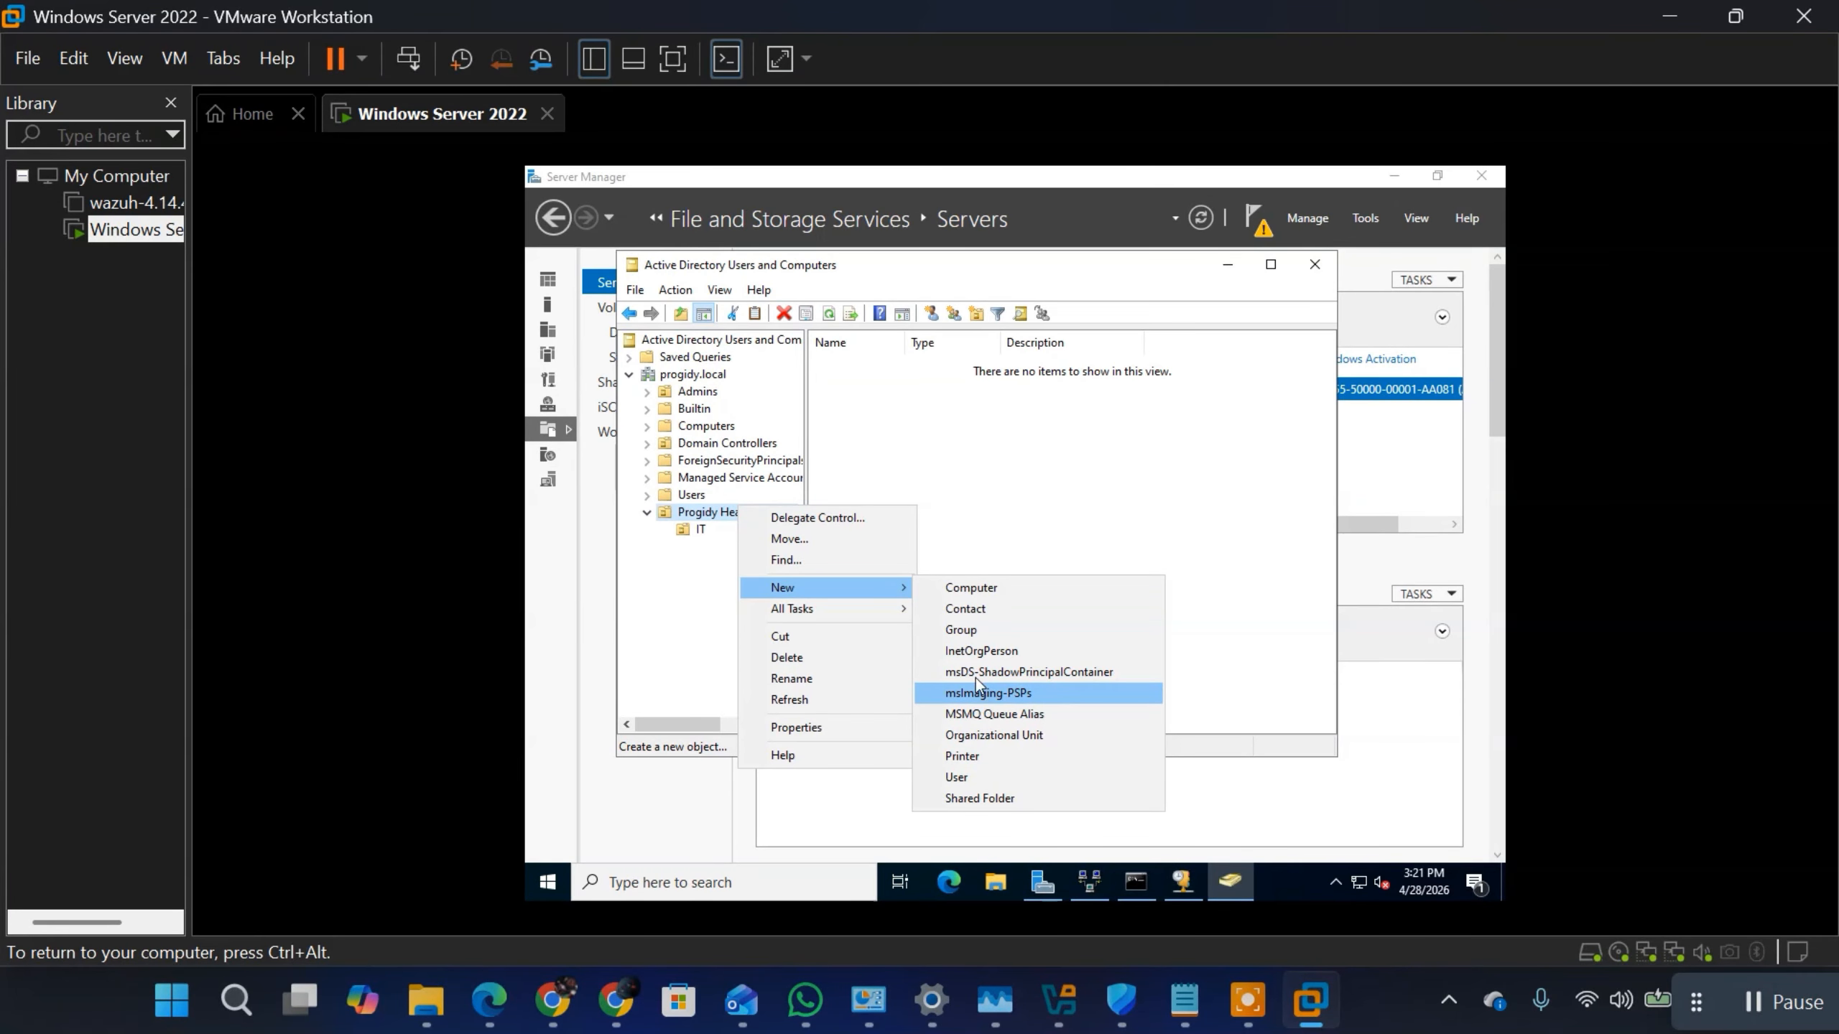
pyautogui.click(961, 736)
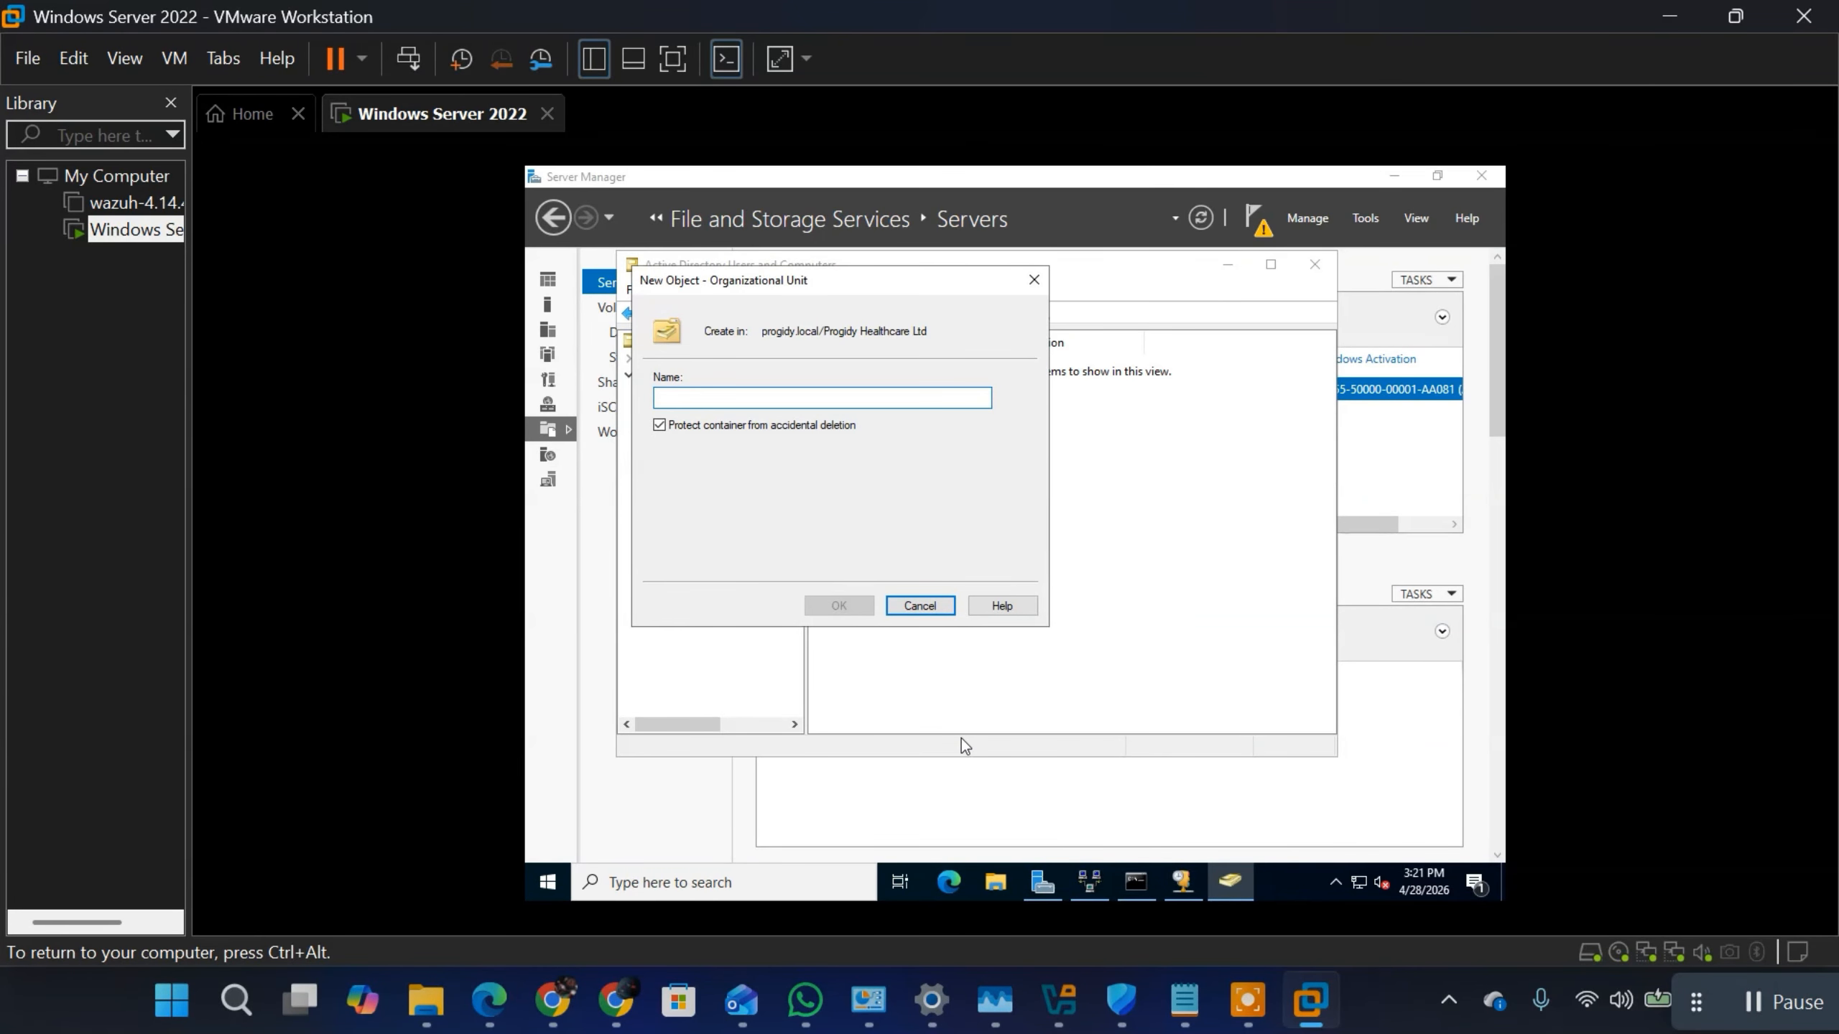
pyautogui.write('HR')
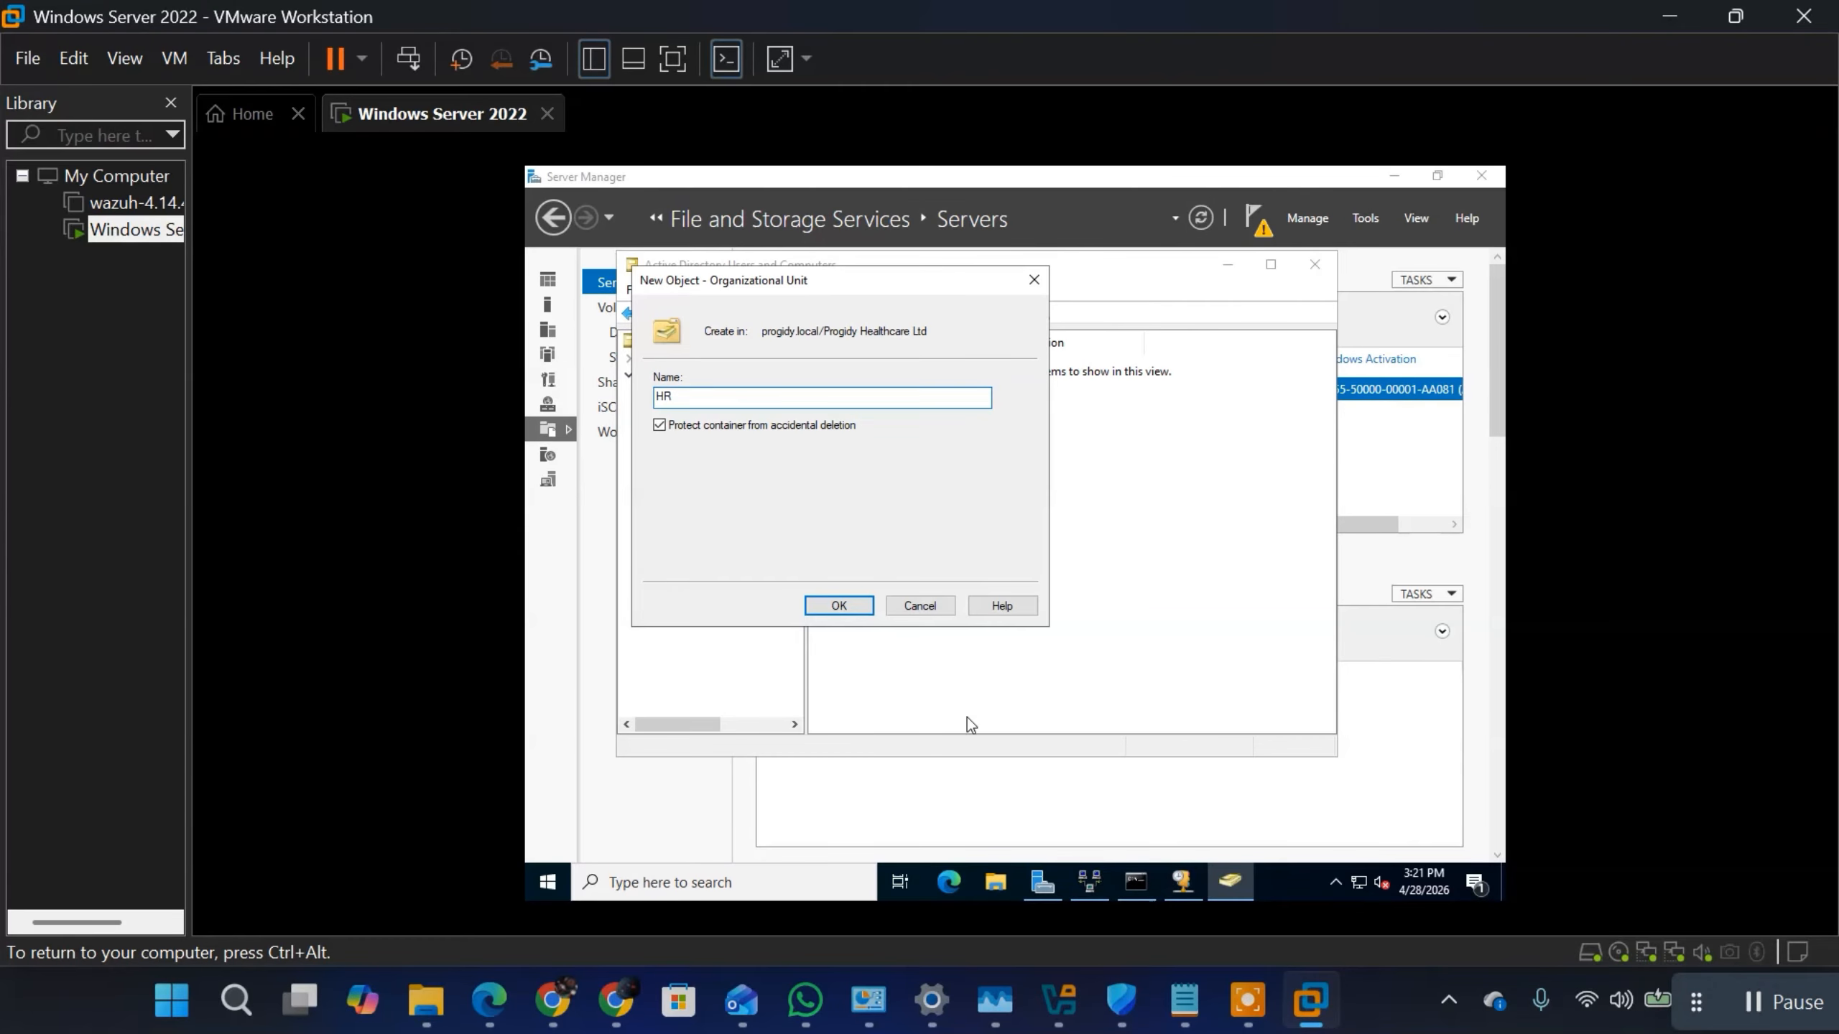
pyautogui.click(840, 604)
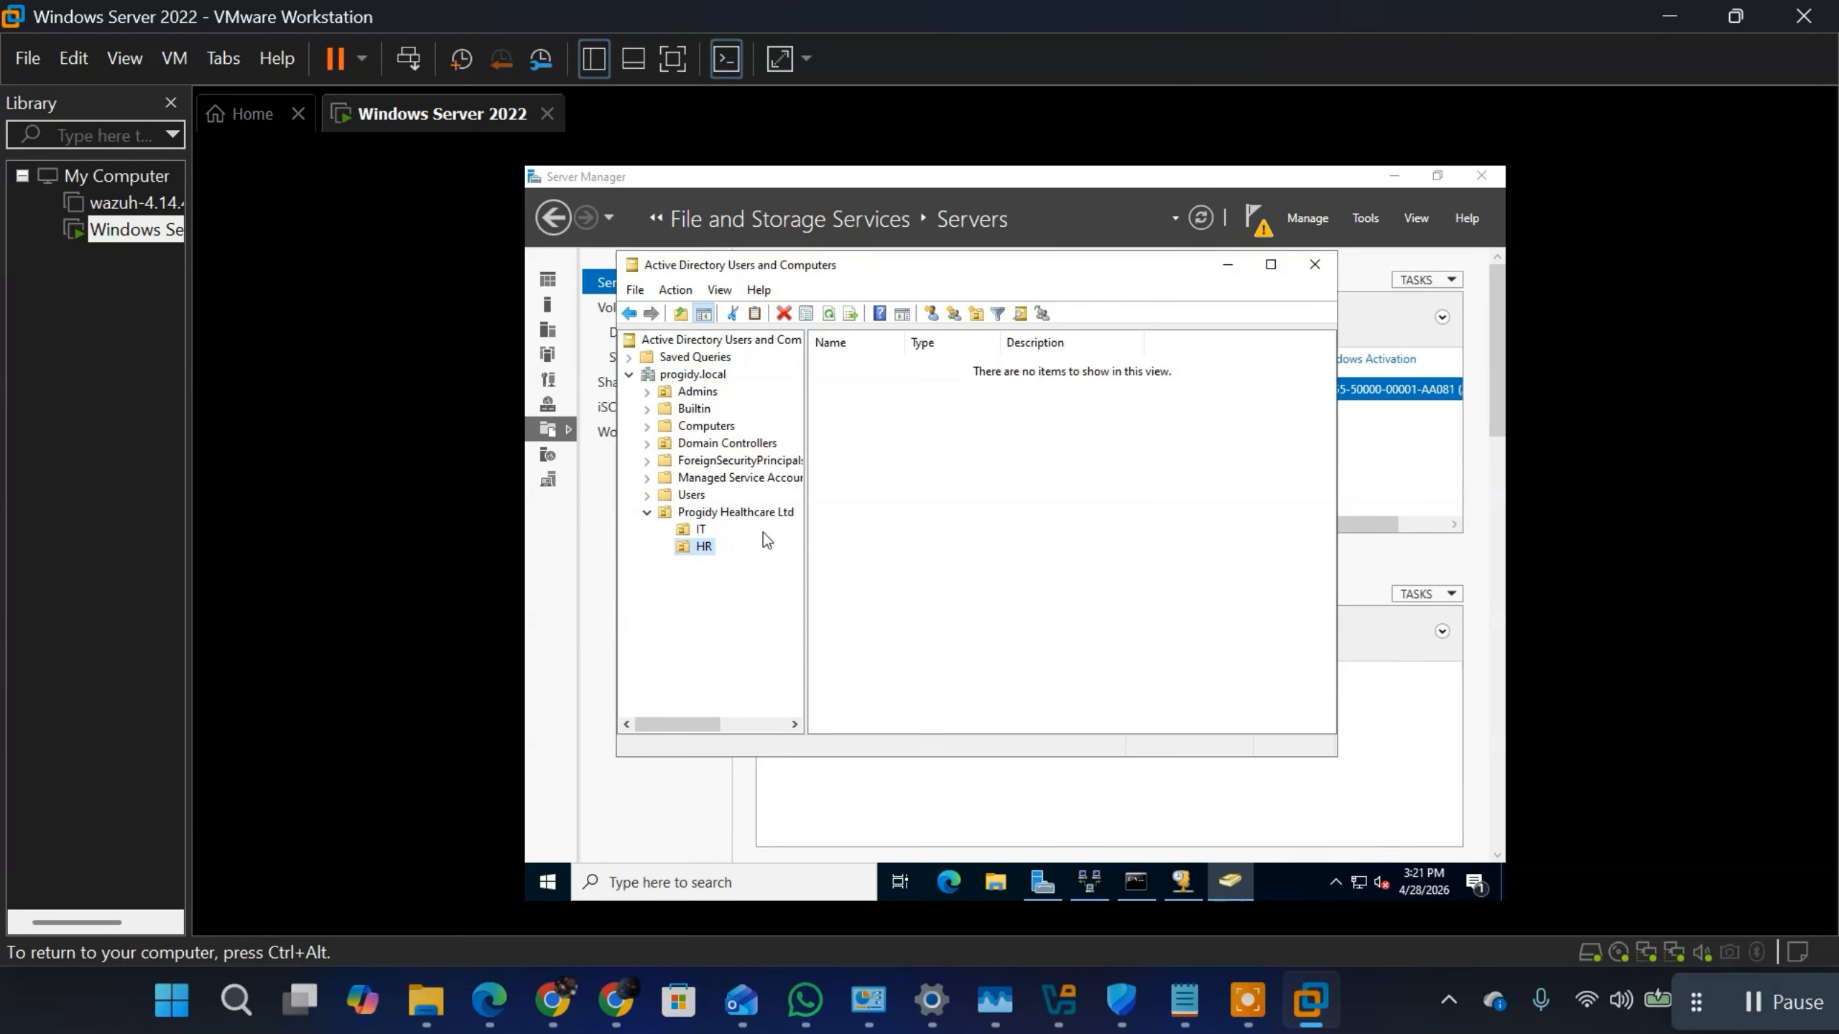
# Step: Create an organizational unit named Sales inside the Progidy Healthcare Ltd organizational unit
pyautogui.rightClick(711, 514)
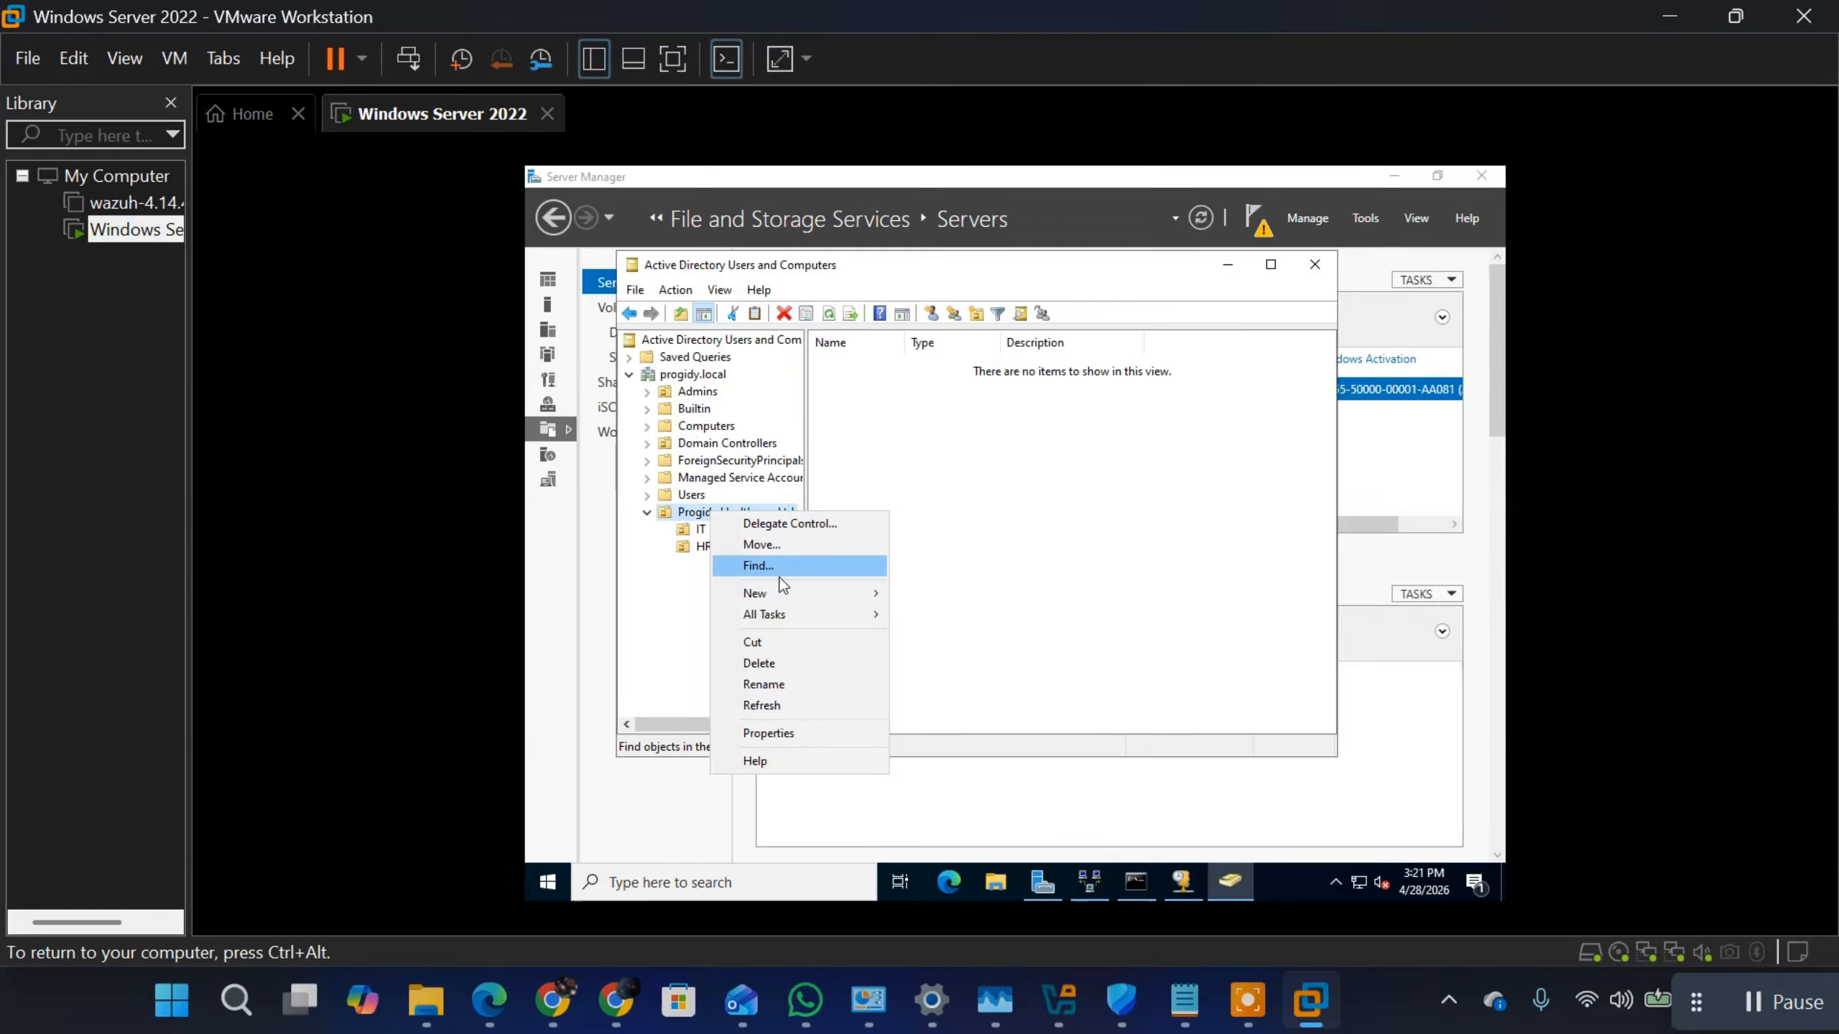
pyautogui.moveTo(810, 597)
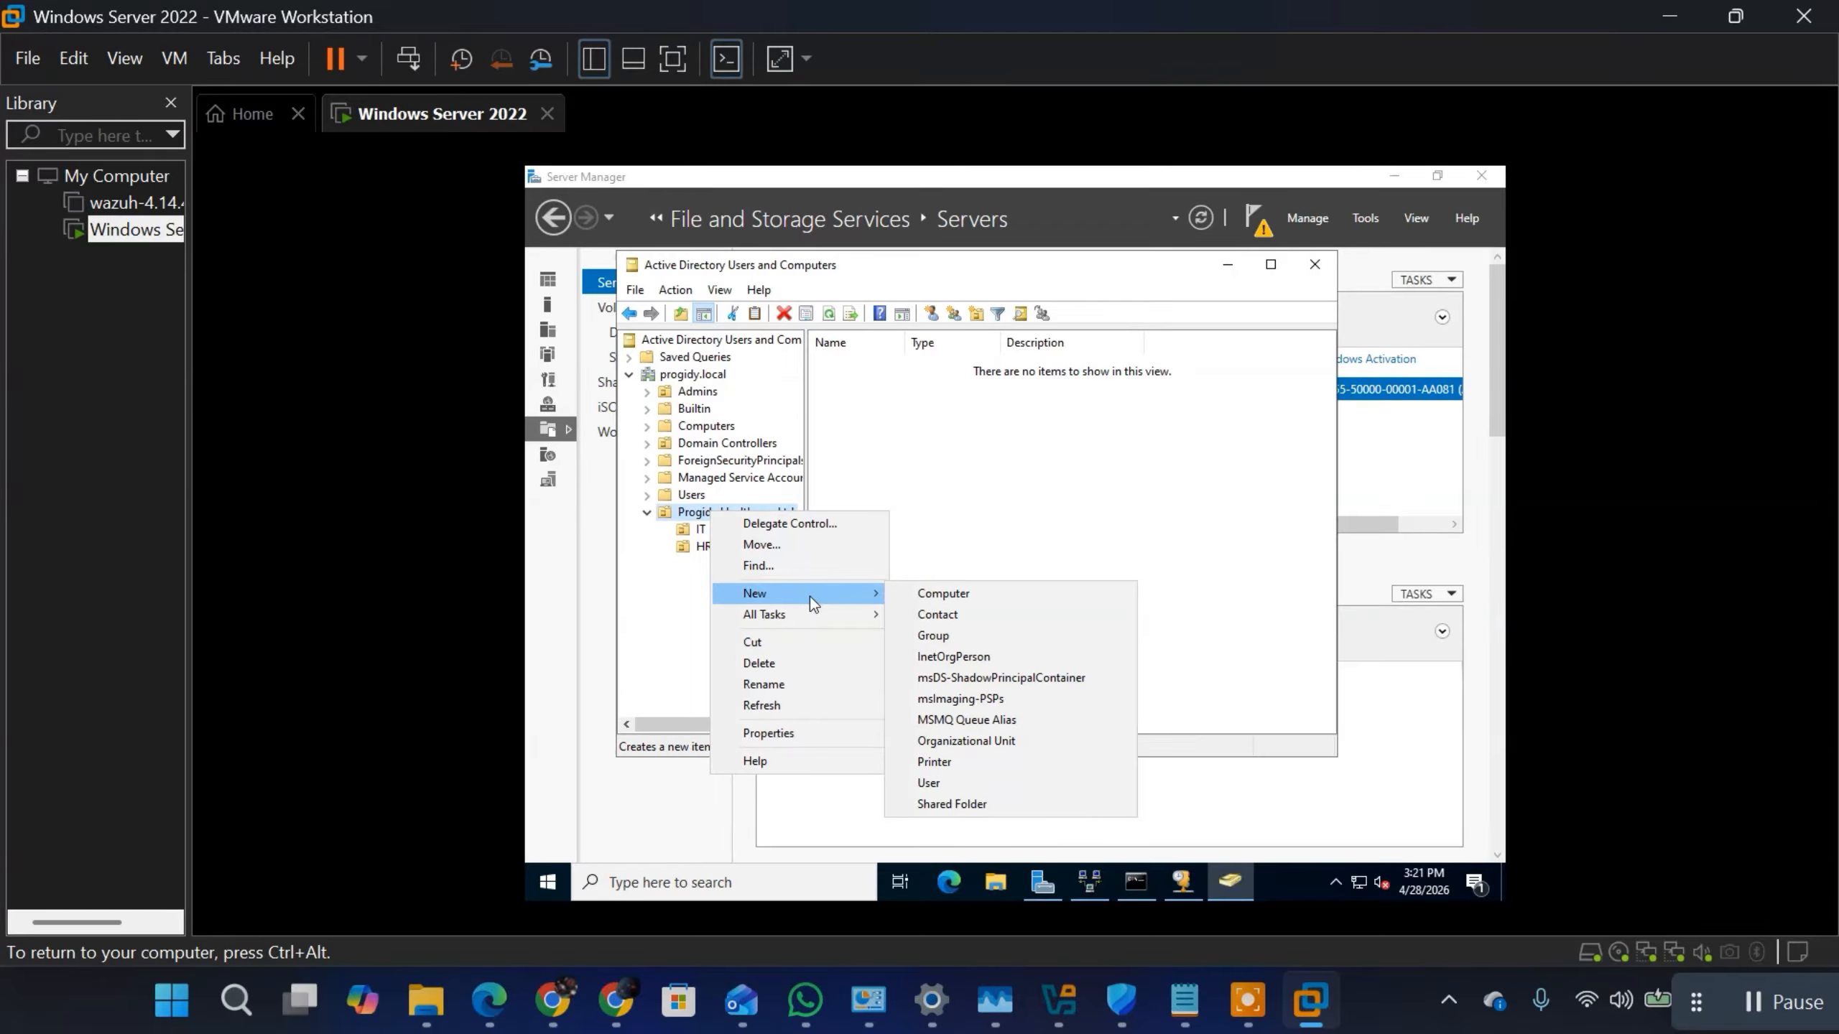
pyautogui.click(962, 742)
pyautogui.write('S')
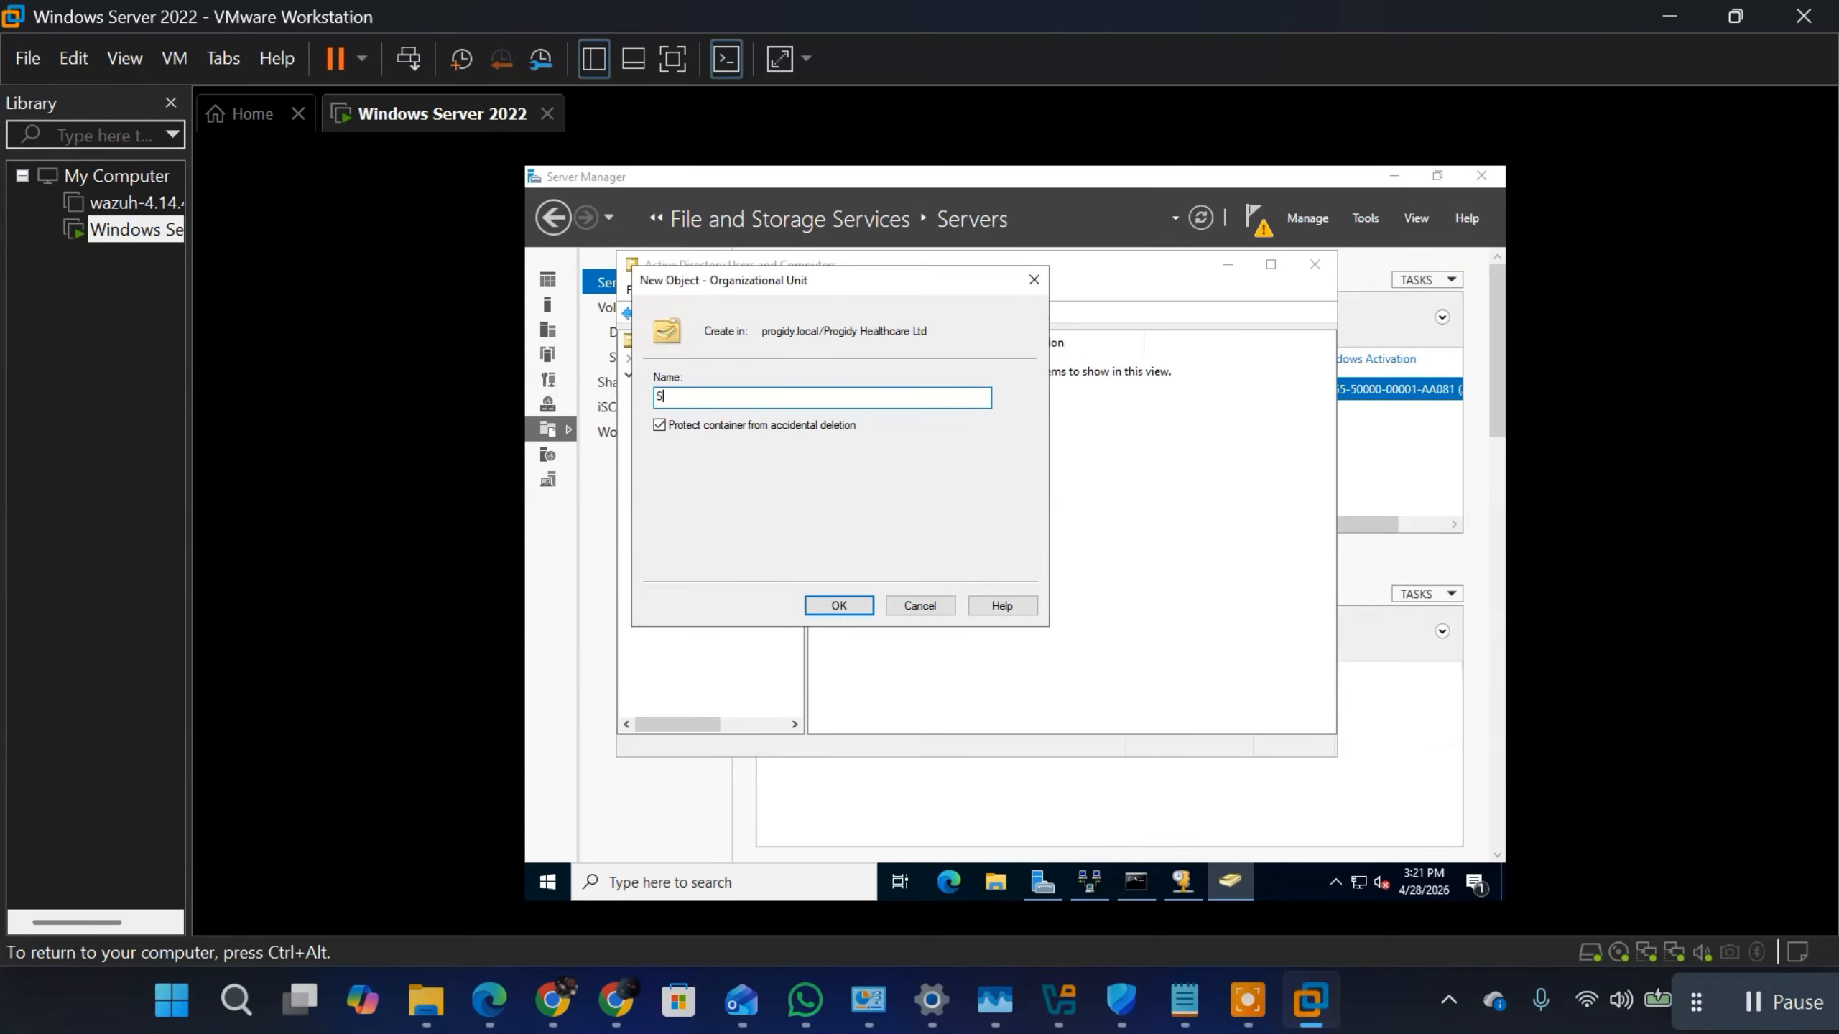
pyautogui.write('ales')
pyautogui.click(840, 606)
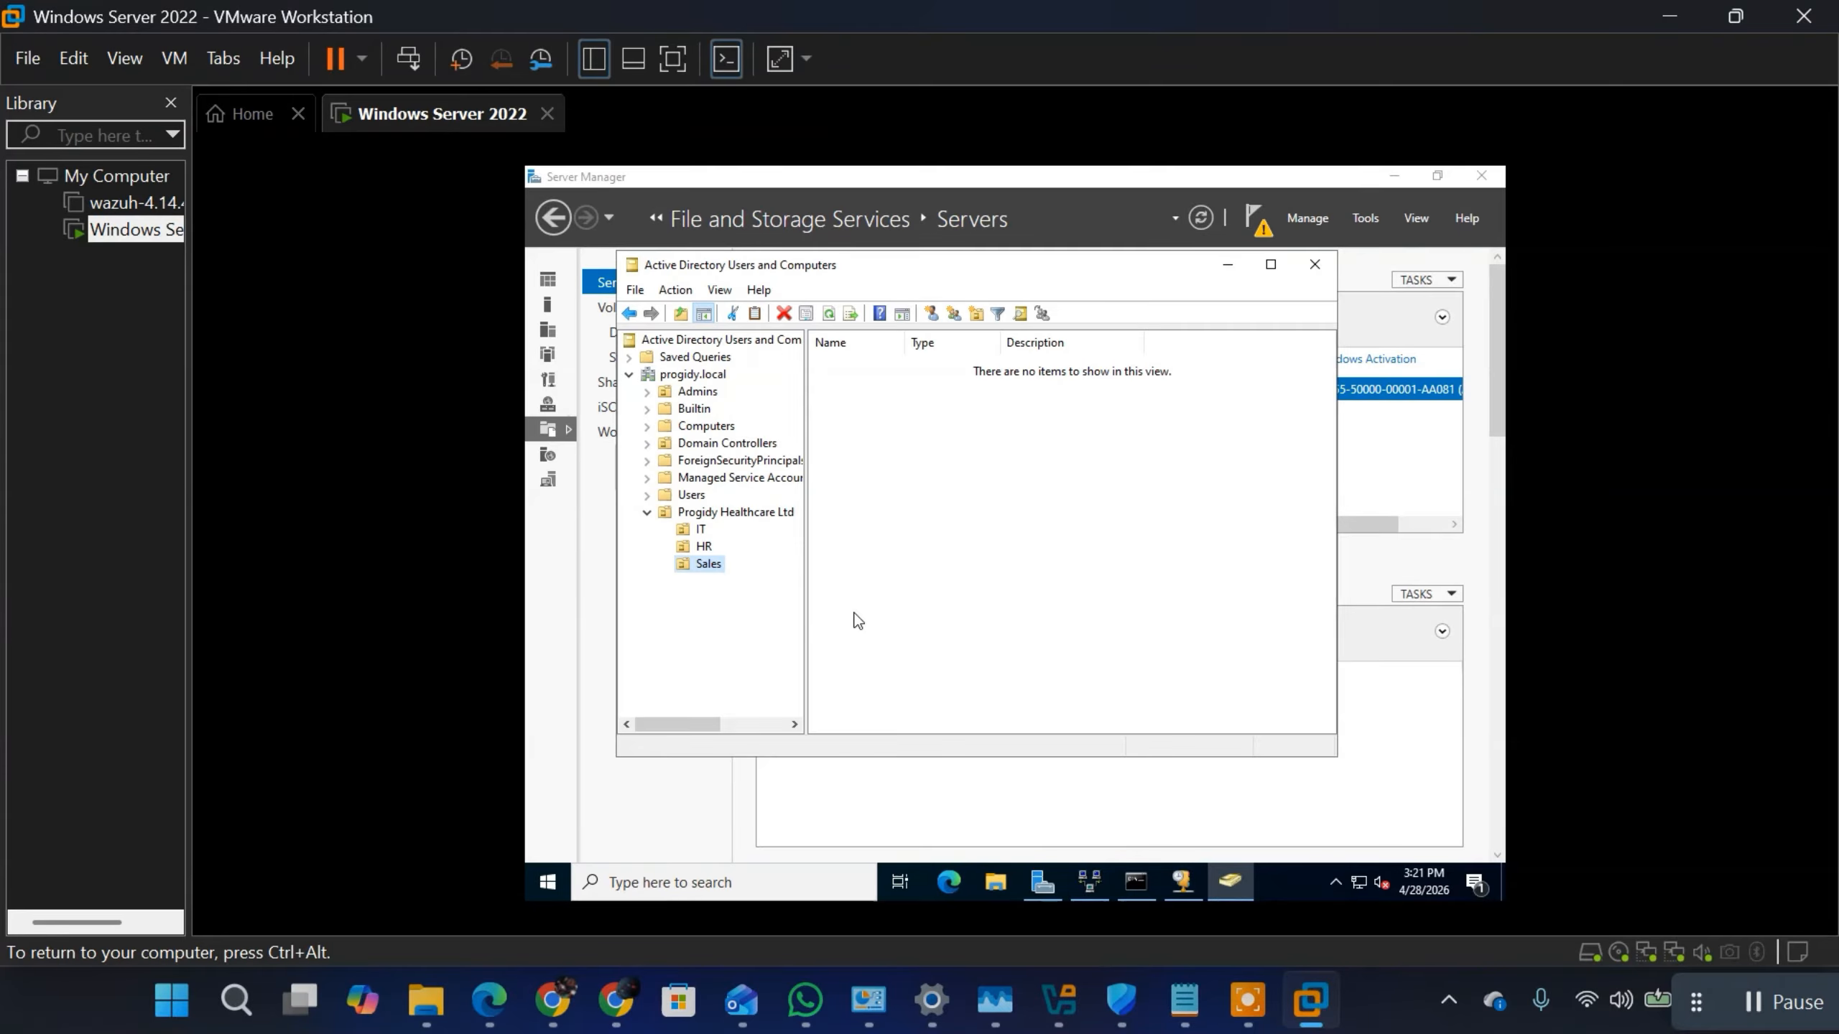
# Step: Start a new group in the IT organizational unit and name it System Admin
pyautogui.click(701, 532)
pyautogui.rightClick(701, 531)
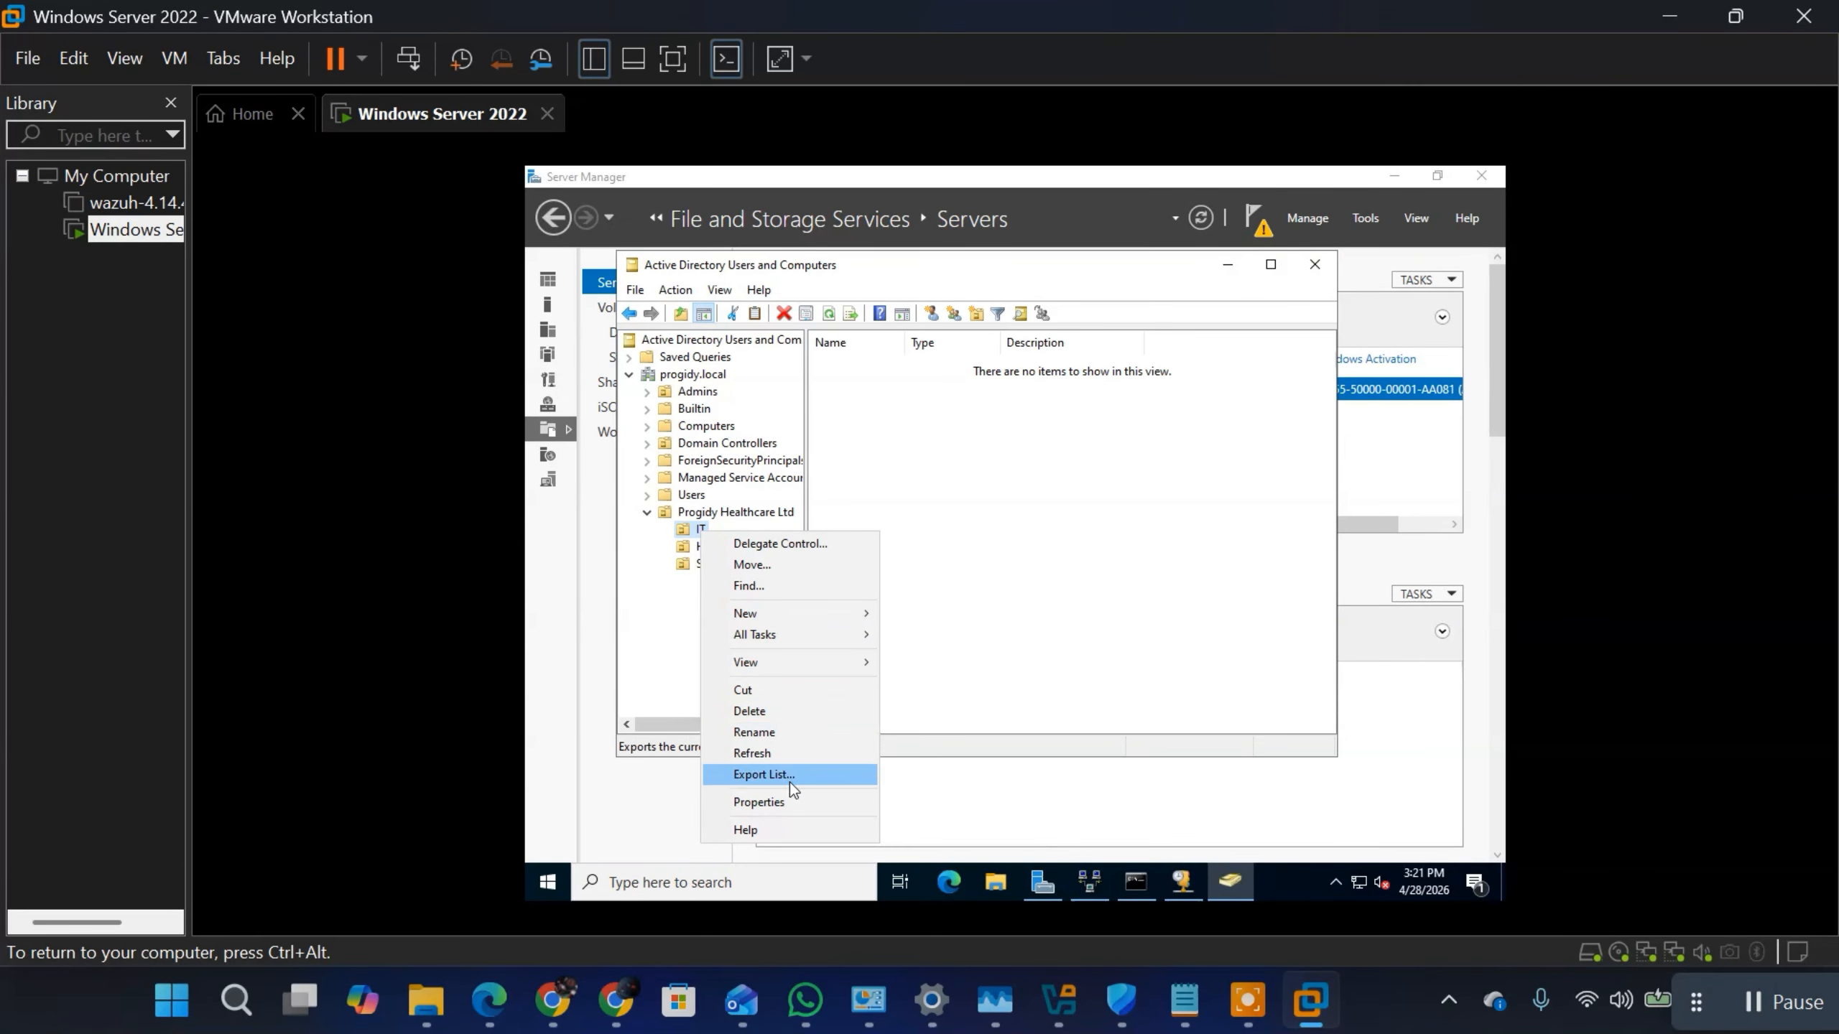
pyautogui.moveTo(825, 613)
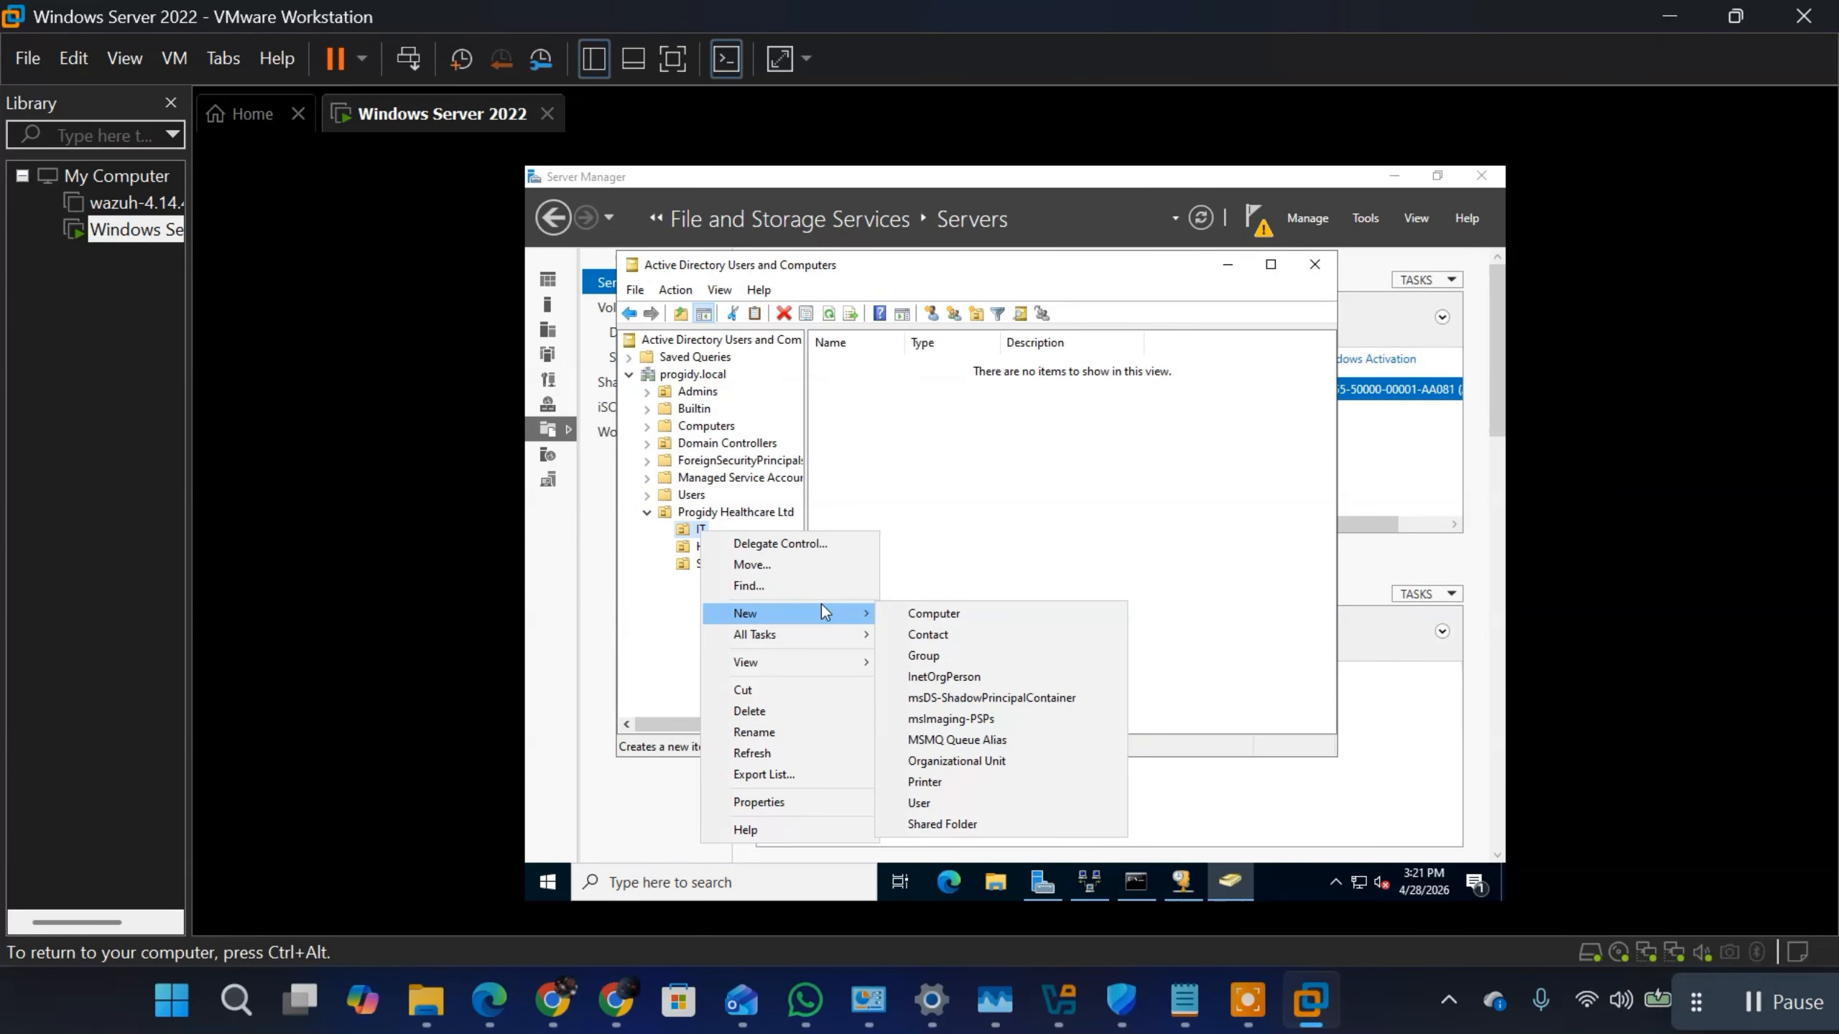
pyautogui.click(938, 650)
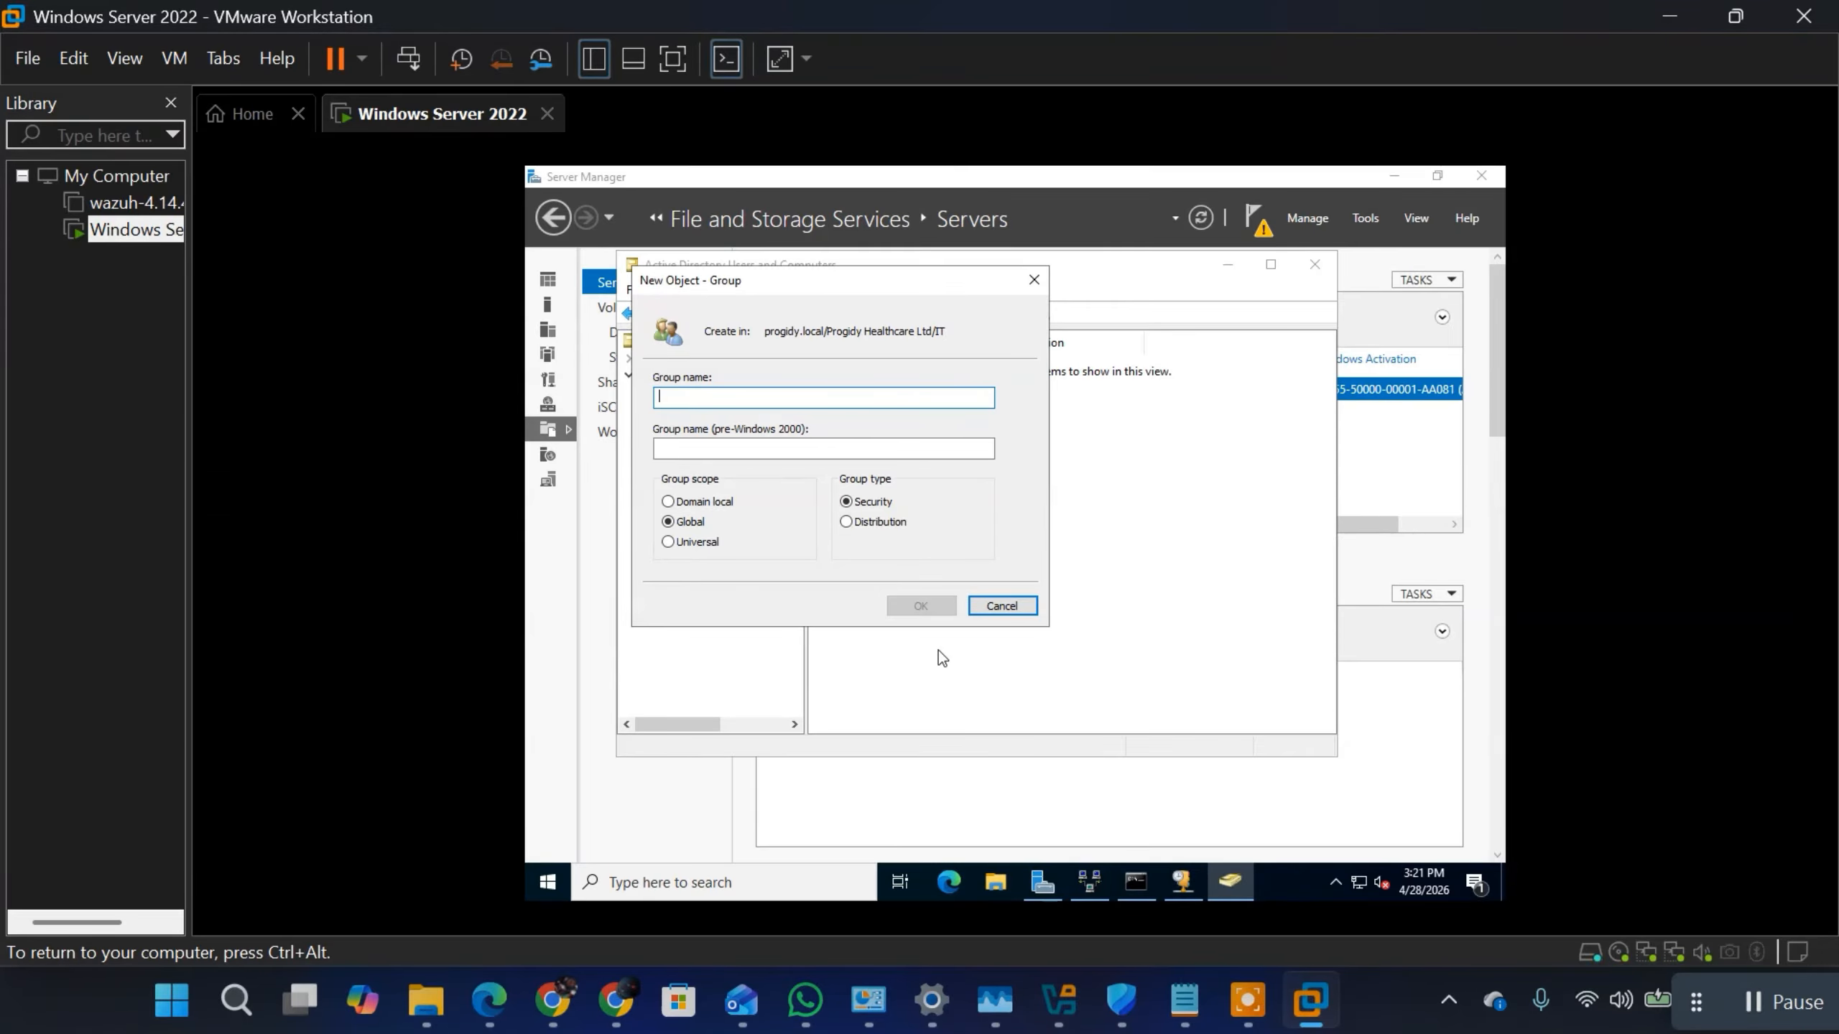
pyautogui.write('Sys')
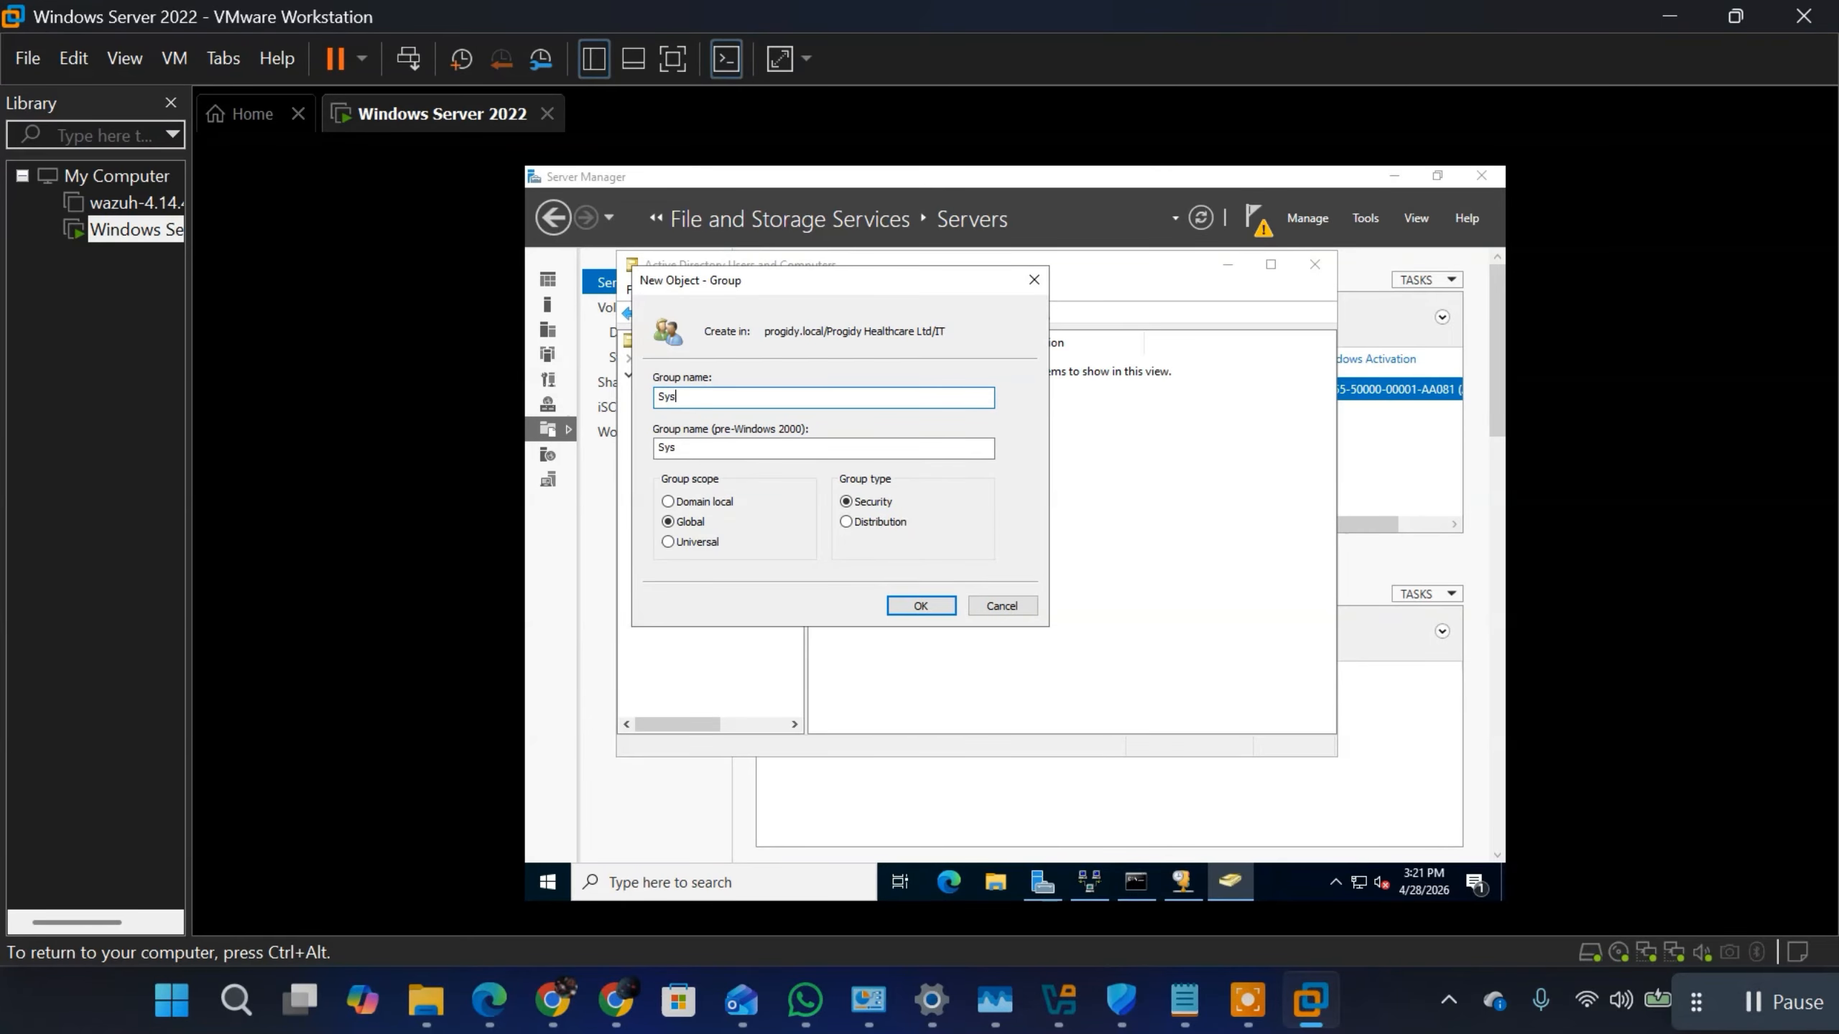
pyautogui.write('tem Admin')
# Step: Switch to the Notepad notes and add the heading GROUP SCOPE below the DHCP server settings
pyautogui.moveTo(1191, 998)
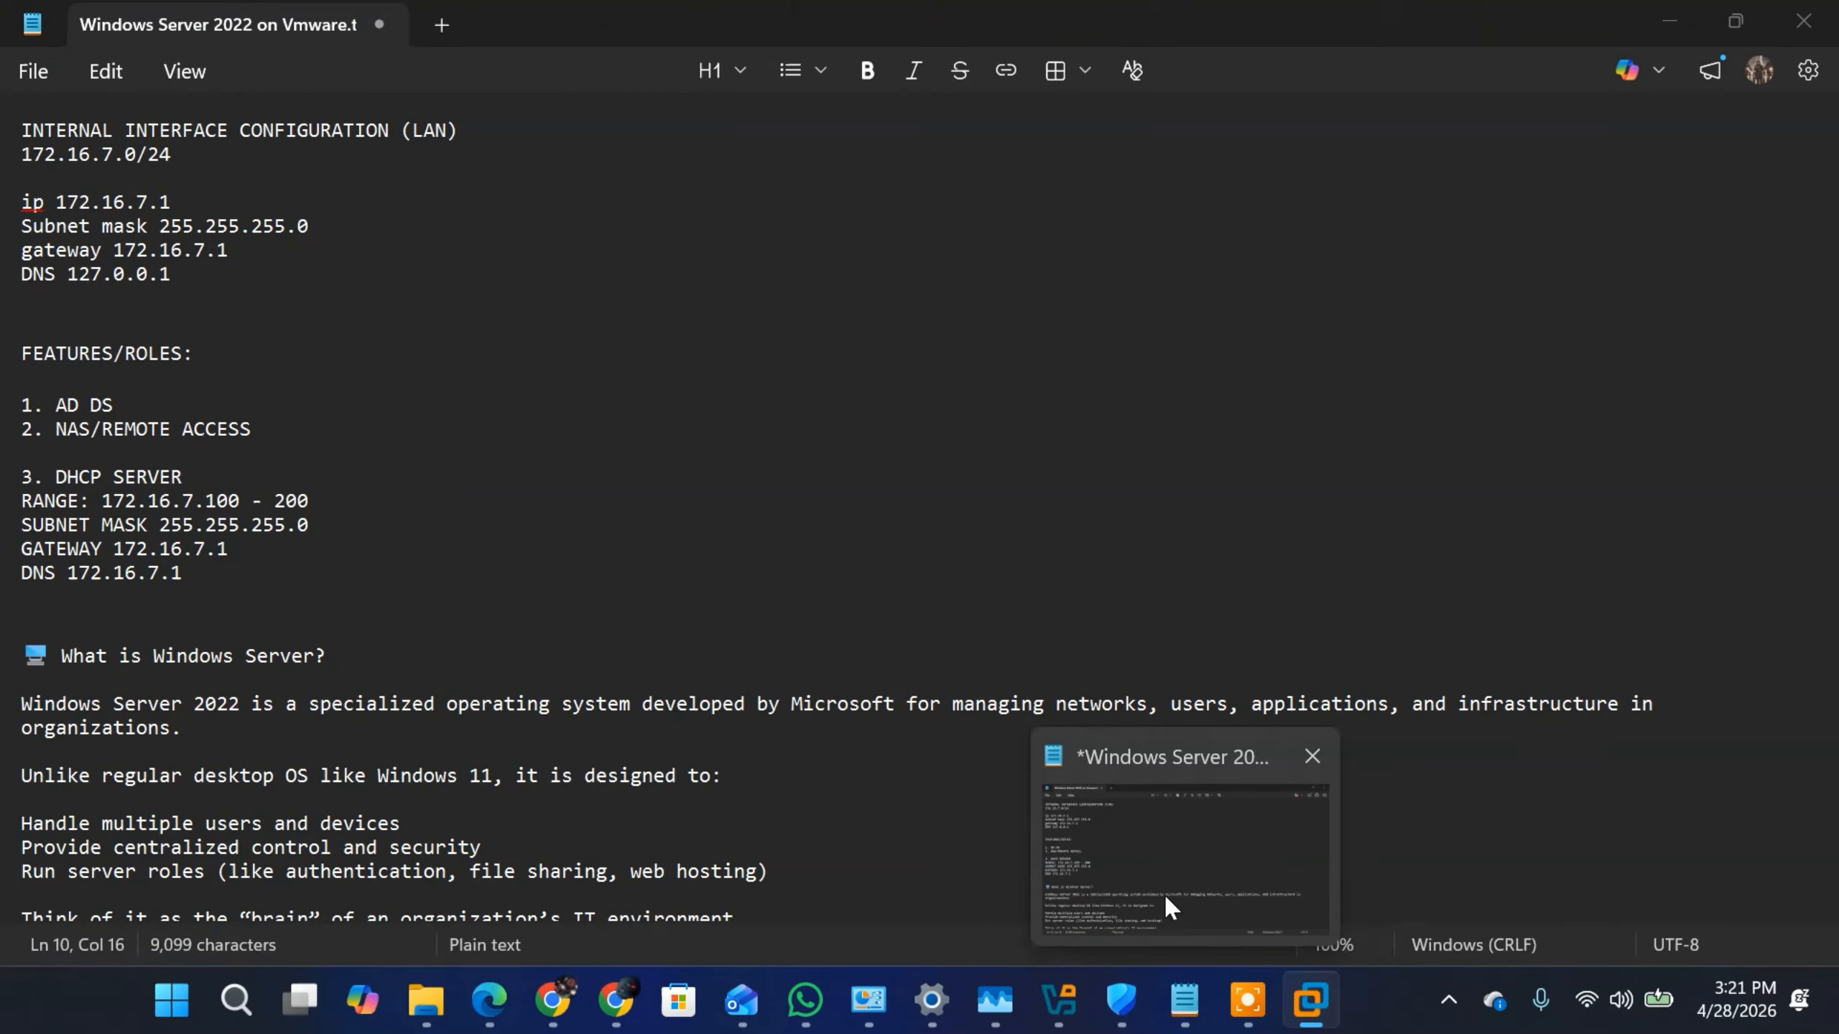
pyautogui.click(1163, 894)
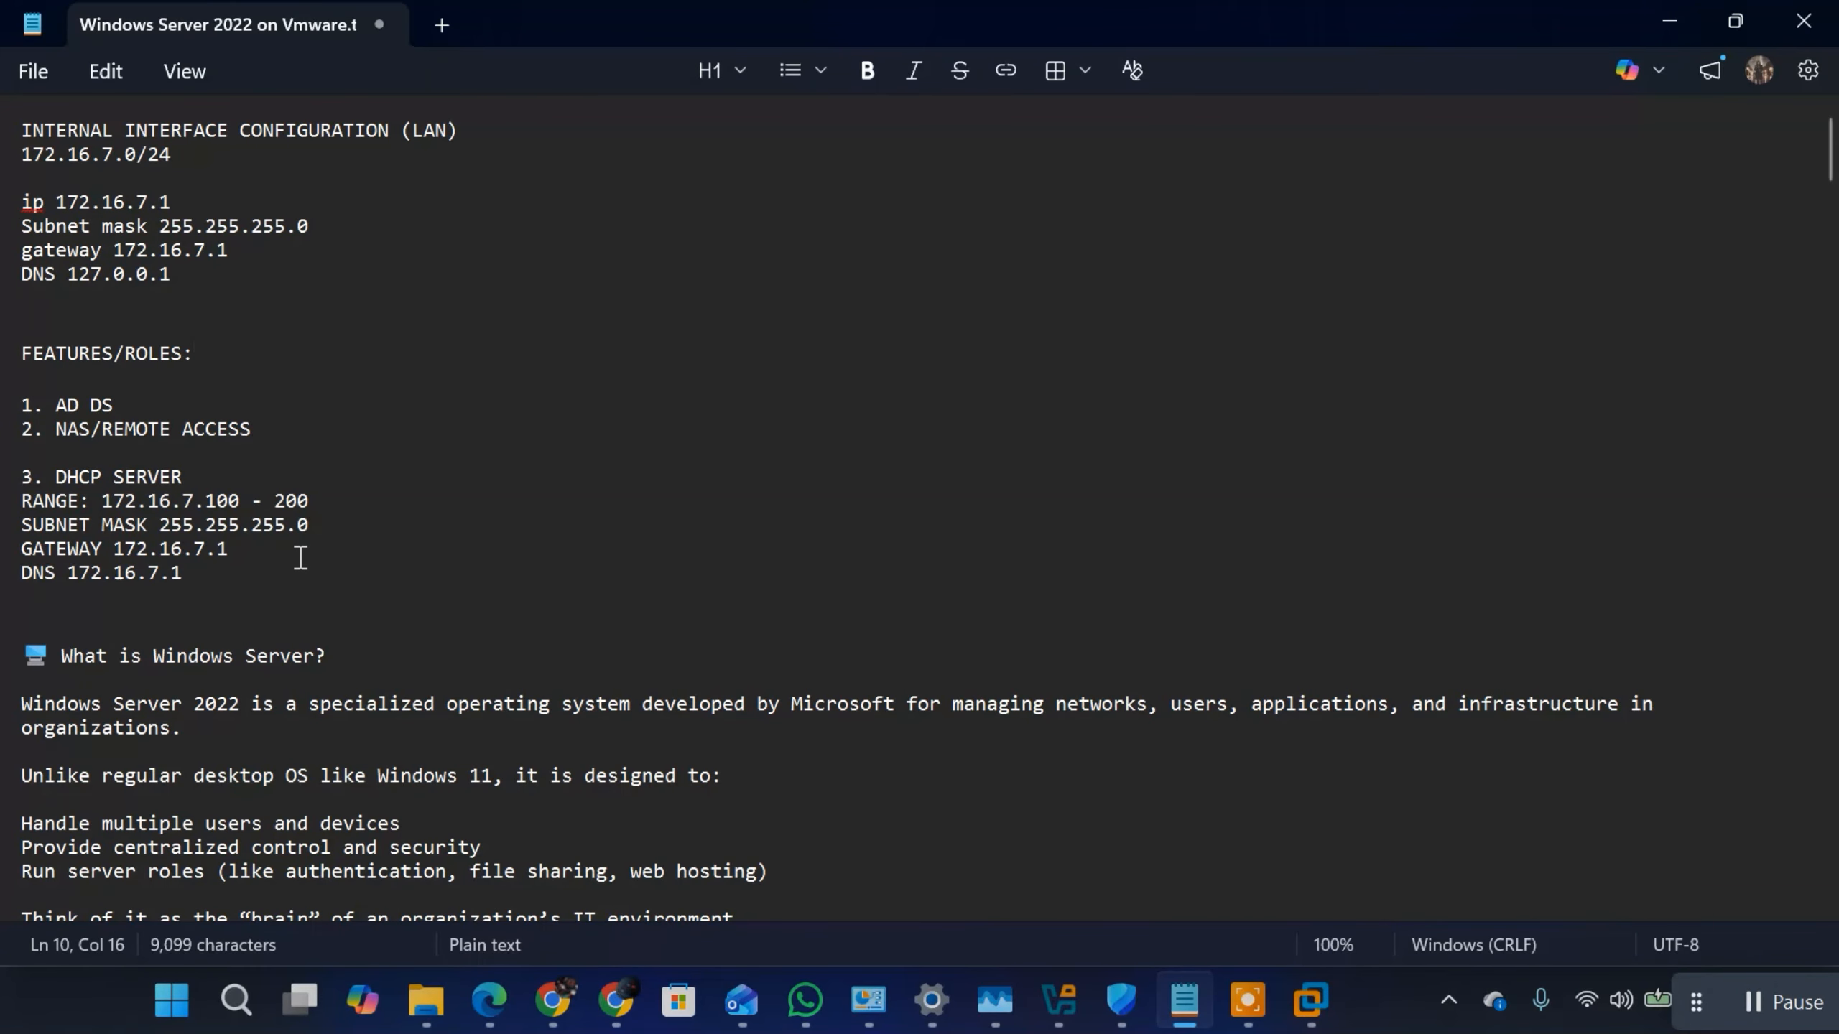
pyautogui.press('Down')
pyautogui.press('Down')
pyautogui.press('Down')
pyautogui.press('Down')
pyautogui.press('Down')
pyautogui.press('Down')
pyautogui.press('Down')
pyautogui.press('Down')
pyautogui.press('Down')
pyautogui.press('Down')
pyautogui.press('Return')
pyautogui.press('Return')
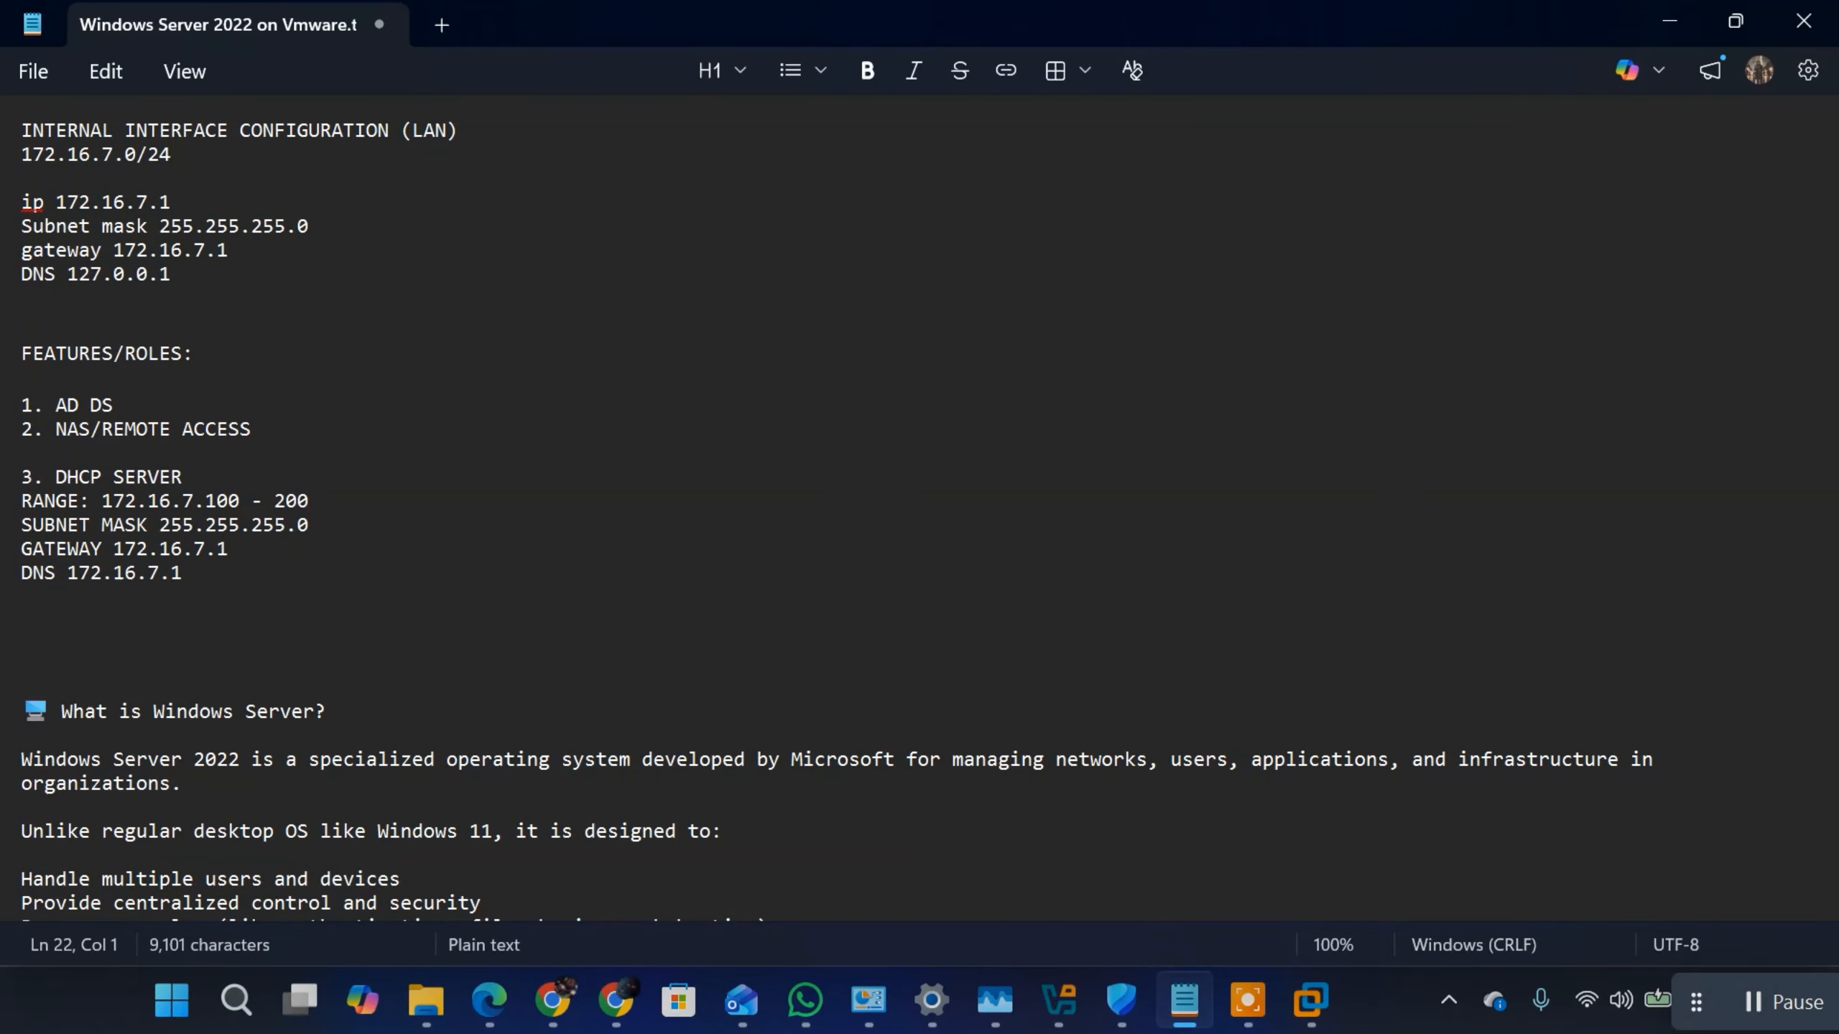
pyautogui.write('g')
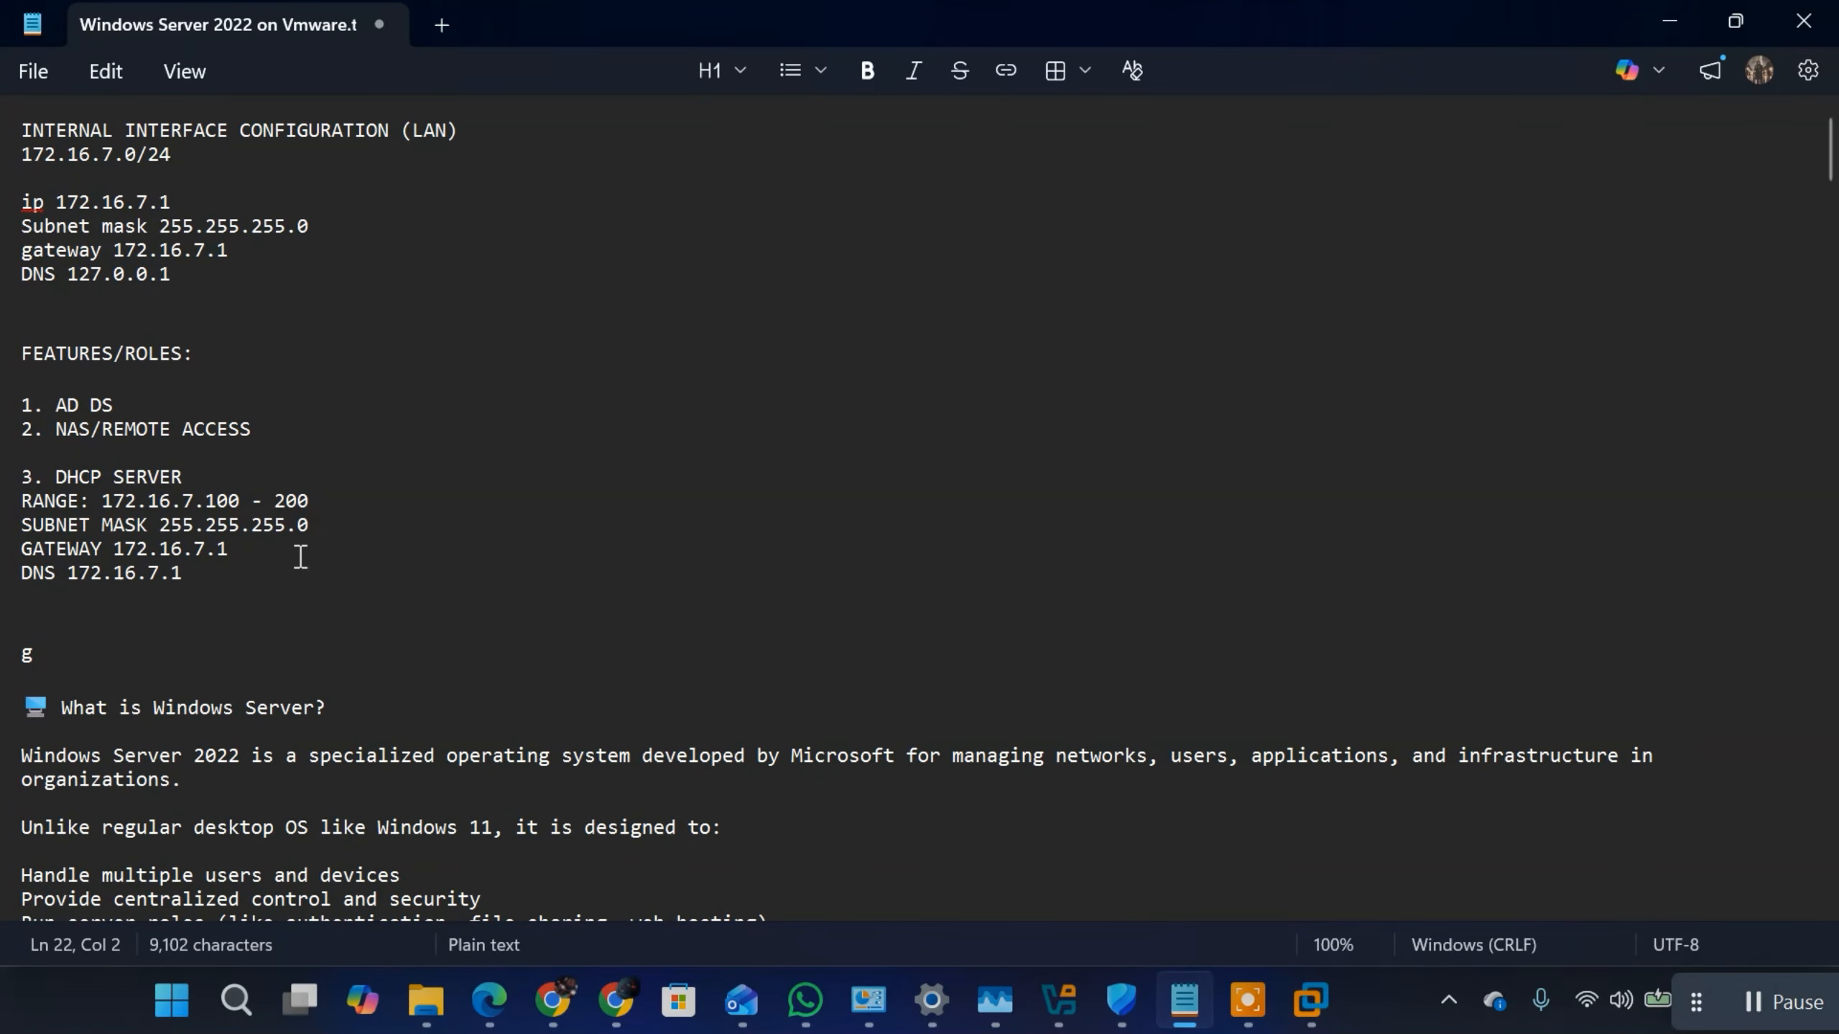
pyautogui.press('BackSpace')
pyautogui.write('GROUP SCOPE')
pyautogui.press('Return')
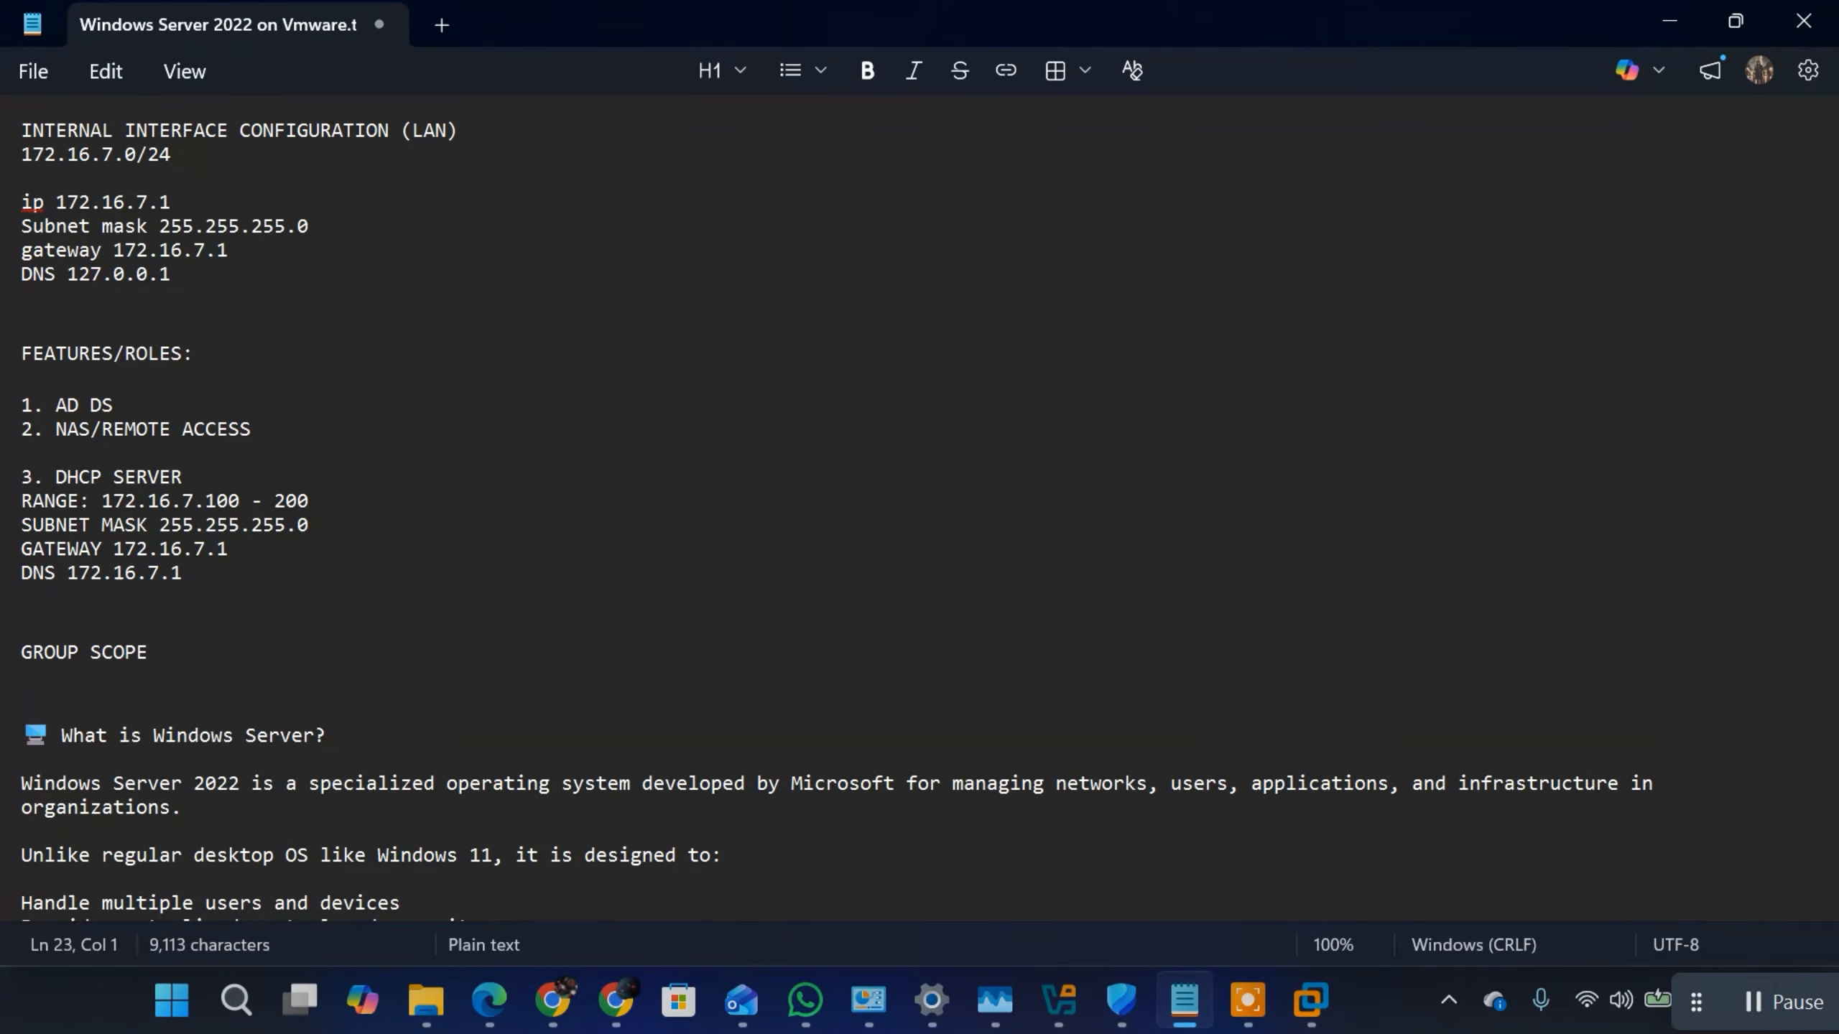
# Step: List Local, global and universal on separate lines under the GROUP SCOPE heading, checking the scope options in the virtual machine
pyautogui.write('L')
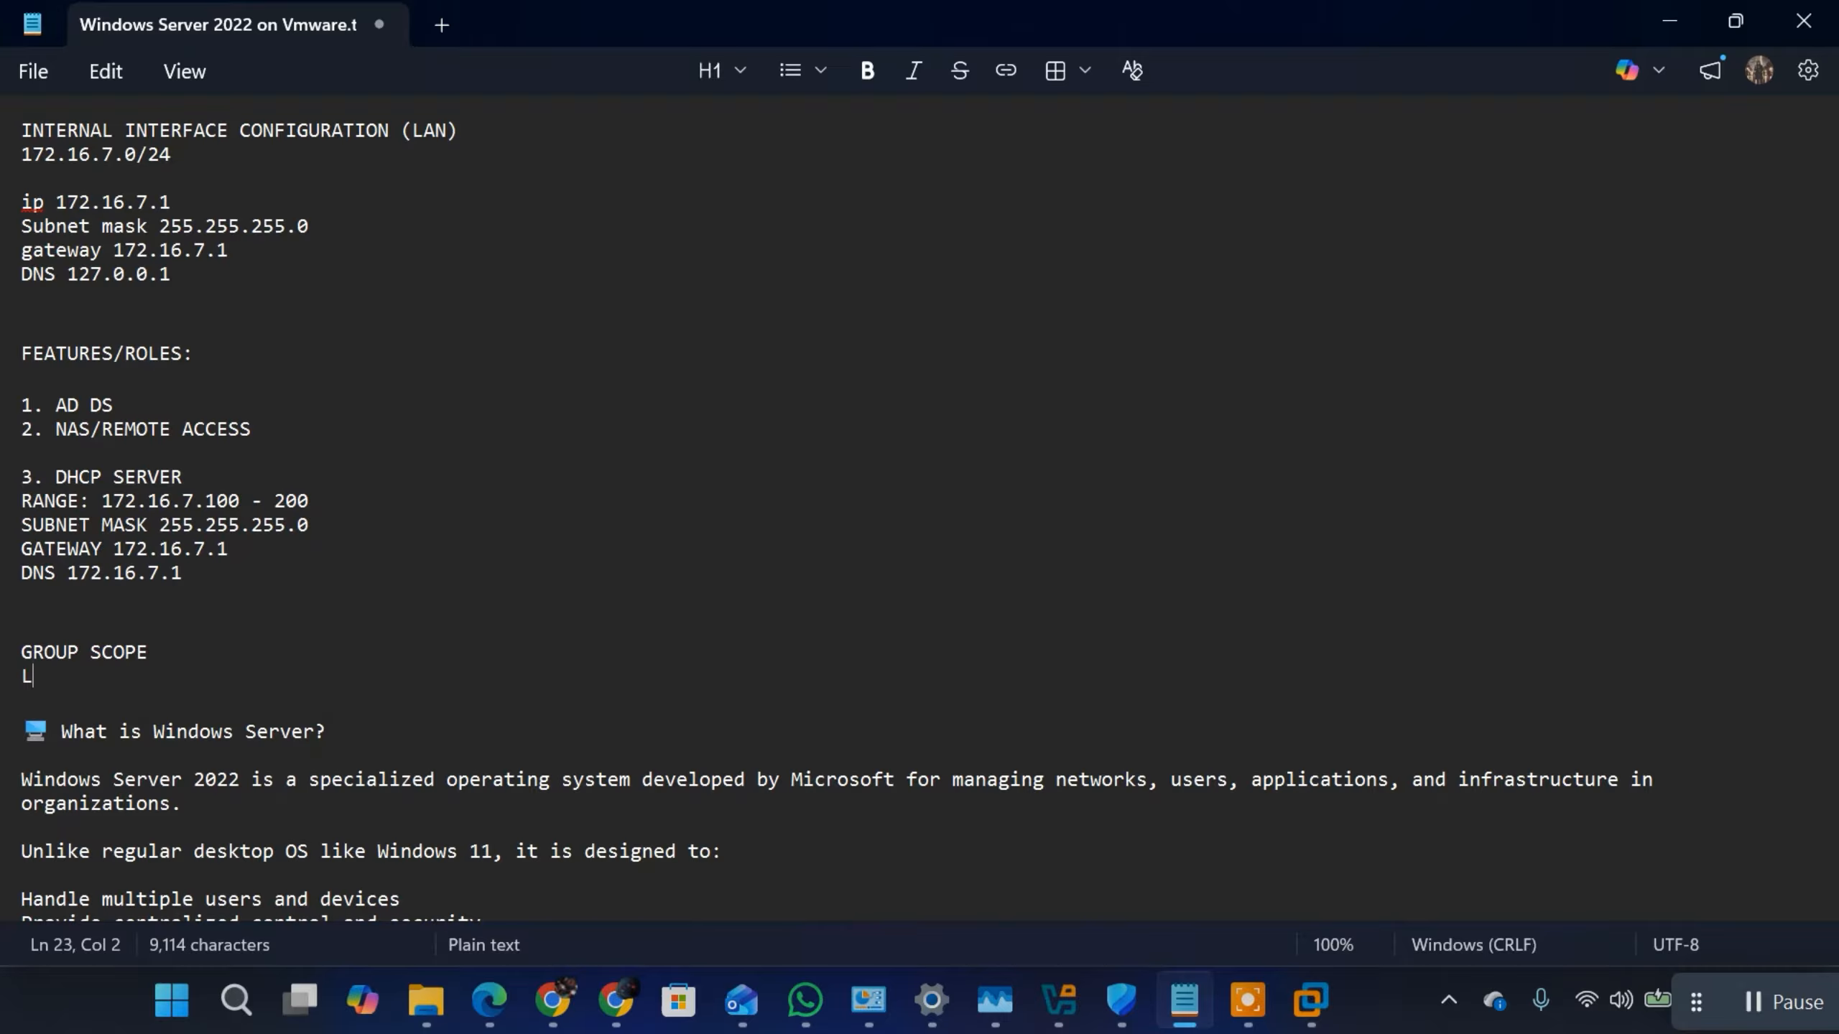
pyautogui.write('ocal')
pyautogui.press('Return')
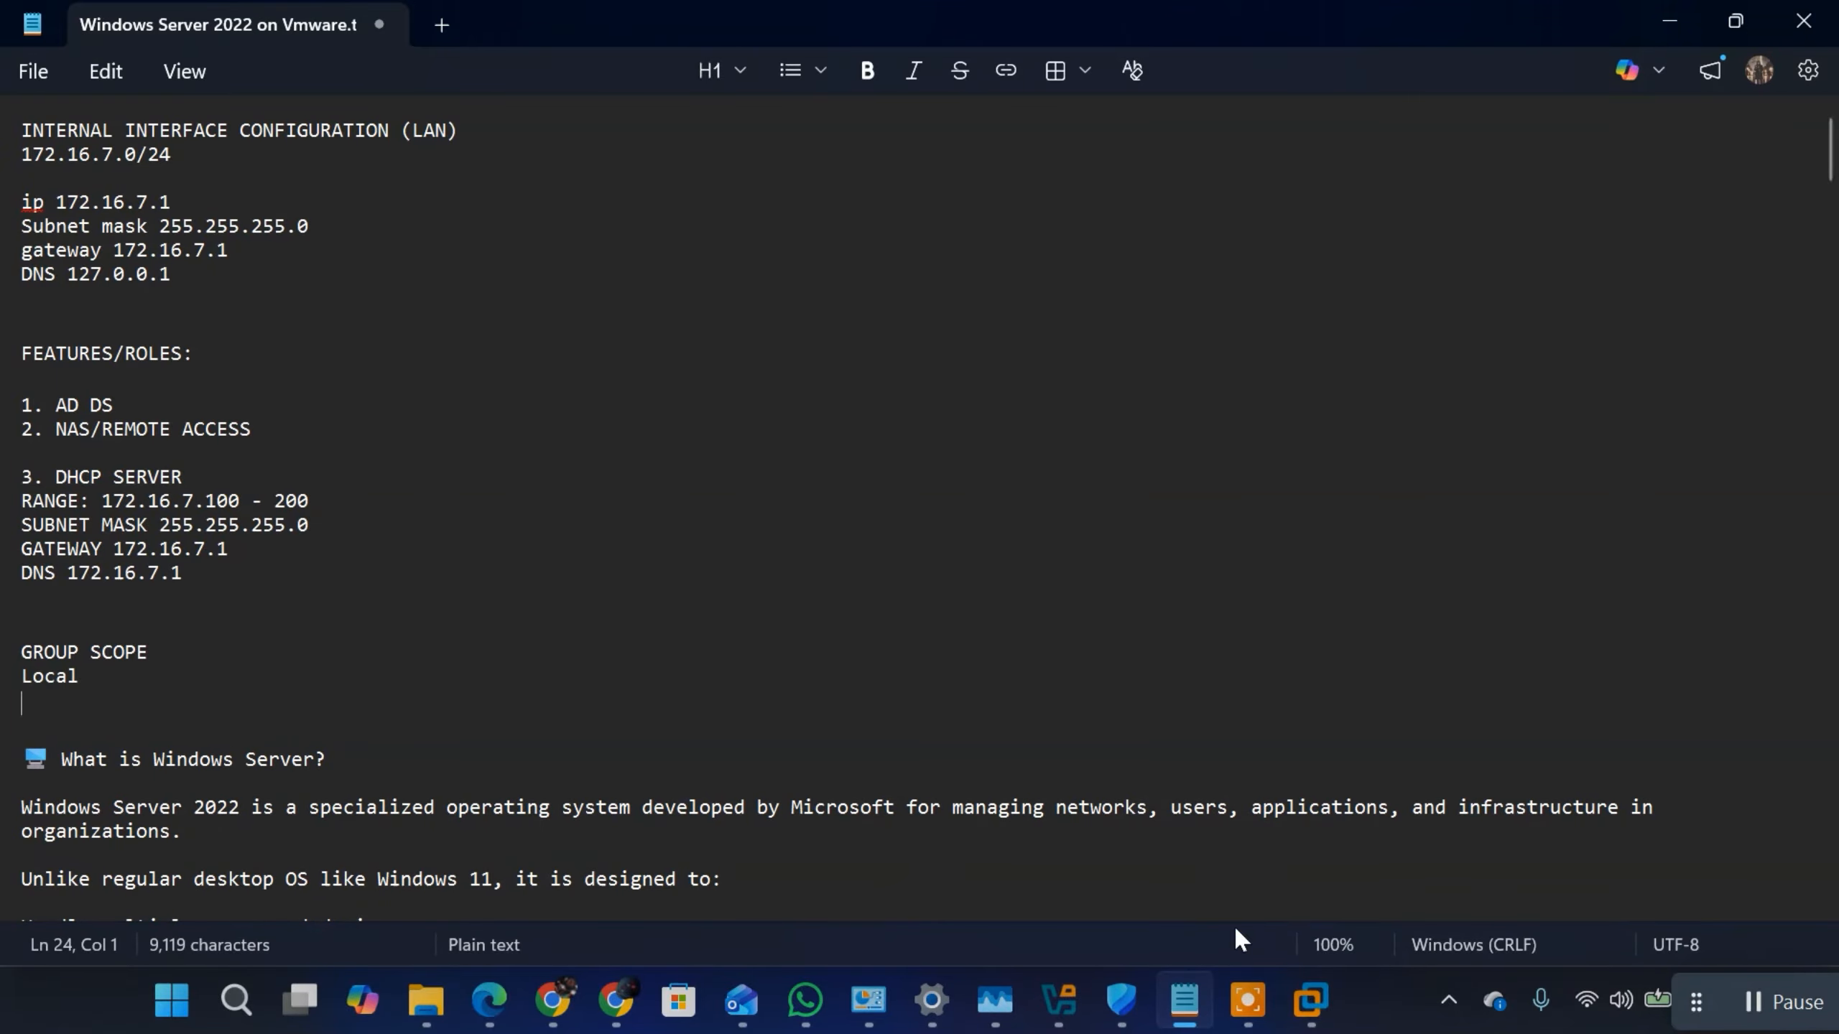
pyautogui.click(1310, 1001)
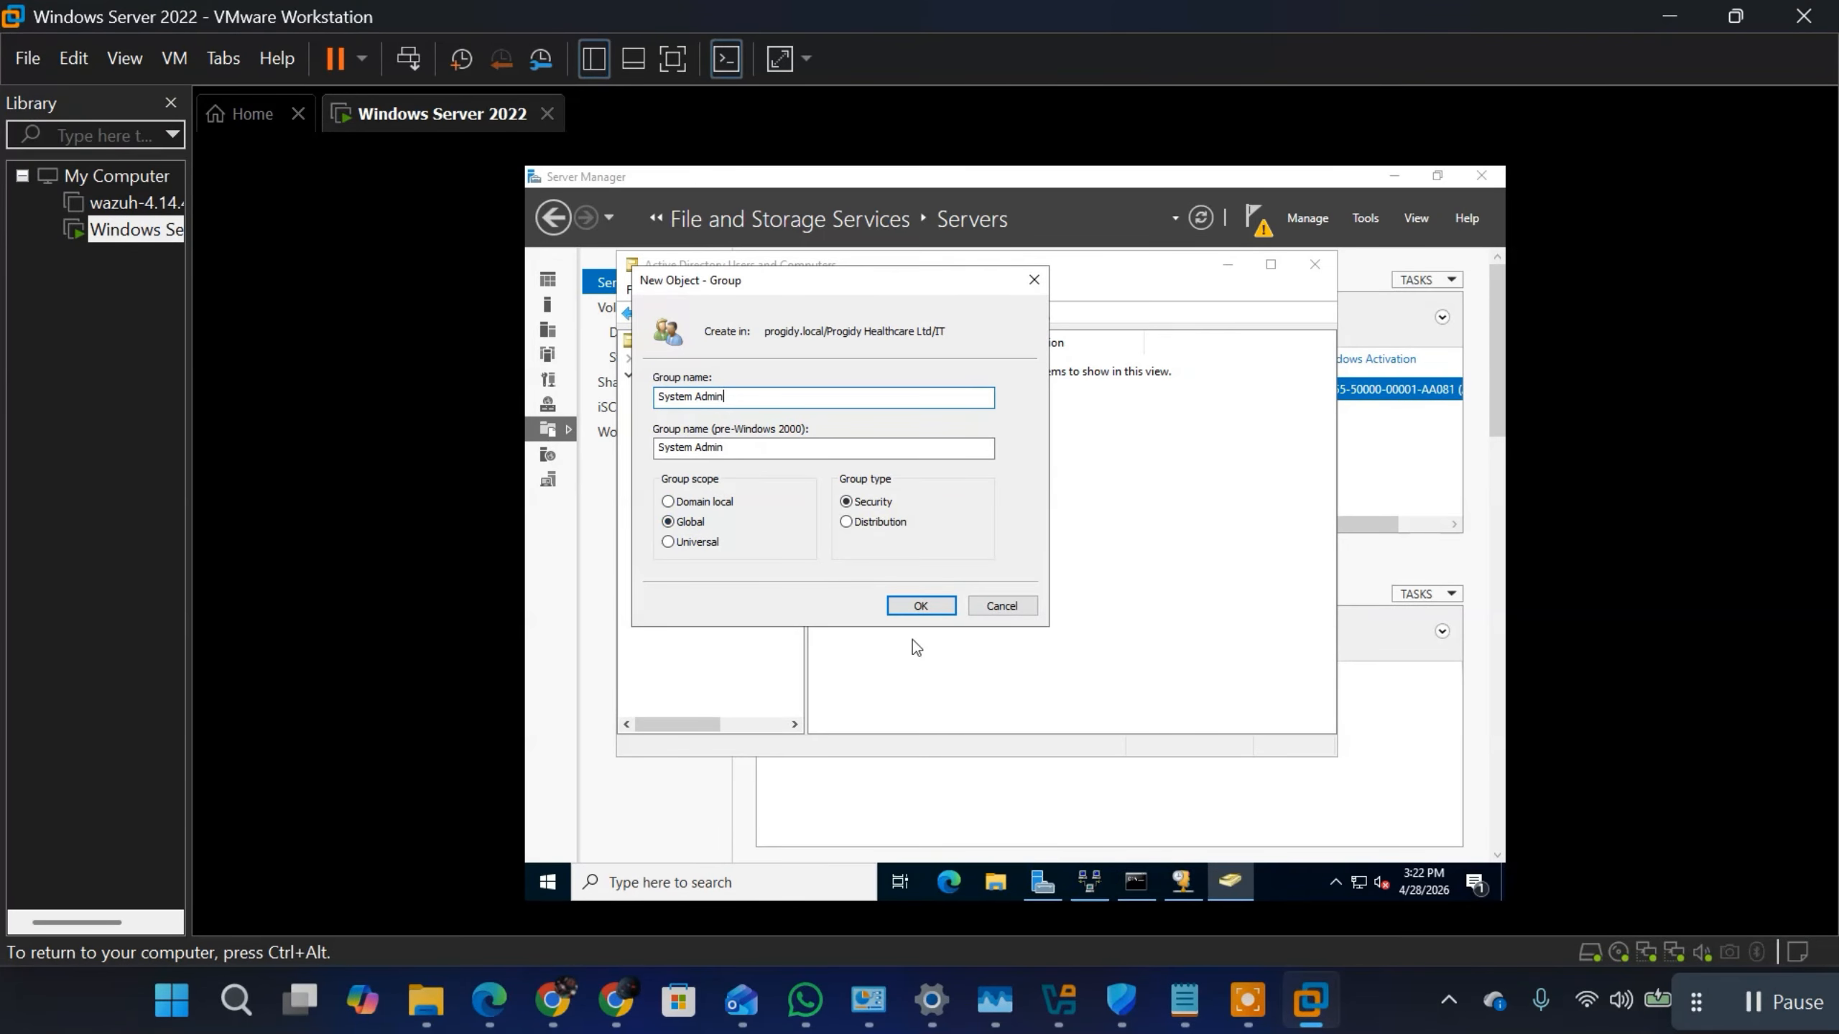
pyautogui.click(1310, 1004)
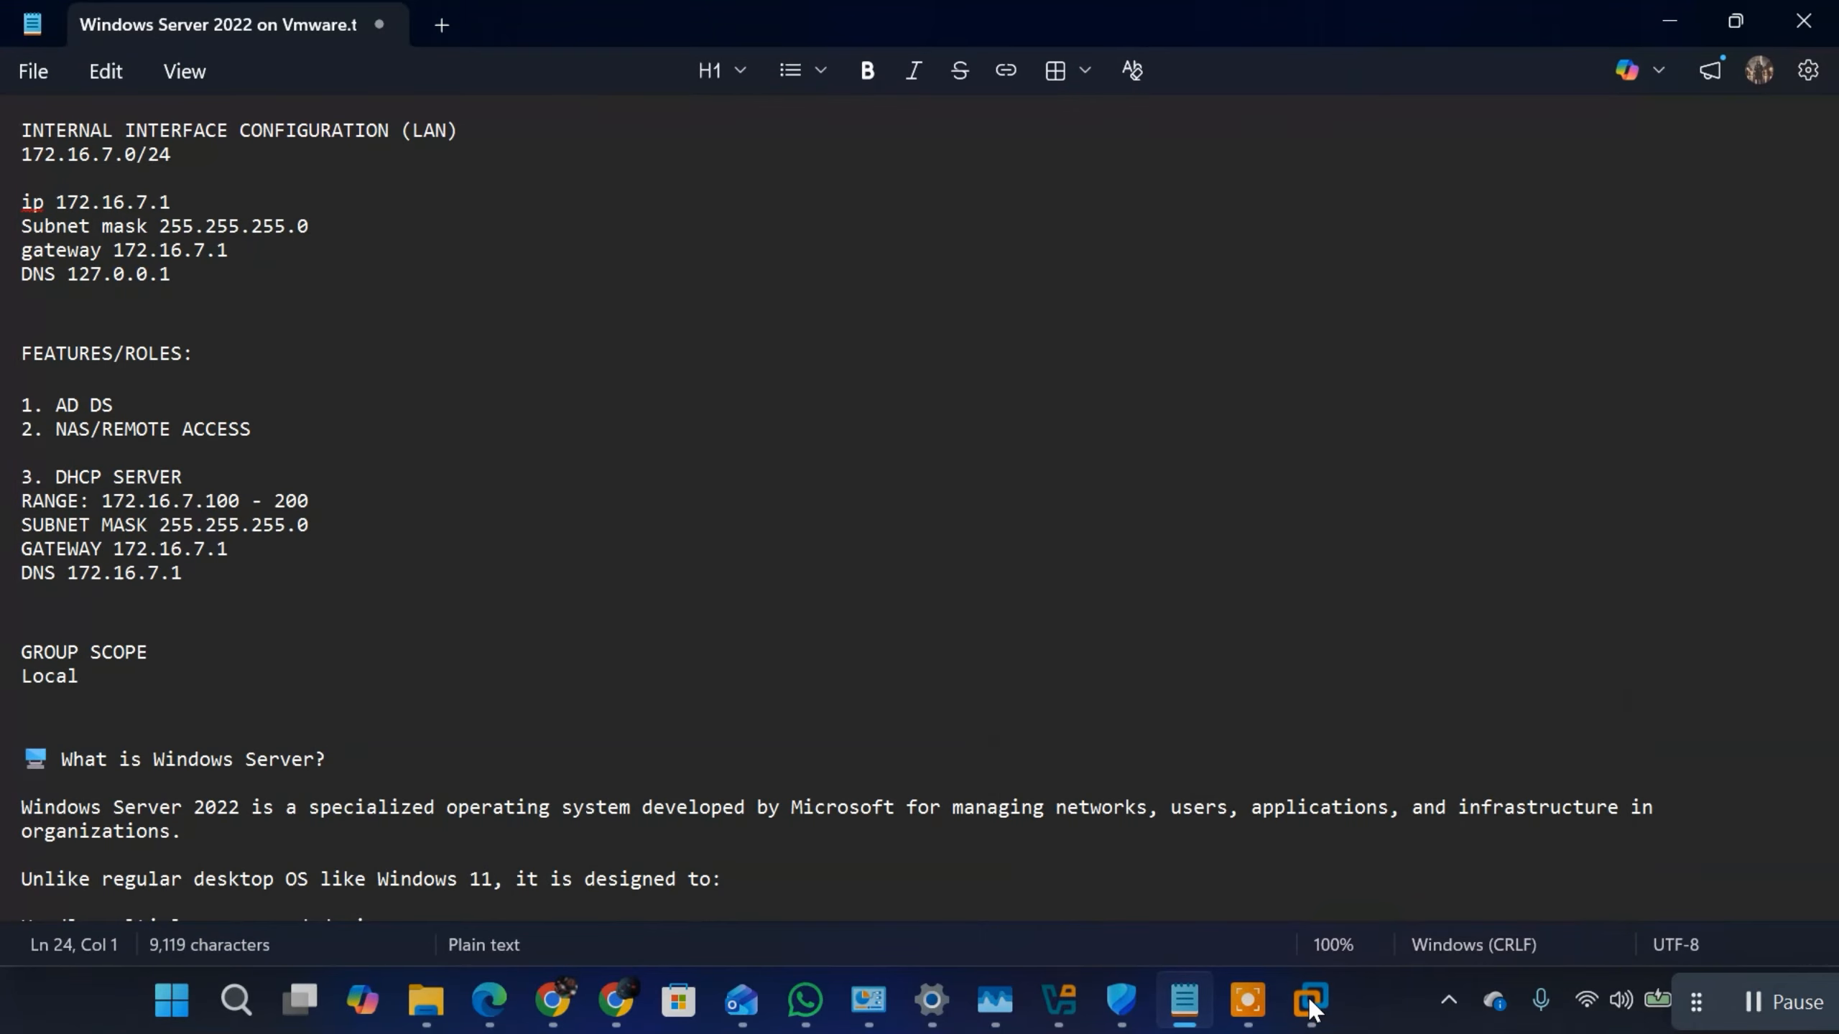
pyautogui.write('global')
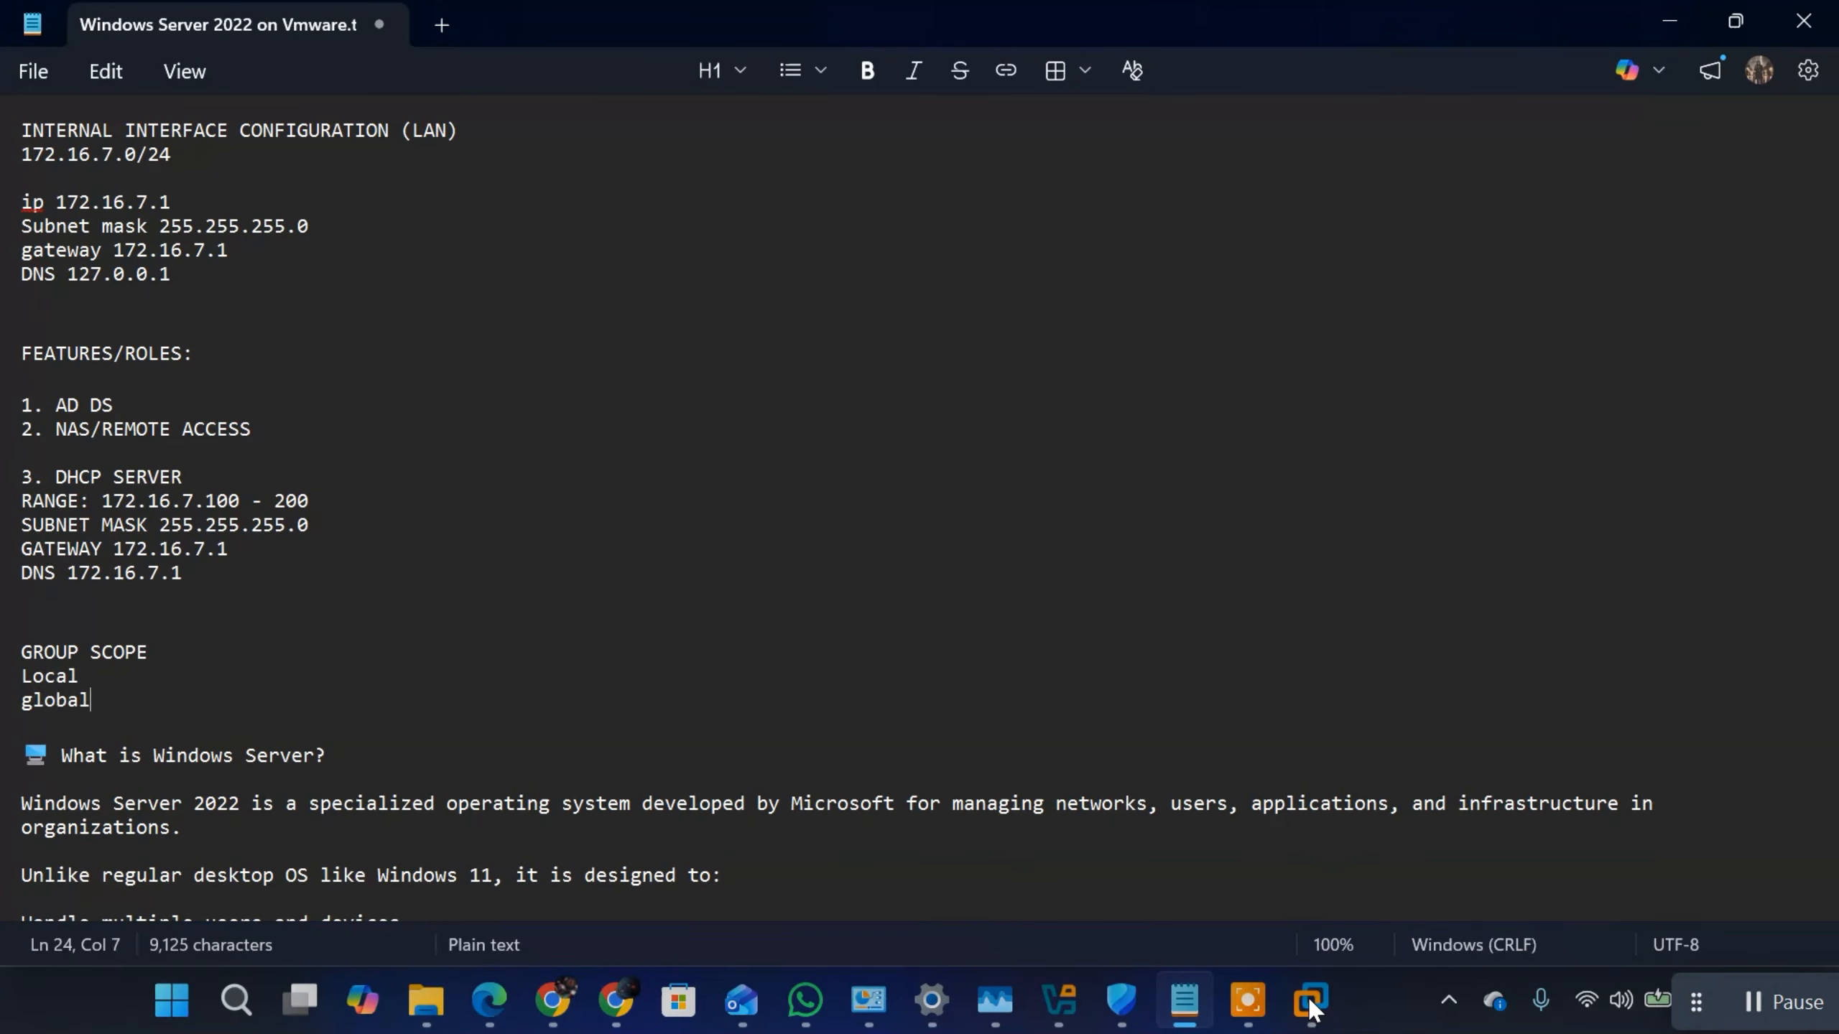
pyautogui.press('Return')
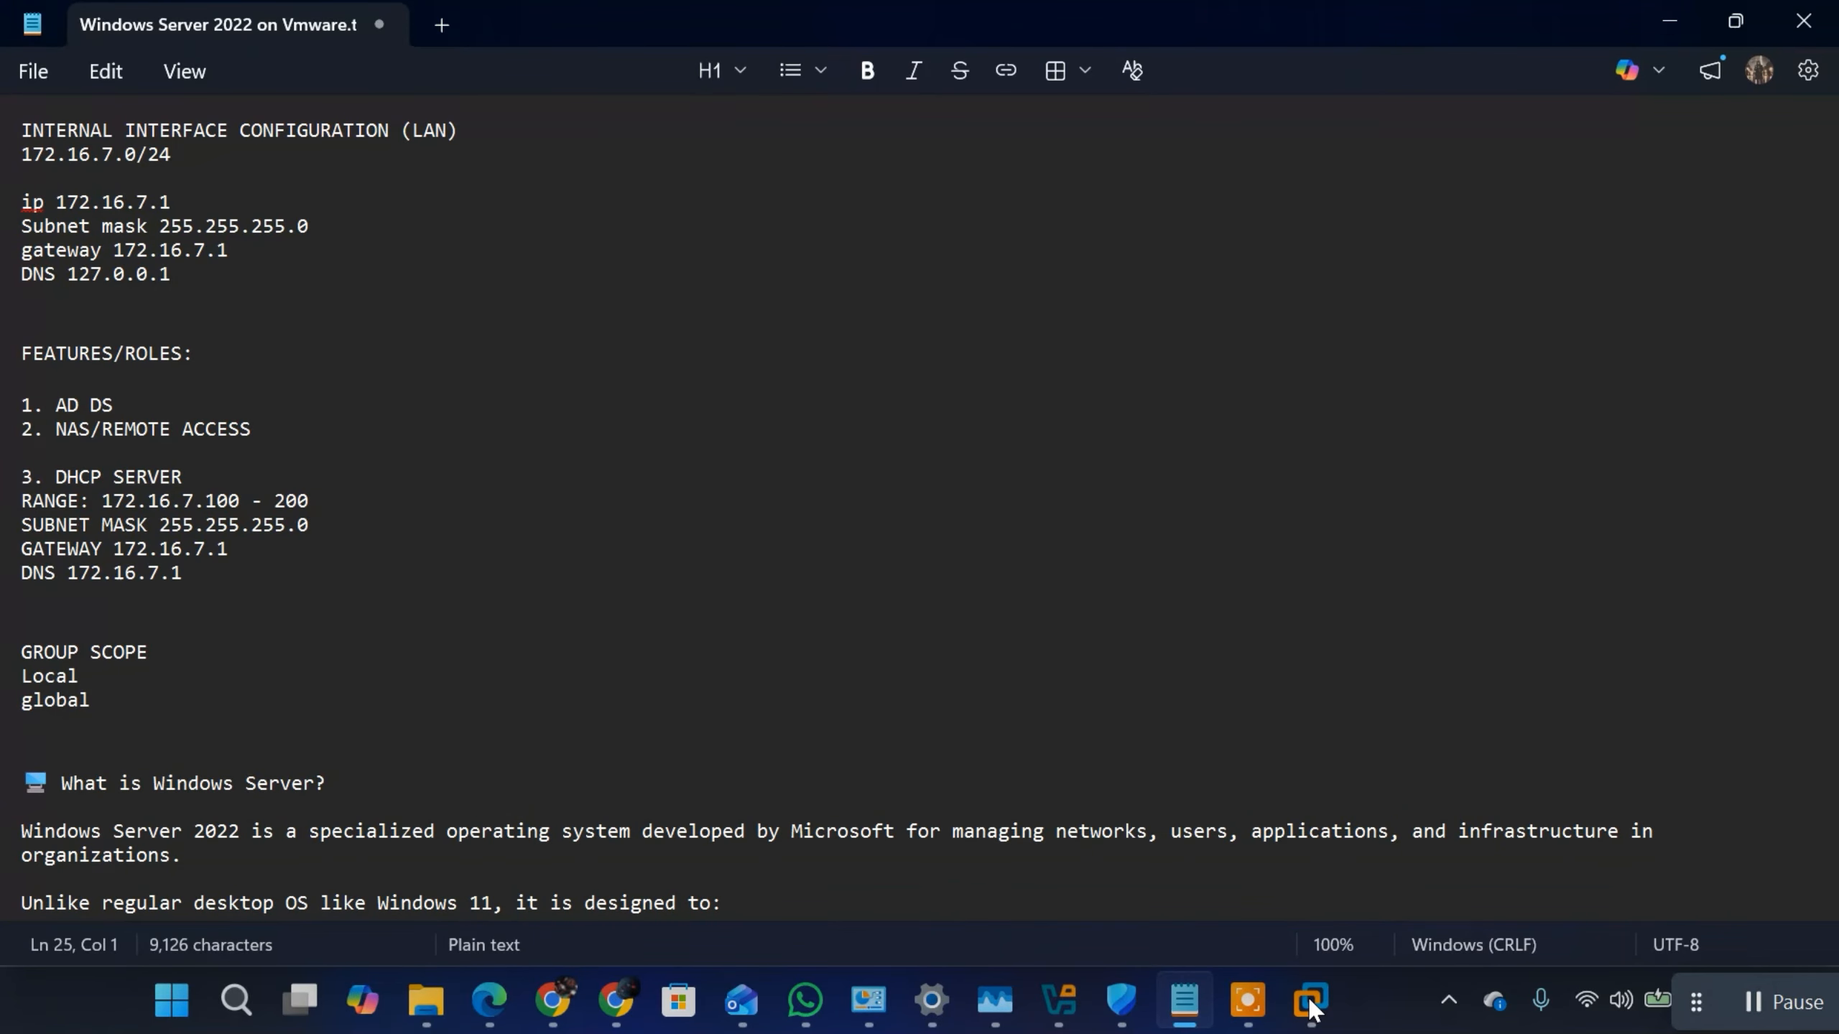
pyautogui.write('un')
pyautogui.press('BackSpace')
pyautogui.write('n')
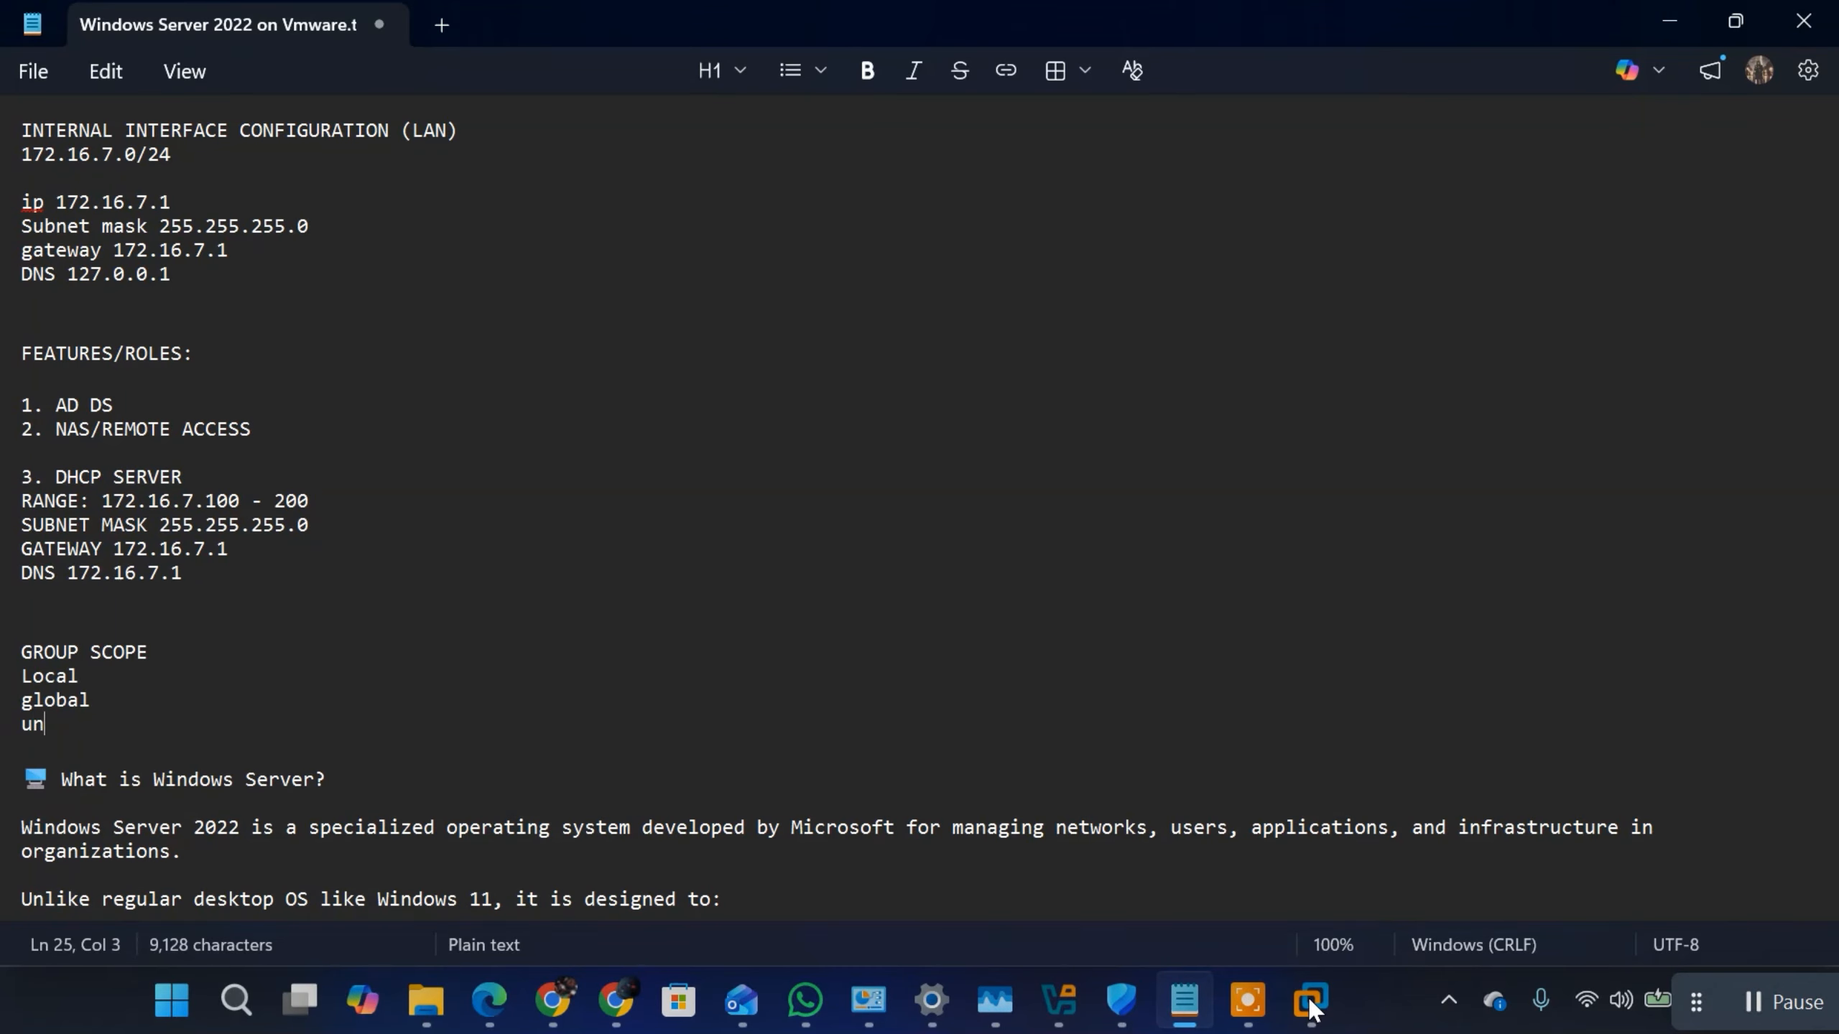
pyautogui.write('iversal')
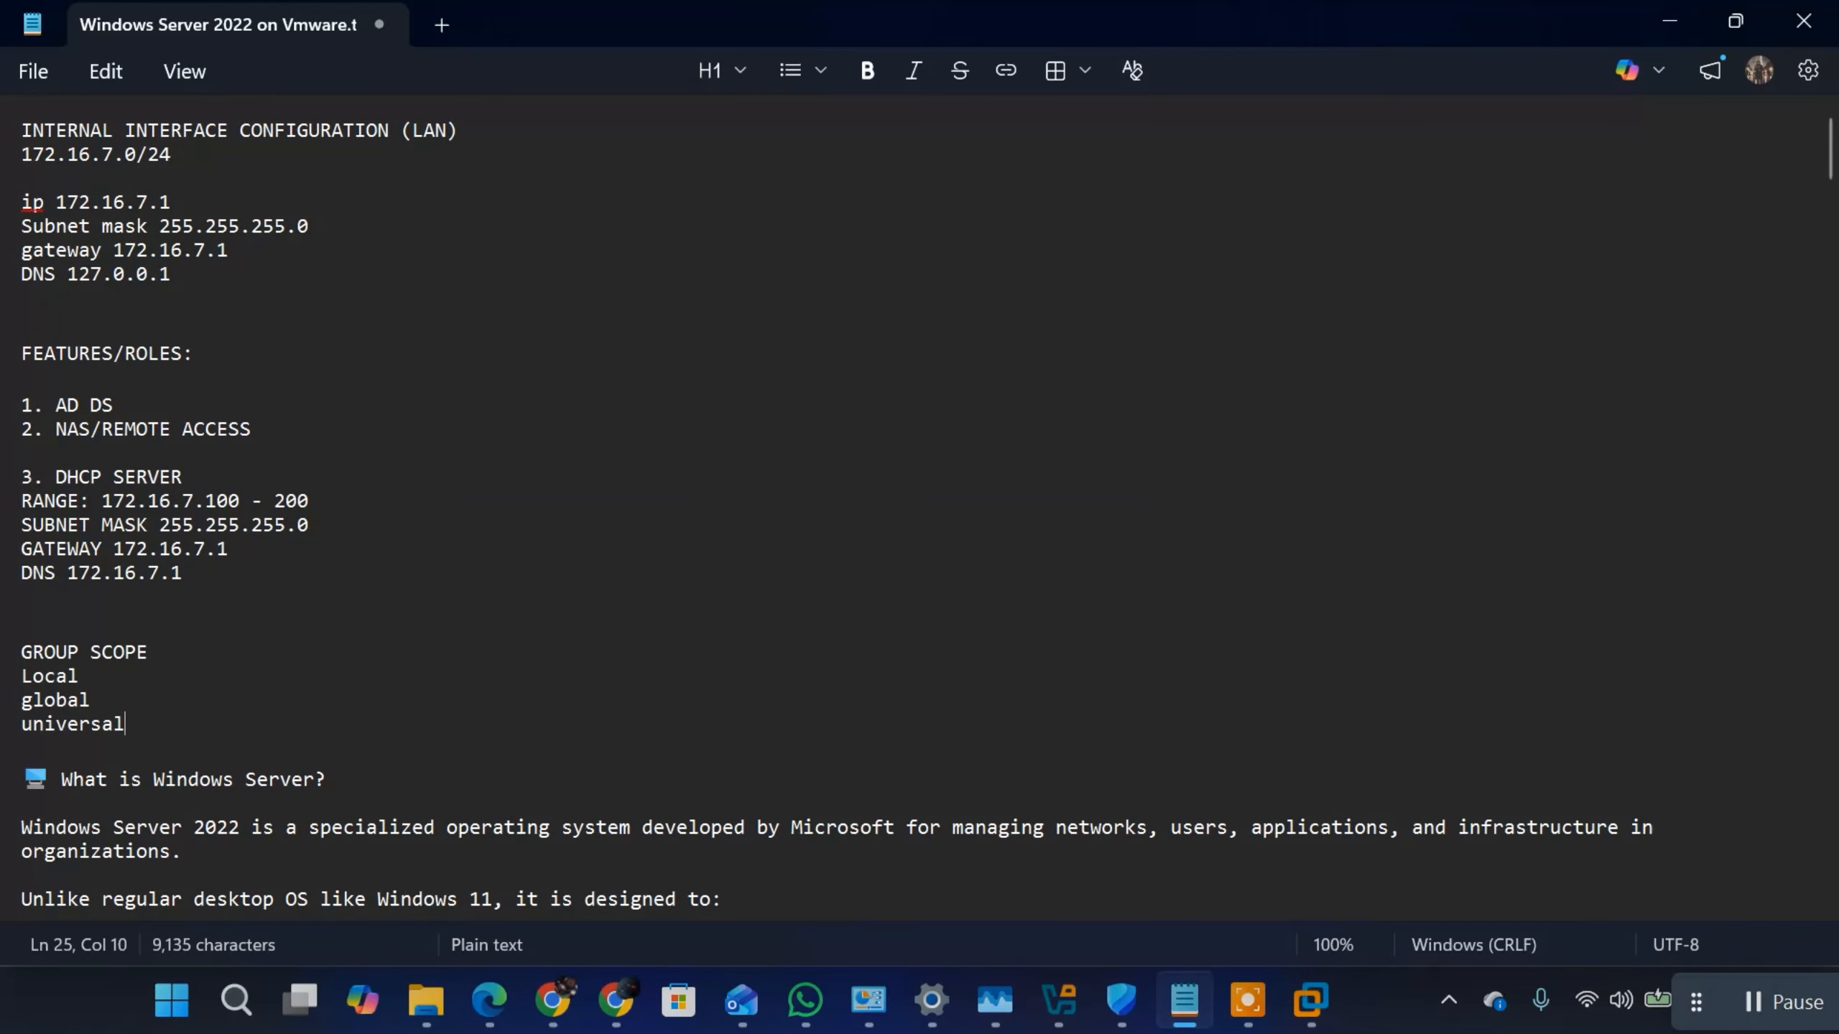
# Step: Number the three group scope entries 1., 2. and 3. at the start of their lines
pyautogui.click(24, 675)
pyautogui.write('1.')
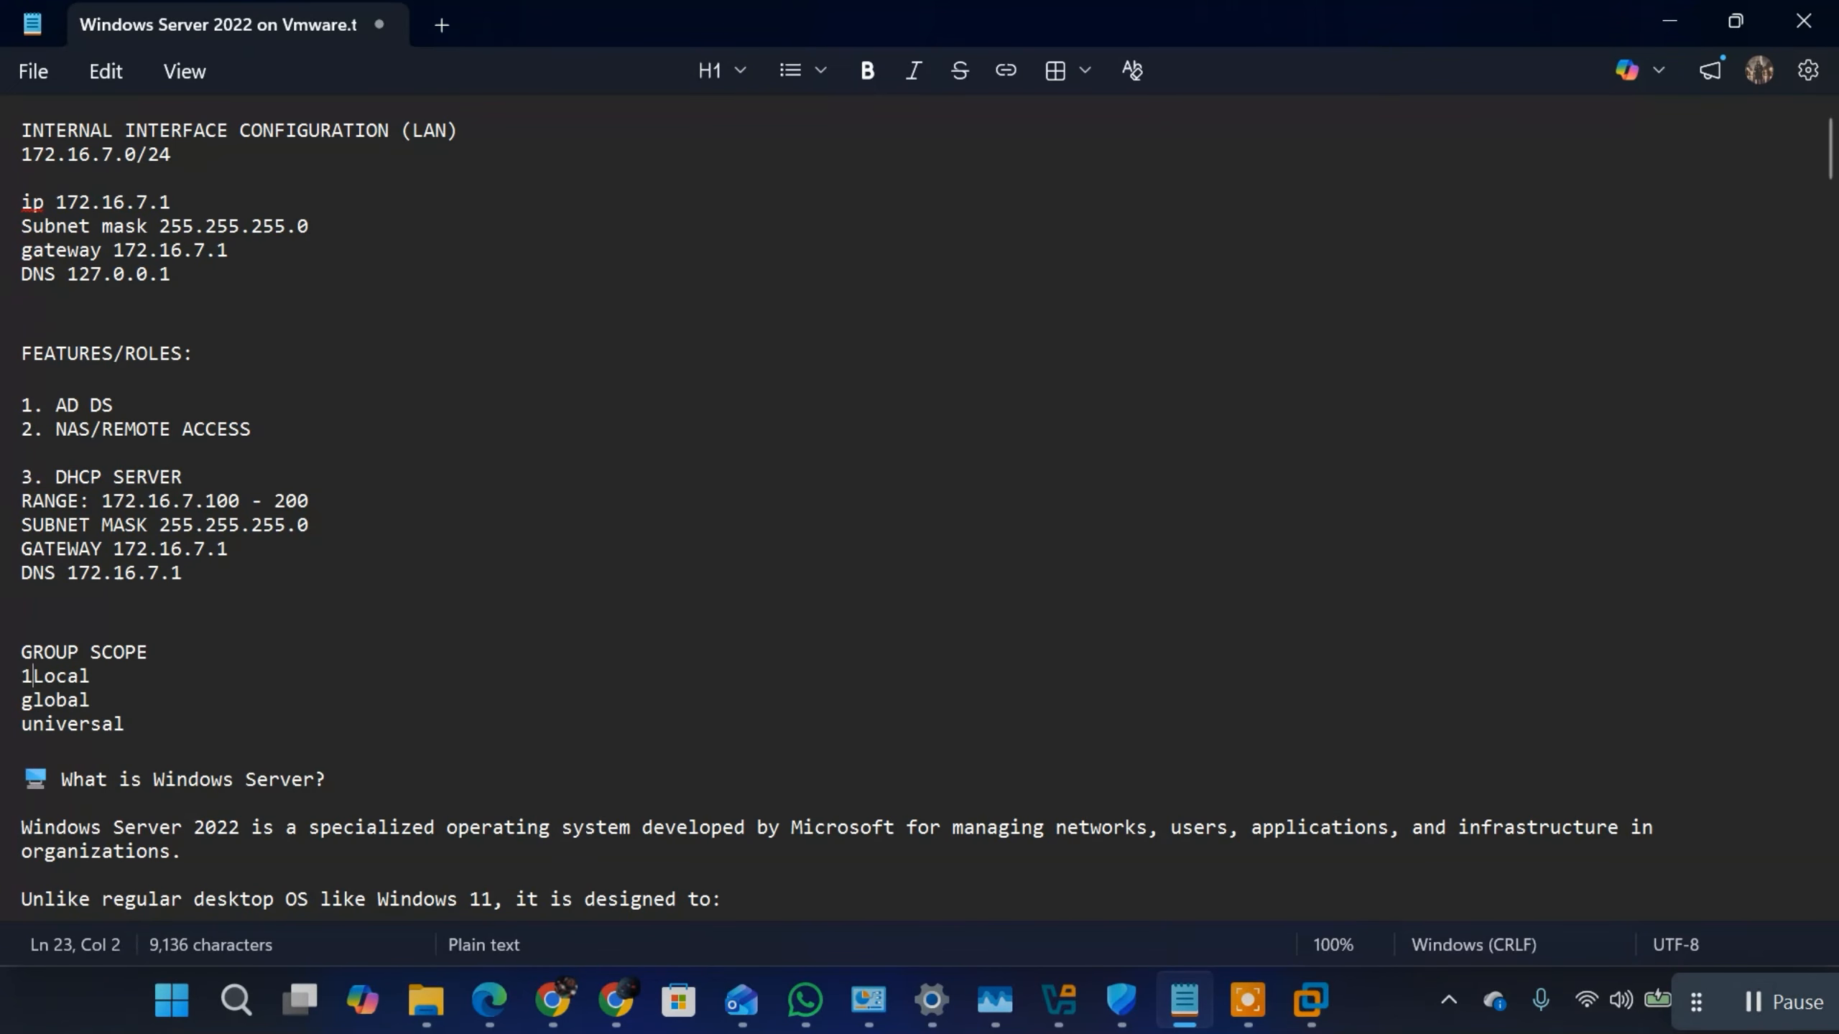
pyautogui.press('Down')
pyautogui.write('2')
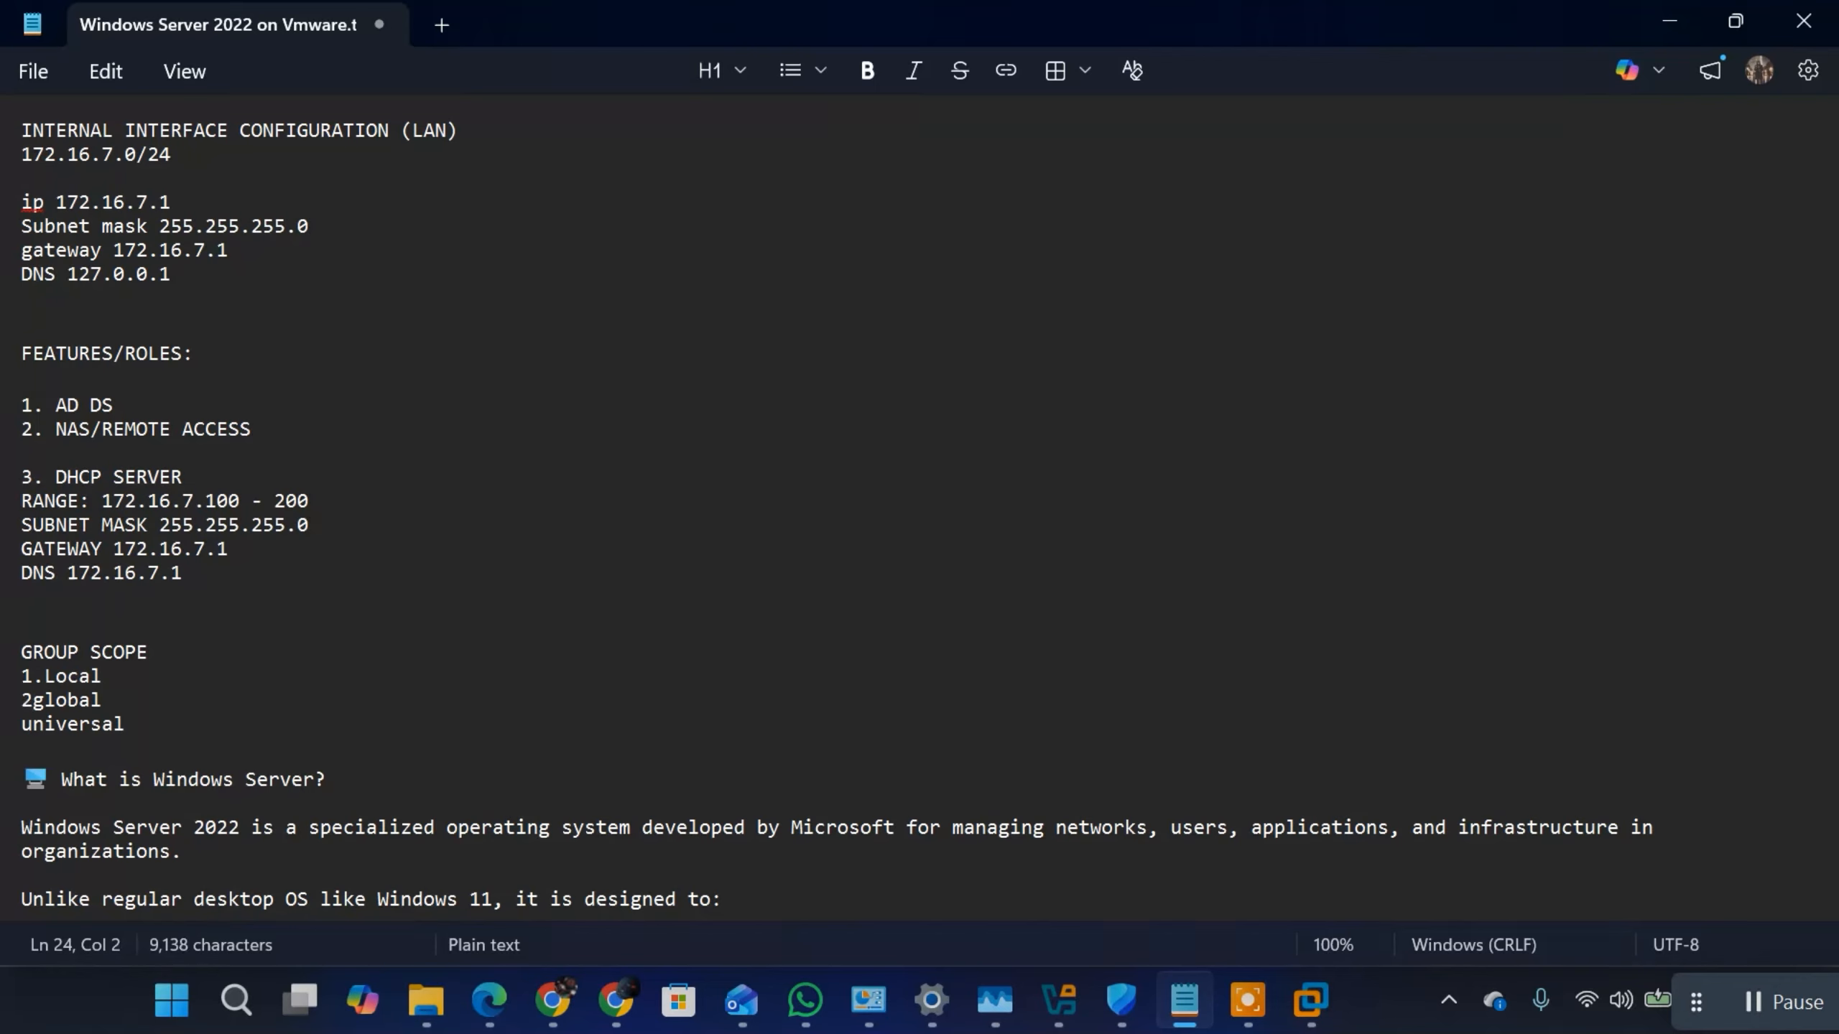
pyautogui.write('.')
pyautogui.press('Down')
pyautogui.write('3')
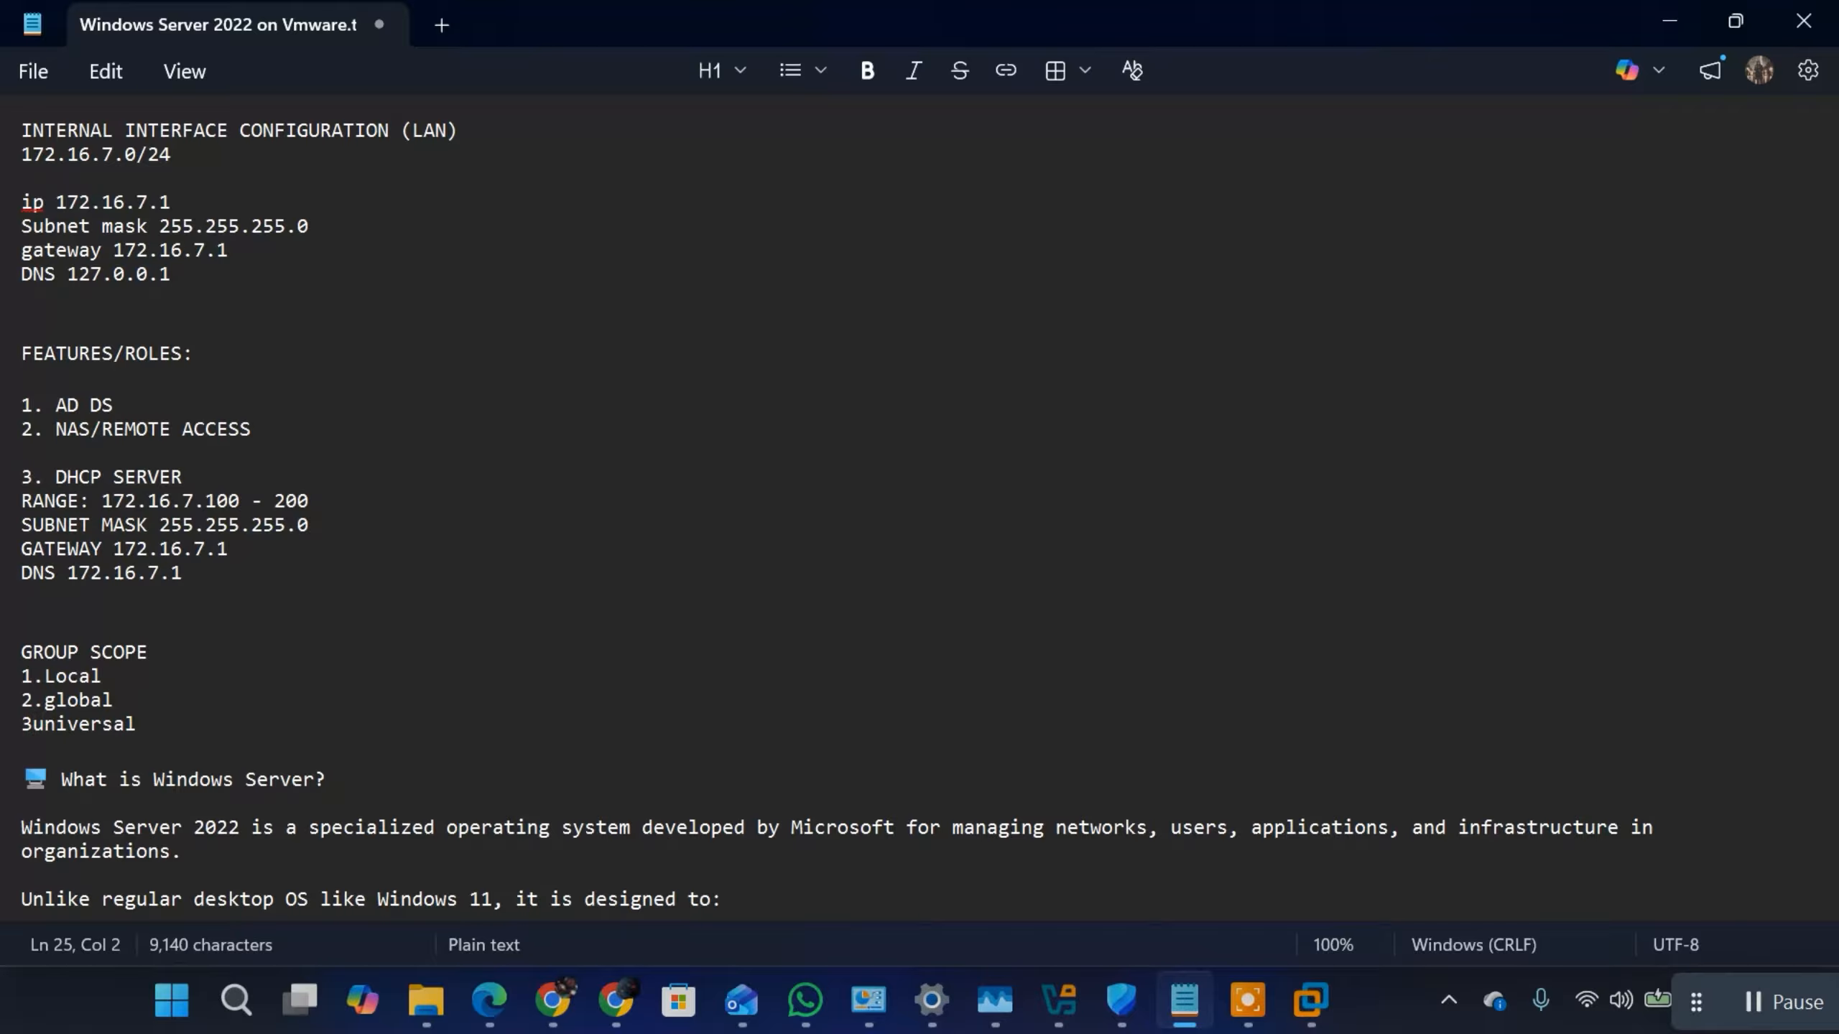
pyautogui.write('.')
pyautogui.press('BackSpace')
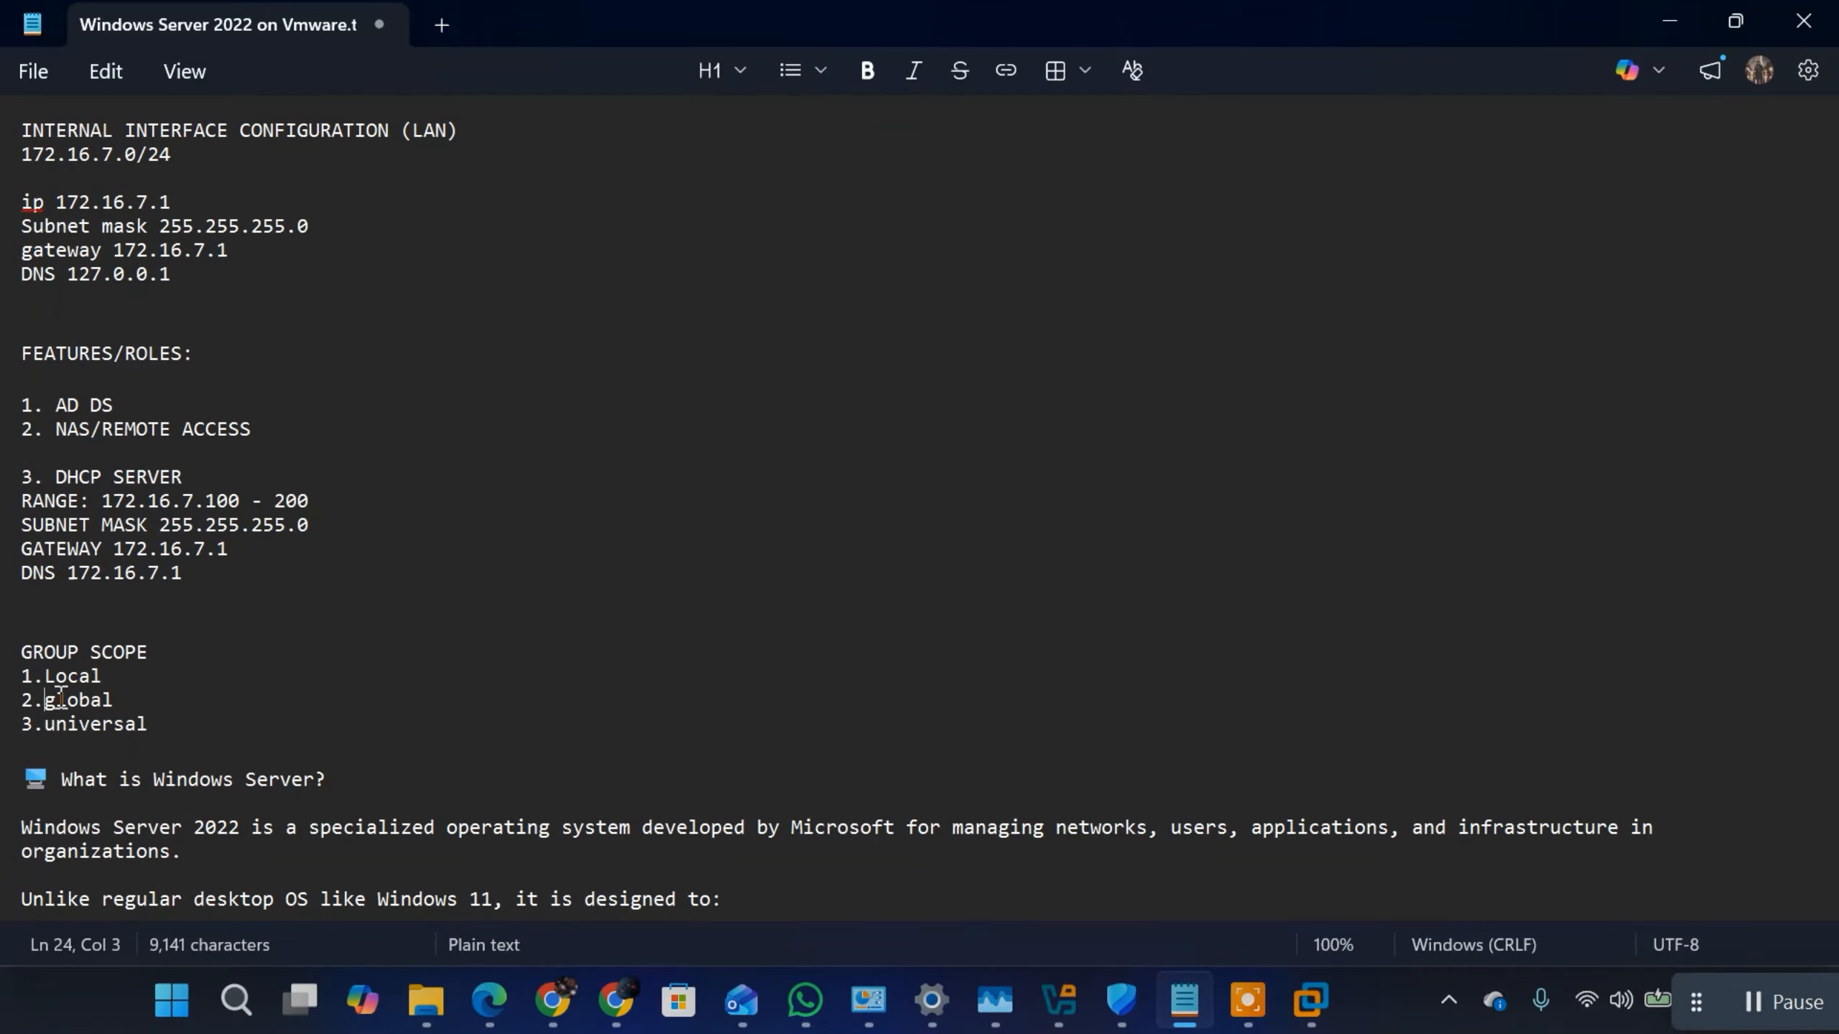
# Step: Capitalize Global and Universal in the group scope list, and return to the Windows Server 2022 virtual machine
pyautogui.press('Delete')
pyautogui.write('G')
pyautogui.press('BackSpace')
pyautogui.write('U')
pyautogui.moveTo(1310, 1000)
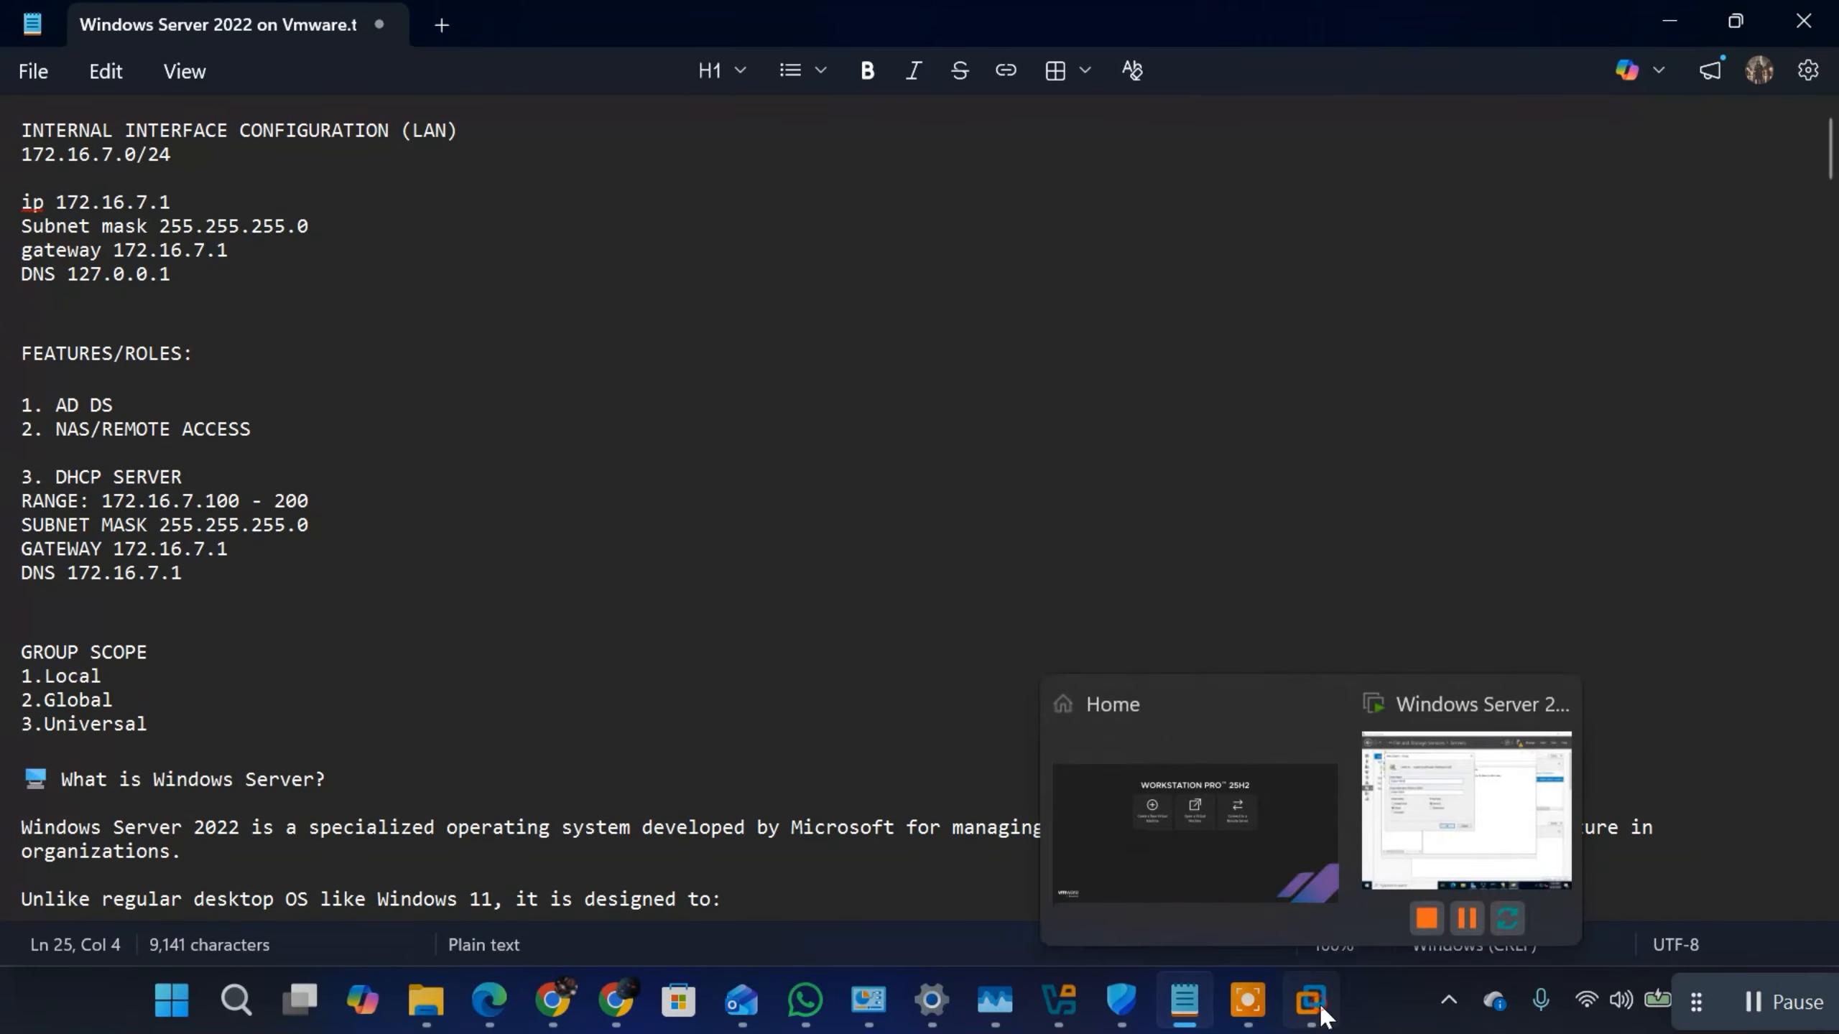
pyautogui.click(1466, 797)
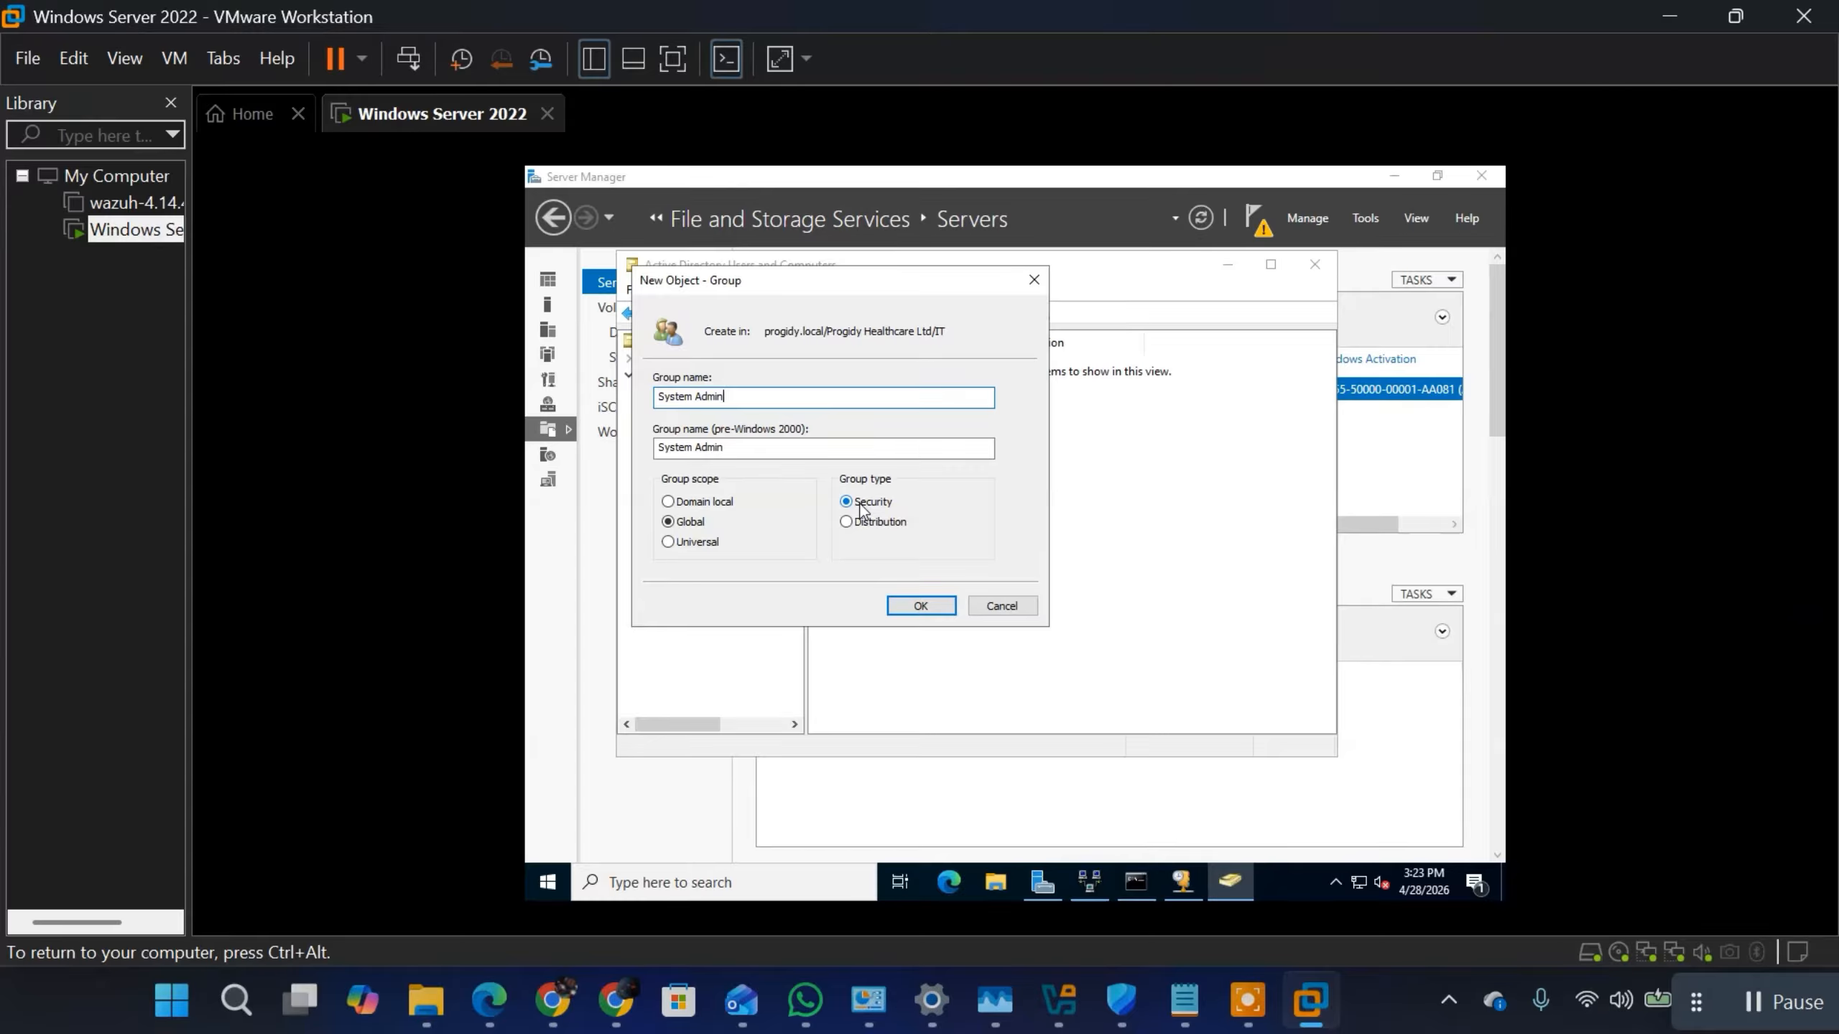
# Step: Set the scope of the new System Admin group to Universal
pyautogui.hotkey('ctrl', 'alt')
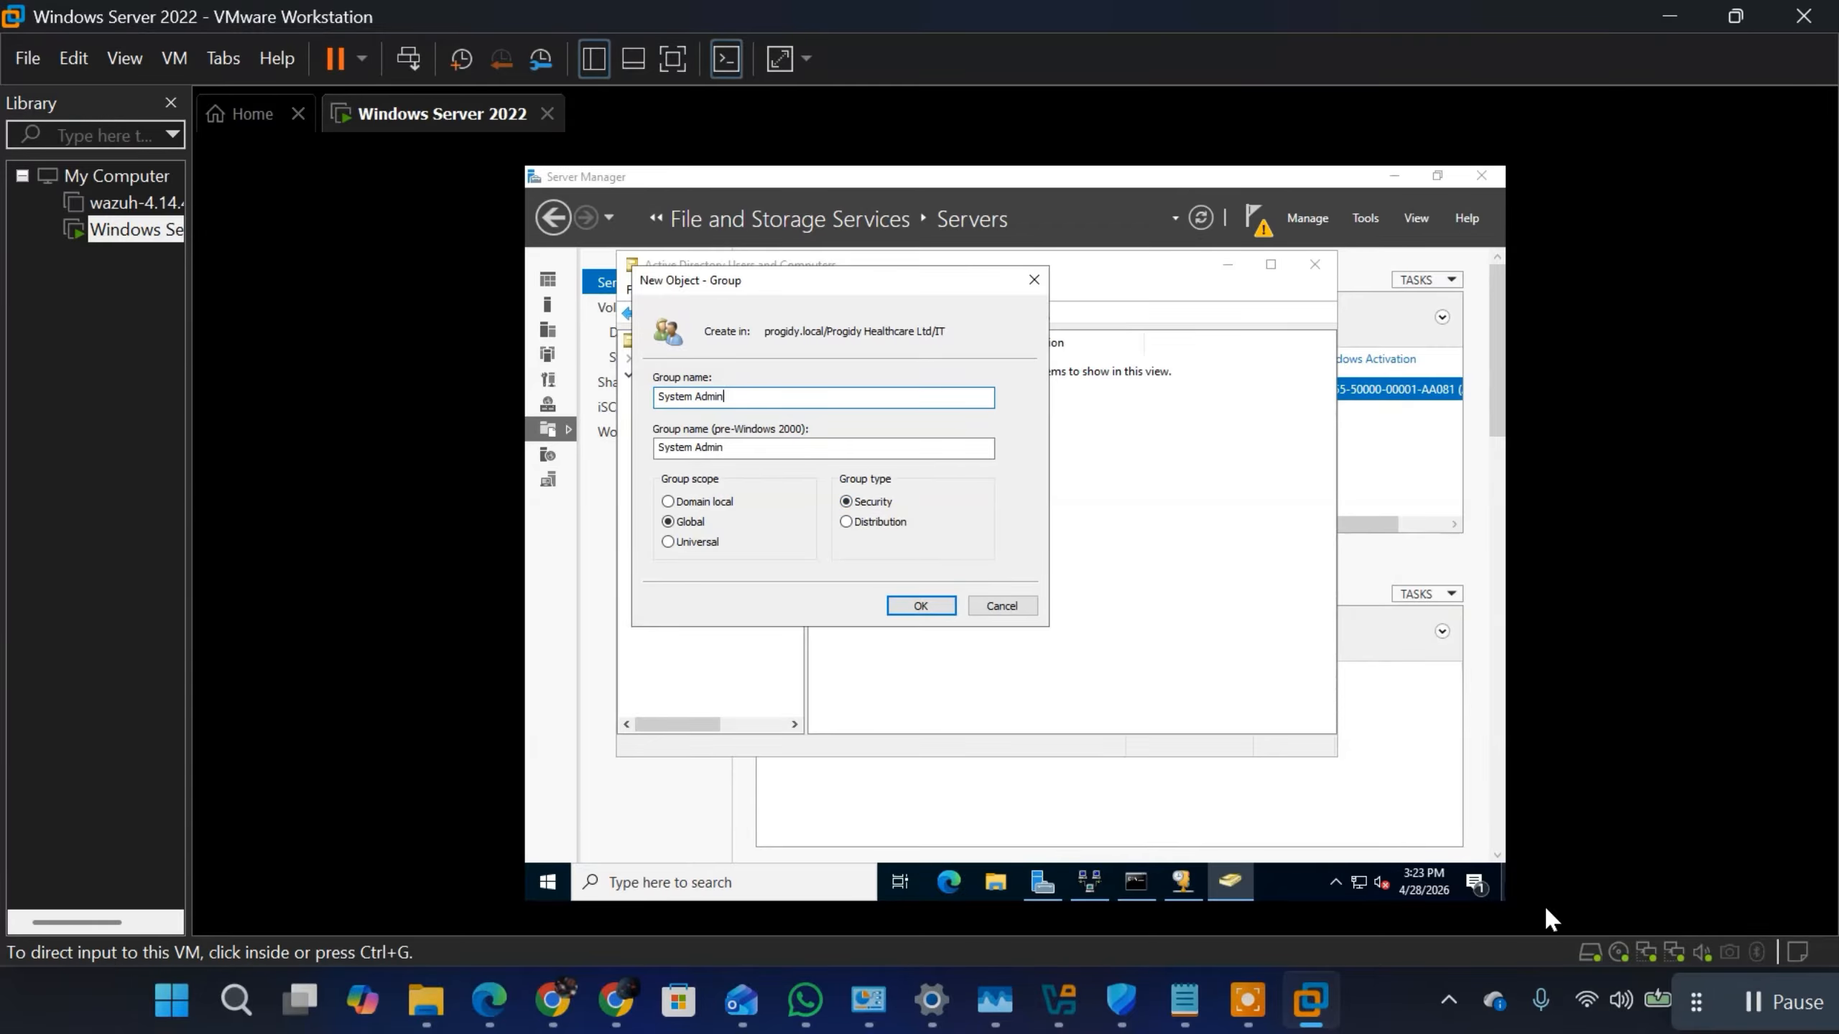
pyautogui.click(1761, 1004)
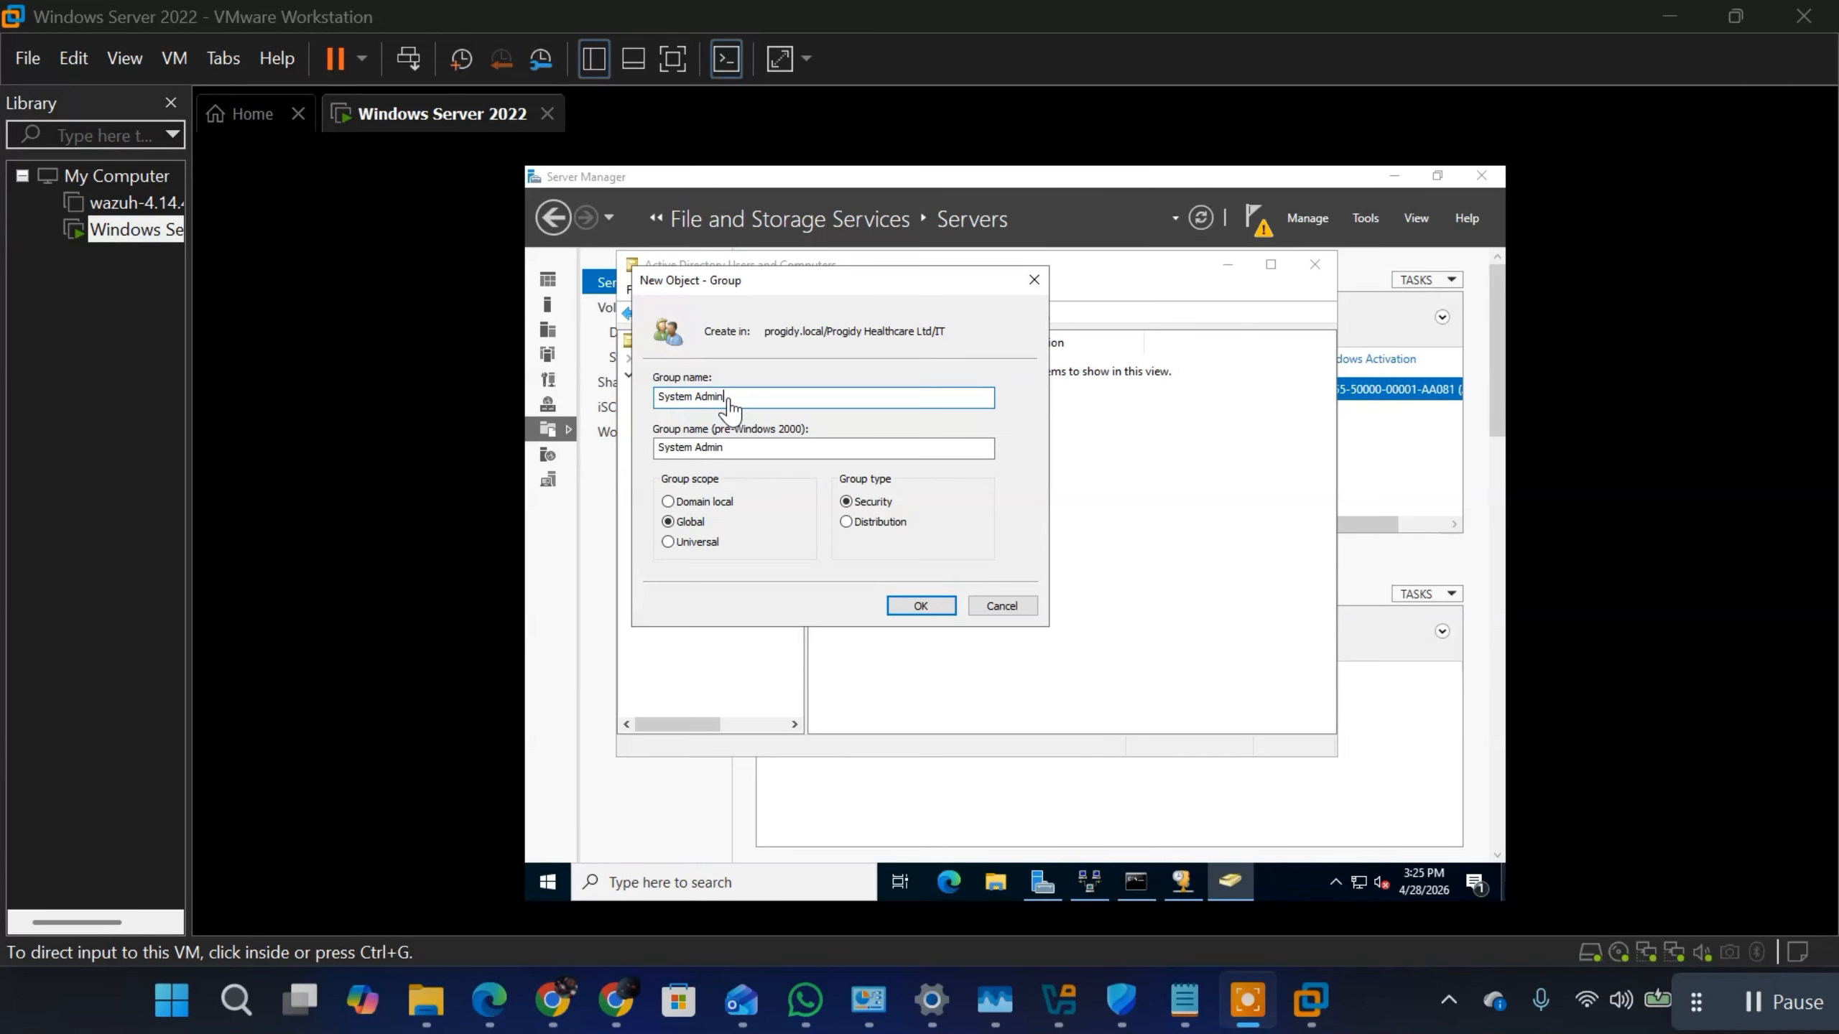
pyautogui.click(671, 550)
pyautogui.click(671, 548)
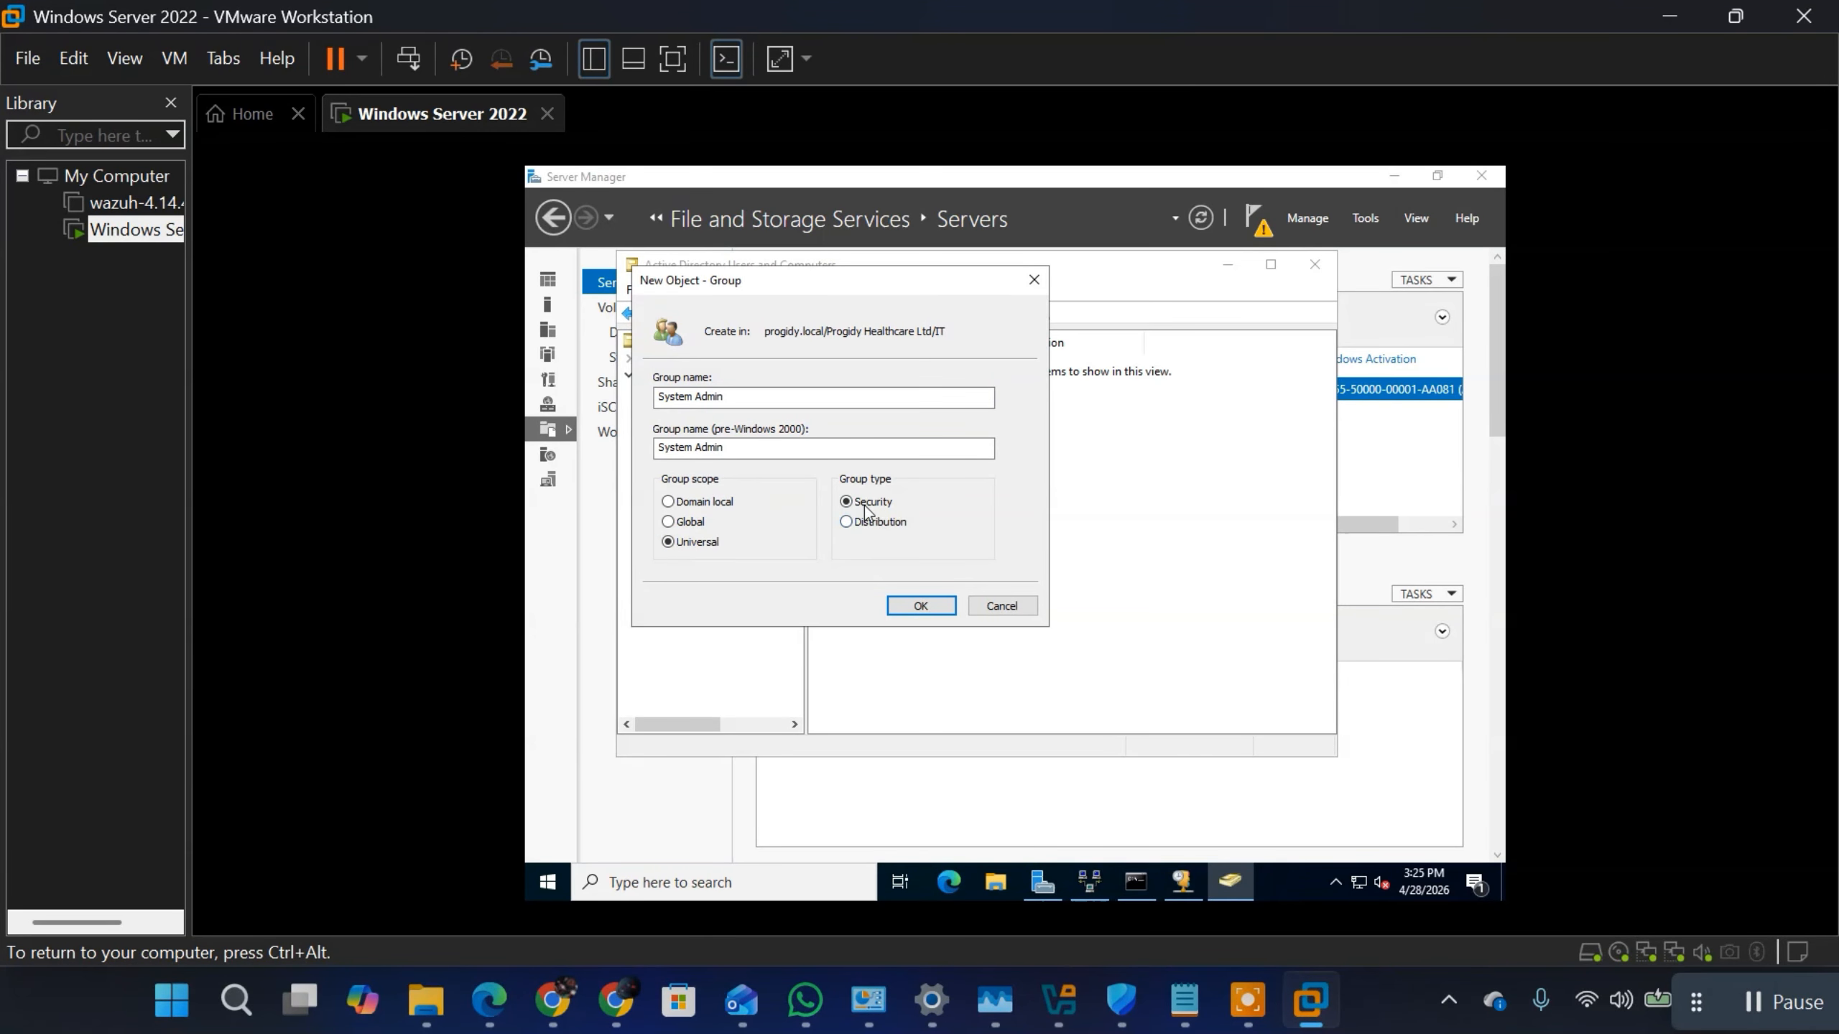
# Step: Finish creating the System Admin security group in the IT organizational unit and check the actions available for it
pyautogui.click(920, 607)
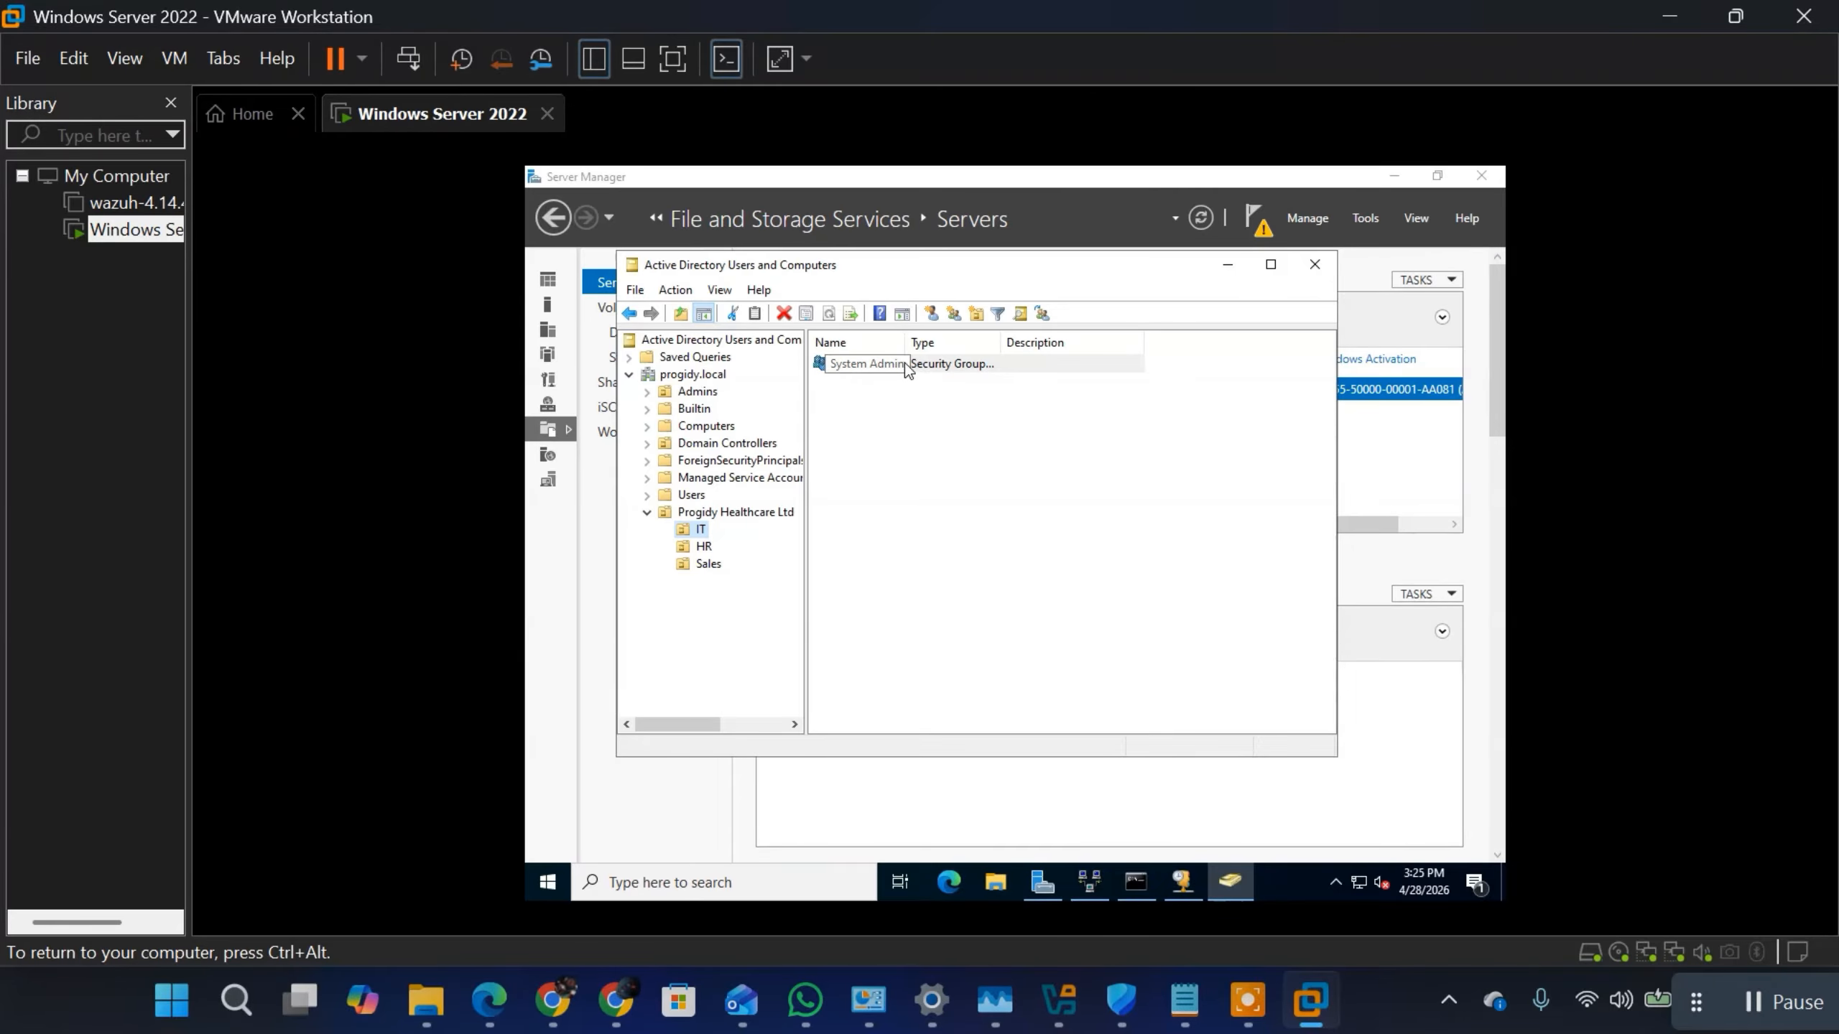
pyautogui.click(945, 368)
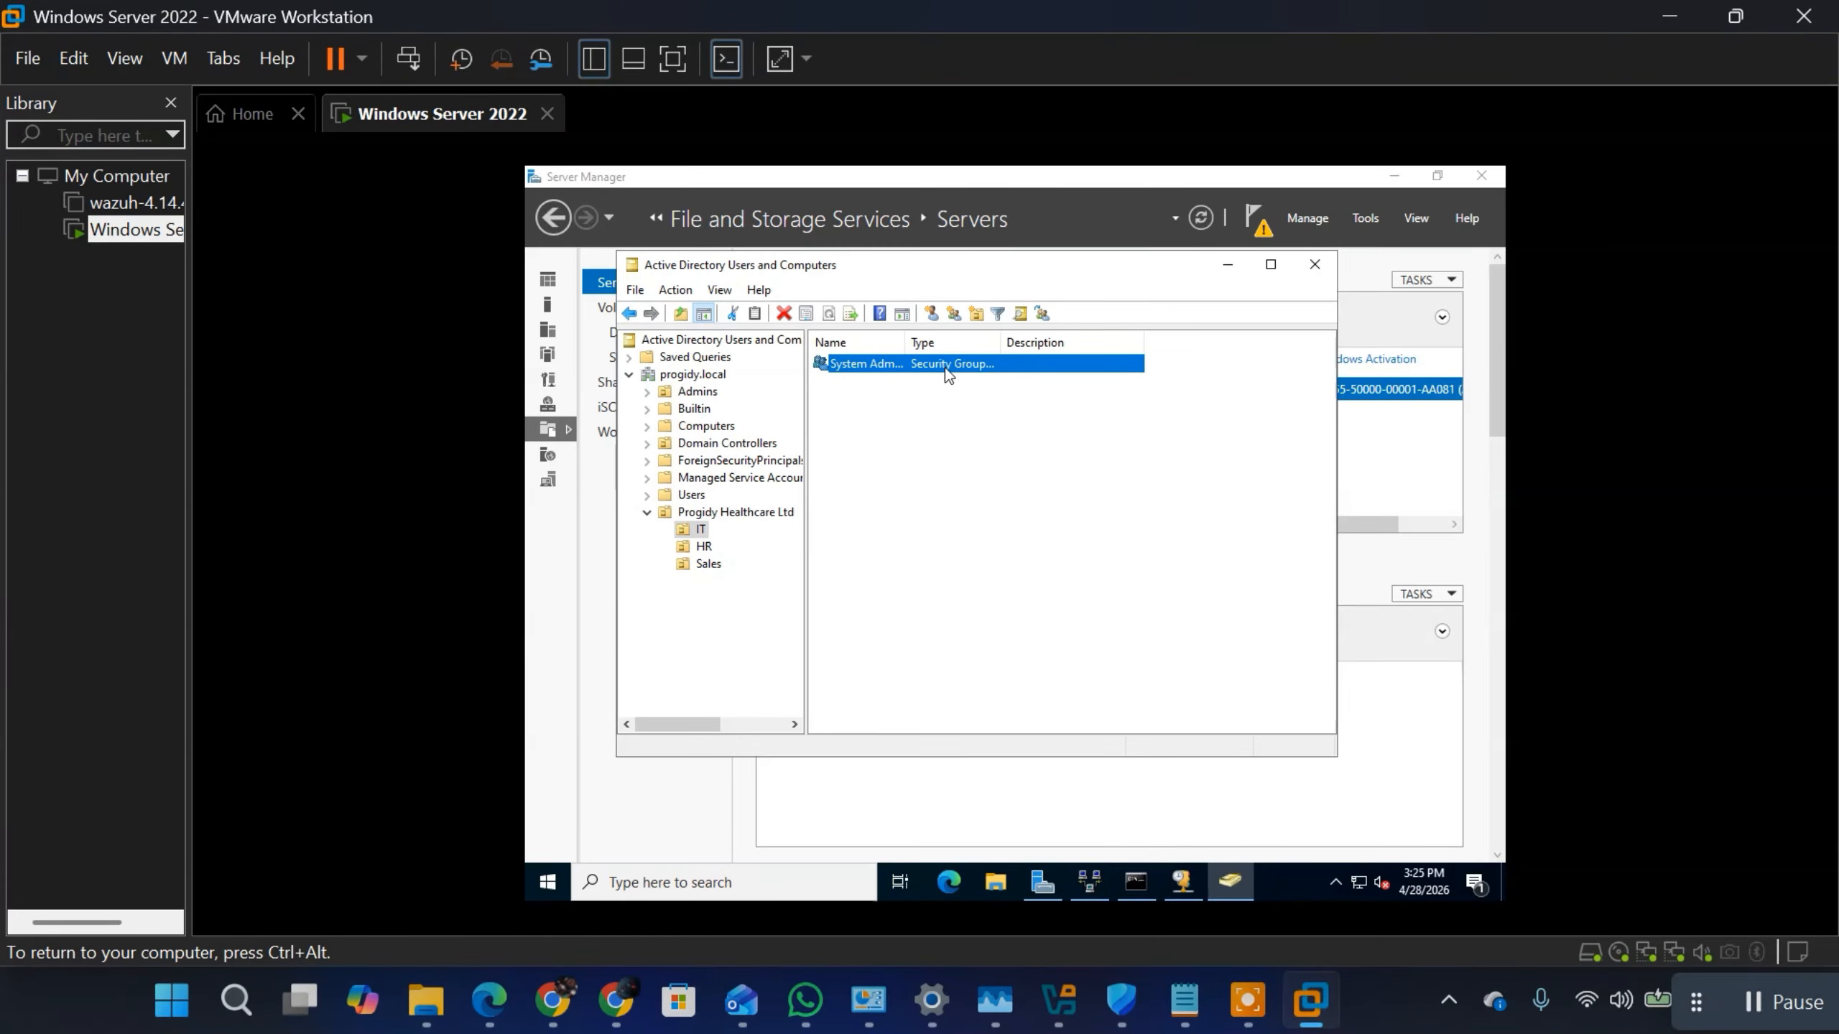
pyautogui.rightClick(945, 368)
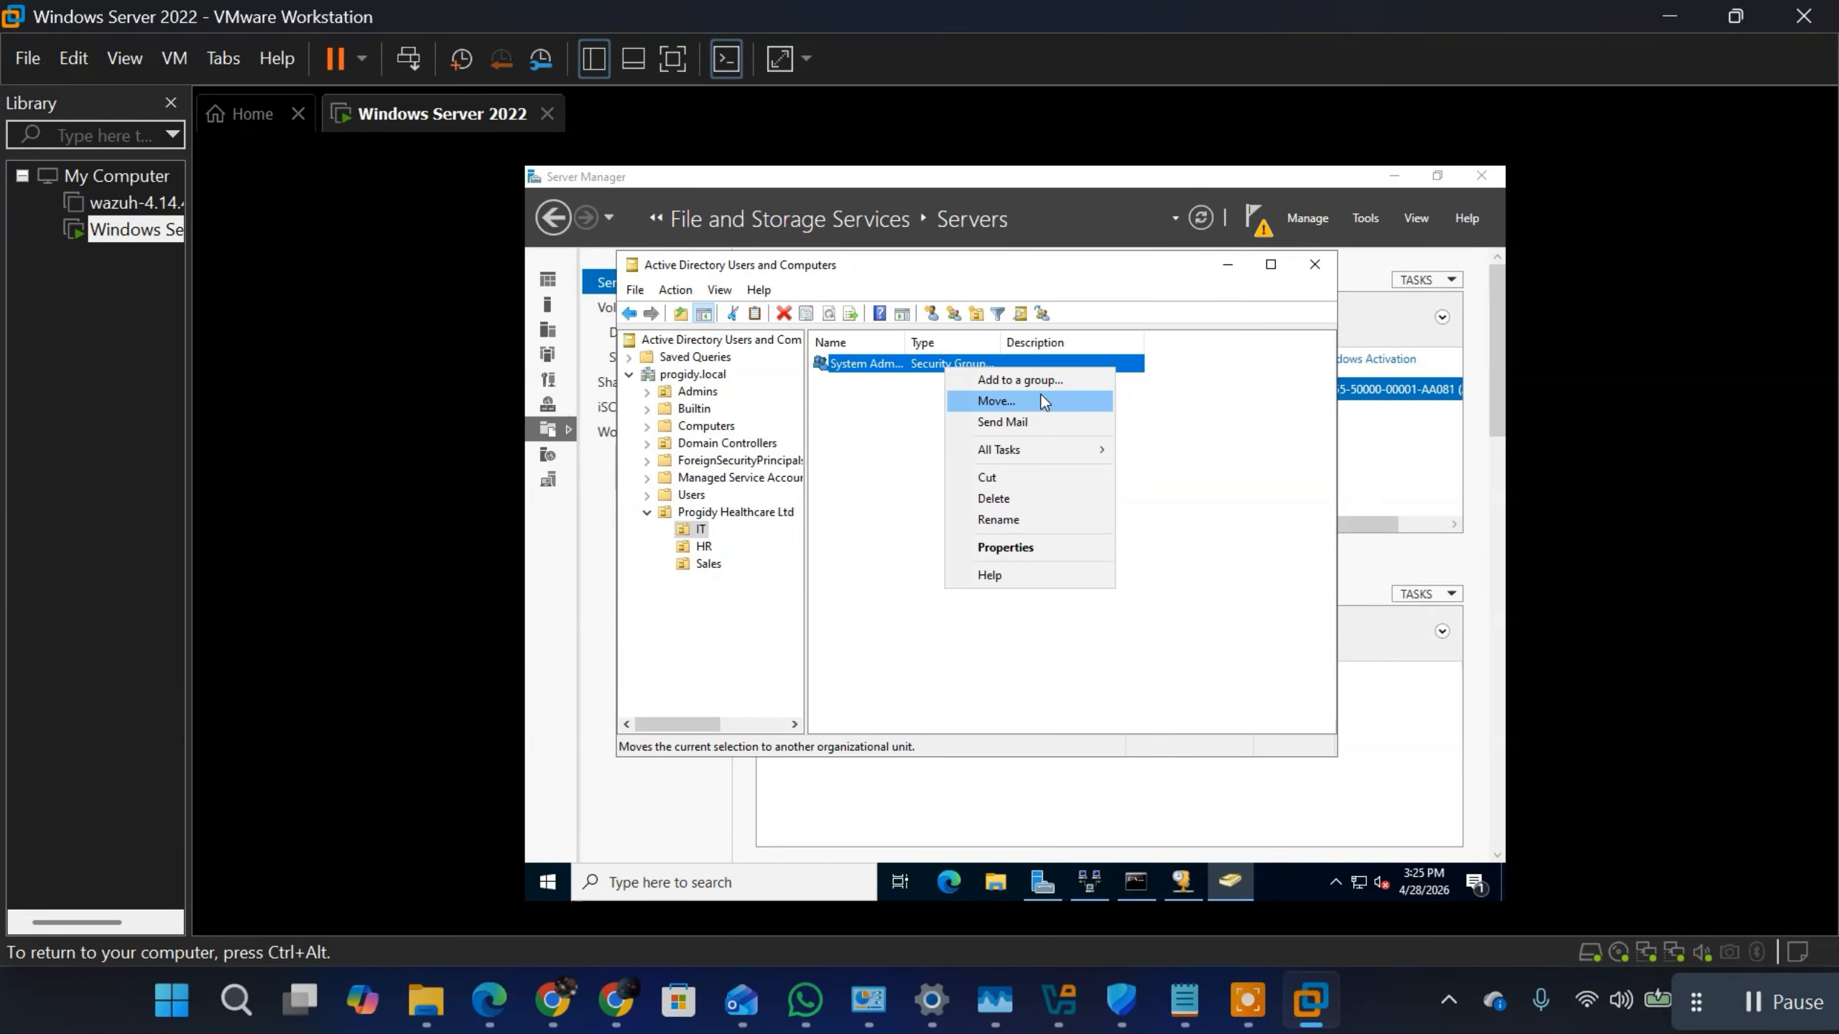
pyautogui.click(883, 513)
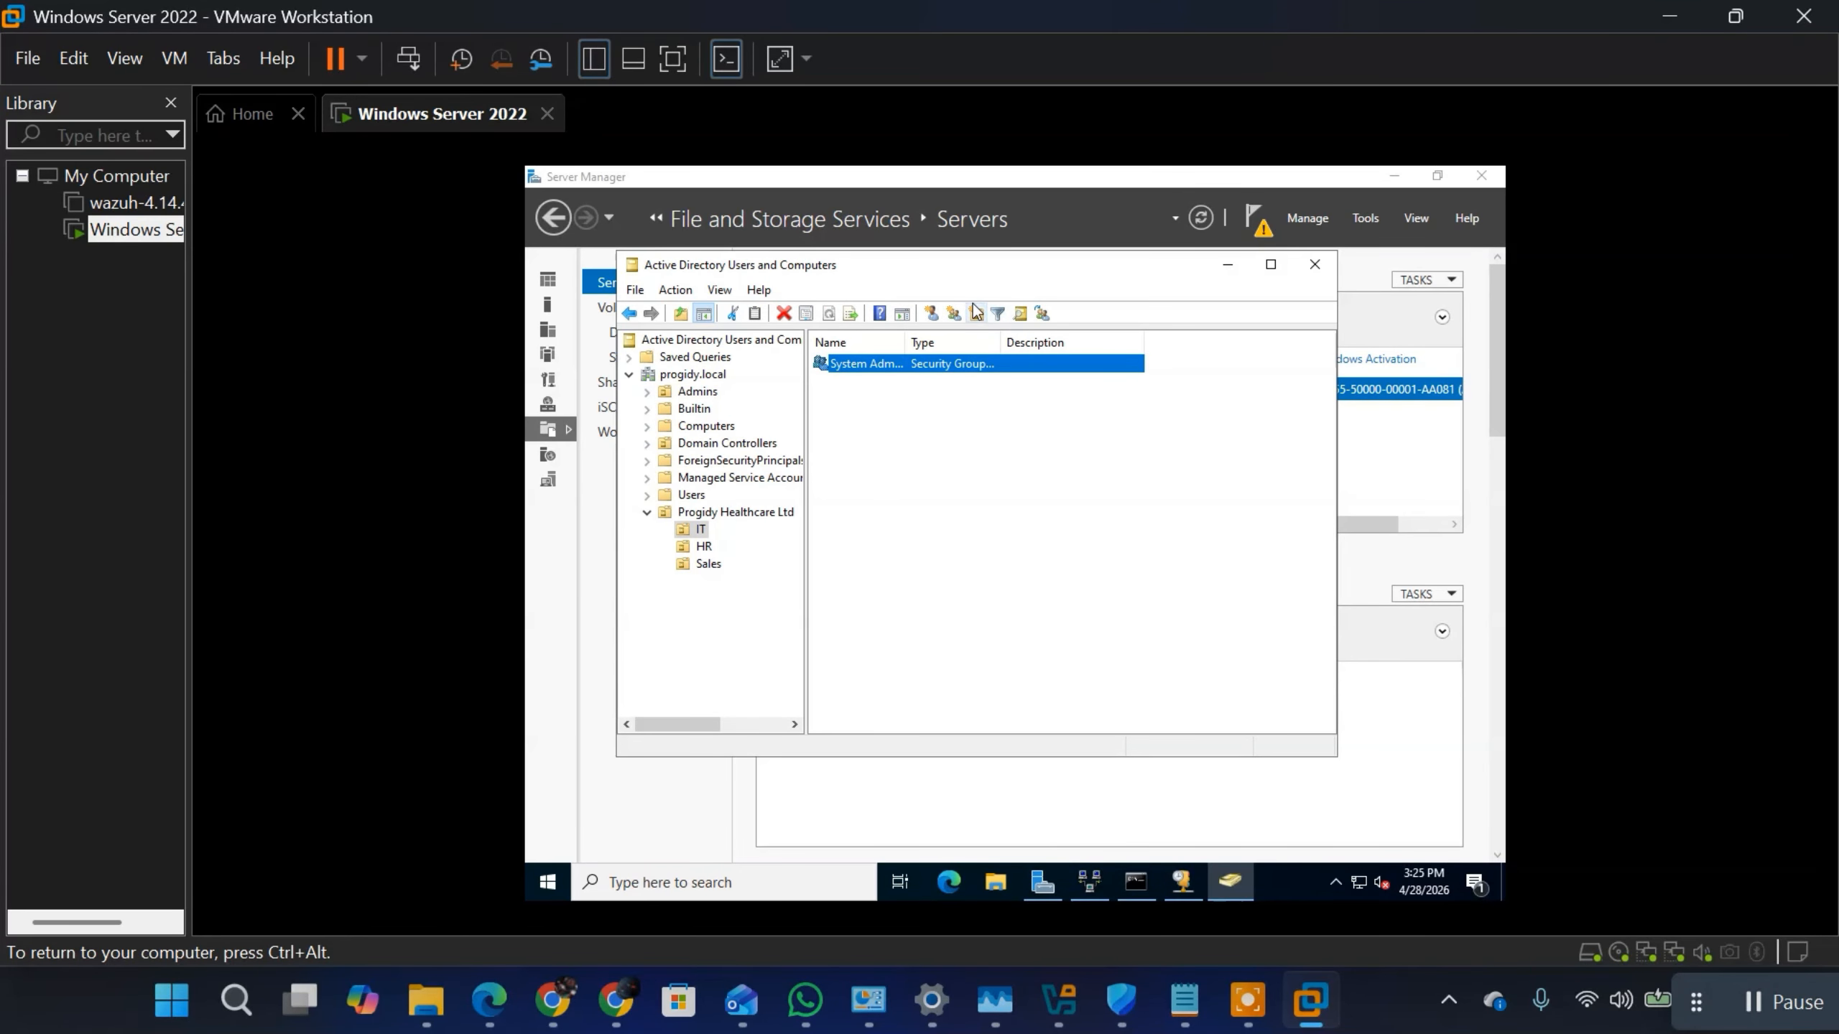
# Step: Start a new user account in the IT unit, entering the employee's first name, last name and user logon name
pyautogui.click(931, 317)
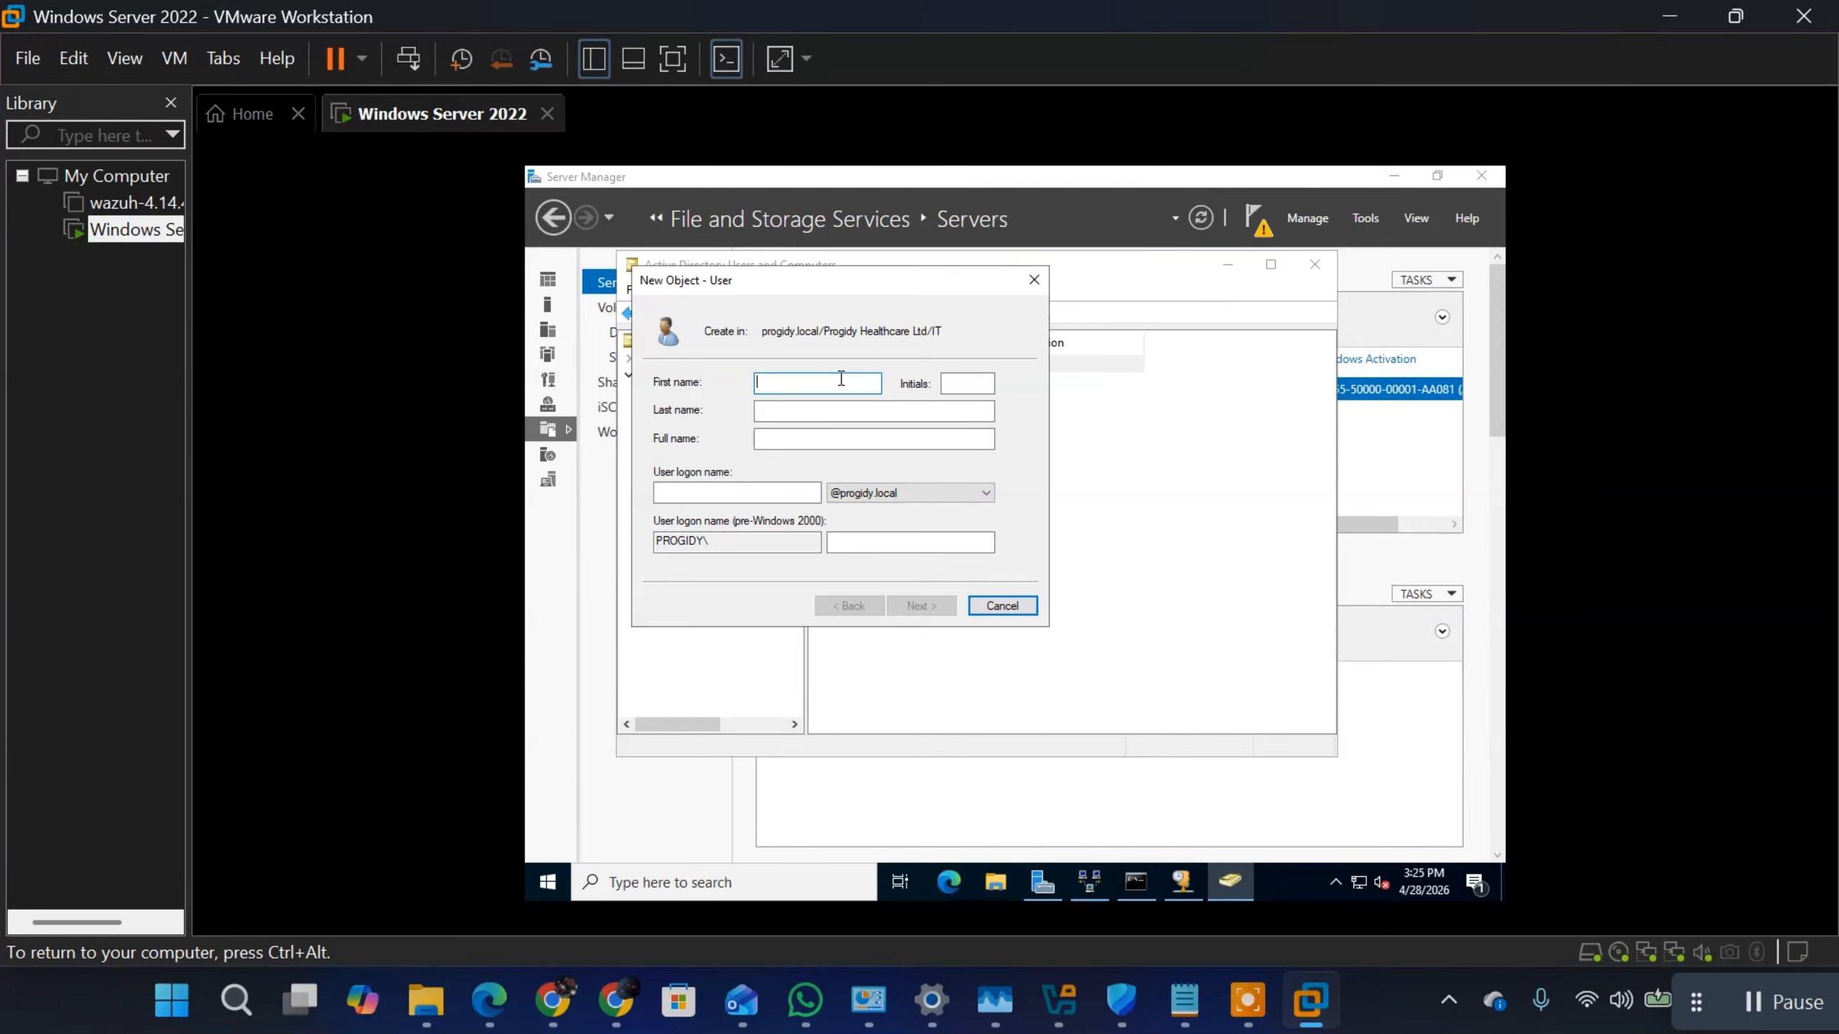
pyautogui.click(798, 410)
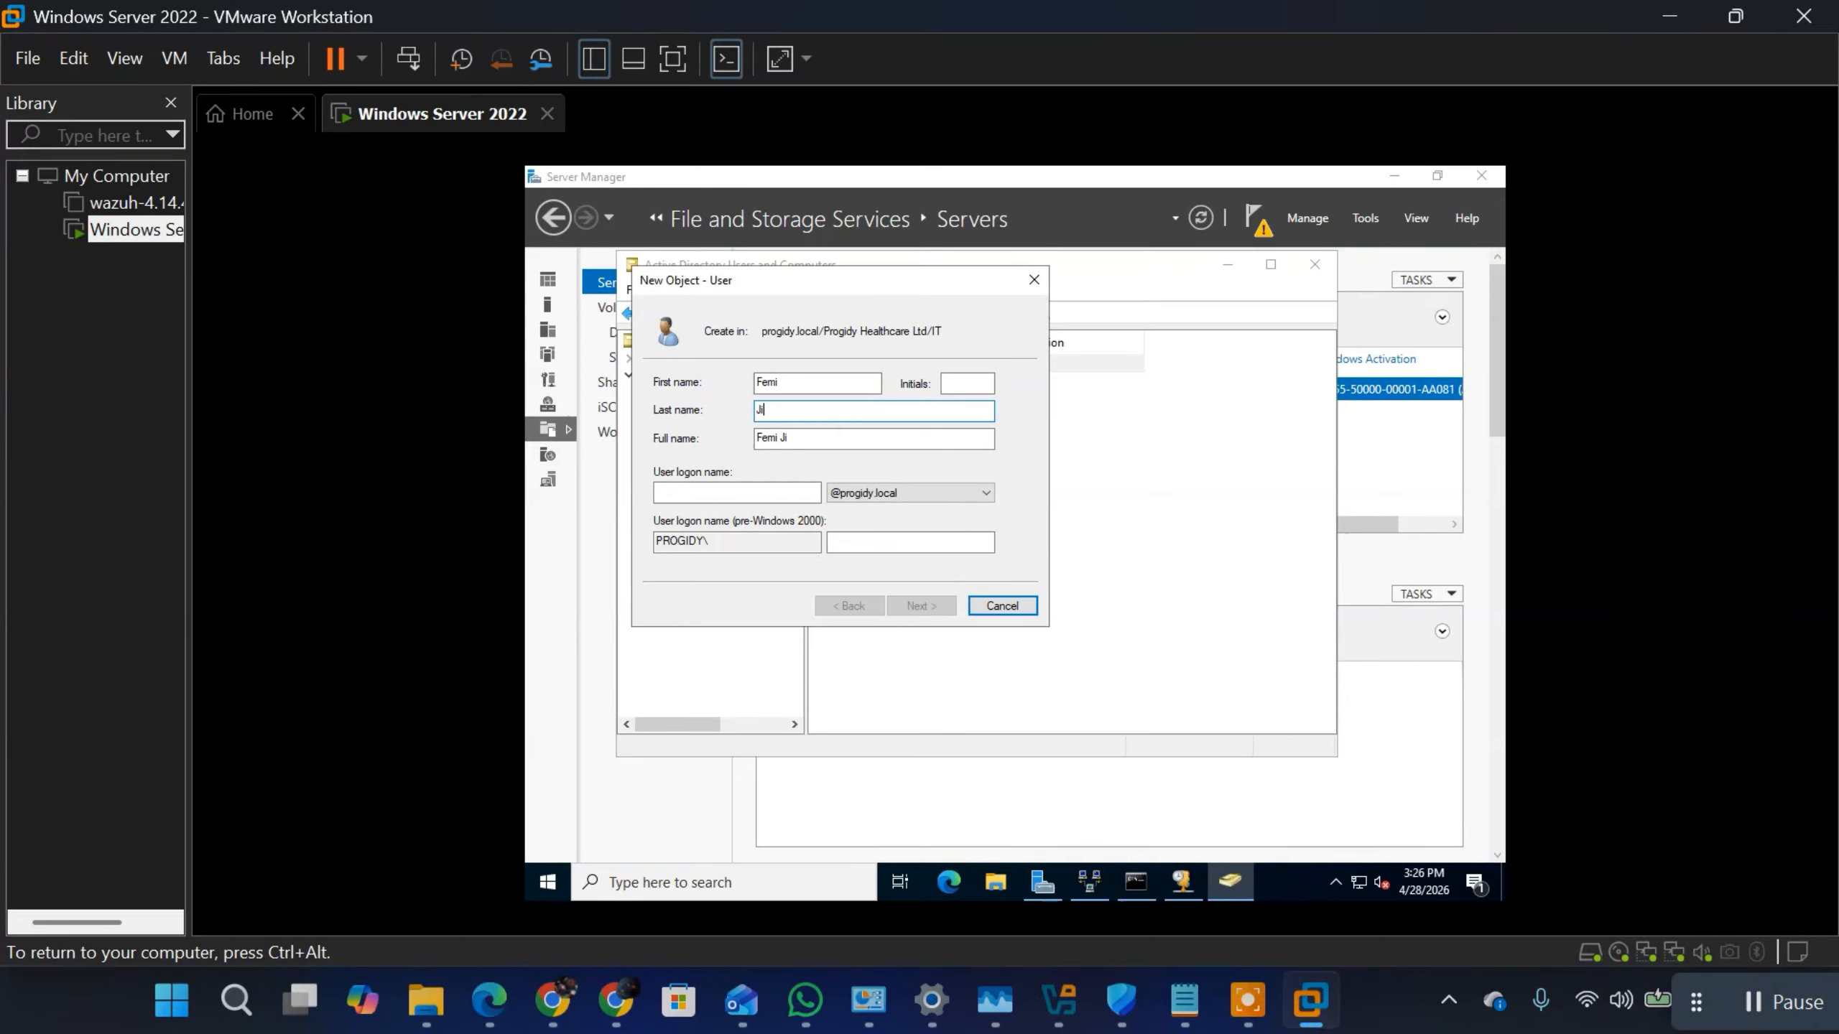
pyautogui.click(789, 491)
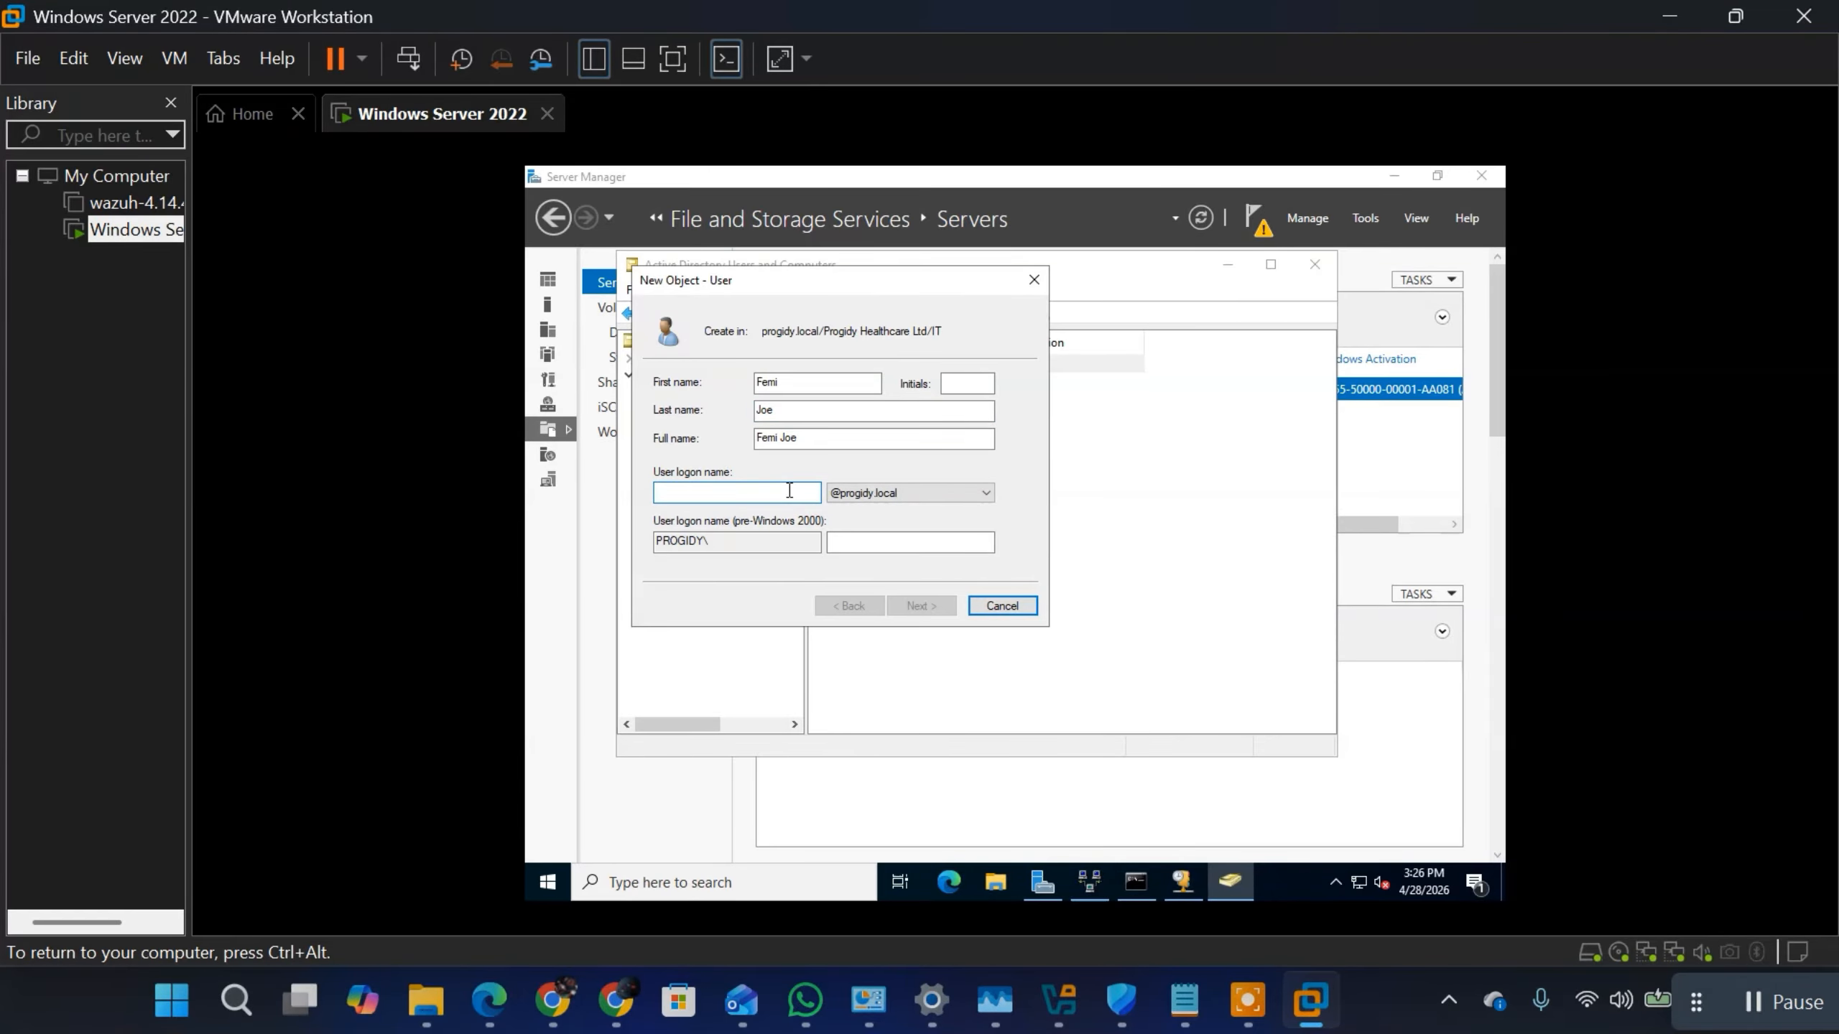
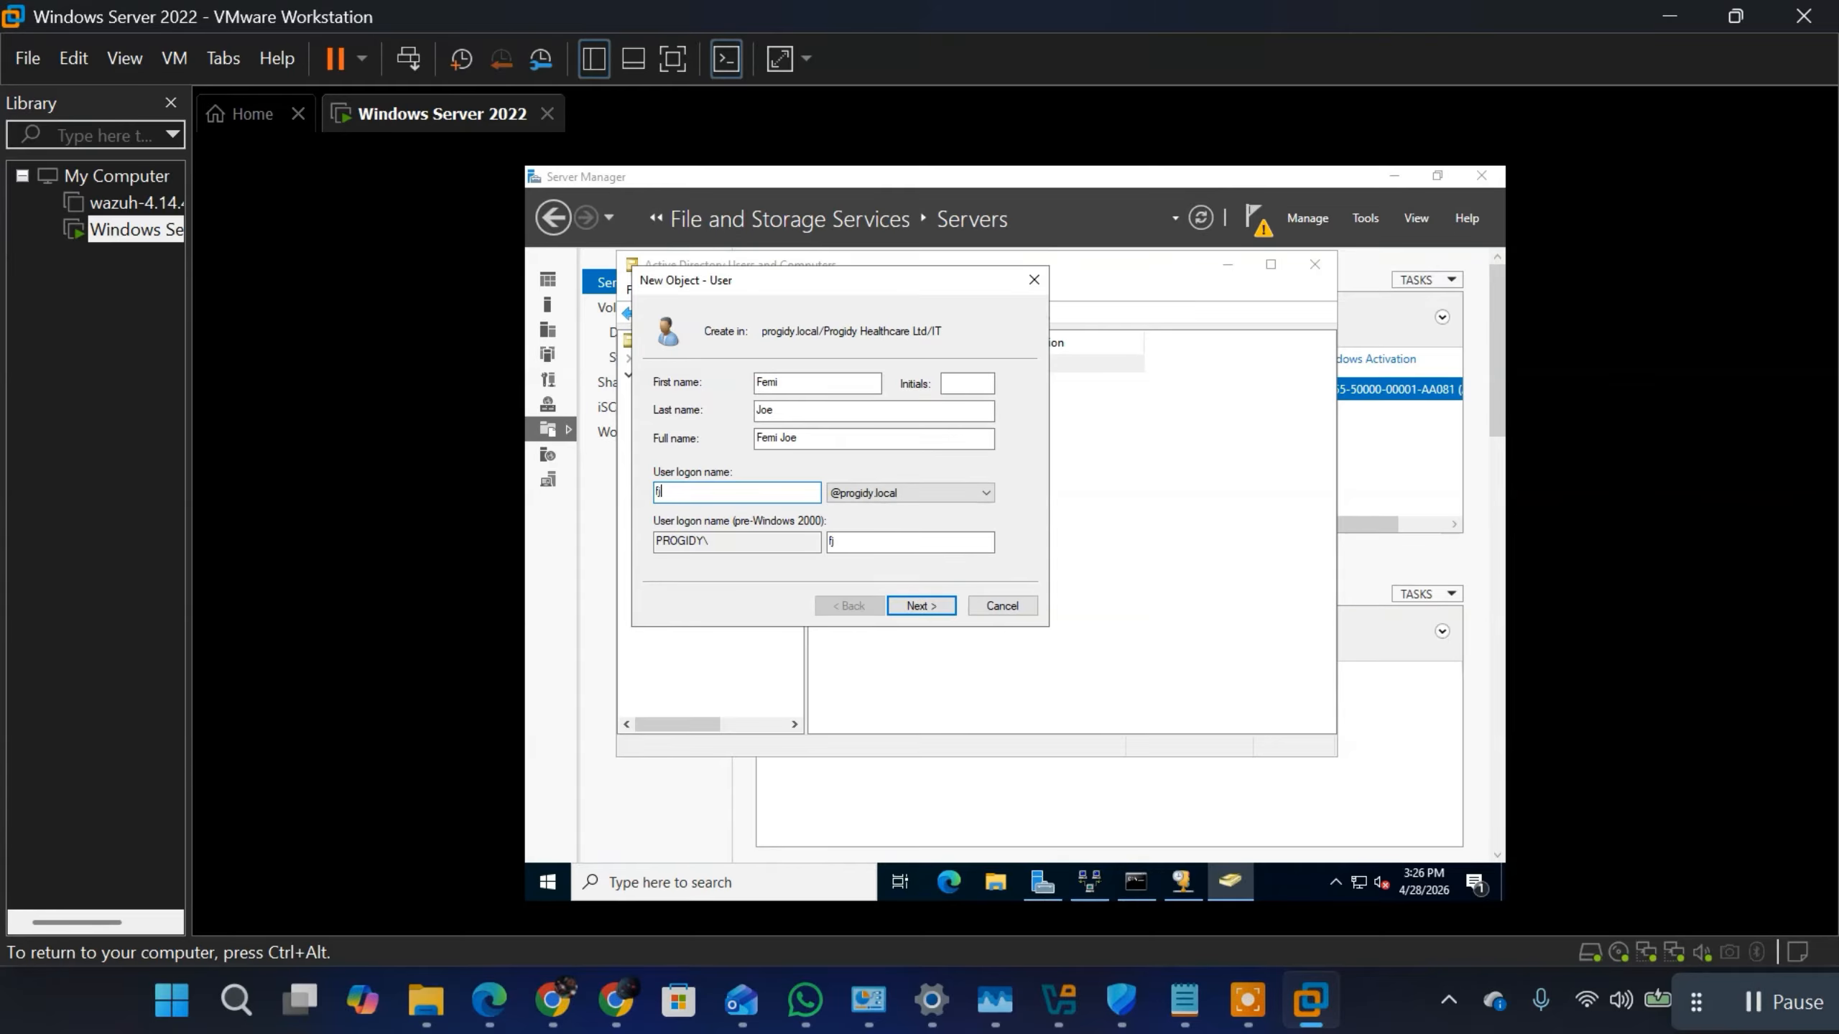
pyautogui.click(910, 612)
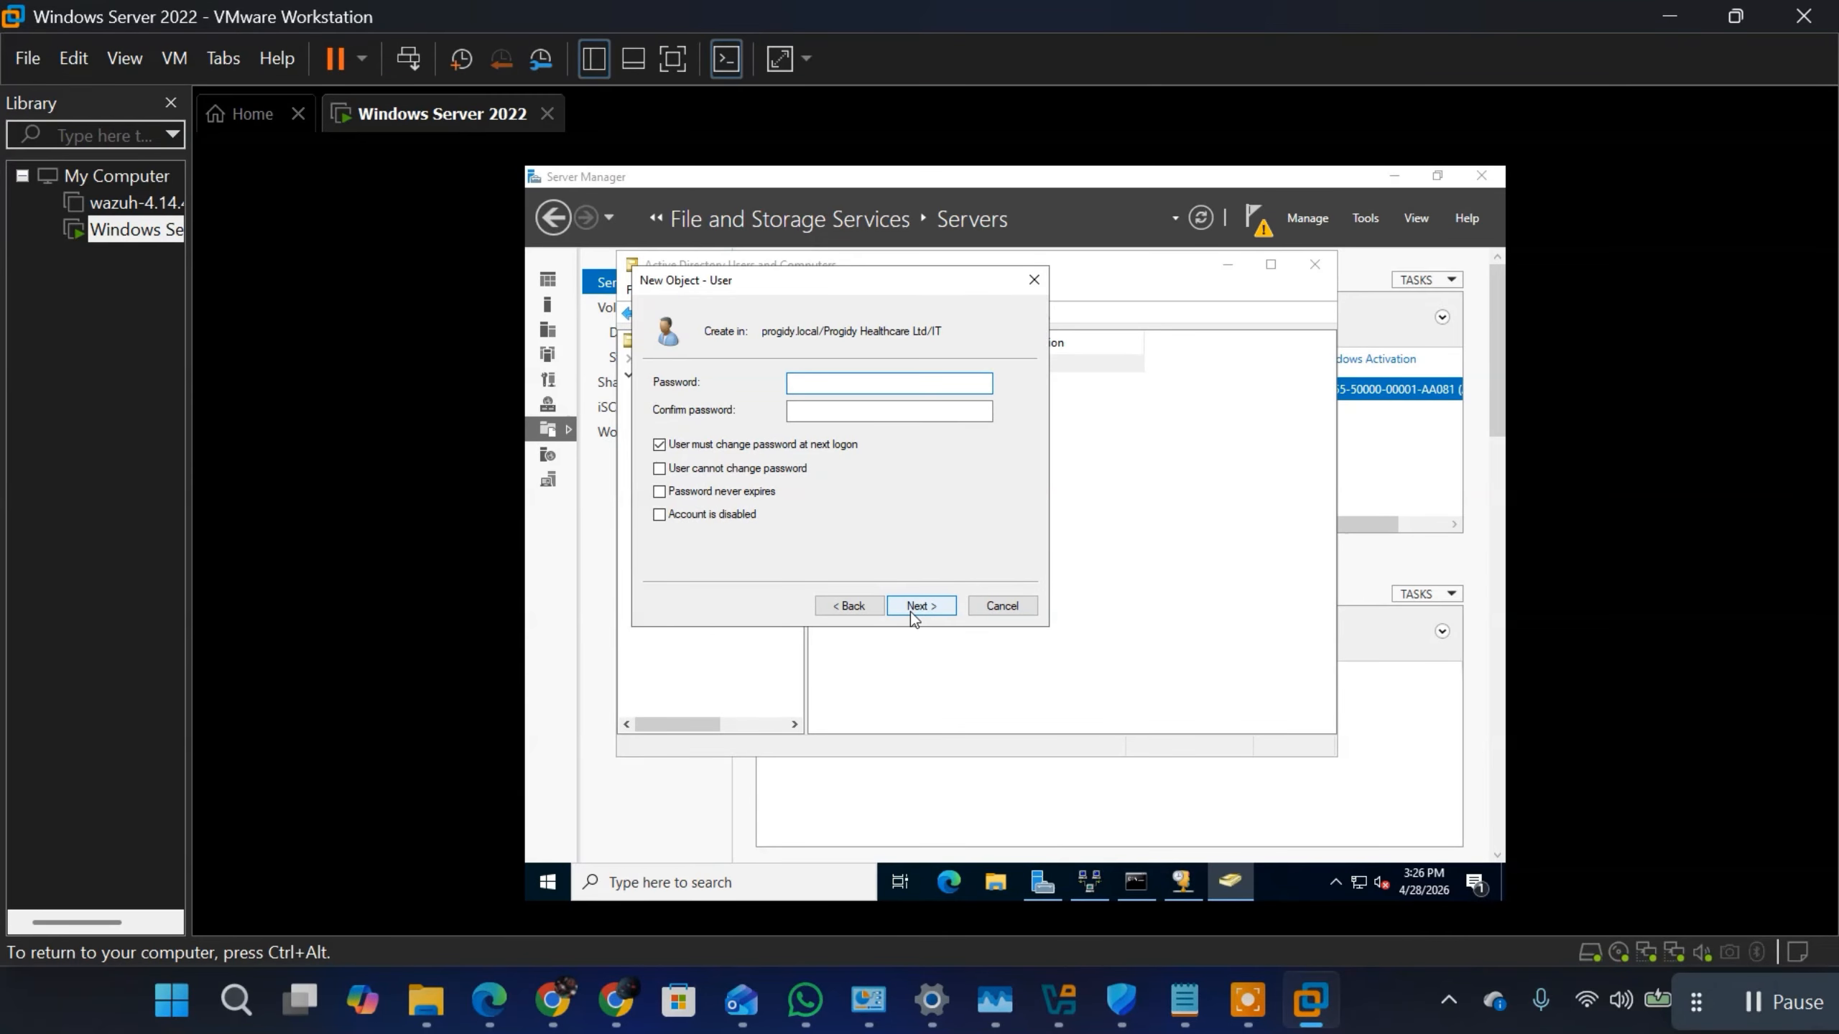
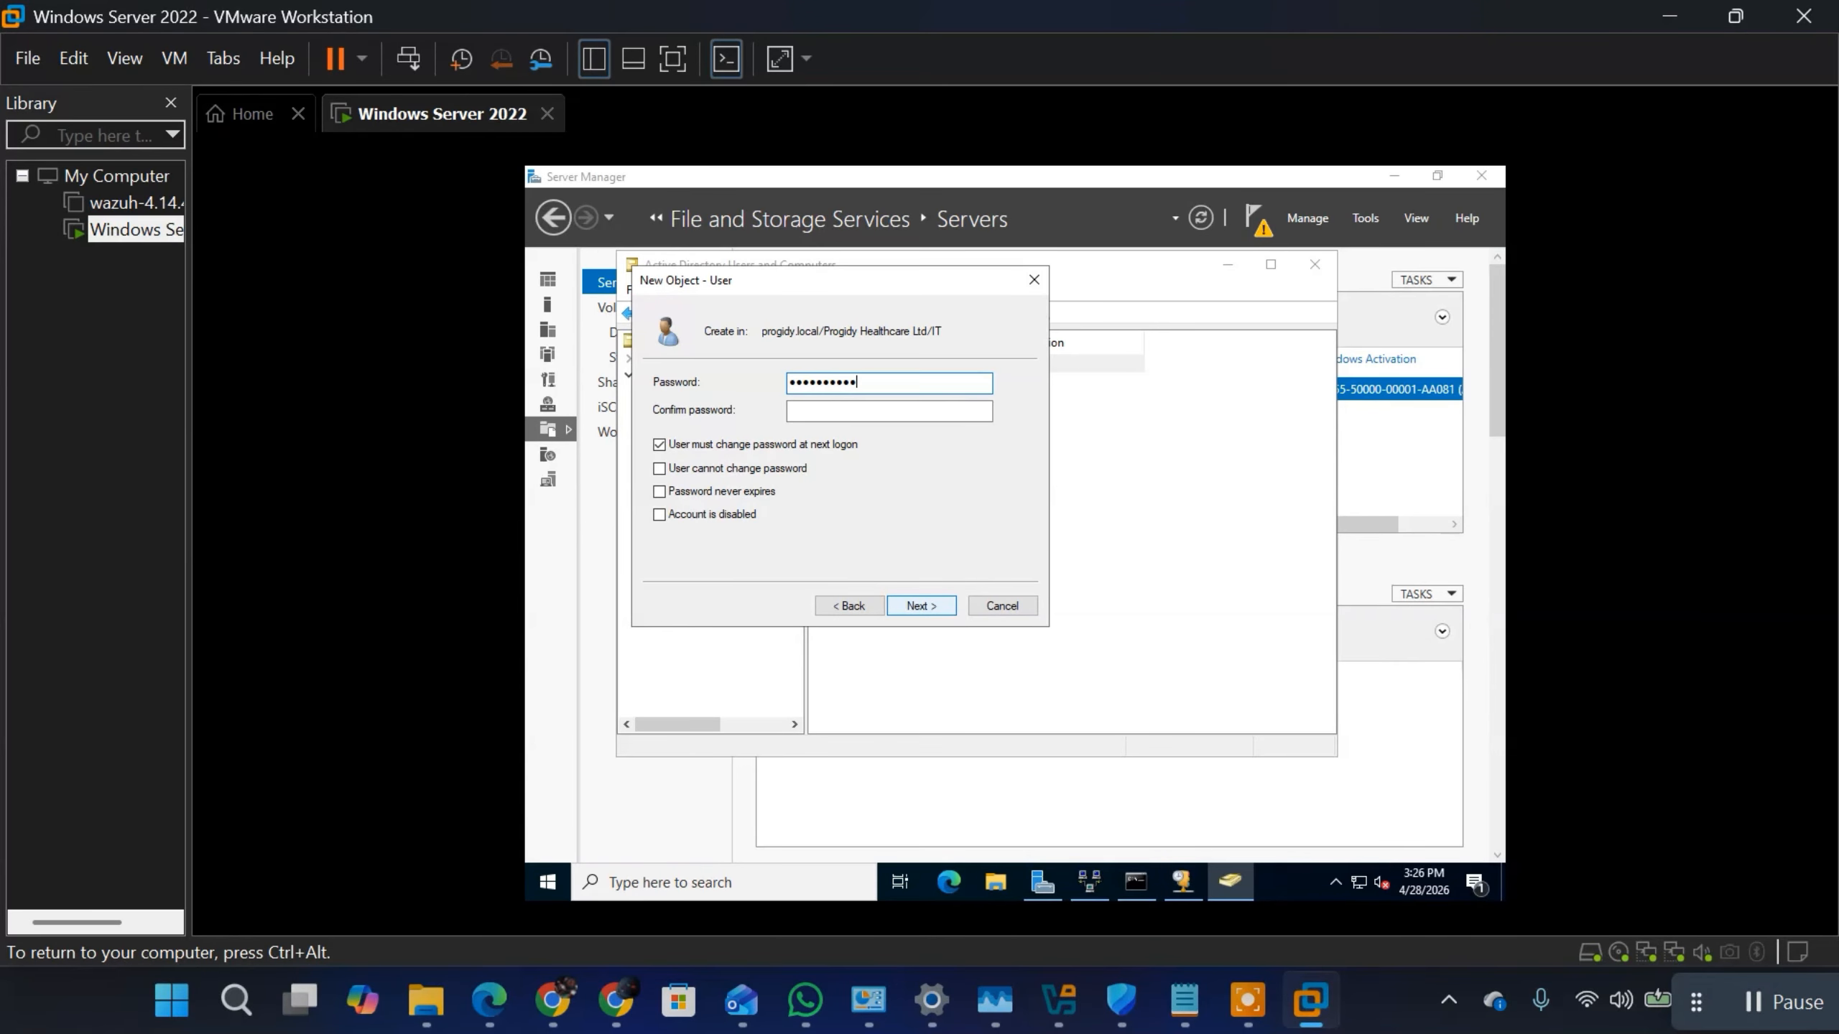
# Step: Enter and confirm the account password for the new IT user
pyautogui.click(867, 413)
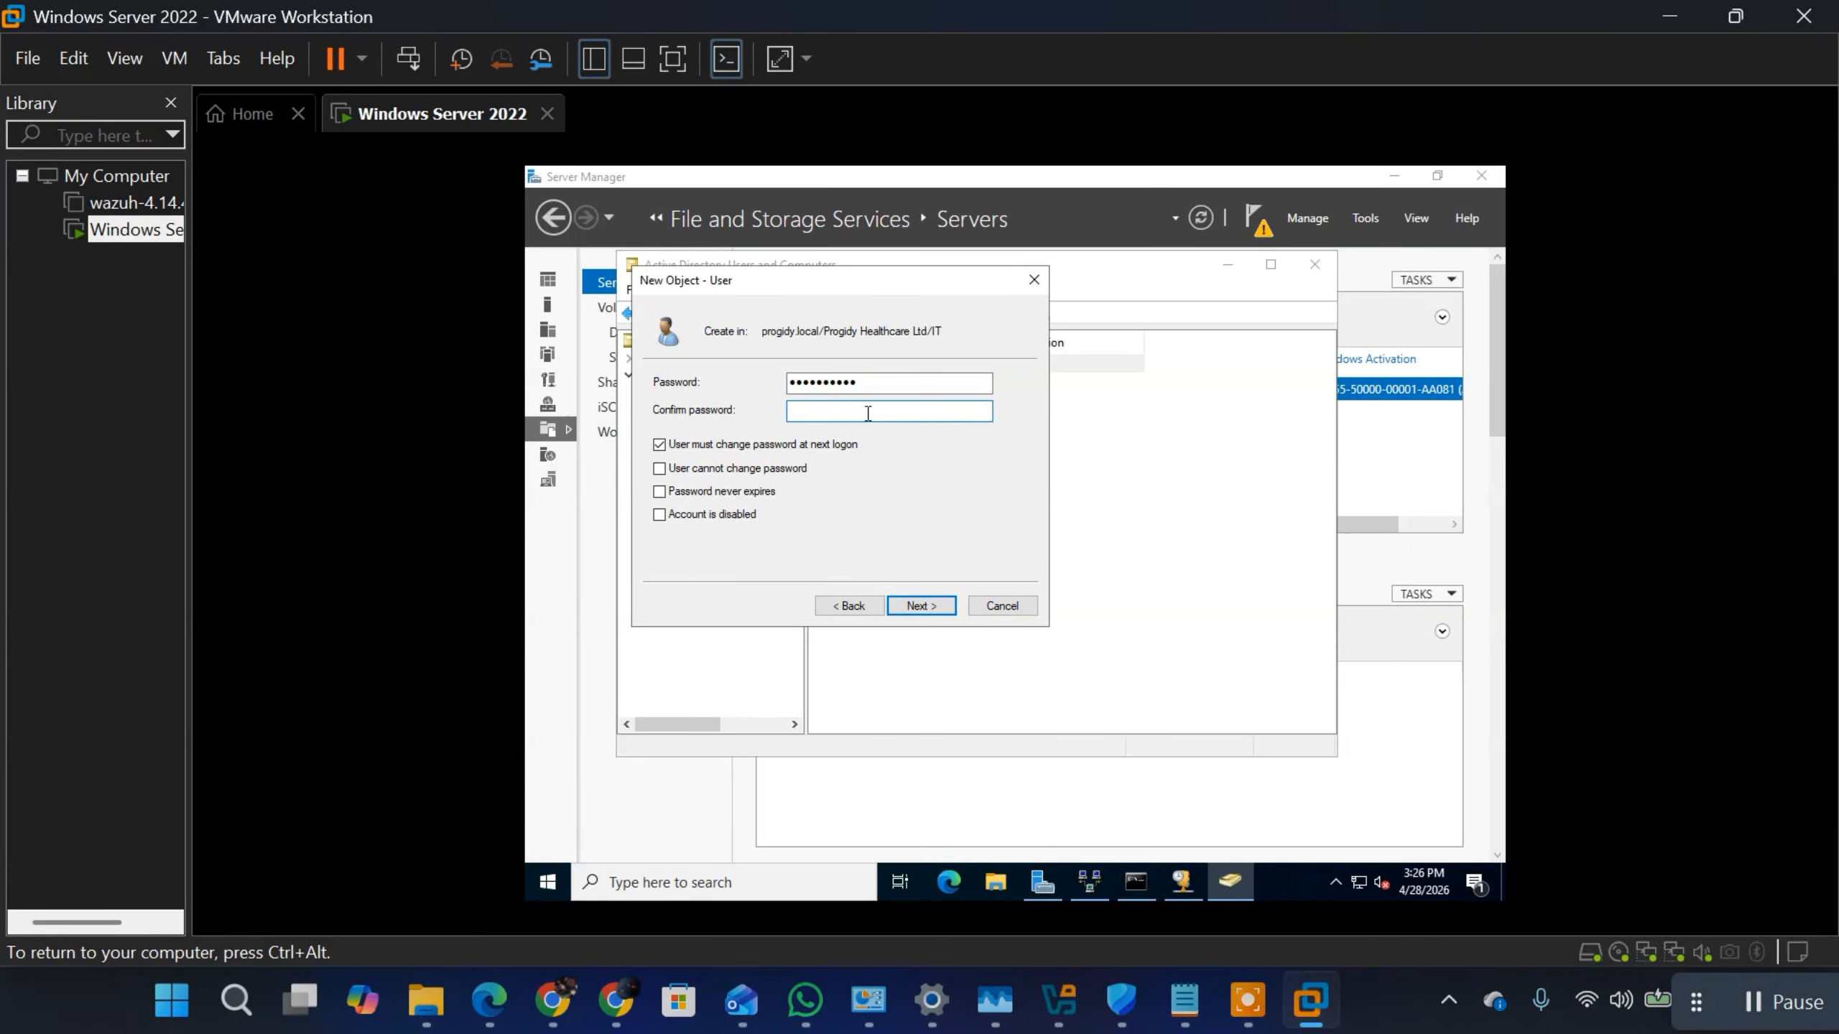
pyautogui.write('••••••••••')
# Step: Turn off the forced password change at next logon, set the password to never expire, and finish creating the IT user
pyautogui.click(659, 444)
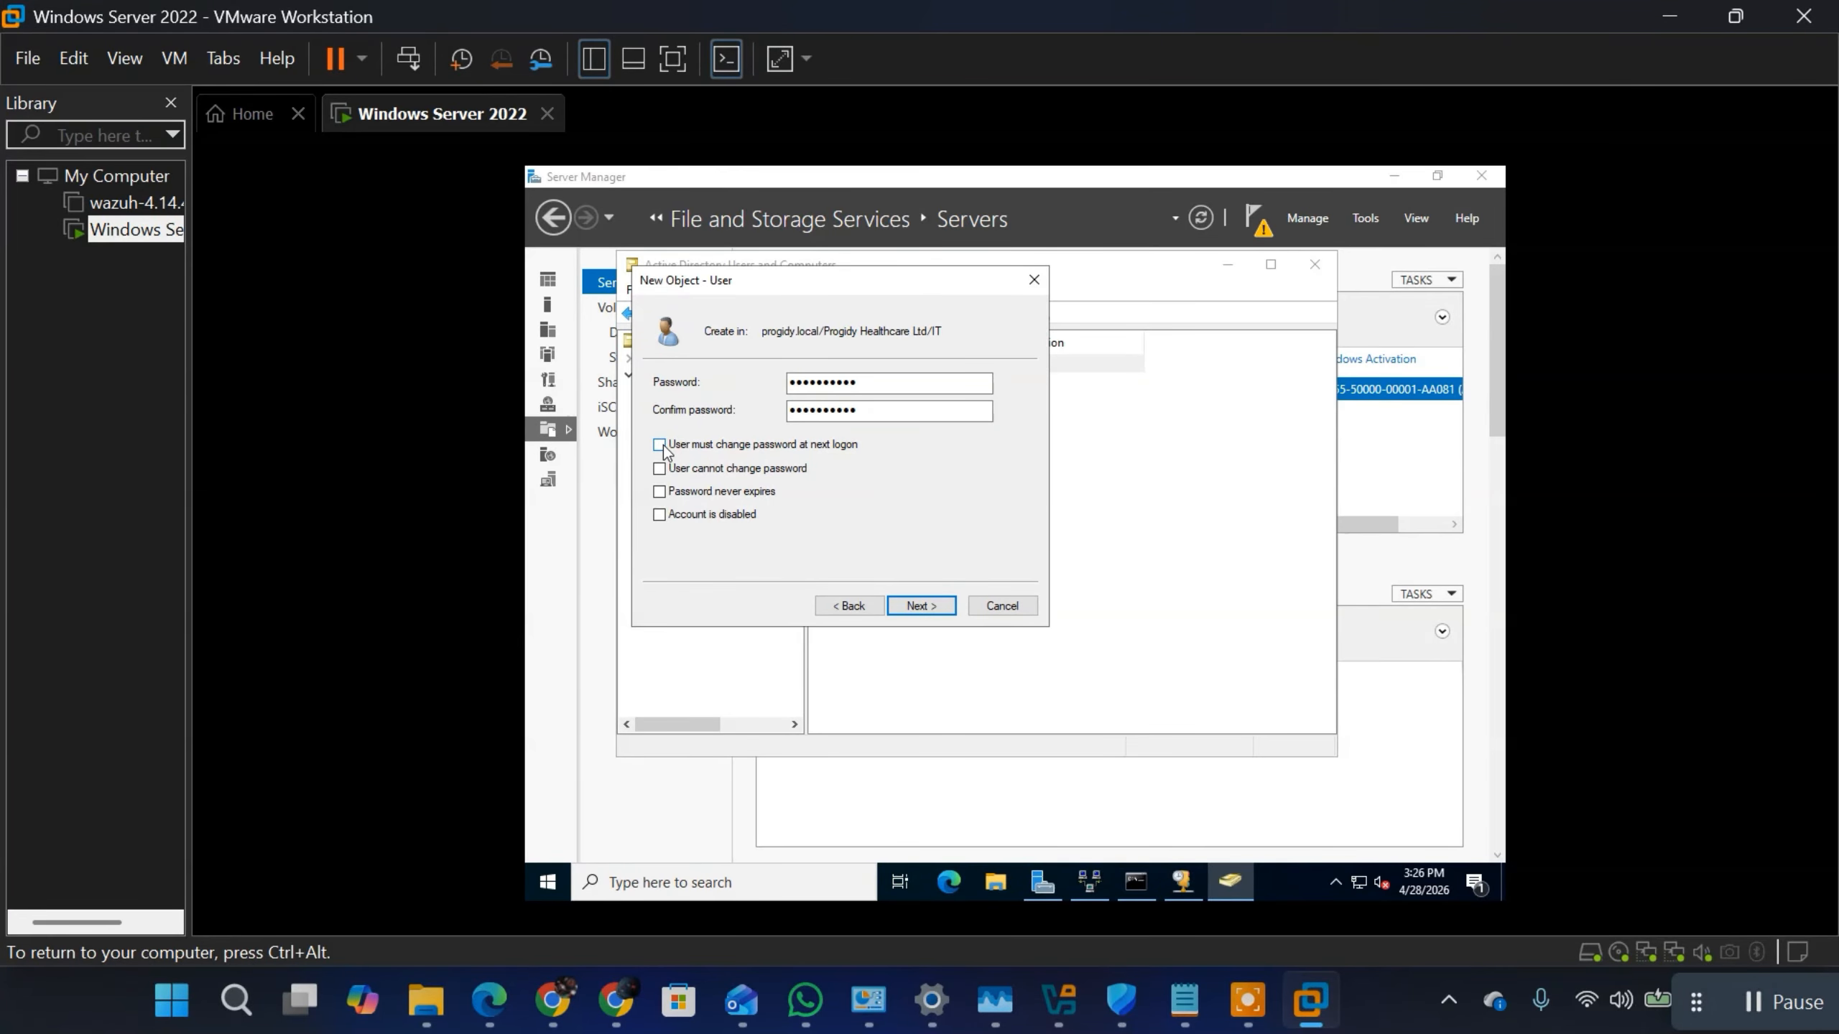
pyautogui.moveTo(869, 382); pyautogui.dragTo(766, 390)
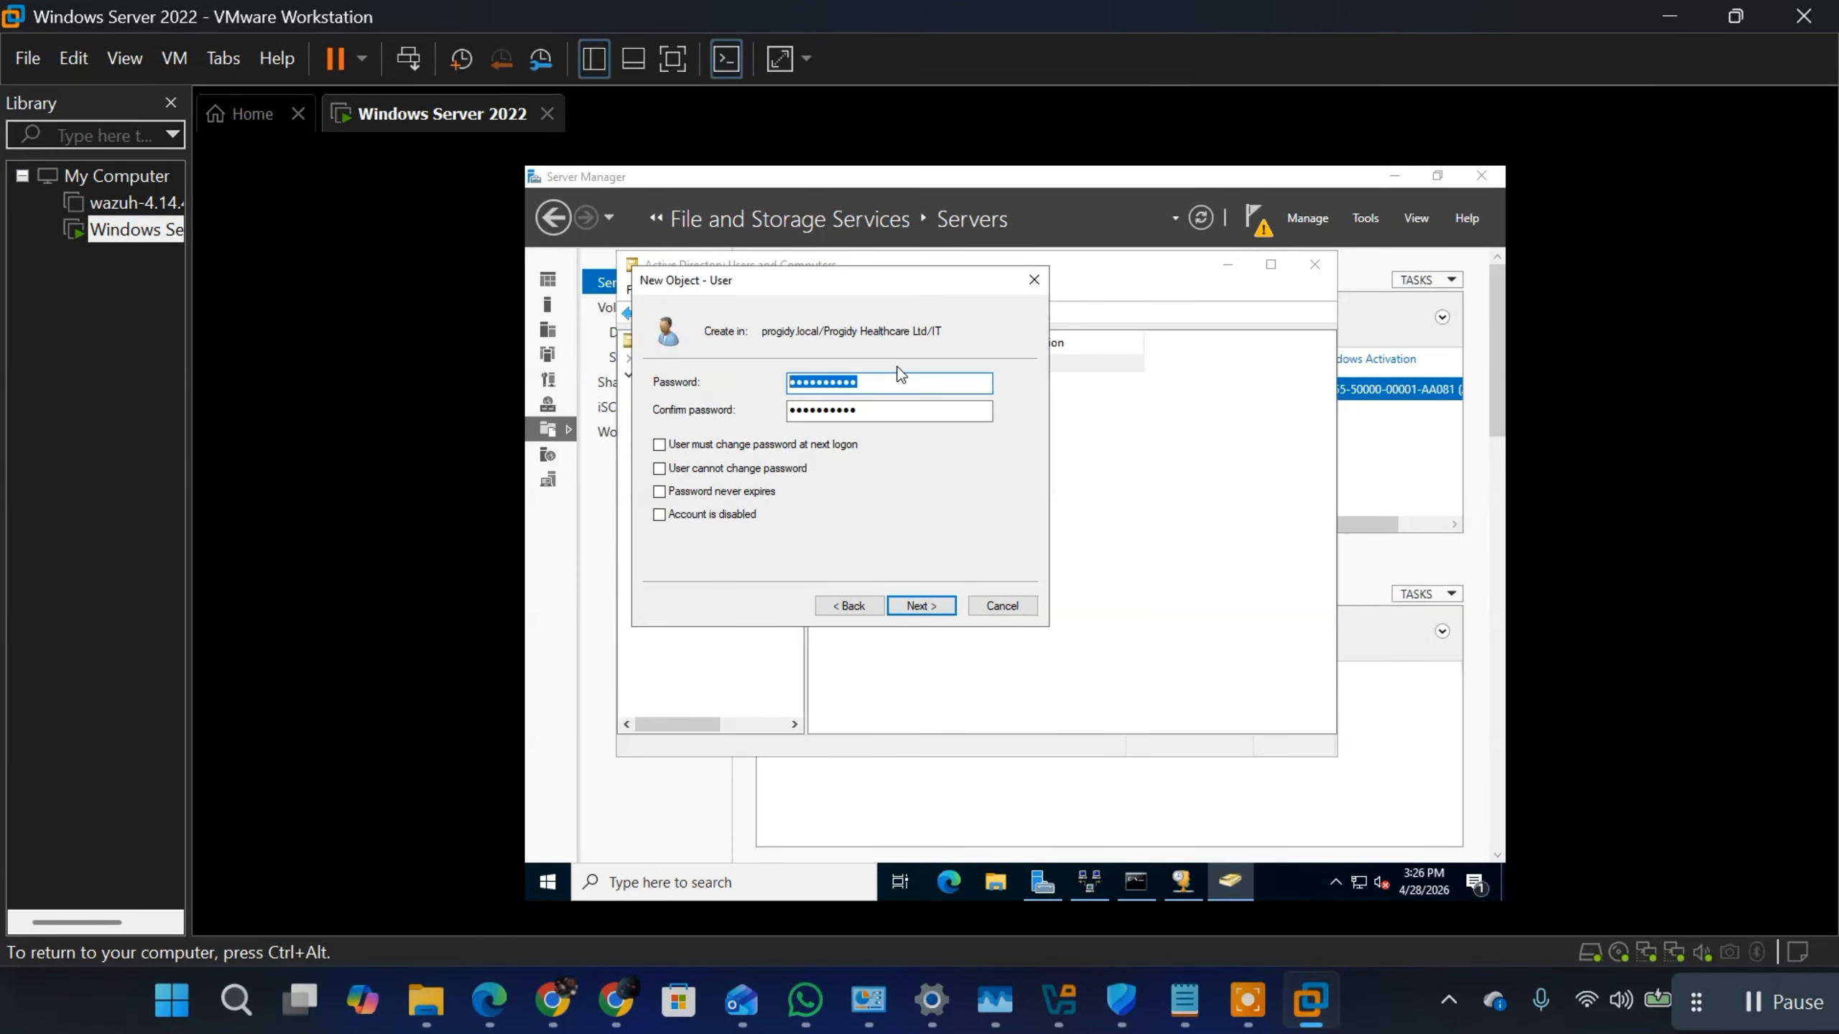
pyautogui.click(661, 495)
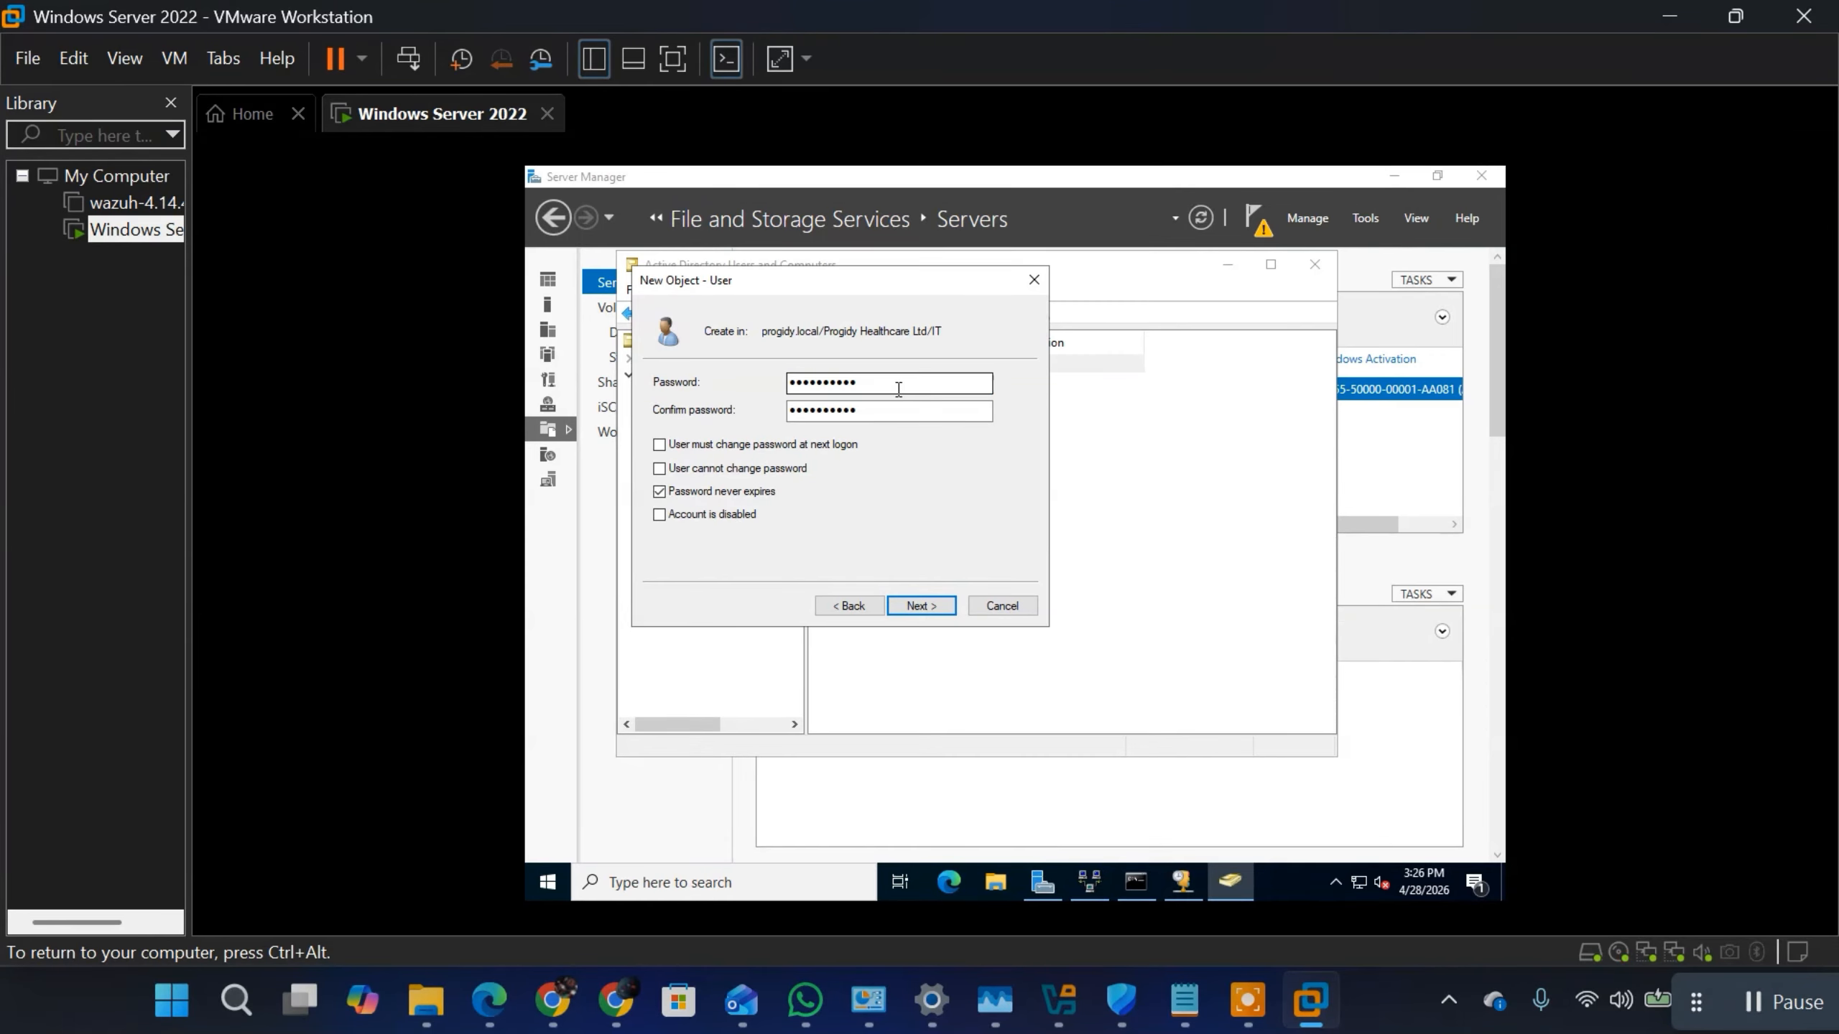
pyautogui.moveTo(887, 377); pyautogui.dragTo(768, 378)
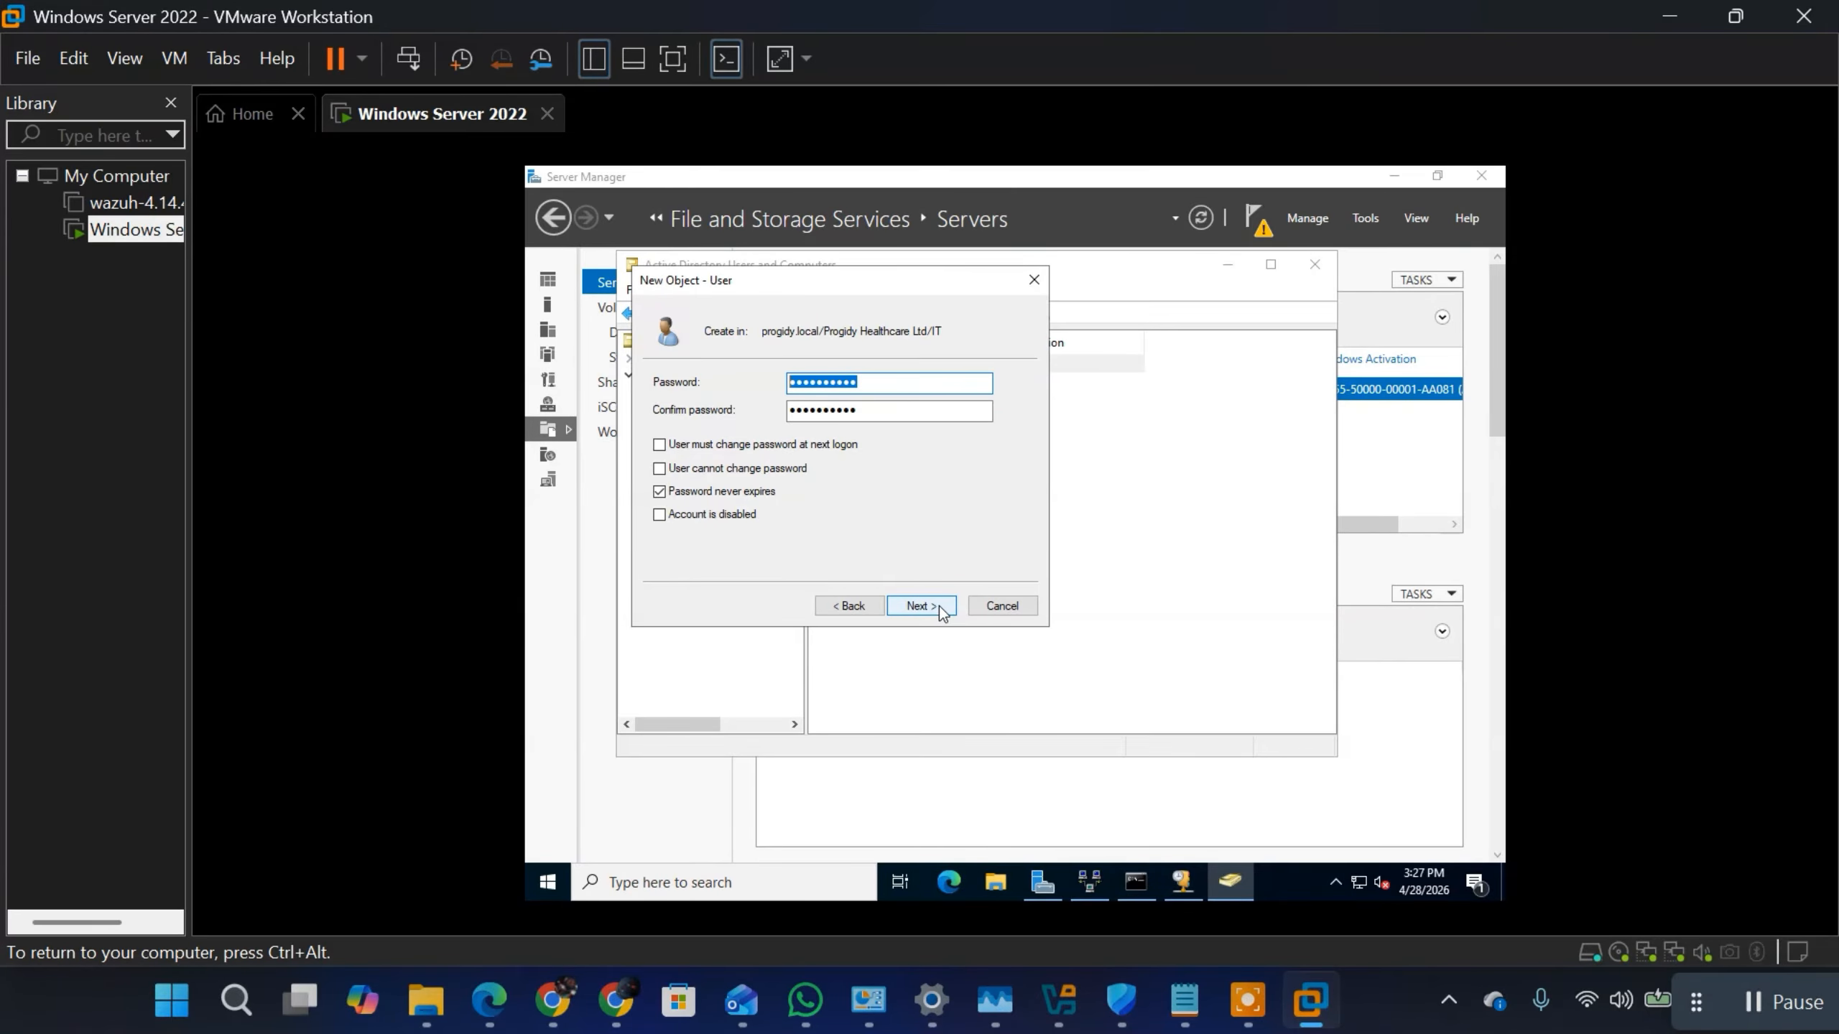
pyautogui.click(919, 605)
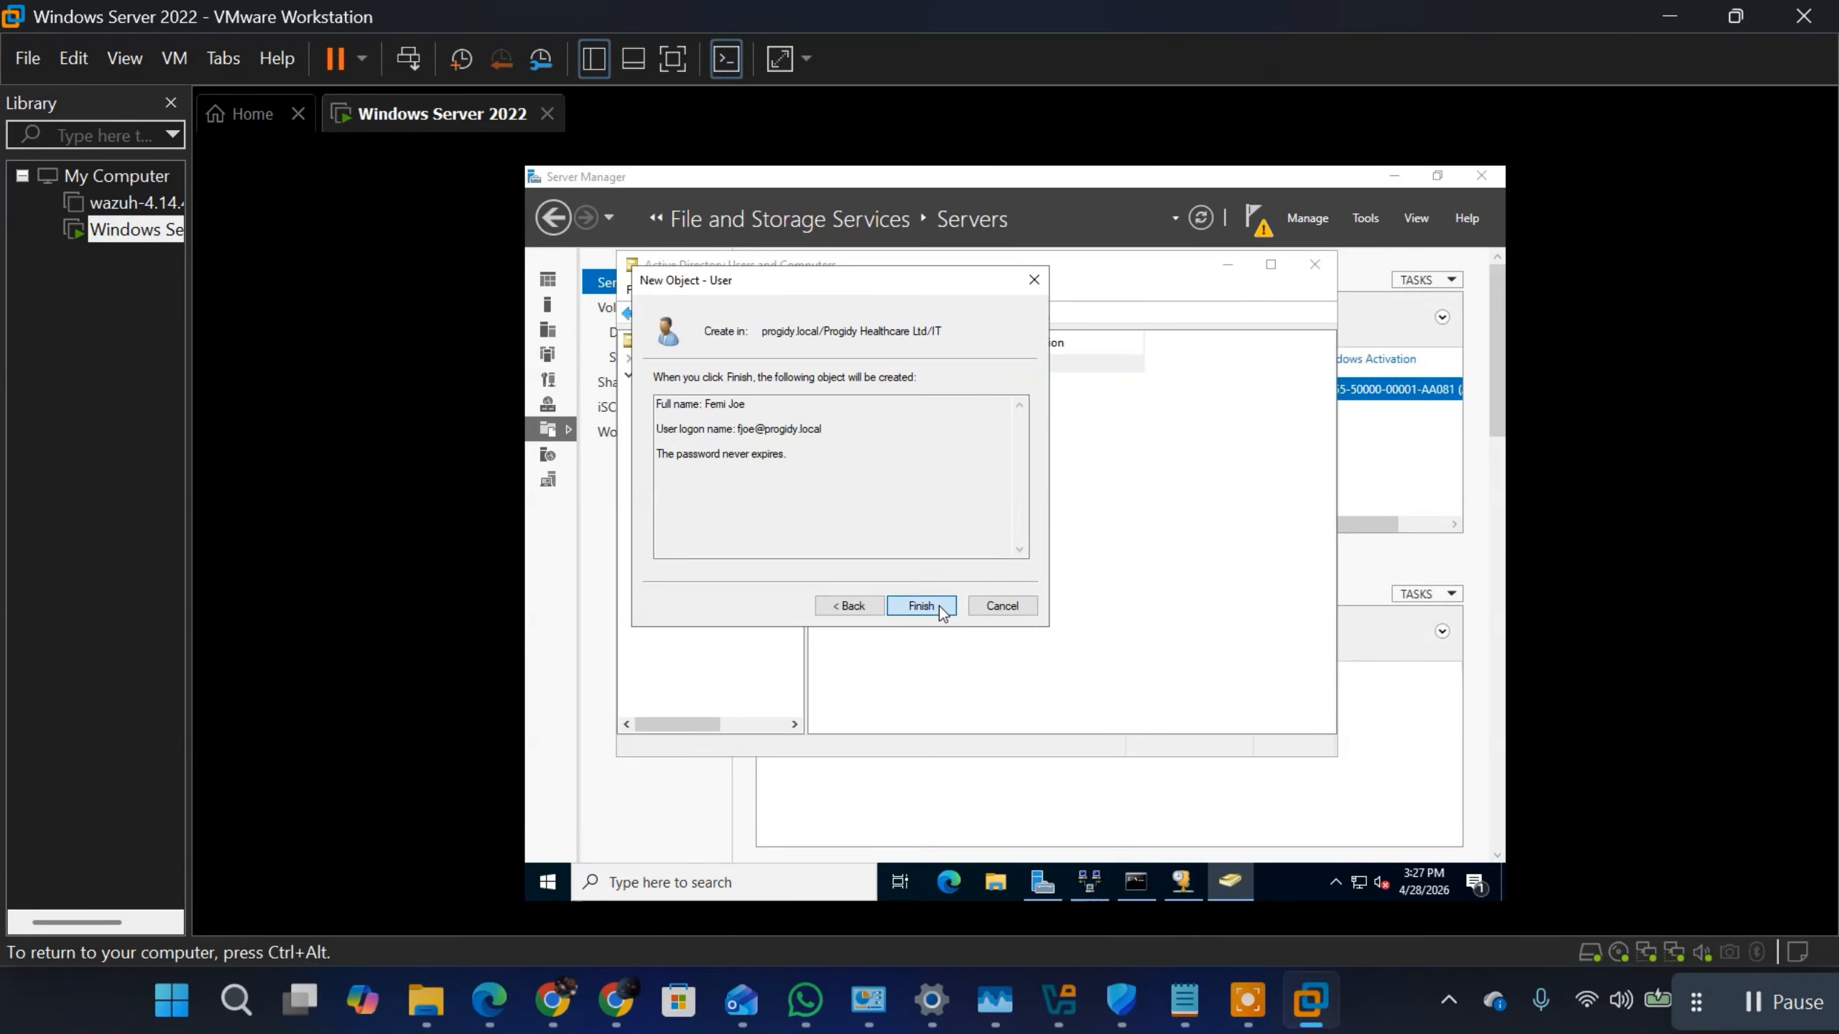
pyautogui.click(921, 605)
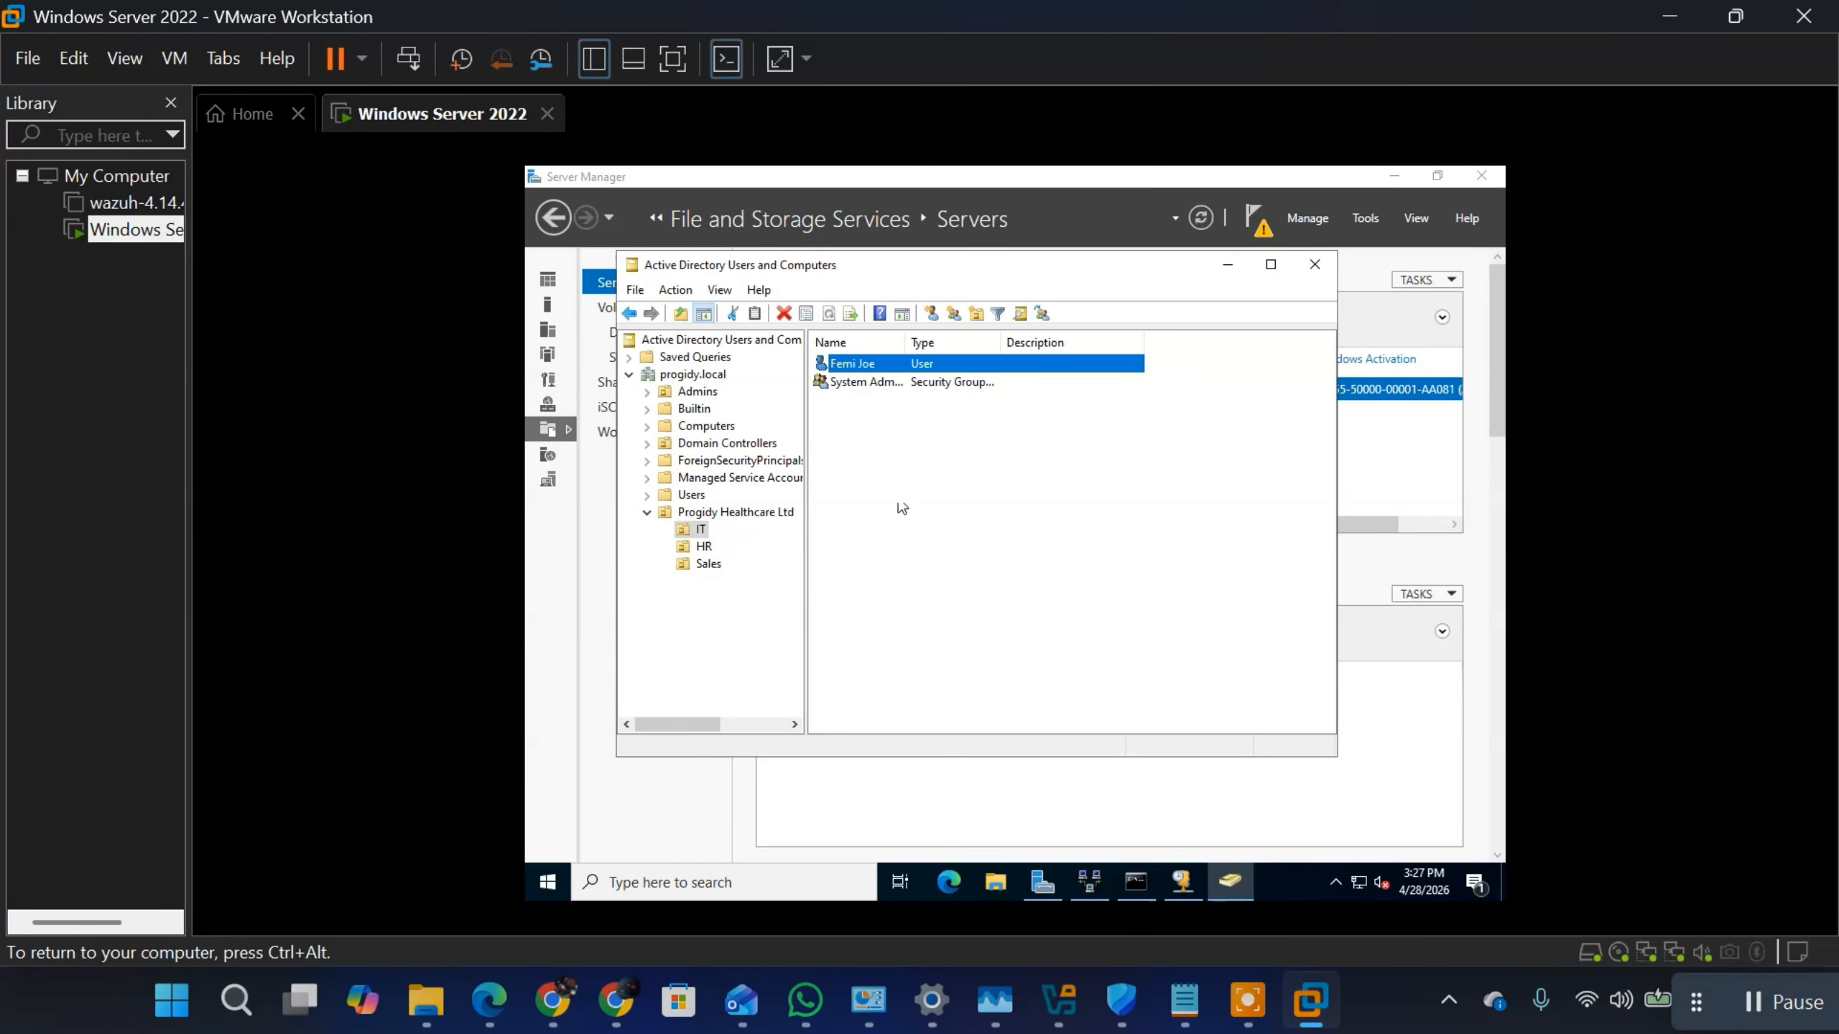
# Step: Add the new IT user to the System Admin group, verifying the group name before confirming
pyautogui.rightClick(873, 362)
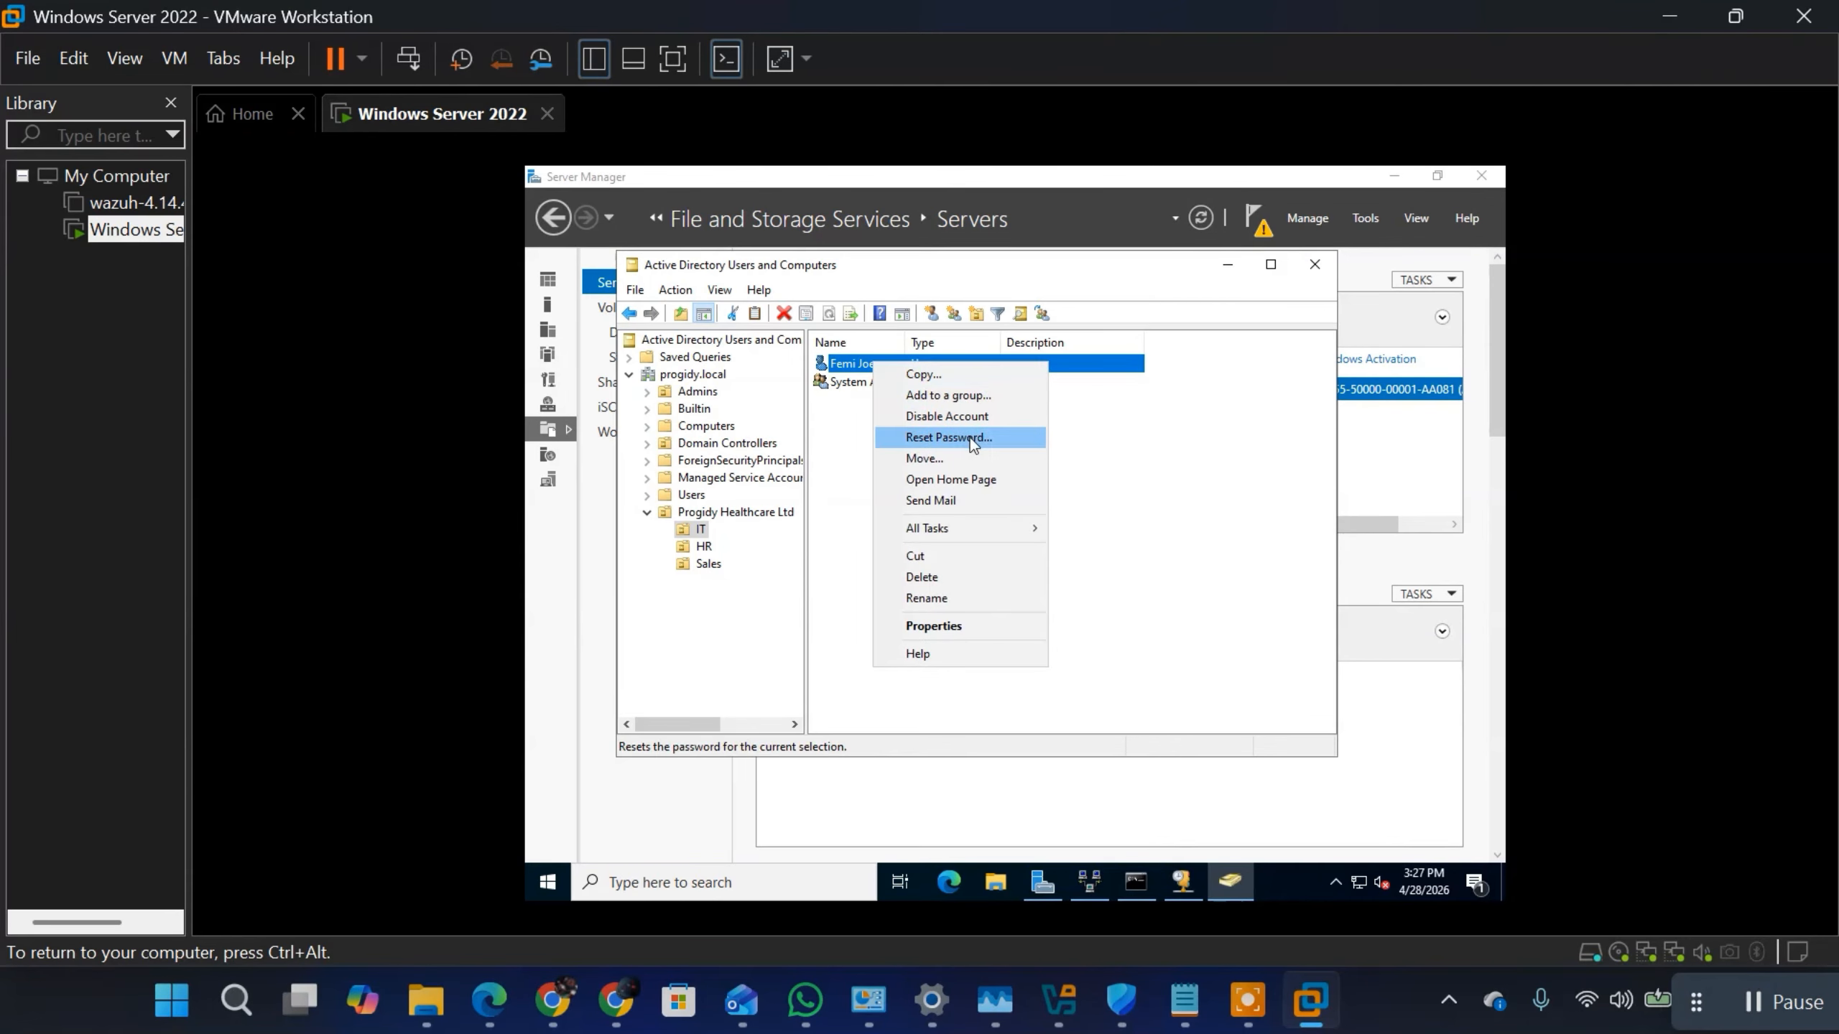
pyautogui.click(979, 395)
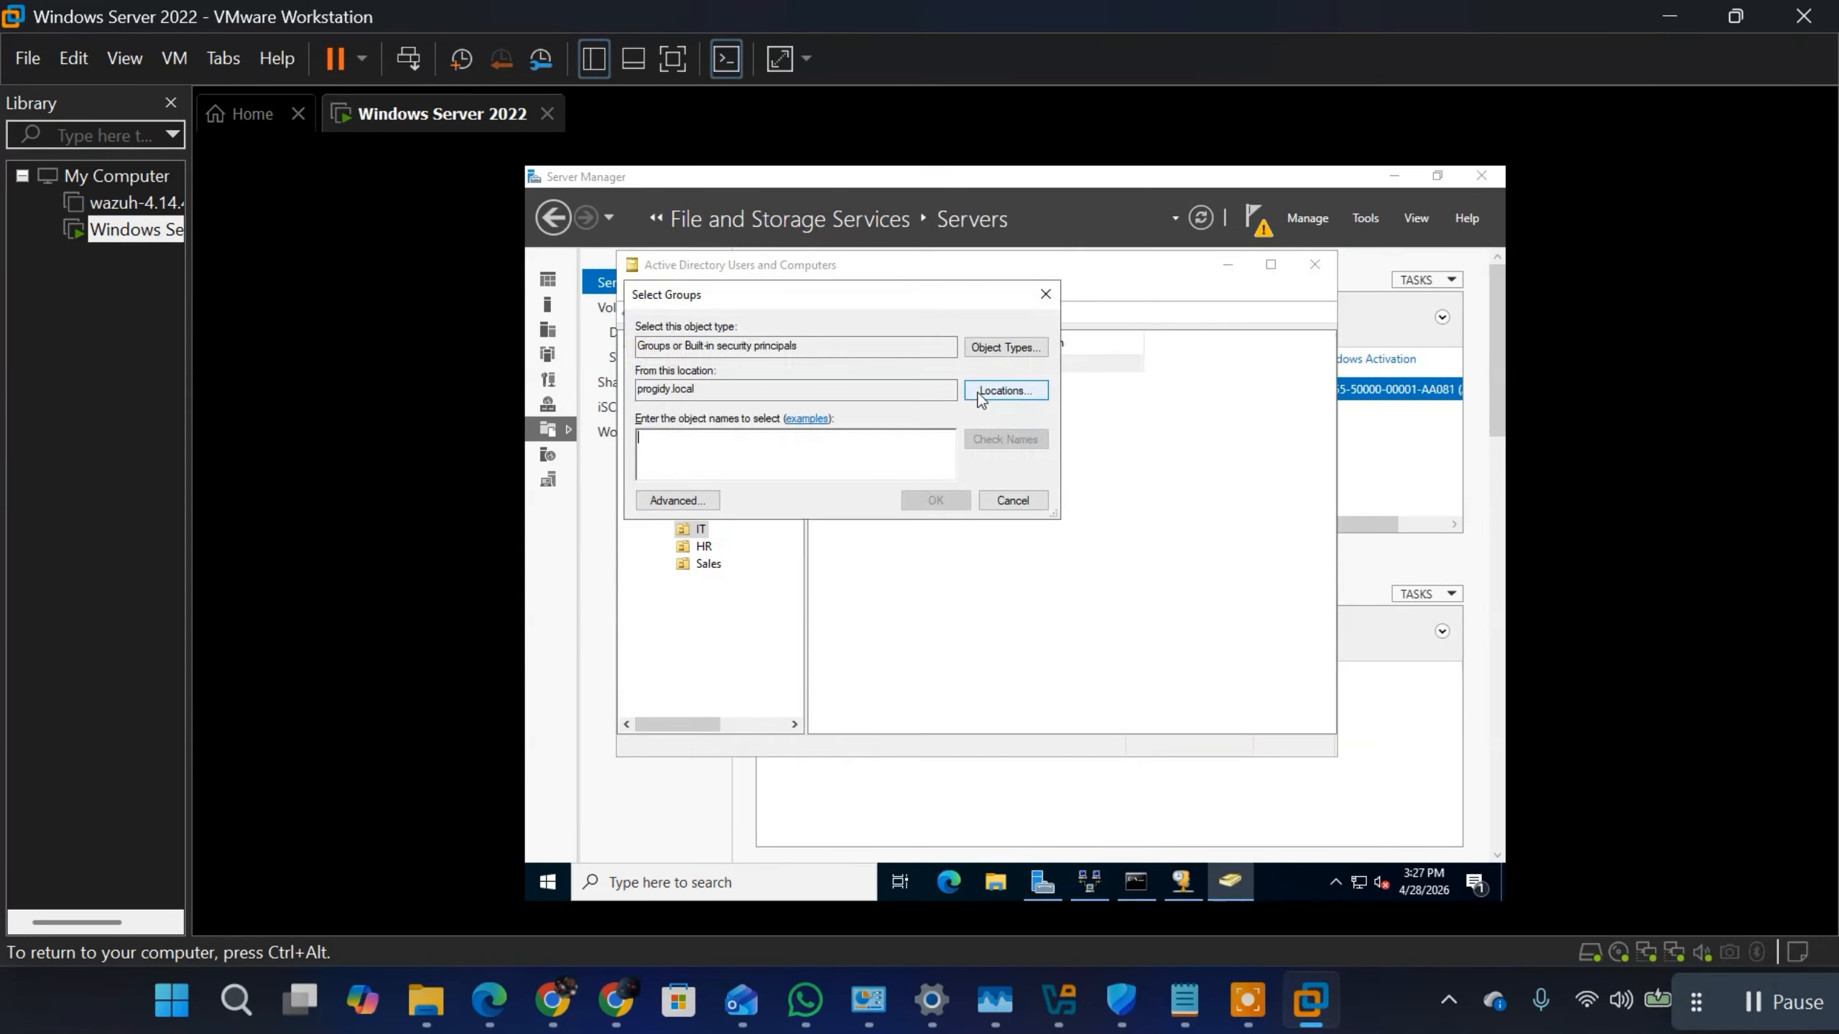
pyautogui.write('s')
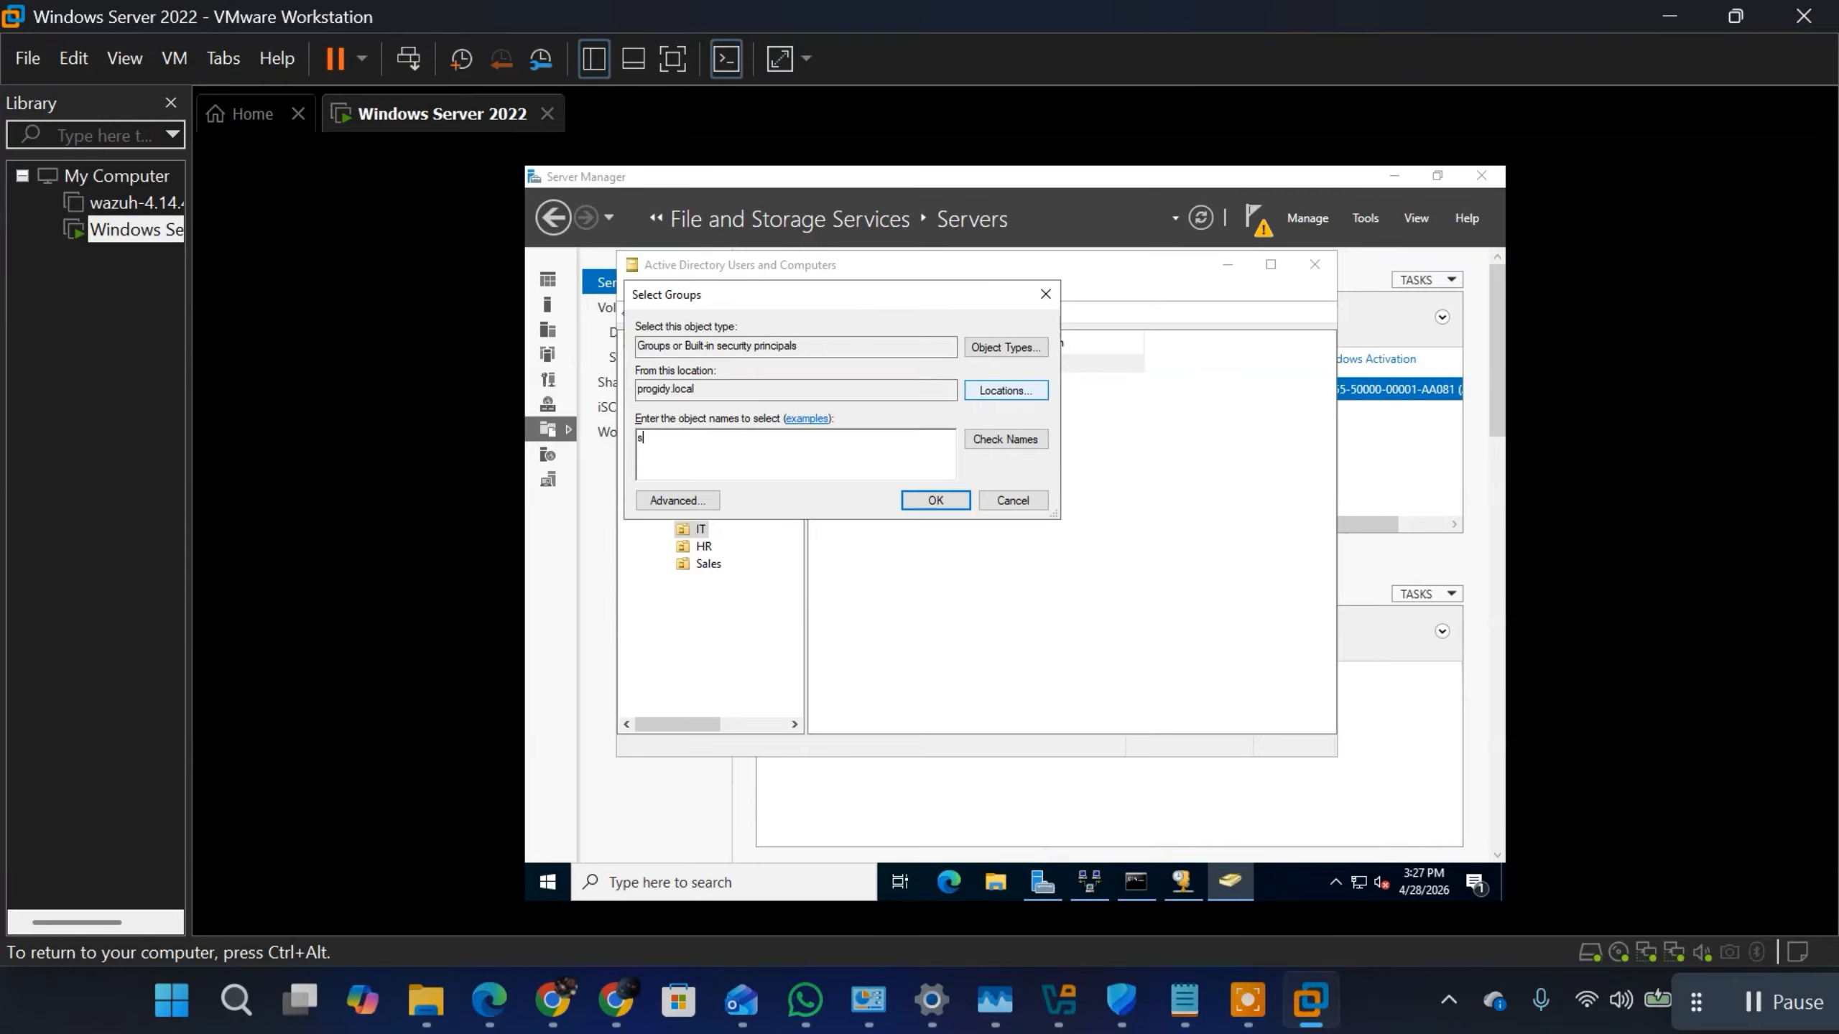
pyautogui.write('ystem admin')
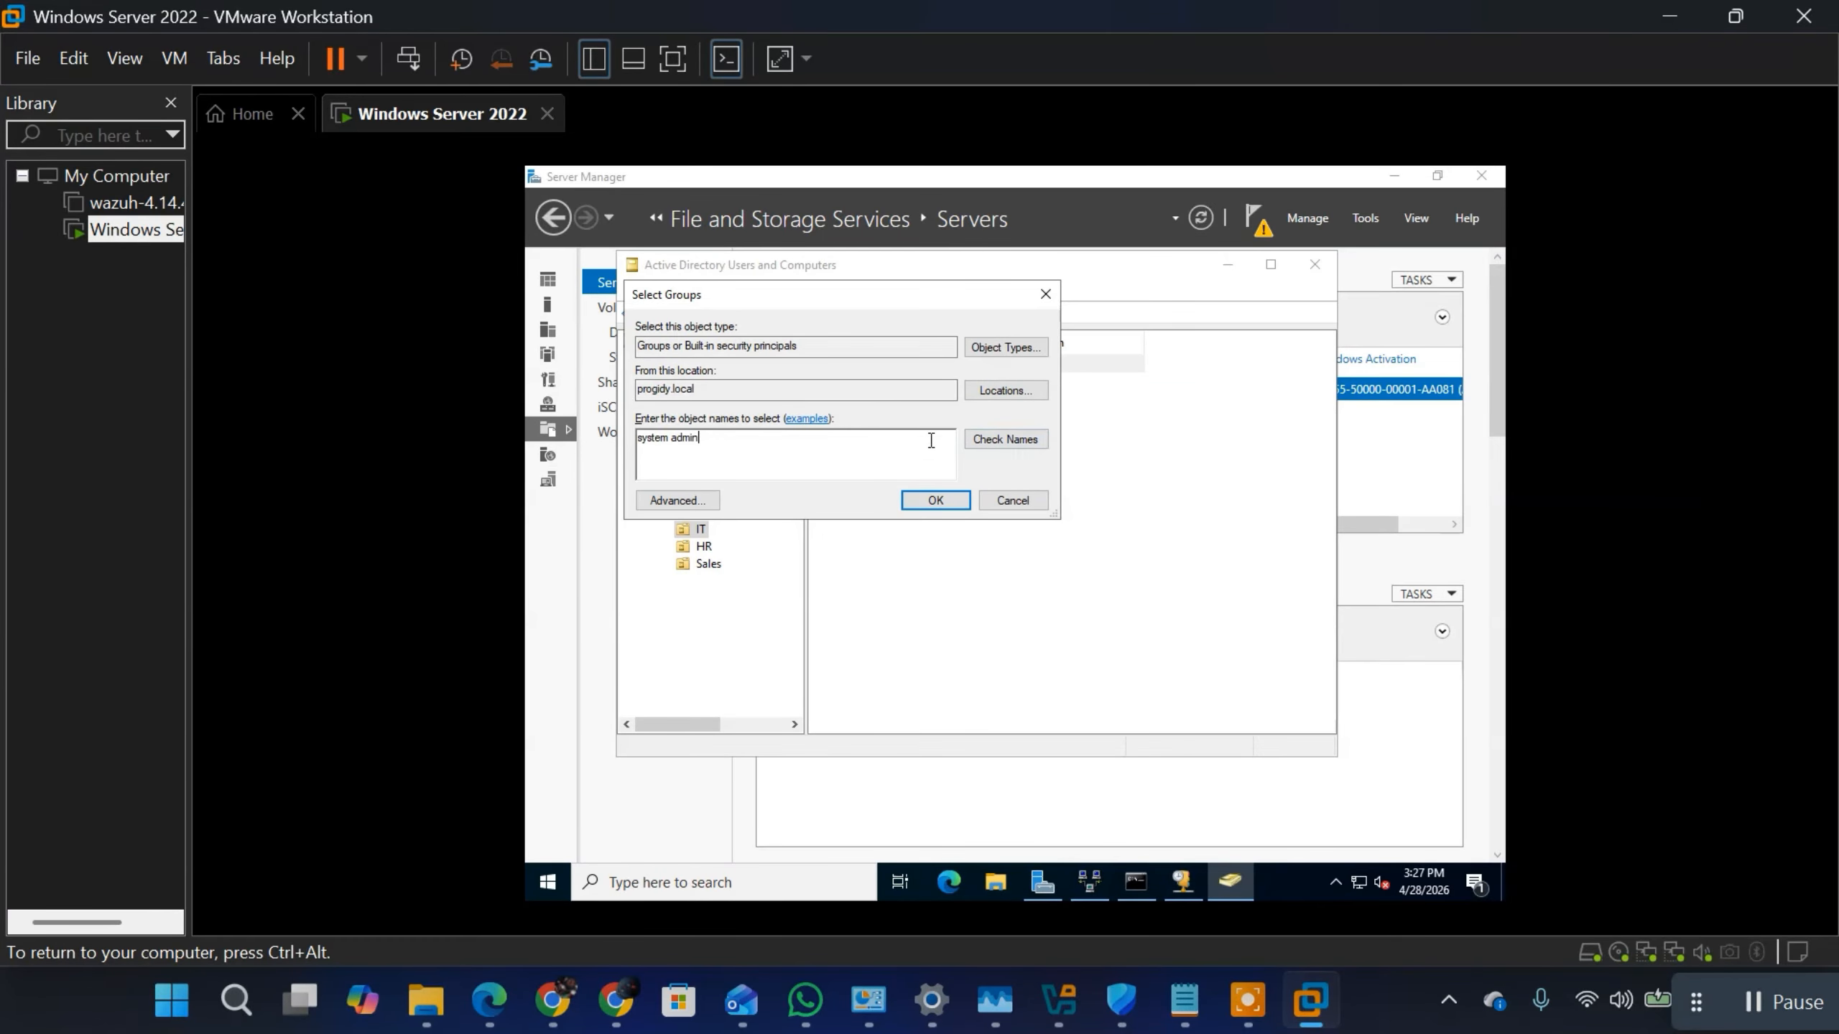
pyautogui.click(1017, 442)
pyautogui.click(921, 507)
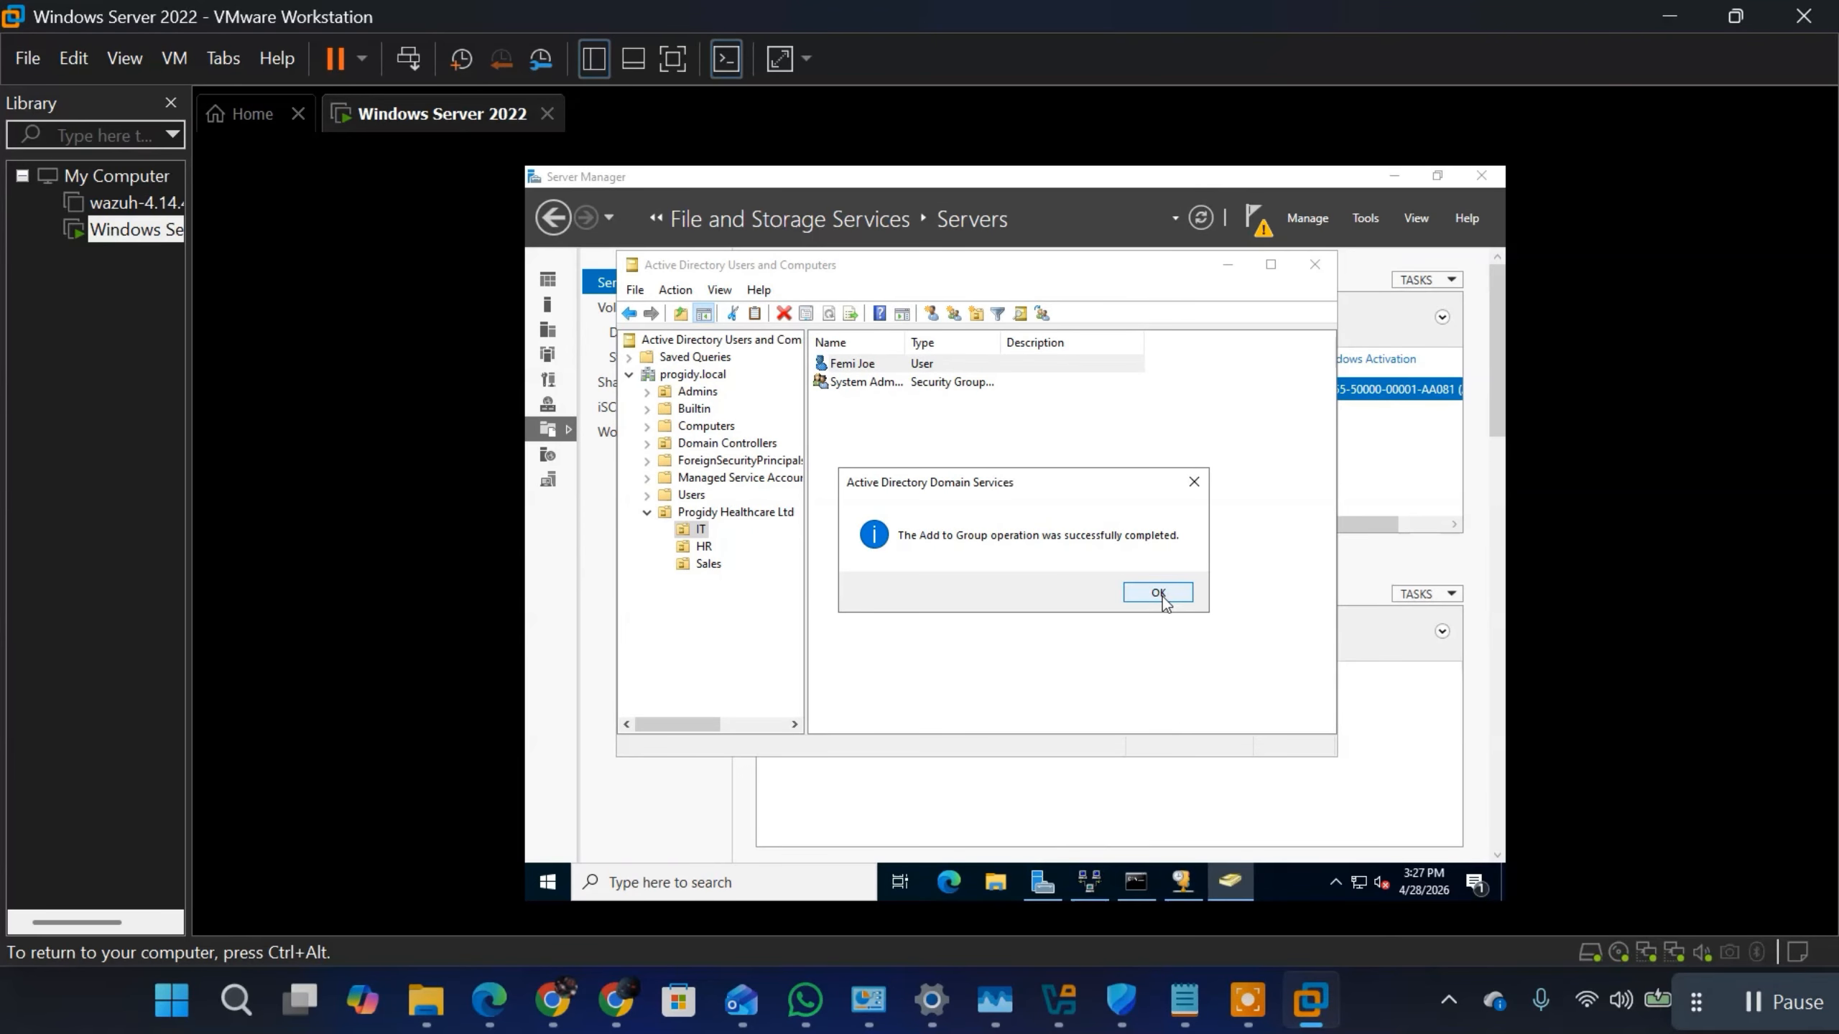
pyautogui.click(1158, 593)
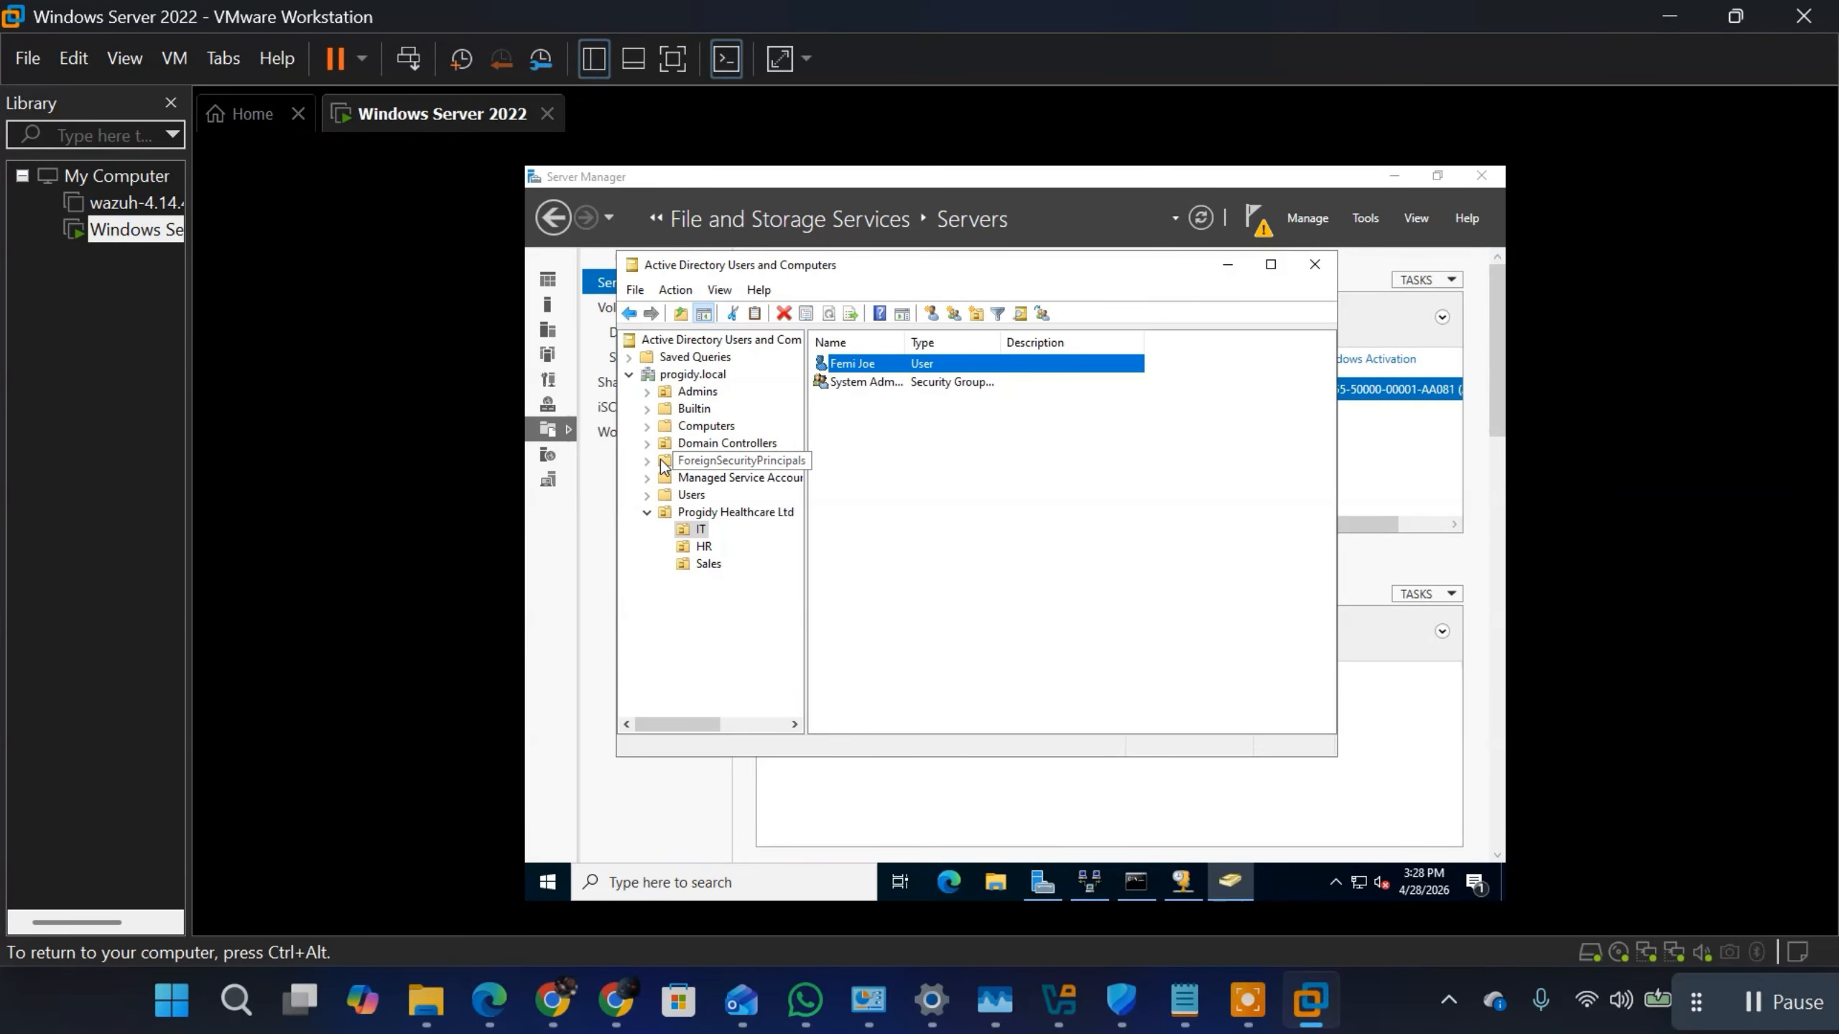
pyautogui.click(695, 549)
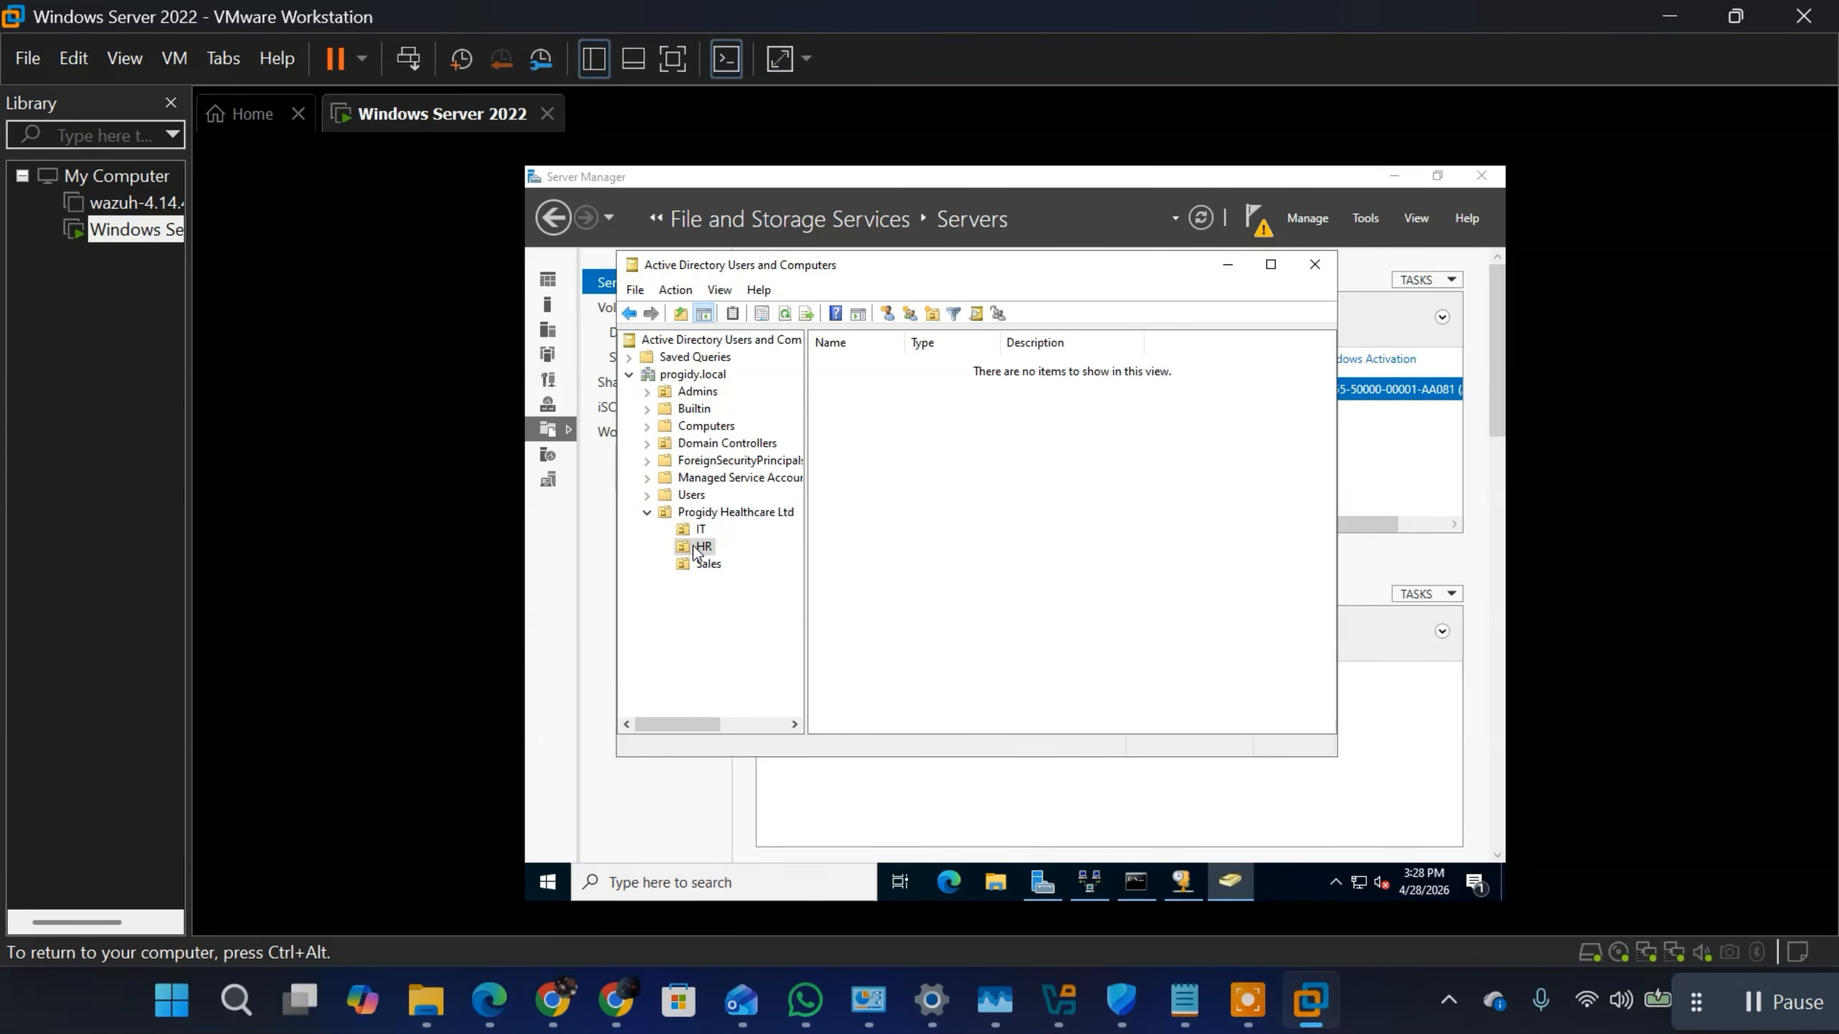
pyautogui.rightClick(695, 549)
pyautogui.moveTo(797, 632)
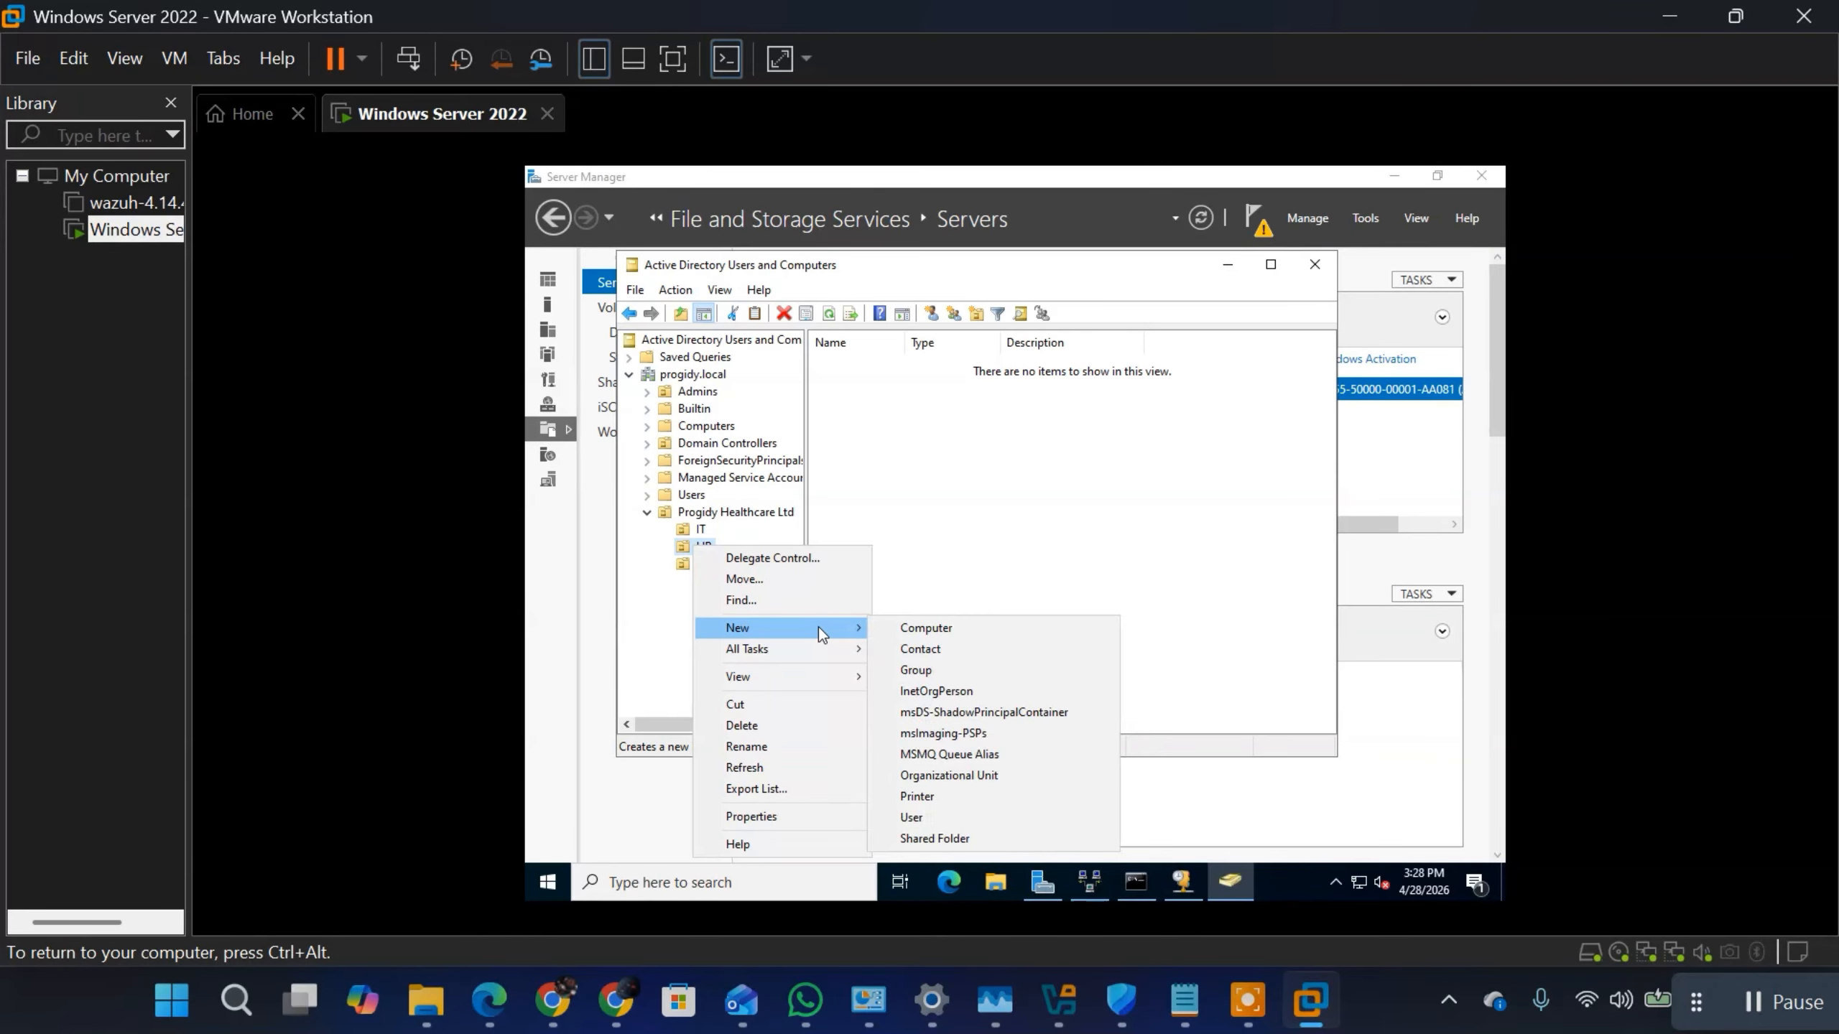
pyautogui.click(921, 671)
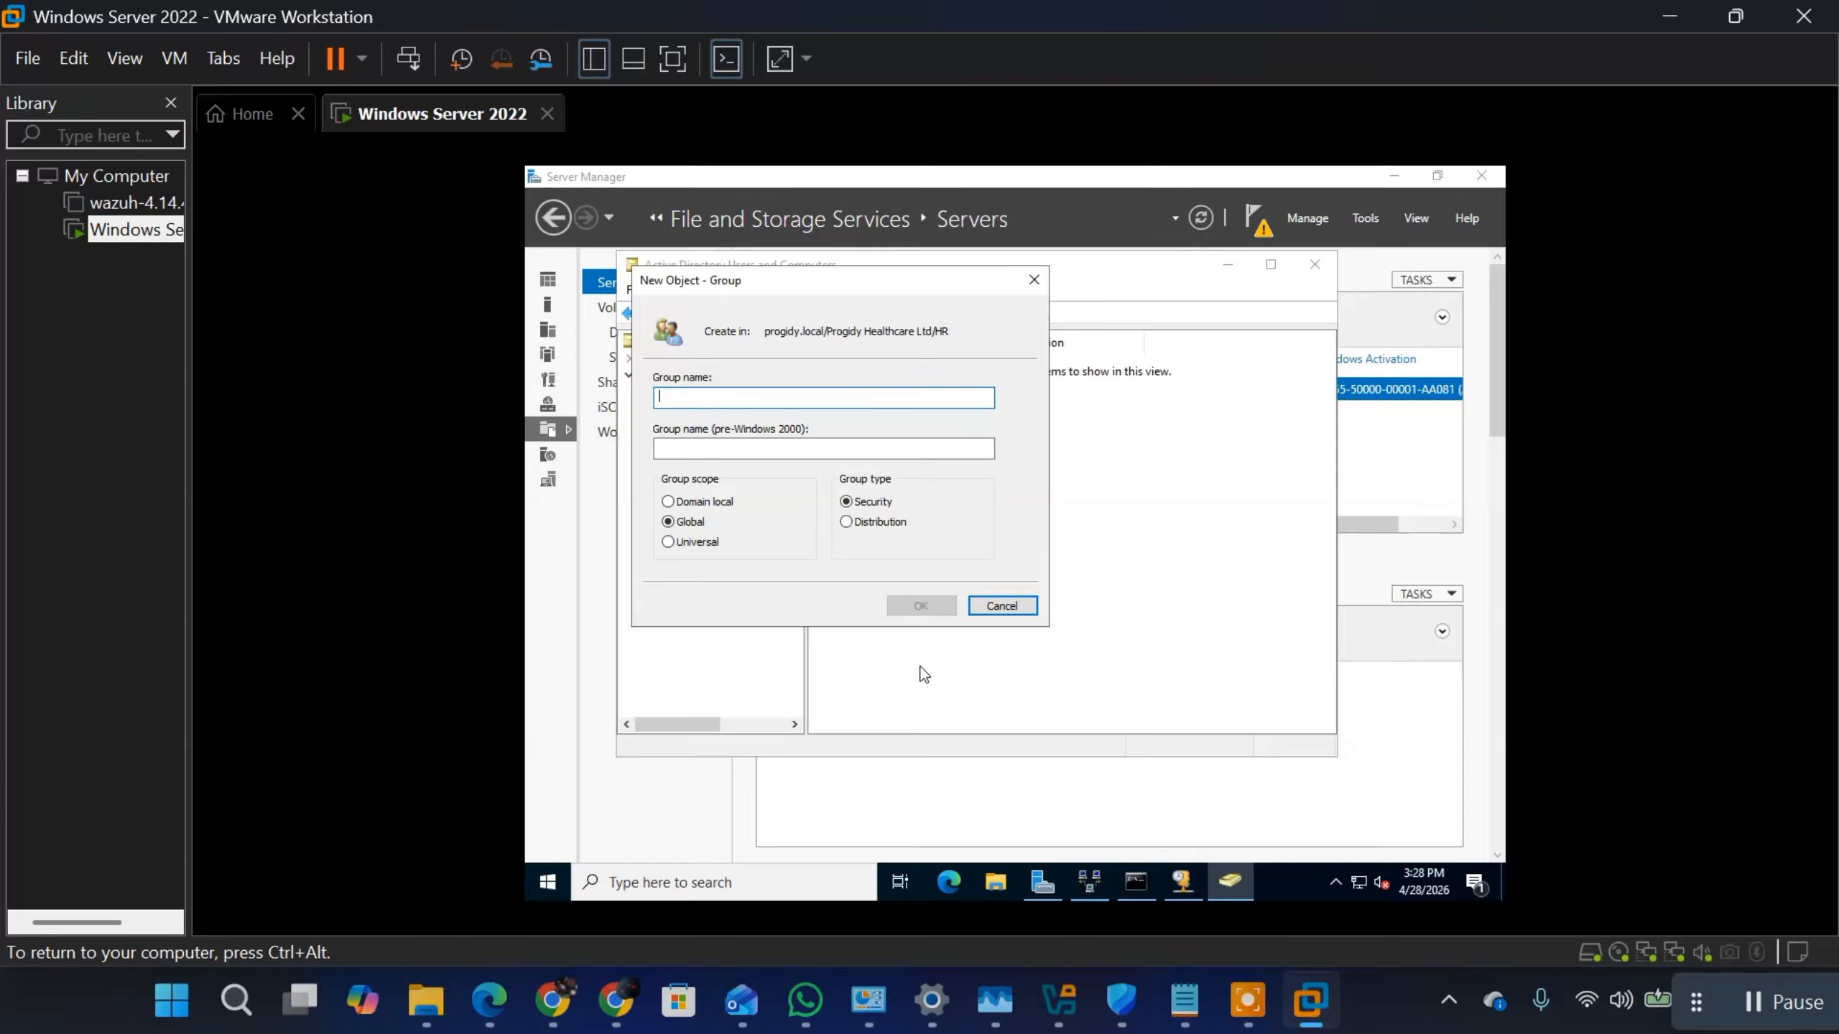
pyautogui.click(1009, 613)
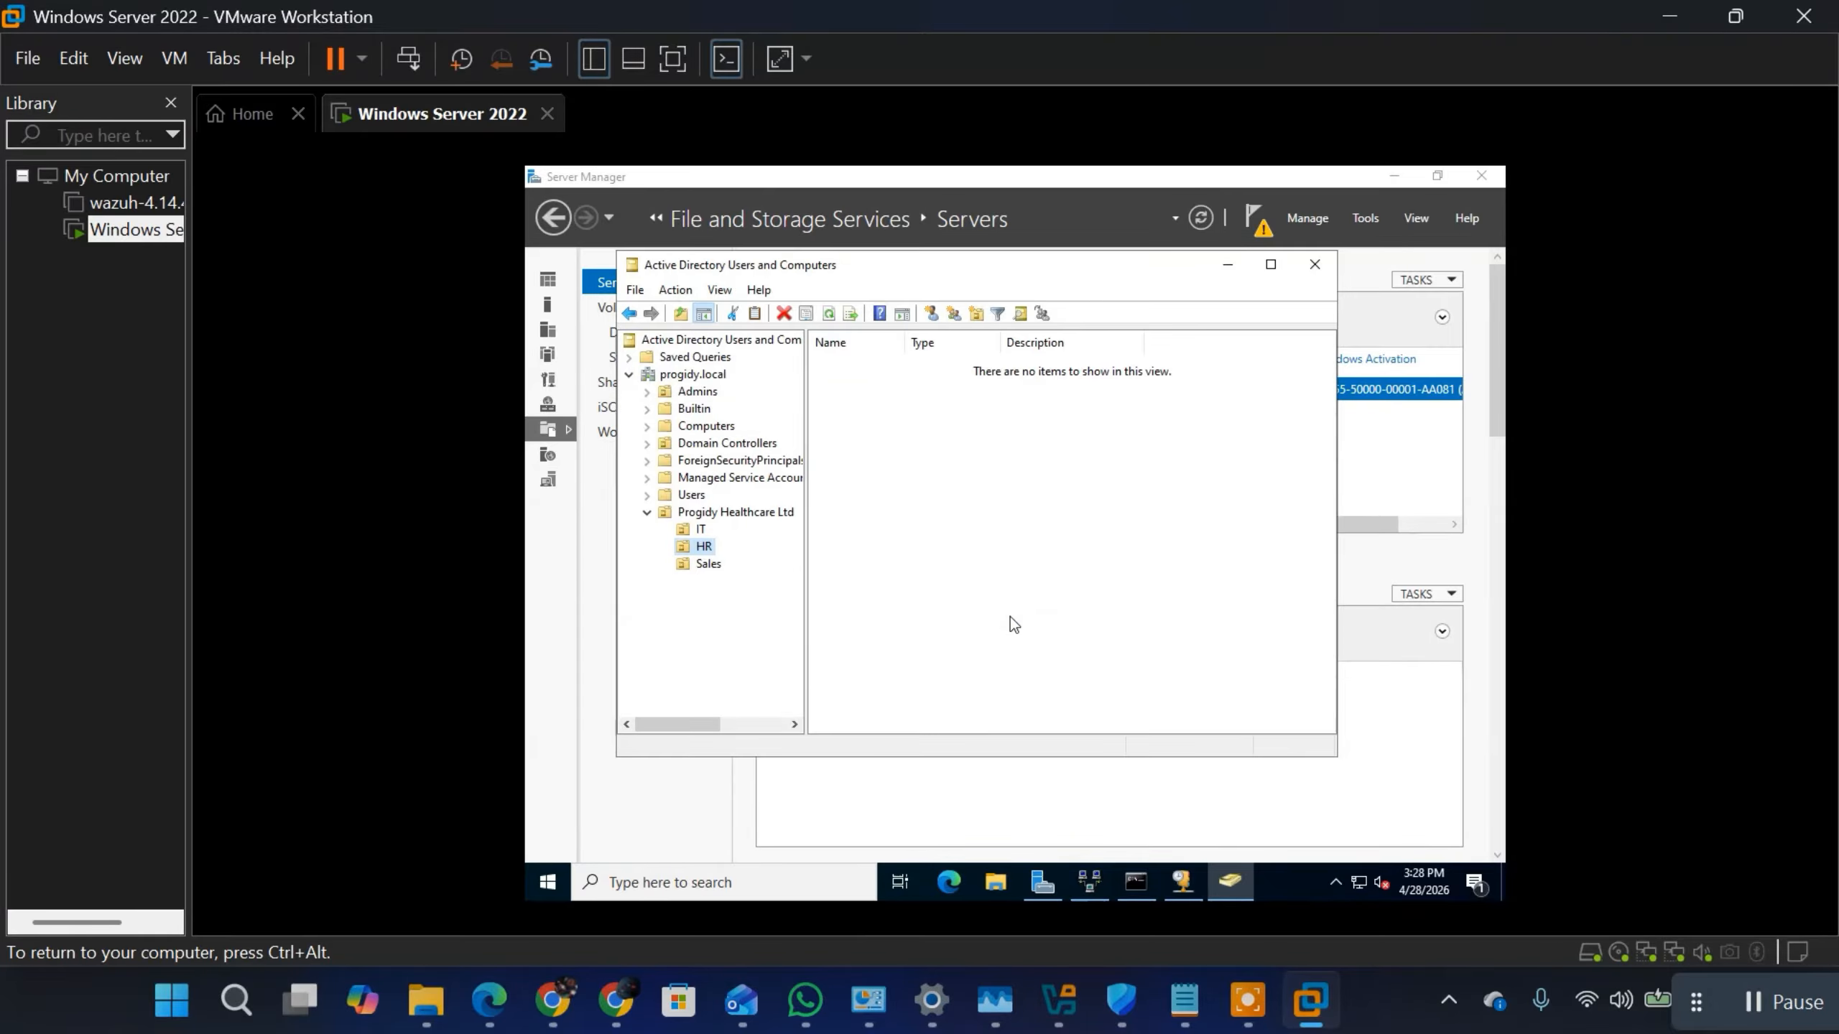
# Step: Create a group named Managers in the Sales unit with Global scope and the Distribution type
pyautogui.click(714, 572)
pyautogui.rightClick(717, 578)
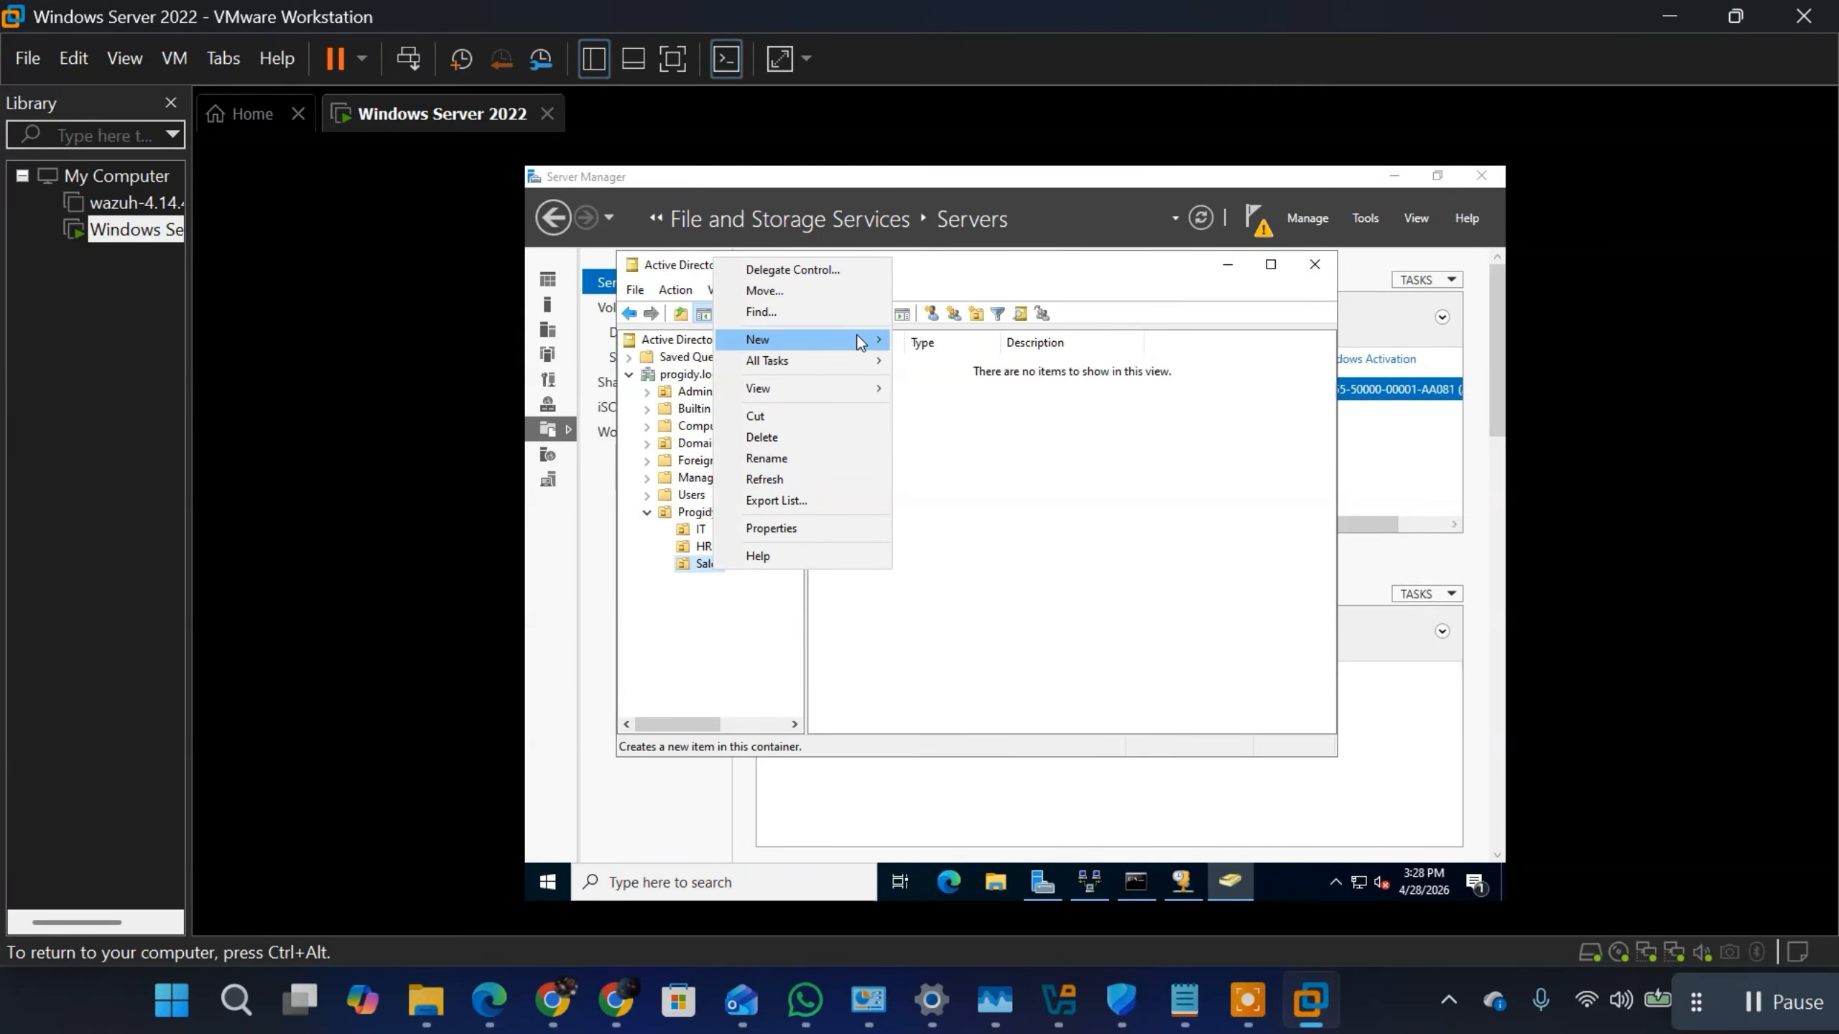
pyautogui.moveTo(857, 336)
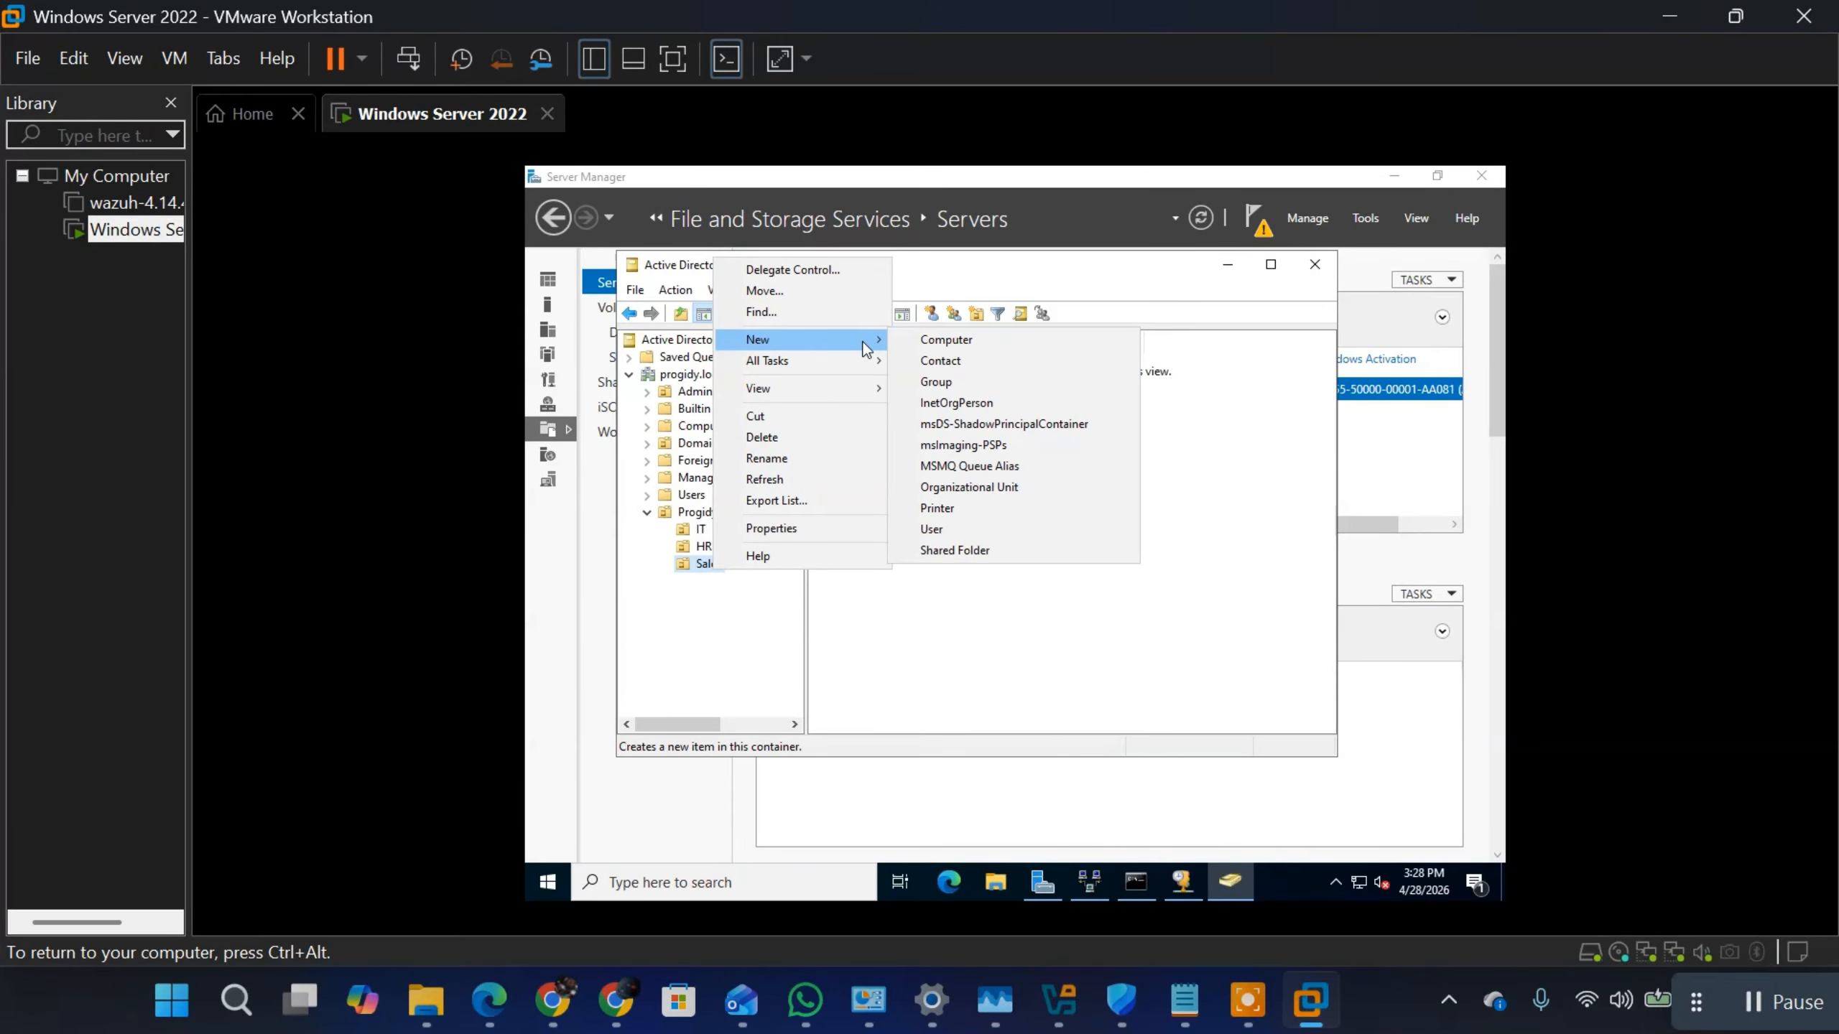
pyautogui.click(944, 385)
pyautogui.write('M')
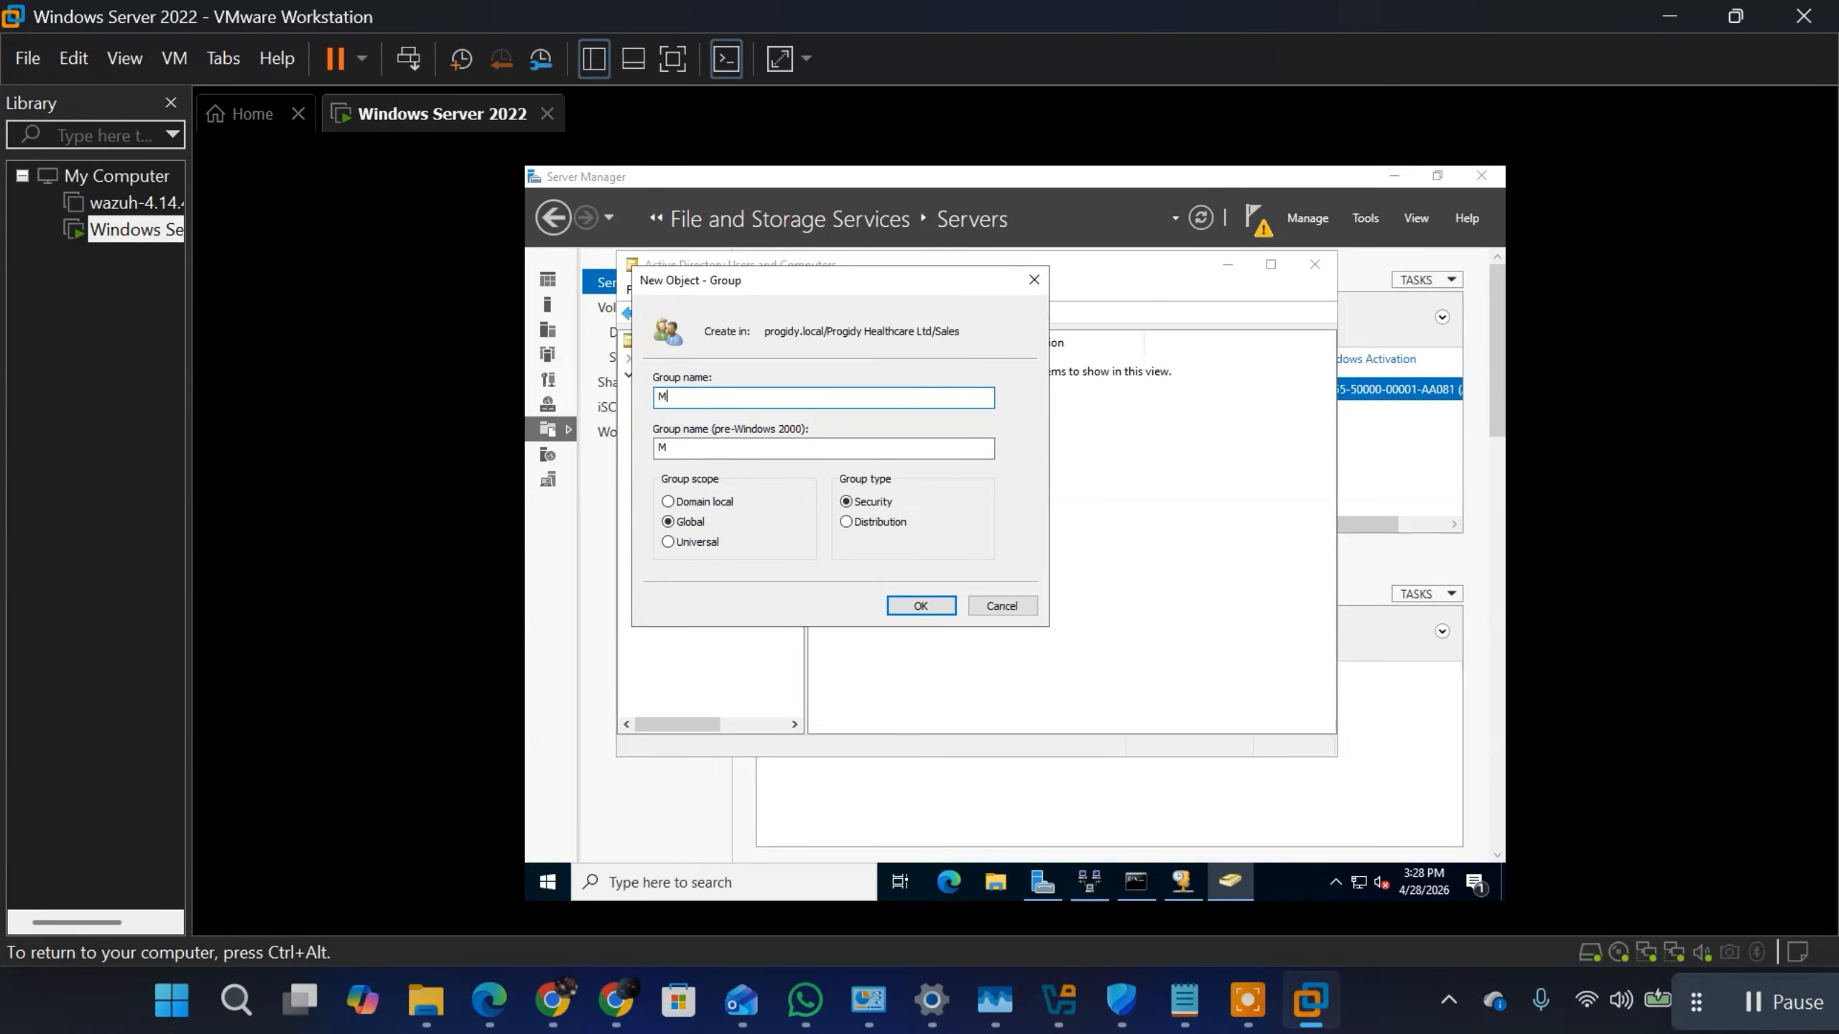
pyautogui.write('anagers')
pyautogui.click(845, 522)
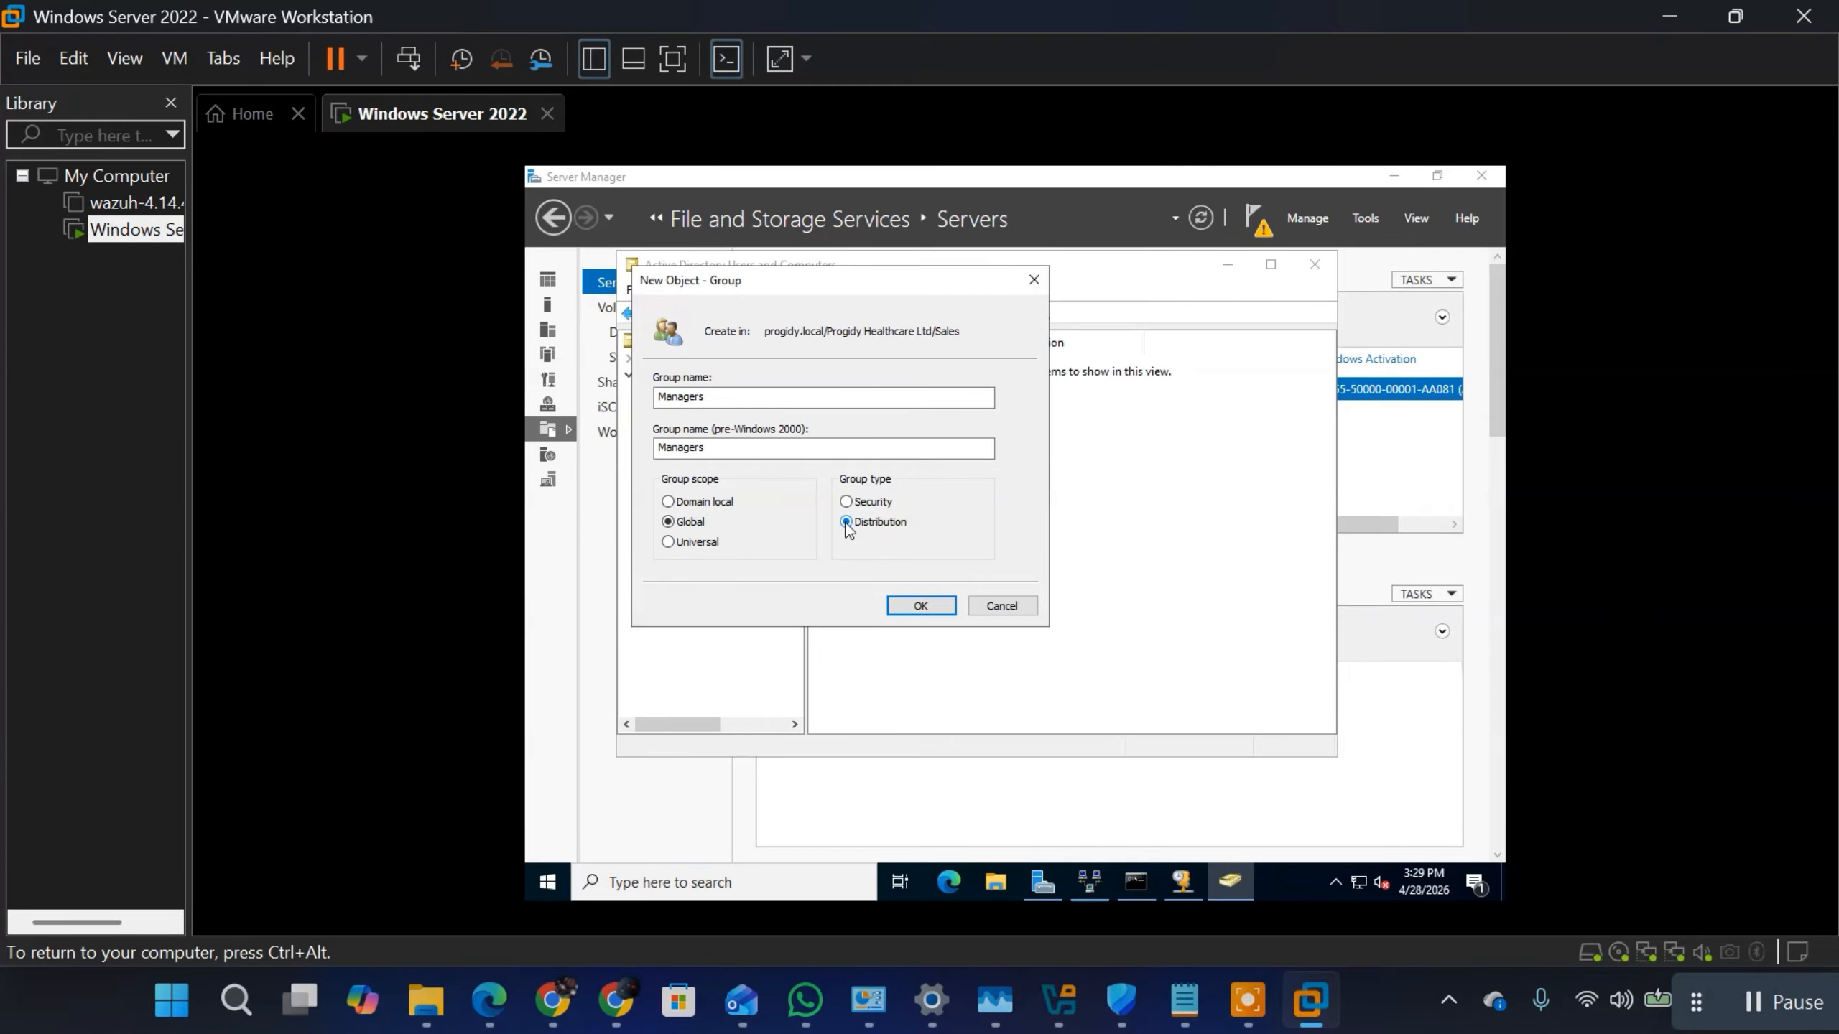
pyautogui.click(936, 605)
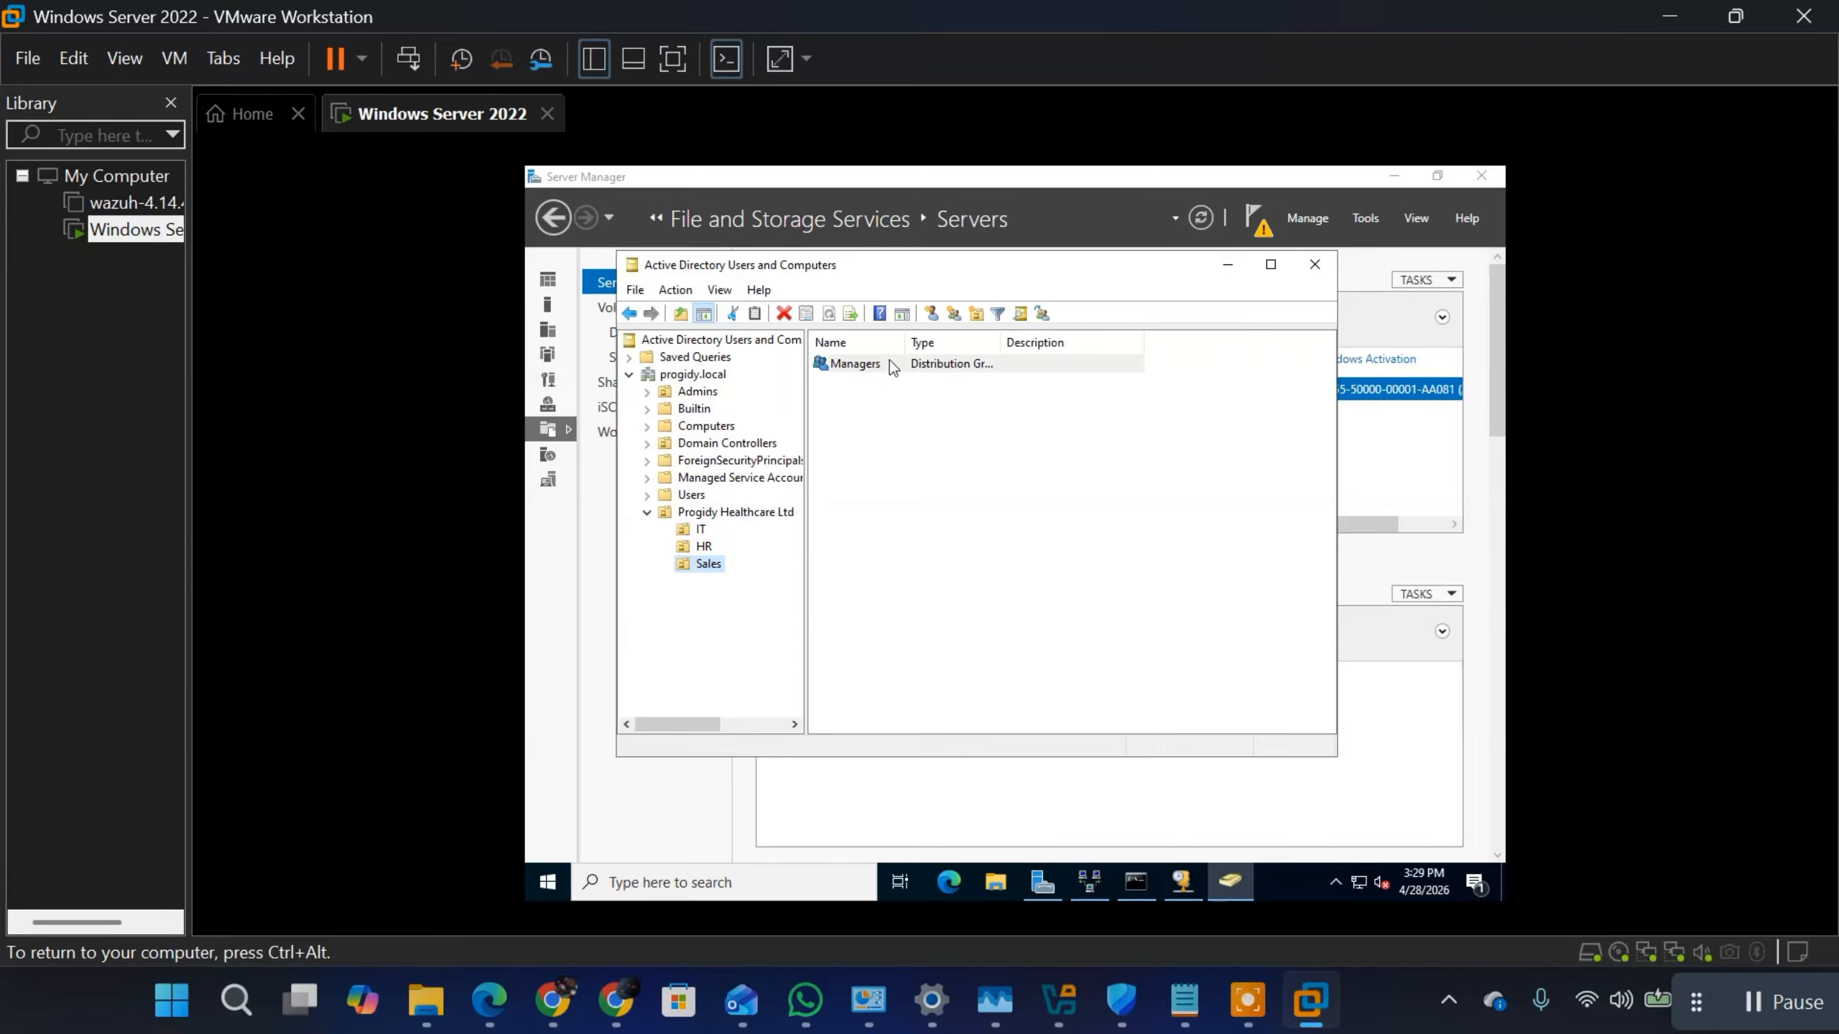
# Step: Start a new user in the Sales unit and enter the user's first name, last name and logon name
pyautogui.click(930, 315)
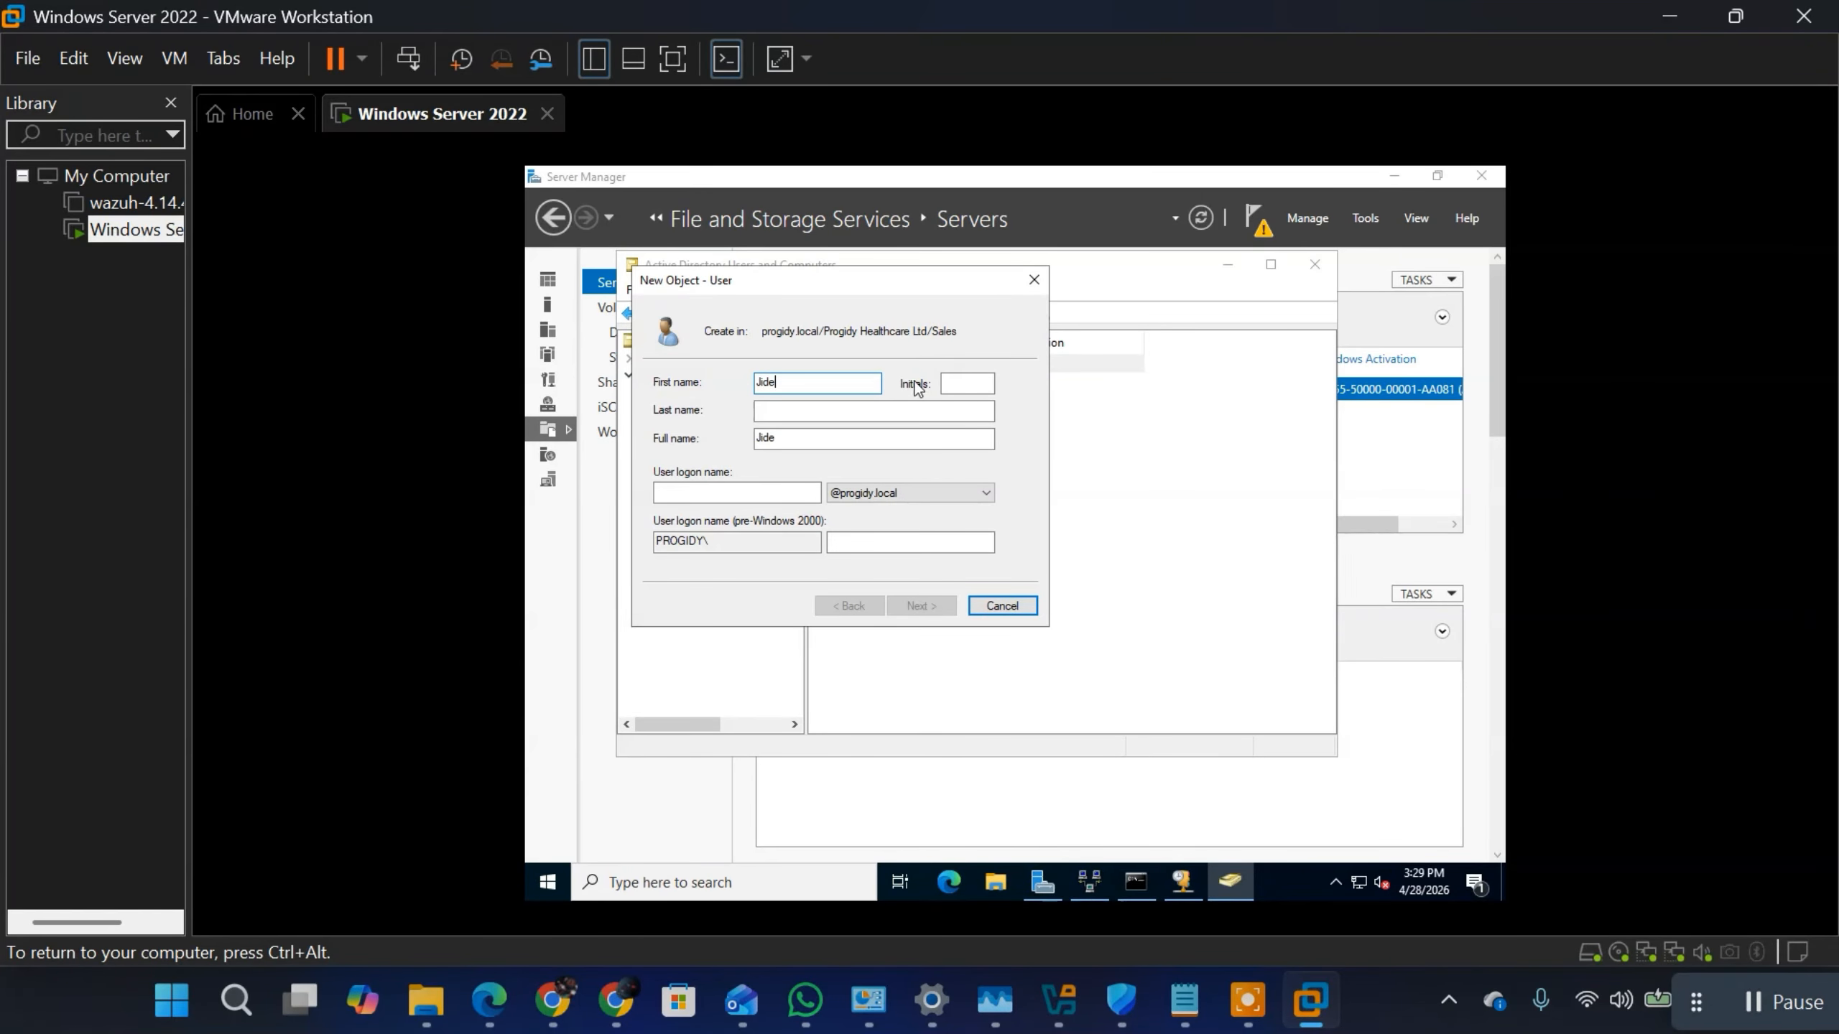
pyautogui.click(845, 412)
pyautogui.write('G')
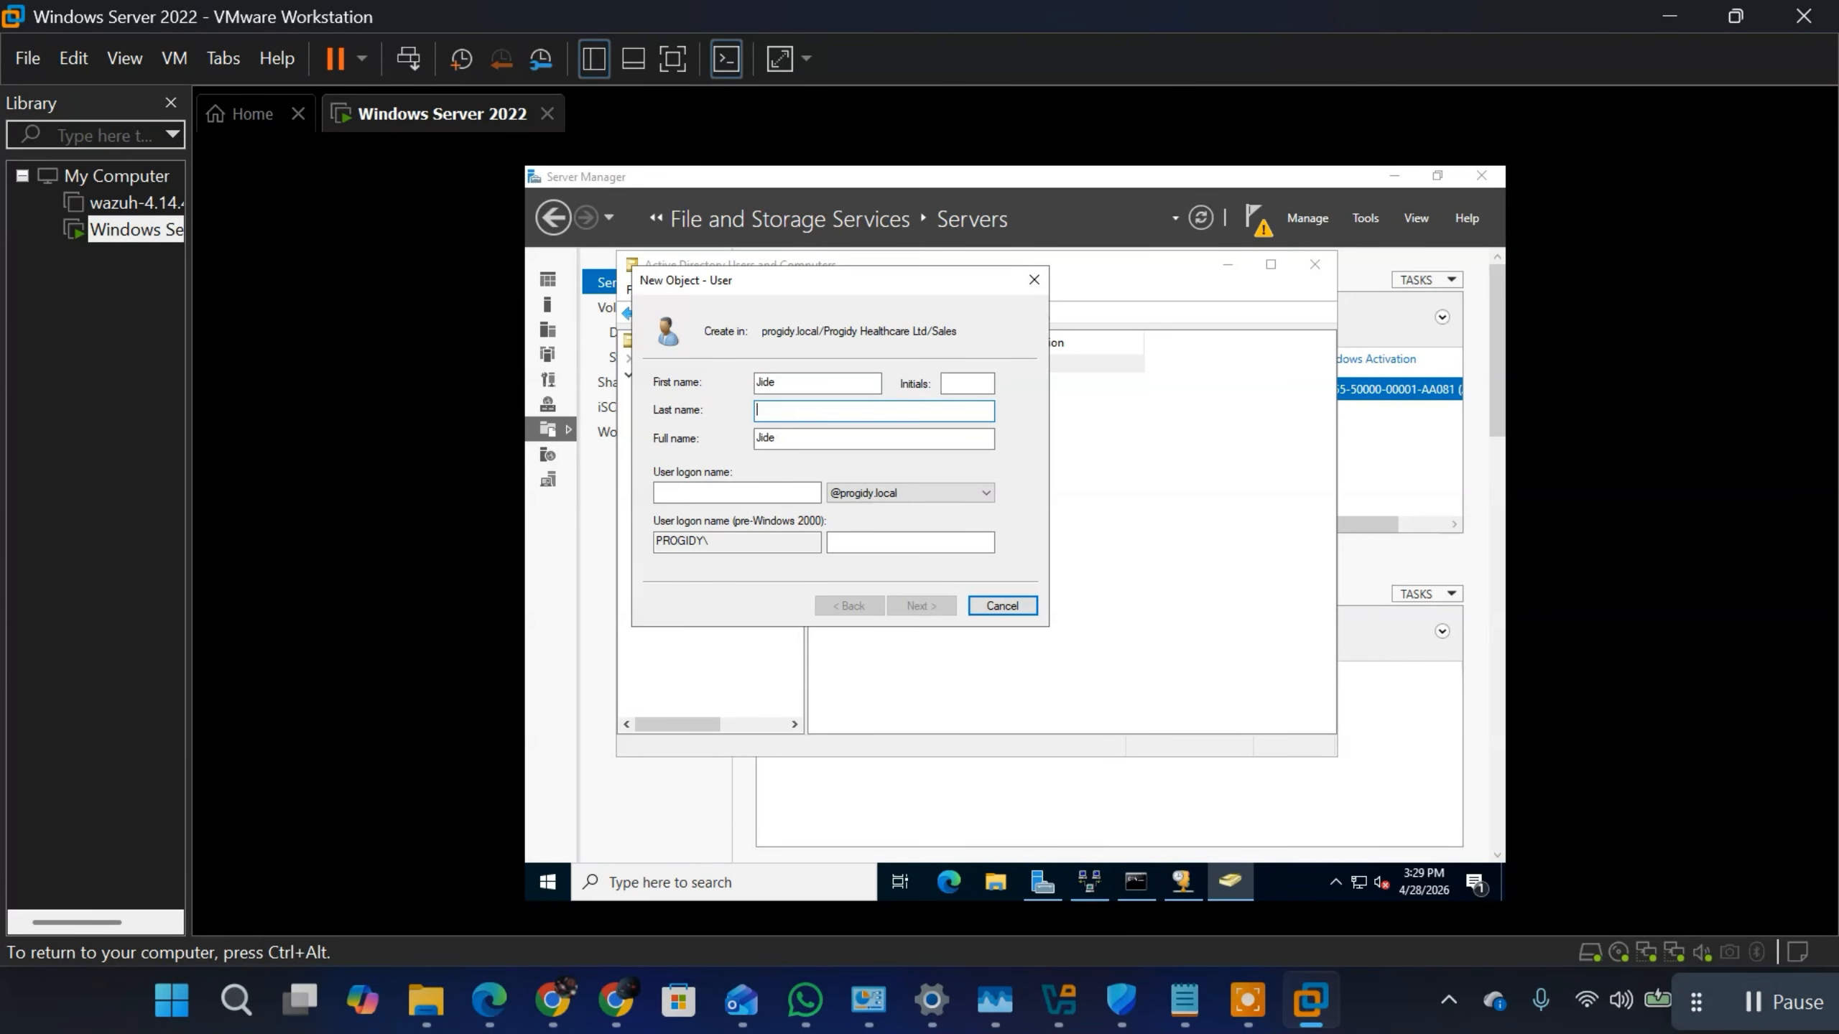
pyautogui.write('Frank')
pyautogui.click(750, 491)
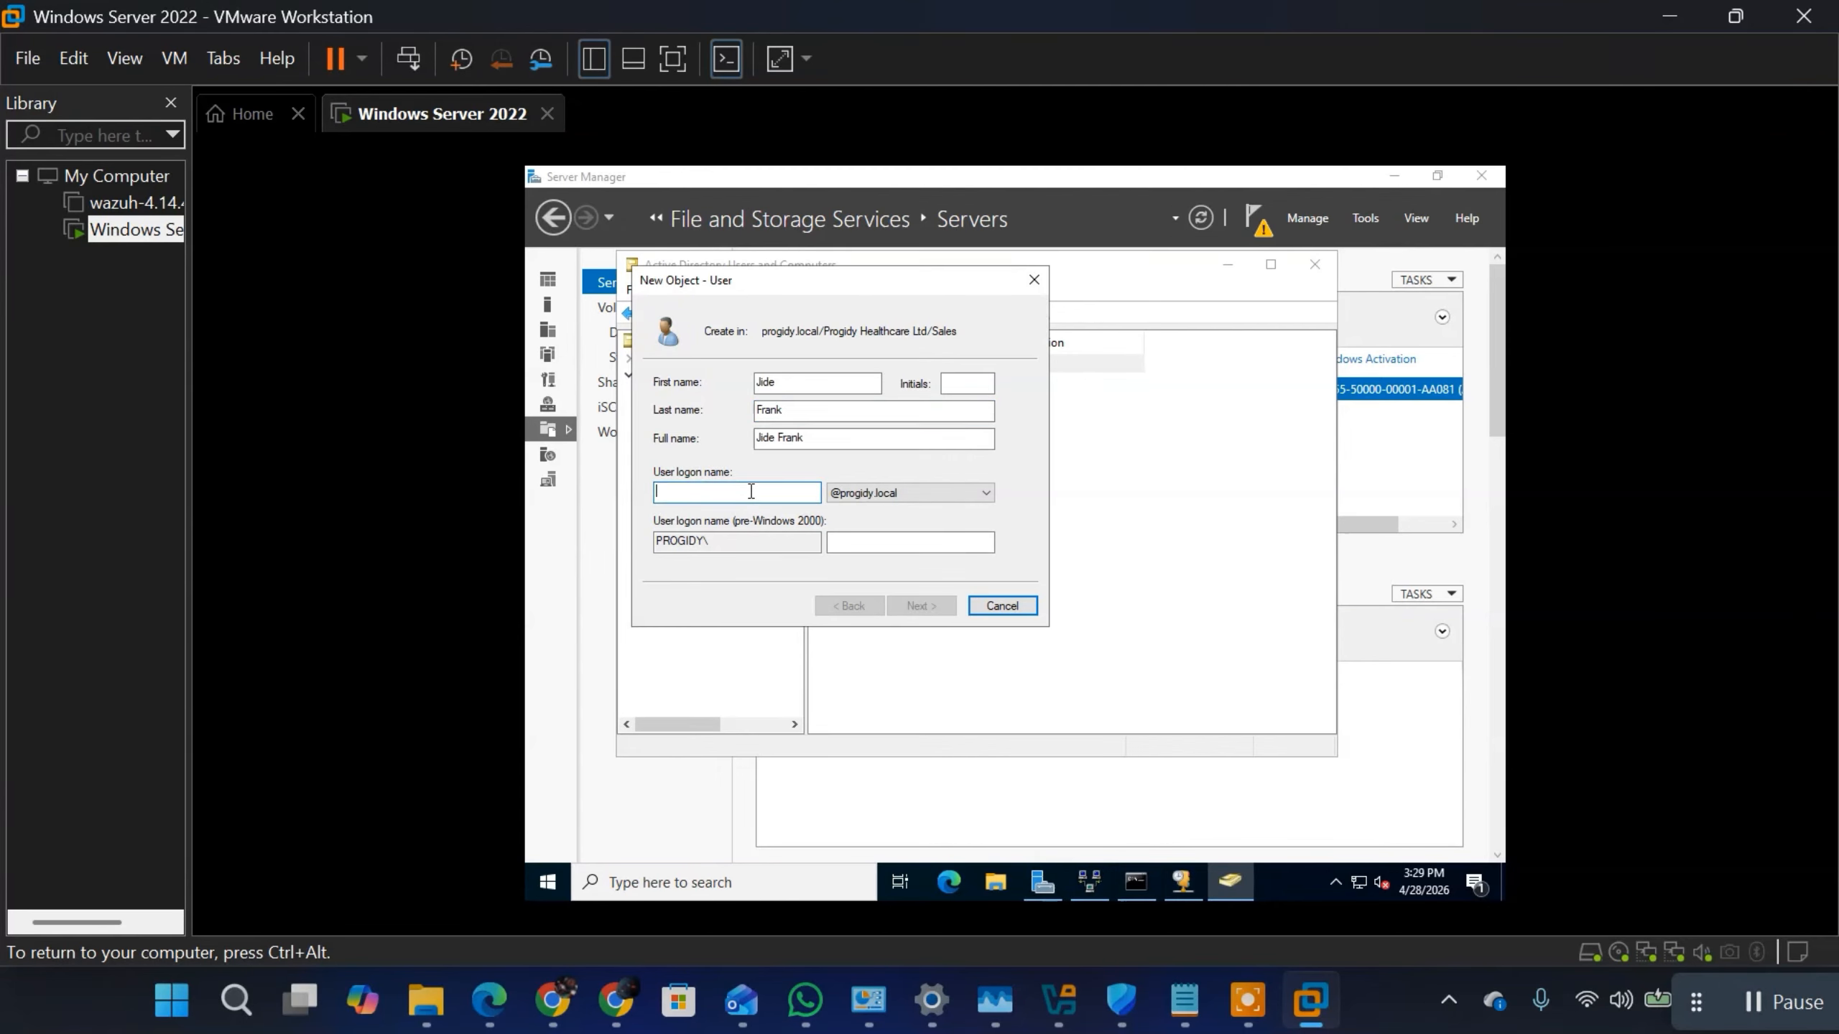
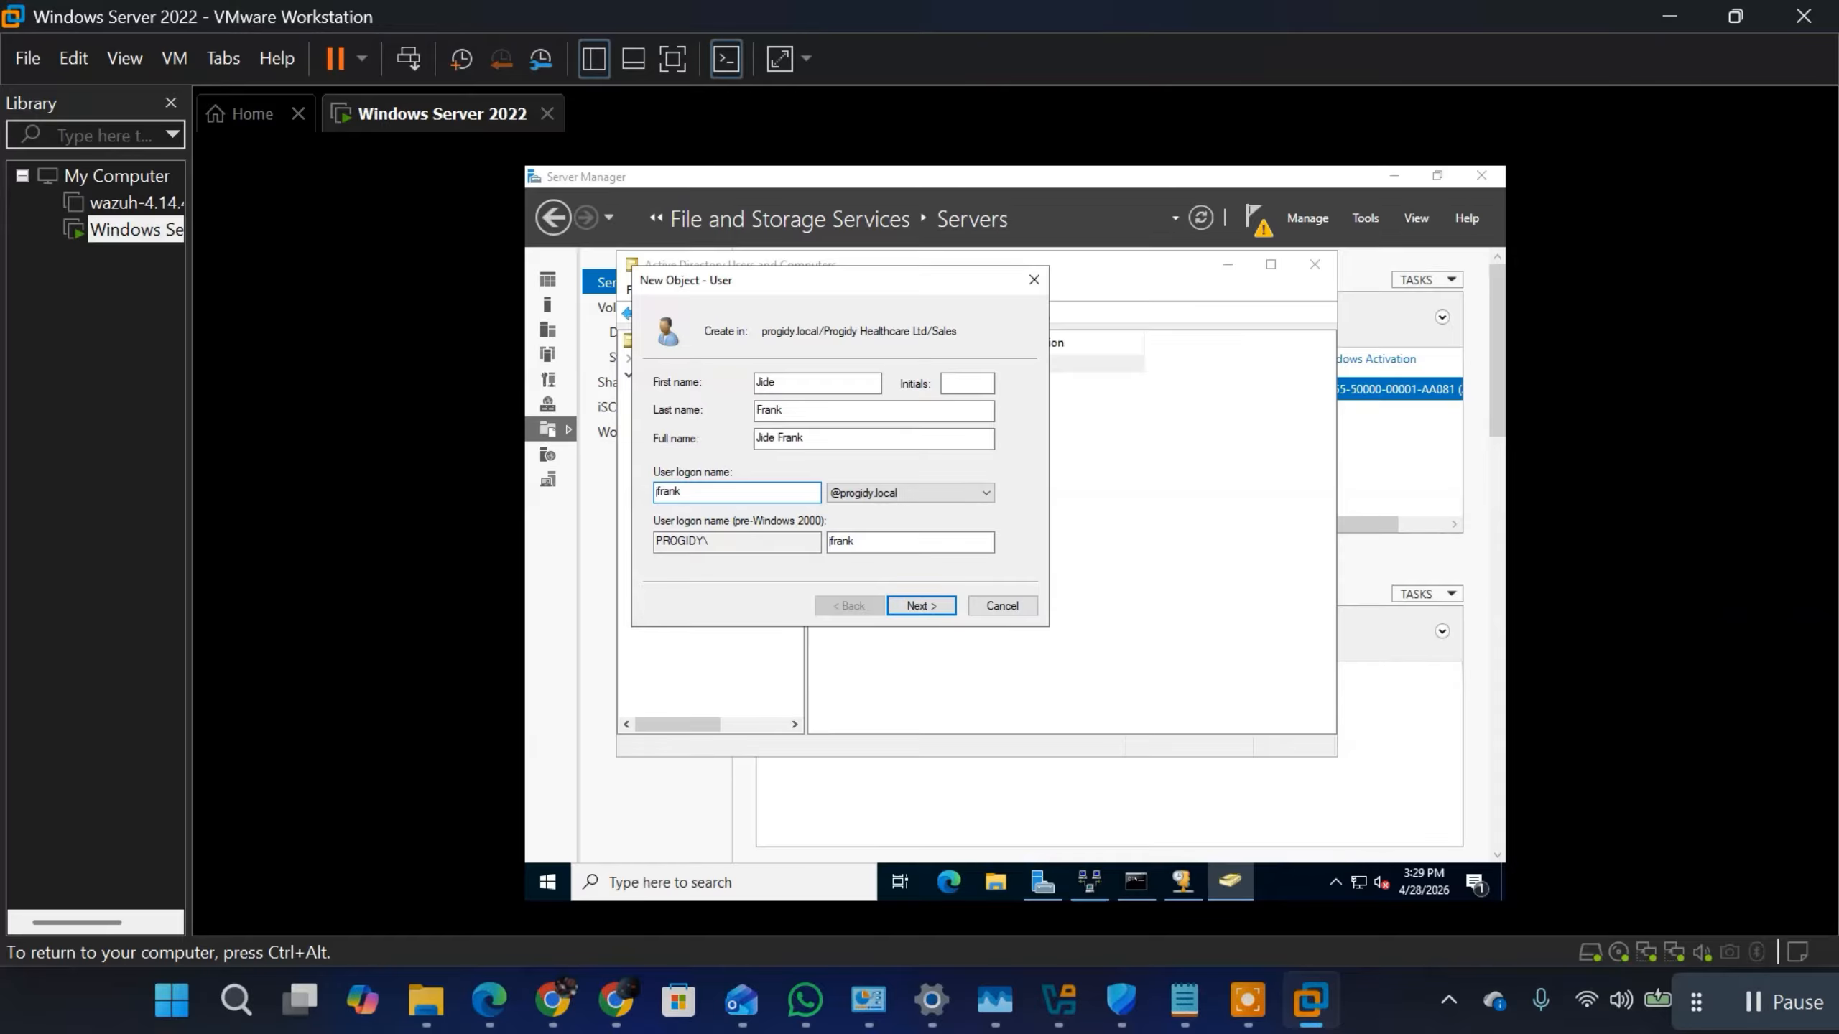
pyautogui.click(928, 603)
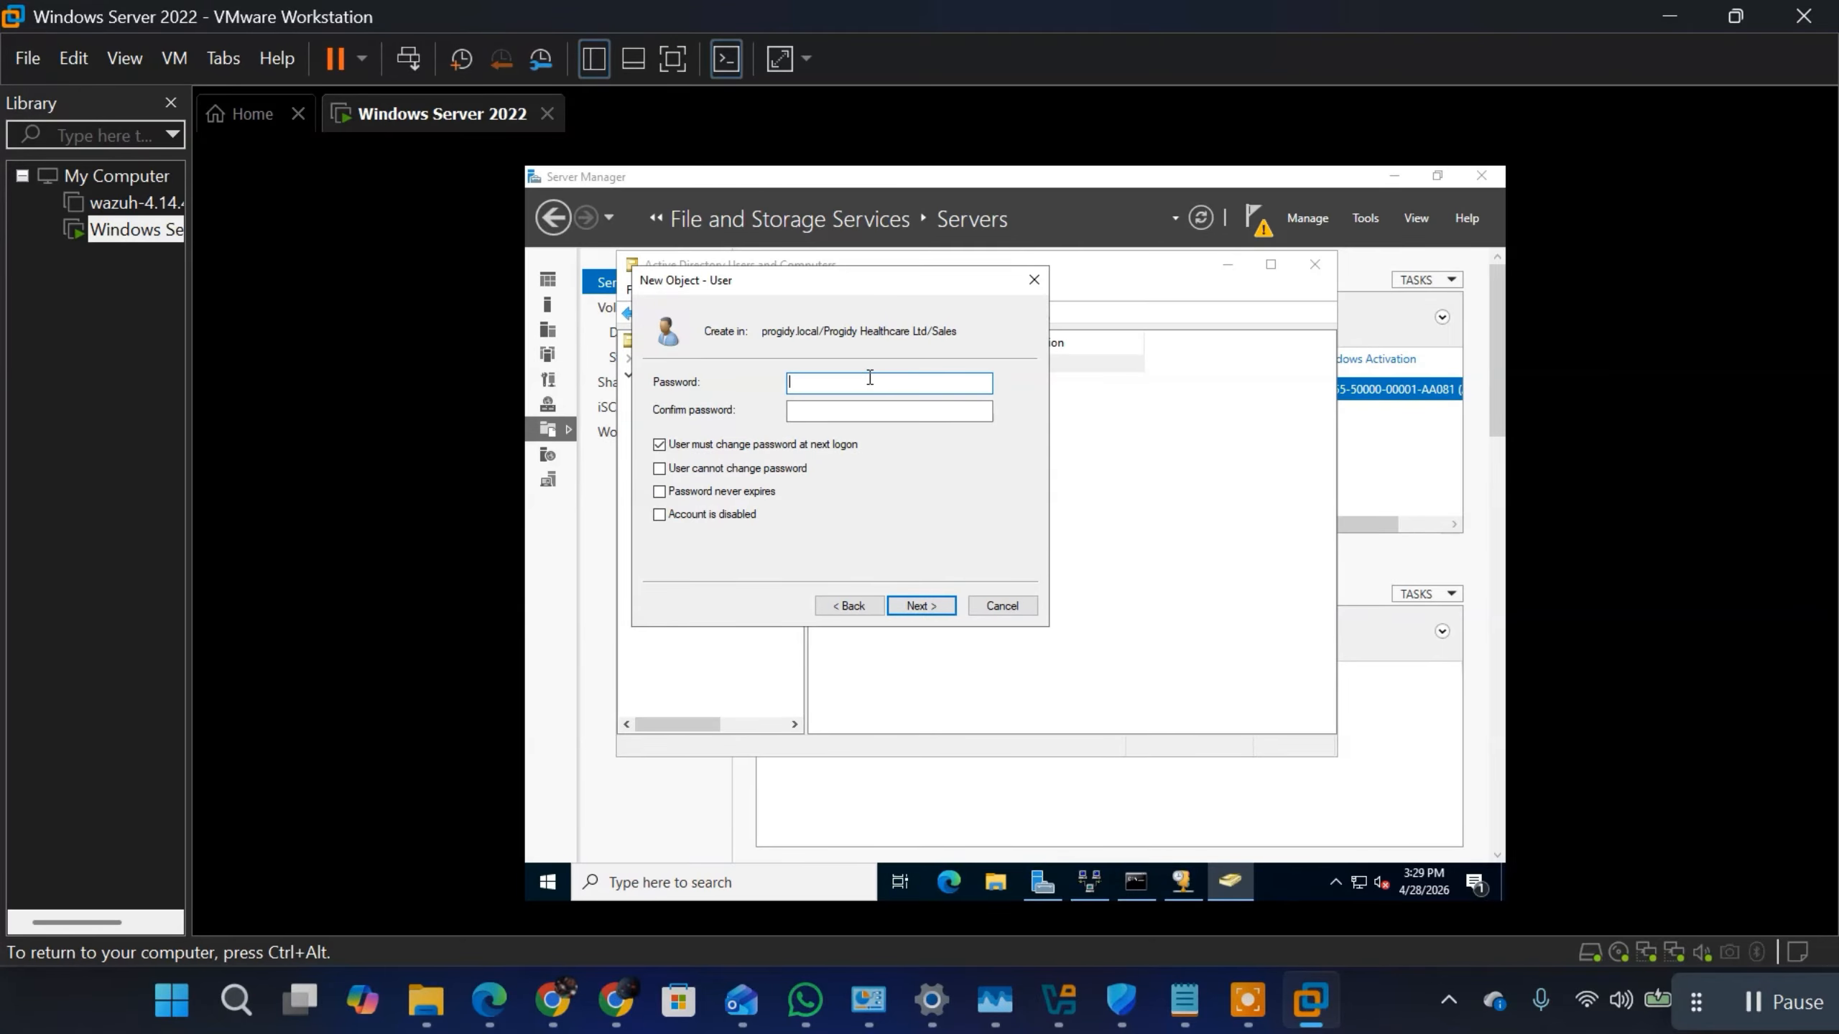
# Step: Enter and confirm the account password for the new Sales user
pyautogui.write('•••••')
pyautogui.press('BackSpace')
pyautogui.press('BackSpace')
pyautogui.press('BackSpace')
pyautogui.press('BackSpace')
pyautogui.press('BackSpace')
pyautogui.write('•••••••')
pyautogui.click(877, 410)
pyautogui.write('•')
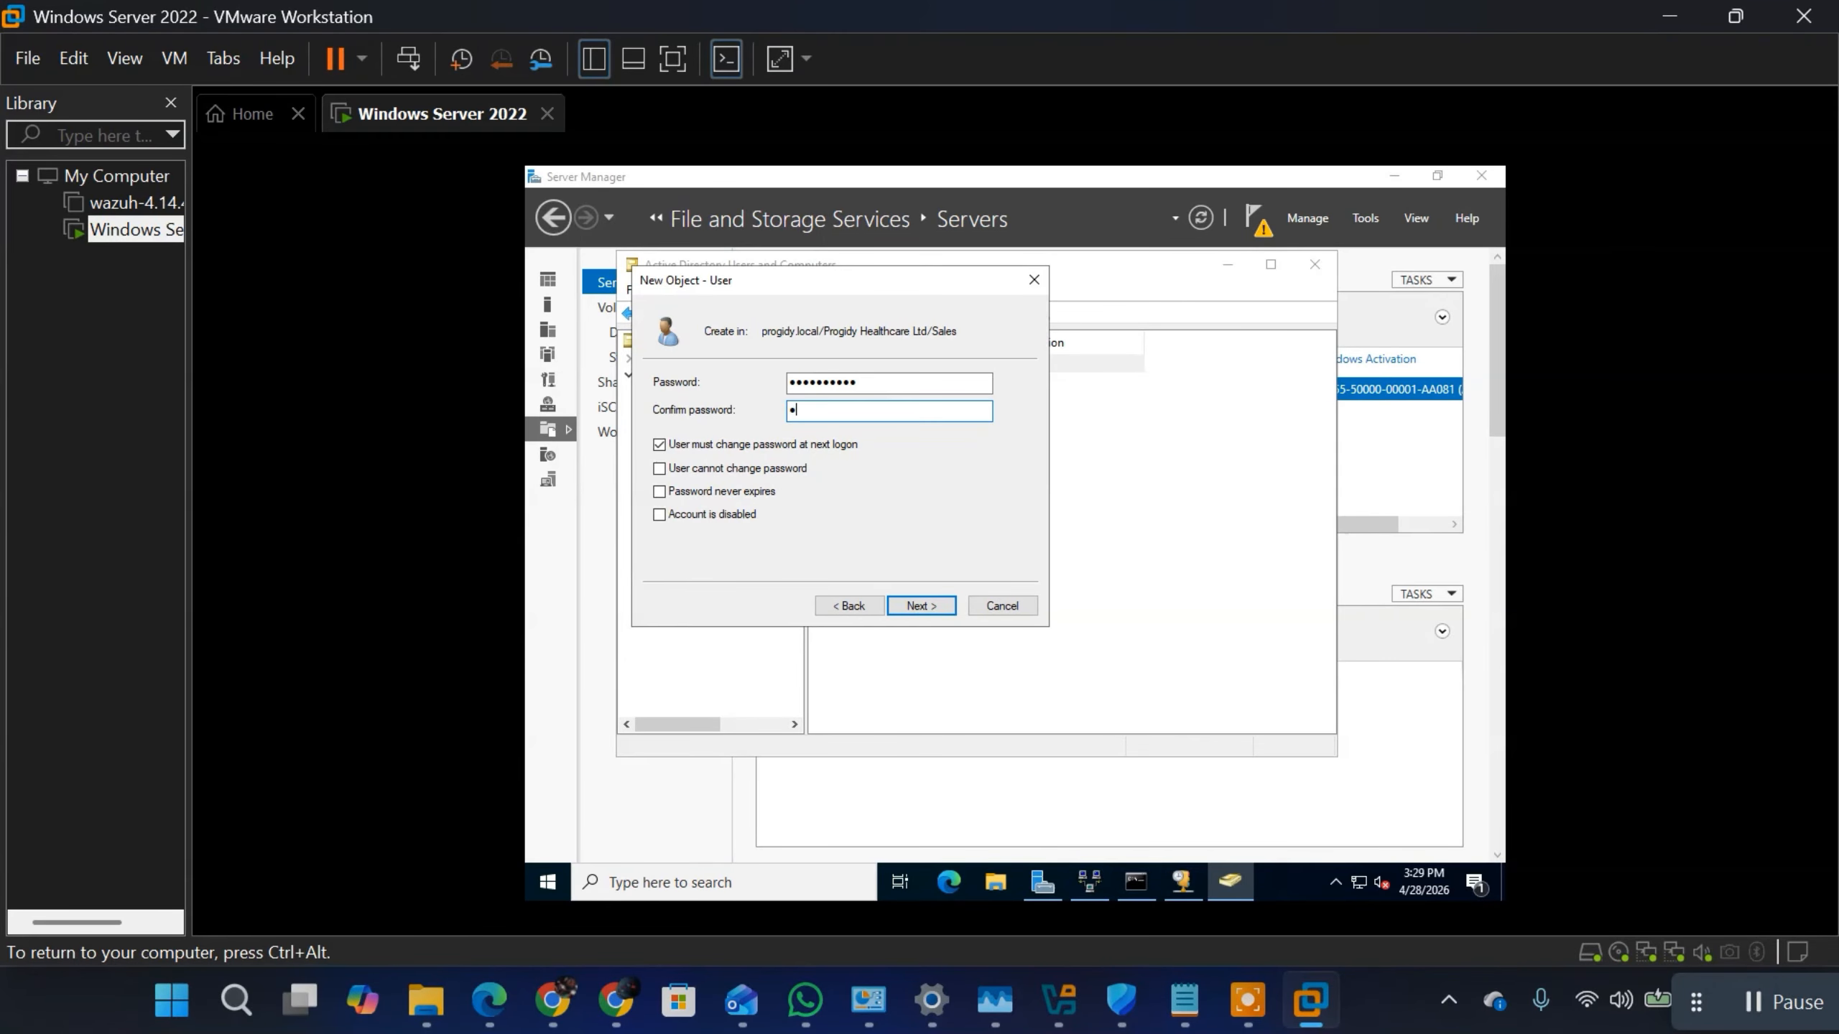
pyautogui.write('••••••••')
# Step: Finish creating the Sales user without a forced password change at next logon, with the guest display stretched to fill the window
pyautogui.click(663, 445)
pyautogui.click(782, 58)
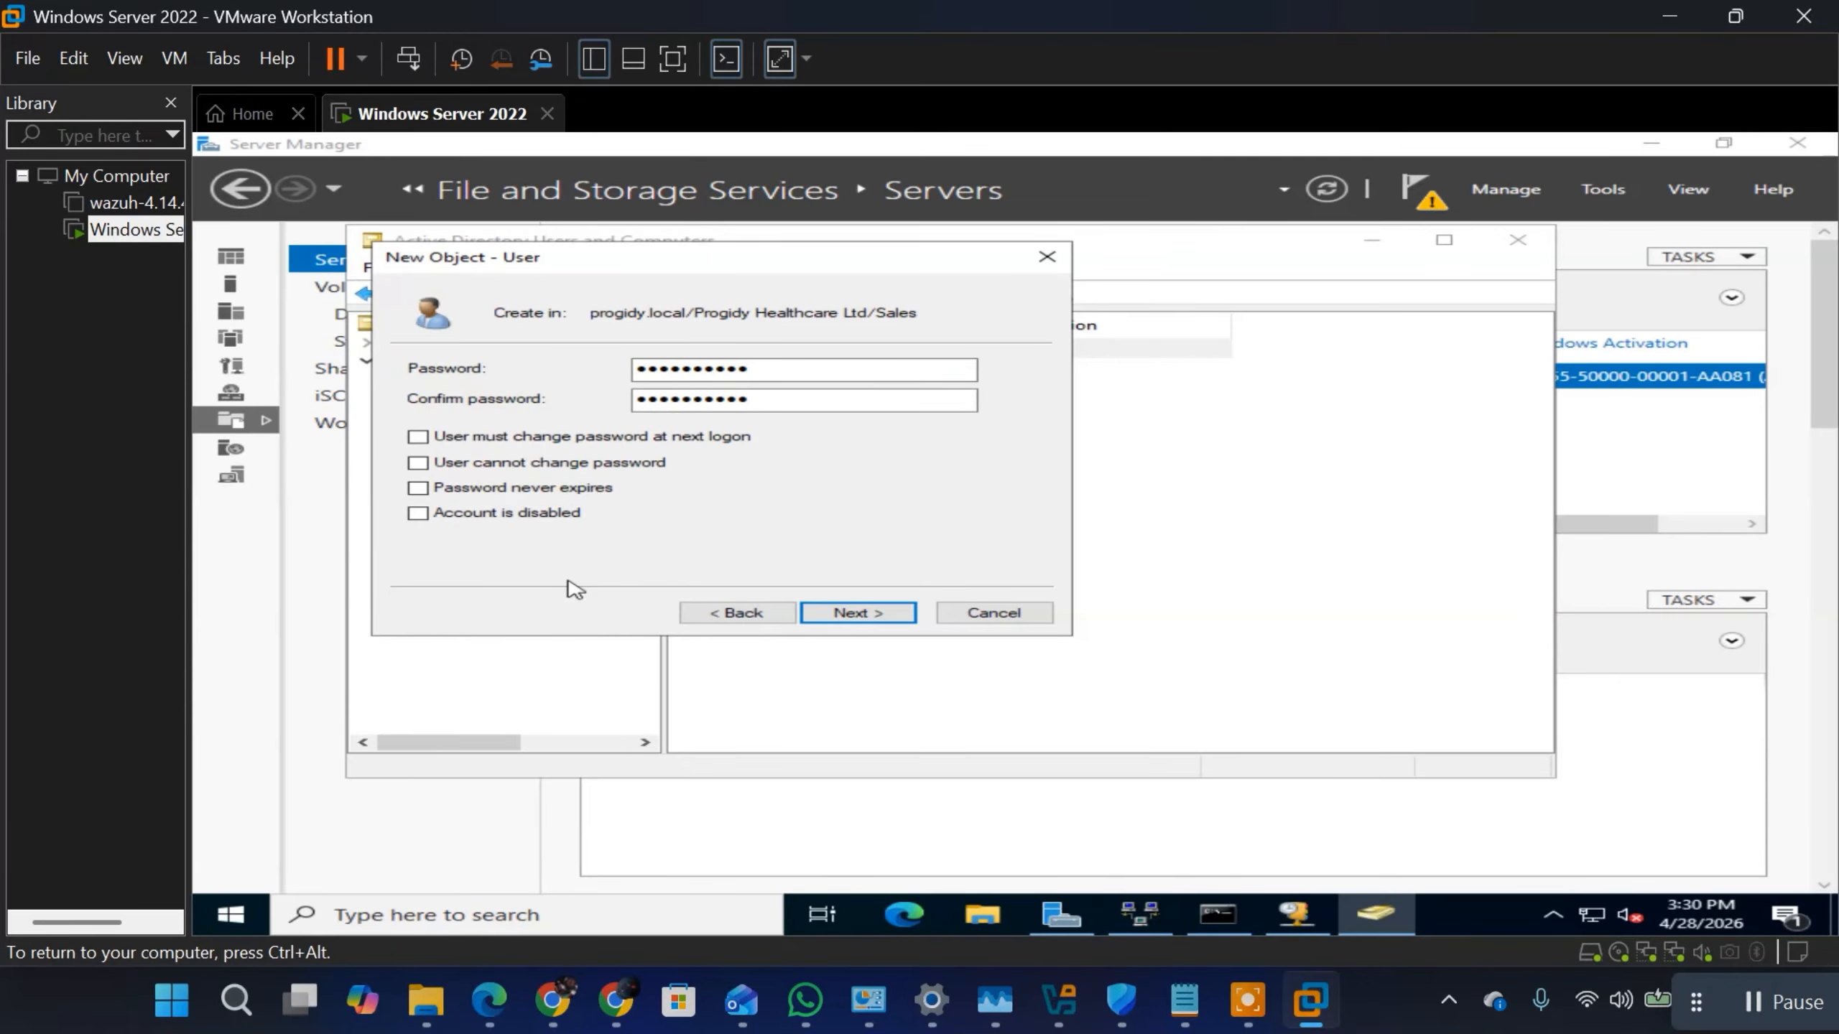
pyautogui.click(851, 615)
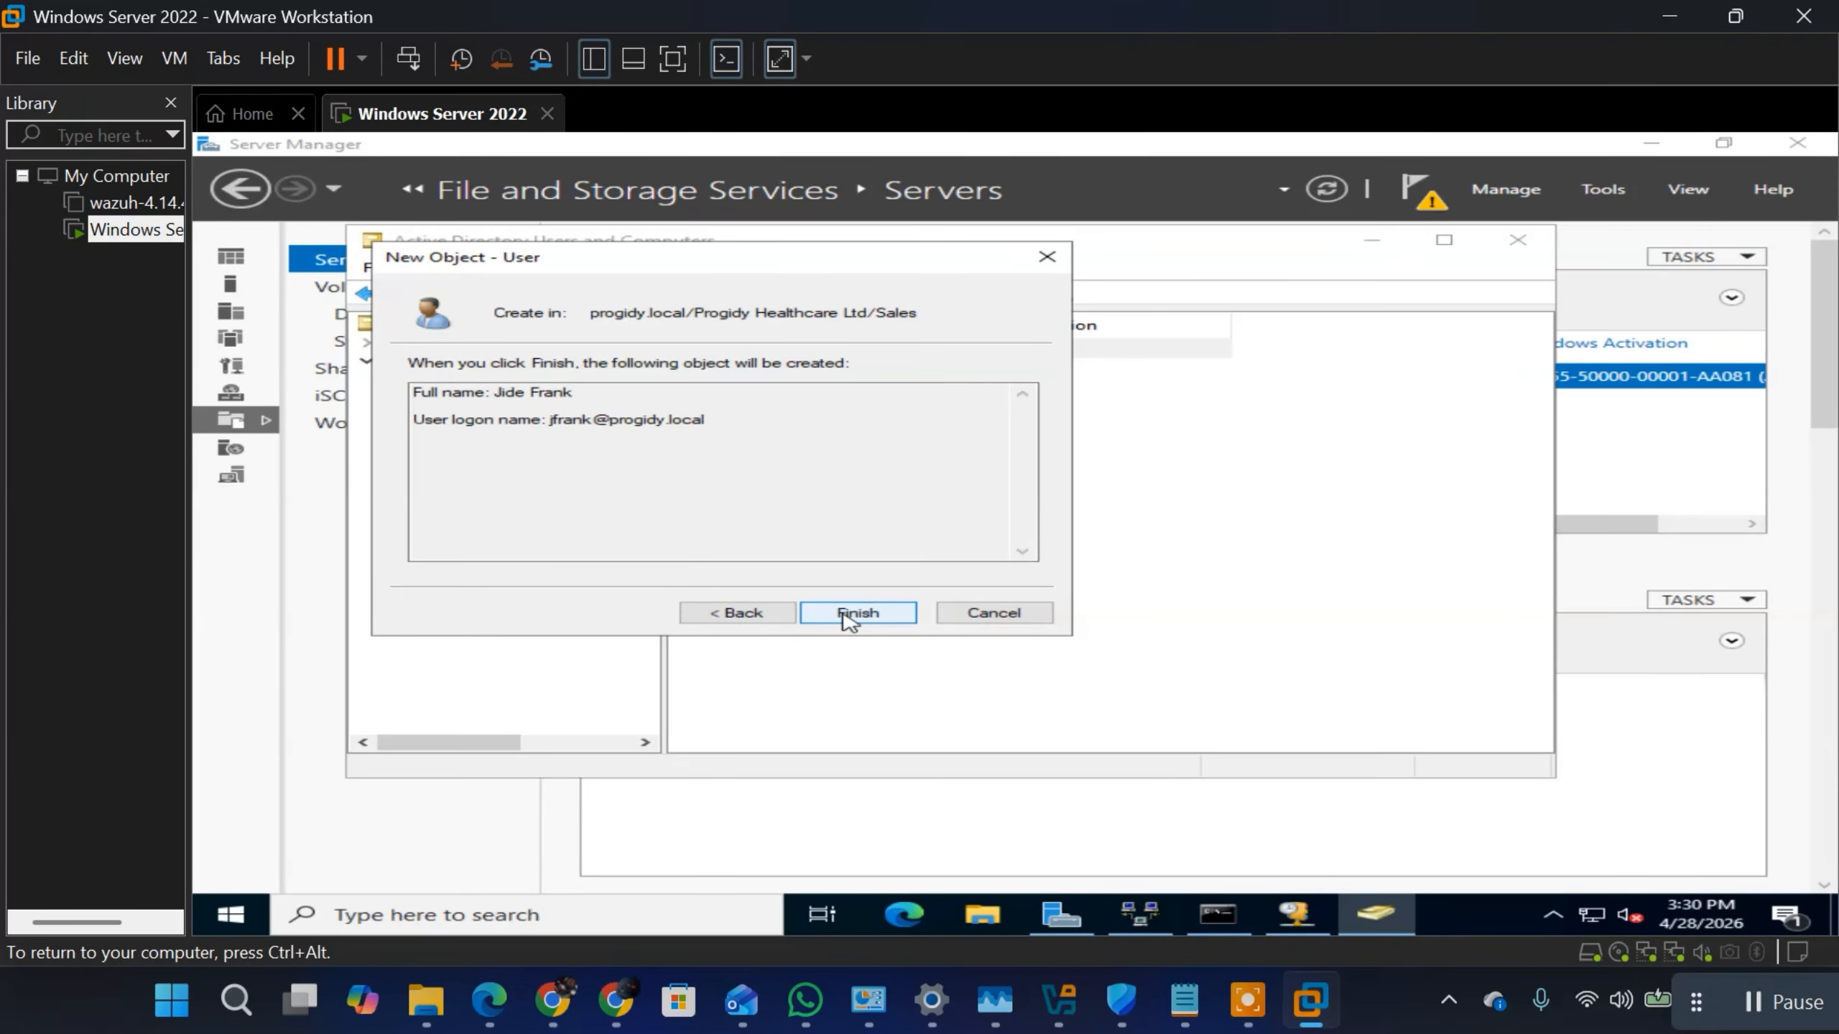
pyautogui.click(851, 616)
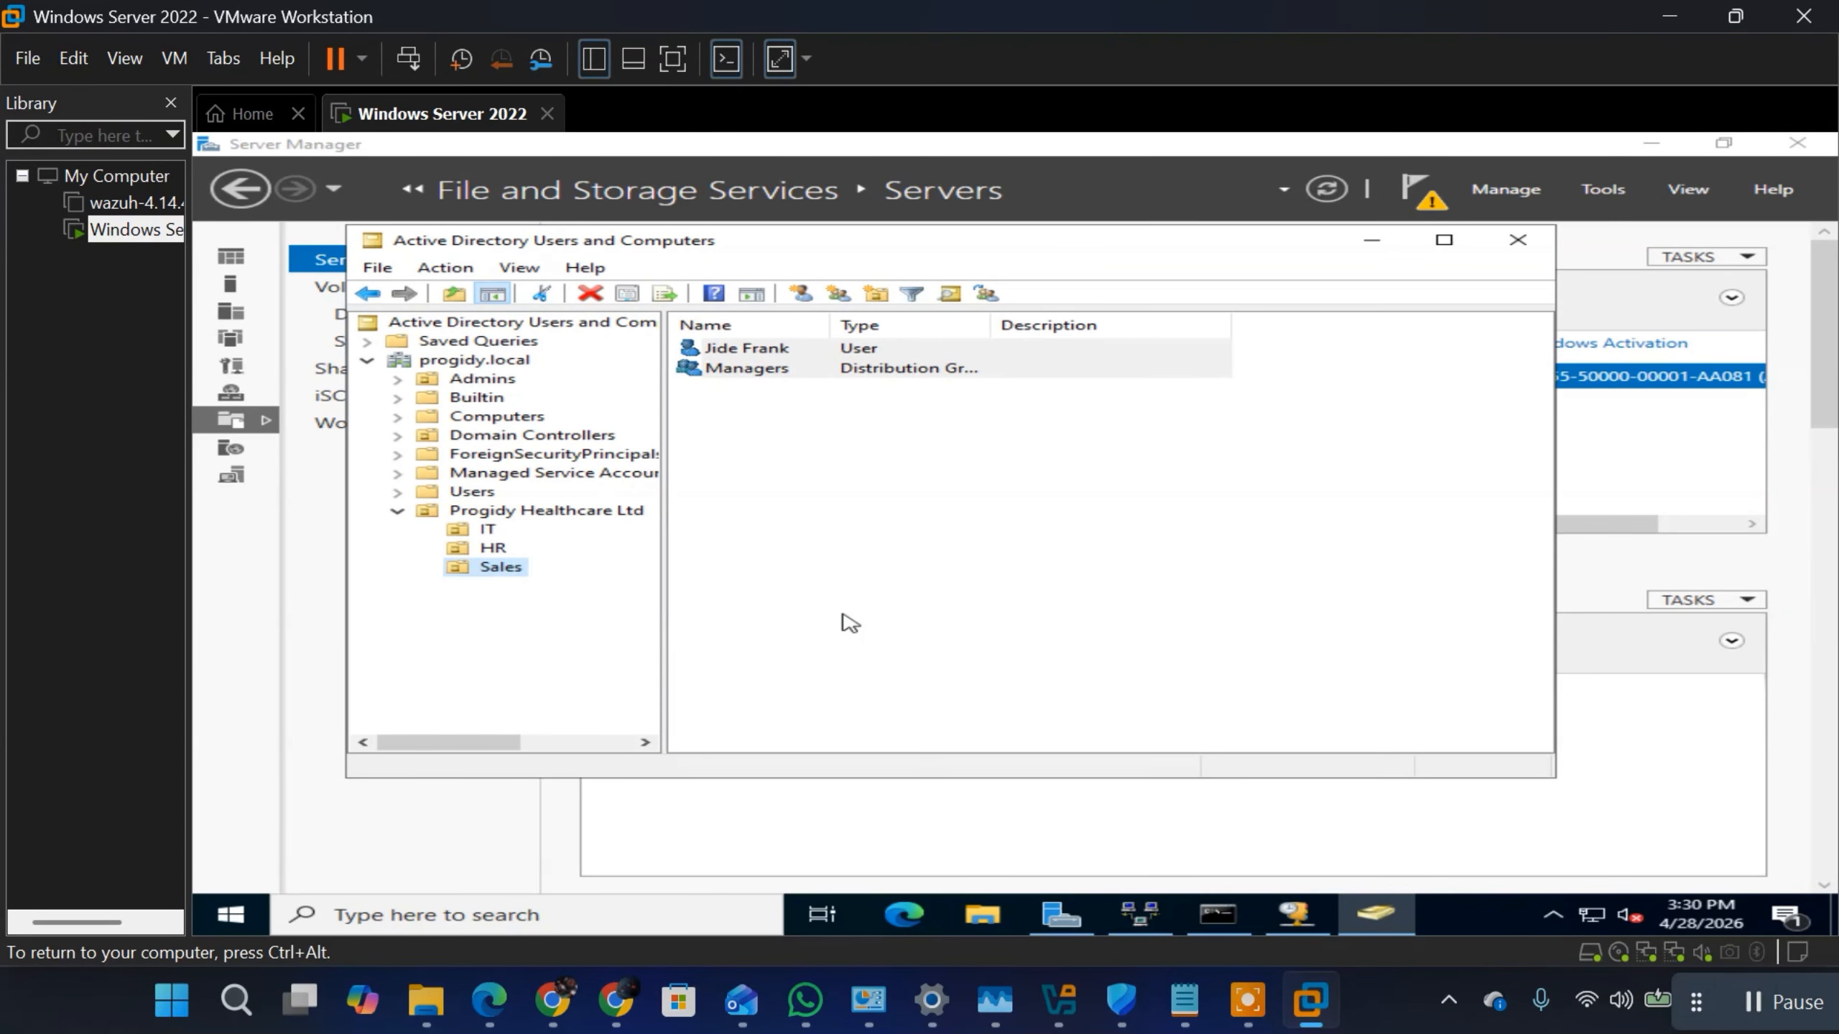
# Step: Create a group named IT Support in the IT unit with Global scope and the Security type
pyautogui.click(486, 530)
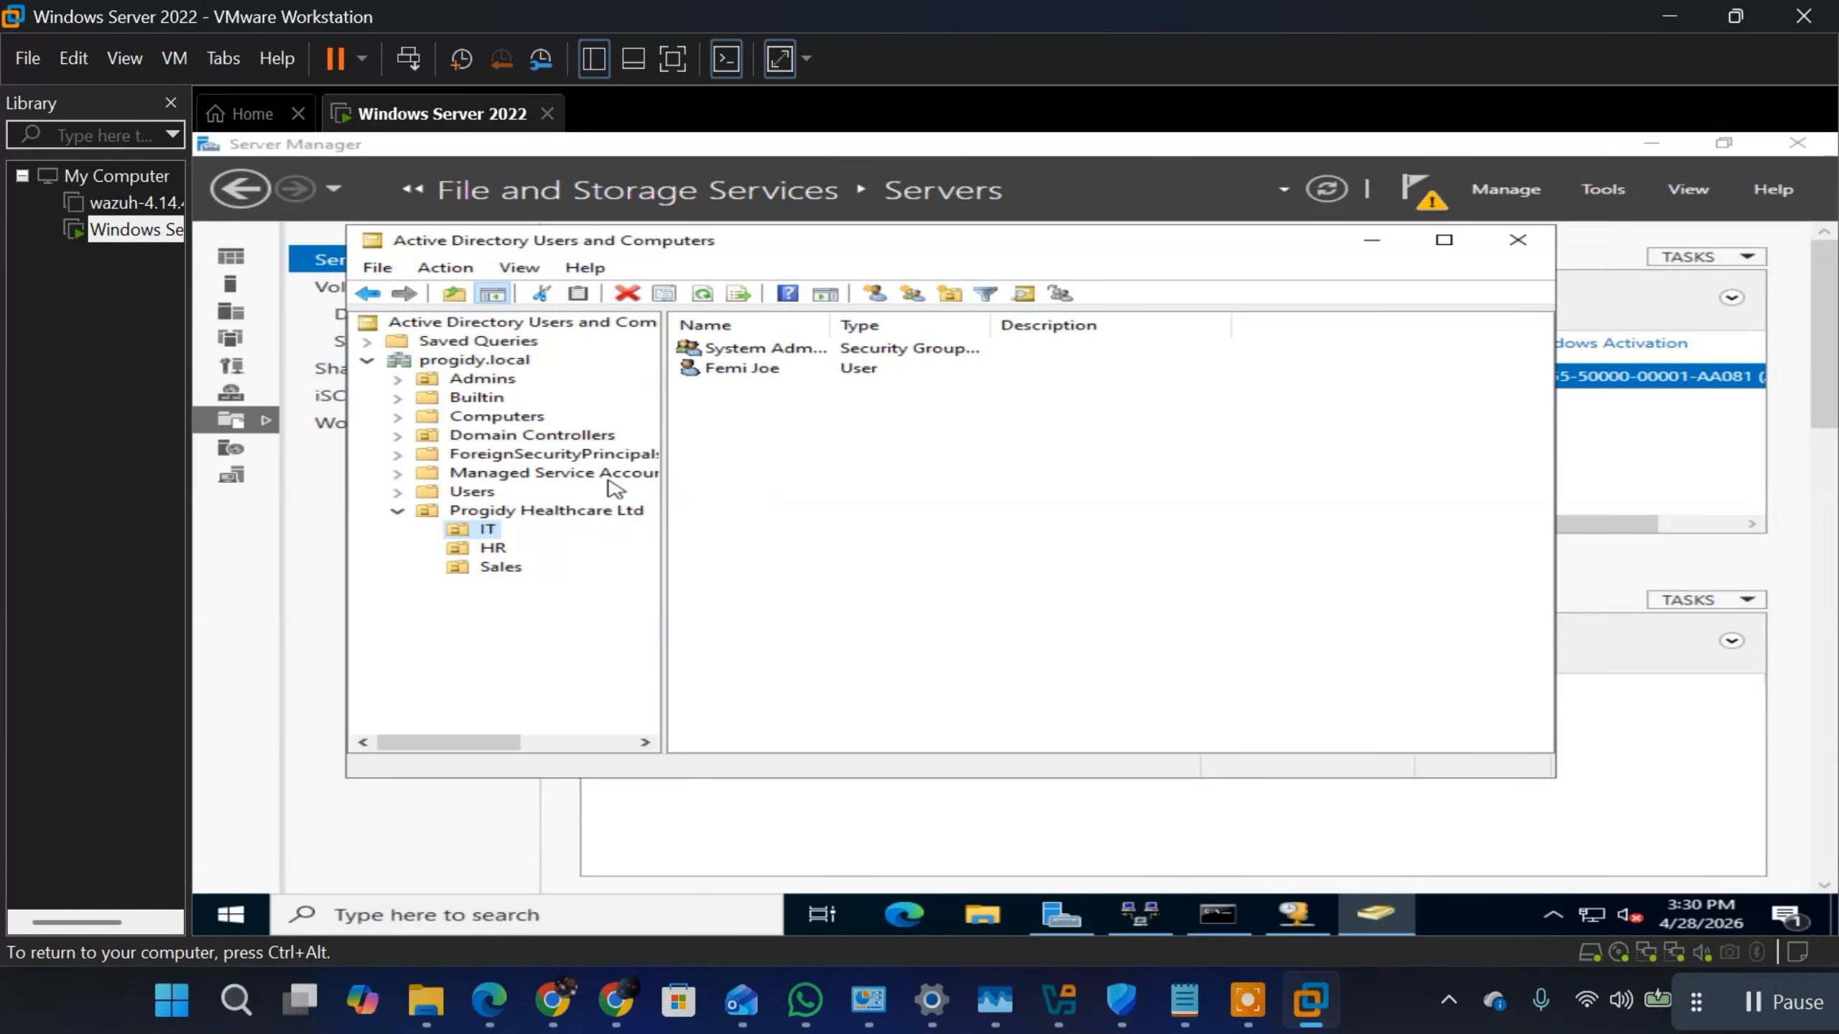
pyautogui.rightClick(492, 536)
pyautogui.moveTo(684, 623)
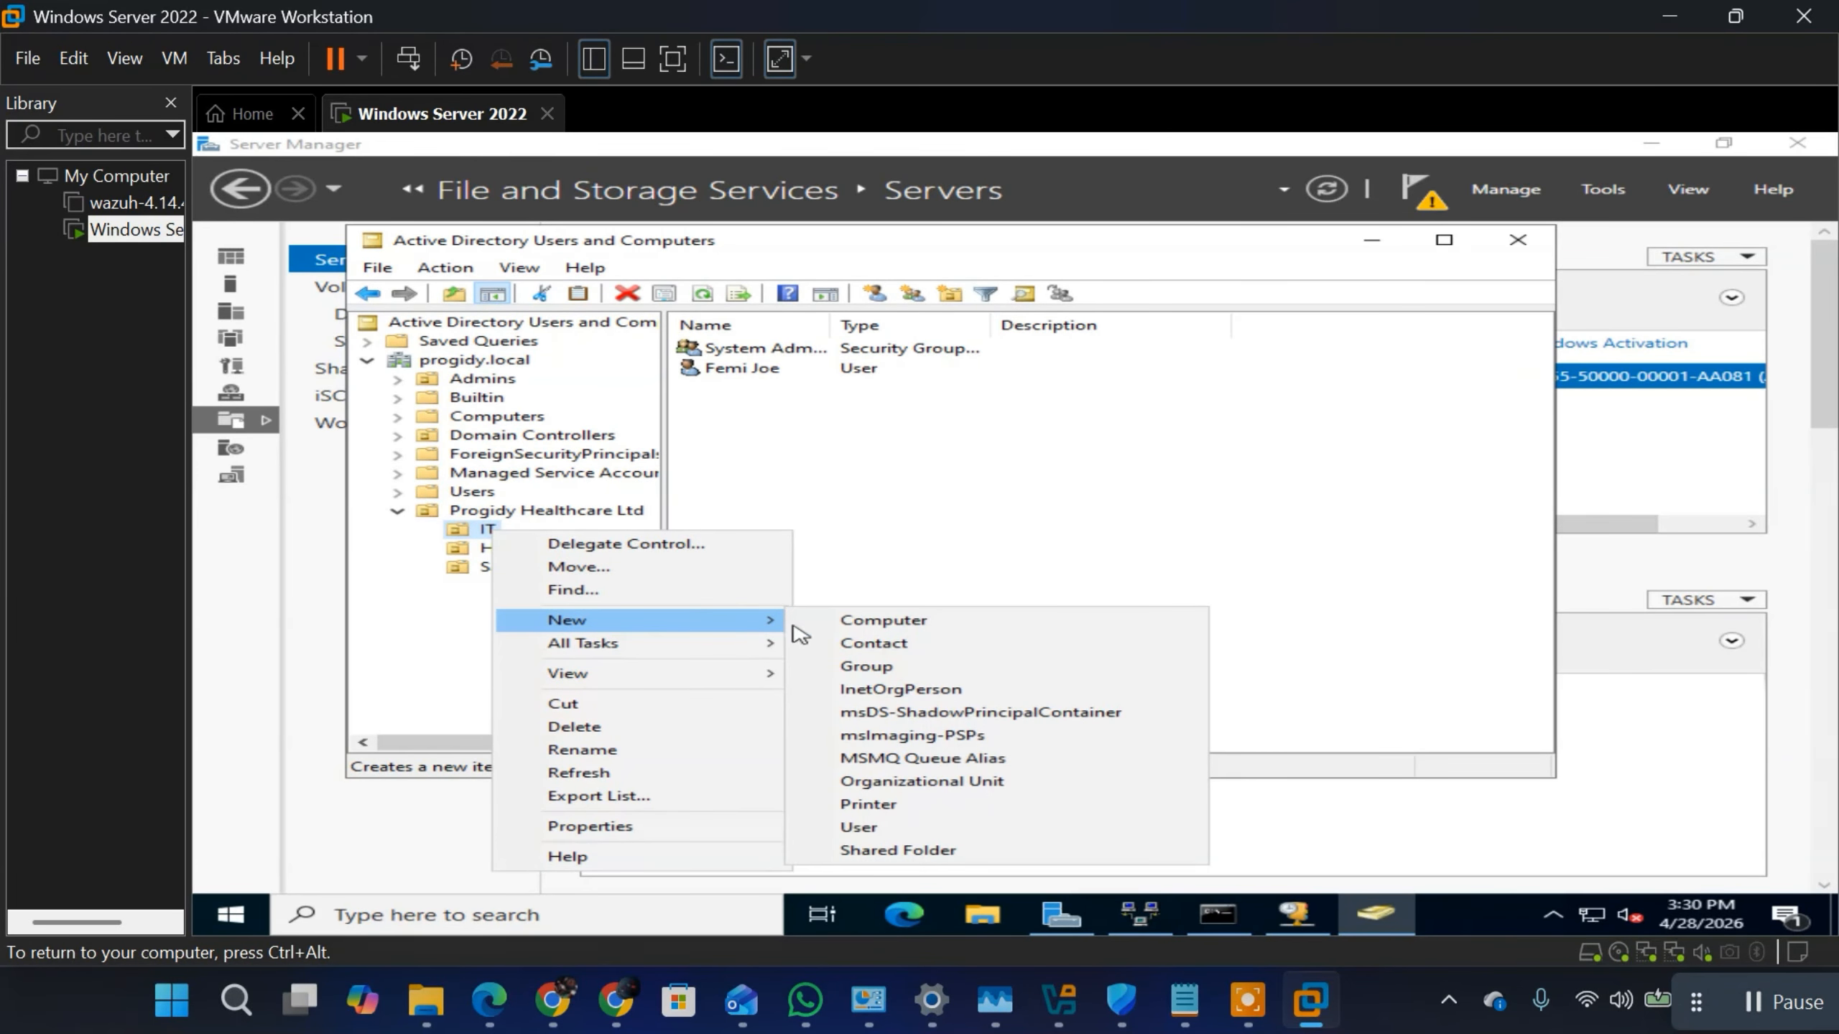
pyautogui.click(861, 668)
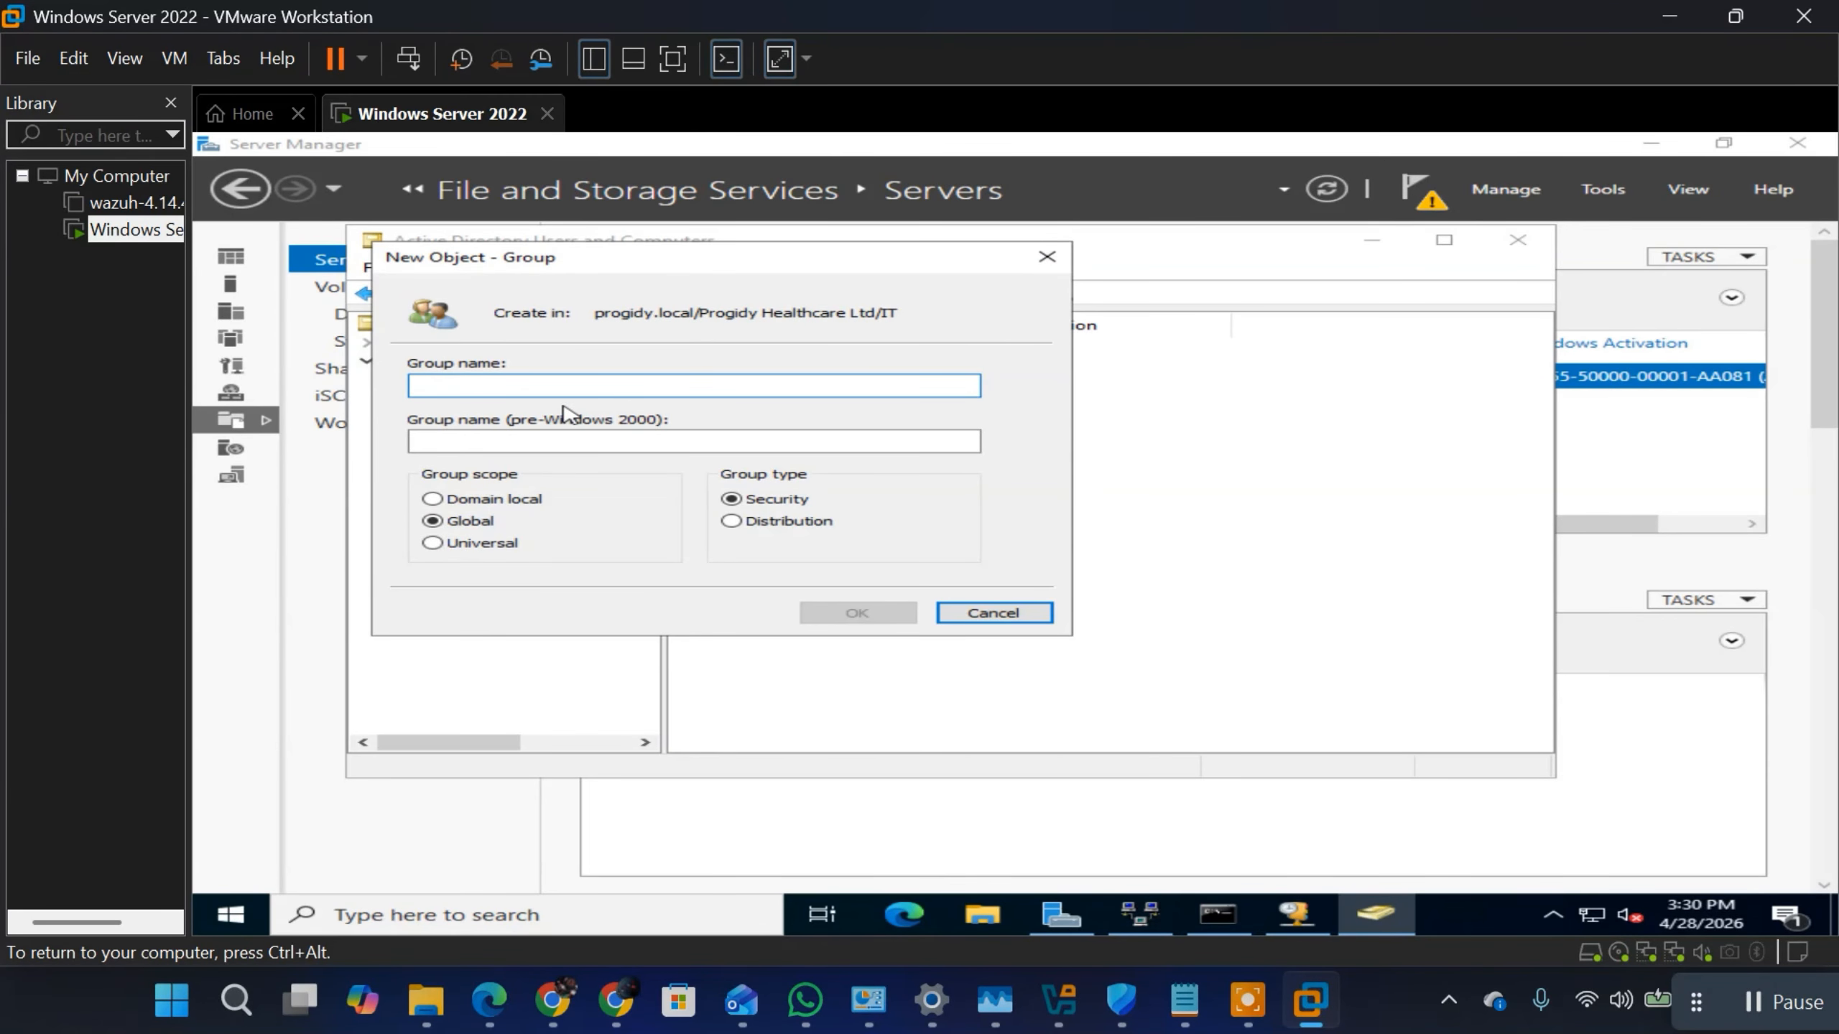
pyautogui.write('IT')
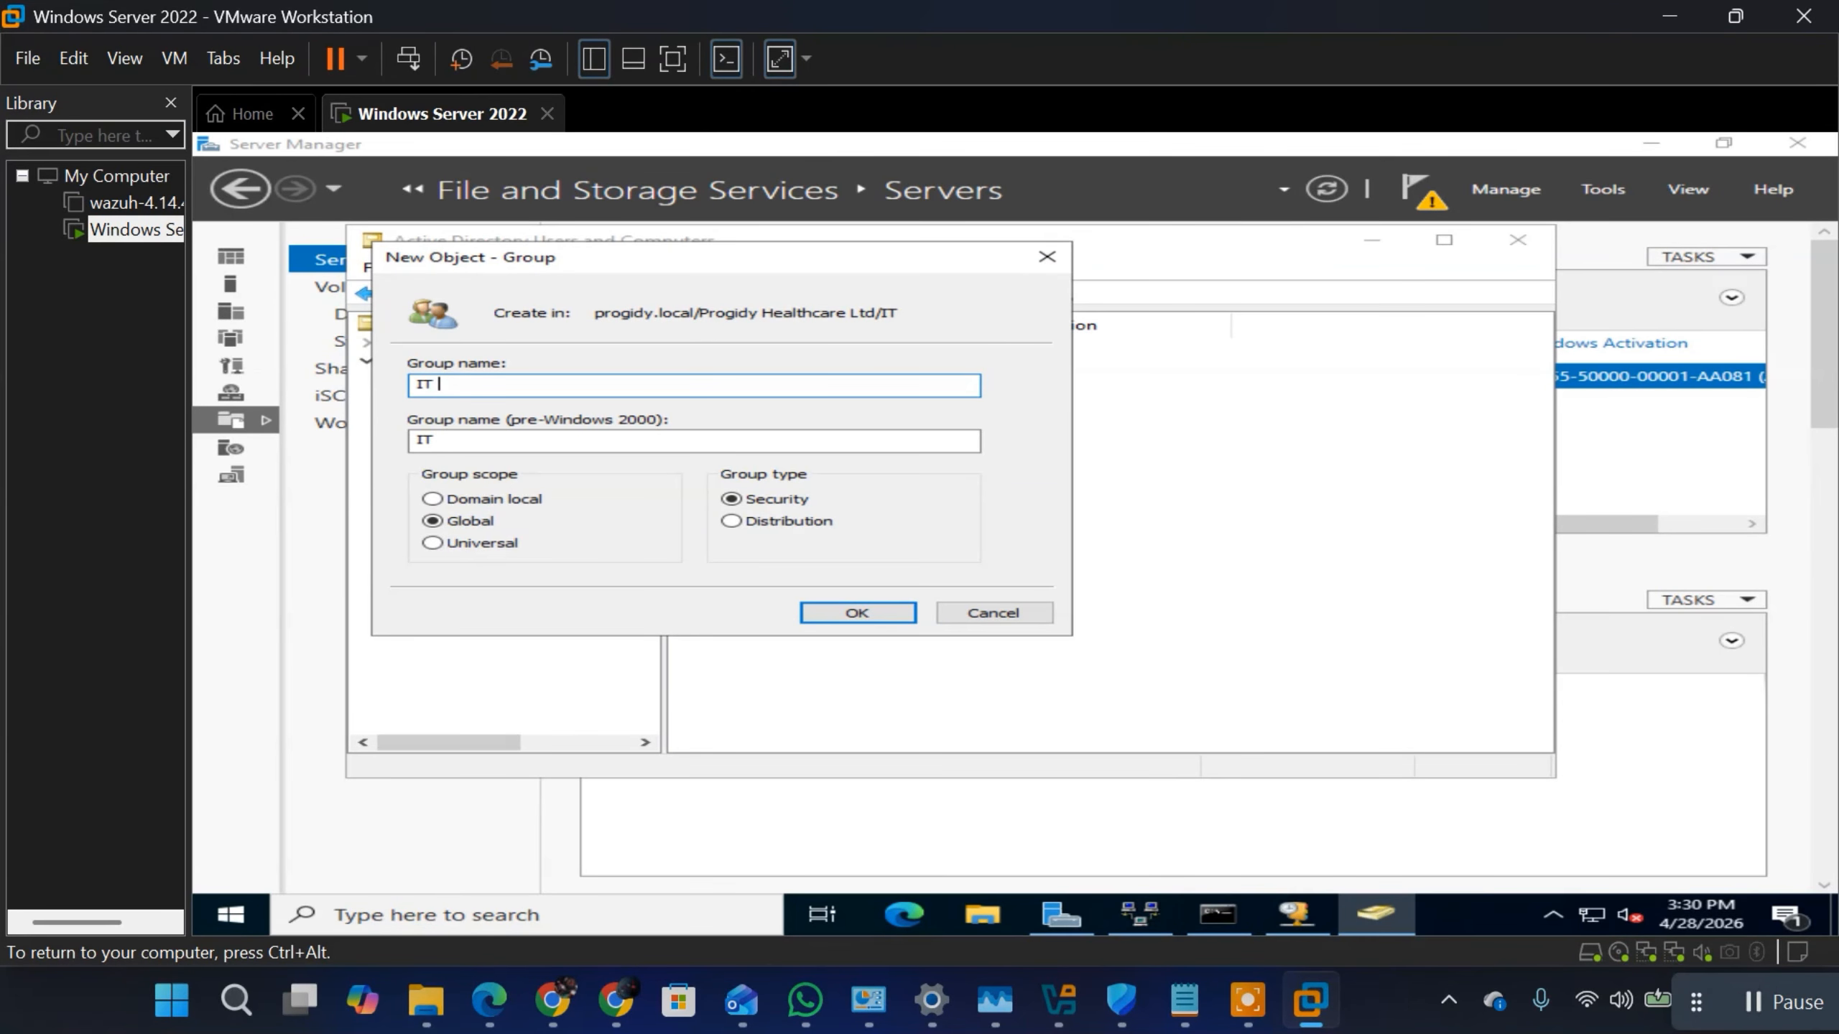
pyautogui.write(' suo')
pyautogui.press('BackSpace')
pyautogui.write('pport')
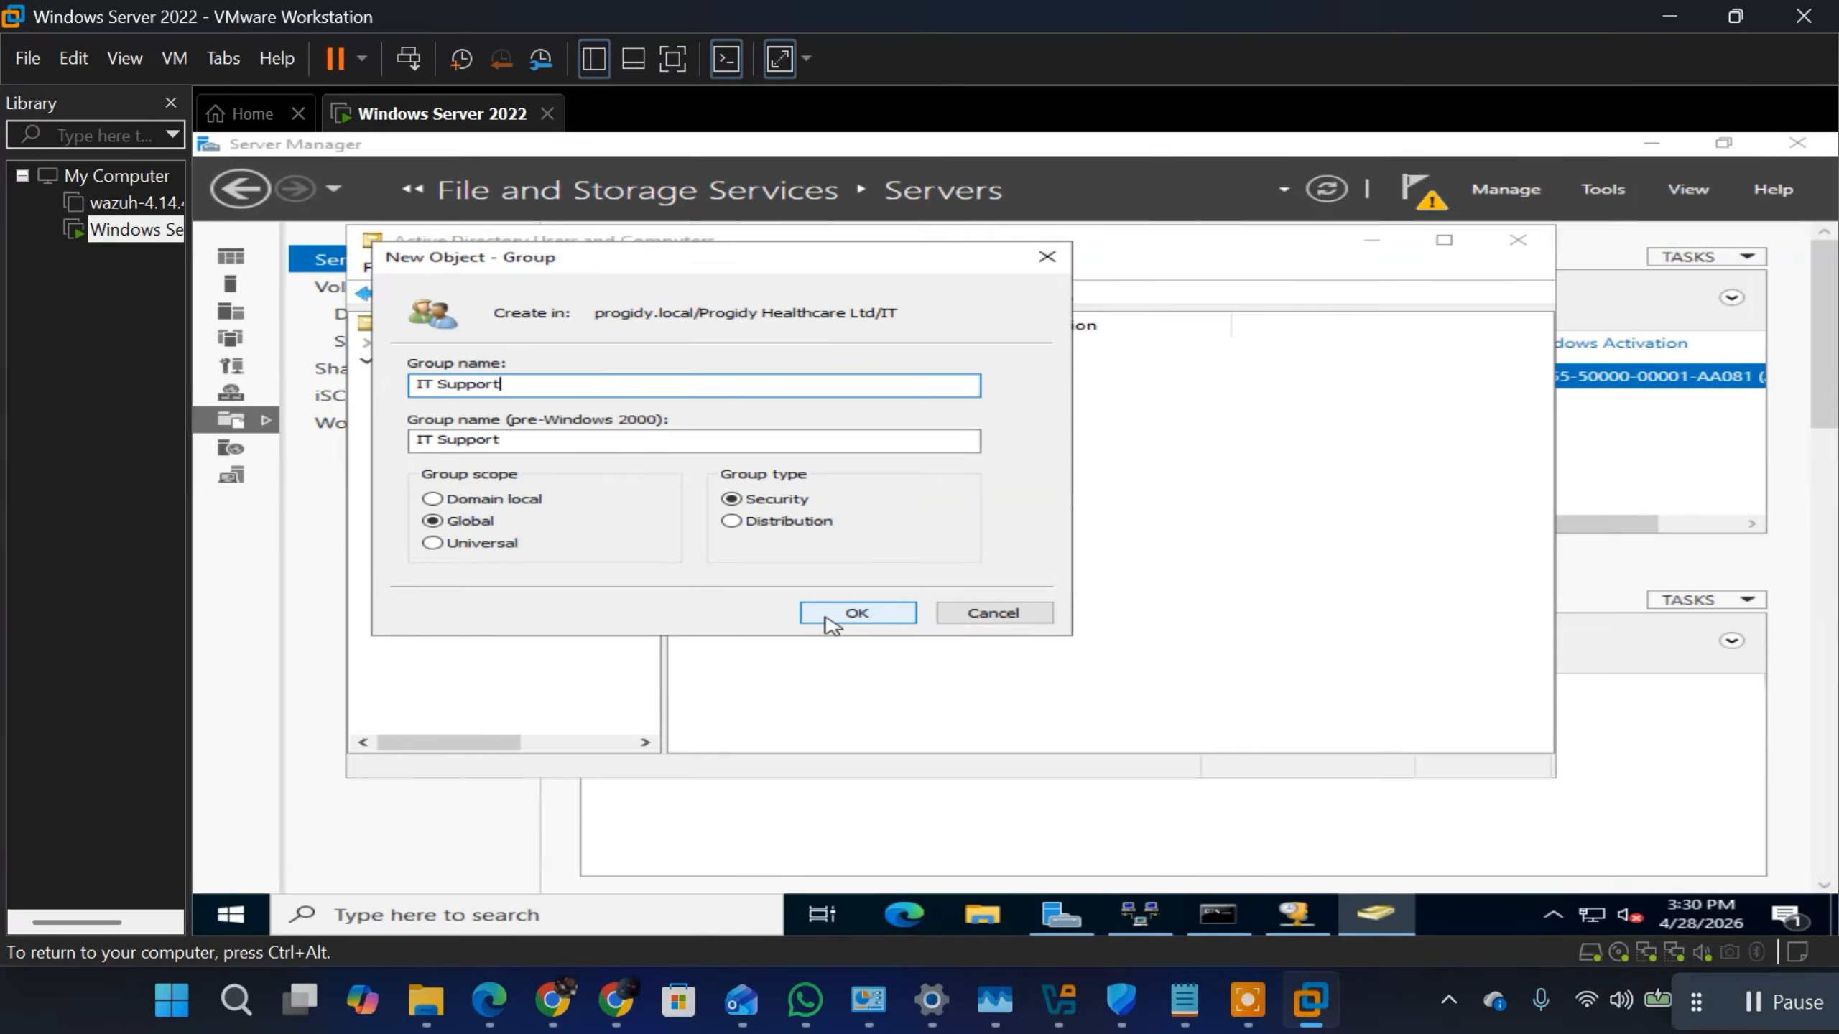
pyautogui.click(729, 523)
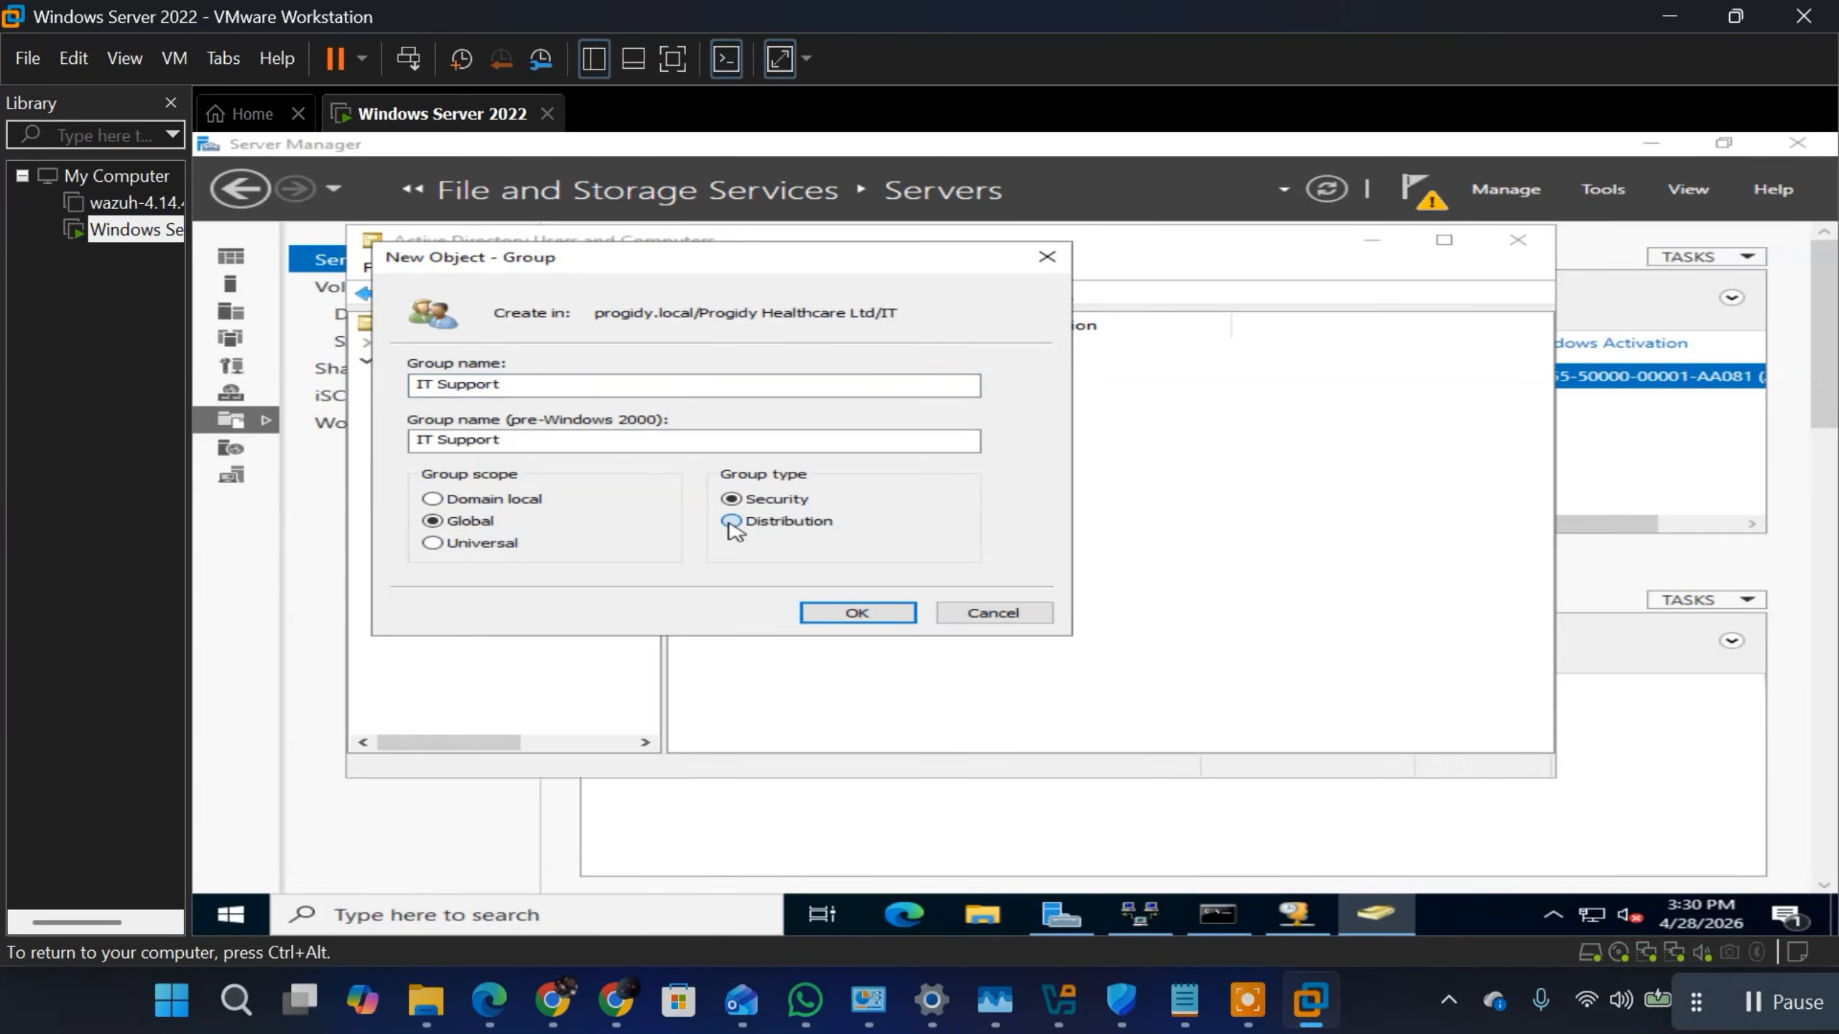
pyautogui.click(731, 500)
pyautogui.click(850, 617)
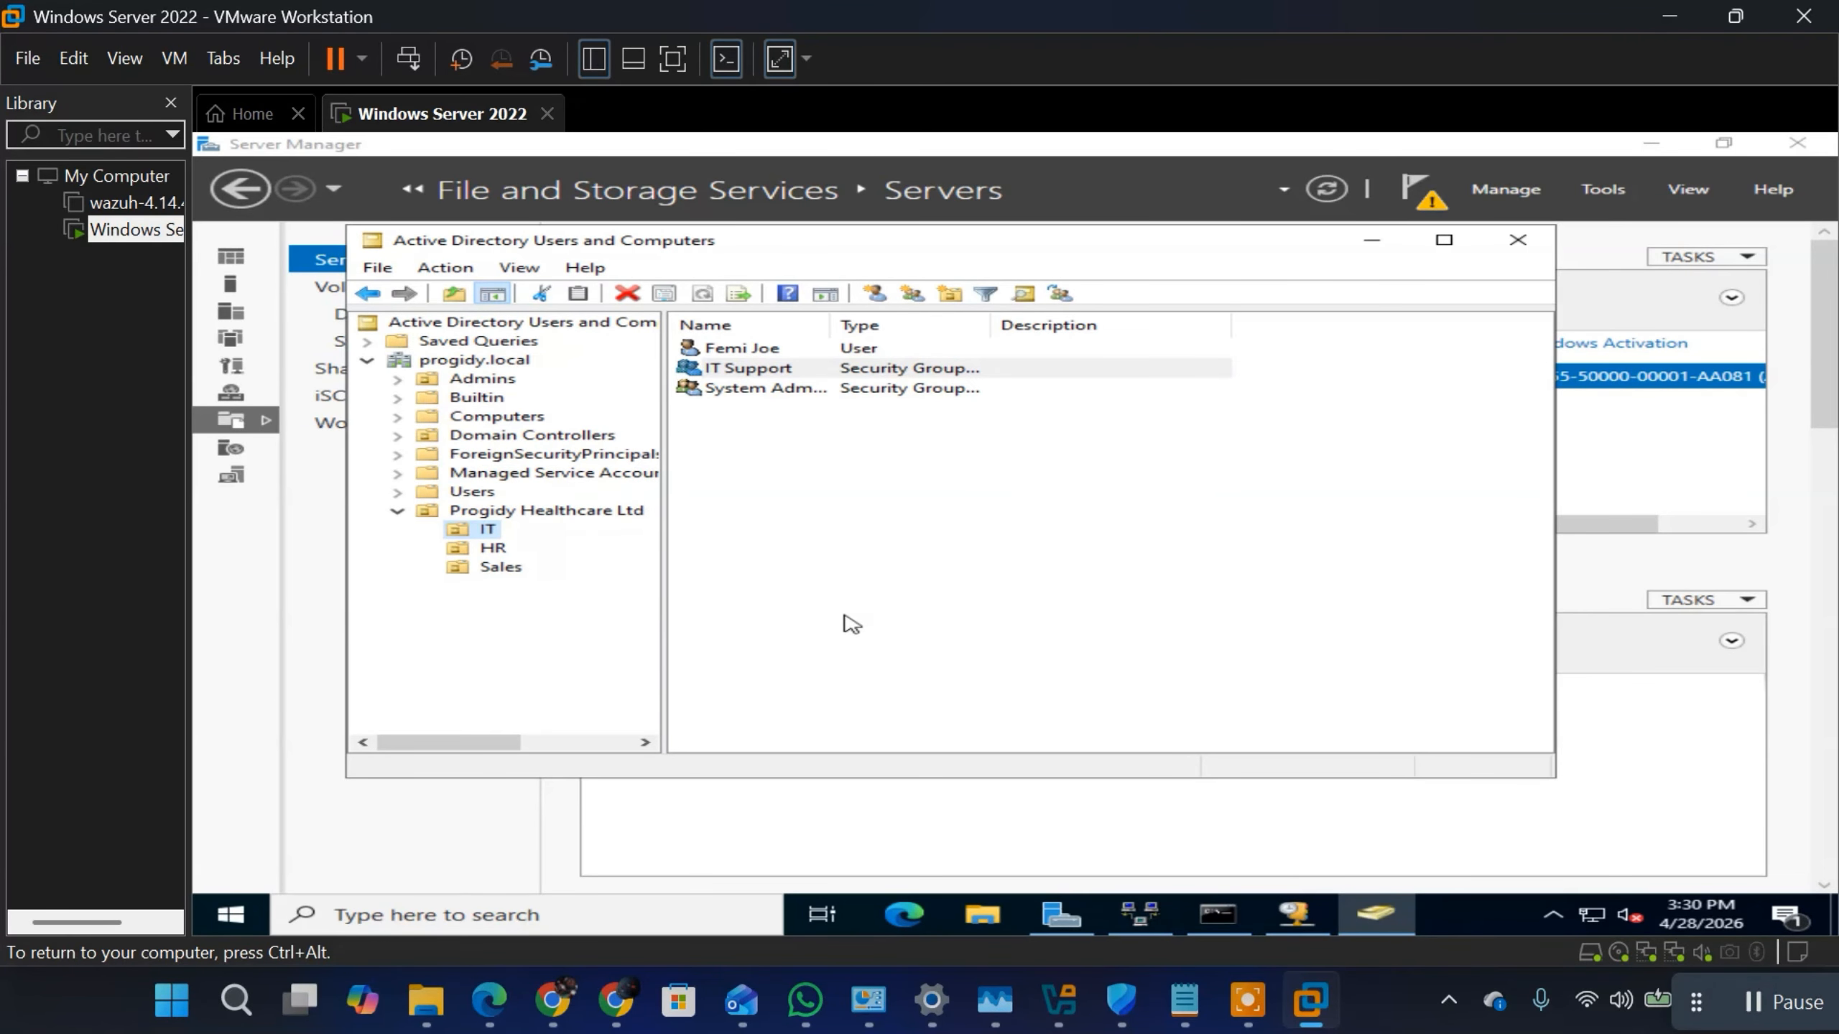
# Step: Start a second new user in the IT unit and enter the user's first name, last name and logon name
pyautogui.click(817, 371)
pyautogui.click(877, 295)
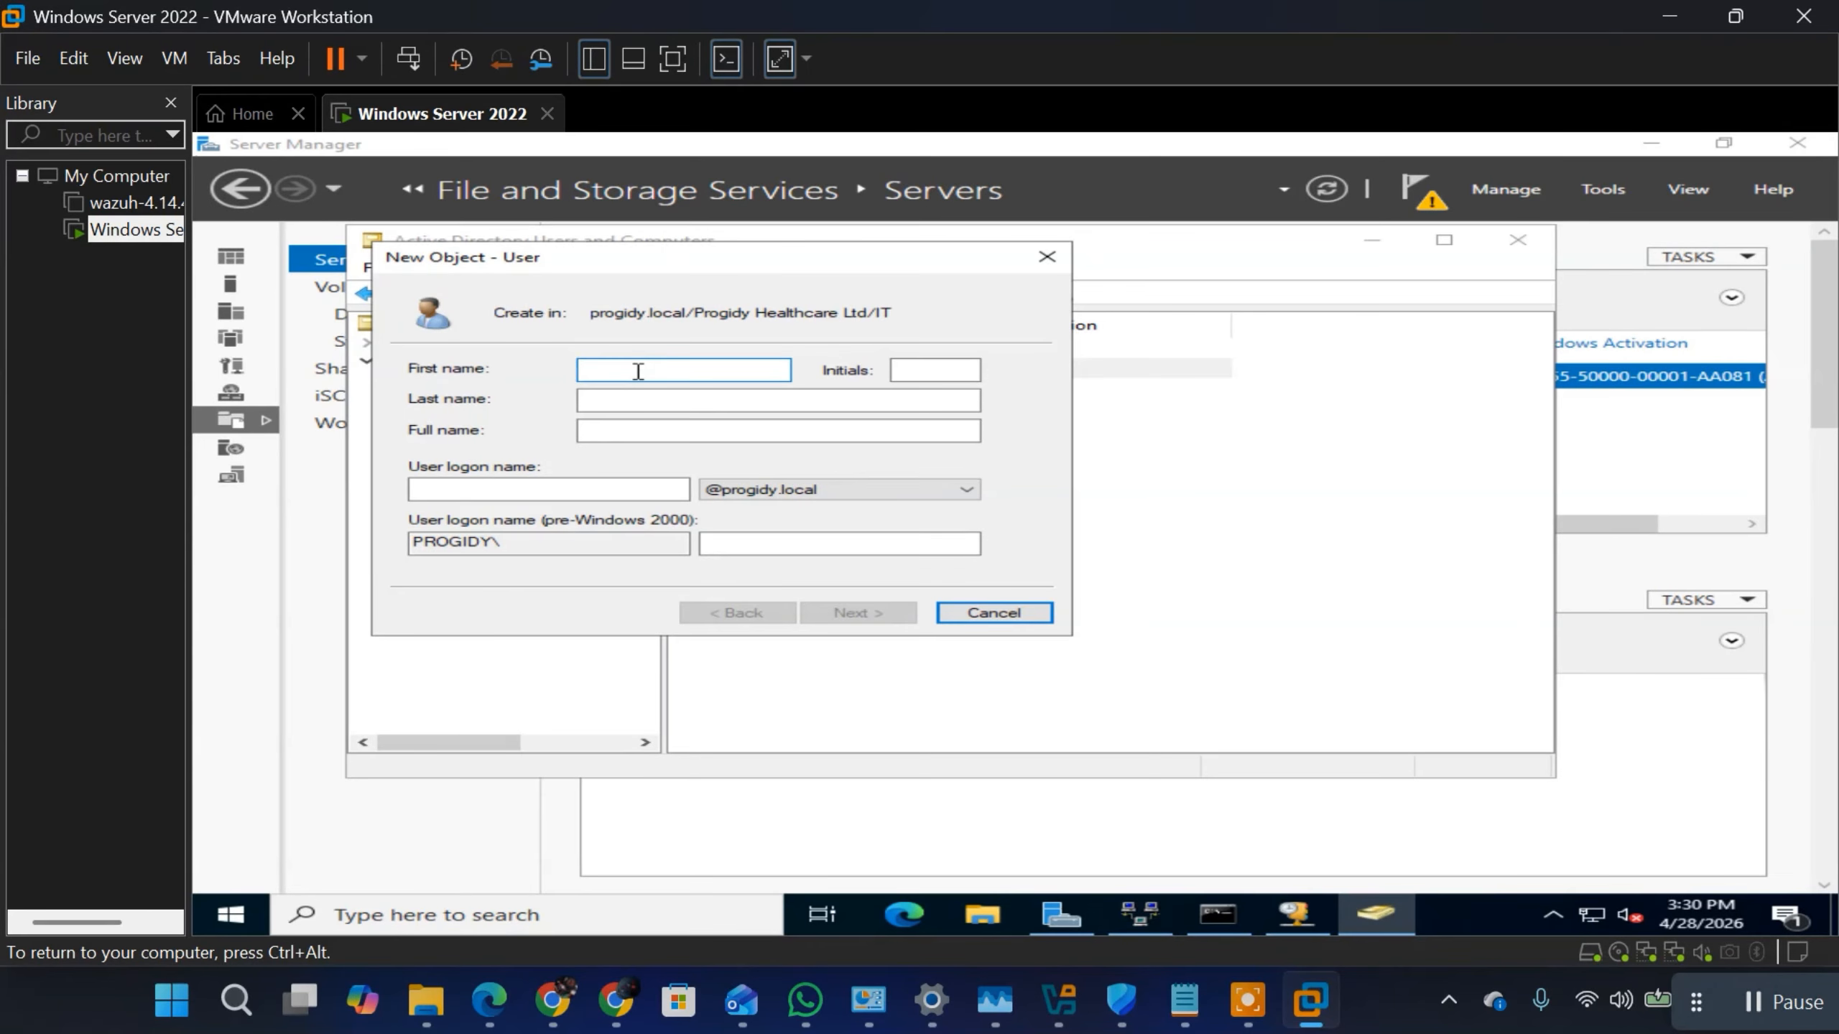
pyautogui.write('F')
pyautogui.click(610, 398)
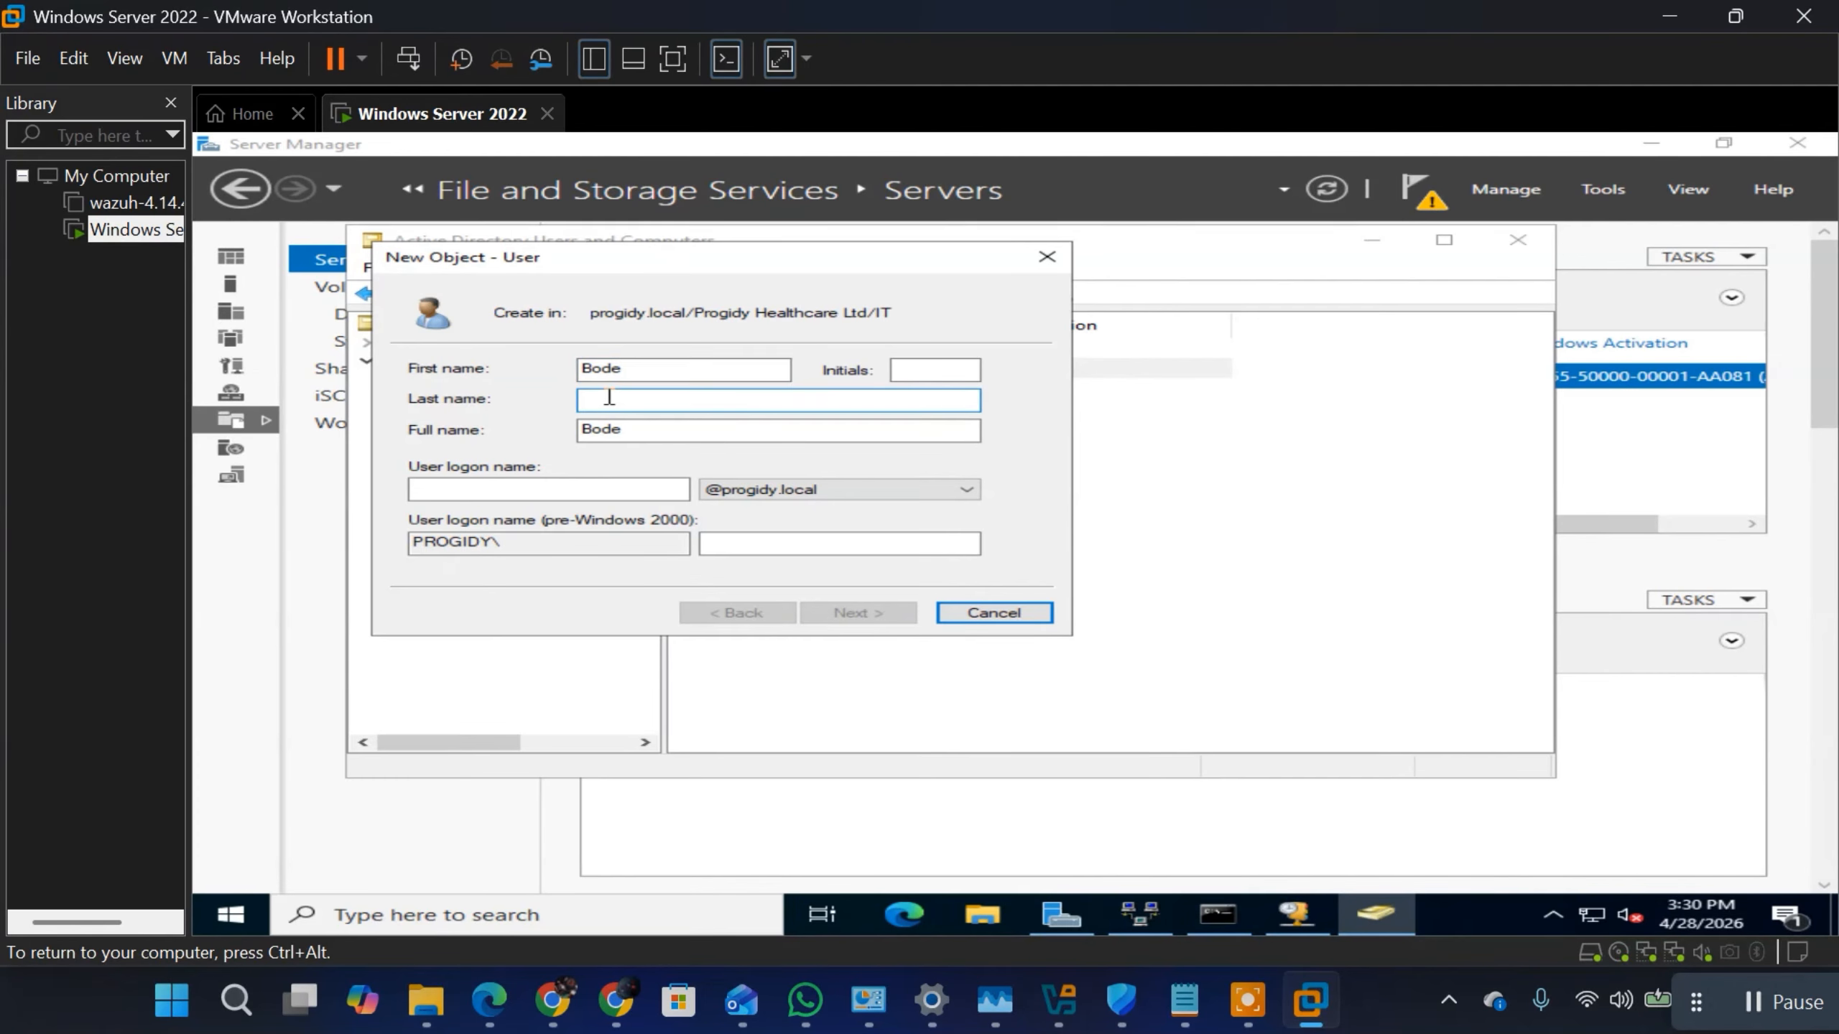
pyautogui.write('Willims')
pyautogui.click(520, 497)
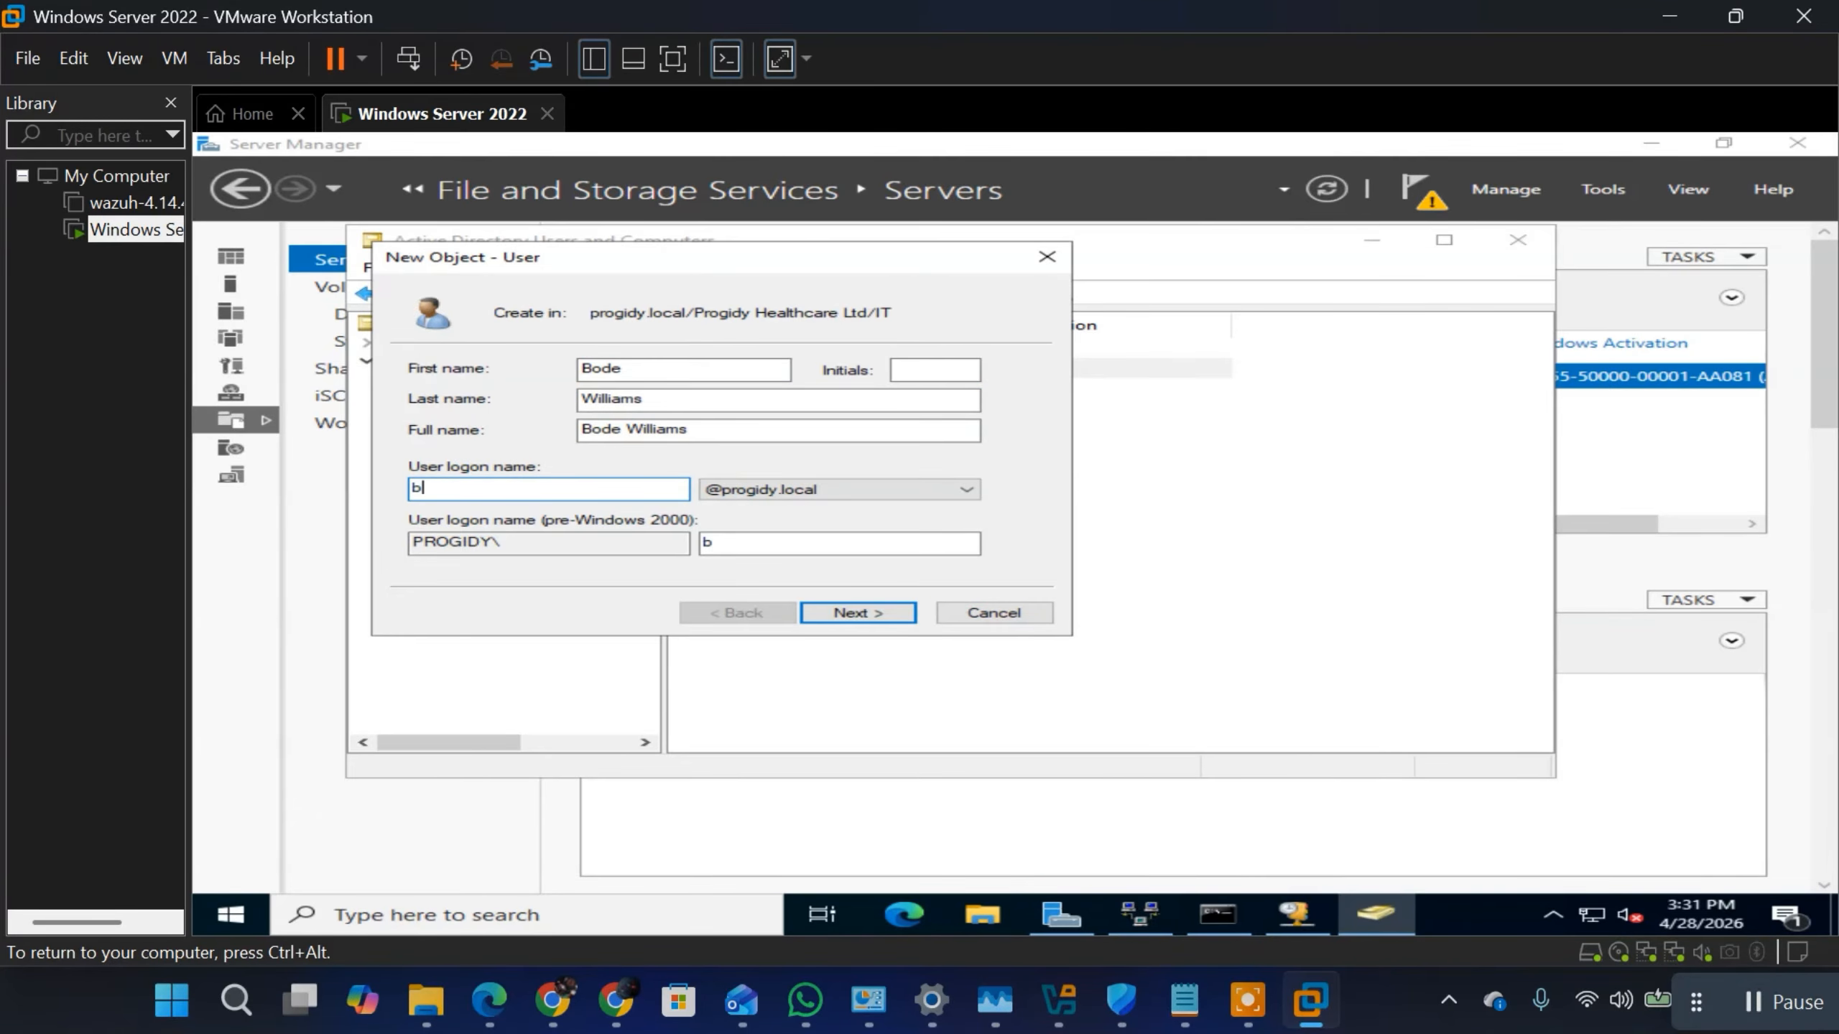
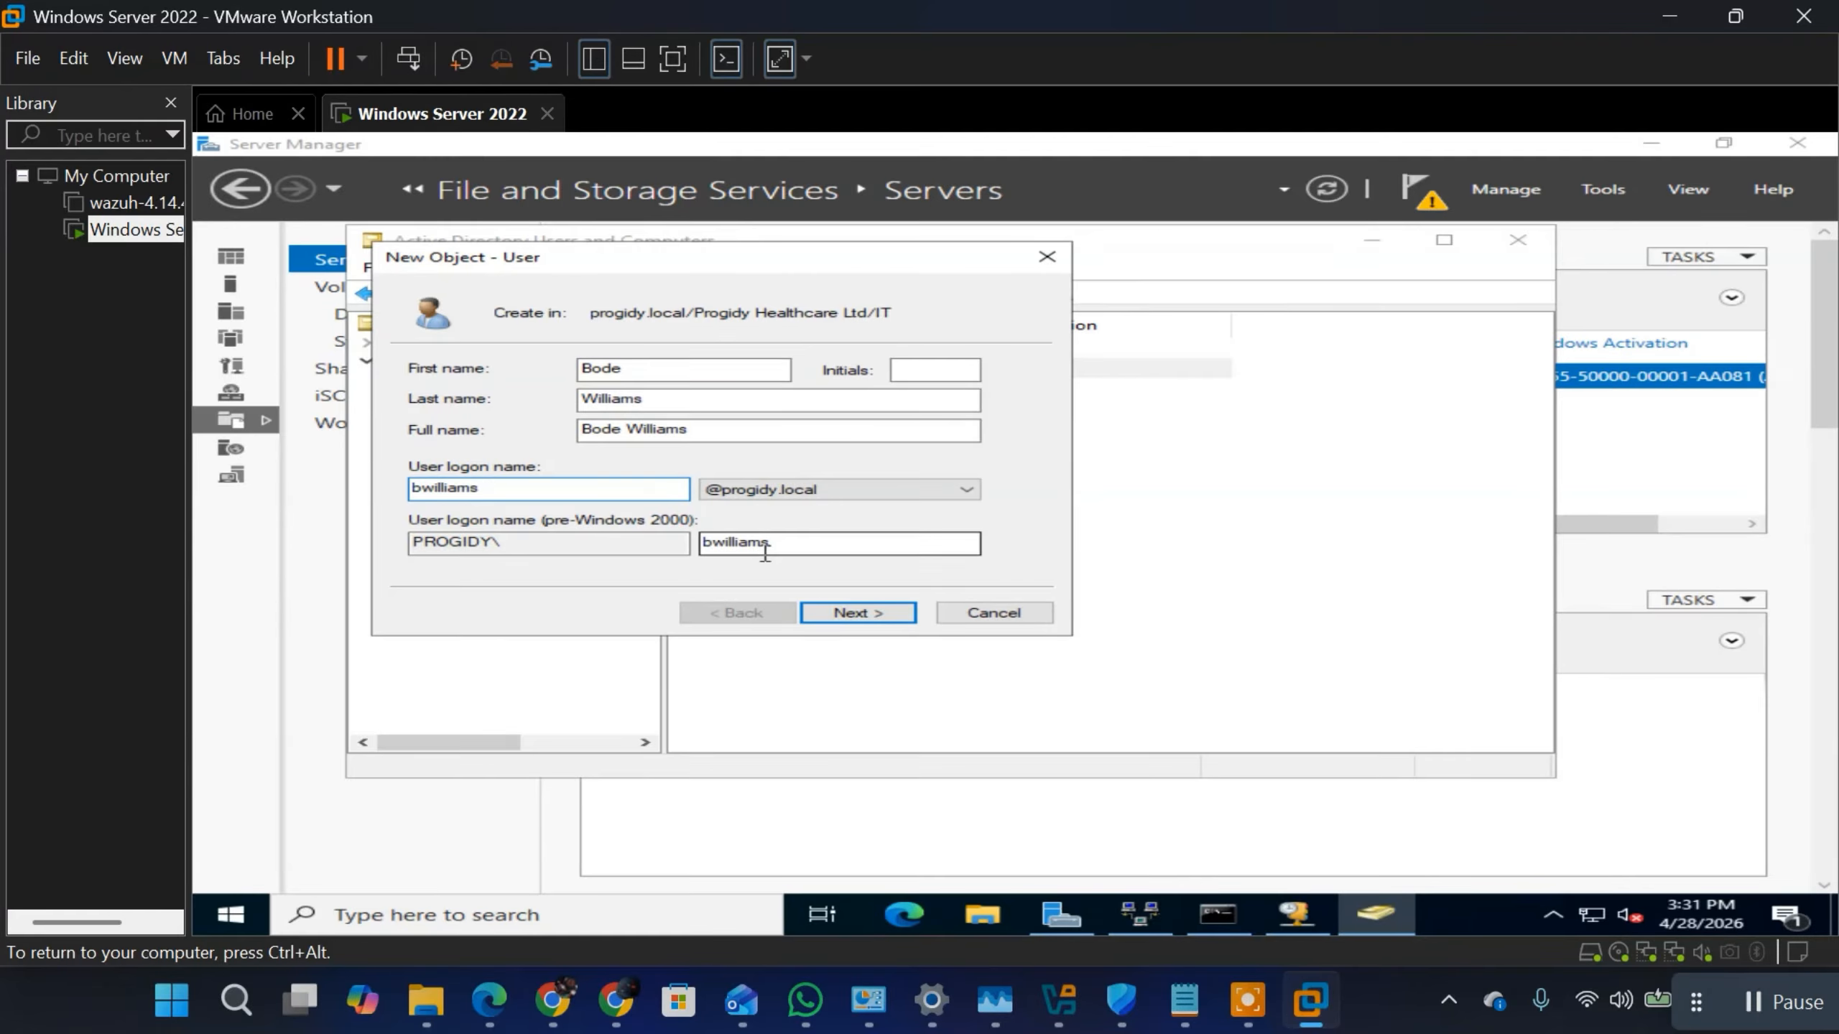
pyautogui.click(848, 613)
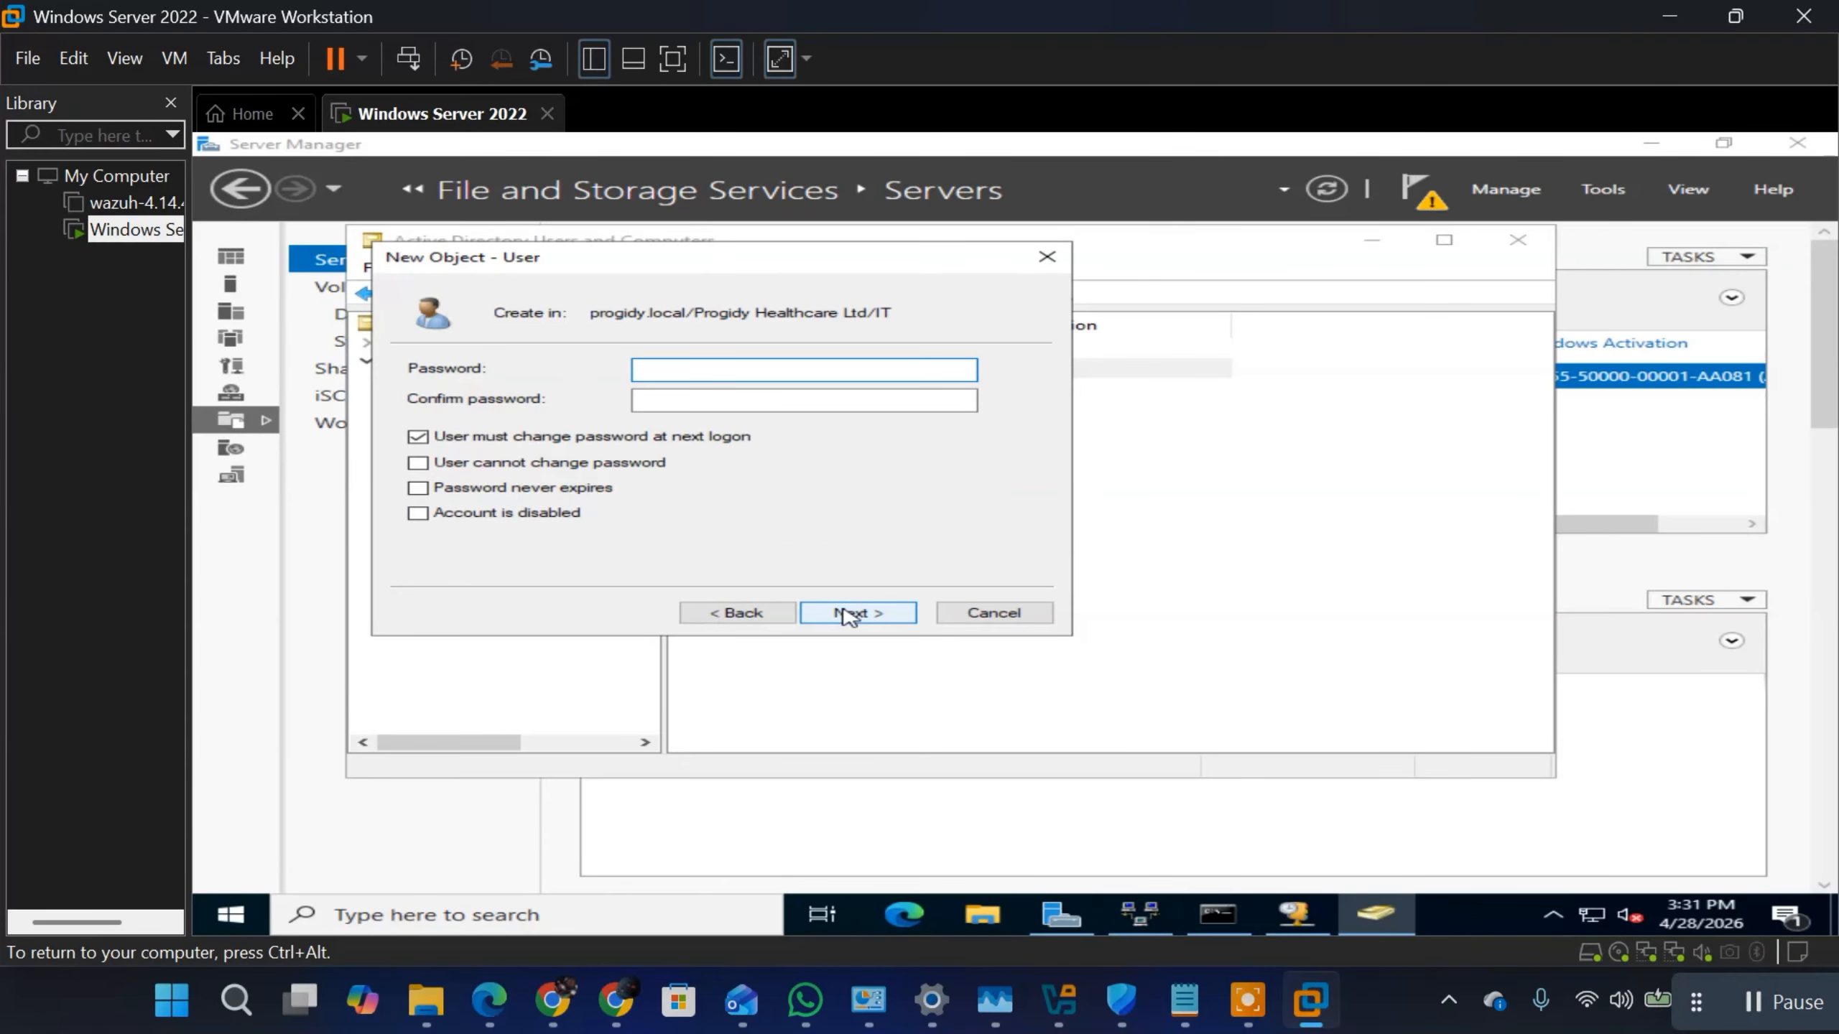
# Step: Enter and confirm the account password for the second IT user
pyautogui.write('P•••••••••')
pyautogui.click(791, 400)
pyautogui.write('P••')
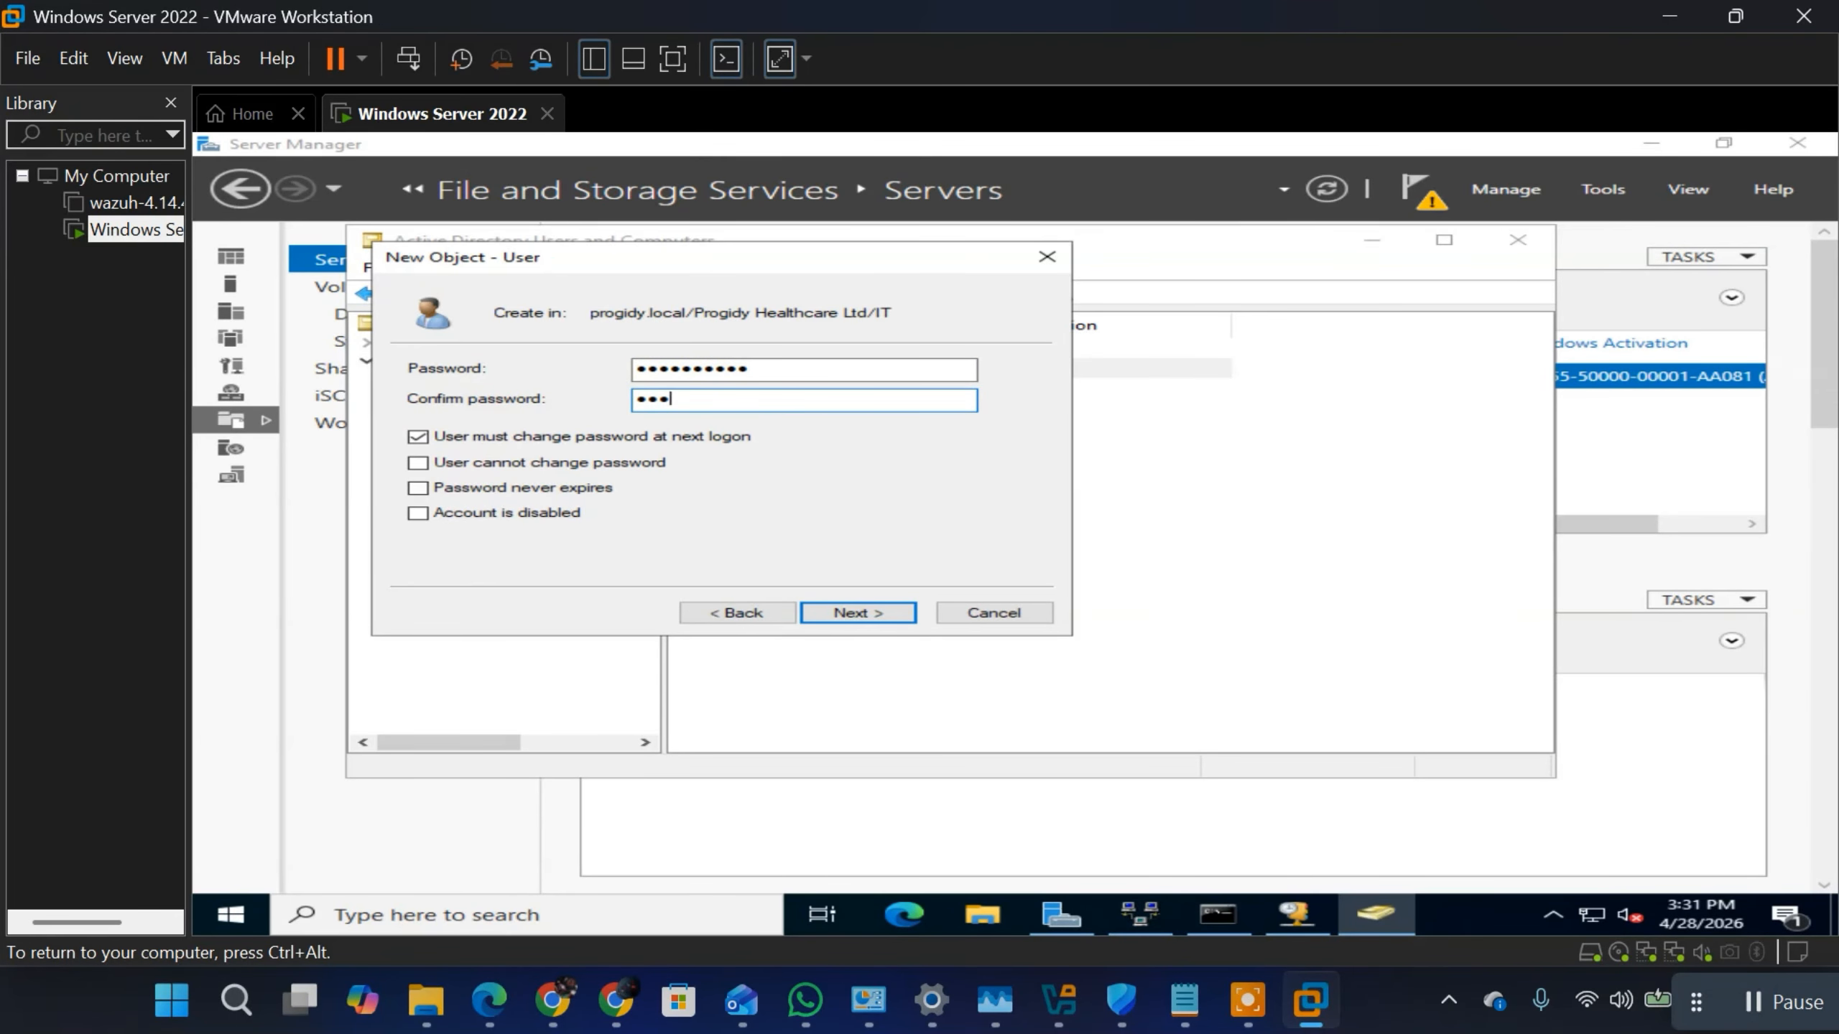
pyautogui.write('•••••')
# Step: Turn off the forced password change at next logon and finish creating the second IT user
pyautogui.click(419, 436)
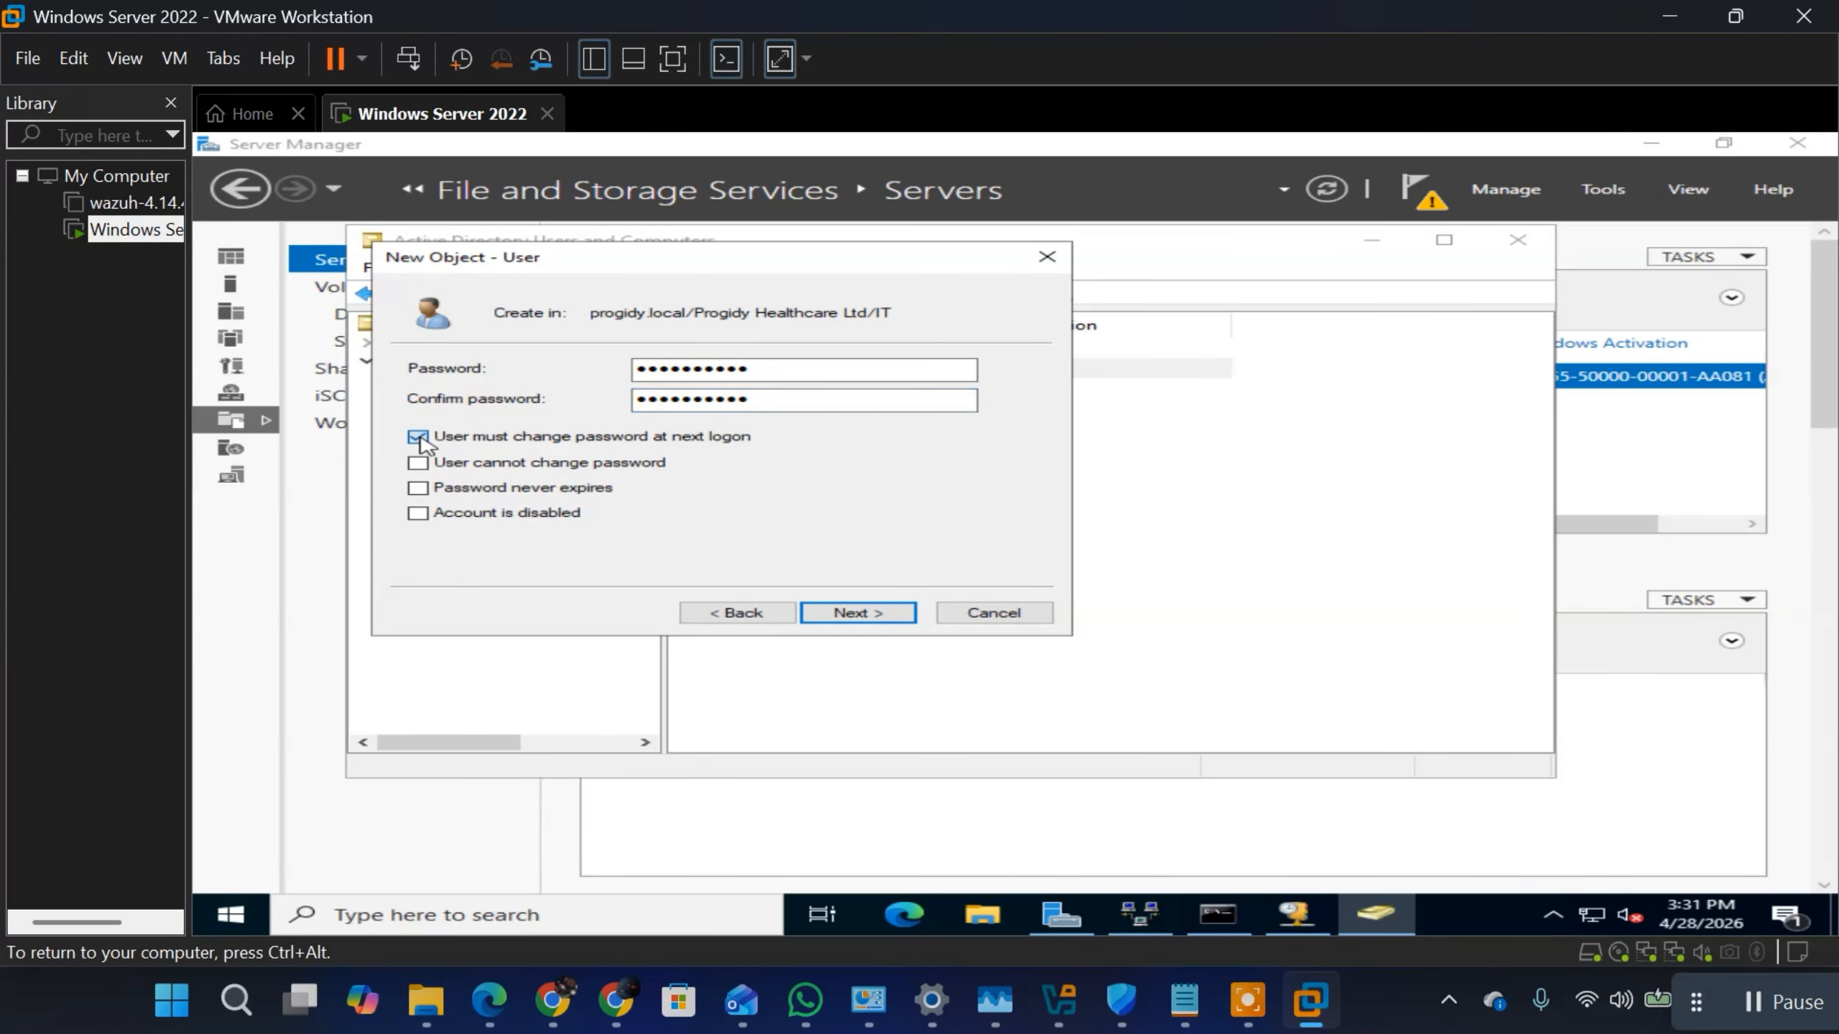
pyautogui.click(881, 620)
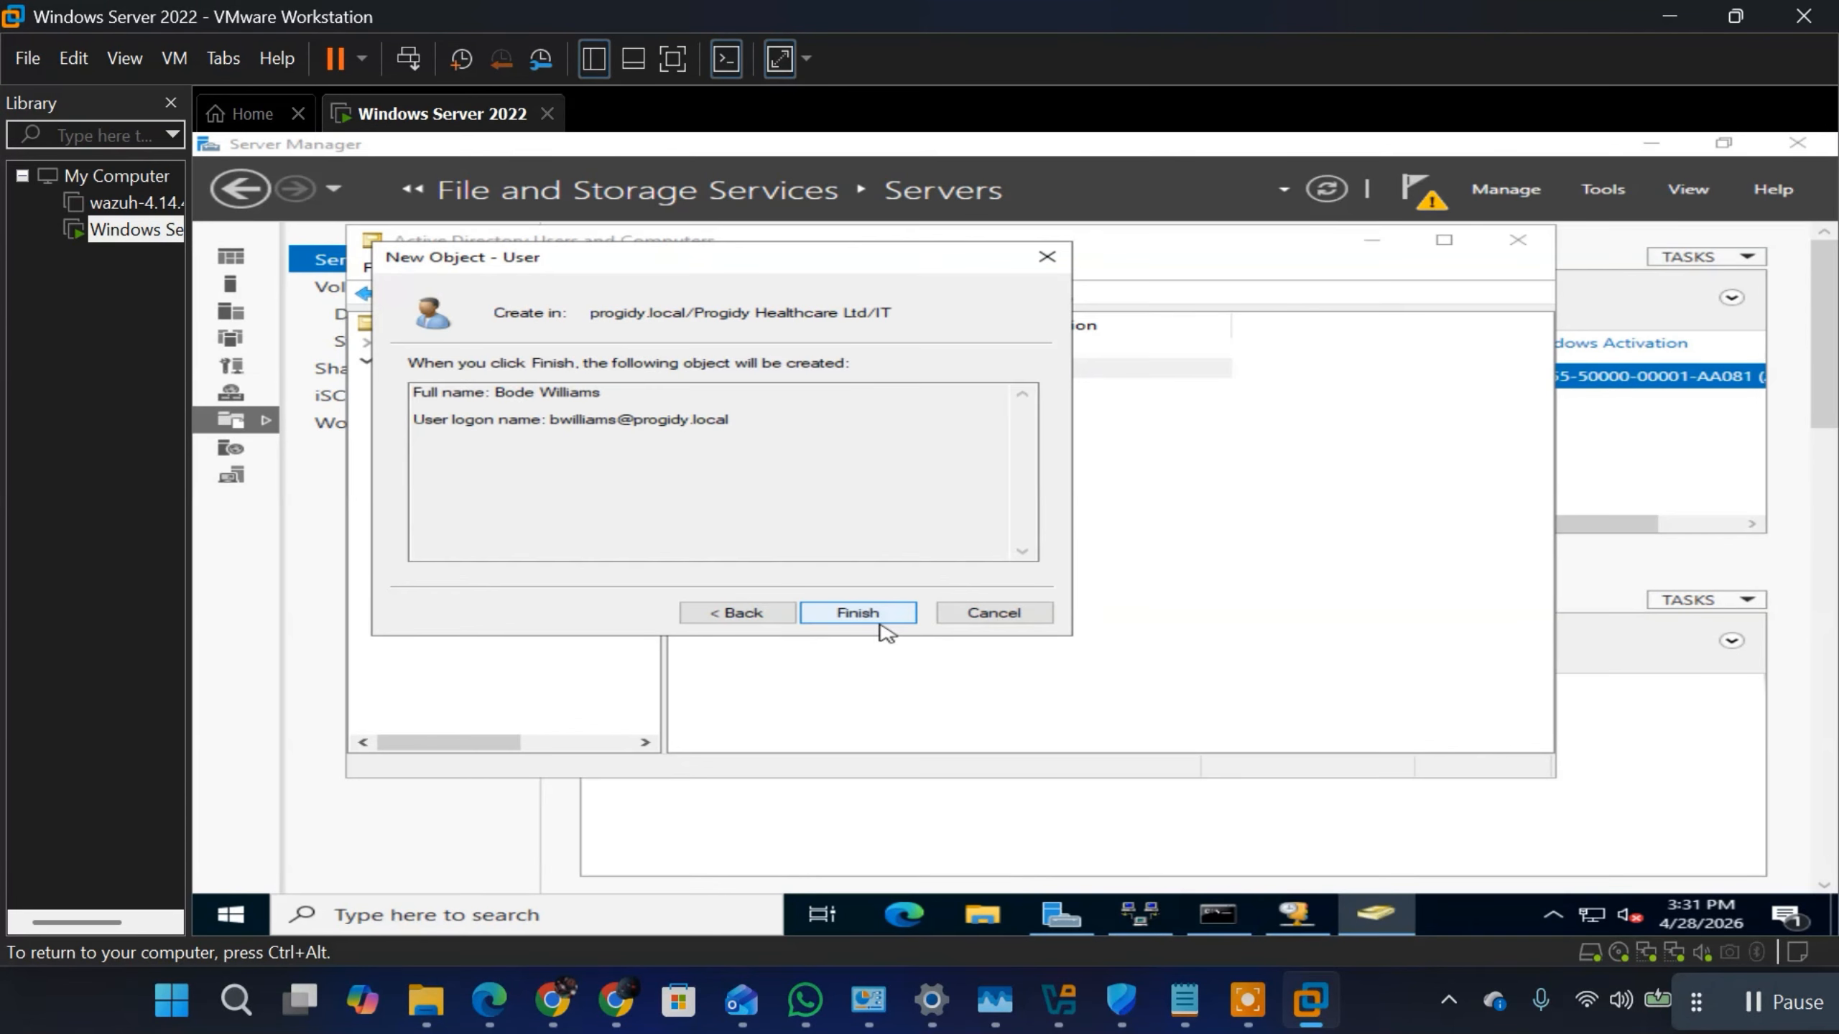
pyautogui.click(857, 613)
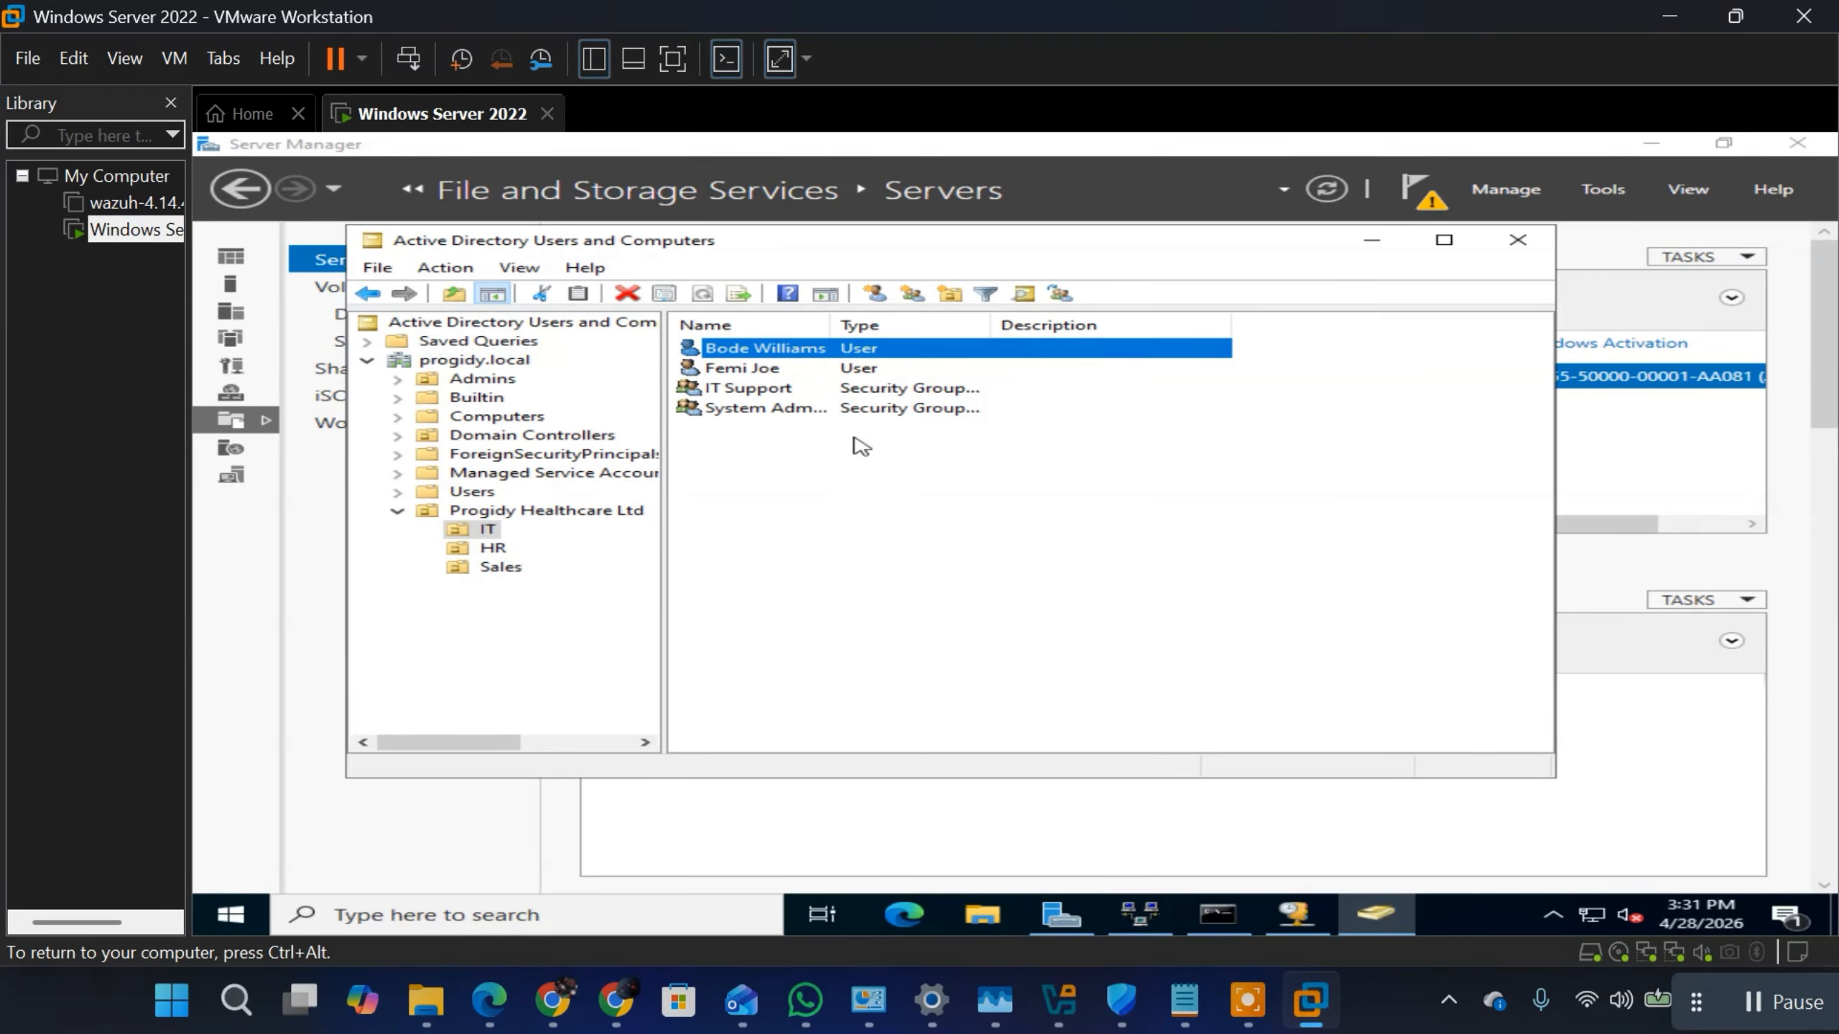
pyautogui.rightClick(820, 353)
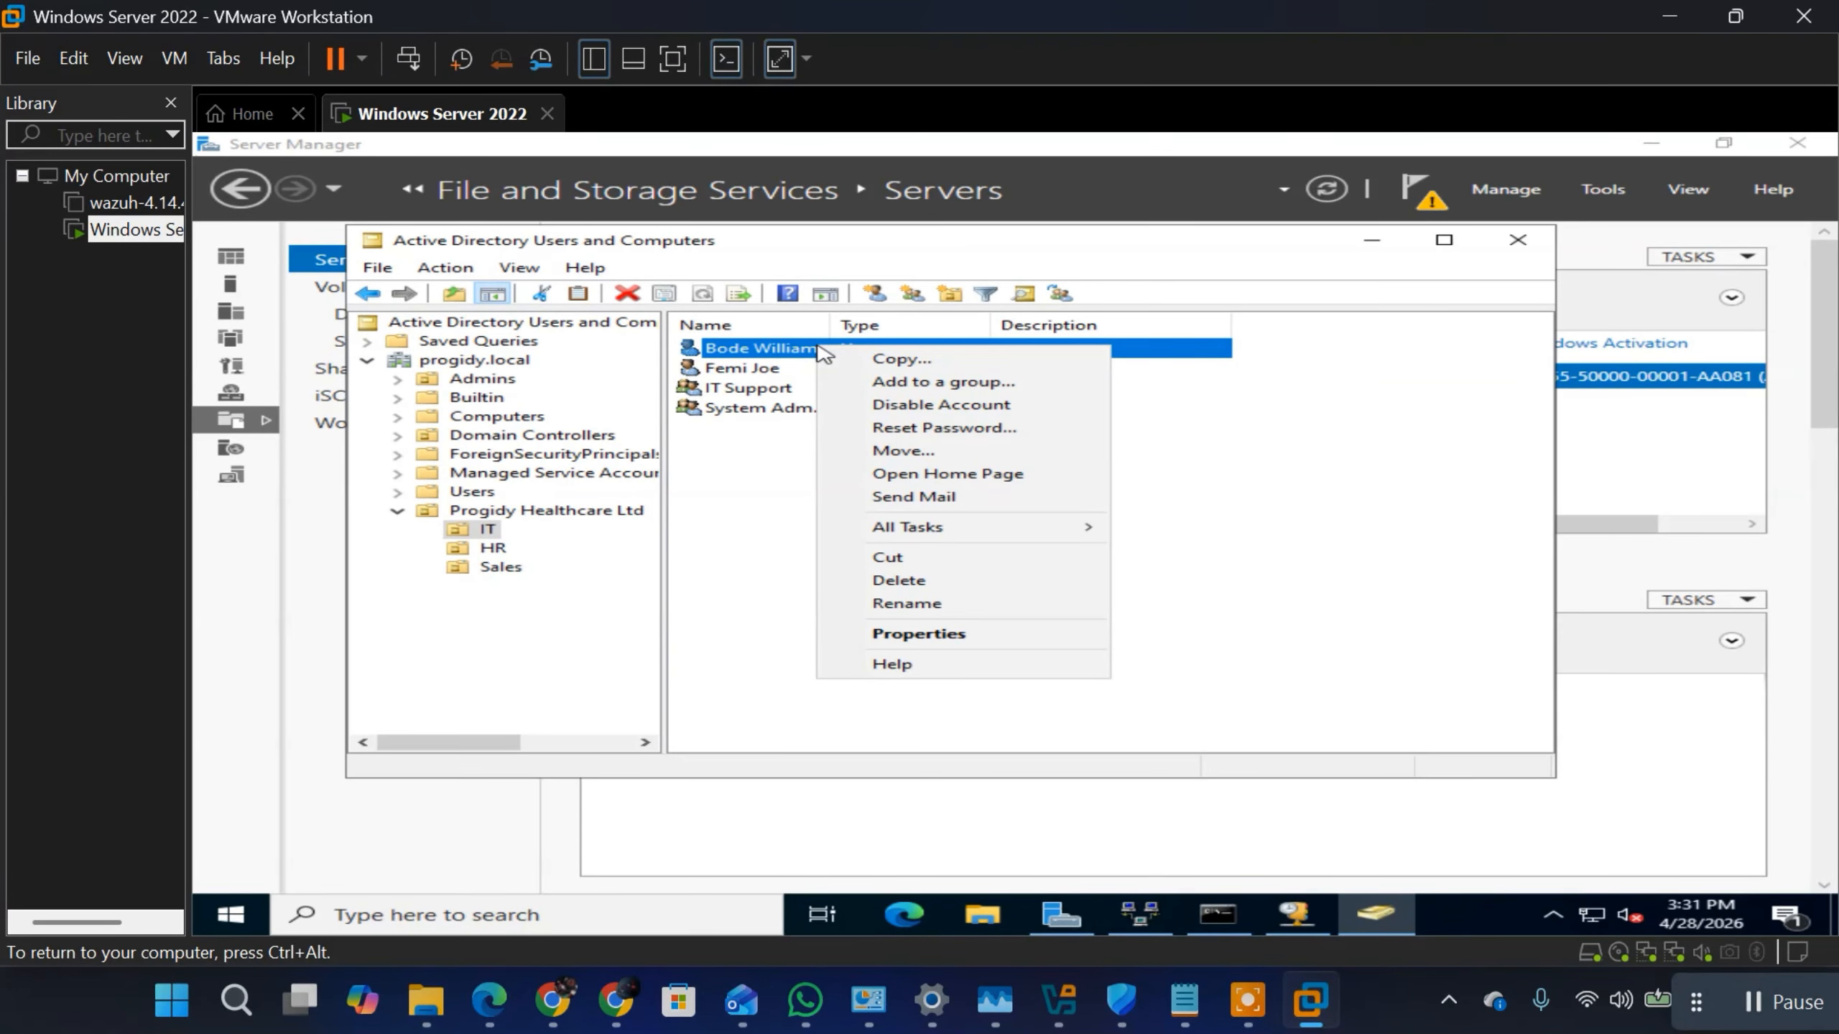
pyautogui.click(945, 451)
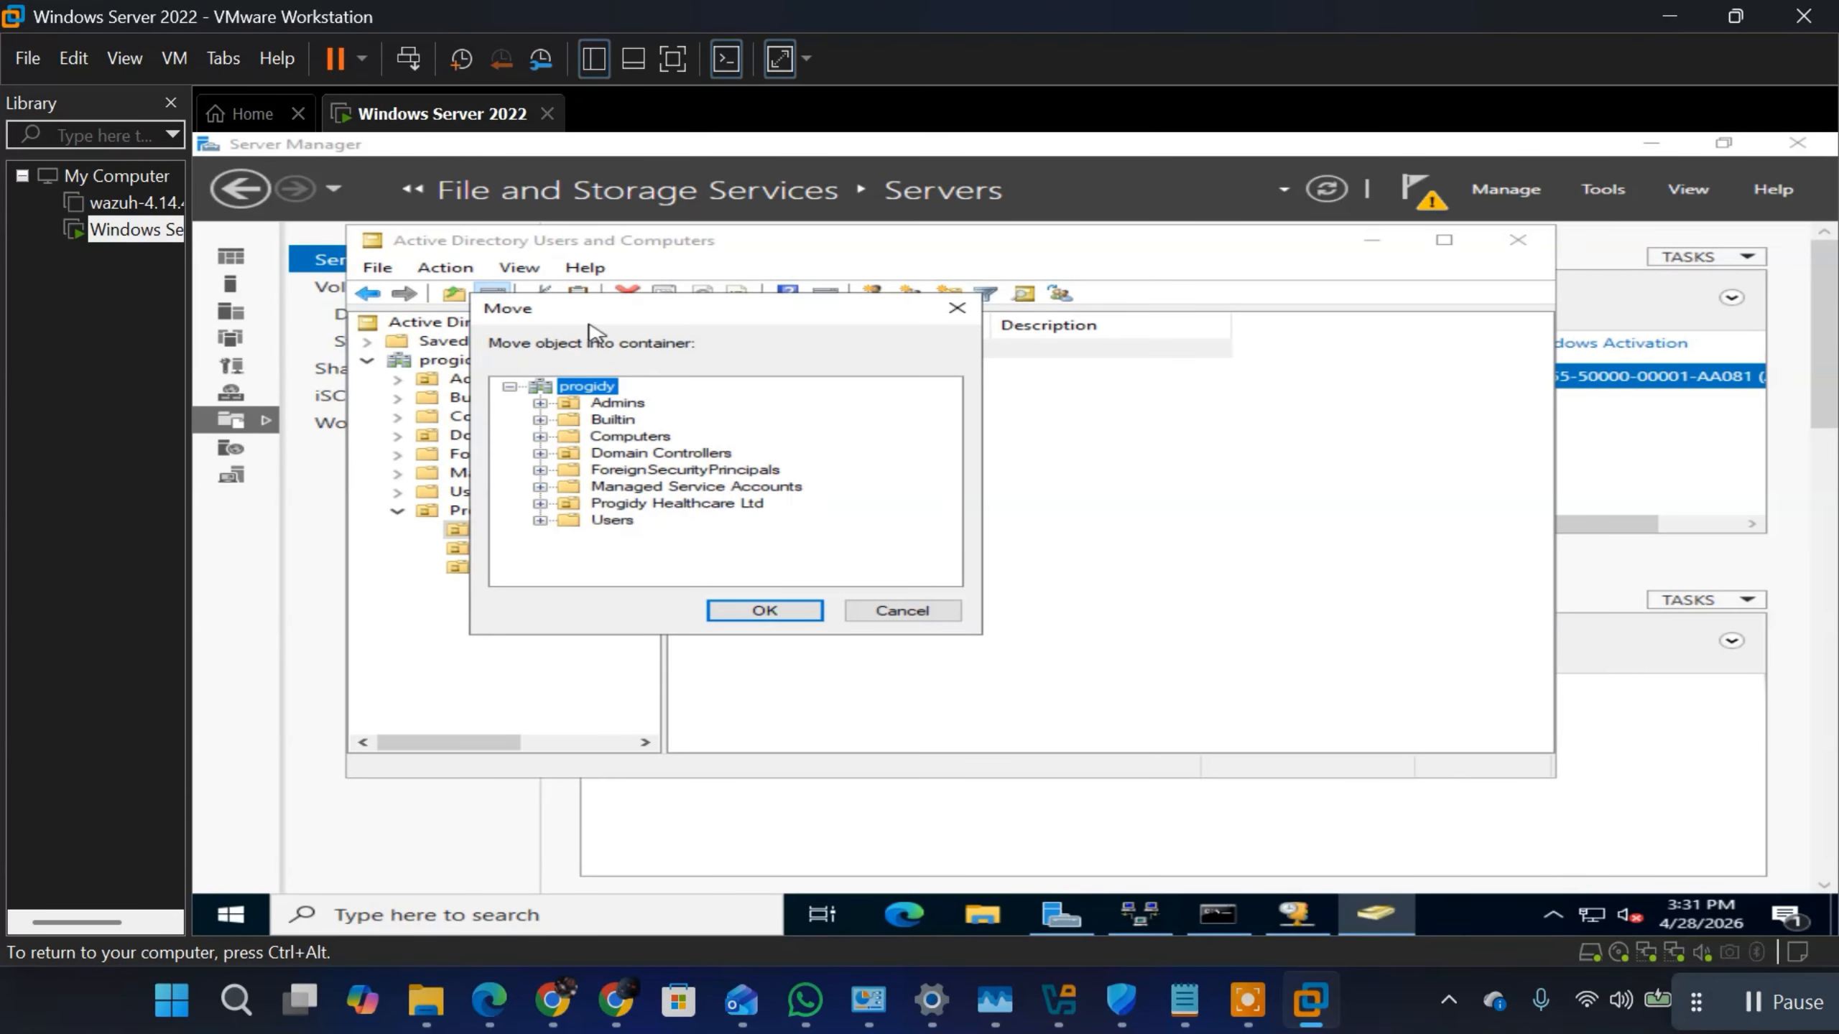
pyautogui.click(913, 610)
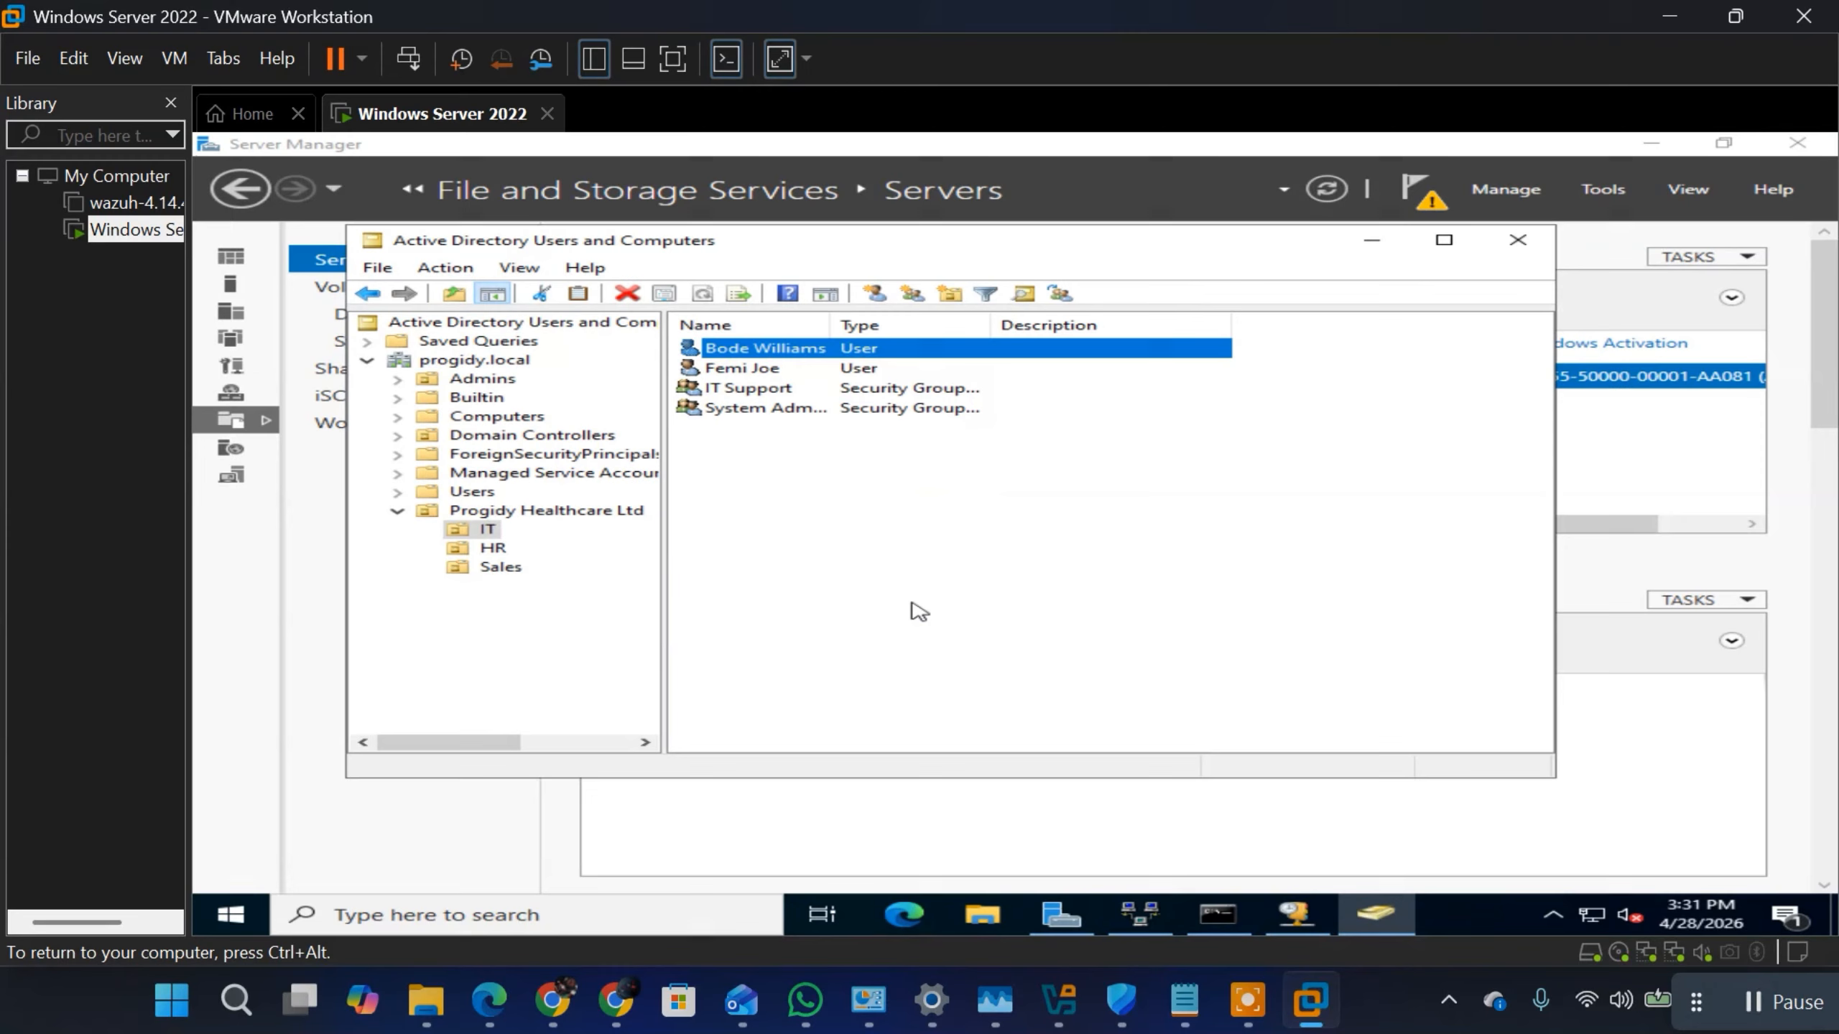
# Step: Add the second IT user to the IT Support group, verifying the group name before confirming
pyautogui.rightClick(802, 346)
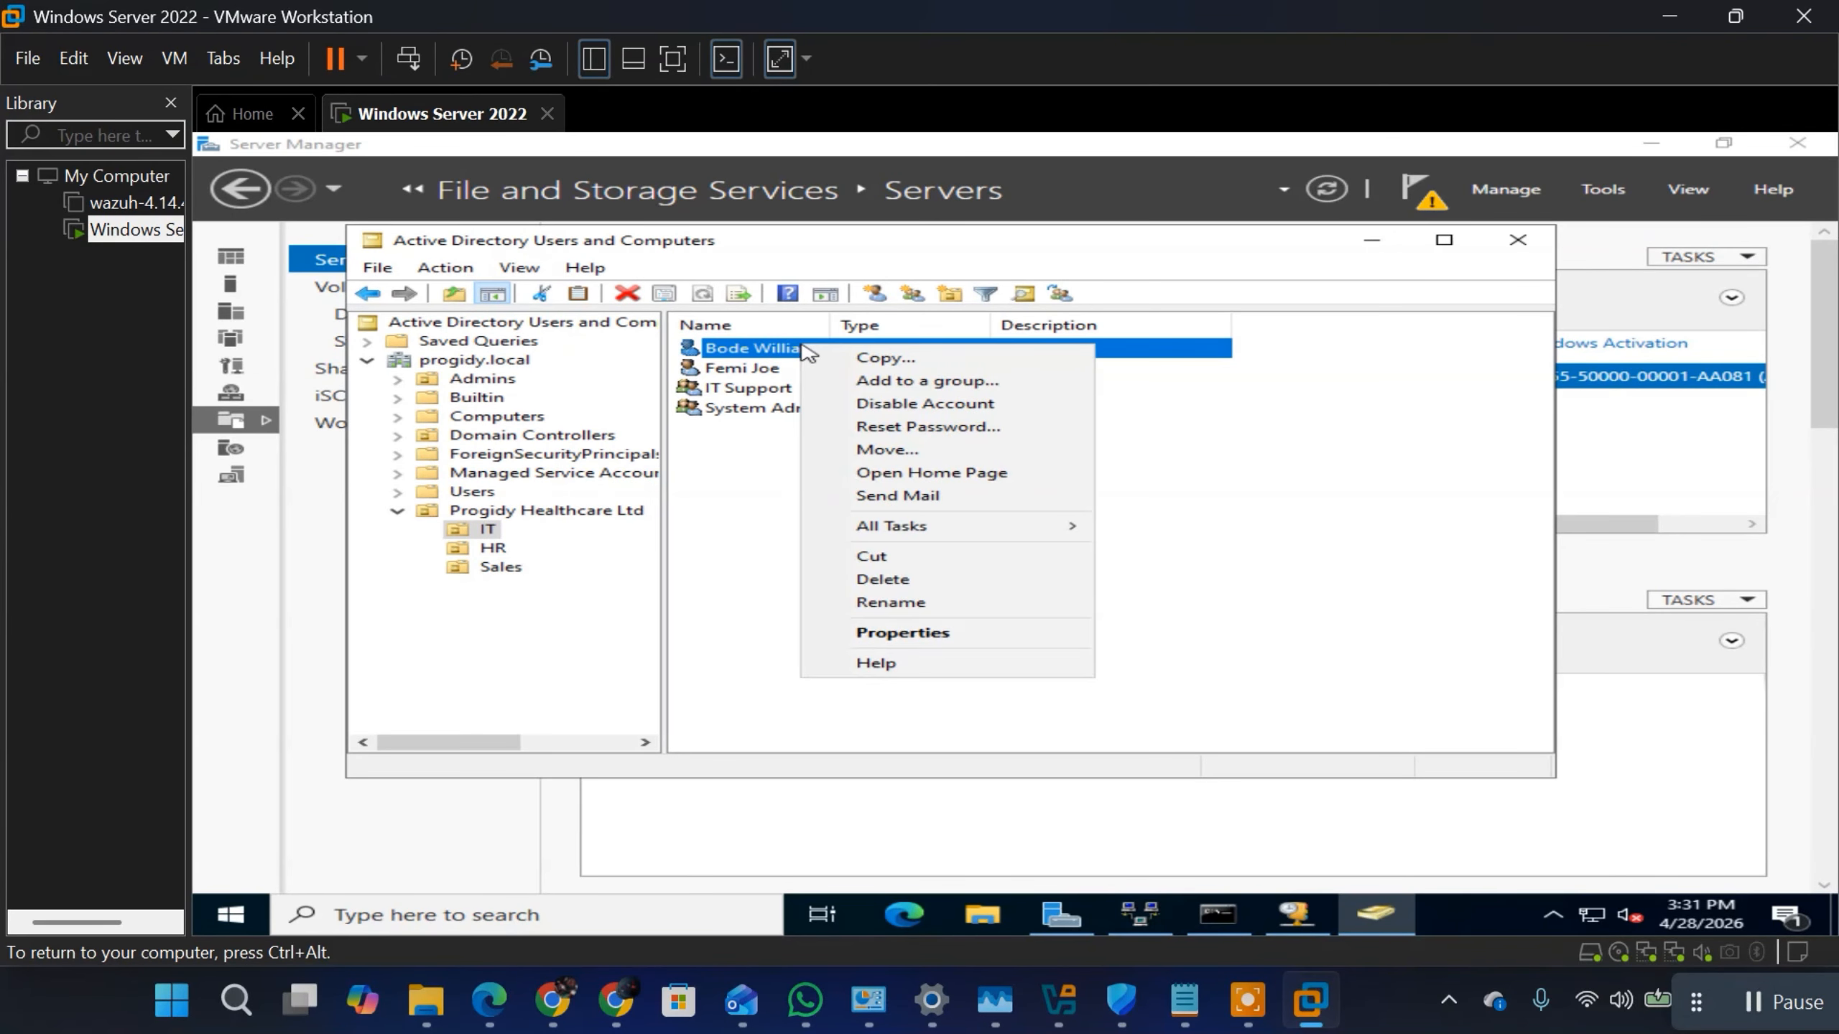
pyautogui.click(905, 381)
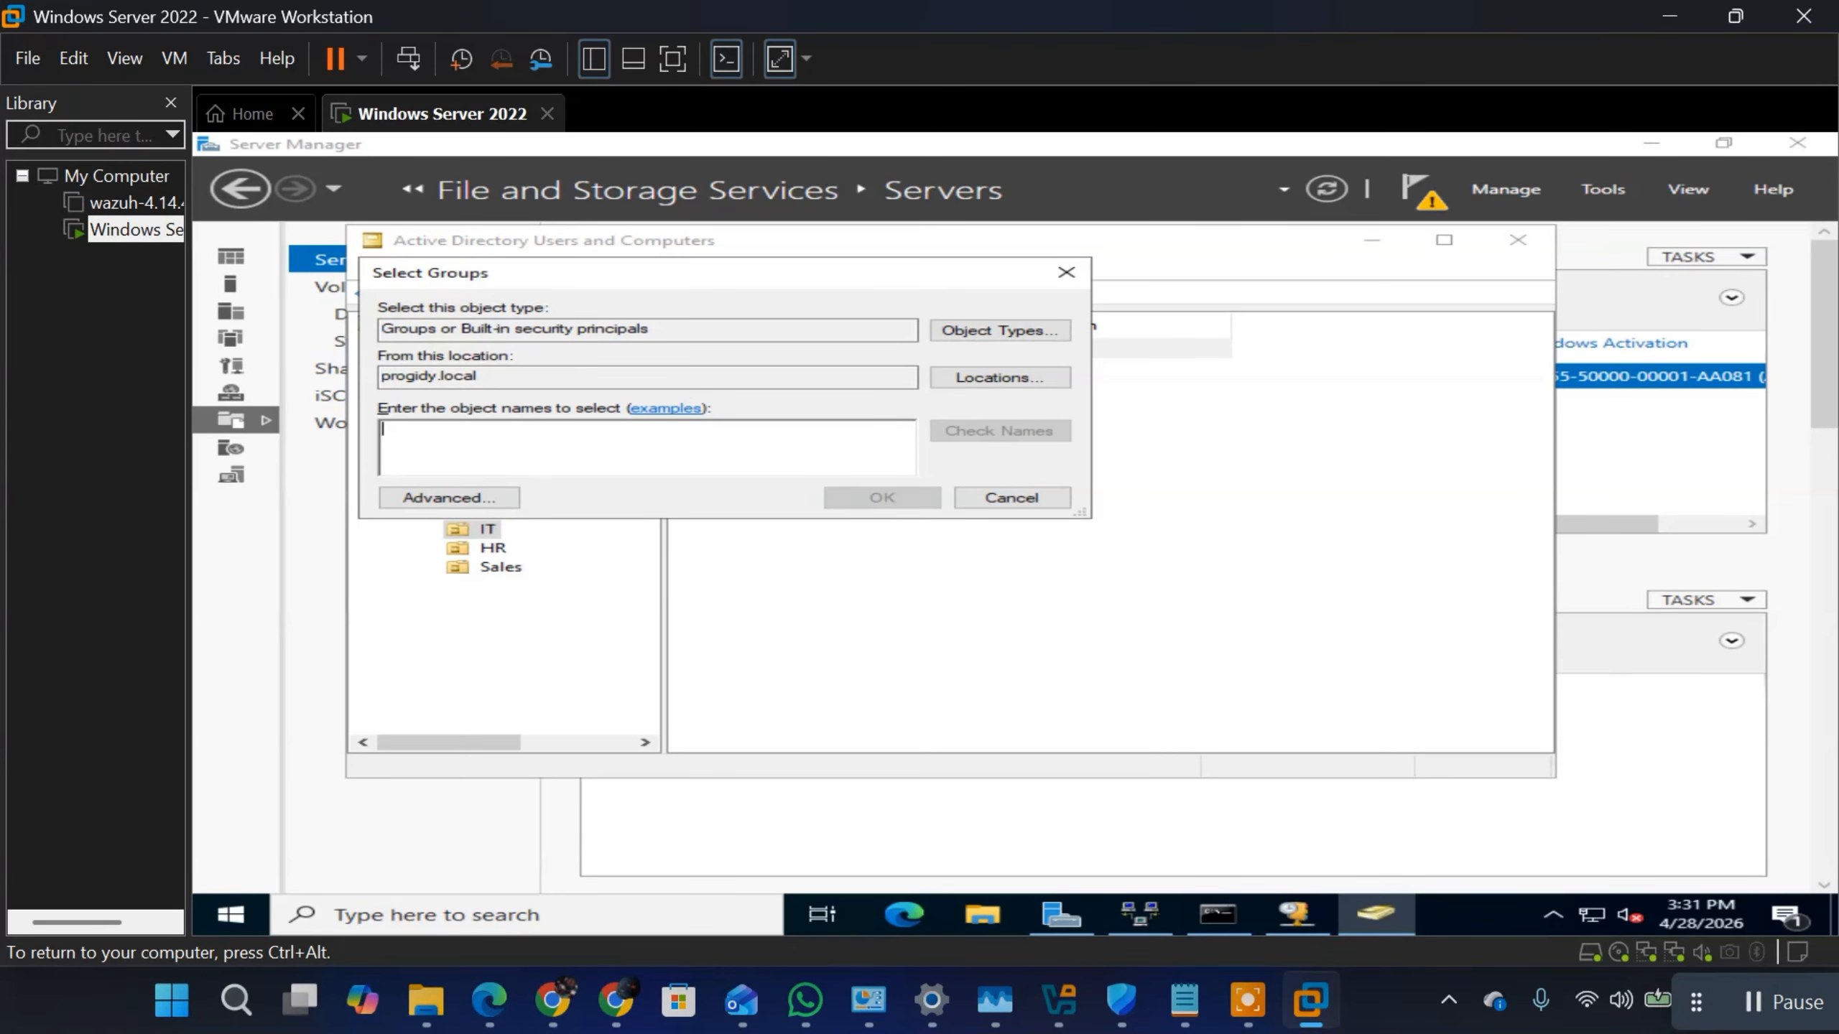
pyautogui.write('it sup')
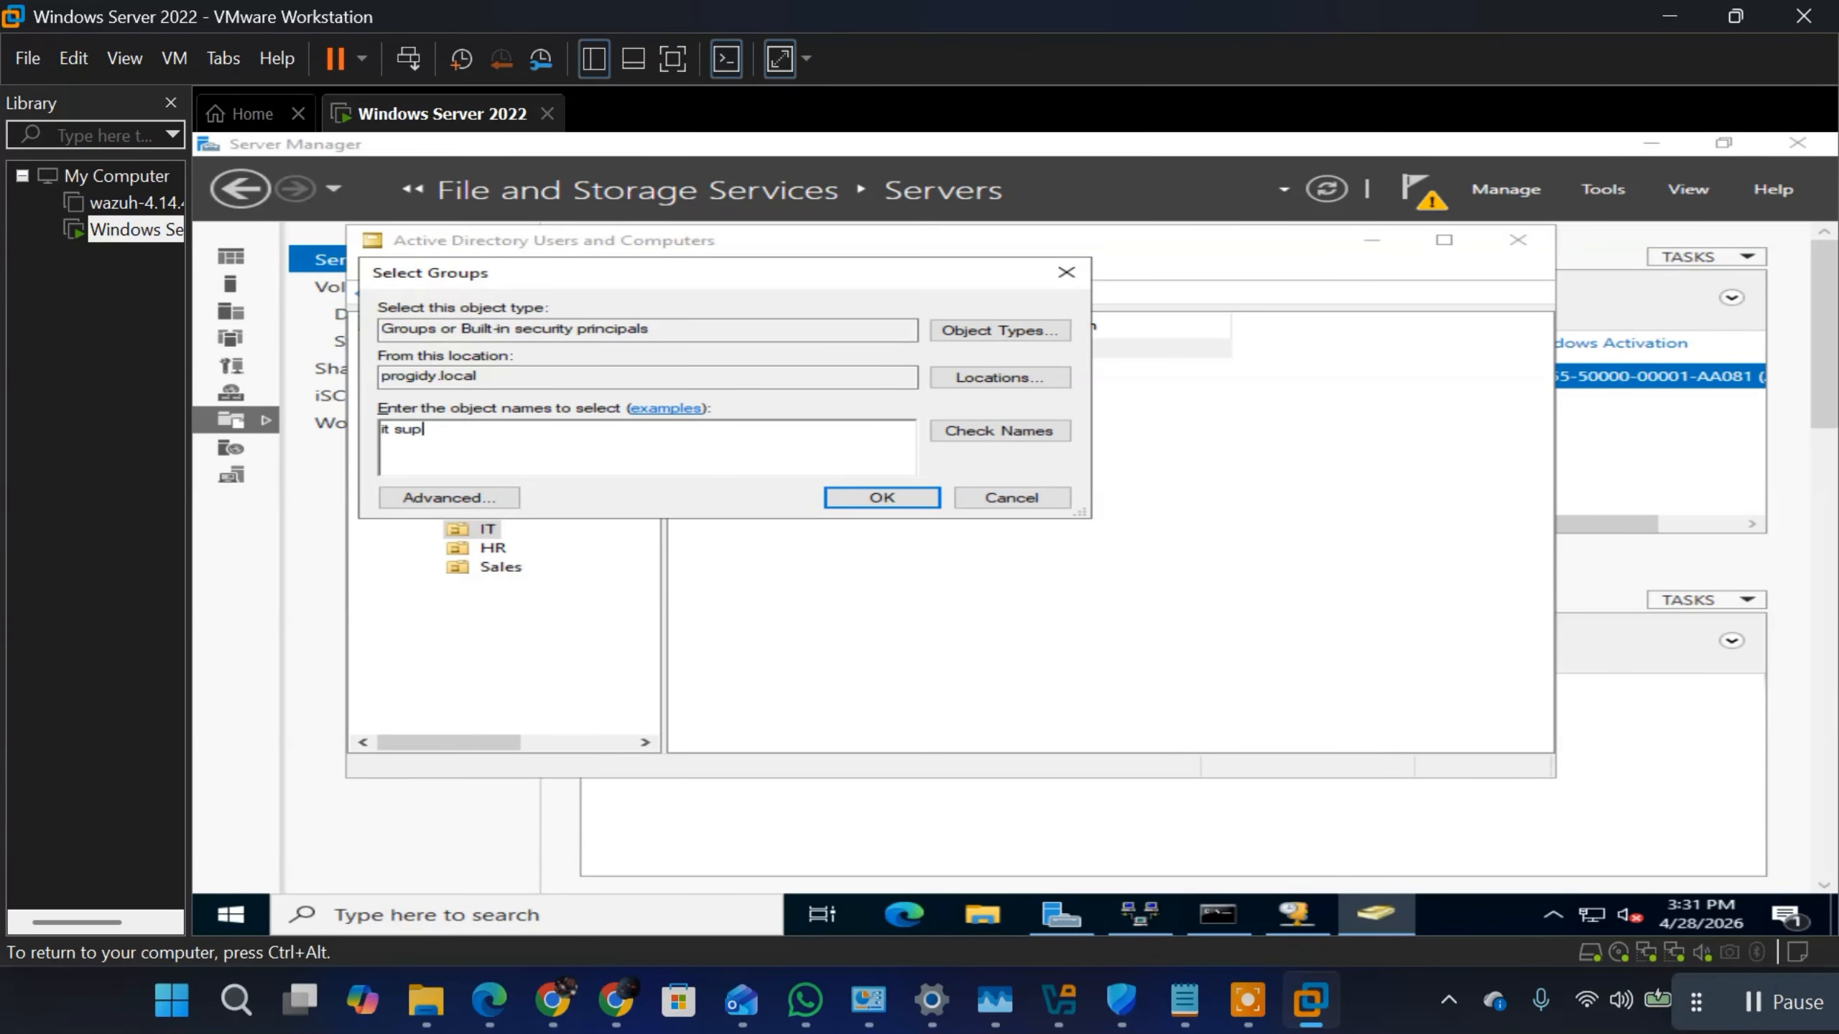
pyautogui.write('port')
pyautogui.click(1017, 432)
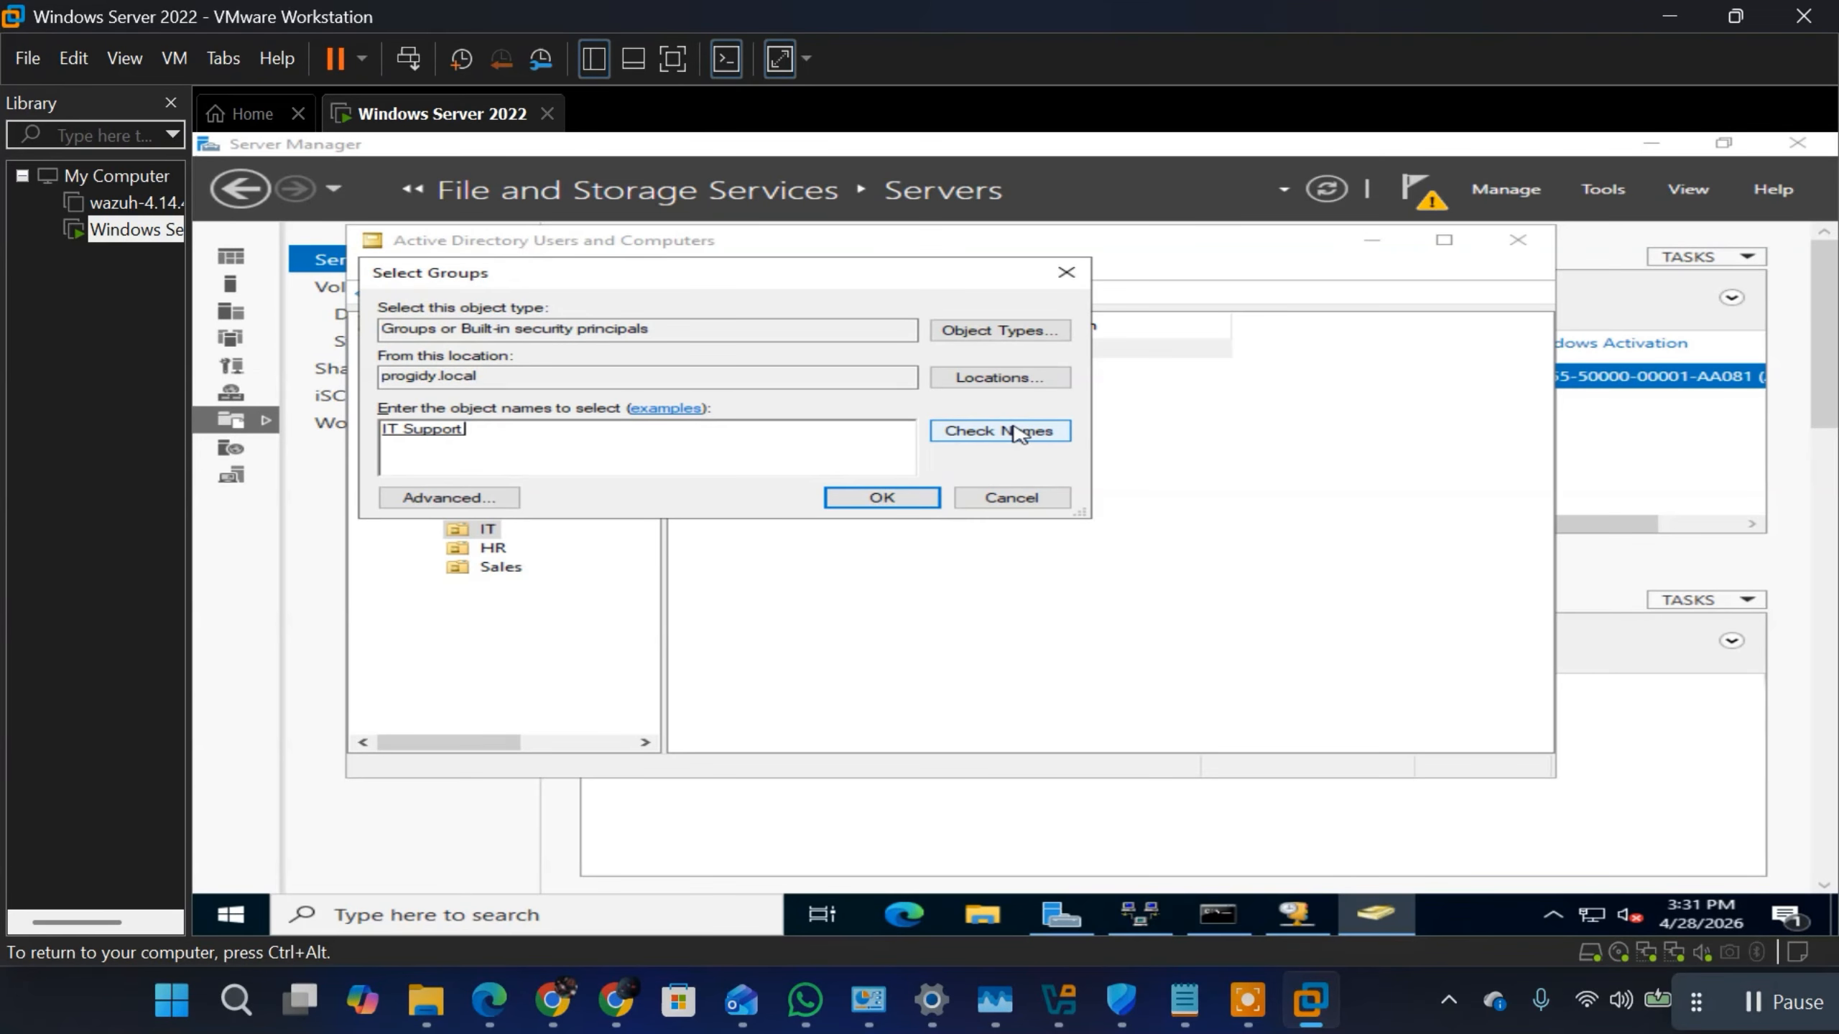
pyautogui.click(877, 502)
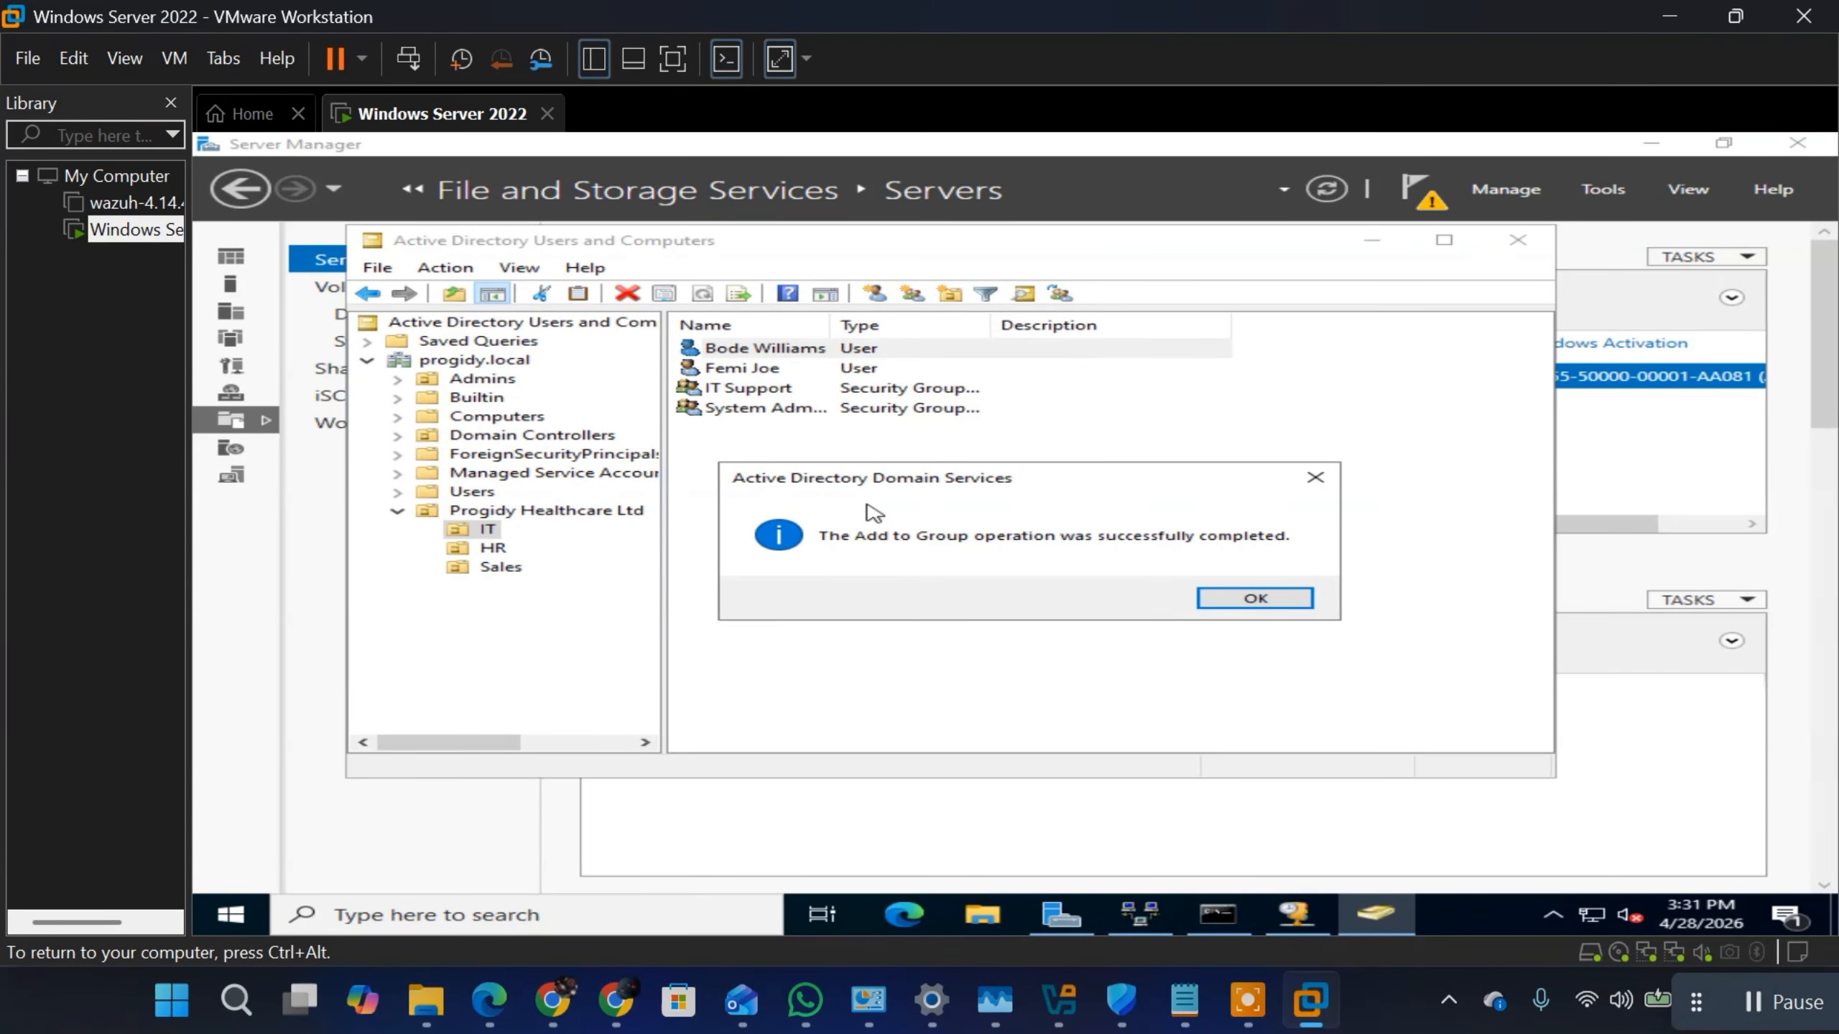
pyautogui.click(1250, 604)
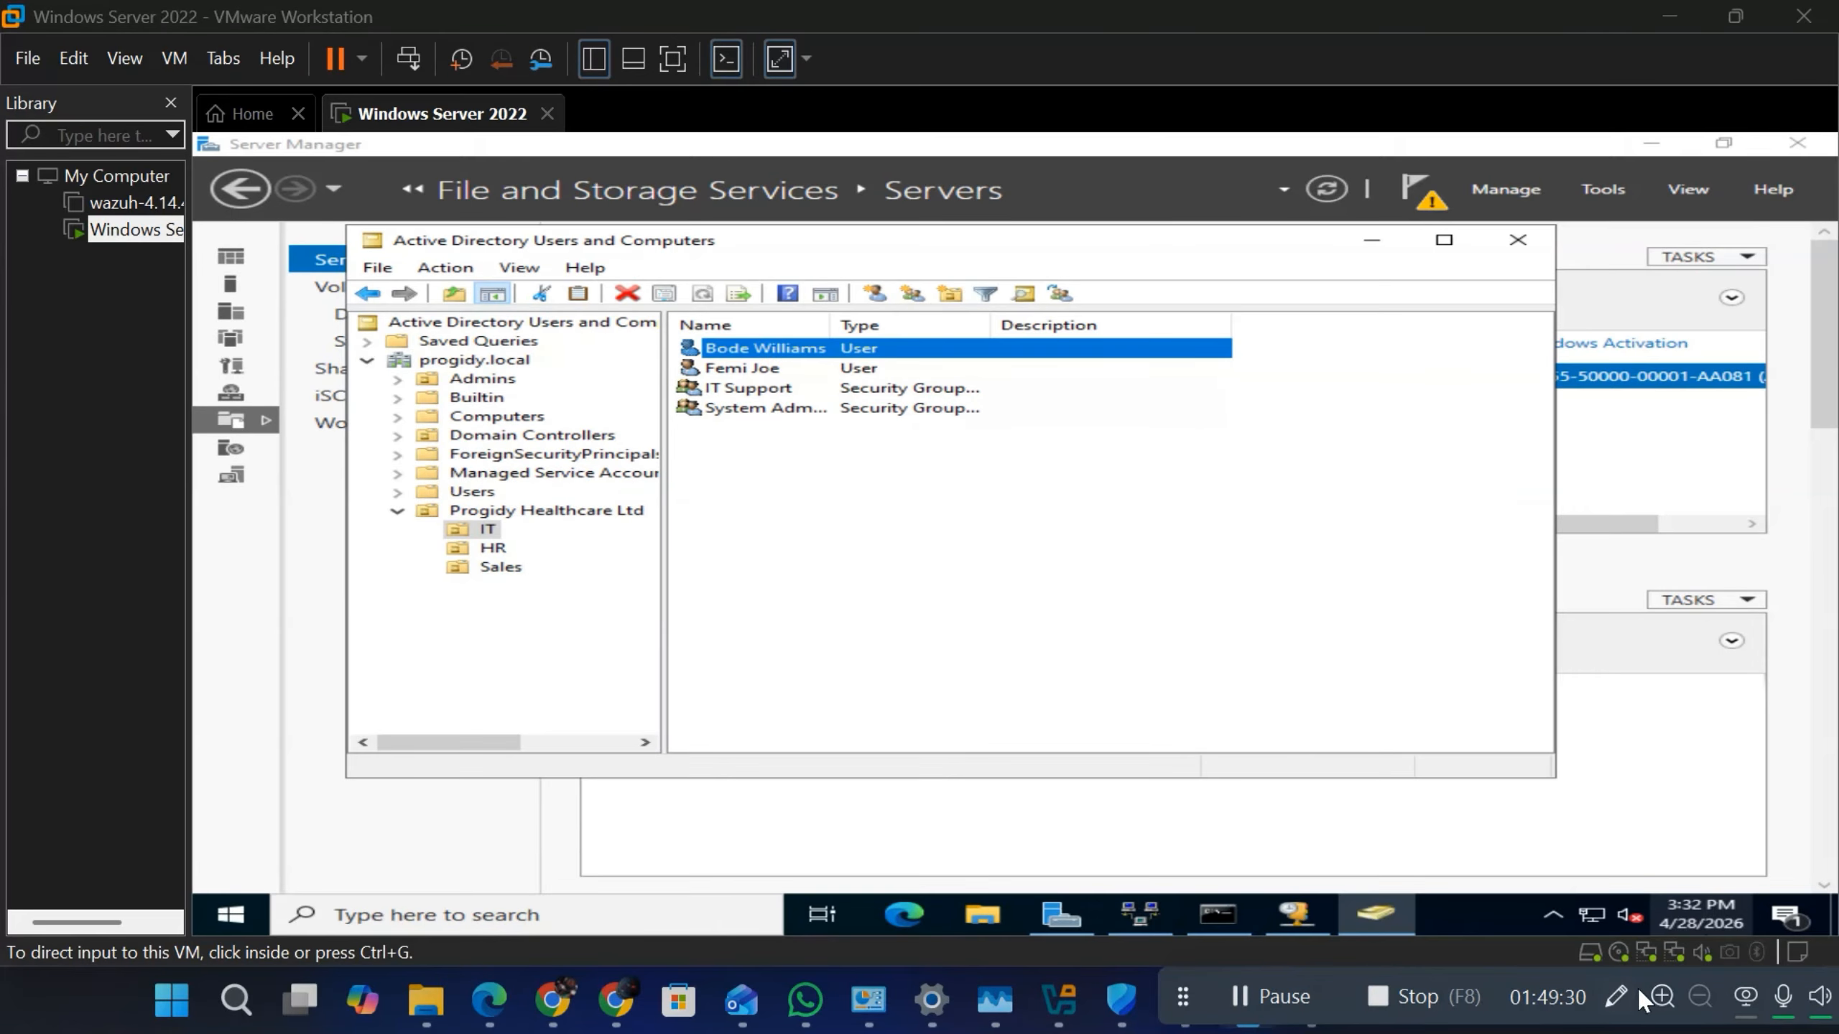
pyautogui.moveTo(1177, 991); pyautogui.dragTo(1742, 1013)
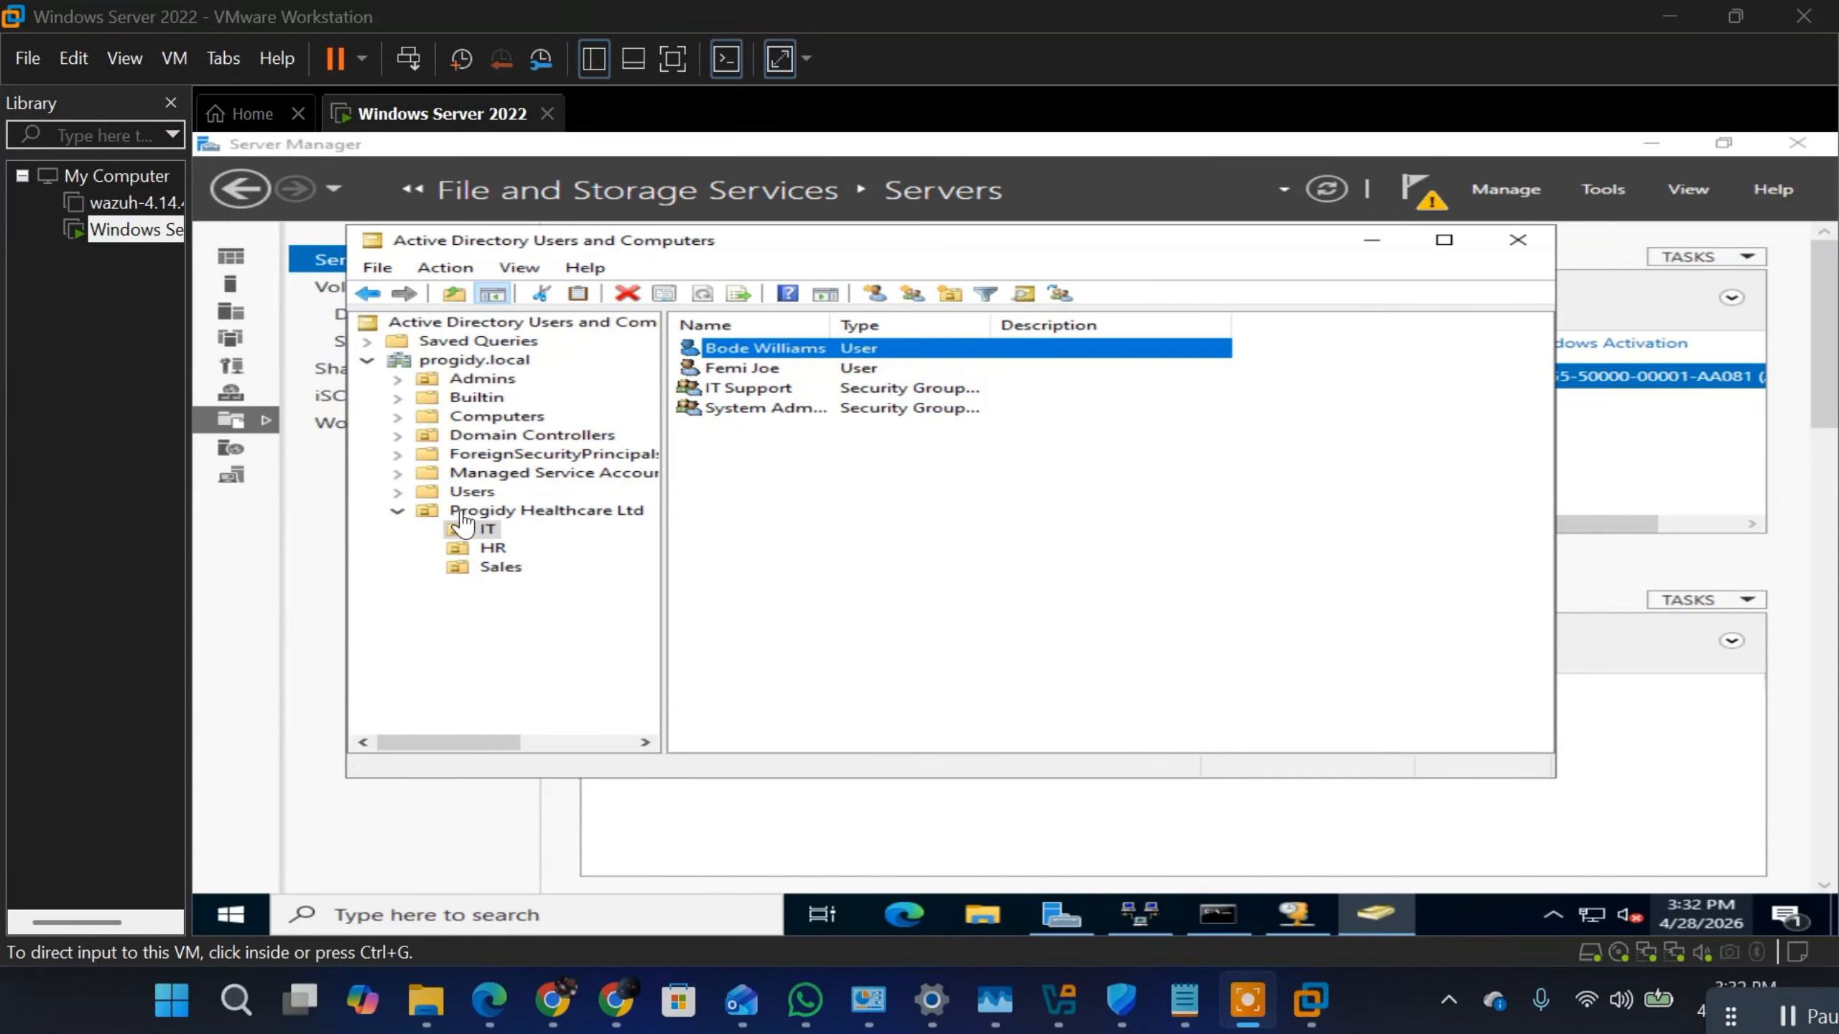
pyautogui.click(752, 397)
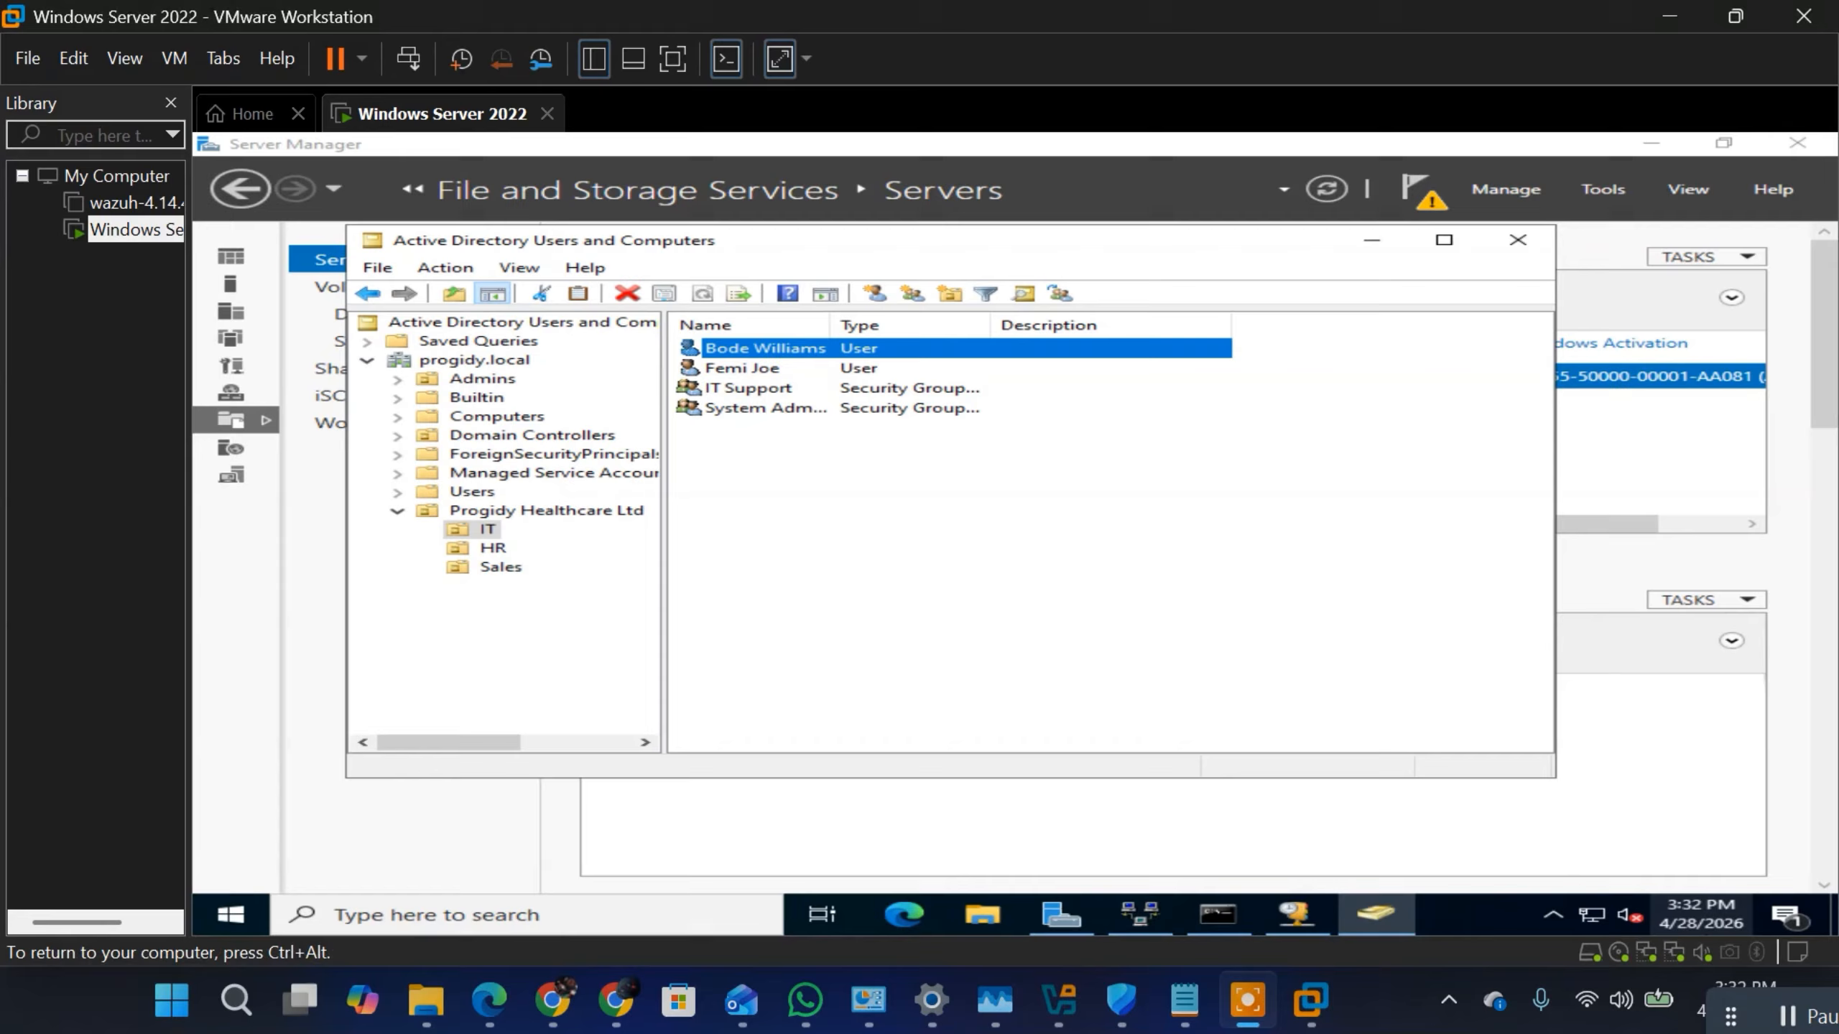
pyautogui.rightClick(755, 349)
pyautogui.click(759, 347)
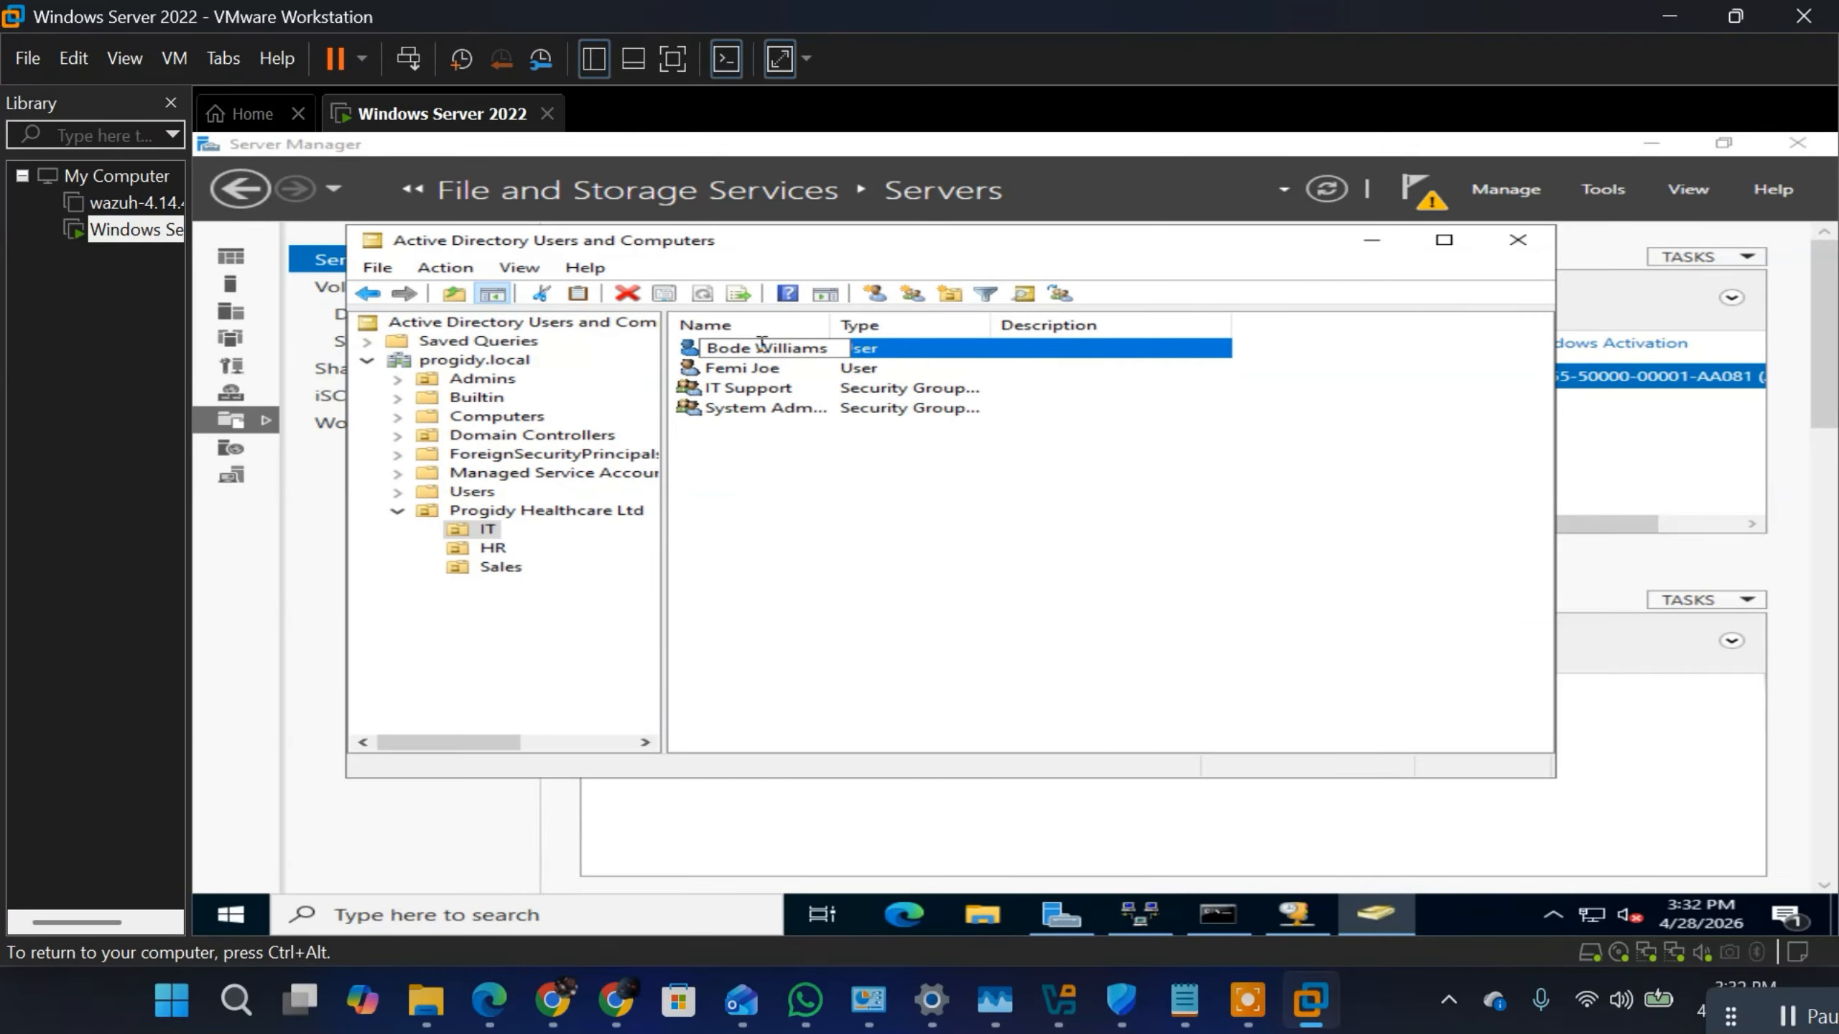
pyautogui.click(905, 348)
pyautogui.rightClick(906, 349)
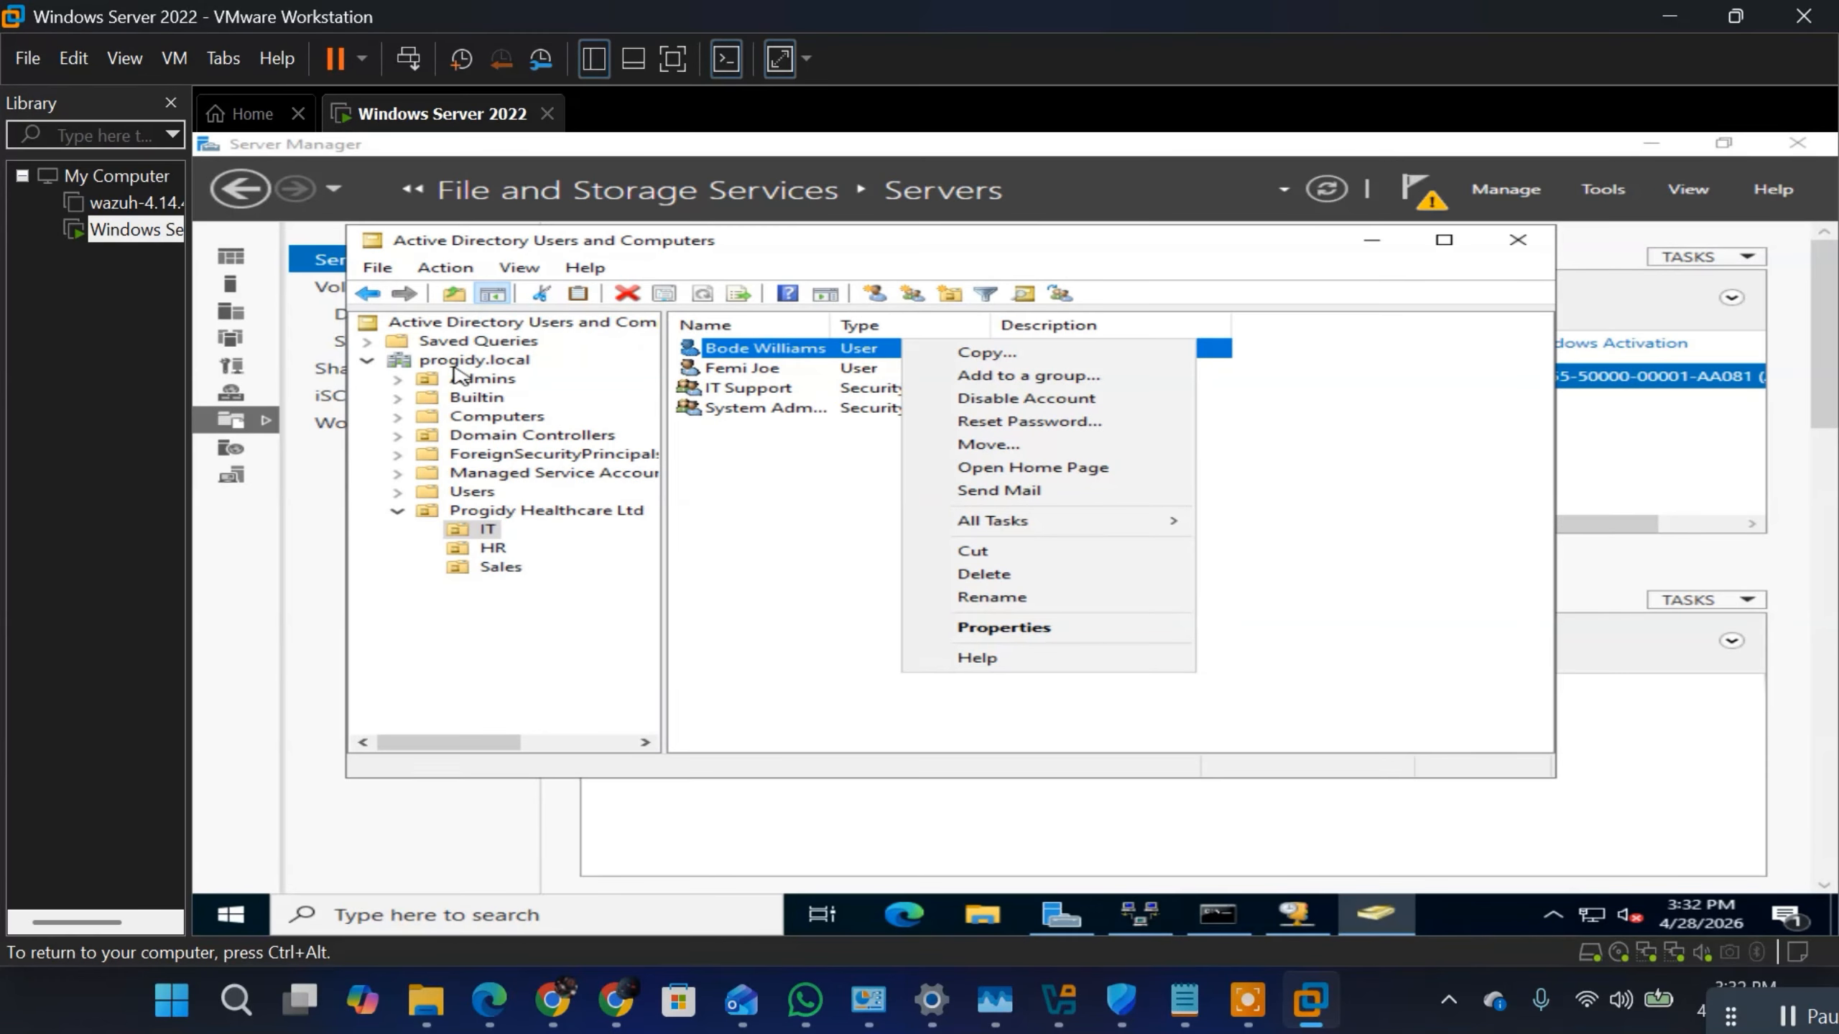
# Step: Start delegating control of the Progidy Healthcare Ltd unit and add the second IT user as the delegate, checking the name
pyautogui.click(476, 511)
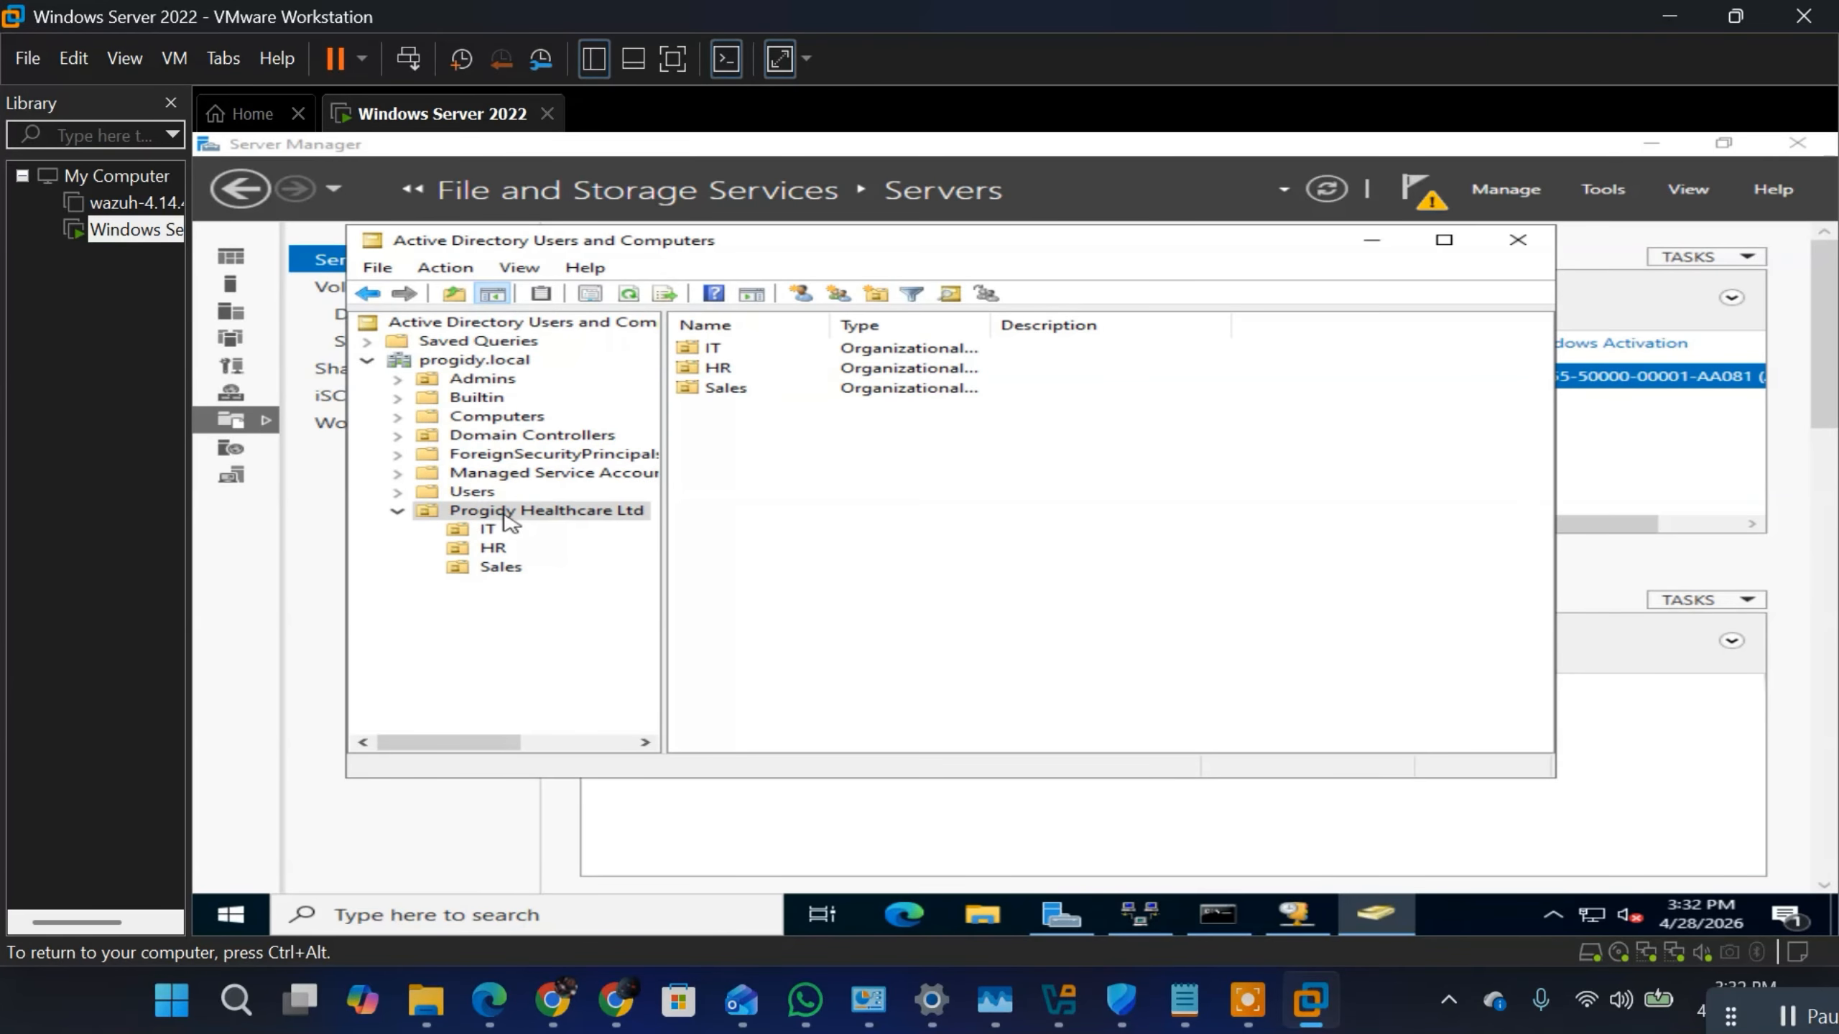
pyautogui.rightClick(509, 521)
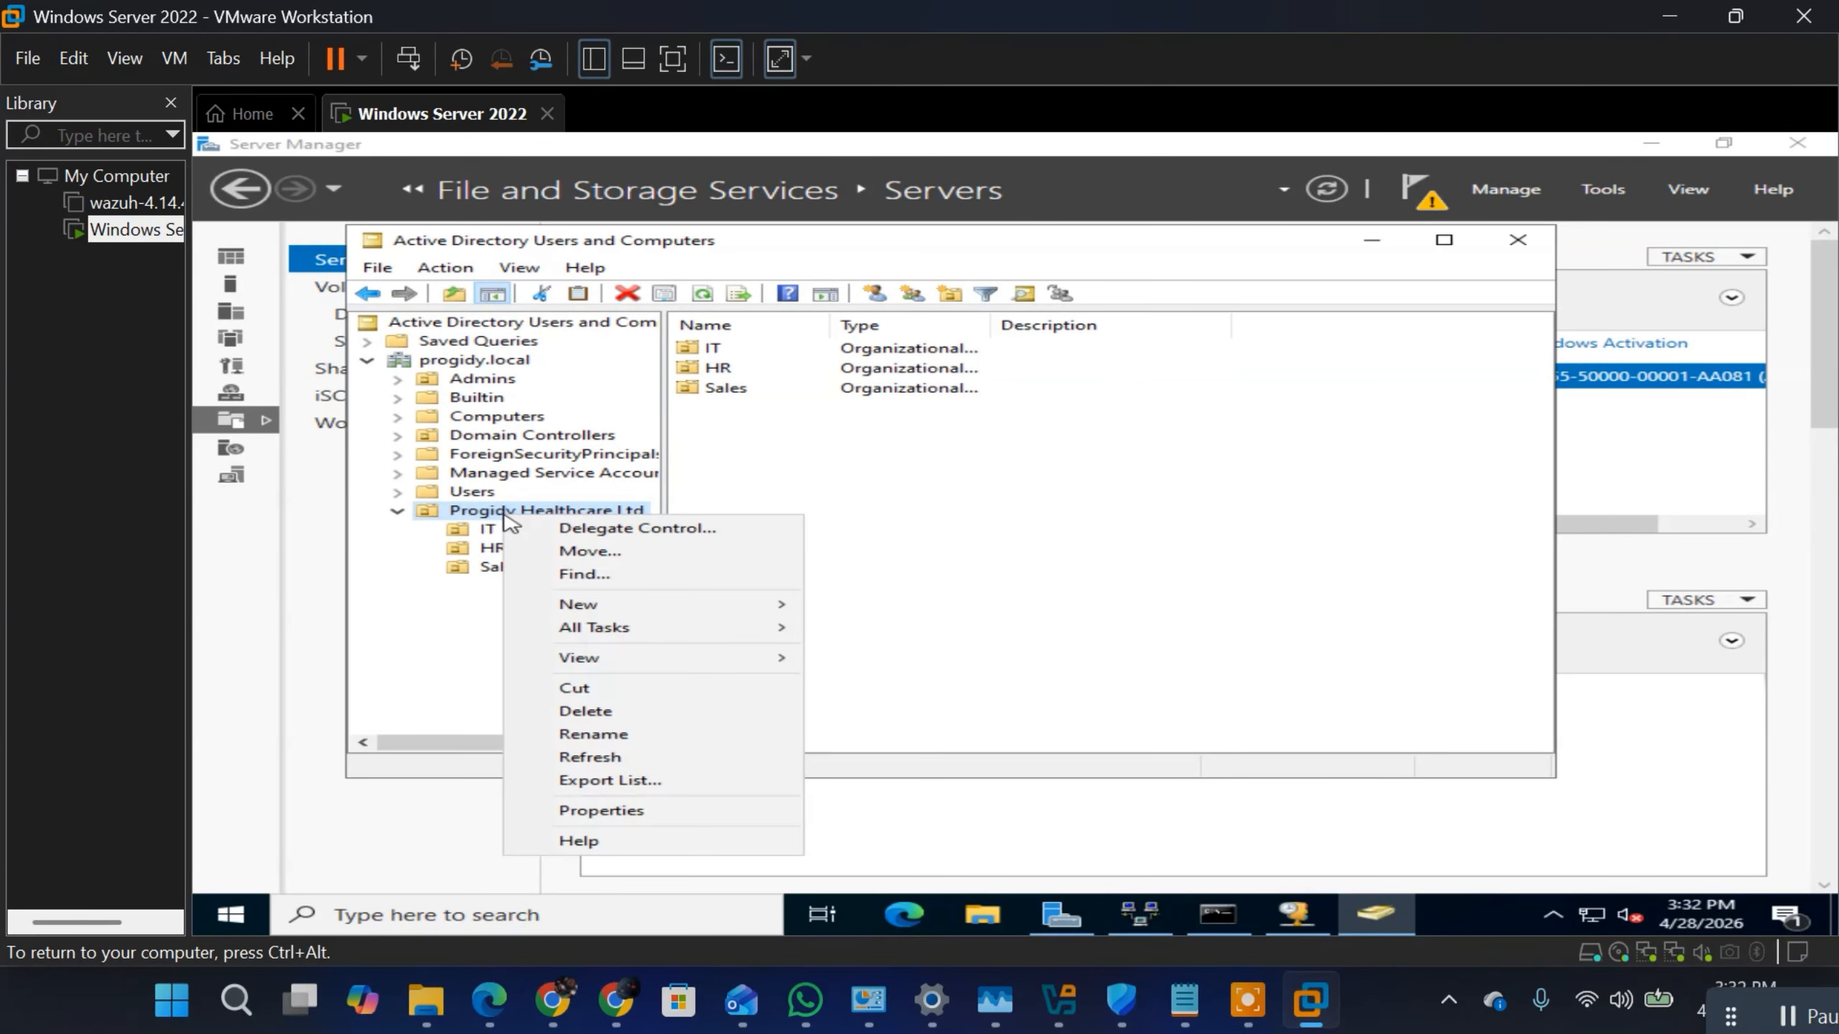
pyautogui.click(632, 533)
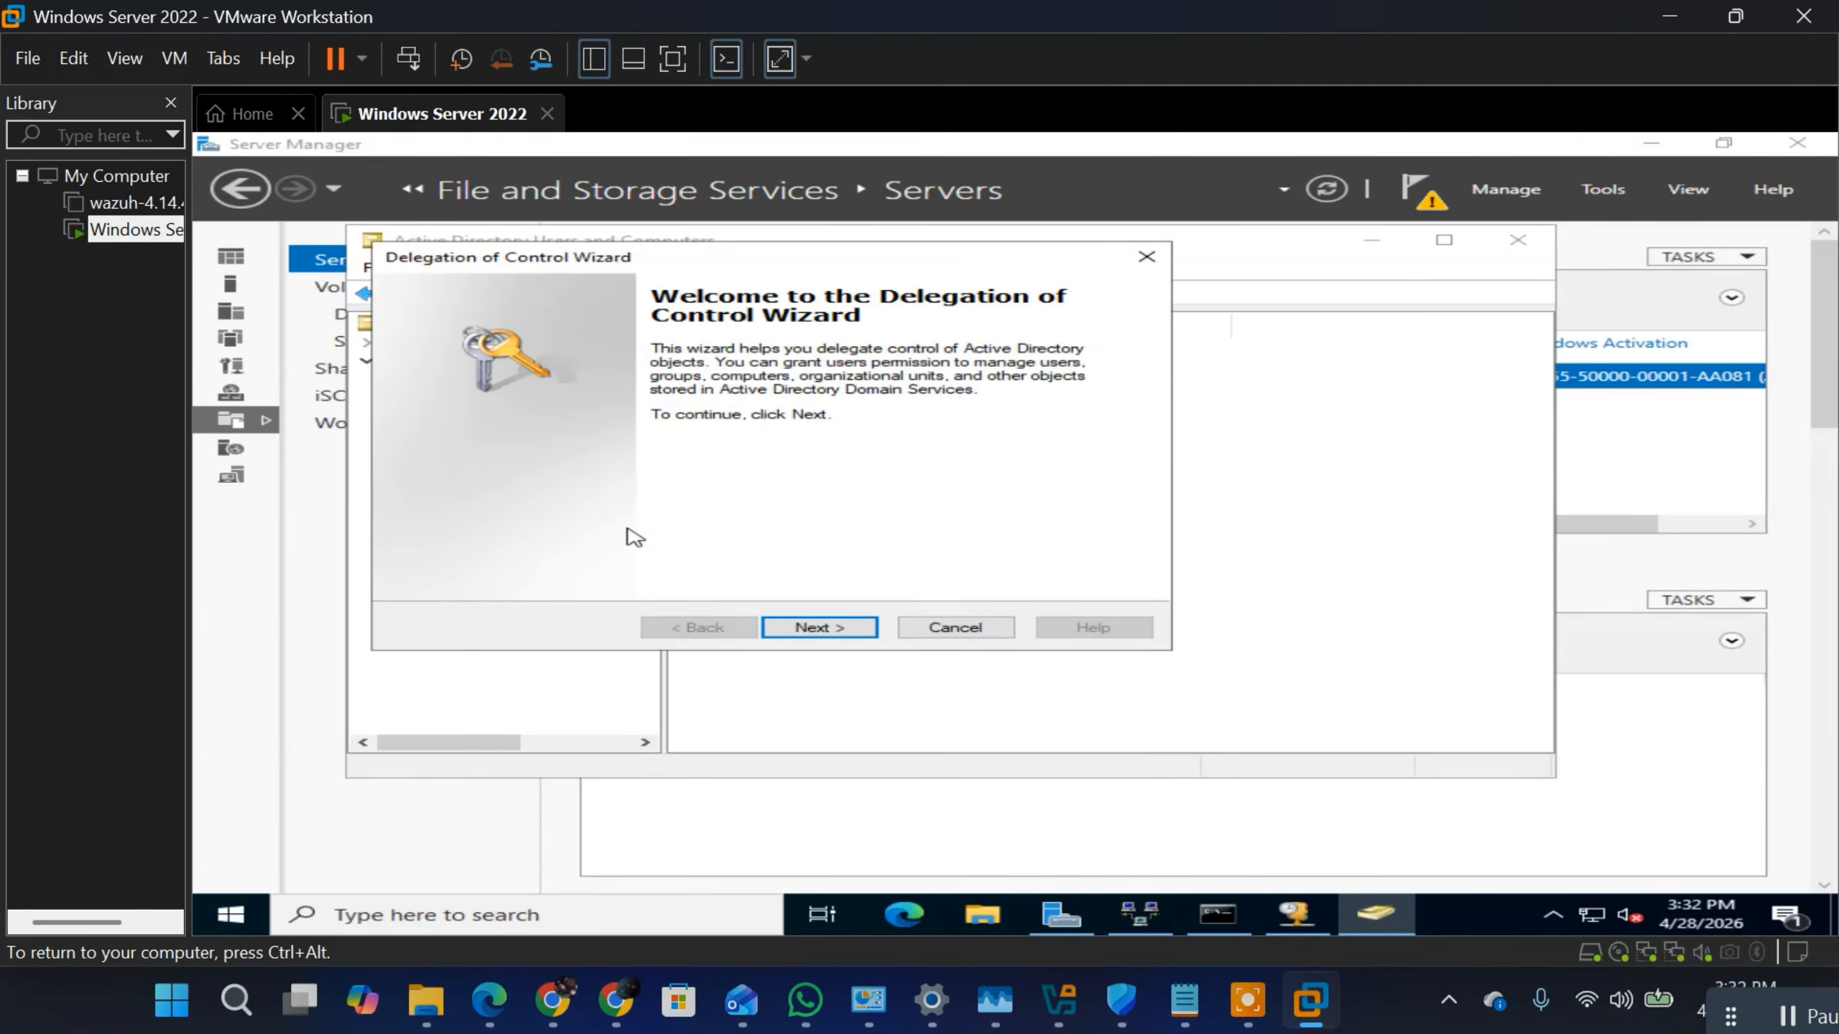
pyautogui.click(802, 627)
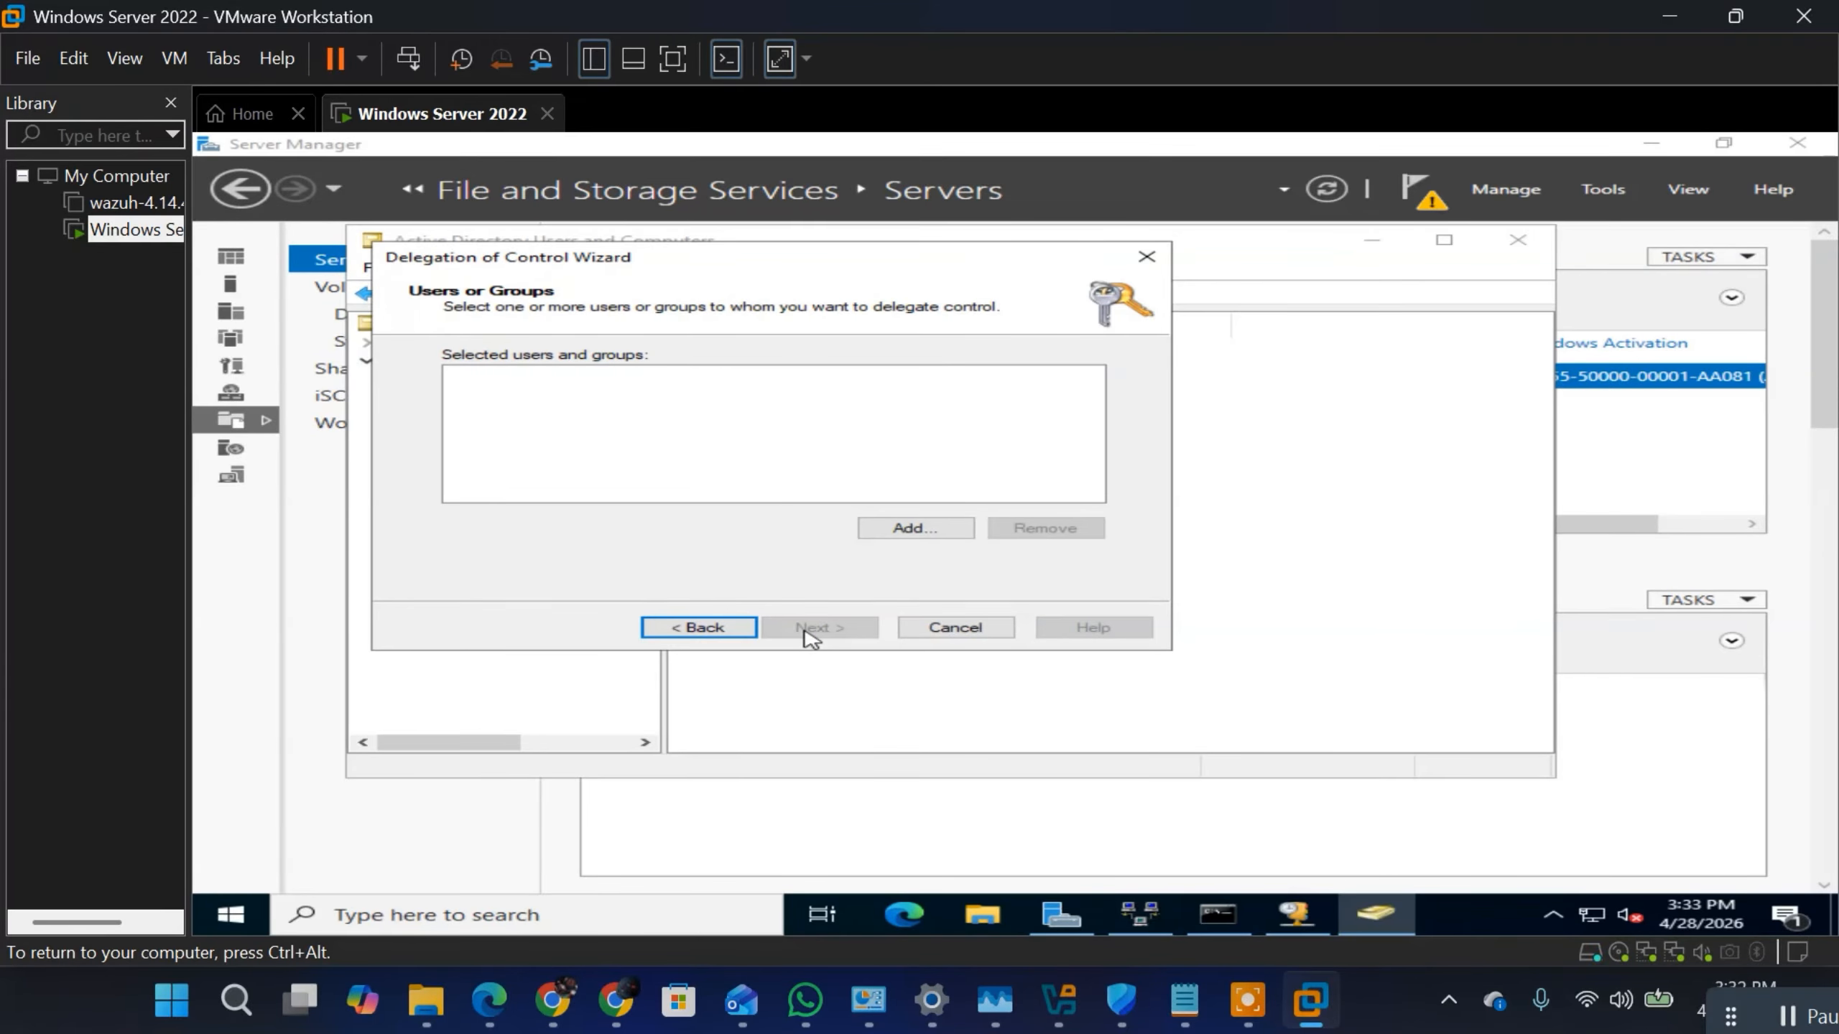
pyautogui.click(907, 530)
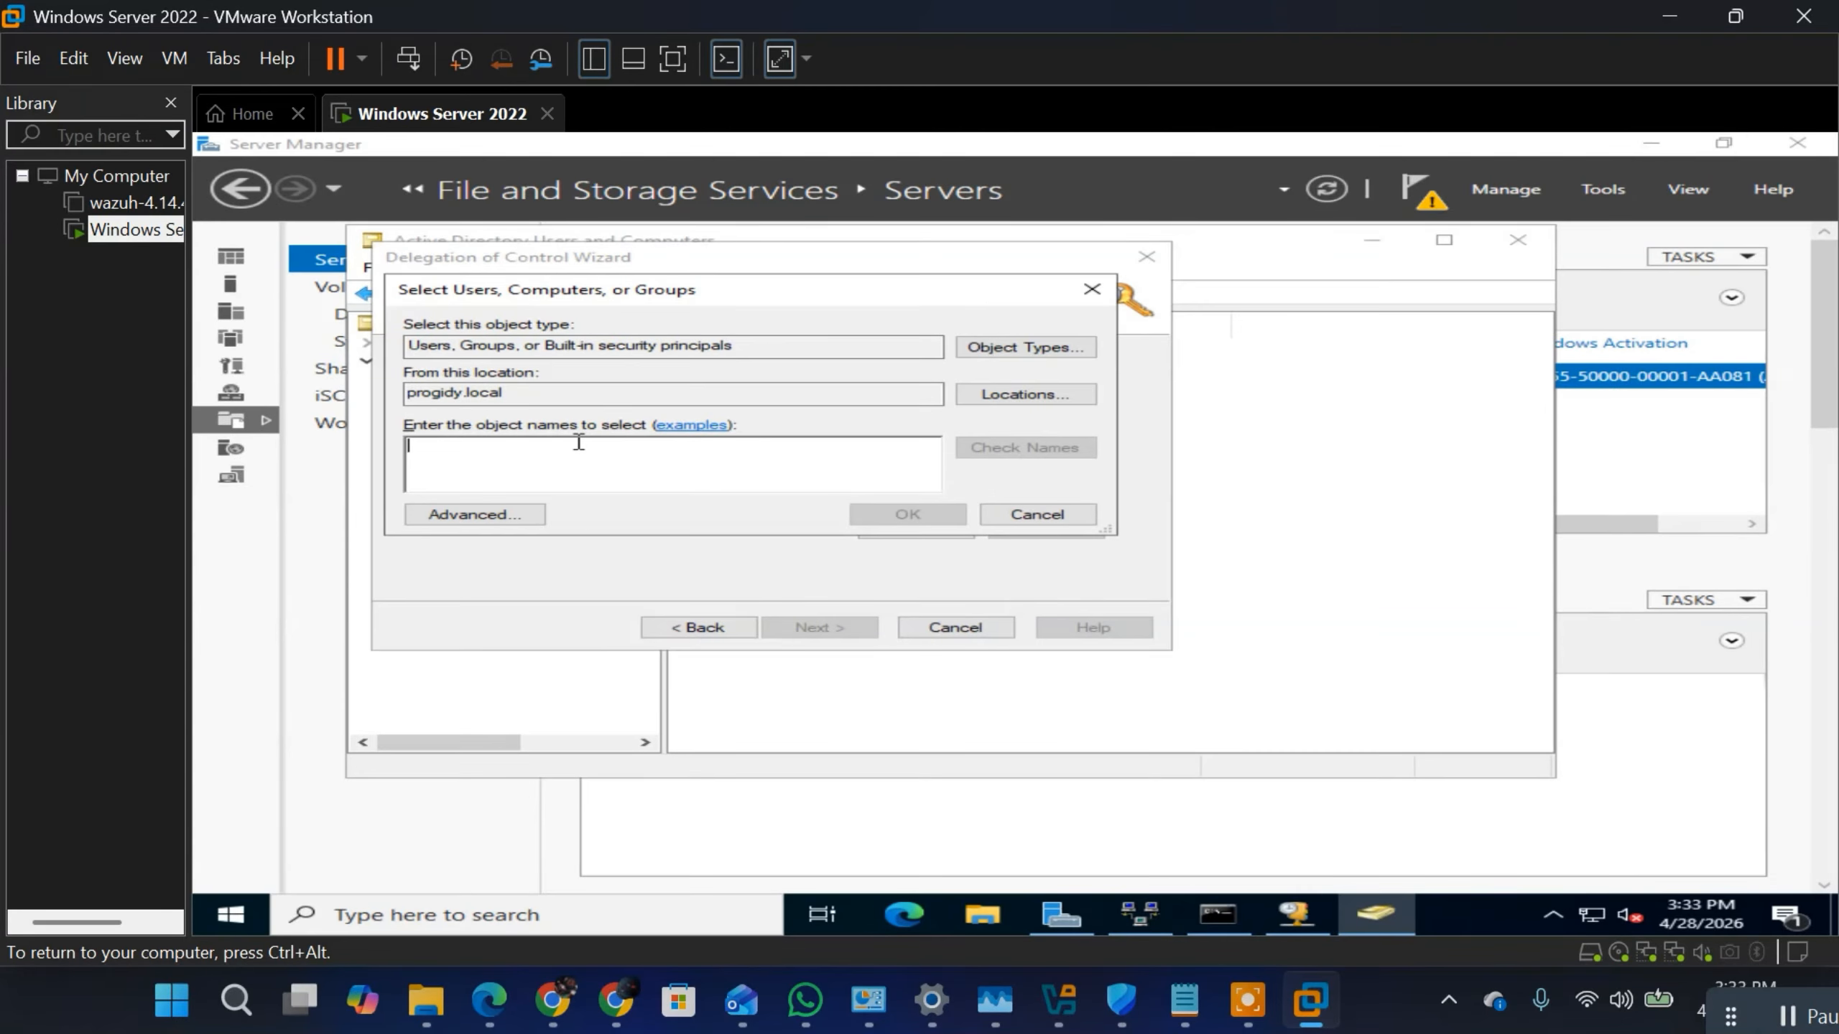
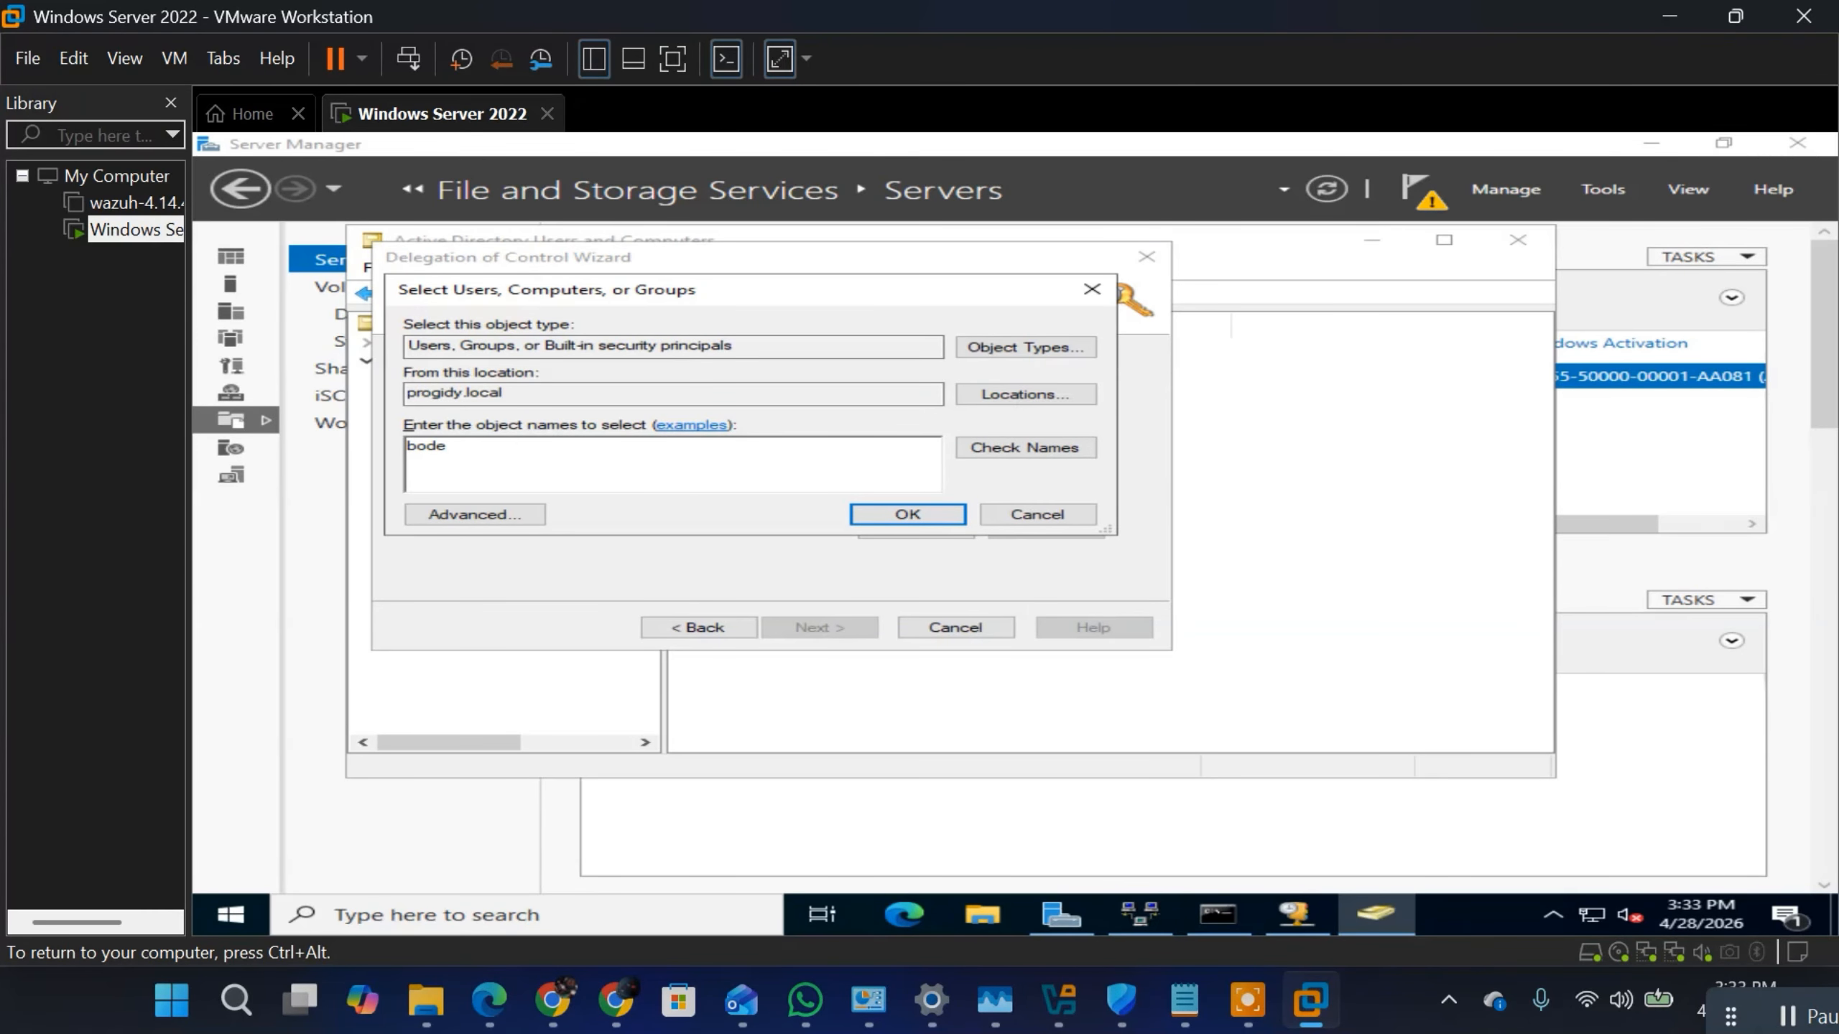
pyautogui.click(1015, 453)
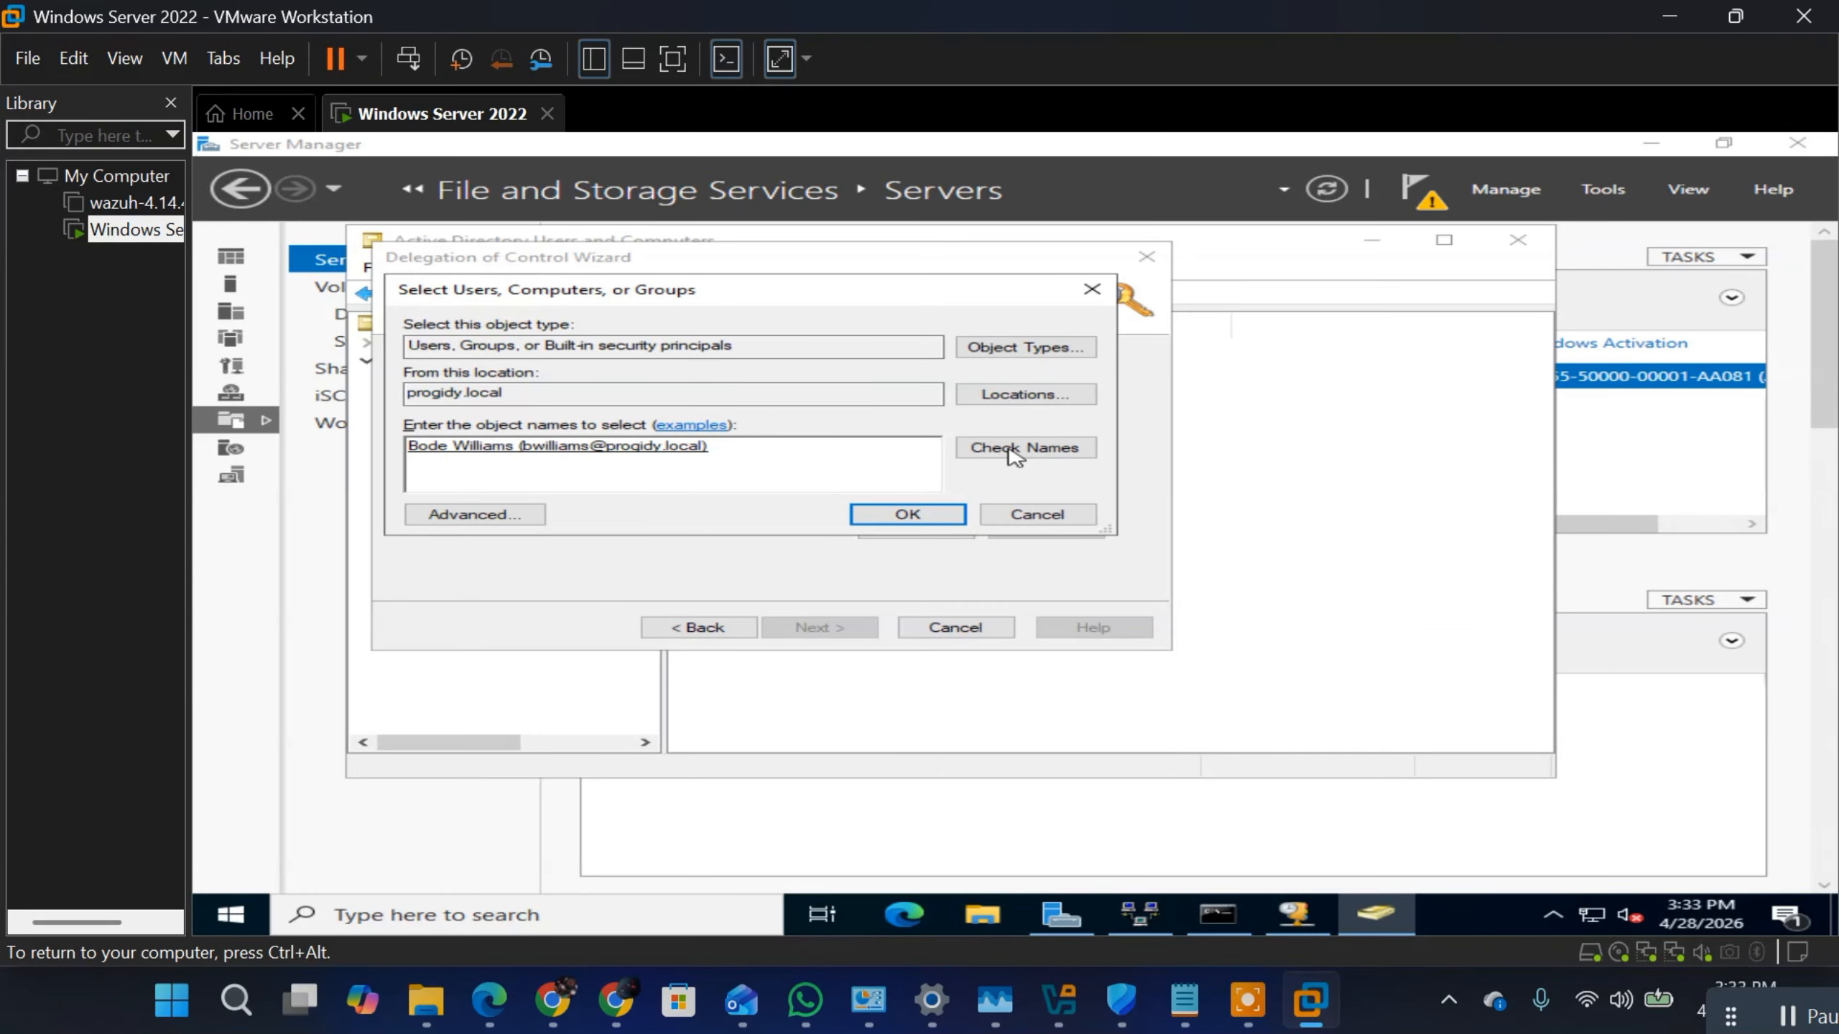
pyautogui.click(902, 516)
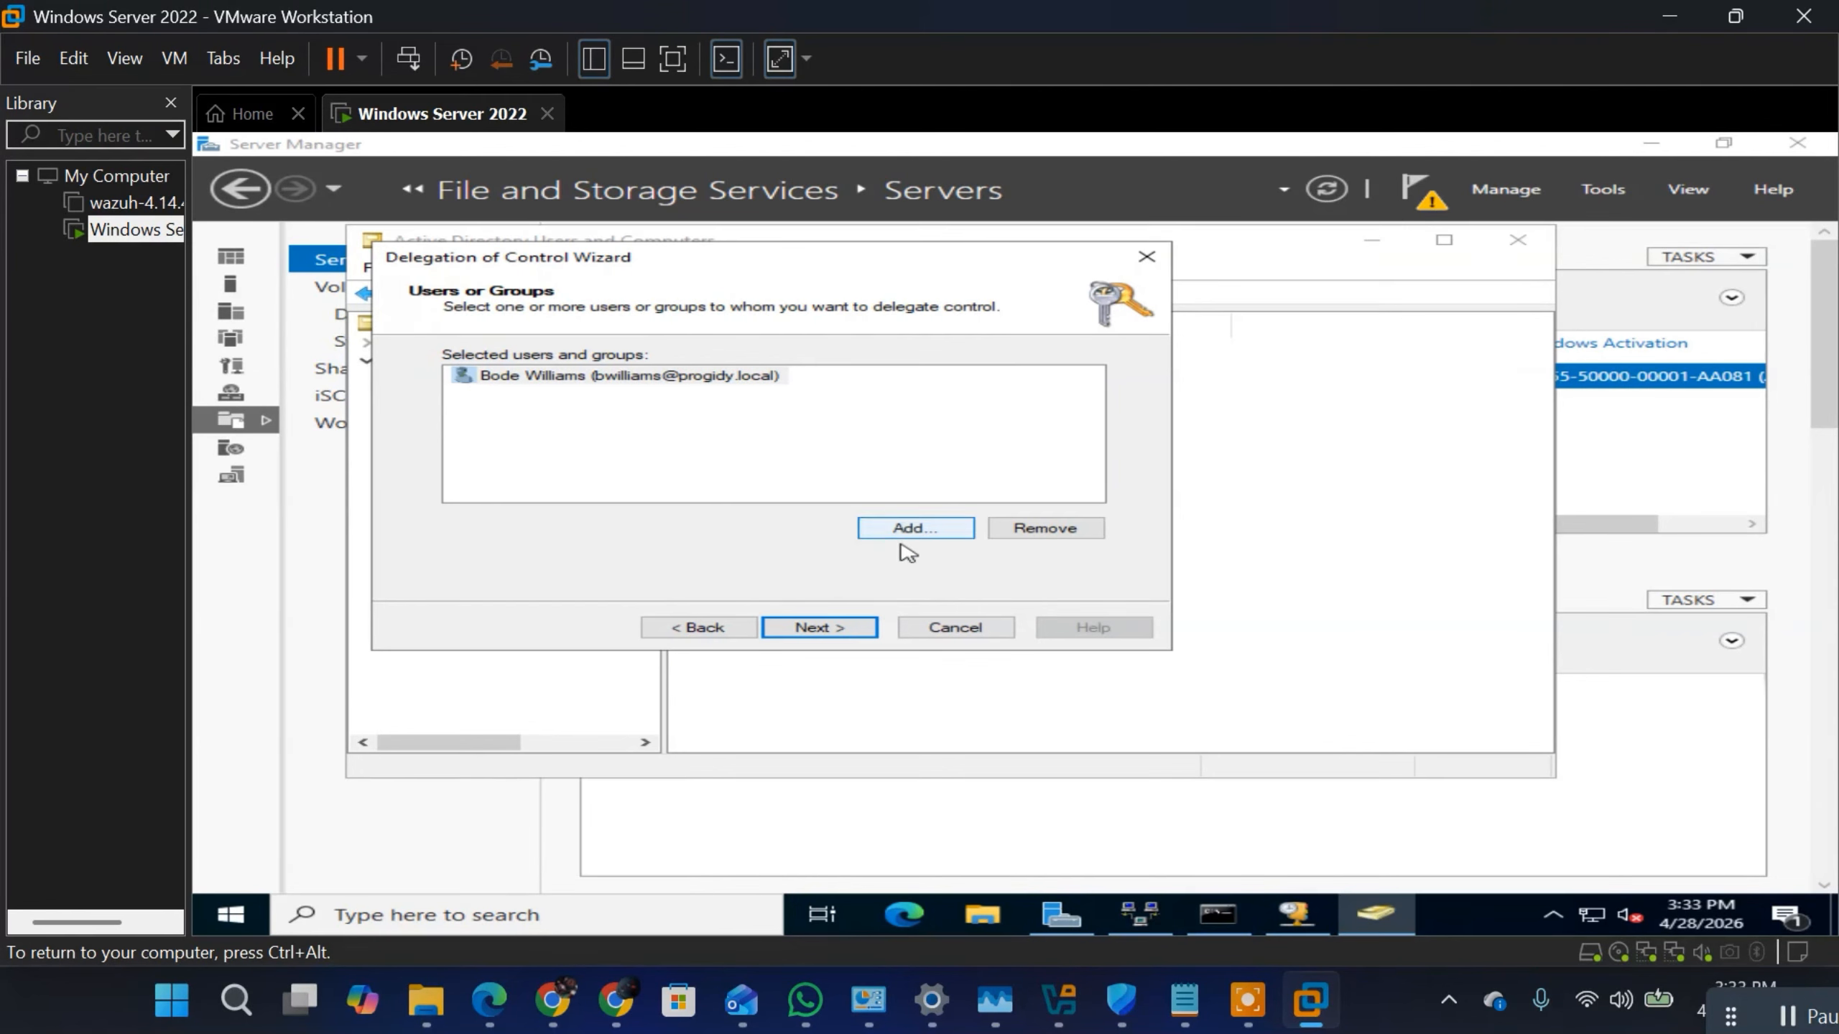
# Step: Delegate the task "Reset user passwords and force password change at next logon" to that user and finish the delegation
pyautogui.click(838, 630)
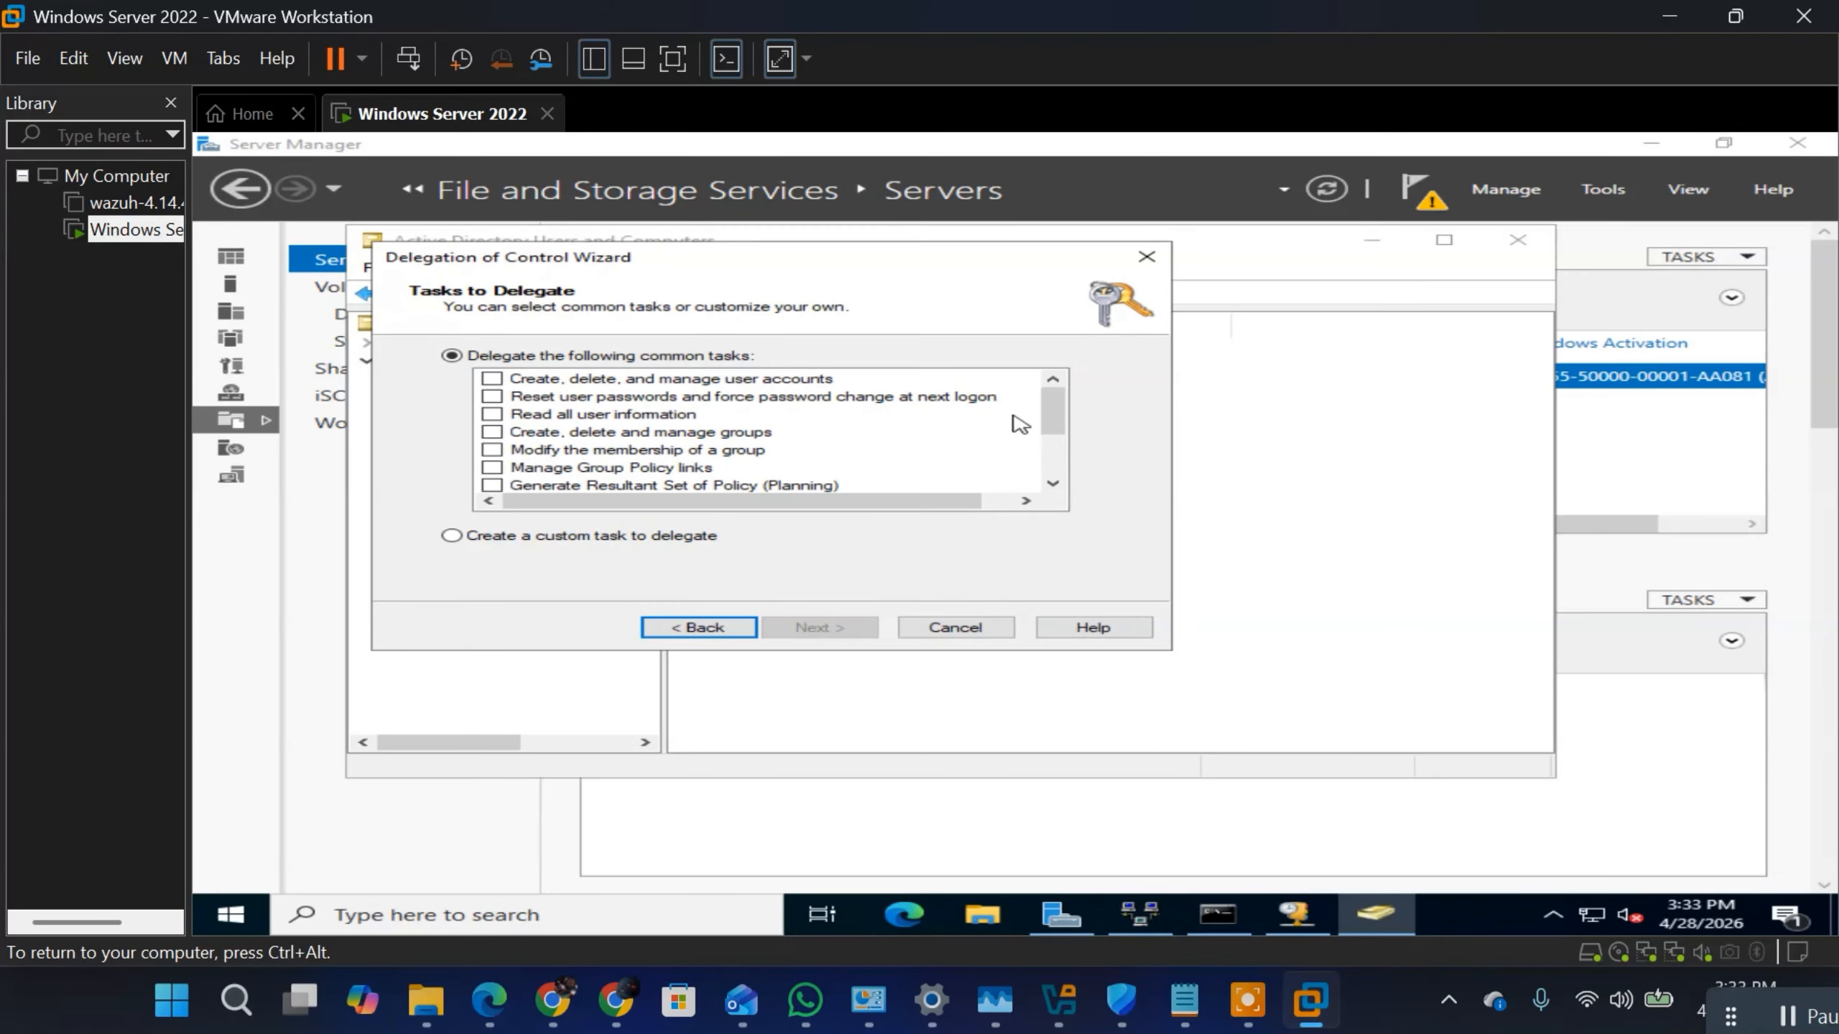
pyautogui.moveTo(1054, 420); pyautogui.dragTo(1059, 485)
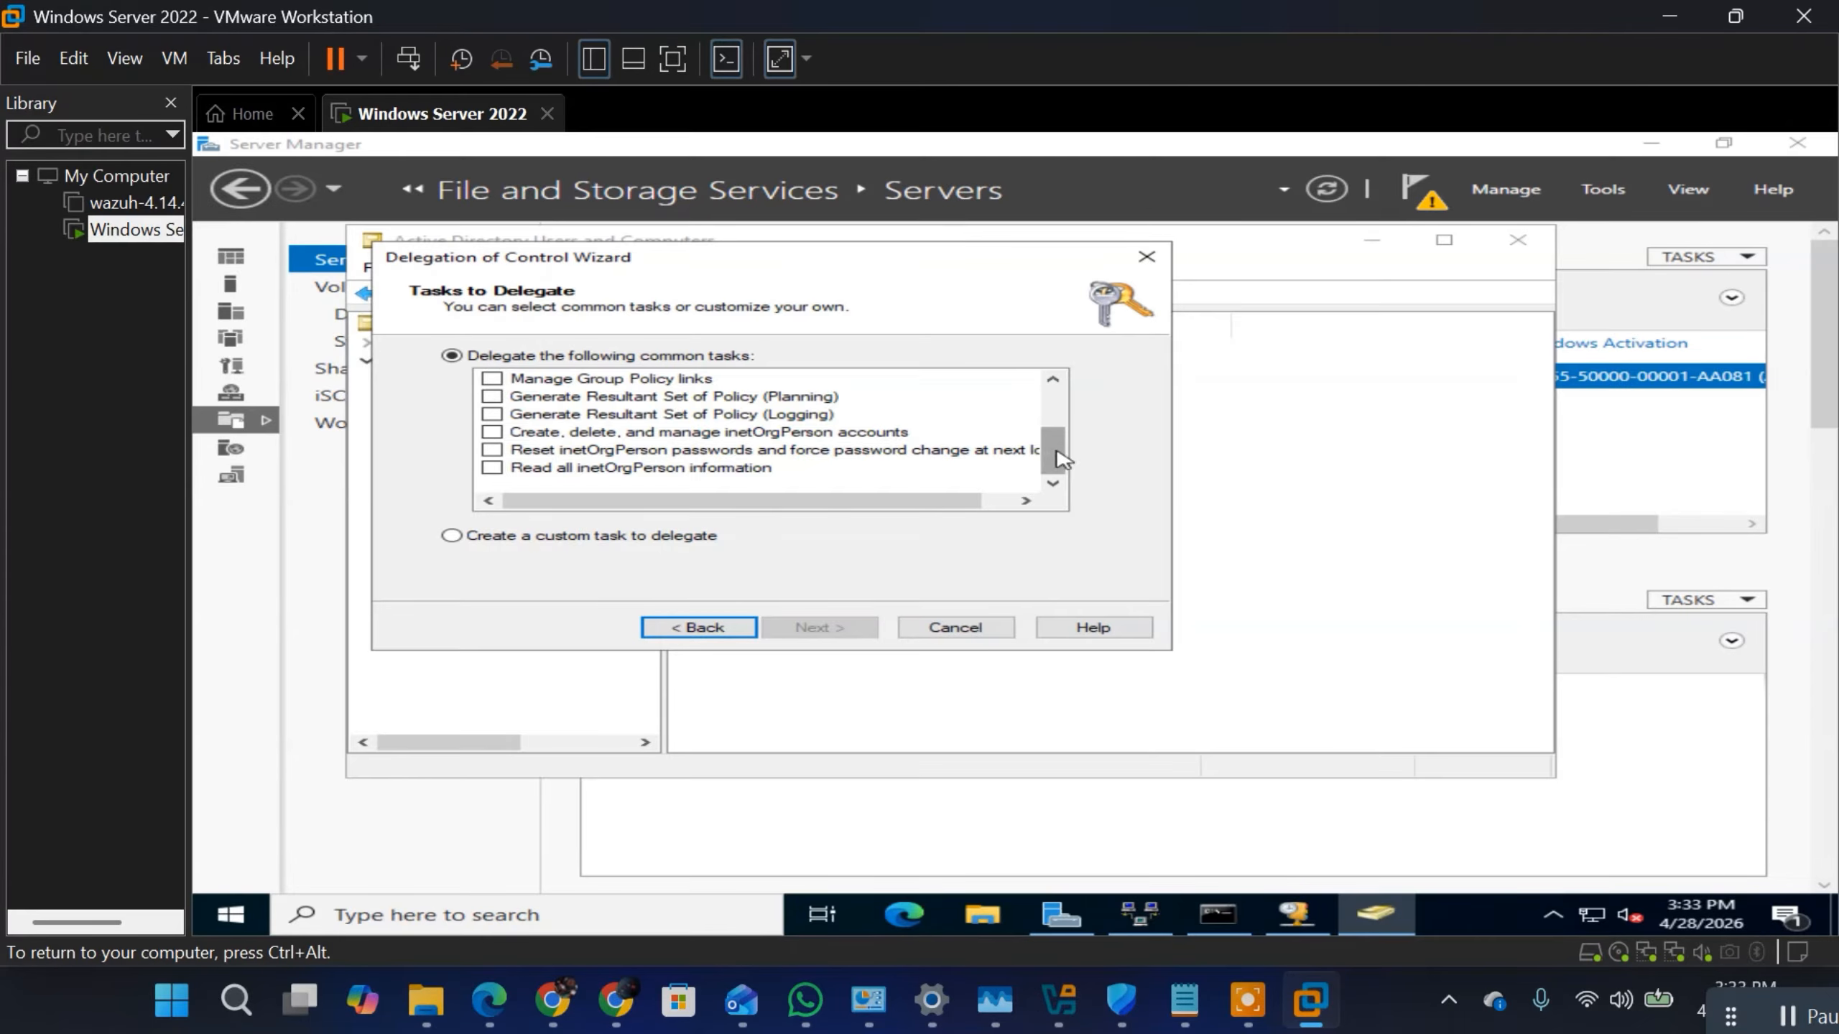
pyautogui.moveTo(1062, 458); pyautogui.dragTo(1057, 416)
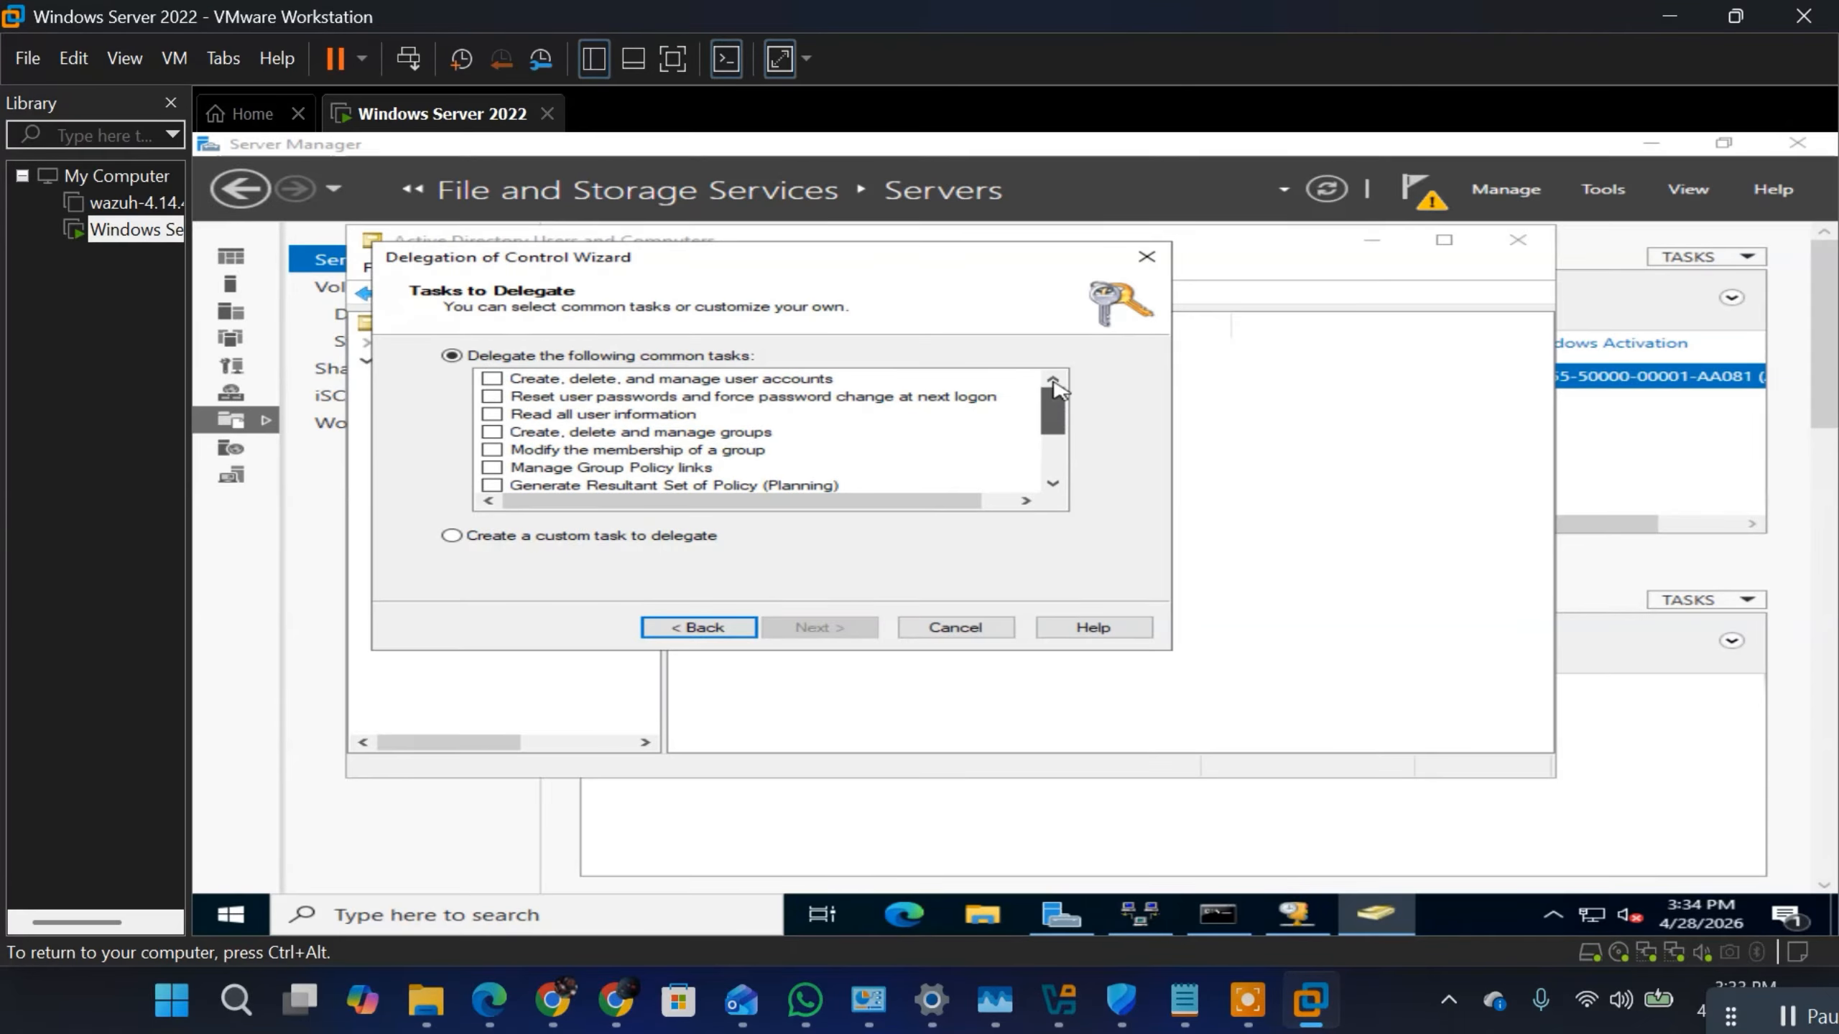
pyautogui.click(491, 397)
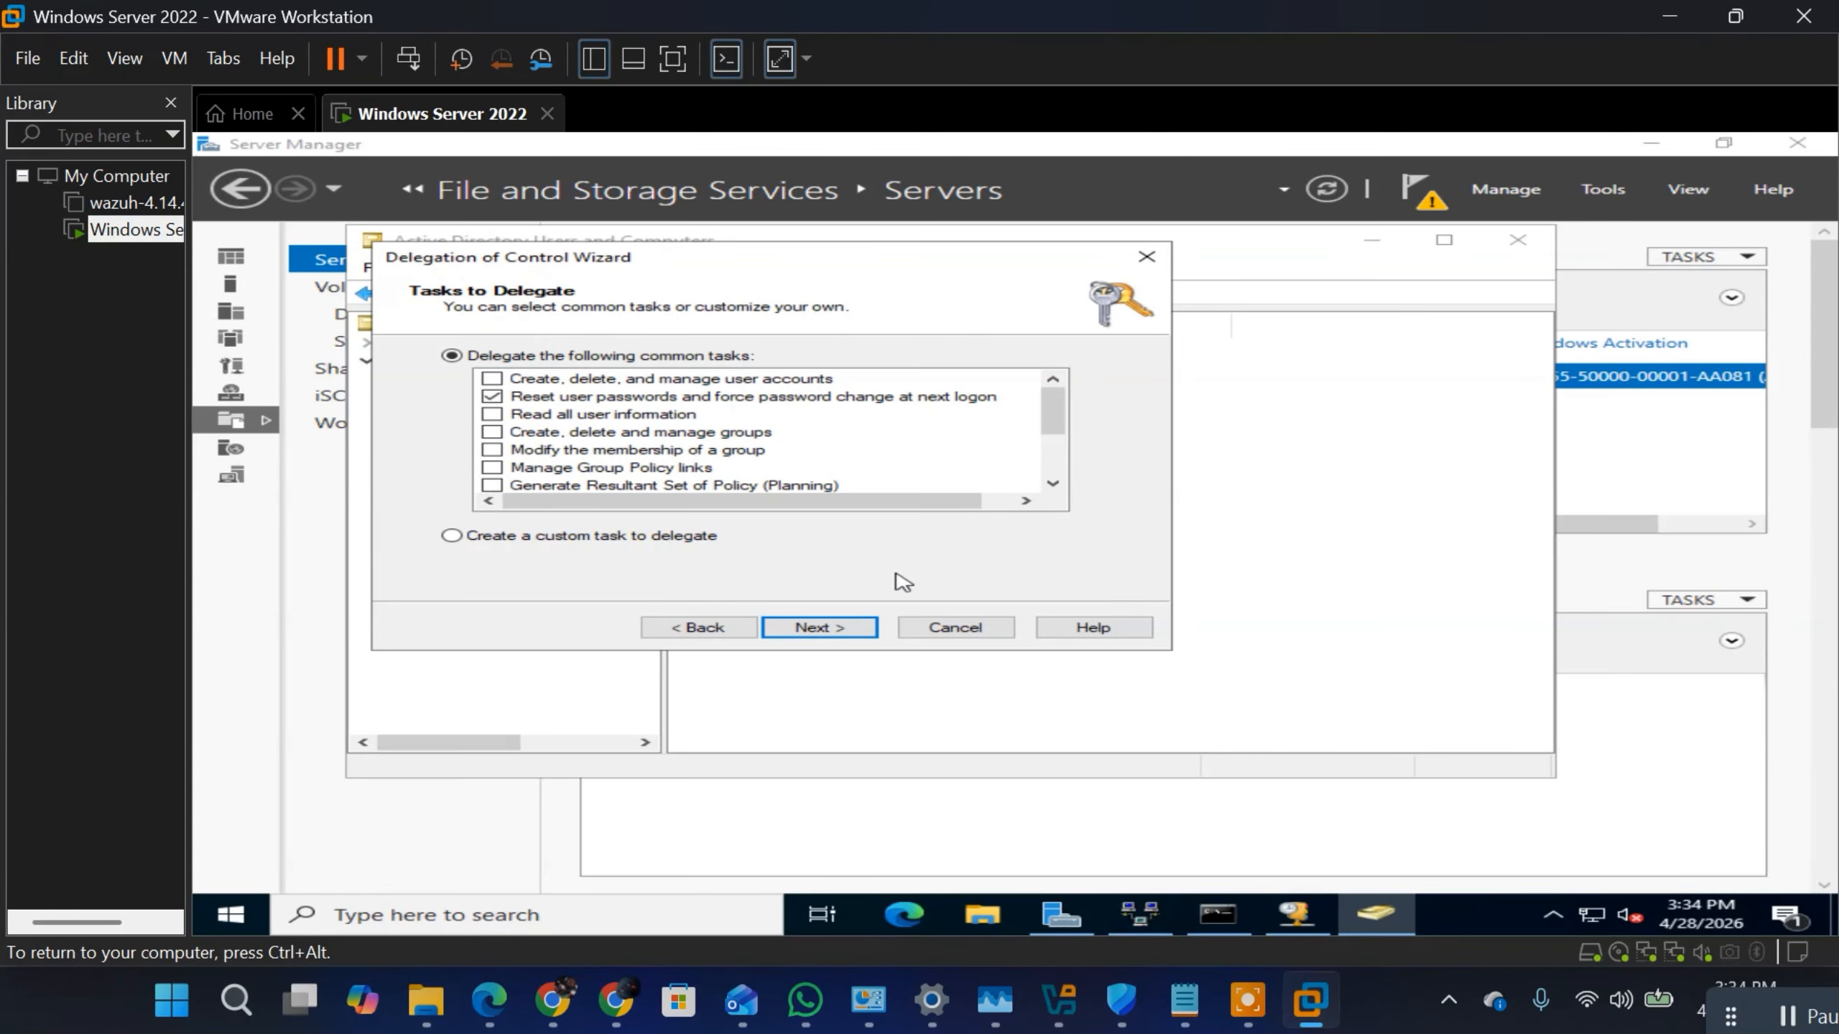
pyautogui.click(820, 622)
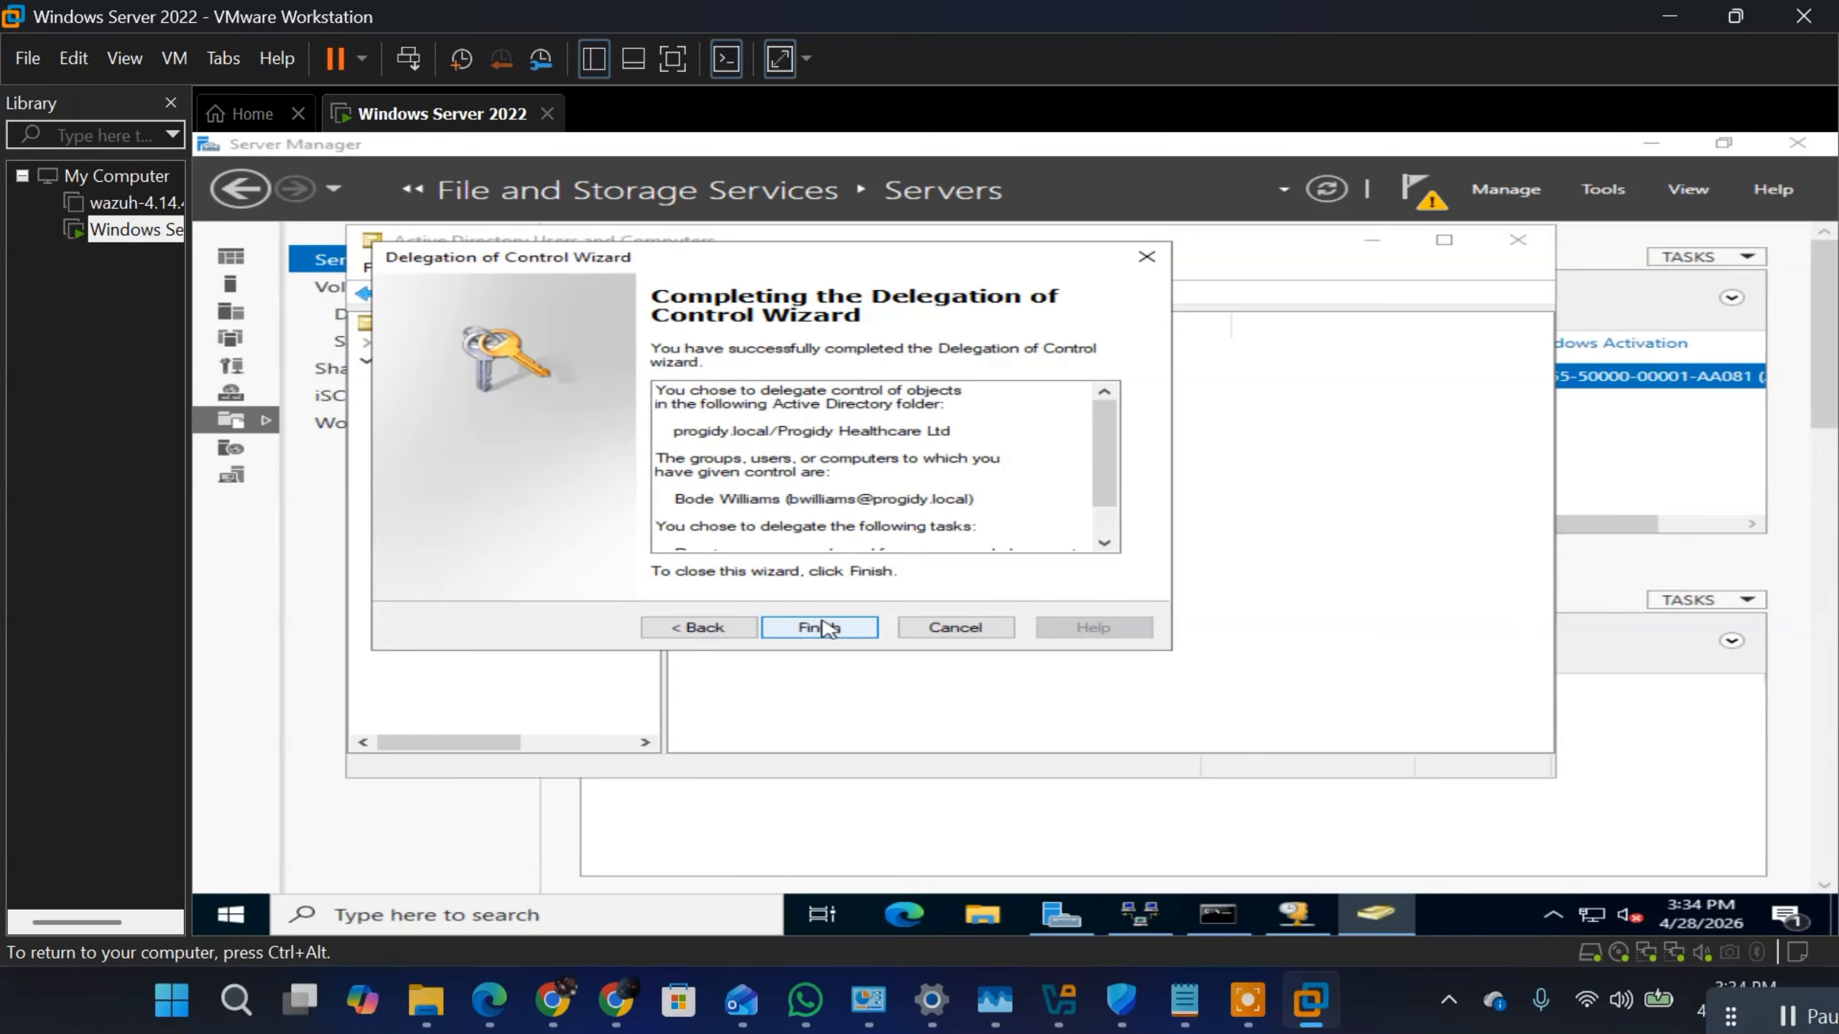
pyautogui.click(821, 627)
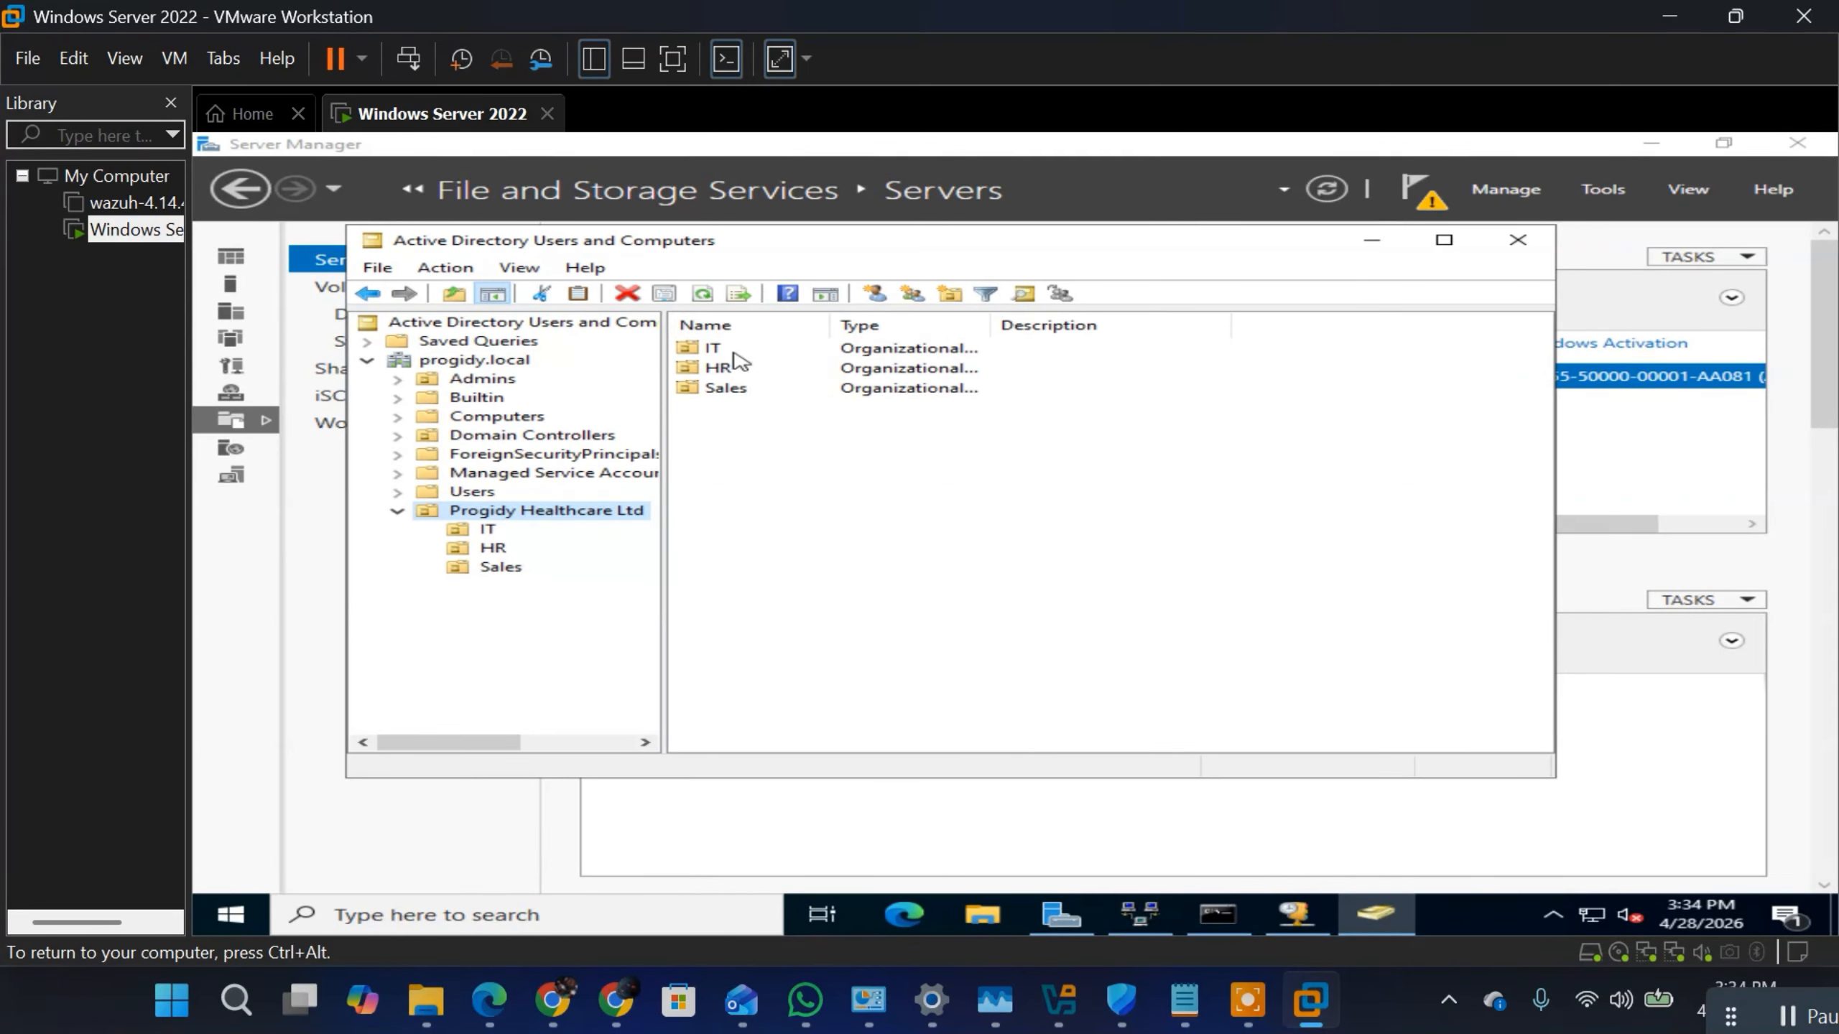
# Step: Start another control delegation on the Progidy Healthcare Ltd unit and add the IT Support group as the delegate, checking its name
pyautogui.rightClick(516, 522)
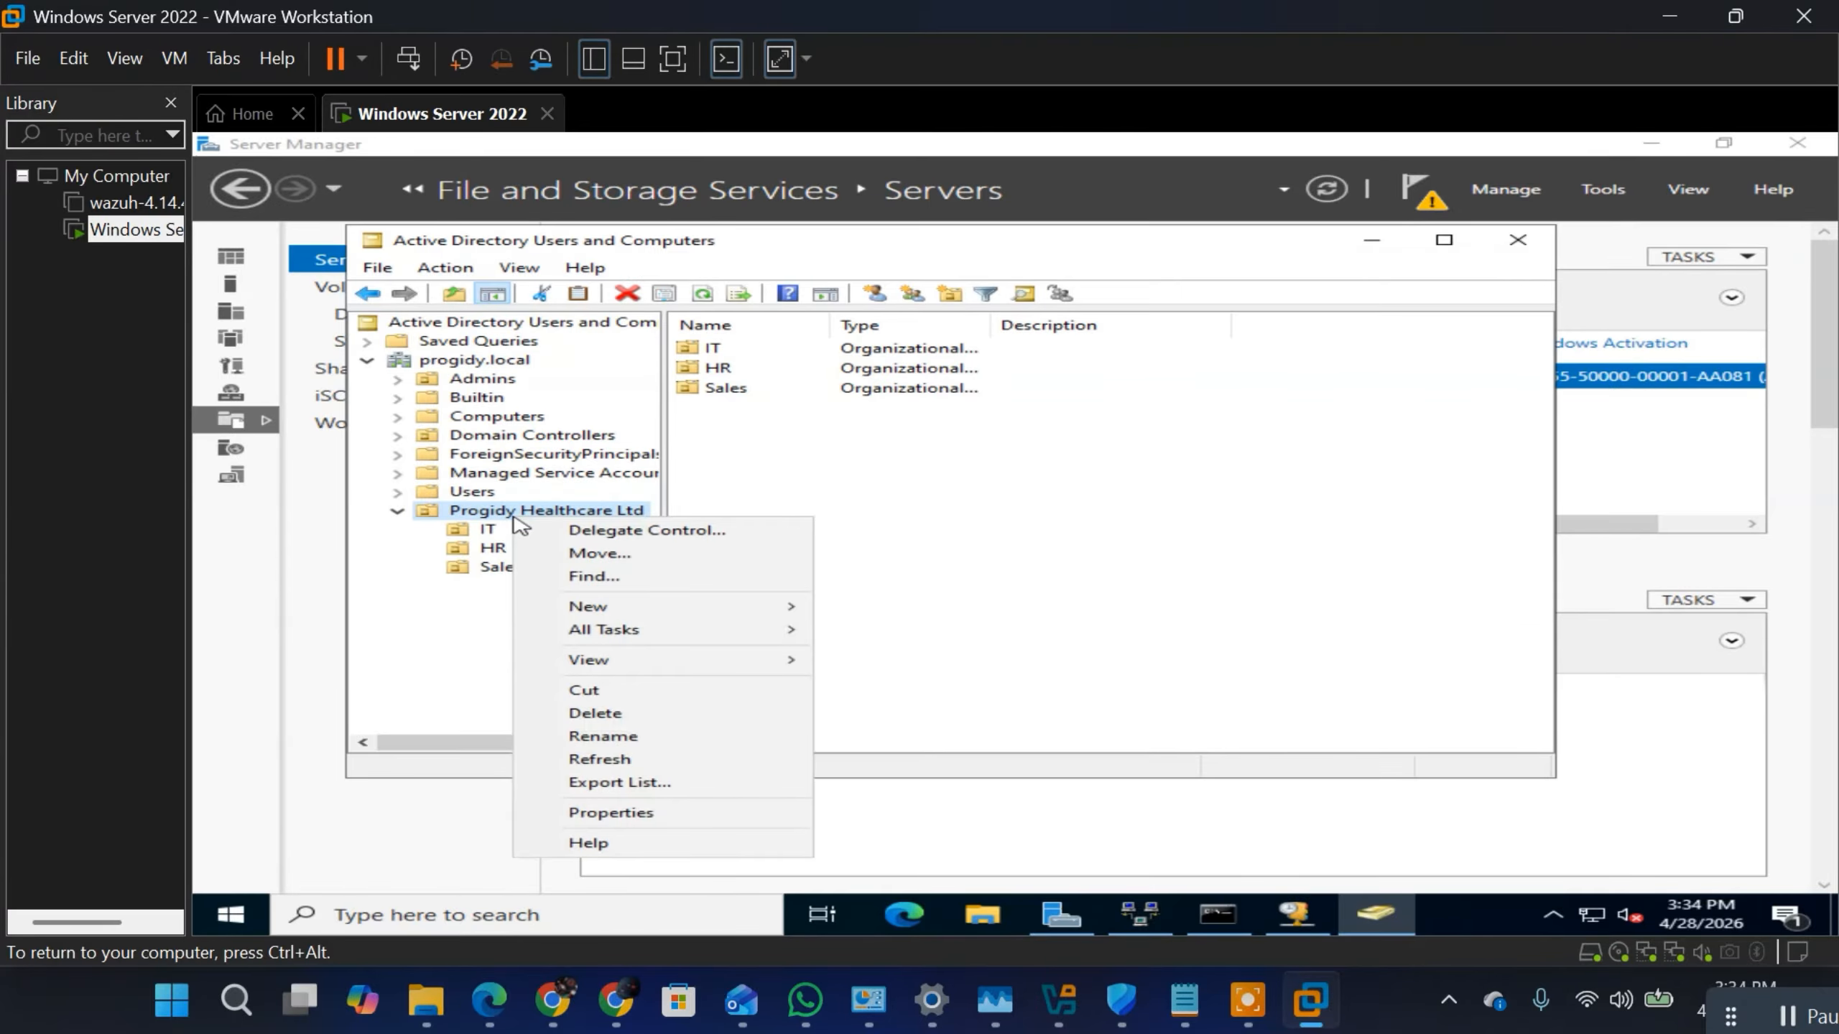
pyautogui.click(626, 537)
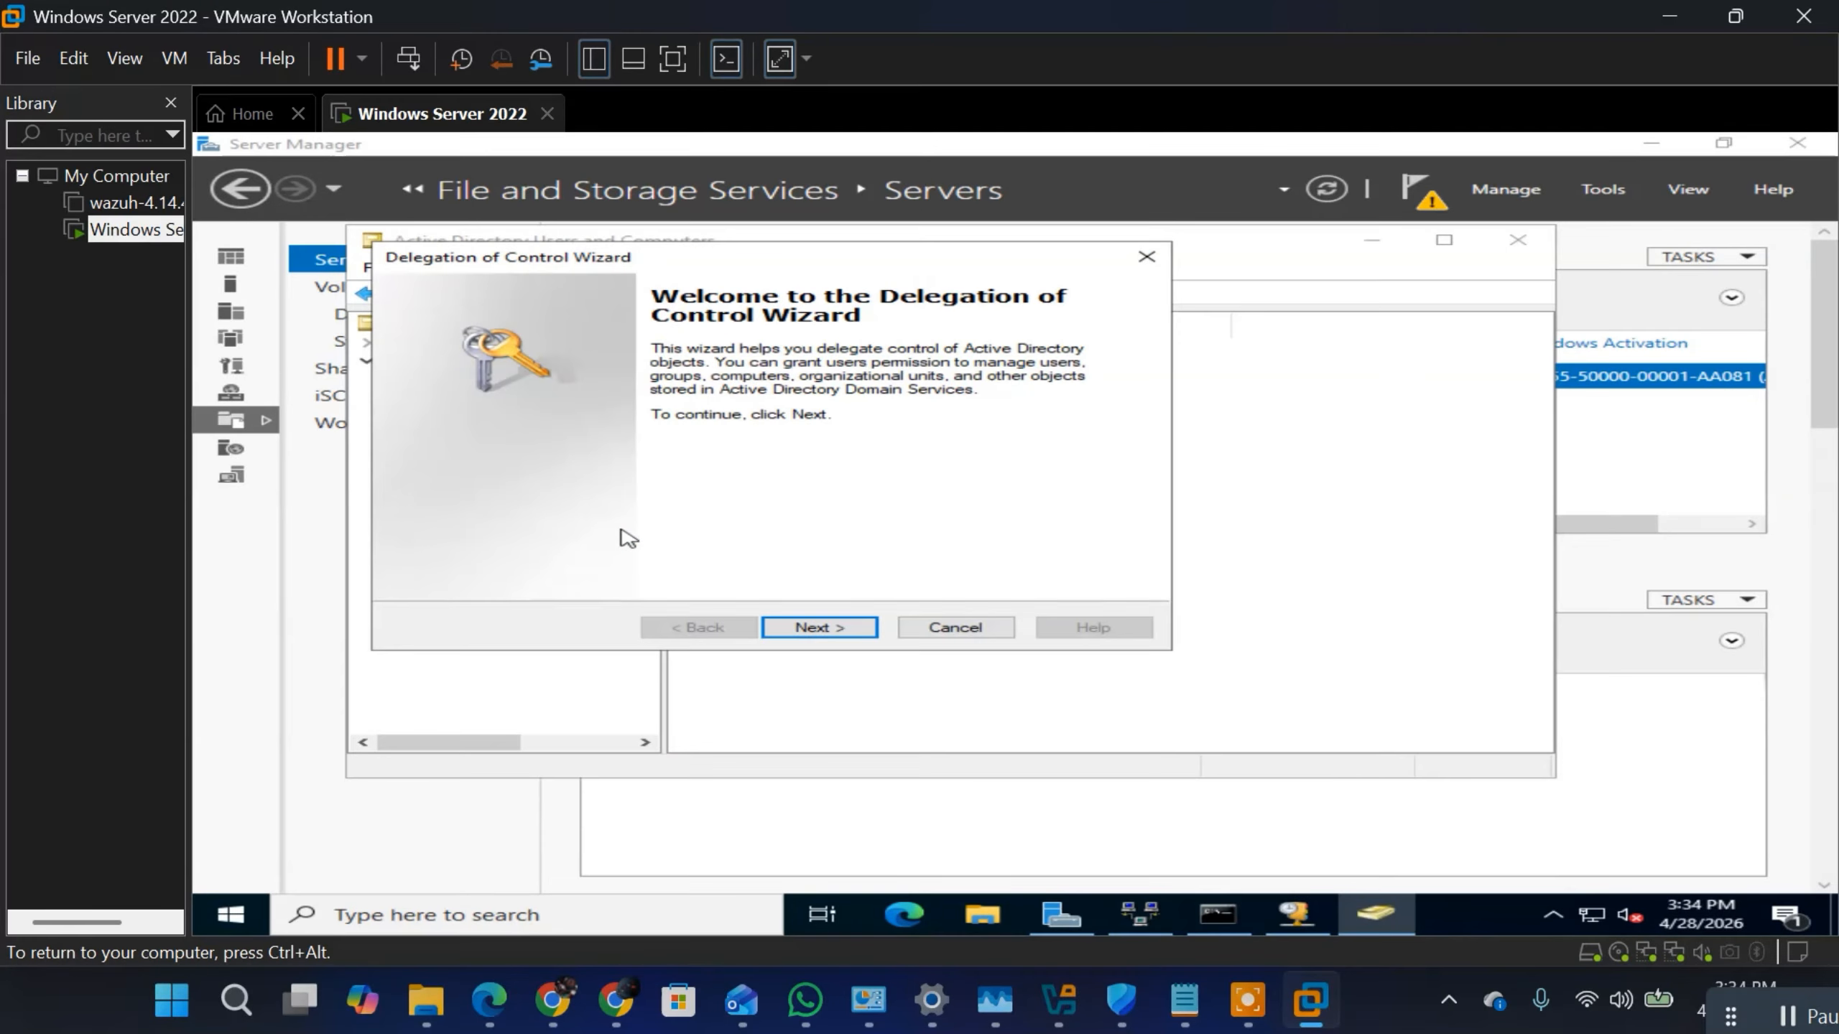
pyautogui.click(812, 640)
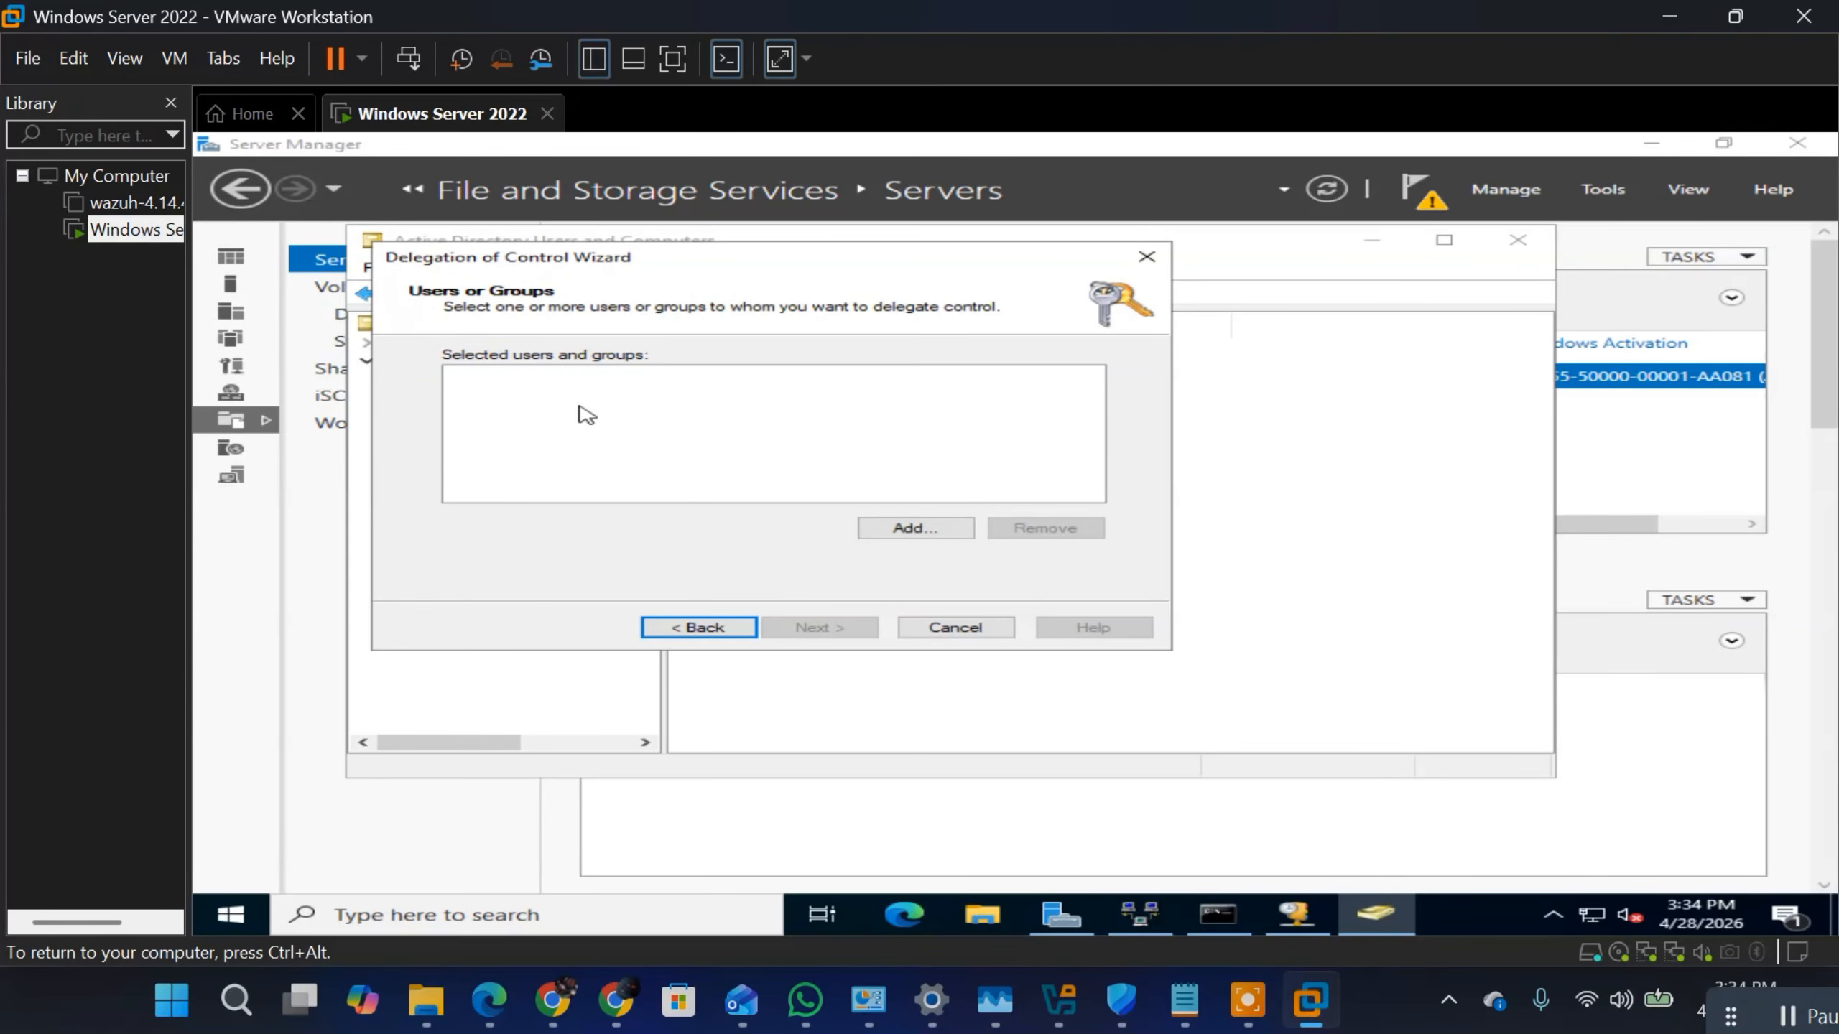
pyautogui.click(909, 535)
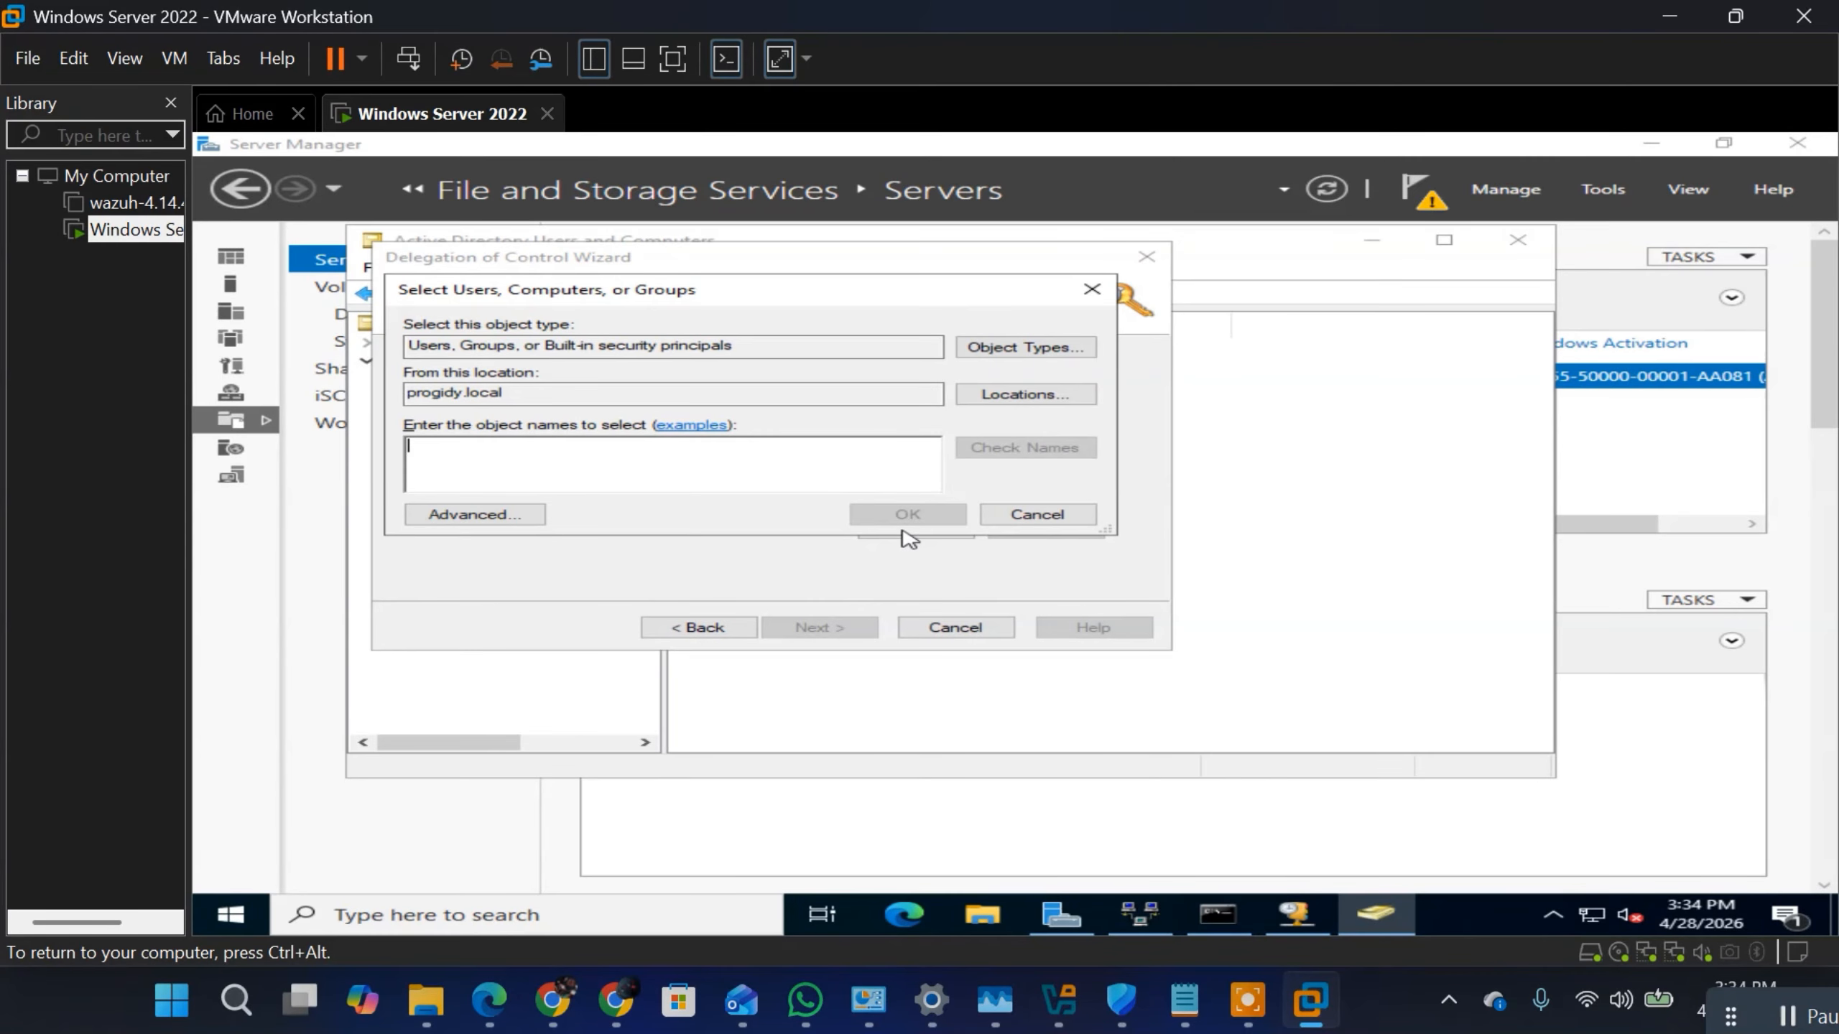
pyautogui.write('IT S')
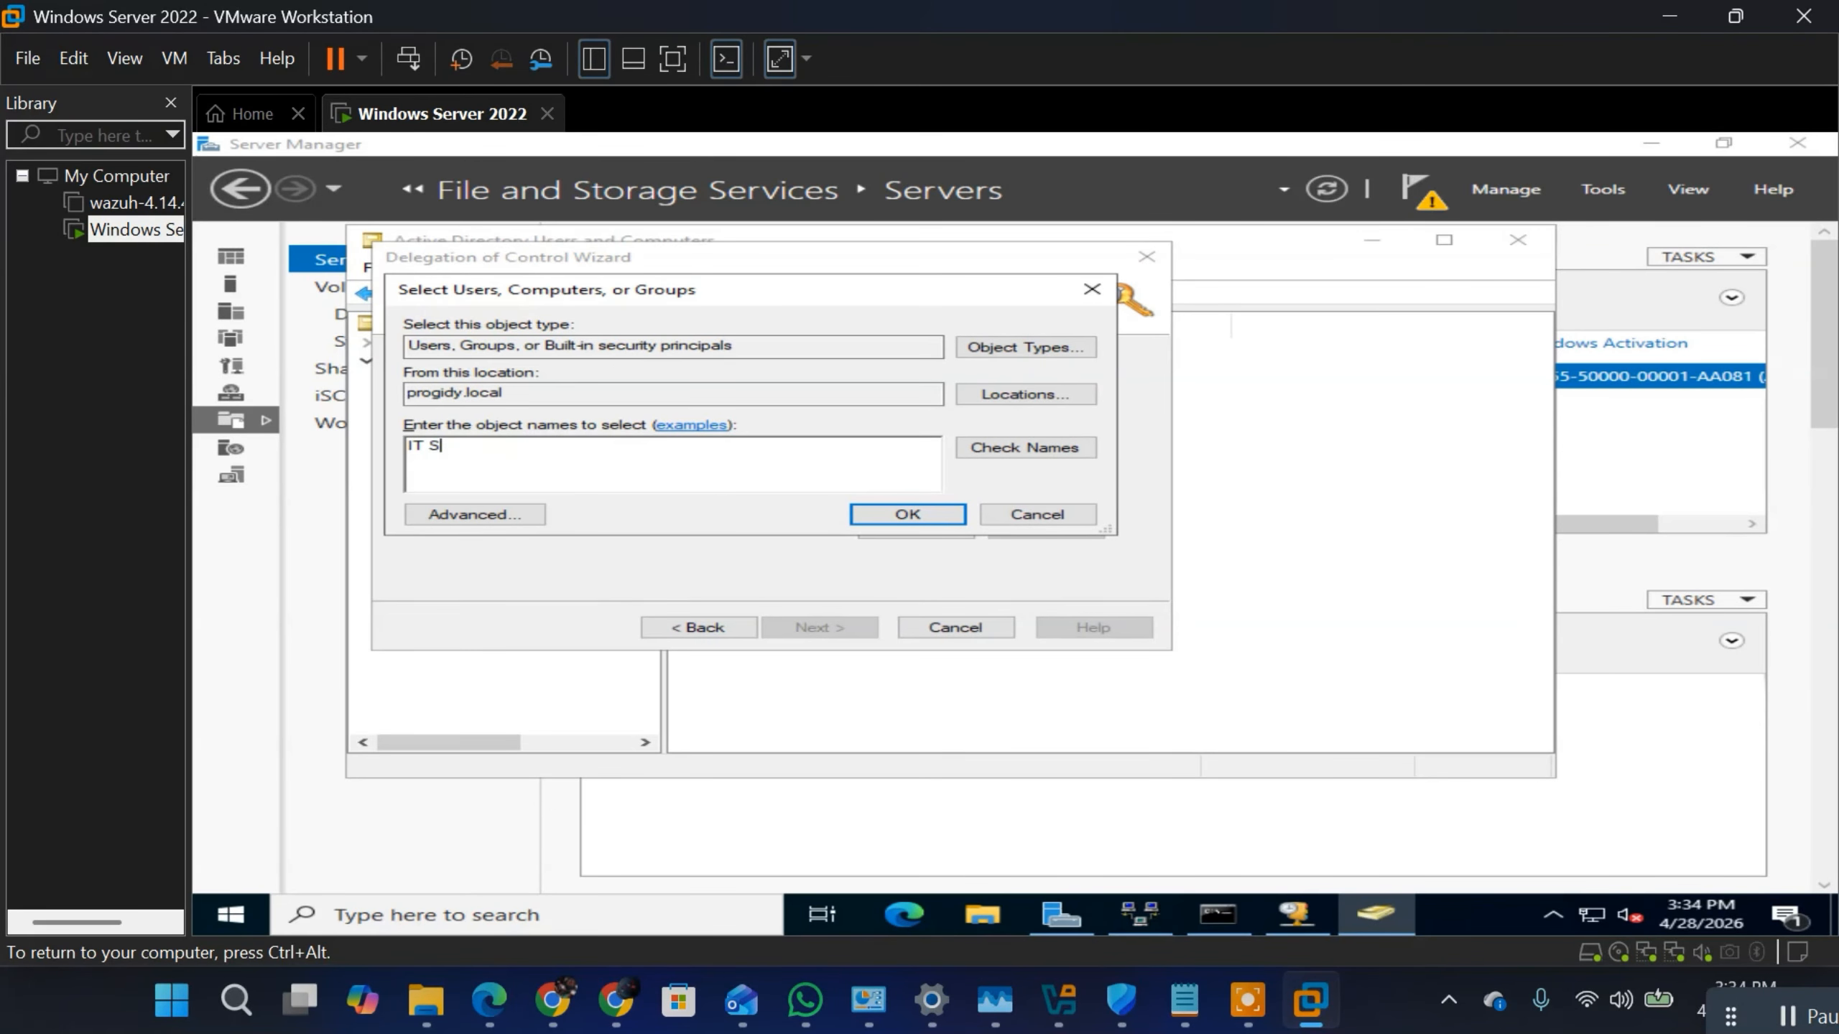
pyautogui.write('upport')
pyautogui.click(999, 456)
pyautogui.click(883, 515)
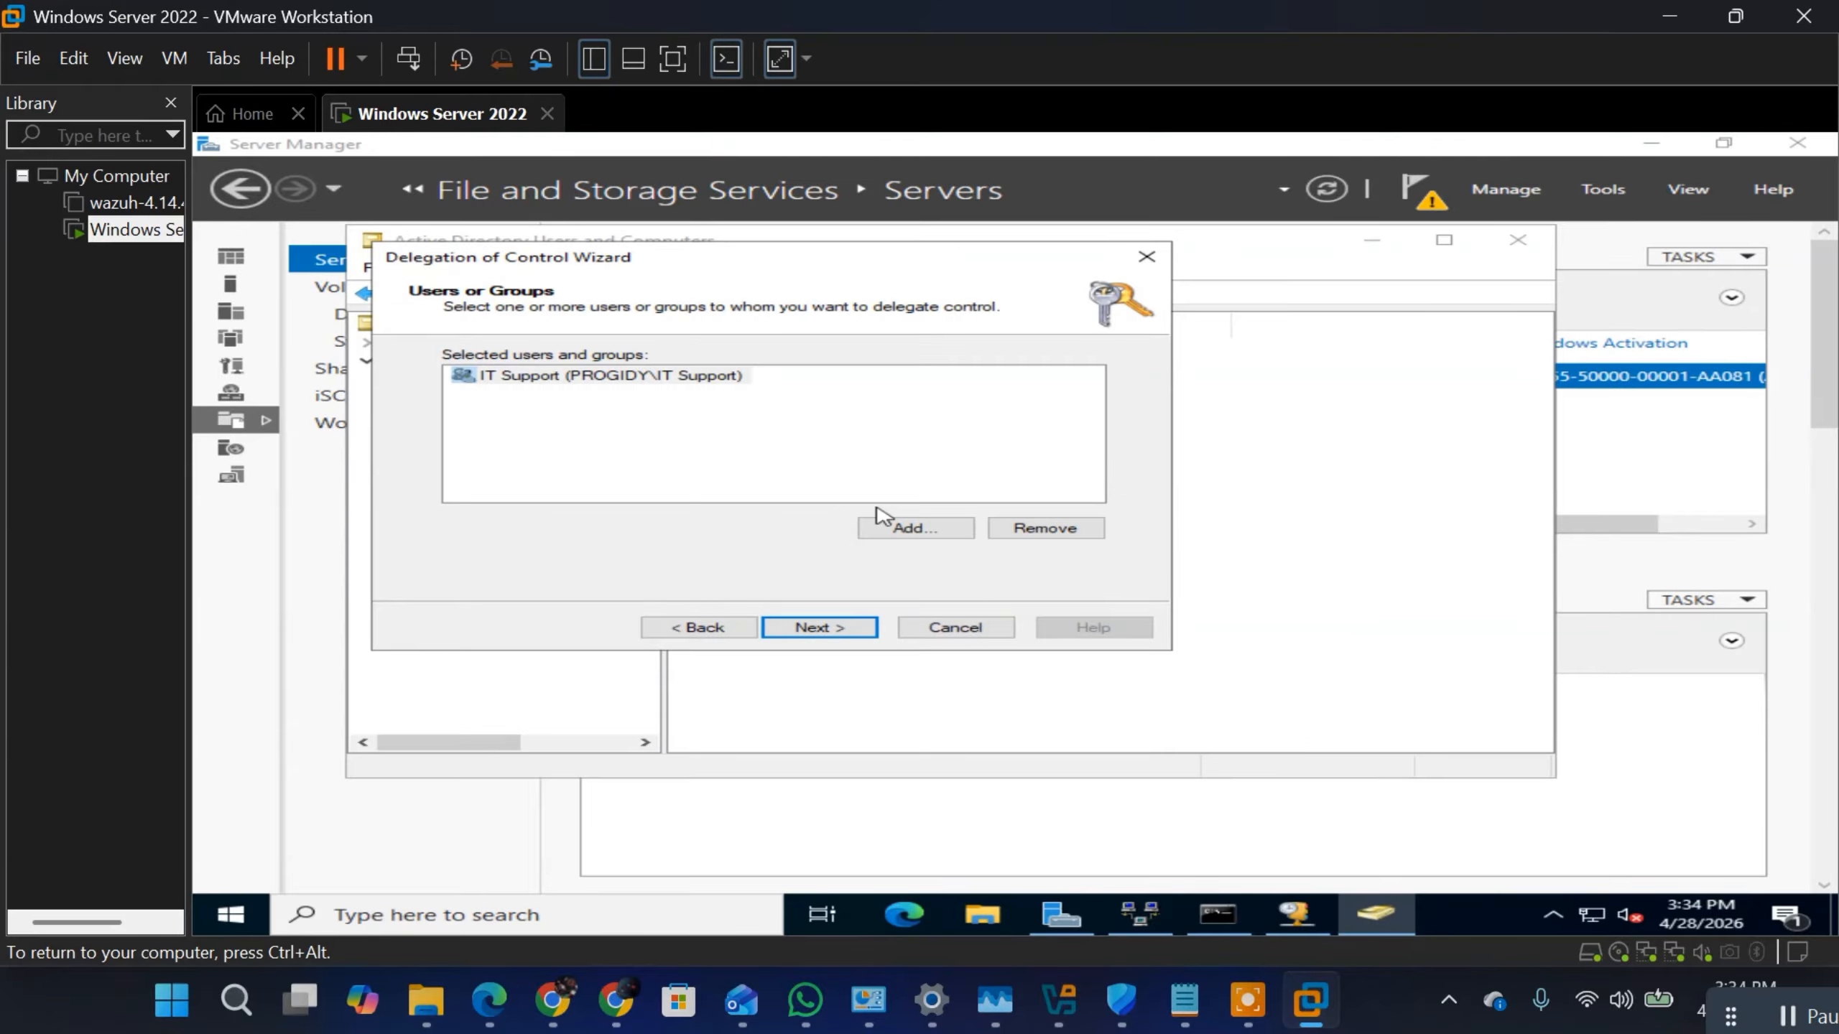
# Step: Select "Reset user passwords and force password change at next logon" for IT Support and review the other common tasks
pyautogui.click(821, 627)
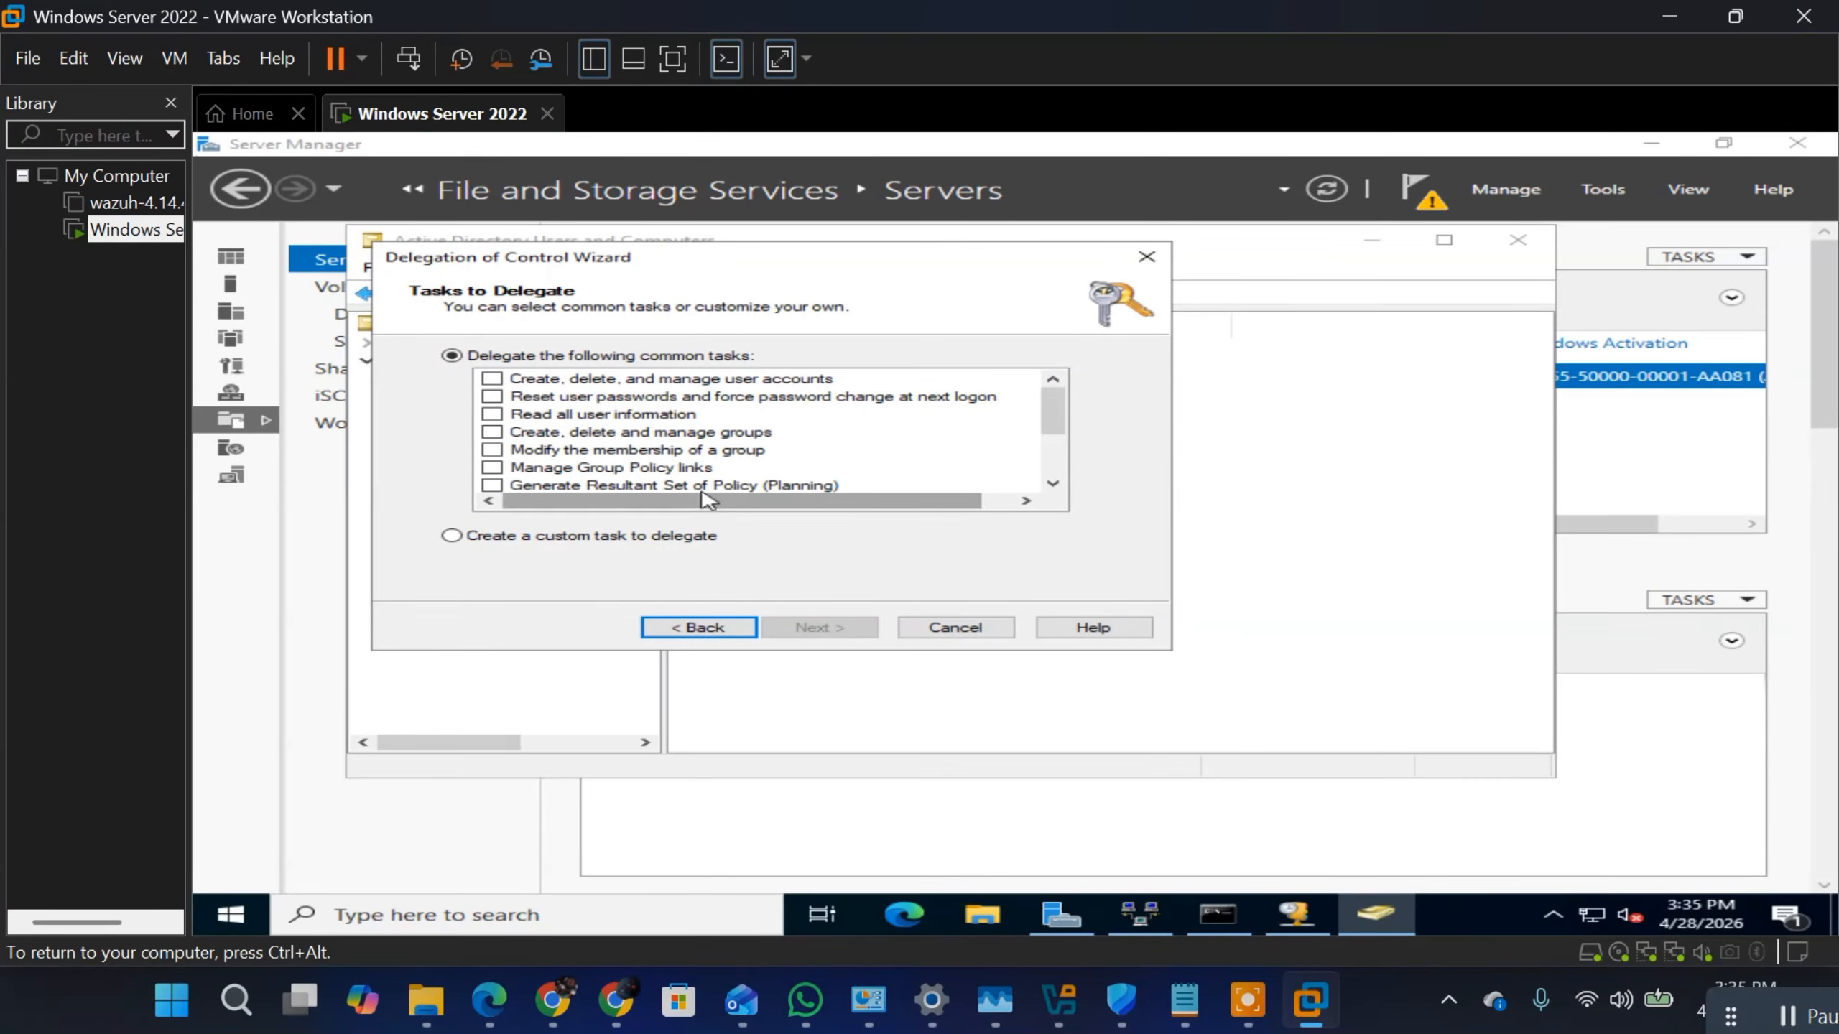
pyautogui.click(492, 398)
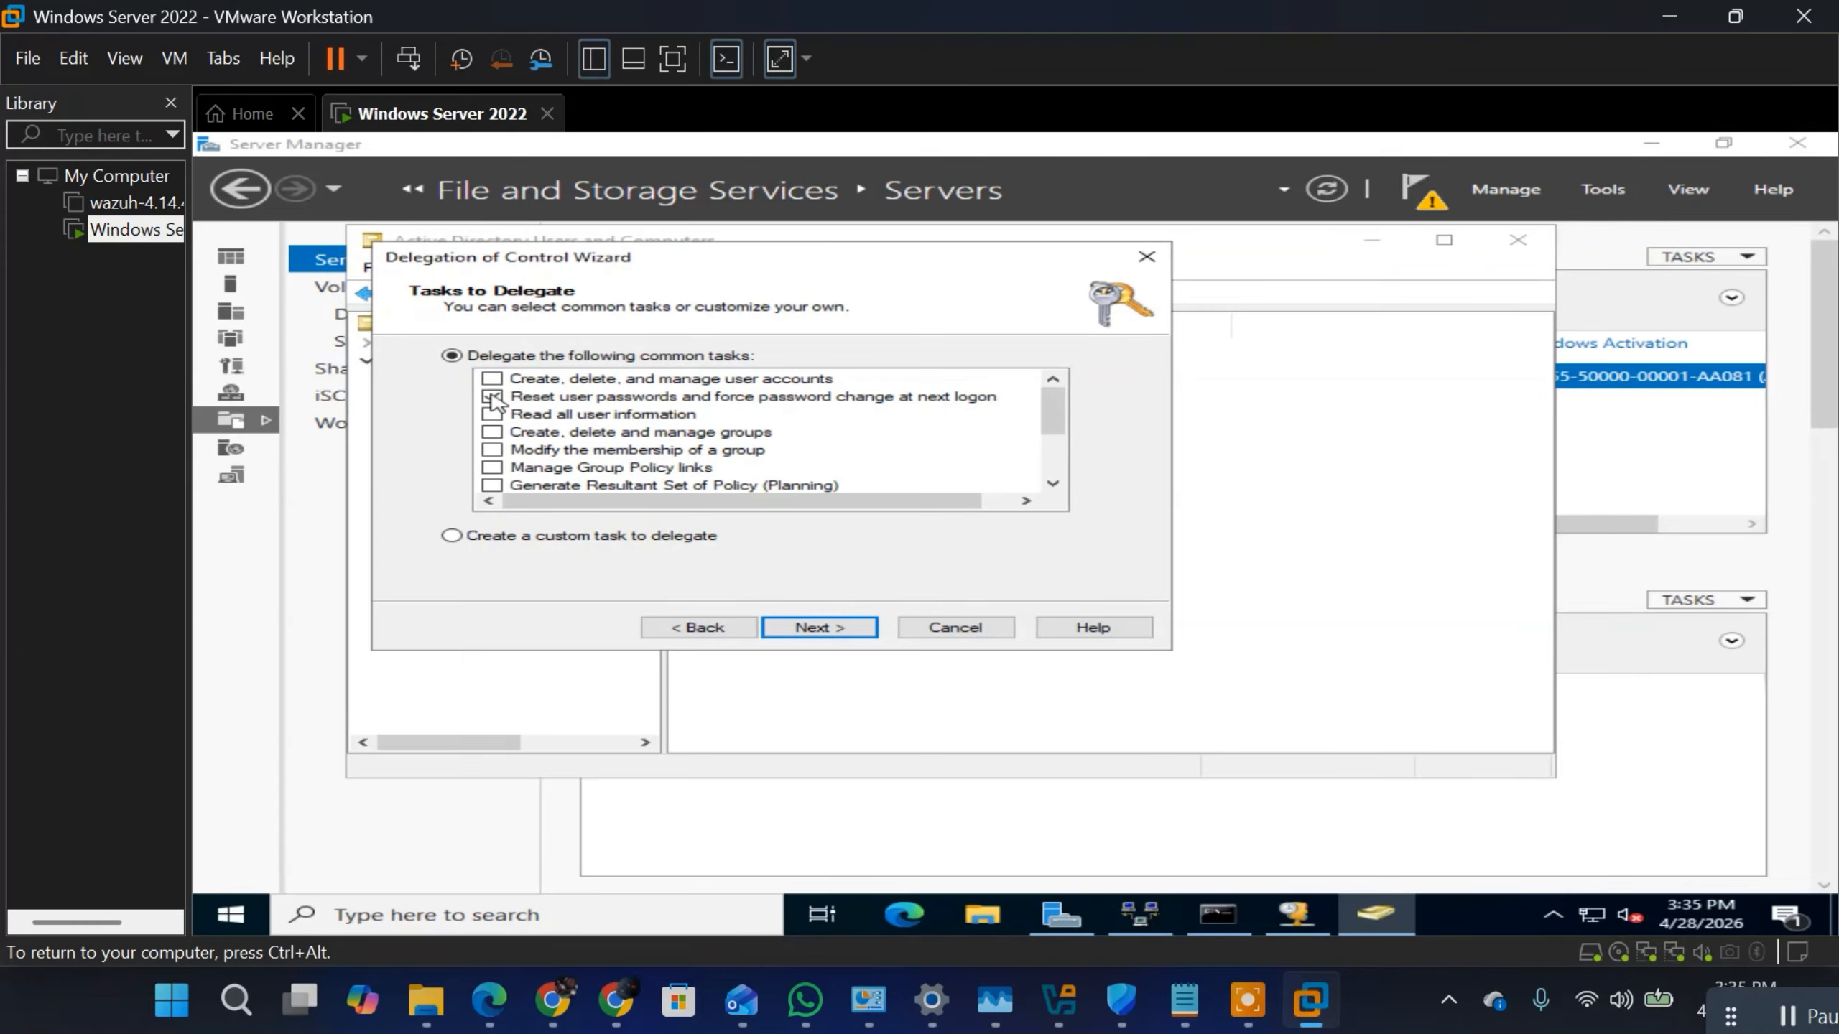
pyautogui.click(1052, 485)
pyautogui.click(1052, 485)
pyautogui.click(1052, 486)
pyautogui.click(1052, 485)
pyautogui.click(1053, 486)
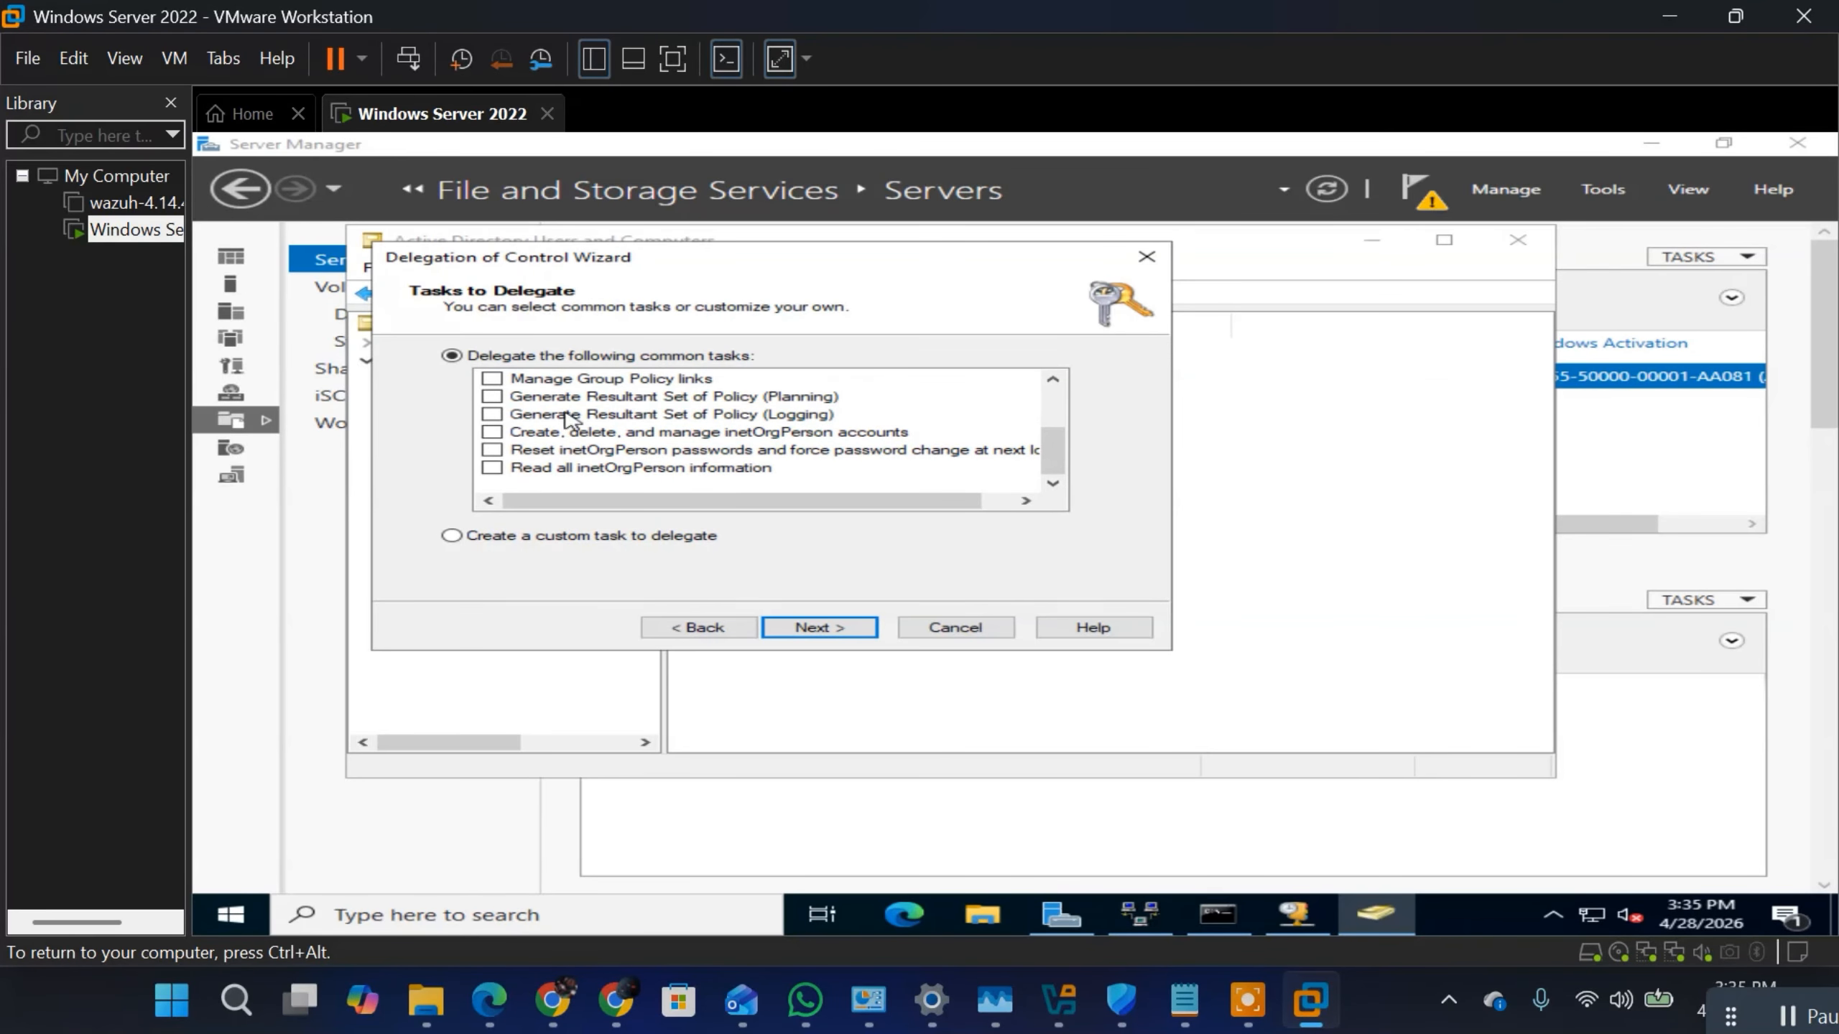
pyautogui.click(1052, 380)
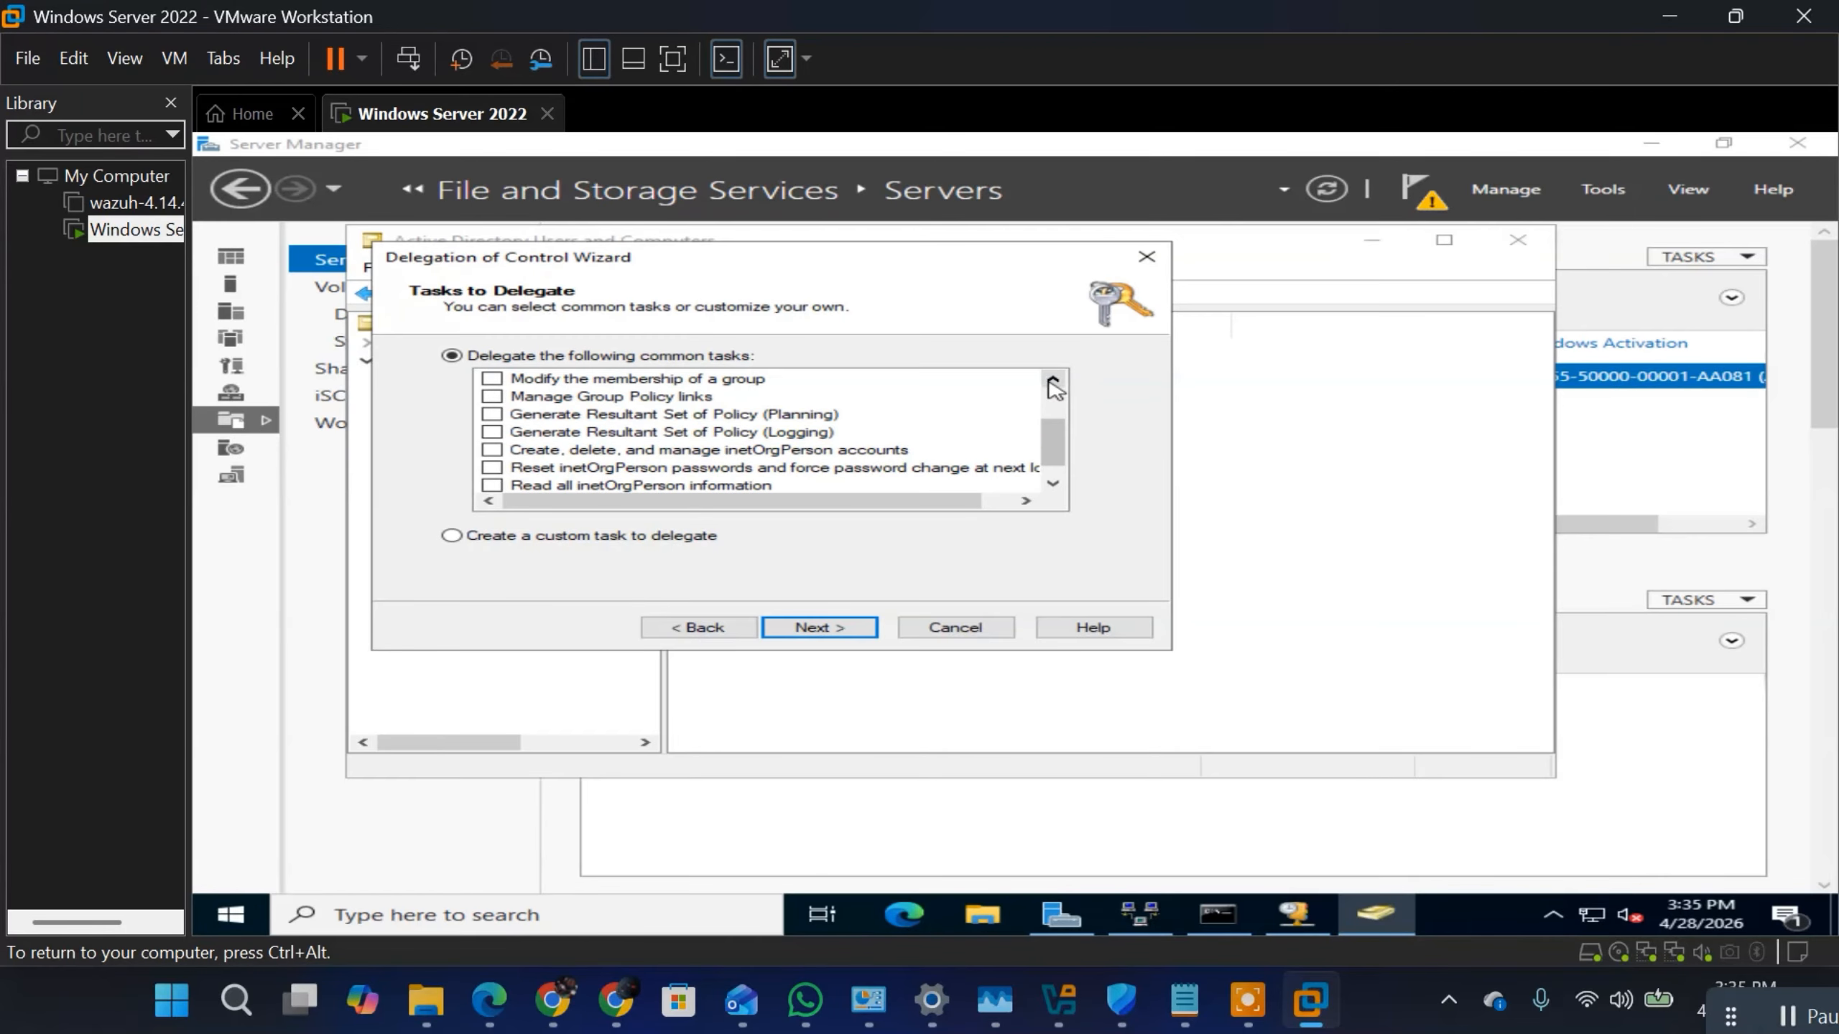
pyautogui.click(1052, 380)
pyautogui.click(1052, 380)
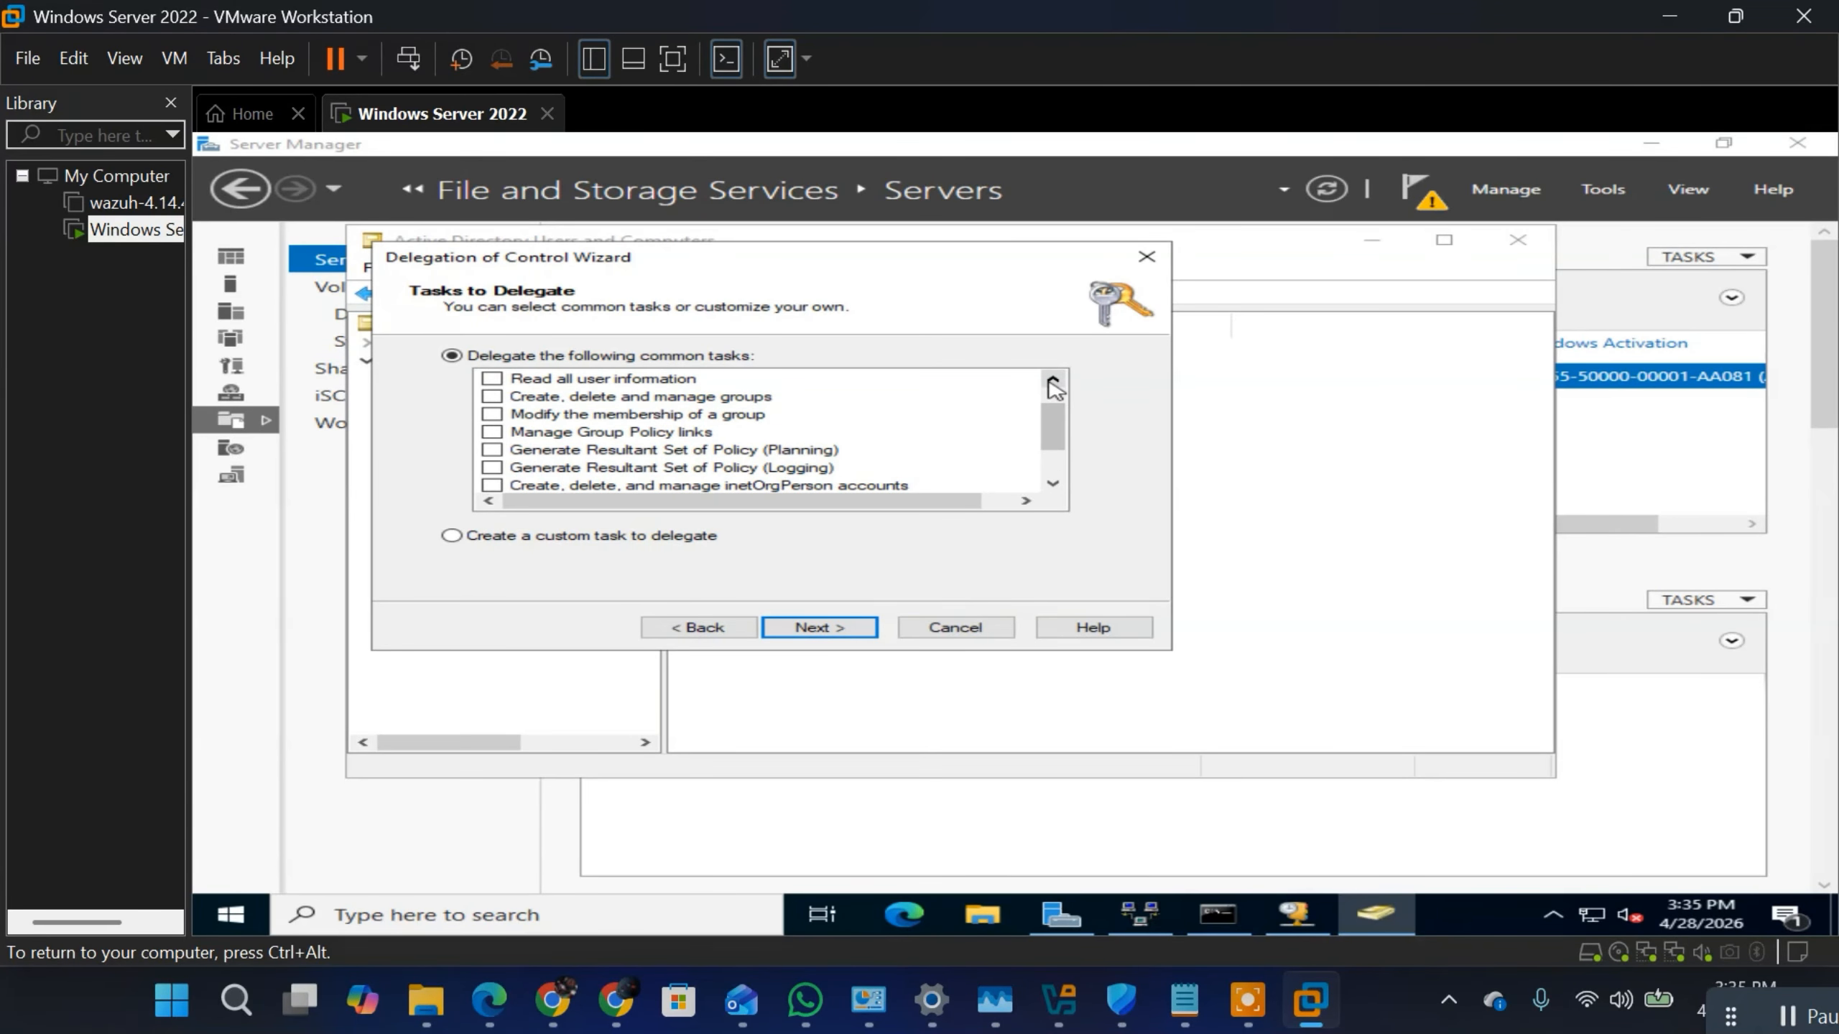
pyautogui.click(1052, 379)
pyautogui.click(1052, 379)
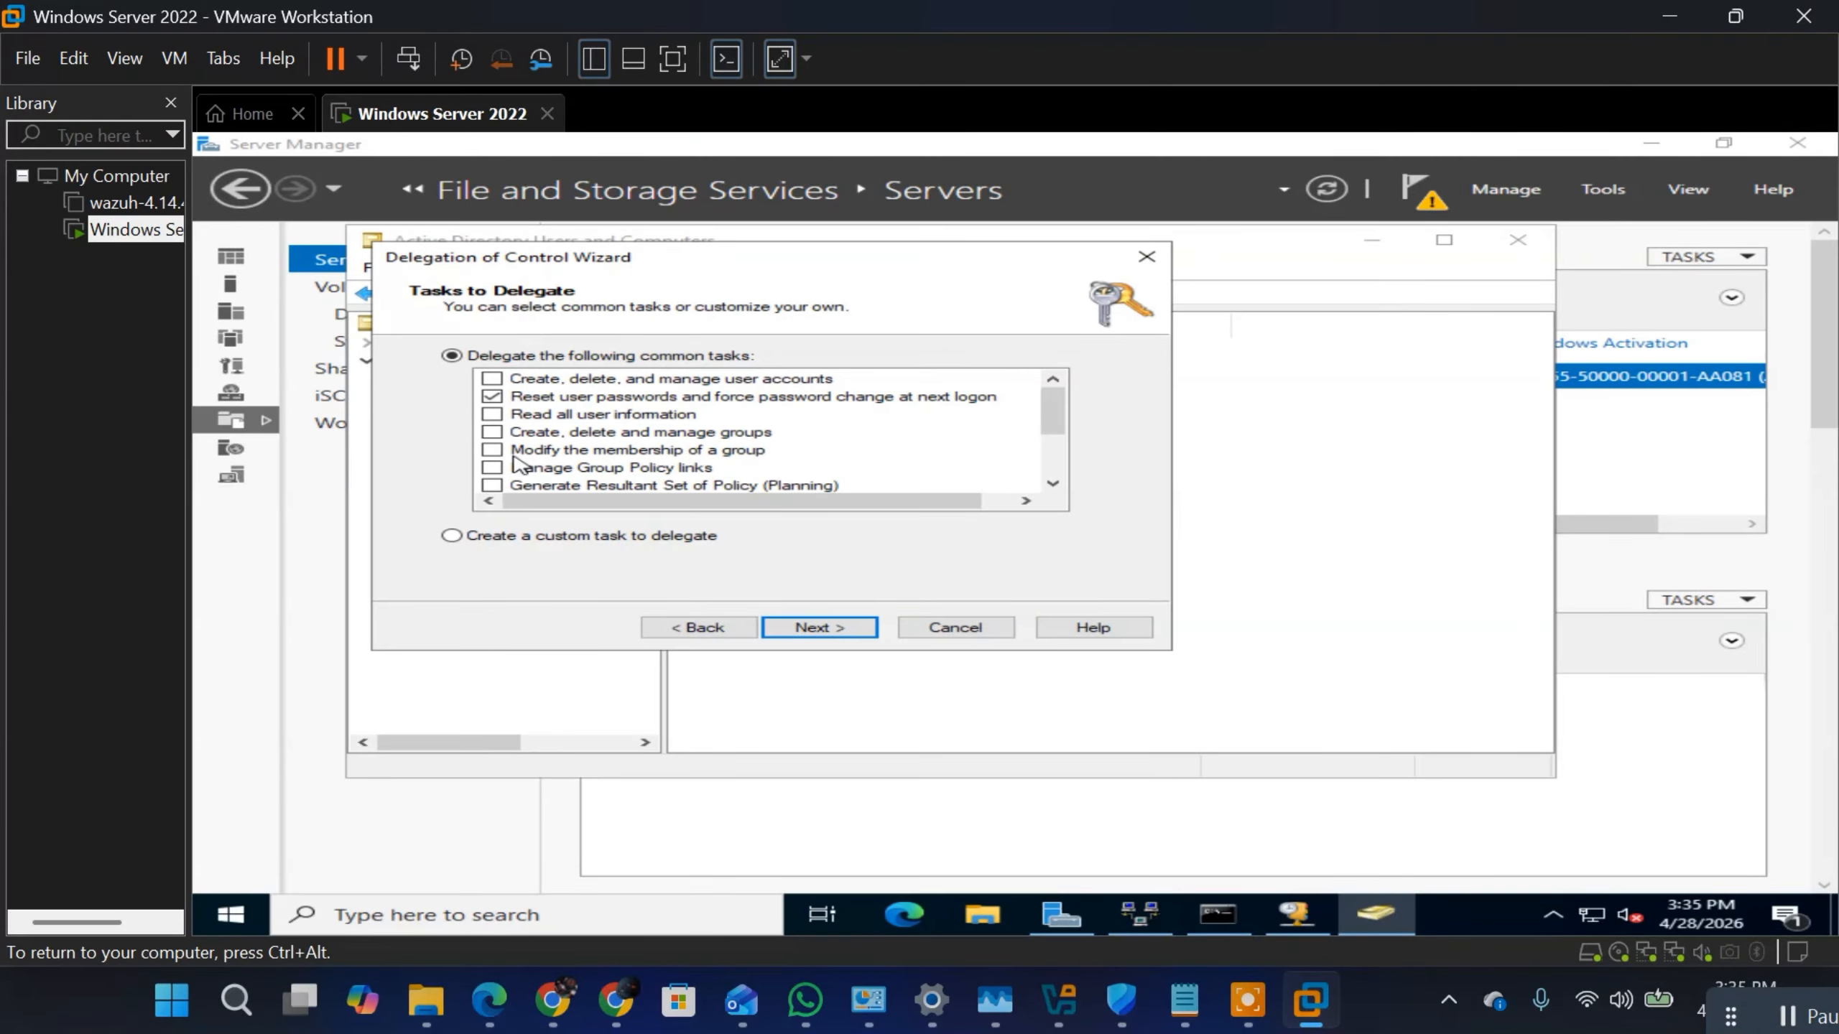
pyautogui.click(1052, 484)
pyautogui.click(1052, 484)
pyautogui.click(1052, 484)
pyautogui.click(1053, 484)
pyautogui.click(1052, 484)
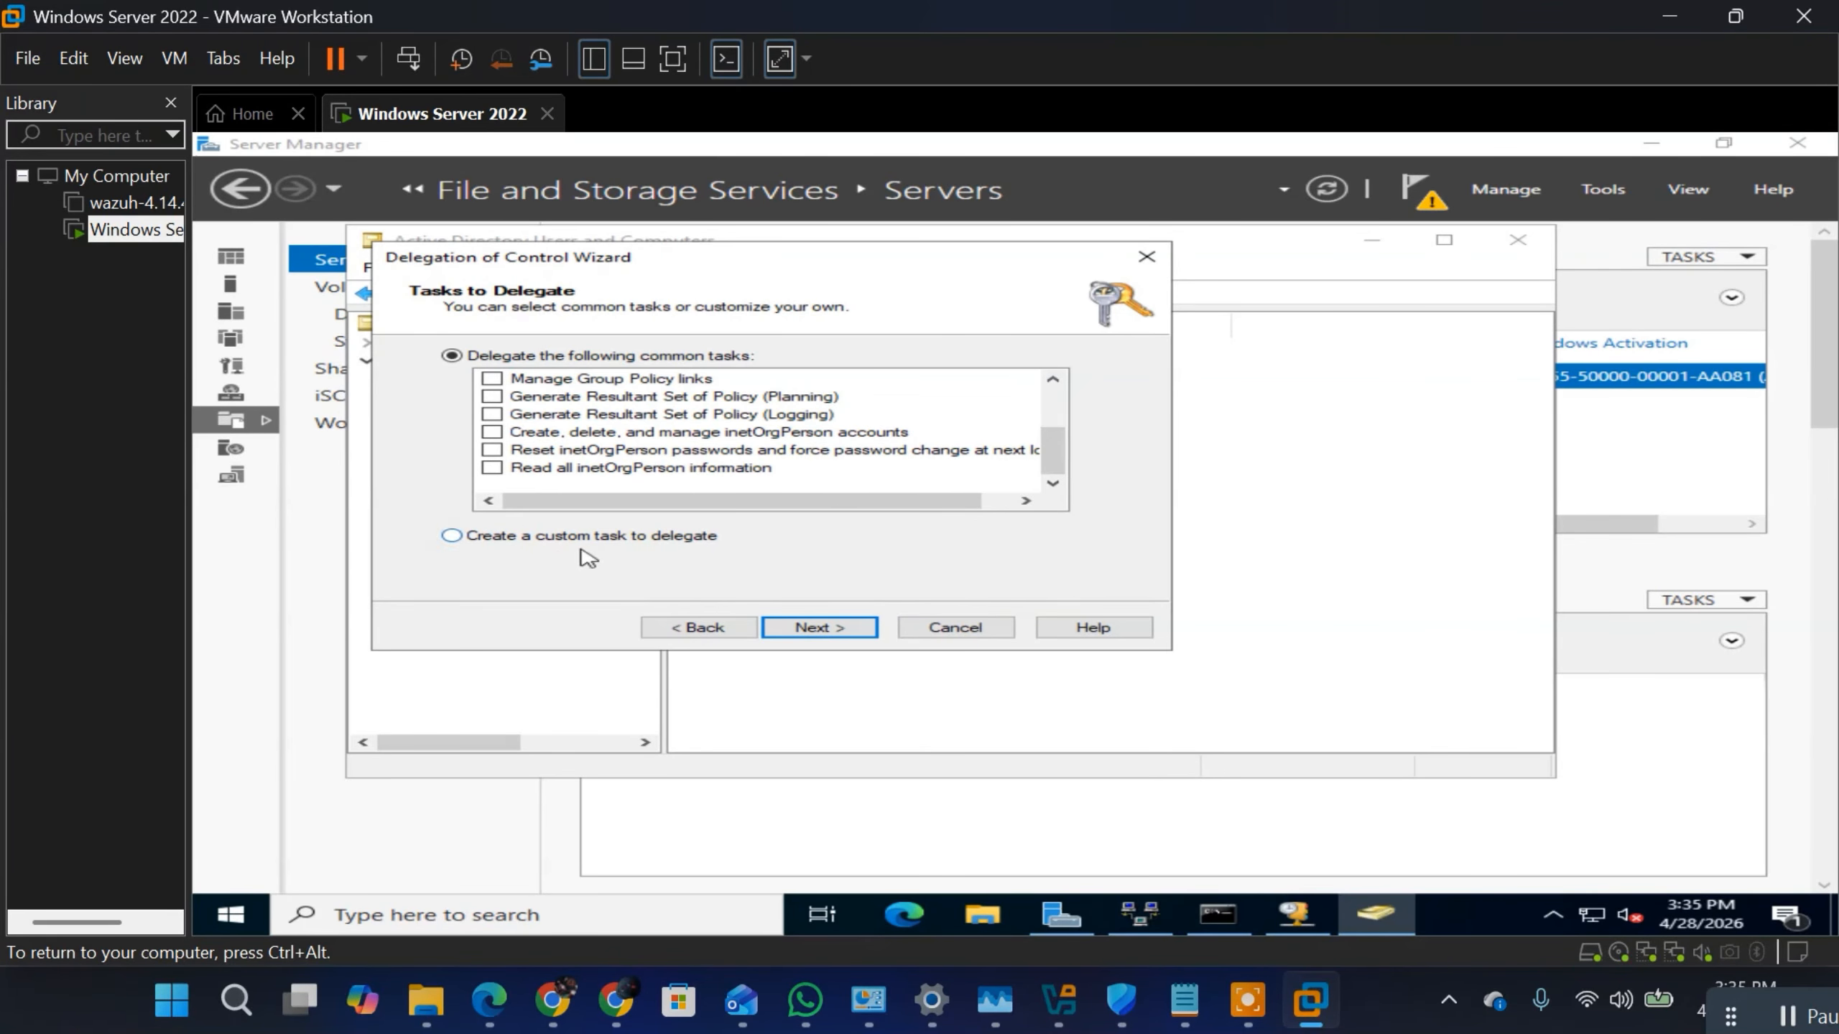
pyautogui.click(471, 536)
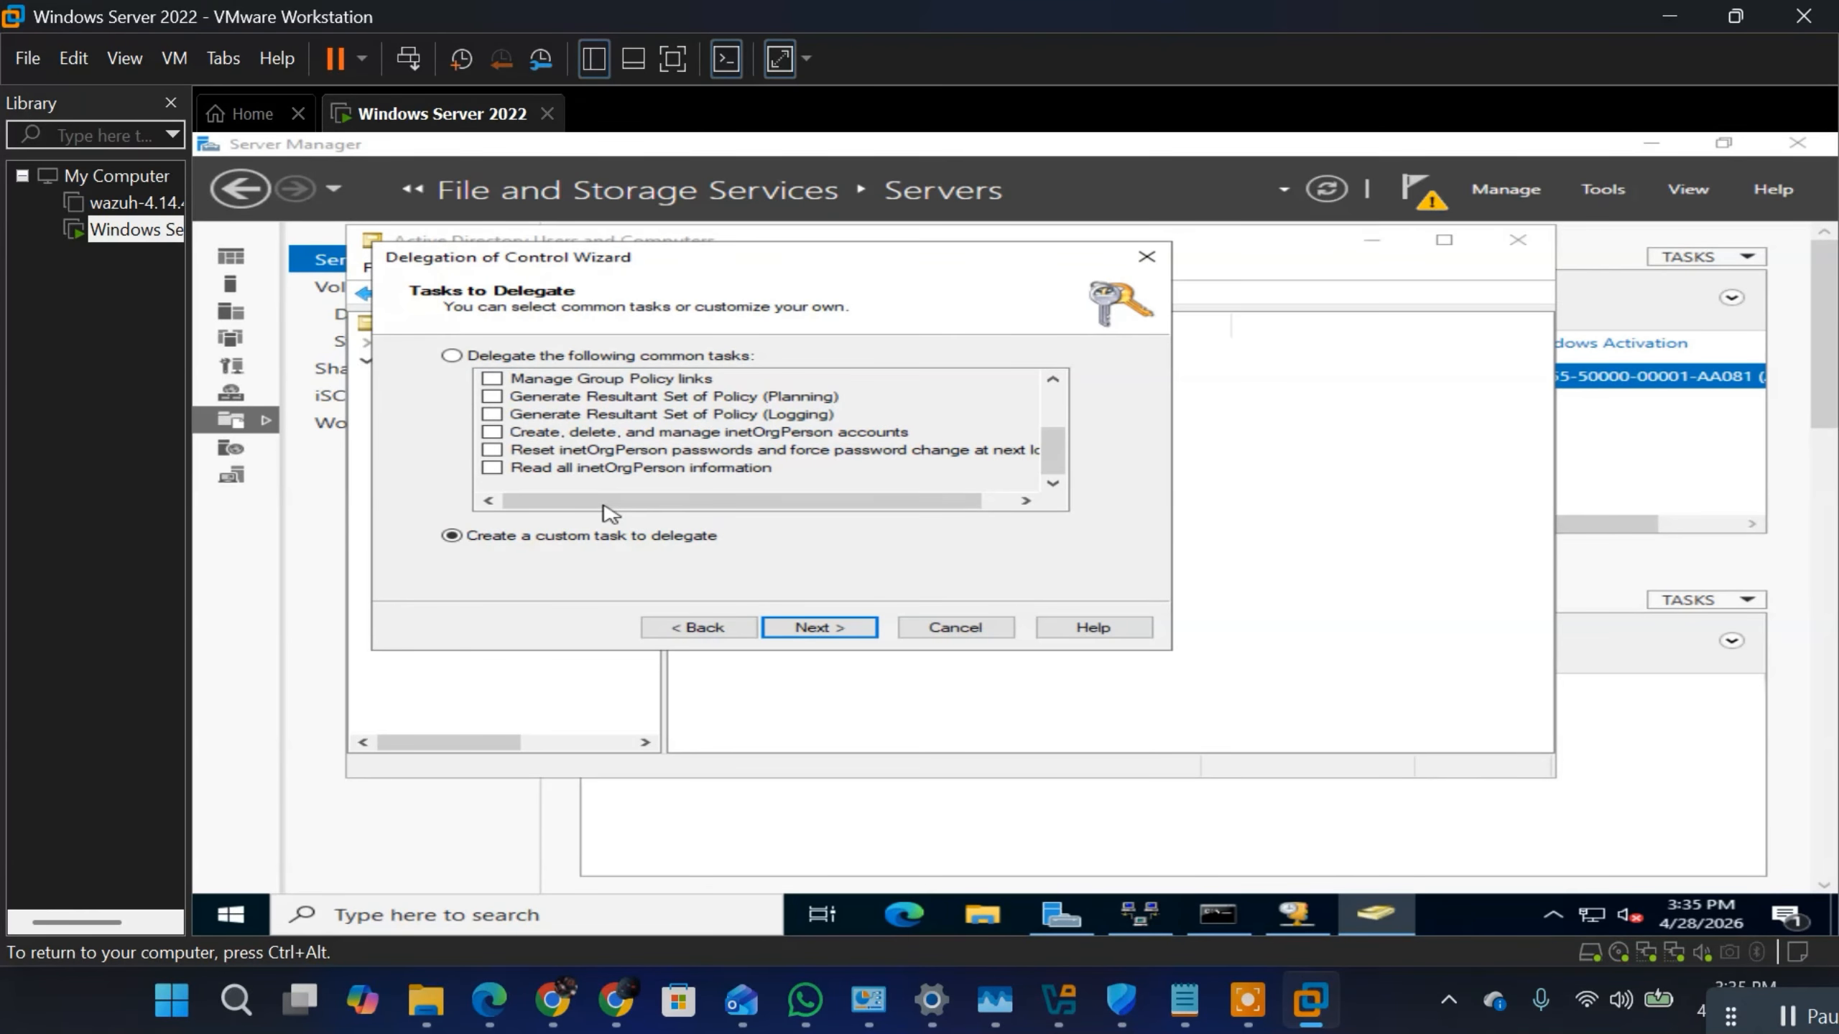
pyautogui.click(804, 627)
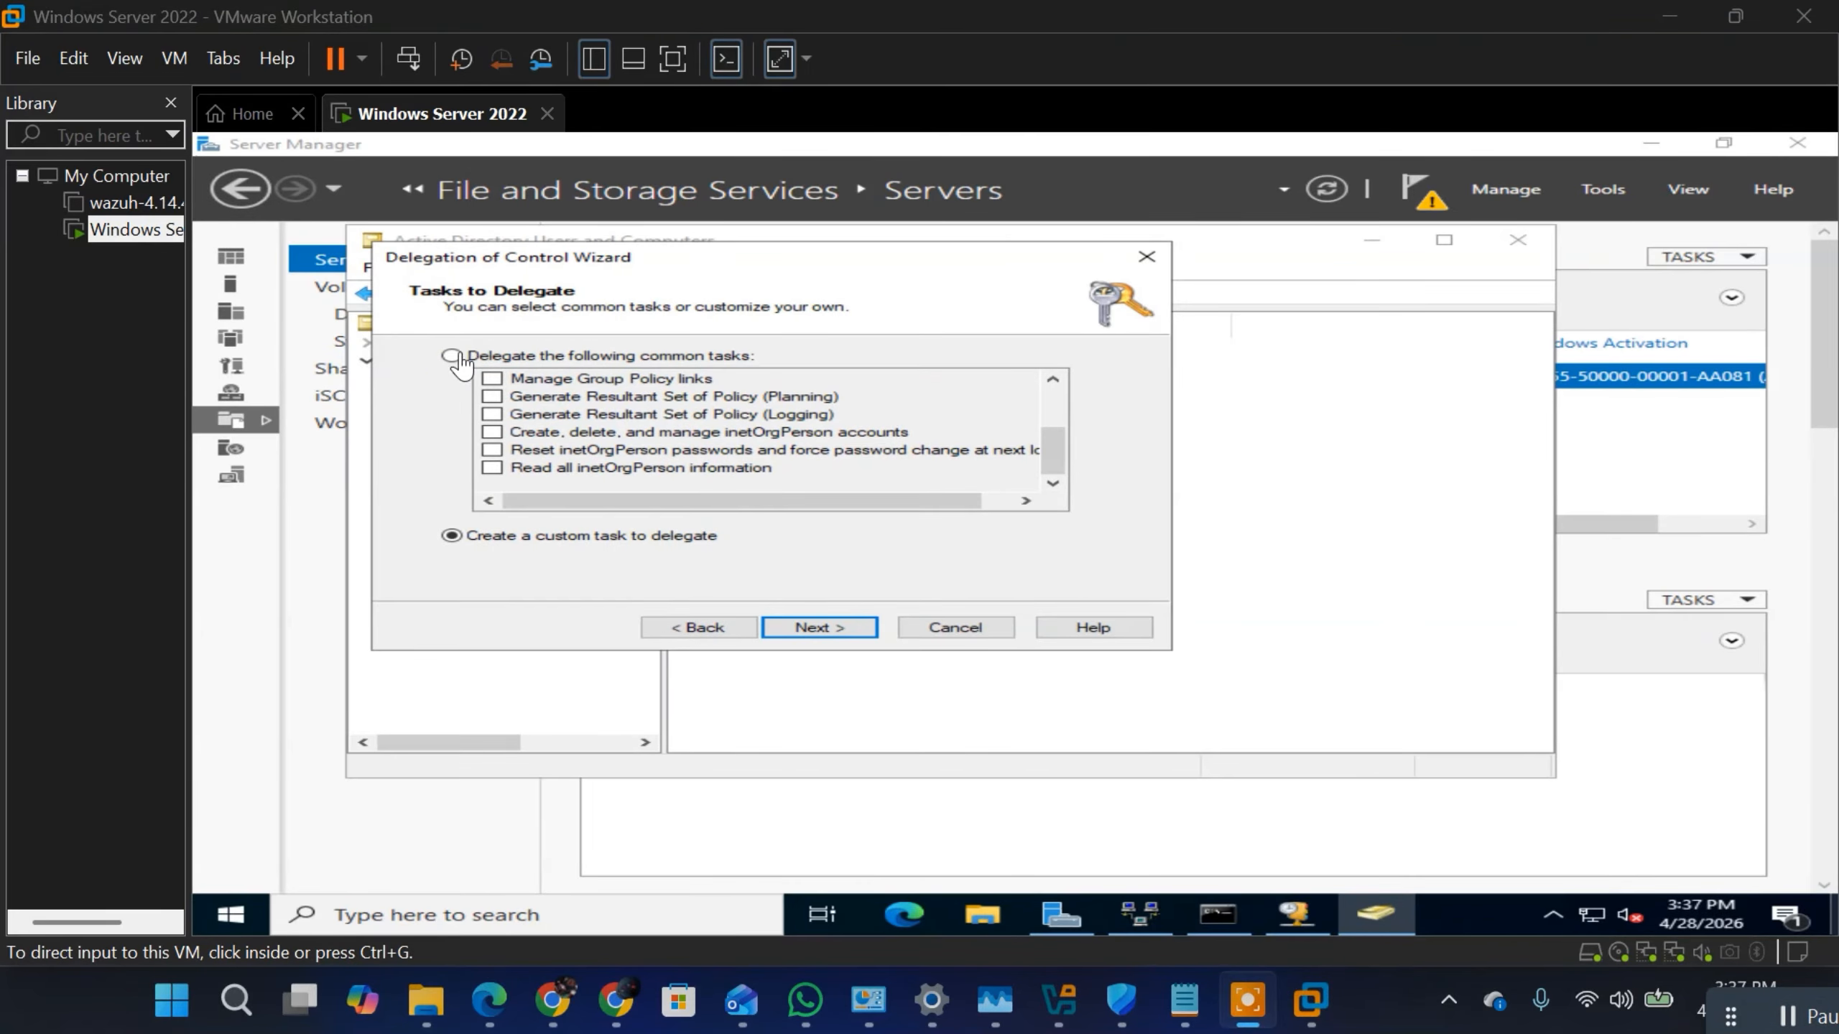
pyautogui.click(460, 371)
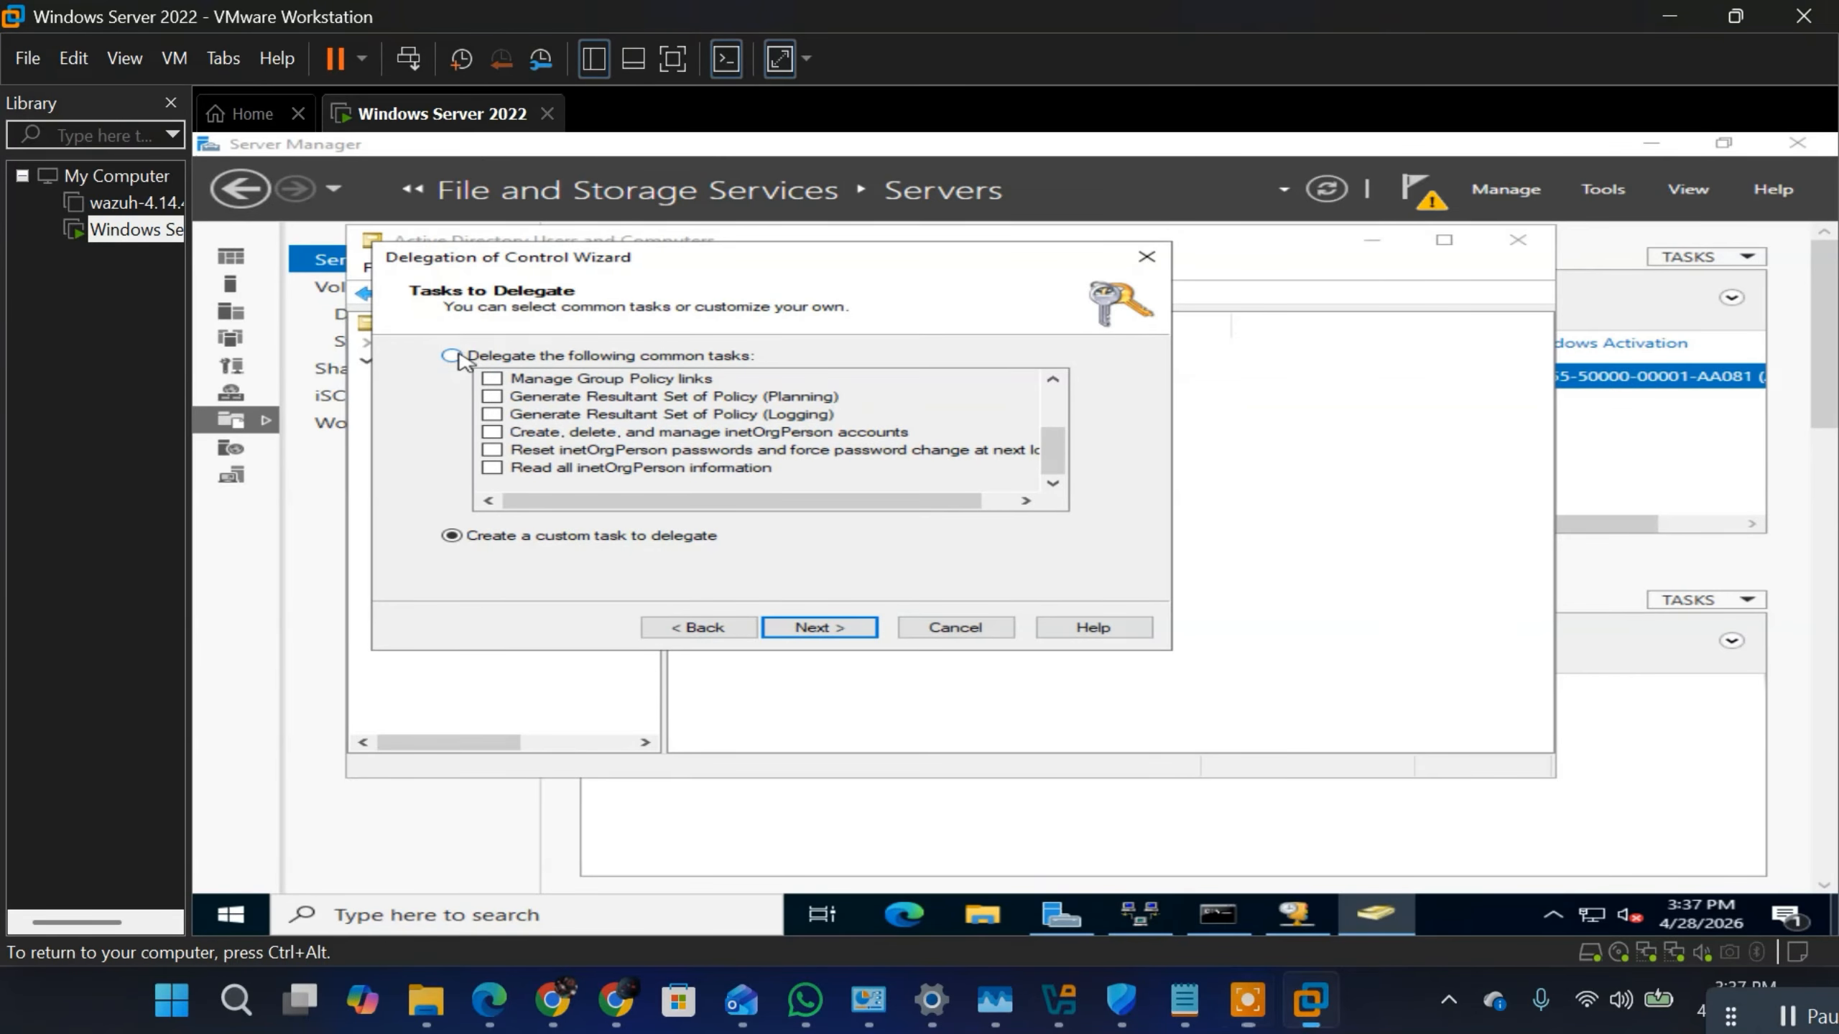
pyautogui.click(708, 627)
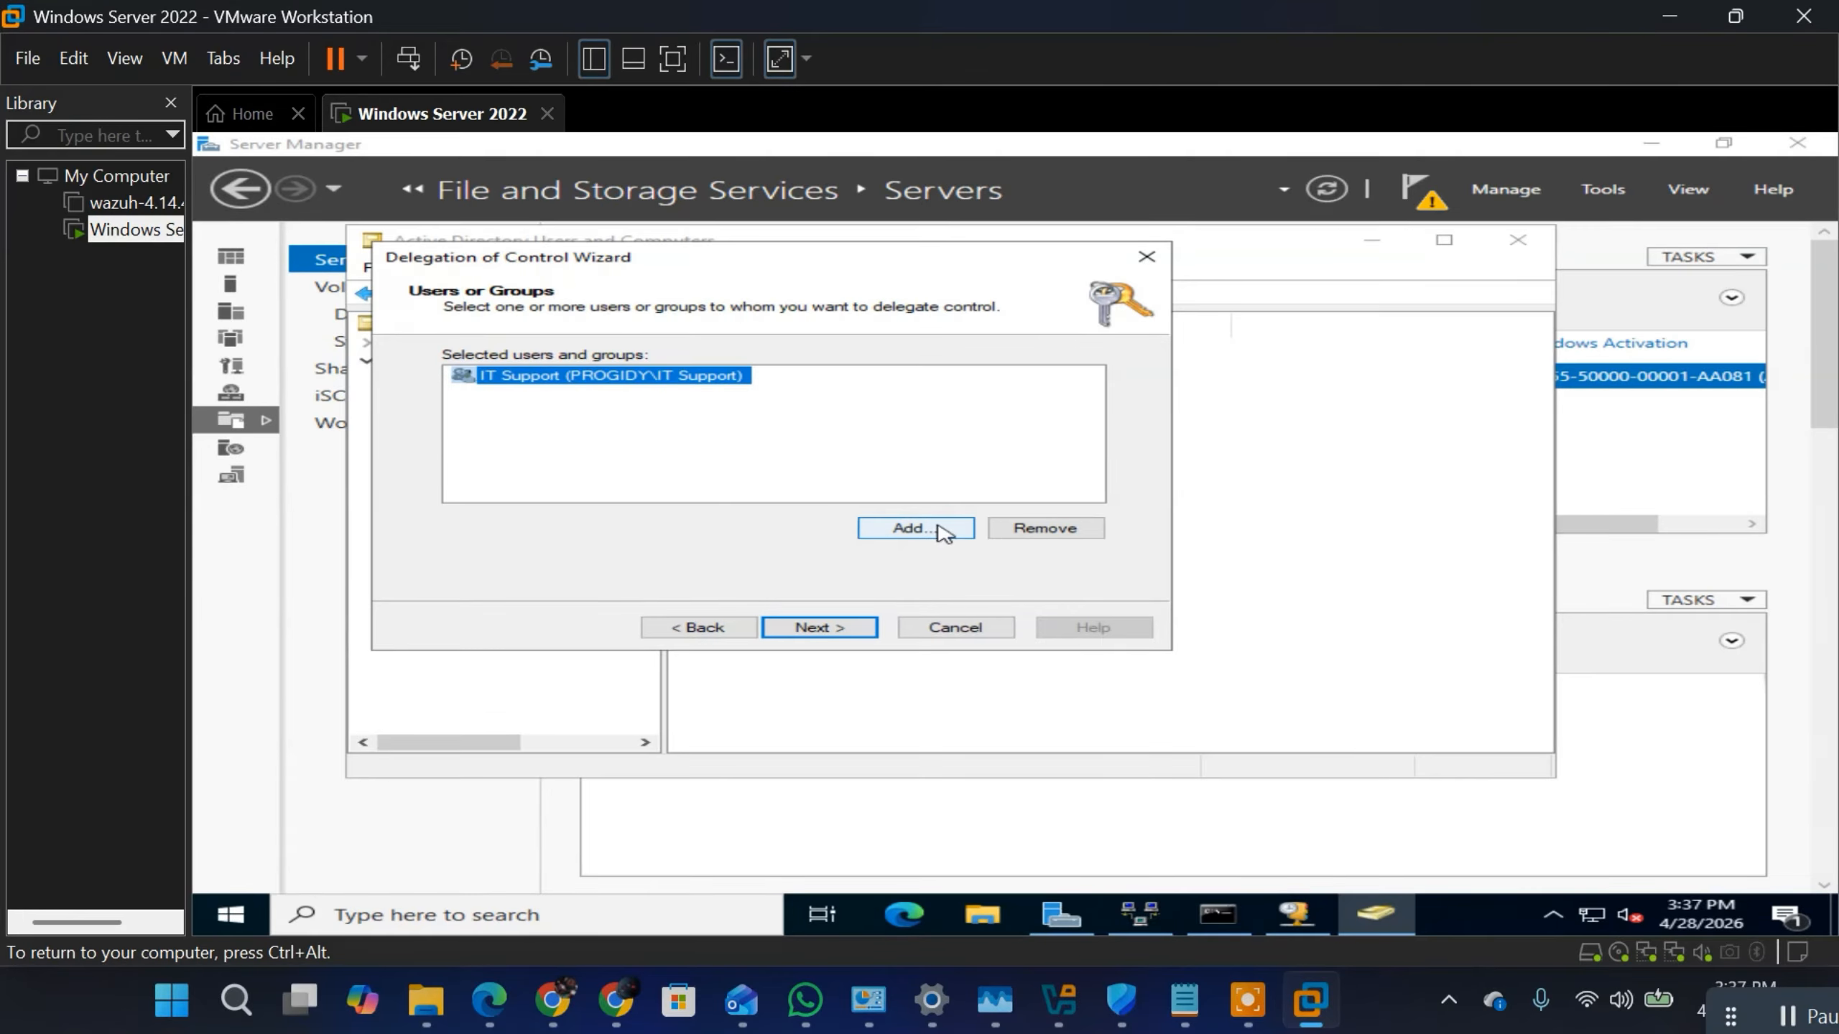
# Step: Delegate the common task "Reset user passwords and force password change at next logon" to the IT Support group and finish the delegation
pyautogui.click(832, 627)
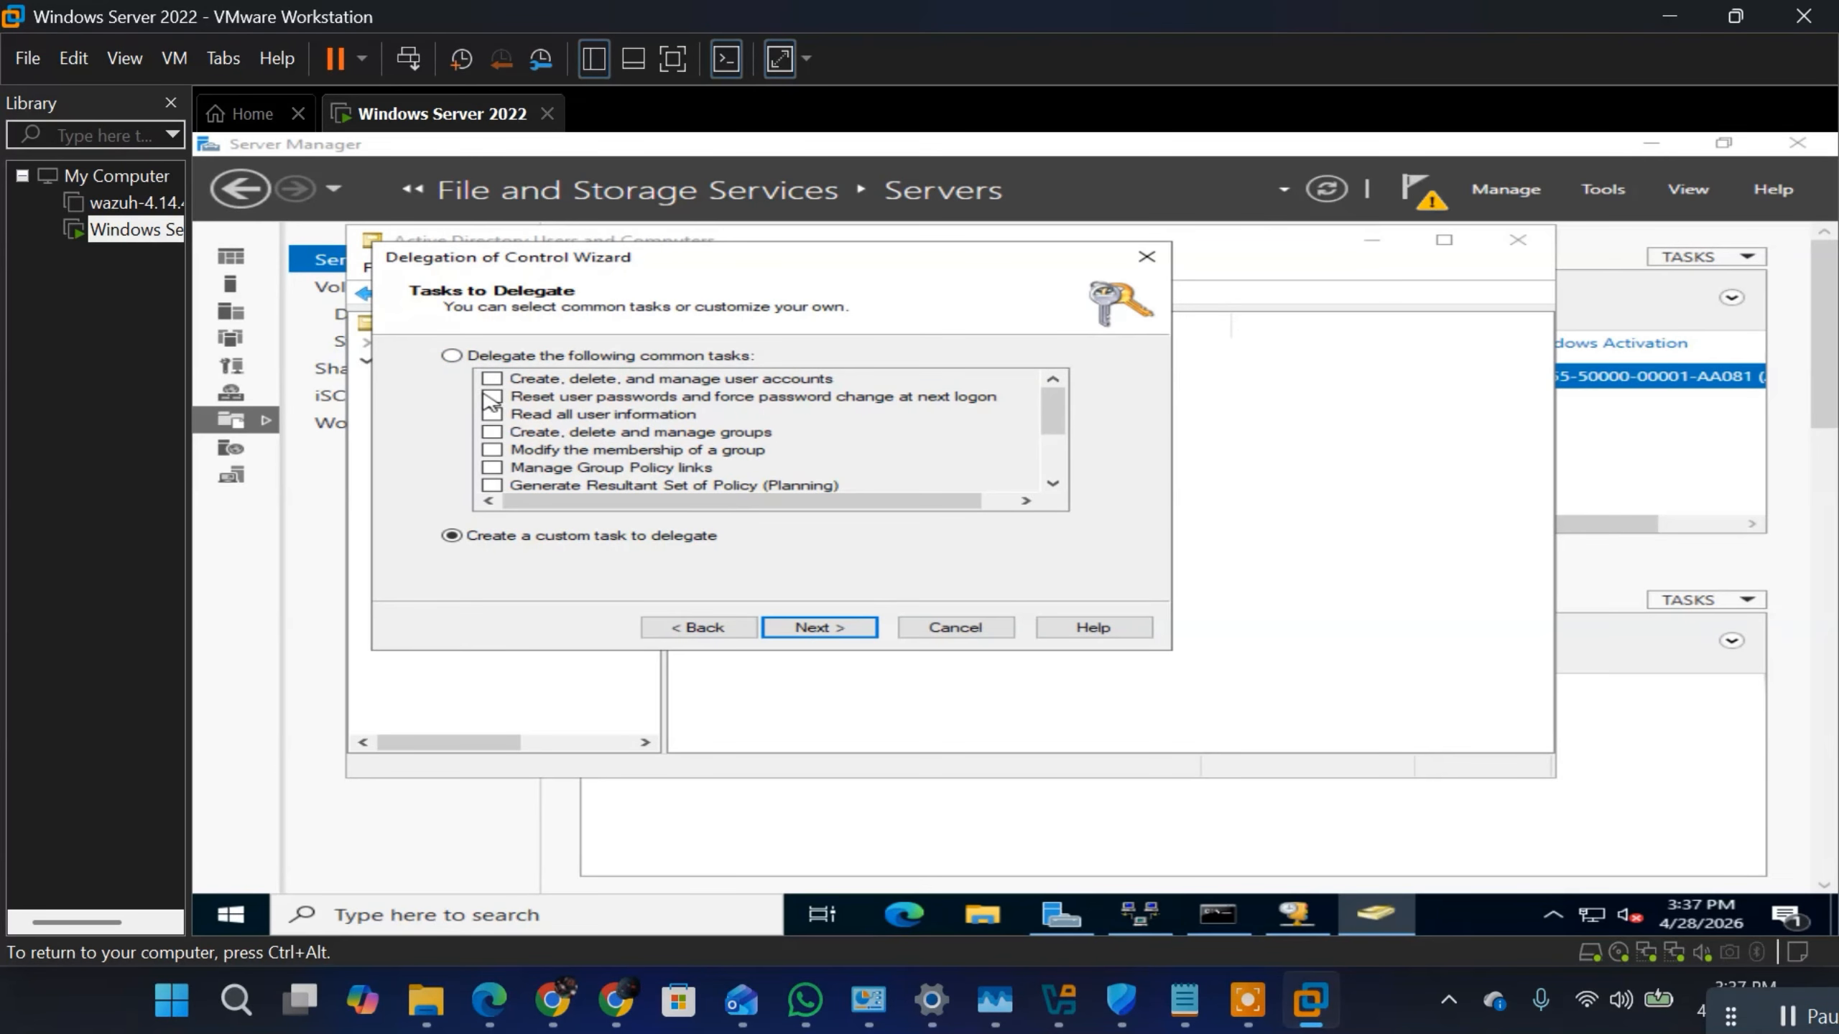
pyautogui.click(454, 356)
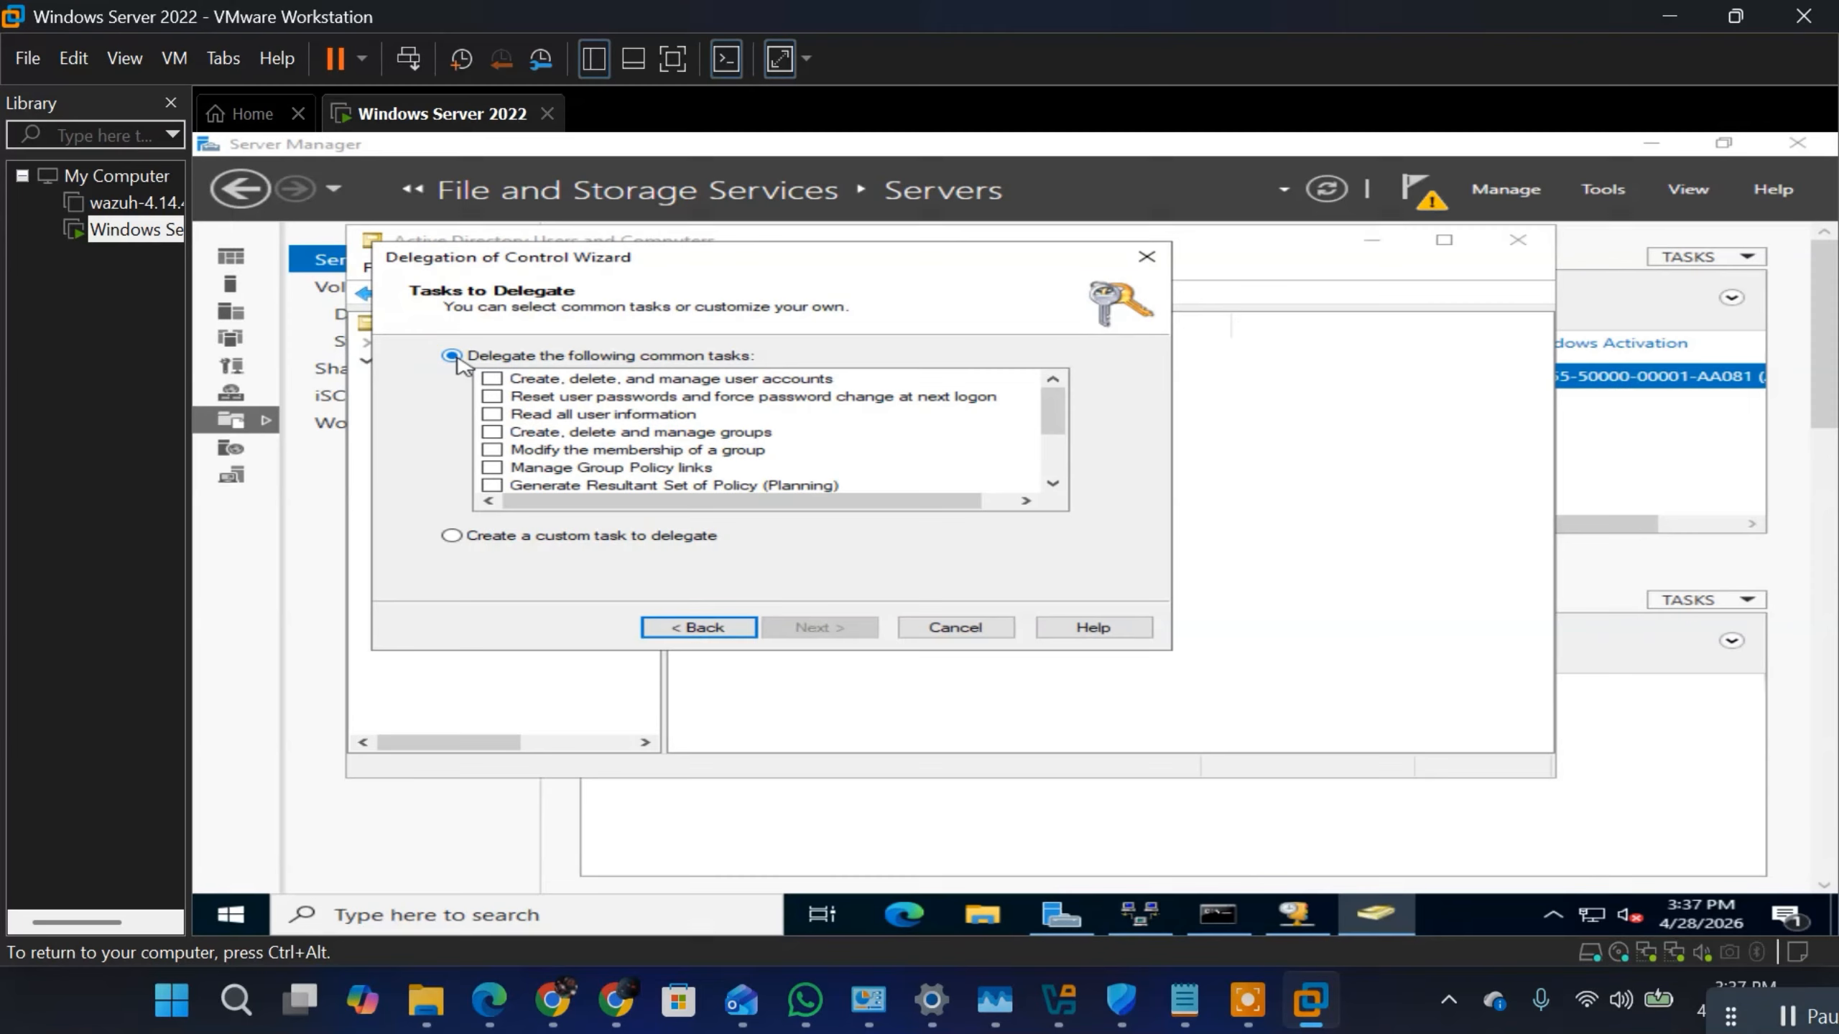
pyautogui.click(494, 397)
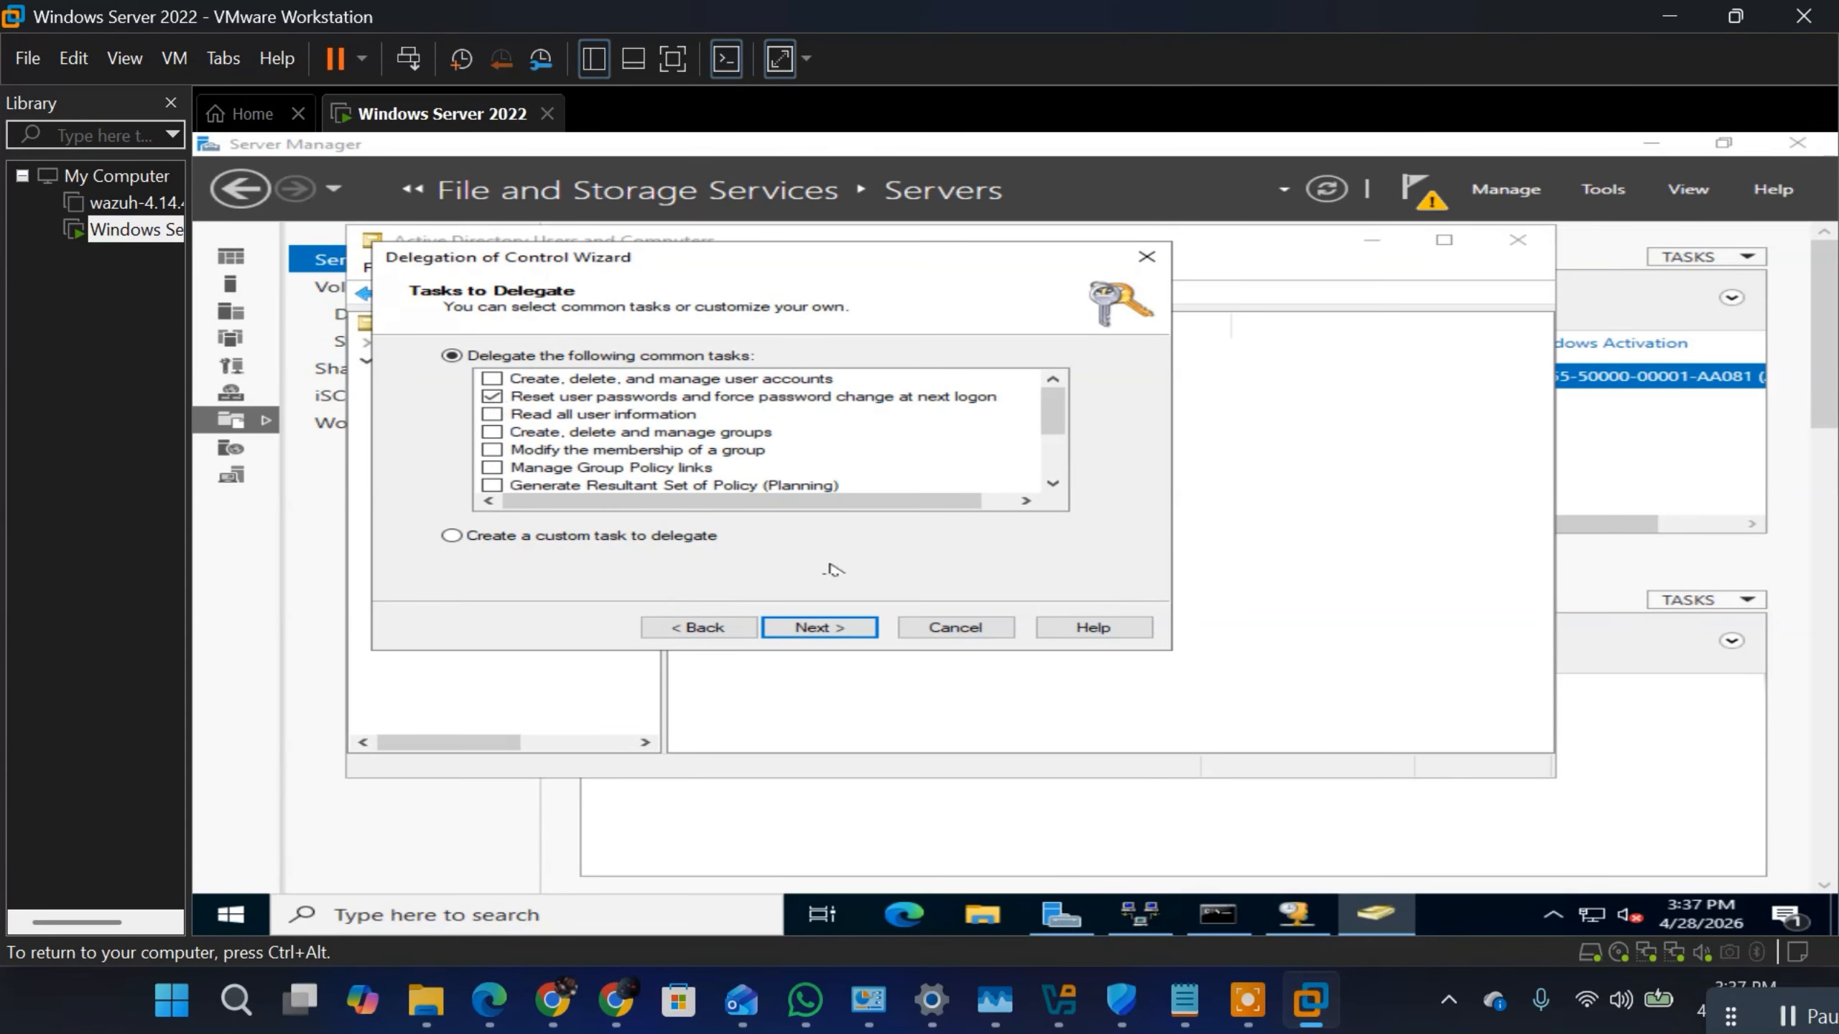
pyautogui.click(825, 626)
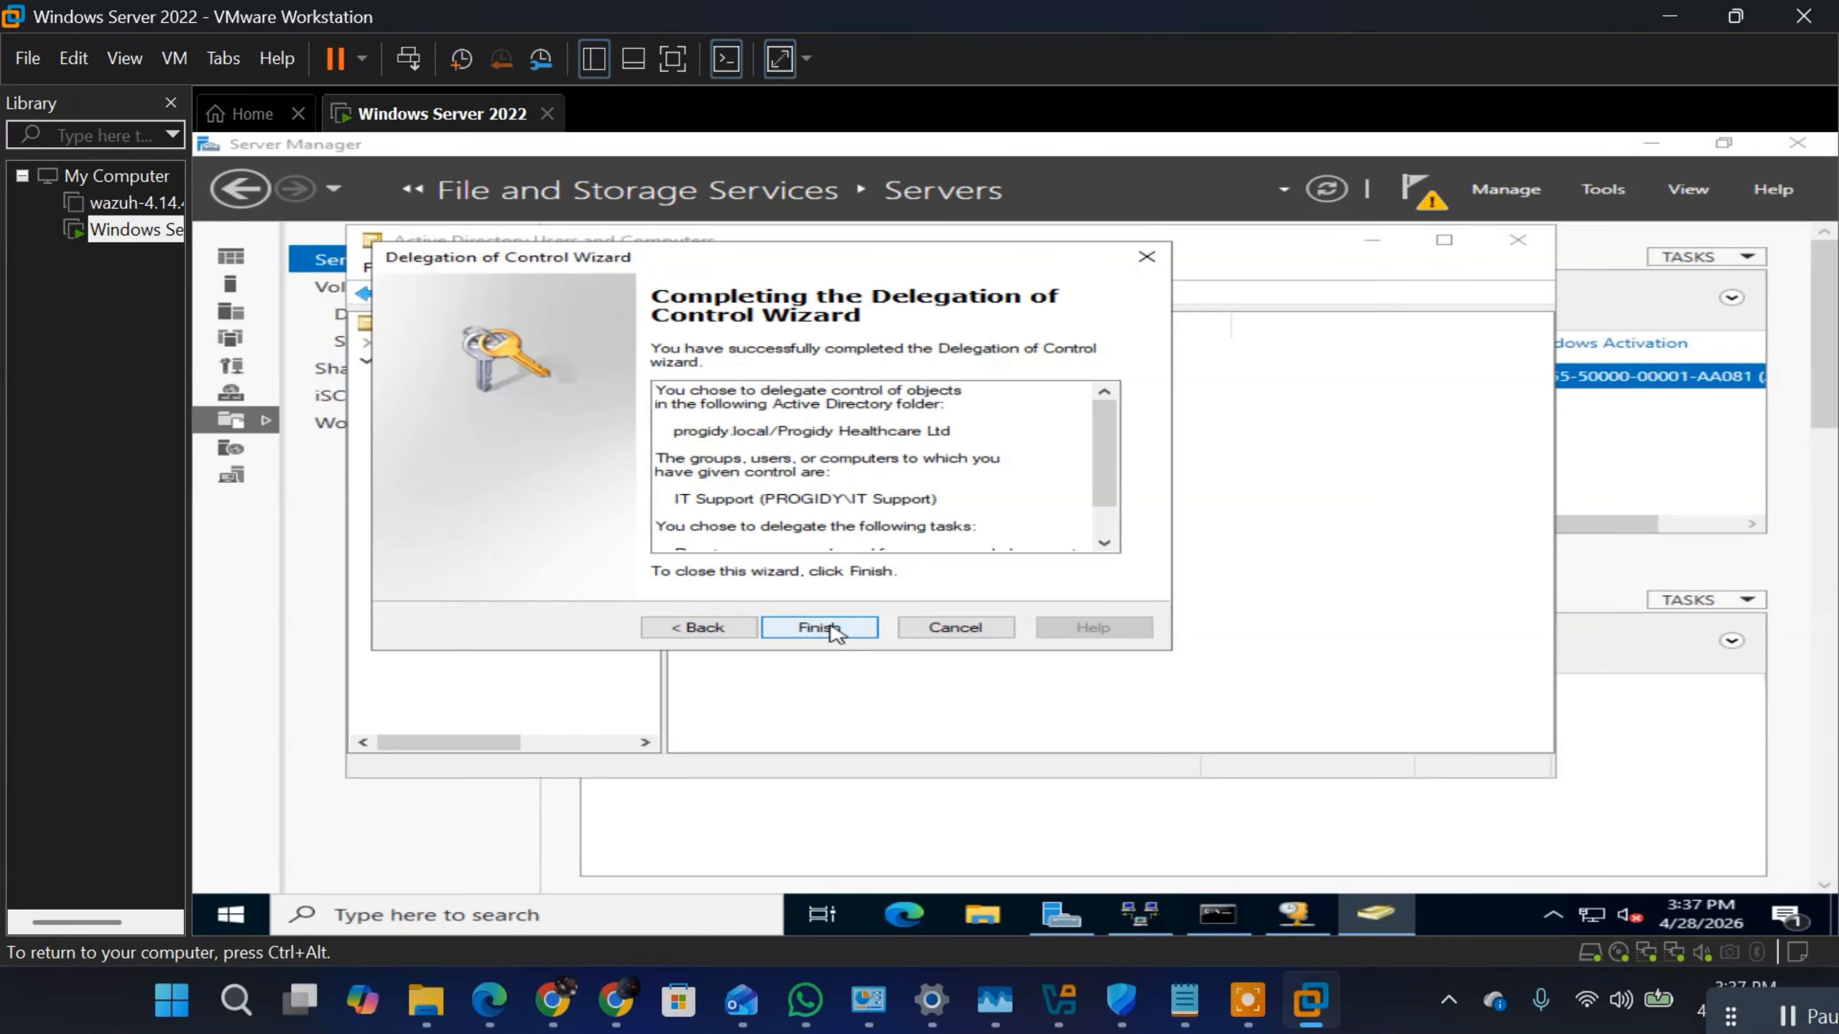
pyautogui.click(819, 627)
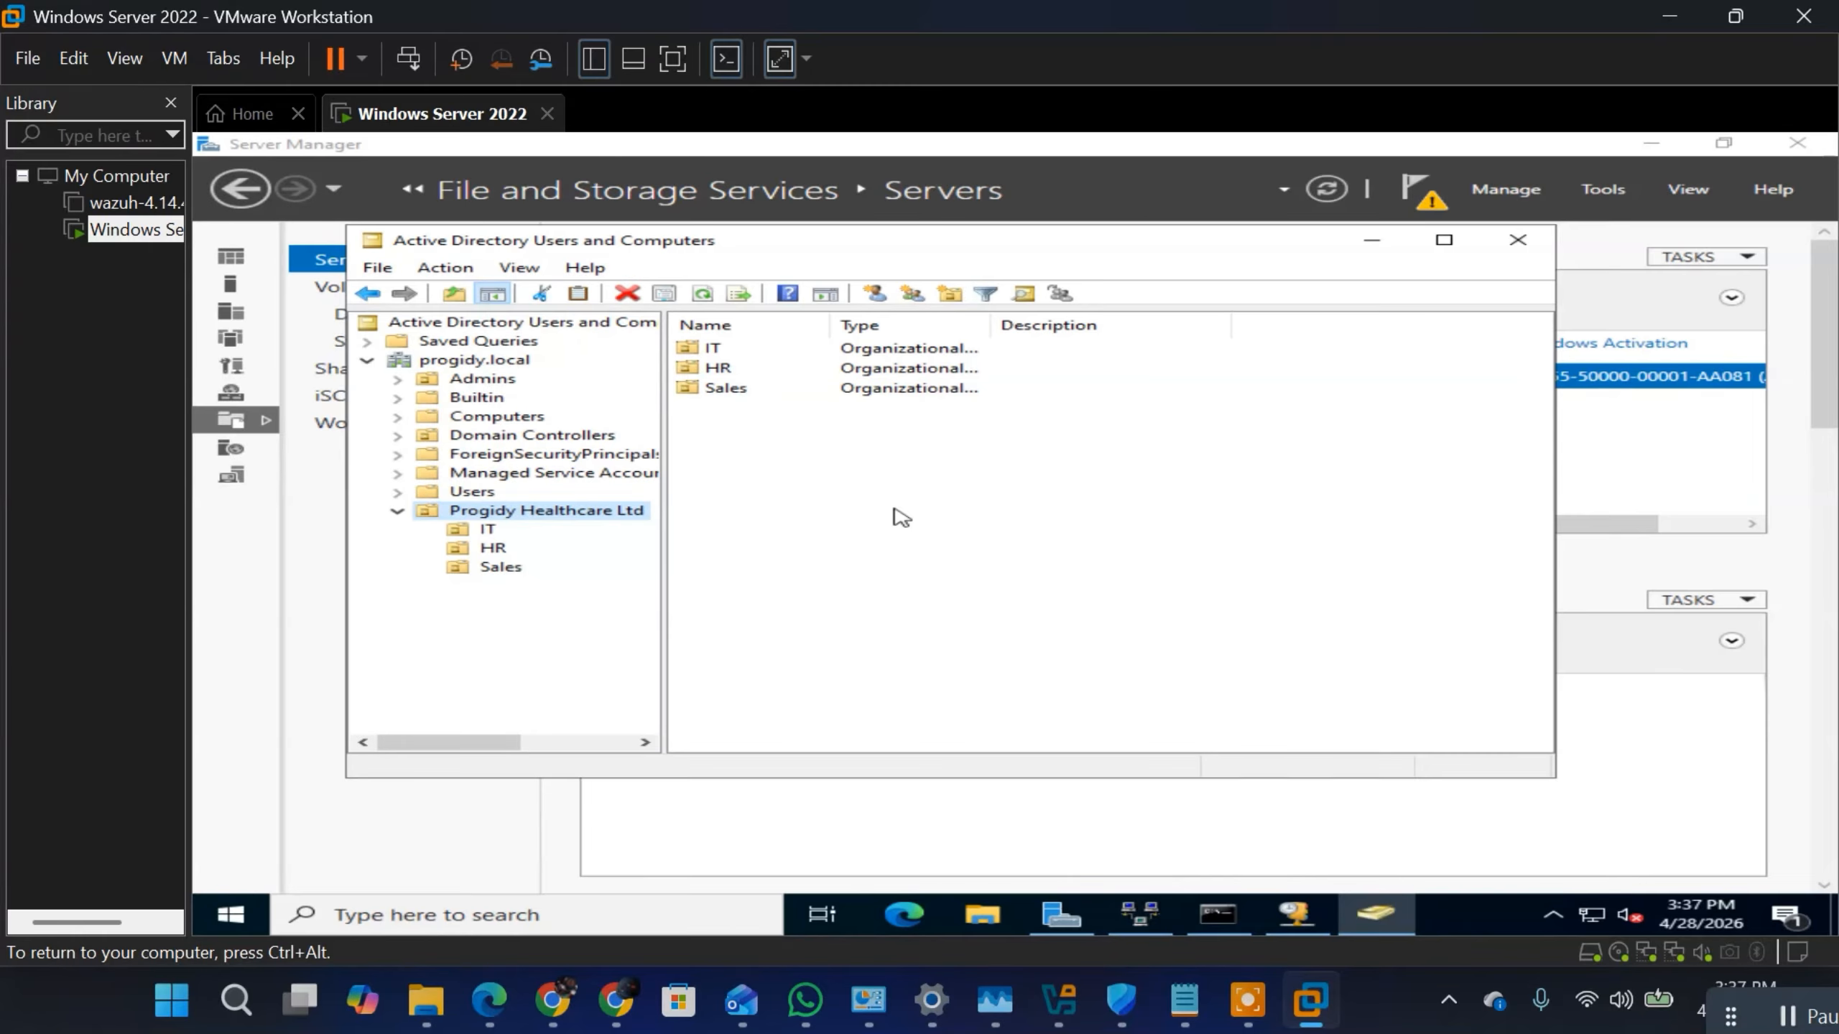
# Step: Switch user on the Windows Server 2022 virtual machine and unlock it to reach the sign-in screen
pyautogui.click(232, 916)
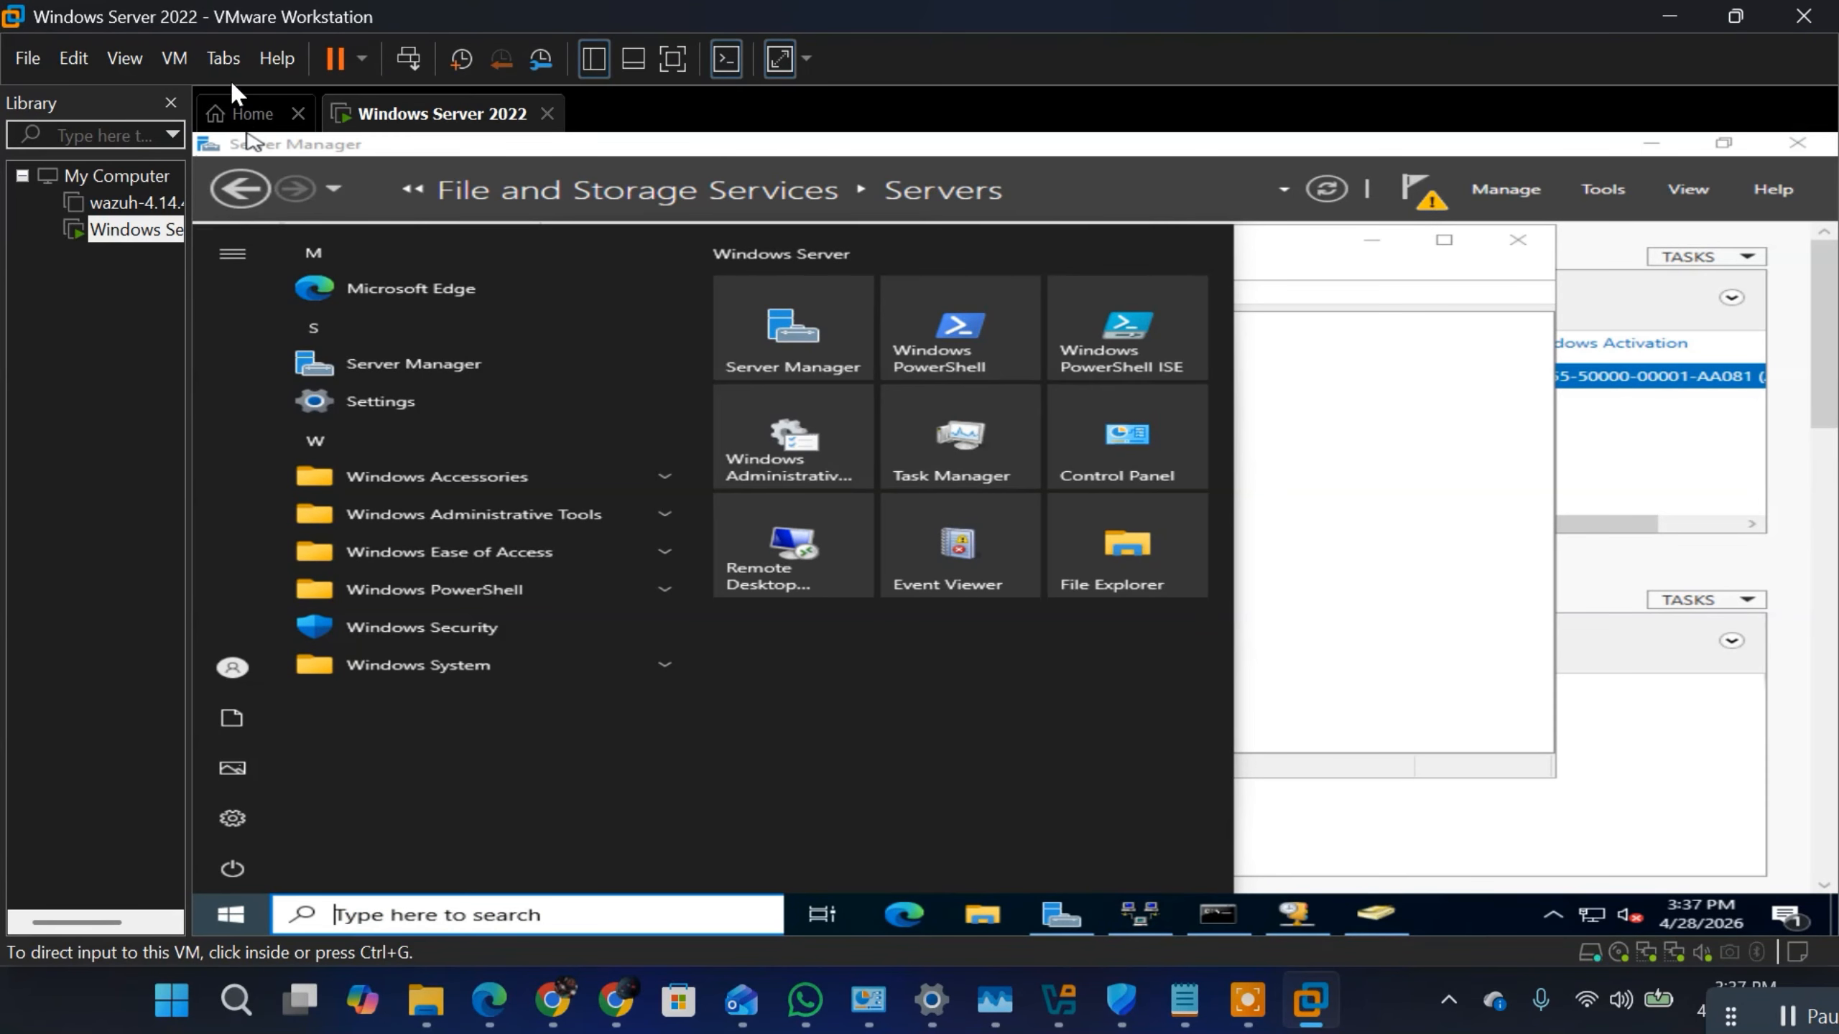
pyautogui.click(173, 56)
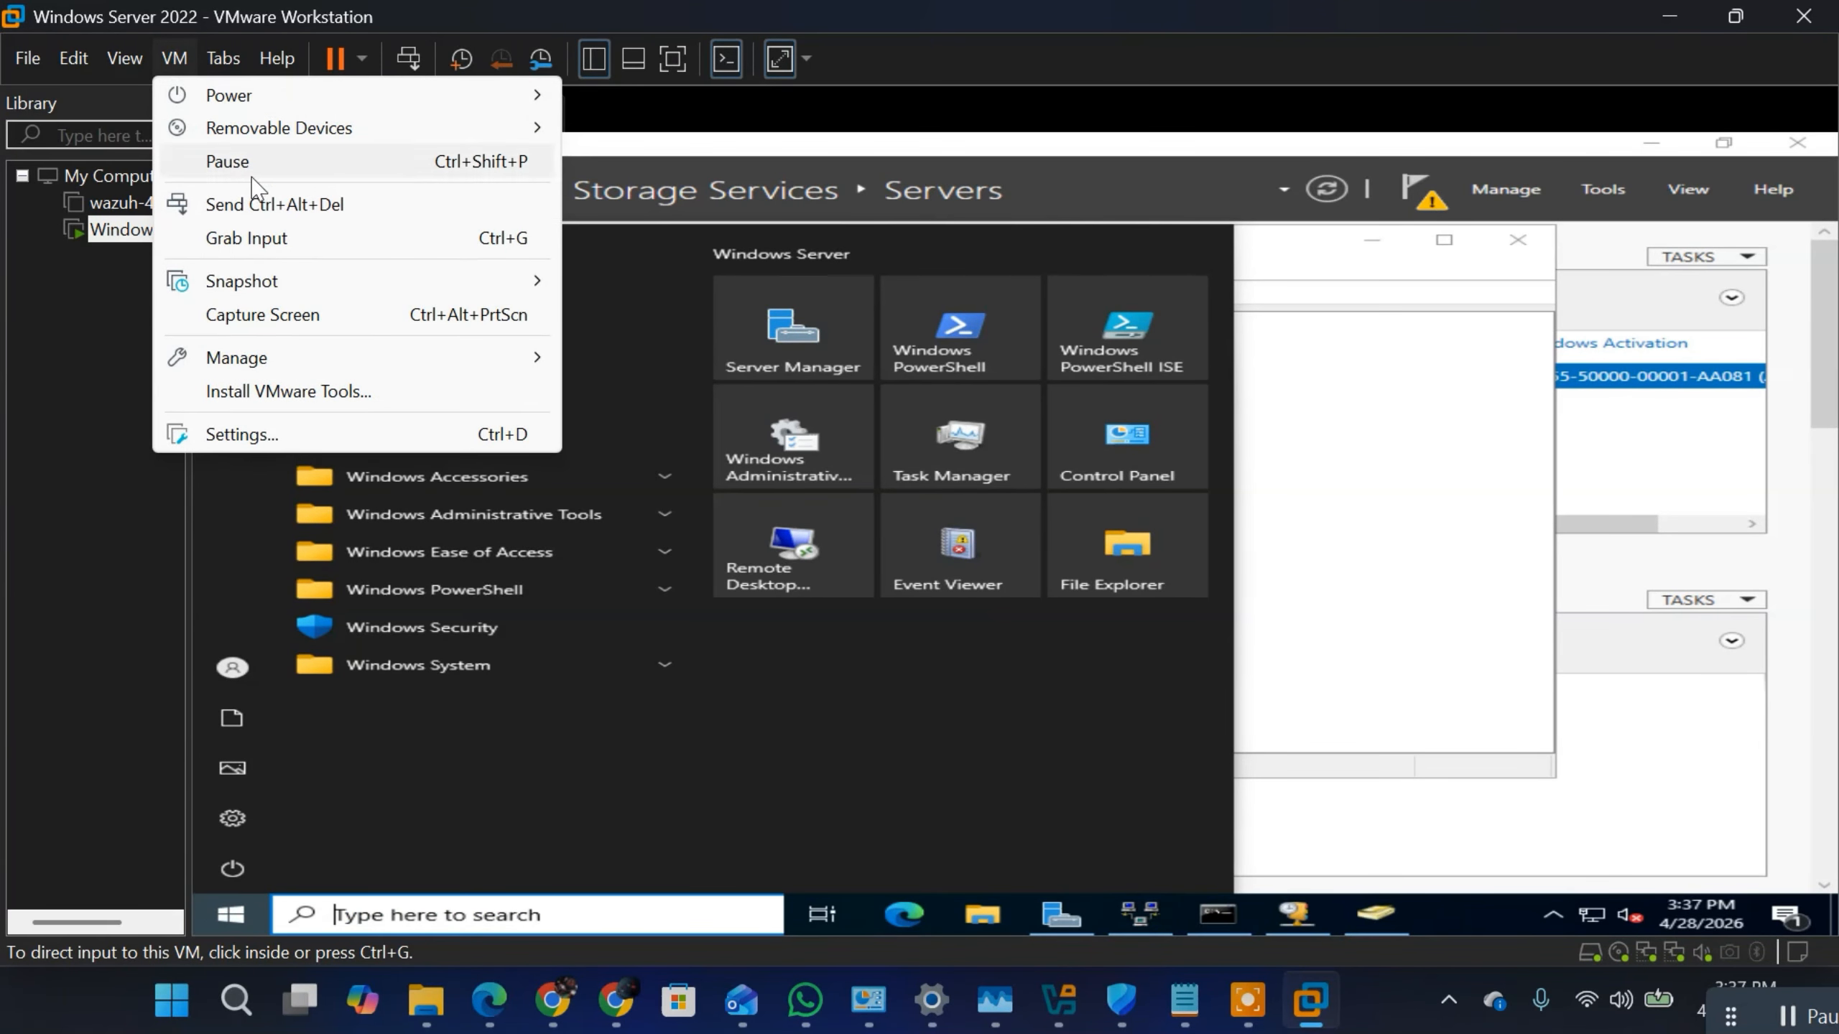
pyautogui.click(255, 206)
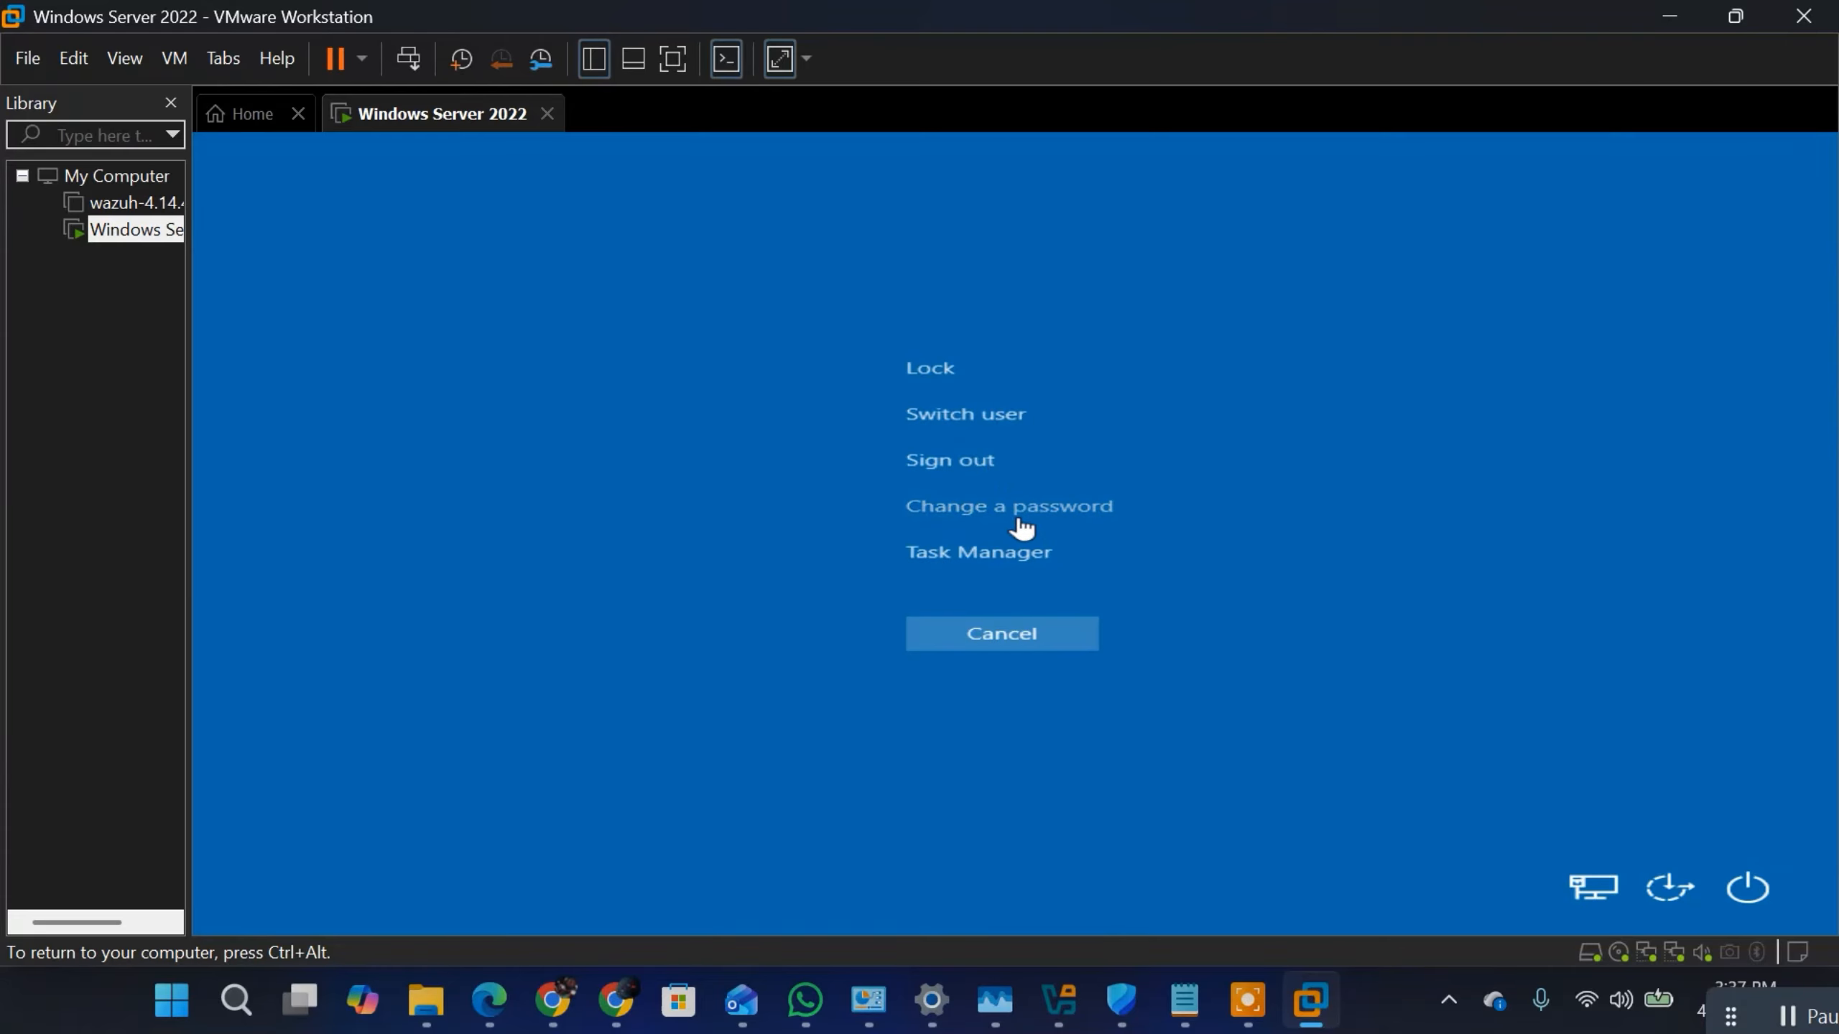
pyautogui.click(979, 416)
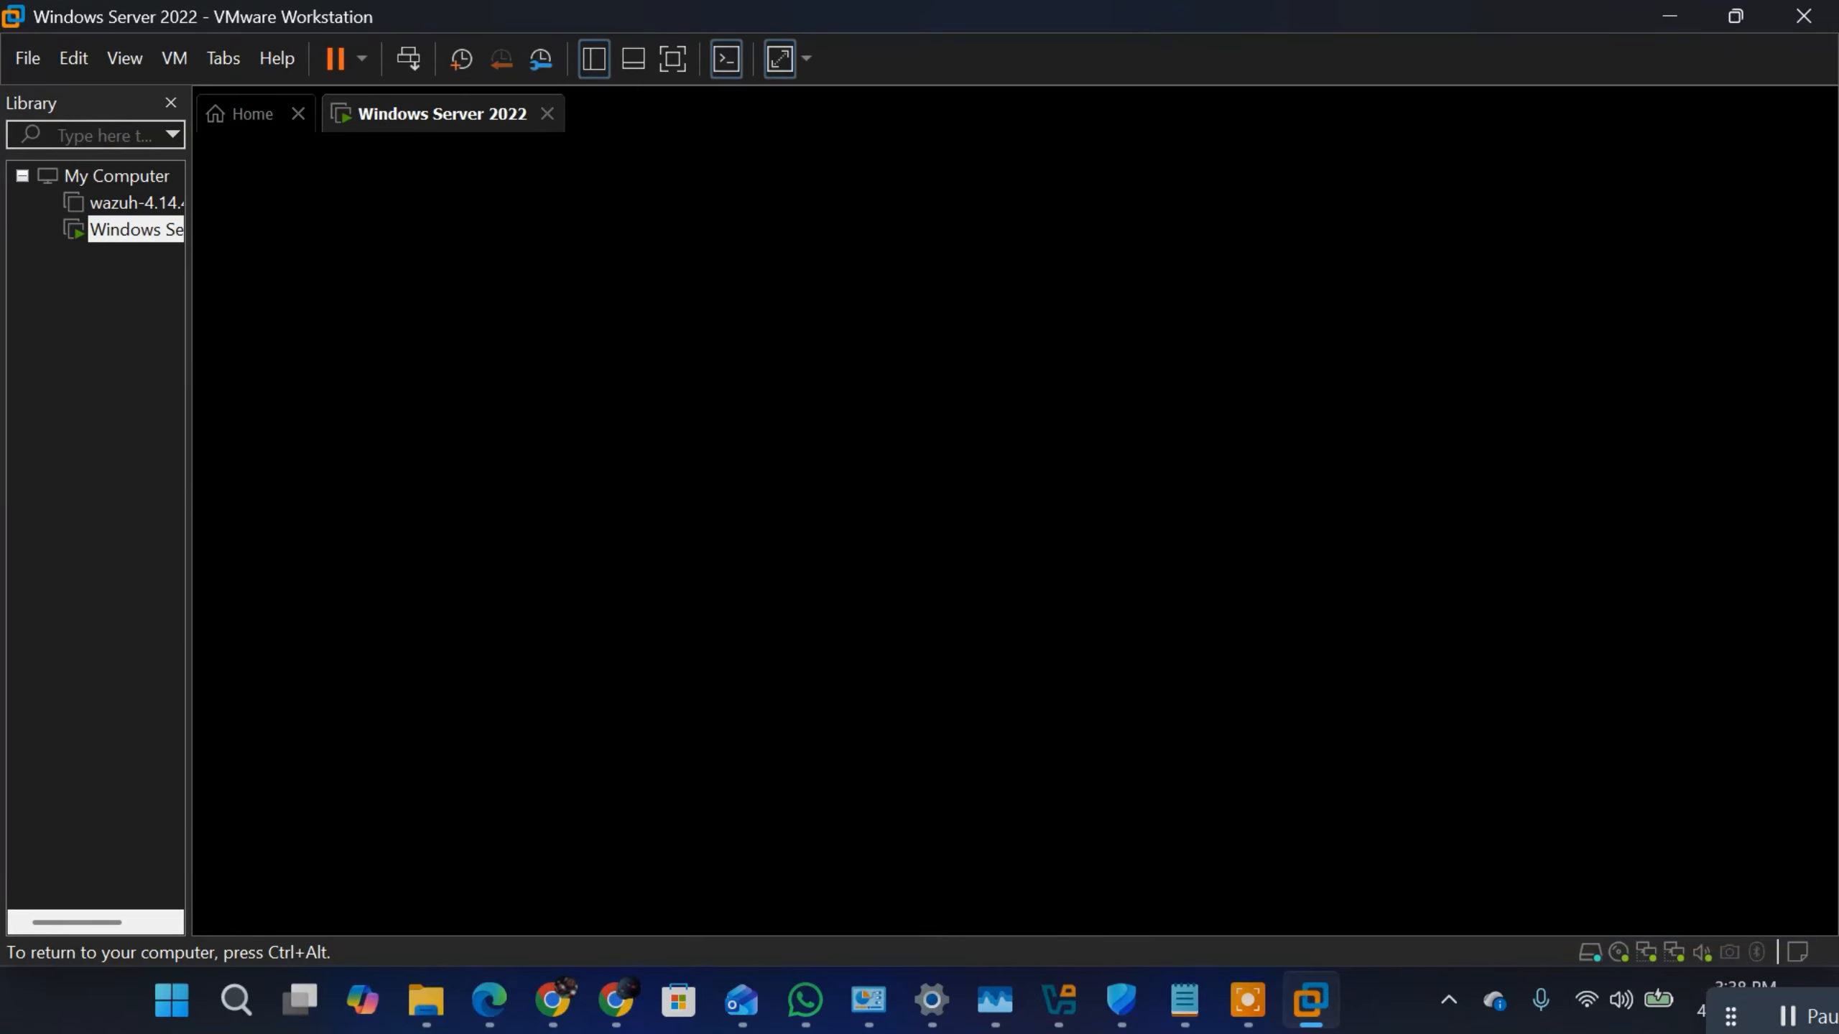
pyautogui.hotkey('ctrl', 'alt')
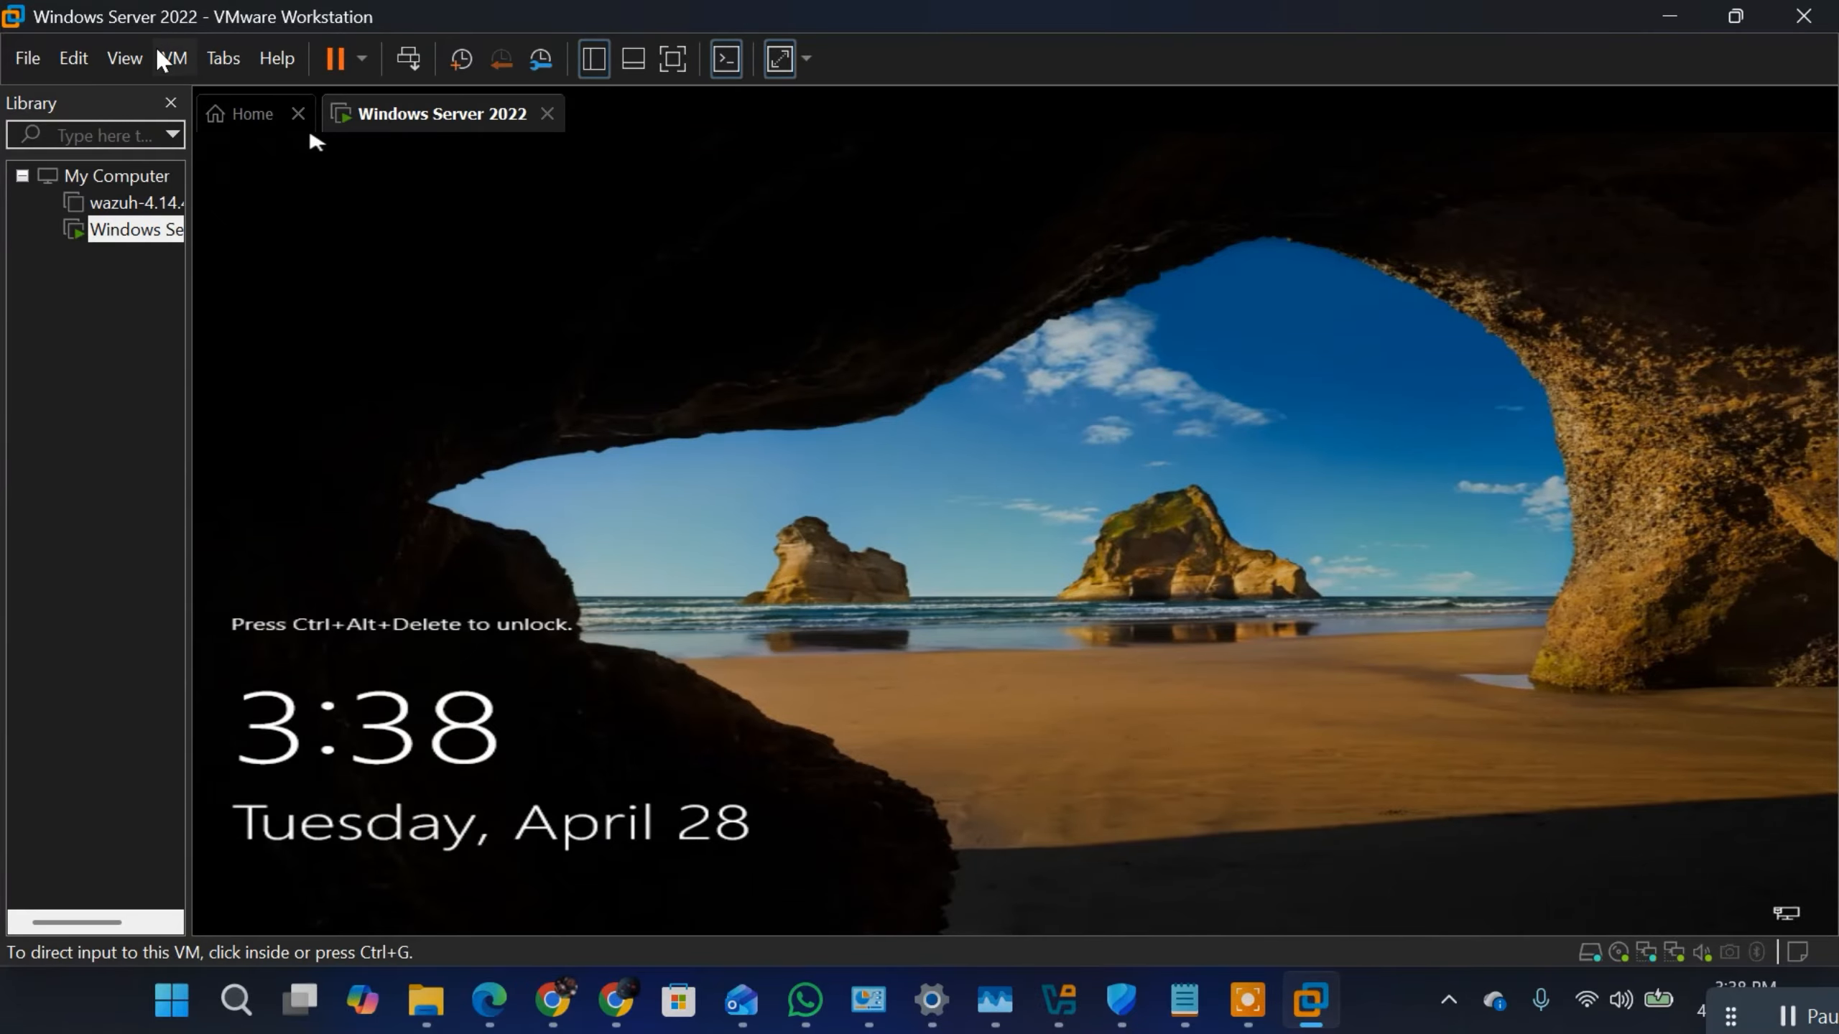
pyautogui.click(174, 58)
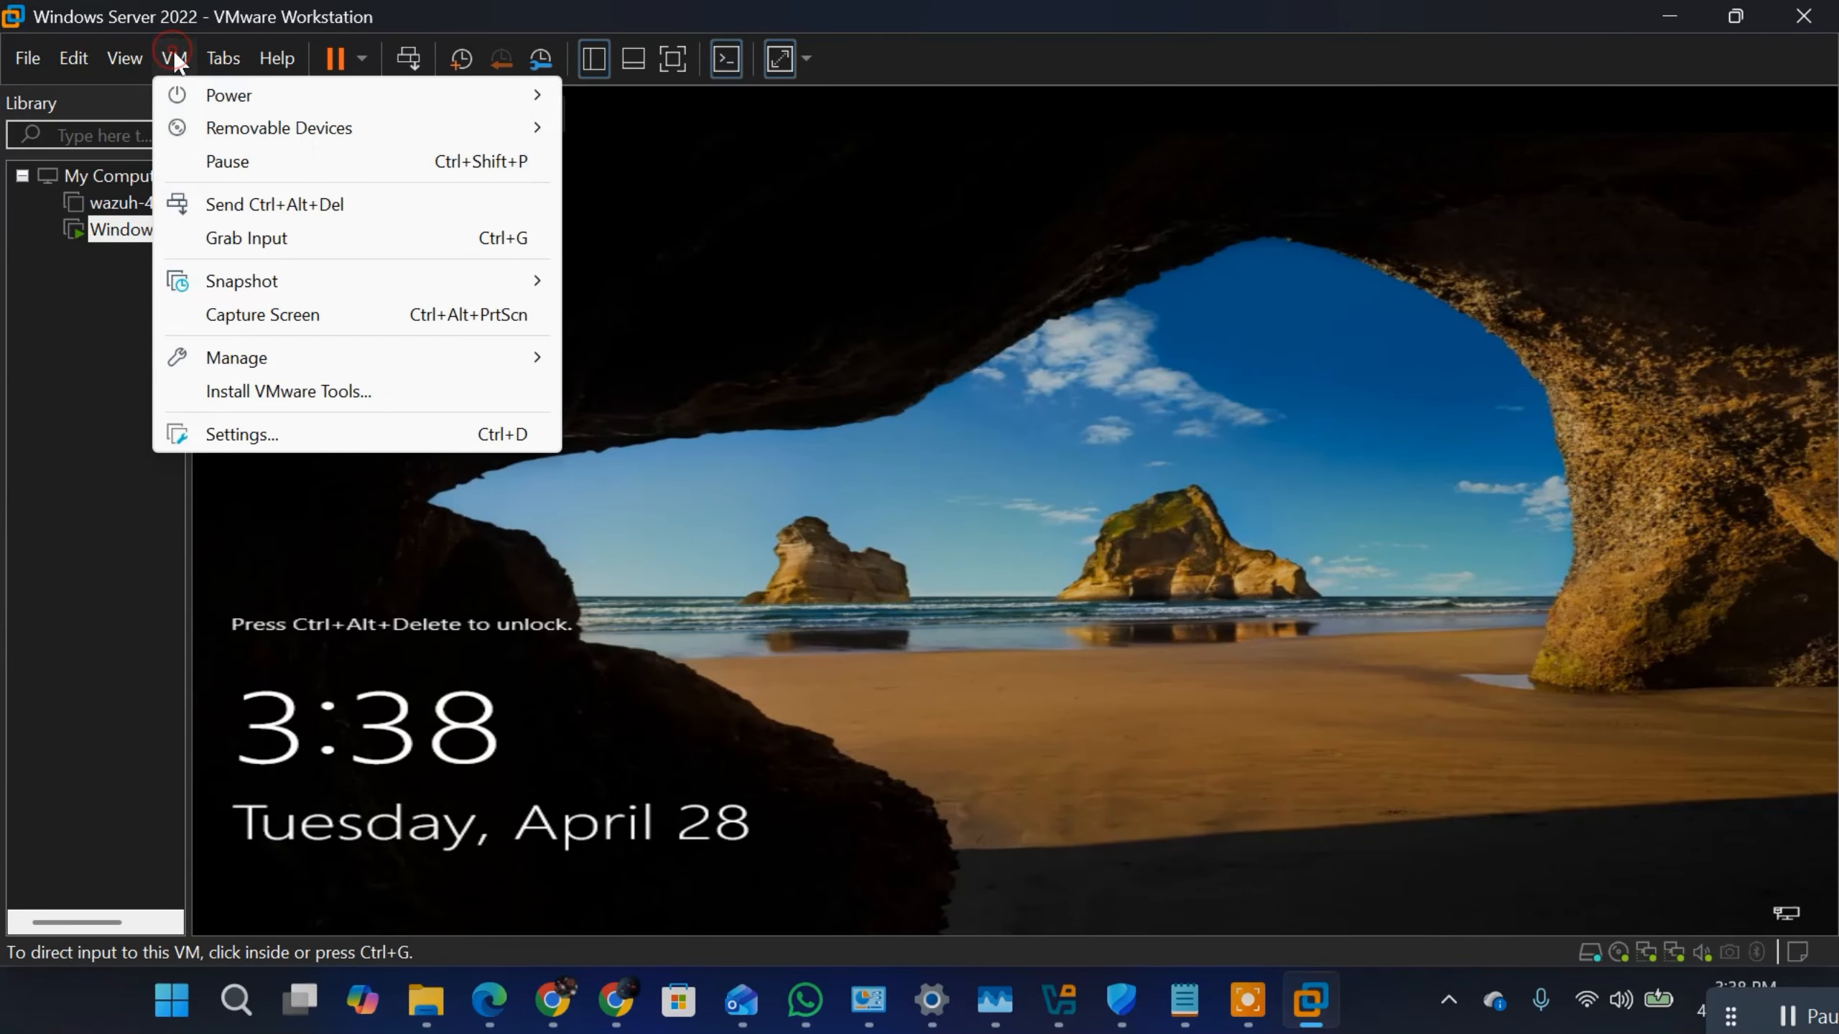
pyautogui.click(252, 204)
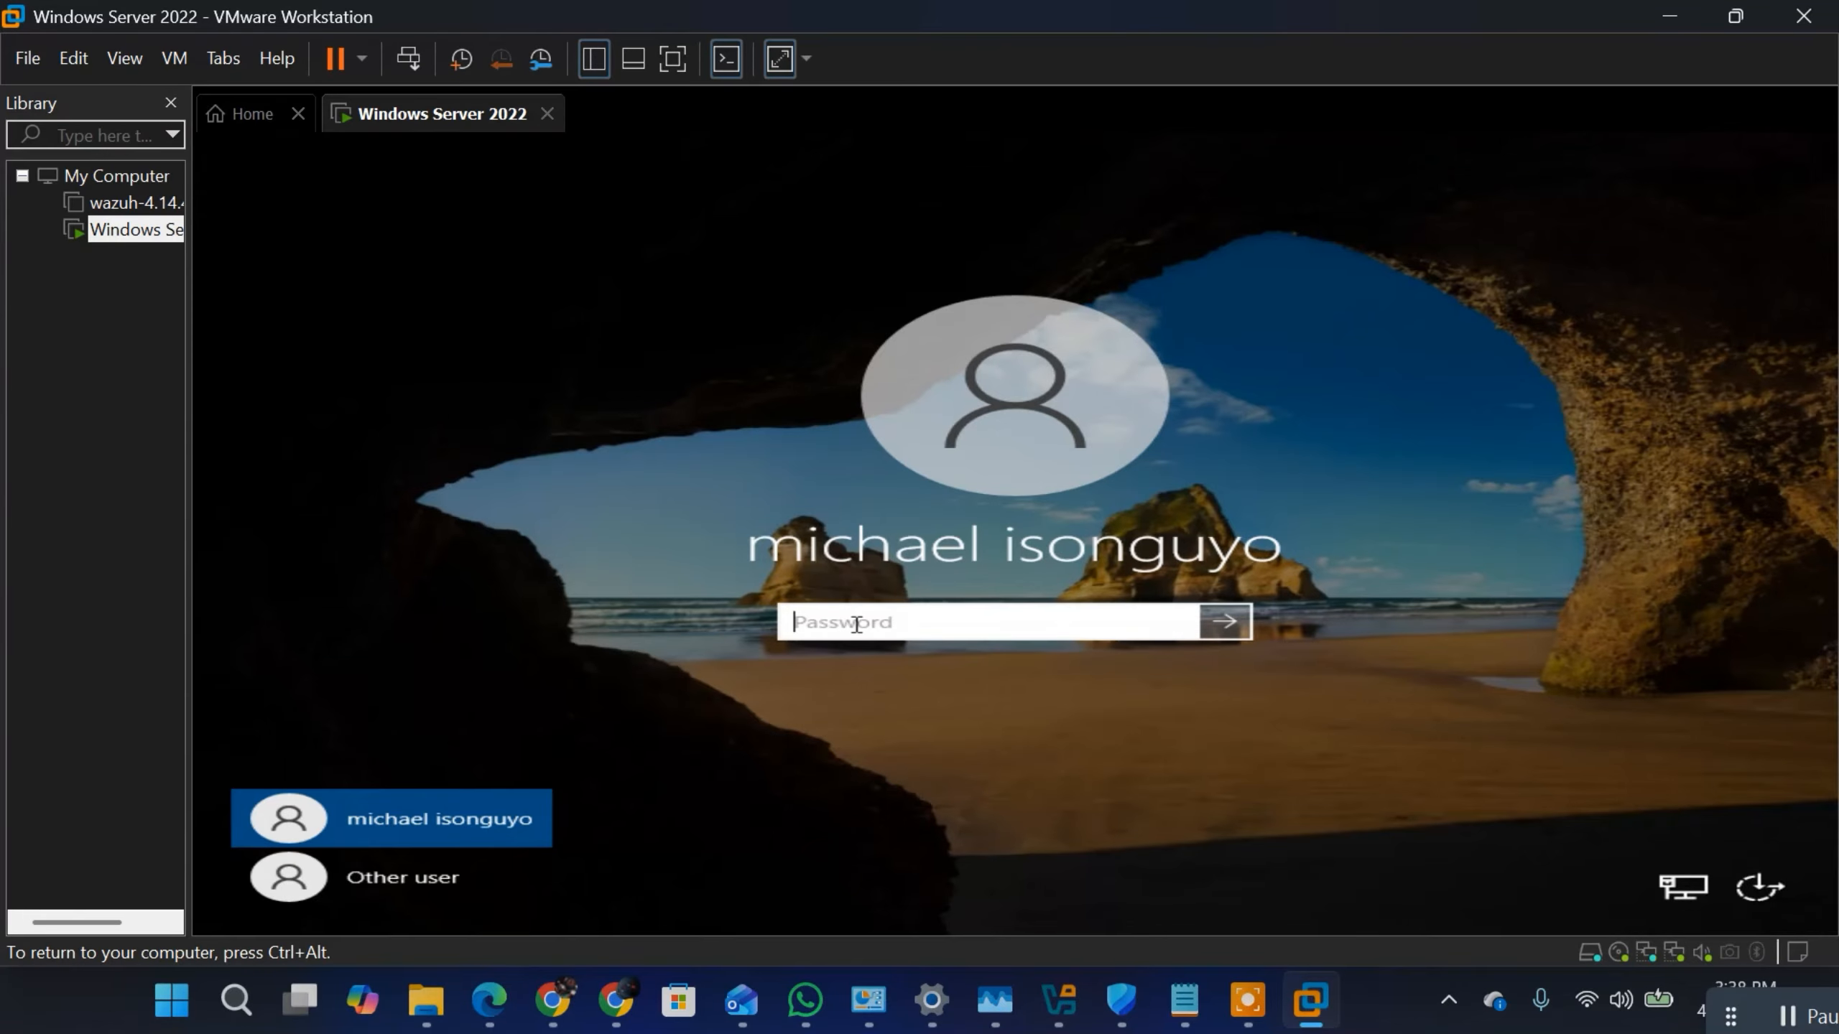
# Step: Choose to sign in as another user and enter the domain user's logon name
pyautogui.write('•')
pyautogui.press('BackSpace')
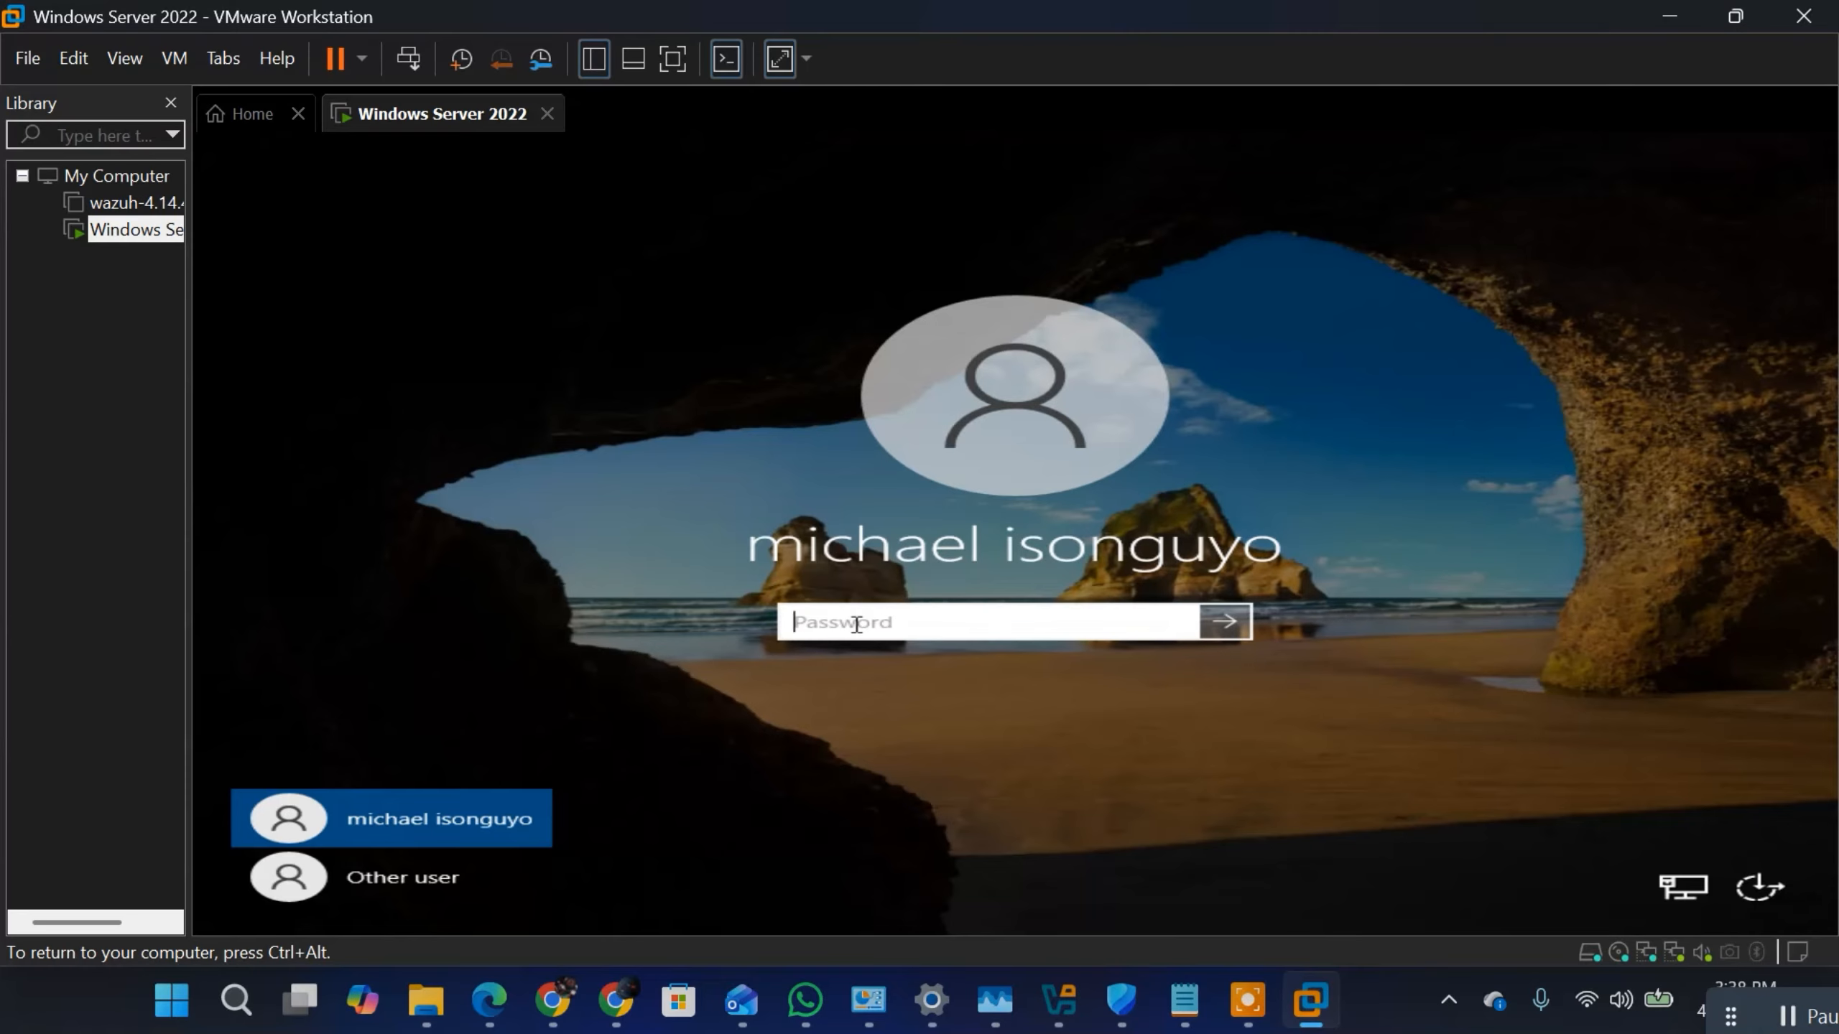
pyautogui.click(407, 885)
pyautogui.write('n')
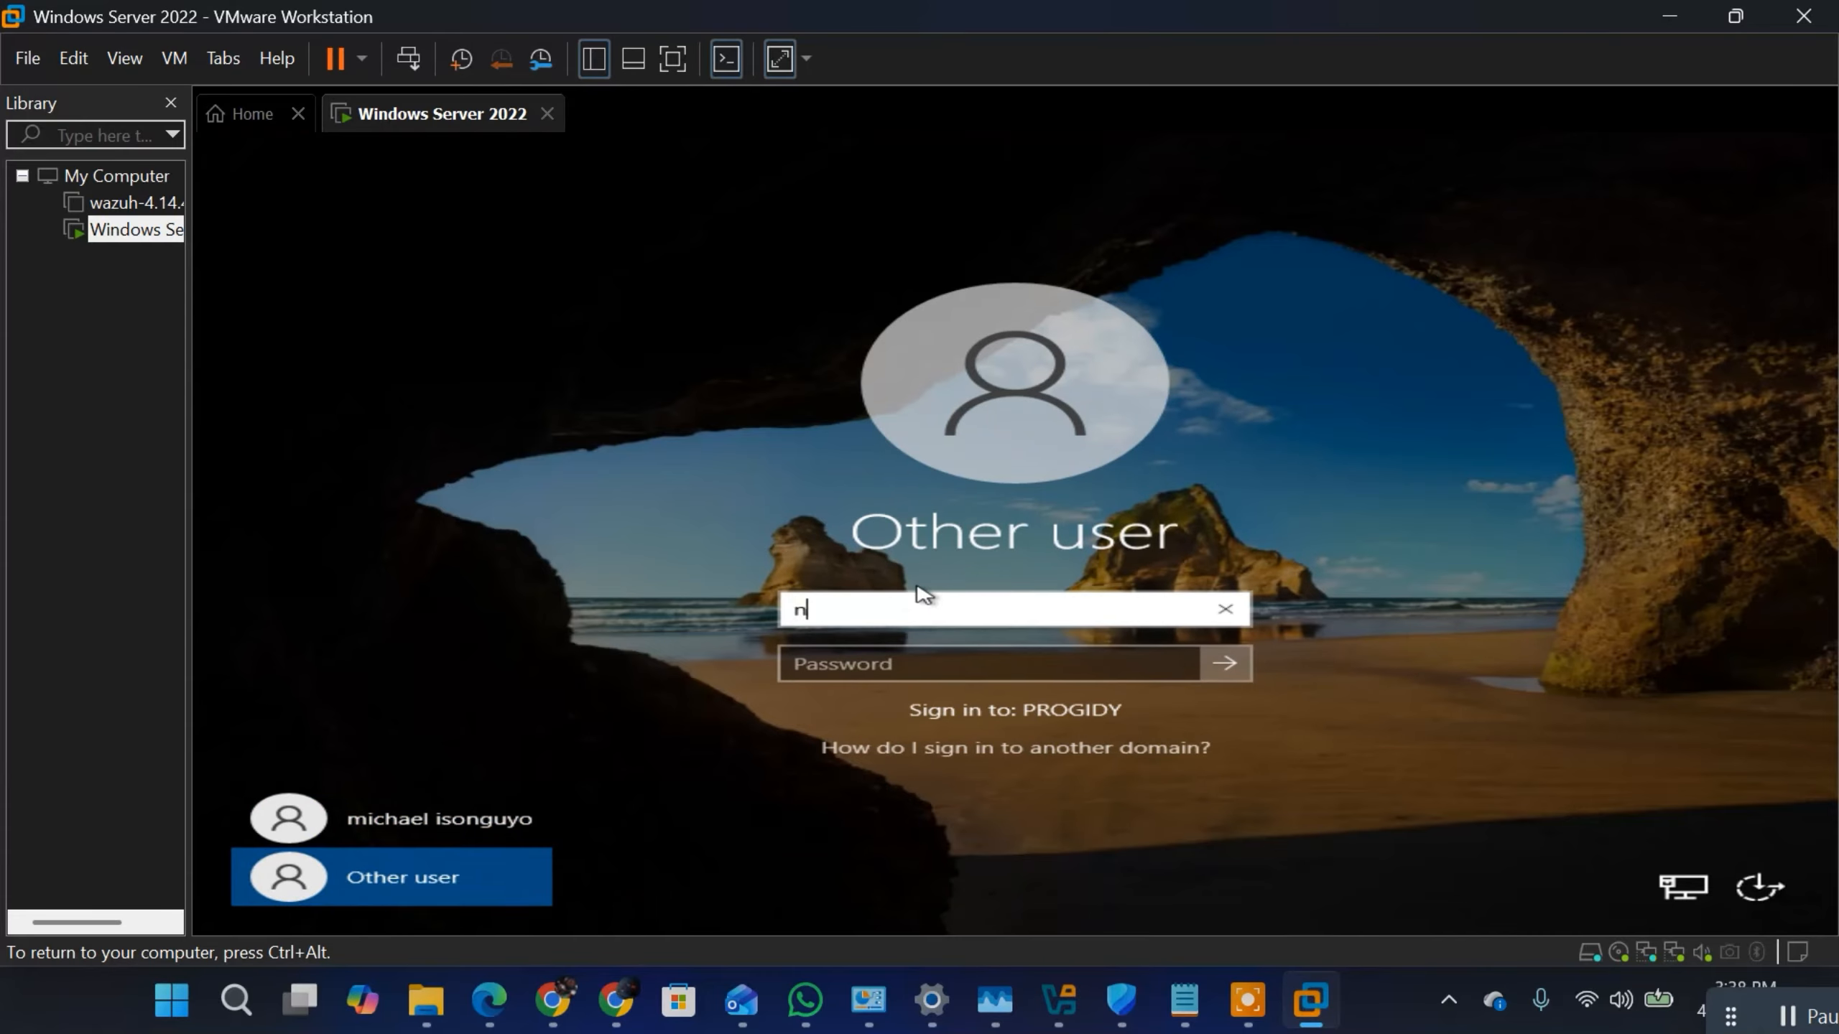
pyautogui.press('BackSpace')
# Step: Enter the account password and try to sign in to the PROGIDY domain
pyautogui.click(907, 661)
pyautogui.write('********')
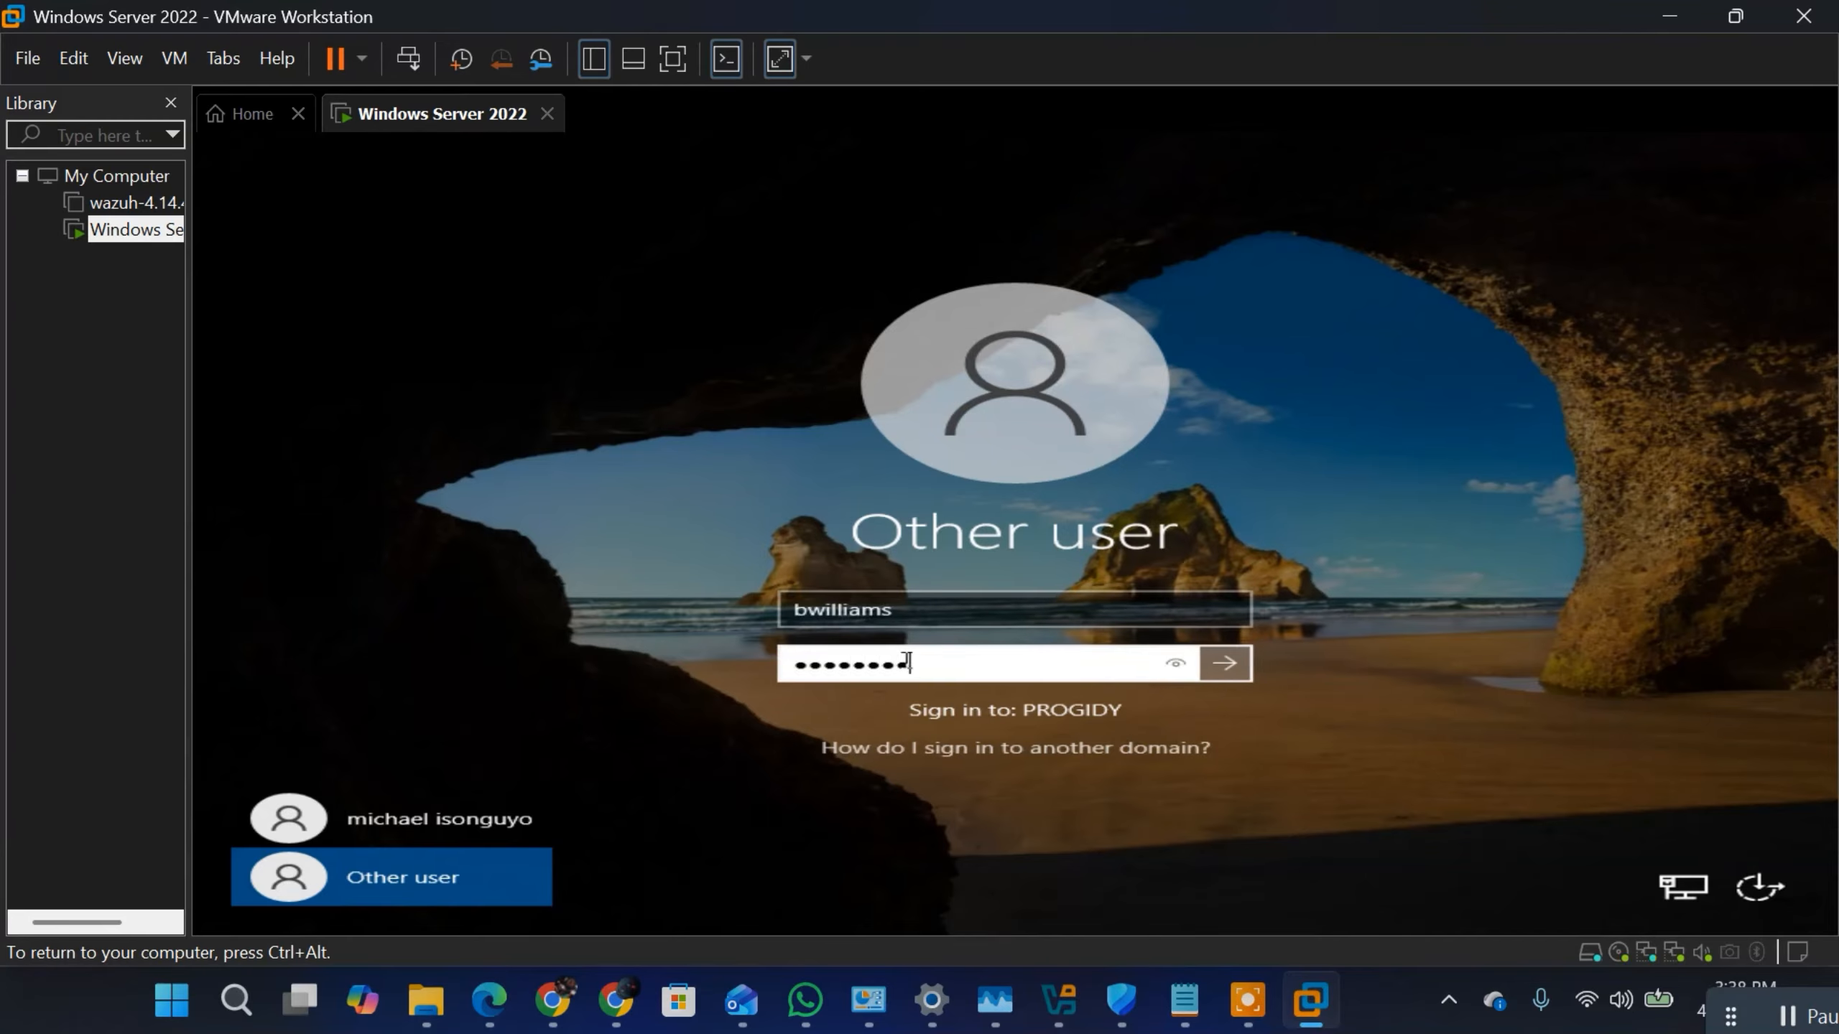
pyautogui.write('**')
pyautogui.press('BackSpace')
pyautogui.write('*')
pyautogui.click(1224, 663)
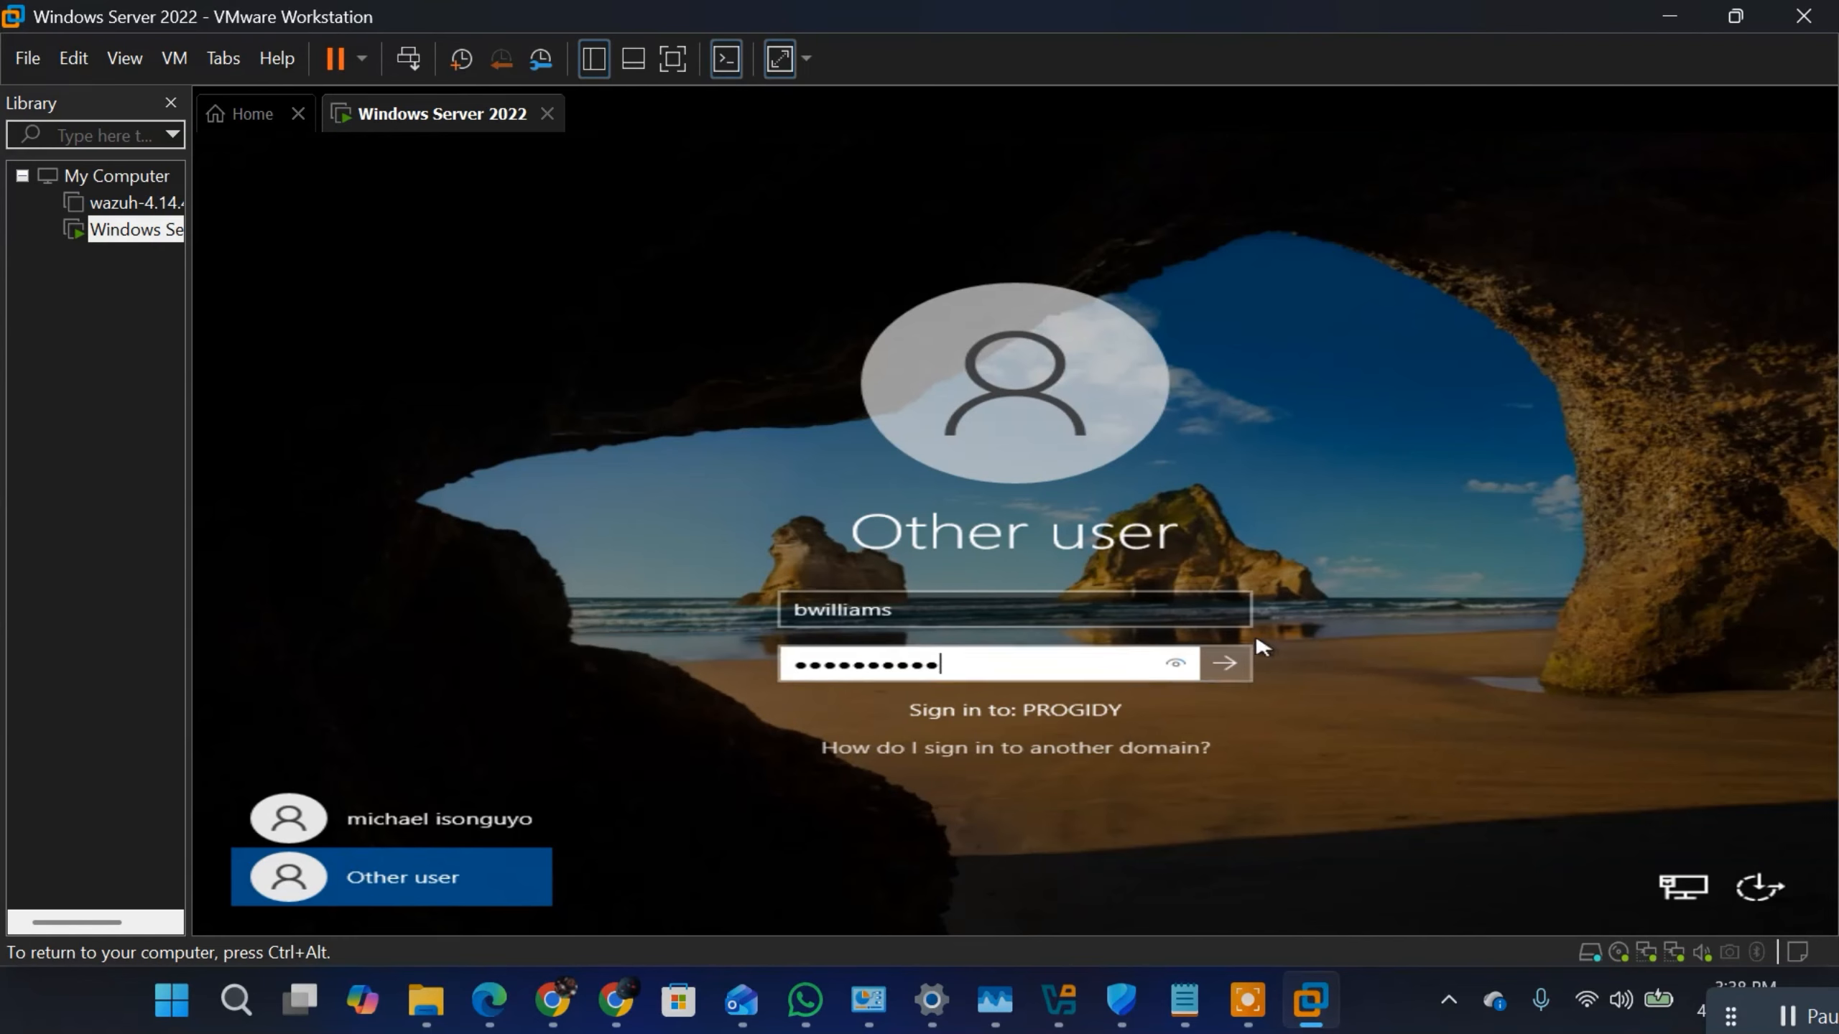
pyautogui.click(1232, 668)
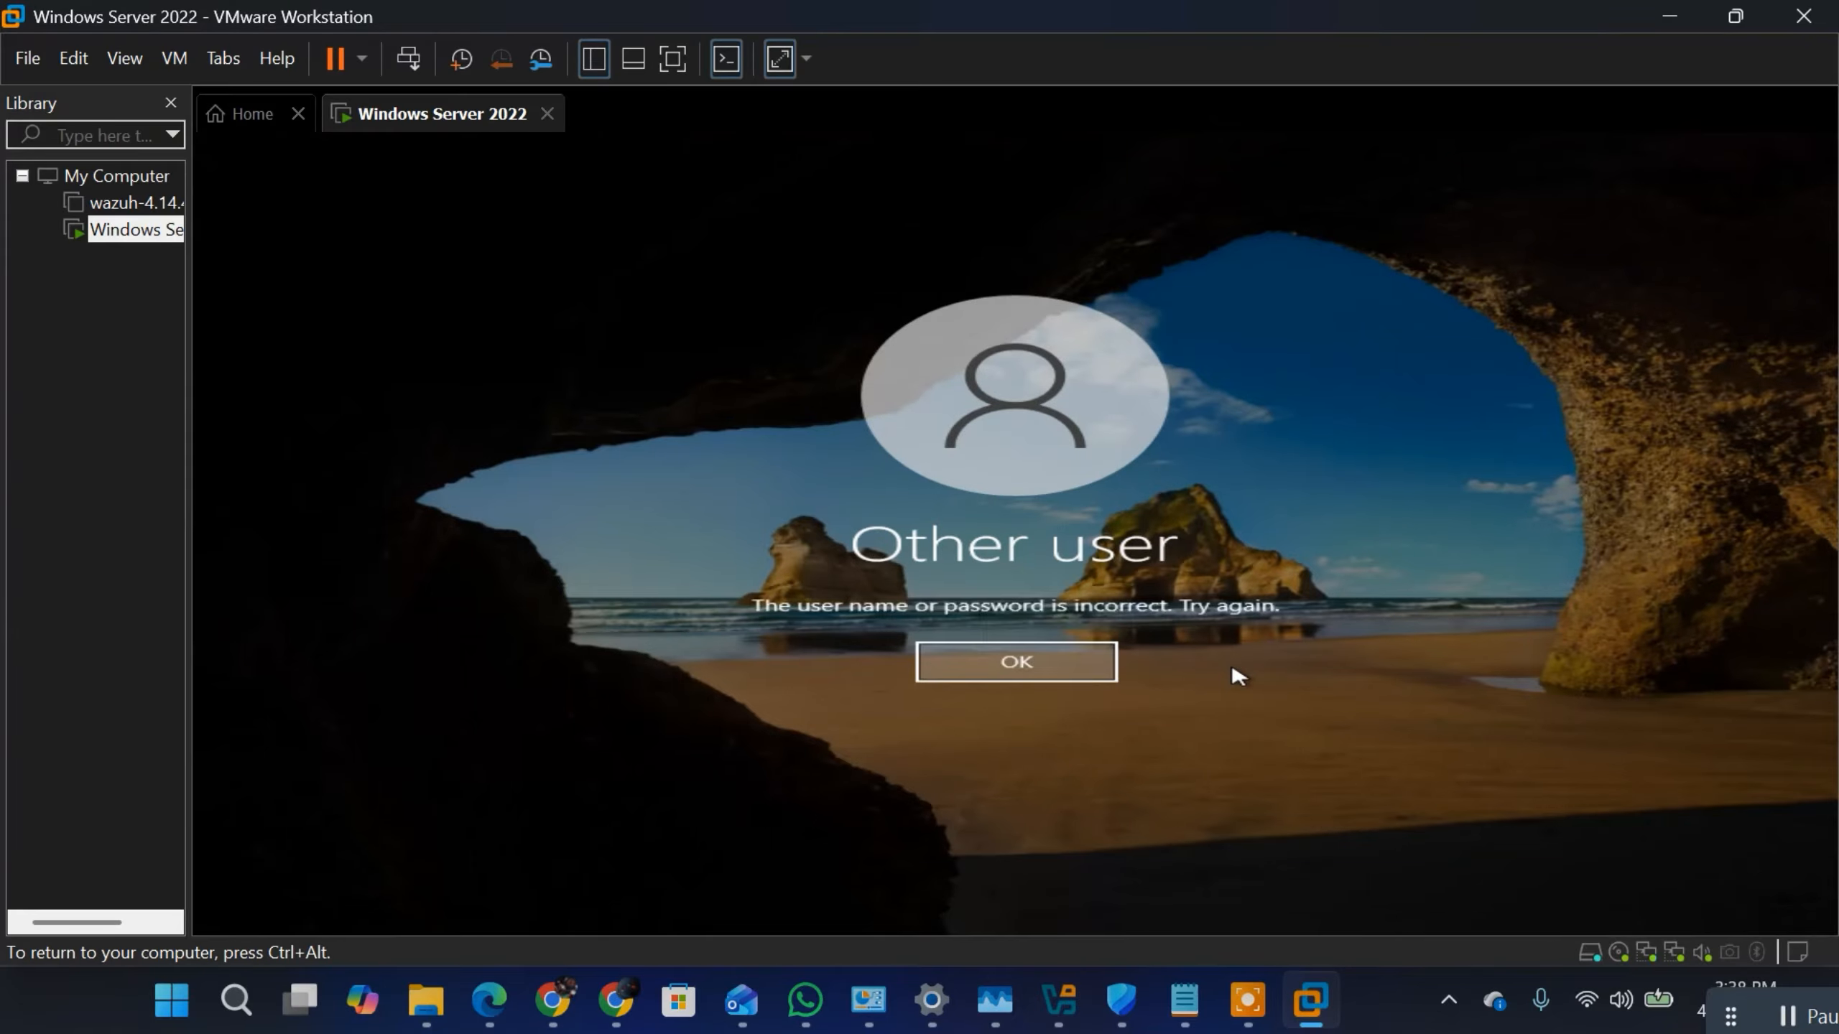
pyautogui.click(1064, 665)
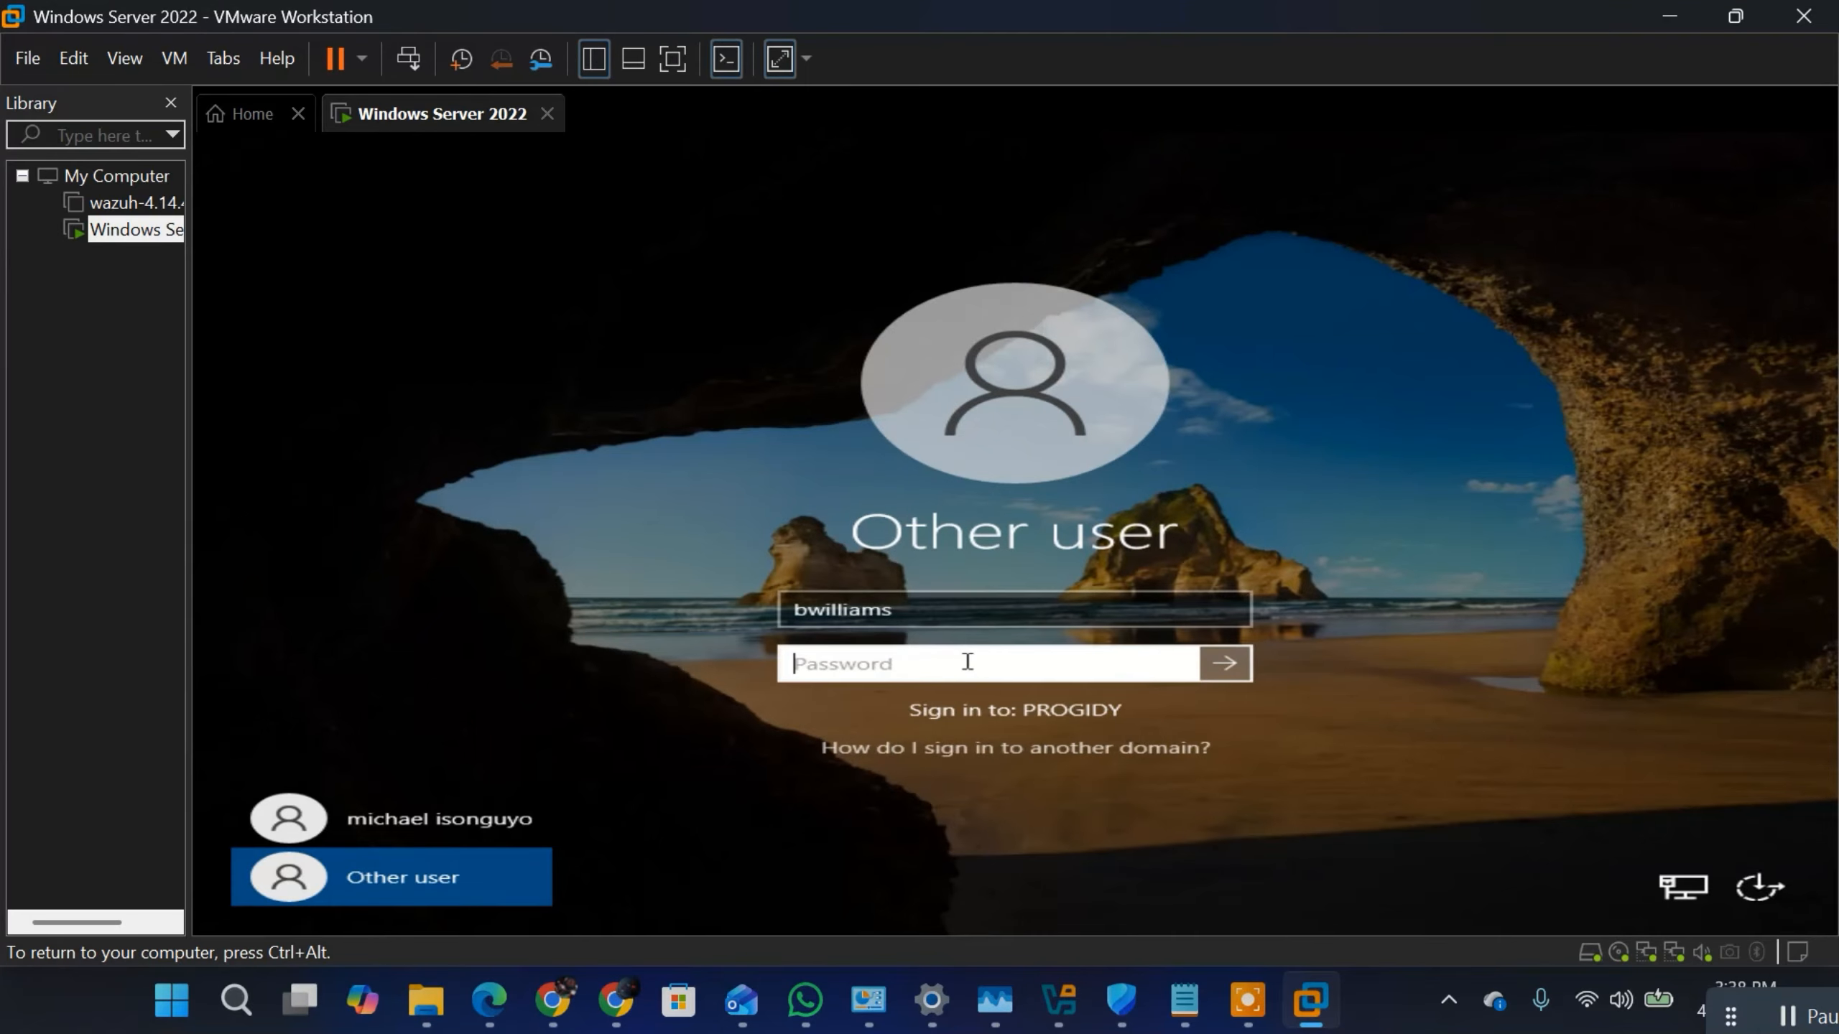
# Step: Re-enter the account password for the same domain user and try signing in again
pyautogui.write('***********')
pyautogui.press('Return')
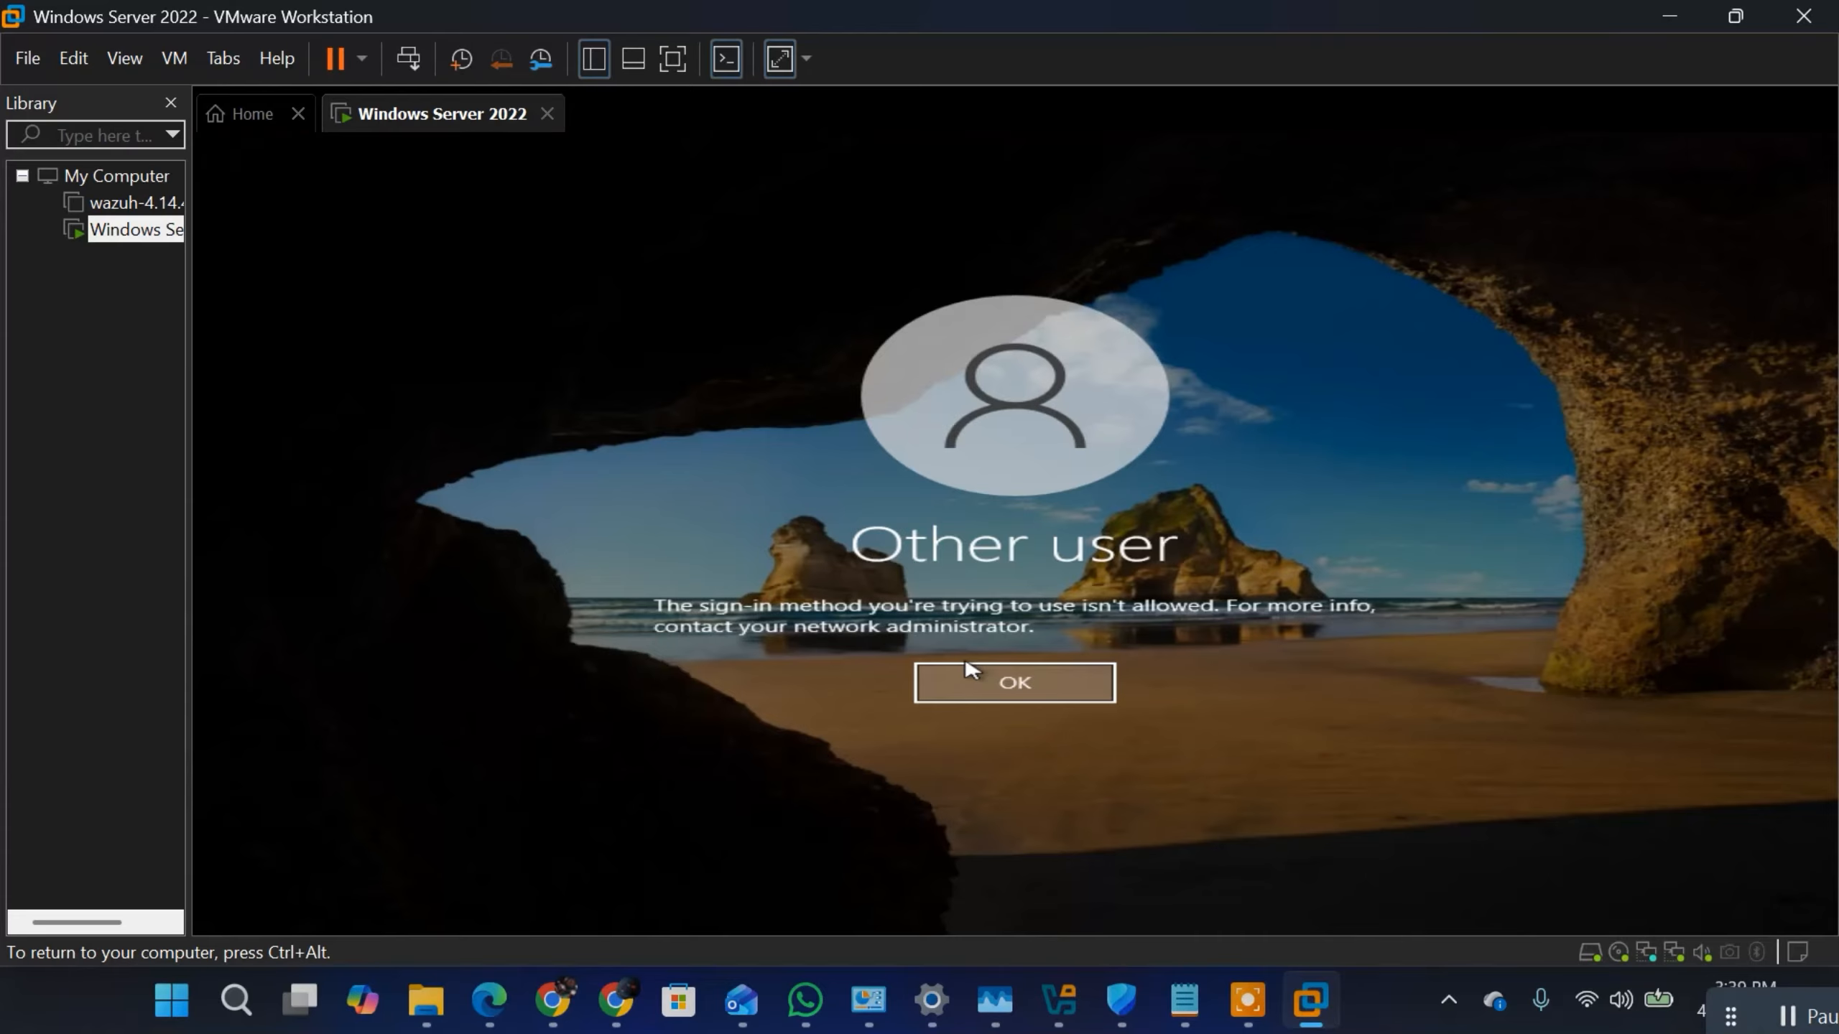
# Step: Dismiss the sign-in message, select the other listed account, and sign back in to the server with its account password
pyautogui.click(983, 694)
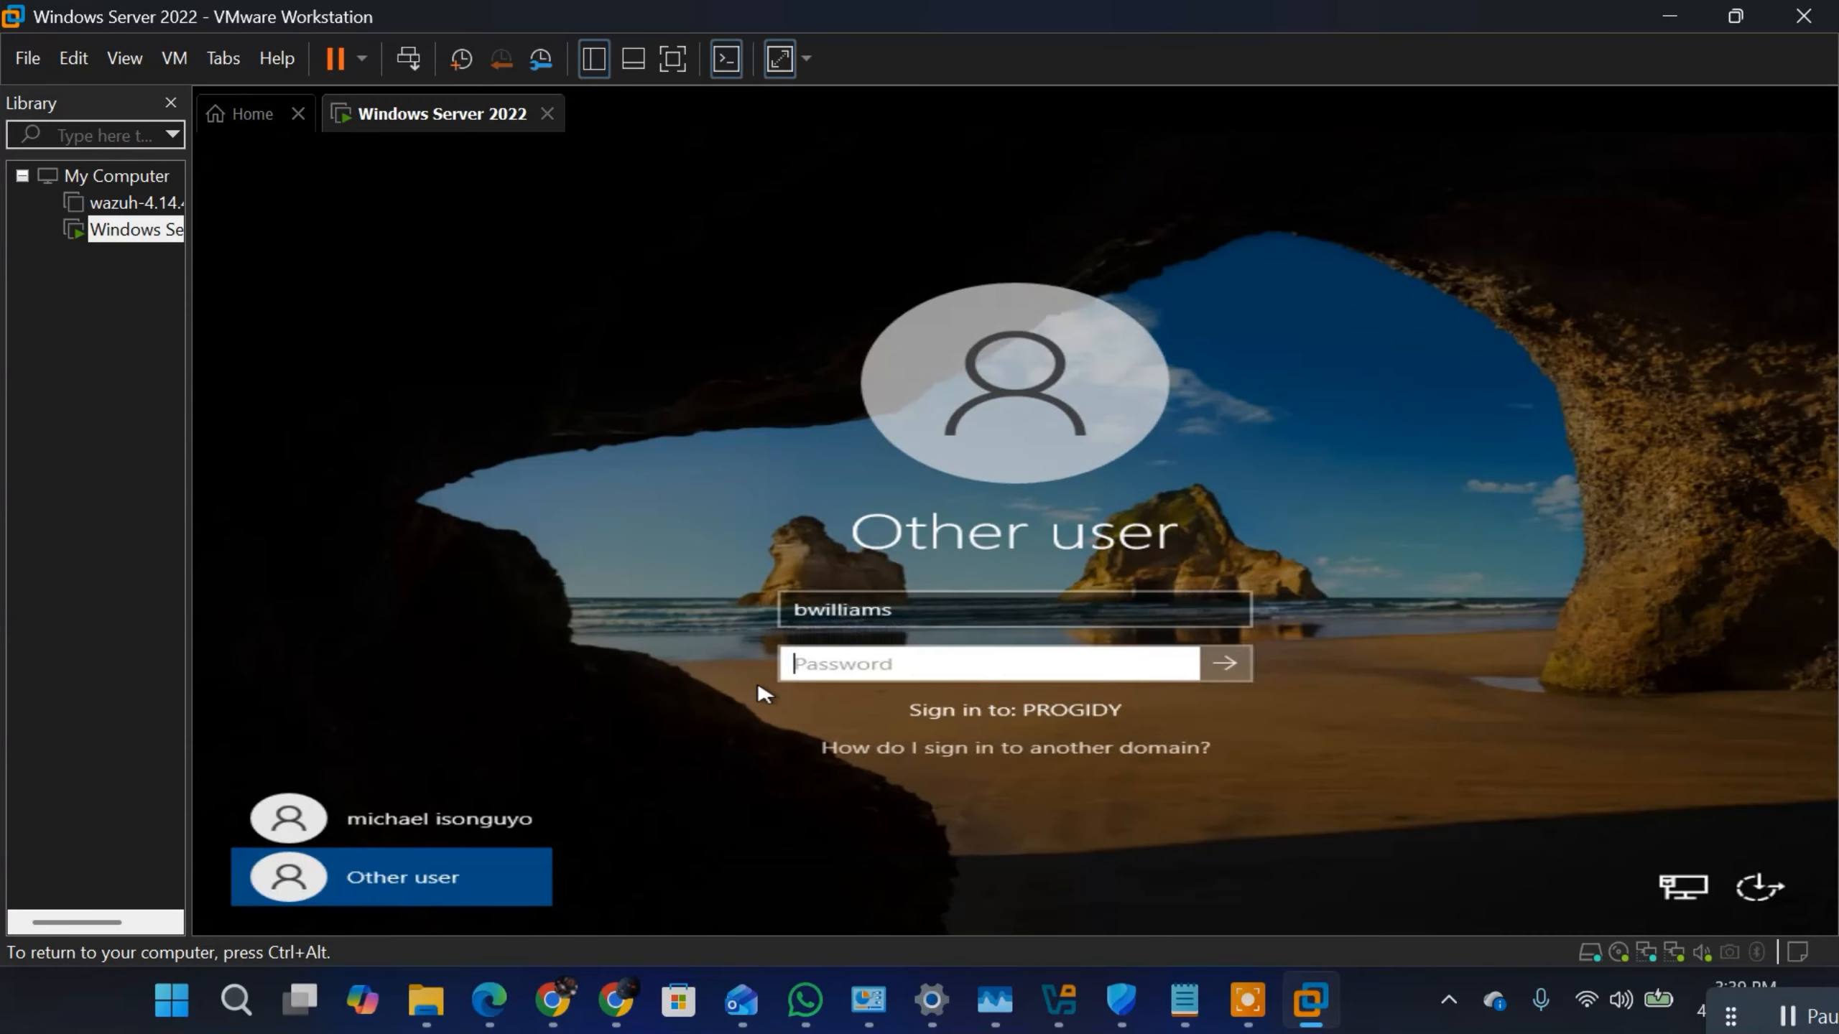
pyautogui.click(471, 828)
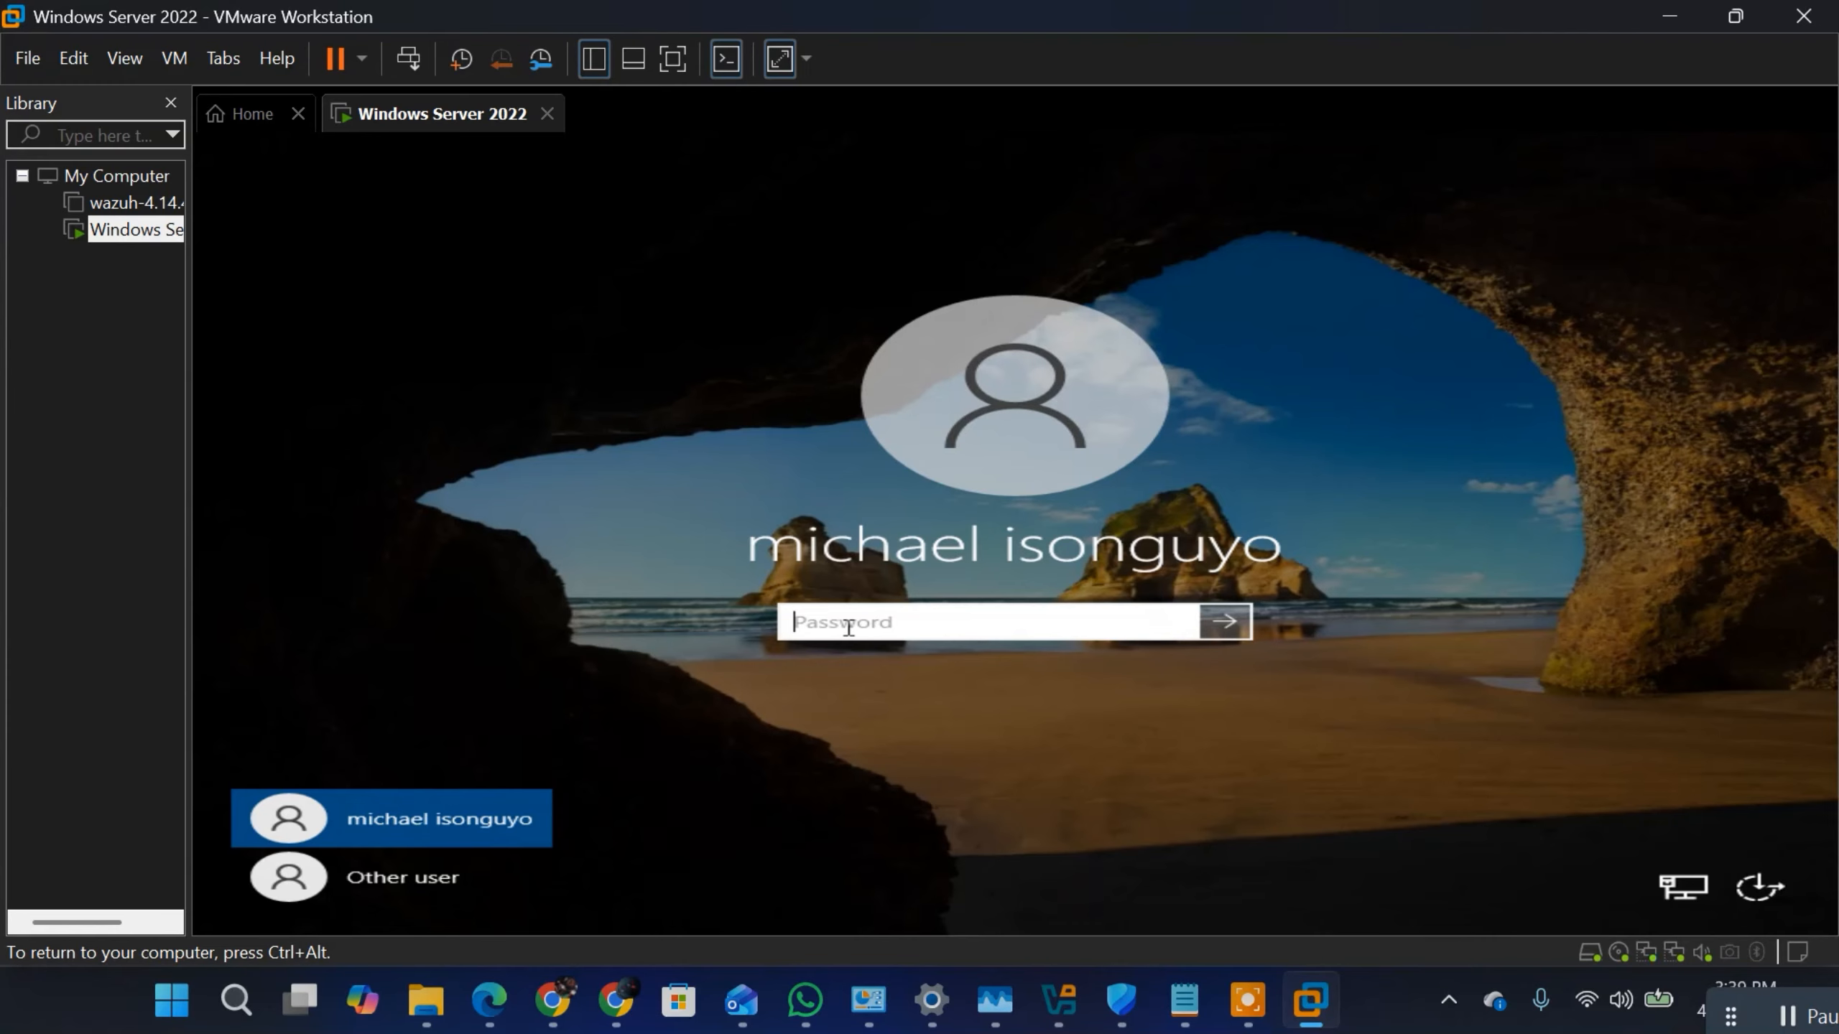
pyautogui.write('•••••••••')
pyautogui.press('Return')
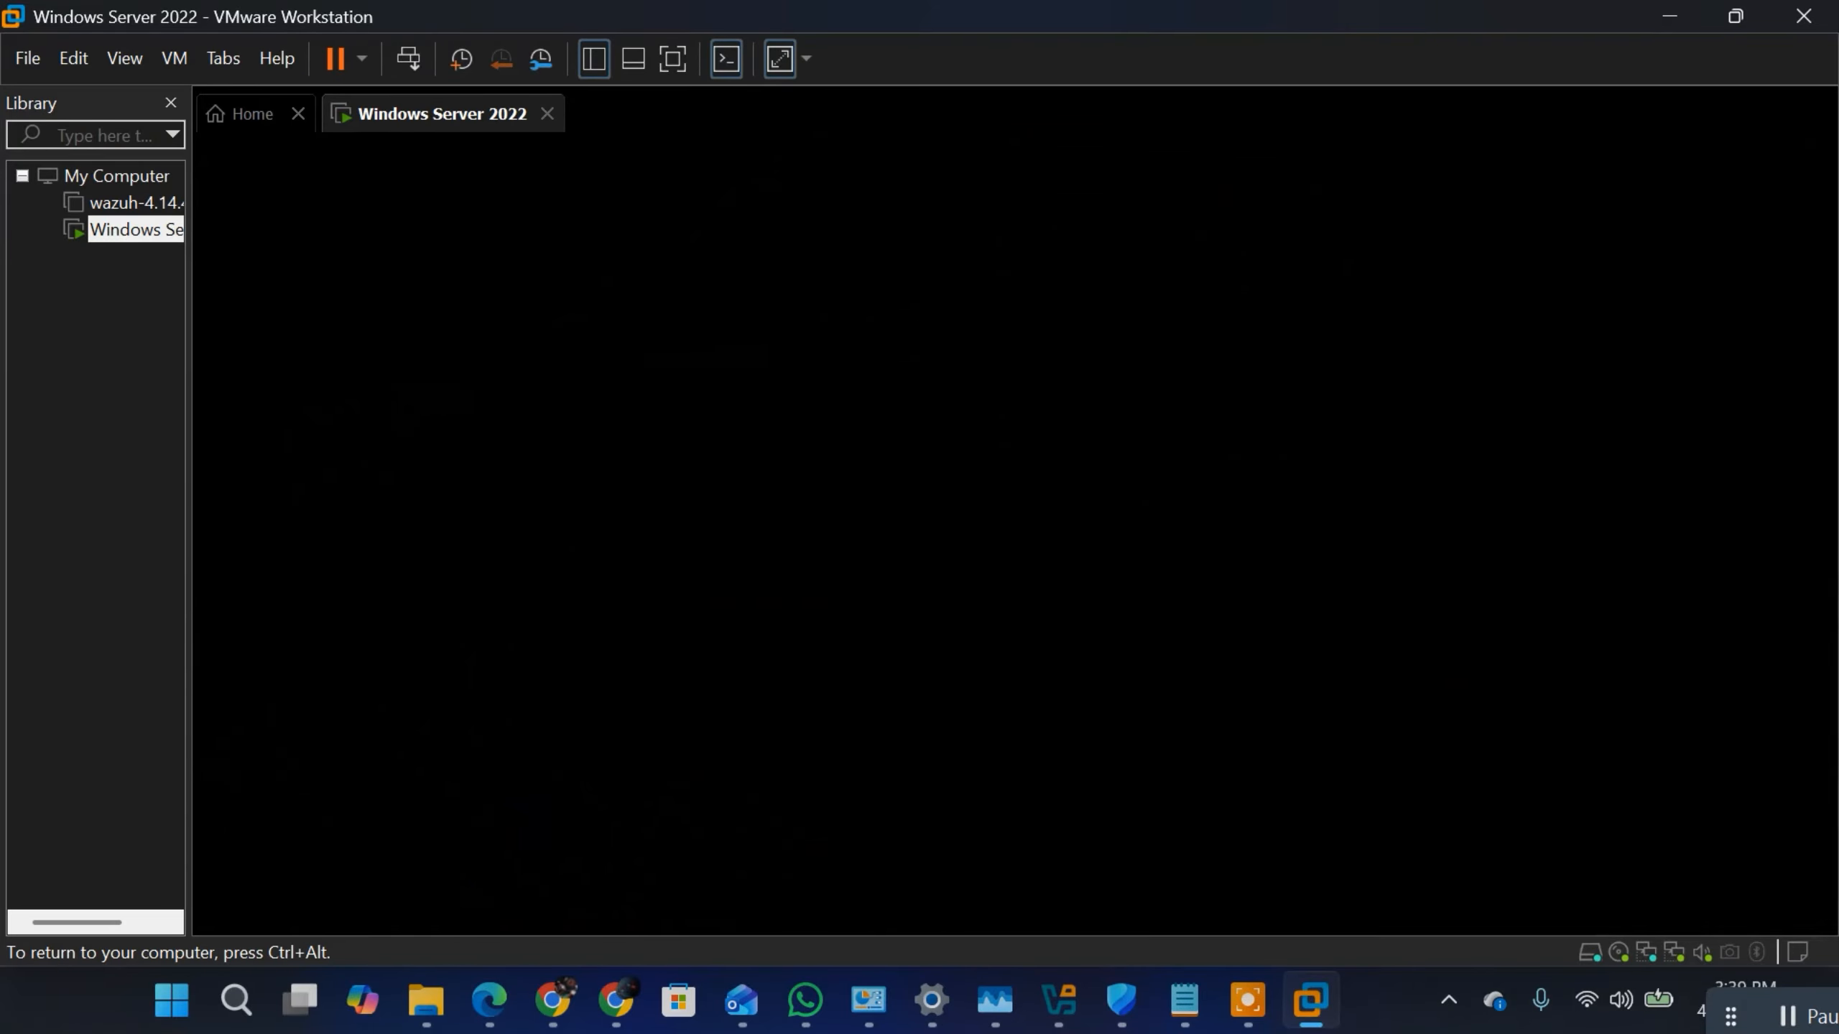
pyautogui.press('super')
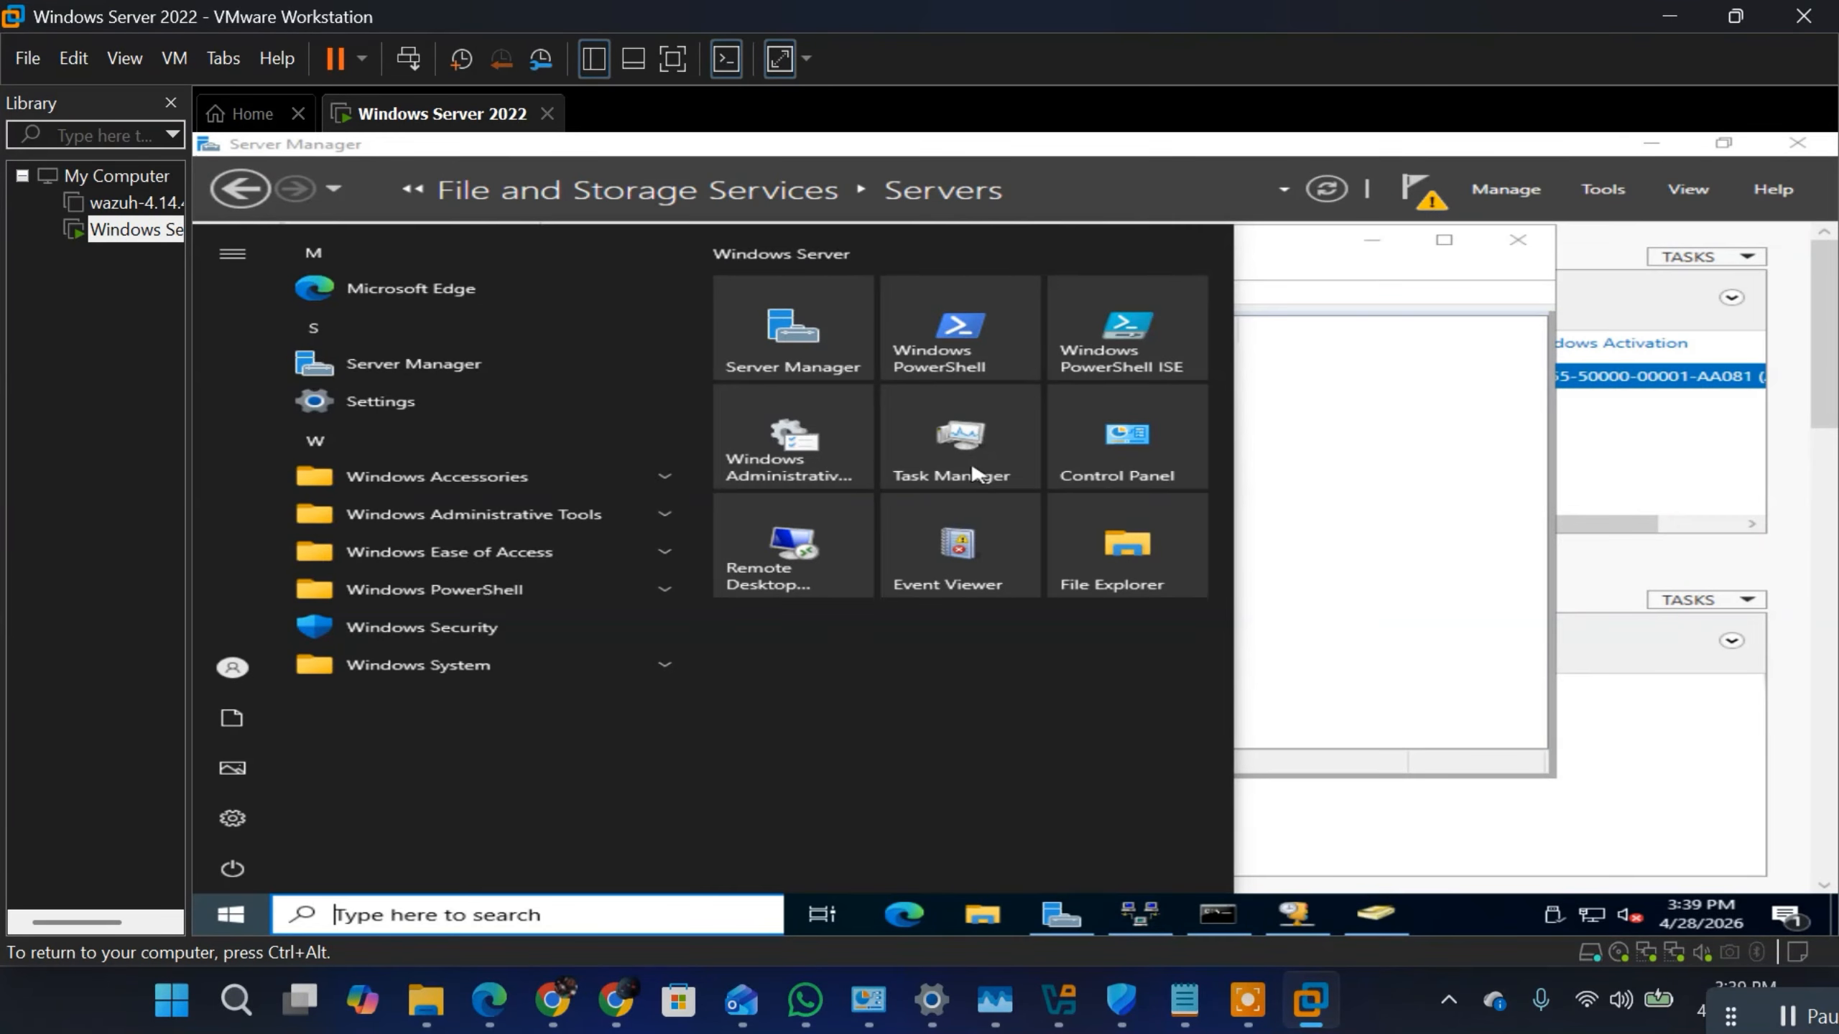
pyautogui.click(1495, 724)
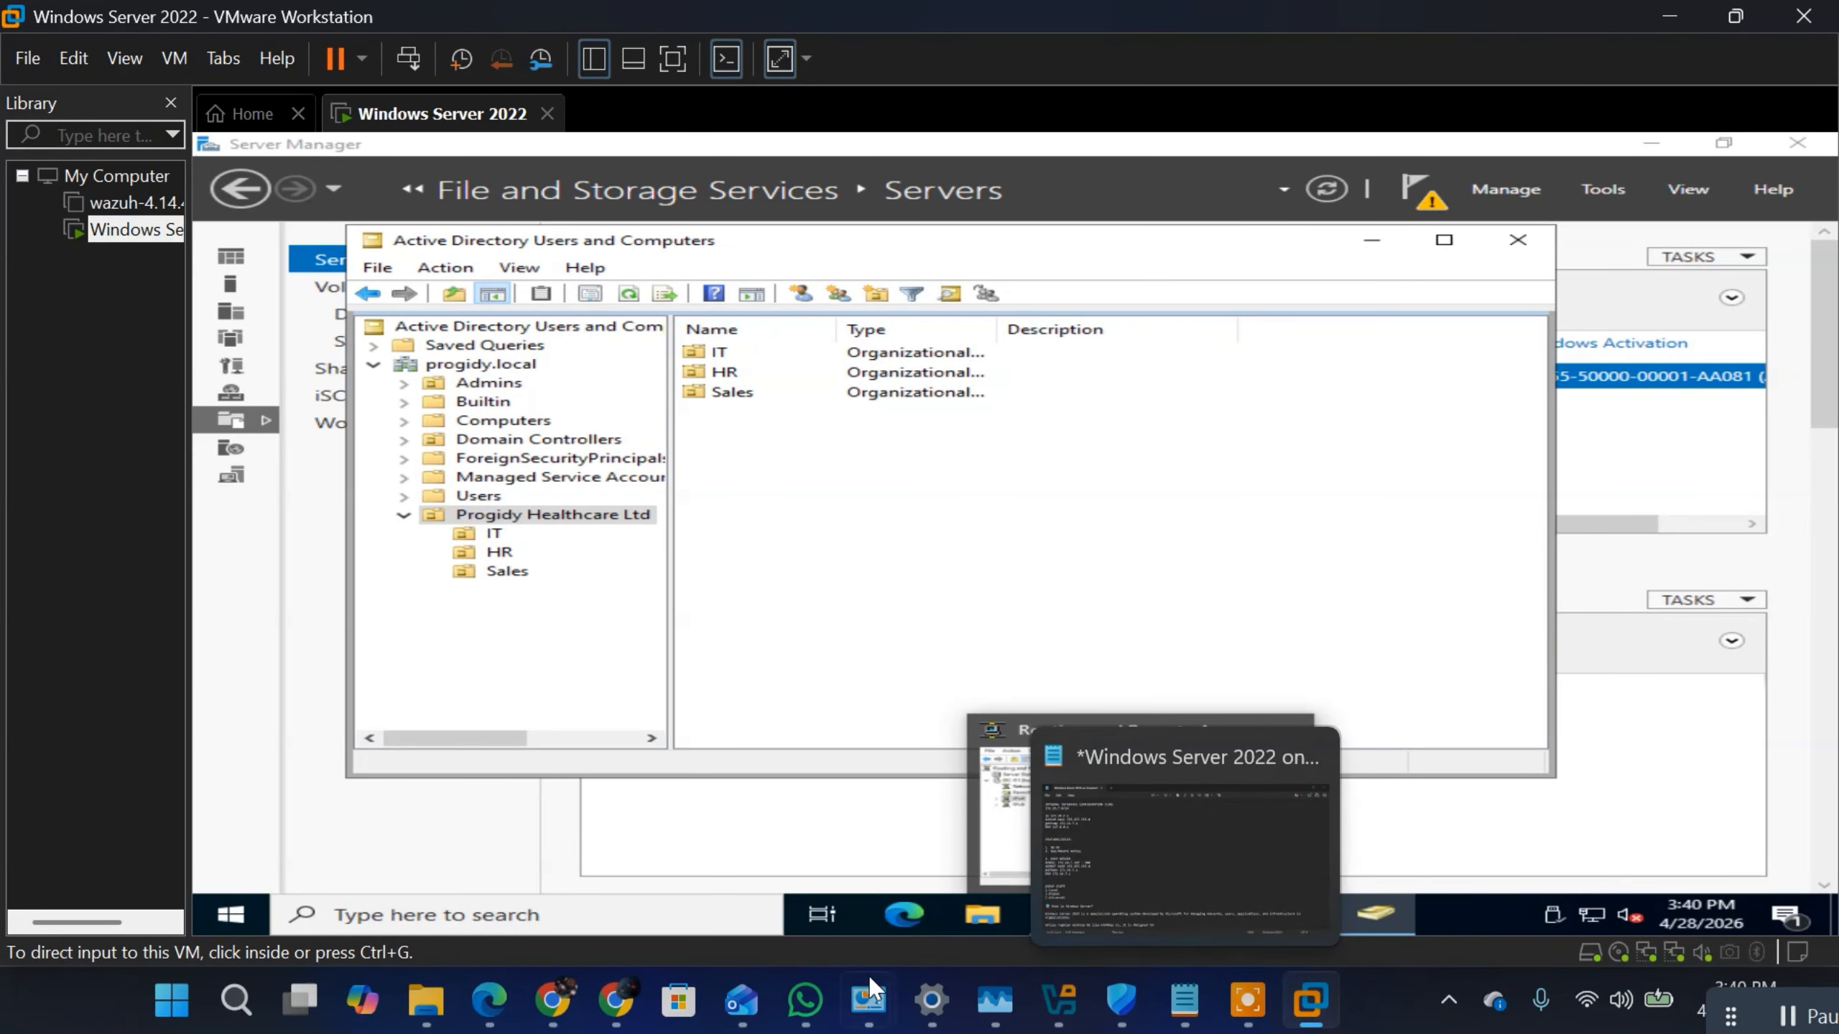
# Step: Switch to Chrome and check the download history for the Windows 11 ISO
pyautogui.click(616, 1000)
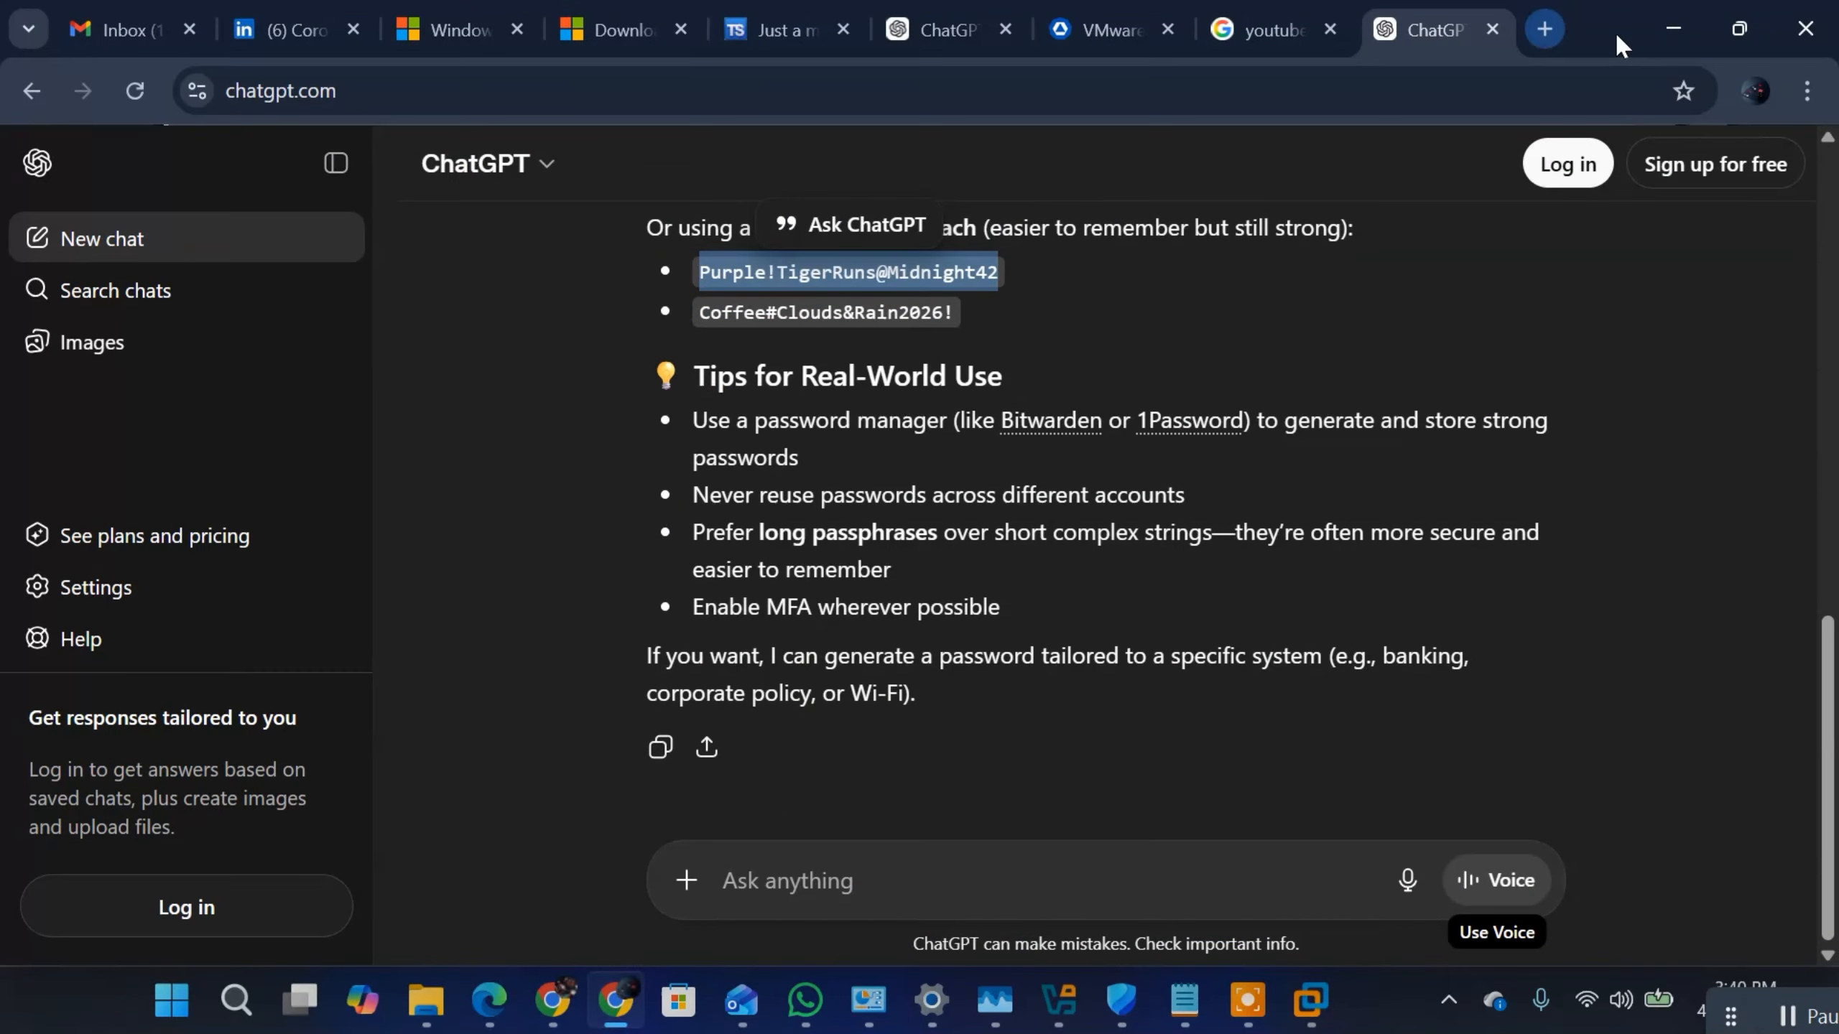
pyautogui.click(1806, 95)
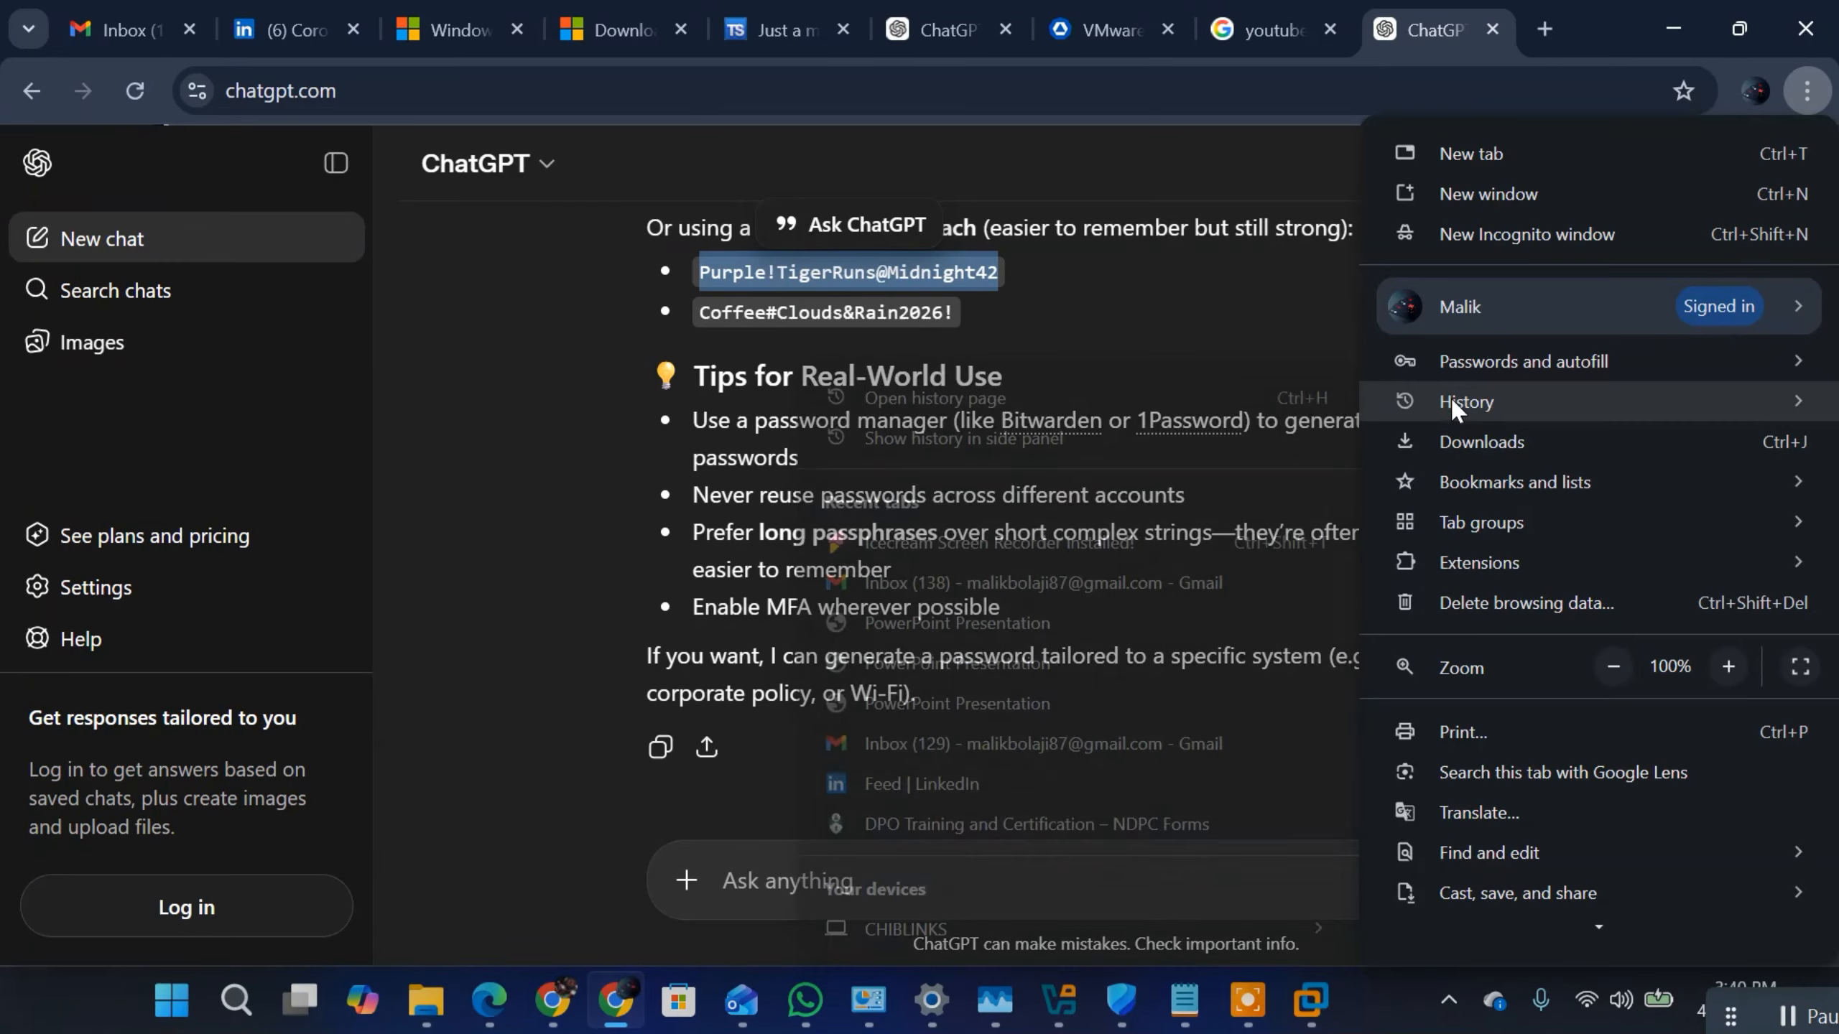
pyautogui.click(1448, 443)
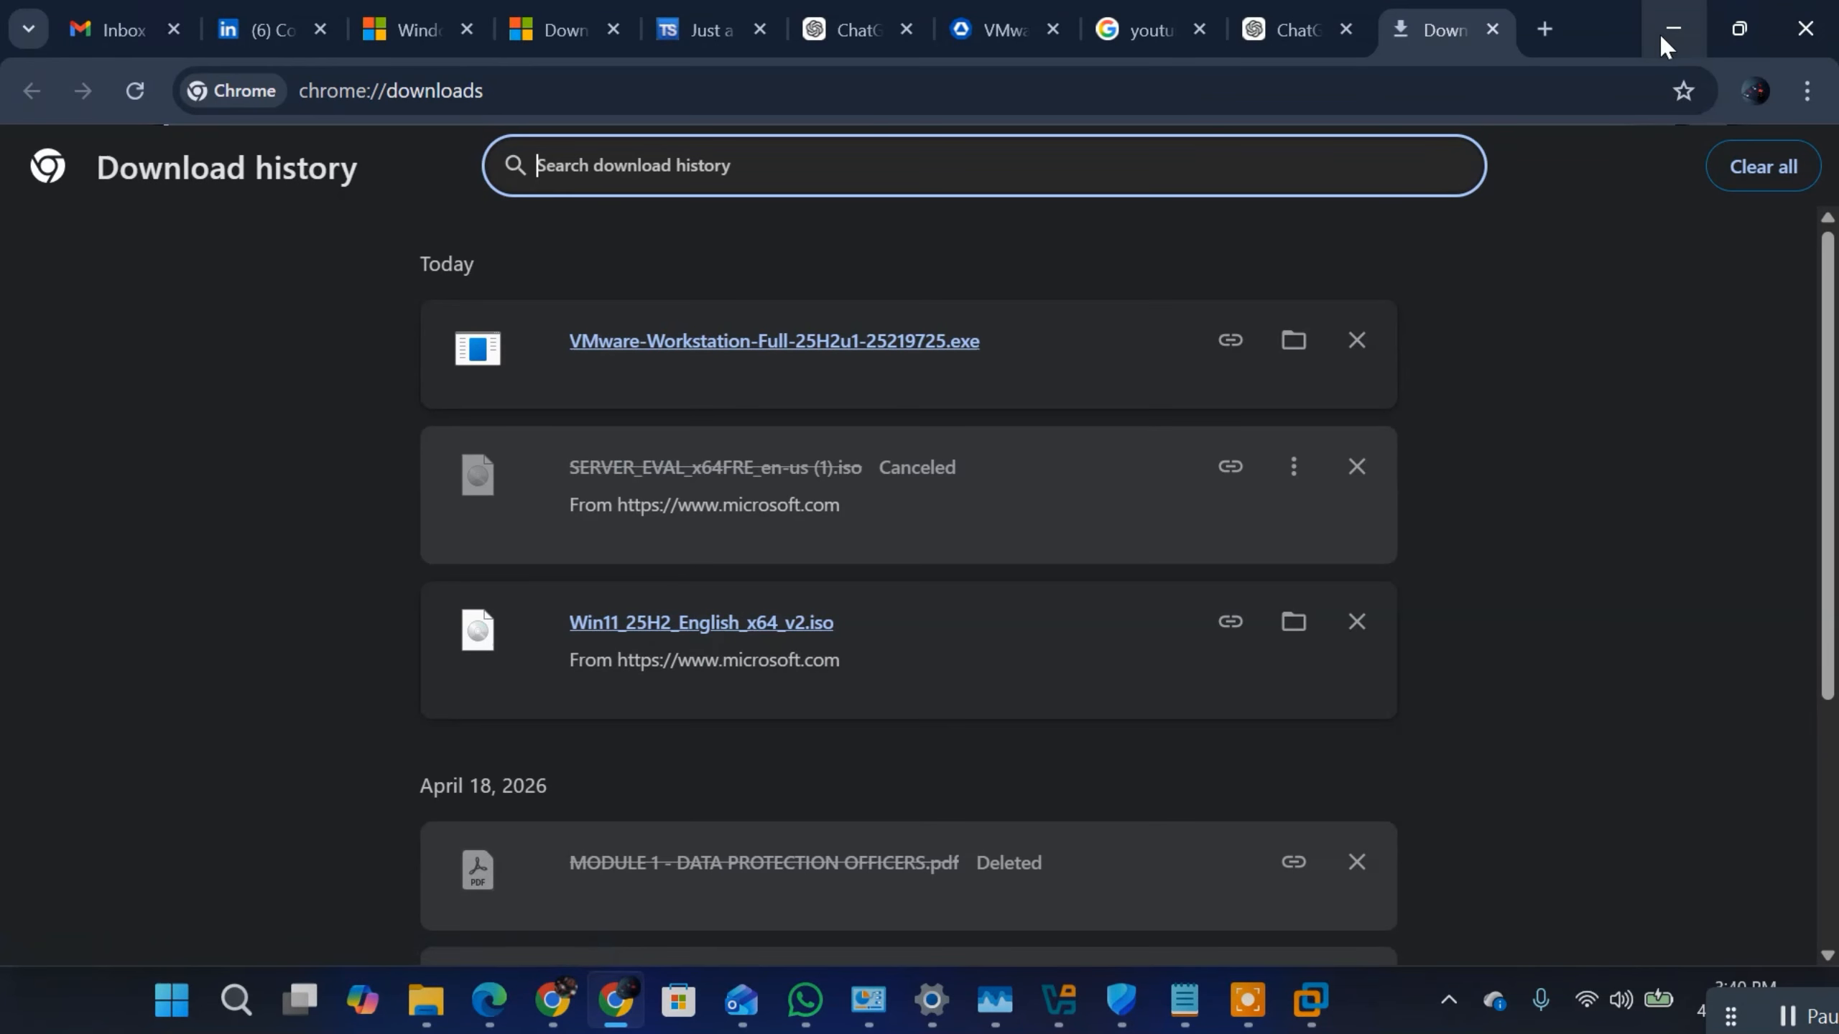
# Step: Switch back to VMware Workstation and start creating a new virtual machine with the Typical configuration
pyautogui.click(1312, 1014)
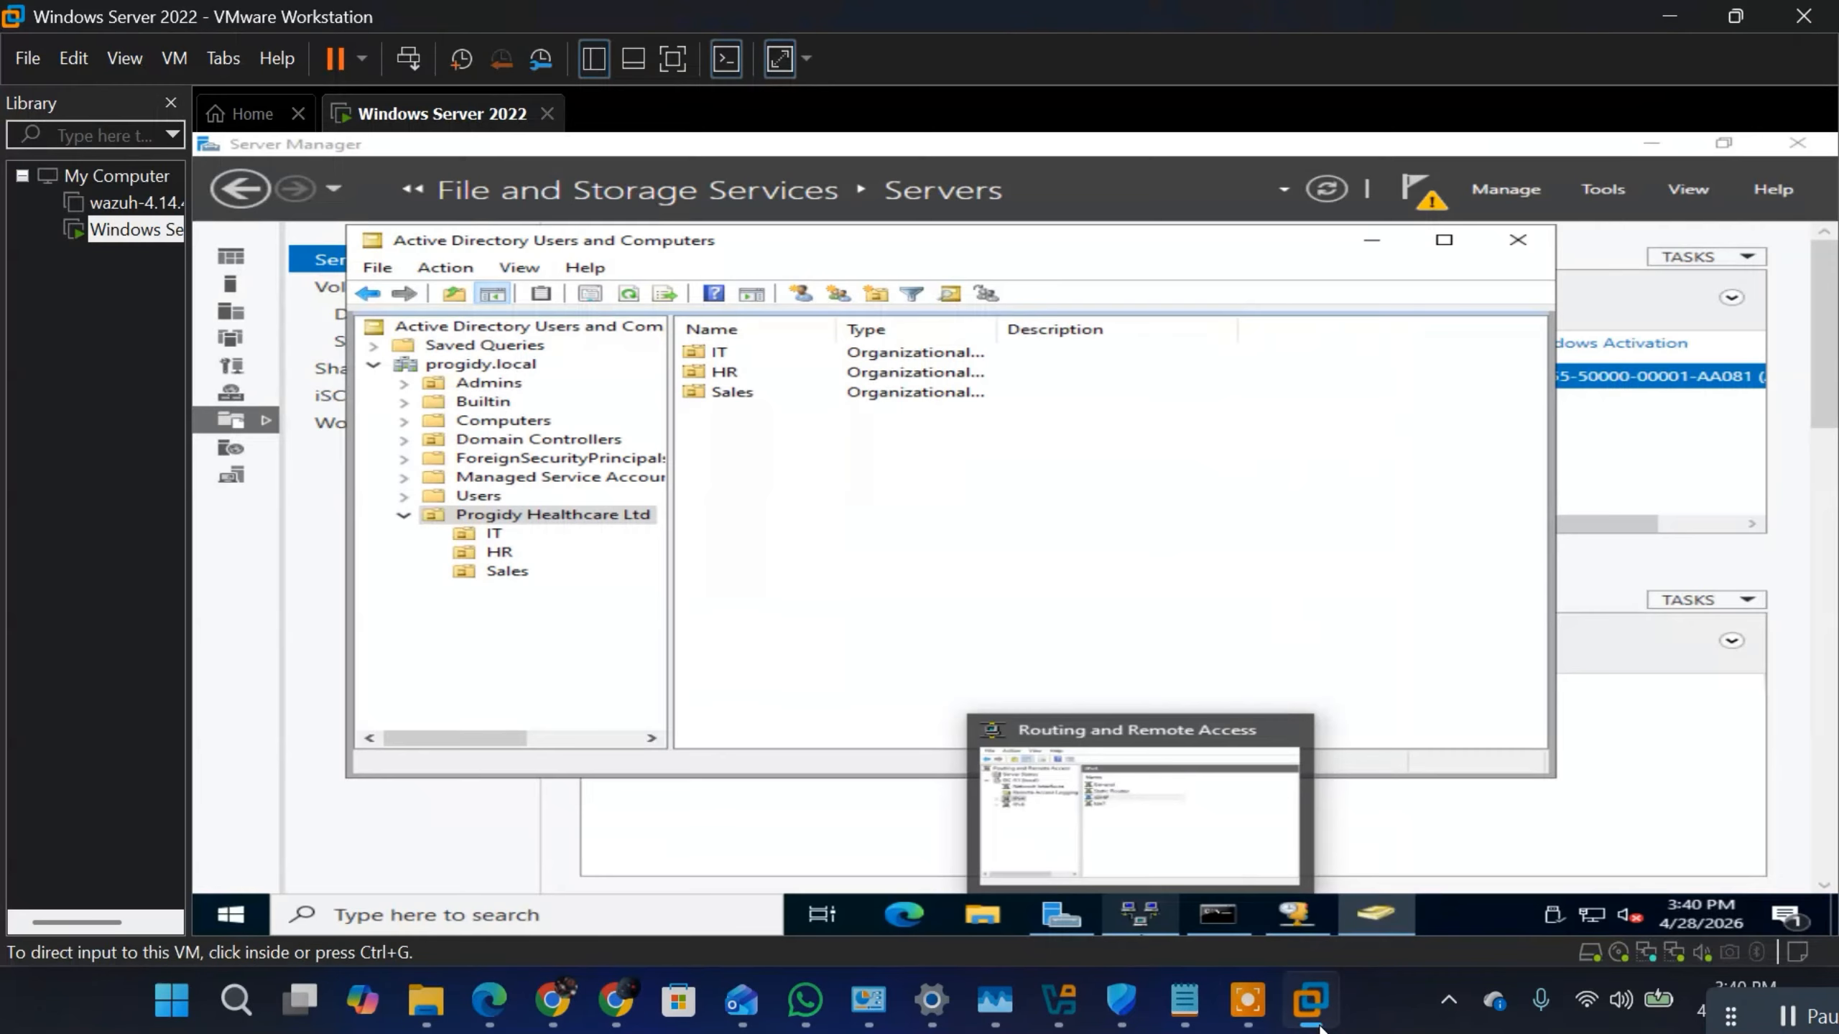
pyautogui.click(29, 58)
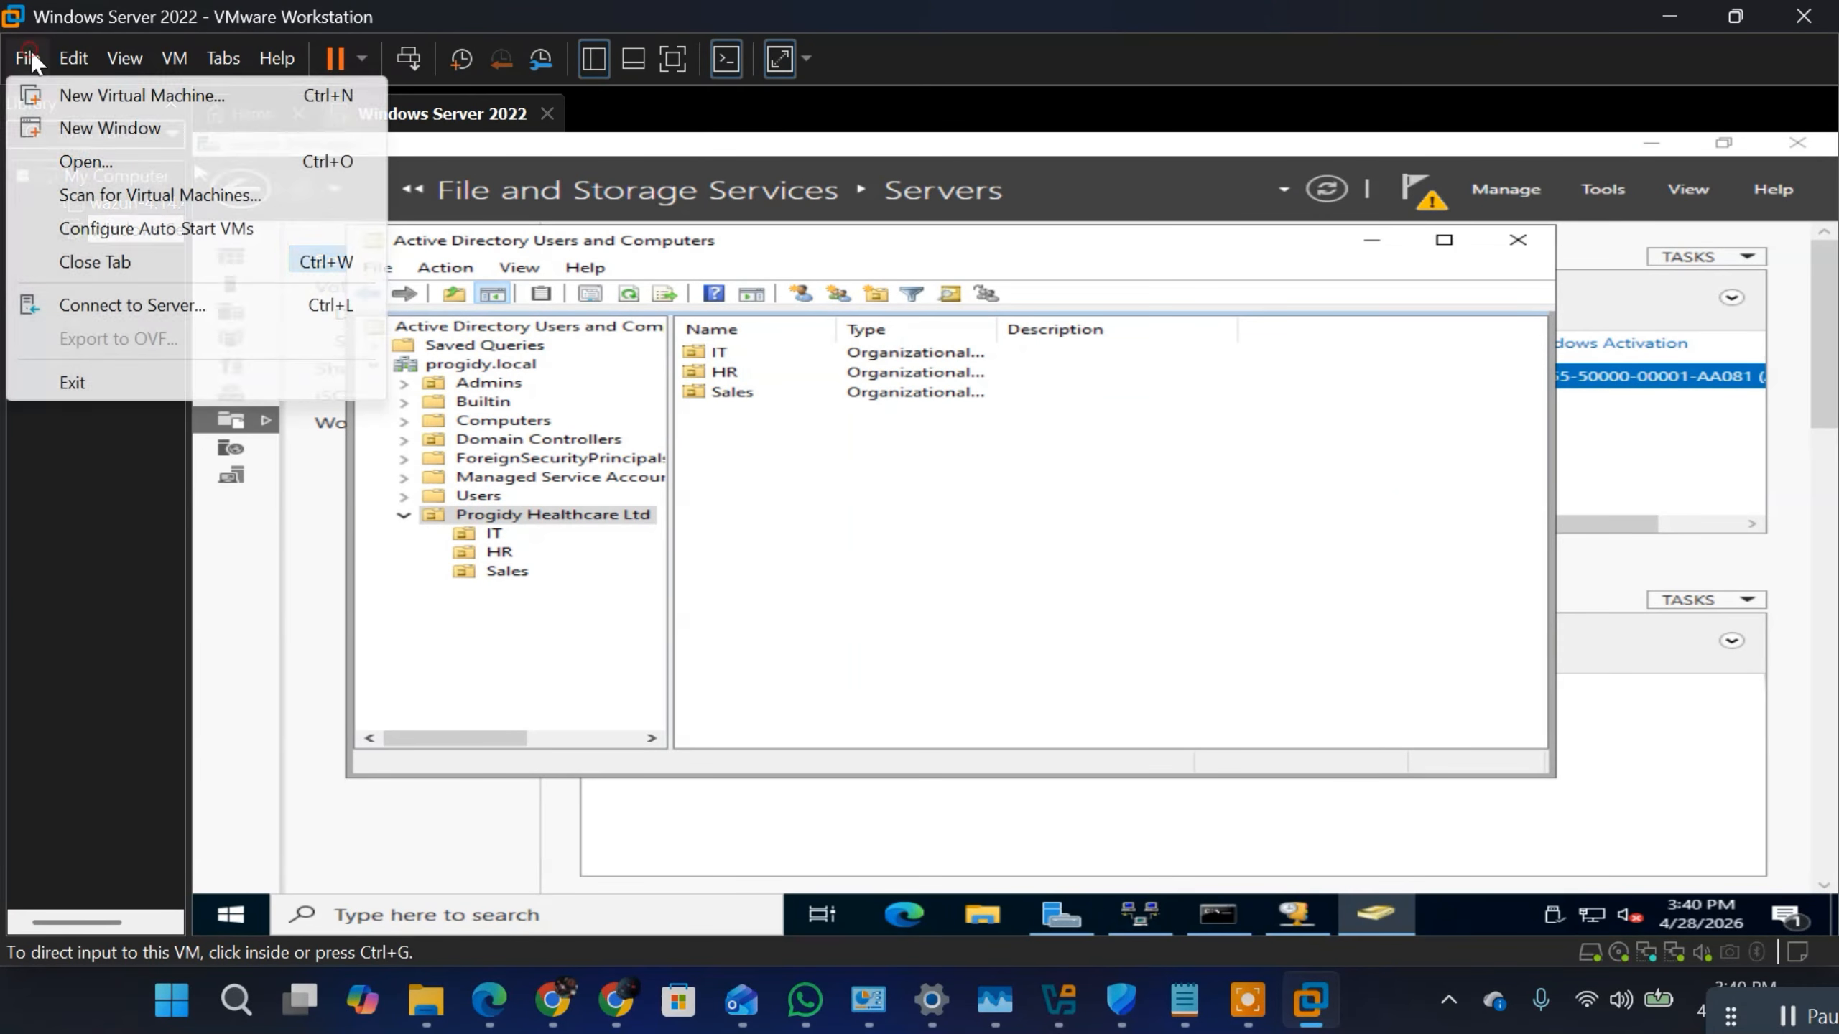
pyautogui.click(58, 96)
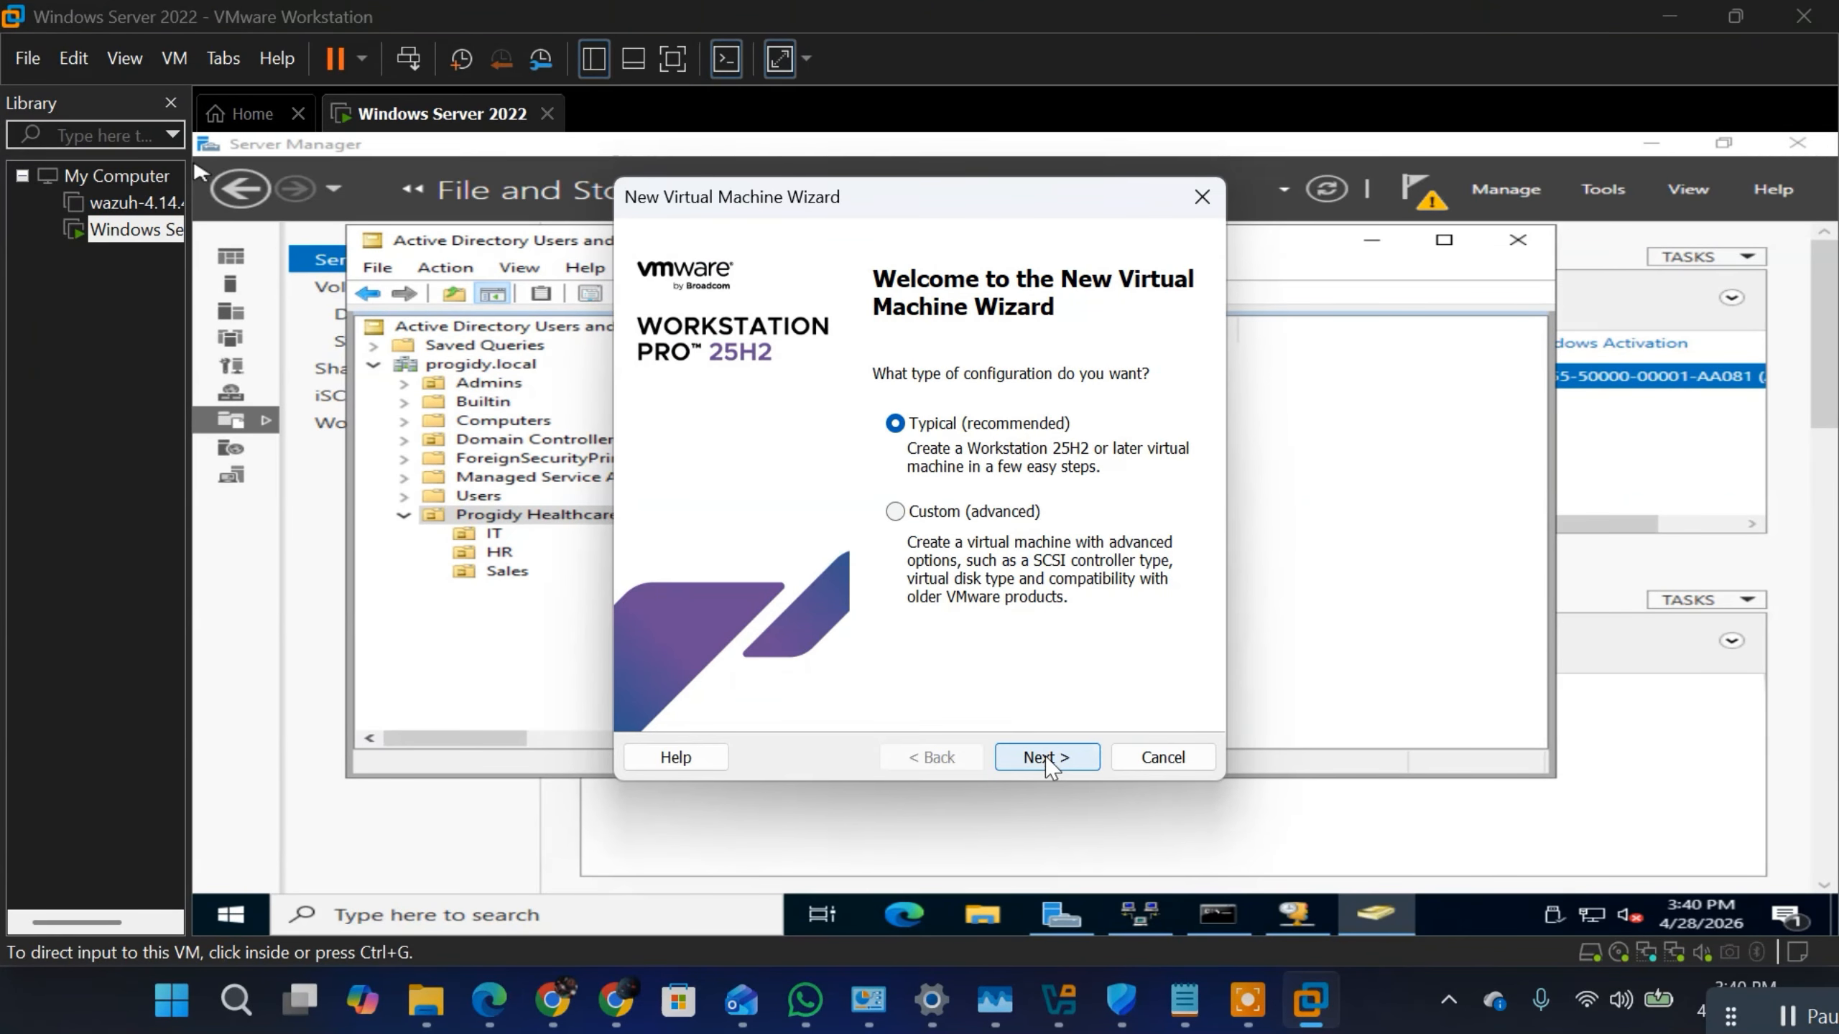
pyautogui.click(1046, 758)
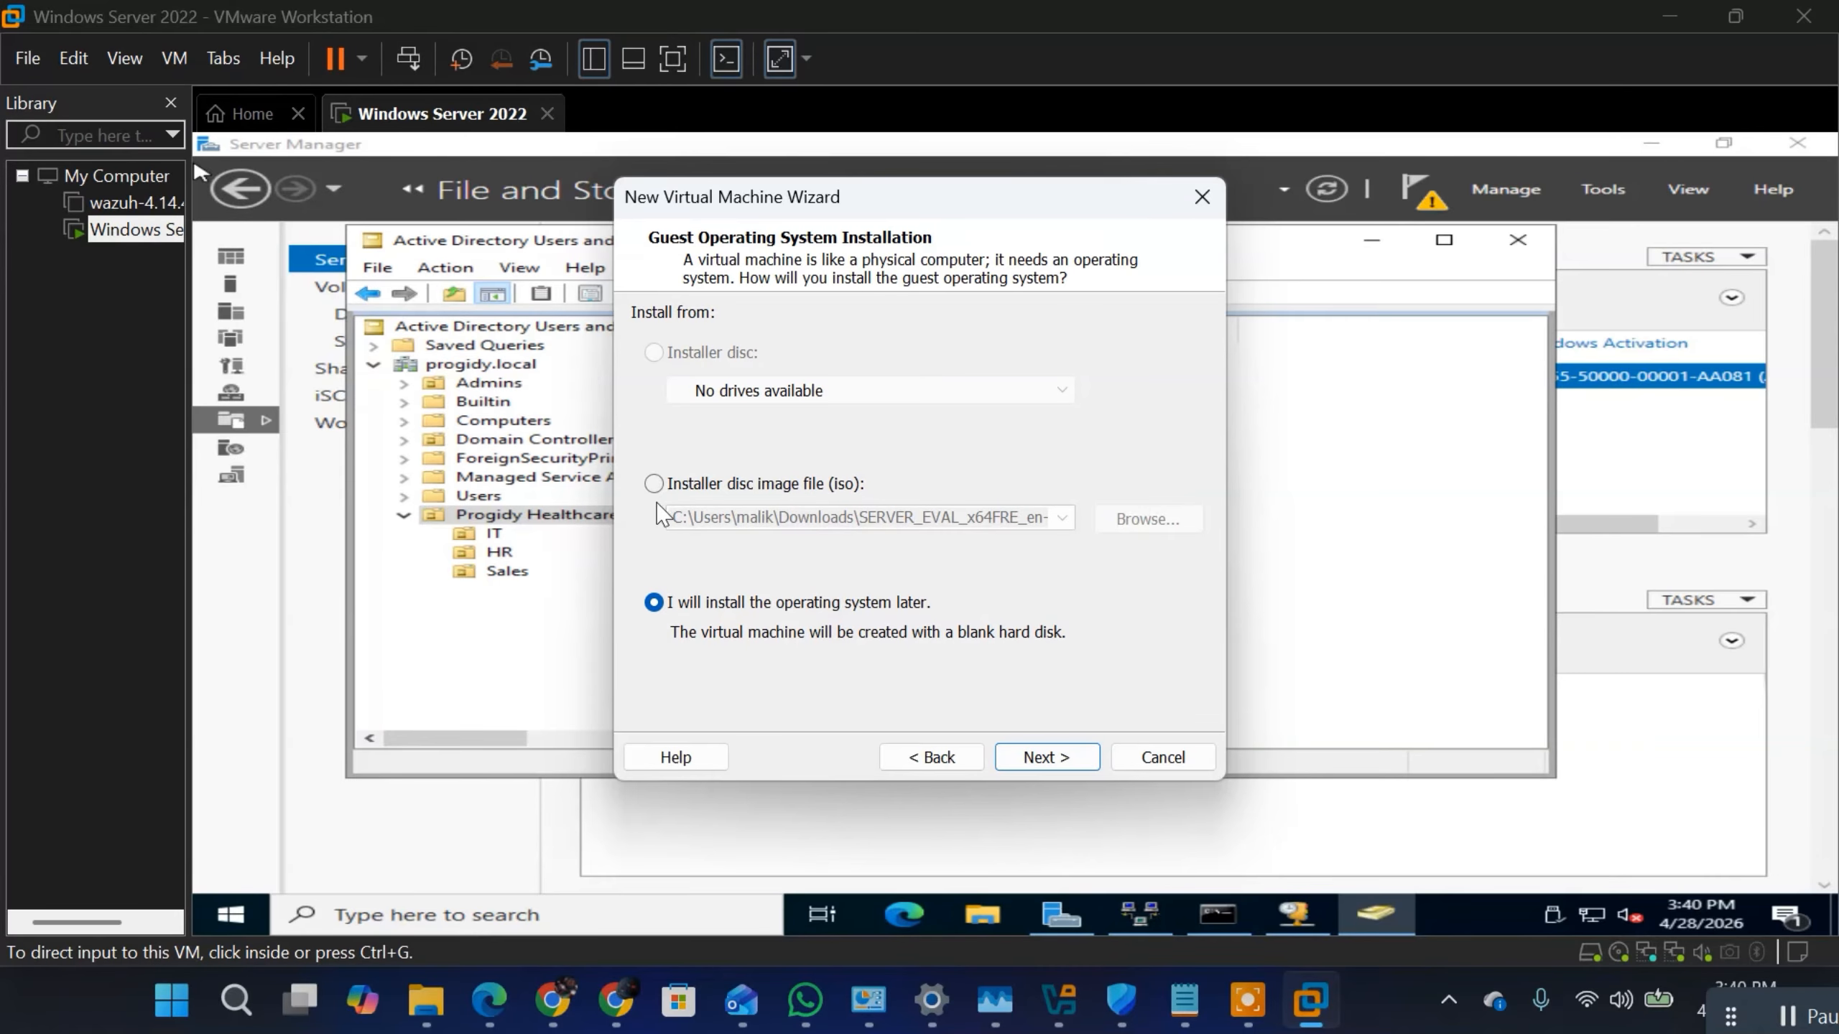
# Step: Set the installer disc image to Win11_25H2_English_x64_v2 from the Downloads folder
pyautogui.click(654, 484)
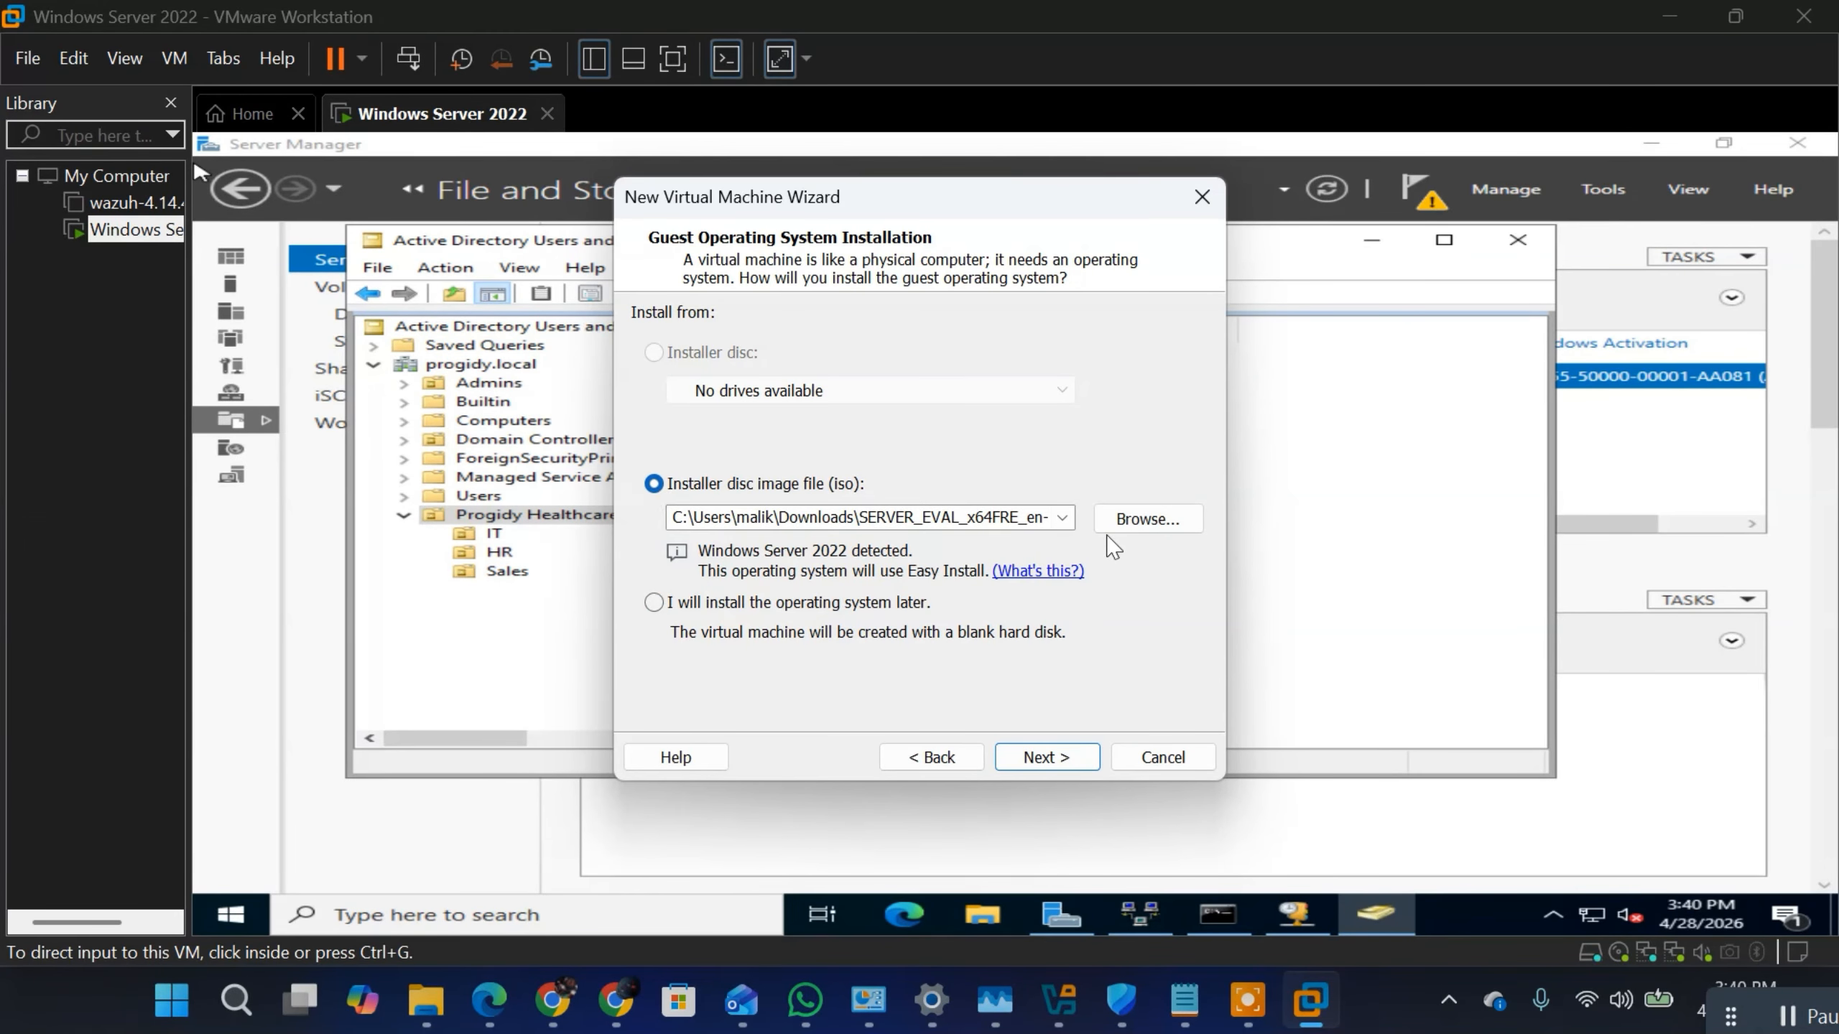
pyautogui.click(1134, 528)
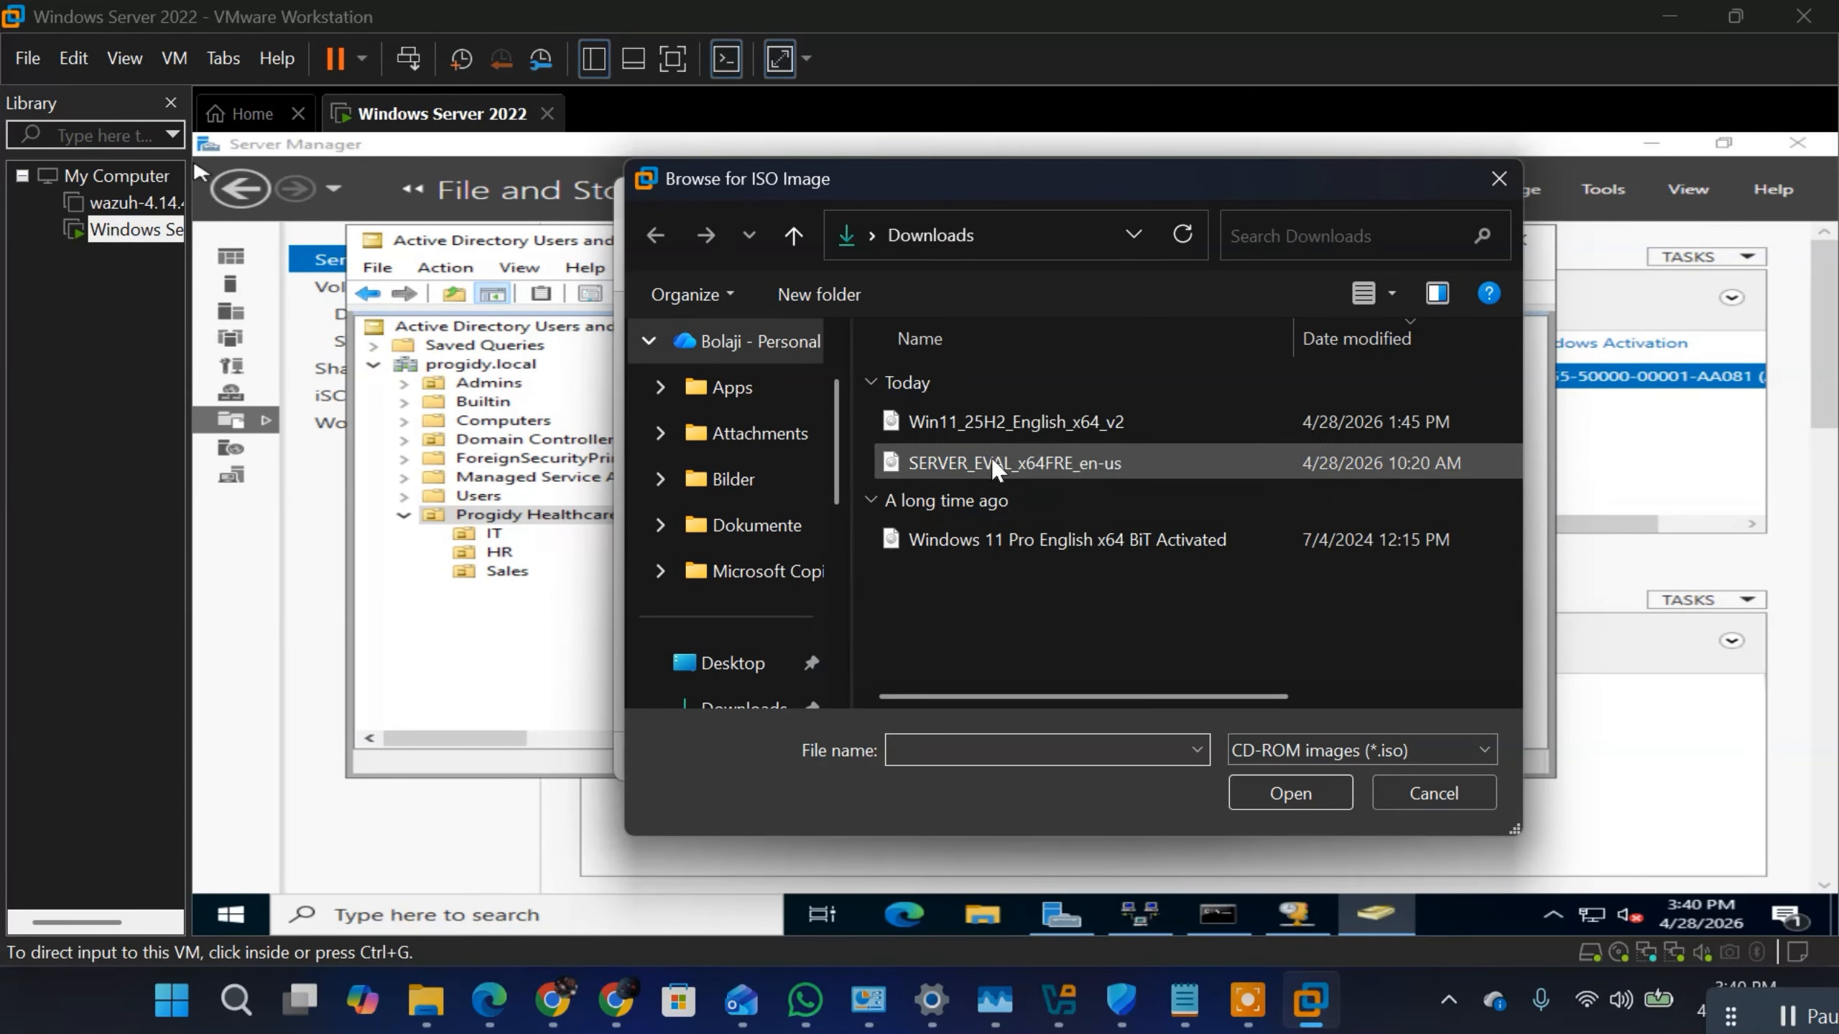
pyautogui.click(956, 425)
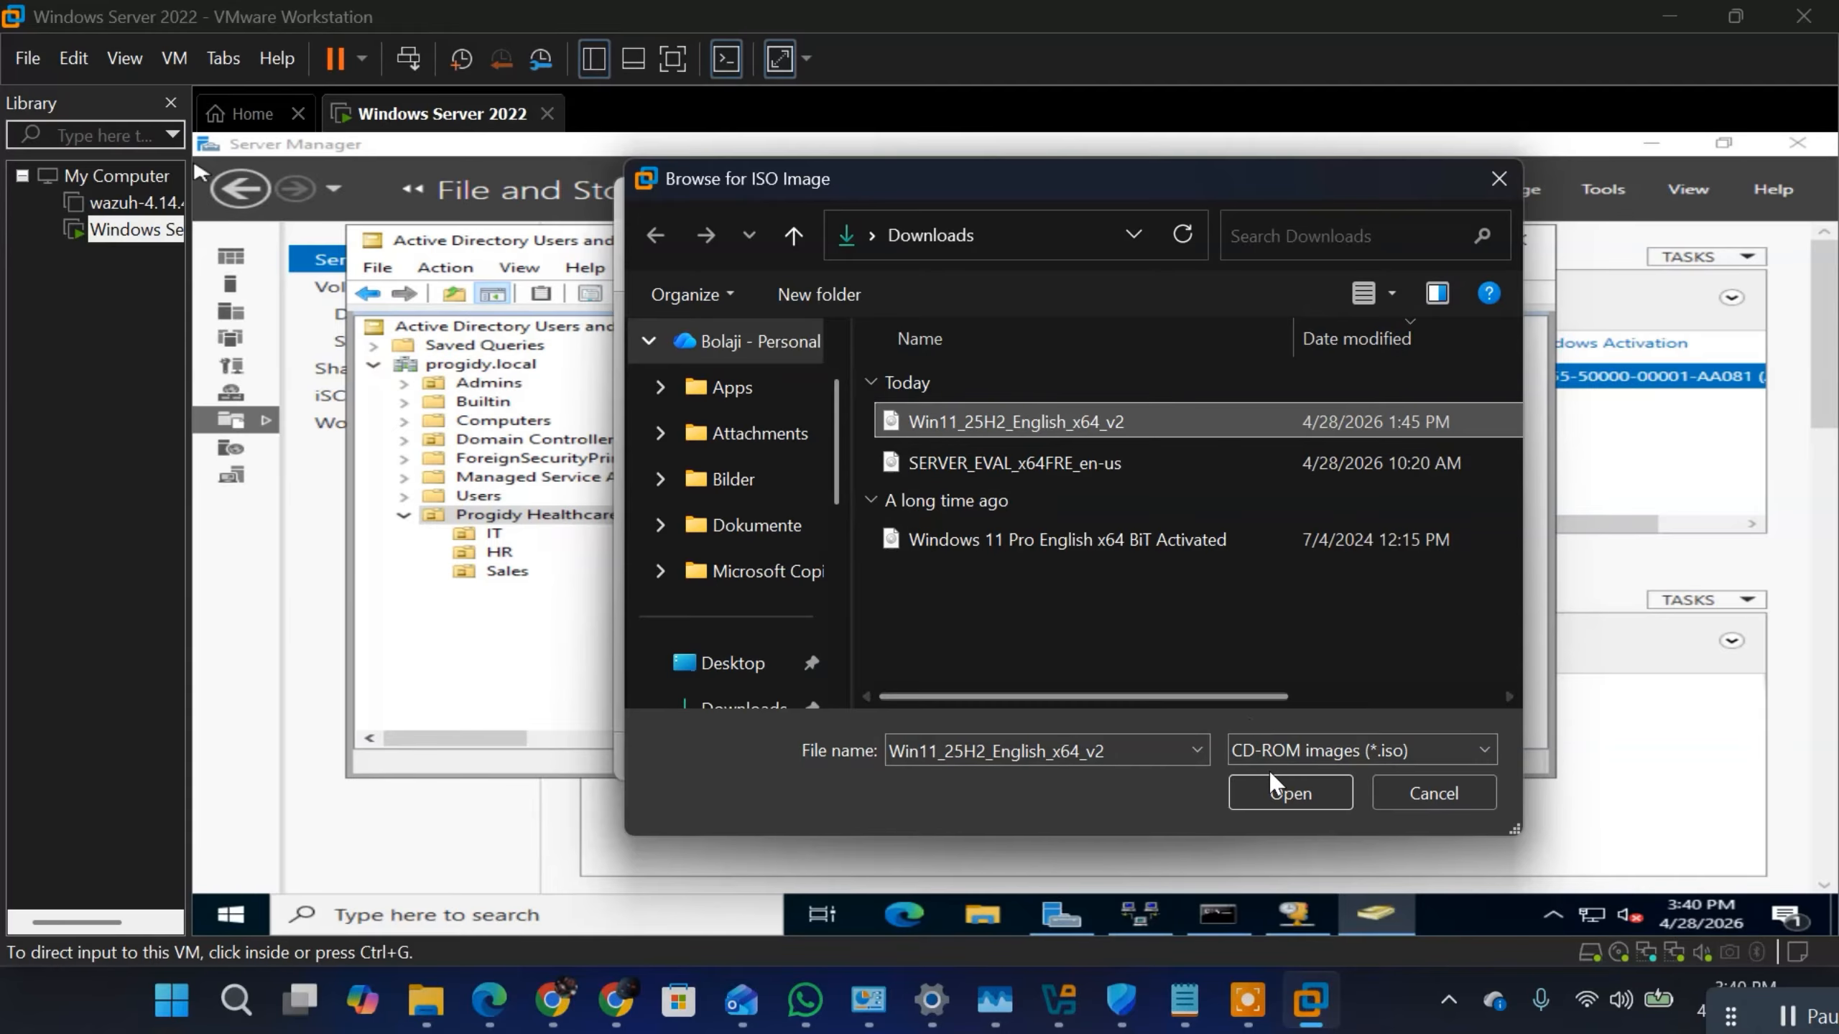
pyautogui.click(1281, 790)
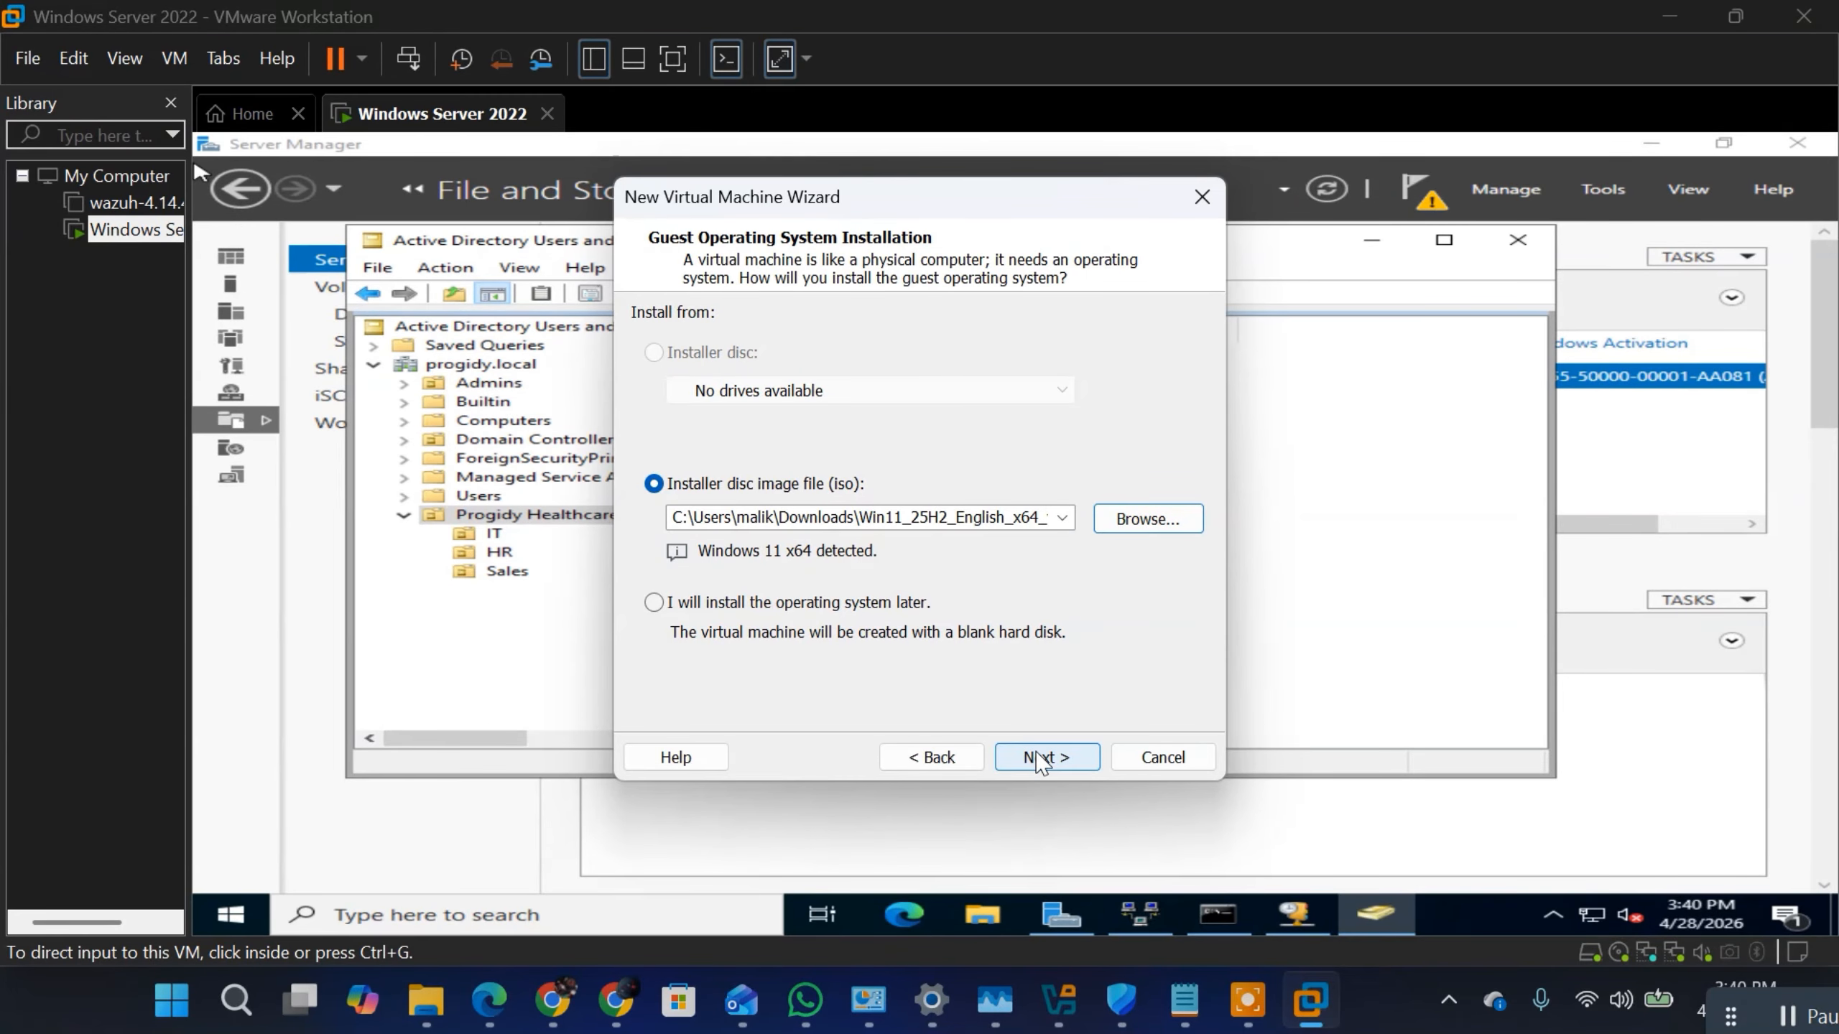
pyautogui.click(1040, 761)
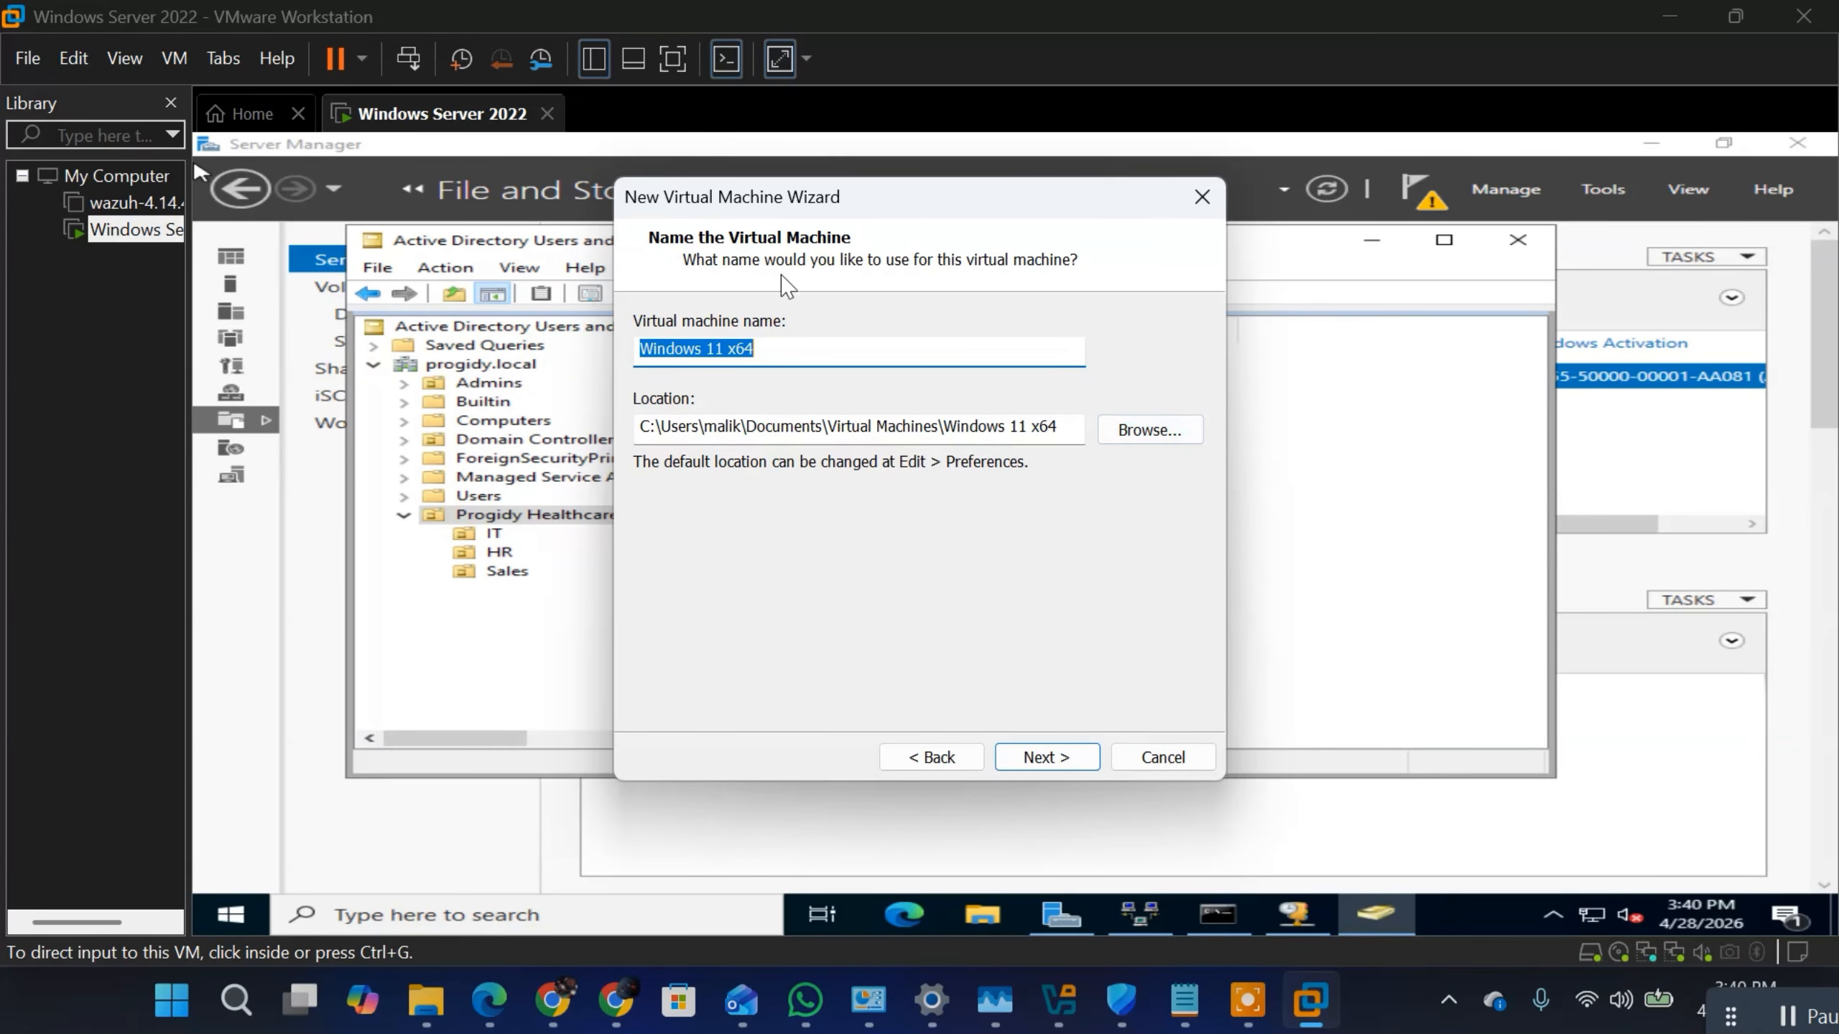
# Step: Name the virtual machine Windows 11 and keep its default storage location
pyautogui.click(792, 348)
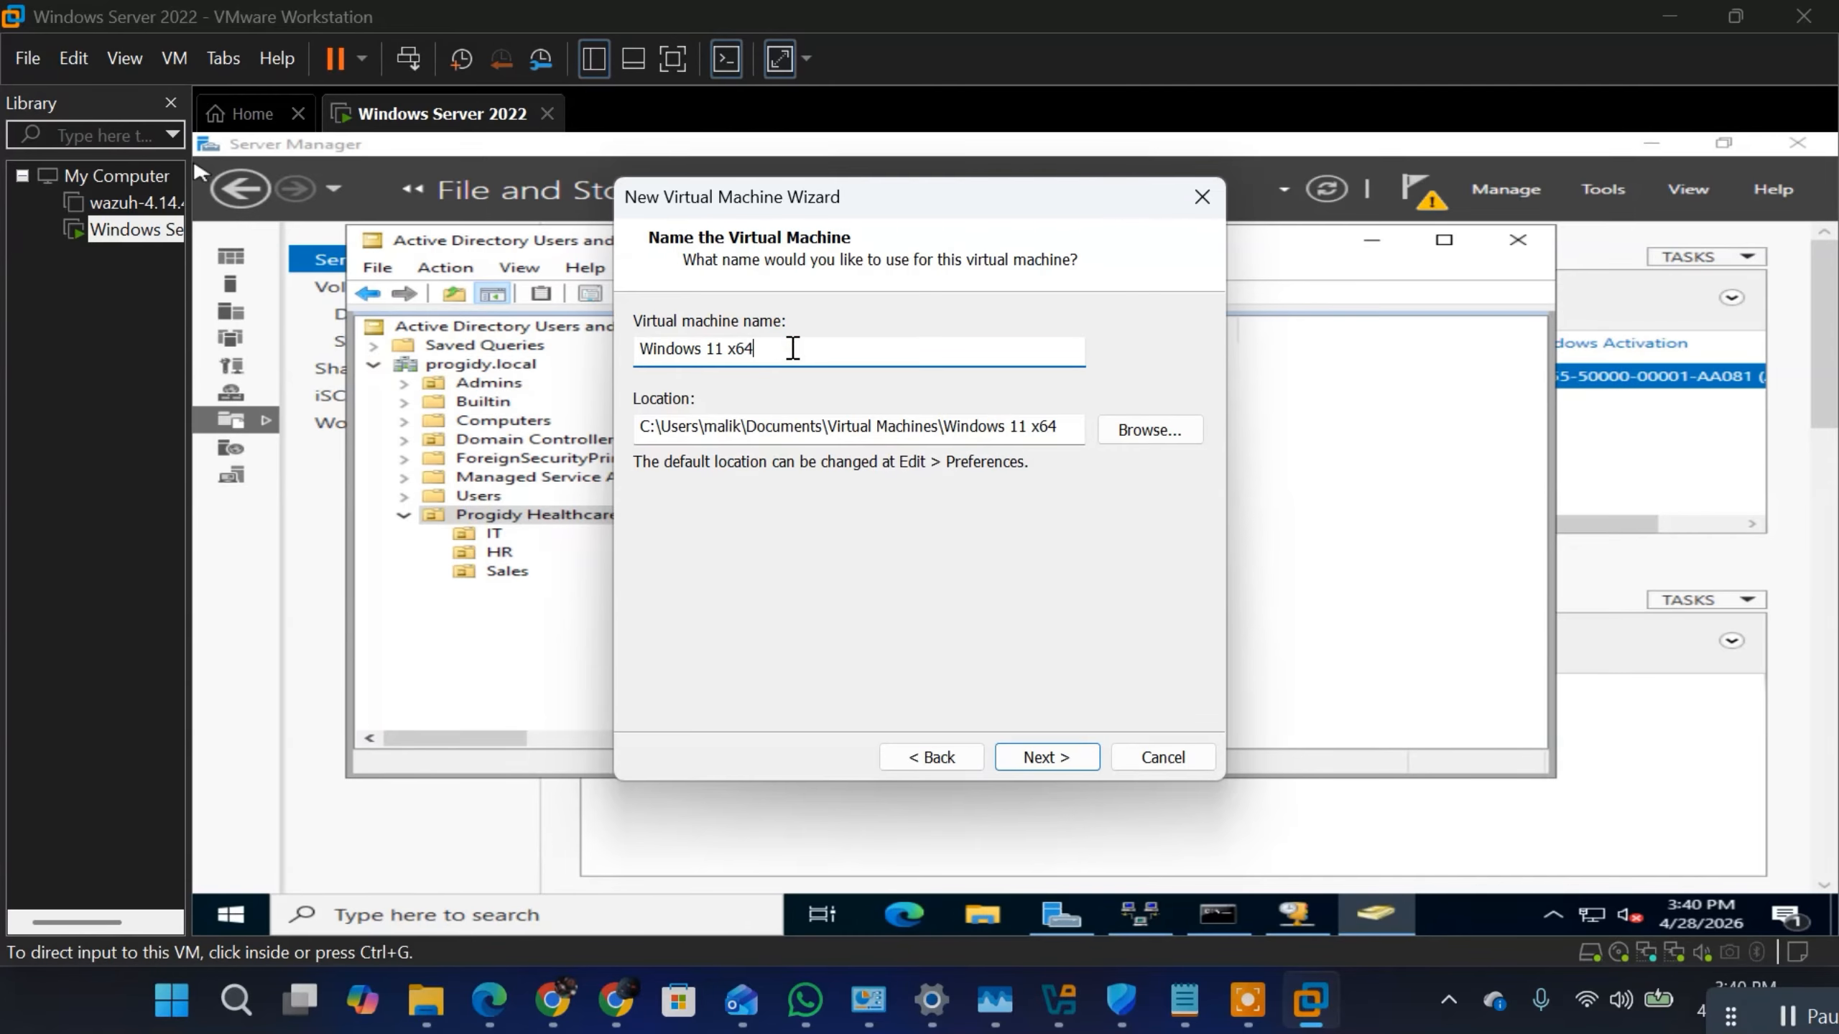
pyautogui.press('BackSpace')
pyautogui.press('BackSpace')
pyautogui.press('BackSpace')
pyautogui.press('BackSpace')
pyautogui.click(1045, 758)
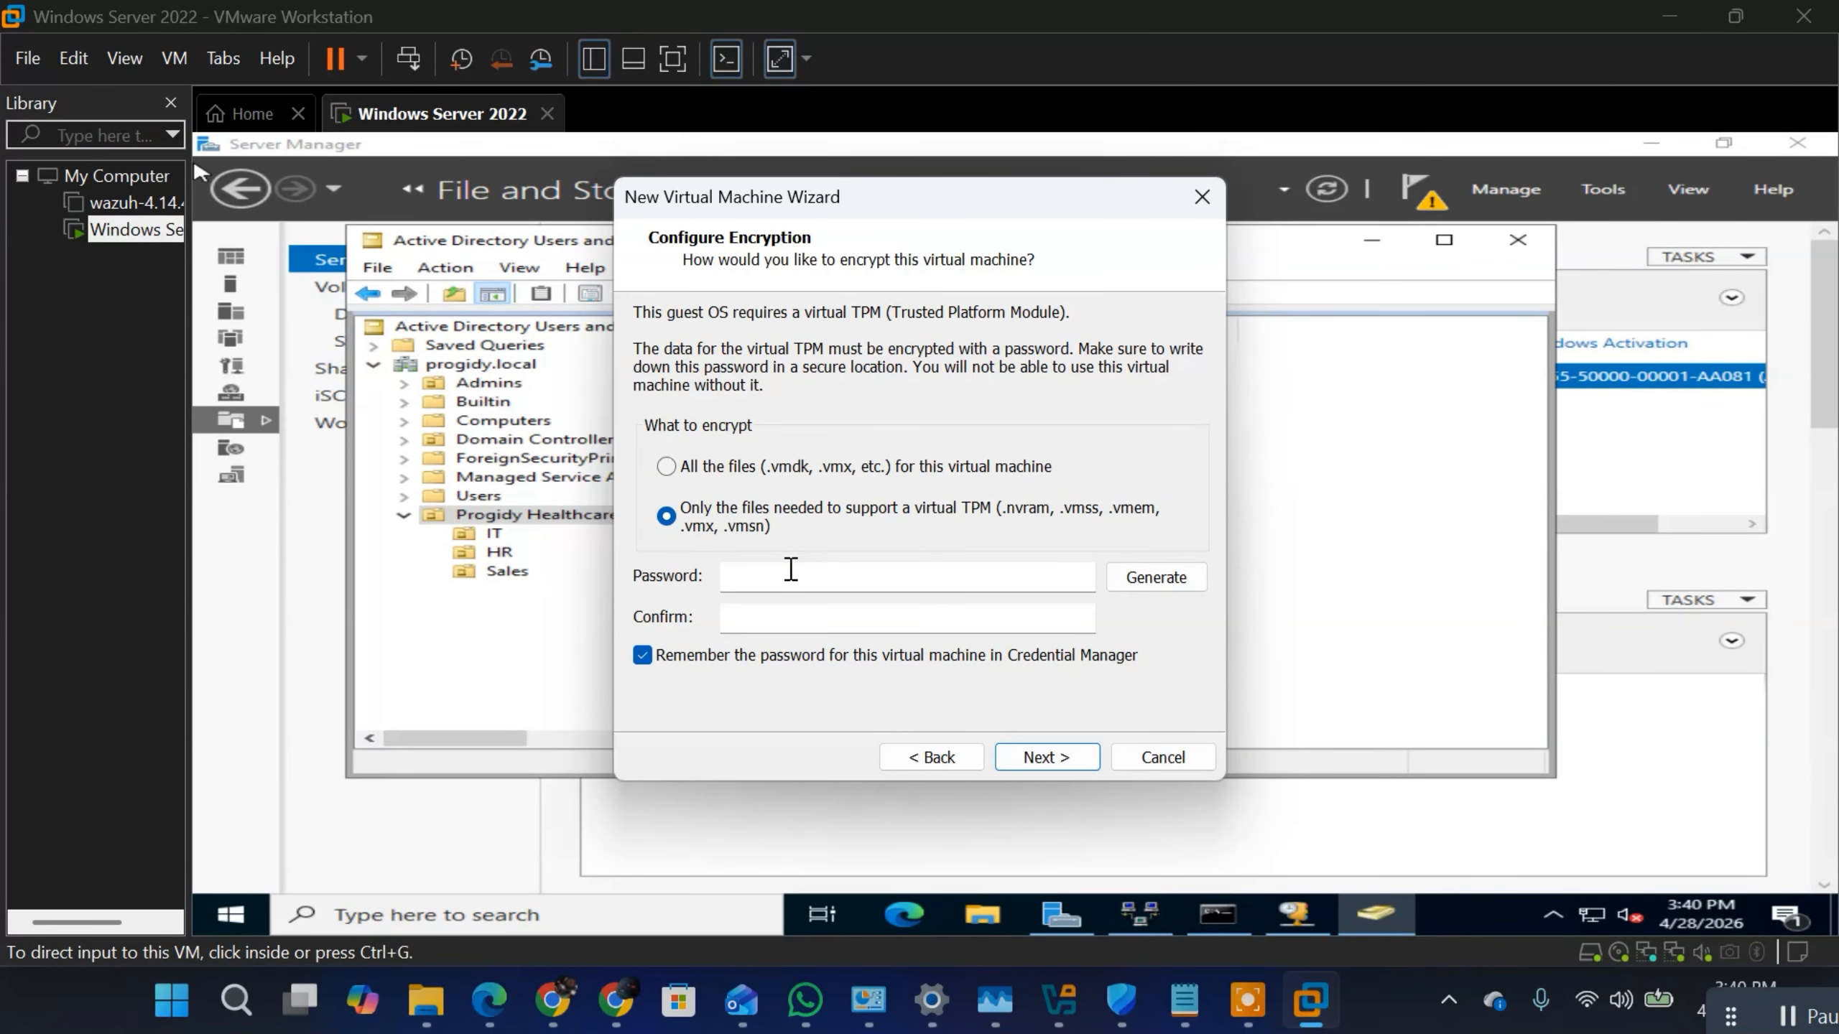
# Step: Enter and confirm the encryption password for the virtual TPM, encrypting only the files needed to support it
pyautogui.click(792, 570)
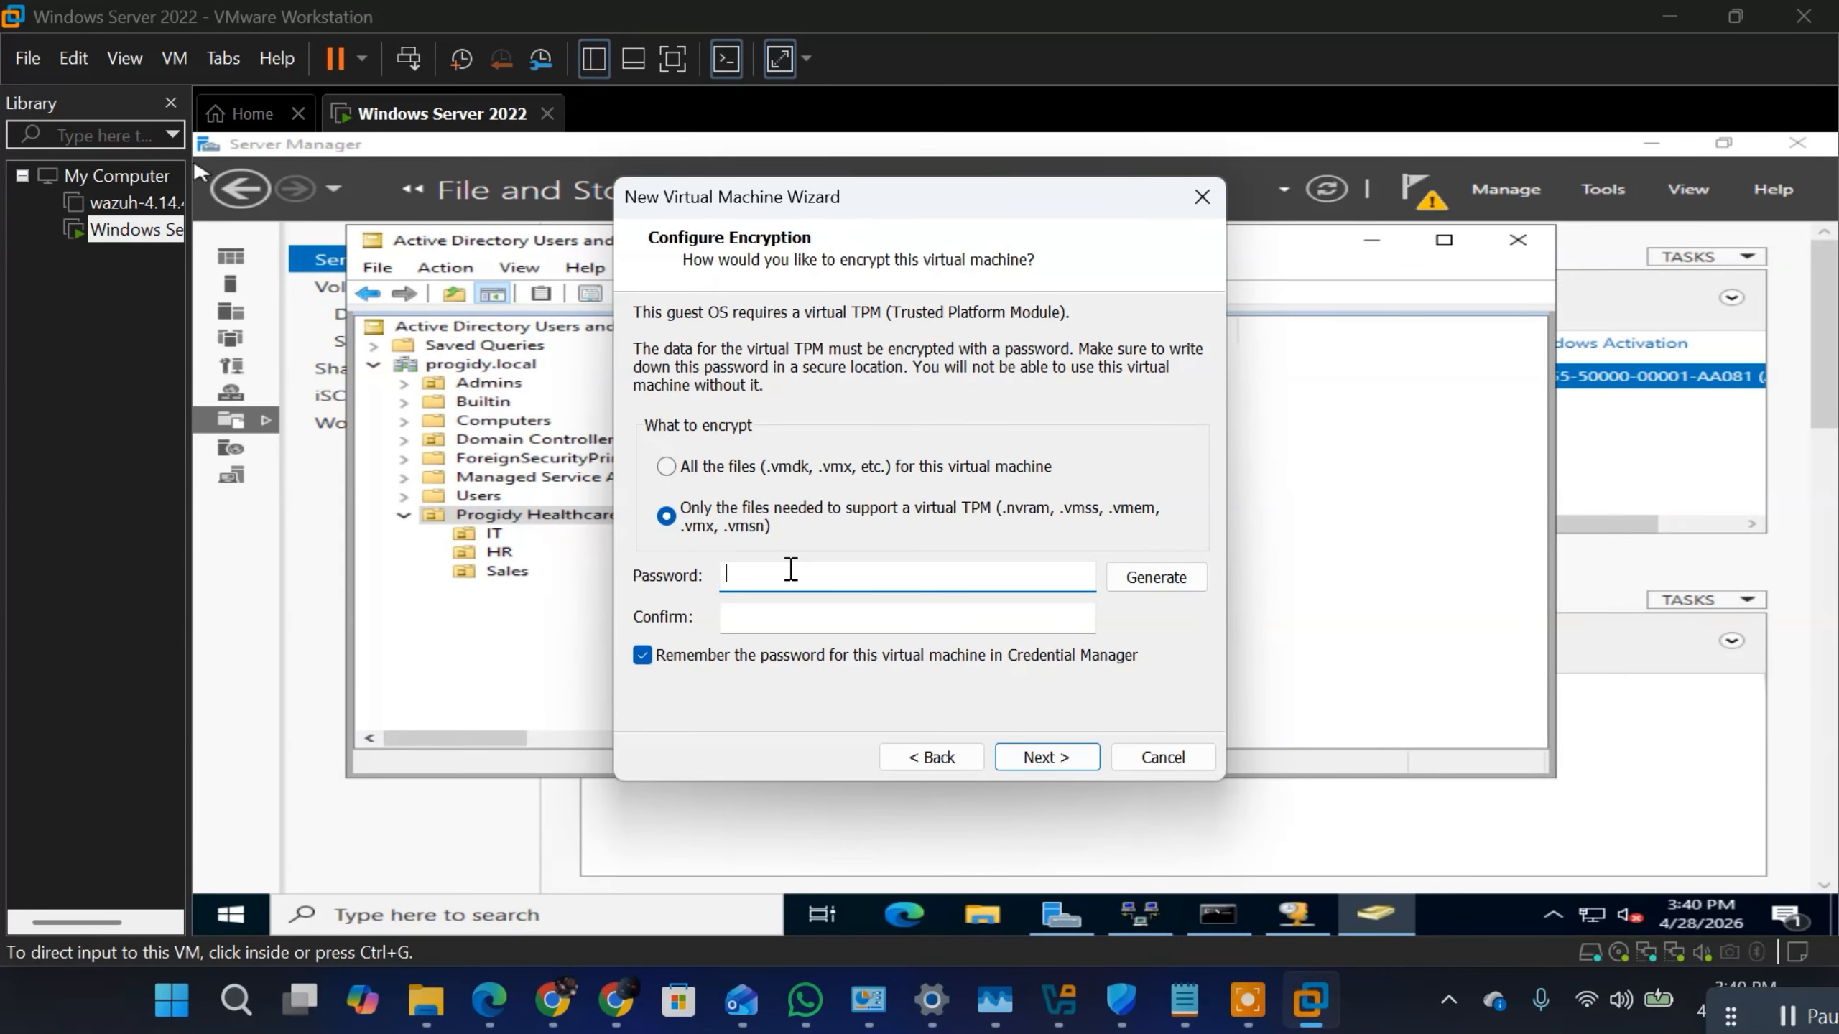
pyautogui.write('P')
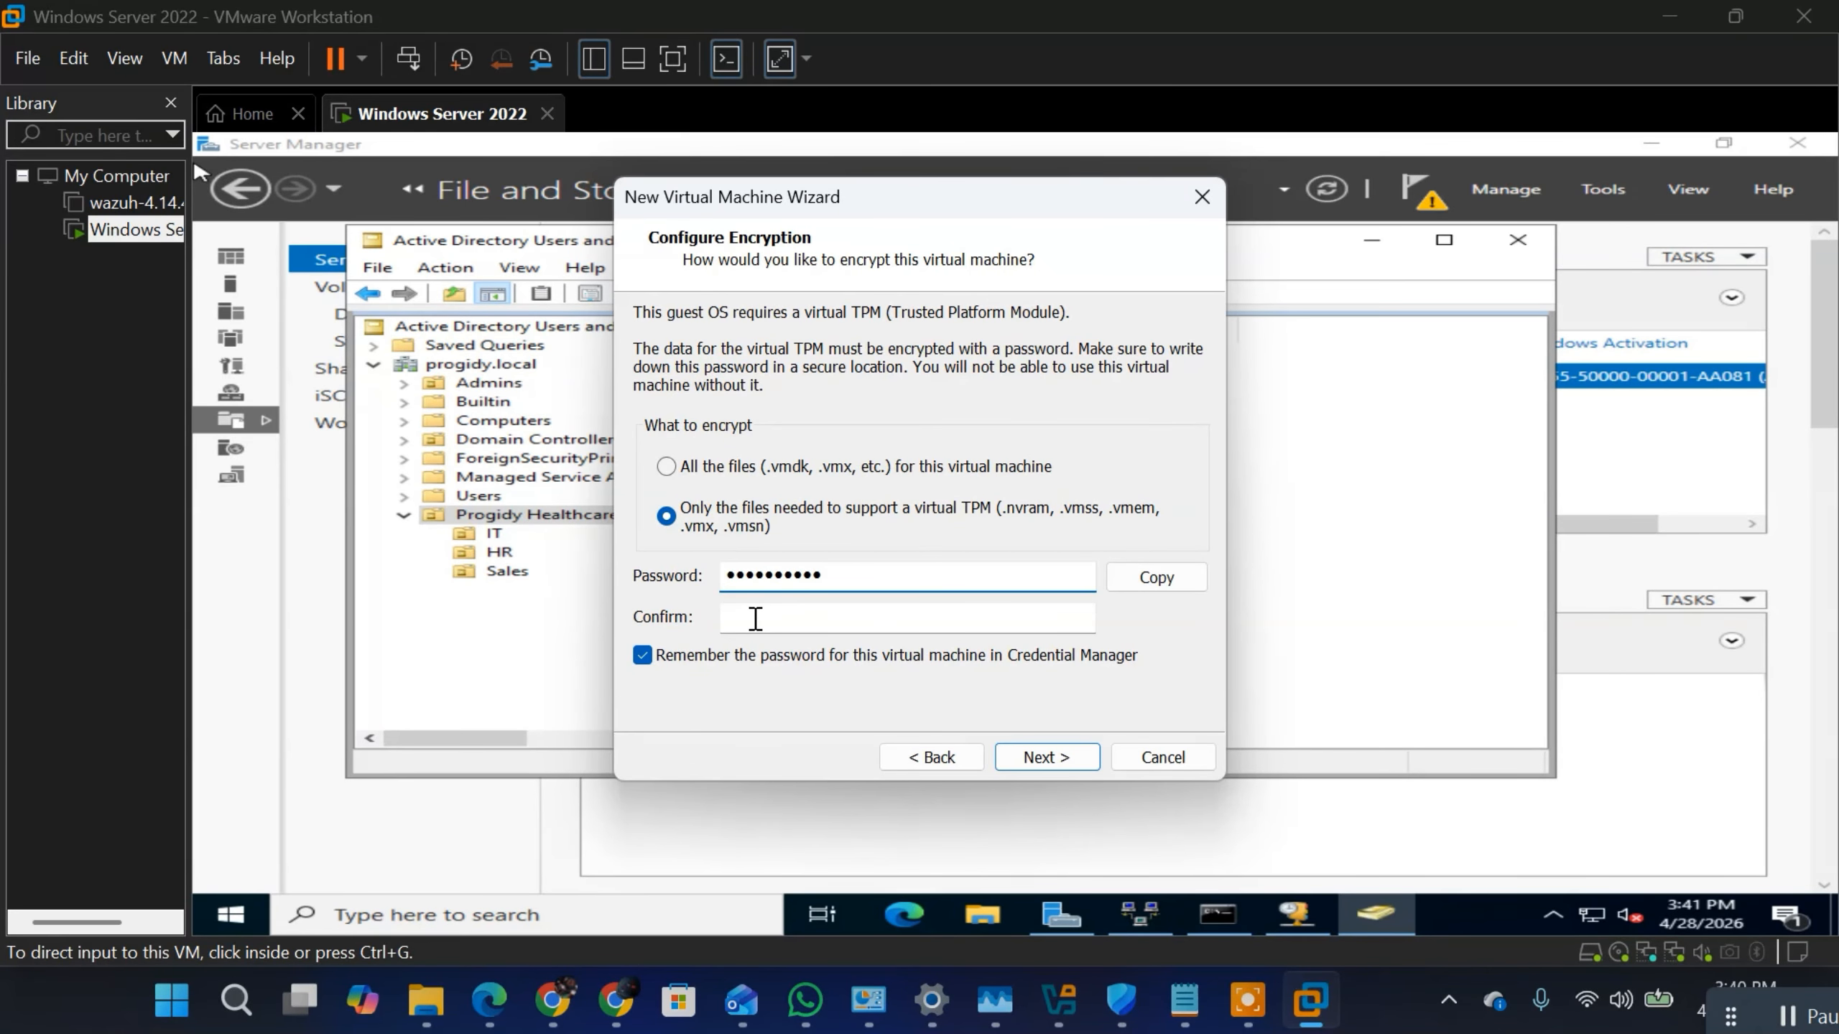
pyautogui.click(755, 618)
pyautogui.write('Pa')
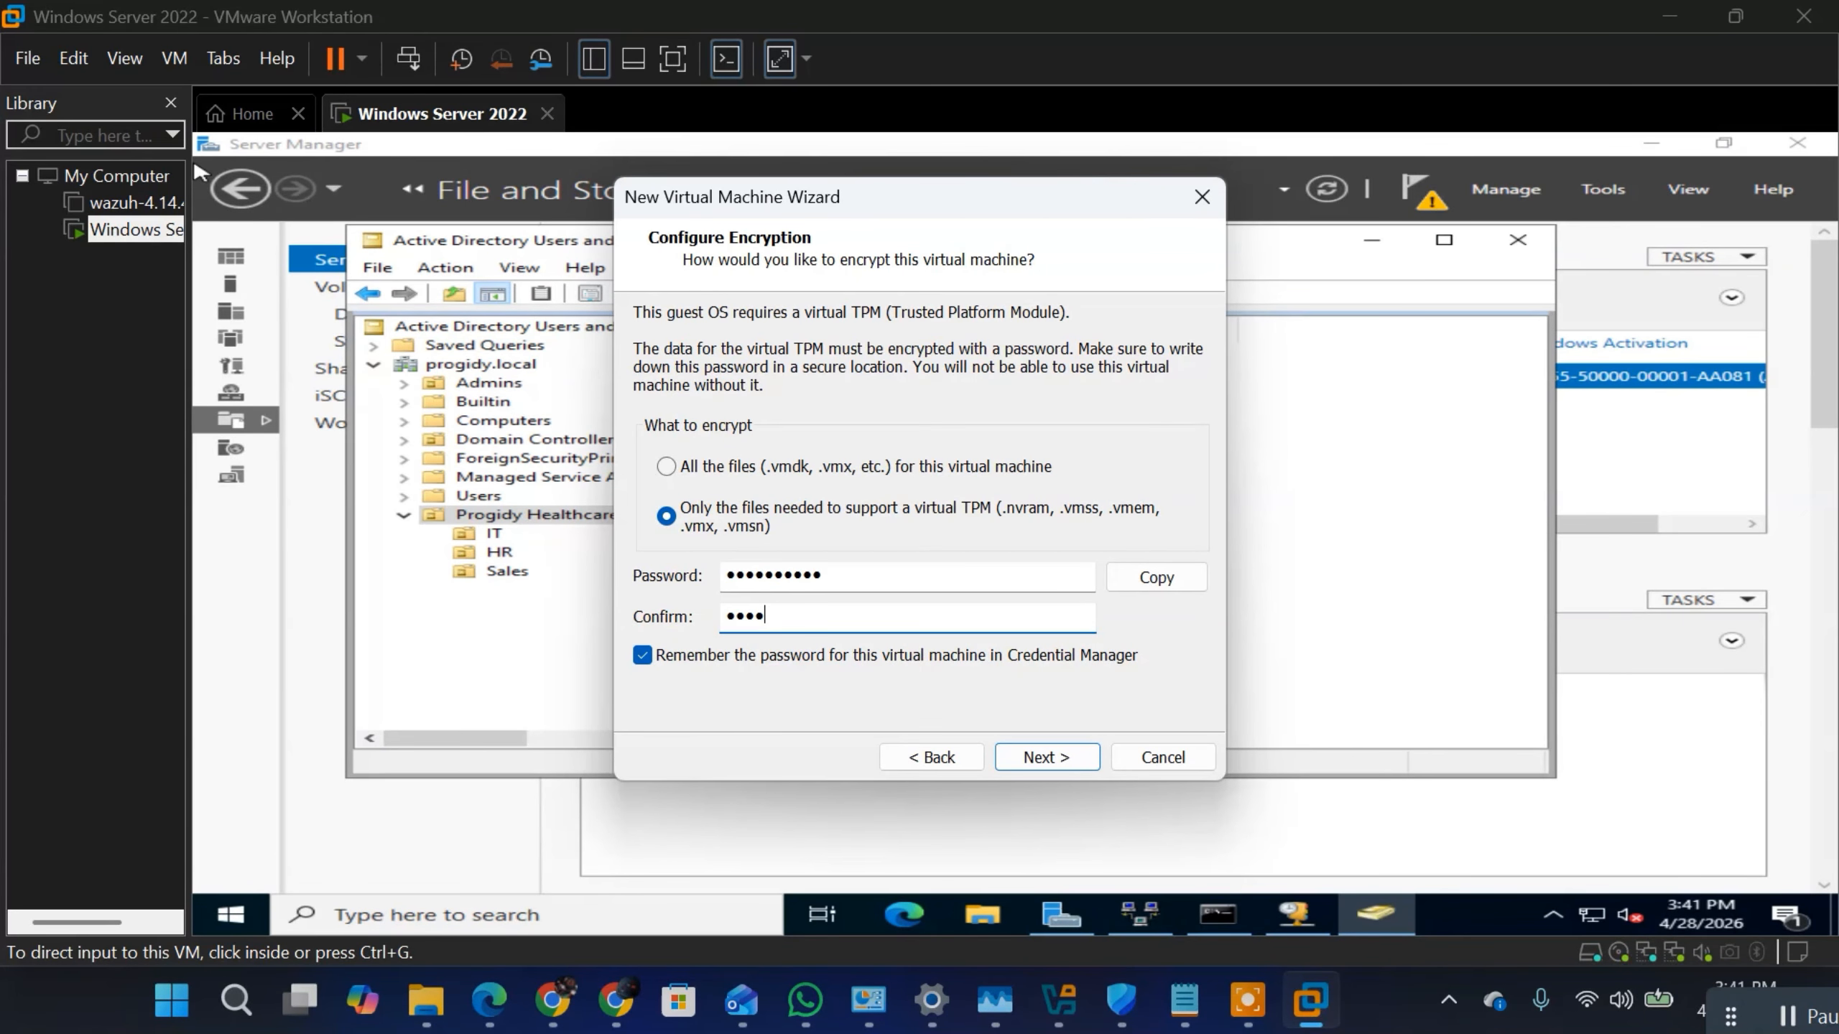
pyautogui.write('••••••••')
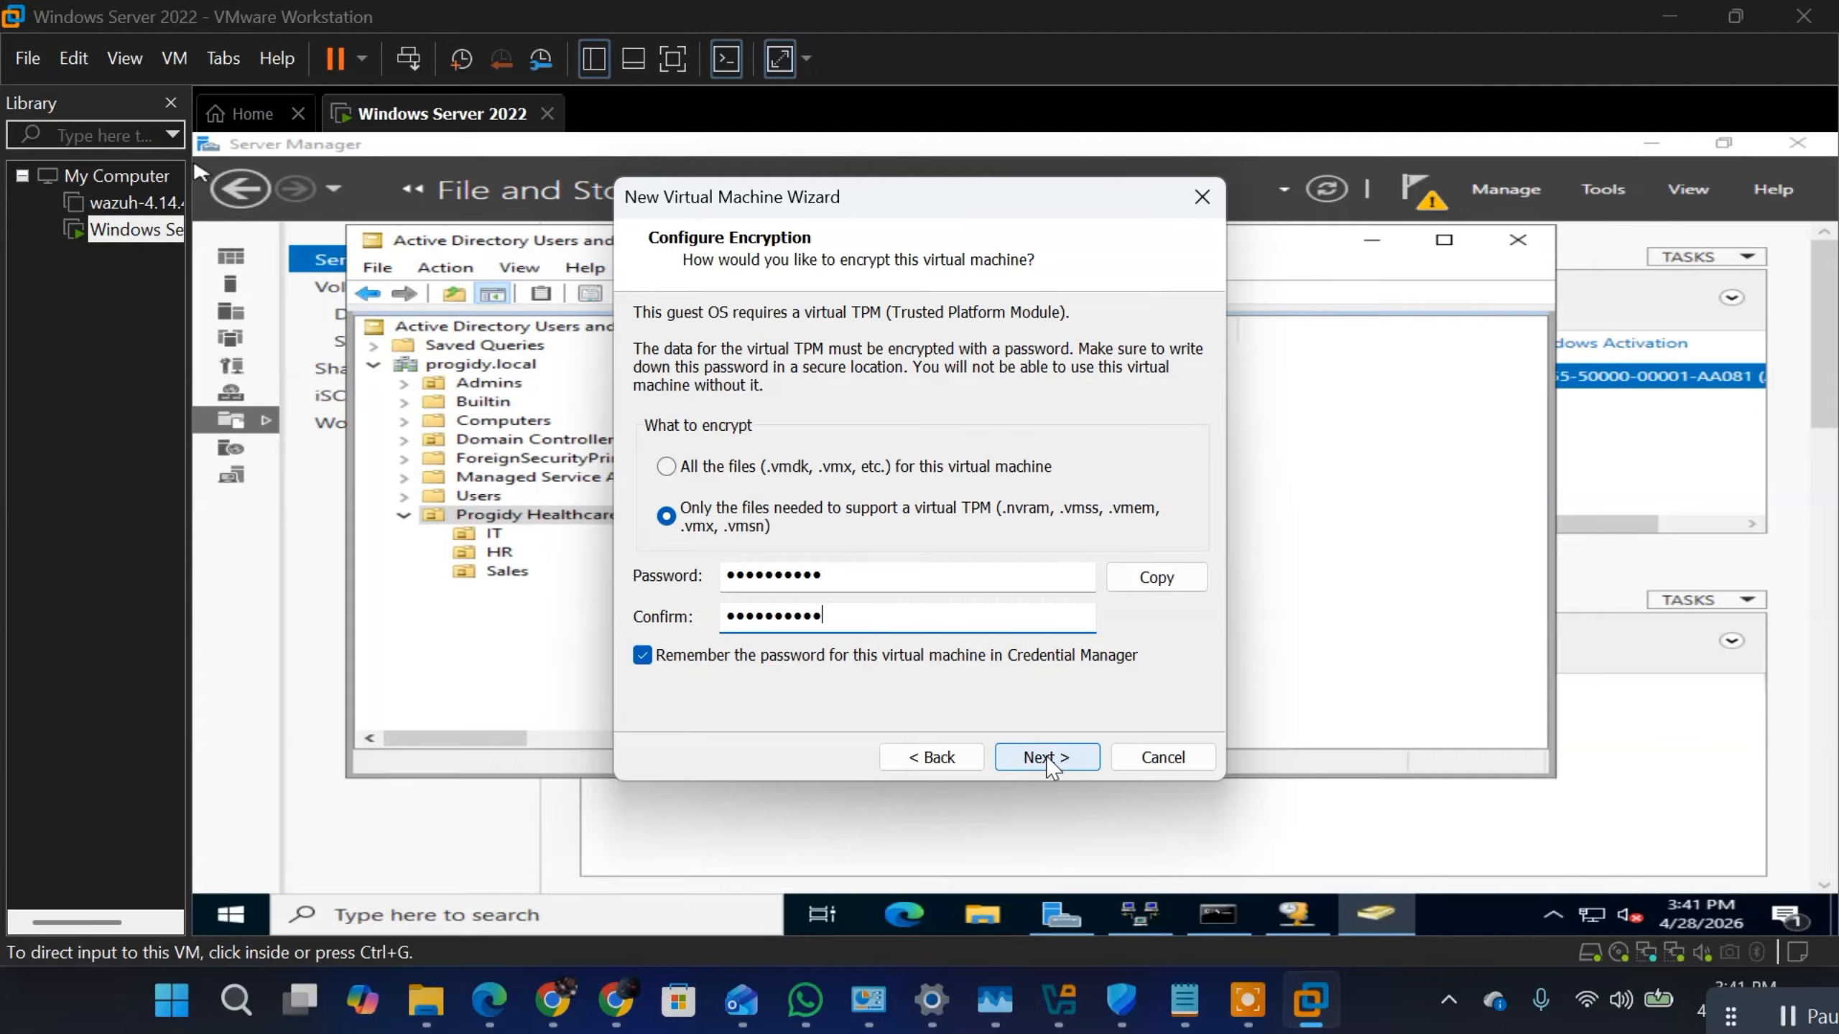
pyautogui.click(1770, 1025)
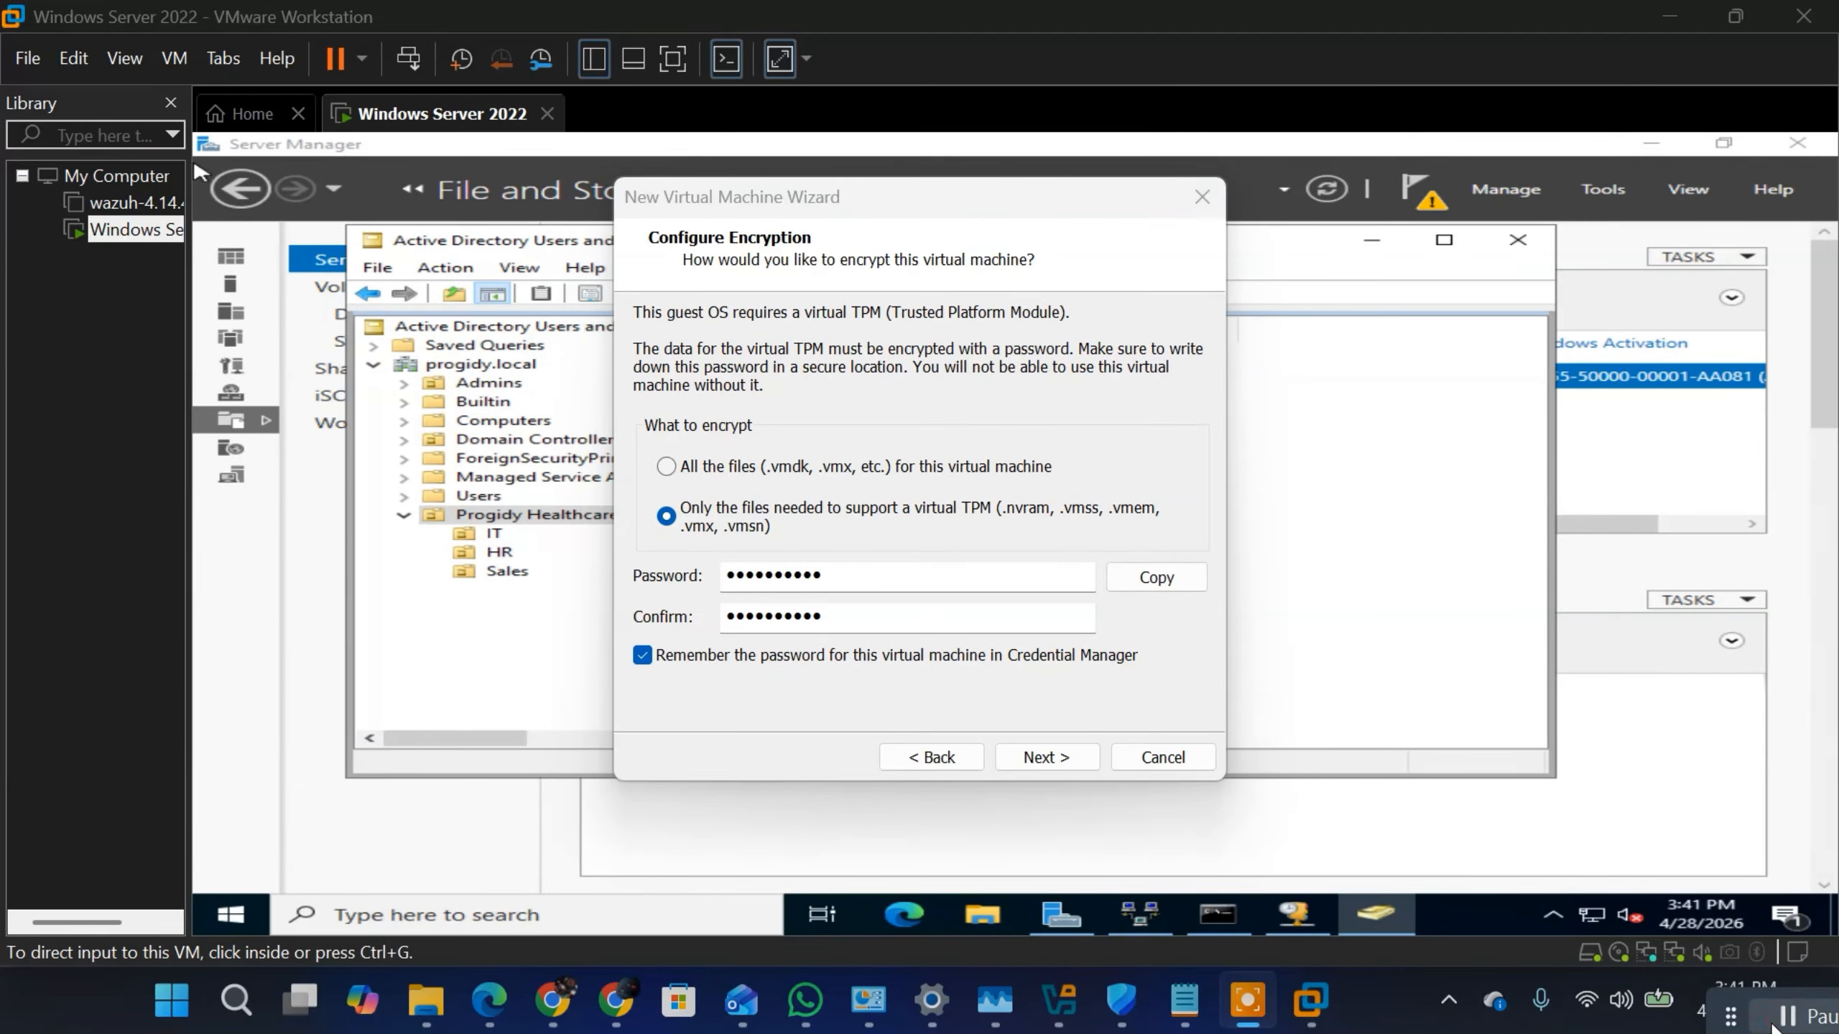
pyautogui.click(1045, 759)
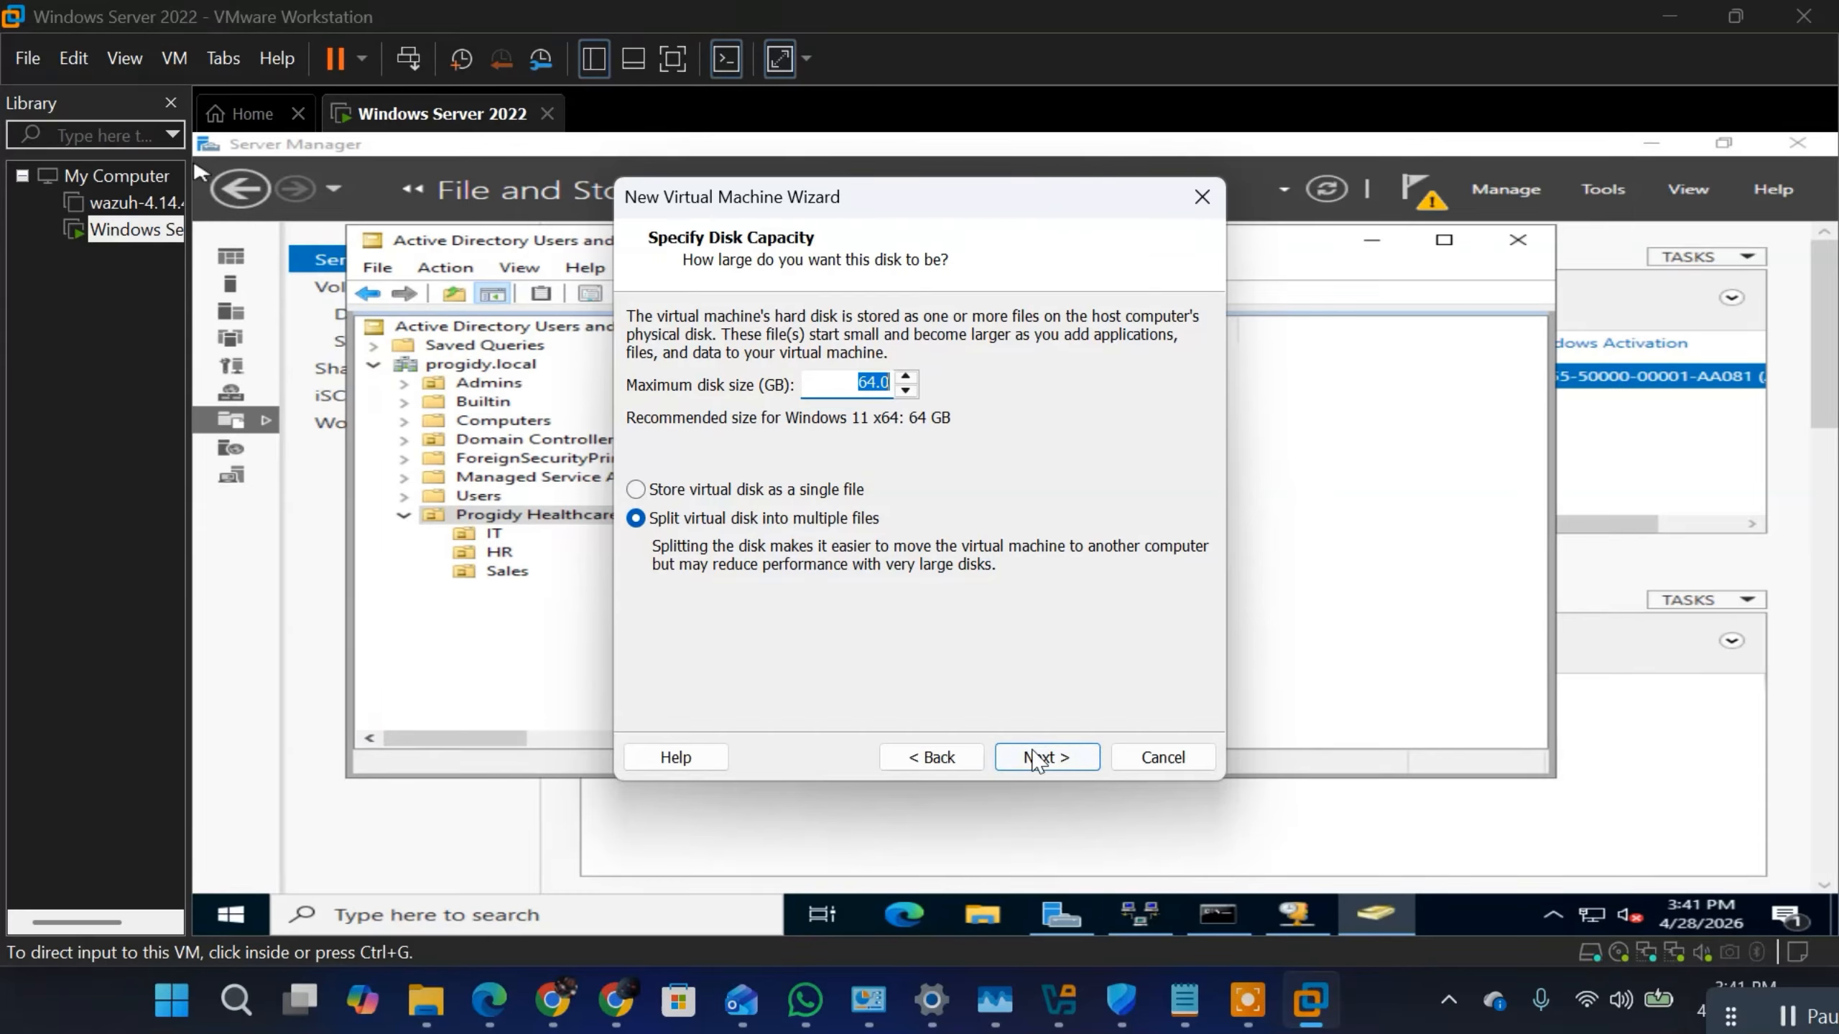
# Step: Create and power on the virtual machine with a 64 GB disk split into multiple files, dismissing the startup dialogs
pyautogui.click(1036, 758)
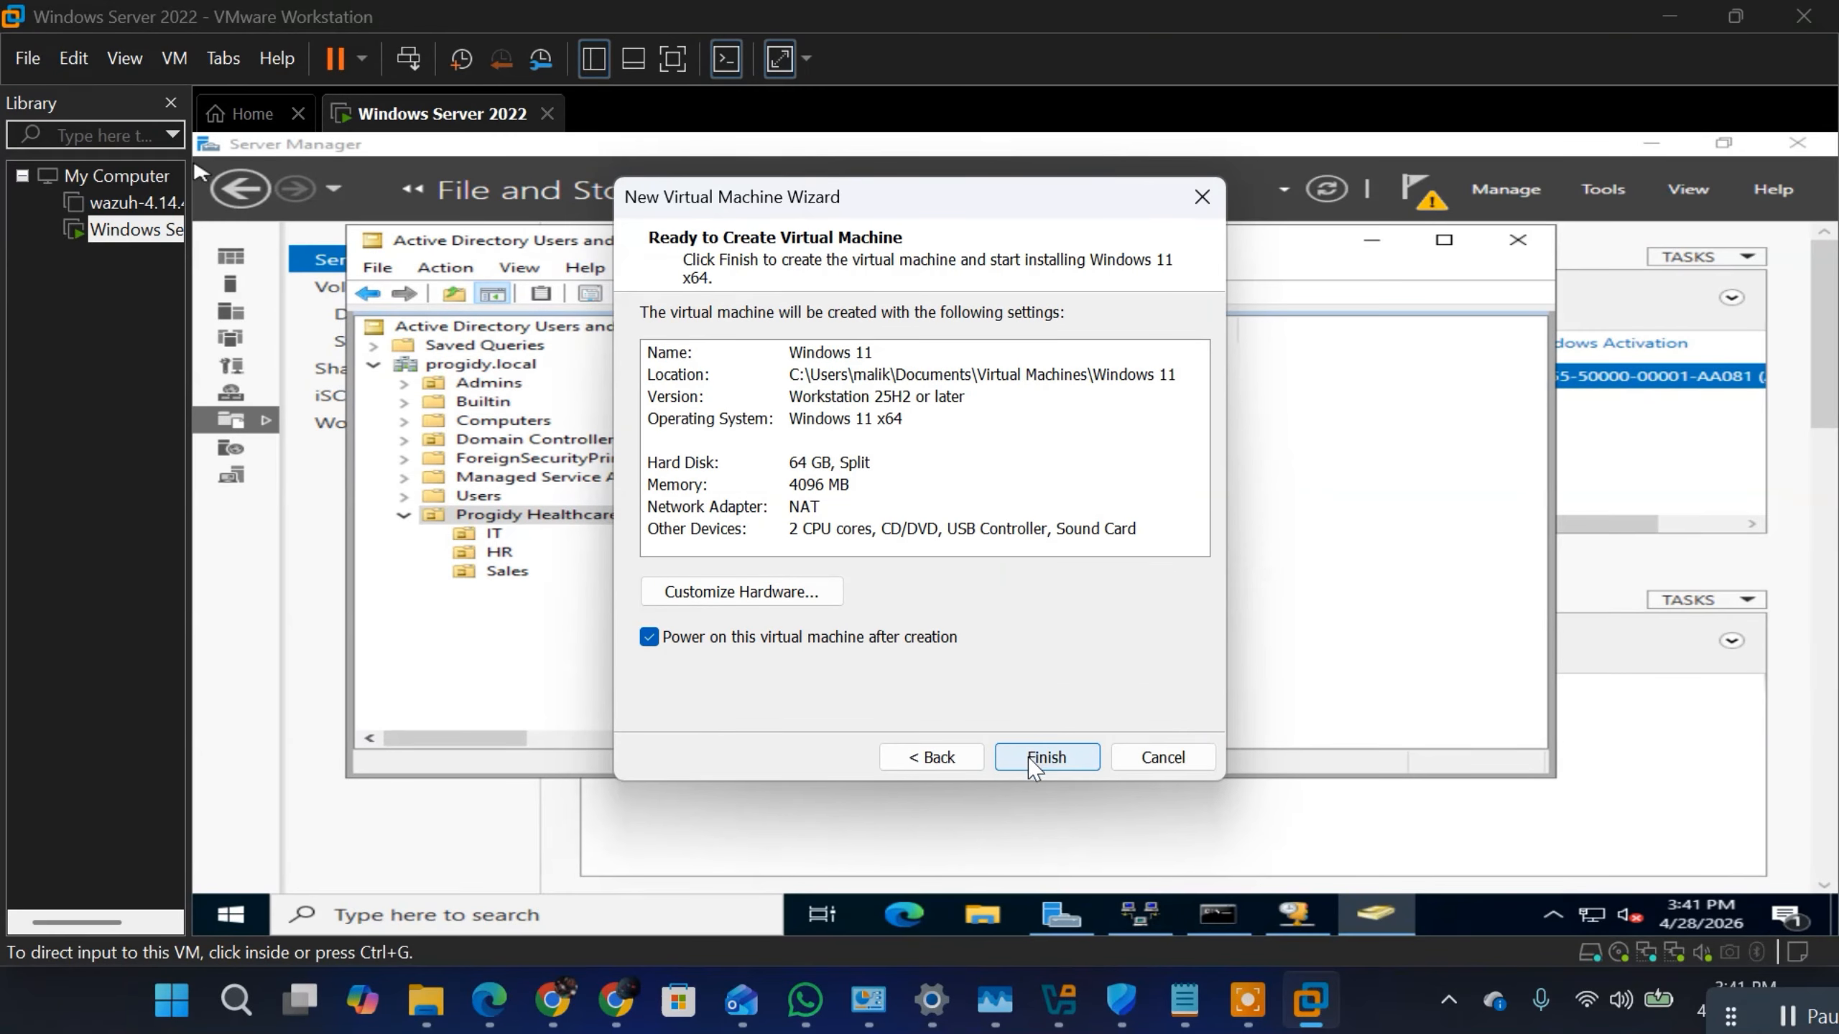
pyautogui.click(1031, 761)
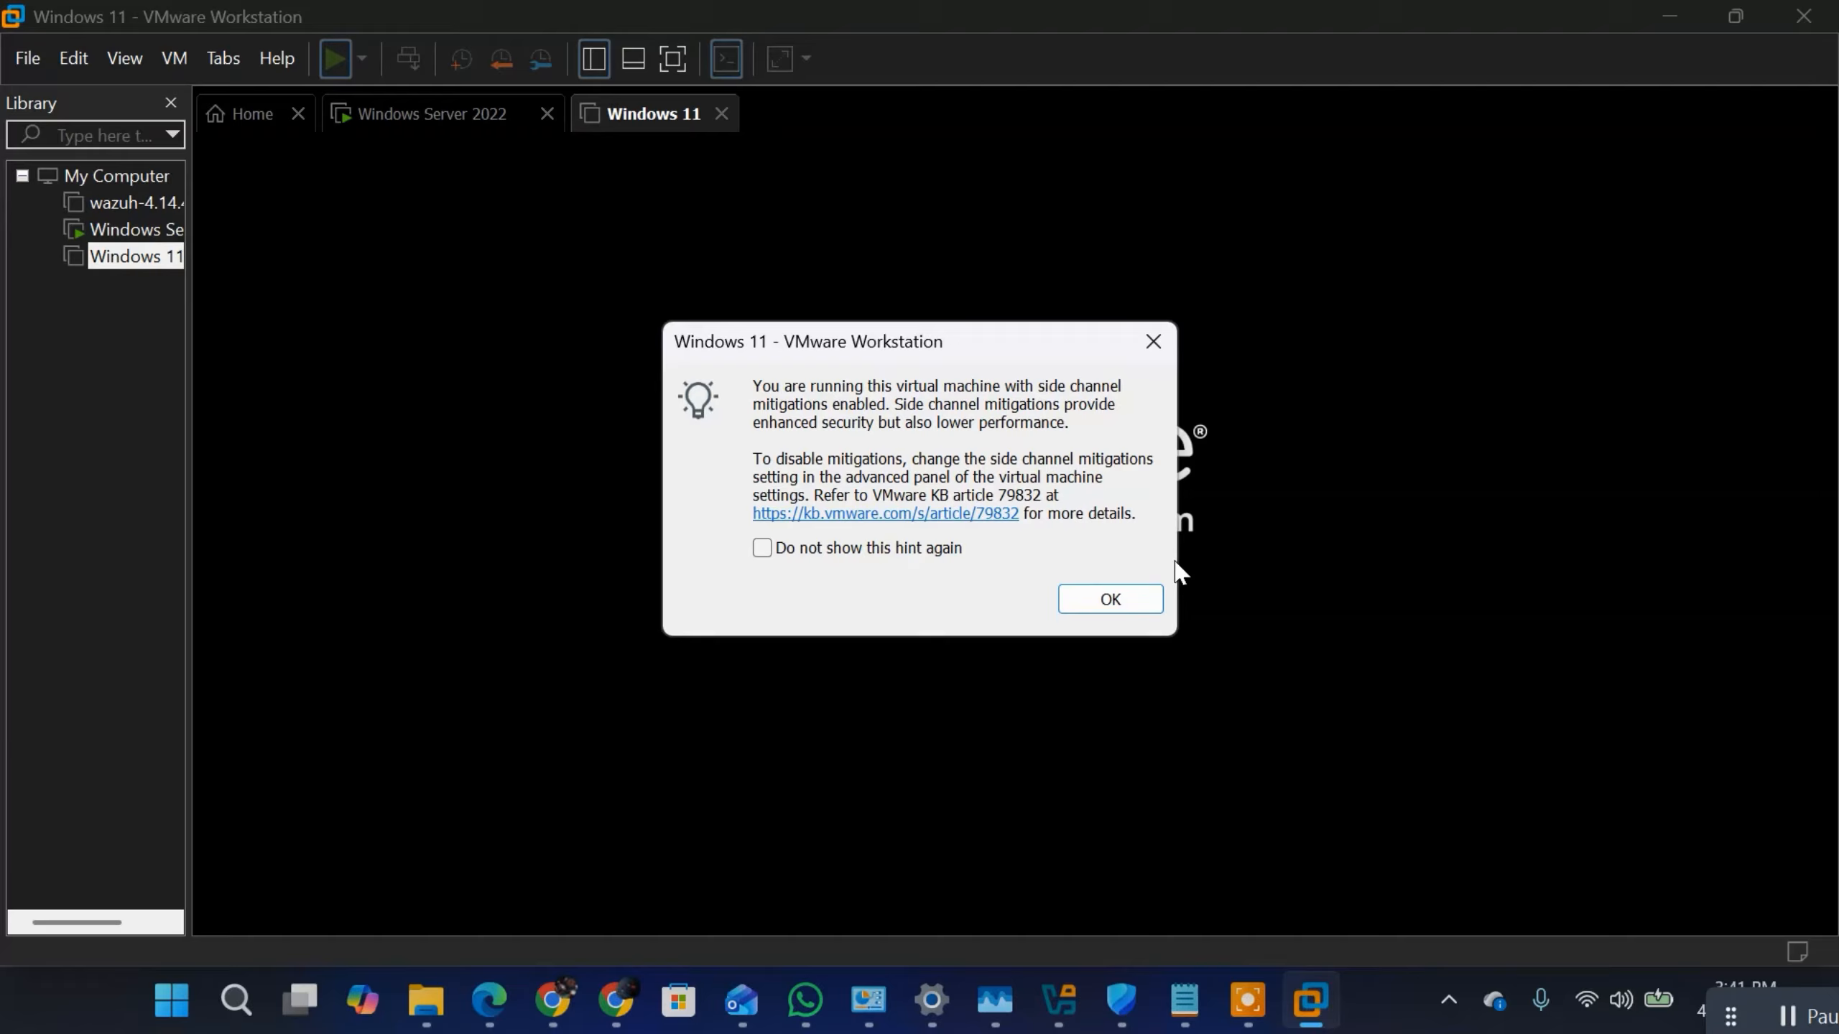
pyautogui.click(1109, 599)
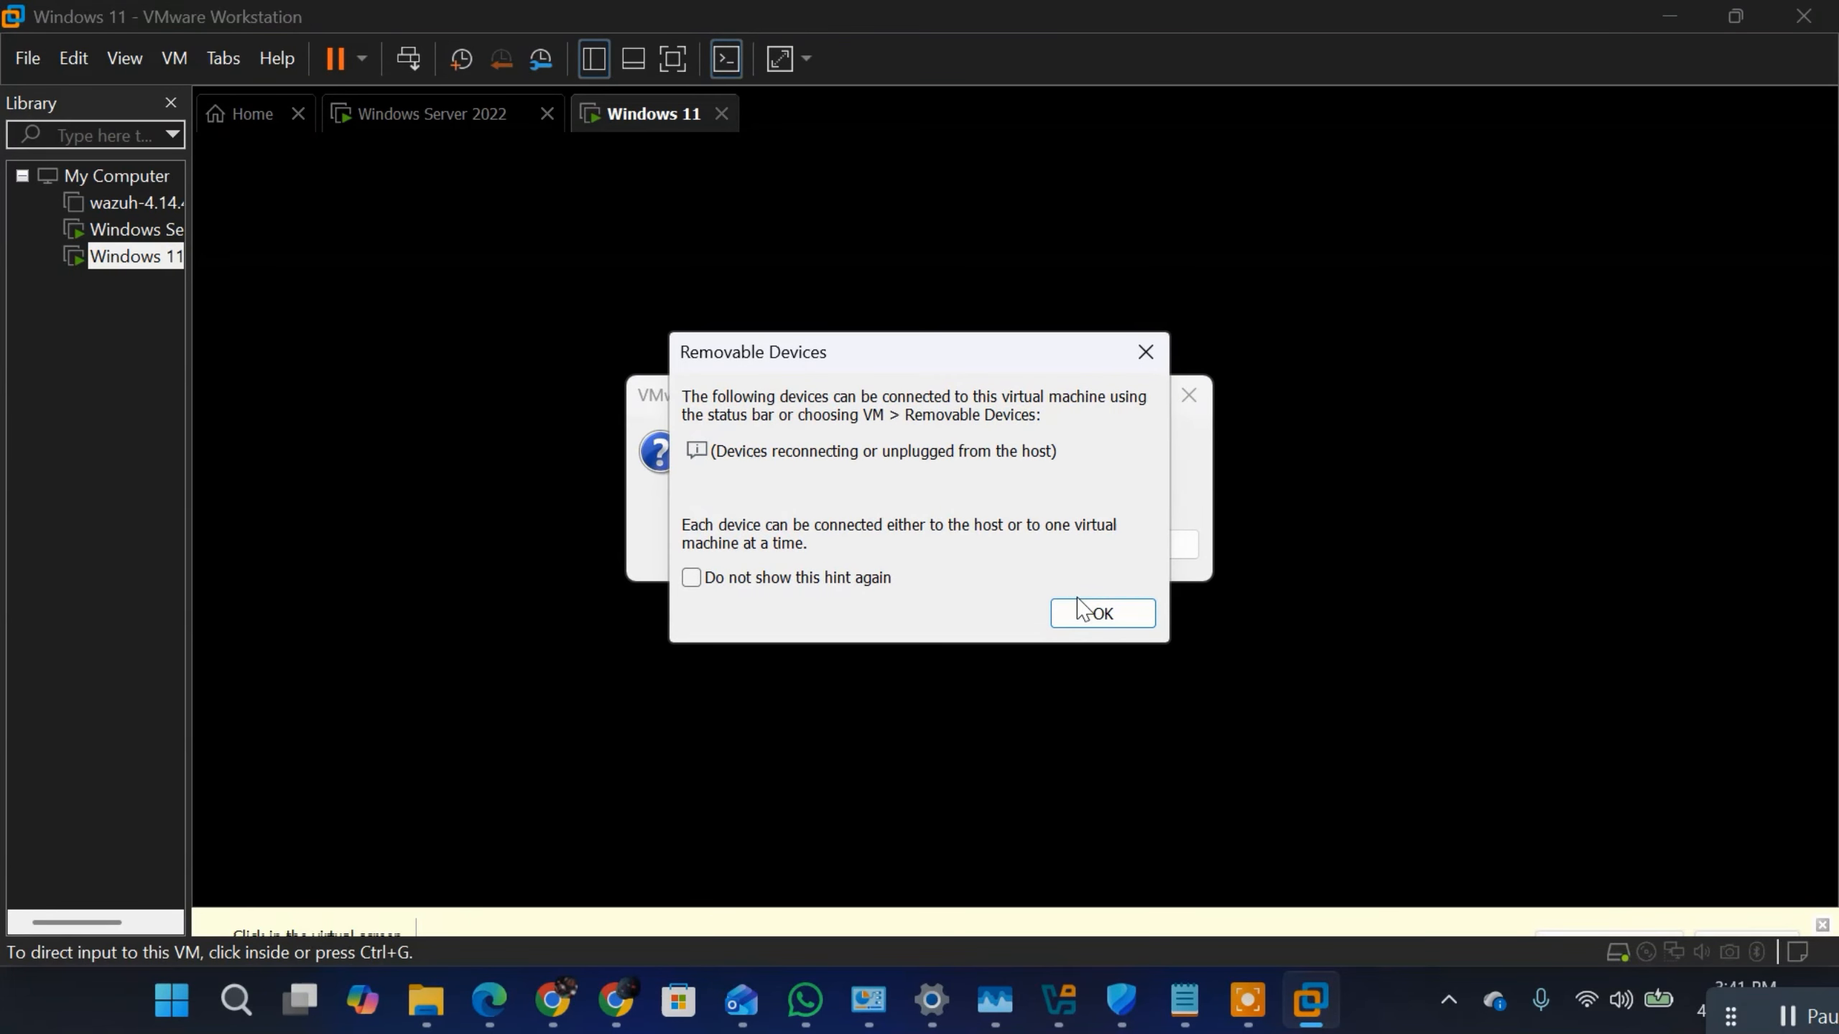
pyautogui.click(1081, 612)
pyautogui.click(892, 548)
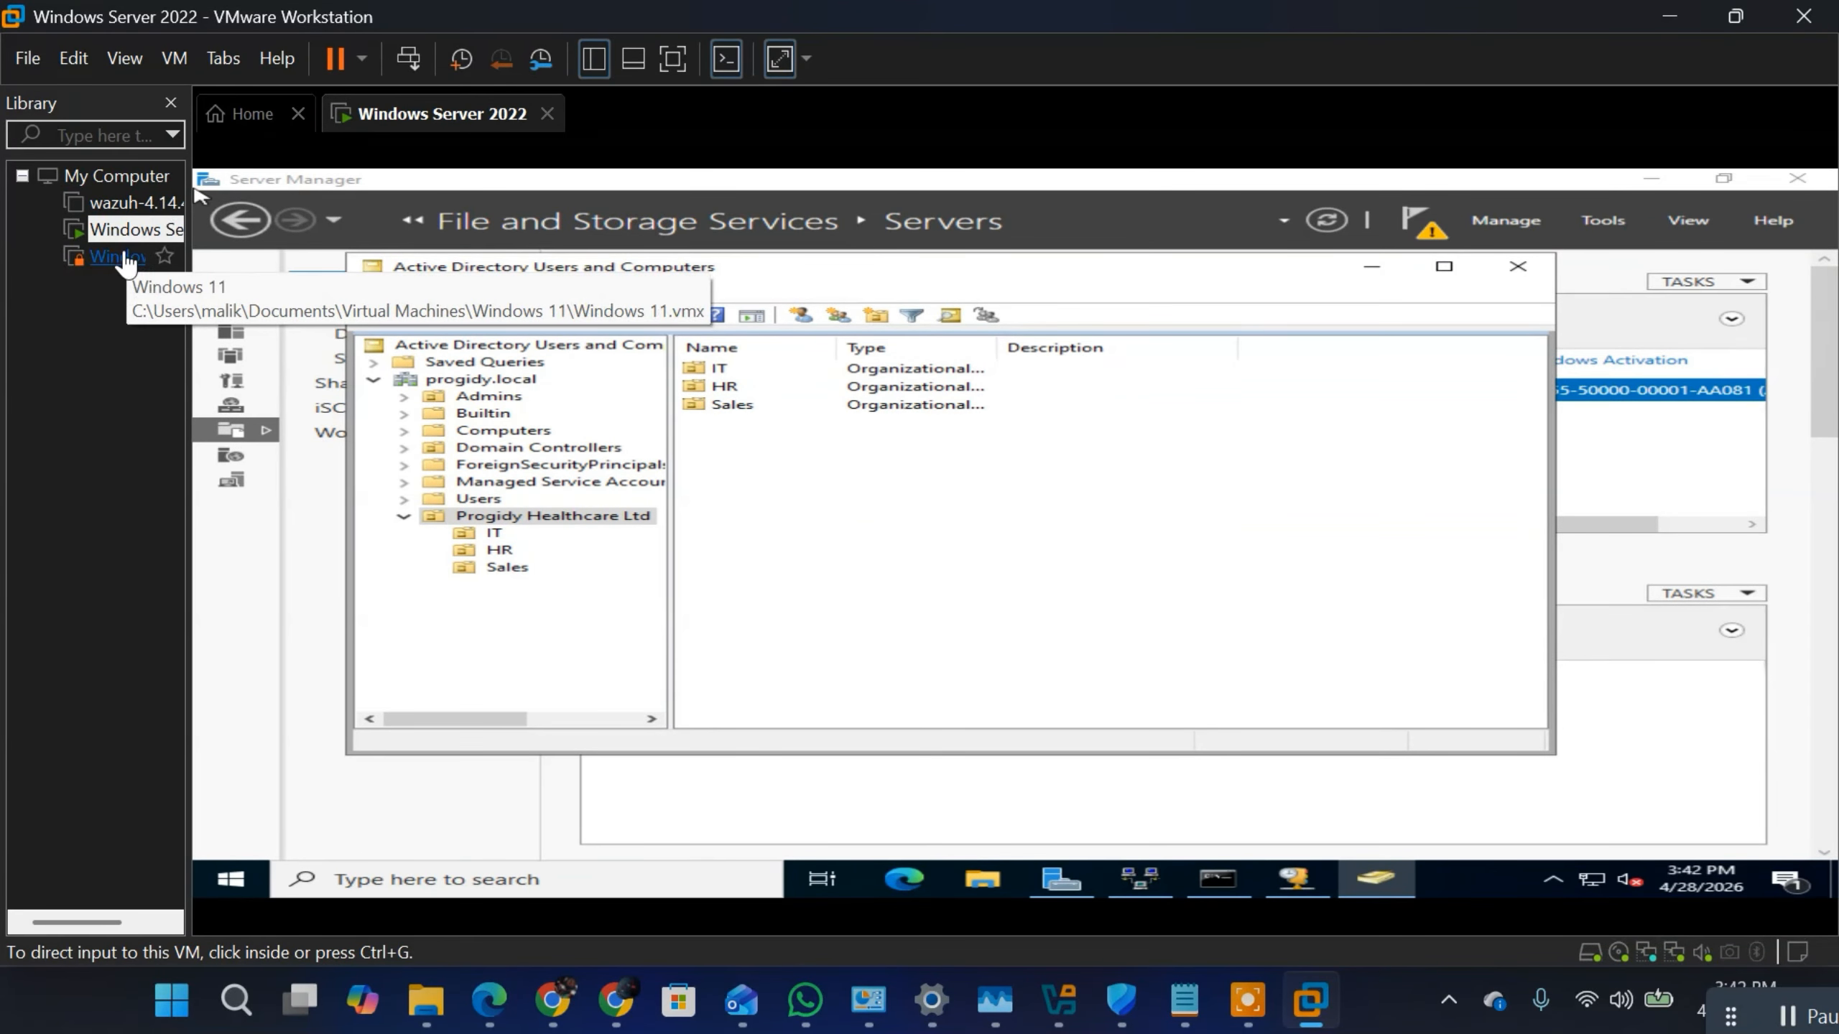
# Step: Open the Windows 11 virtual machine and set its network adapter to the custom virtual network VMnet2
pyautogui.click(125, 258)
pyautogui.doubleClick(124, 258)
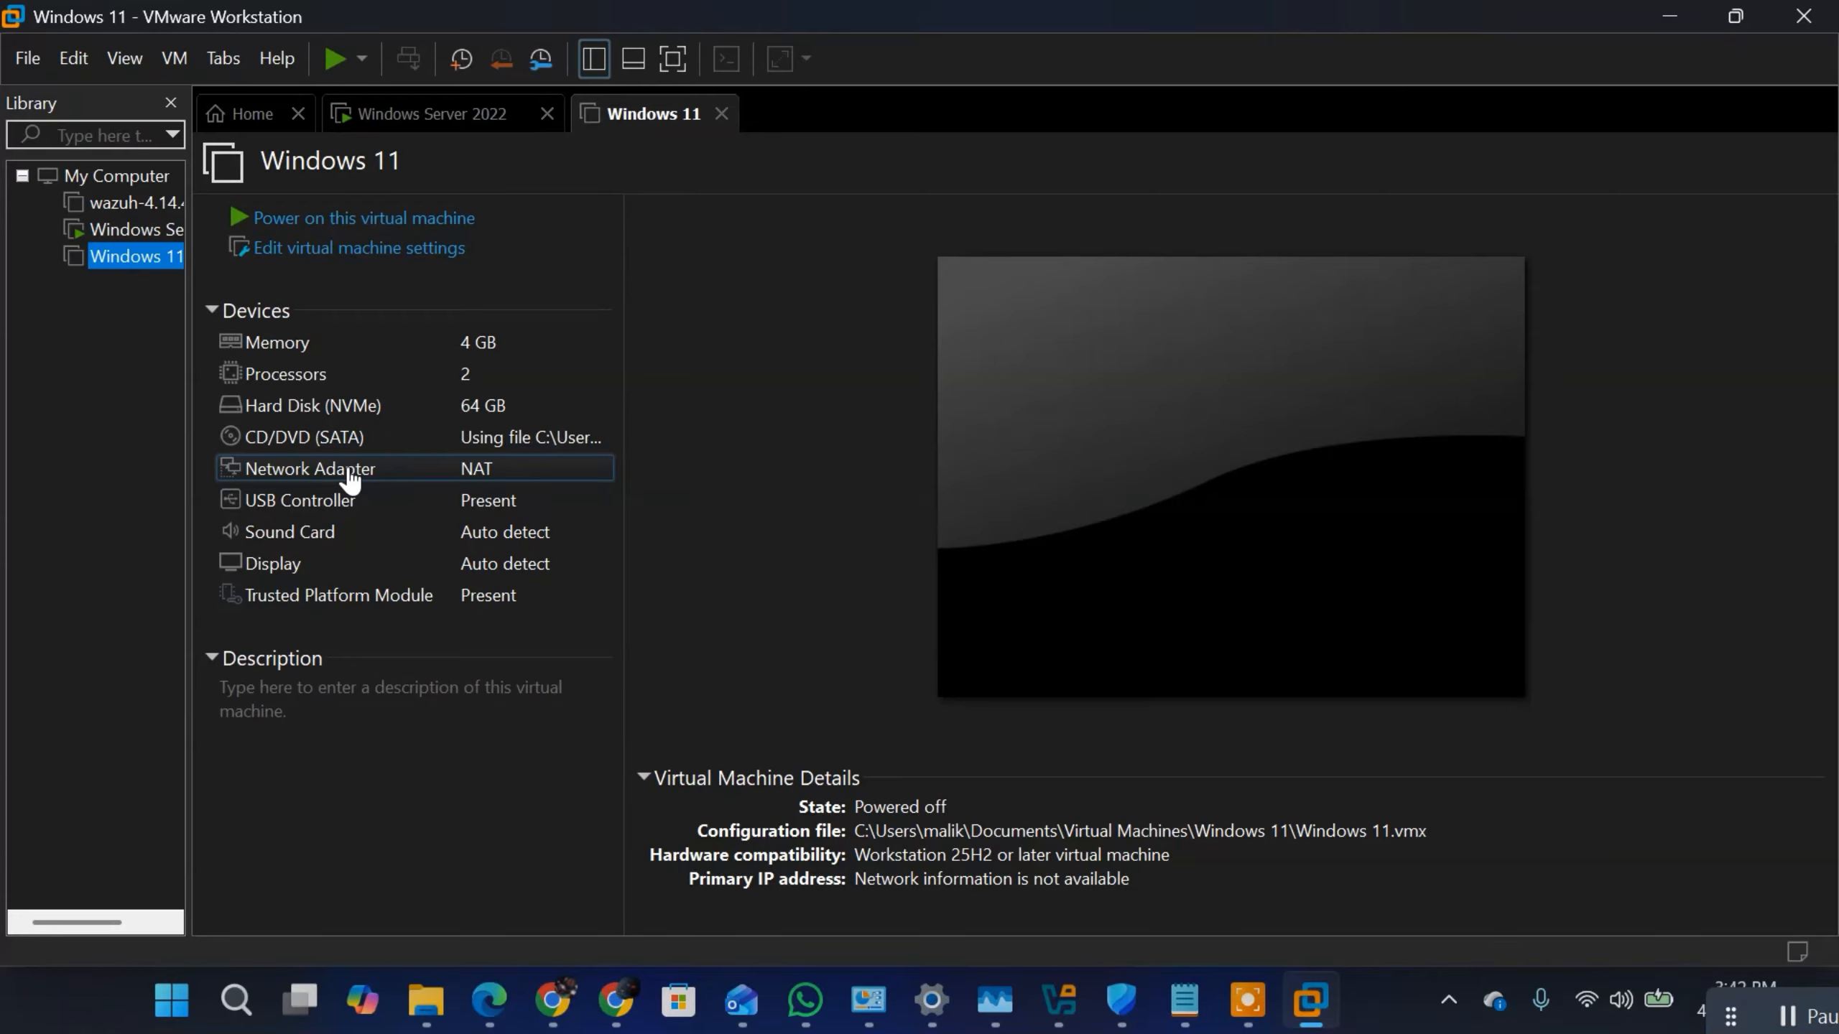
pyautogui.click(350, 470)
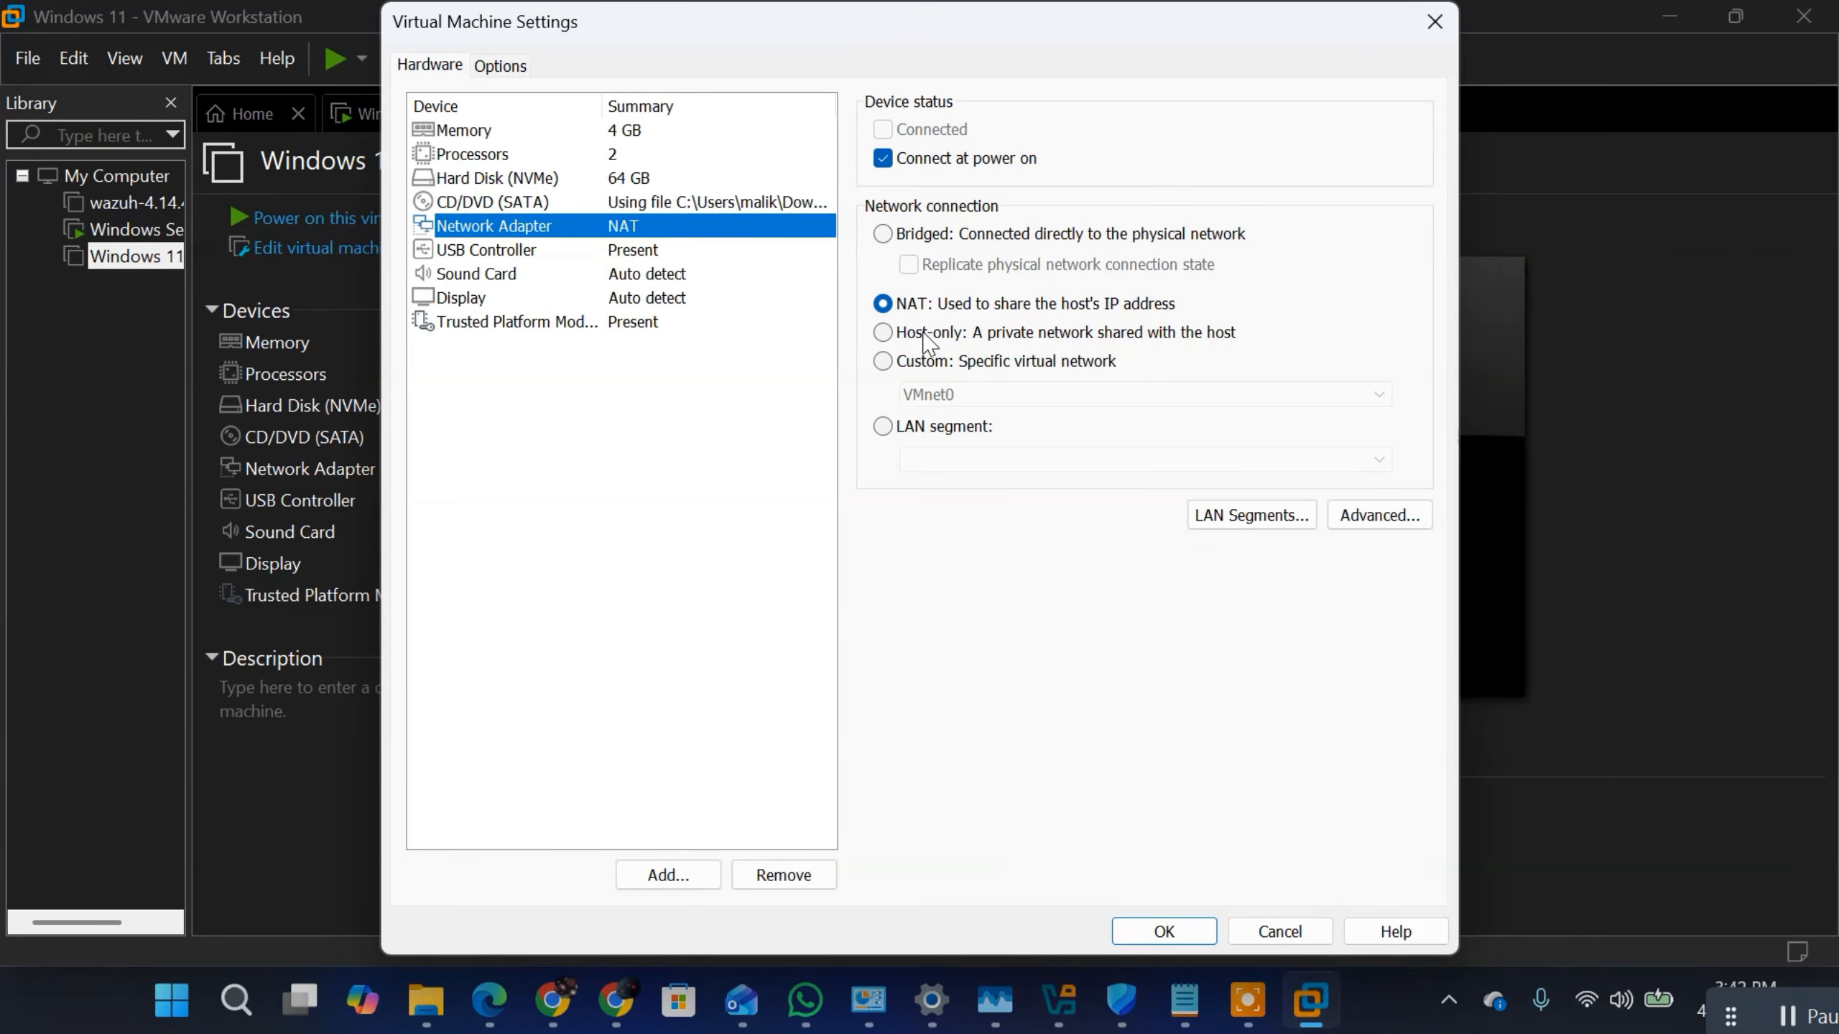
pyautogui.click(891, 360)
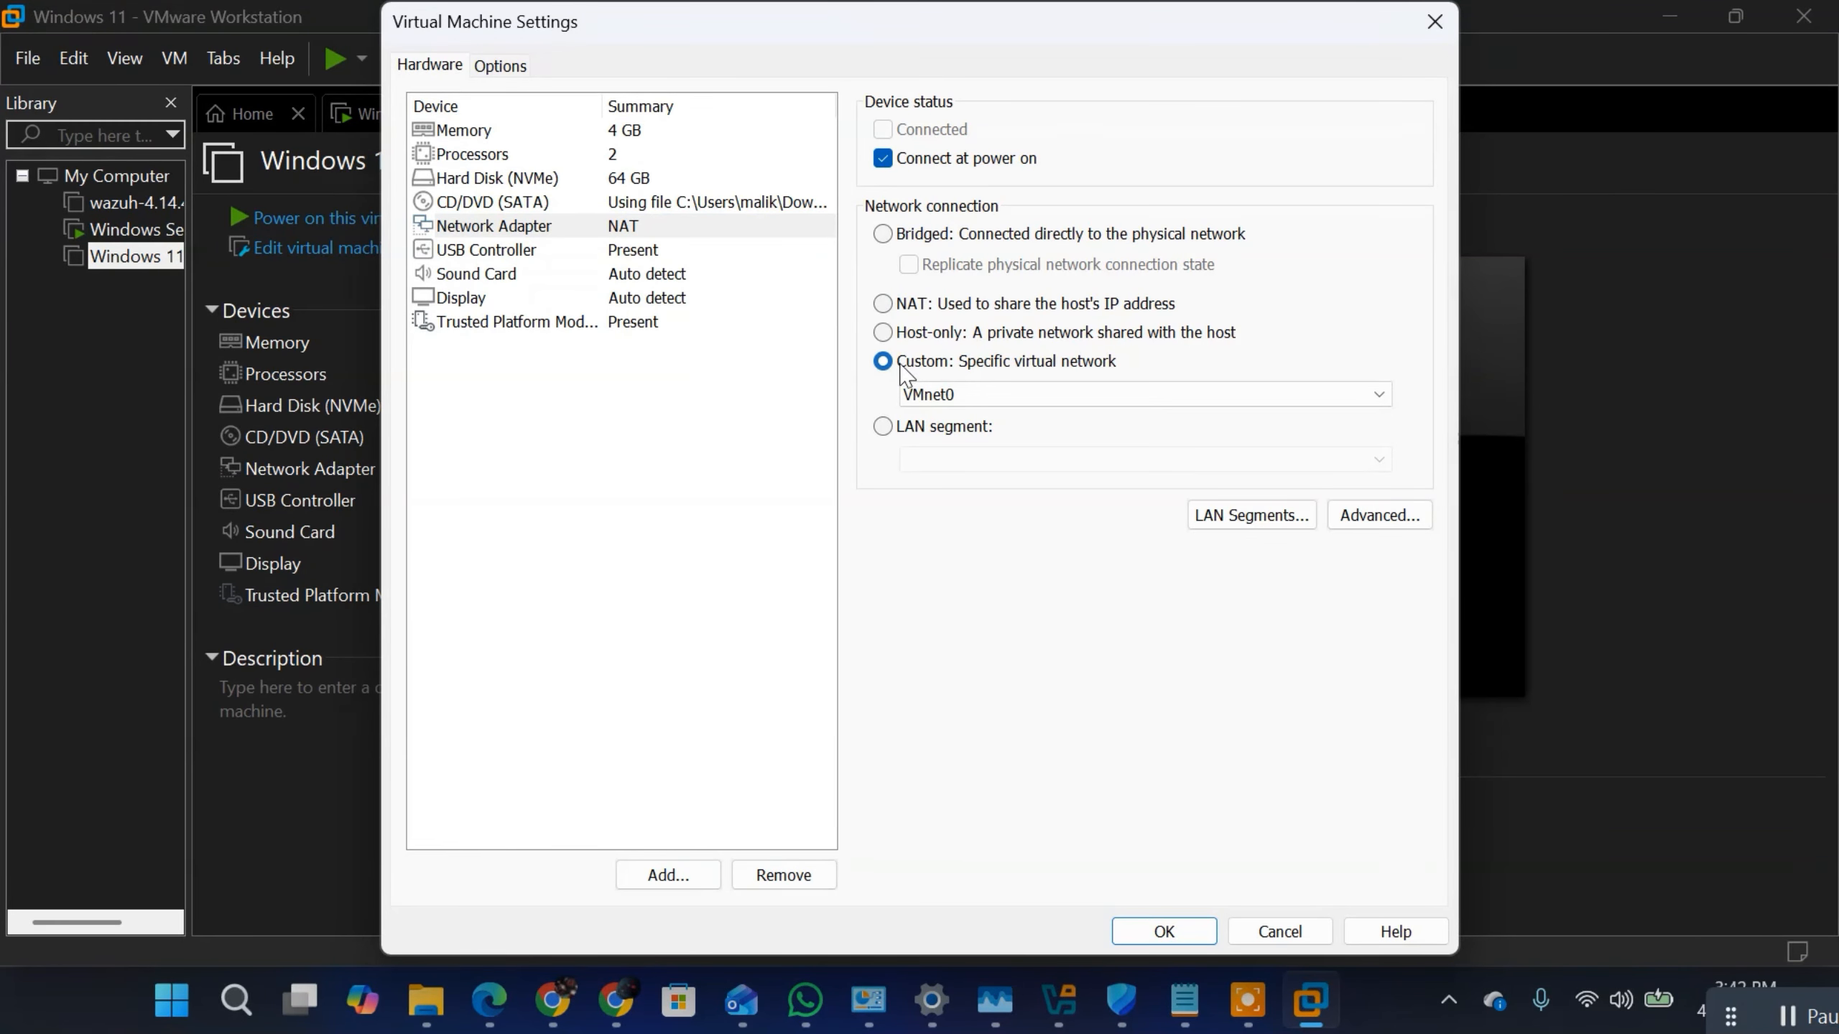
pyautogui.click(941, 395)
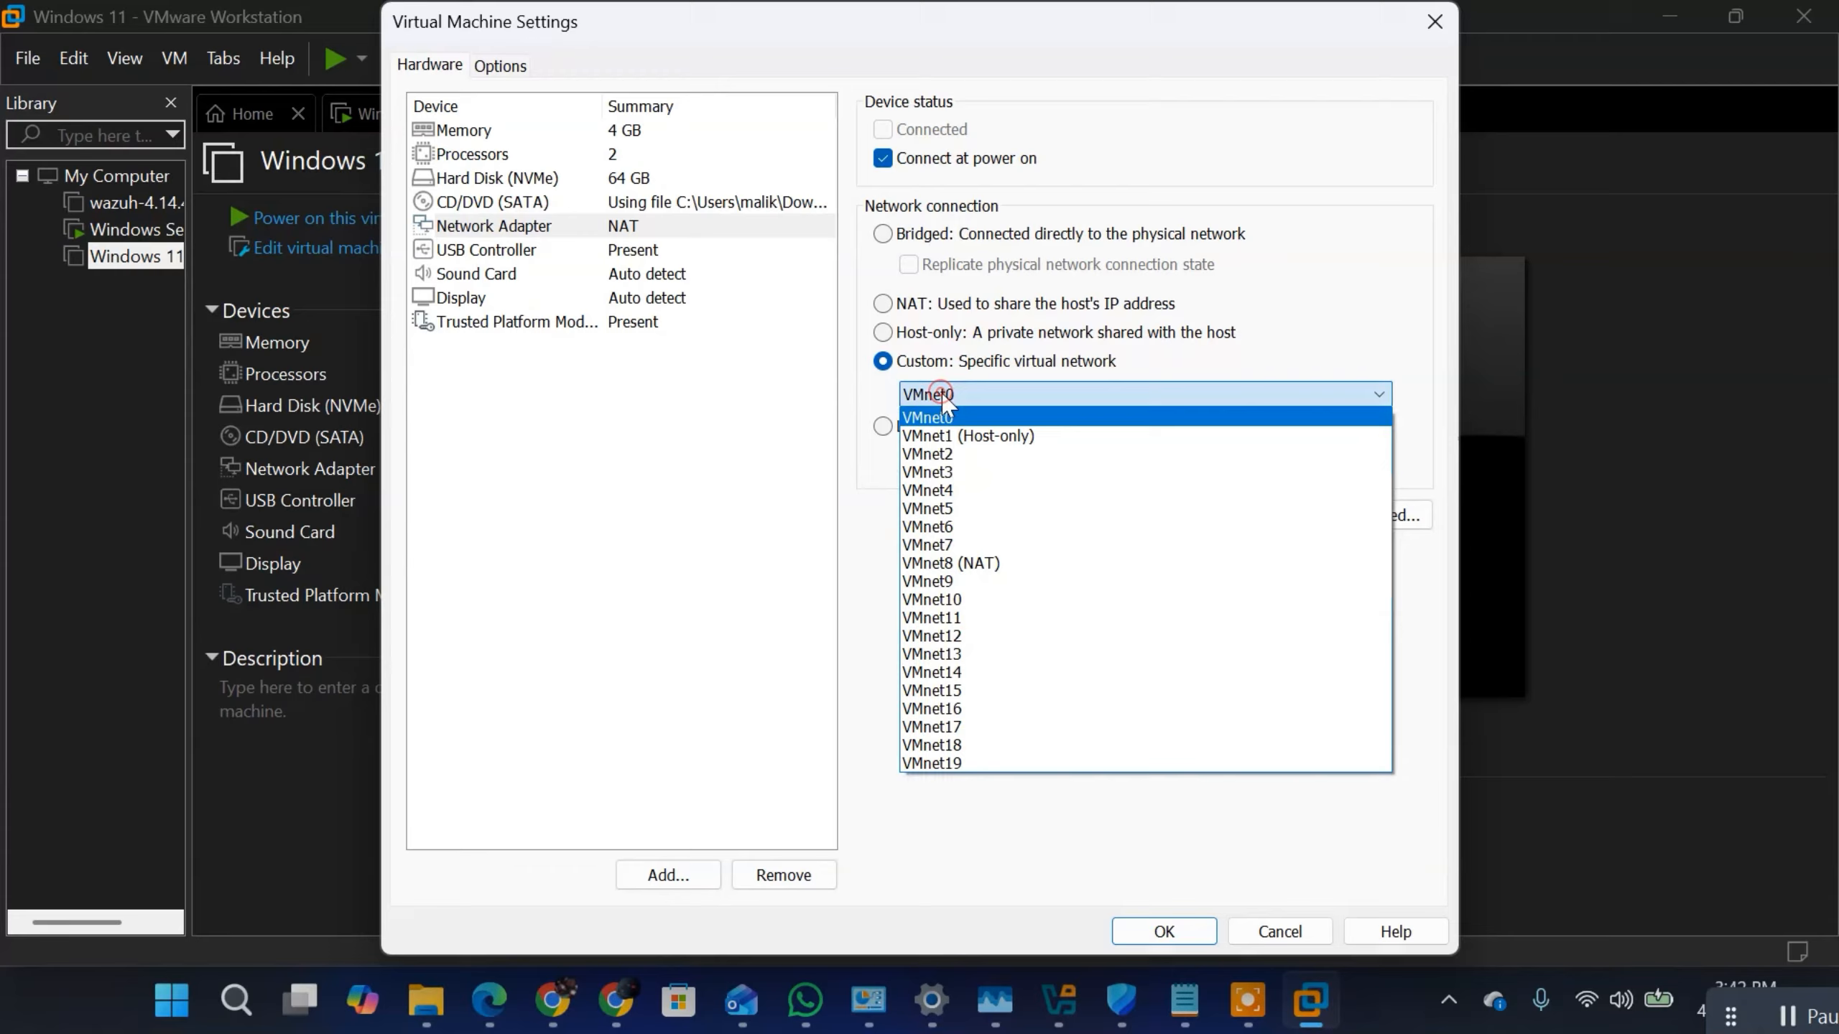
pyautogui.click(945, 454)
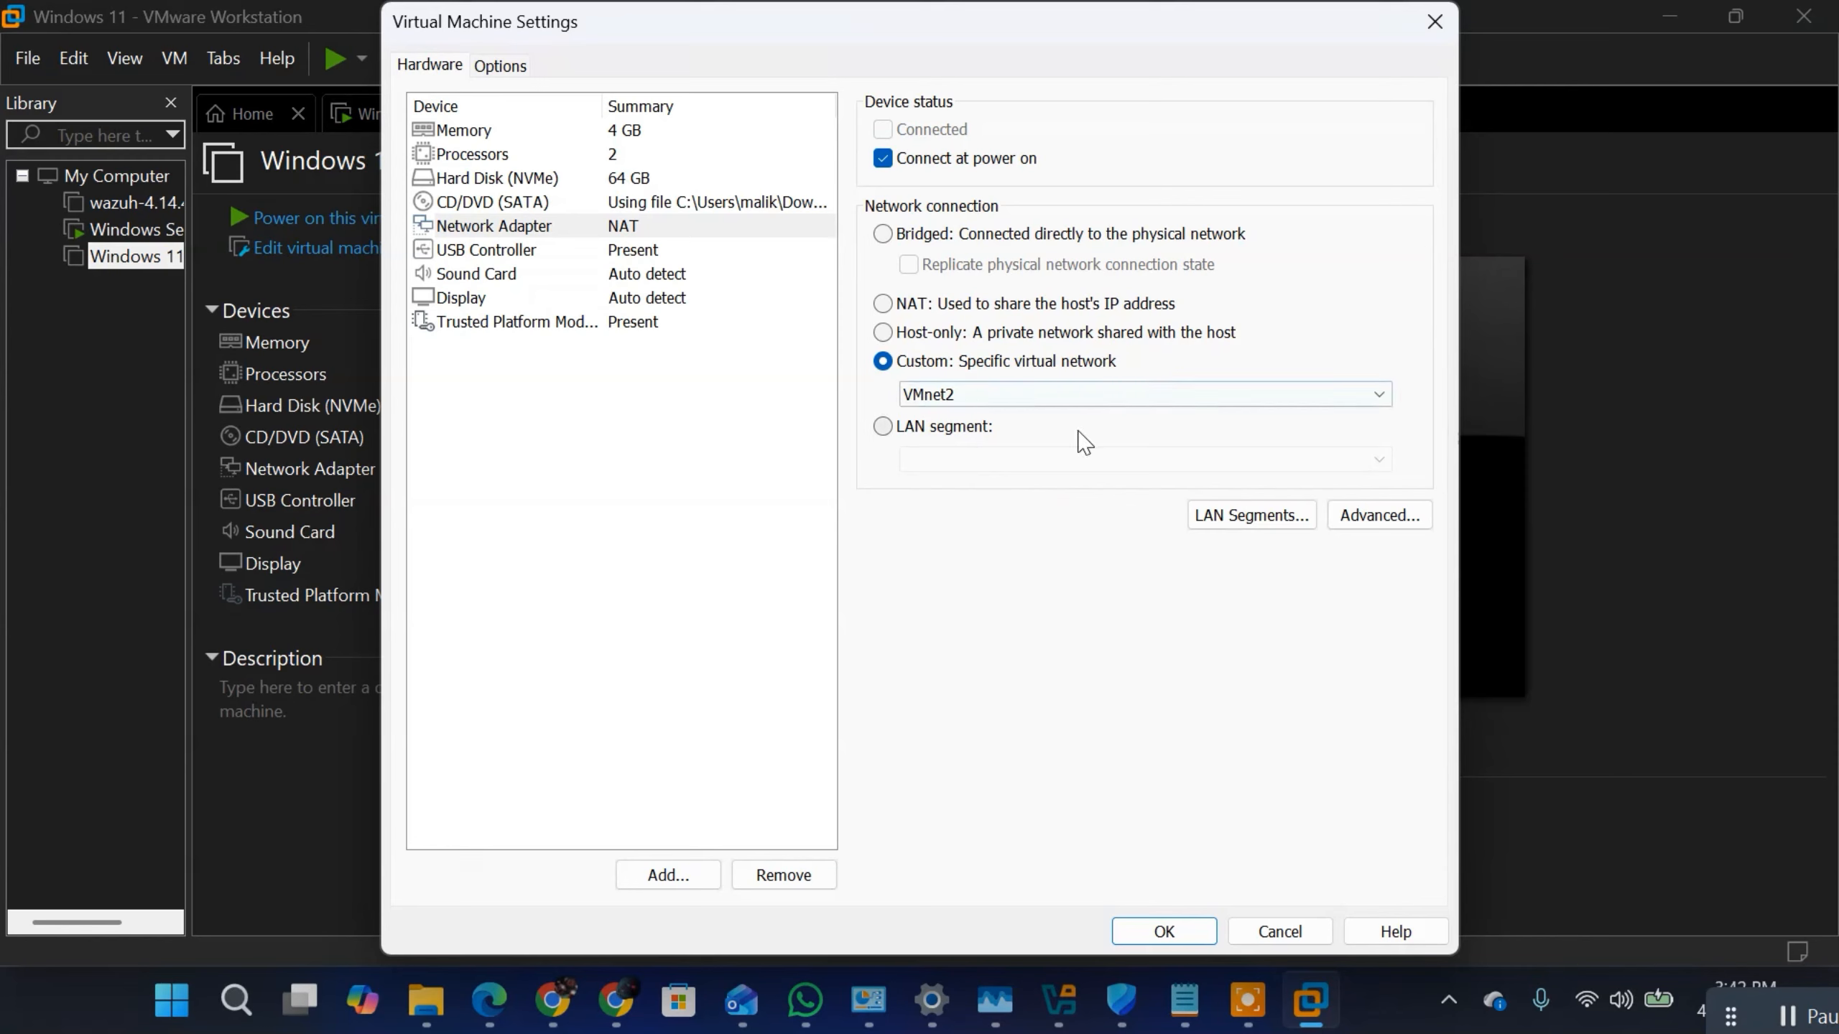
pyautogui.click(1160, 934)
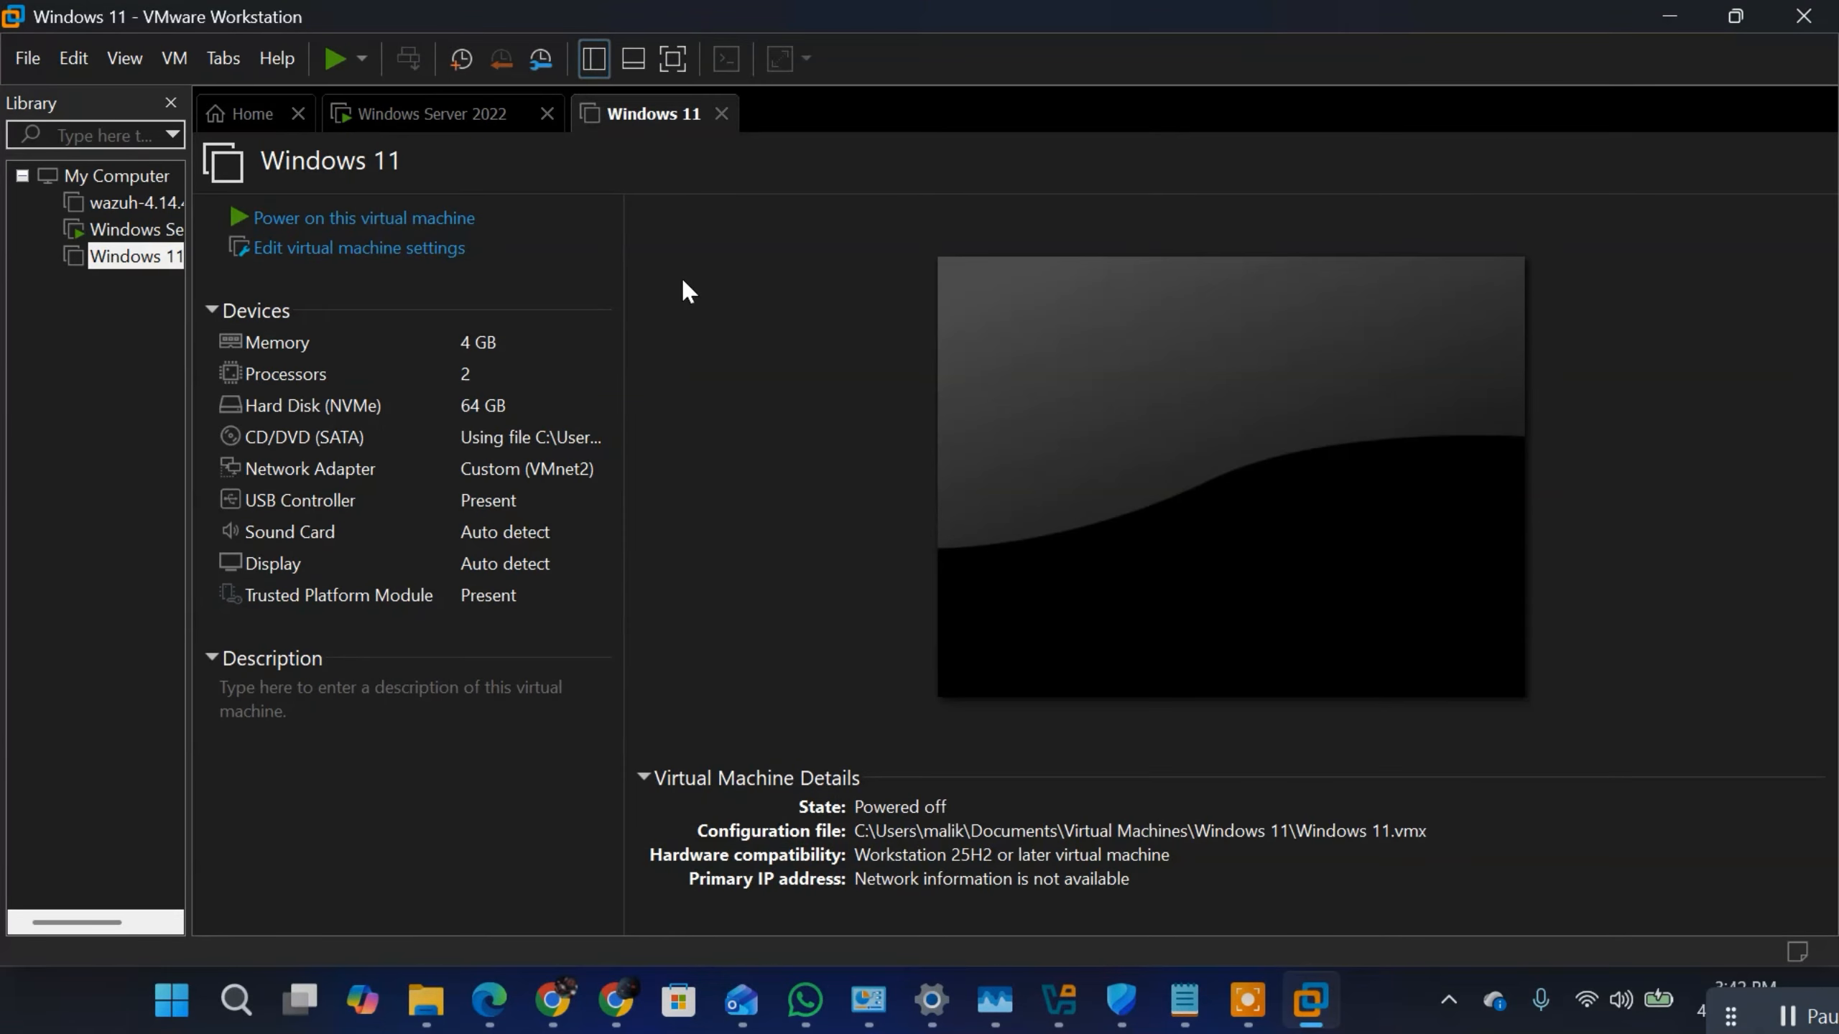
# Step: Power on the Windows 11 virtual machine and dismiss the side channel mitigation and removable devices hints
pyautogui.click(428, 501)
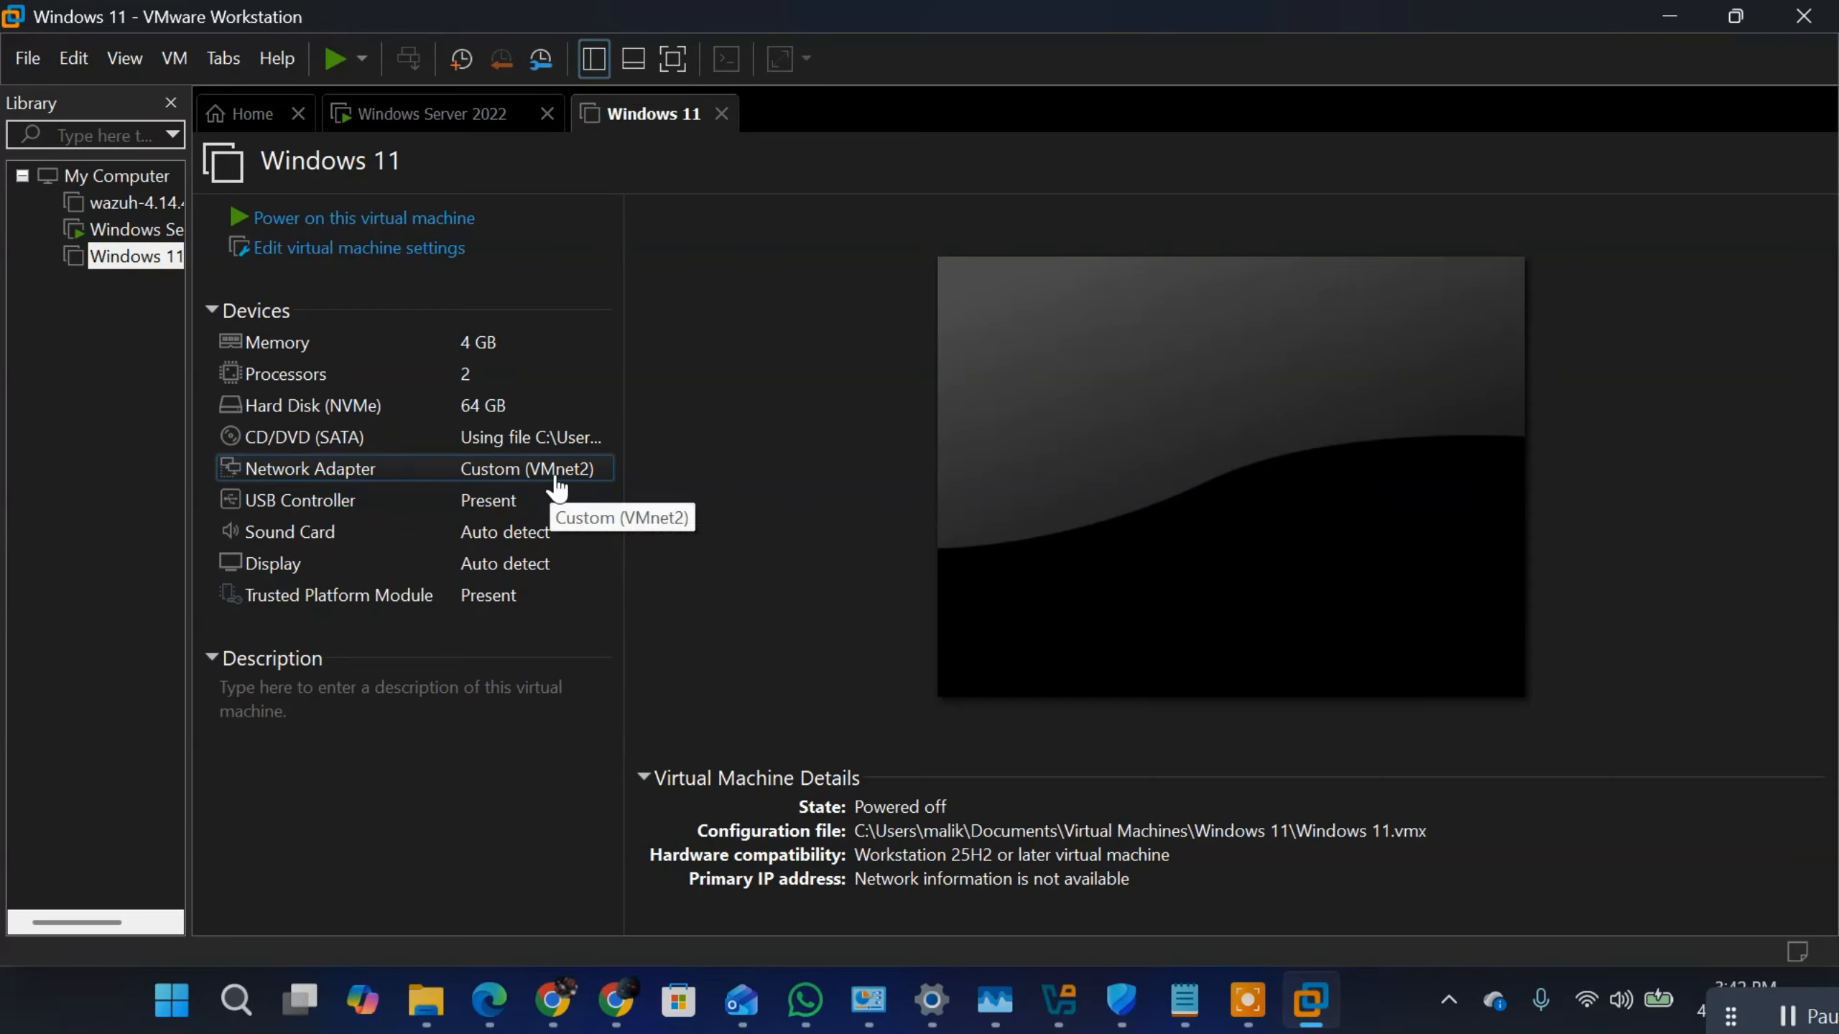
pyautogui.click(245, 218)
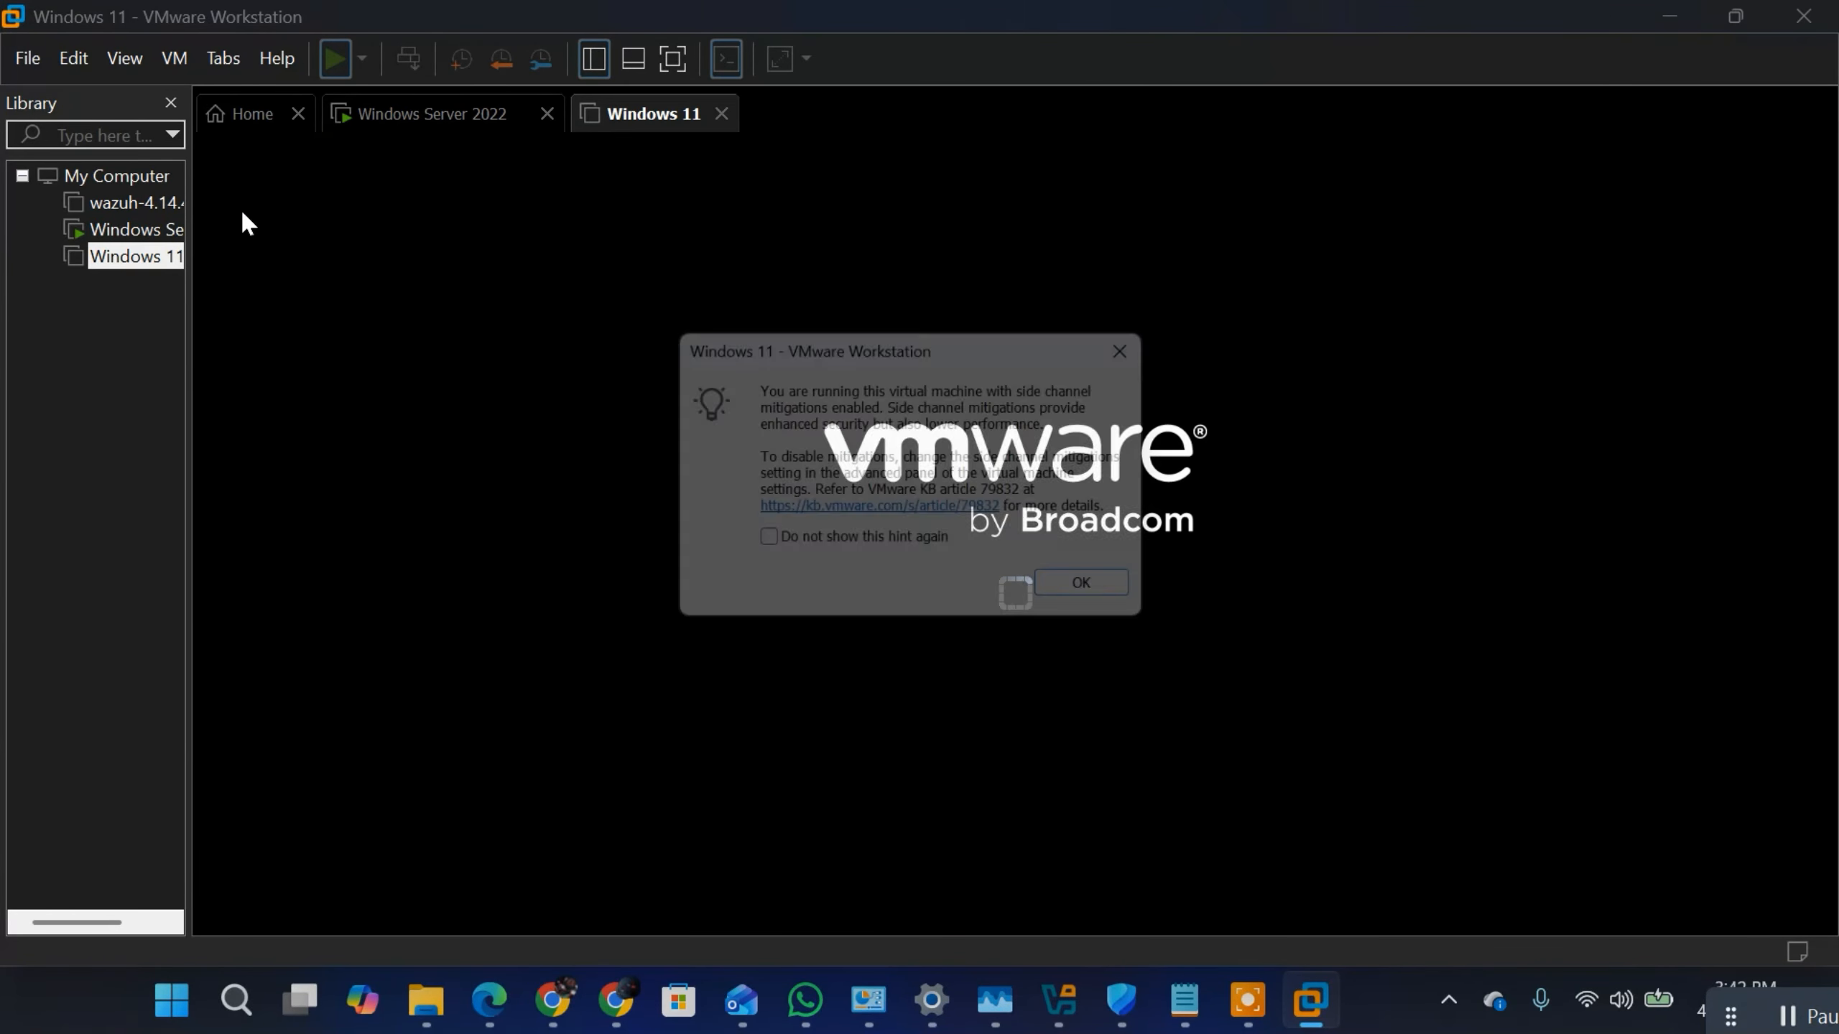
pyautogui.press('Return')
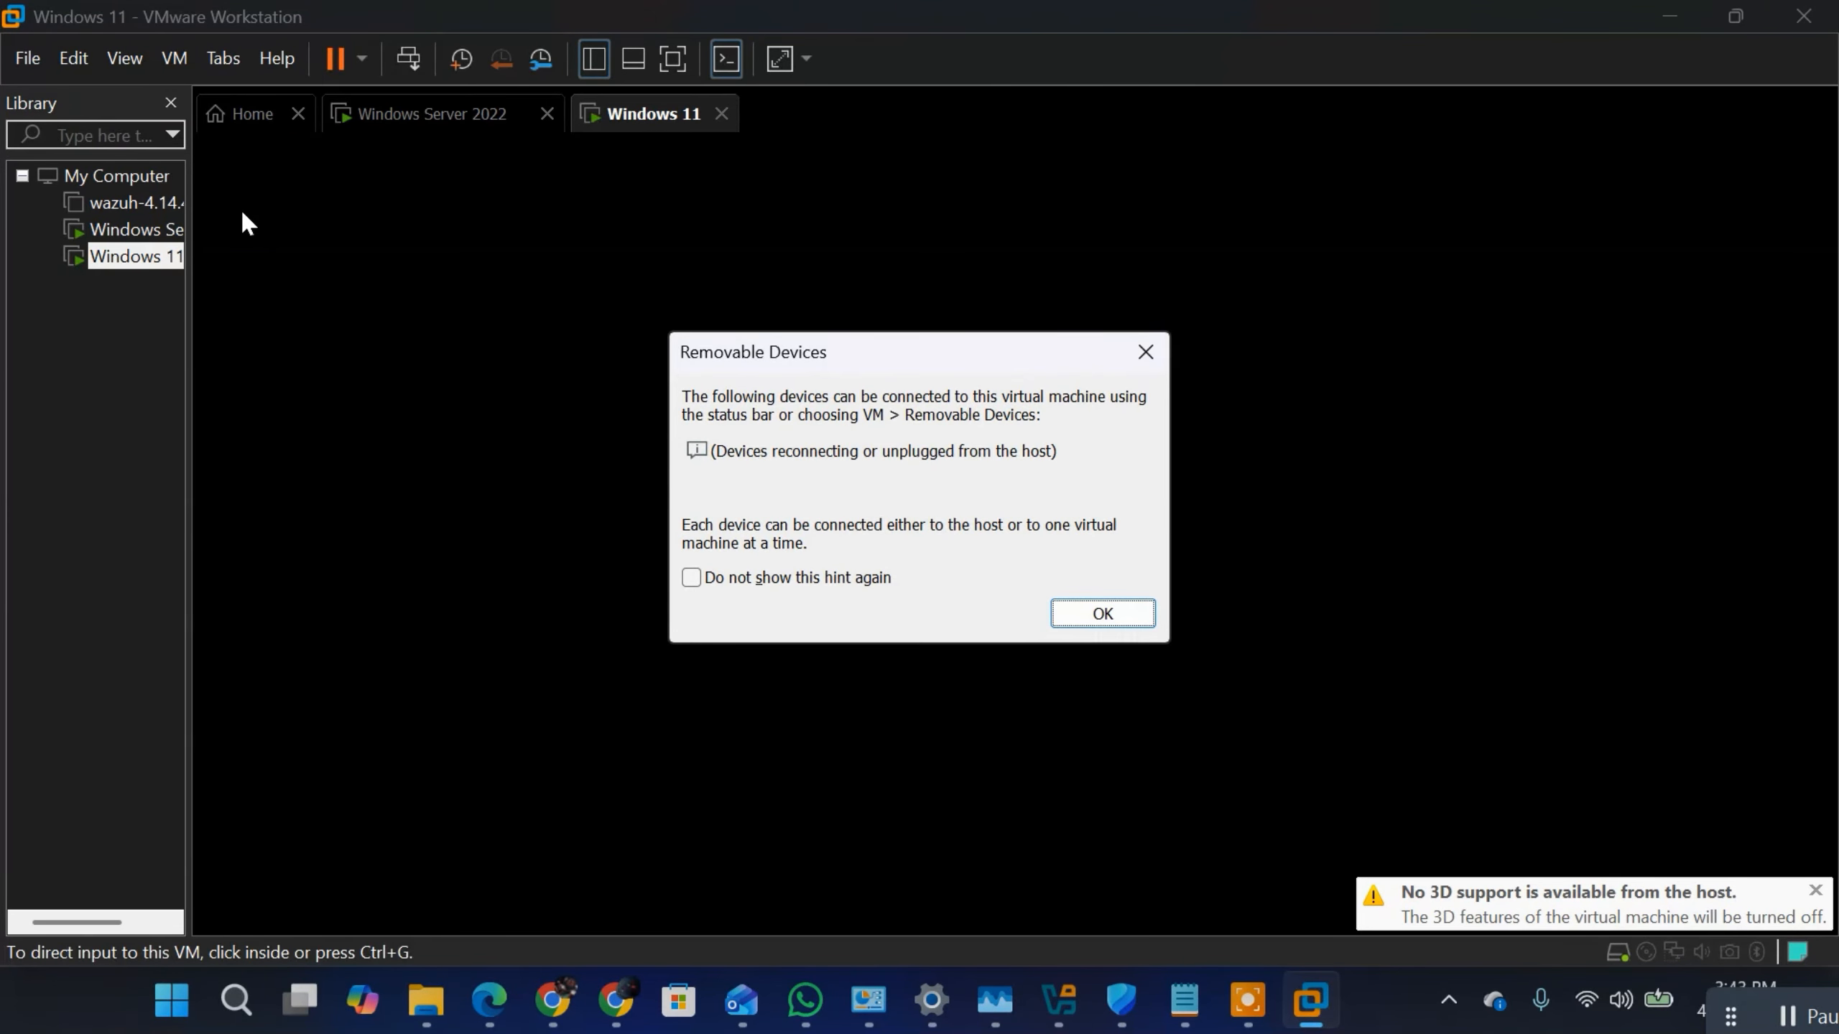
pyautogui.press('Return')
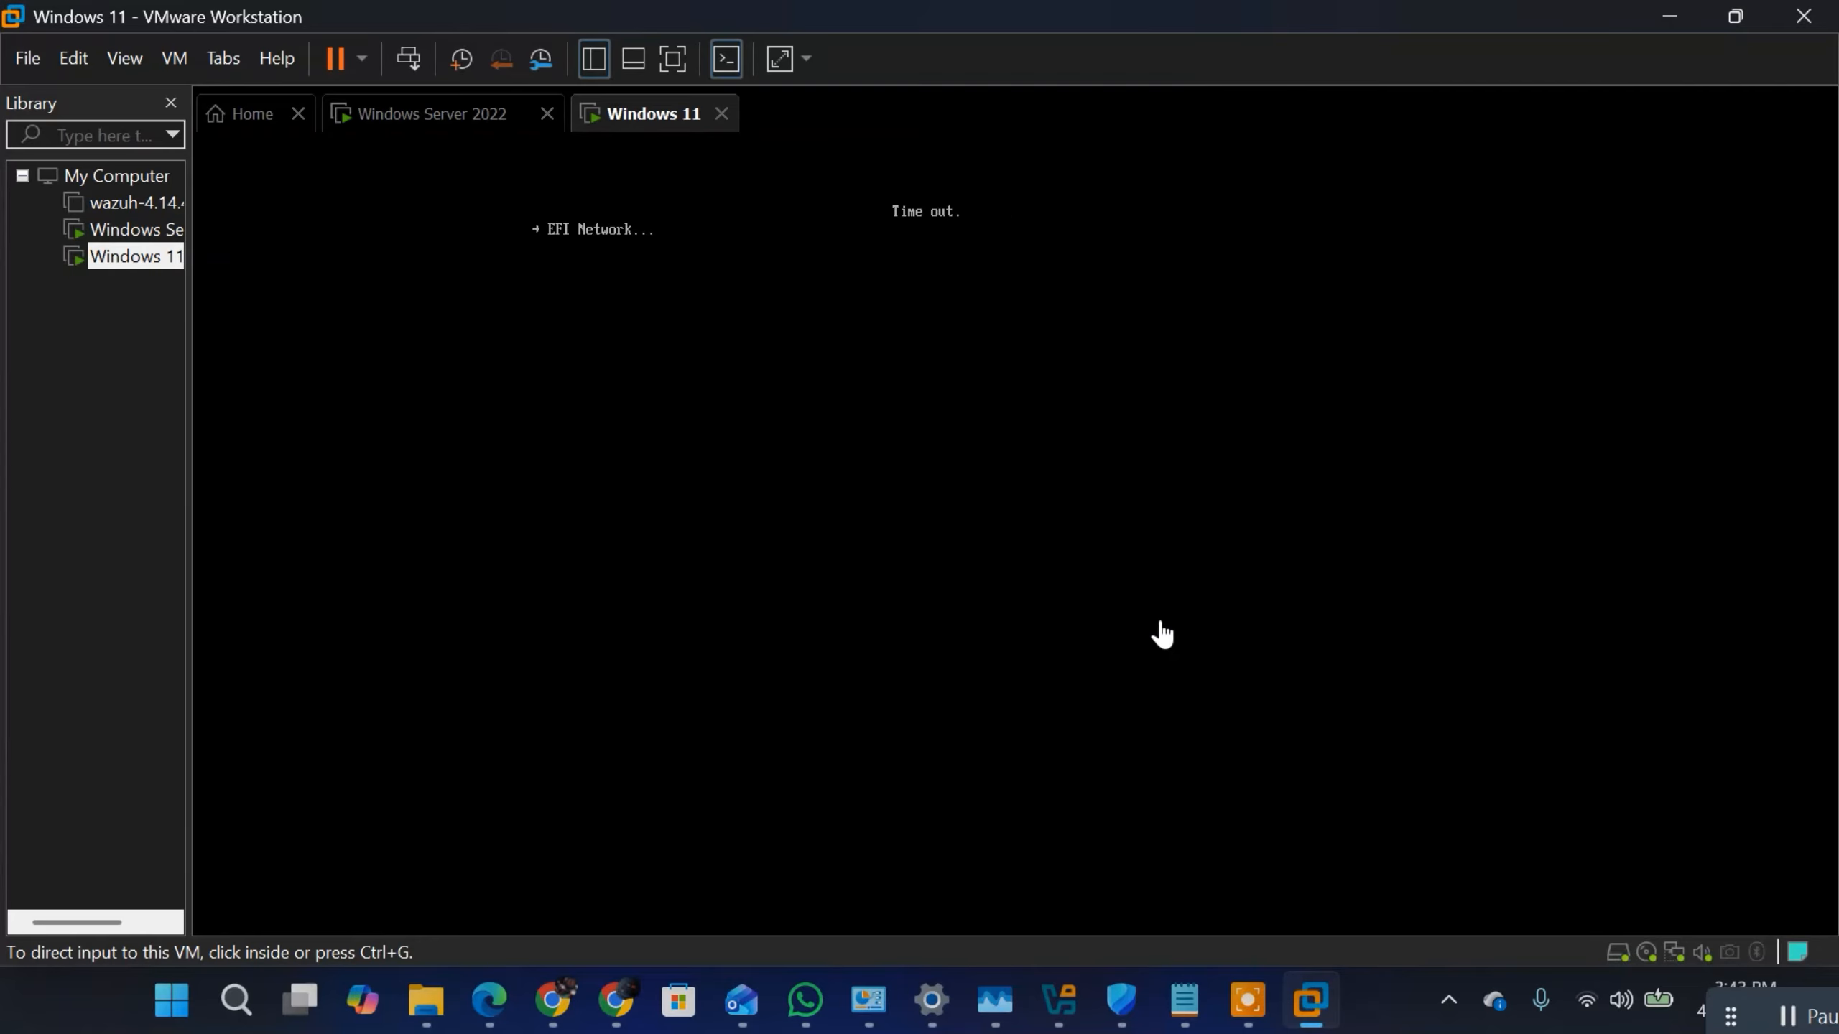
pyautogui.click(1071, 423)
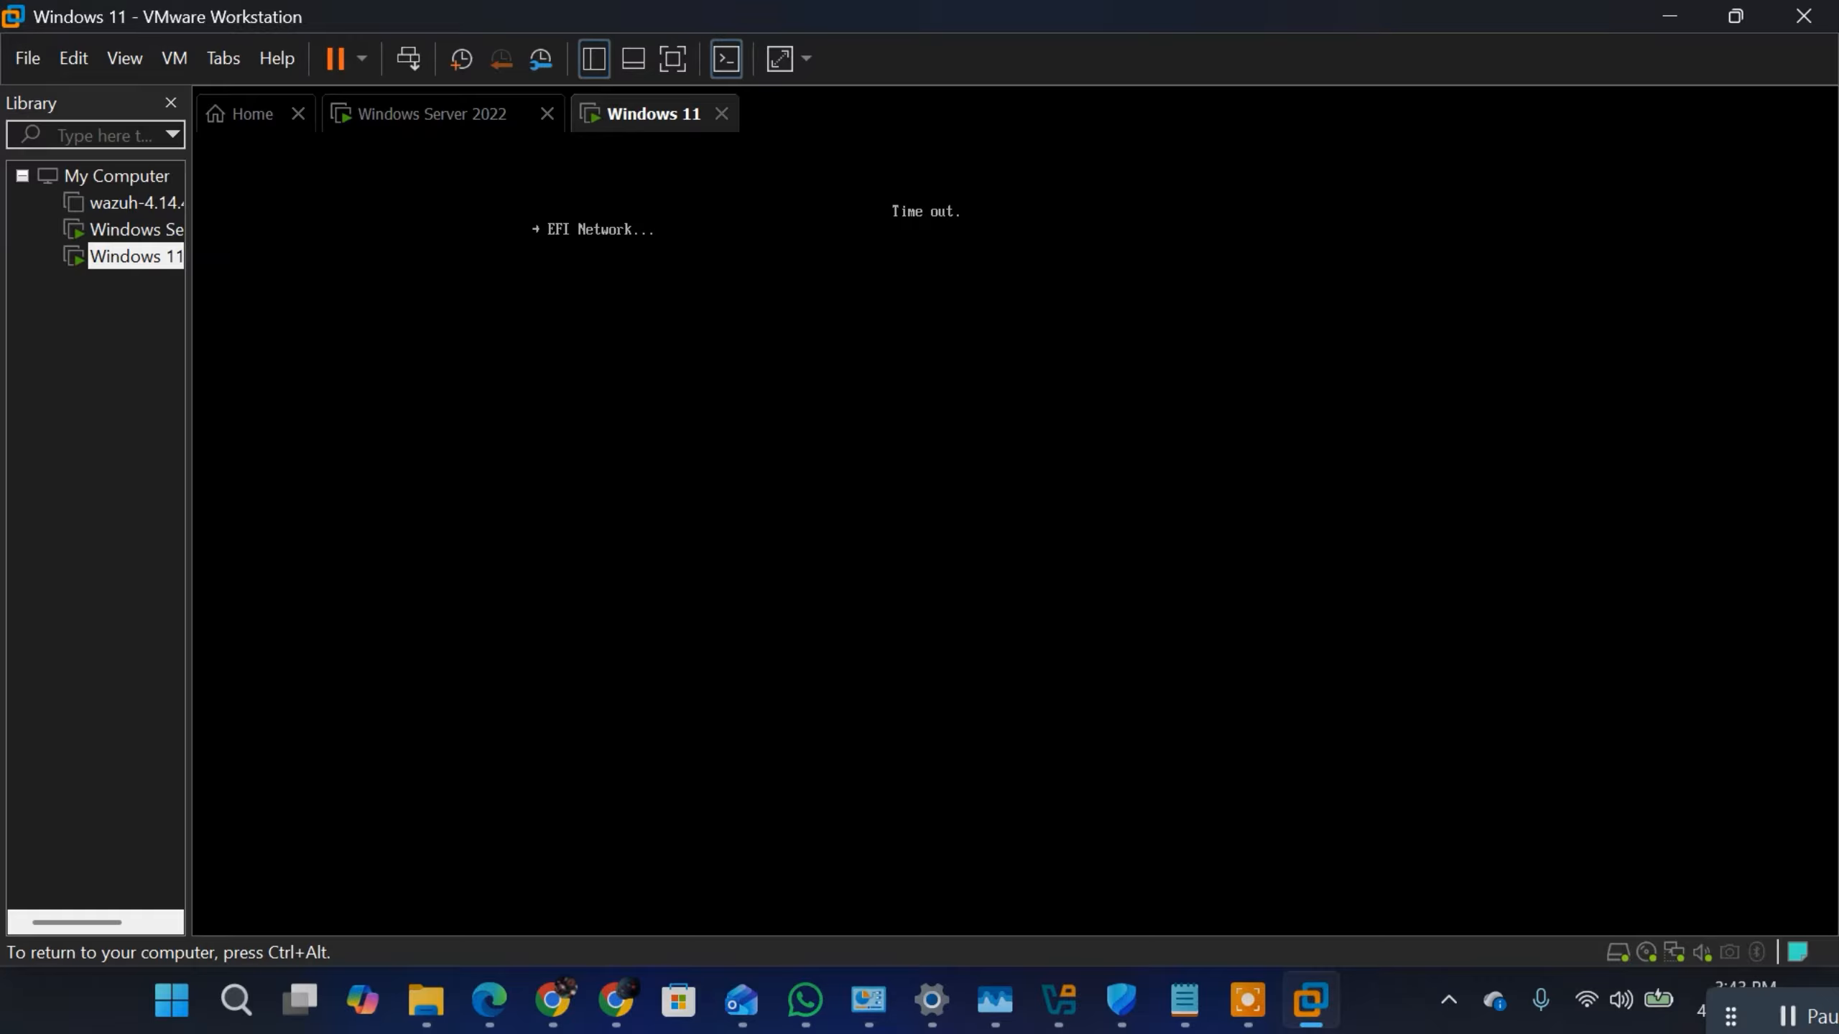
pyautogui.hotkey('ctrl', 'alt')
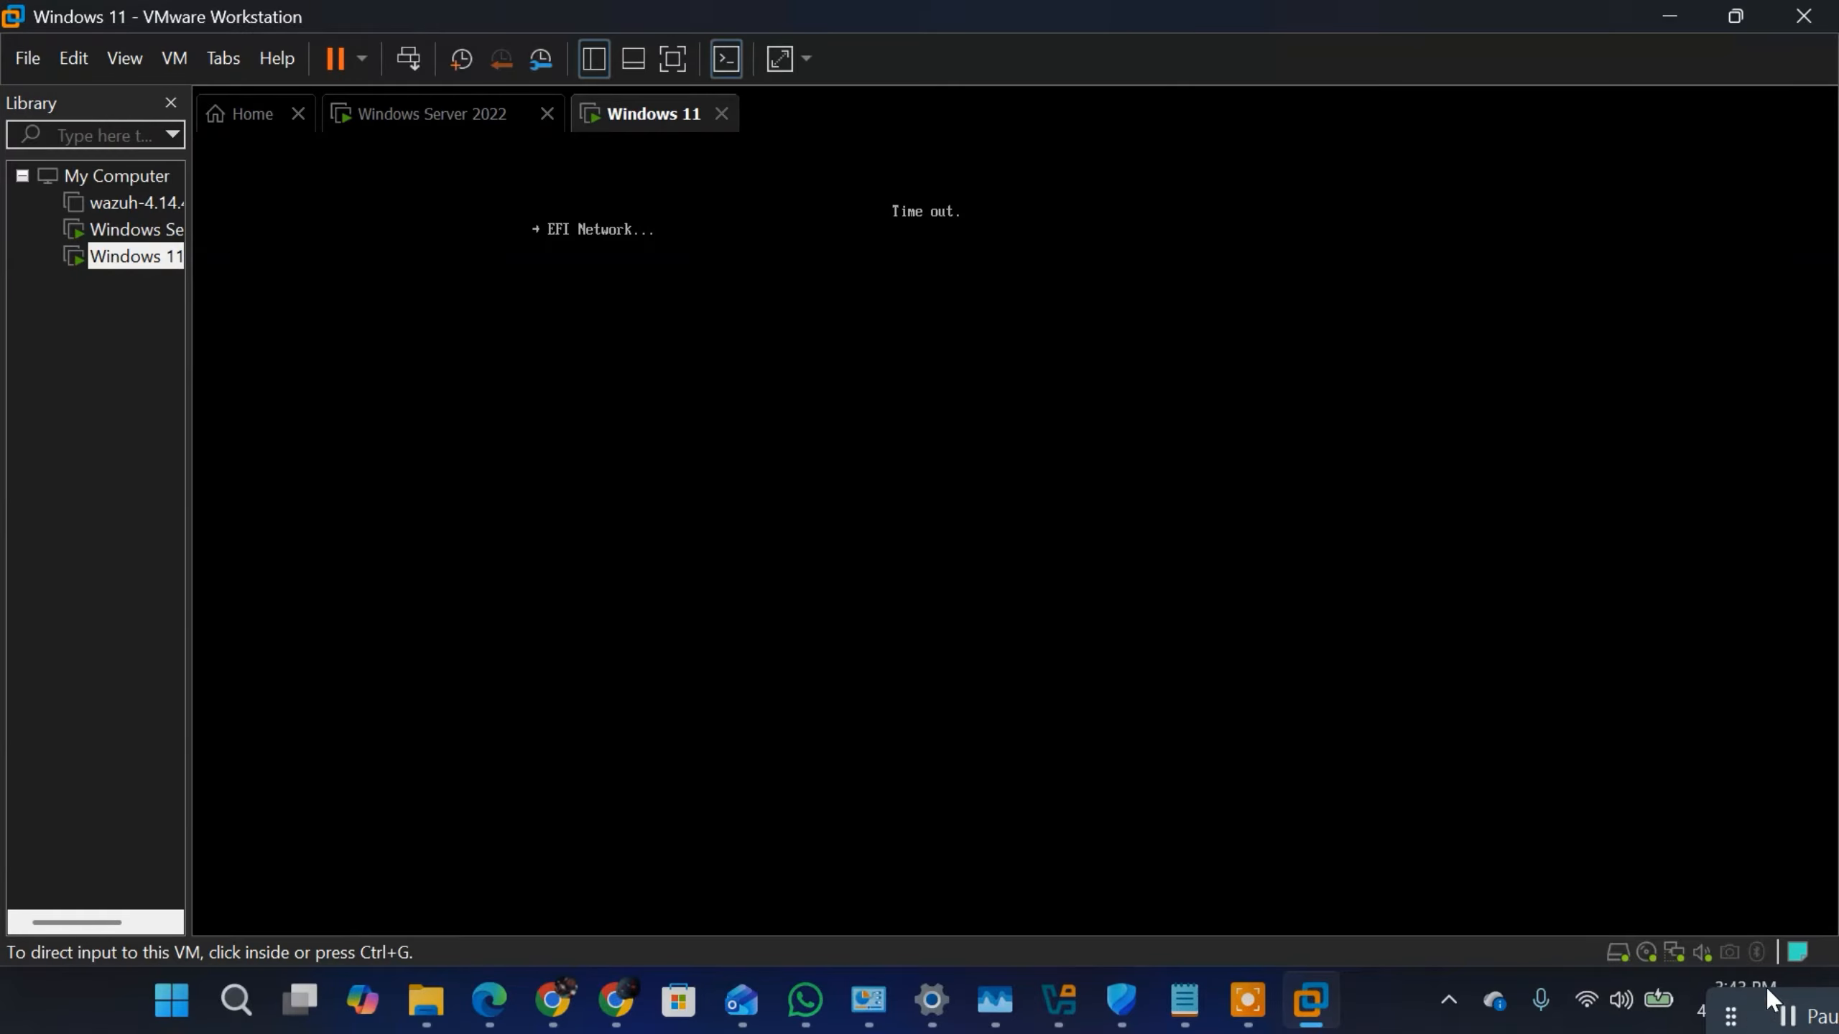
pyautogui.click(1785, 1017)
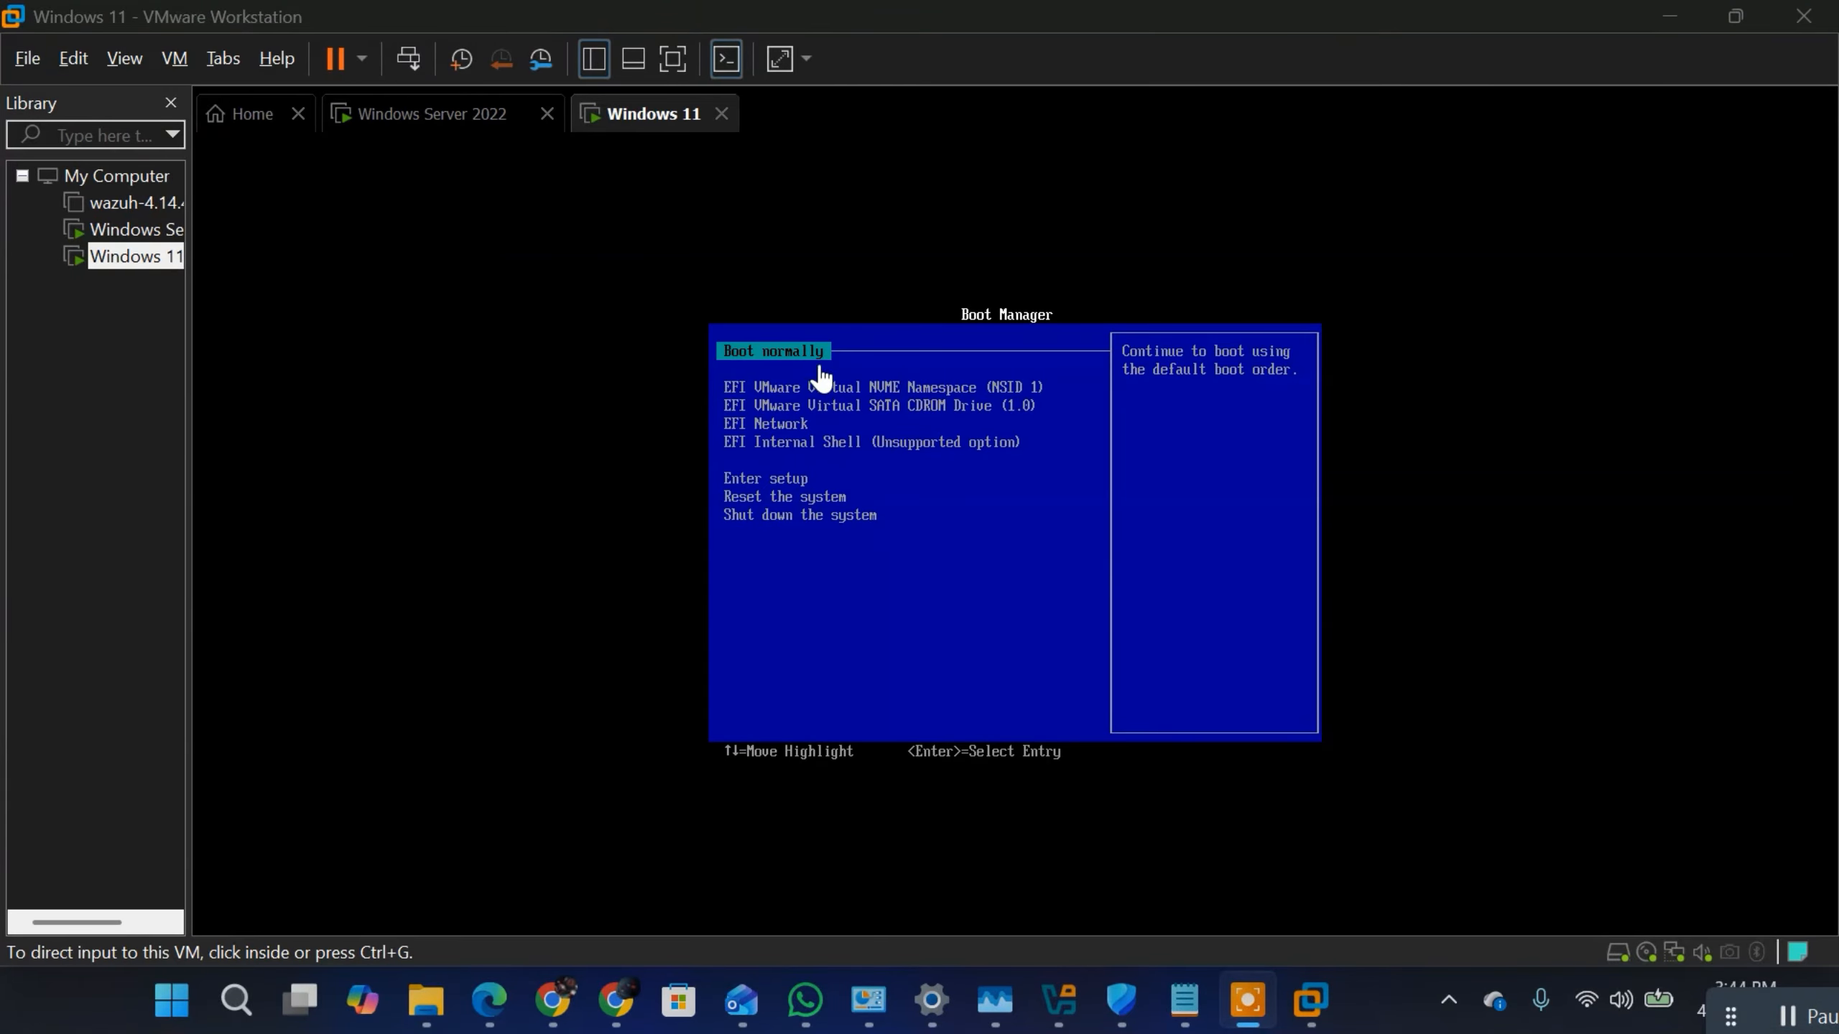
# Step: Boot the virtual machine from the EFI VMware Virtual SATA CDROM Drive to load Windows 11 Setup
pyautogui.click(872, 390)
pyautogui.press('Down')
pyautogui.press('Down')
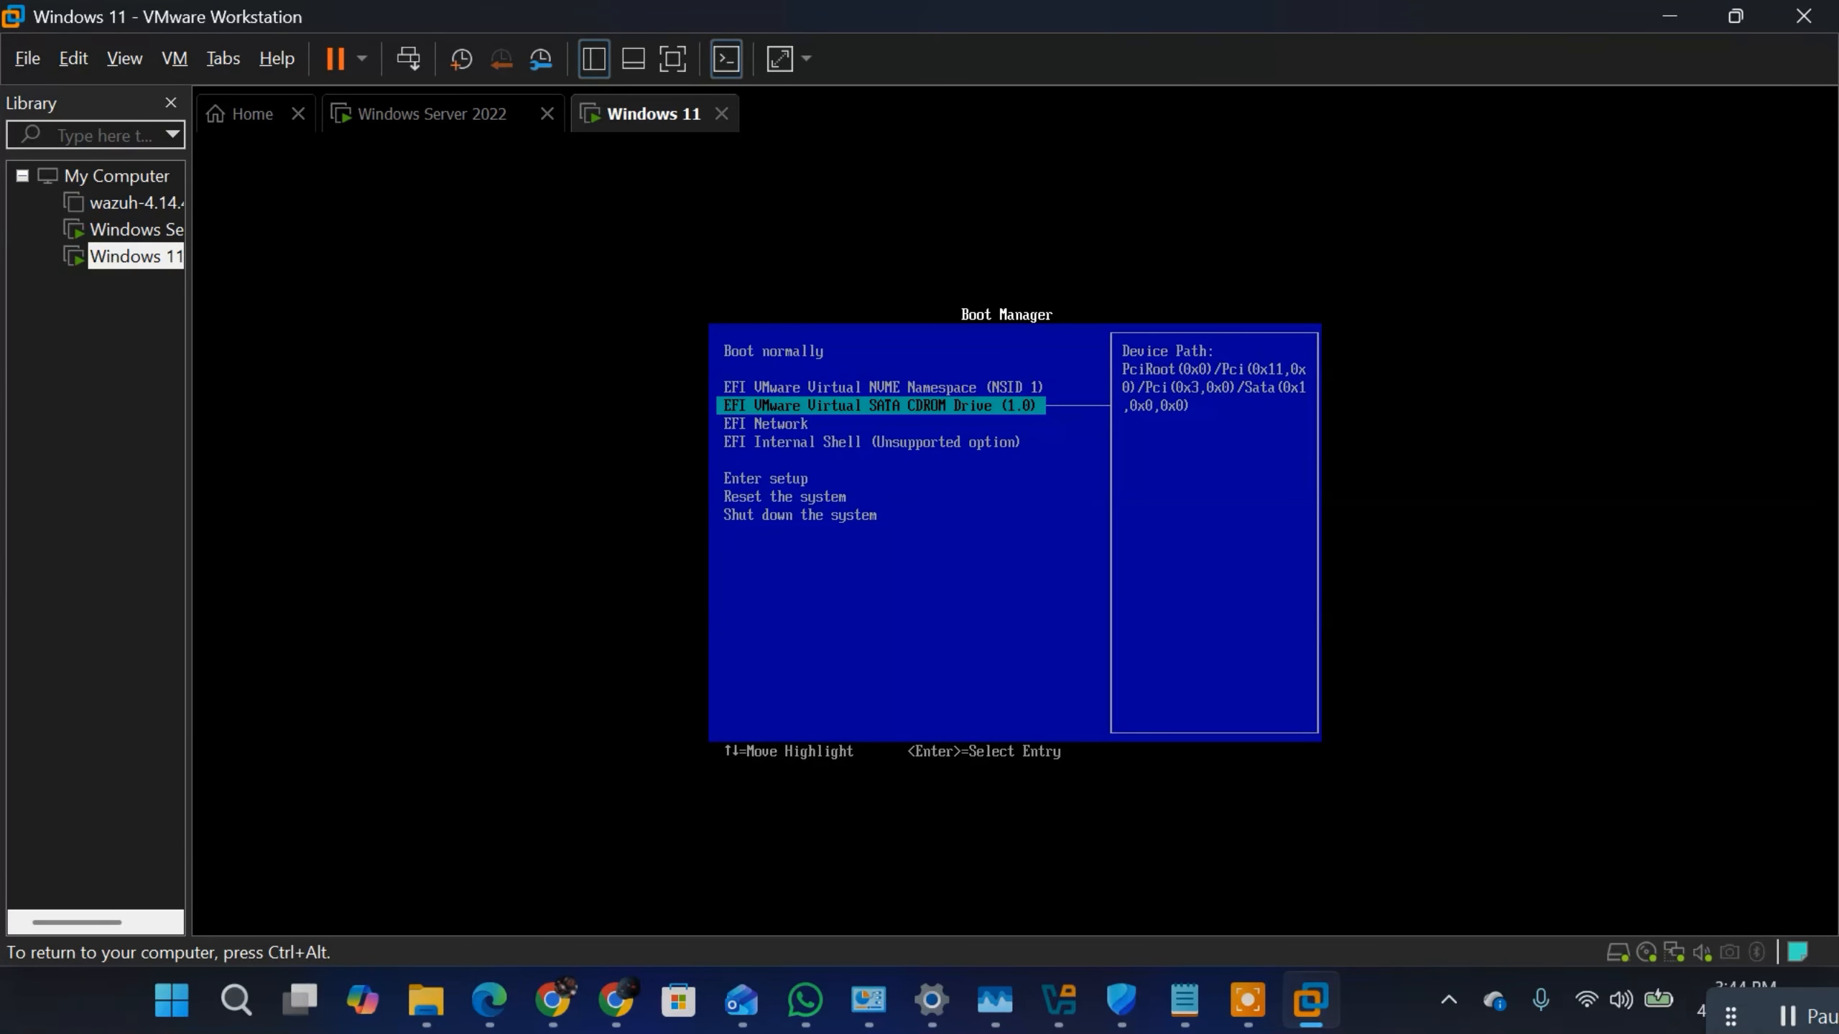
pyautogui.press('Return')
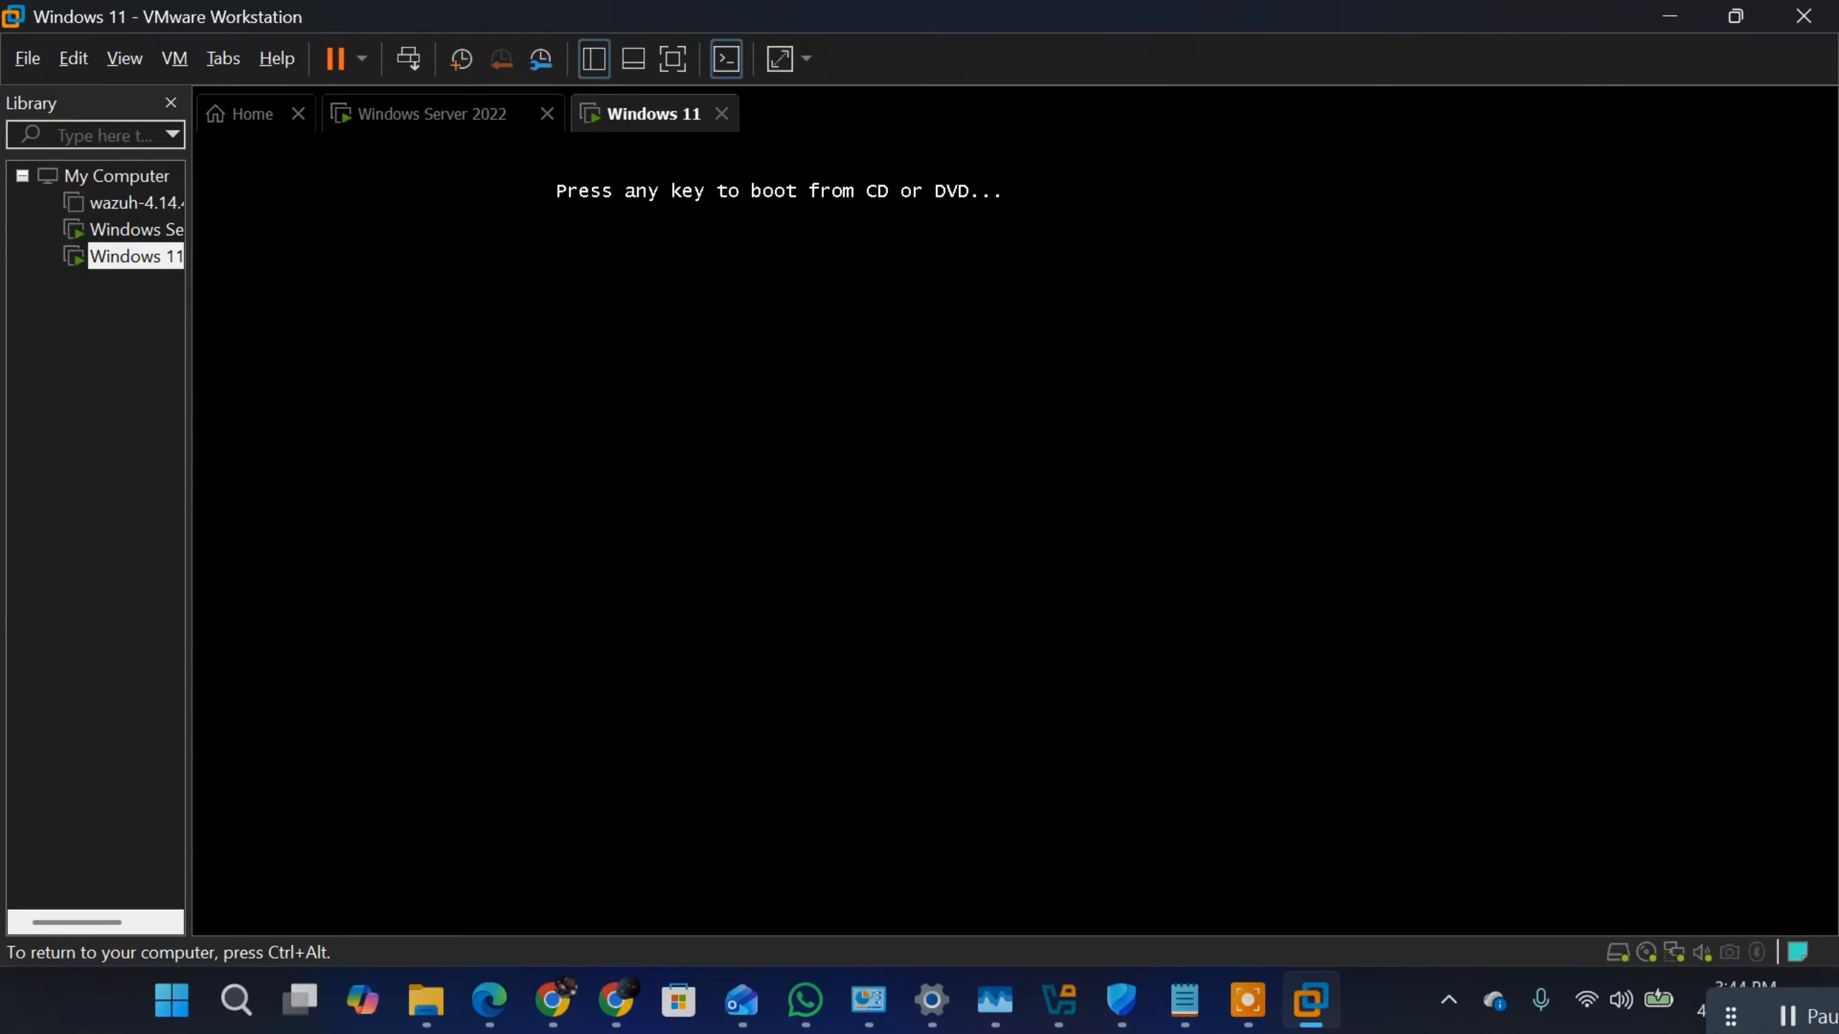
pyautogui.press('Return')
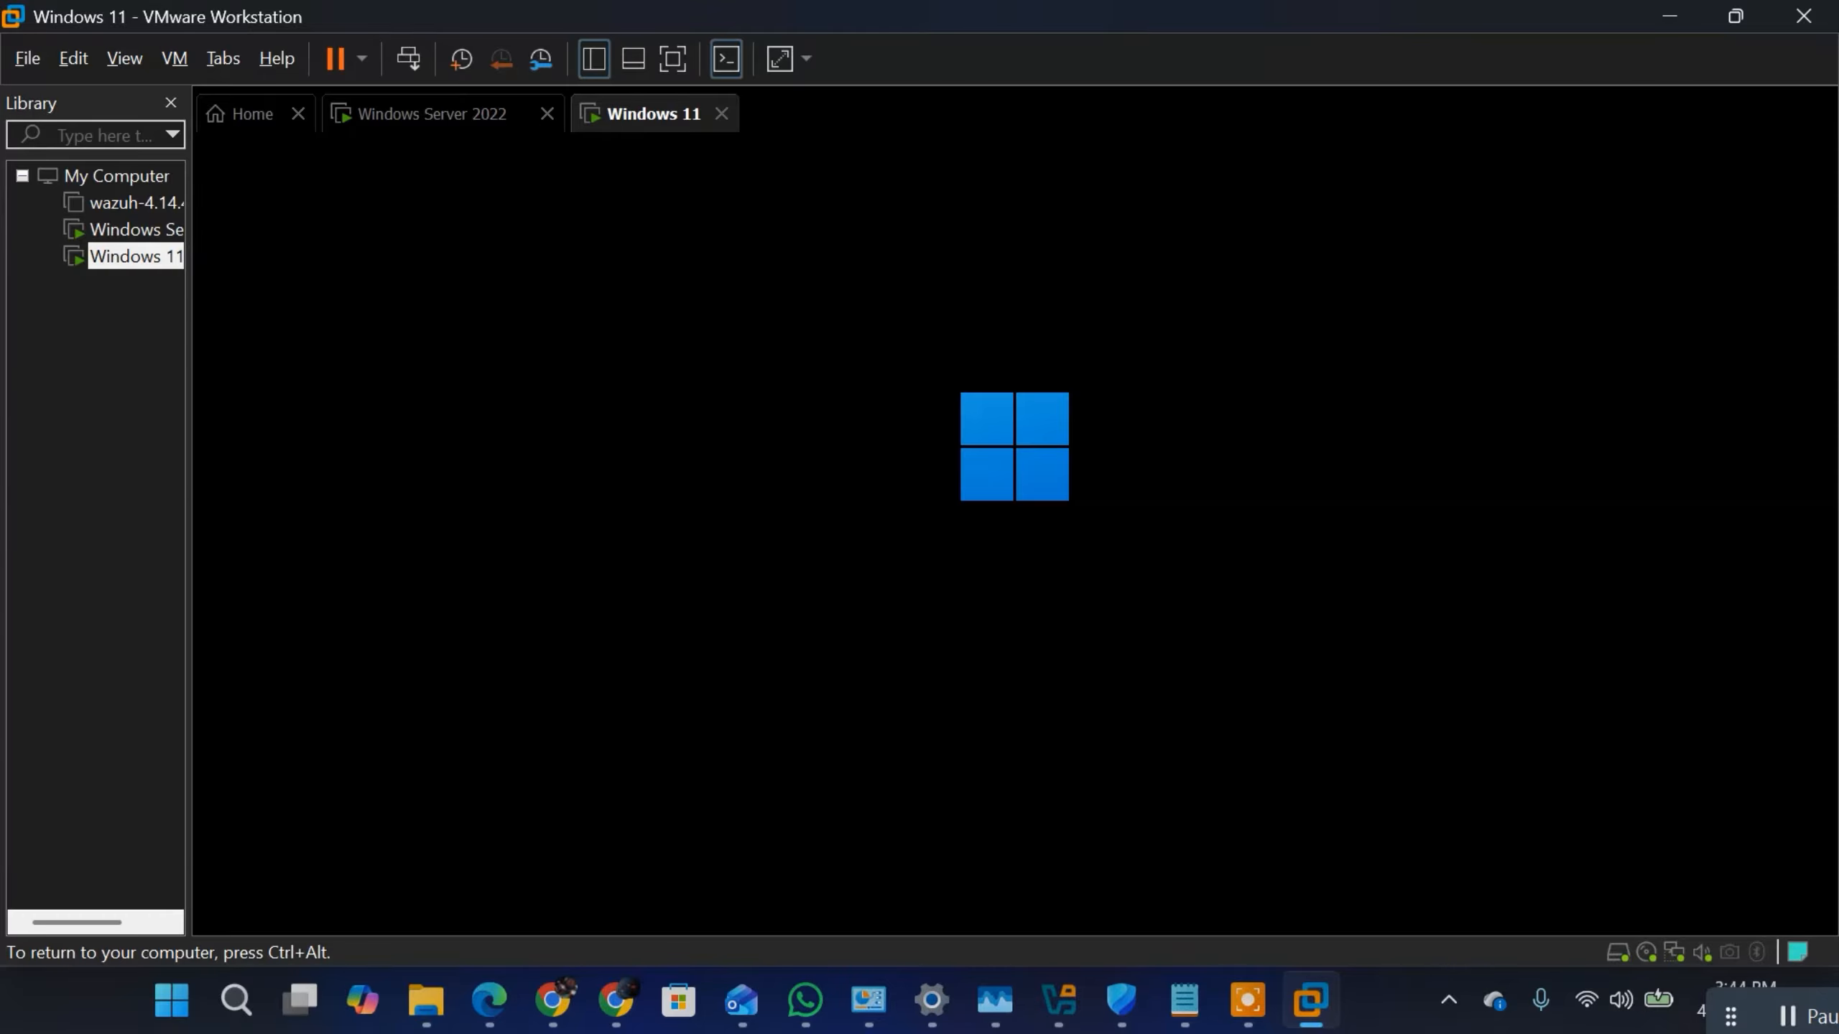
pyautogui.hotkey('ctrl', 'alt')
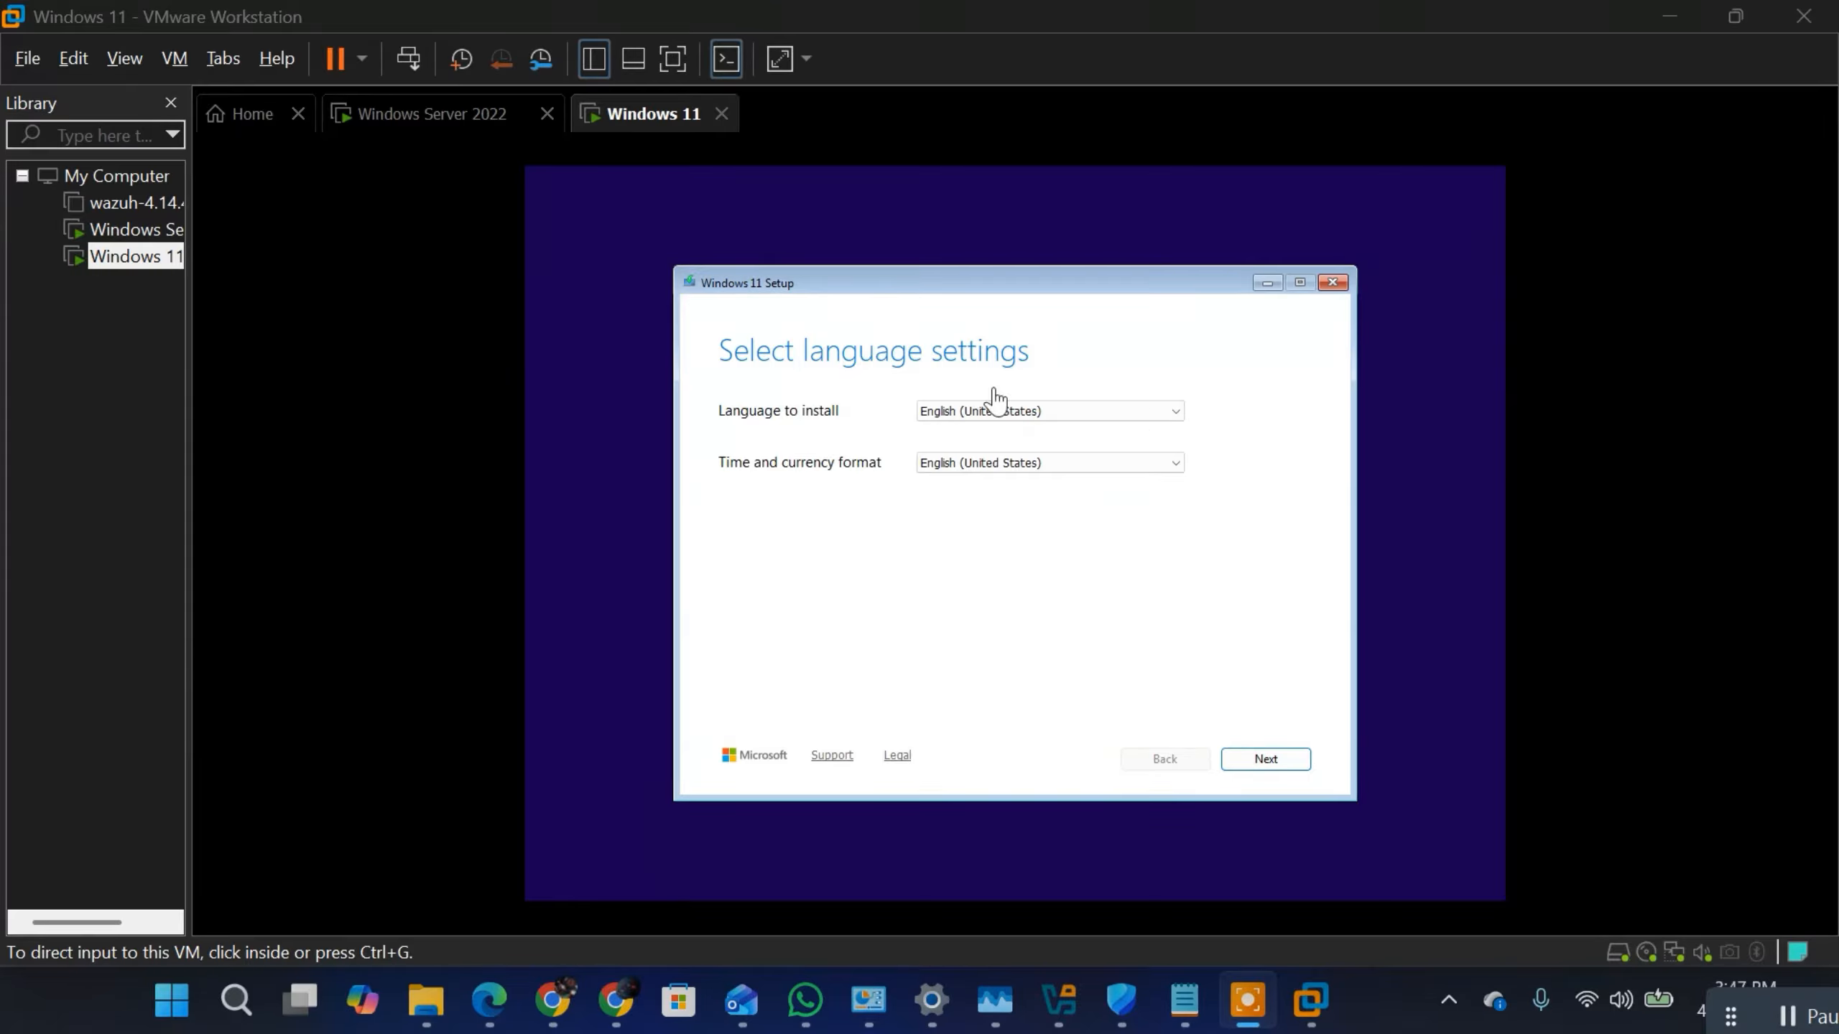
# Step: Accept English (United States) for the install language and time format, and the US keyboard layout
pyautogui.click(1071, 513)
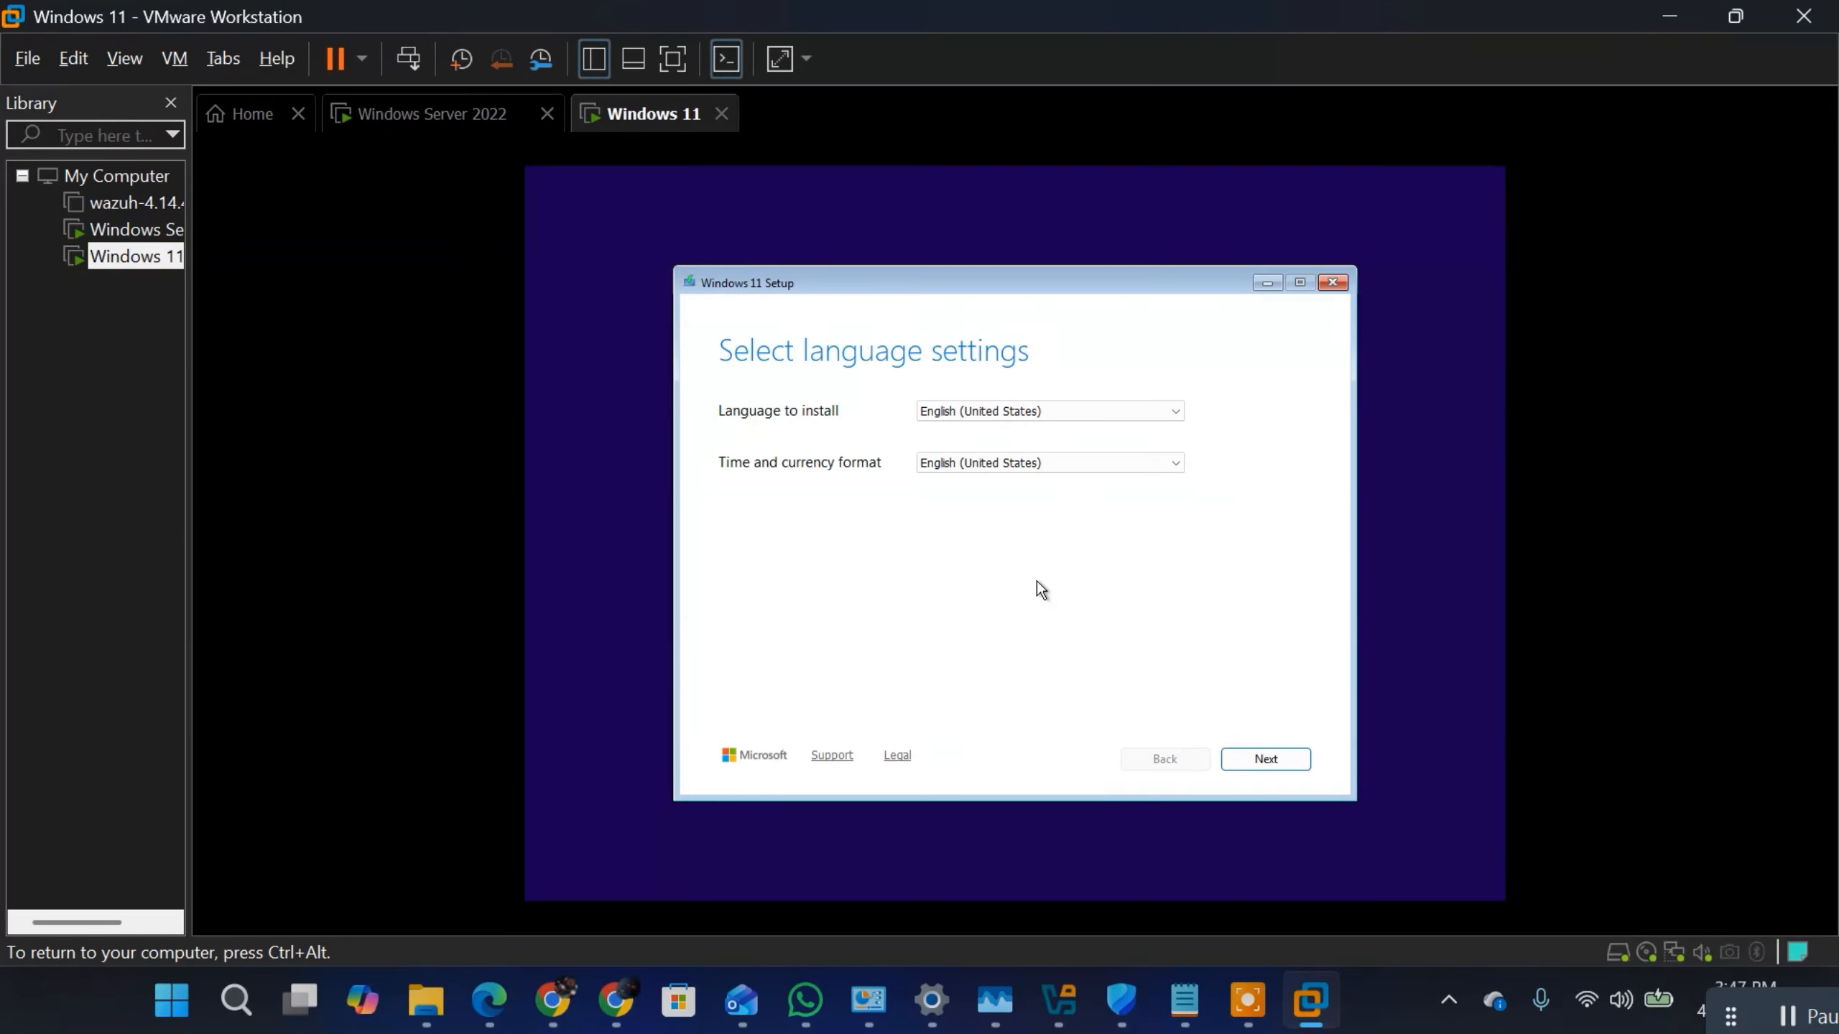
pyautogui.click(1250, 760)
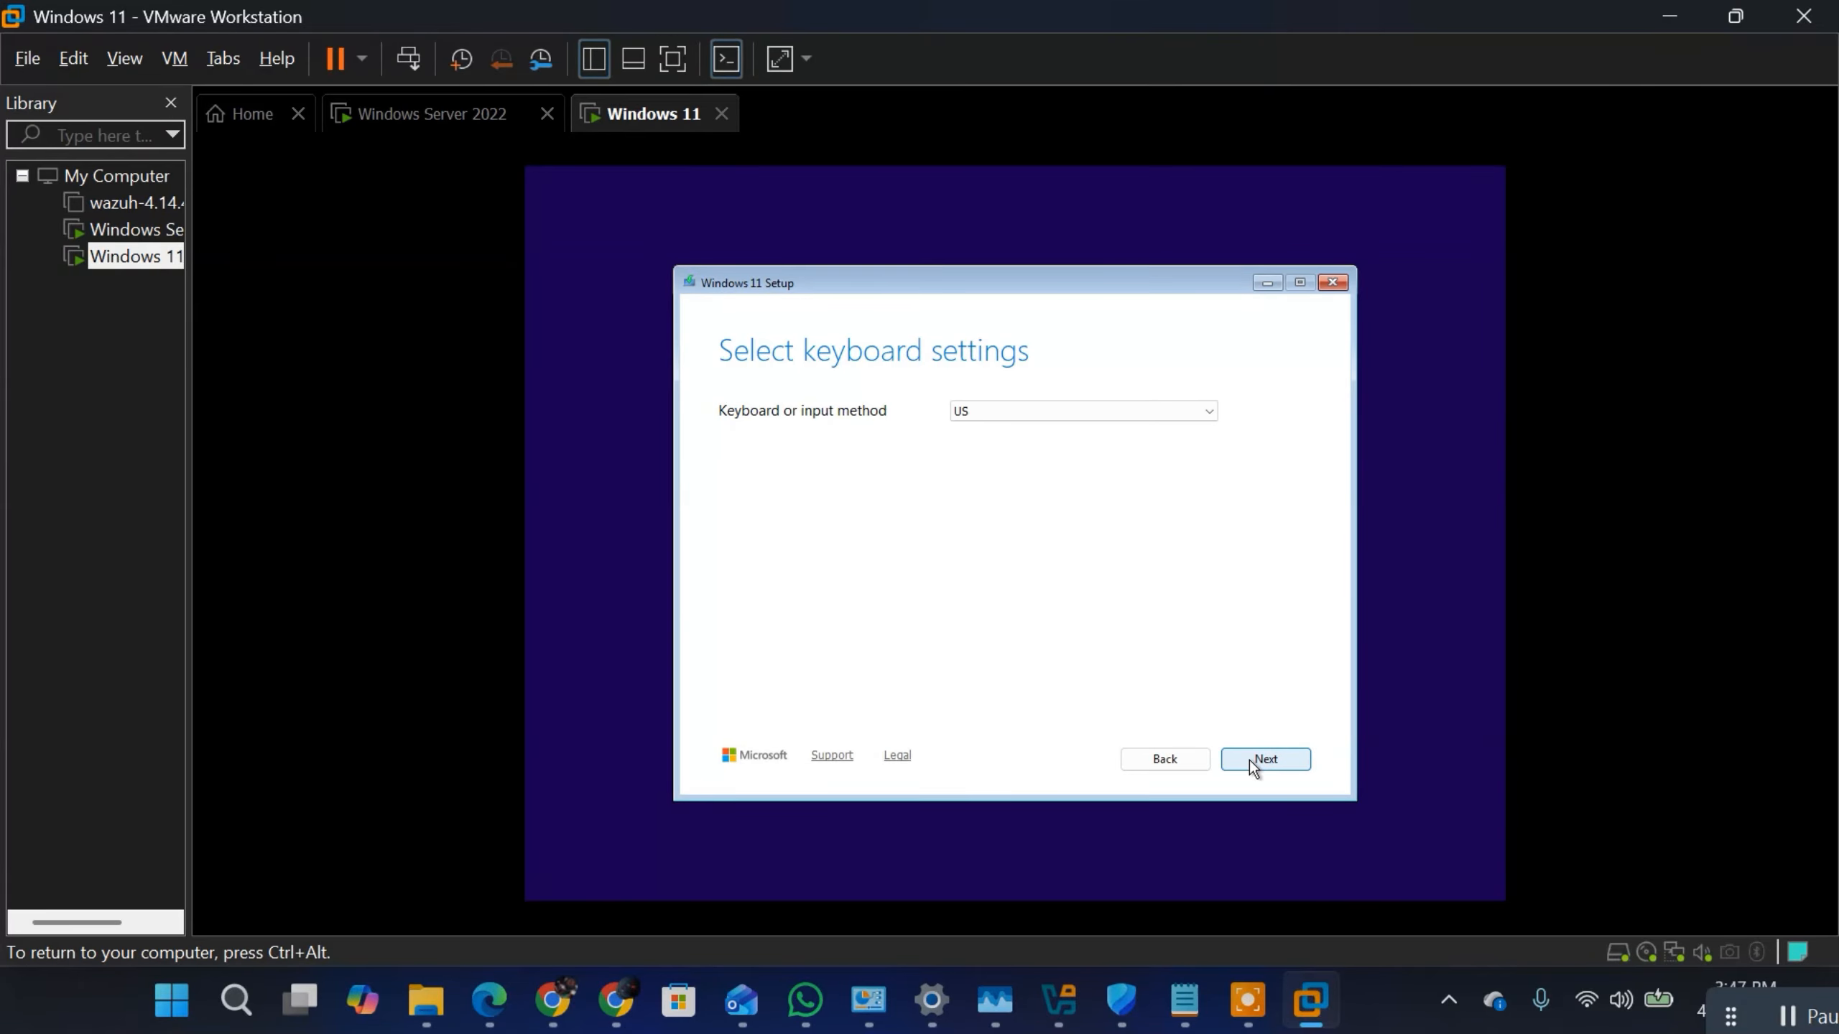
pyautogui.click(1249, 759)
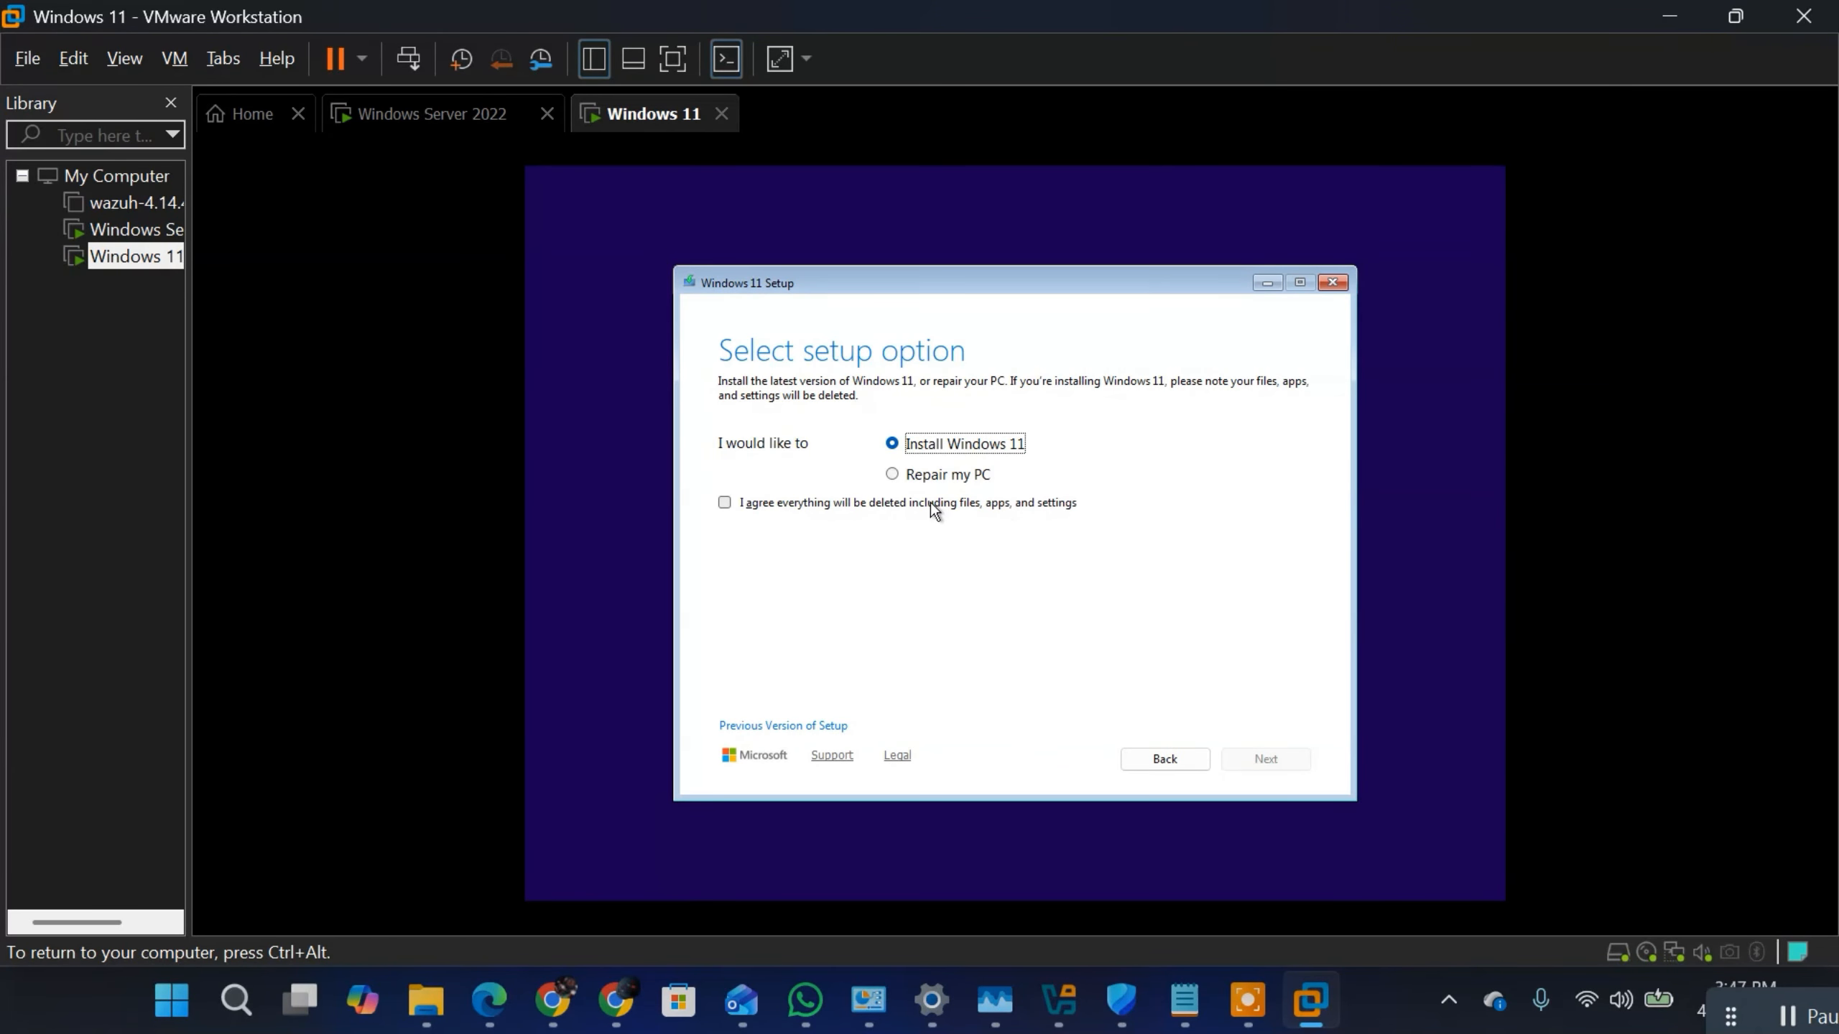
# Step: Choose to install Windows 11, agreeing that everything will be deleted, and continue without a product key
pyautogui.click(723, 505)
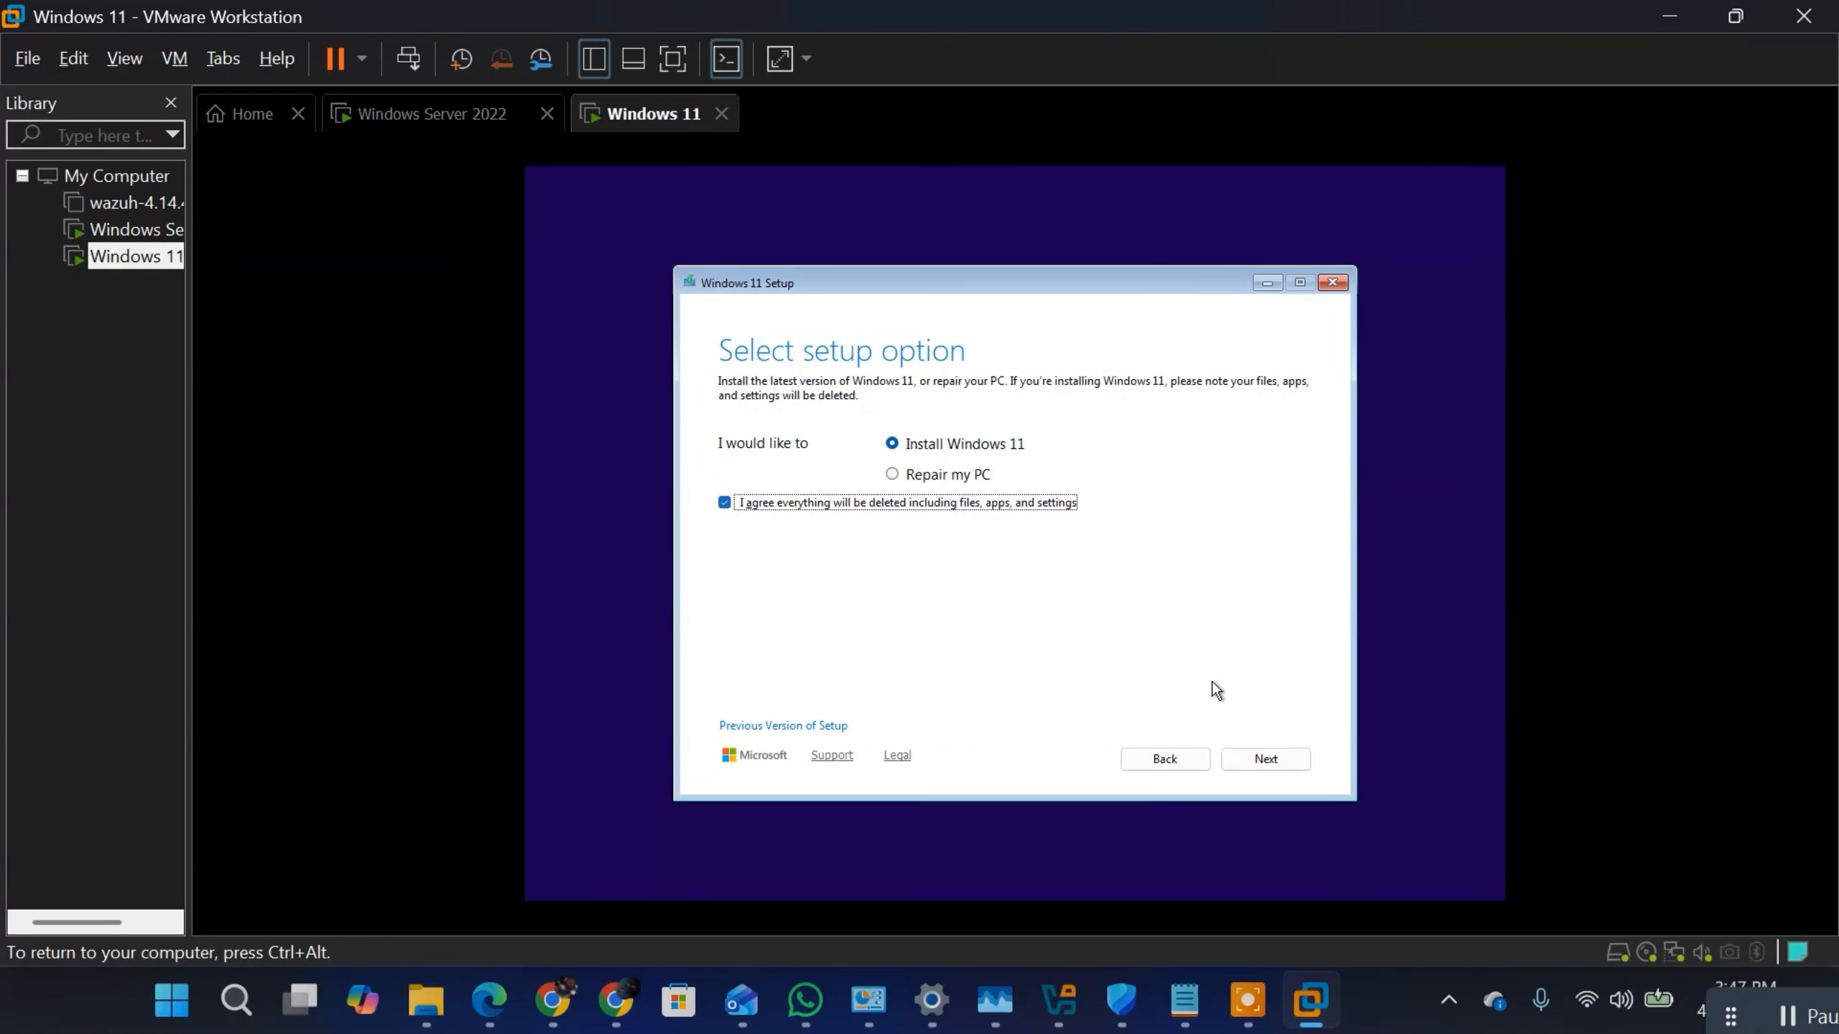
pyautogui.click(1269, 771)
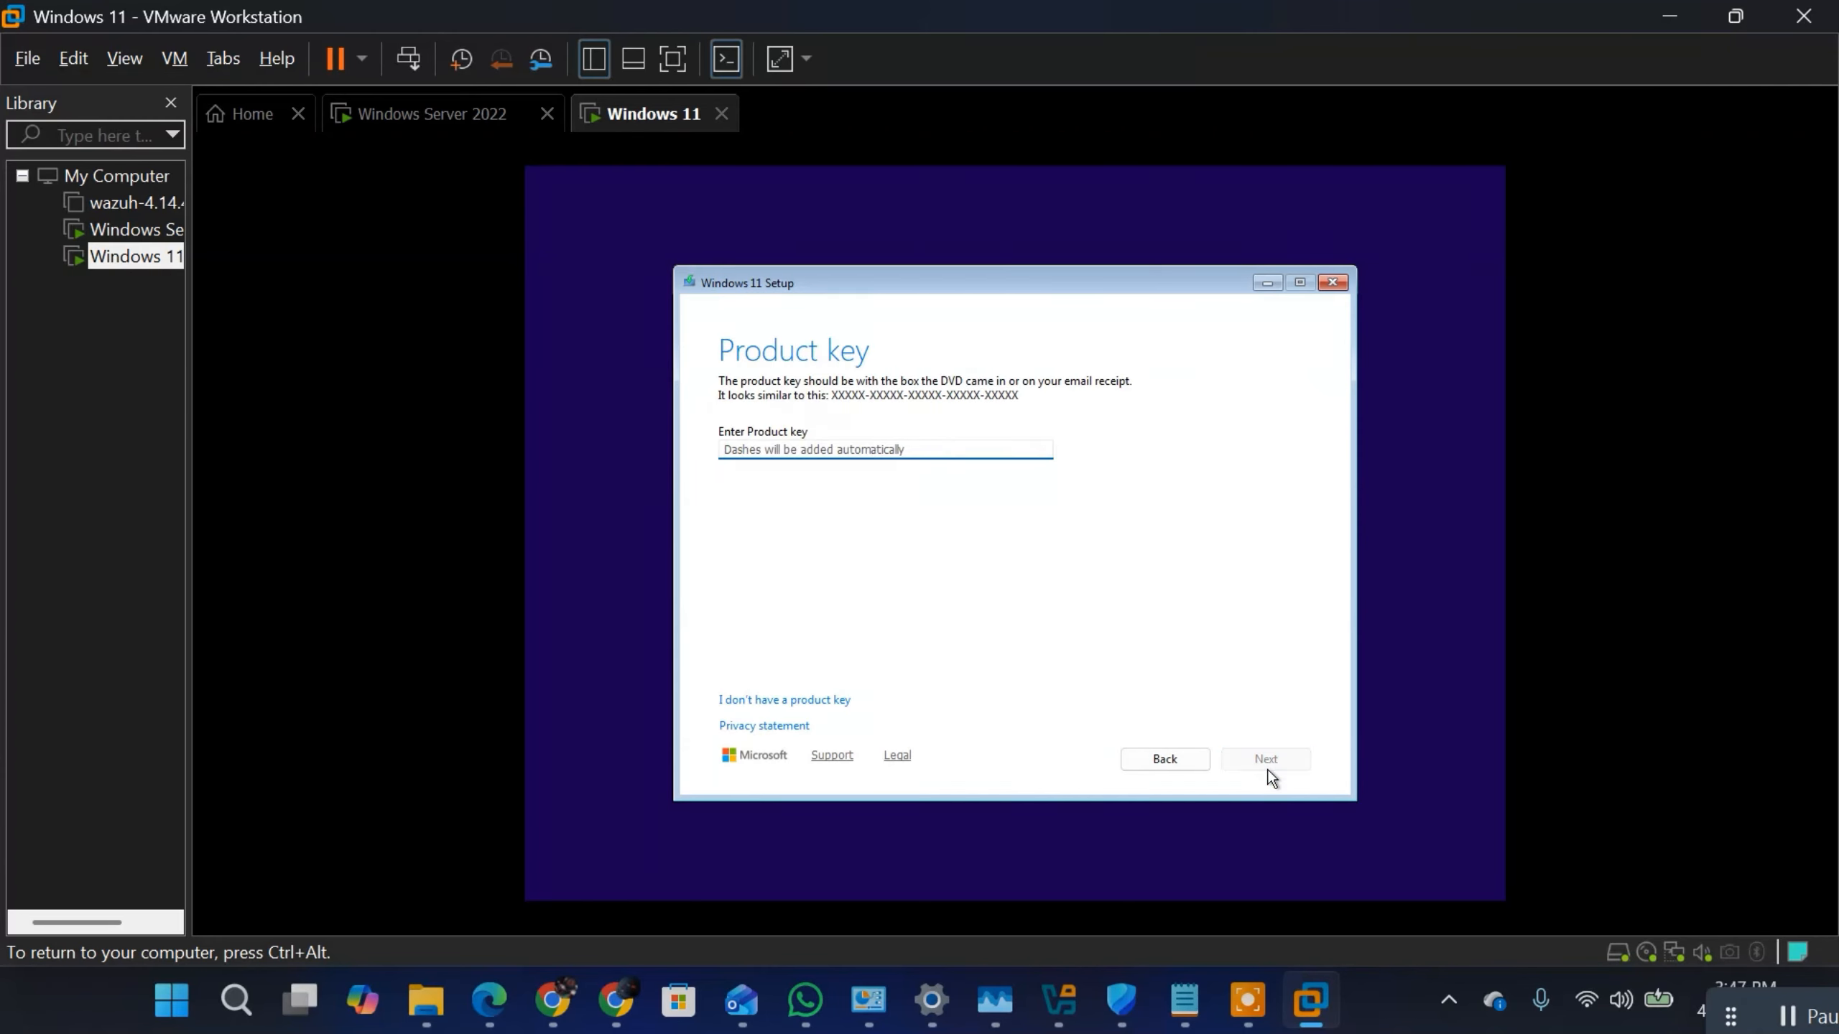
pyautogui.click(795, 697)
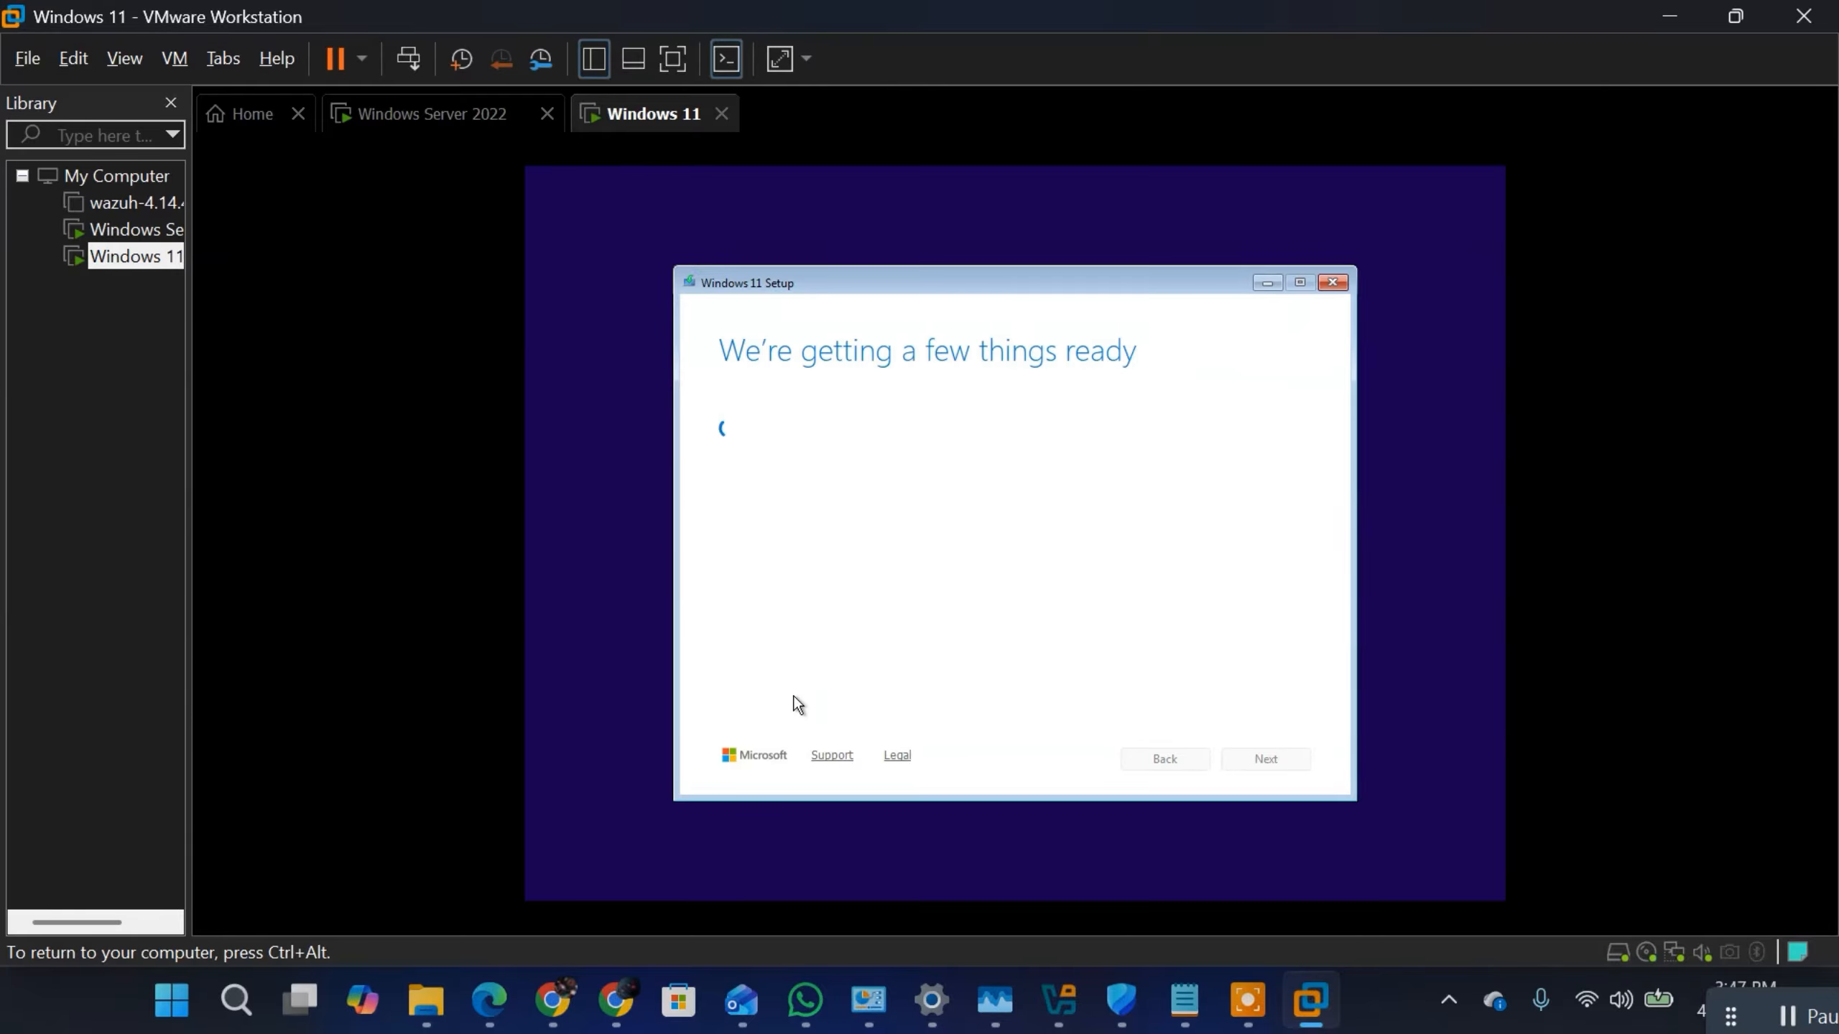
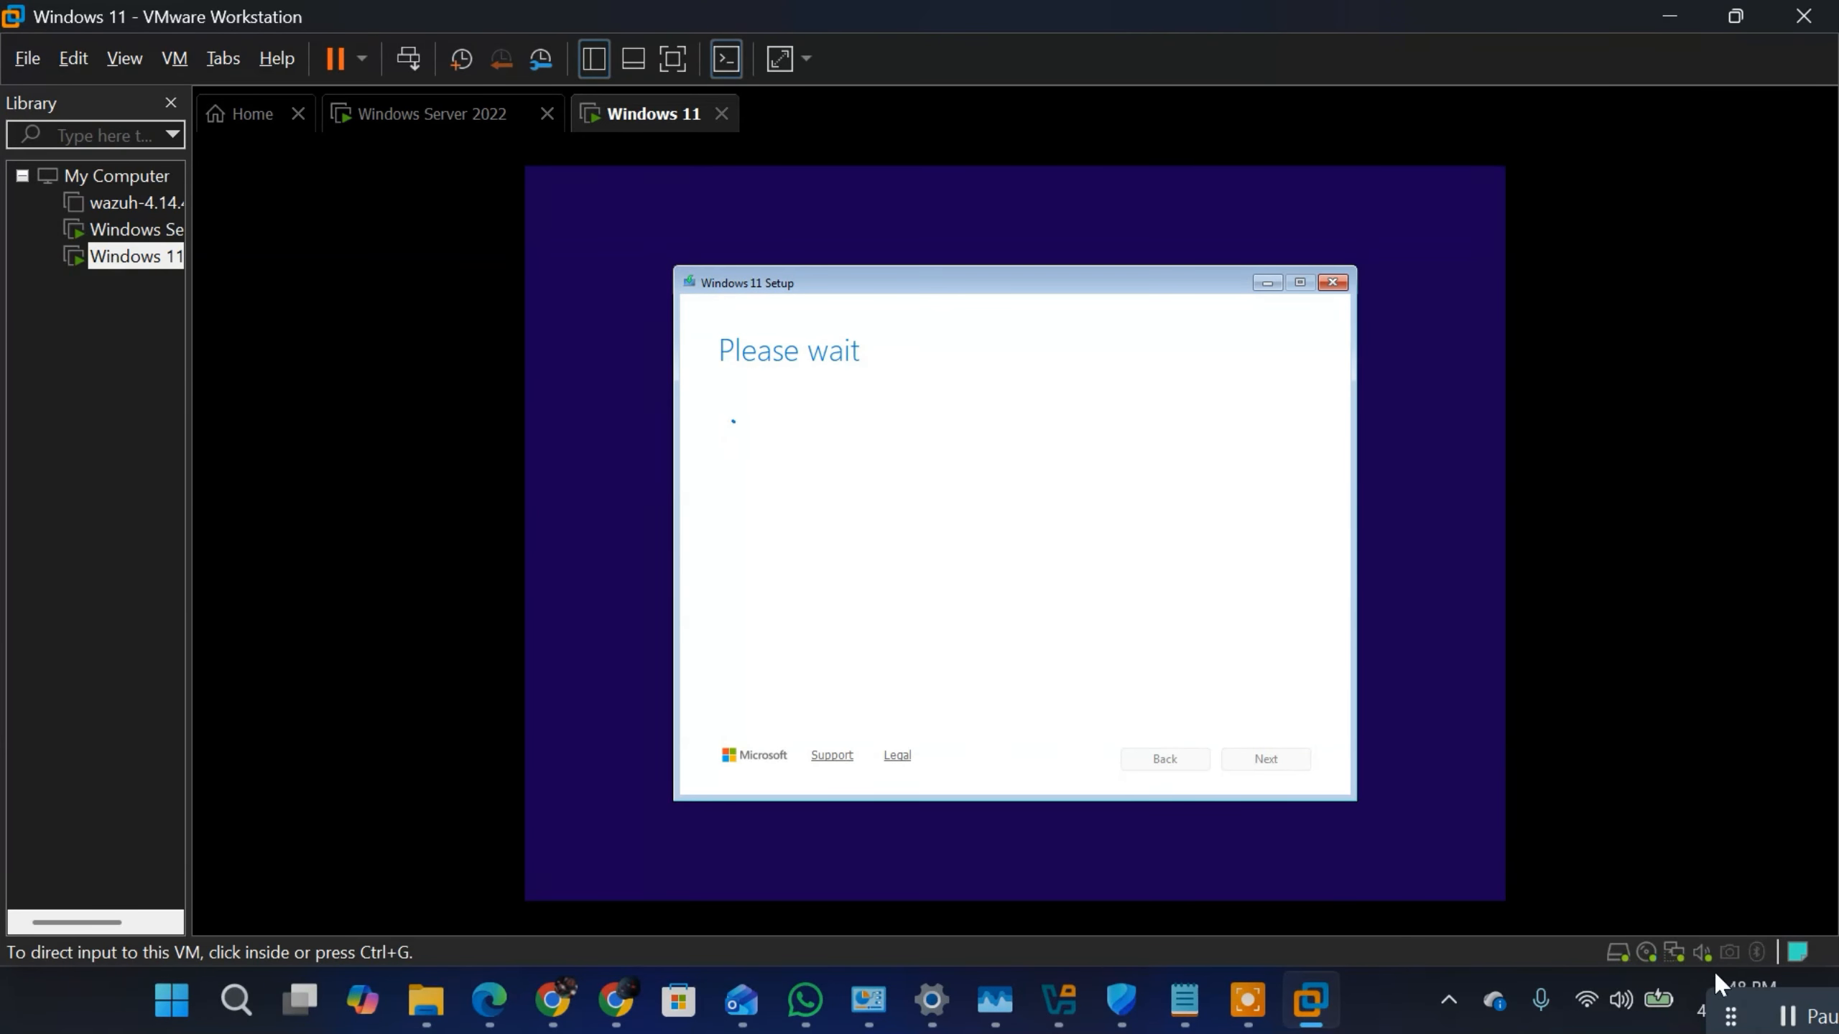
# Step: Select Disk 0 Unallocated Space as the install location and start installing Windows 11 Pro, keeping nothing
pyautogui.click(1792, 1012)
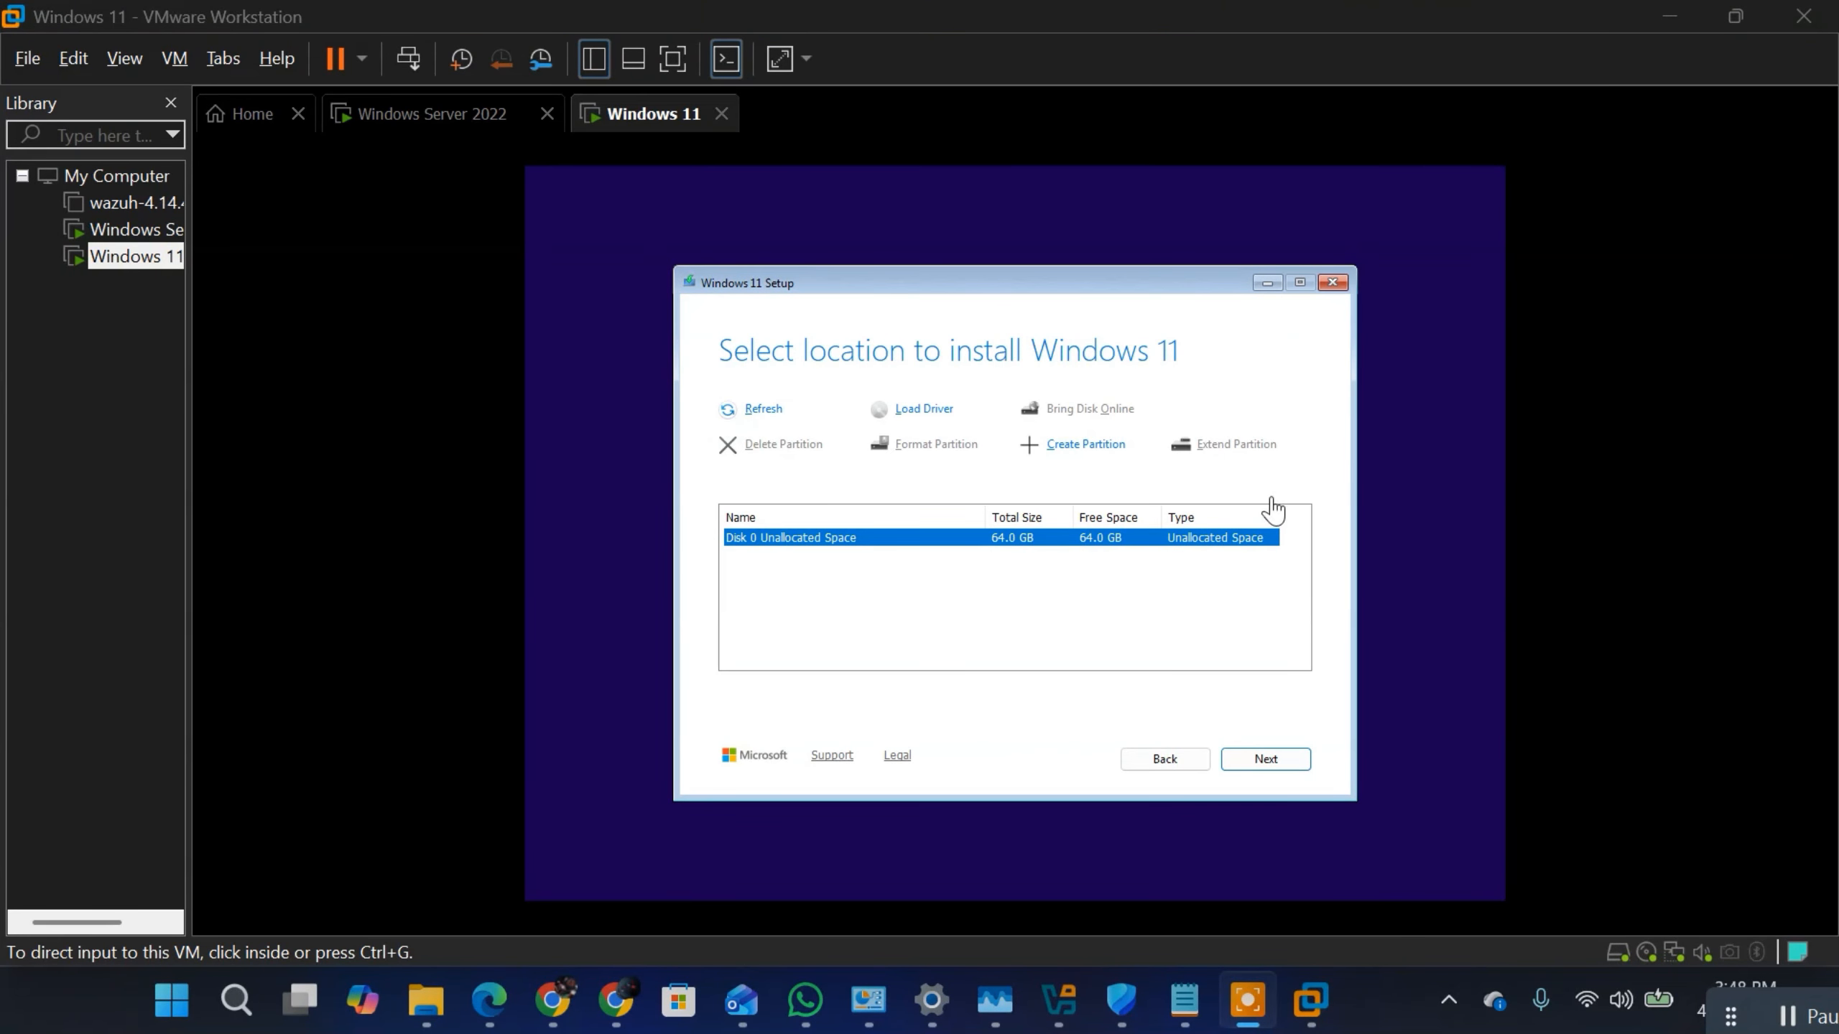
pyautogui.click(1271, 765)
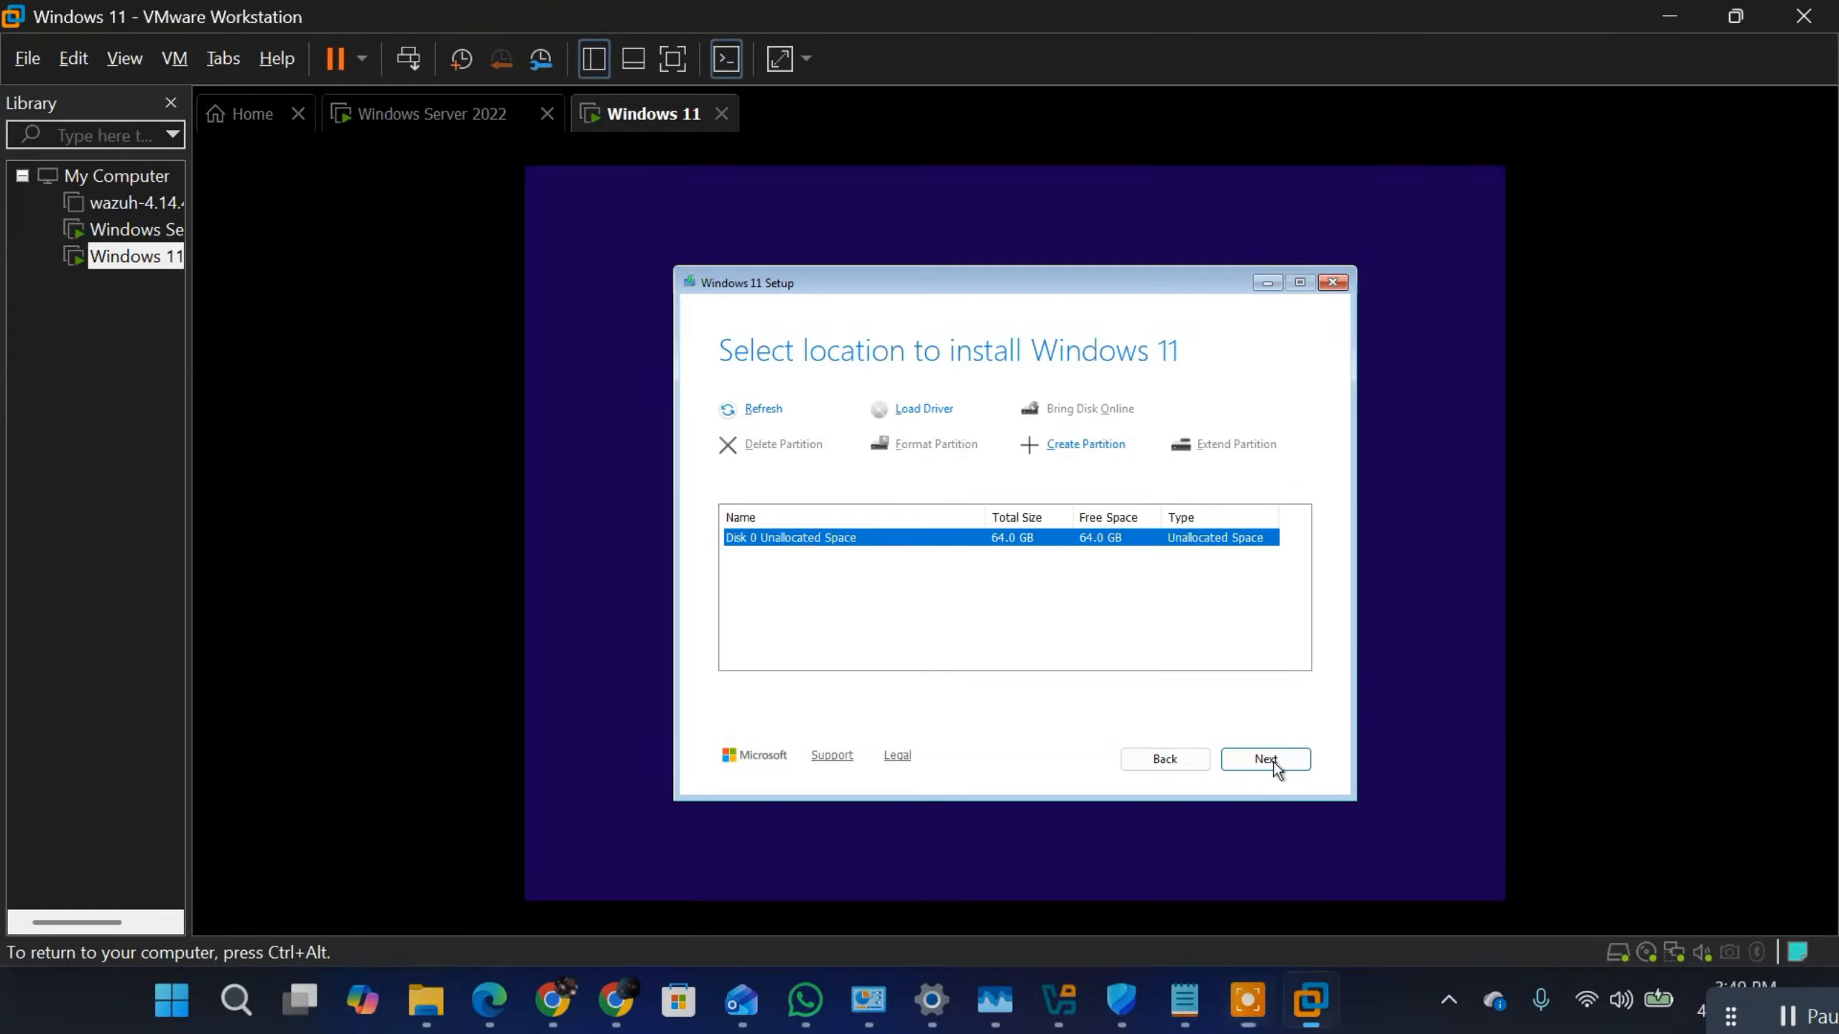
pyautogui.click(1273, 762)
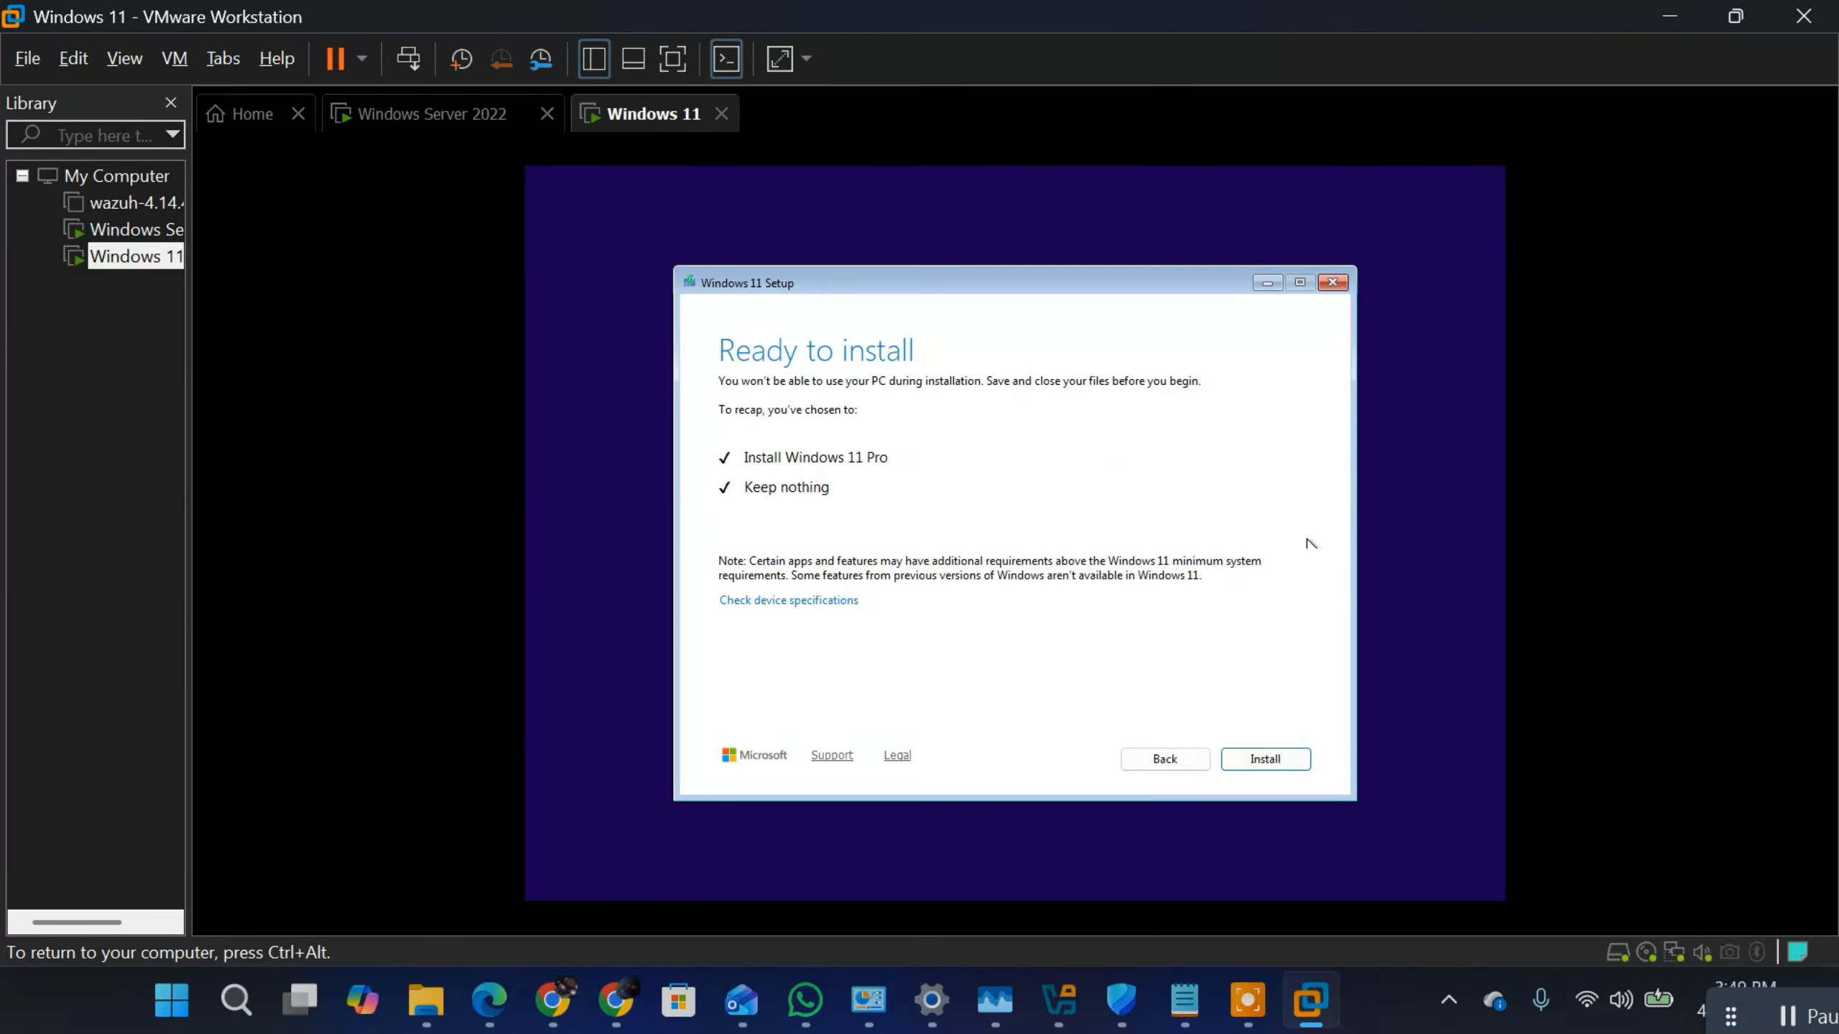
pyautogui.click(1265, 757)
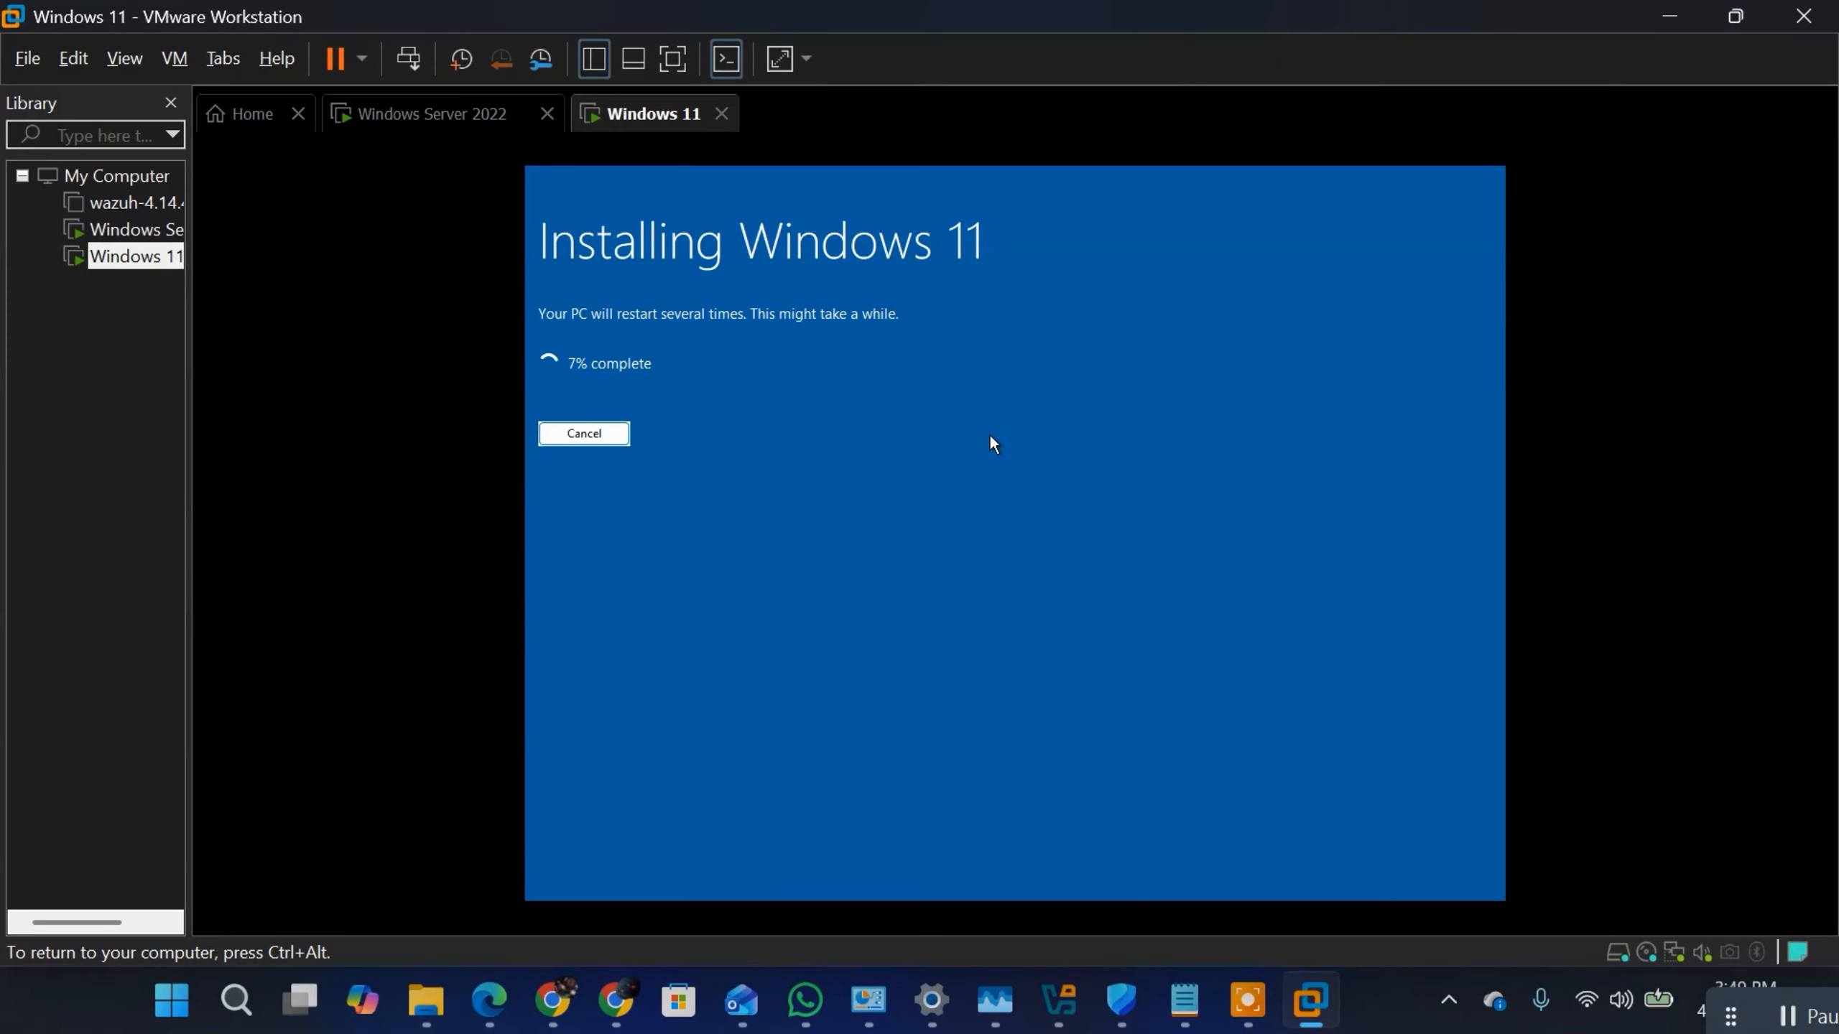
pyautogui.hotkey('ctrl', 'alt')
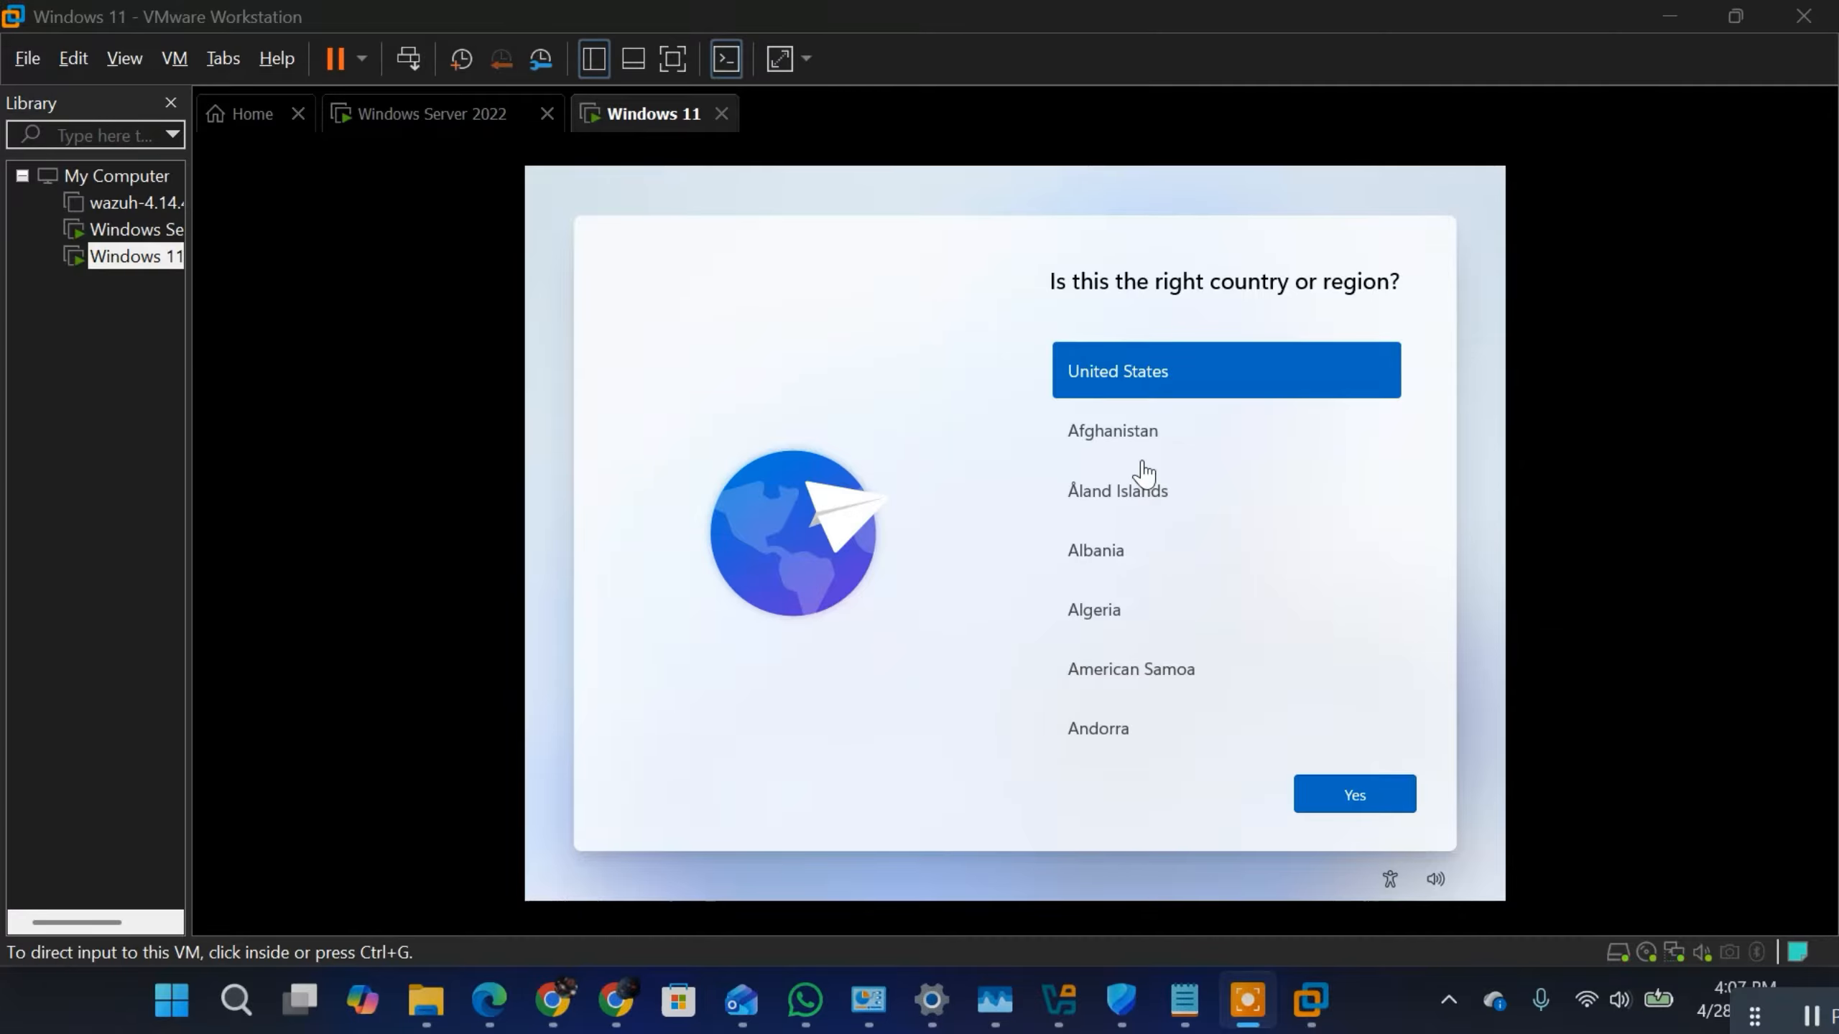
# Step: Accept United States as the region and US as the keyboard layout, and skip adding a second layout
pyautogui.click(1368, 793)
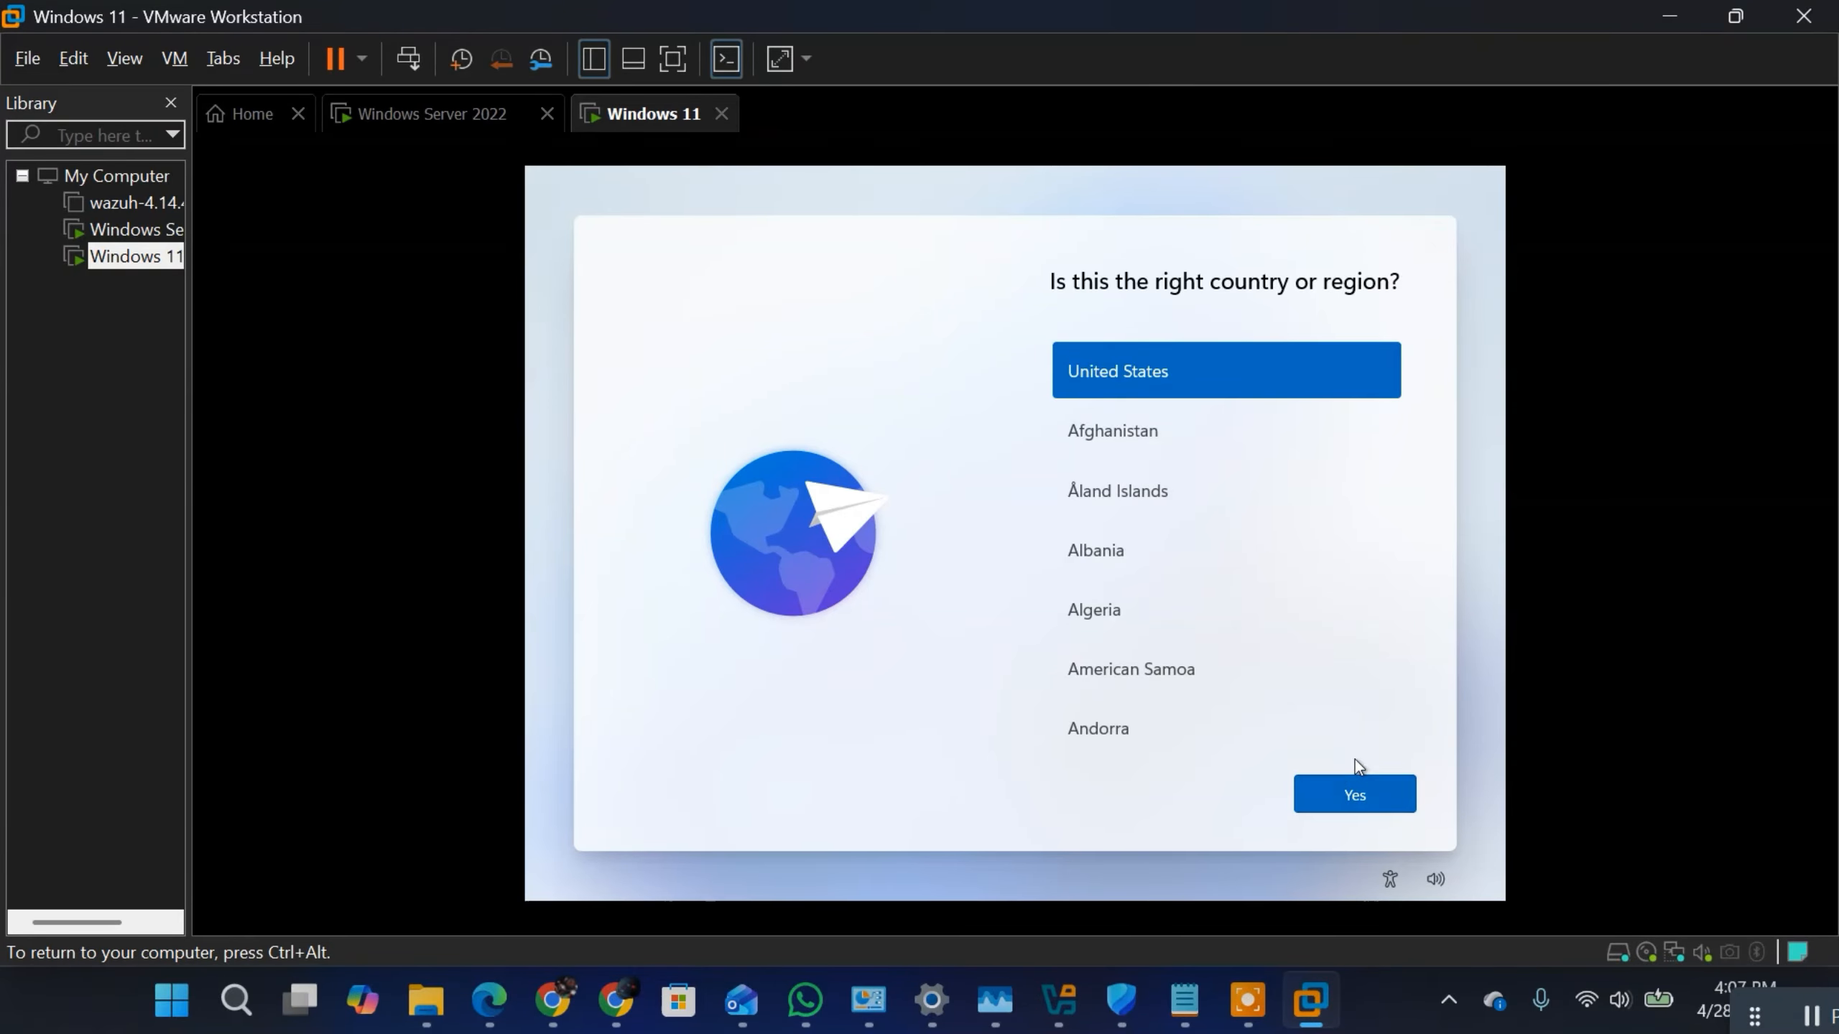
pyautogui.click(1330, 792)
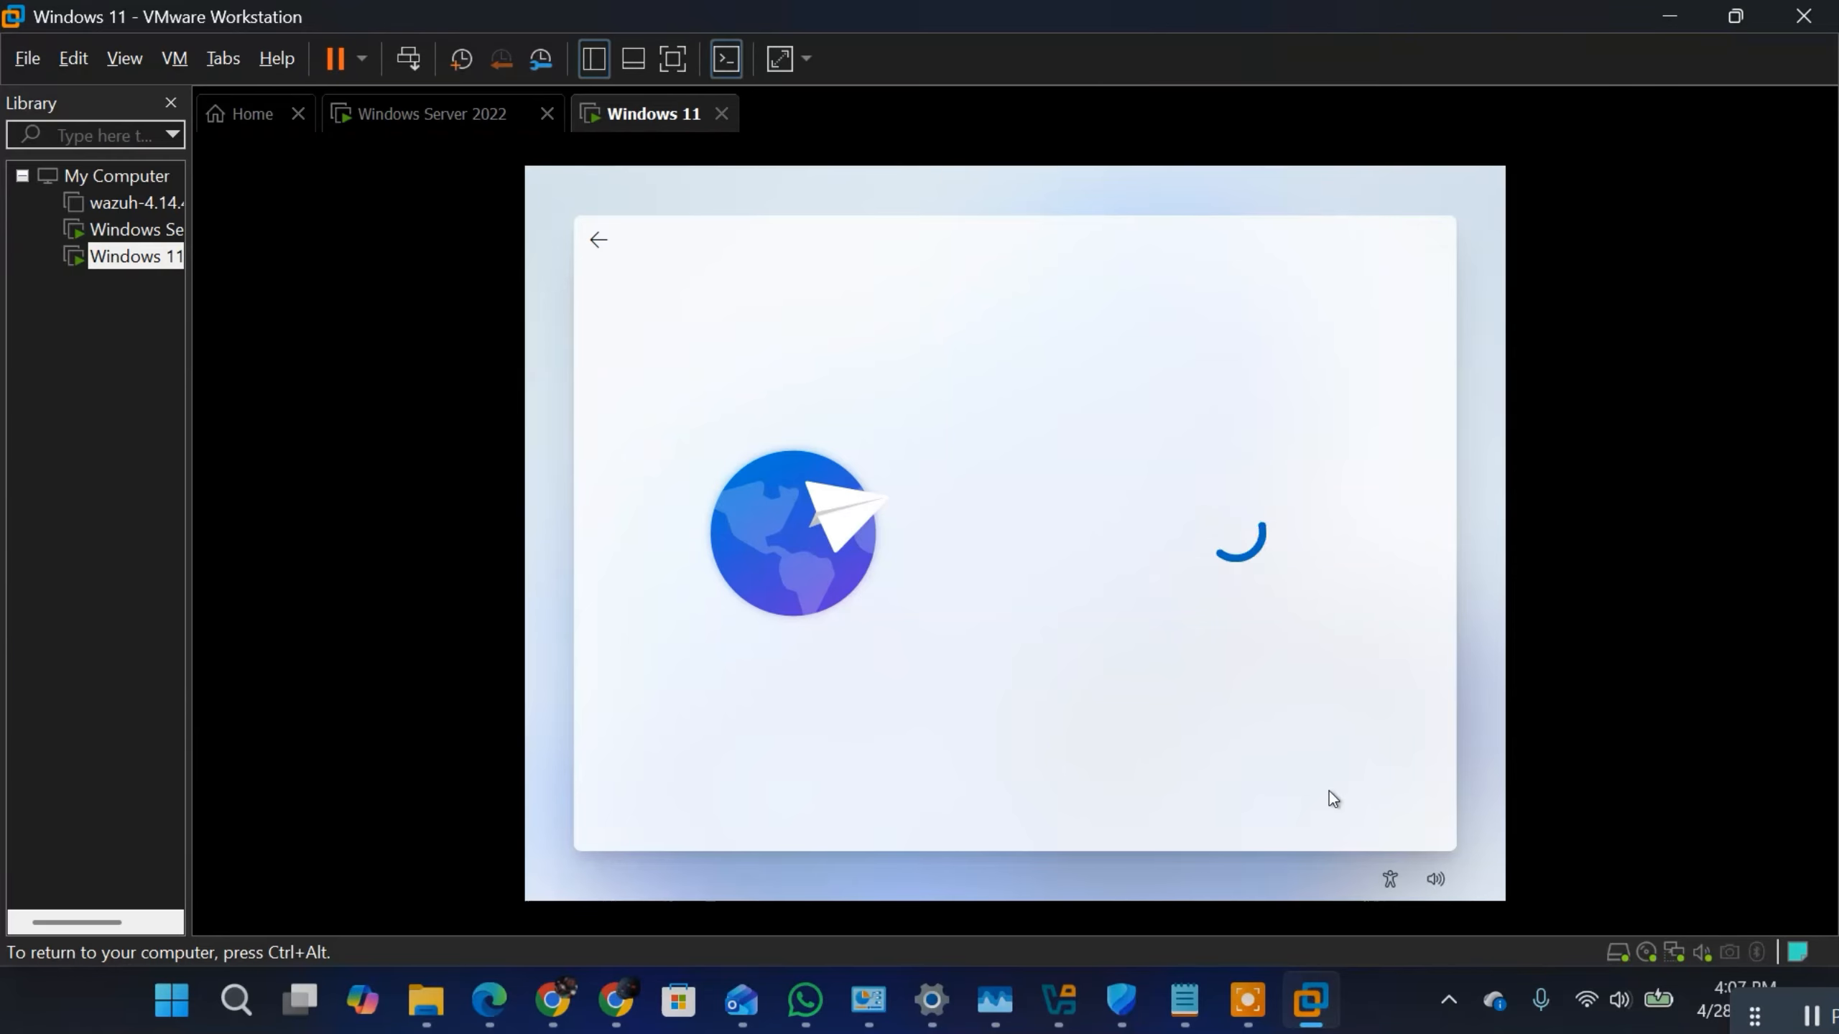
pyautogui.hotkey('ctrl', 'alt')
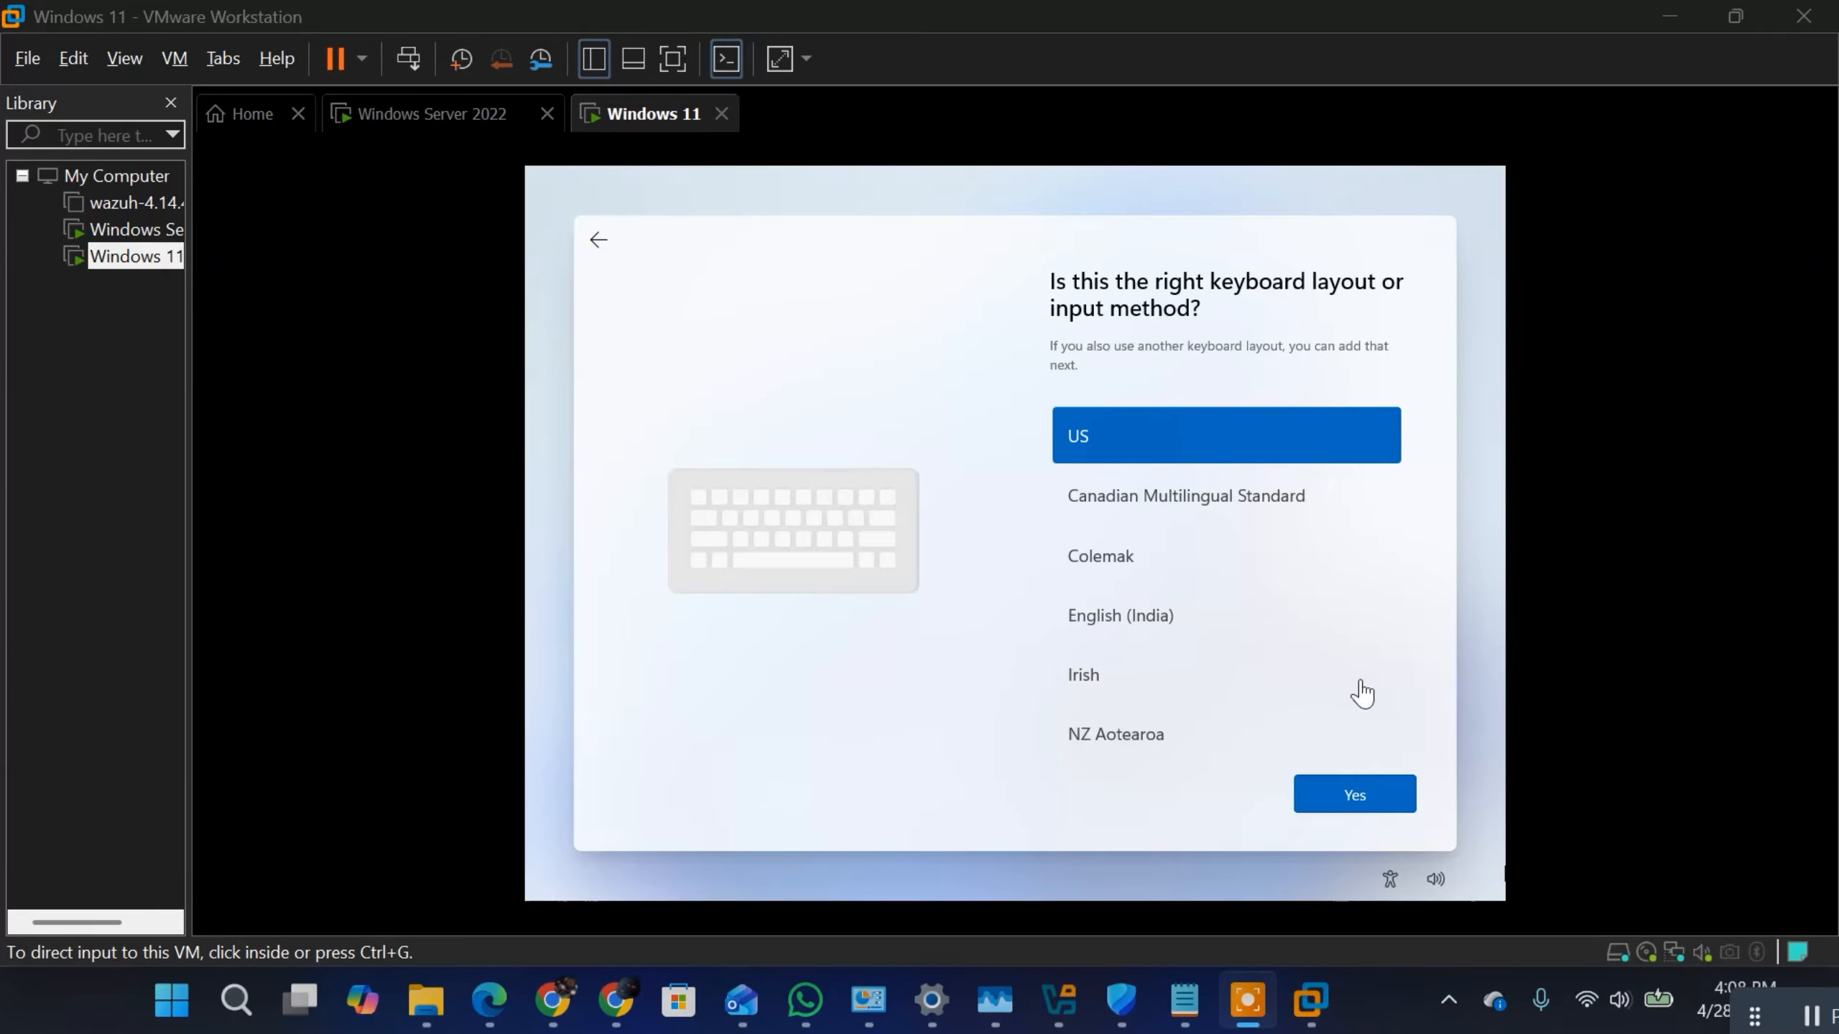
pyautogui.click(1346, 867)
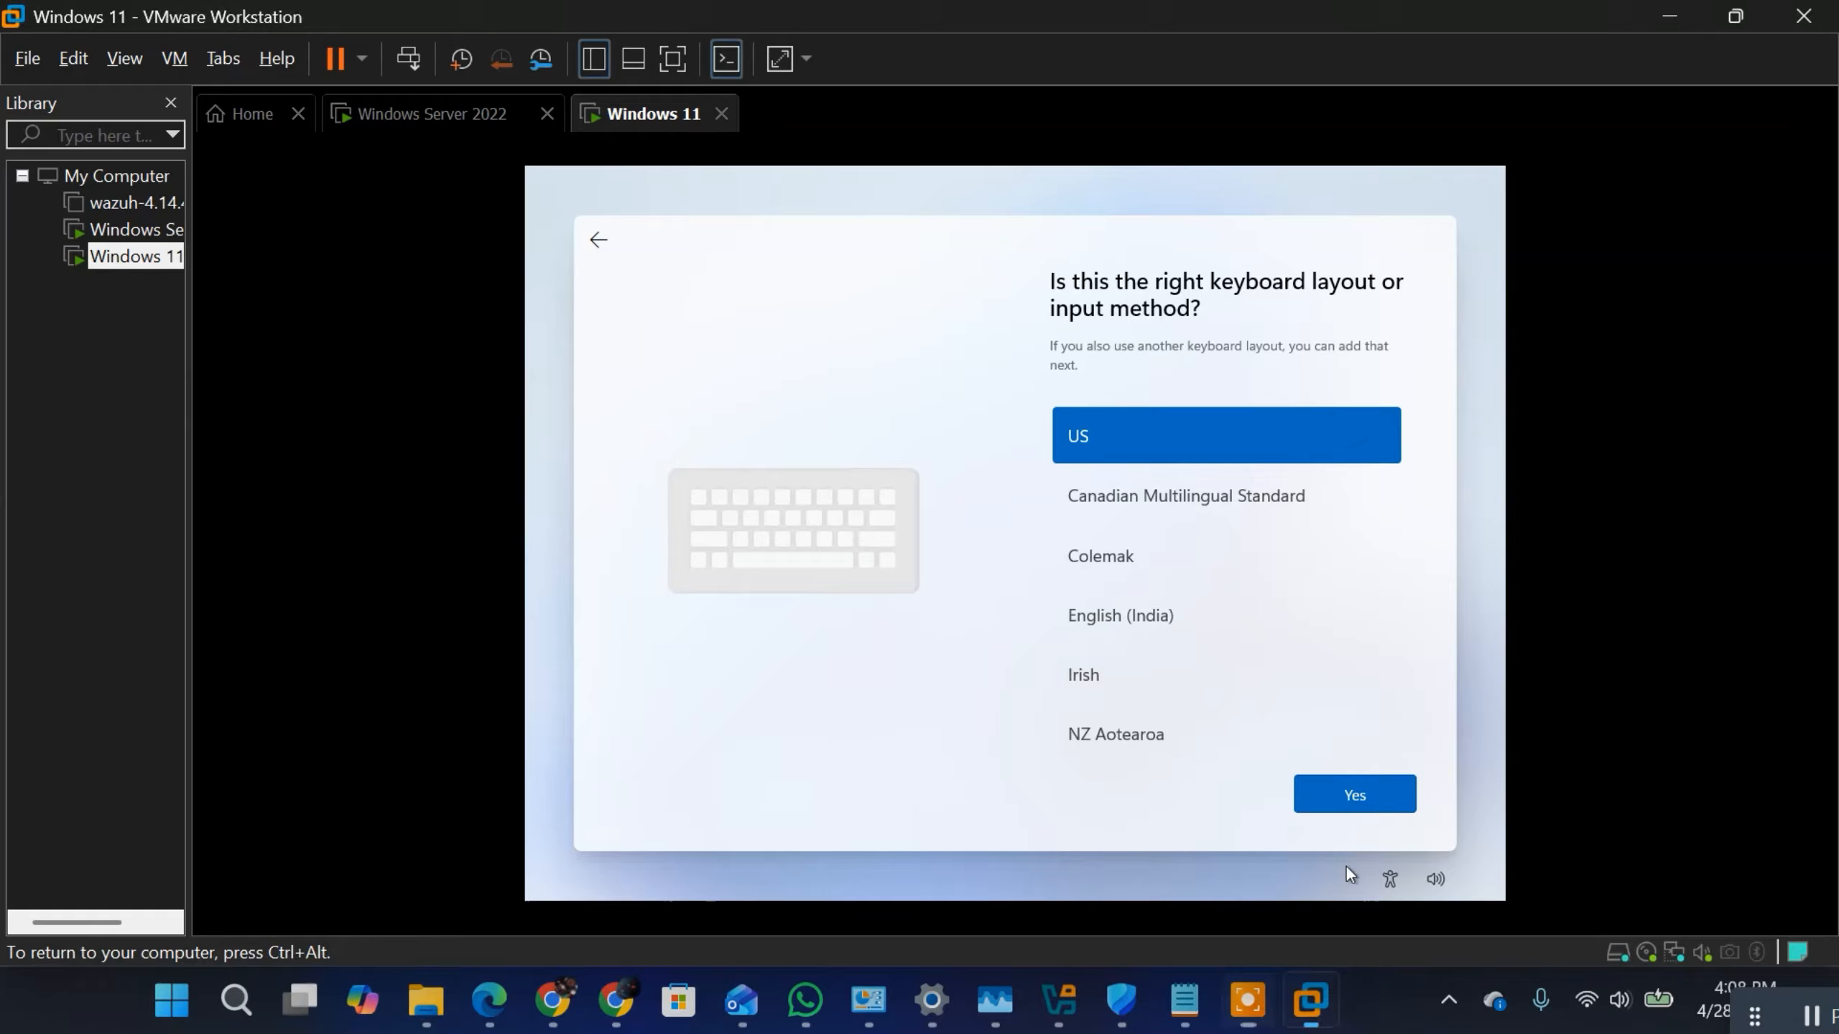
pyautogui.click(1342, 807)
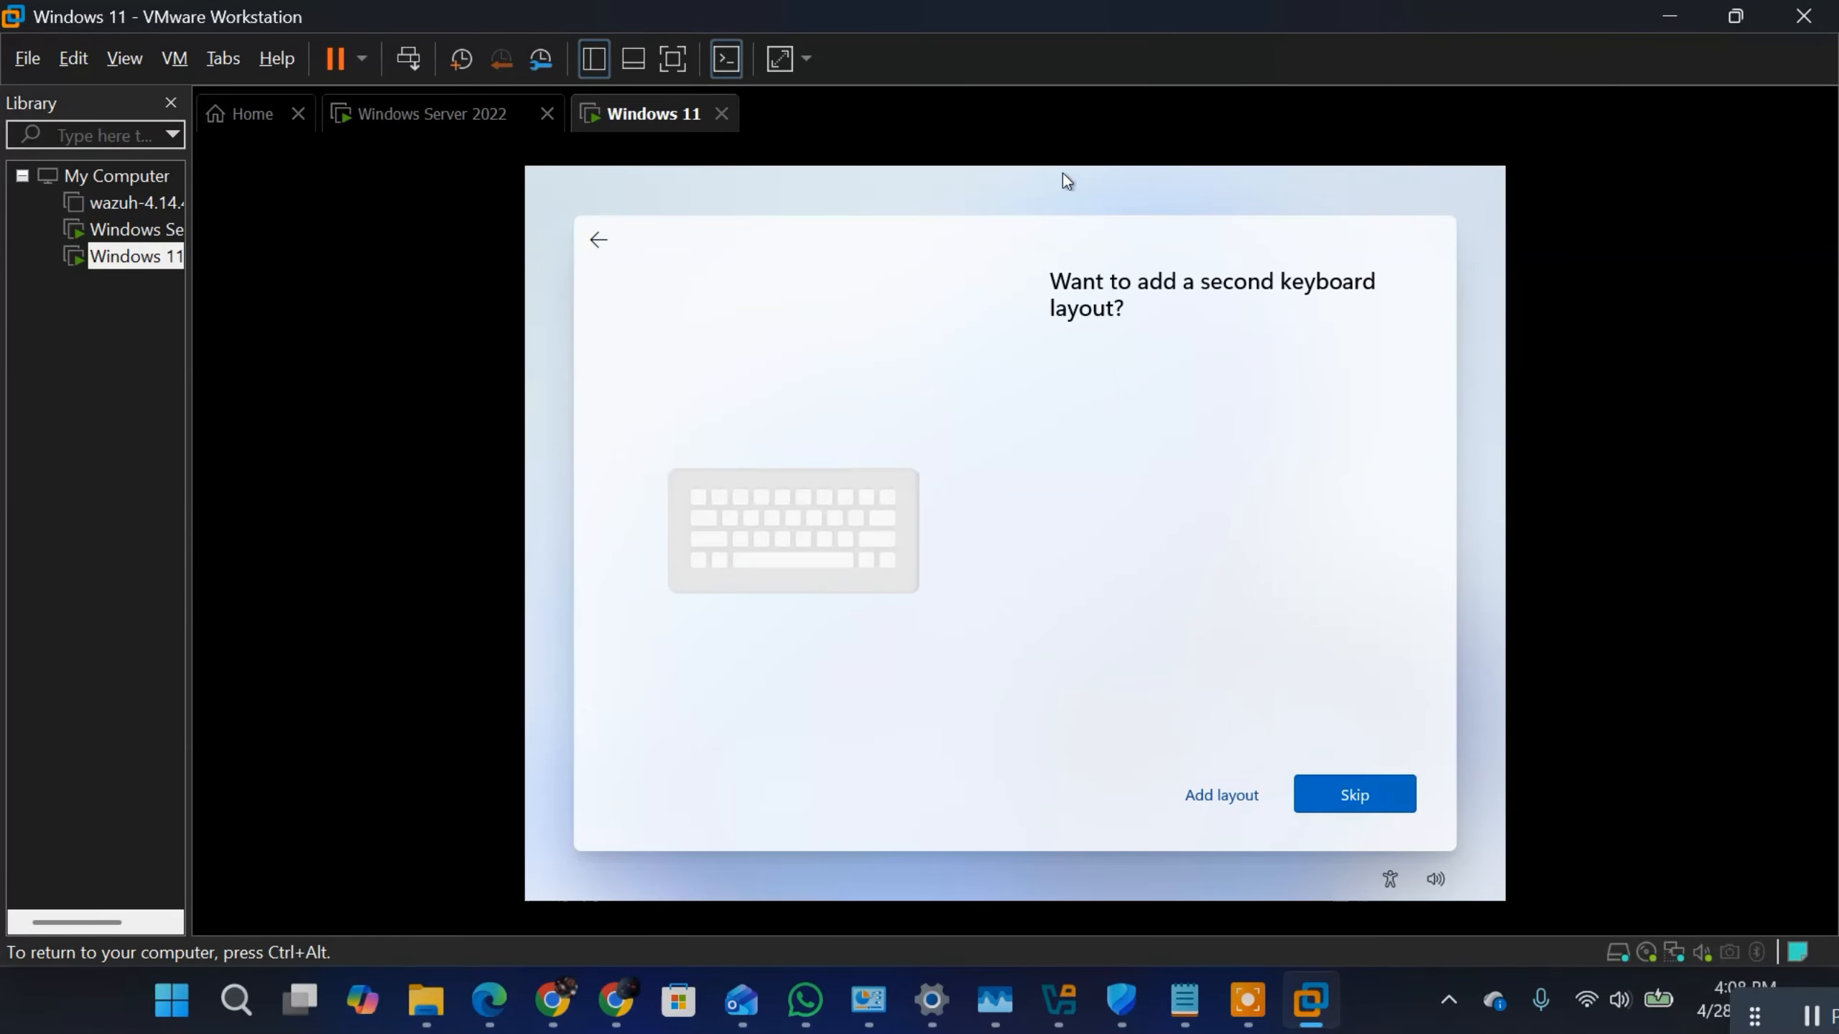
pyautogui.click(1355, 795)
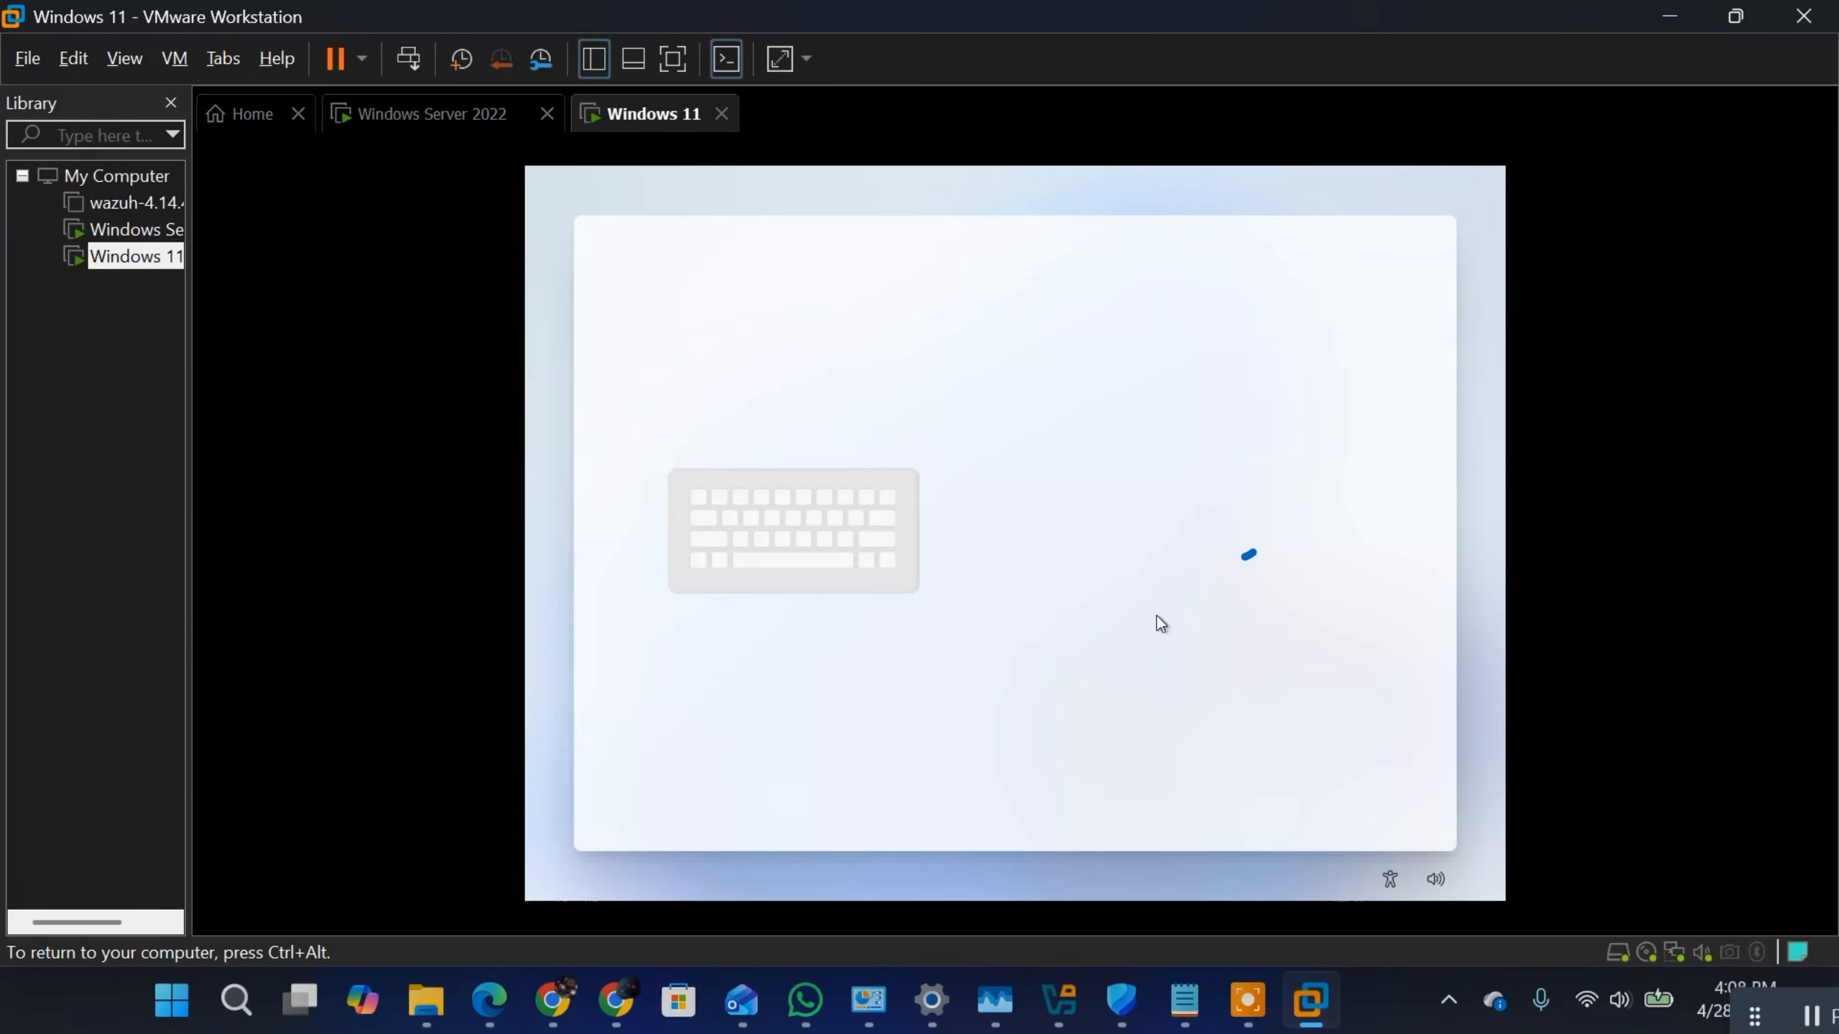
pyautogui.hotkey('ctrl', 'alt')
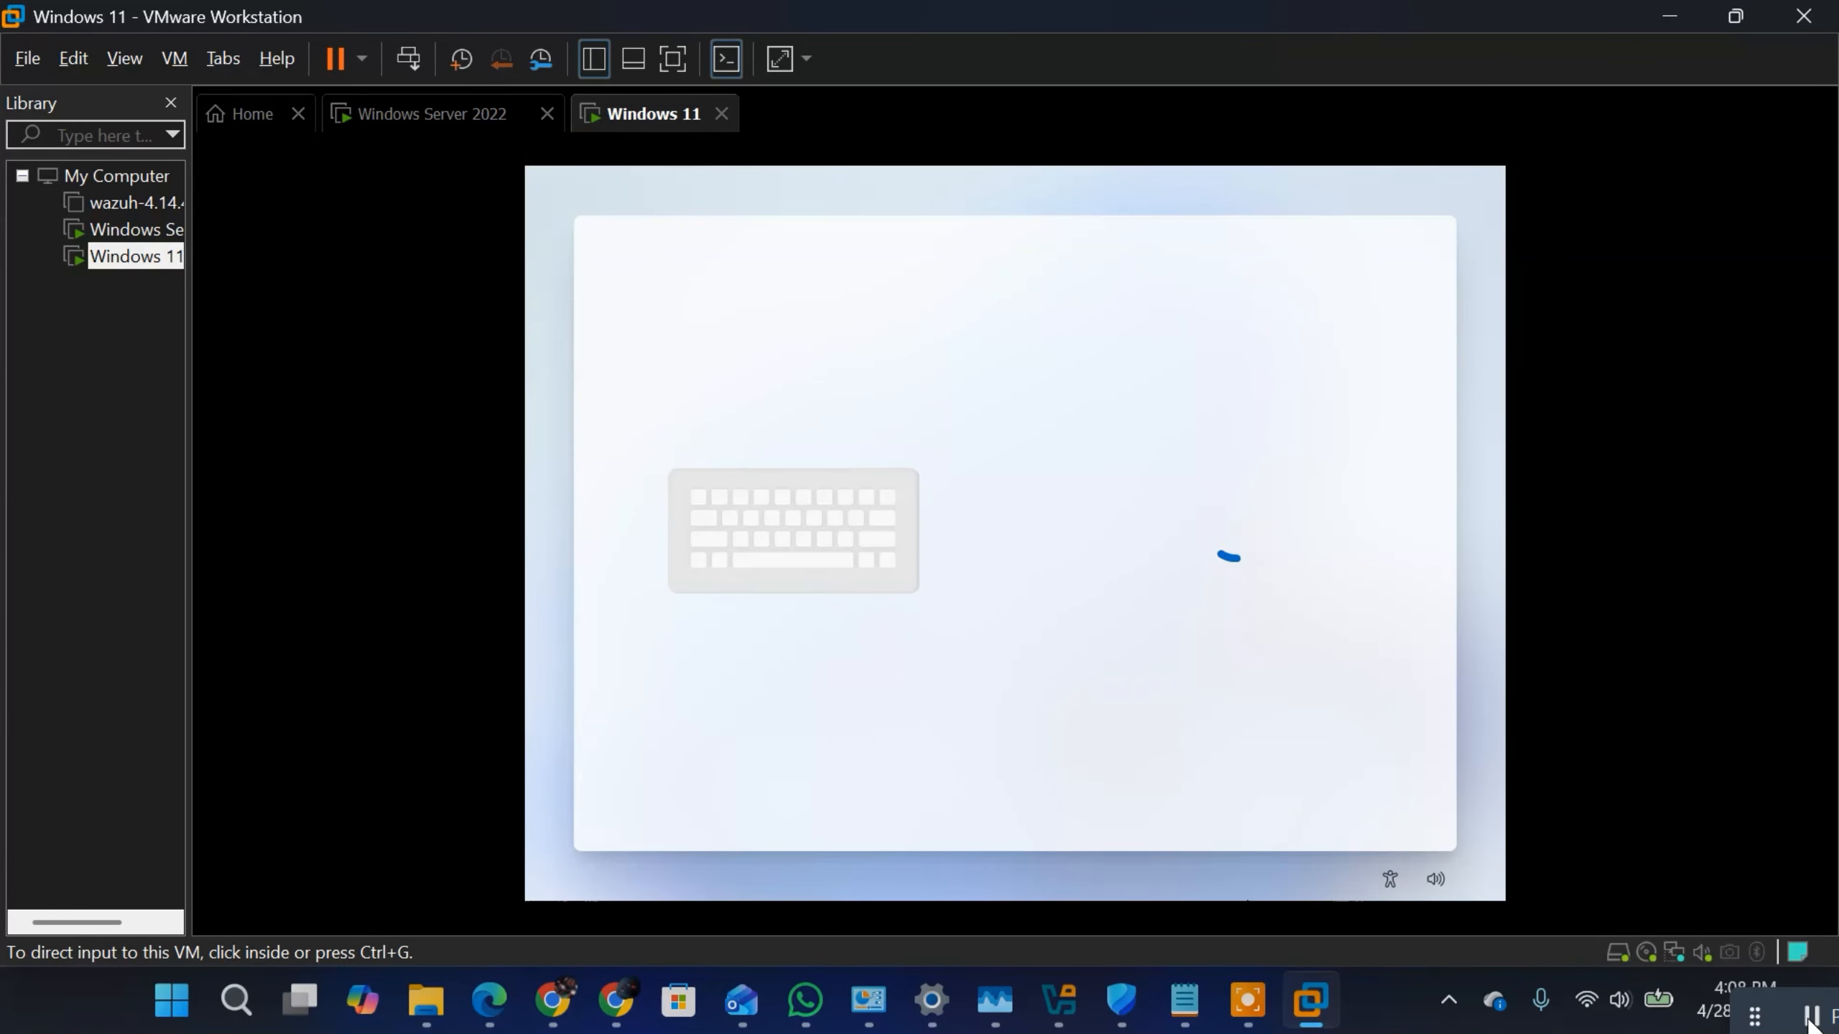
pyautogui.click(1280, 471)
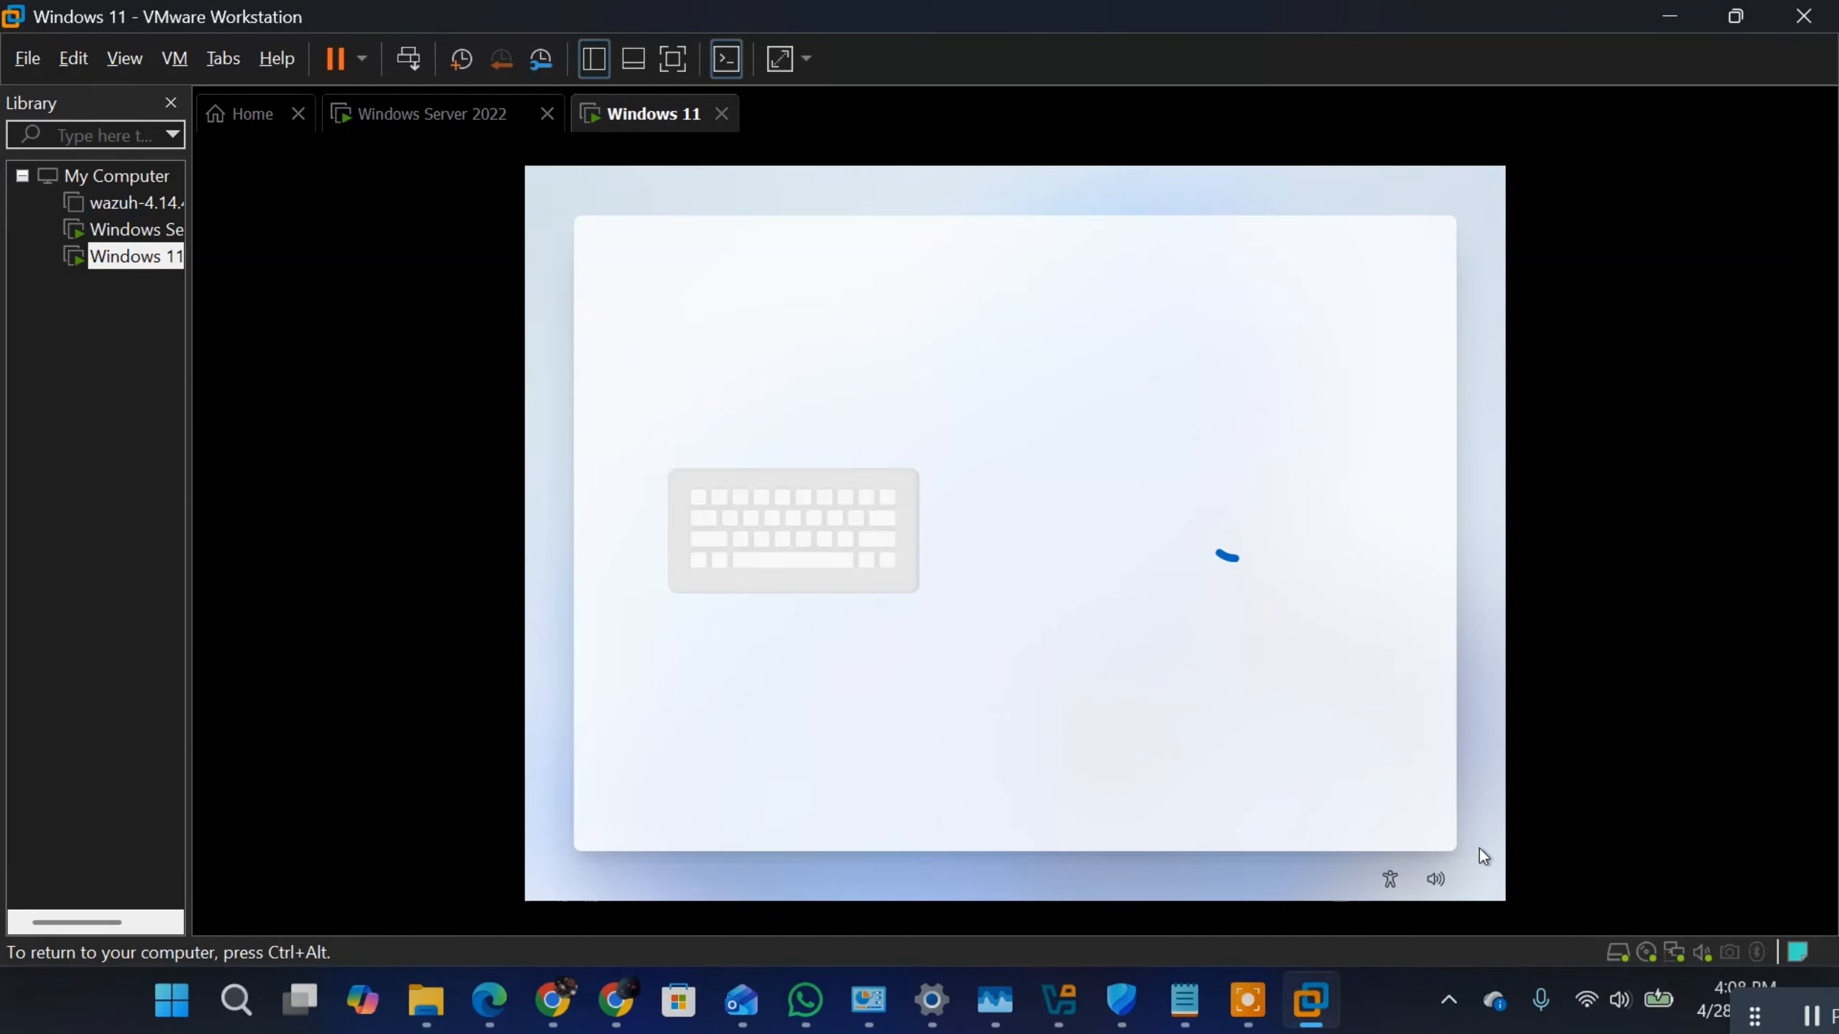
pyautogui.hotkey('ctrl', 'alt')
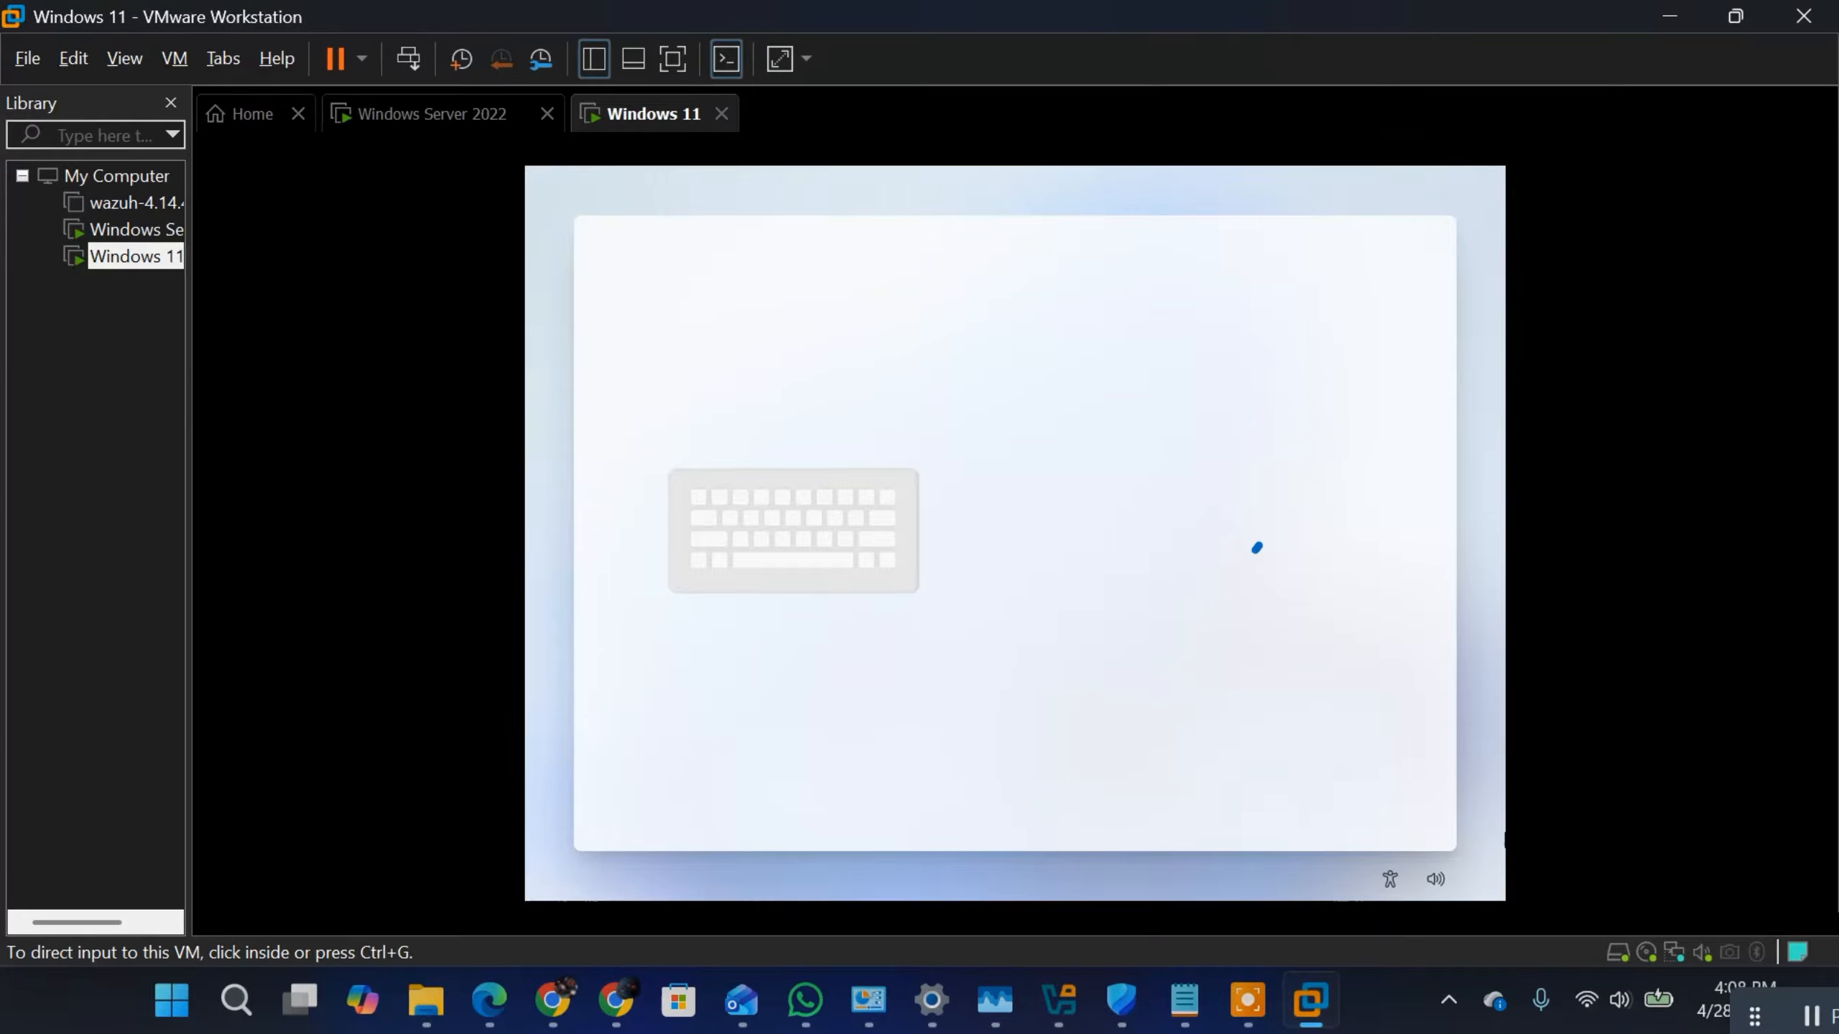
pyautogui.moveTo(1759, 1015); pyautogui.dragTo(1600, 894)
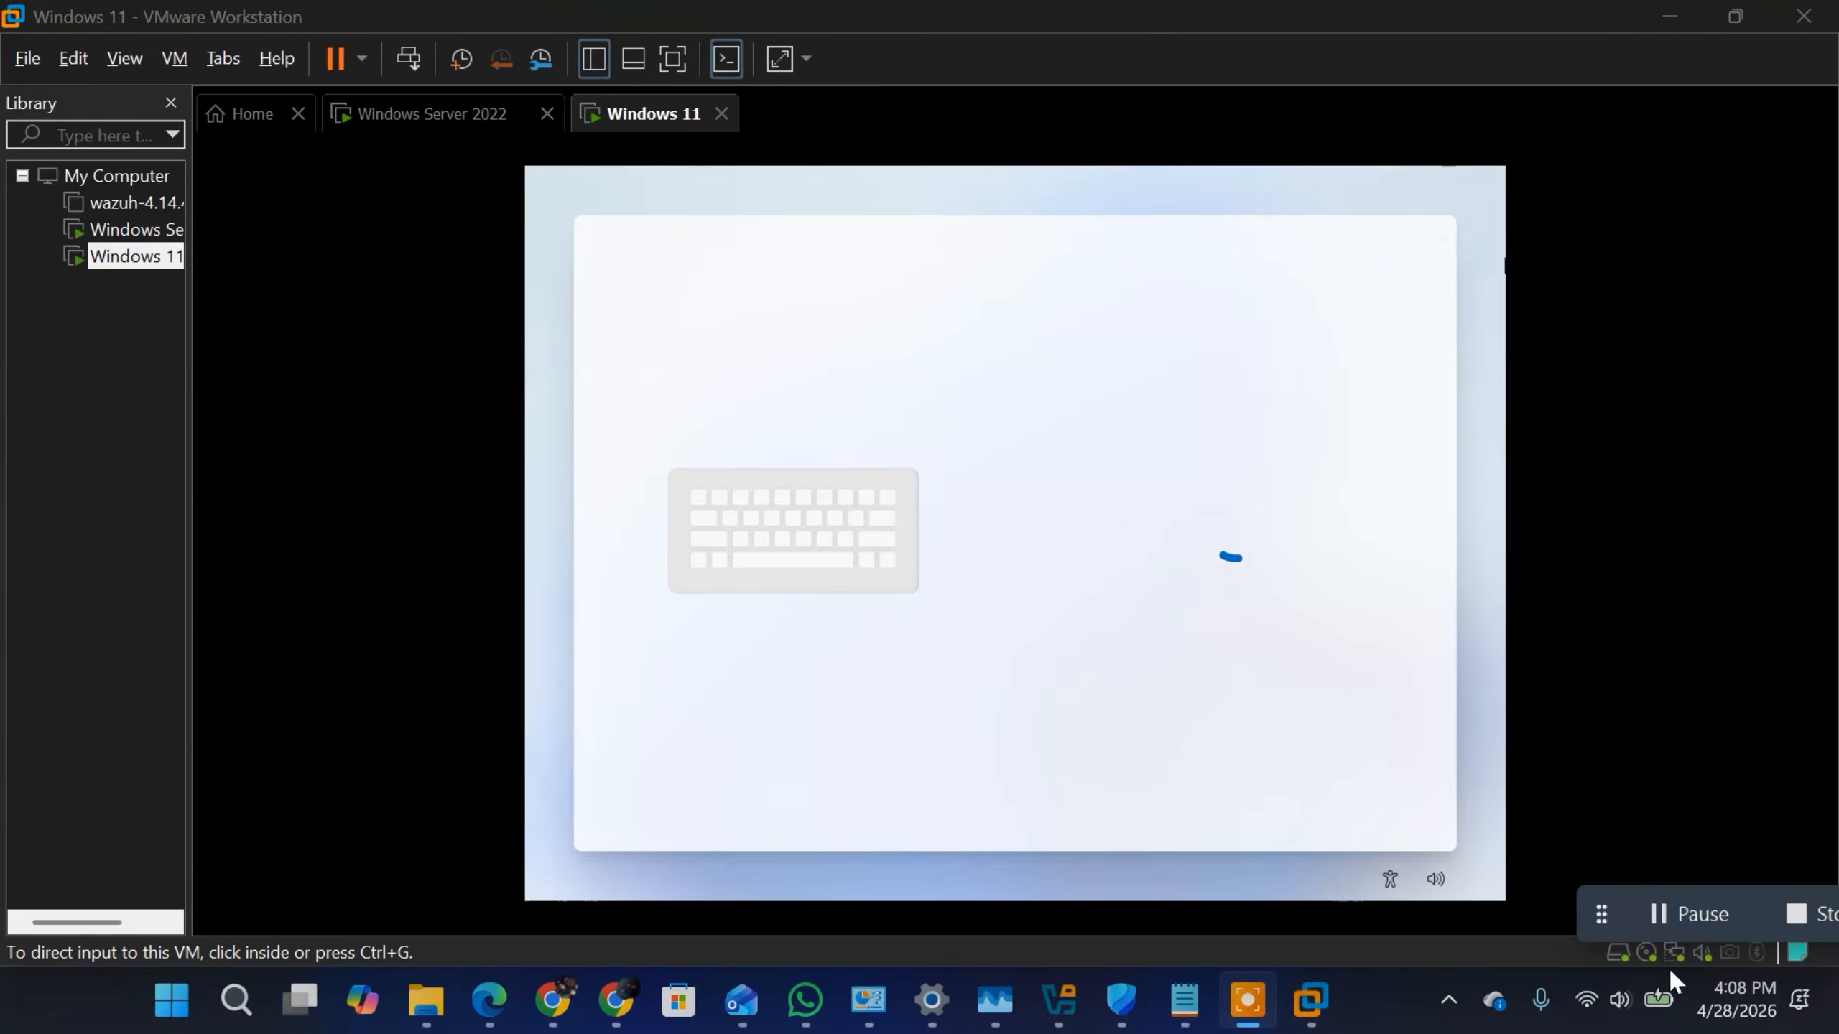
pyautogui.moveTo(1610, 915); pyautogui.dragTo(1704, 1009)
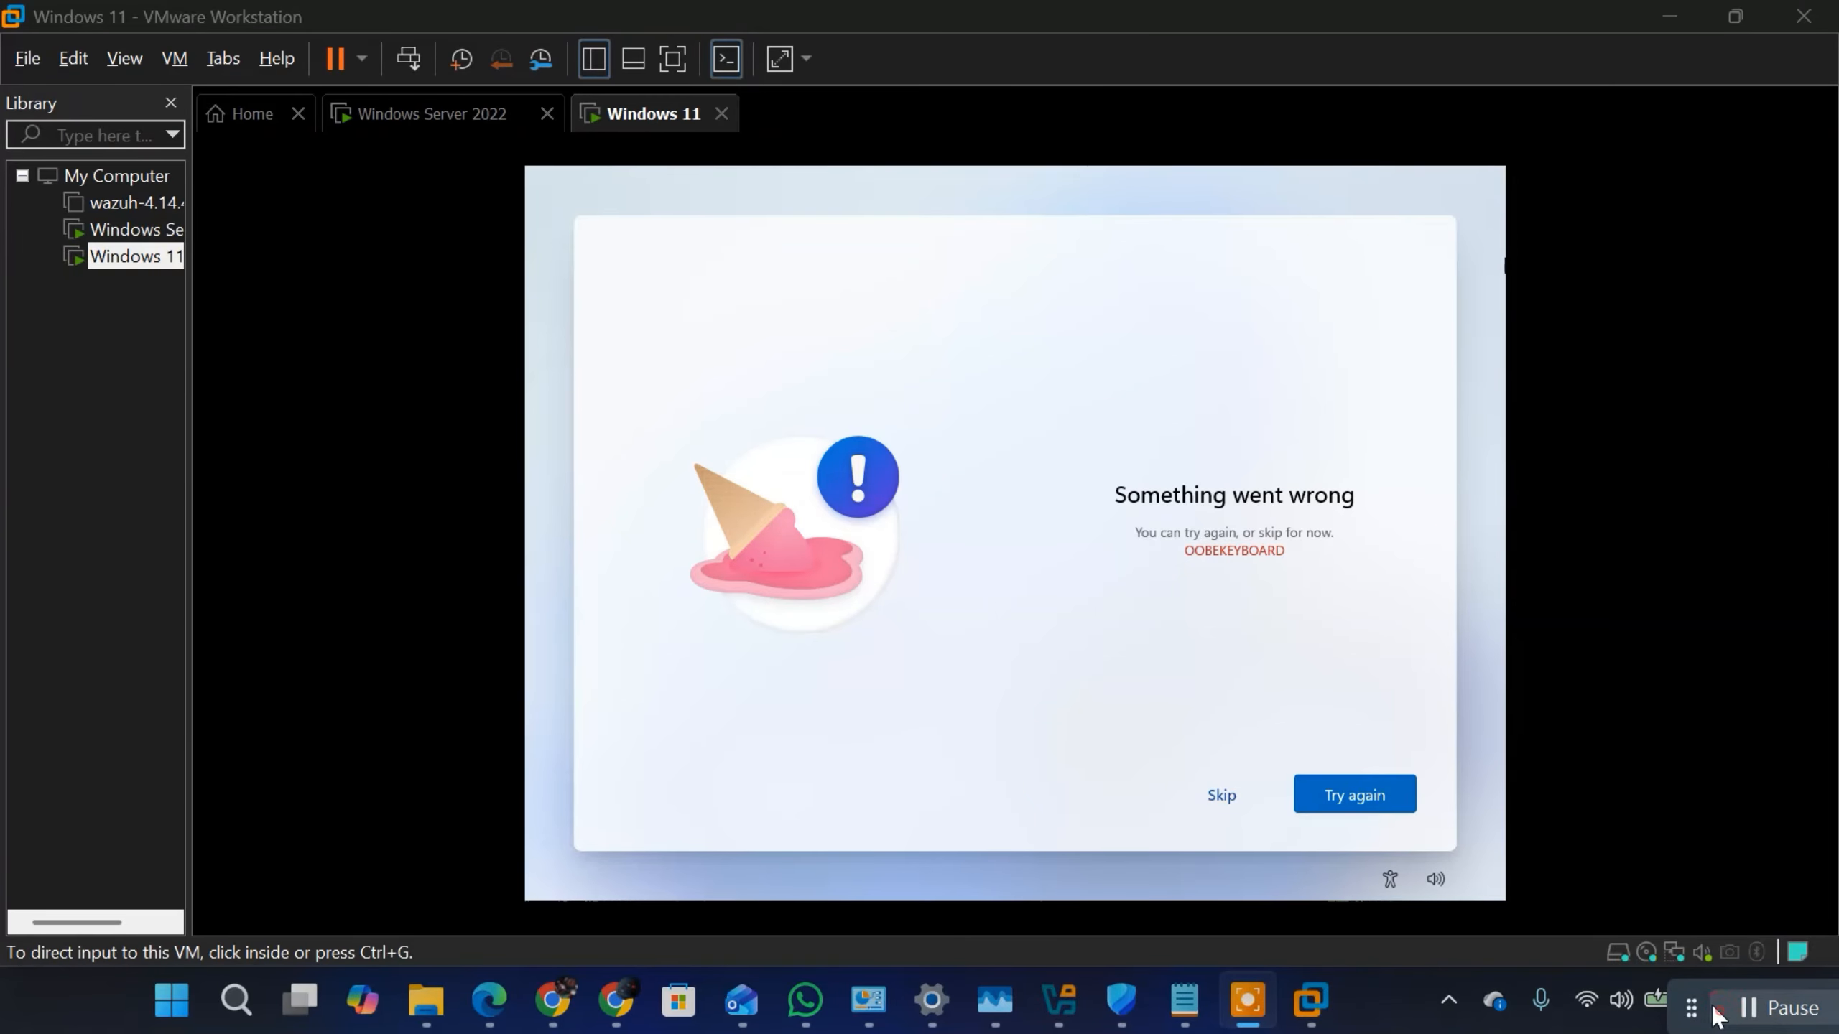
# Step: Skip the OOBEKEYBOARD error page to continue Windows 11 setup
pyautogui.click(1210, 790)
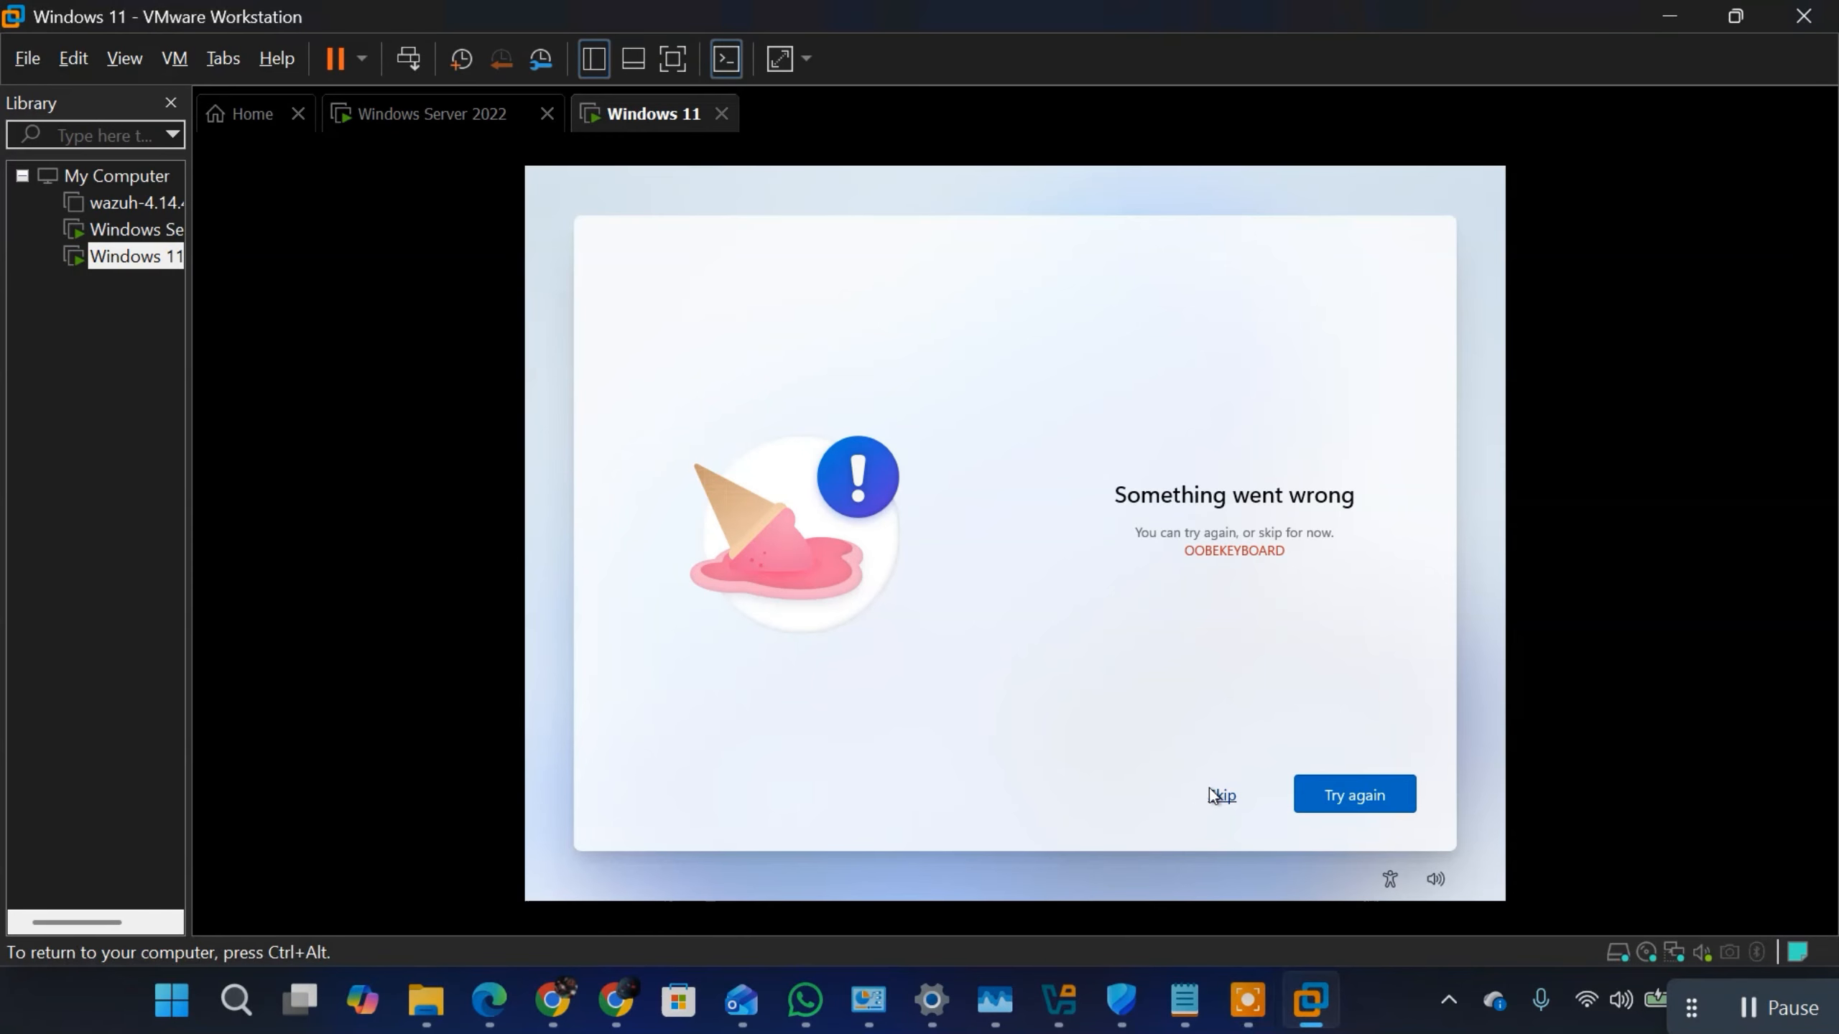
pyautogui.click(1217, 791)
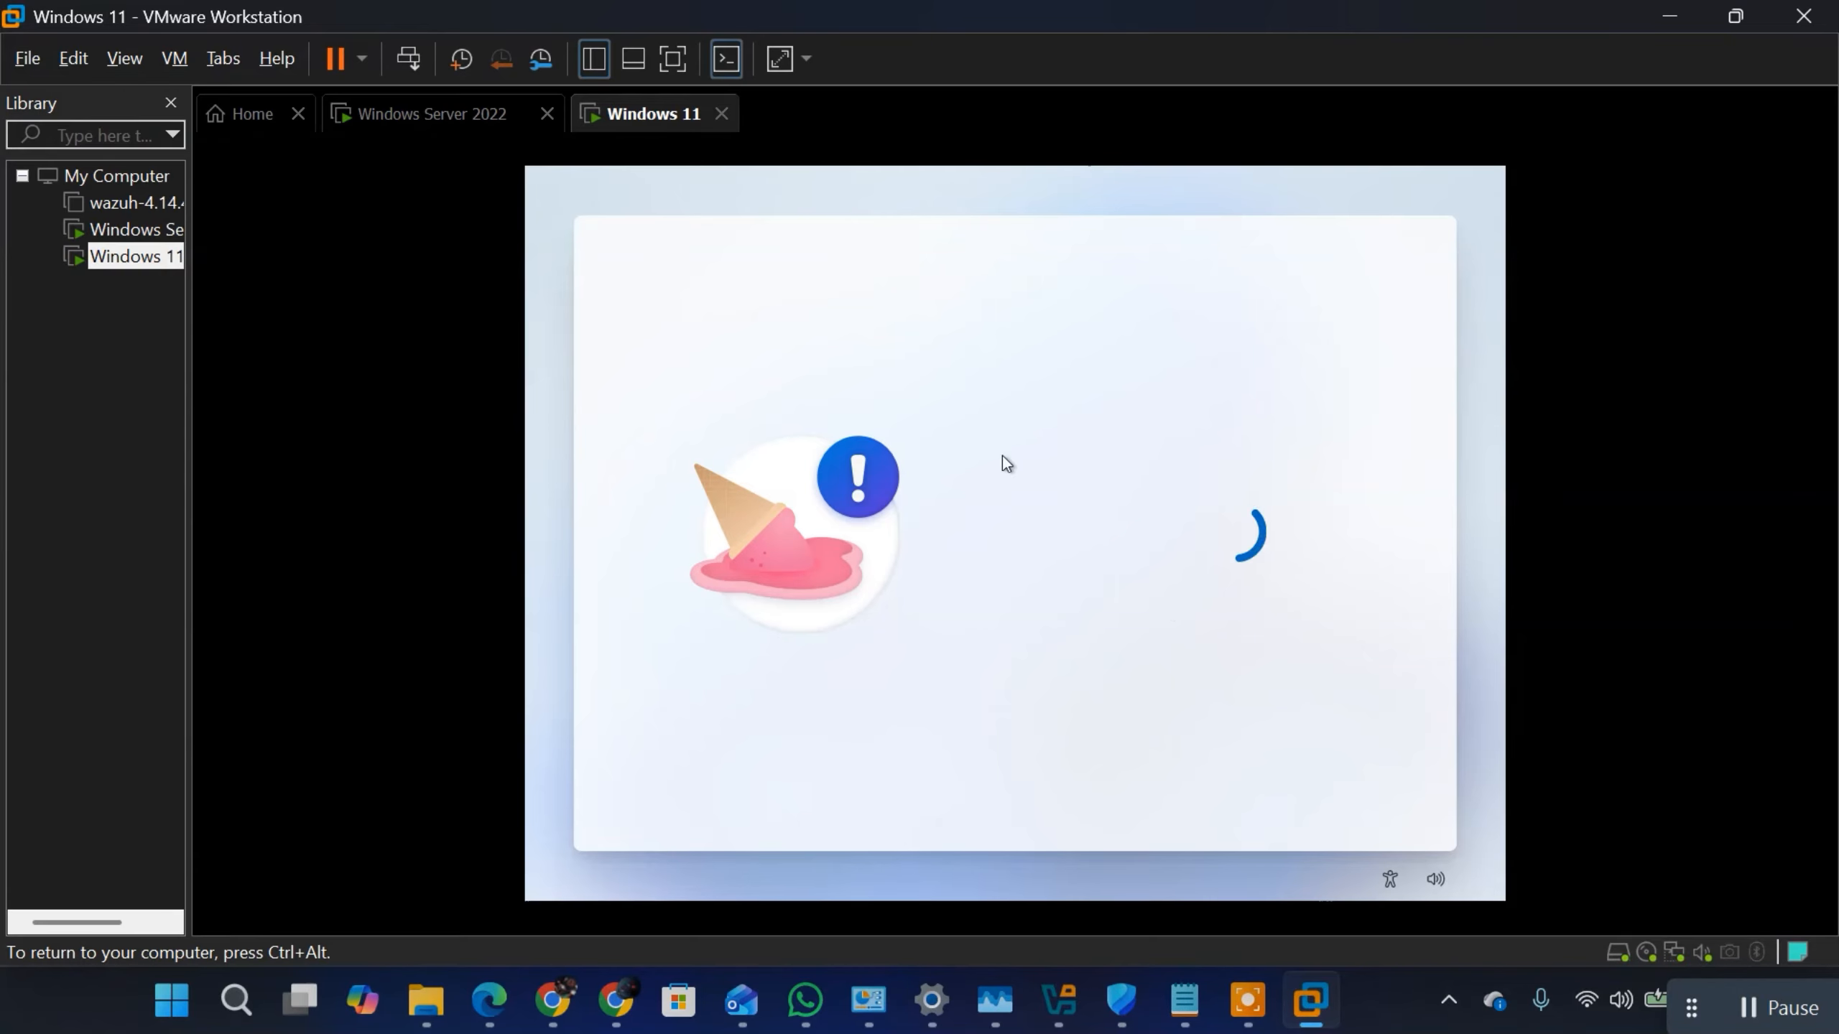
pyautogui.hotkey('ctrl', 'alt')
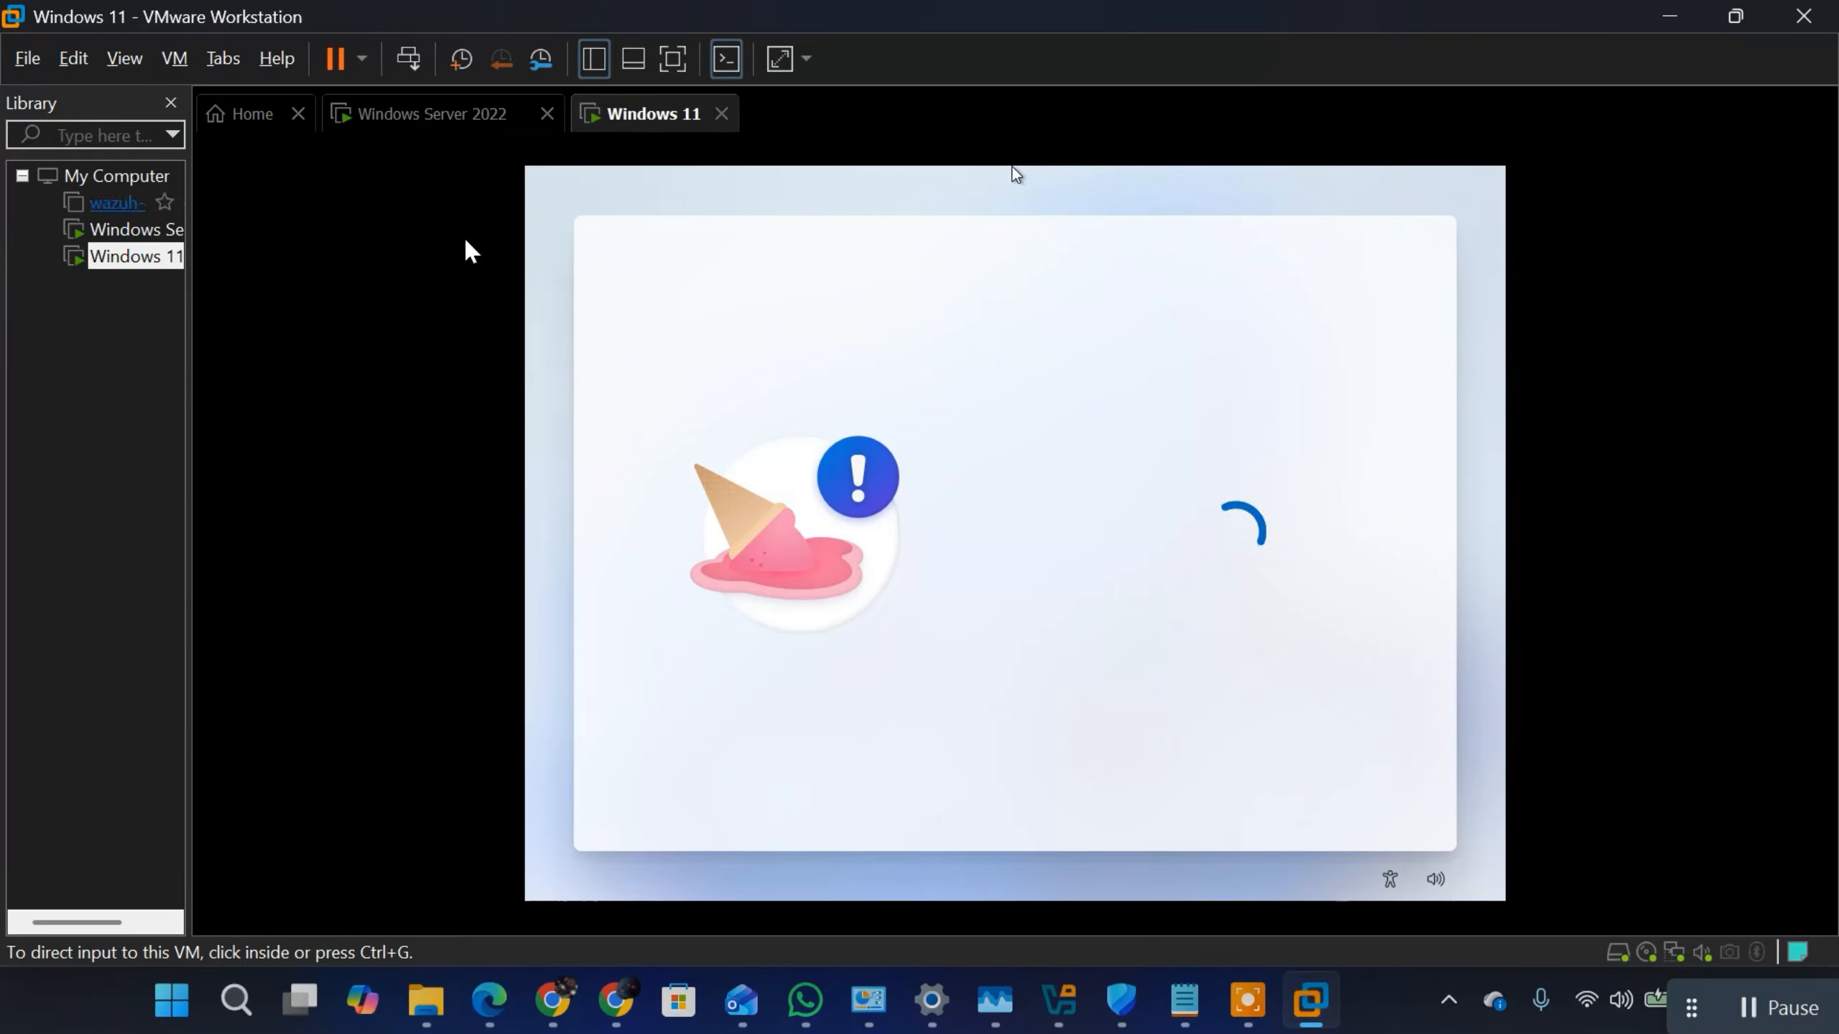
pyautogui.click(1779, 1009)
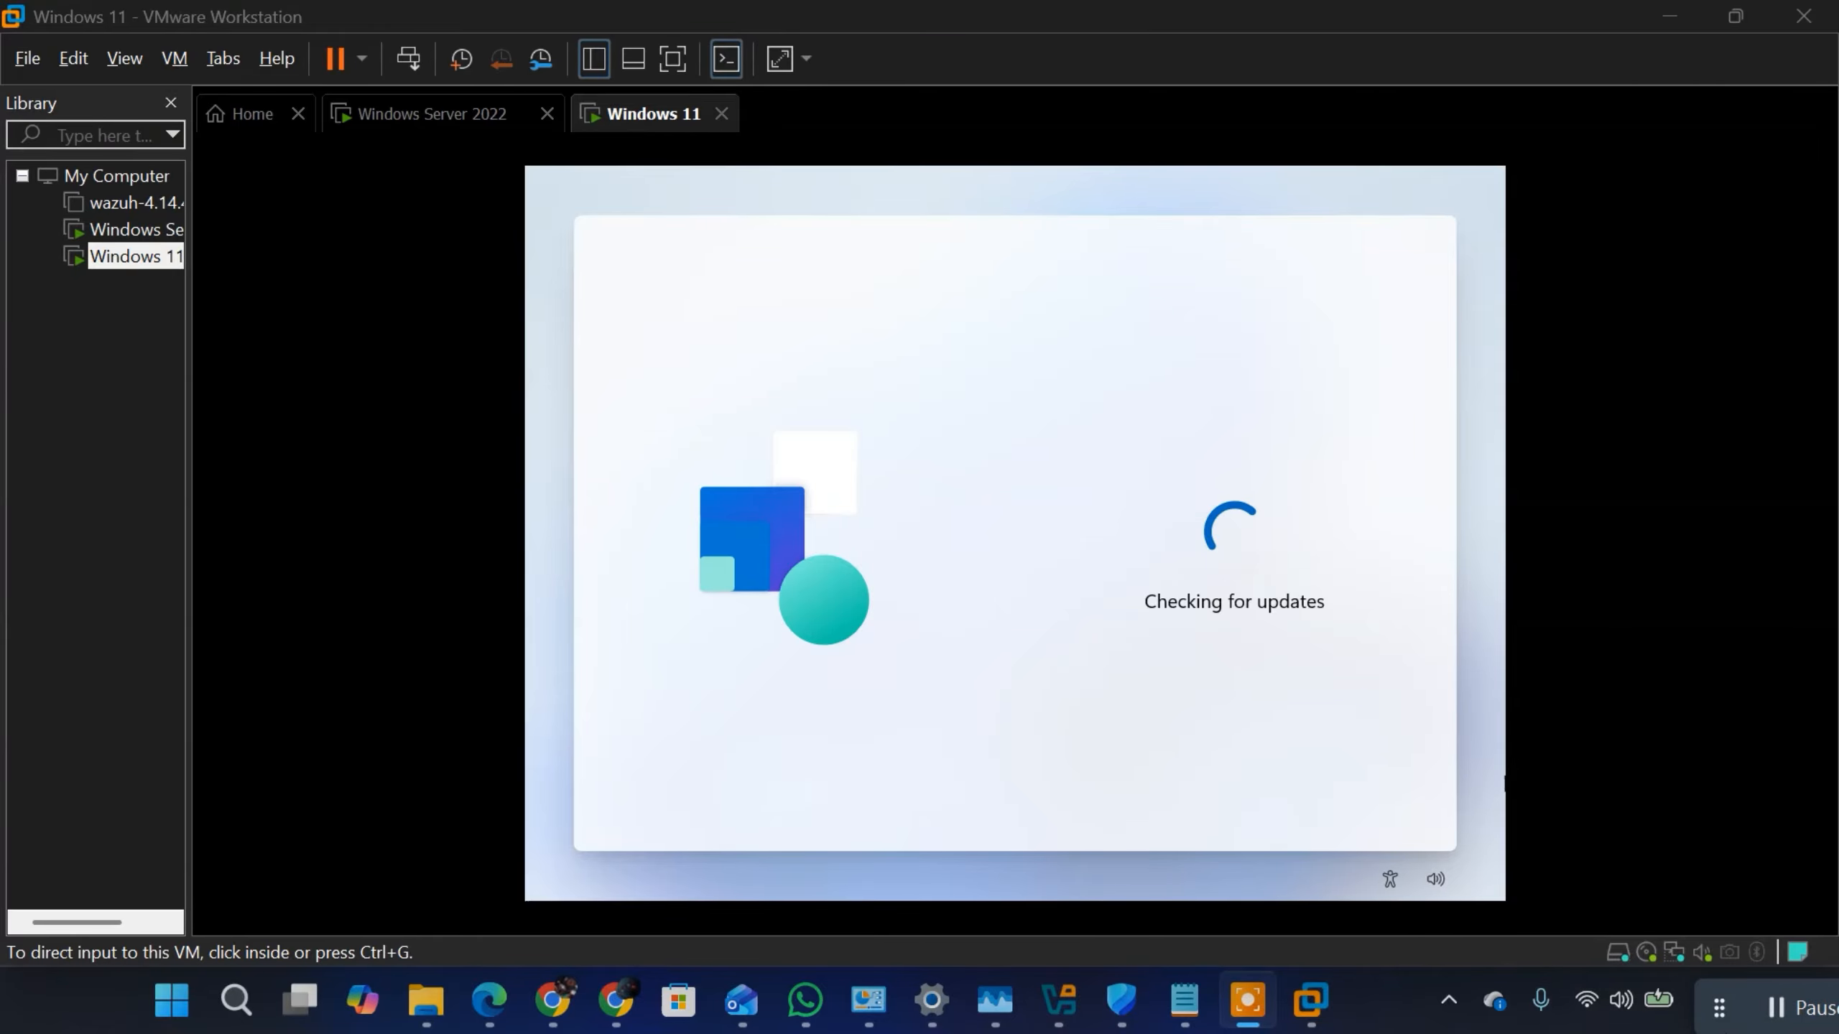
pyautogui.click(1802, 1019)
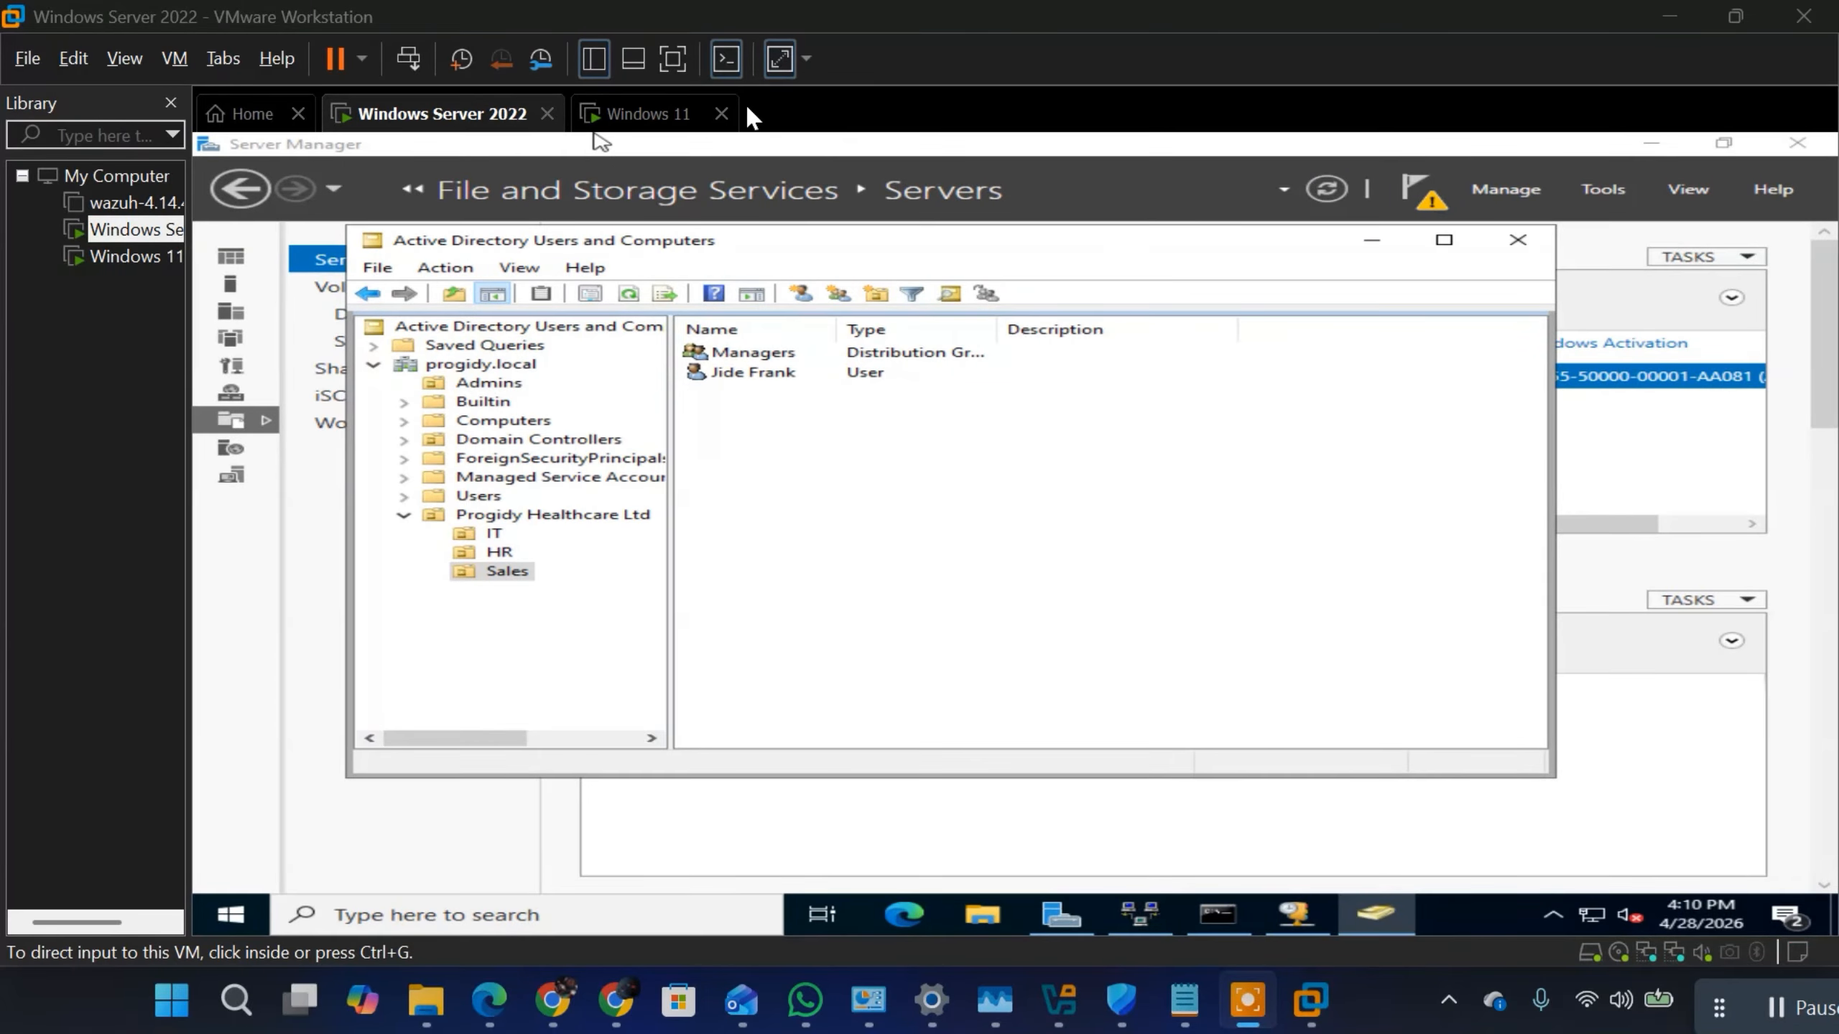
pyautogui.click(637, 119)
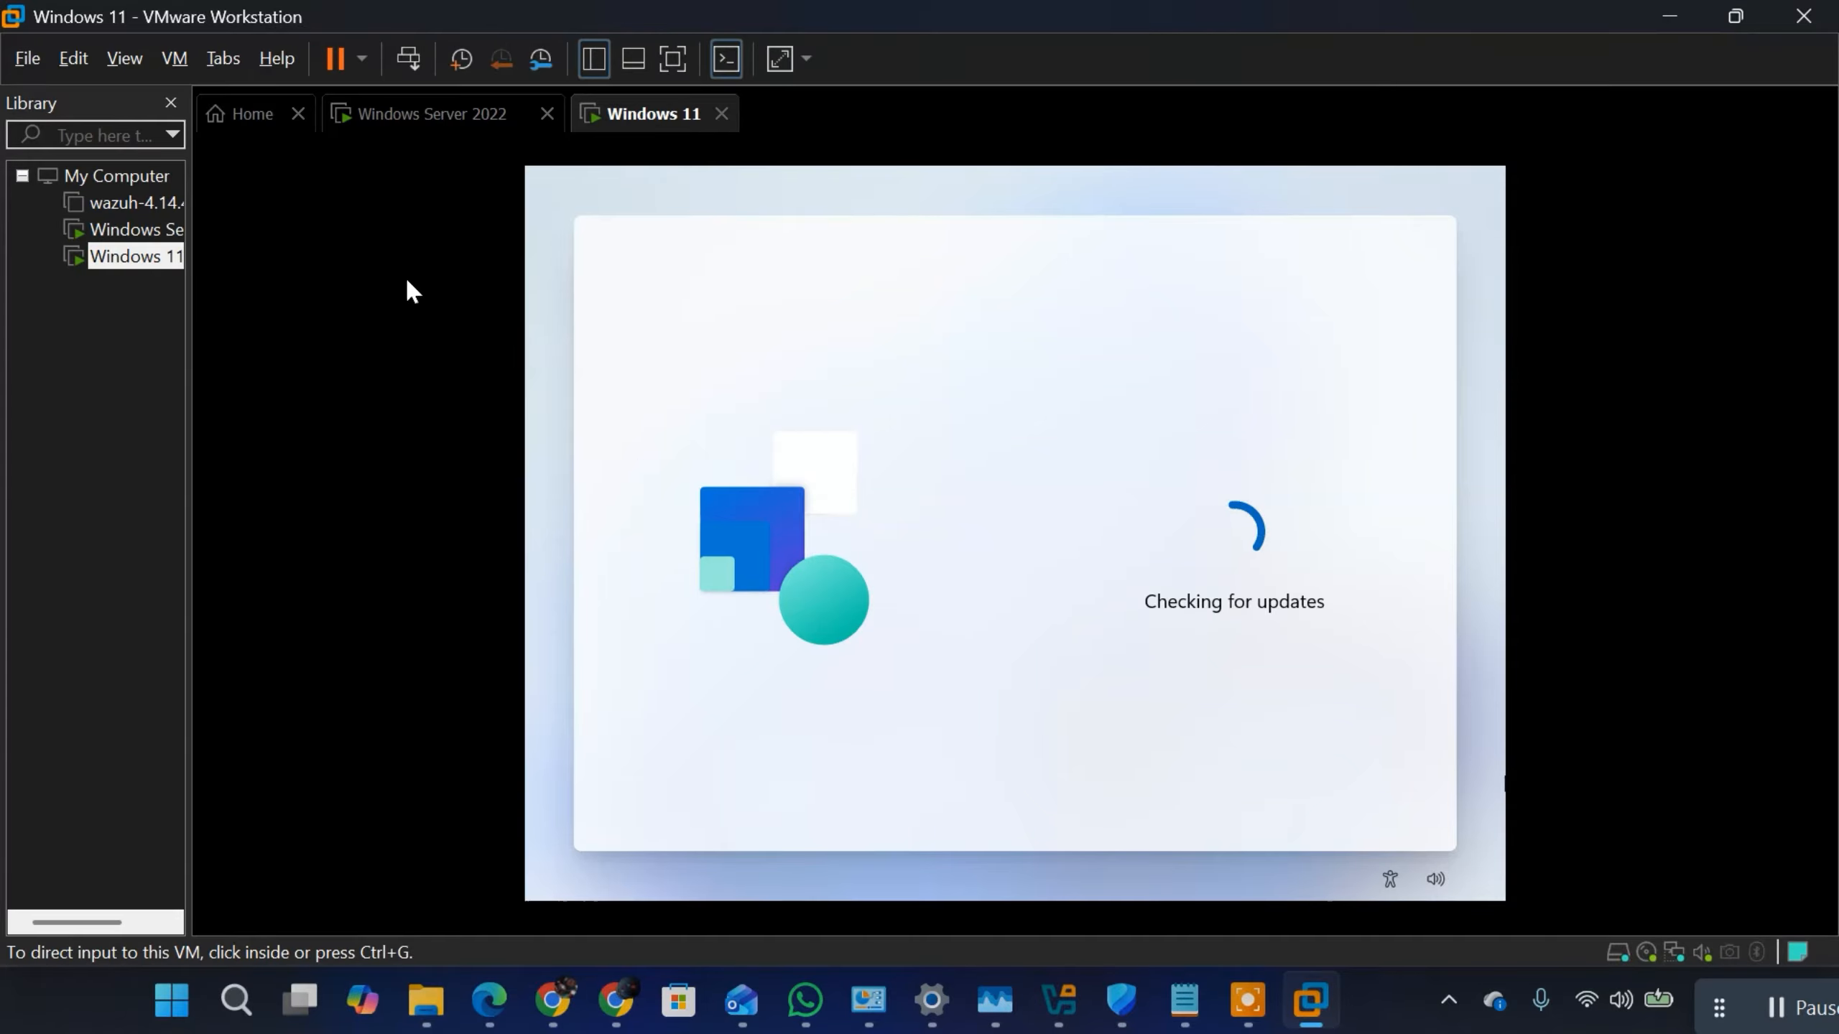
# Step: In the Windows Server 2022 VM, start a new user in the Sales OU with the employee's first name, last name and logon name
pyautogui.click(450, 127)
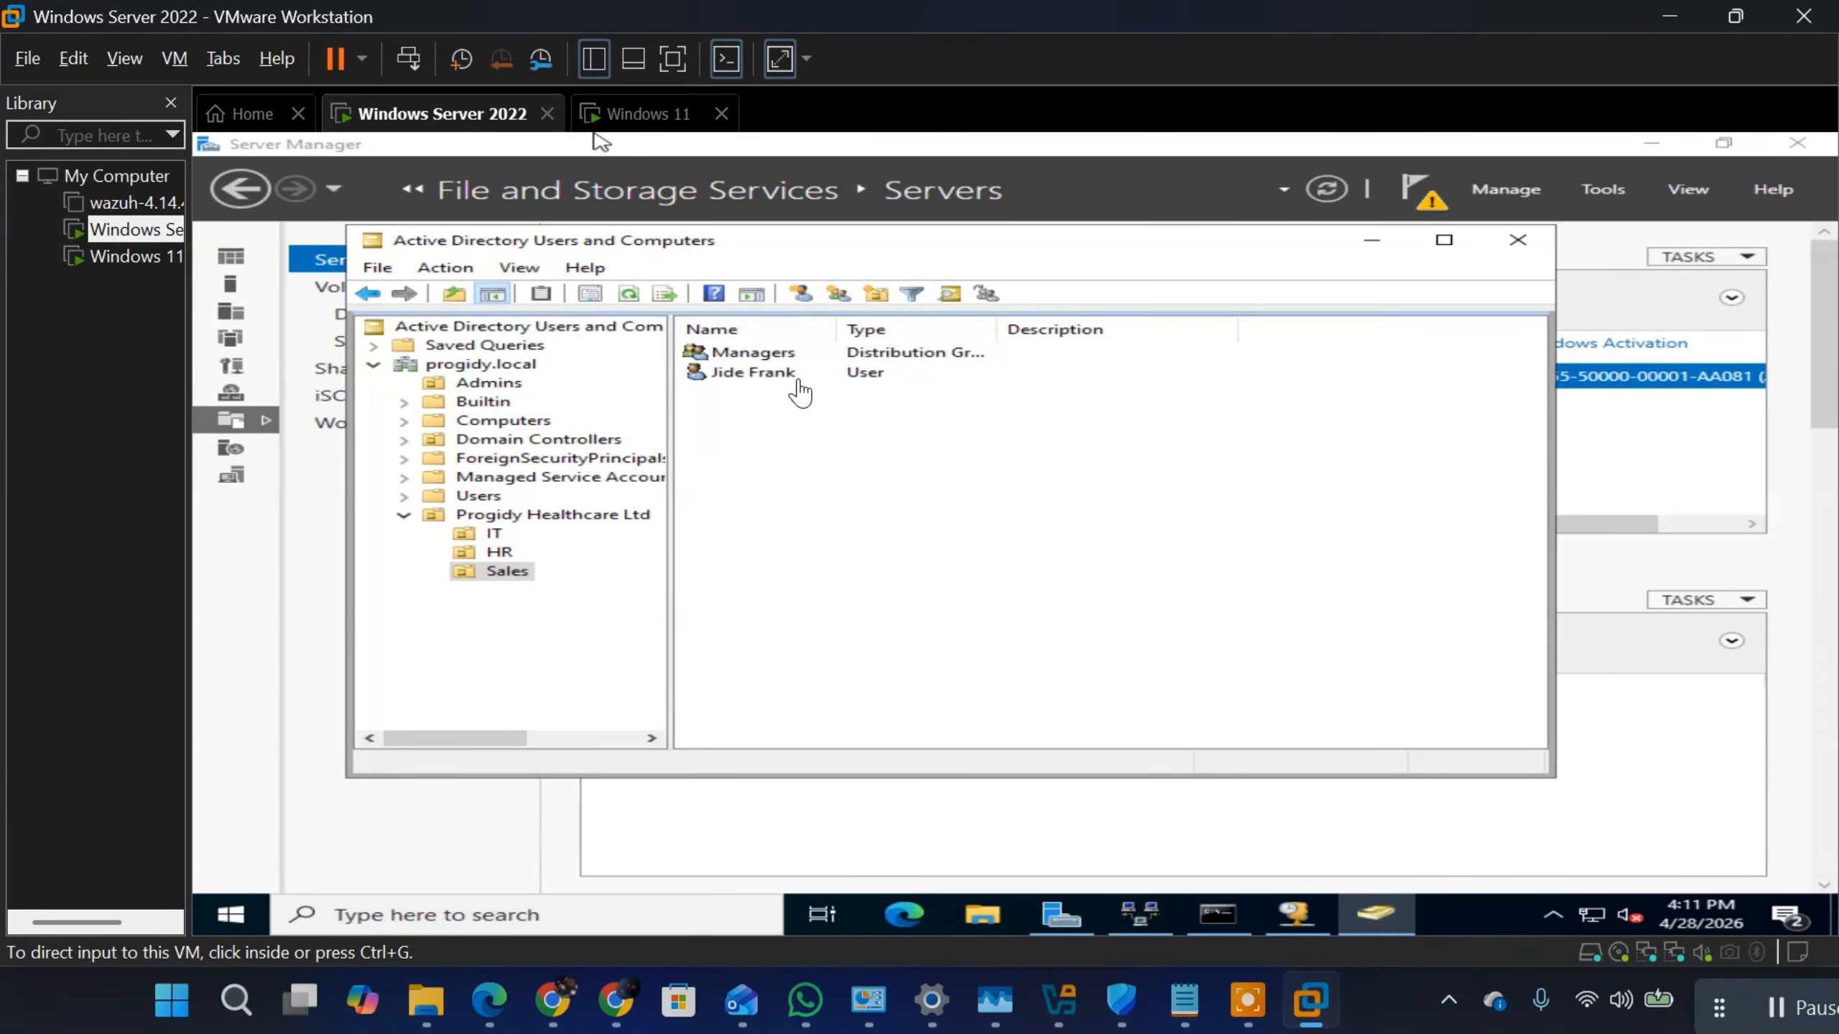
pyautogui.click(822, 522)
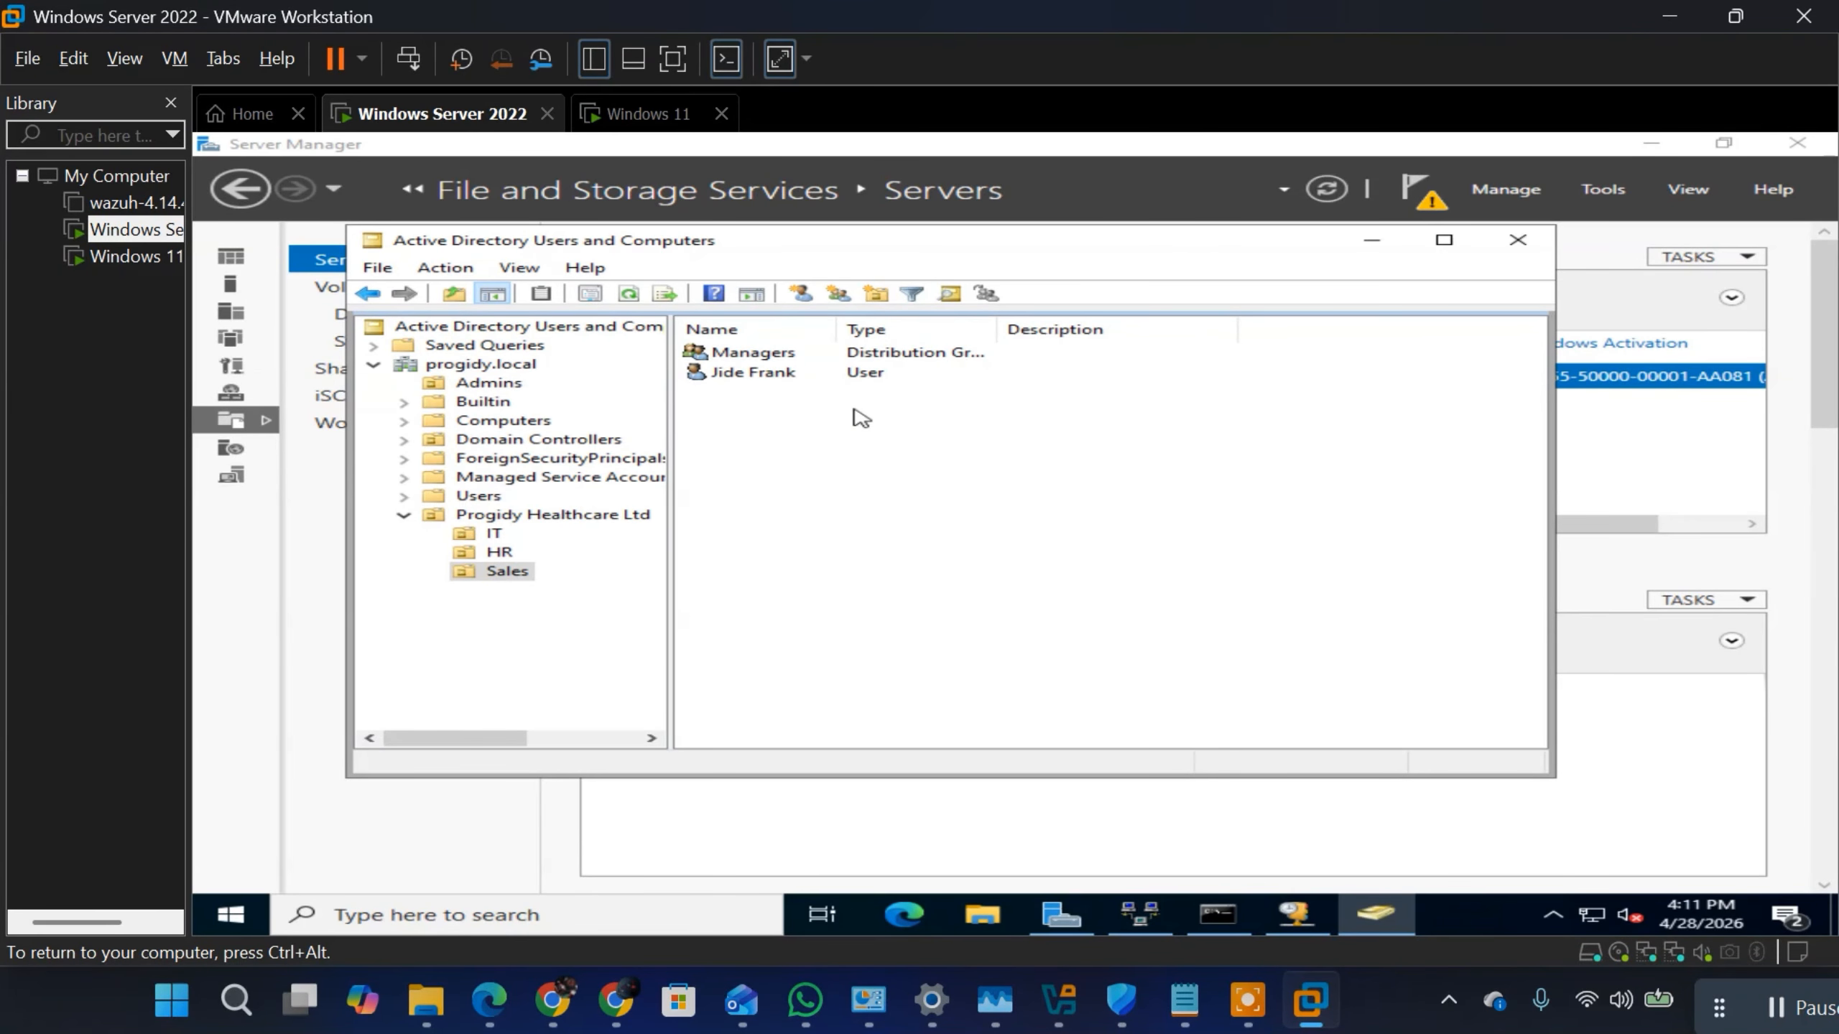
pyautogui.rightClick(875, 439)
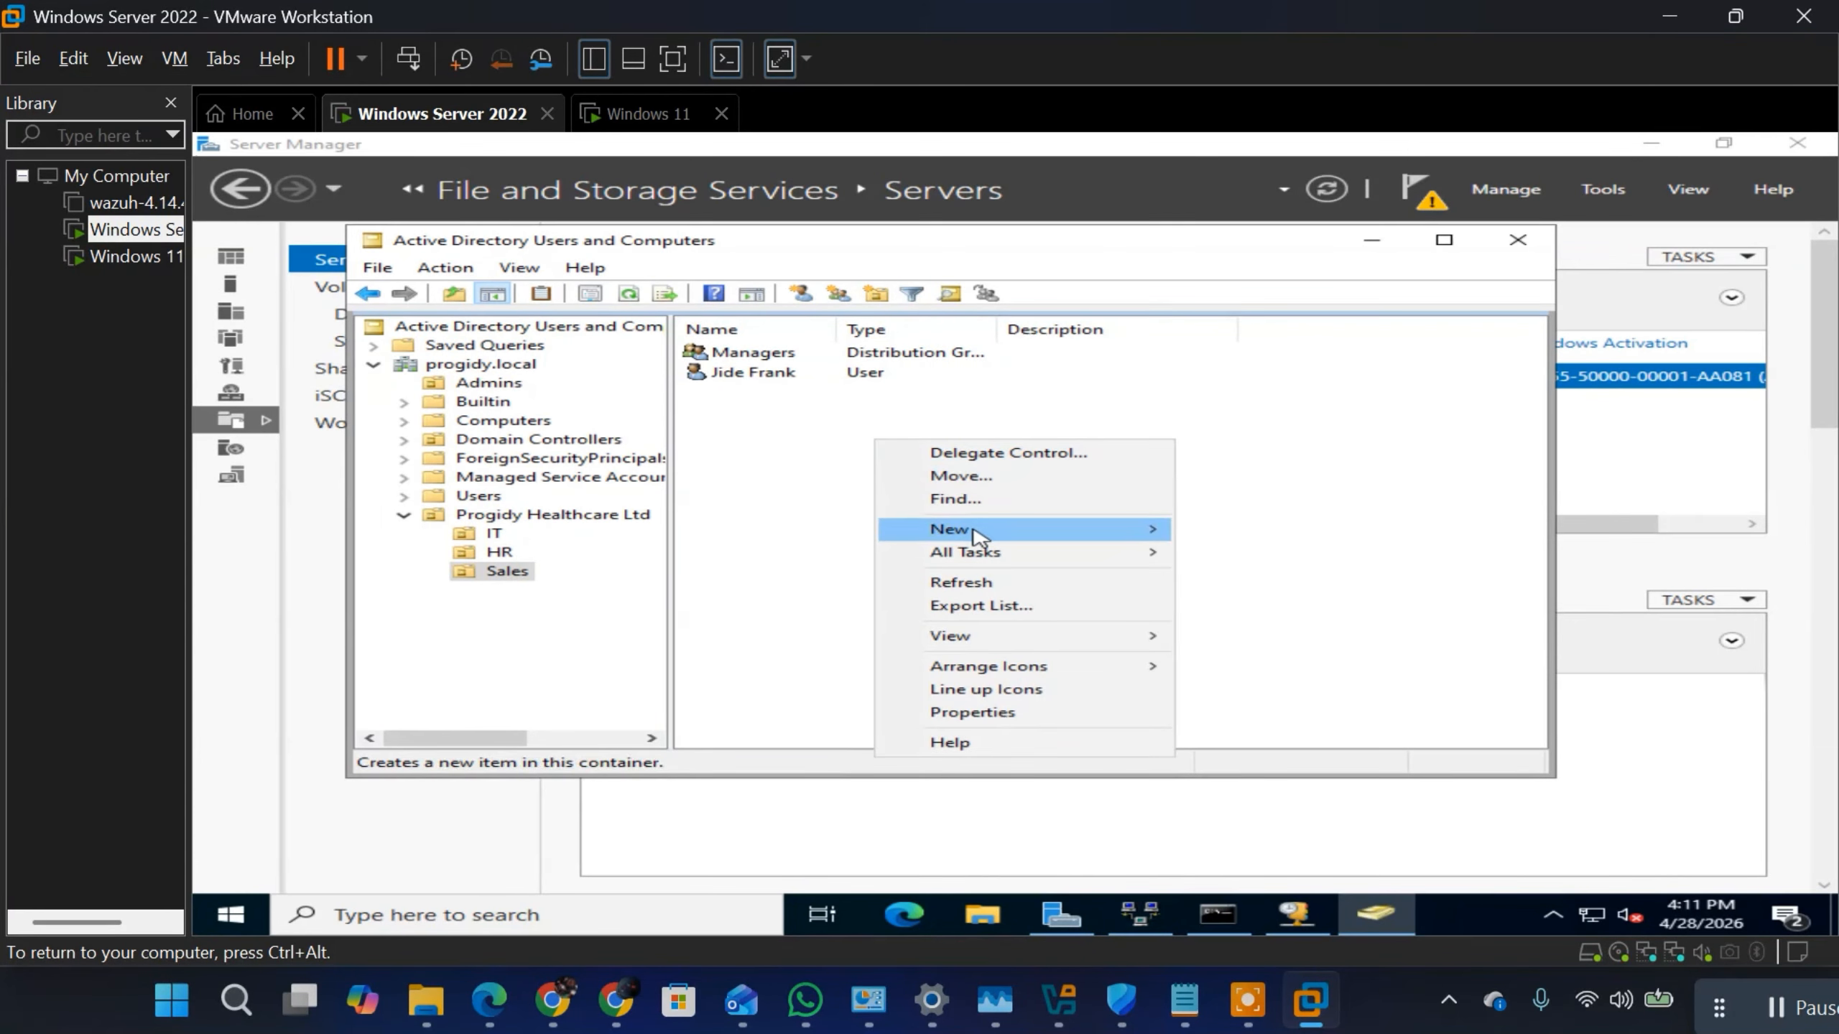
pyautogui.moveTo(979, 536)
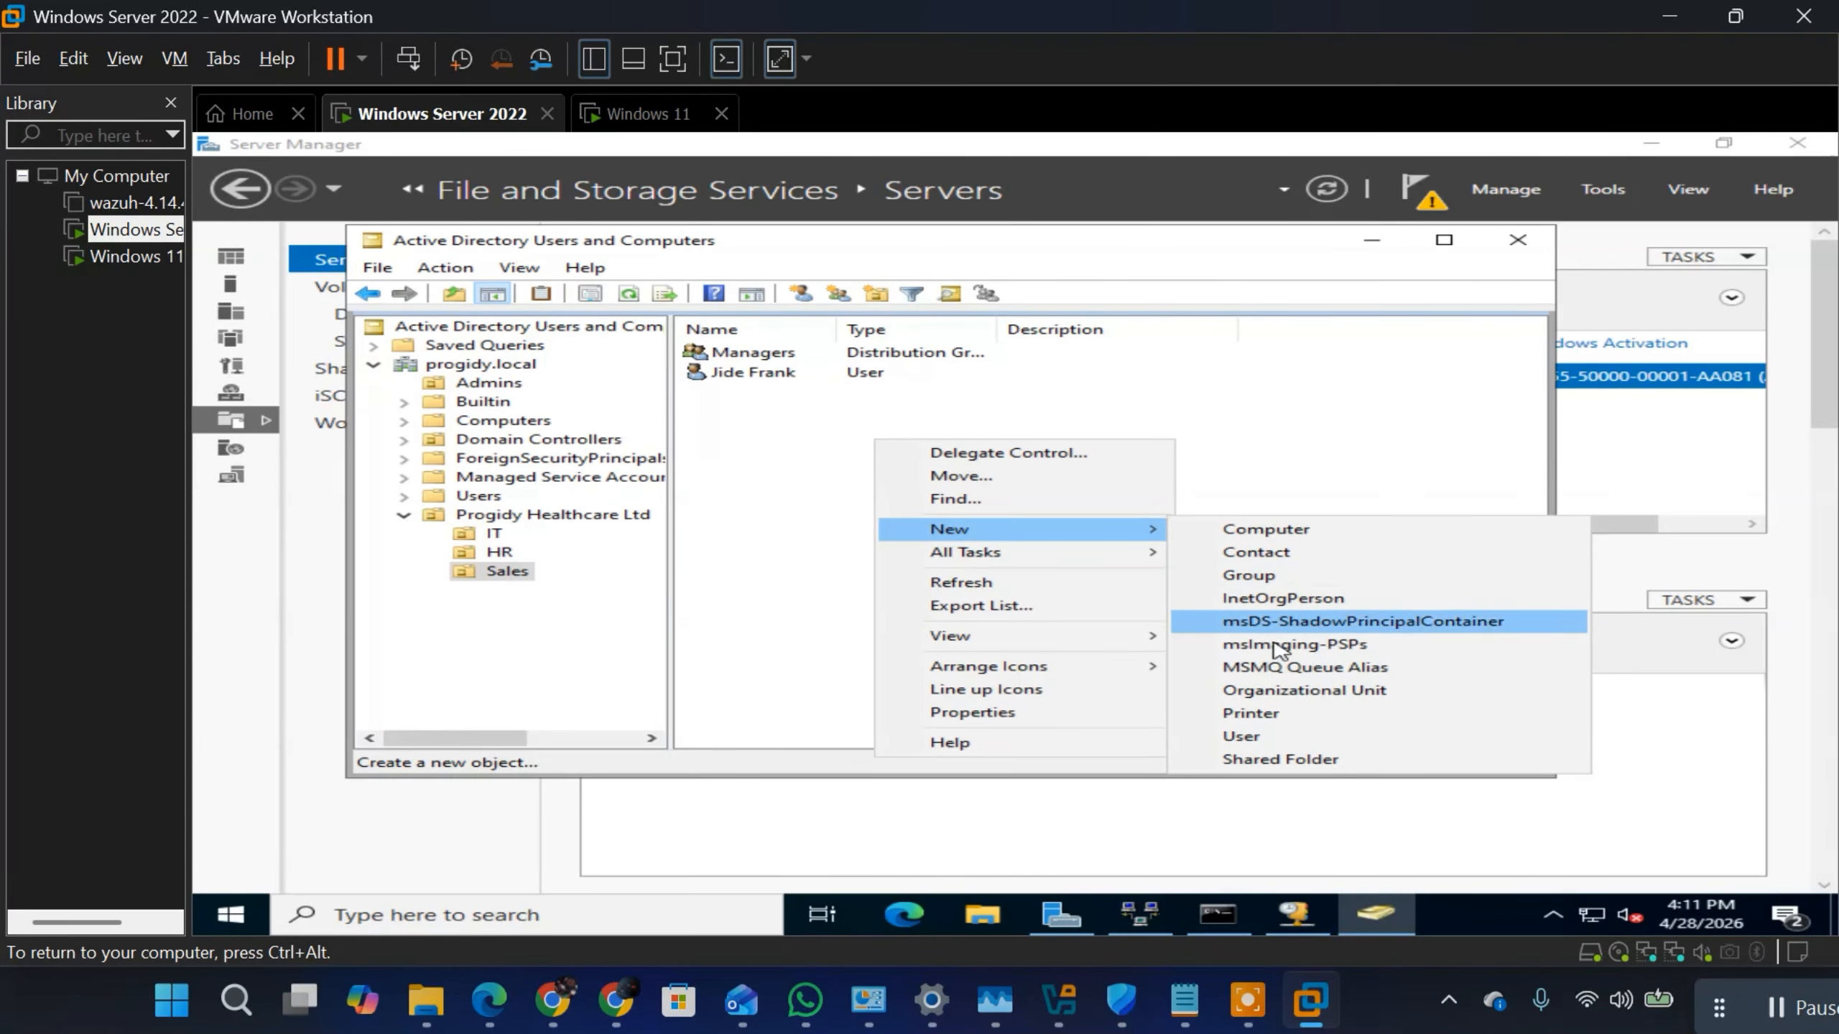
pyautogui.click(1277, 736)
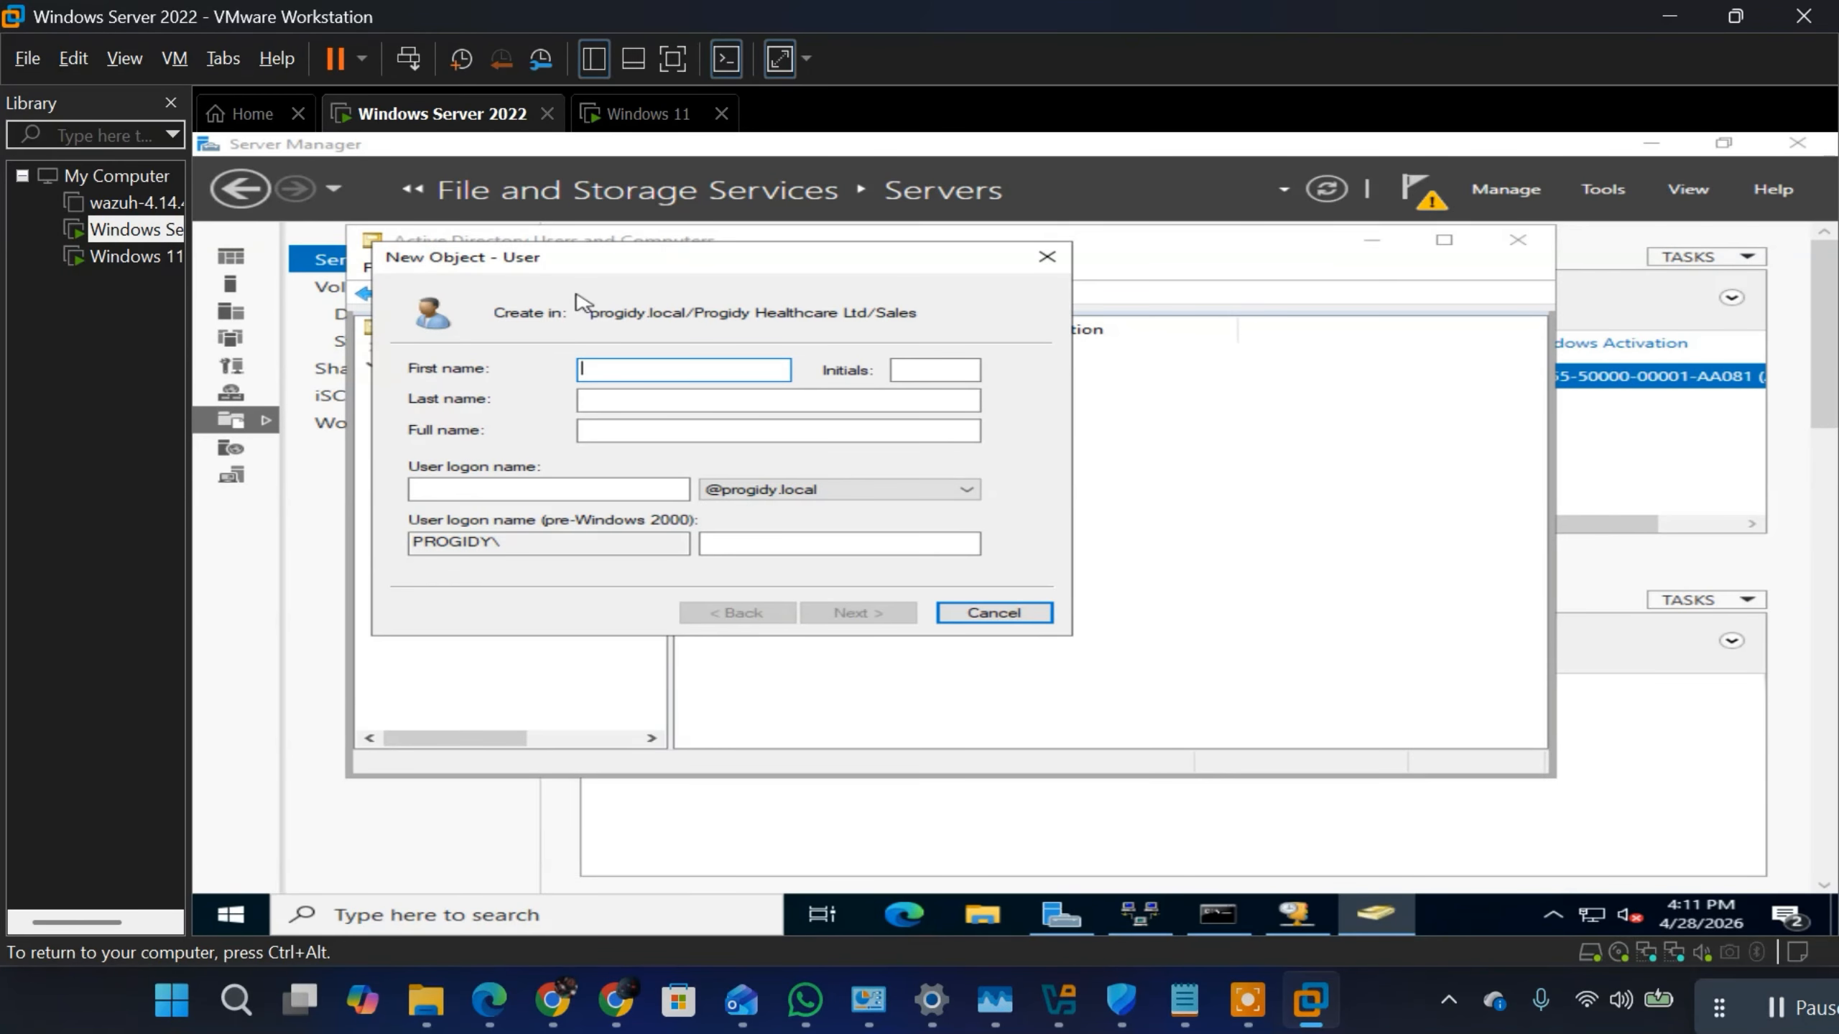
pyautogui.click(669, 403)
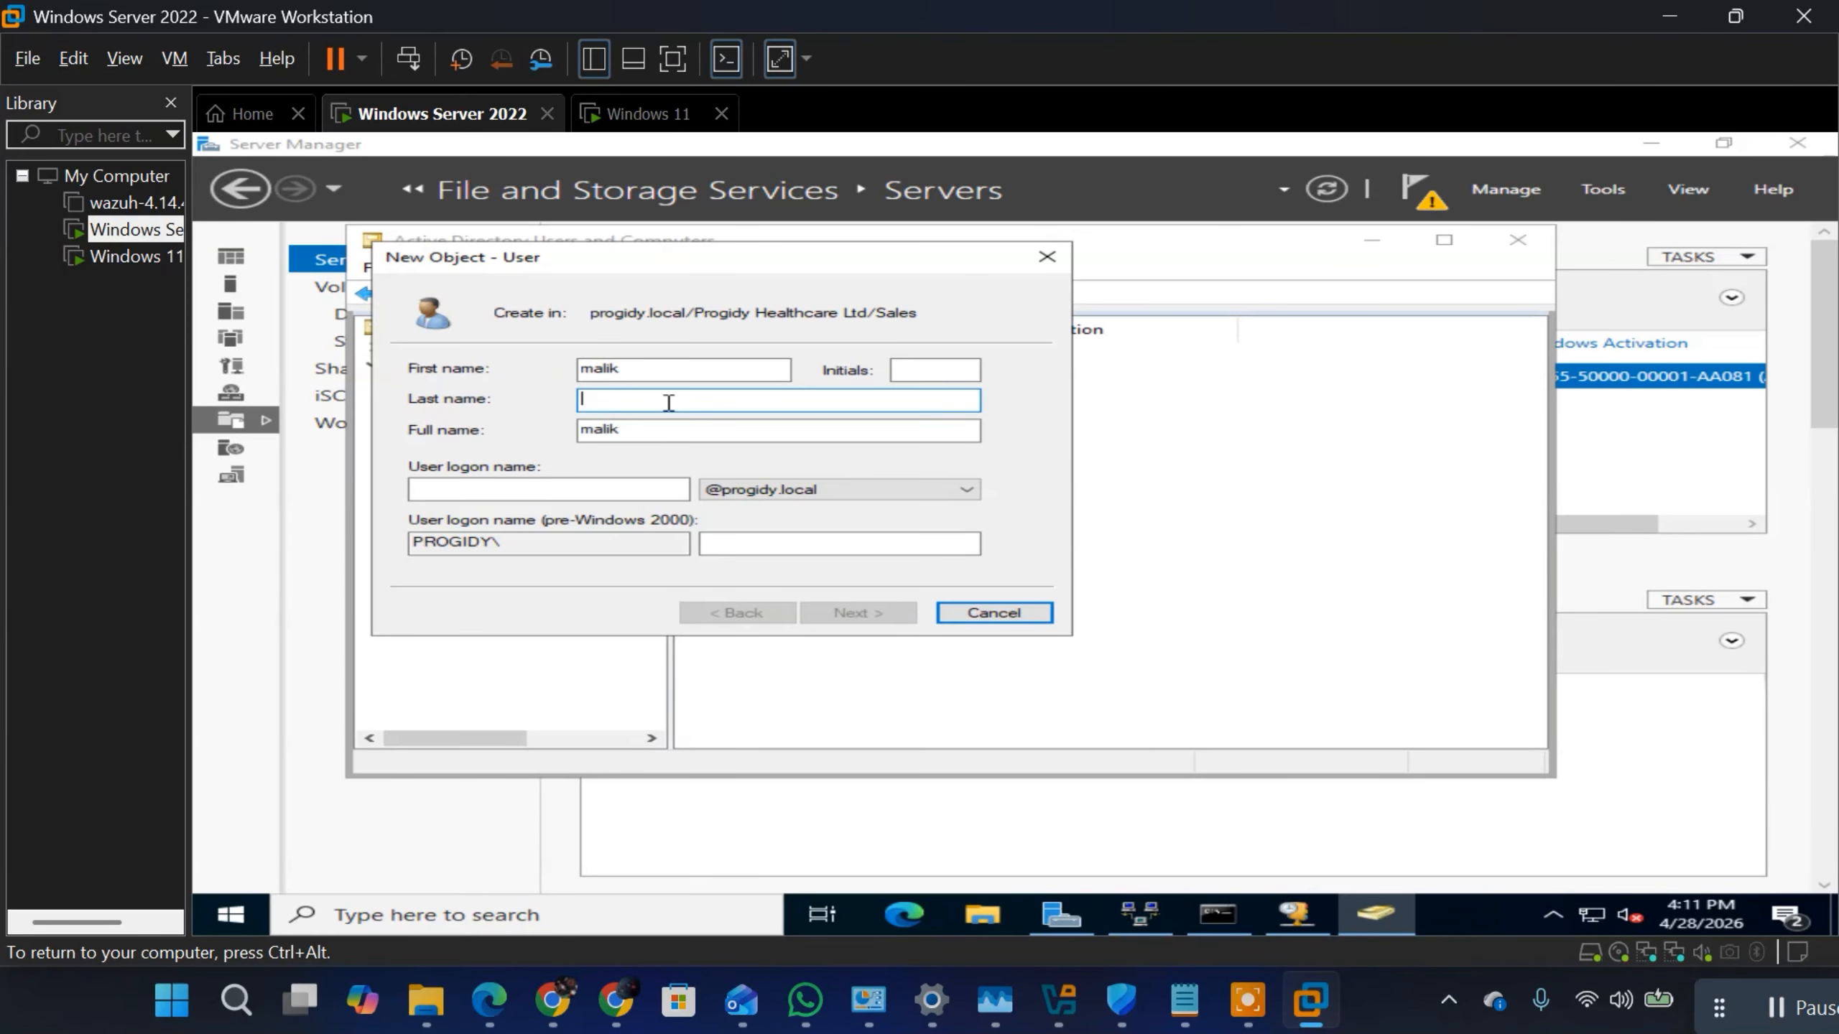
pyautogui.click(525, 483)
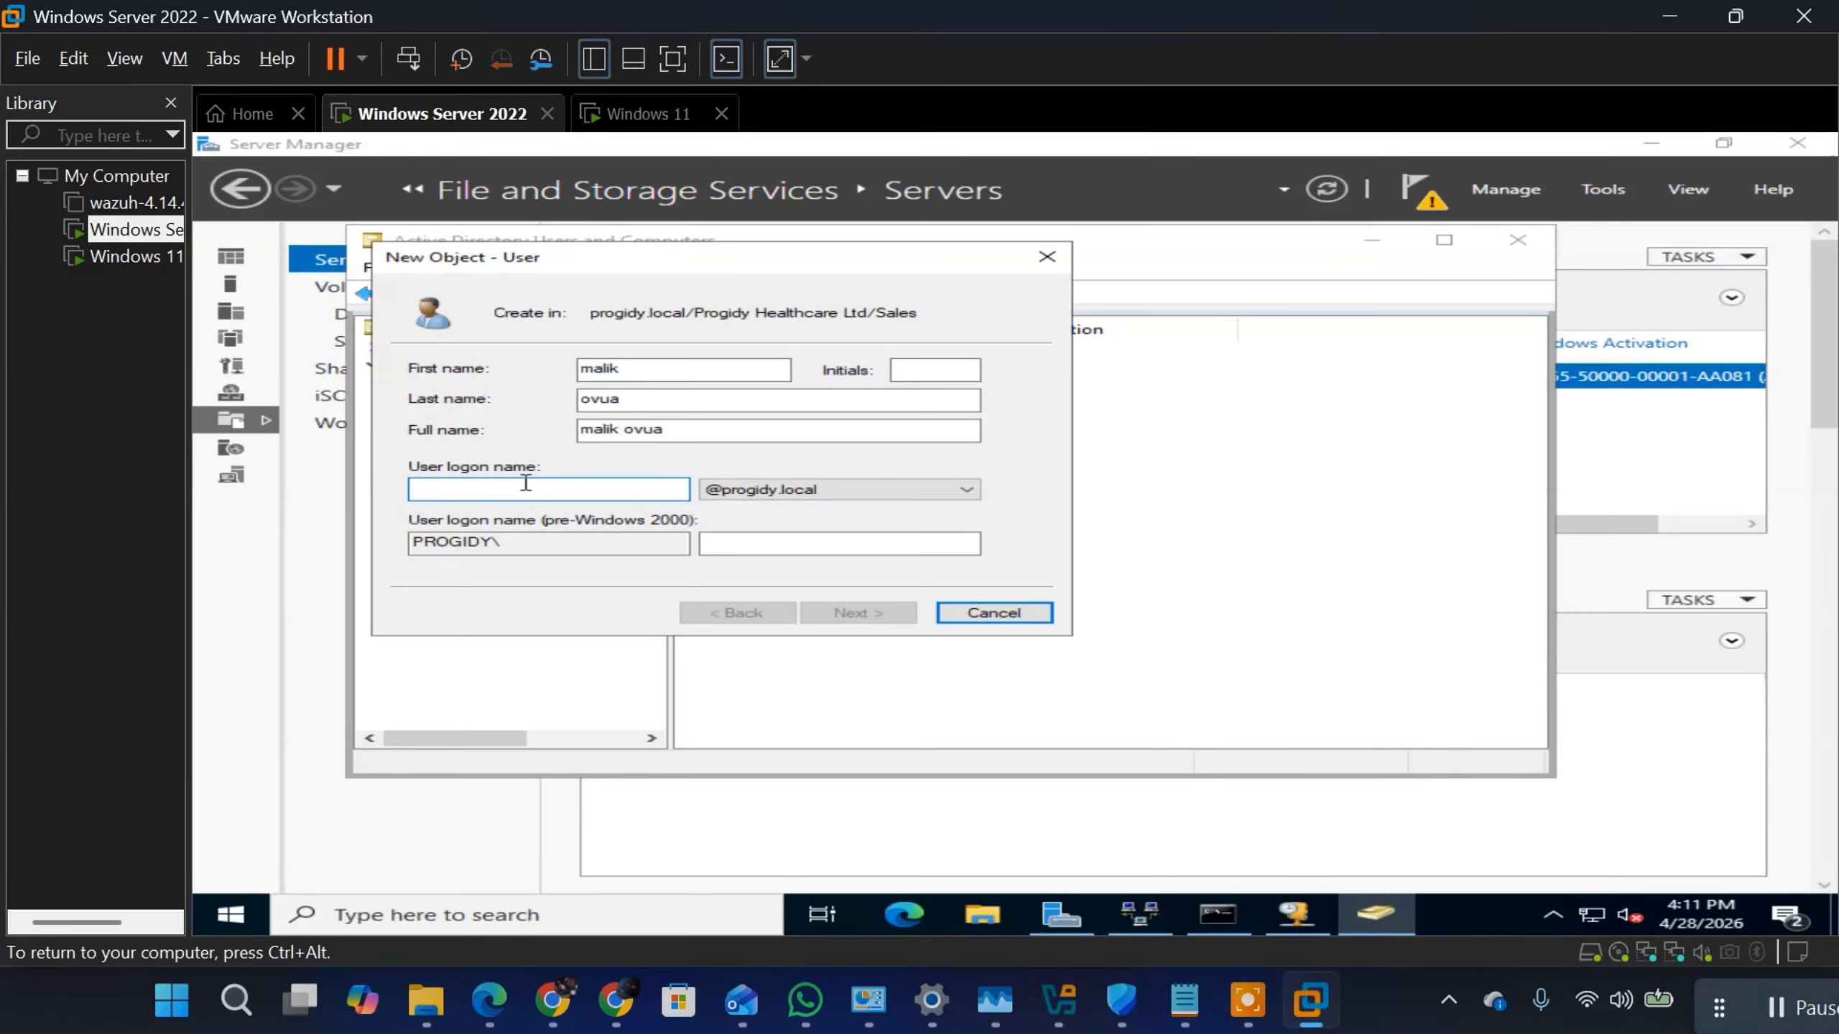
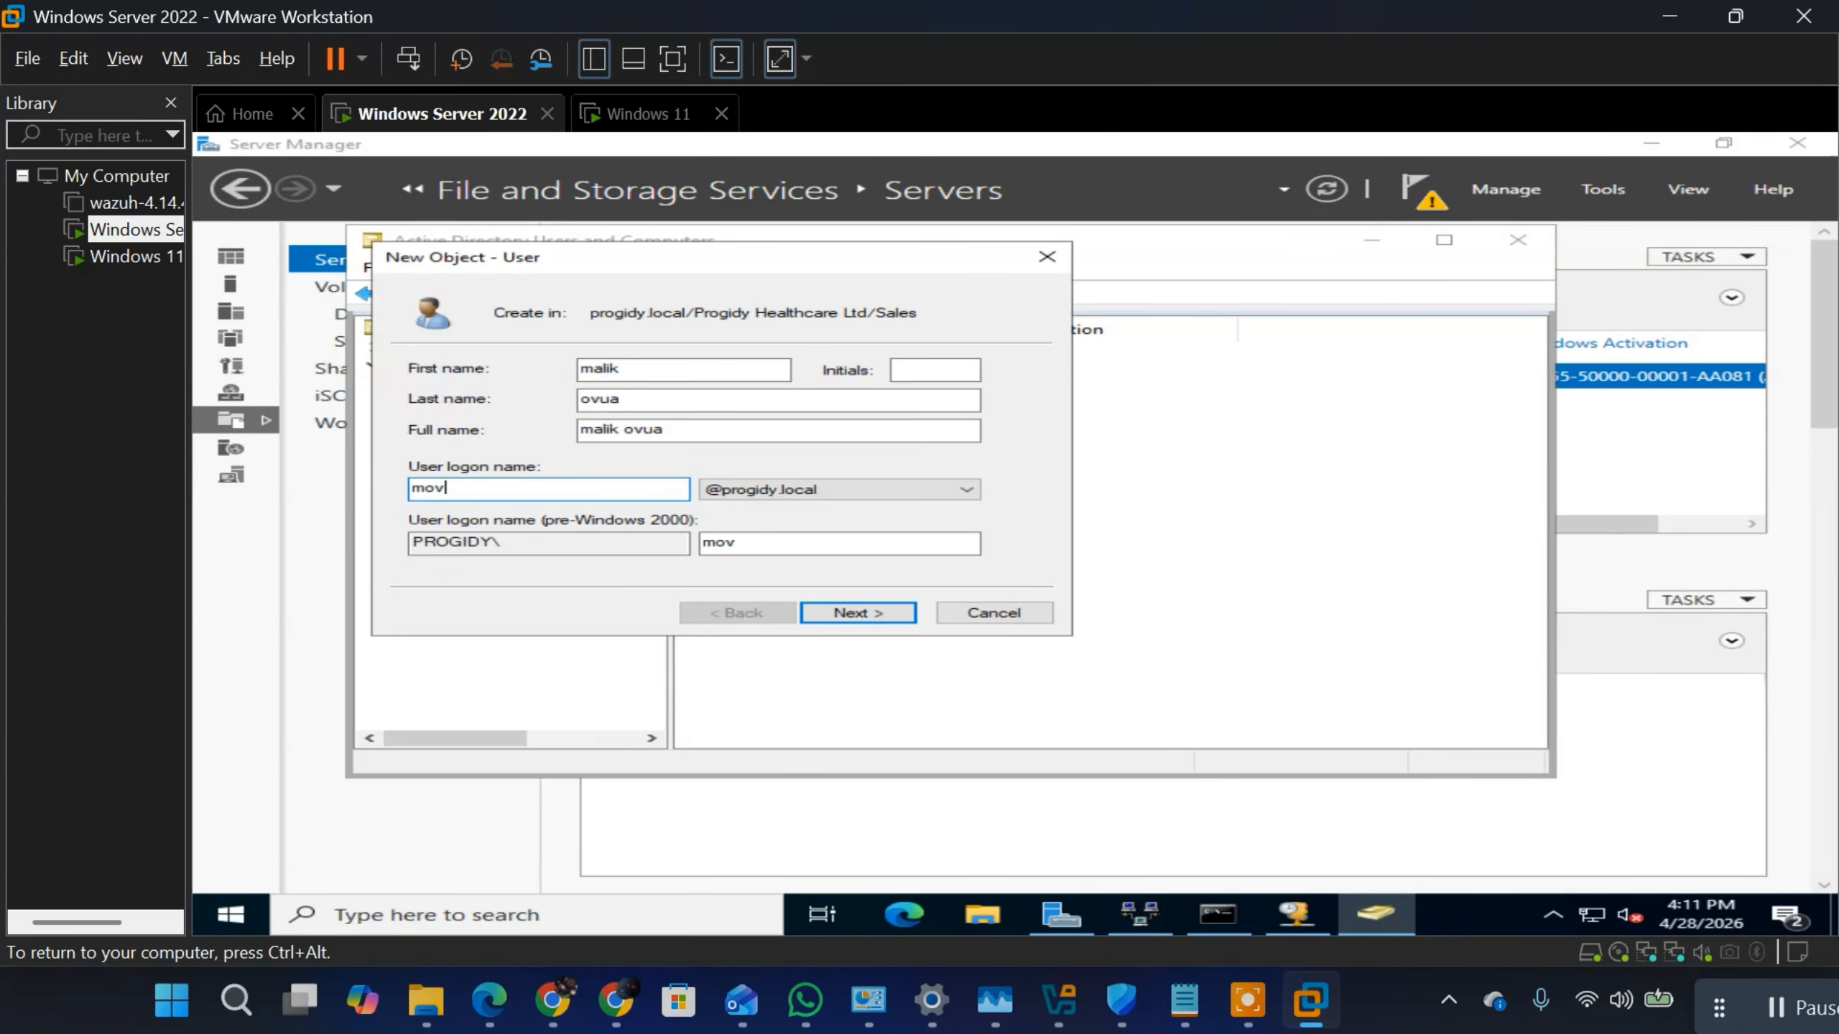
pyautogui.click(859, 614)
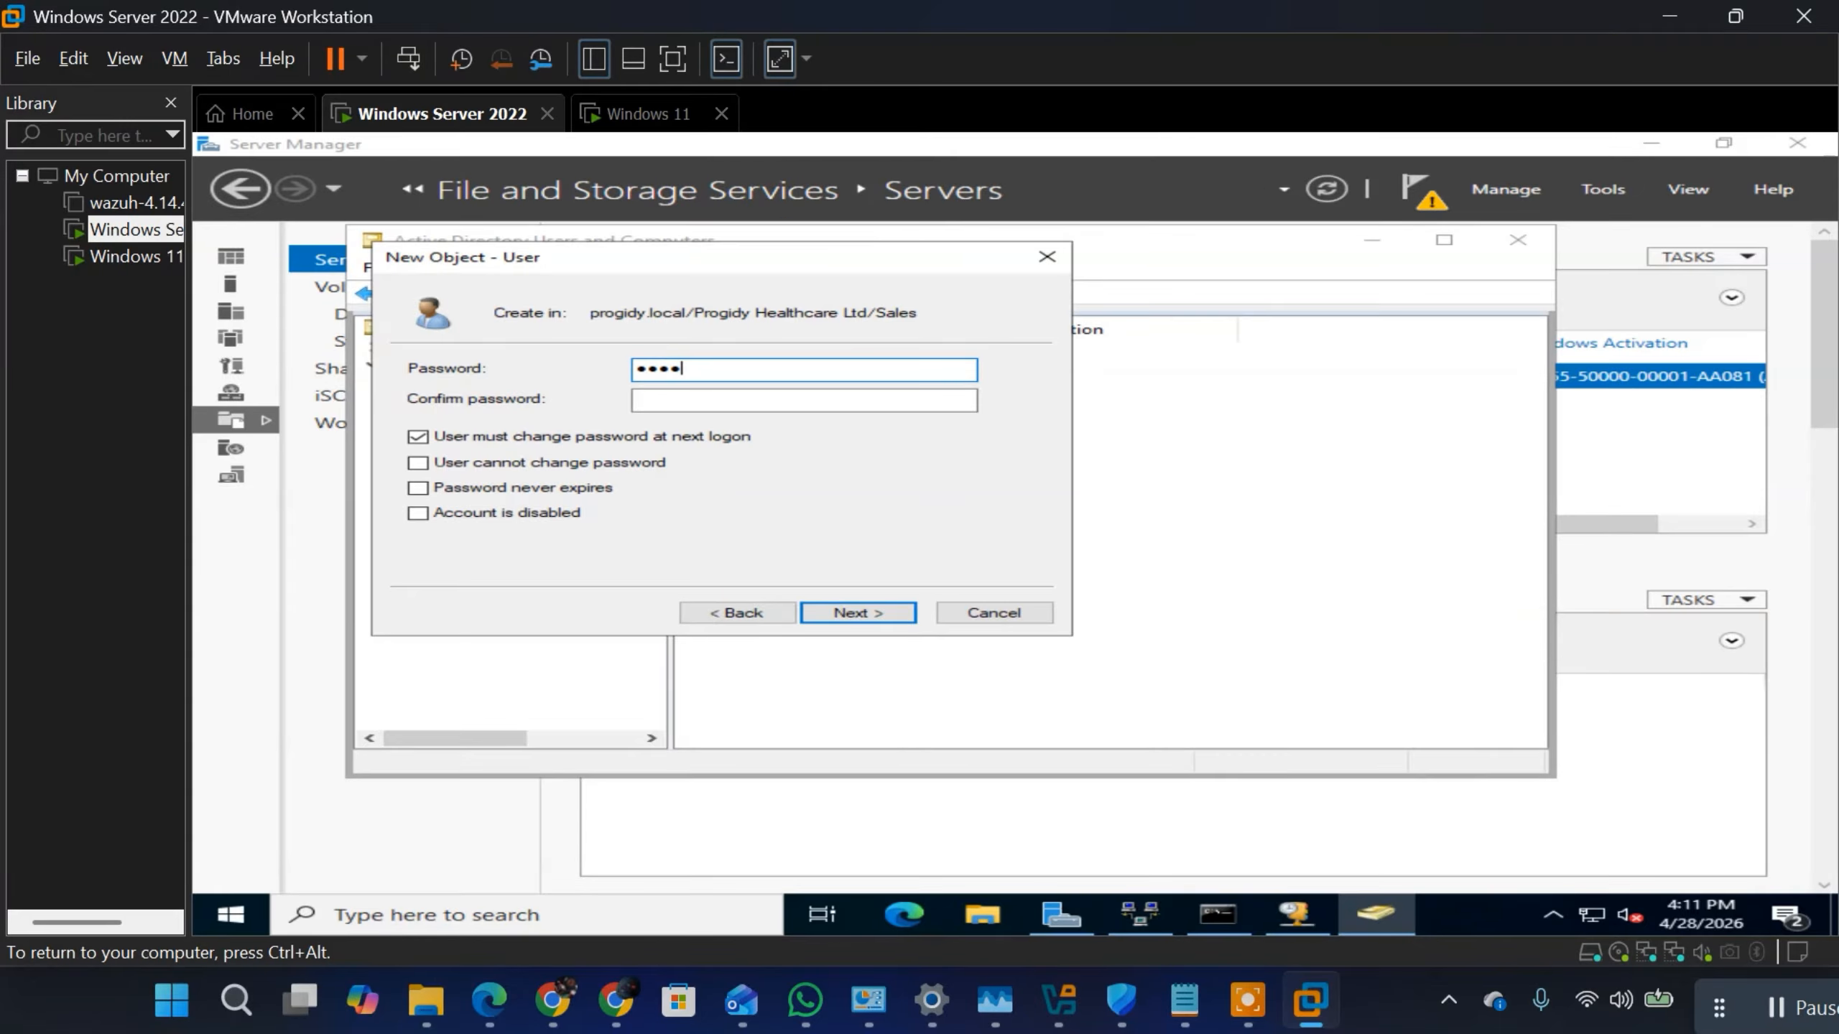
# Step: Enter and confirm the new user's password, turn off User must change password at next logon, and finish creating the account
pyautogui.write('•••••••')
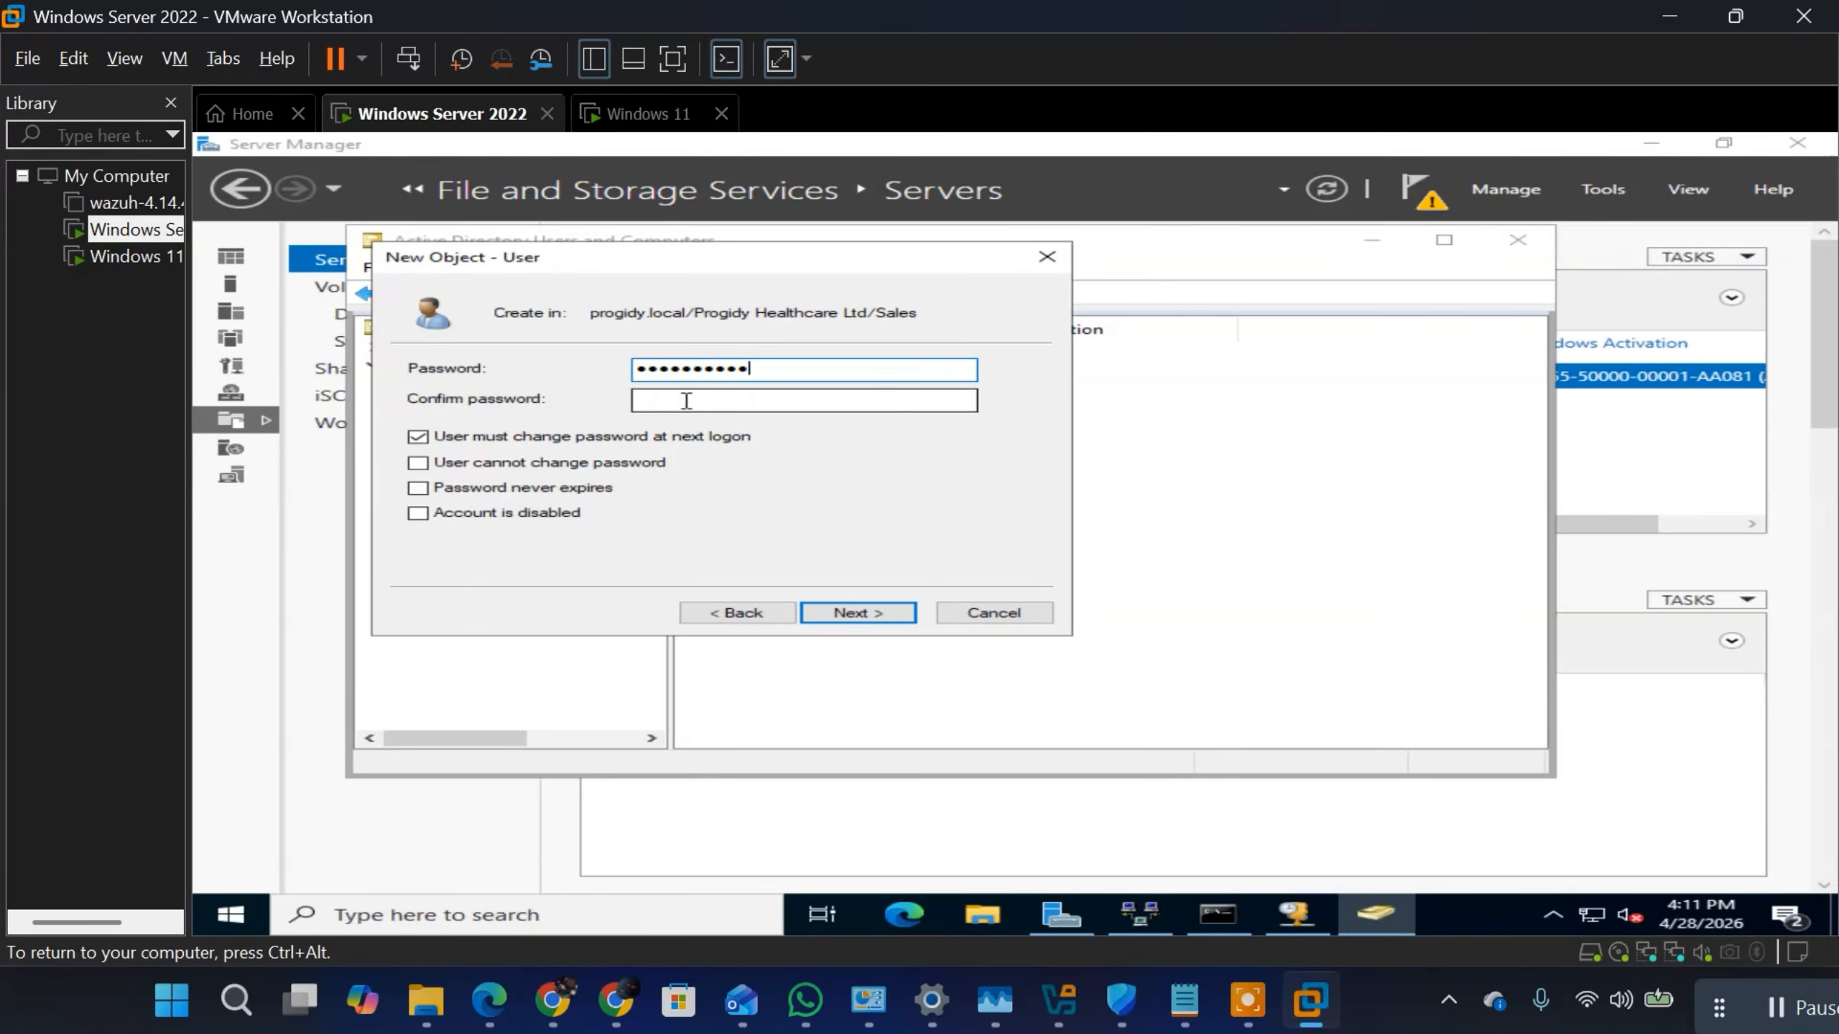
pyautogui.click(689, 400)
pyautogui.write('•••••')
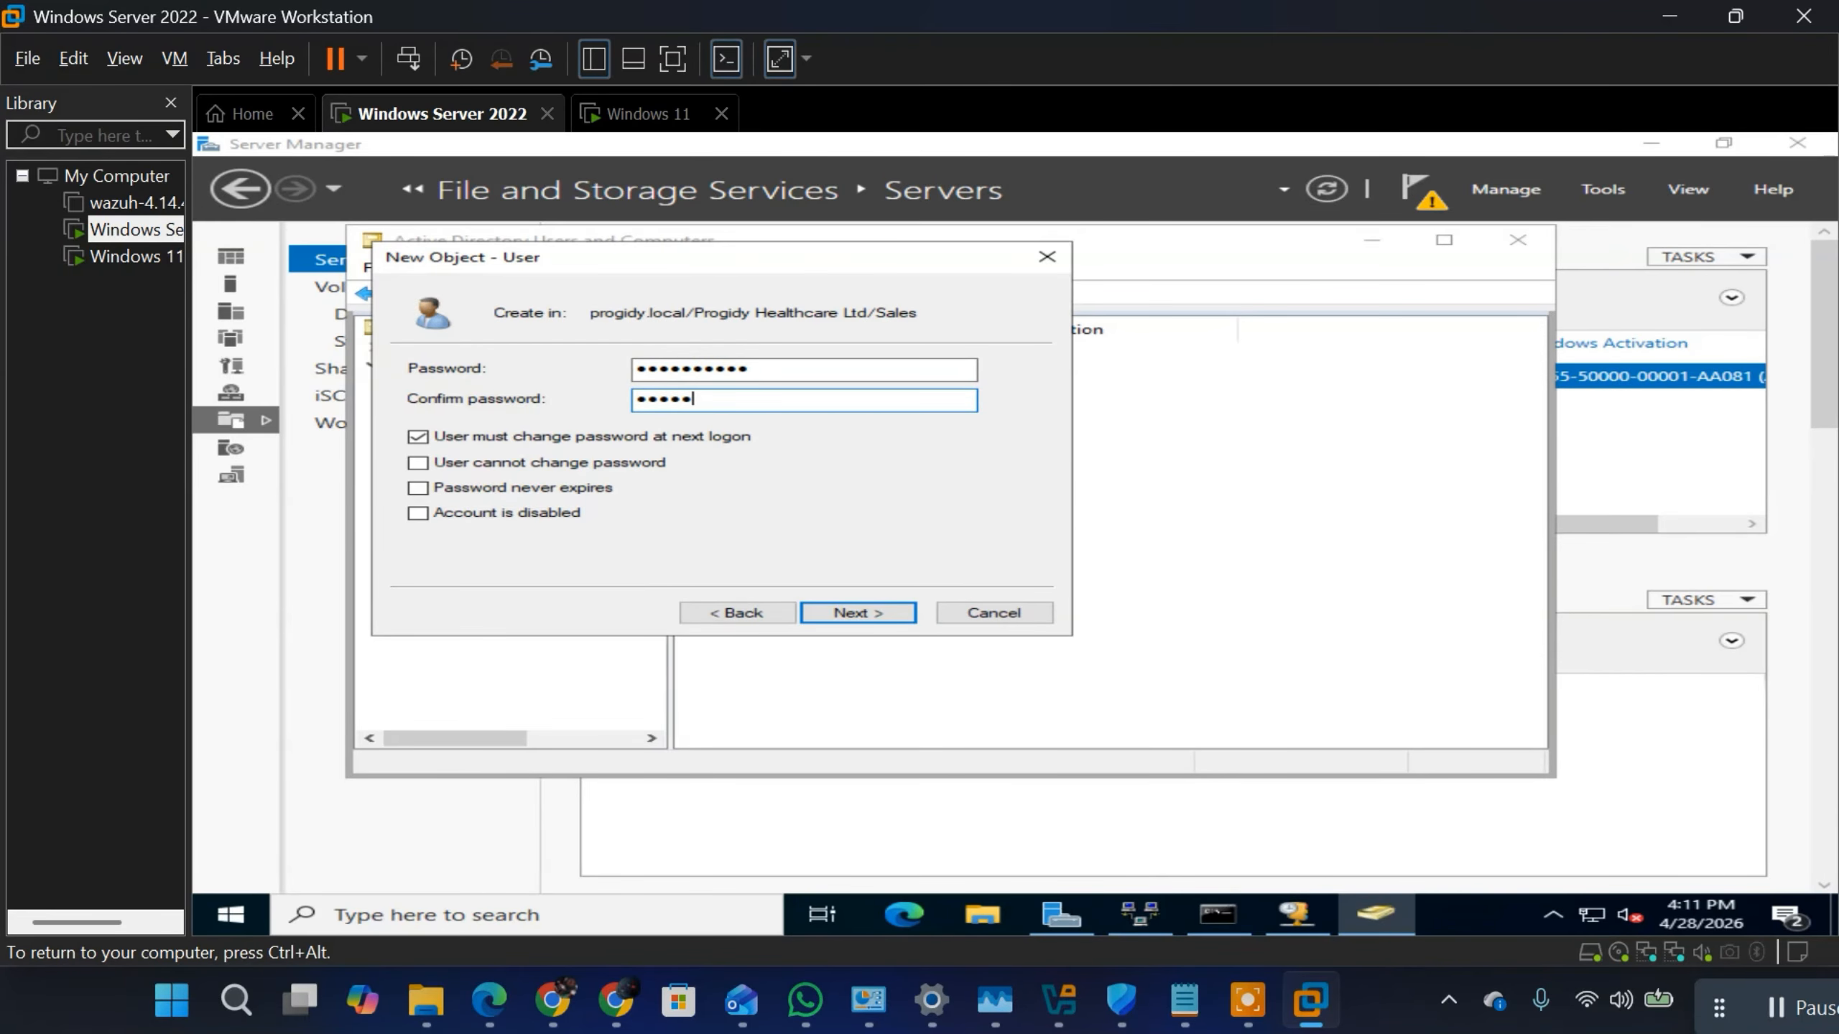
pyautogui.write('•••••')
pyautogui.click(438, 443)
pyautogui.click(843, 608)
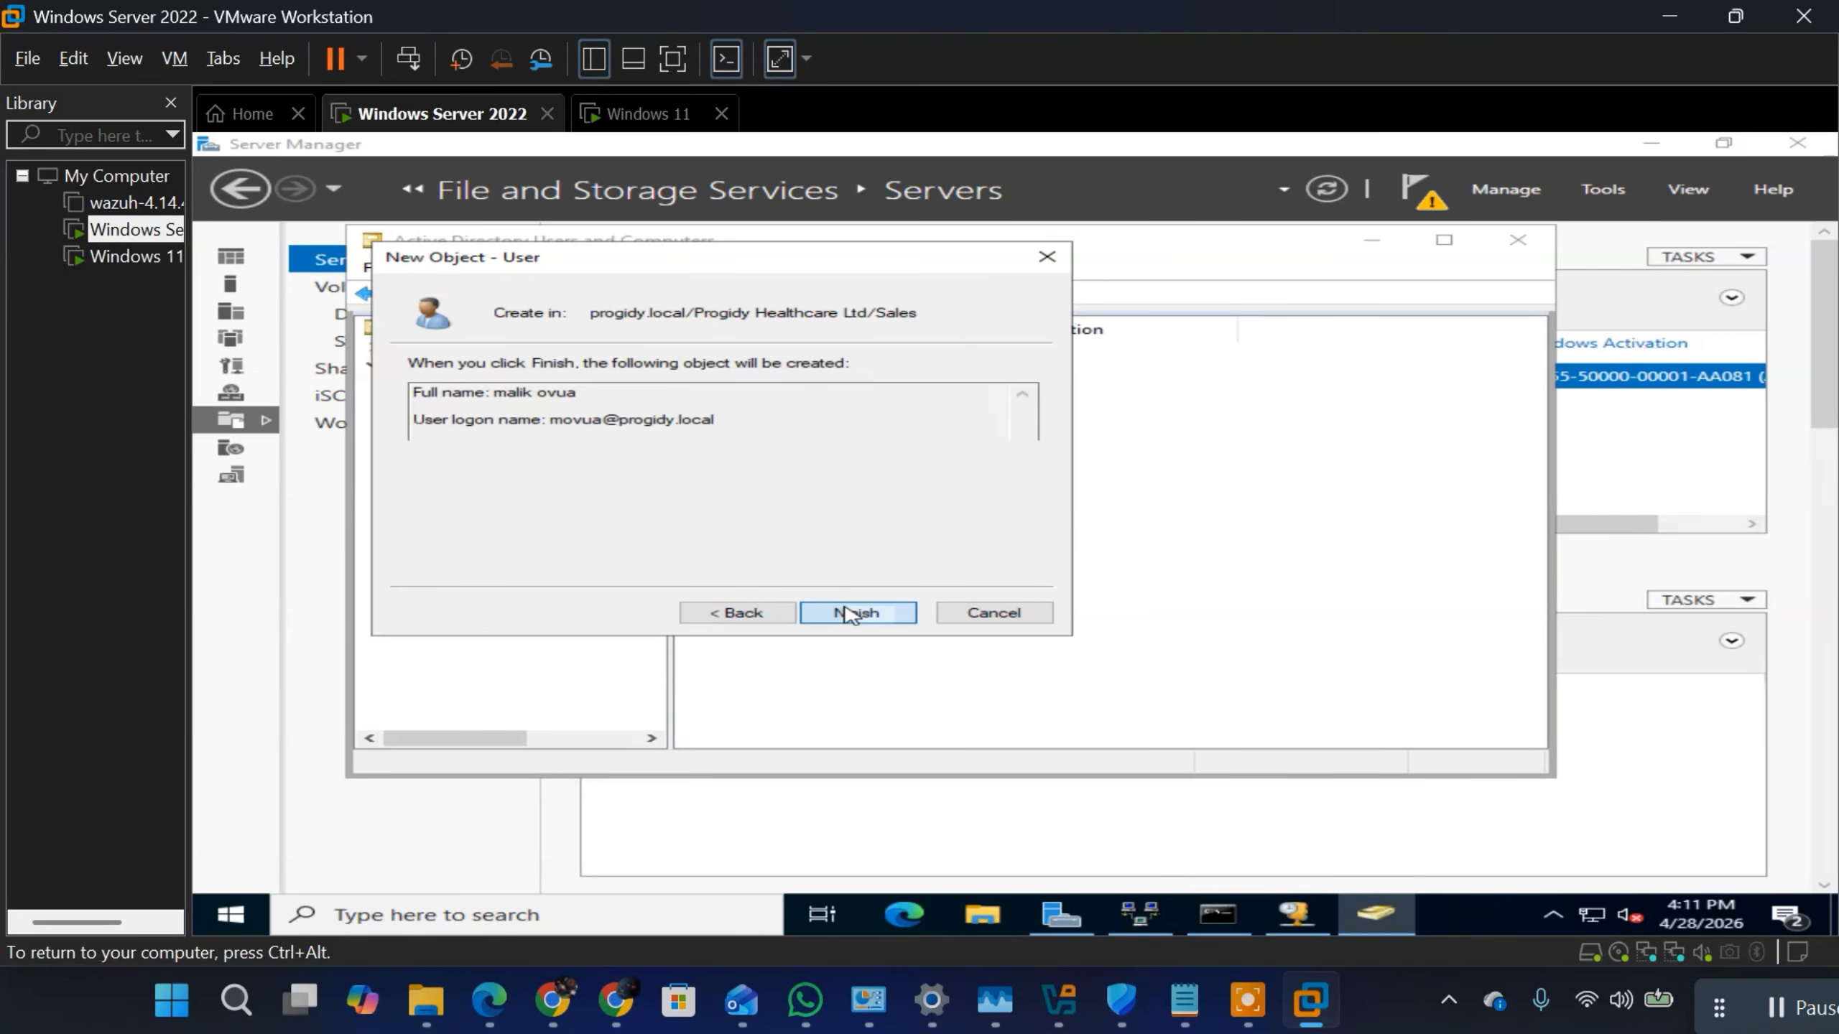
pyautogui.click(843, 614)
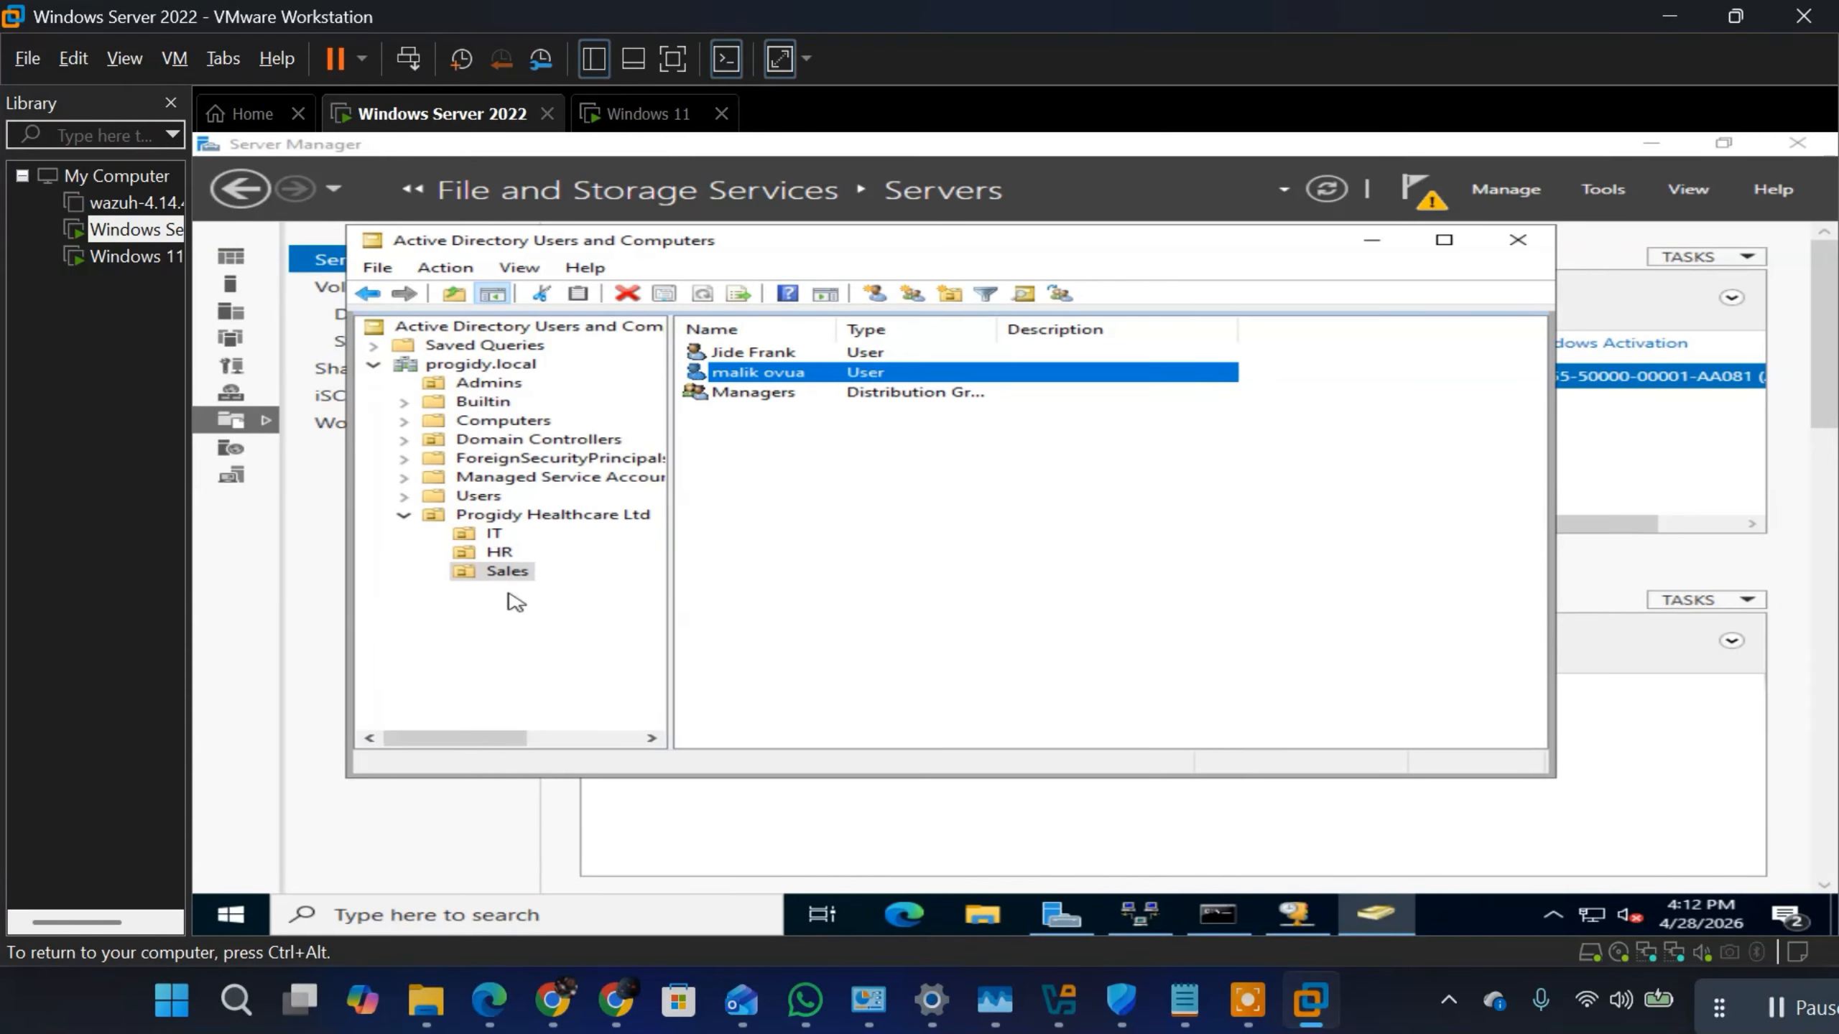
# Step: Create a distribution group named Service Excutives with Global scope in the Progidy Healthcare Ltd OU
pyautogui.rightClick(535, 518)
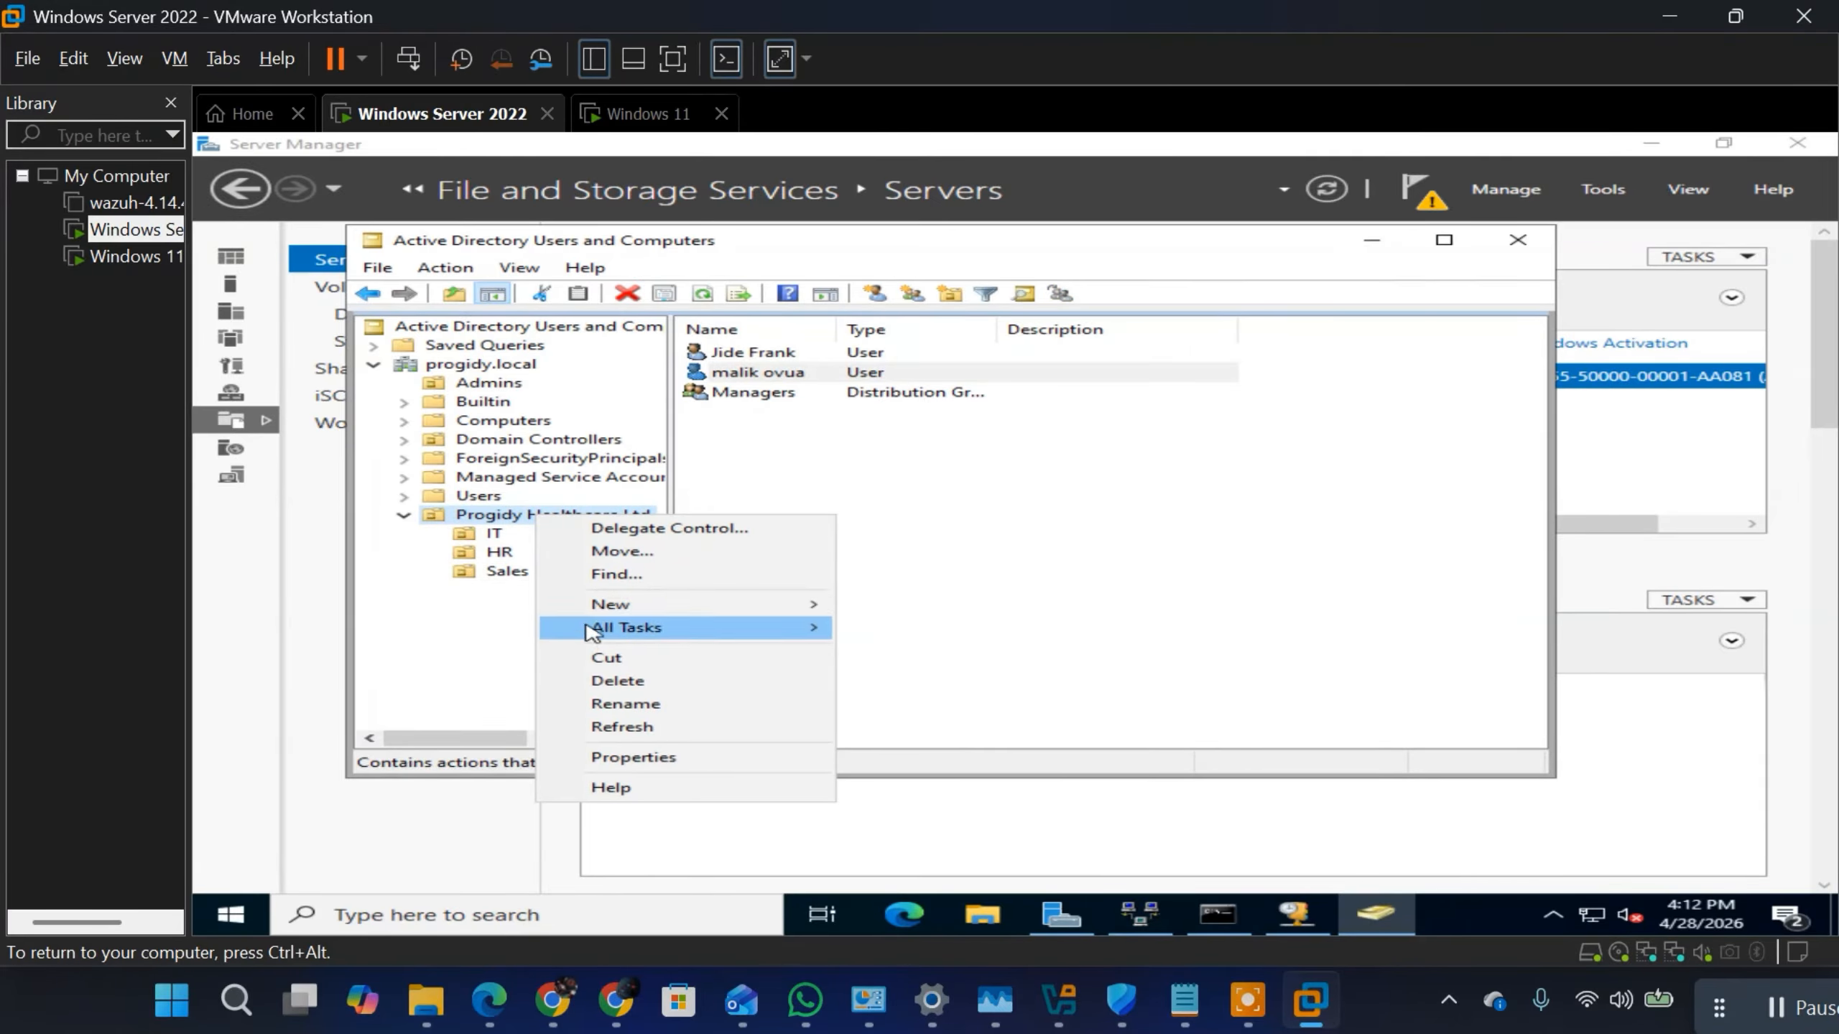
pyautogui.moveTo(608, 604)
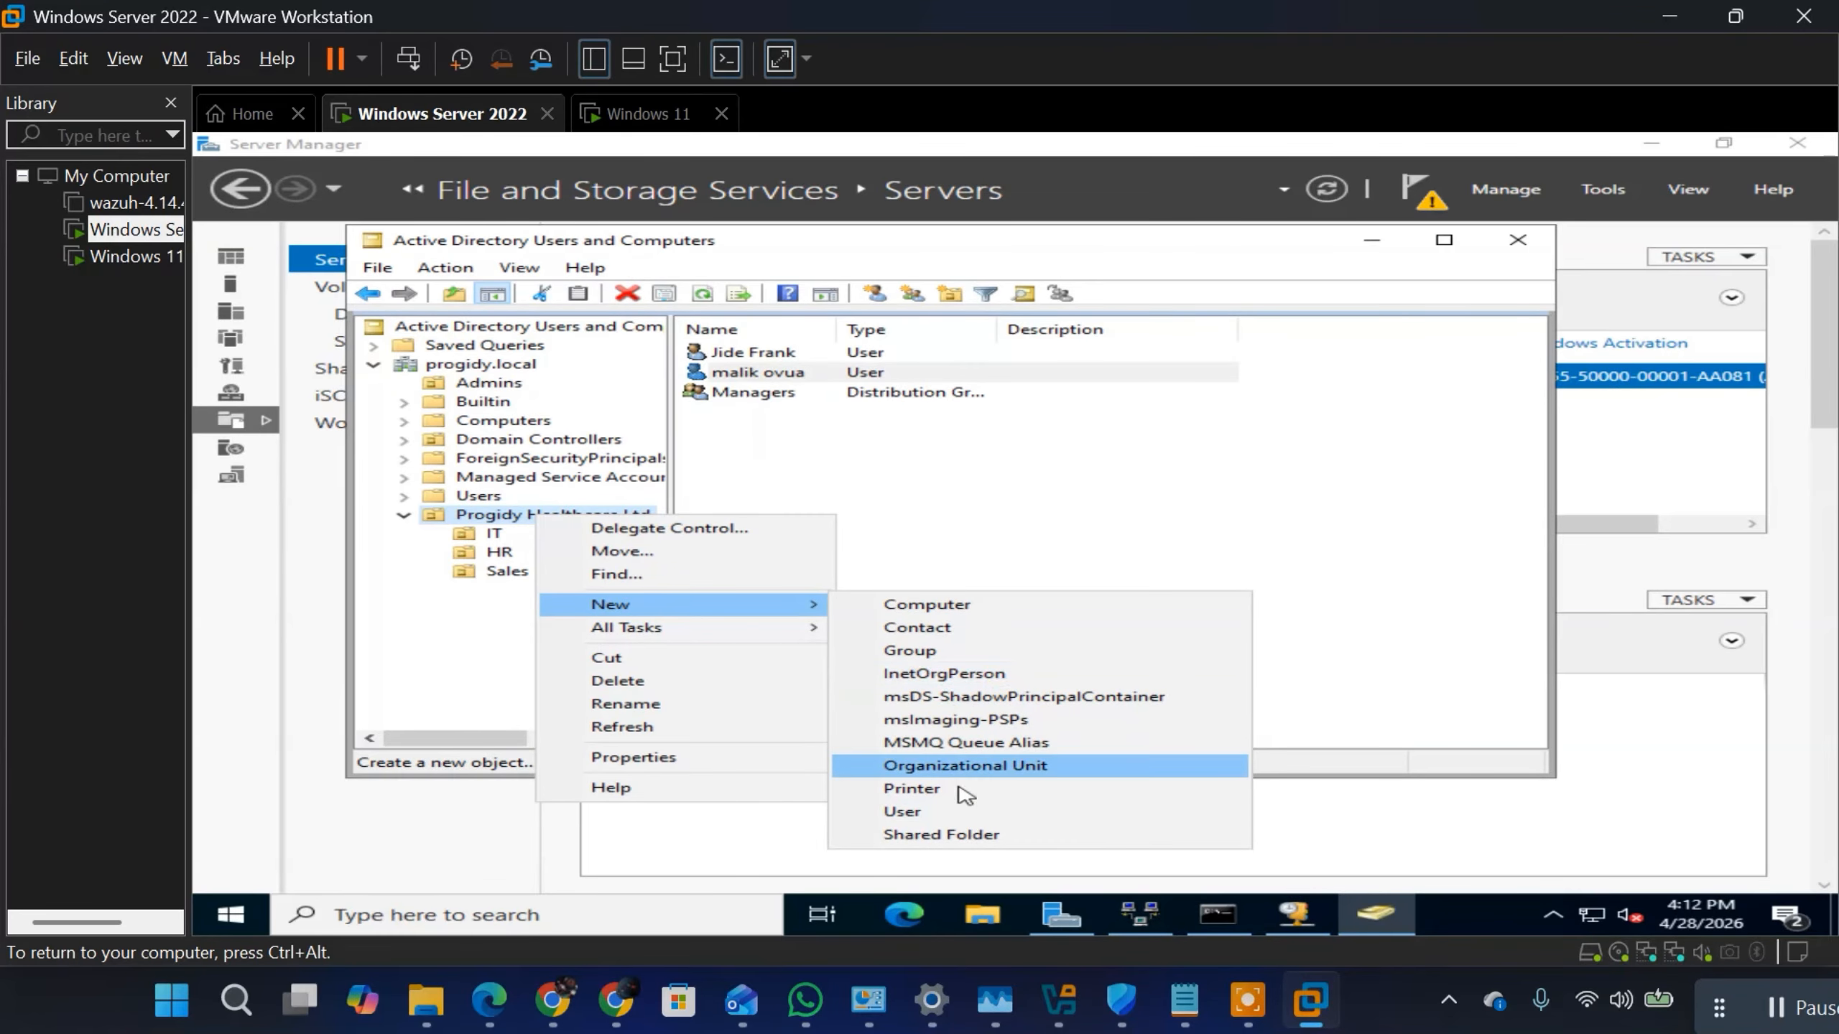
pyautogui.click(955, 652)
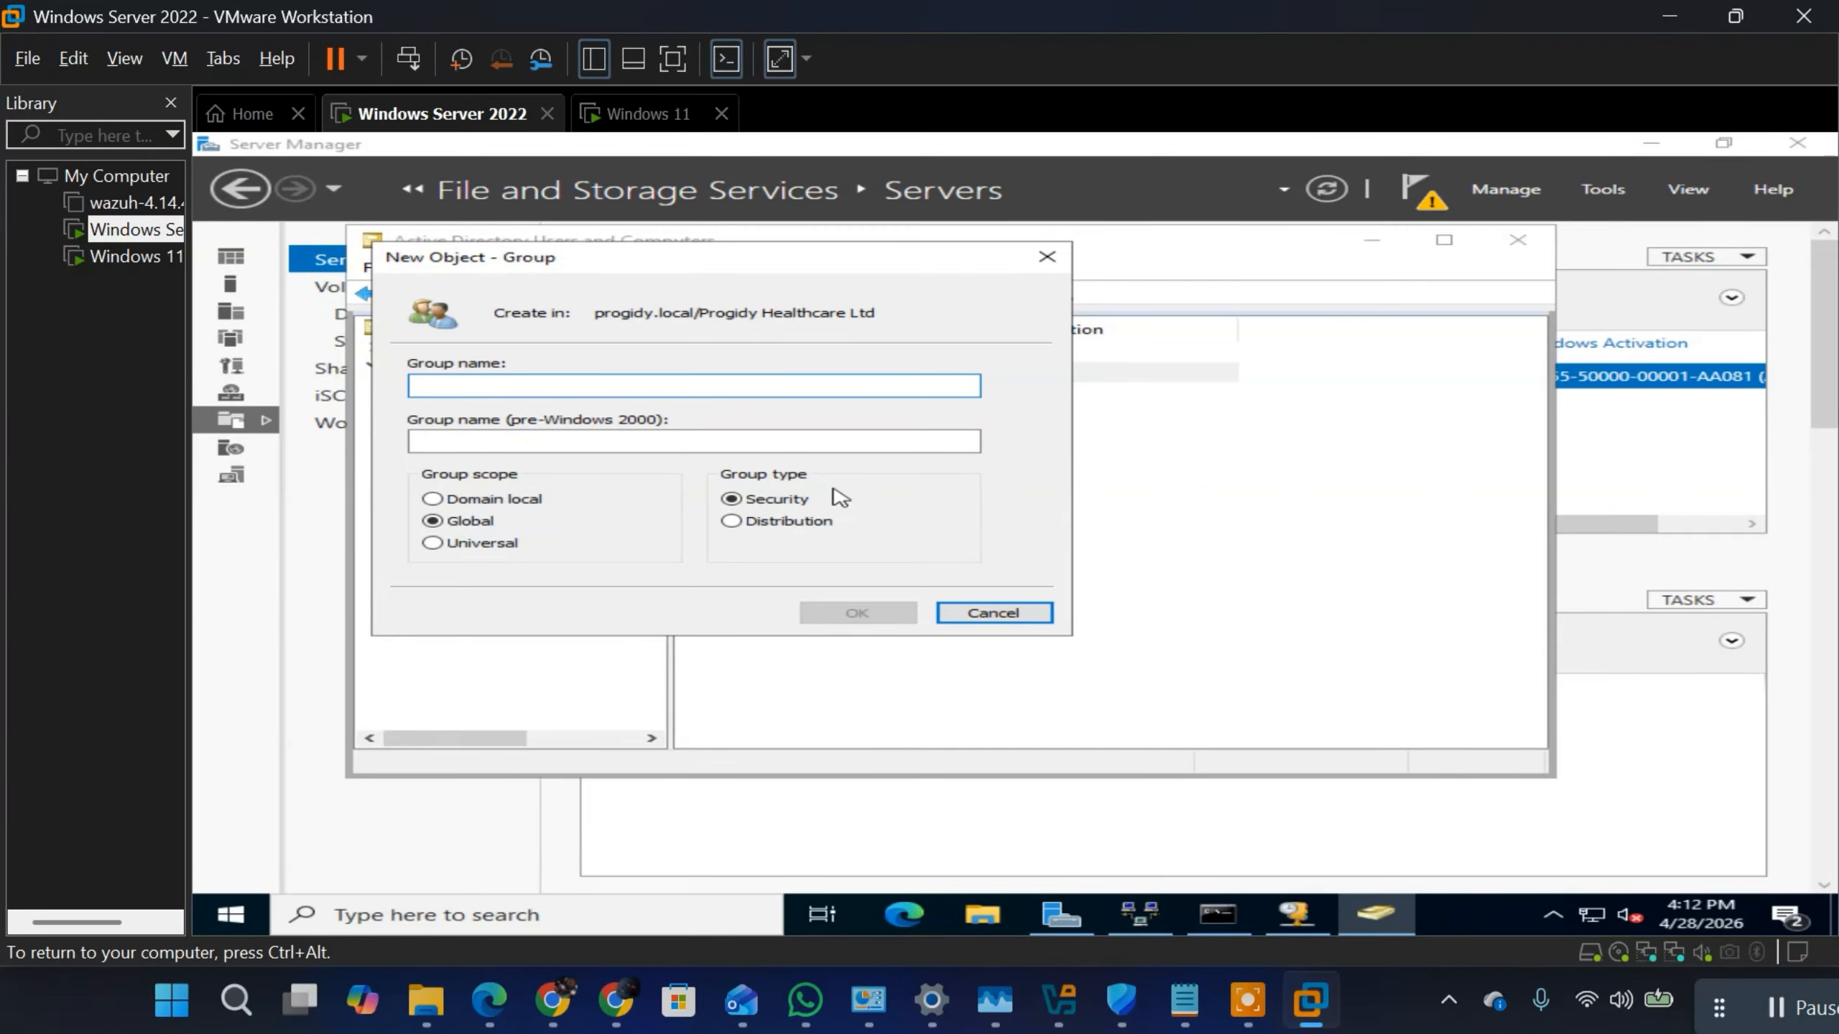
pyautogui.write('S')
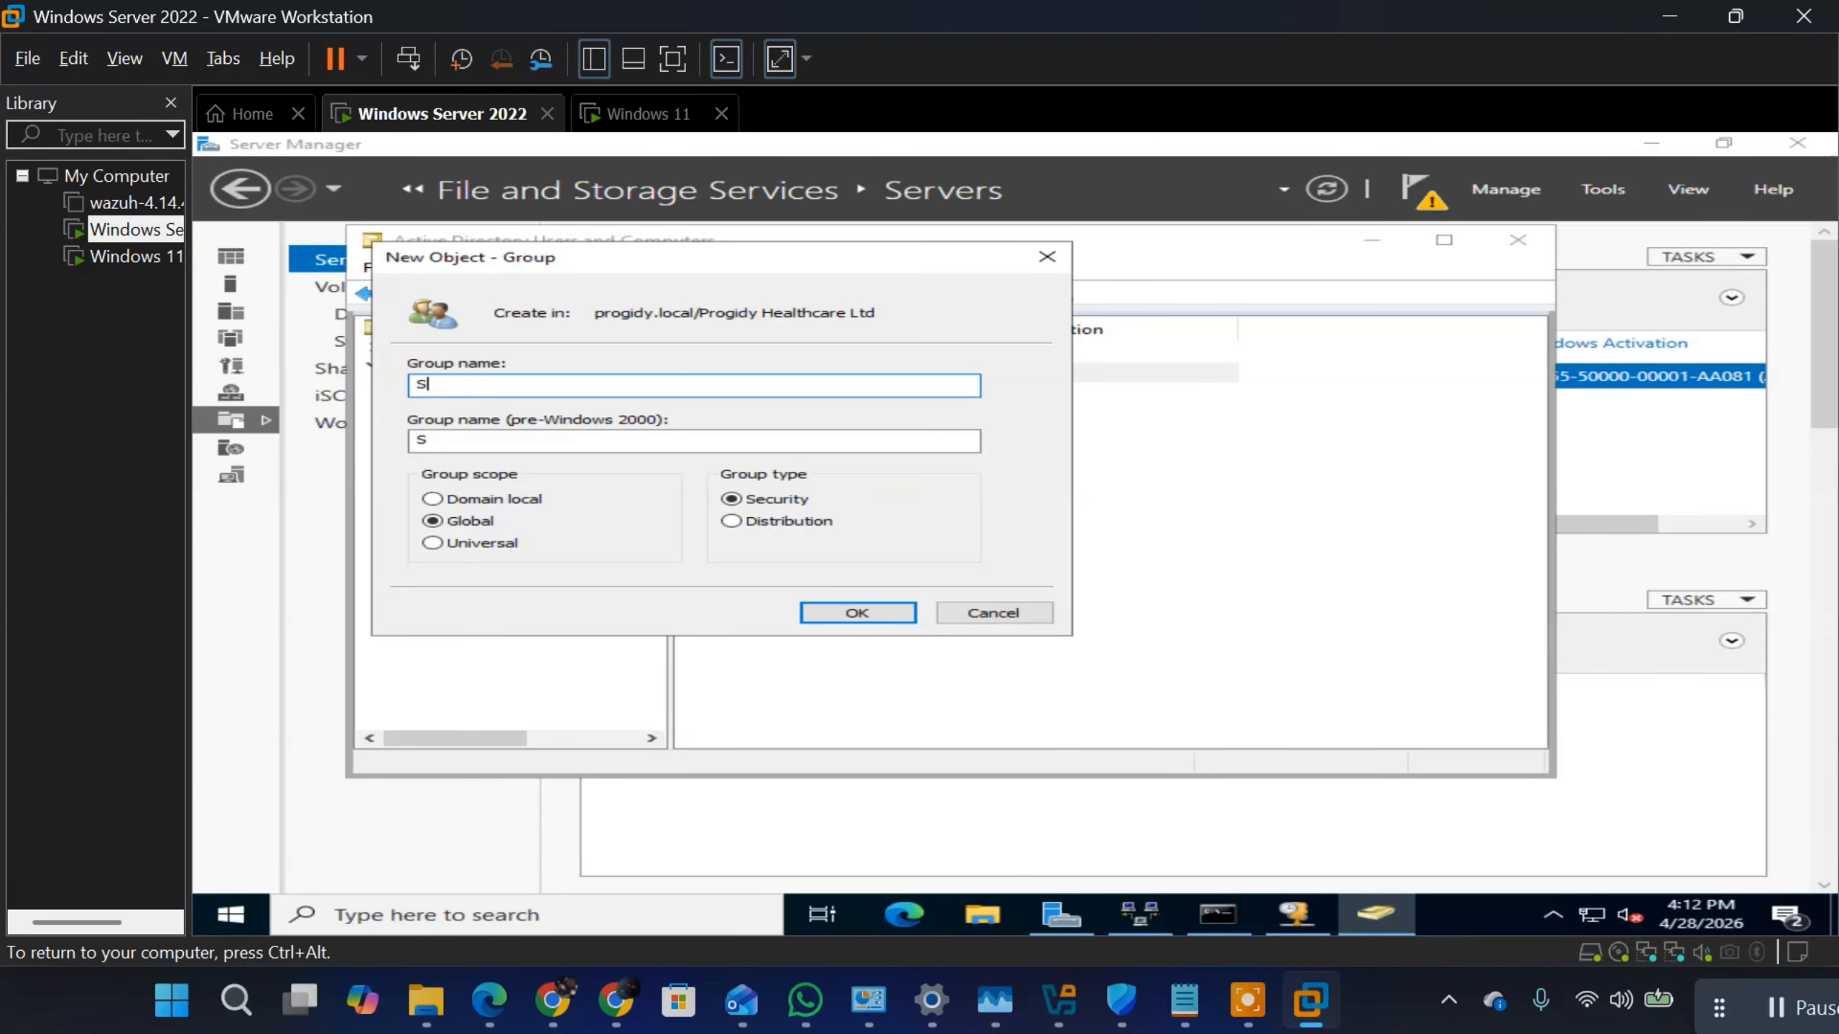
pyautogui.write('Eervice Excutives')
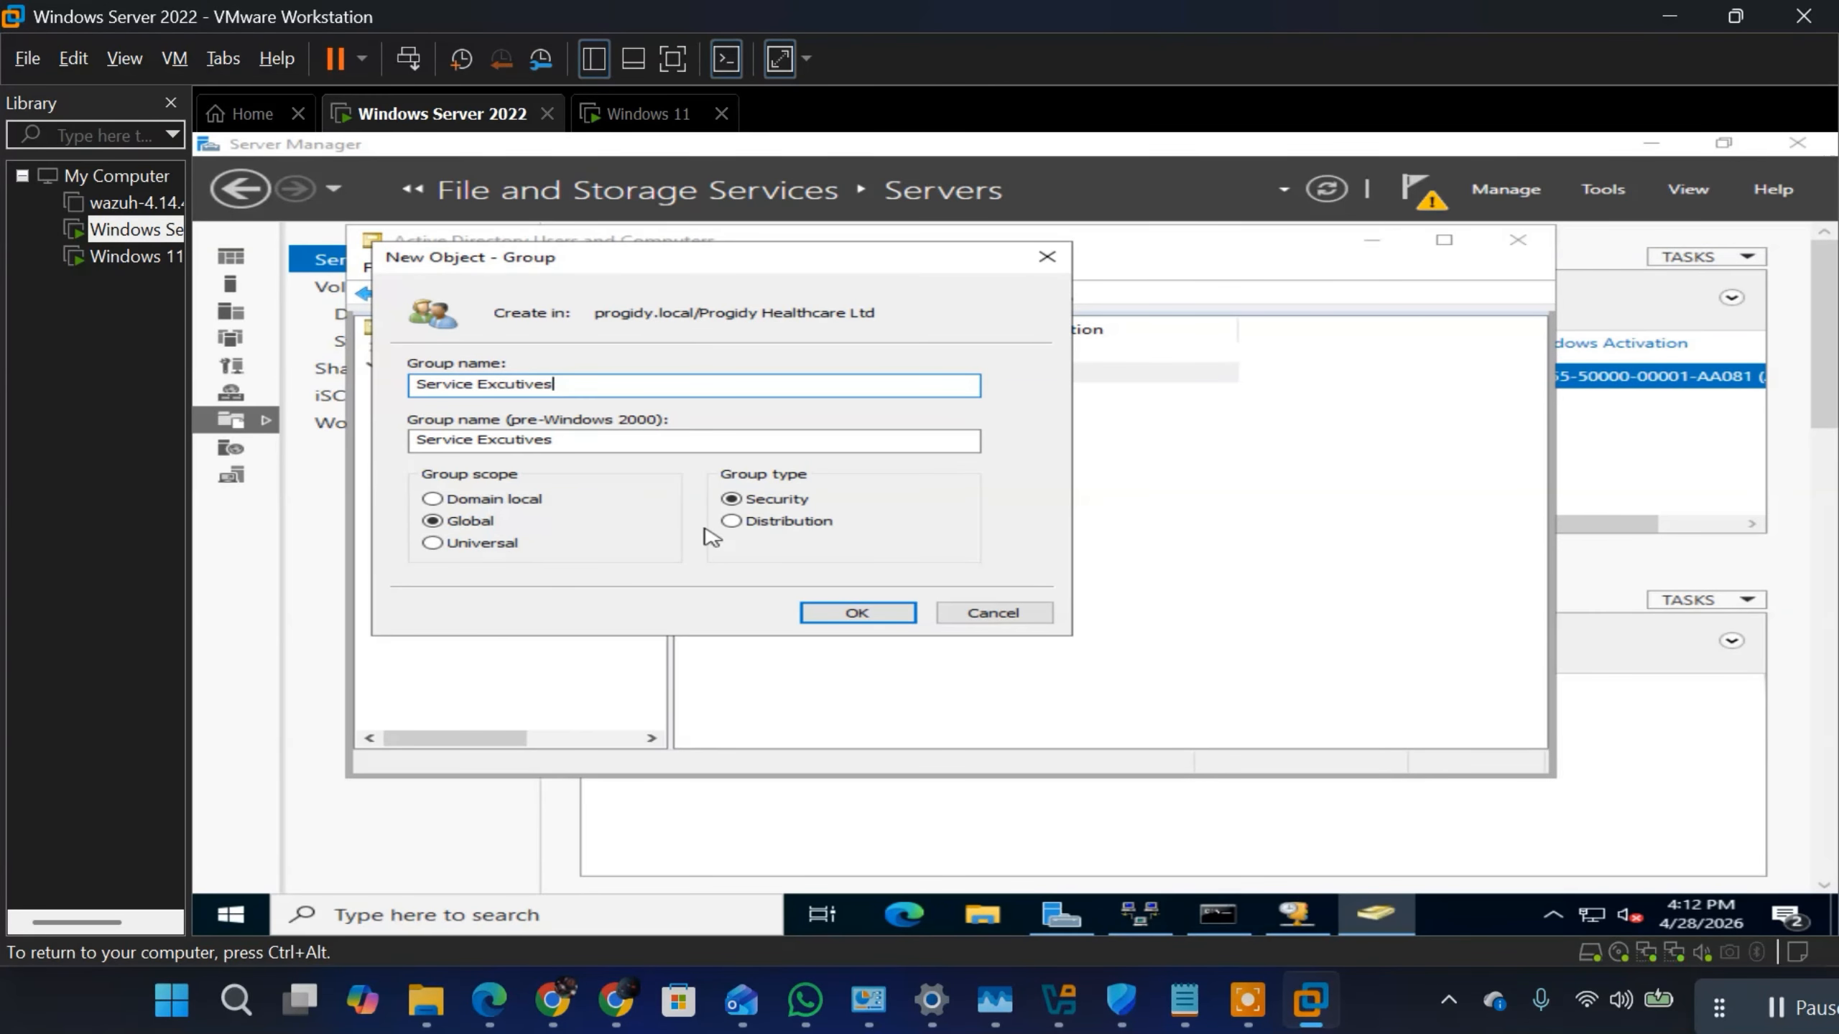
pyautogui.click(733, 523)
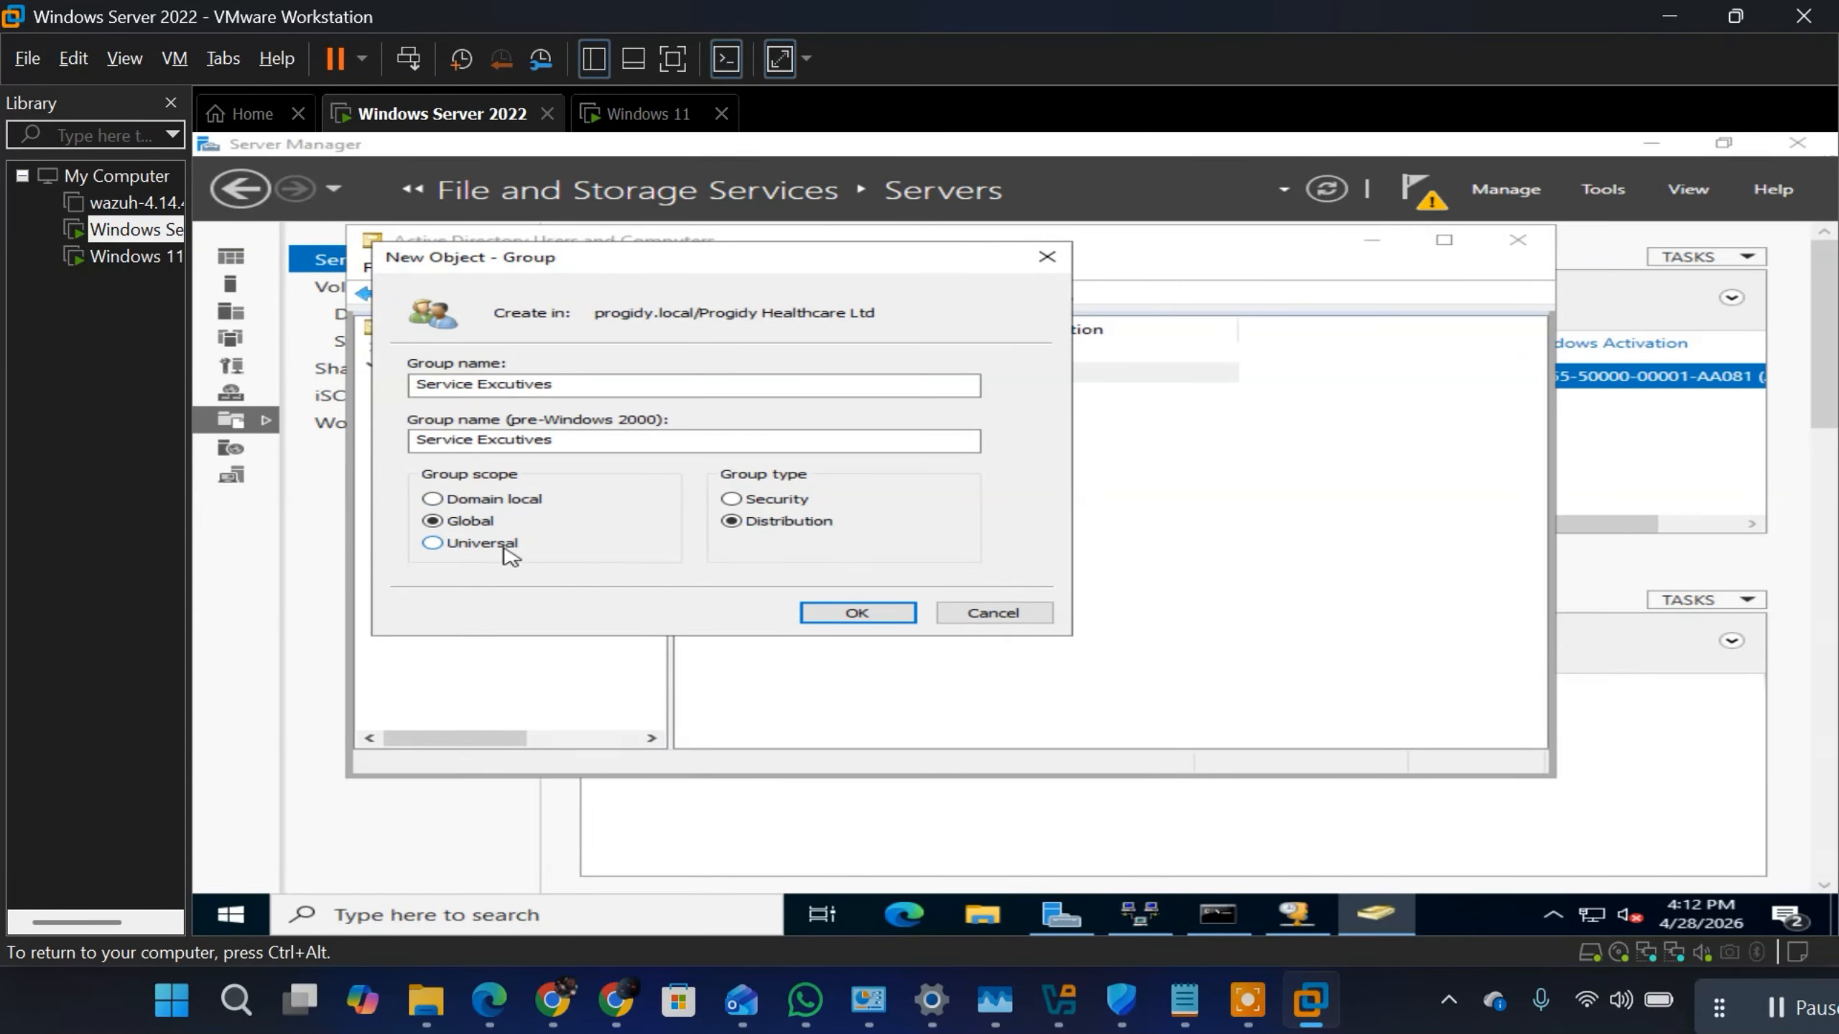
pyautogui.click(899, 614)
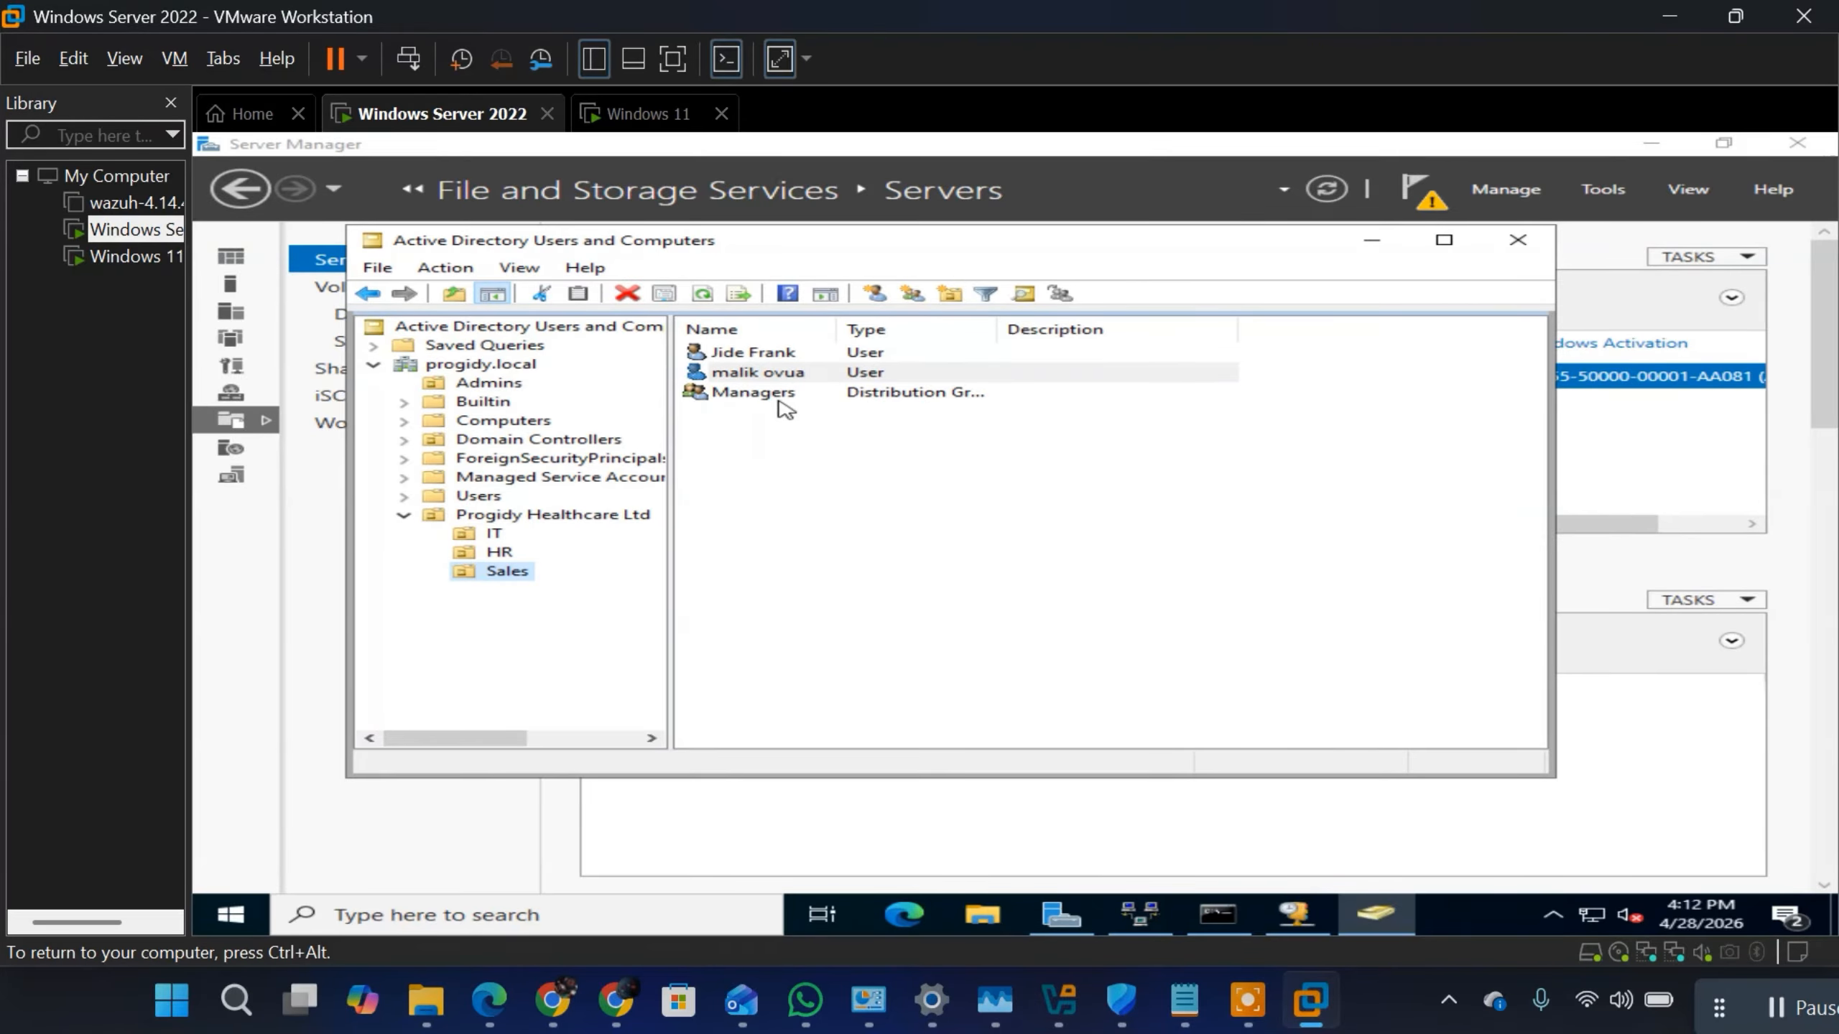
# Step: Refresh the list of objects in the Sales OU
pyautogui.rightClick(542, 510)
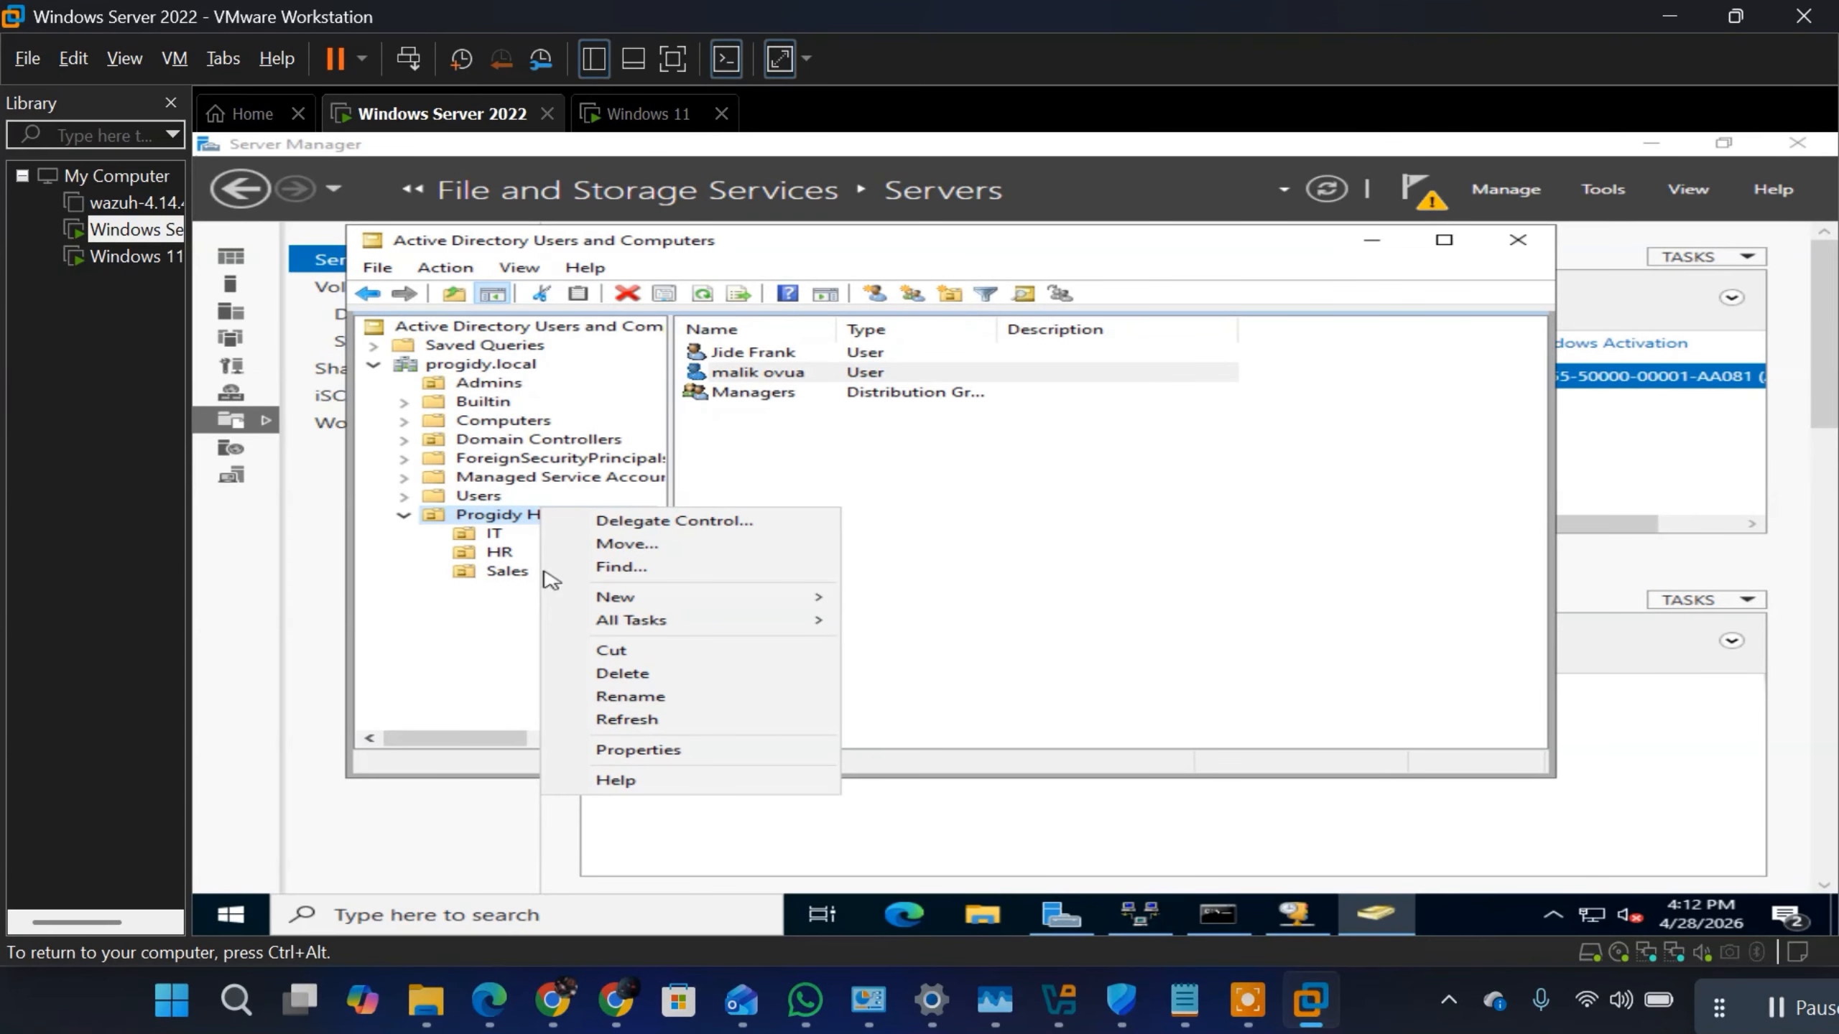
pyautogui.click(834, 439)
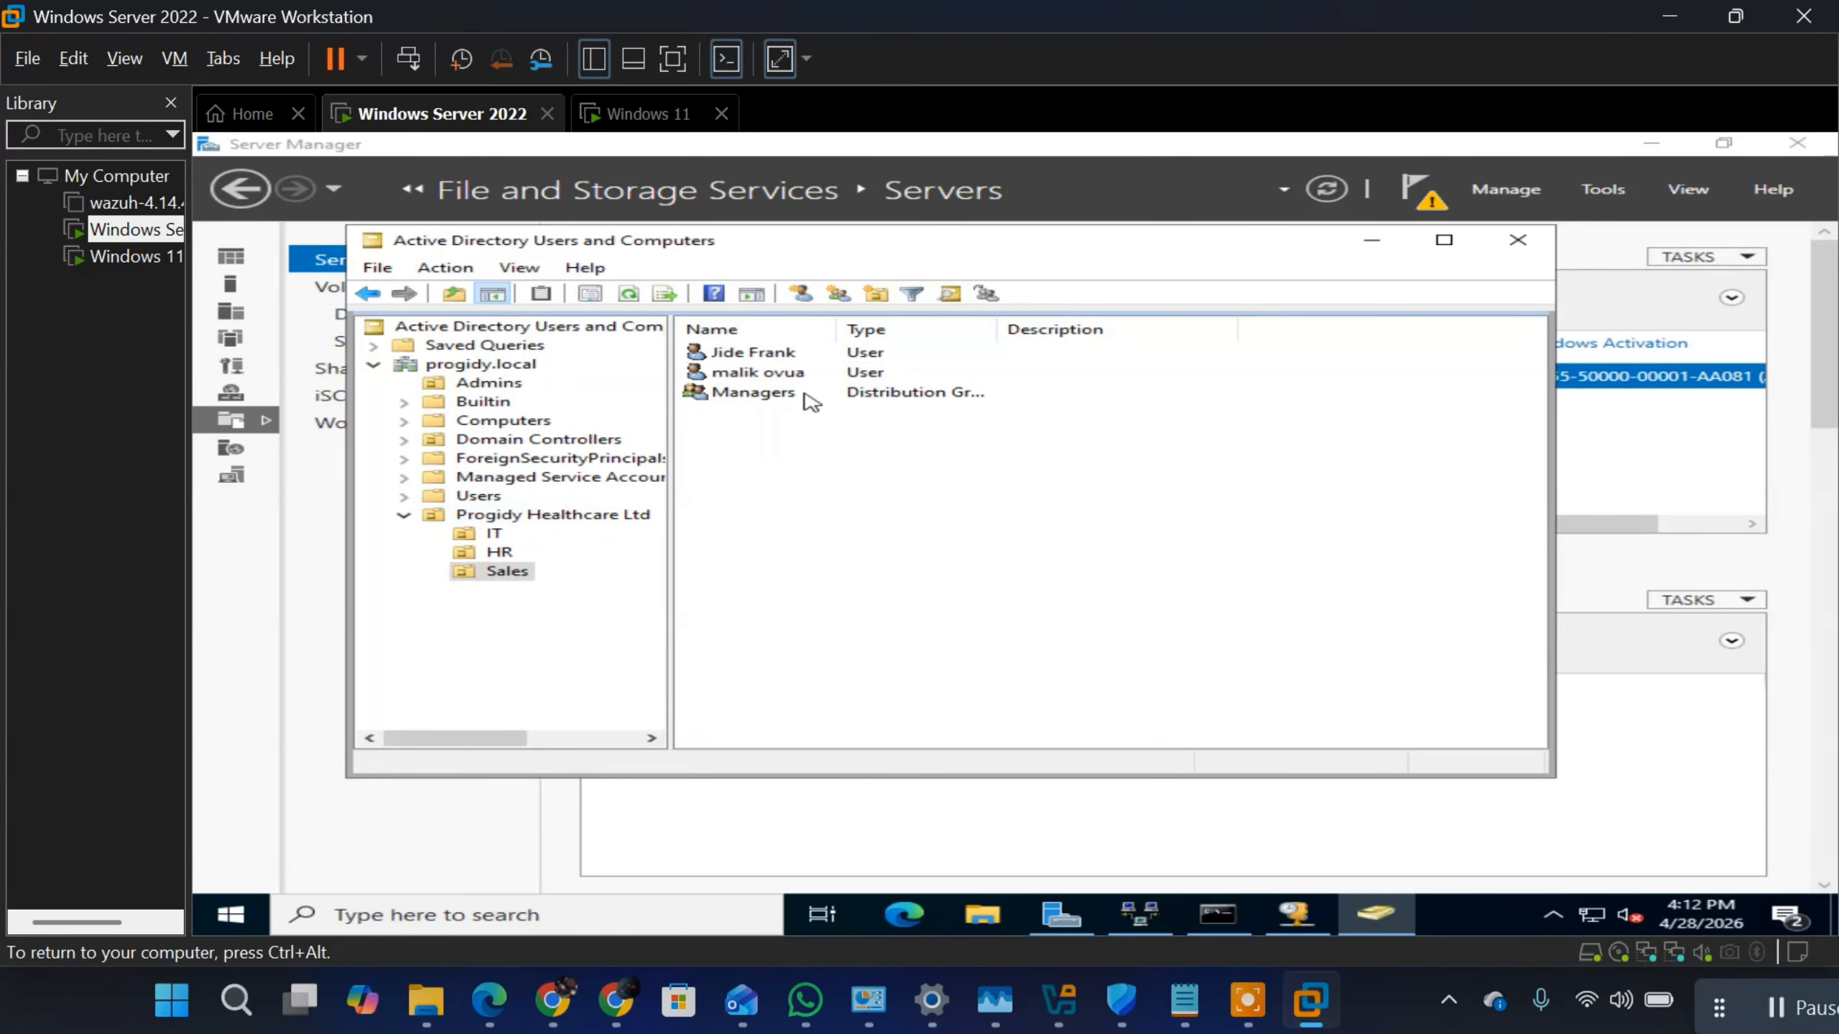
pyautogui.rightClick(789, 506)
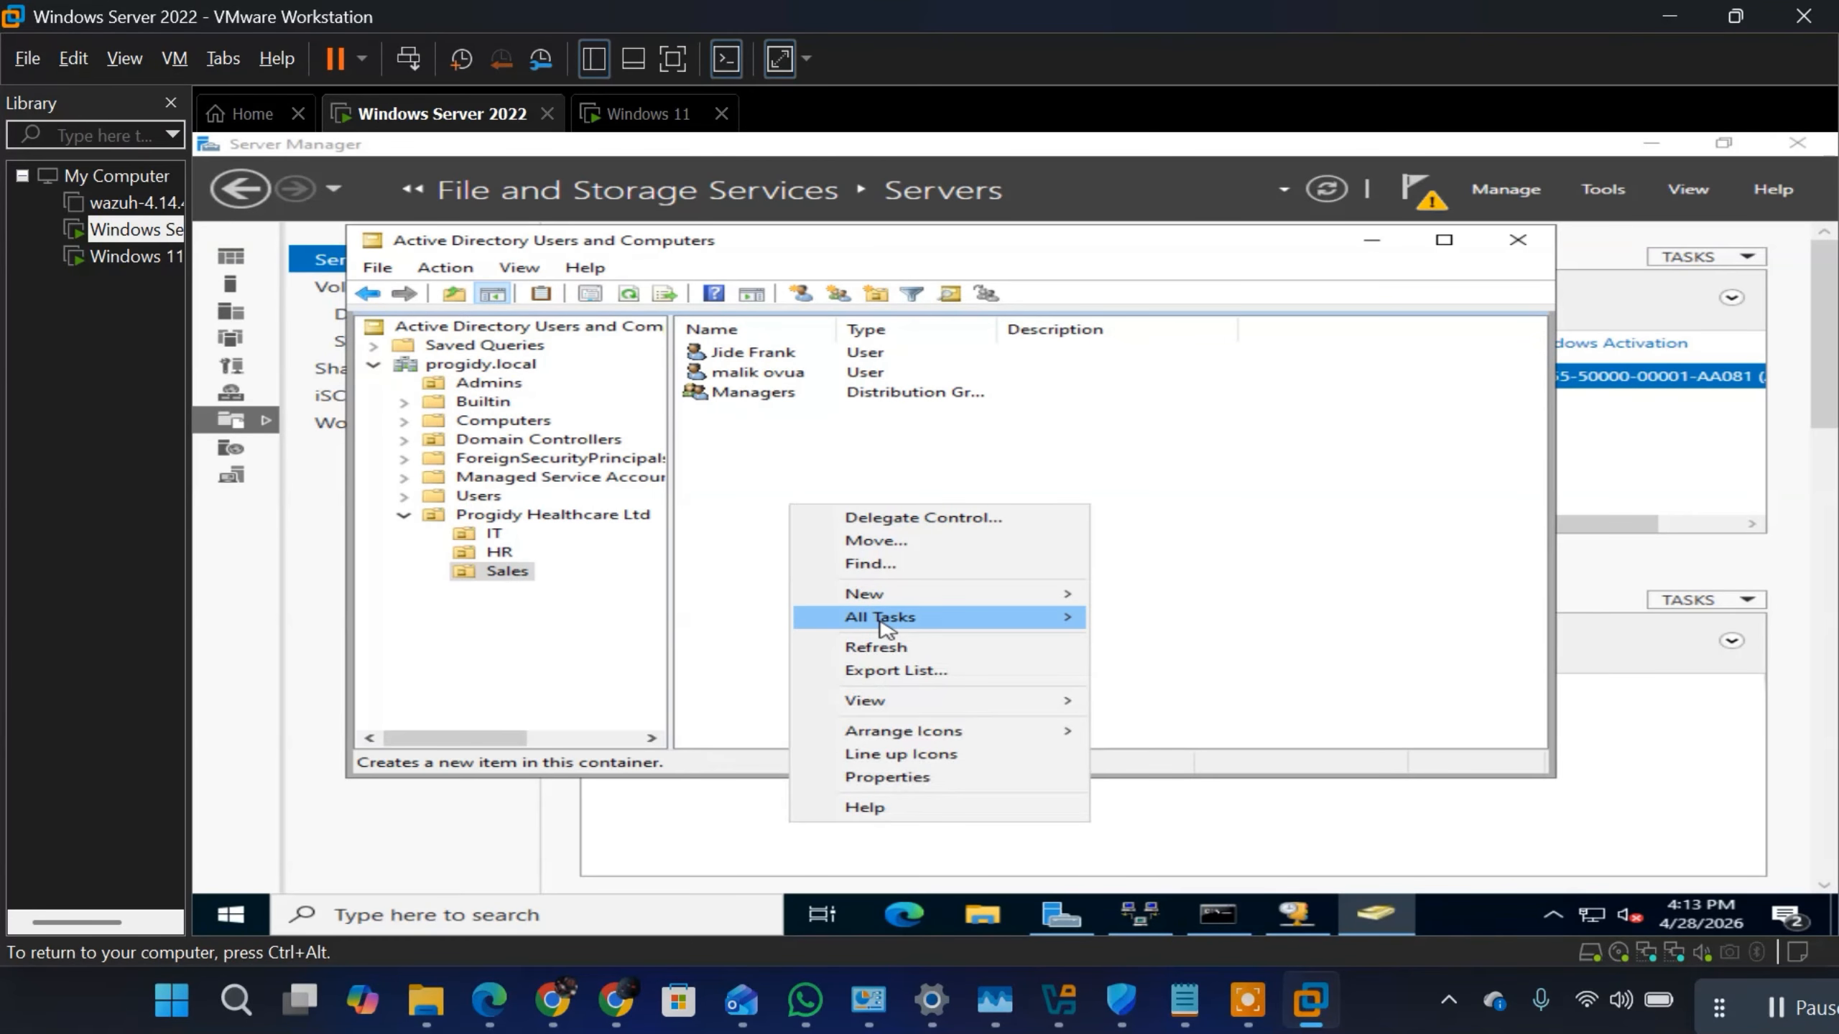
pyautogui.click(880, 651)
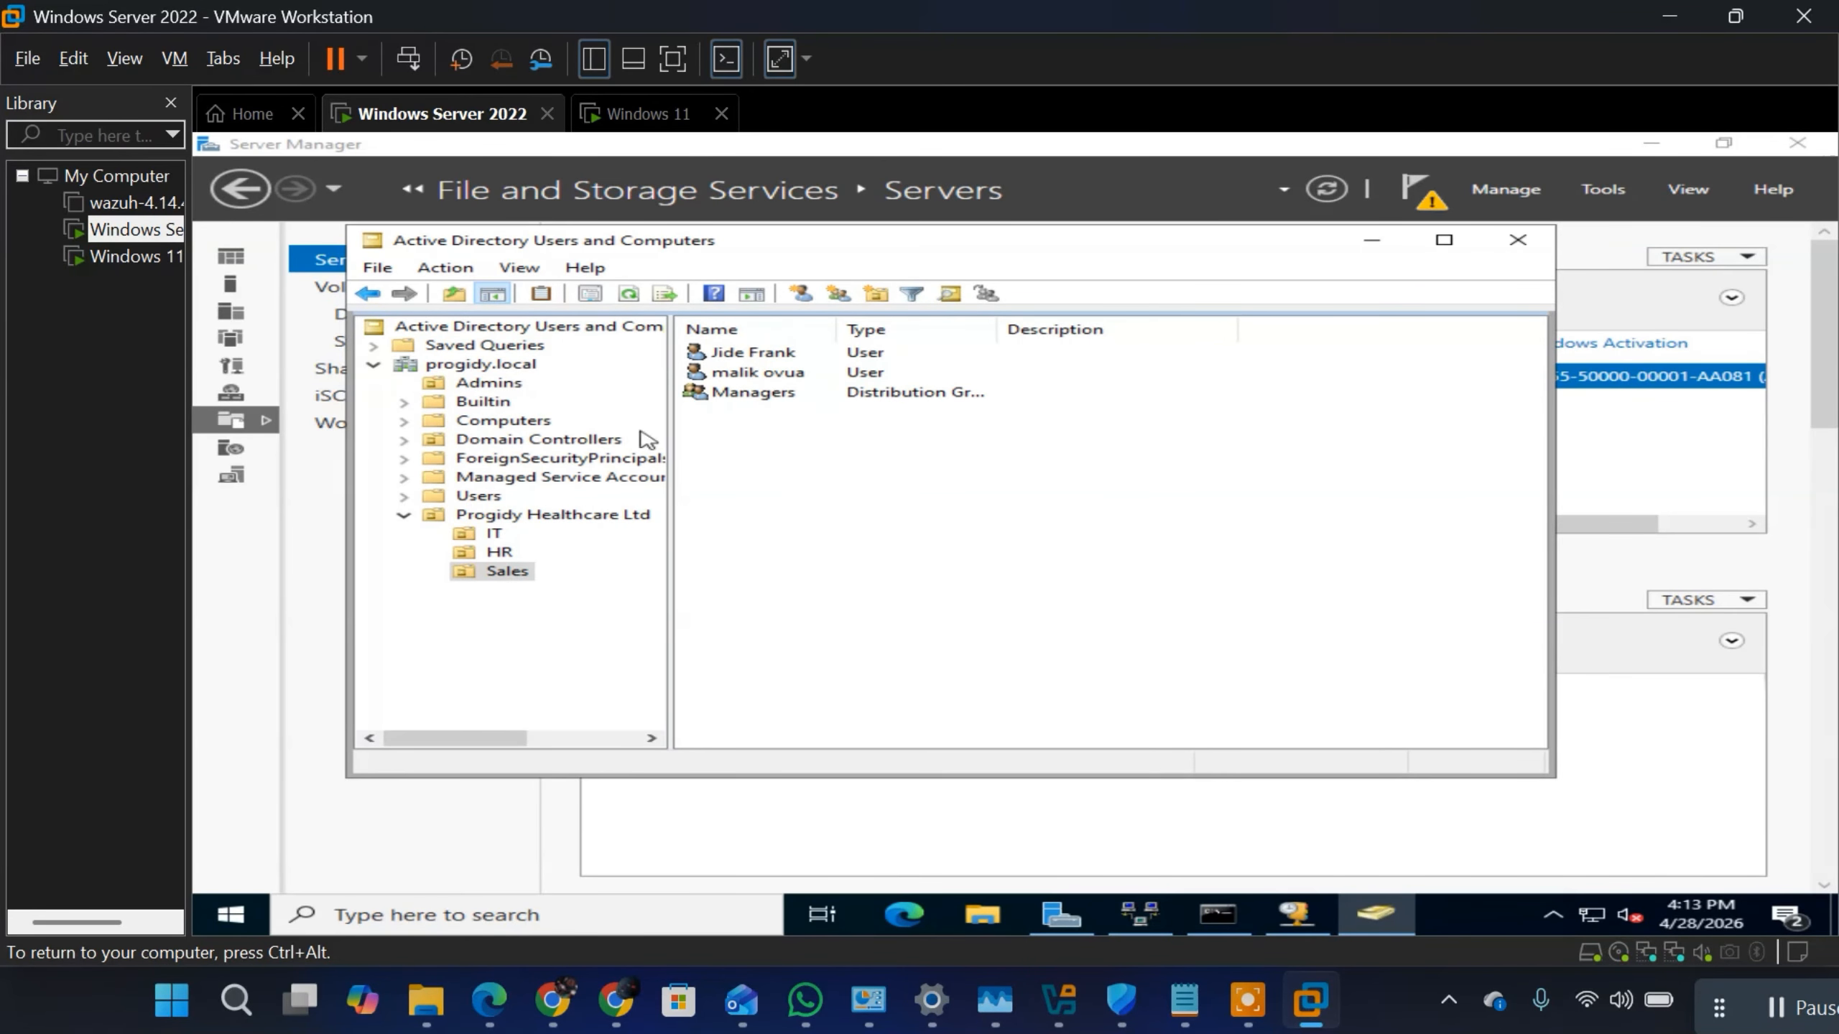
# Step: Create an organizational unit named Service Executives inside Progidy Healthcare Ltd, protected from accidental deletion, and open it
pyautogui.rightClick(508, 517)
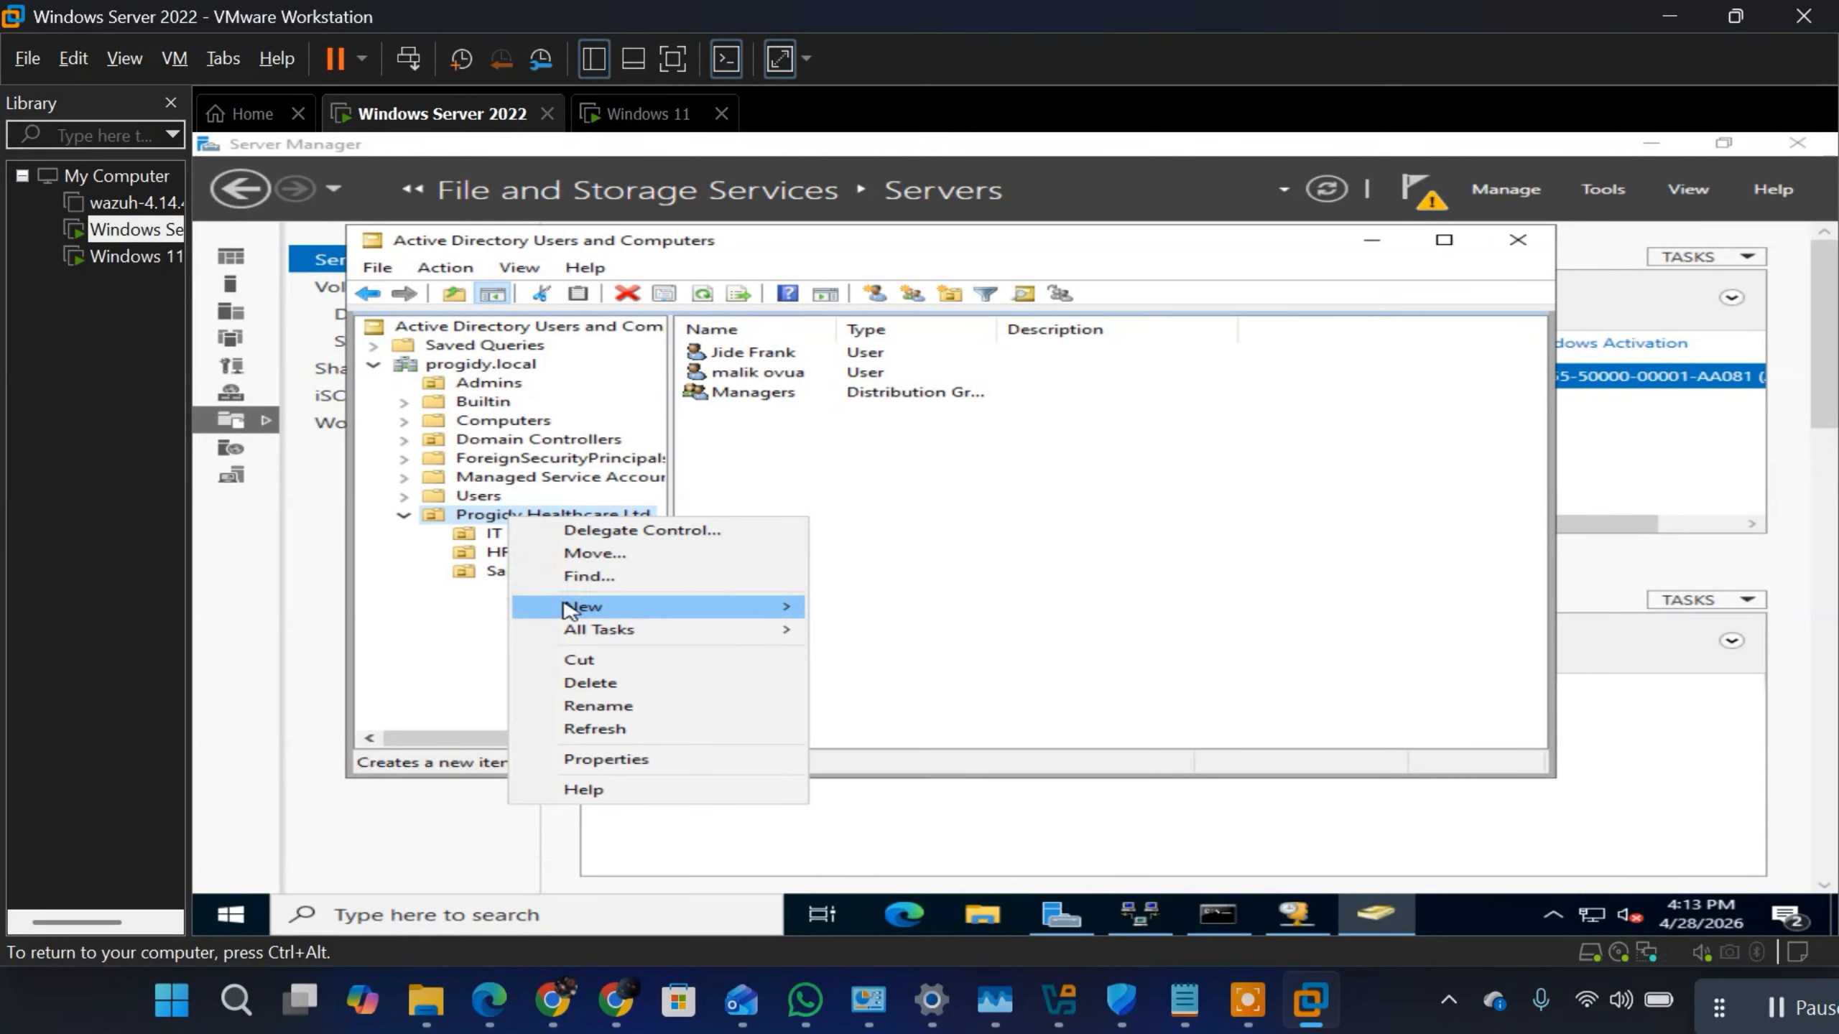
pyautogui.moveTo(569, 610)
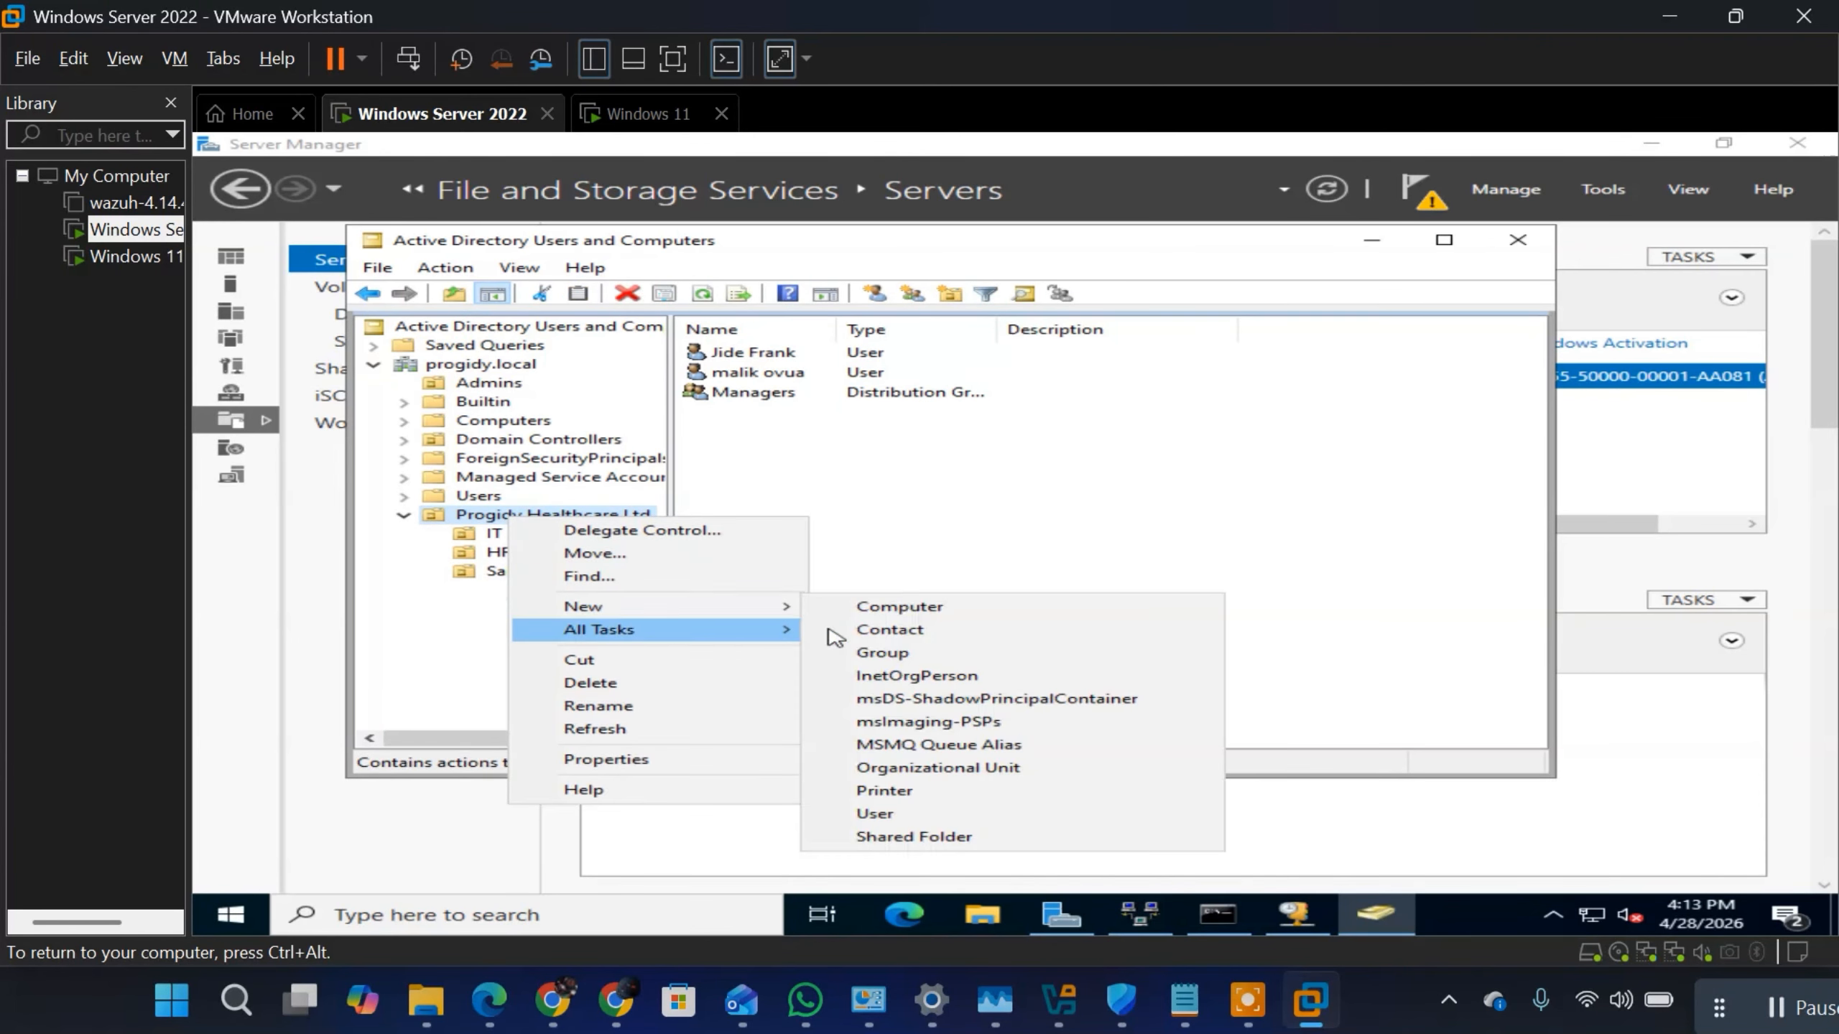
pyautogui.click(913, 767)
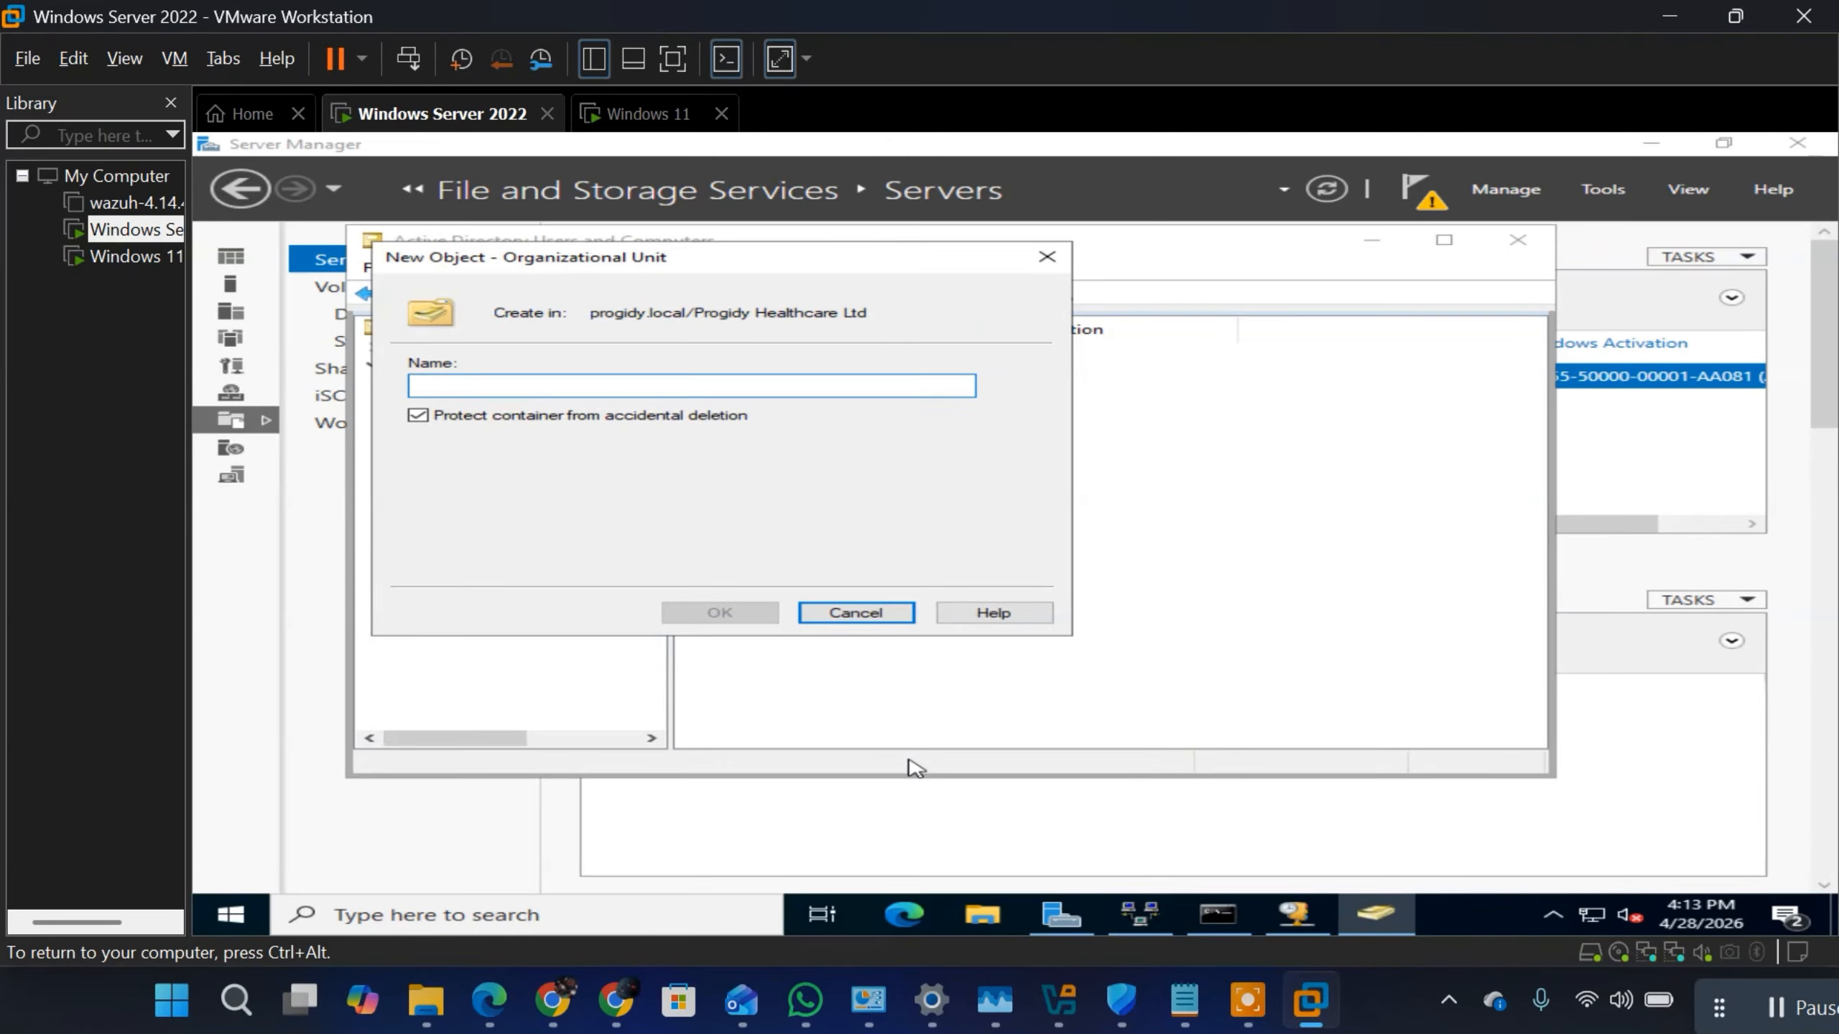
pyautogui.write('Ser')
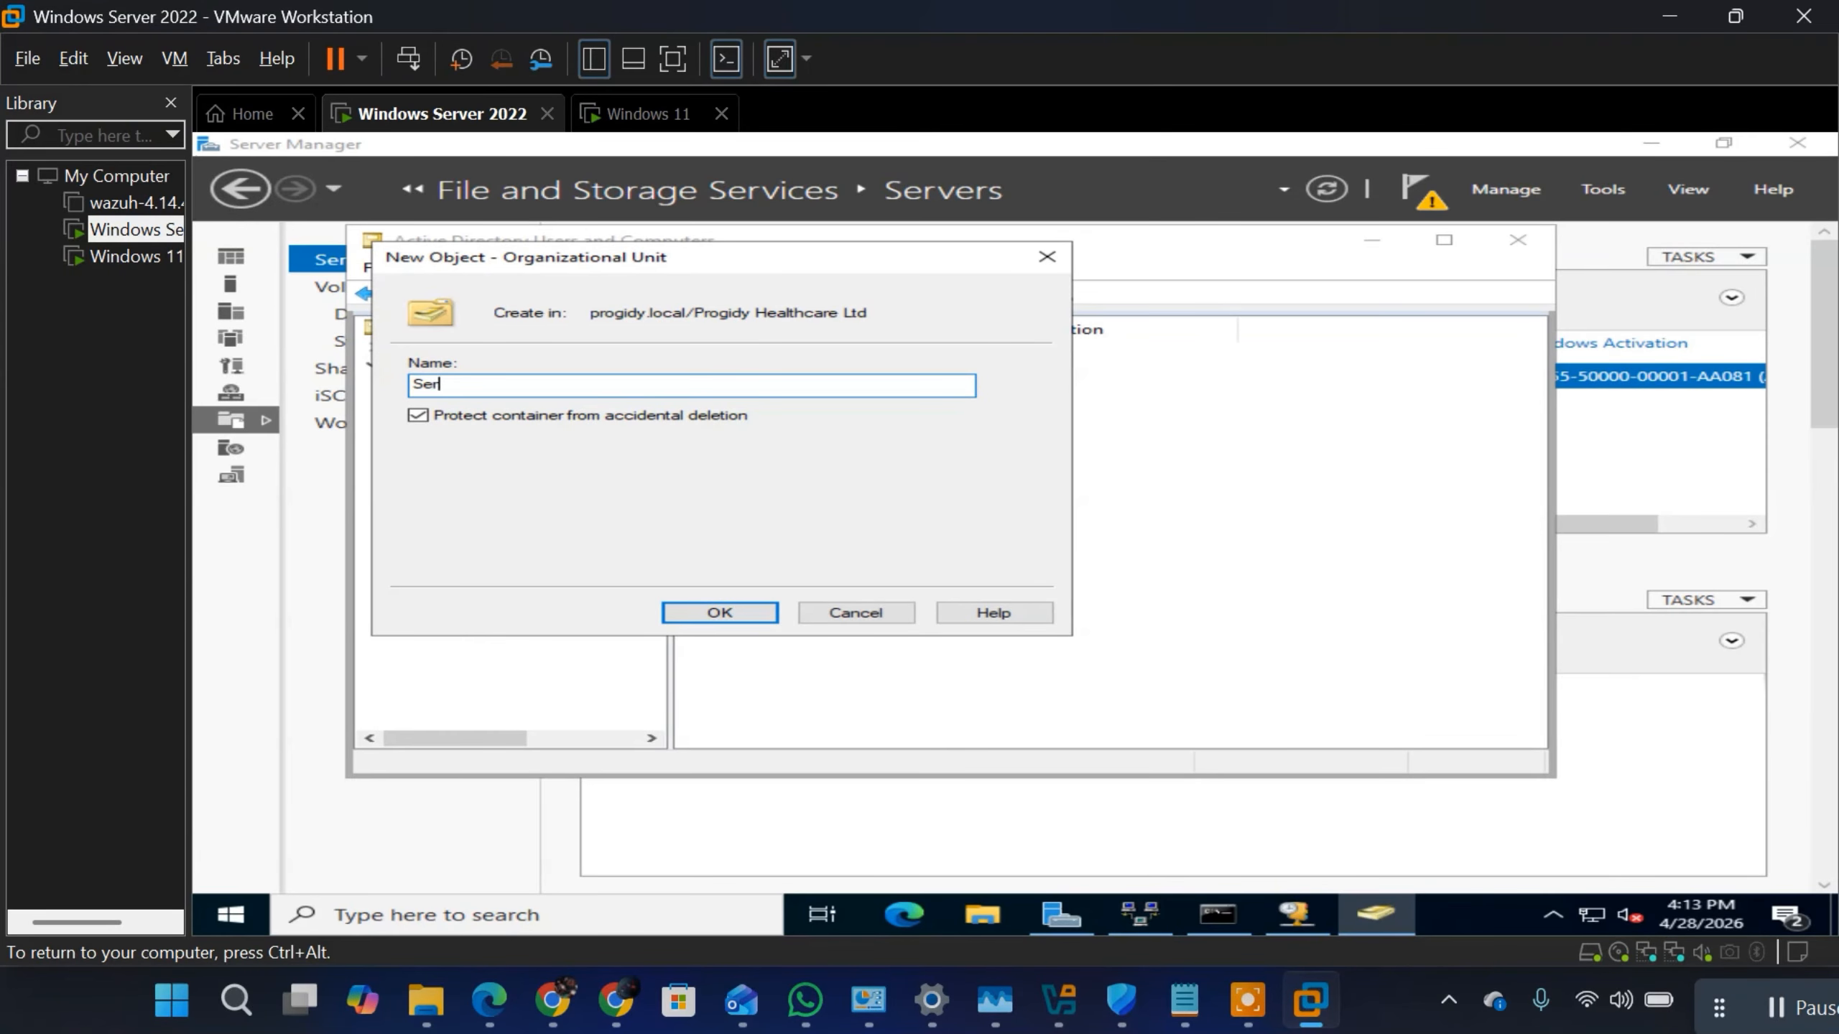
pyautogui.write('vice Executives')
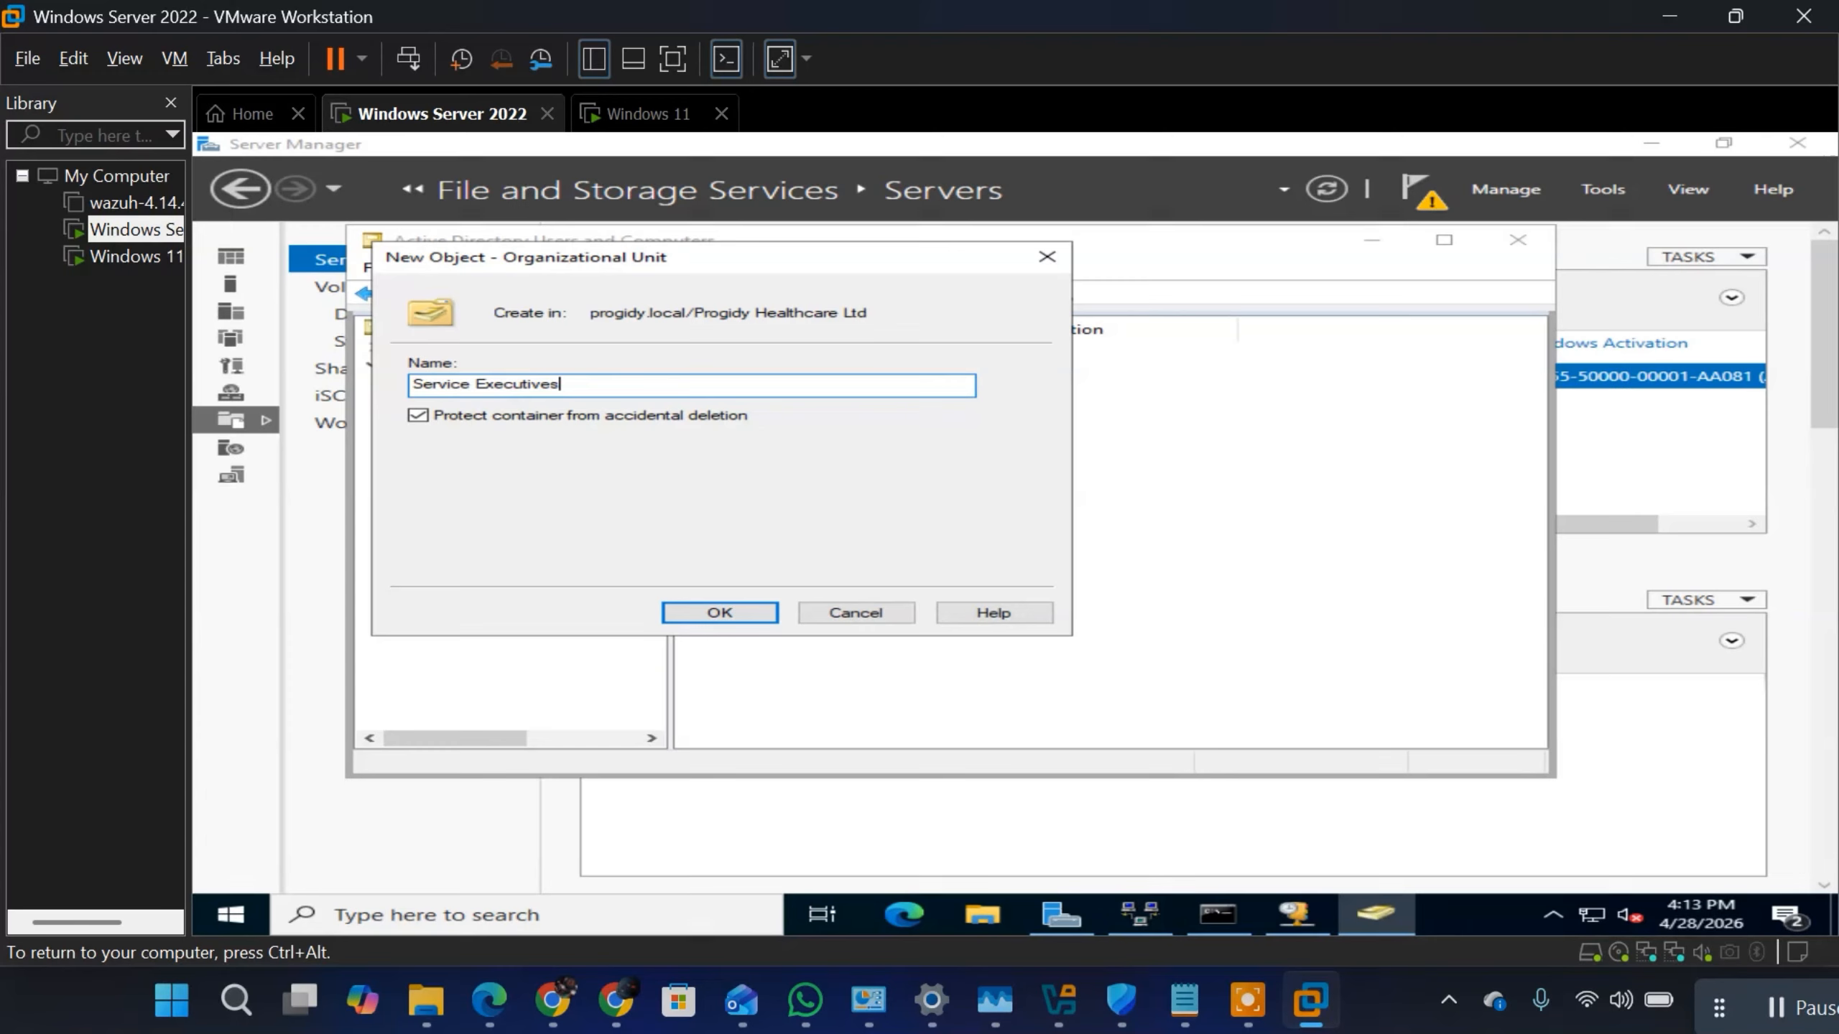
pyautogui.click(719, 612)
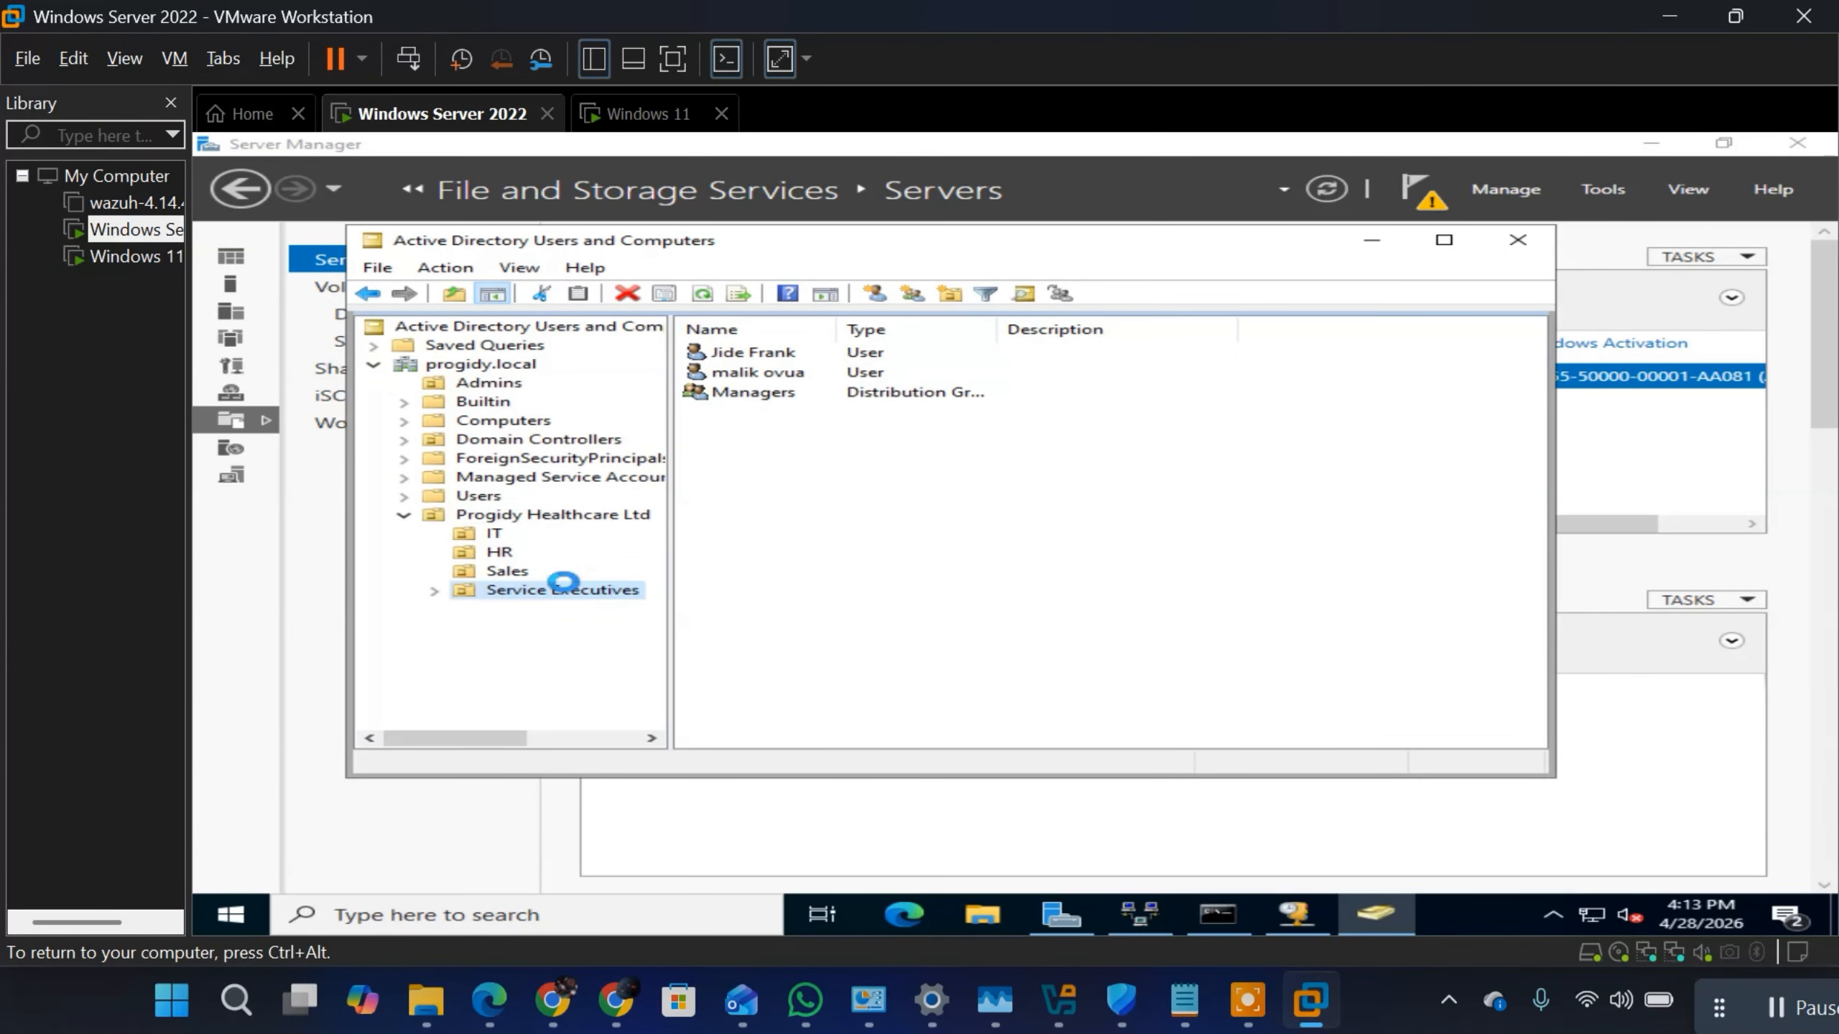
pyautogui.click(542, 589)
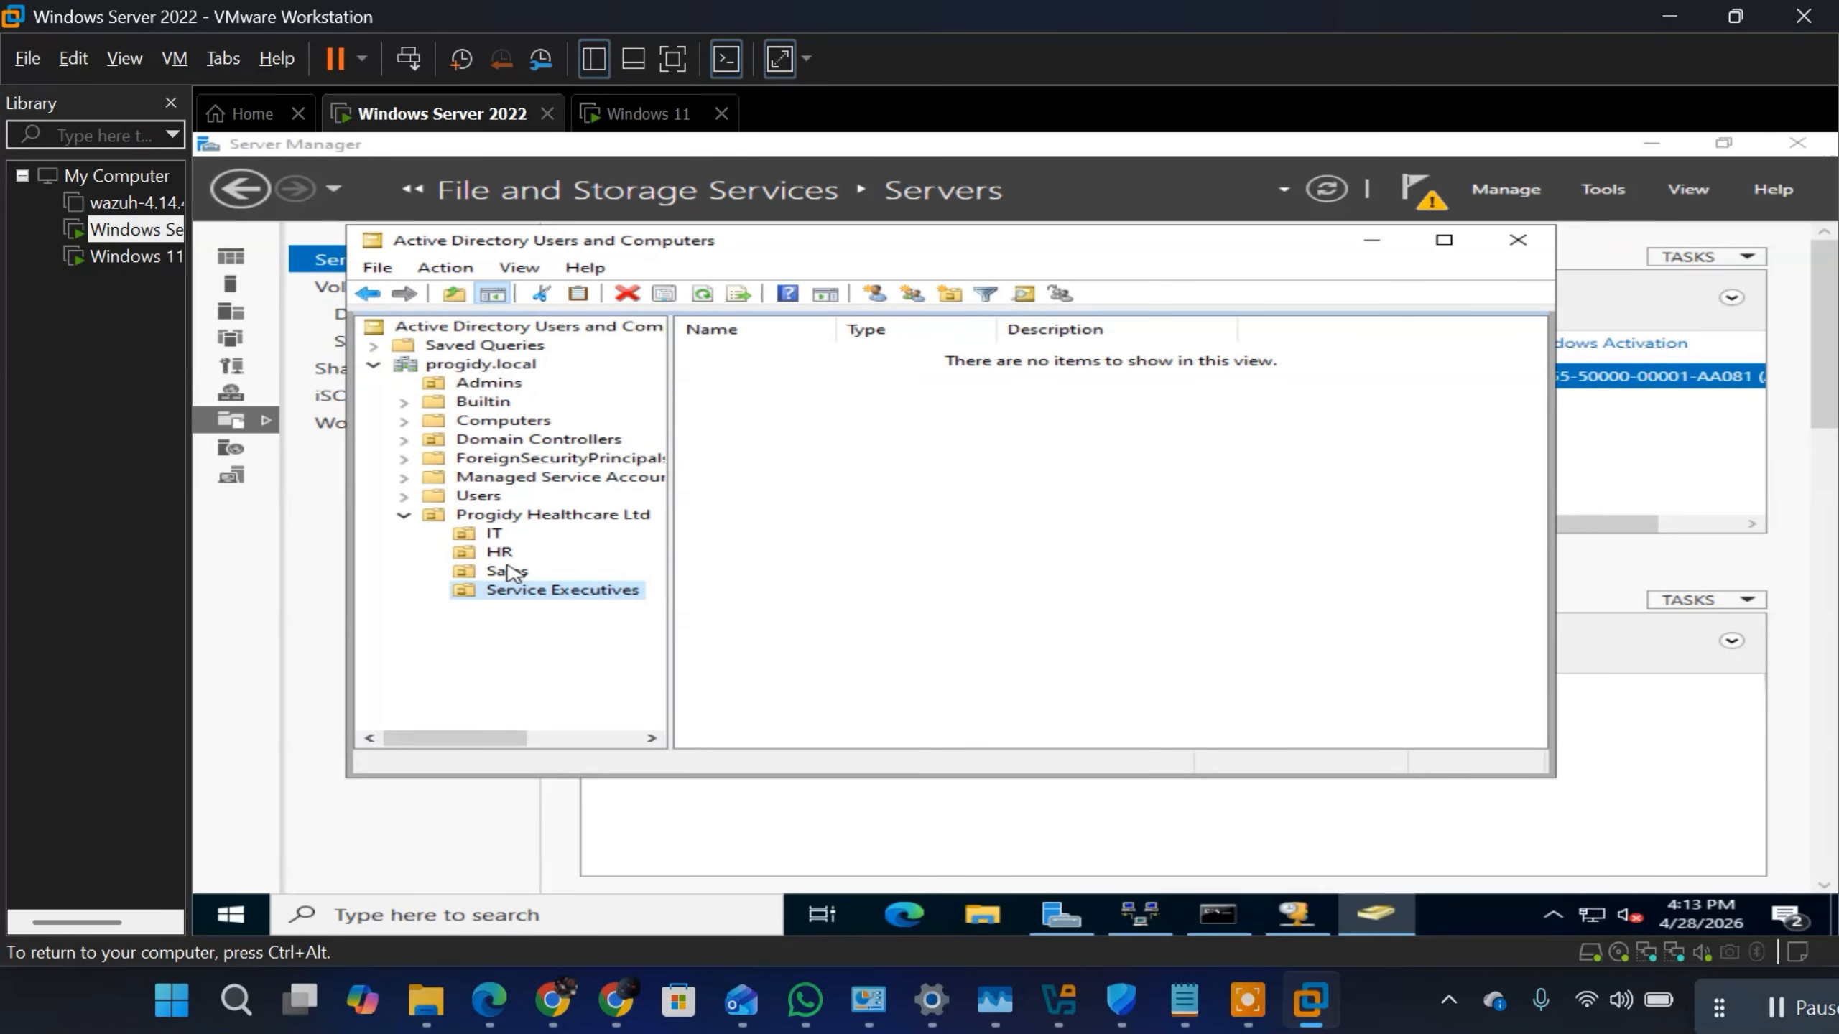
# Step: Move the second user in the Sales OU to Progidy Healthcare Ltd's Service Executives OU, and open the destination OU
pyautogui.click(509, 572)
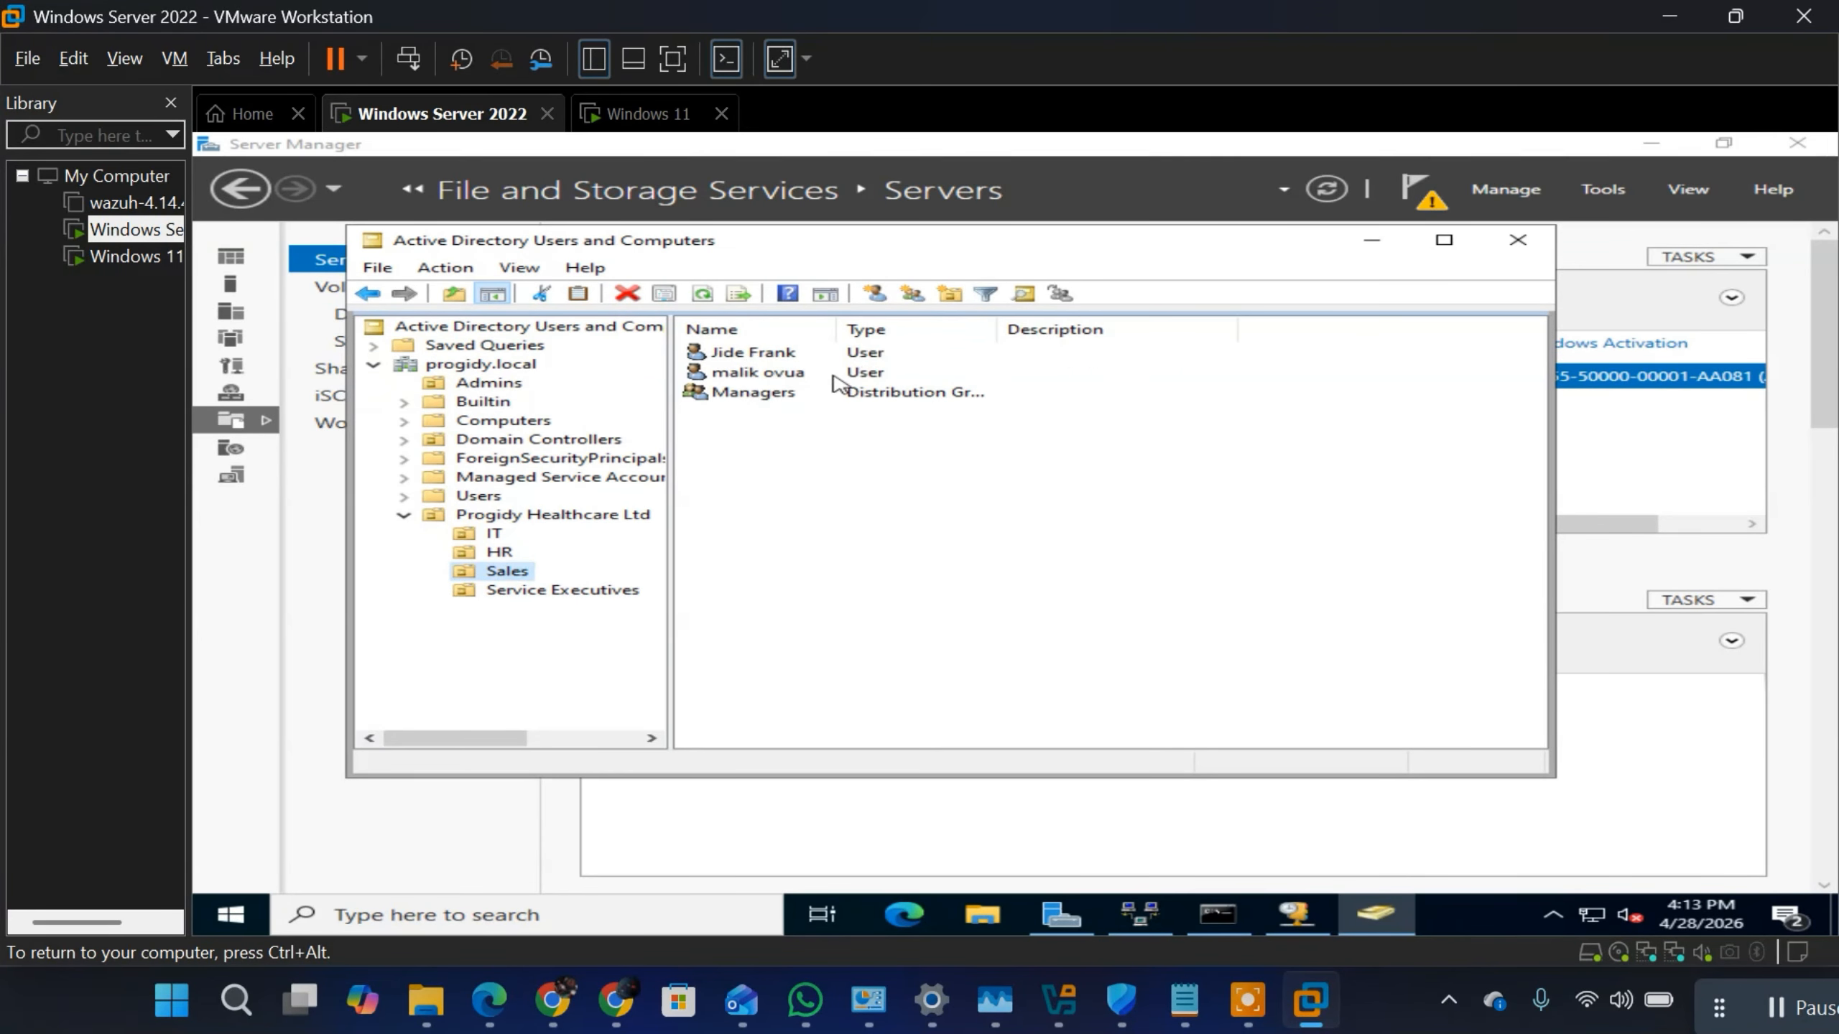
pyautogui.click(812, 373)
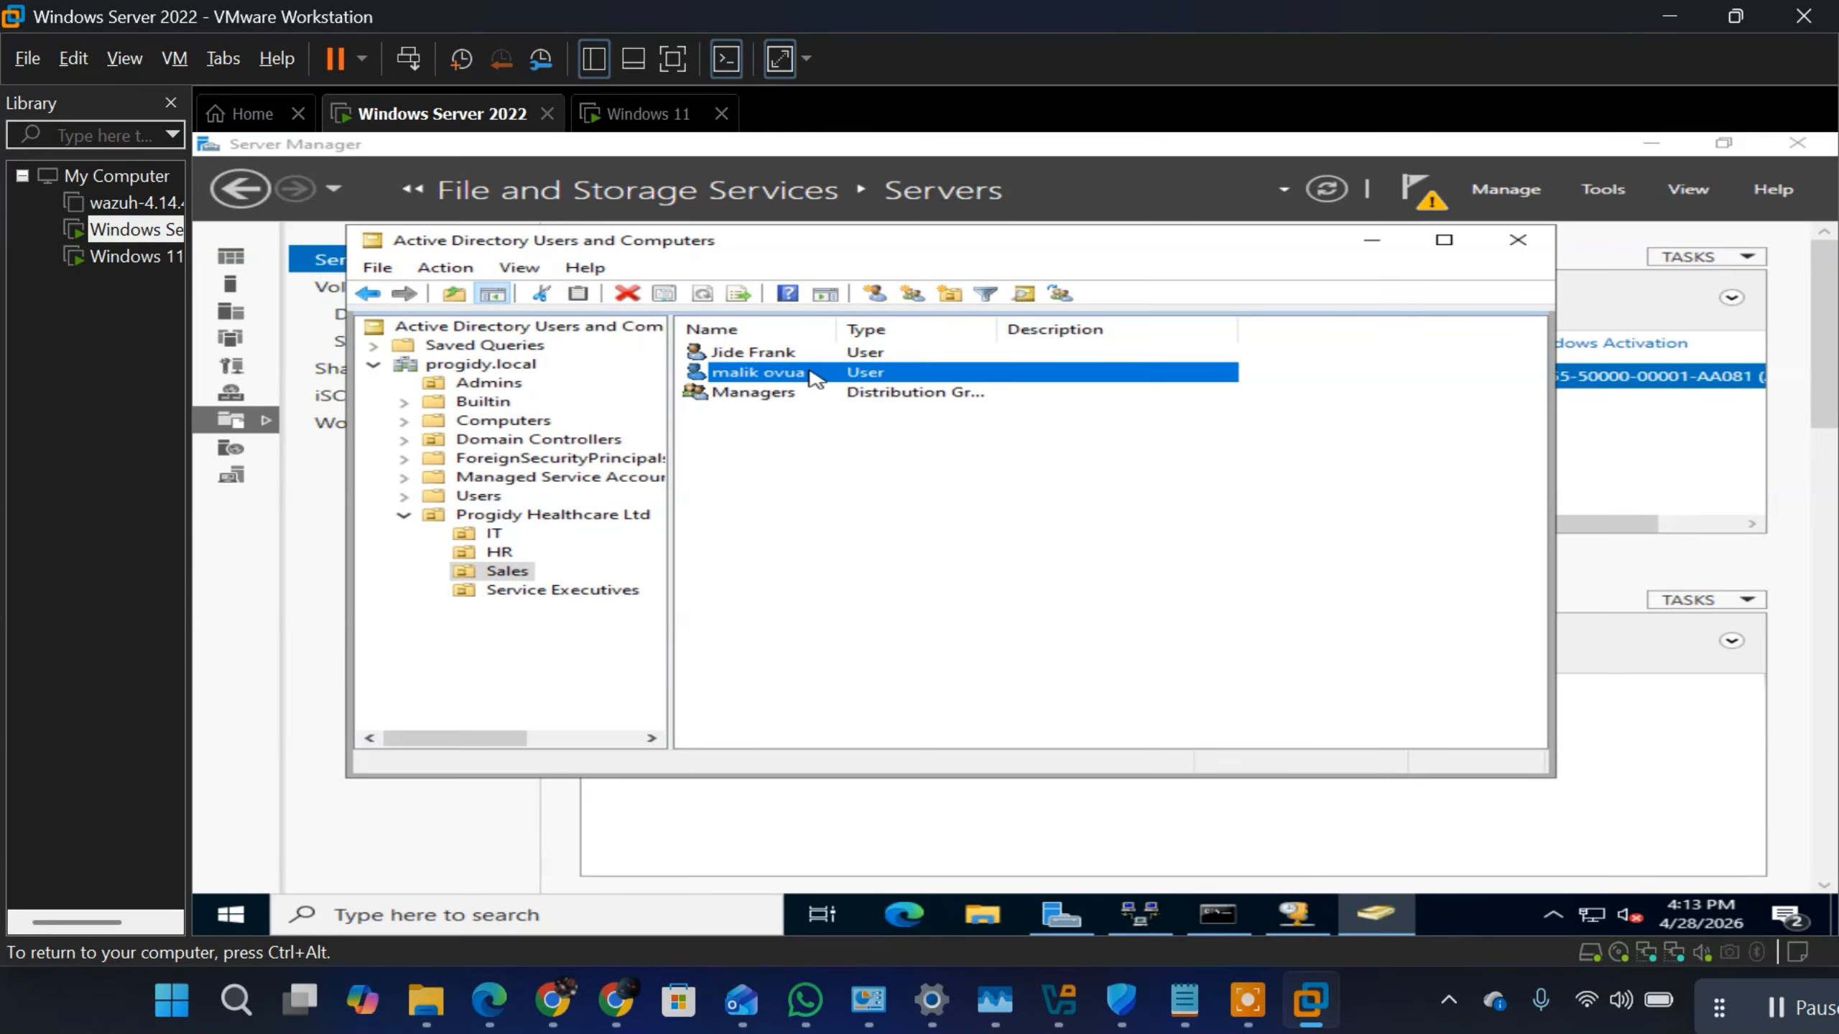
pyautogui.rightClick(815, 376)
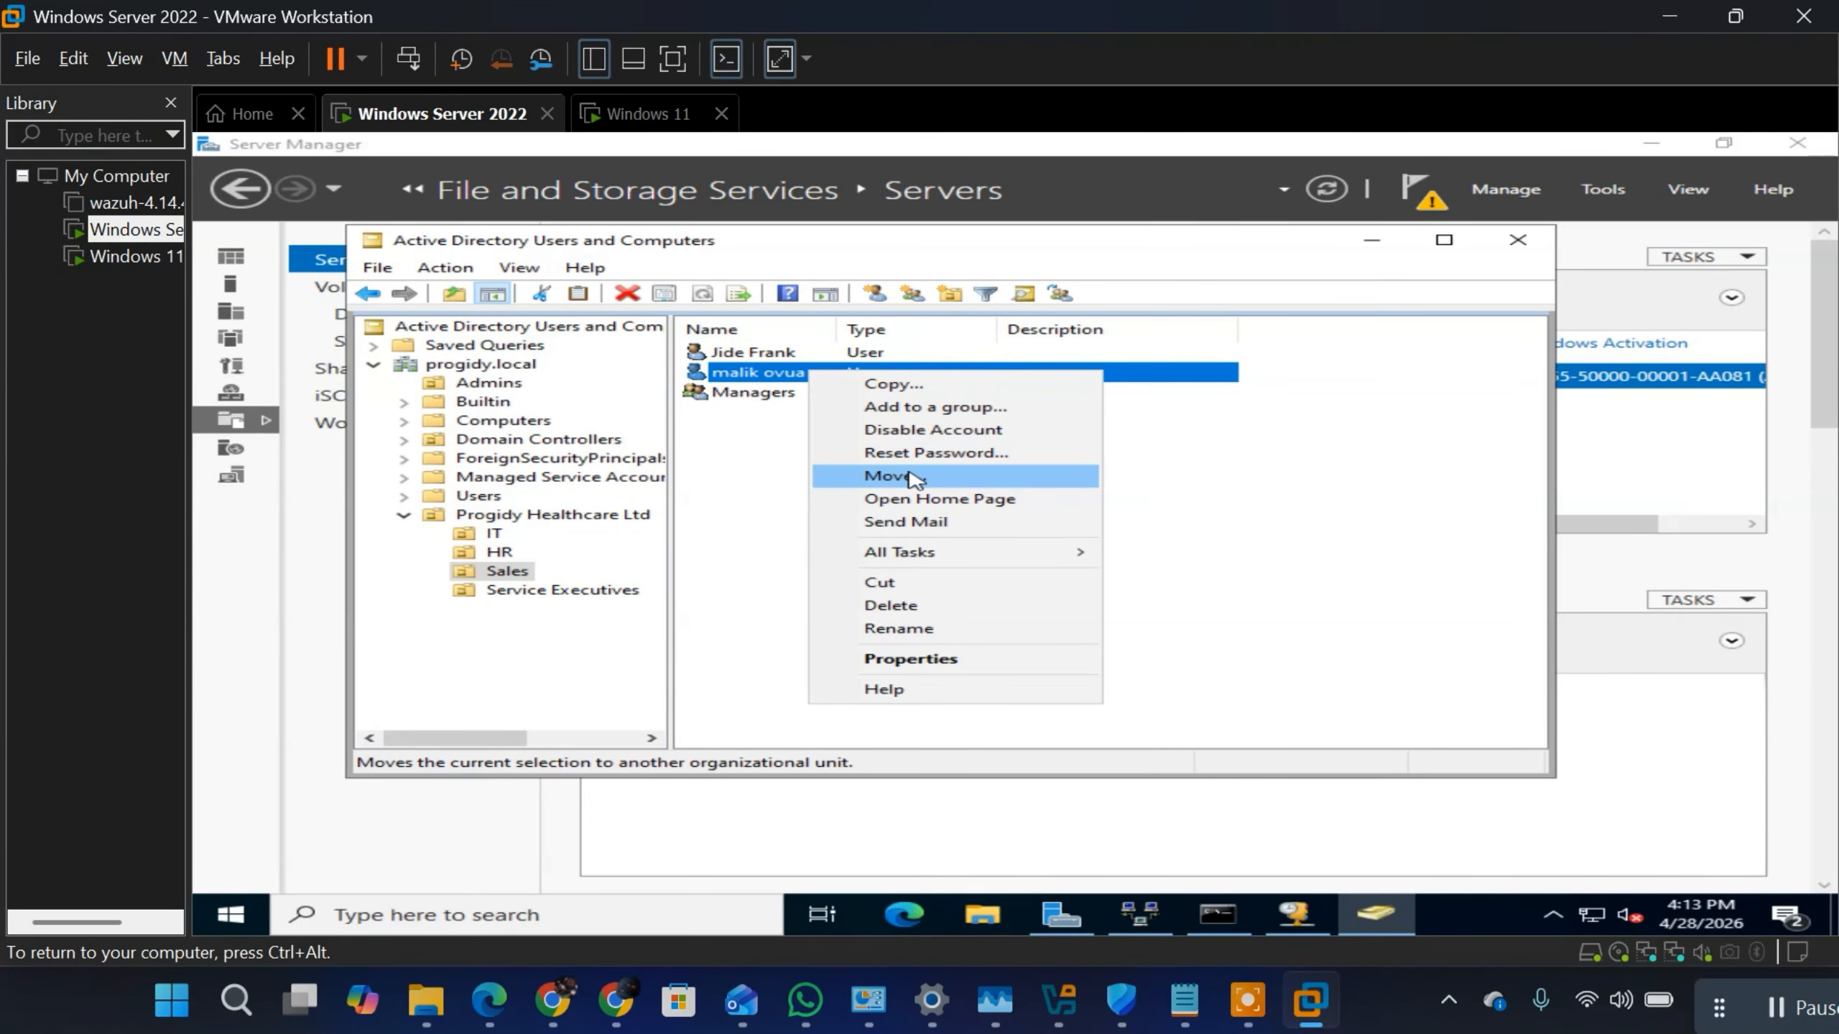
pyautogui.click(912, 477)
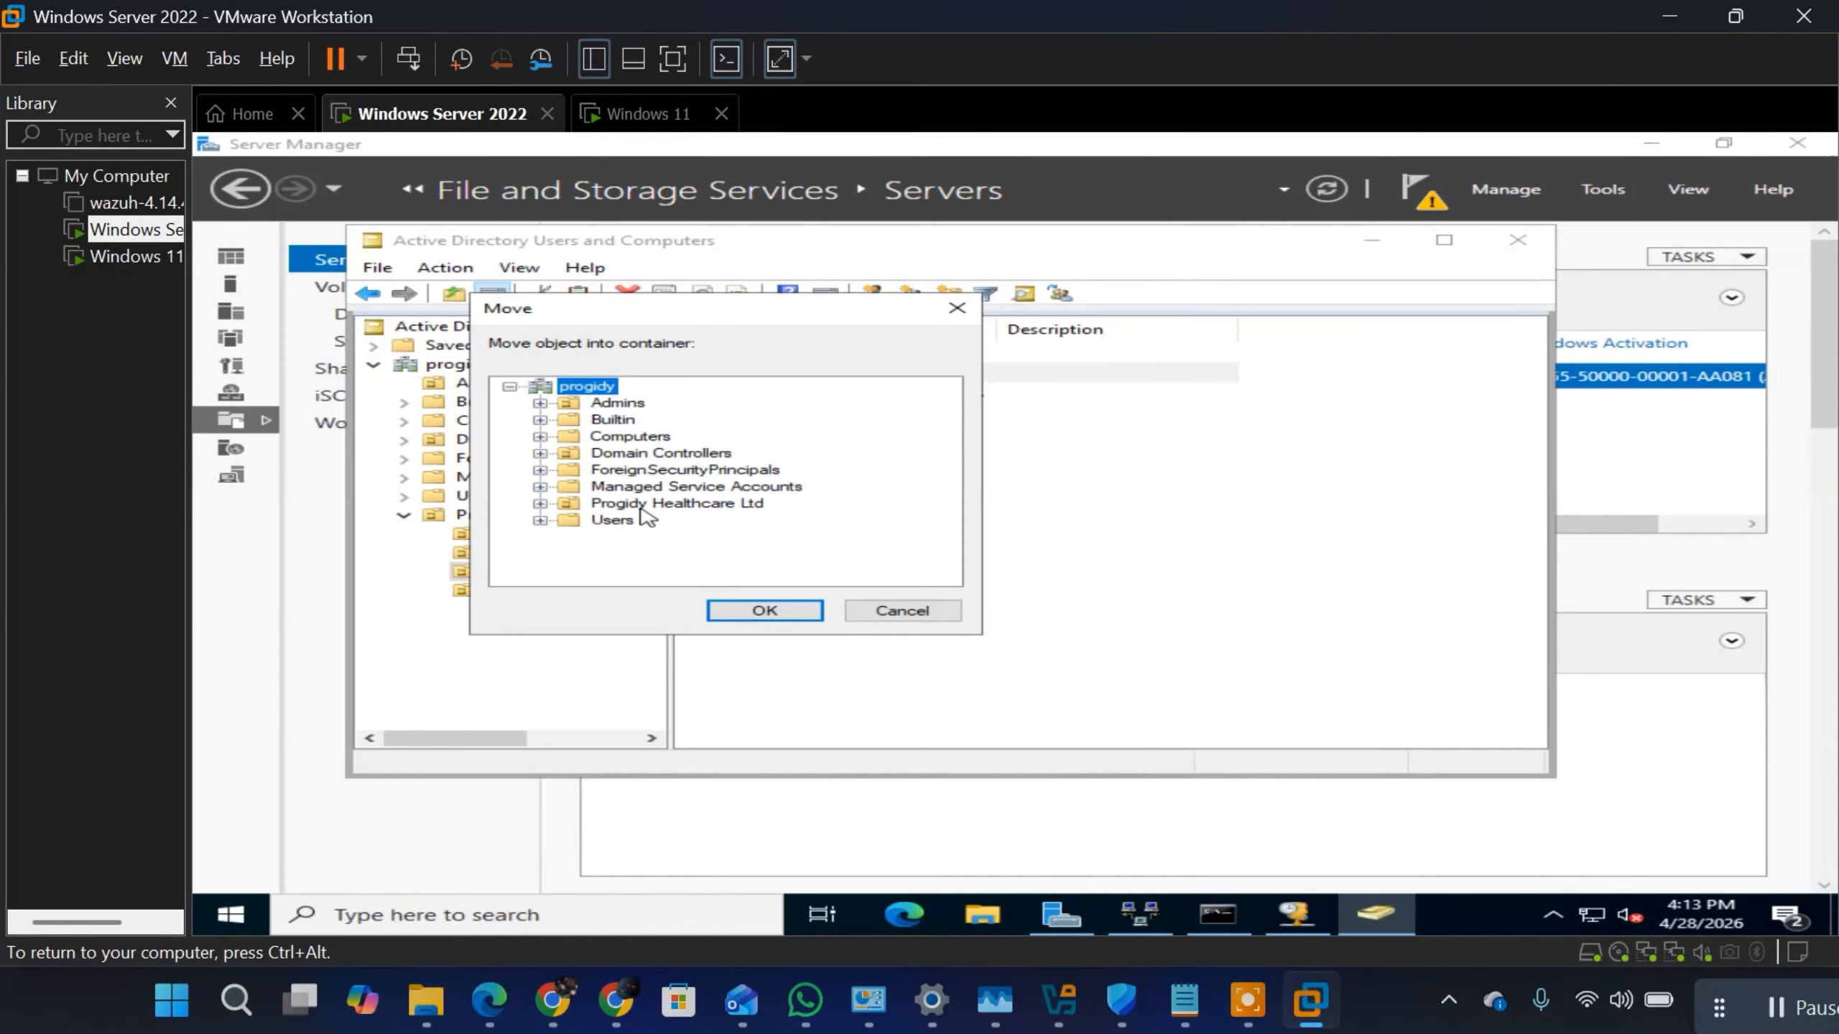
pyautogui.click(649, 454)
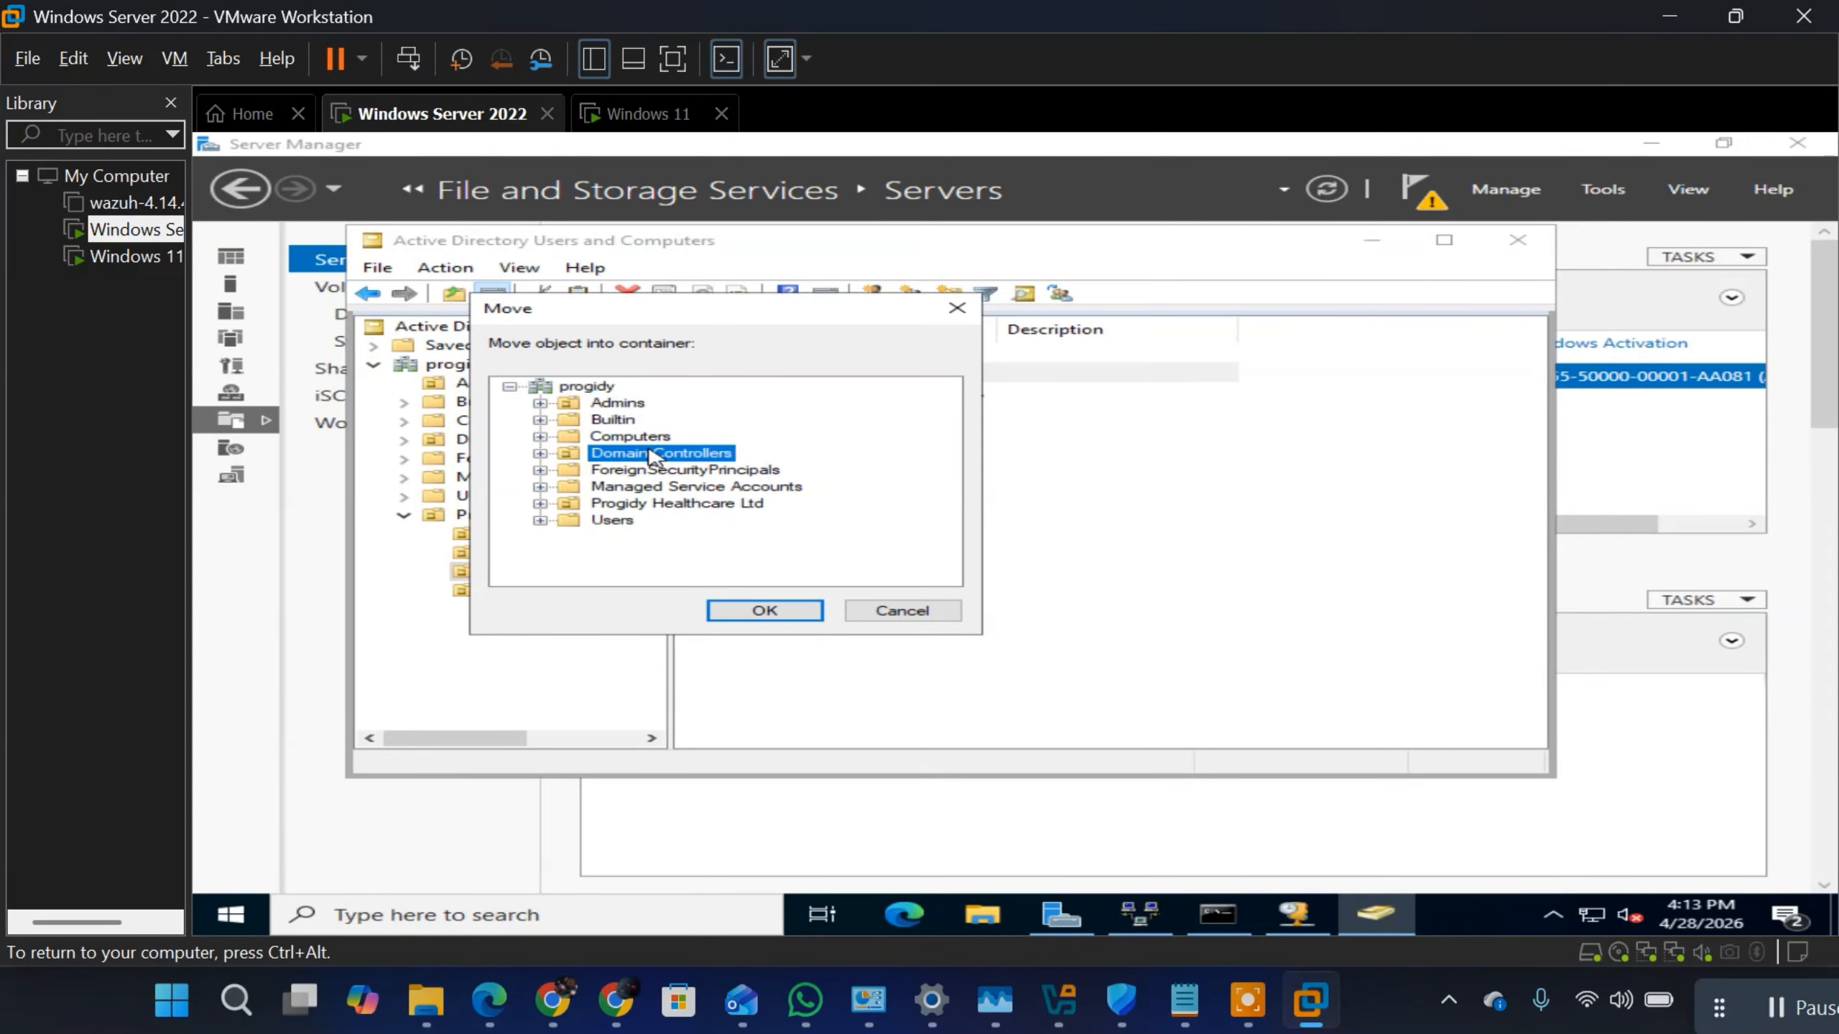
pyautogui.click(659, 503)
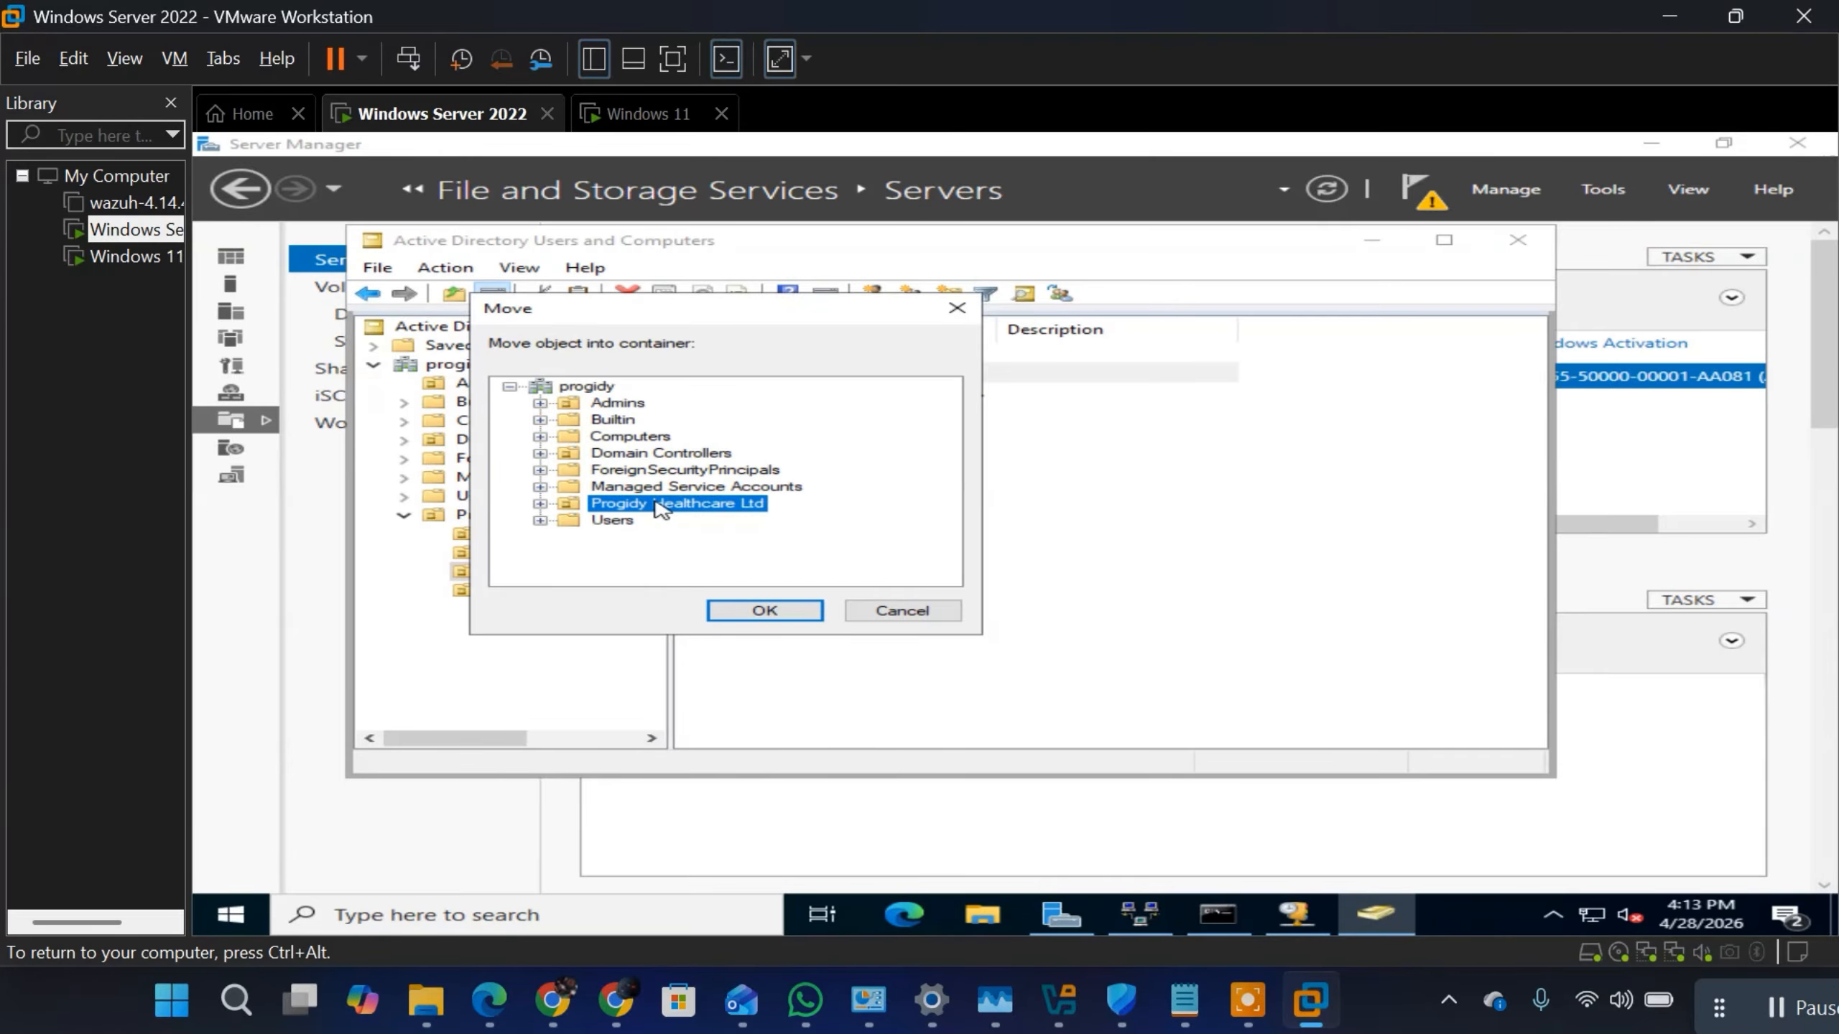
pyautogui.doubleClick(659, 503)
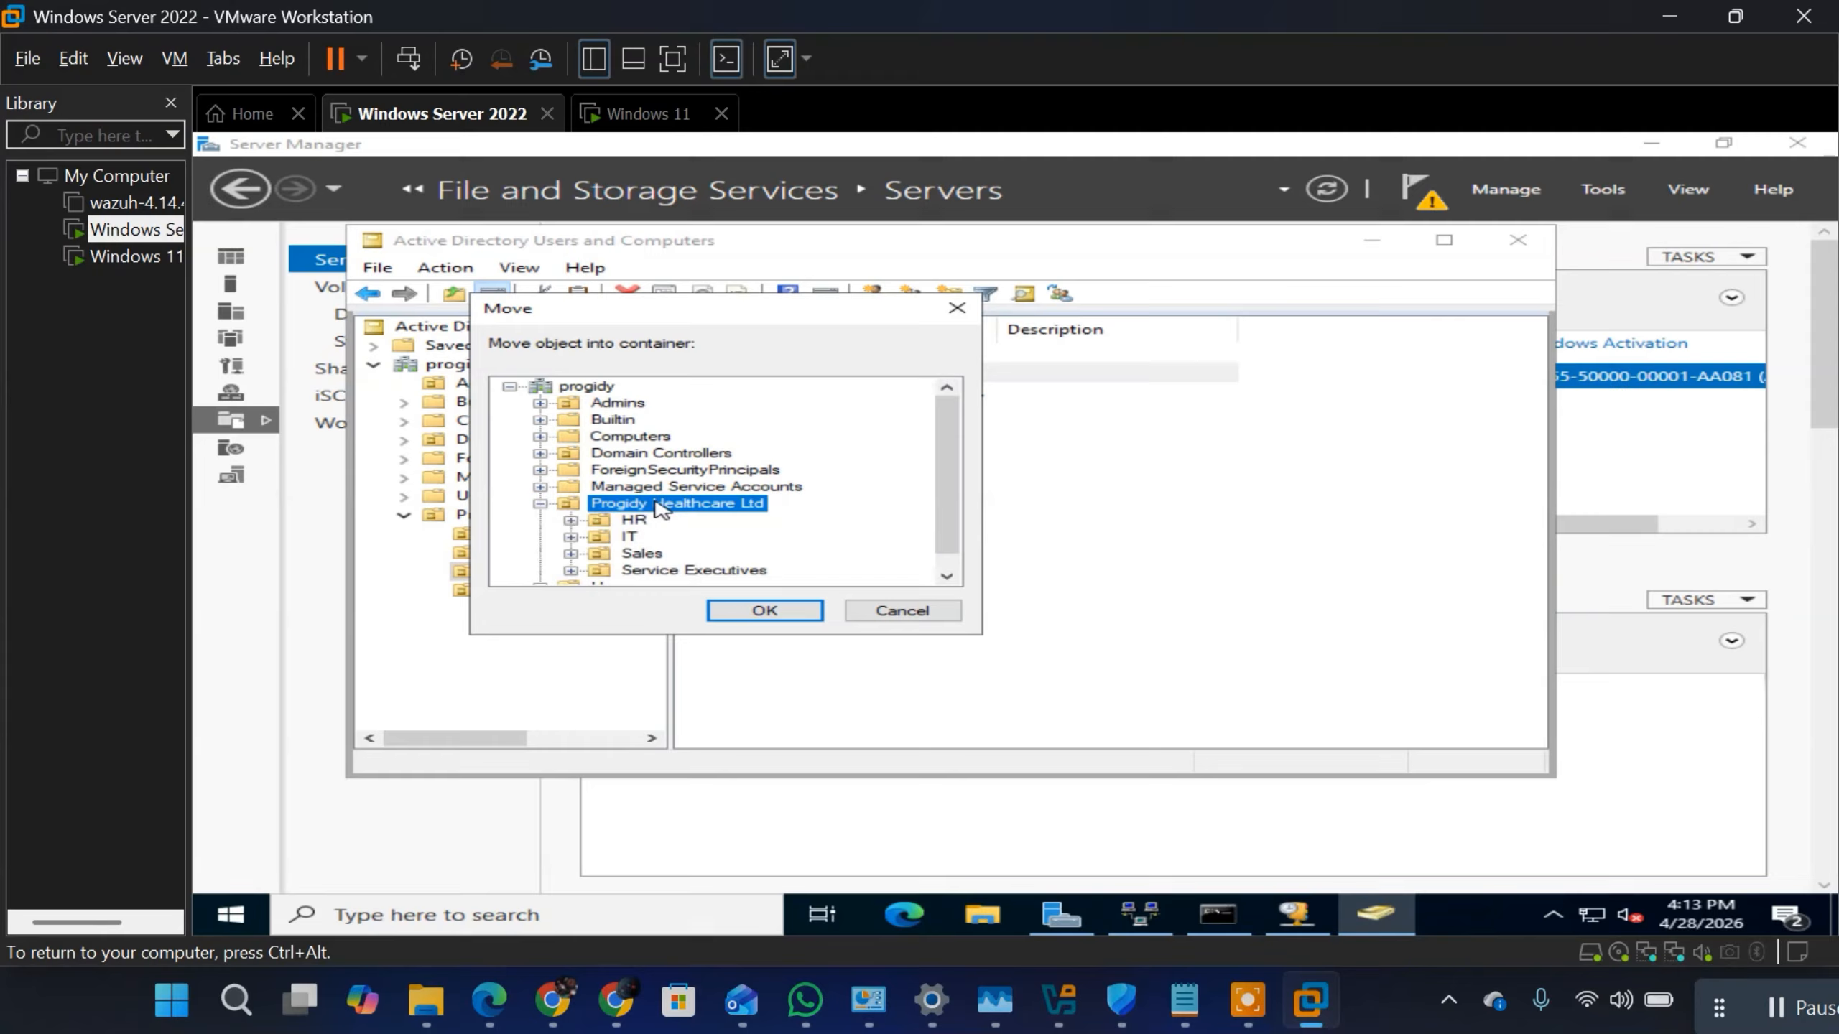
pyautogui.click(728, 570)
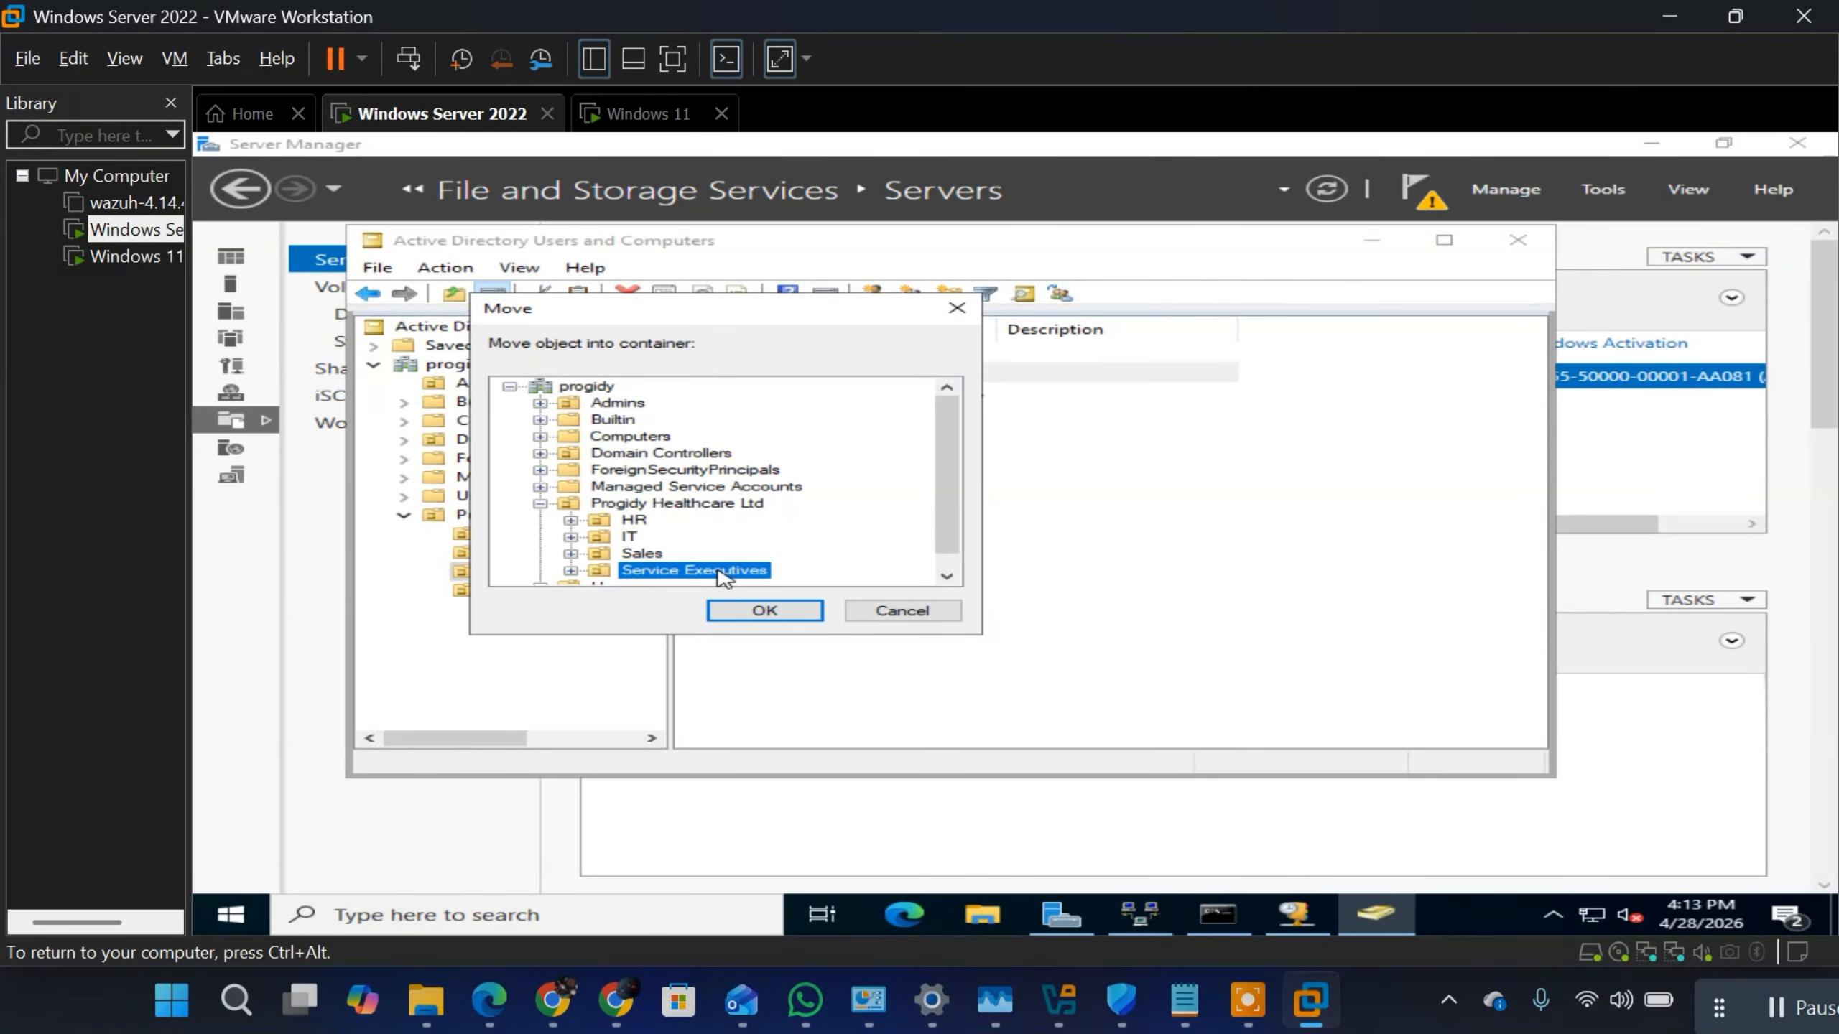
pyautogui.click(753, 611)
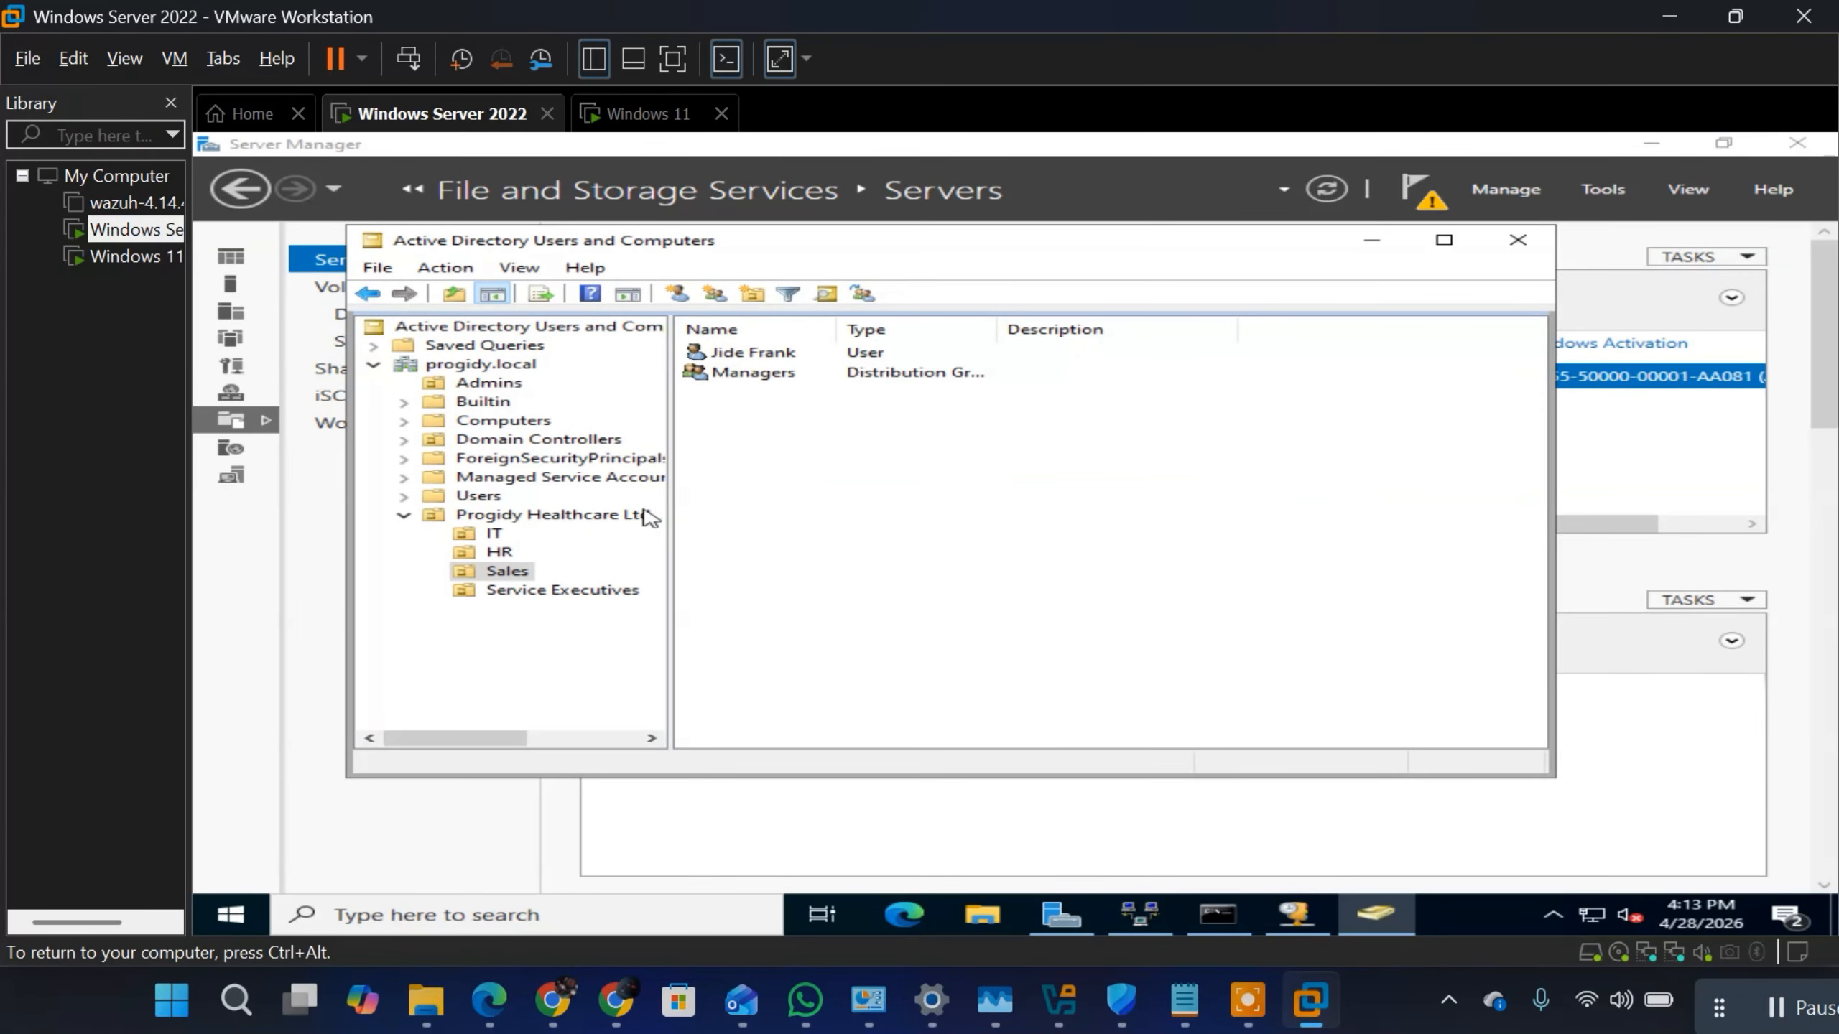
pyautogui.click(575, 588)
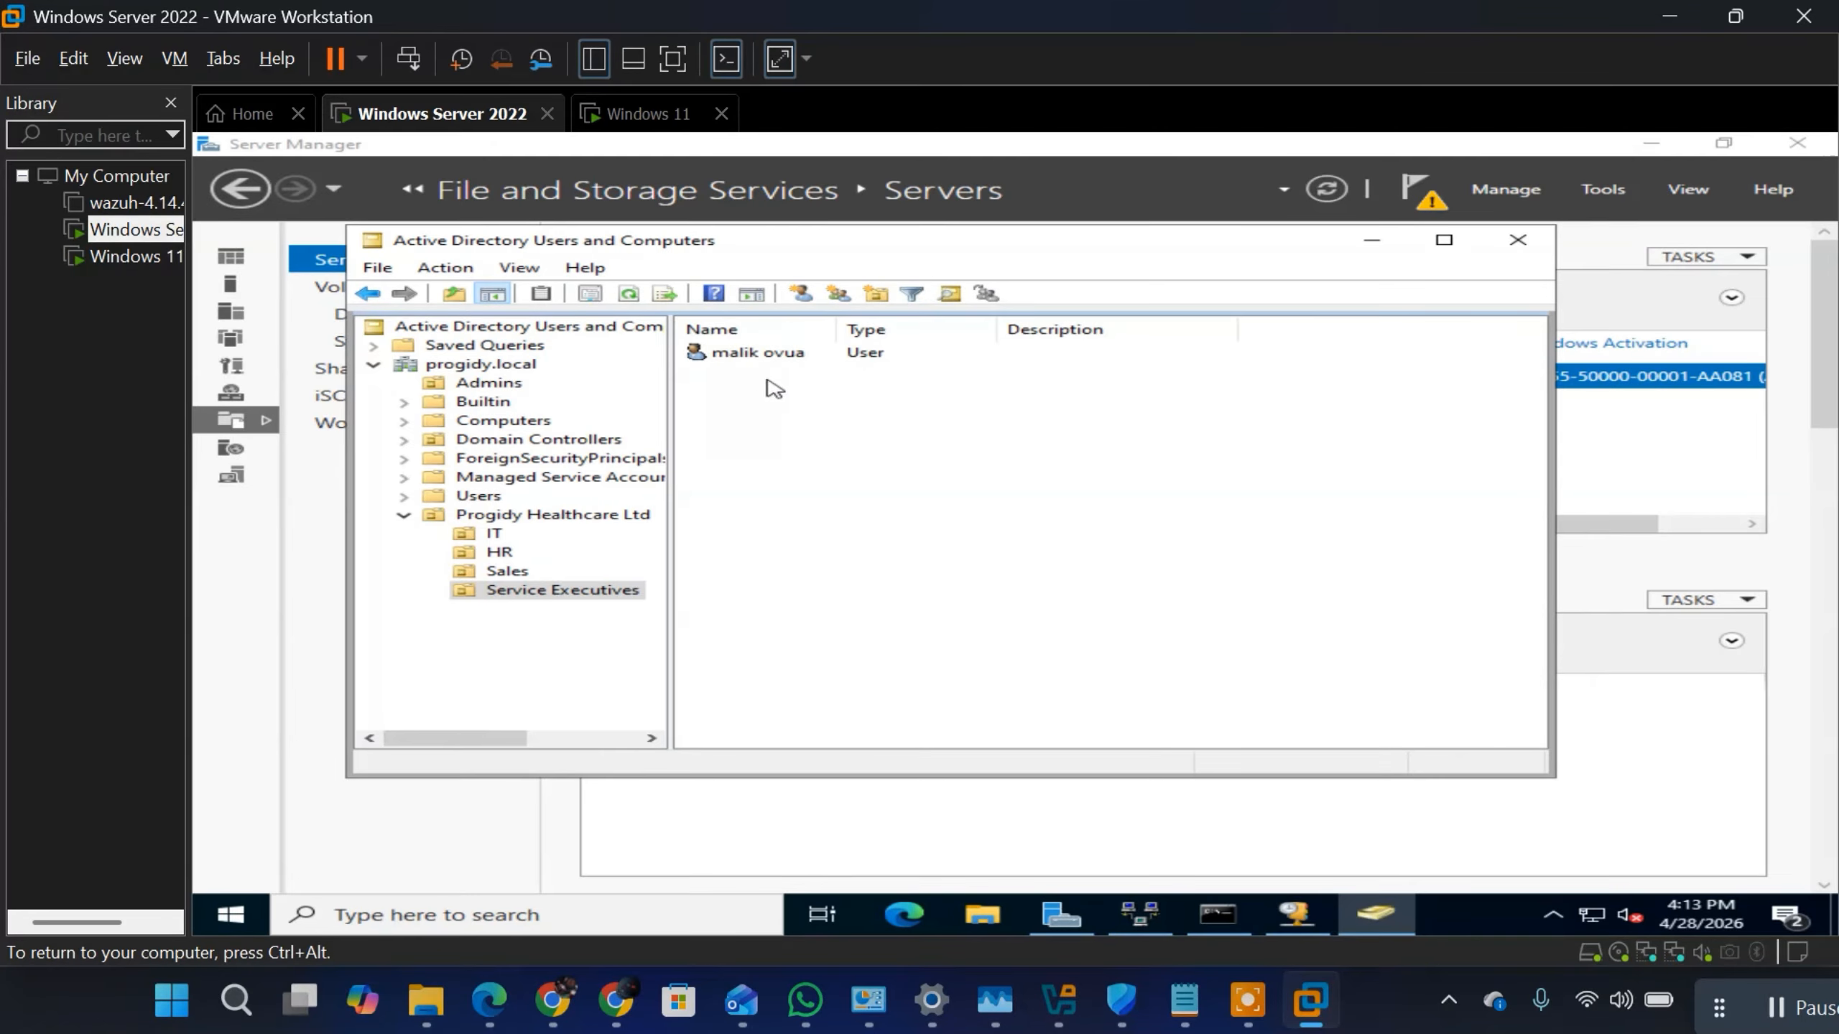
# Step: Enable Unlock account in the account properties of the user in the Service Executives OU, and apply the change
pyautogui.click(803, 360)
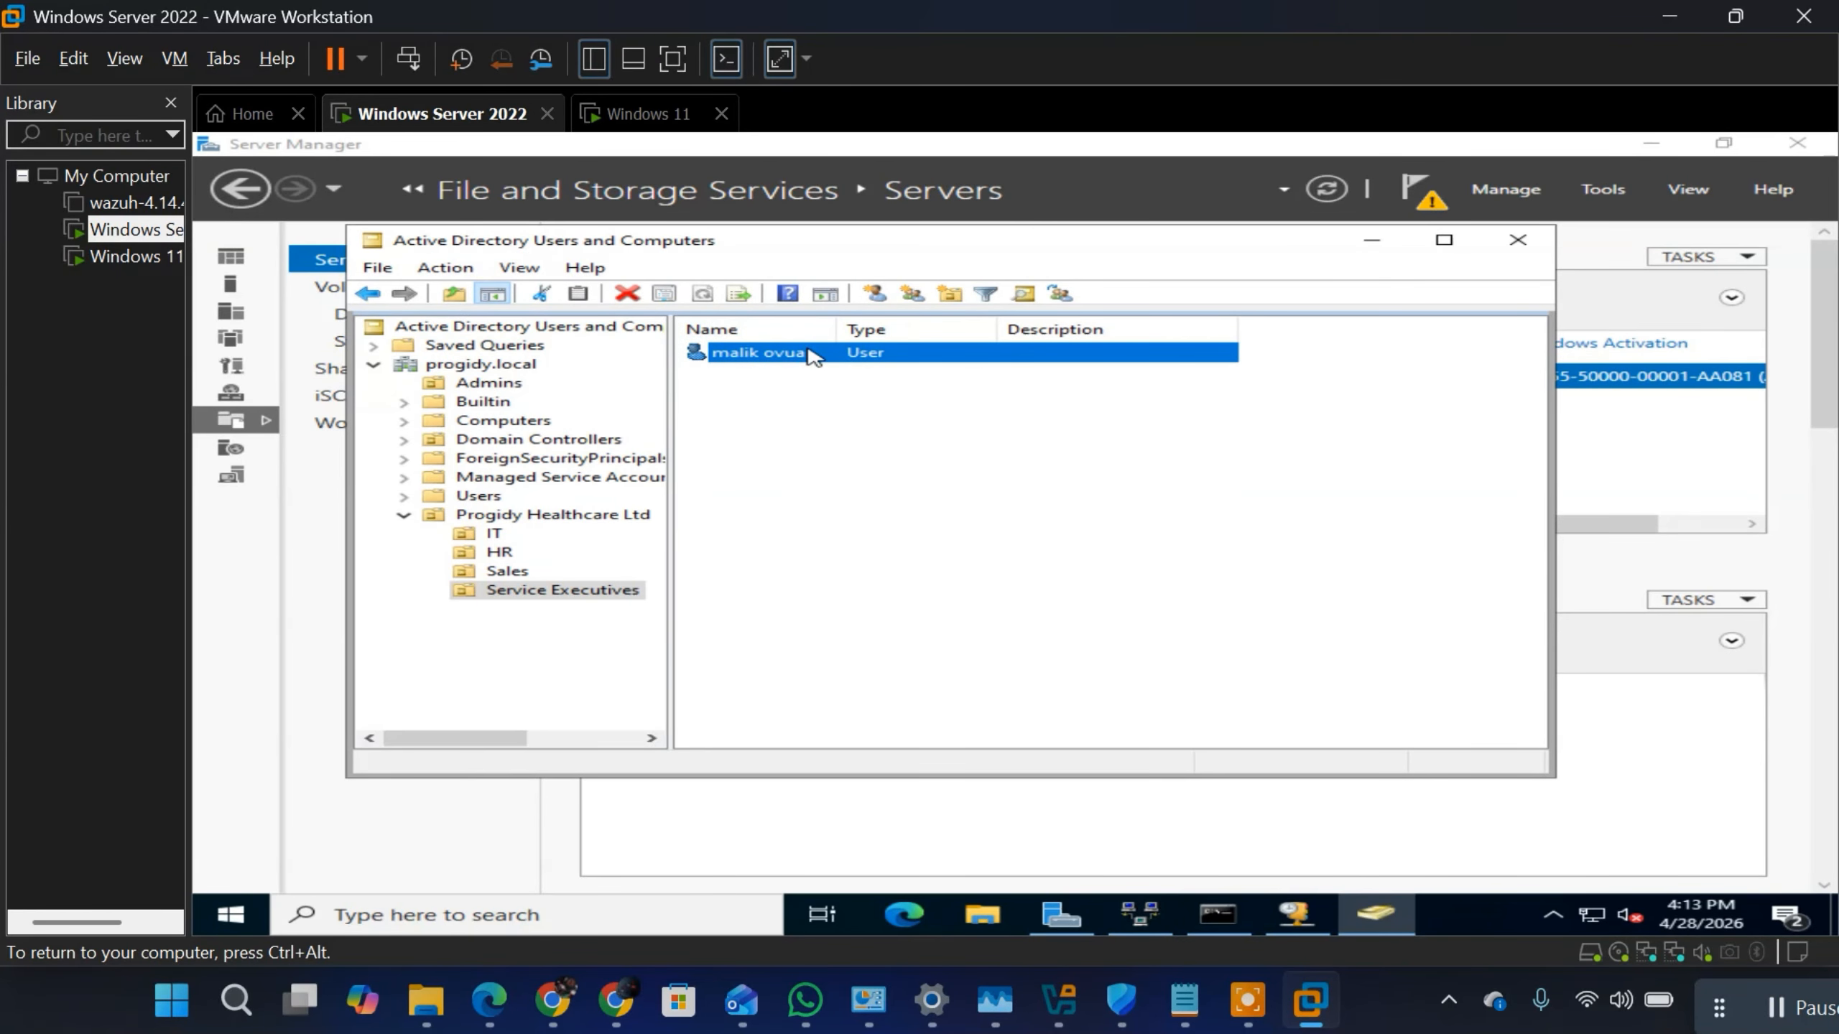
pyautogui.rightClick(808, 351)
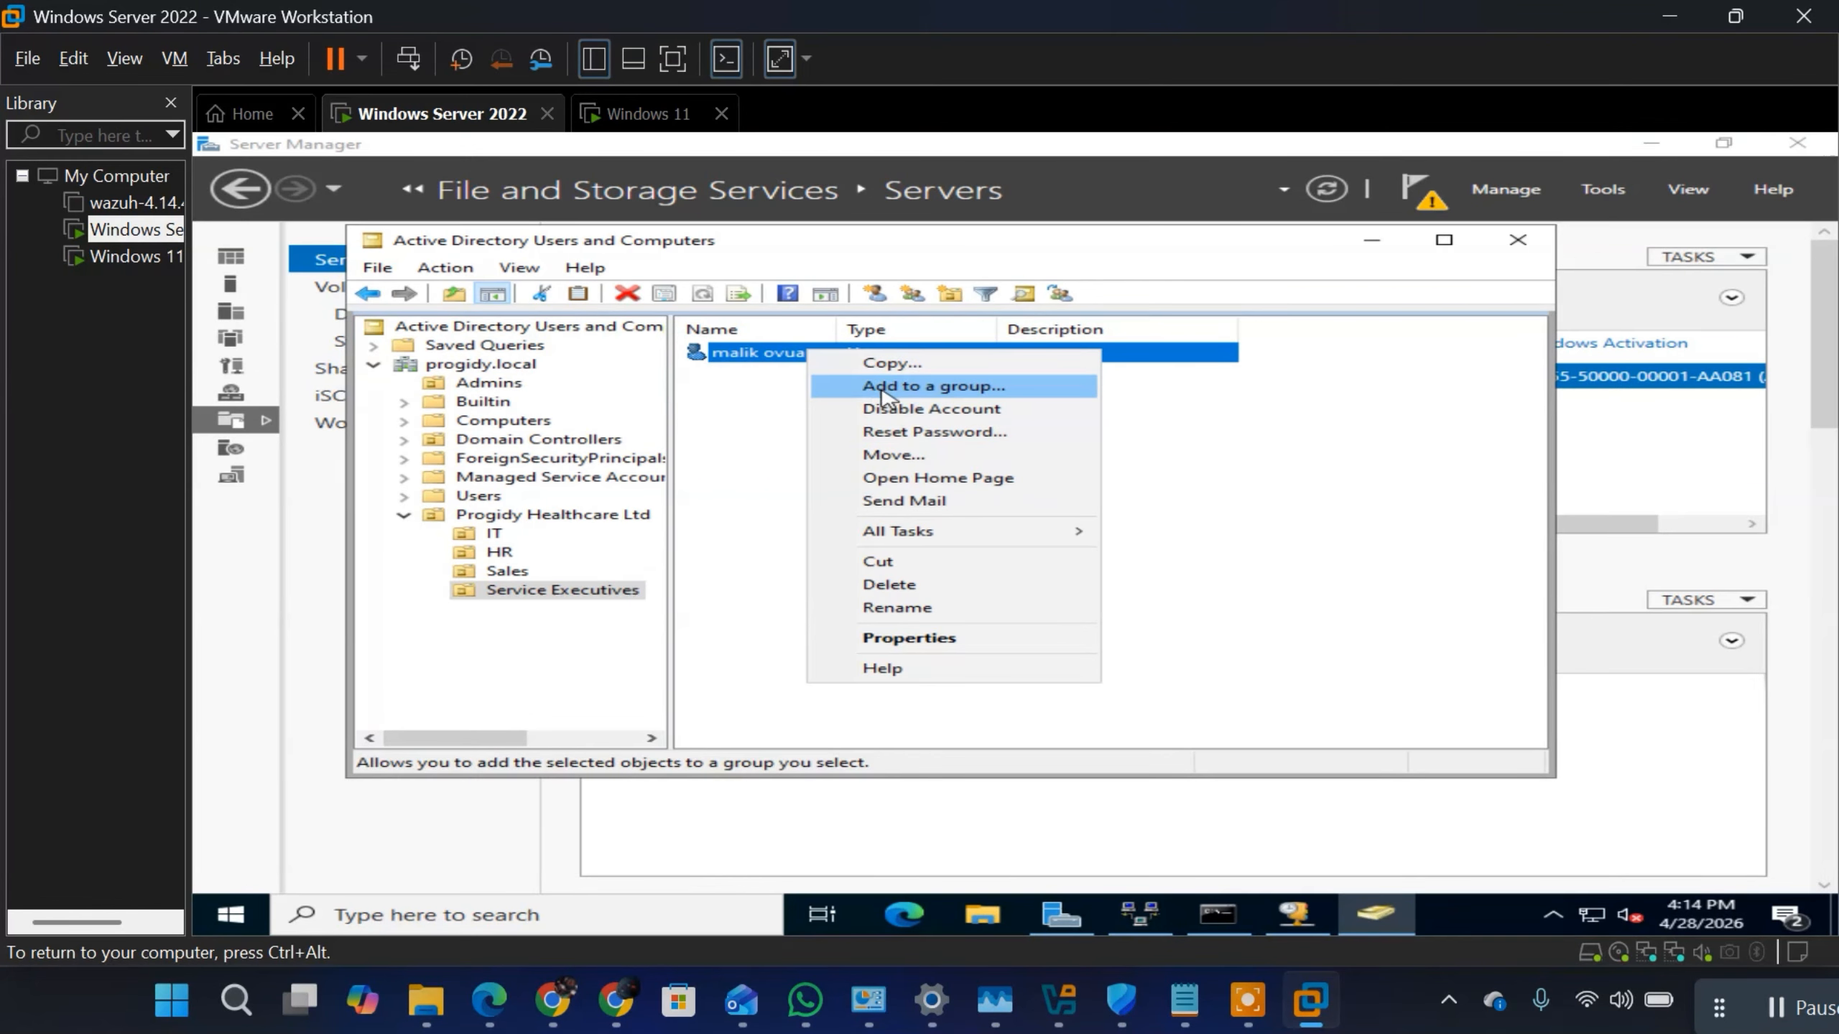
pyautogui.click(911, 638)
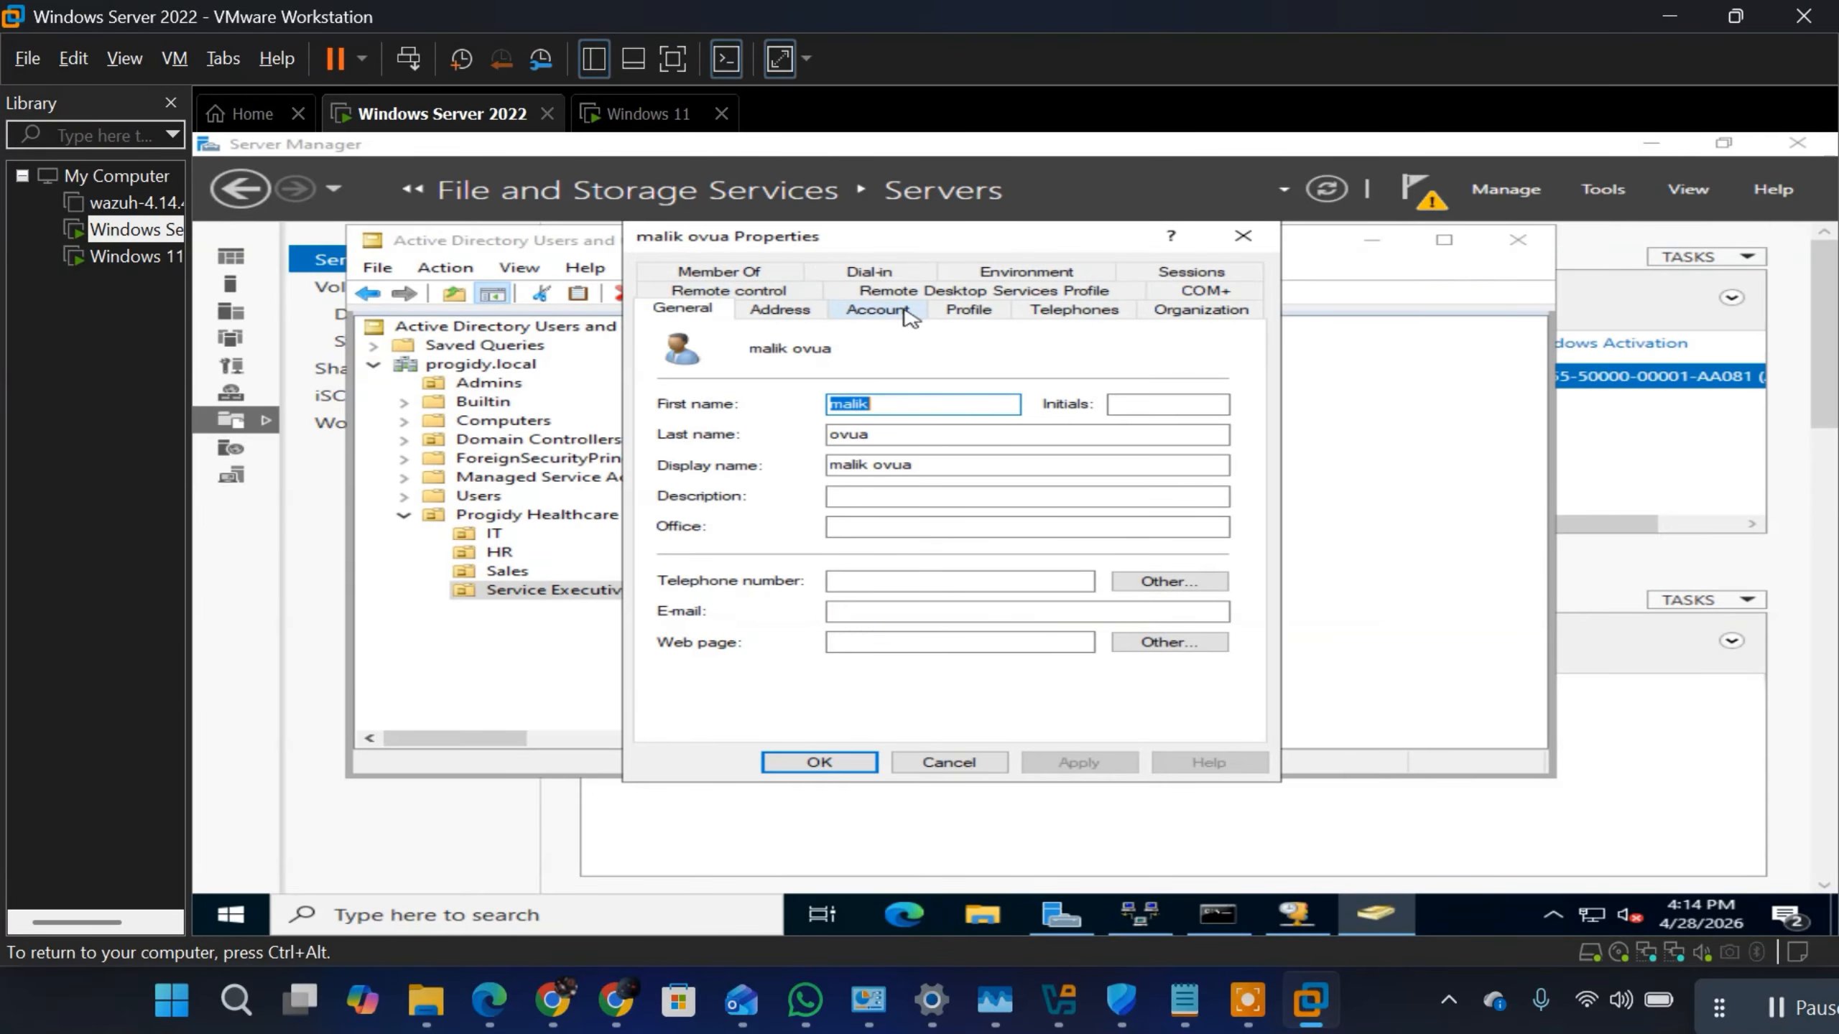
pyautogui.click(875, 312)
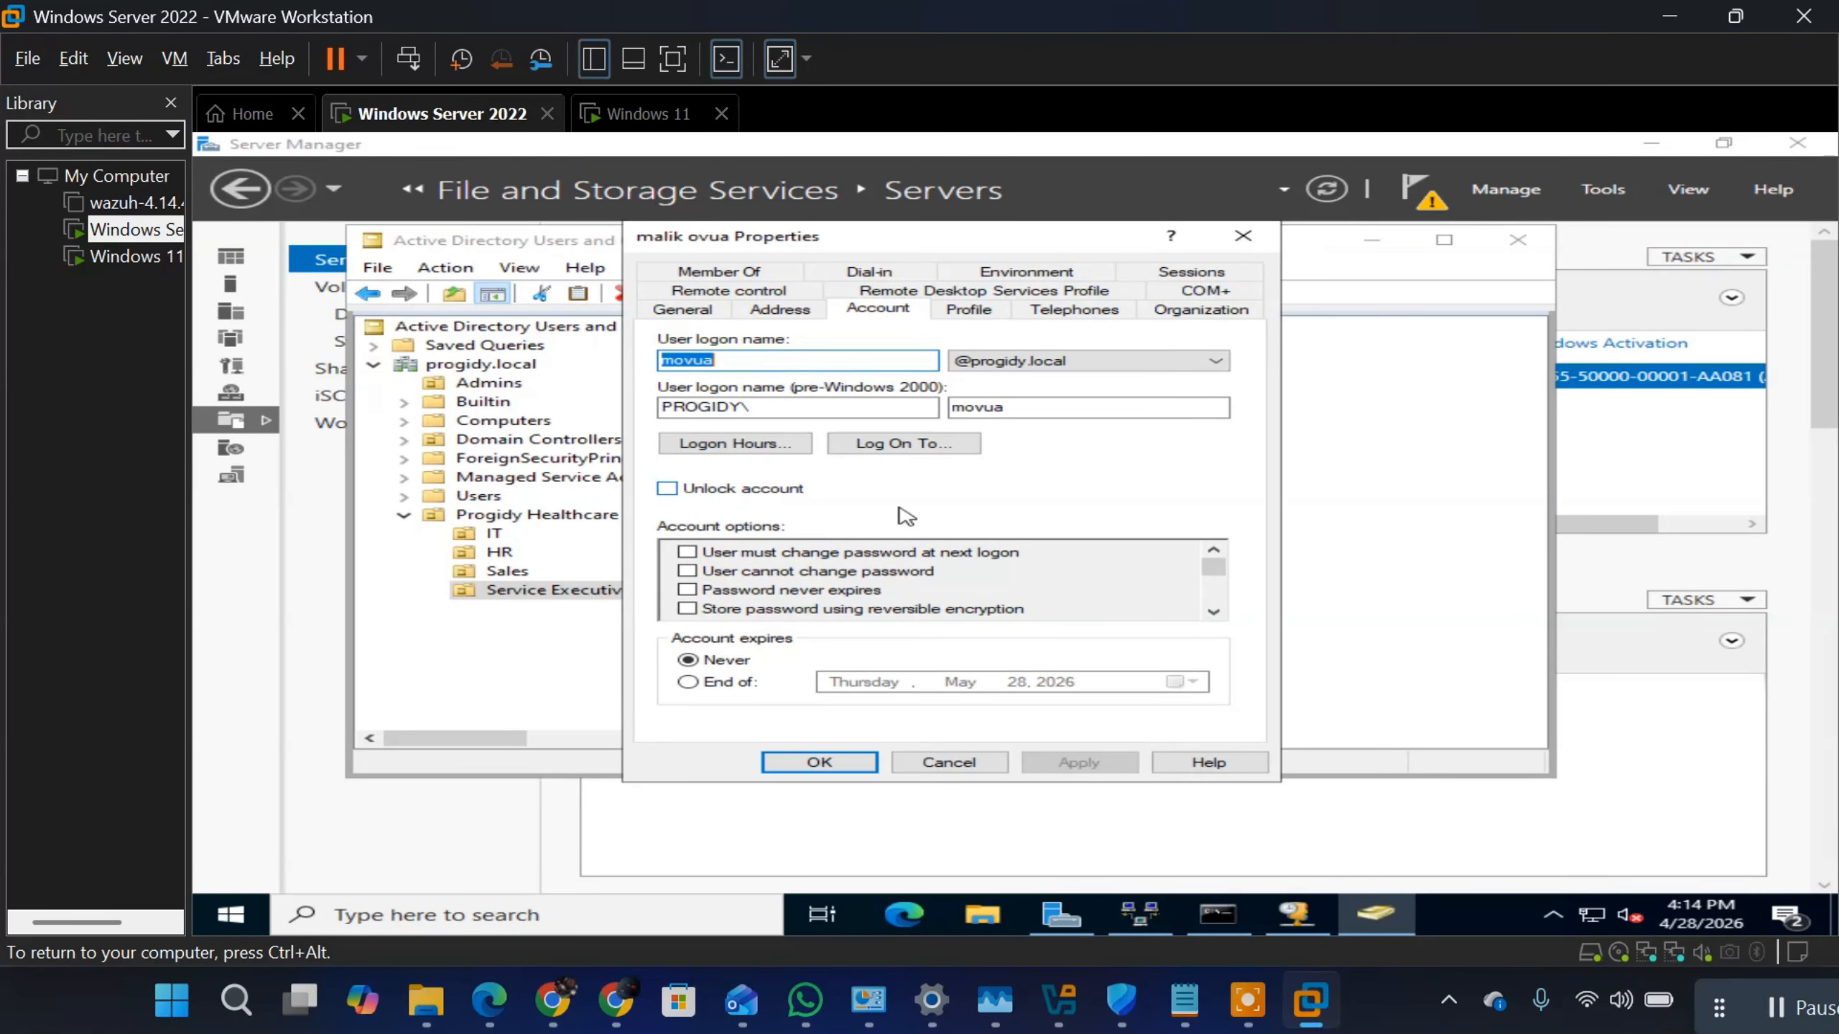
pyautogui.click(665, 495)
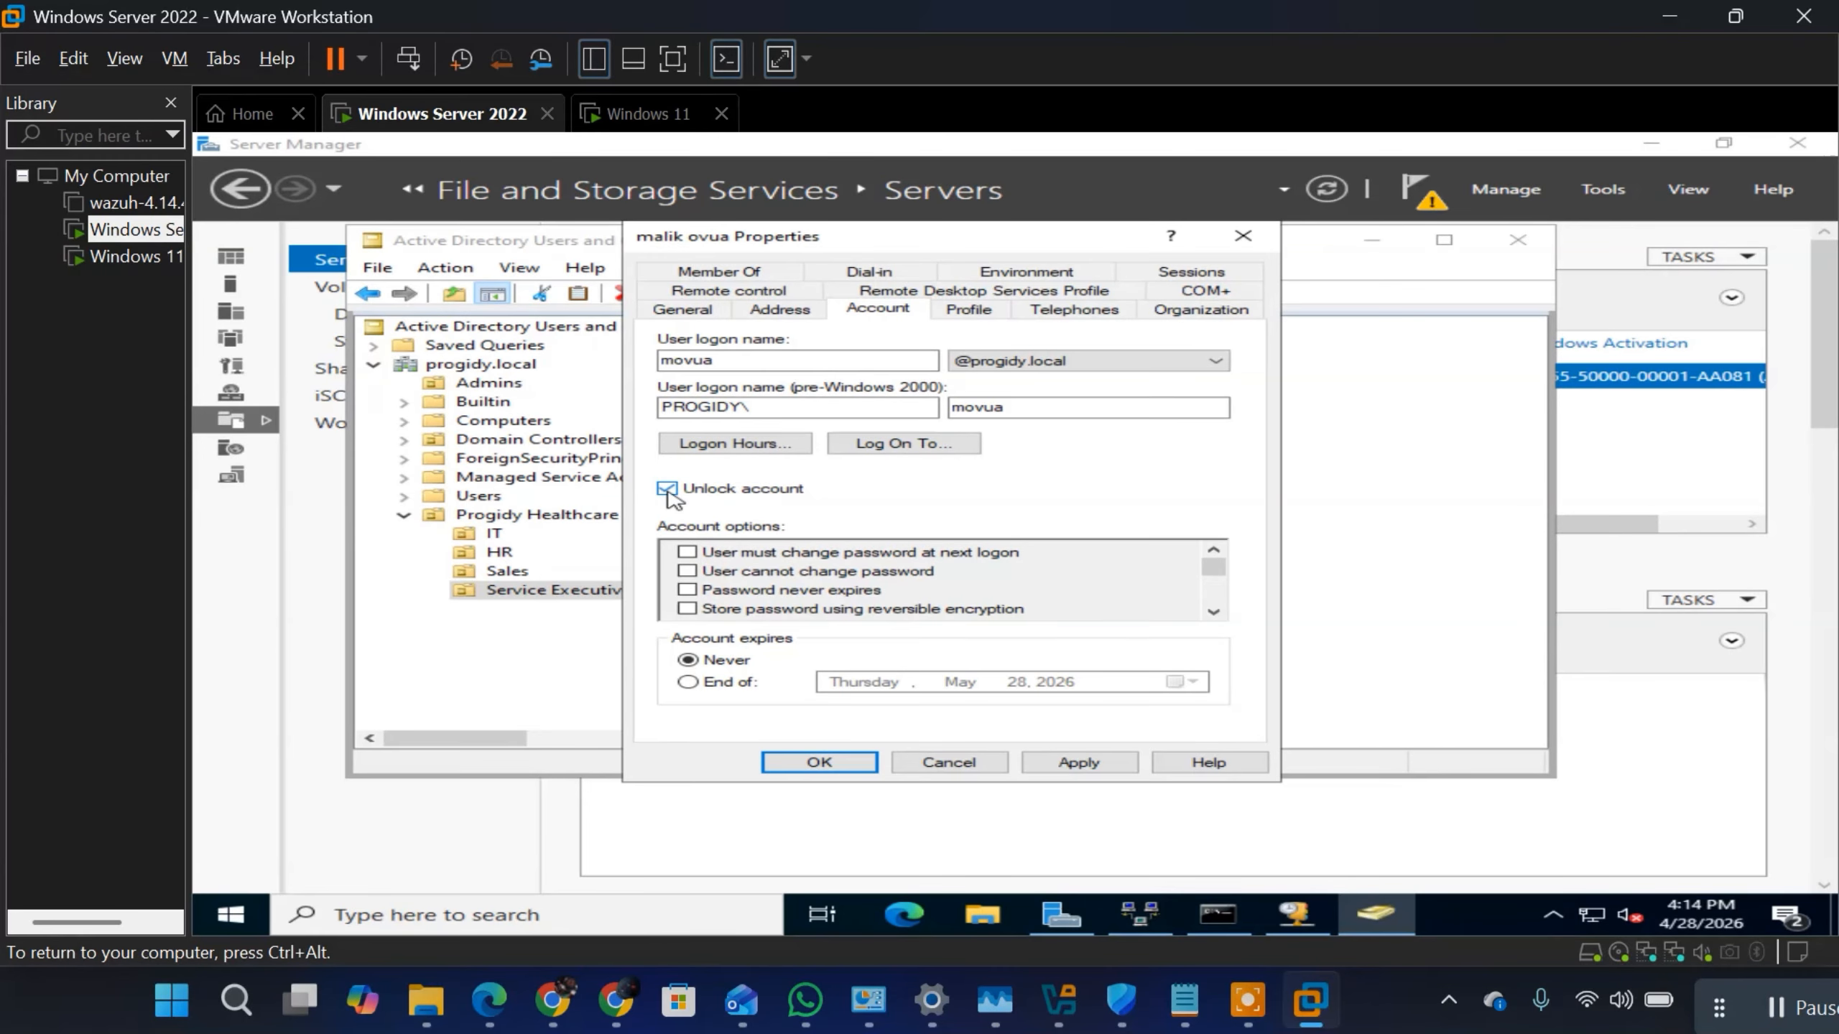
pyautogui.click(1079, 763)
pyautogui.click(831, 758)
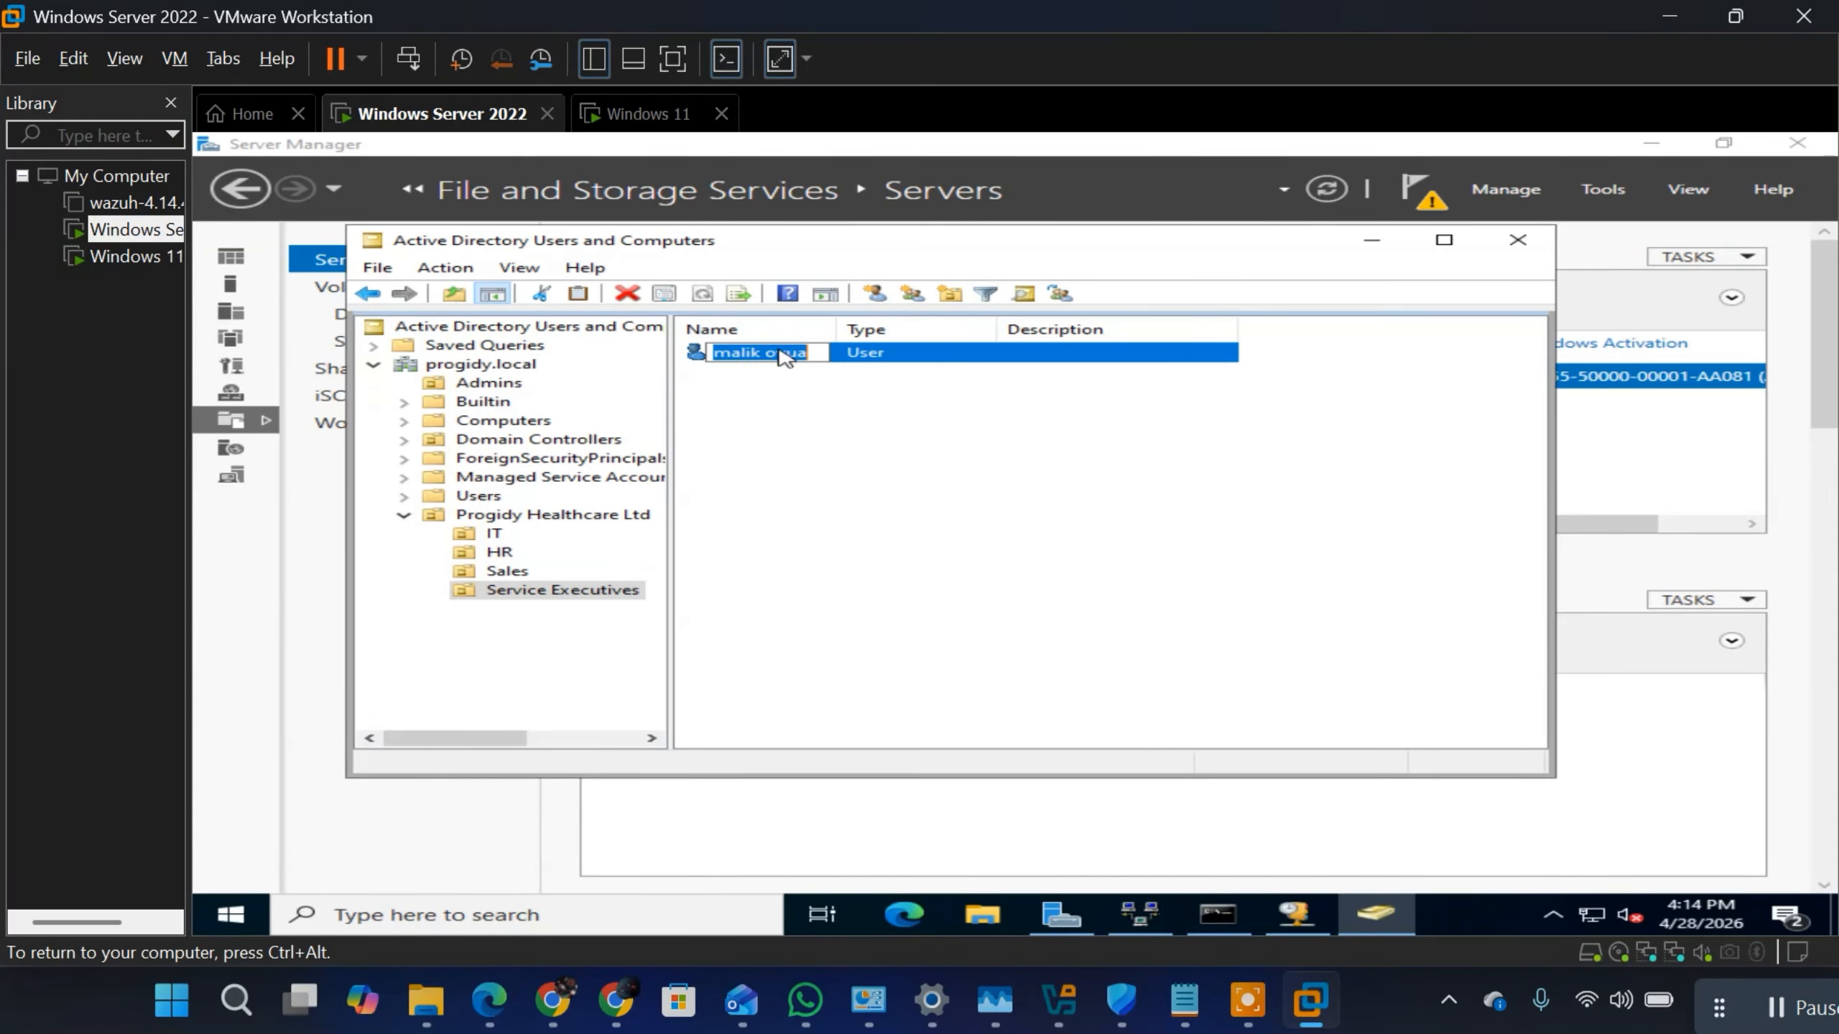
# Step: Start a password reset for the user in the Service Executives OU
pyautogui.rightClick(780, 353)
pyautogui.click(733, 424)
pyautogui.rightClick(767, 362)
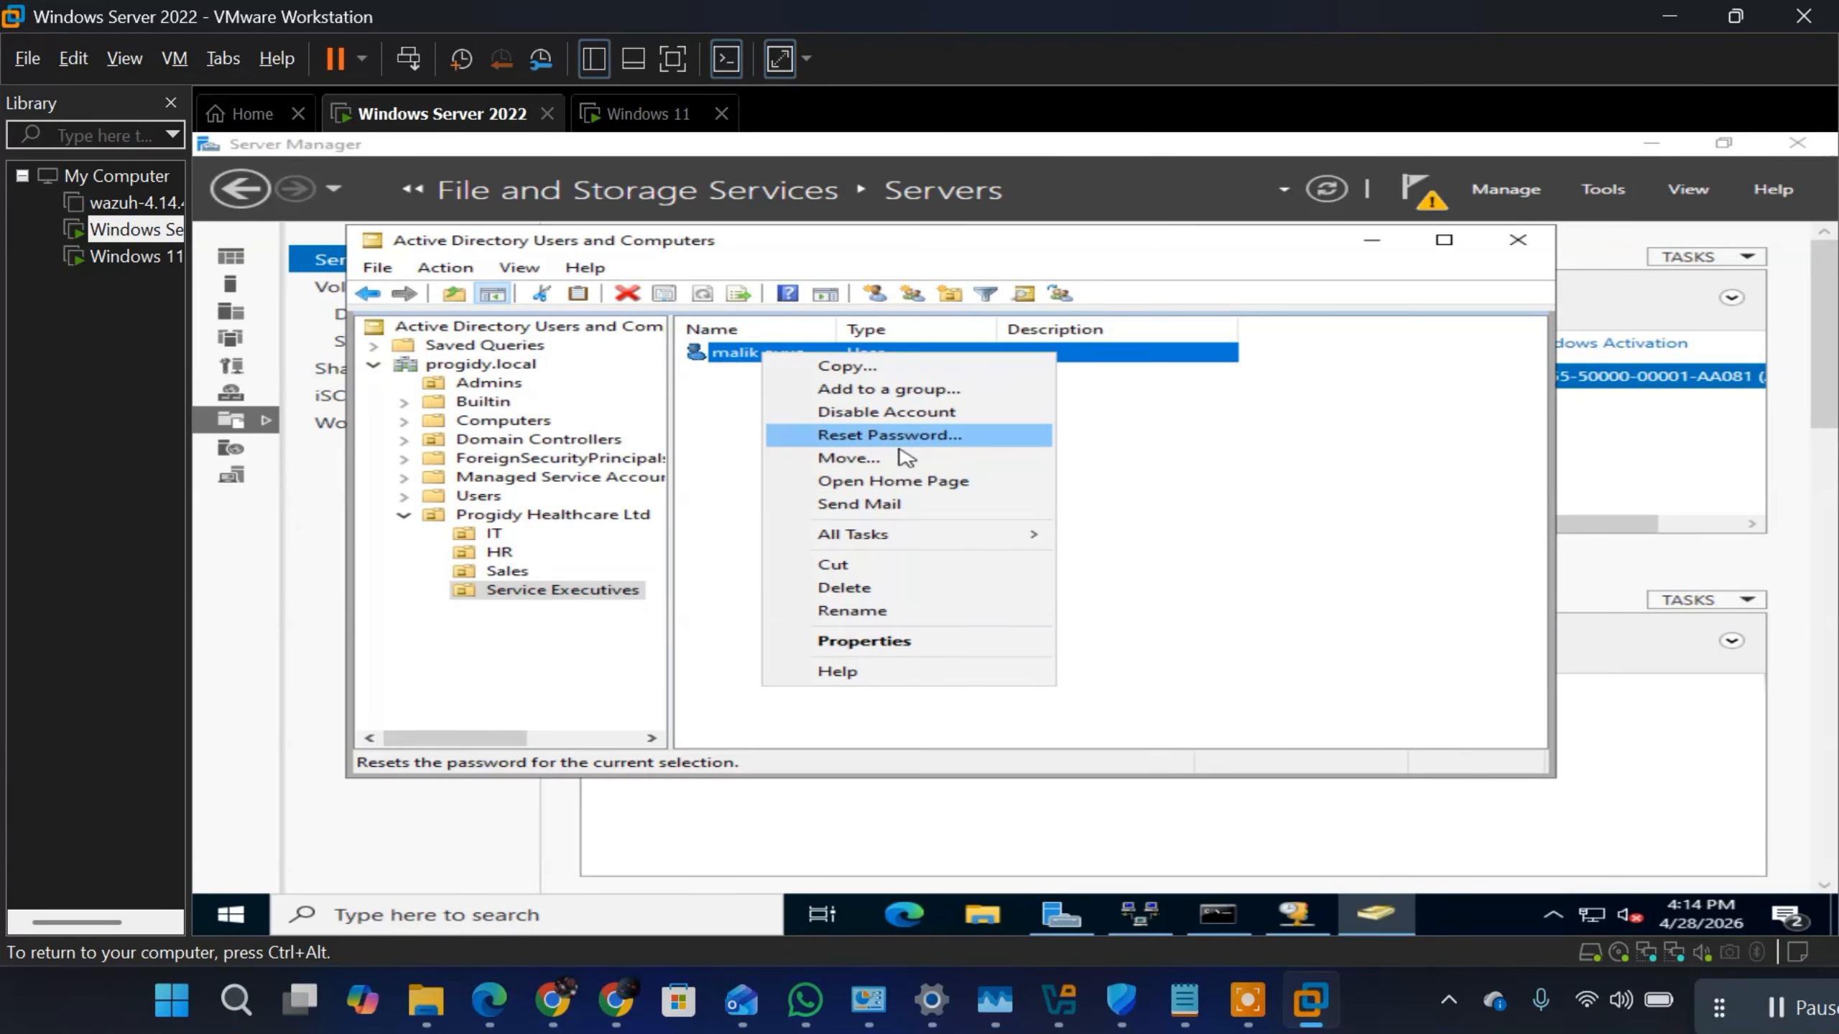
pyautogui.click(924, 439)
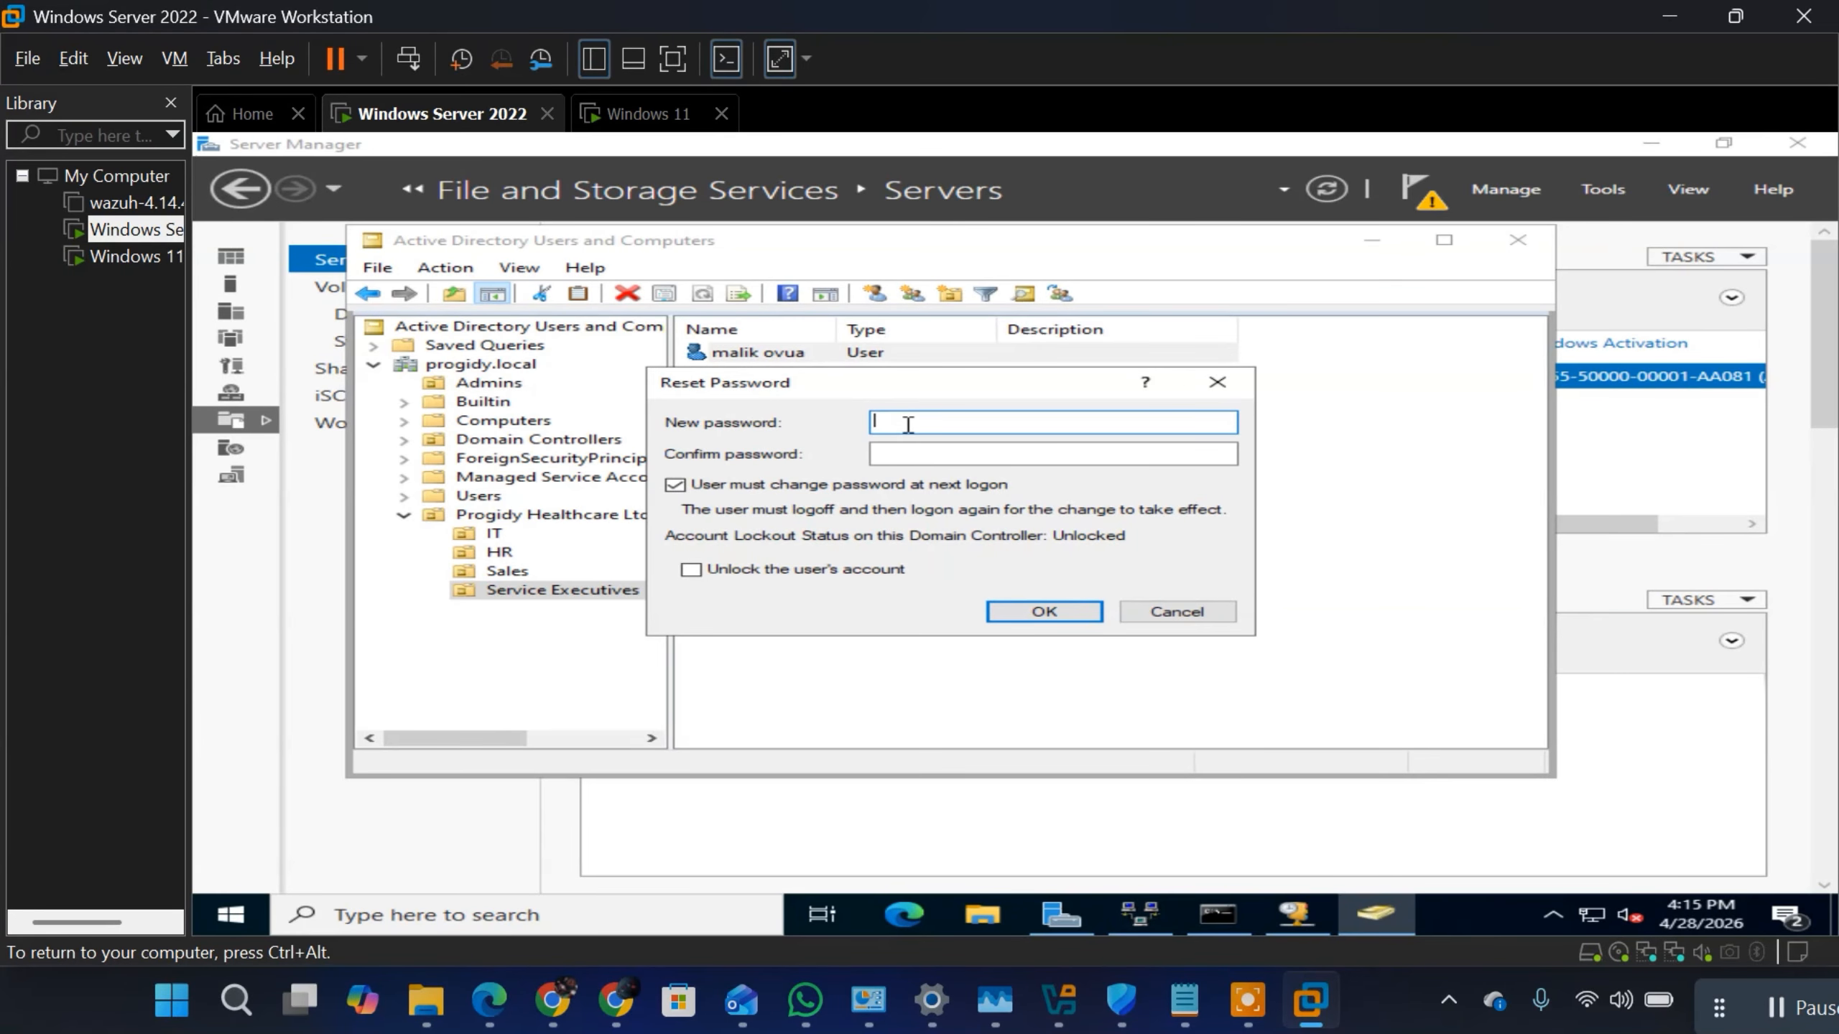
# Step: Enter a first choice of new password for the user and repeat it as the confirm password
pyautogui.write('P')
pyautogui.write('1')
pyautogui.click(1043, 451)
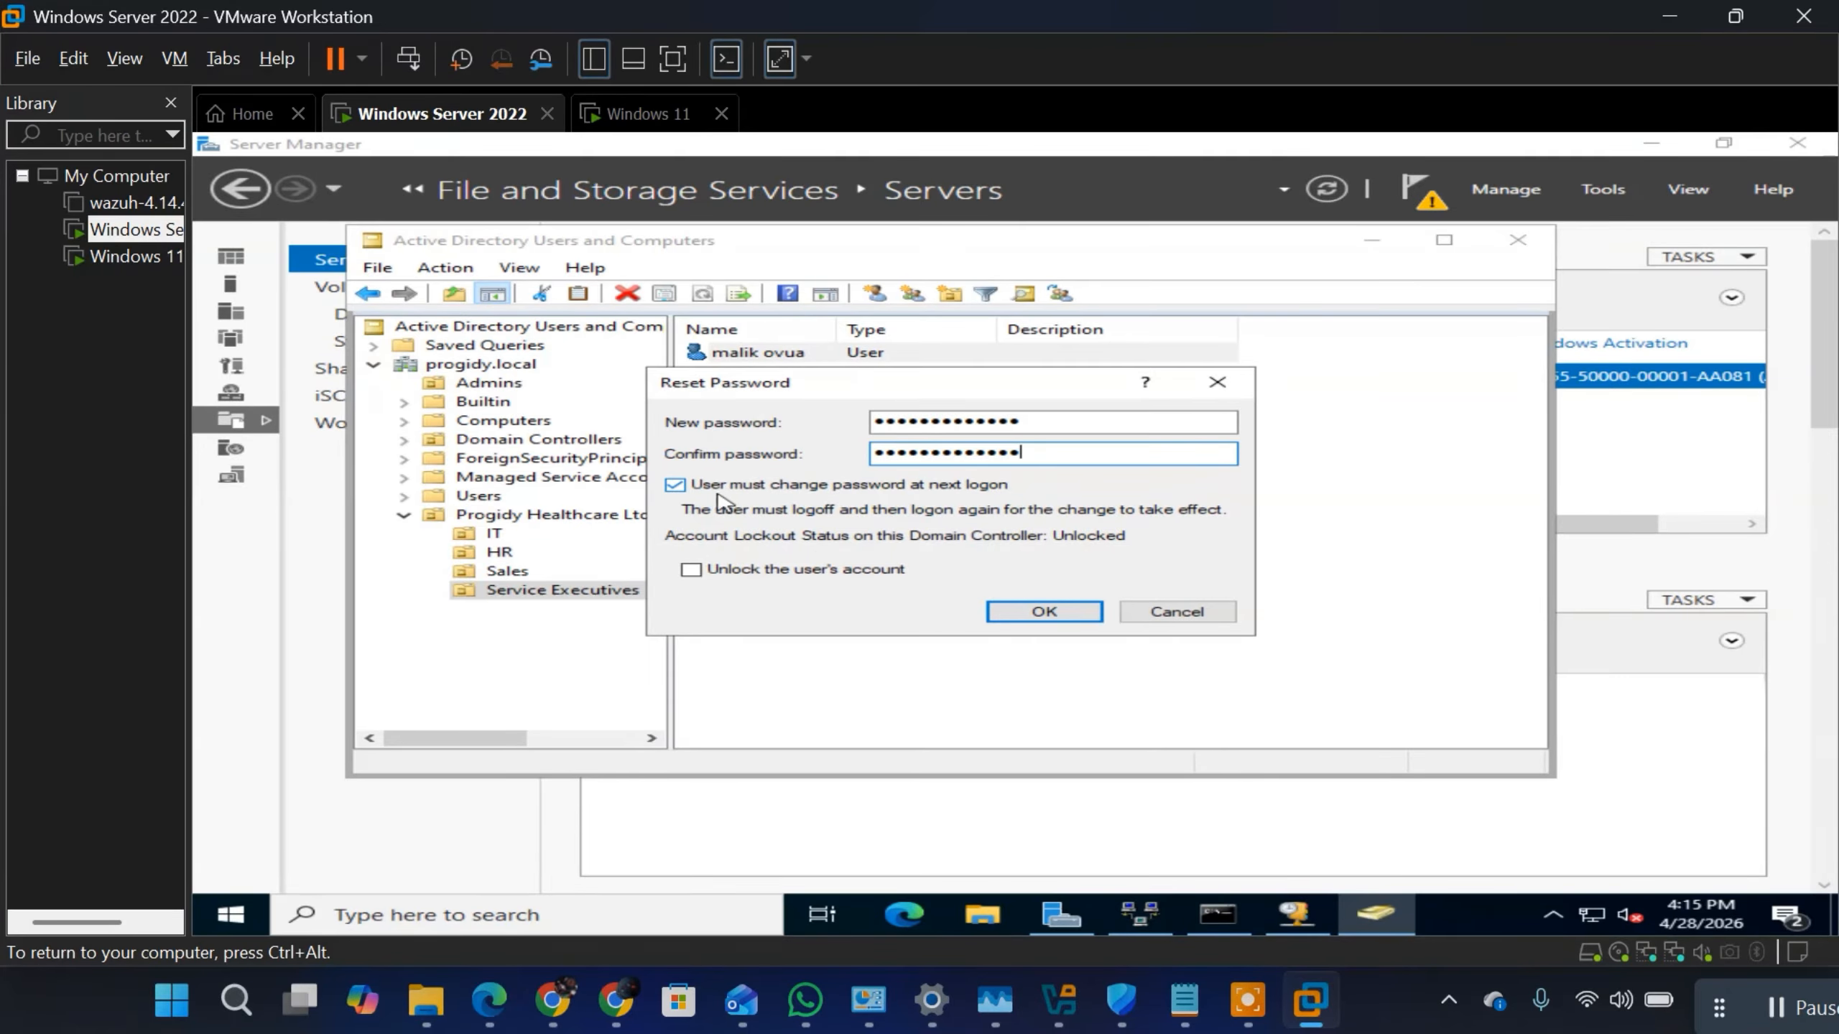
pyautogui.click(675, 486)
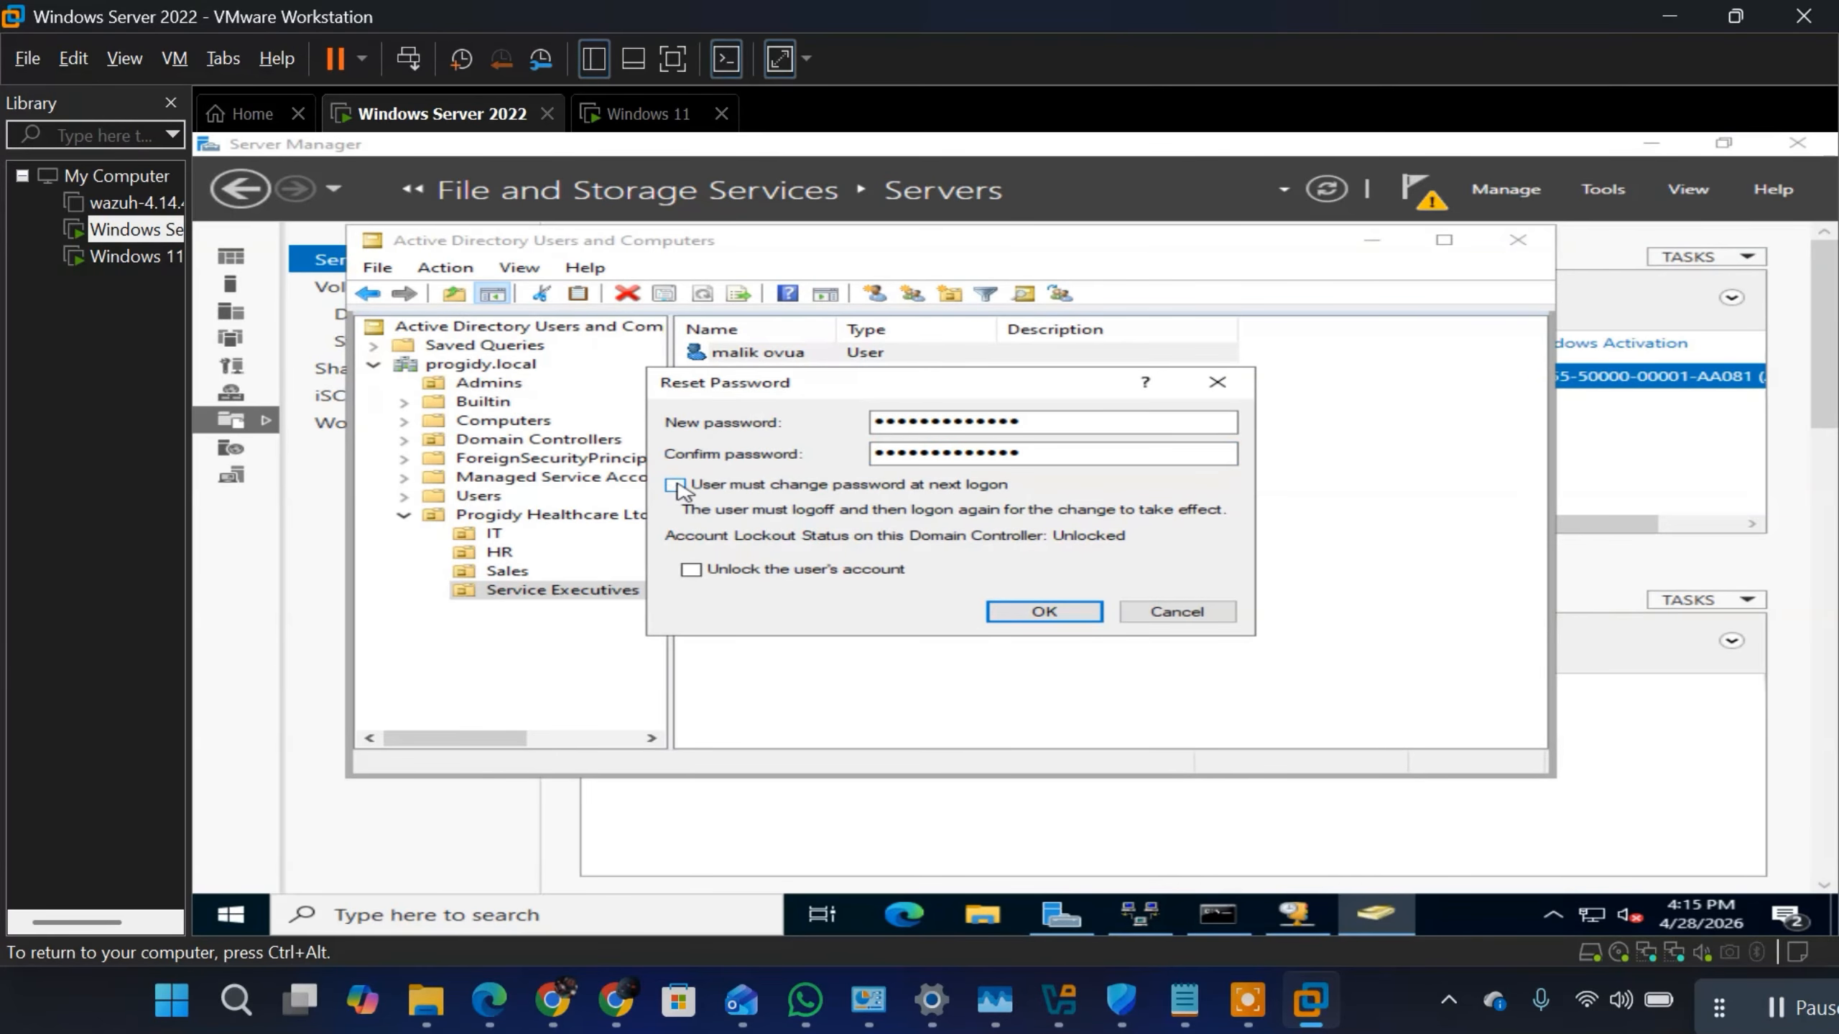
pyautogui.click(675, 486)
# Step: Replace the user's new password entry with a different account password, keeping the required password change at next logon
pyautogui.click(1054, 428)
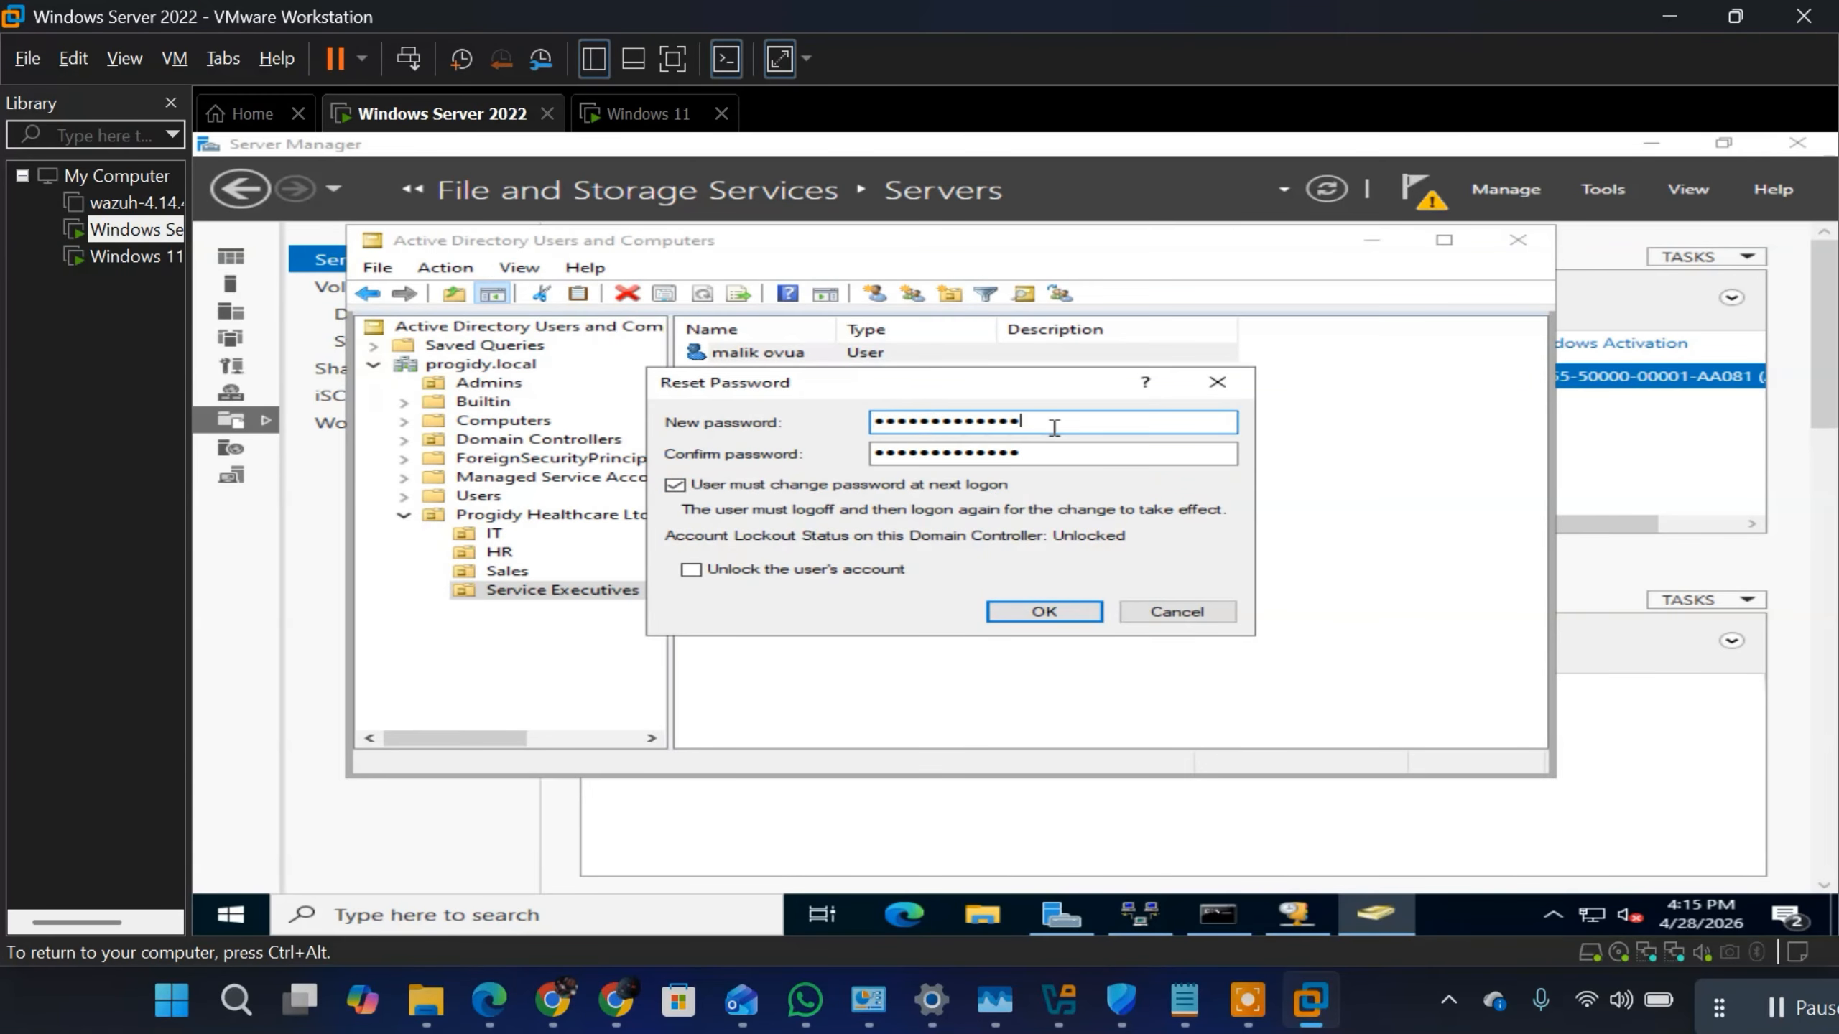
pyautogui.doubleClick(1054, 428)
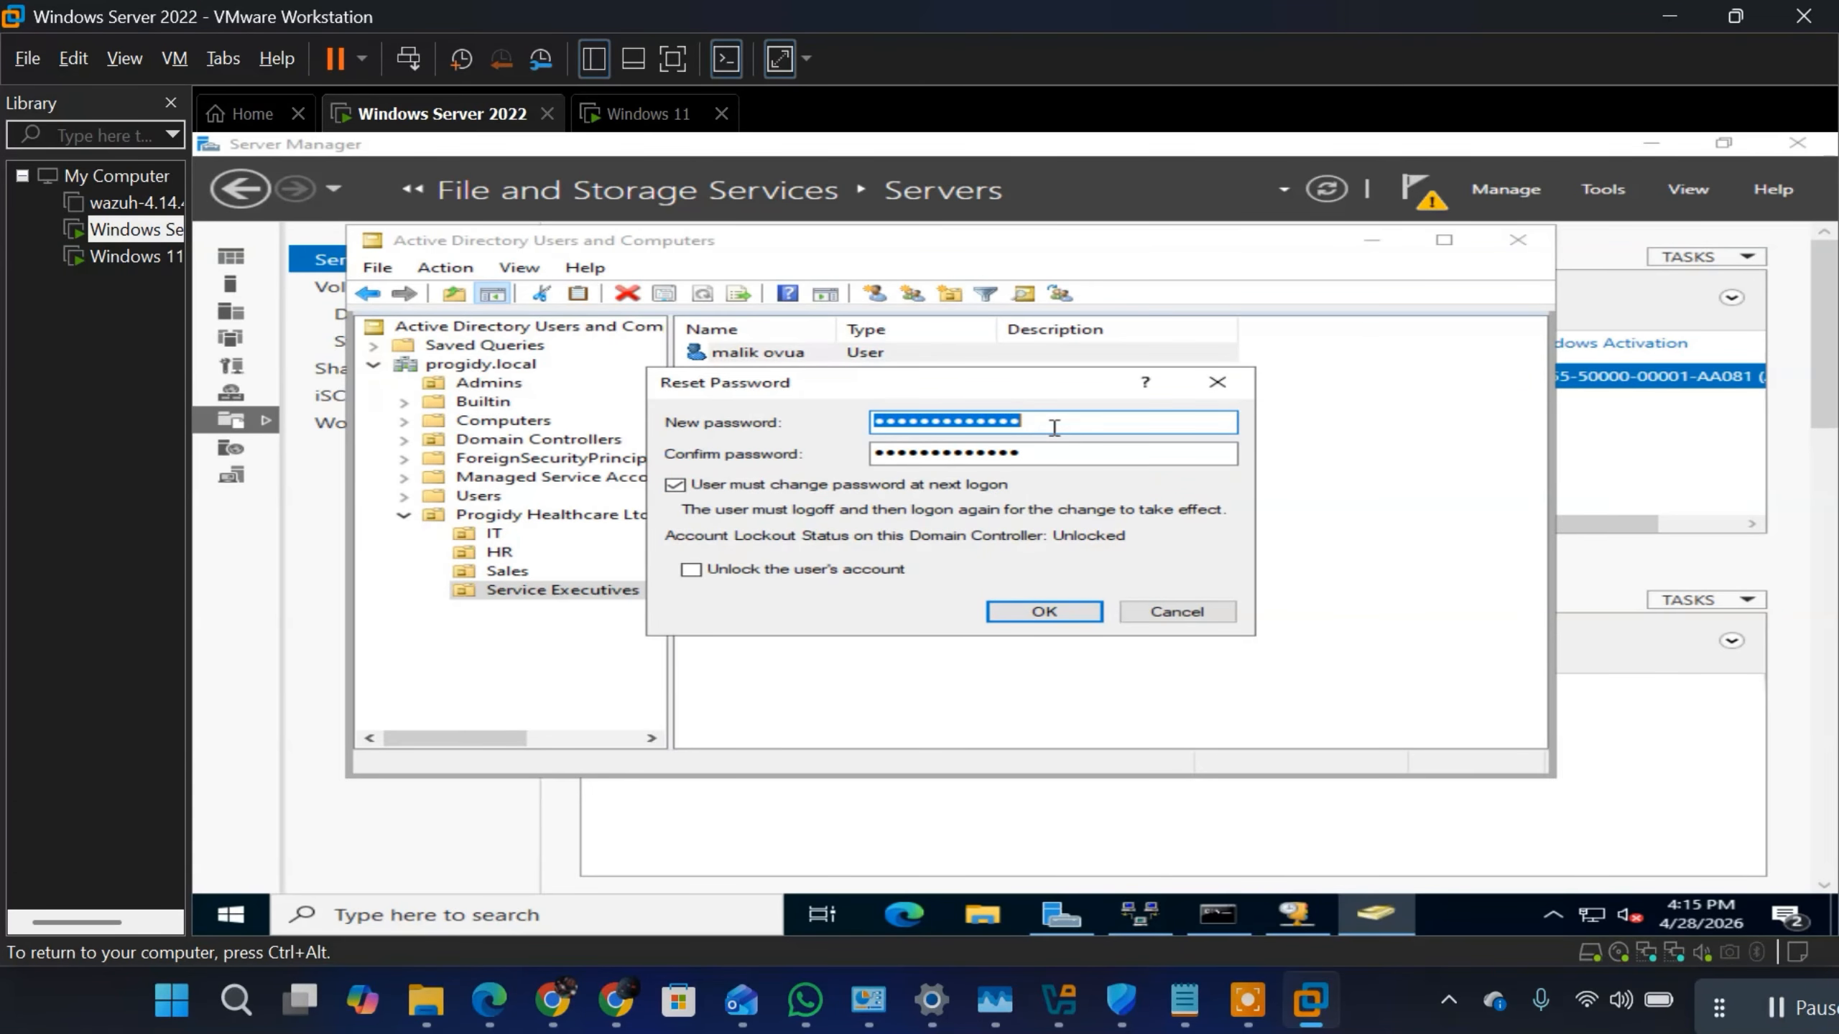
pyautogui.write('****')
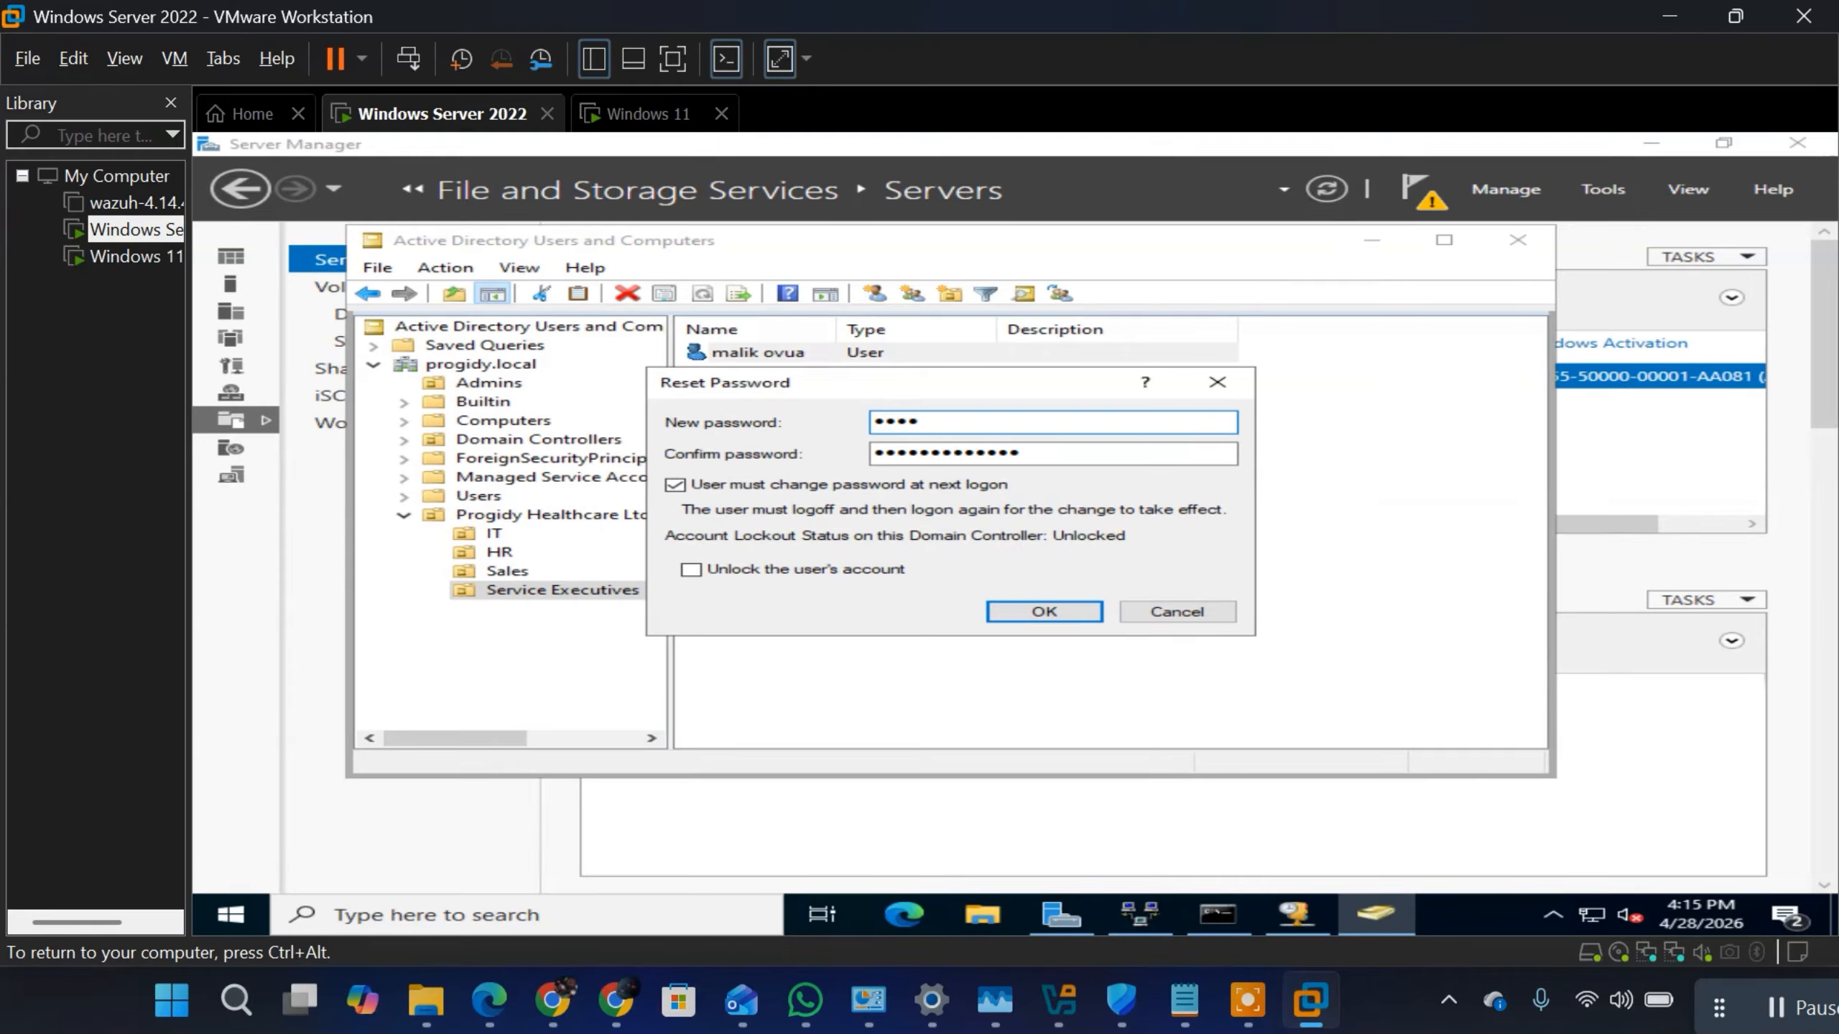
pyautogui.press('BackSpace')
pyautogui.press('BackSpace')
pyautogui.press('BackSpace')
pyautogui.press('BackSpace')
pyautogui.write('**********')
# Step: Replace the confirm password entry with the matching account password and apply the password reset
pyautogui.doubleClick(1069, 460)
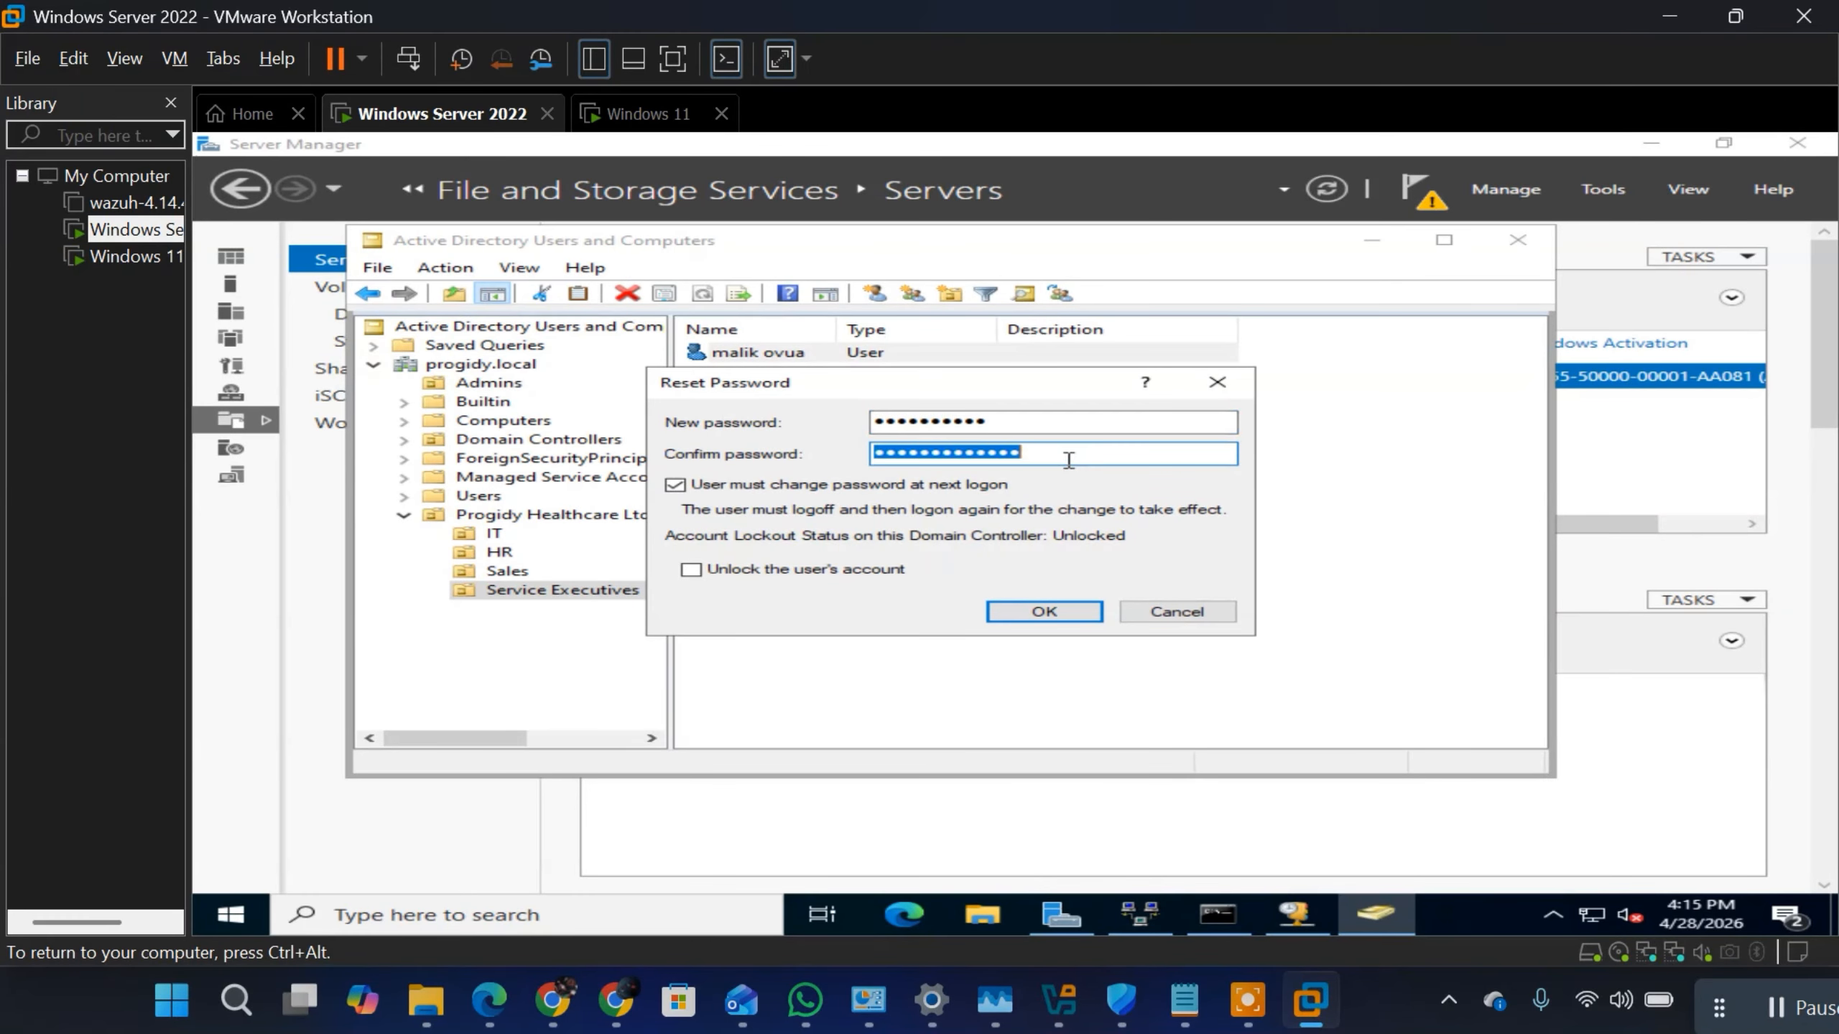
pyautogui.write('*******')
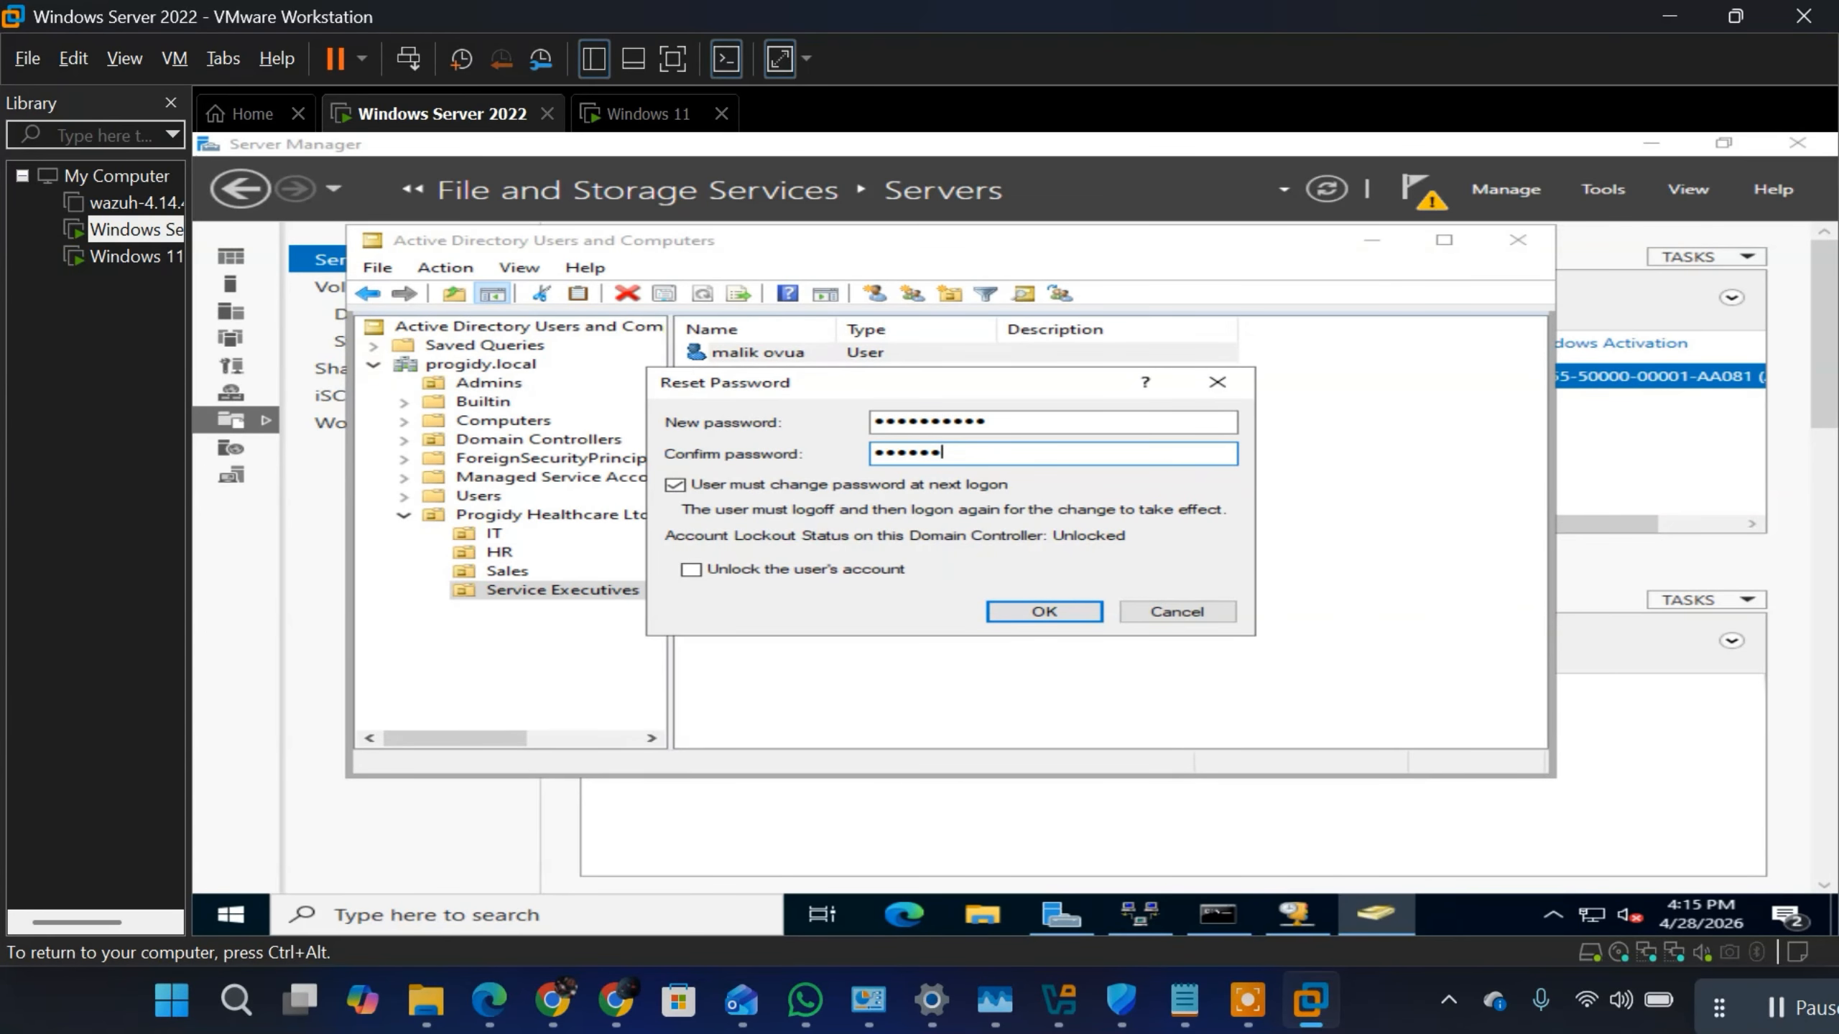
pyautogui.write('****')
pyautogui.moveTo(997, 454); pyautogui.dragTo(924, 449)
pyautogui.doubleClick(925, 446)
pyautogui.doubleClick(1021, 461)
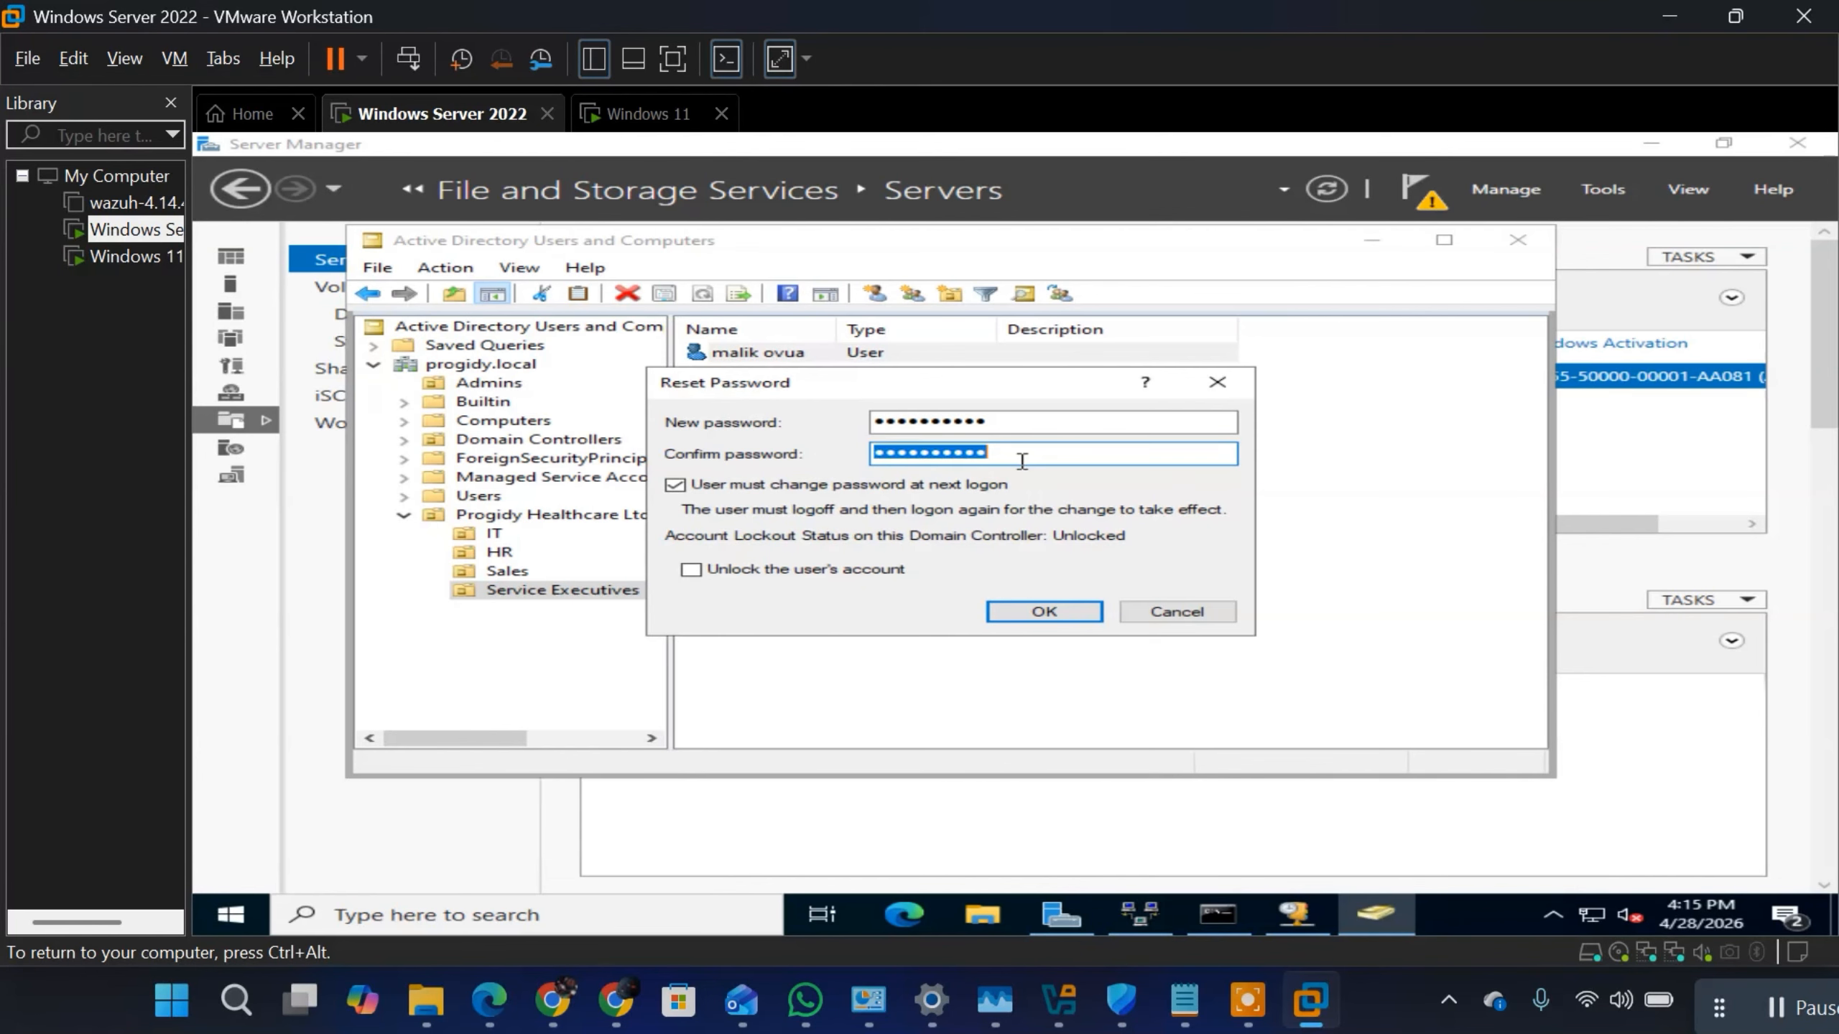
pyautogui.doubleClick(1021, 462)
pyautogui.click(1037, 612)
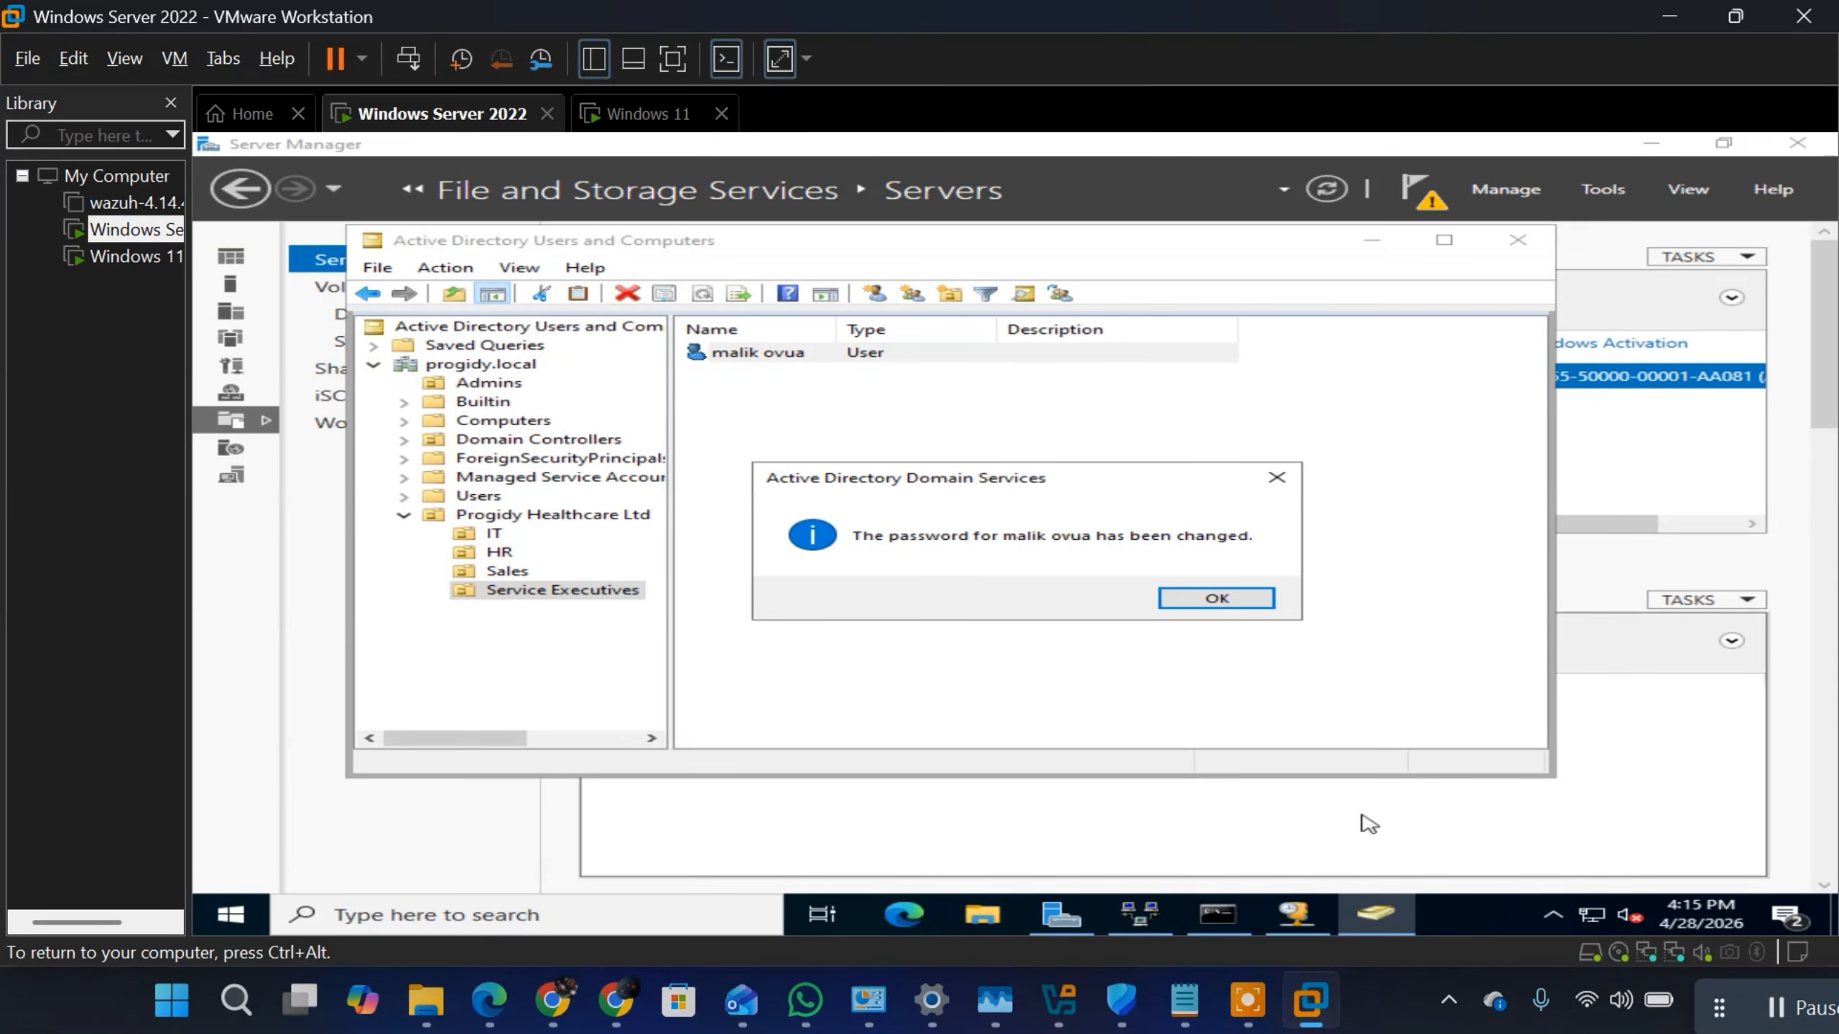
pyautogui.click(1231, 600)
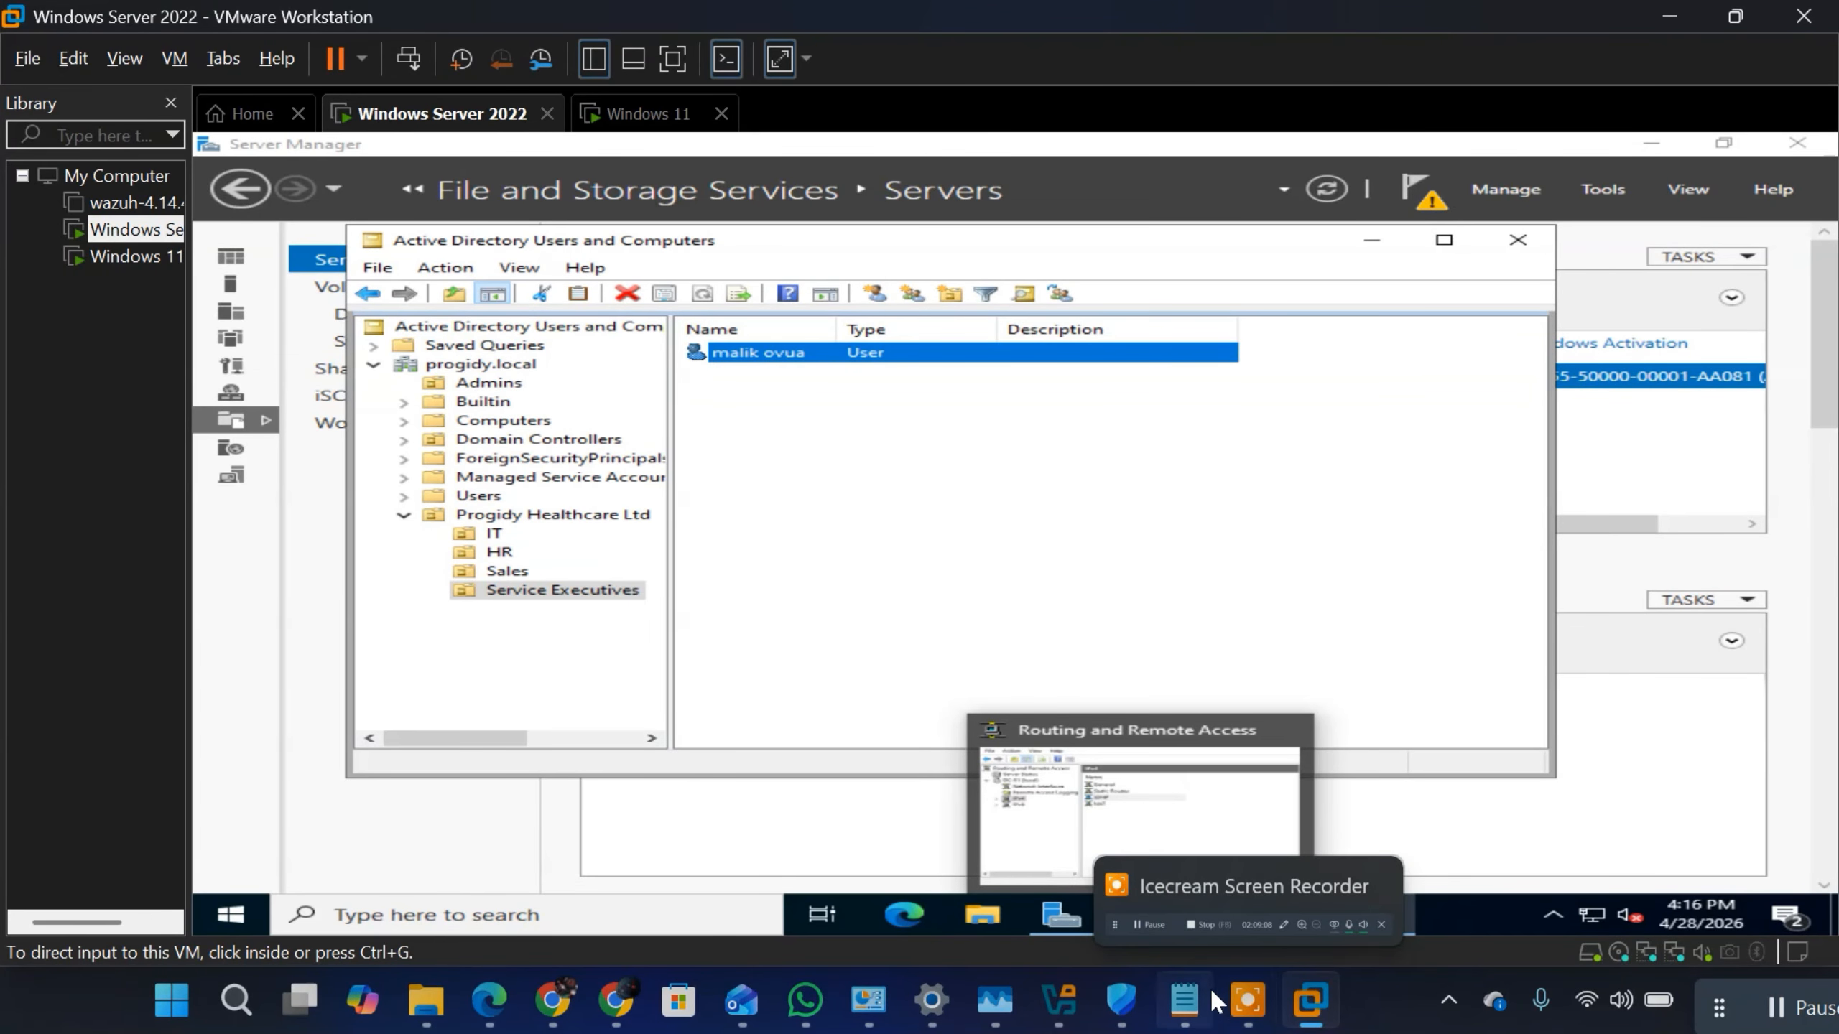
# Step: Switch to the Notepad notes and start a message below the GROUP SCOPE list with a "Dear" greeting addressing the user by name
pyautogui.click(1191, 1000)
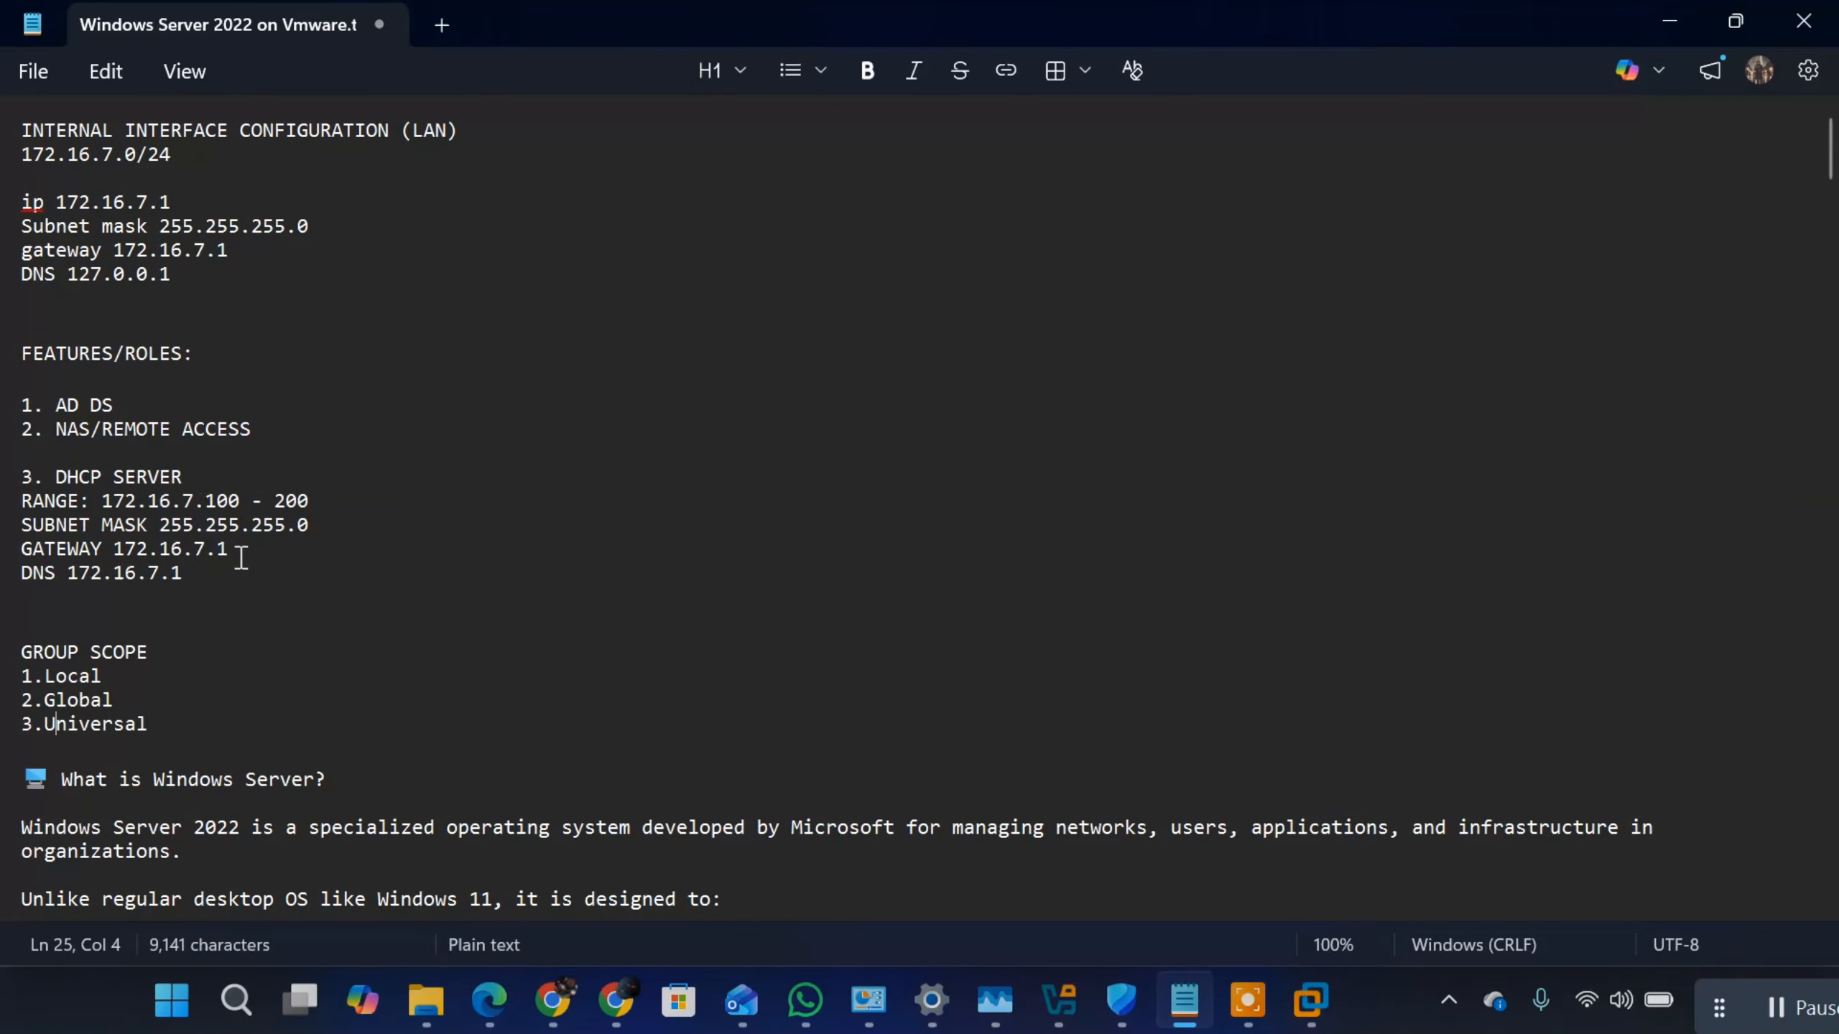
pyautogui.click(179, 724)
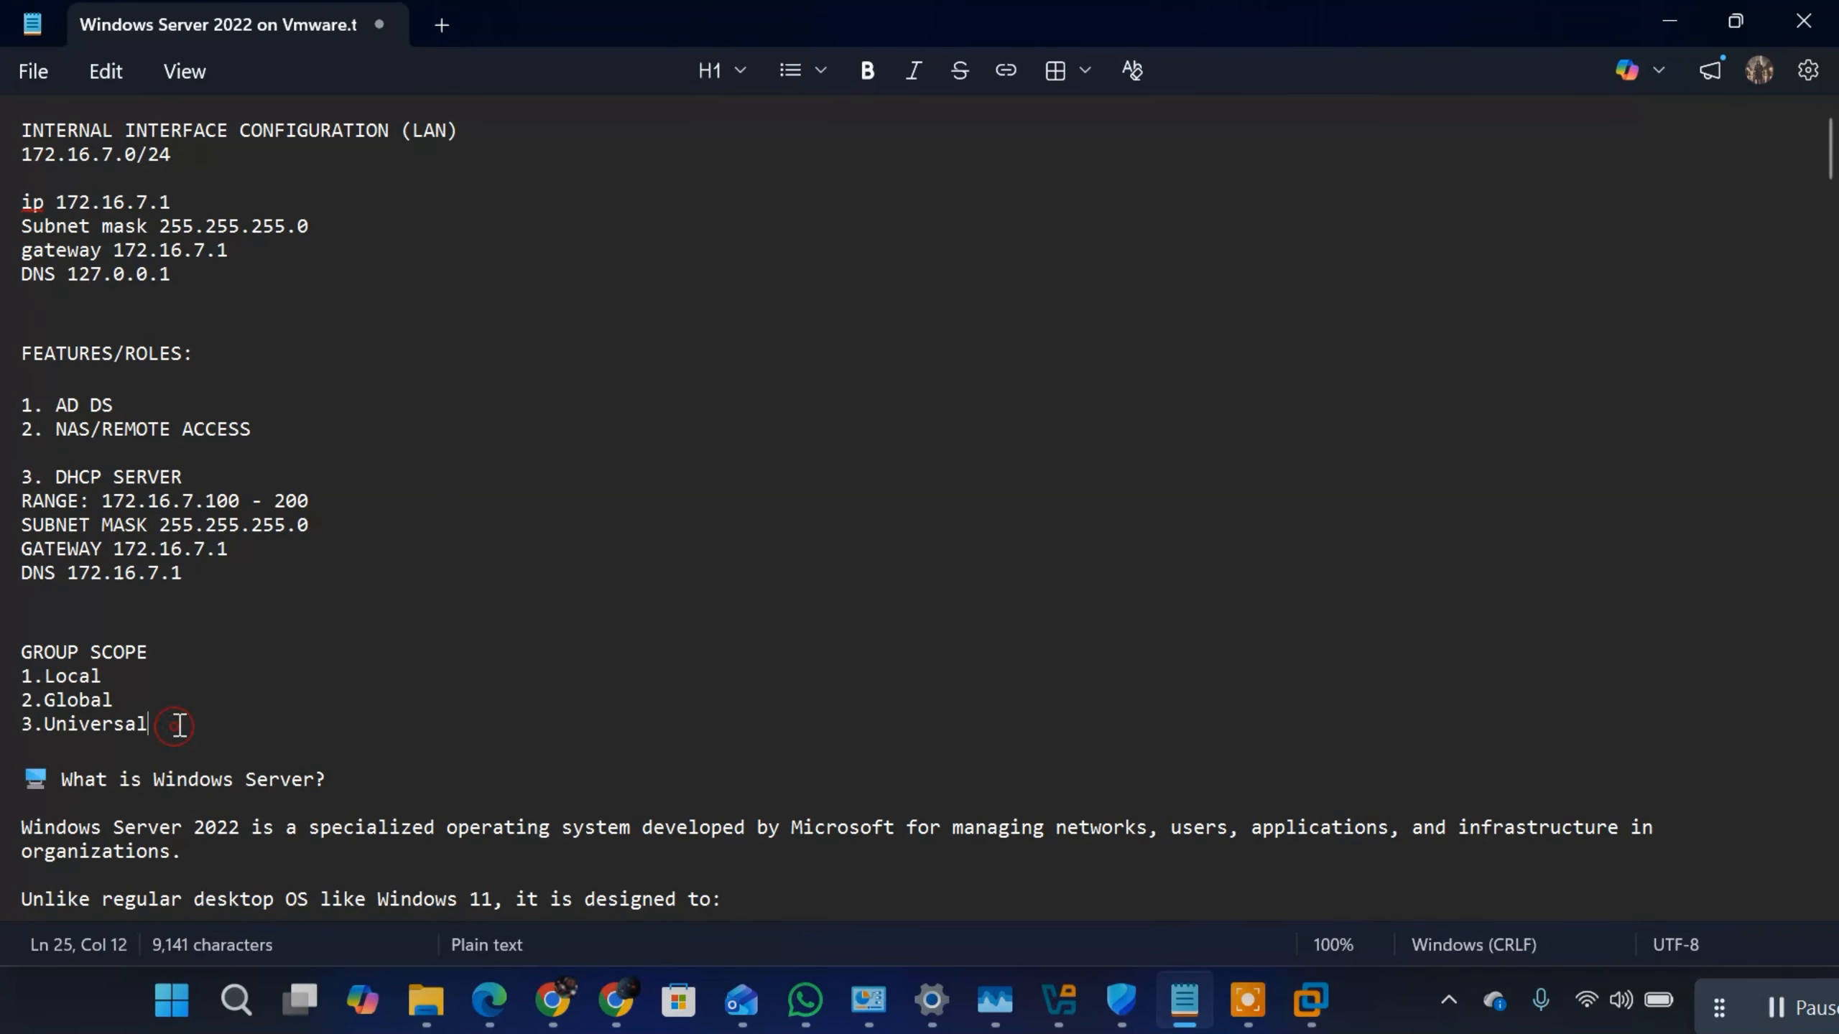
pyautogui.press('Return')
pyautogui.press('Return')
pyautogui.press('Return')
pyautogui.press('Return')
pyautogui.press('Return')
pyautogui.press('Return')
pyautogui.press('Up')
pyautogui.press('Up')
pyautogui.press('Up')
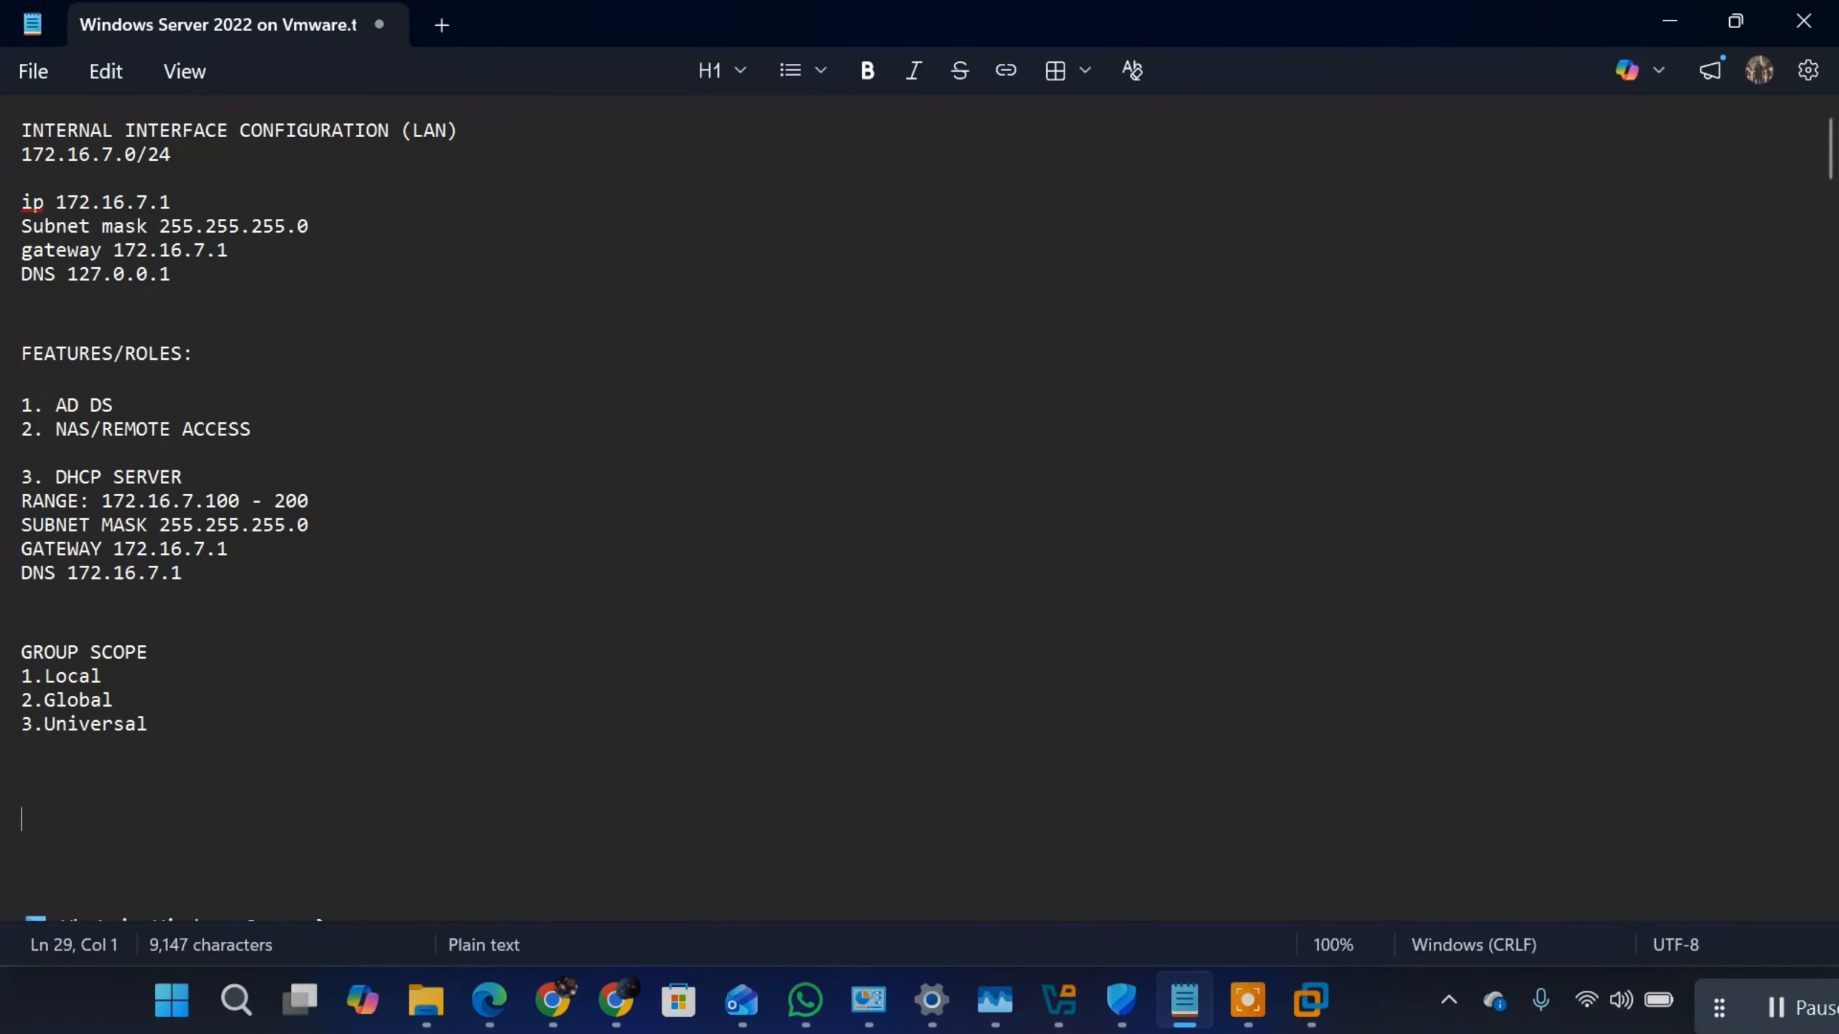
pyautogui.write('Dear Ovua')
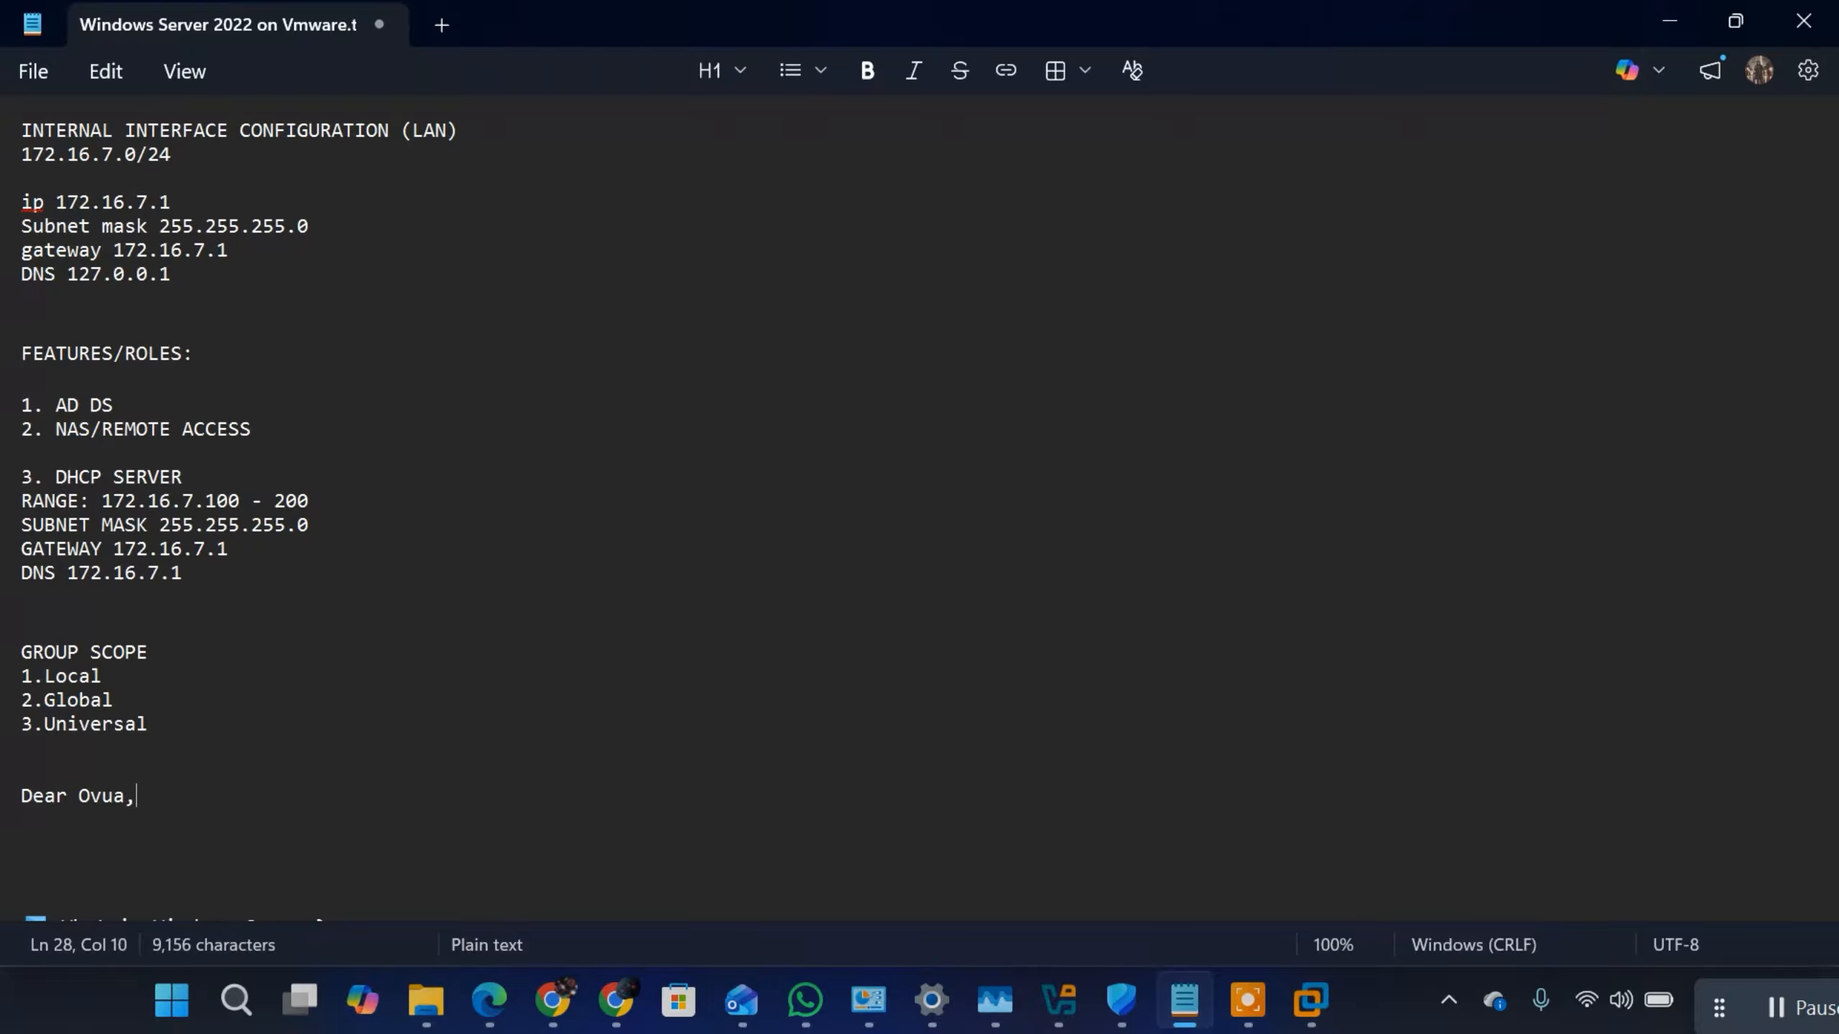
pyautogui.write(',')
pyautogui.press('Return')
pyautogui.press('Return')
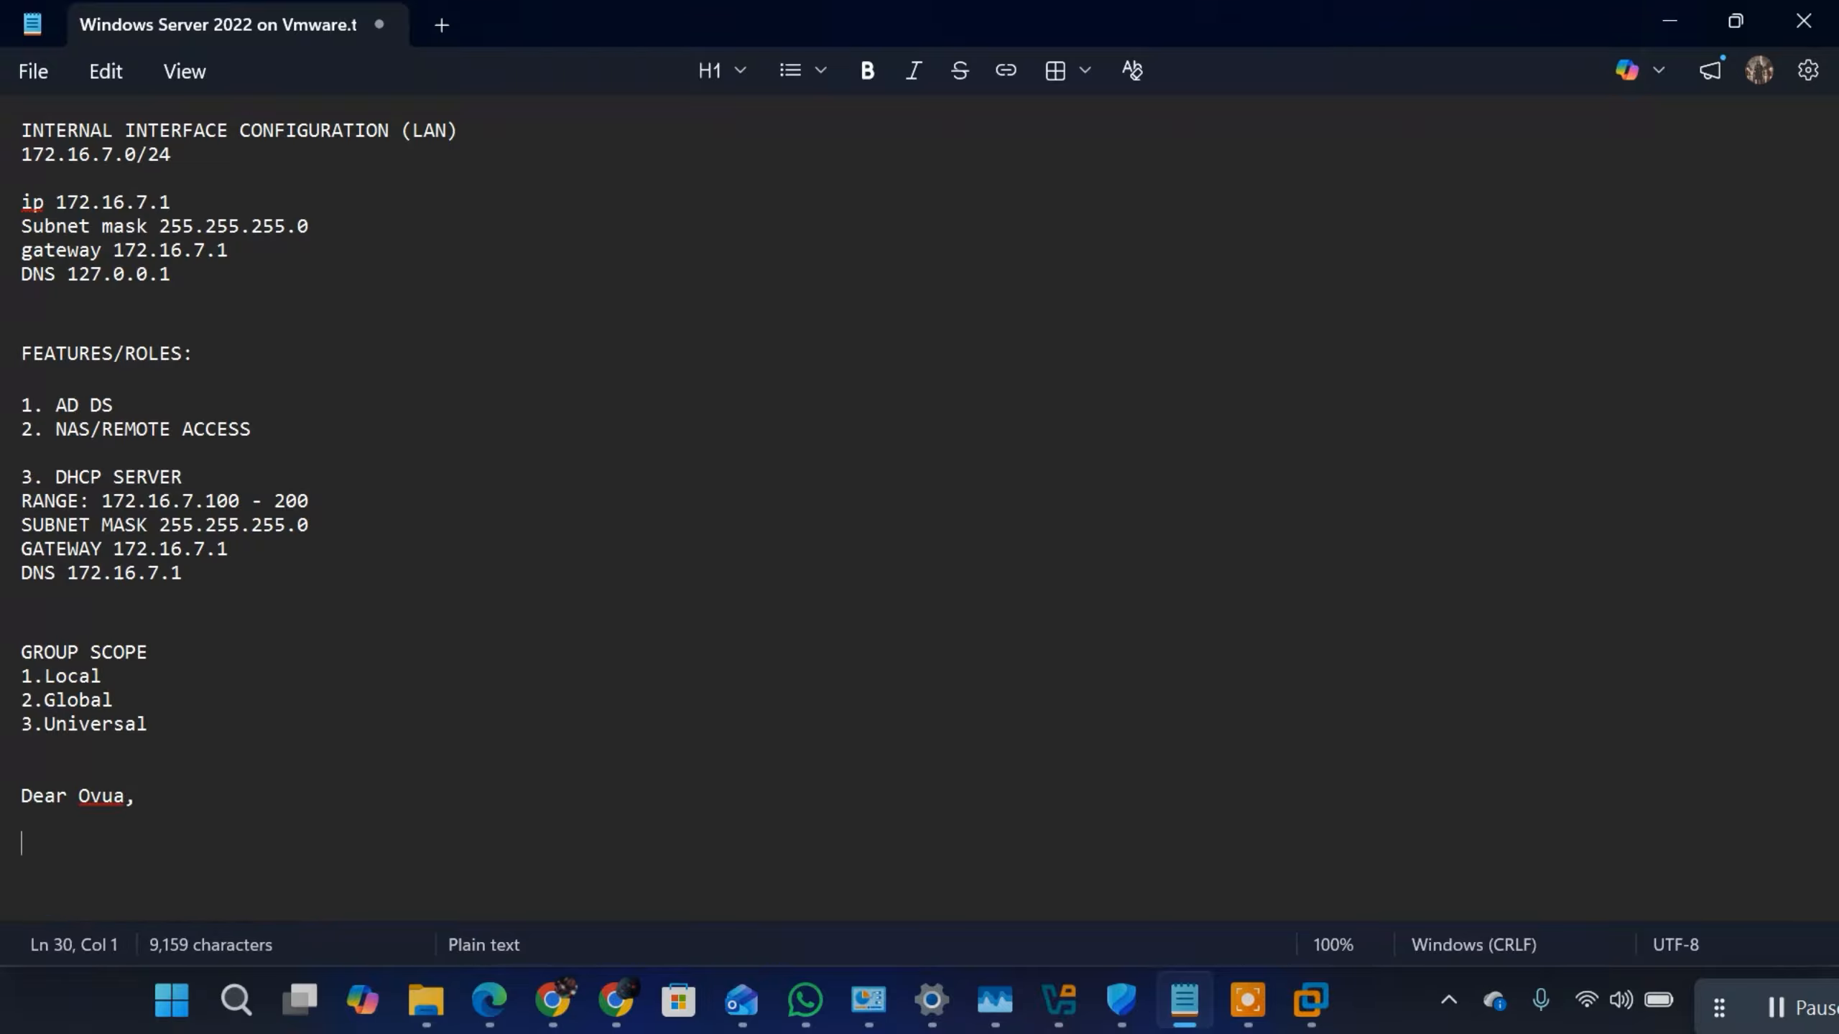
# Step: Write the message's opening words "Kindly be informed that your password reset request has" below the greeting
pyautogui.write('Kindly be inform')
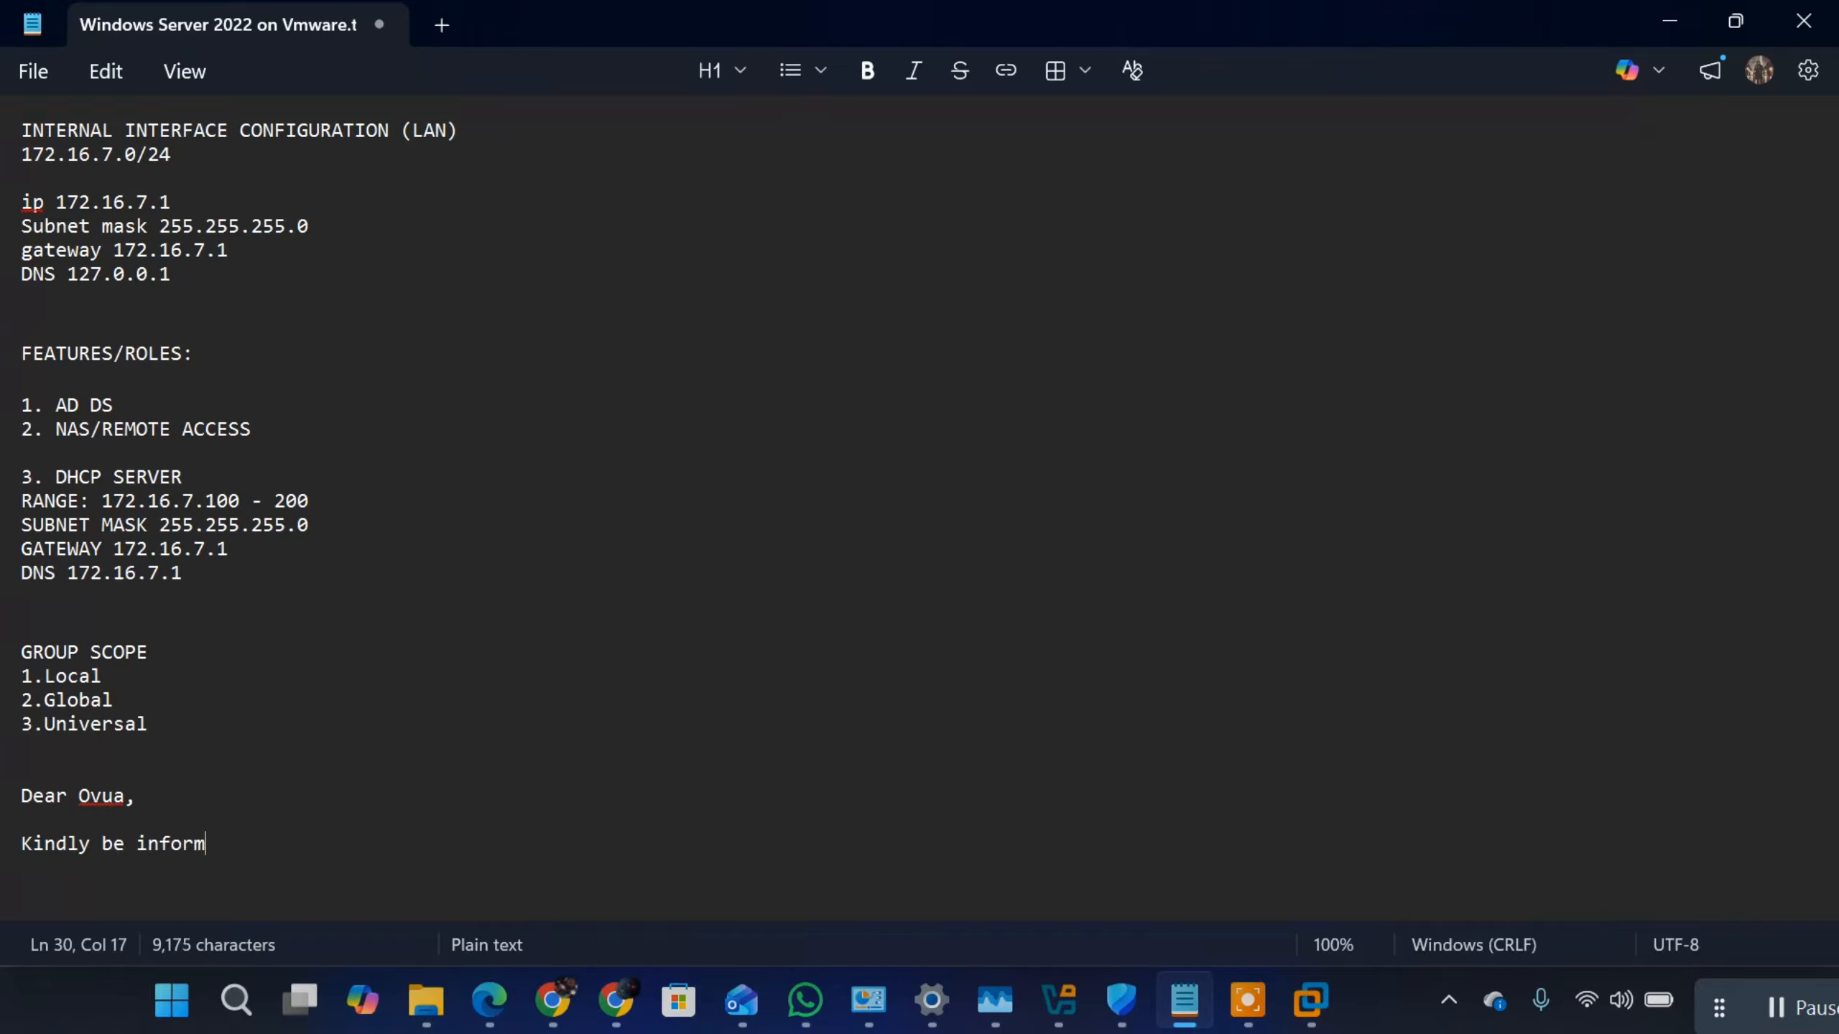
pyautogui.write('ed that ')
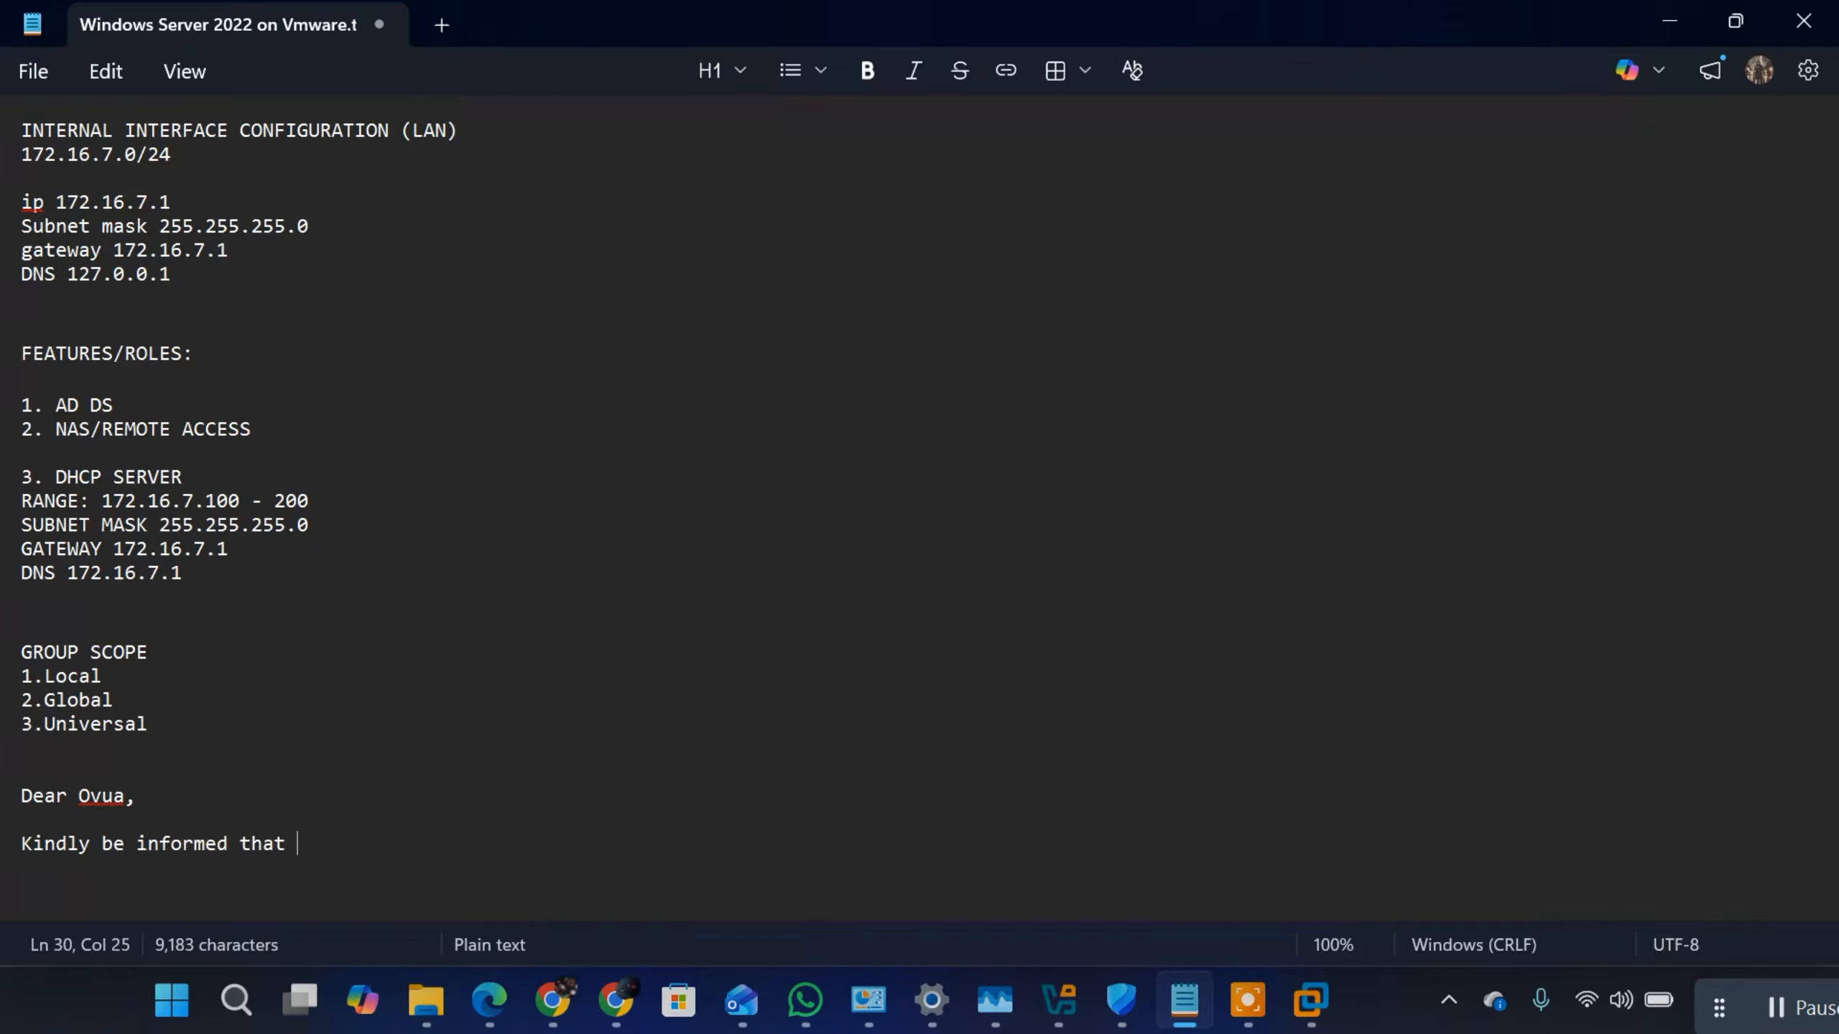
pyautogui.write('your password res')
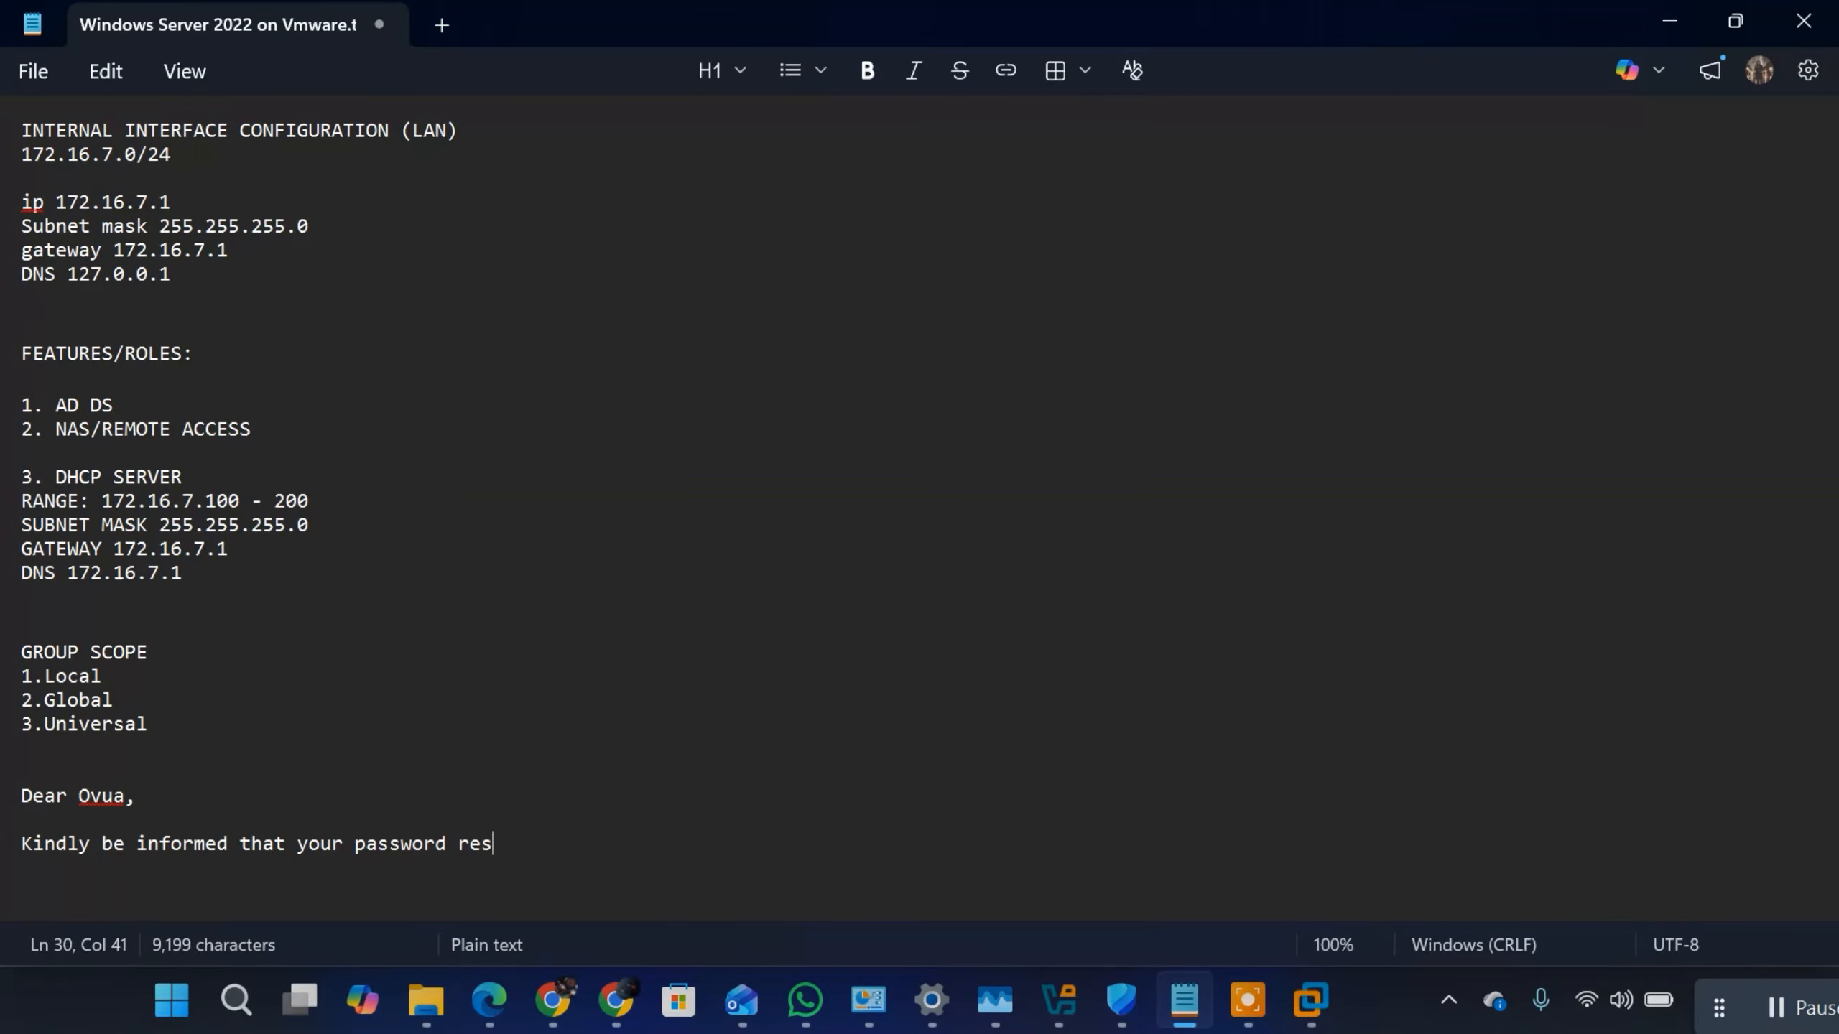
pyautogui.write('et req')
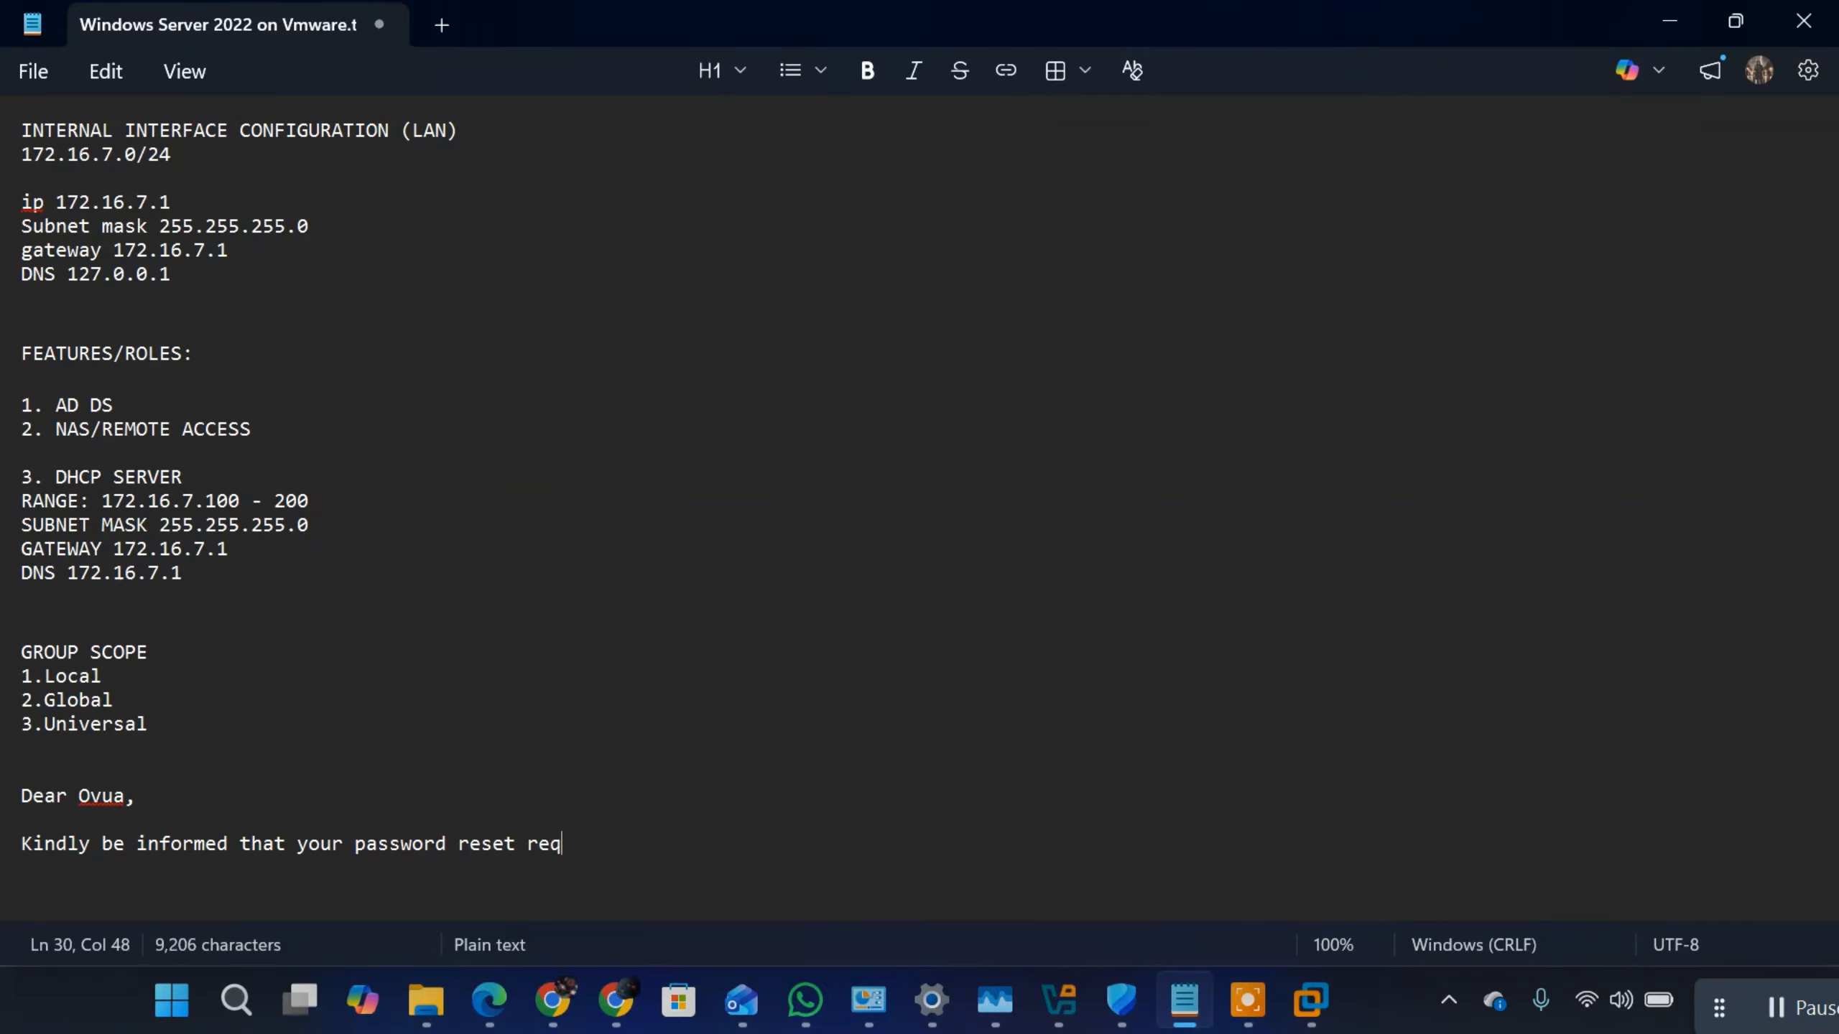
pyautogui.write('uest hgas')
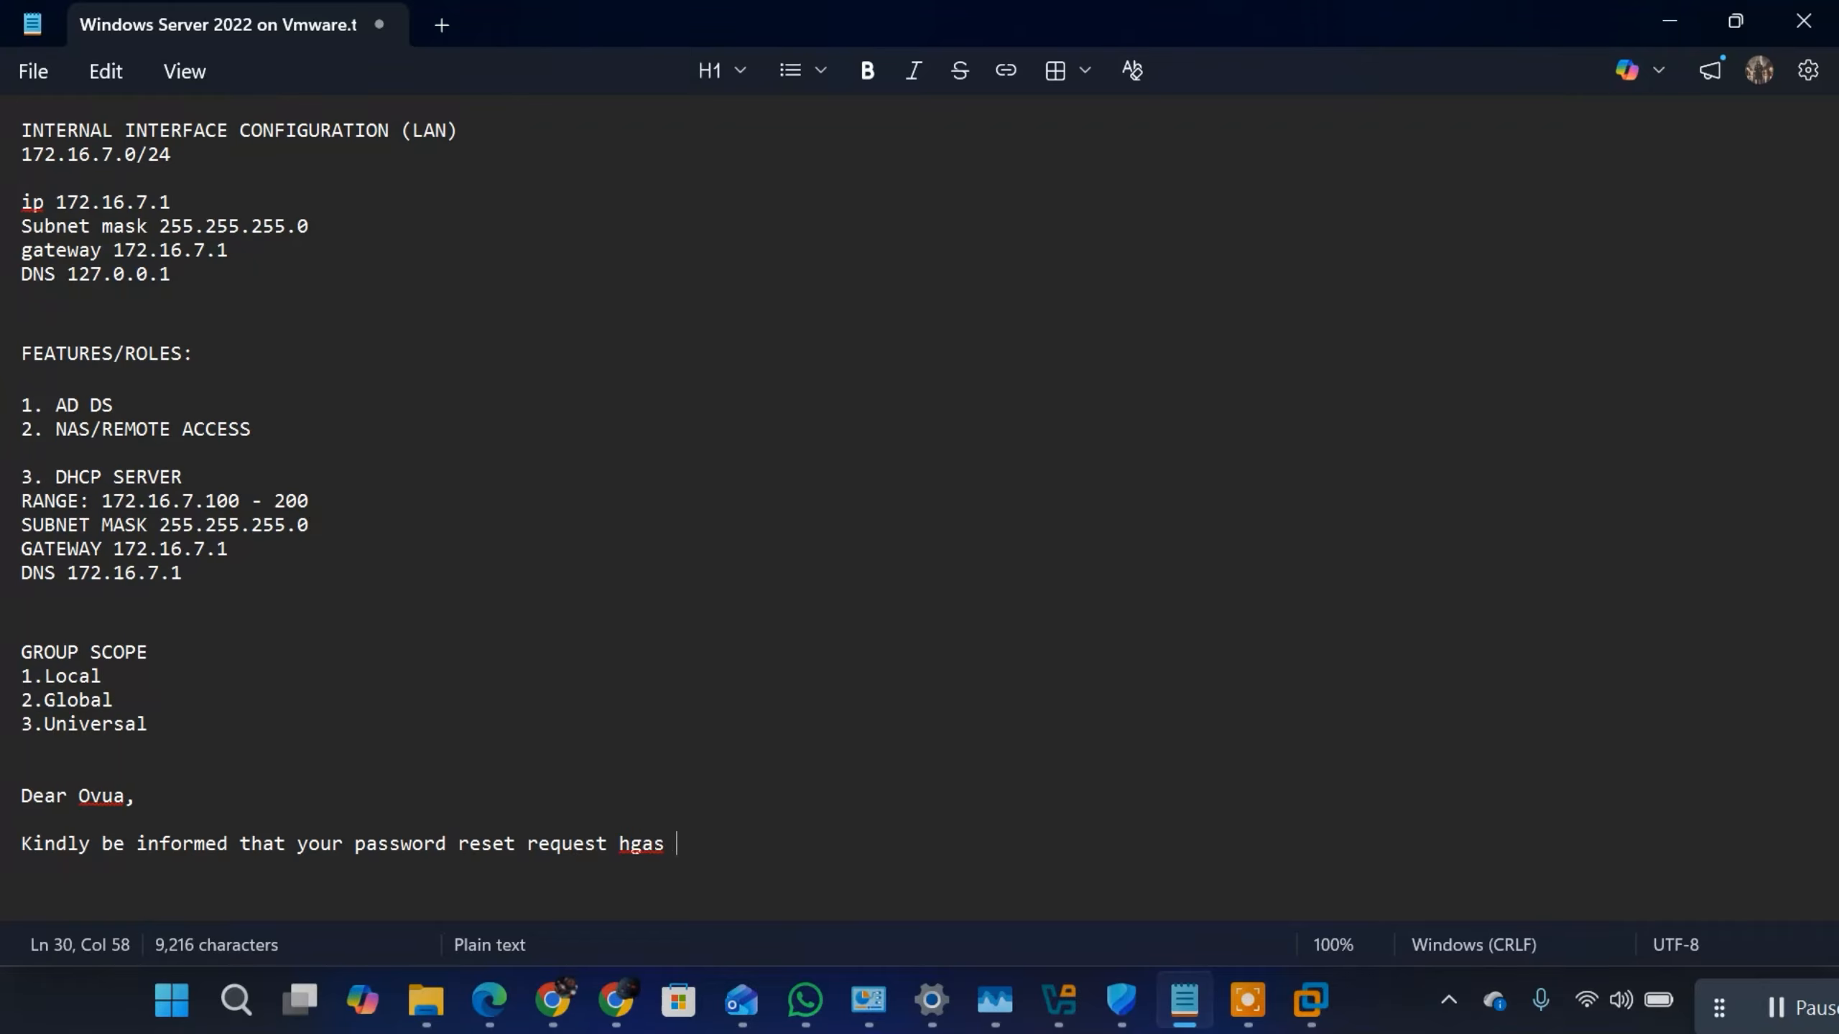
pyautogui.press('BackSpace')
pyautogui.press('BackSpace')
pyautogui.press('BackSpace')
pyautogui.write('as b')
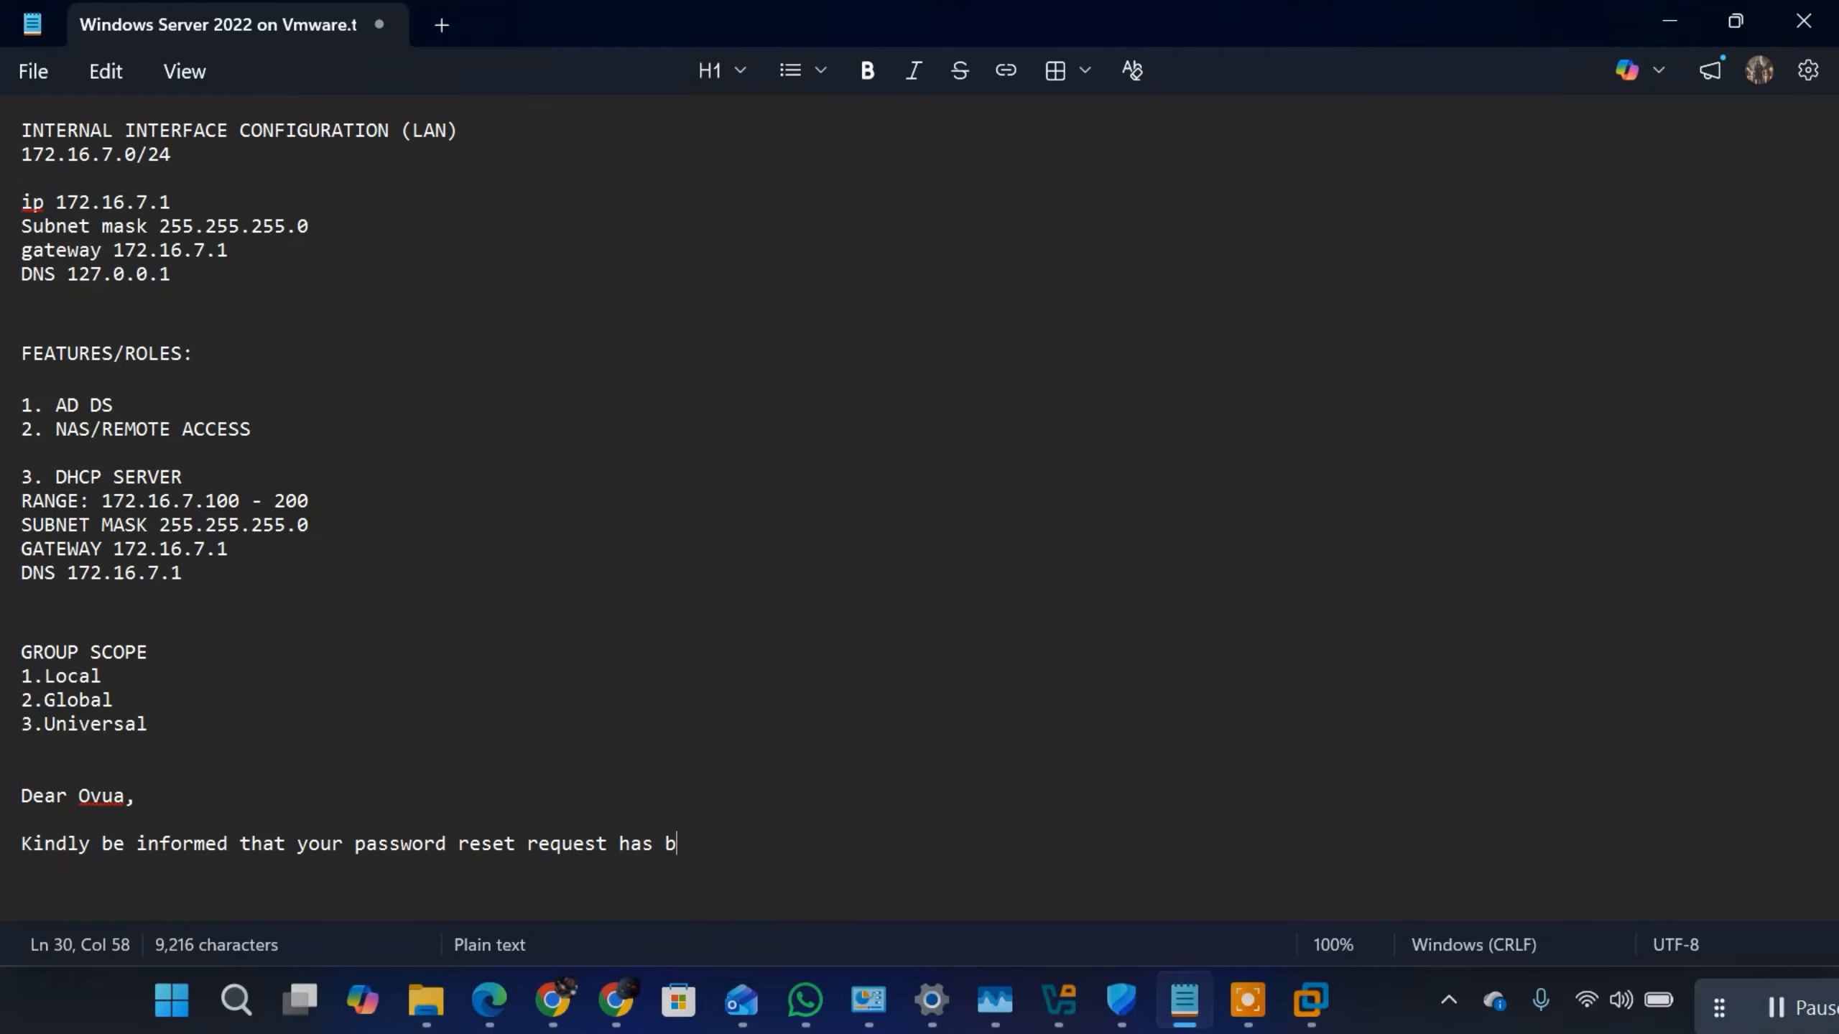
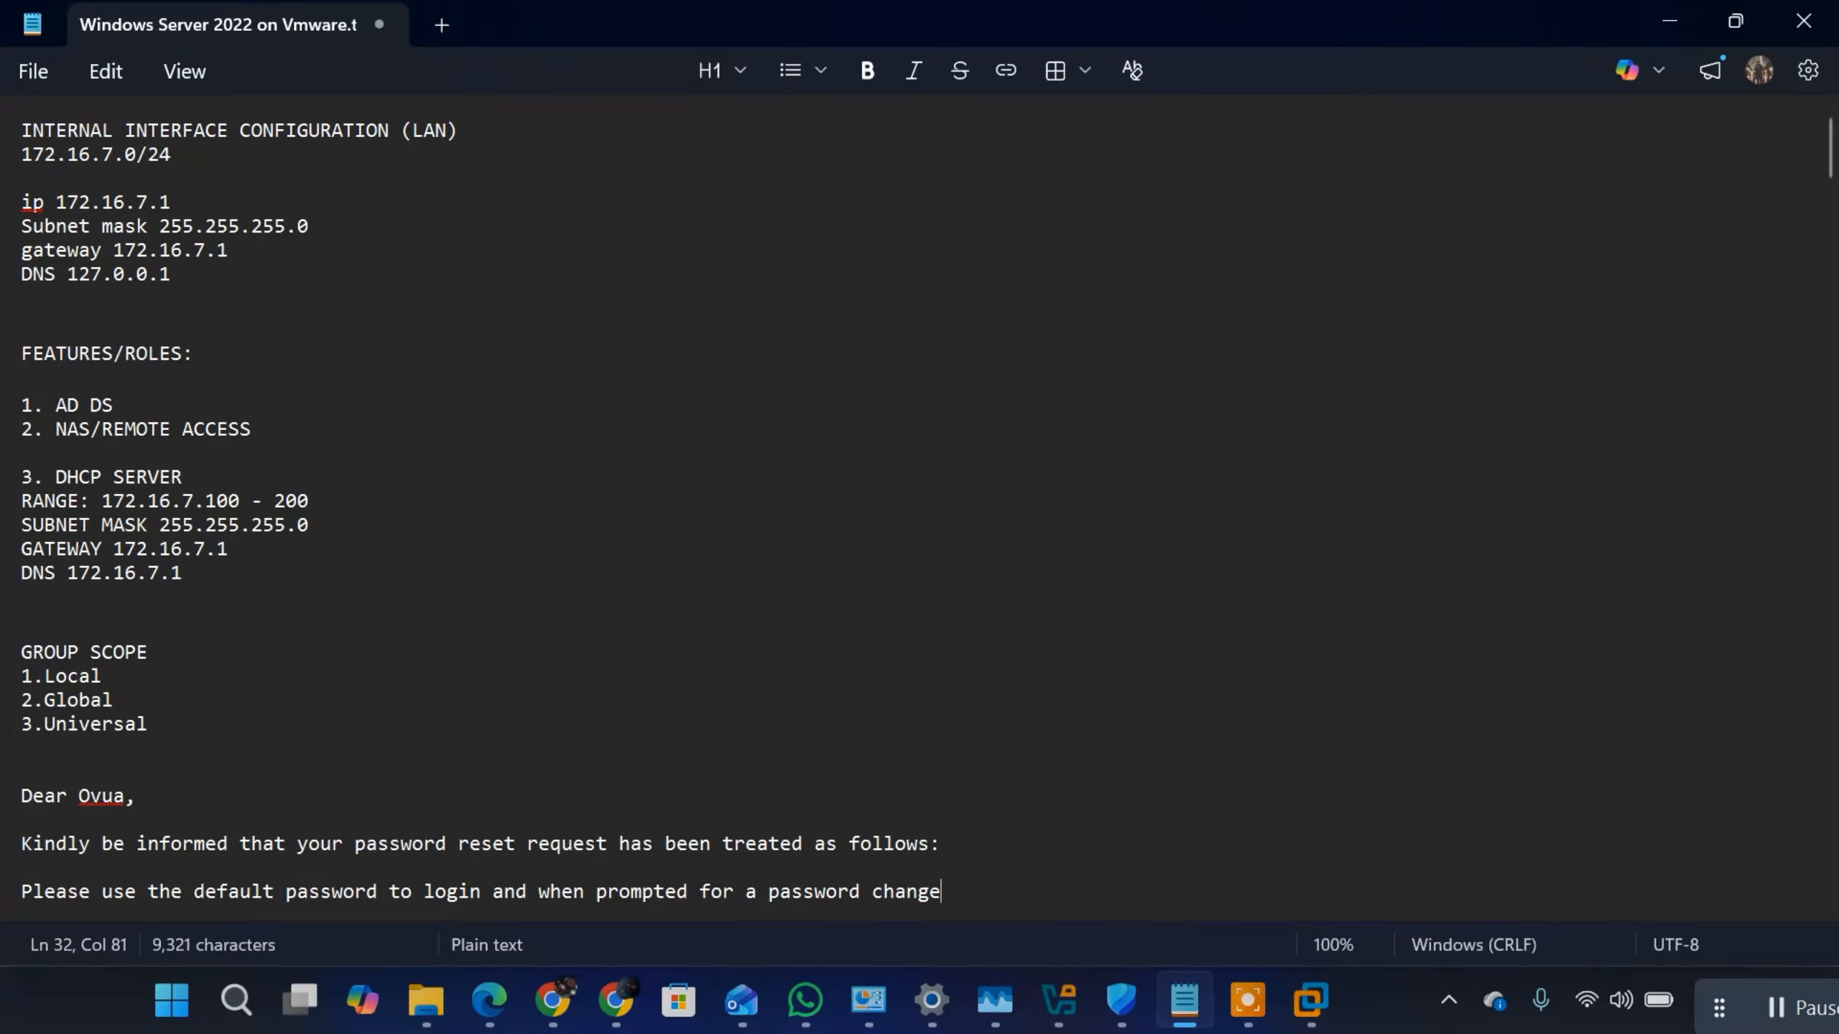
# Step: Finish the login instruction with ", please choose your own prefwerred password." and leave a blank line below it
pyautogui.write('please')
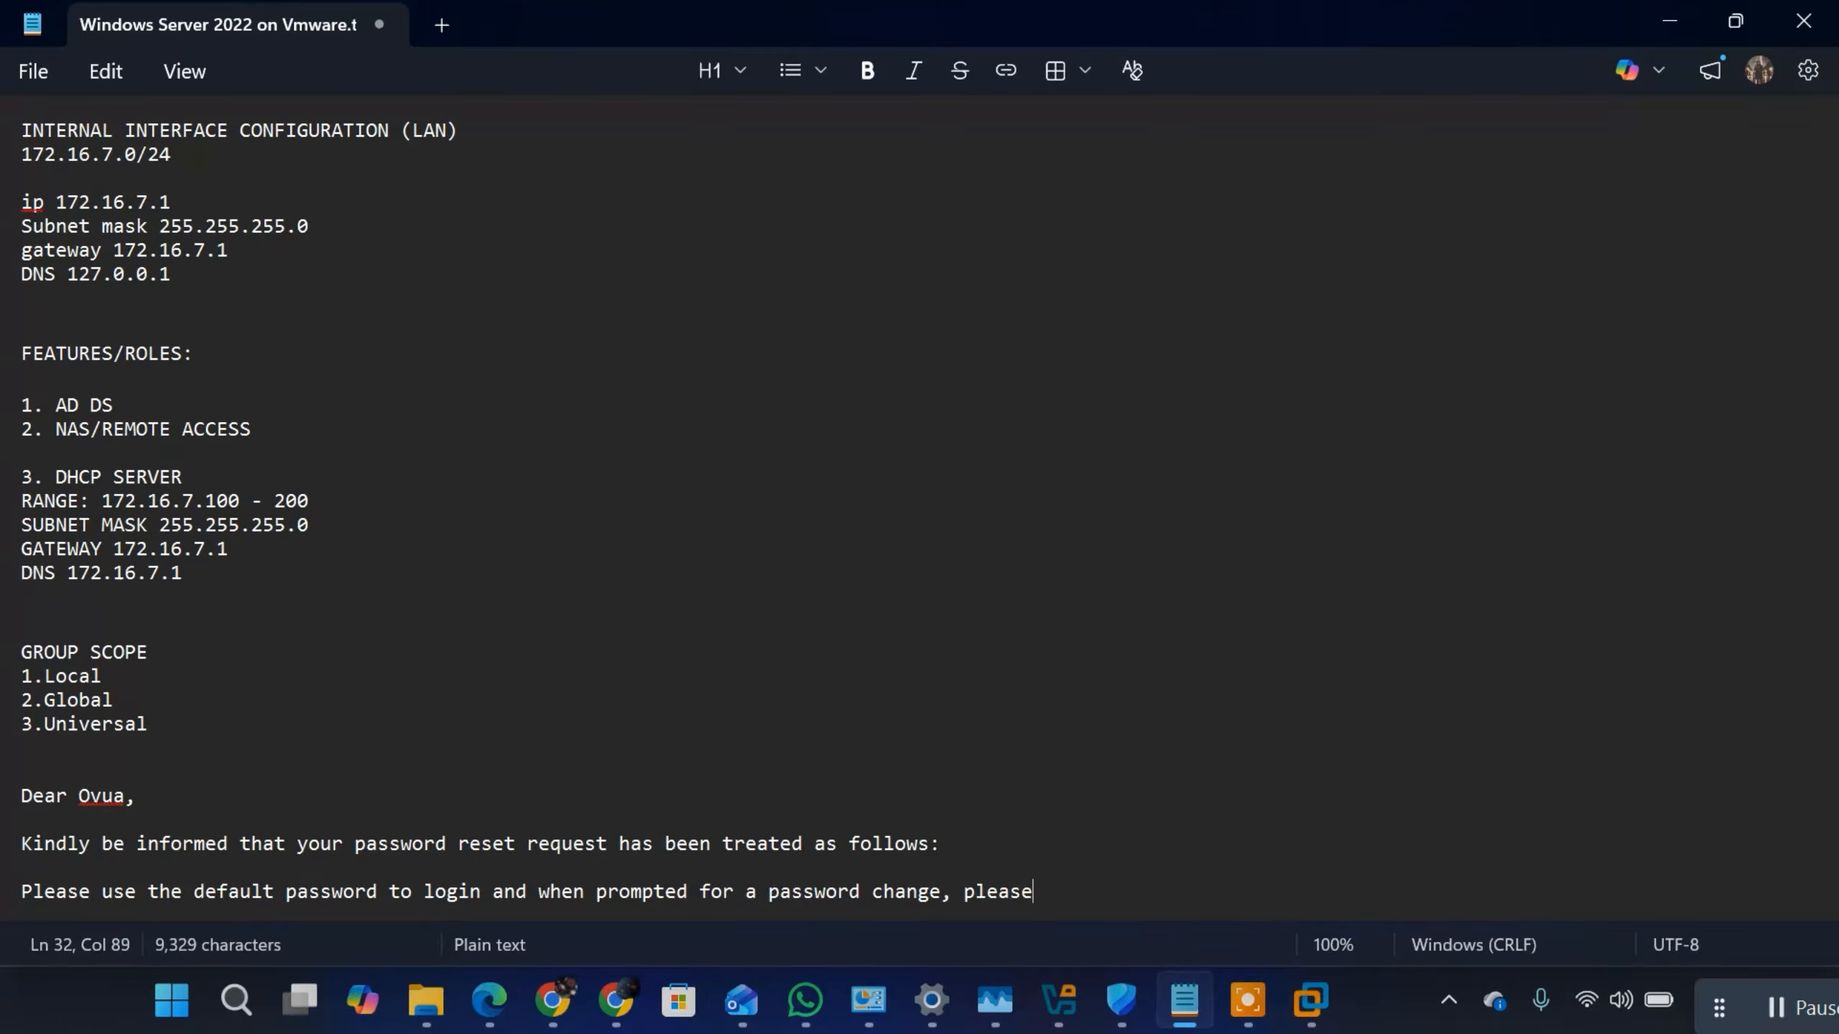
pyautogui.write(' choose your ')
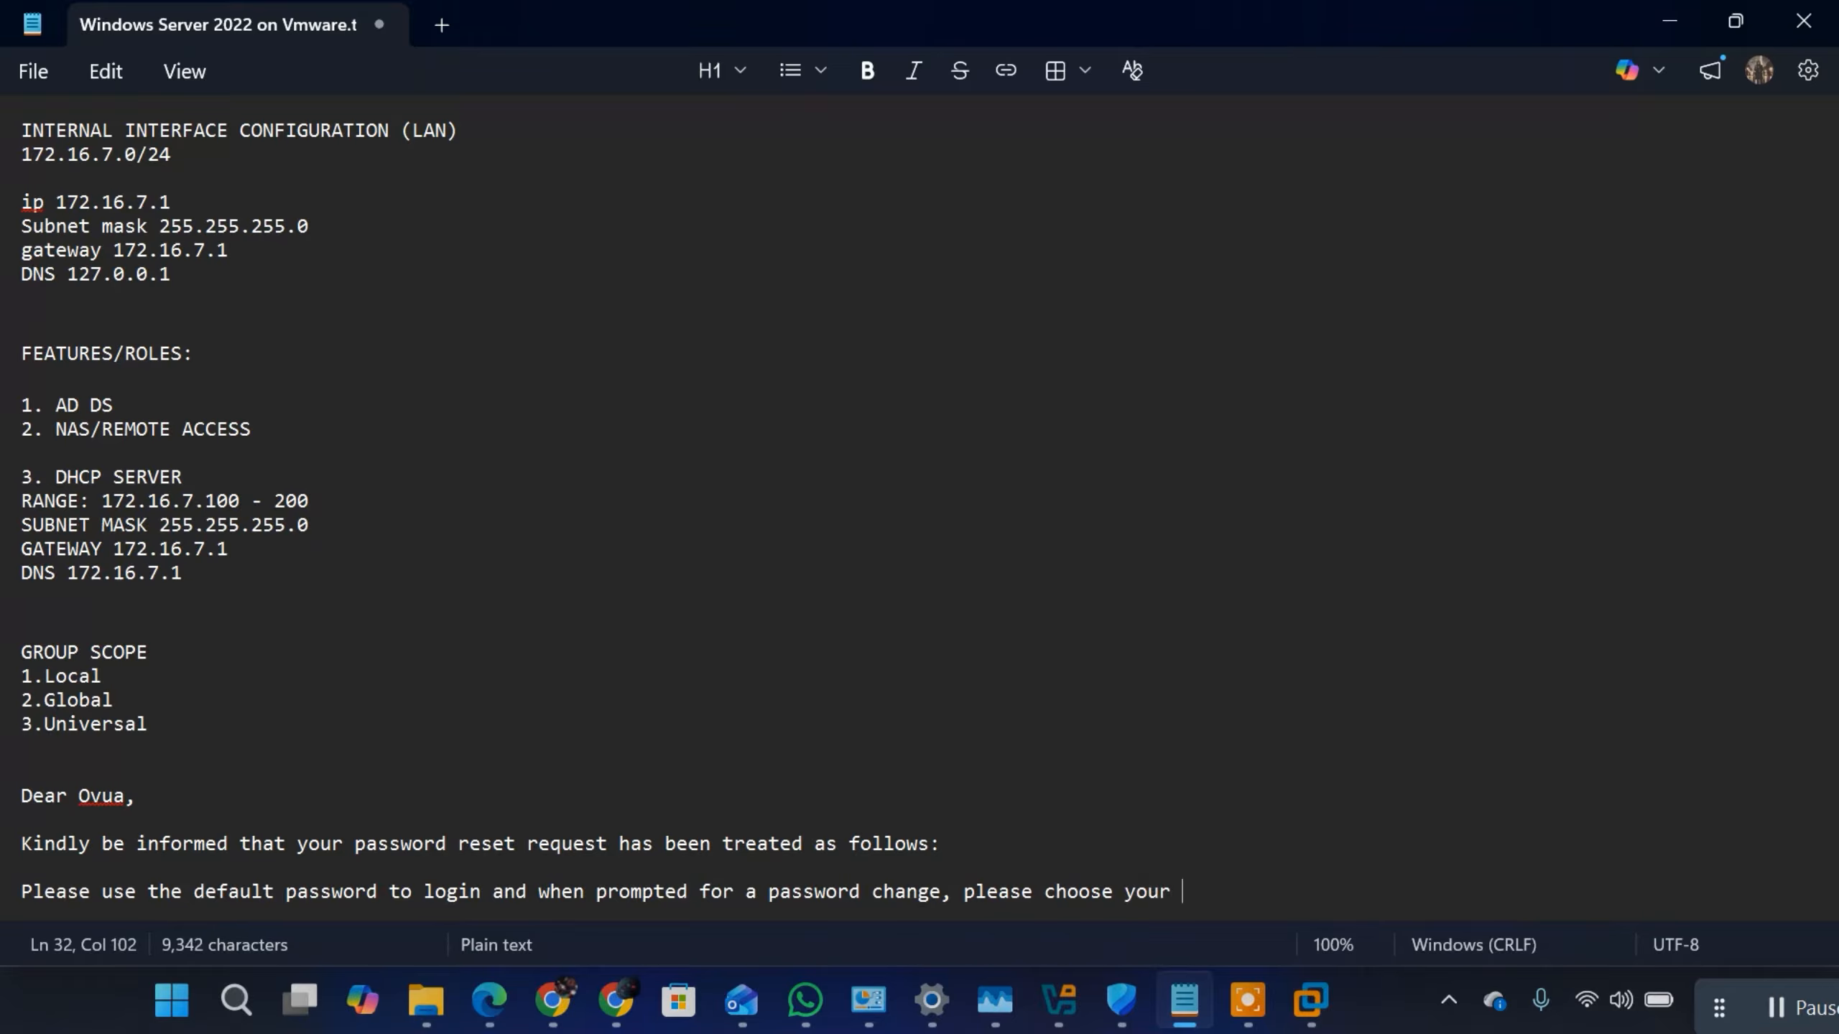
pyautogui.write('own prefwe')
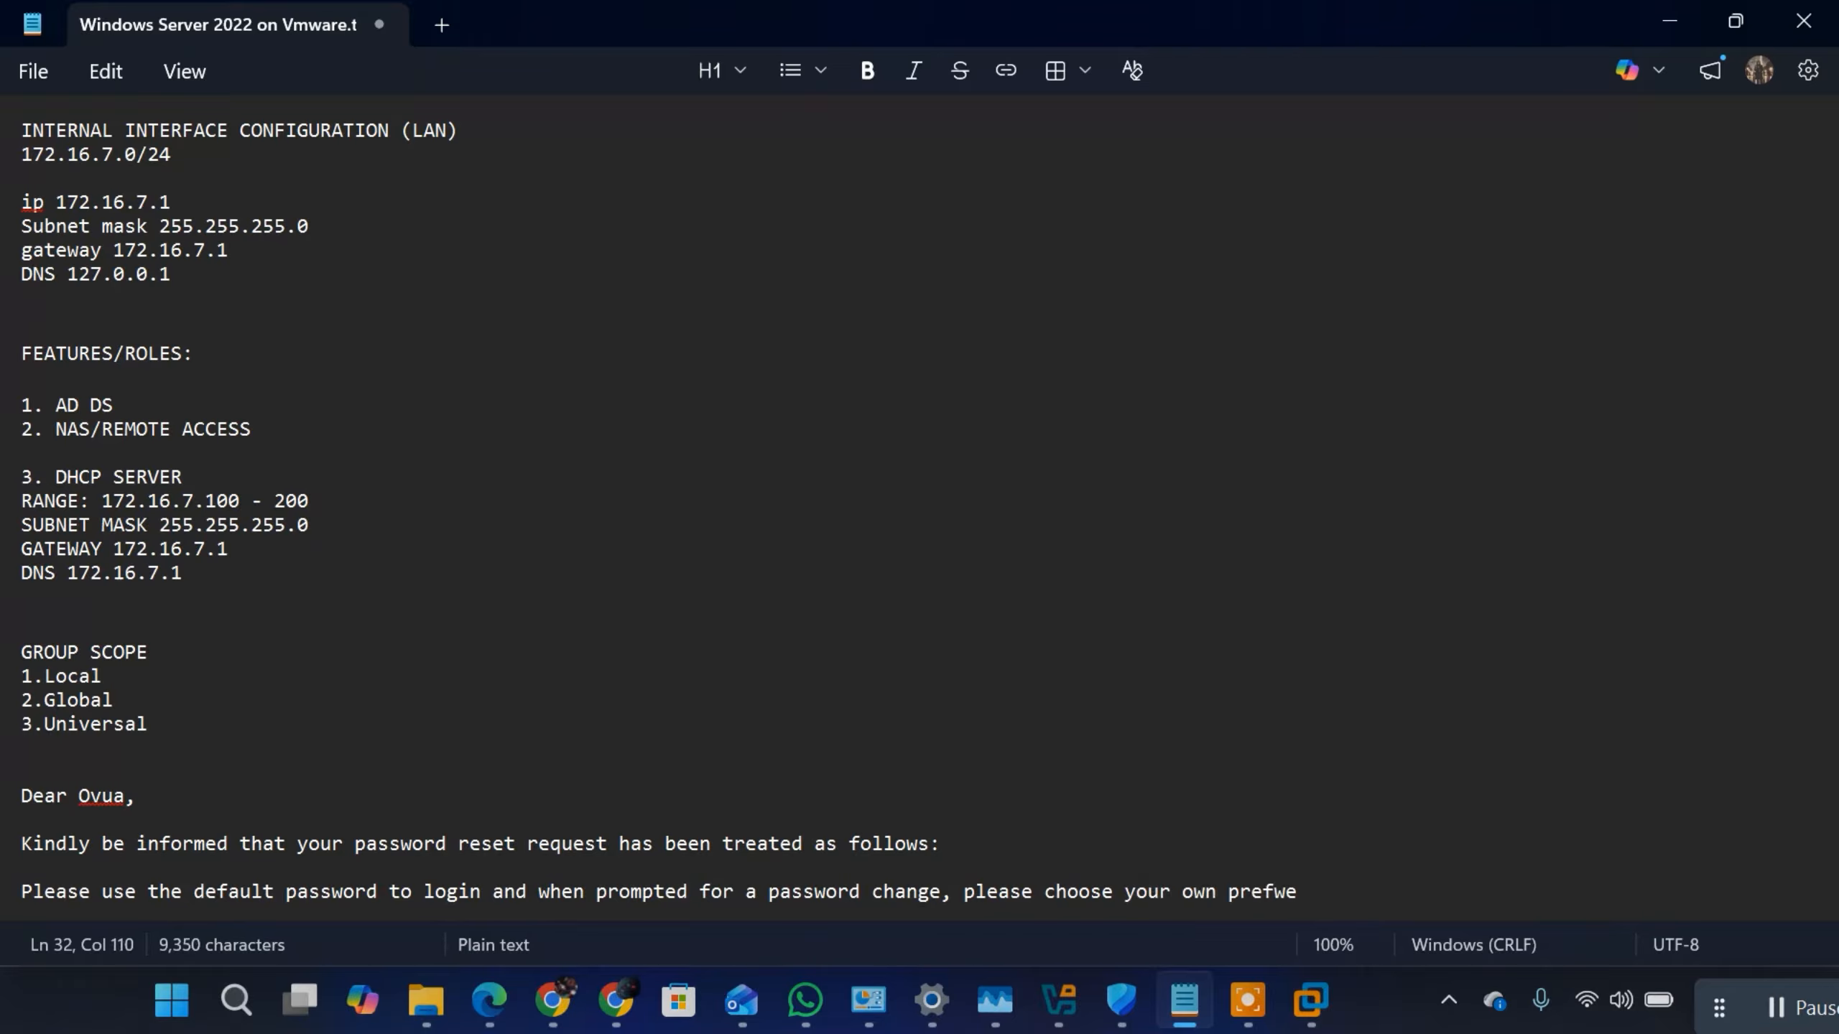
pyautogui.write('rred password.')
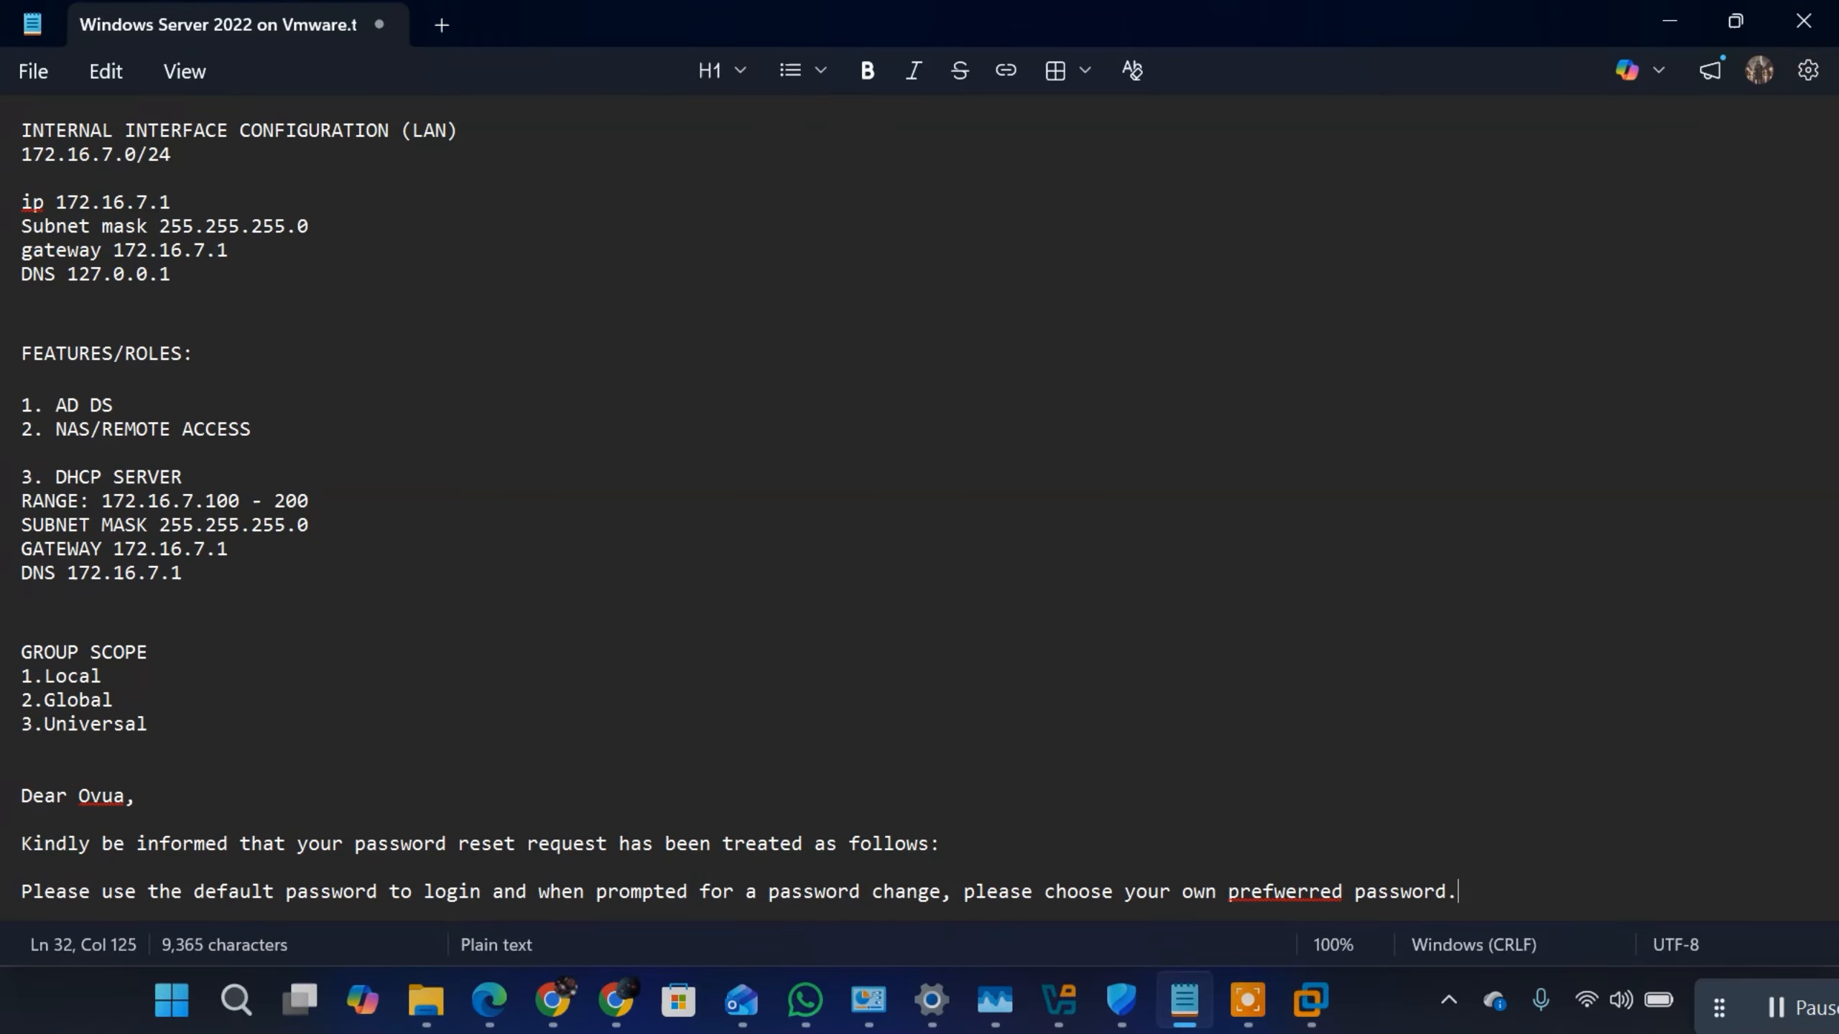
pyautogui.press('Return')
pyautogui.press('Return')
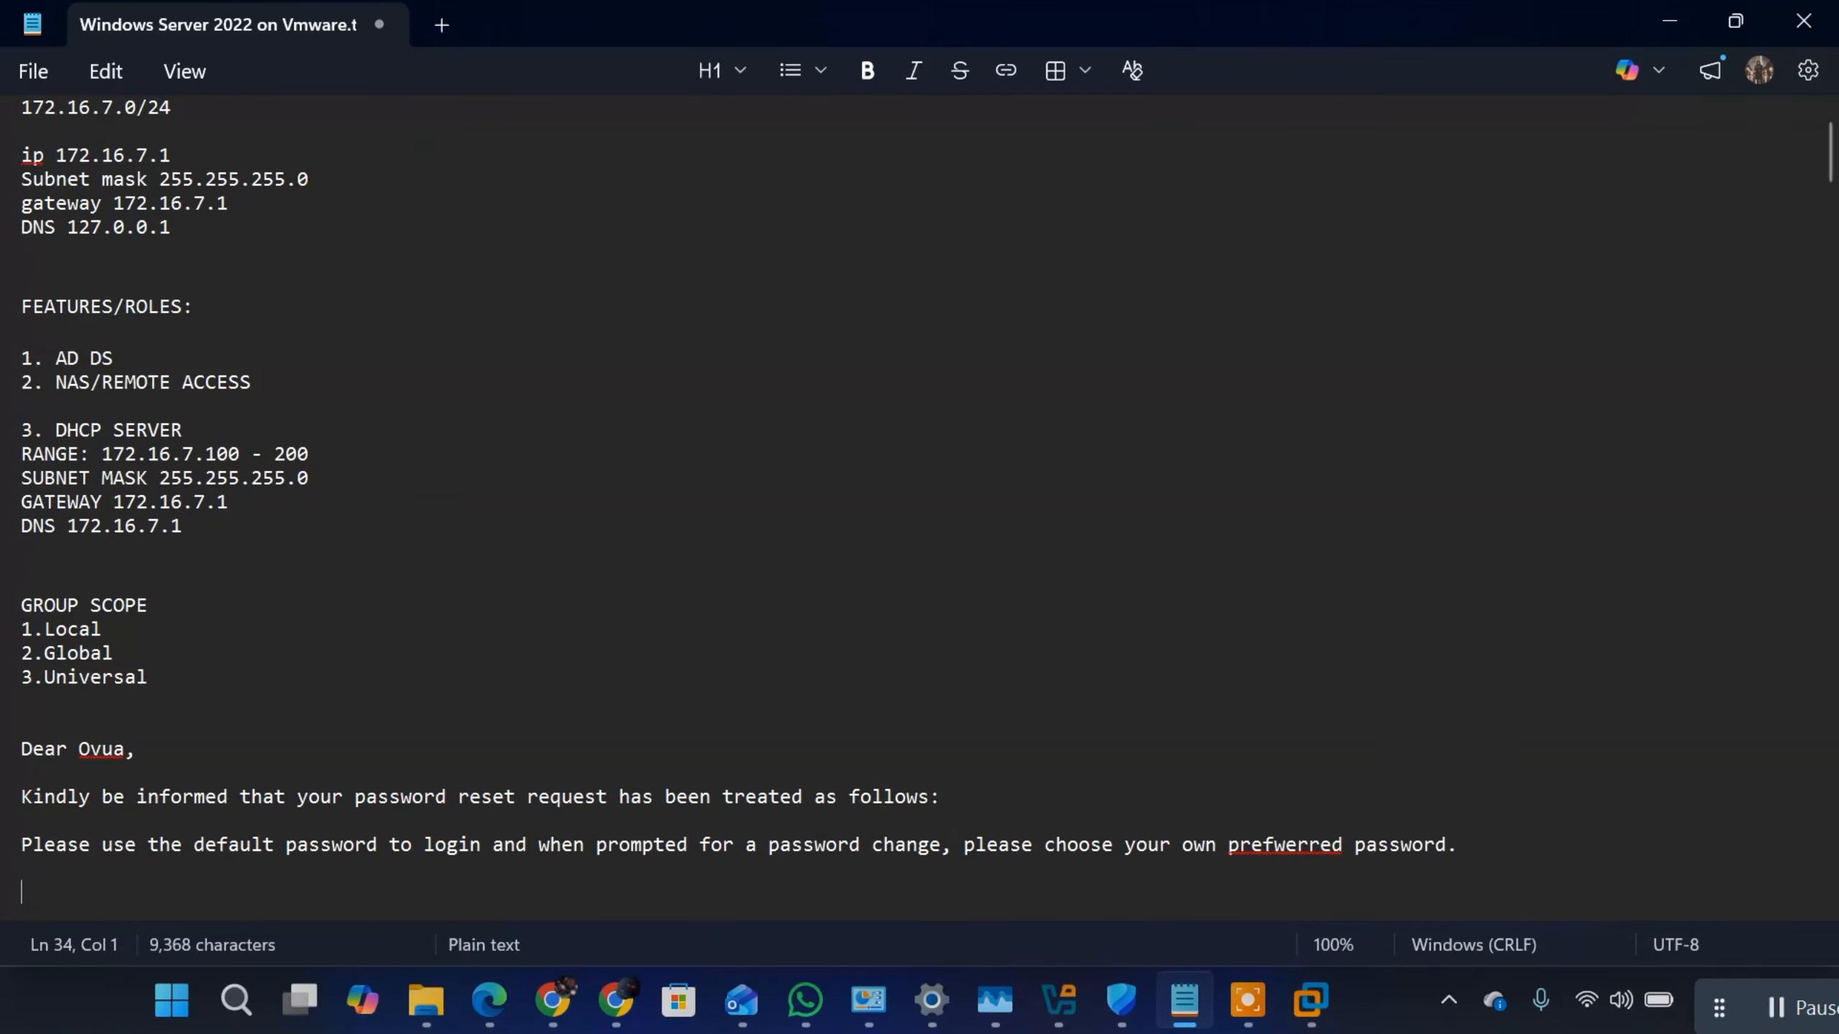
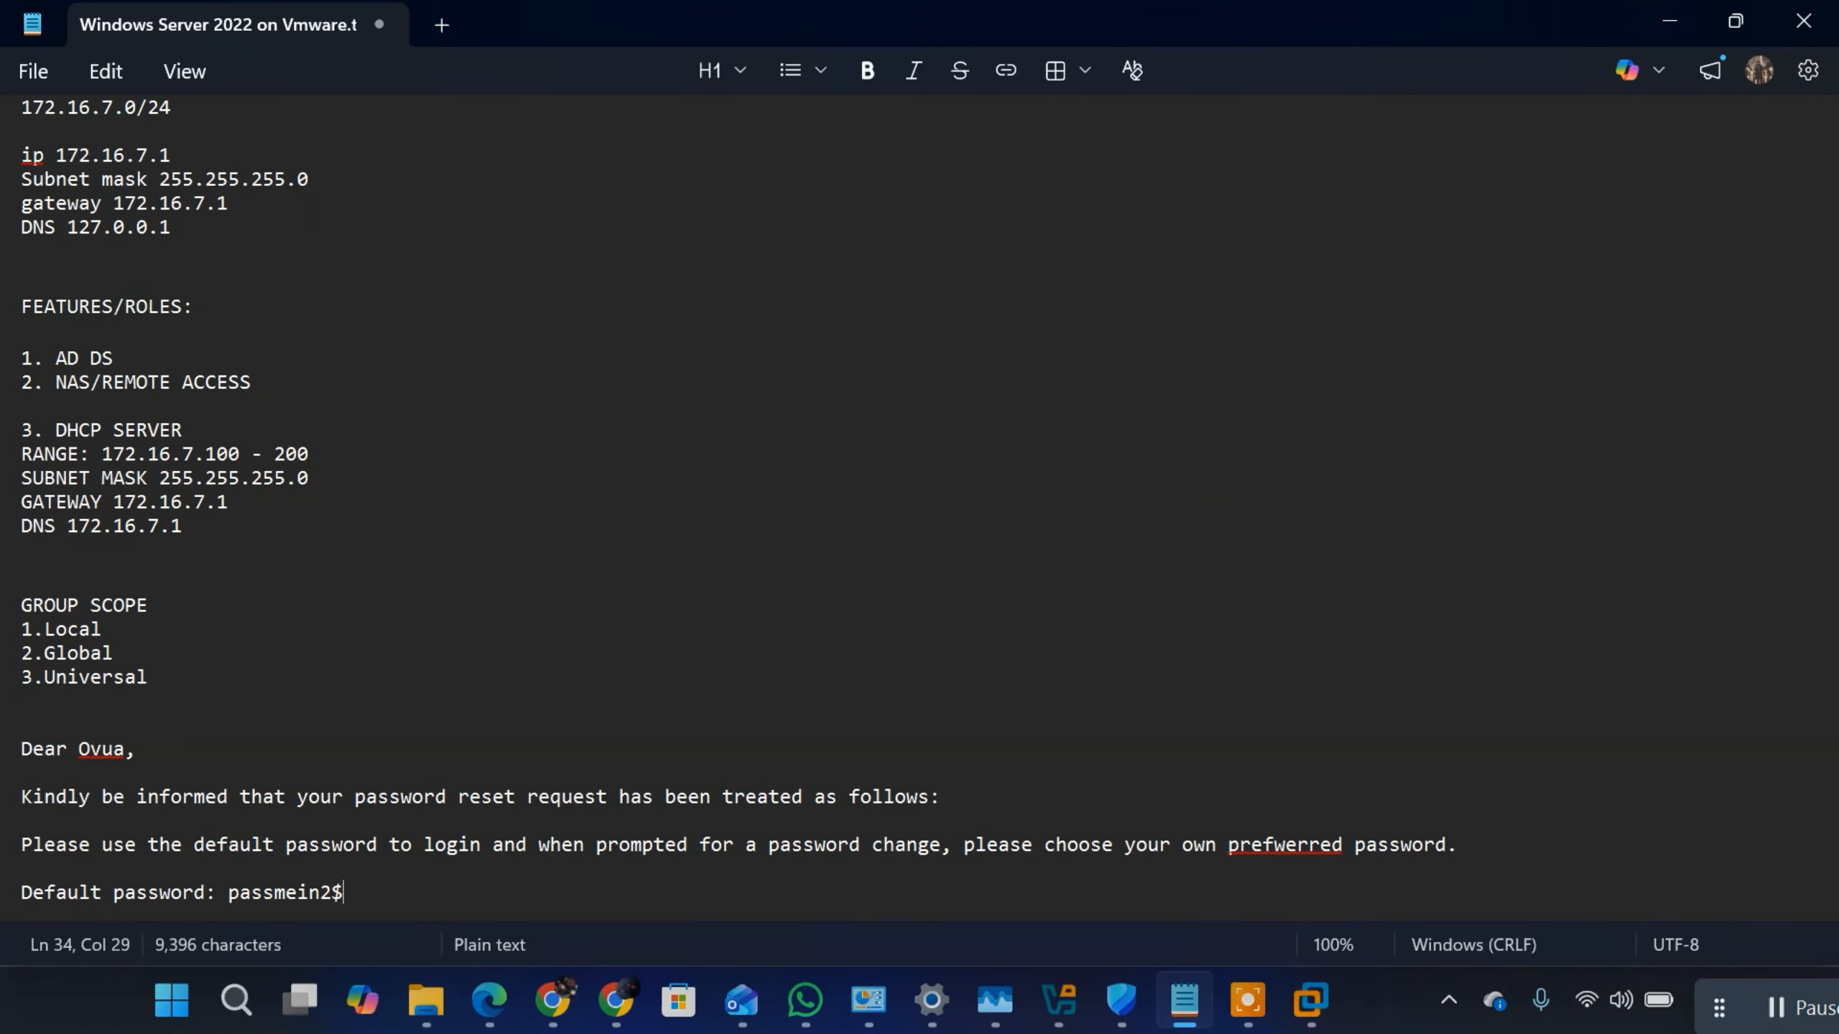
# Step: Add a "Default password:" line containing the account's default password, followed by a blank line
pyautogui.press('Return')
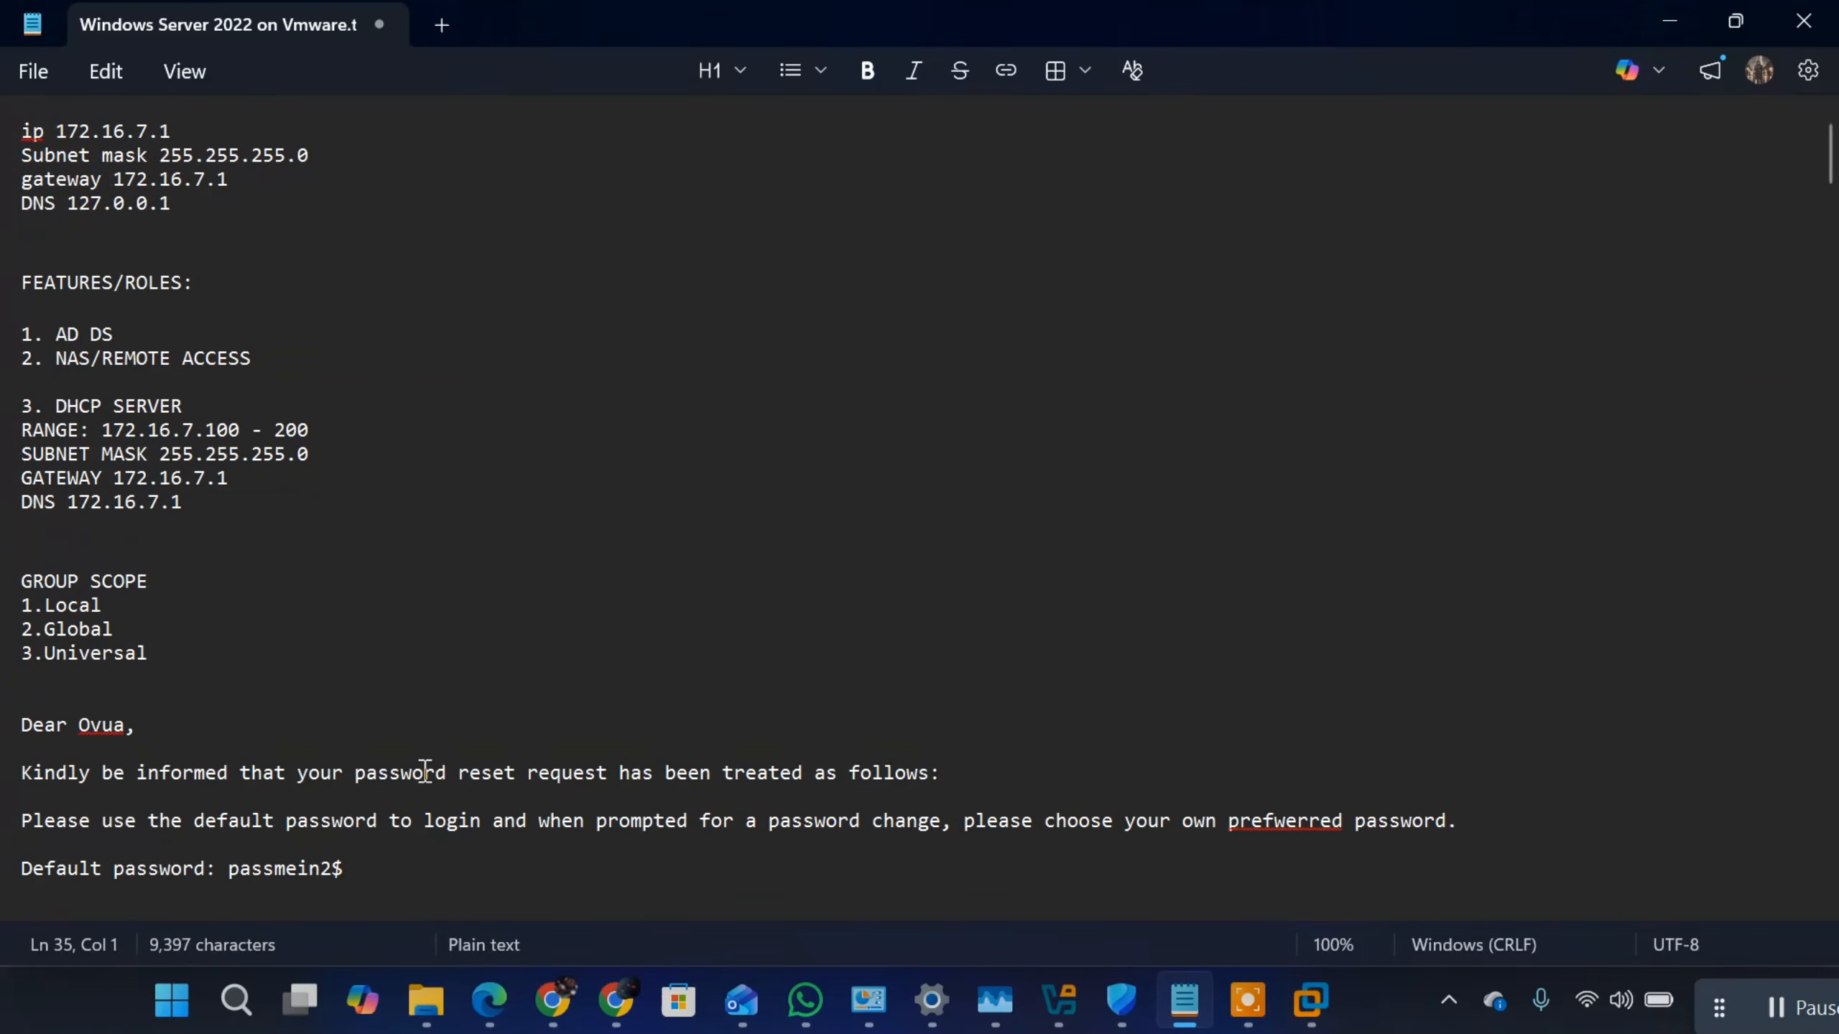
pyautogui.press('Return')
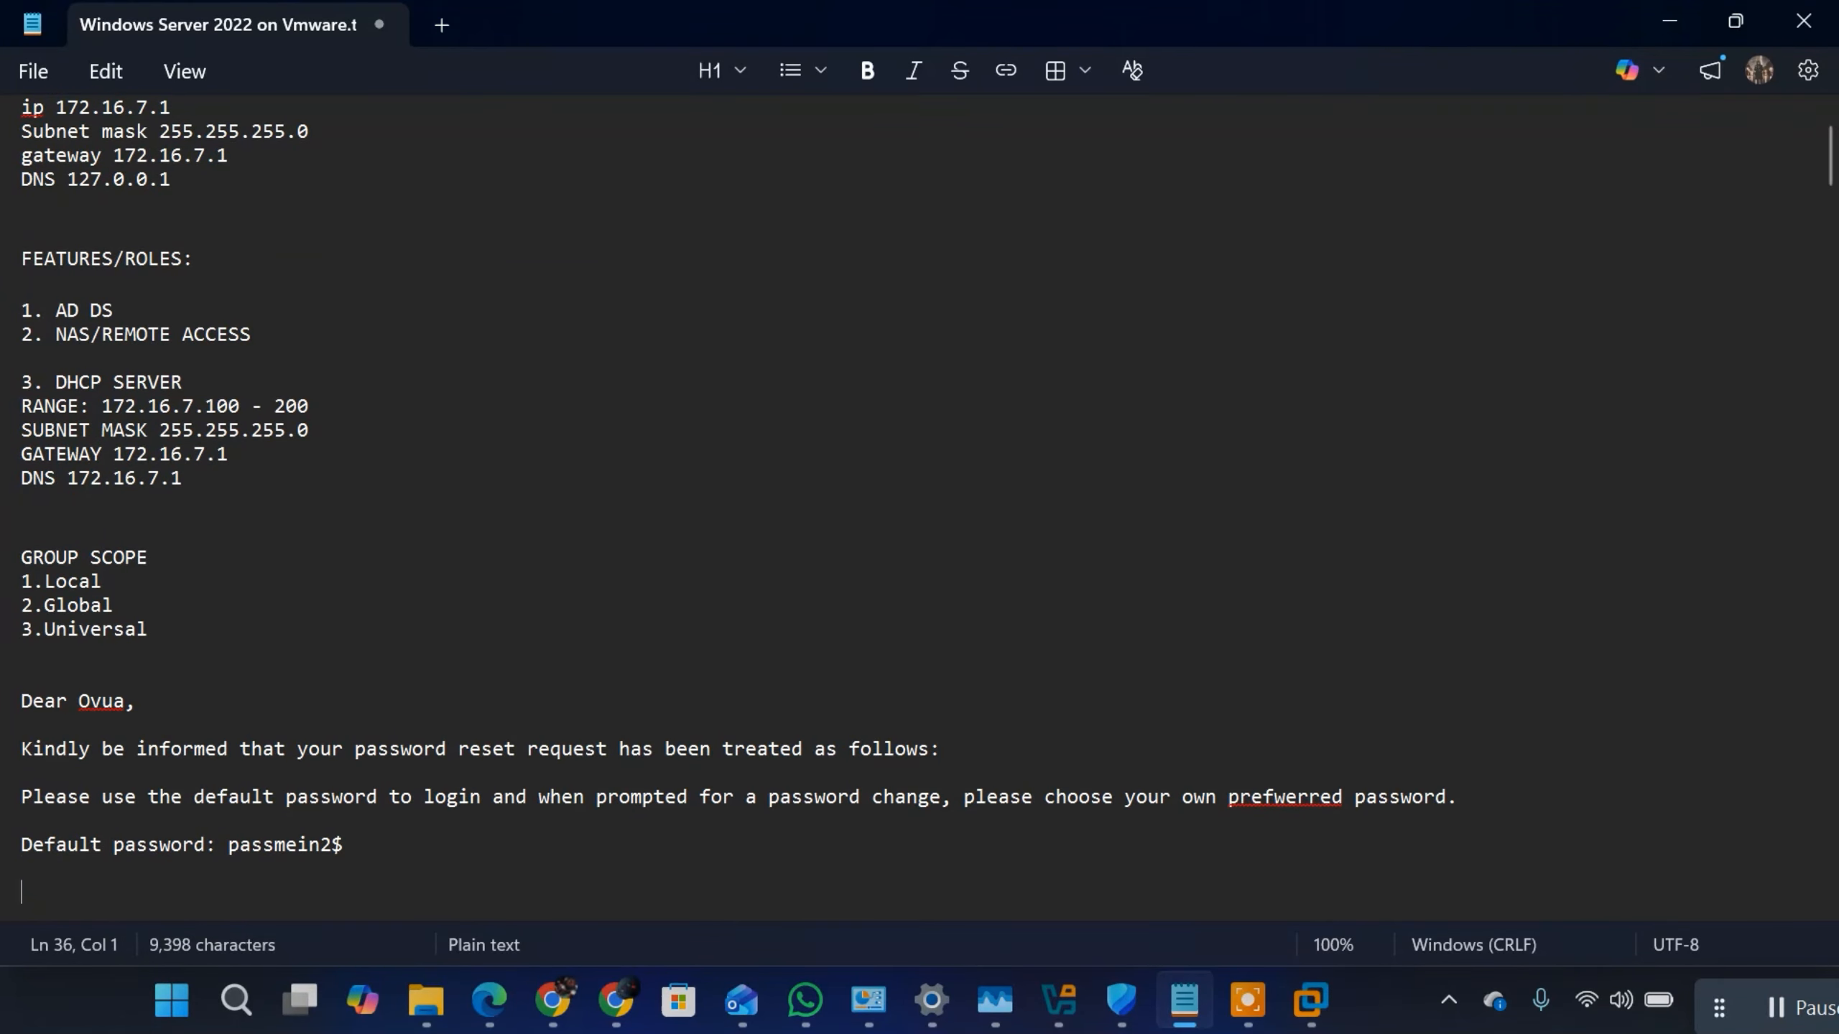
# Step: Write the closing "Regards" below the default password line and leave a blank line for the signature
pyautogui.write('Thank y')
pyautogui.press('BackSpace')
pyautogui.press('BackSpace')
pyautogui.press('BackSpace')
pyautogui.press('BackSpace')
pyautogui.press('BackSpace')
pyautogui.press('BackSpace')
pyautogui.press('BackSpace')
pyautogui.press('BackSpace')
pyautogui.press('BackSpace')
pyautogui.write('Regards')
pyautogui.moveTo(153, 885); pyautogui.dragTo(43, 686)
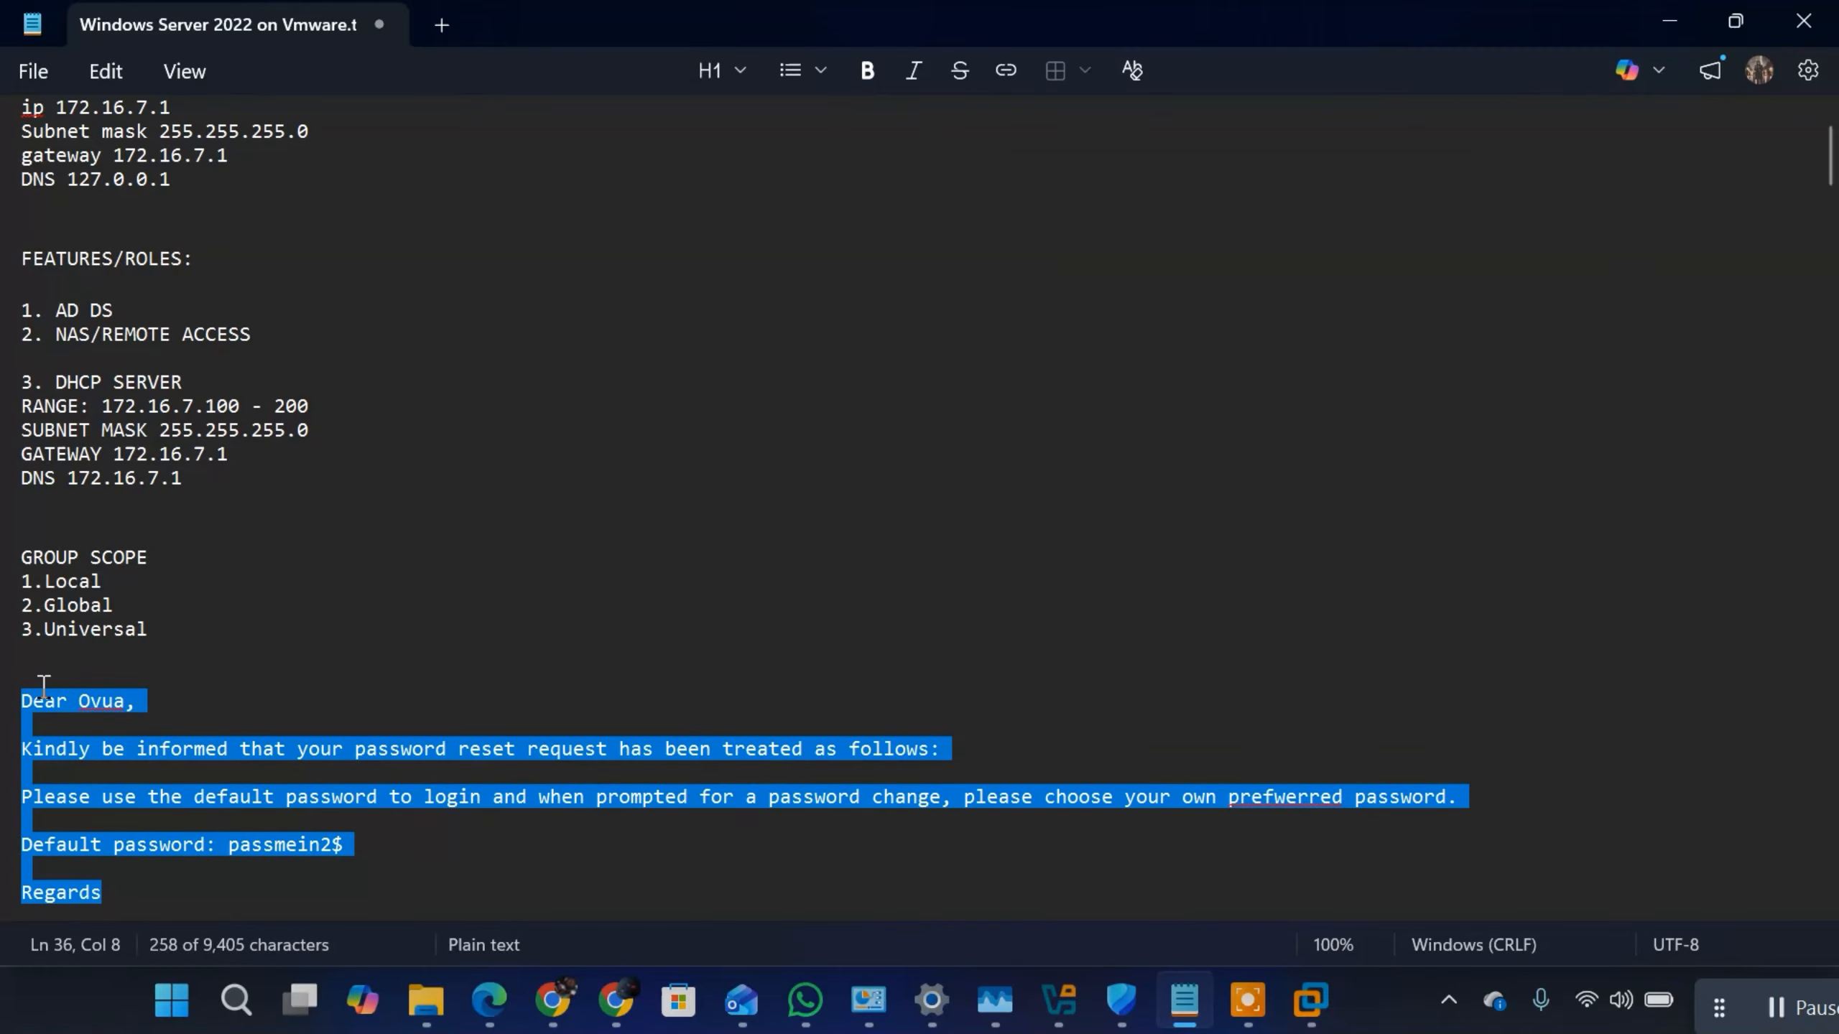
pyautogui.click(117, 894)
pyautogui.press('Return')
pyautogui.press('Return')
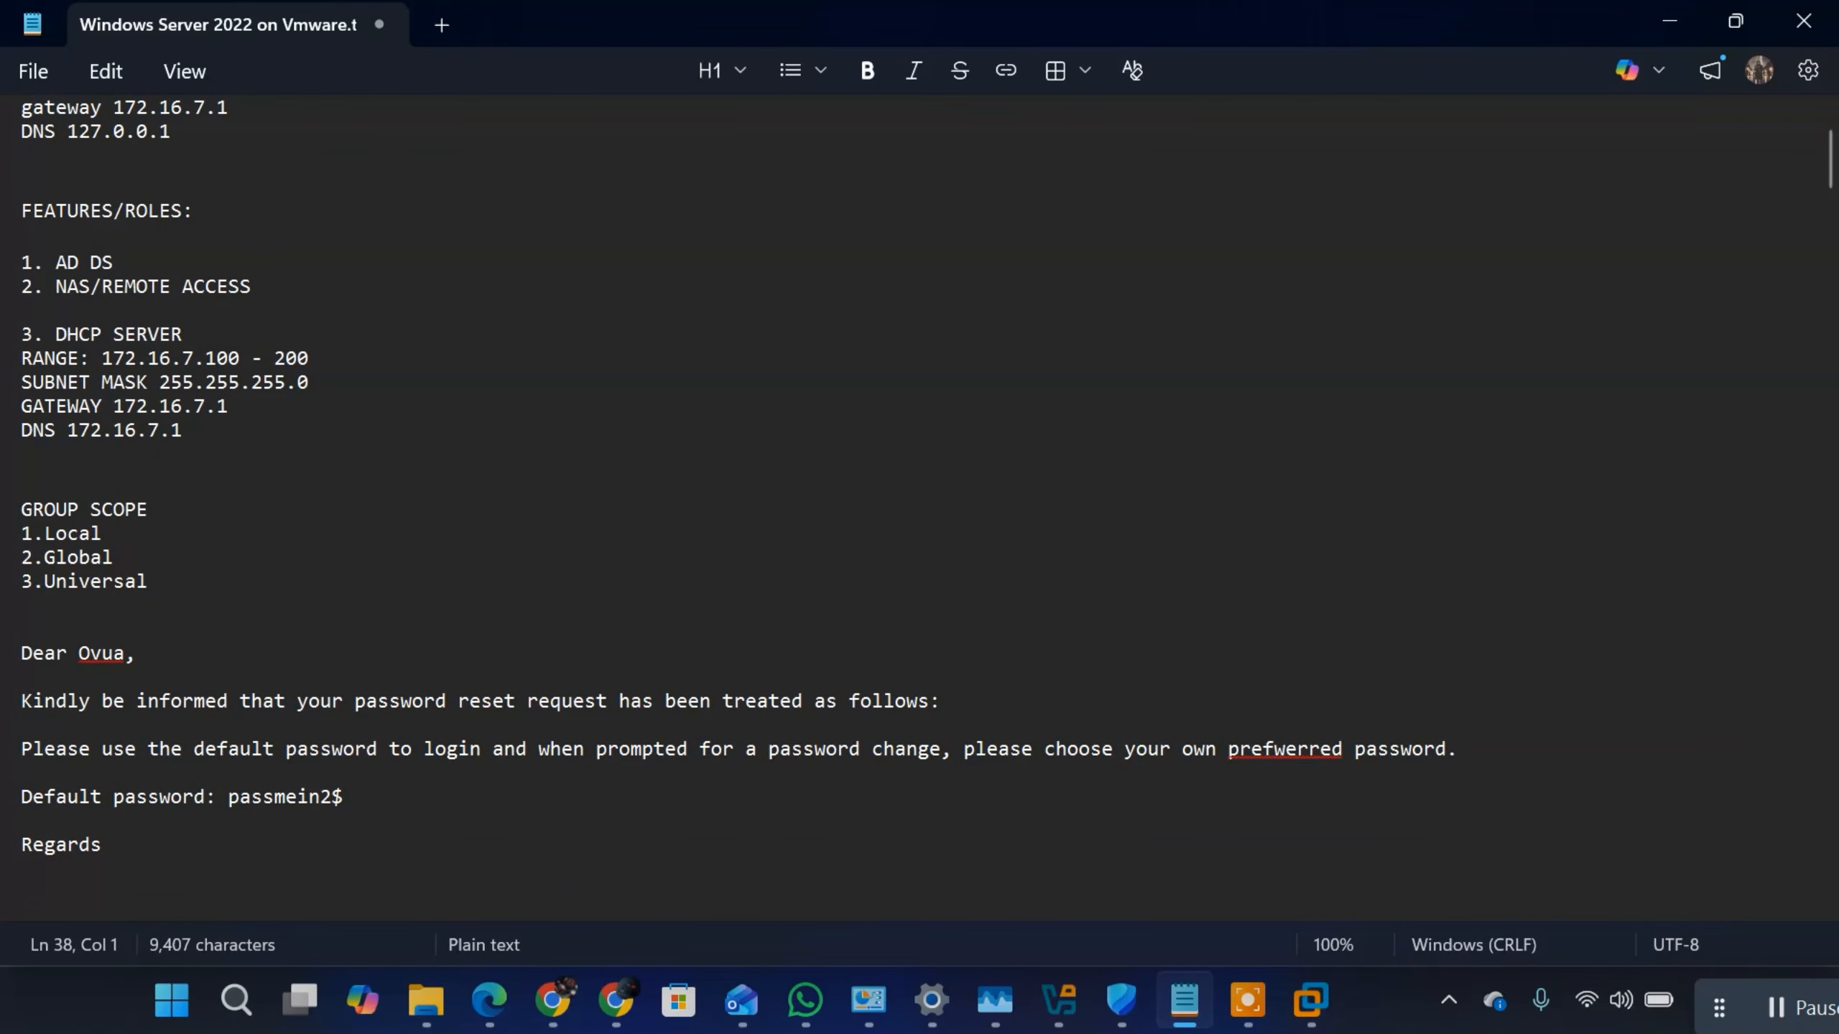
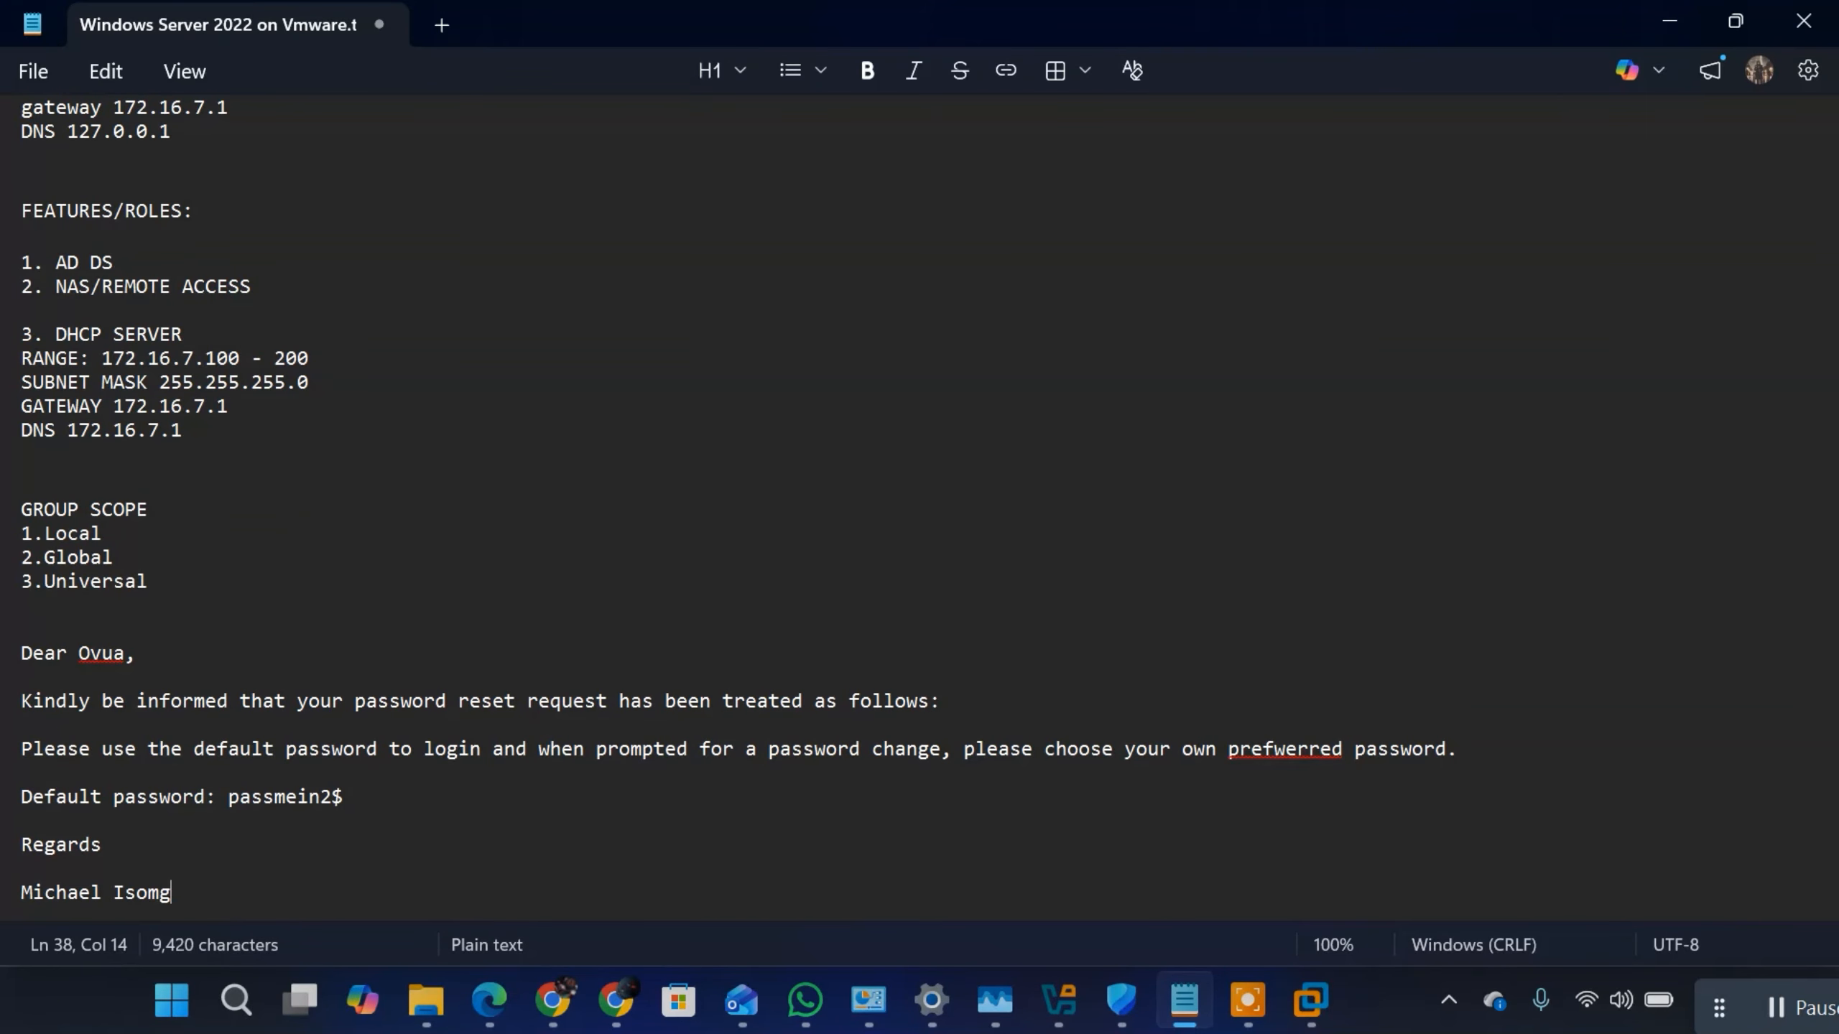
# Step: Sign the message with the sender's full name and "IT unit" on the line below
pyautogui.press('Return')
pyautogui.write('IT')
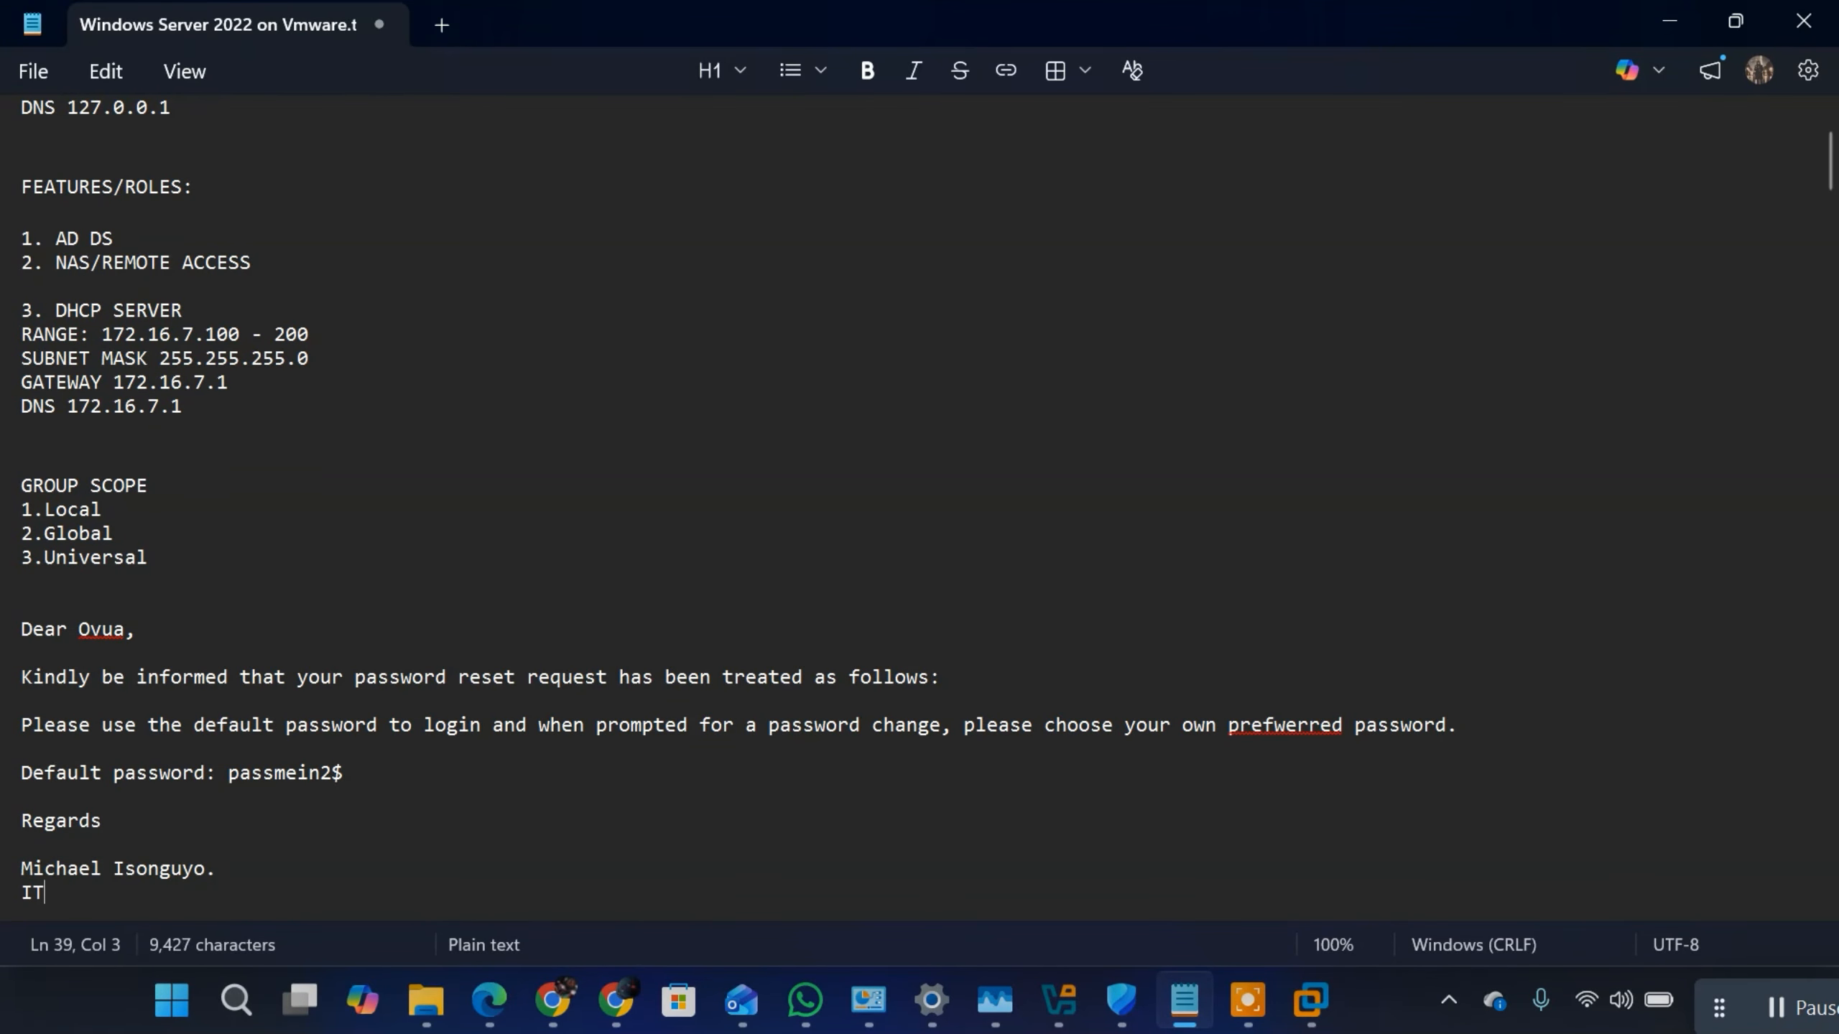
pyautogui.write(' unit')
pyautogui.moveTo(101, 892); pyautogui.dragTo(22, 628)
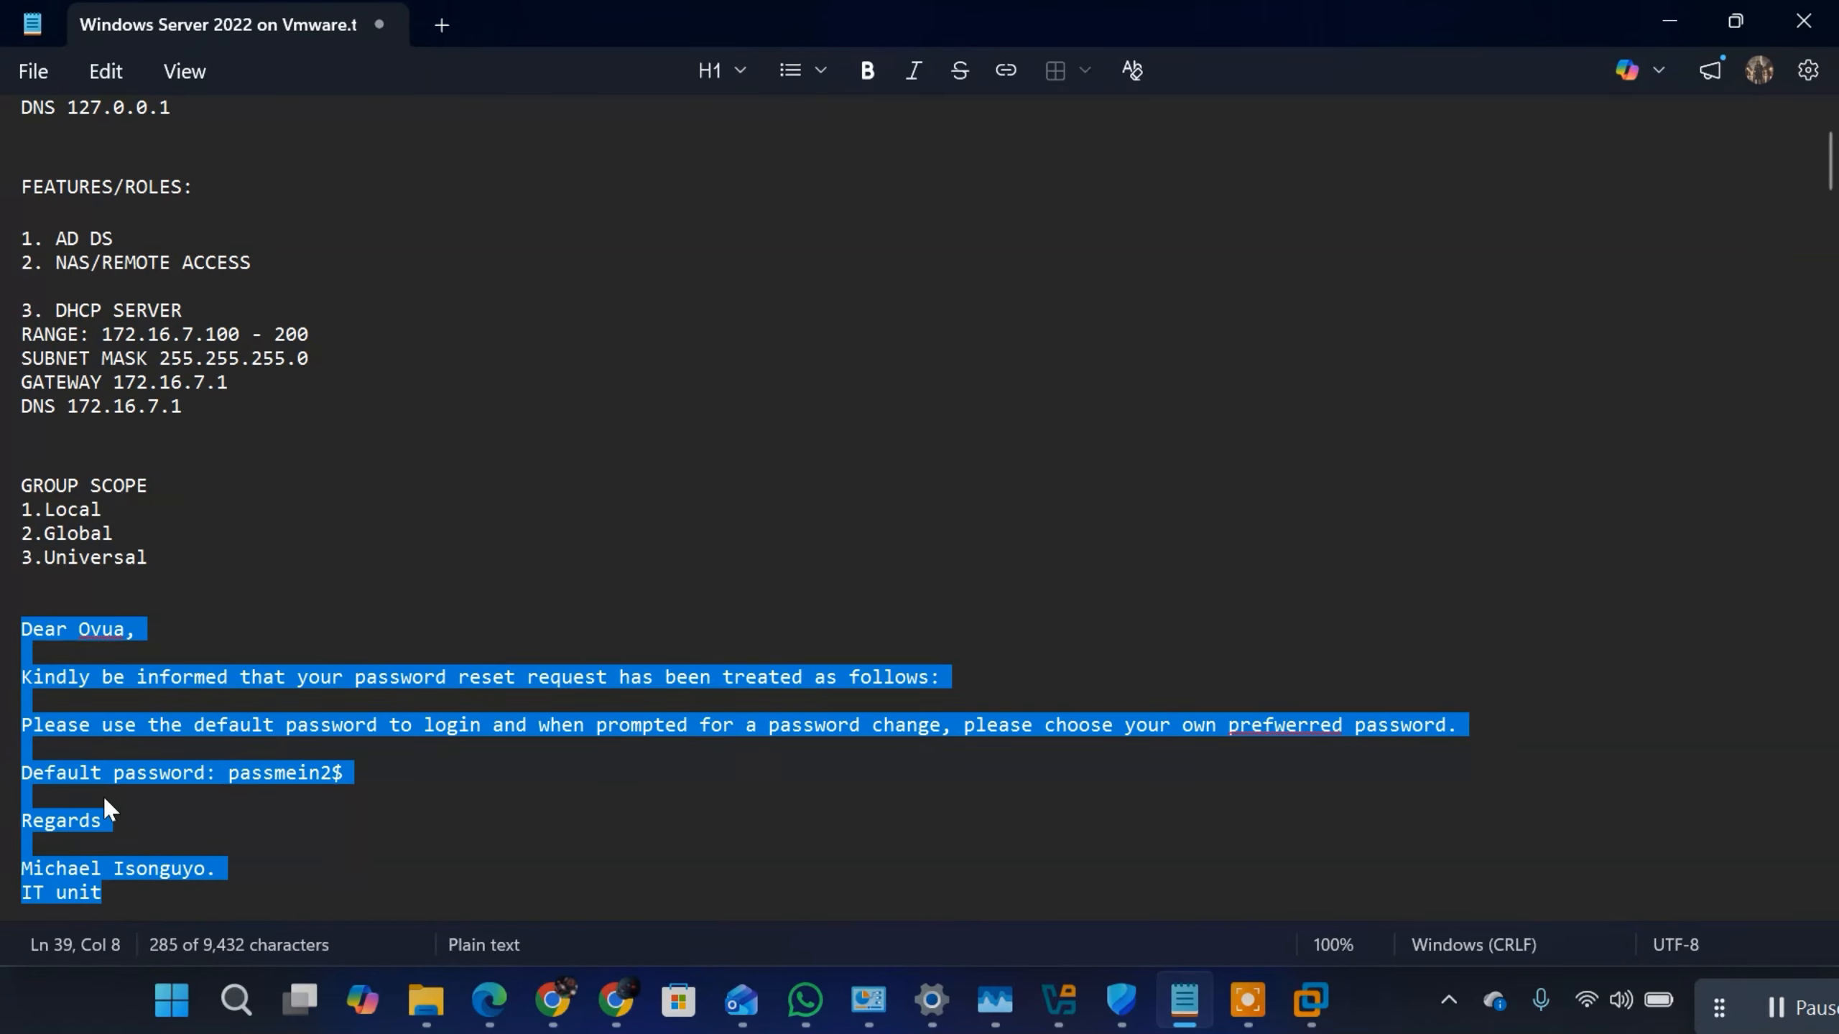
pyautogui.click(235, 775)
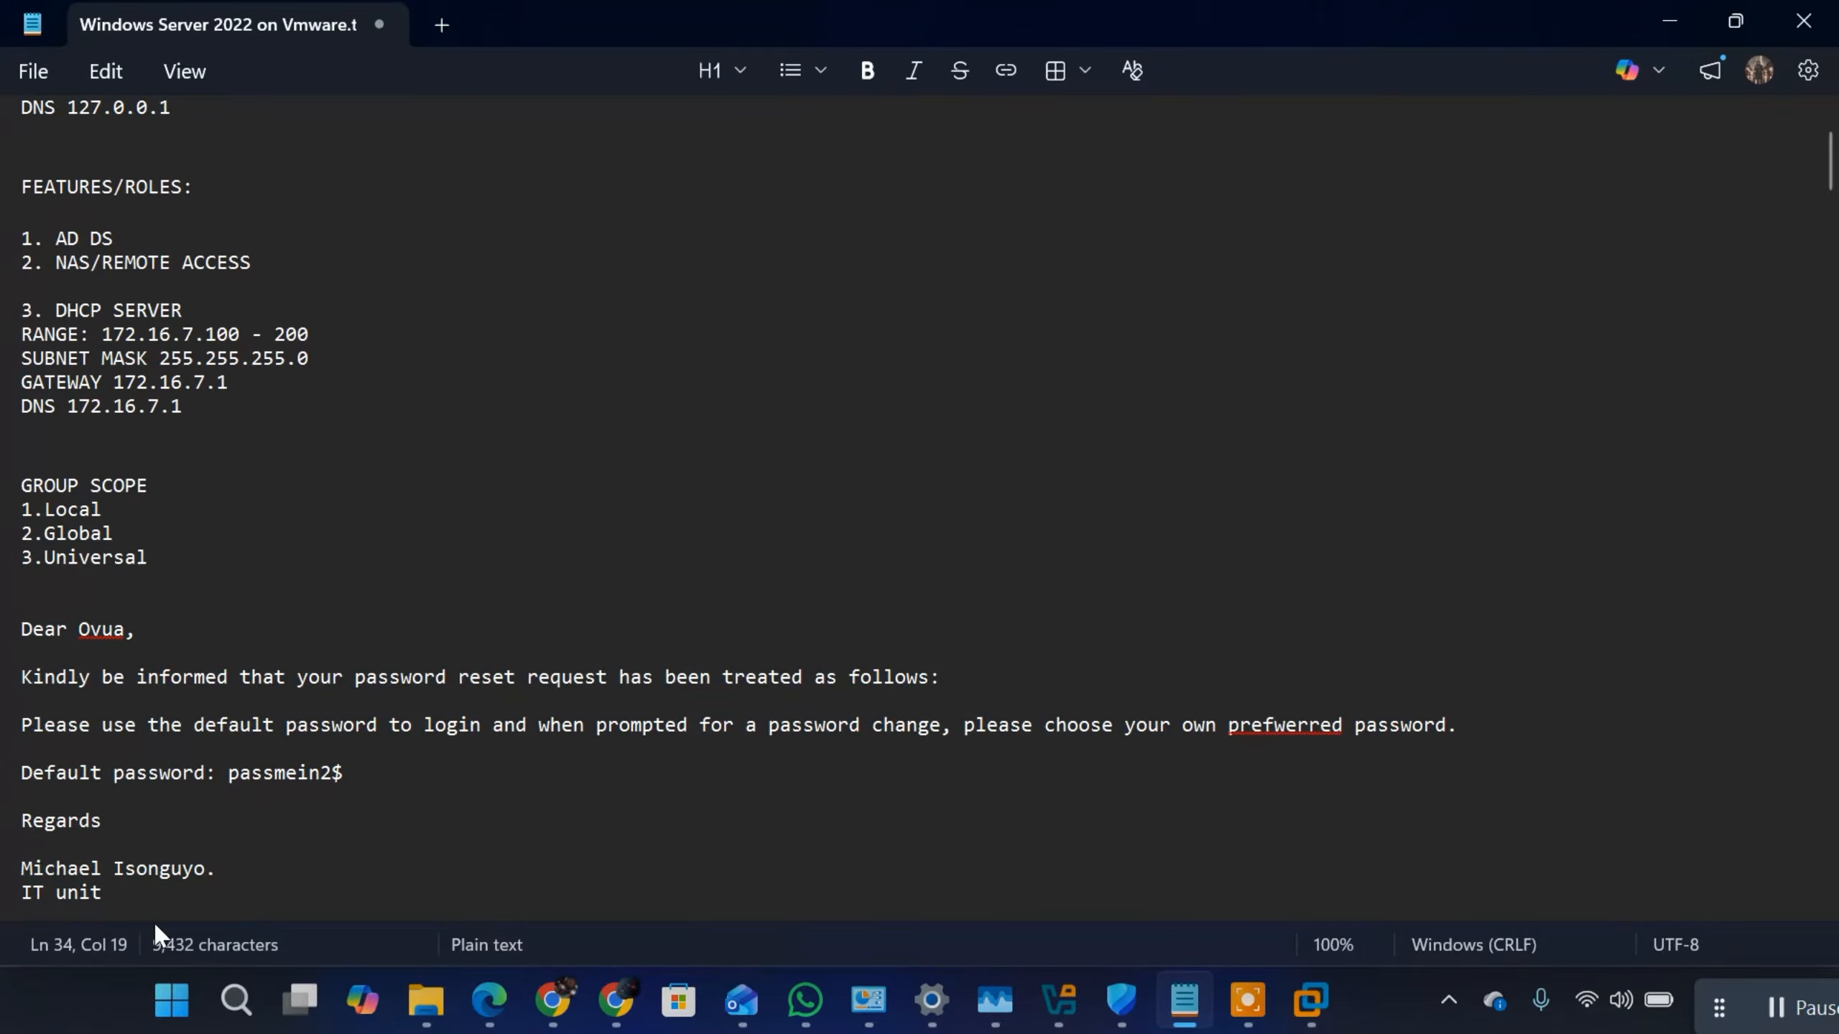
# Step: Switch to Chrome and show the ChatGPT conversation containing the strong password suggestions
pyautogui.click(1303, 1004)
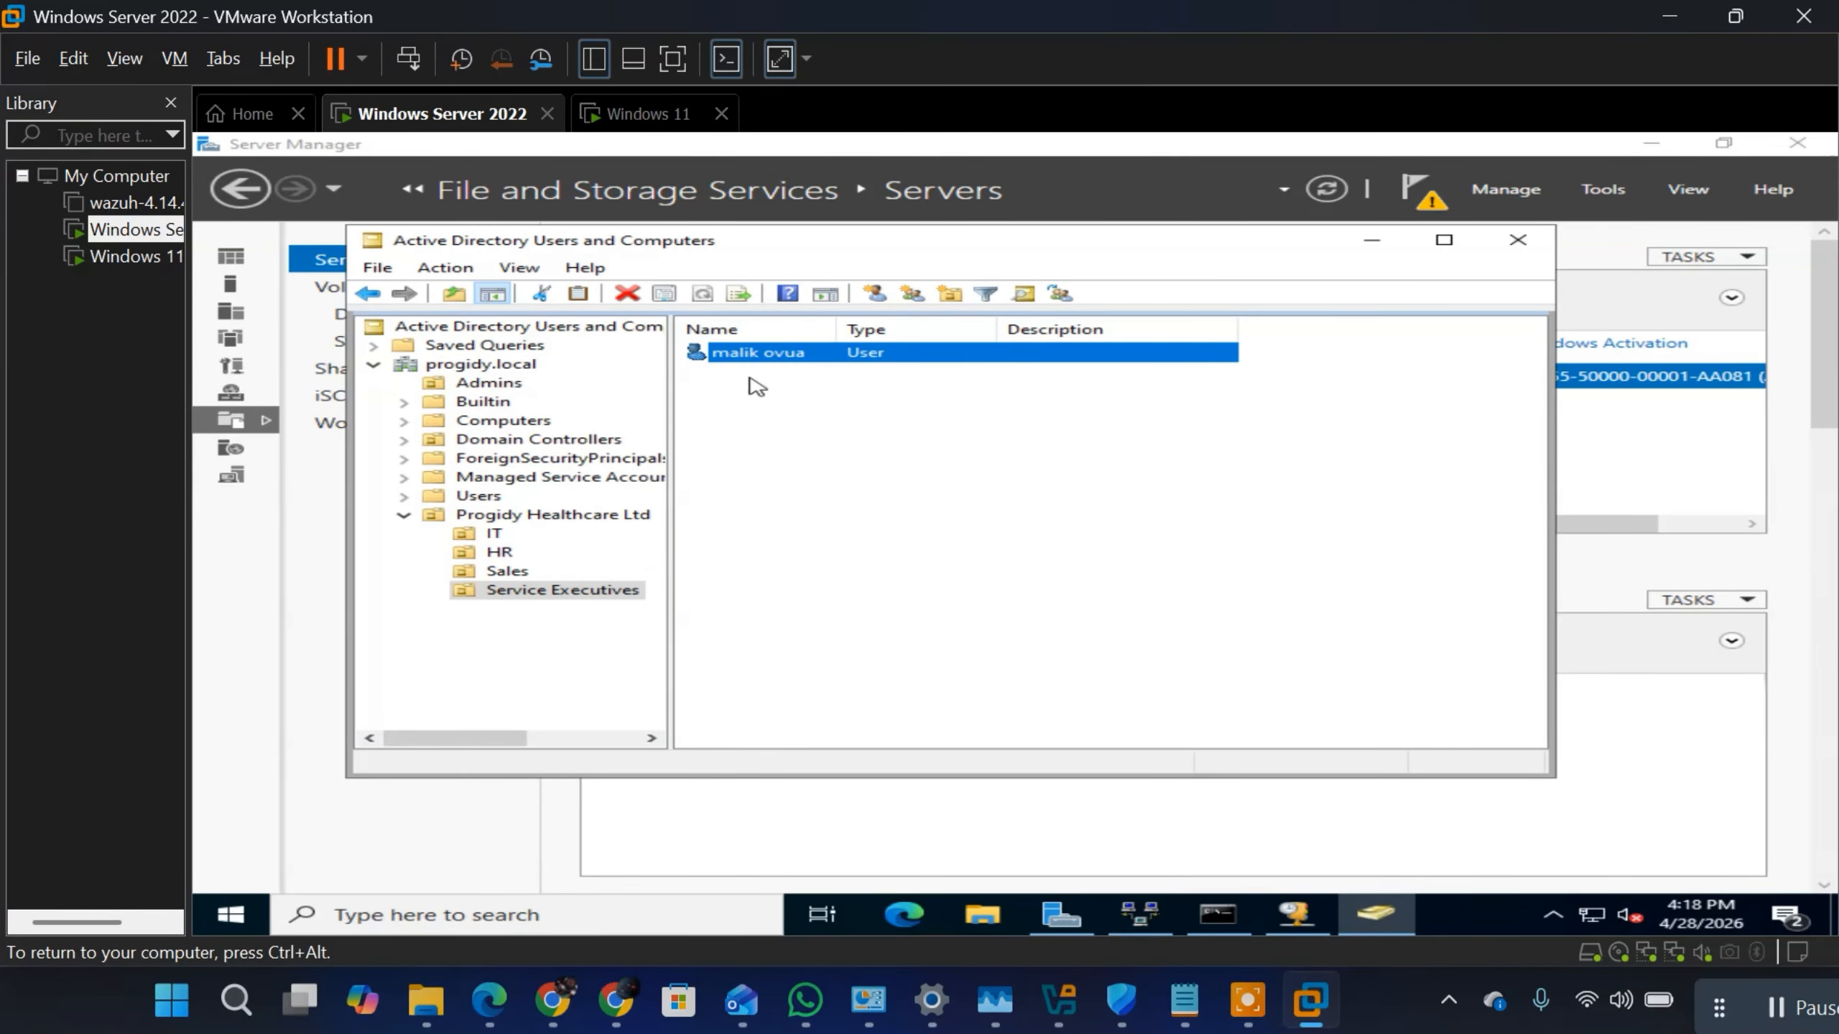
pyautogui.moveTo(1306, 1014)
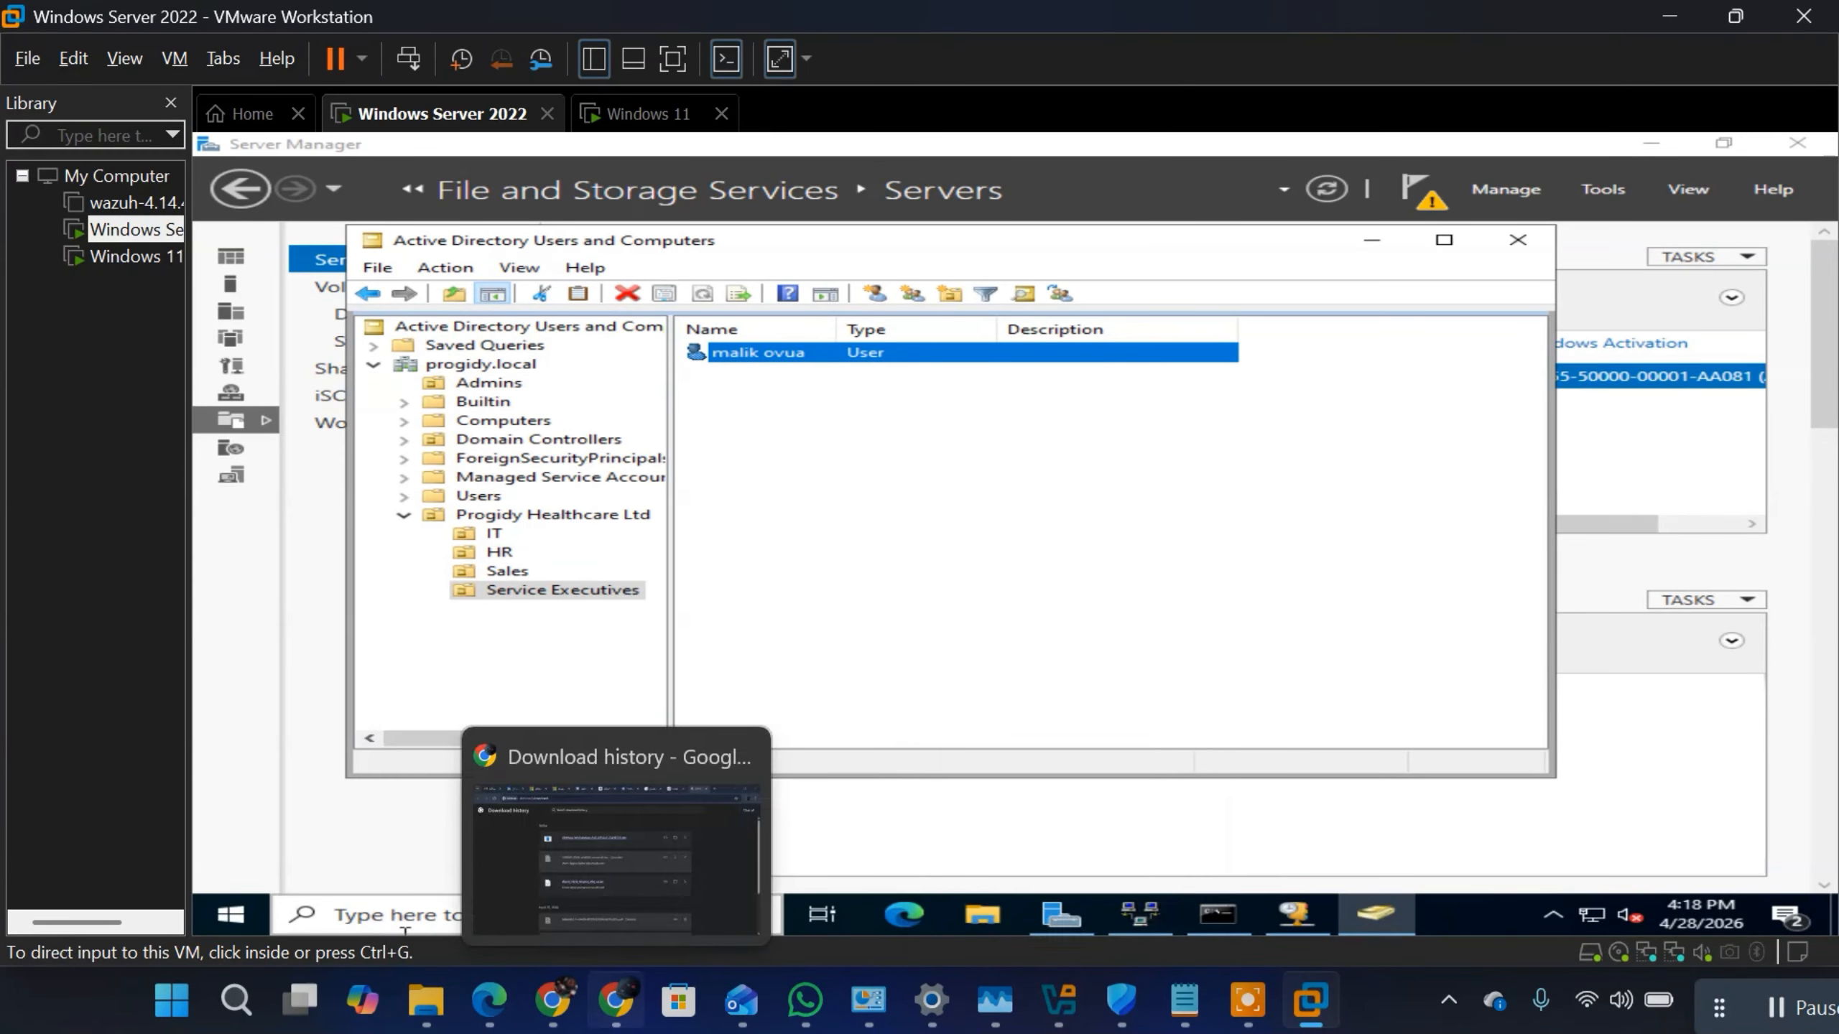
pyautogui.click(615, 1000)
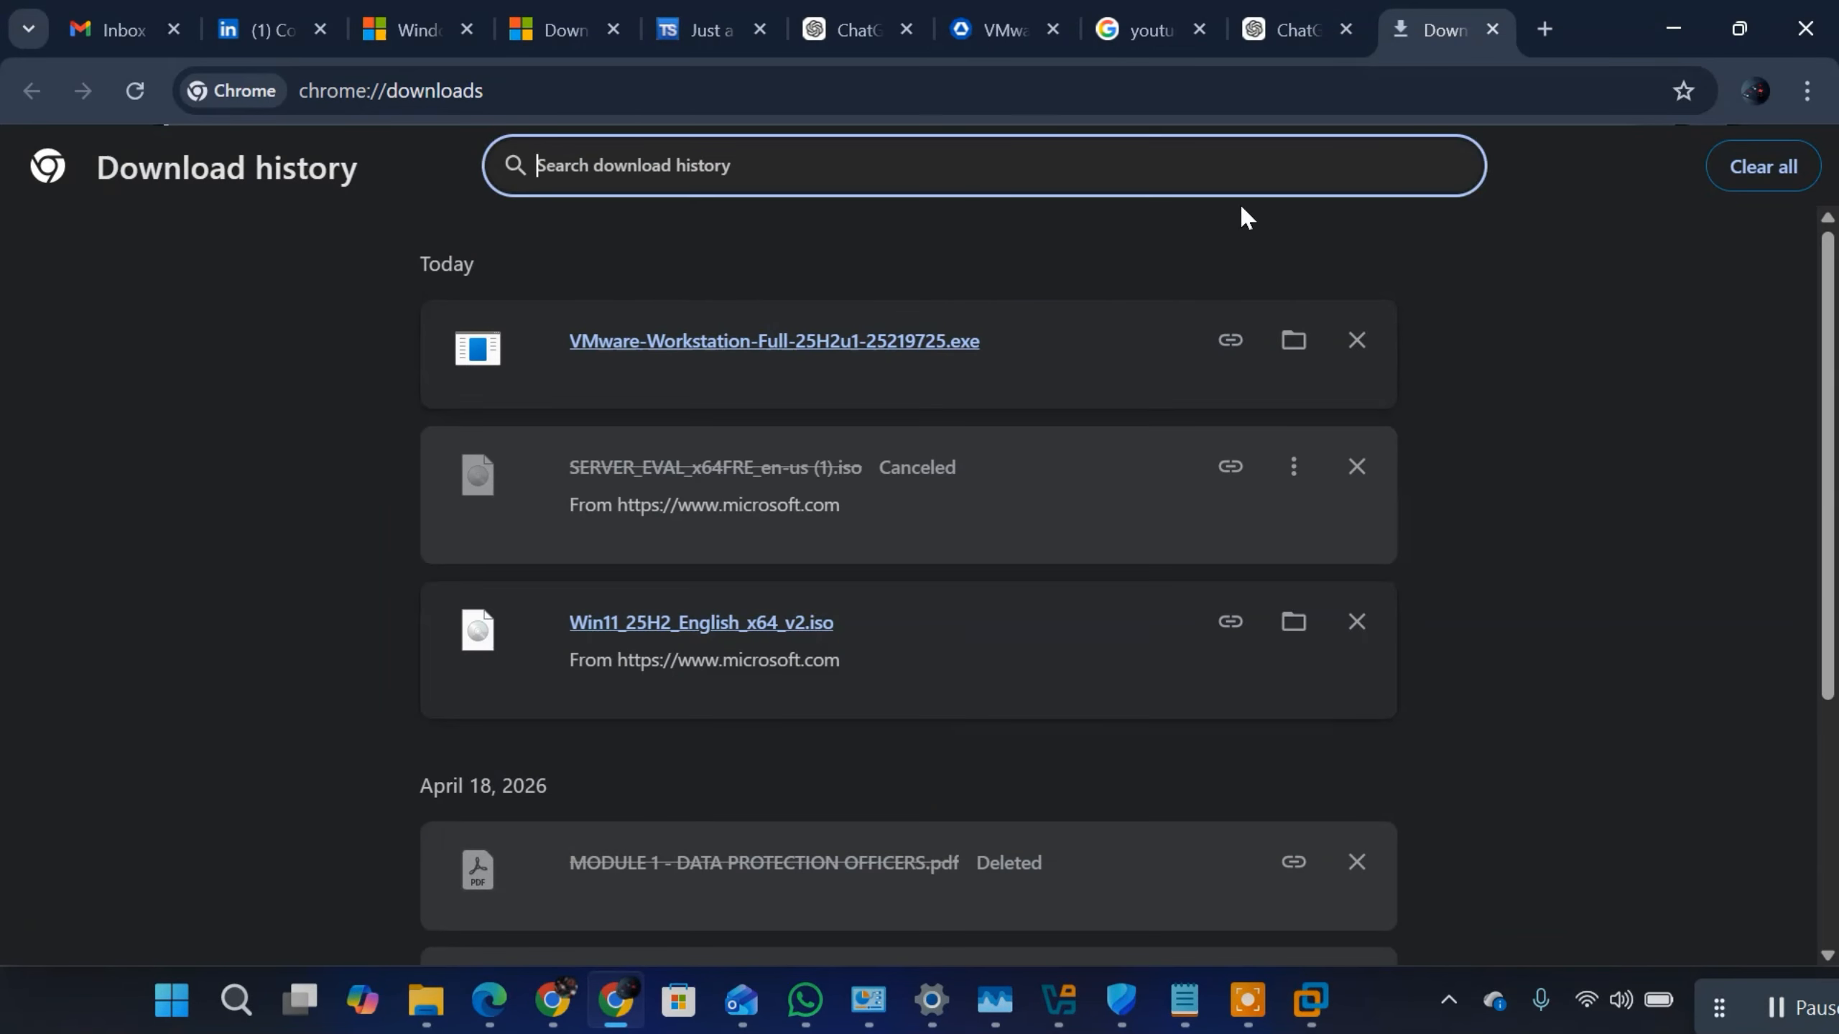
pyautogui.click(1285, 29)
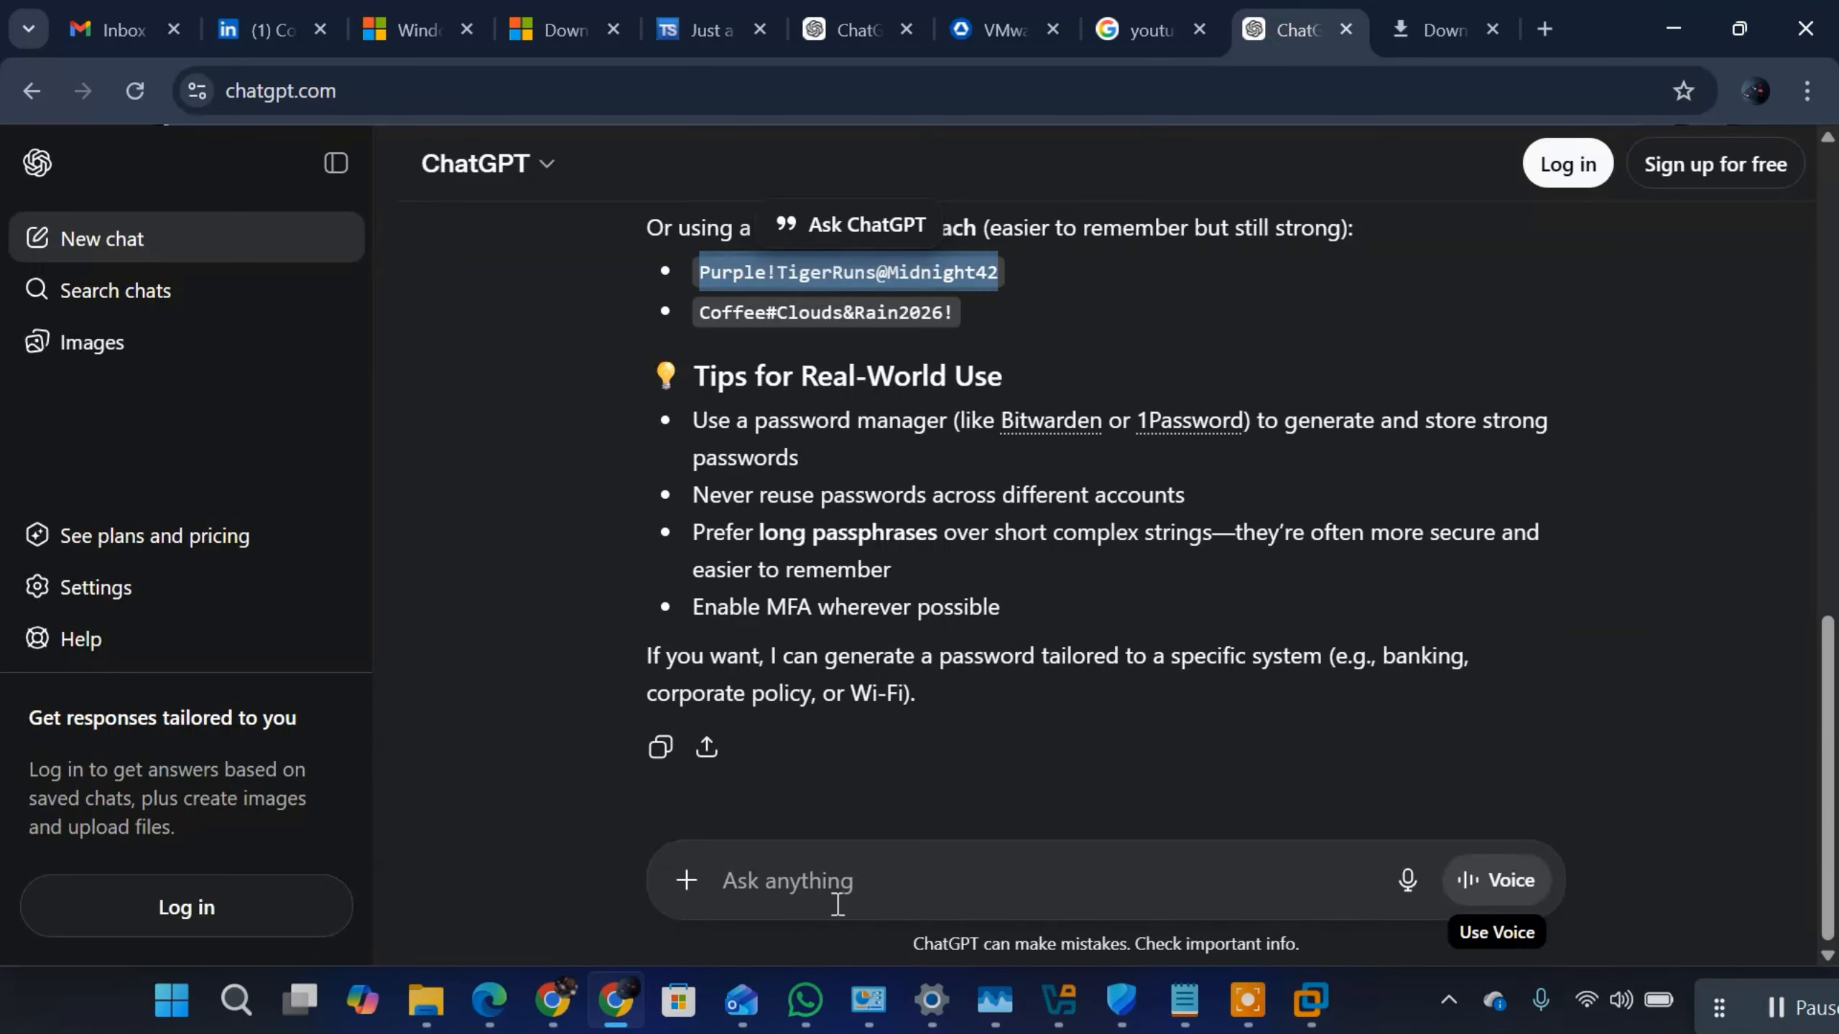
# Step: Begin a new ChatGPT prompt with "darft a provisional offer"
pyautogui.click(836, 883)
pyautogui.write('darft')
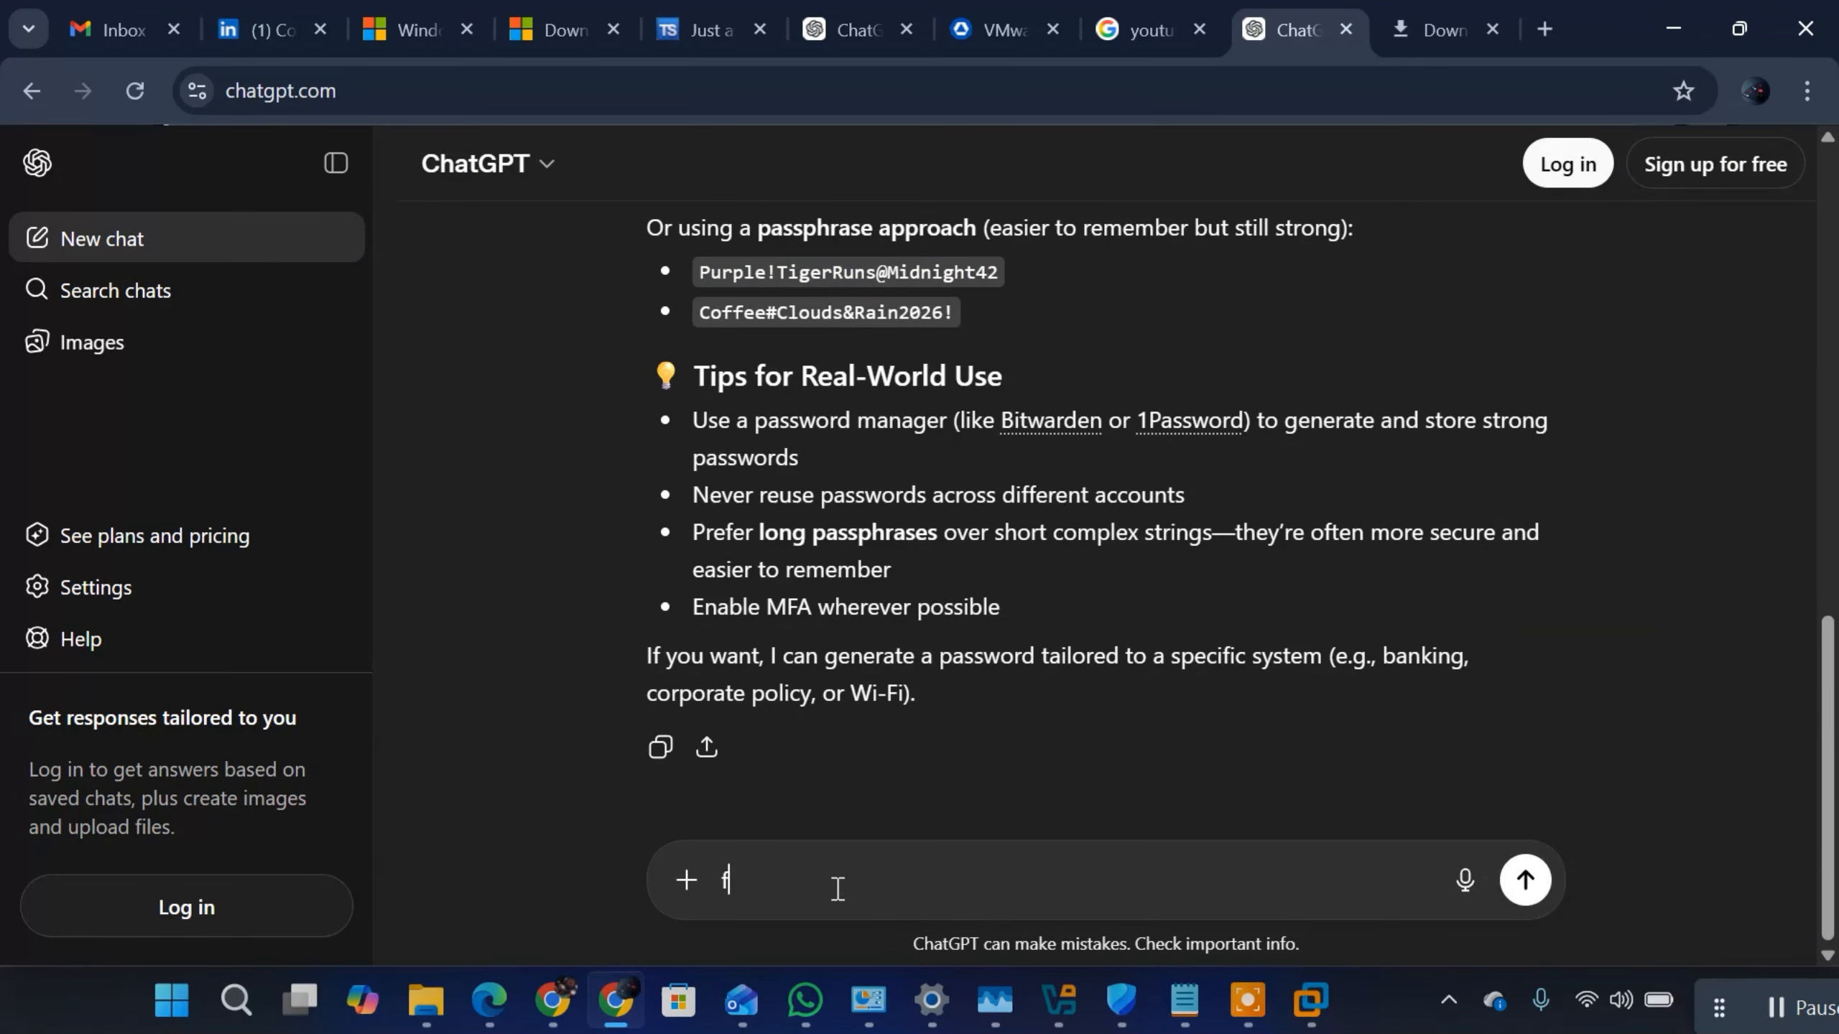
pyautogui.press('BackSpace')
pyautogui.write('t a ')
pyautogui.write('p')
pyautogui.write('rof')
pyautogui.write('vio')
pyautogui.write('ional ')
pyautogui.write('offer ')
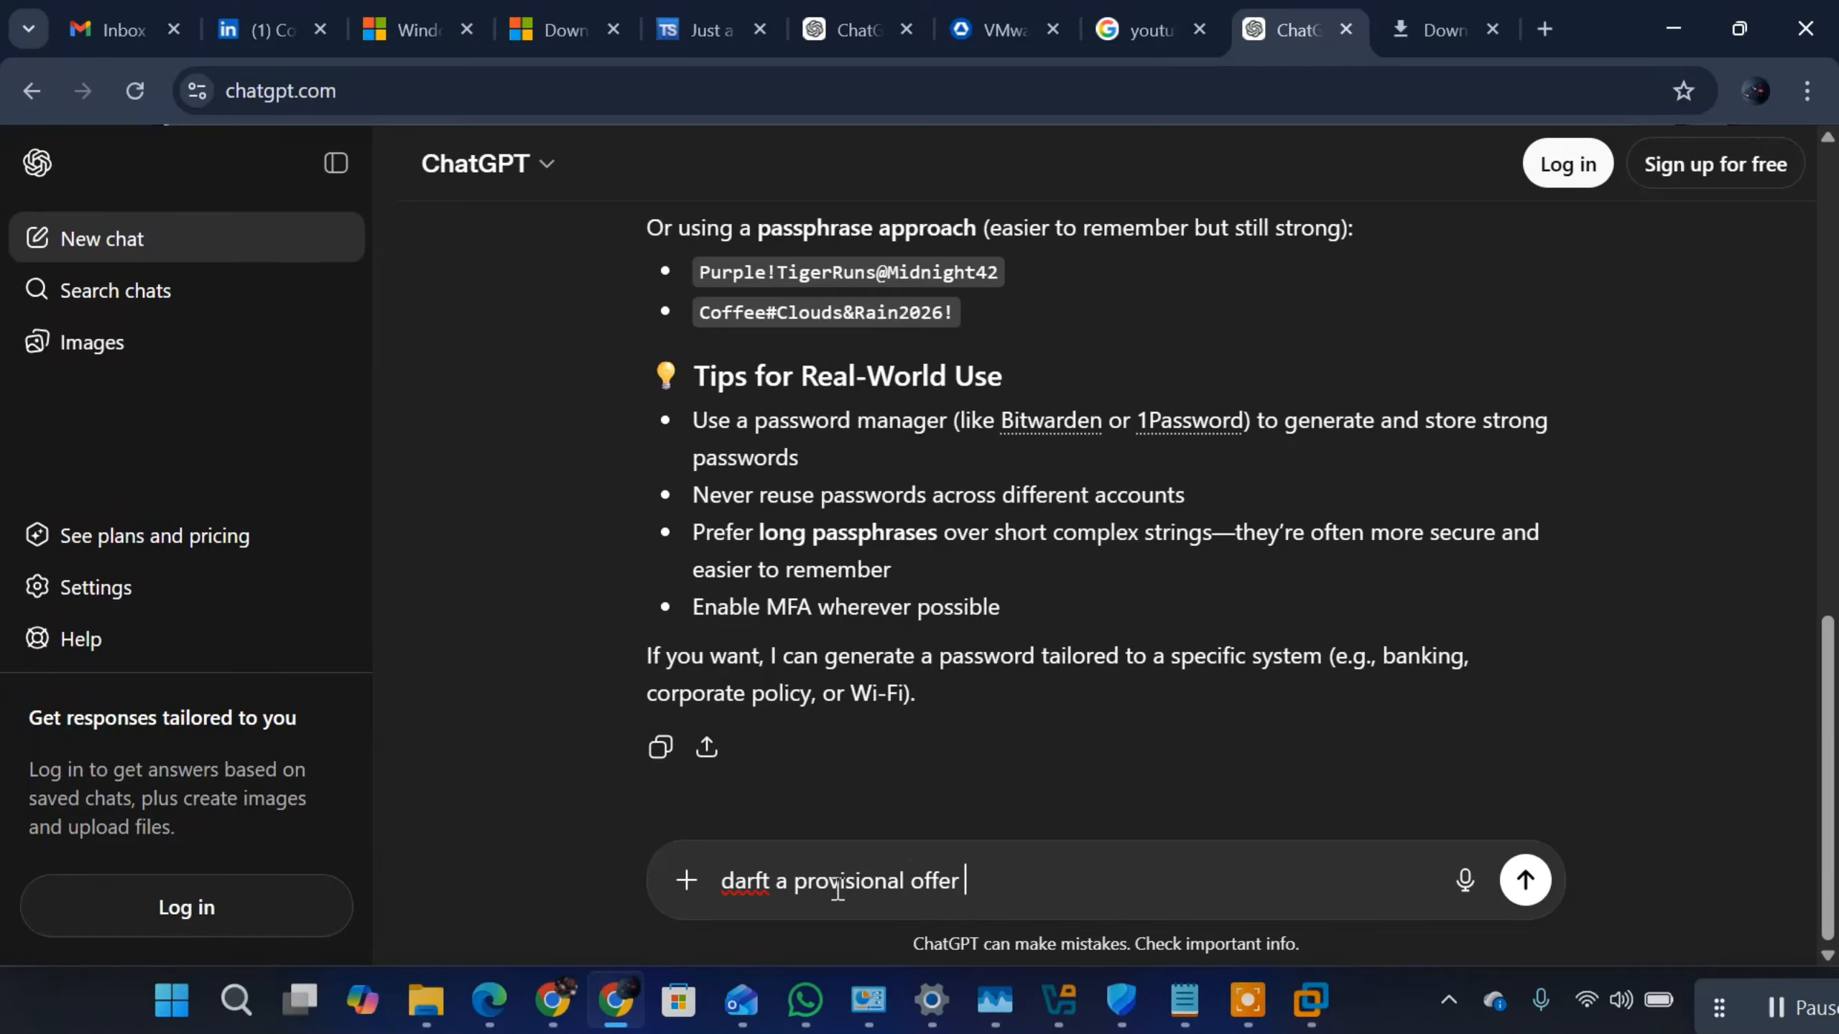
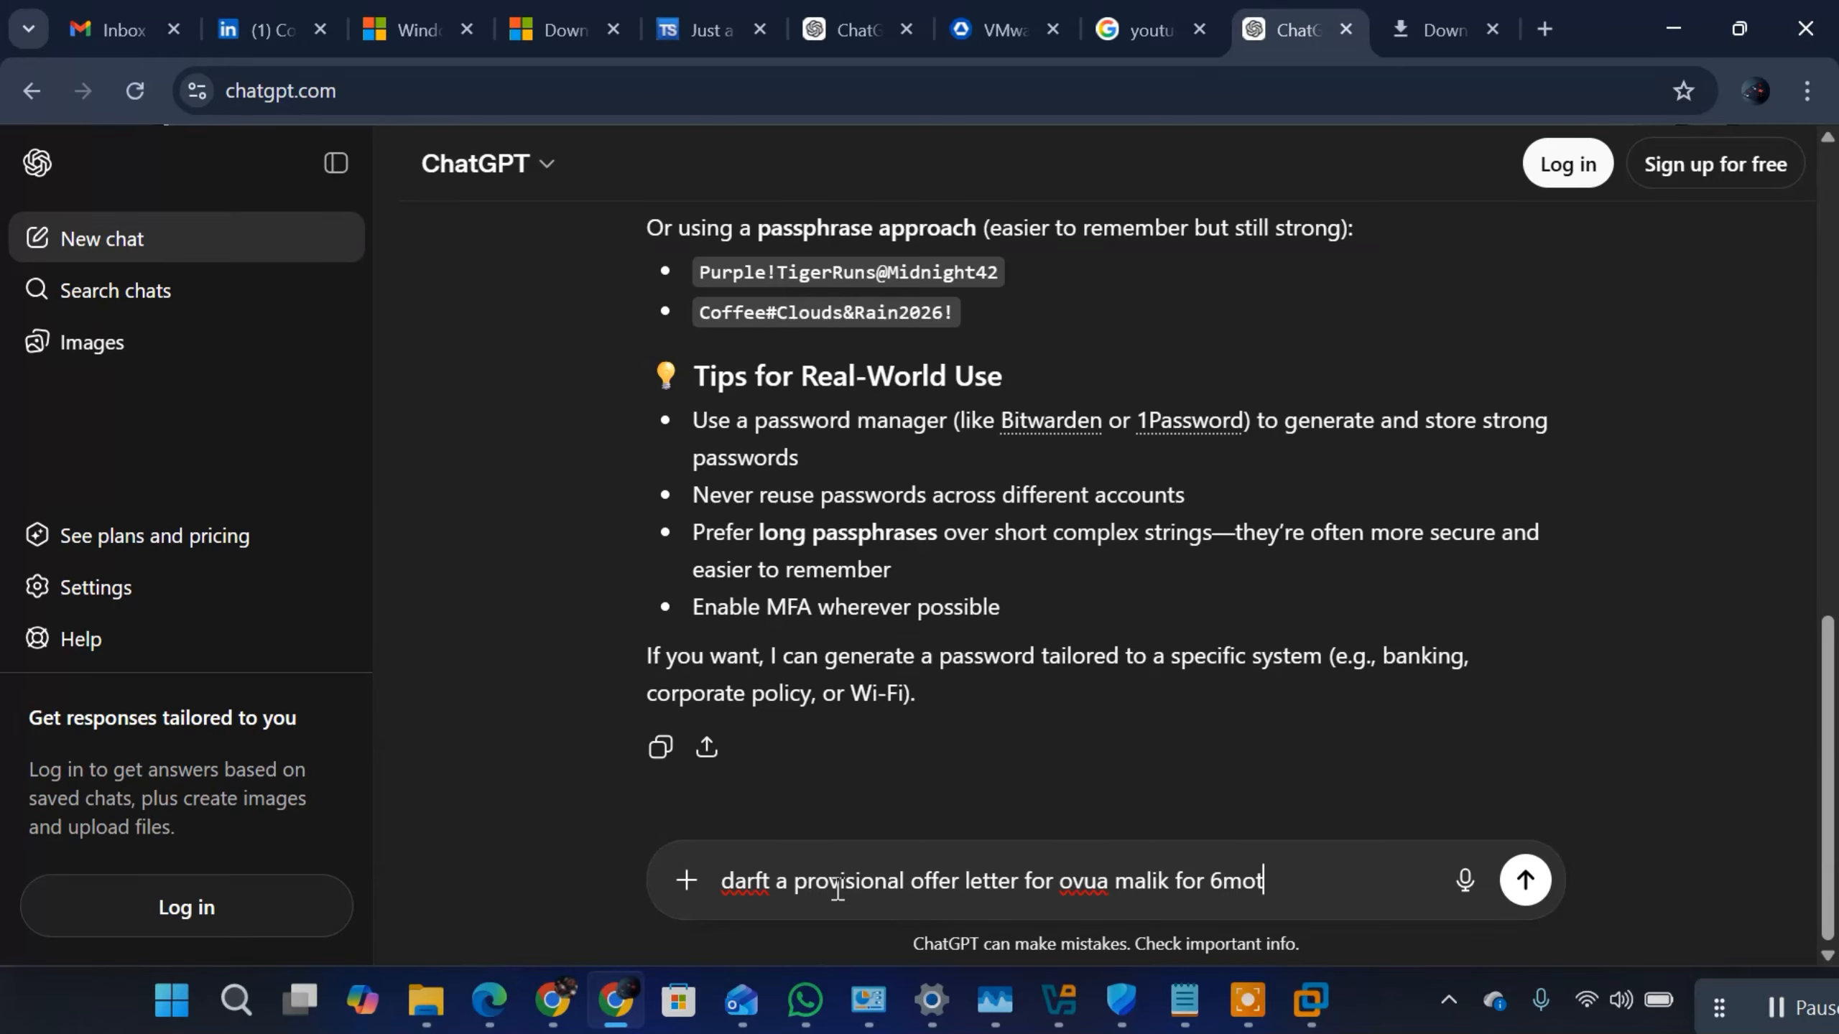
pyautogui.write('hns under prodigy')
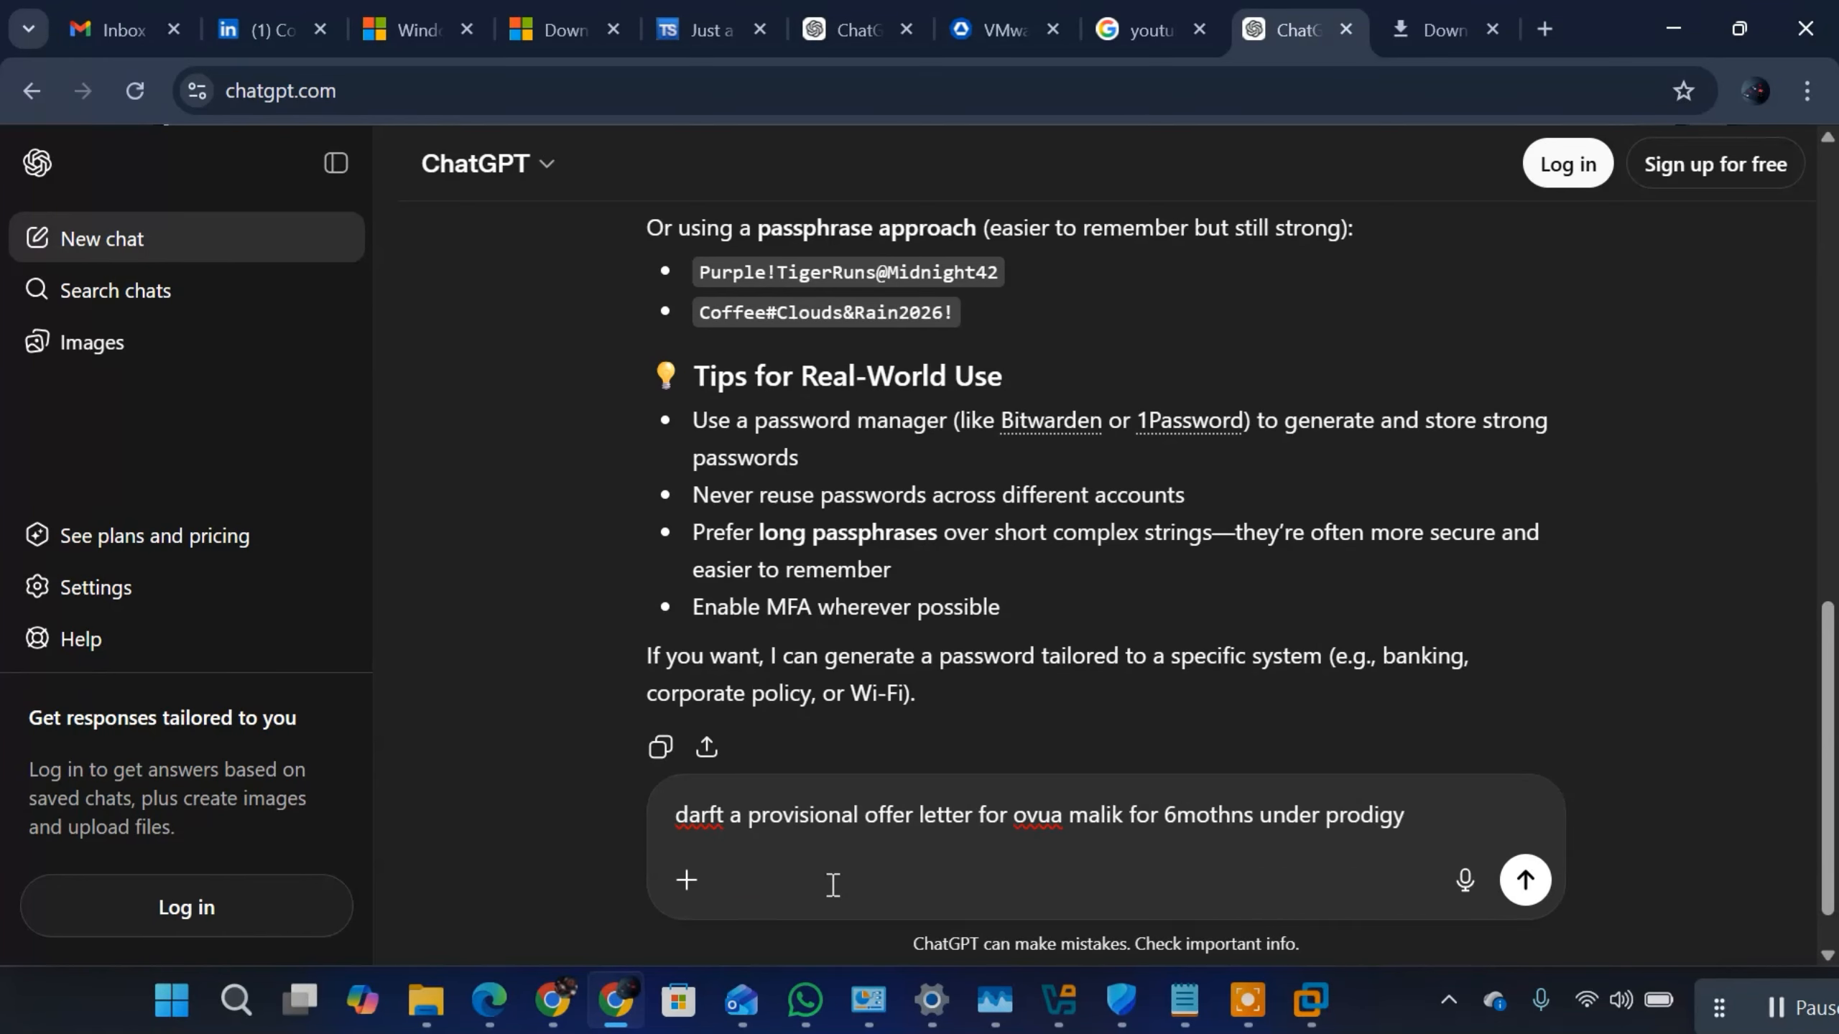
pyautogui.write(' as a service exc')
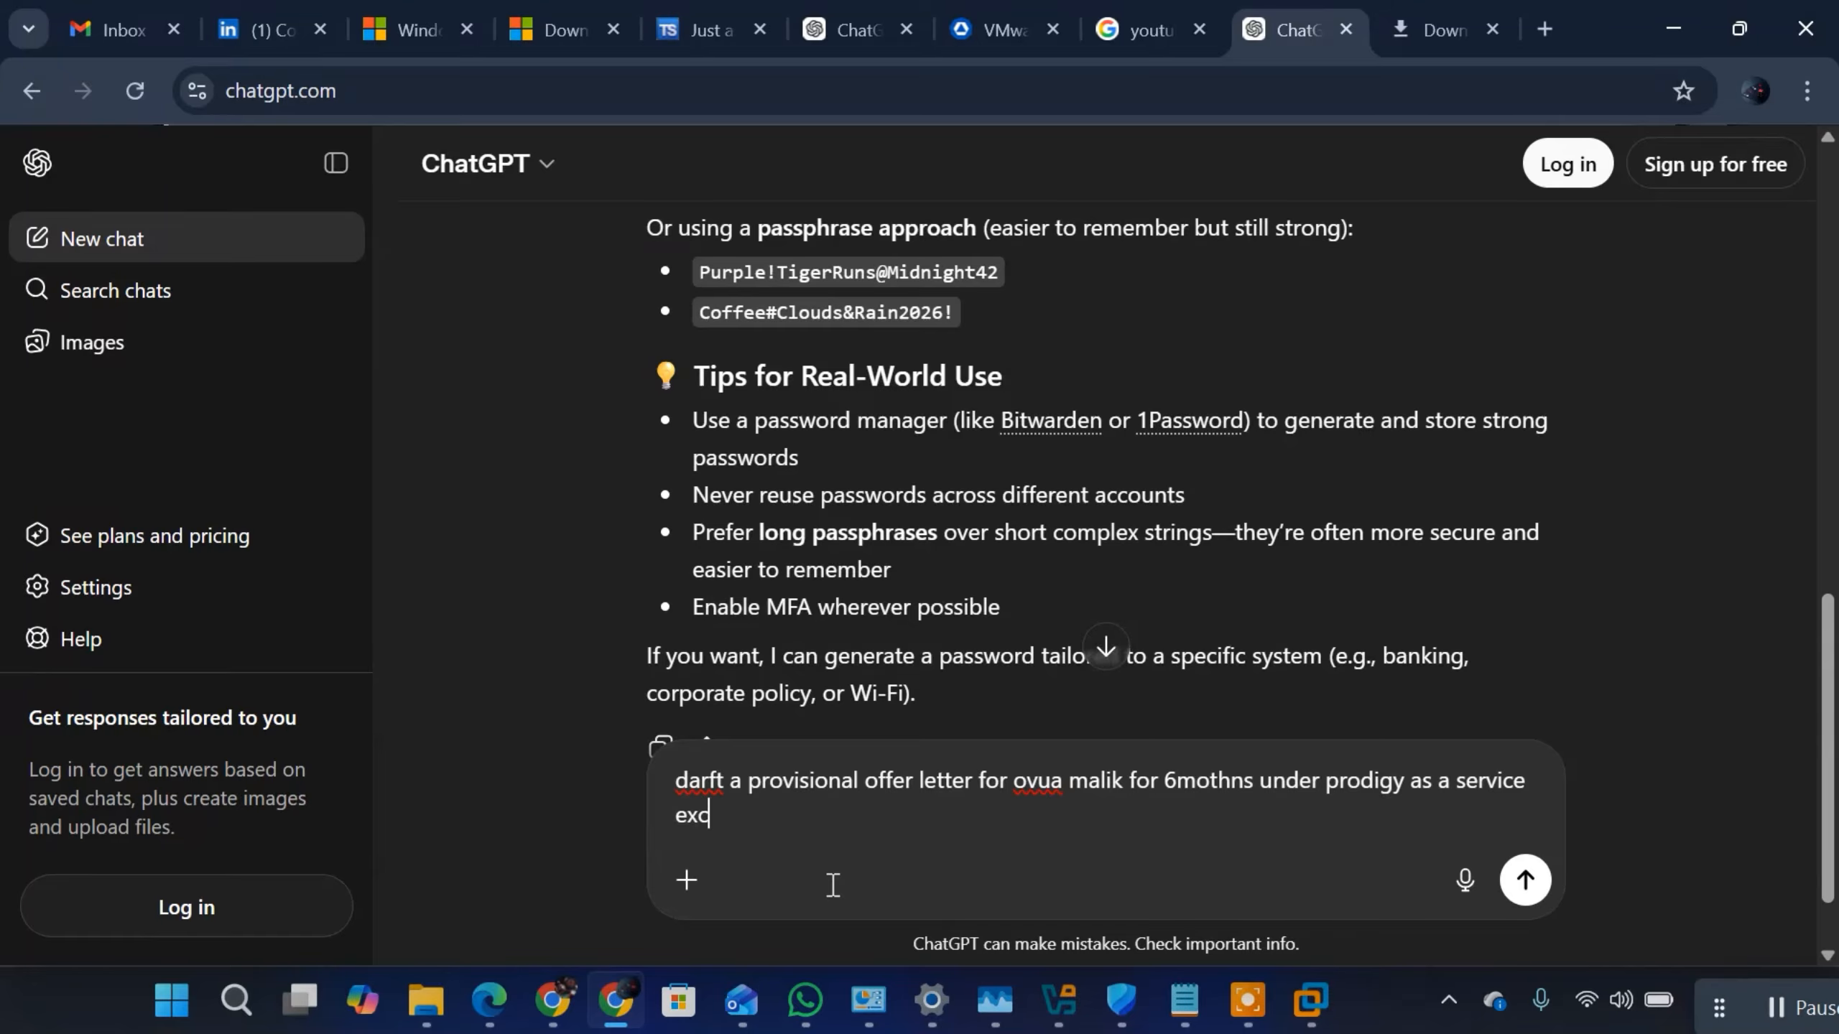
# Step: Add the job role "as a service excetive" directly after the company name in the prompt
pyautogui.write('etive with sal')
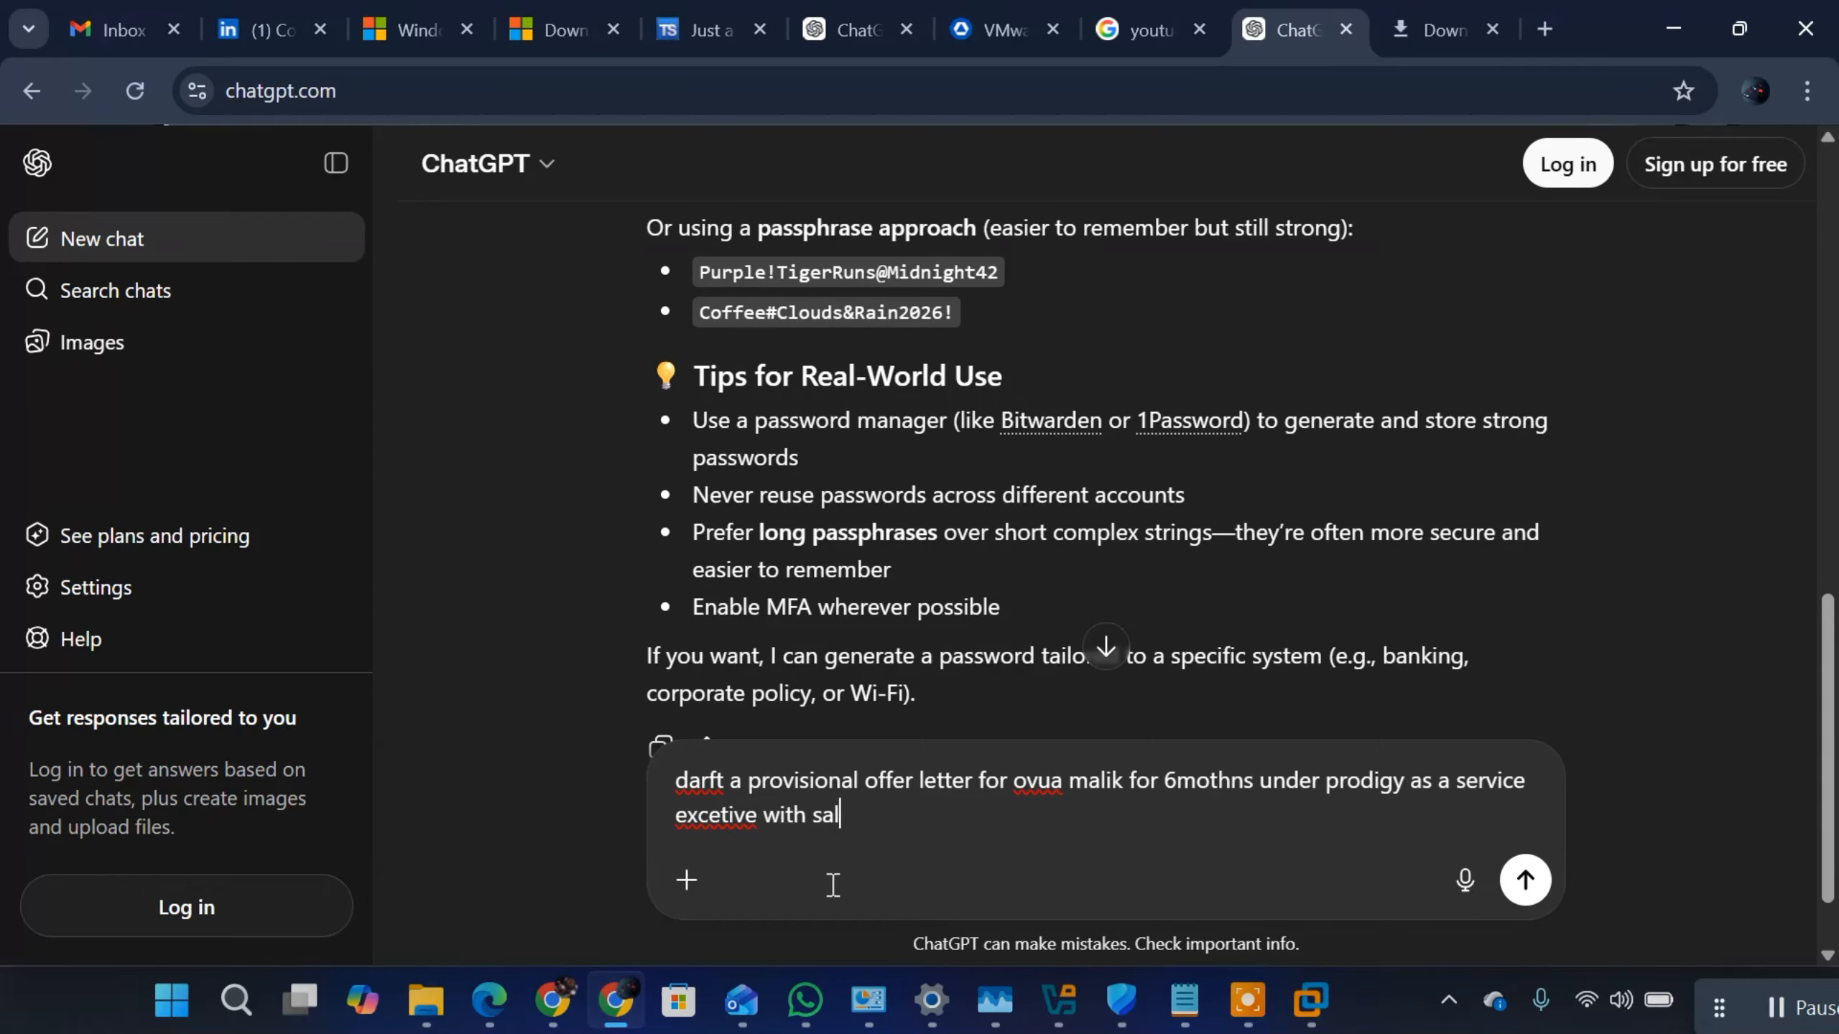
pyautogui.write('ary of 150k per month')
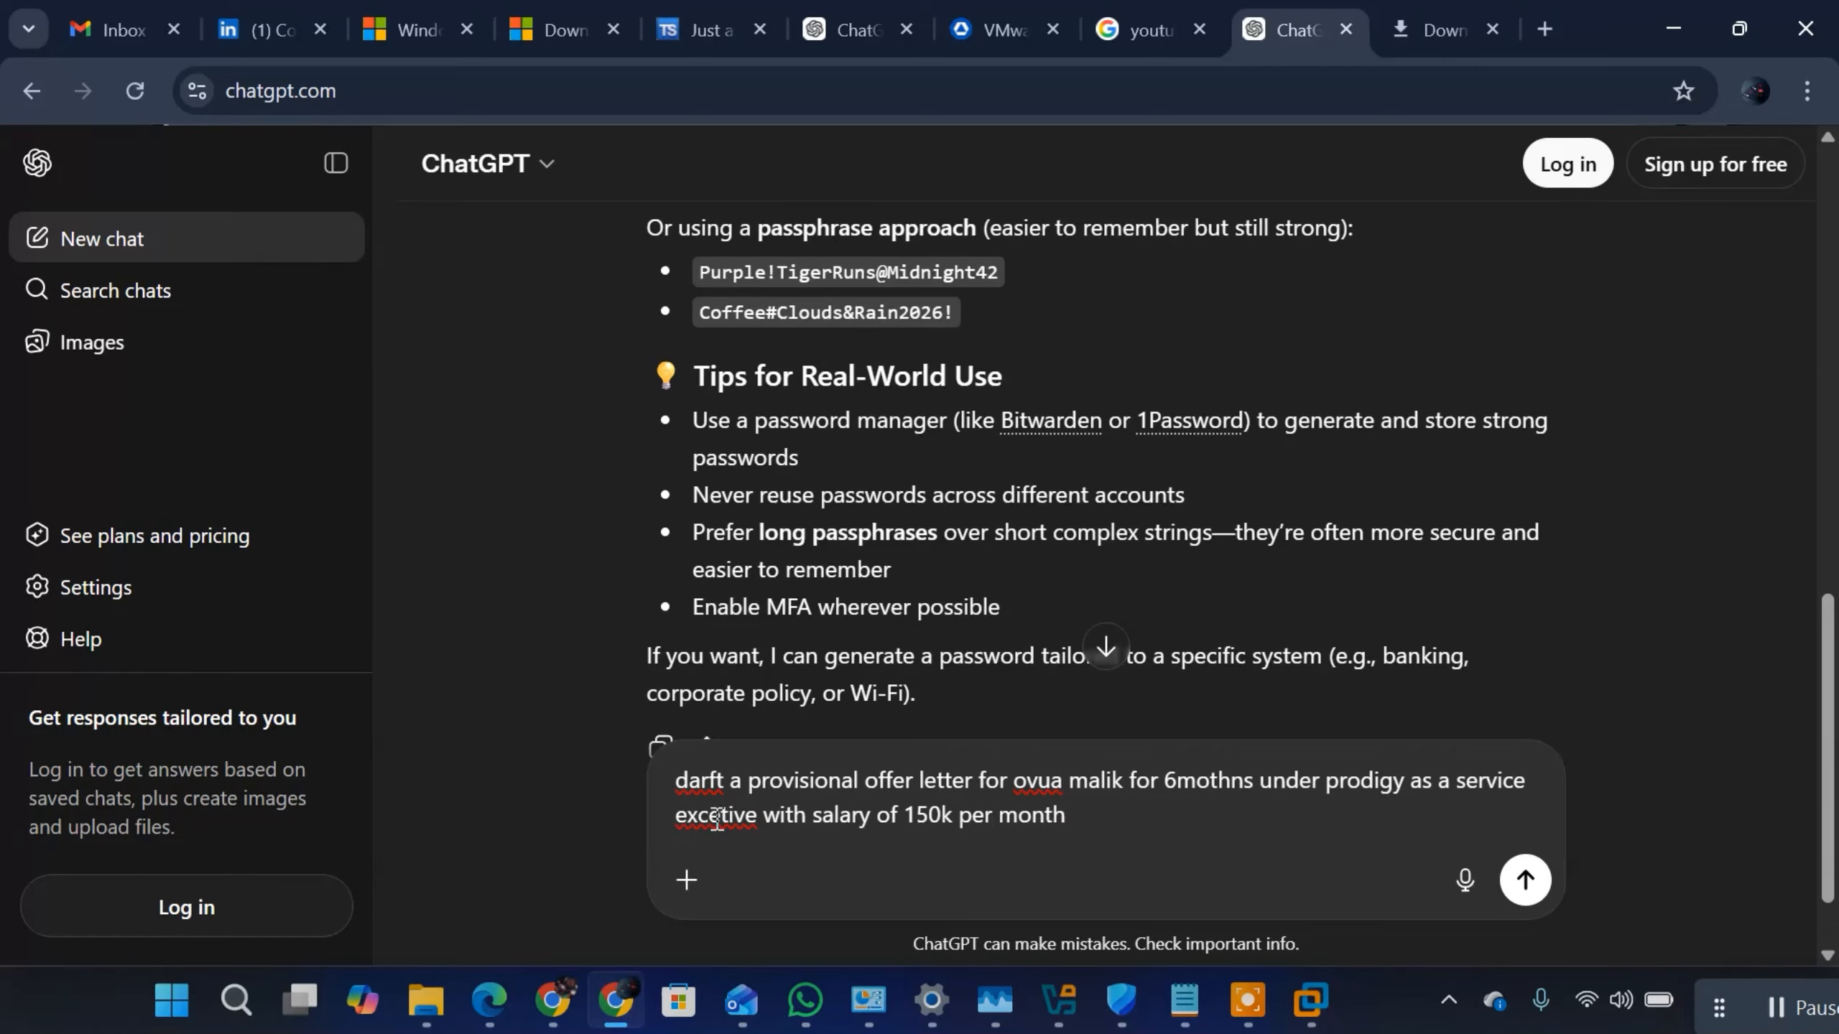
# Step: Correct the misspelled words in the prompt to "executive" and "draft", and submit it
pyautogui.press('BackSpace')
pyautogui.write('u')
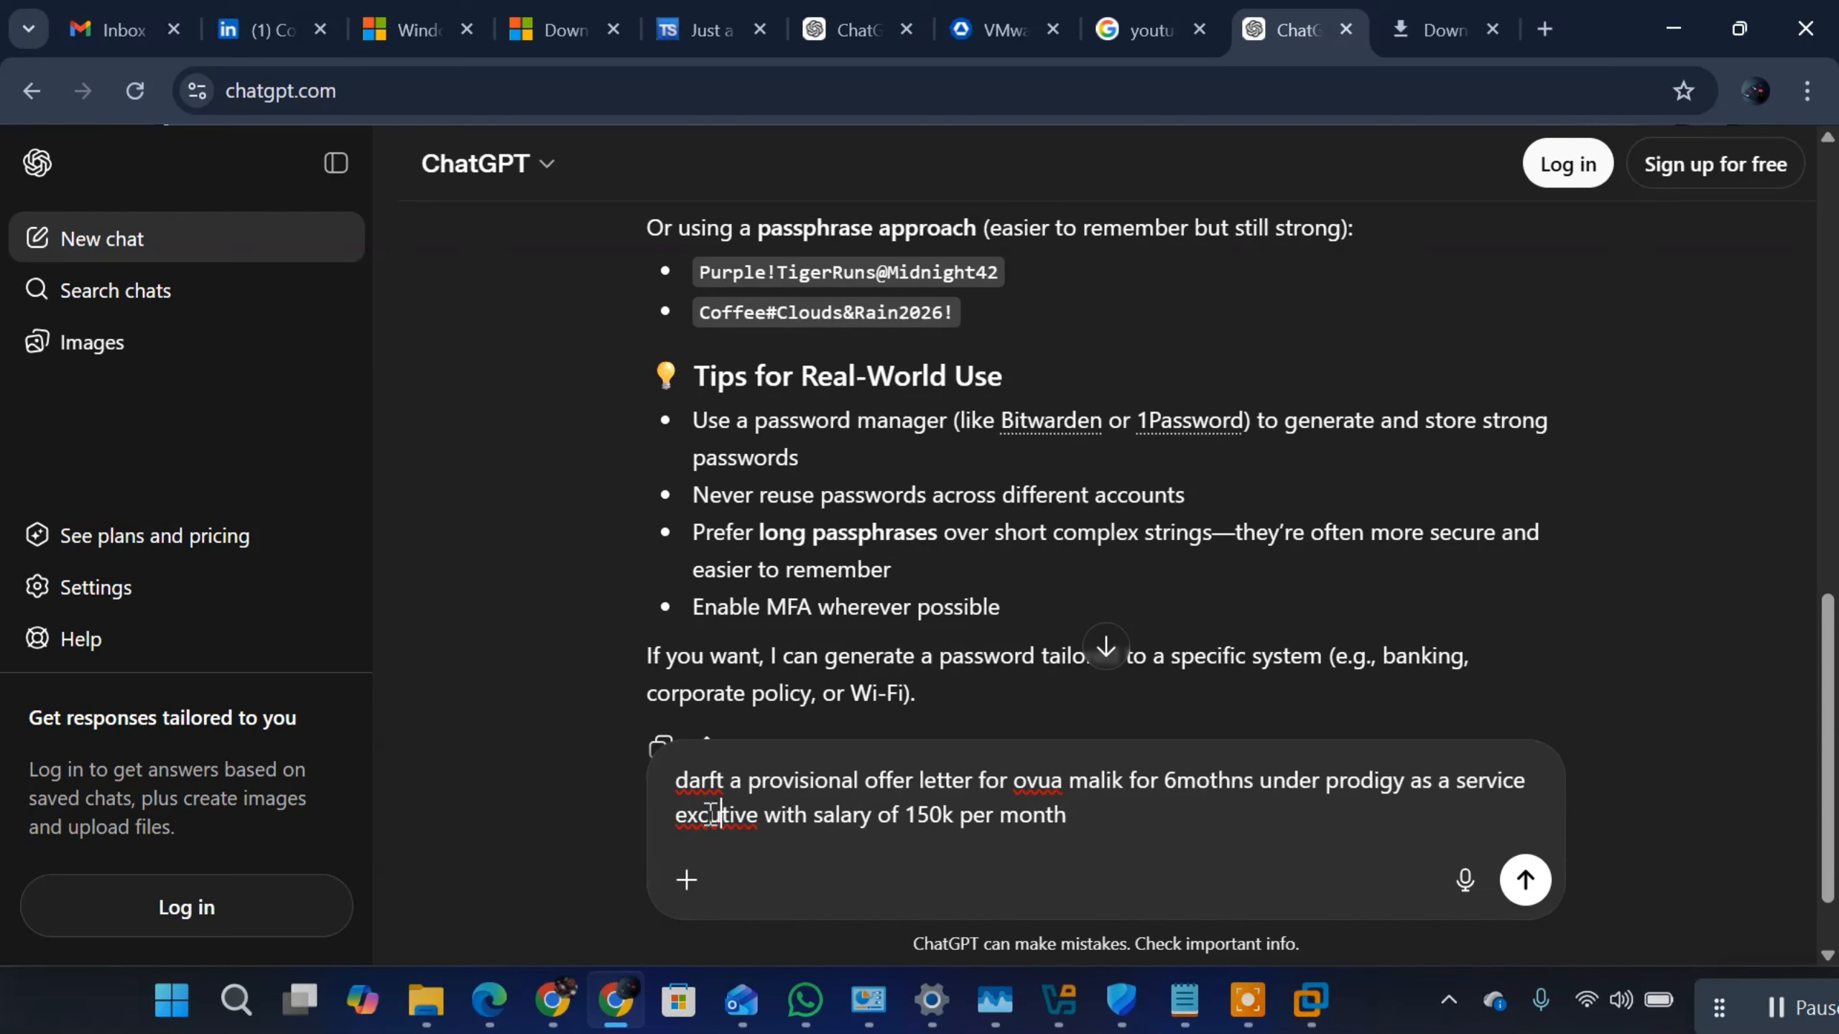
pyautogui.click(700, 815)
pyautogui.write('e')
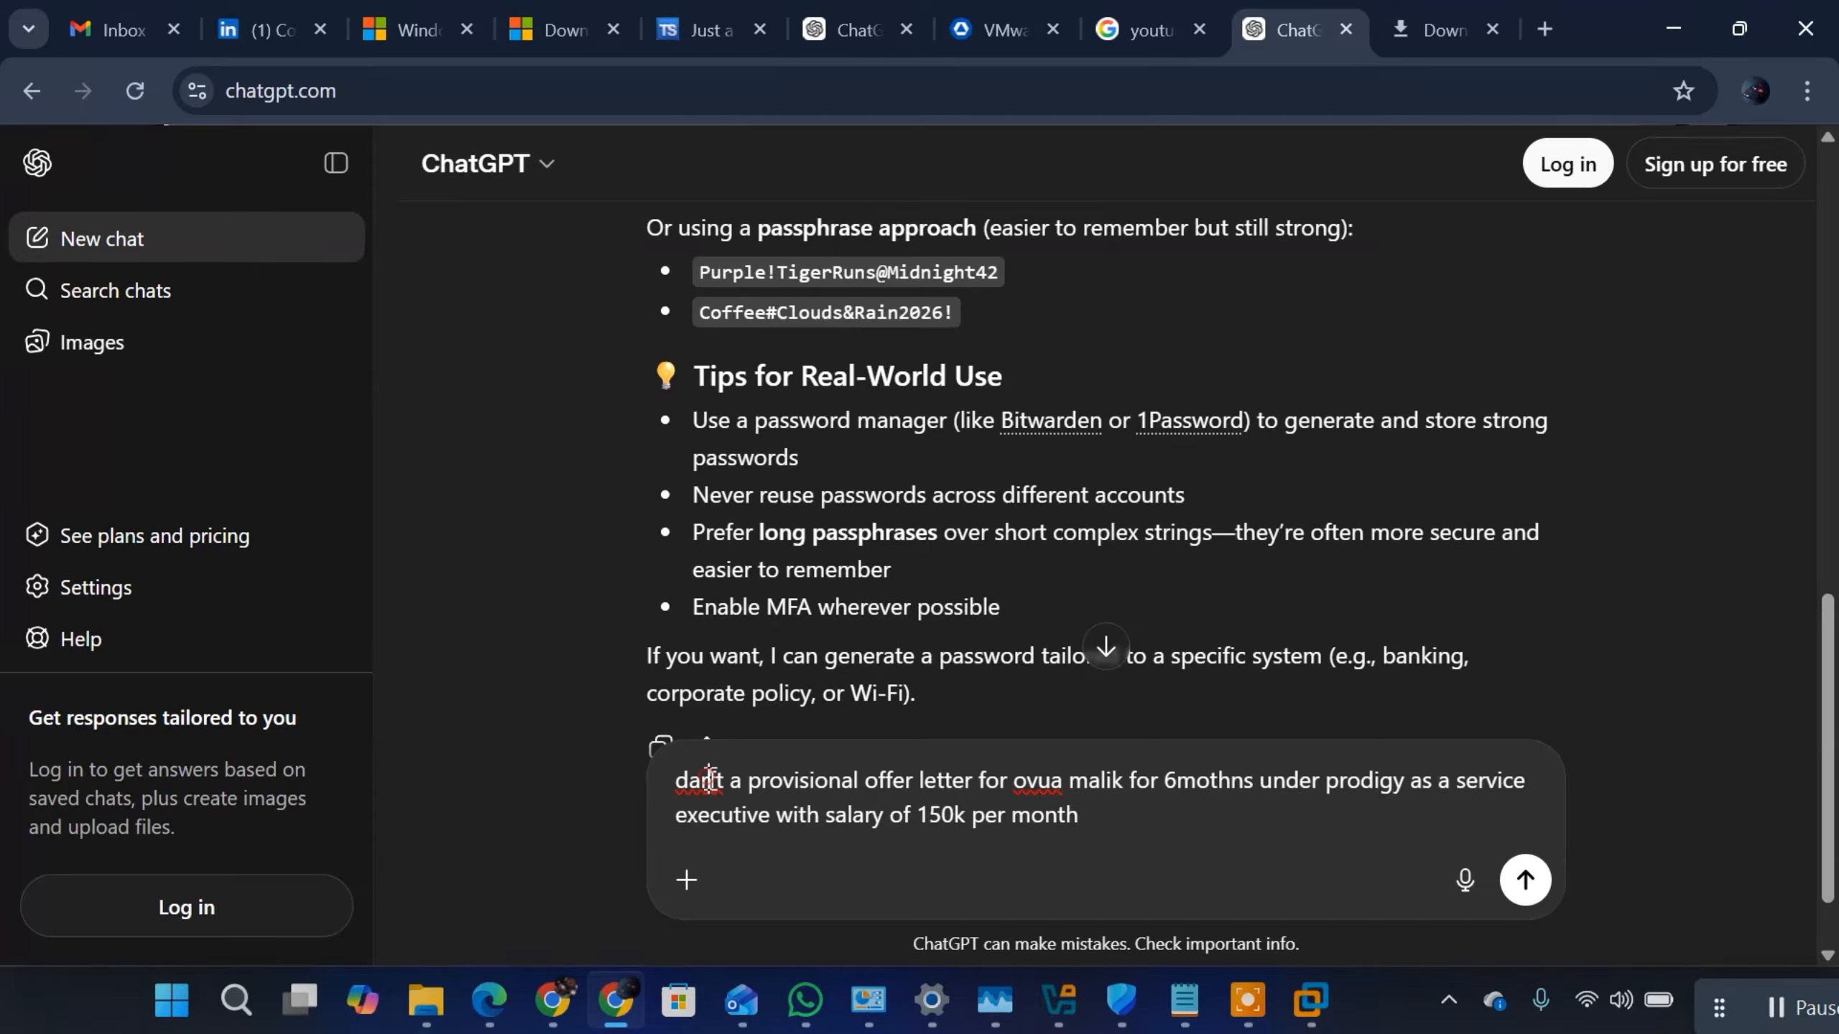
pyautogui.click(710, 778)
pyautogui.press('BackSpace')
pyautogui.press('BackSpace')
pyautogui.write('ra')
pyautogui.click(1524, 880)
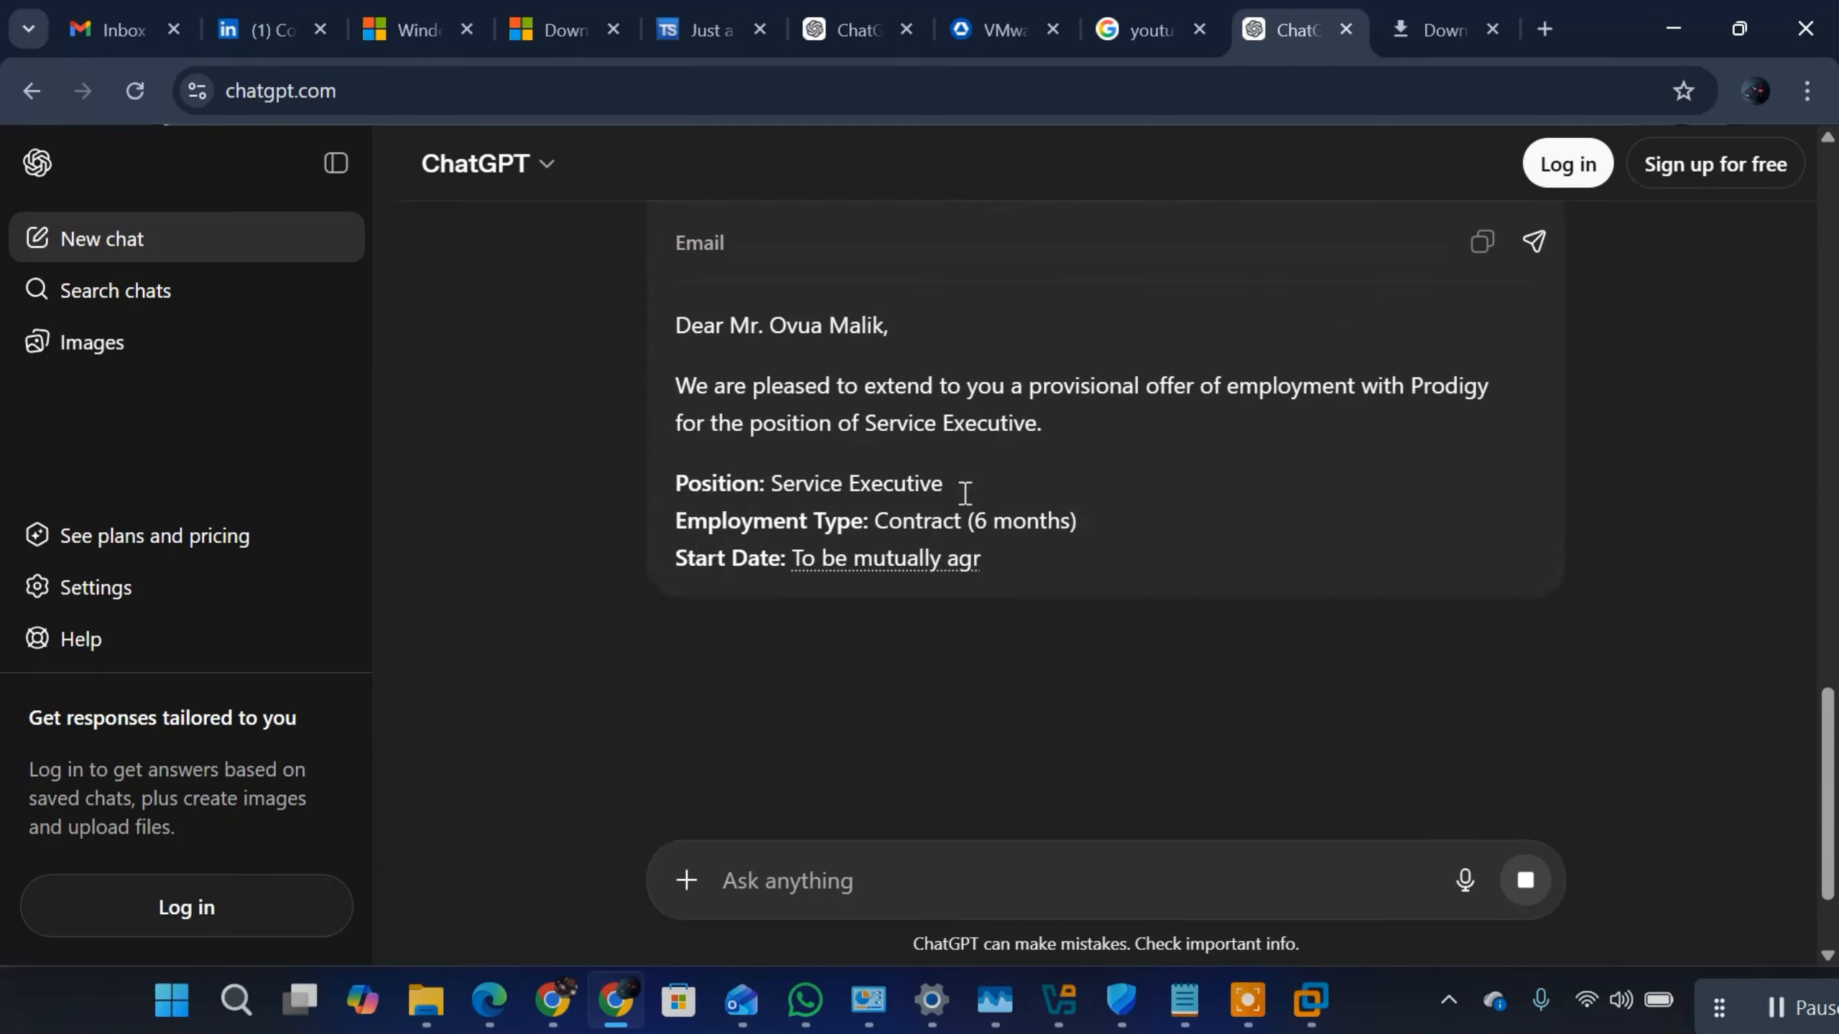
# Step: Review the position, contract length, salary and responsibilities in the generated provisional offer letter
pyautogui.scroll(3, 955, 498)
pyautogui.scroll(-4, 942, 470)
pyautogui.scroll(2, 938, 449)
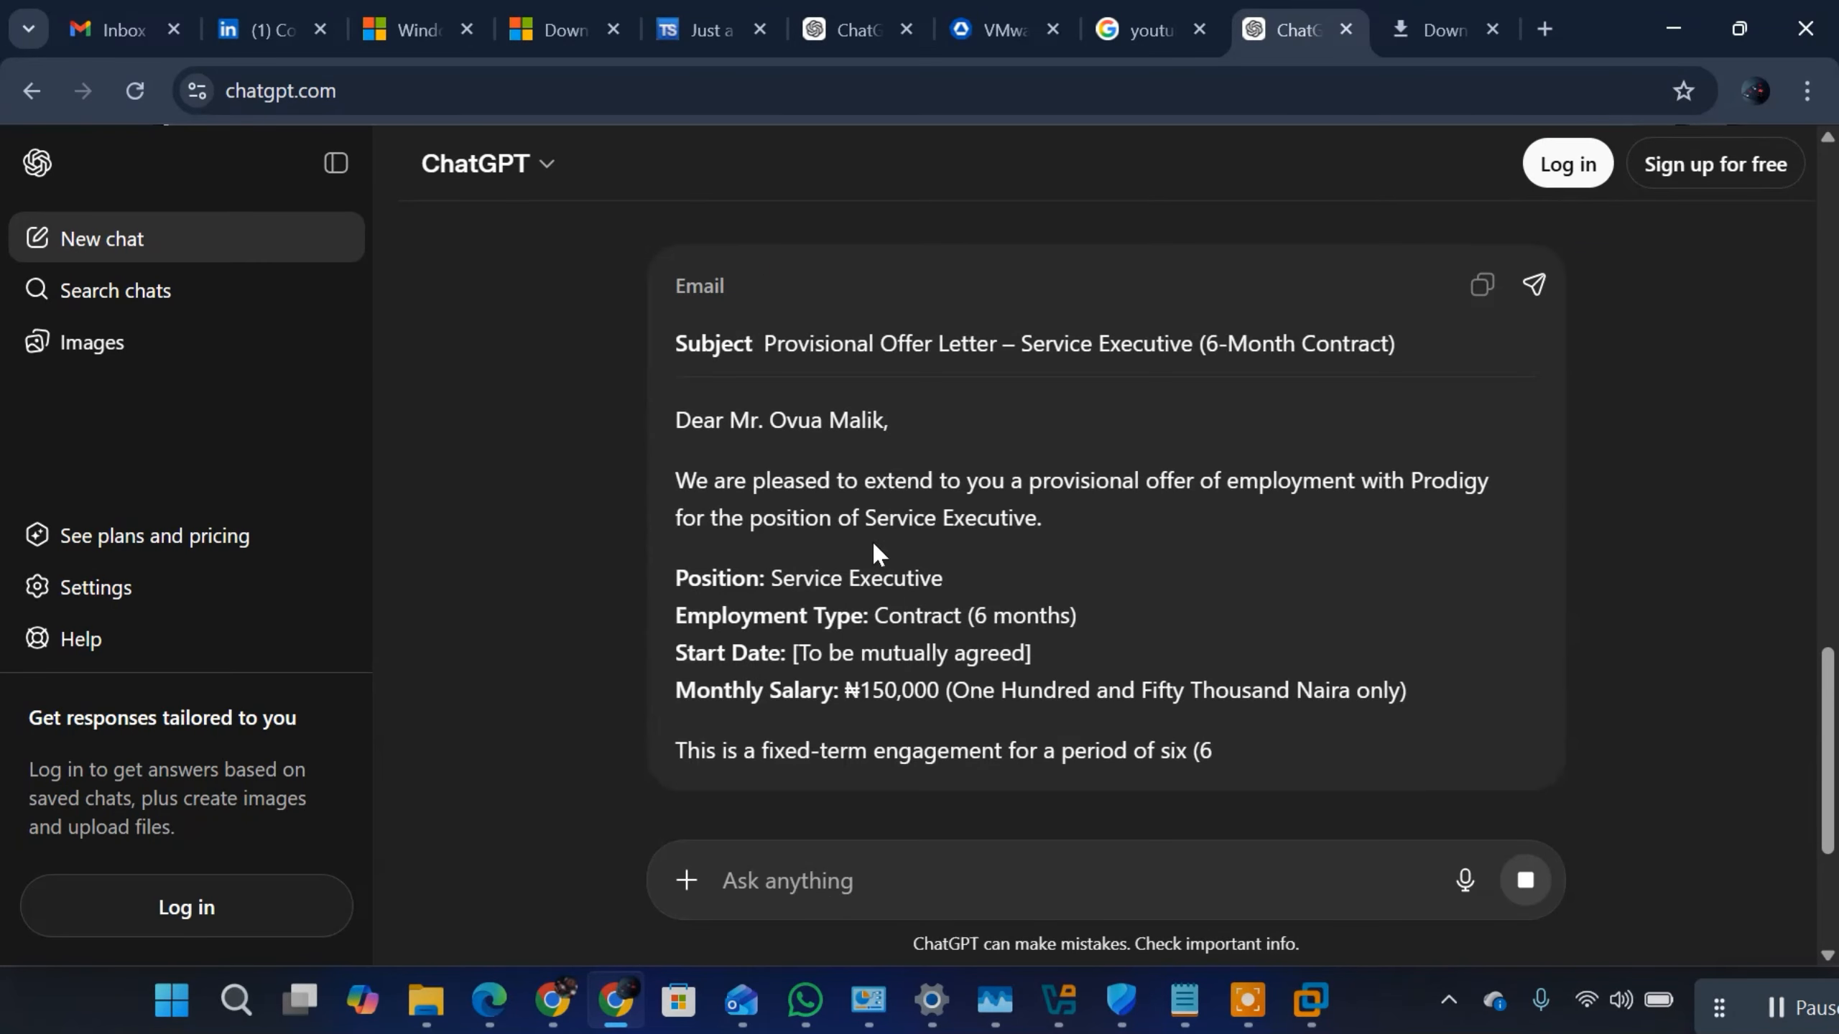
pyautogui.scroll(-2, 813, 593)
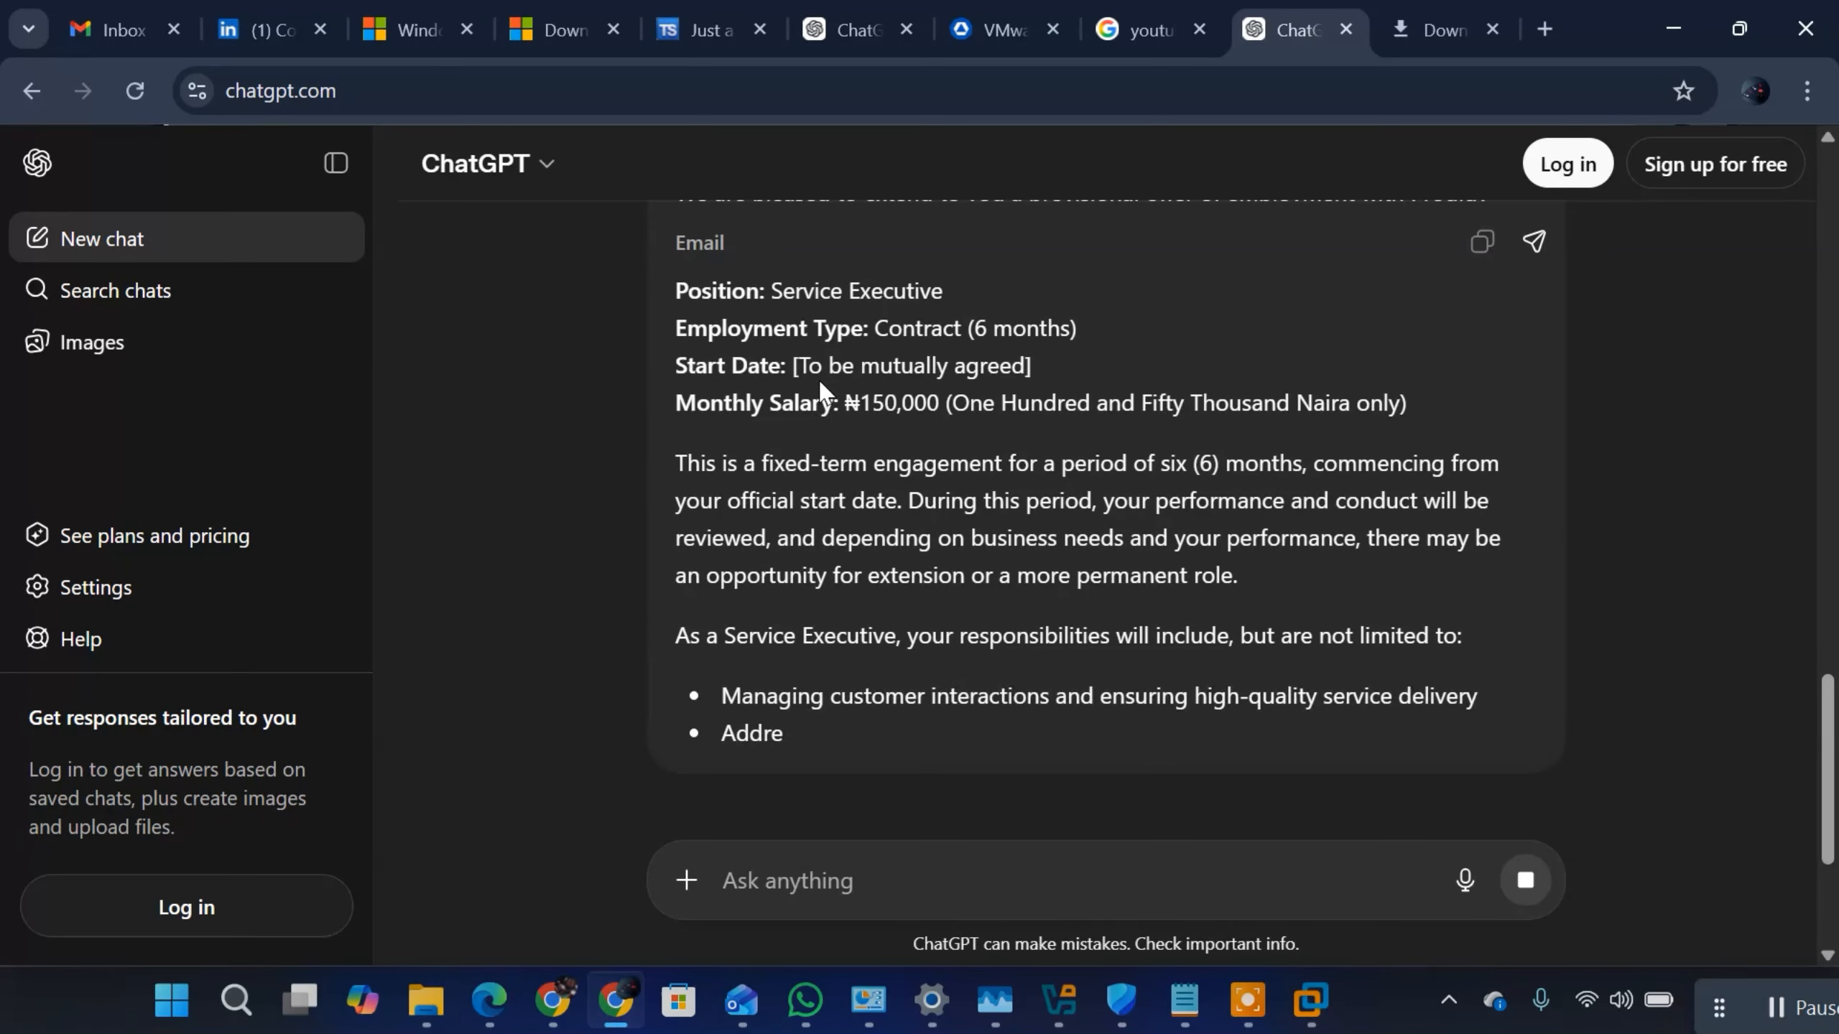
pyautogui.scroll(-2, 819, 382)
pyautogui.scroll(3, 822, 395)
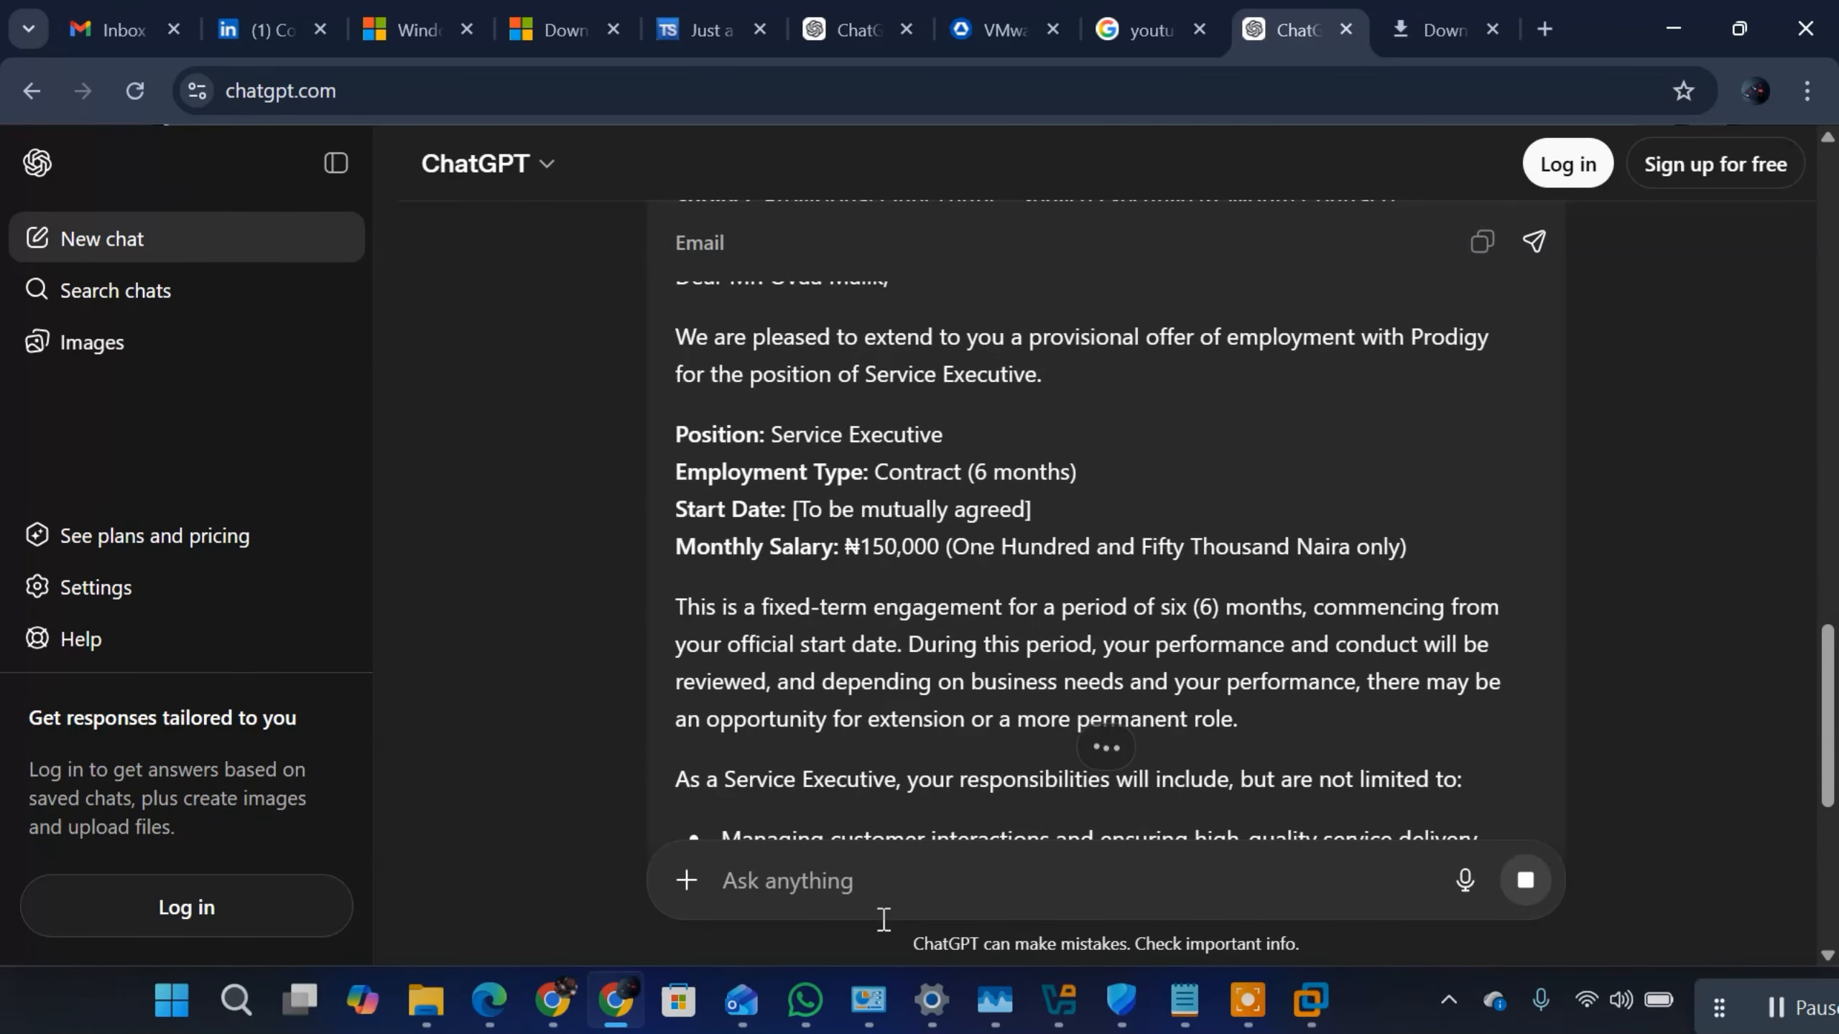
pyautogui.click(880, 875)
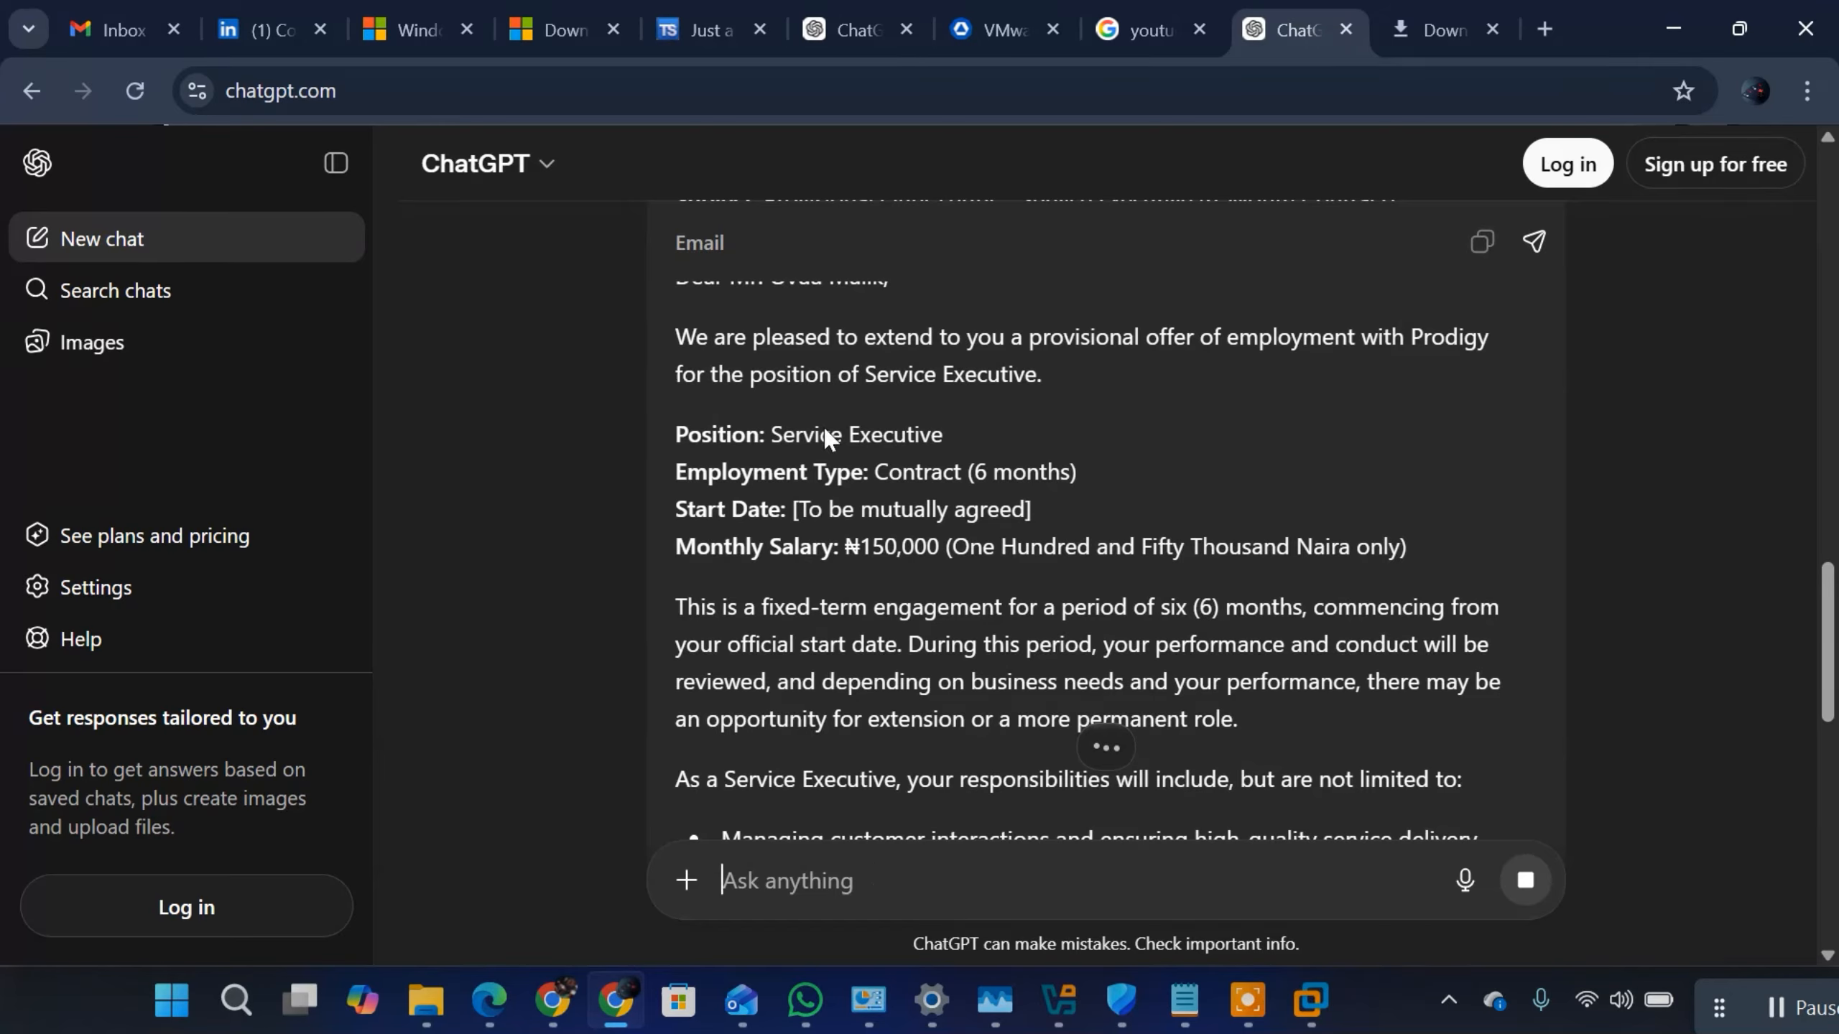
# Step: Recheck the position, employment type and monthly salary lines in the offer letter's terms
pyautogui.moveTo(676, 434); pyautogui.dragTo(929, 482)
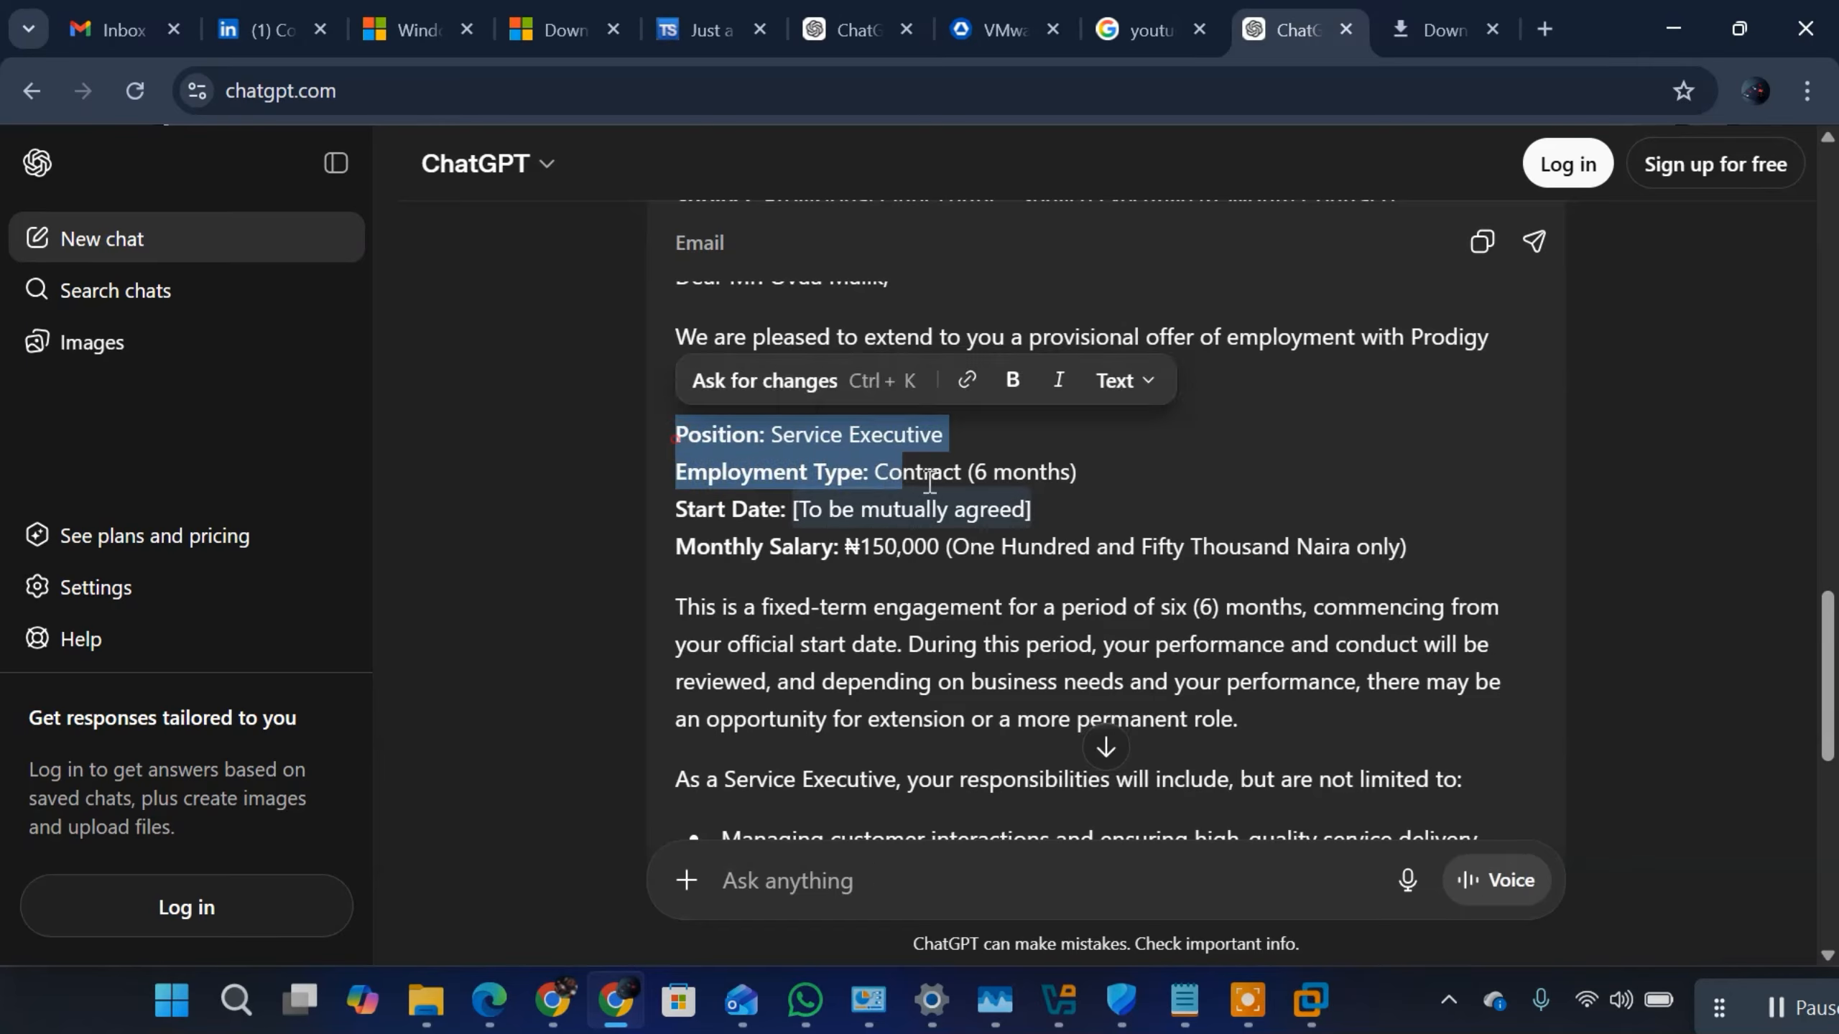
pyautogui.click(806, 507)
pyautogui.click(1056, 548)
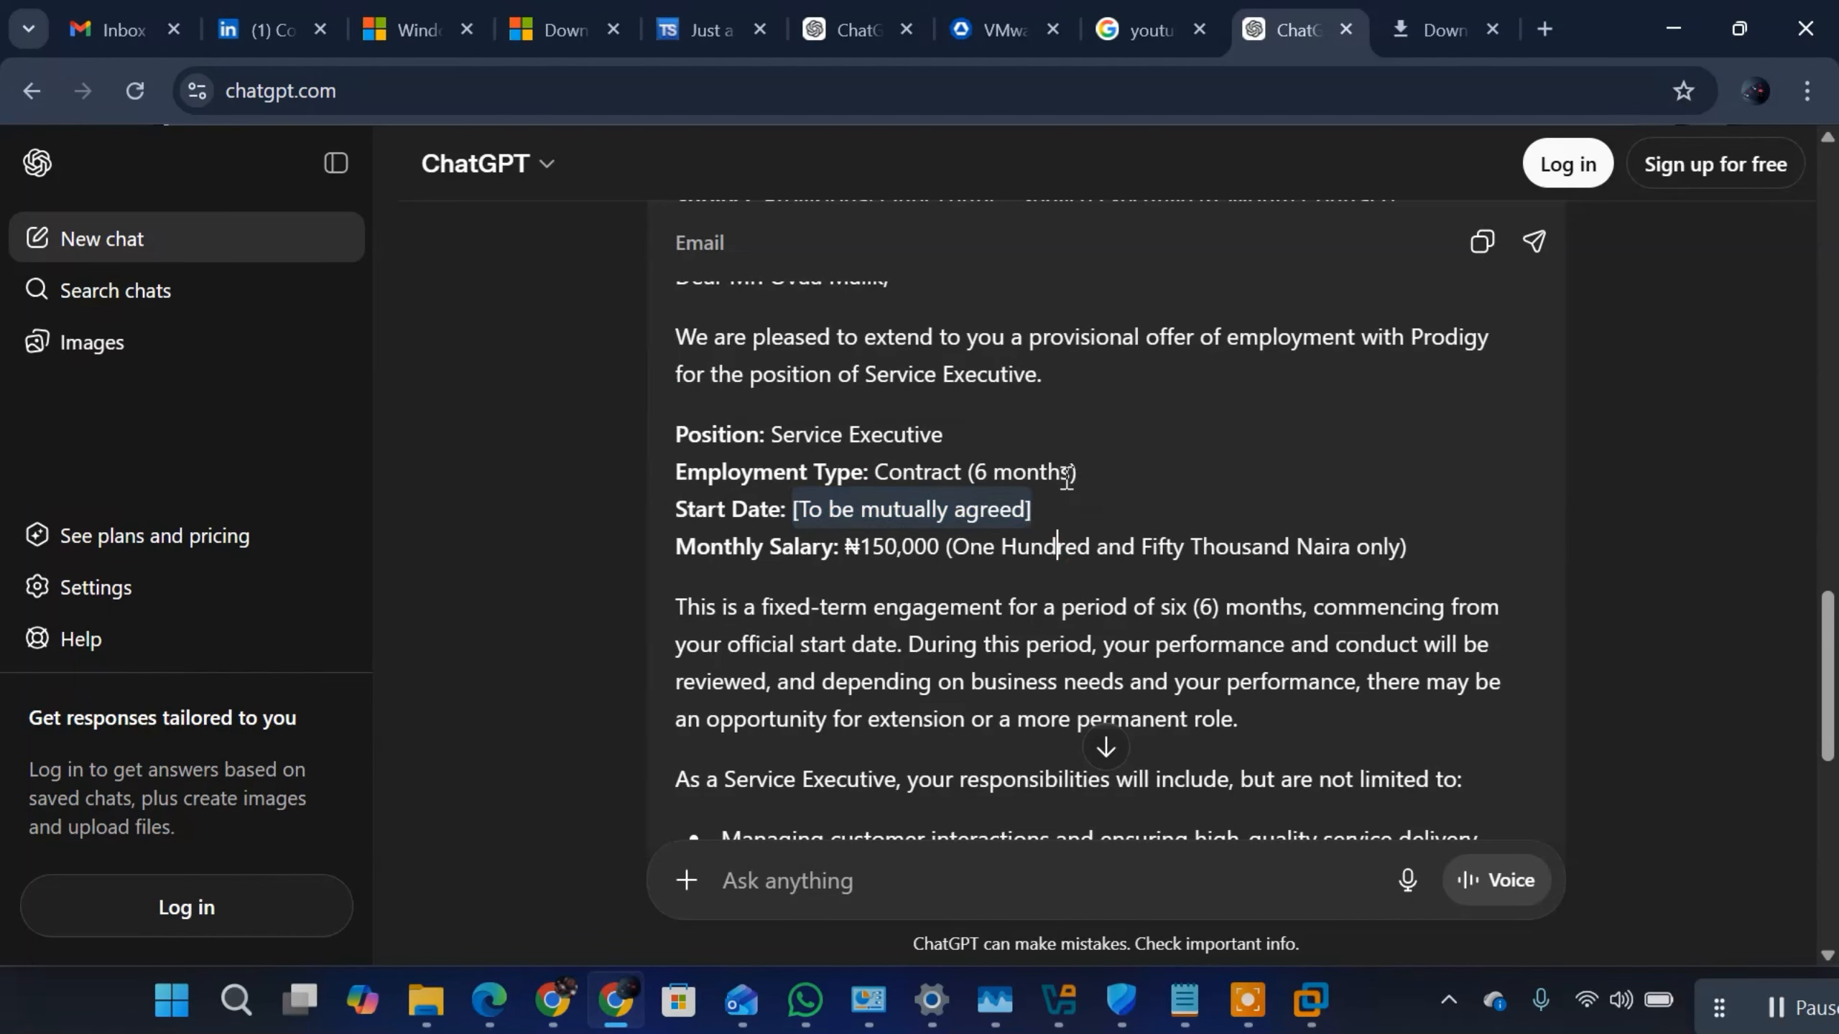
pyautogui.moveTo(1079, 475); pyautogui.dragTo(815, 471)
pyautogui.click(1091, 548)
pyautogui.hotkey('shift', 'Home')
pyautogui.click(1276, 534)
pyautogui.click(955, 862)
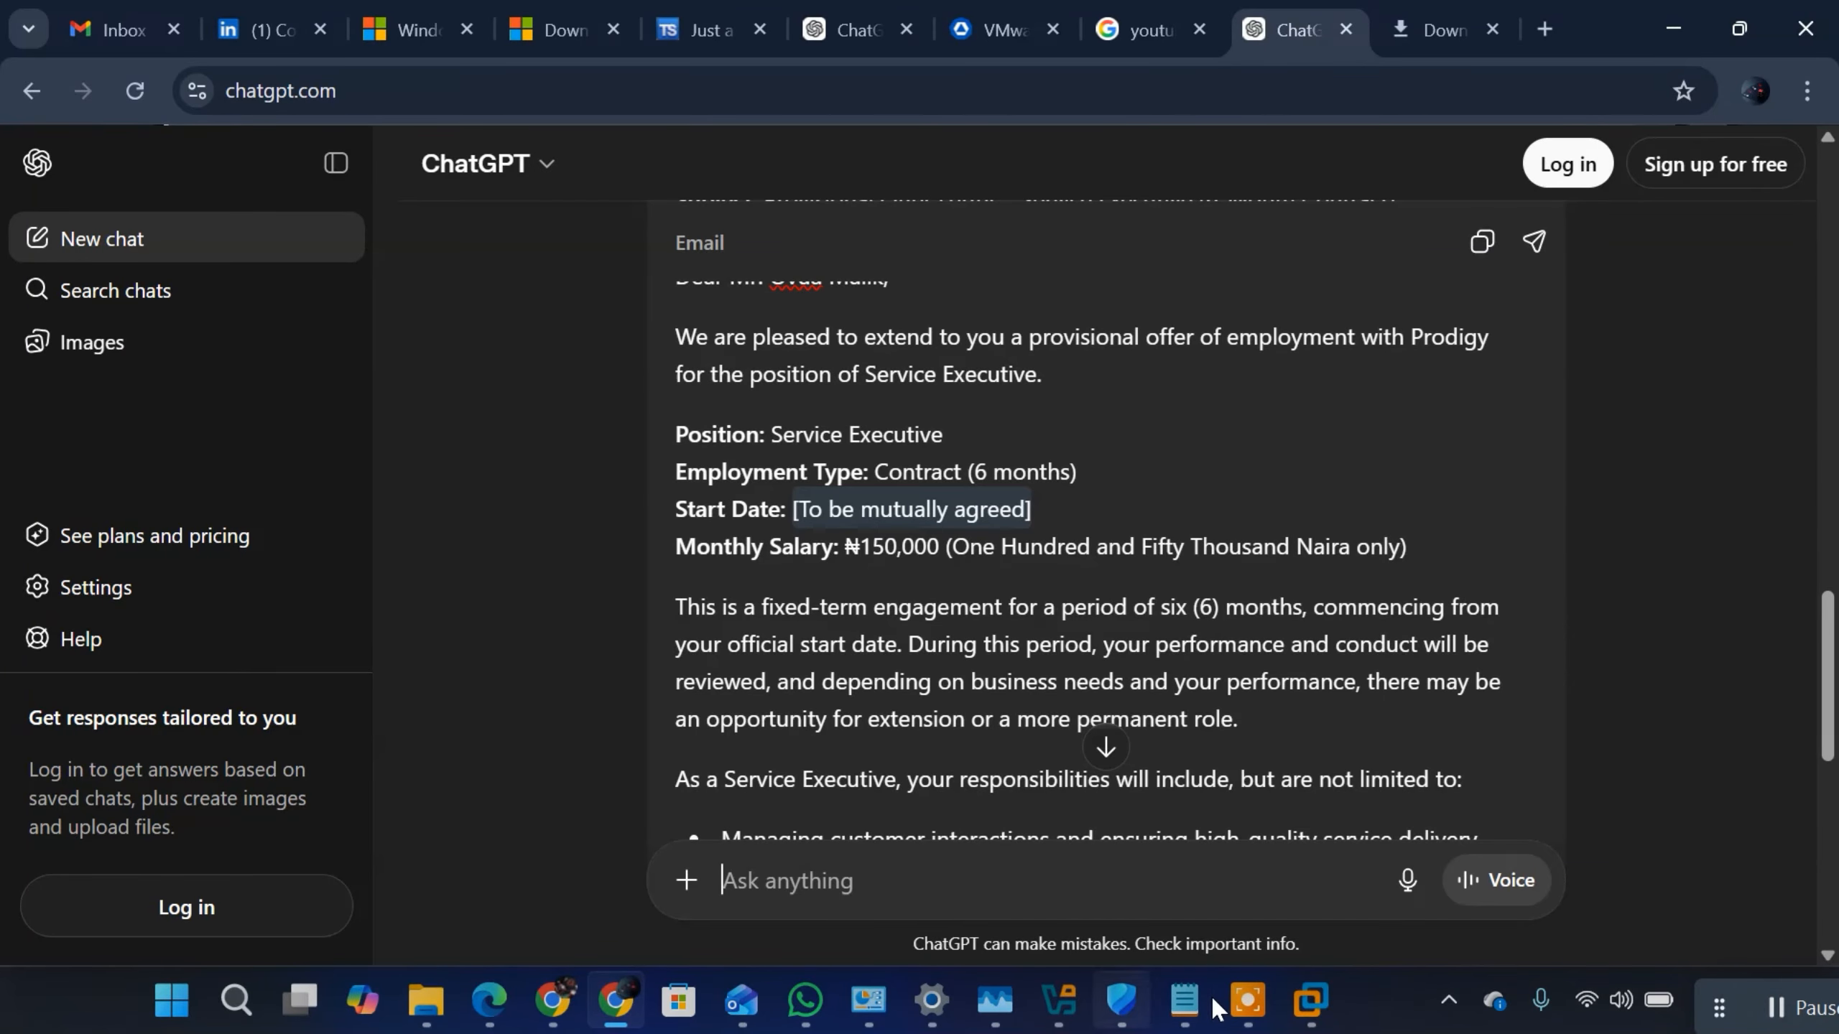
# Step: Switch to the Windows Server 2022 VM in VMware Workstation and enable an expiry end date for the existing Service Executives user's account
pyautogui.click(1311, 1000)
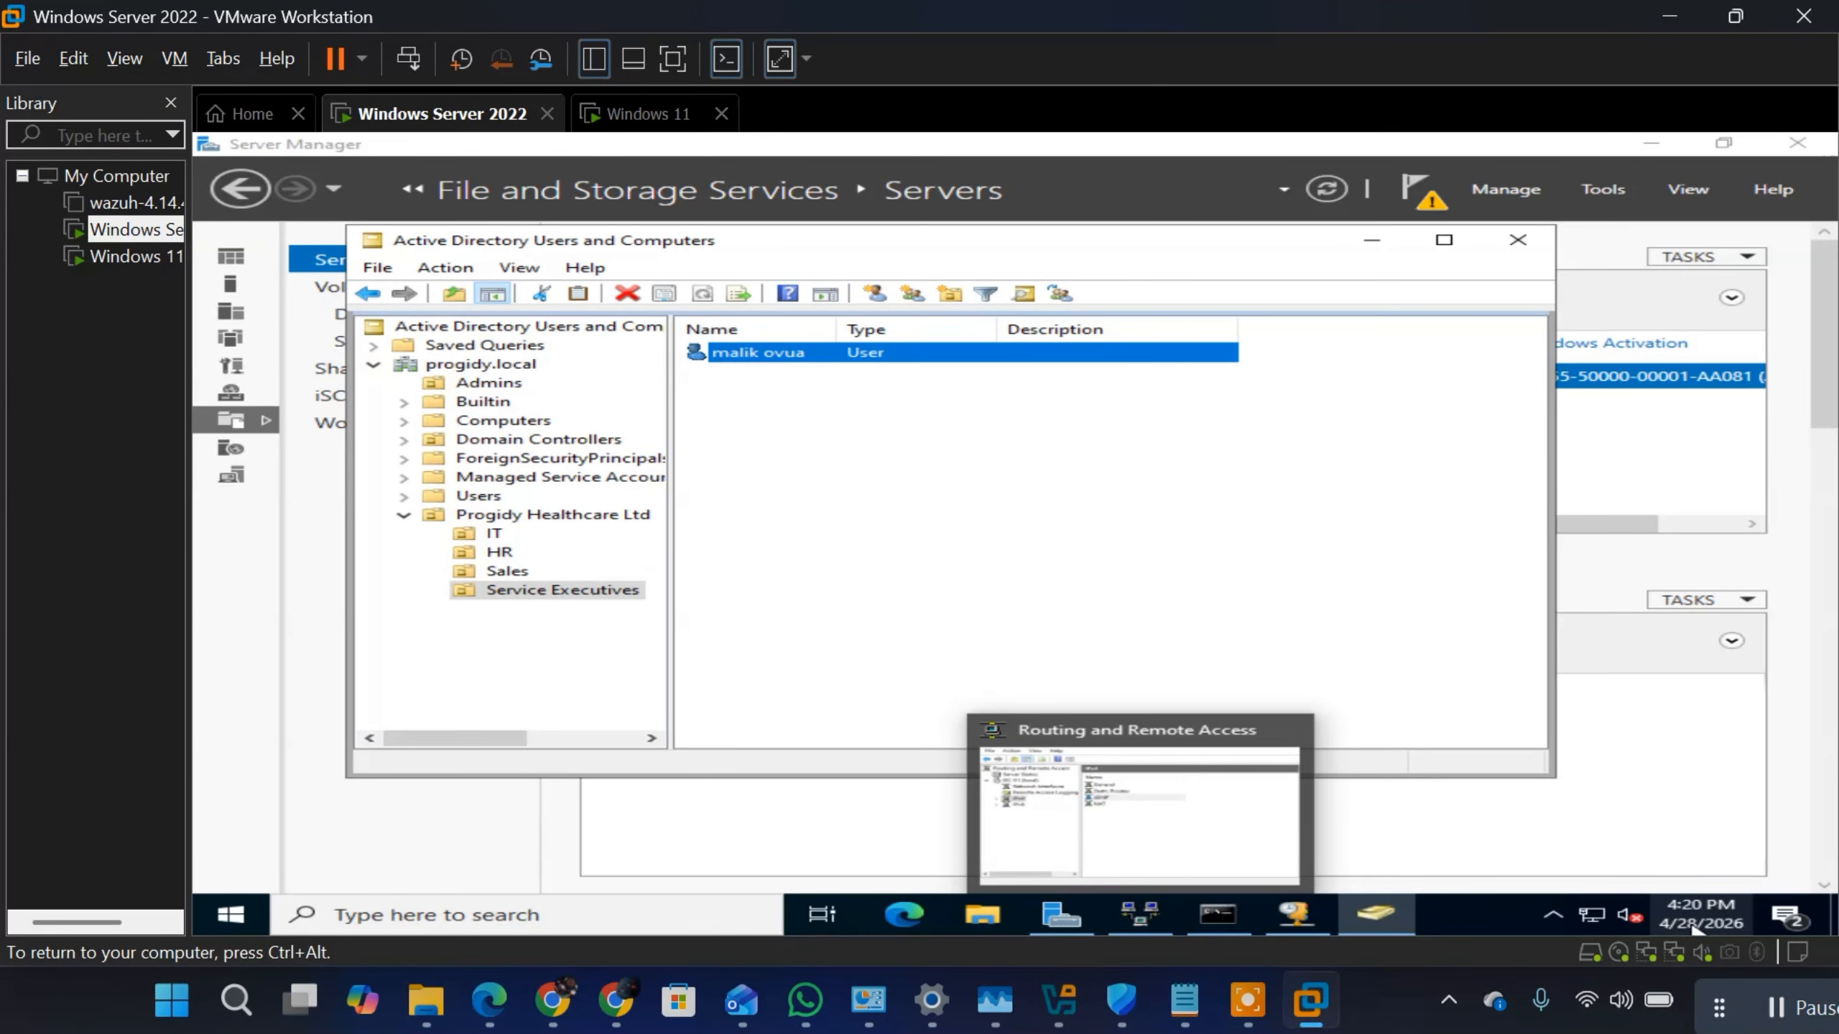
pyautogui.rightClick(811, 354)
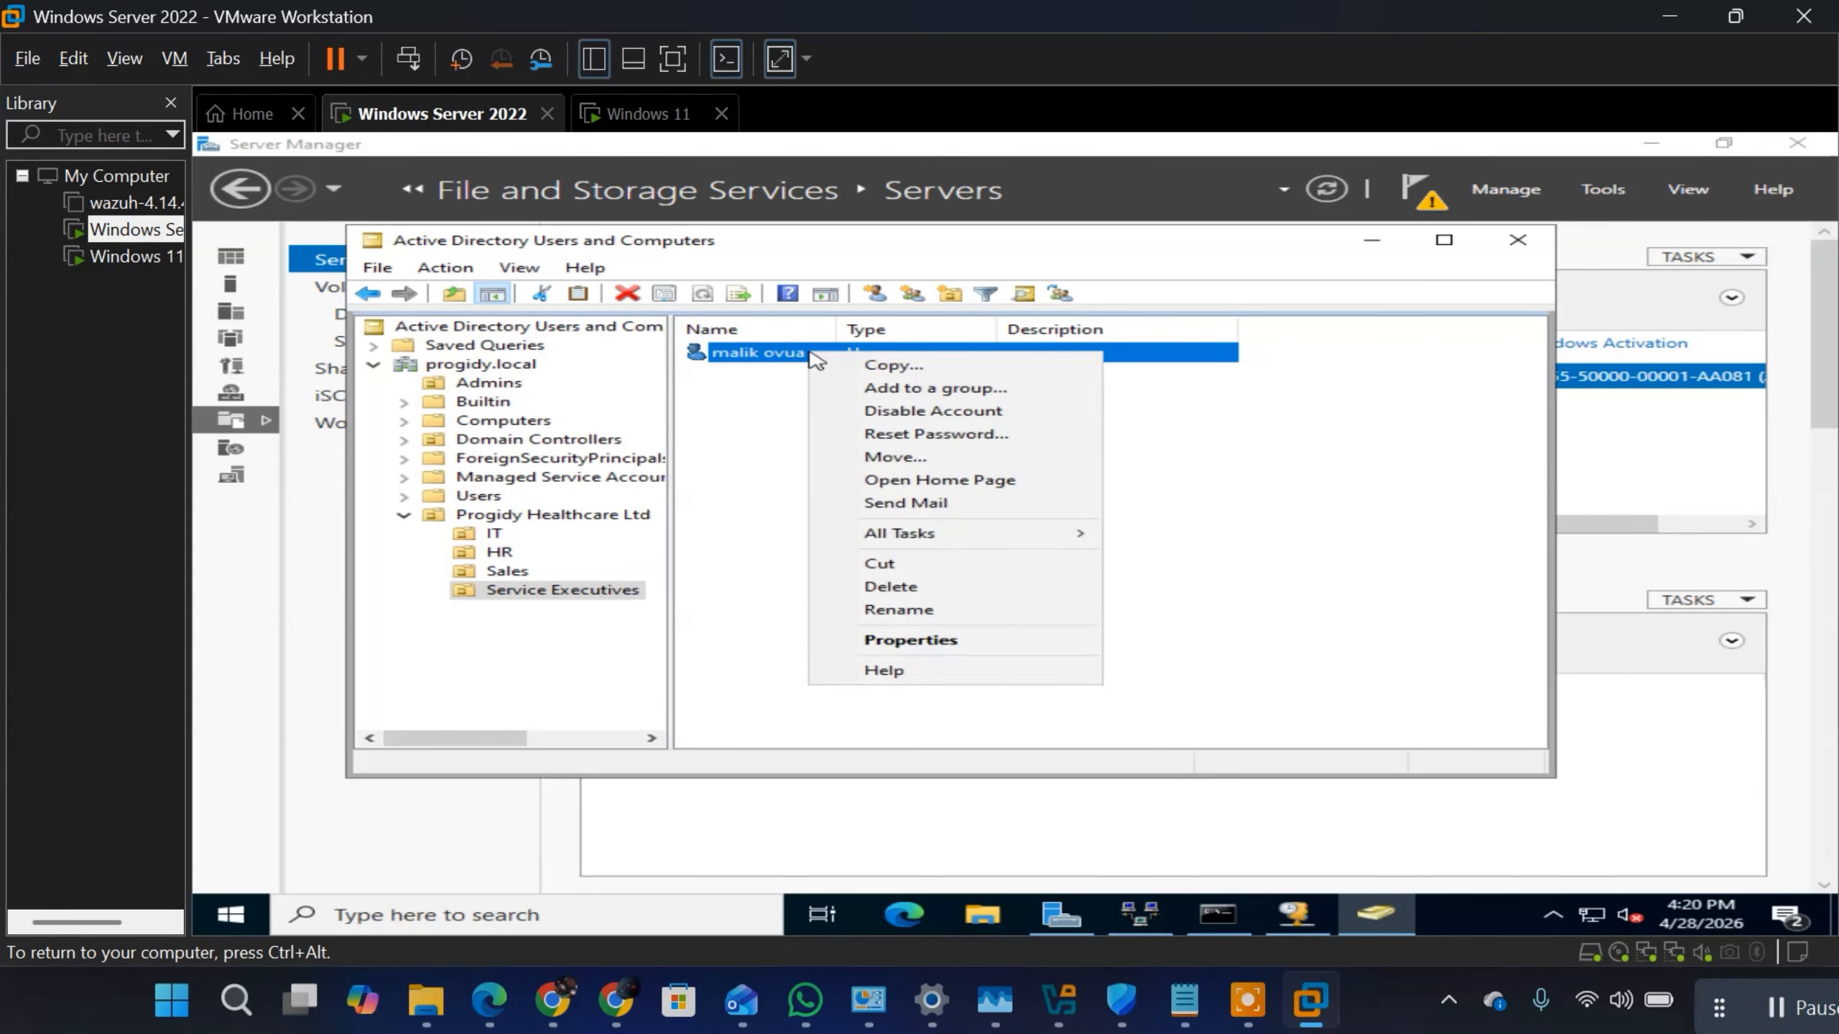
pyautogui.click(898, 641)
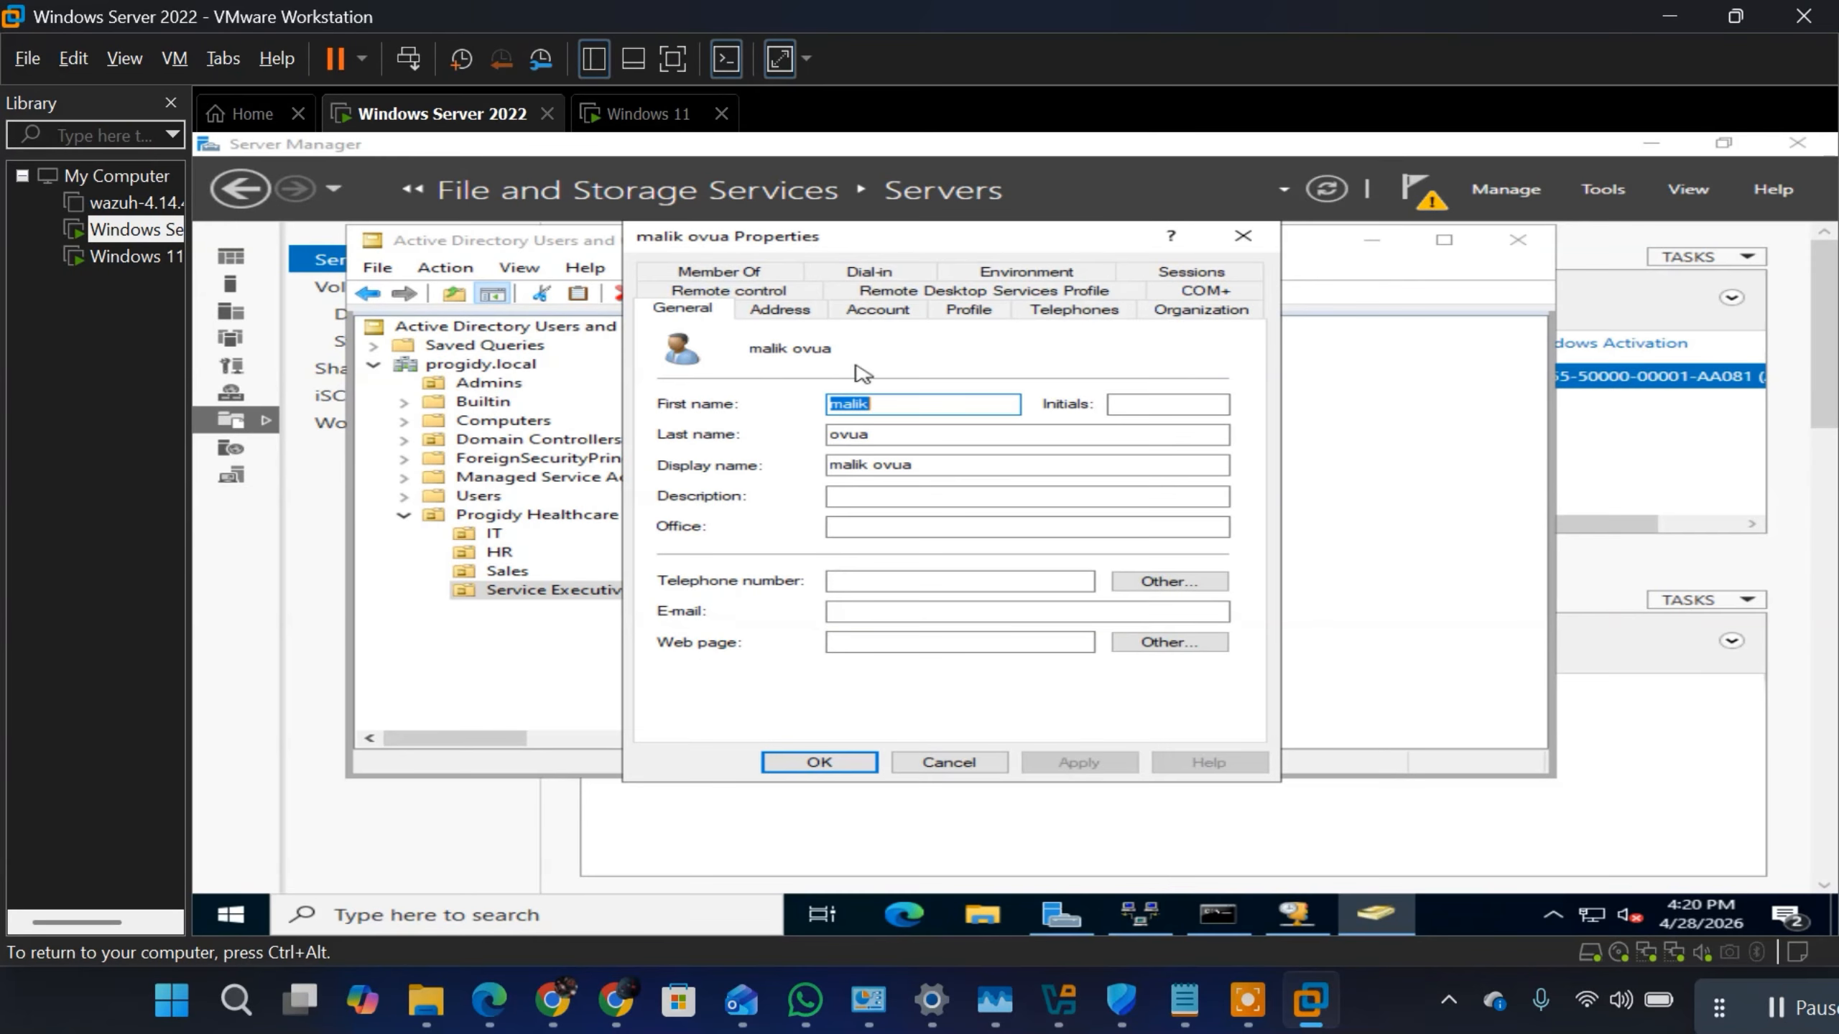
pyautogui.click(877, 310)
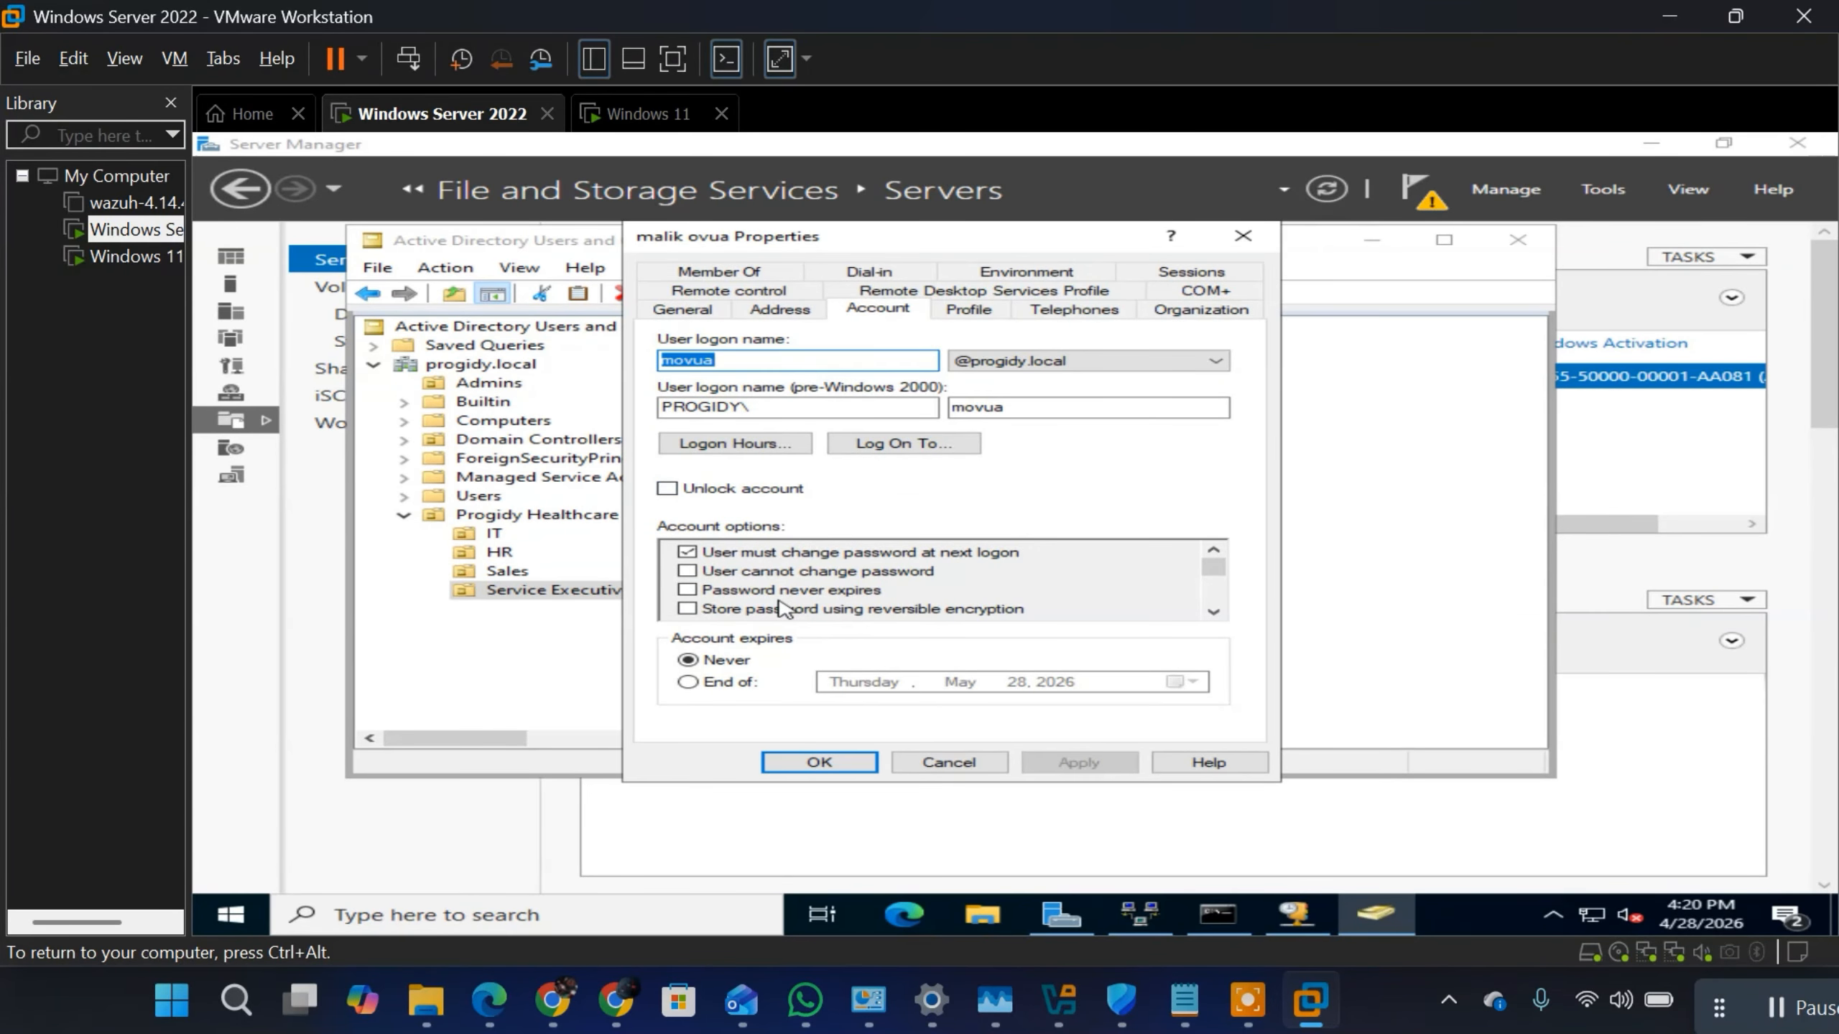
pyautogui.click(688, 682)
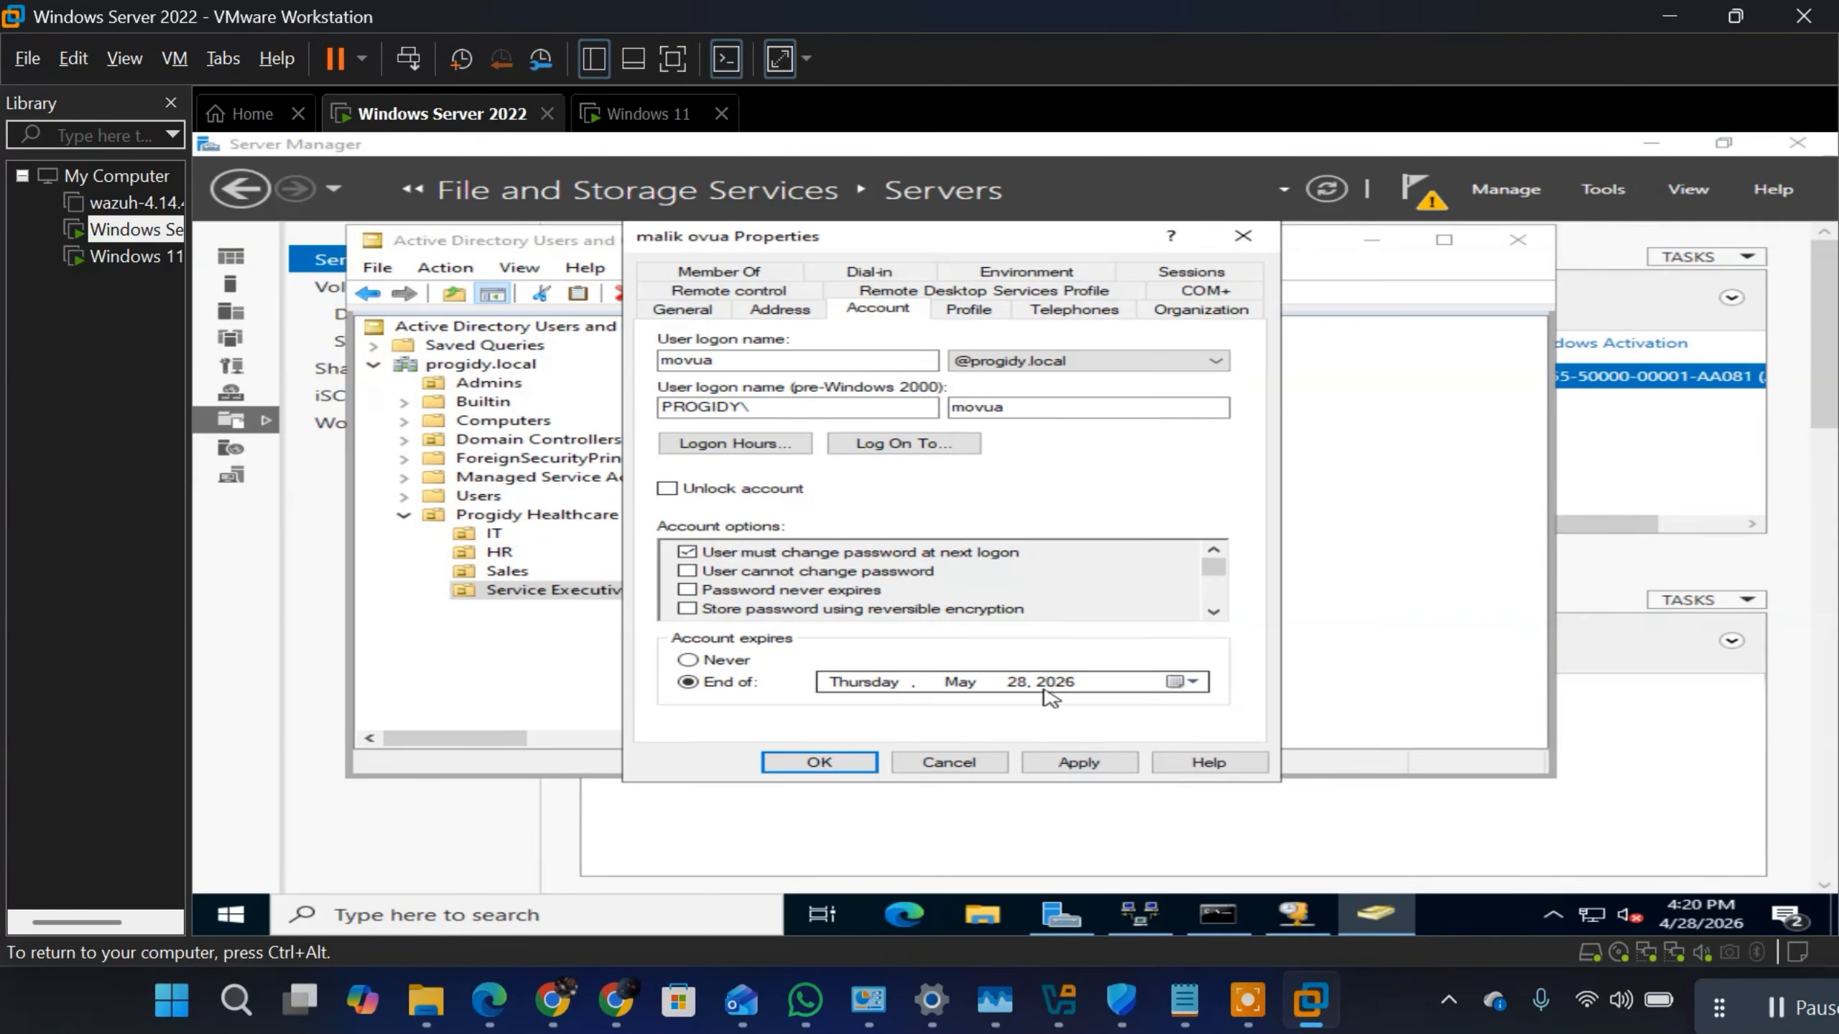
pyautogui.click(1187, 683)
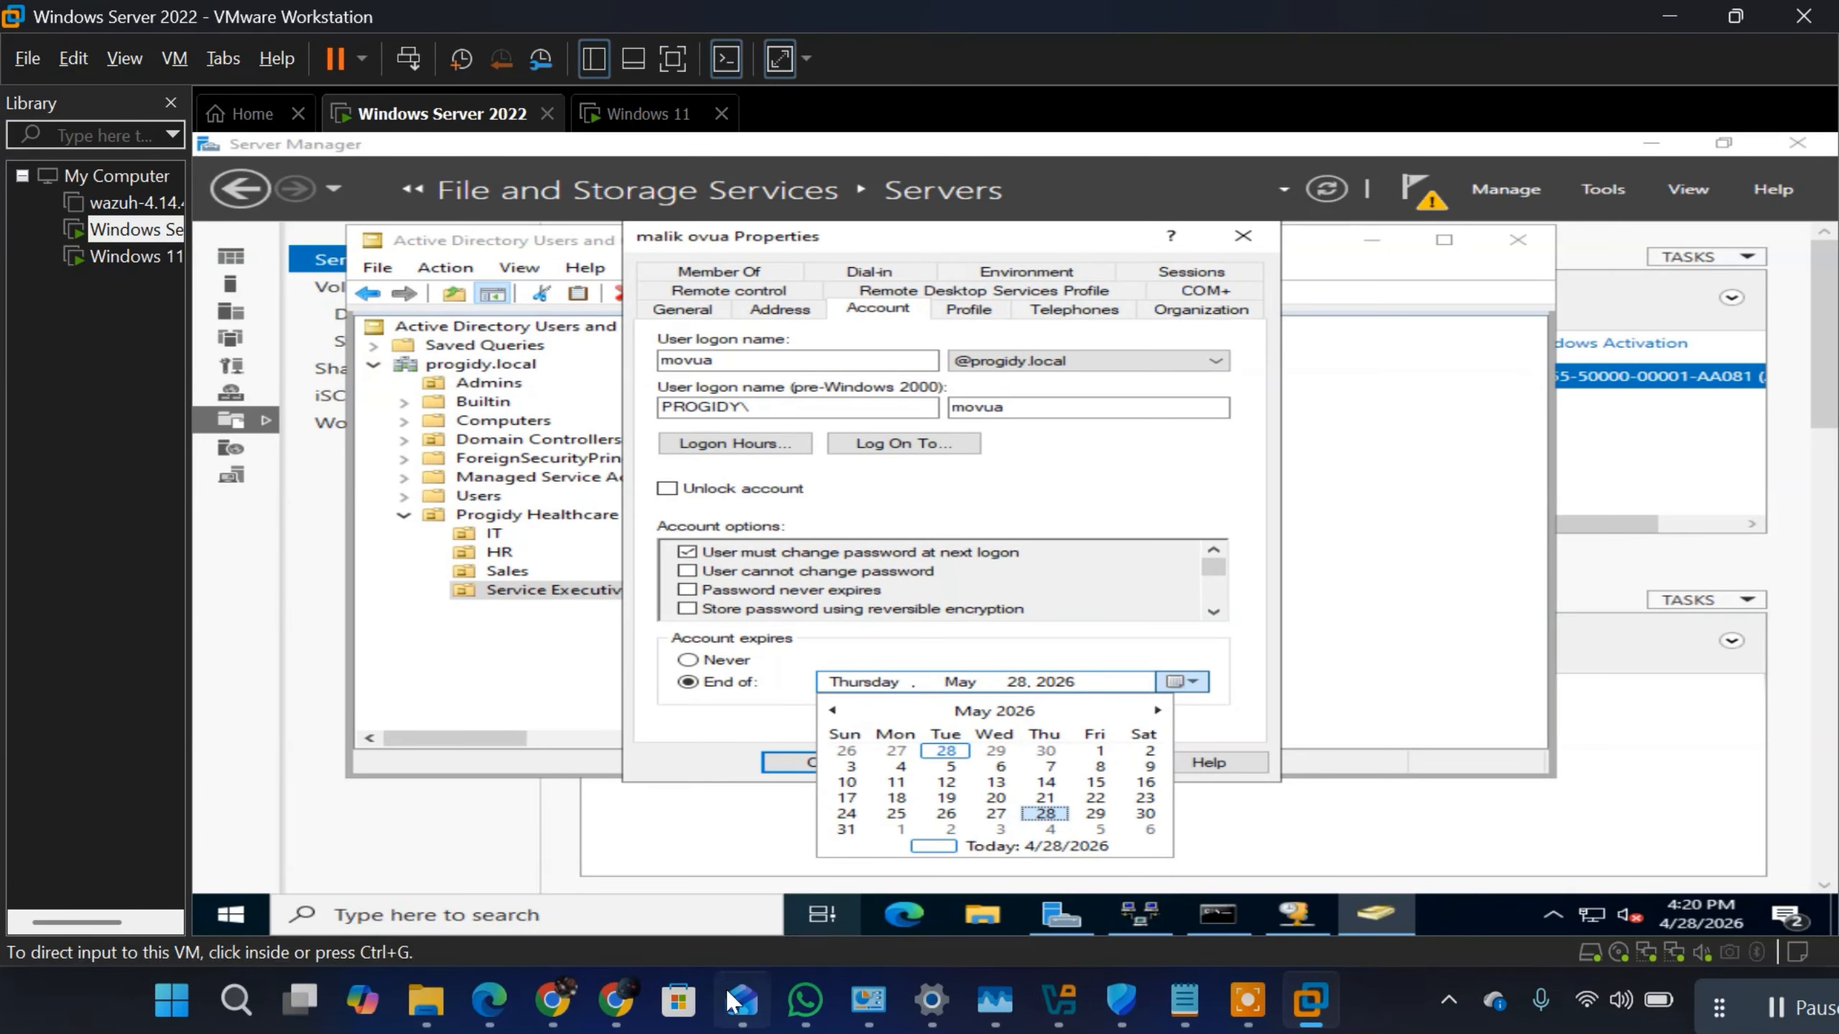
# Step: Switch to ChatGPT in the browser and ask "when is 6months time from today's date?"
pyautogui.click(617, 1003)
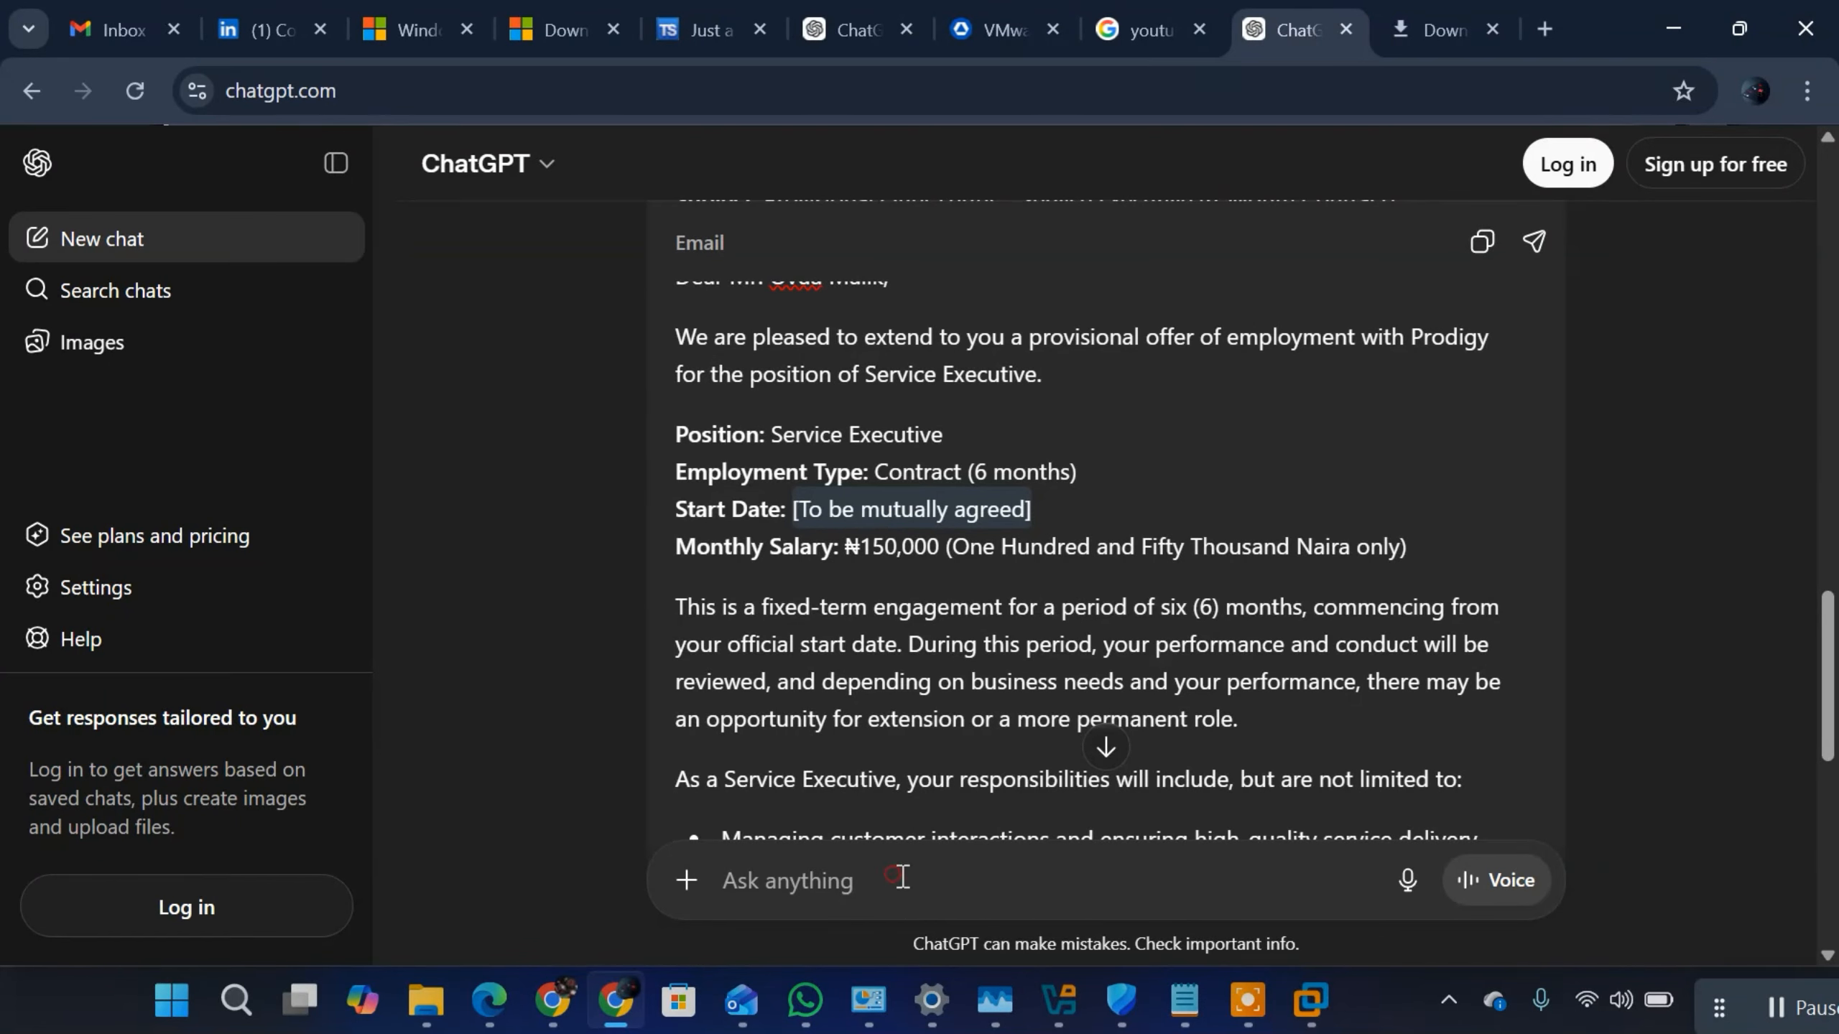
pyautogui.write('w')
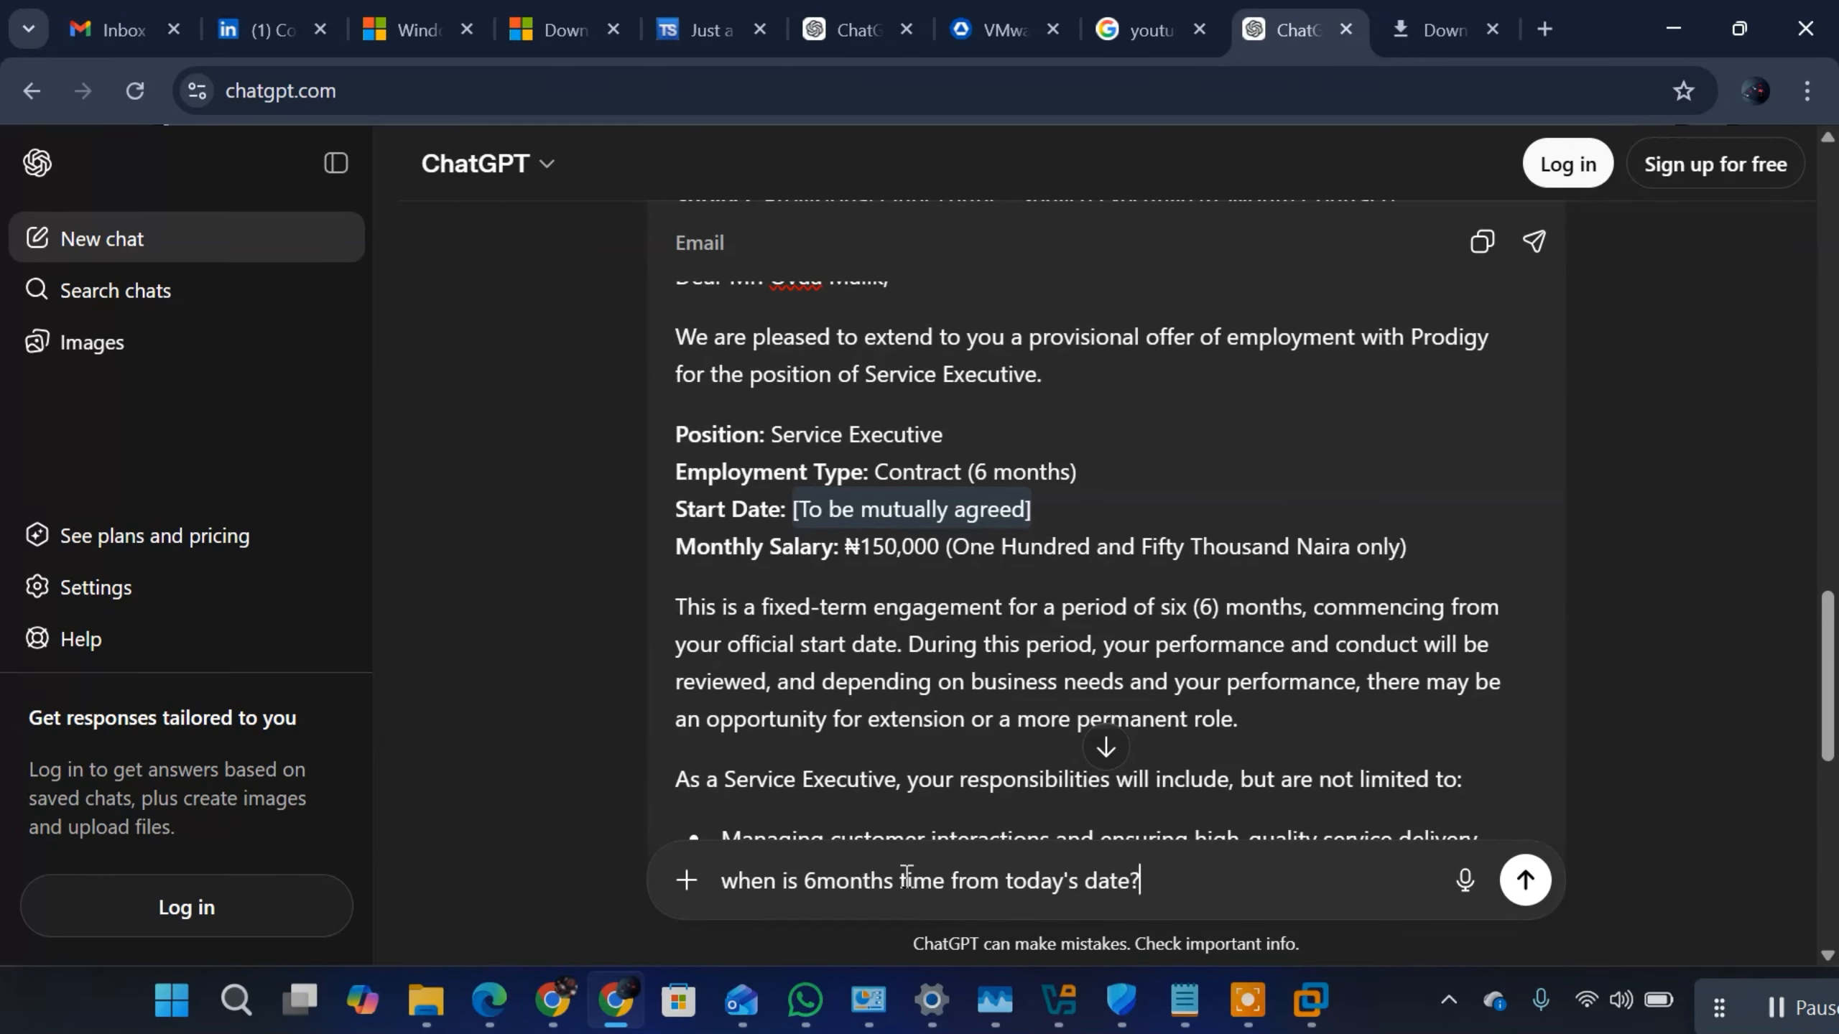
pyautogui.press('Return')
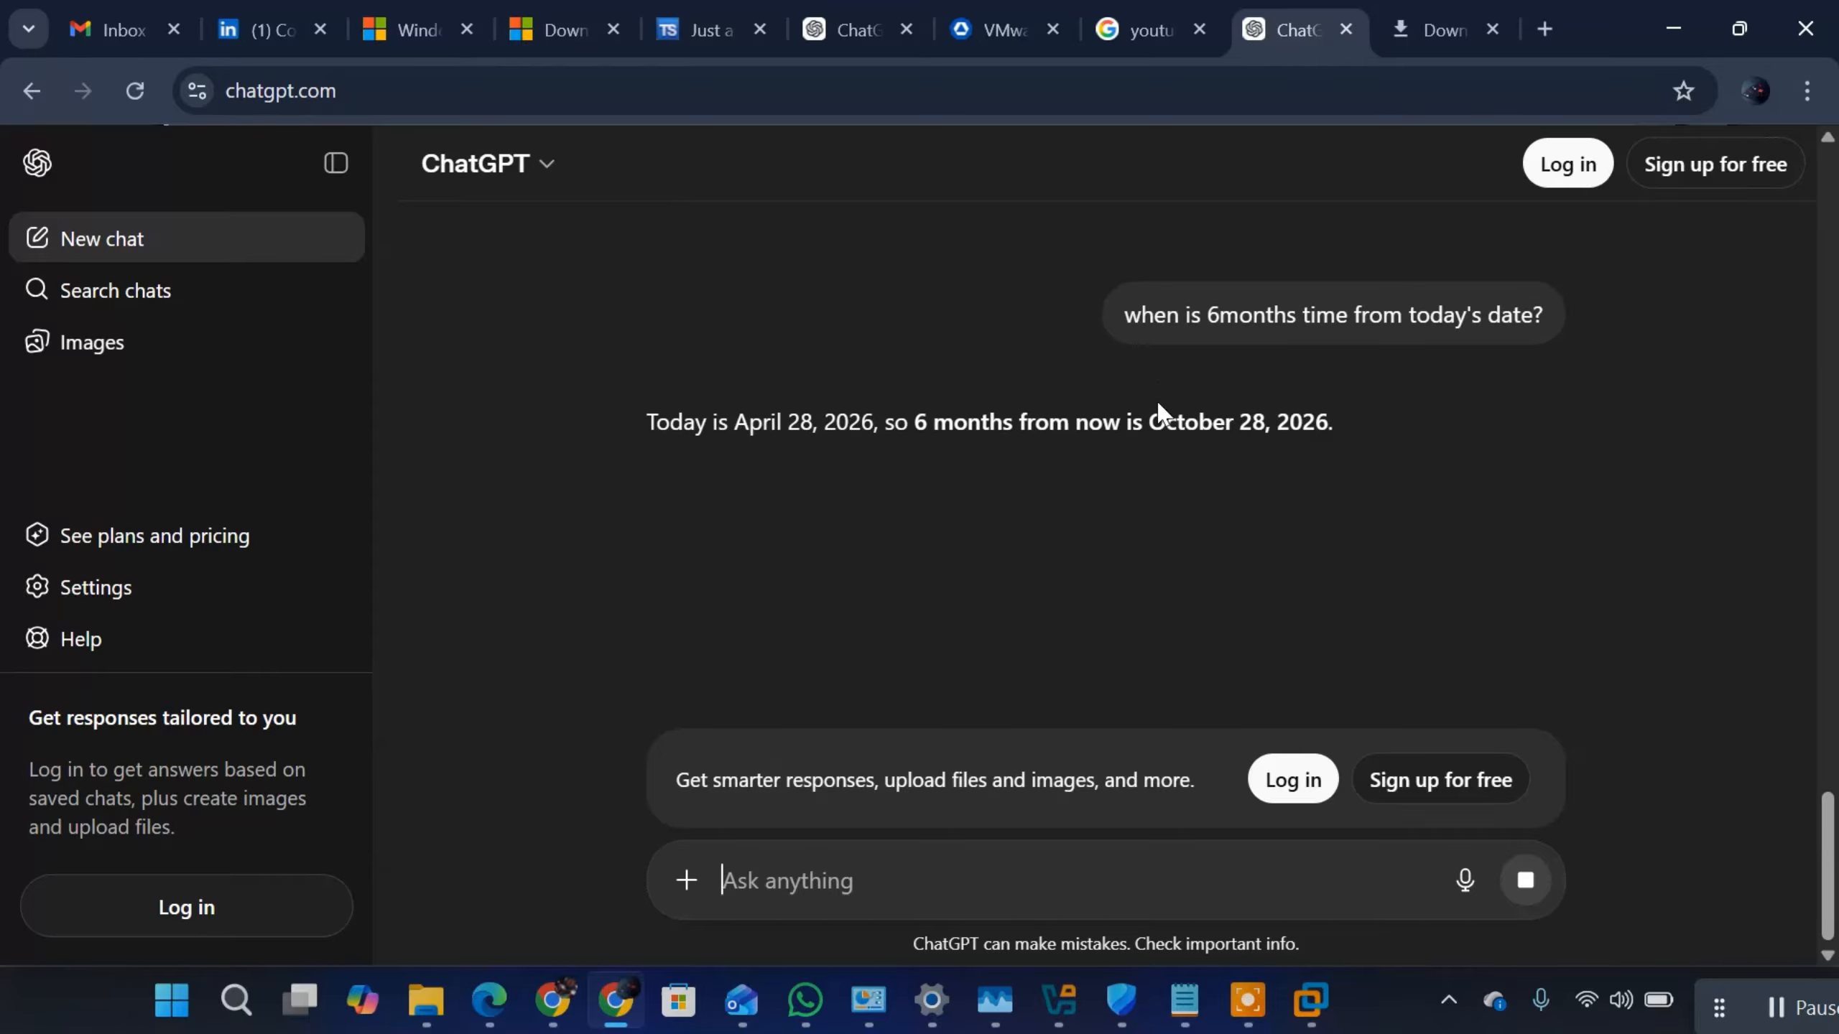
pyautogui.moveTo(1149, 420); pyautogui.dragTo(1342, 463)
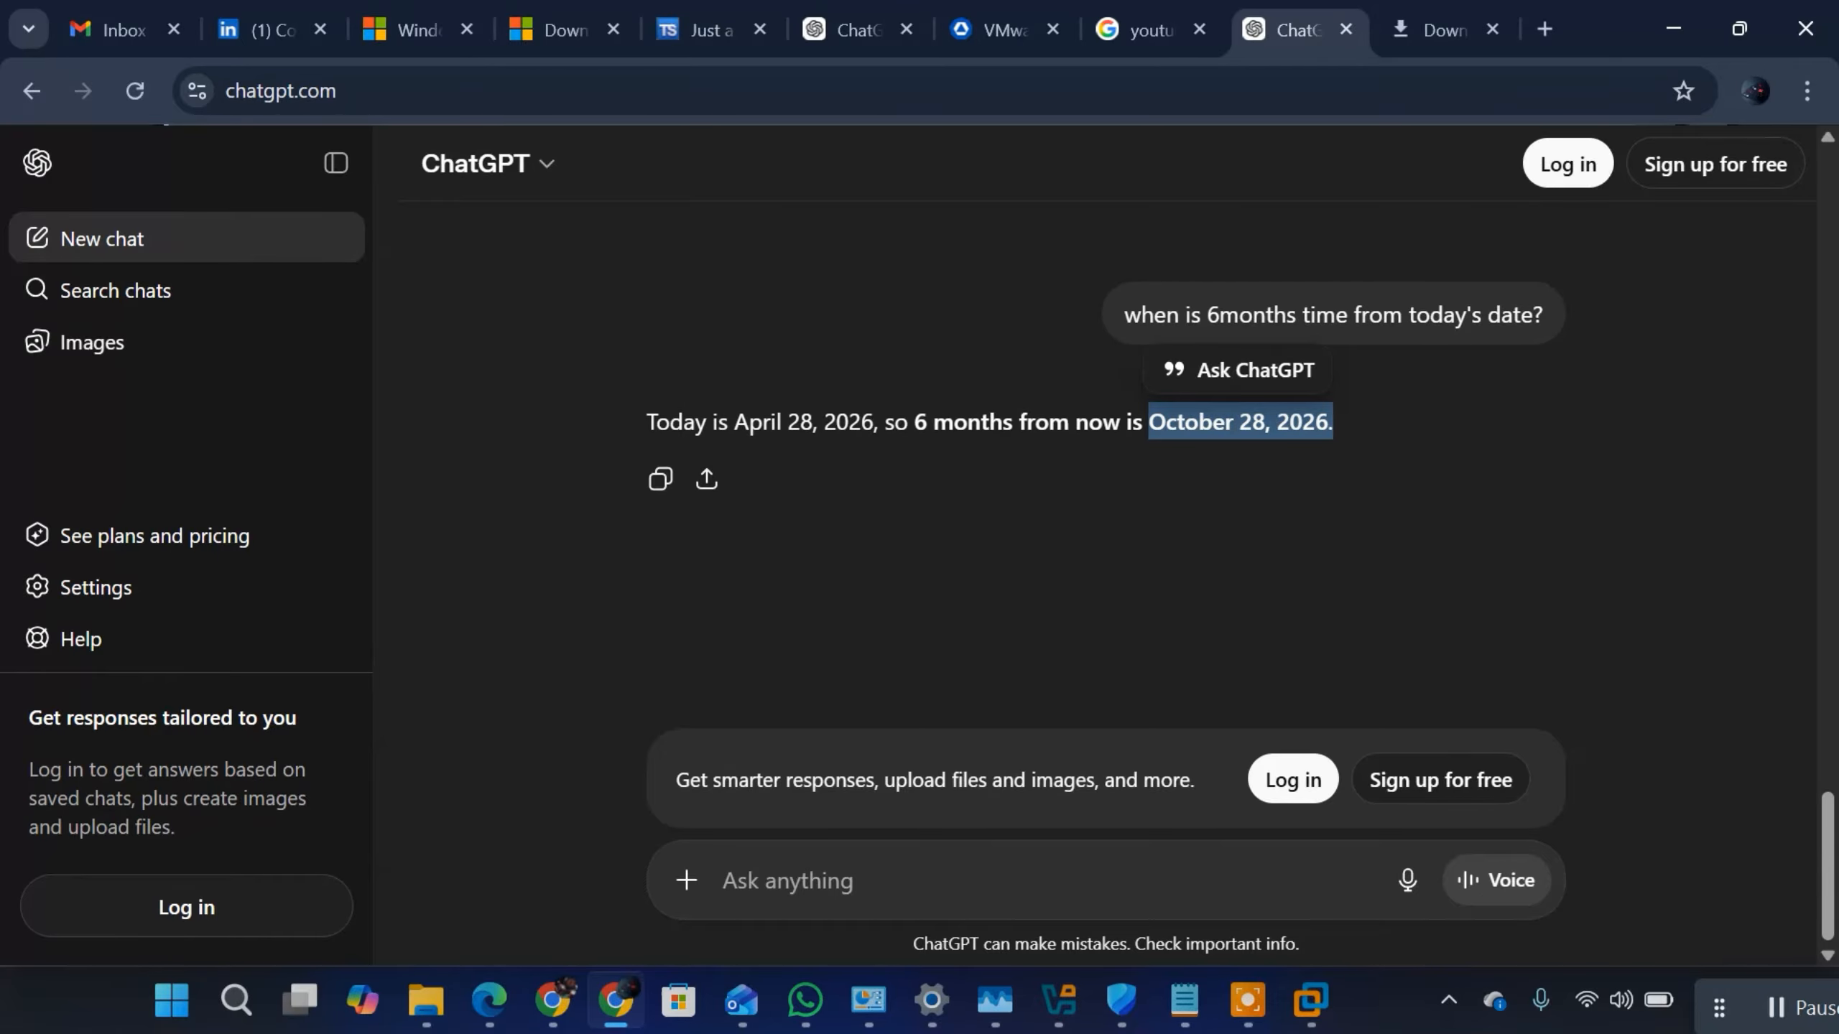
# Step: Back in VMware Workstation, set the user's account to expire at the end of October 28, 2026 and save the properties
pyautogui.click(1310, 1000)
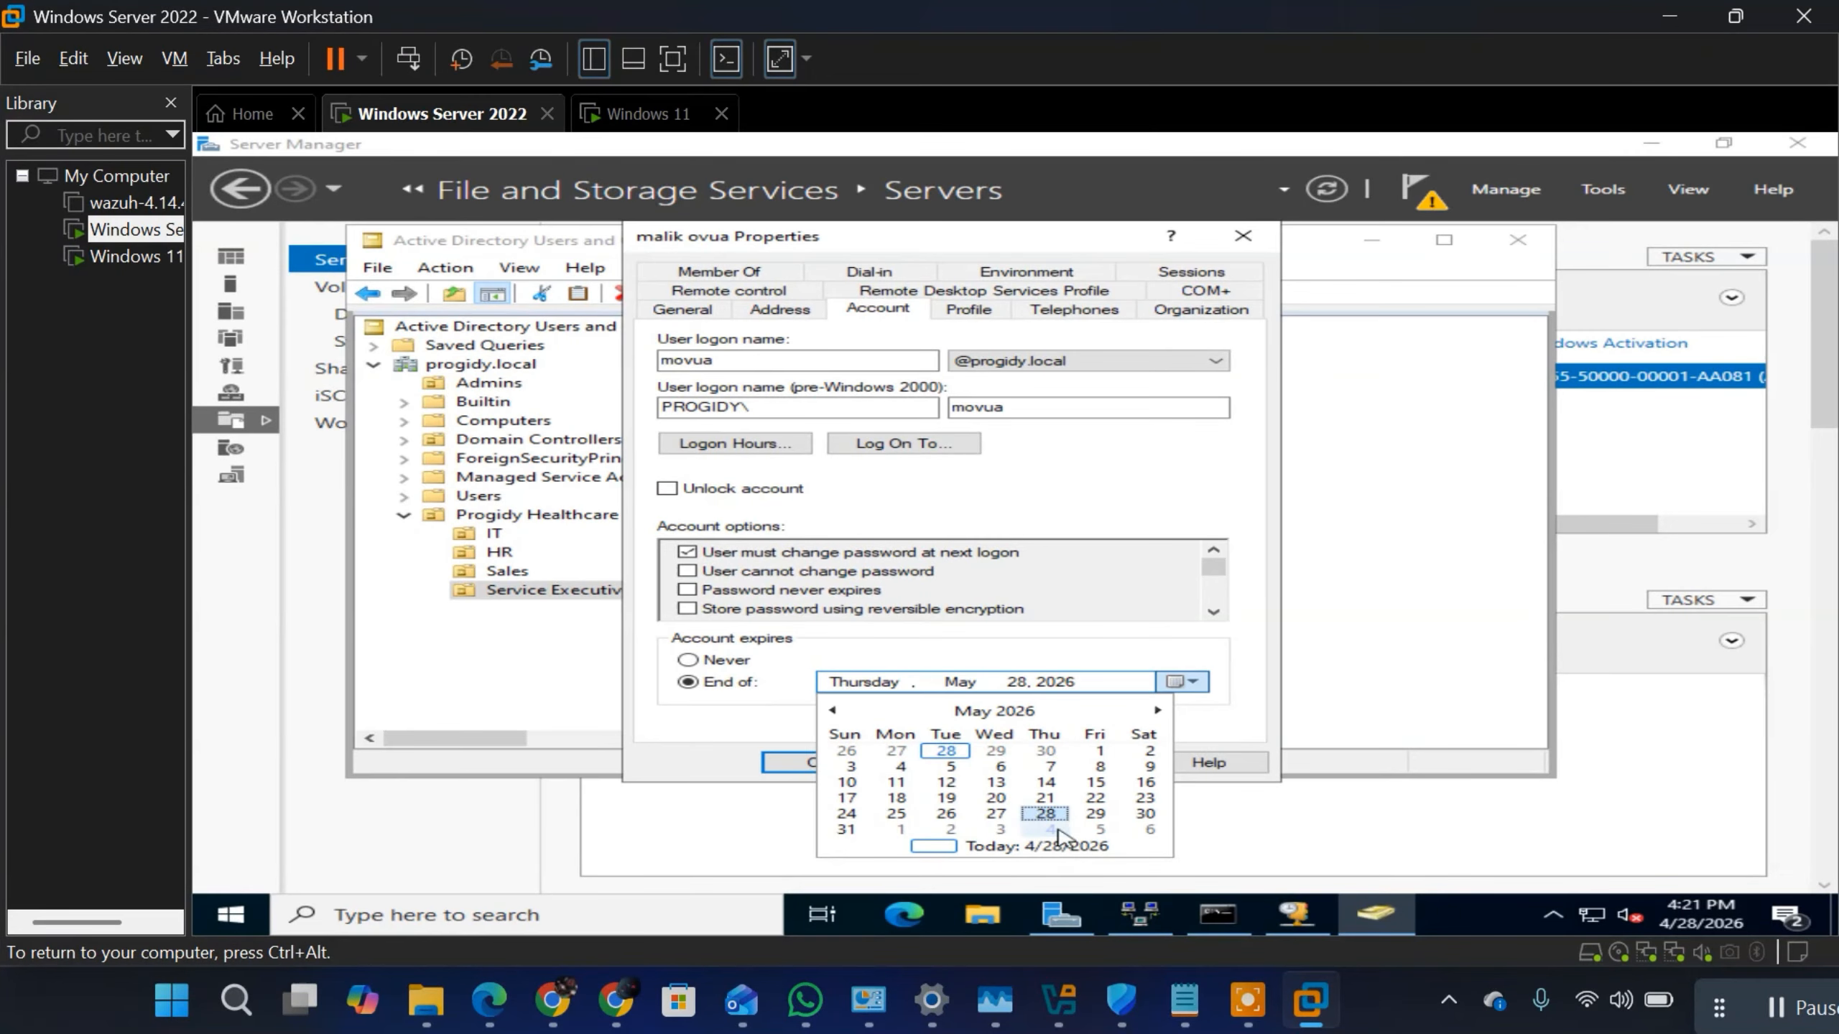
pyautogui.doubleClick(1157, 710)
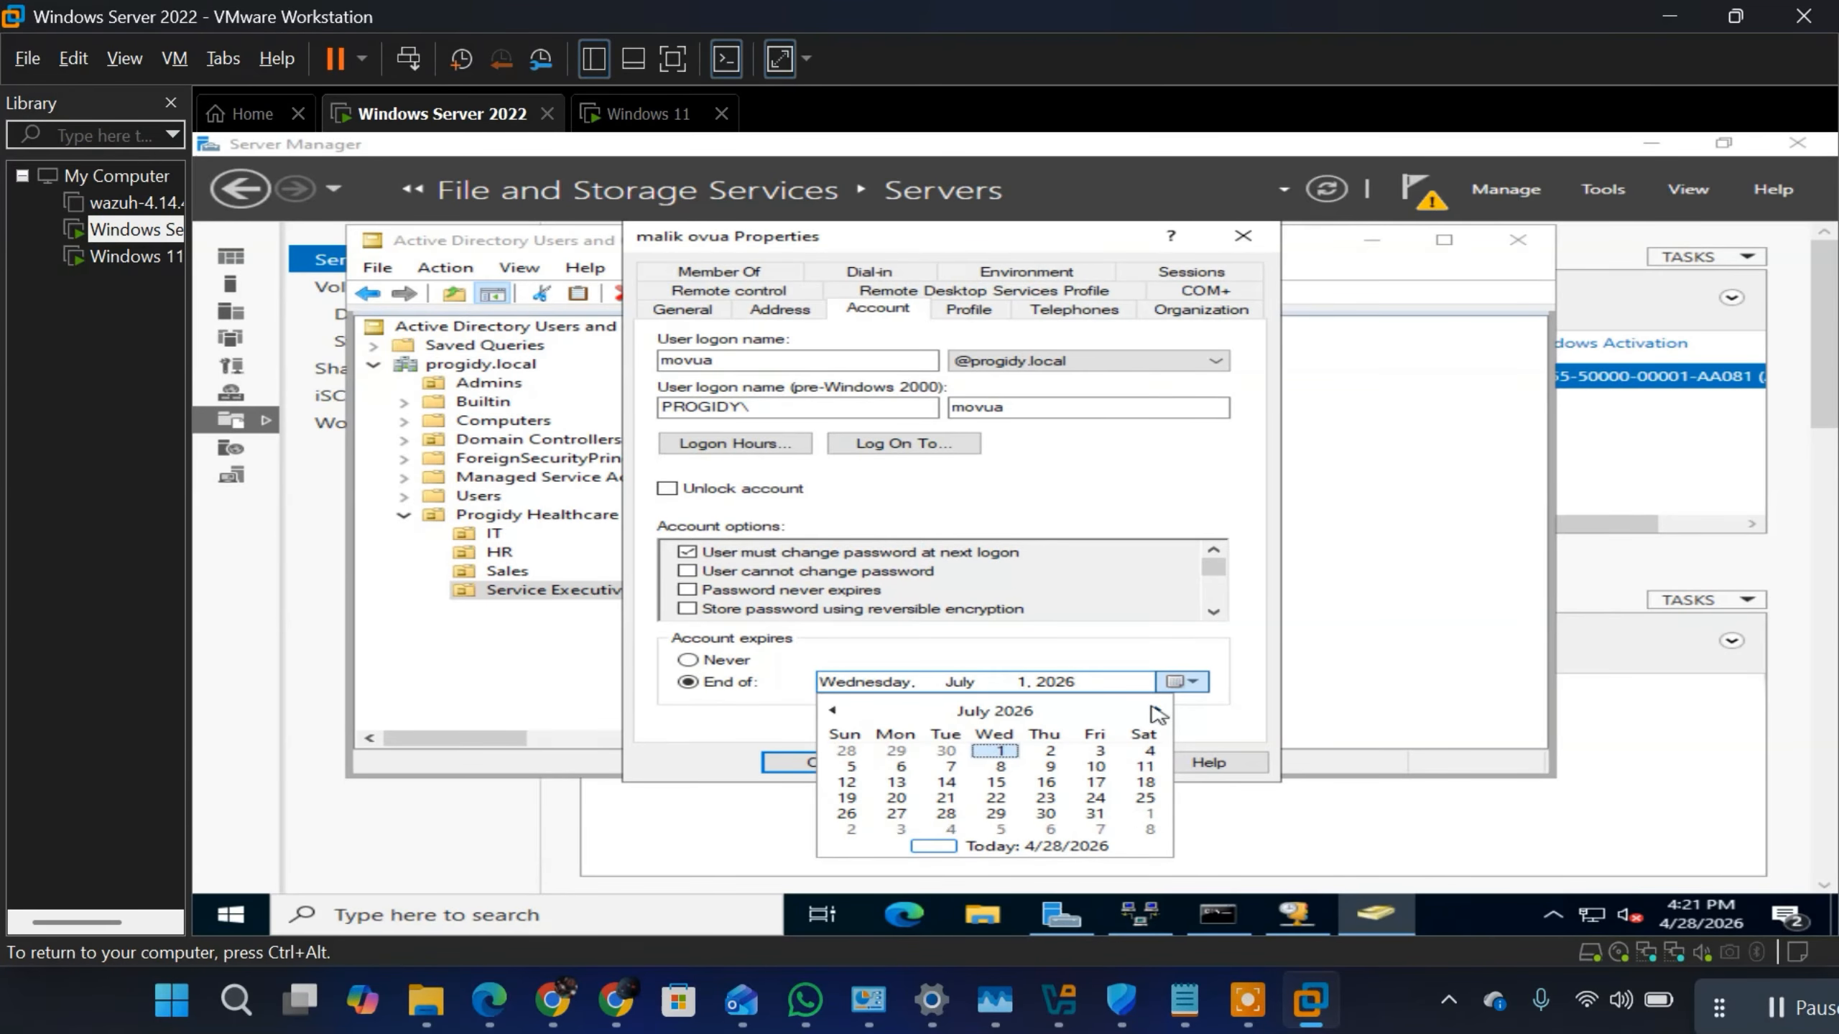
pyautogui.click(1157, 711)
pyautogui.doubleClick(1157, 710)
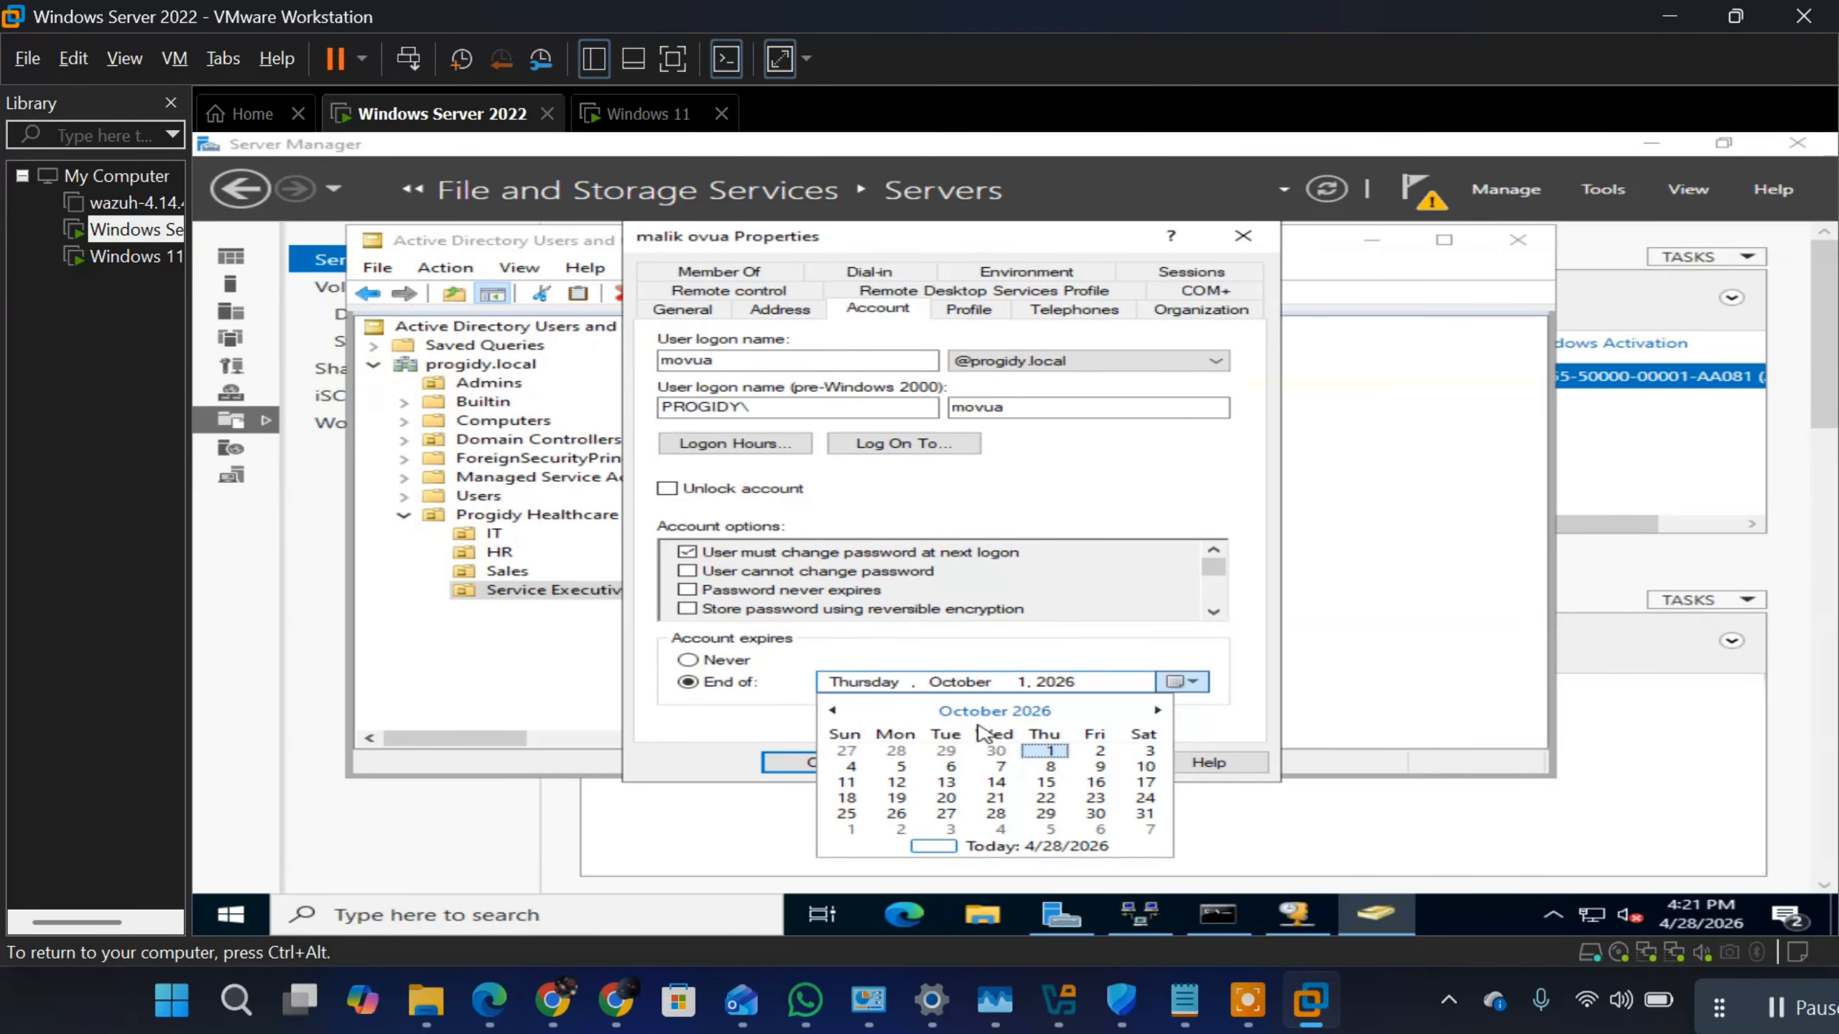
pyautogui.click(1308, 1010)
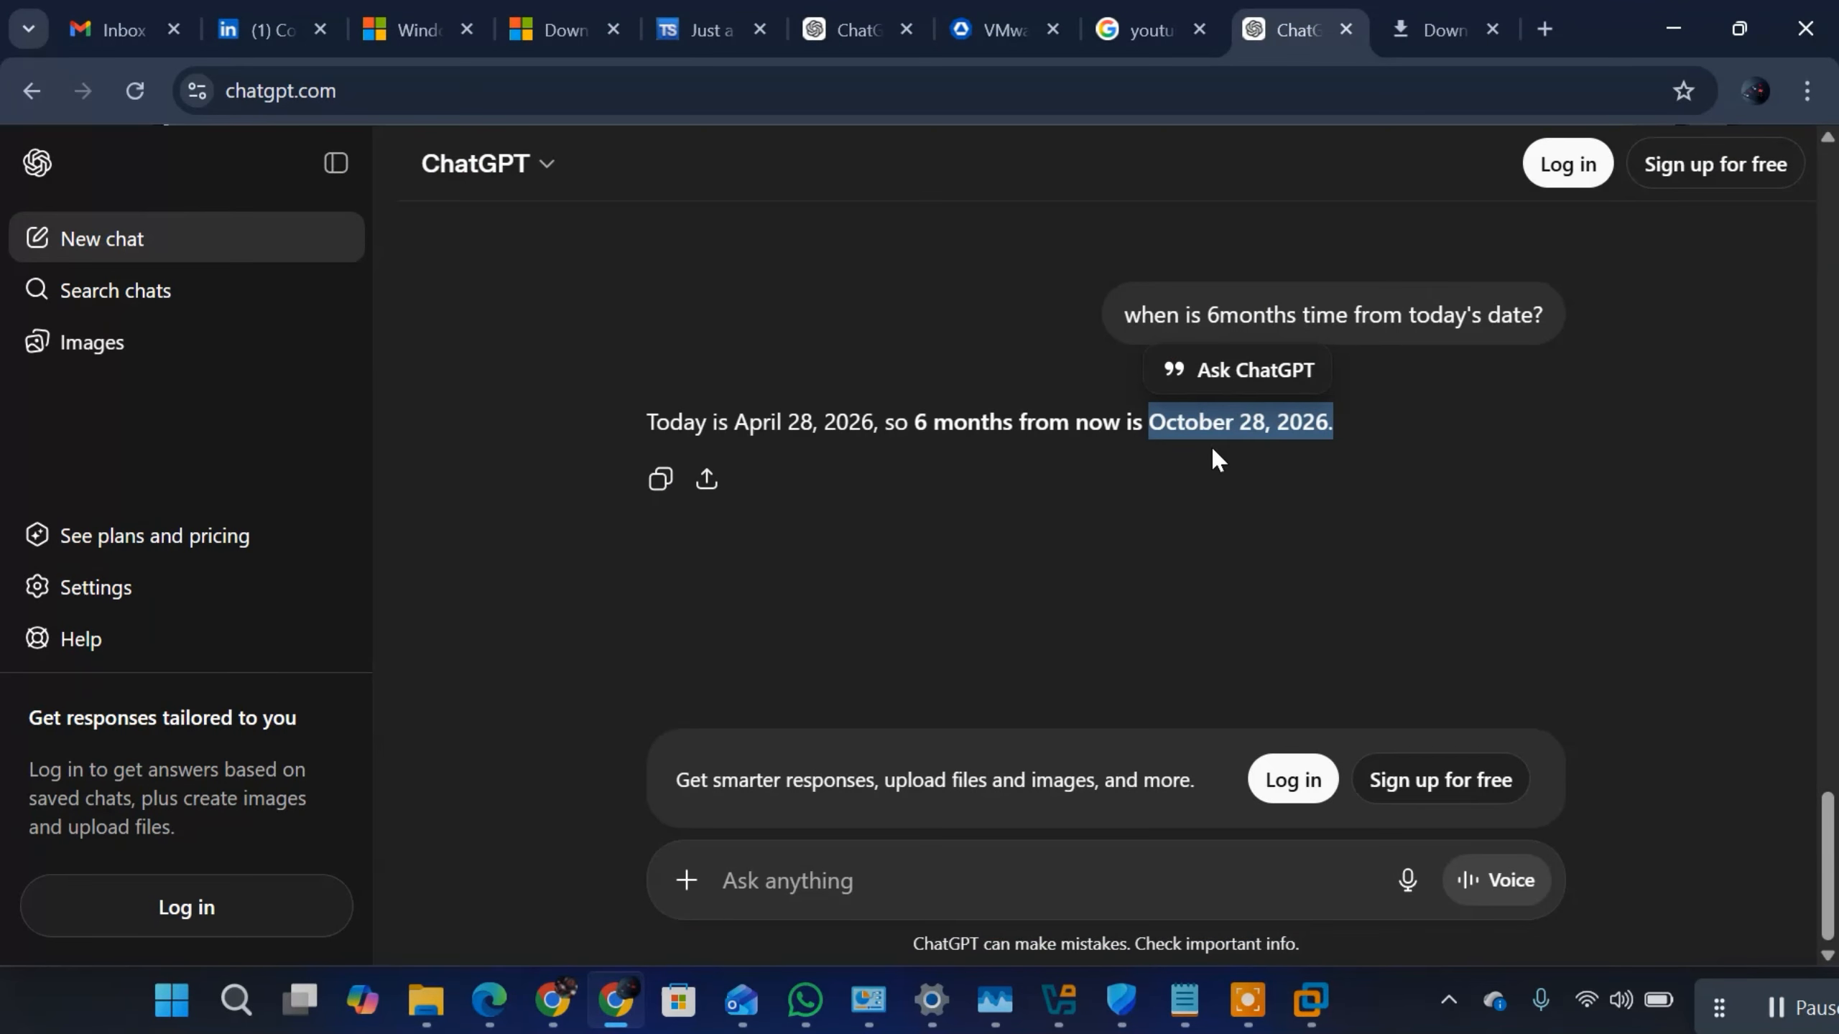
pyautogui.click(1309, 1004)
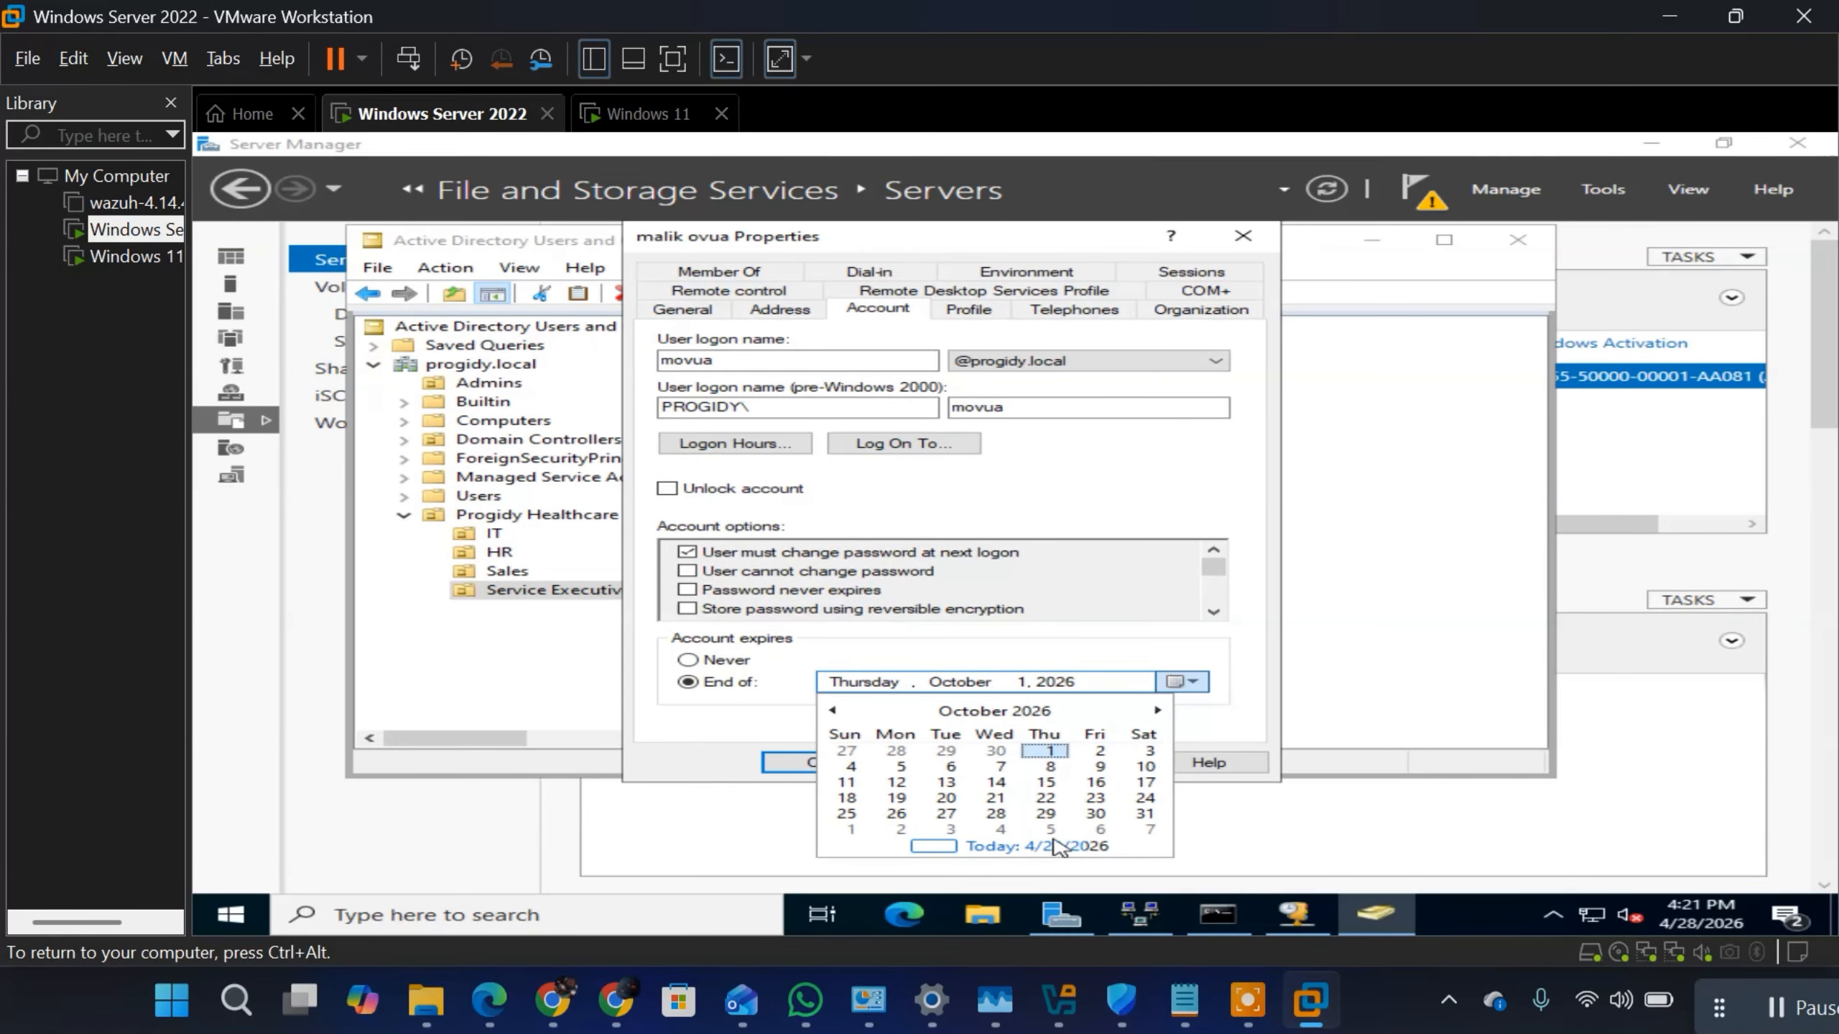
pyautogui.click(997, 814)
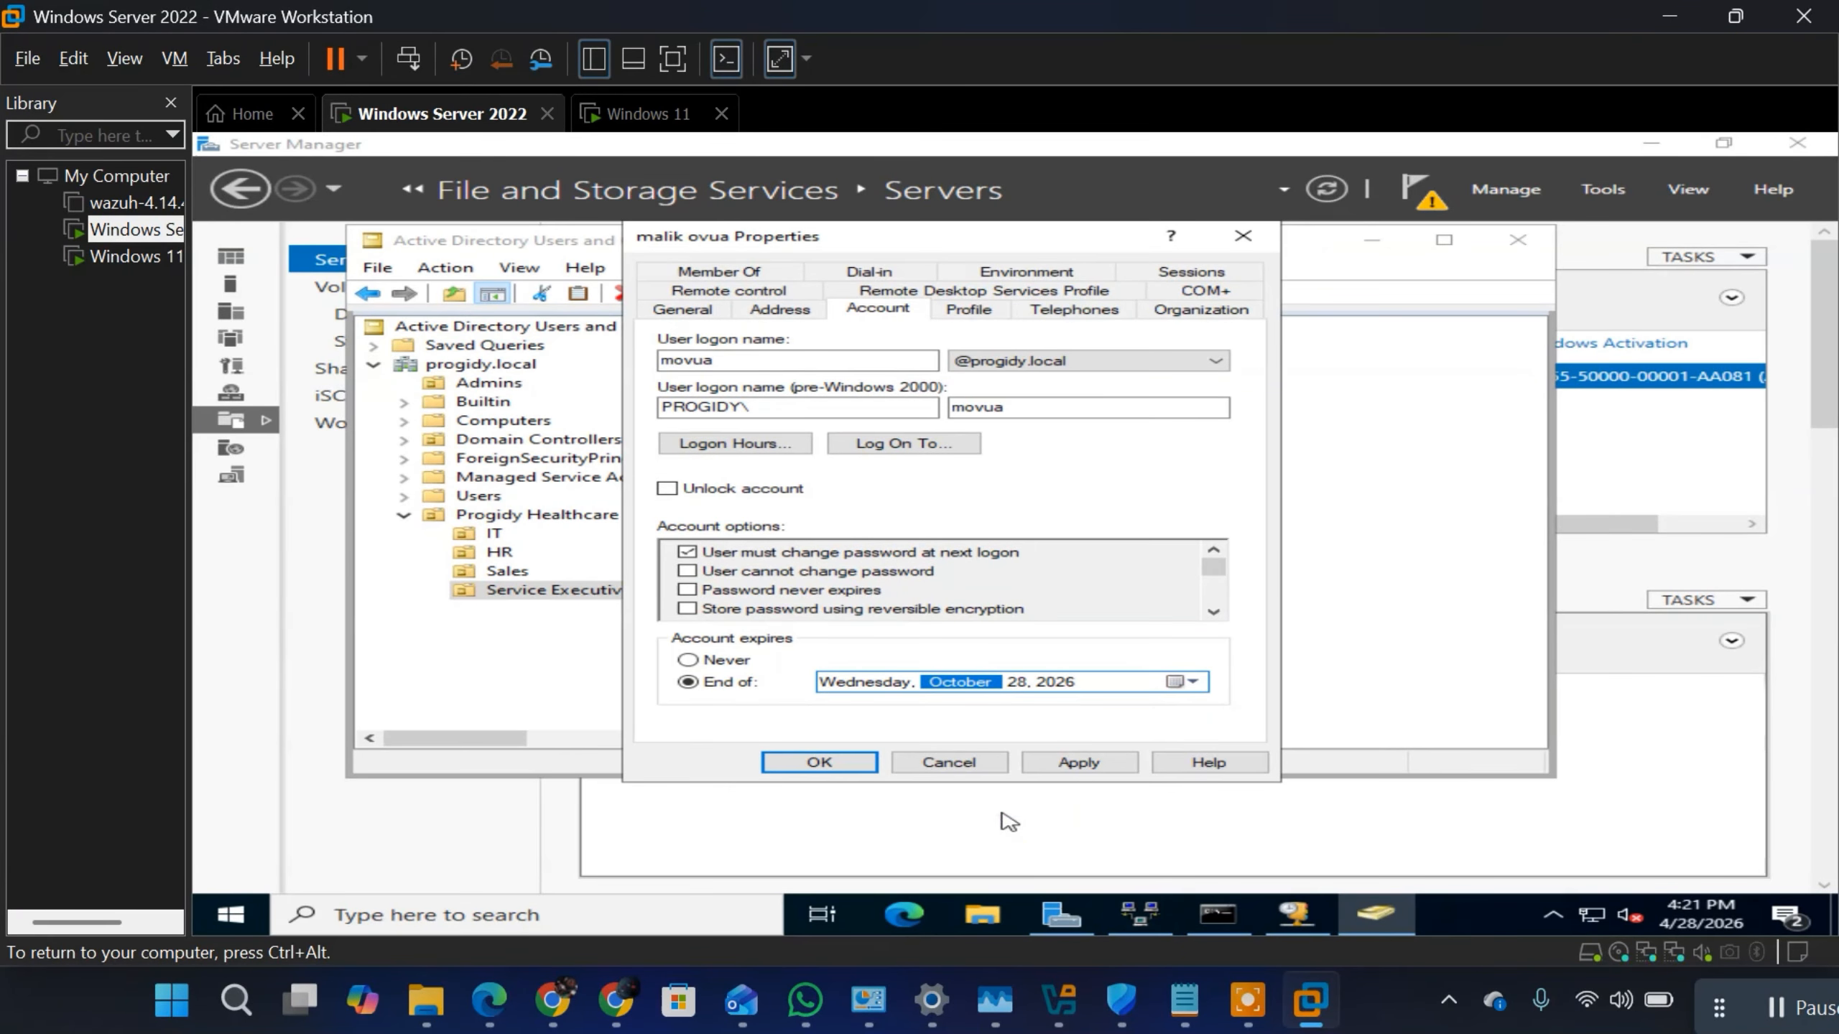
pyautogui.click(1086, 765)
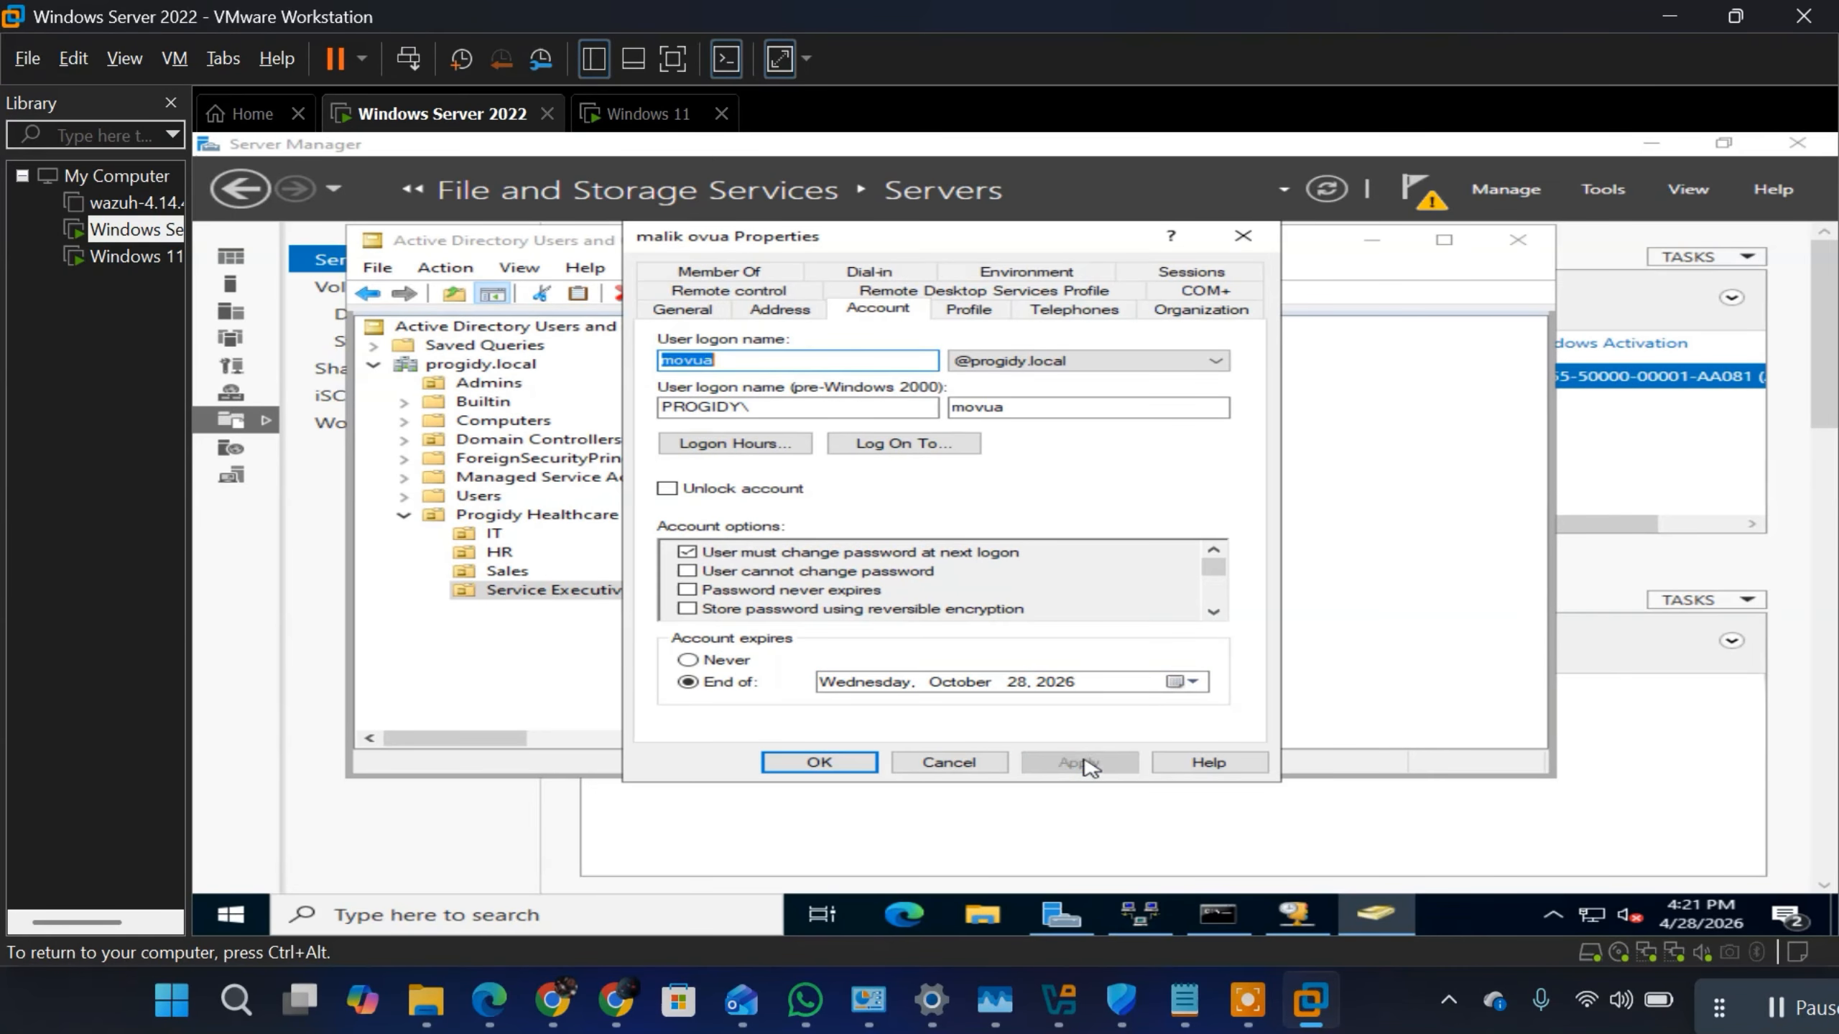
pyautogui.click(841, 762)
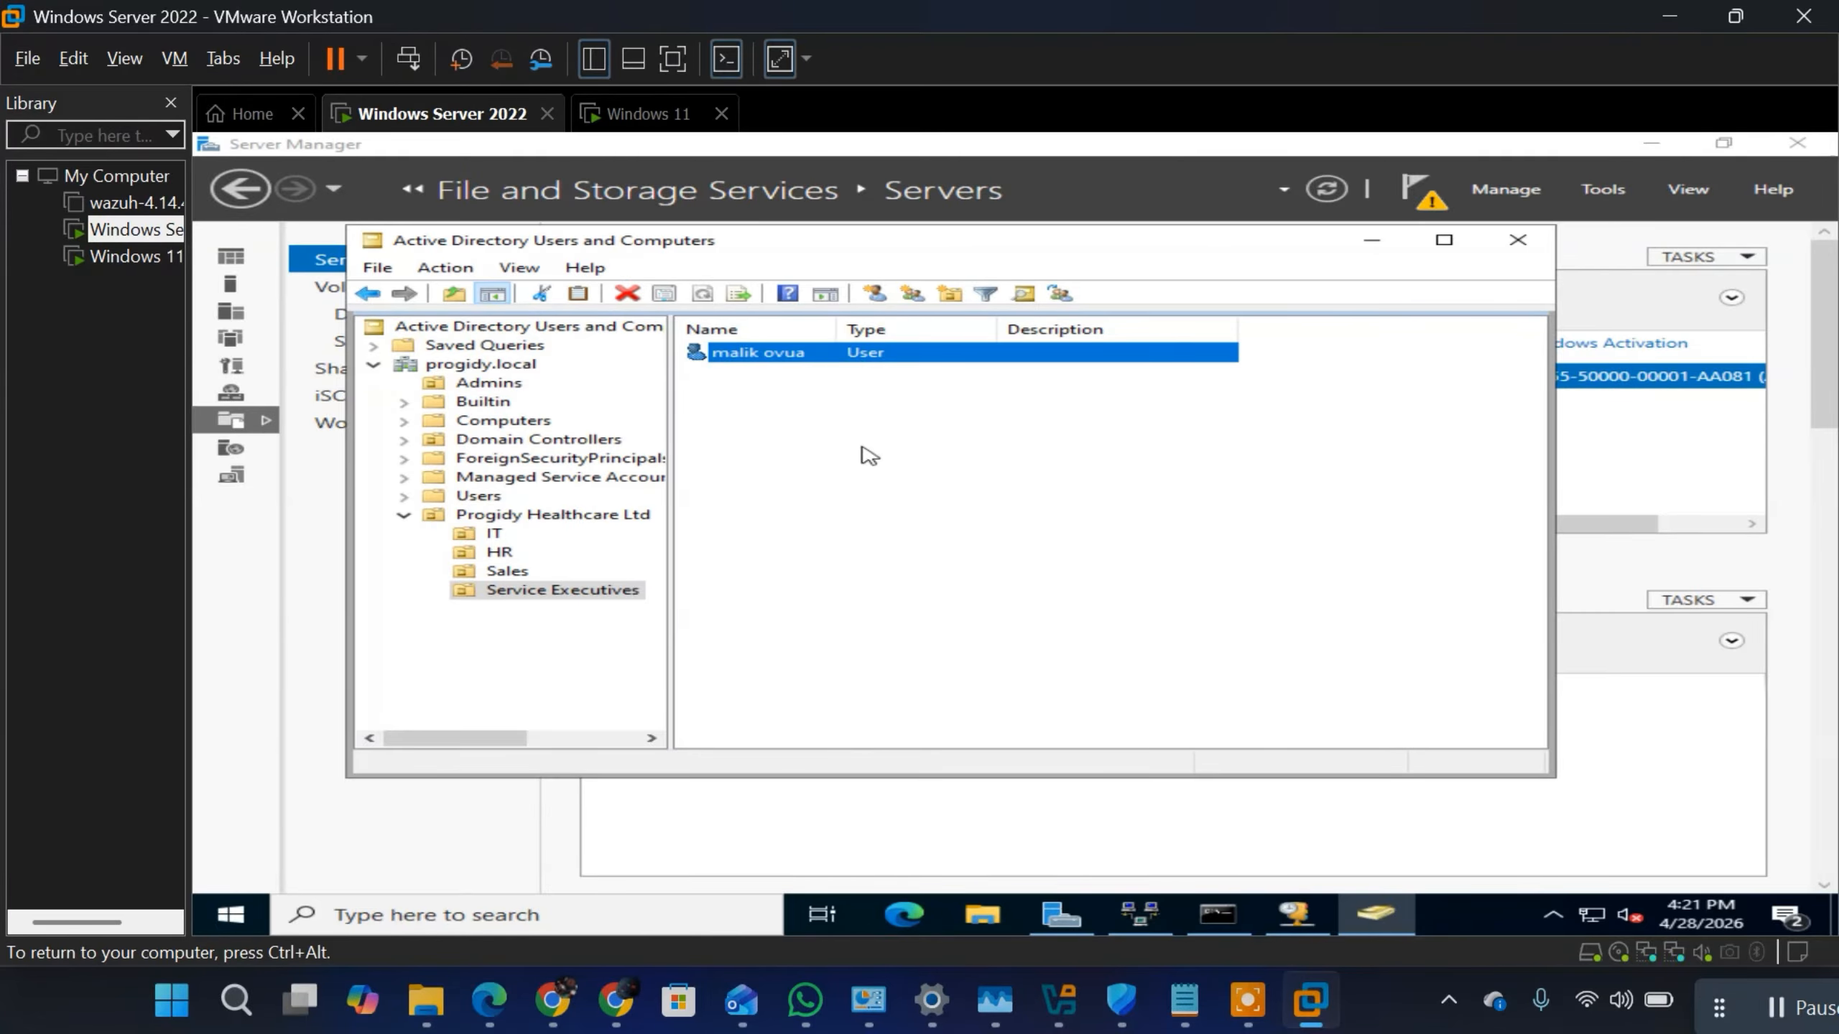
# Step: Start a new user in the Service Executives unit, filling in the first name, last name and user logon name
pyautogui.click(889, 361)
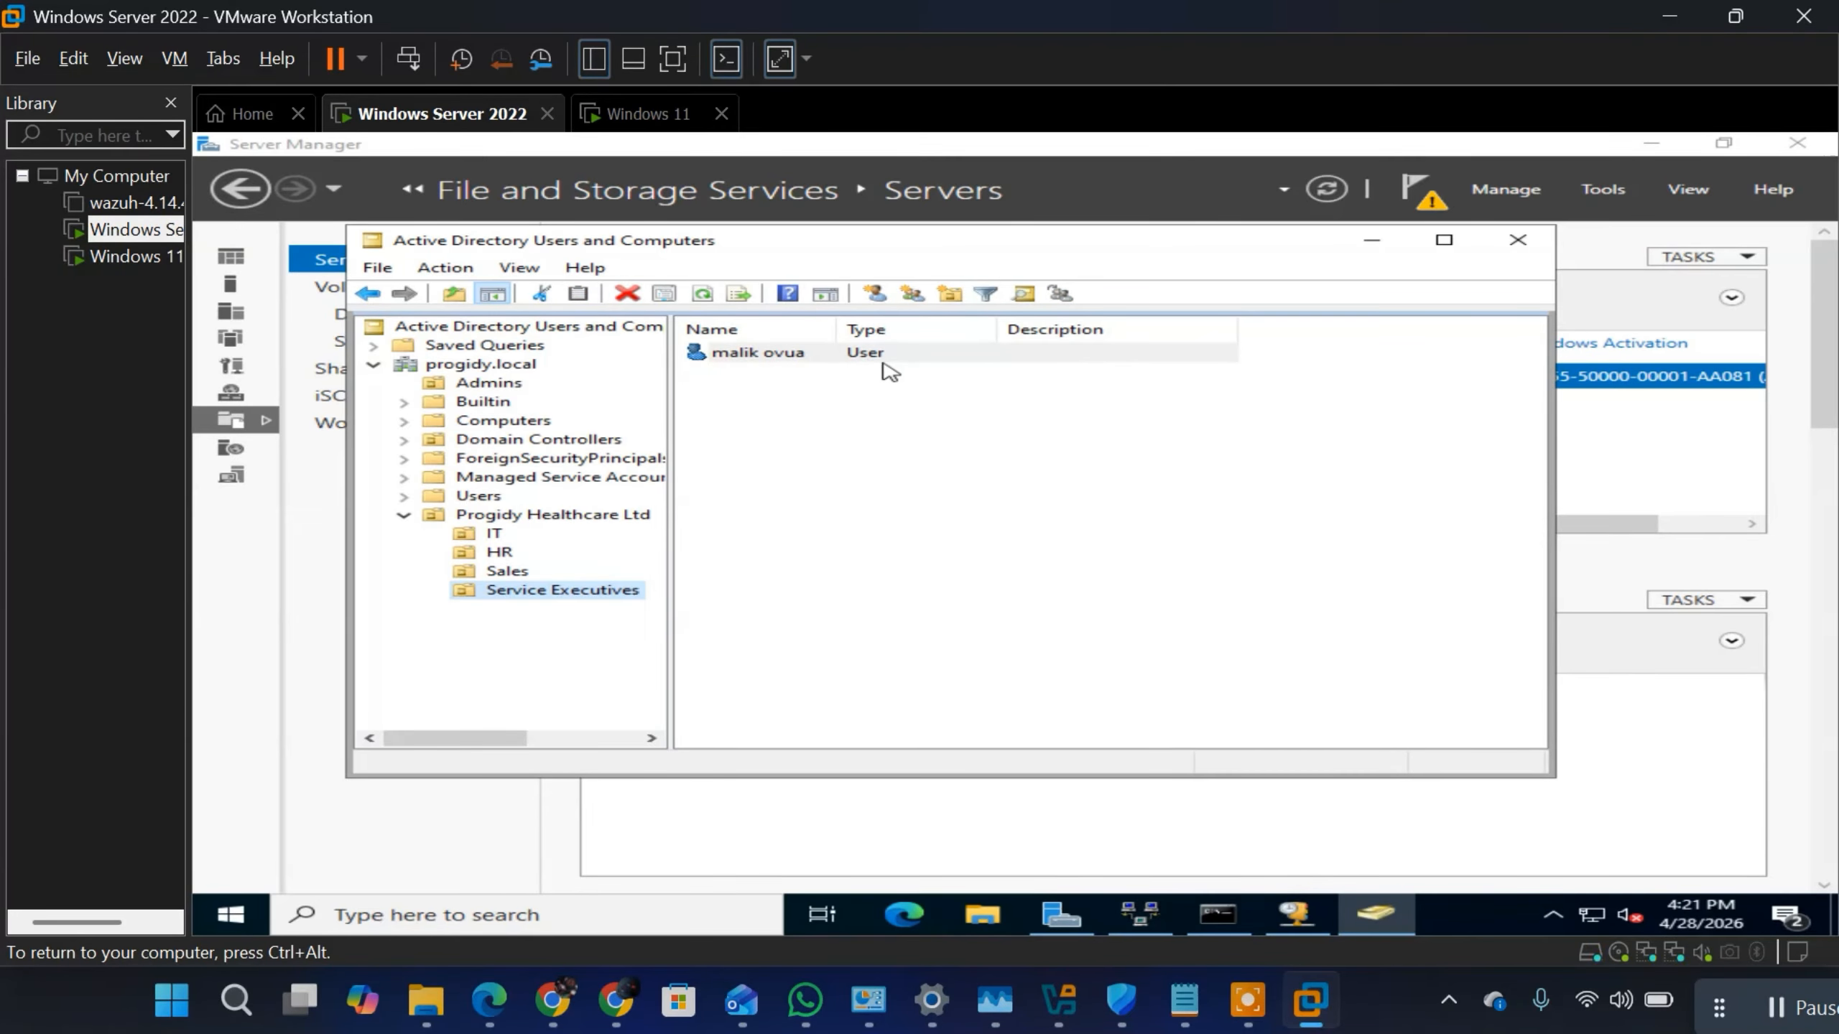
pyautogui.rightClick(879, 362)
pyautogui.rightClick(791, 472)
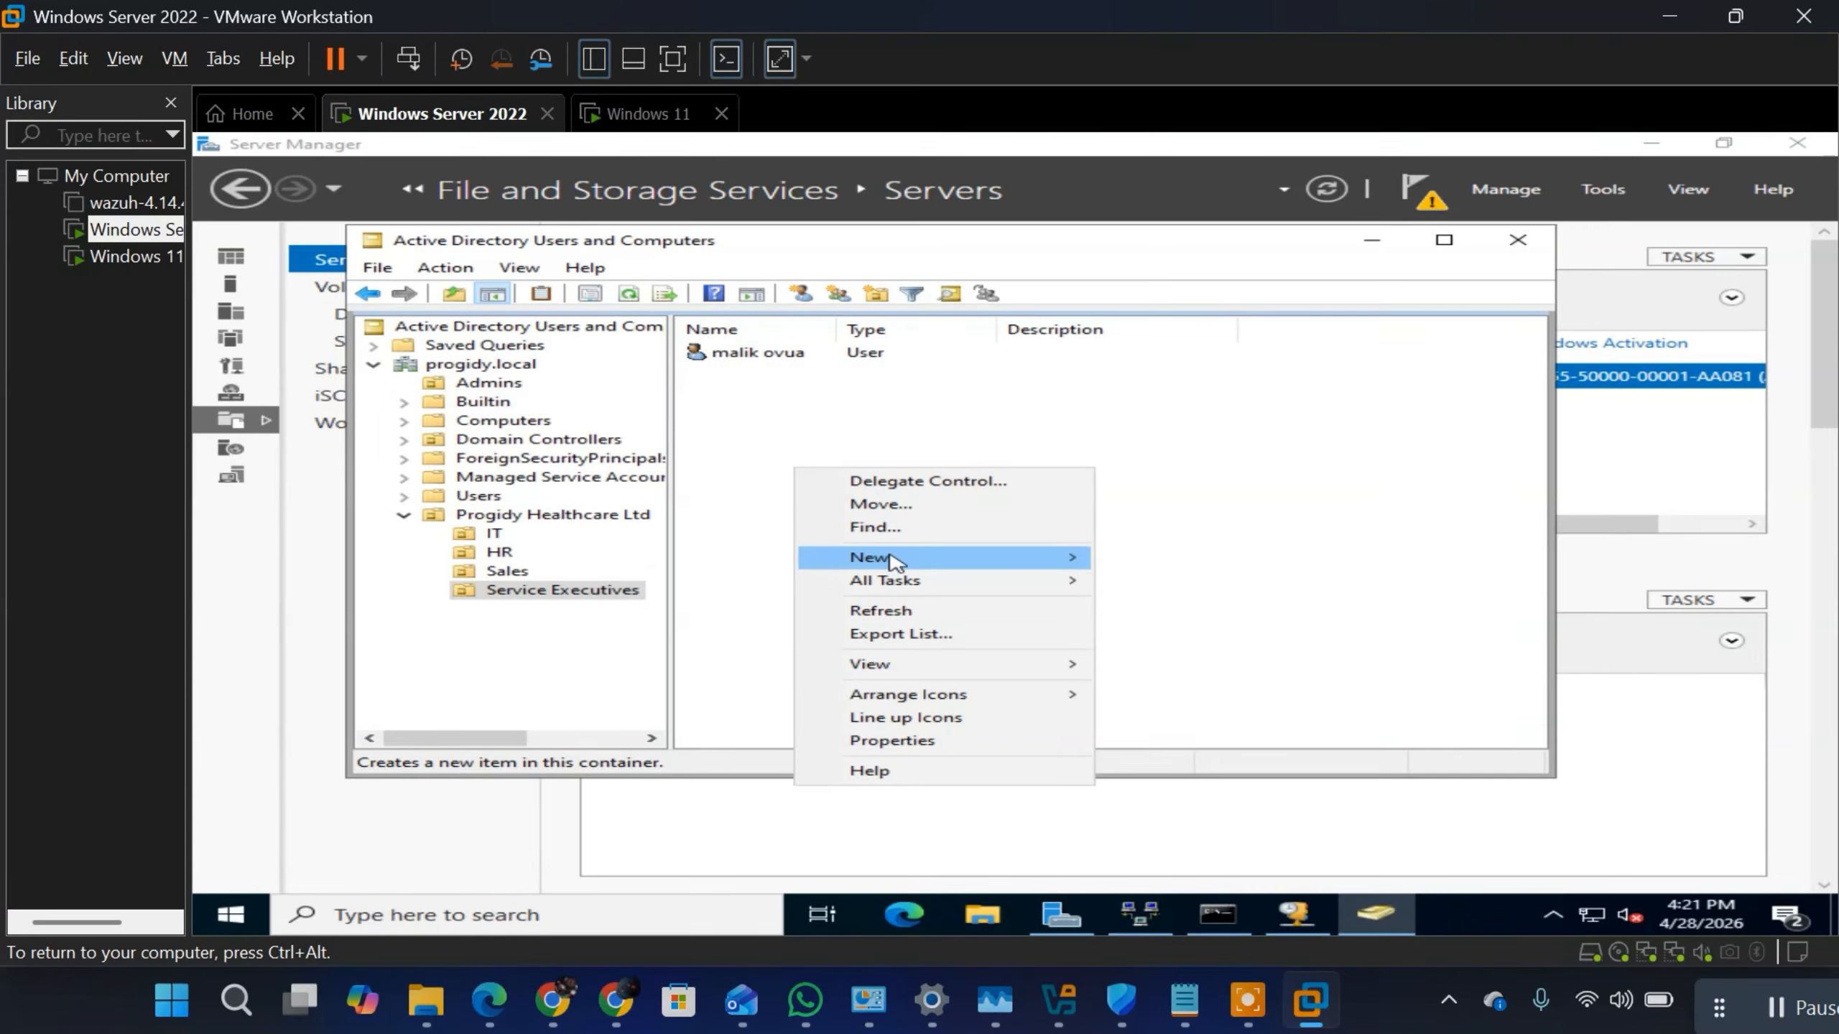
pyautogui.moveTo(962, 559)
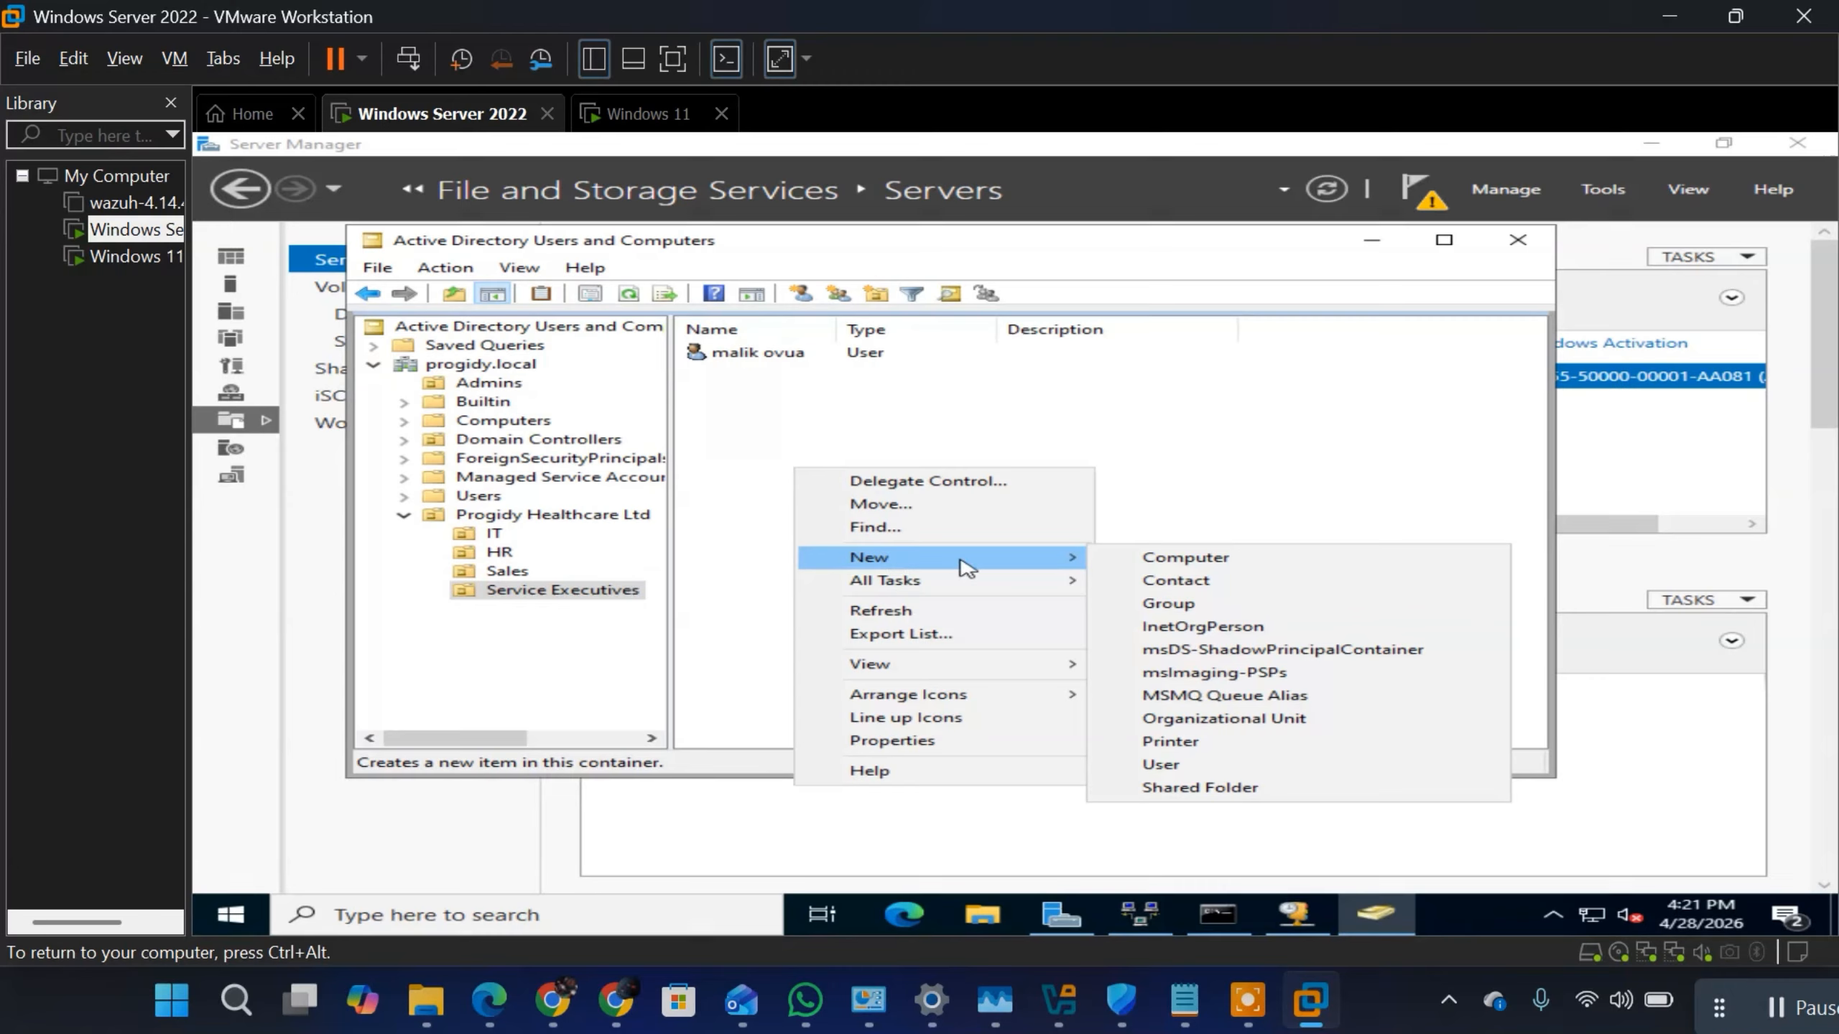
pyautogui.click(1228, 768)
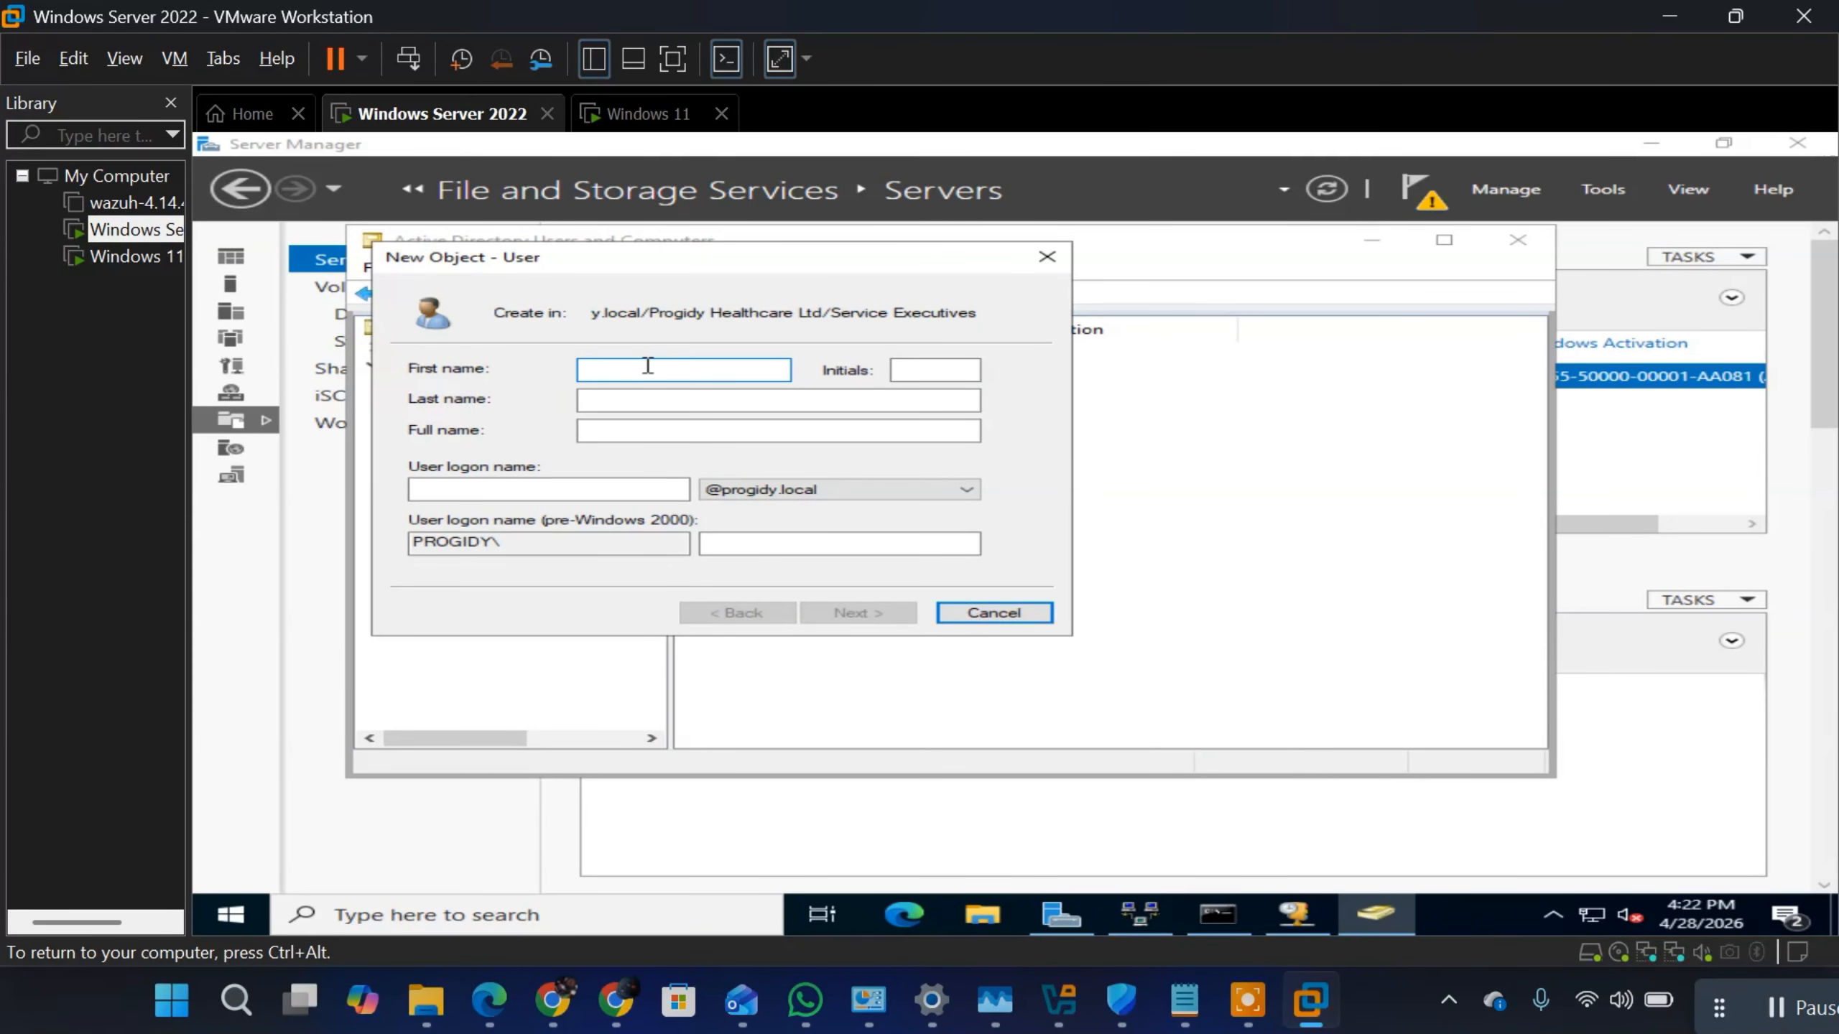
pyautogui.click(644, 400)
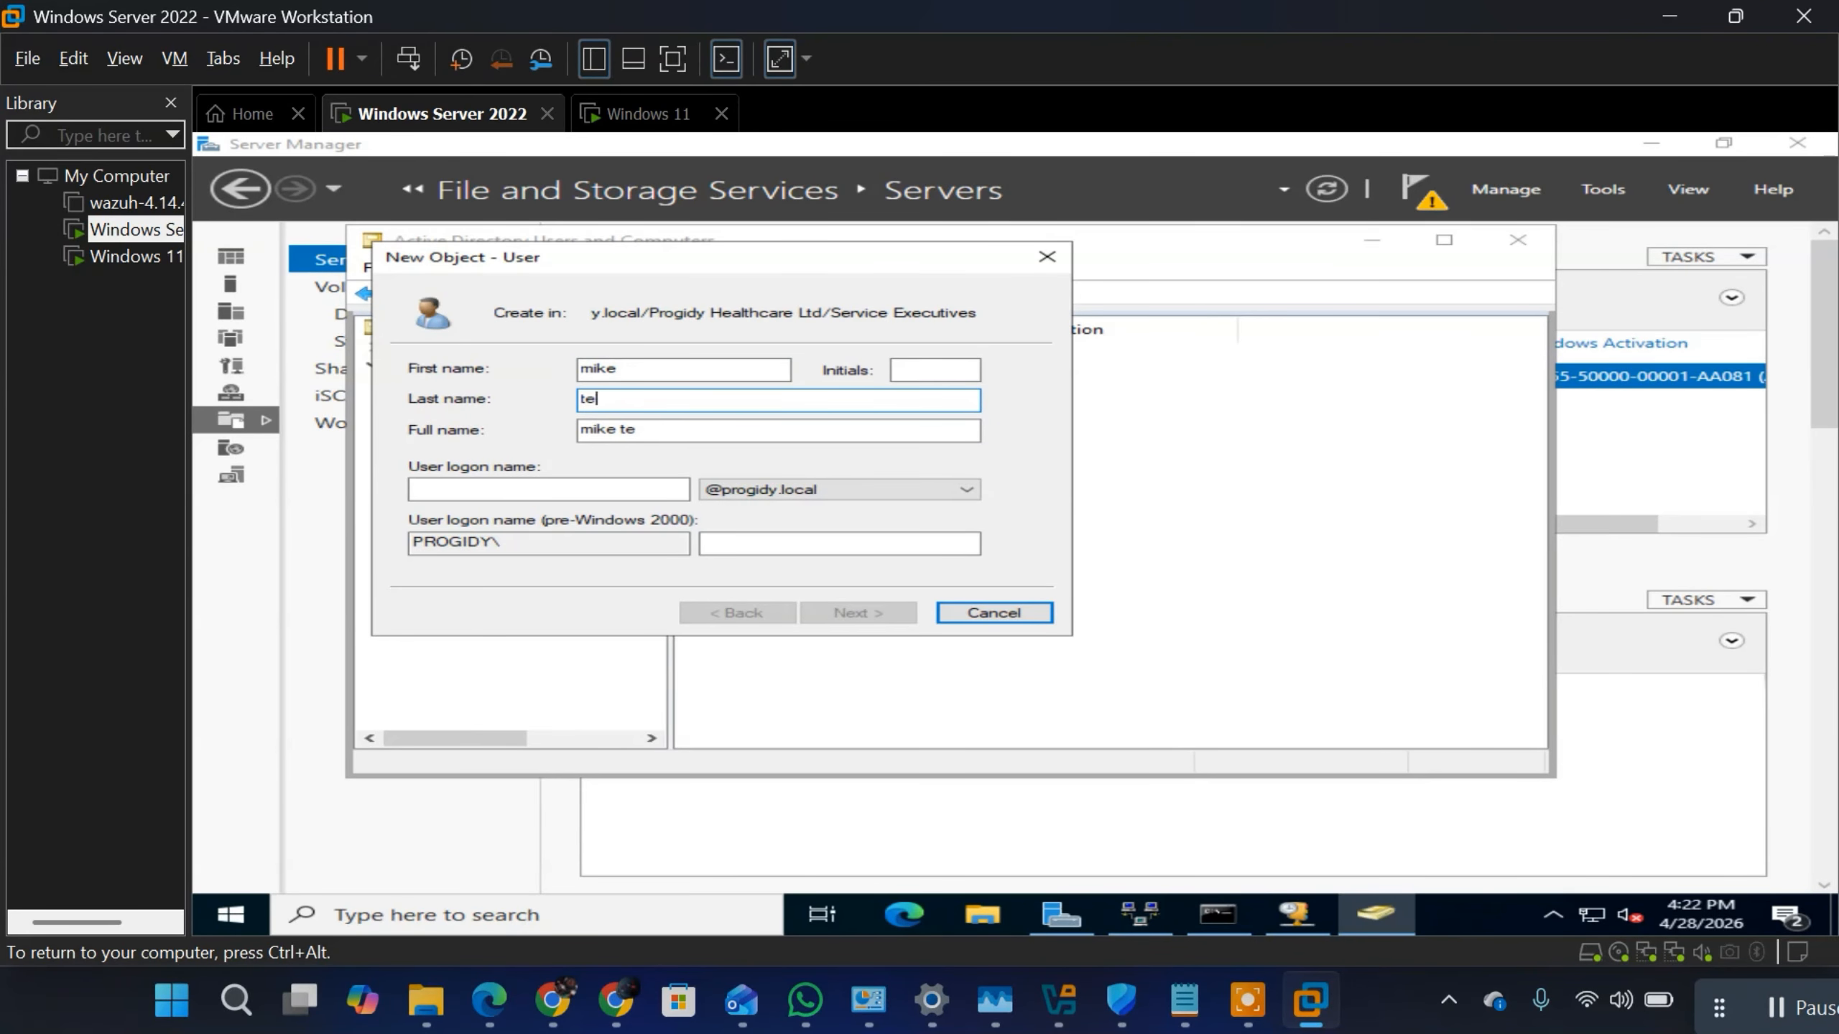
pyautogui.click(505, 490)
pyautogui.write('m')
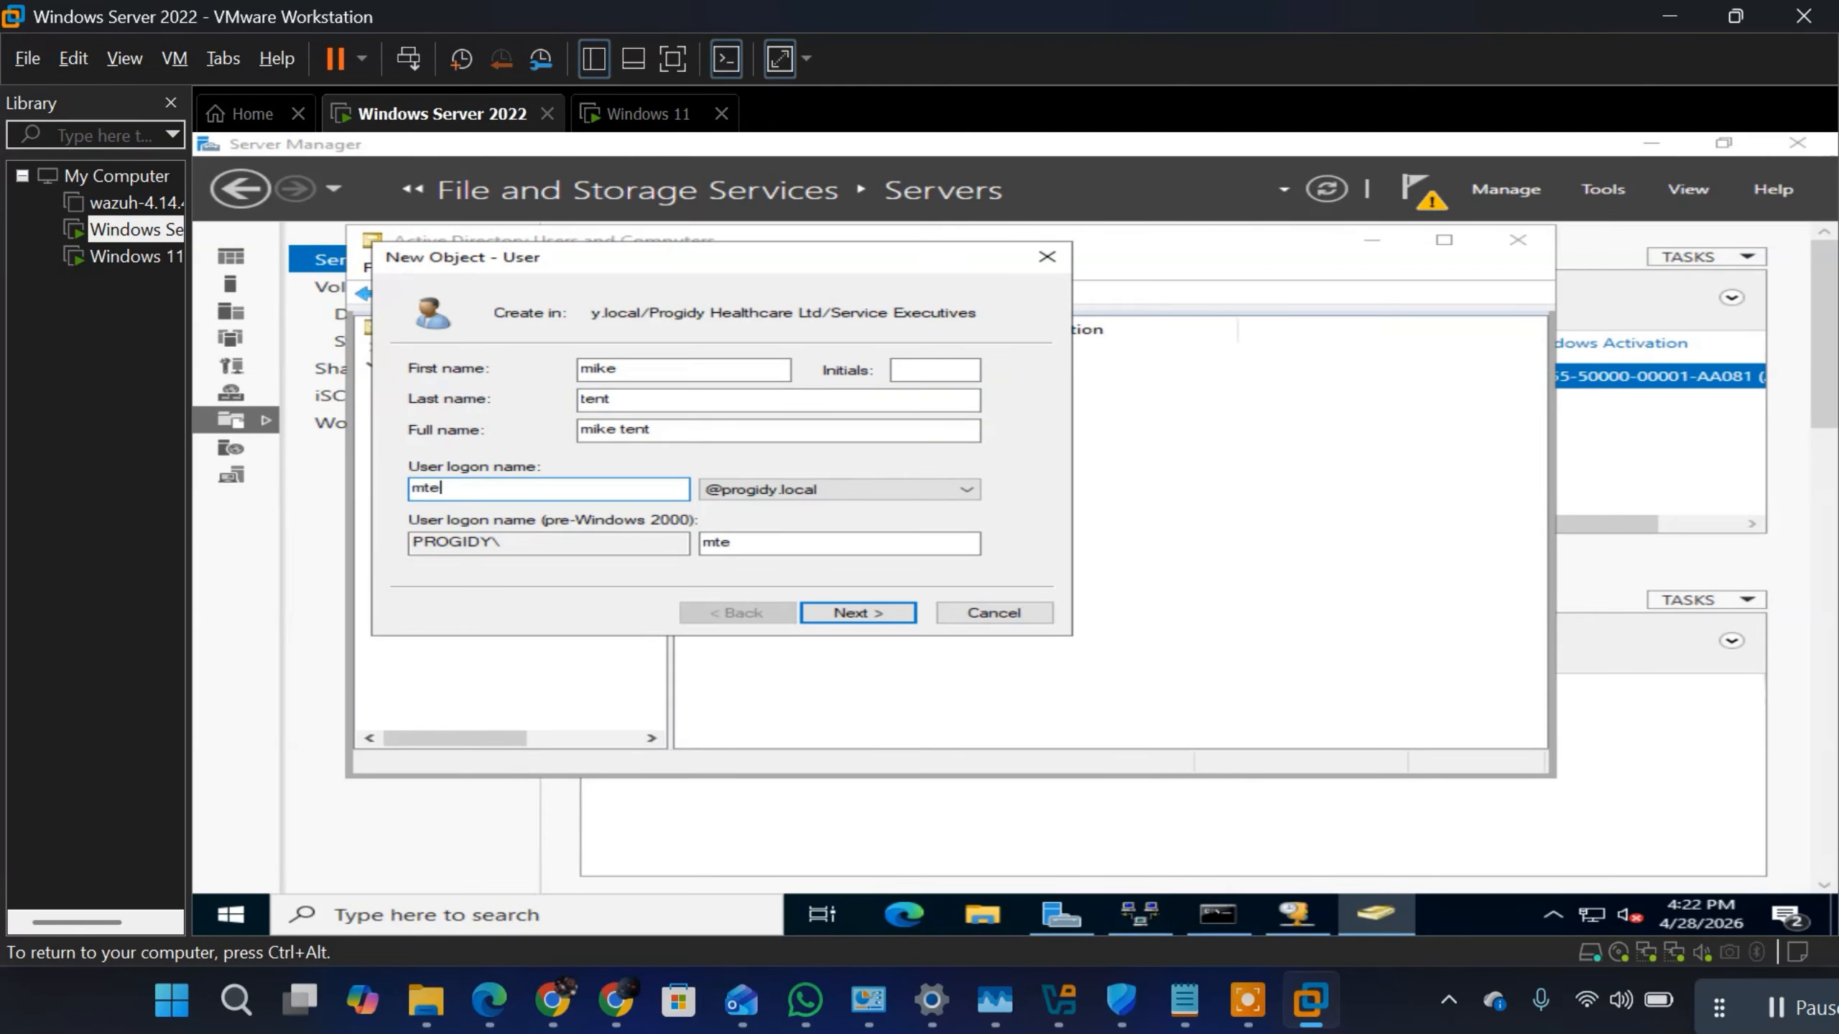
pyautogui.click(880, 614)
# Step: Enter and confirm the new user's password, turn off the required password change at next logon, and create the account
pyautogui.write('••')
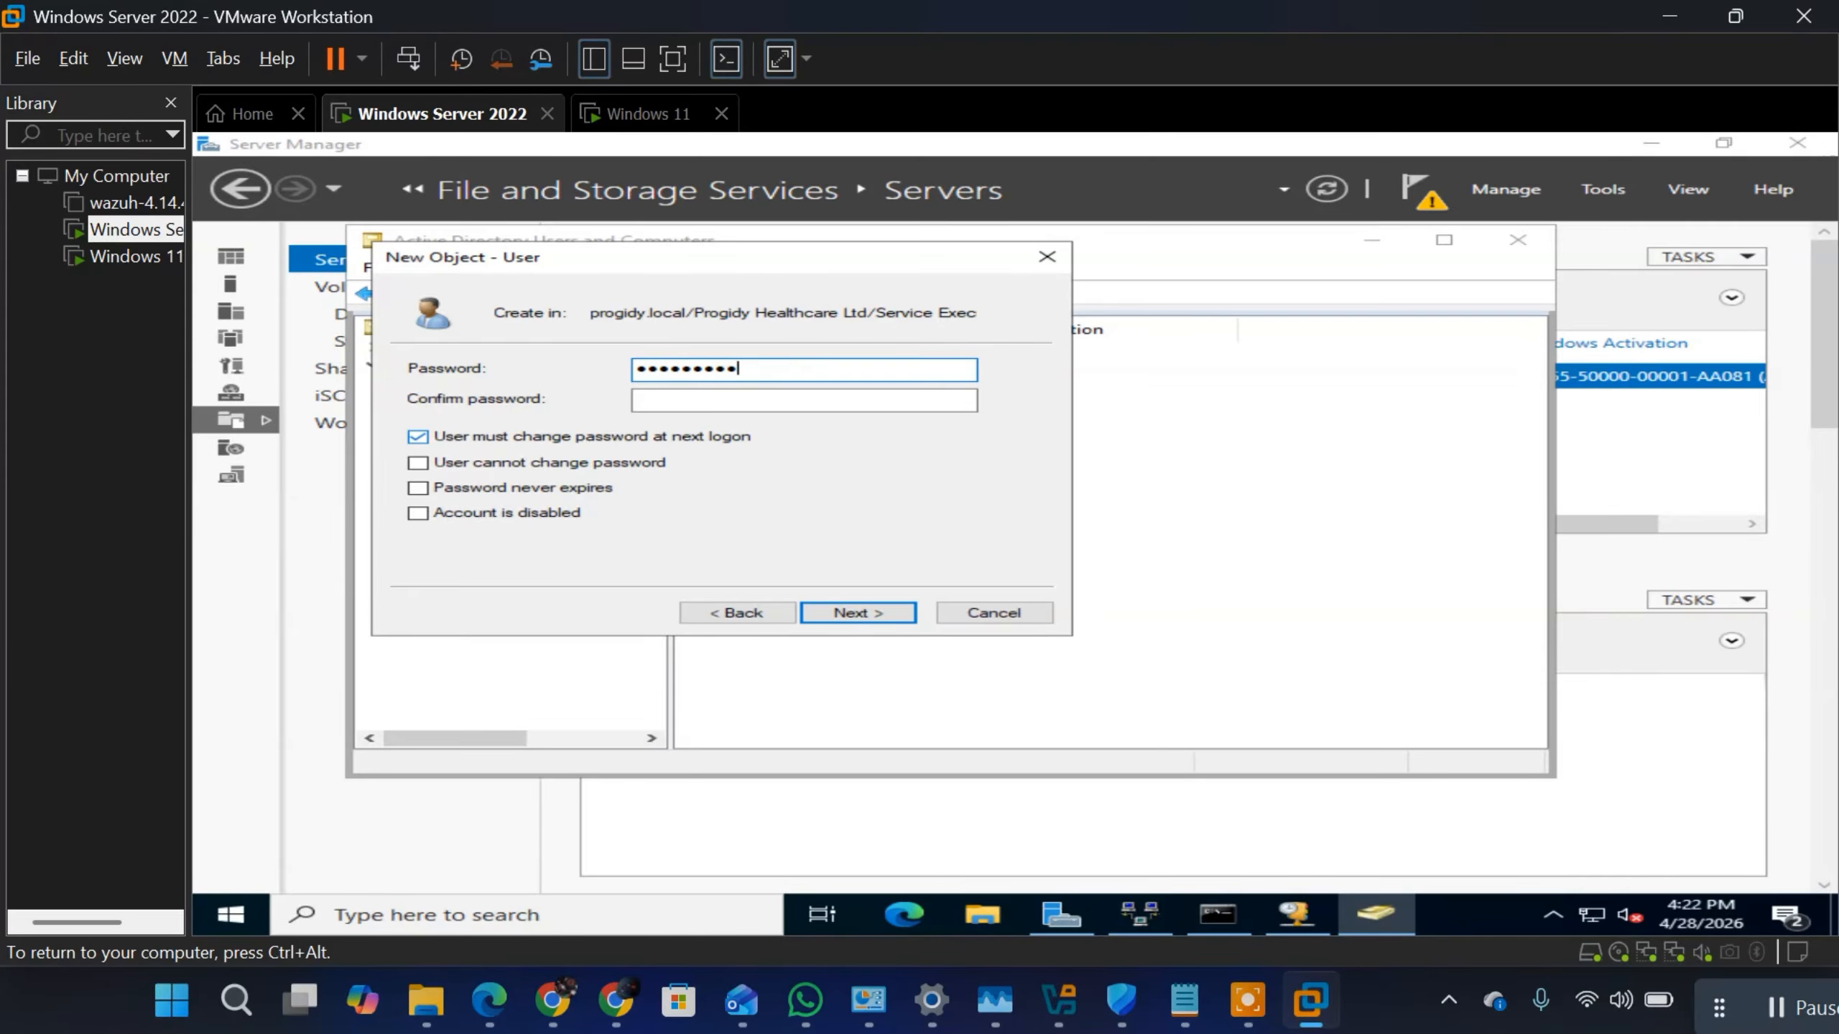
pyautogui.click(820, 400)
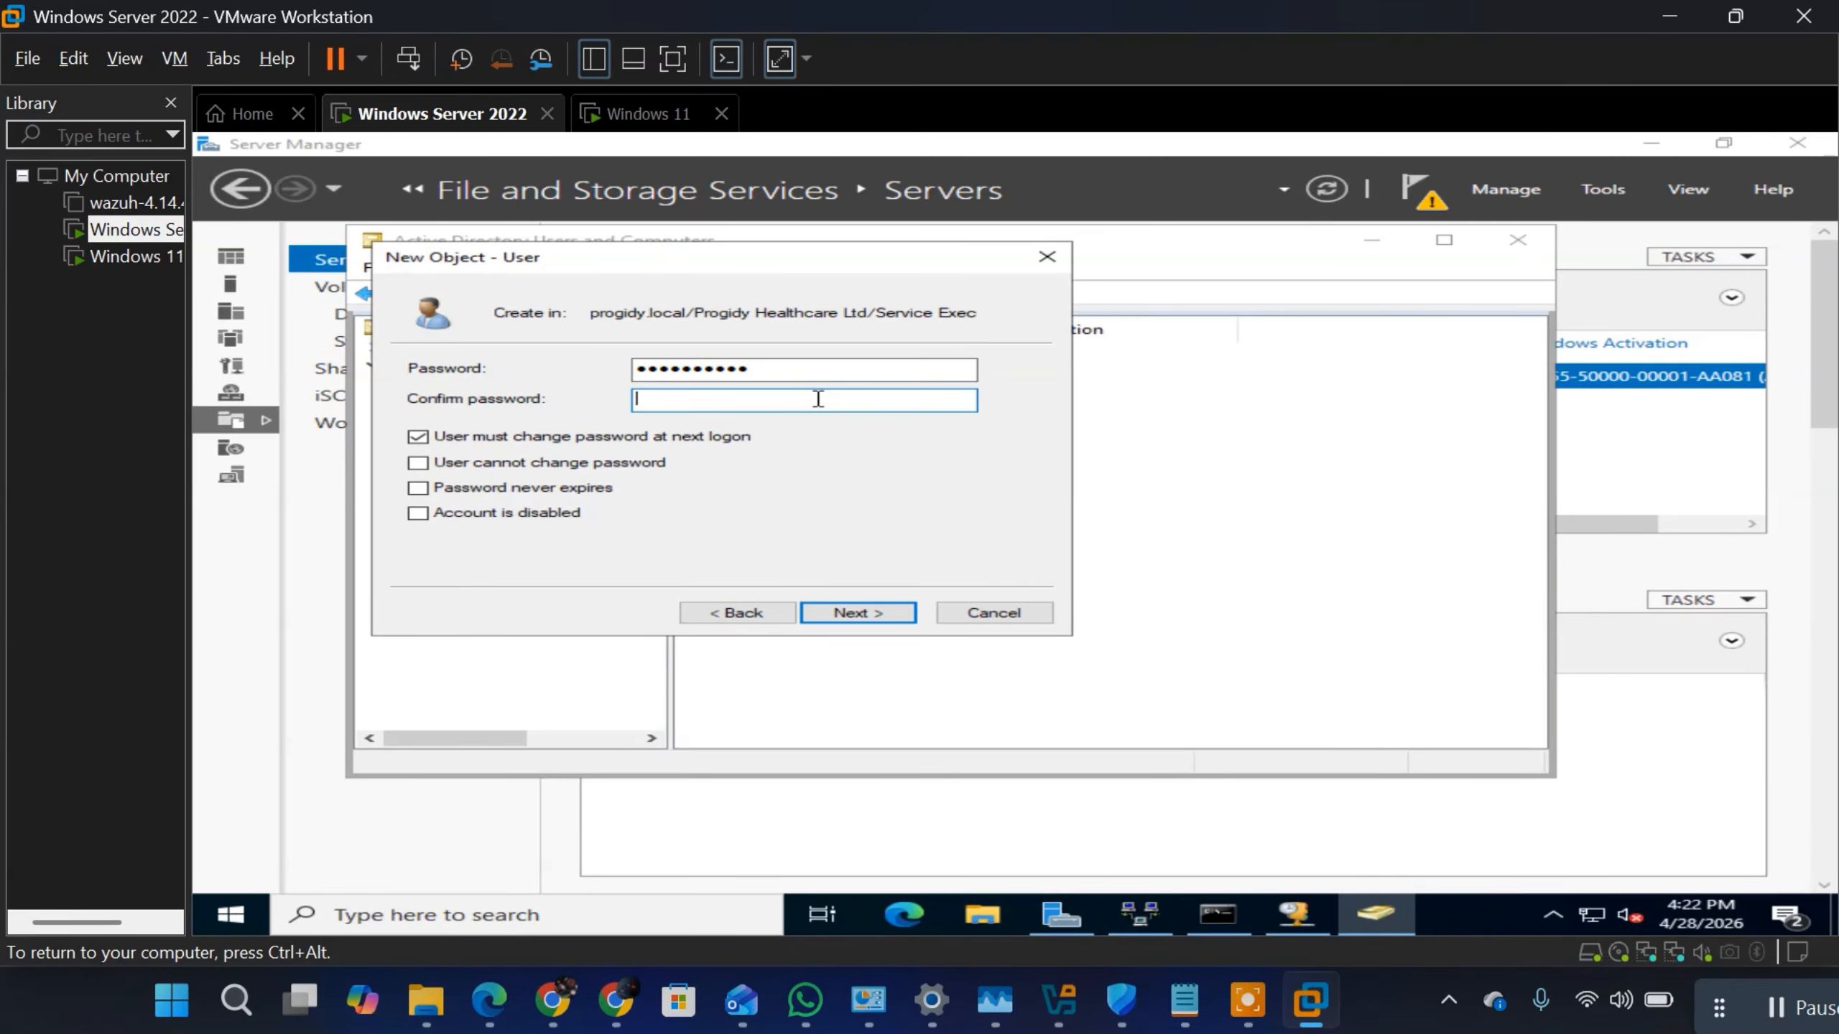
pyautogui.write('•••••••••••')
pyautogui.click(439, 437)
pyautogui.click(856, 613)
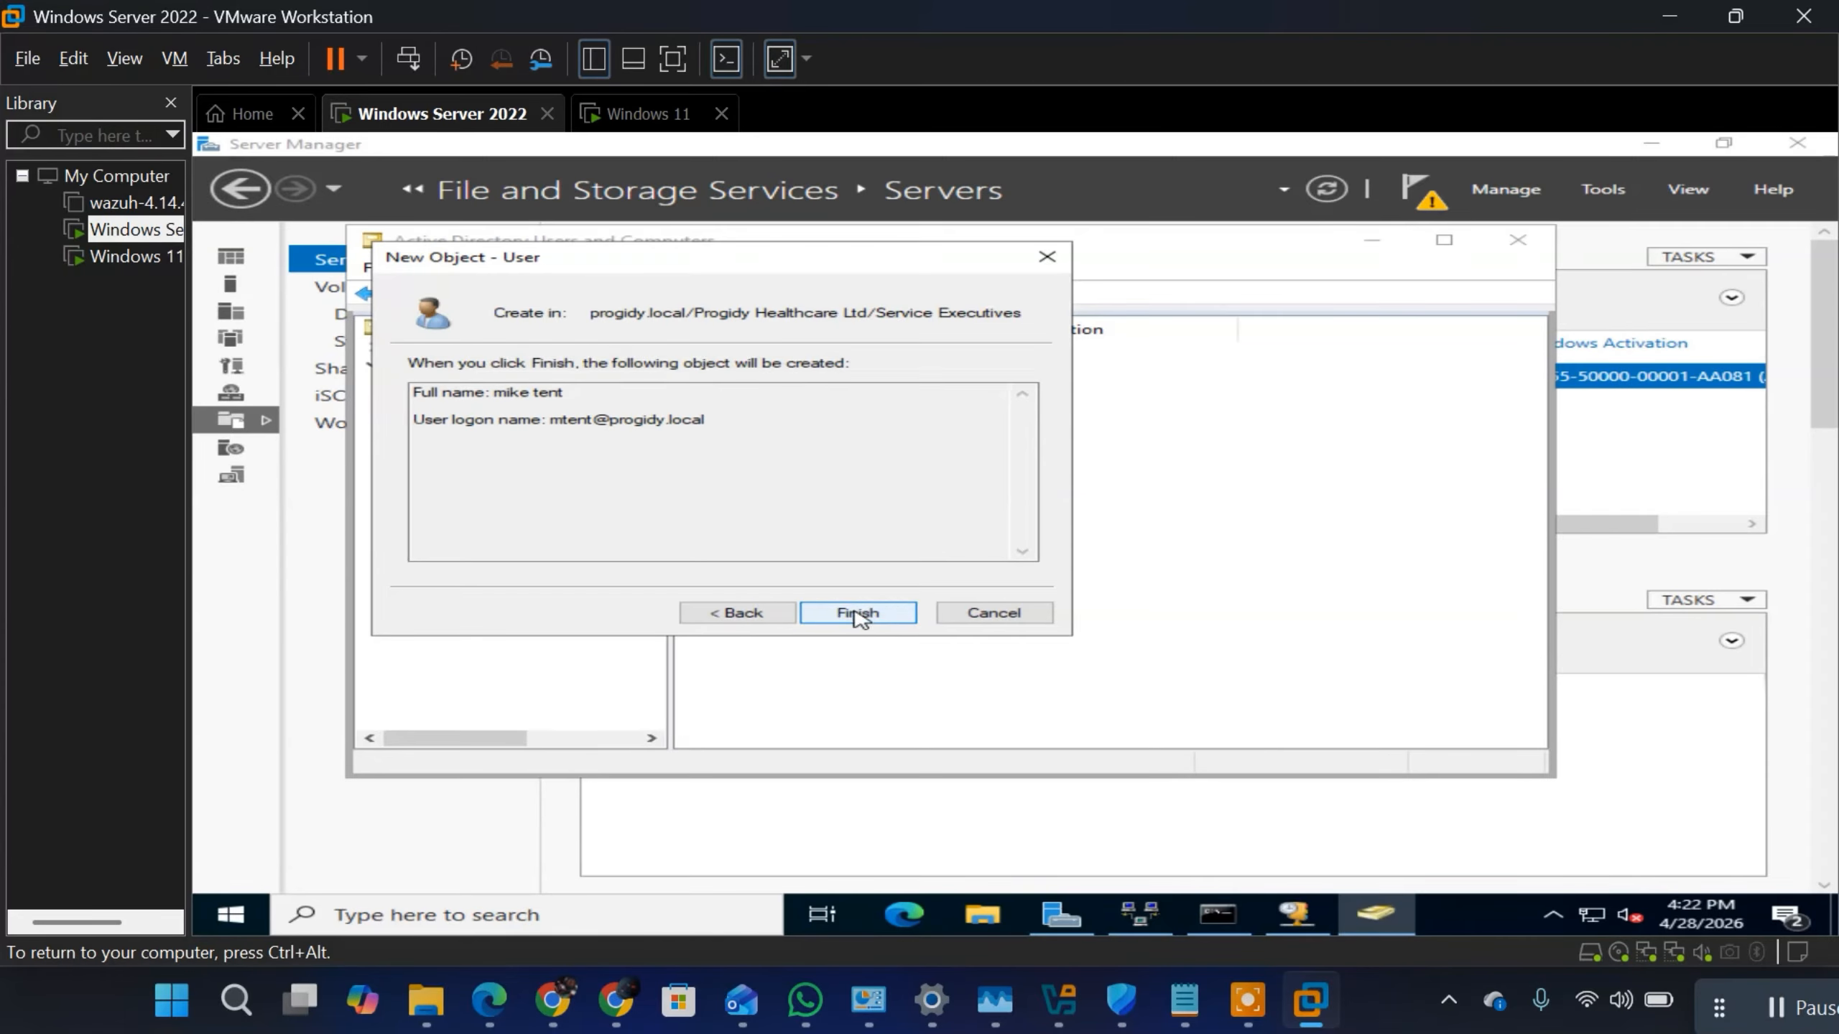
pyautogui.click(854, 614)
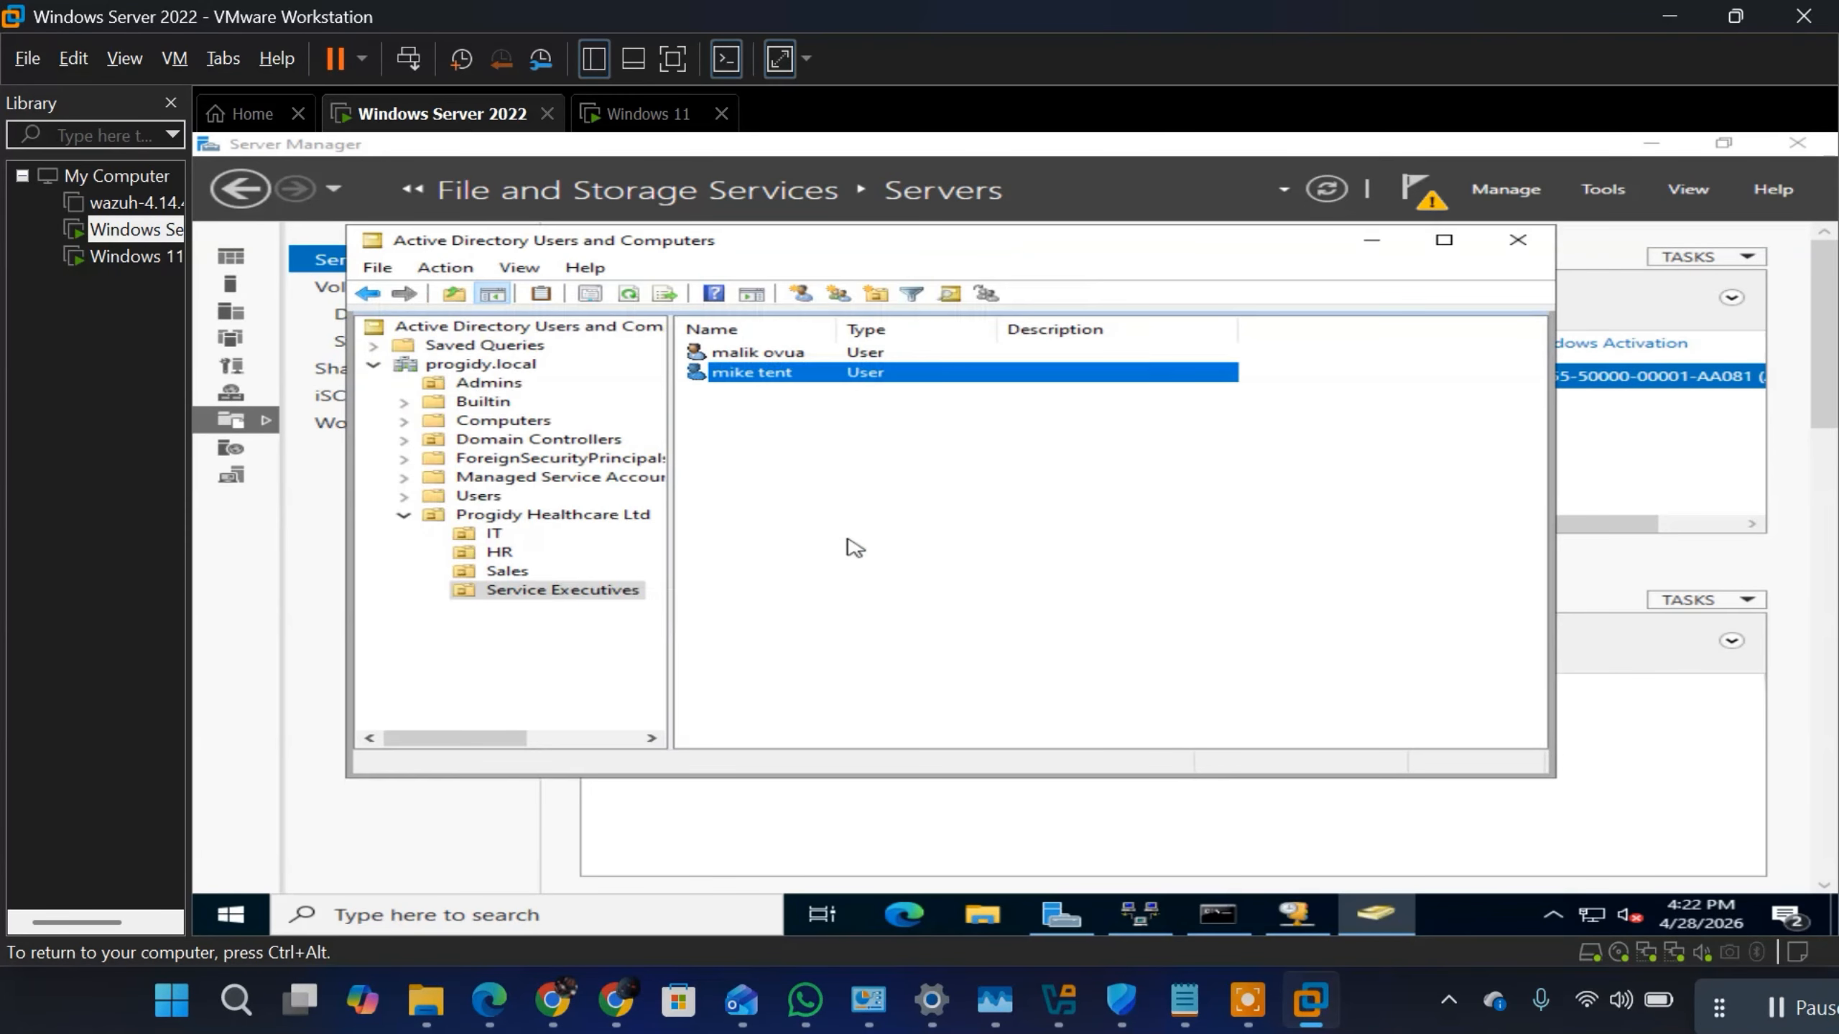
# Step: Set the newly created Service Executives user's account to expire at the end of May 28, 2026 and save the properties
pyautogui.rightClick(794, 375)
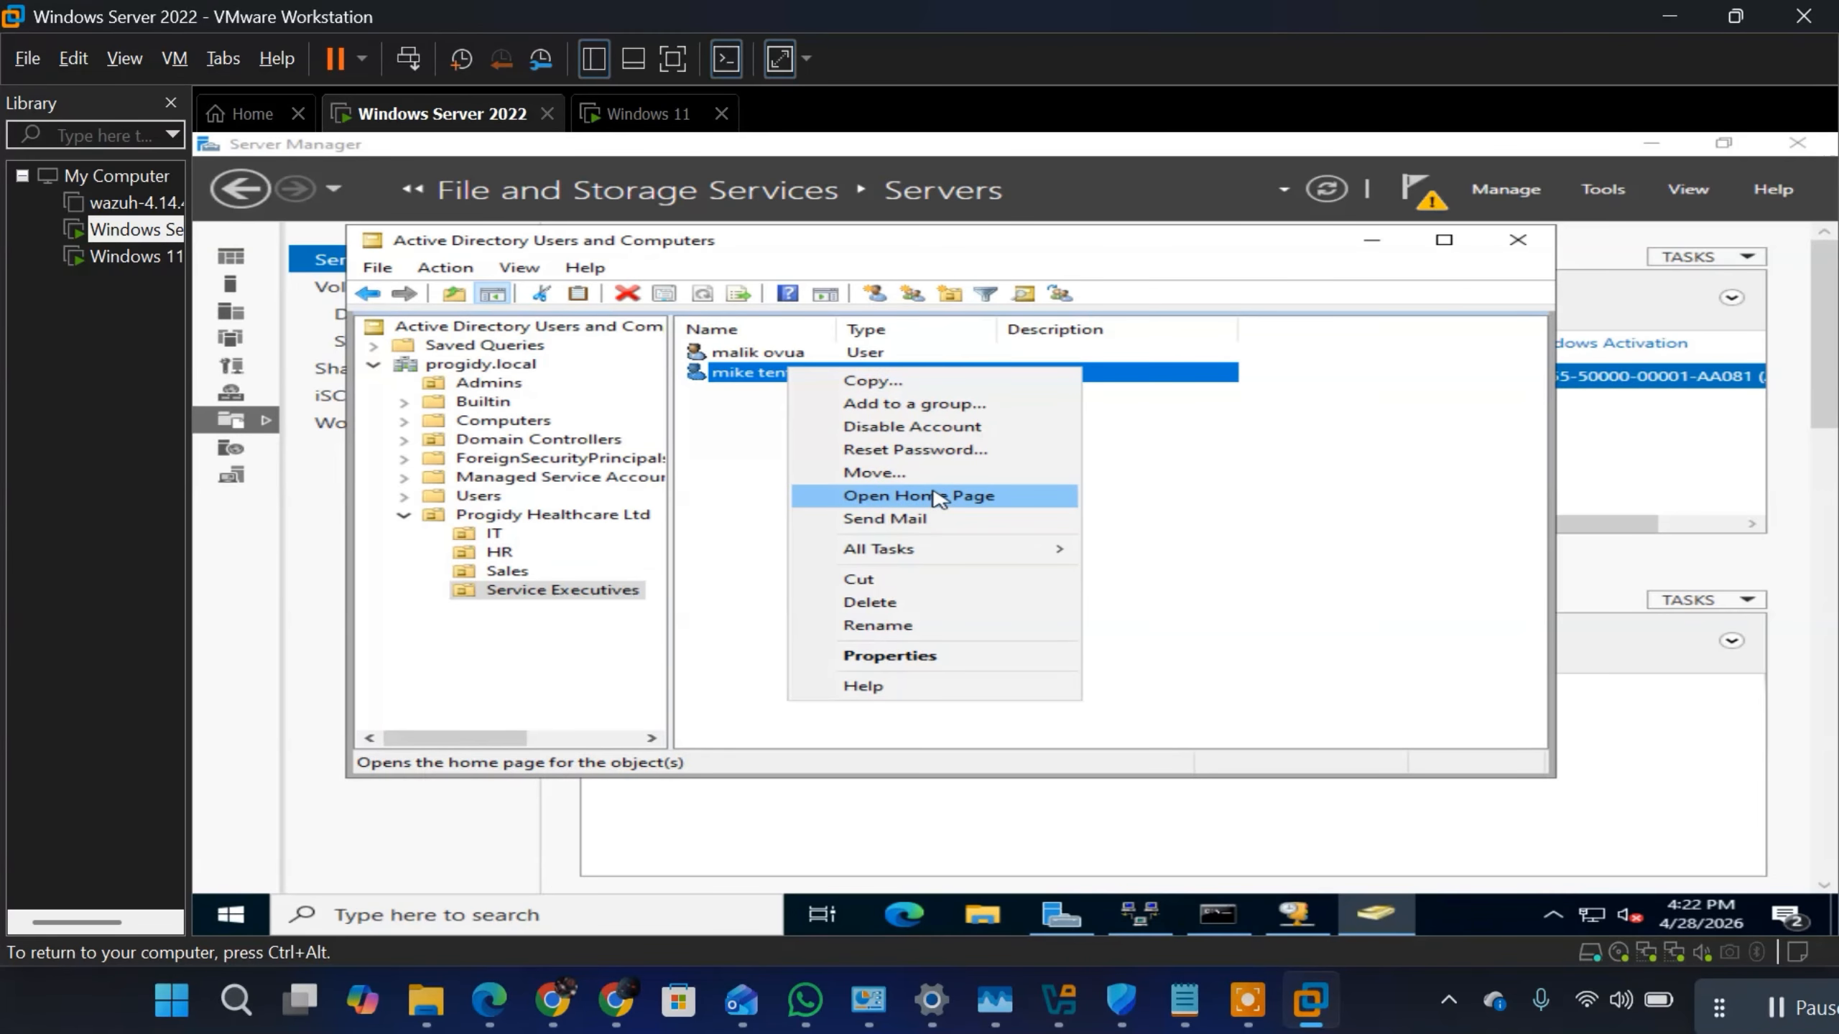
pyautogui.click(900, 656)
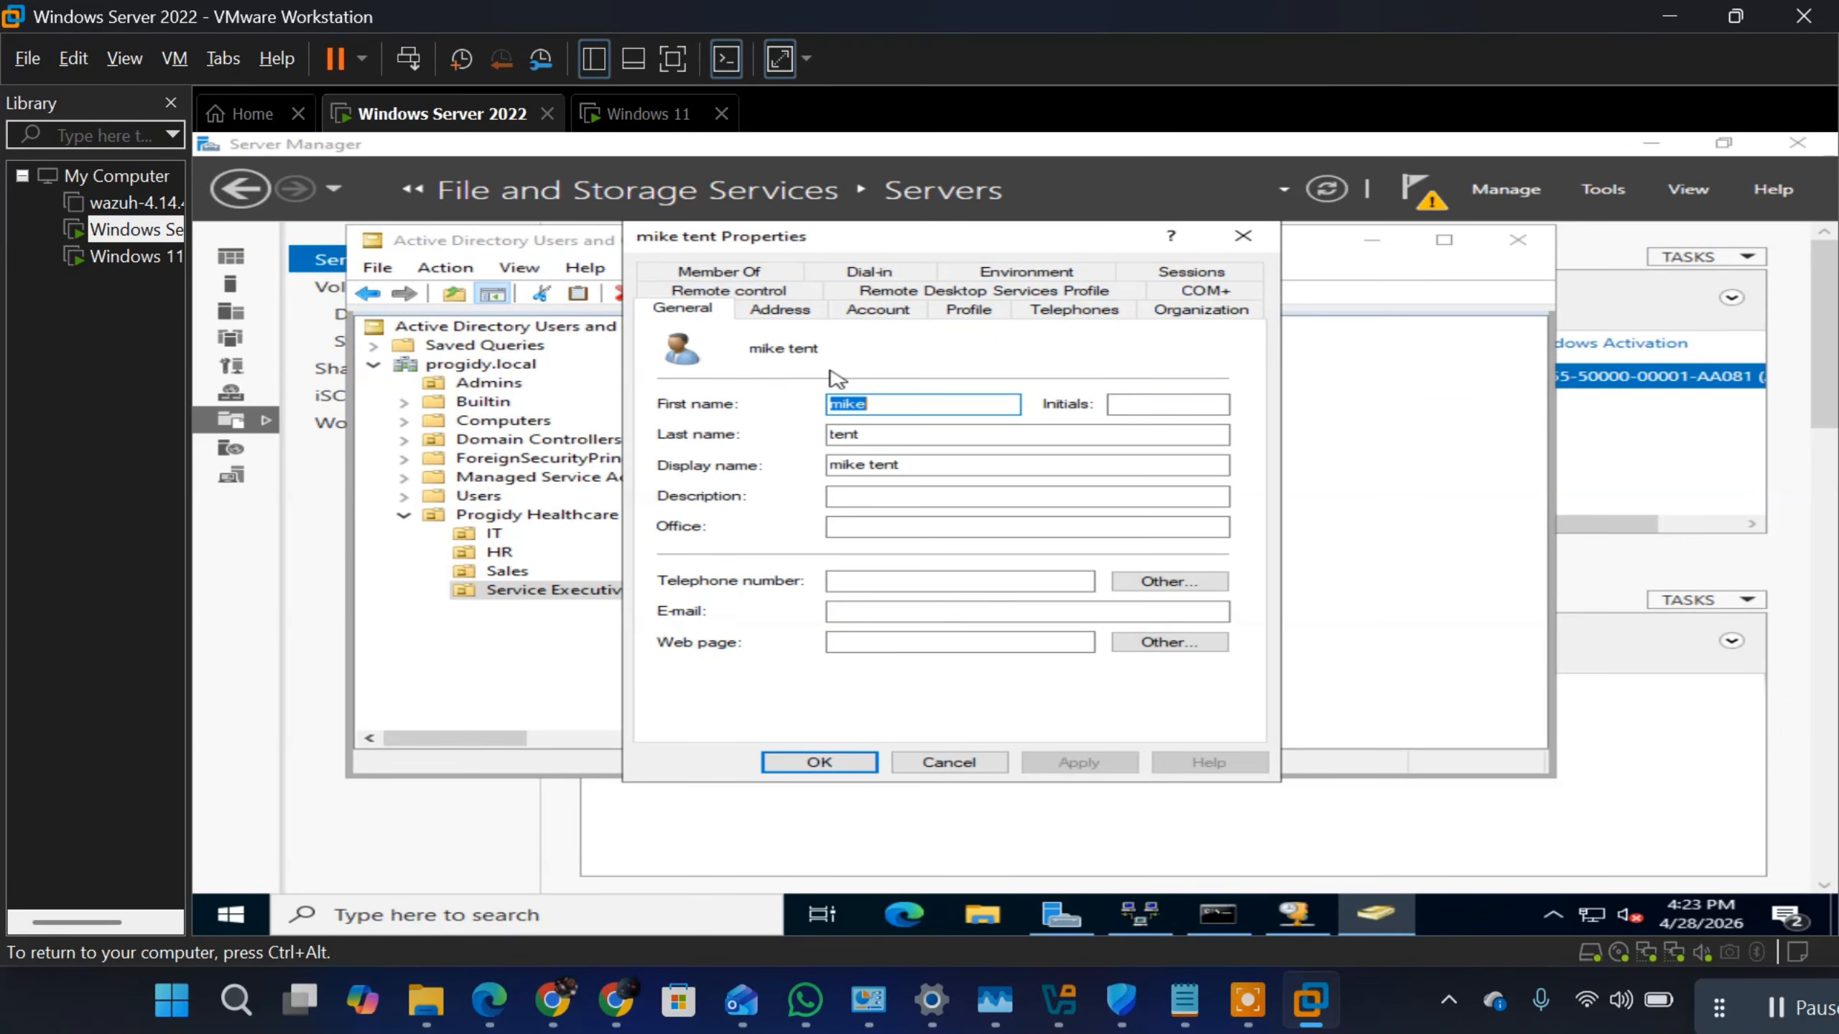
pyautogui.click(878, 310)
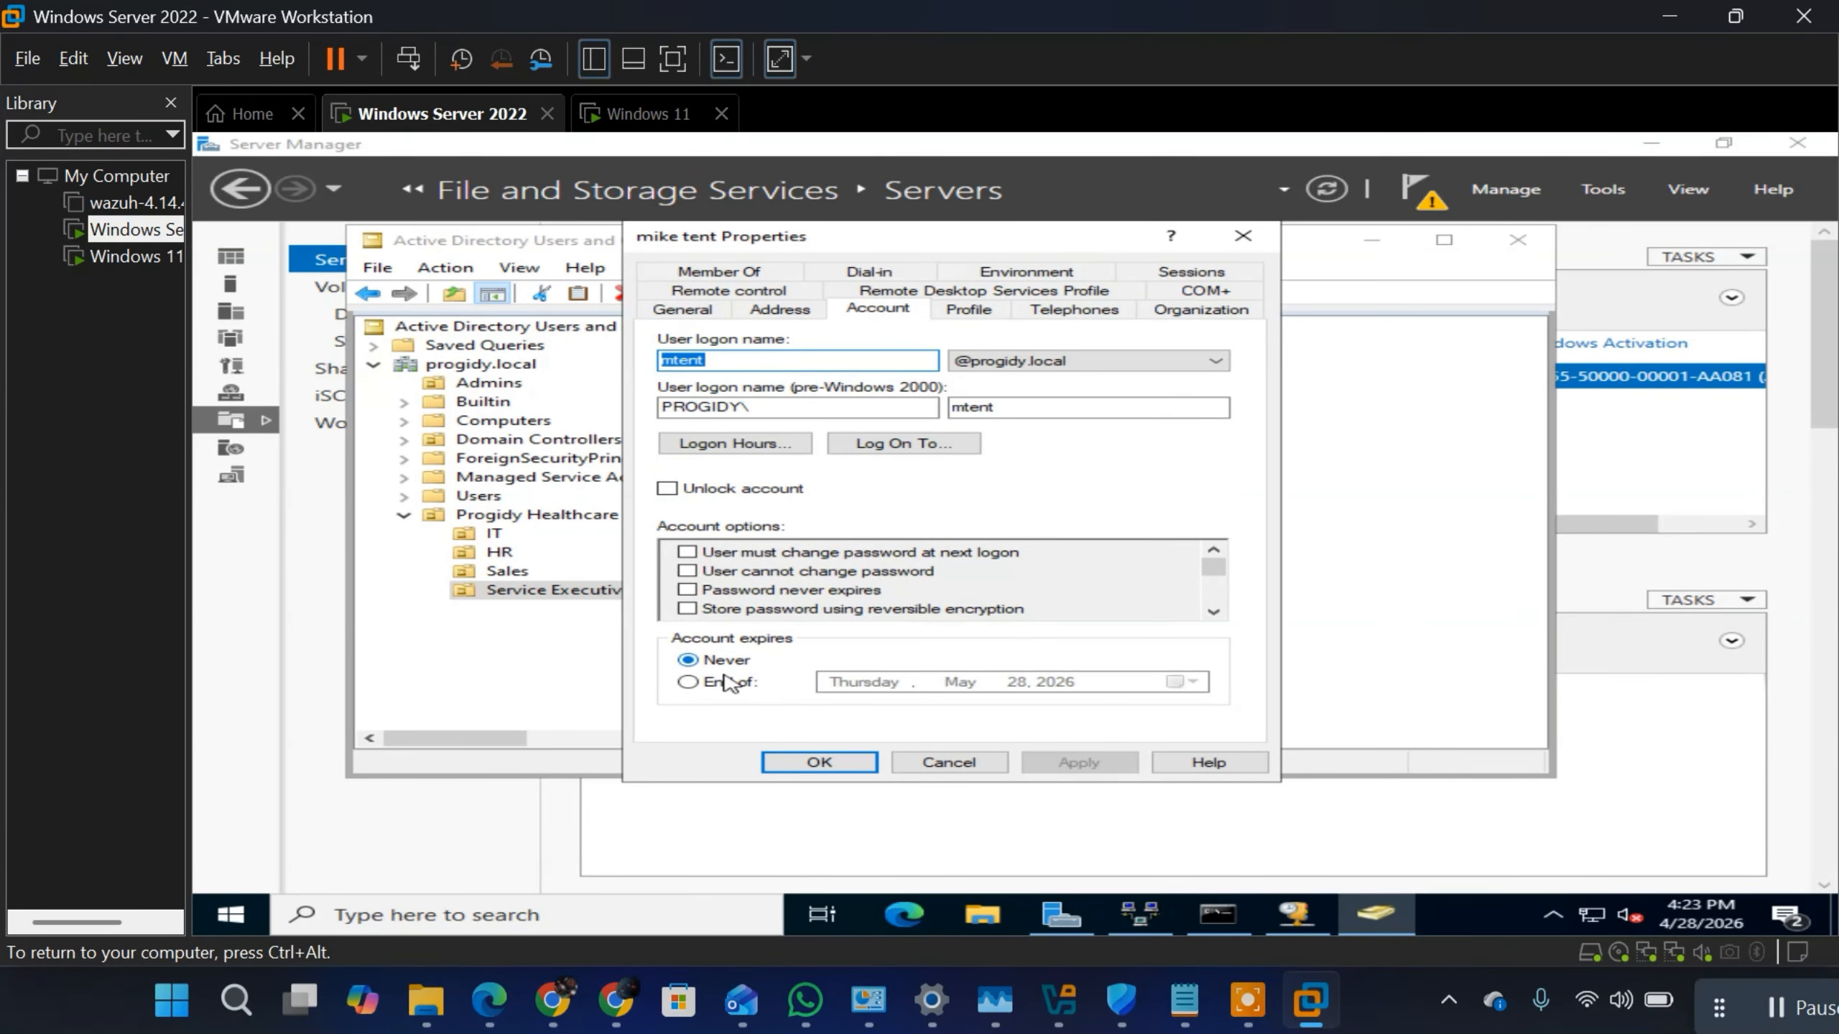
pyautogui.click(725, 678)
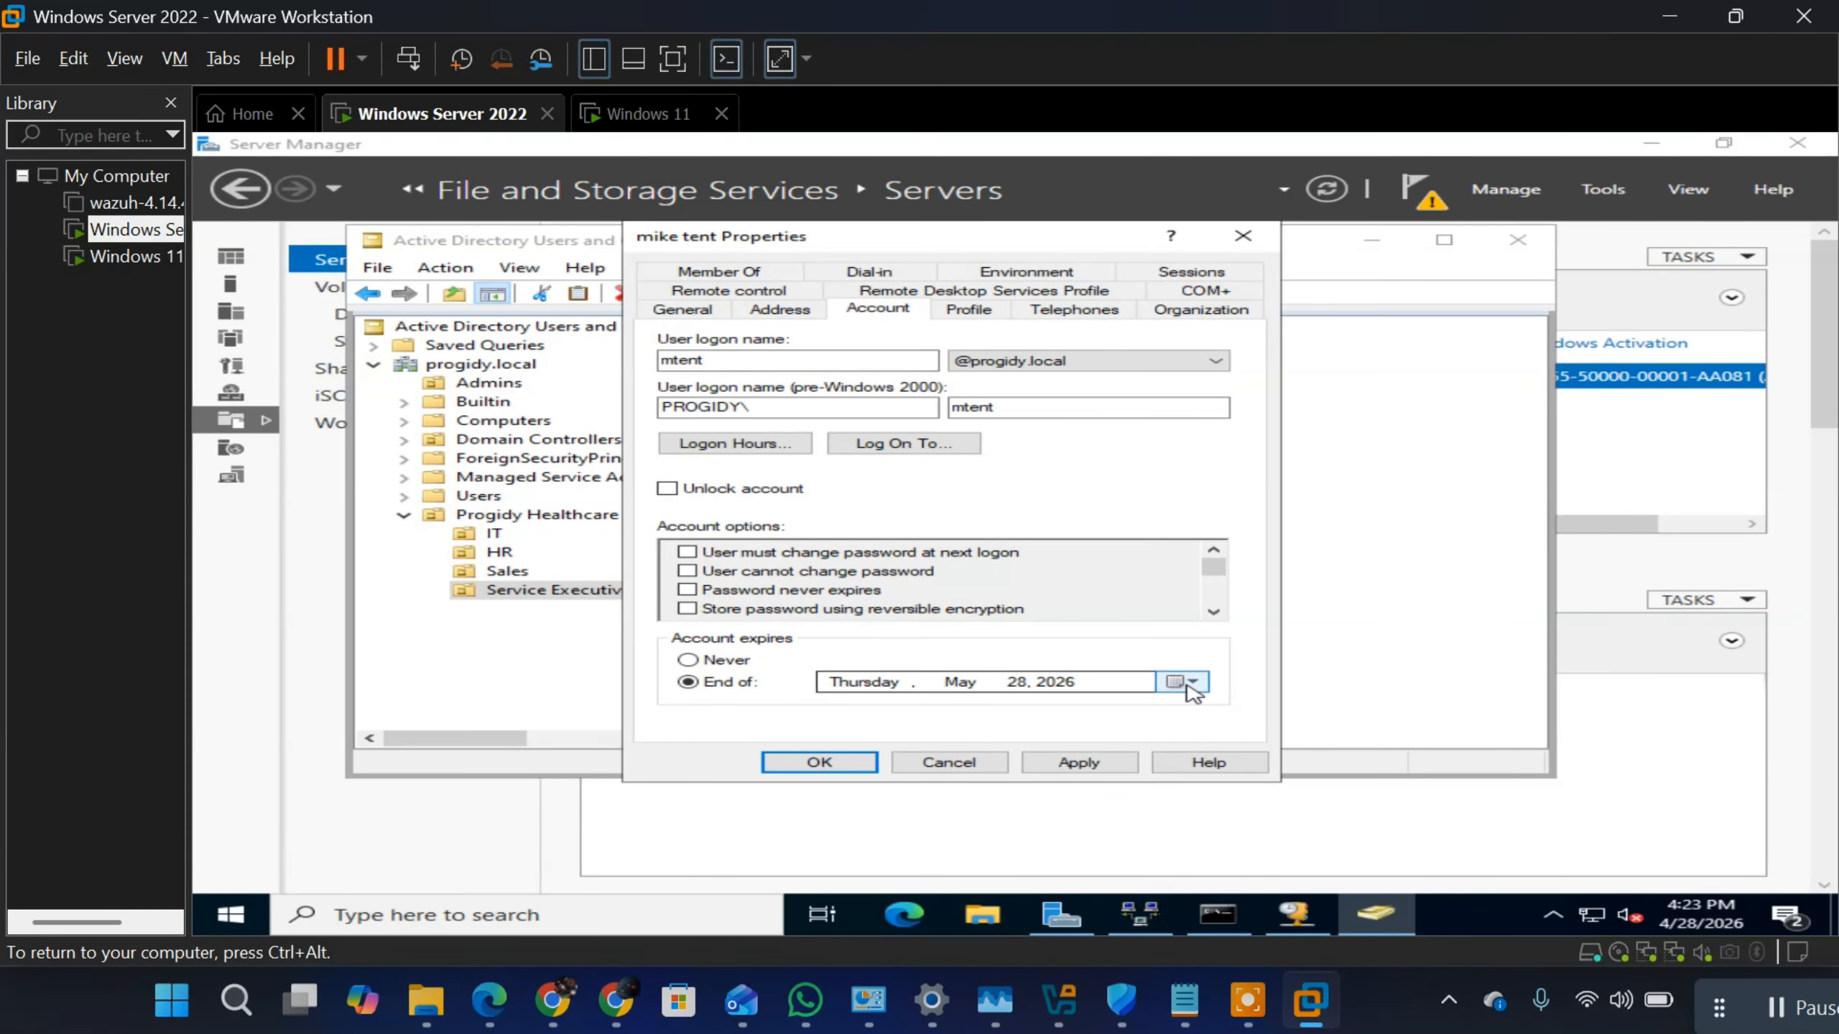
pyautogui.click(1109, 764)
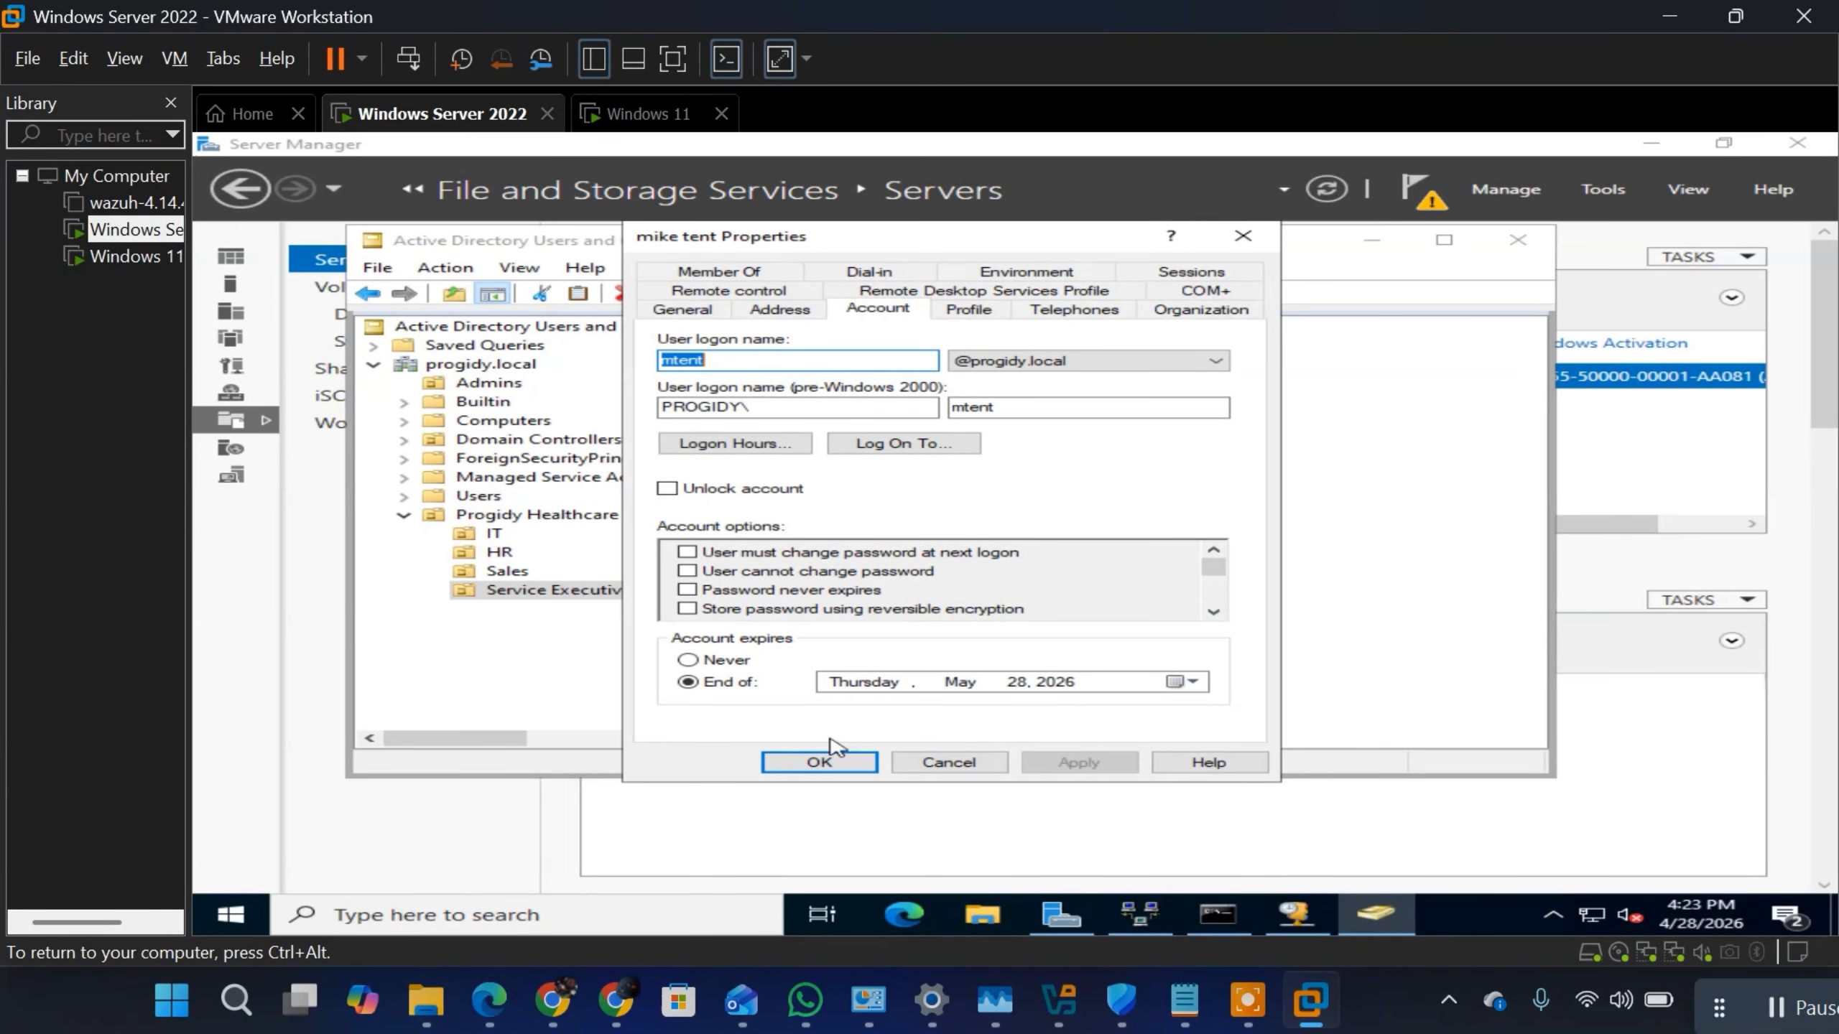
pyautogui.click(825, 760)
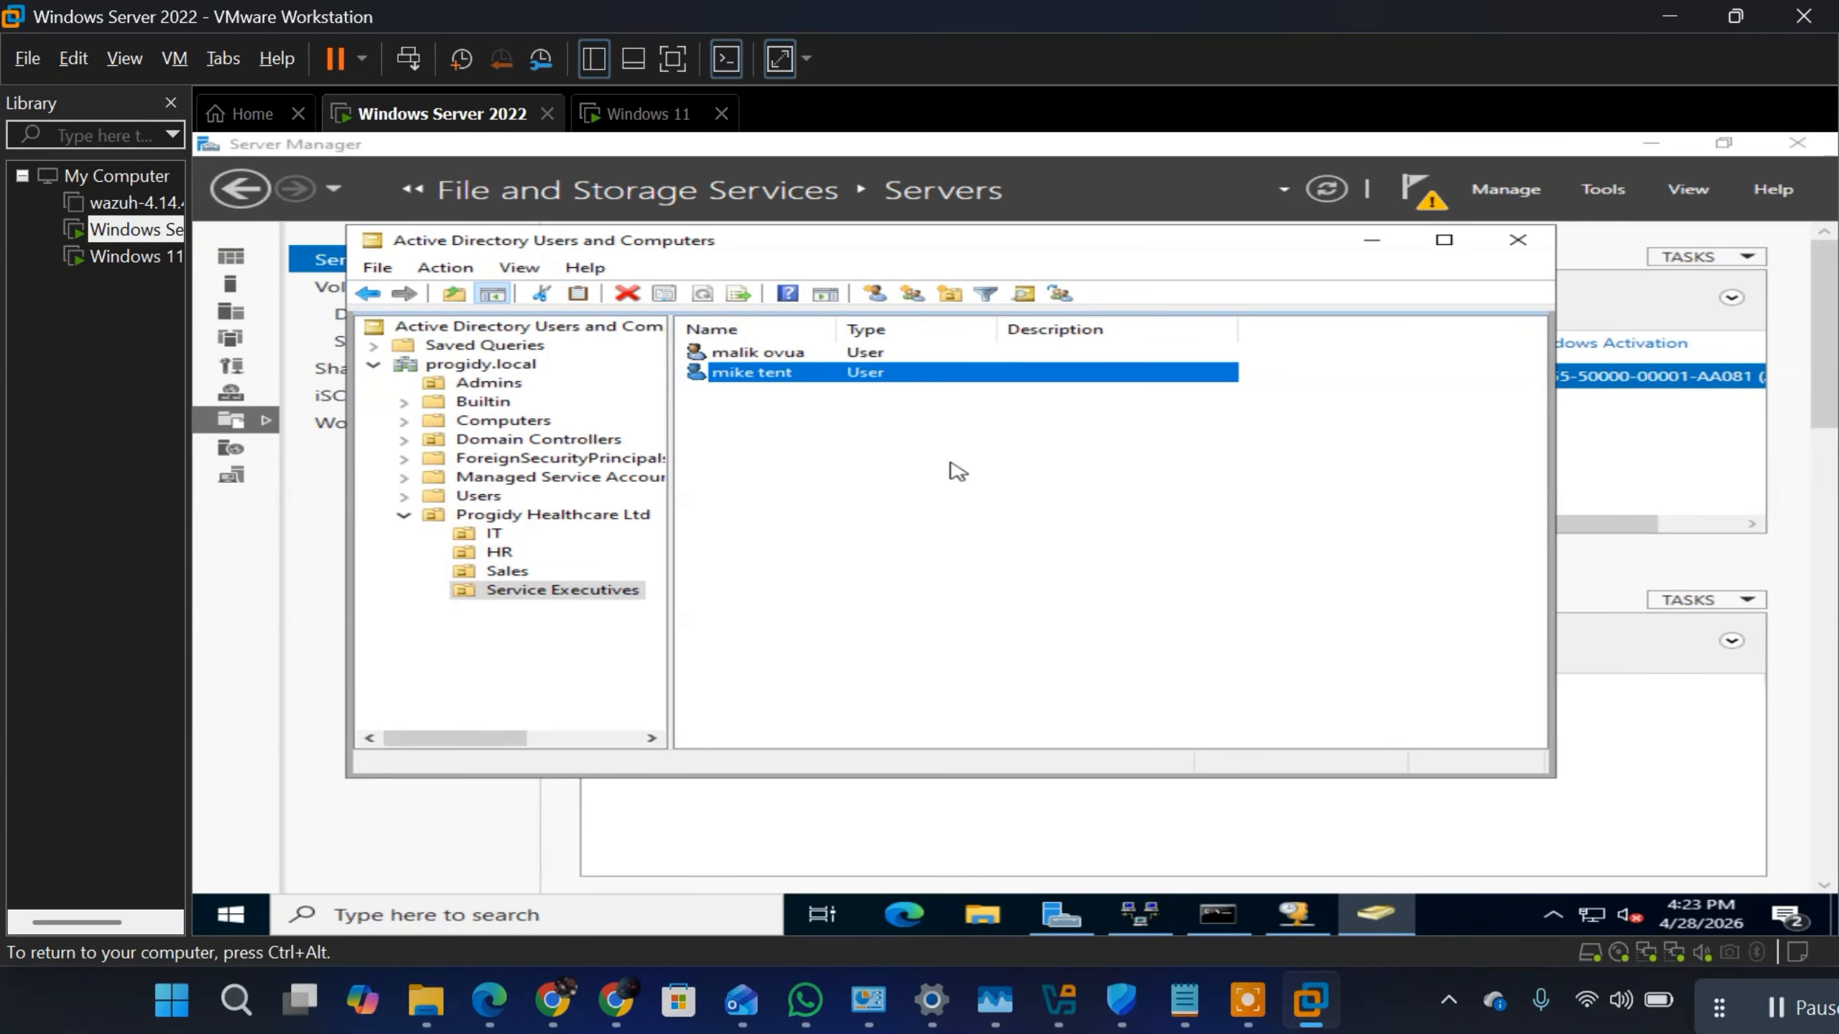
# Step: Add the newly created Service Executives user to a domain group, entering the group name beginning with "domain"
pyautogui.rightClick(836, 378)
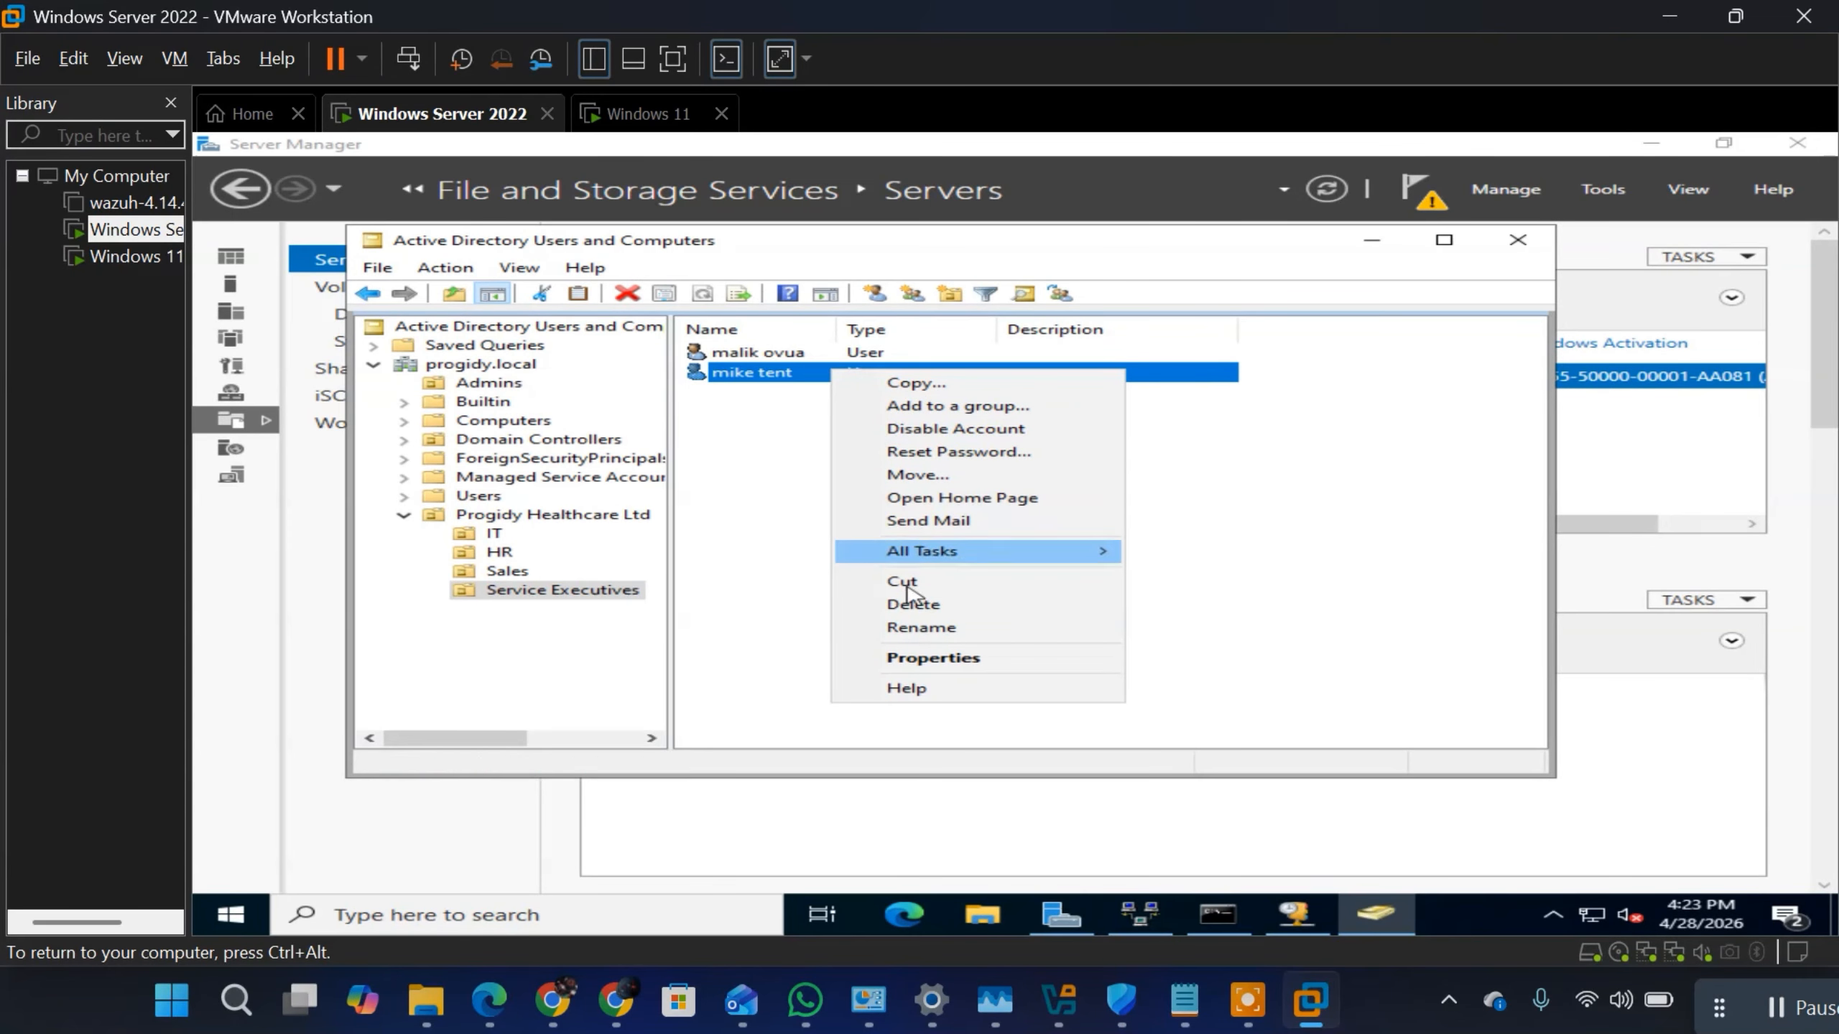
pyautogui.click(981, 404)
pyautogui.write('d')
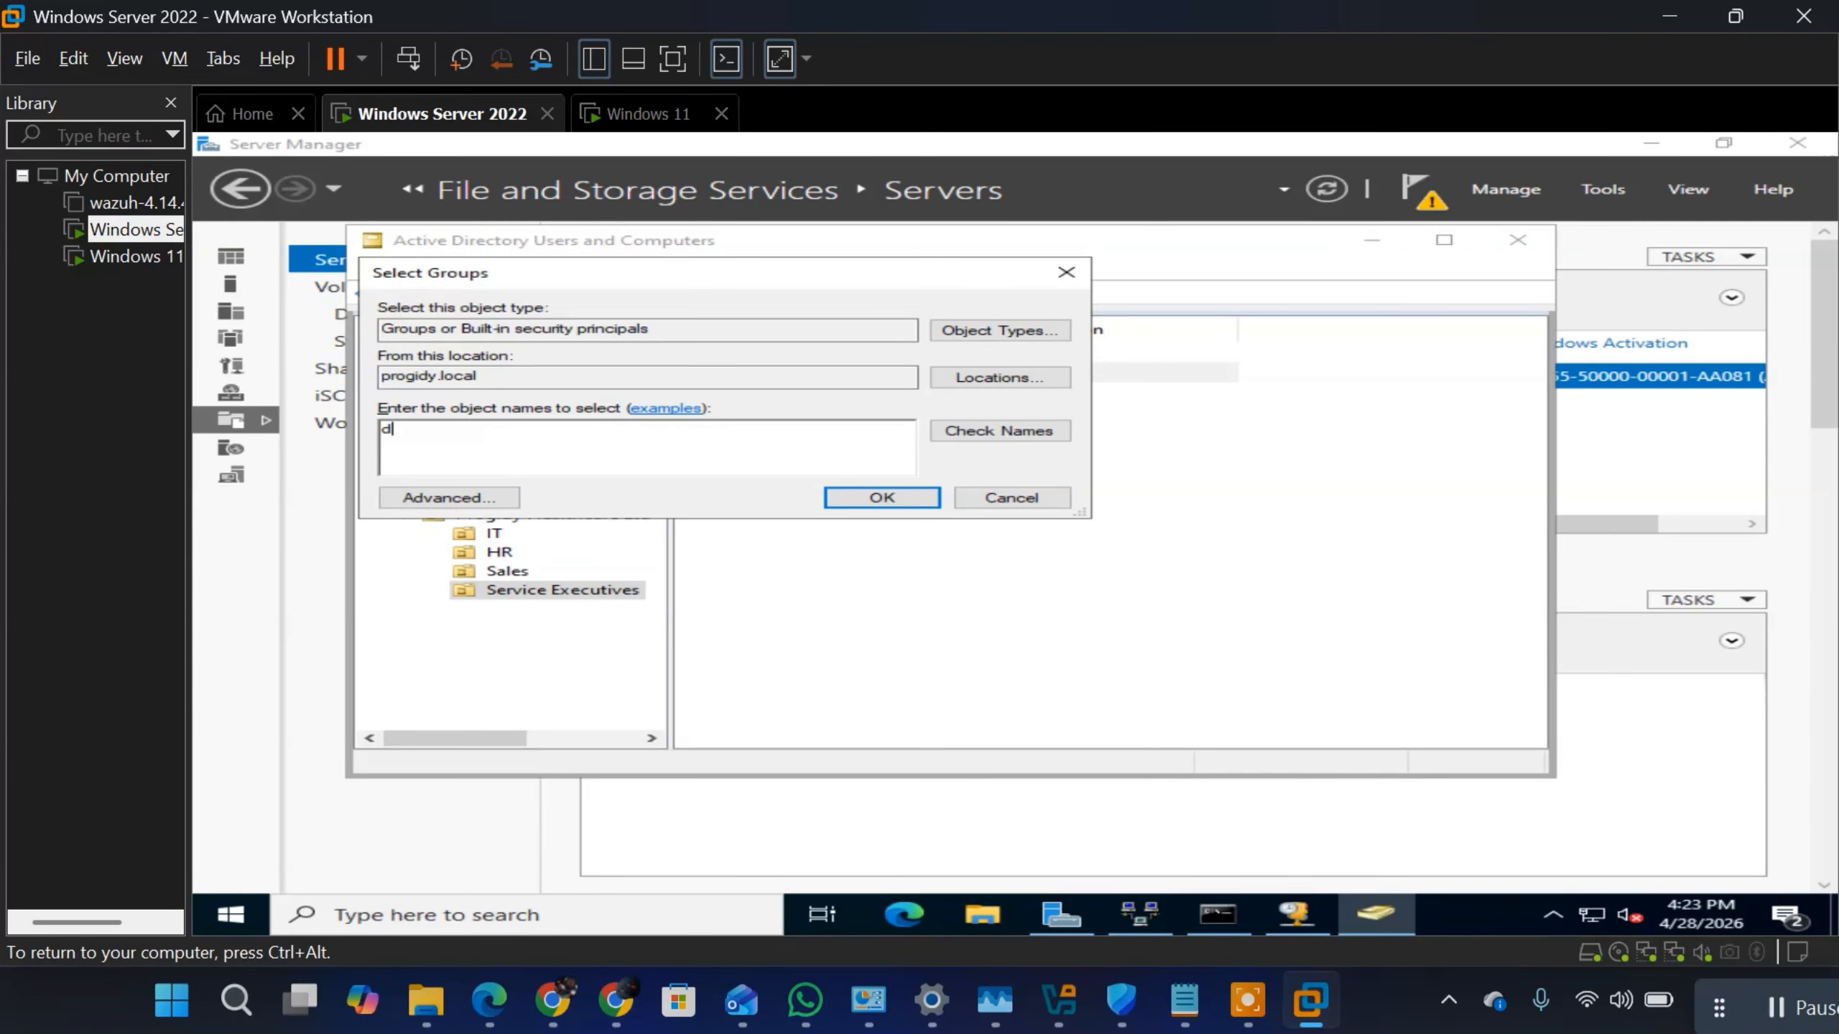
pyautogui.write('omain admin')
pyautogui.click(864, 498)
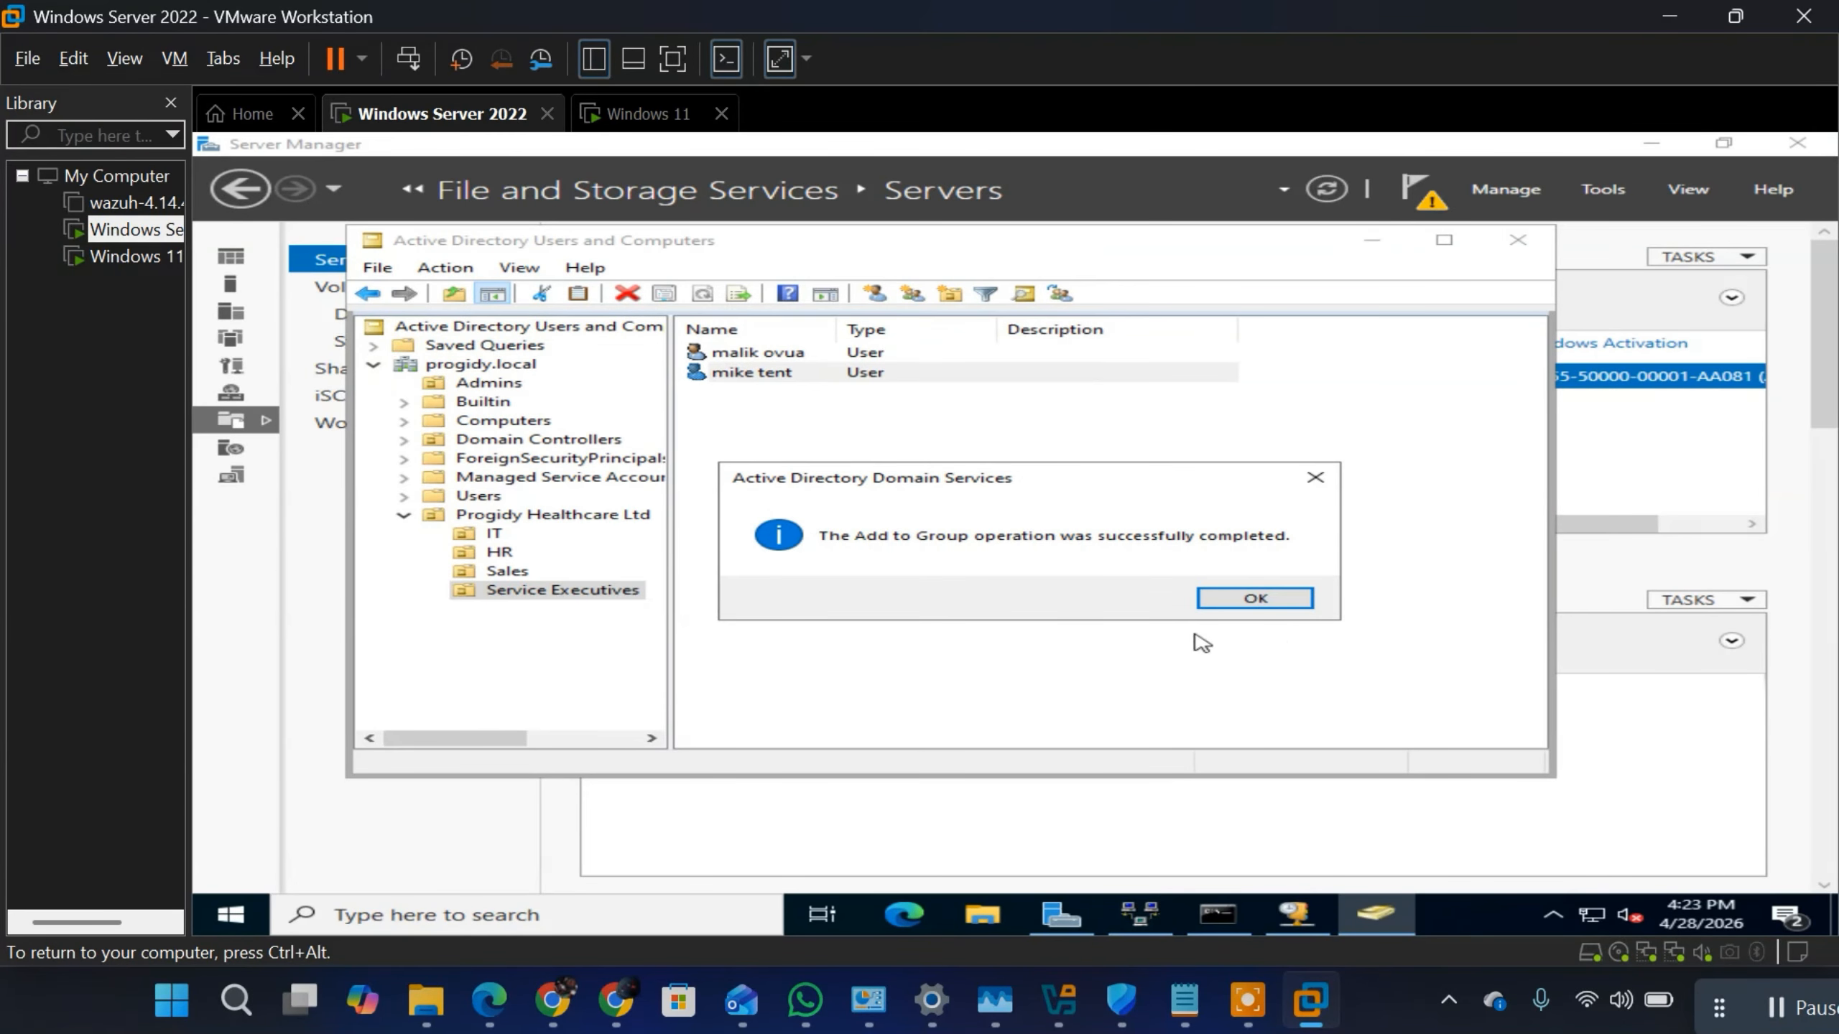
pyautogui.click(1274, 599)
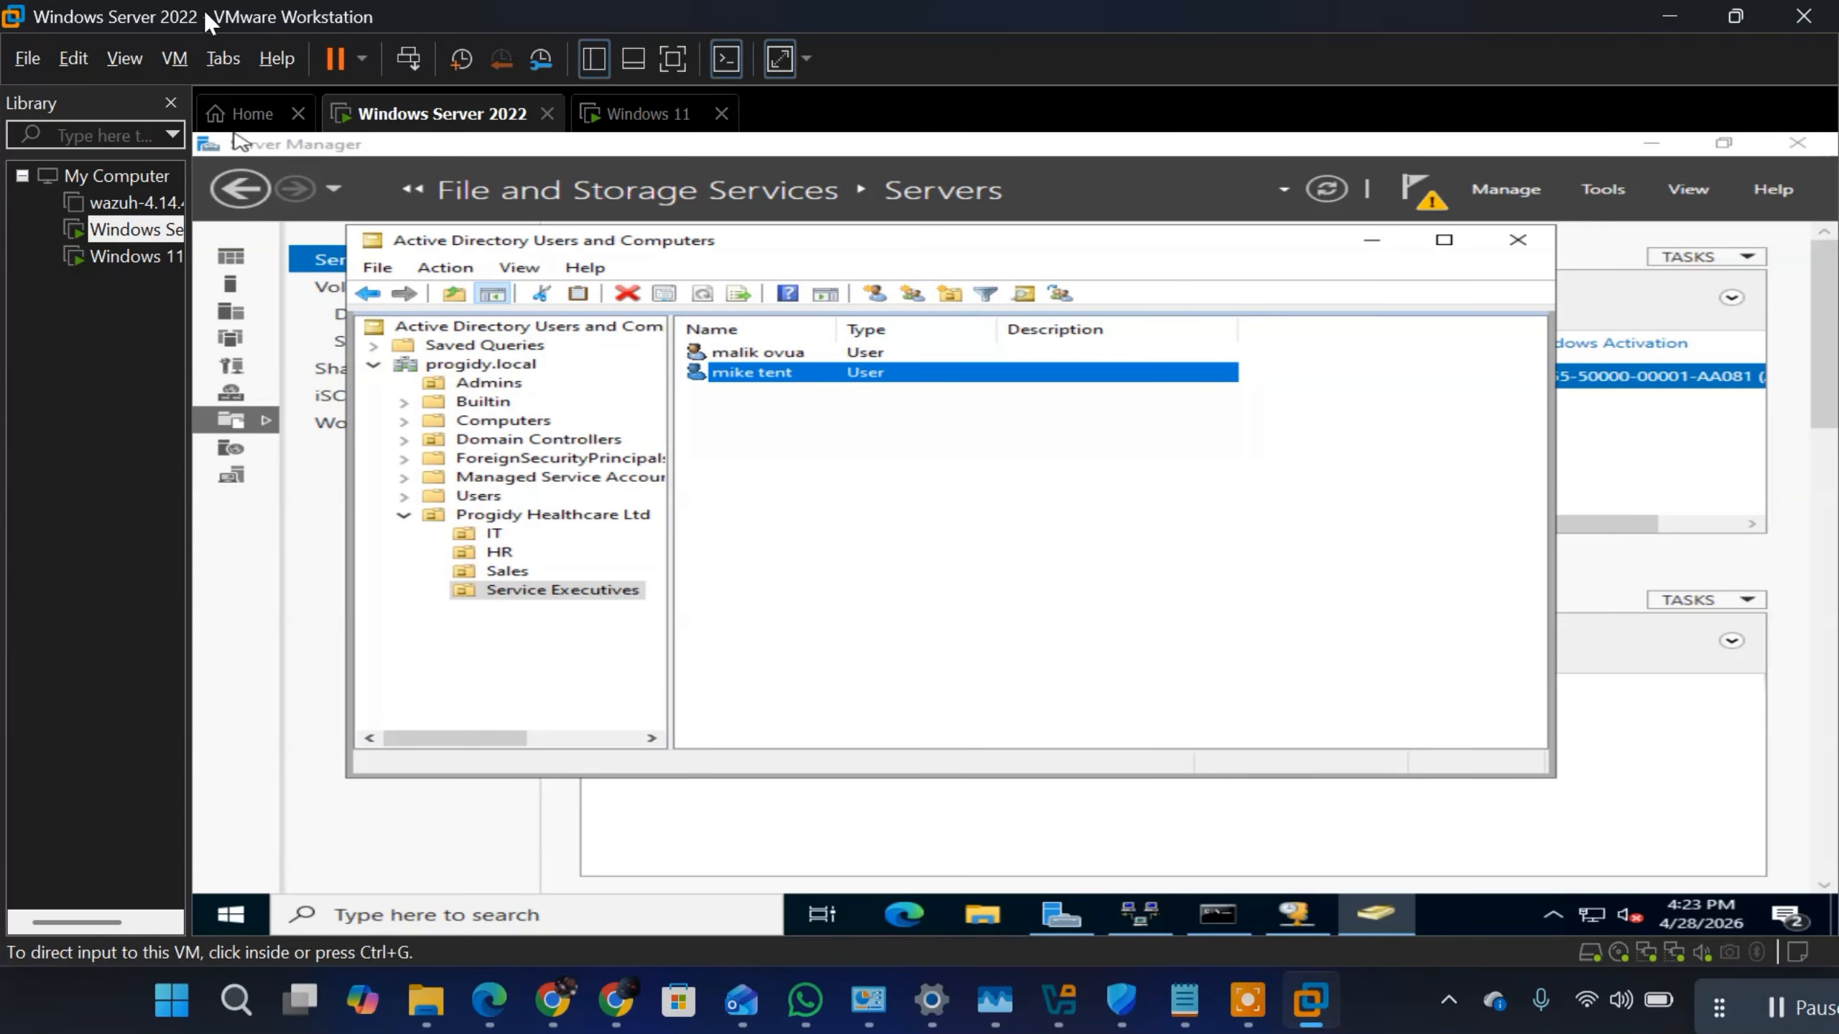
# Step: Switch user on the Windows Server 2022 machine and unlock the lock screen to bring up the account choices
pyautogui.click(174, 52)
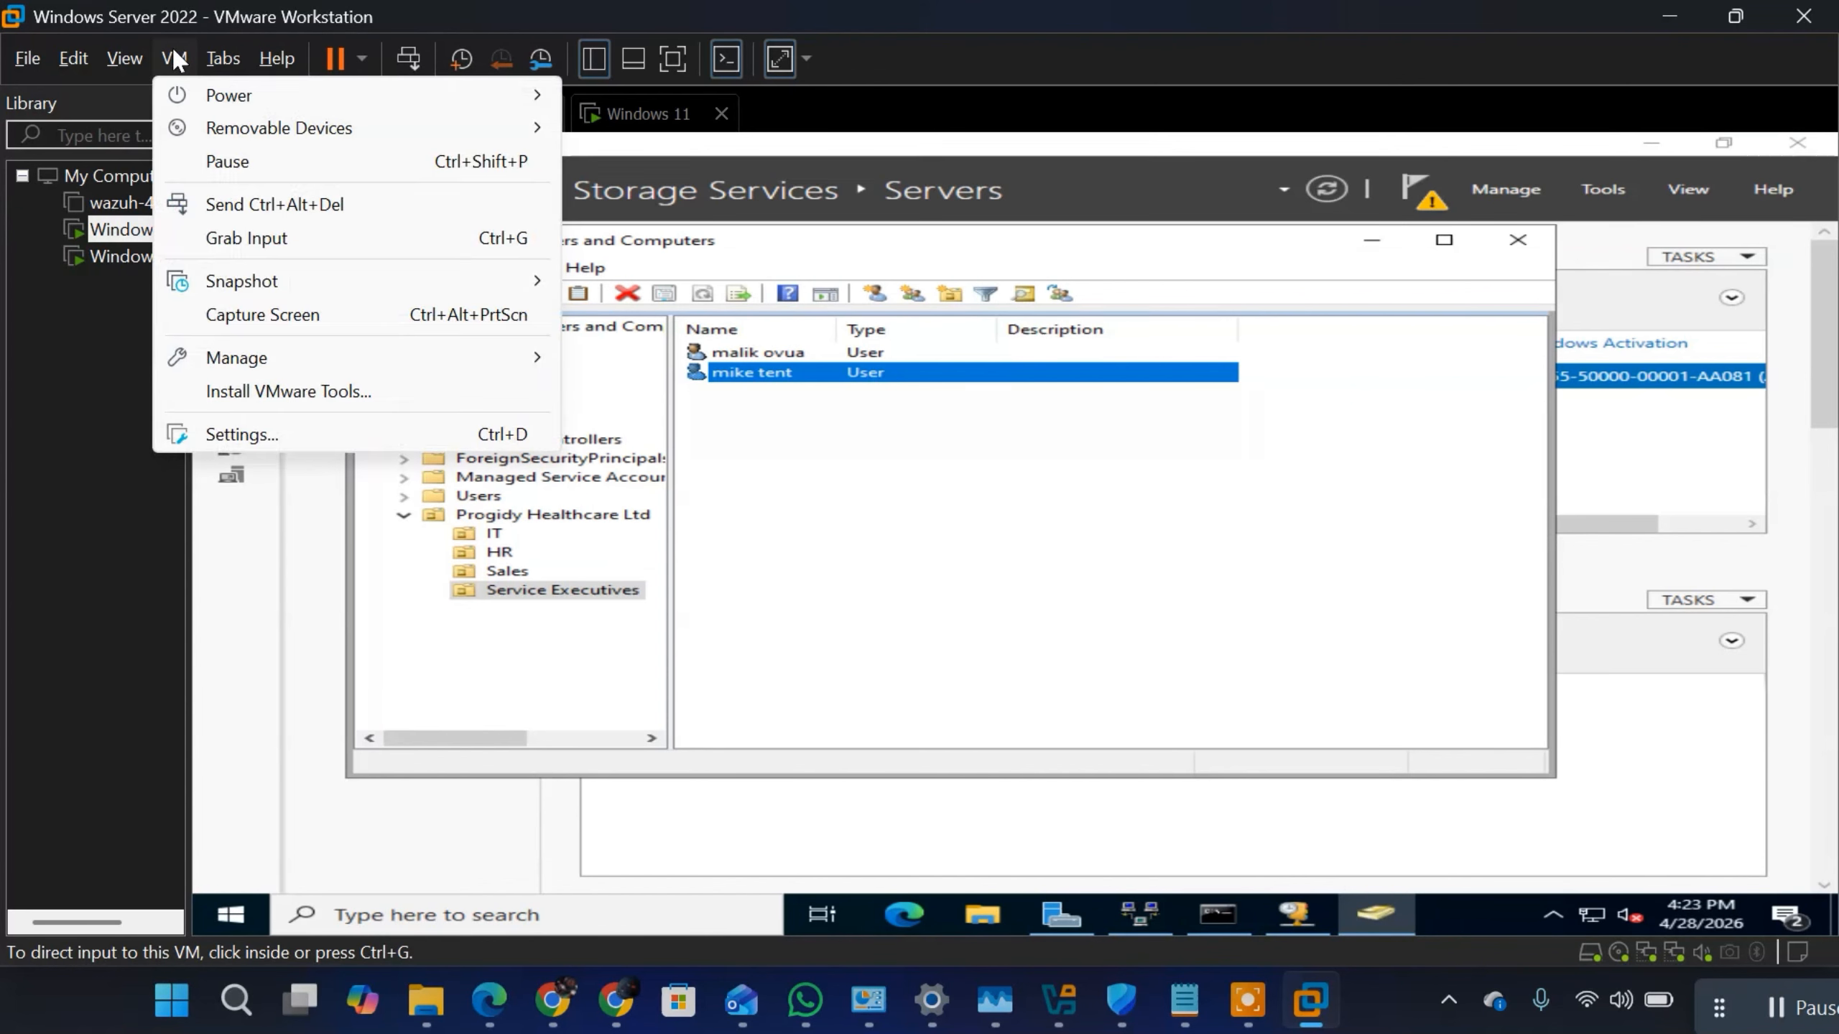
pyautogui.click(246, 205)
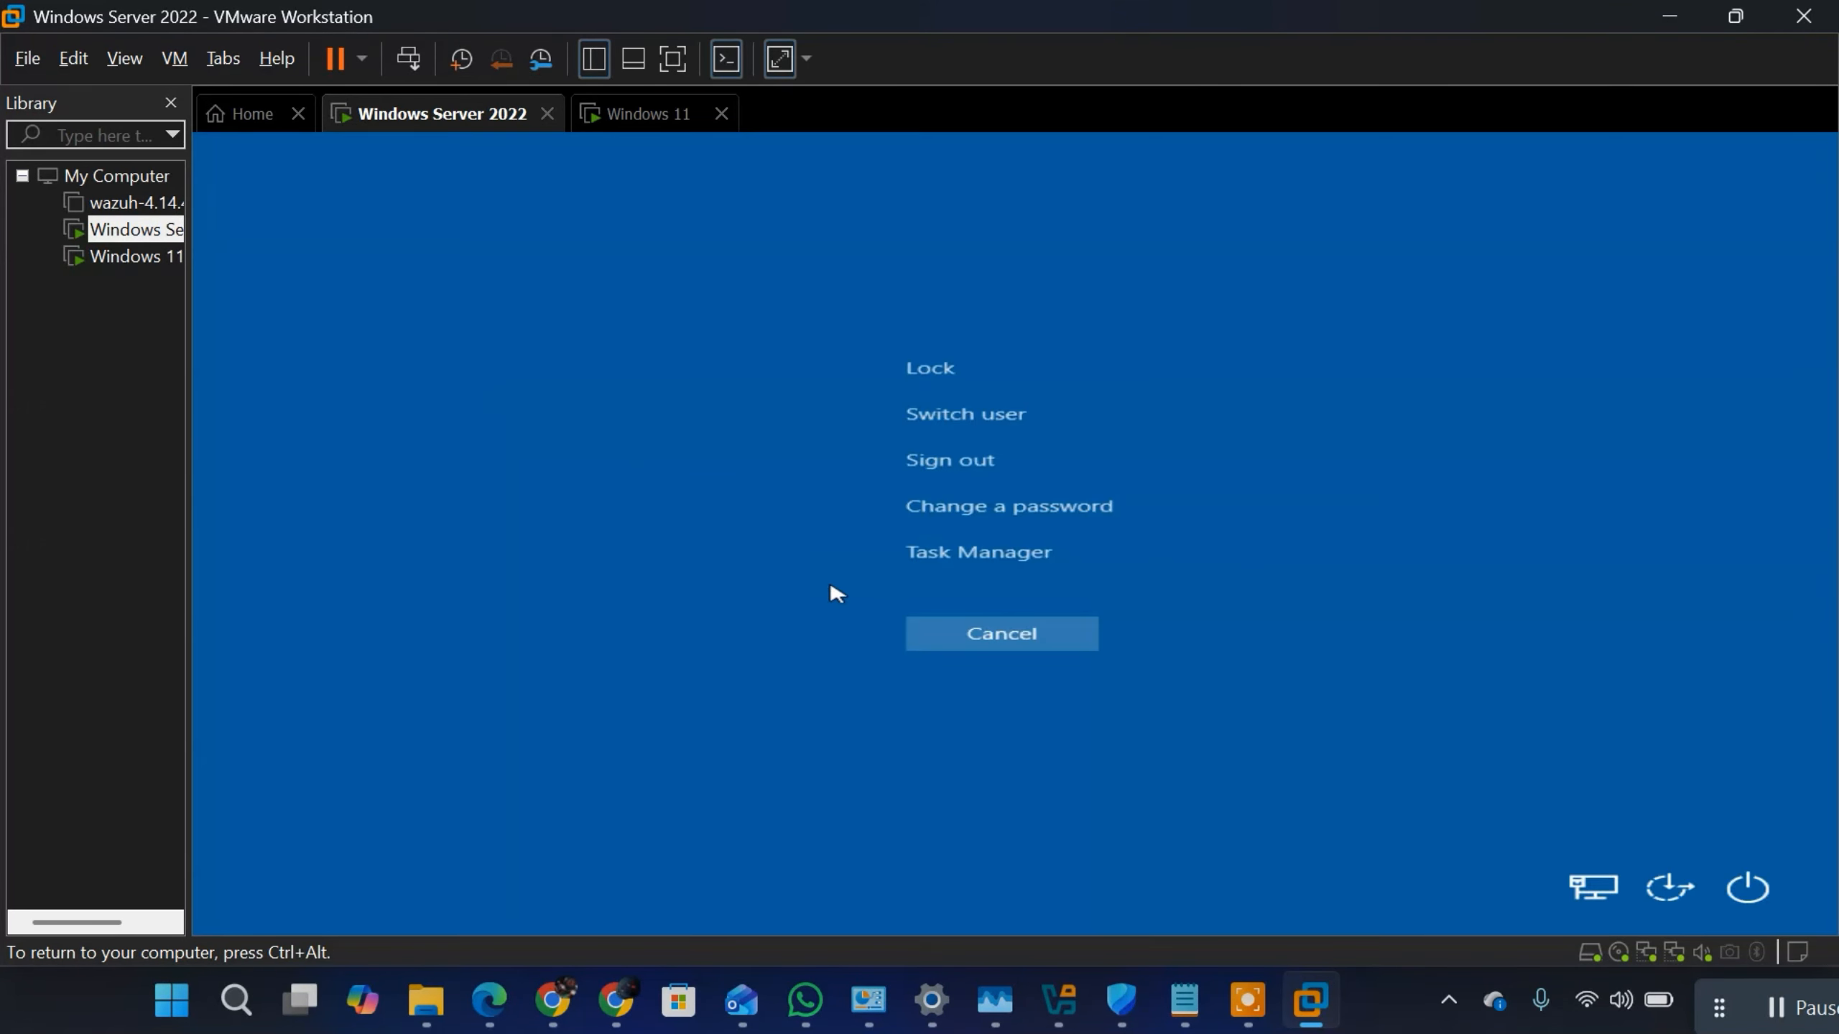
pyautogui.click(946, 408)
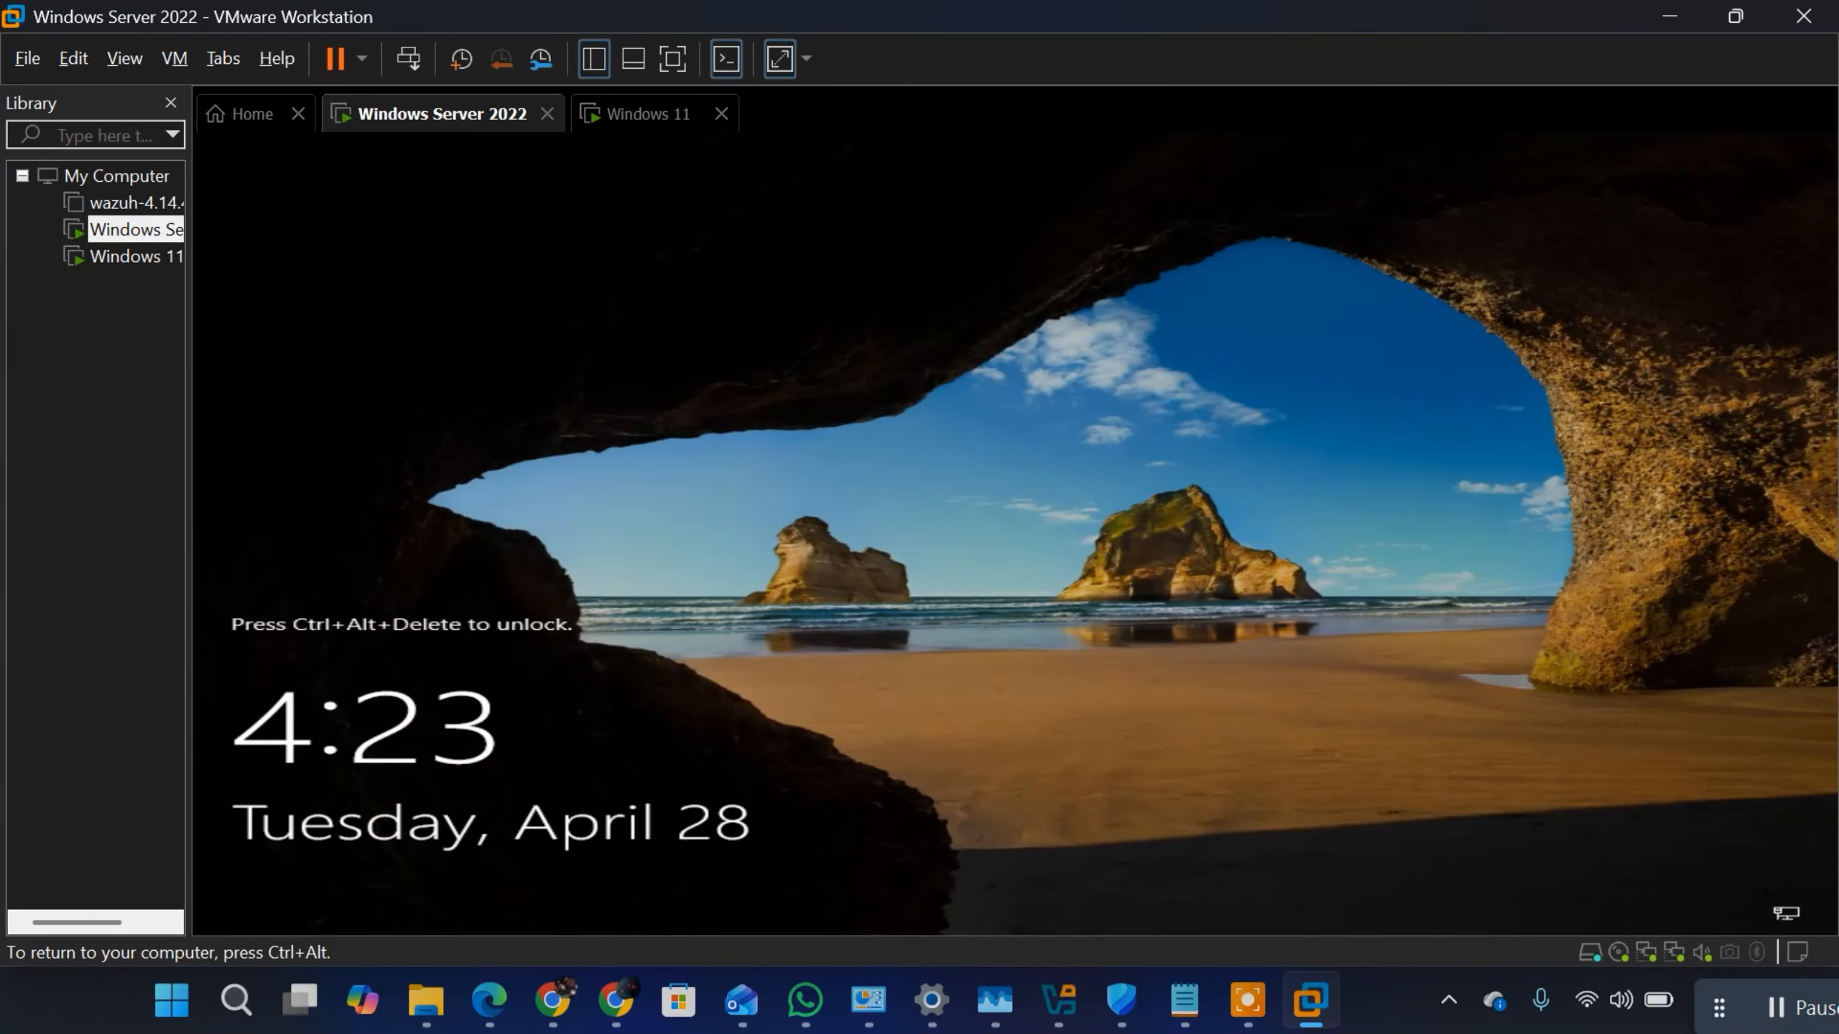
pyautogui.click(178, 53)
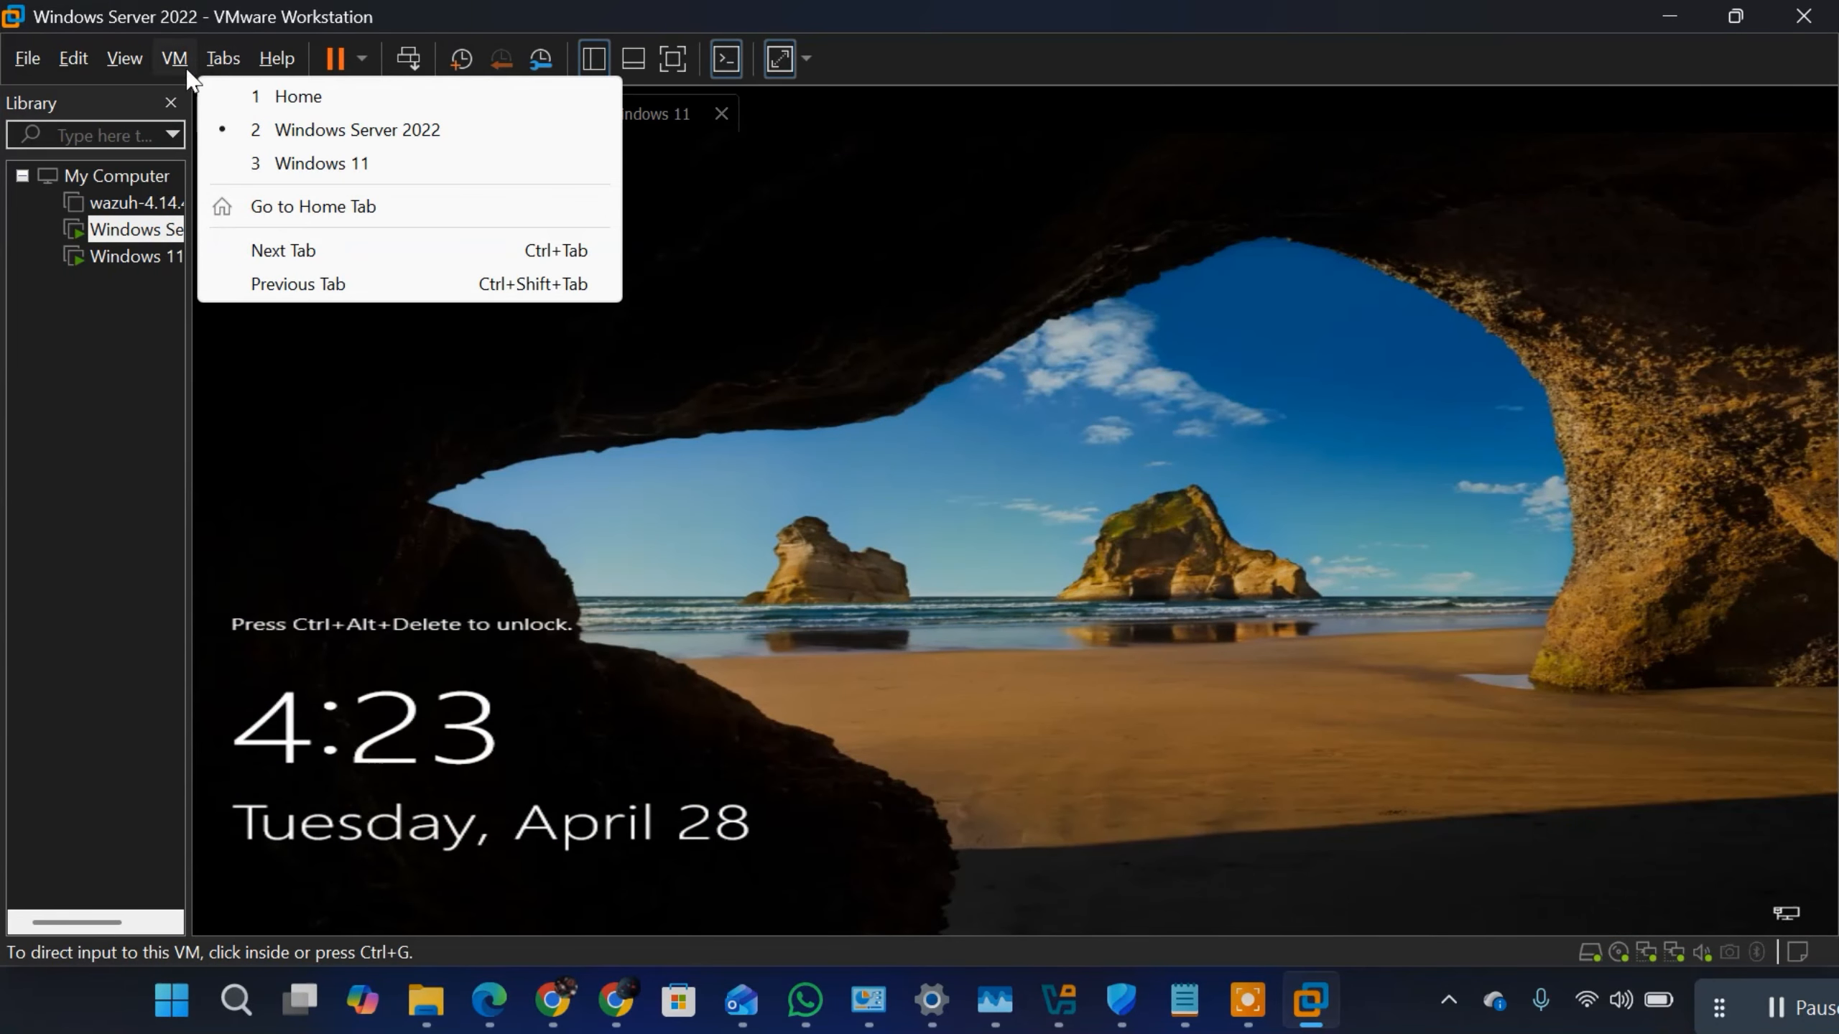
pyautogui.moveTo(181, 64)
pyautogui.click(274, 204)
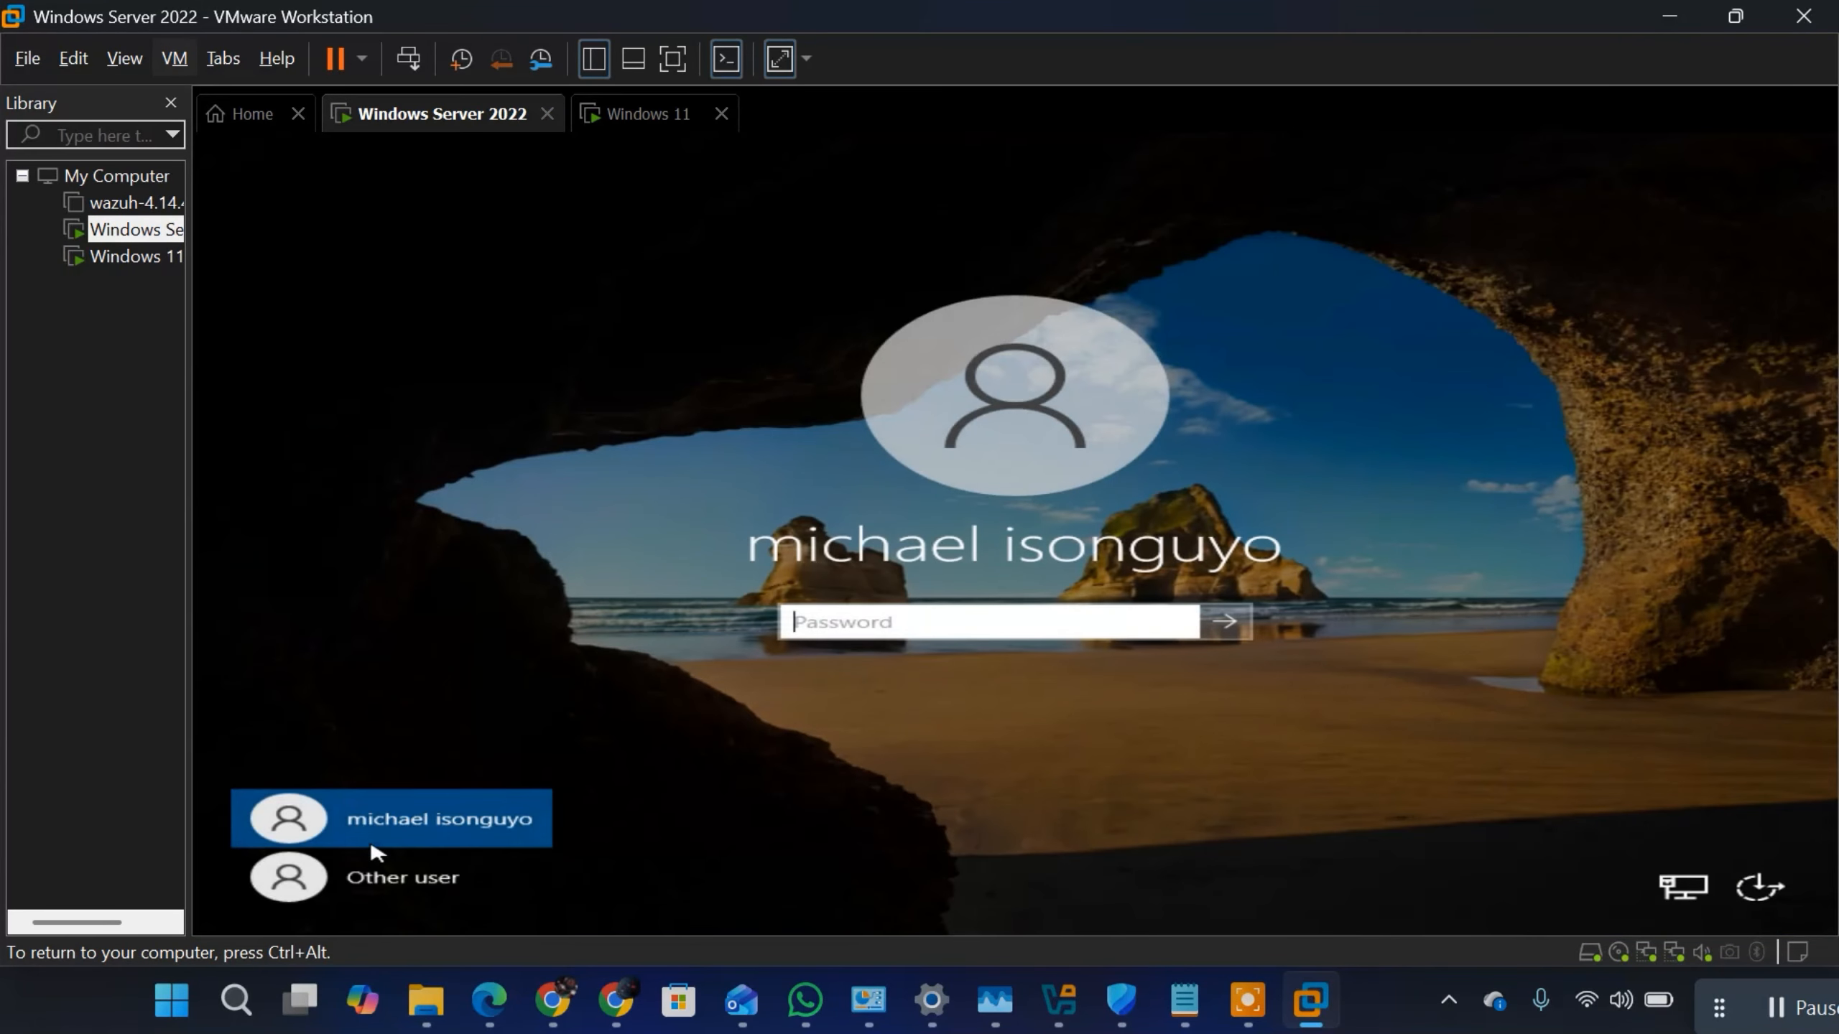
# Step: Sign in to the PROGIDY domain as Other user, entering the newly created user's logon name and password
pyautogui.click(362, 876)
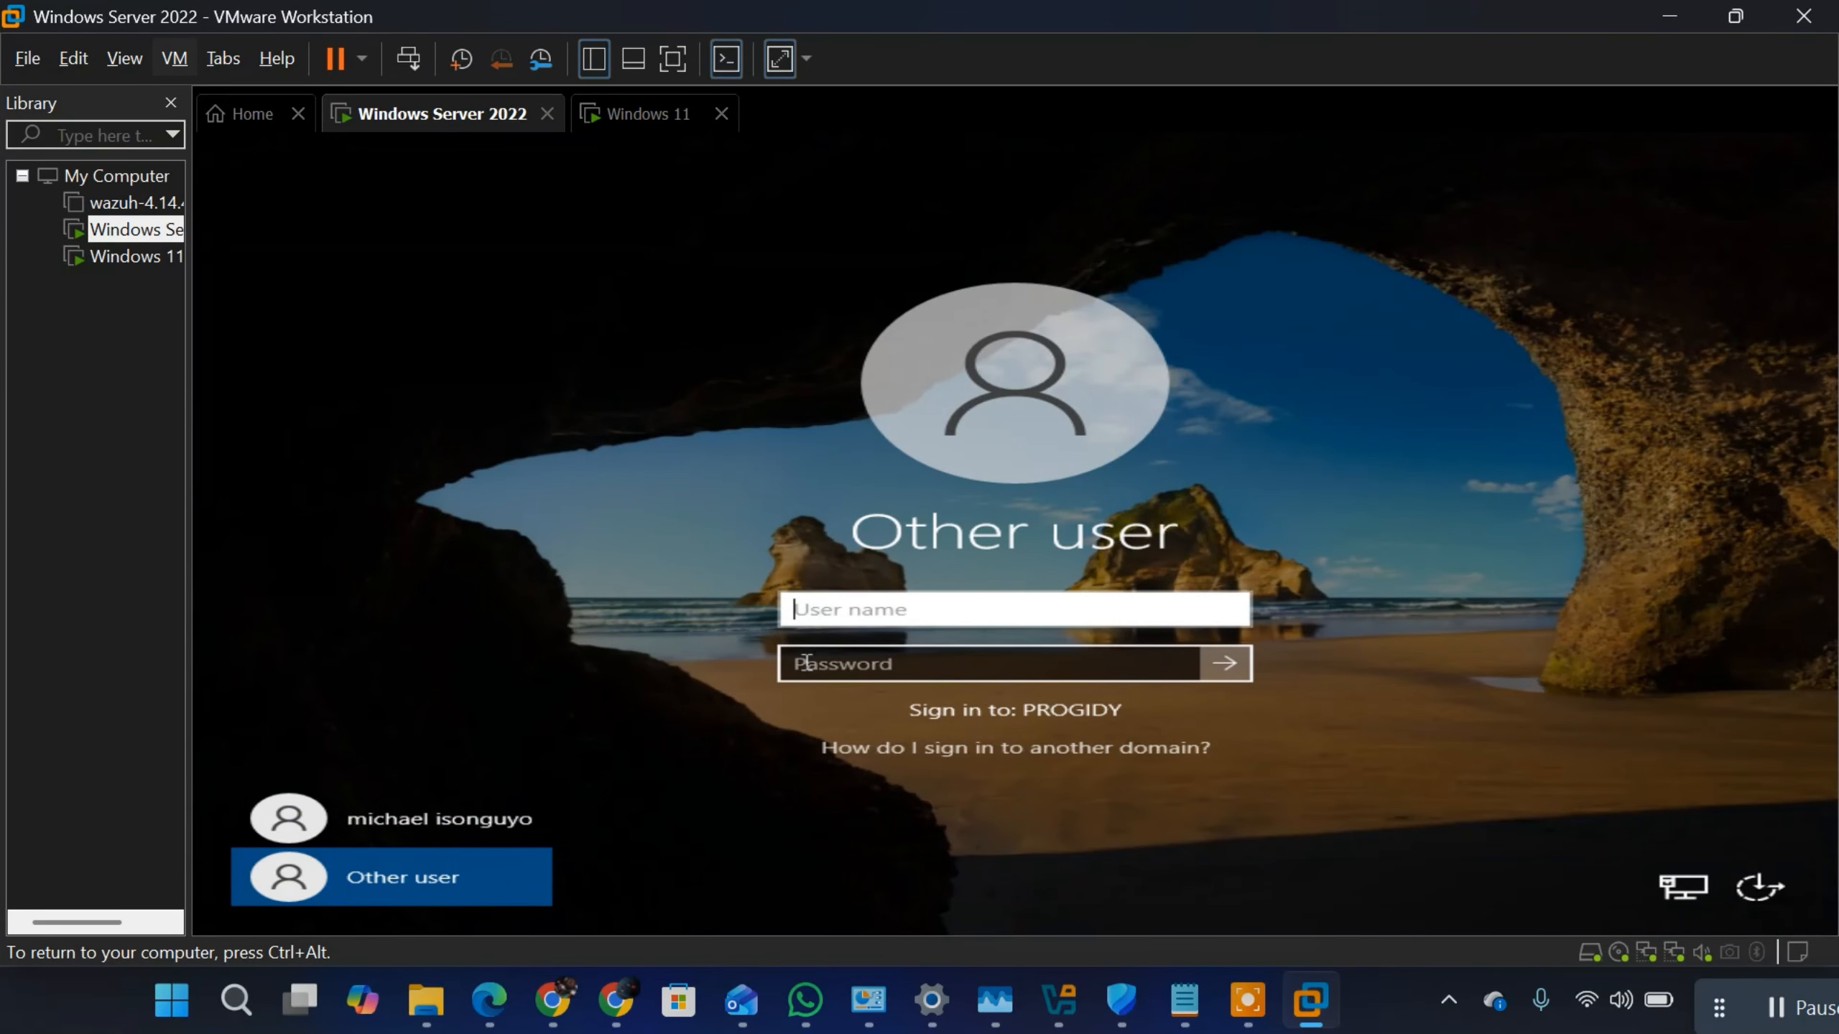
pyautogui.click(1022, 668)
pyautogui.write('•••')
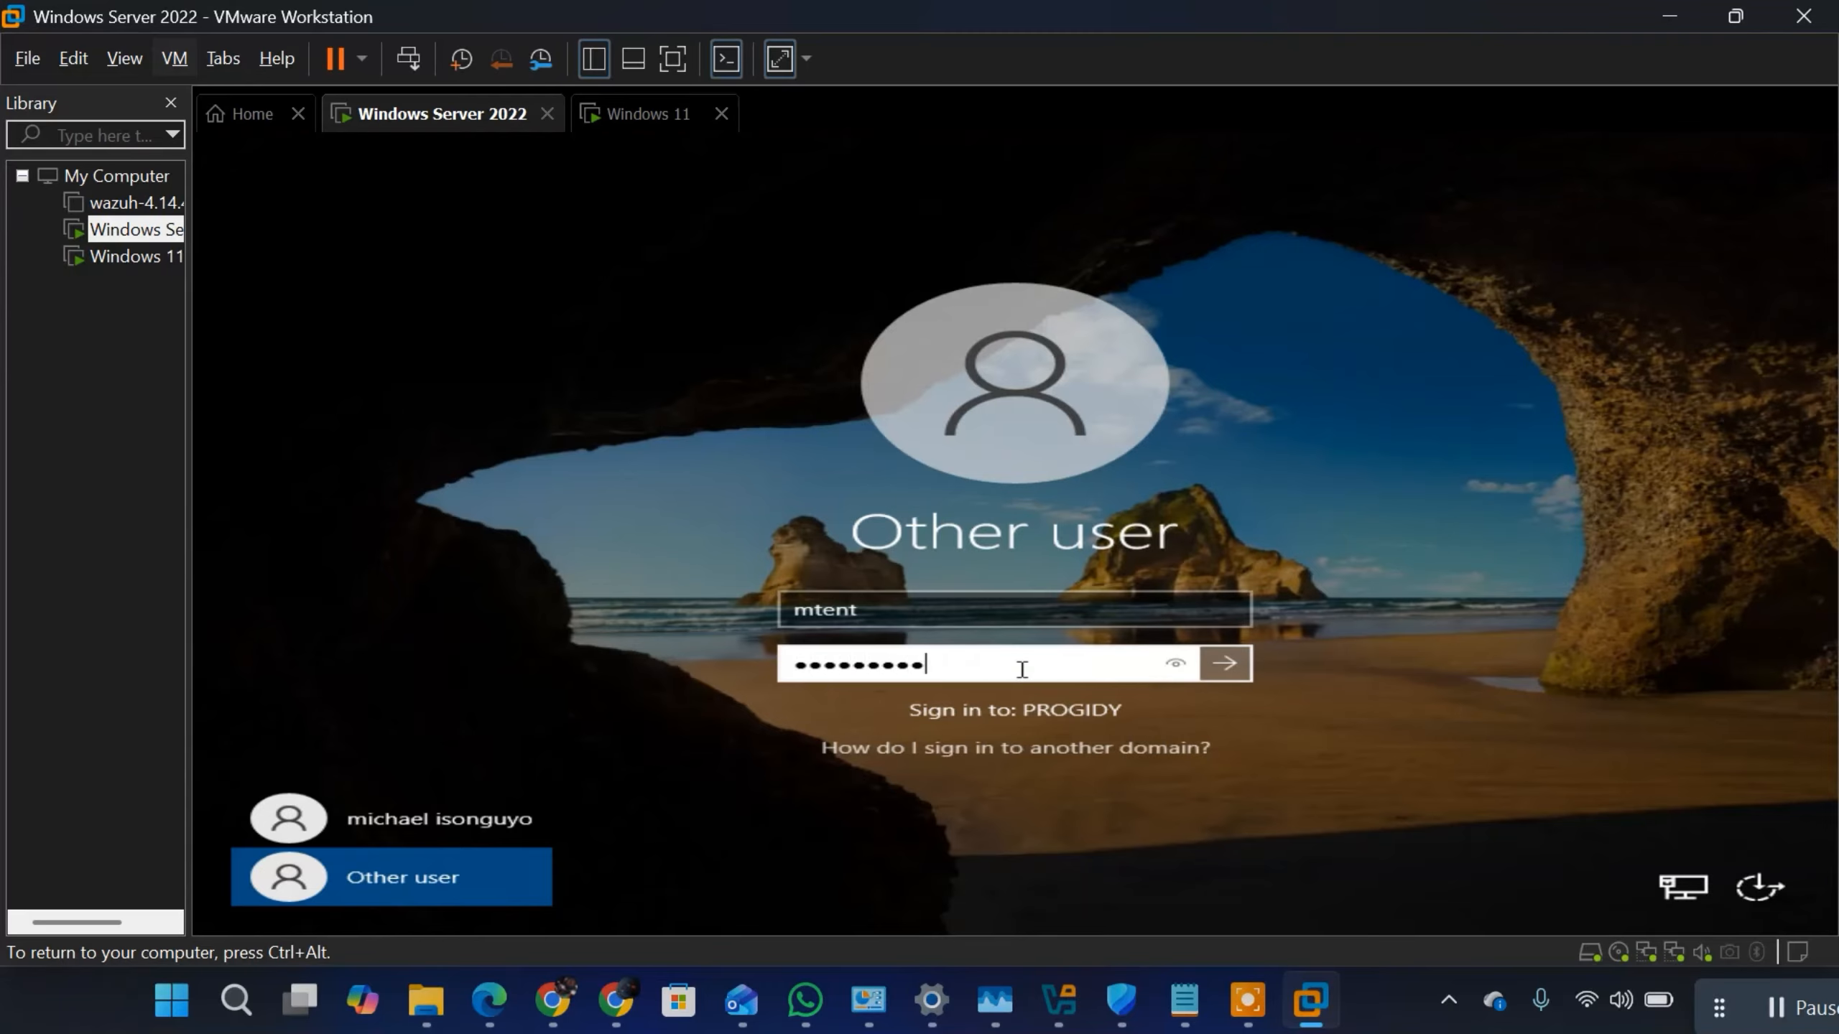
pyautogui.click(1237, 664)
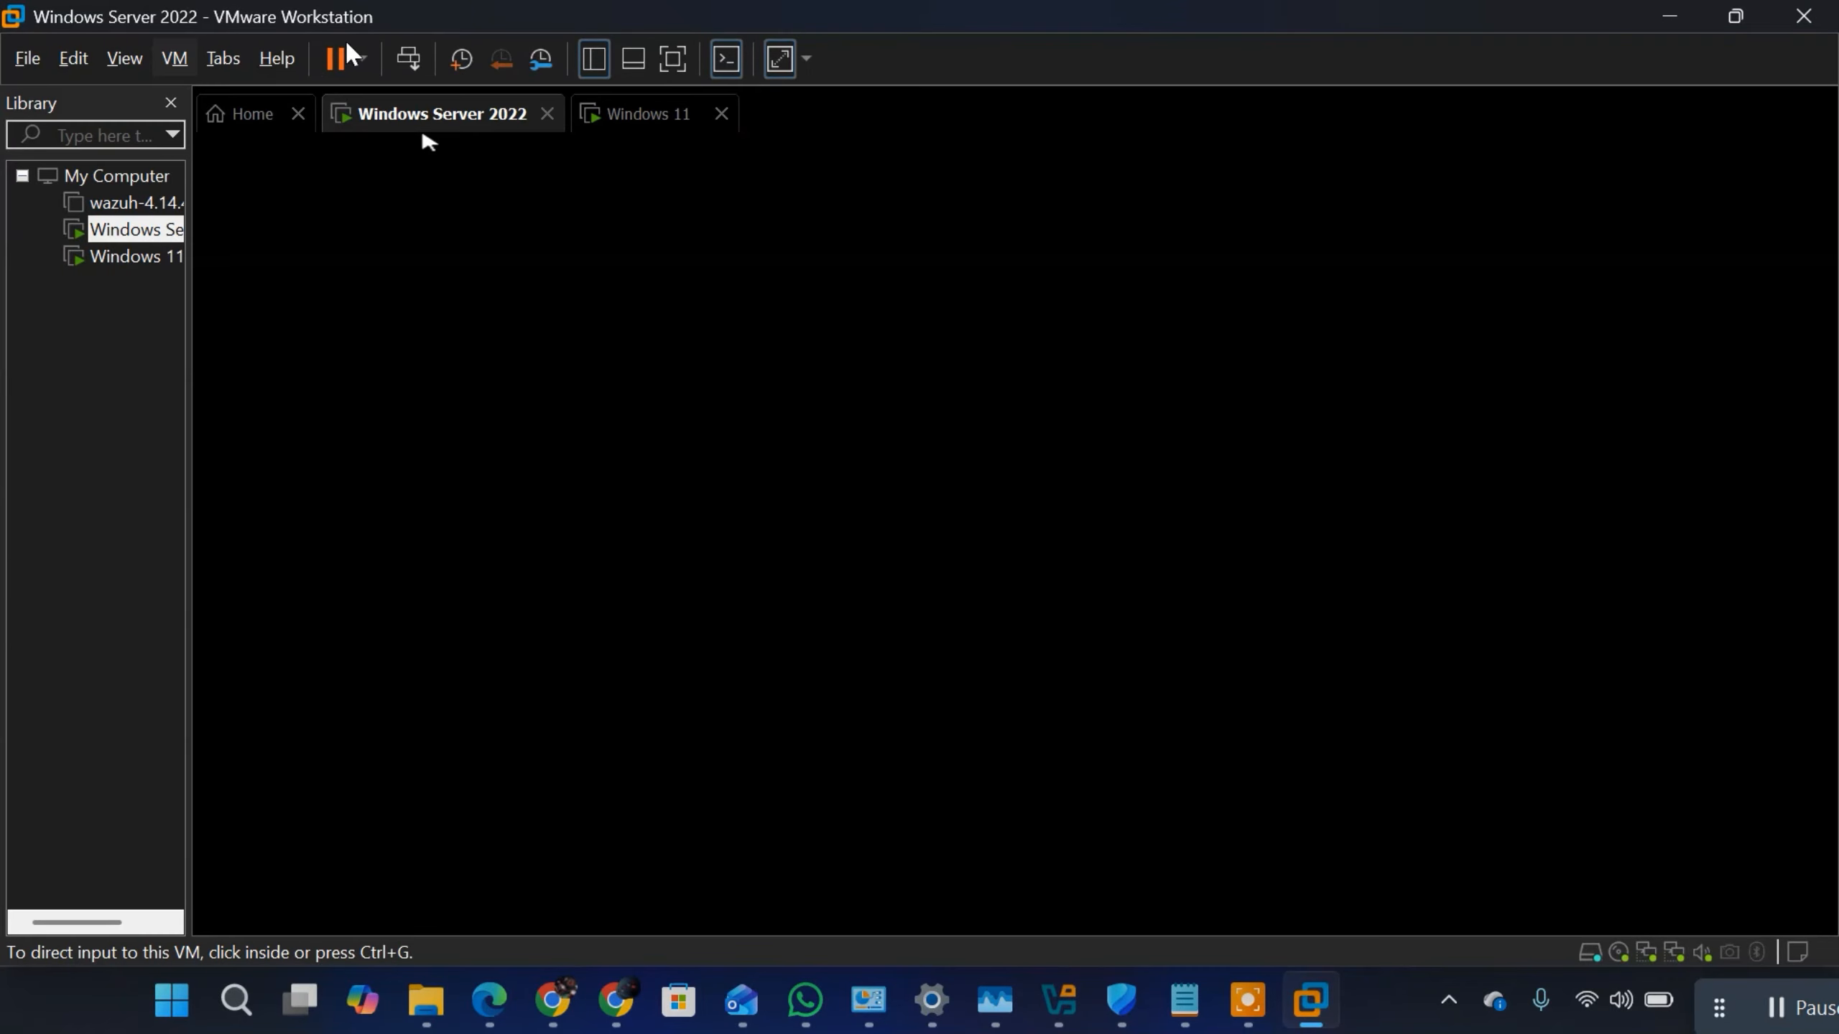
# Step: Switch user from the new user's server session and unlock the lock screen again
pyautogui.click(177, 53)
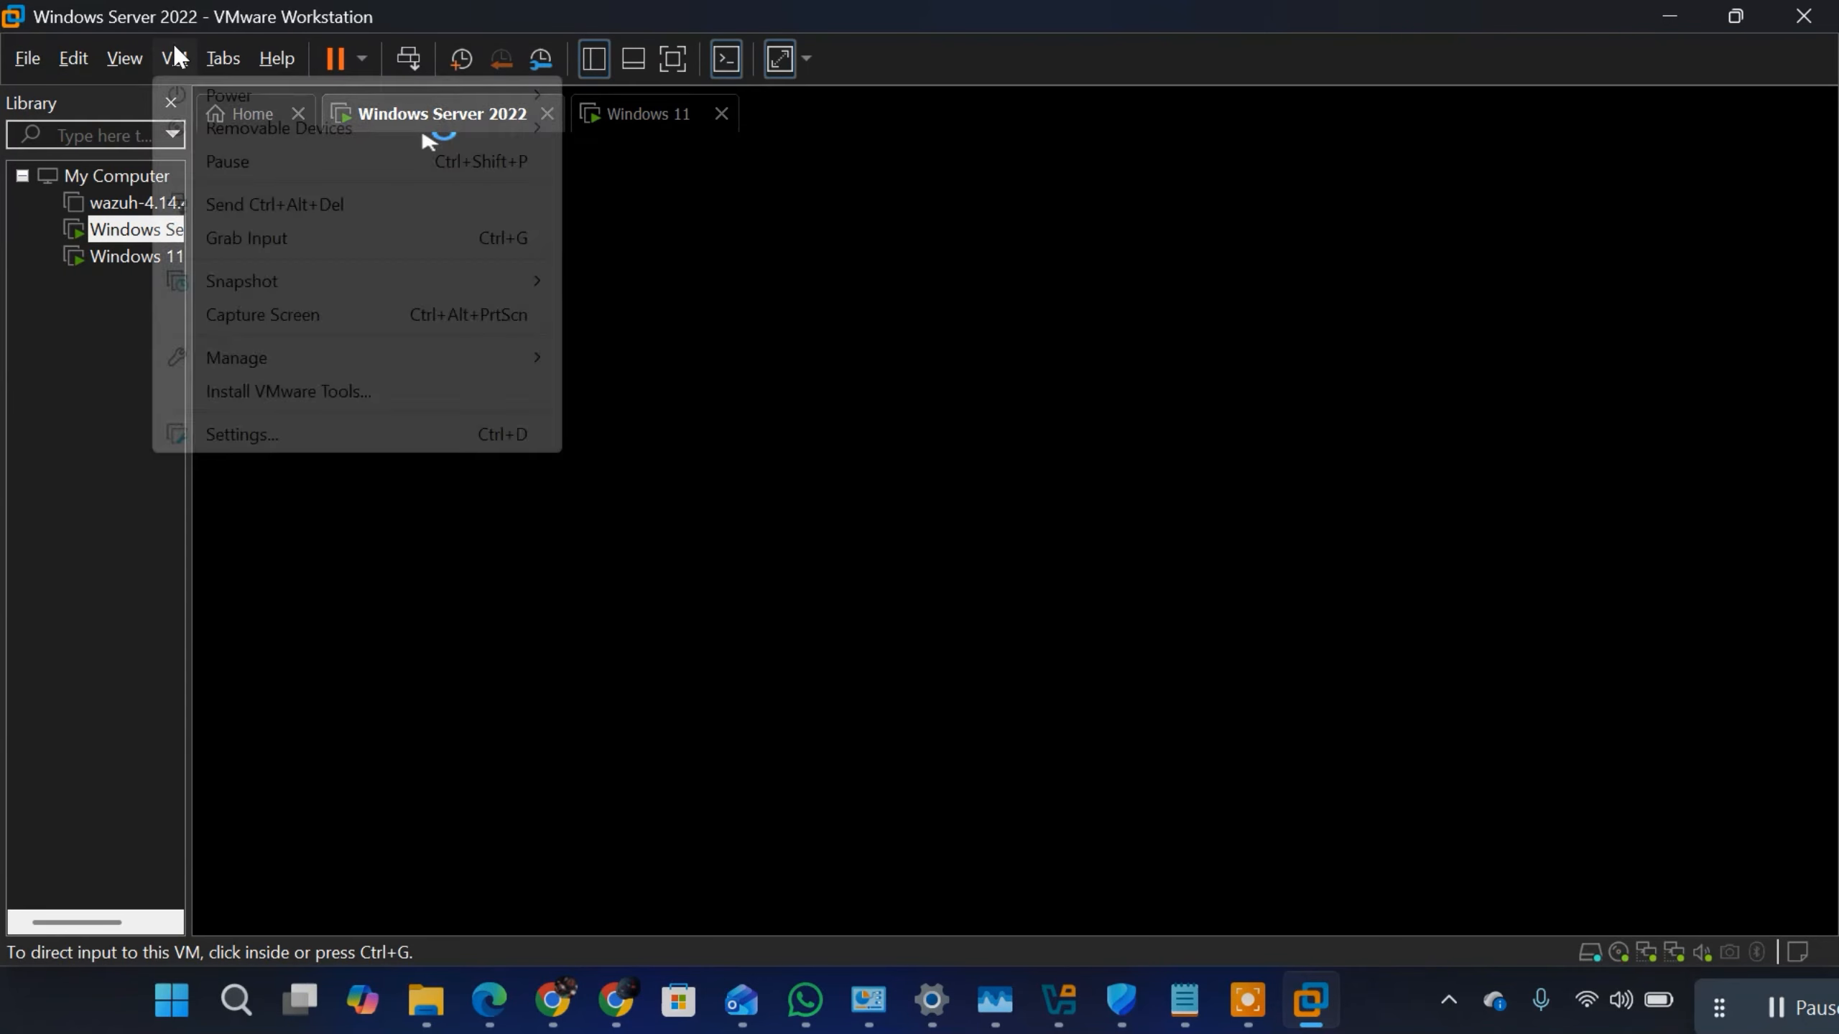
pyautogui.click(260, 204)
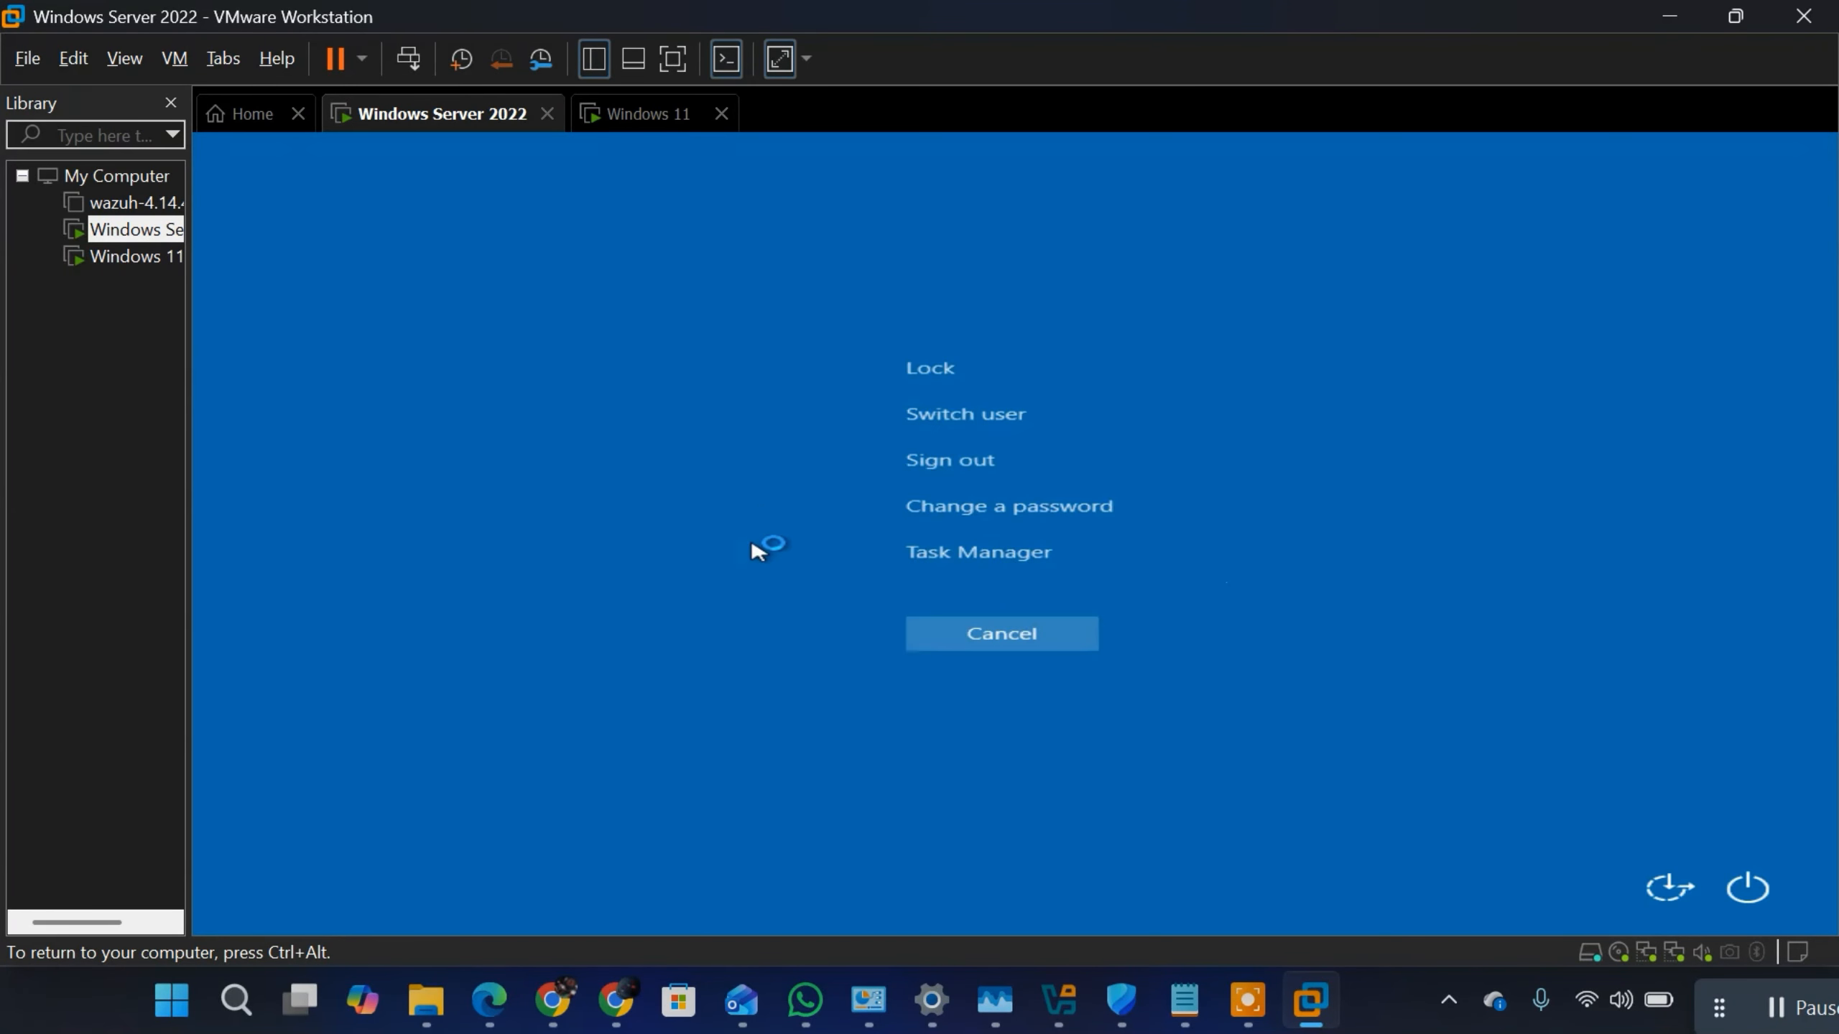
pyautogui.click(964, 413)
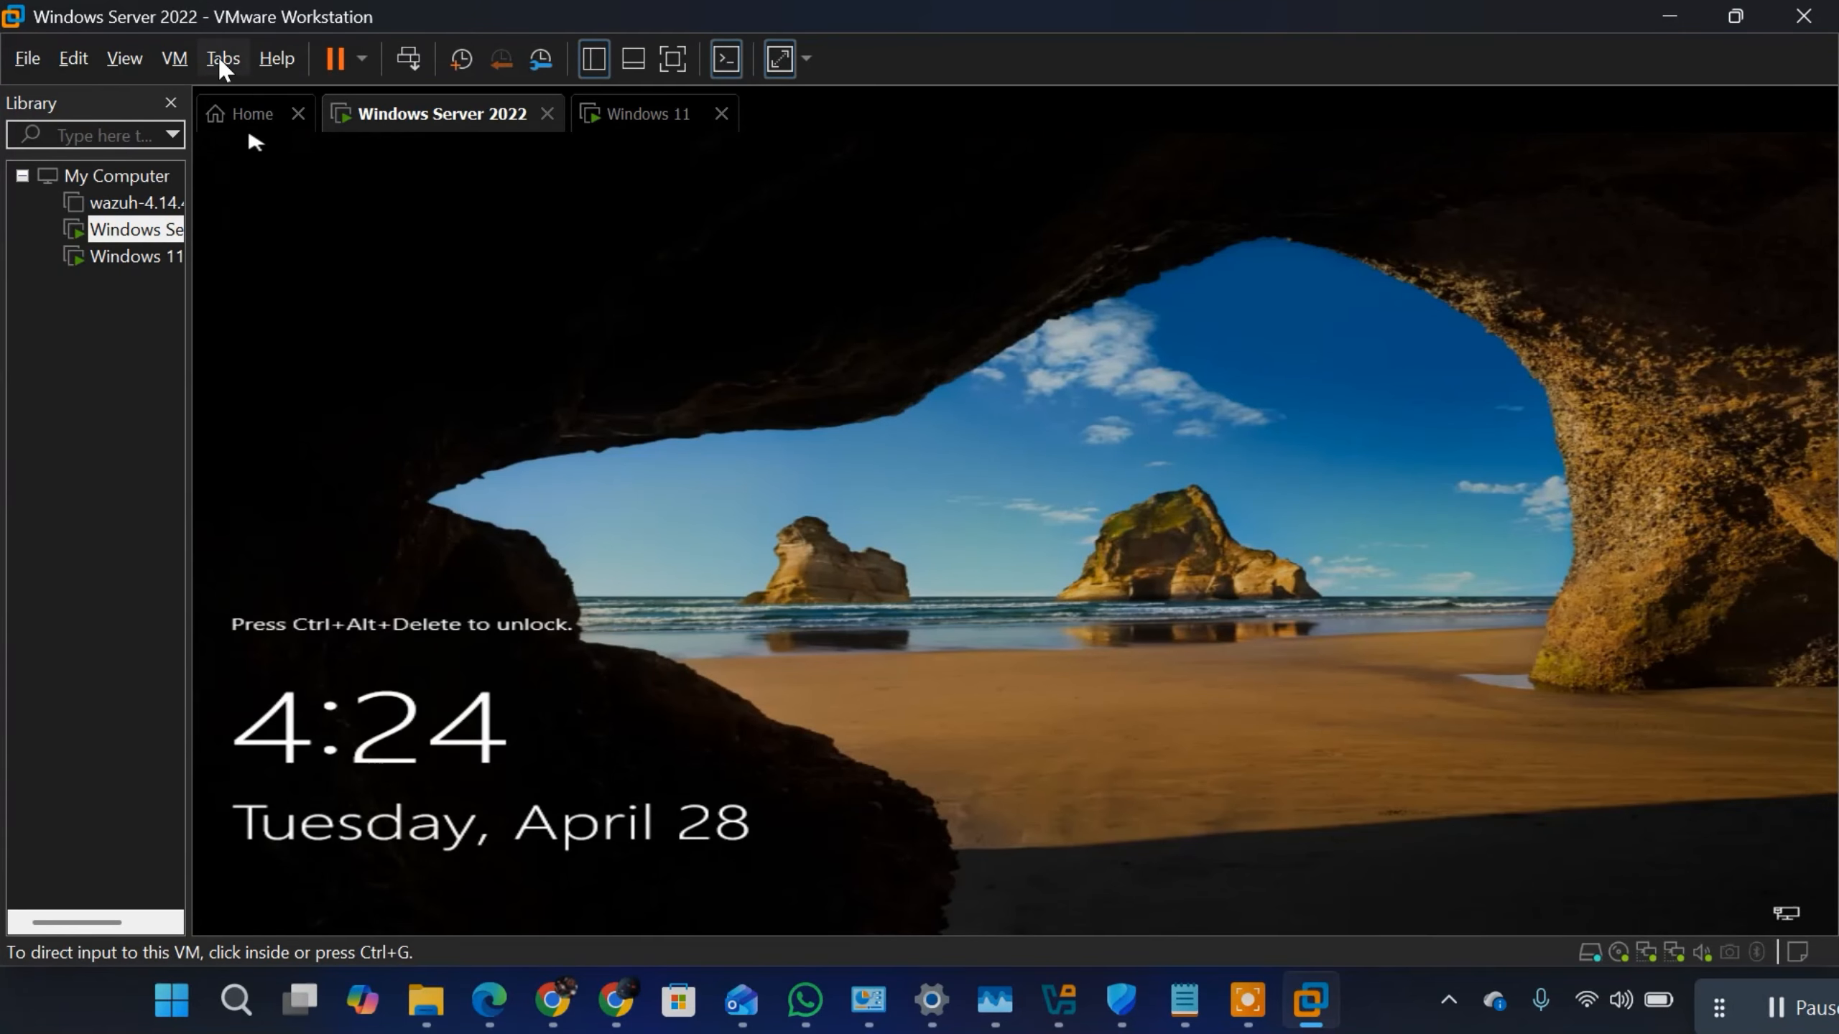
pyautogui.click(174, 59)
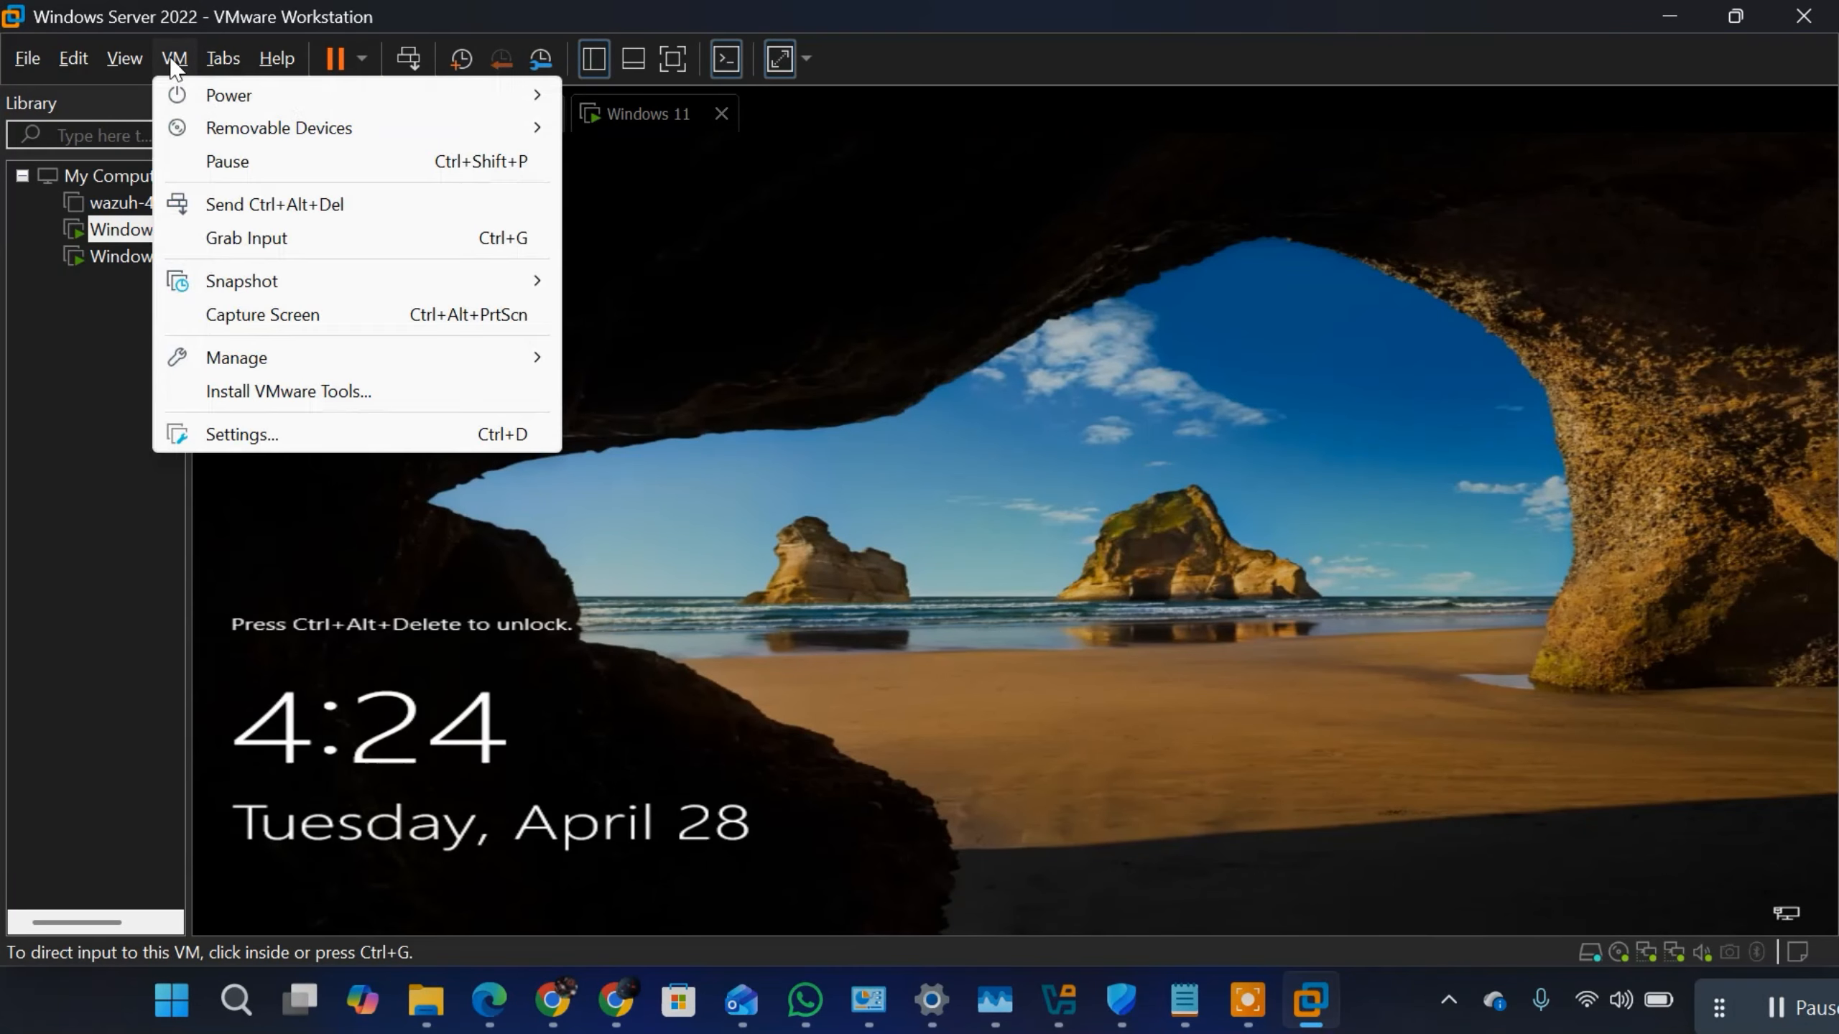
pyautogui.click(217, 206)
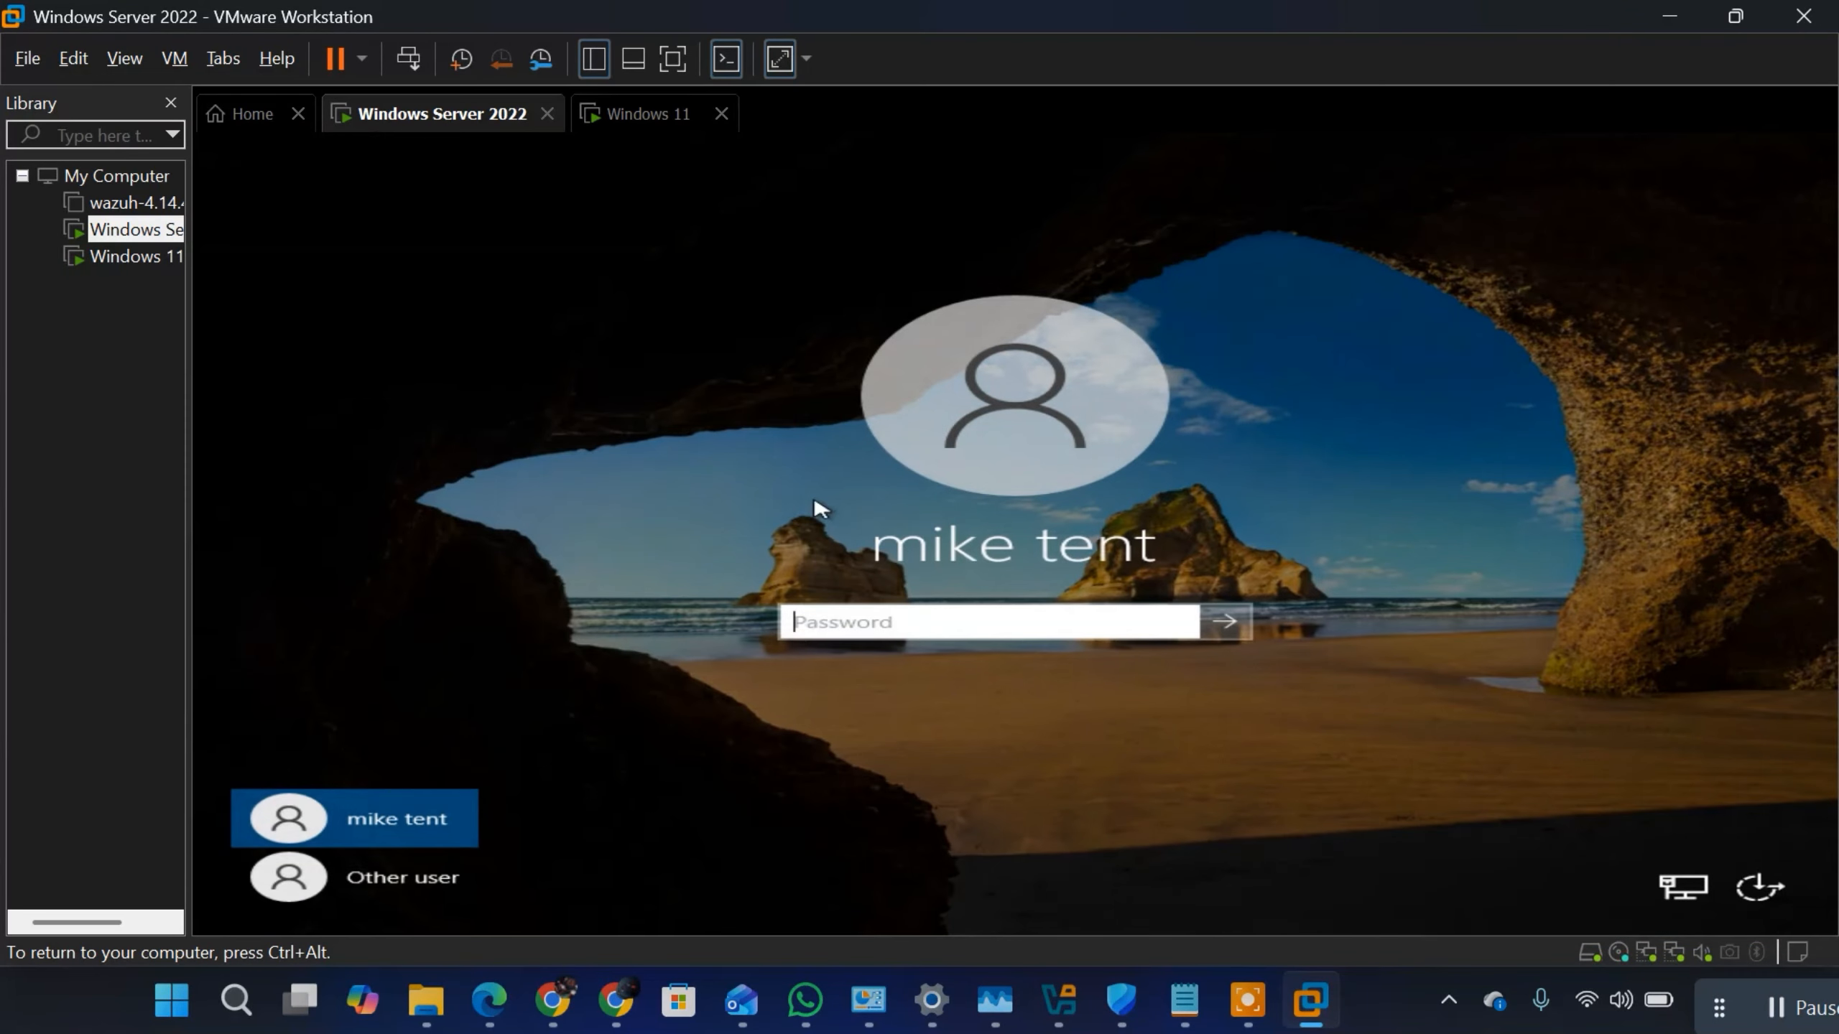
# Step: Sign back in to the server as Other user with the original account's logon name and password
pyautogui.click(369, 885)
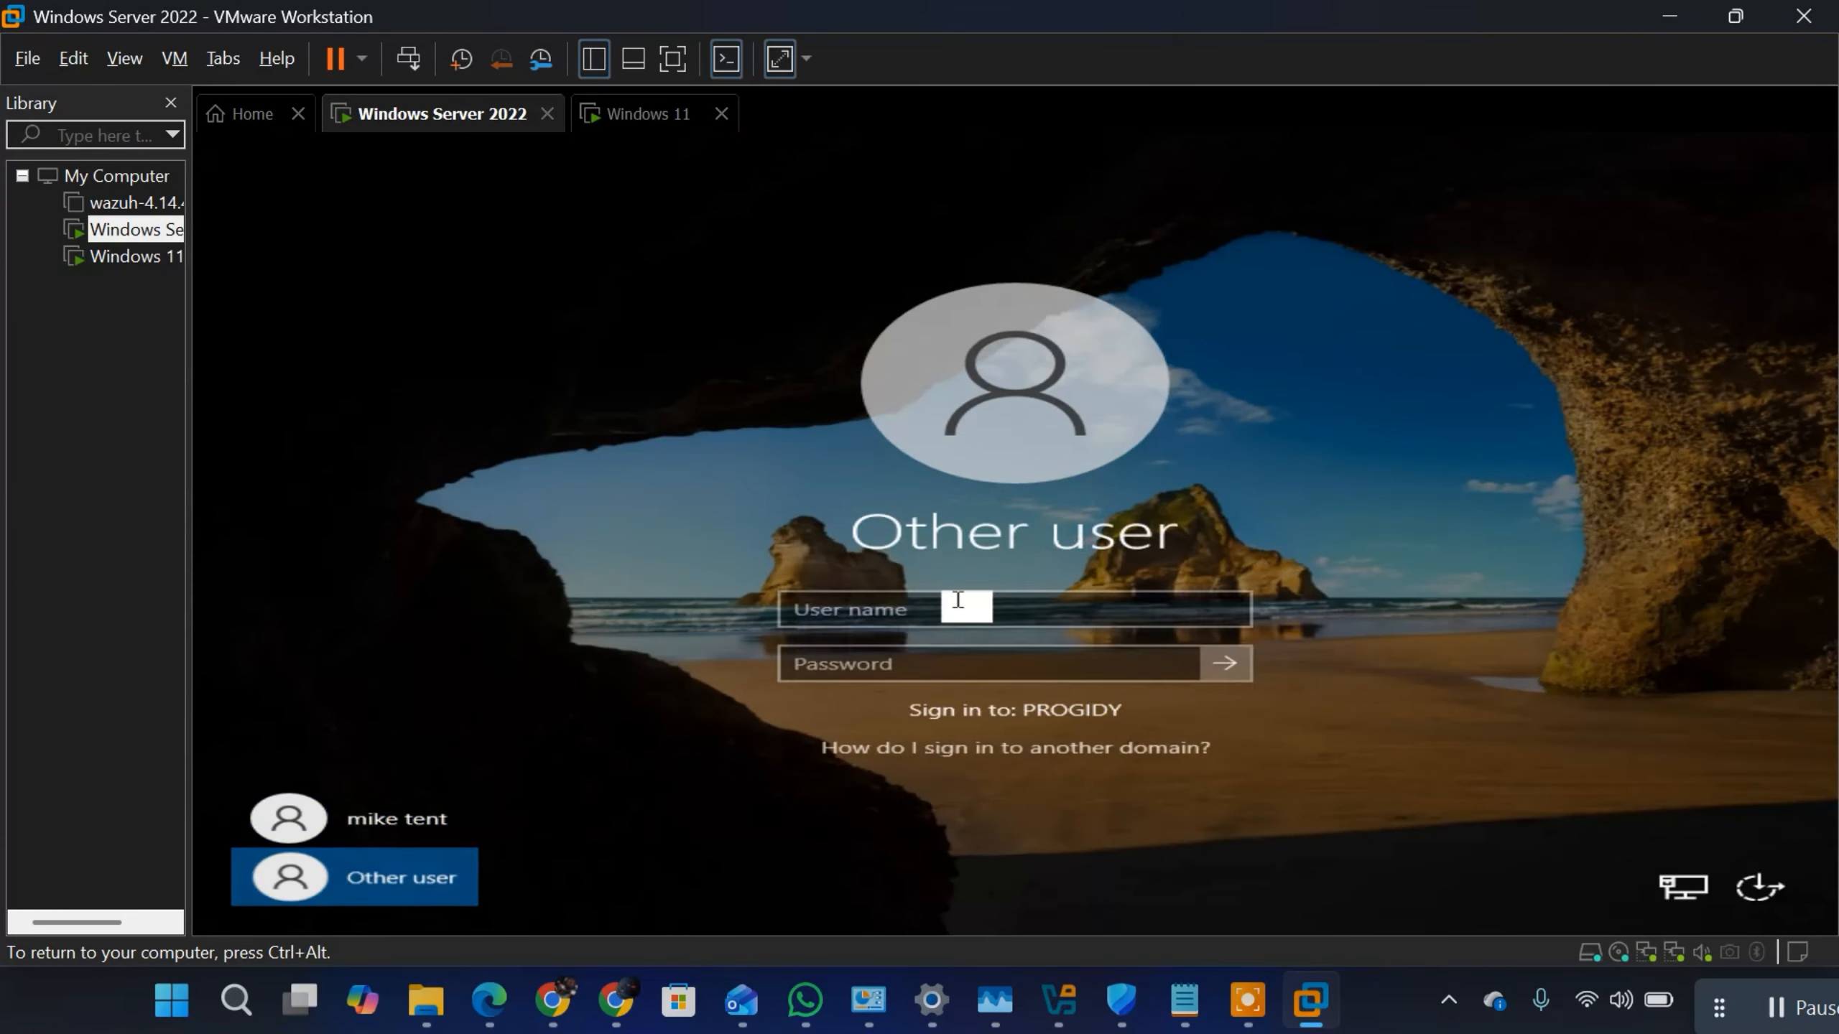
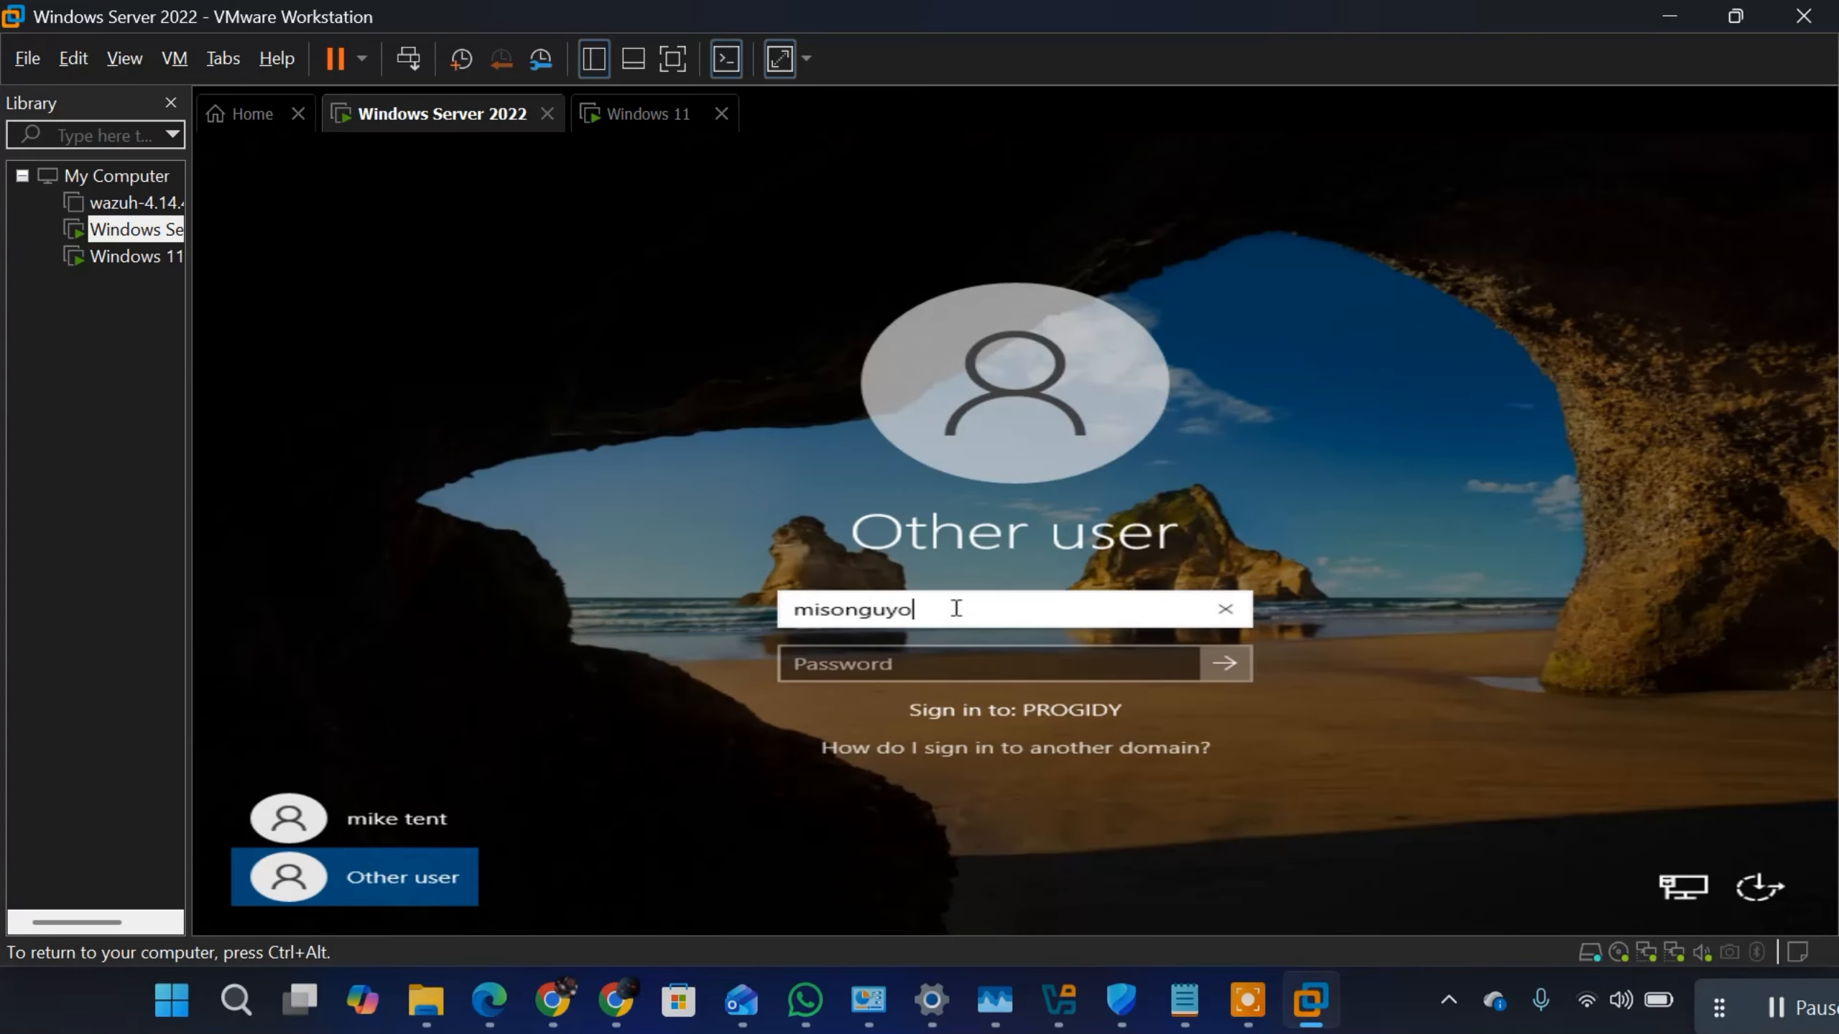
pyautogui.press('Tab')
pyautogui.write('••')
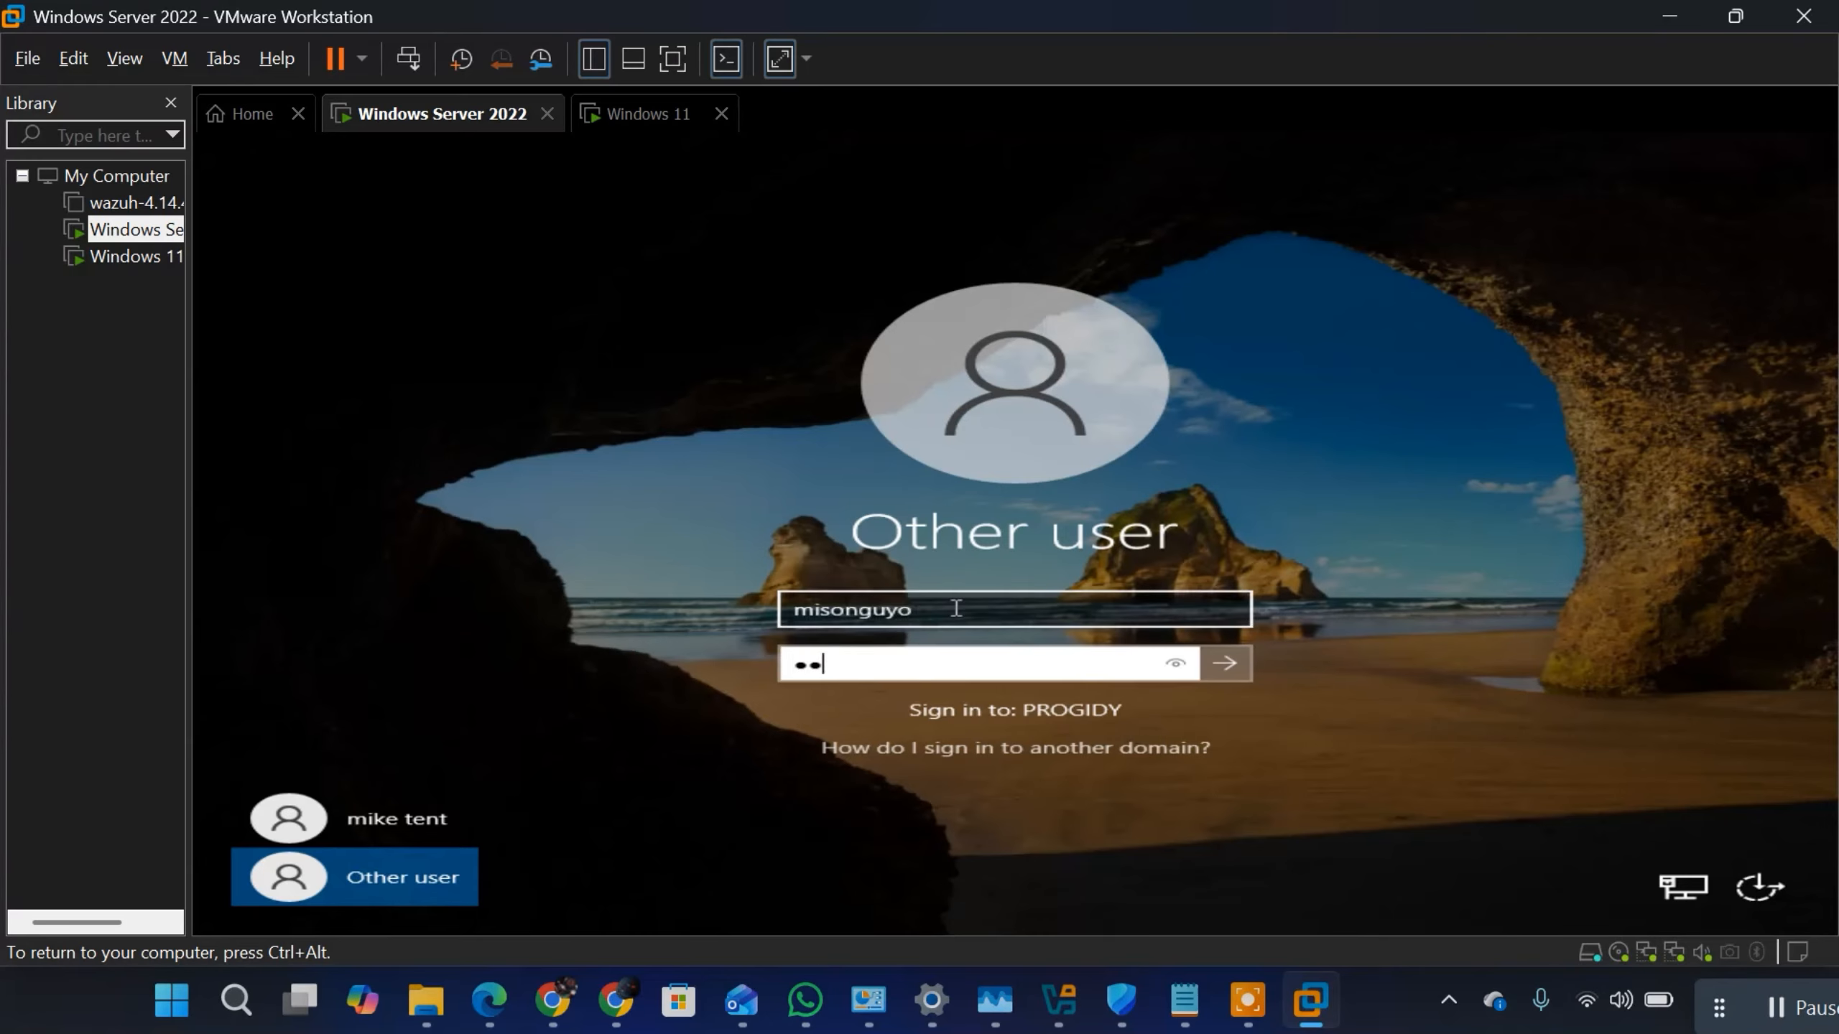
pyautogui.press('BackSpace')
pyautogui.write('•')
pyautogui.press('Return')
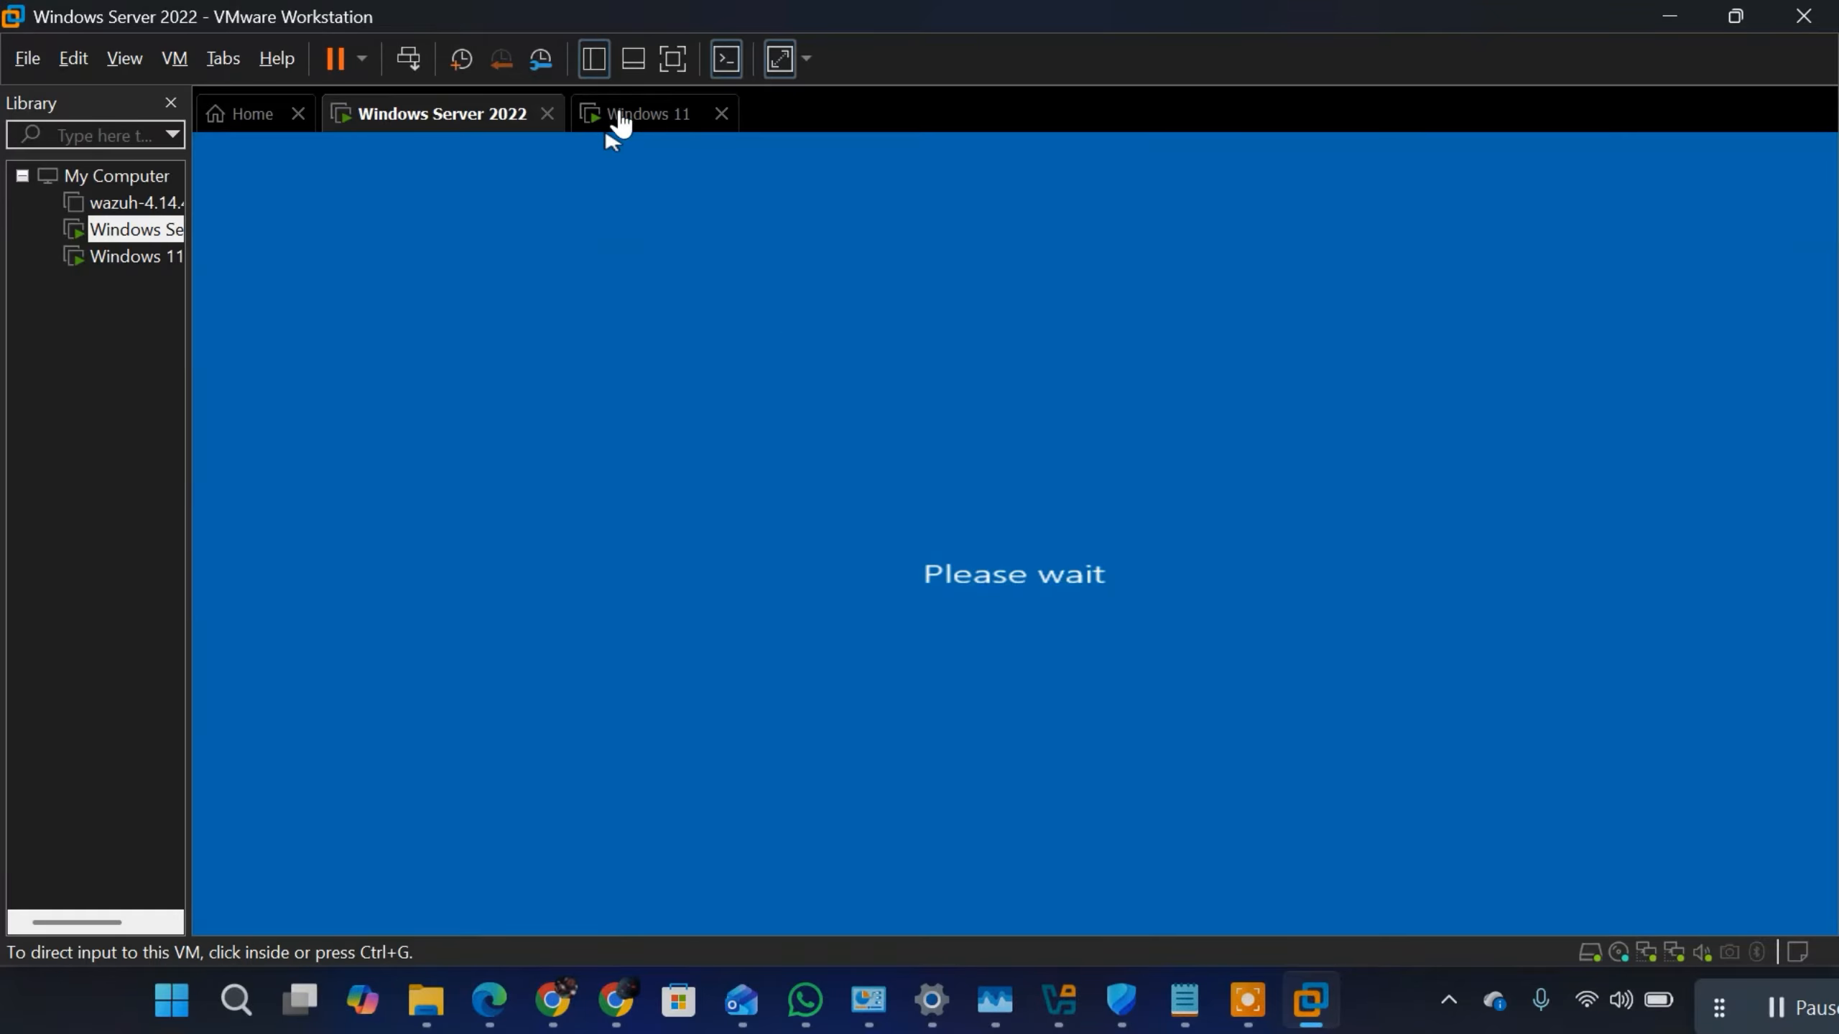
pyautogui.click(714, 658)
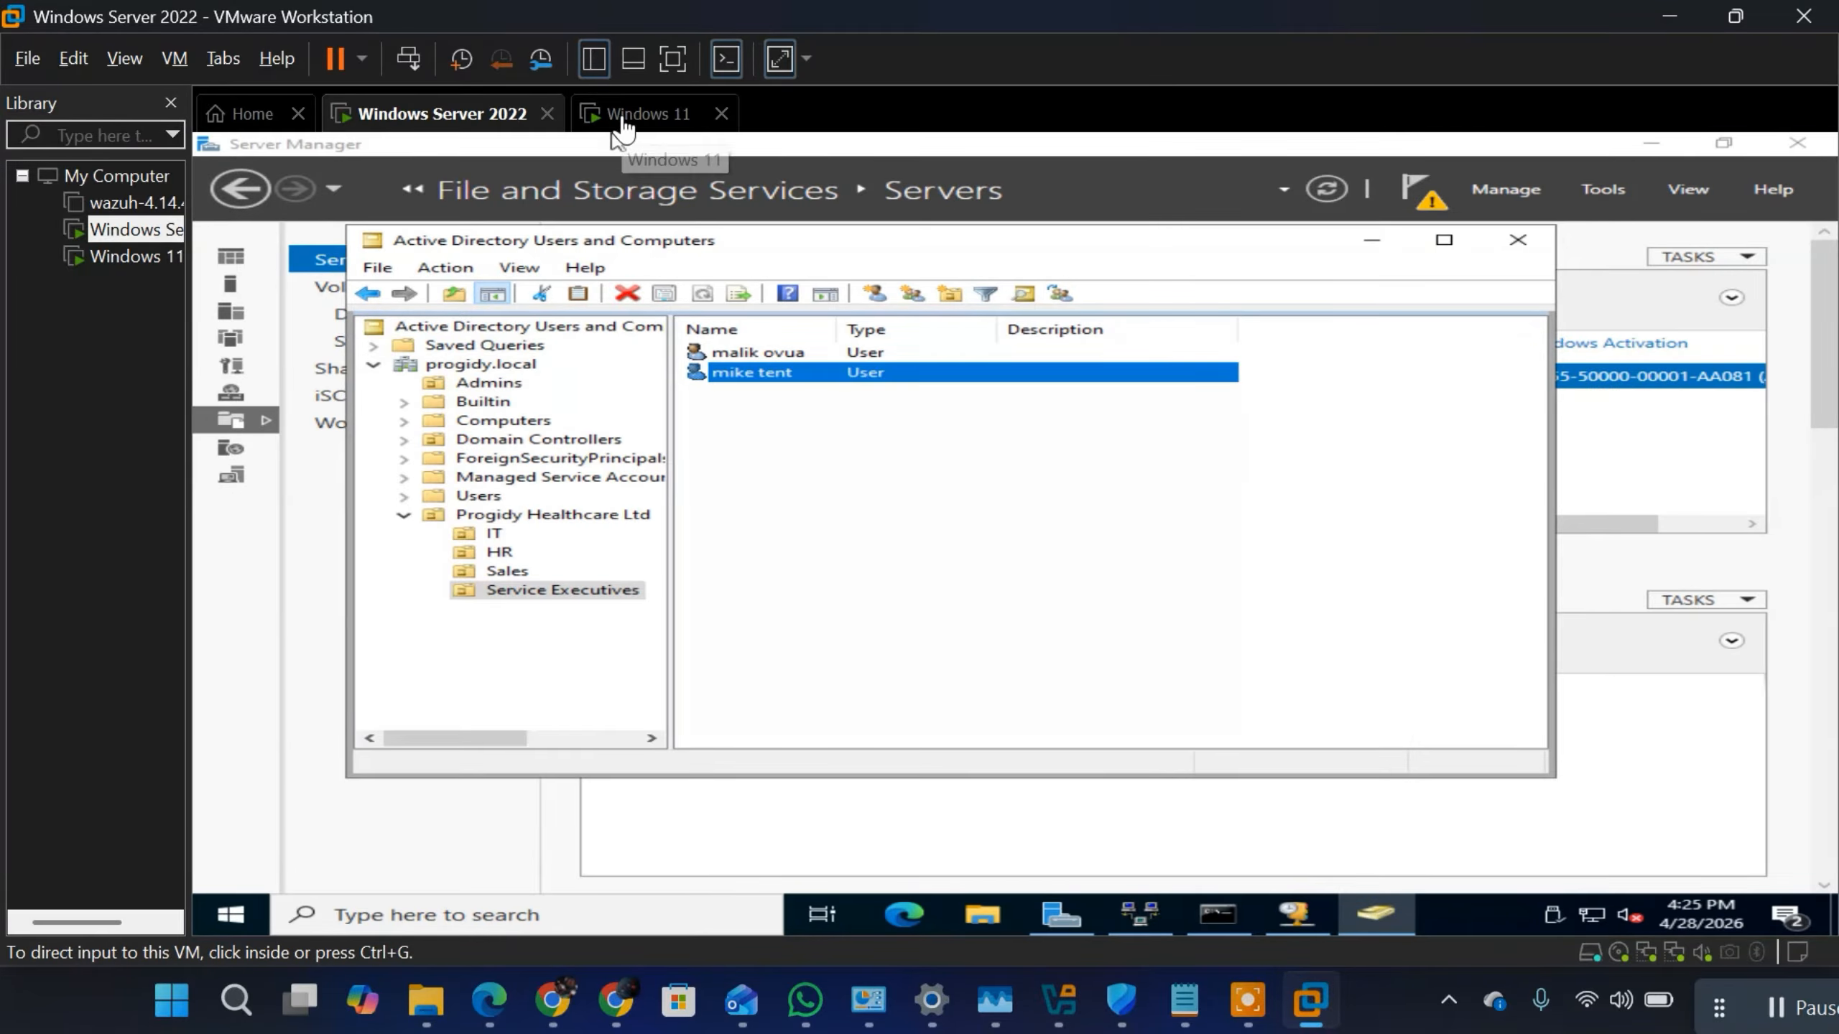
# Step: Switch to the Windows 11 virtual machine and activate the device-name entry on its setup page
pyautogui.click(637, 114)
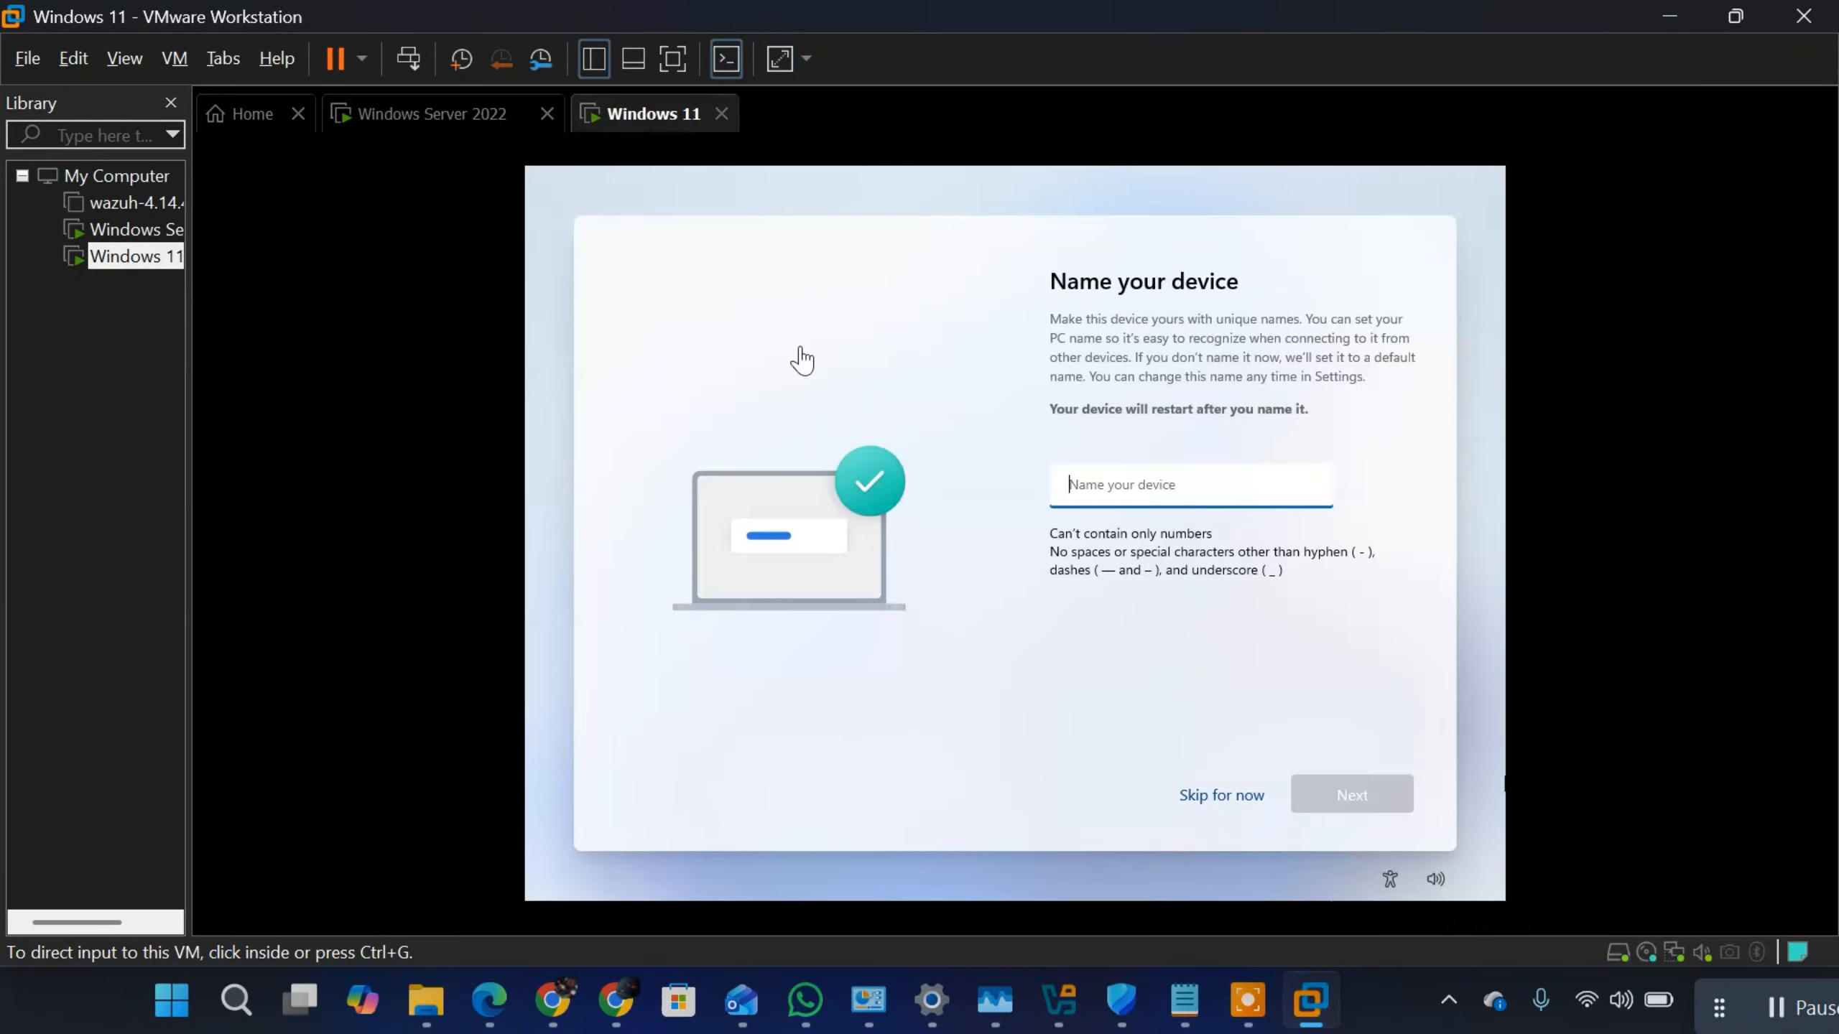
pyautogui.click(1094, 484)
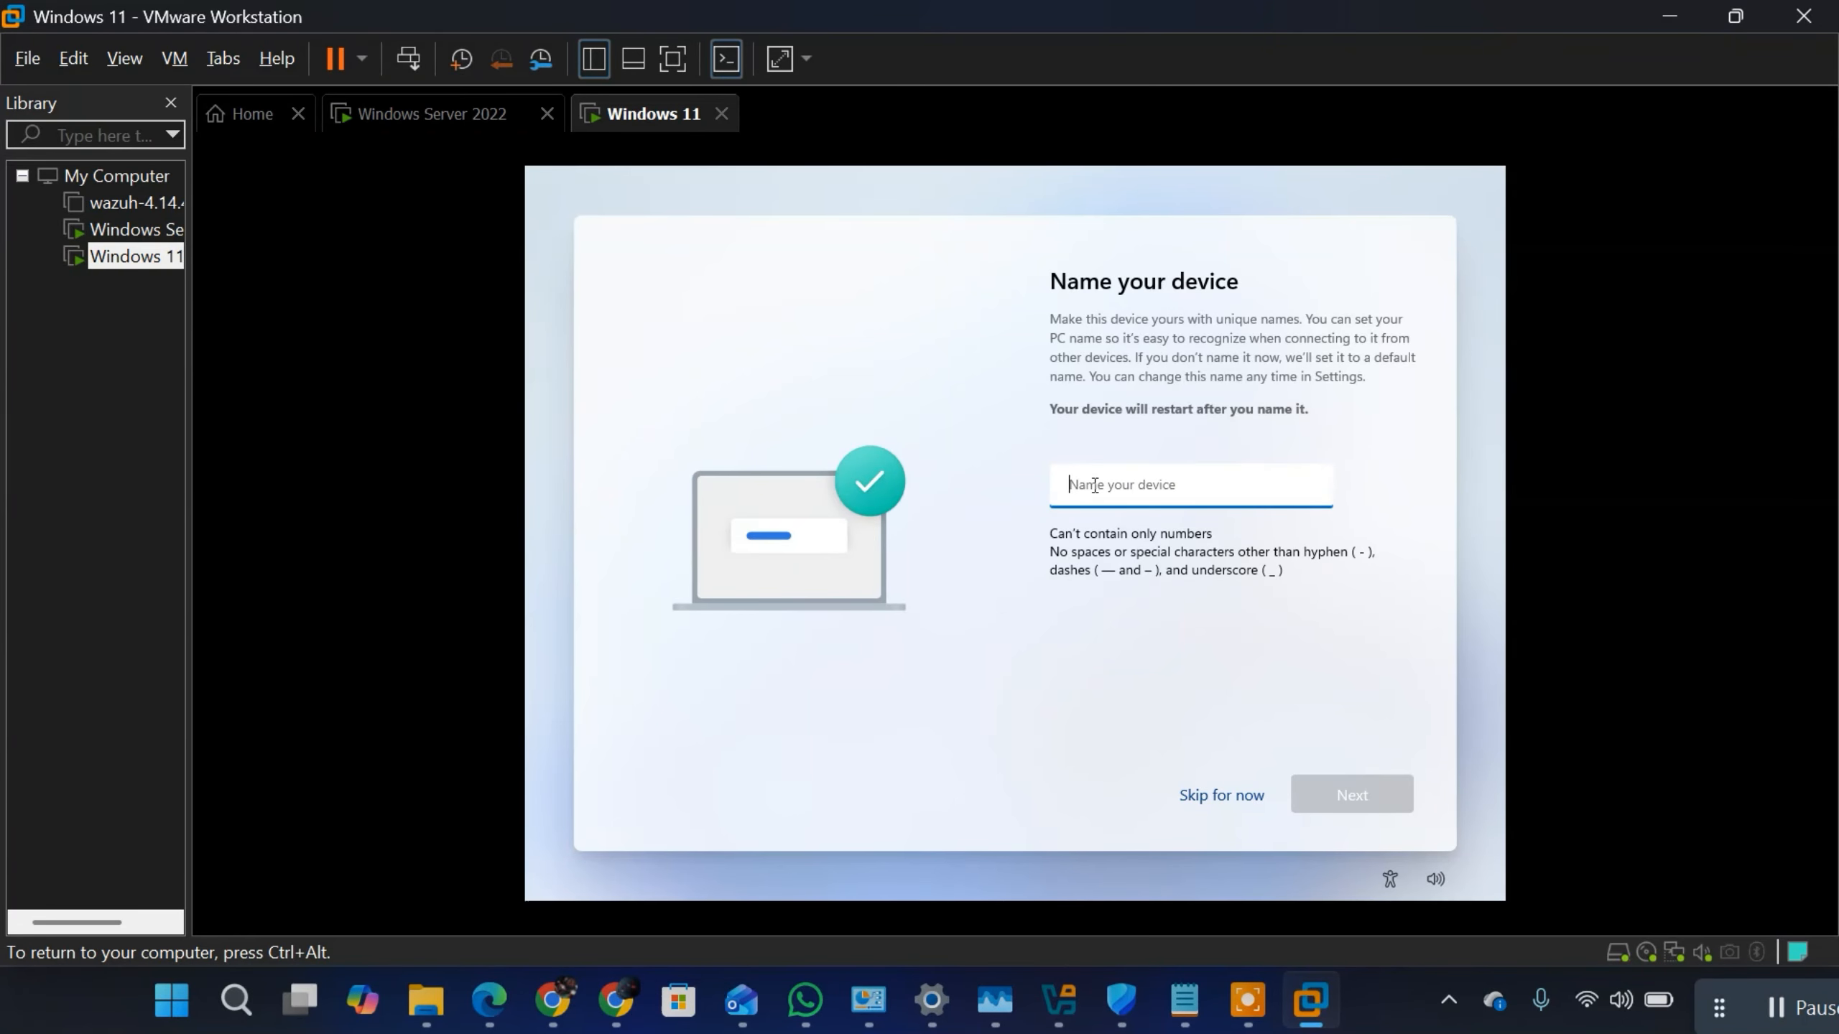
pyautogui.write('pro')
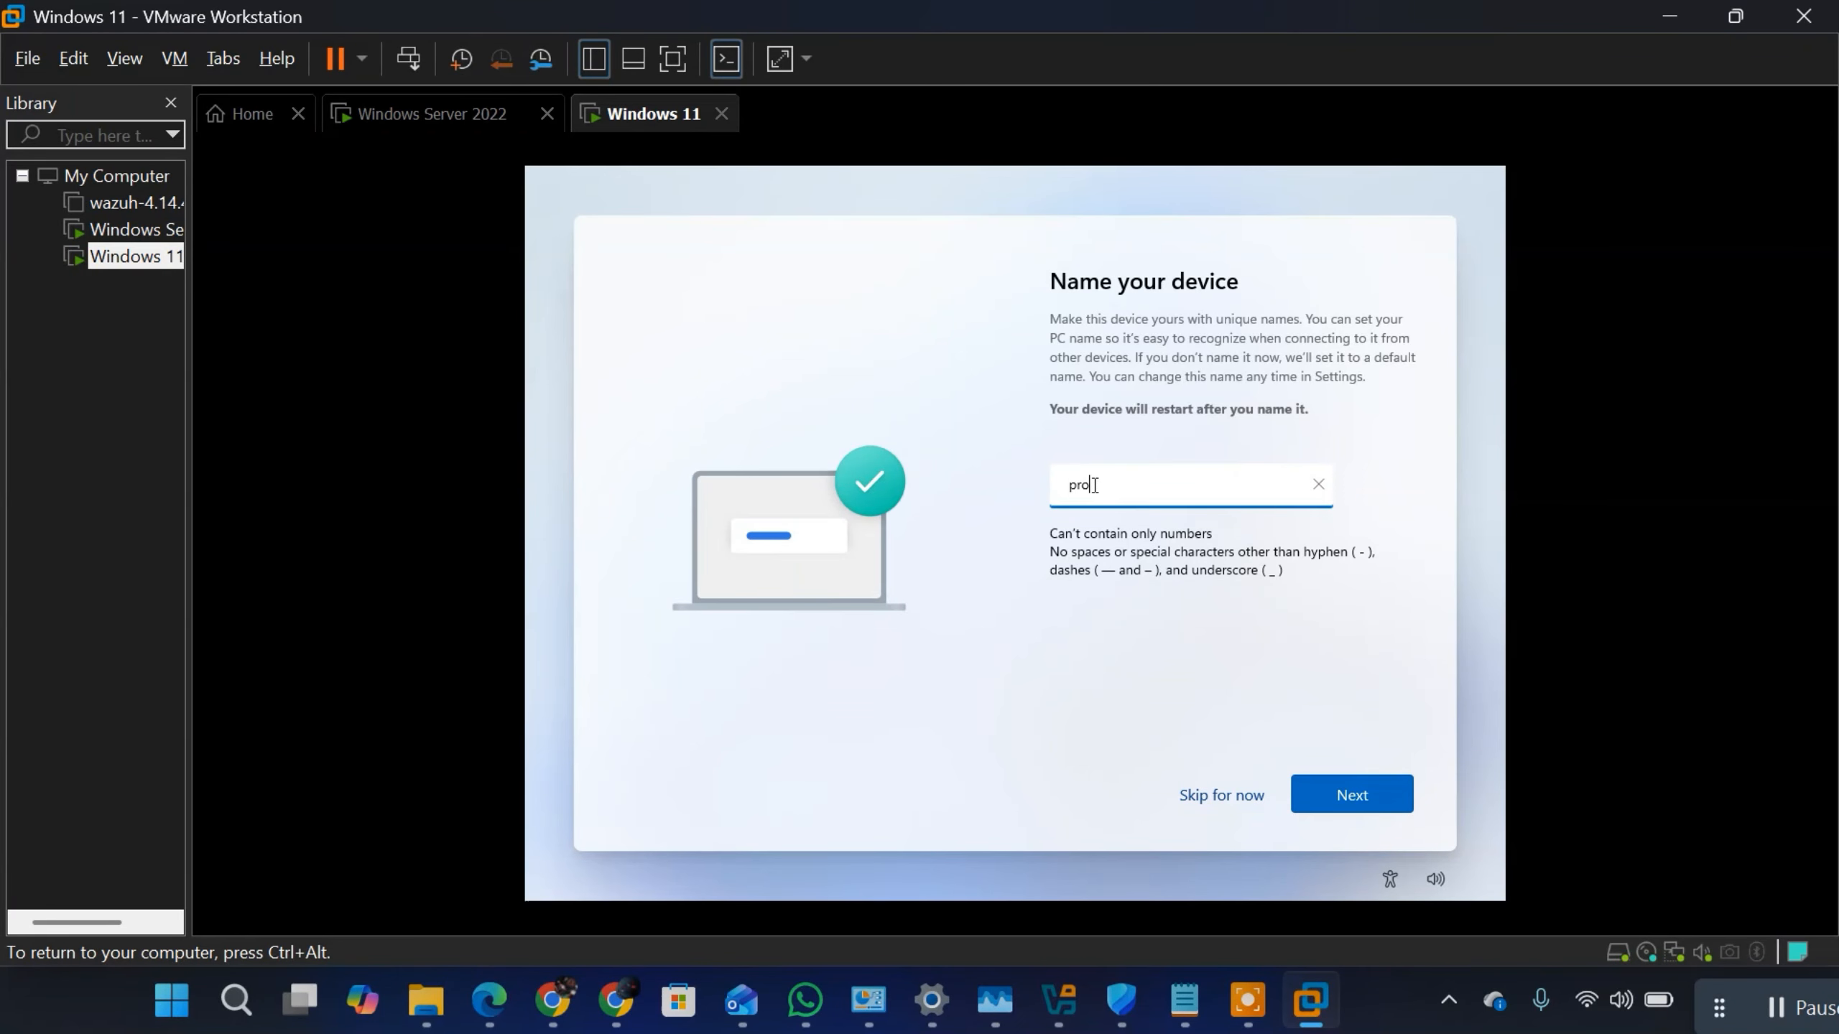
pyautogui.write('dd')
pyautogui.press('BackSpace')
pyautogui.press('BackSpace')
pyautogui.press('BackSpace')
pyautogui.press('BackSpace')
pyautogui.press('BackSpace')
pyautogui.press('BackSpace')
pyautogui.press('BackSpace')
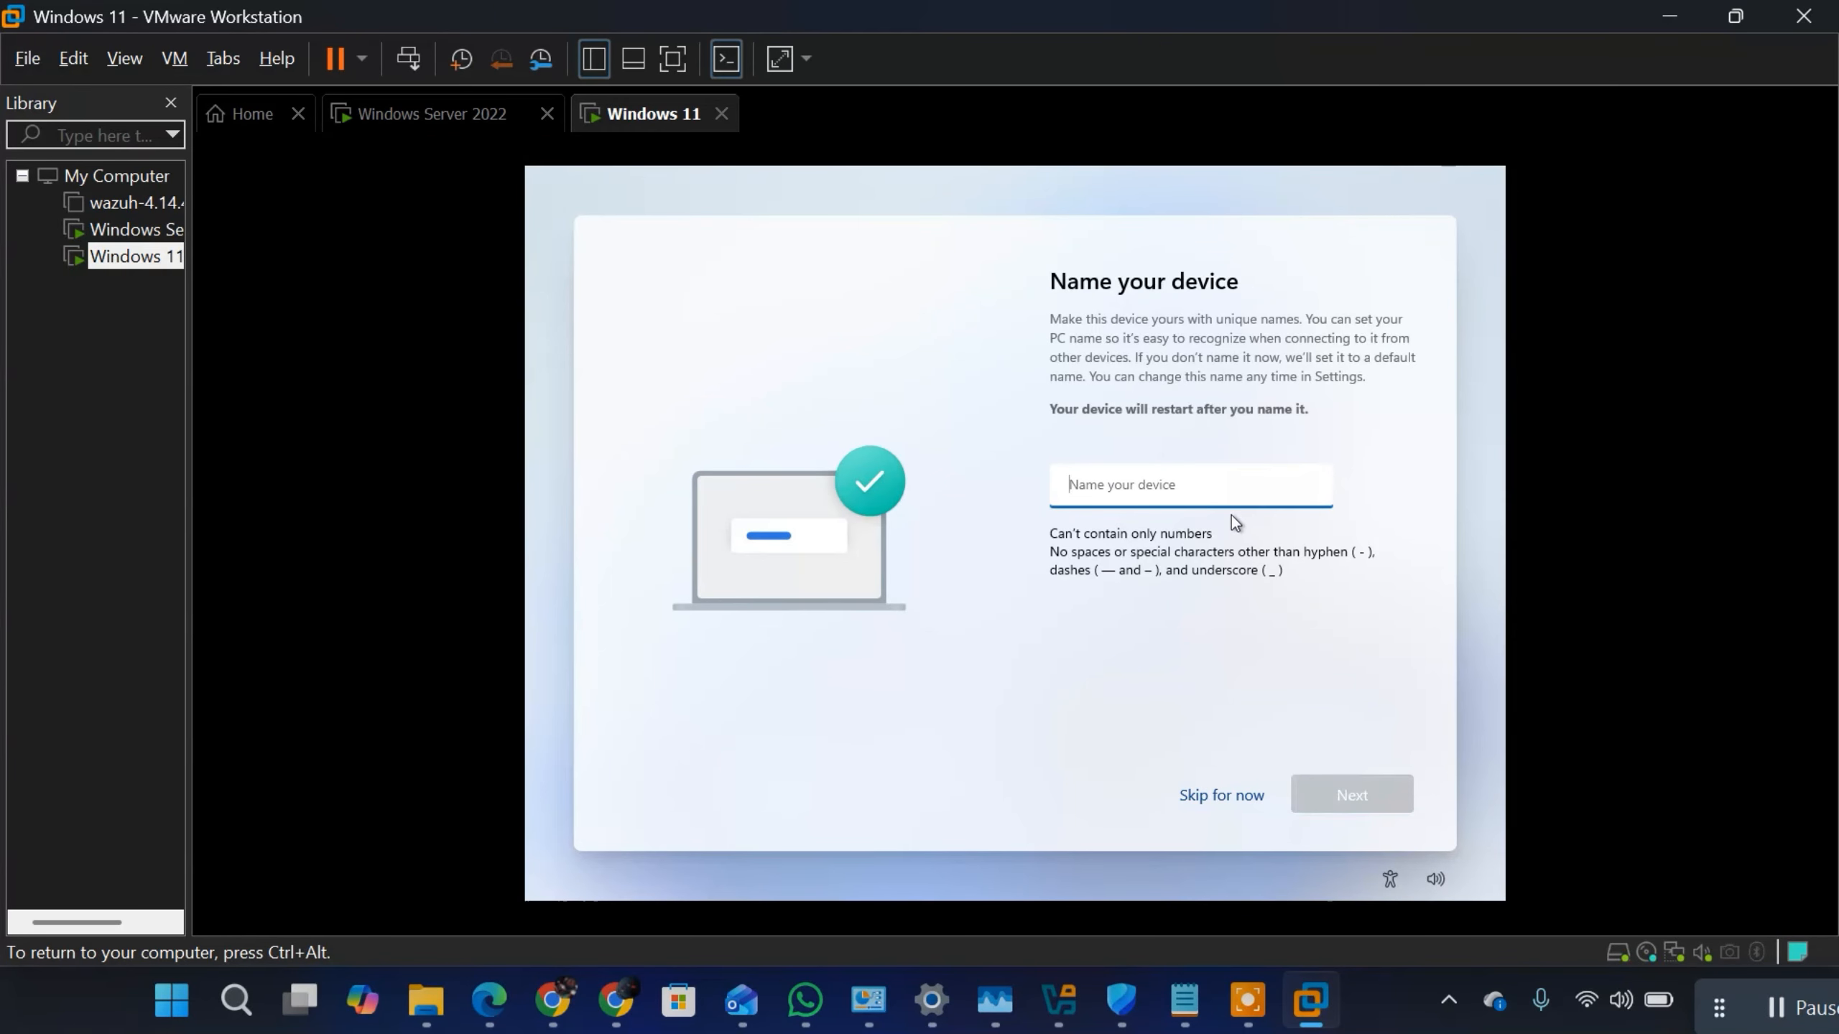
pyautogui.write('Ma')
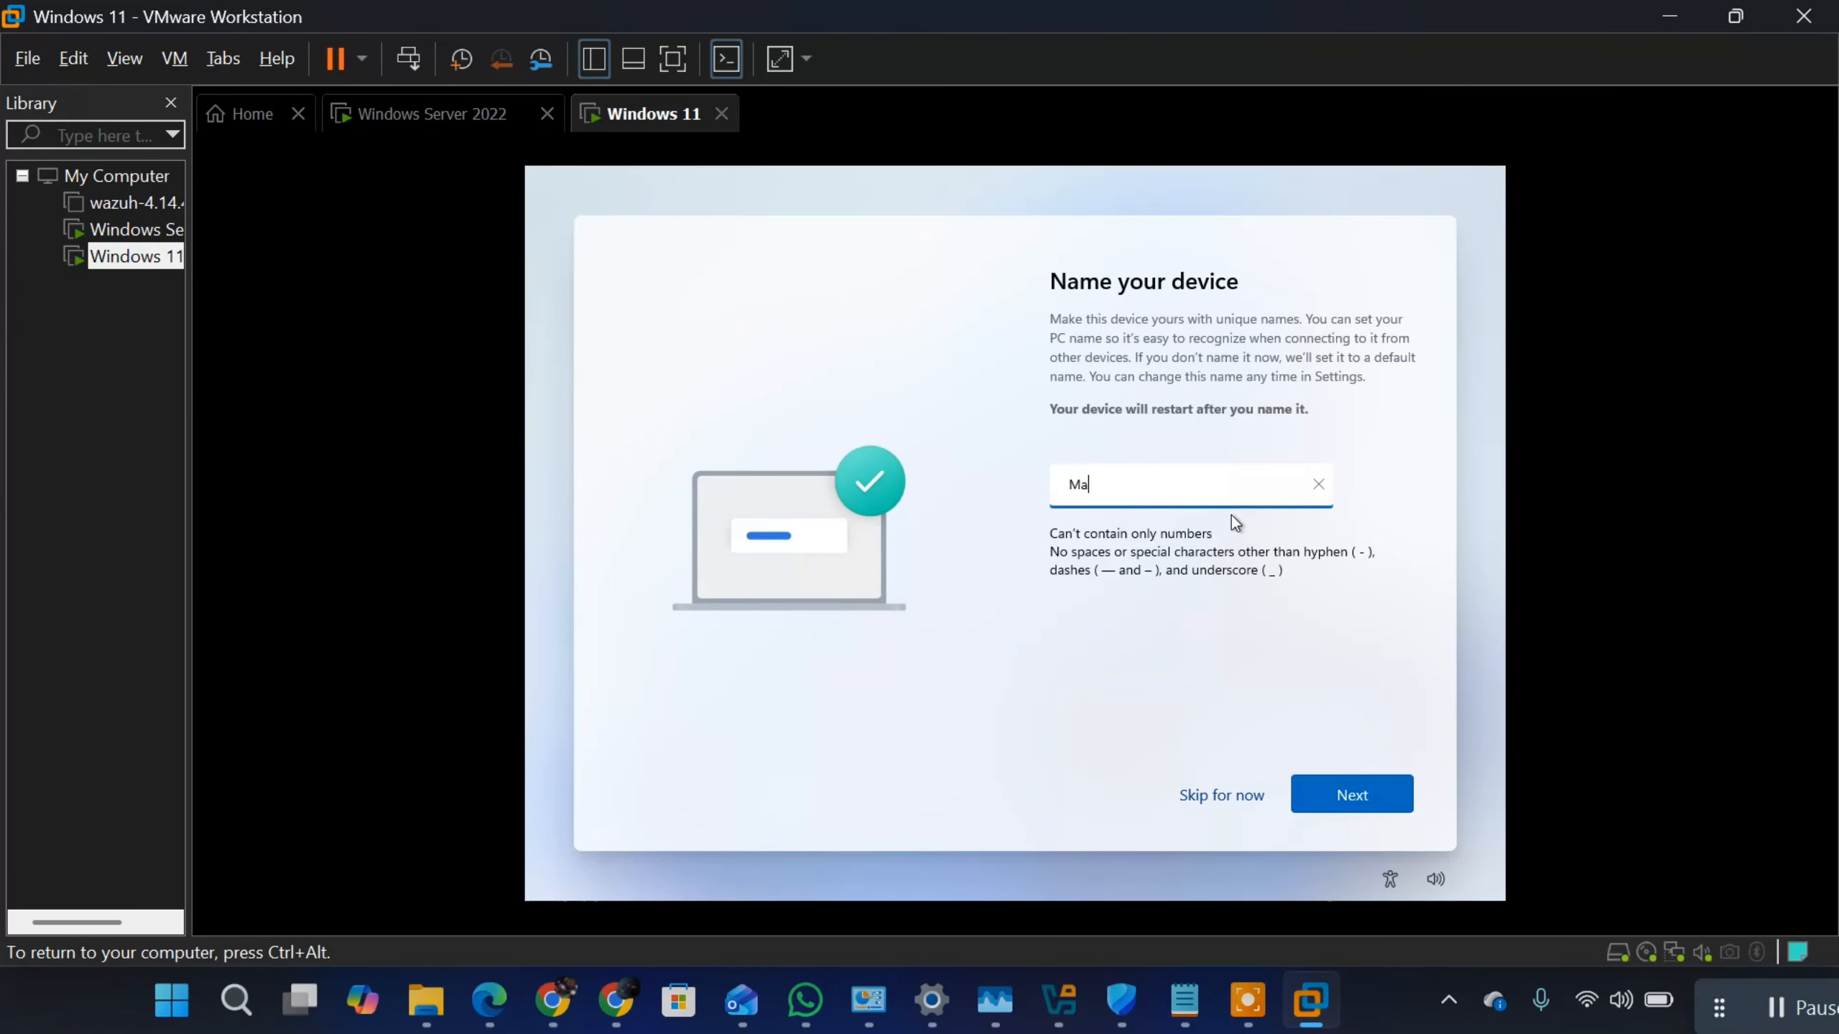
pyautogui.press('BackSpace')
pyautogui.press('BackSpace')
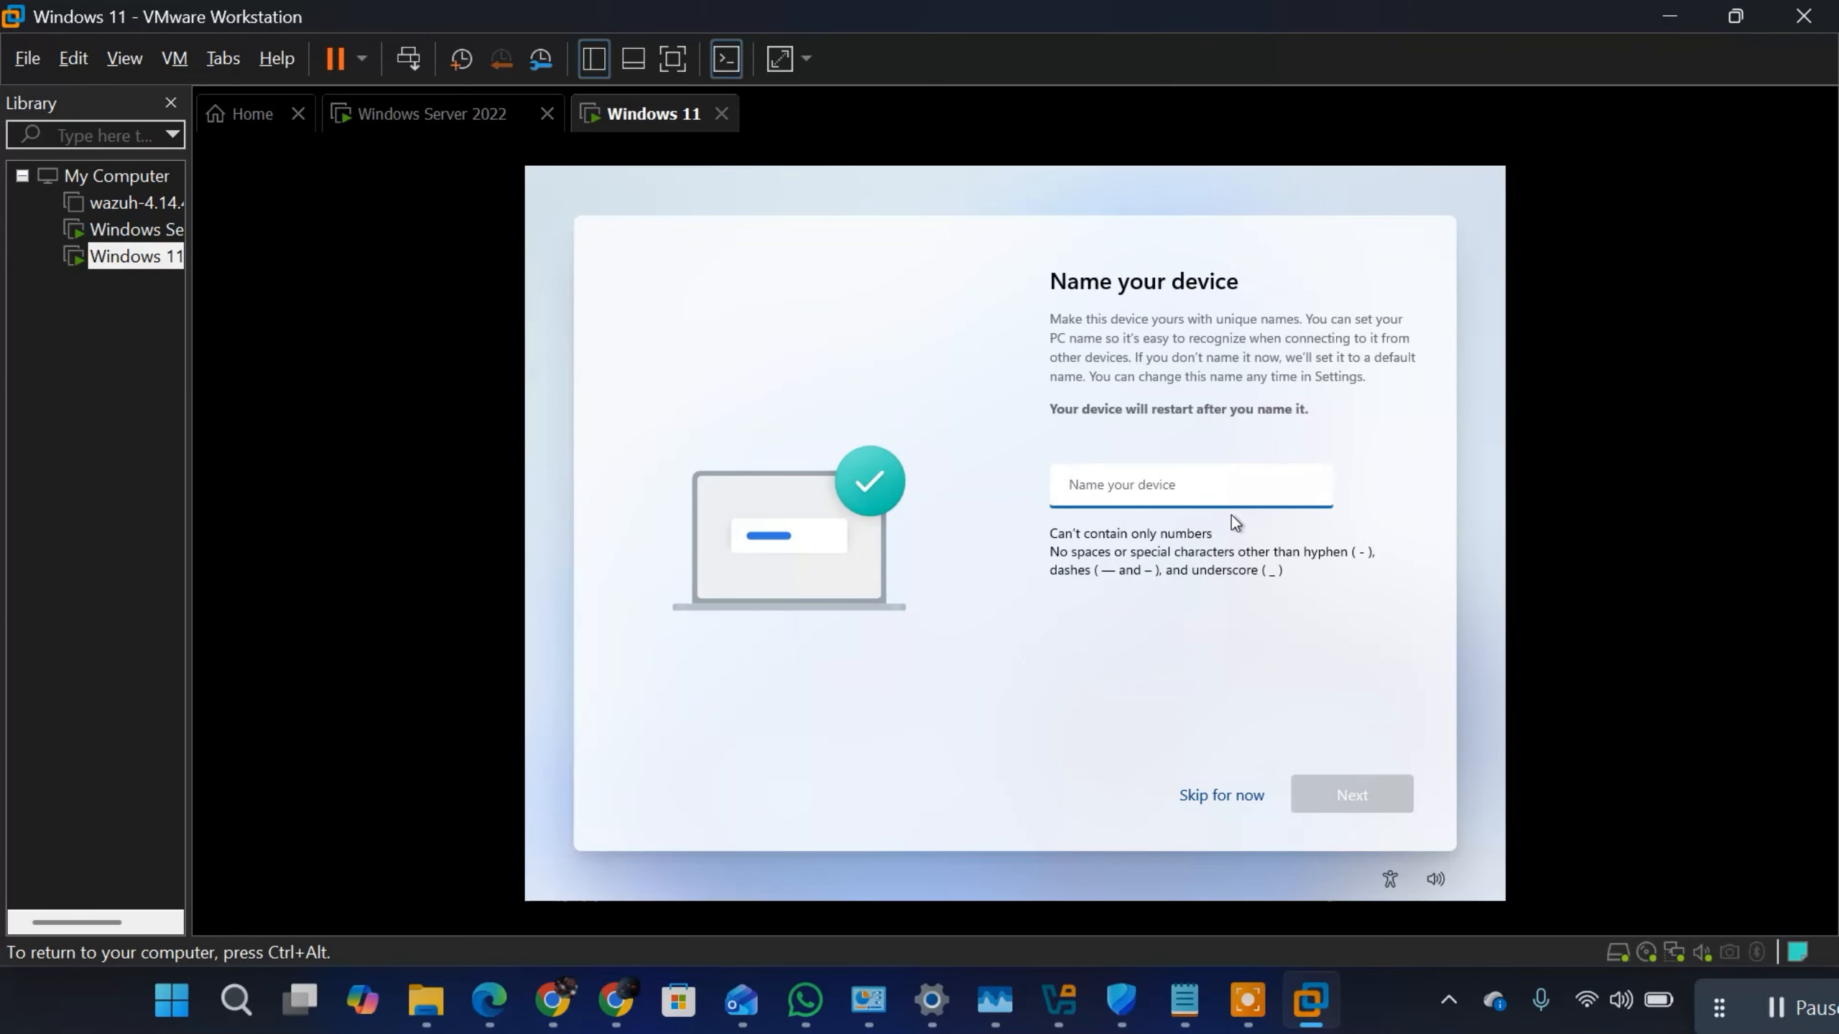
pyautogui.write('P')
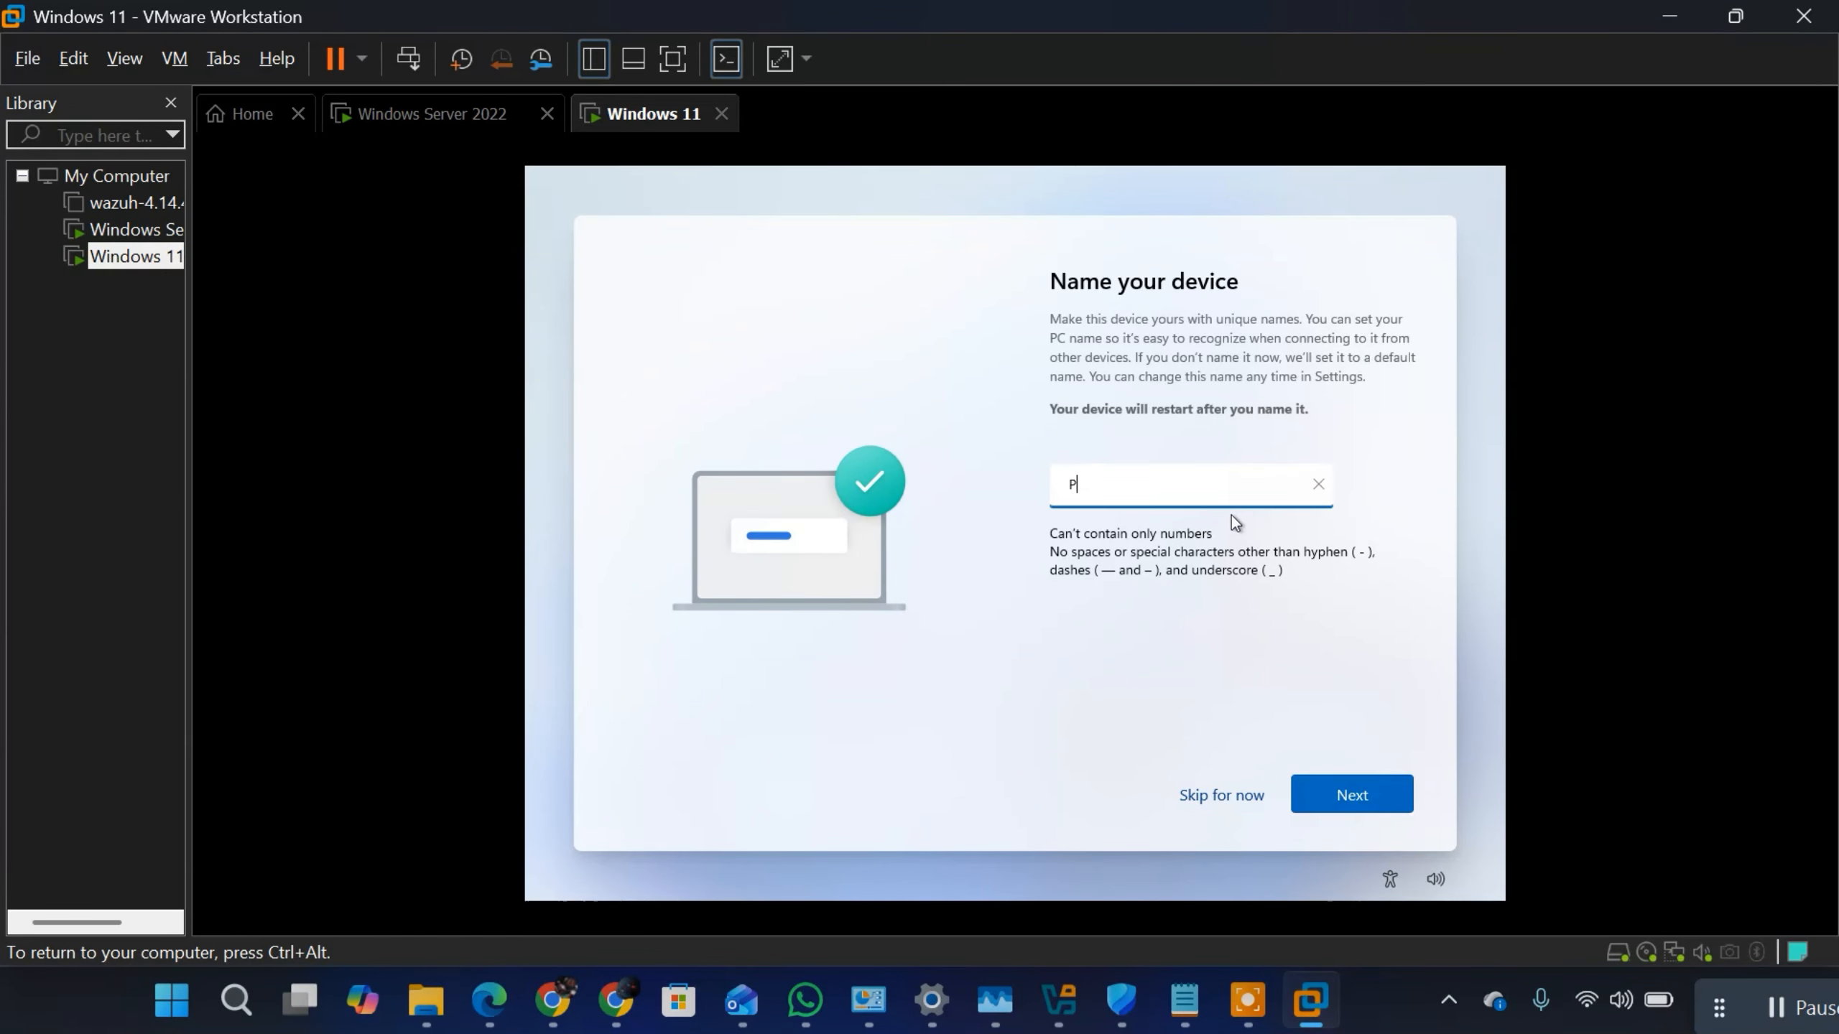
pyautogui.write('C')
pyautogui.press('BackSpace')
pyautogui.press('BackSpace')
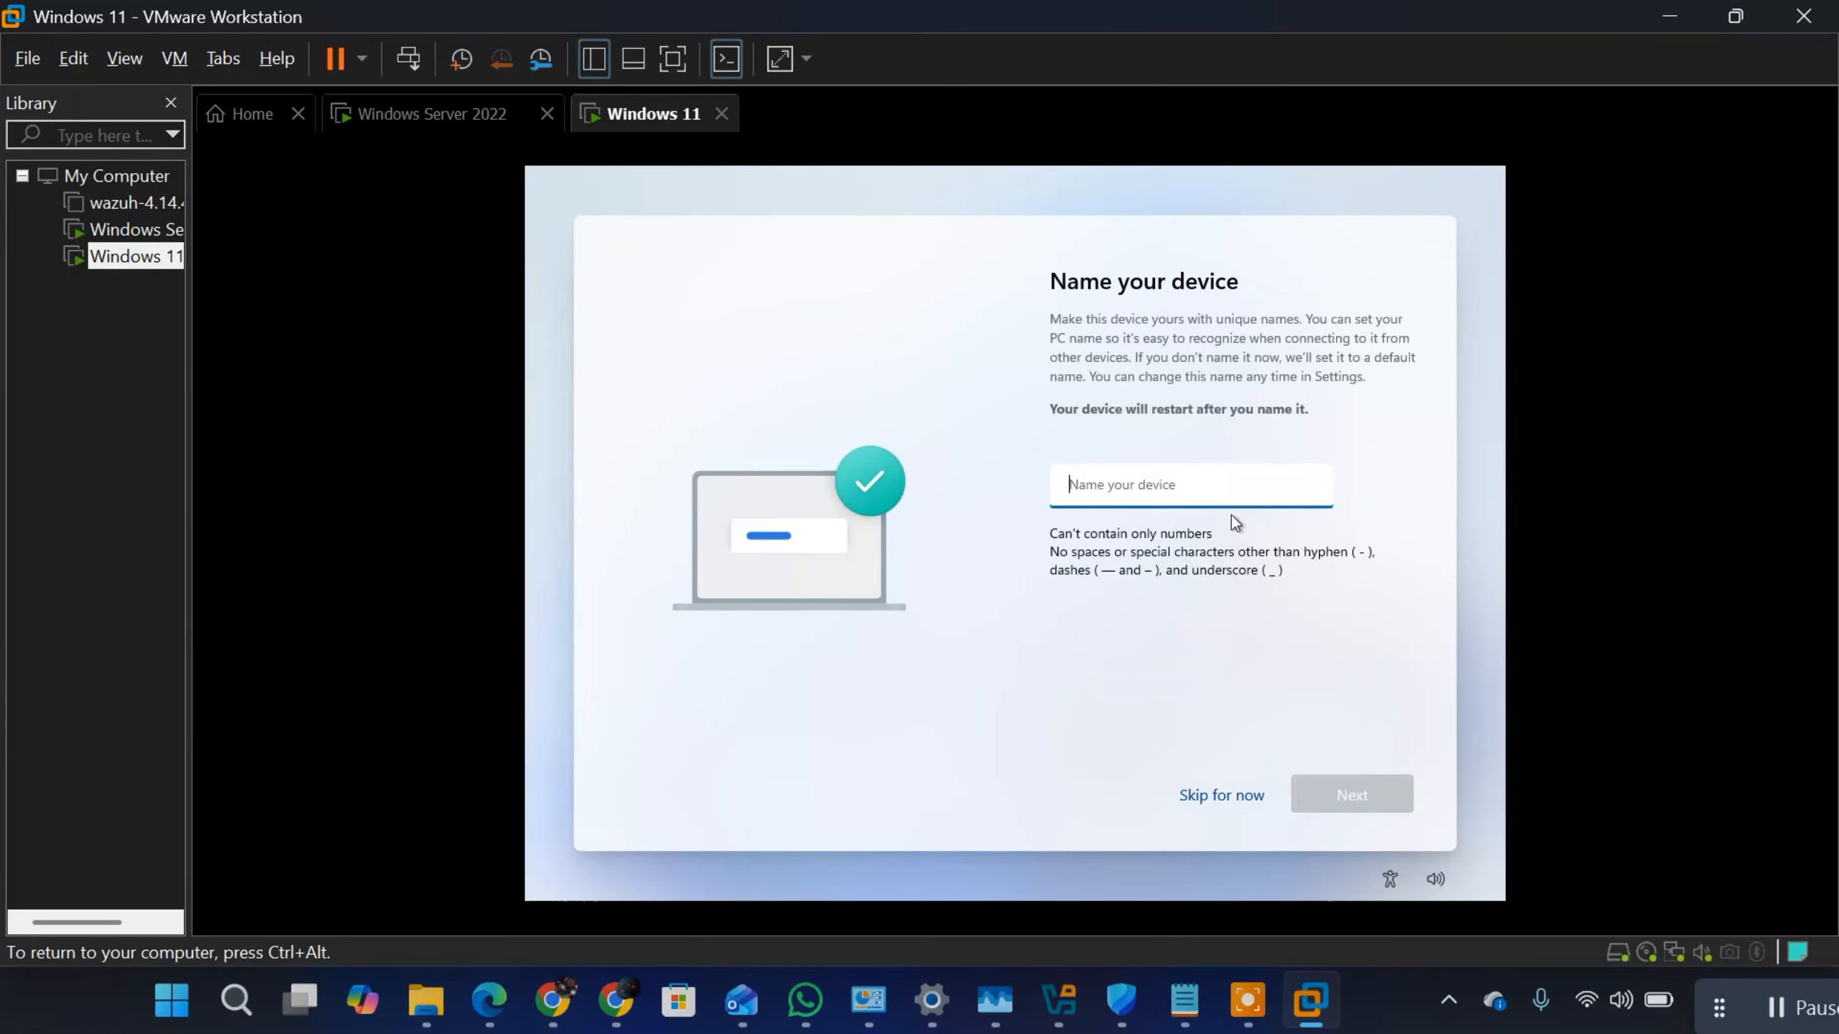
pyautogui.write('h')
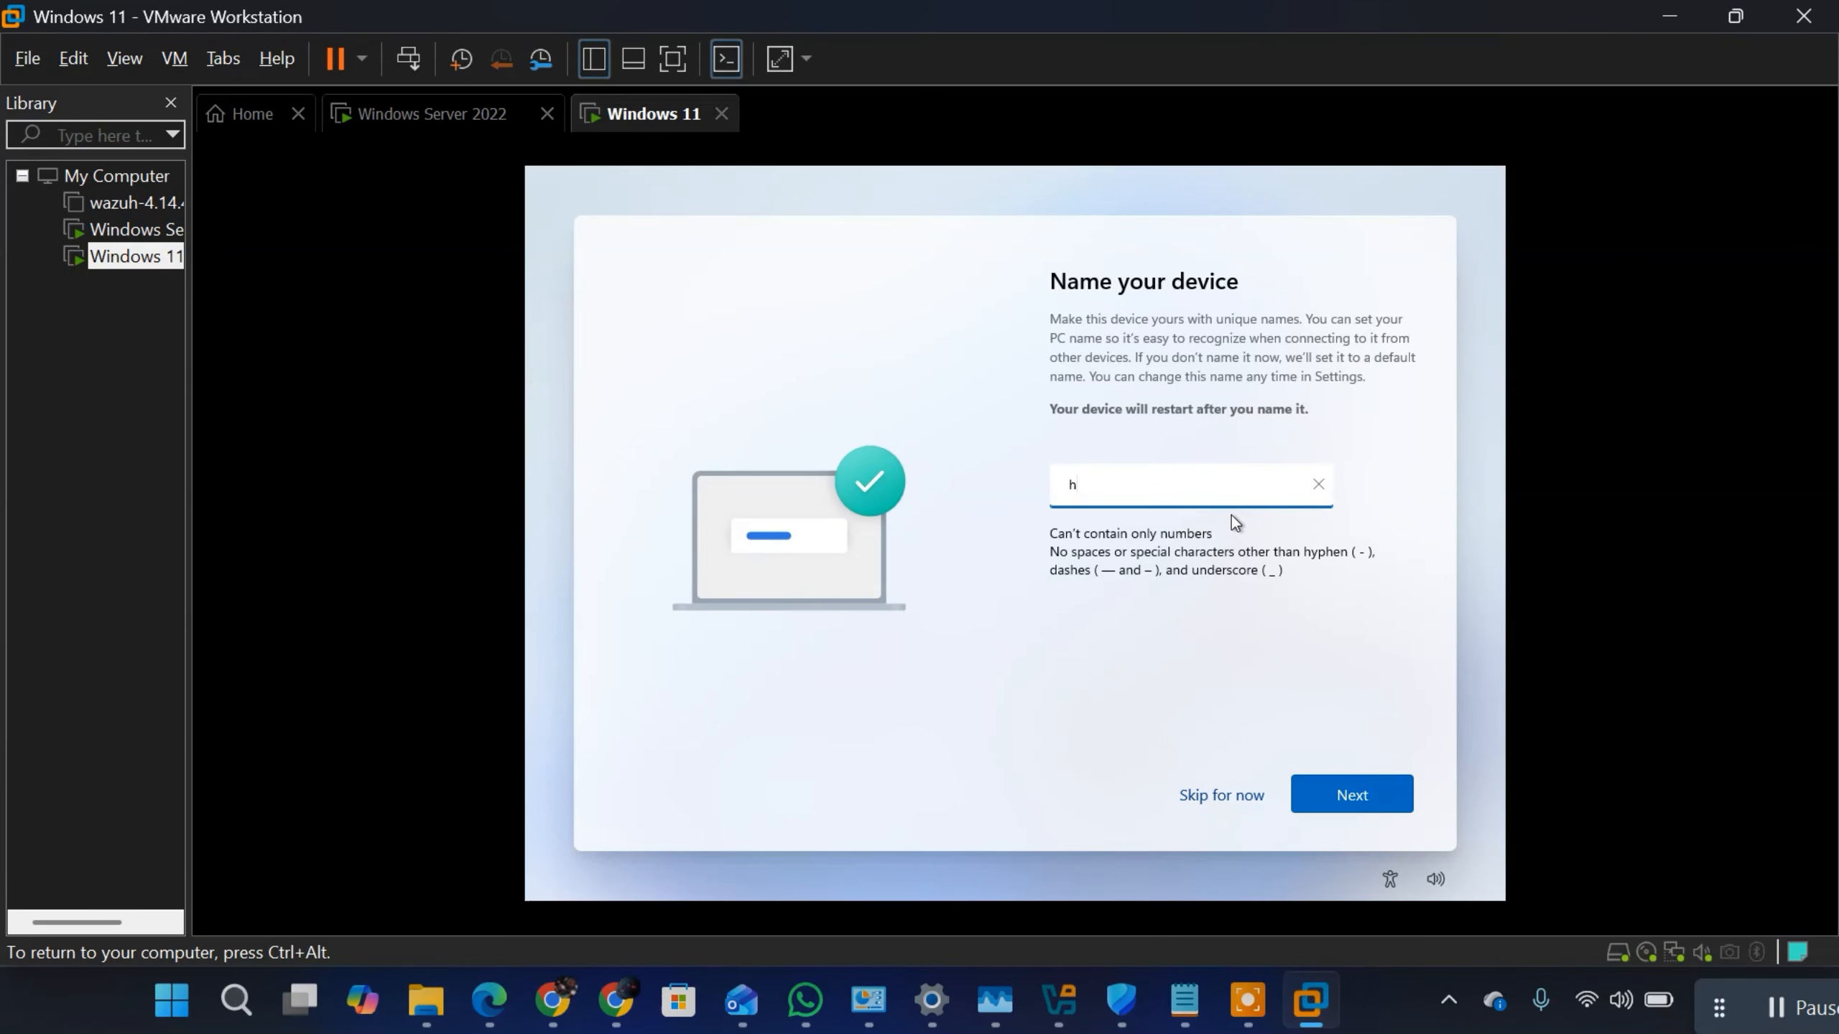
pyautogui.write('q')
pyautogui.press('BackSpace')
pyautogui.press('BackSpace')
pyautogui.write('HQ-01')
pyautogui.press('BackSpace')
pyautogui.press('BackSpace')
pyautogui.press('BackSpace')
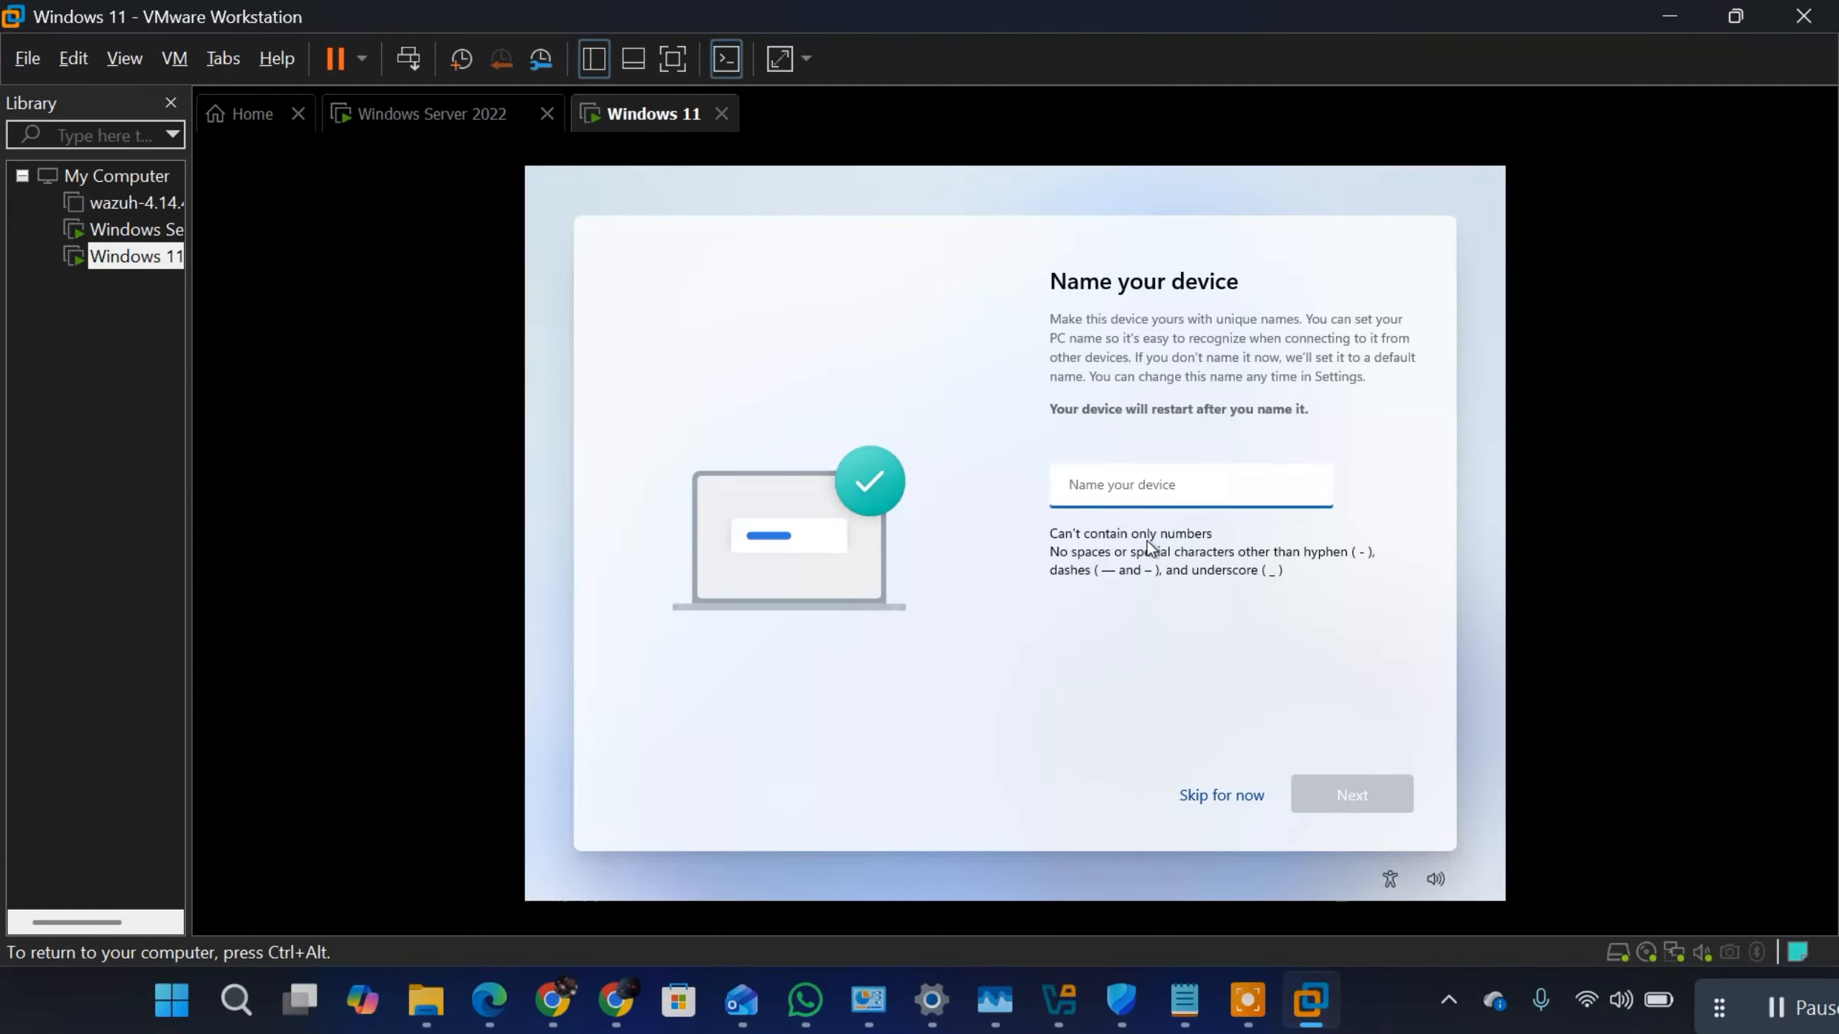
# Step: Name the Windows 11 device Main-Branch-01 and continue the setup
pyautogui.write('Main')
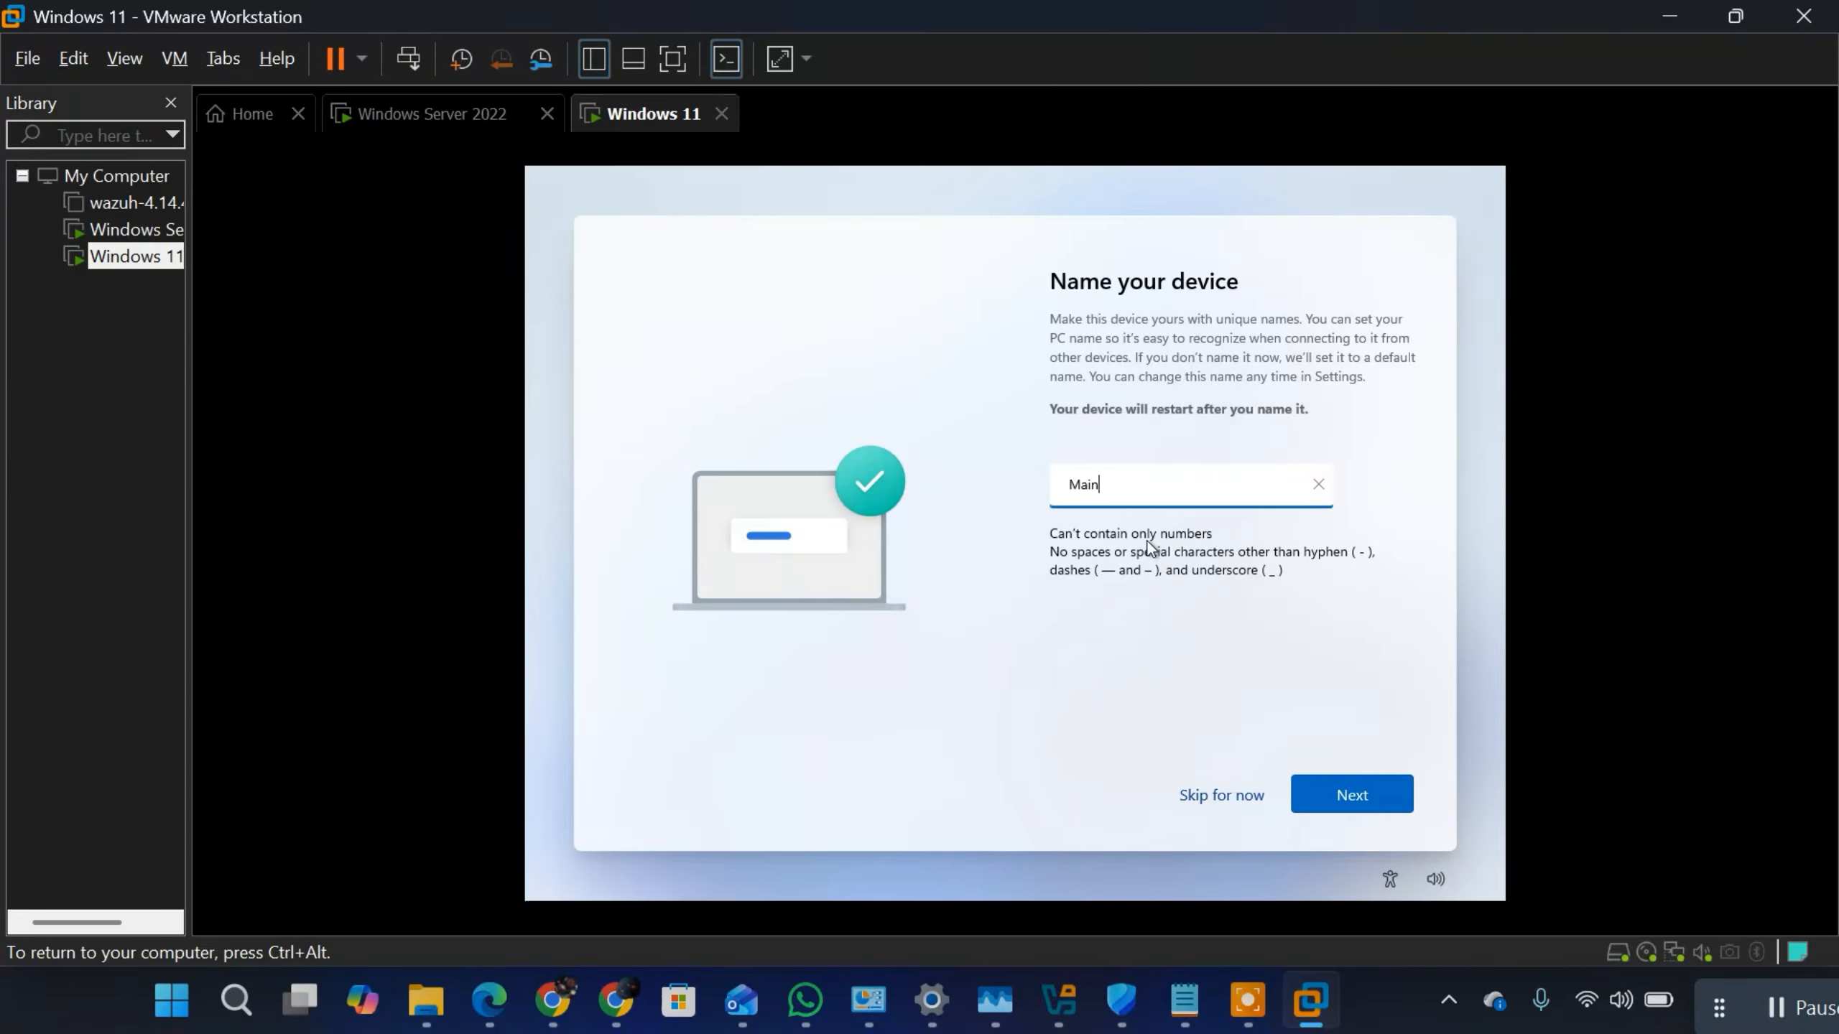
pyautogui.write('=')
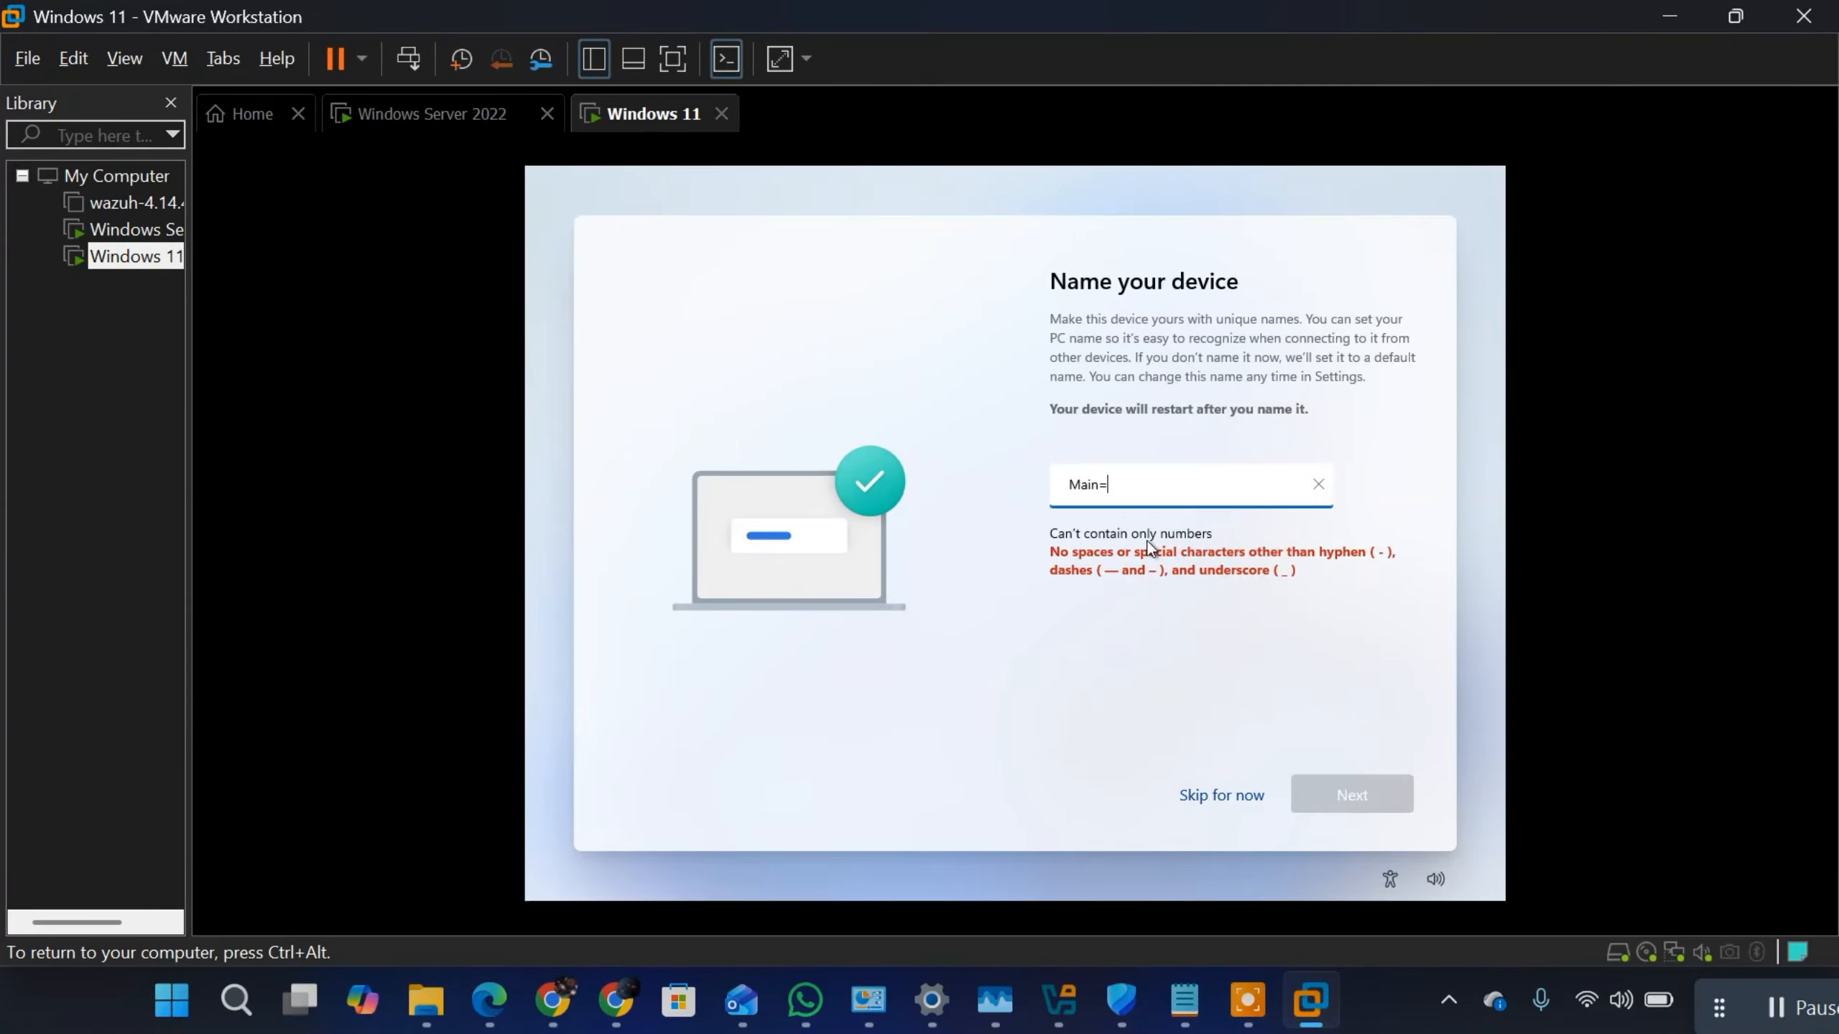
pyautogui.press('BackSpace')
pyautogui.write('-Bran')
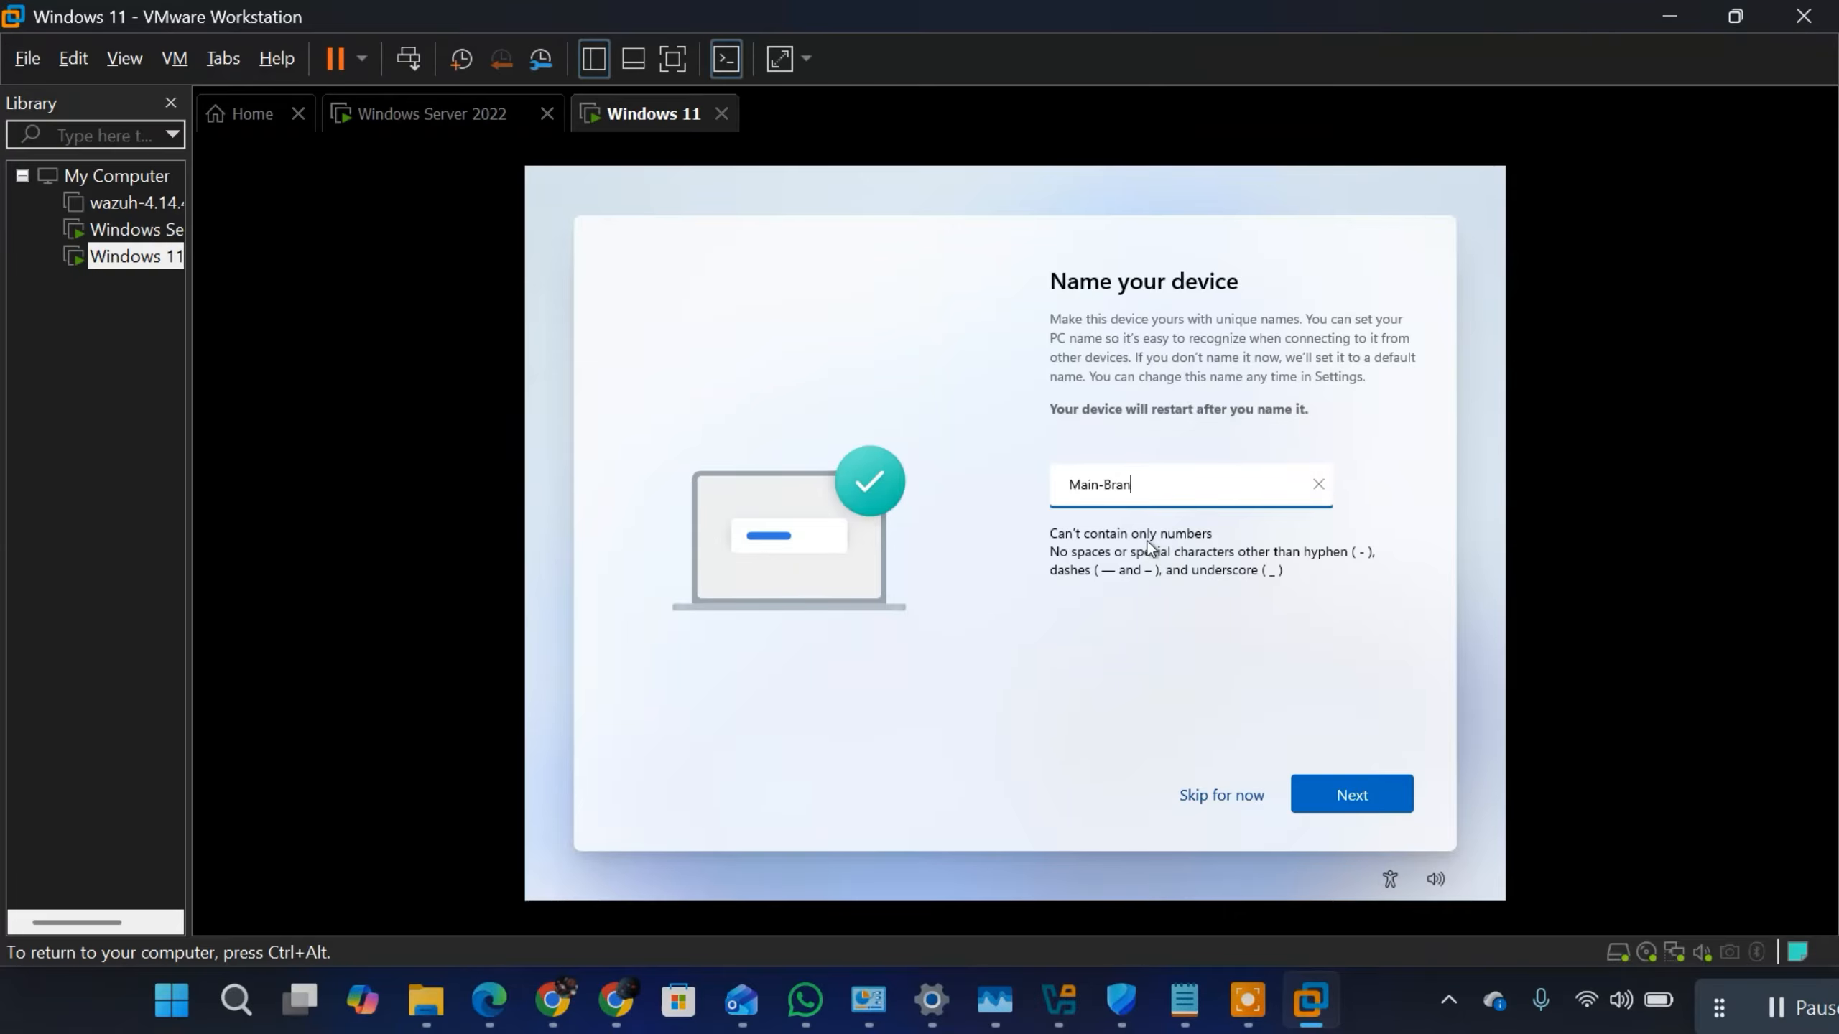
pyautogui.write('ch-01')
pyautogui.click(1350, 805)
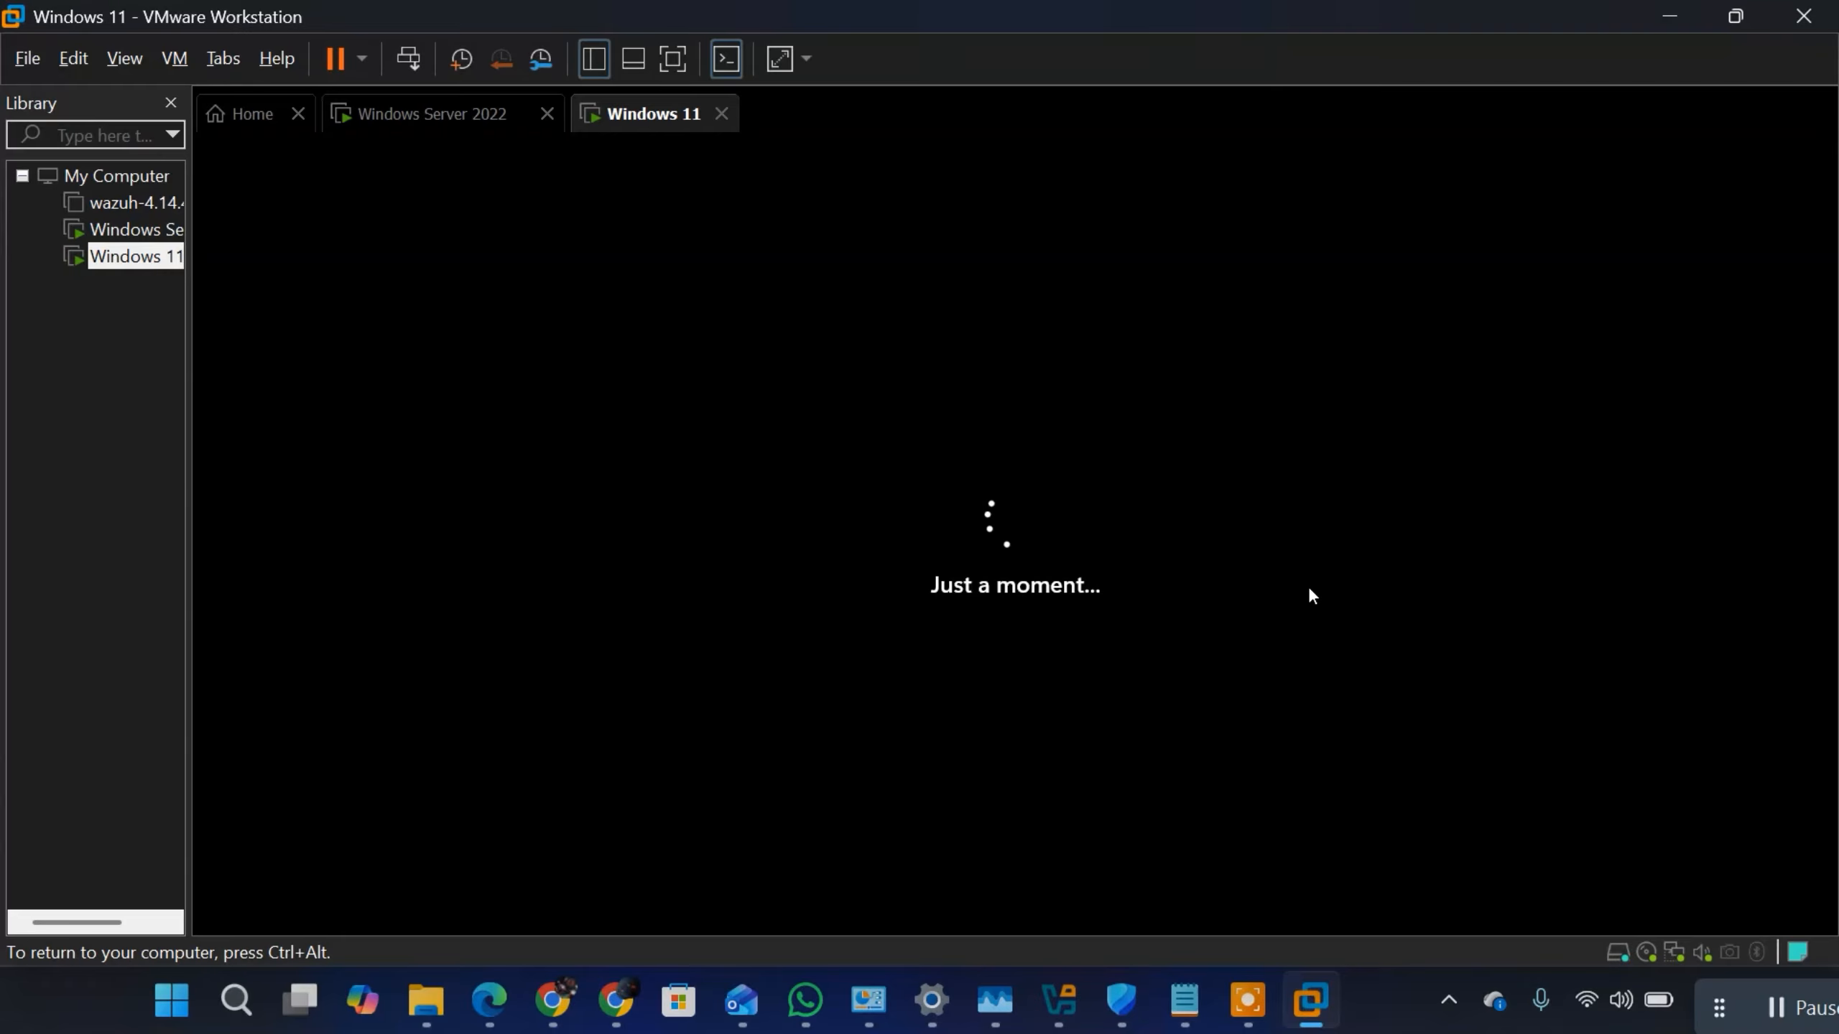
# Step: Return to the Windows Server 2022 machine and open the properties of the second user in Service Executives
pyautogui.hotkey('ctrl', 'alt')
pyautogui.click(915, 341)
pyautogui.hotkey('ctrl', 'alt')
pyautogui.click(409, 131)
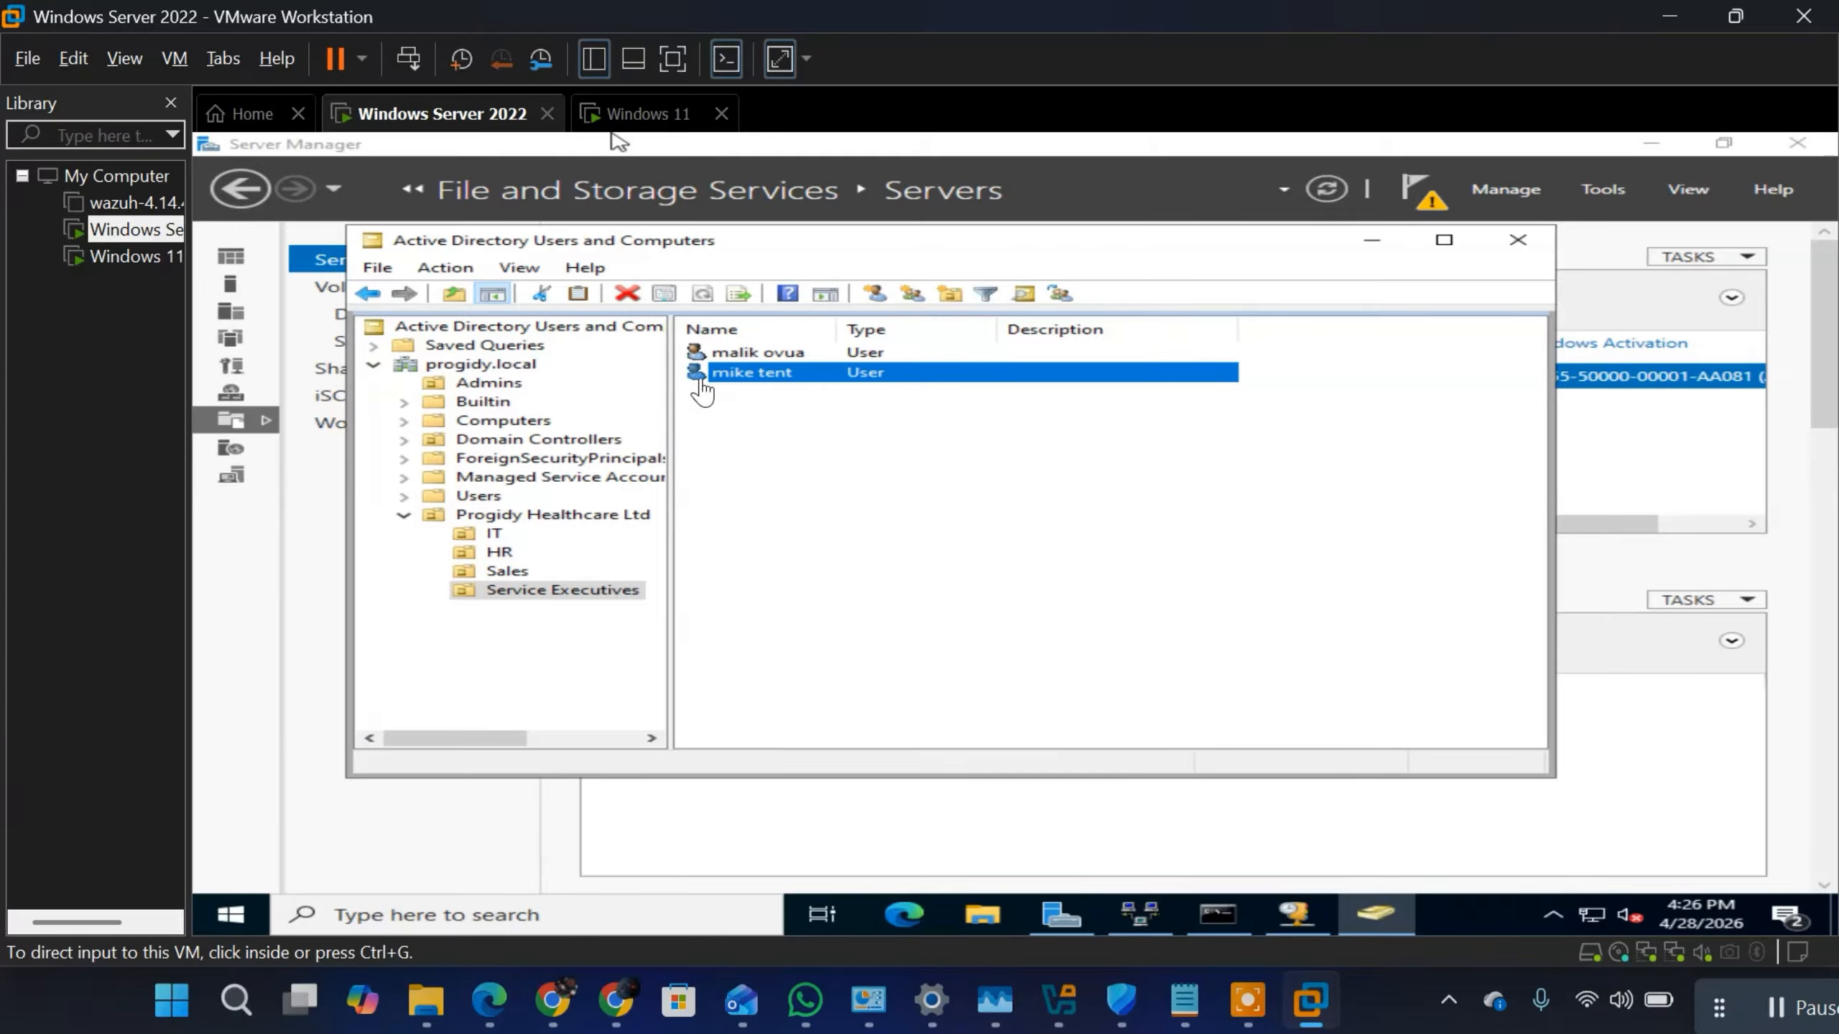
pyautogui.click(773, 380)
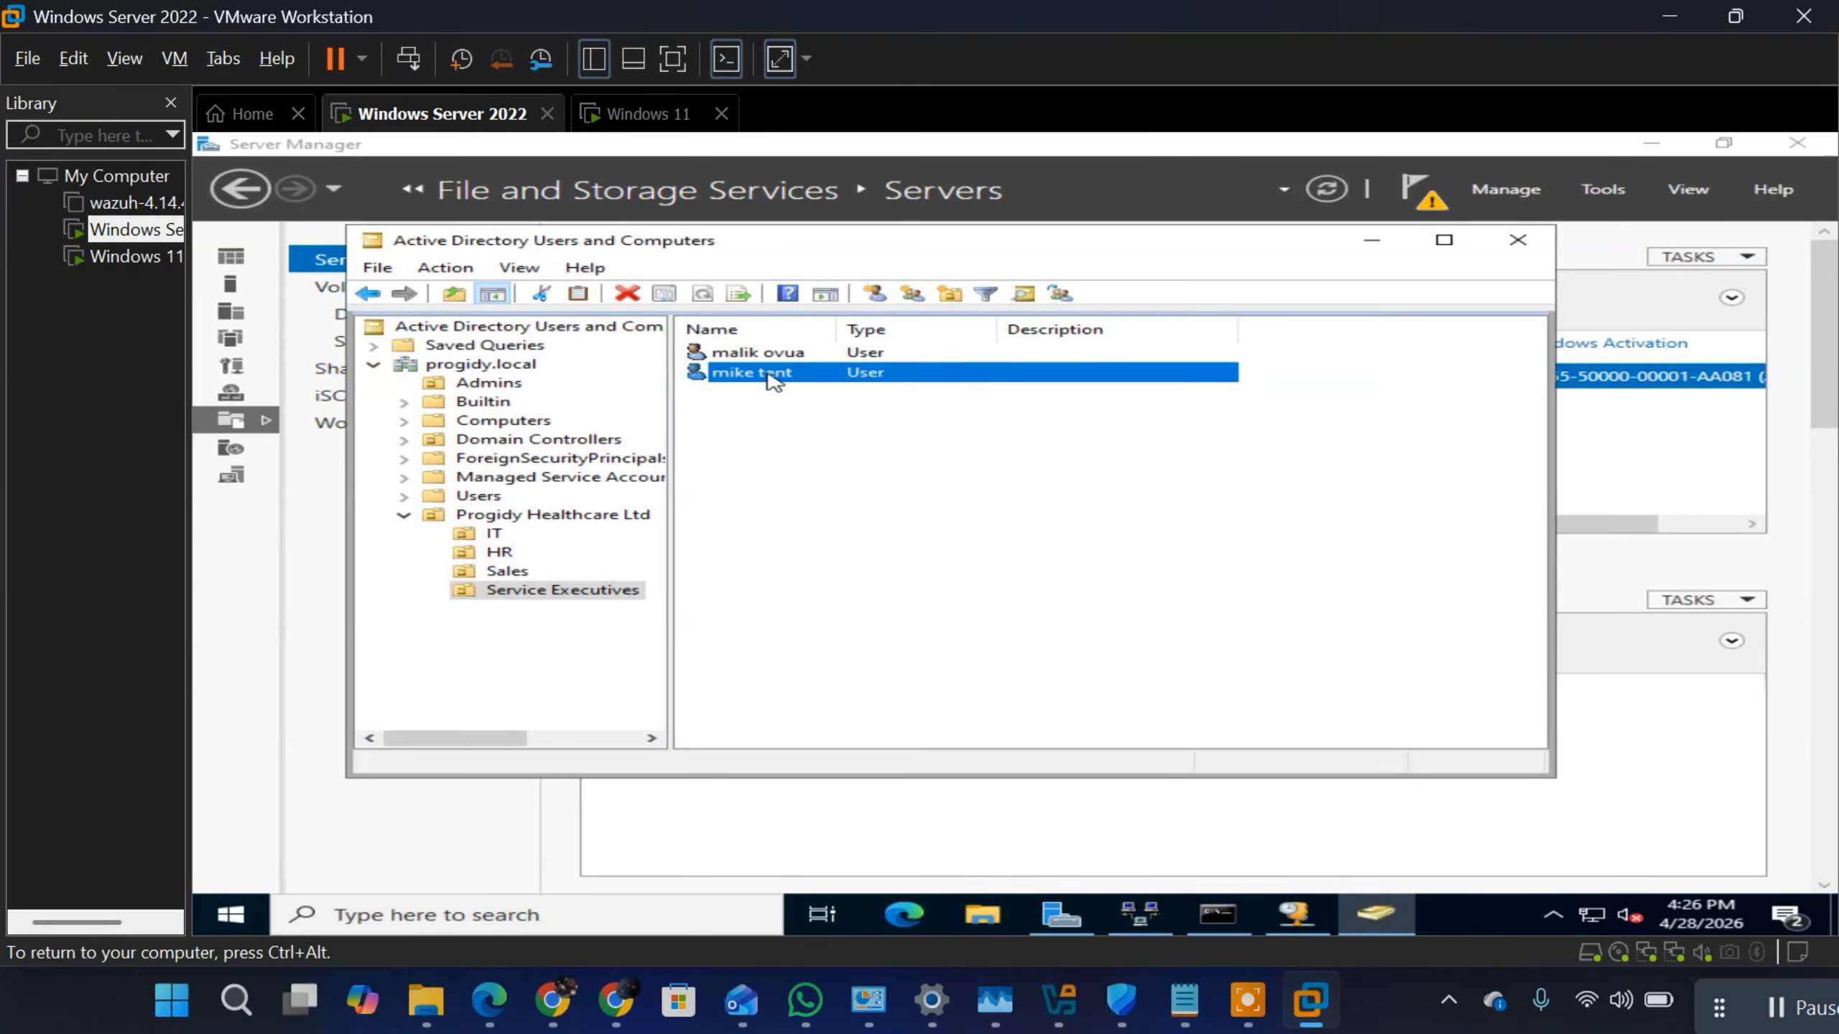
pyautogui.rightClick(767, 373)
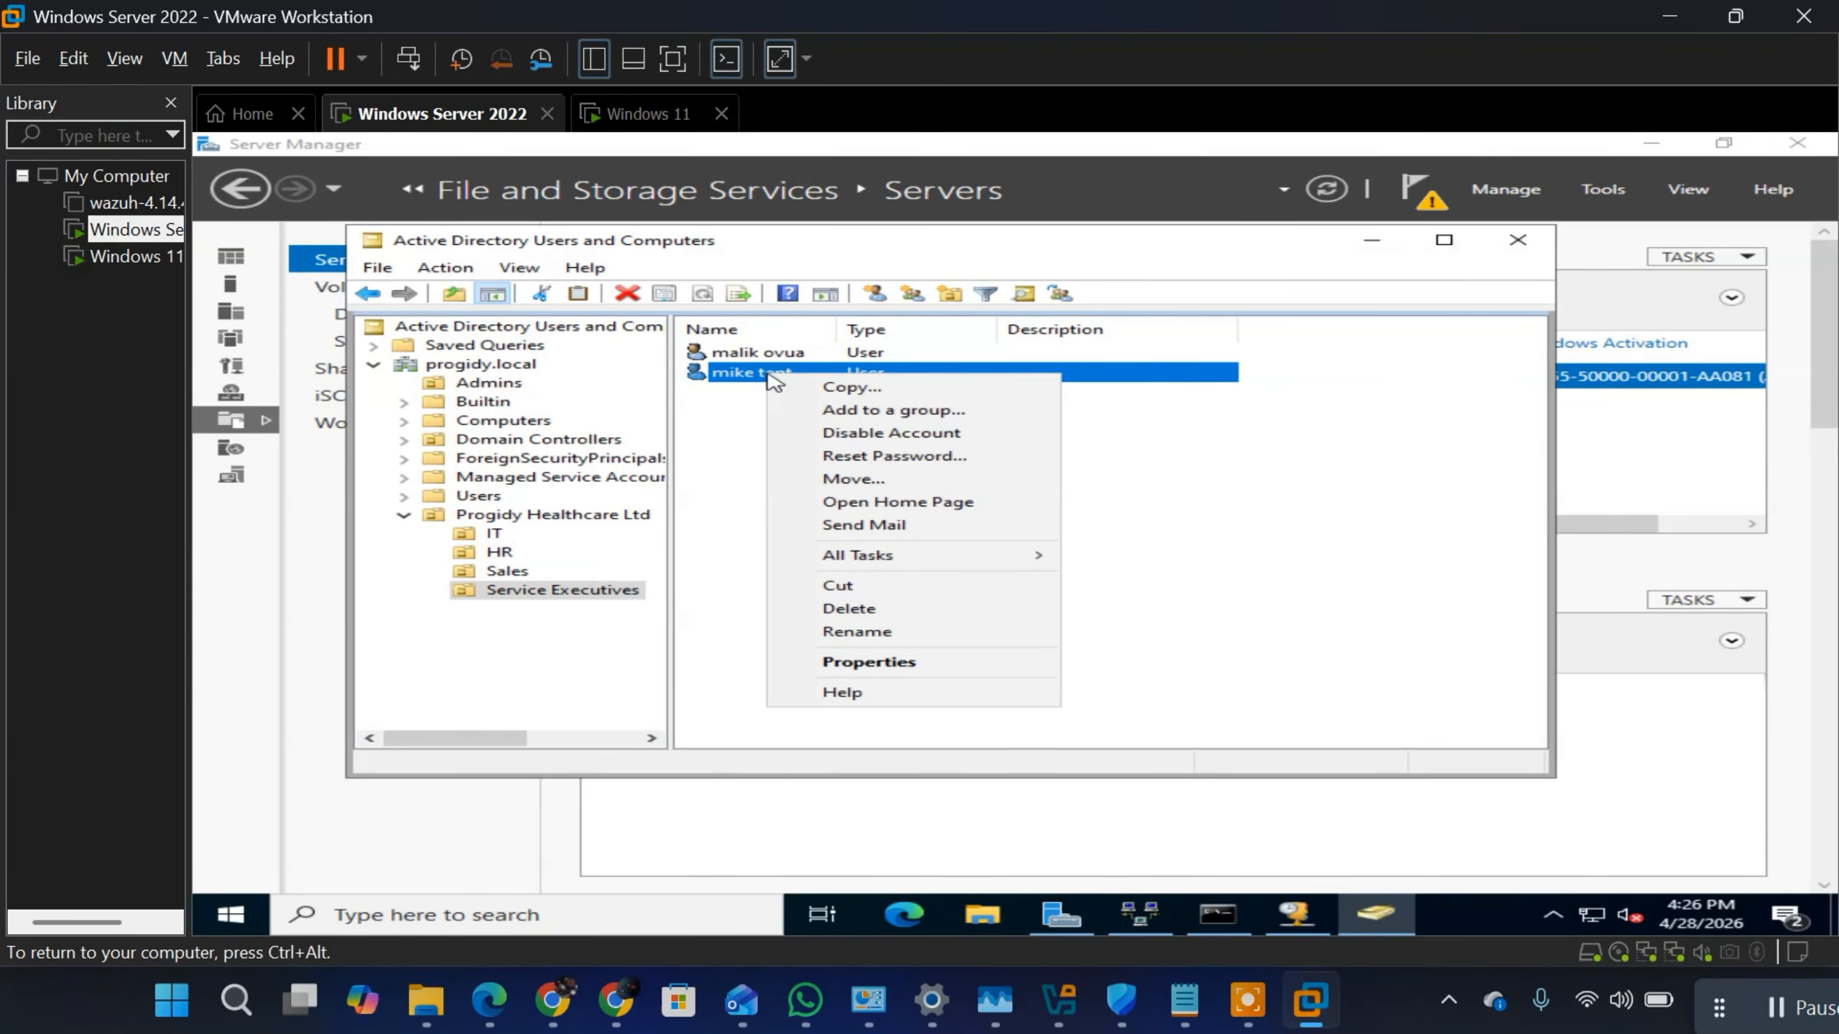
pyautogui.click(859, 661)
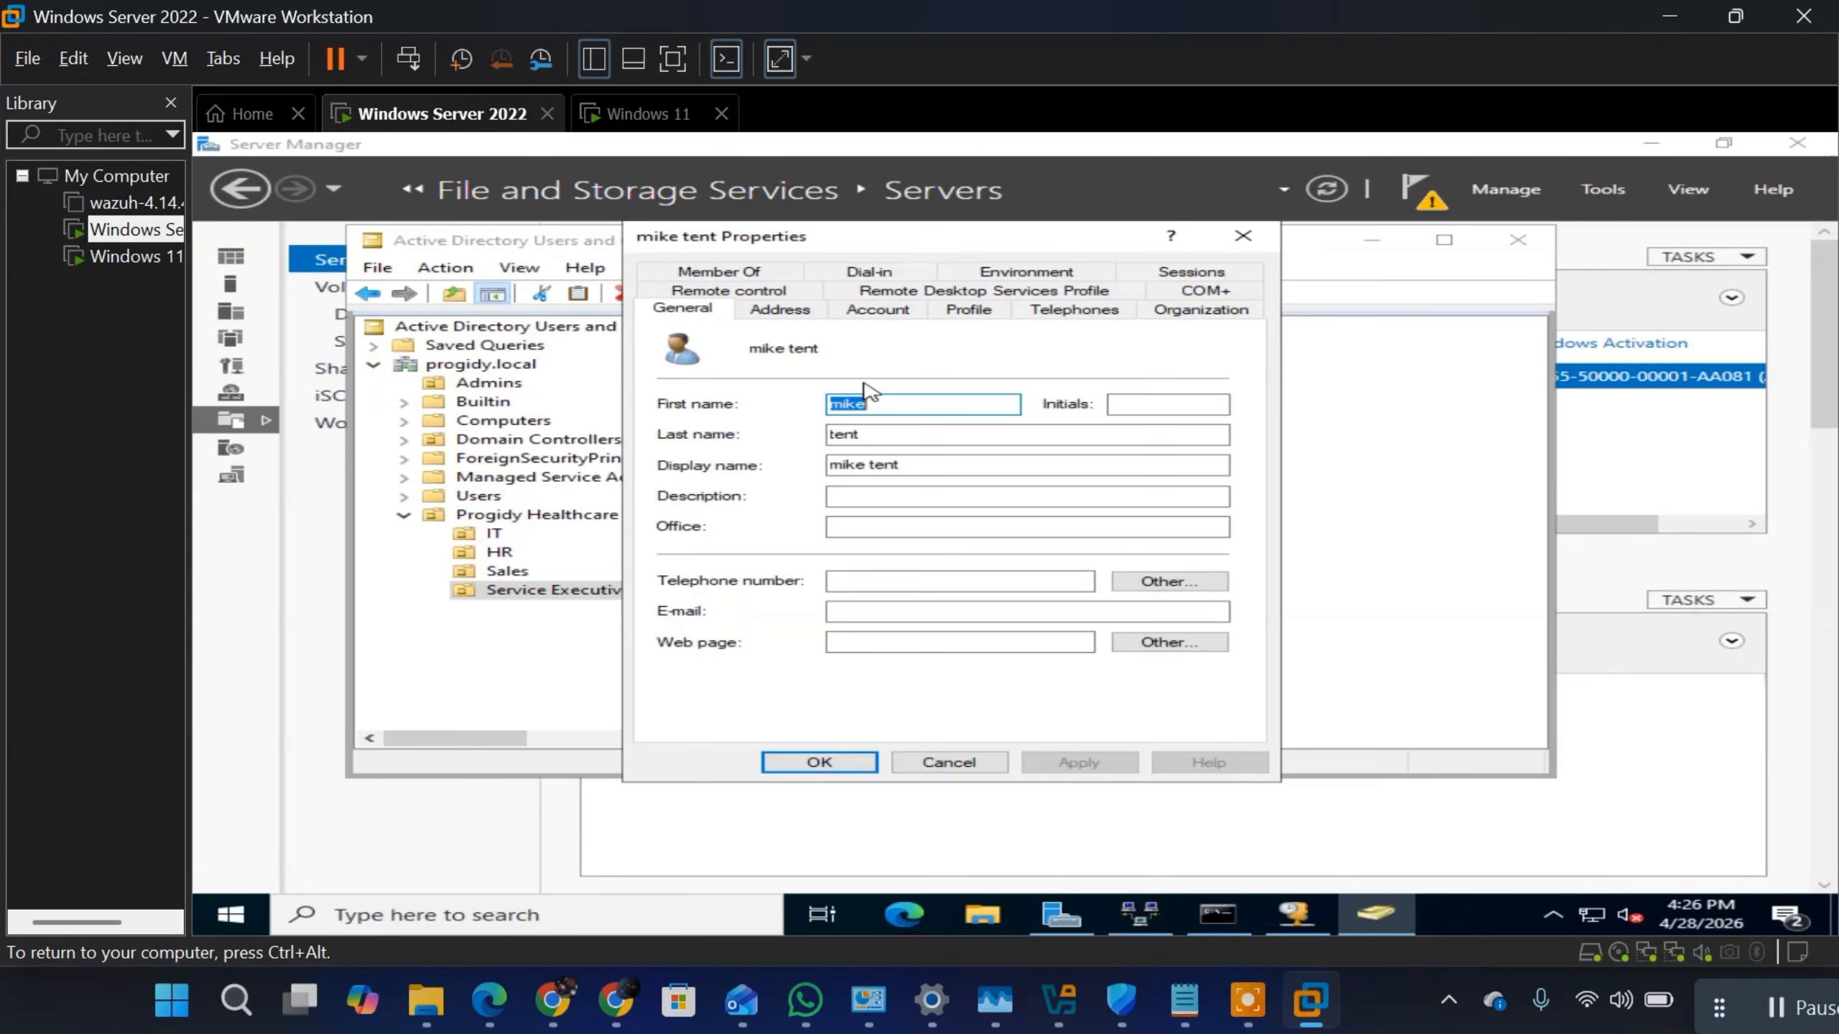
# Step: Look through the user's address fields, from street and P.O. box to the country/region choices
pyautogui.click(779, 309)
pyautogui.click(847, 399)
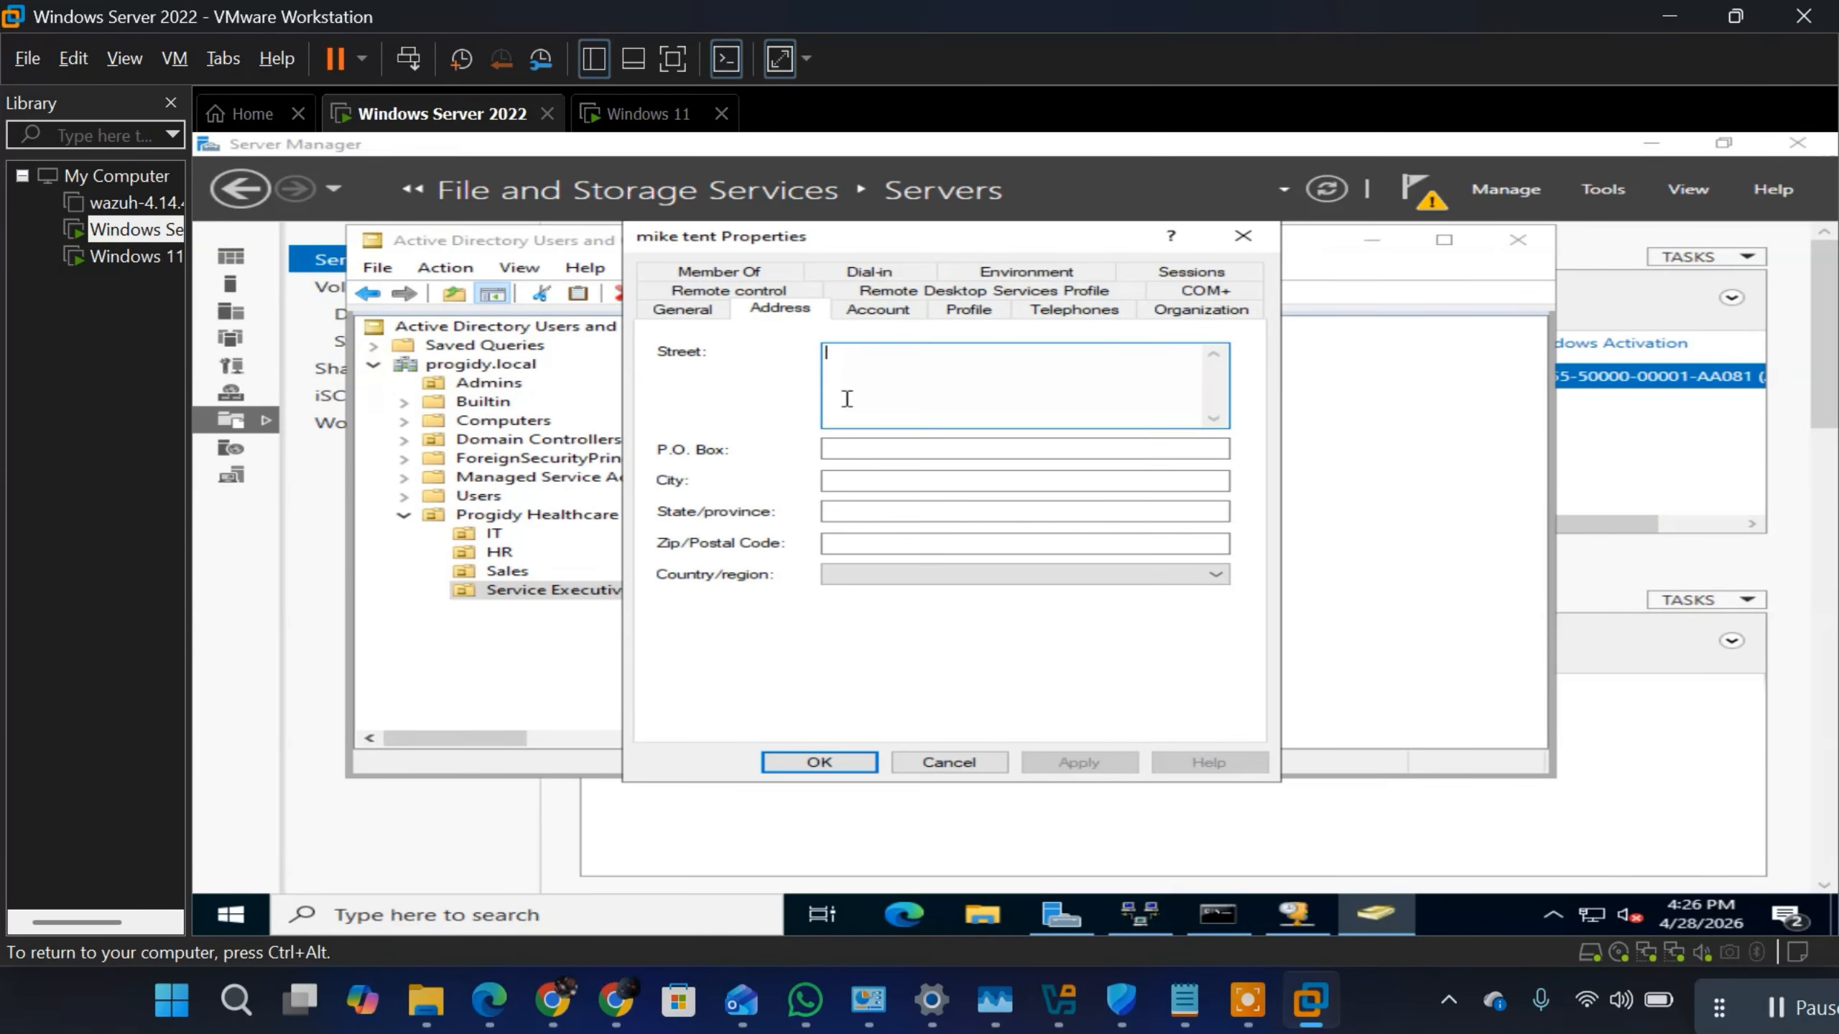
pyautogui.click(852, 452)
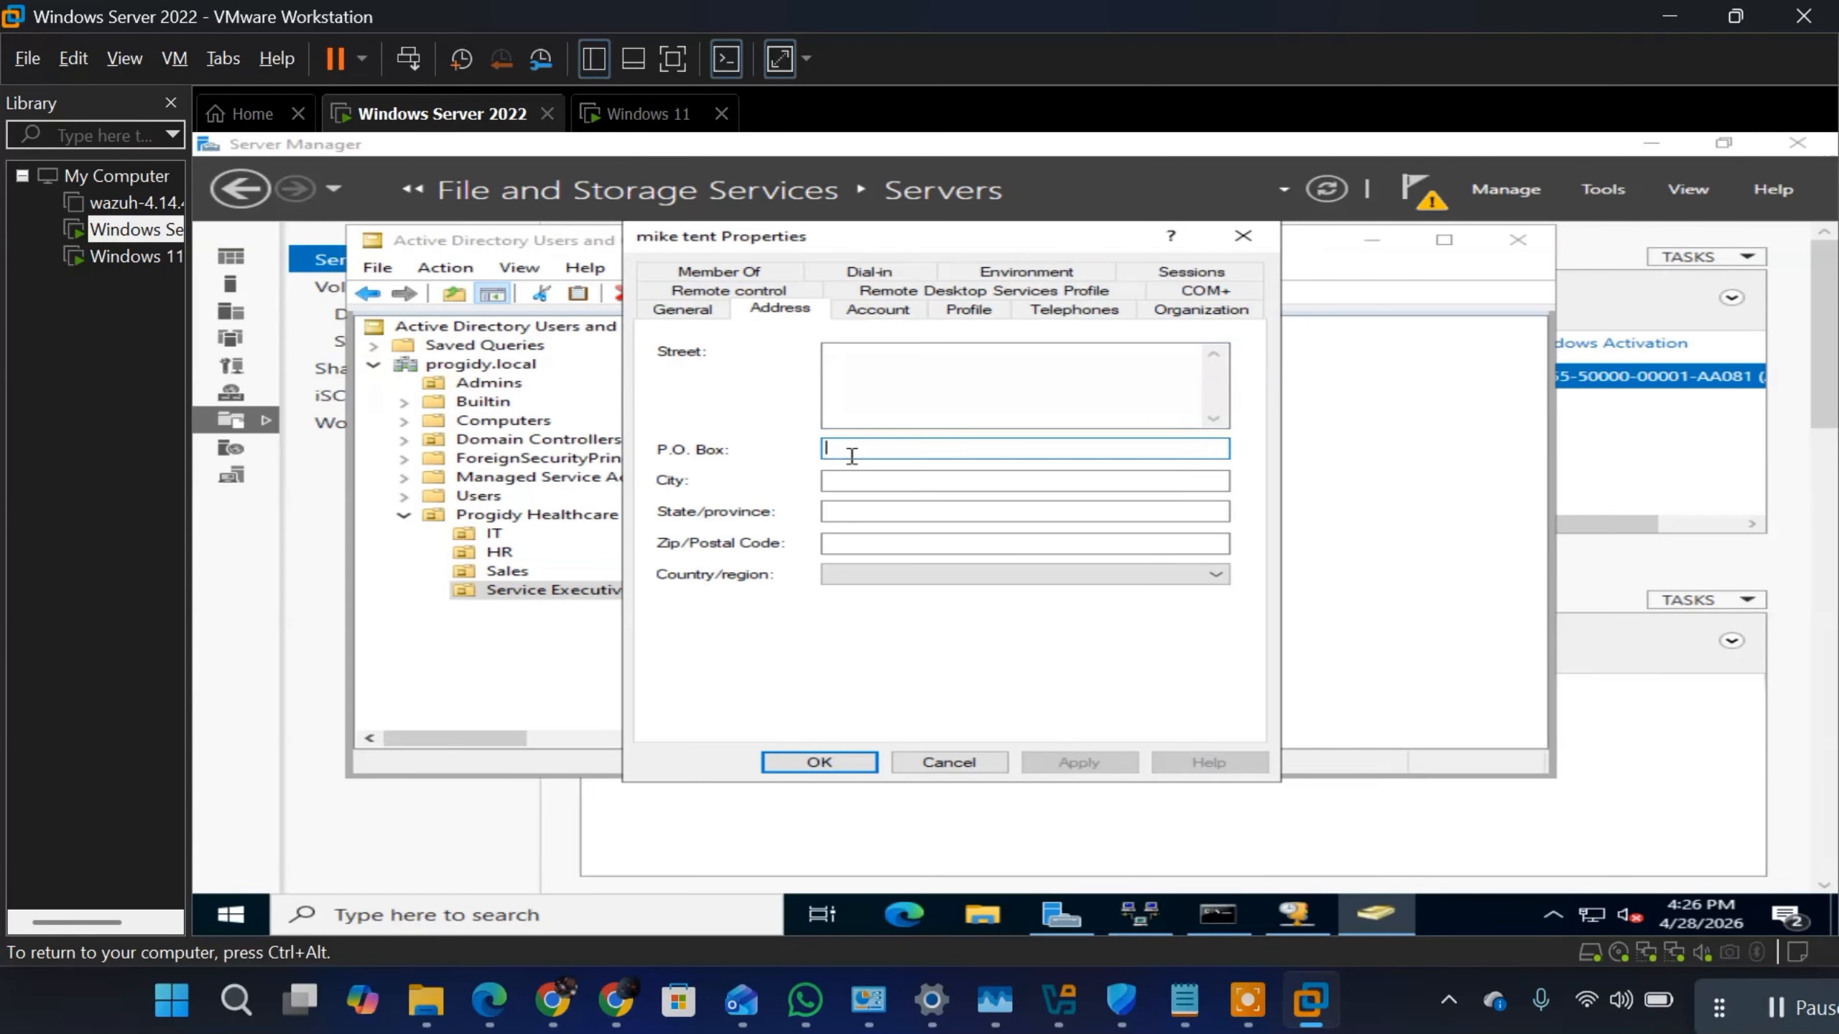
pyautogui.click(840, 480)
pyautogui.click(848, 511)
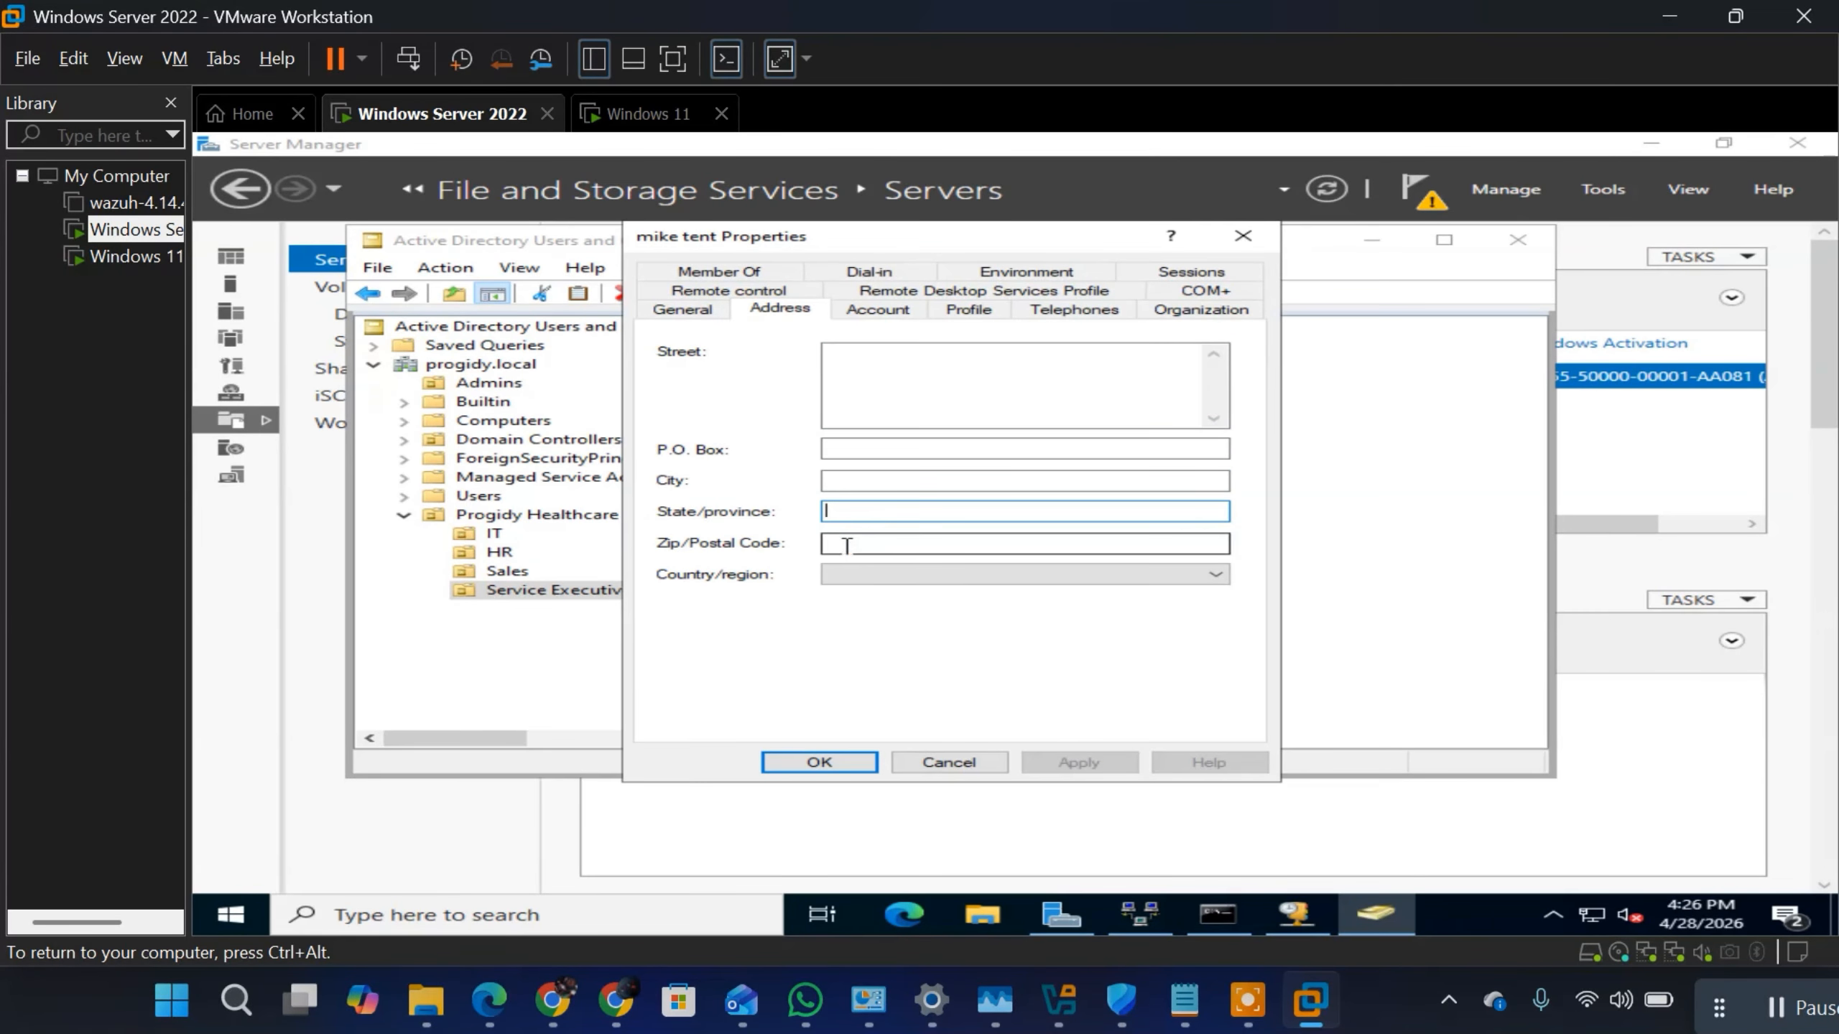
pyautogui.click(851, 576)
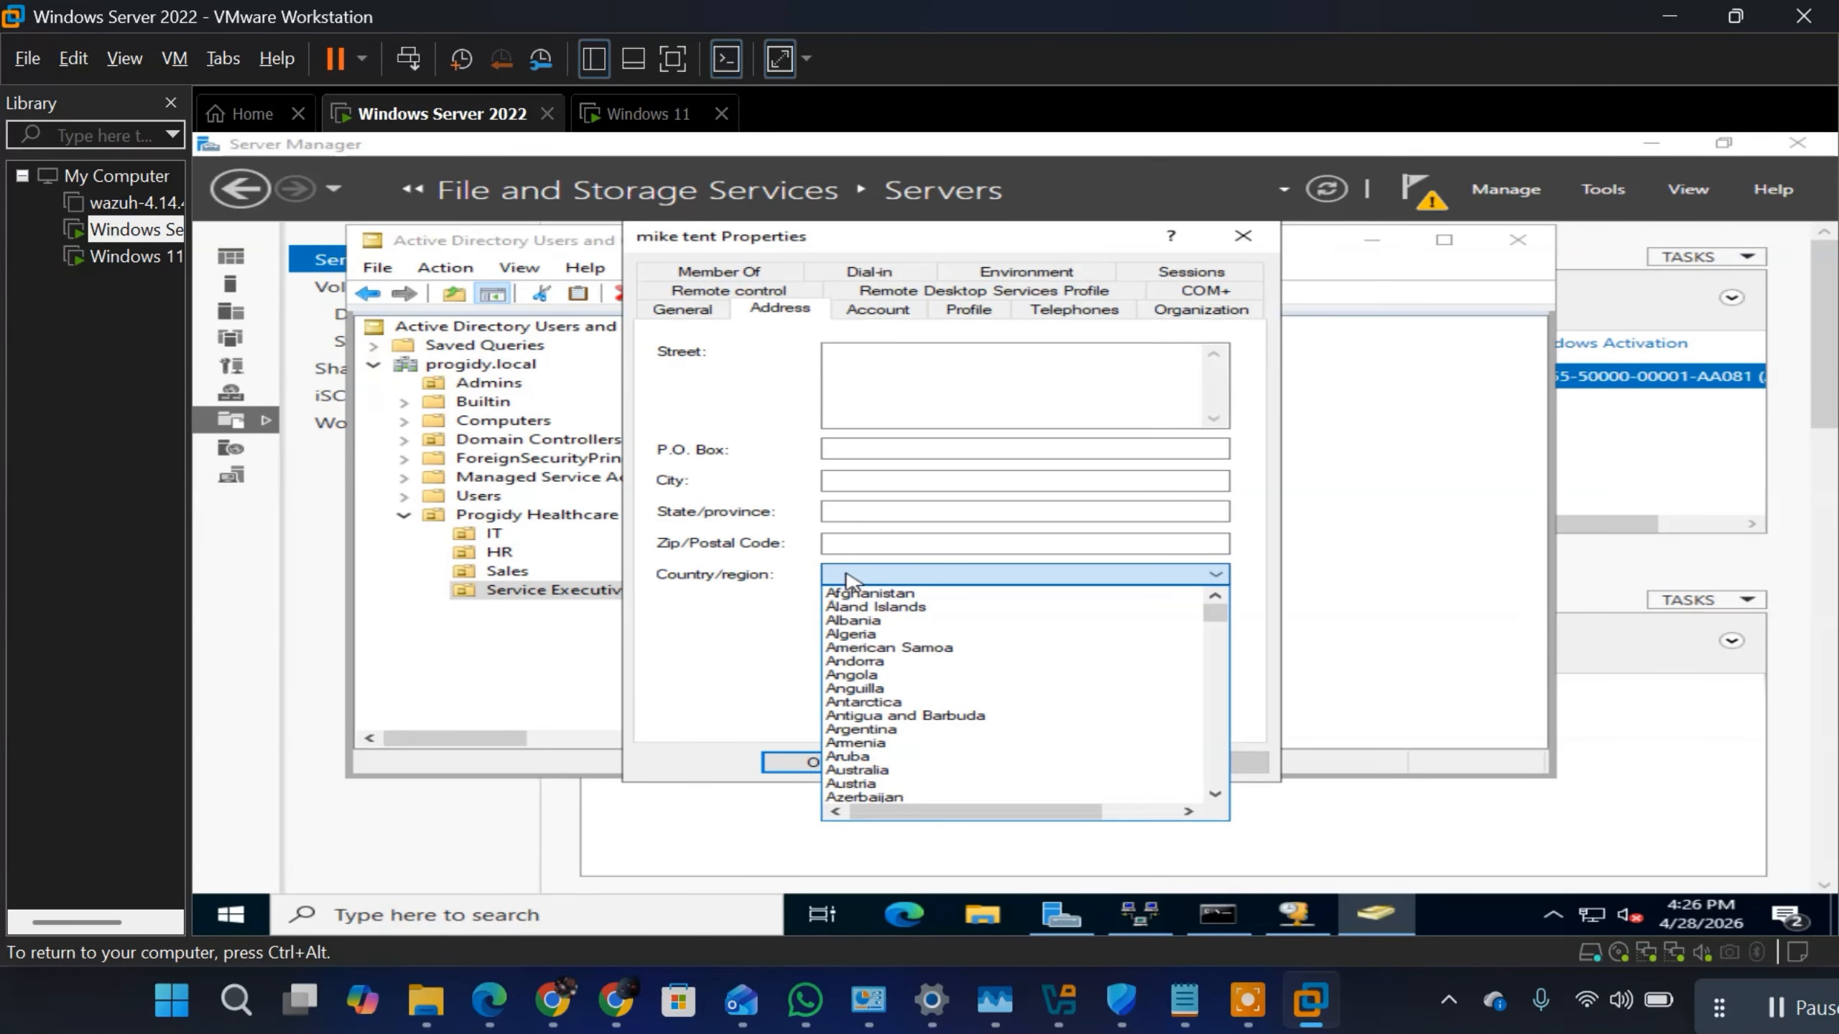
# Step: Review the user's remote control, group membership, dial-in and environment settings
pyautogui.click(717, 293)
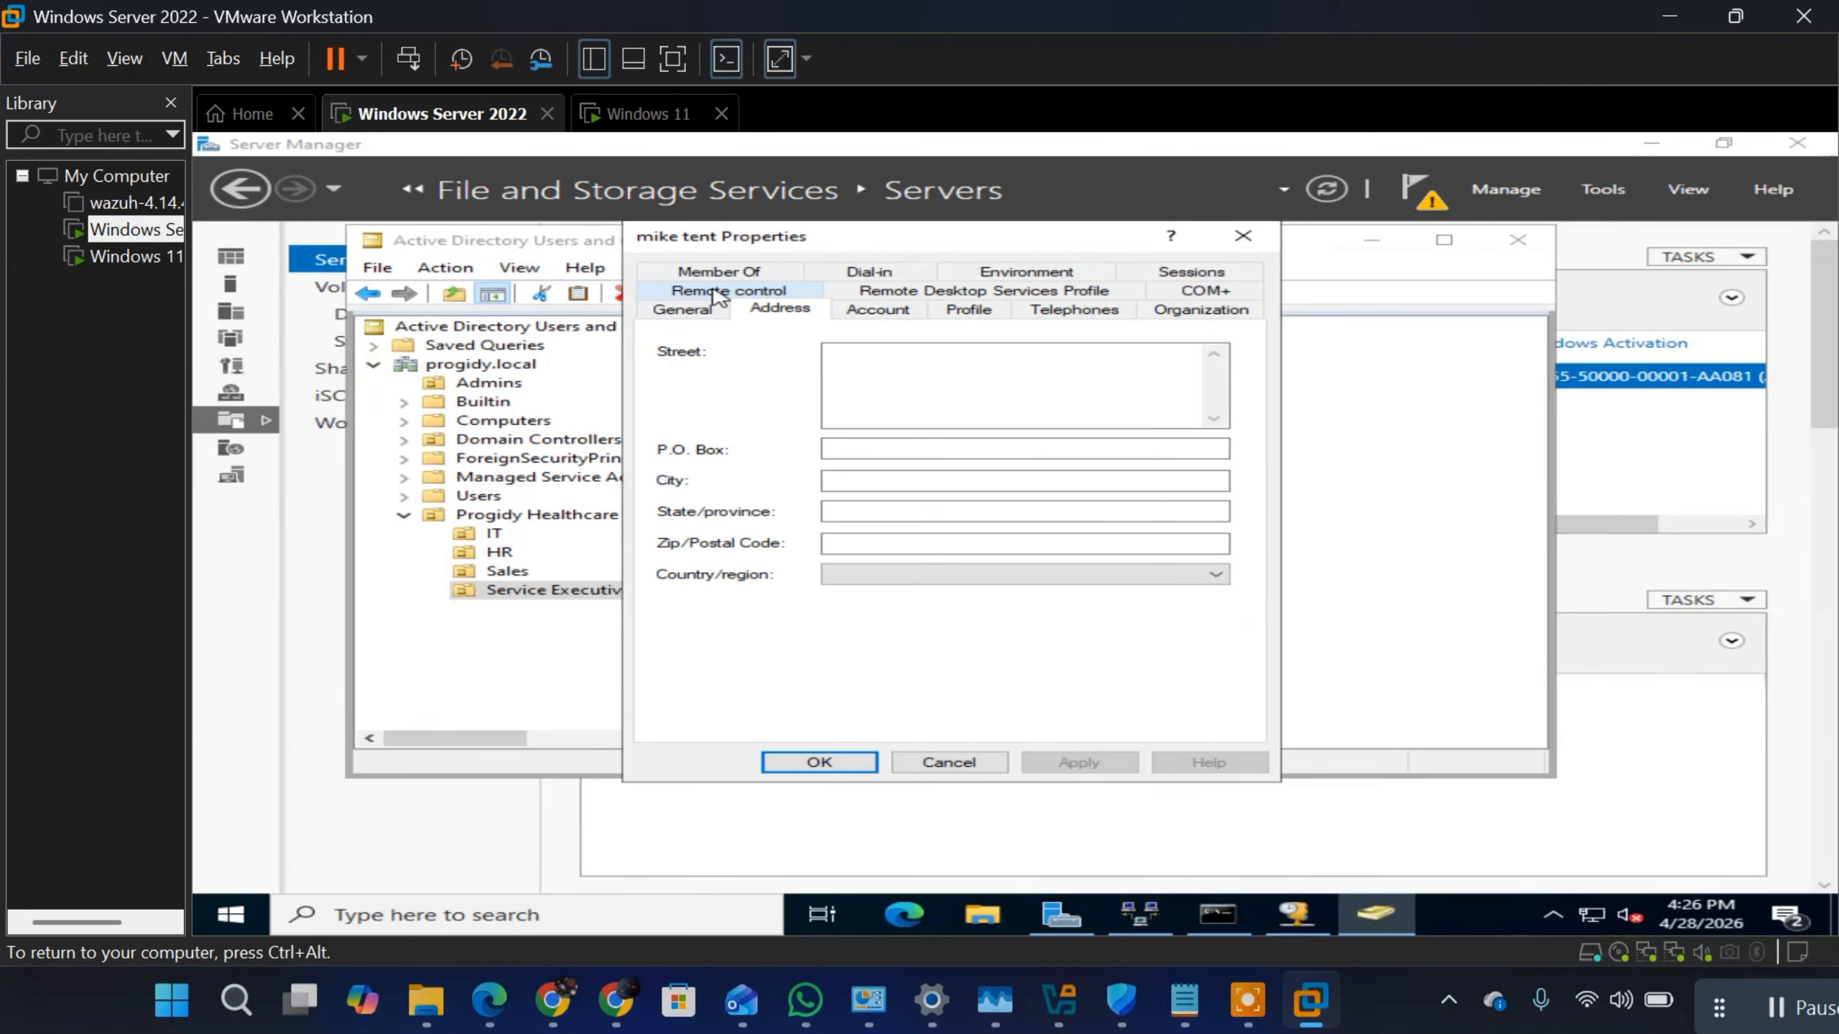
pyautogui.click(717, 293)
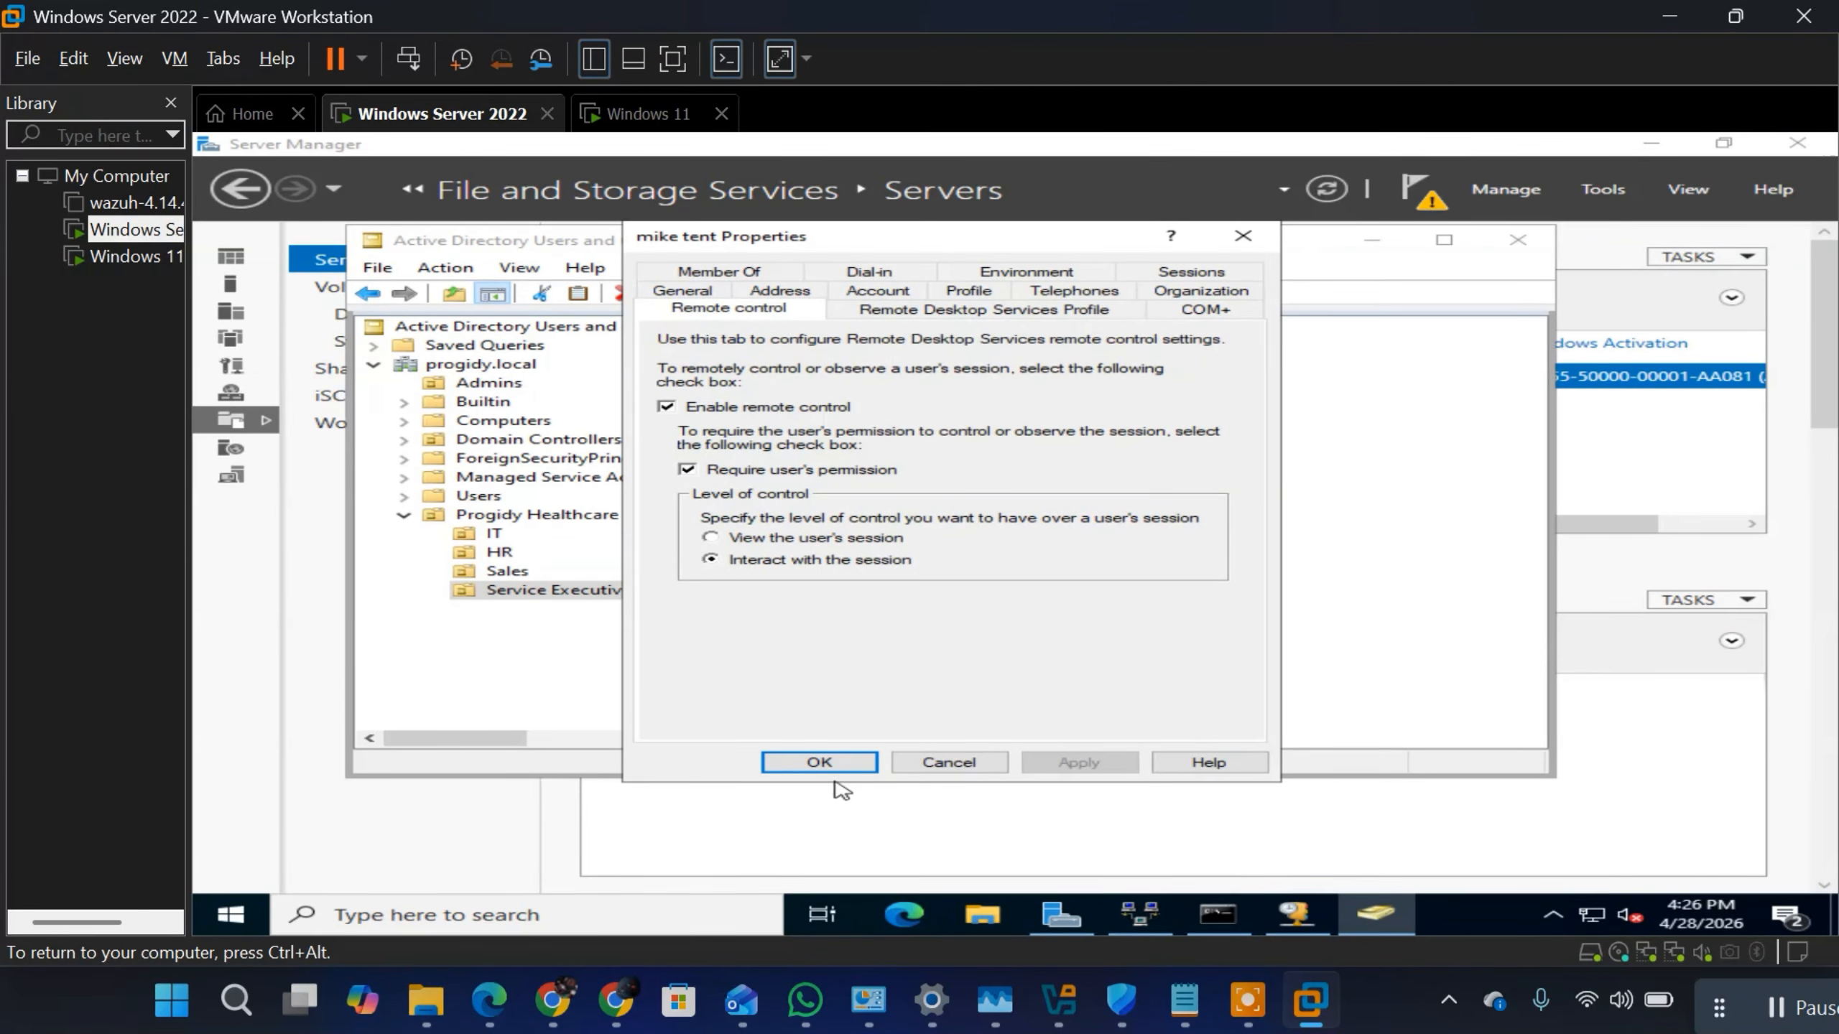
pyautogui.click(721, 271)
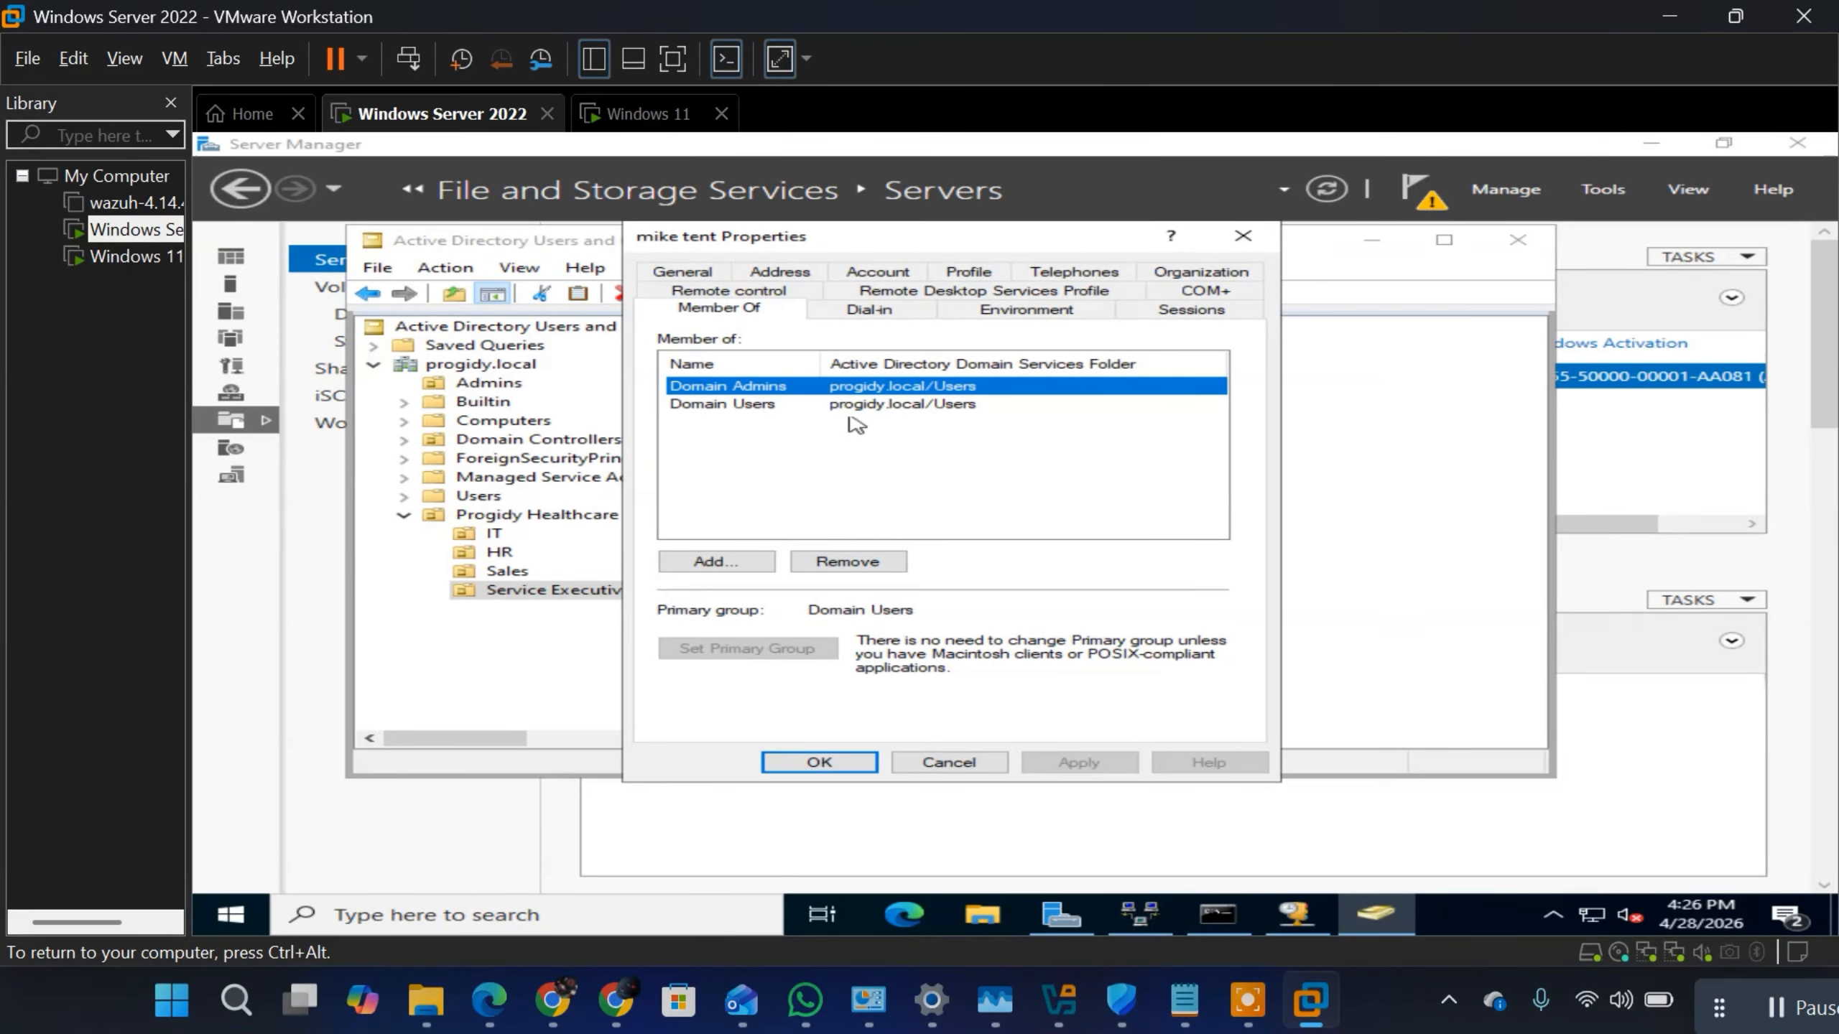
pyautogui.click(884, 319)
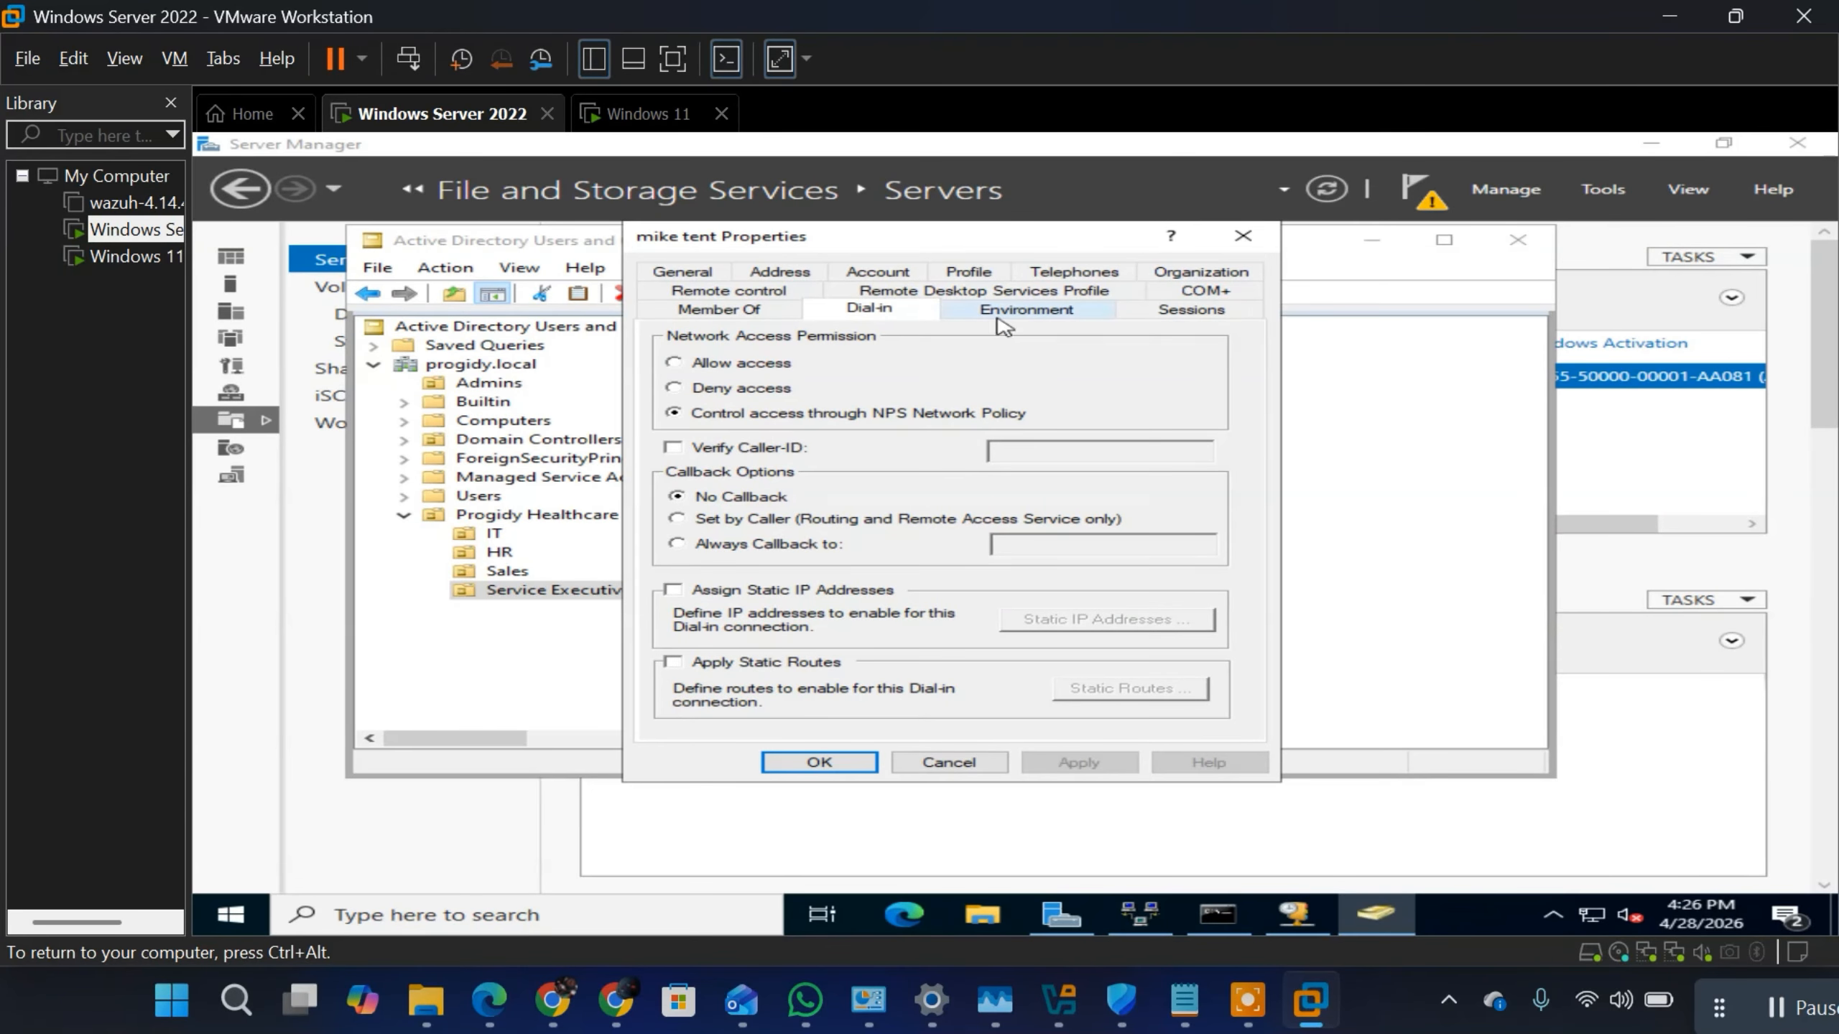
pyautogui.click(1004, 321)
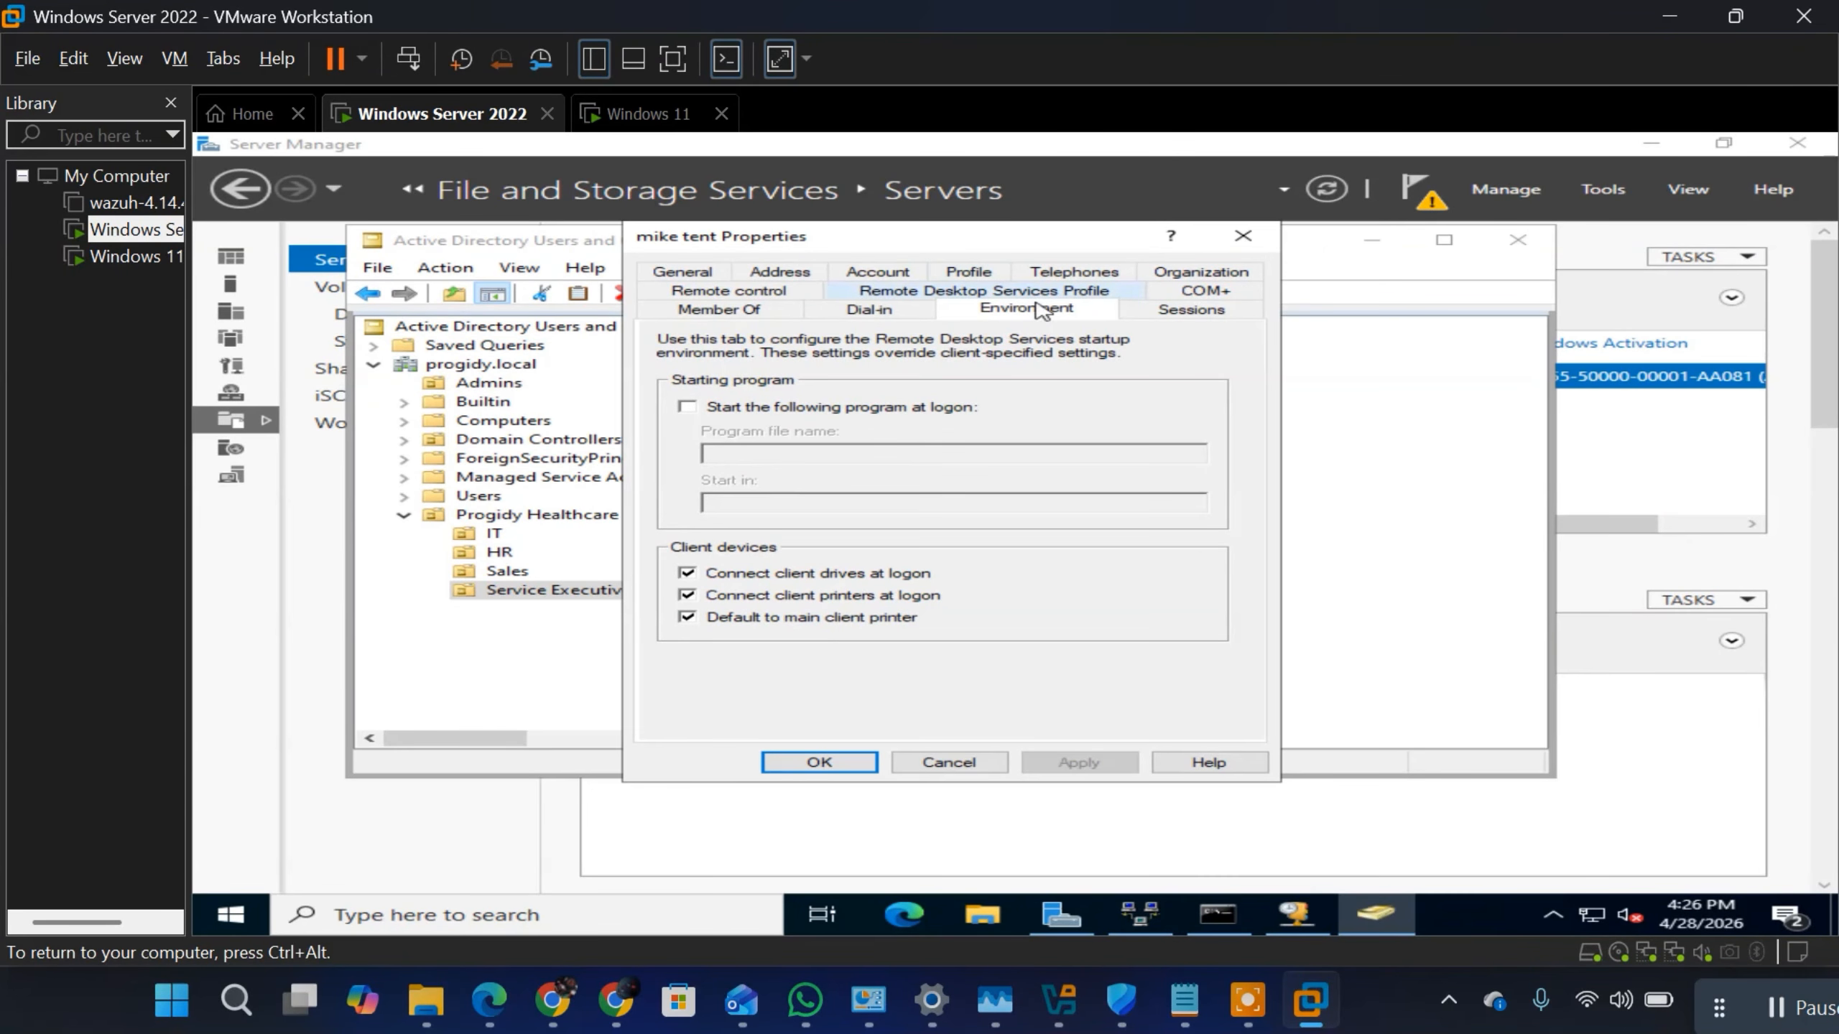
# Step: Examine the user's profile paths, telephone fields and organization details, including company and manager
pyautogui.click(969, 272)
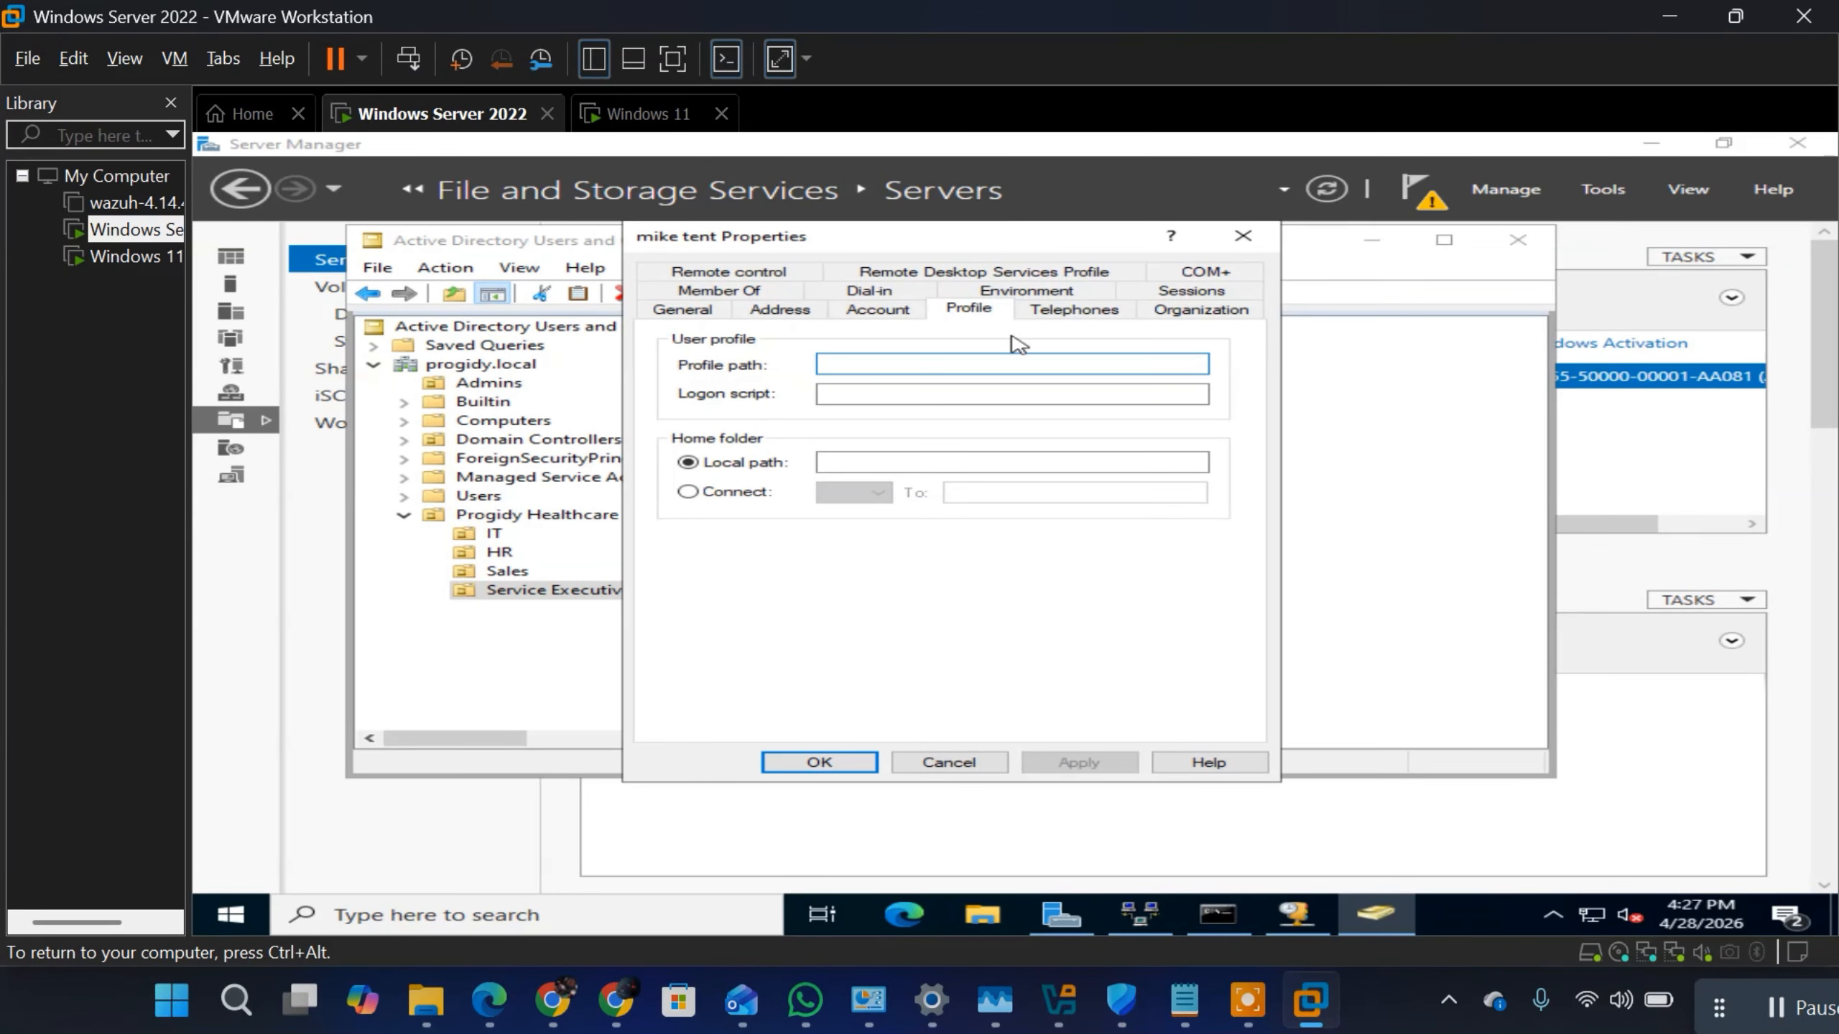
pyautogui.click(1069, 310)
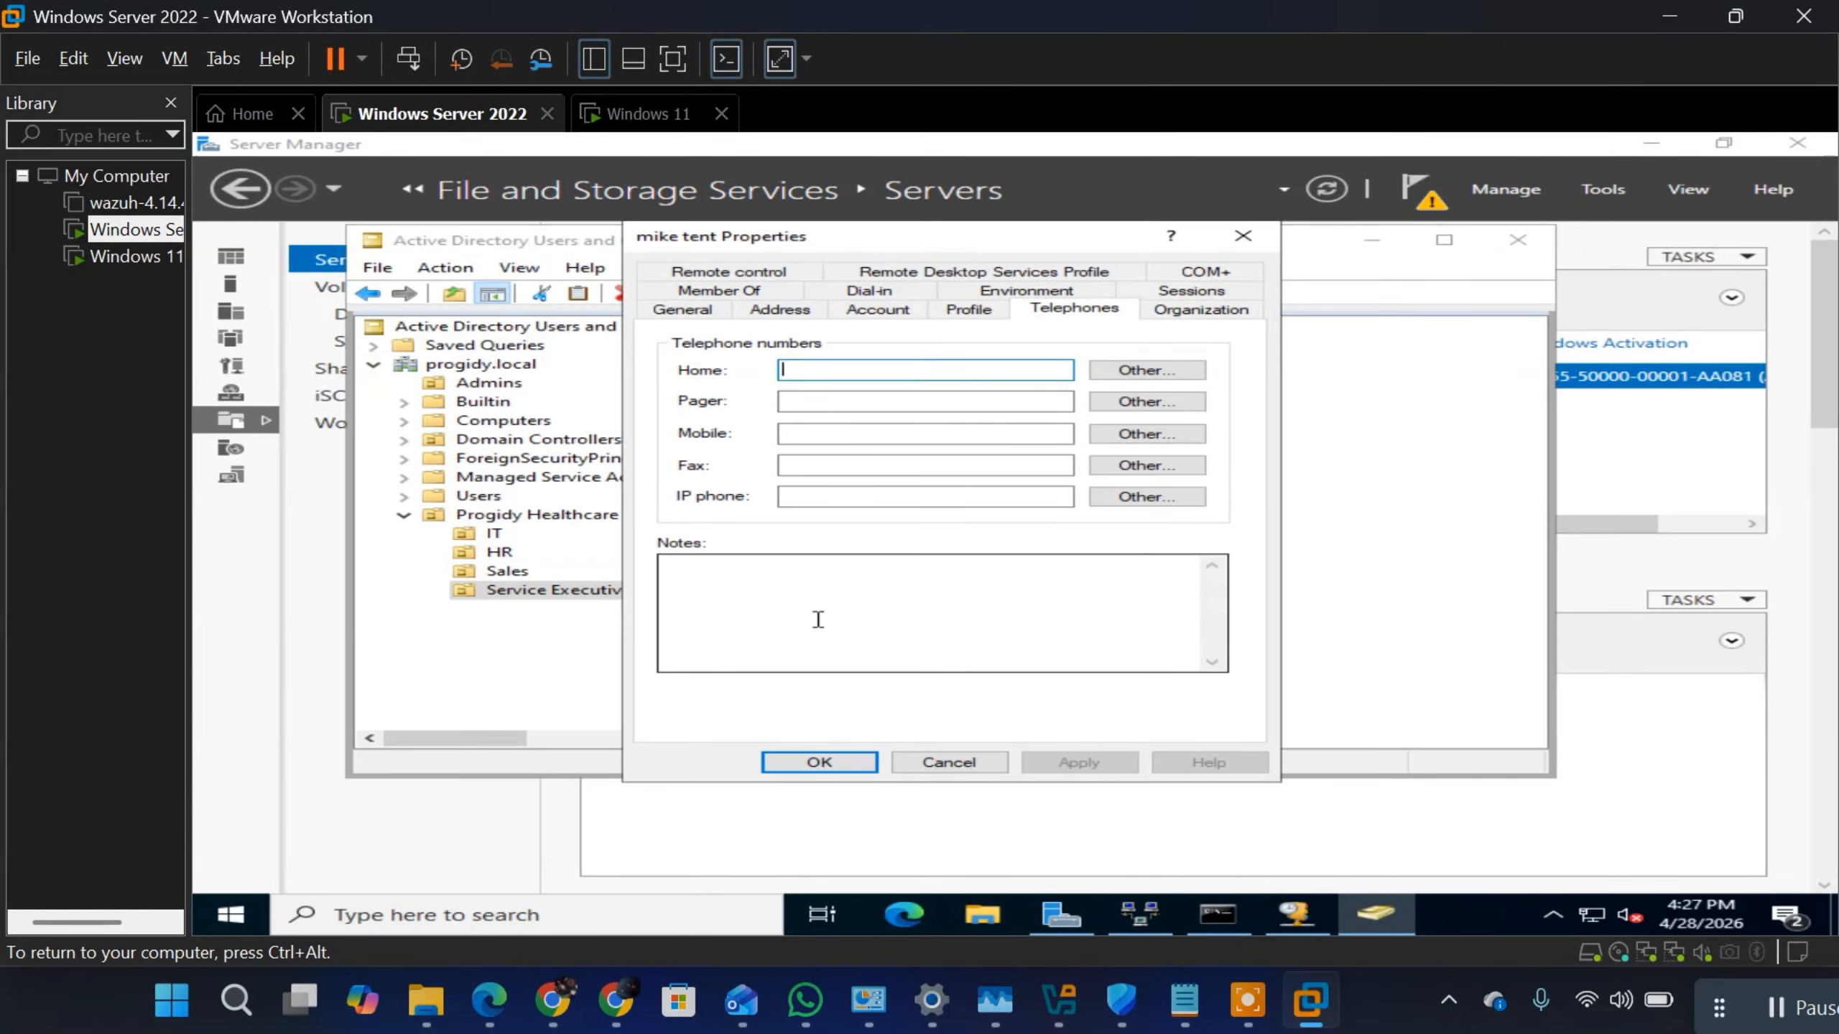
pyautogui.click(1230, 310)
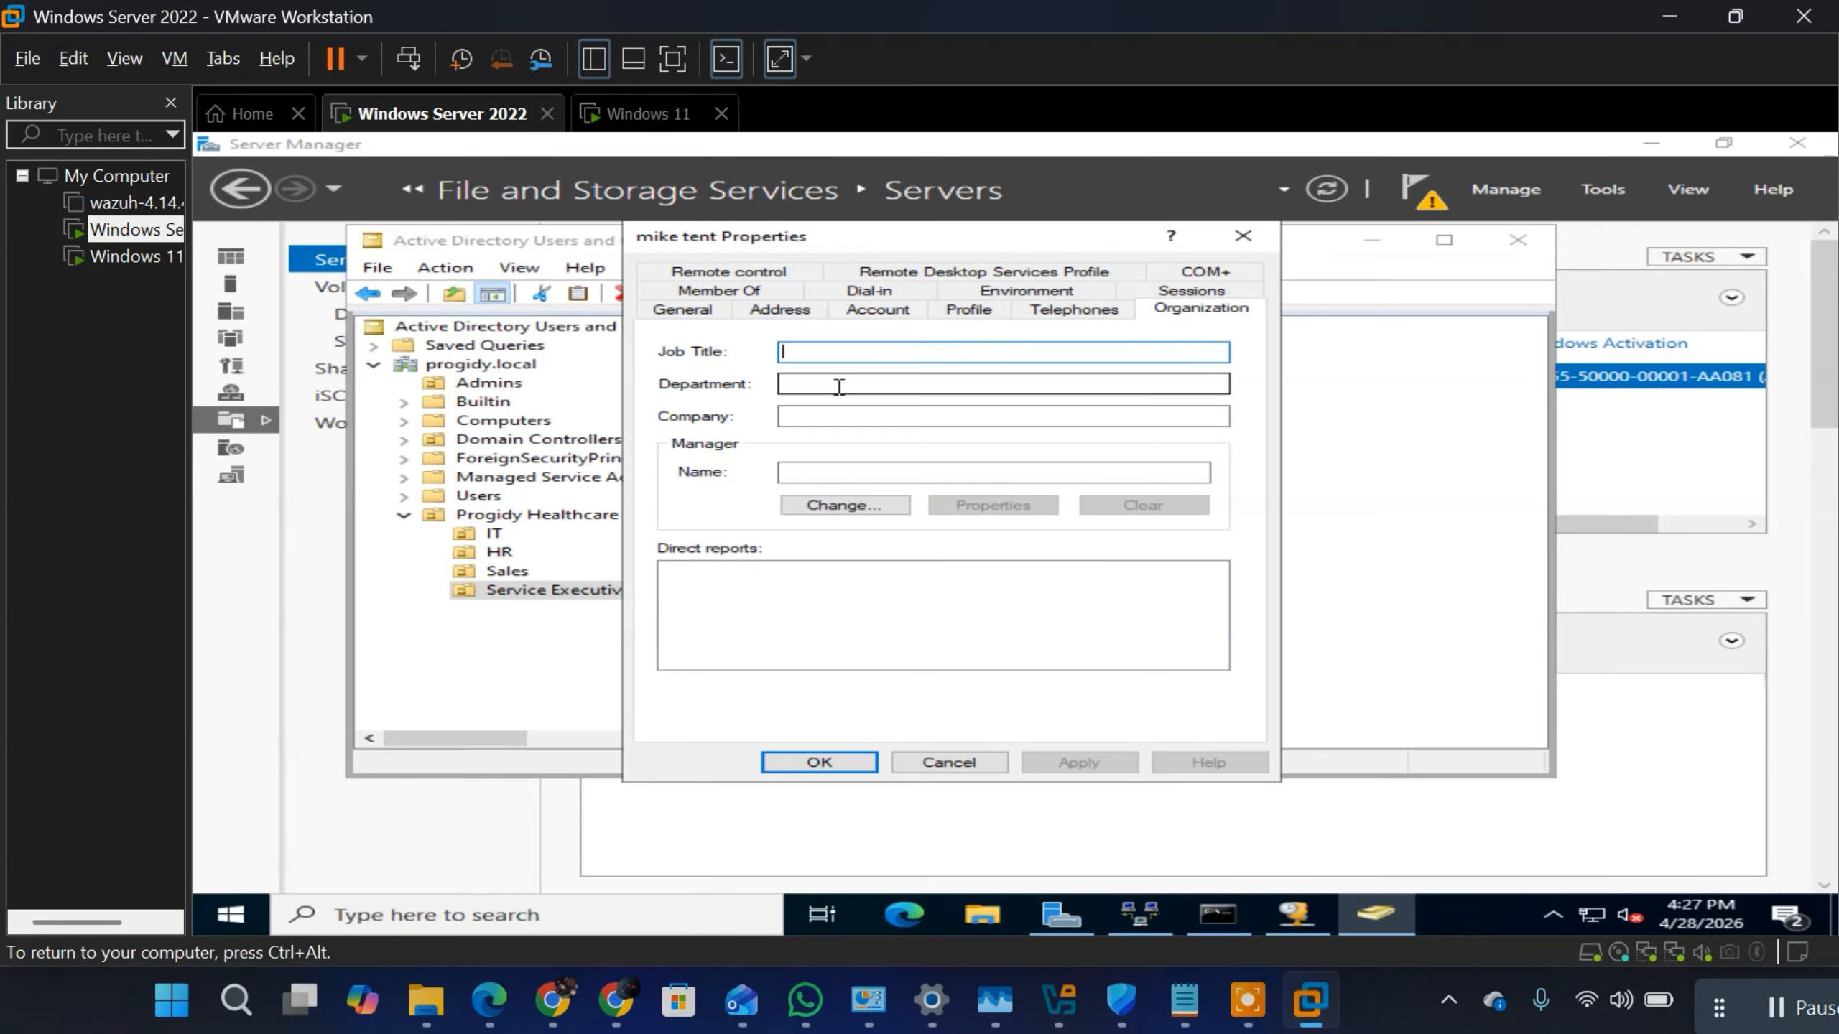
pyautogui.click(833, 417)
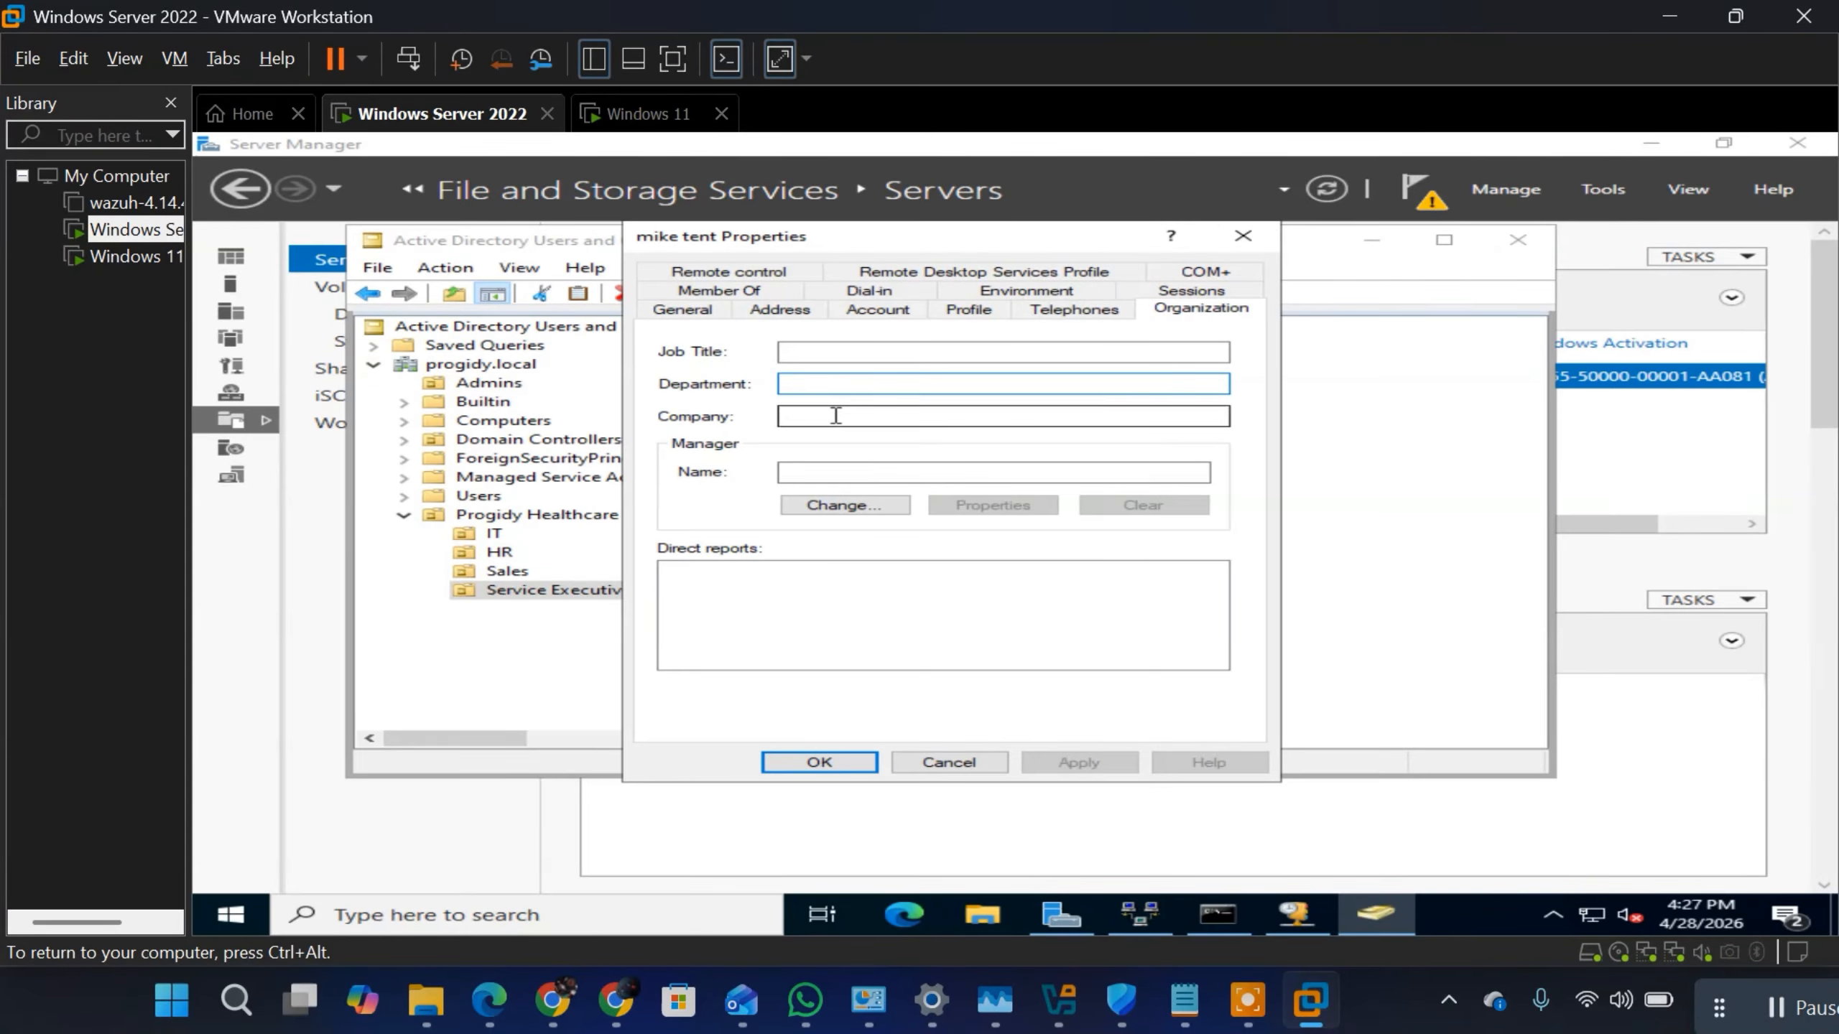
pyautogui.click(804, 472)
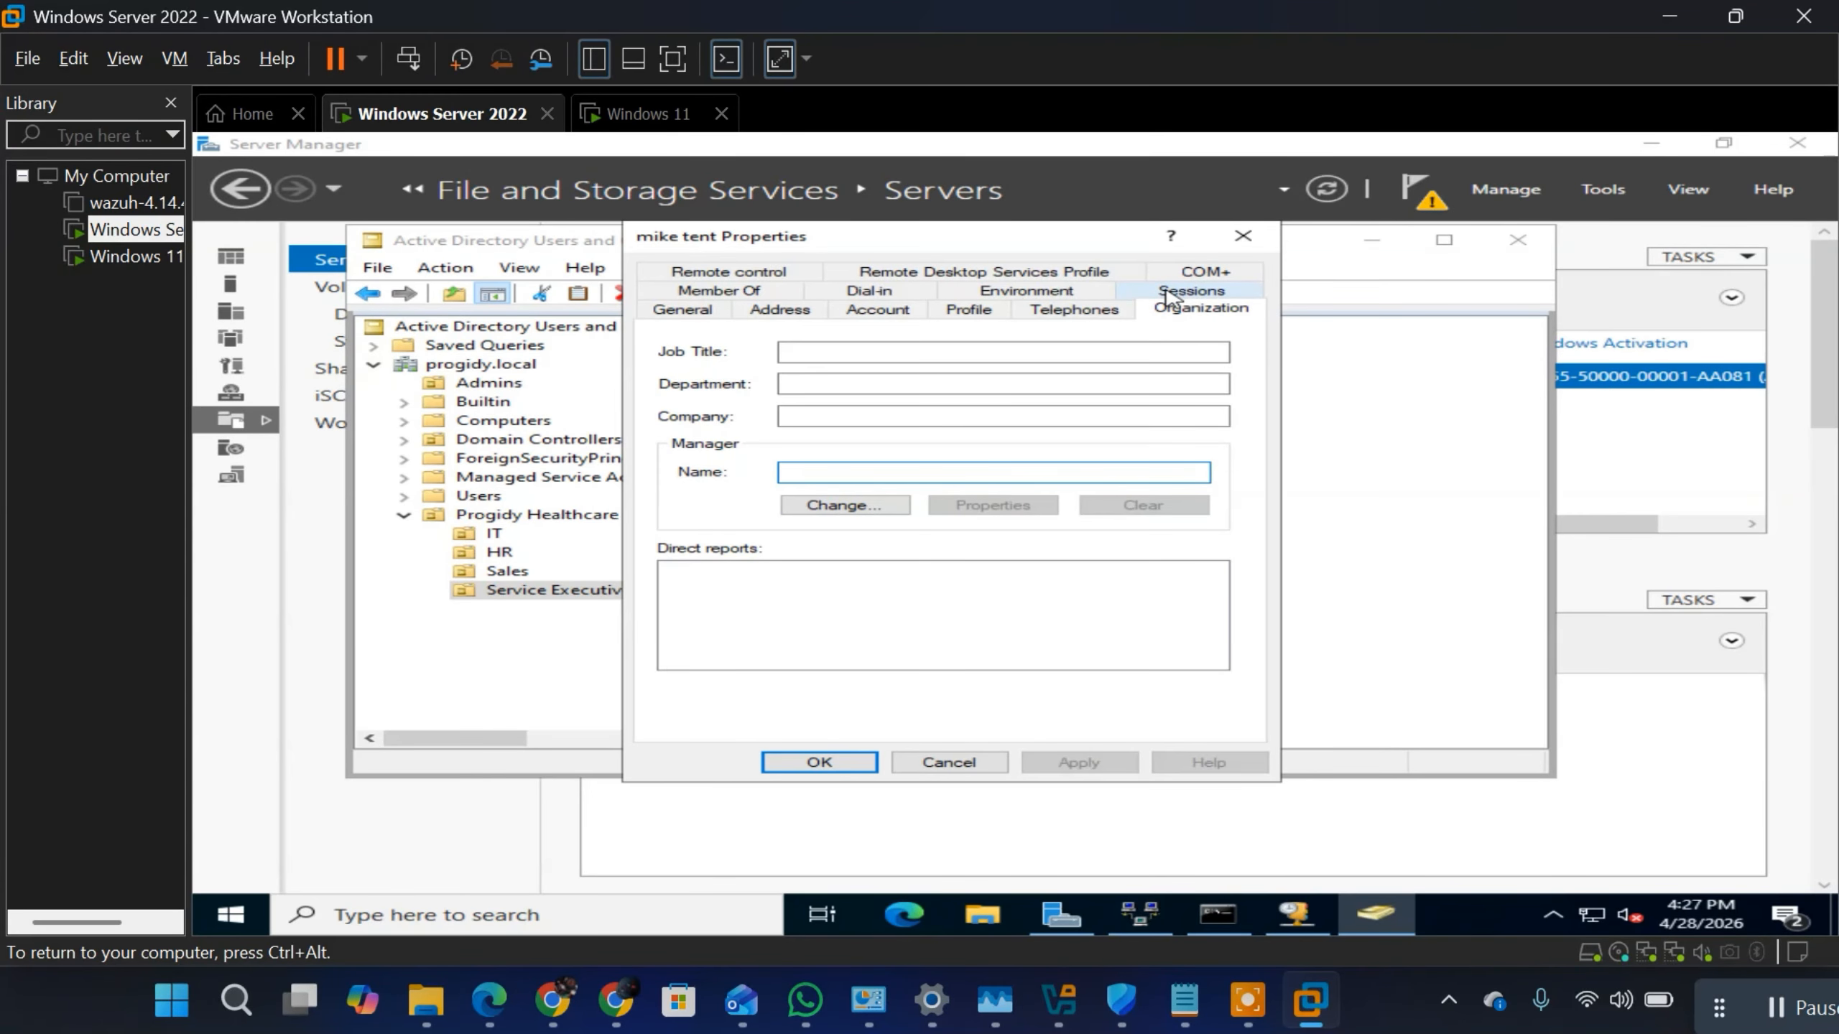
# Step: Check the user's environment and Remote Desktop Services profile settings, and look through the list of account options
pyautogui.click(1046, 289)
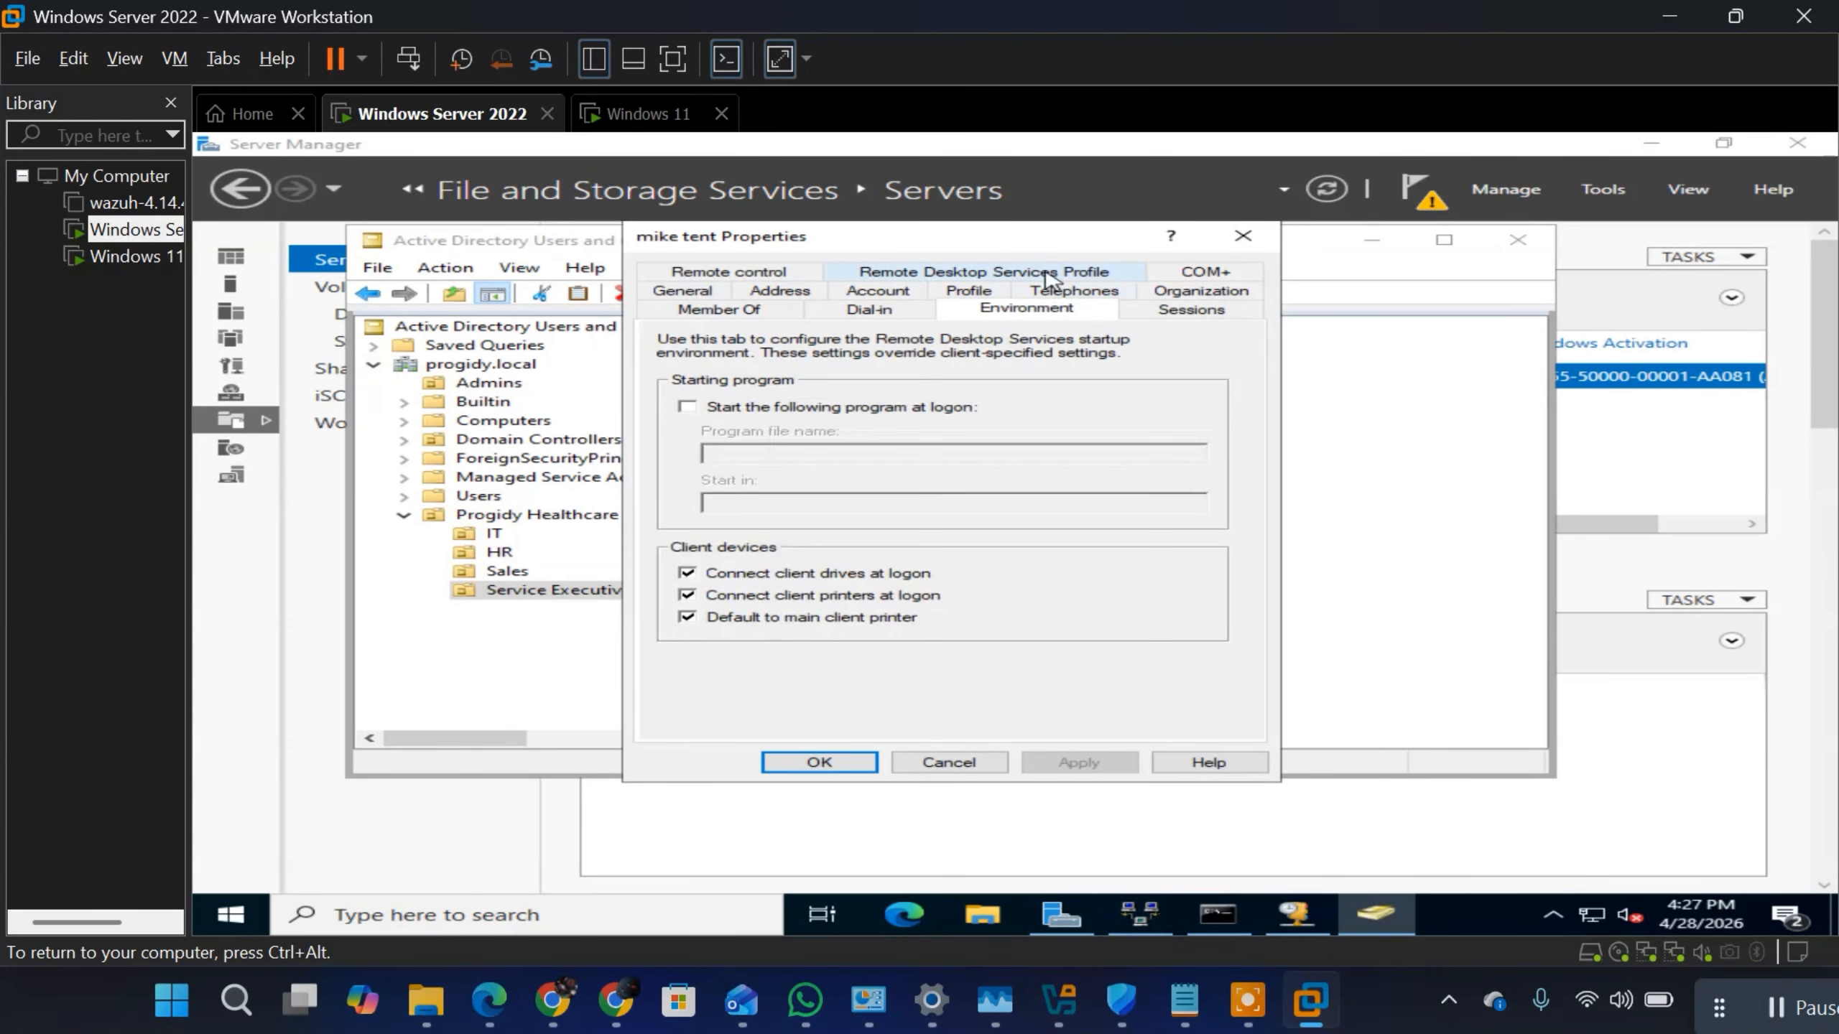
pyautogui.click(958, 278)
pyautogui.click(861, 275)
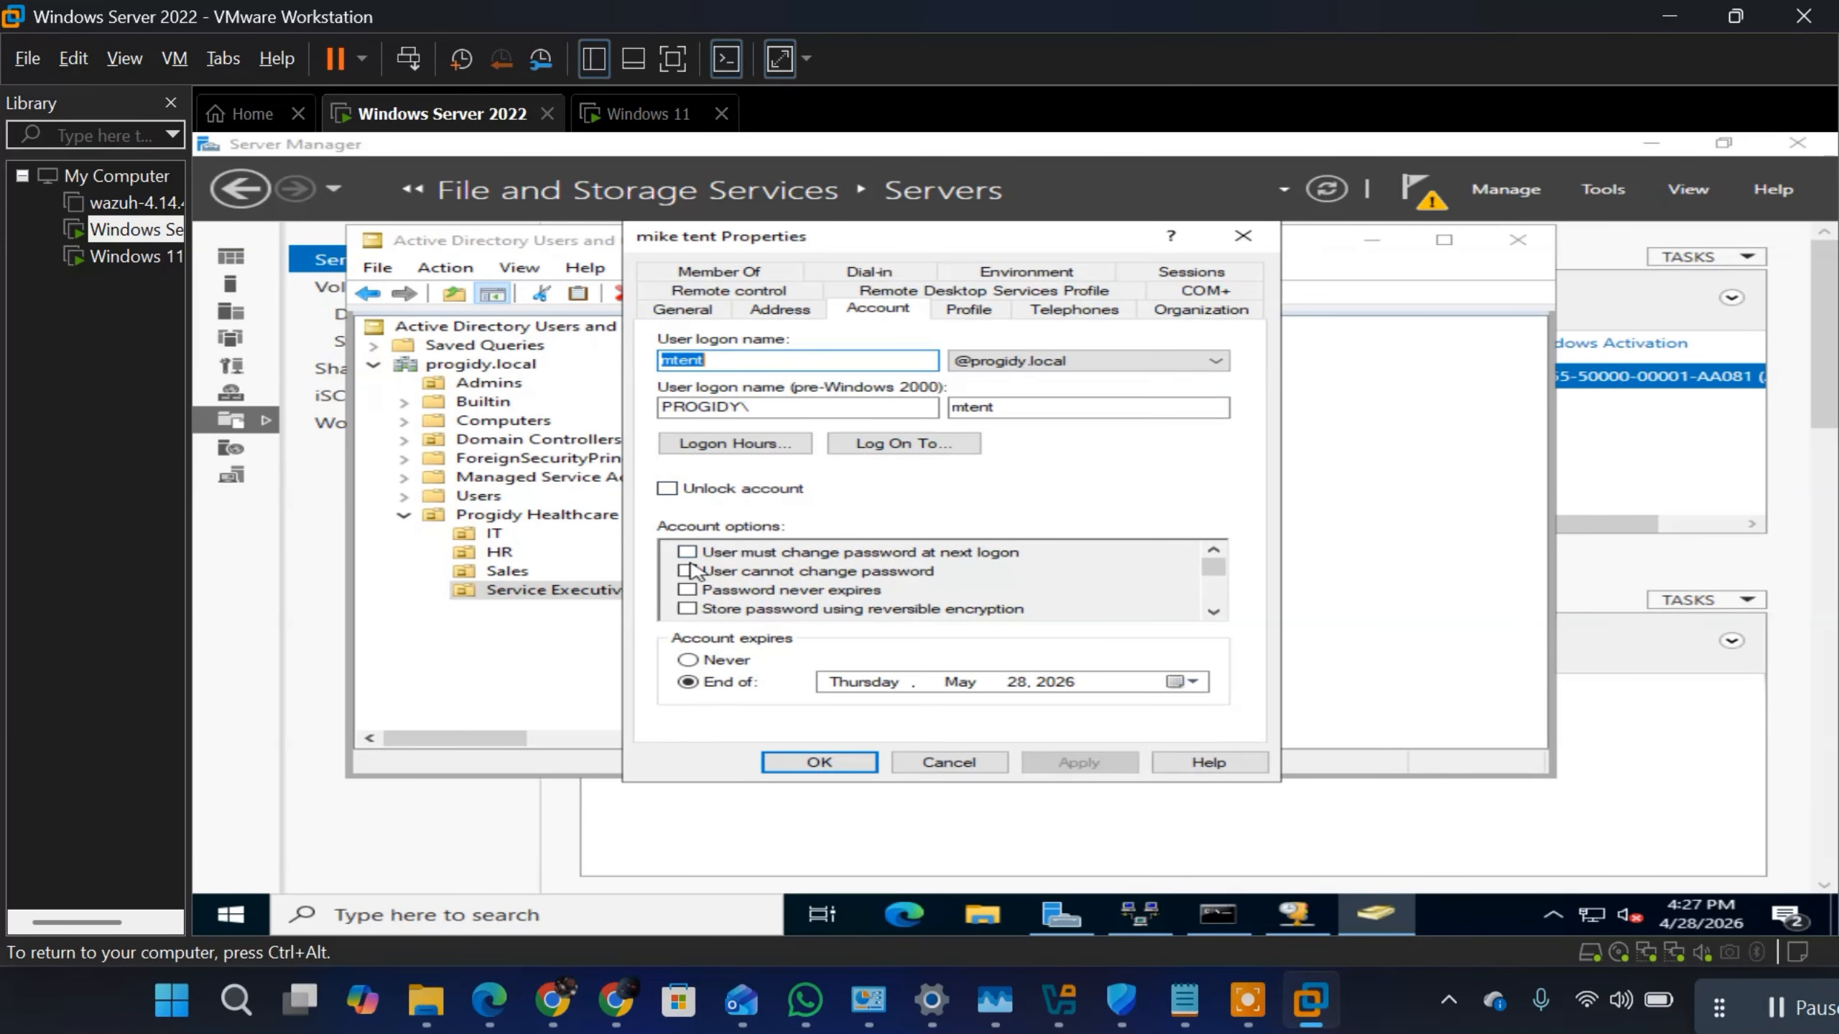
pyautogui.click(1213, 612)
pyautogui.click(1213, 612)
pyautogui.click(1213, 612)
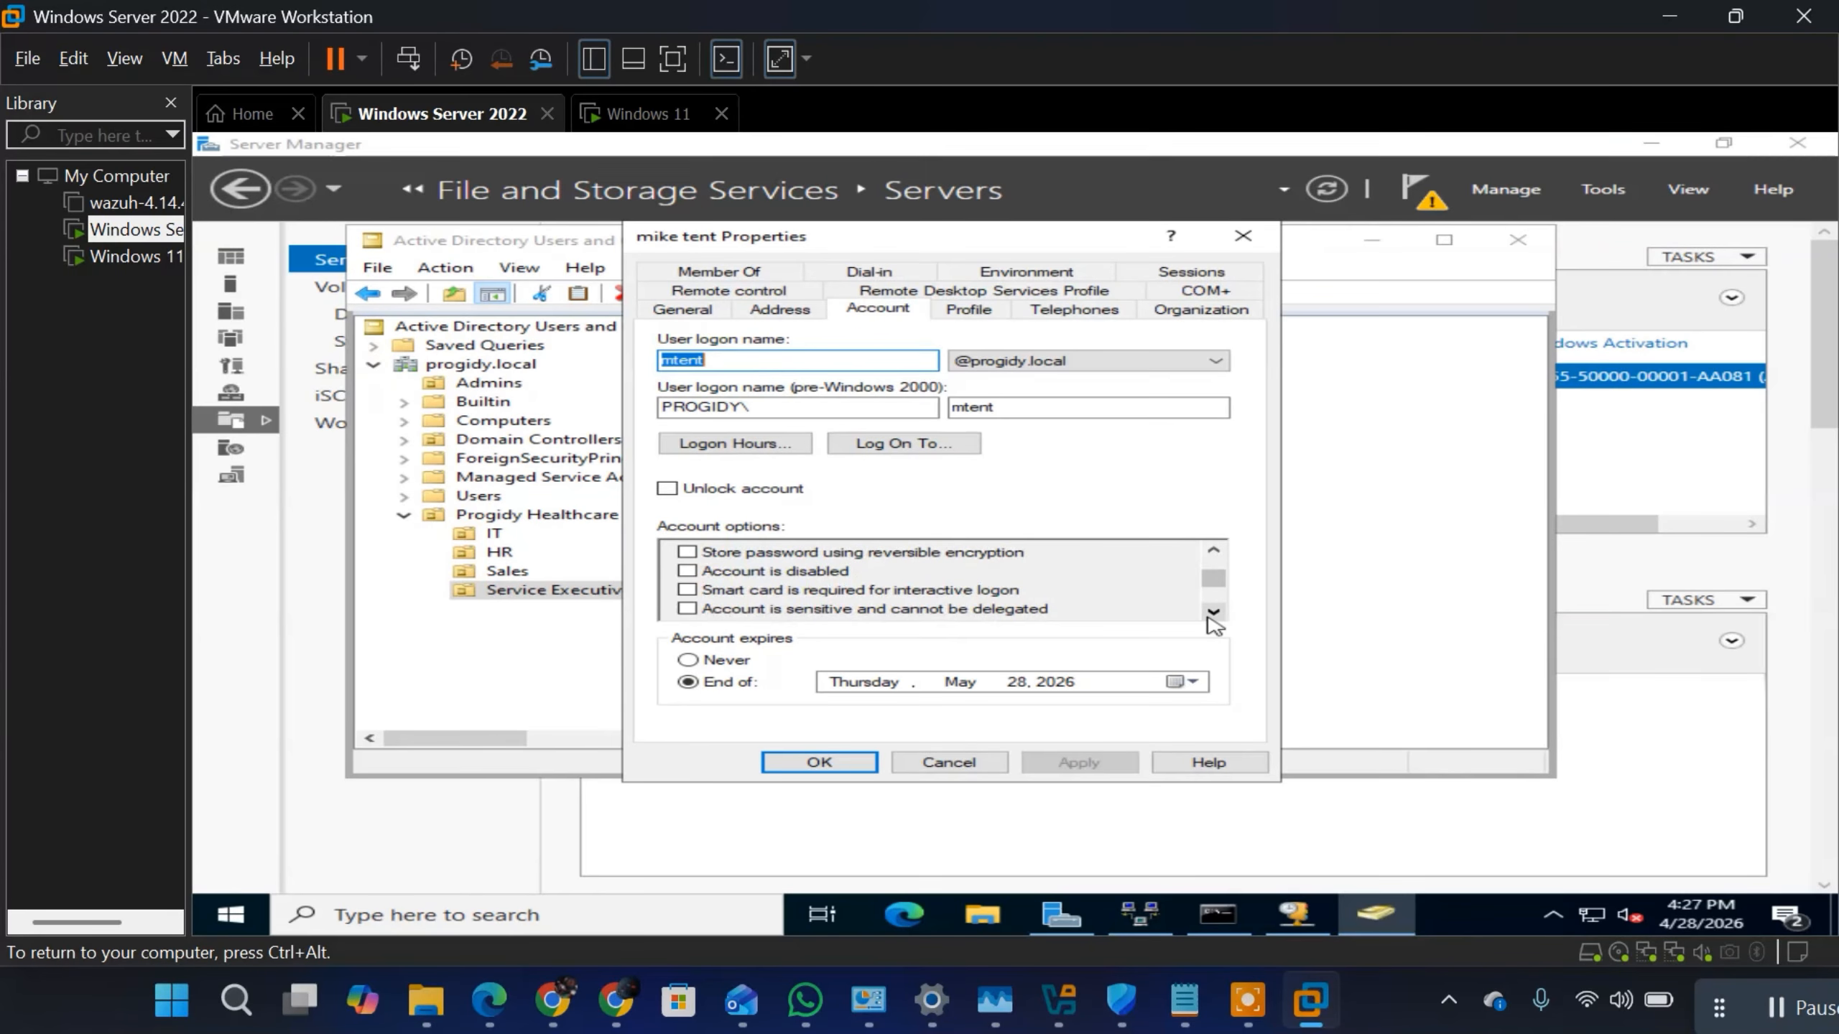
# Step: Try the smart card logon requirement and the Kerberos AES 256-bit encryption option on the user's account, leaving both cleared
pyautogui.click(688, 589)
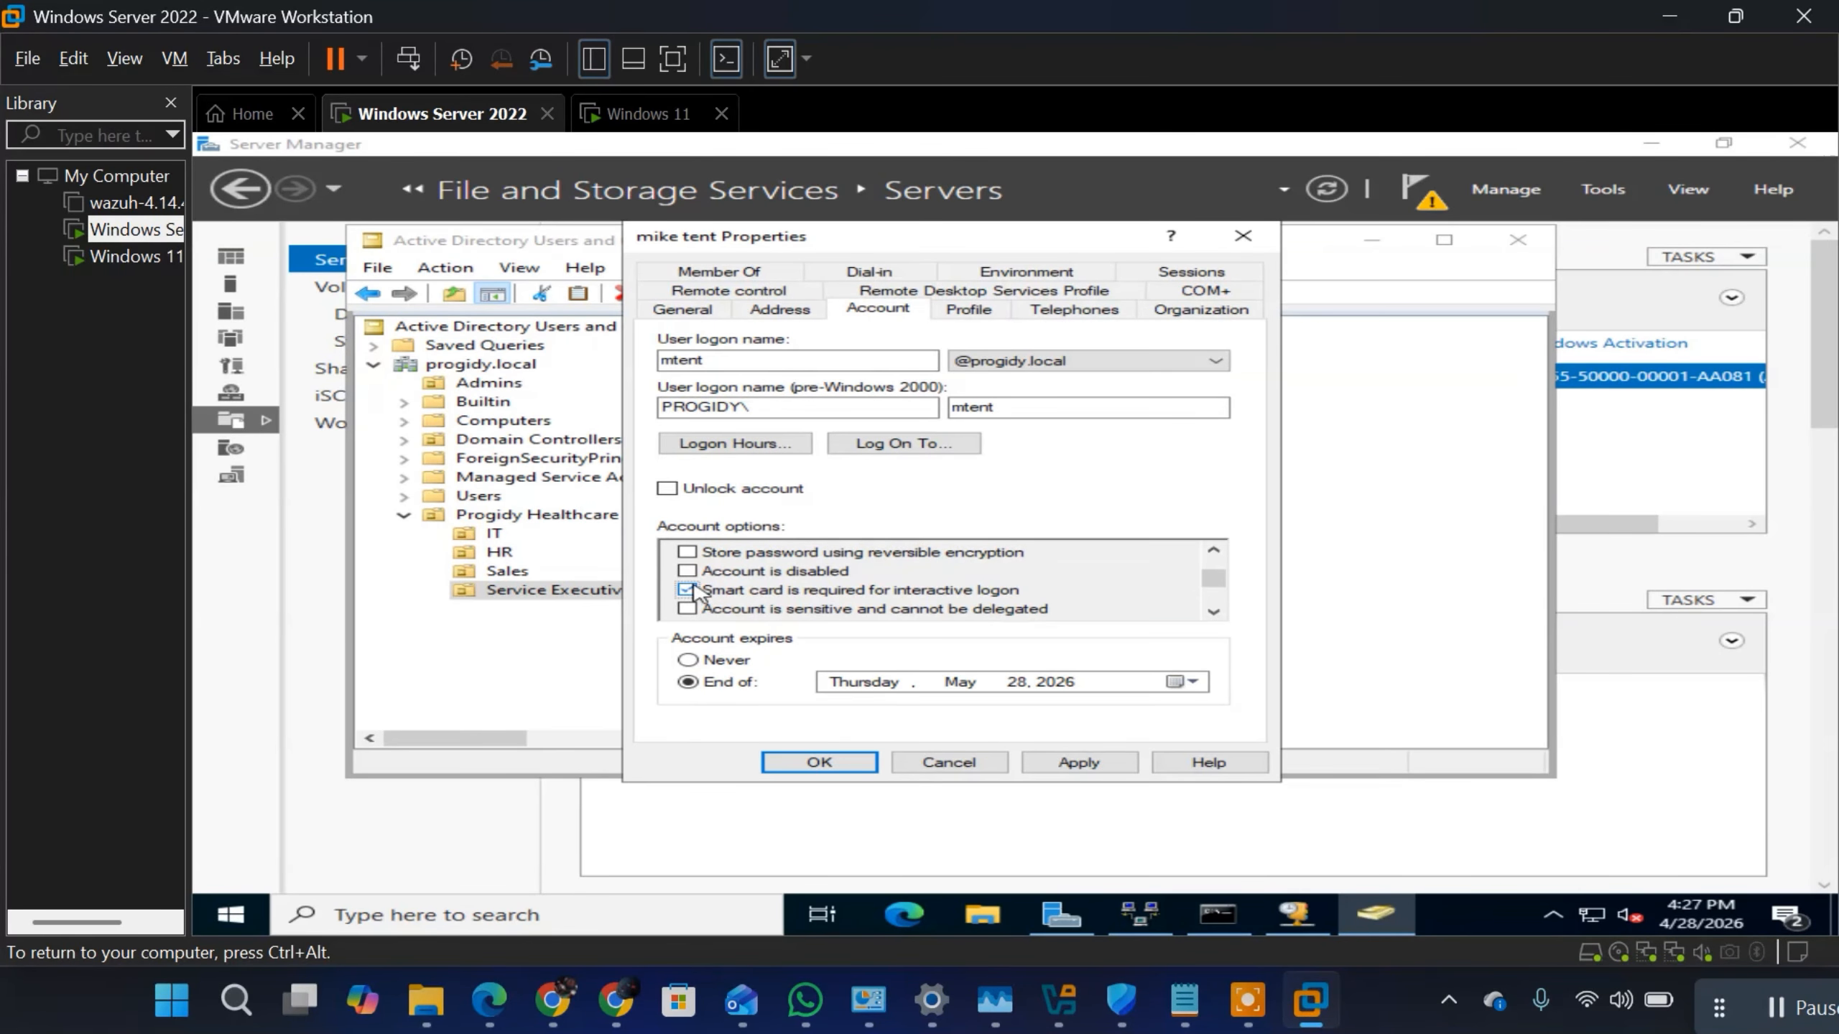
pyautogui.click(688, 591)
pyautogui.click(1211, 612)
pyautogui.click(1211, 613)
pyautogui.click(1211, 613)
pyautogui.click(1211, 612)
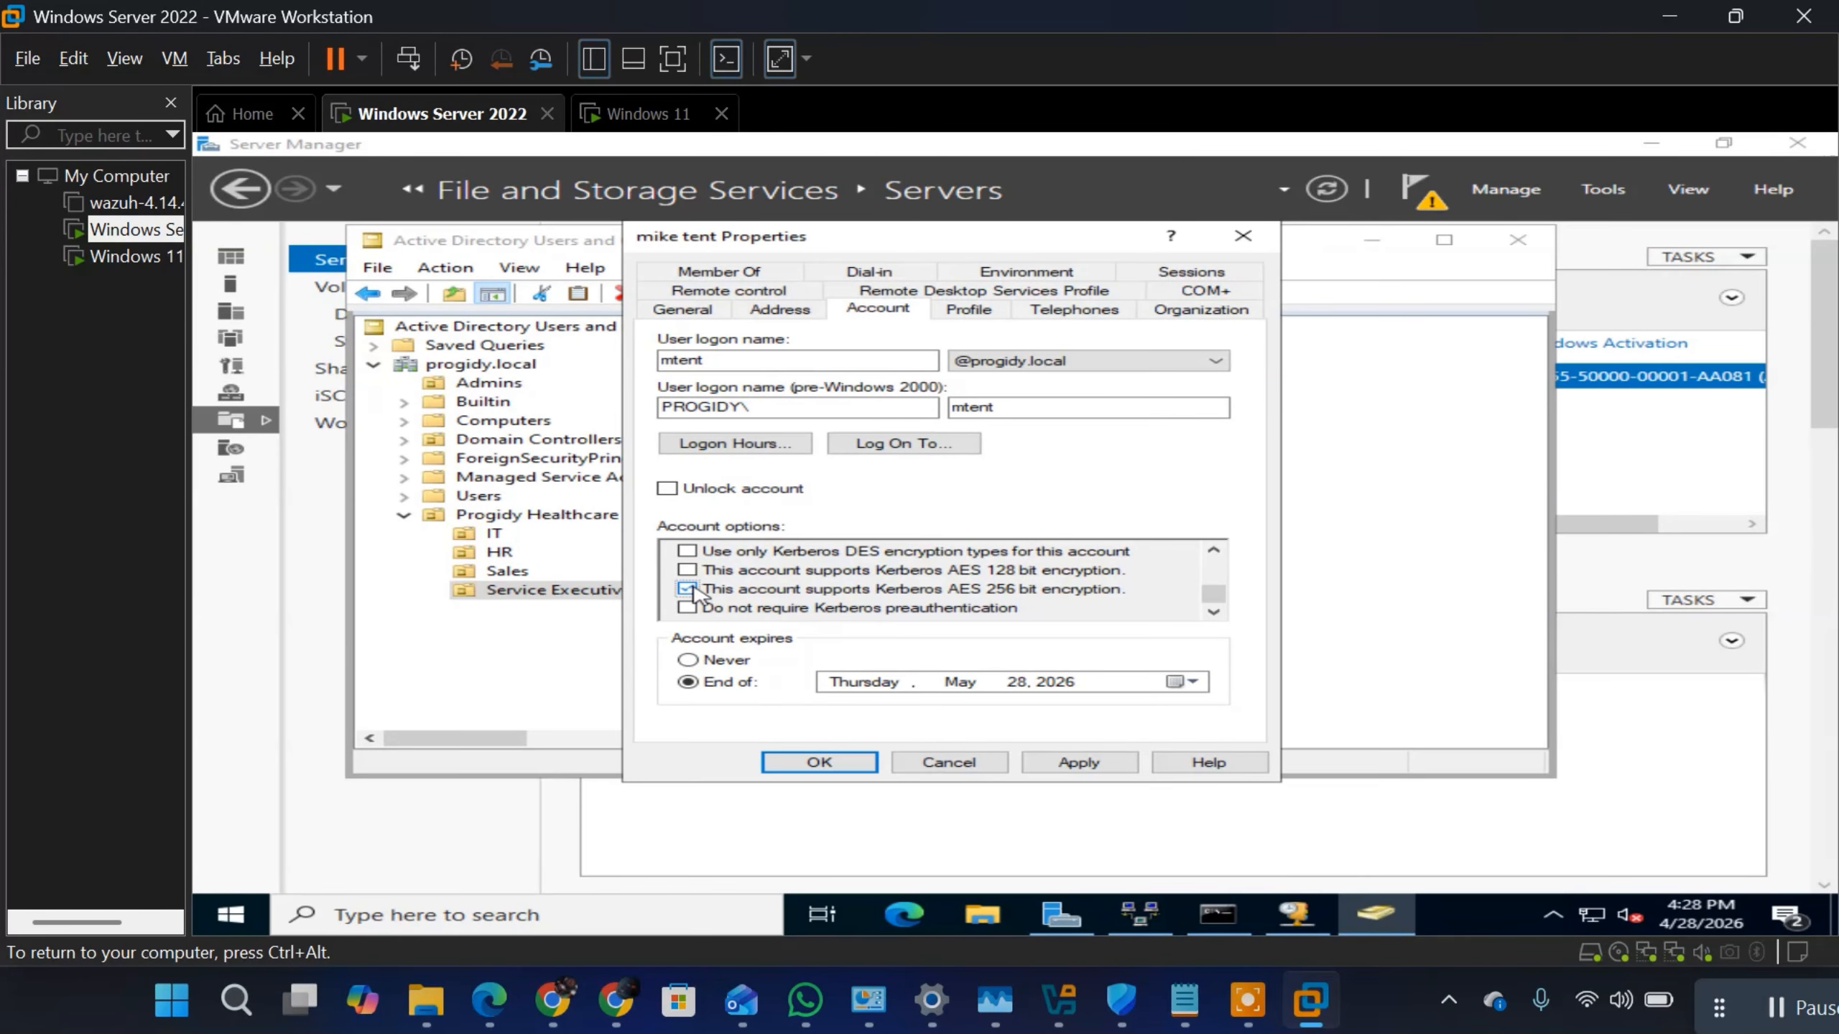
pyautogui.click(686, 589)
# Step: Select all hours from Monday through Friday in the user's logon hours as permitted and accept the schedule
pyautogui.click(706, 444)
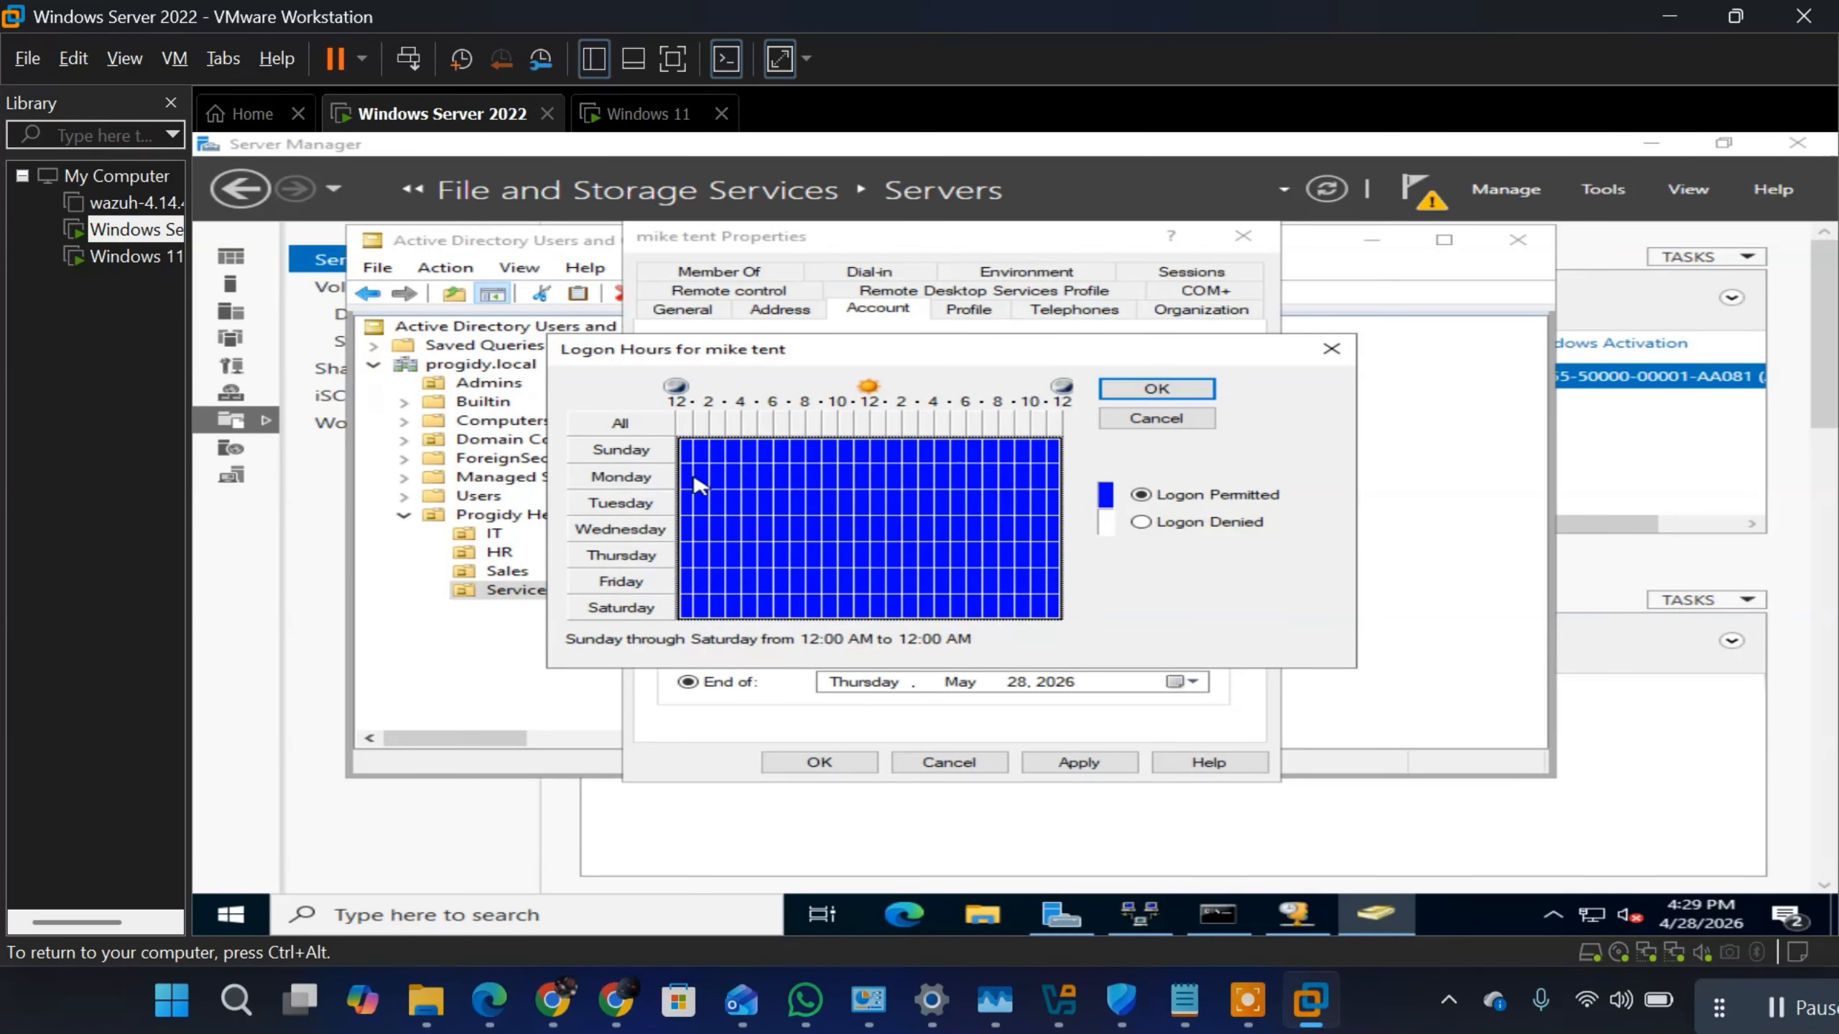
pyautogui.click(695, 480)
pyautogui.click(685, 579)
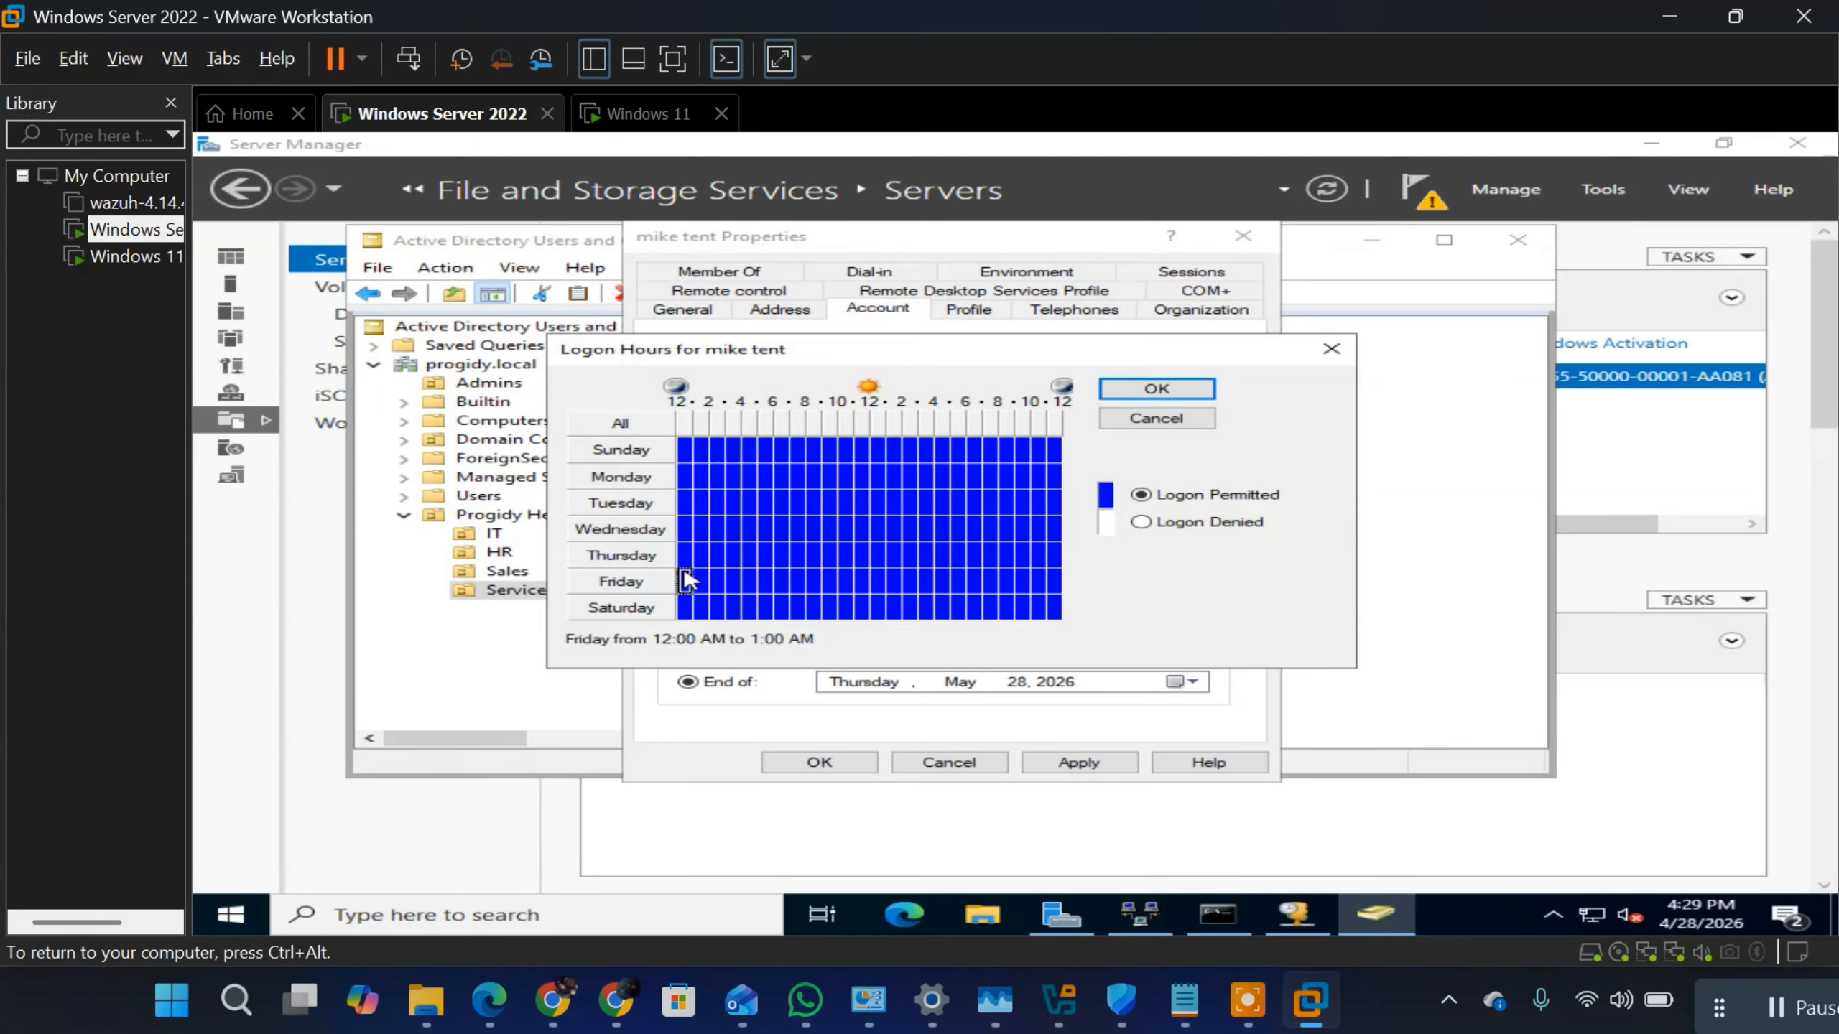
pyautogui.moveTo(684, 487); pyautogui.dragTo(1070, 564)
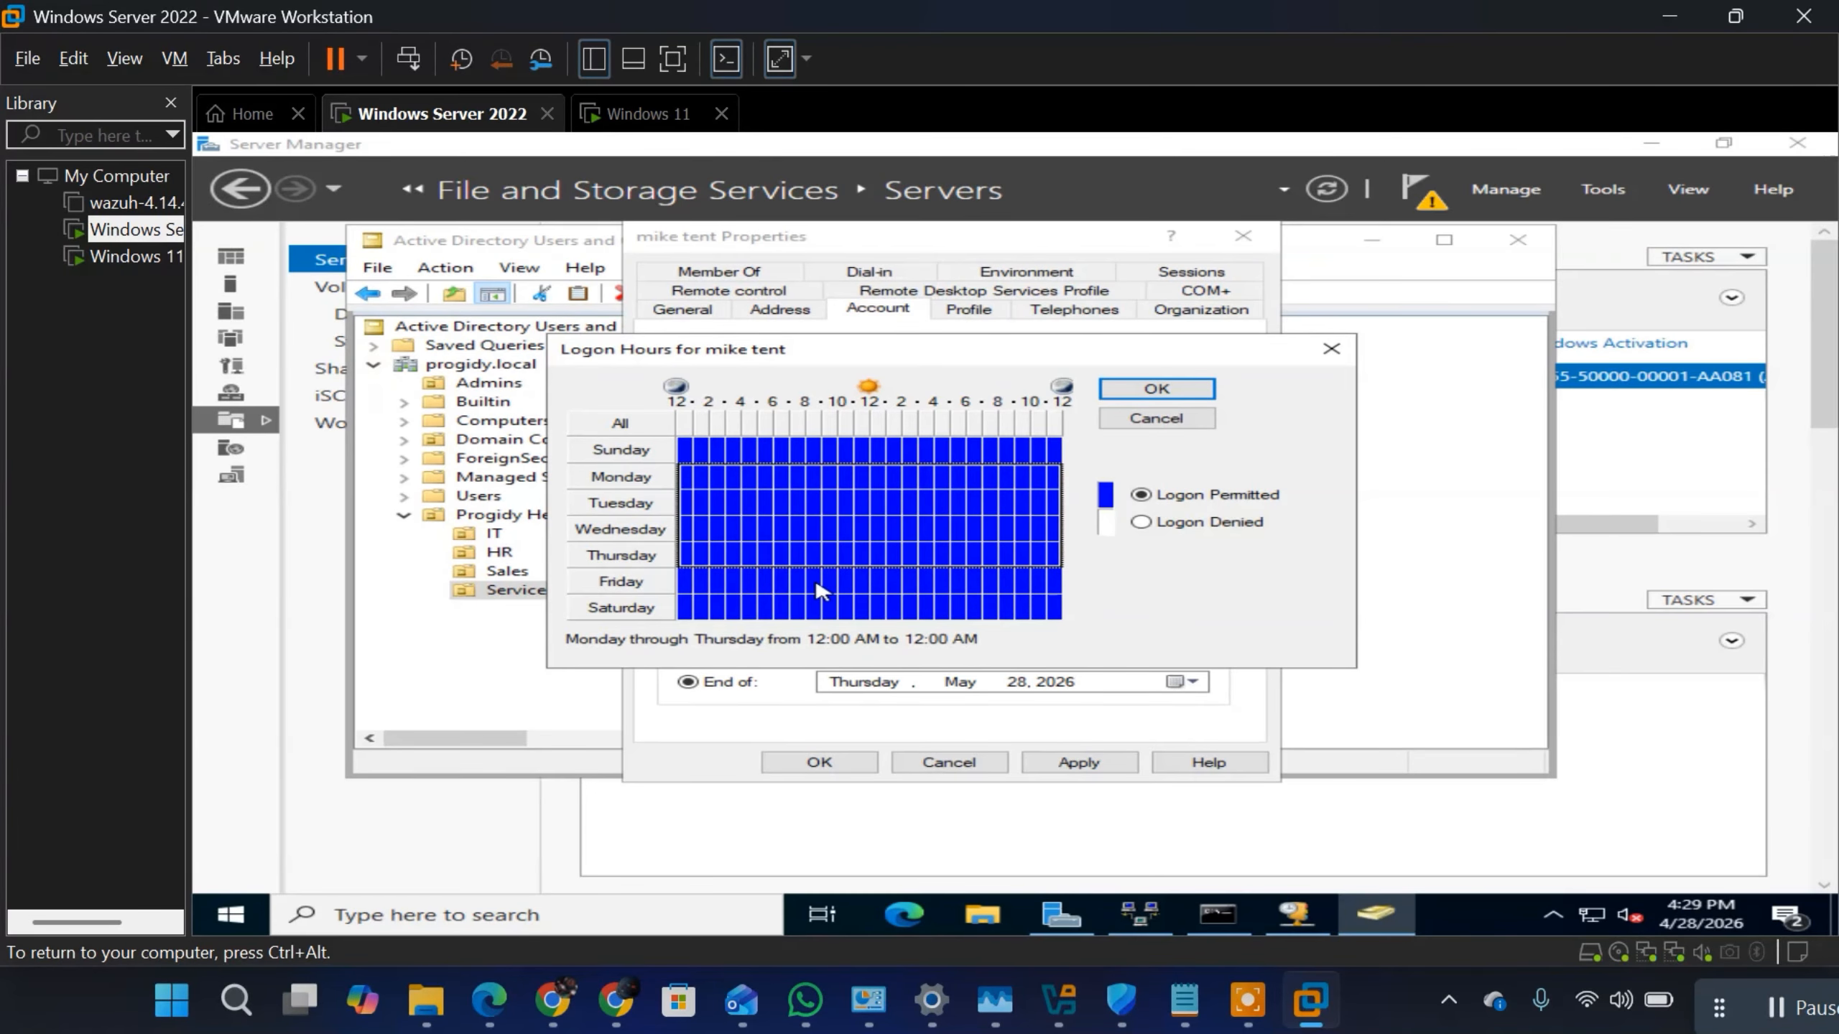
pyautogui.hotkey('shift', 'Down')
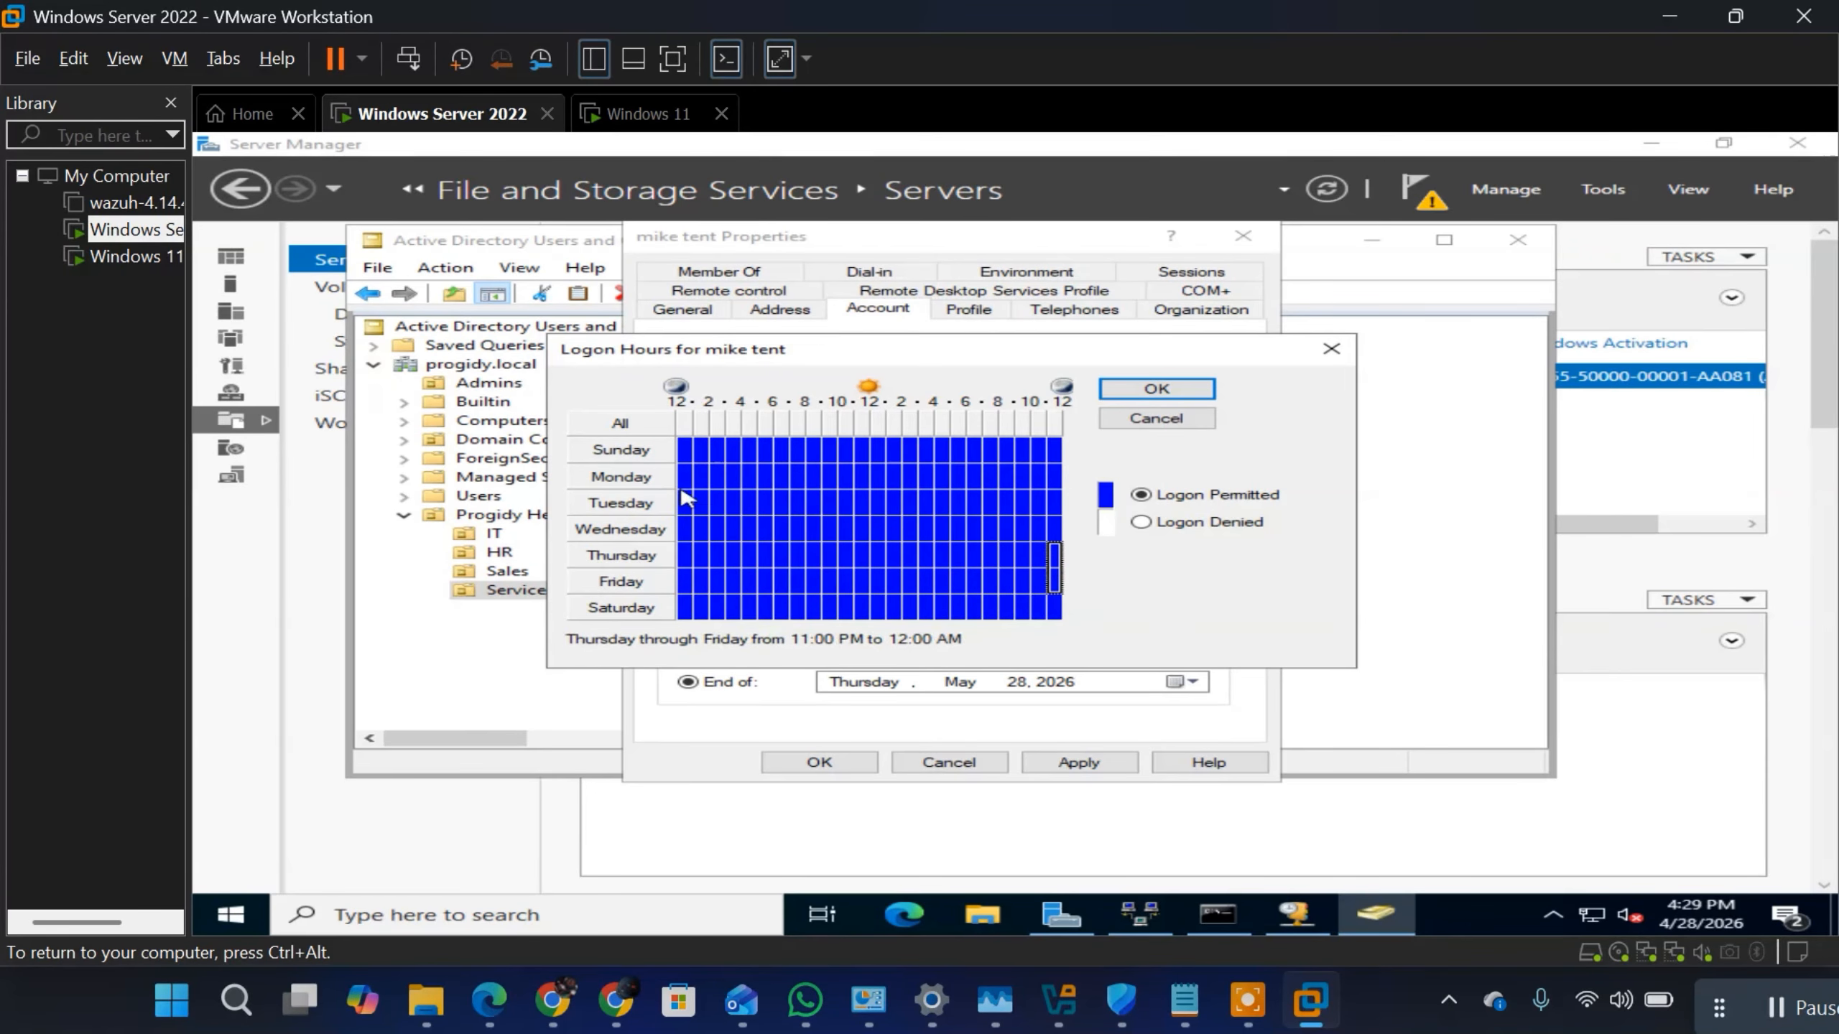
pyautogui.moveTo(680, 484); pyautogui.dragTo(1077, 597)
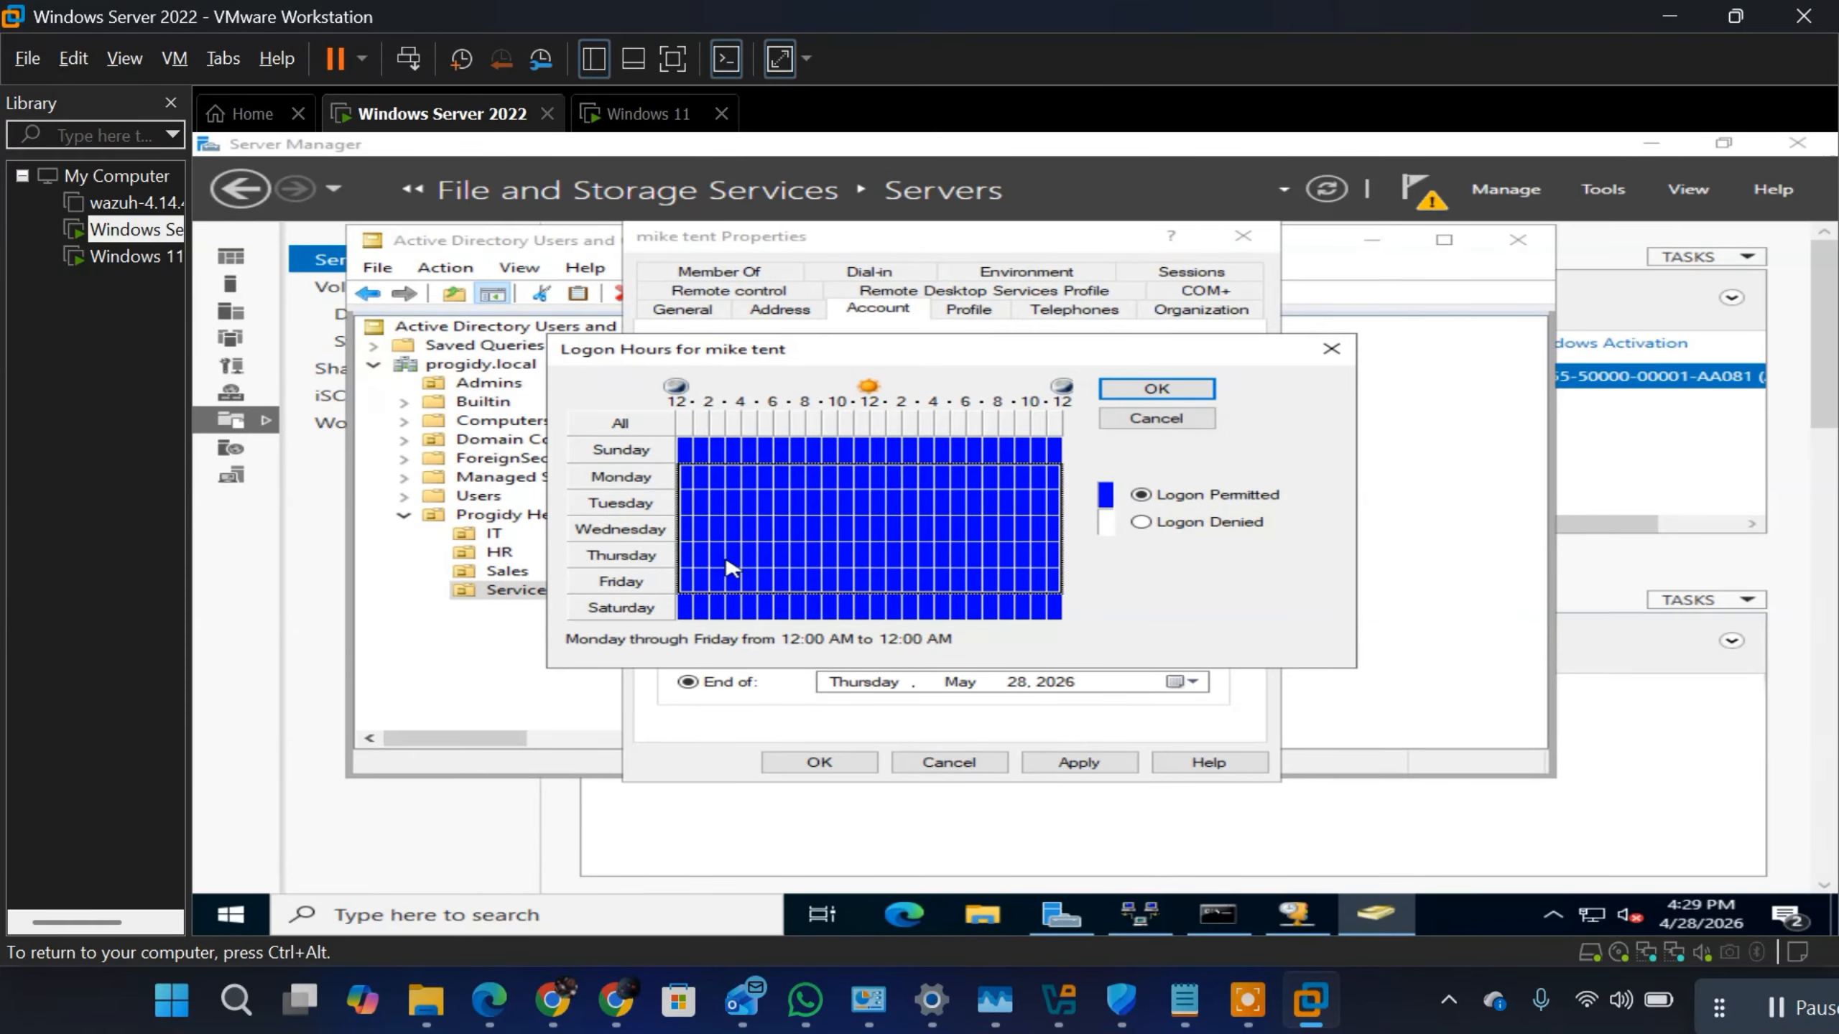
pyautogui.click(1152, 389)
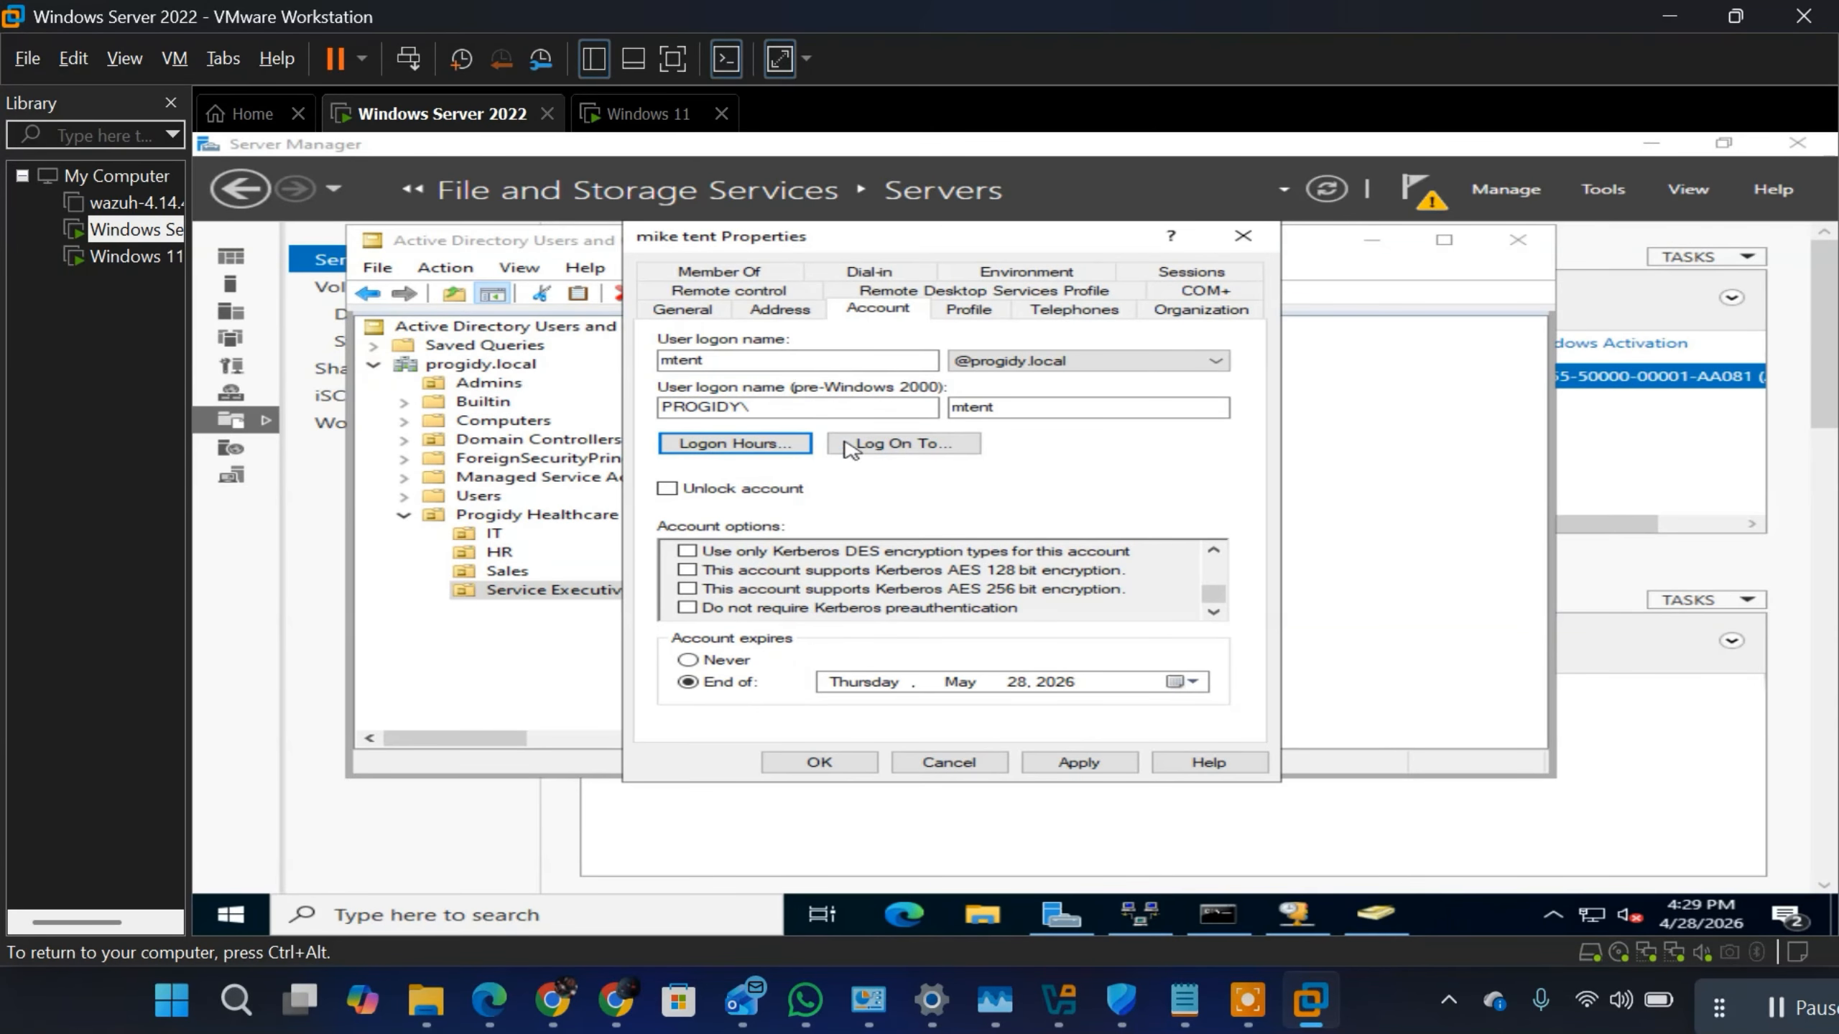
# Step: Restrict the user's permitted logon workstations to "The following computers" and start the computer name entry
pyautogui.click(877, 441)
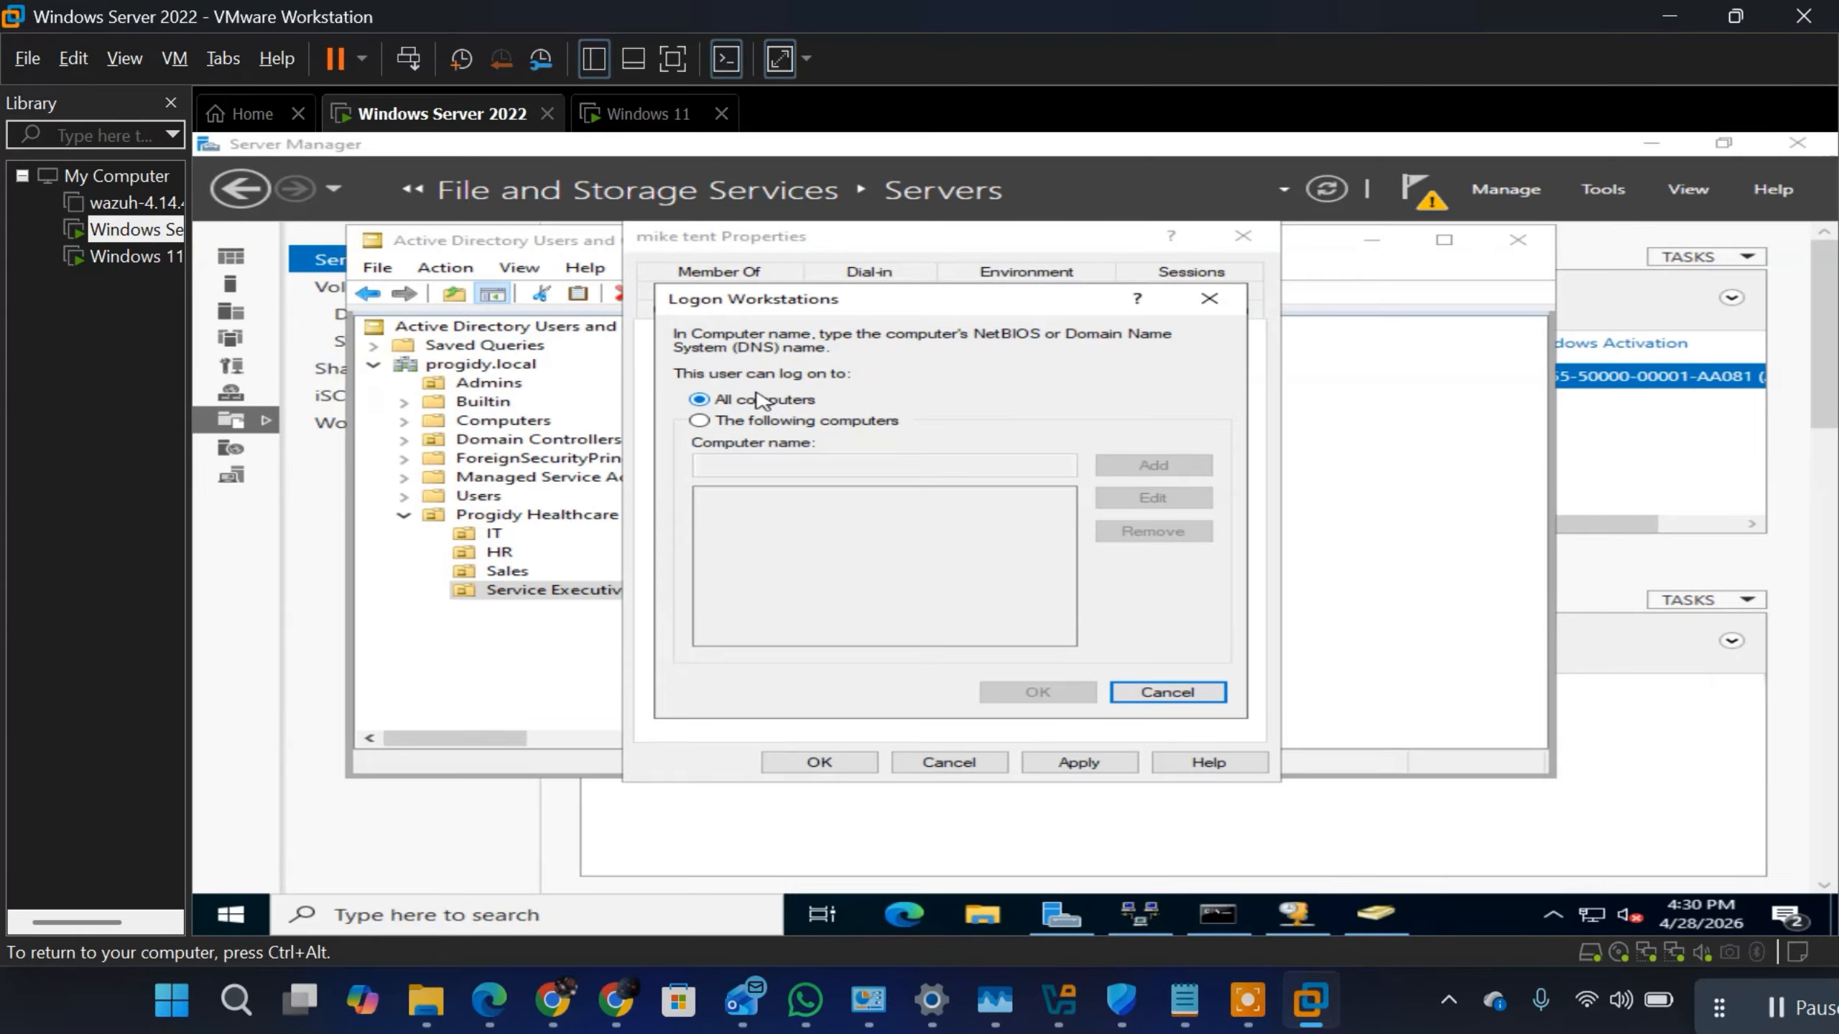
pyautogui.click(712, 426)
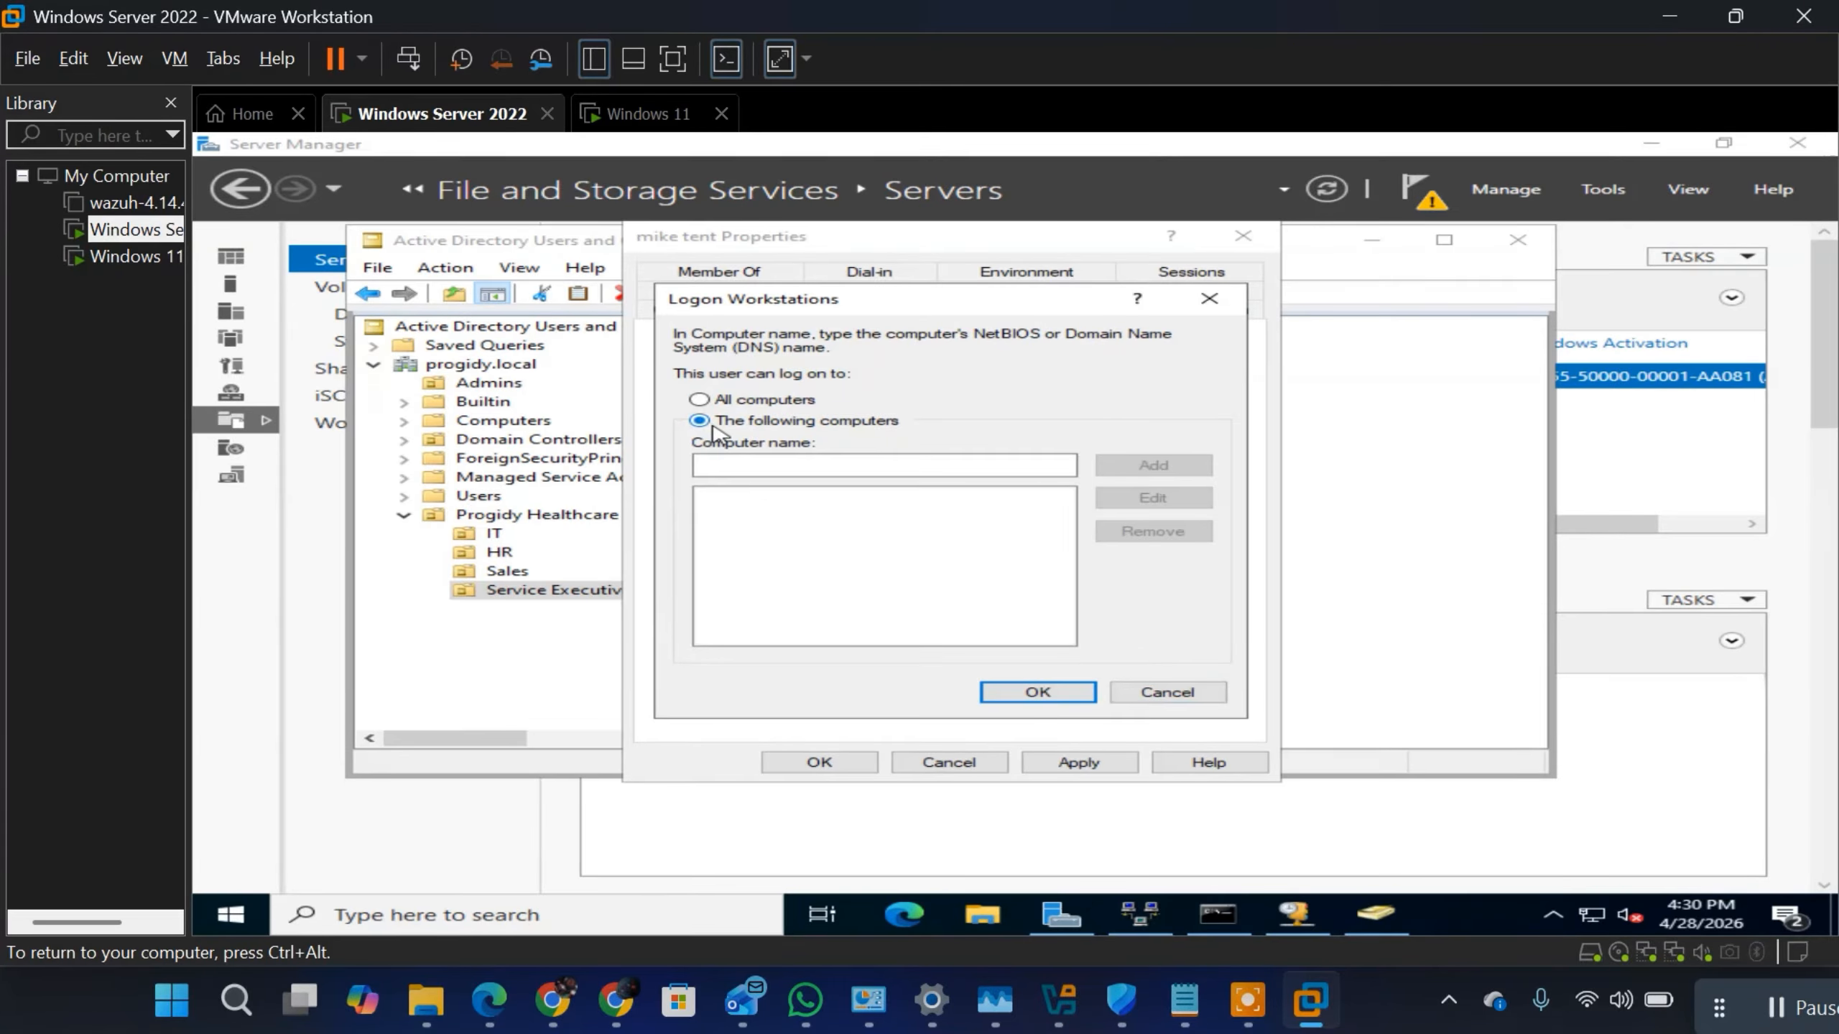
pyautogui.click(853, 465)
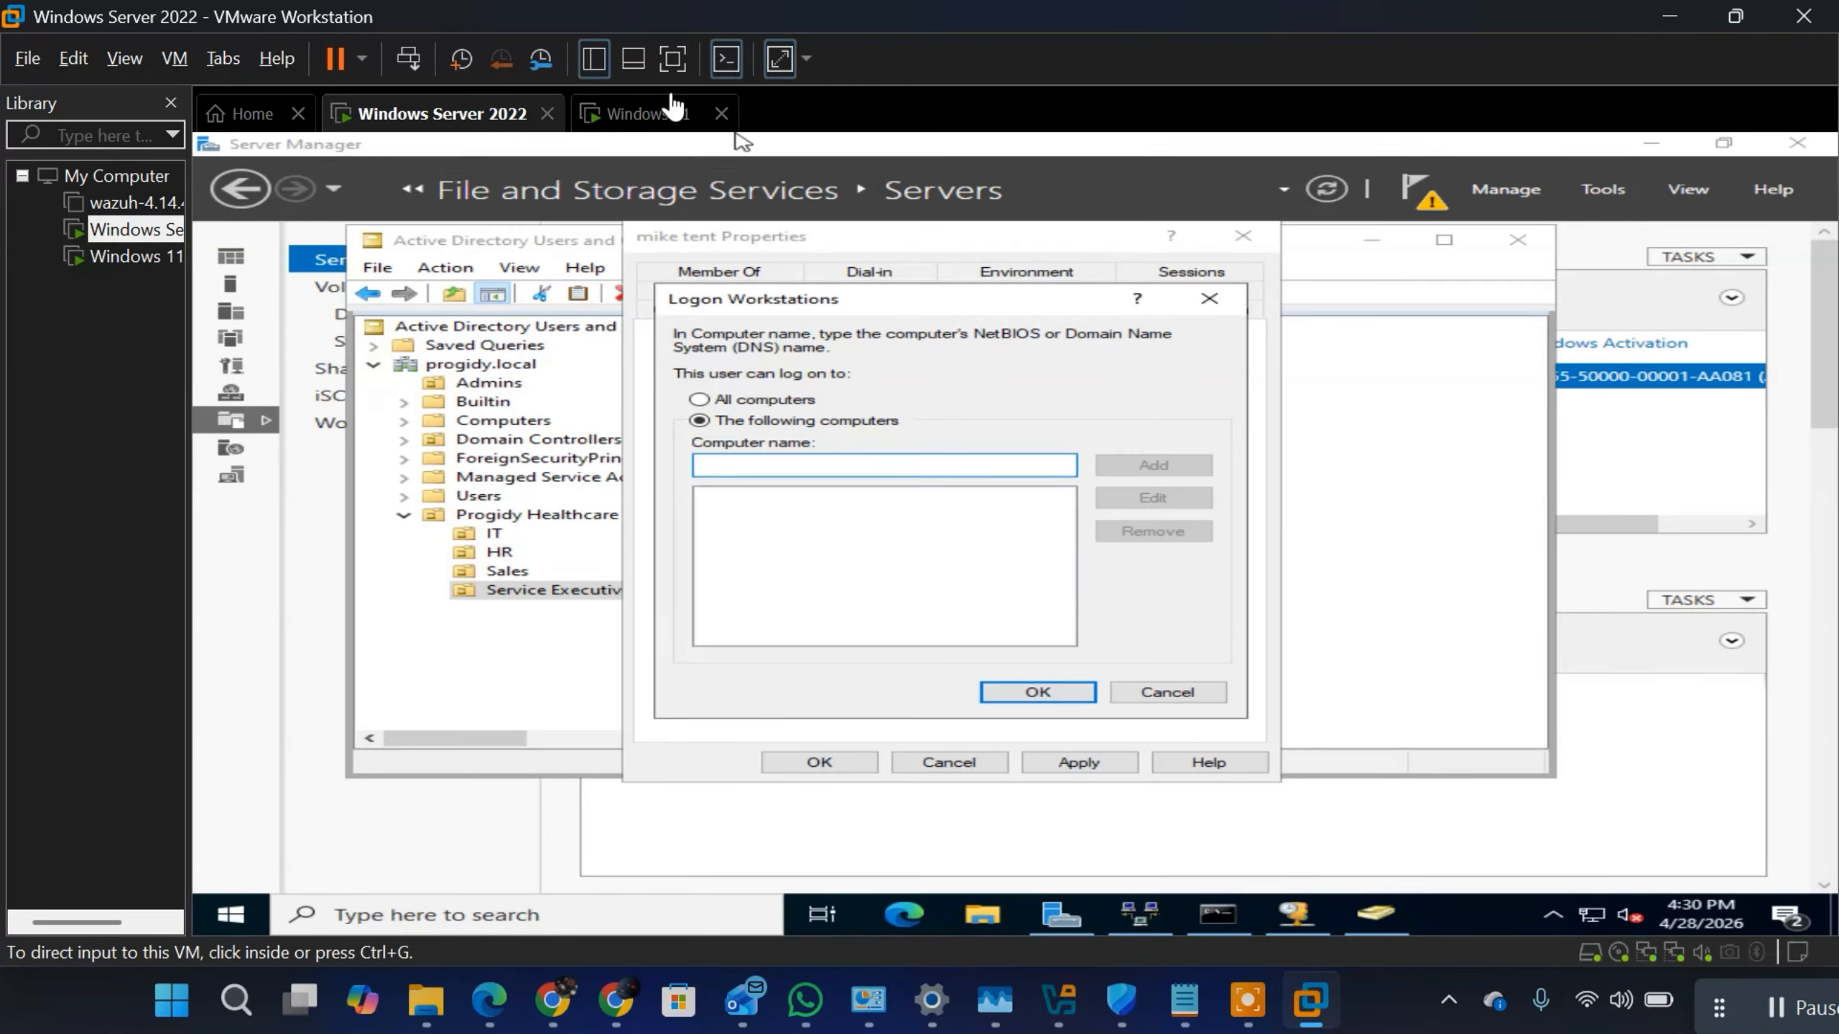
# Step: Switch to the Windows 11 virtual machine and try to set up the device for work or school
pyautogui.click(612, 123)
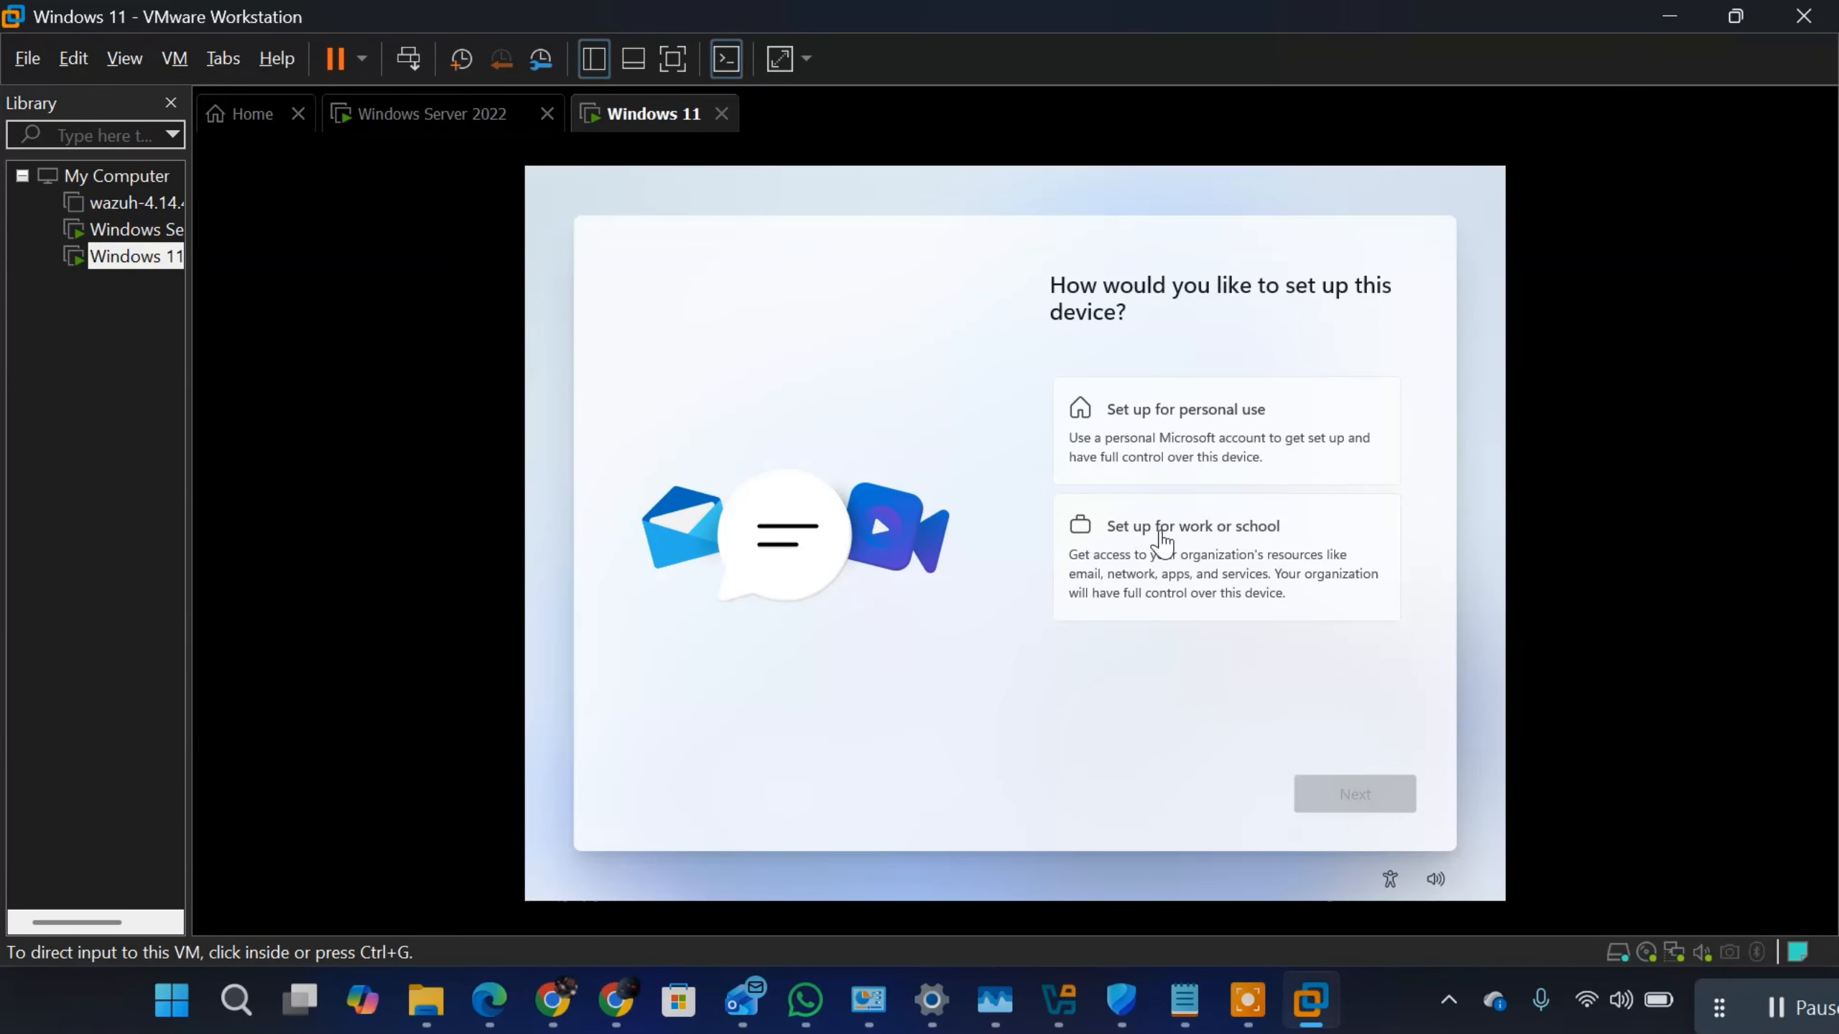
pyautogui.click(1160, 529)
pyautogui.click(1158, 525)
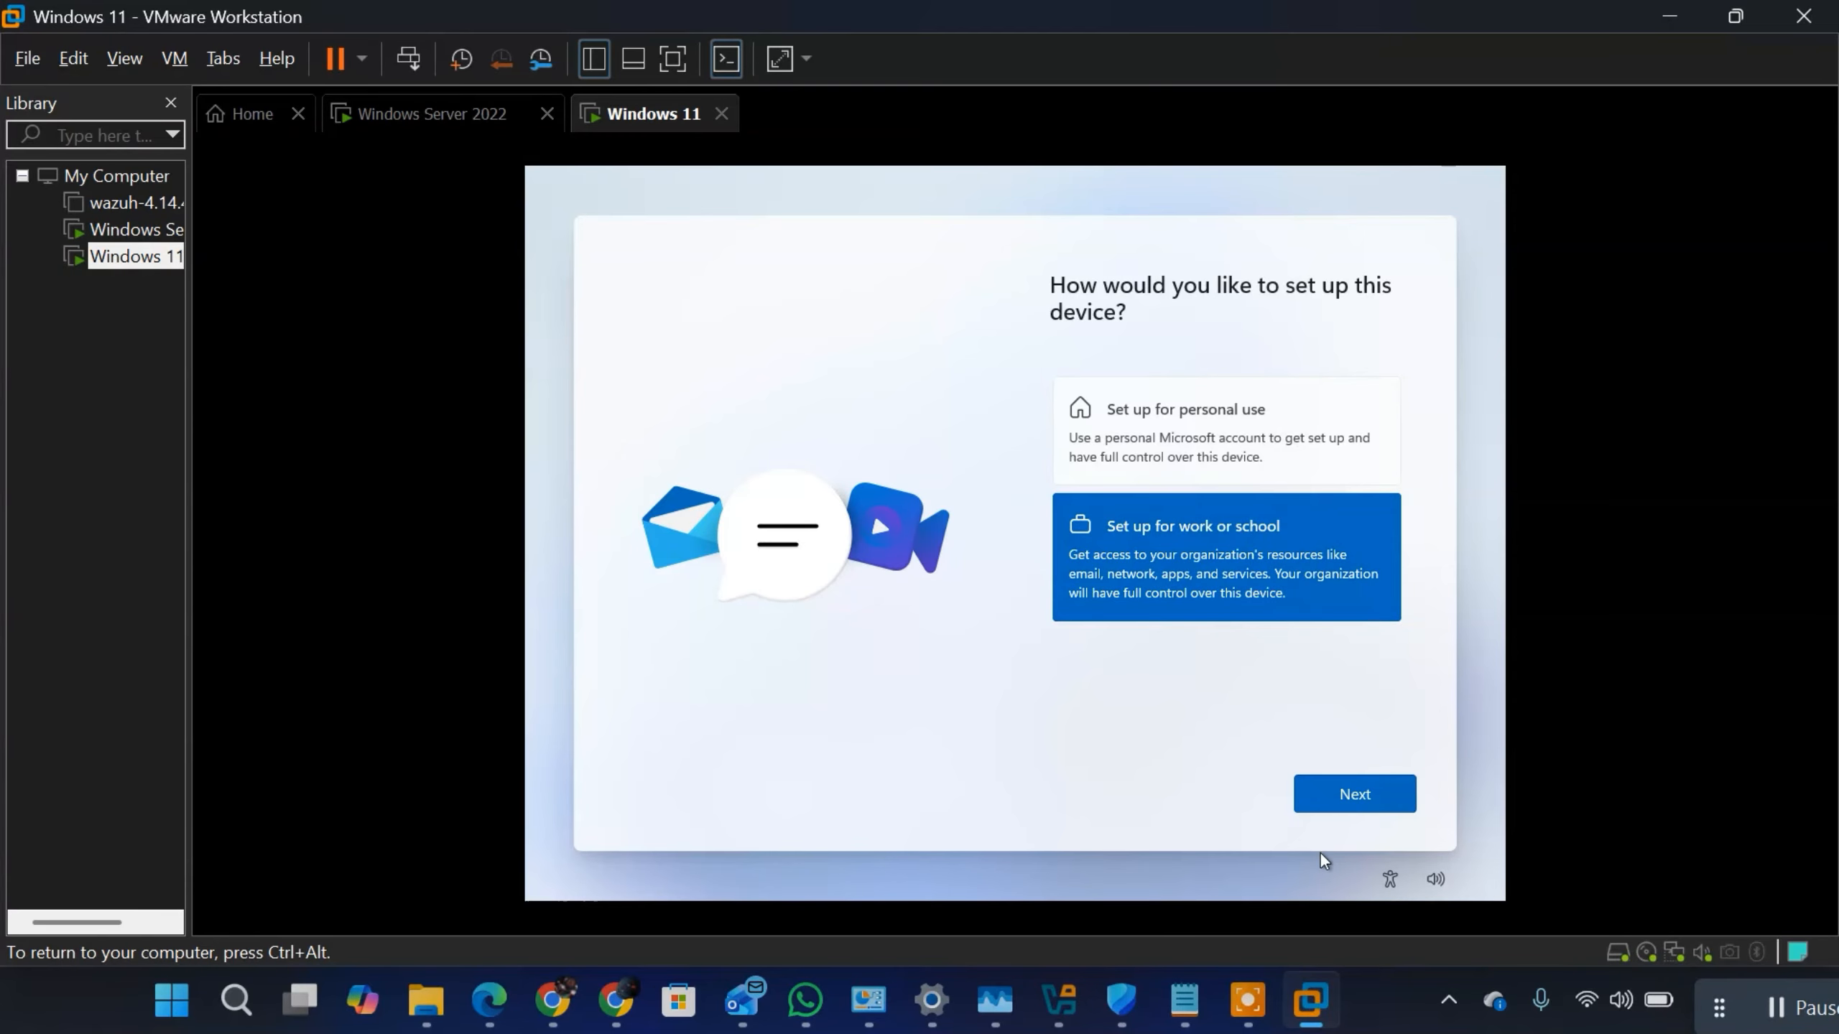
pyautogui.click(1333, 795)
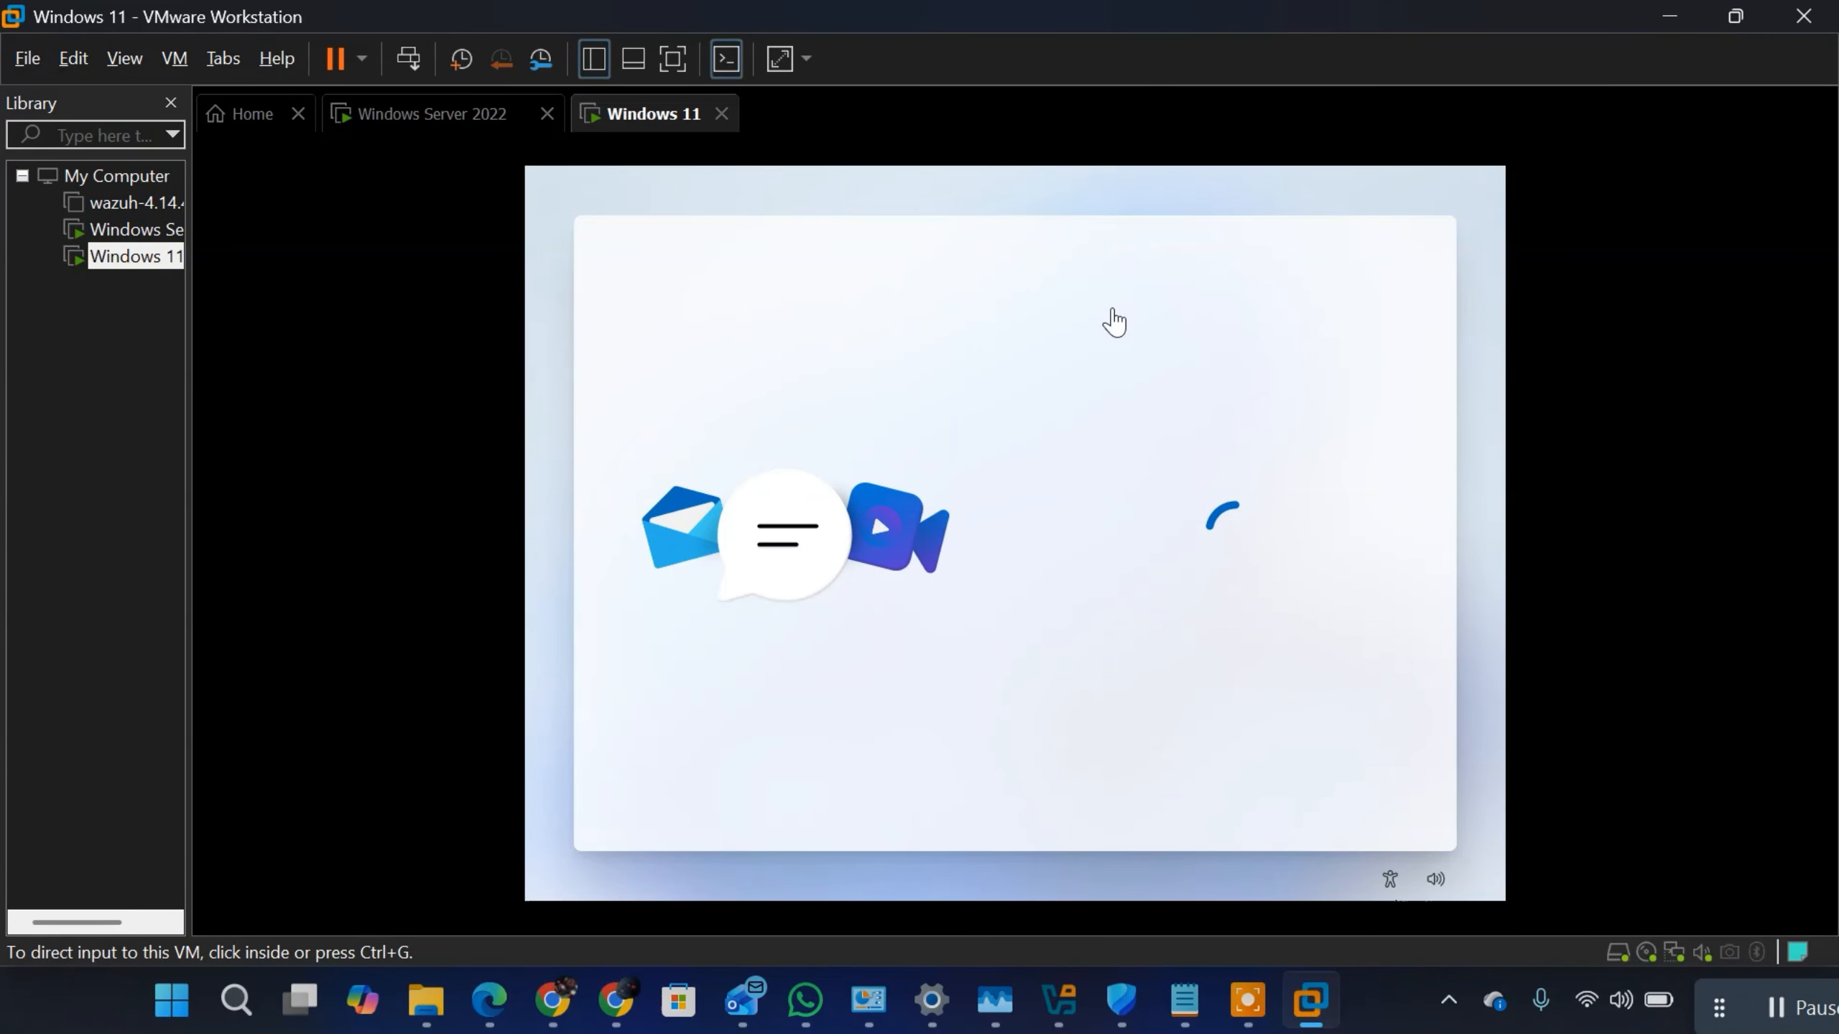
pyautogui.click(964, 426)
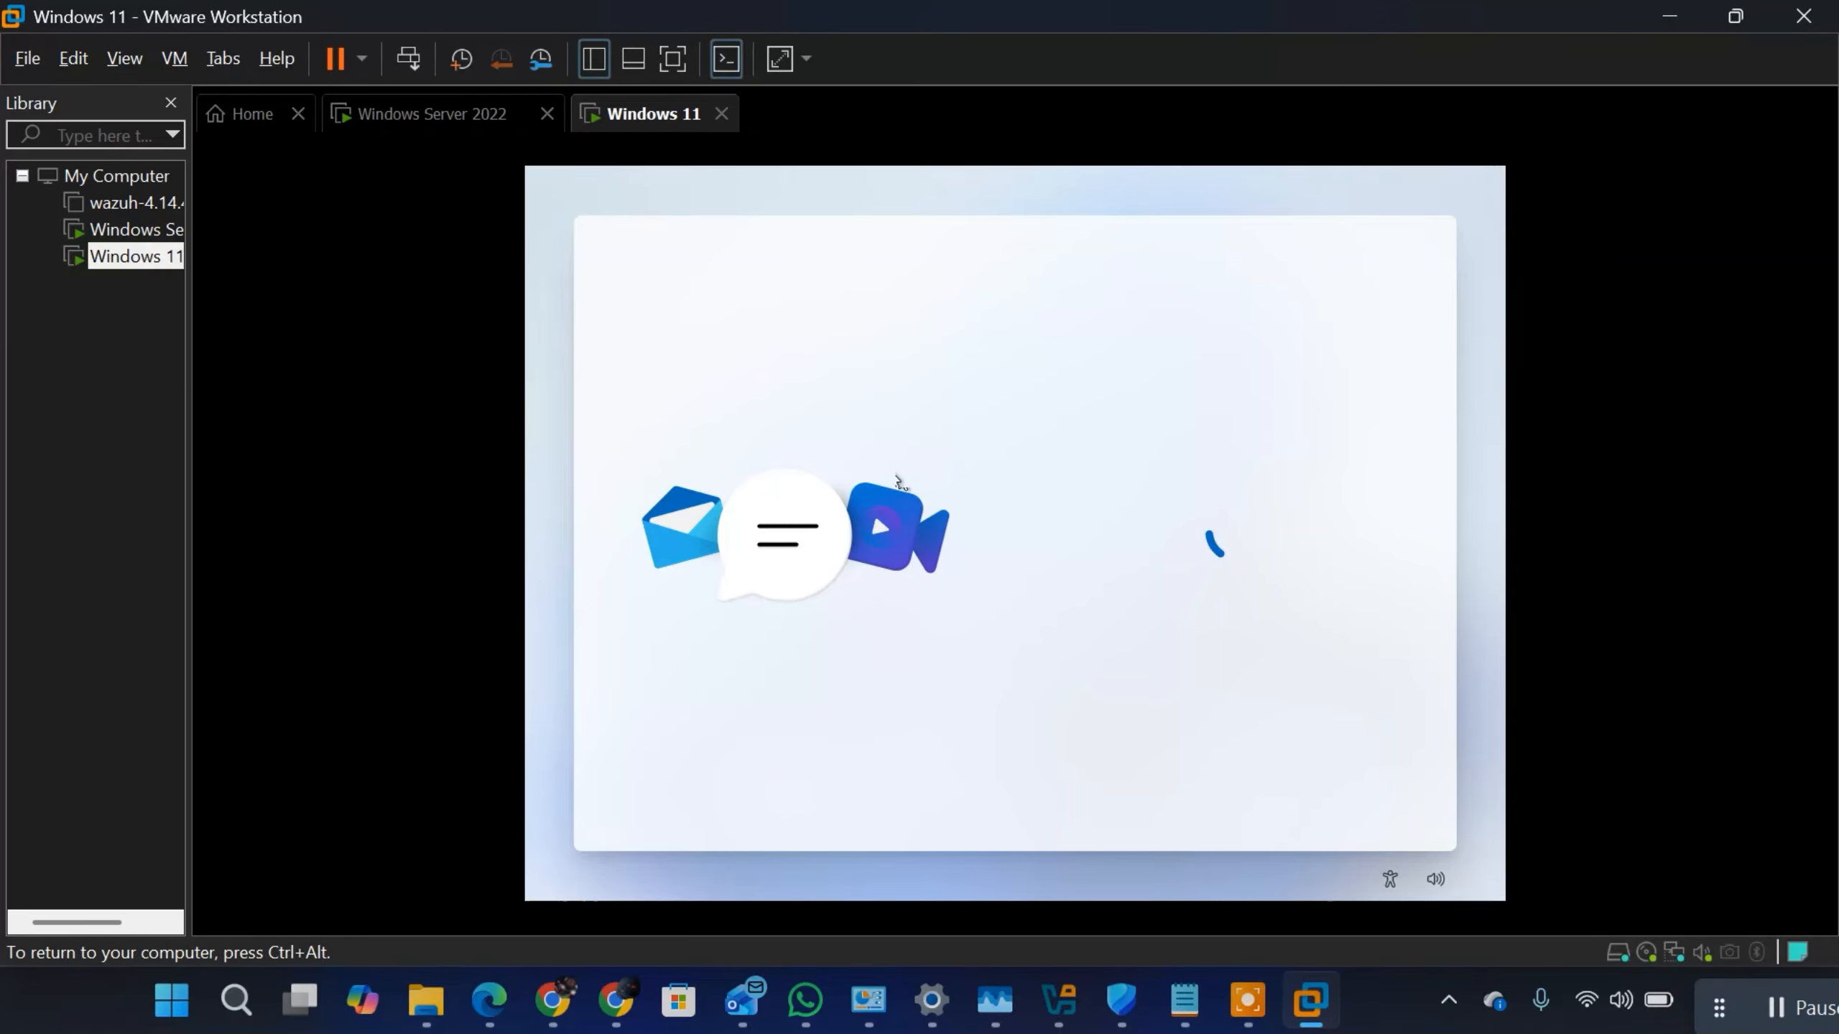
pyautogui.hotkey('ctrl', 'alt')
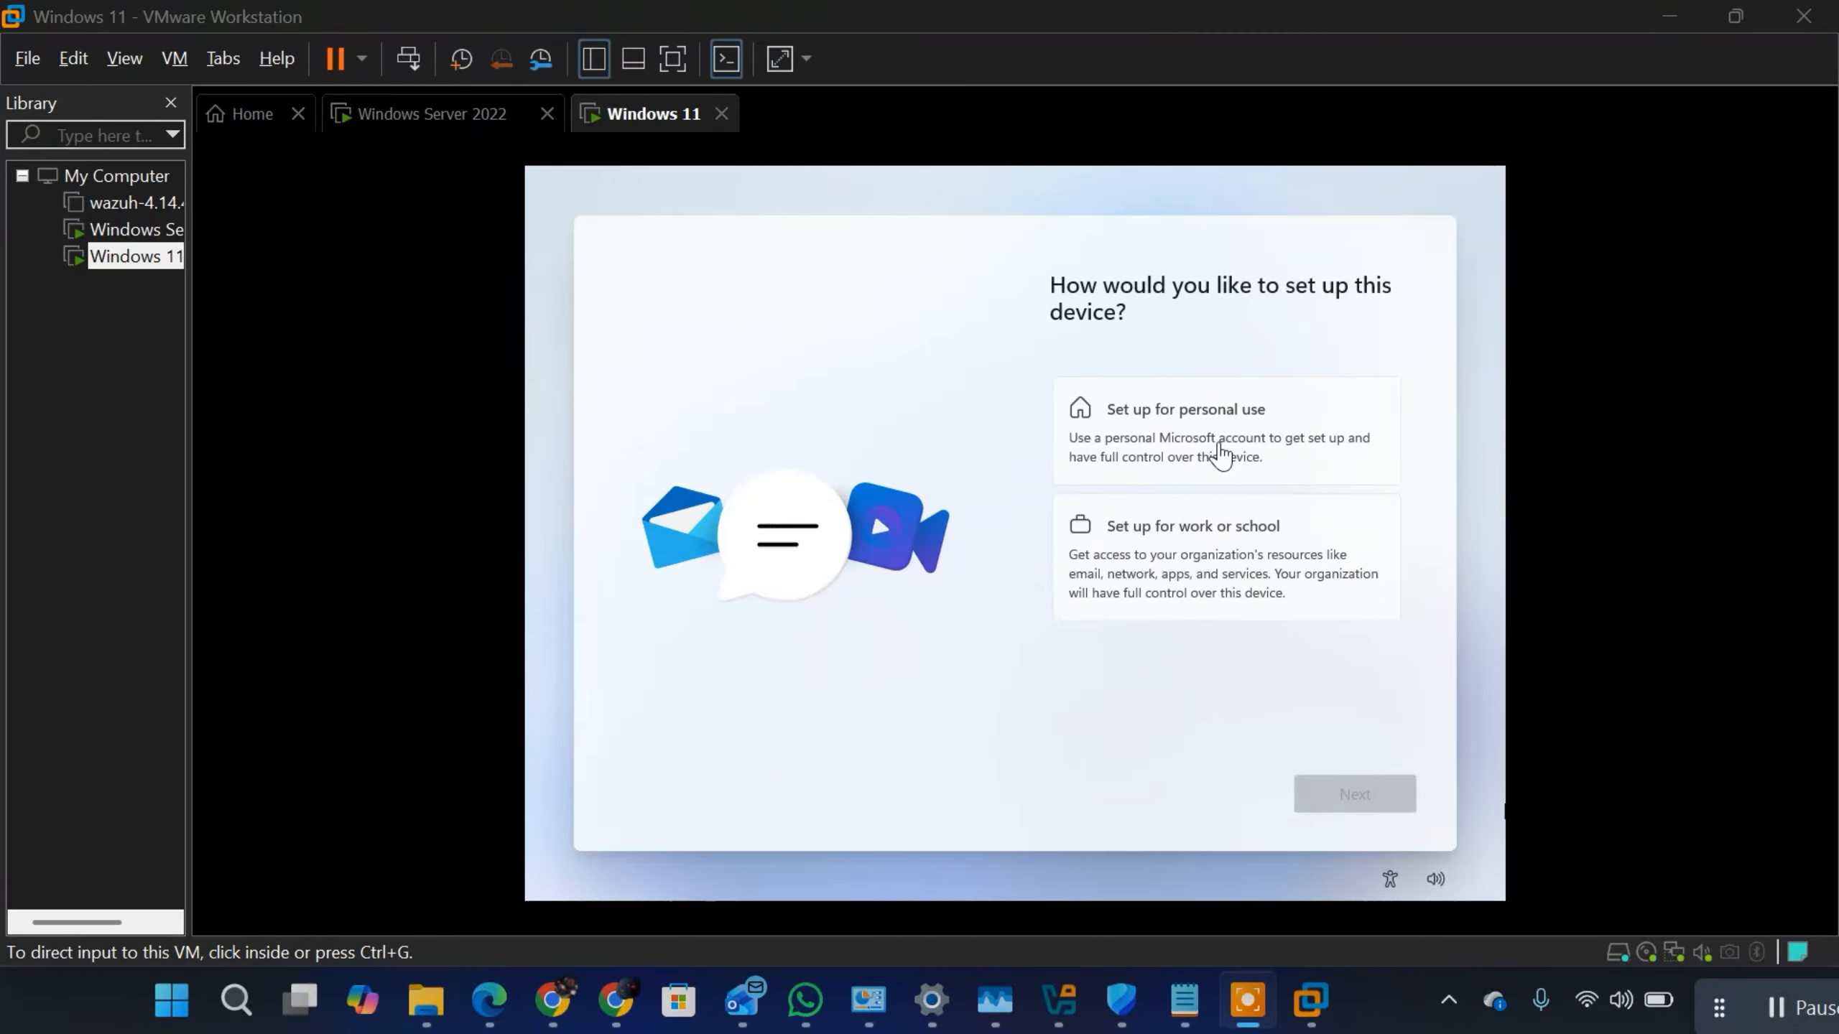
# Step: Choose to set up the Windows 11 device for personal use and continue to the next setup page
pyautogui.click(1147, 429)
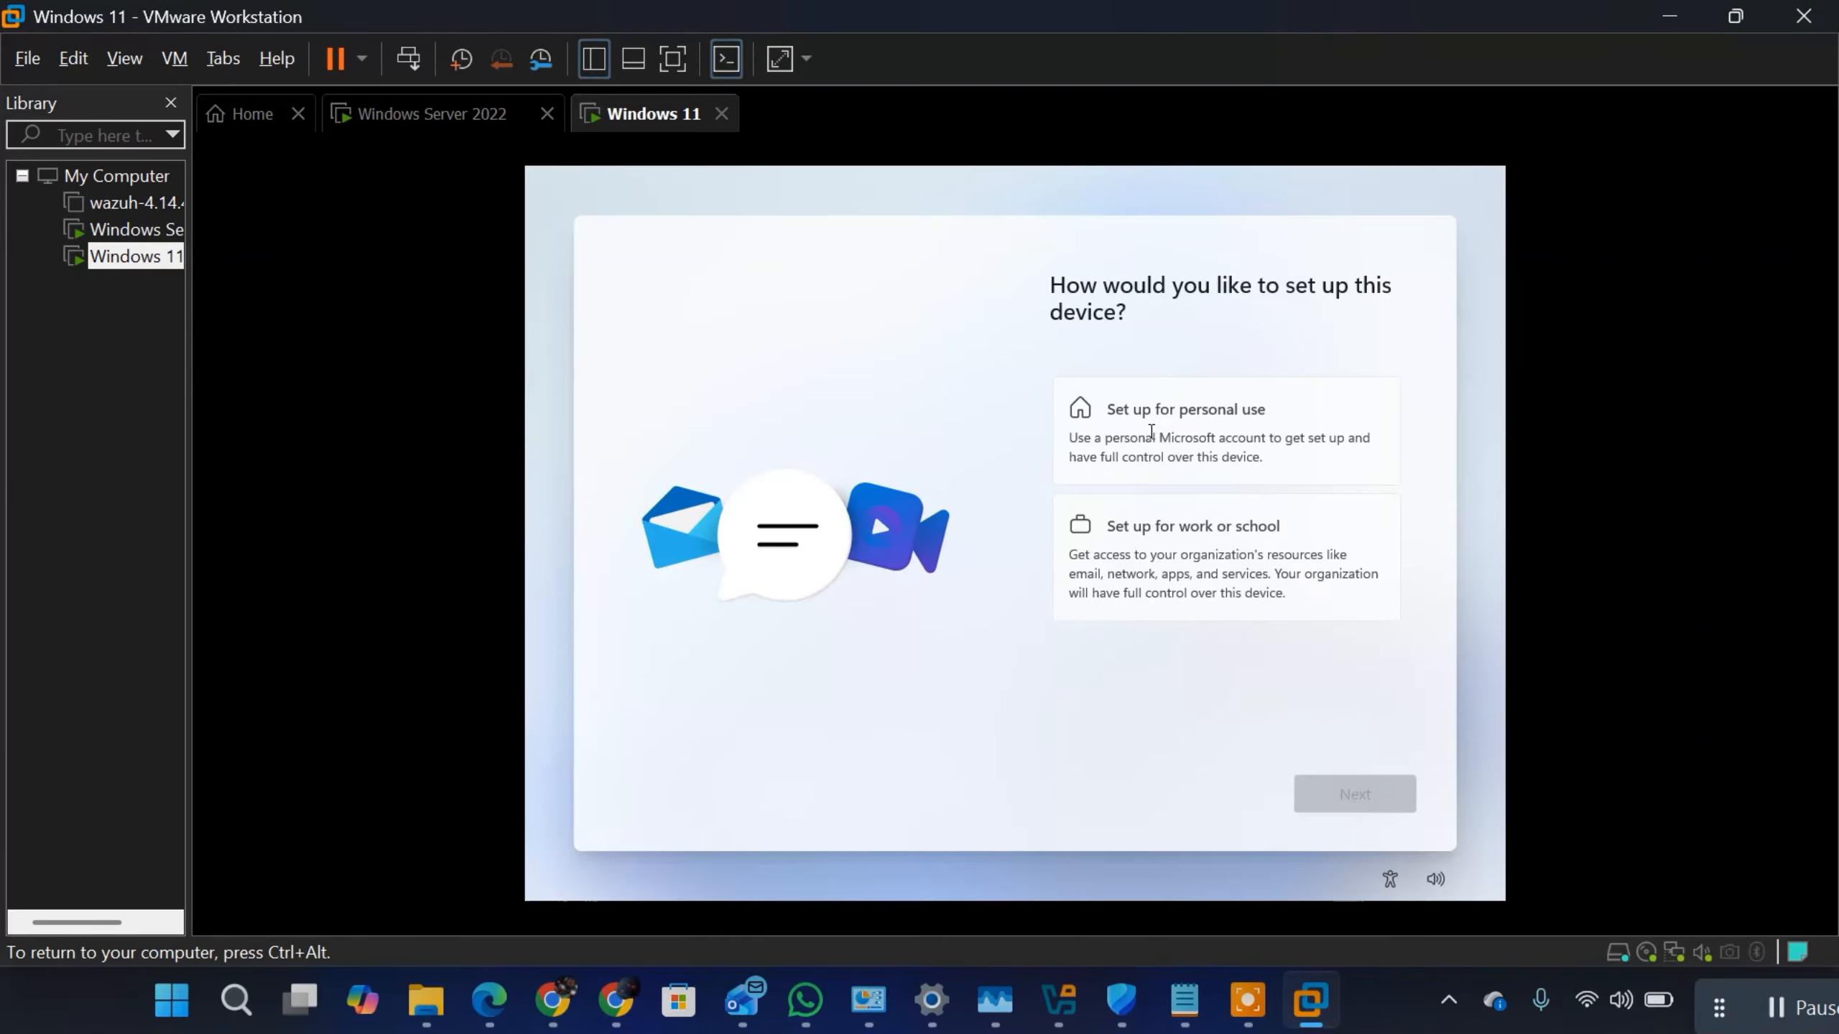
pyautogui.click(1152, 430)
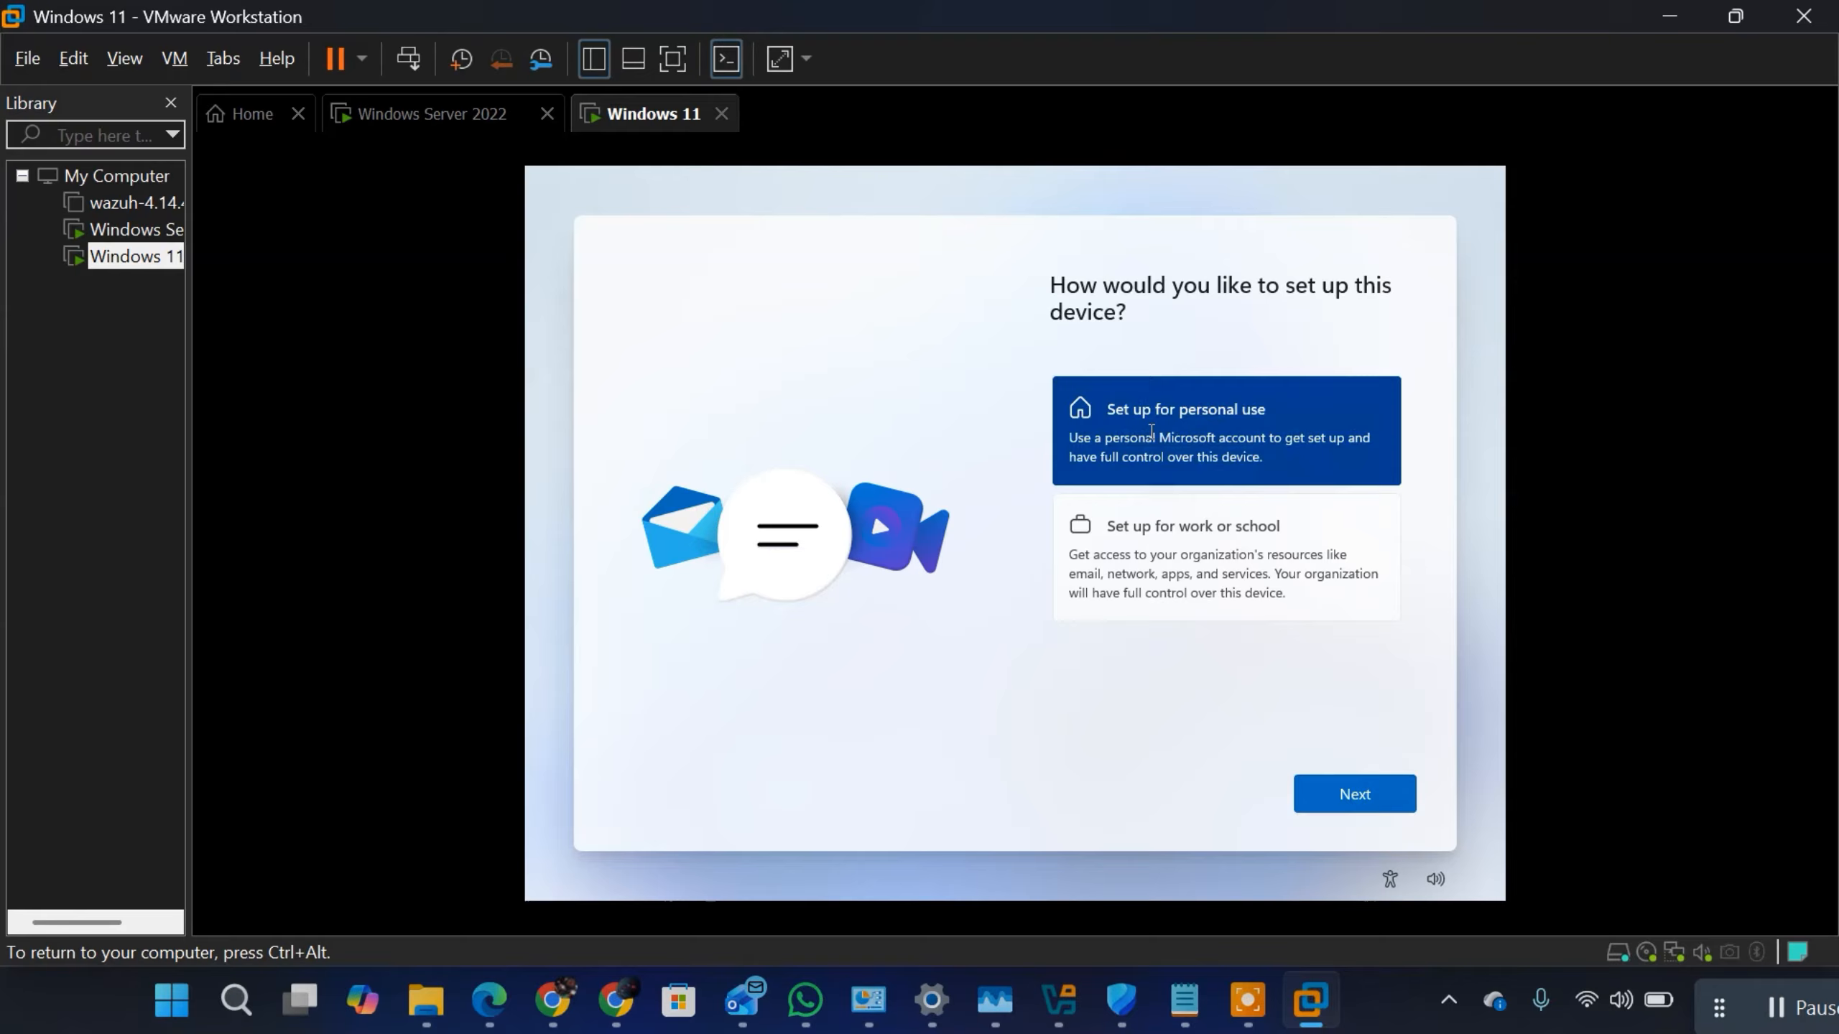
pyautogui.click(1343, 797)
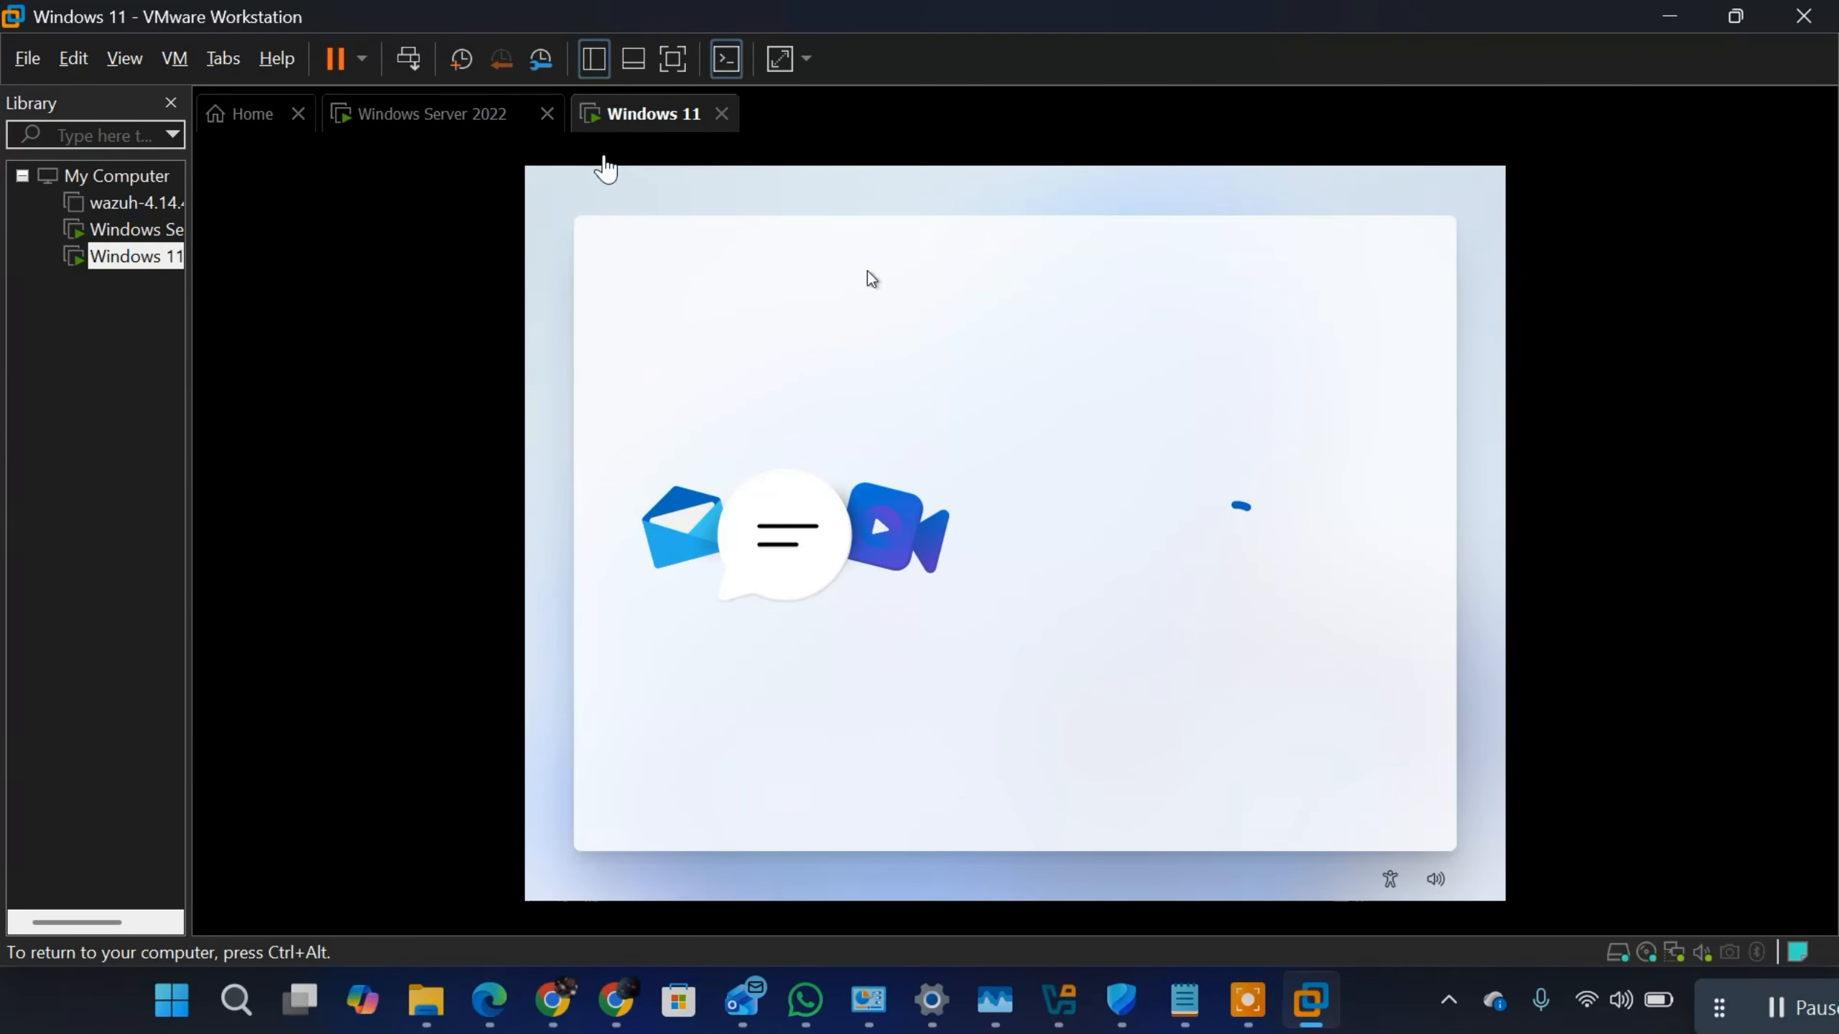
pyautogui.hotkey('ctrl', 'alt')
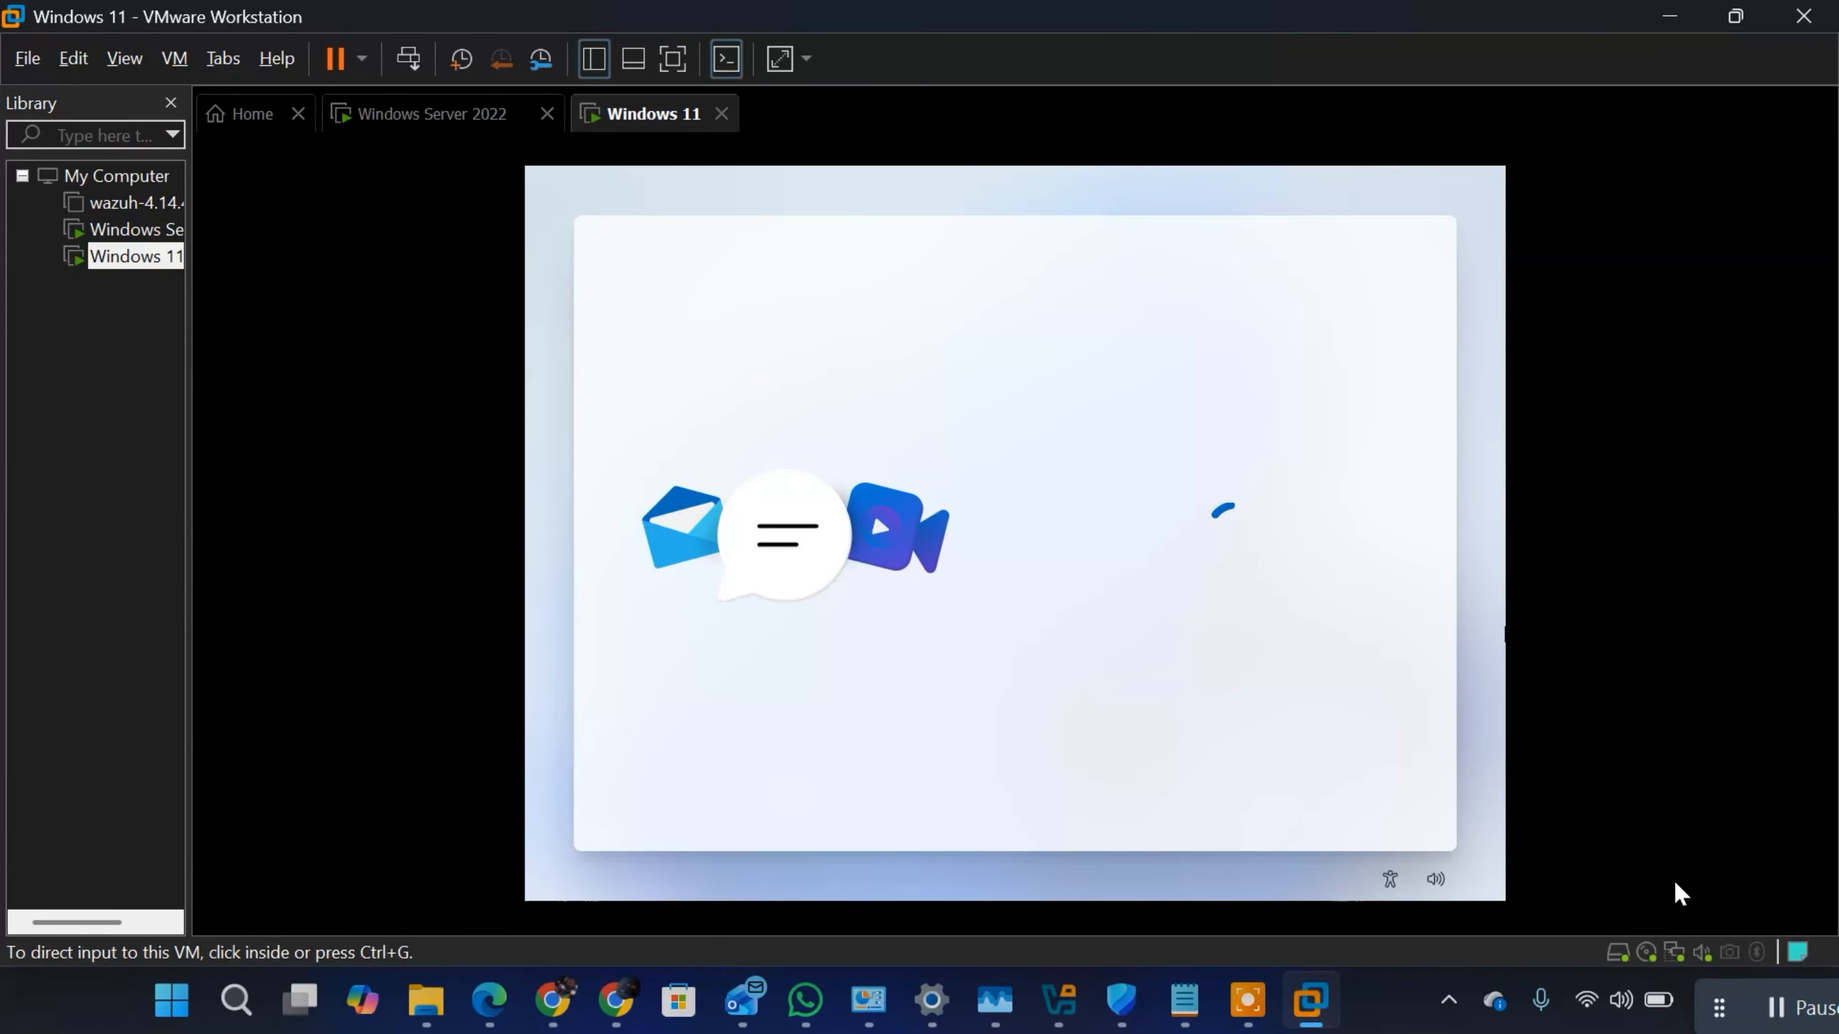
pyautogui.click(1777, 1009)
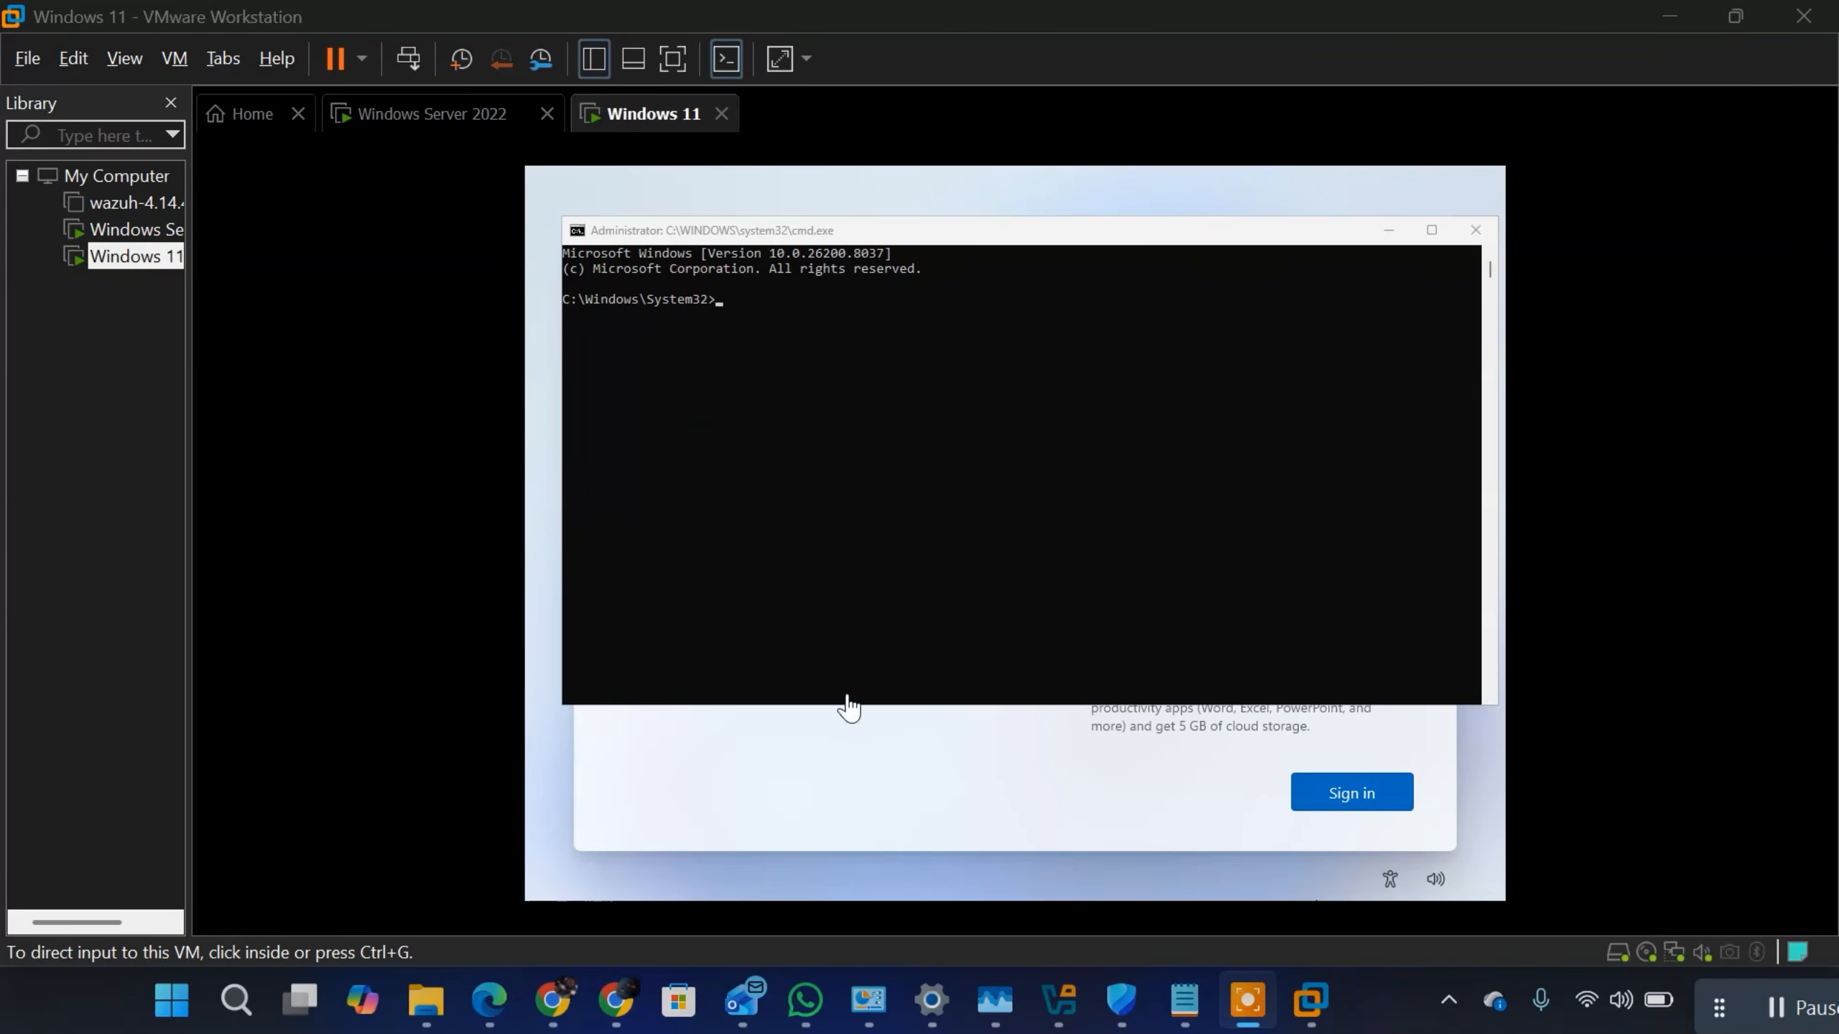
# Step: Try to run the command OOBE /BYPASSNRO in the Windows 11 setup command prompt
pyautogui.click(836, 287)
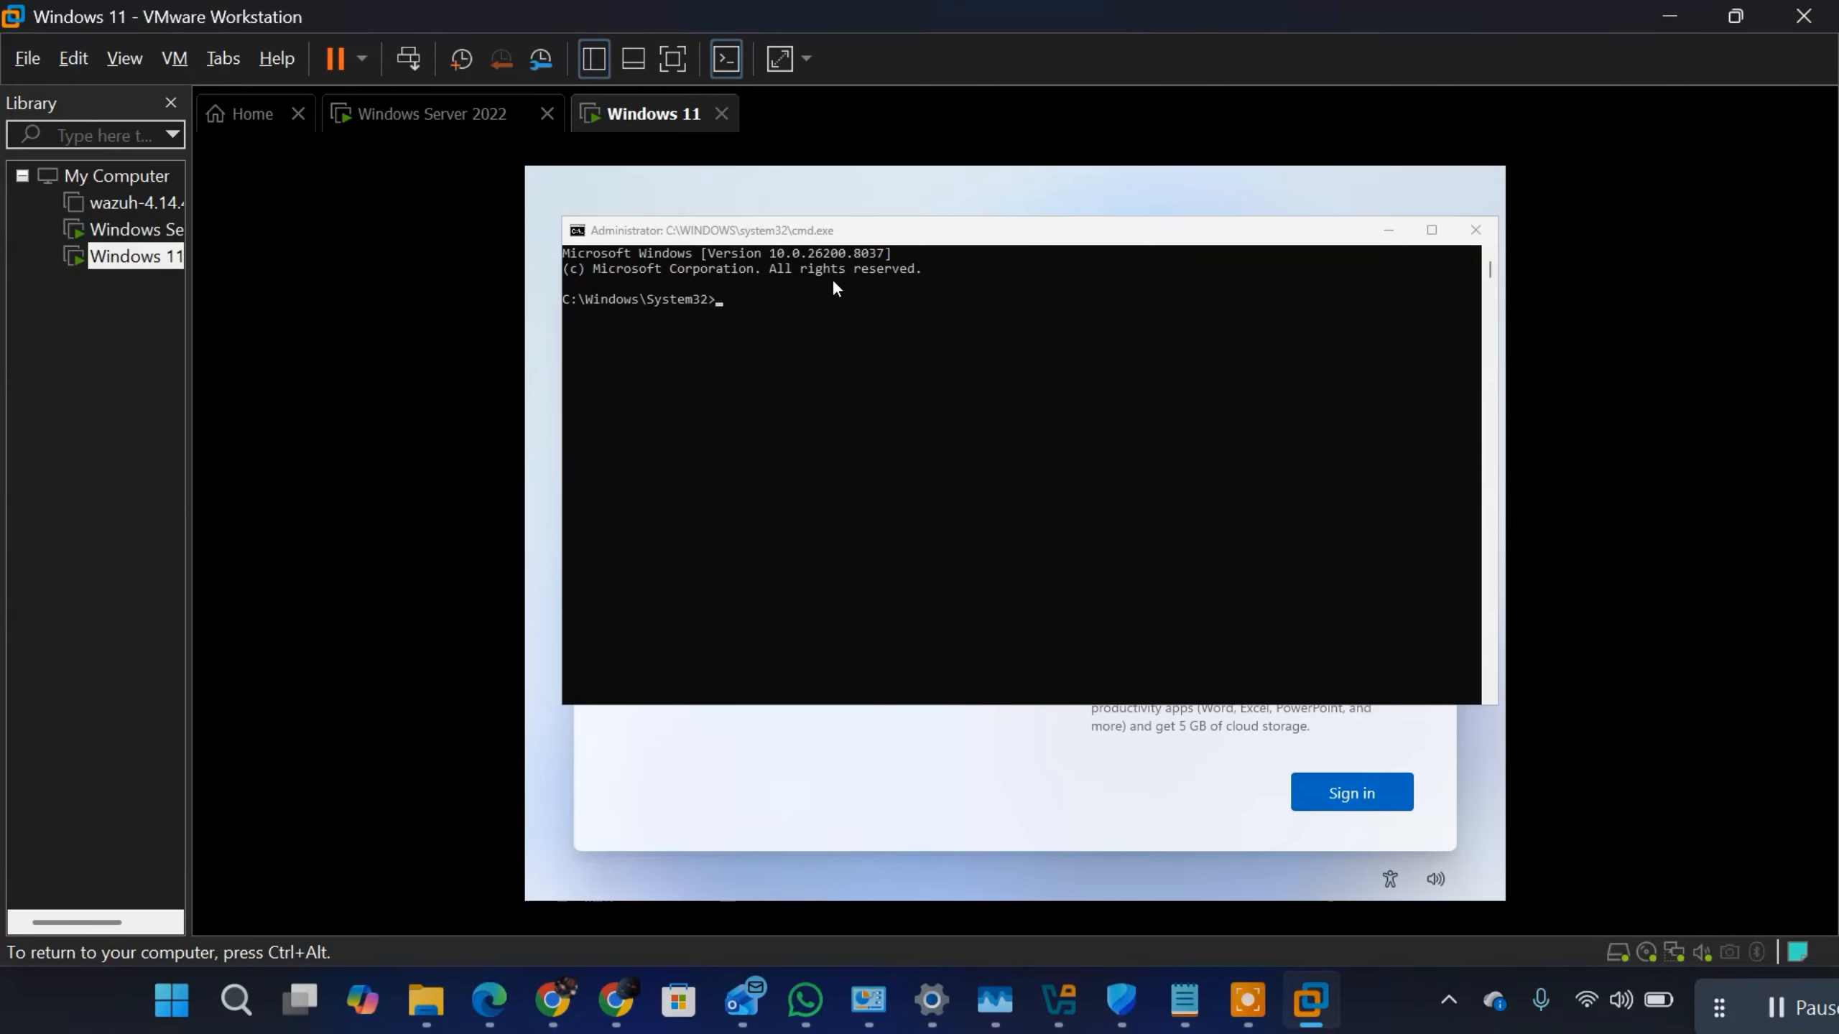
pyautogui.click(910, 312)
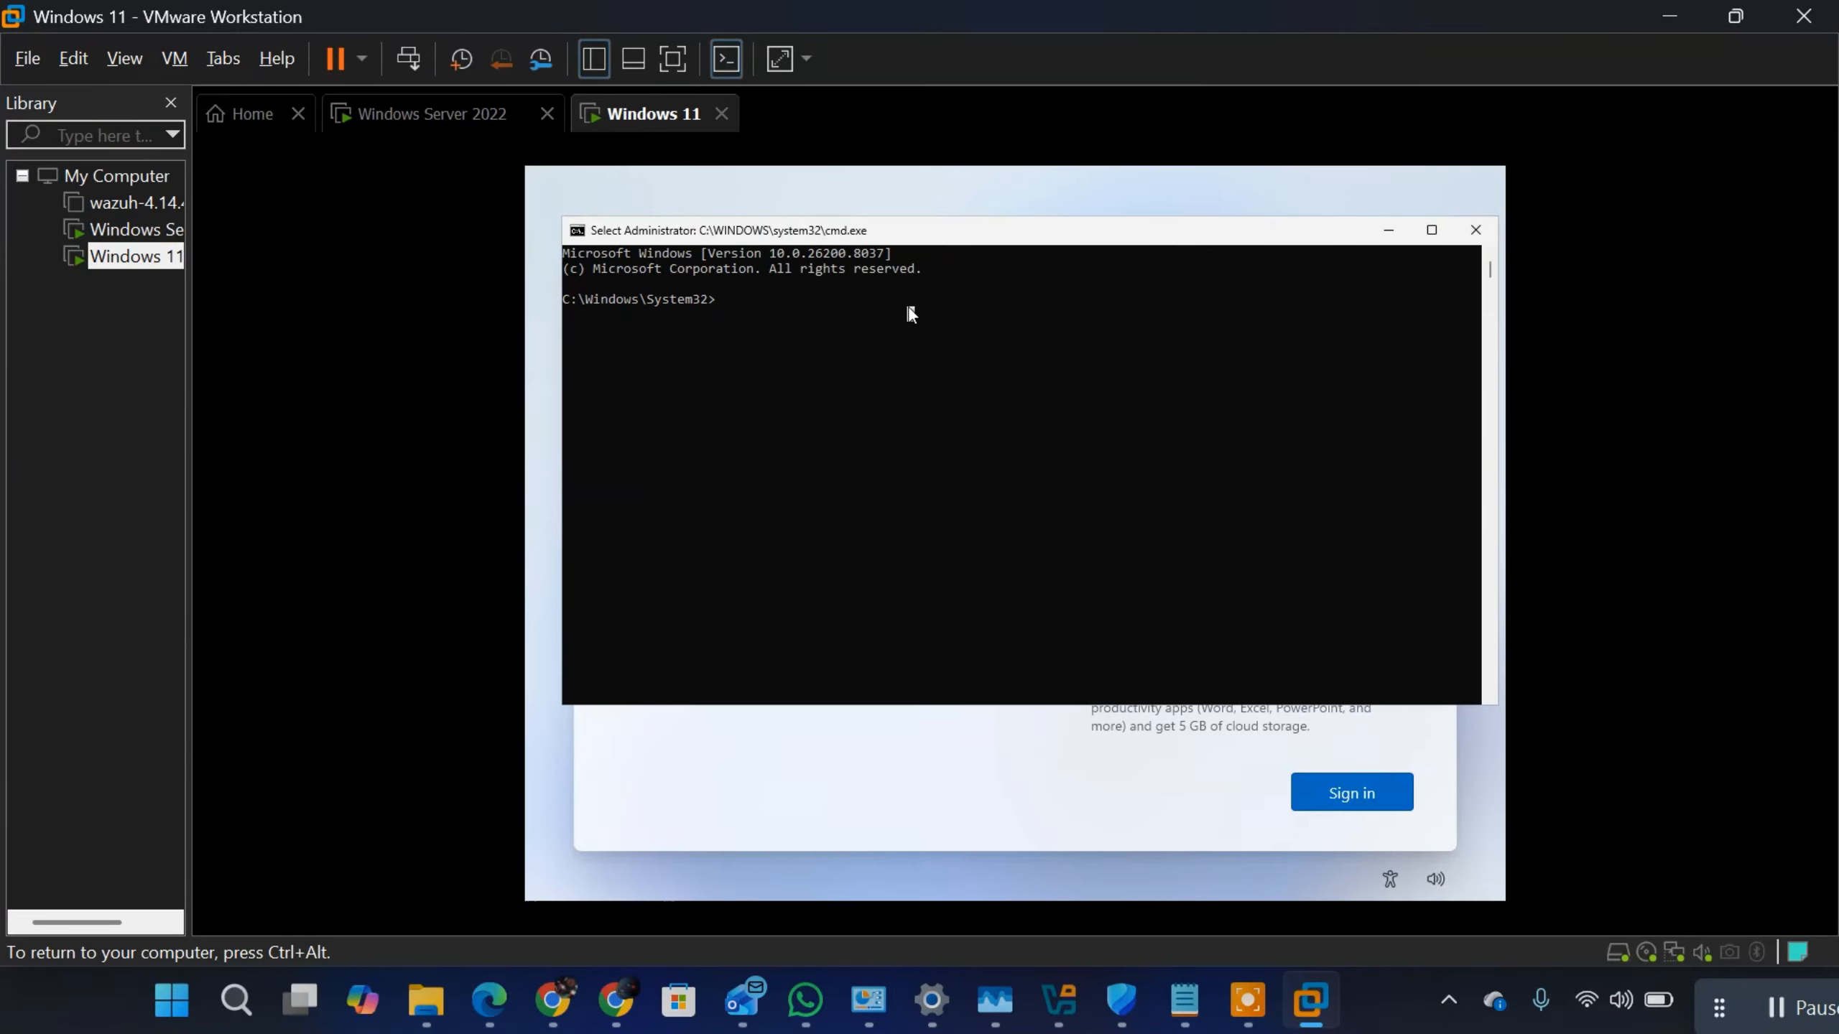
pyautogui.write('OOB')
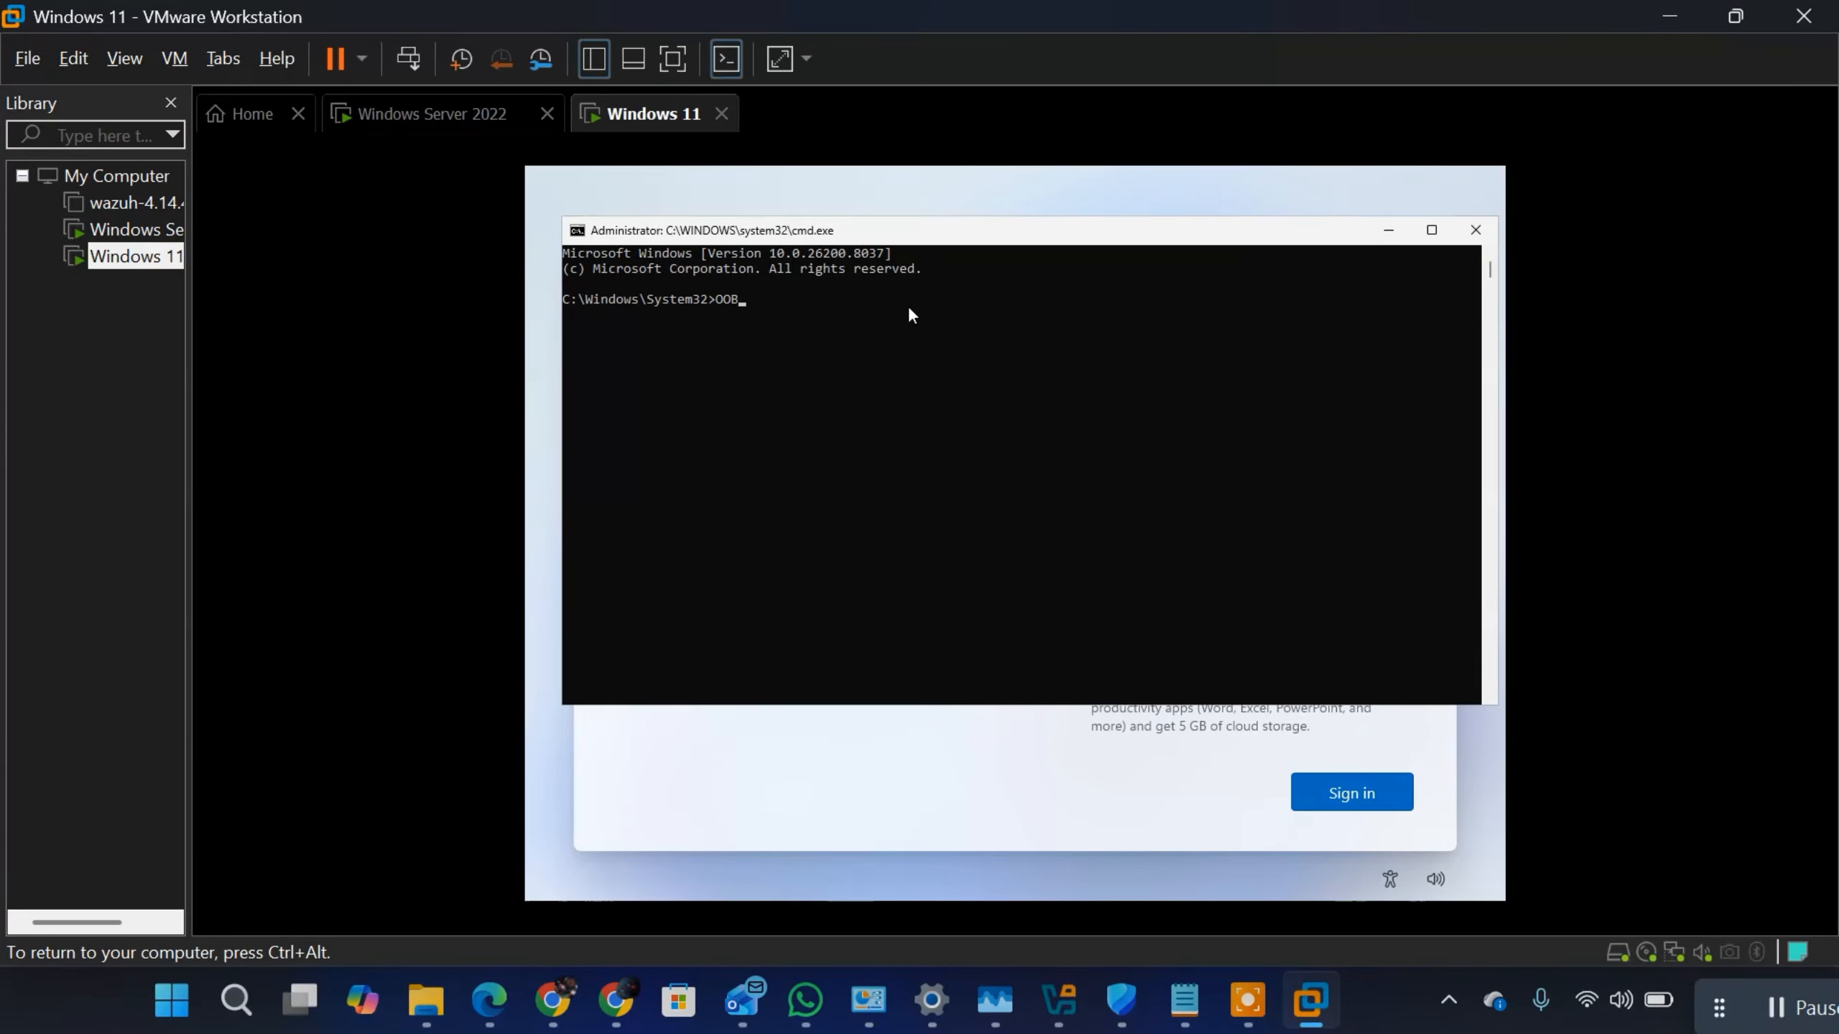
pyautogui.write('E /BYPASSNRO')
pyautogui.press('Return')
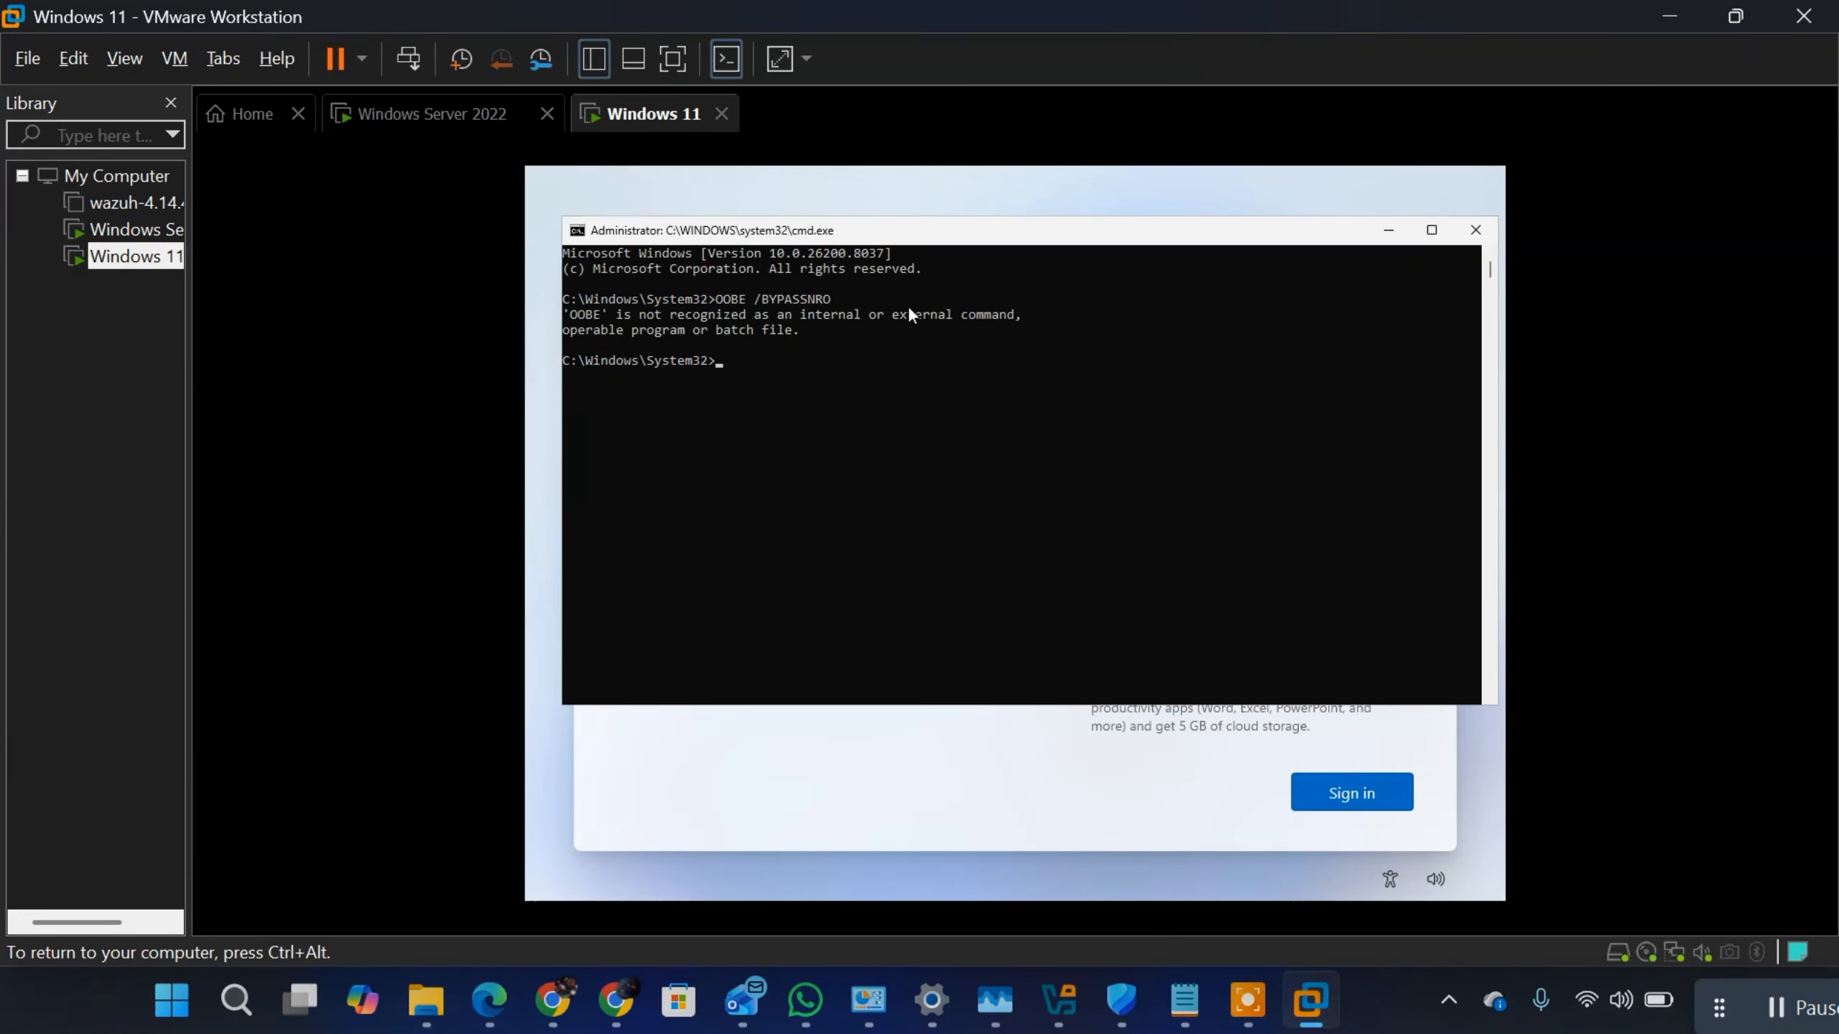
# Step: Recall the OOBE /BYPASSNRO command at the prompt for editing
pyautogui.press('Up')
pyautogui.press('Left')
pyautogui.press('Left')
pyautogui.press('Left')
pyautogui.press('Left')
pyautogui.press('Left')
pyautogui.press('Left')
pyautogui.press('Left')
pyautogui.write('OOB')
pyautogui.press('BackSpace')
pyautogui.press('BackSpace')
pyautogui.press('BackSpace')
pyautogui.hotkey('ctrl', 'alt')
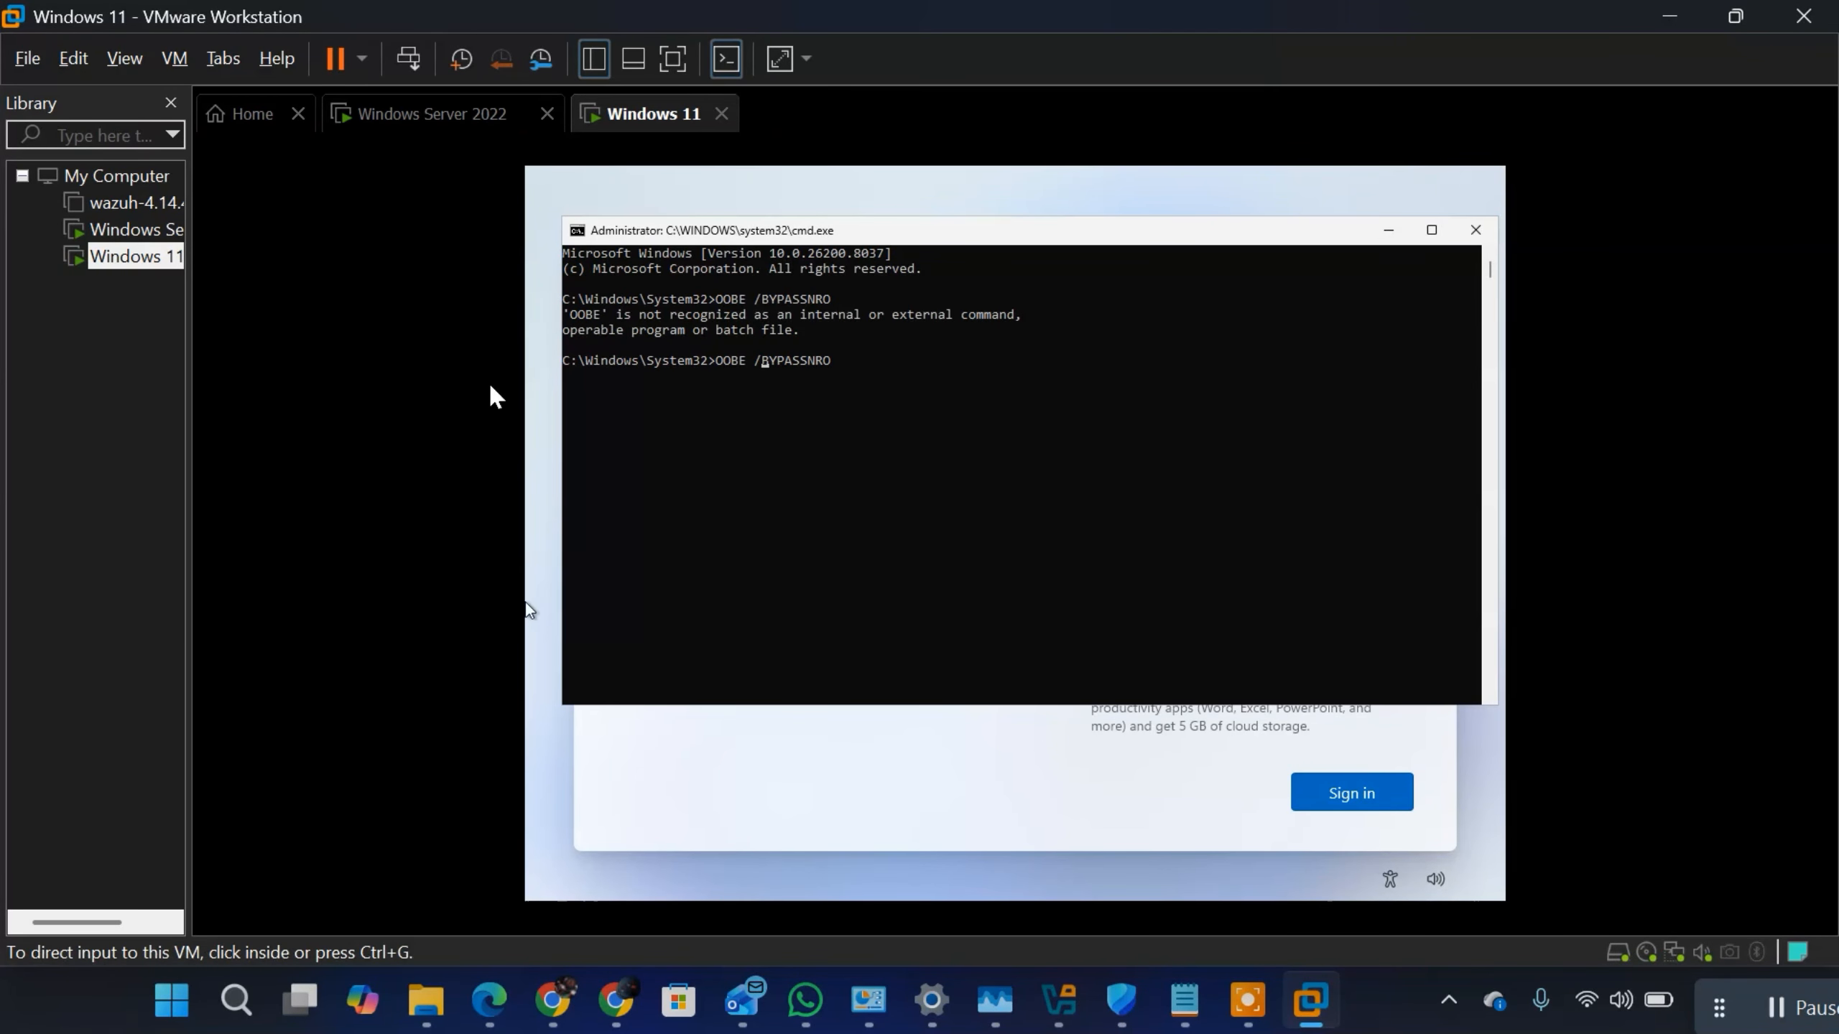
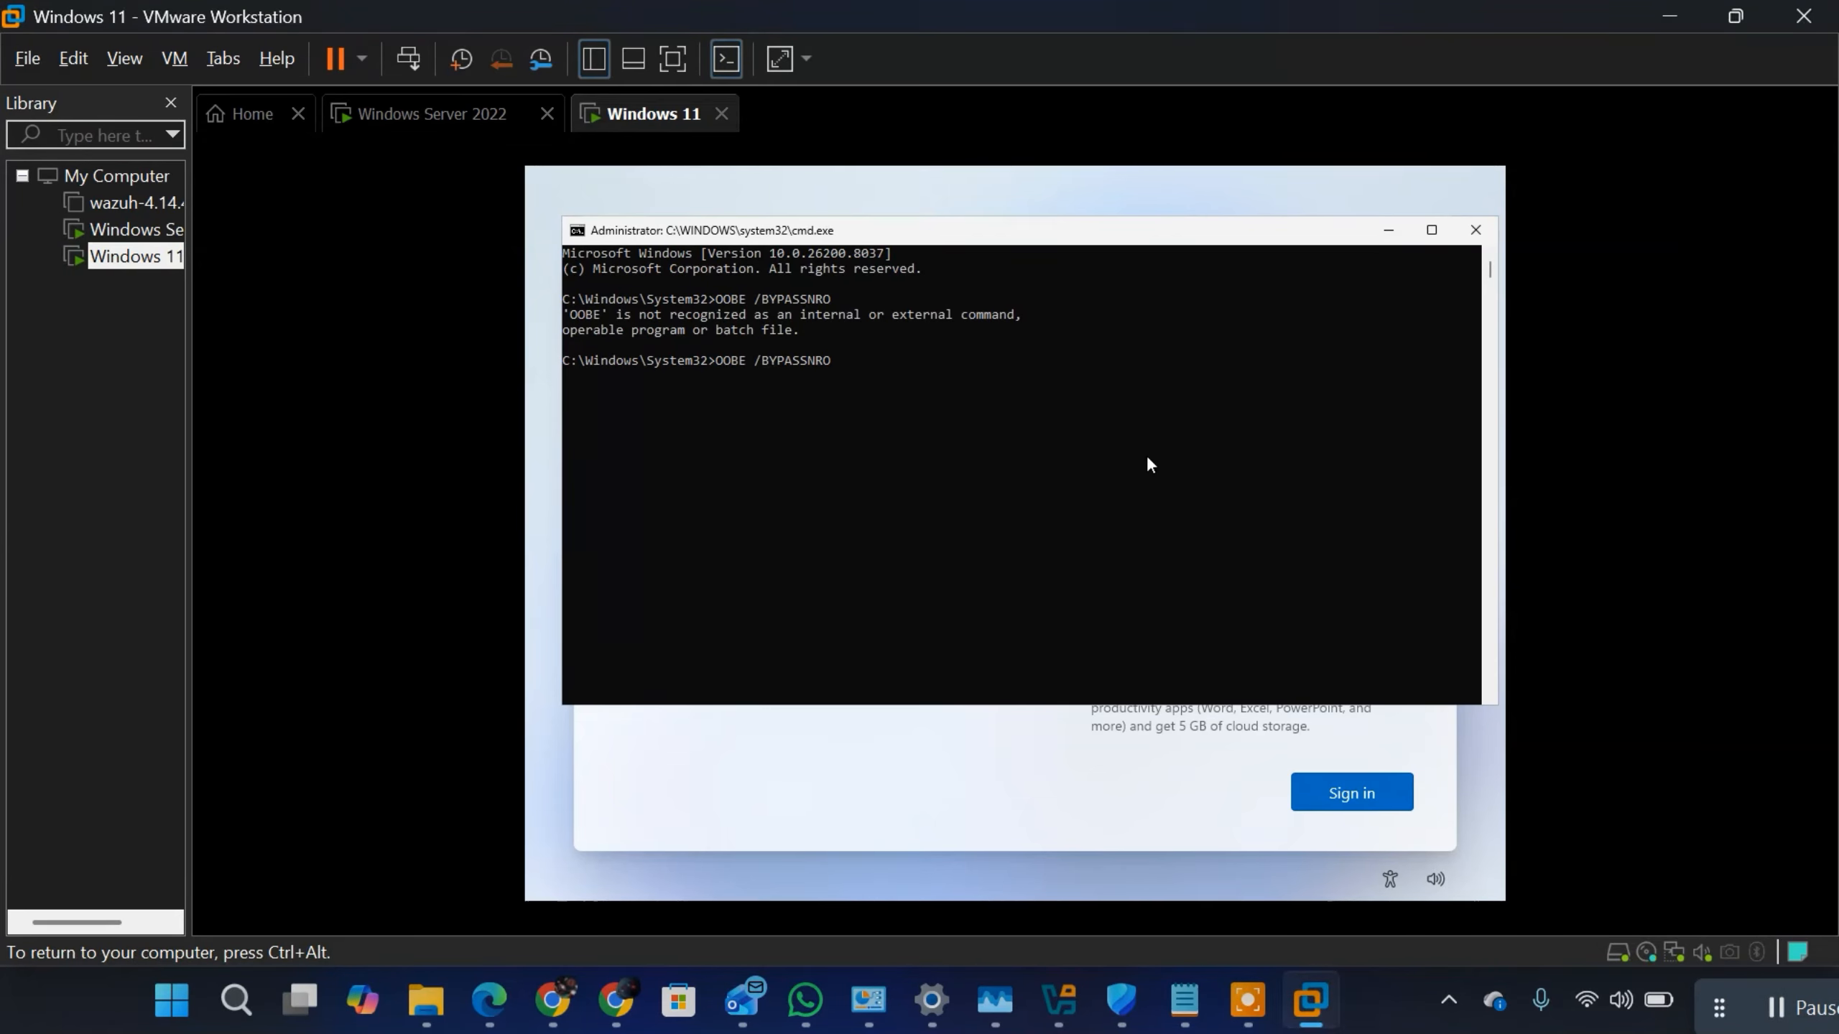
# Step: Try to run the command OOBE \BYPASSNRO, using a backslash instead of the forward slash
pyautogui.press('BackSpace')
pyautogui.write('\\')
pyautogui.press('Return')
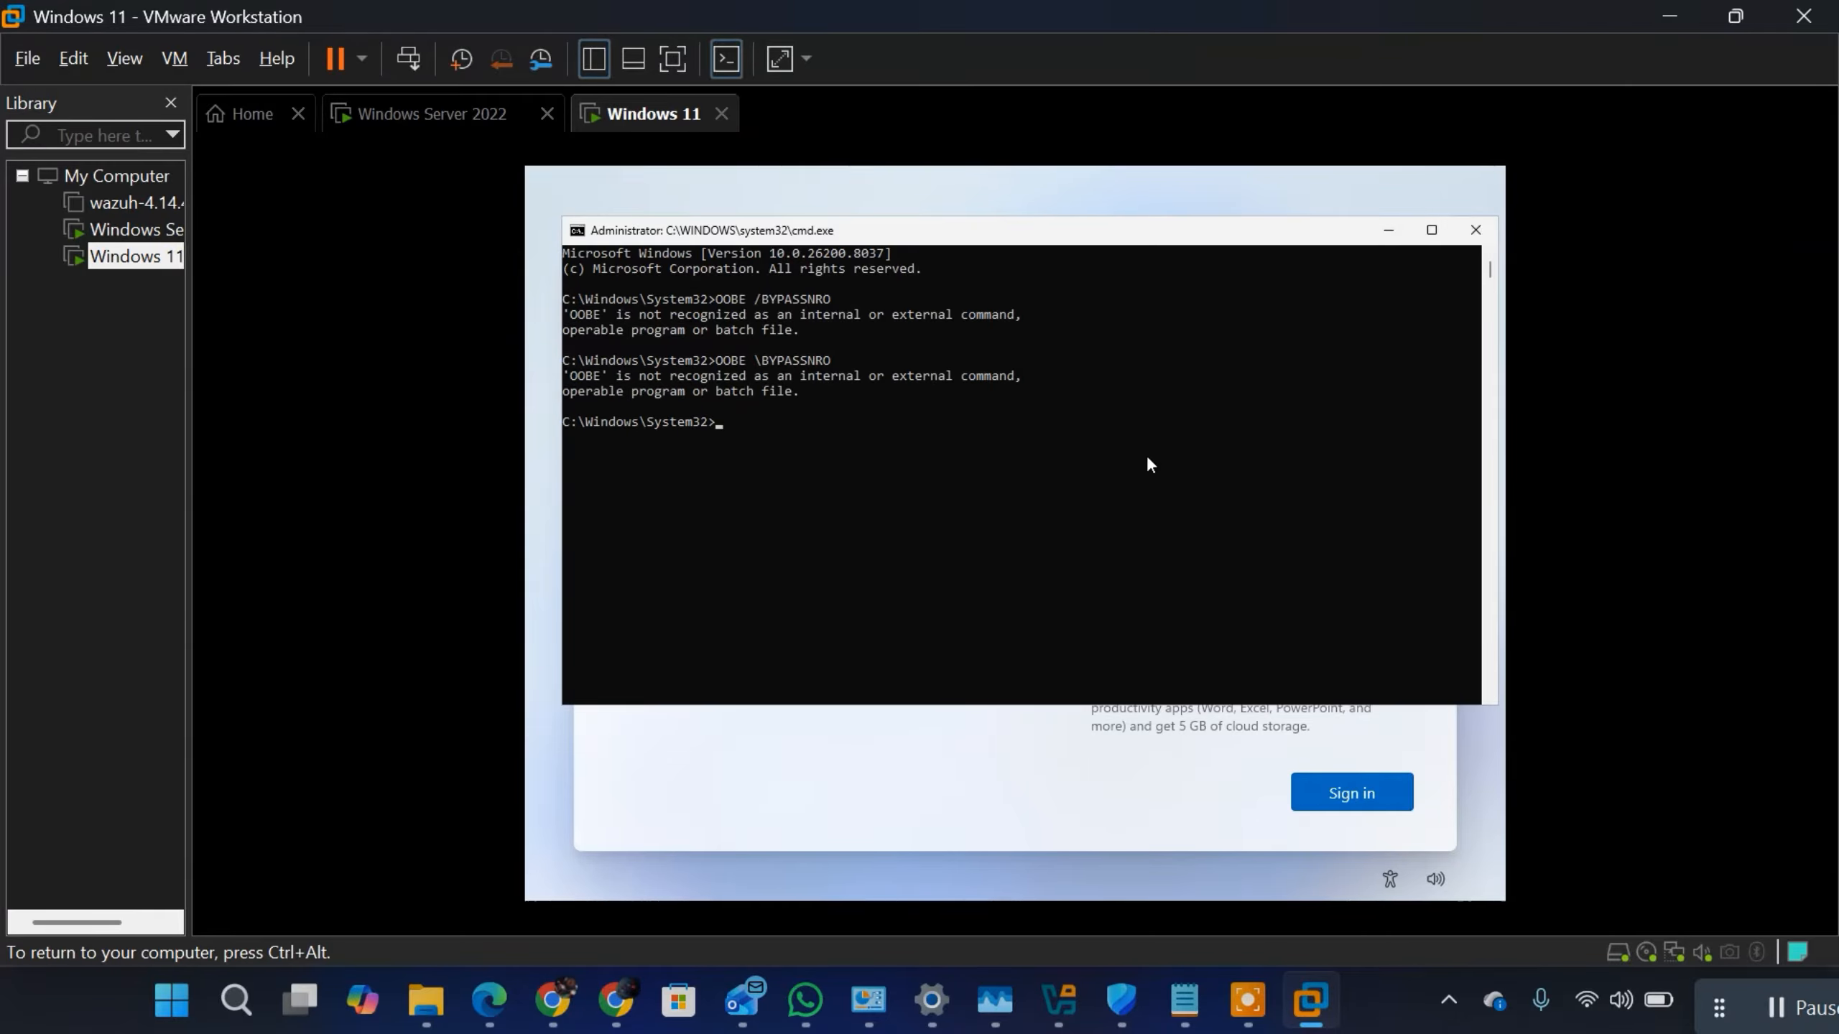
# Step: Correct the recalled command to OOBE\BYPASSNRO without the space and run it to restart the Windows 11 setup
pyautogui.press('Up')
pyautogui.press('Left')
pyautogui.press('Left')
pyautogui.press('Left')
pyautogui.press('Left')
pyautogui.press('Left')
pyautogui.press('Left')
pyautogui.press('Return')
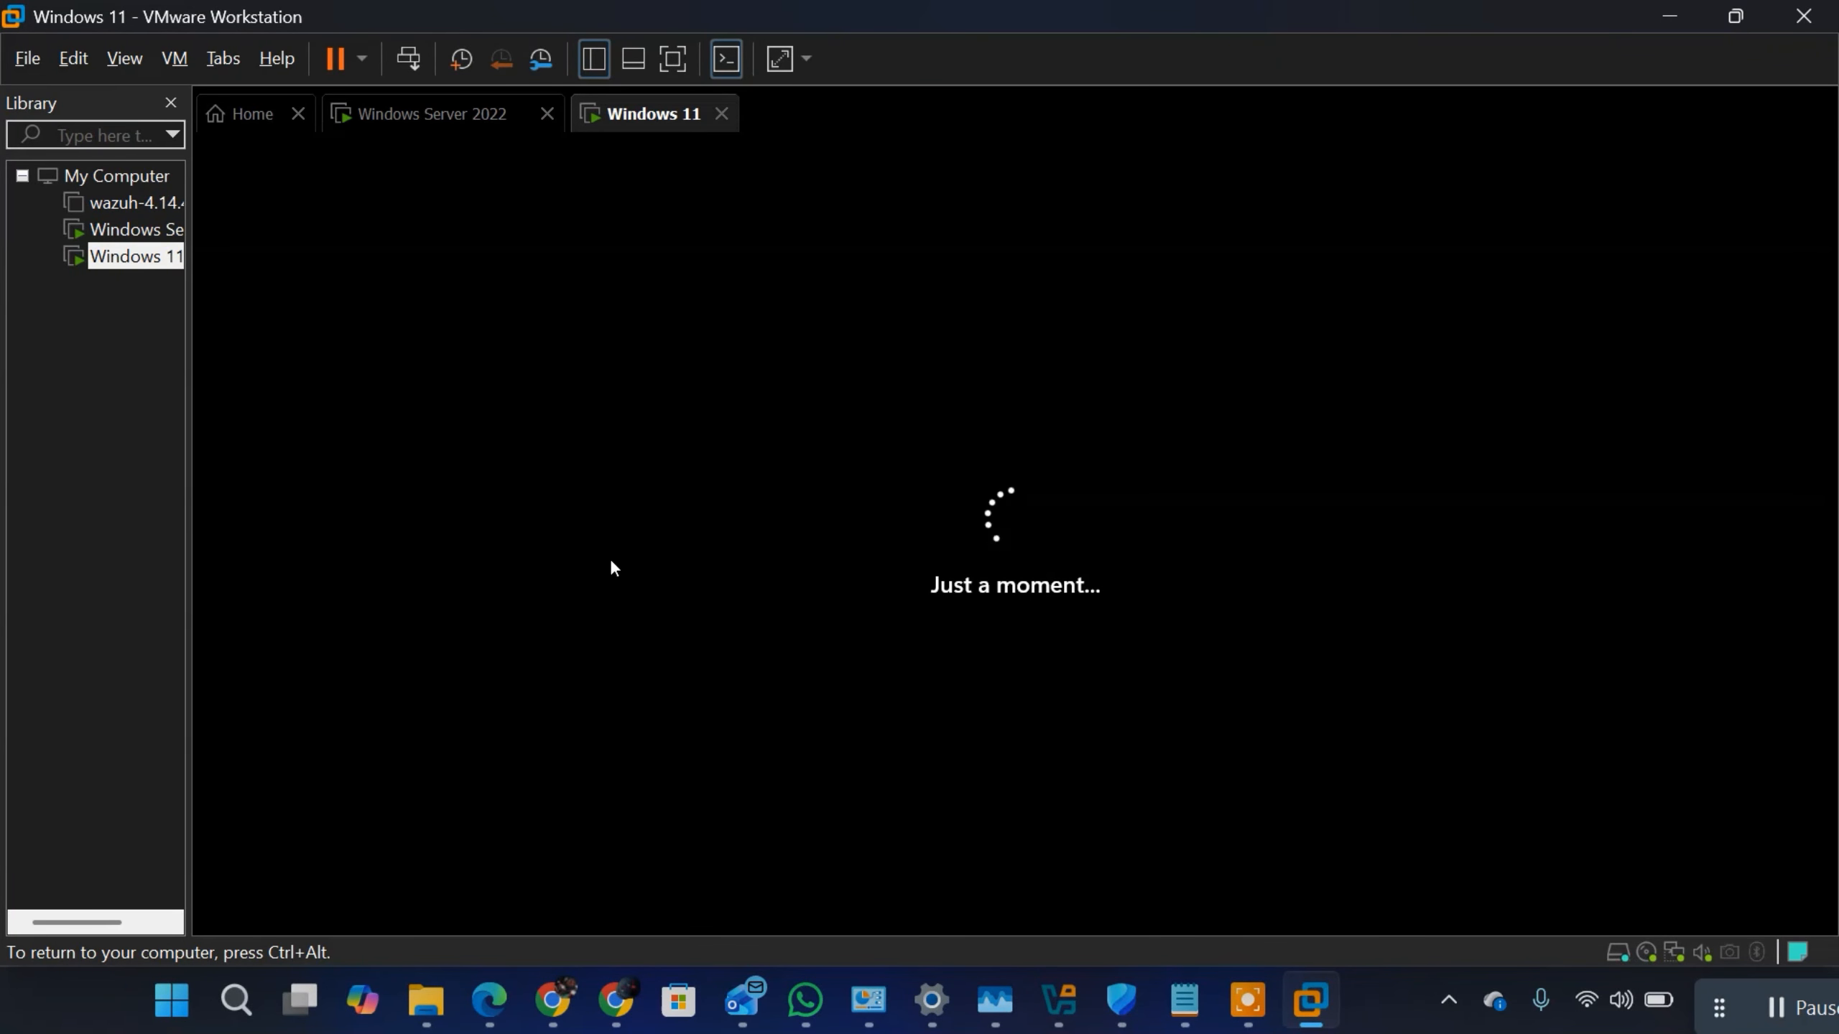
pyautogui.hotkey('ctrl', 'alt')
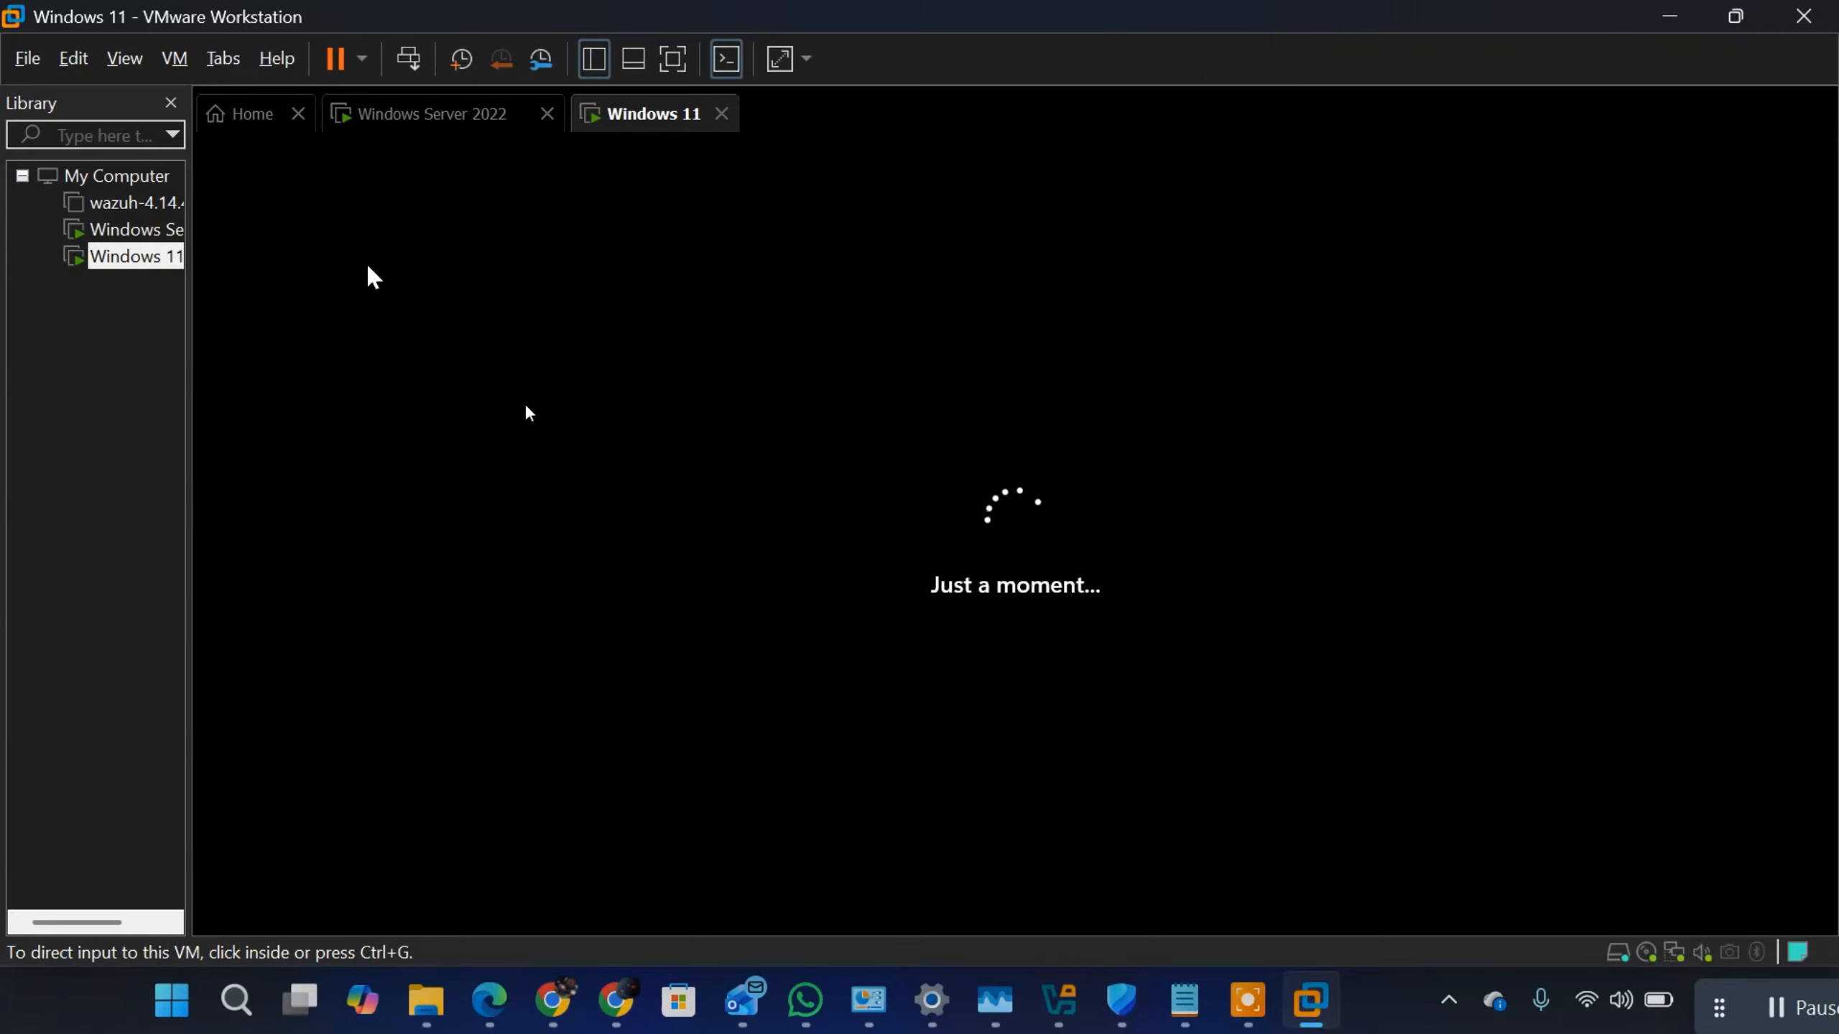
pyautogui.click(527, 409)
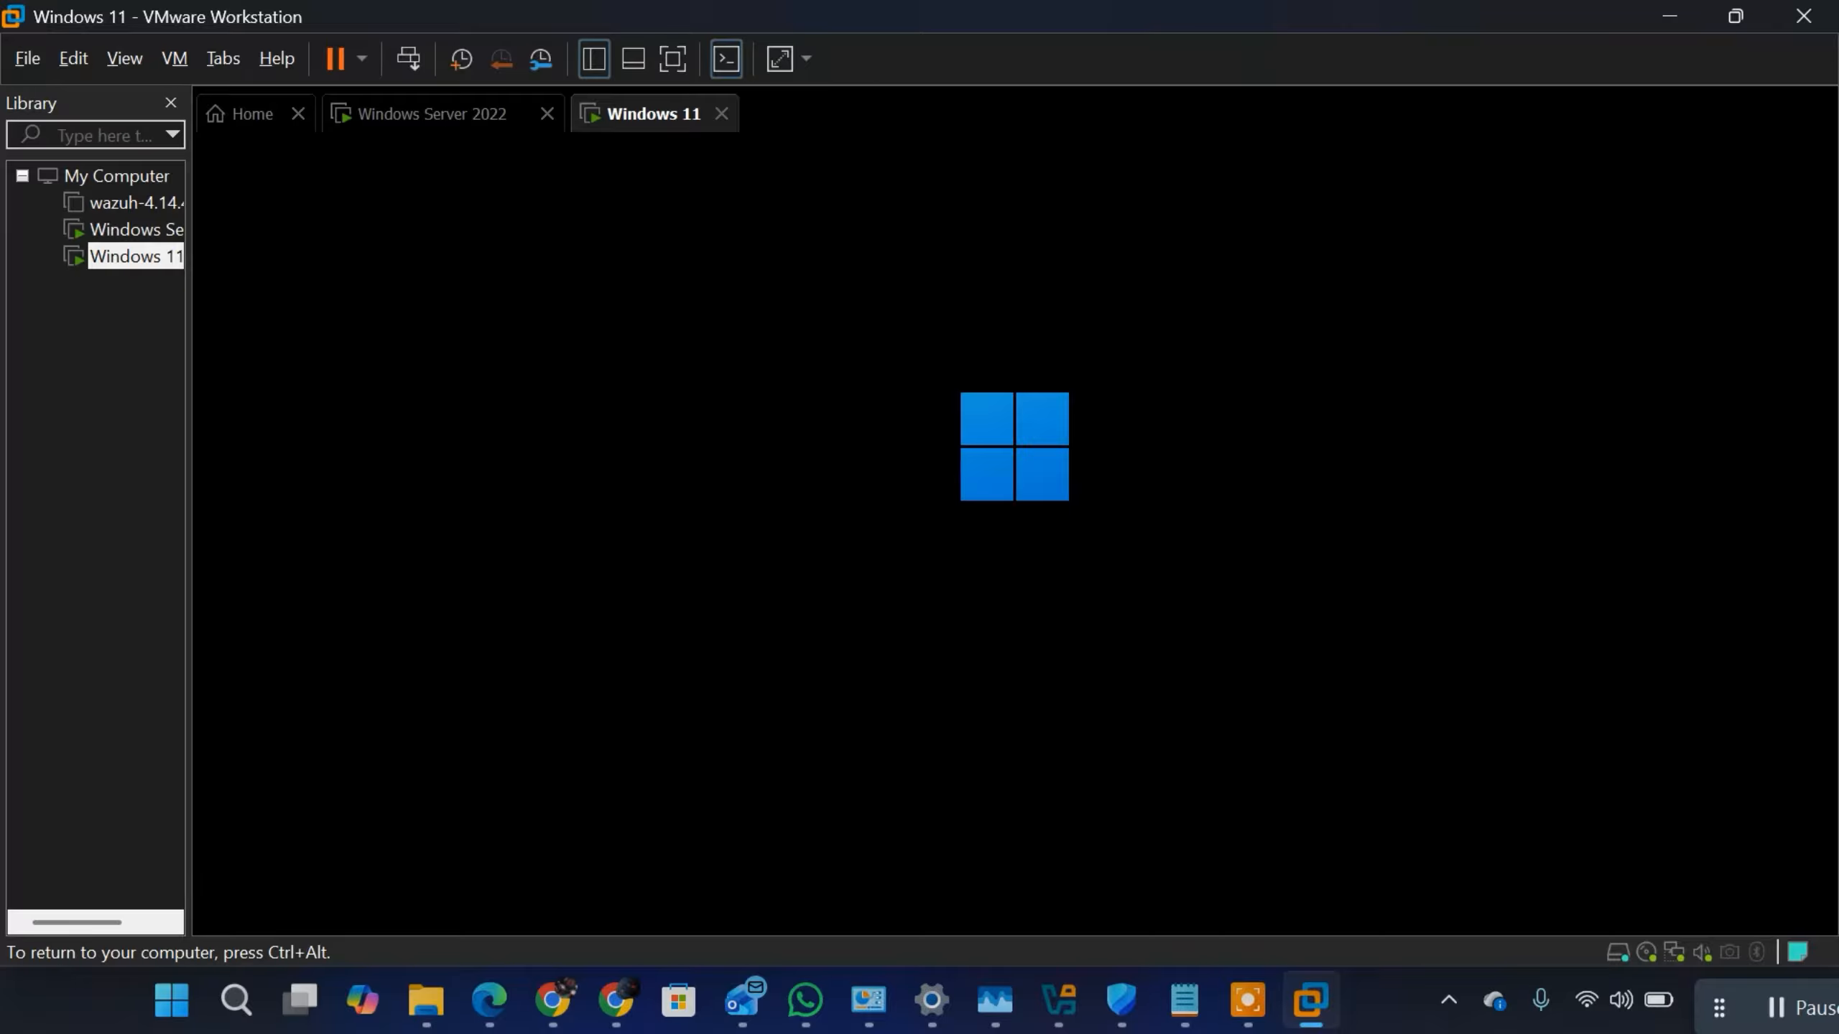
pyautogui.hotkey('ctrl', 'alt')
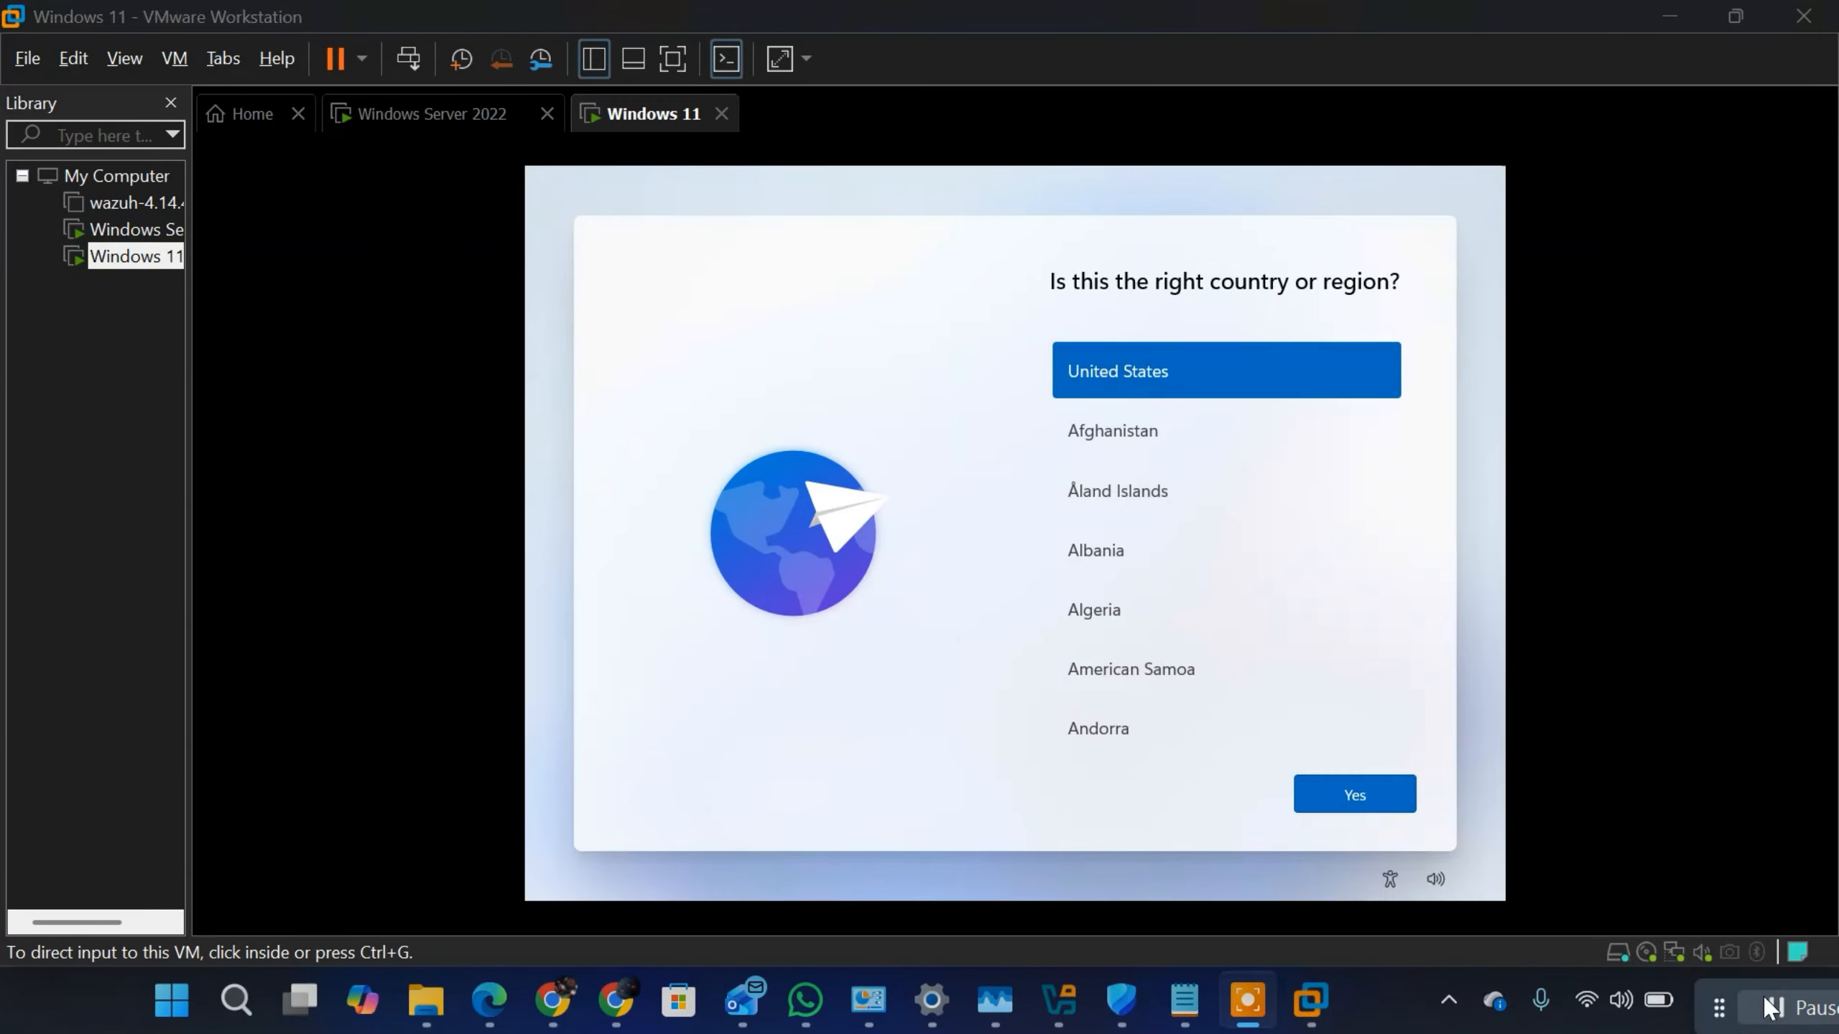
# Step: Confirm United States as the country or region in the Windows 11 setup
pyautogui.click(1366, 789)
pyautogui.click(1362, 790)
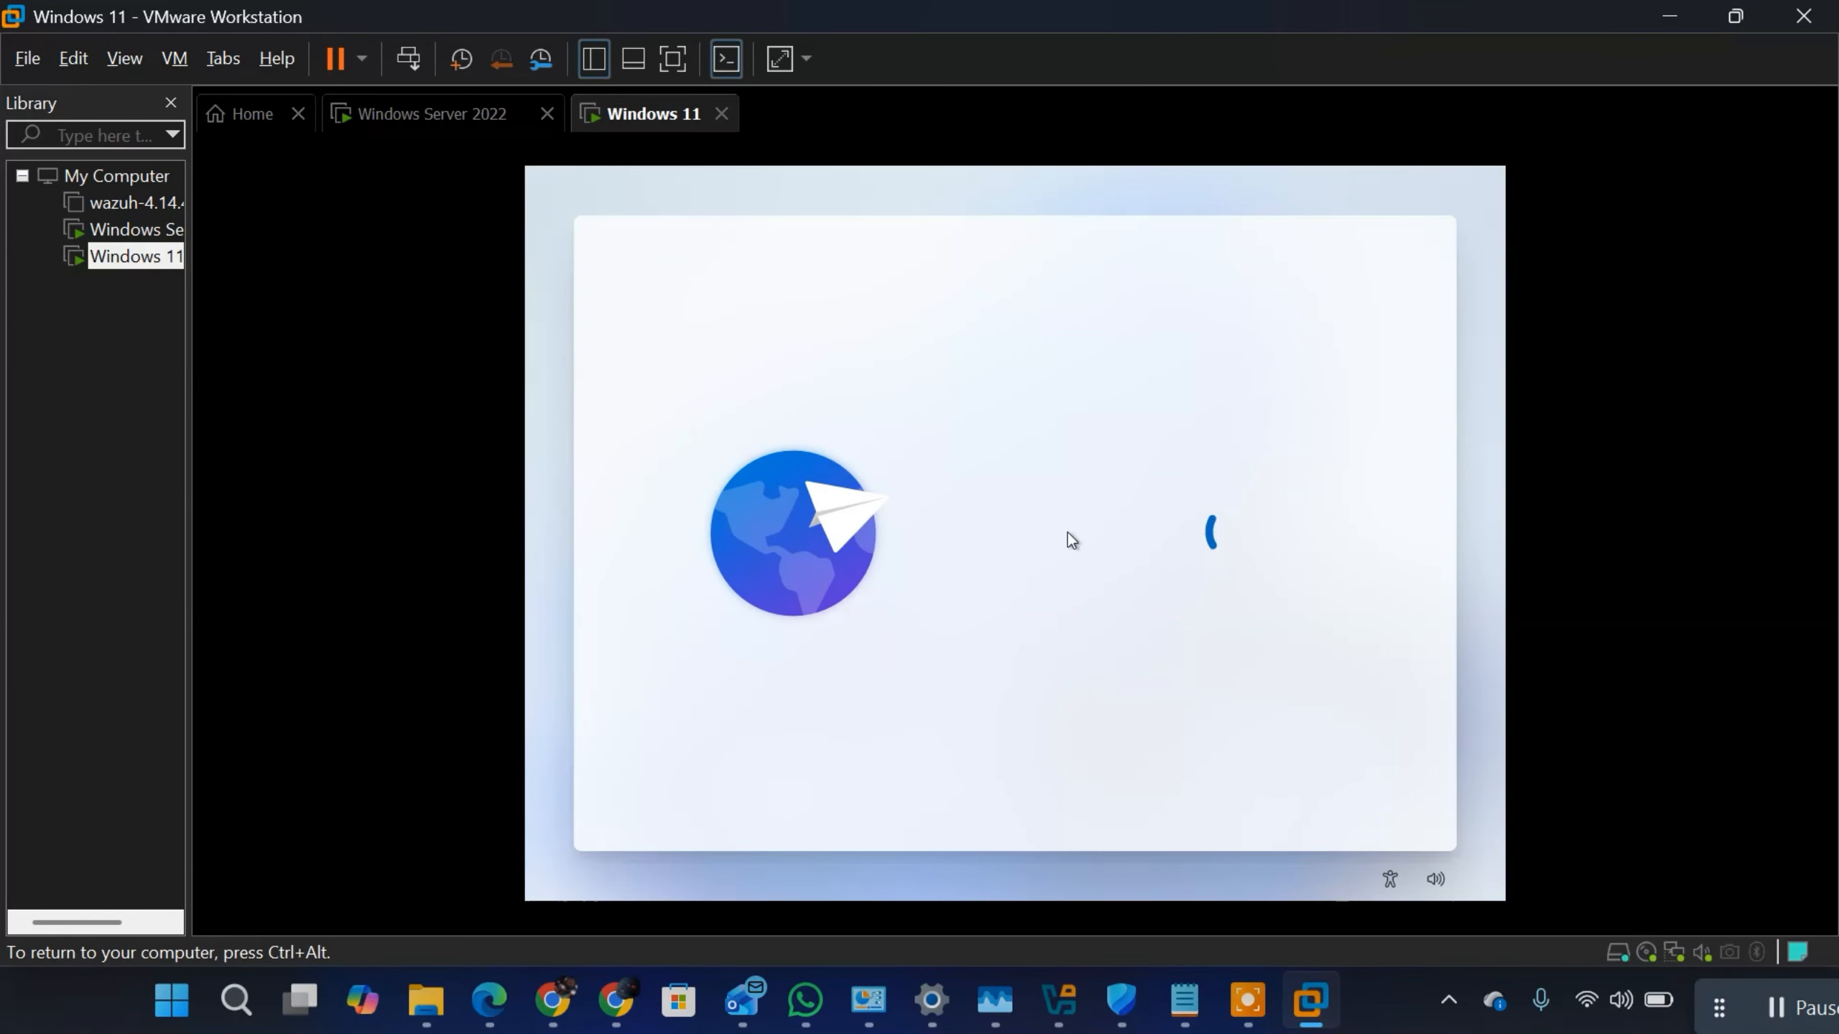
pyautogui.hotkey('ctrl', 'alt')
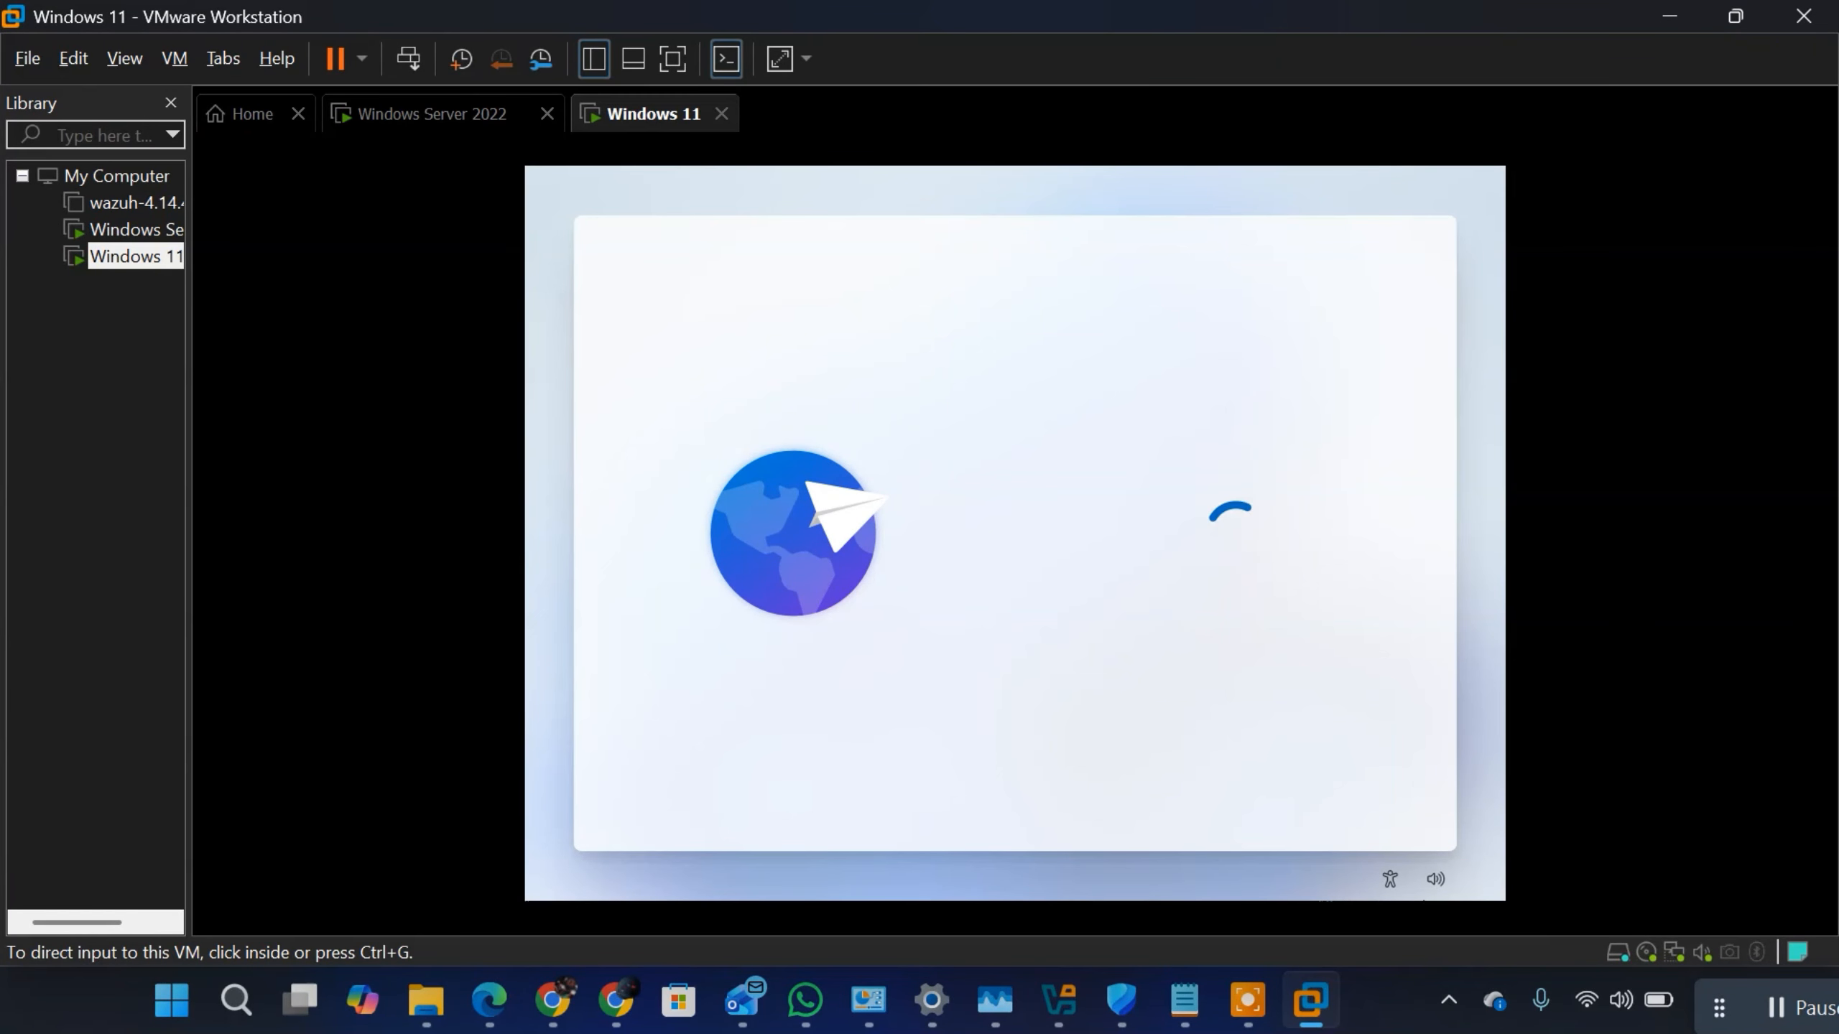
pyautogui.click(1038, 575)
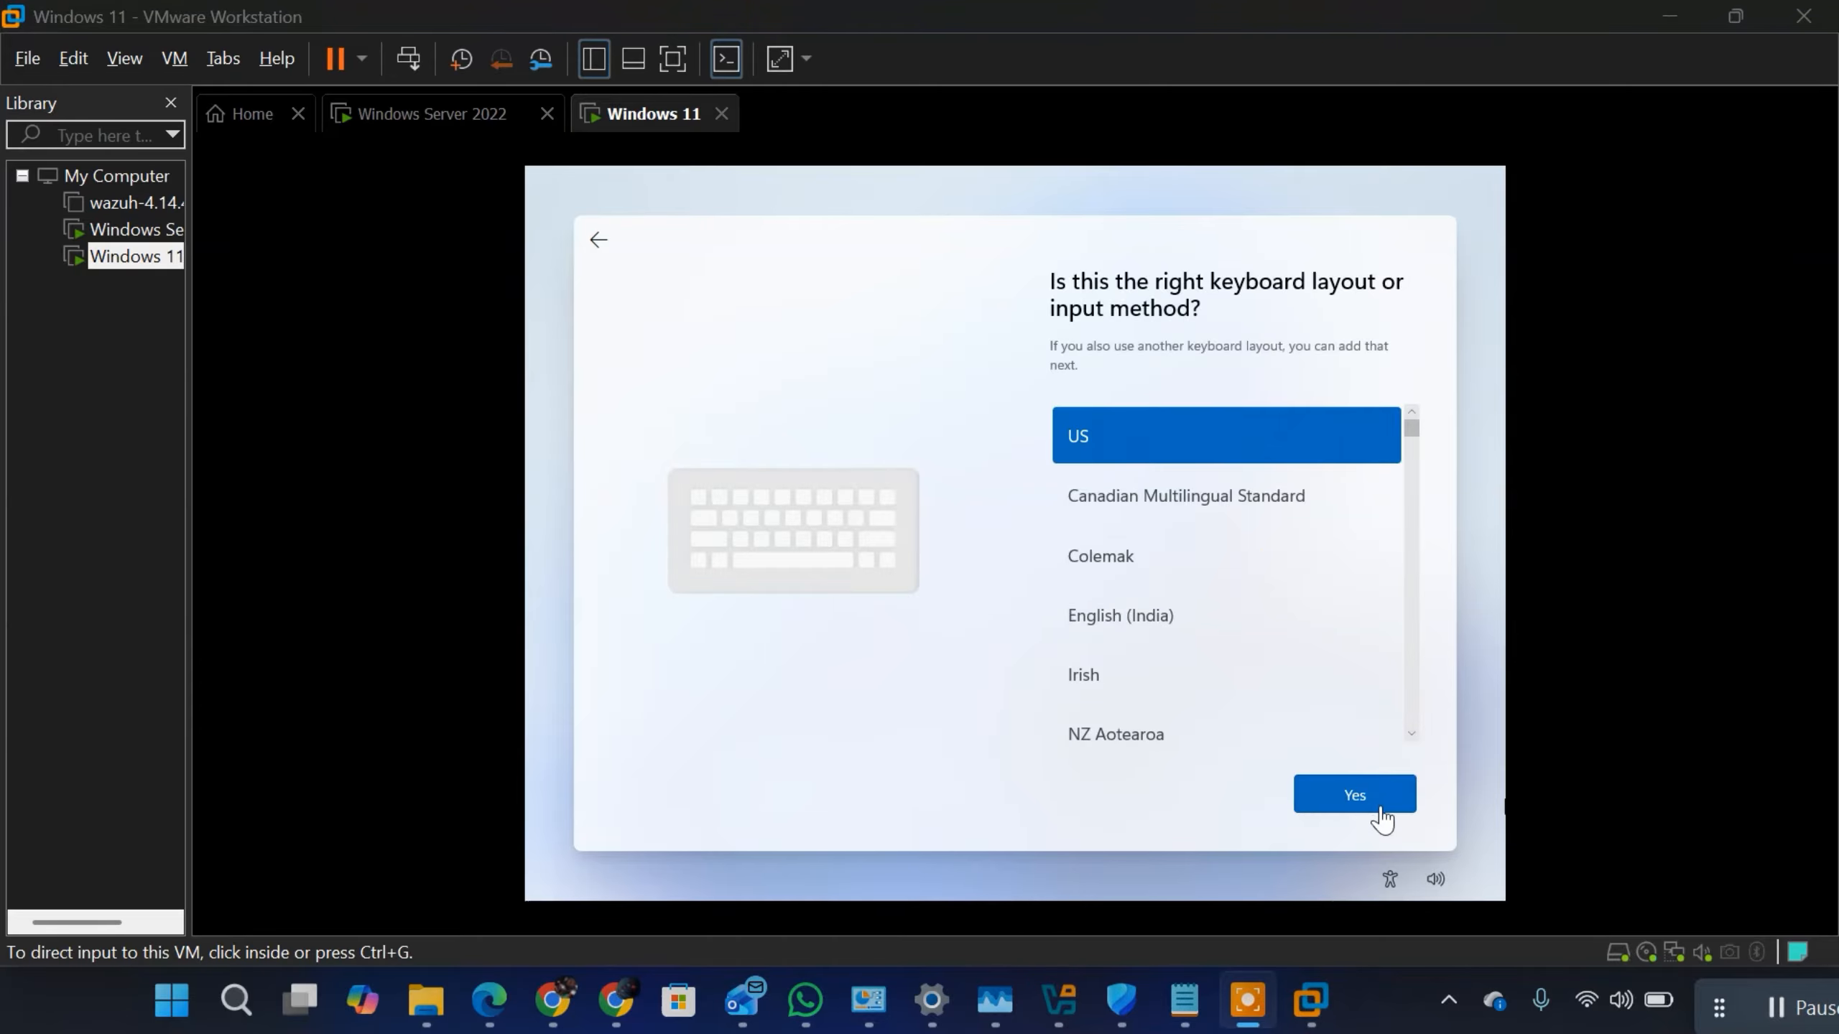
# Step: Accept the US keyboard layout and skip adding a second layout
pyautogui.click(1337, 795)
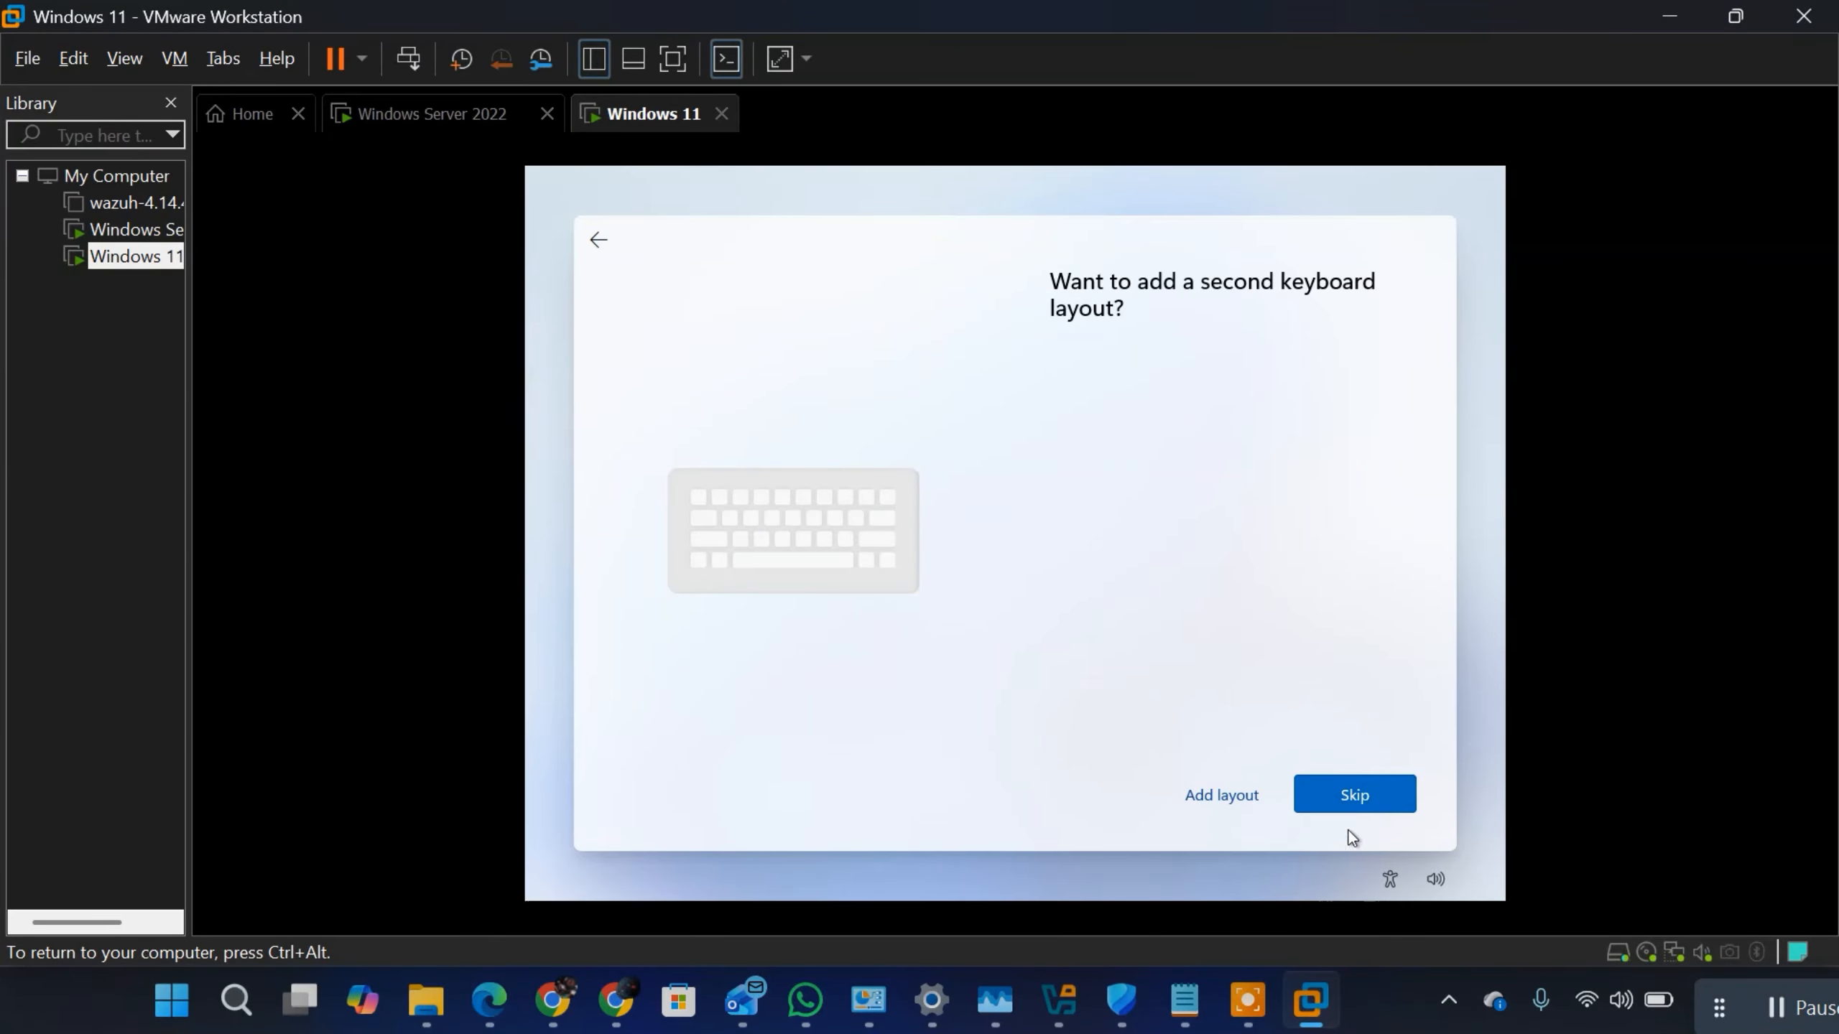
pyautogui.click(1321, 786)
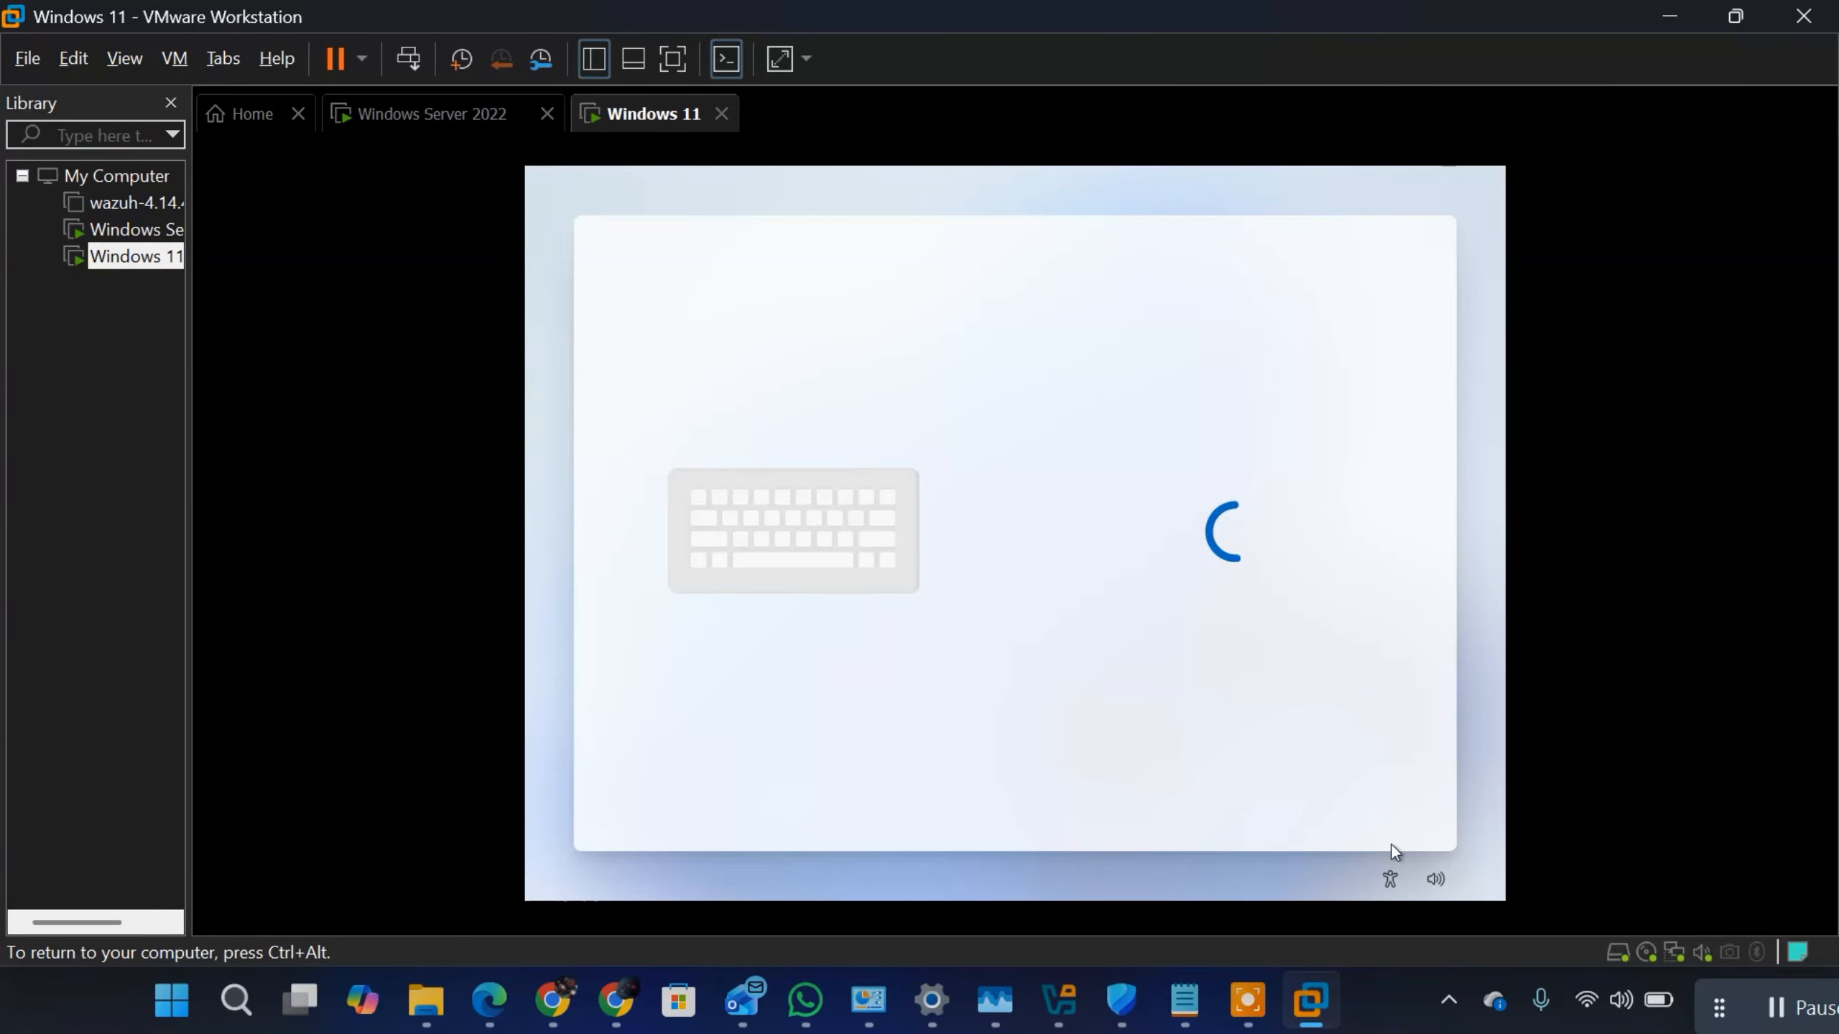
pyautogui.hotkey('ctrl', 'alt')
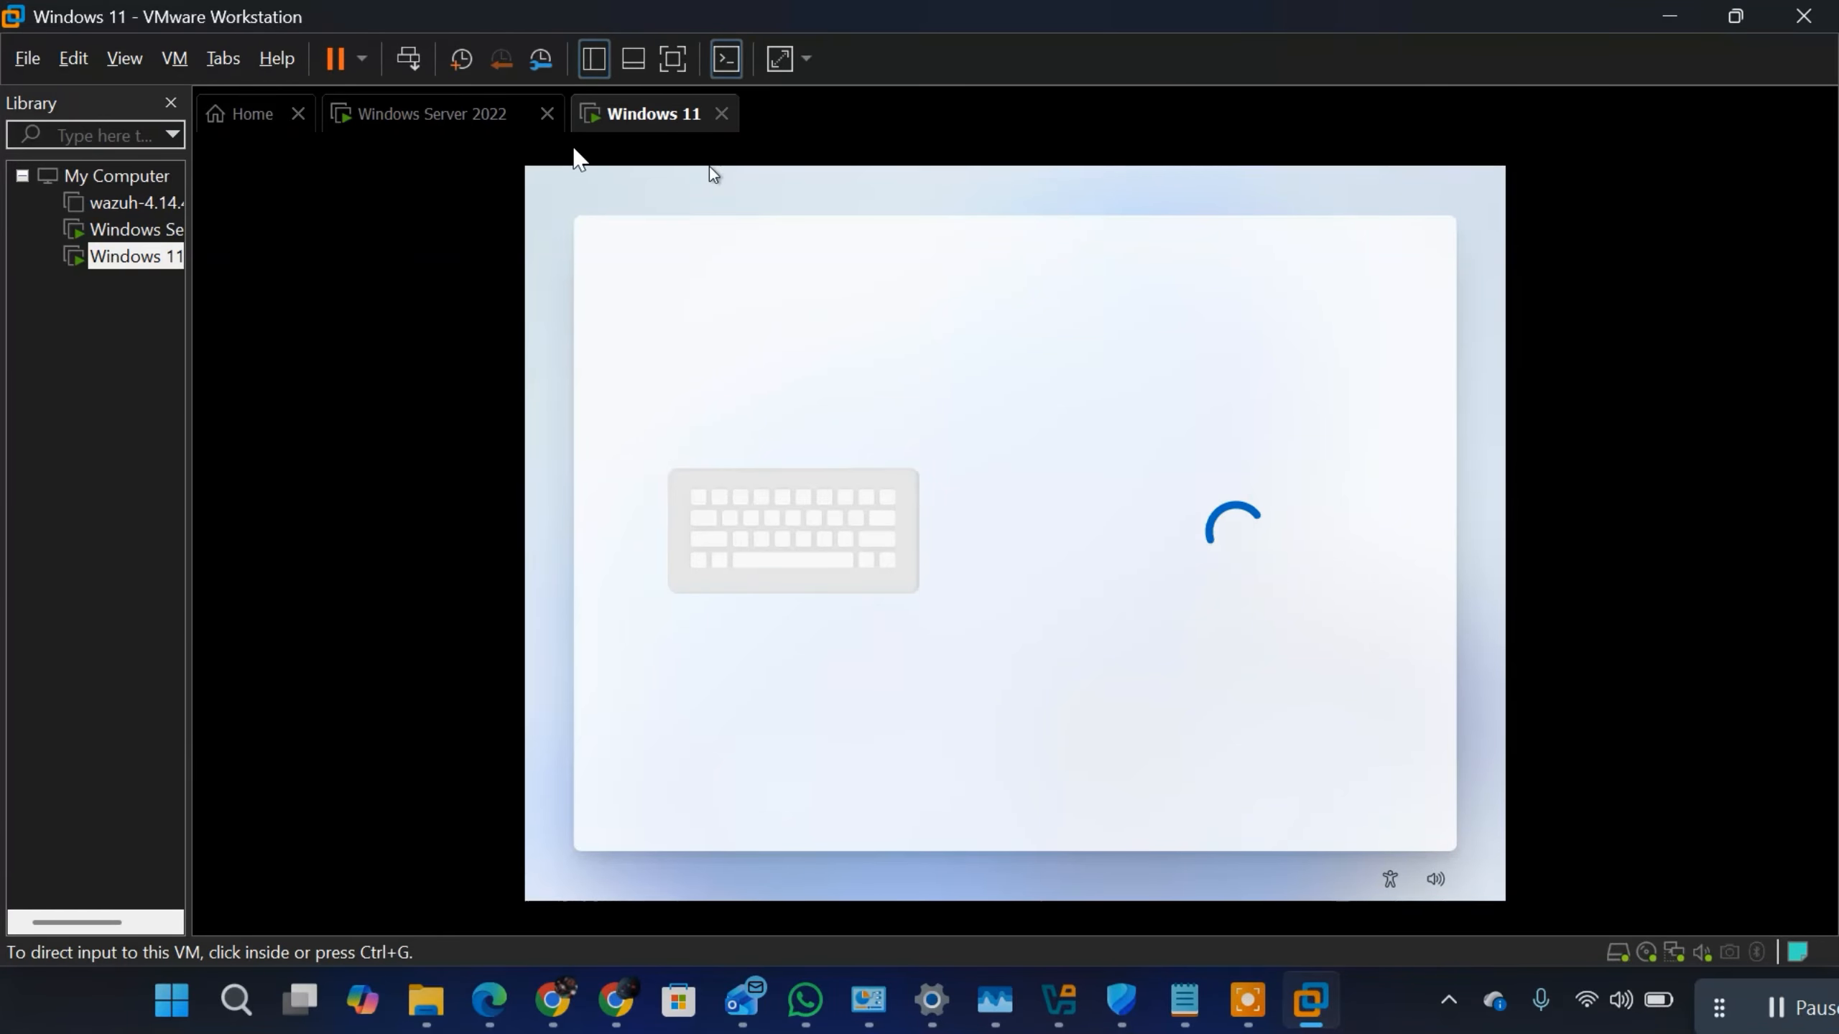
pyautogui.click(1264, 484)
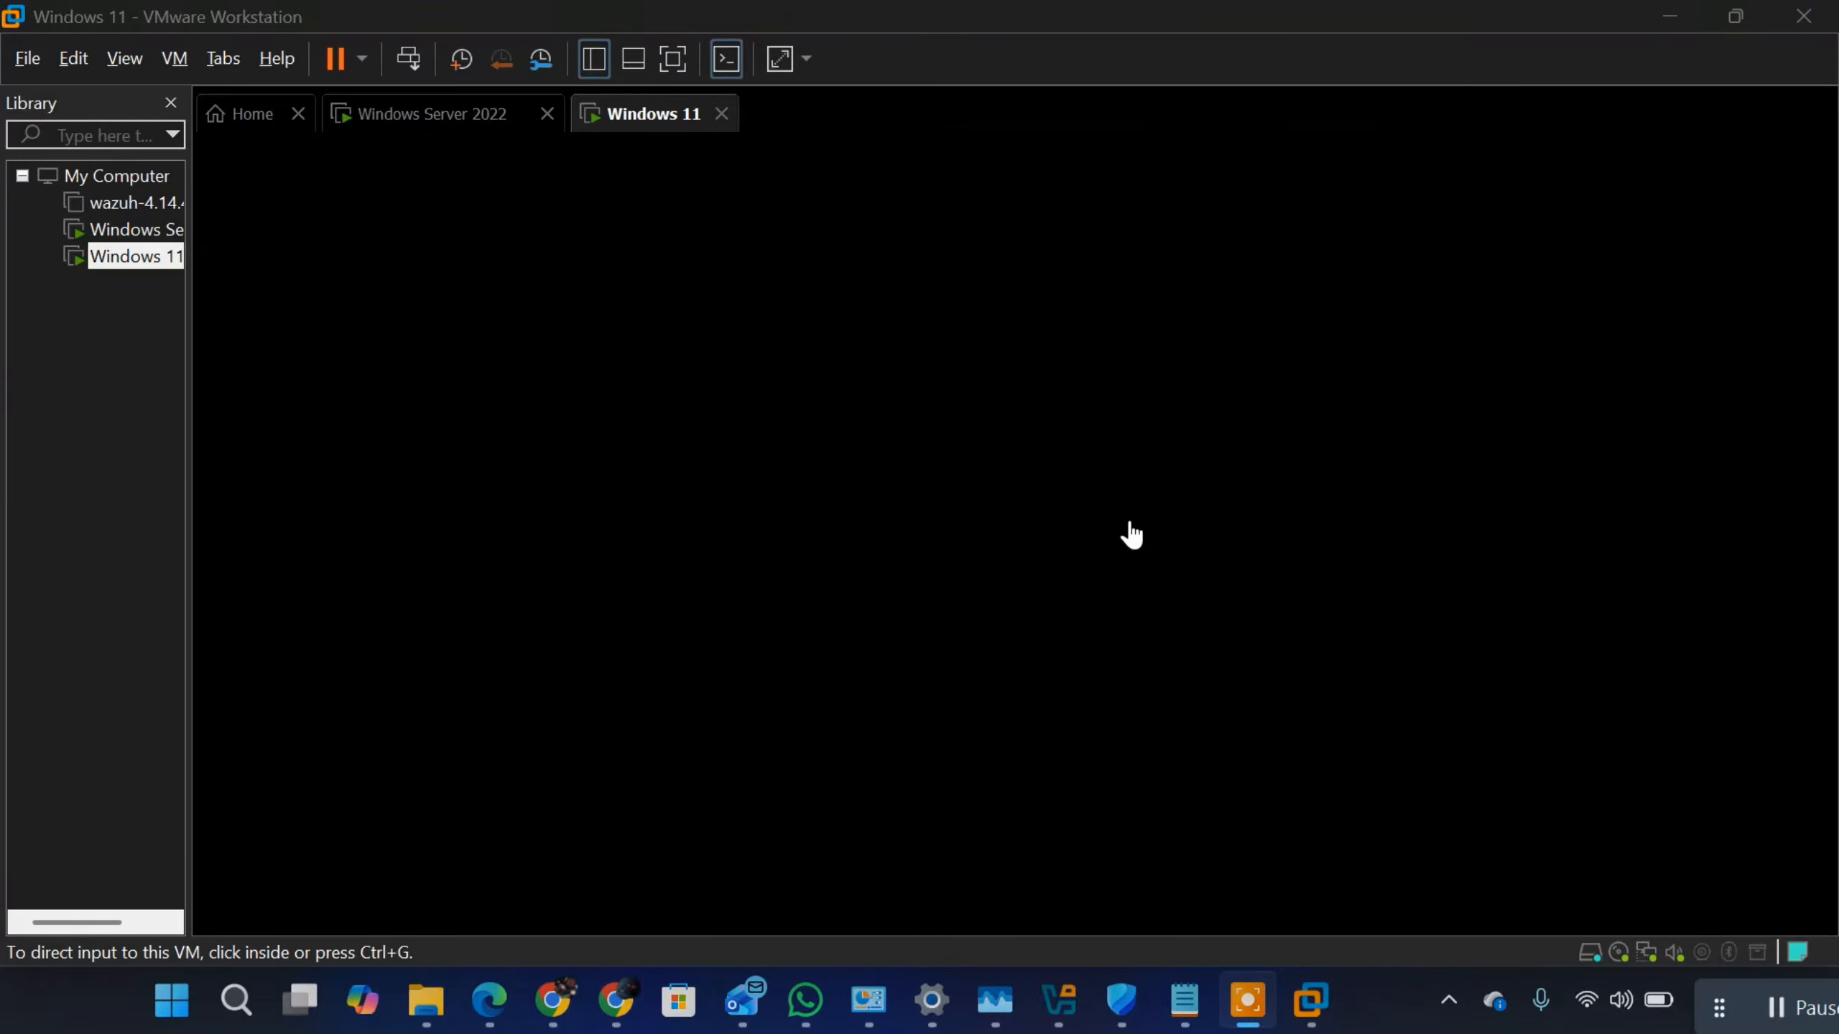
pyautogui.click(1096, 556)
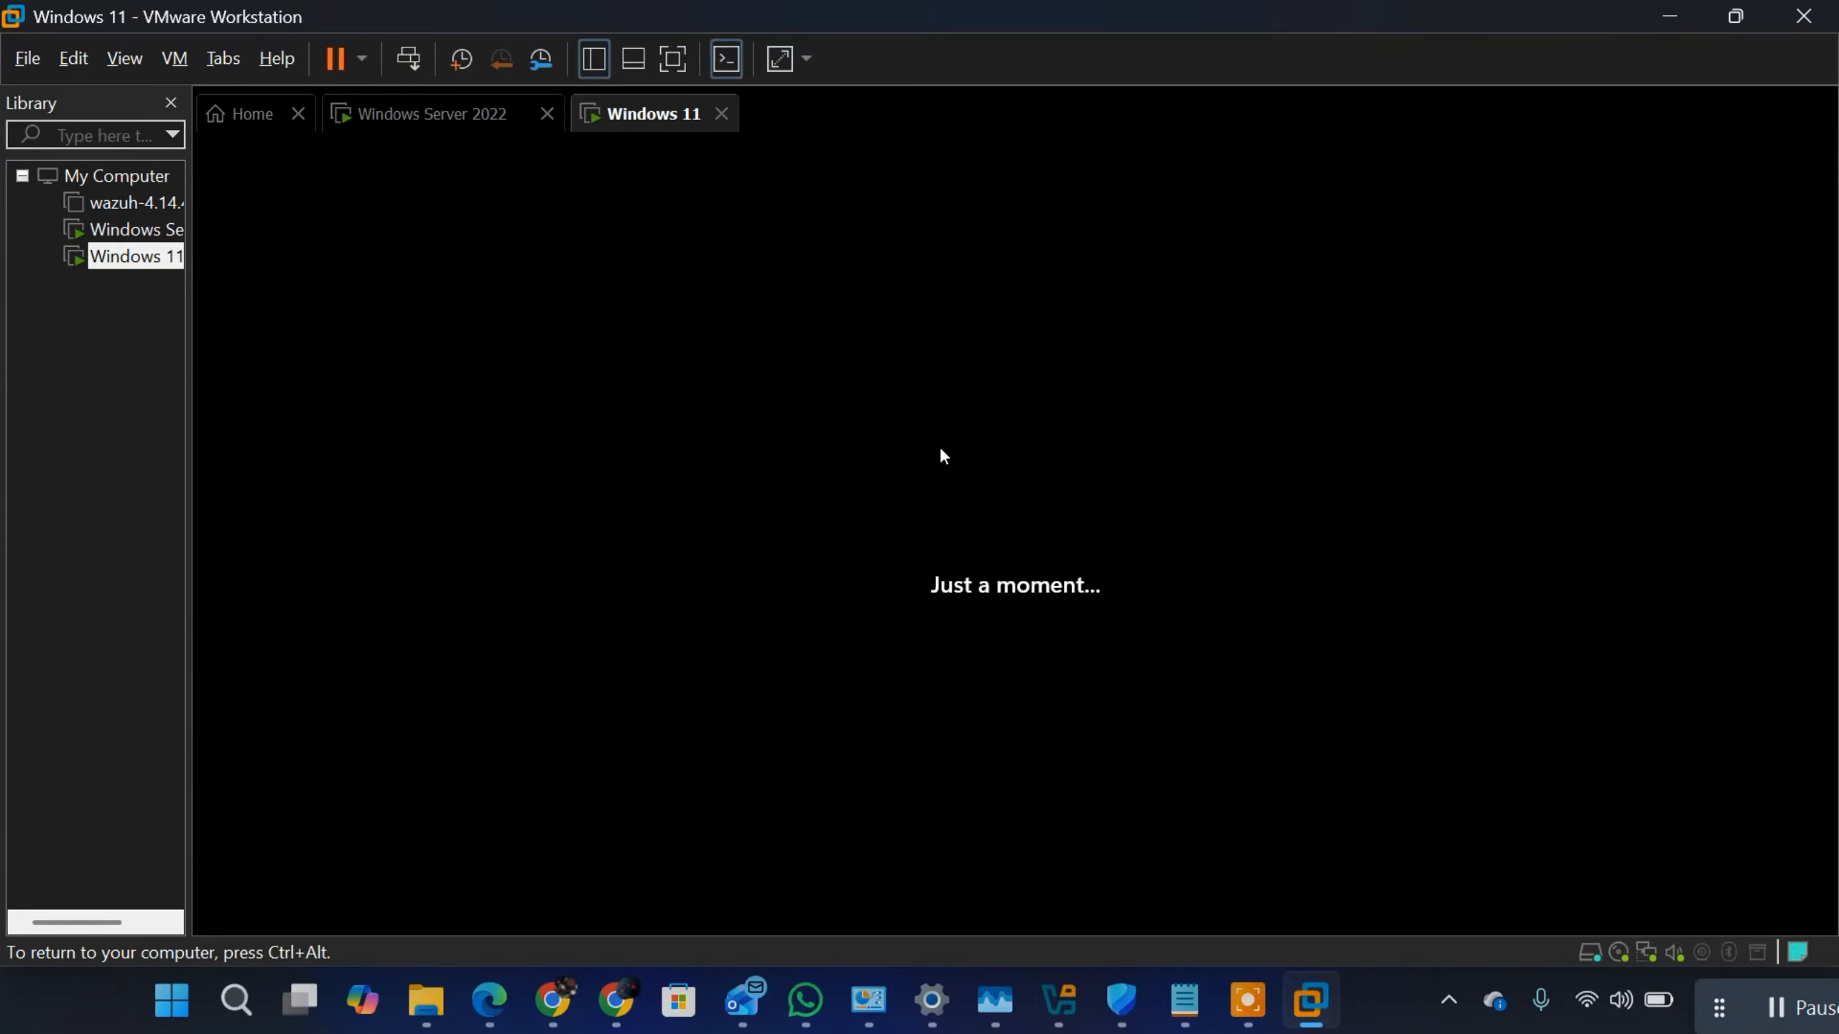
pyautogui.hotkey('ctrl', 'alt')
pyautogui.click(1303, 515)
pyautogui.hotkey('ctrl', 'alt')
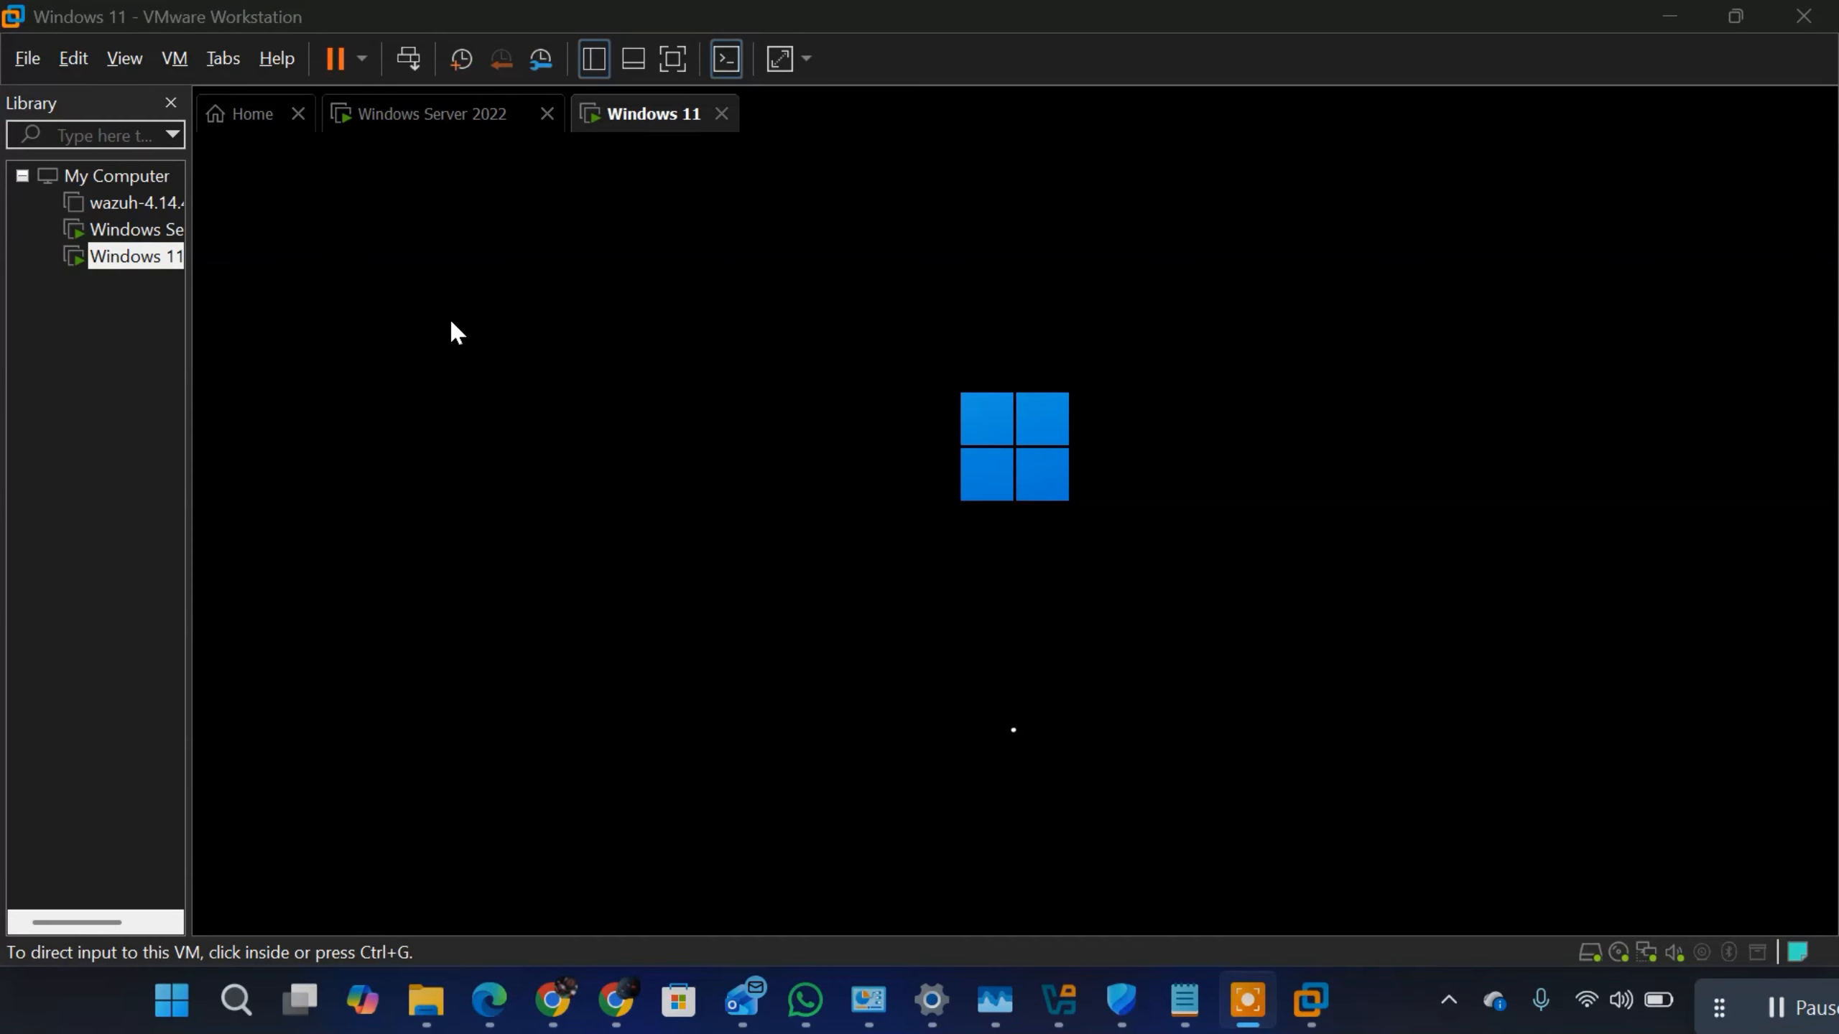
pyautogui.click(421, 110)
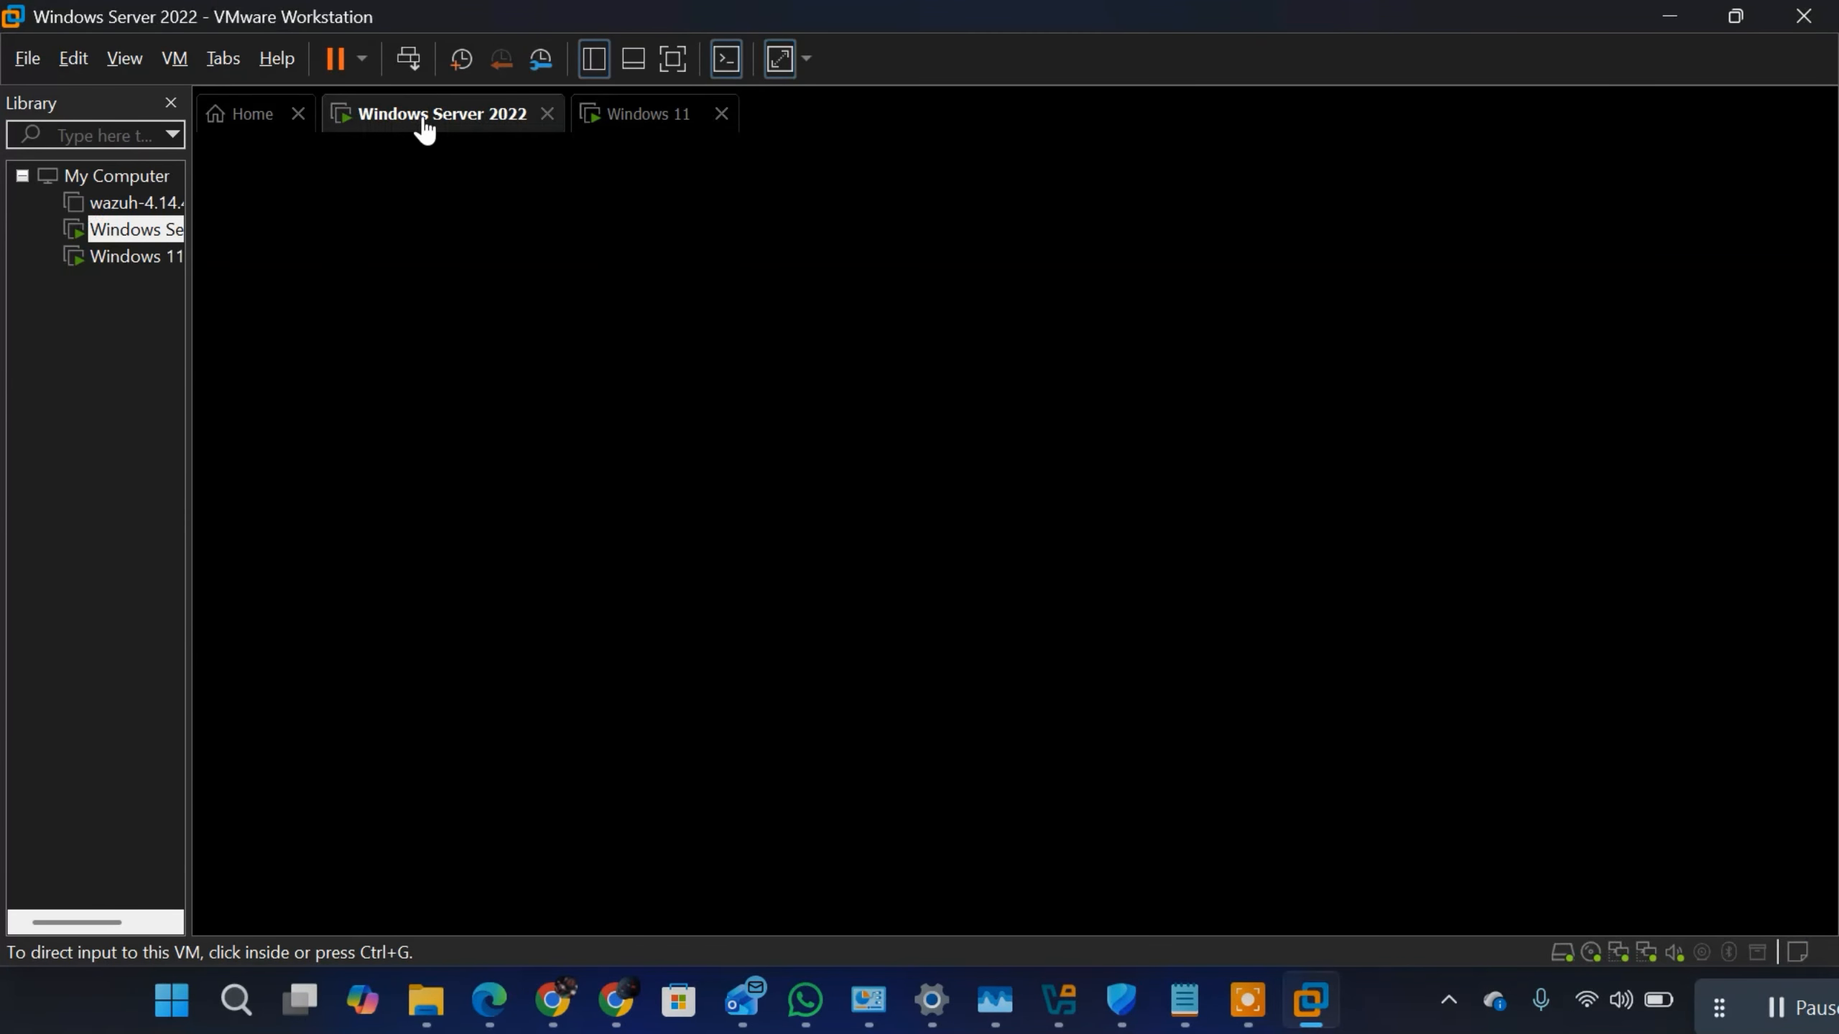
pyautogui.click(655, 124)
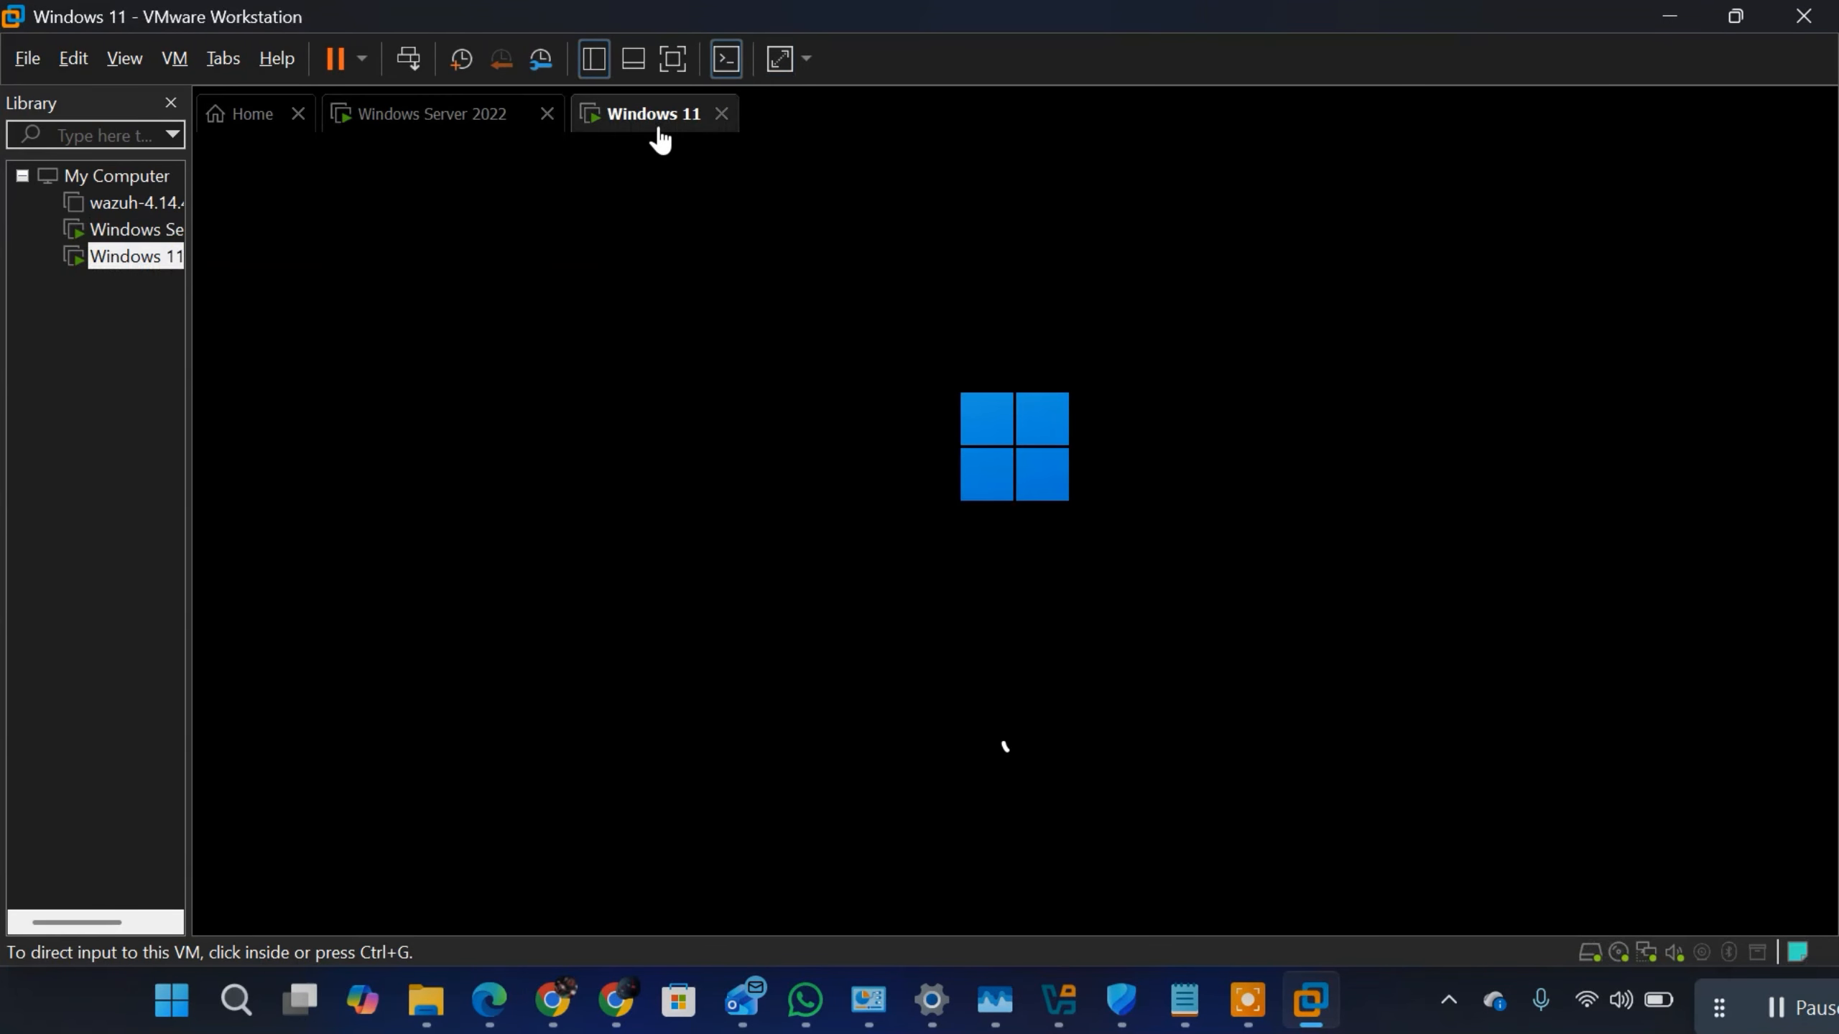
pyautogui.click(449, 126)
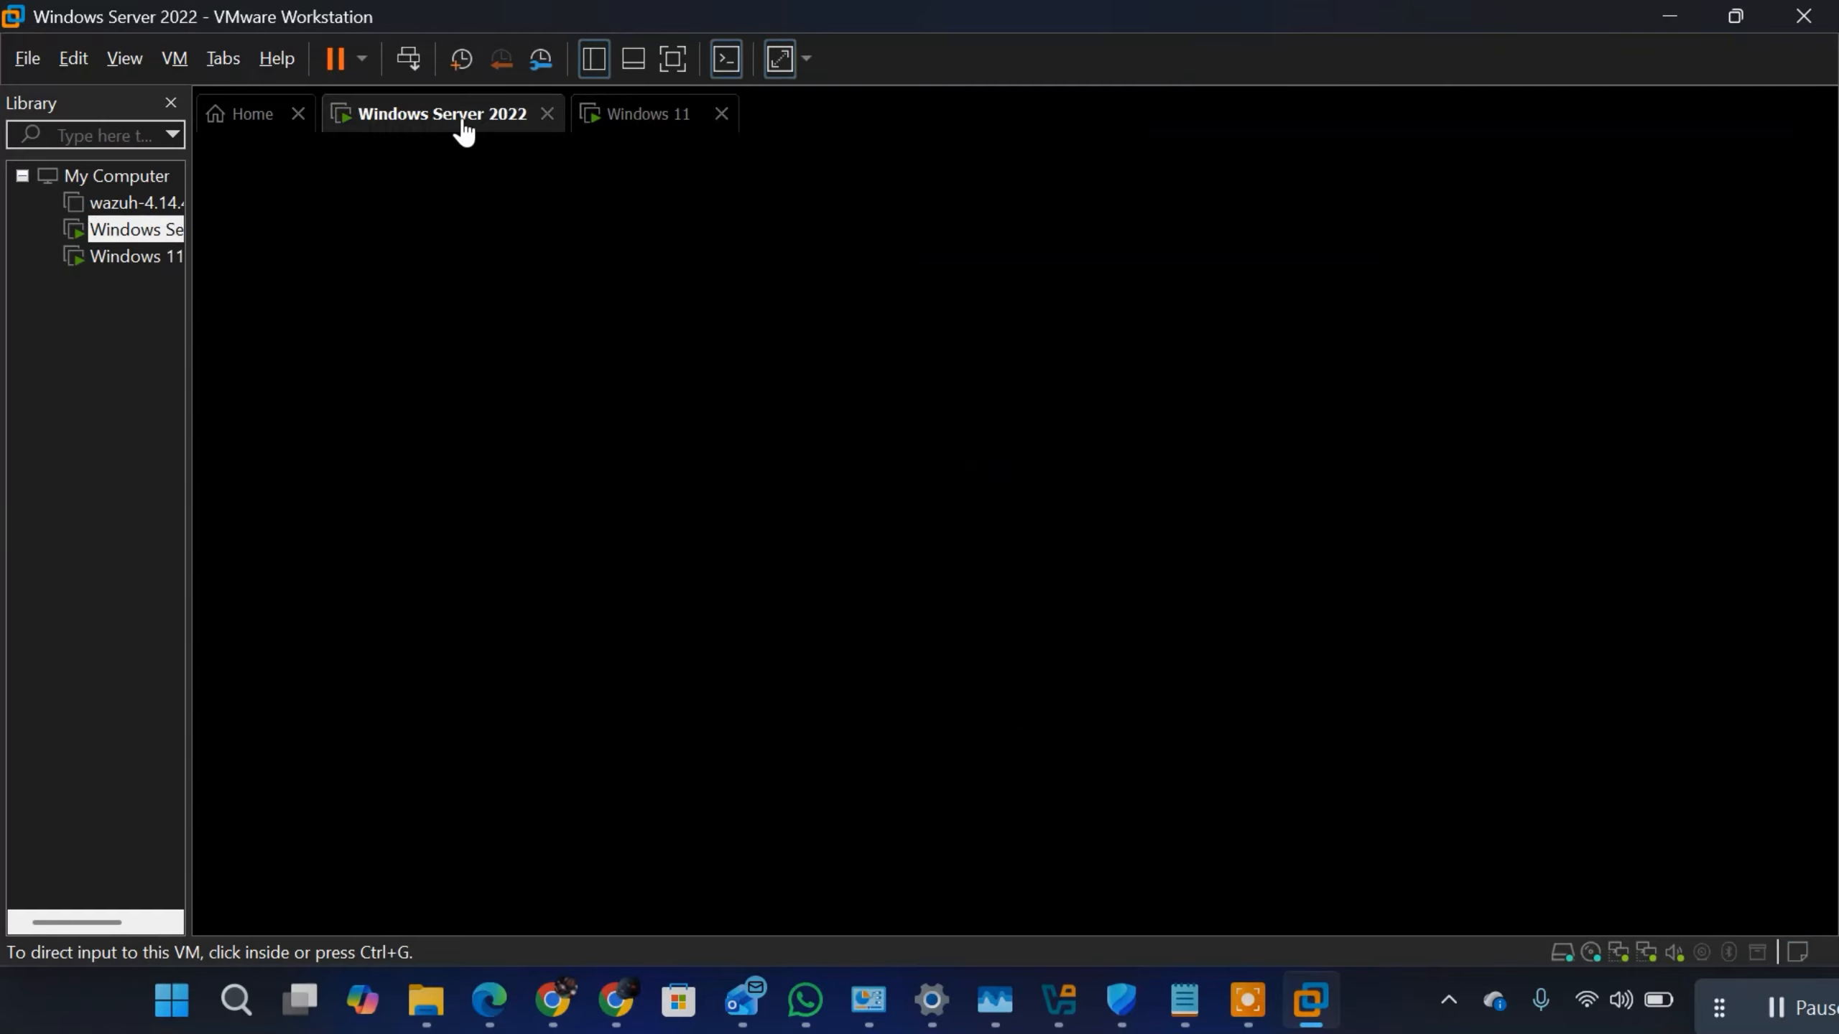
pyautogui.click(647, 128)
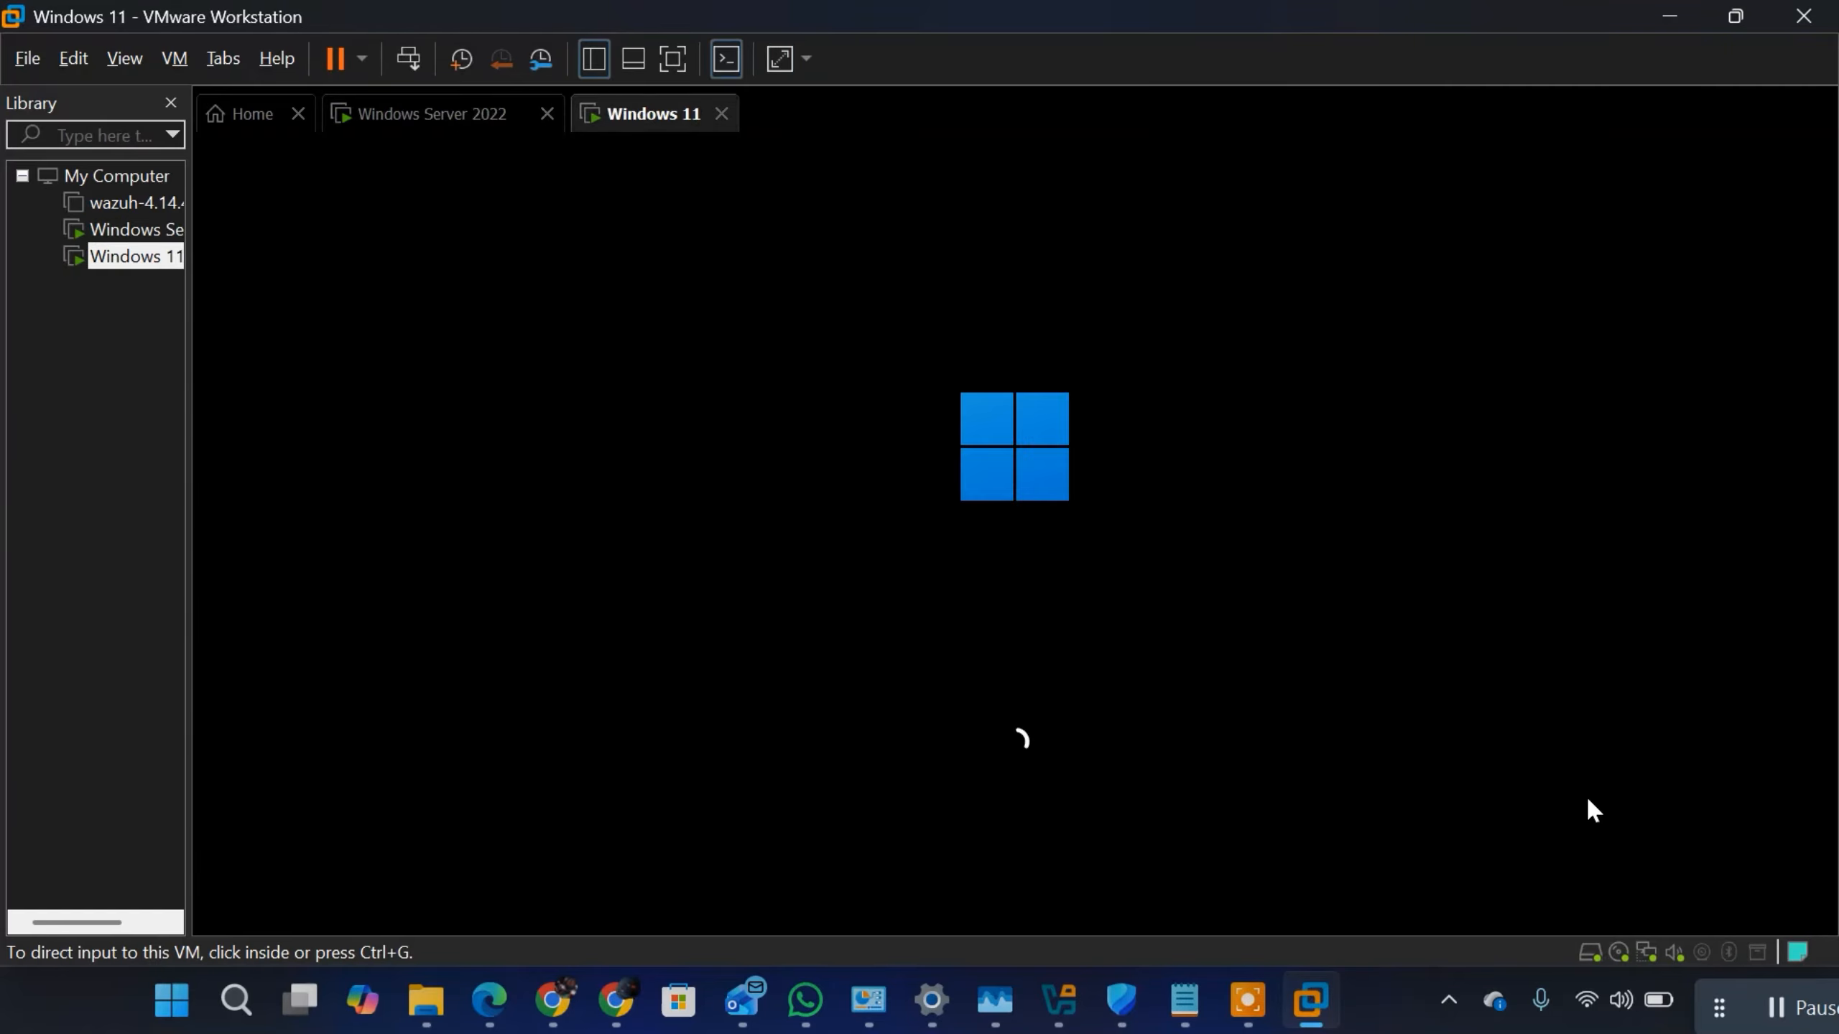
pyautogui.click(1782, 1009)
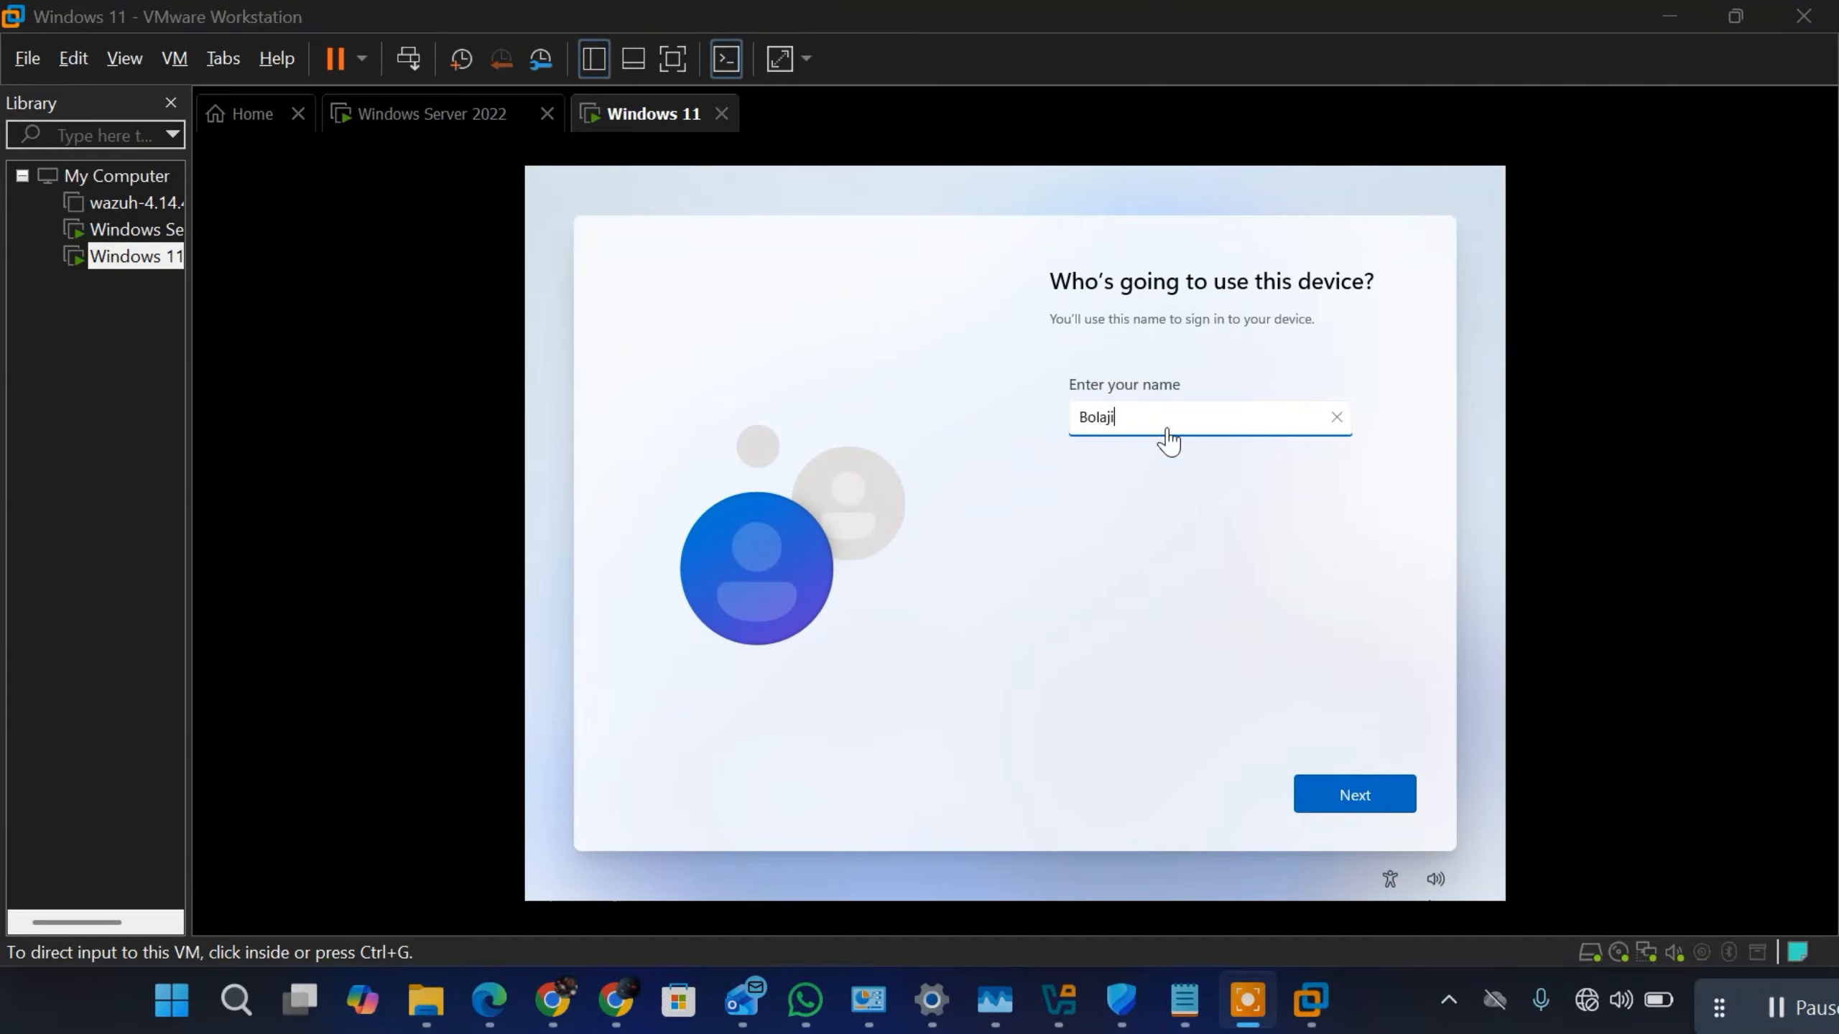
# Step: Accept the entered device user name and create a password for the local account
pyautogui.click(1142, 423)
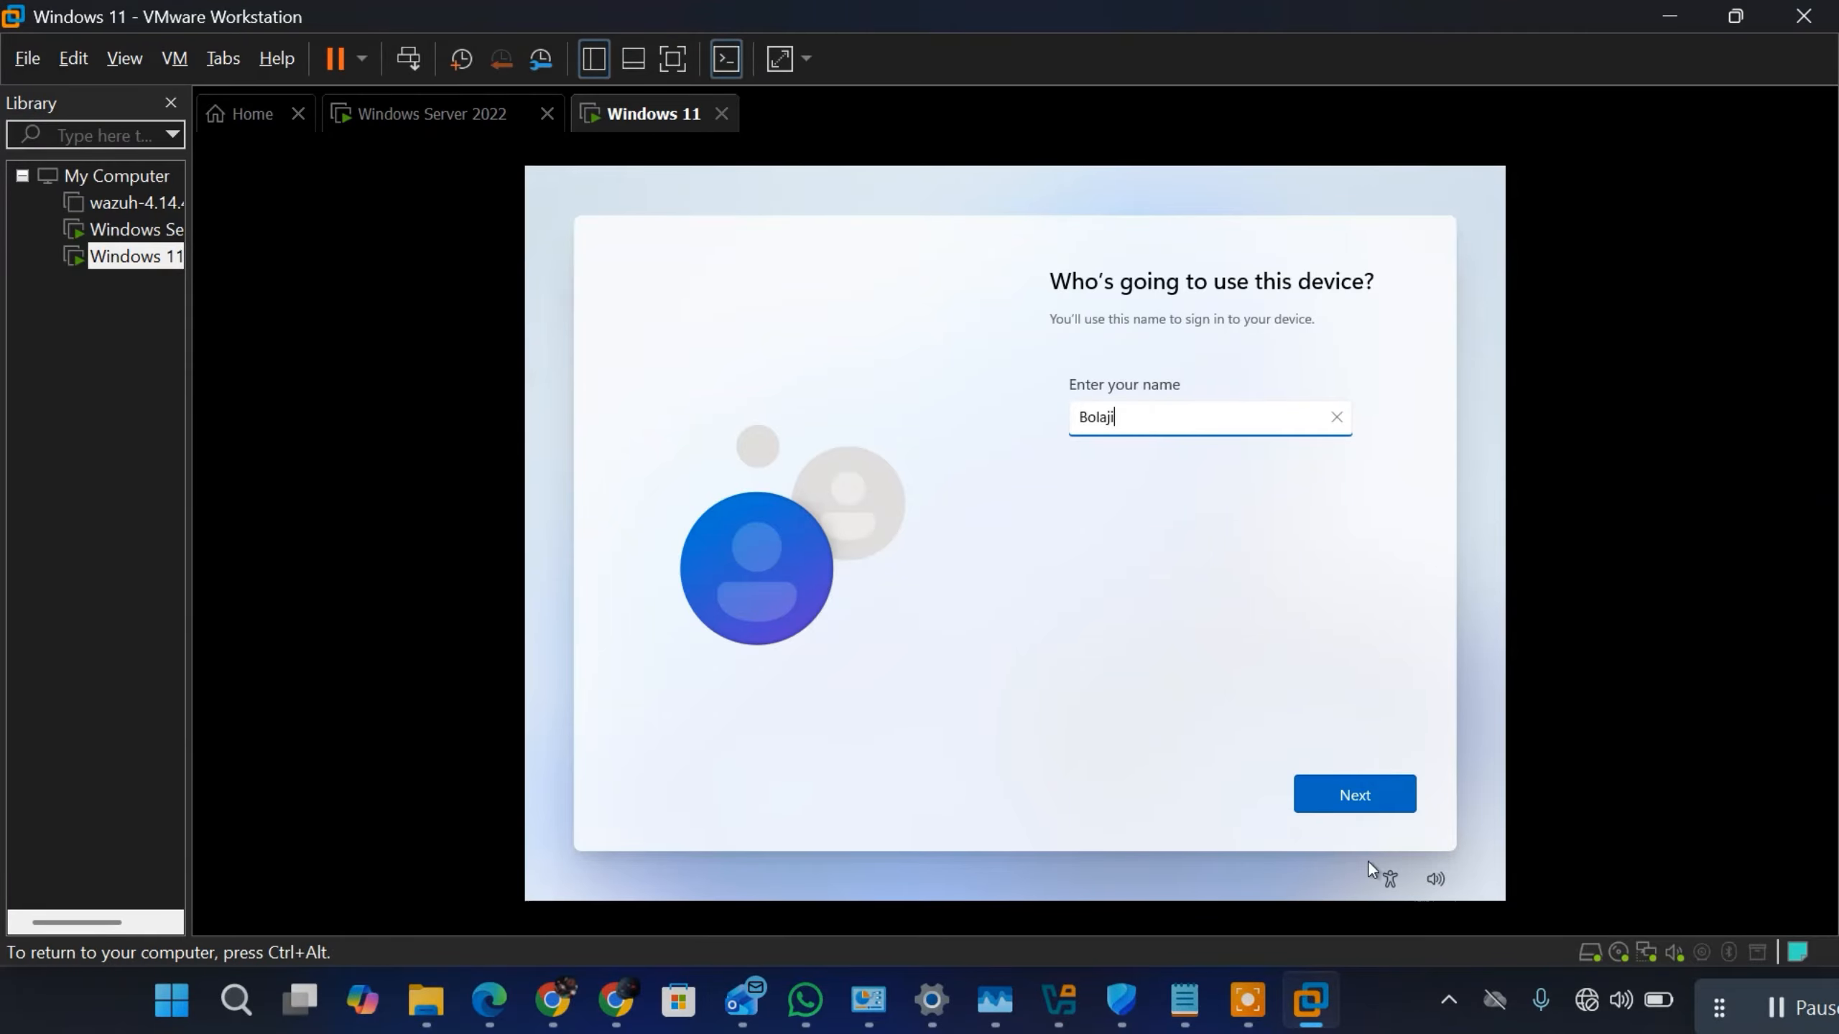
pyautogui.click(1347, 795)
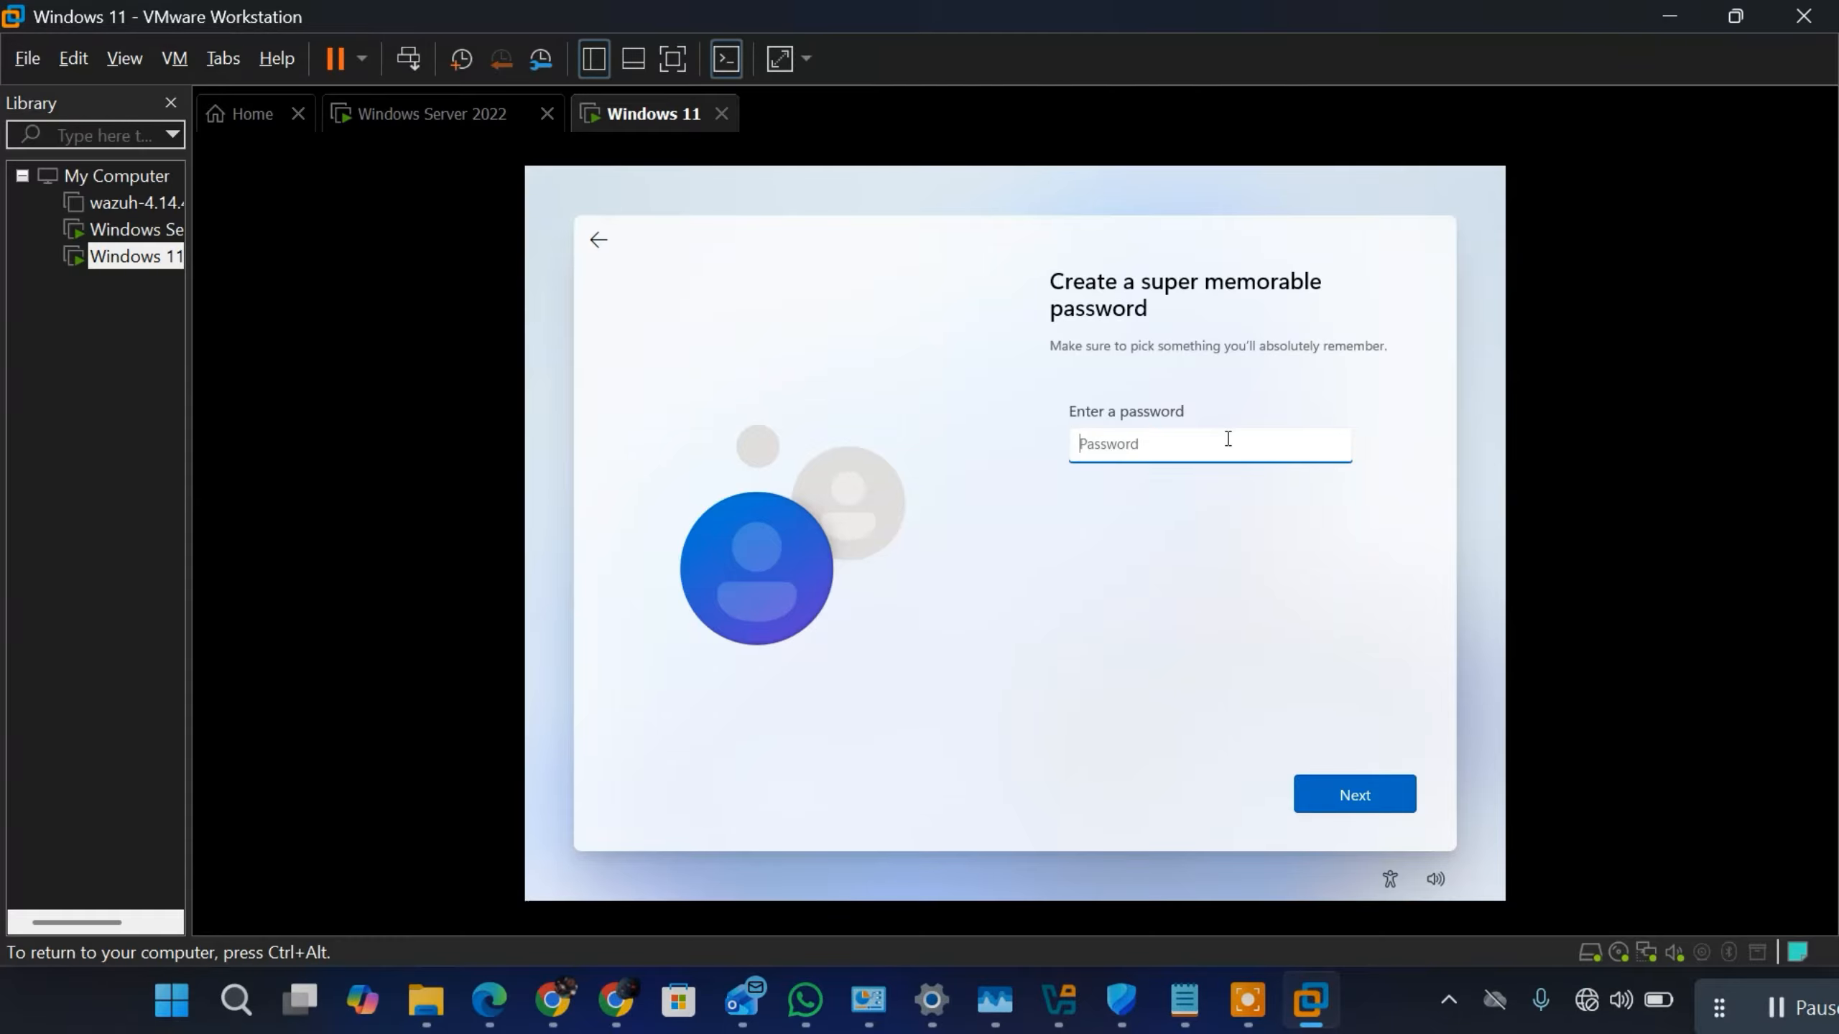
pyautogui.press('capslock')
pyautogui.write('•')
pyautogui.press('capslock')
pyautogui.write('•••••••••')
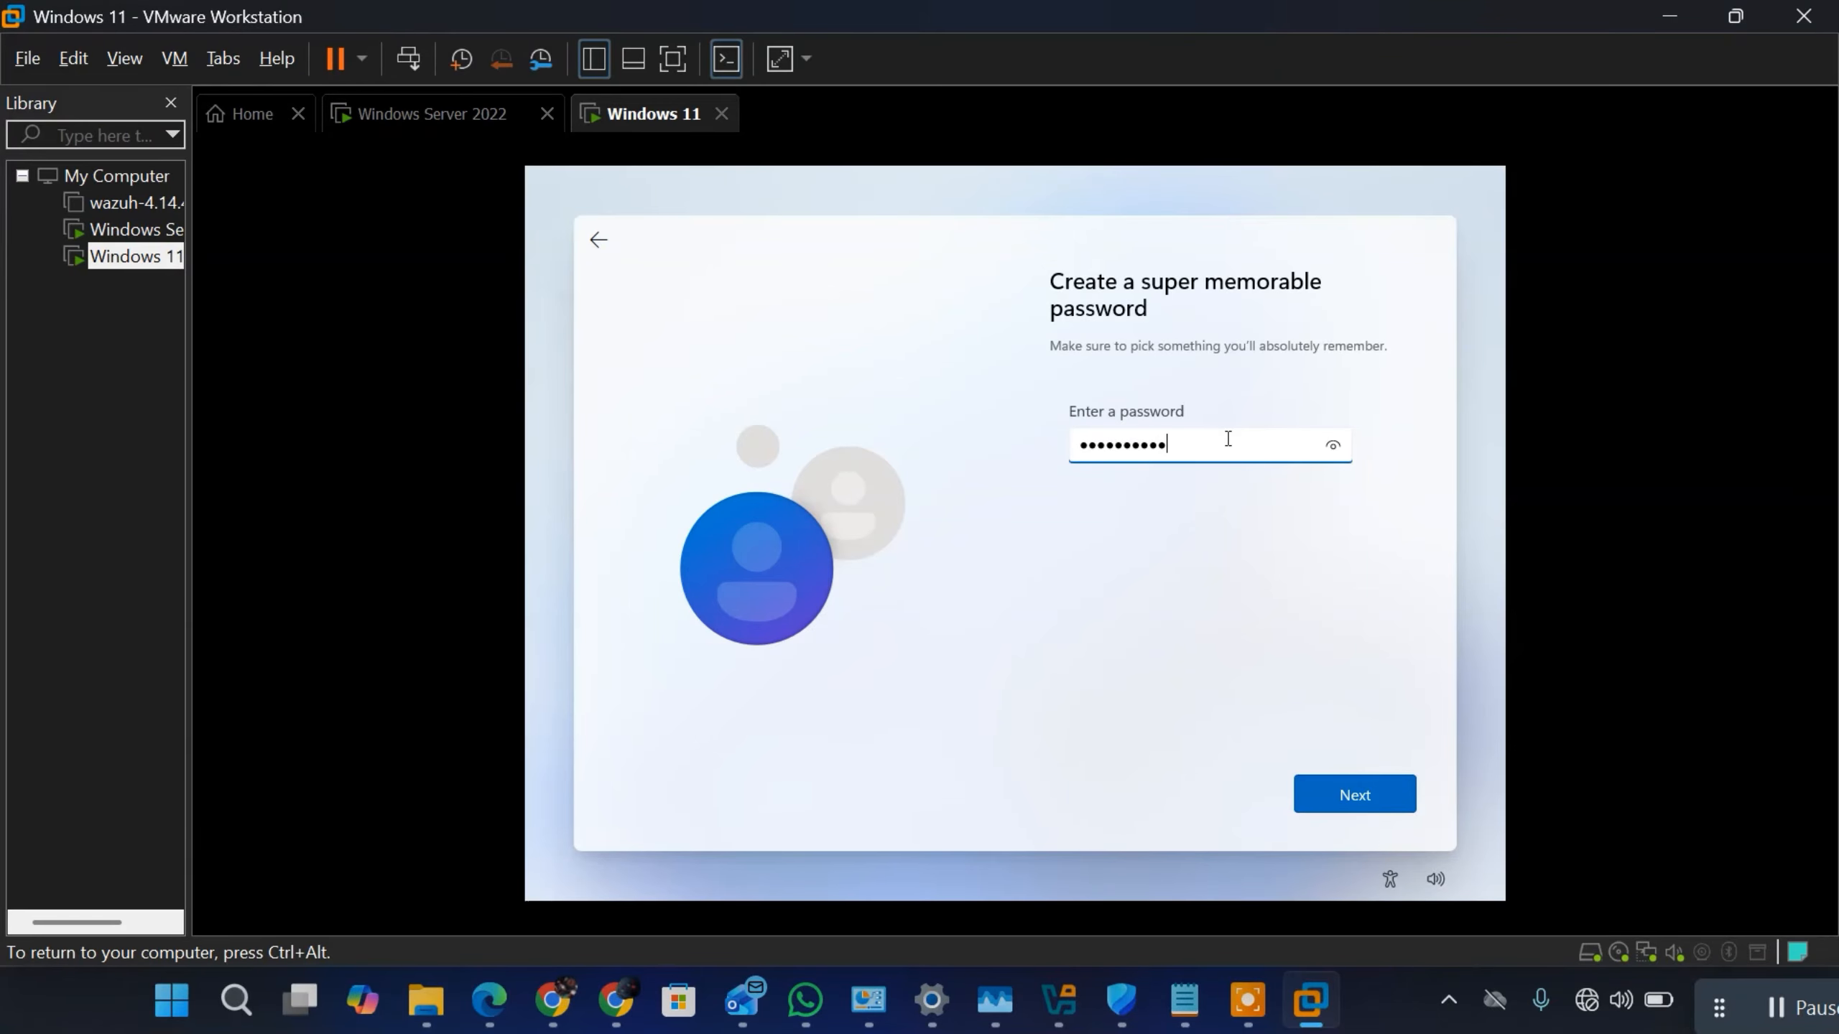
pyautogui.click(1356, 795)
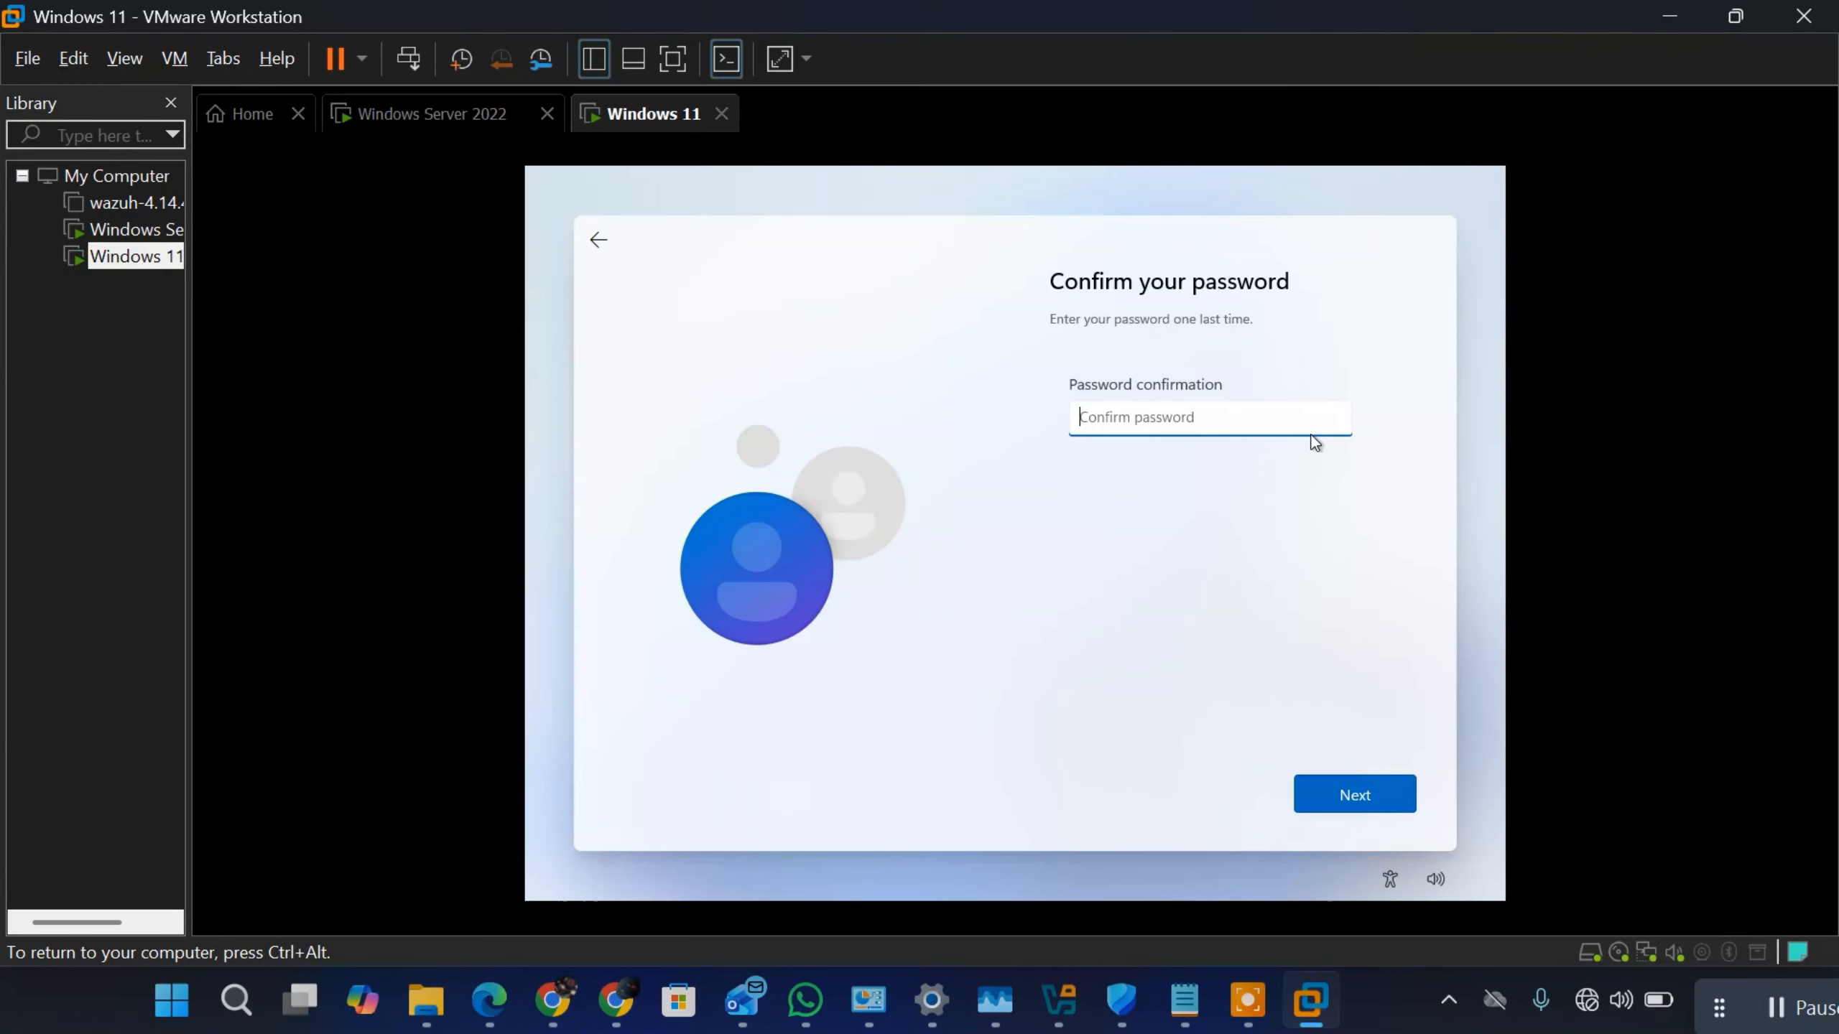
# Step: Re-enter the local account password in the confirmation field and continue to the security questions
pyautogui.write('•••••••••')
pyautogui.click(1324, 805)
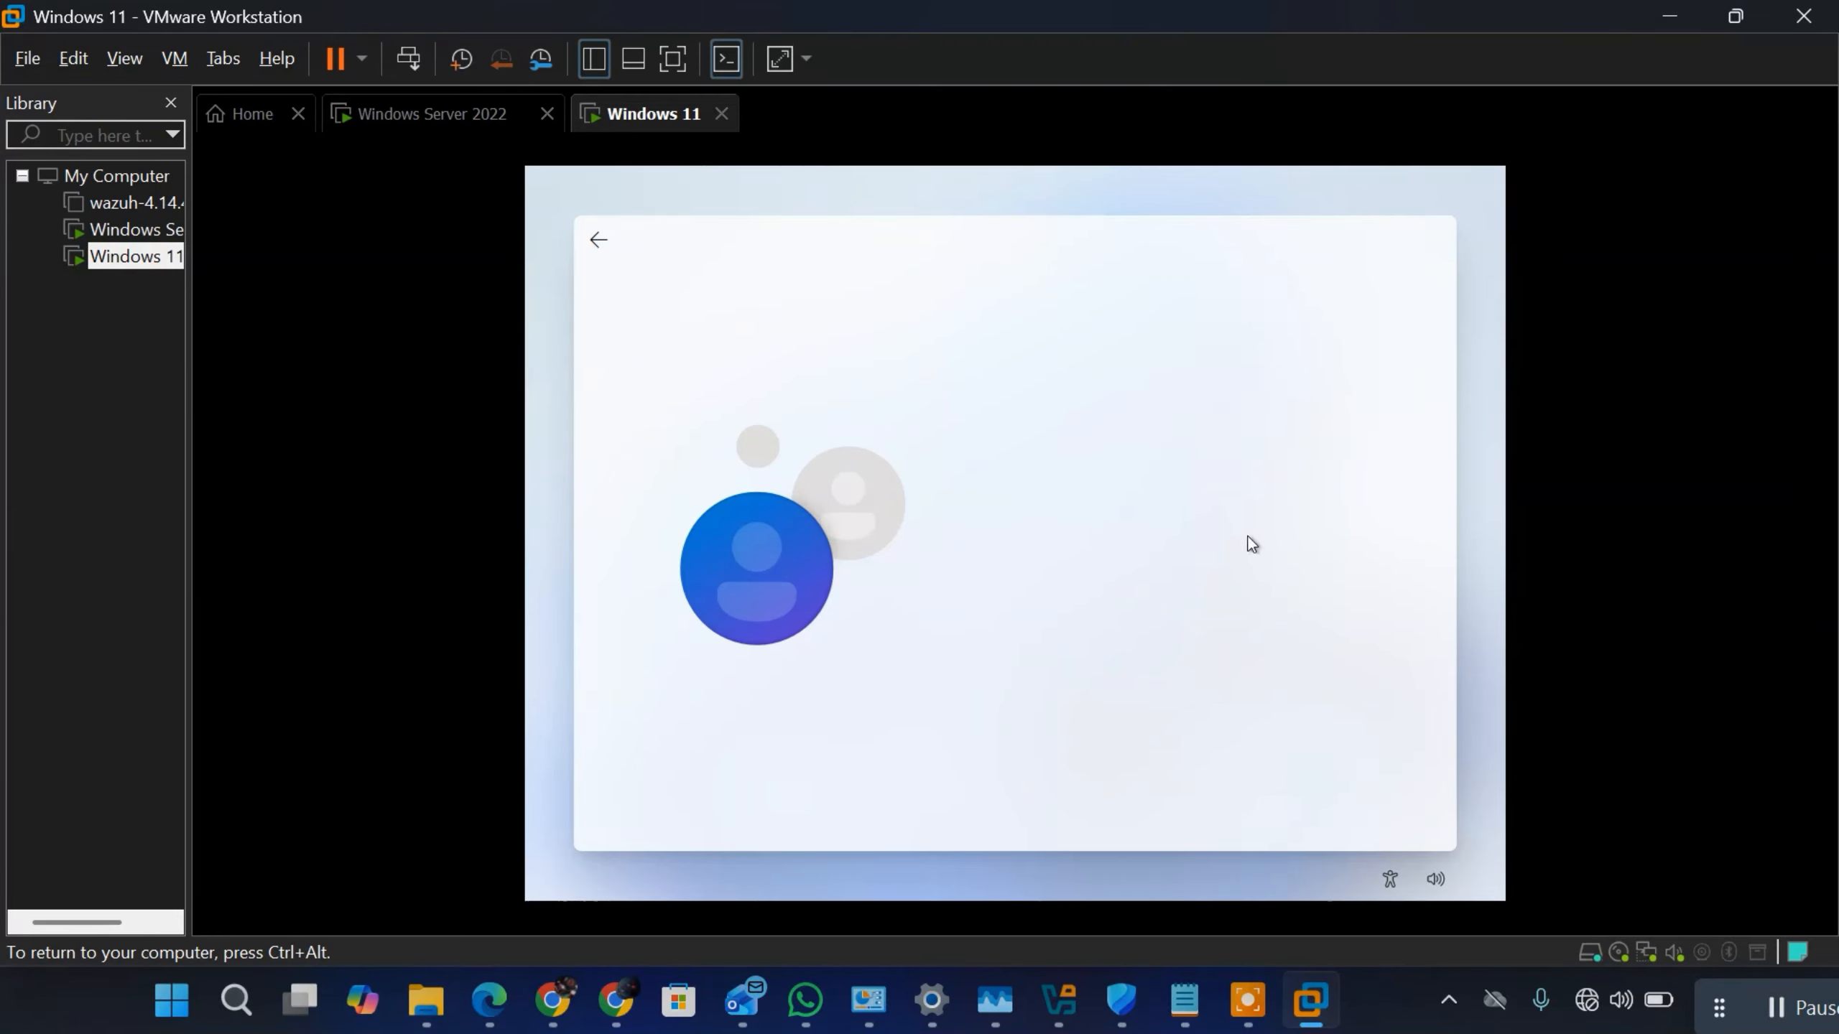
# Step: Choose "What was your first pet's name?" as security question 1 of 3, enter its answer and continue
pyautogui.click(1191, 431)
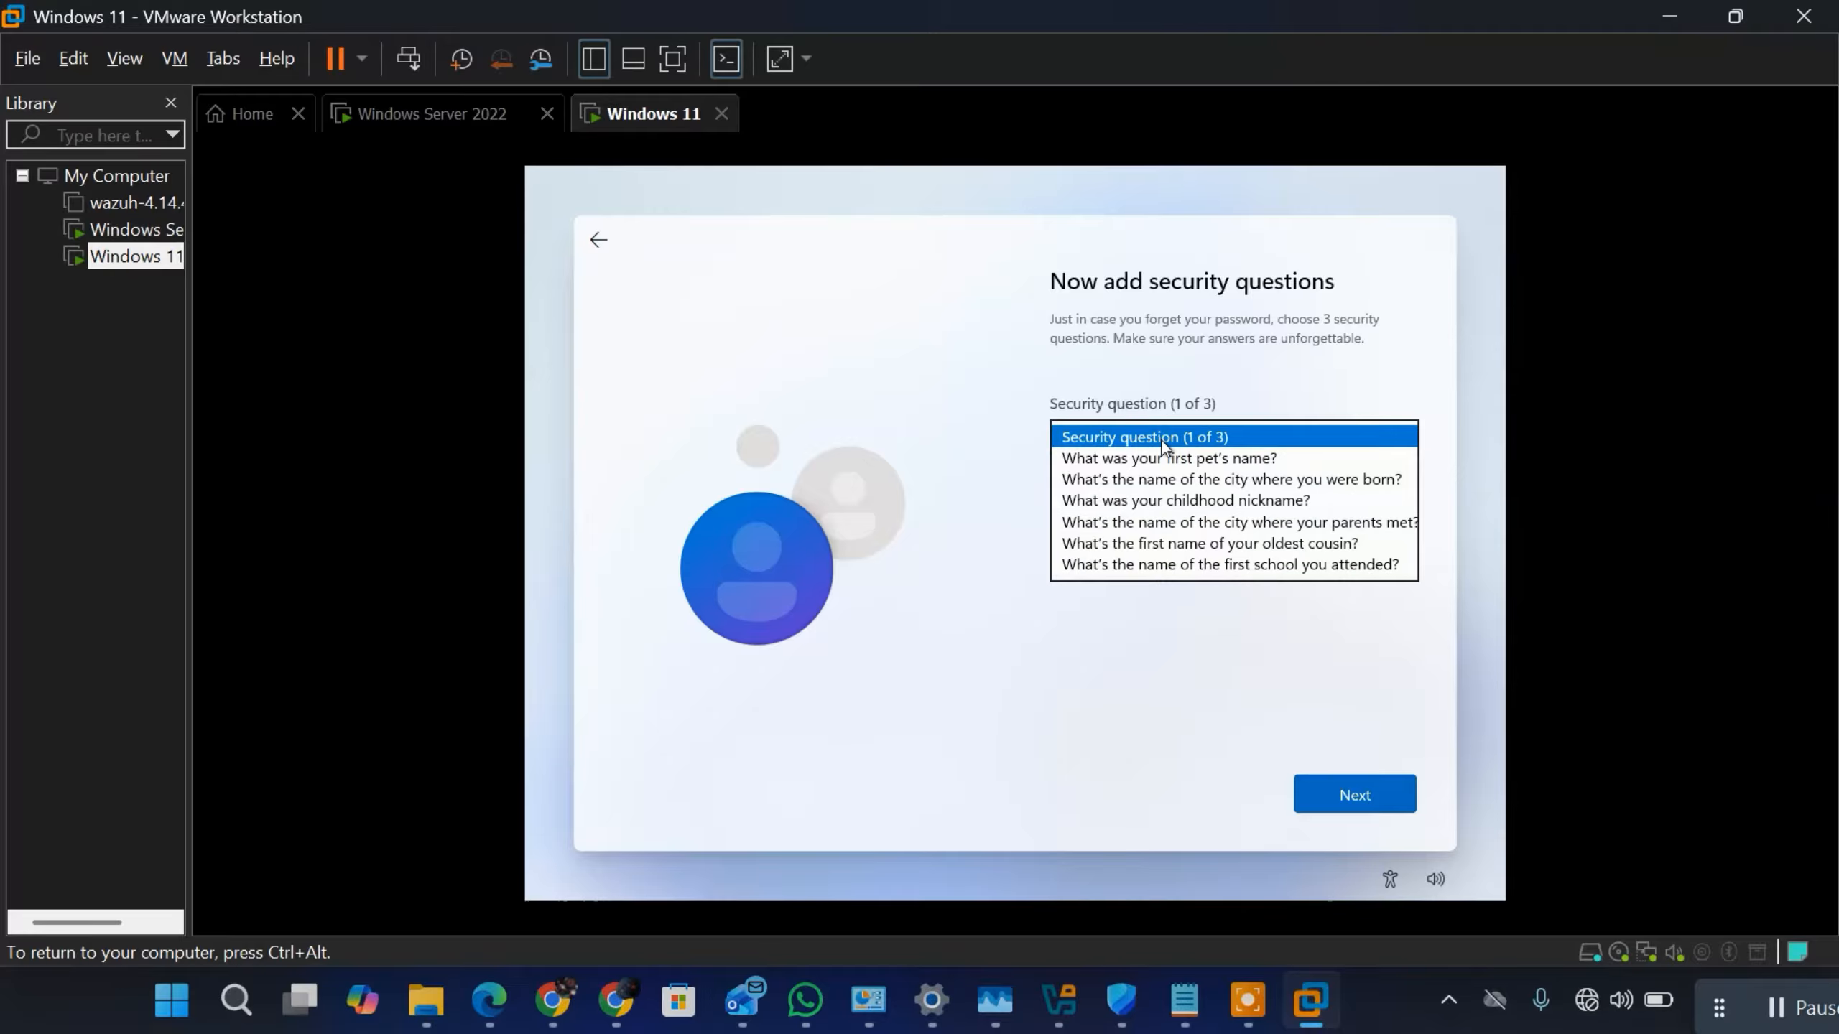
pyautogui.click(1143, 459)
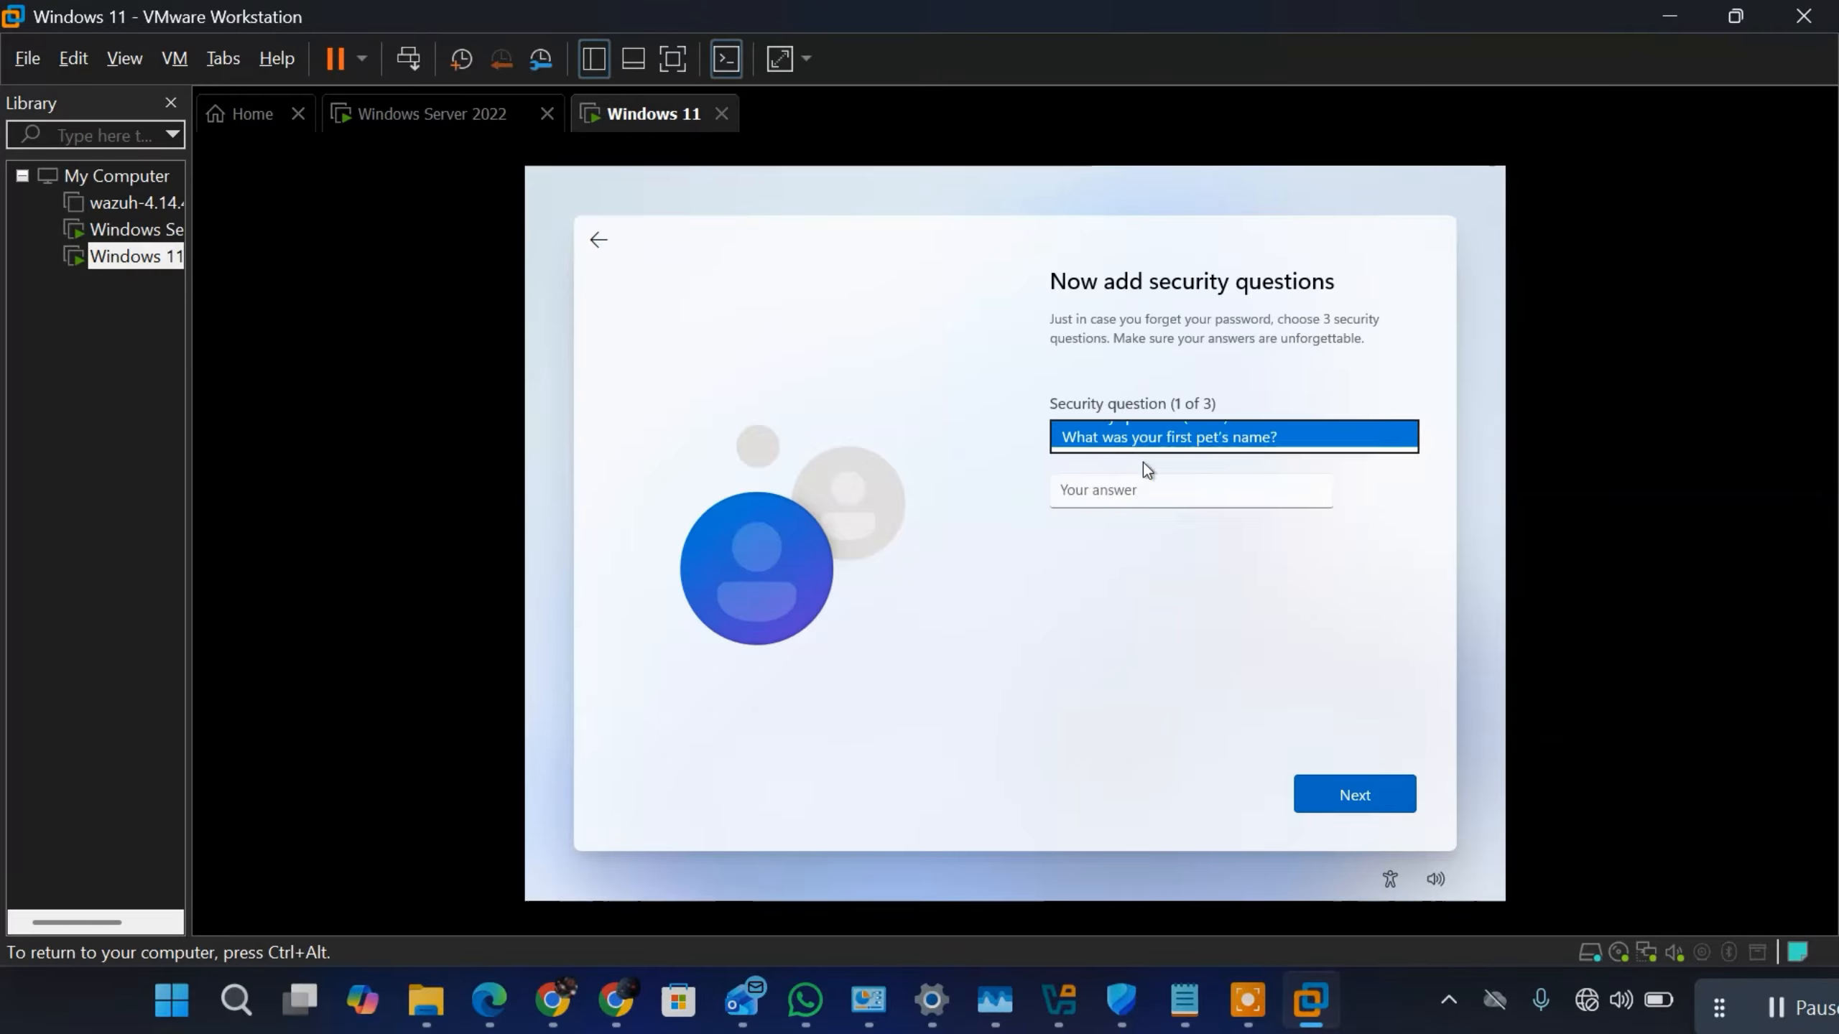
pyautogui.click(1117, 490)
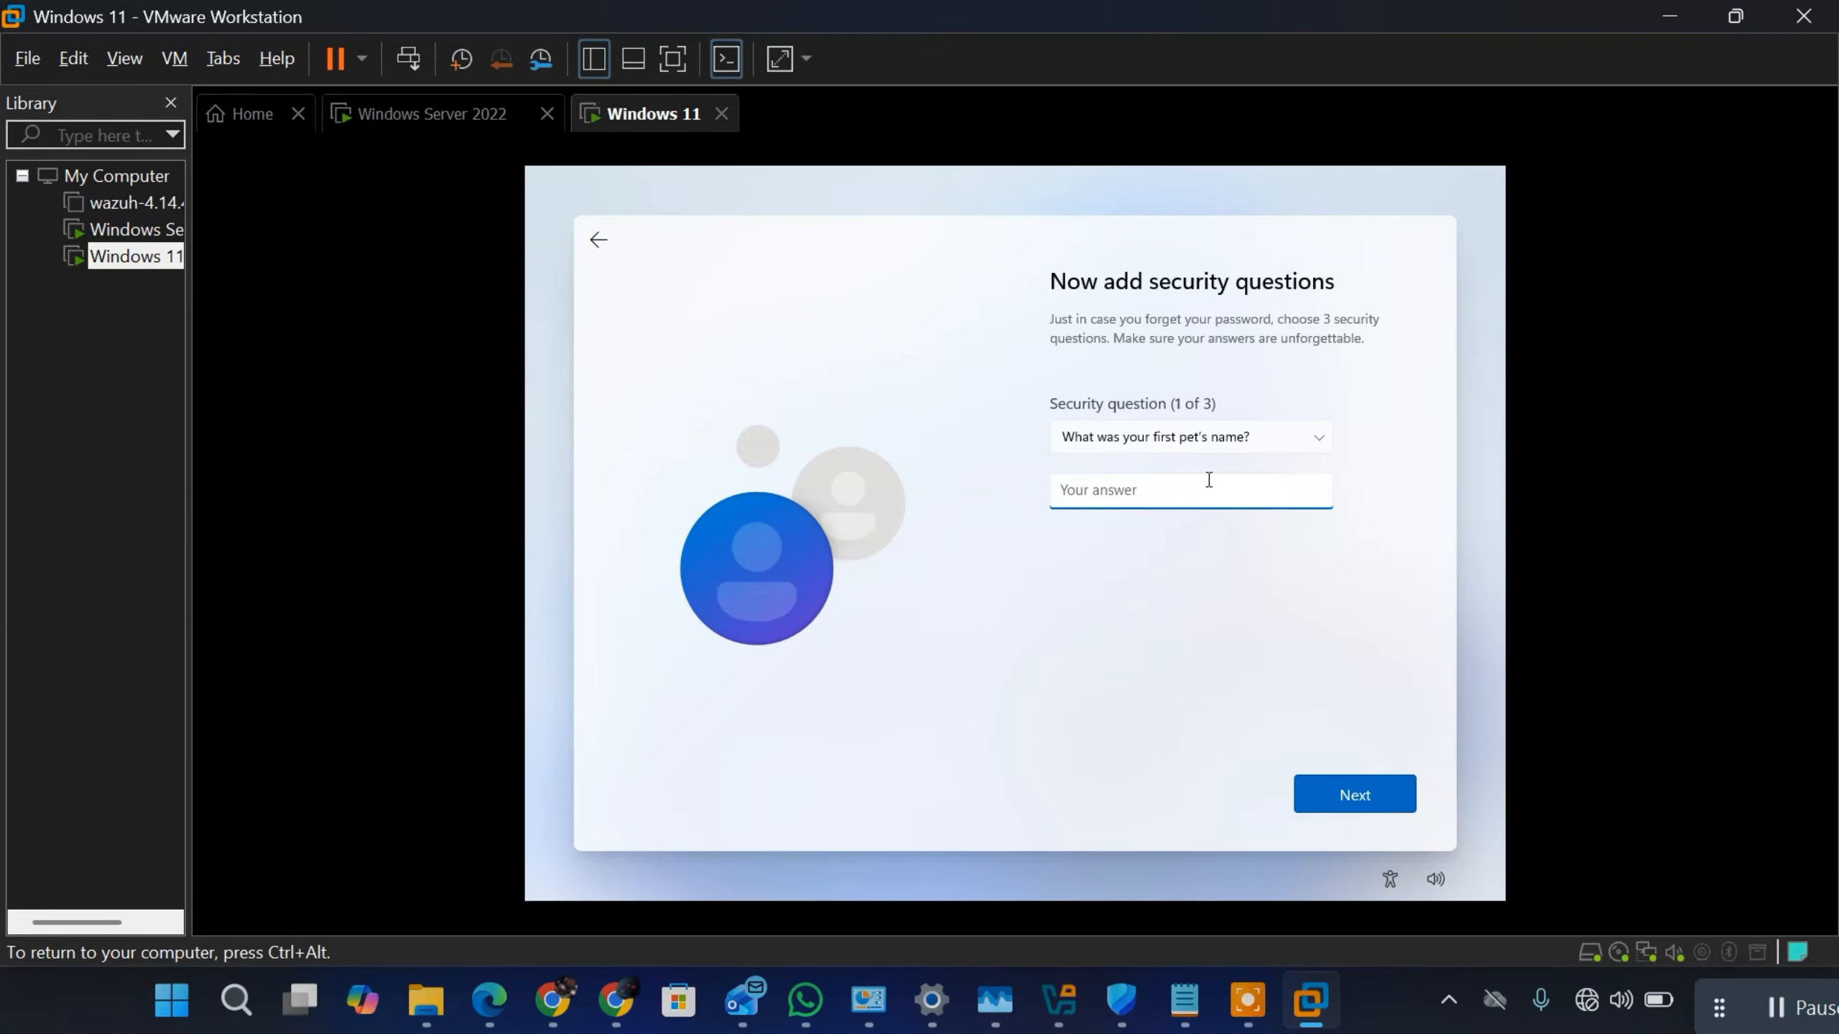
pyautogui.click(1353, 810)
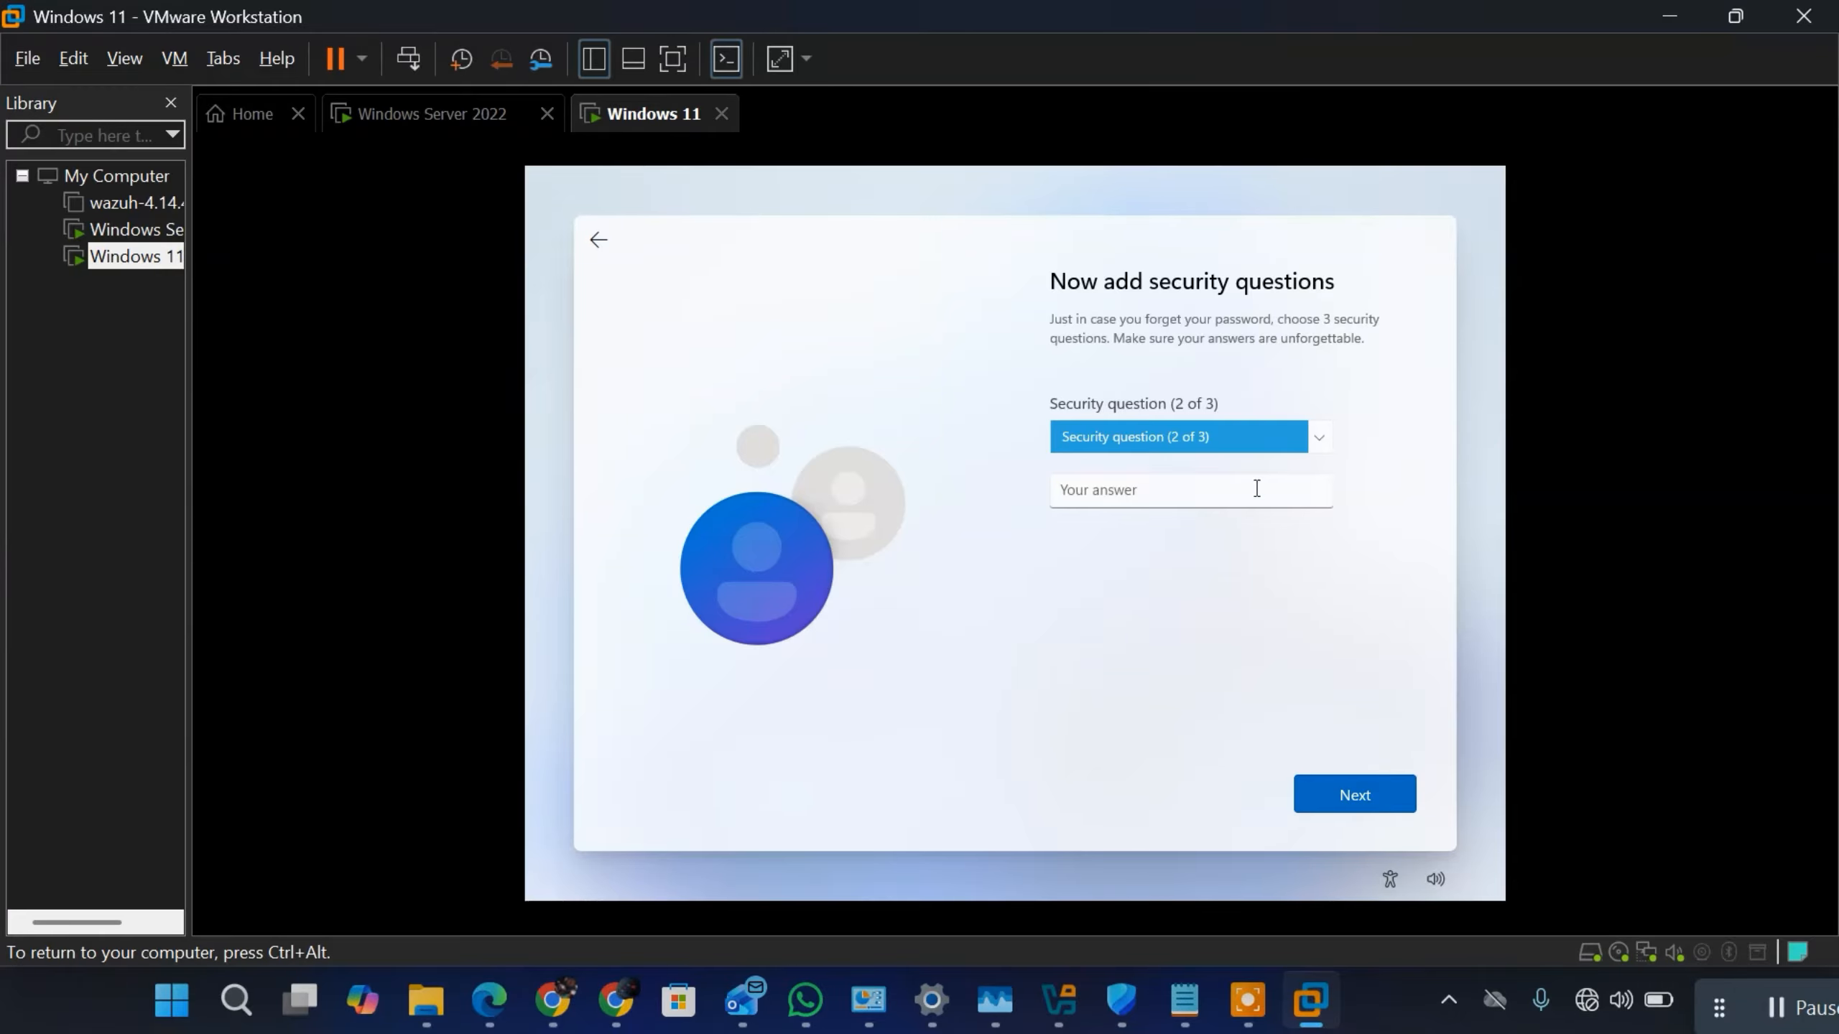
# Step: Choose "What's the name of the city where you were born?" as security question 2 of 3, enter its answer and continue
pyautogui.click(1255, 442)
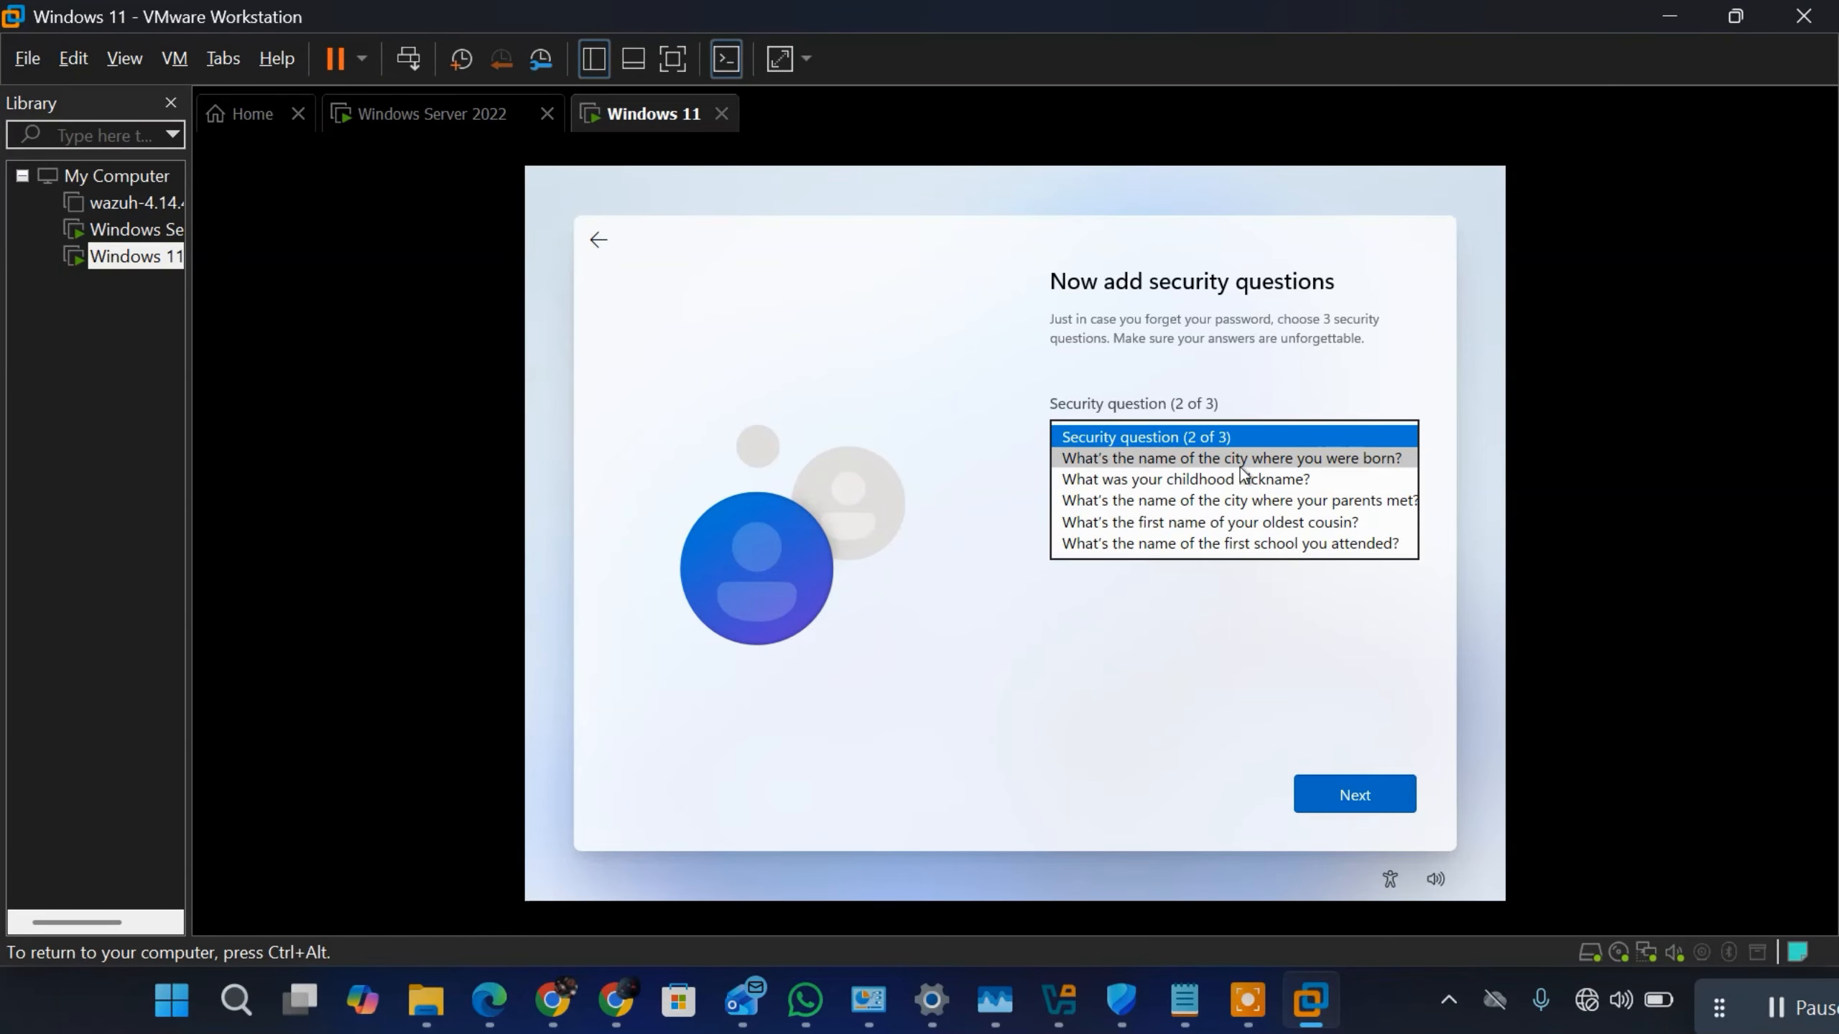
pyautogui.click(1240, 463)
pyautogui.click(1173, 501)
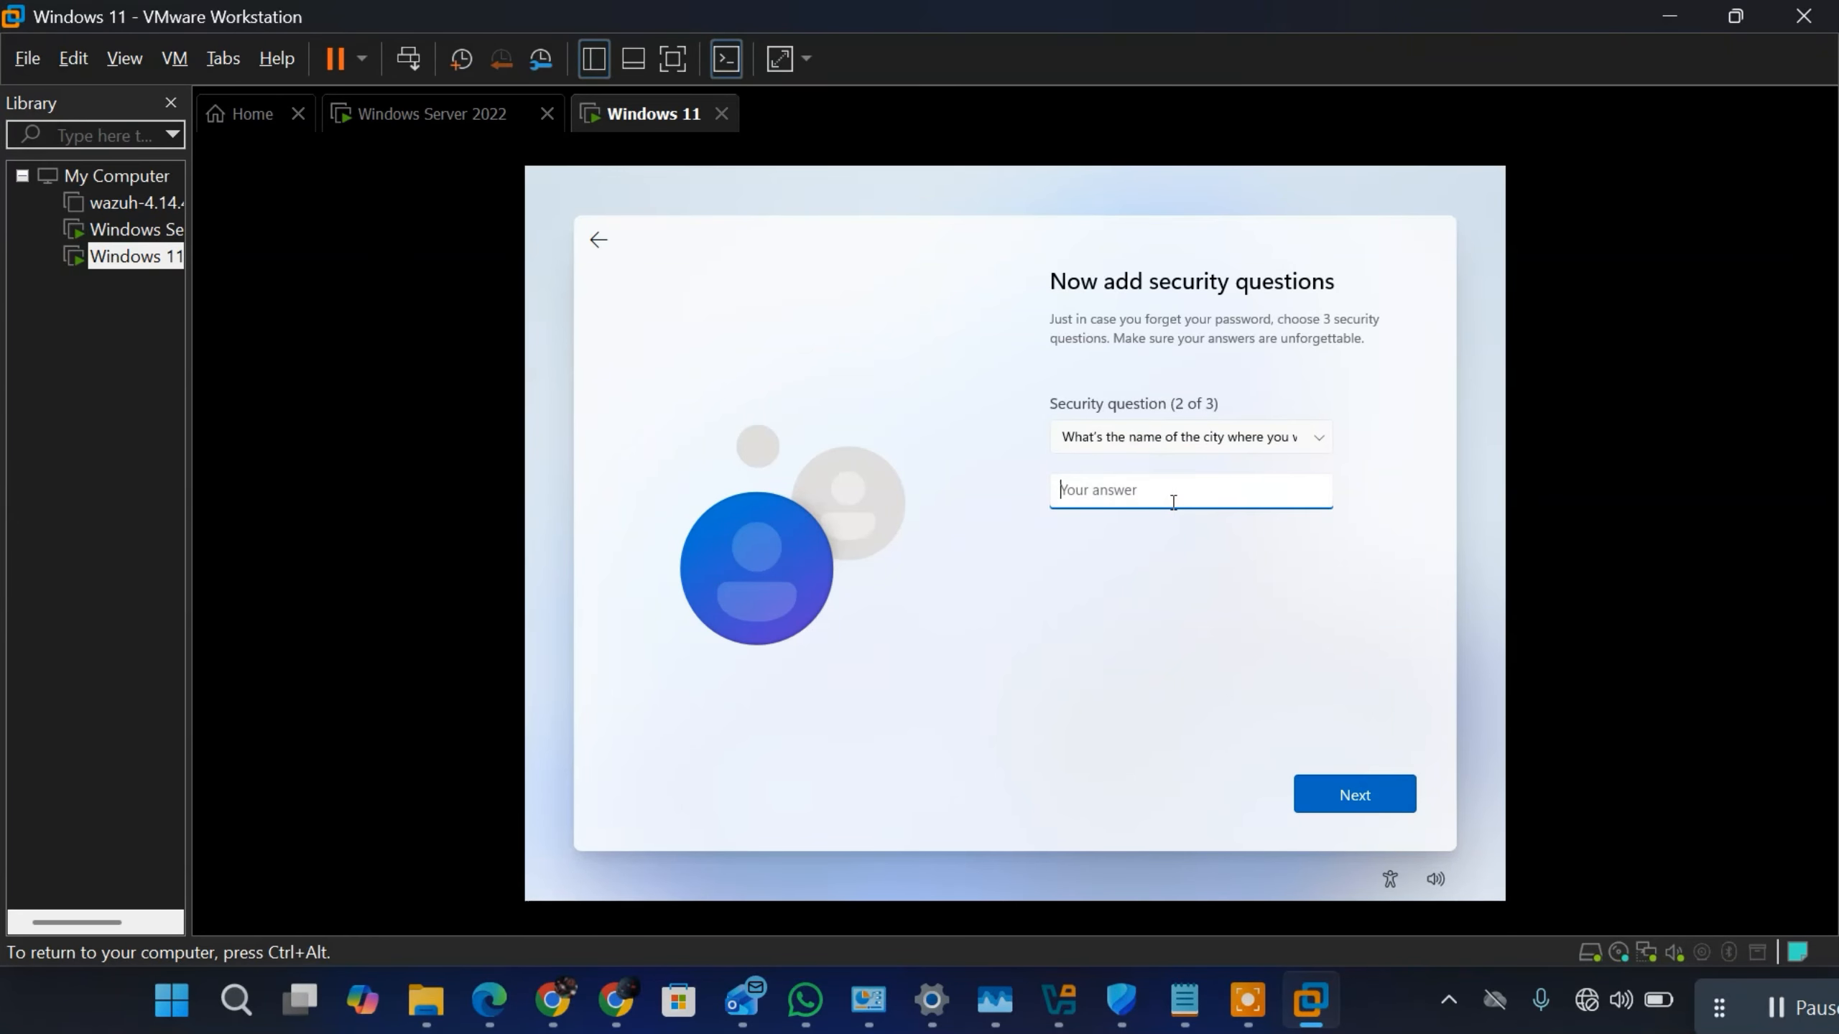
pyautogui.click(1328, 795)
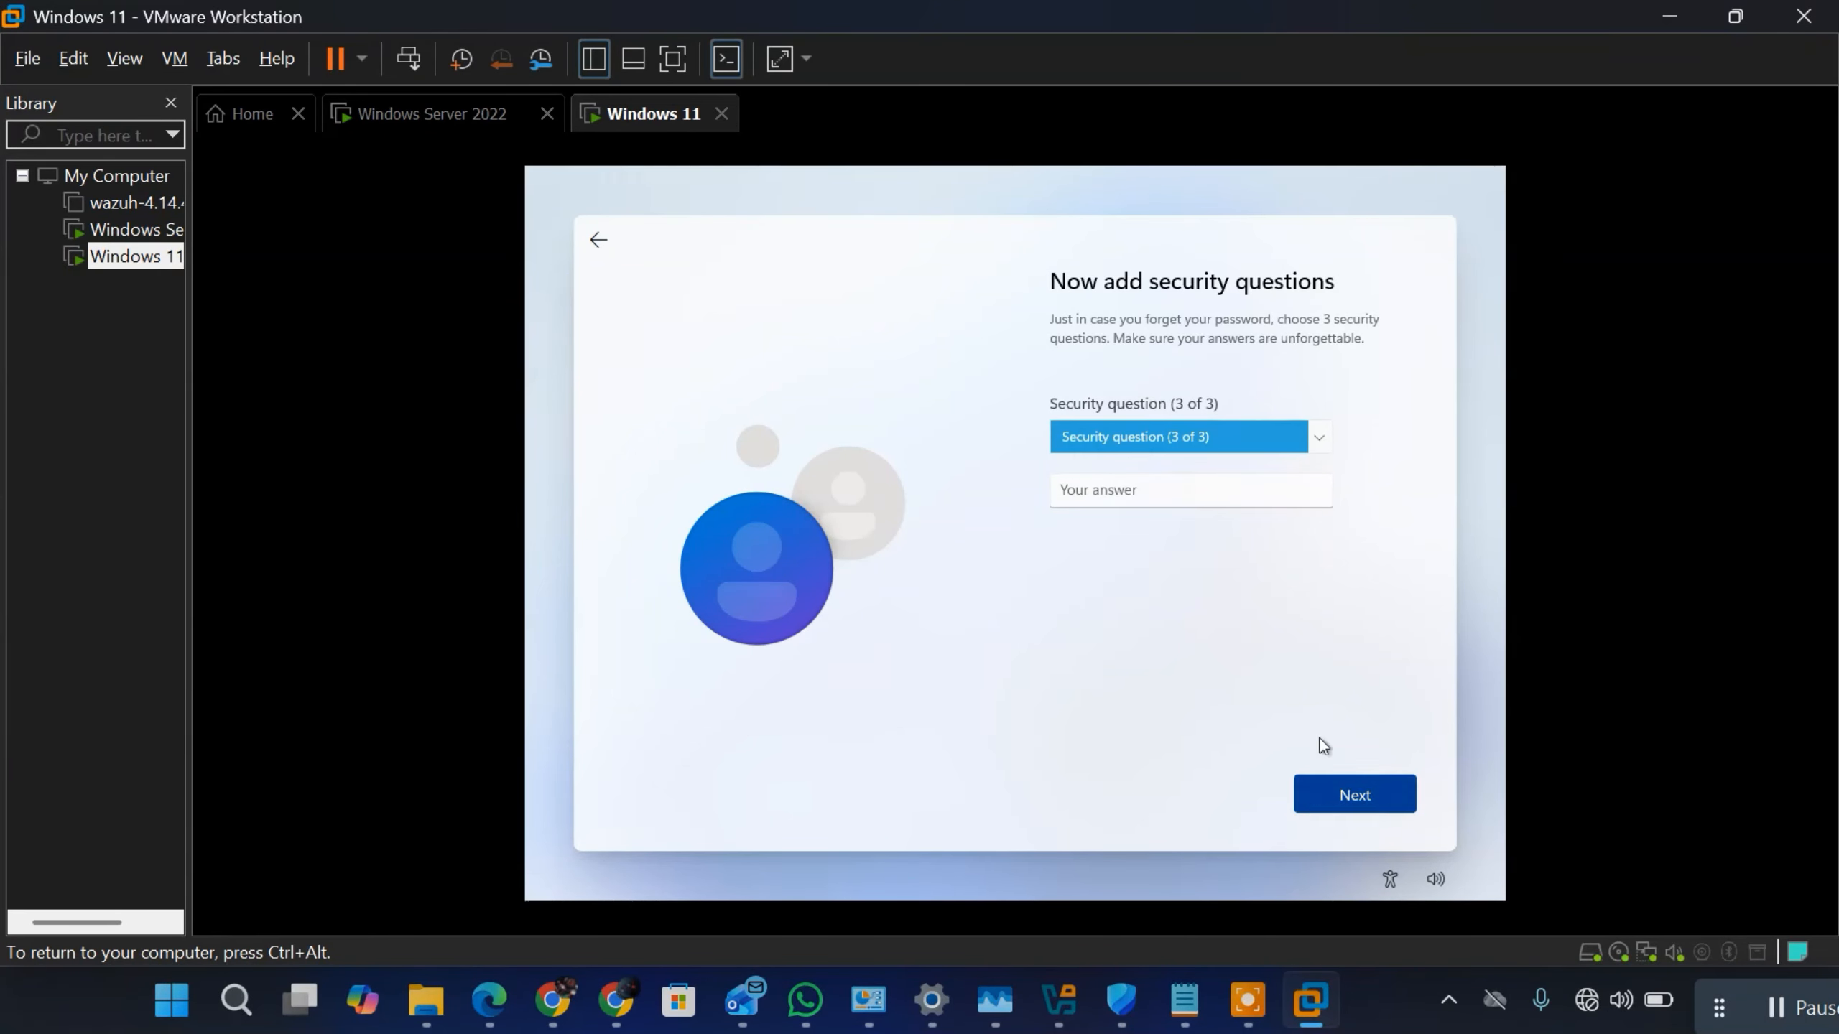
# Step: Choose "What's the first name of your oldest cousin?" as security question 3 of 3, enter its answer and continue
pyautogui.click(1206, 449)
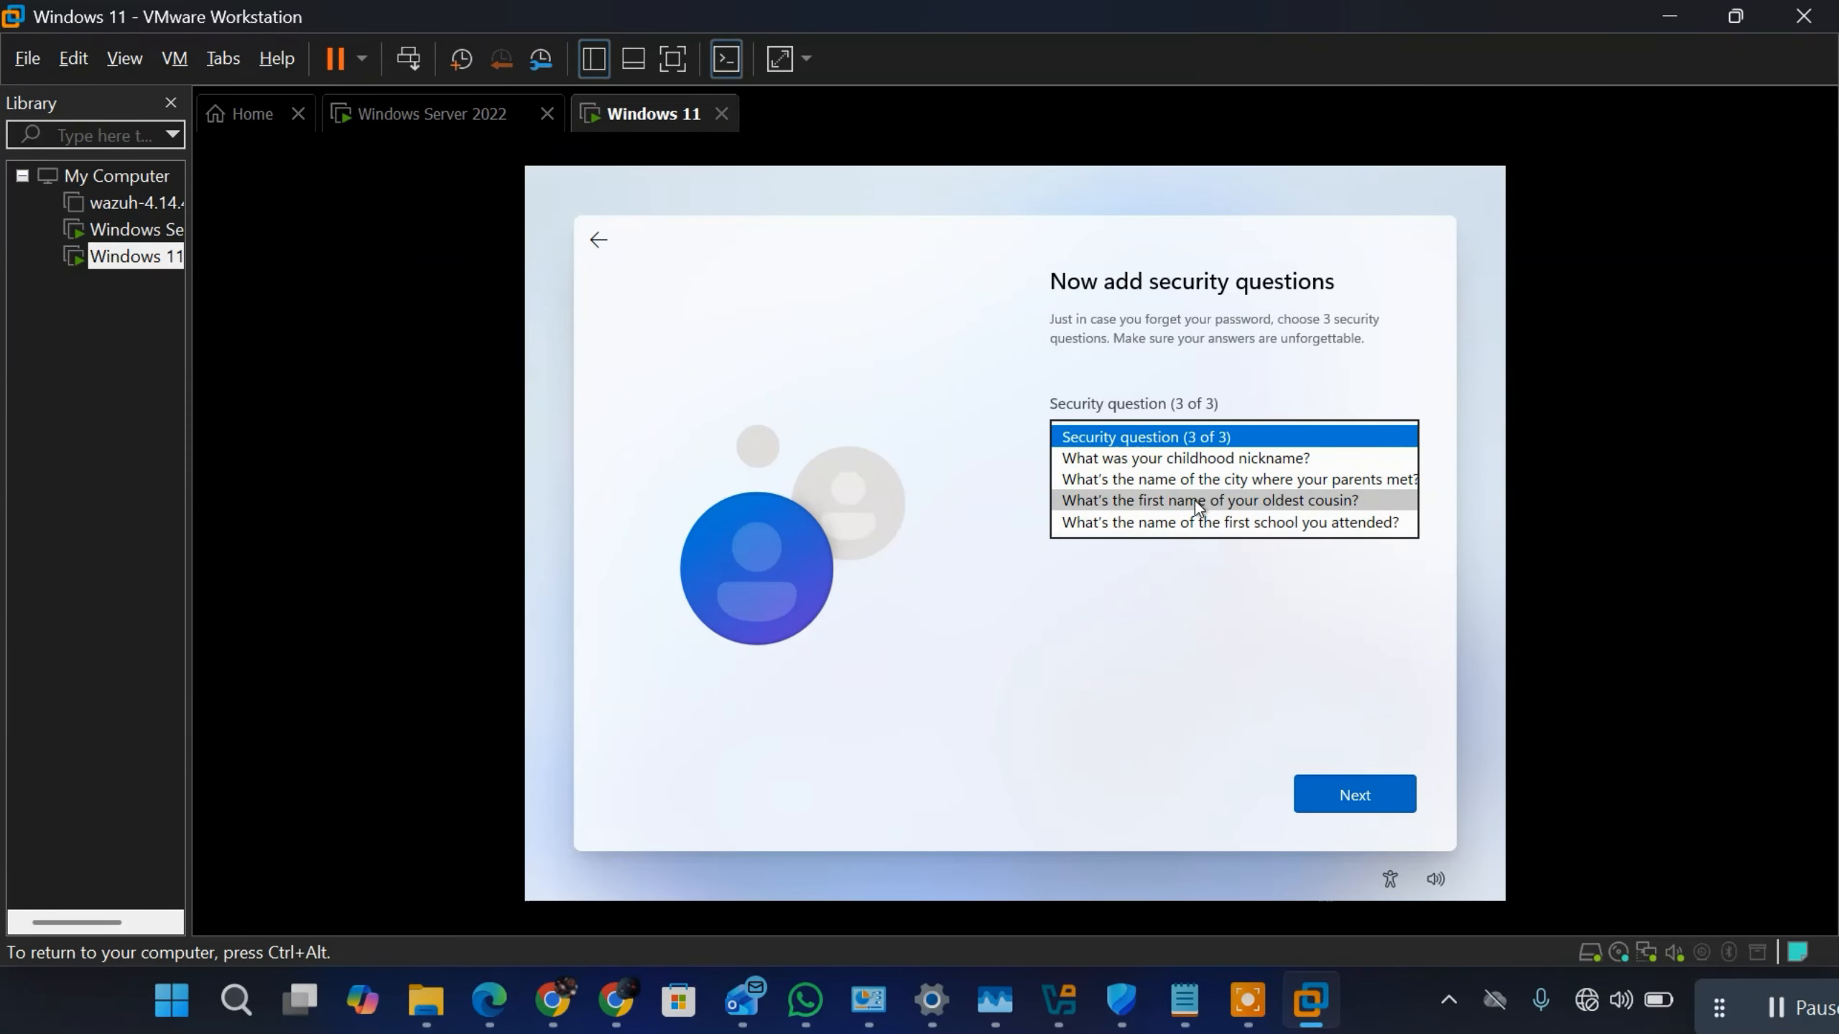
pyautogui.click(1195, 501)
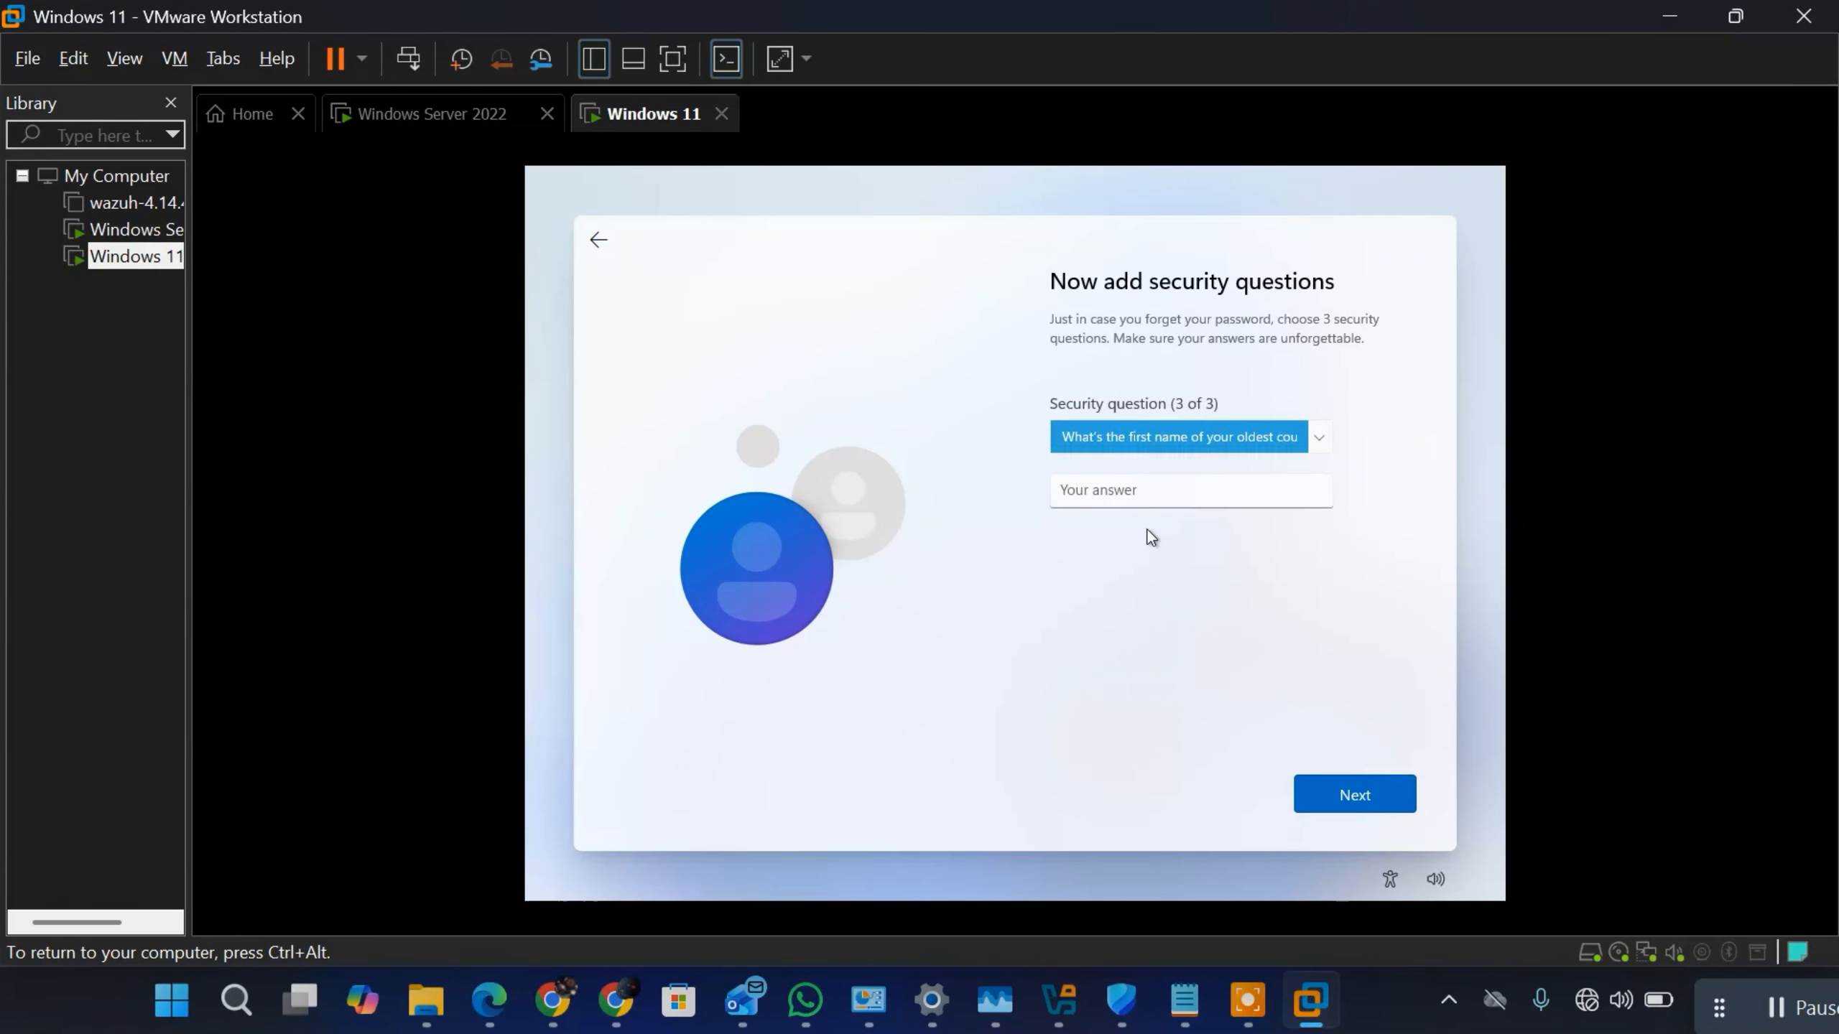
pyautogui.click(1155, 500)
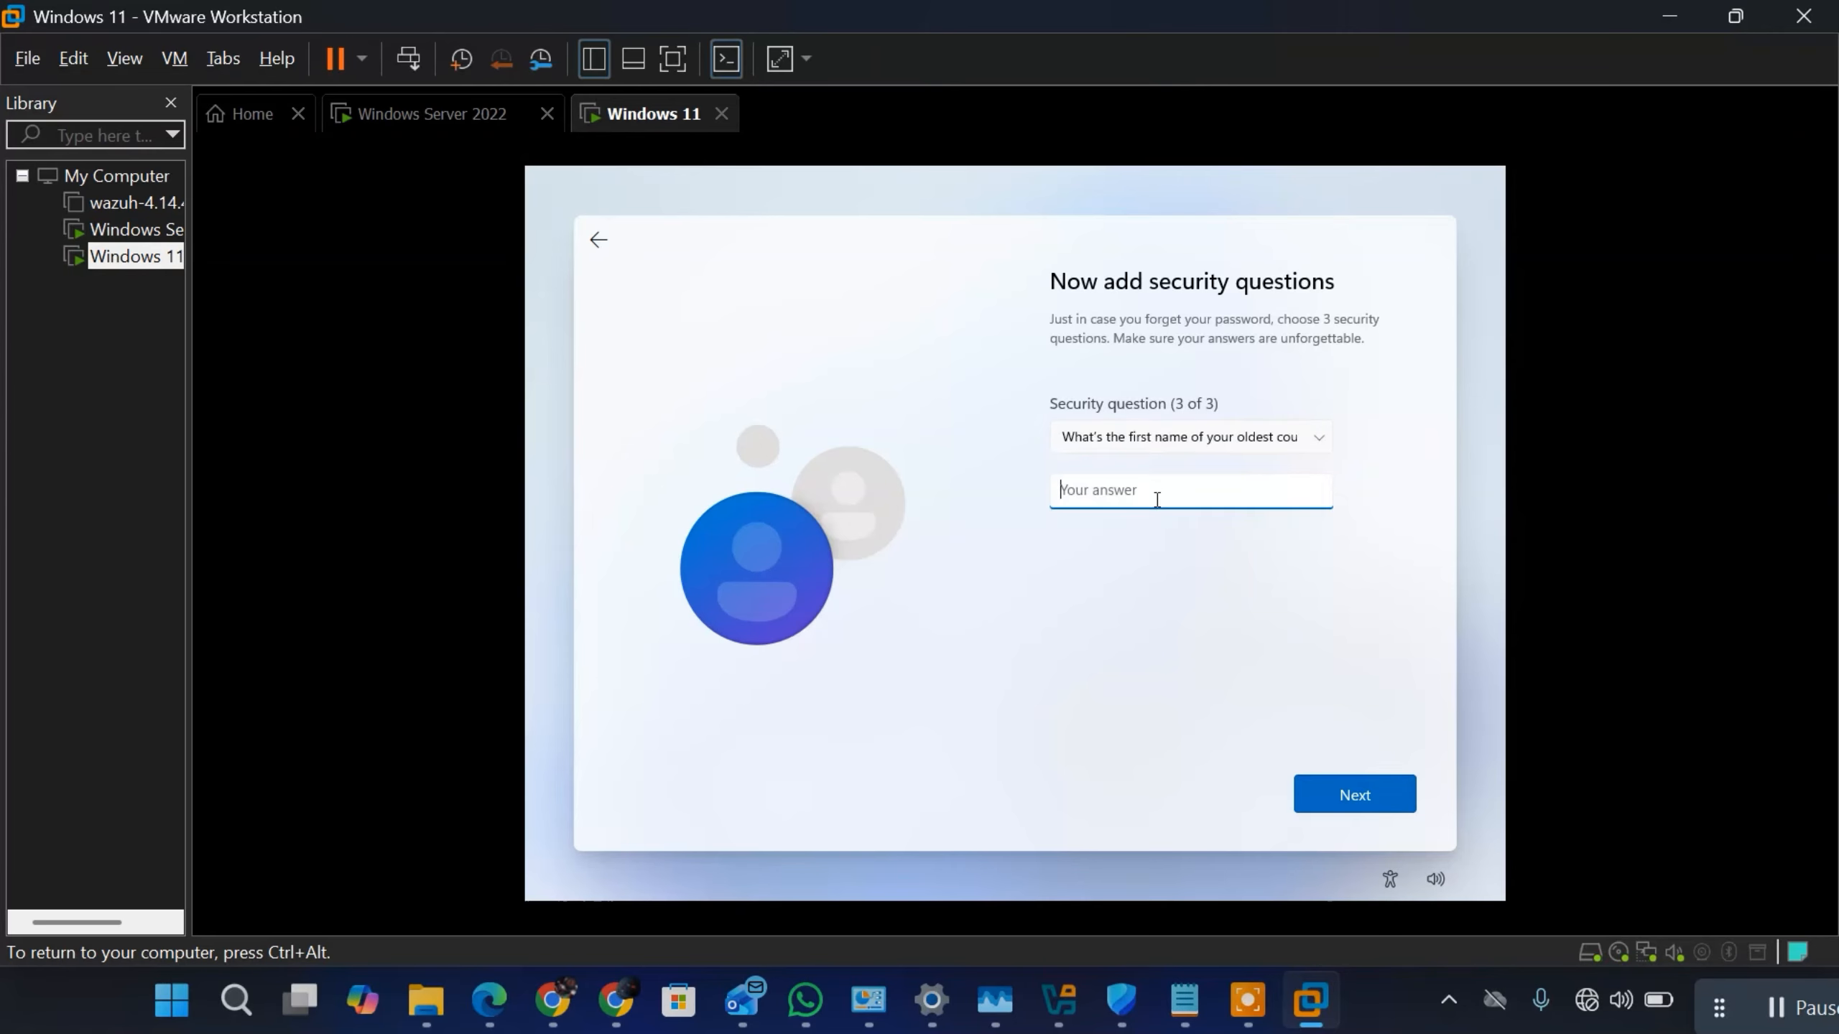
pyautogui.click(1334, 790)
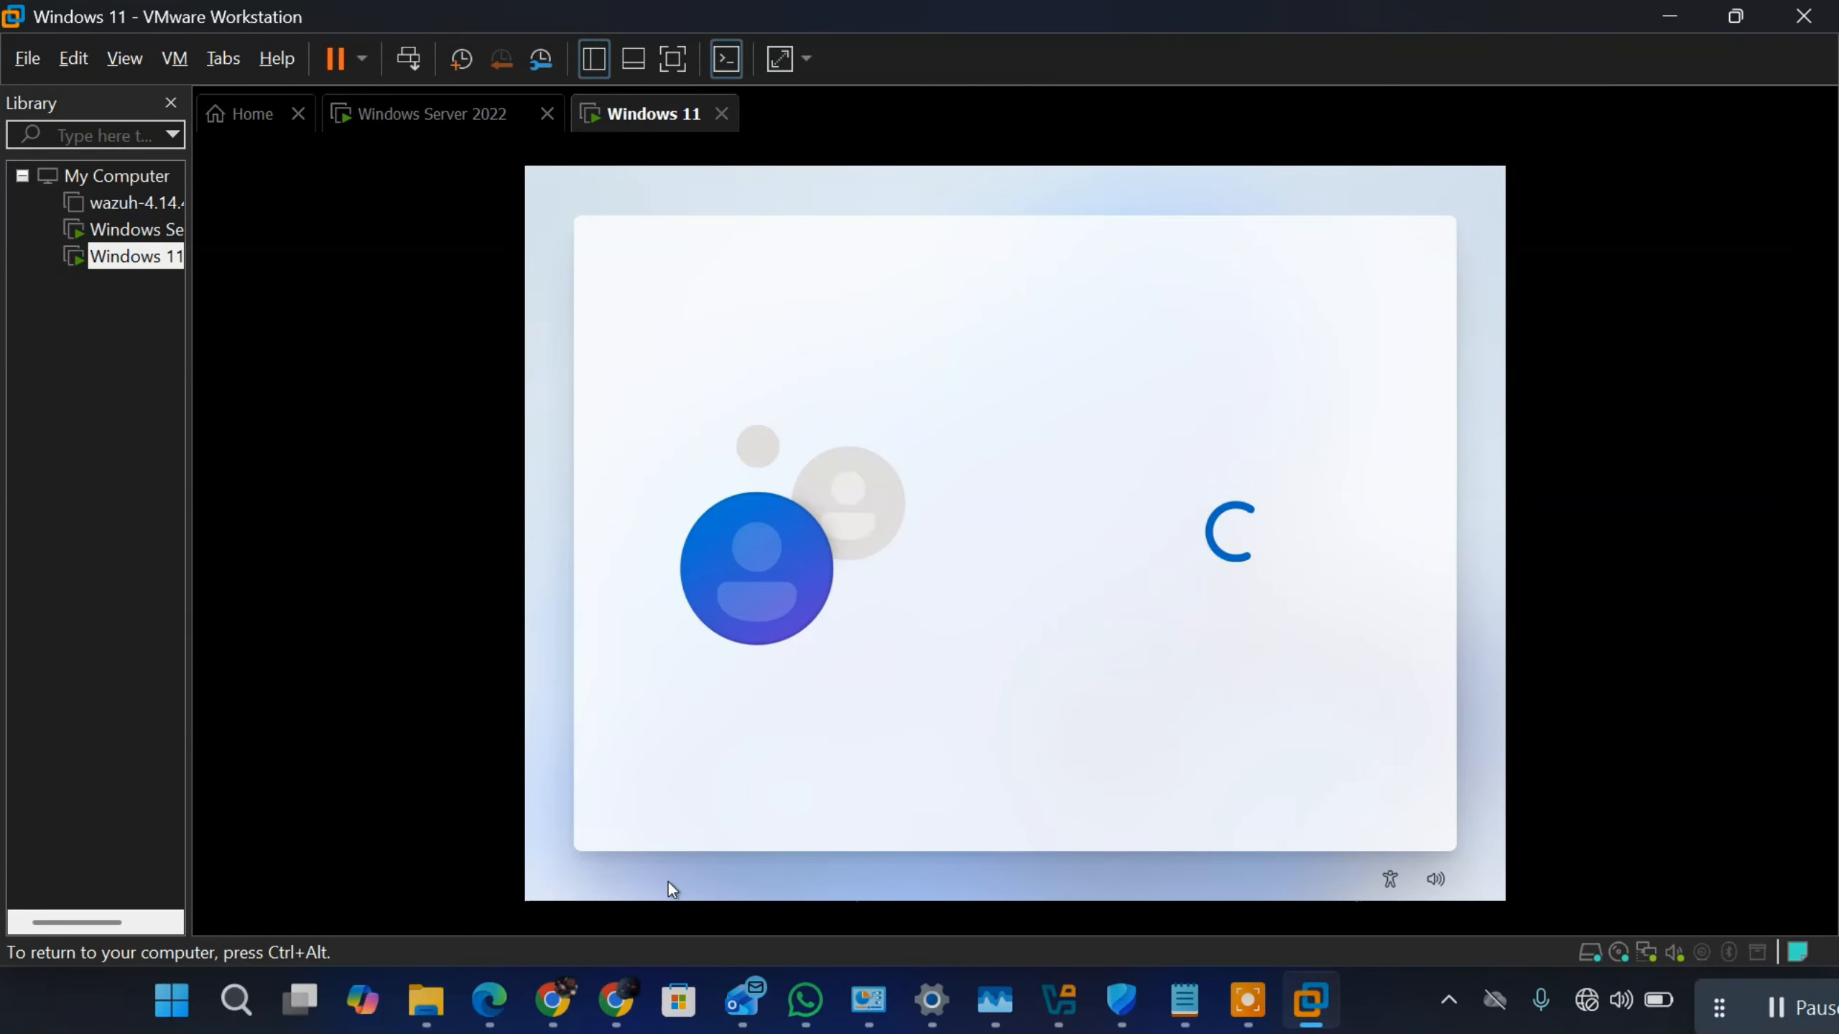
# Step: Switch to the Windows Server 2022 notes in Notepad and insert blank lines below "3.Universal" in the GROUP SCOPE list
pyautogui.hotkey('ctrl', 'alt')
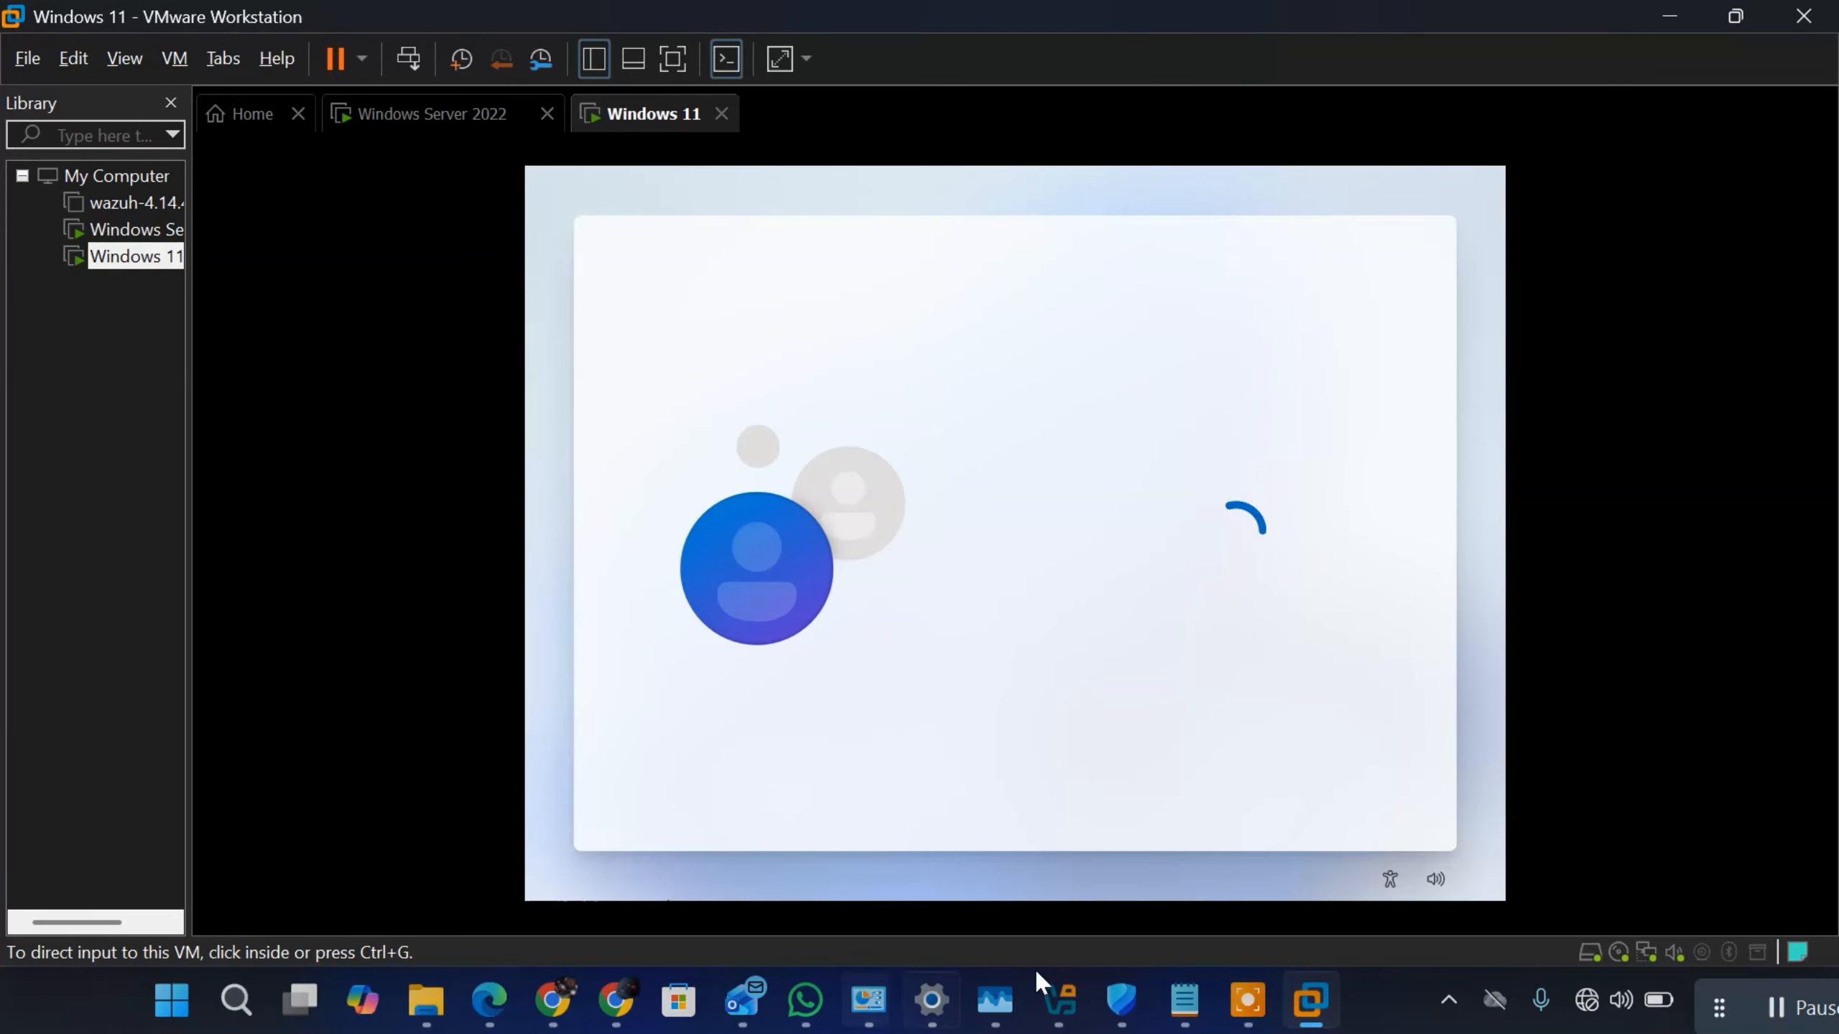
pyautogui.click(1187, 1007)
pyautogui.click(238, 553)
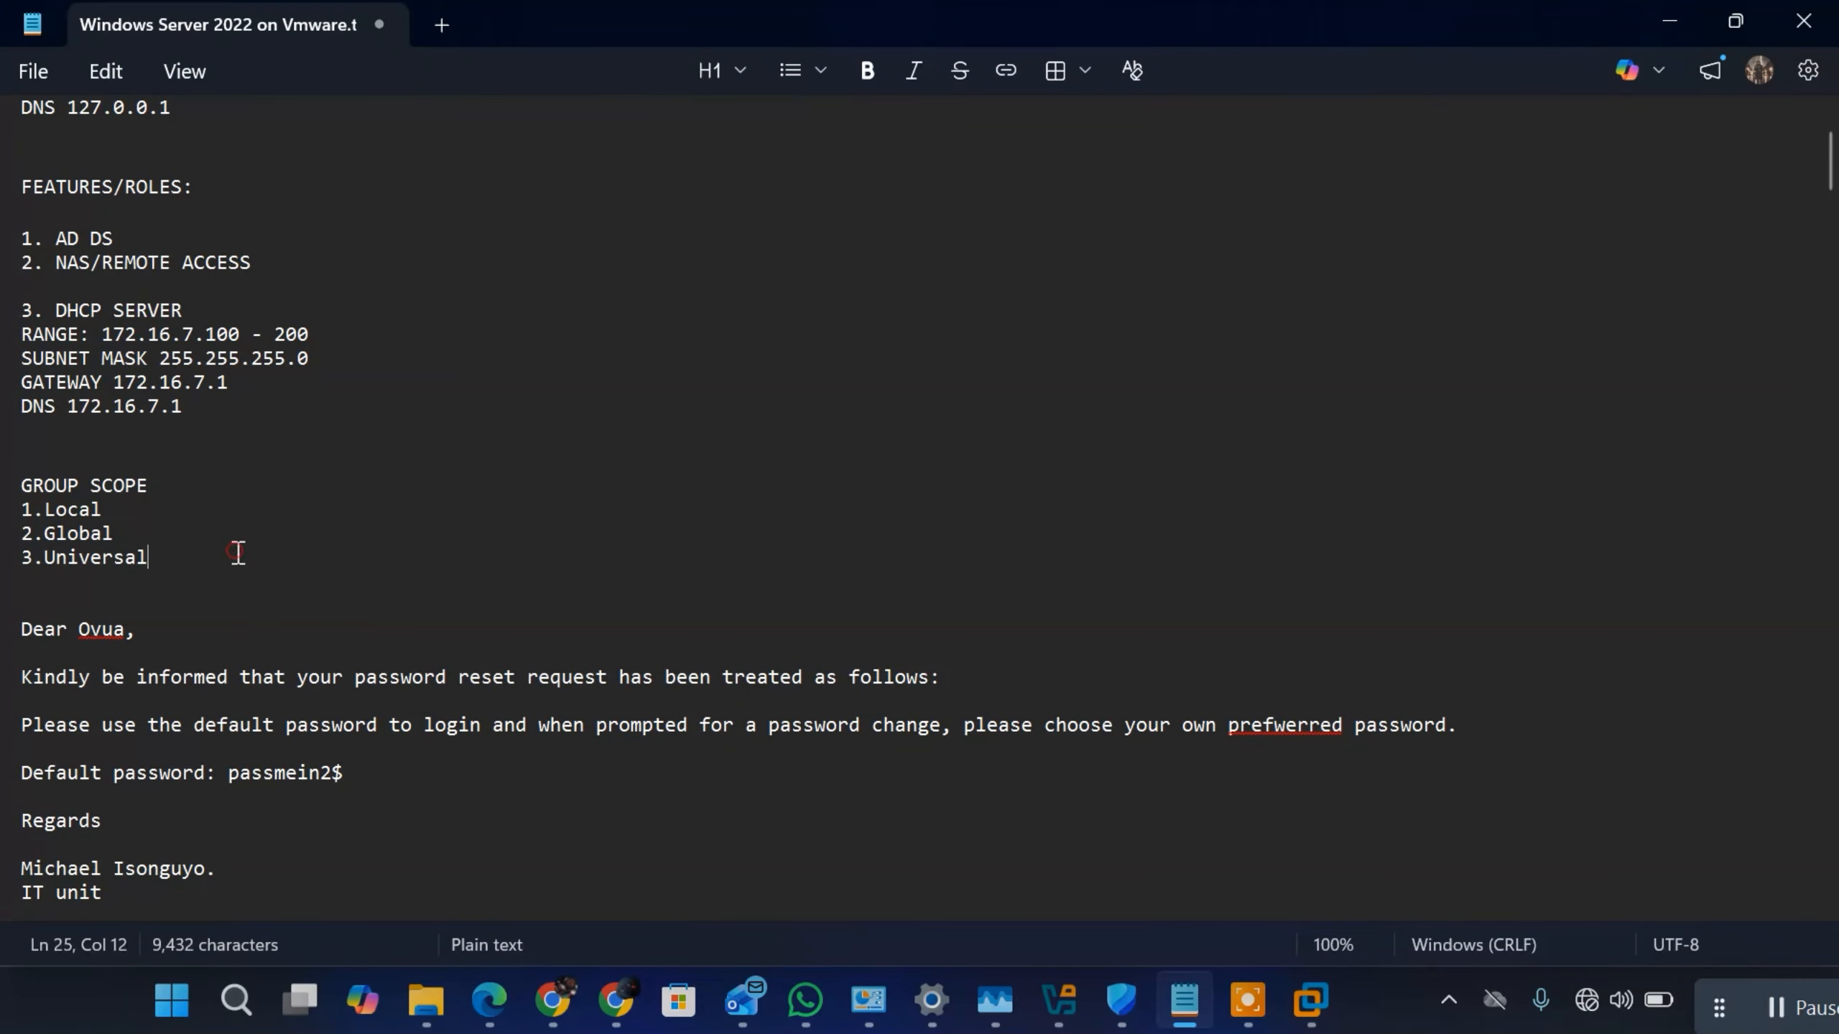
pyautogui.press('Return')
pyautogui.press('Return')
pyautogui.press('Return')
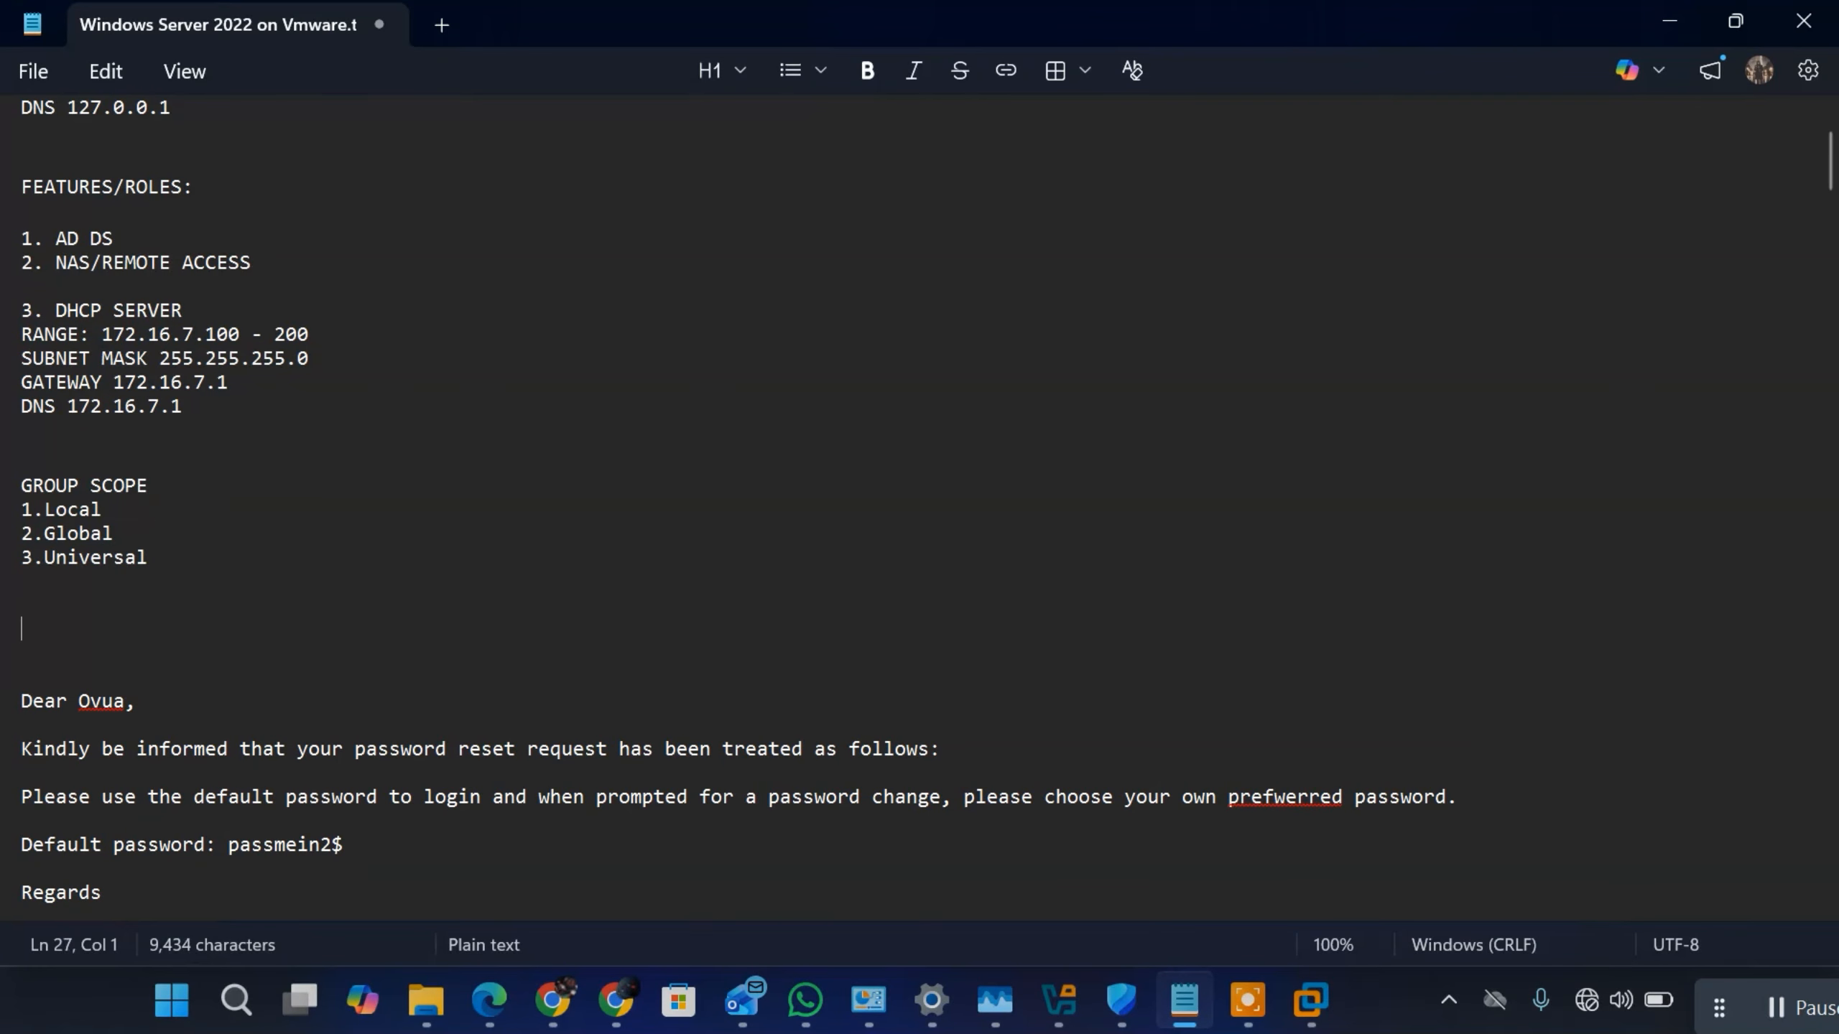
# Step: Write the heading "JOIN A CLIENT TO A DOMAIN" below the GROUP SCOPE list, followed by a blank line
pyautogui.write('JP')
pyautogui.write('IN')
pyautogui.write('  a')
pyautogui.press('BackSpace')
pyautogui.press('BackSpace')
pyautogui.write('A ')
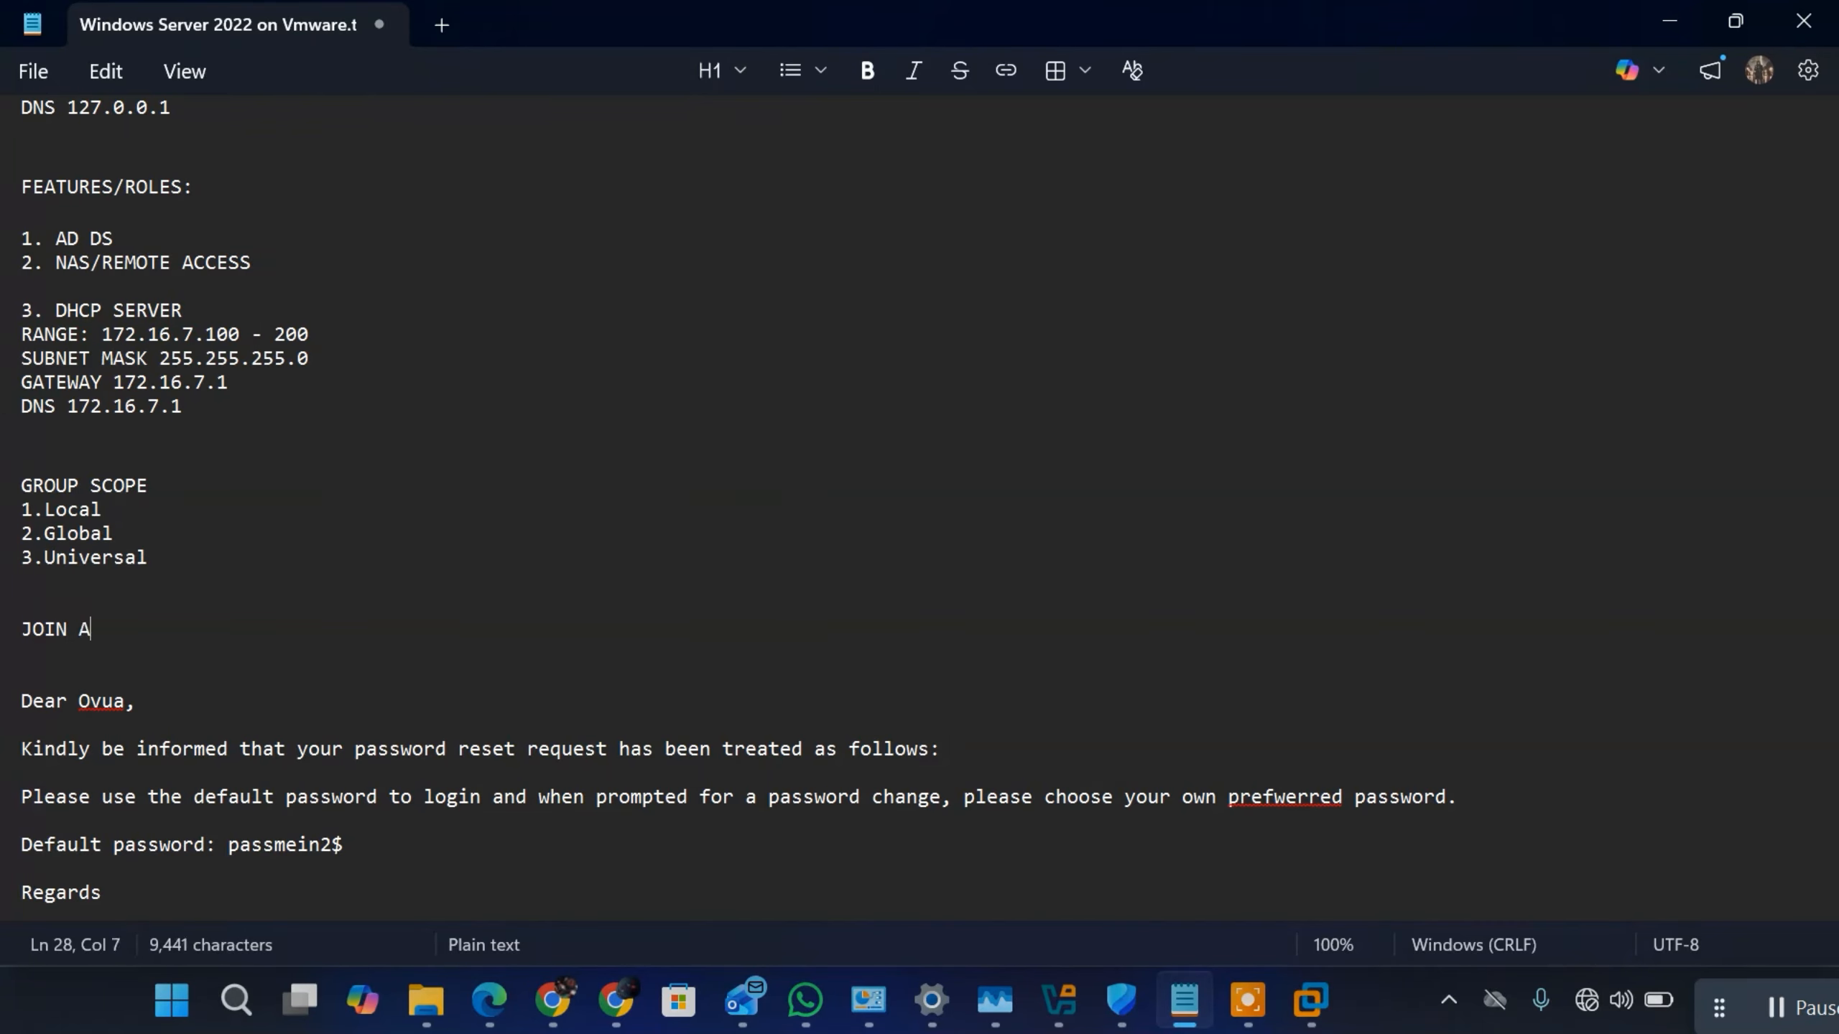
pyautogui.write('CLIE')
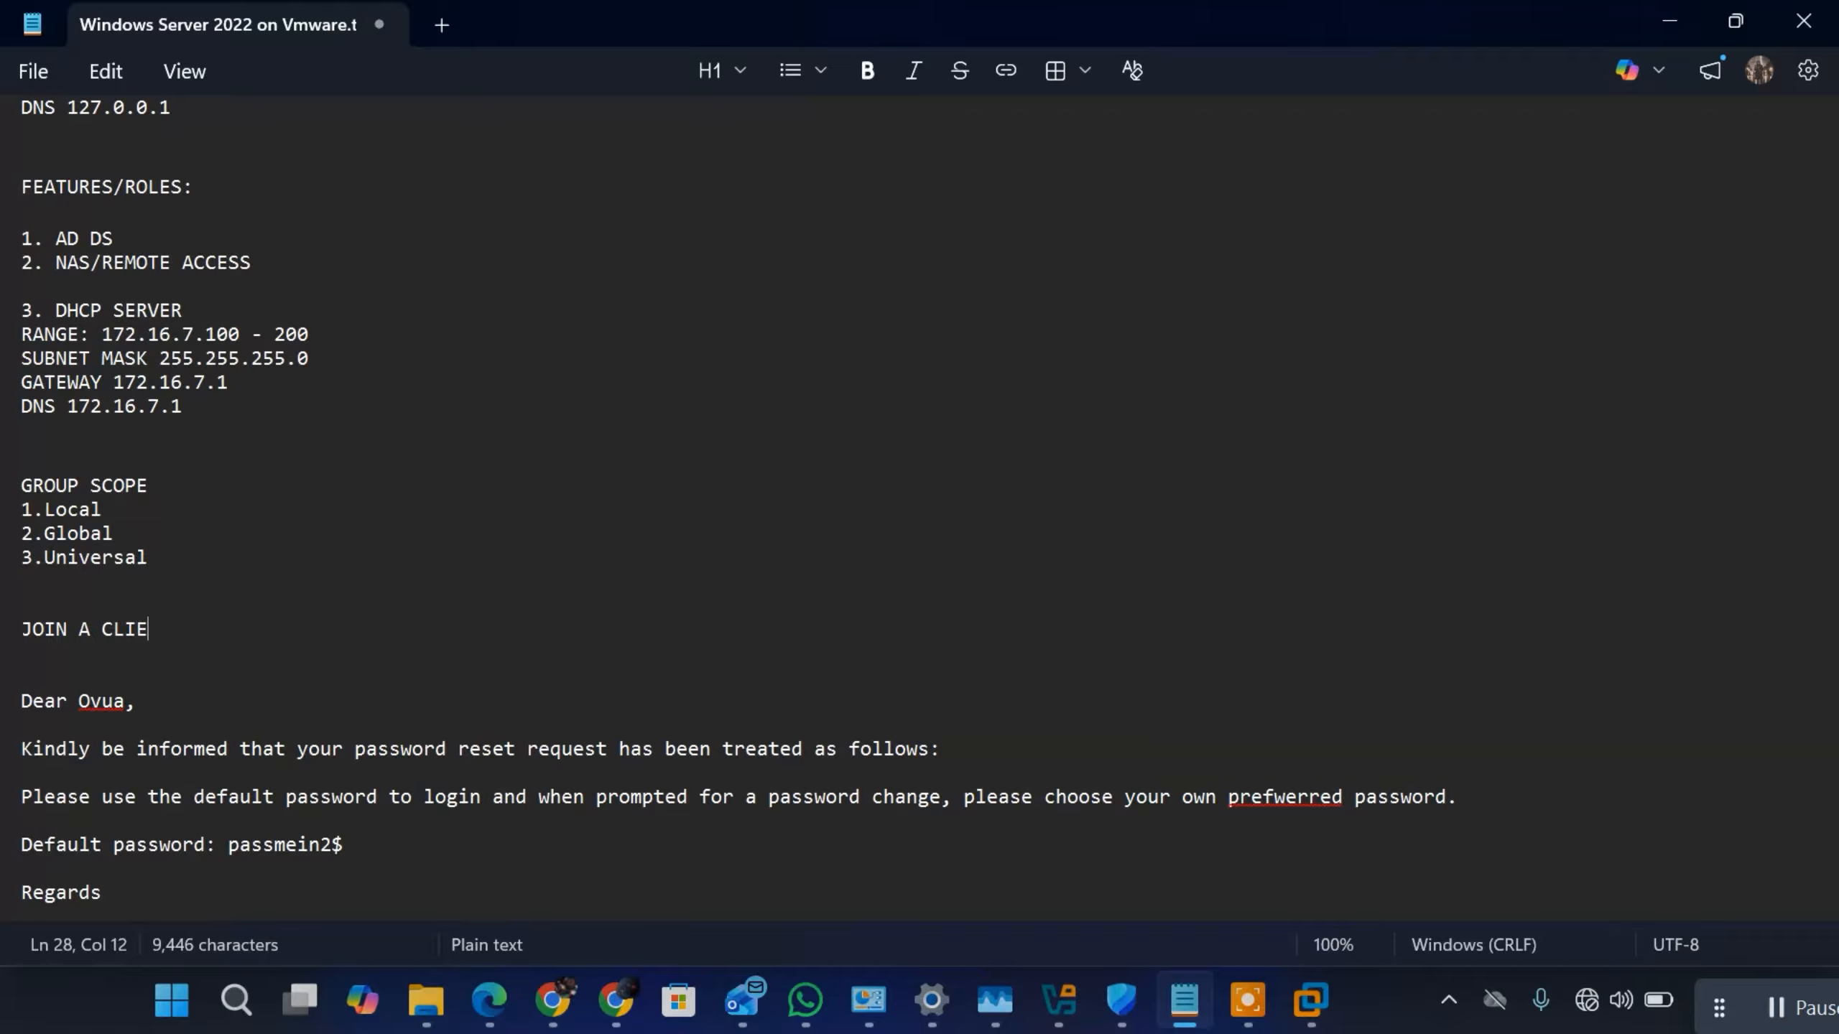
pyautogui.write('NT TO A DOMAIN')
pyautogui.press('Return')
pyautogui.press('Return')
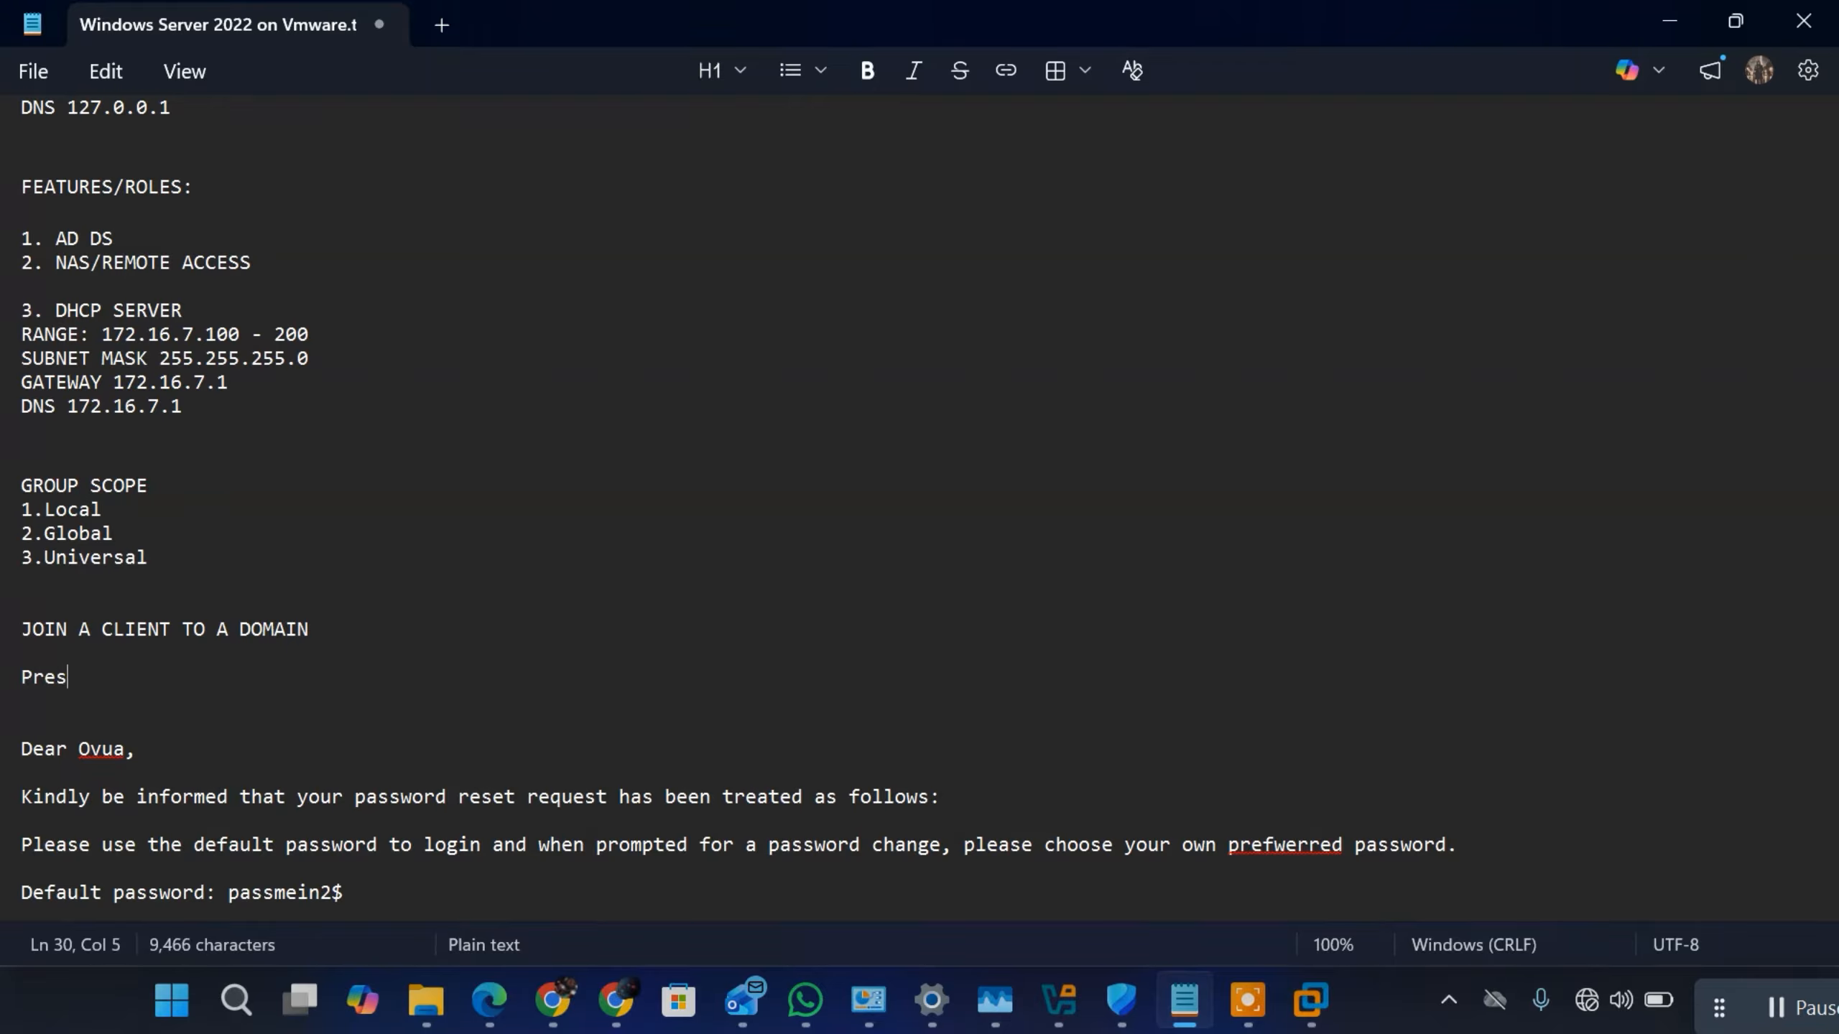
# Step: Write the first instruction "Press your windows + i" under the domain-join heading, followed by a blank line
pyautogui.write('Press your ')
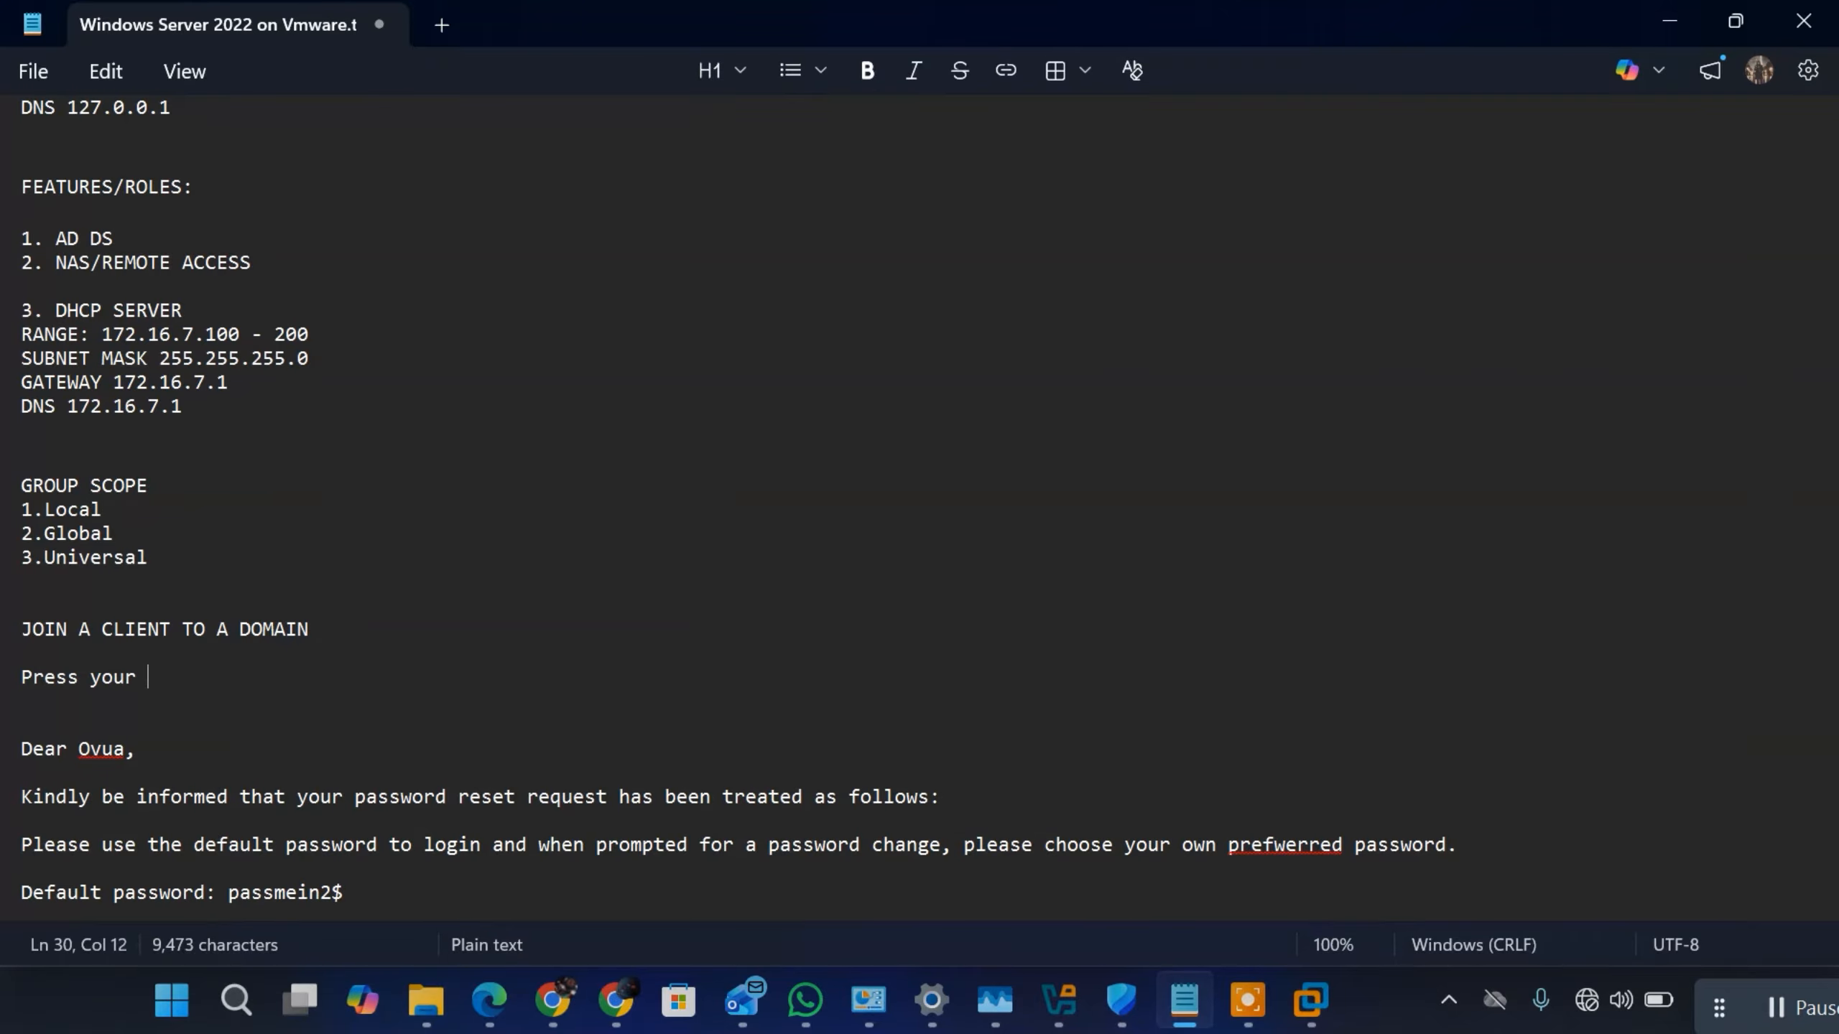
pyautogui.write('windows + ')
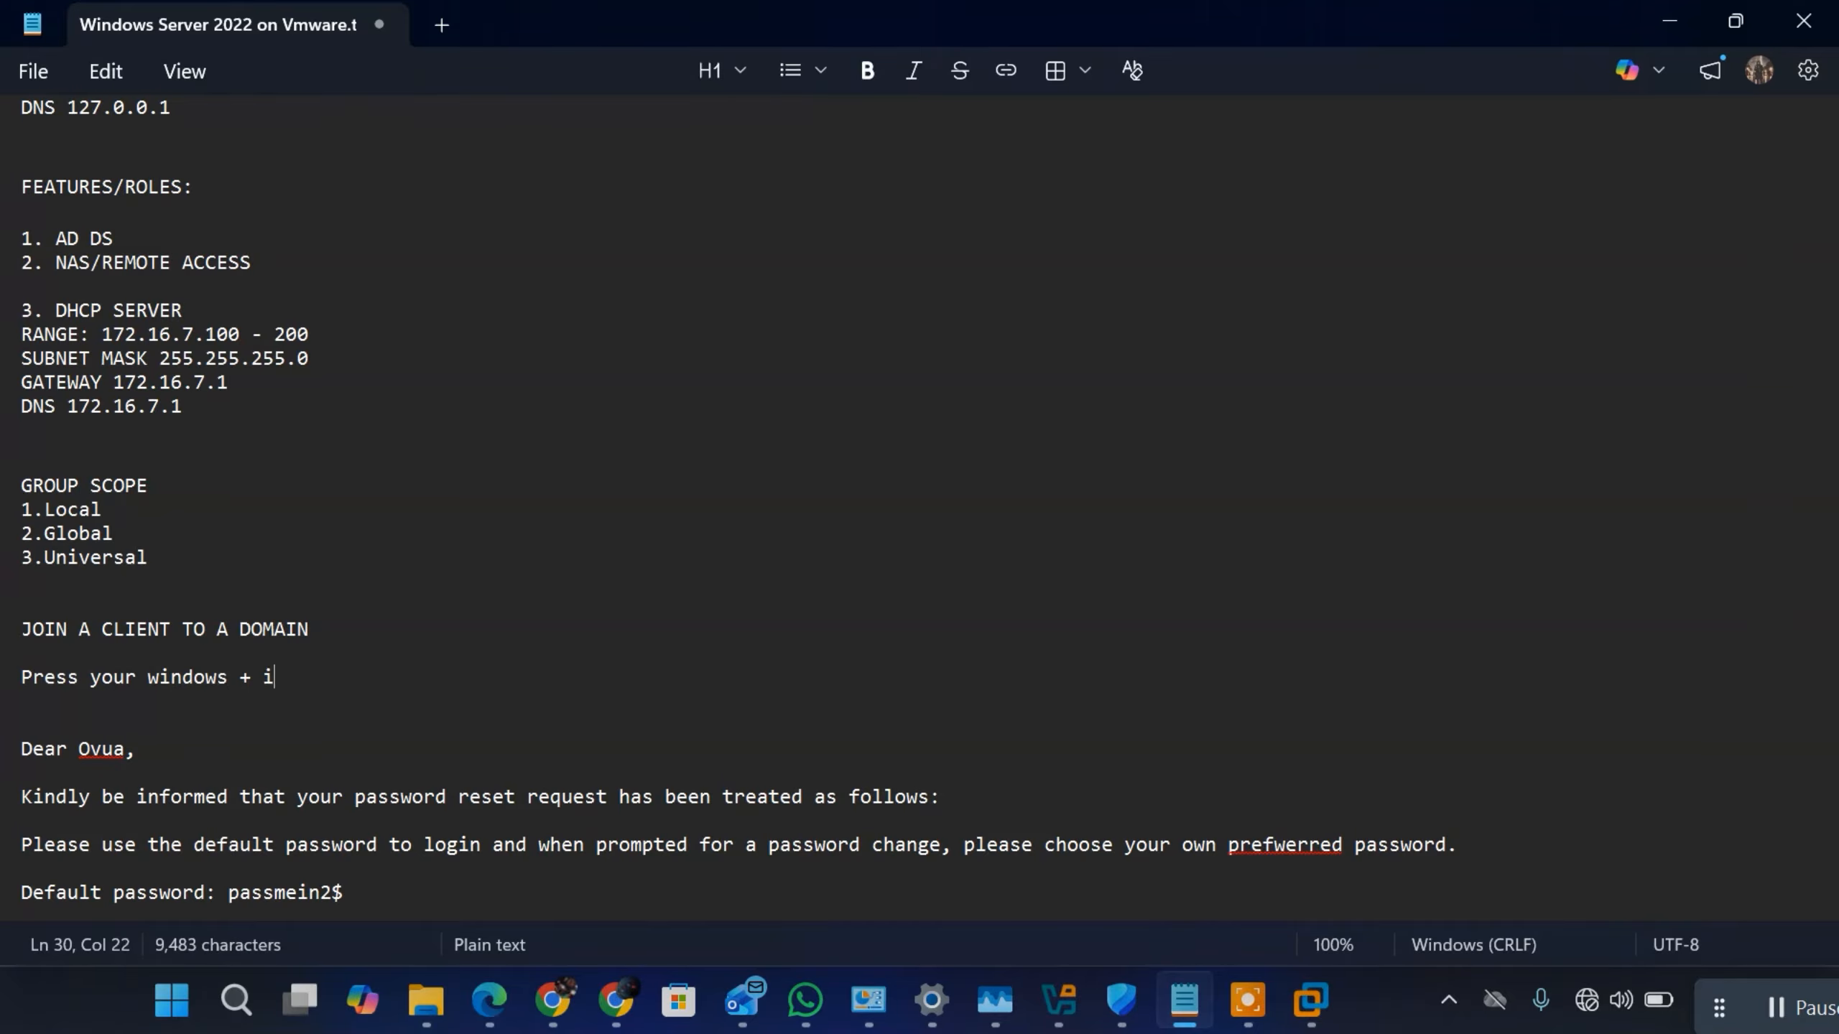
pyautogui.write('i')
pyautogui.press('Return')
pyautogui.press('Return')
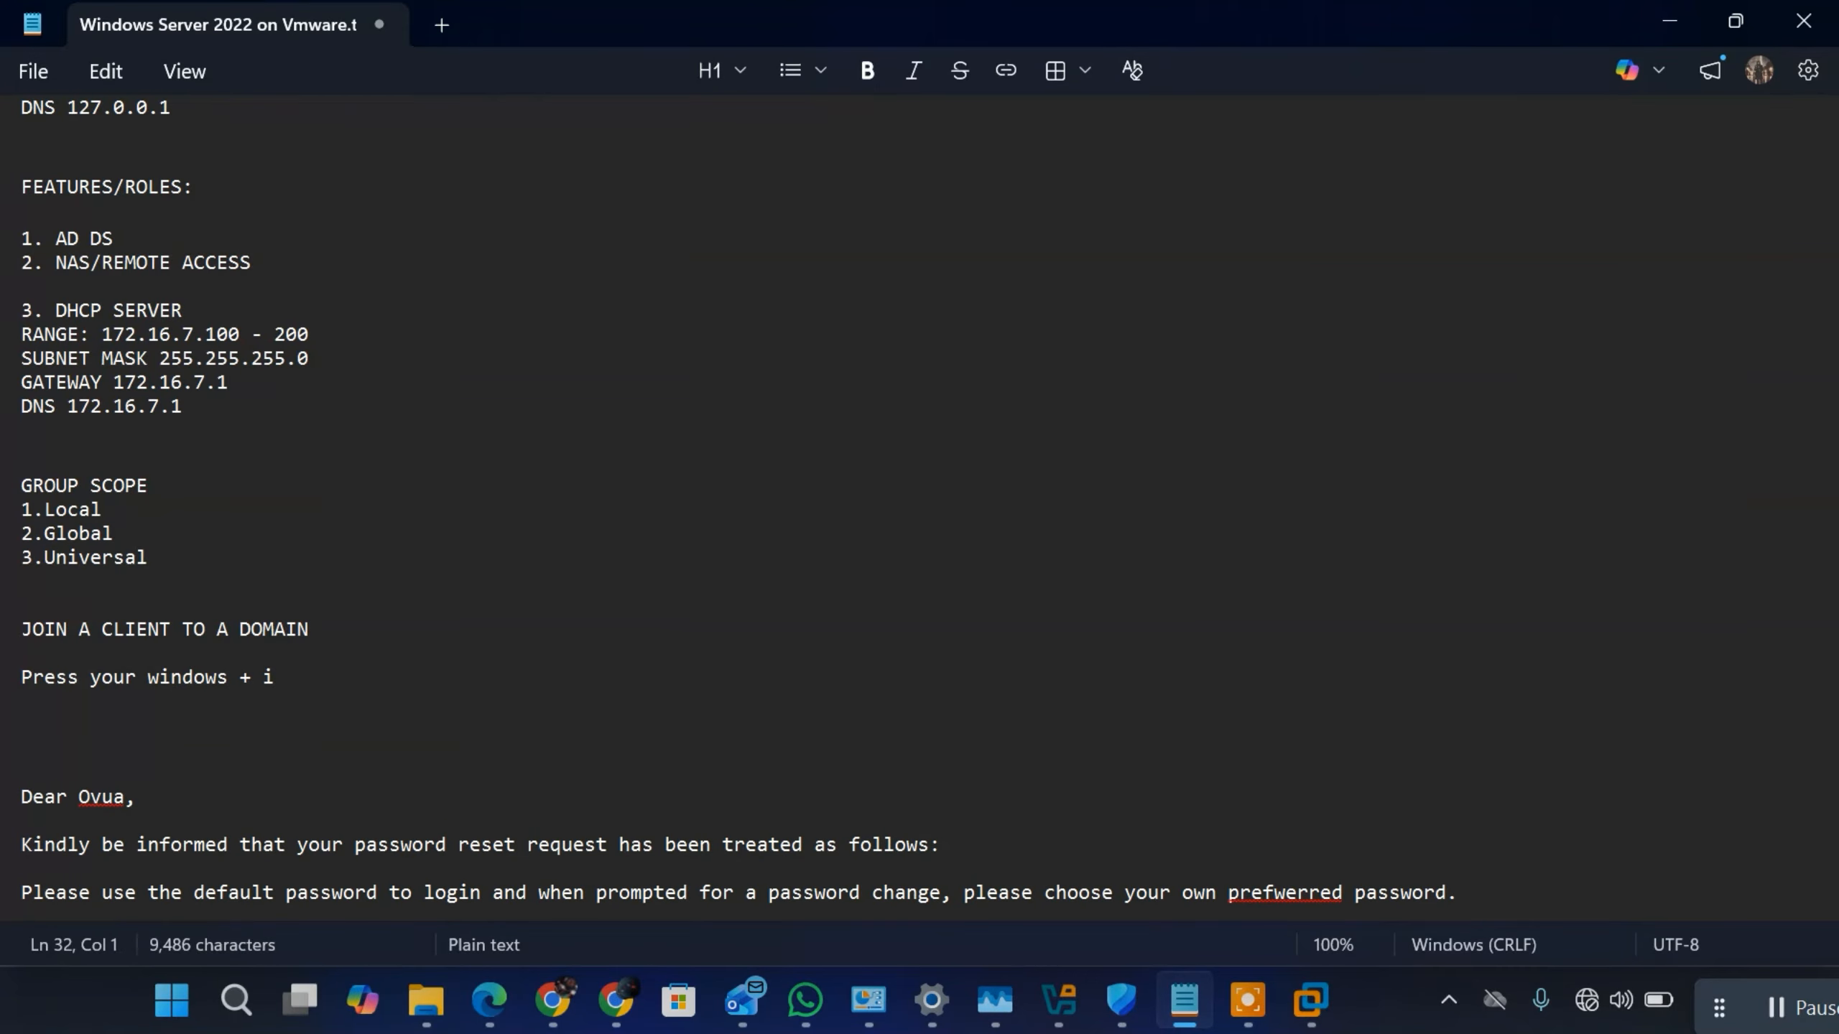
# Step: Add the instruction "select system" to the domain-join notes, followed by a blank line
pyautogui.write('select syste')
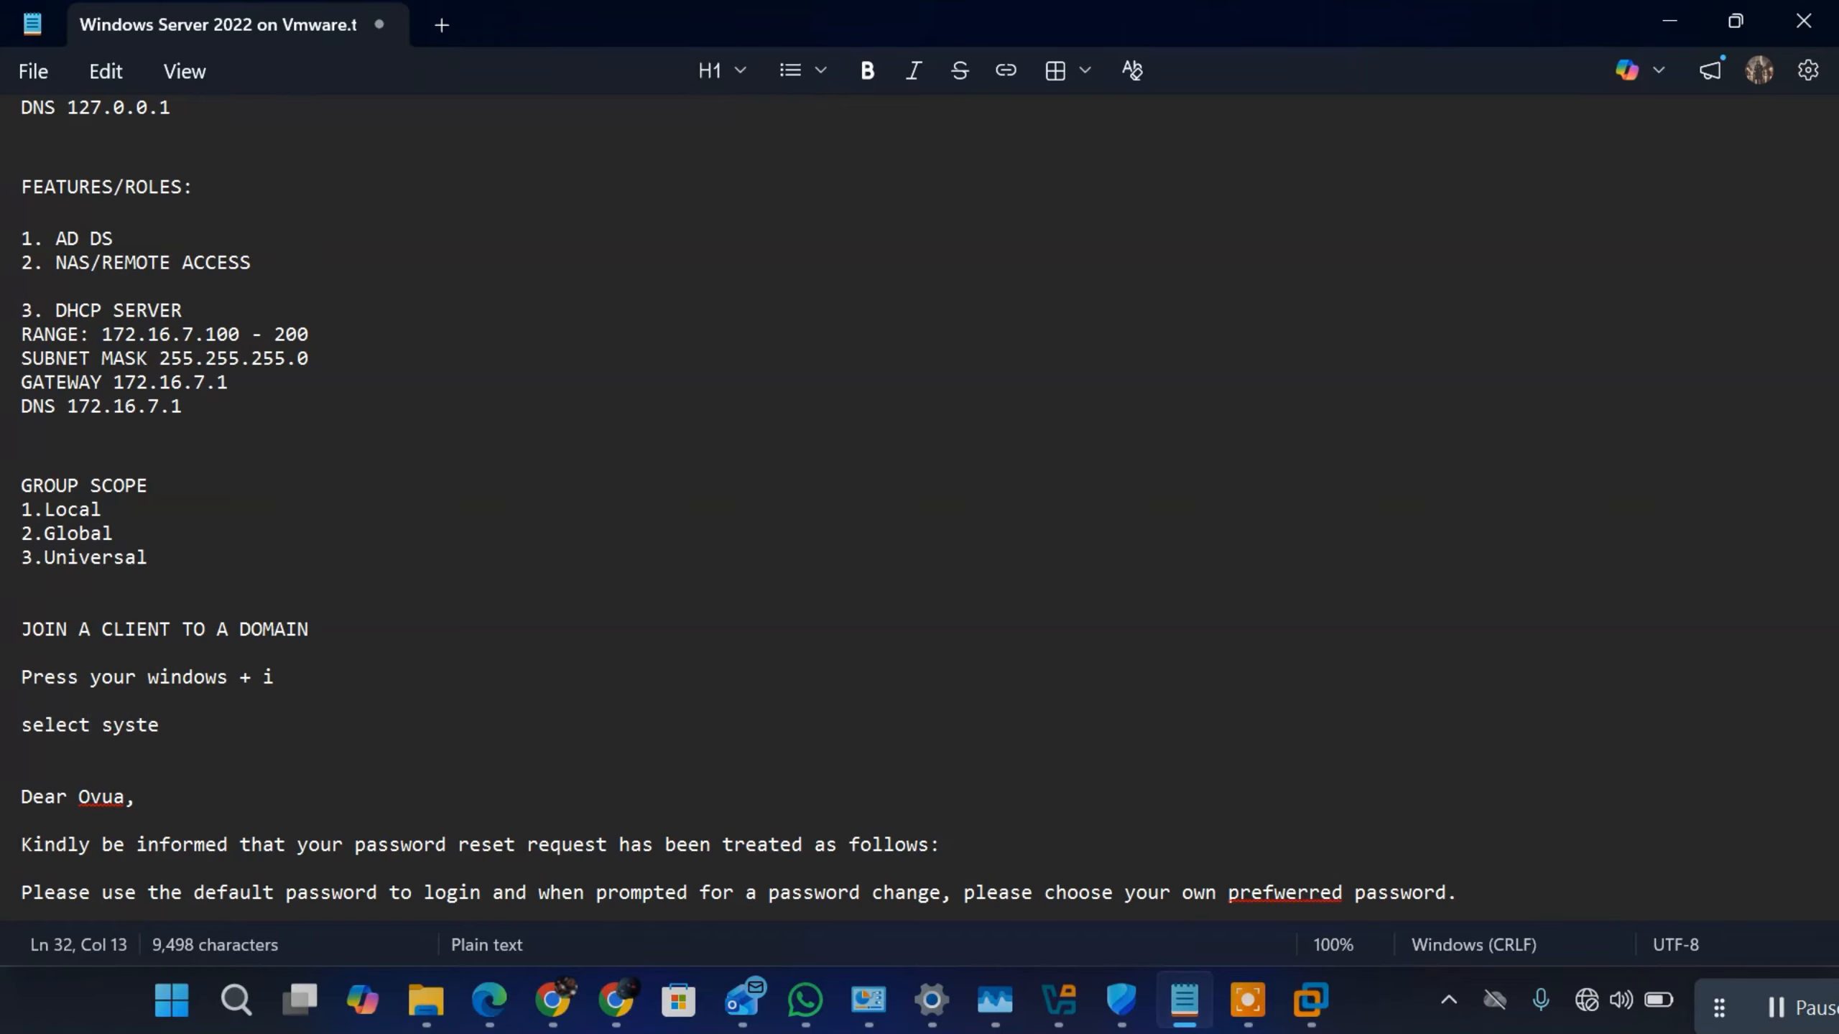
pyautogui.write('m')
pyautogui.press('Return')
pyautogui.press('Return')
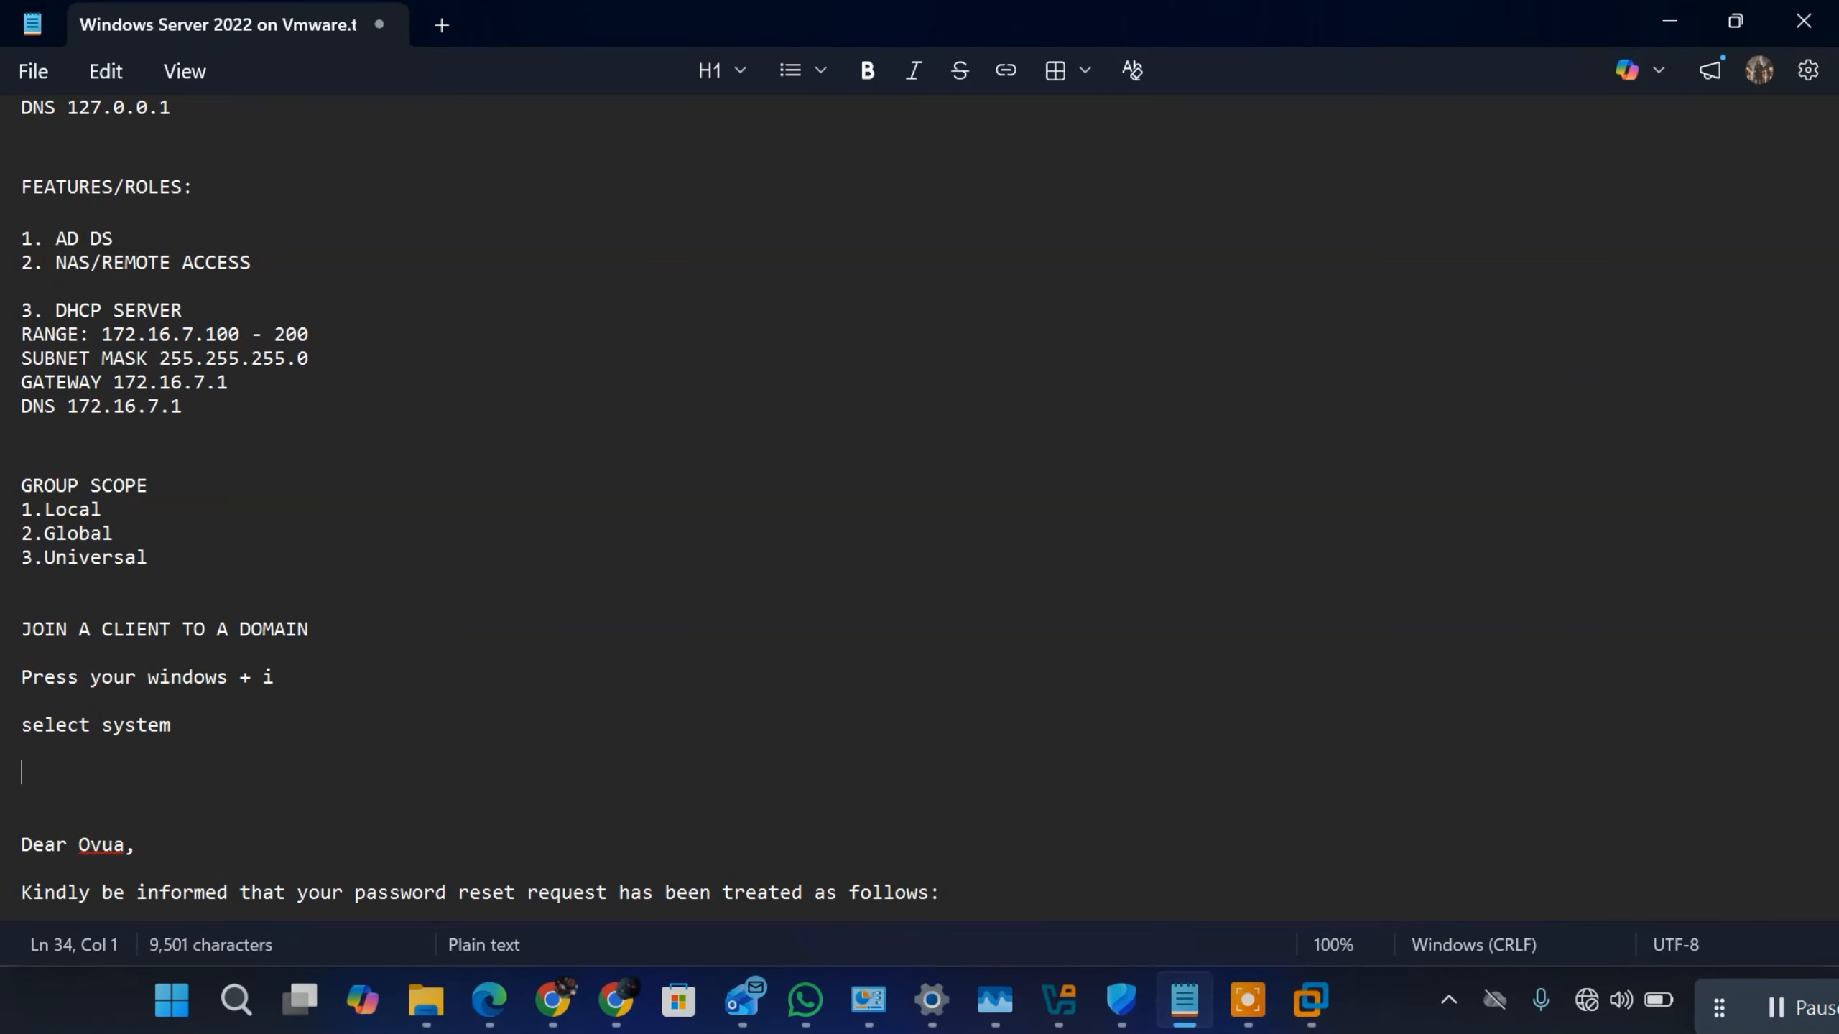
# Step: Add the instruction "select about" below "select system", followed by a blank line
pyautogui.write('select about')
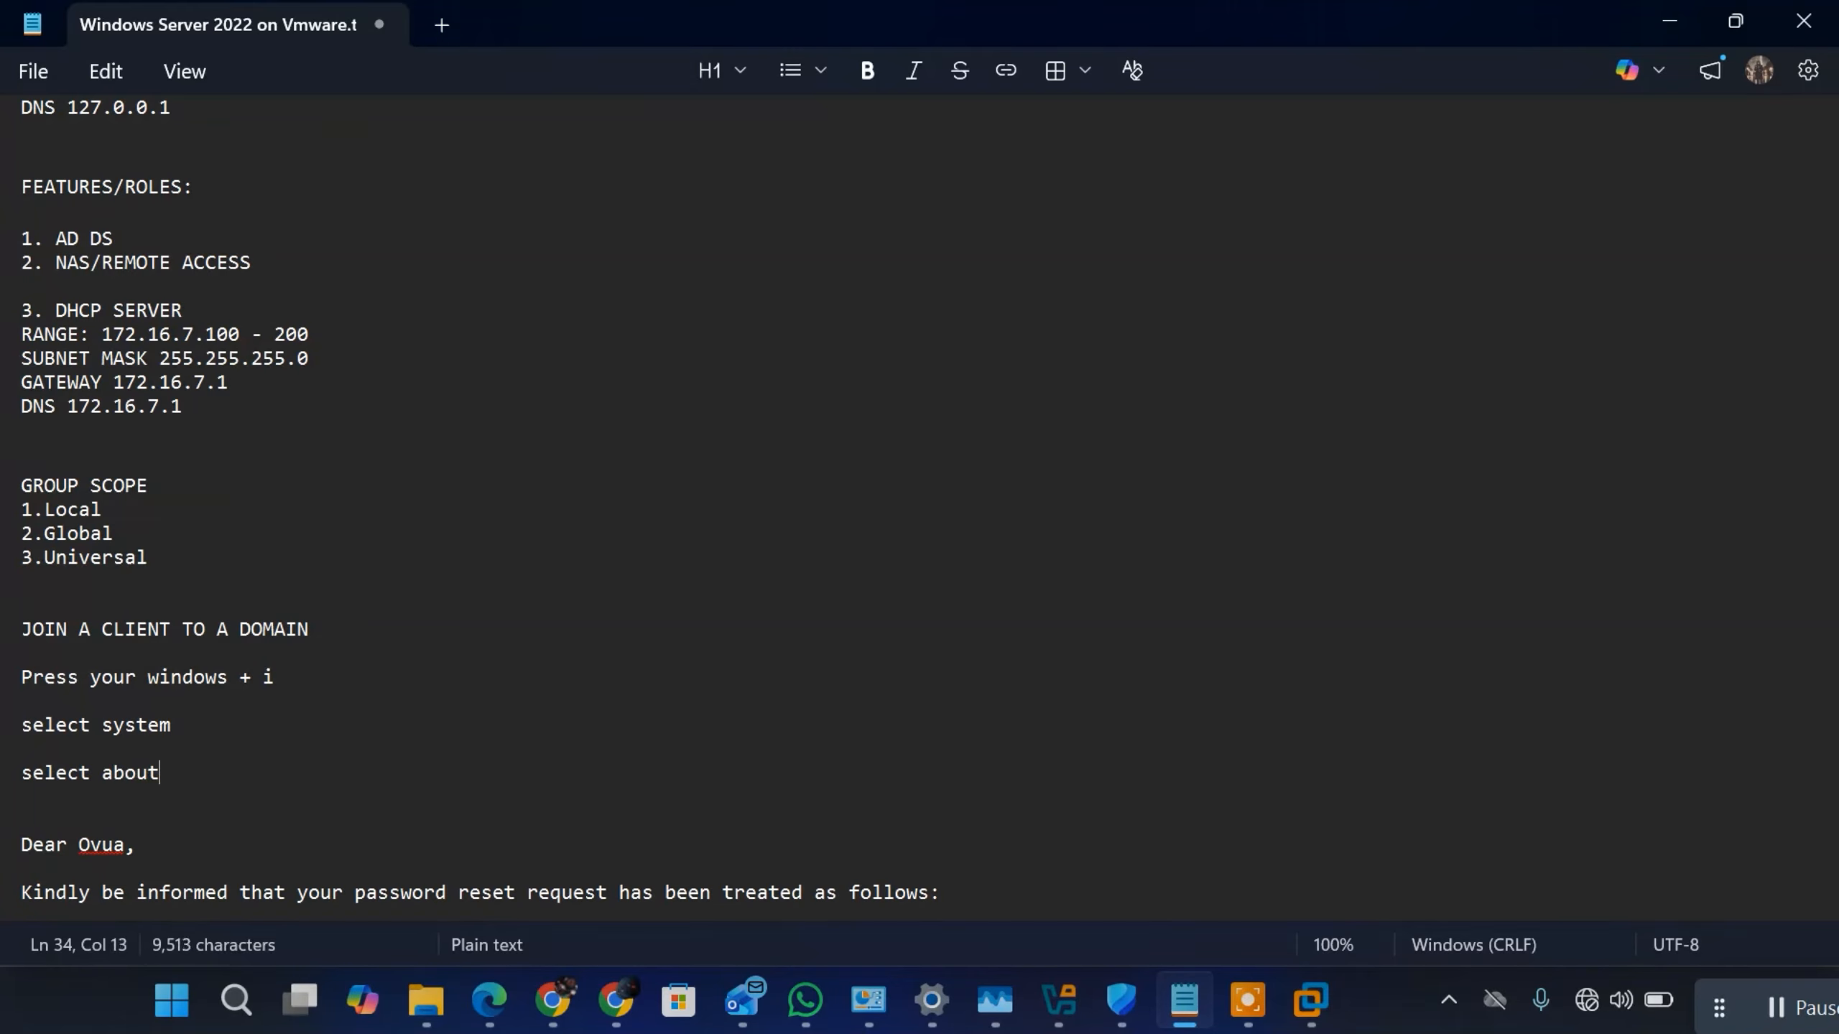
pyautogui.press('Return')
pyautogui.press('Return')
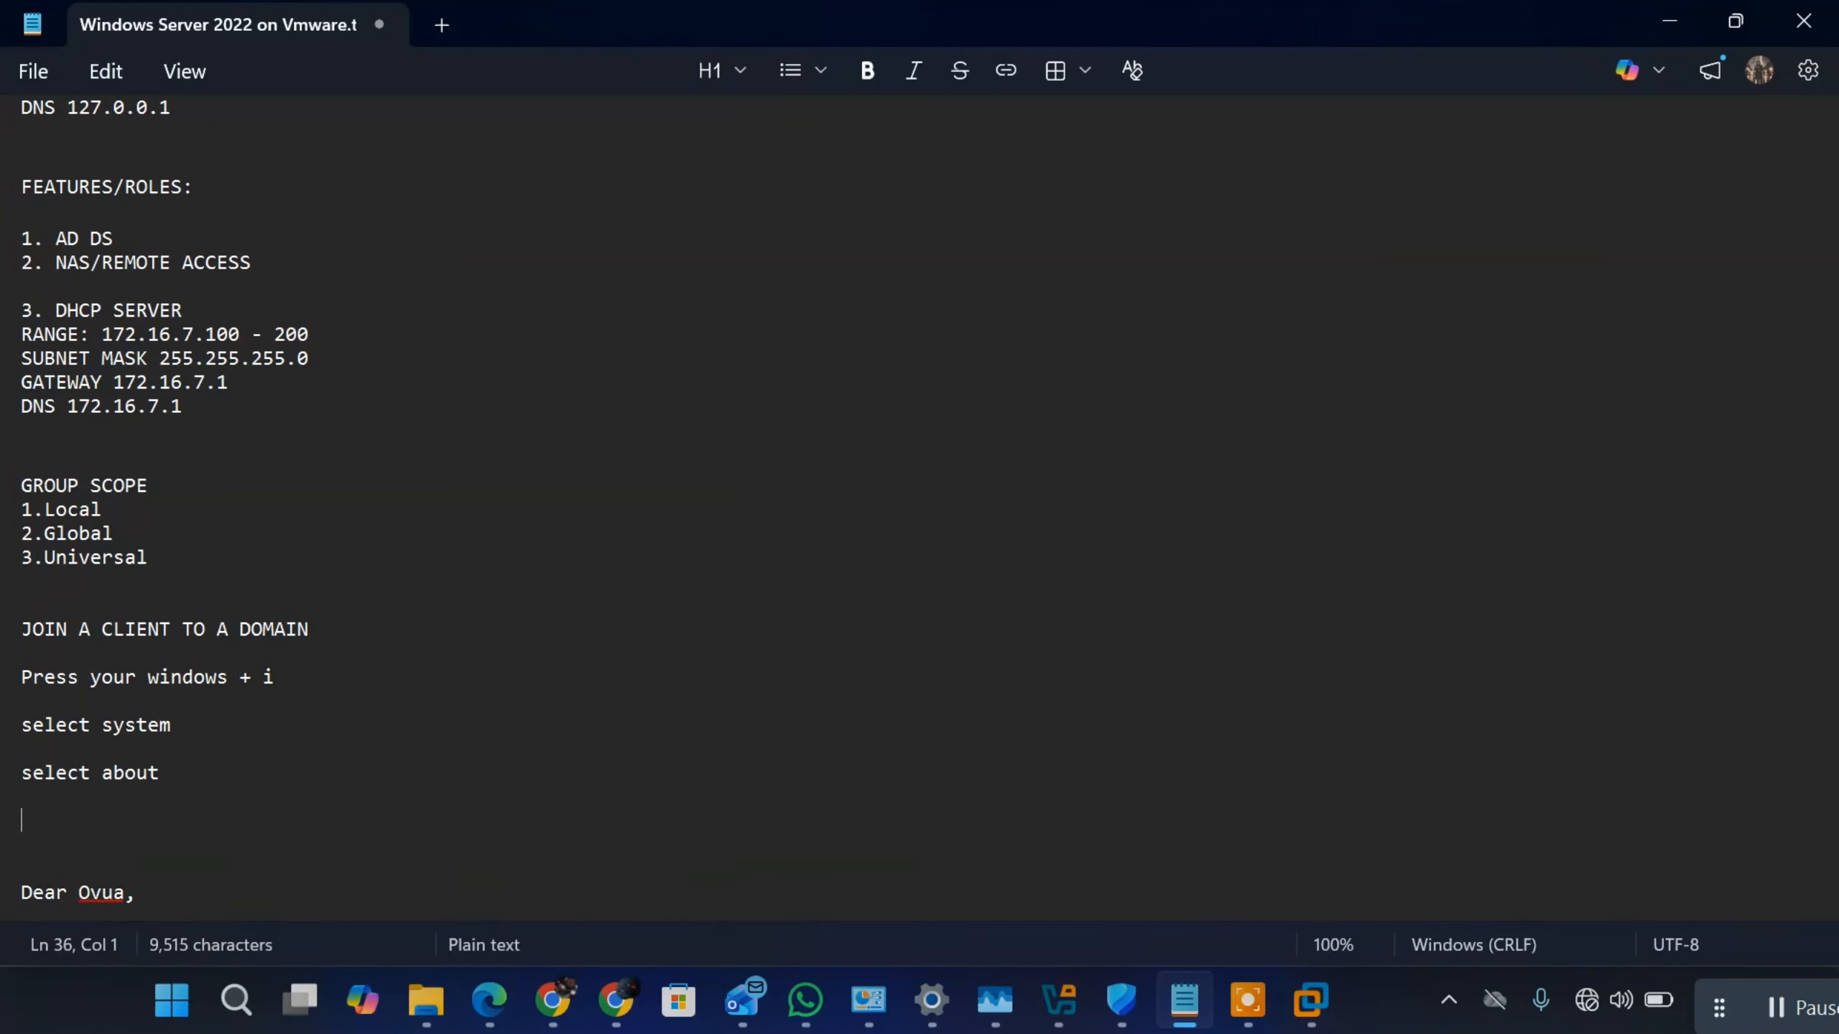
# Step: Add the instruction "goto advanced options" below "select about", followed by a blank line
pyautogui.write('goto adva')
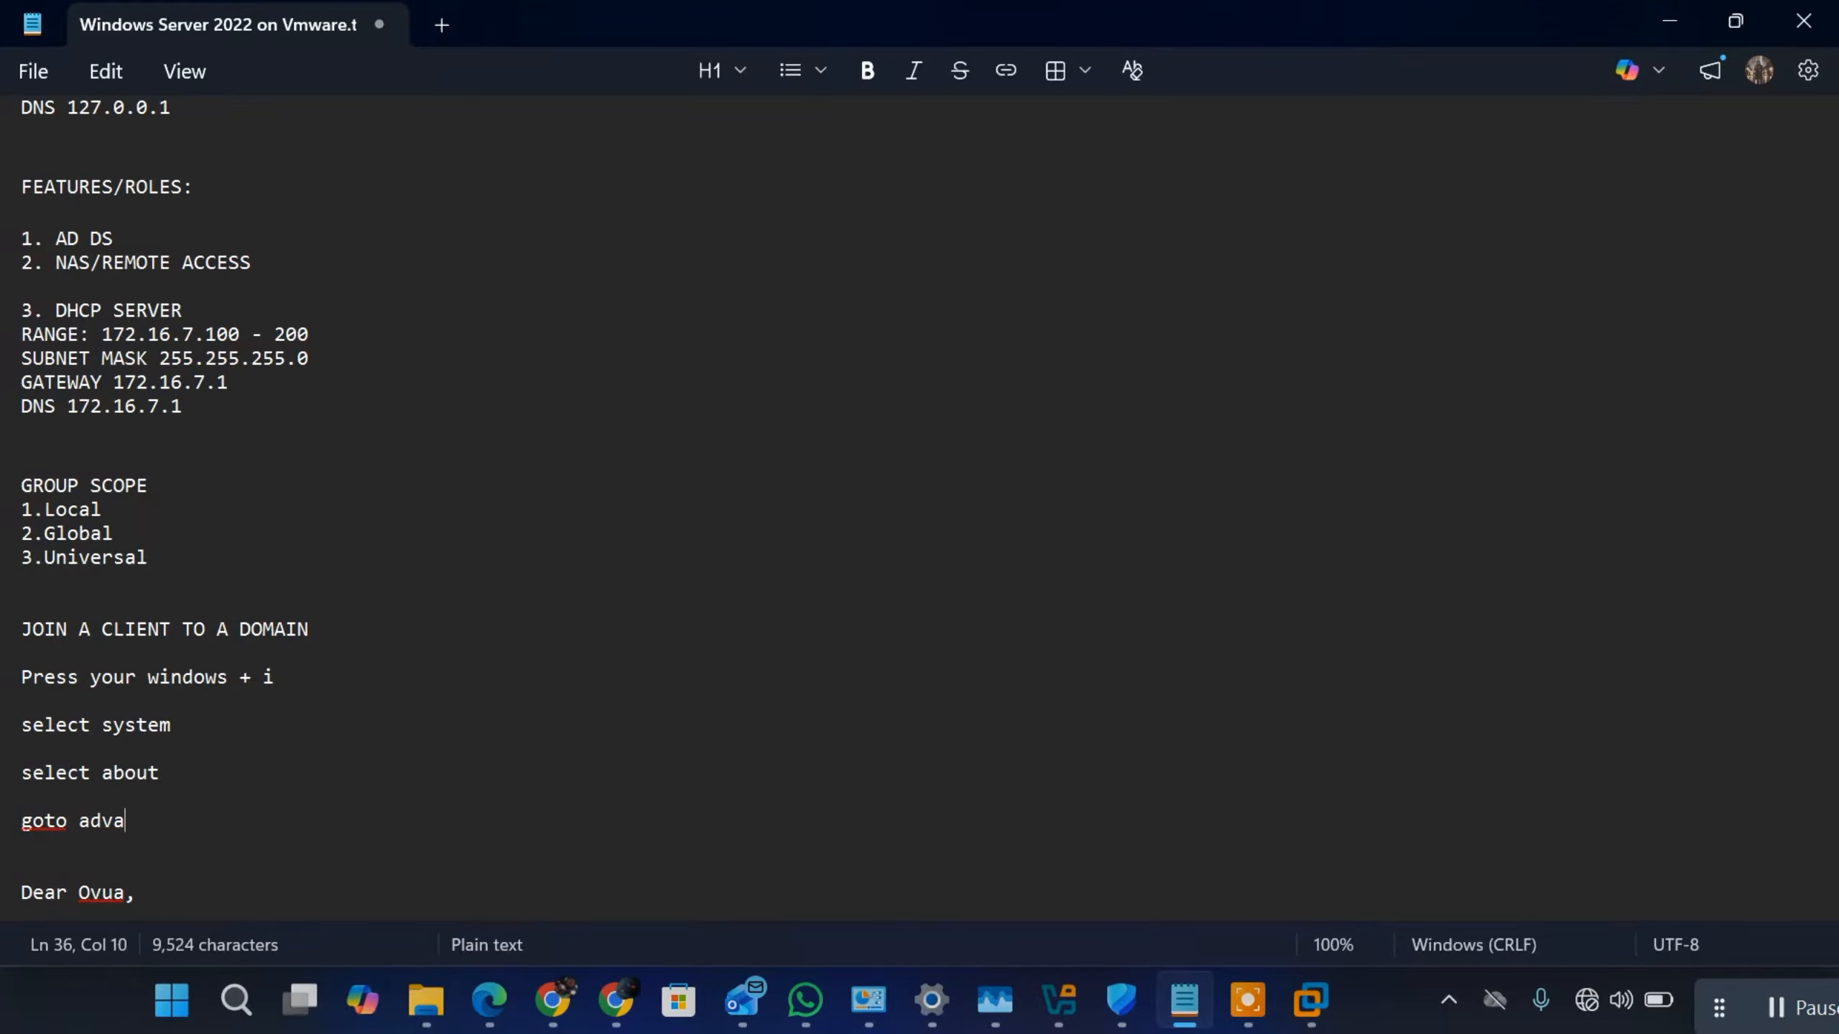
pyautogui.write('nv')
pyautogui.write('ed ')
pyautogui.write('options')
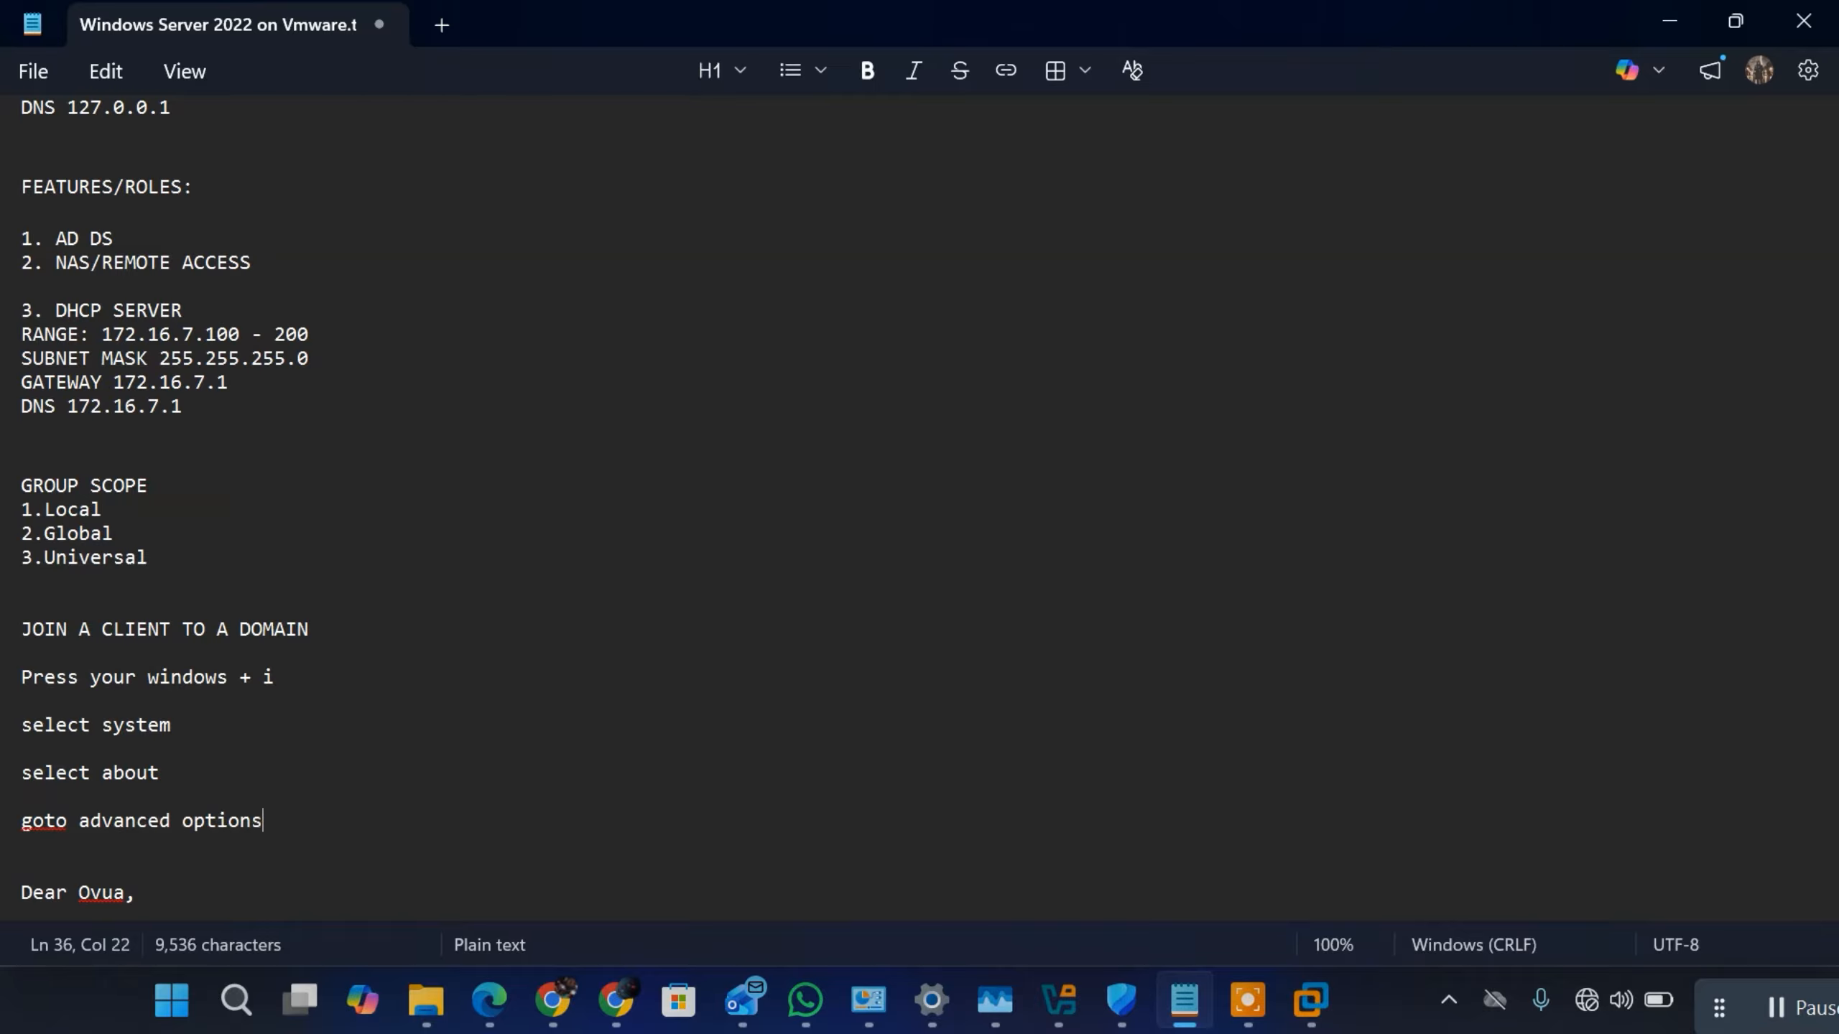
pyautogui.press('Return')
pyautogui.press('Return')
# Step: Add the instruction "Rename this pc" with a capital R below "goto advanced options", followed by a blank line
pyautogui.write('rename')
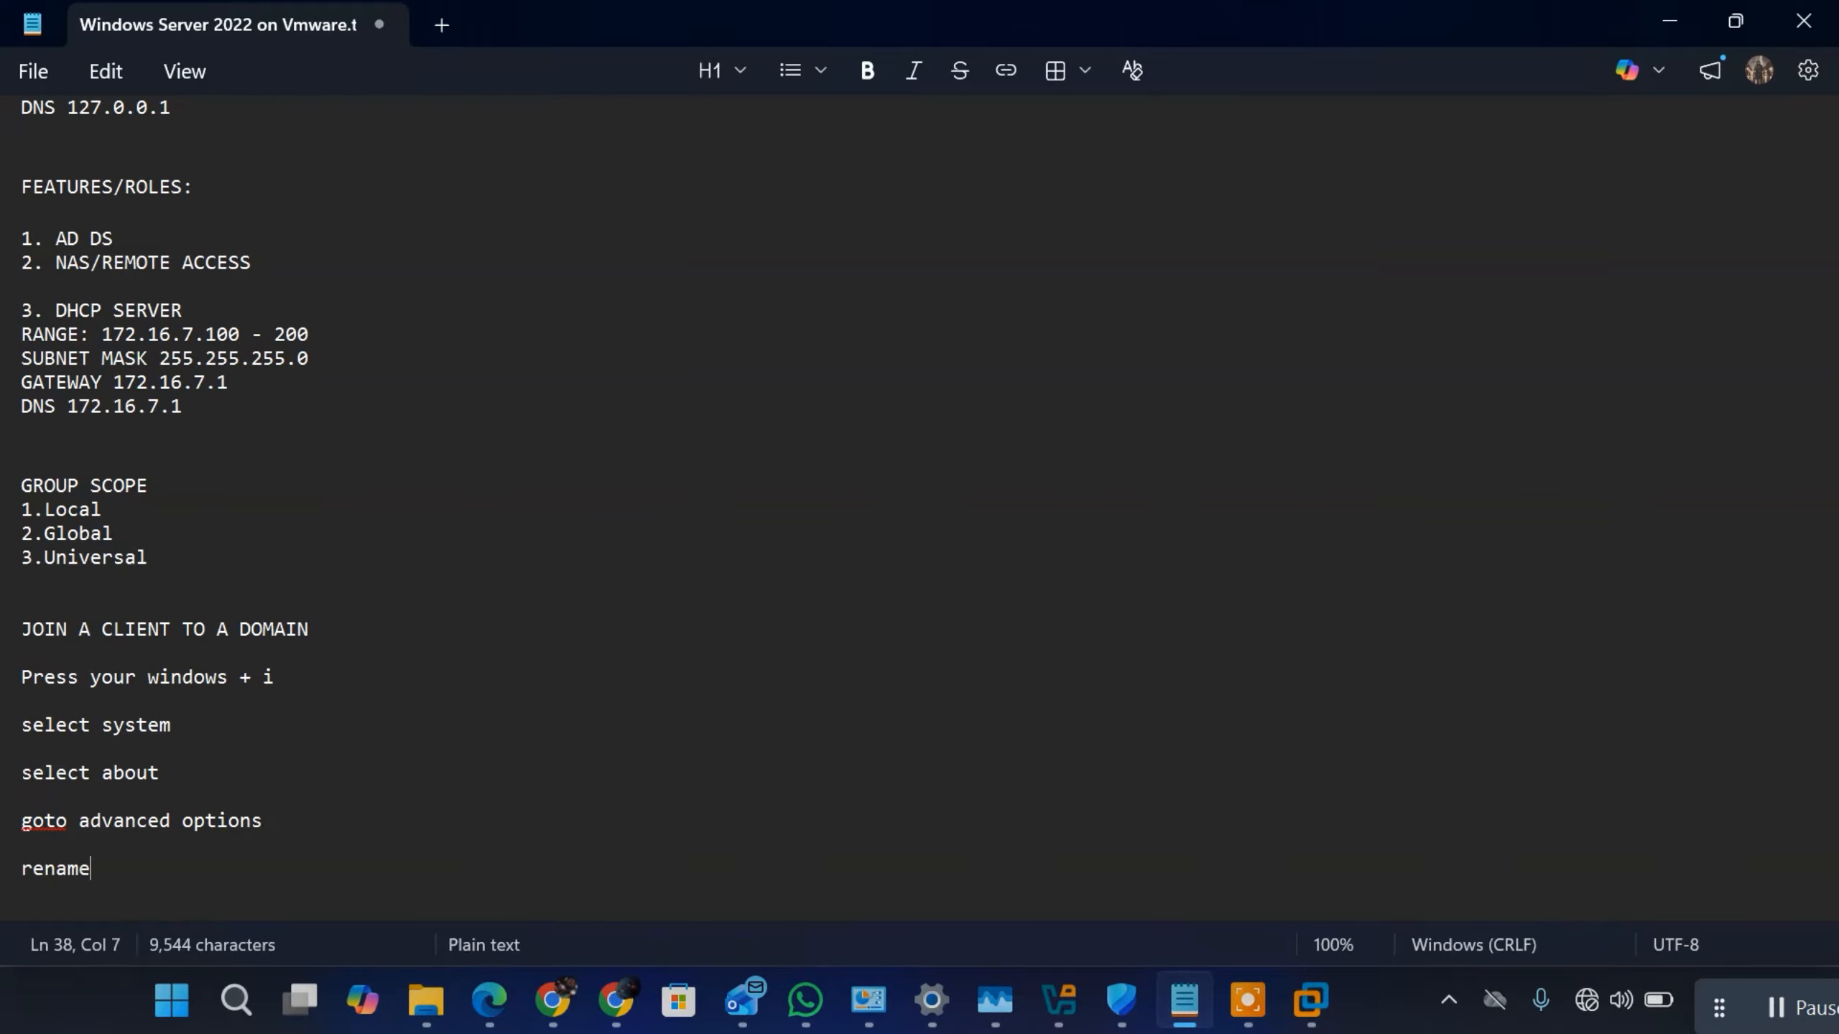
pyautogui.press('BackSpace')
pyautogui.press('BackSpace')
pyautogui.press('BackSpace')
pyautogui.press('BackSpace')
pyautogui.press('BackSpace')
pyautogui.write('Add')
pyautogui.press('BackSpace')
pyautogui.press('BackSpace')
pyautogui.write('Rename this')
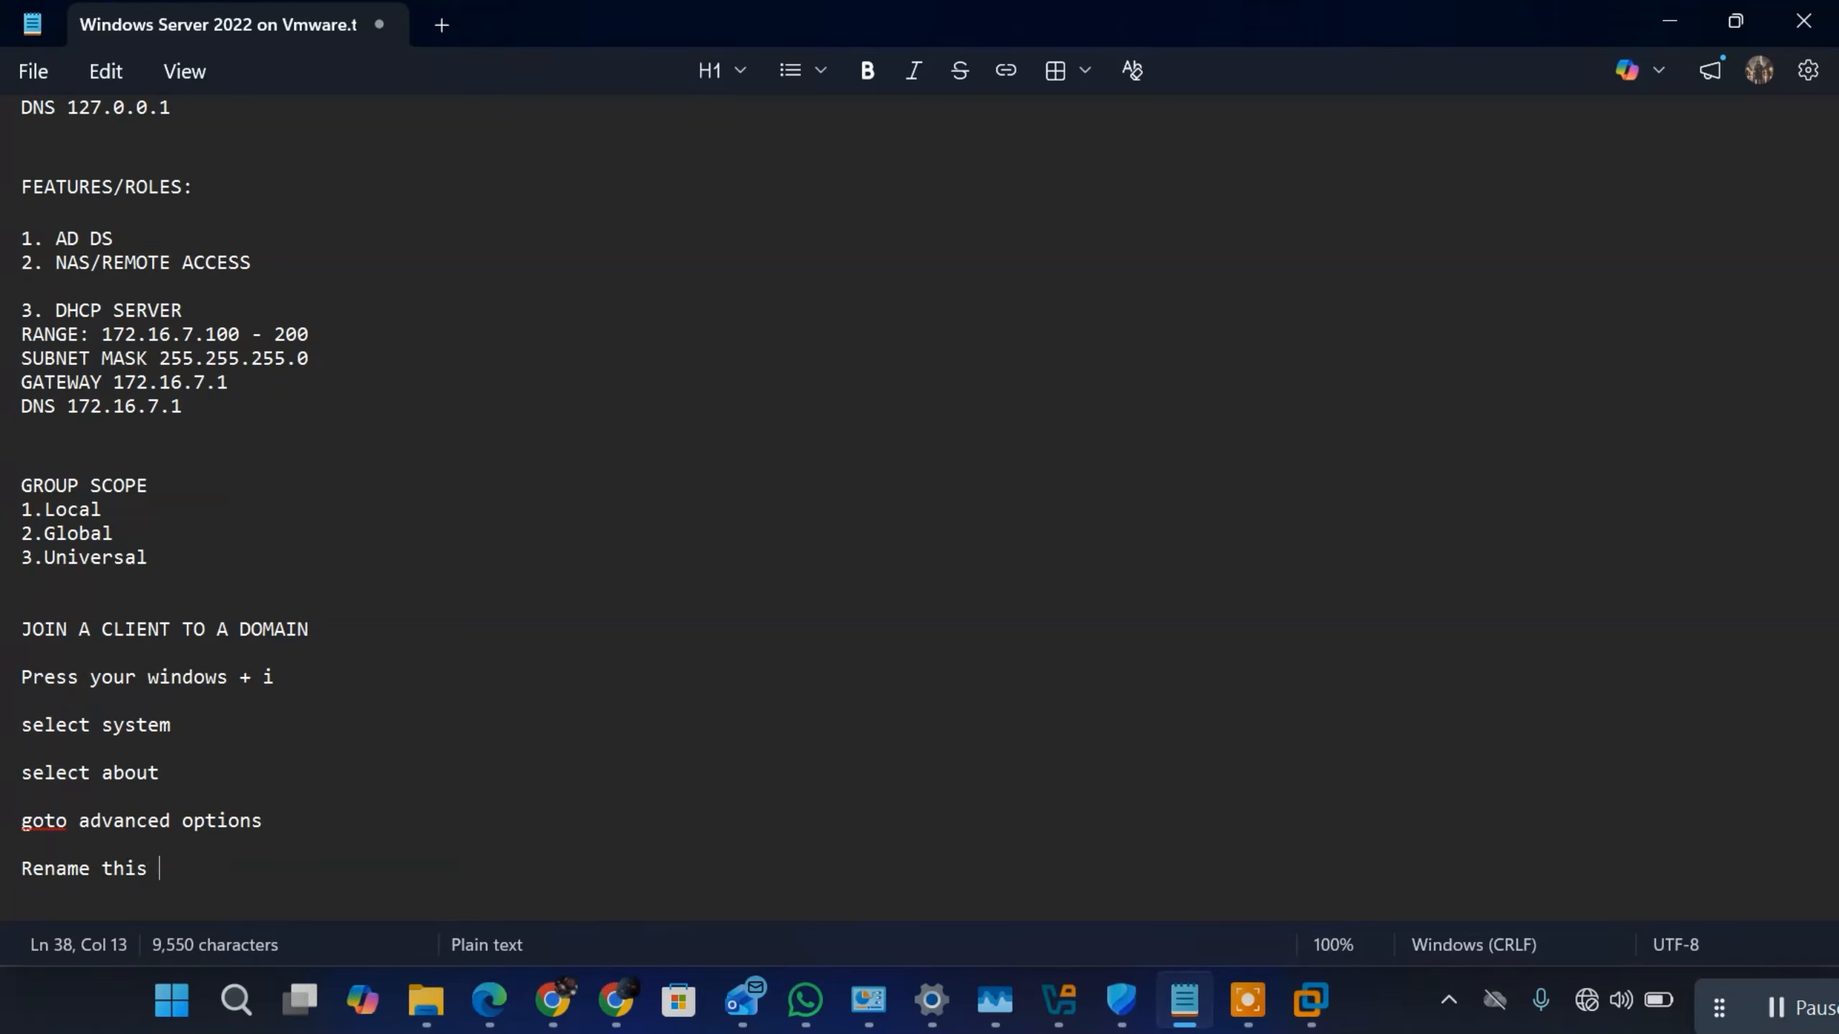
pyautogui.write(' pc')
pyautogui.press('Return')
pyautogui.press('Return')
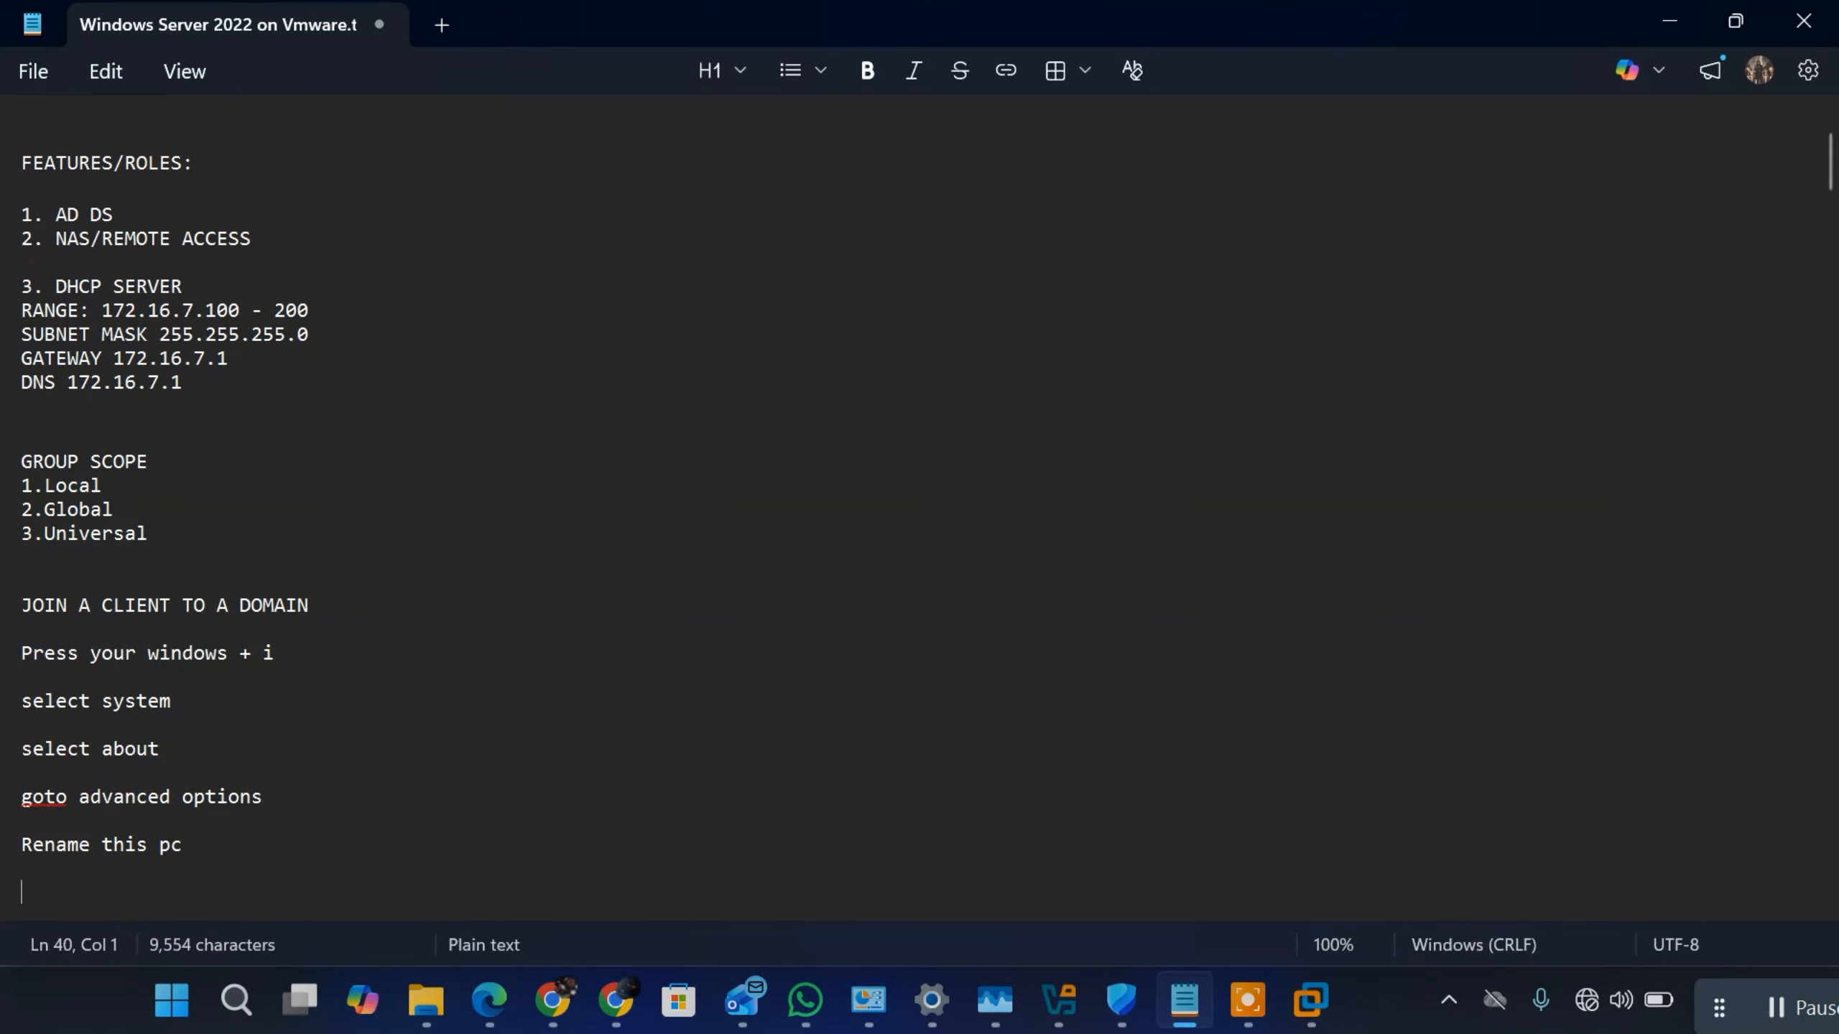
# Step: Write the start of the next instruction, "select add to do", below "Rename this pc"
pyautogui.write('select add to d')
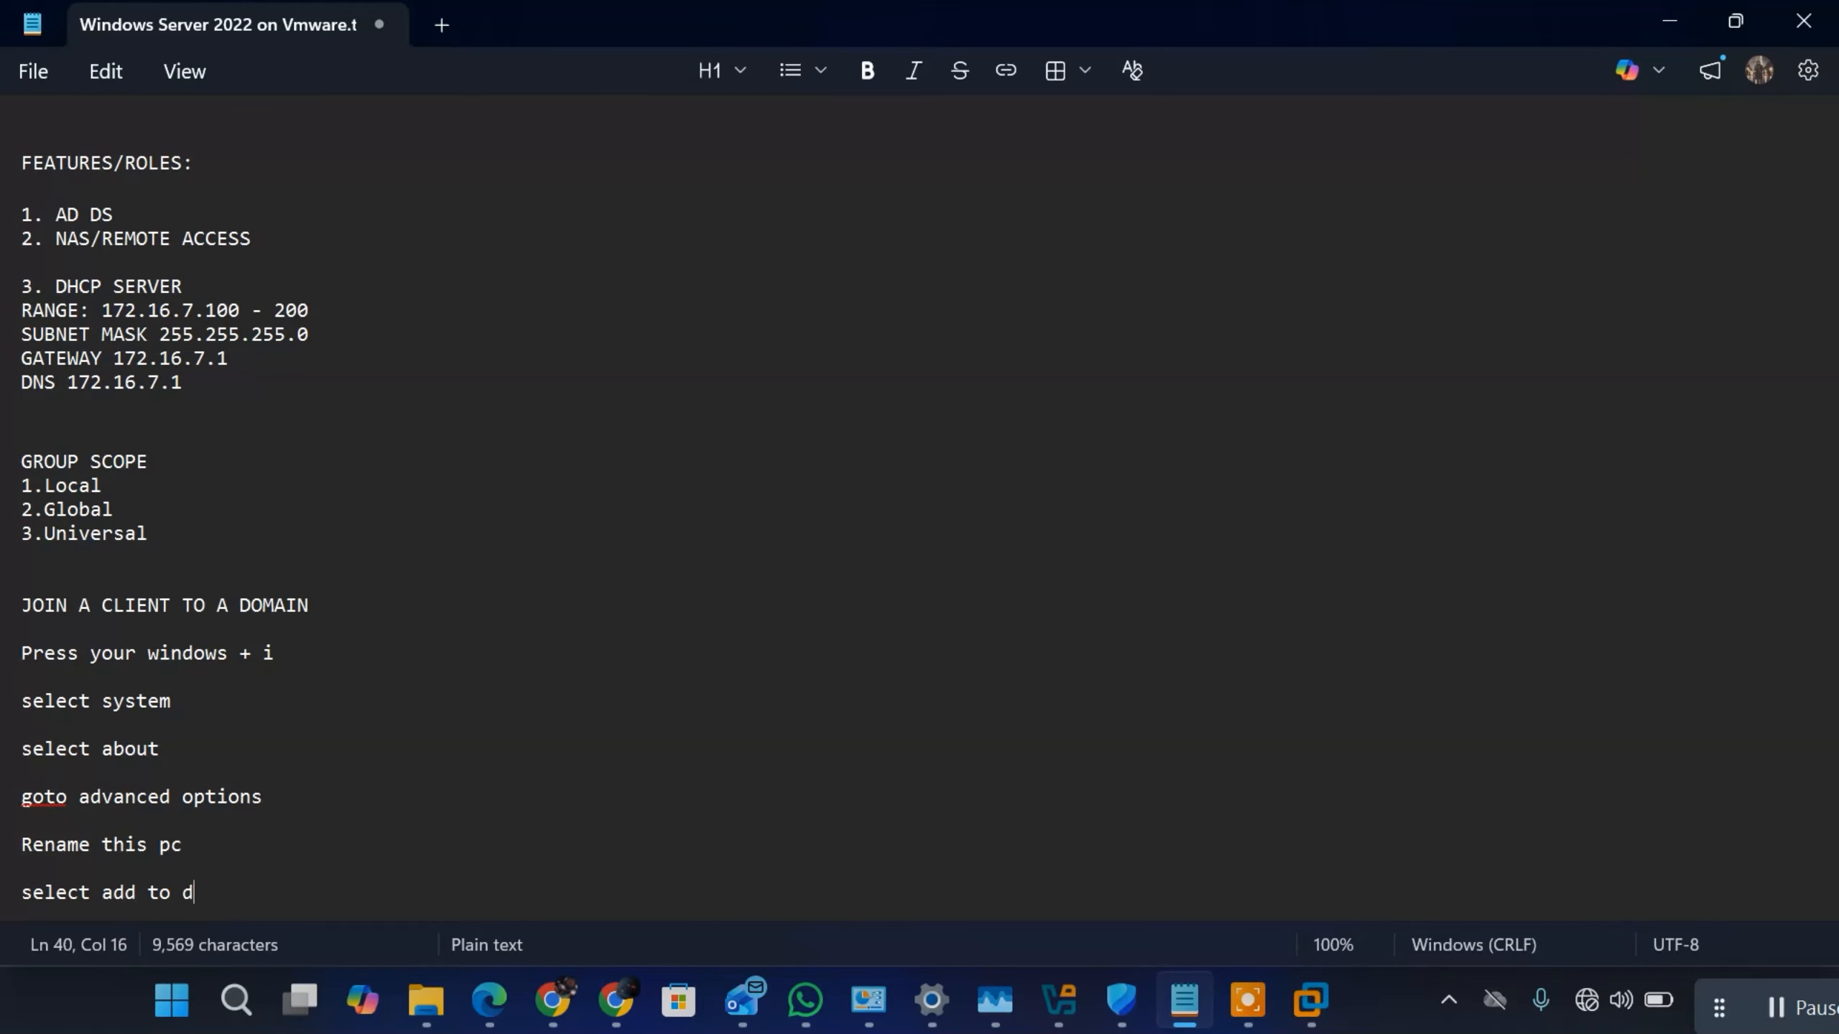
pyautogui.write('oam')
pyautogui.press('BackSpace')
pyautogui.press('BackSpace')
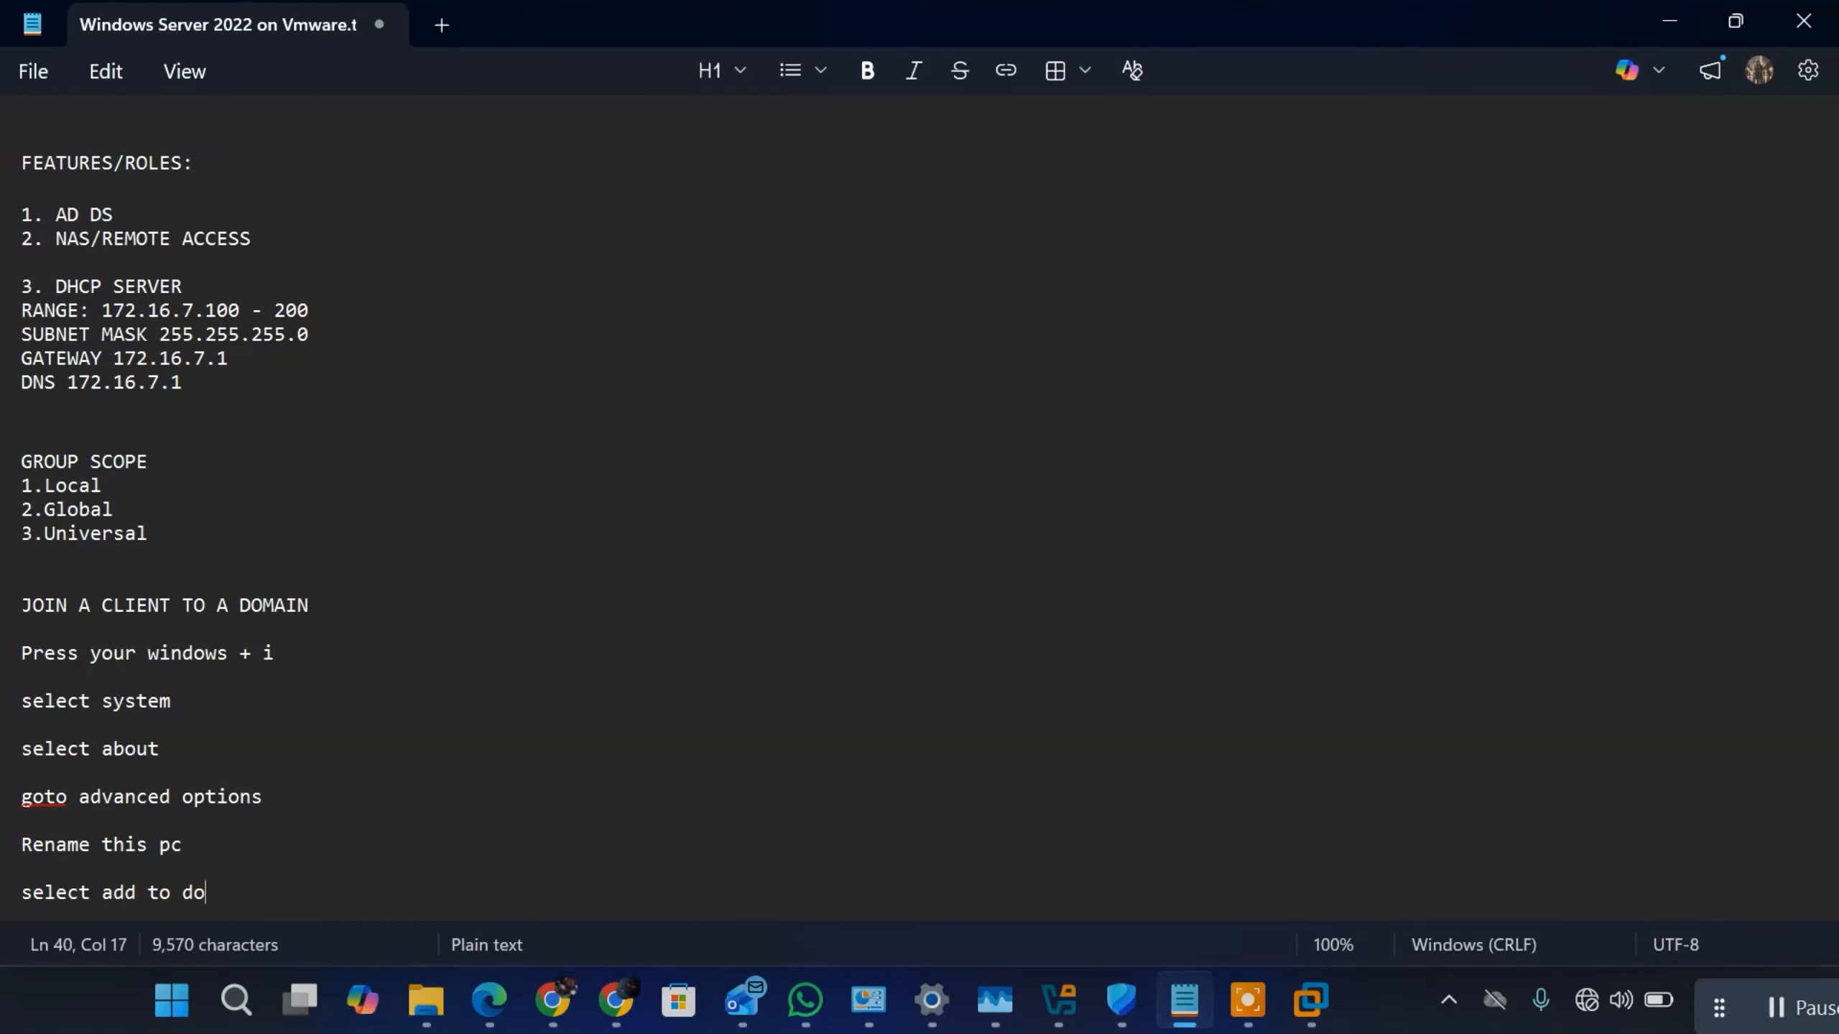
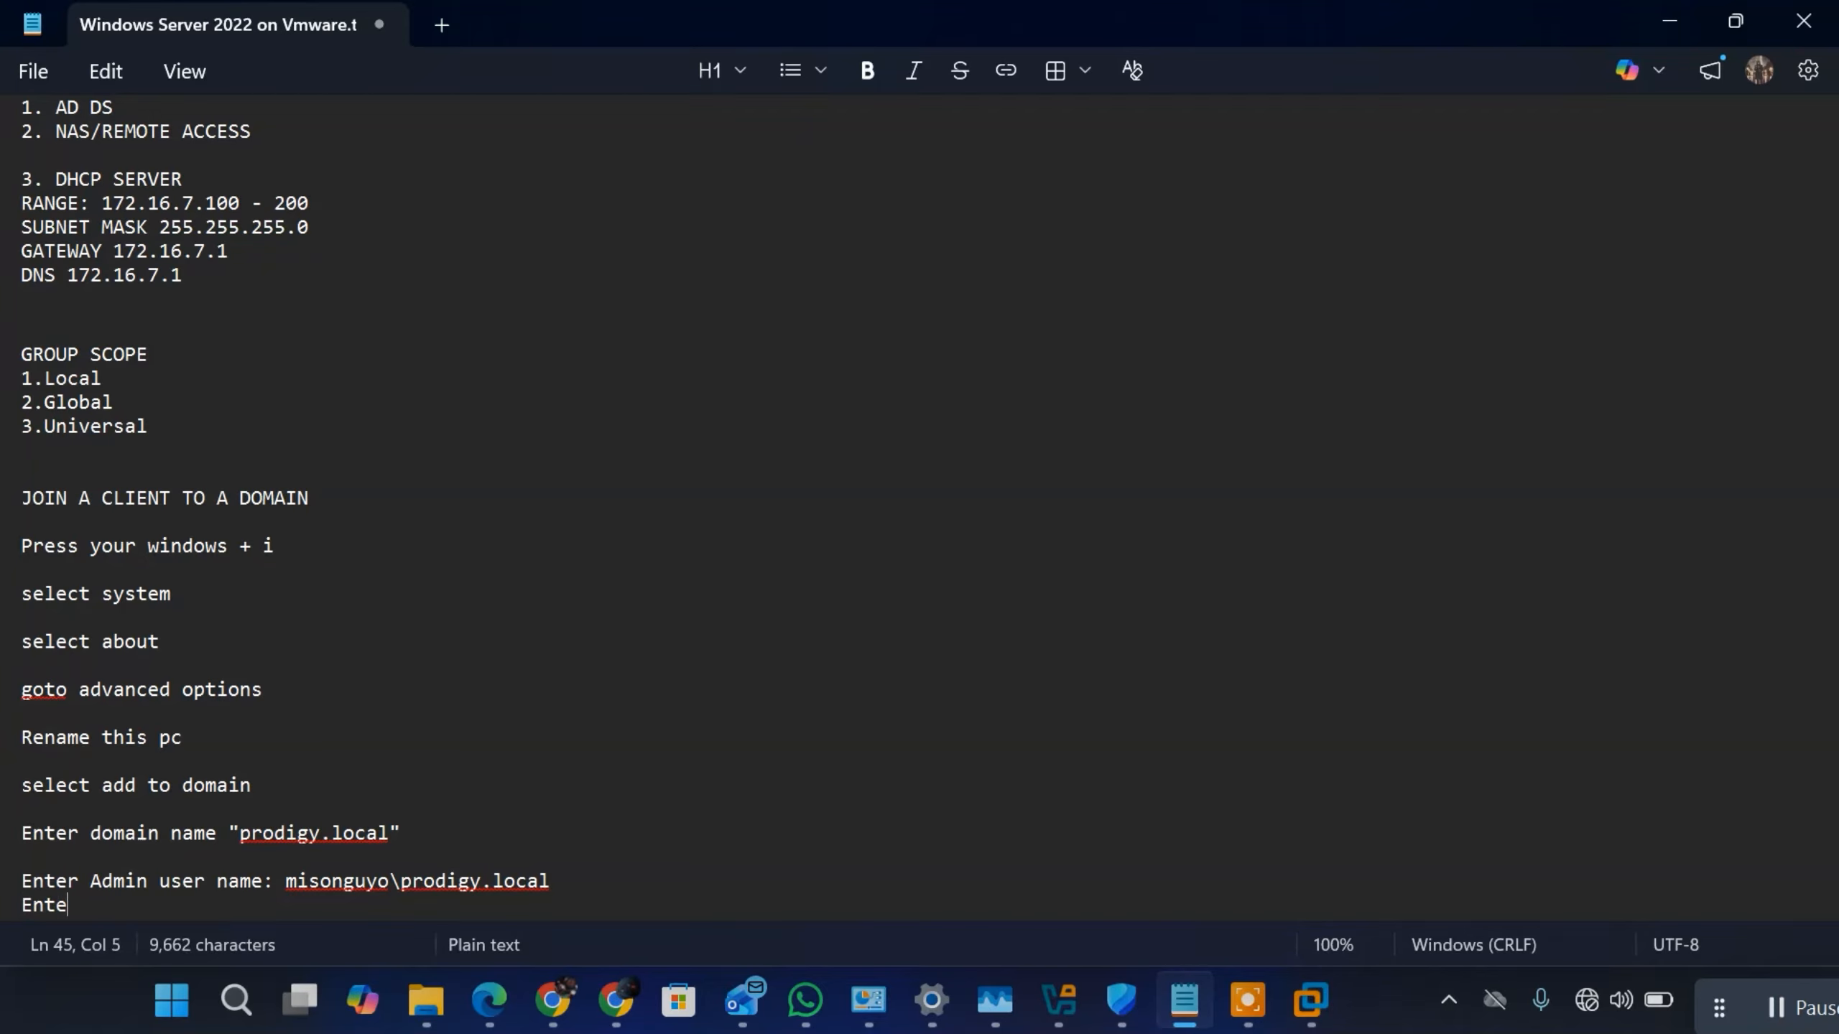
# Step: Add the instruction "Enter admin account password:" followed by a masked placeholder below the admin user name line
pyautogui.write('r admin ')
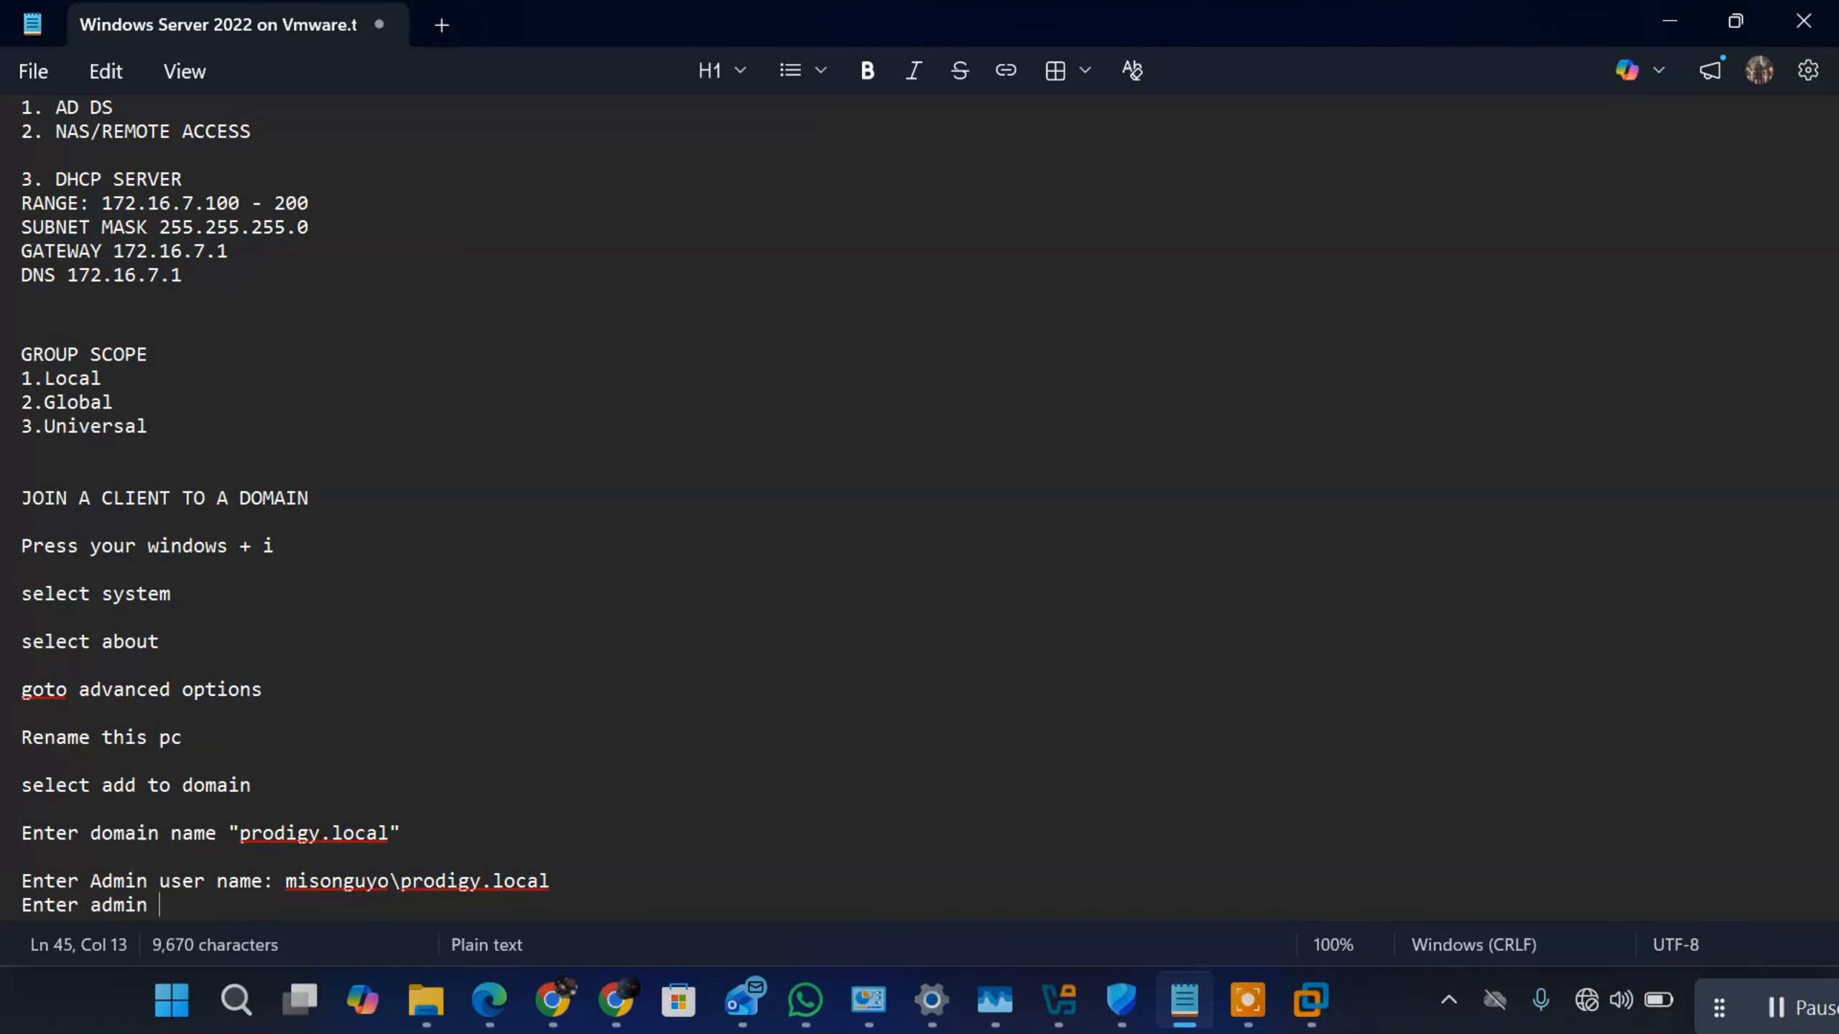
pyautogui.write('account pass')
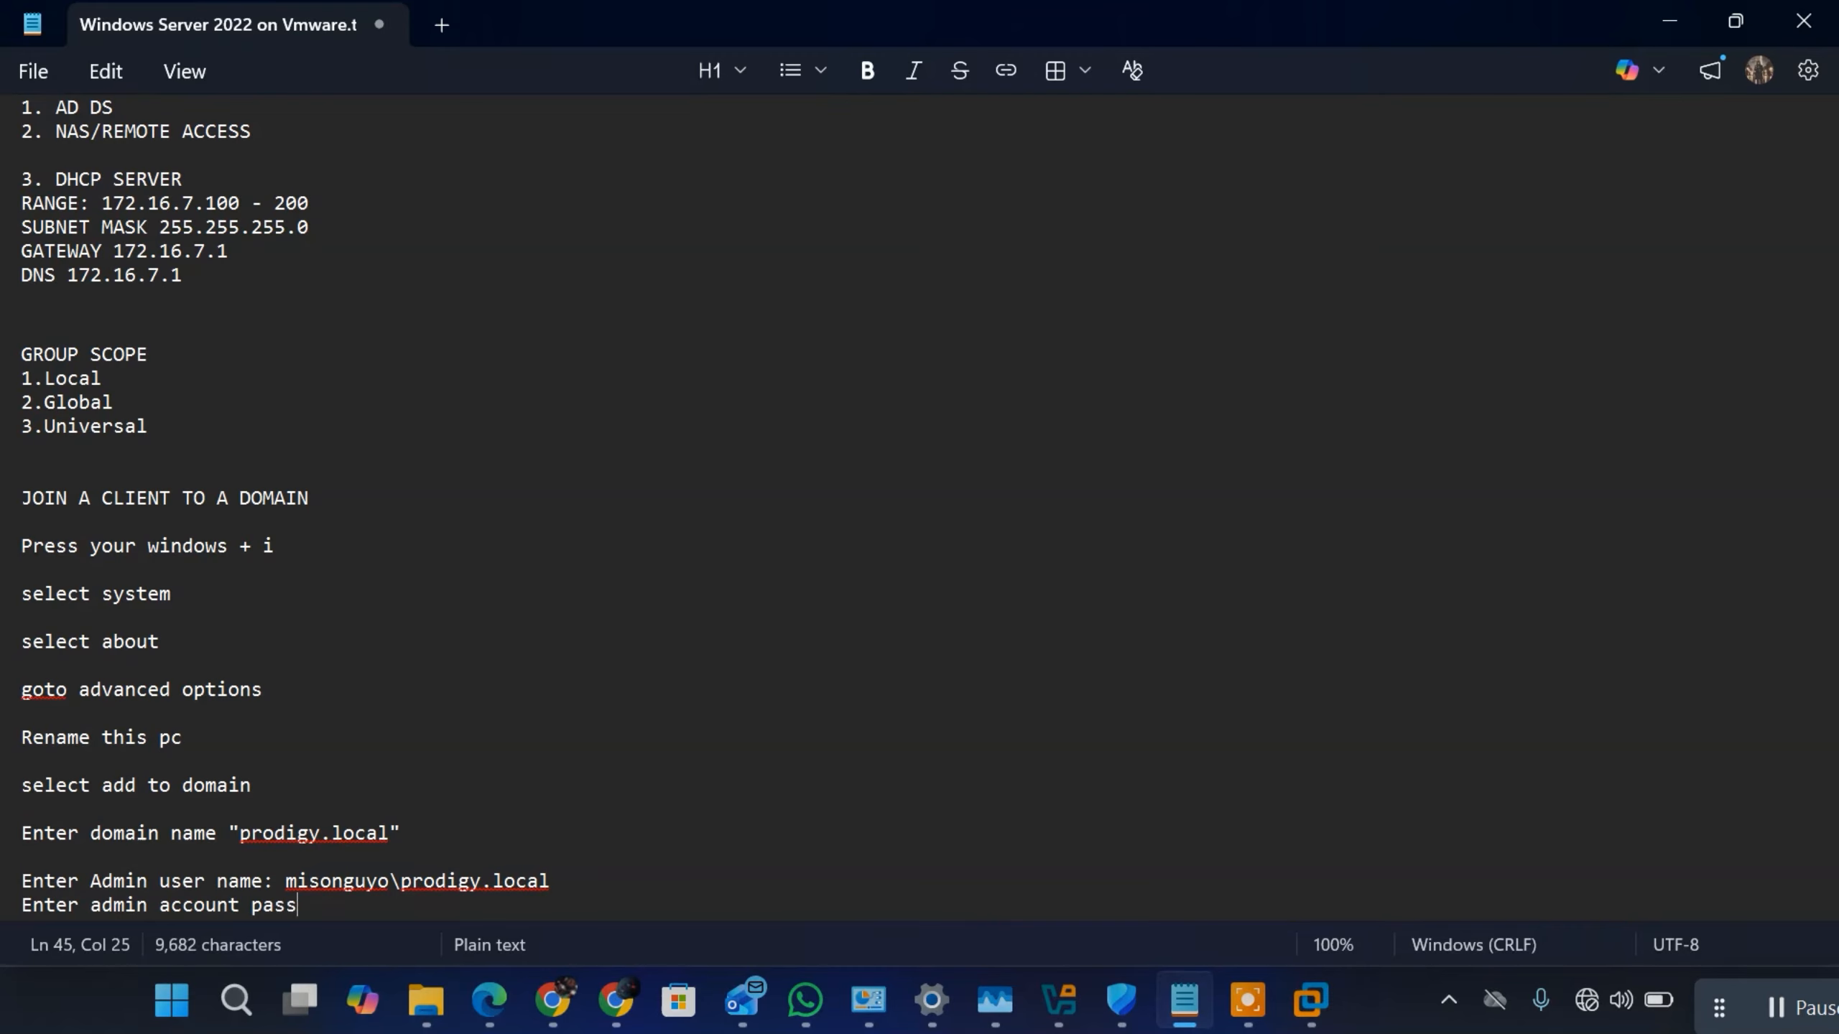
pyautogui.write('word: ')
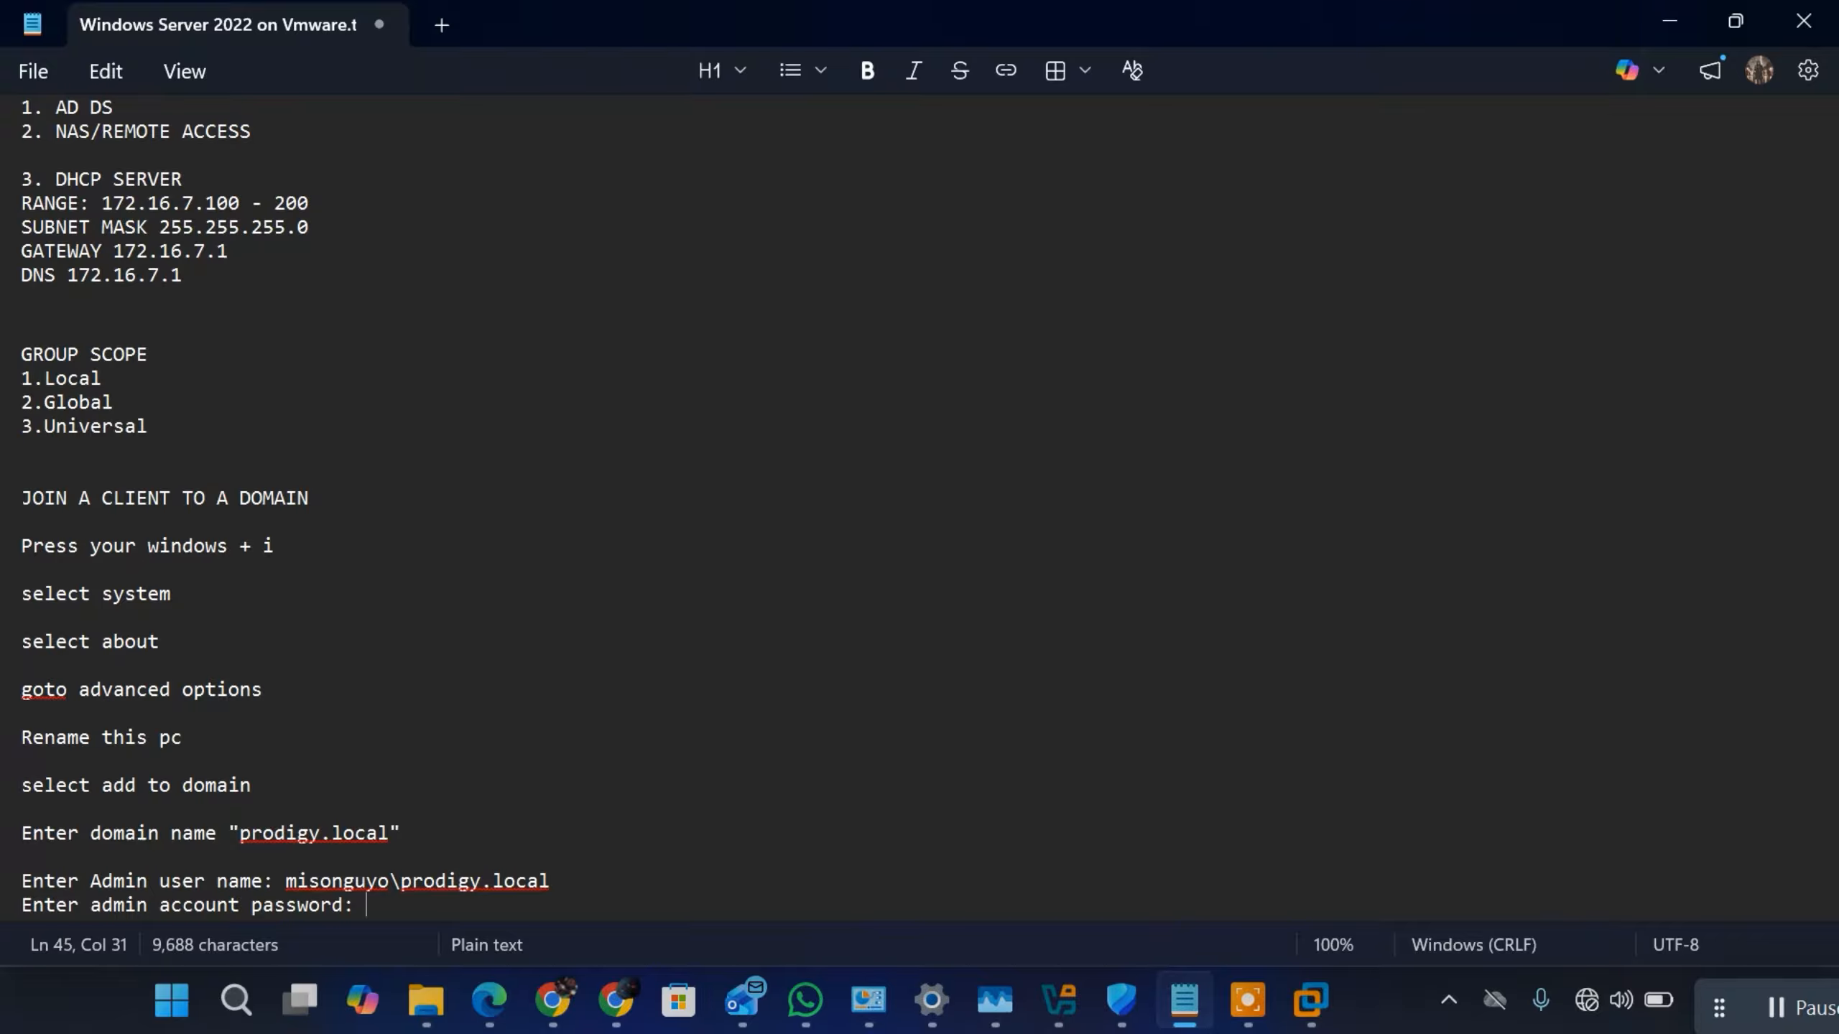
pyautogui.write('XXXXXXXX')
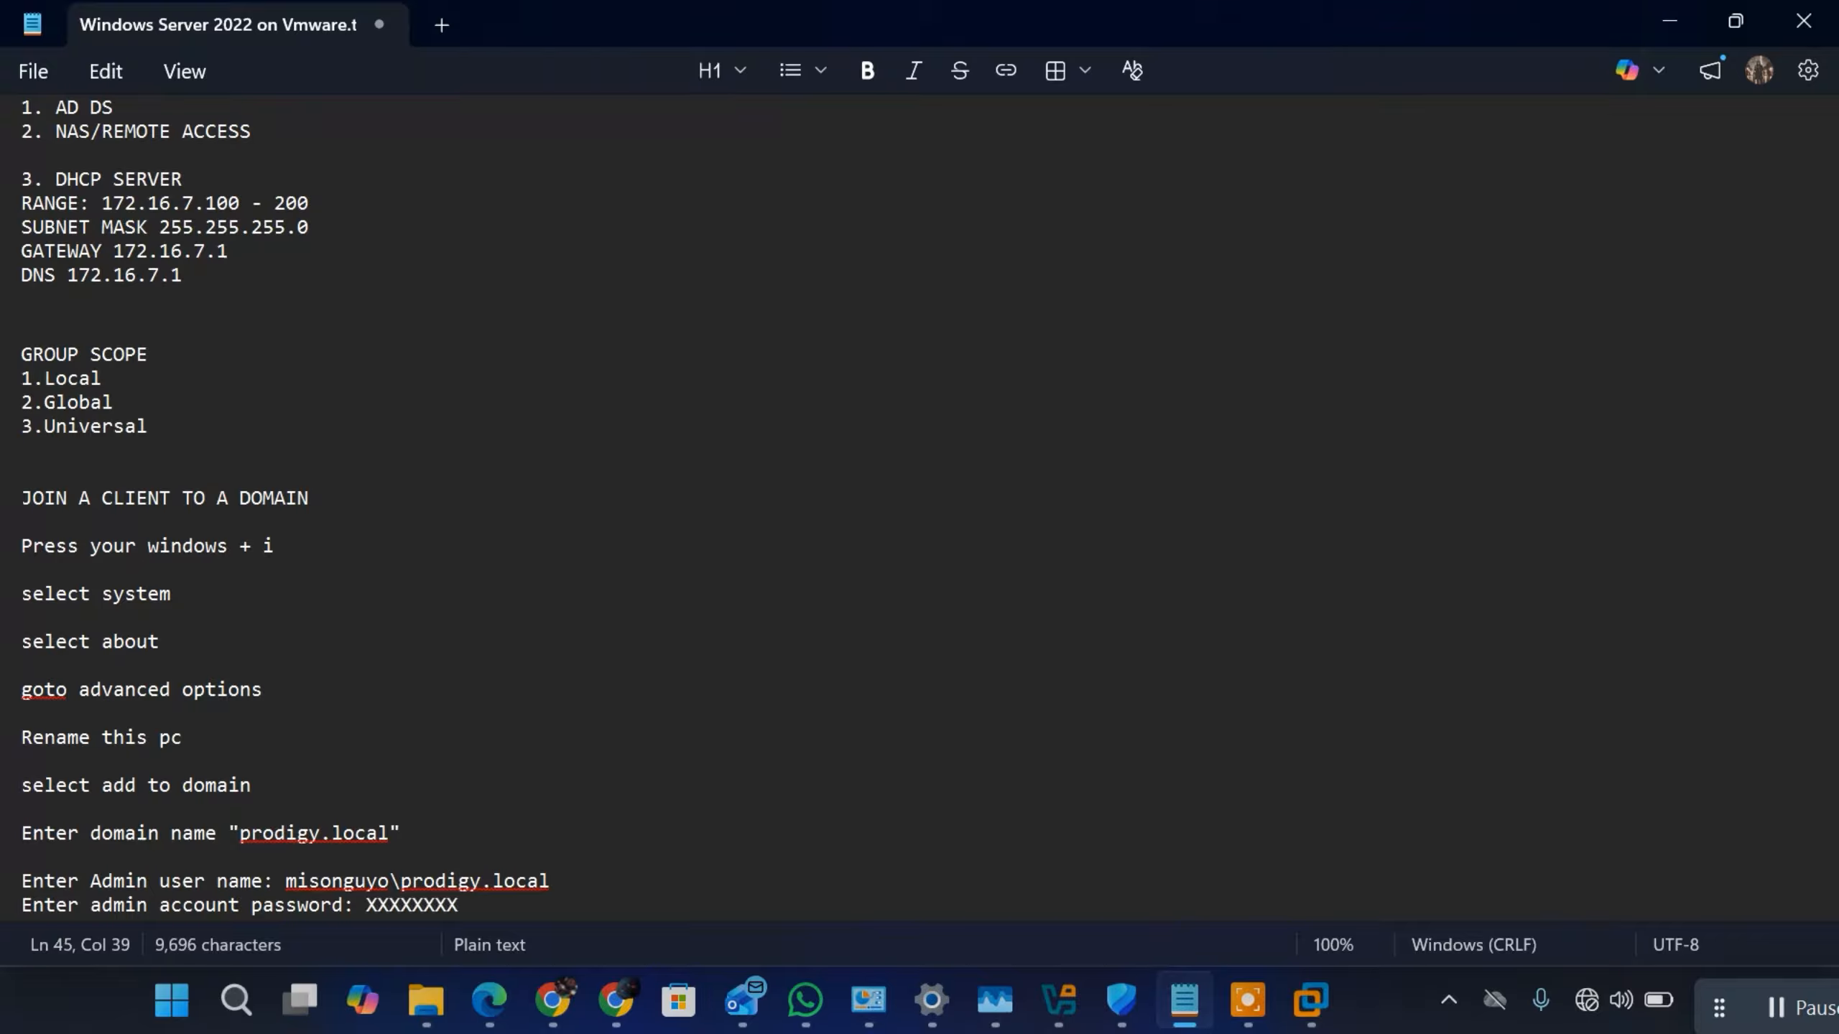
pyautogui.press('Return')
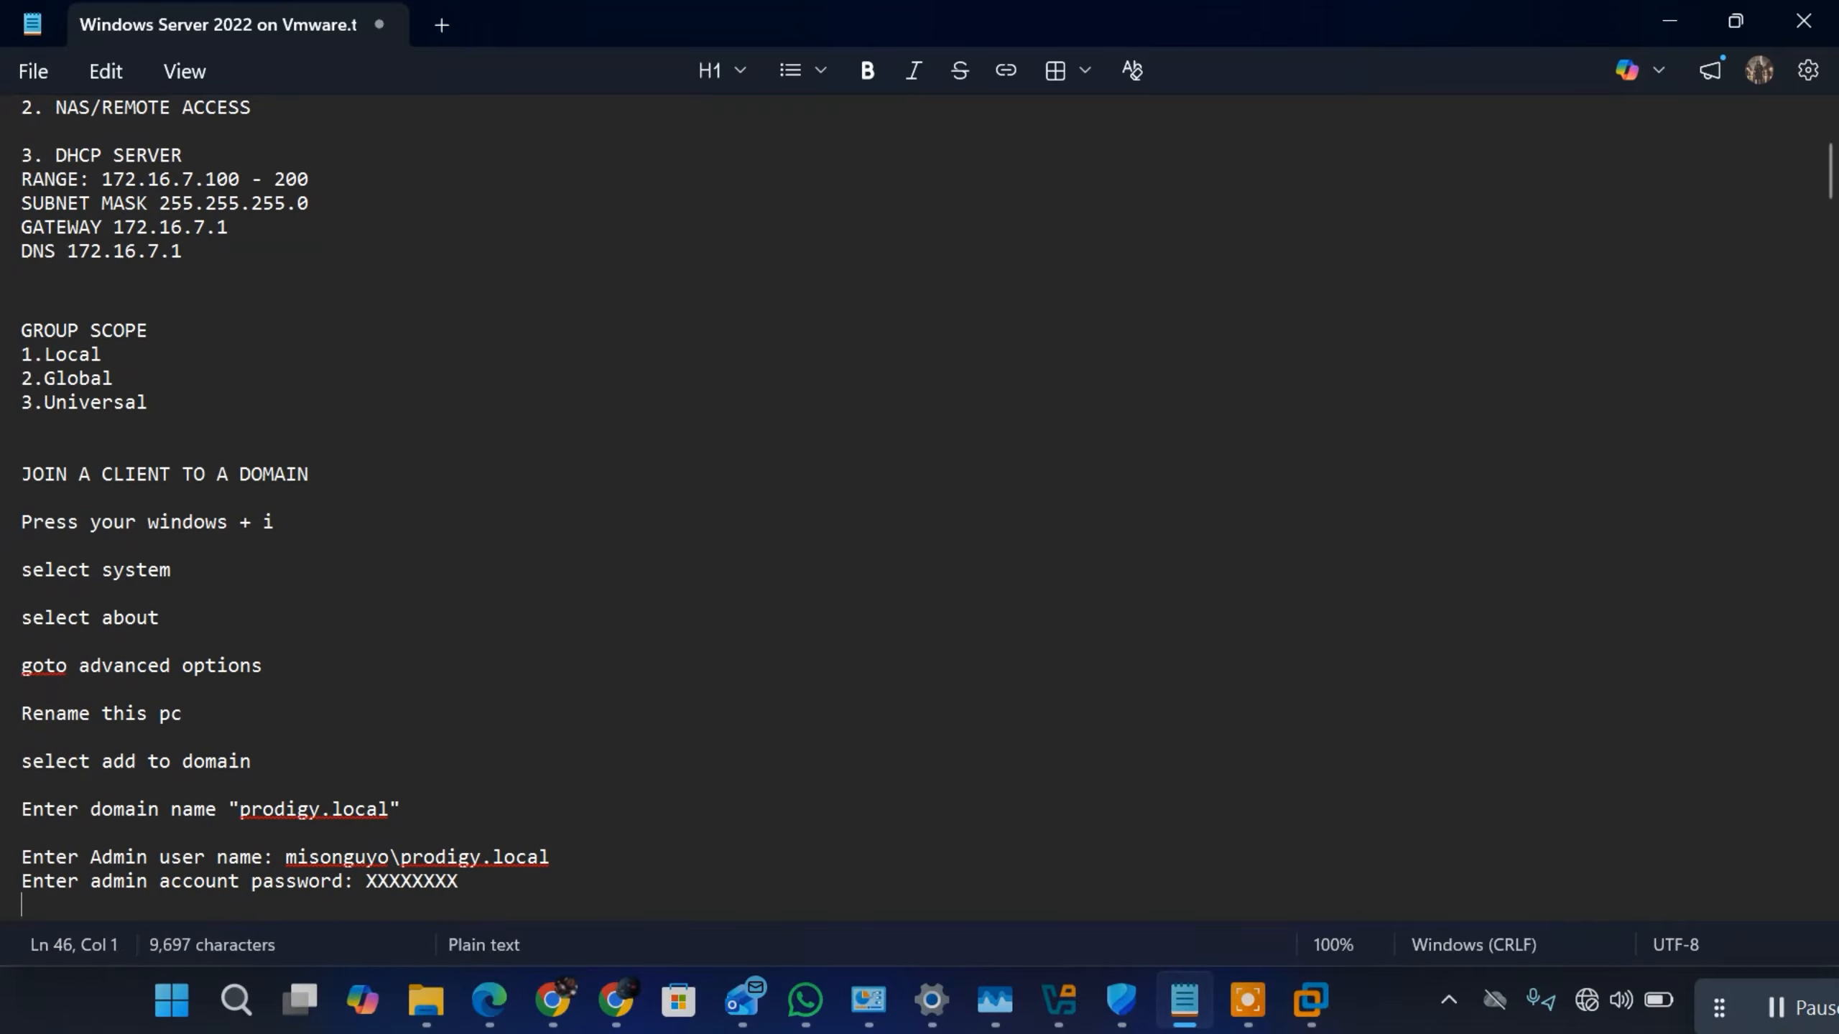
# Step: Add the instruction "Hit Enter key" as the last line and copy the whole "JOIN A CLIENT TO A DOMAIN" section
pyautogui.write('Hit Enter key')
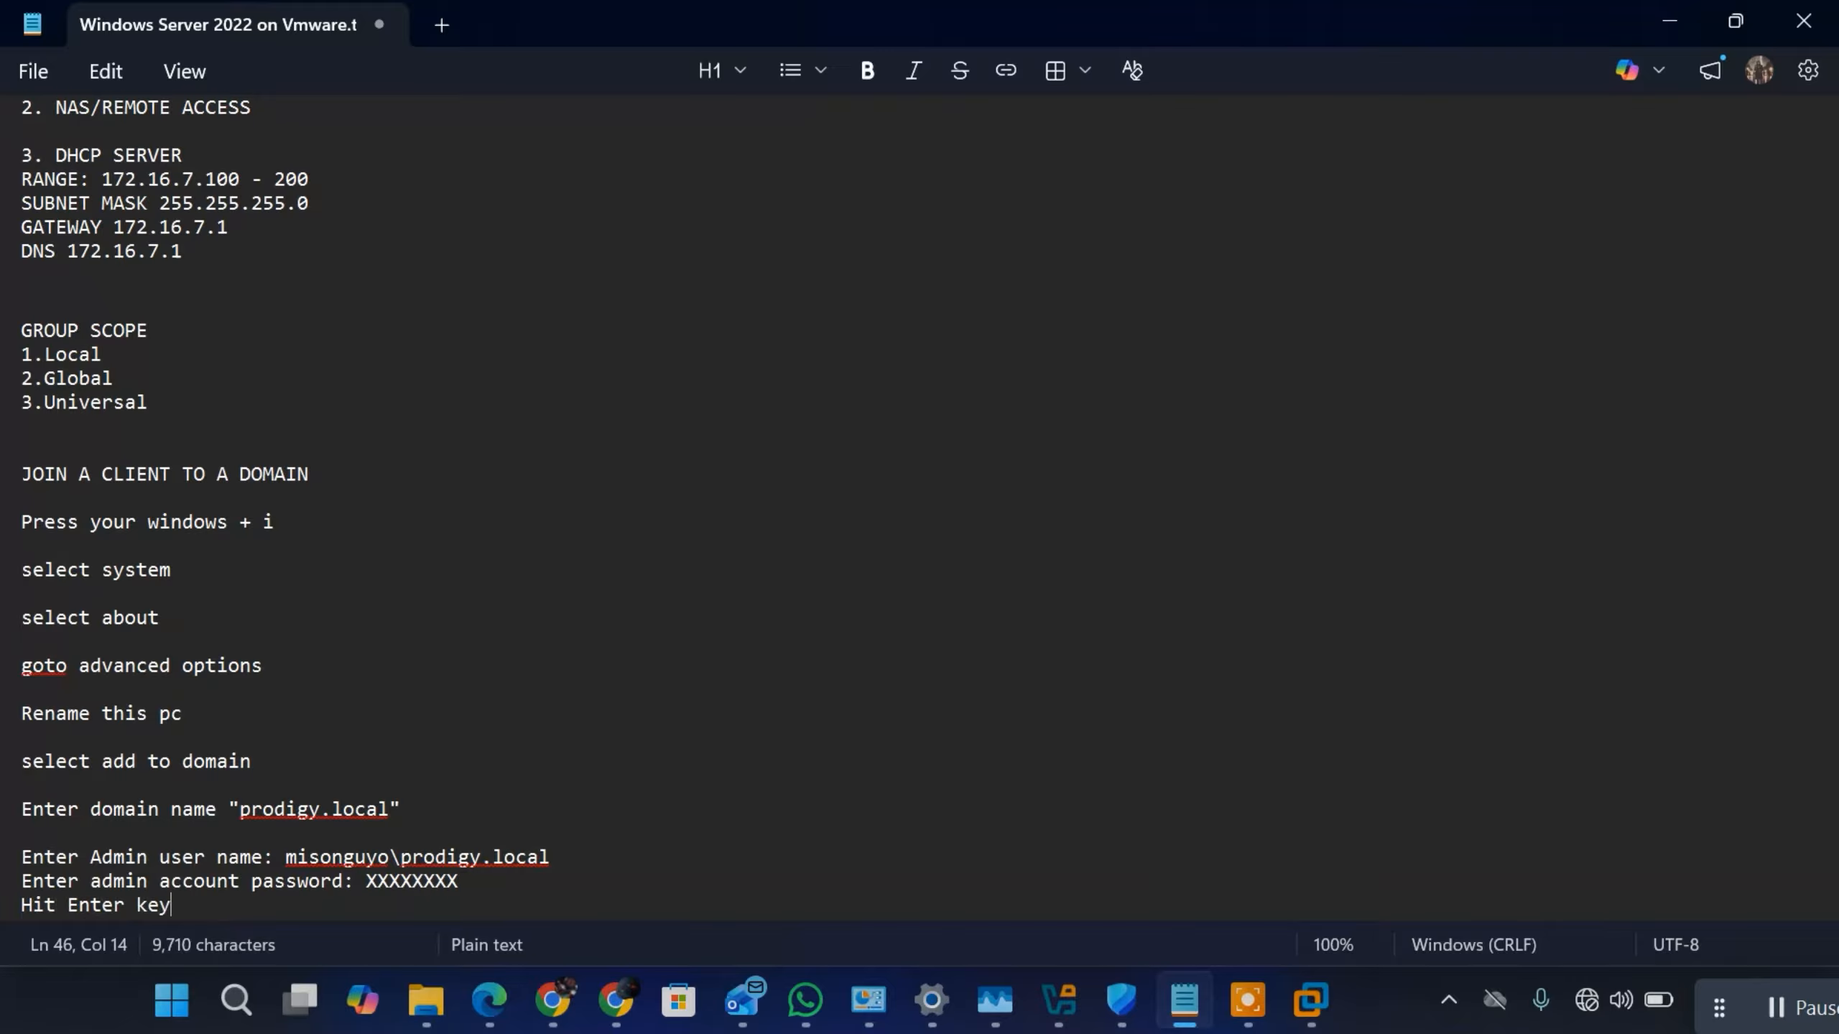
pyautogui.press('Return')
pyautogui.write('\\')
pyautogui.press('BackSpace')
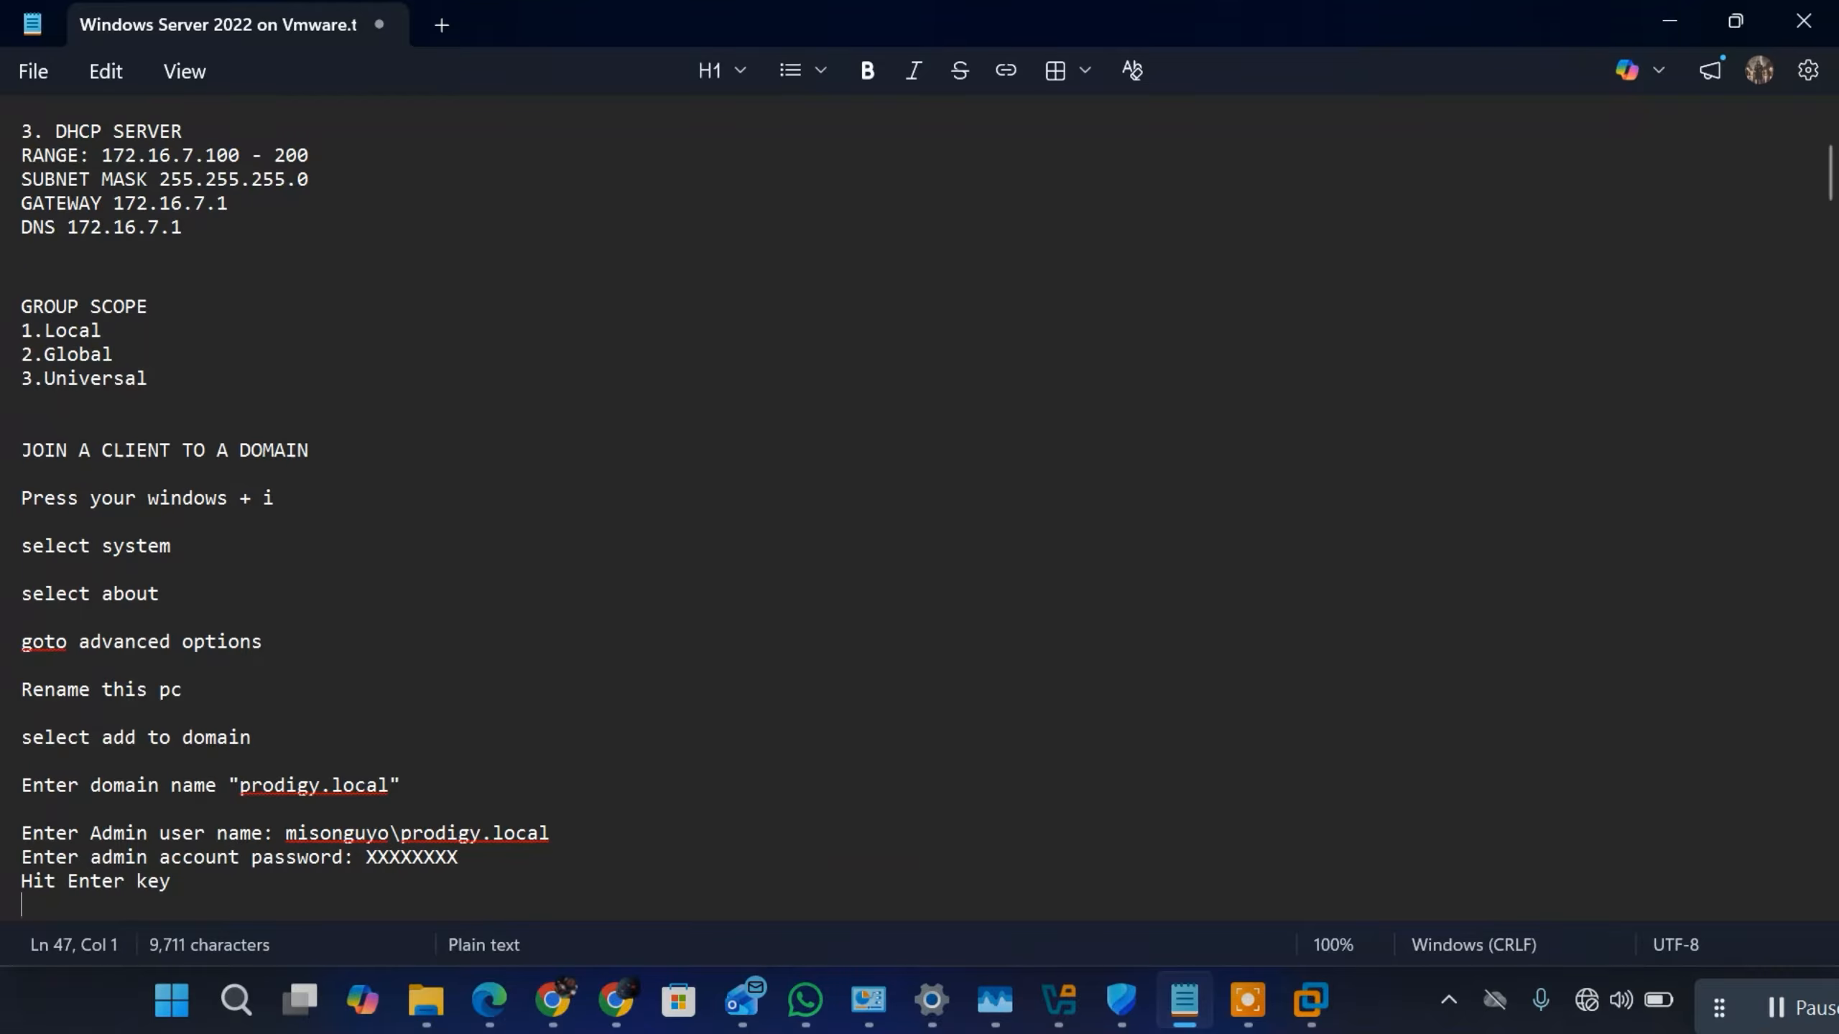
pyautogui.press('BackSpace')
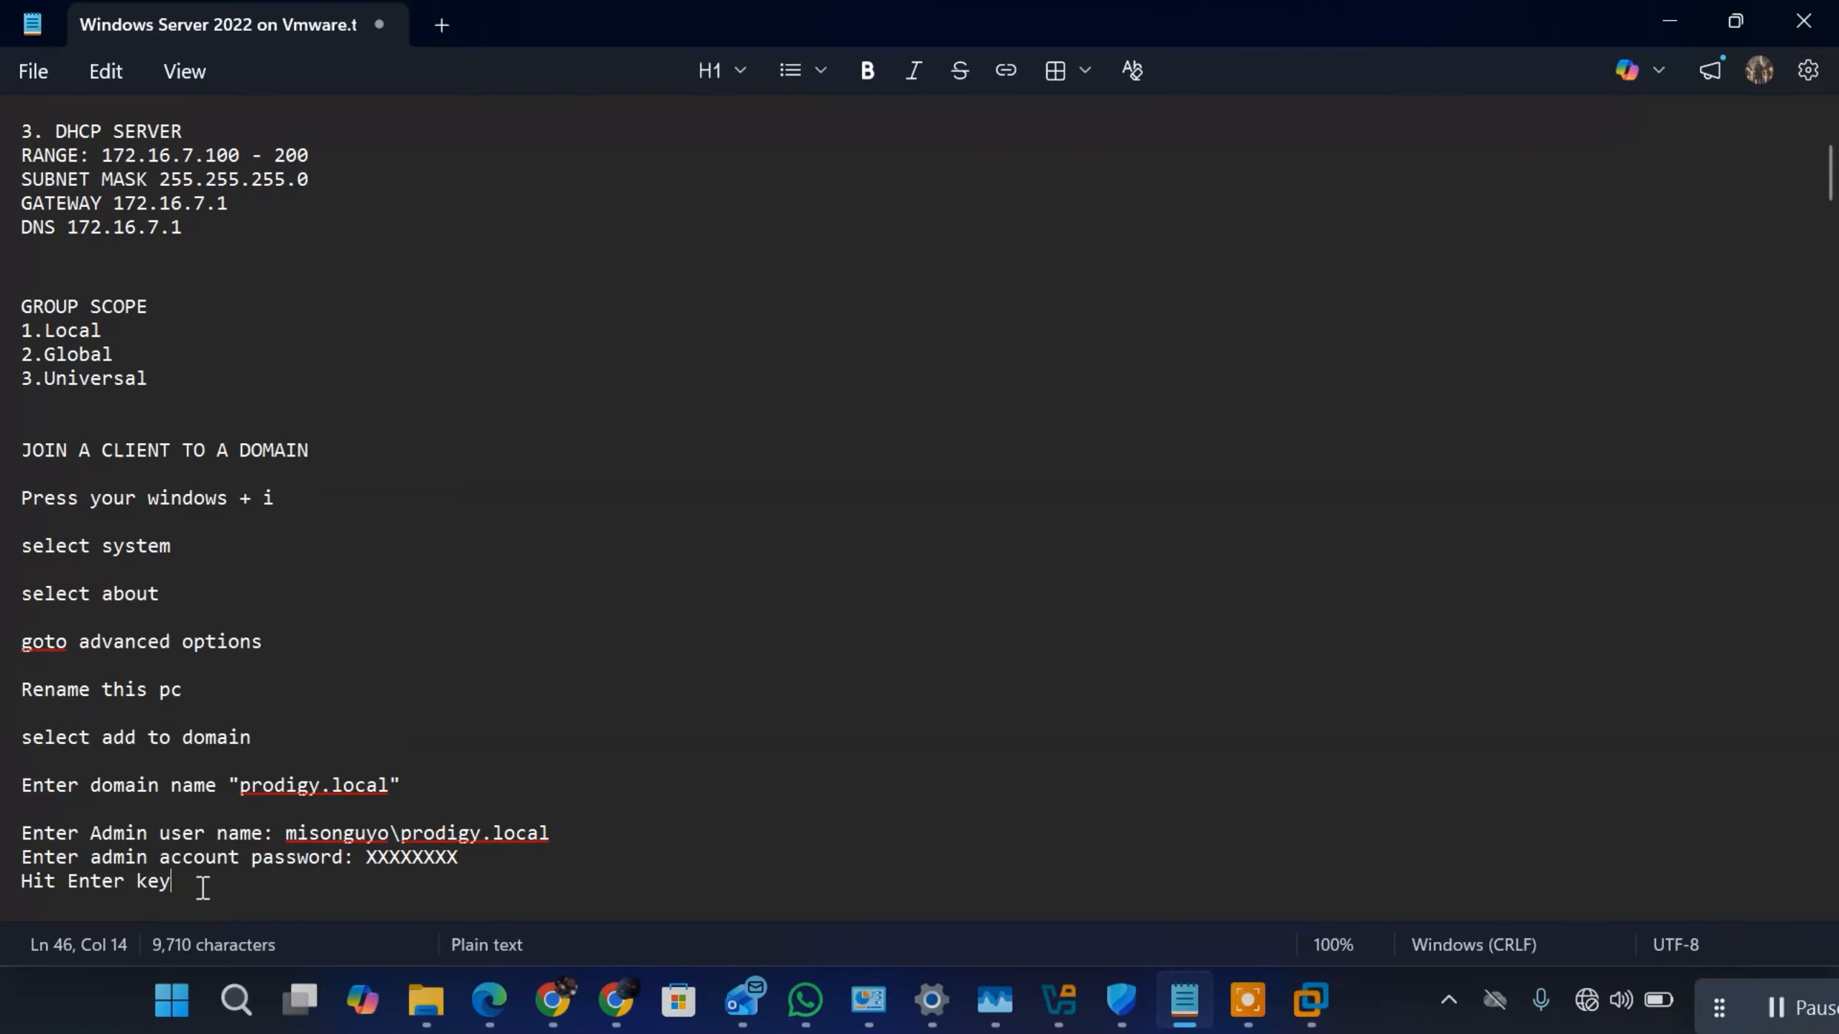
pyautogui.moveTo(203, 888); pyautogui.dragTo(36, 427)
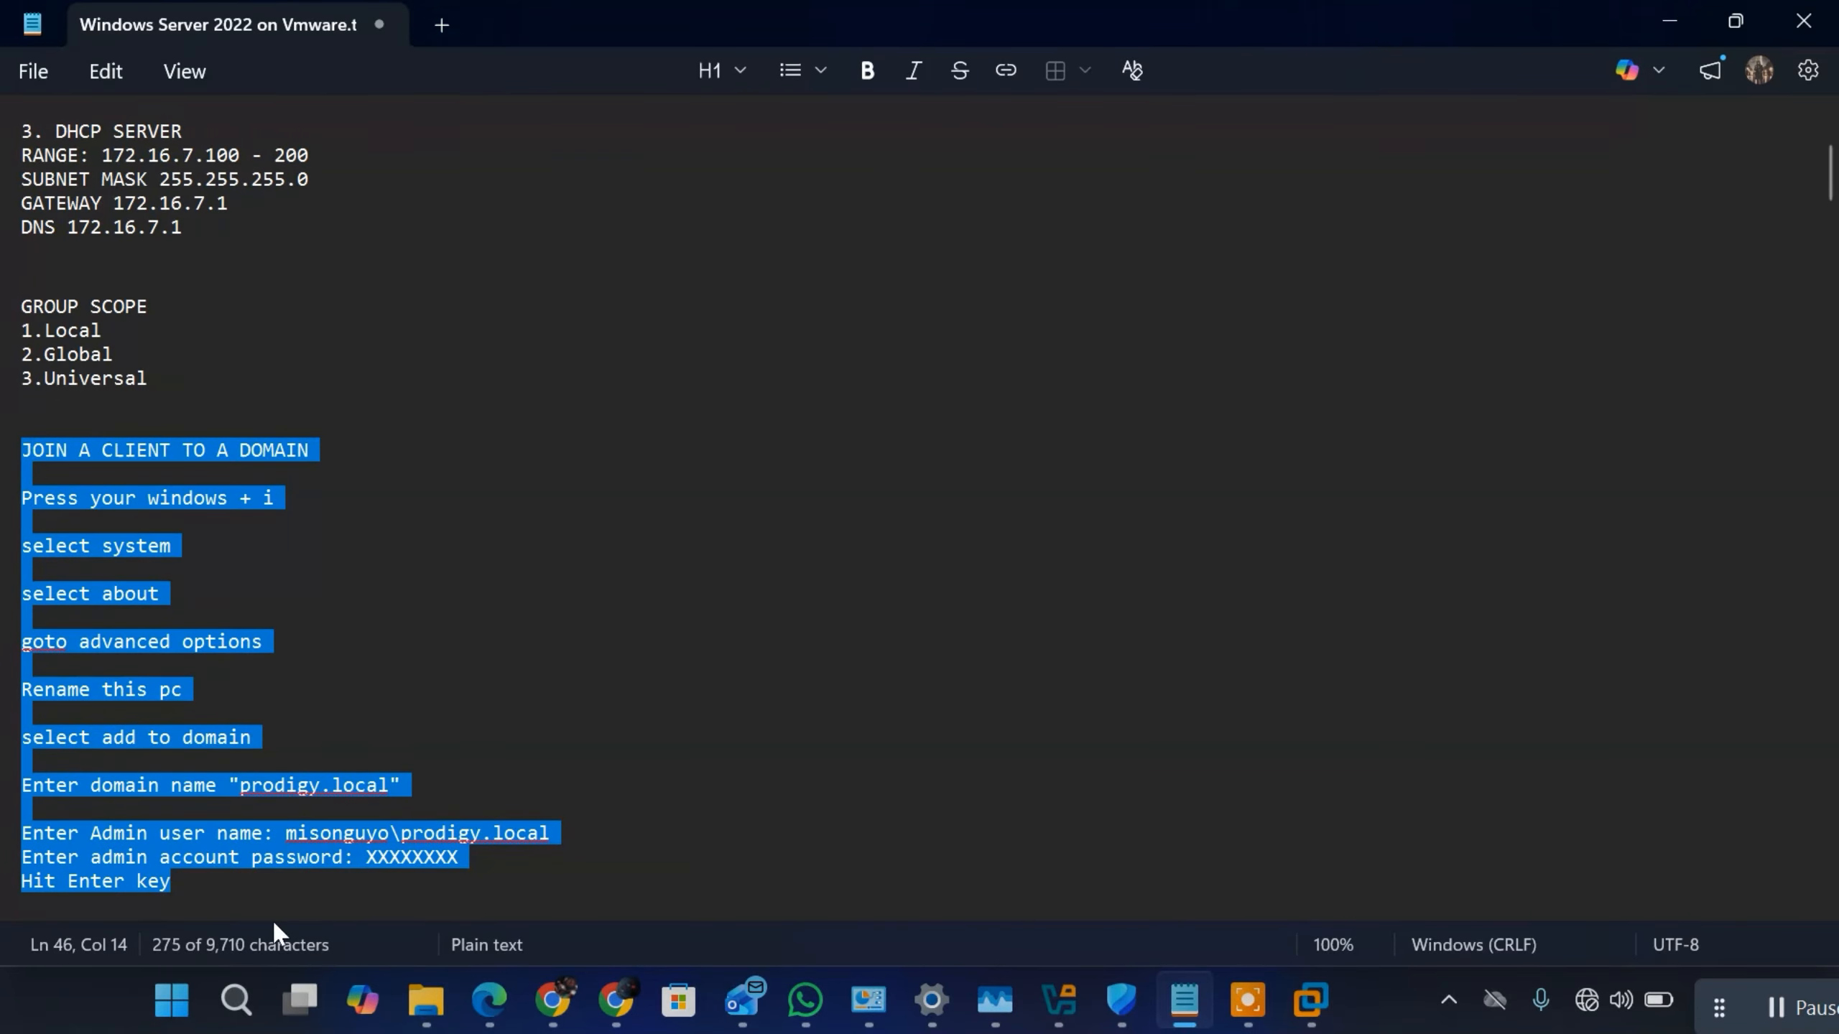
# Step: Switch to the Windows 11 virtual machine in VMware Workstation and accept the device privacy settings with their current options
pyautogui.click(1326, 988)
pyautogui.click(1363, 796)
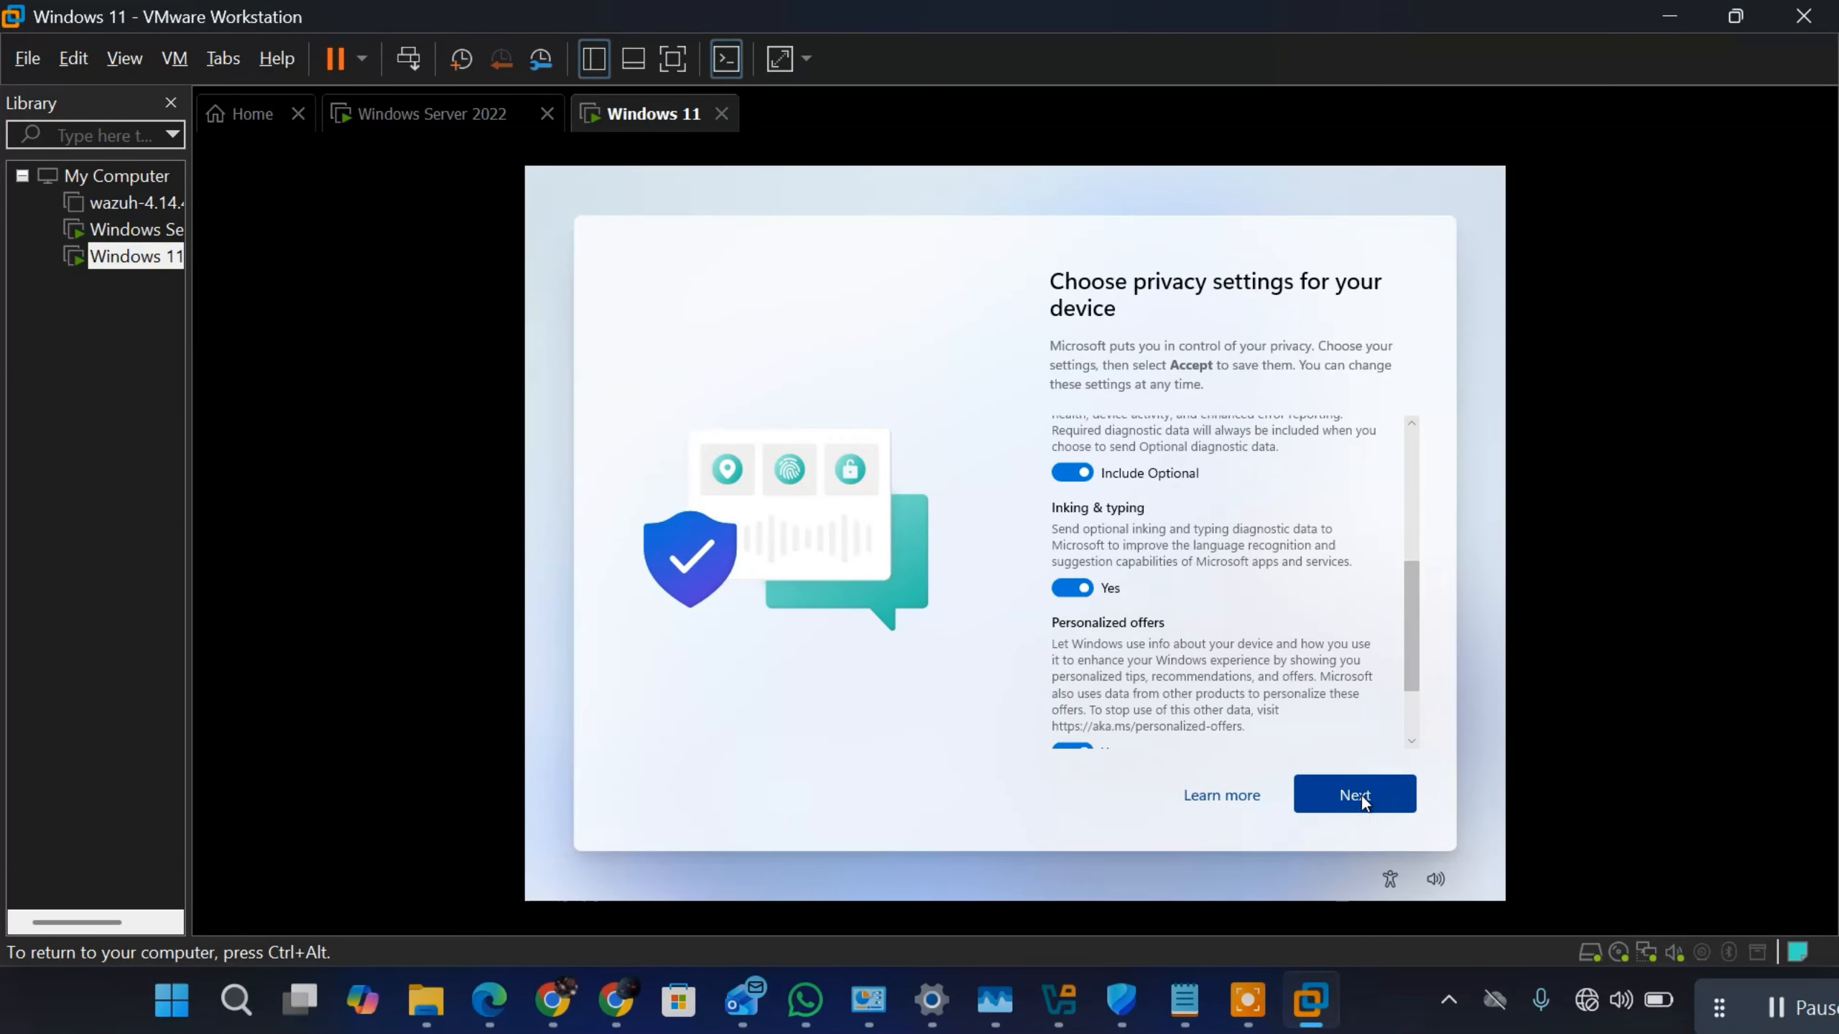
pyautogui.click(1361, 796)
pyautogui.click(1360, 794)
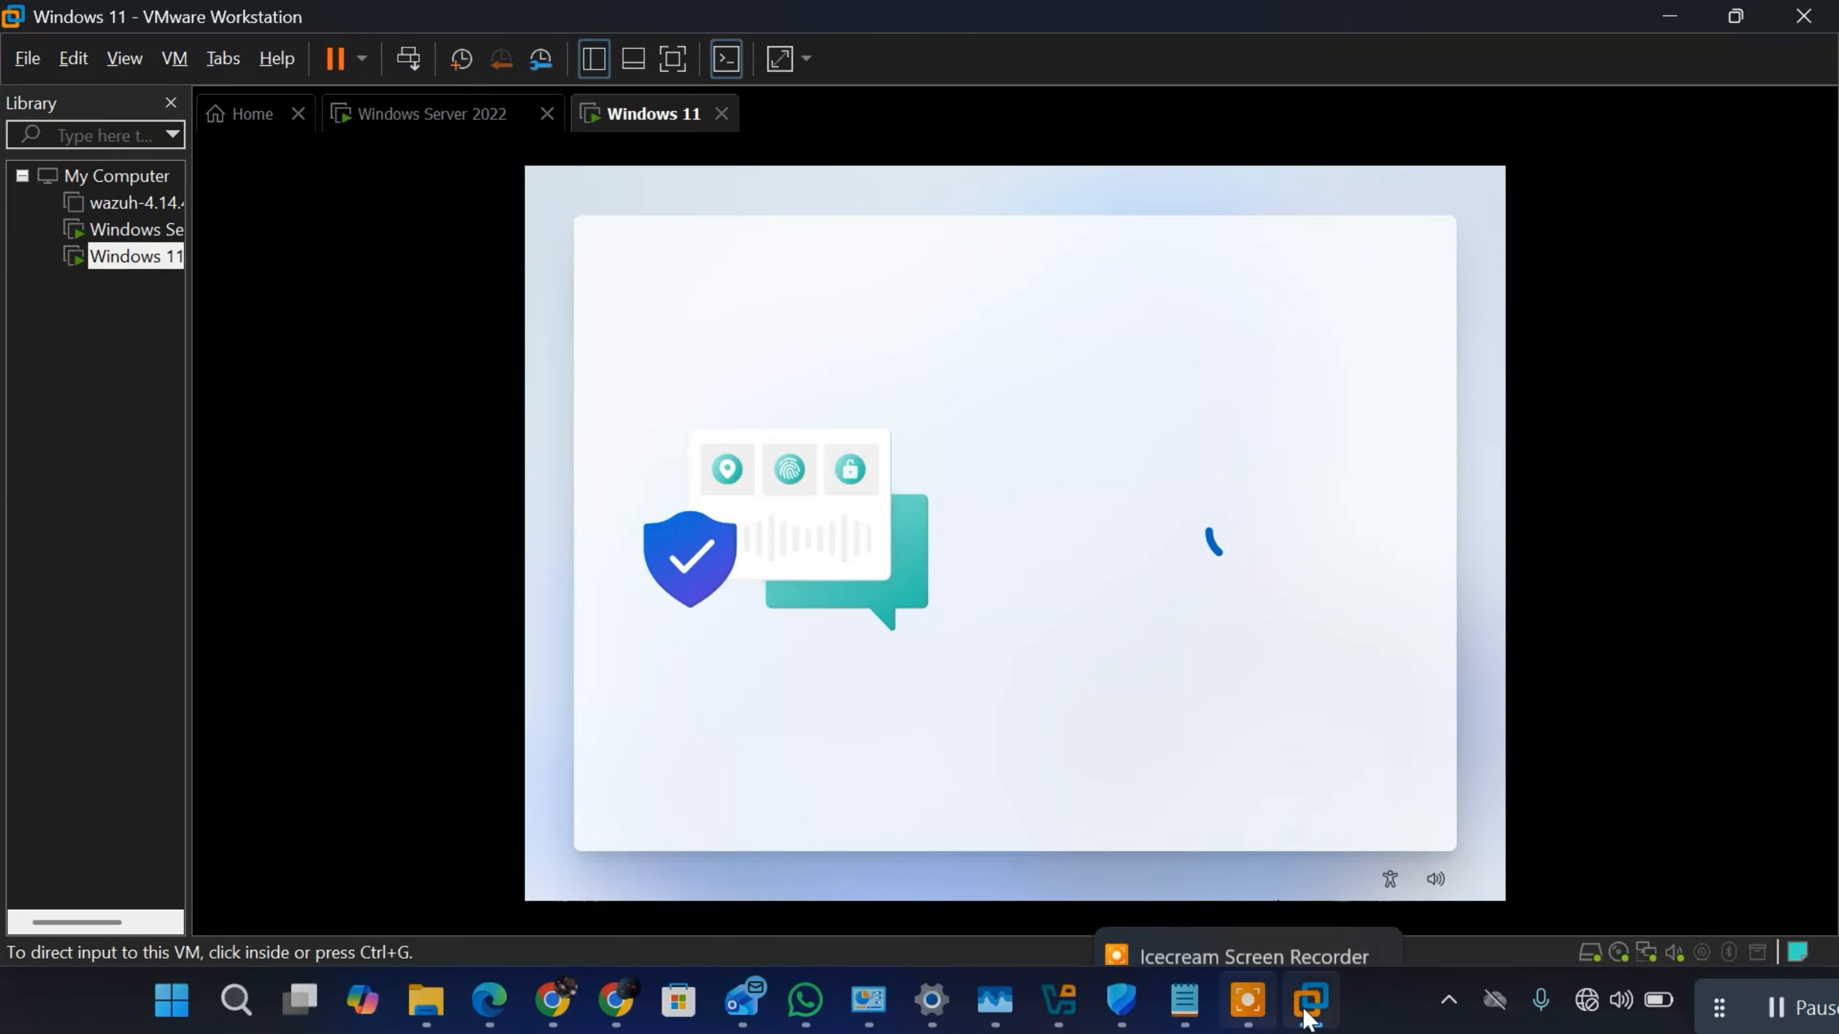
# Step: Switch to ChatGPT in Chrome and submit the copied domain-join instructions as a prompt
pyautogui.click(1184, 1000)
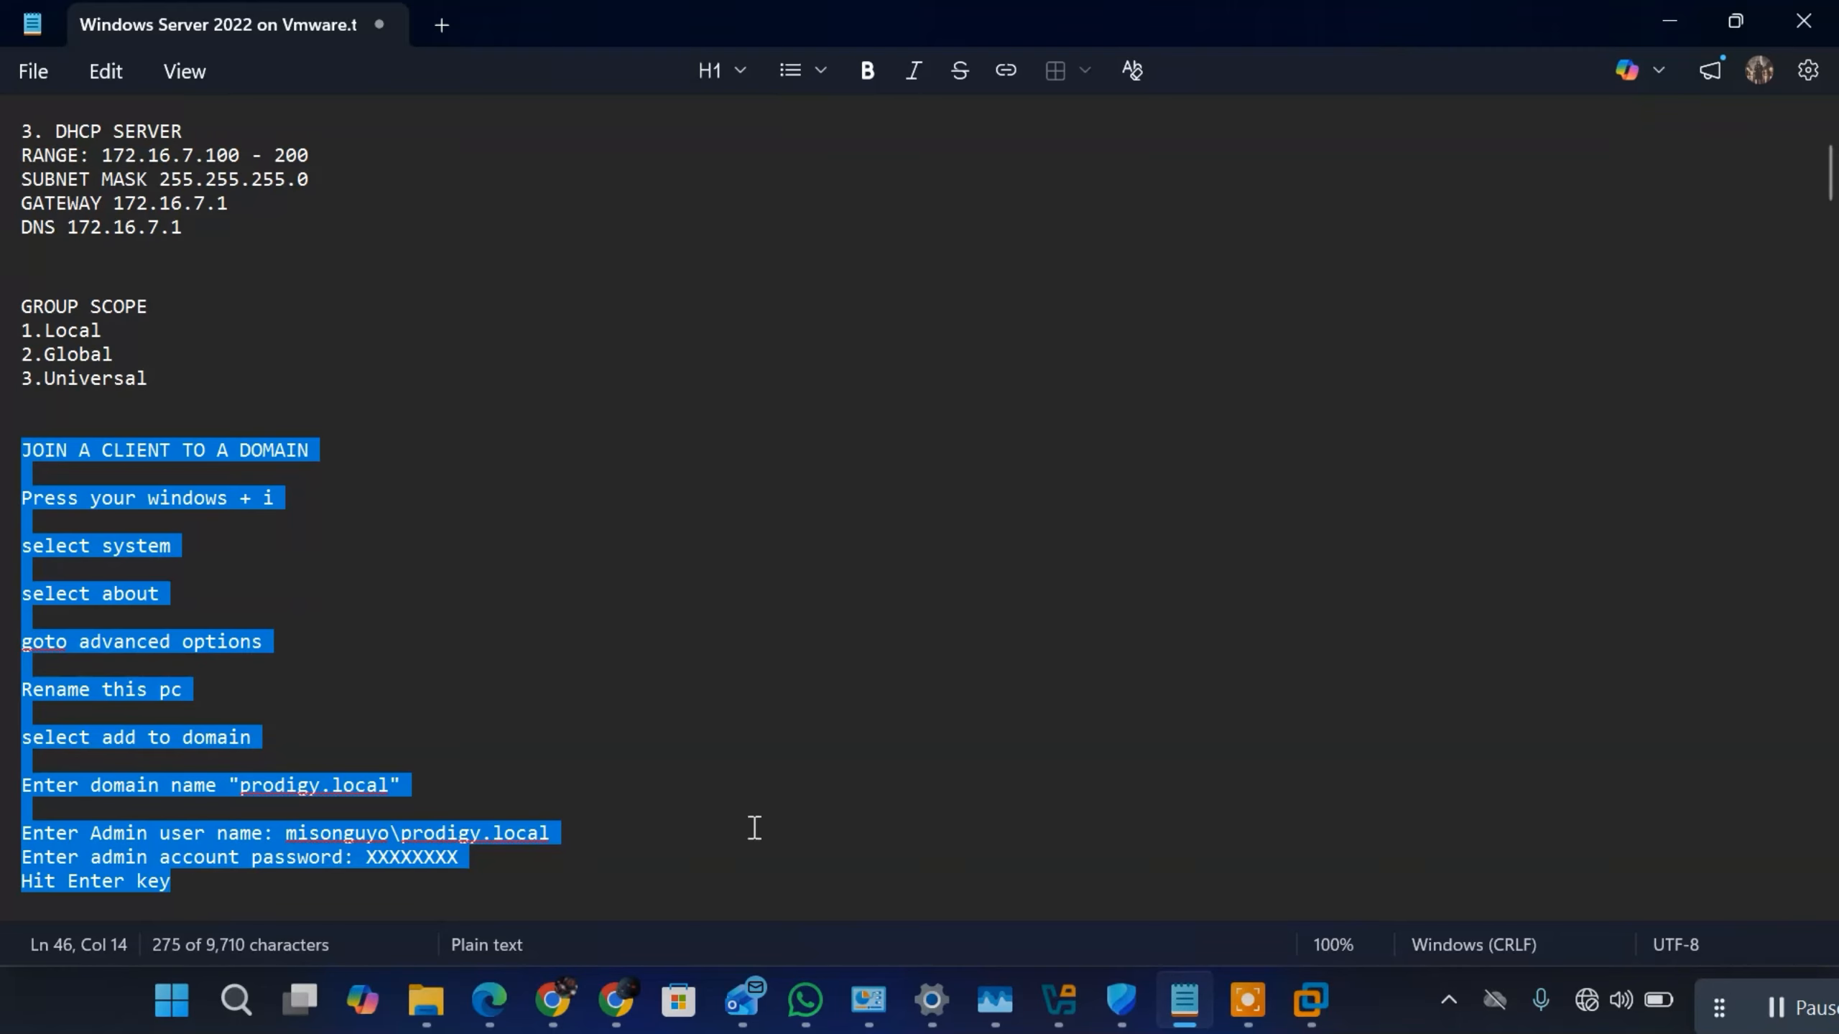
pyautogui.click(616, 1000)
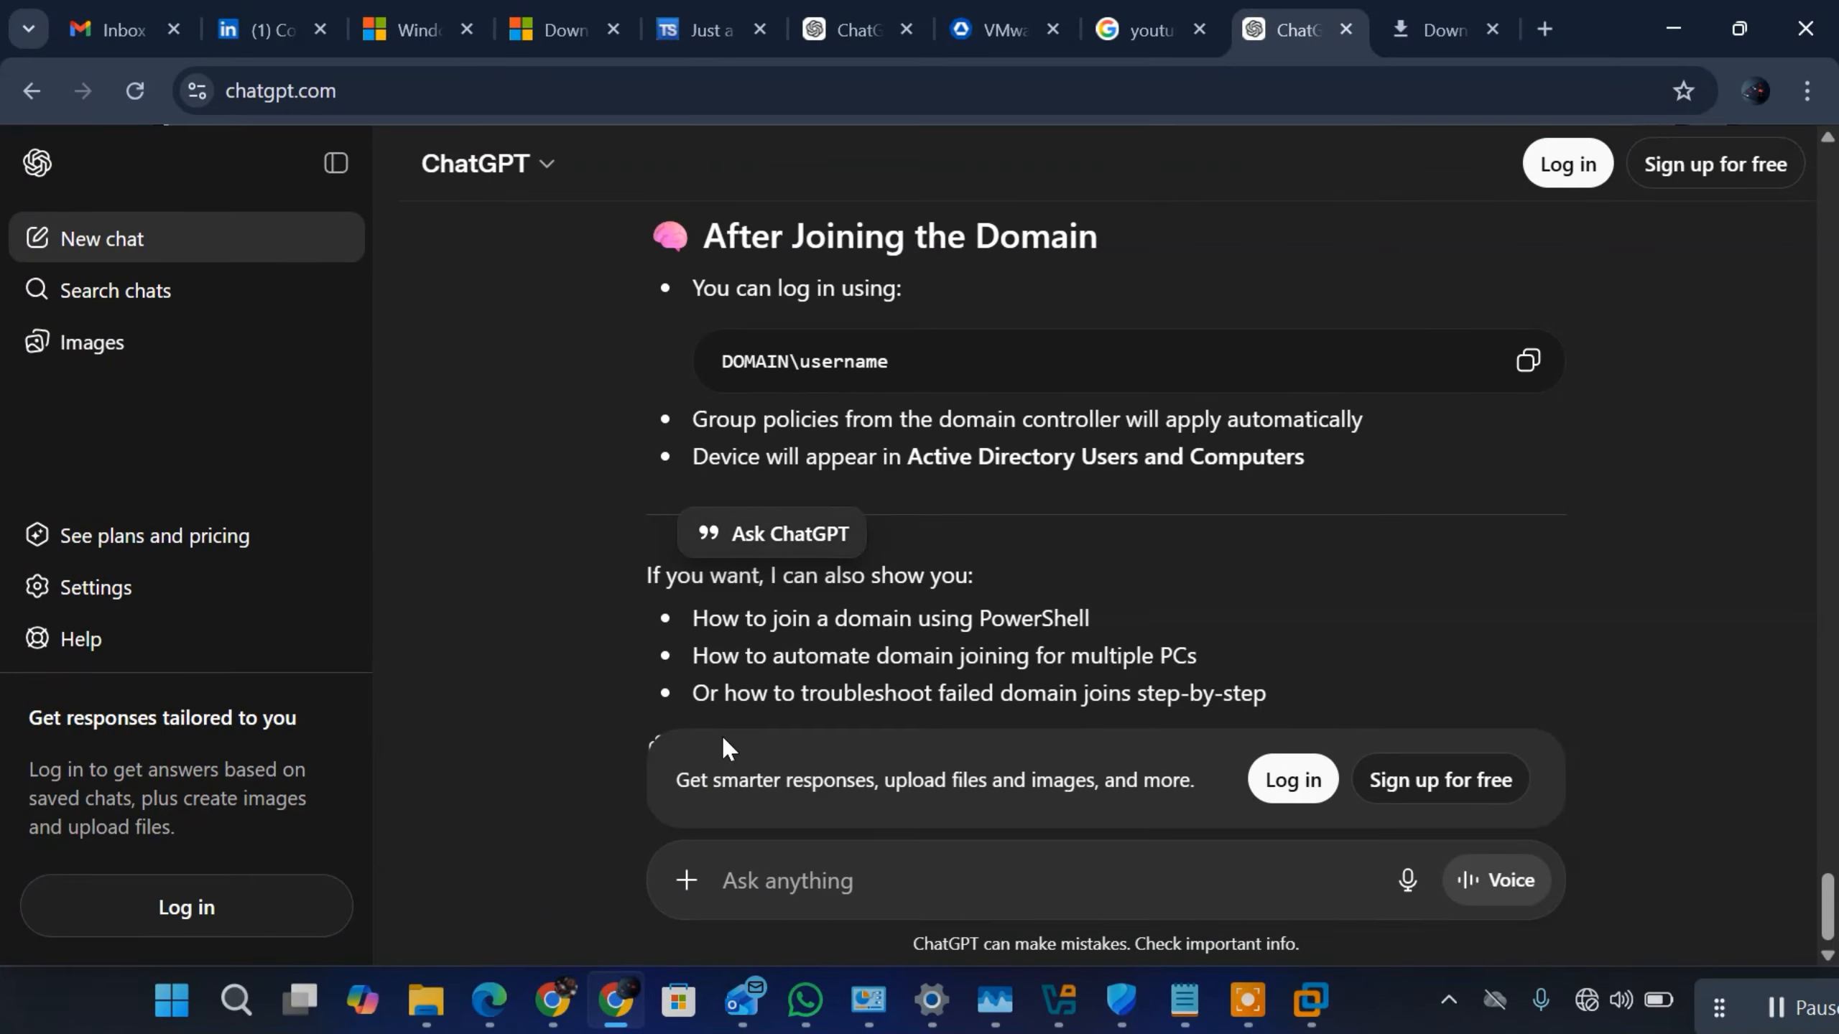
pyautogui.click(779, 885)
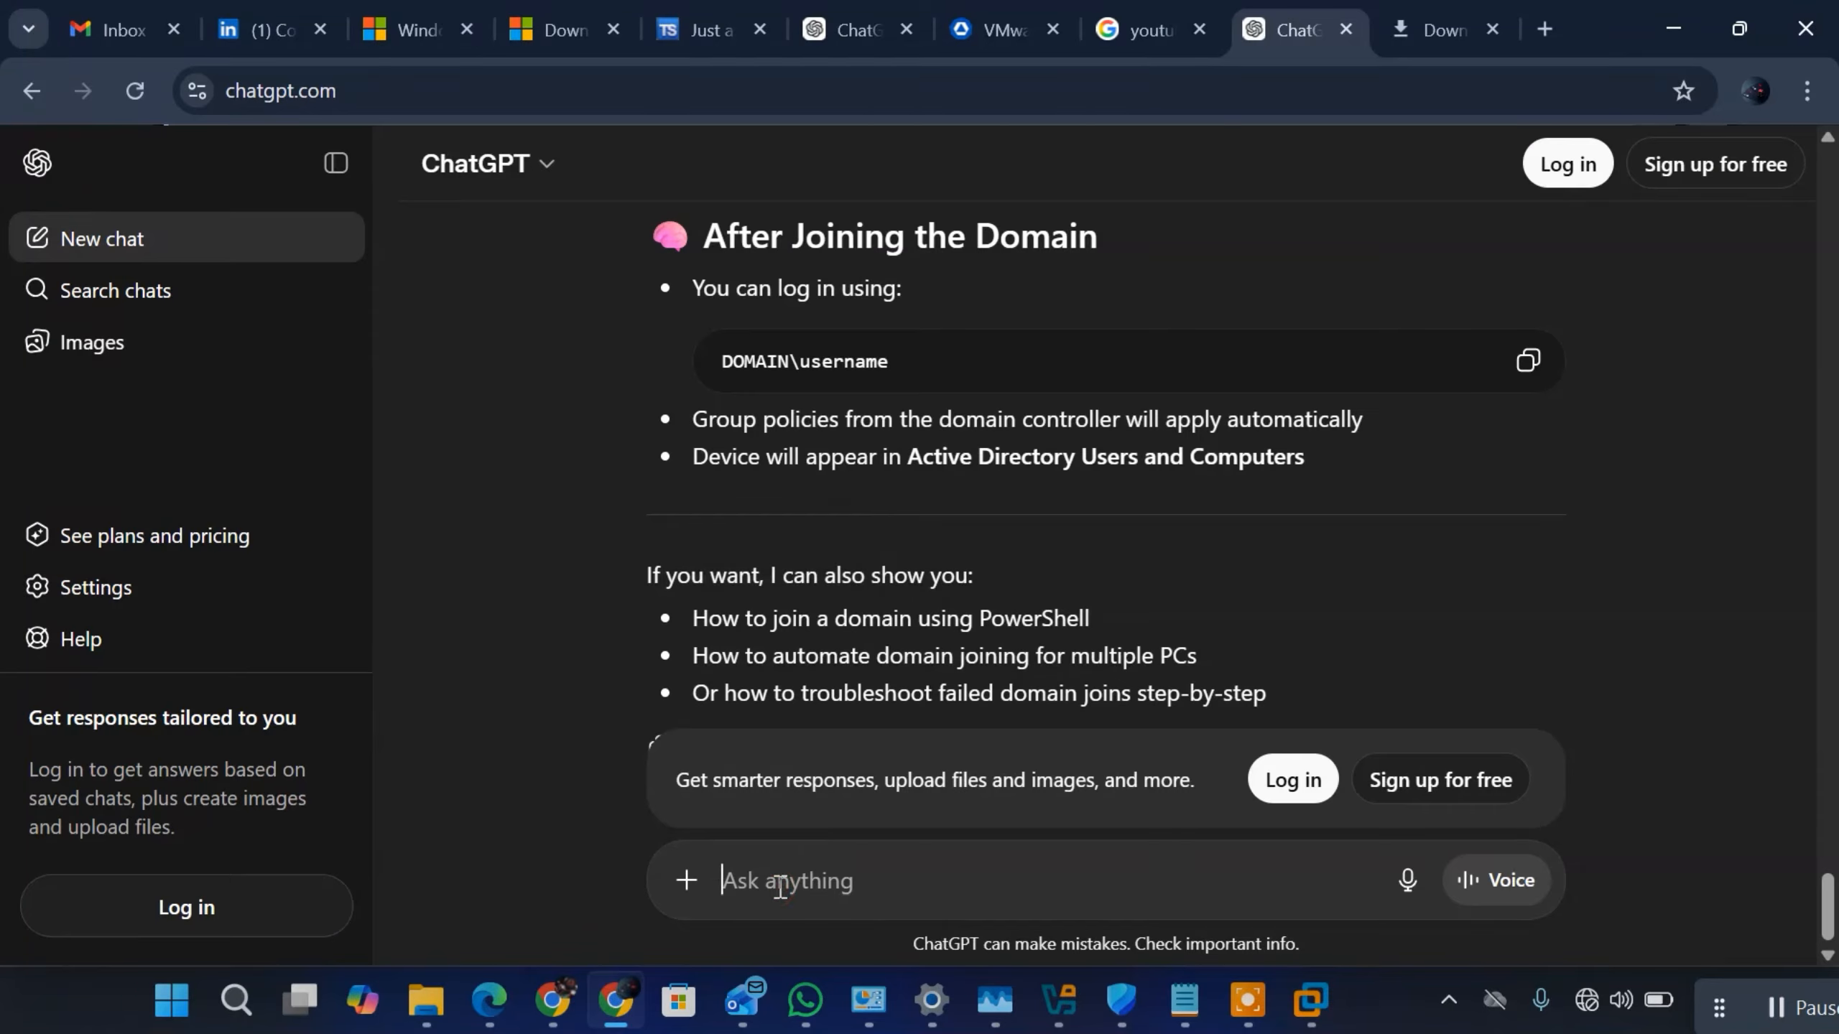
pyautogui.hotkey('ctrl', 'v')
pyautogui.press('Return')
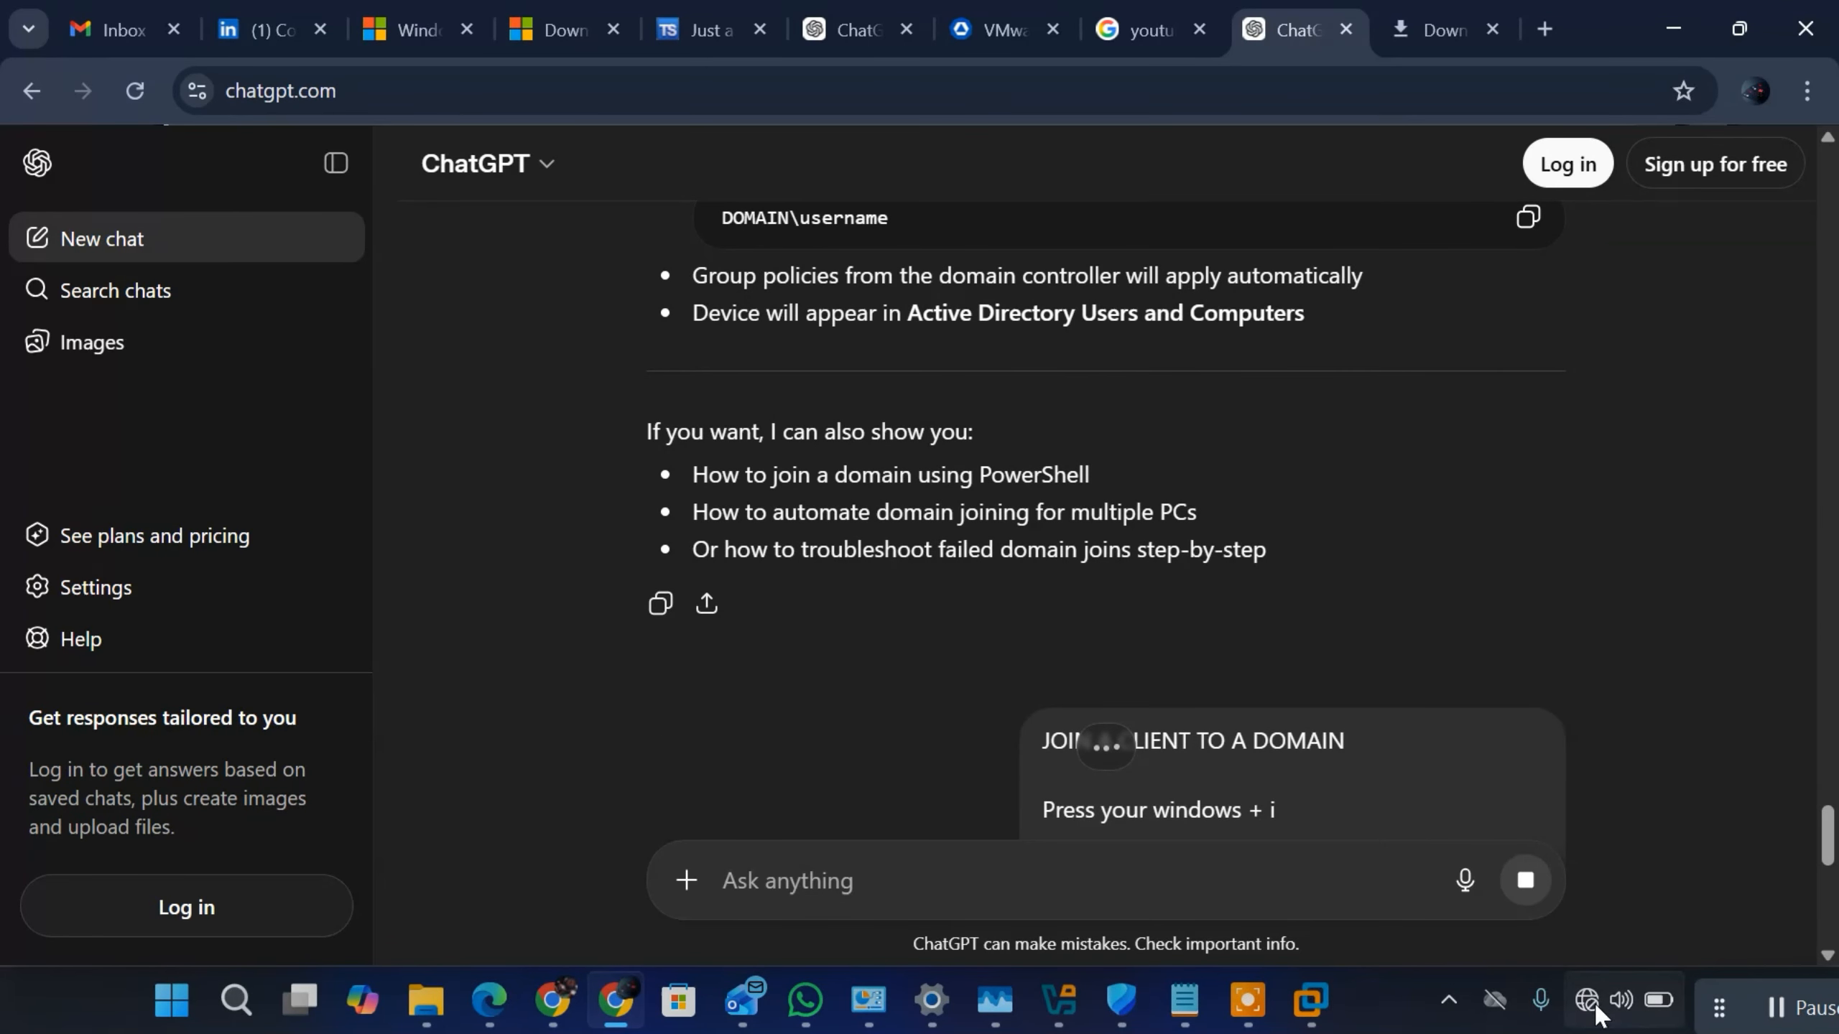
# Step: Turn on the host computer's Wi-Fi and return to the ChatGPT prompt
pyautogui.click(1590, 1003)
pyautogui.click(1390, 482)
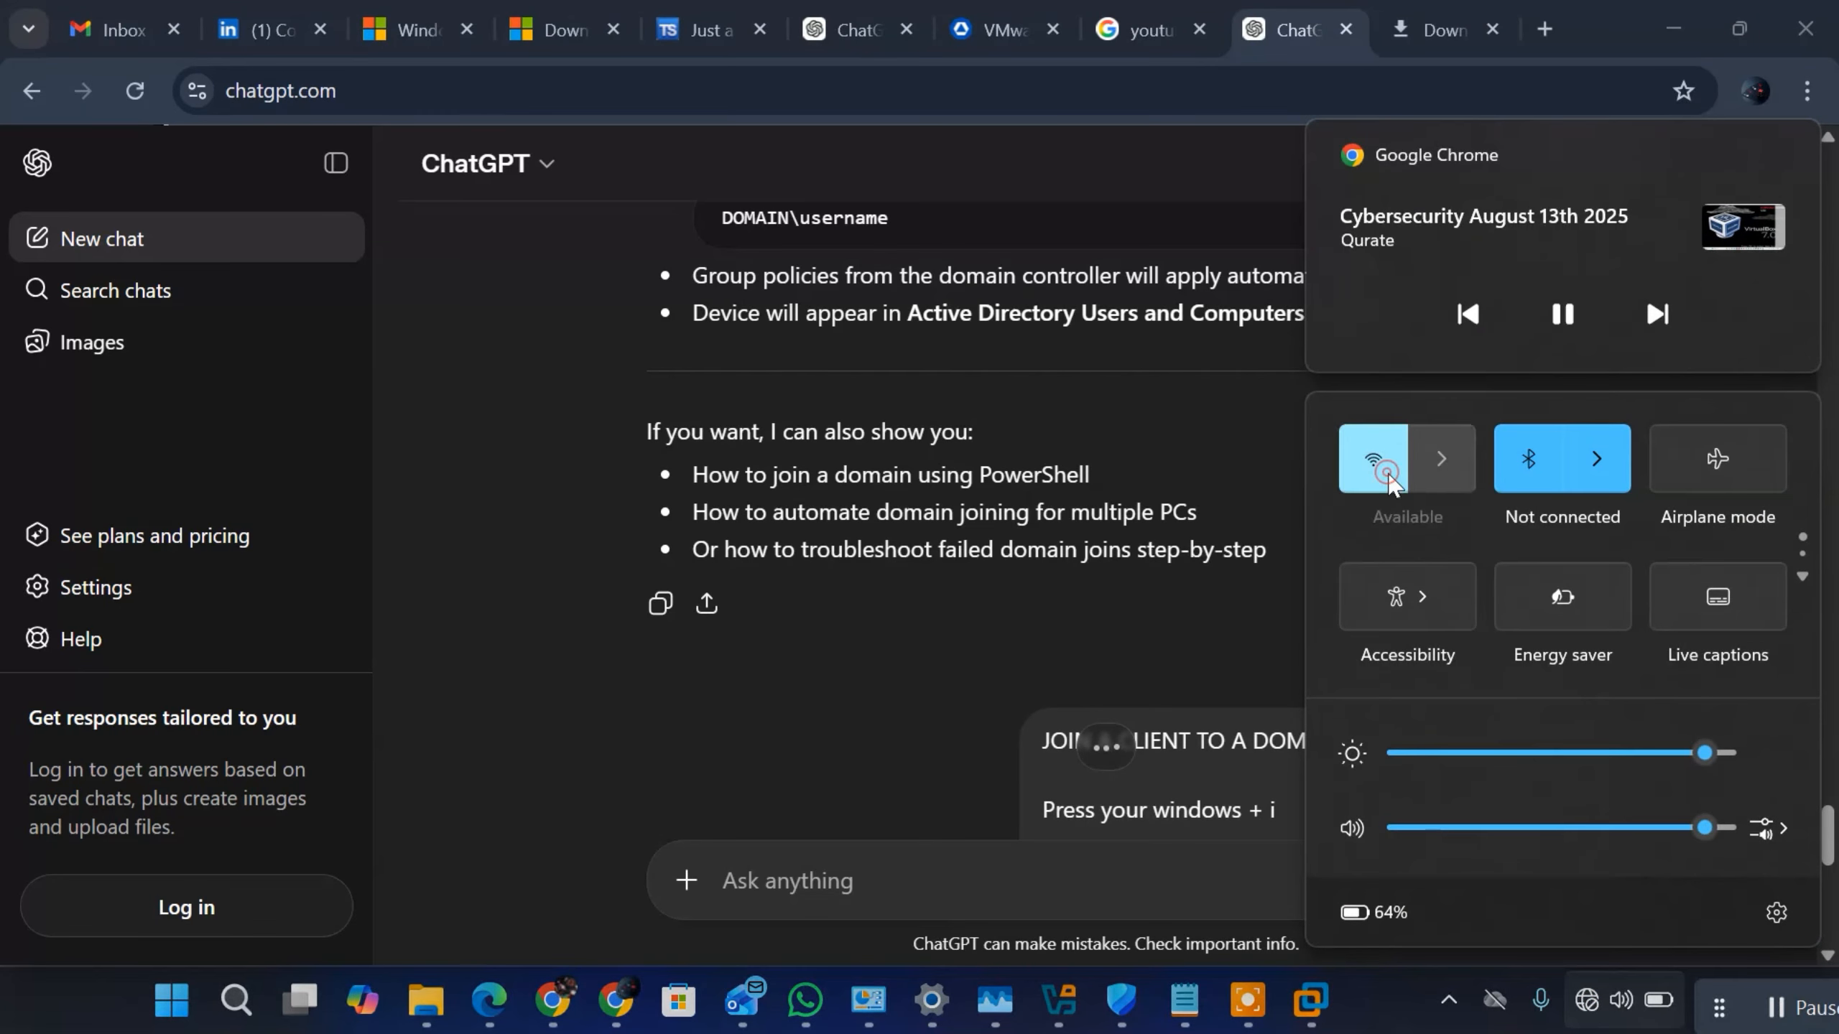
pyautogui.click(981, 889)
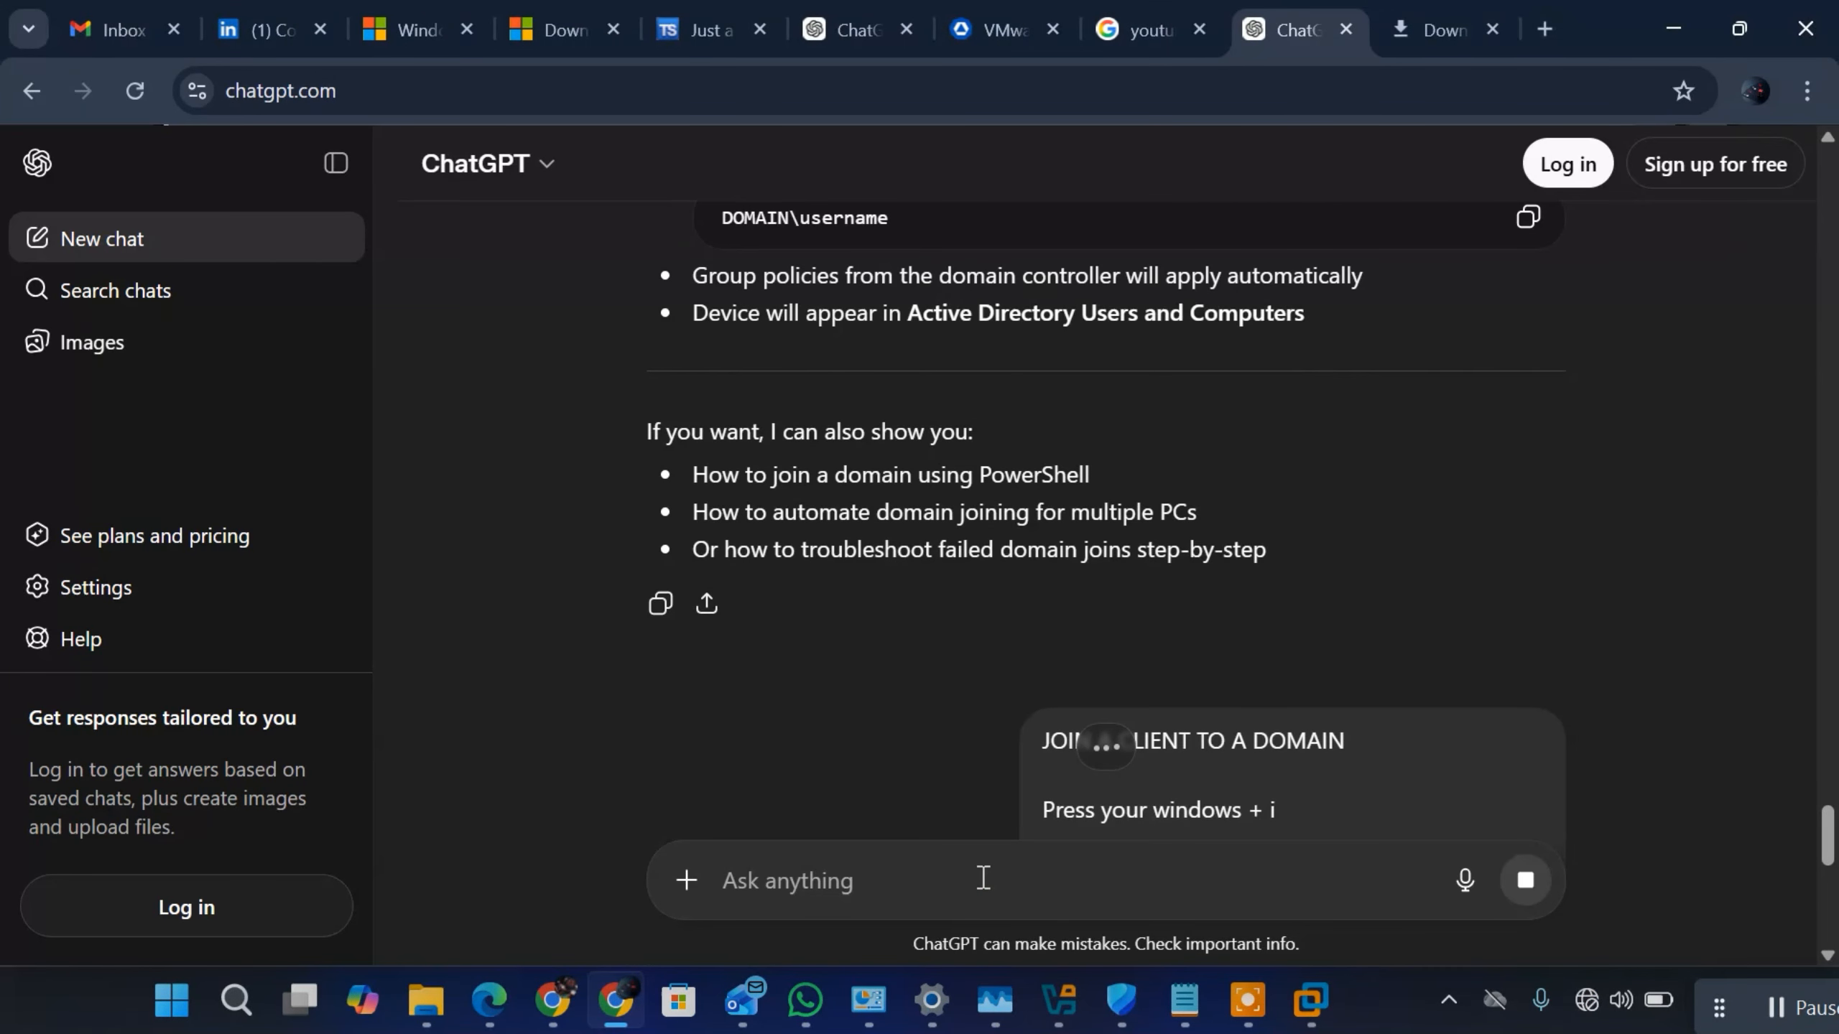
# Step: Paste the domain-join instructions into the ChatGPT prompt again and try to stop the pending response to resend them
pyautogui.hotkey('ctrl', 'v')
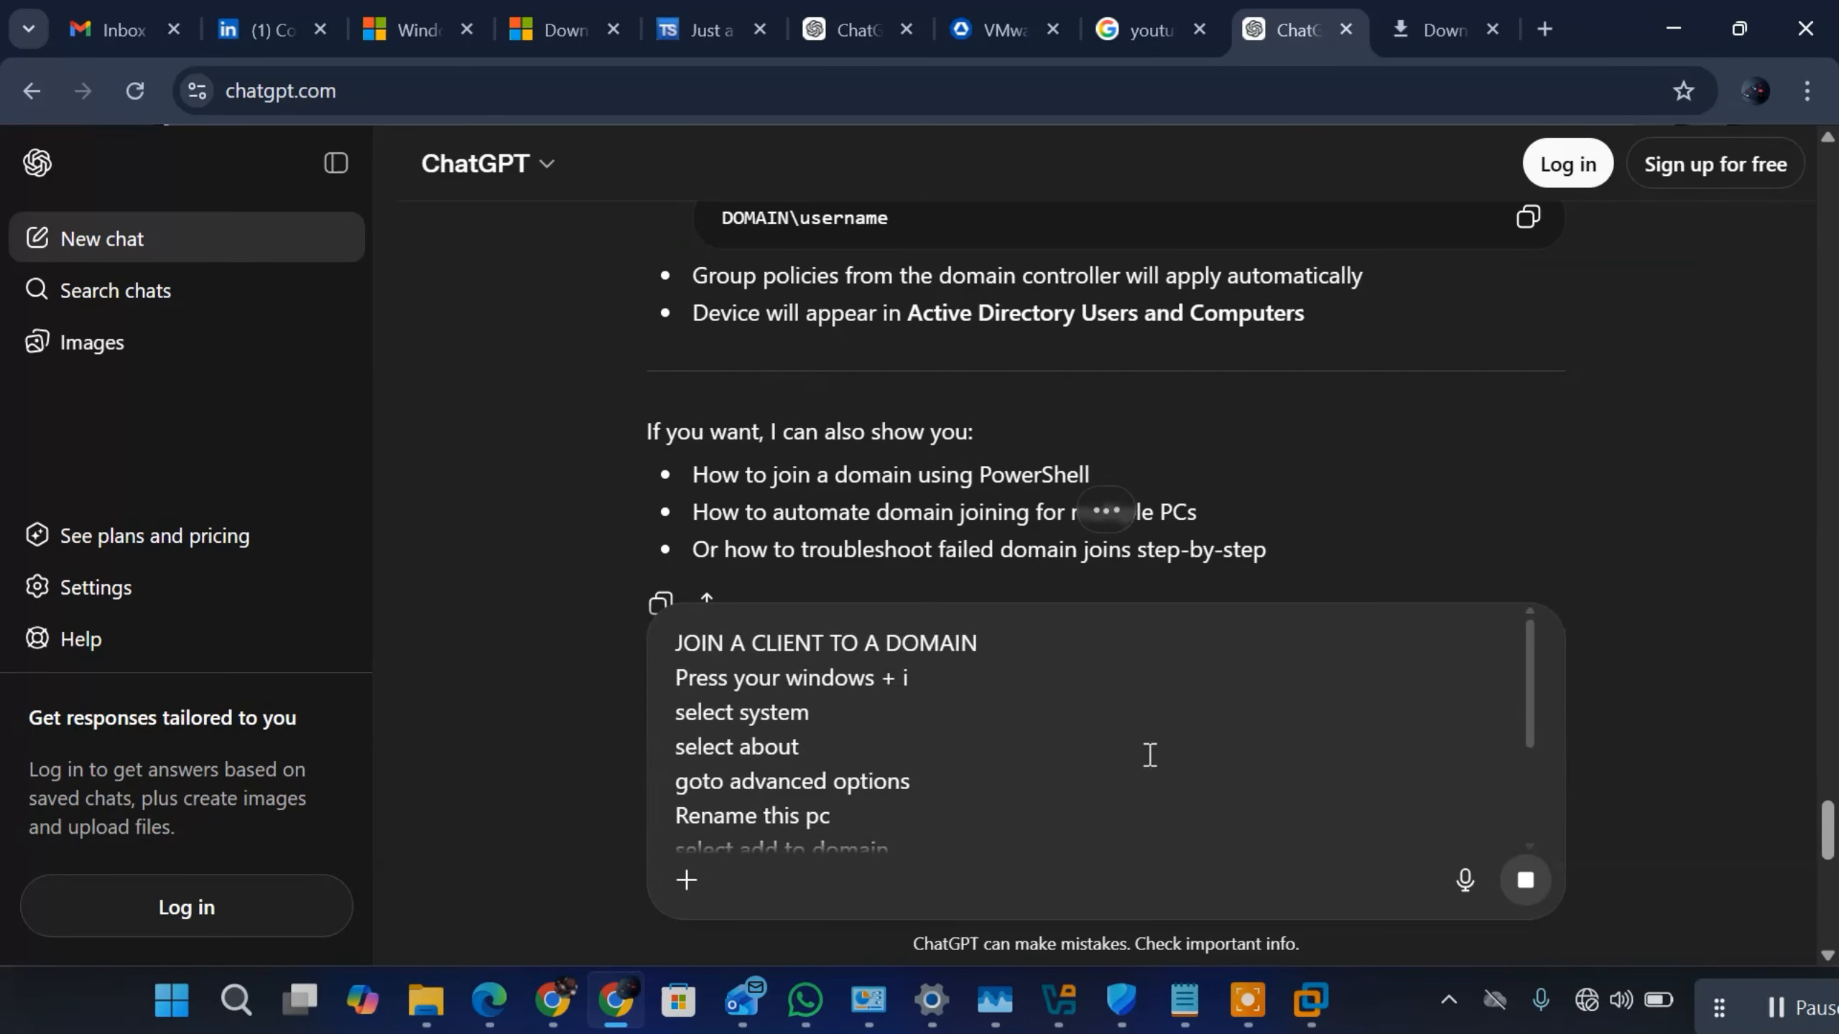
pyautogui.click(1519, 887)
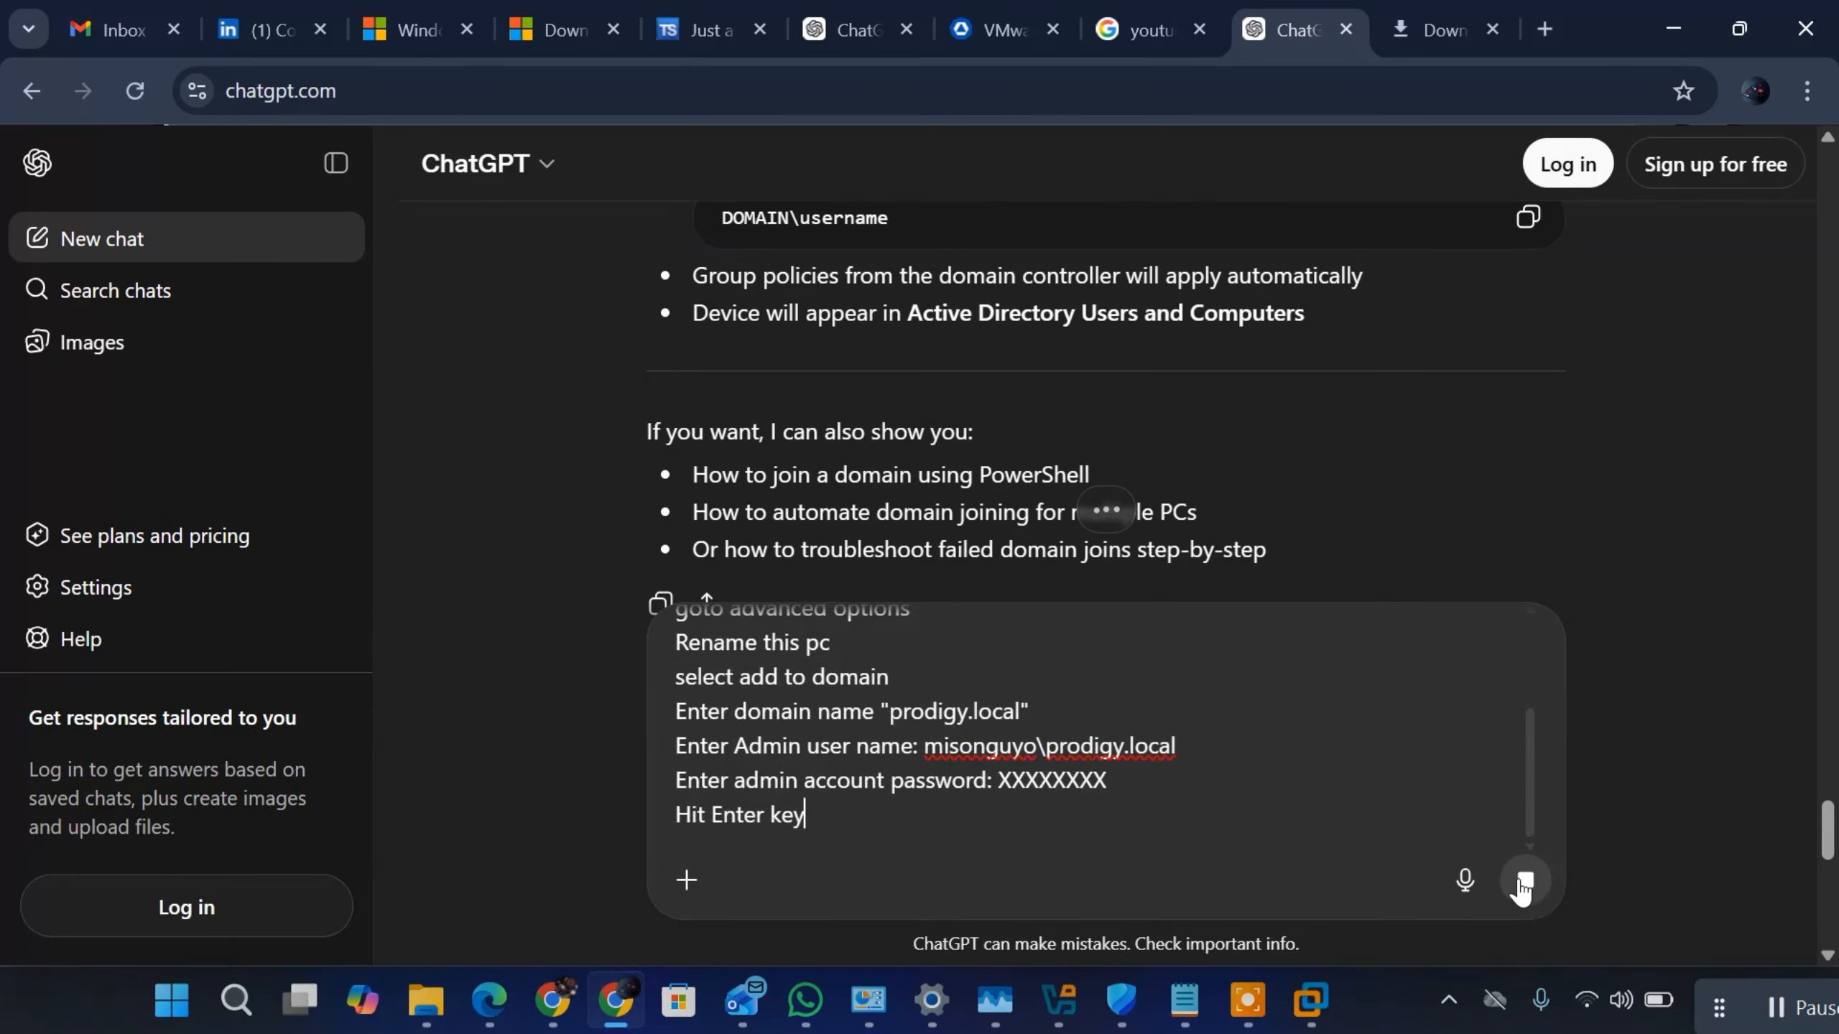
pyautogui.click(1524, 885)
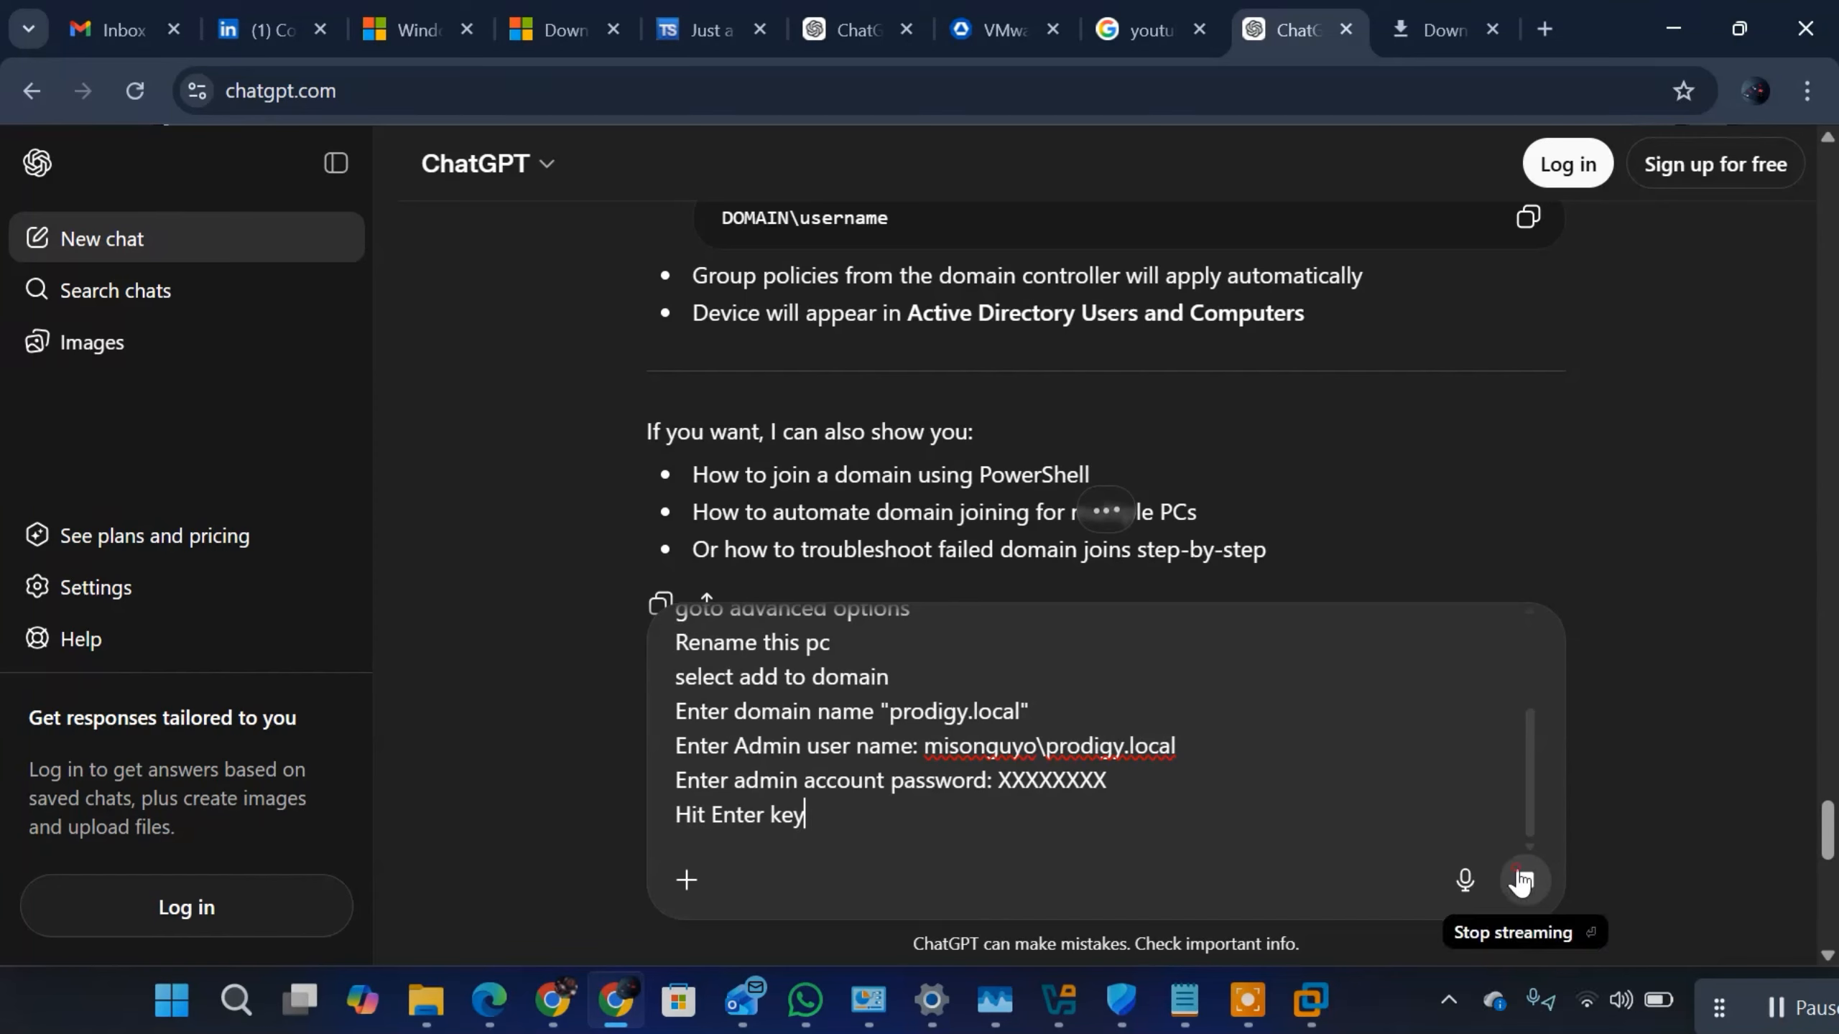
pyautogui.click(1523, 880)
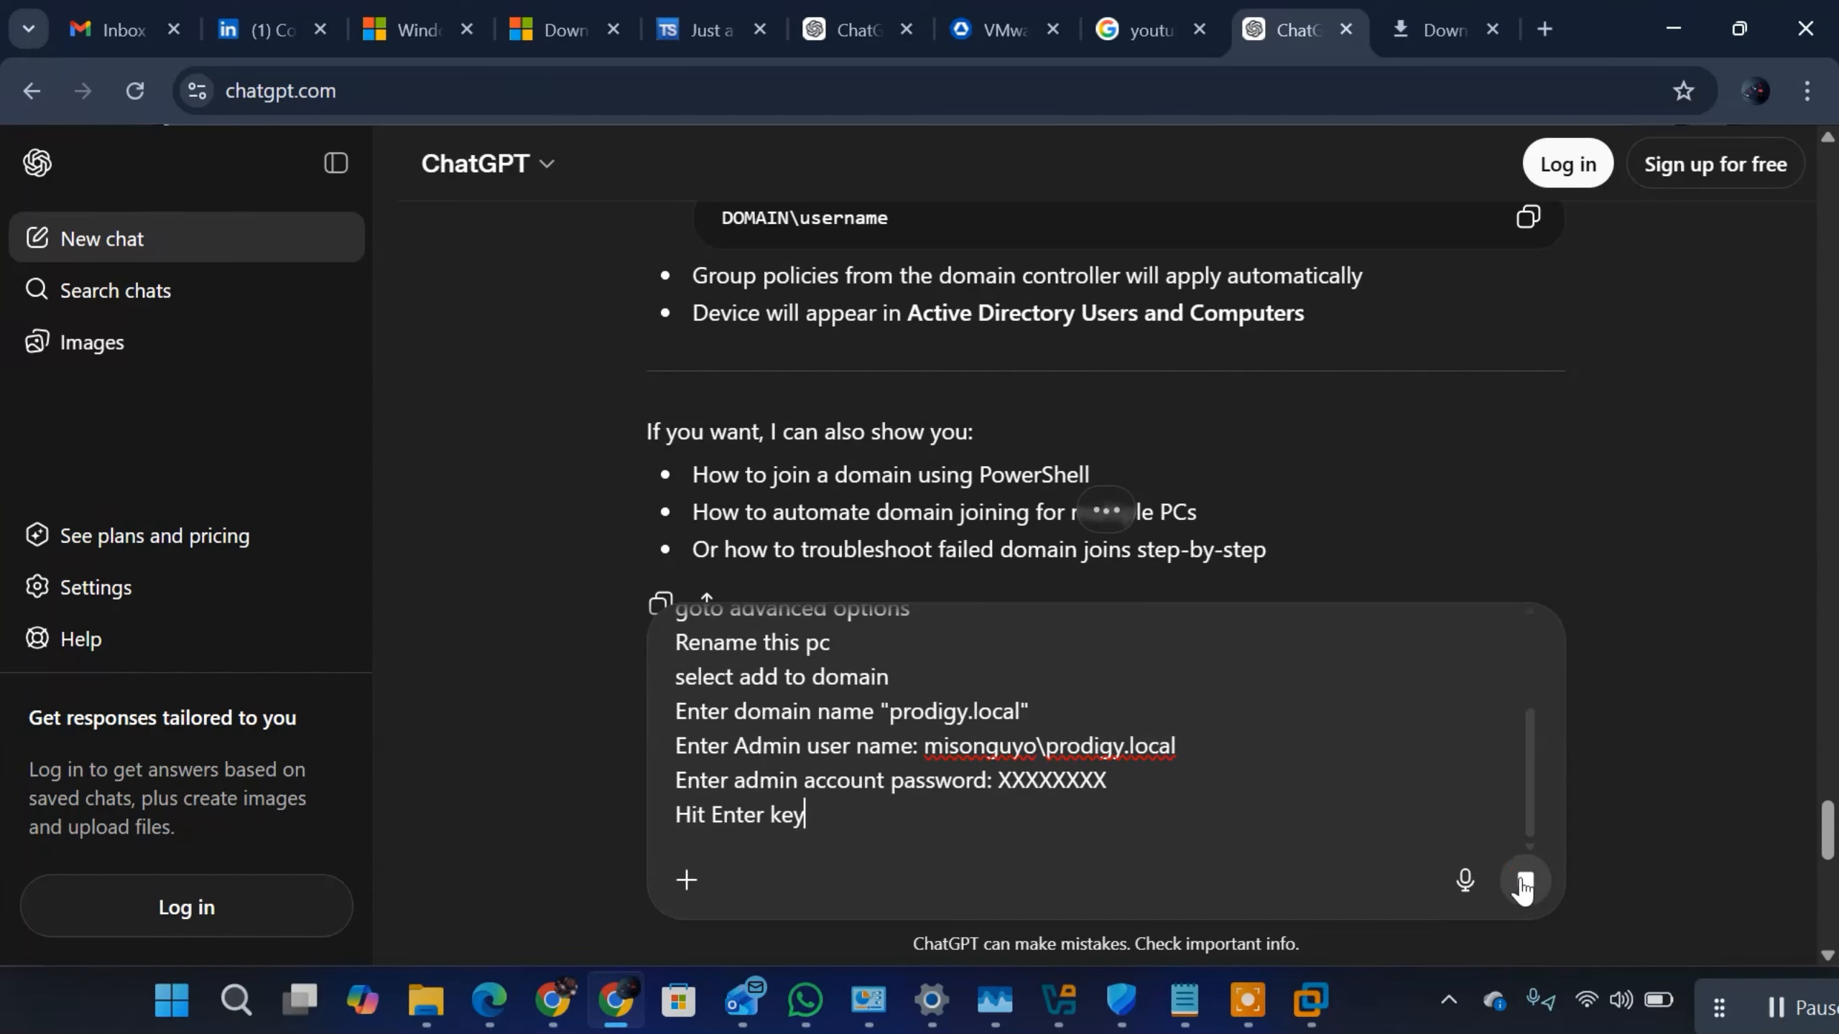
pyautogui.click(896, 816)
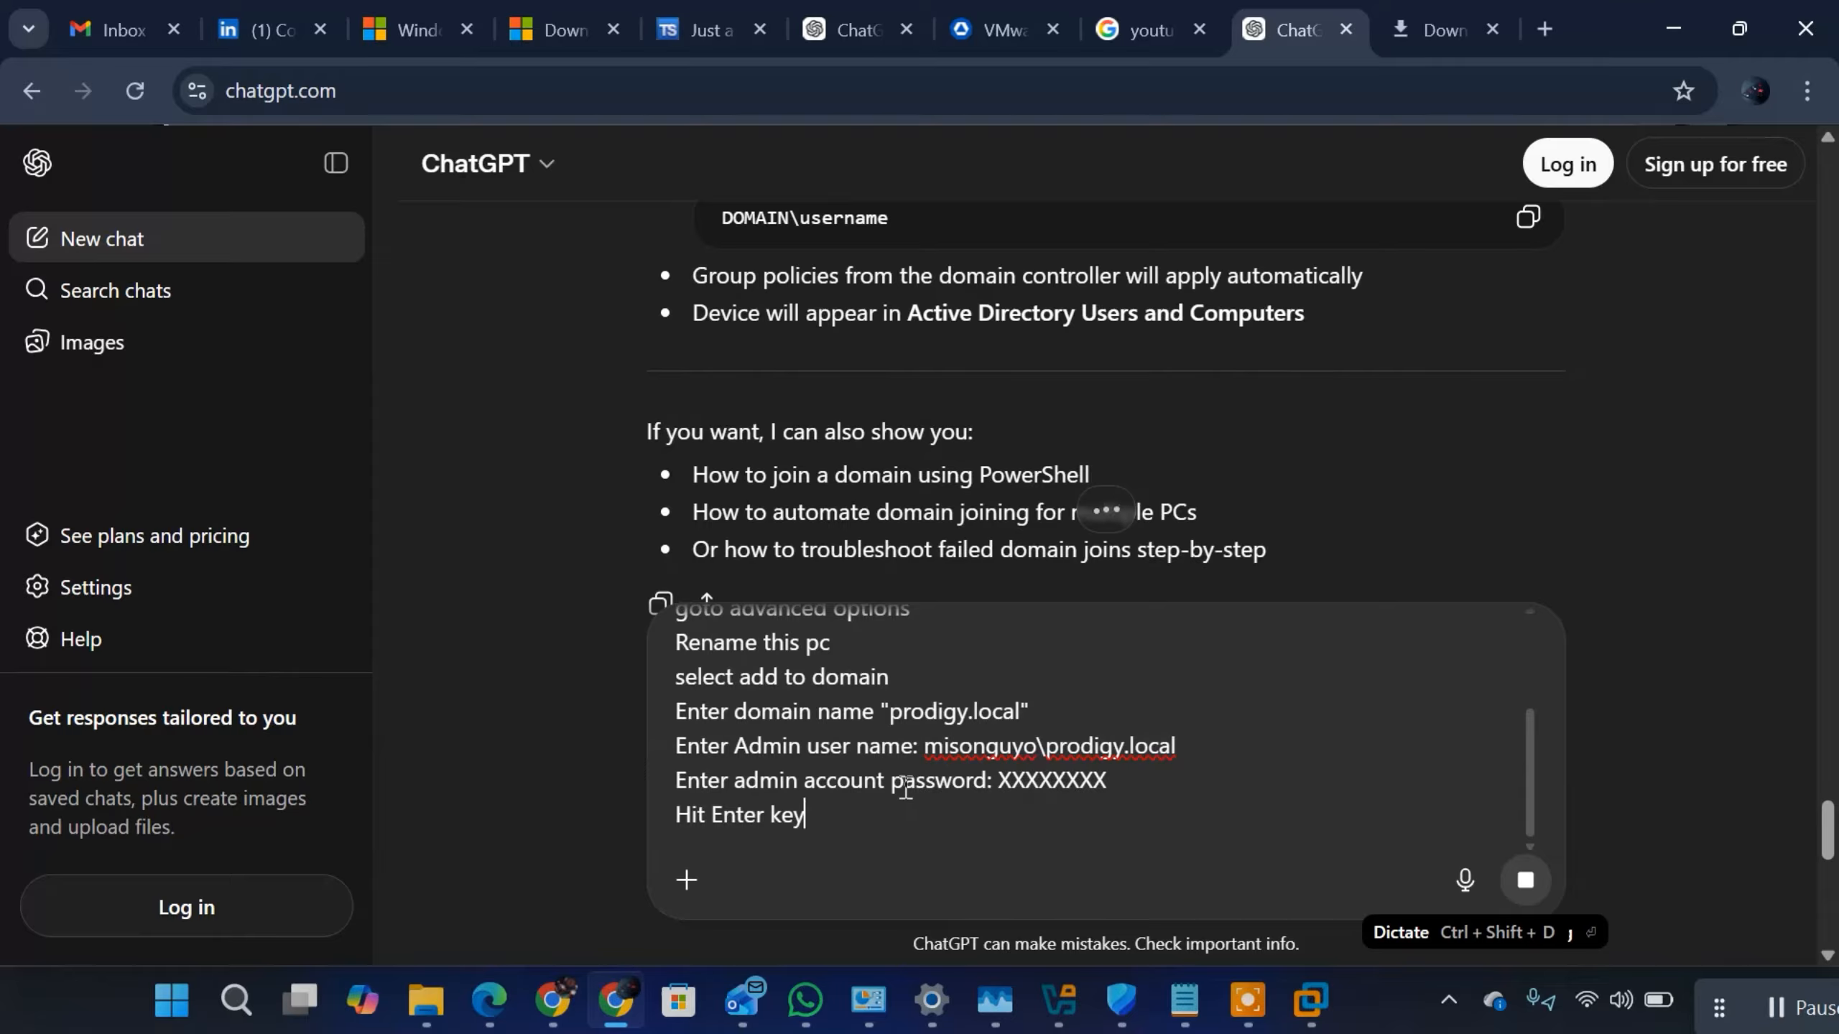
# Step: Reload chatgpt.com and submit the copied domain-join instructions in a new chat
pyautogui.click(932, 94)
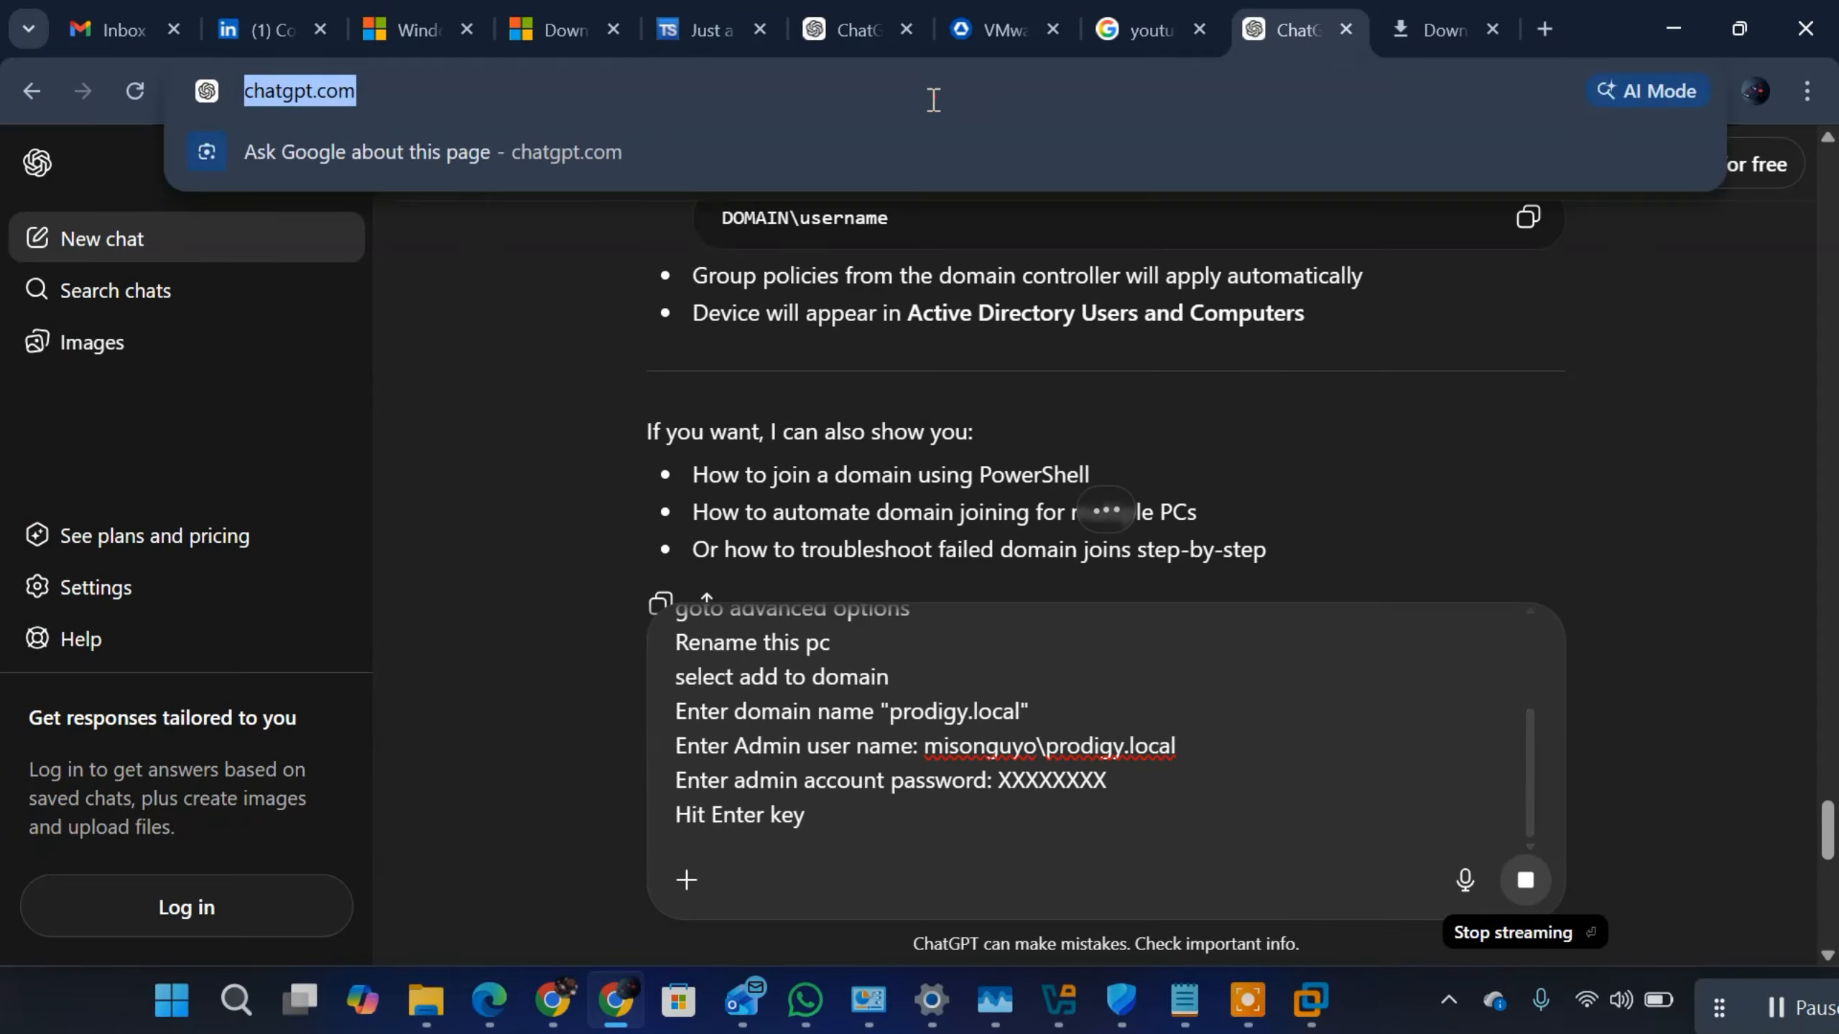
pyautogui.press('Return')
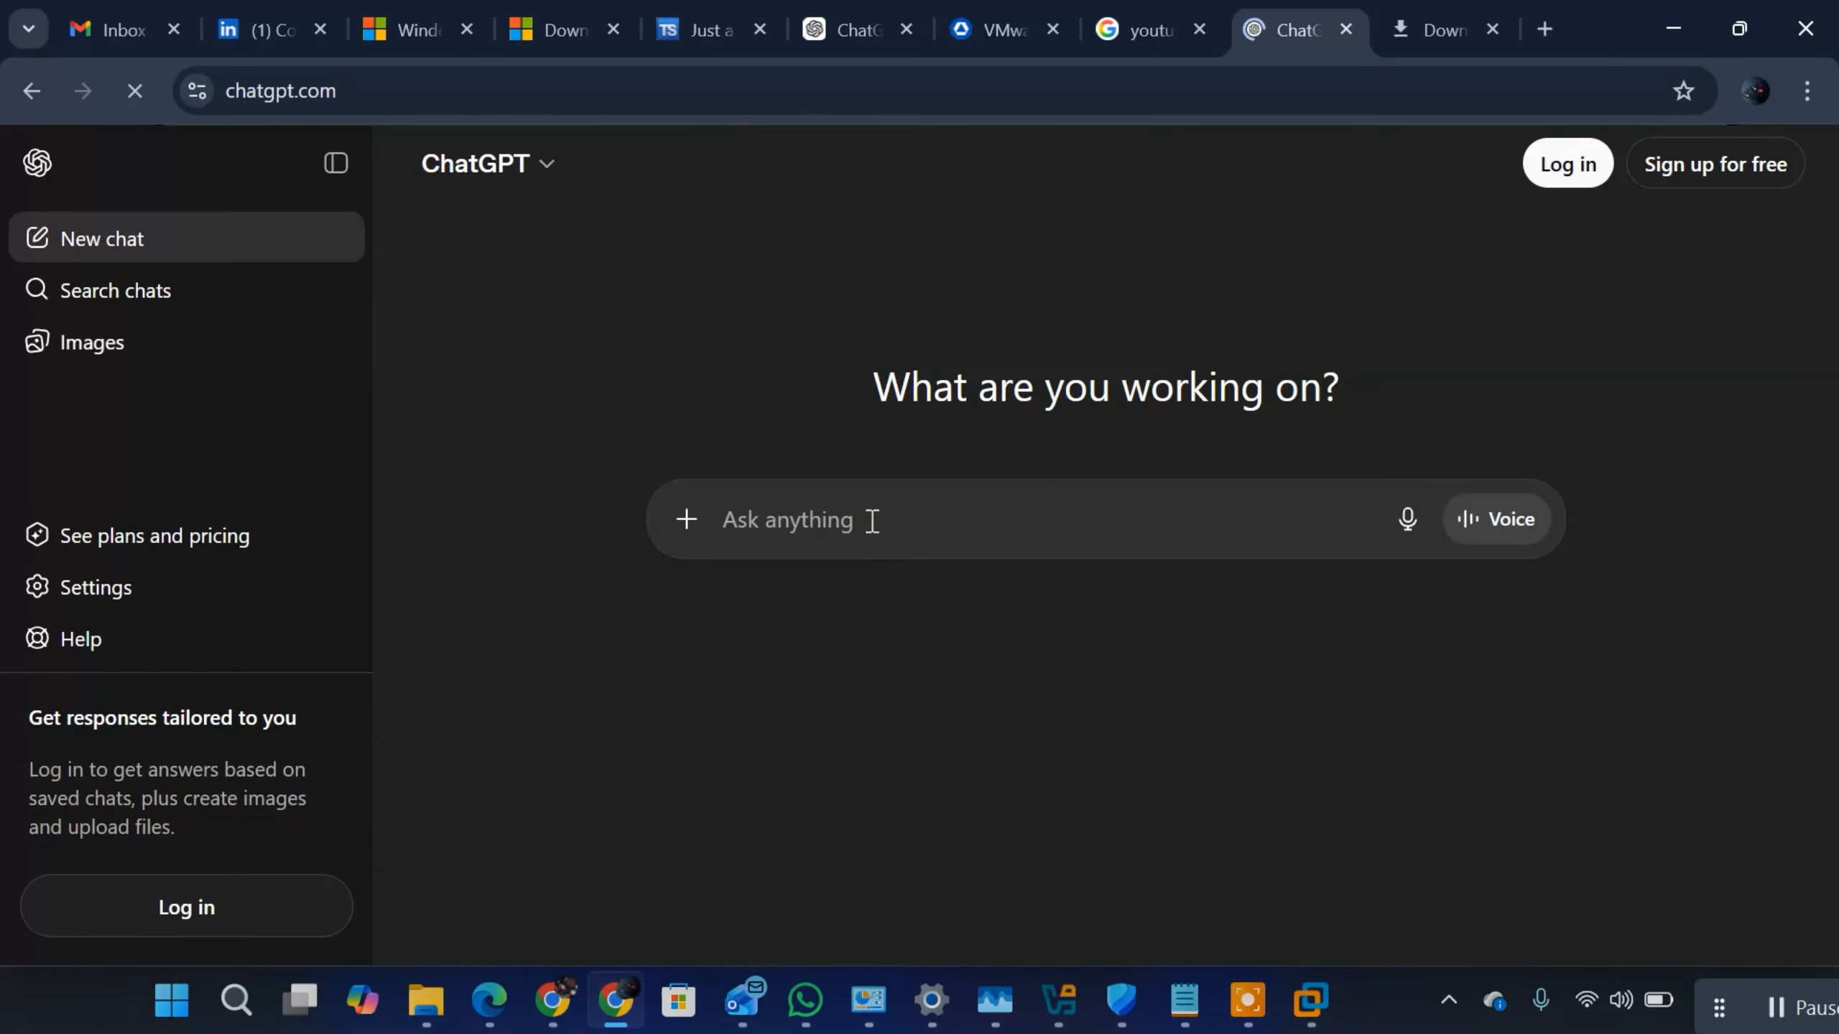
pyautogui.hotkey('ctrl', 'v')
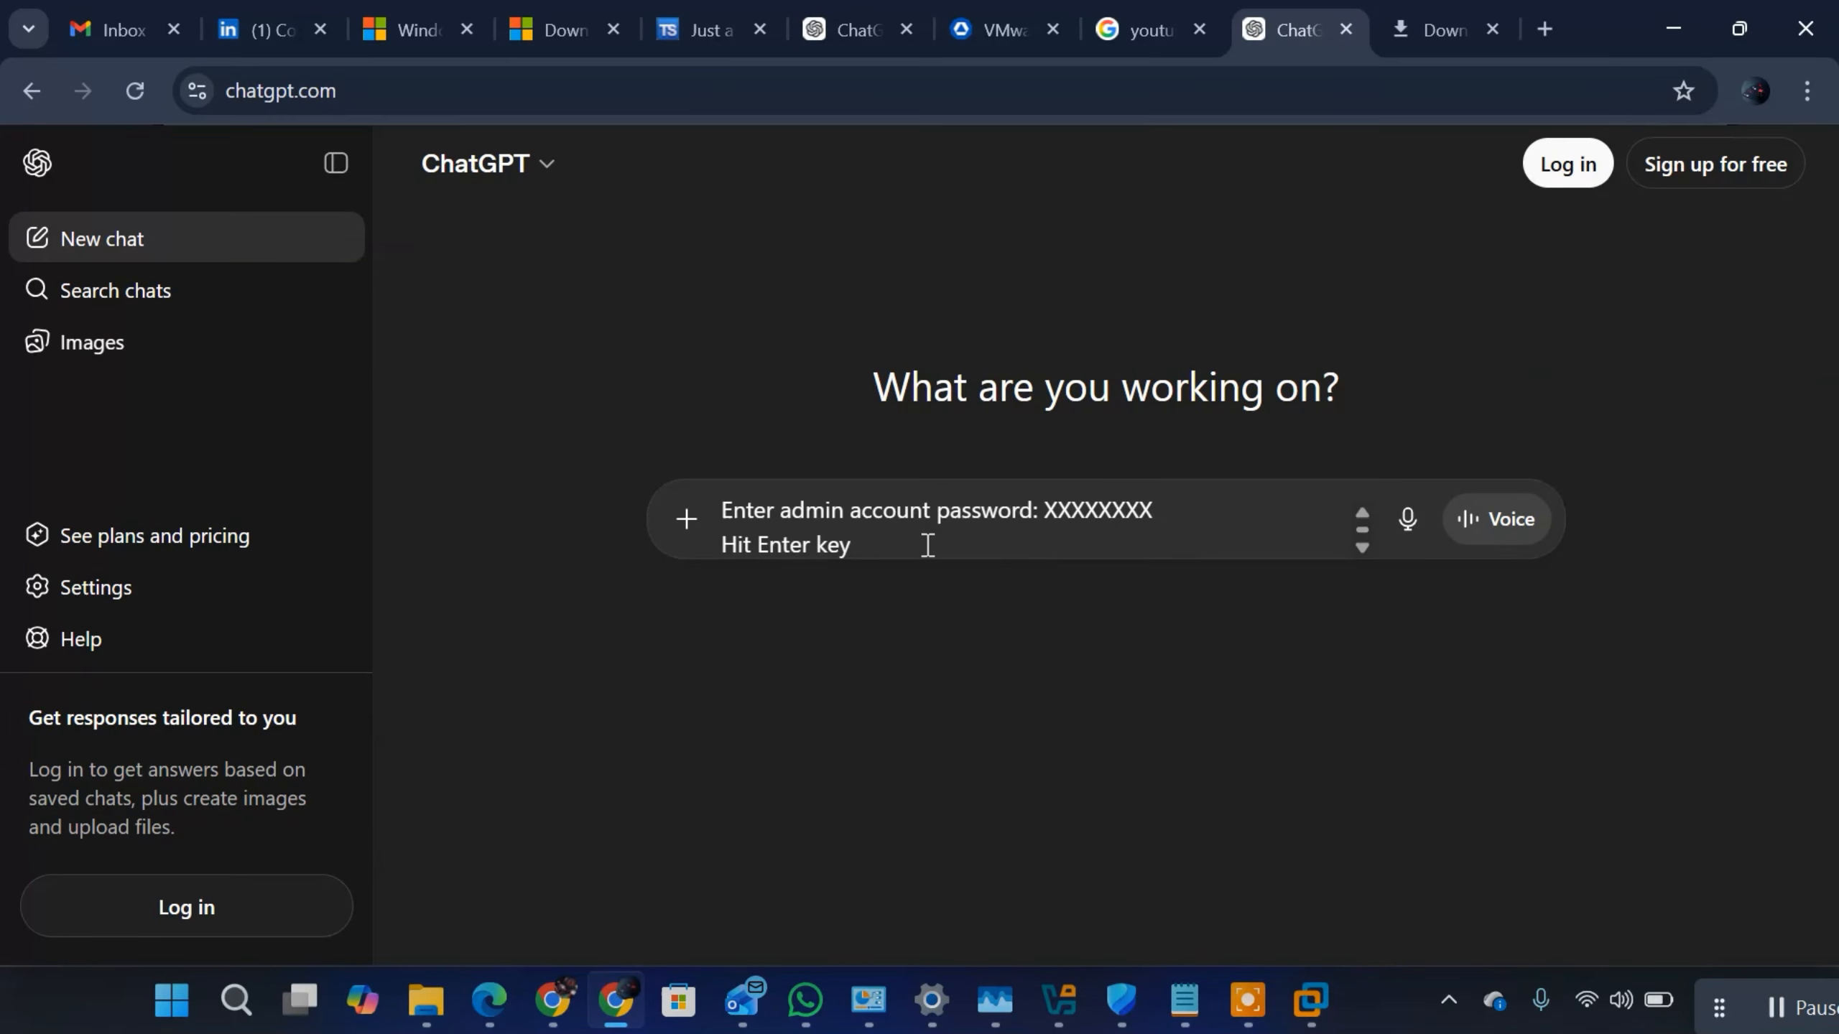
pyautogui.click(1724, 195)
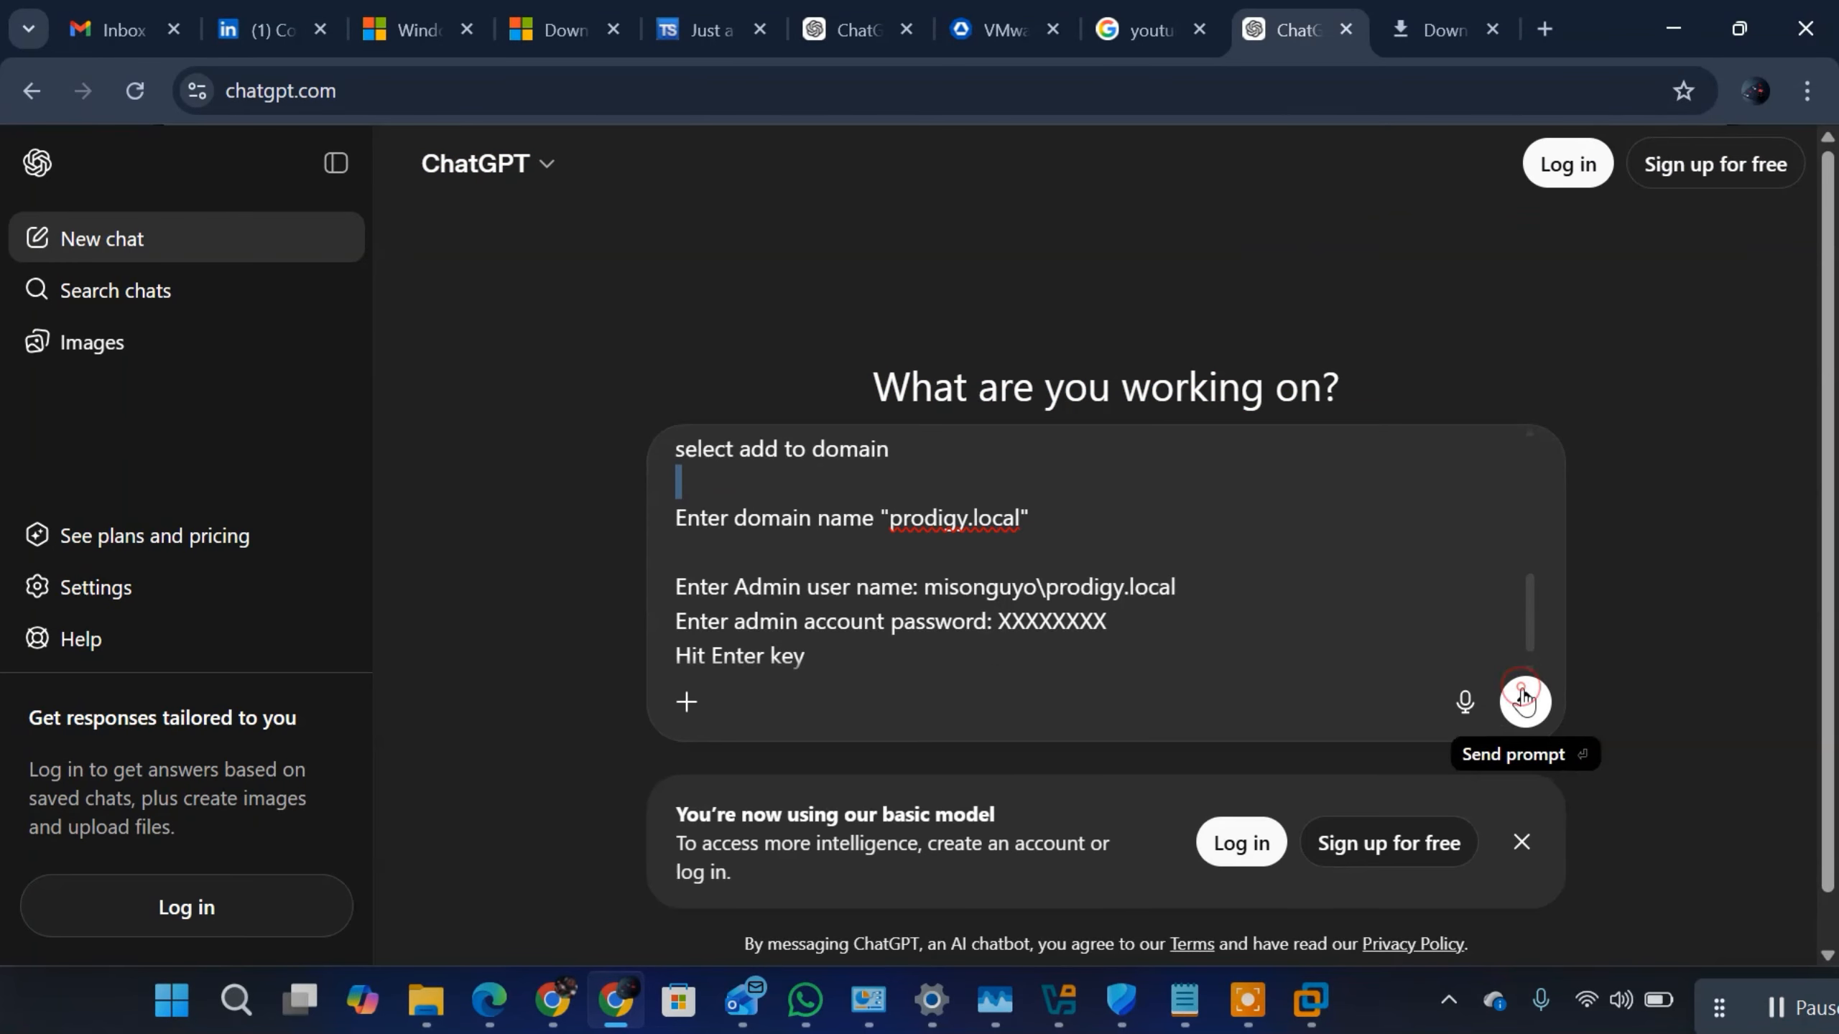
pyautogui.click(1524, 703)
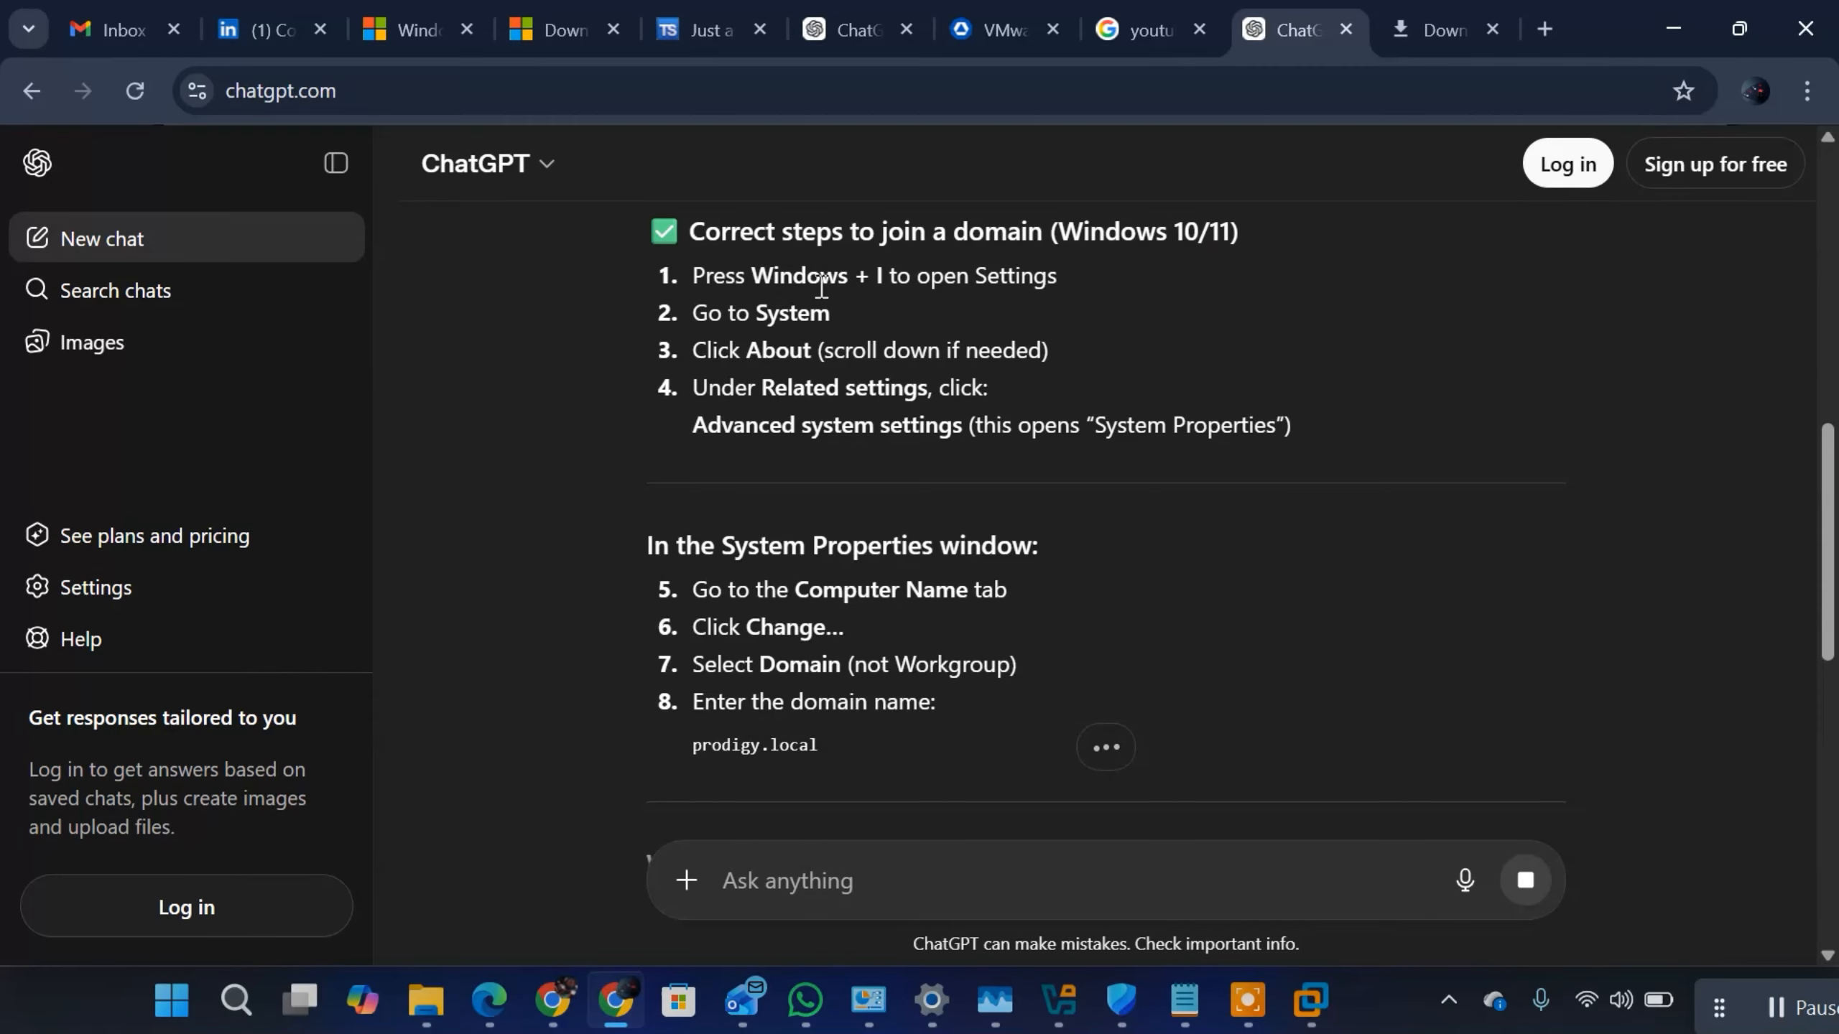
# Step: Replace the selected domain-join section in the Notepad notes with ChatGPT's steps, from "Correct steps to join a domain" through "Restart the computer when prompted"
pyautogui.scroll(2, 751, 264)
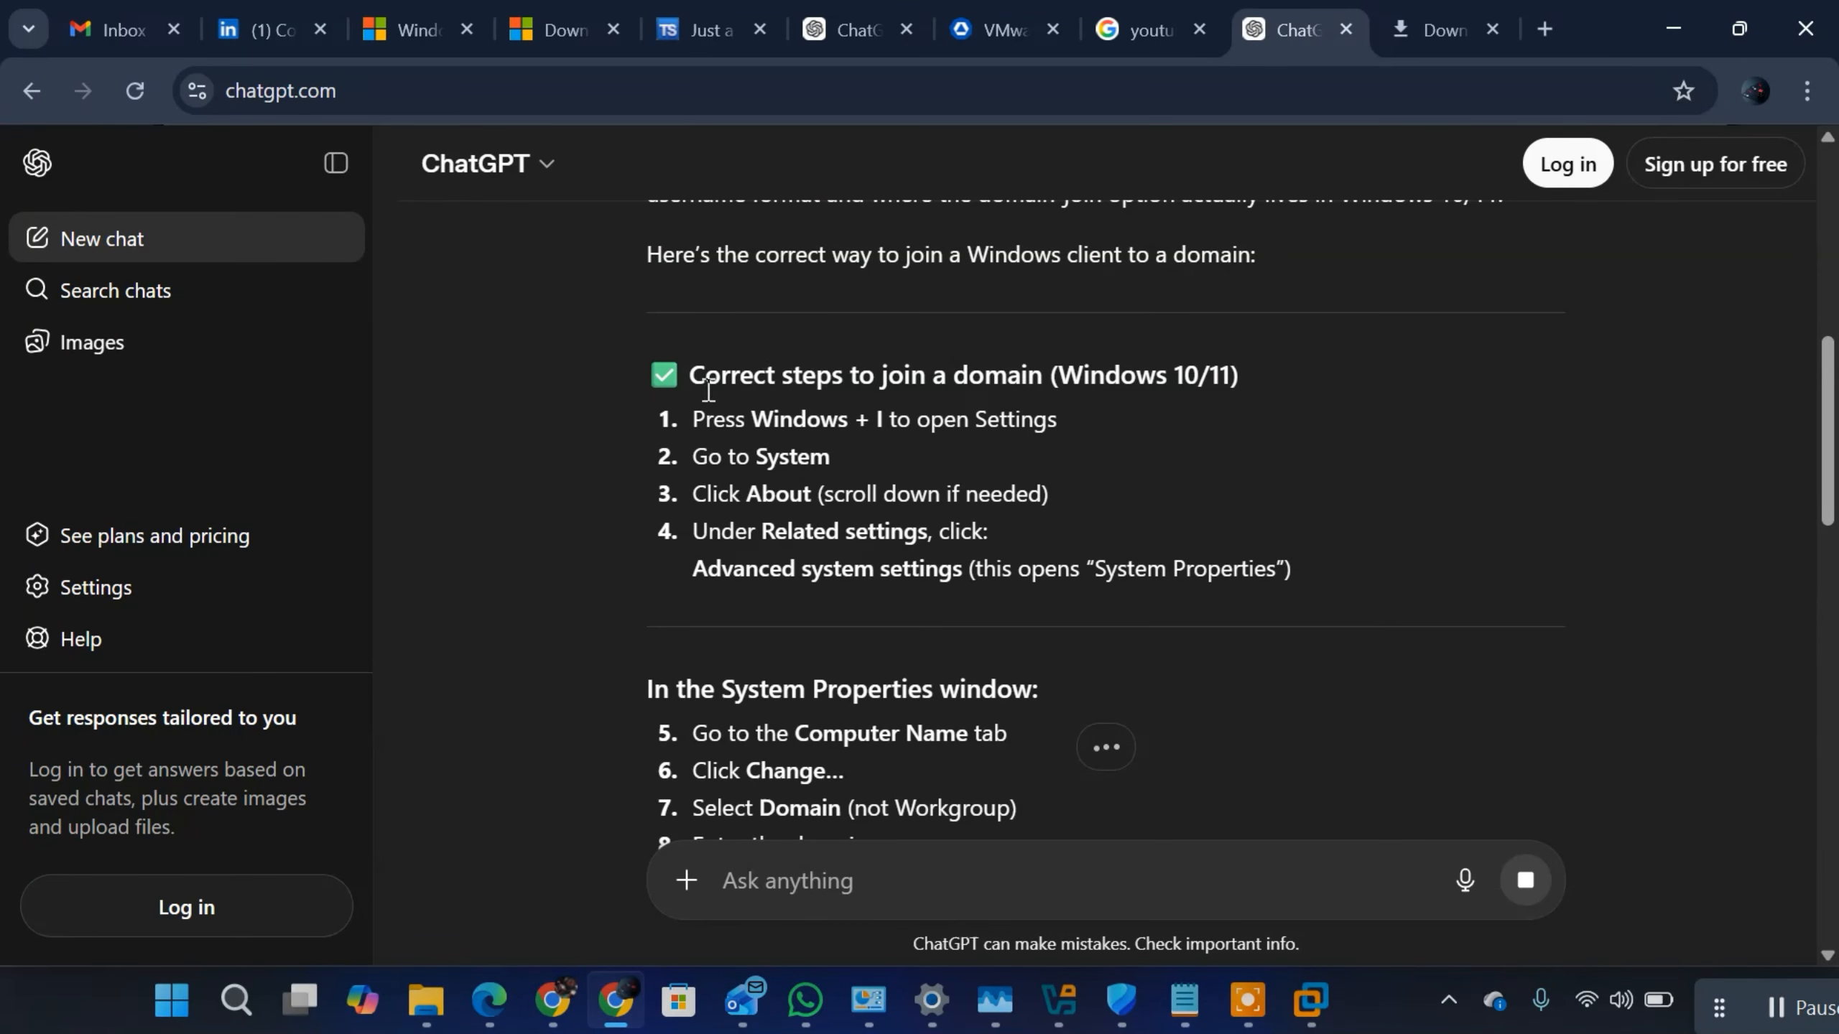
pyautogui.moveTo(650, 369); pyautogui.dragTo(1211, 351)
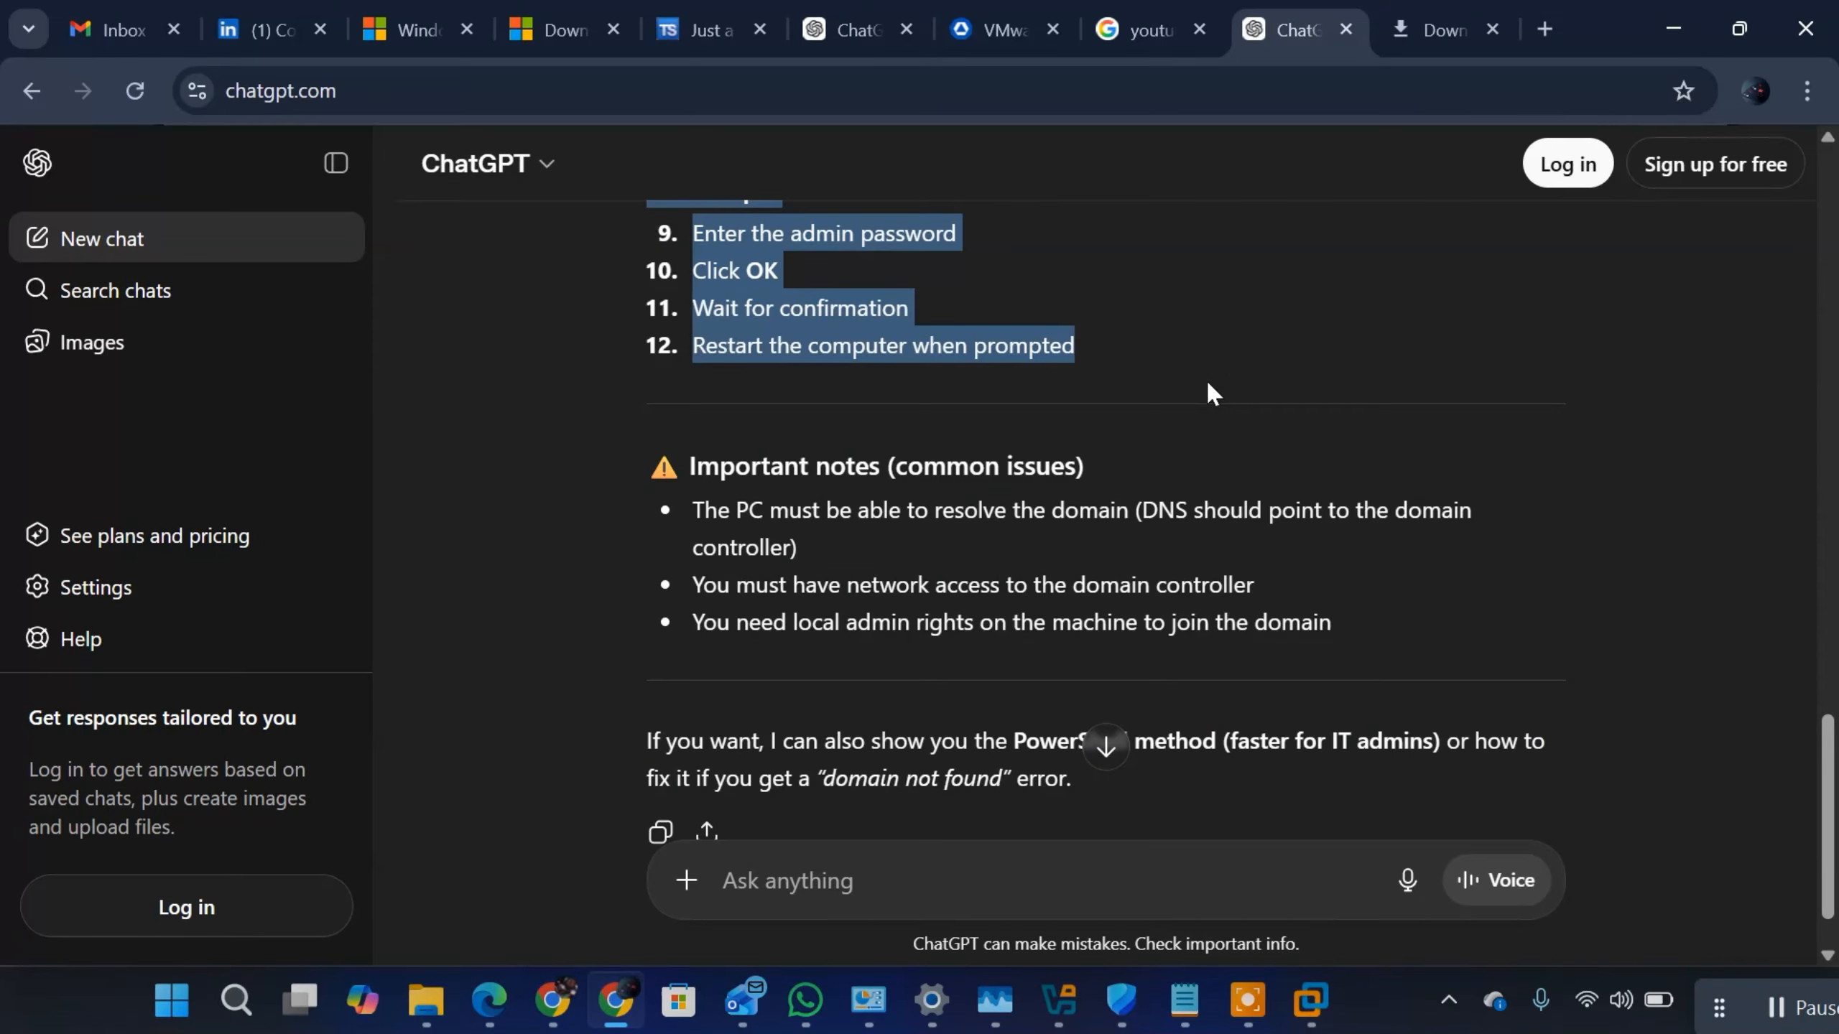
pyautogui.scroll(5, 1181, 339)
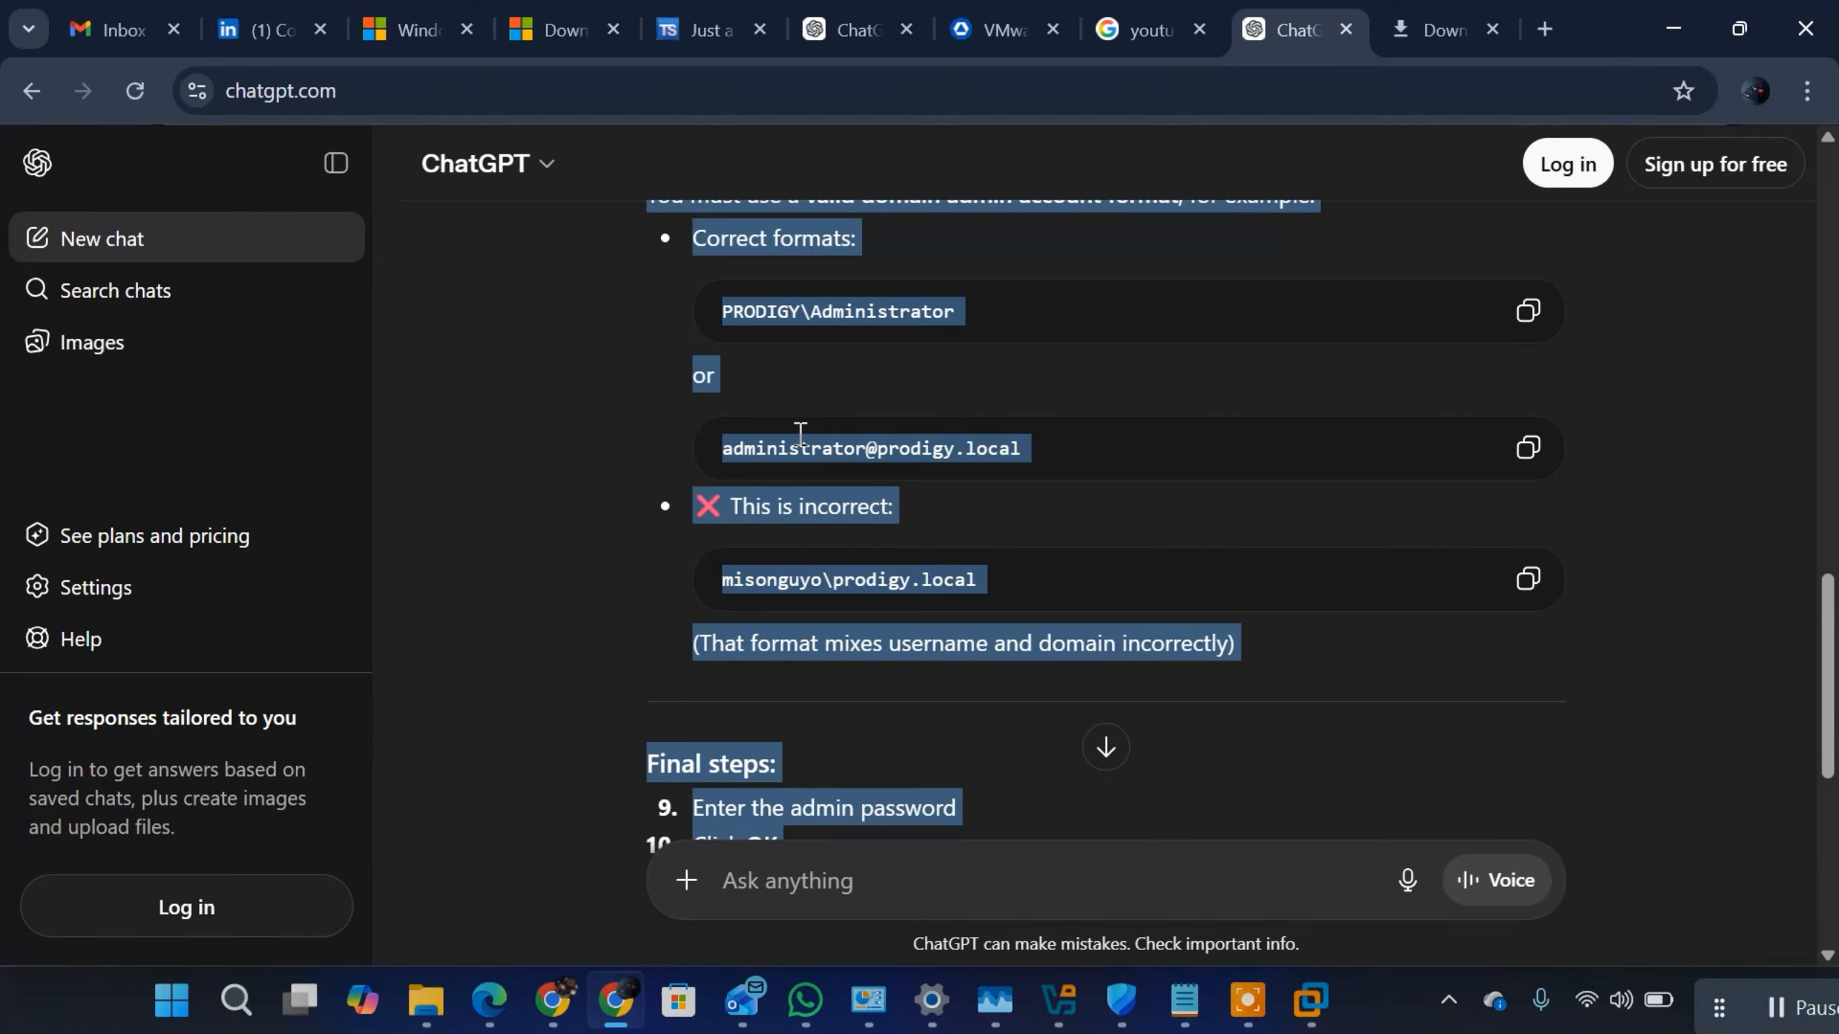
pyautogui.scroll(2, 923, 569)
pyautogui.scroll(-4, 923, 551)
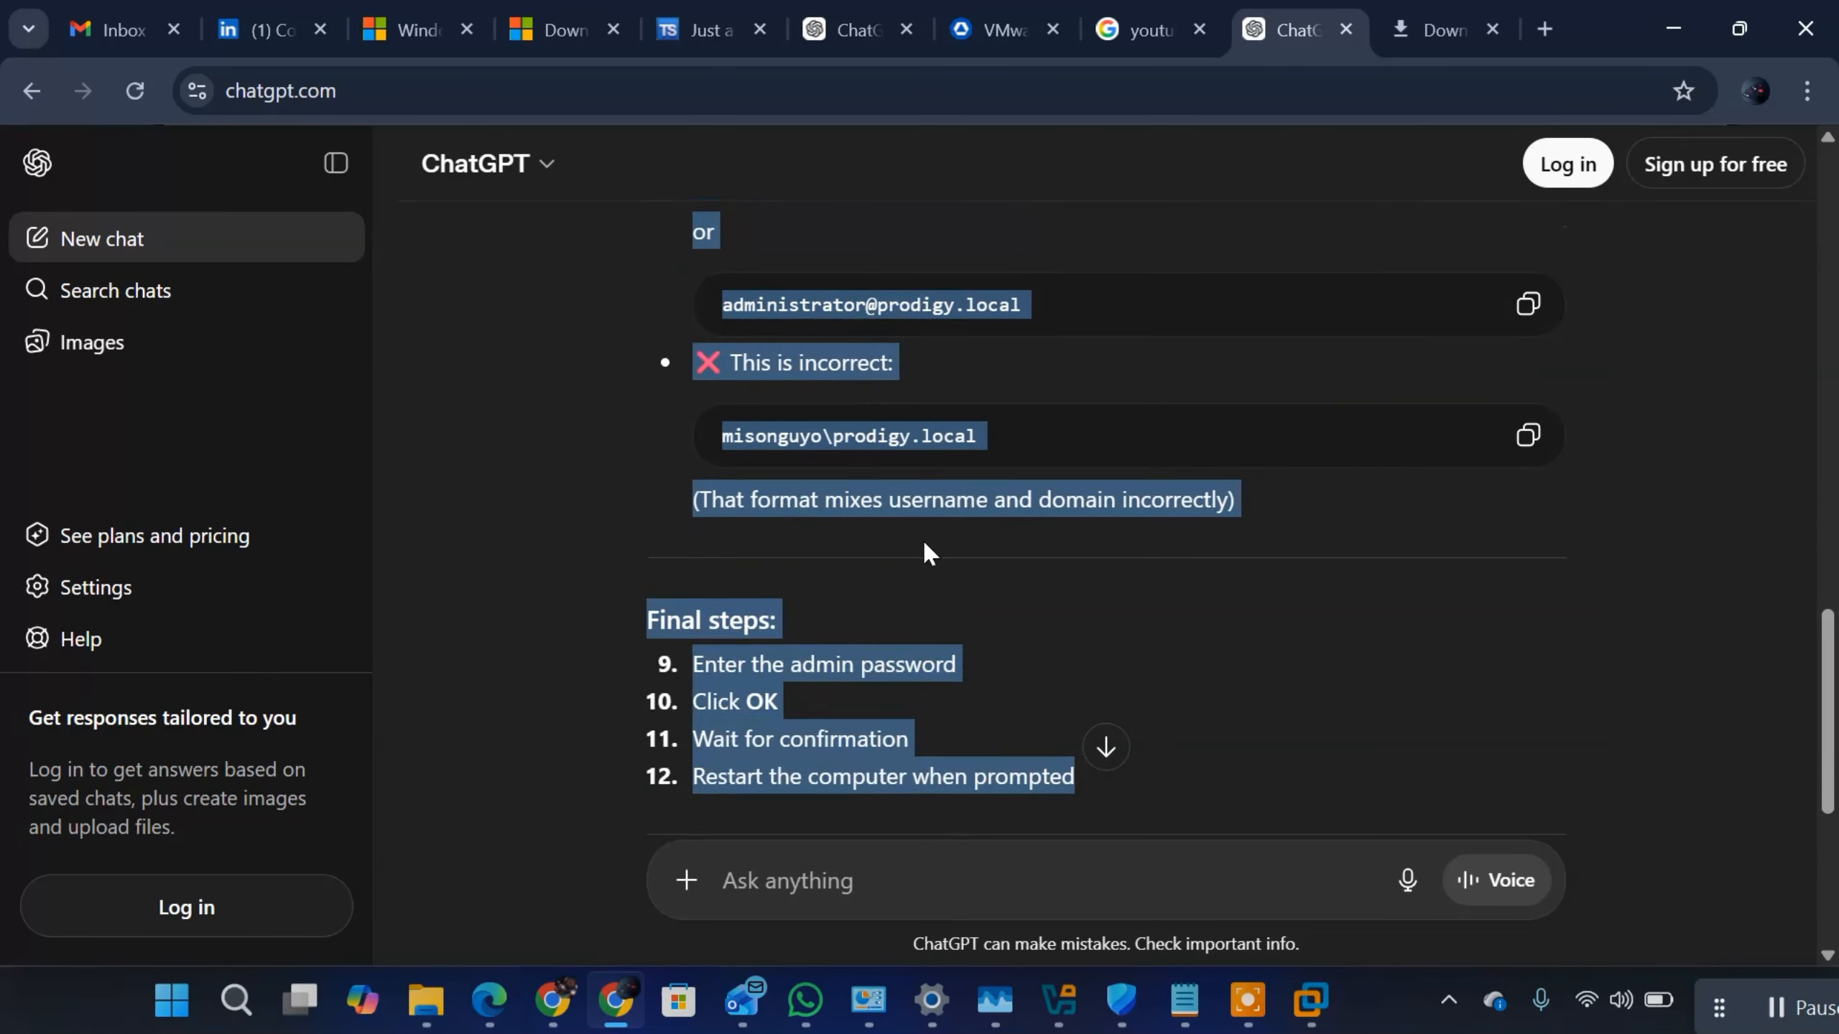
pyautogui.scroll(-7, 1017, 788)
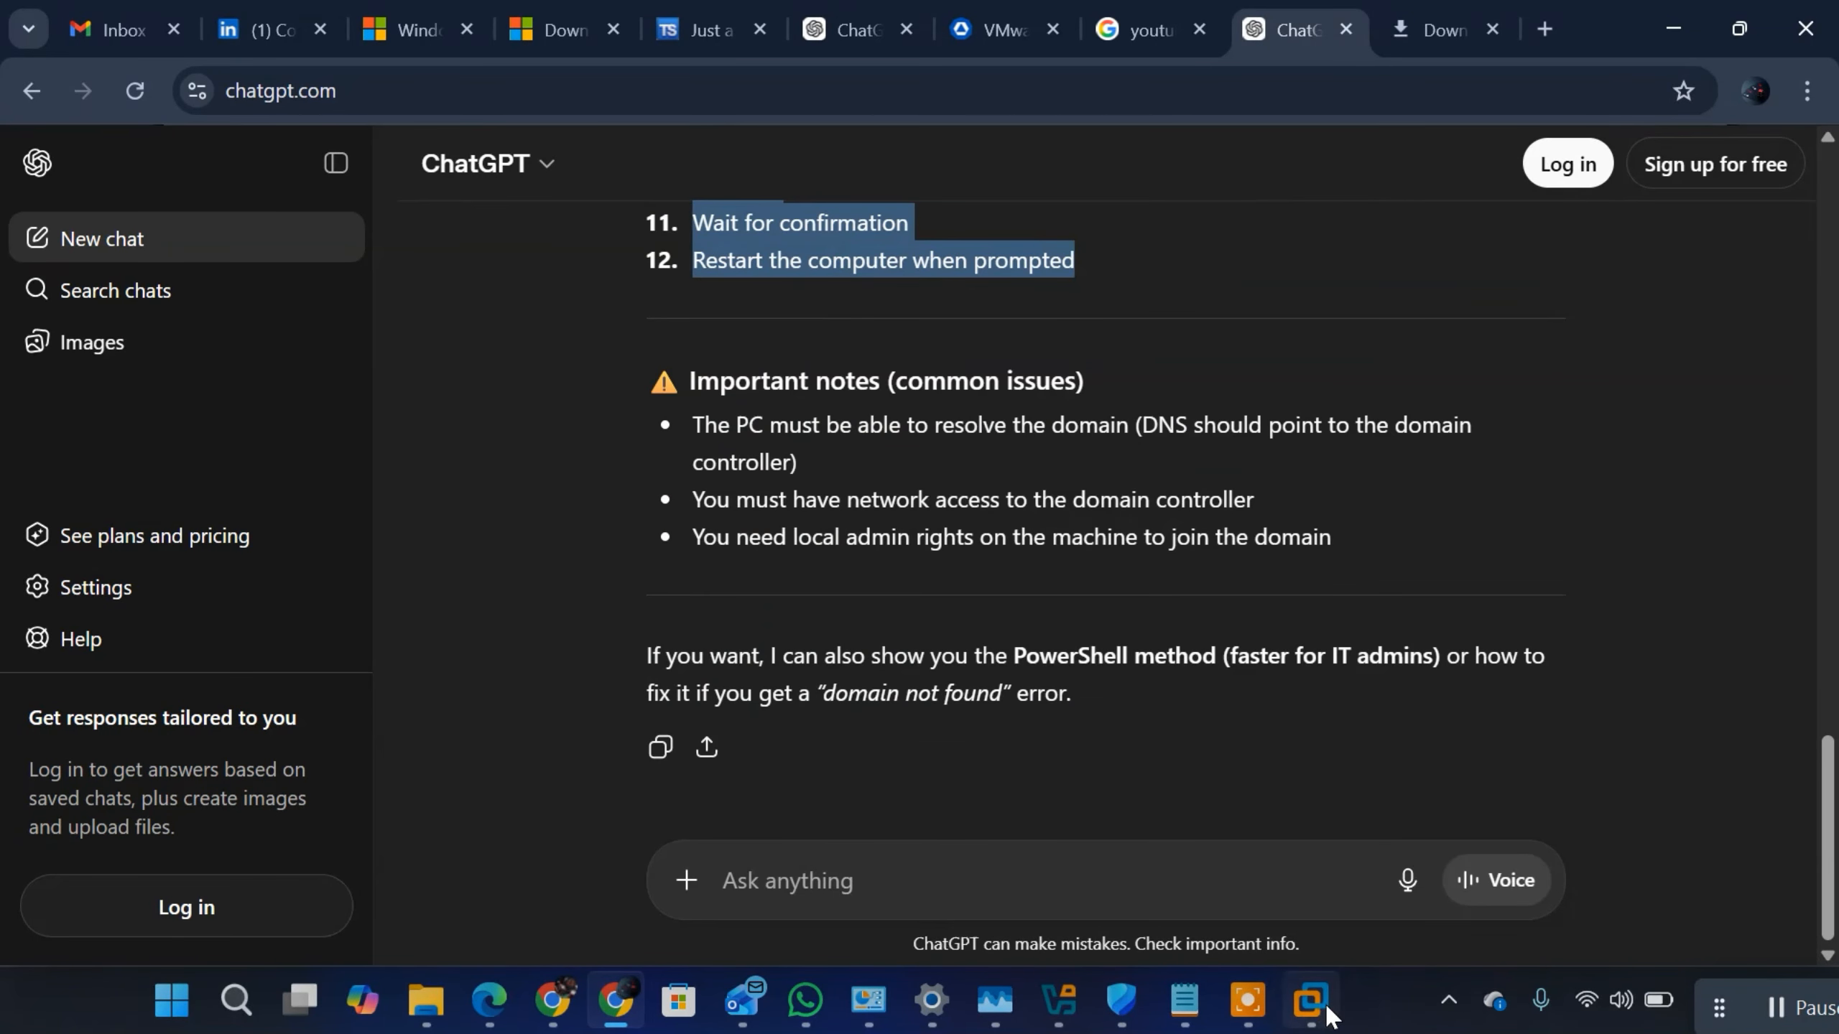
pyautogui.click(1184, 999)
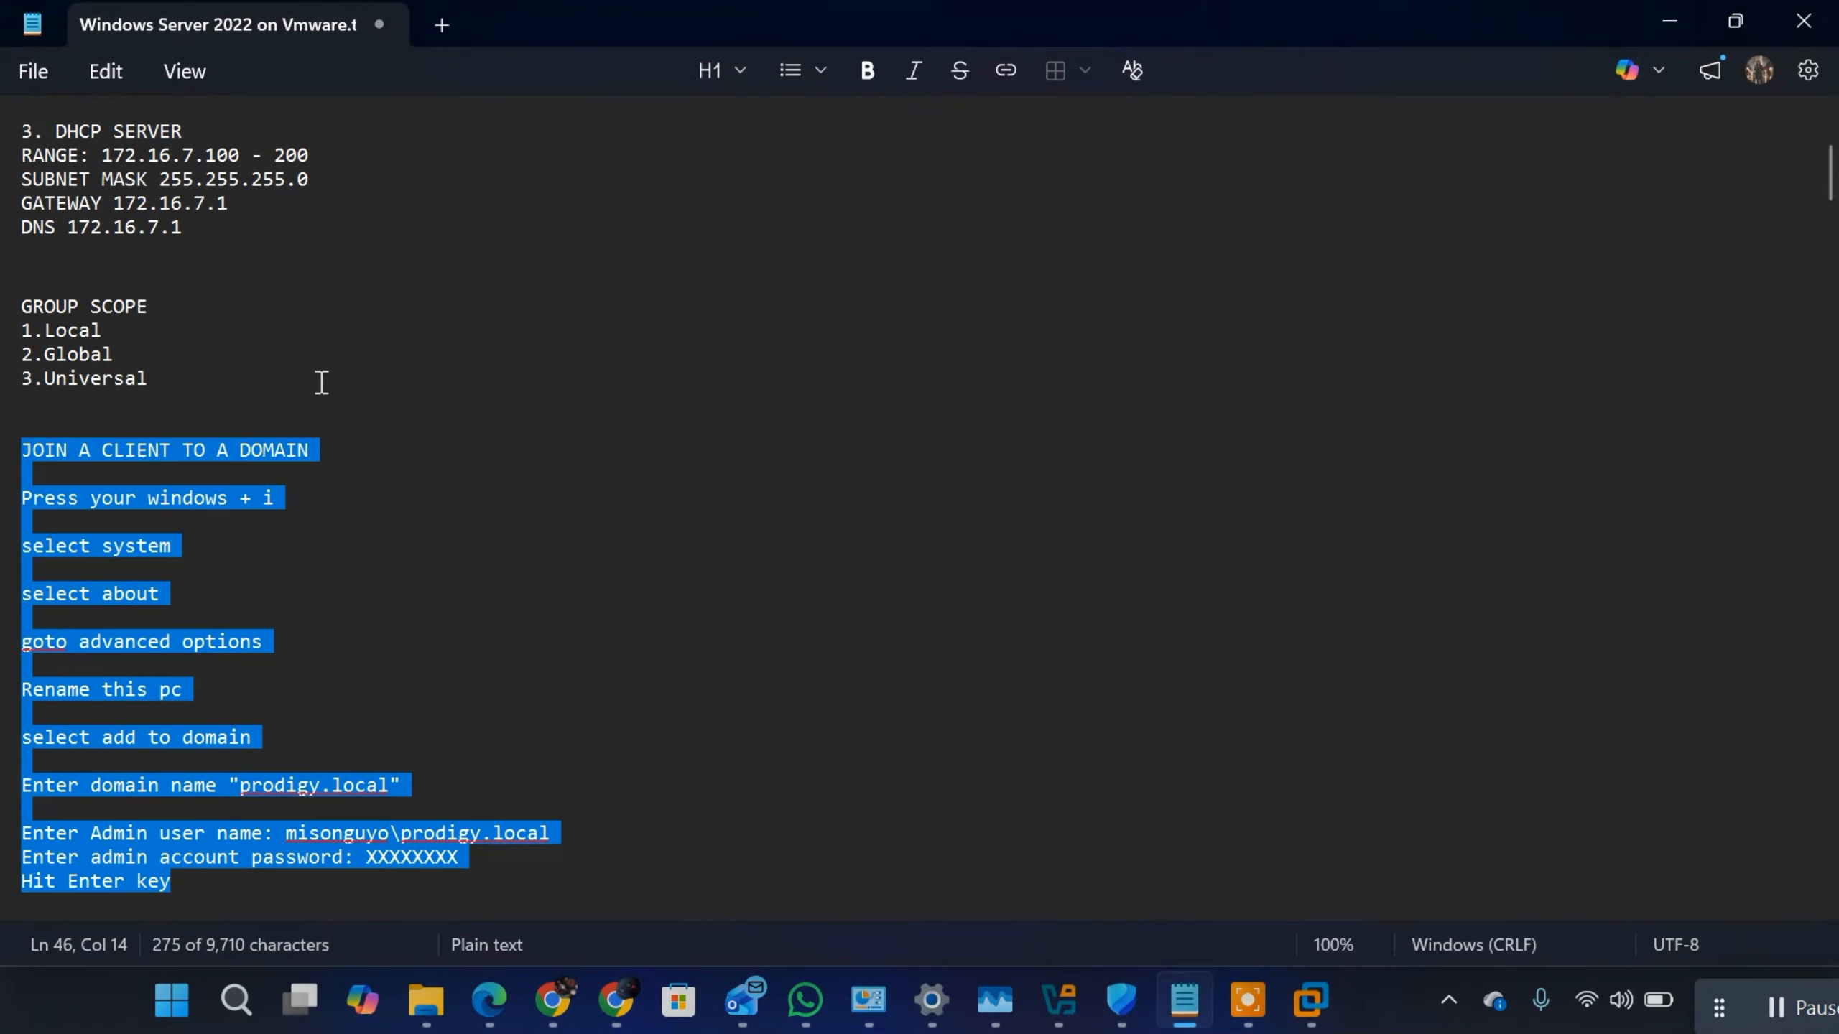
pyautogui.hotkey('ctrl', 'v')
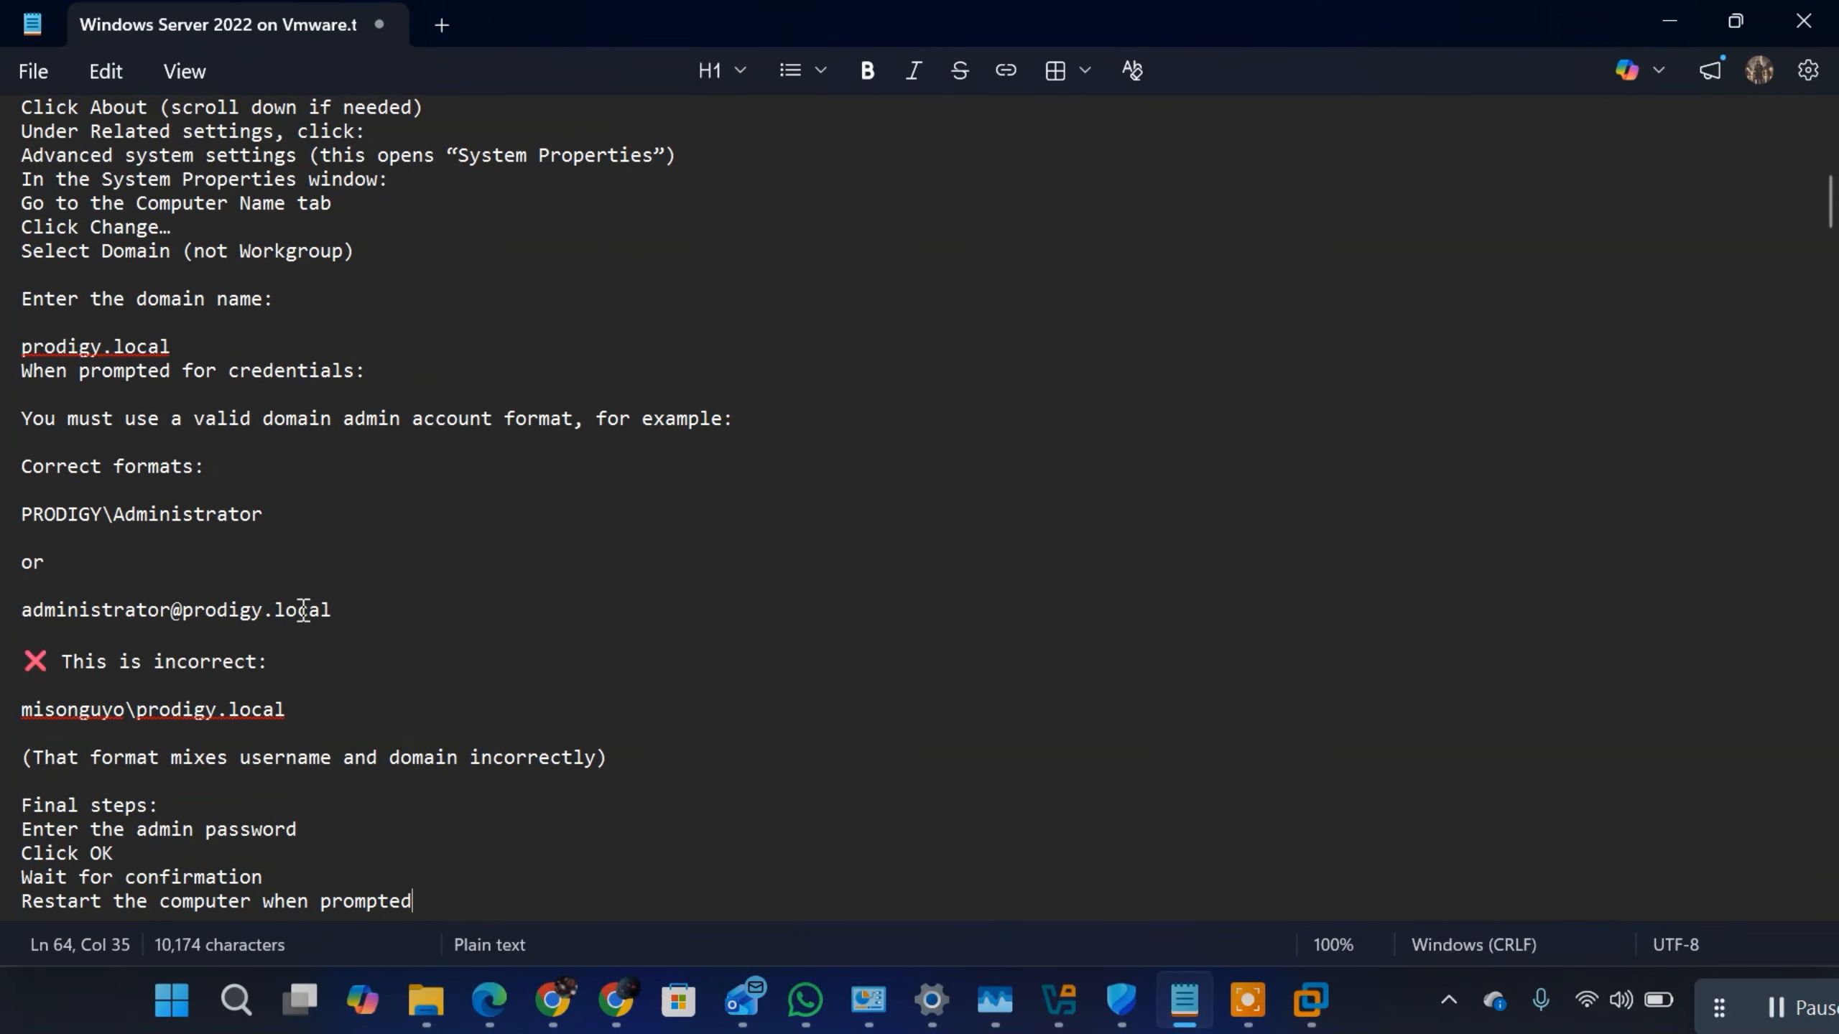
# Step: Delete the "This is incorrect:" line and the wrong user name example below it from the pasted steps
pyautogui.moveTo(298, 704); pyautogui.dragTo(21, 658)
pyautogui.press('BackSpace')
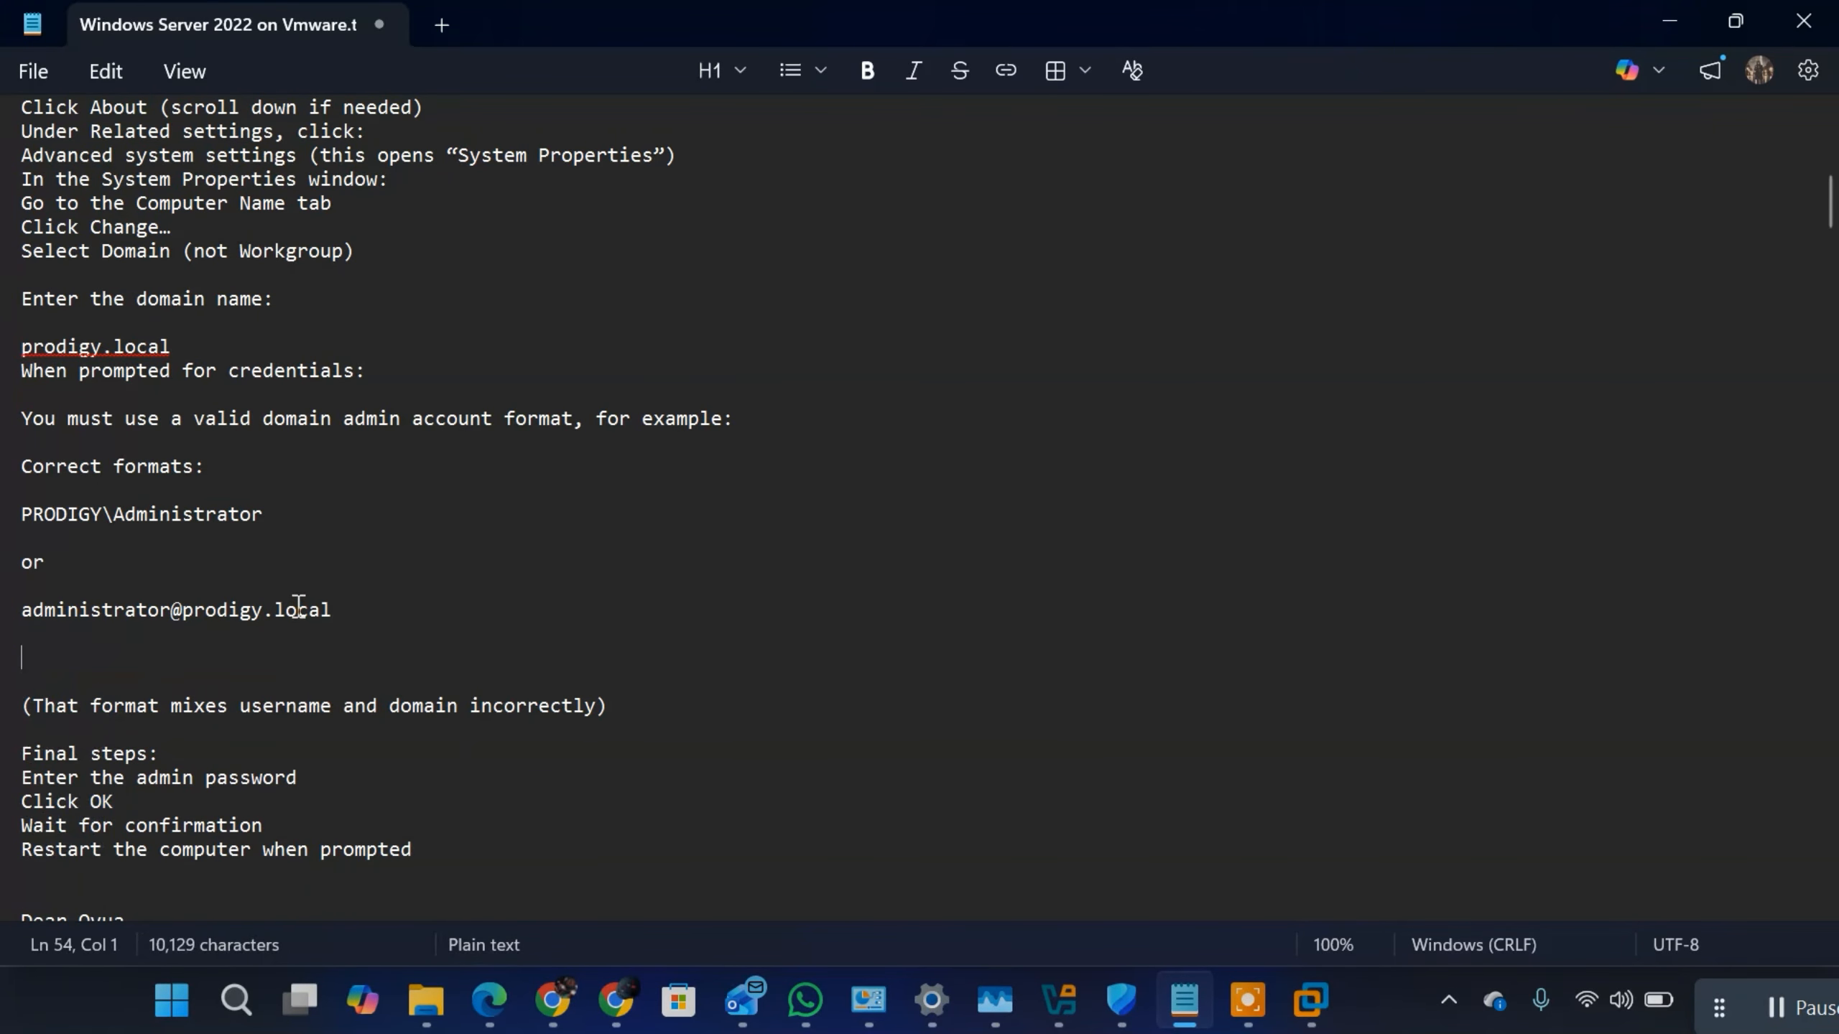
# Step: Switch to the ChatGPT conversation in Chrome and copy the heading "JOIN A CLIENT TO A DOMAIN" from the submitted prompt
pyautogui.scroll(-2, 311, 656)
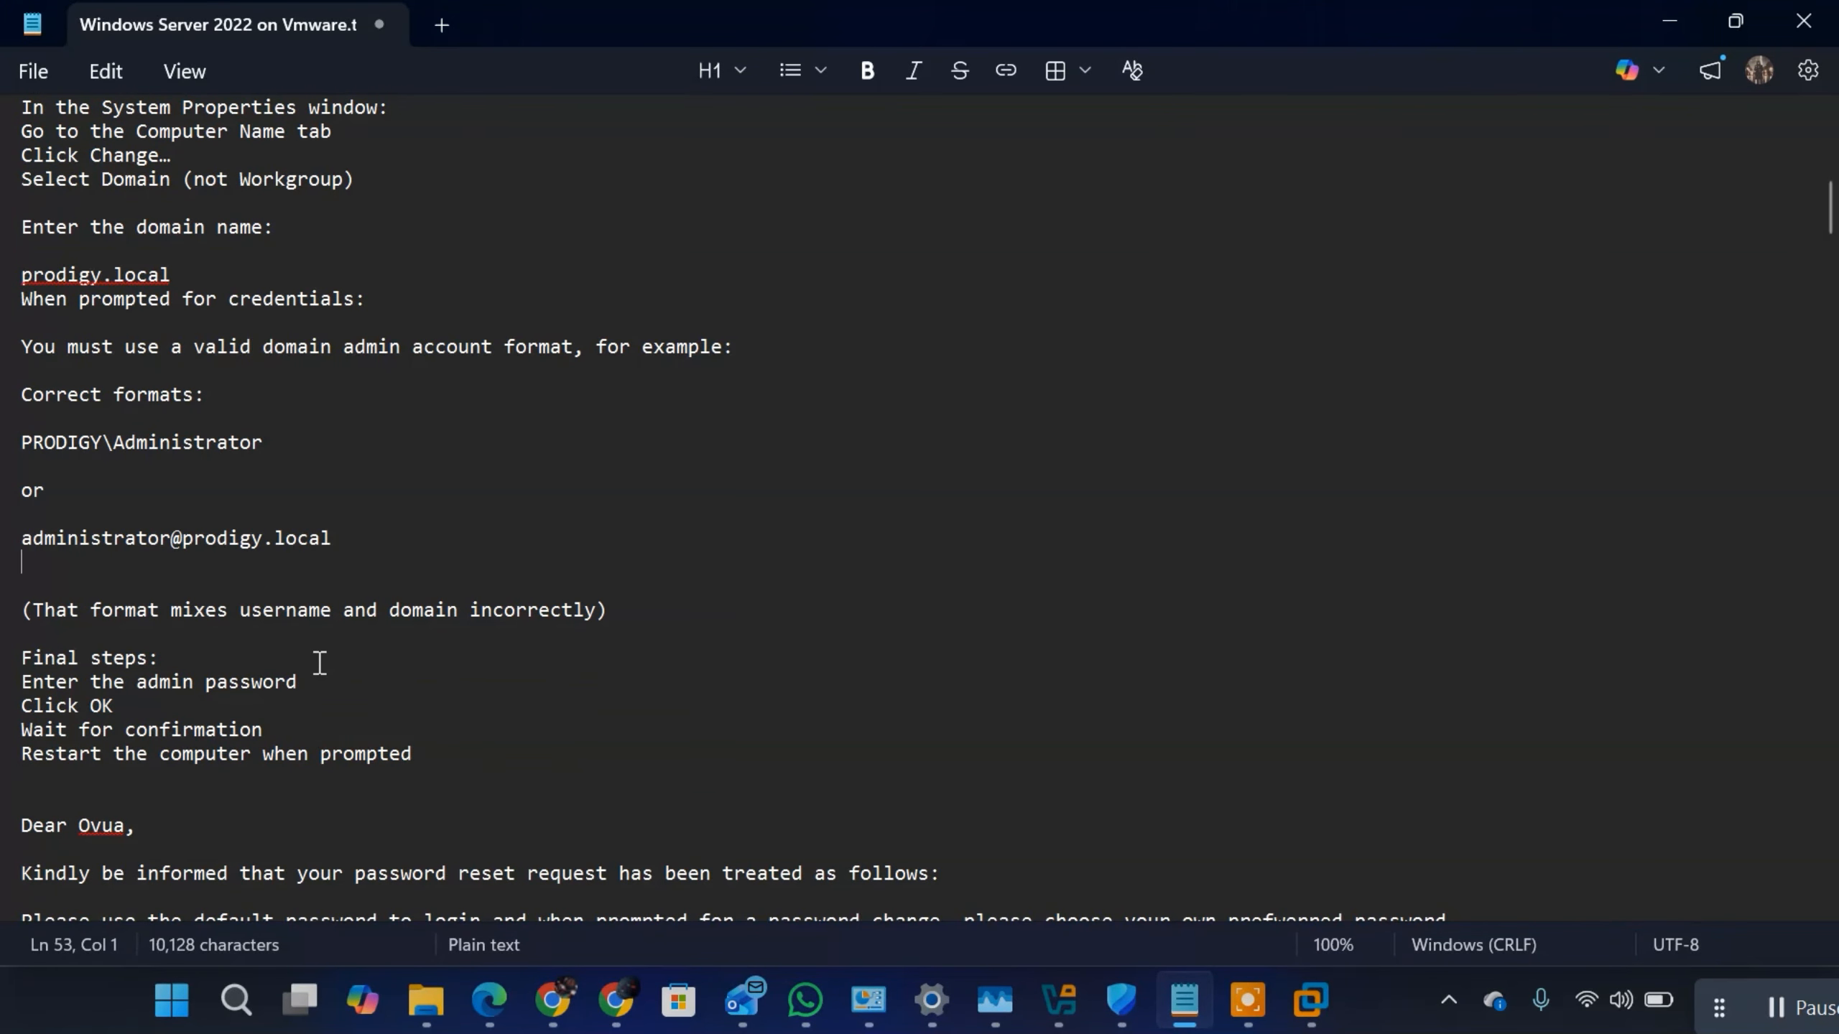
pyautogui.scroll(2, 312, 664)
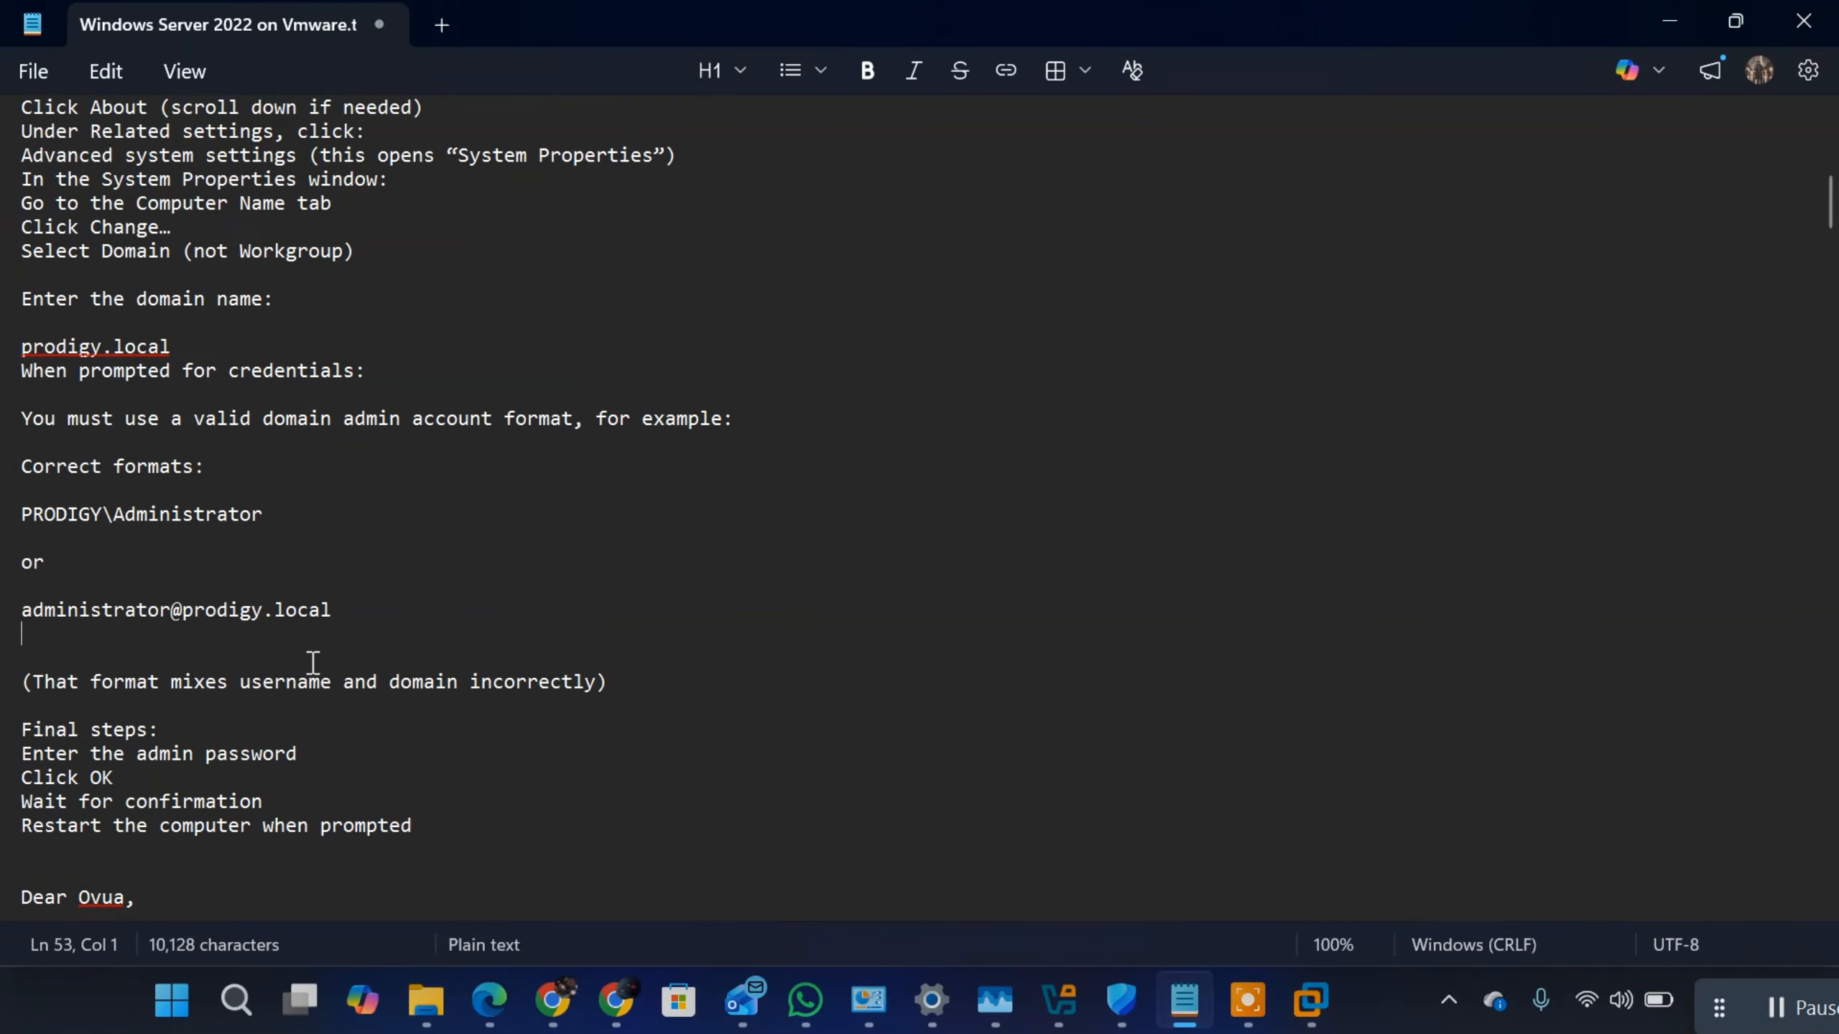
pyautogui.scroll(4, 312, 662)
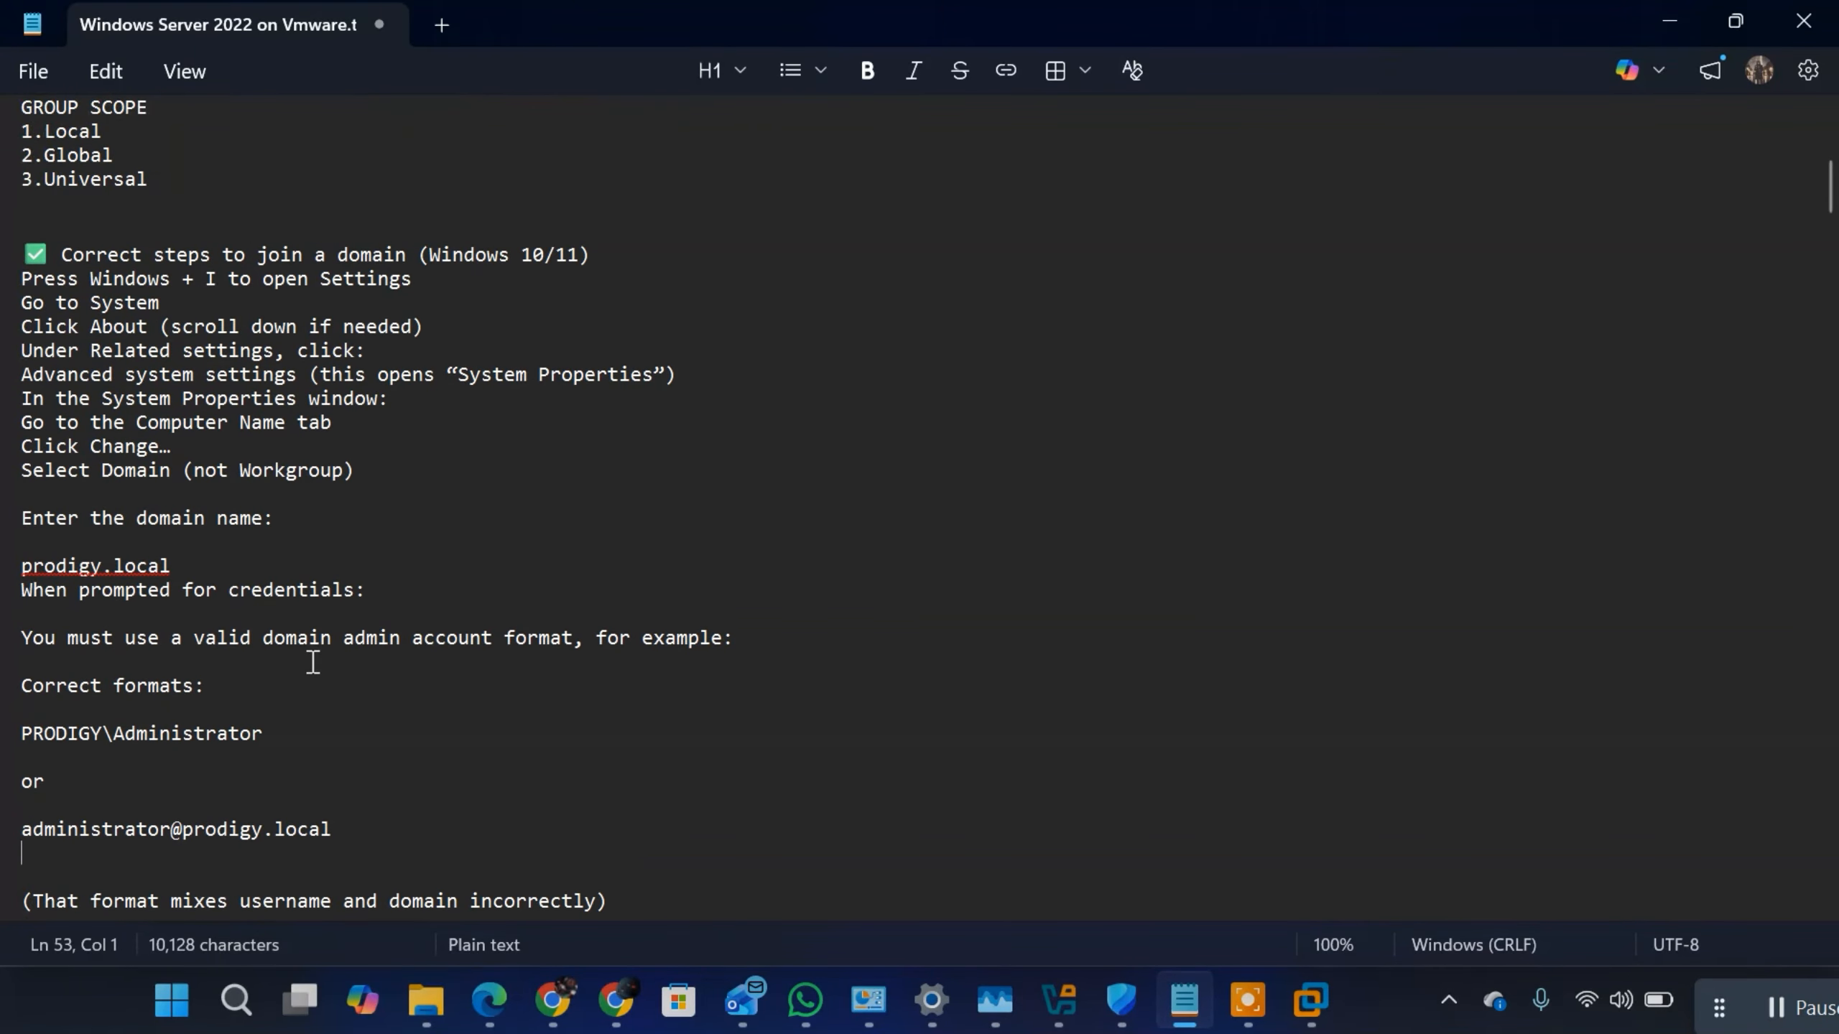
pyautogui.scroll(3, 313, 662)
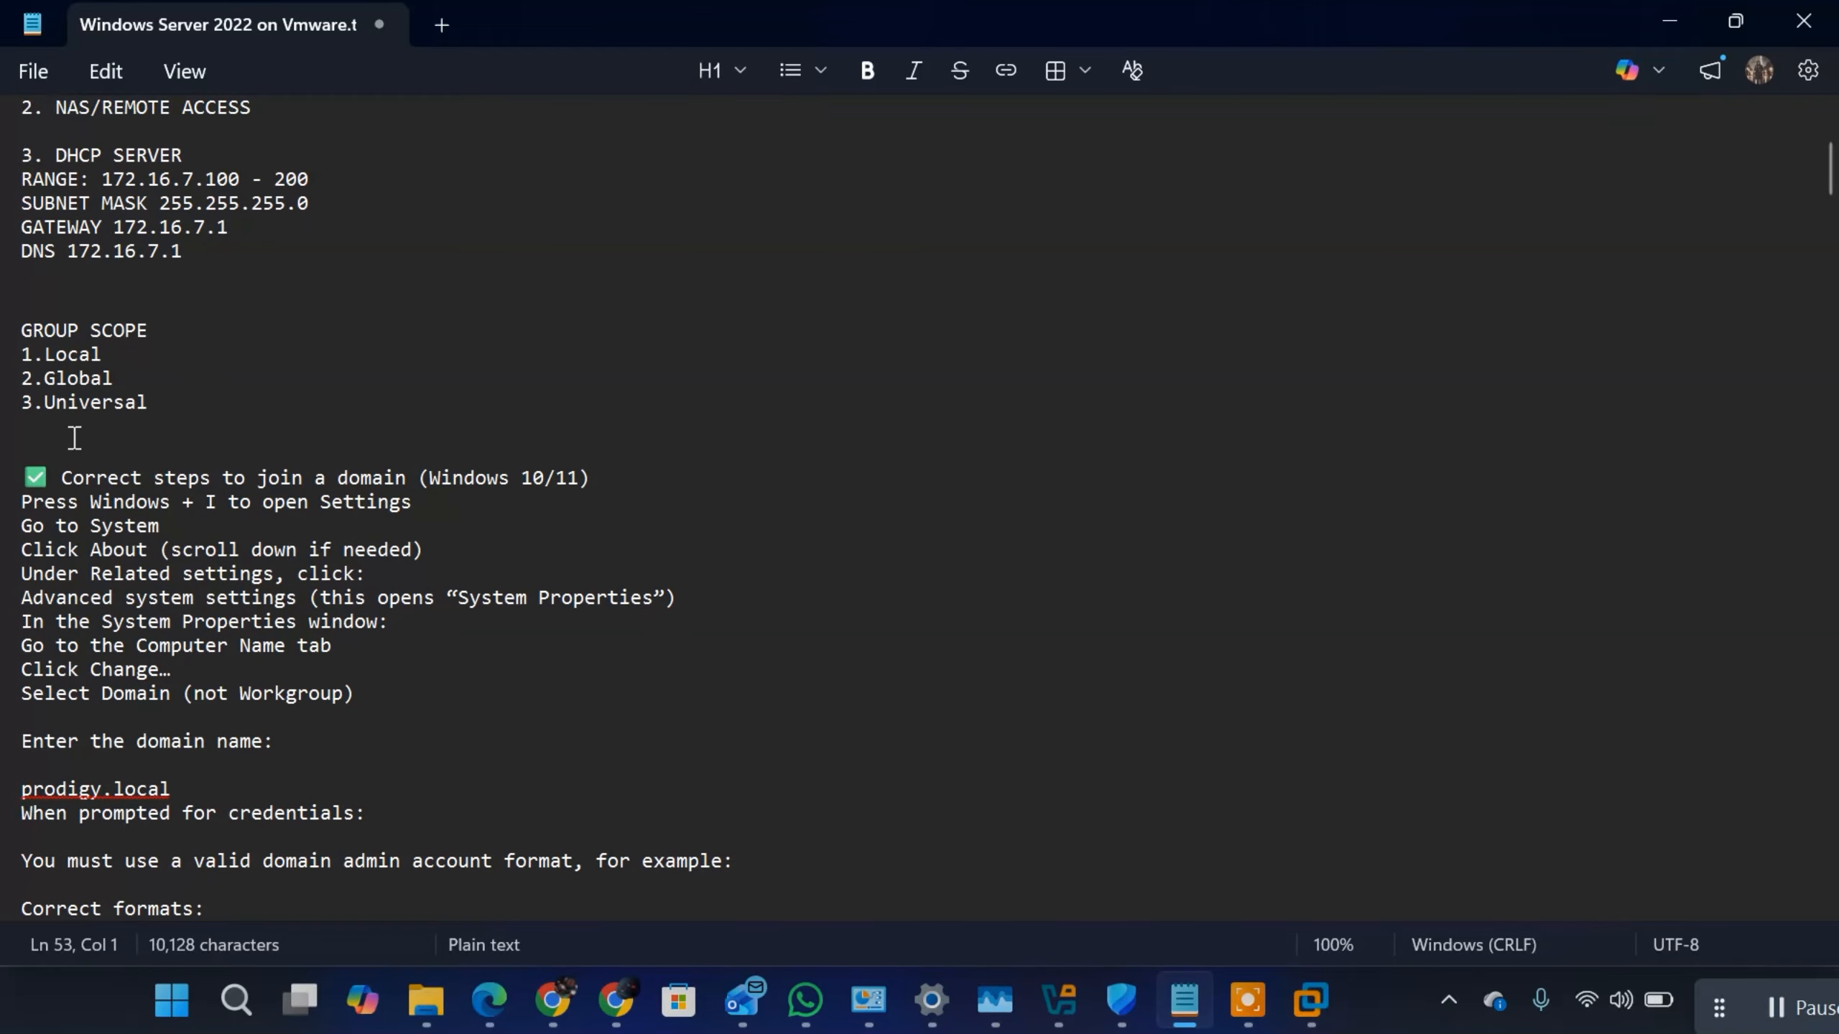
pyautogui.click(75, 438)
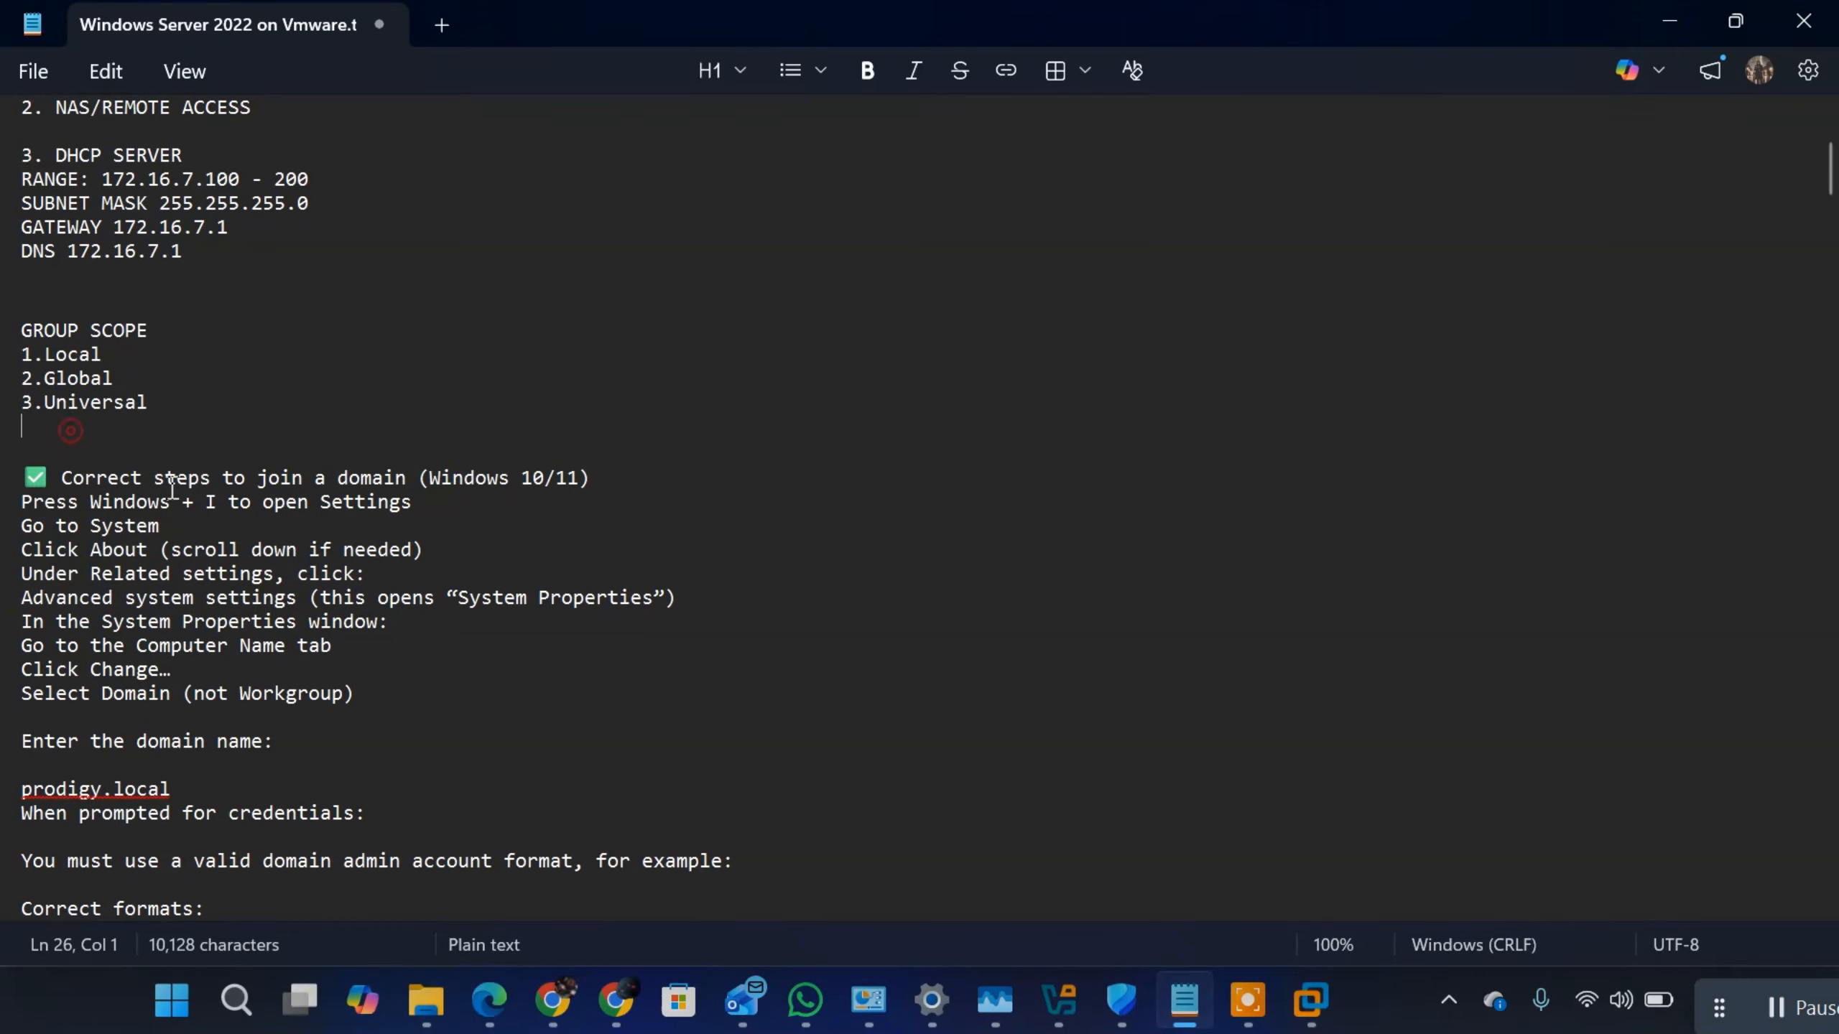
pyautogui.click(614, 1003)
pyautogui.scroll(10, 994, 476)
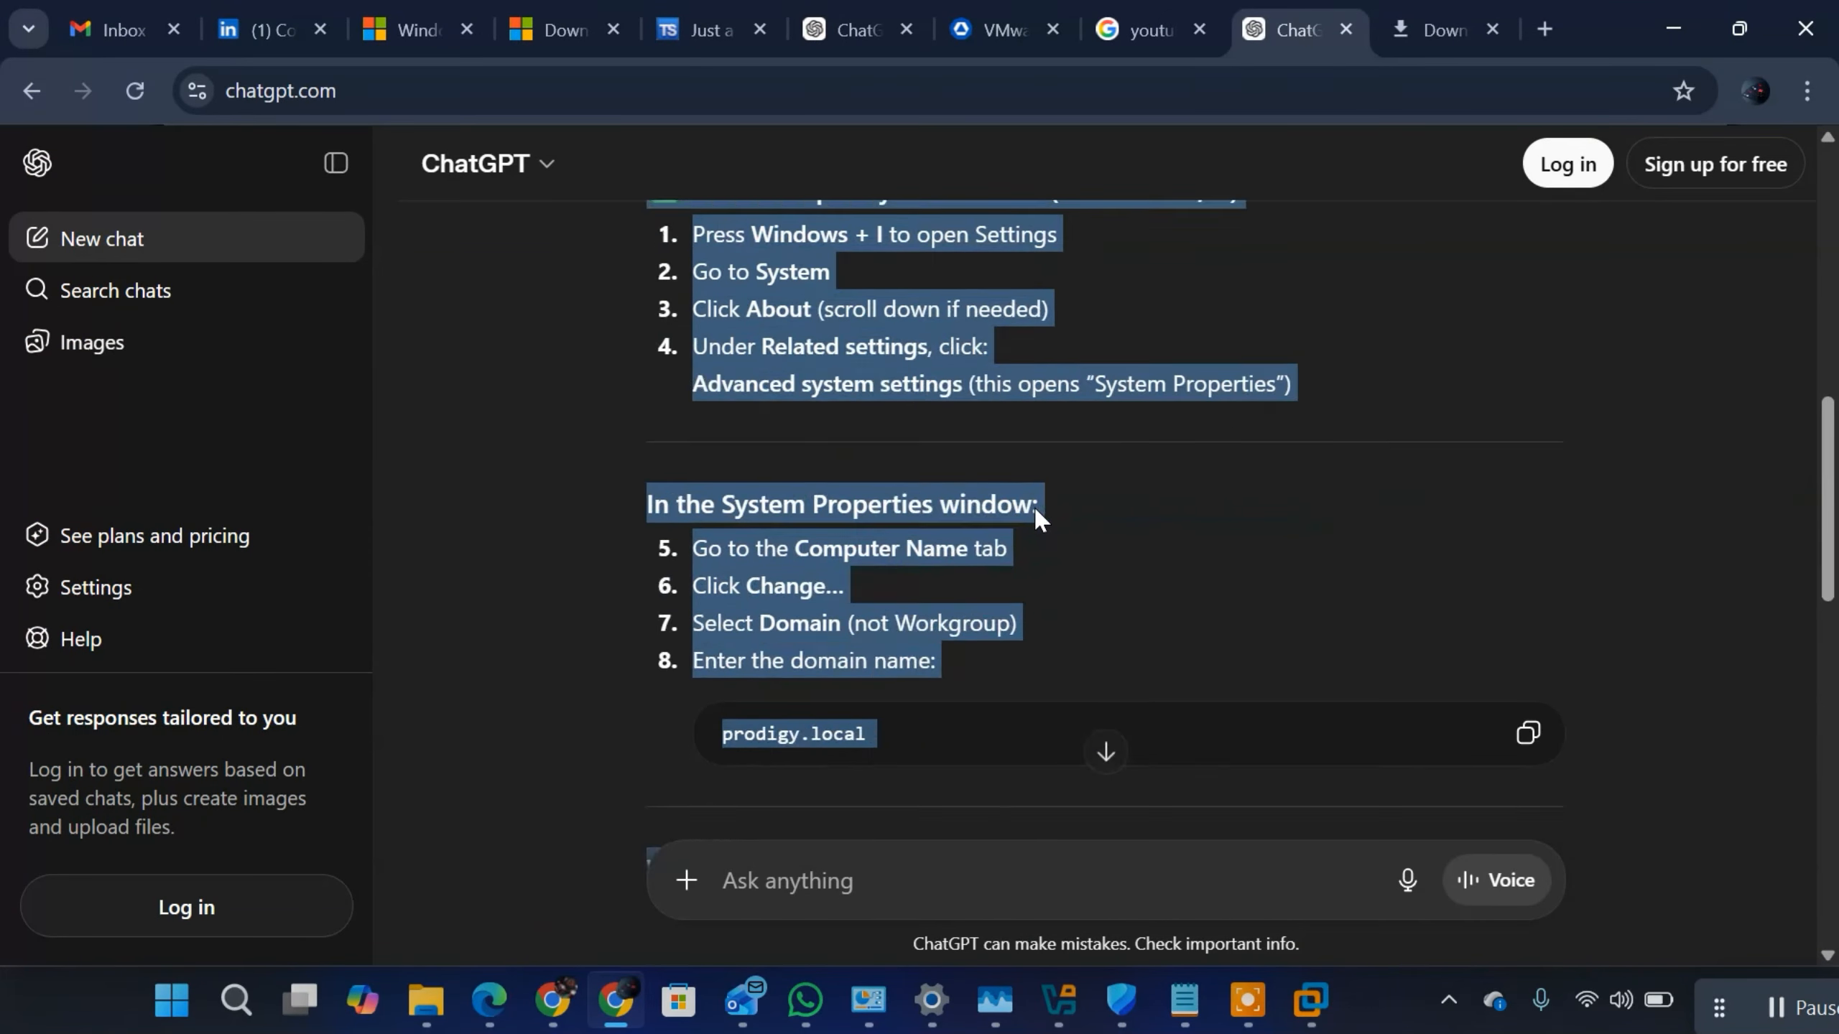
pyautogui.scroll(5, 1034, 505)
pyautogui.click(811, 511)
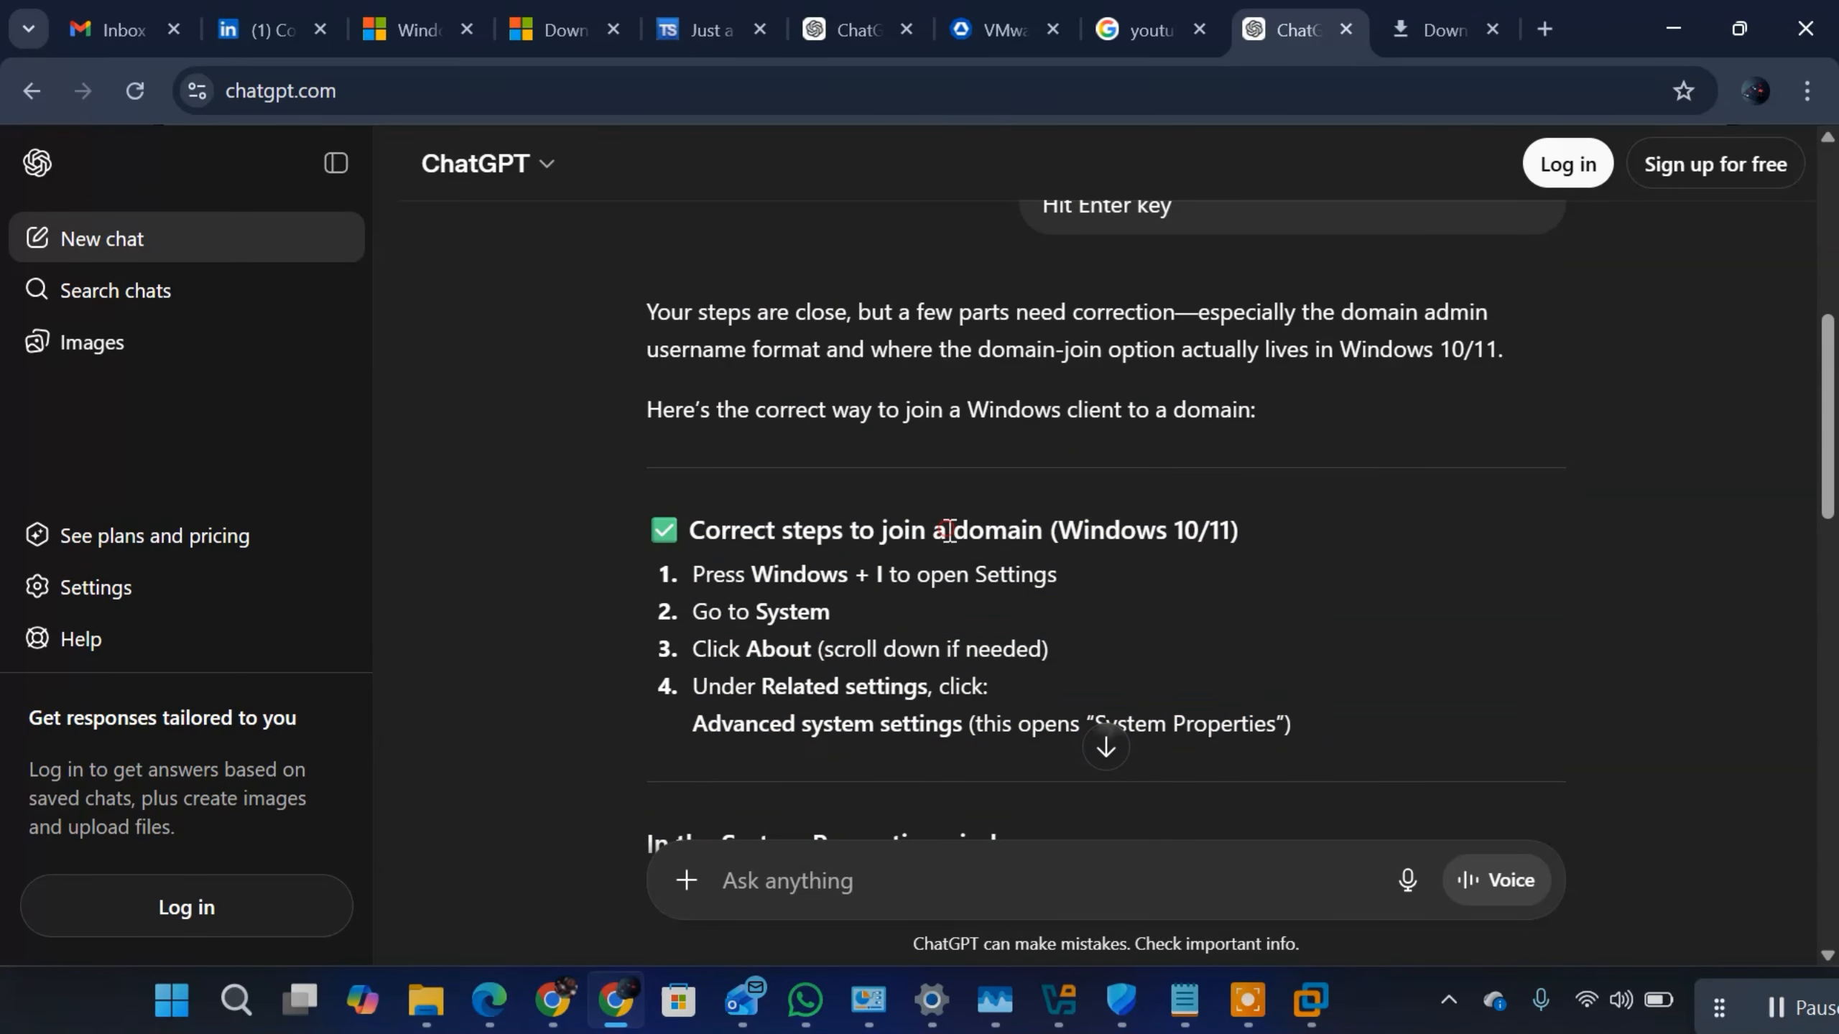
pyautogui.scroll(8, 1247, 434)
pyautogui.scroll(-1, 1247, 438)
pyautogui.scroll(1, 1246, 440)
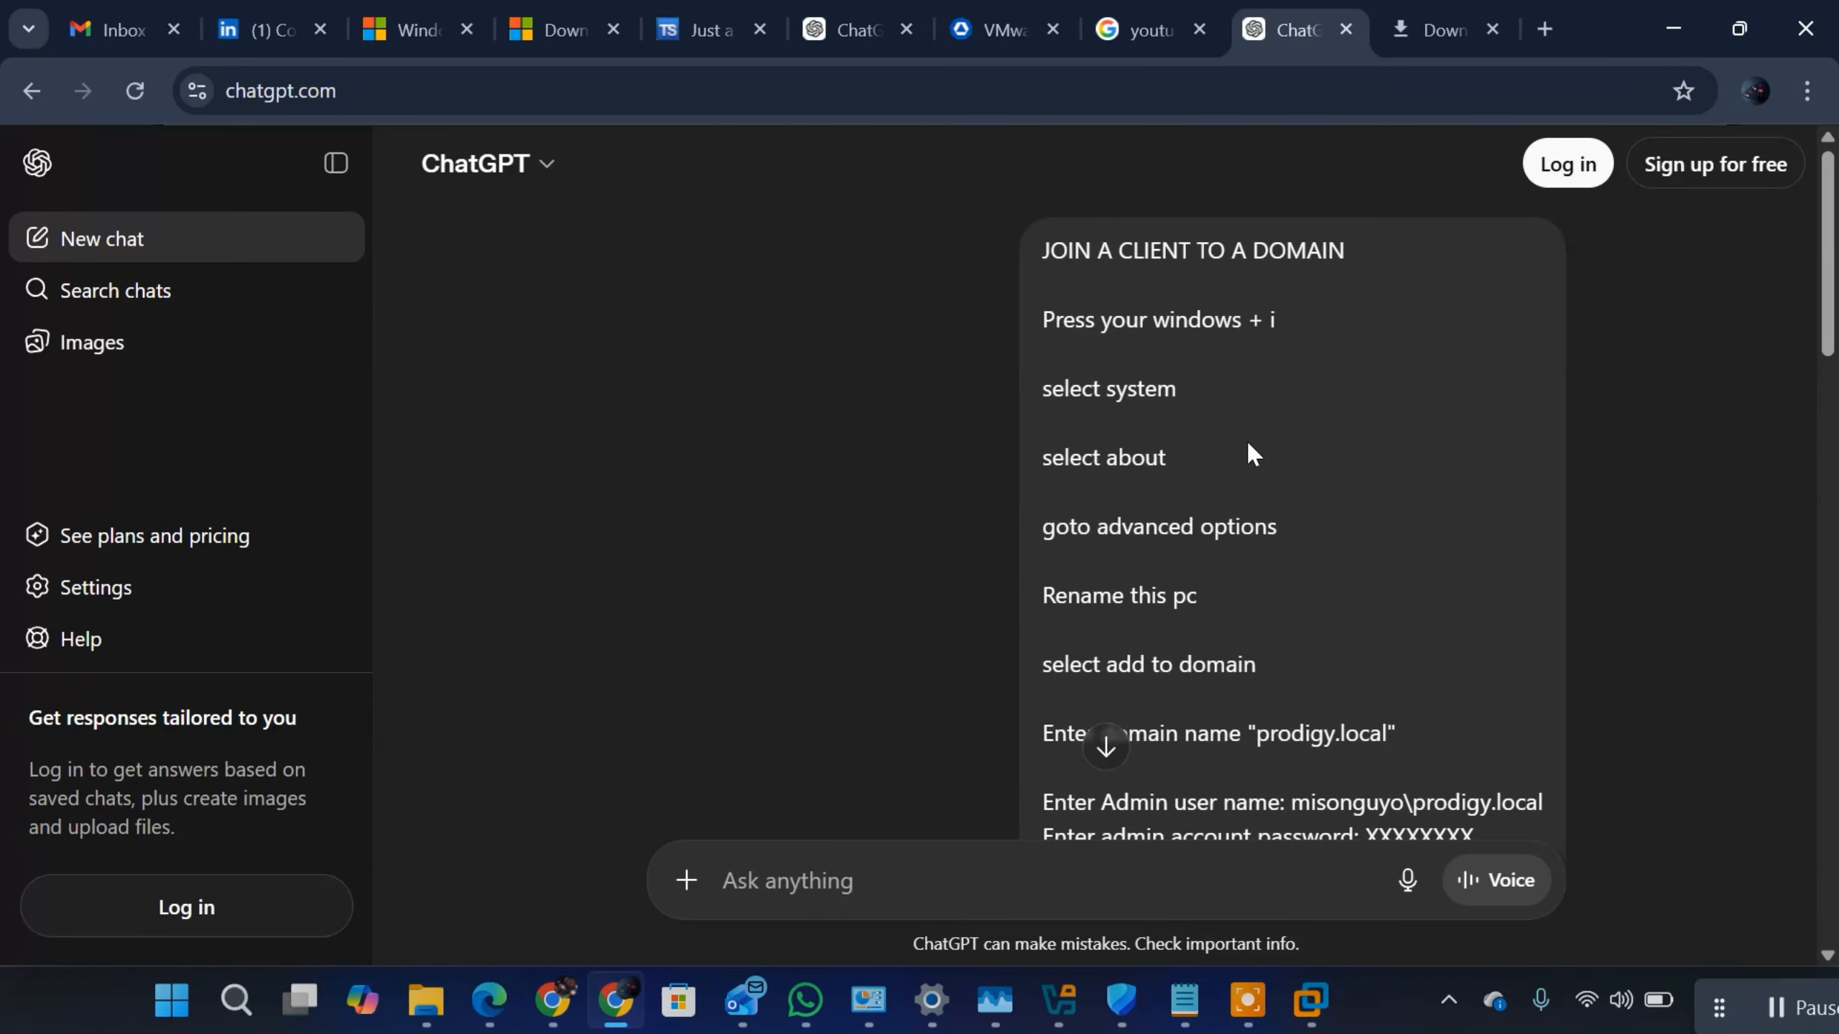
pyautogui.moveTo(1346, 252); pyautogui.dragTo(1014, 262)
pyautogui.hotkey('ctrl', 'c')
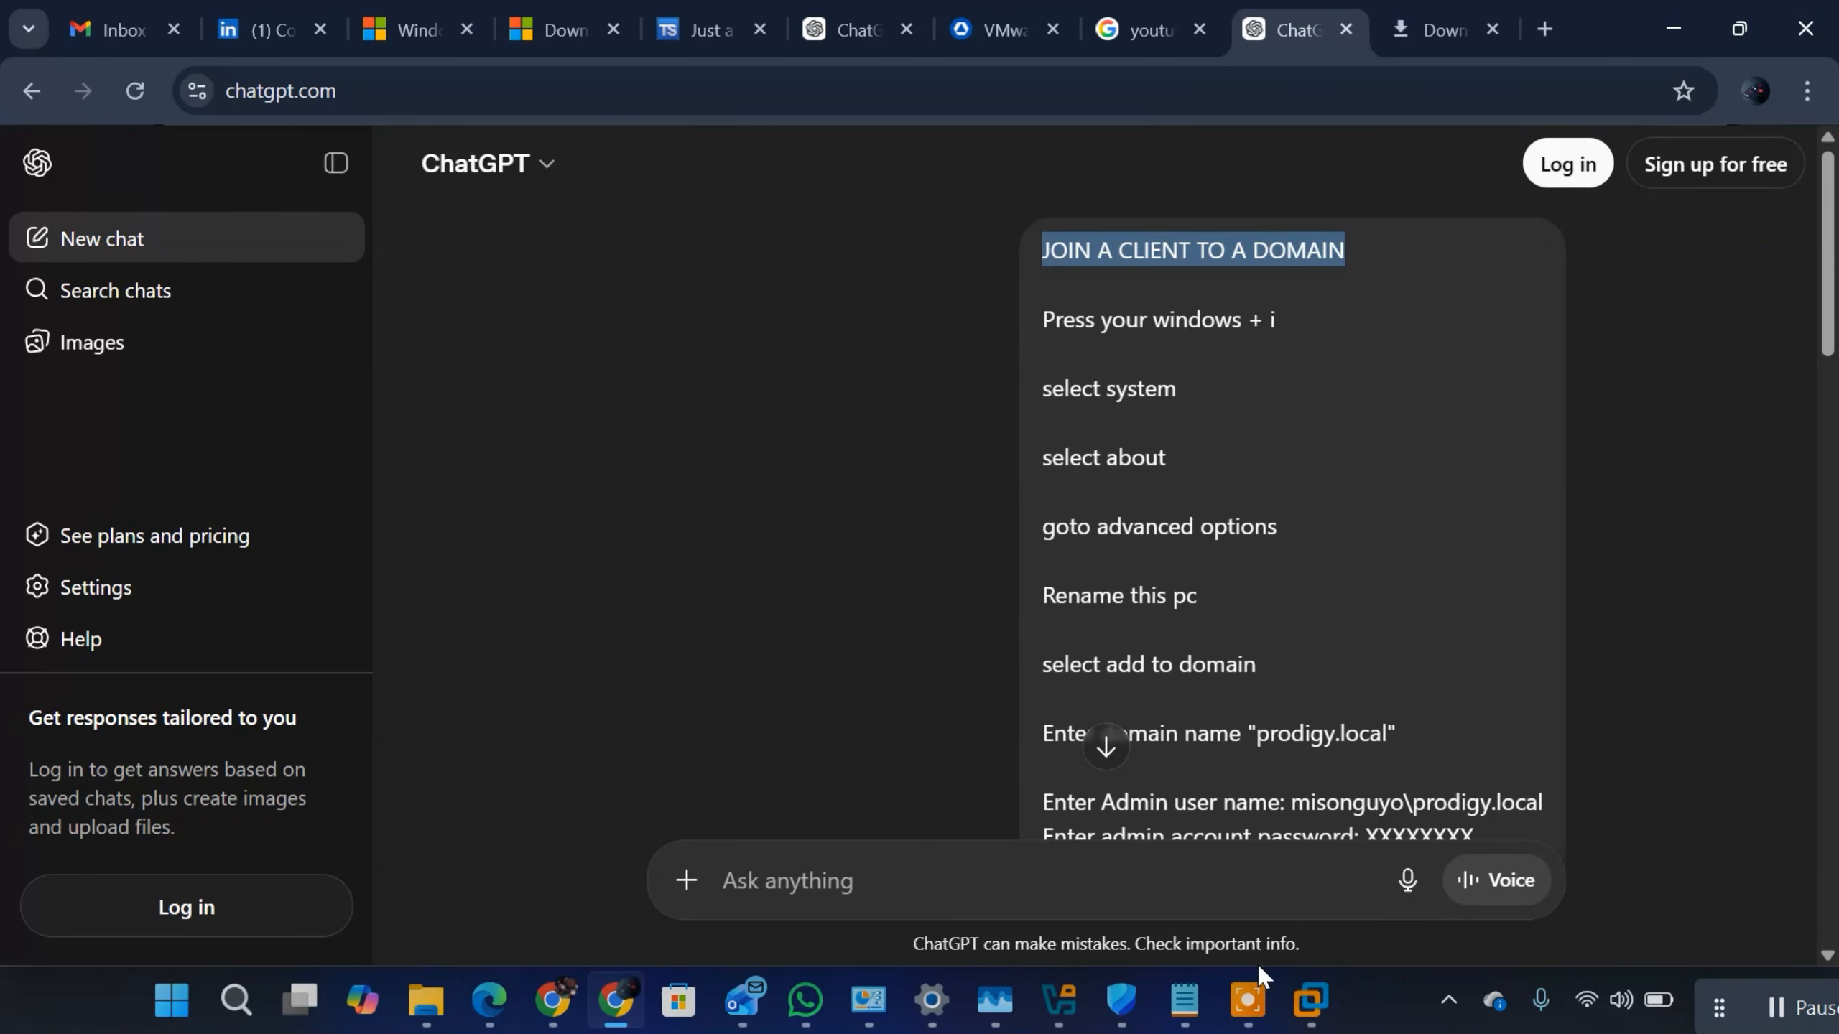
# Step: Return to the Notepad notes and paste the "JOIN A CLIENT TO A DOMAIN" heading directly above the "Correct steps to join a domain" line
pyautogui.click(1204, 1000)
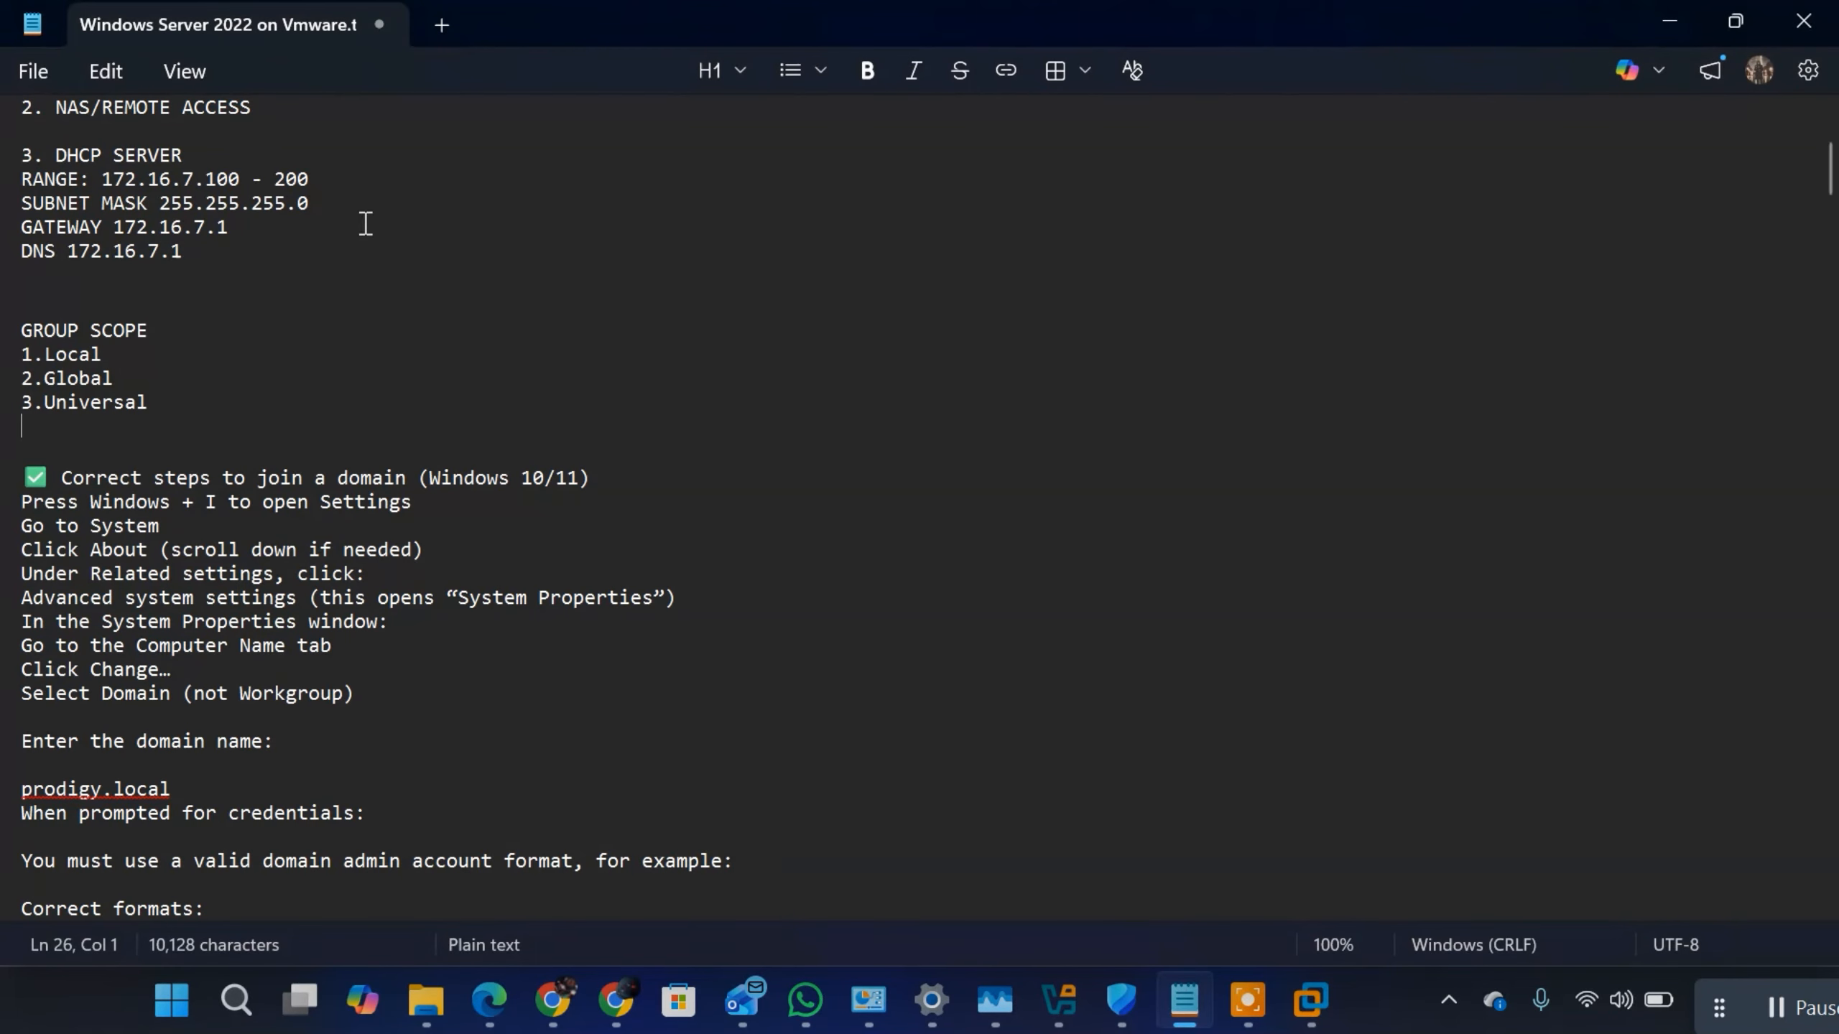
pyautogui.click(71, 447)
pyautogui.hotkey('ctrl', 'v')
# Step: Check the Windows 11 virtual machine's setup progress in VMware Workstation and return to the Notepad notes
pyautogui.click(1311, 999)
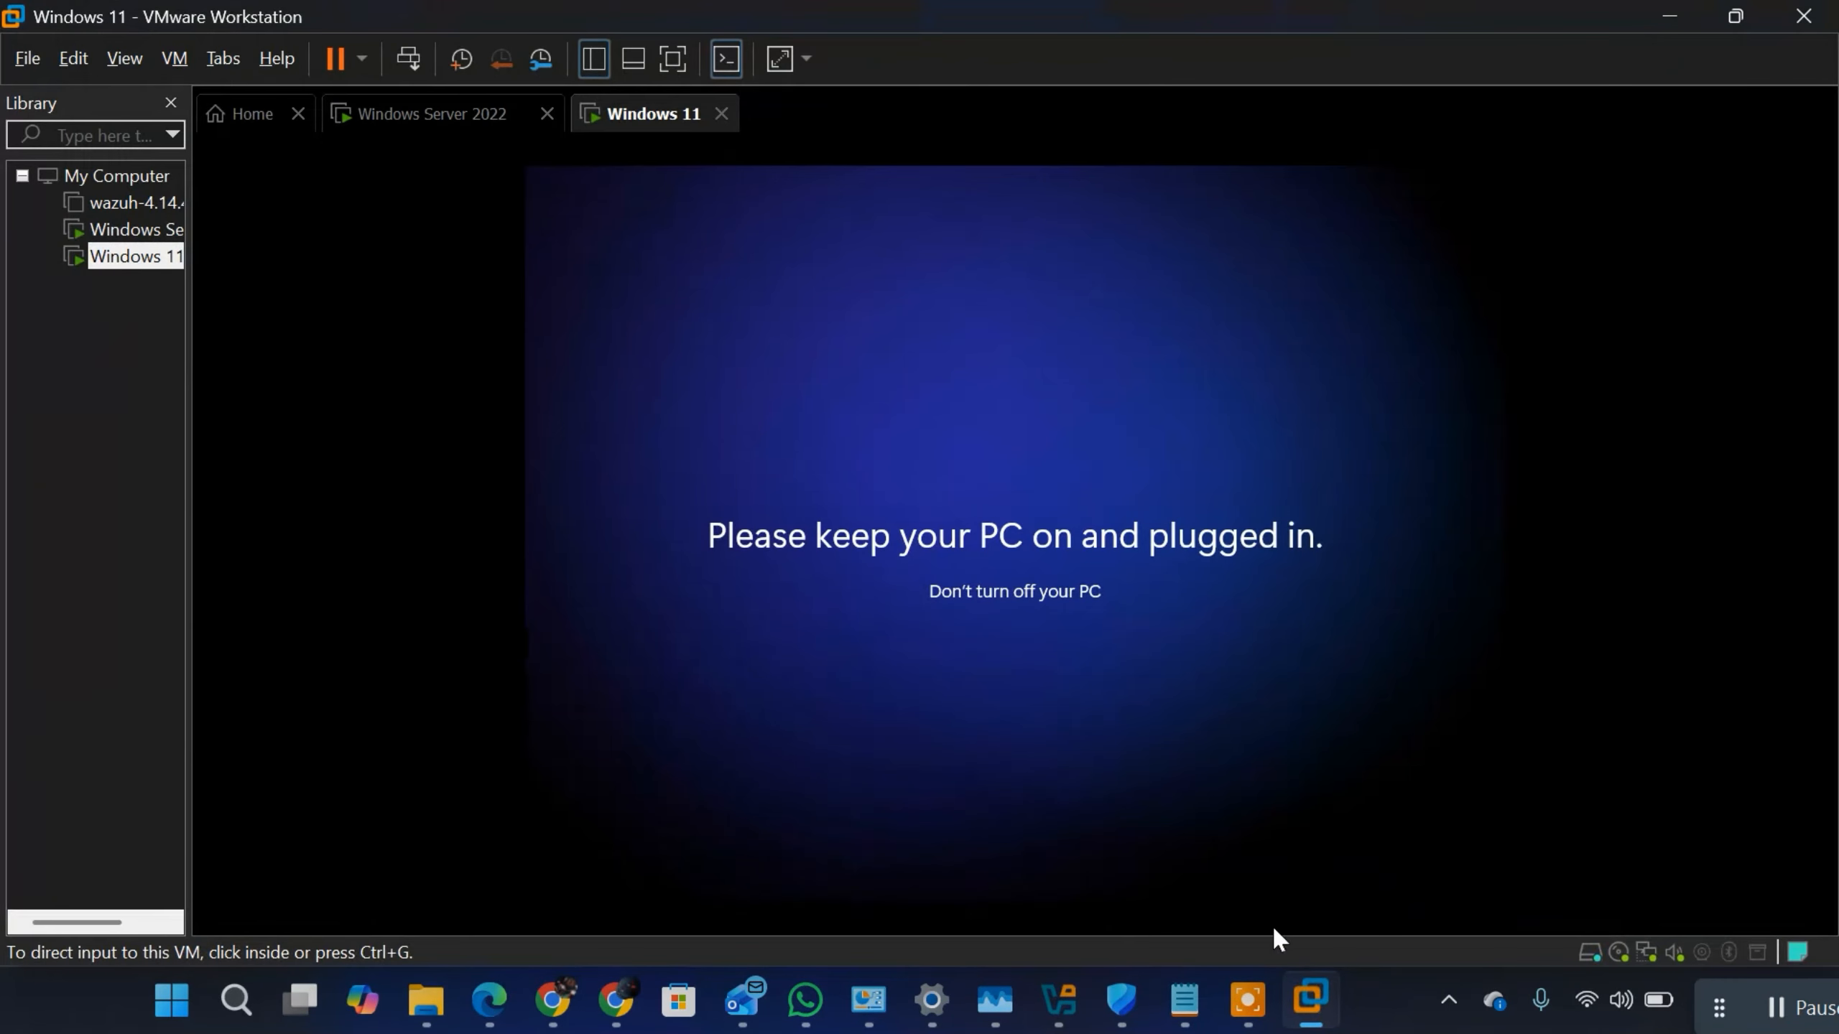
pyautogui.click(1275, 930)
pyautogui.hotkey('ctrl', 'alt')
pyautogui.click(1303, 977)
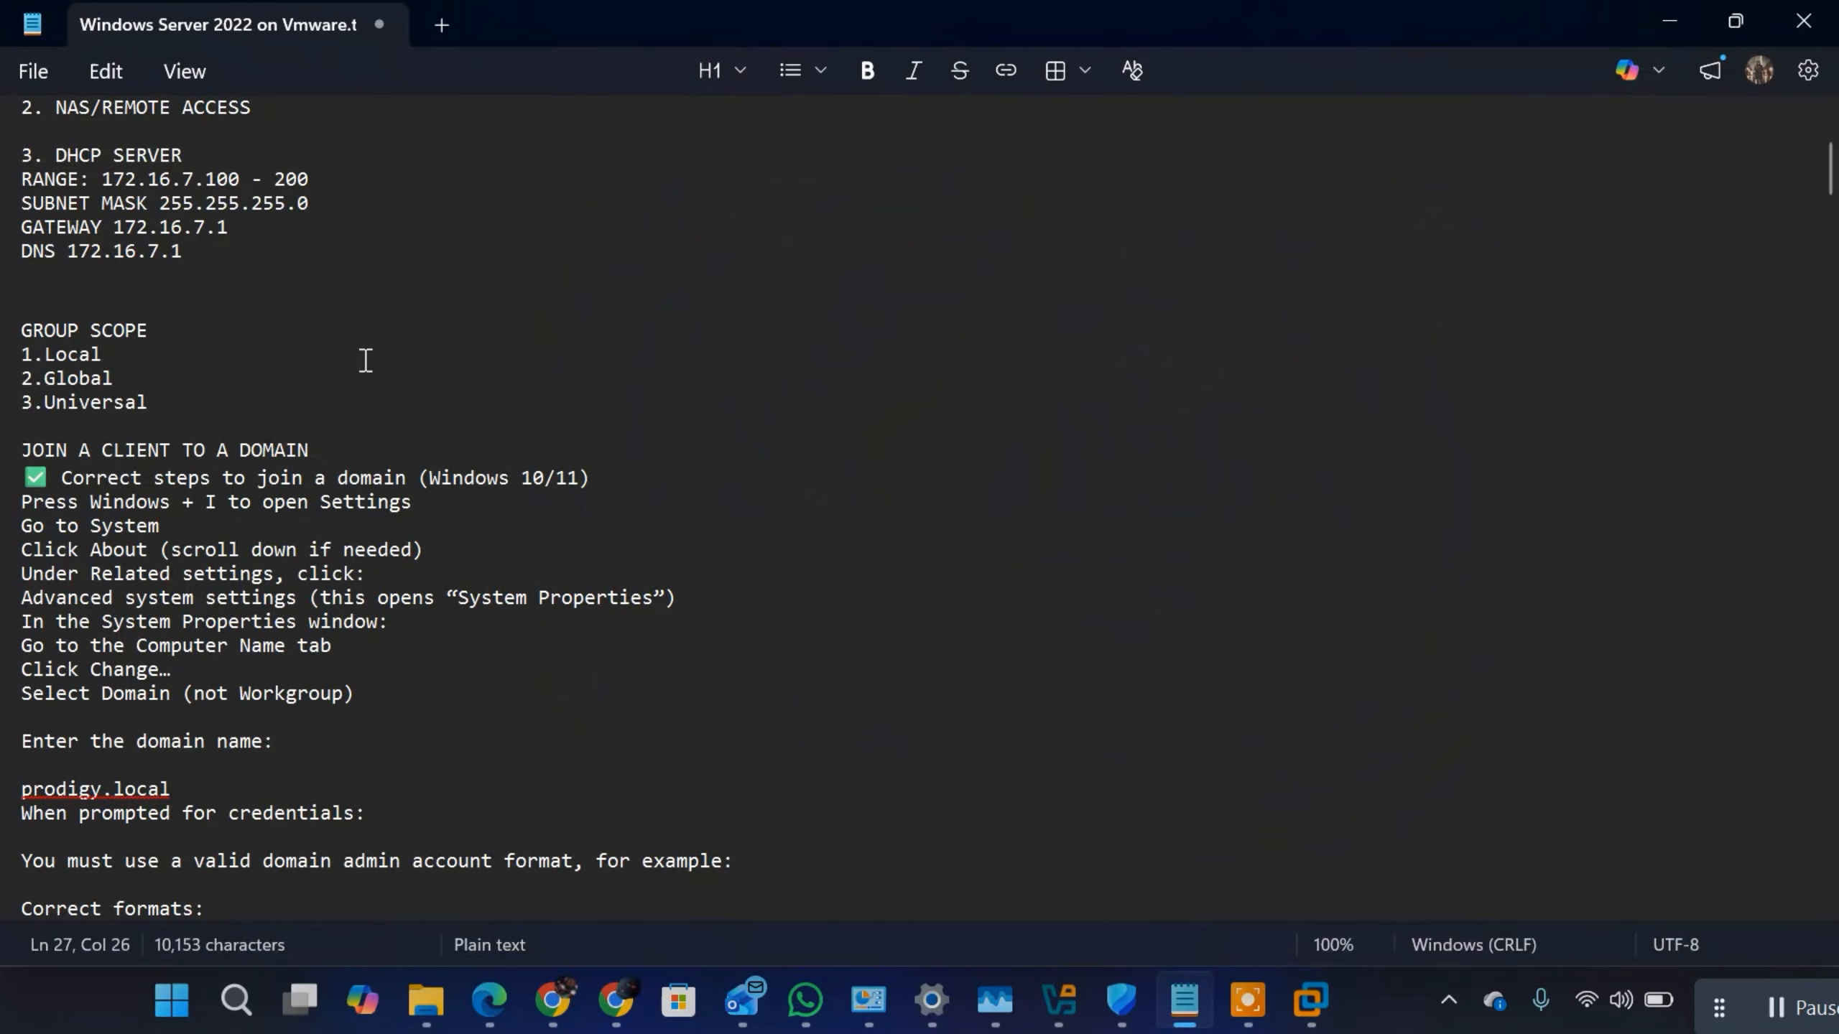
# Step: Insert an extra blank line between the GROUP SCOPE list and the "JOIN A CLIENT TO A DOMAIN" heading
pyautogui.click(125, 442)
pyautogui.click(62, 428)
pyautogui.press('Return')
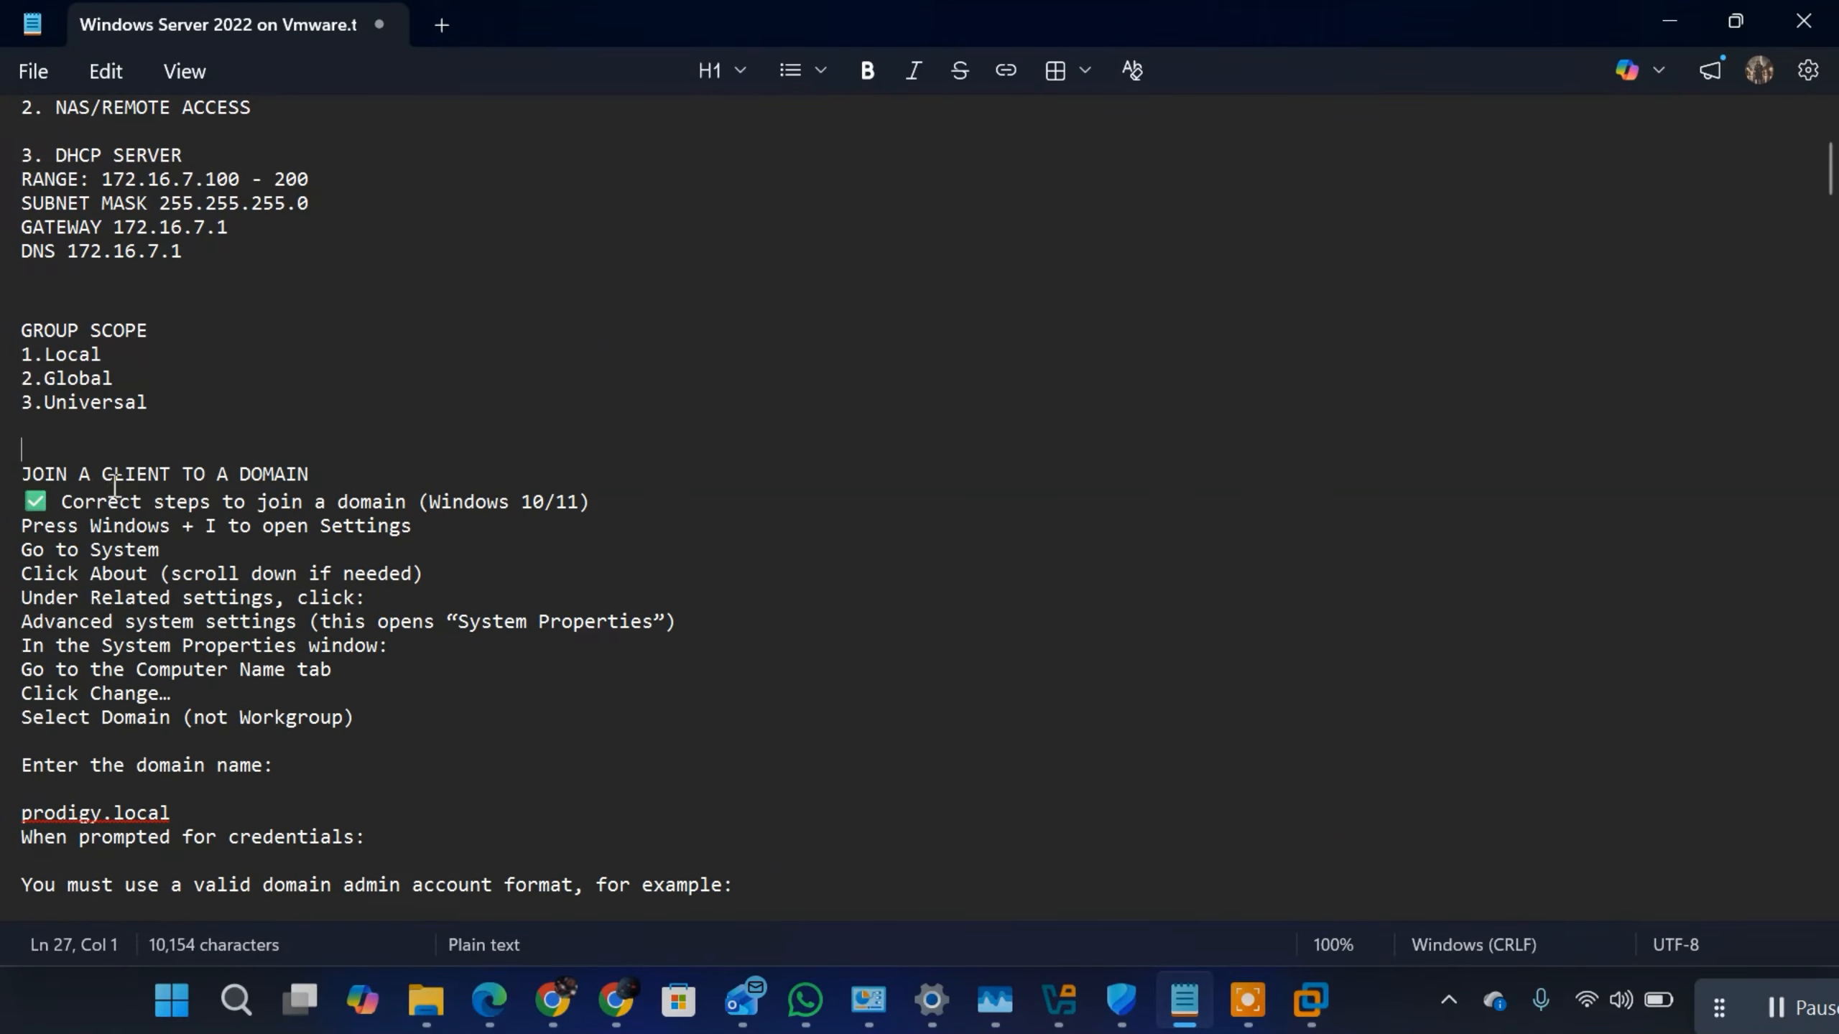
# Step: Review the notes from the domain-join steps through the core components of Windows Server to the supporting infrastructure components
pyautogui.scroll(-2, 113, 482)
pyautogui.scroll(-1, 113, 482)
pyautogui.click(13, 235)
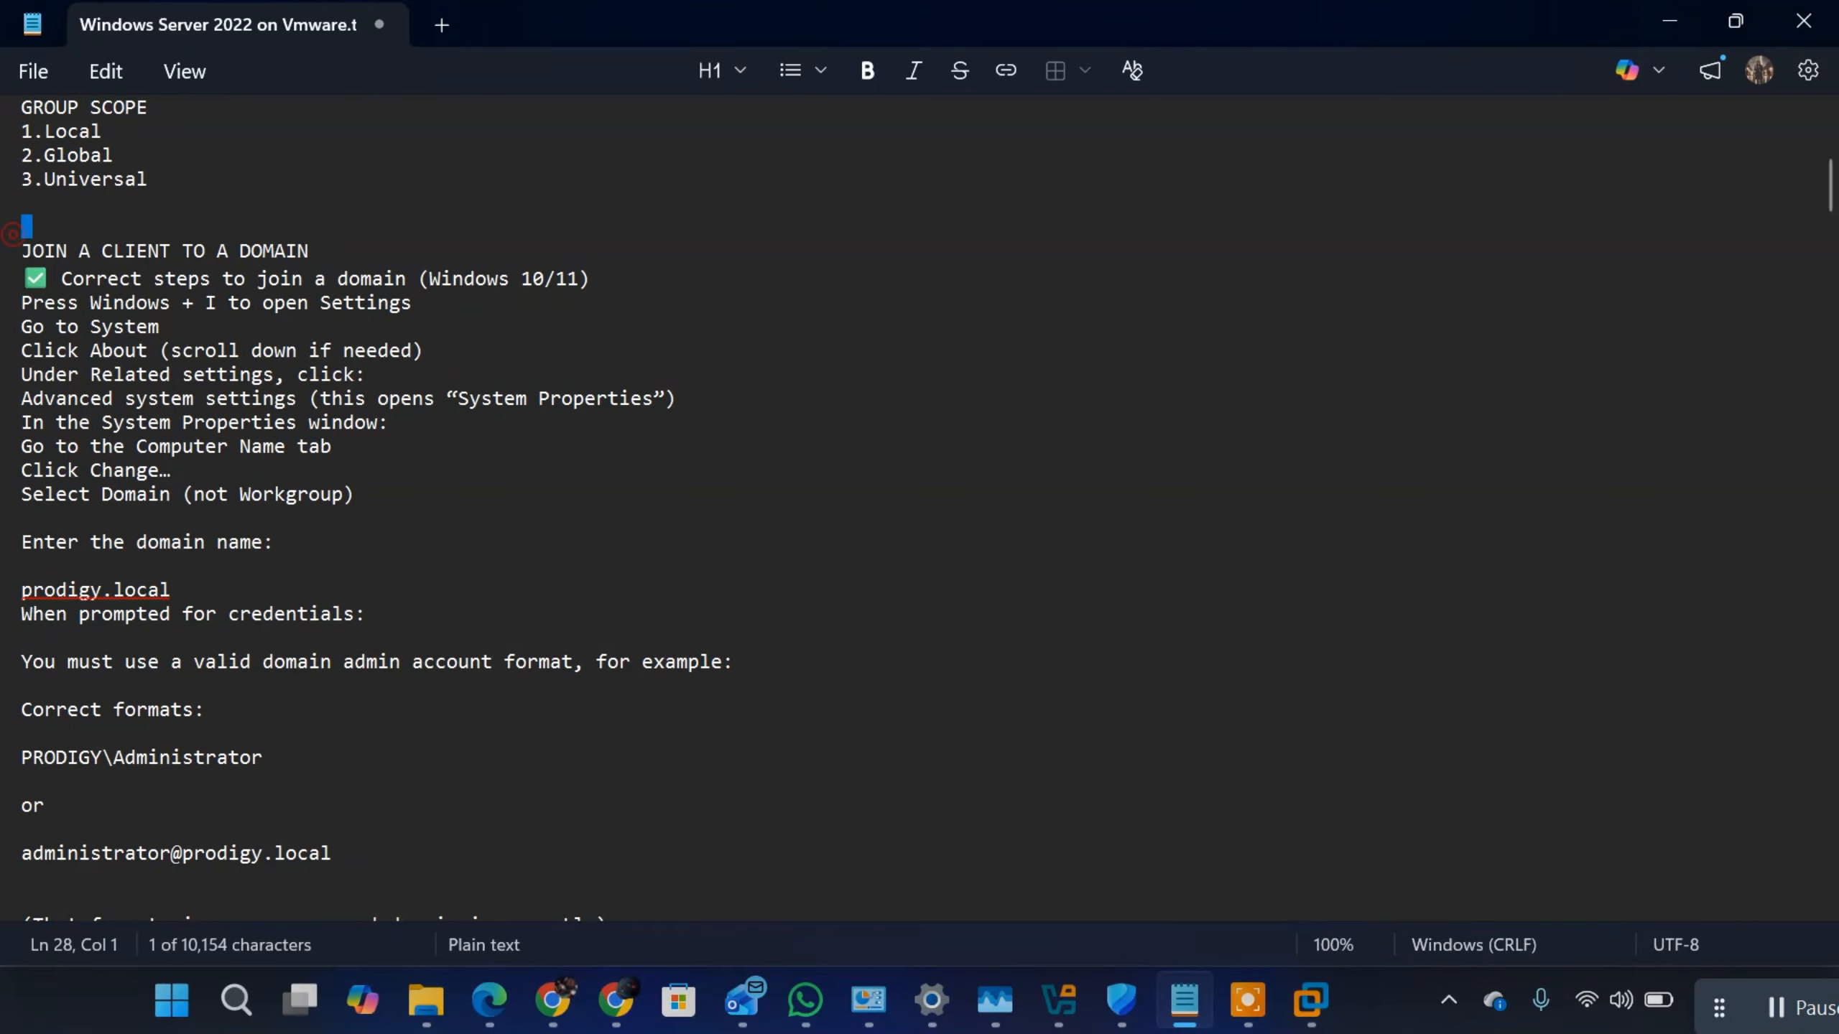
pyautogui.scroll(-13, 472, 540)
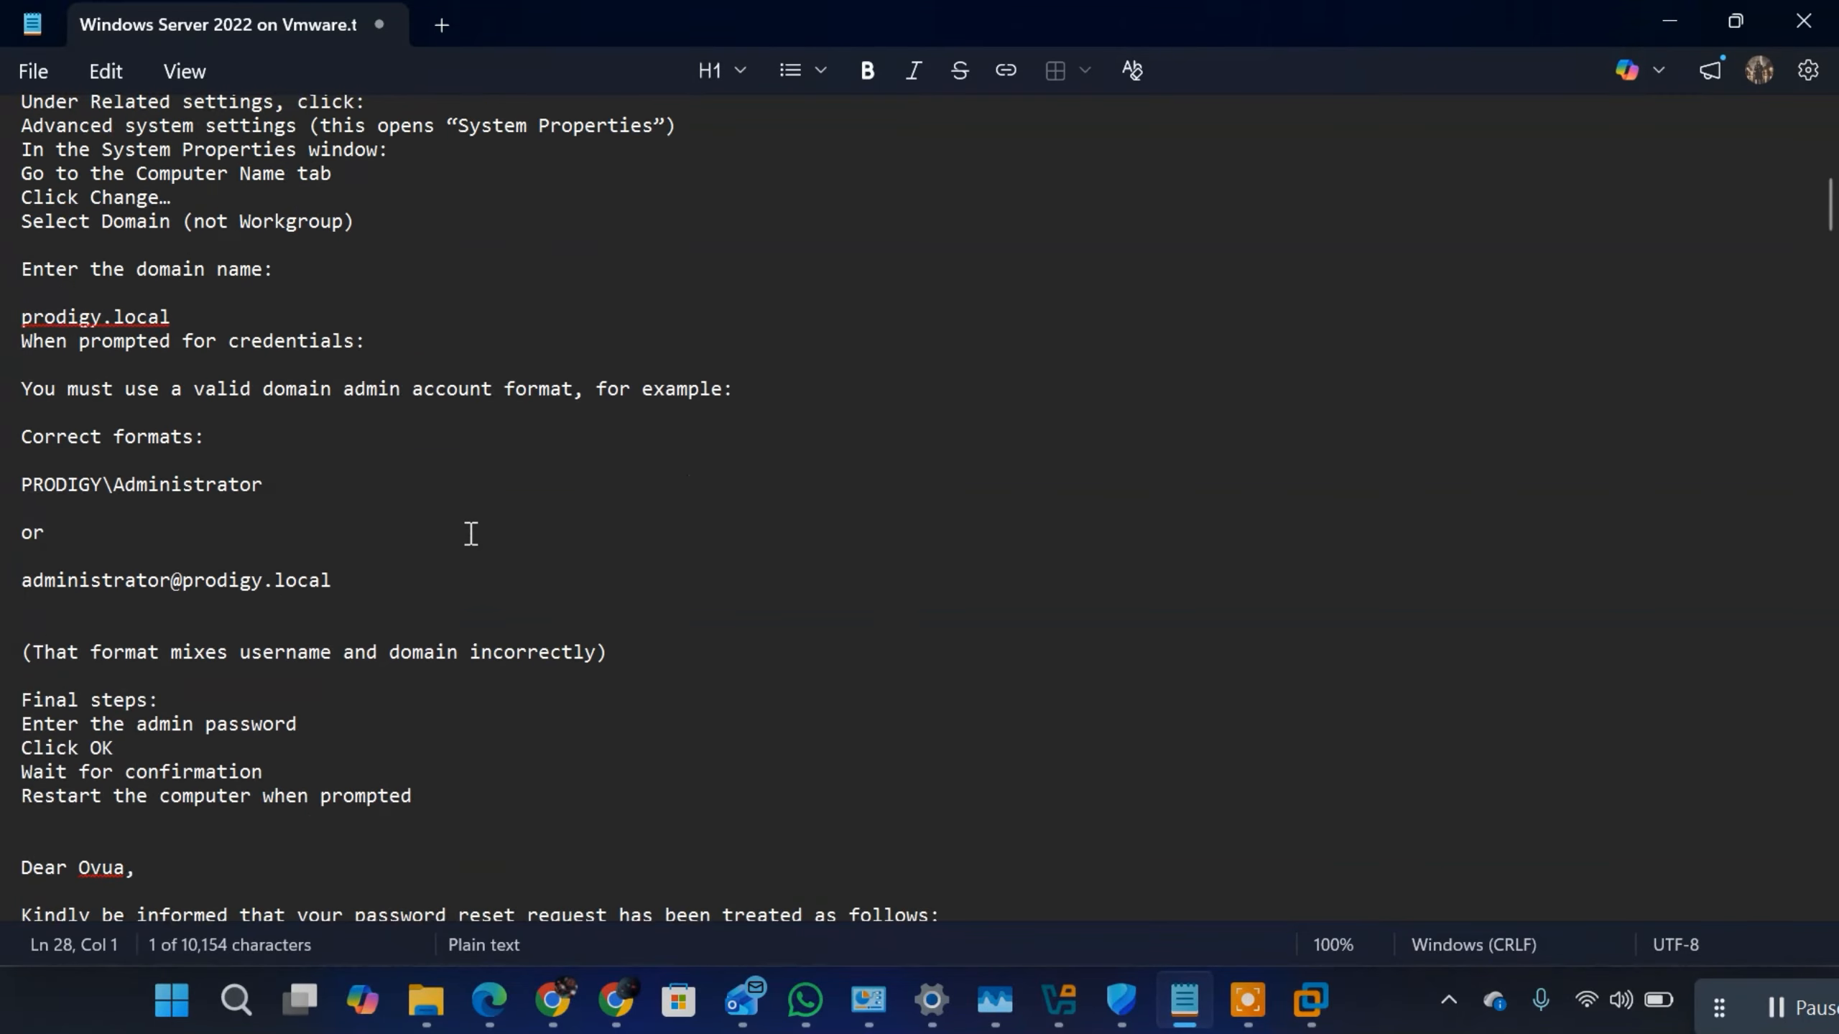
pyautogui.scroll(-13, 1002, 698)
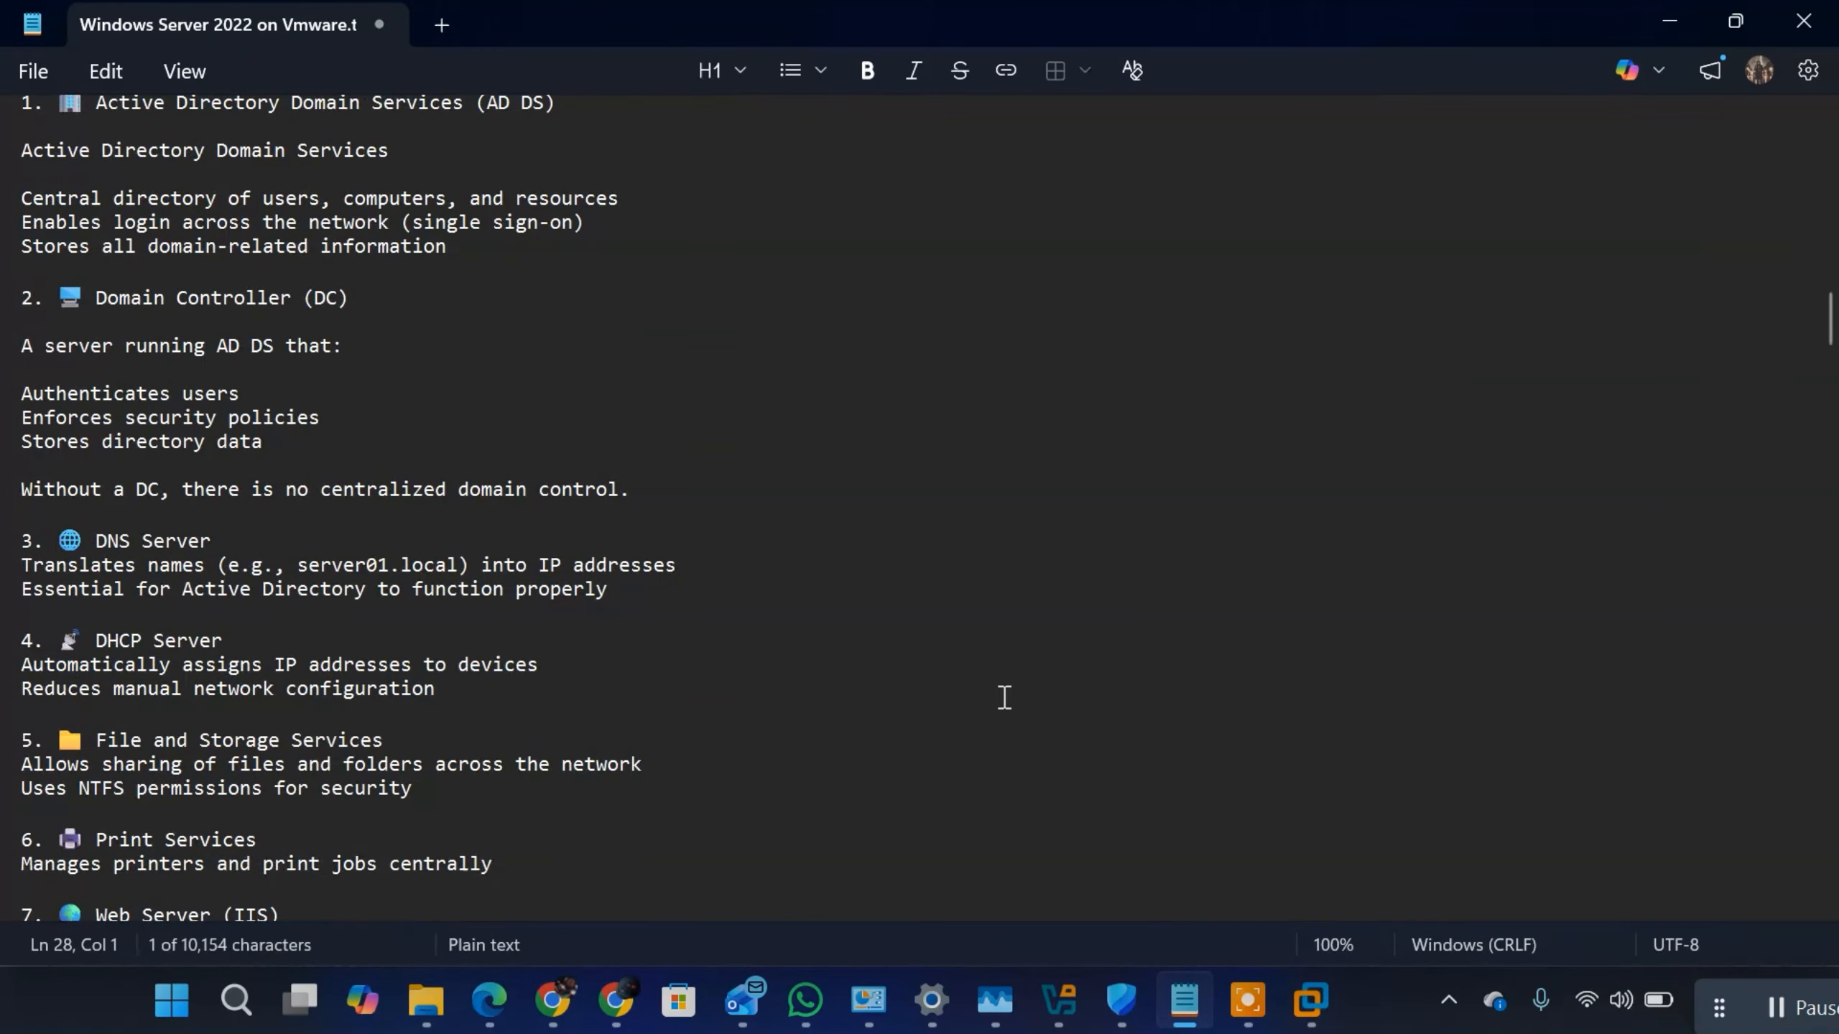
pyautogui.scroll(3, 717, 643)
pyautogui.scroll(-11, 703, 612)
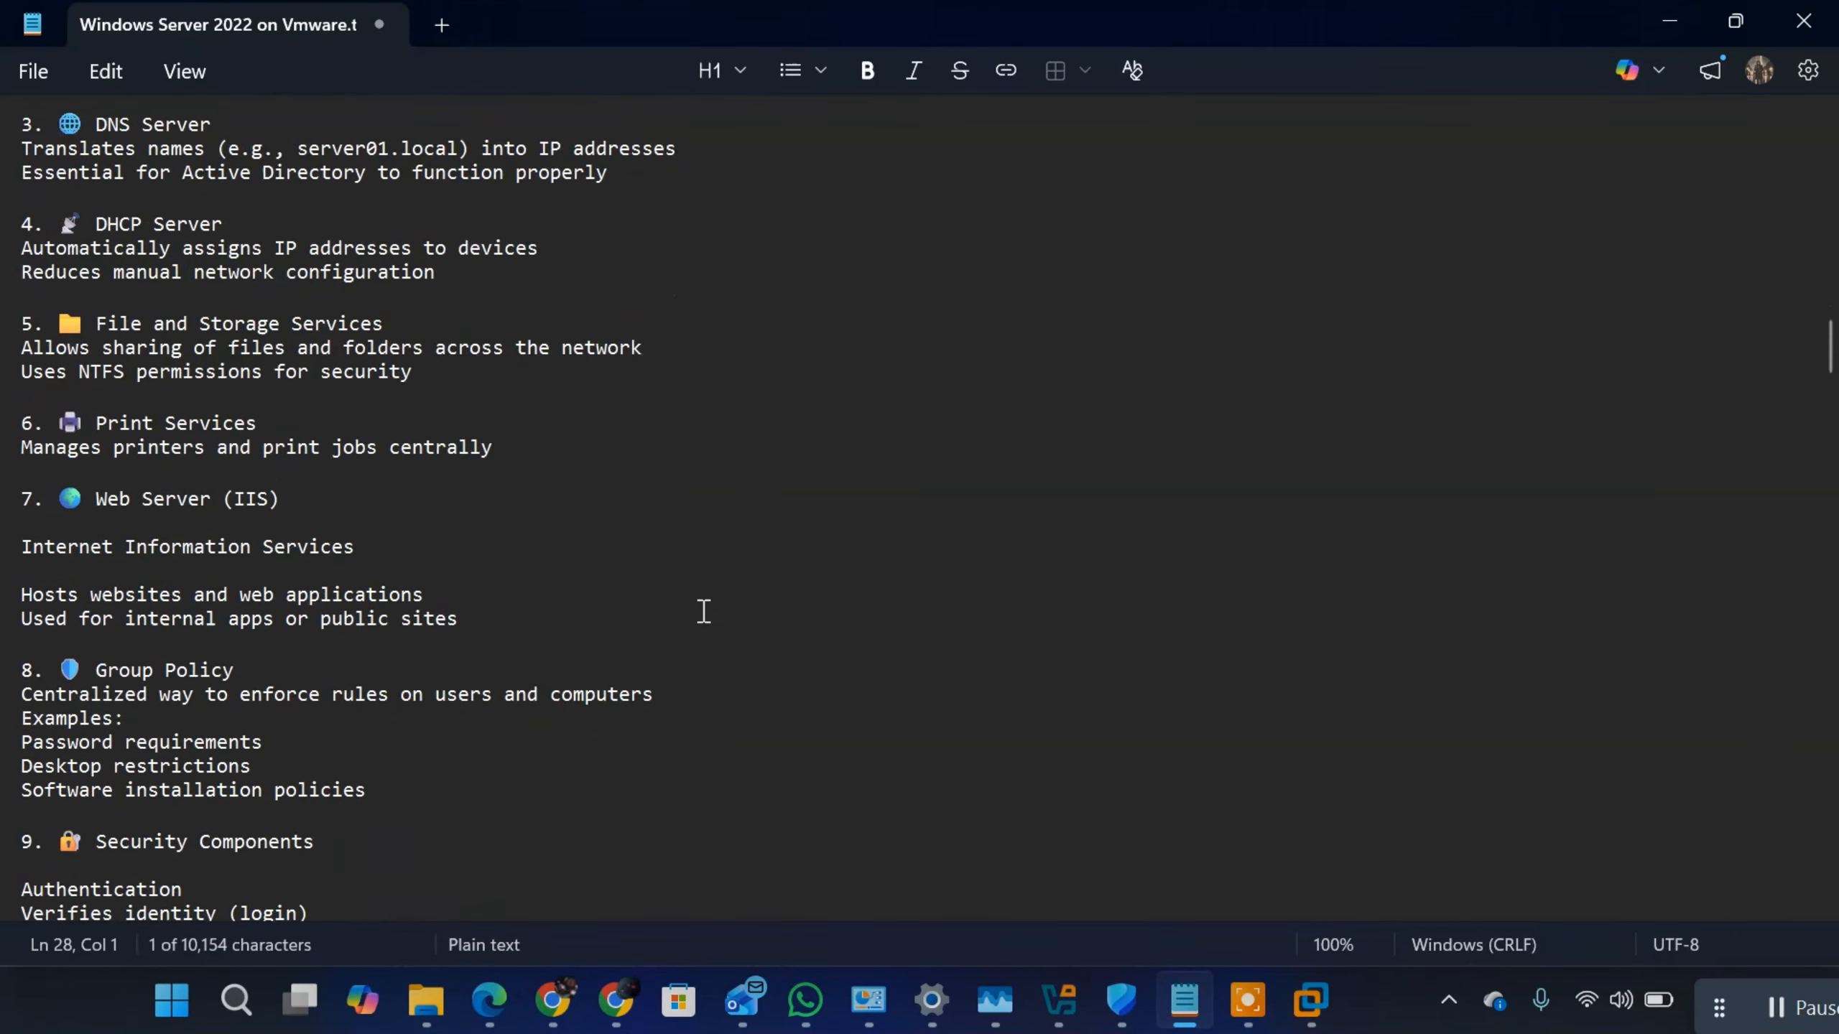
pyautogui.scroll(5, 704, 612)
pyautogui.scroll(9, 703, 612)
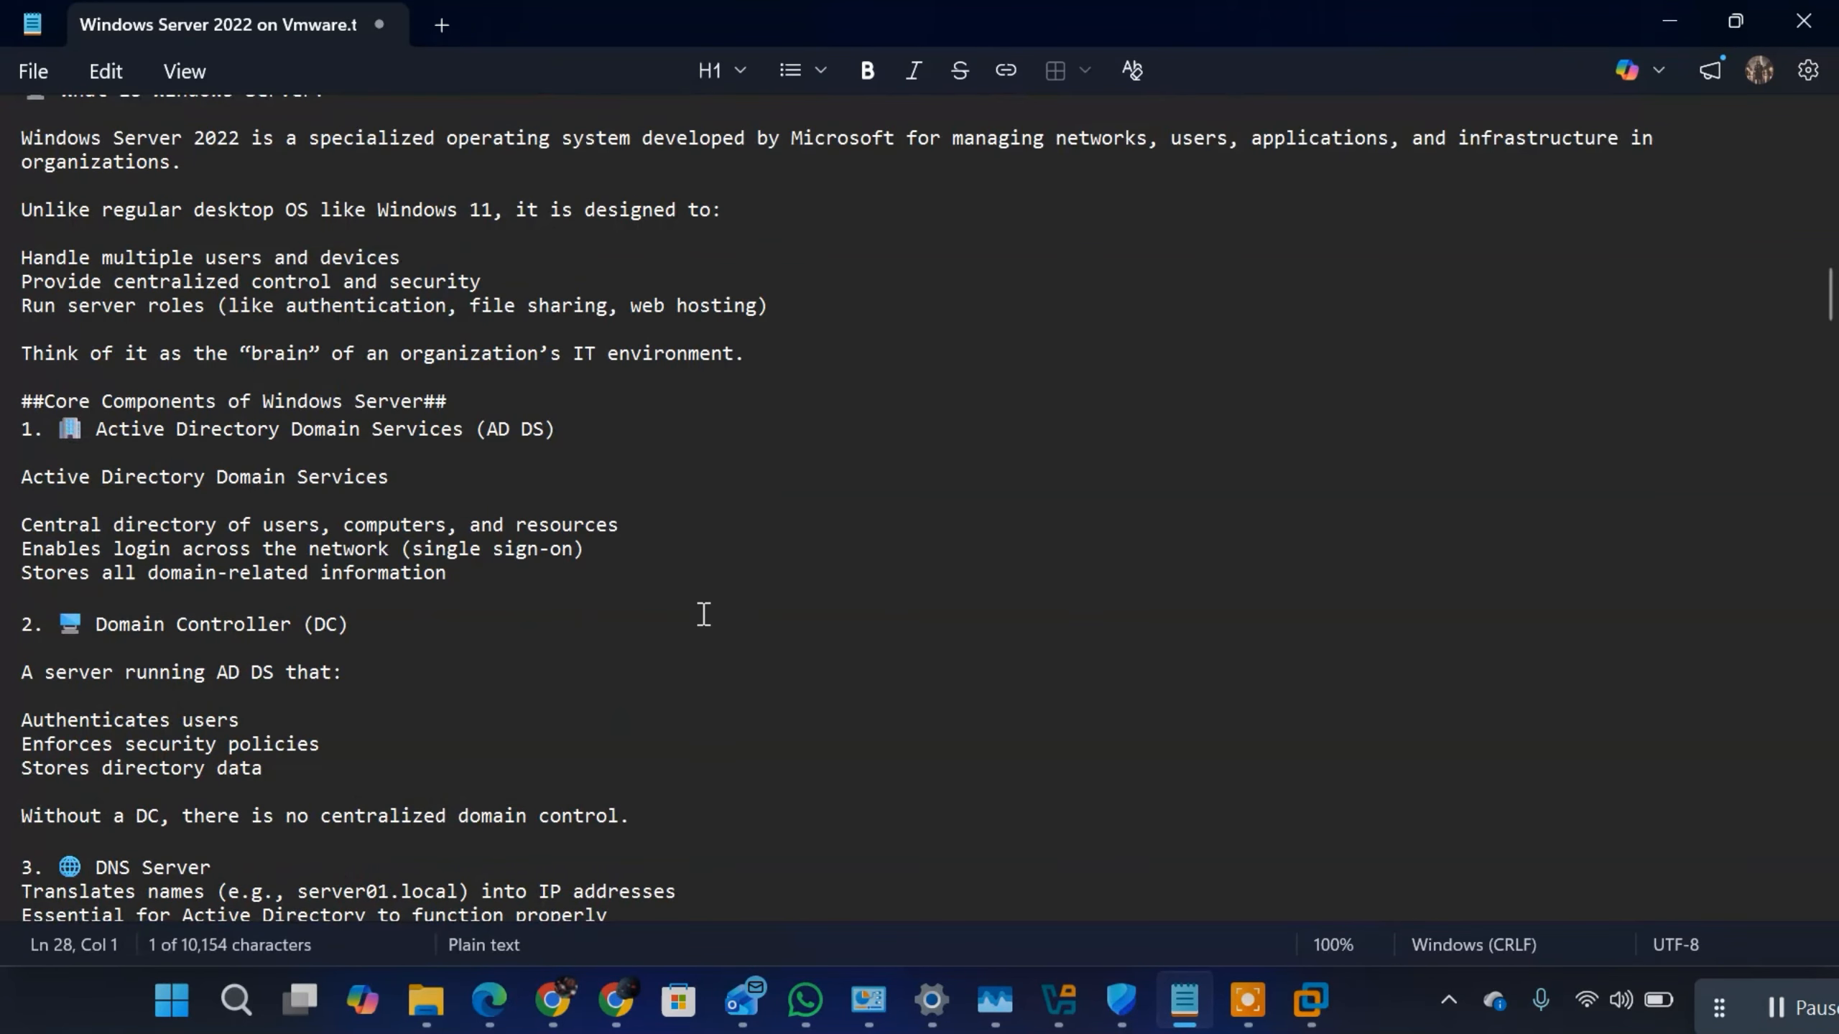
pyautogui.scroll(-7, 704, 612)
pyautogui.scroll(-1, 704, 614)
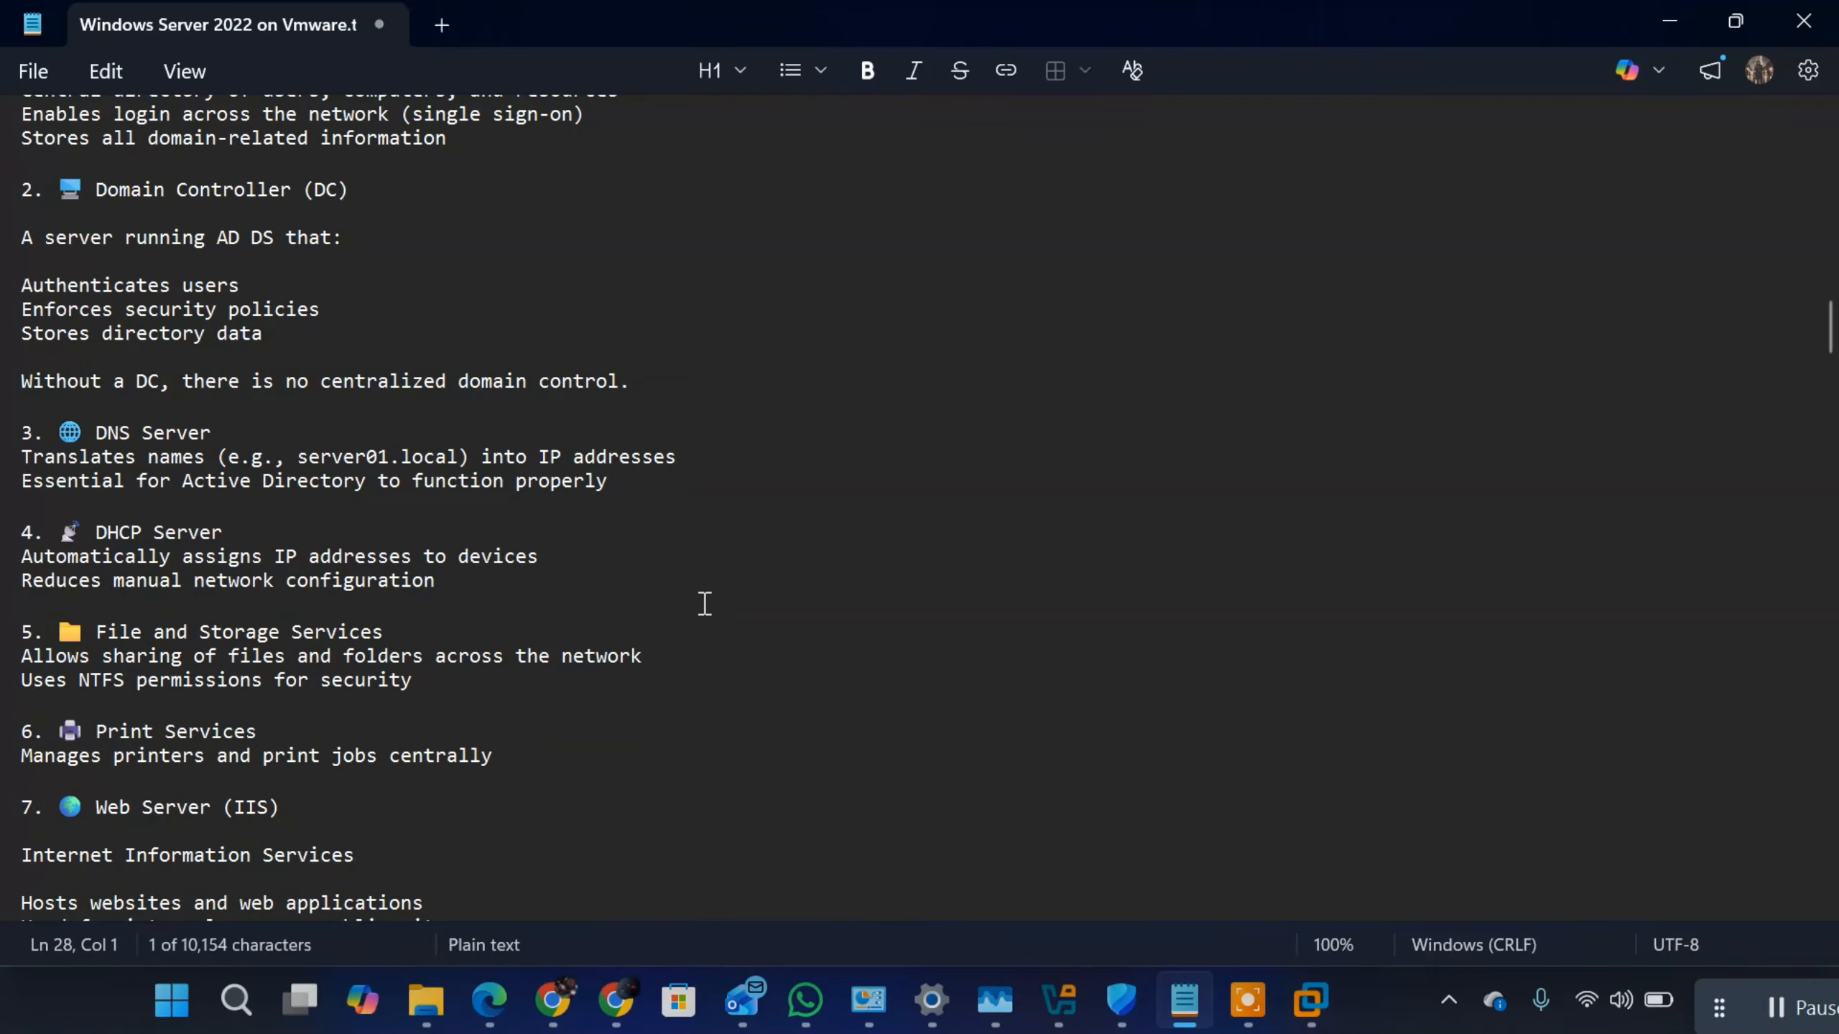
pyautogui.scroll(-3, 705, 603)
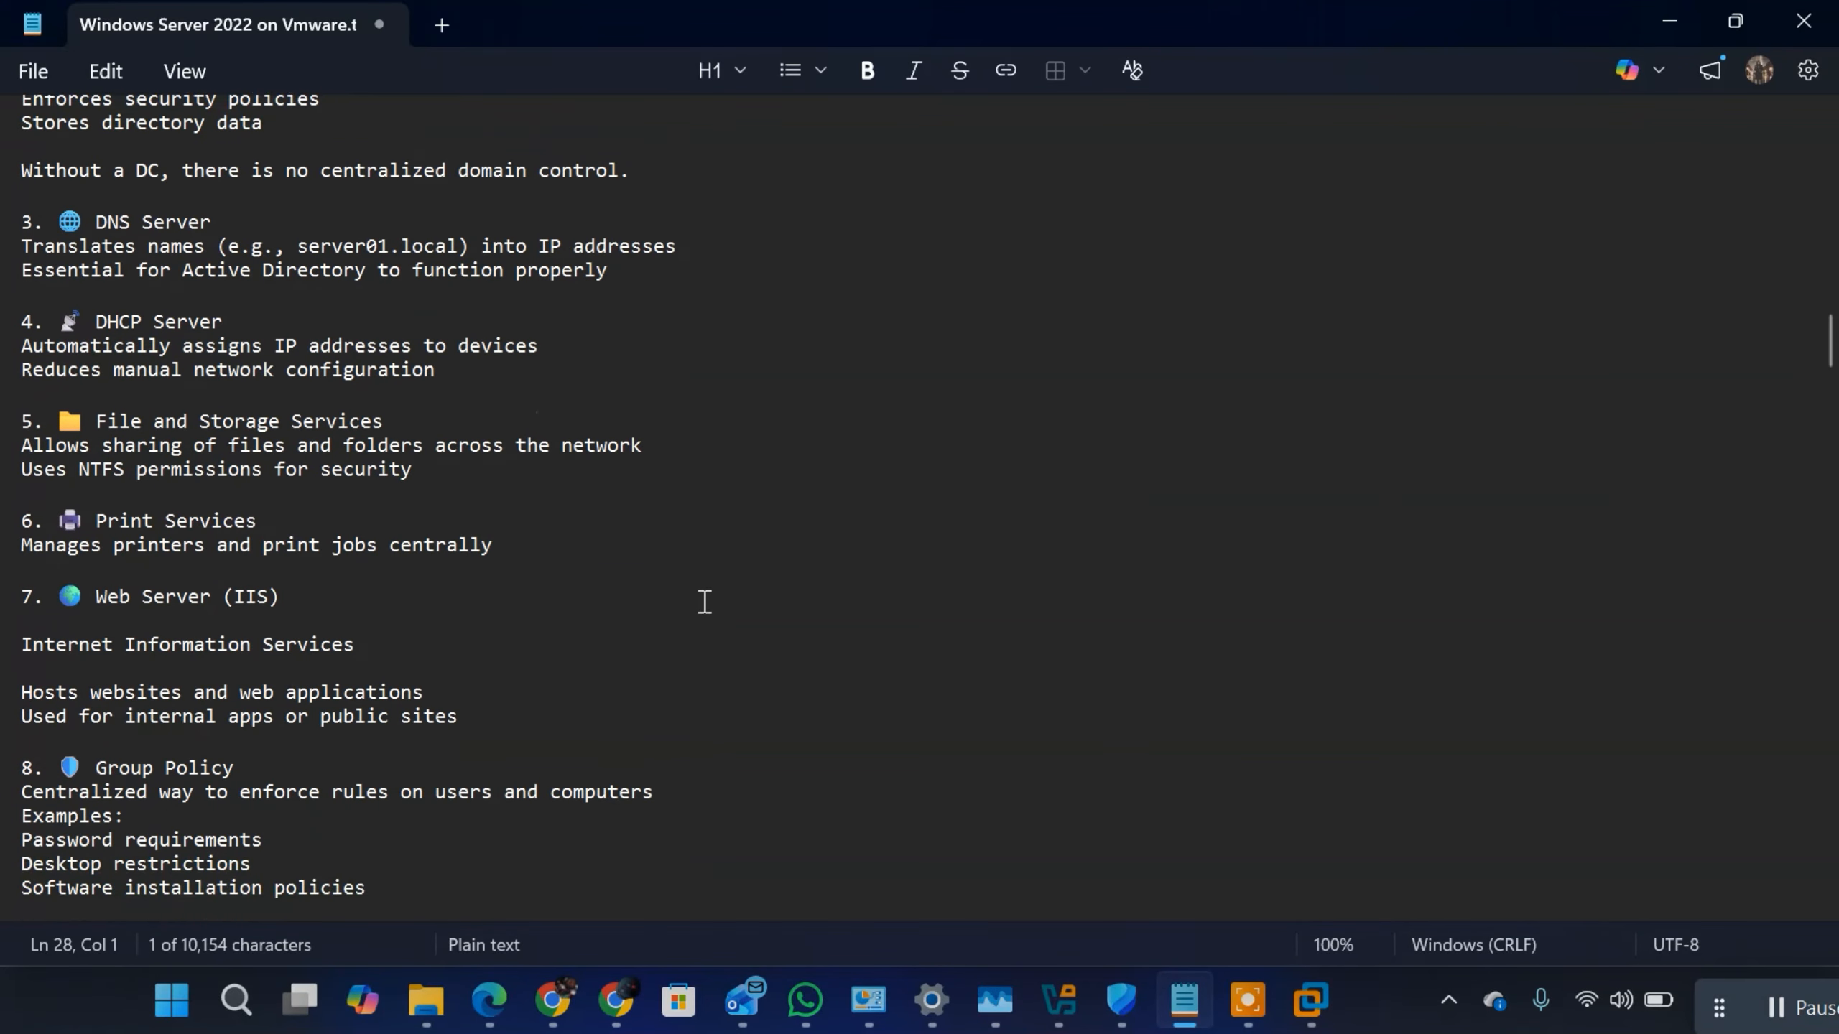
pyautogui.scroll(-4, 702, 597)
pyautogui.scroll(5, 699, 591)
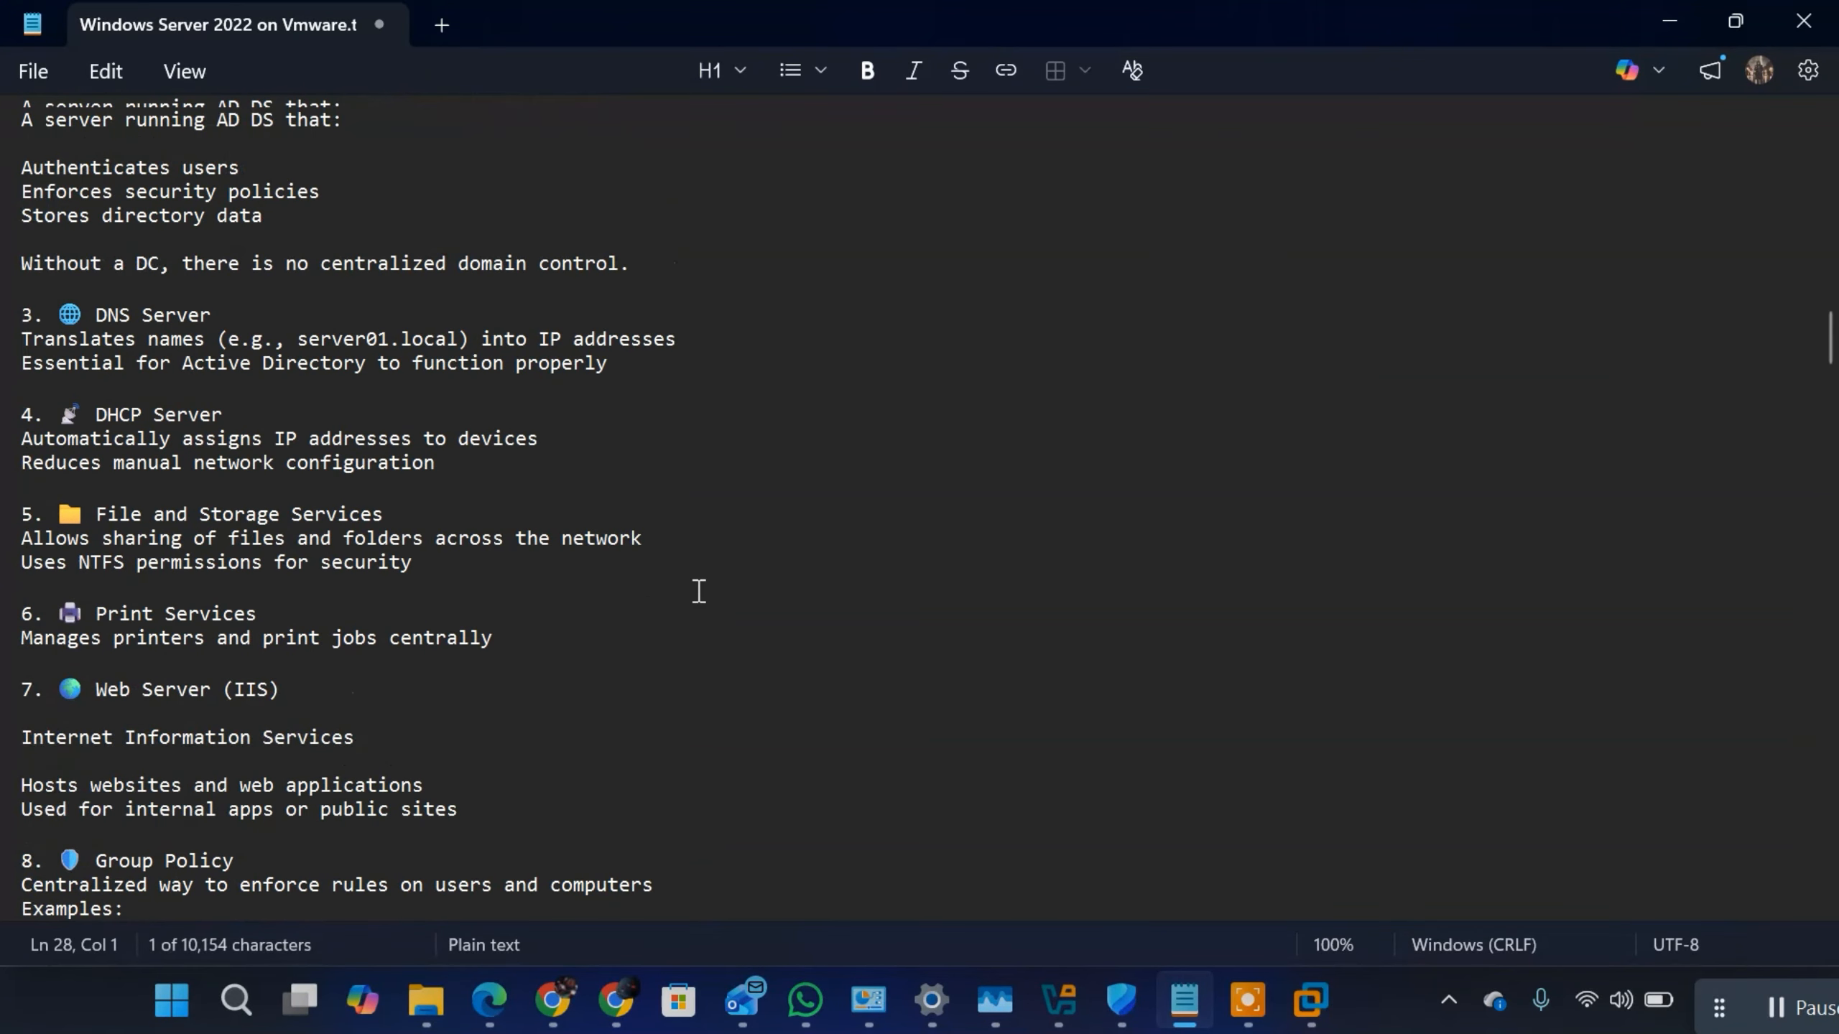
pyautogui.scroll(12, 699, 591)
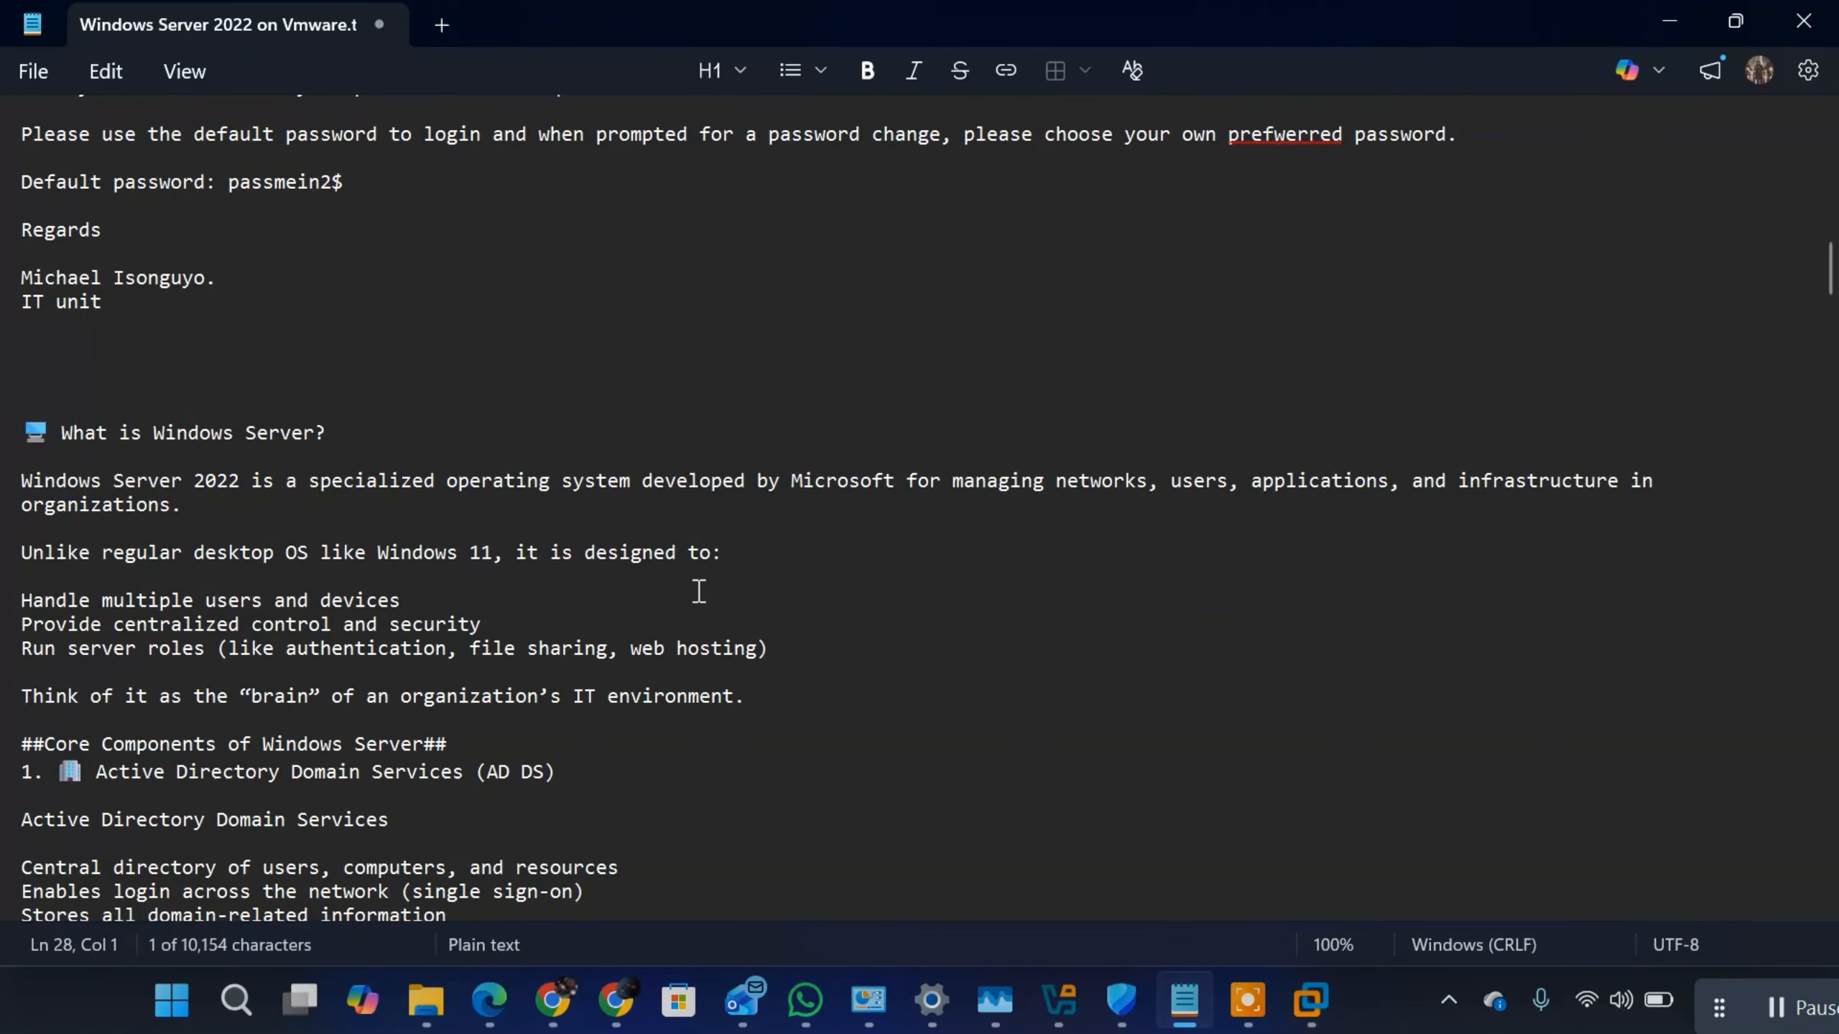
pyautogui.scroll(-15, 699, 592)
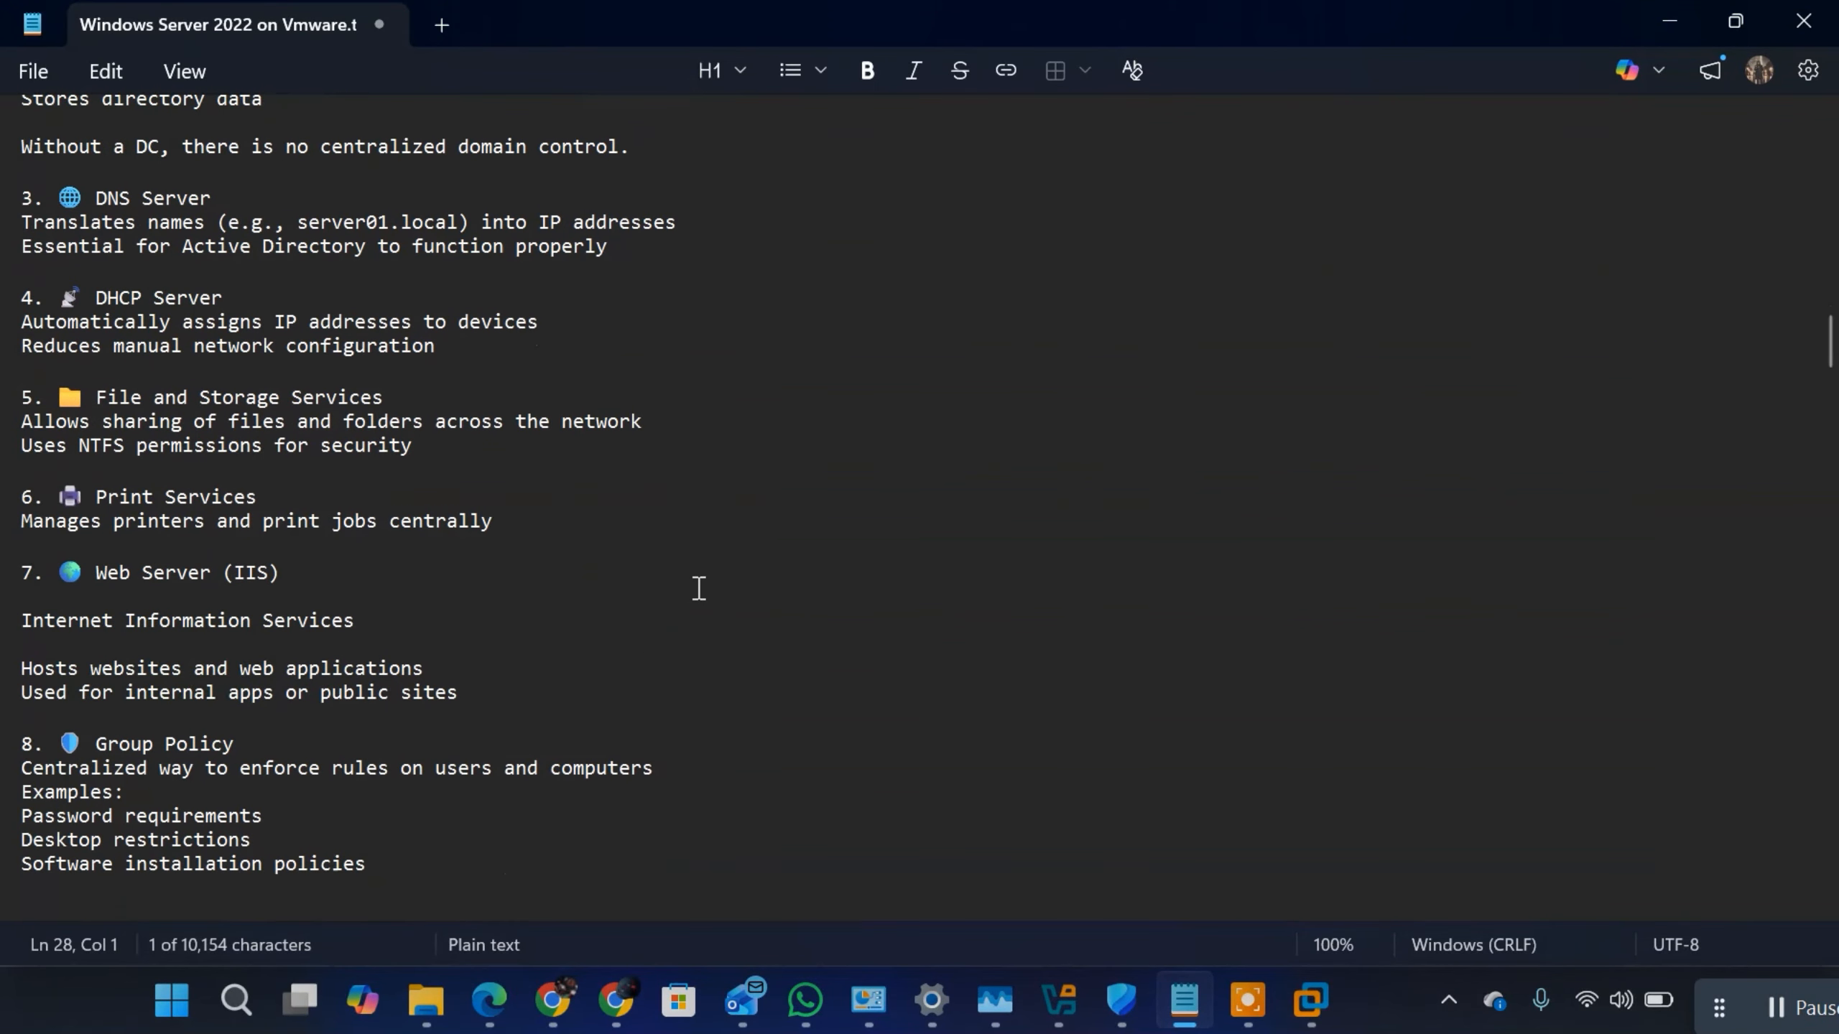
pyautogui.scroll(-1, 699, 583)
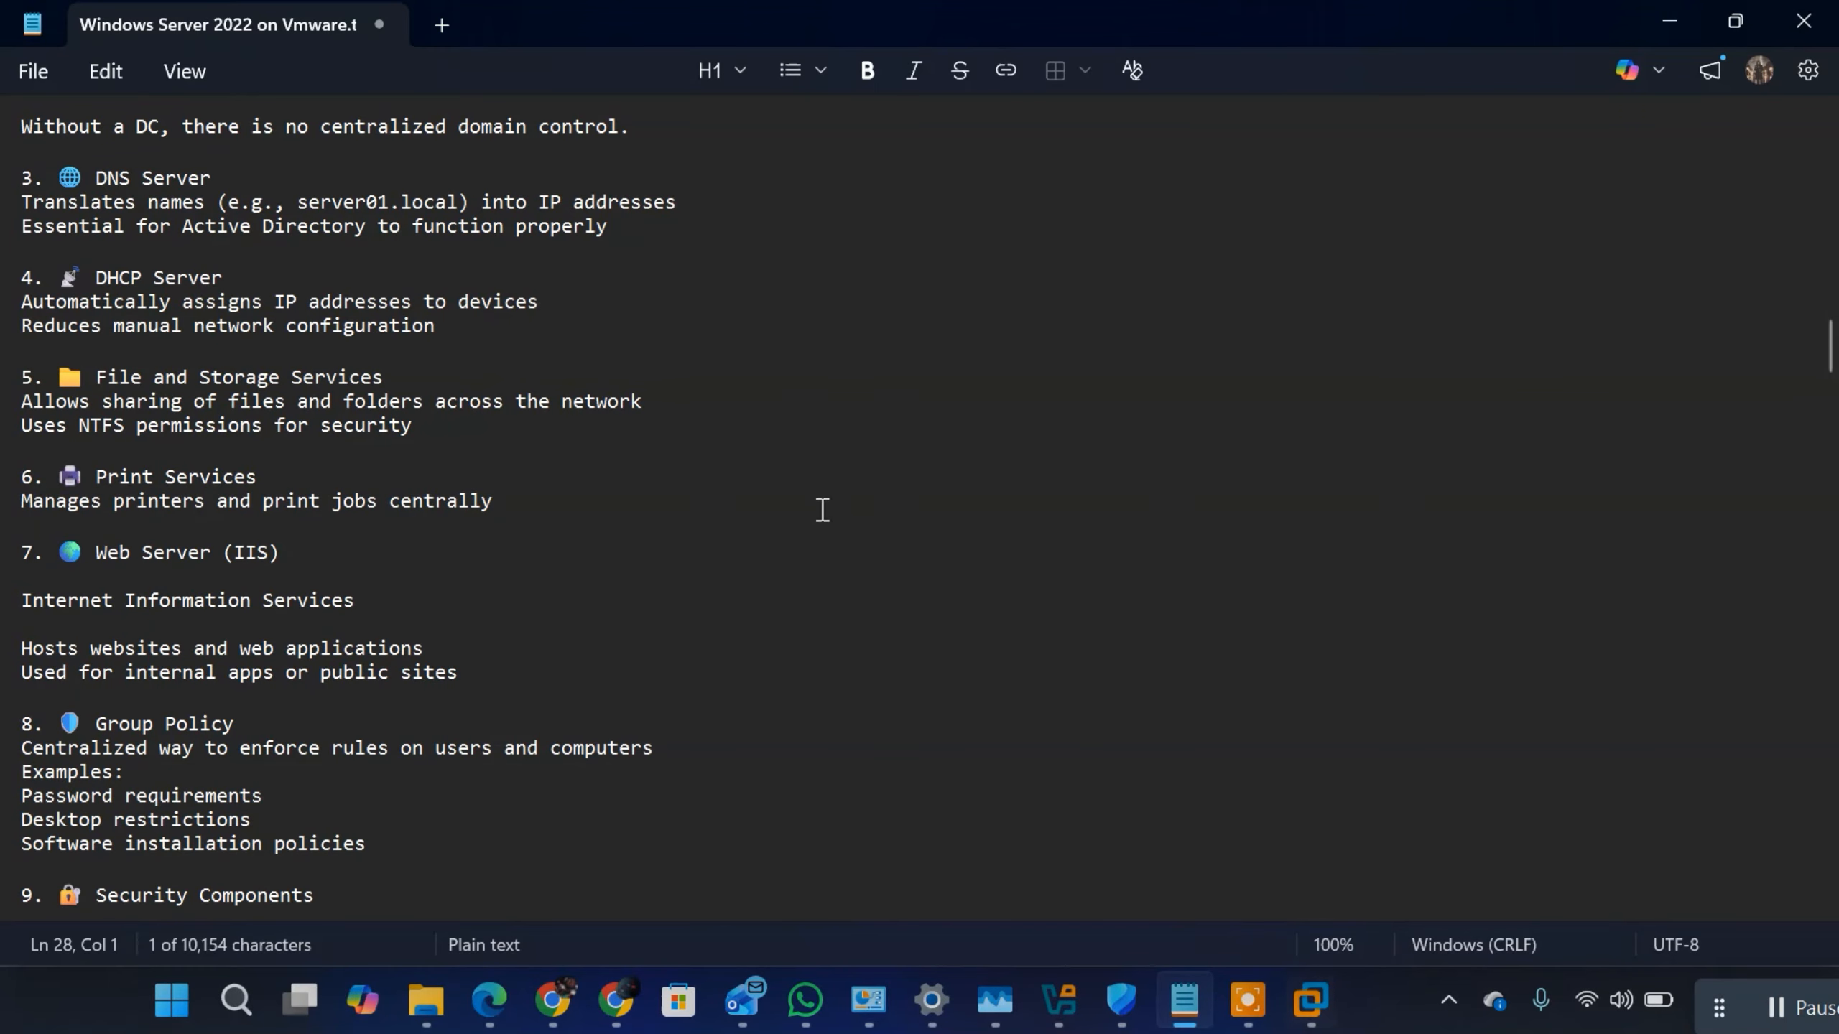
pyautogui.scroll(3, 795, 474)
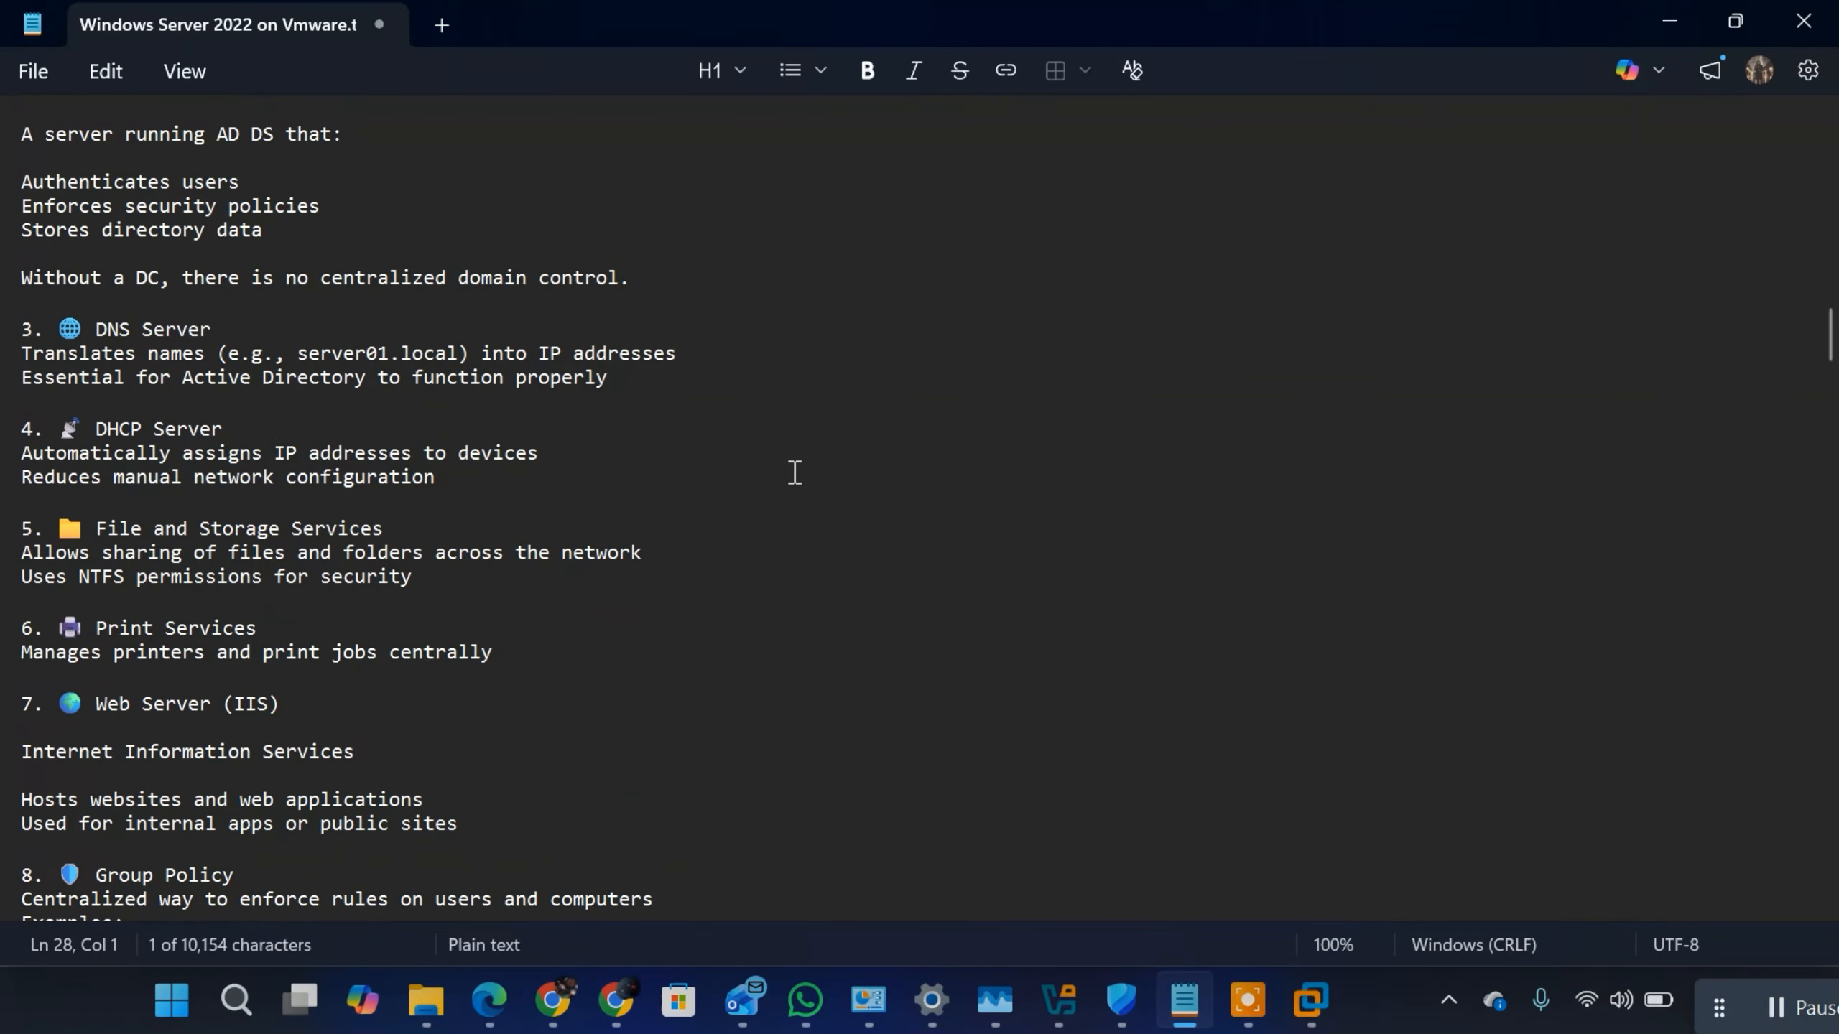
pyautogui.scroll(1, 795, 473)
pyautogui.scroll(-6, 795, 472)
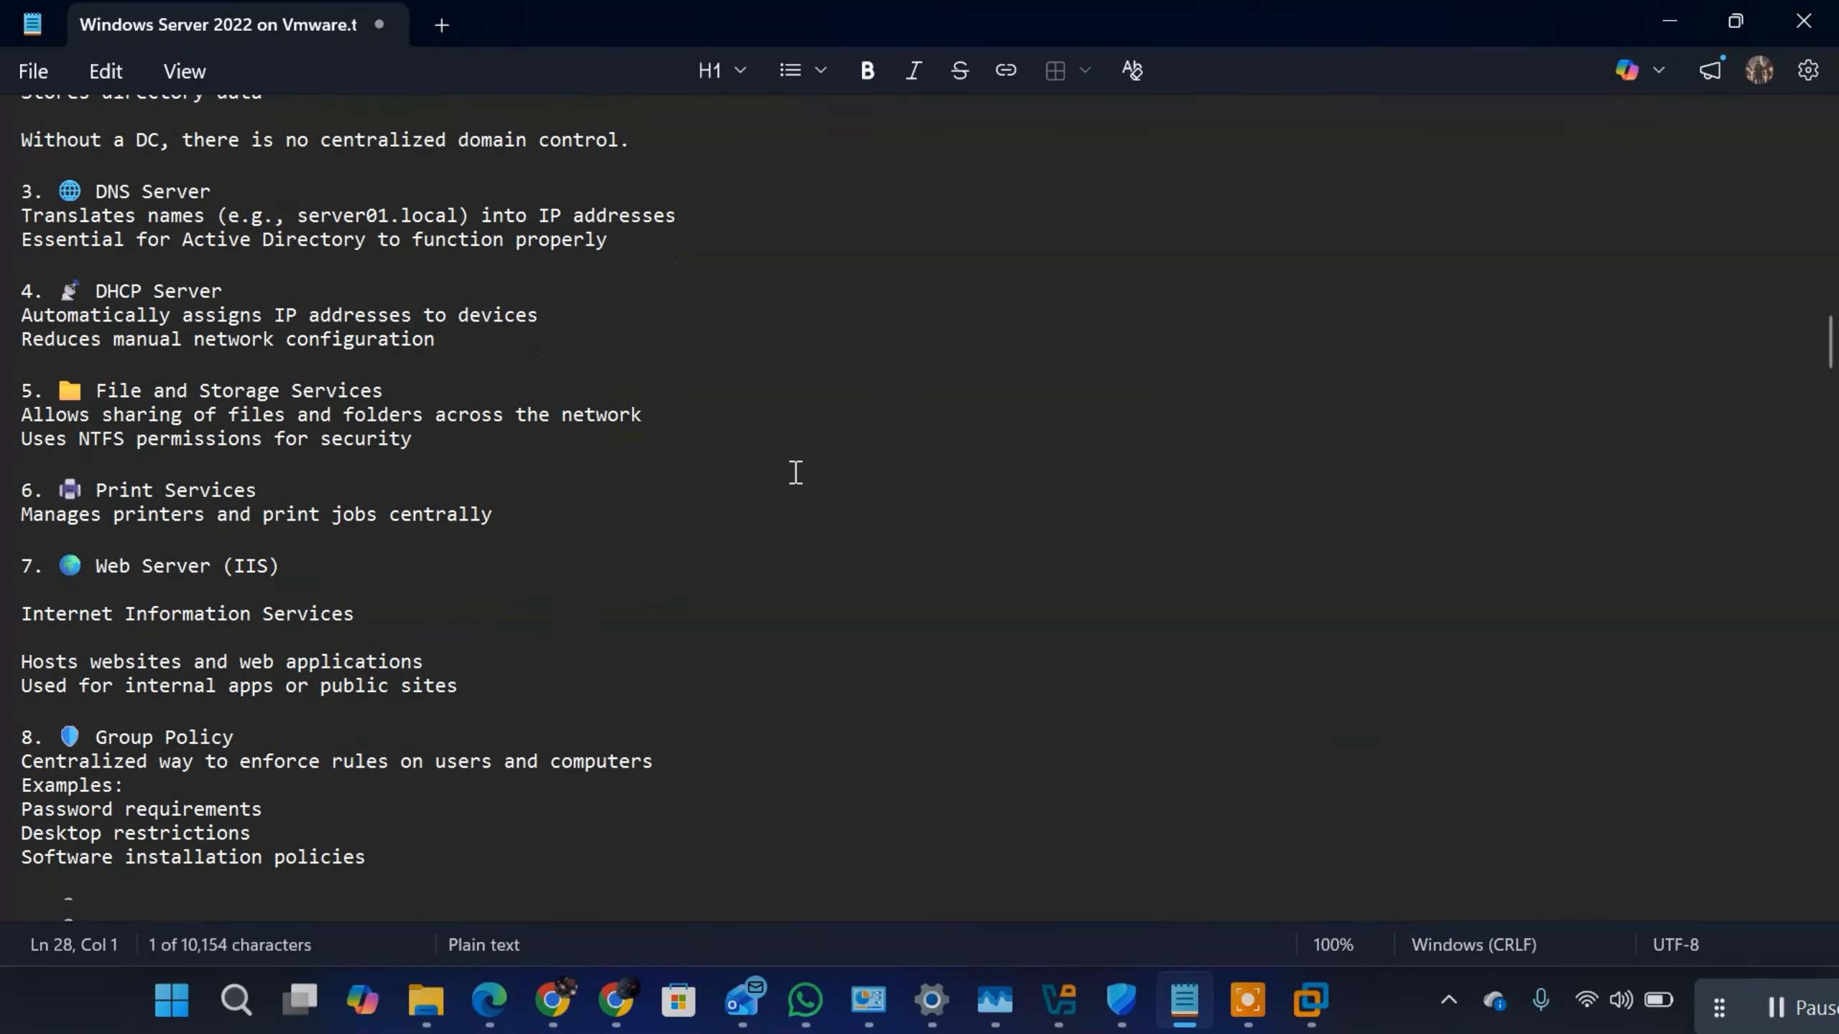
pyautogui.scroll(-5, 796, 473)
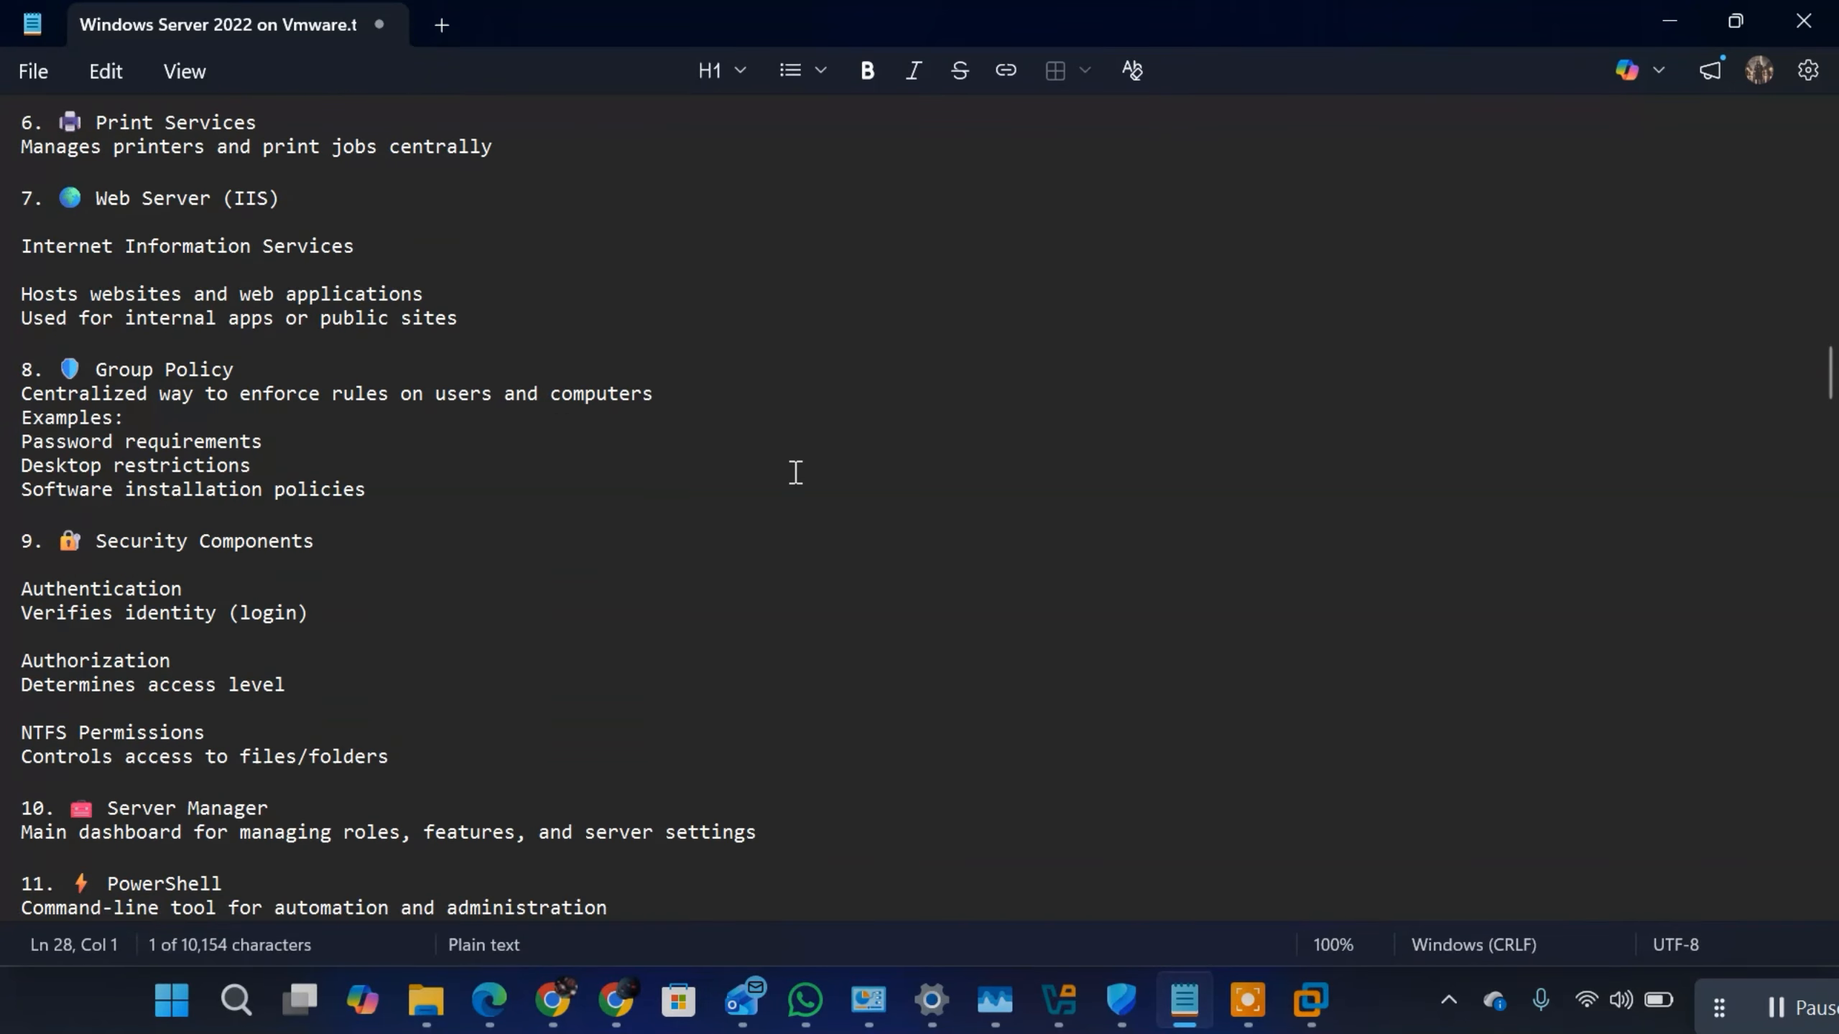
pyautogui.scroll(-2, 796, 472)
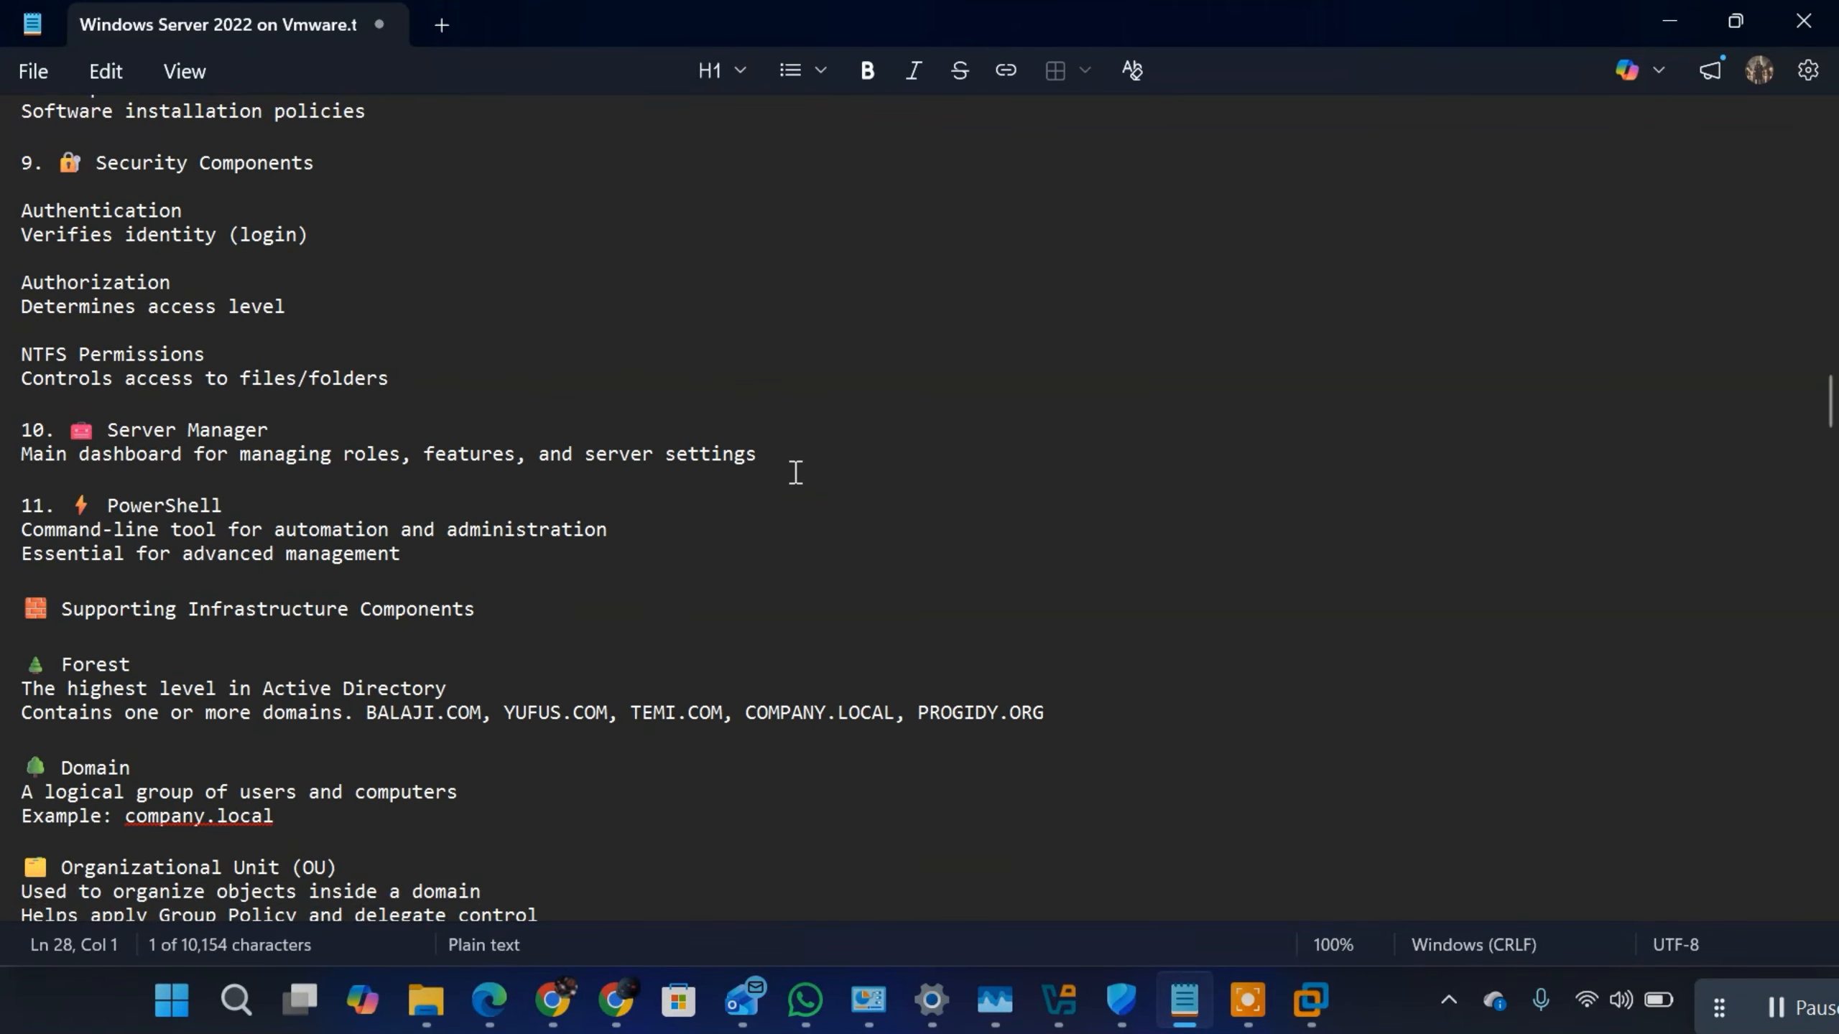
pyautogui.scroll(2, 793, 456)
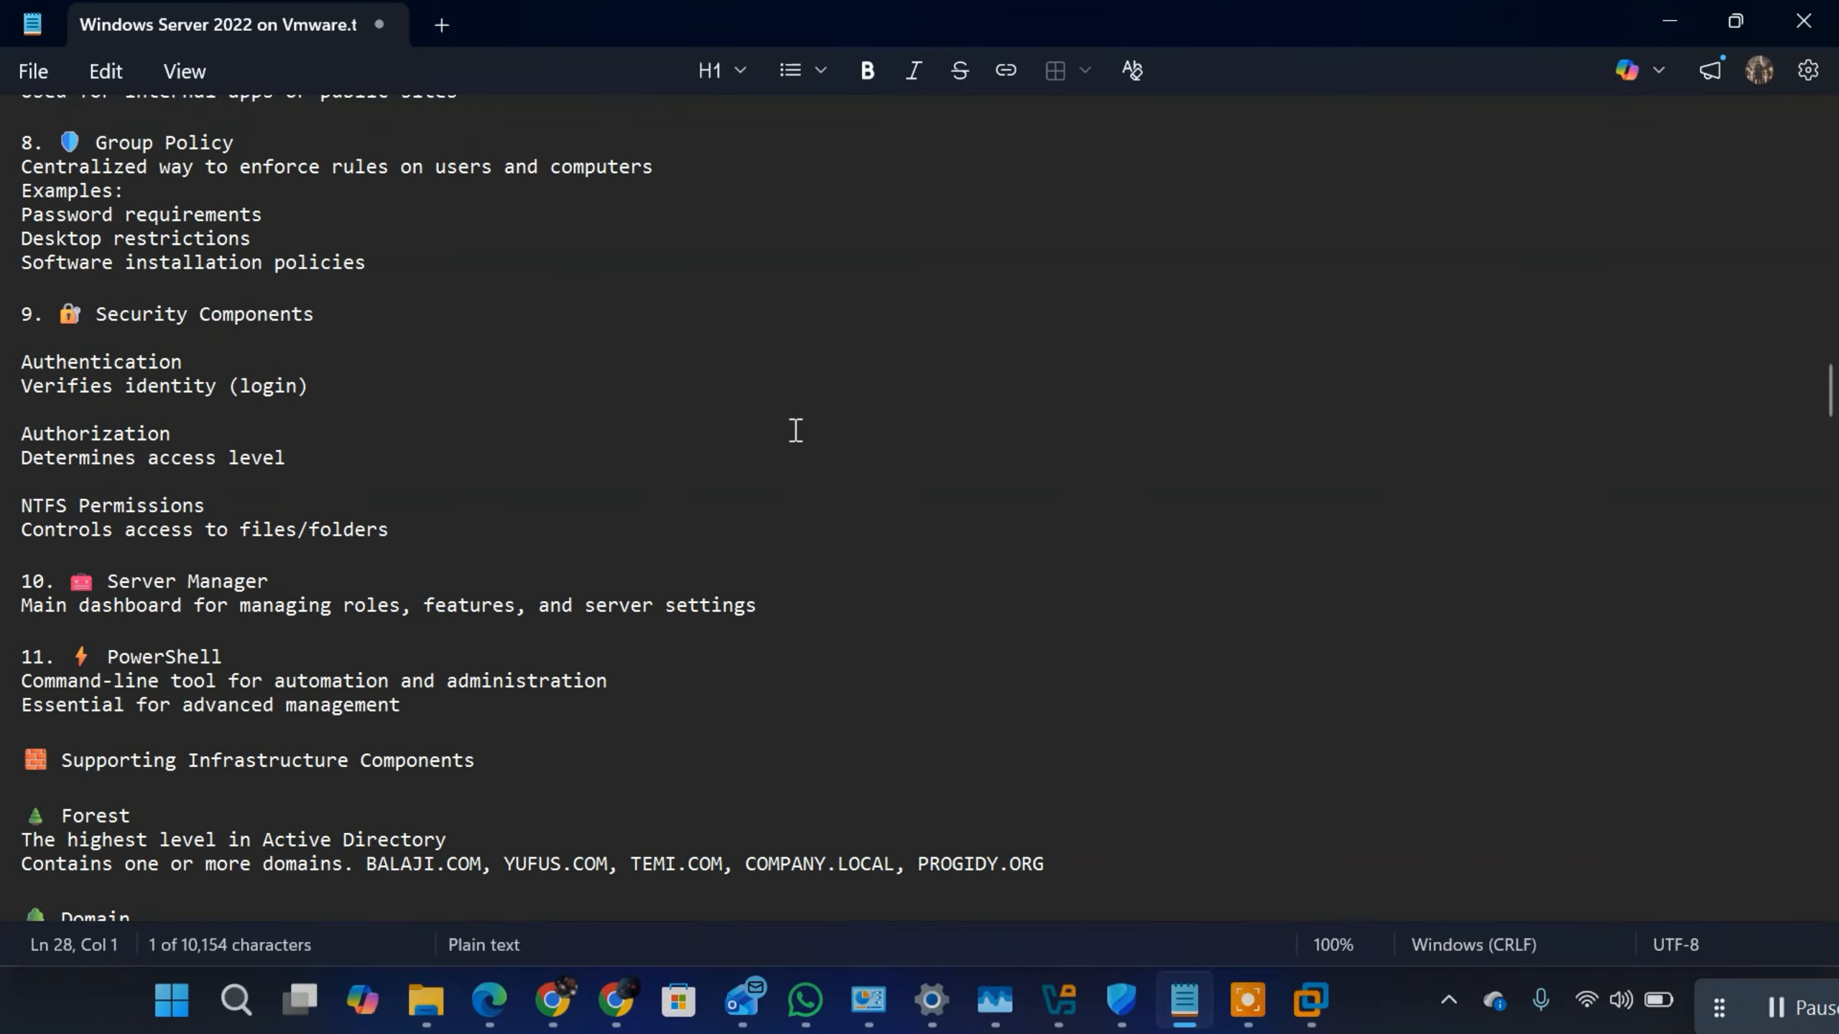
pyautogui.scroll(2, 796, 431)
pyautogui.scroll(2, 797, 442)
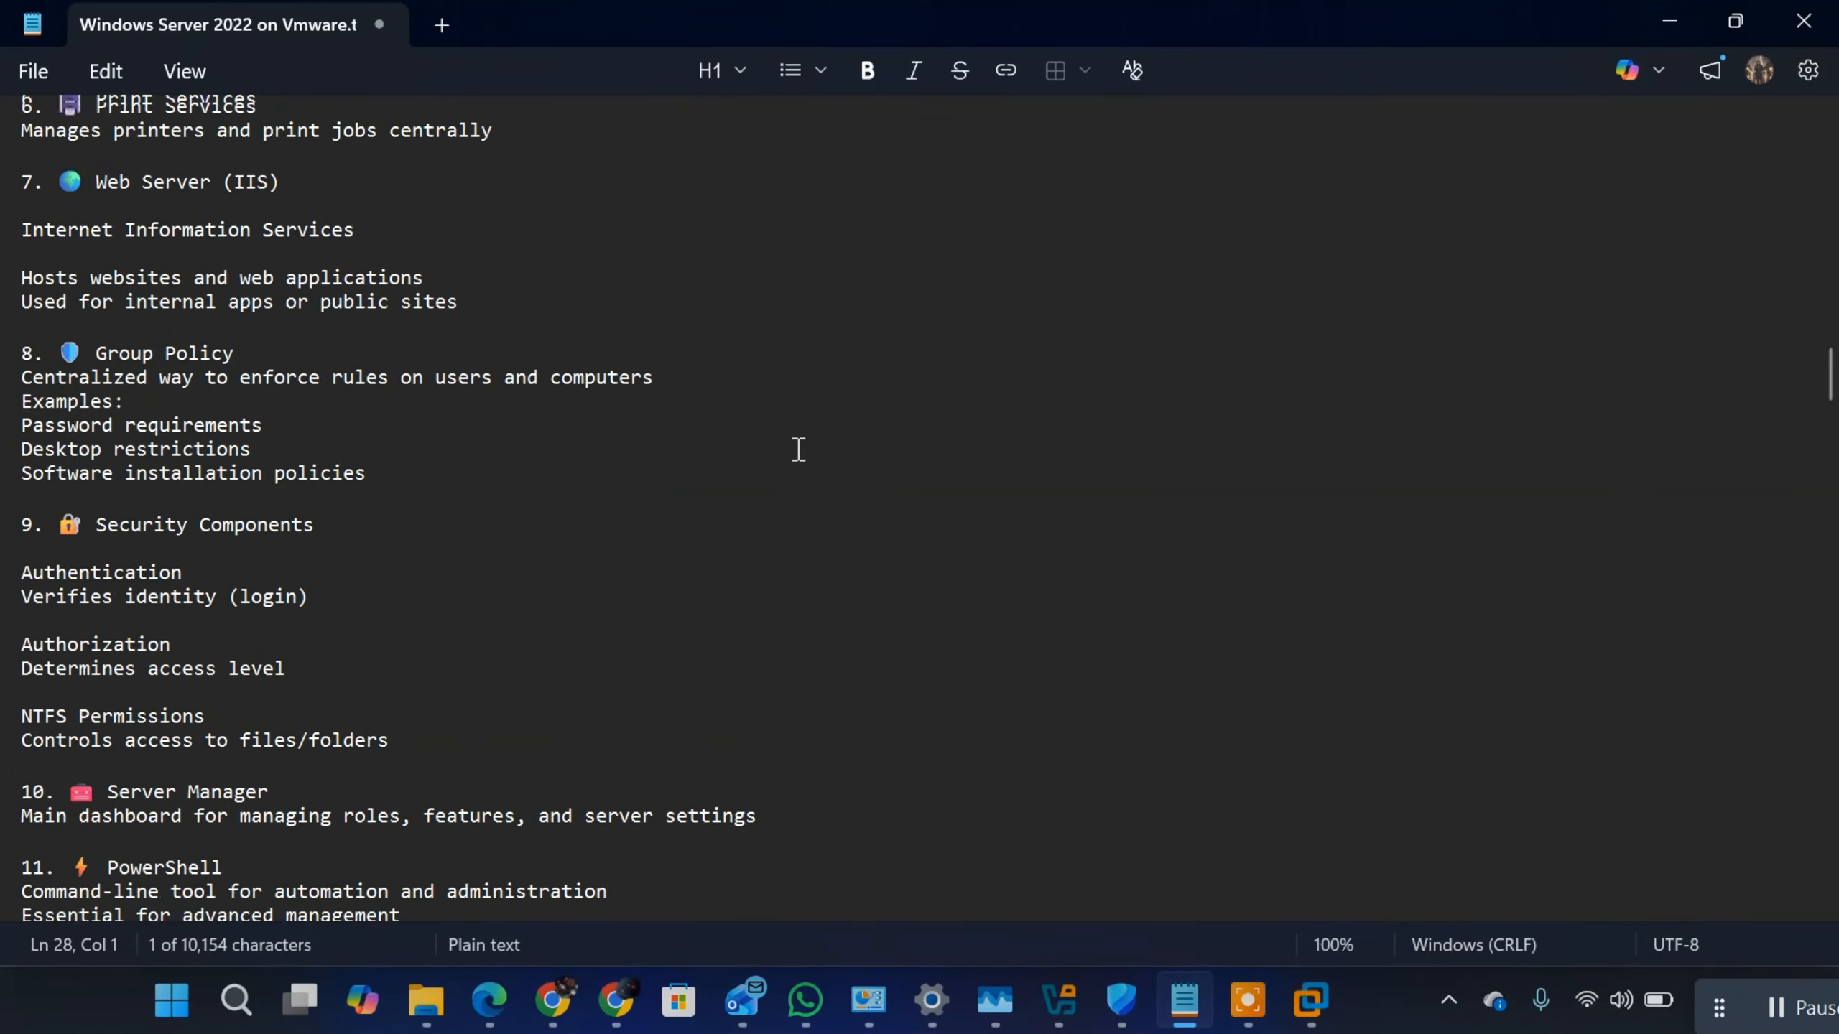
pyautogui.scroll(-5, 798, 447)
pyautogui.scroll(-1, 800, 442)
pyautogui.scroll(15, 801, 431)
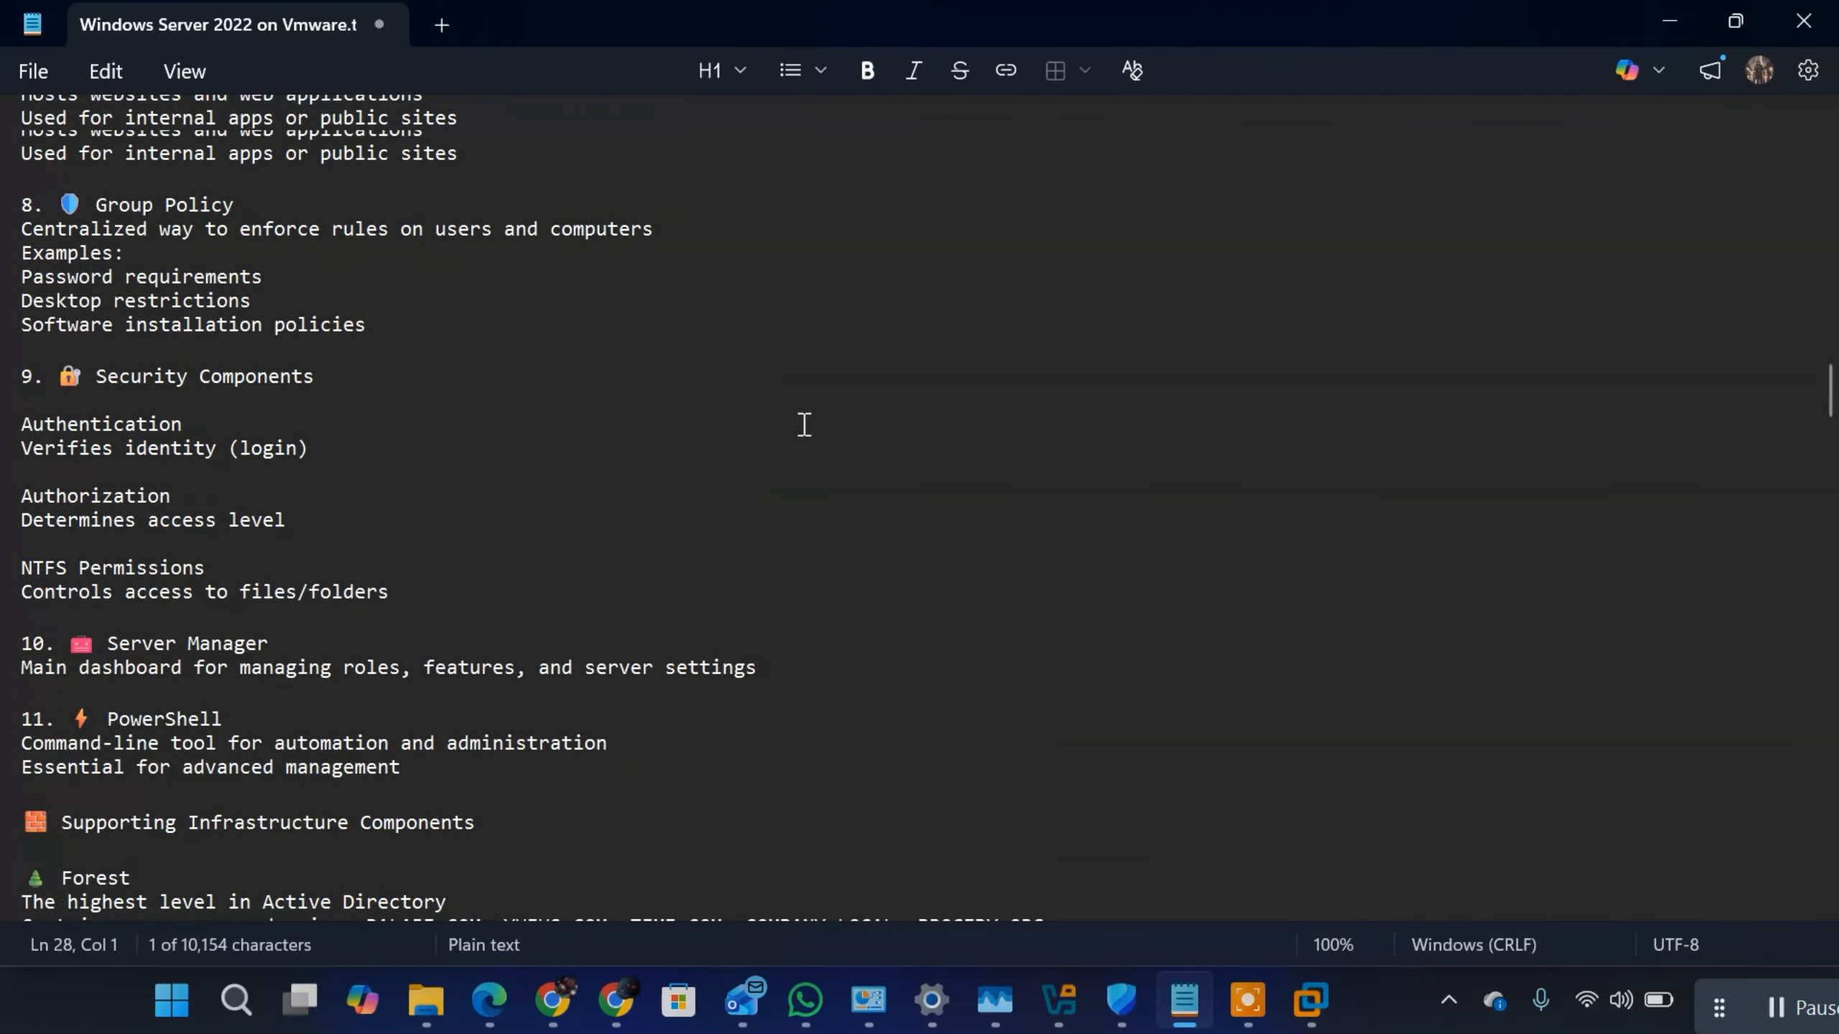
pyautogui.scroll(7, 805, 424)
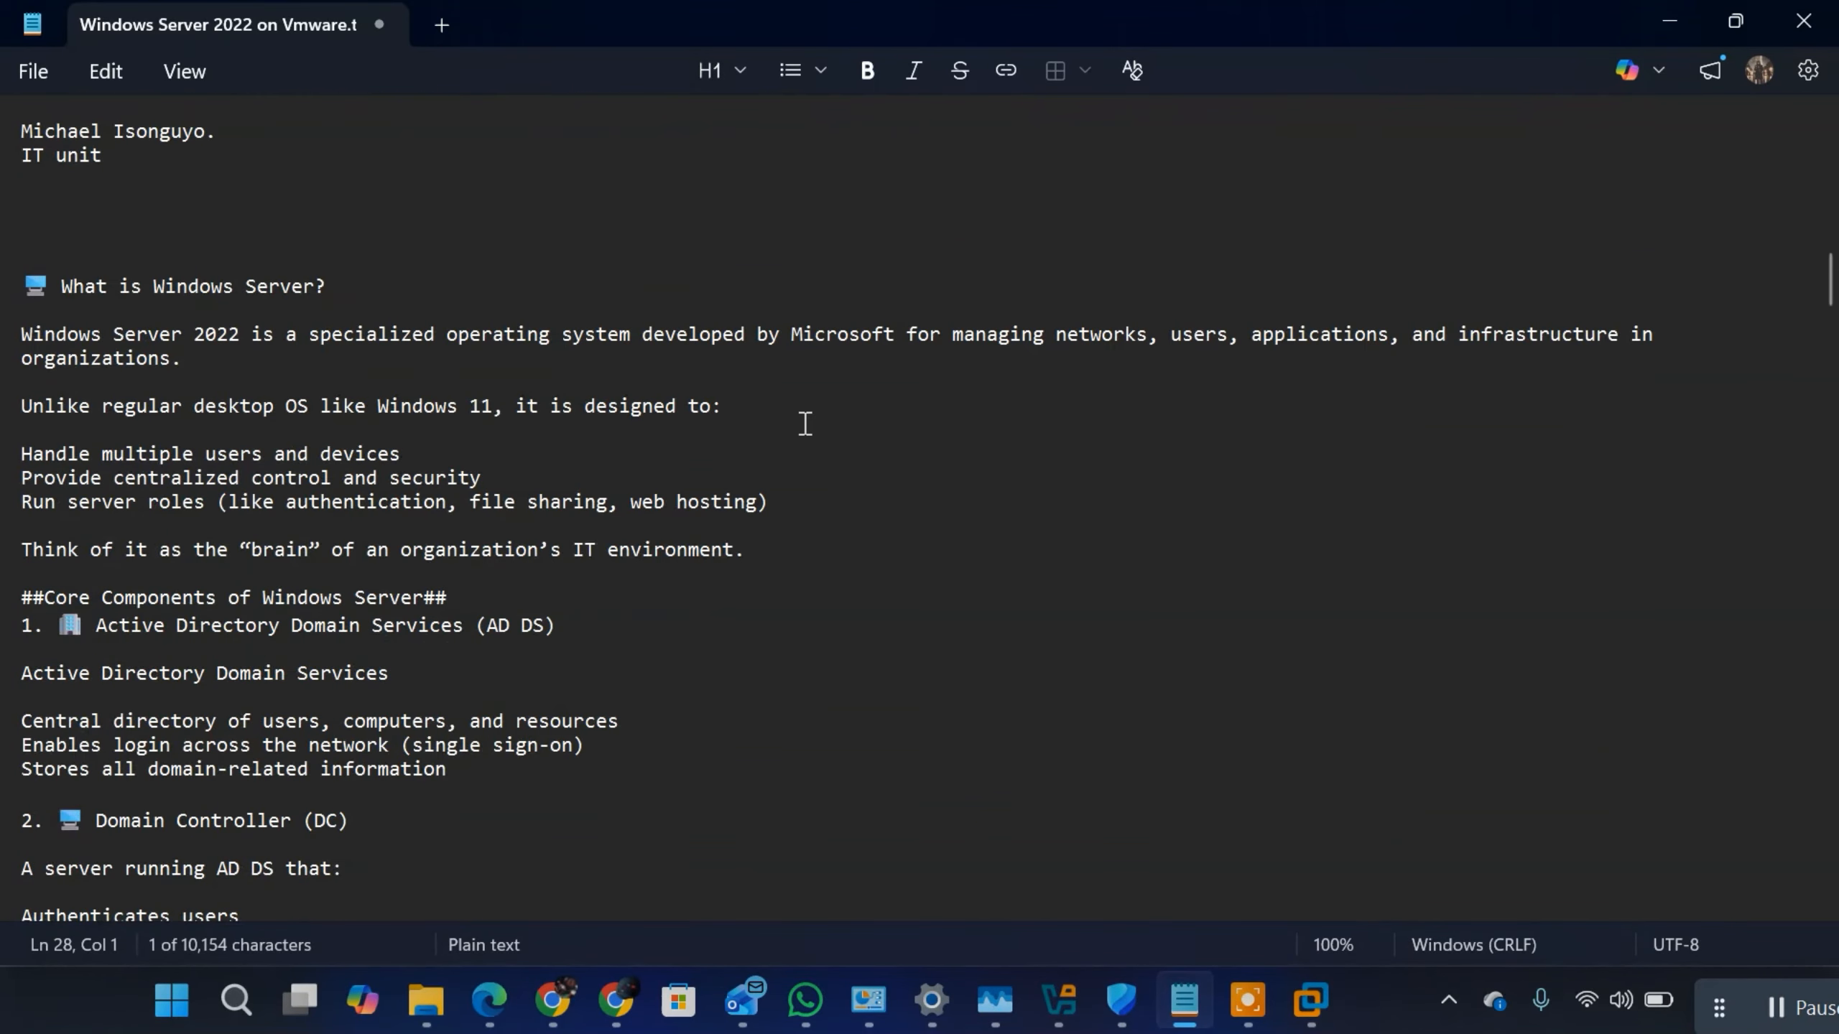
pyautogui.scroll(-2, 401, 340)
pyautogui.scroll(9, 400, 340)
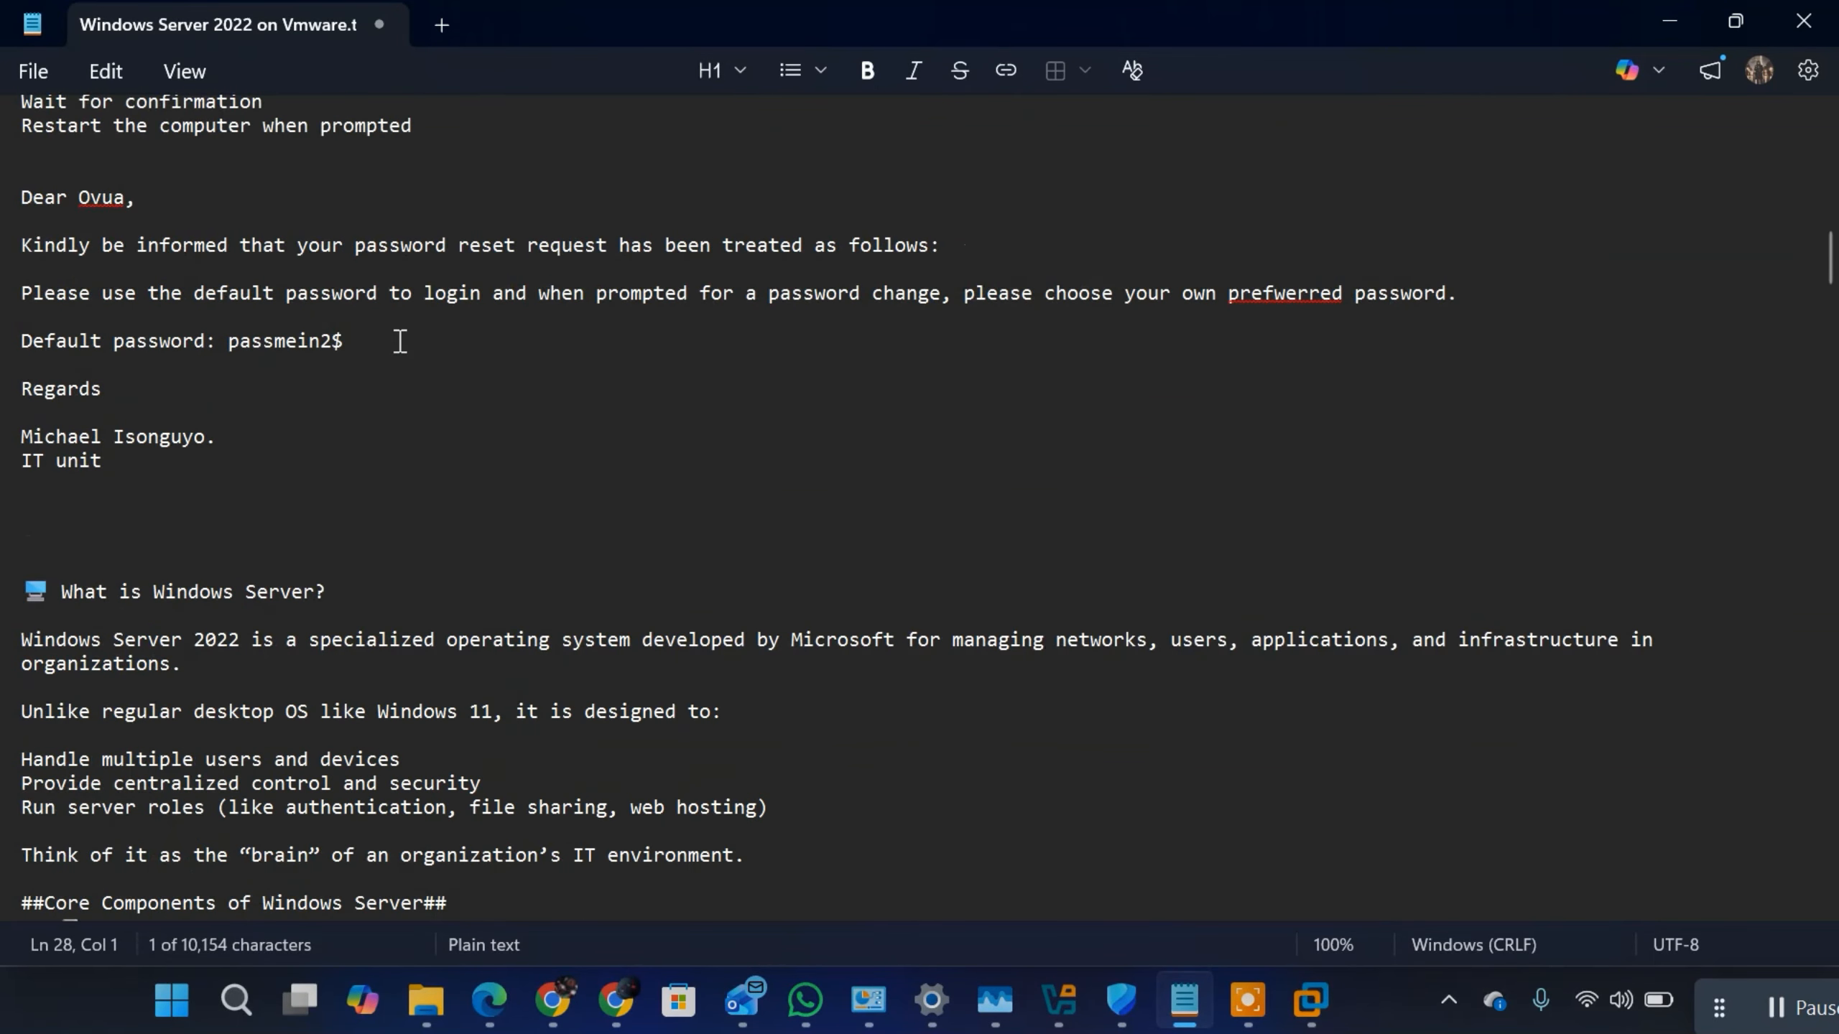
# Step: Review the domain-join notes from the "JOIN A CLIENT TO A DOMAIN" heading through the administrator credential formats to the final steps
pyautogui.scroll(3, 400, 340)
pyautogui.scroll(4, 399, 345)
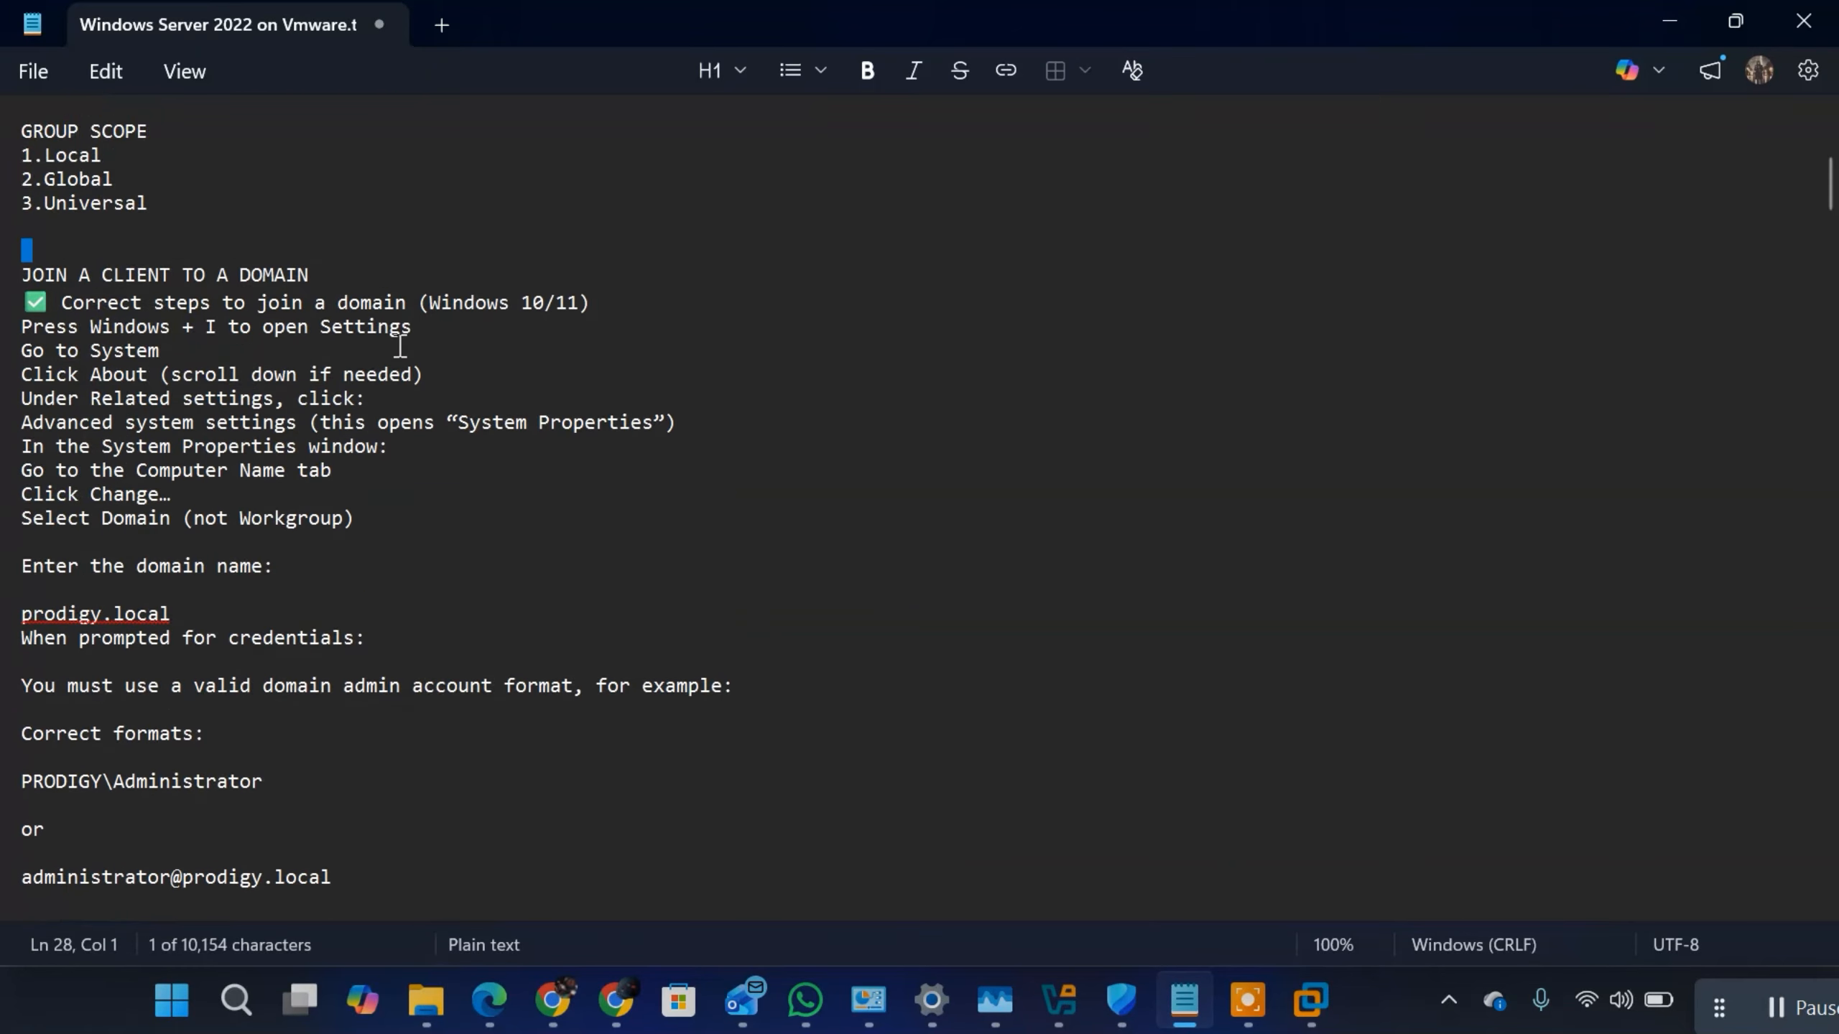
pyautogui.scroll(-3, 400, 346)
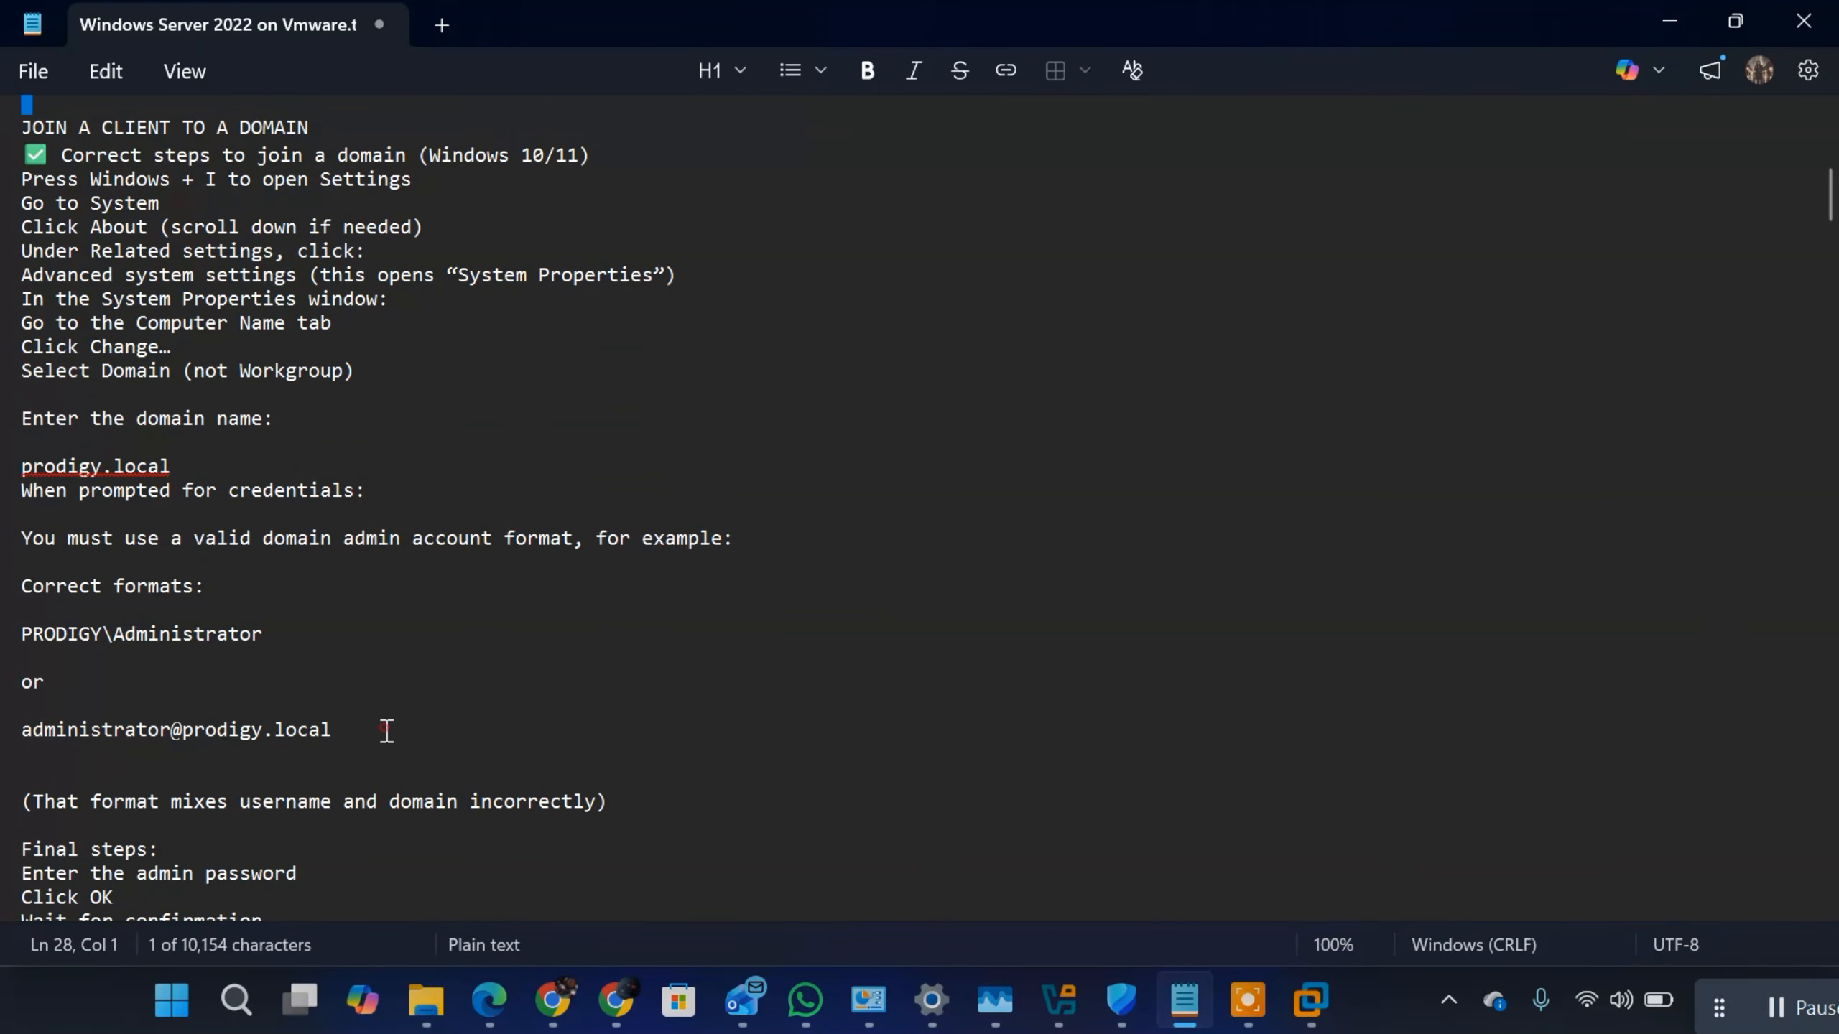
pyautogui.moveTo(387, 729); pyautogui.dragTo(21, 681)
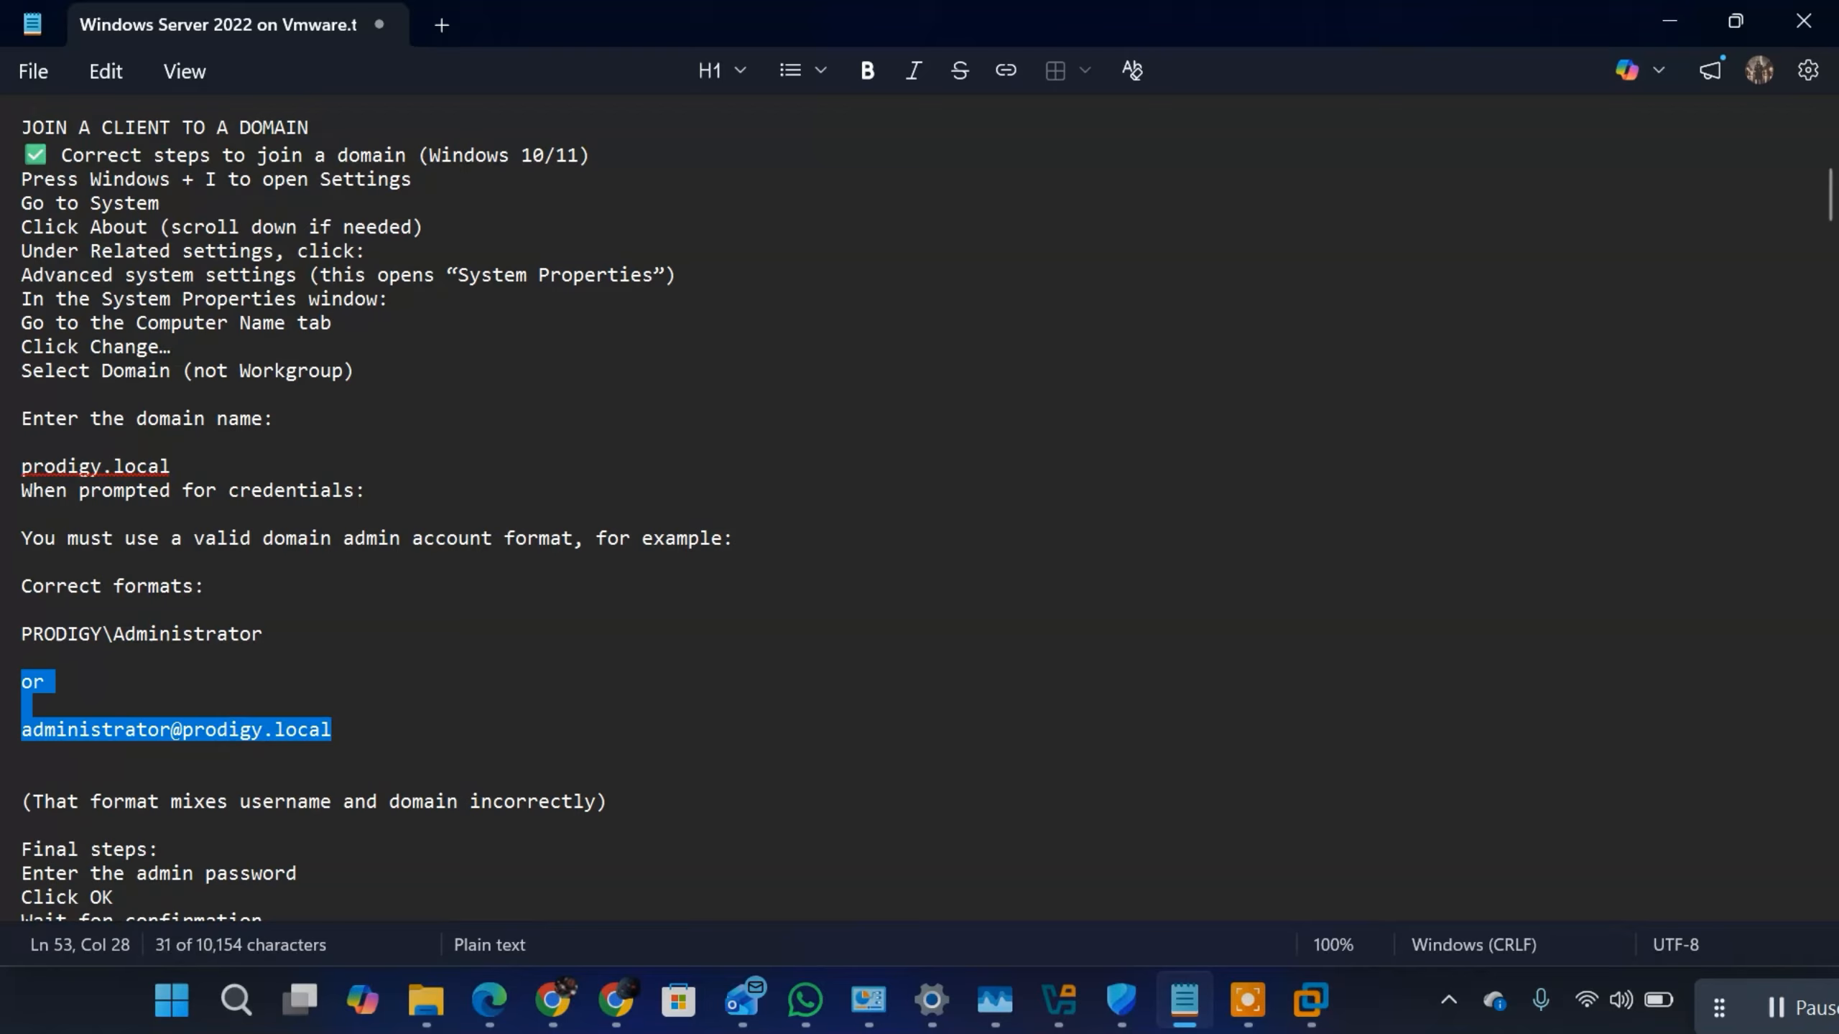
pyautogui.click(123, 710)
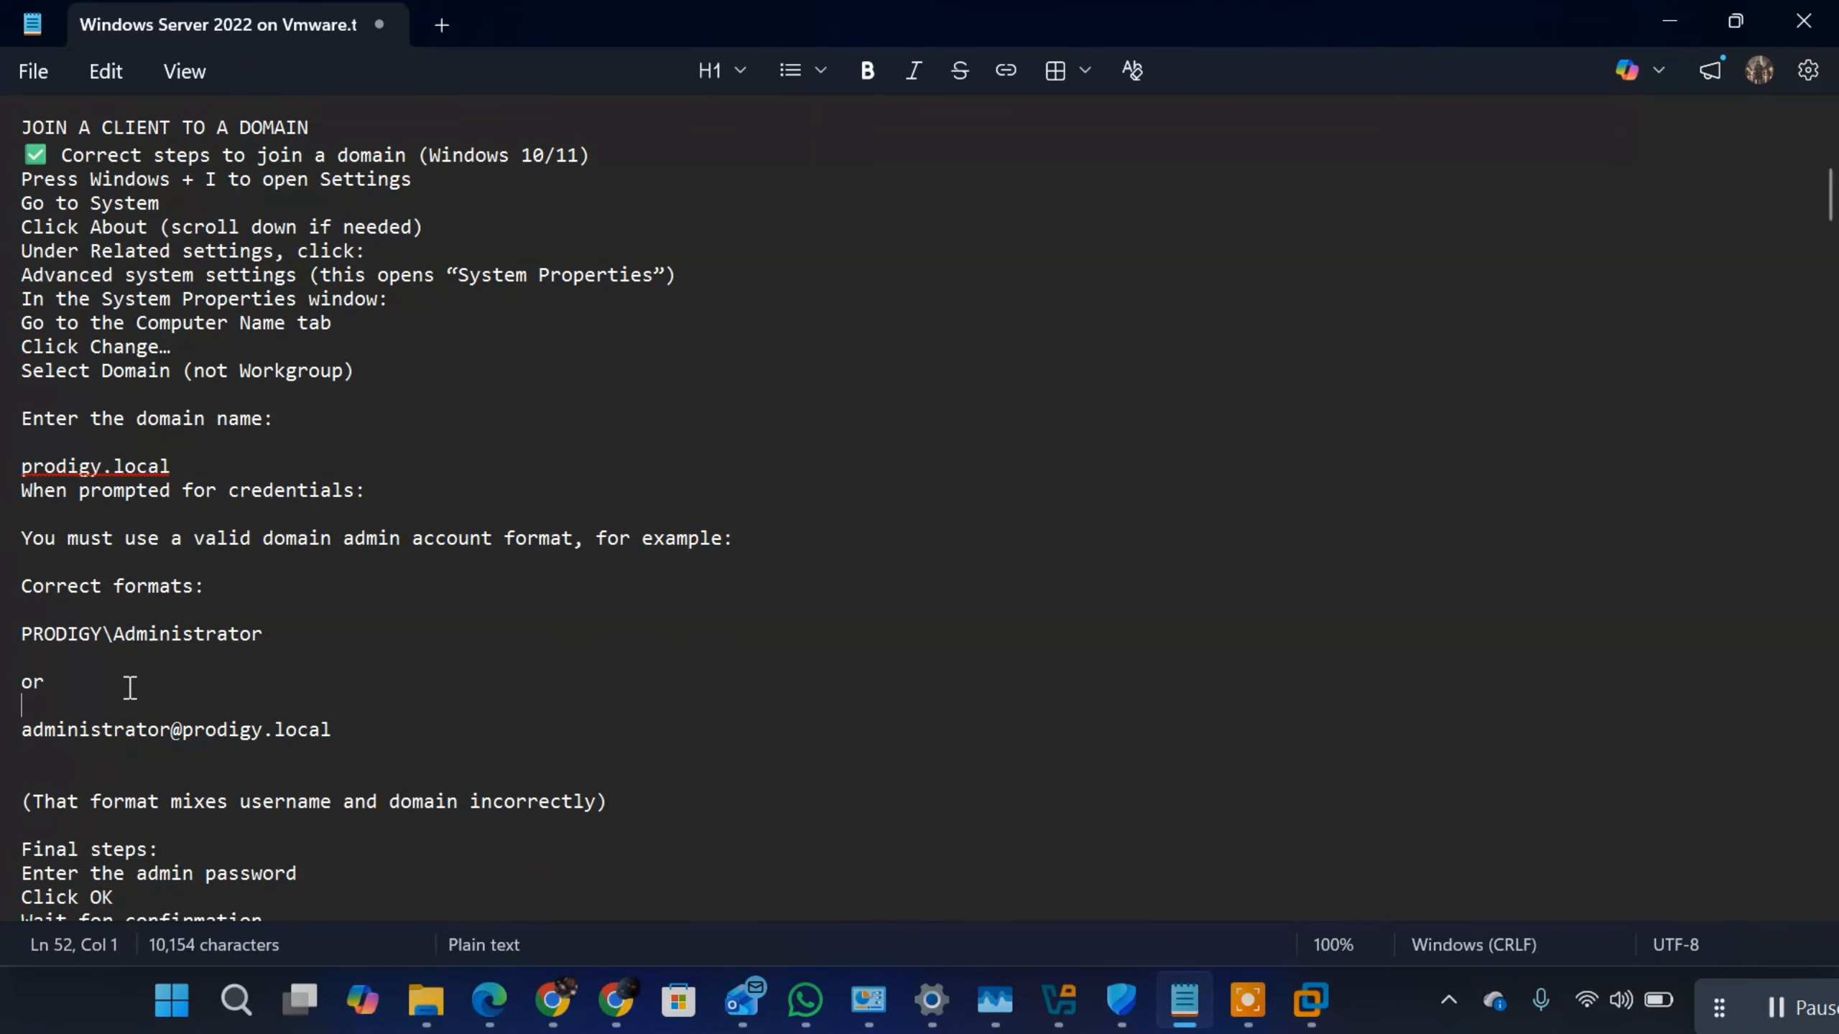
pyautogui.scroll(-2, 129, 687)
pyautogui.scroll(1, 130, 674)
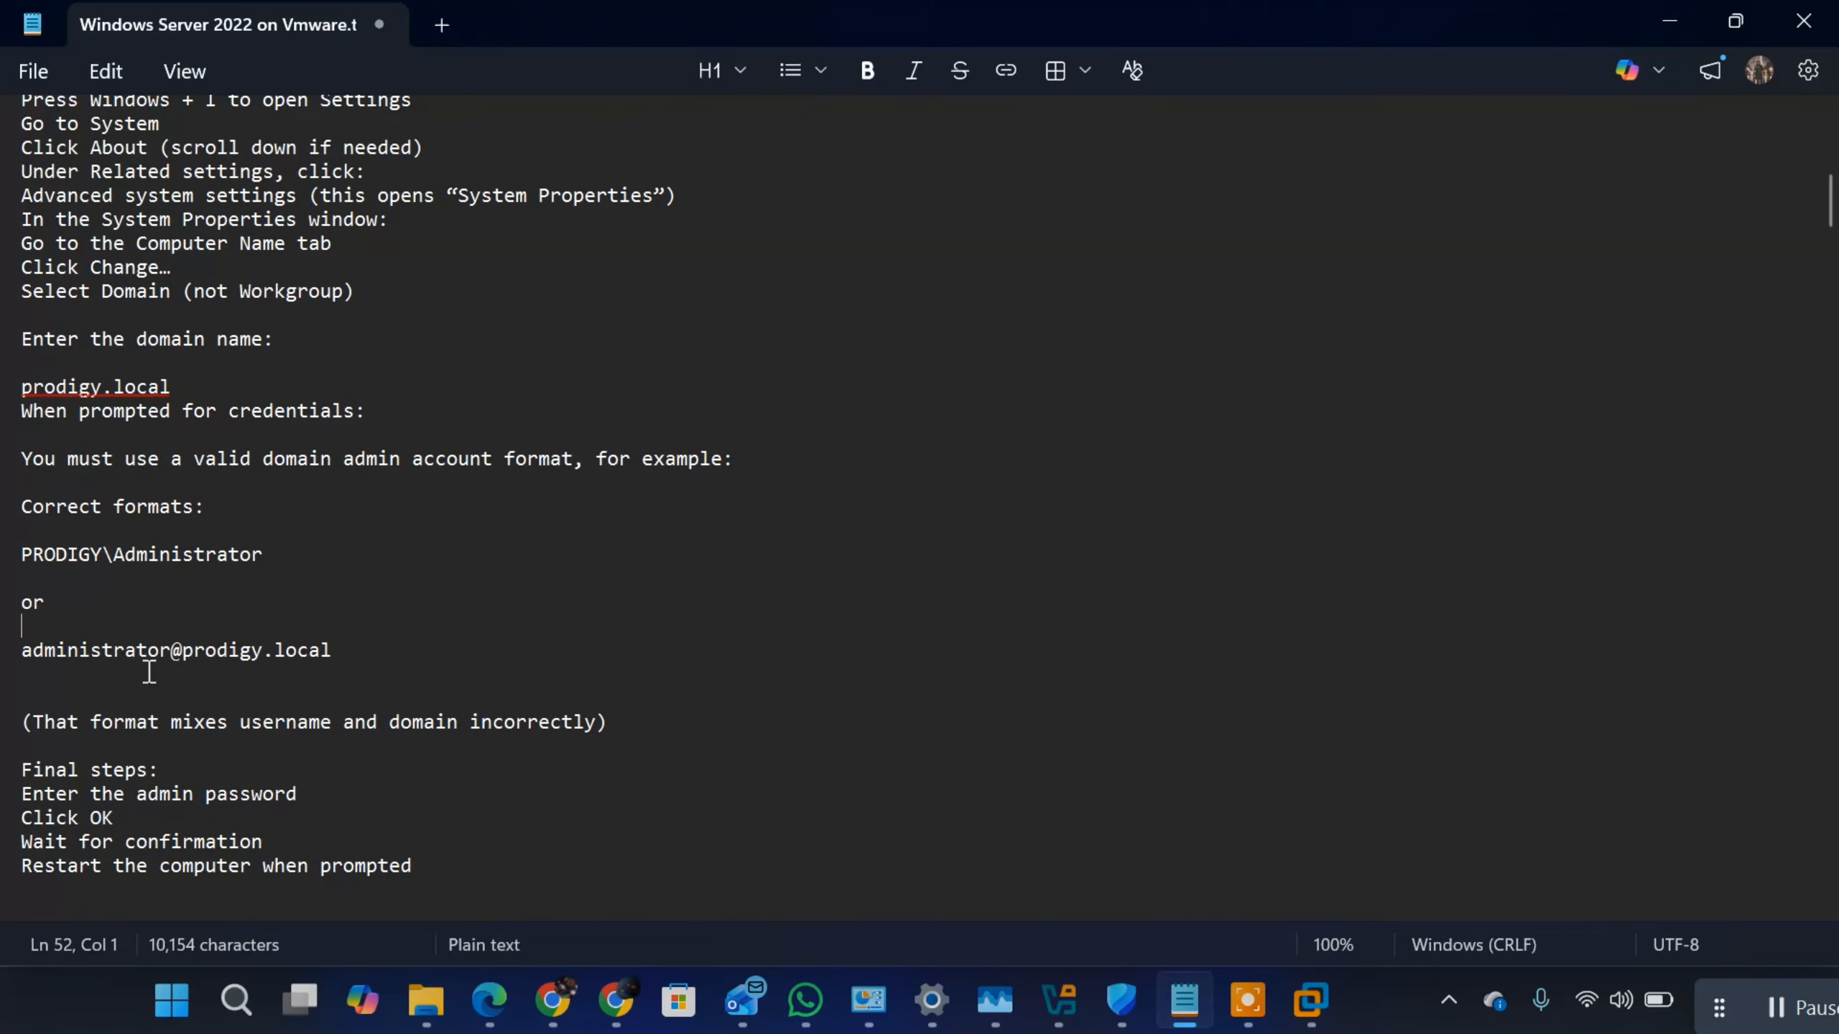
# Step: Switch to VMware Workstation and check the state of the Windows 11 and Windows Server 2022 virtual machines
pyautogui.click(1316, 995)
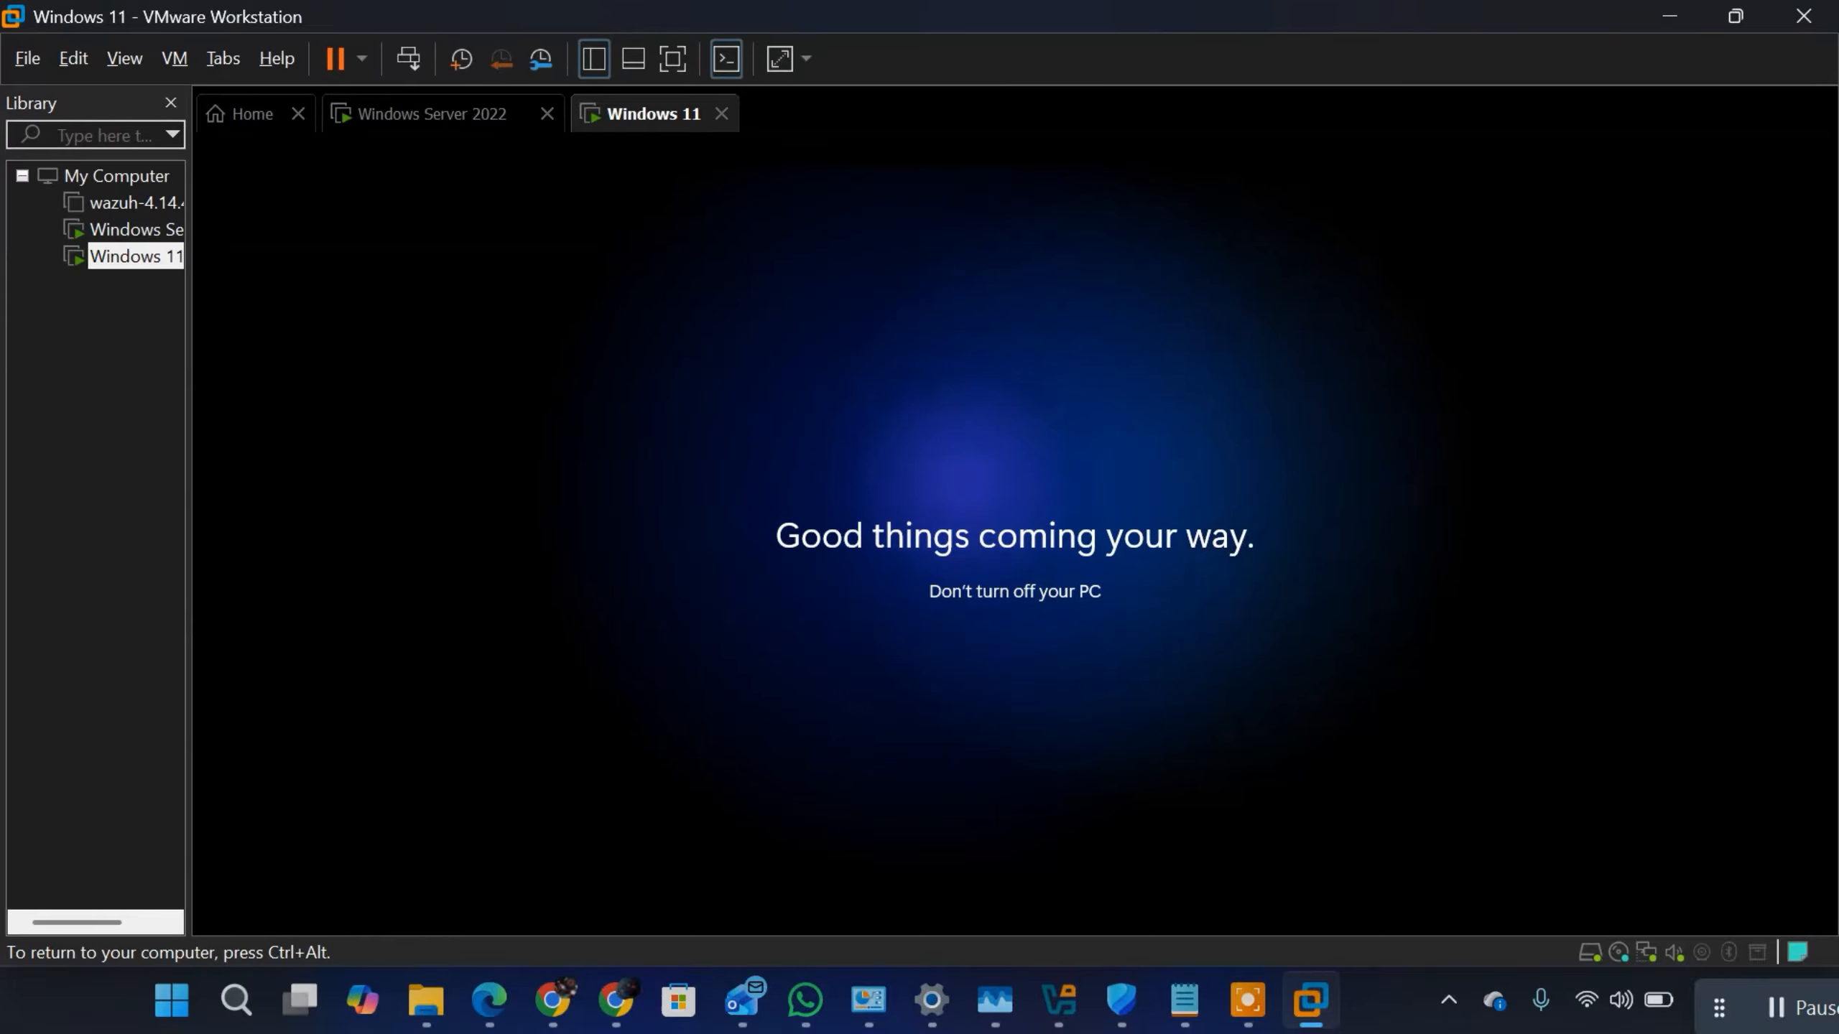
pyautogui.click(449, 120)
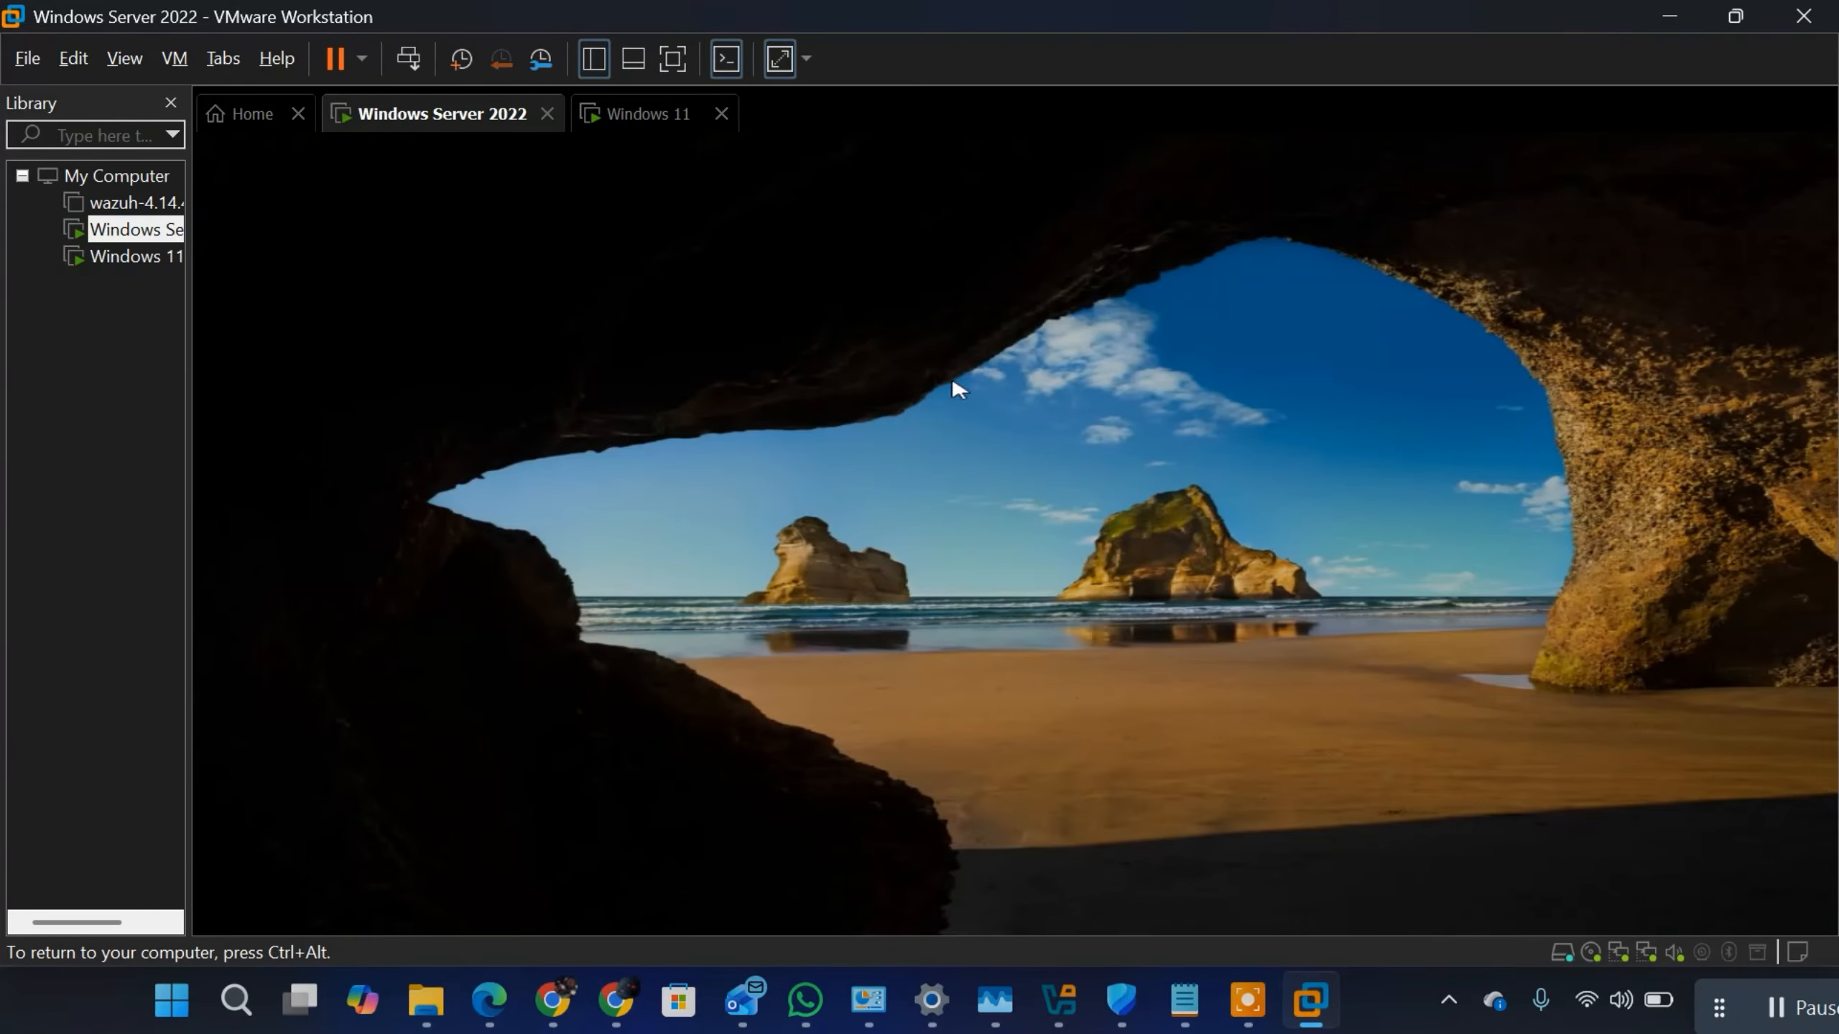
pyautogui.click(637, 116)
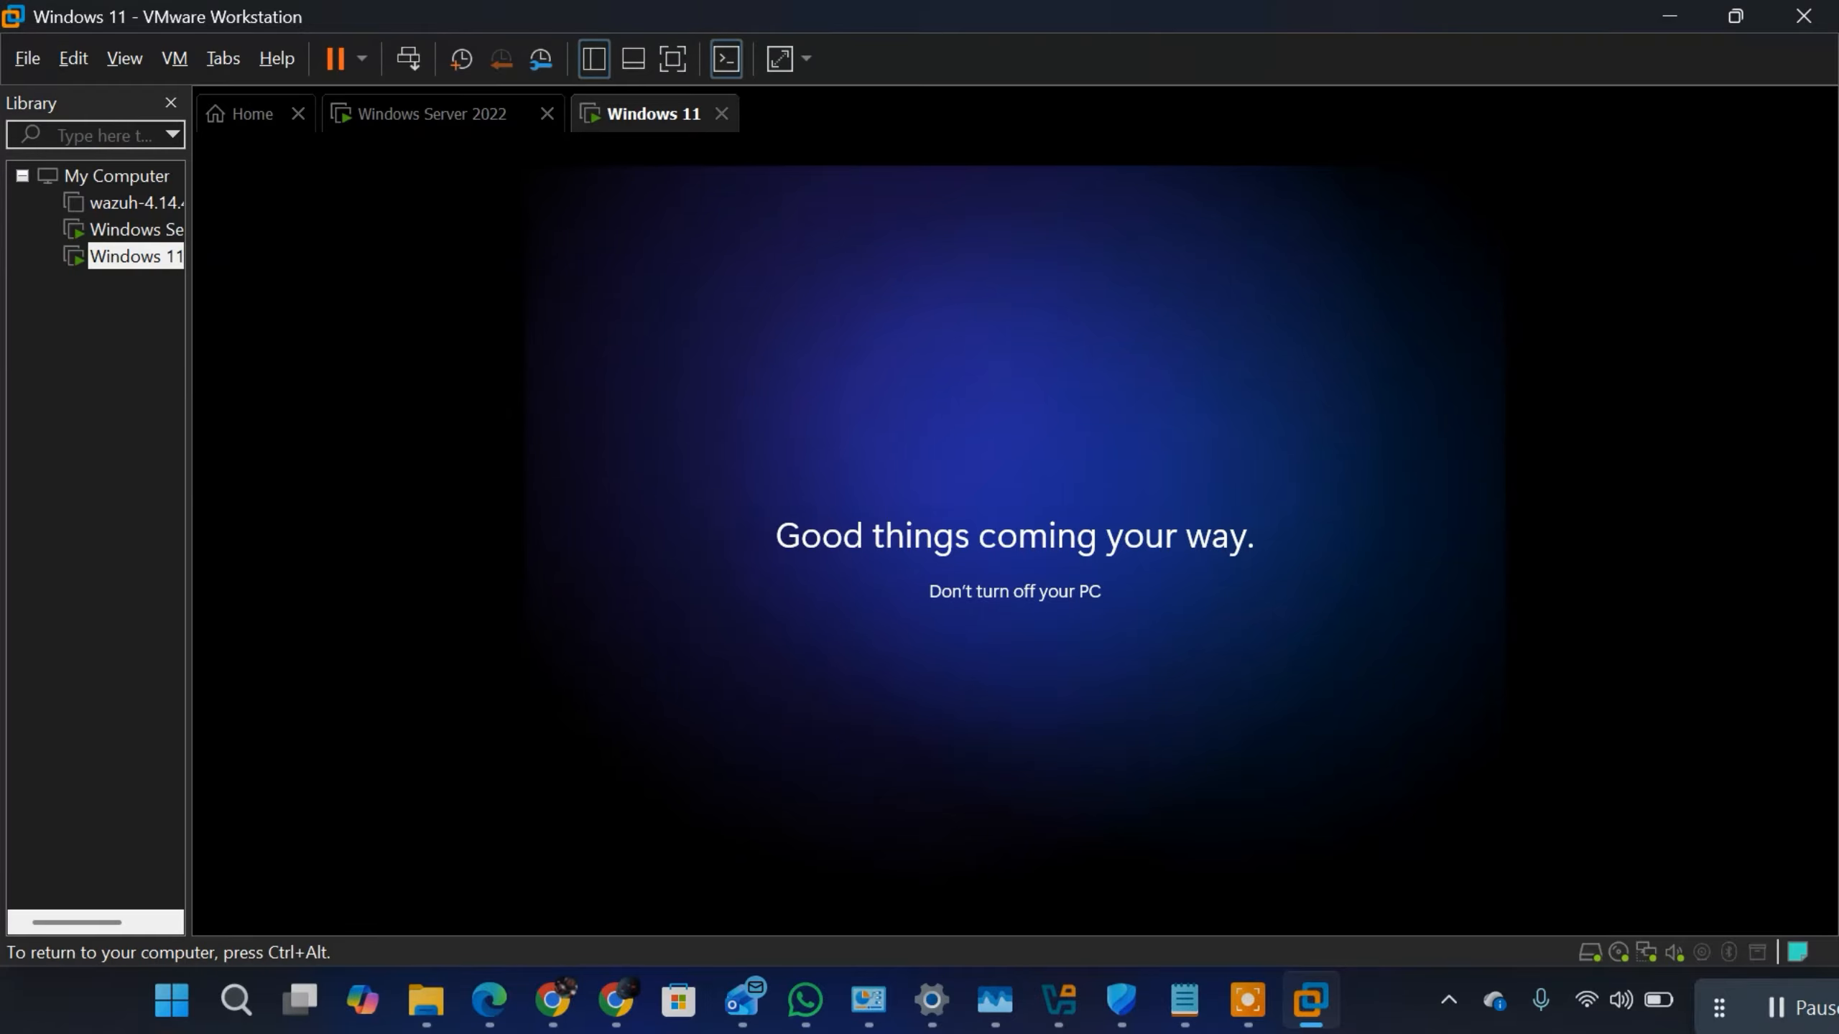
pyautogui.click(406, 117)
pyautogui.click(637, 116)
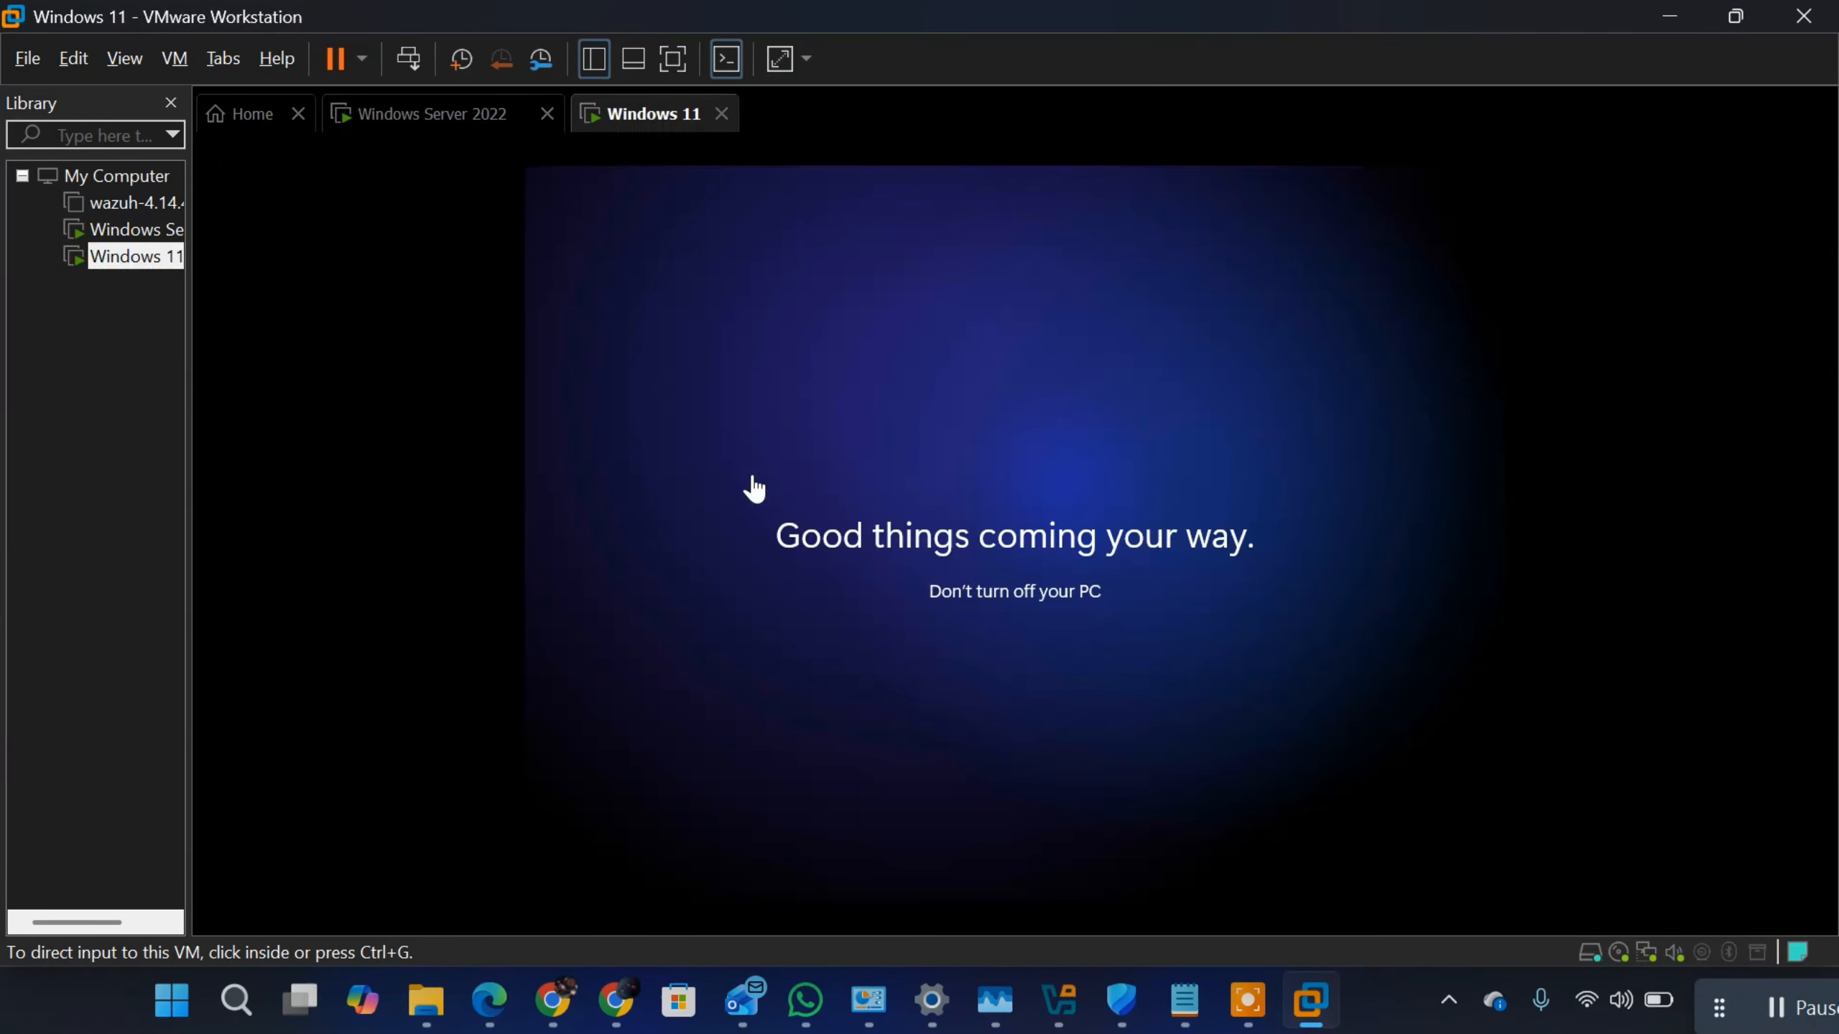
pyautogui.click(754, 490)
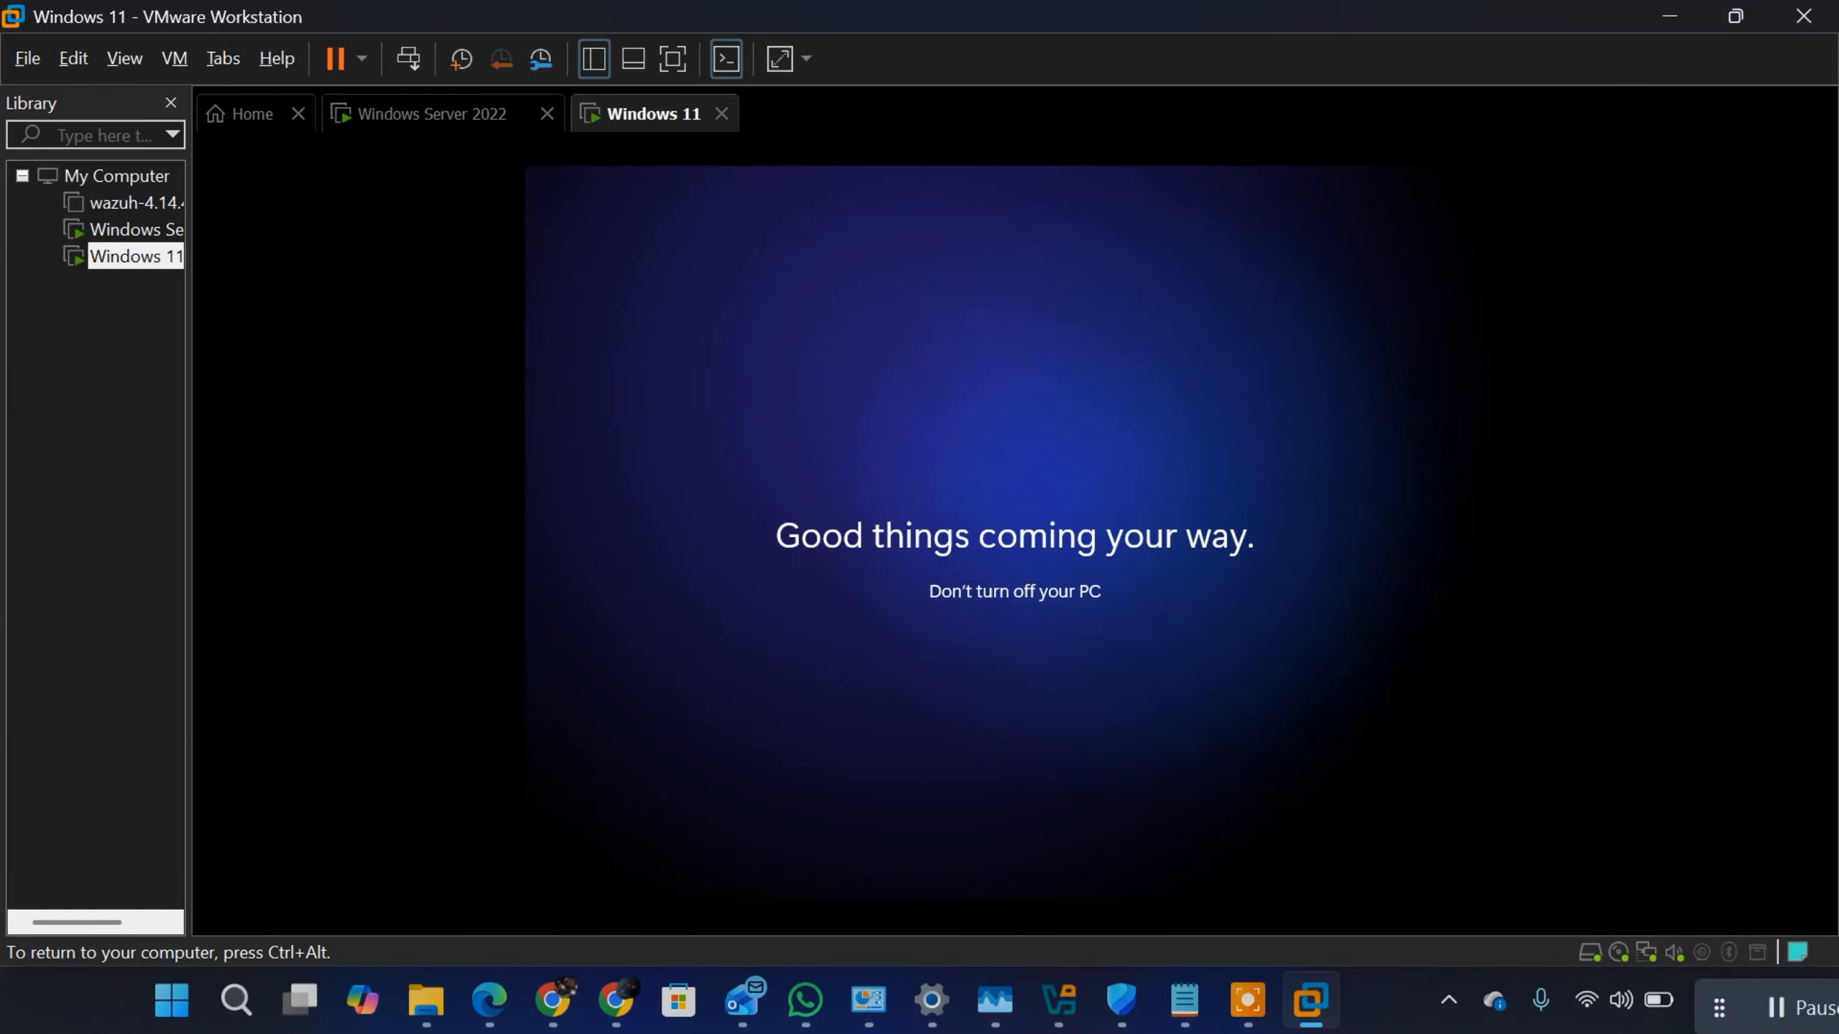
pyautogui.hotkey('ctrl', 'alt')
pyautogui.hotkey('ctrl', 'g')
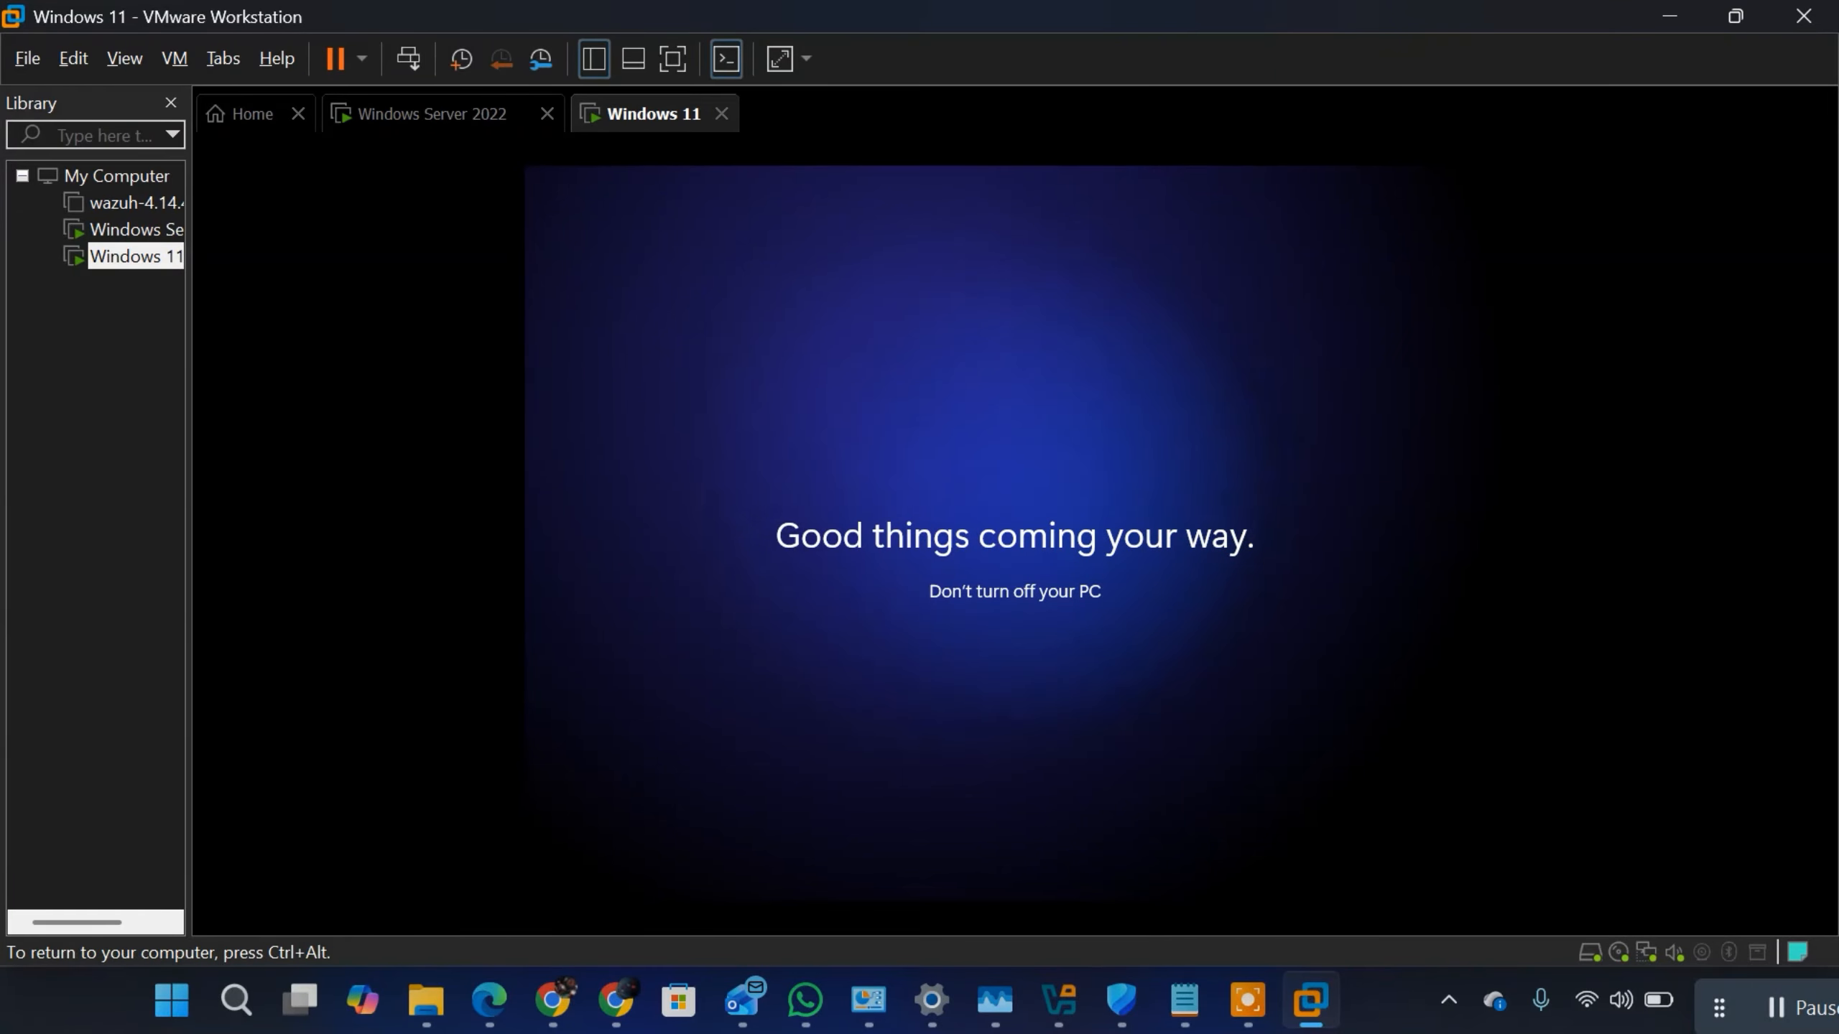
pyautogui.hotkey('ctrl', 'alt')
pyautogui.click(418, 123)
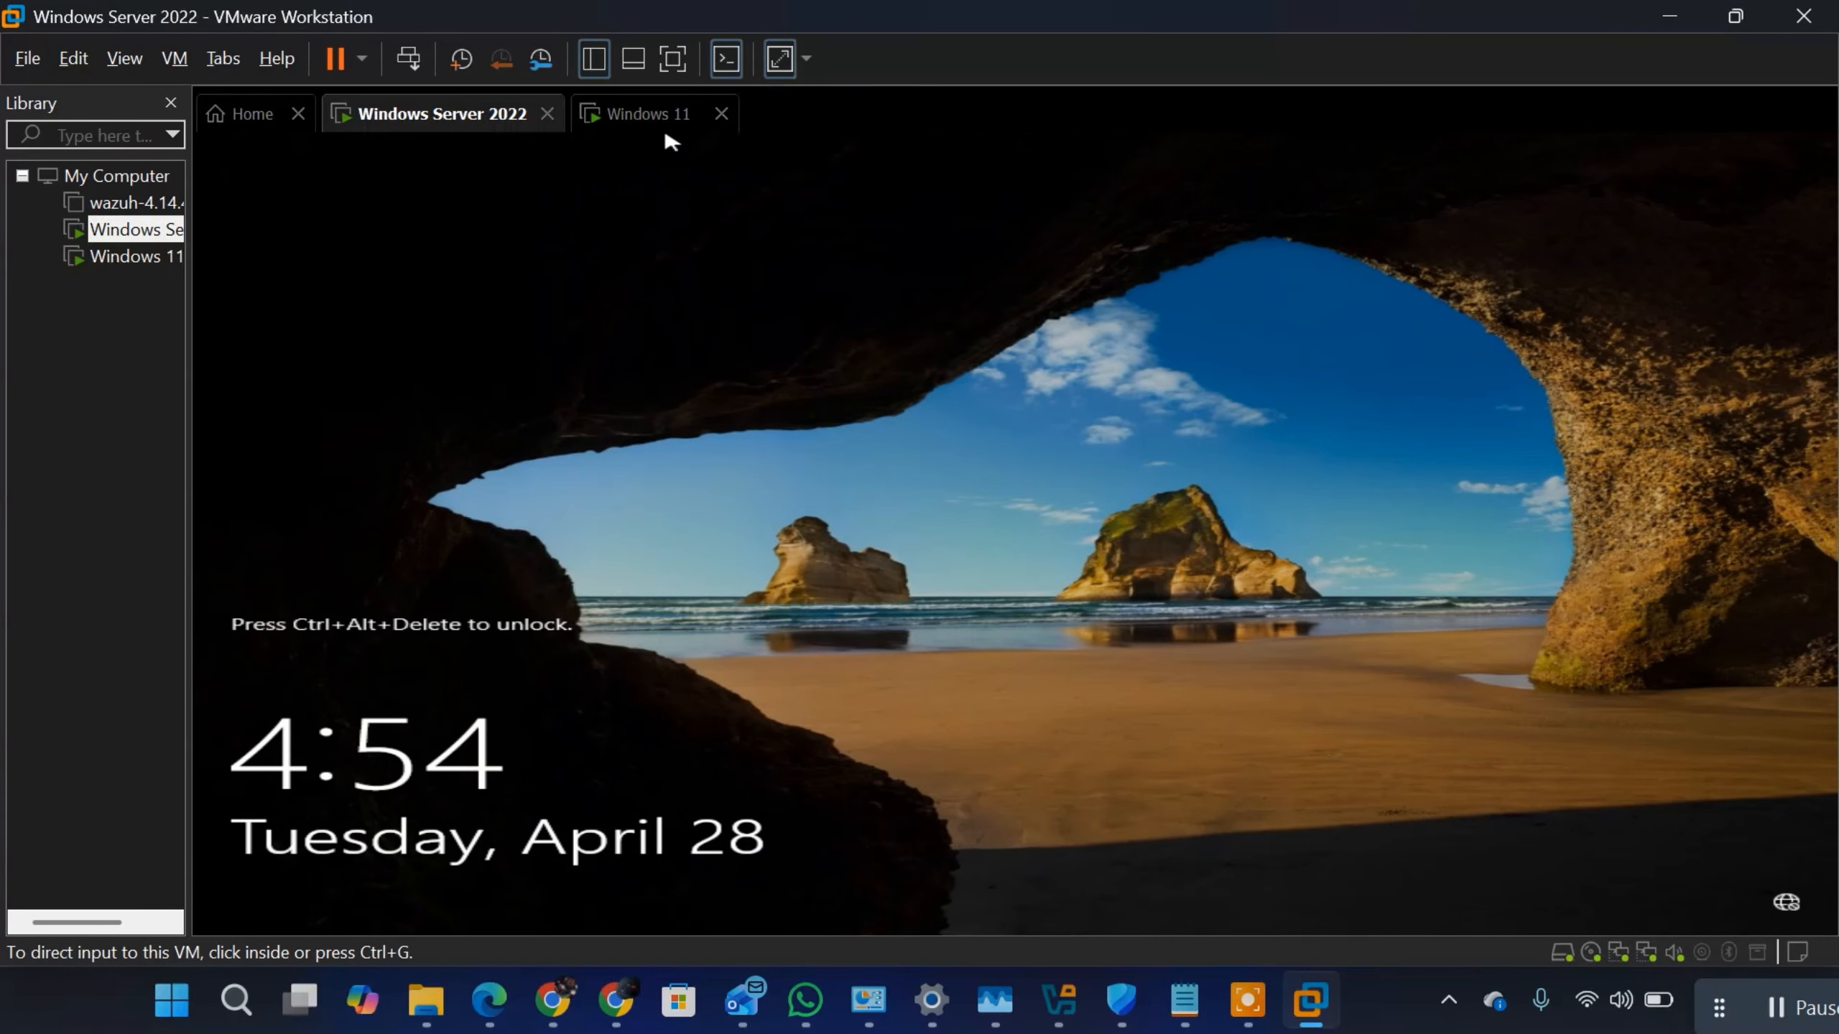
pyautogui.click(630, 124)
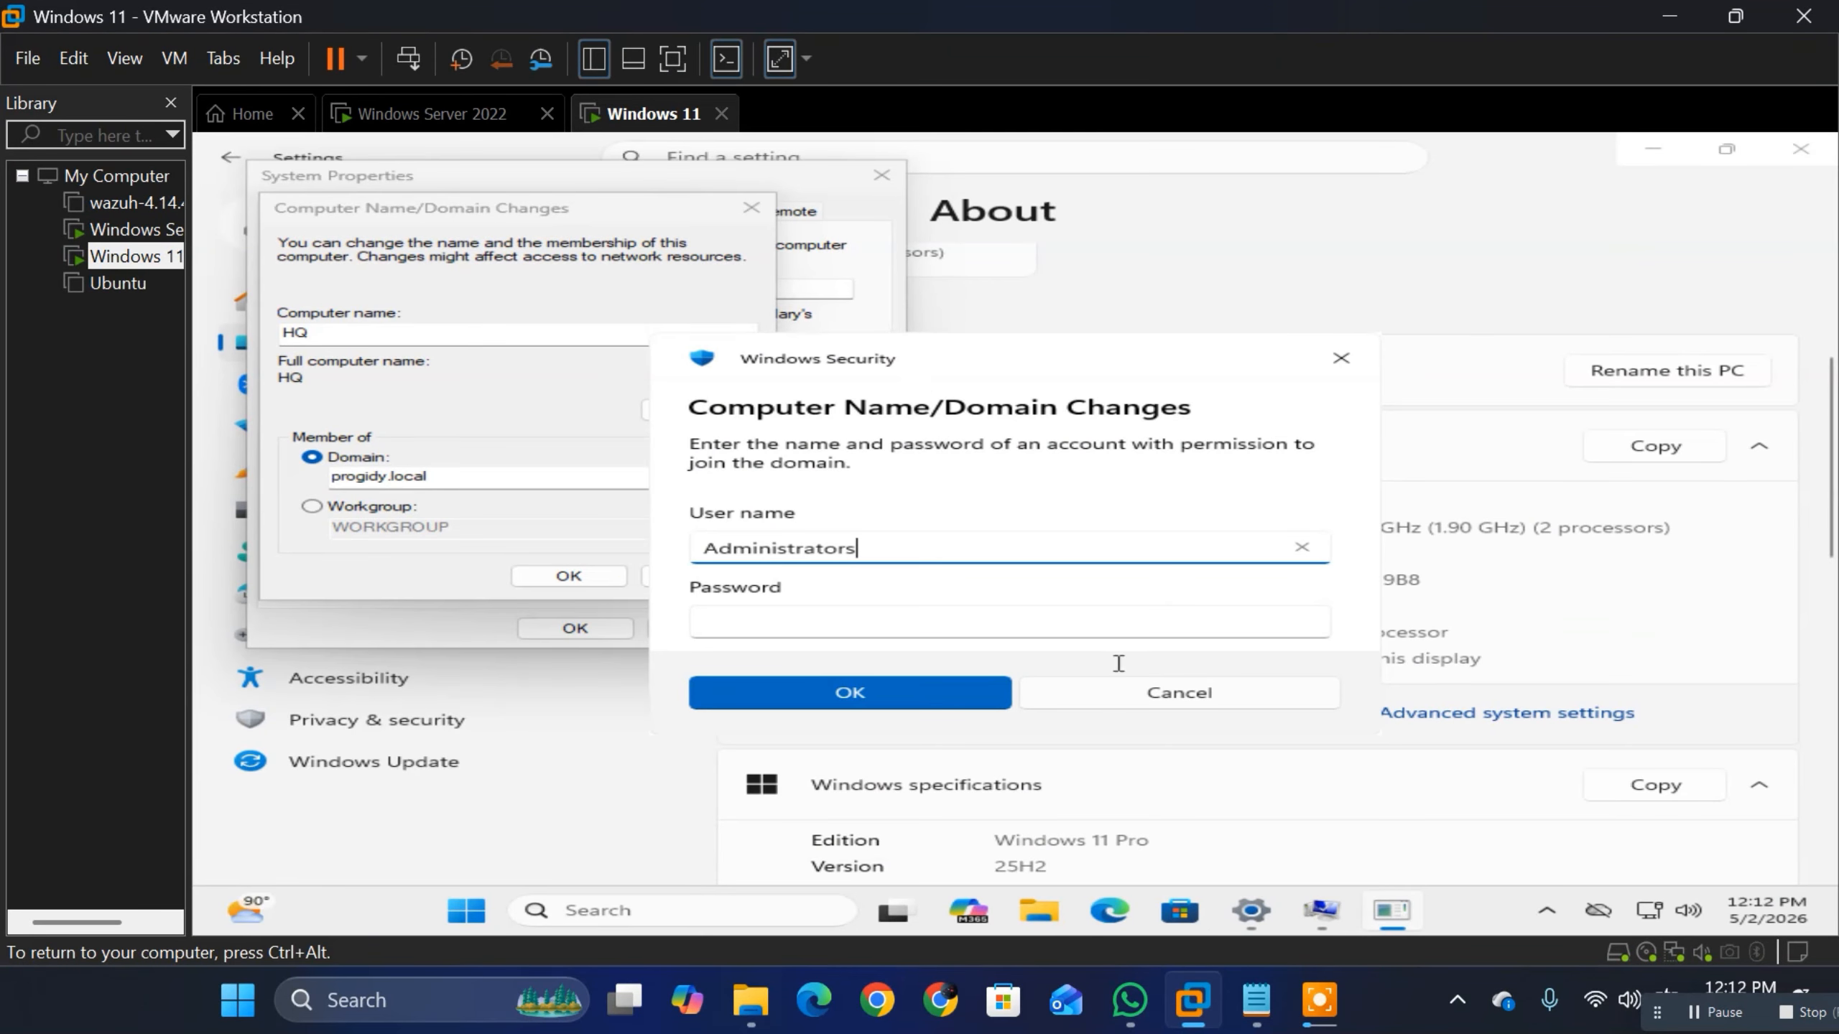
# Step: Dismiss the domain credentials prompt, minimize Settings, and close the Computer Name/Domain Changes and System Properties dialogs in the Windows 11 machine
pyautogui.click(1339, 357)
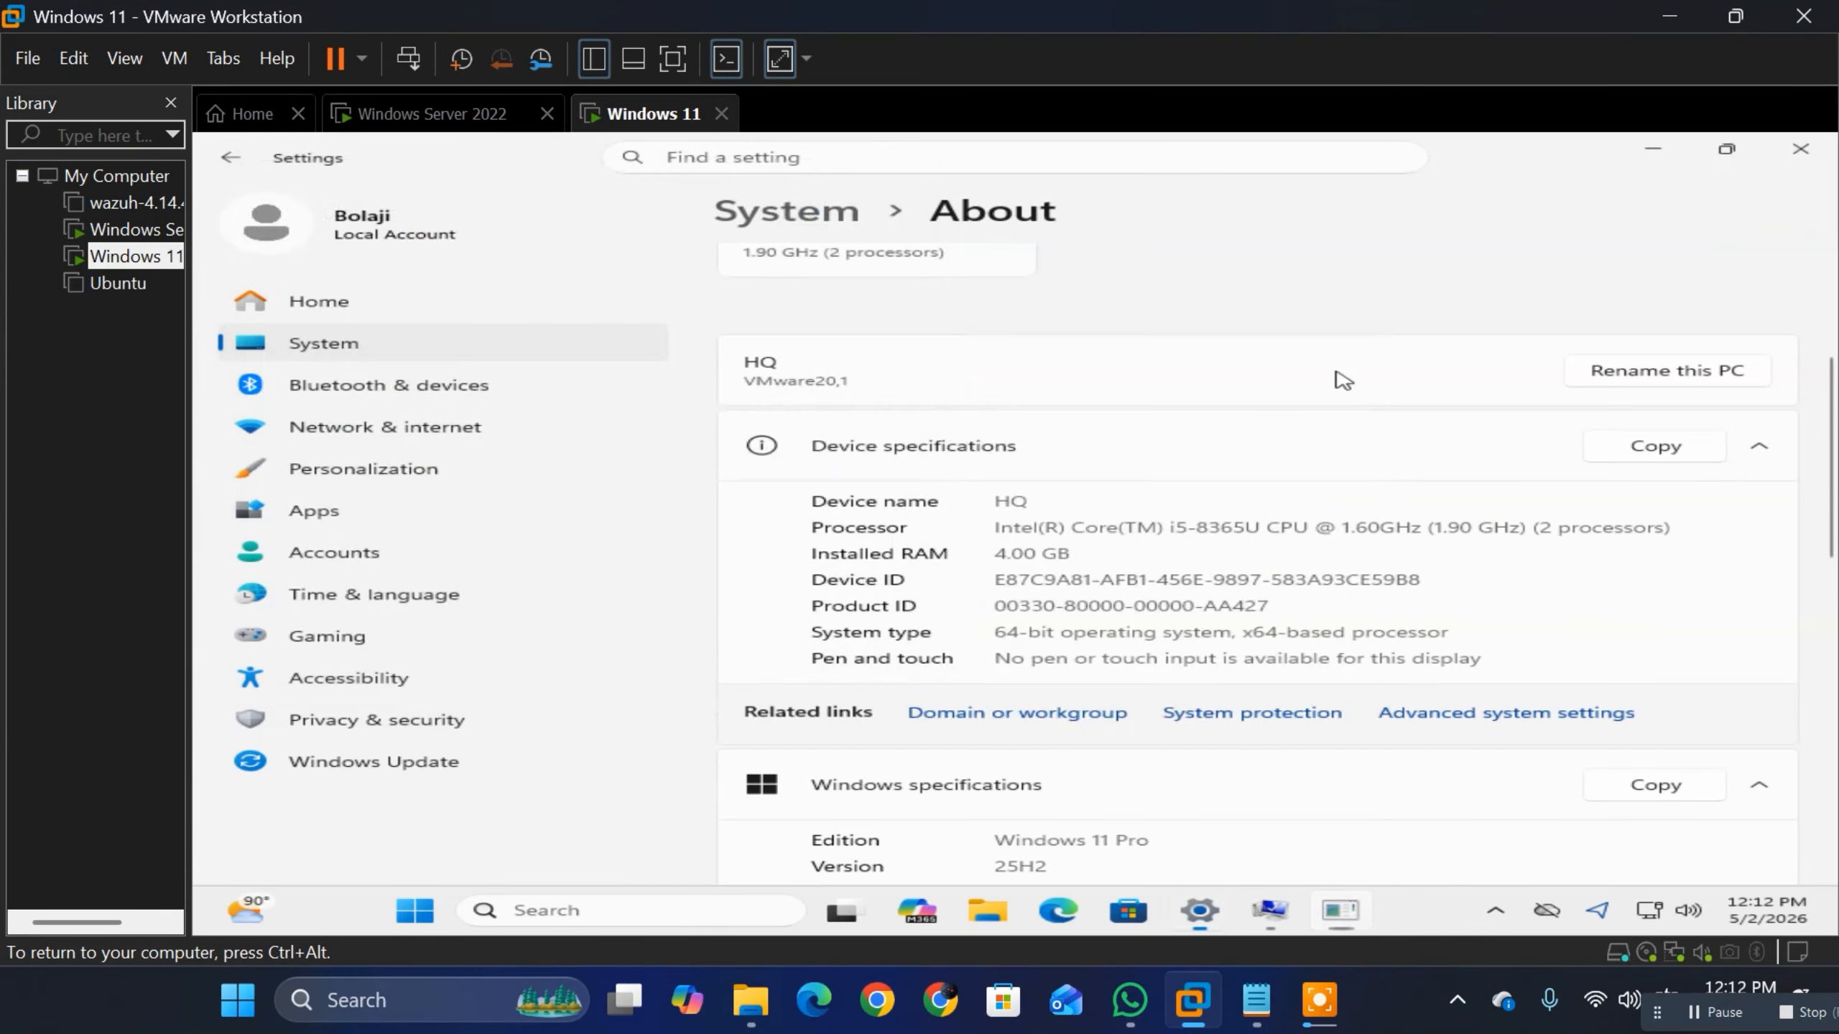
pyautogui.moveTo(1332, 1011)
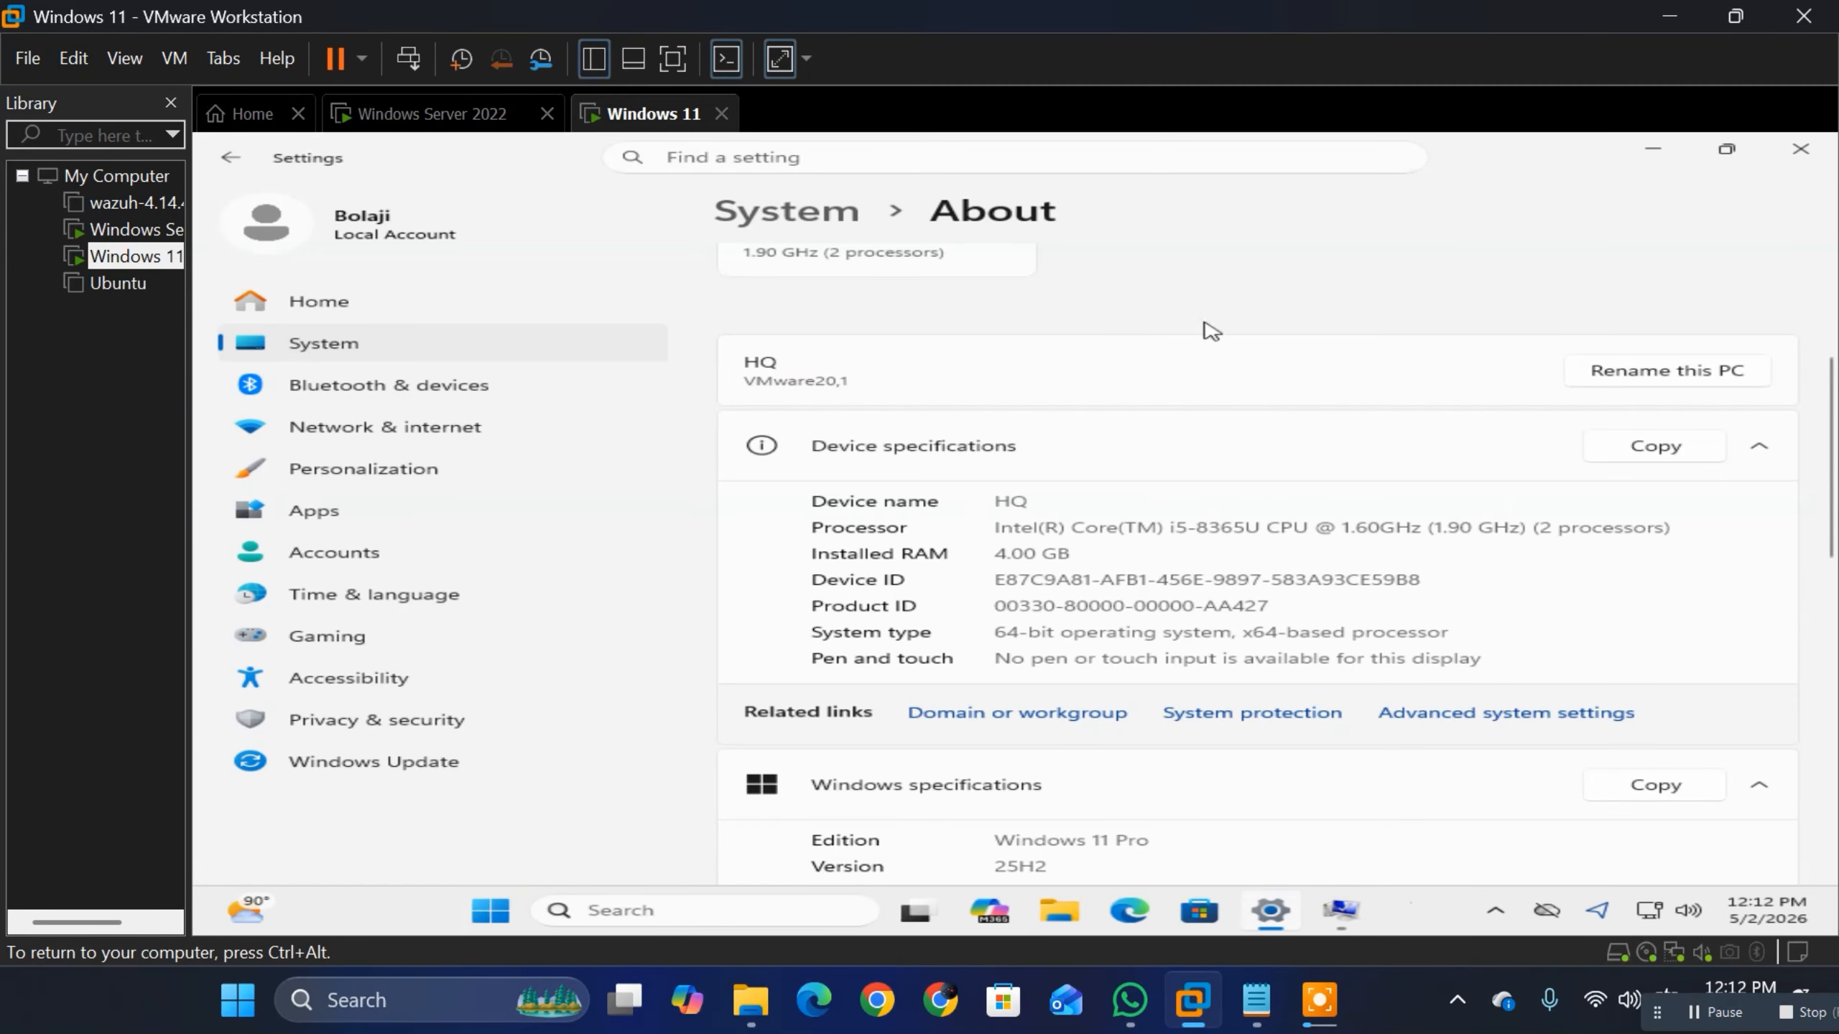
pyautogui.click(1654, 153)
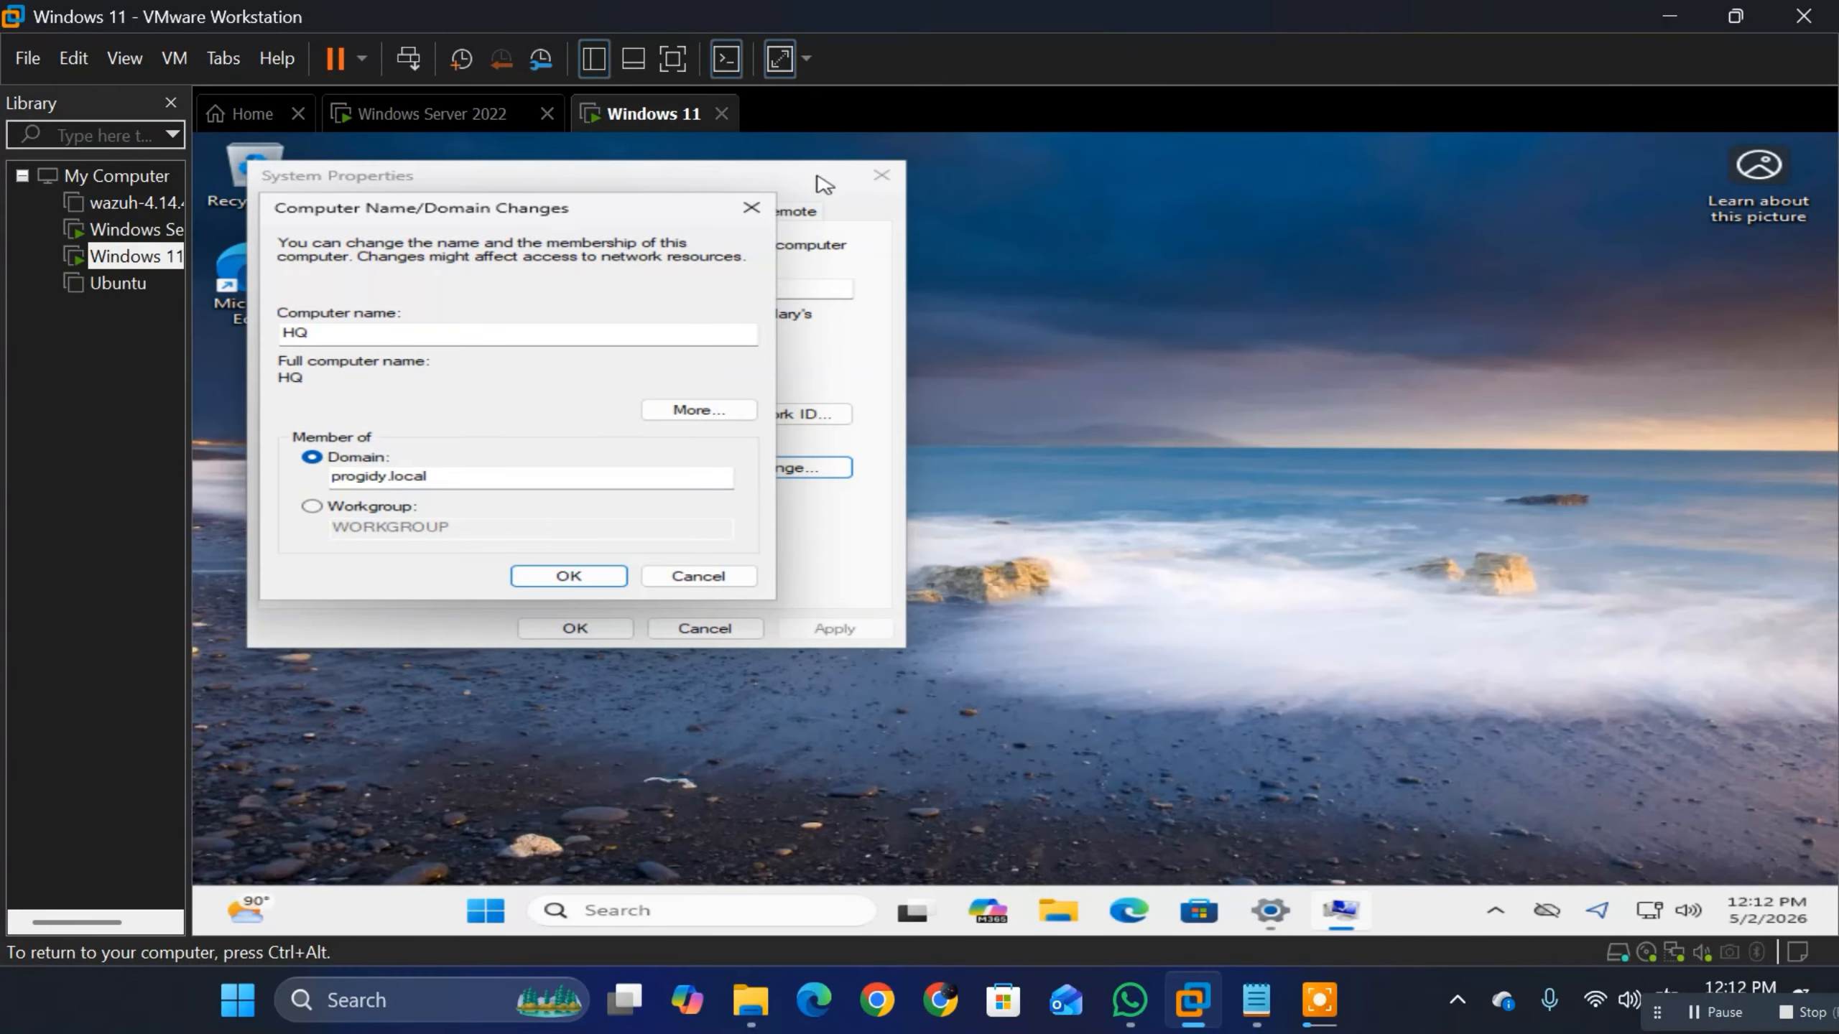
pyautogui.click(751, 207)
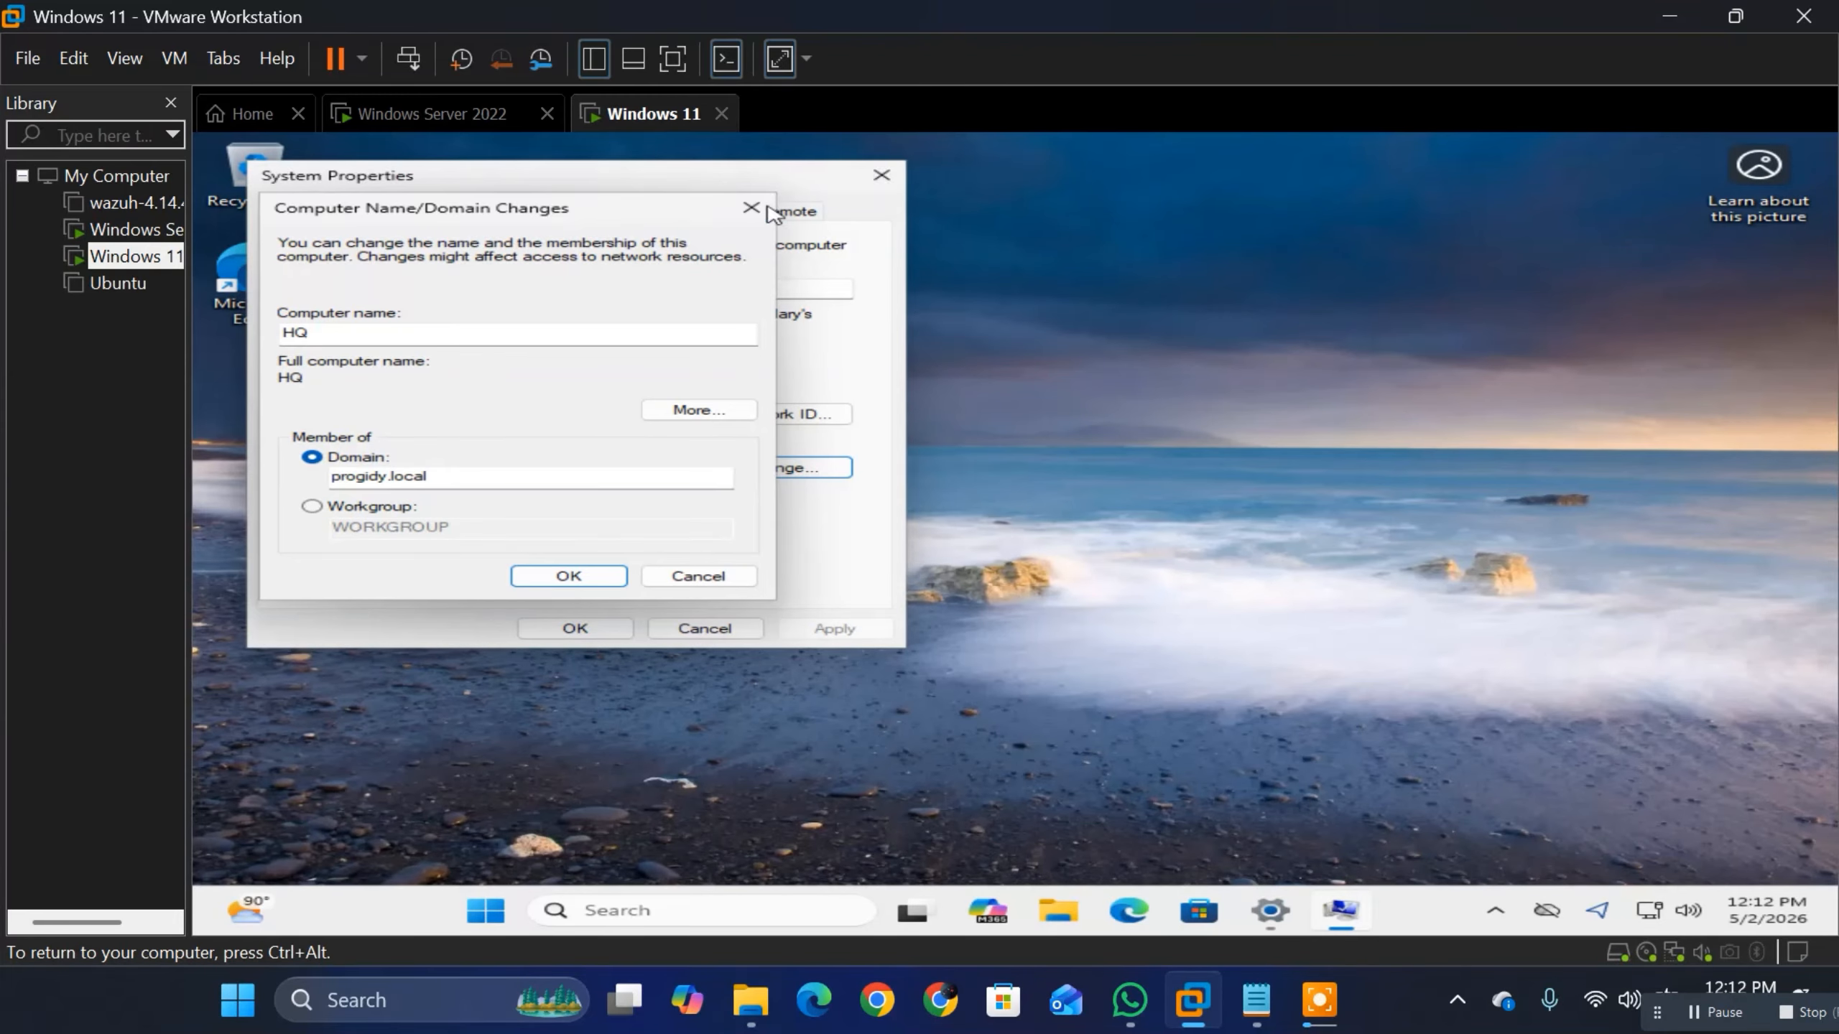
pyautogui.click(881, 176)
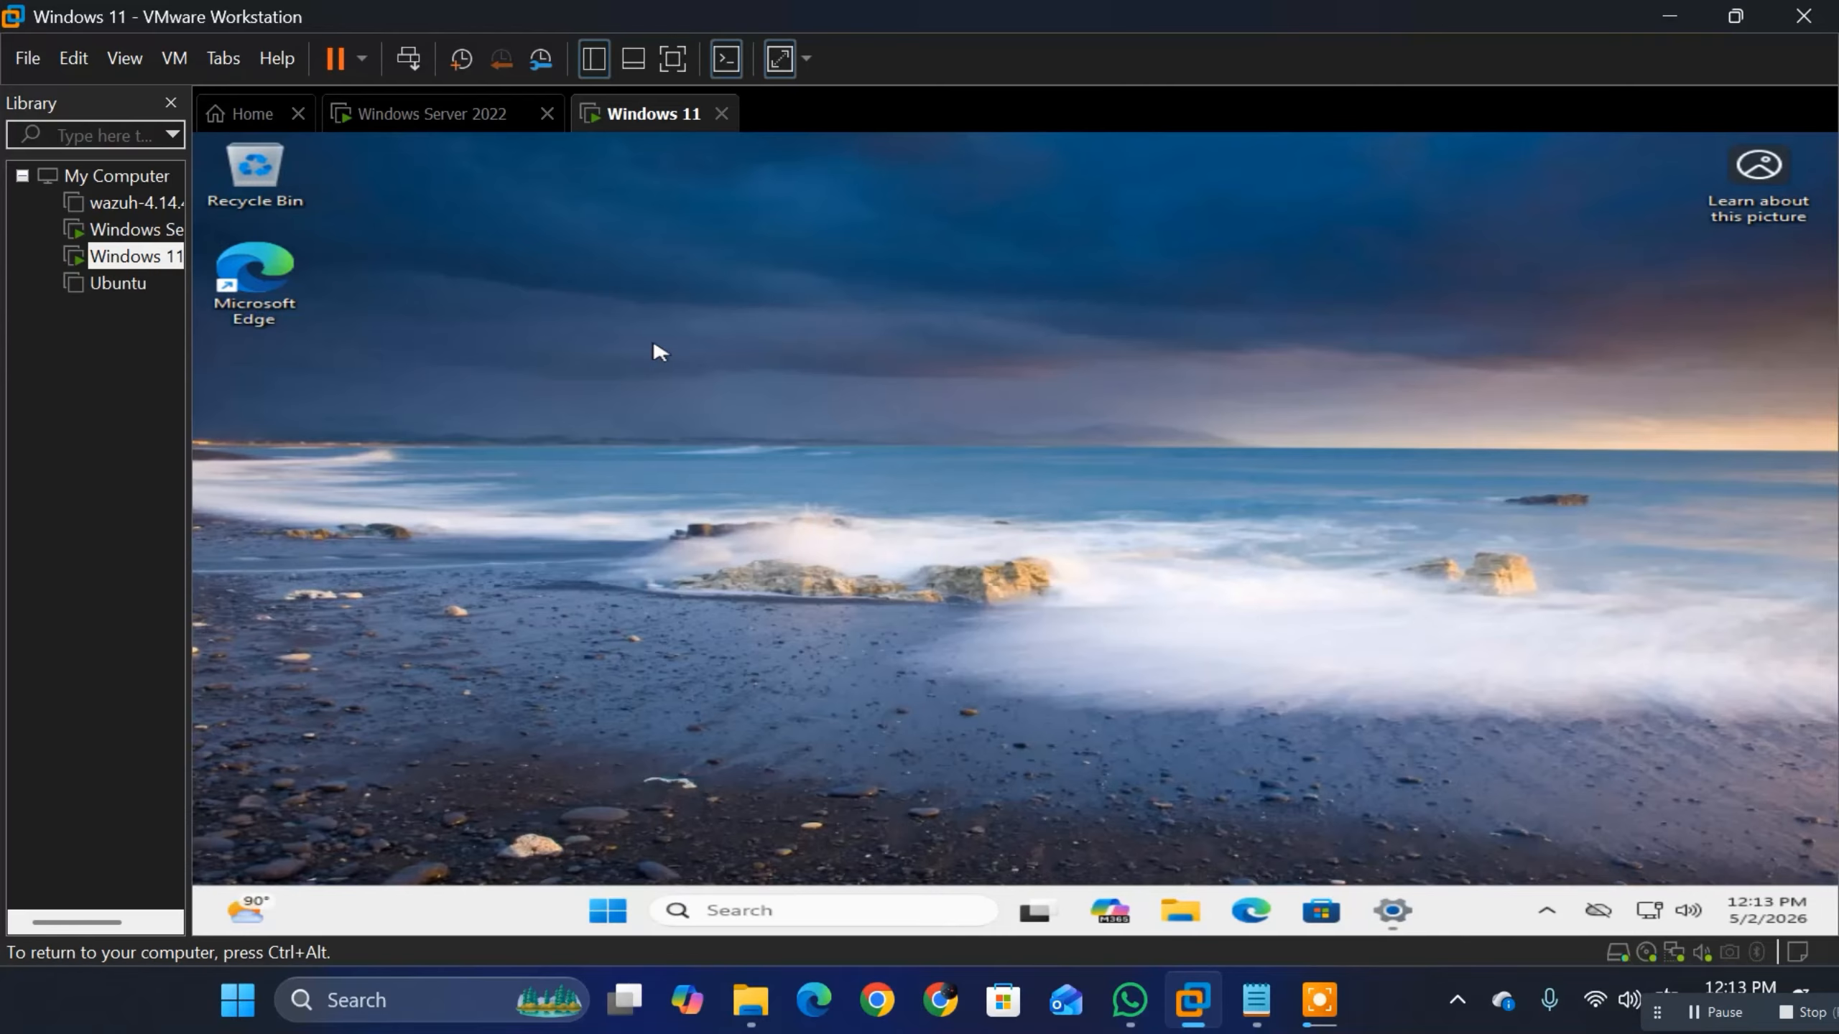
# Step: Switch to the Windows Server 2022 virtual machine, send it Ctrl+Alt+Del, and sign in with the account password
pyautogui.click(439, 123)
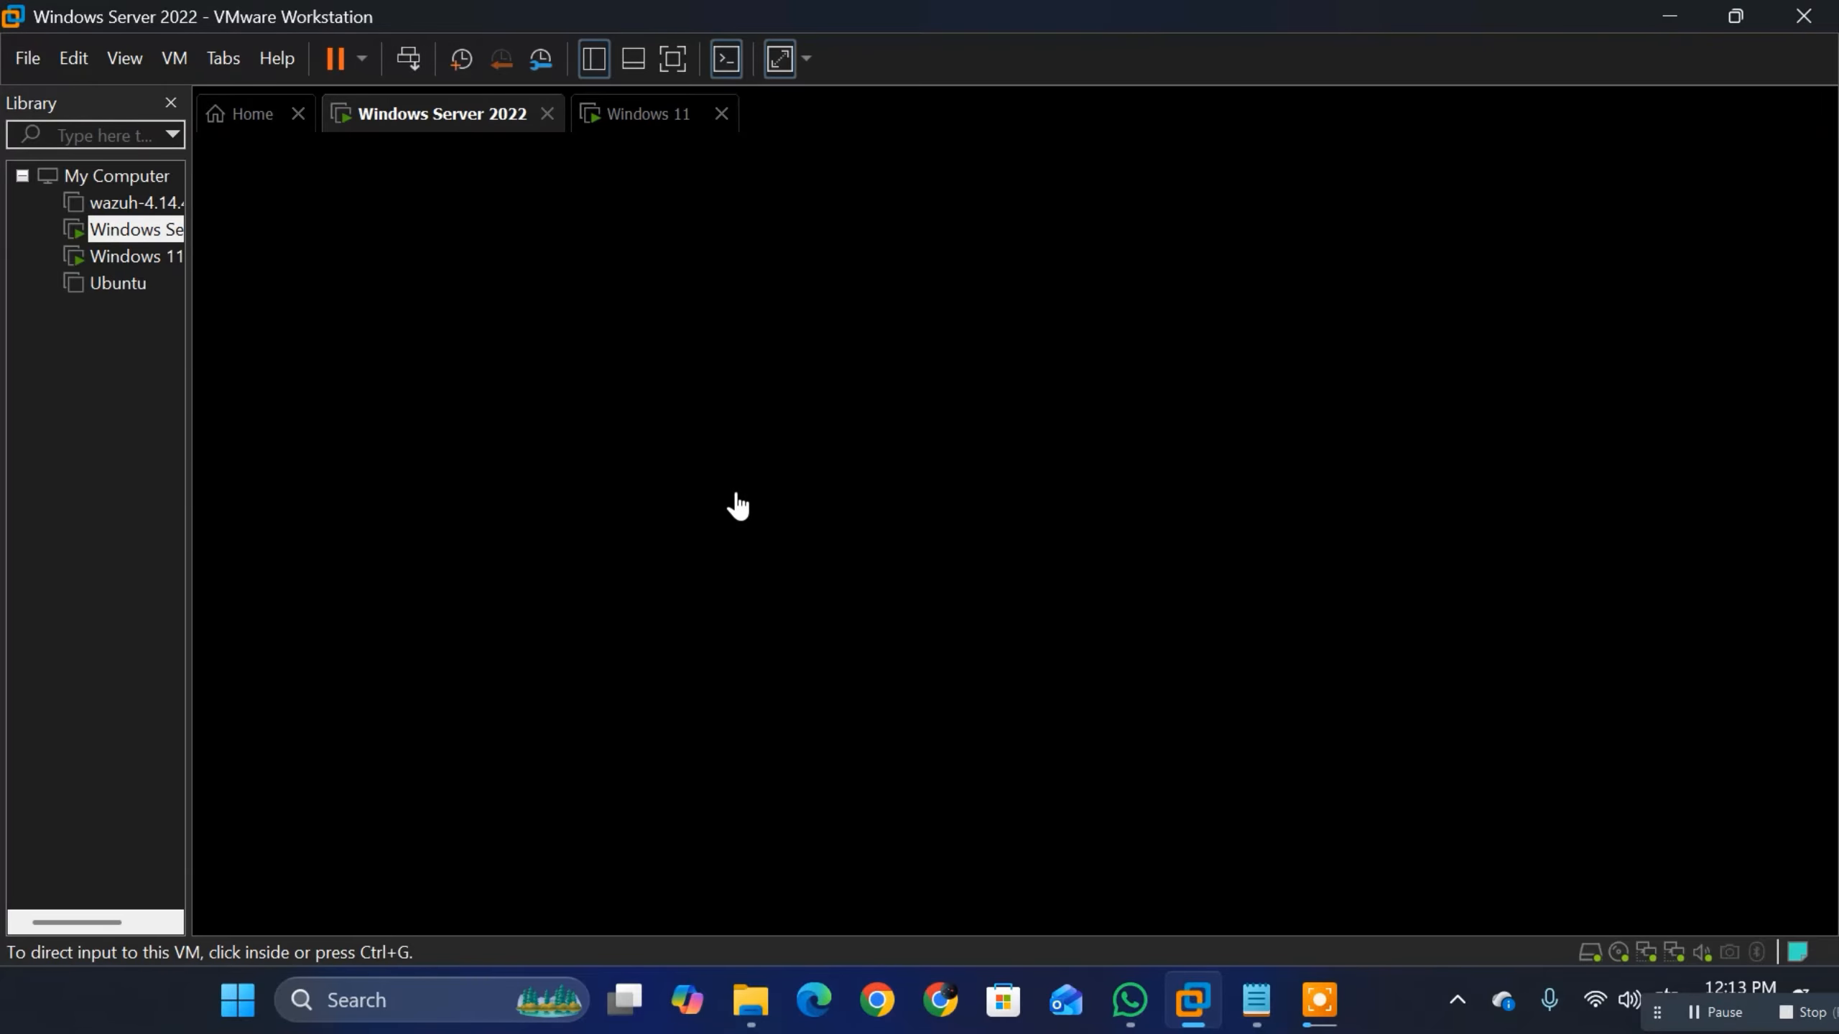
pyautogui.click(1714, 1013)
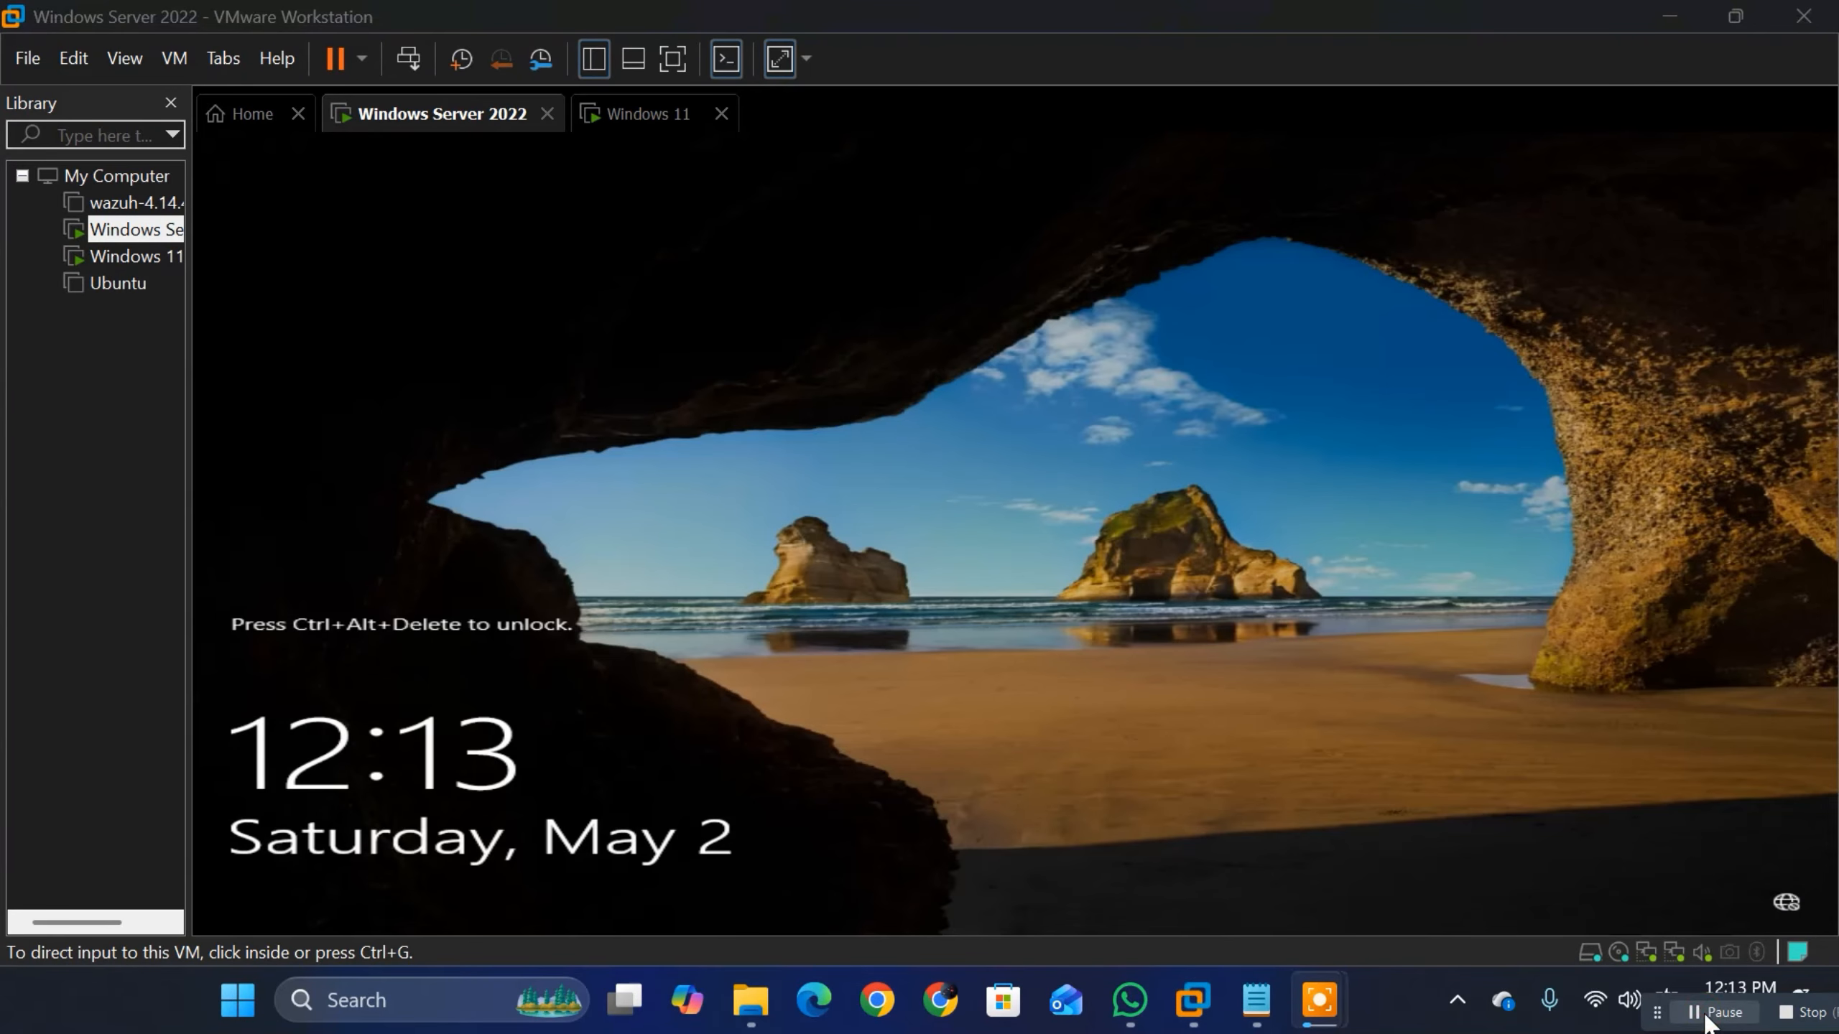
pyautogui.click(631, 469)
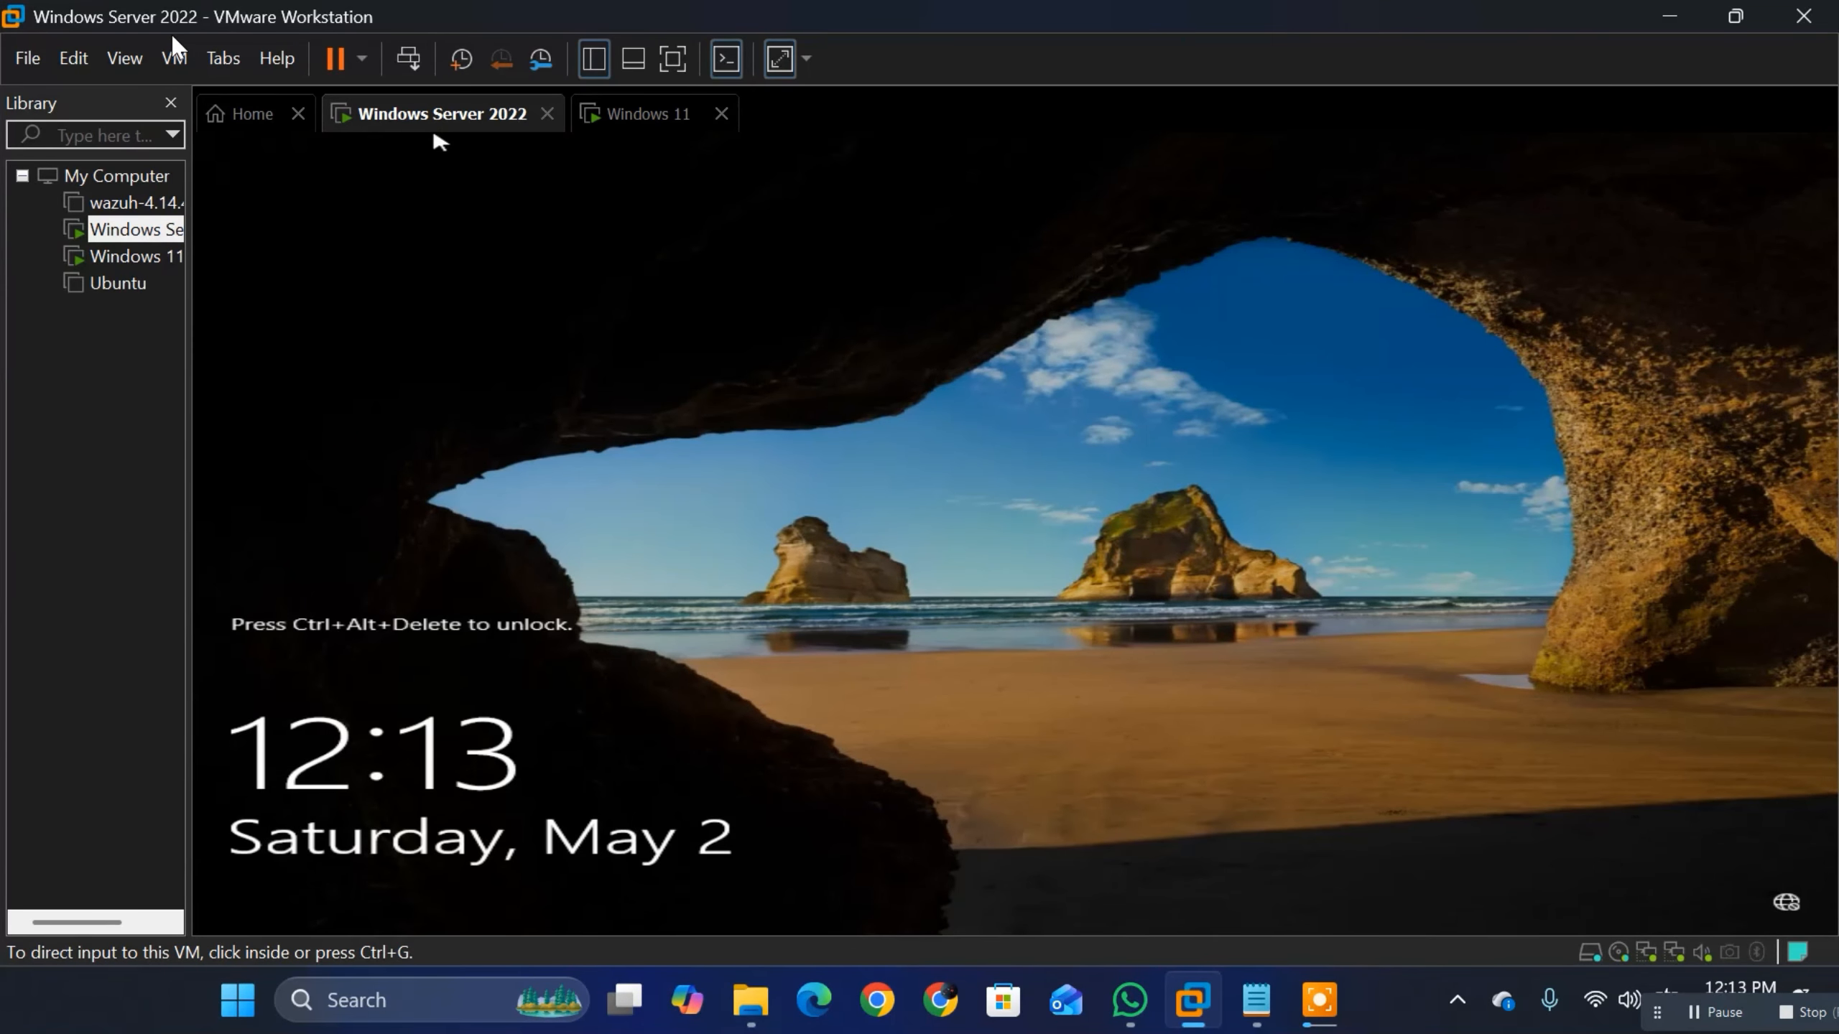
pyautogui.click(174, 58)
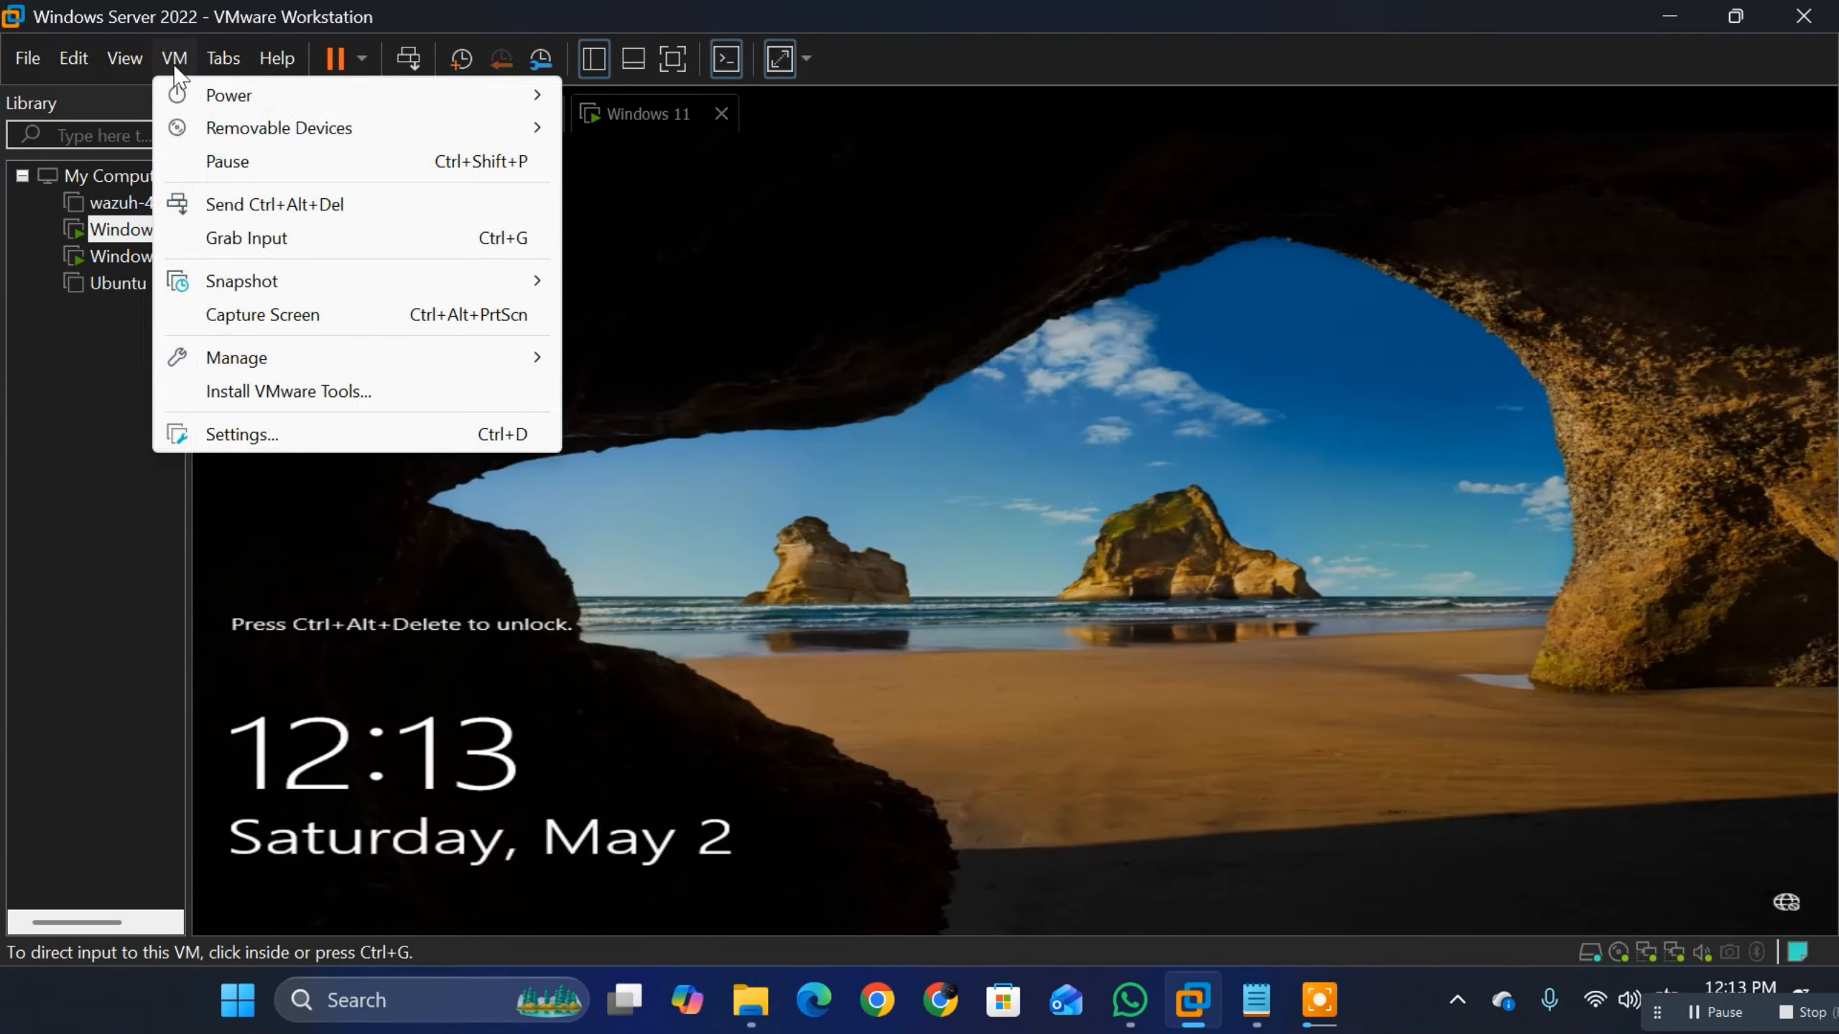
pyautogui.click(224, 207)
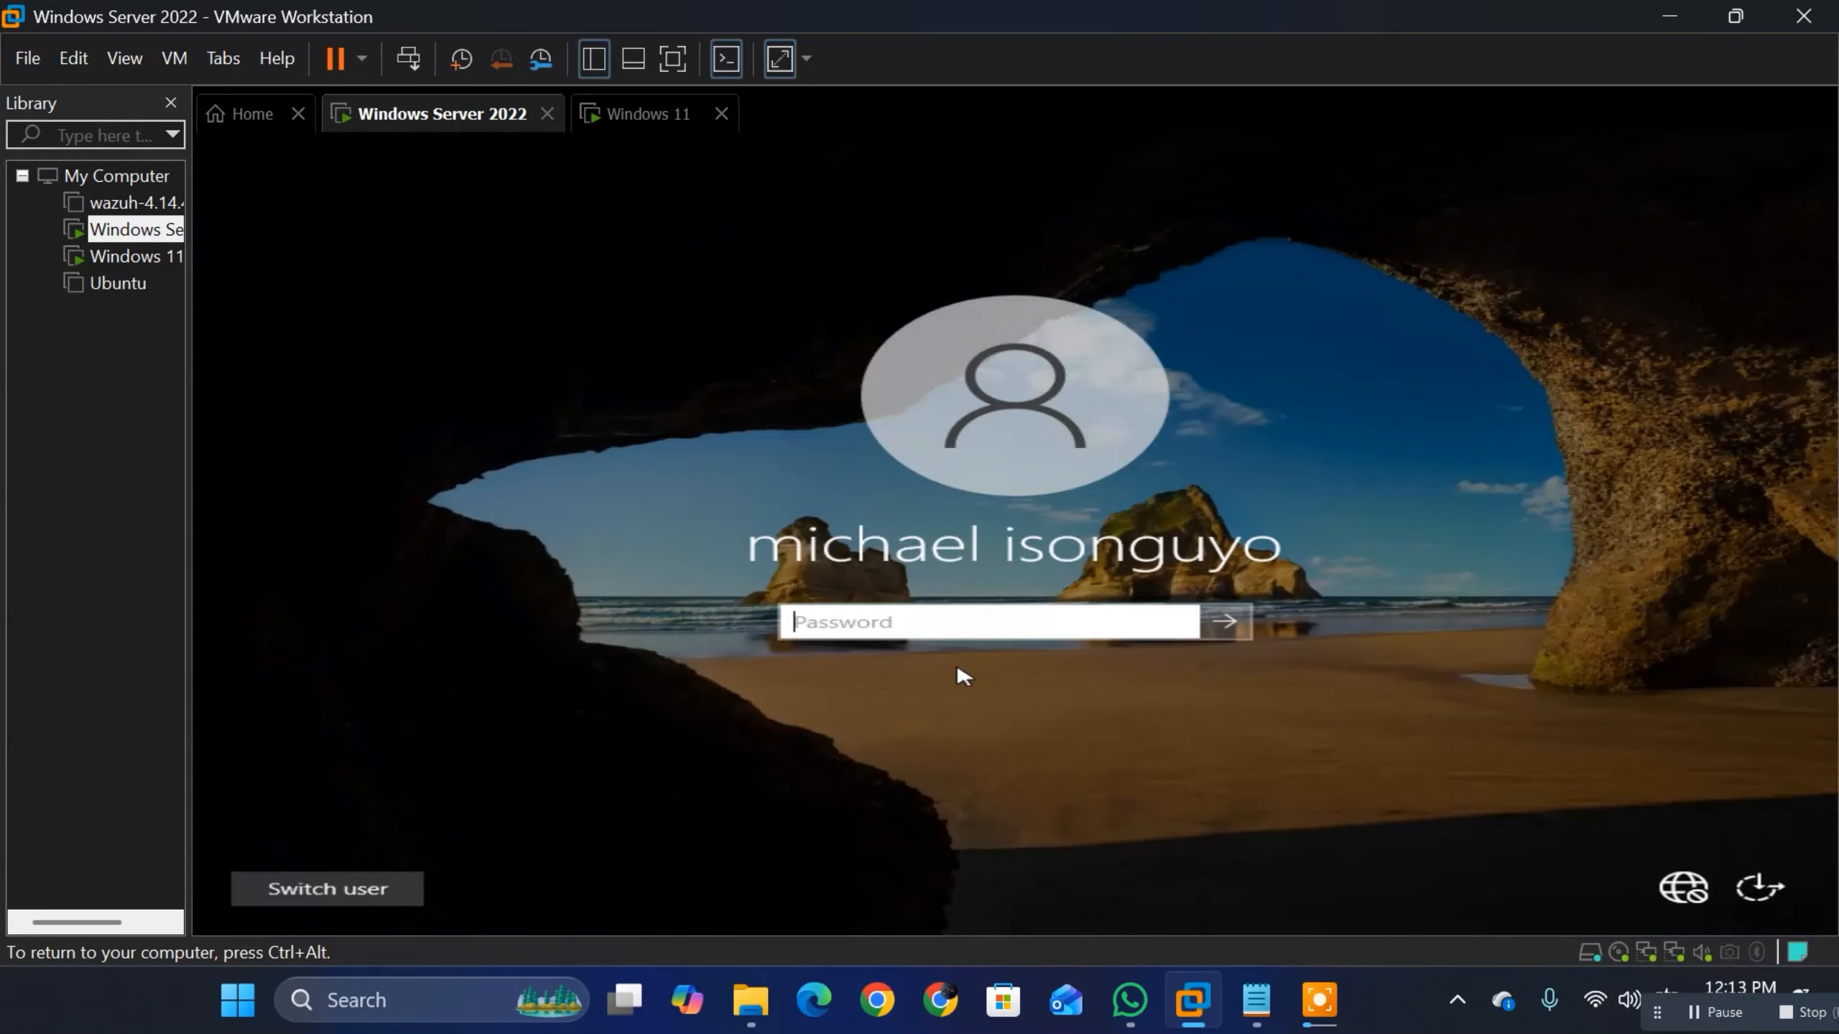
pyautogui.write('*')
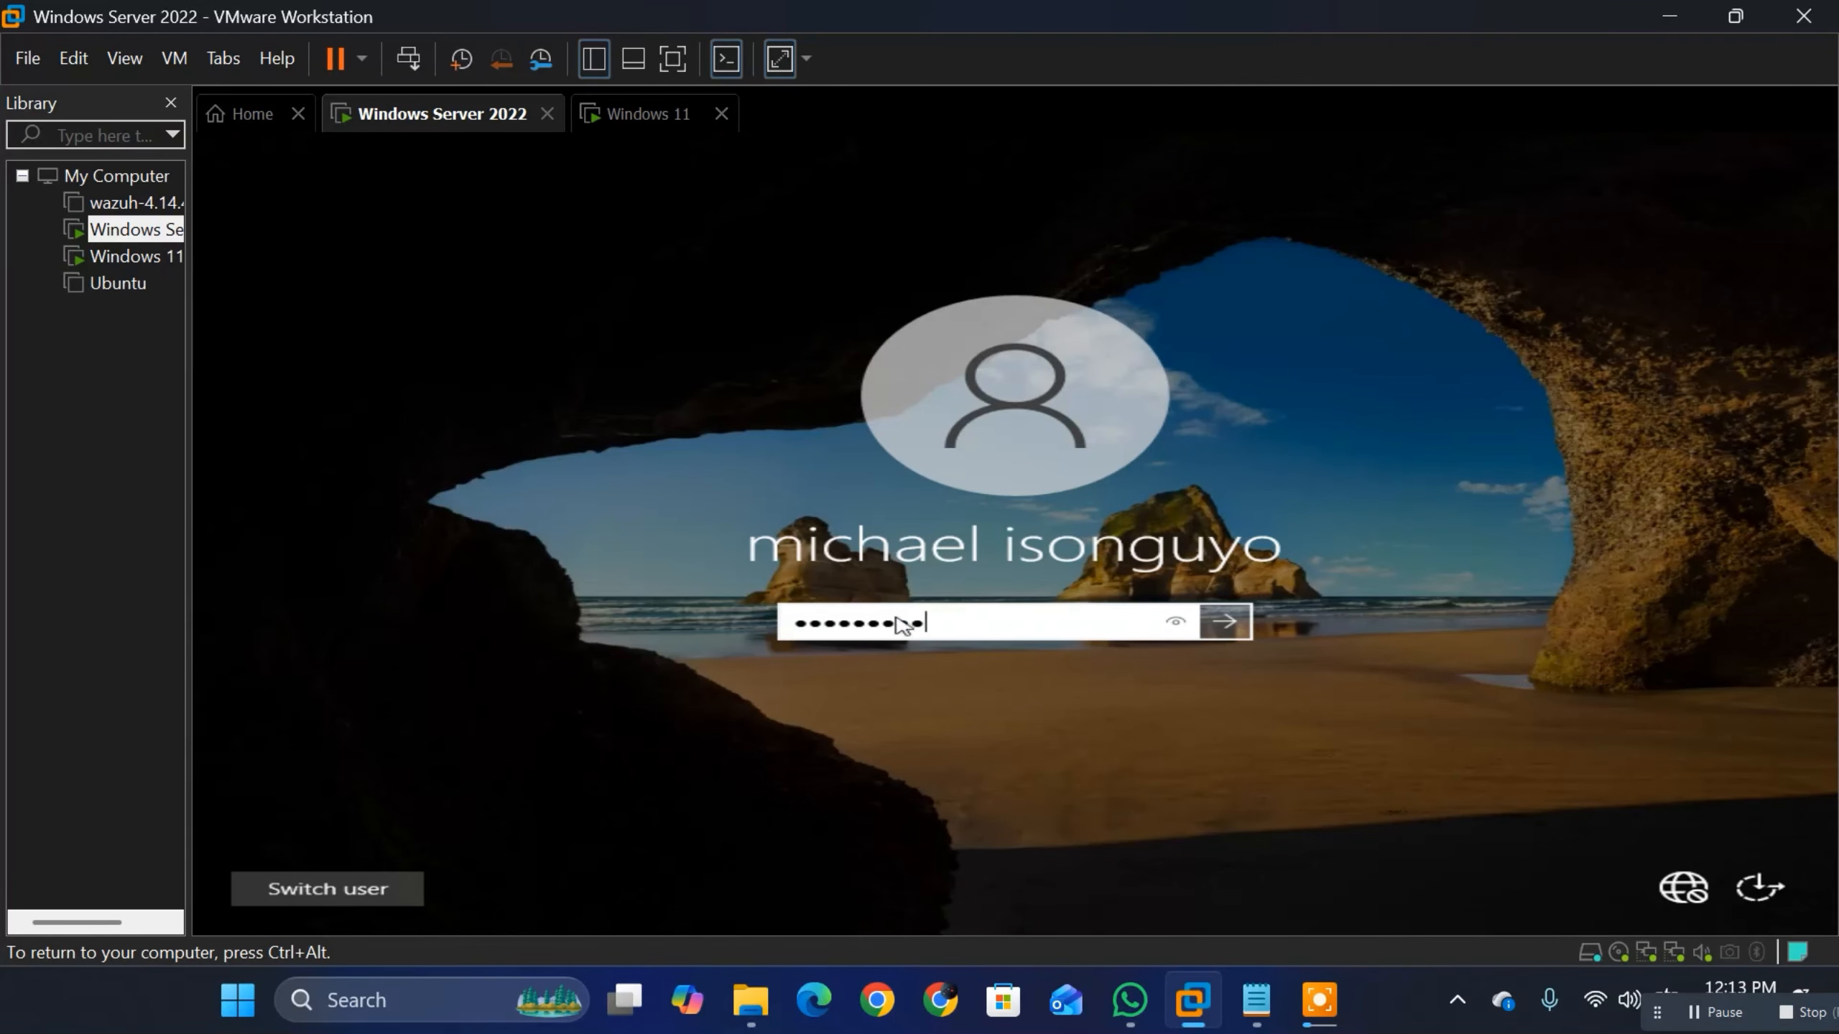
pyautogui.write('********')
pyautogui.press('Return')
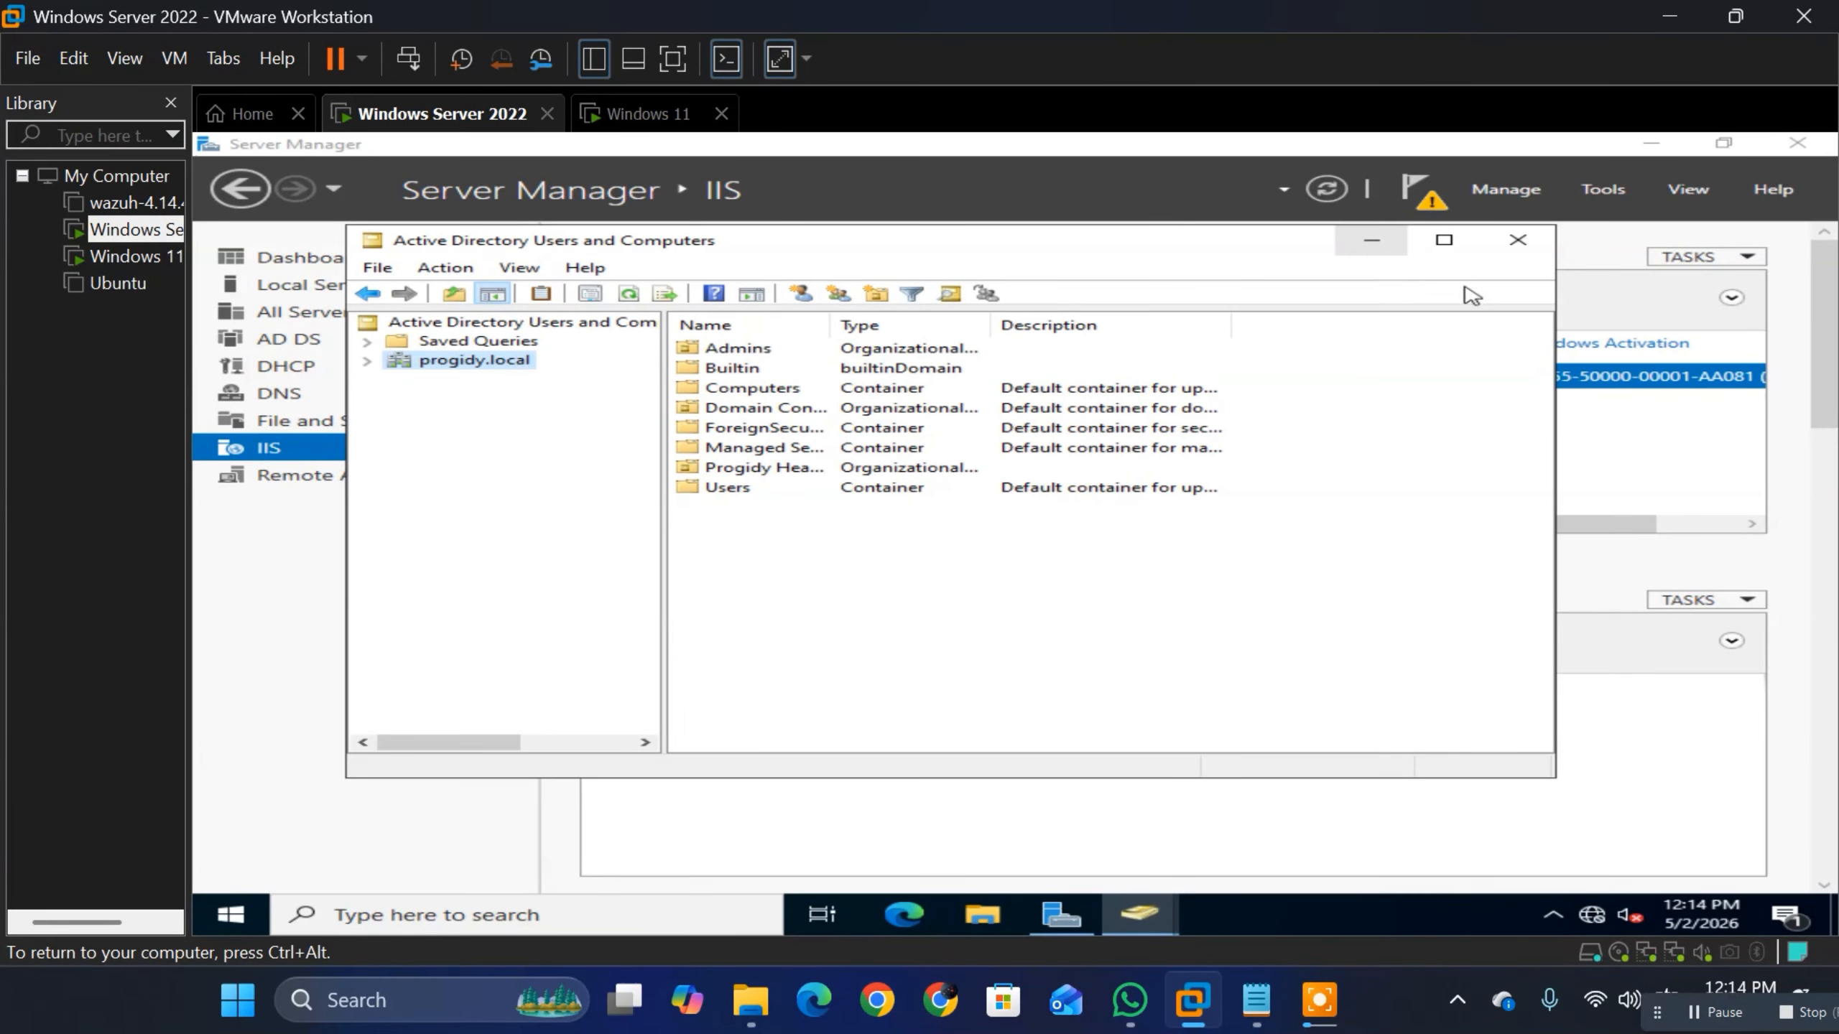
# Step: Open Active Directory Users and Computers from Server Manager and display the contents of the progidy.local domain
pyautogui.click(1602, 187)
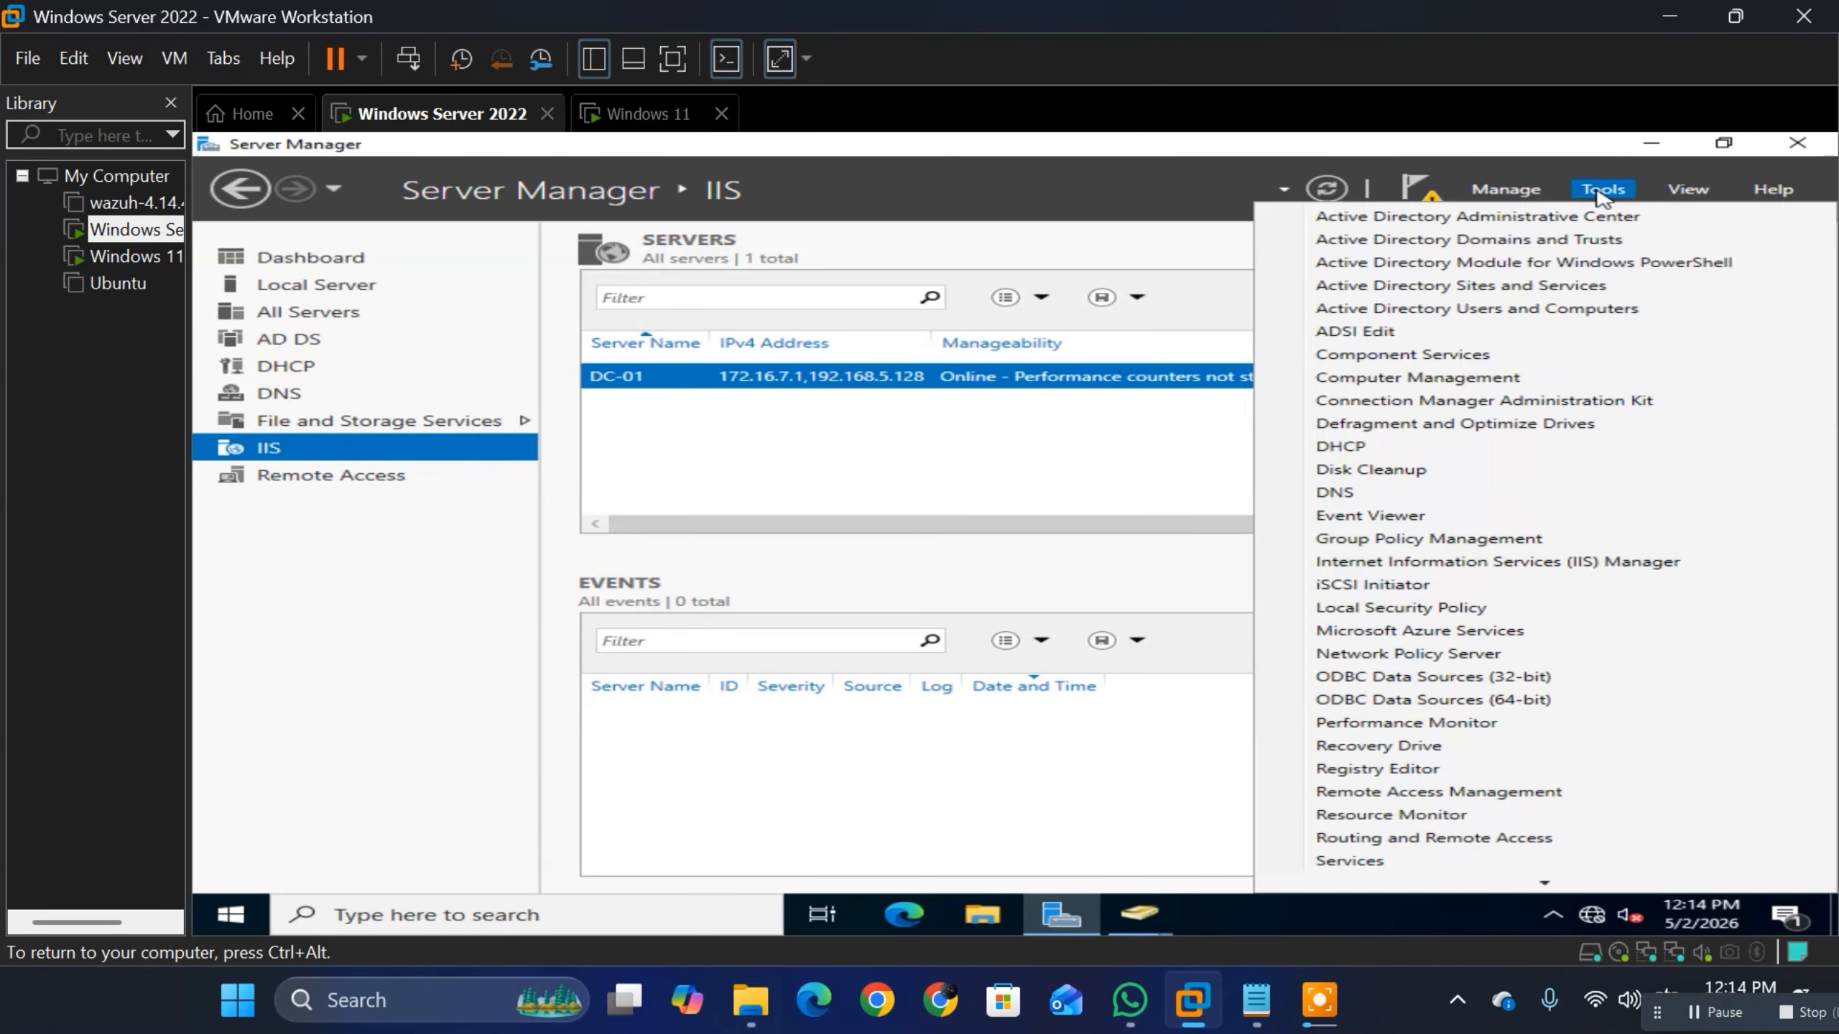
pyautogui.click(1433, 317)
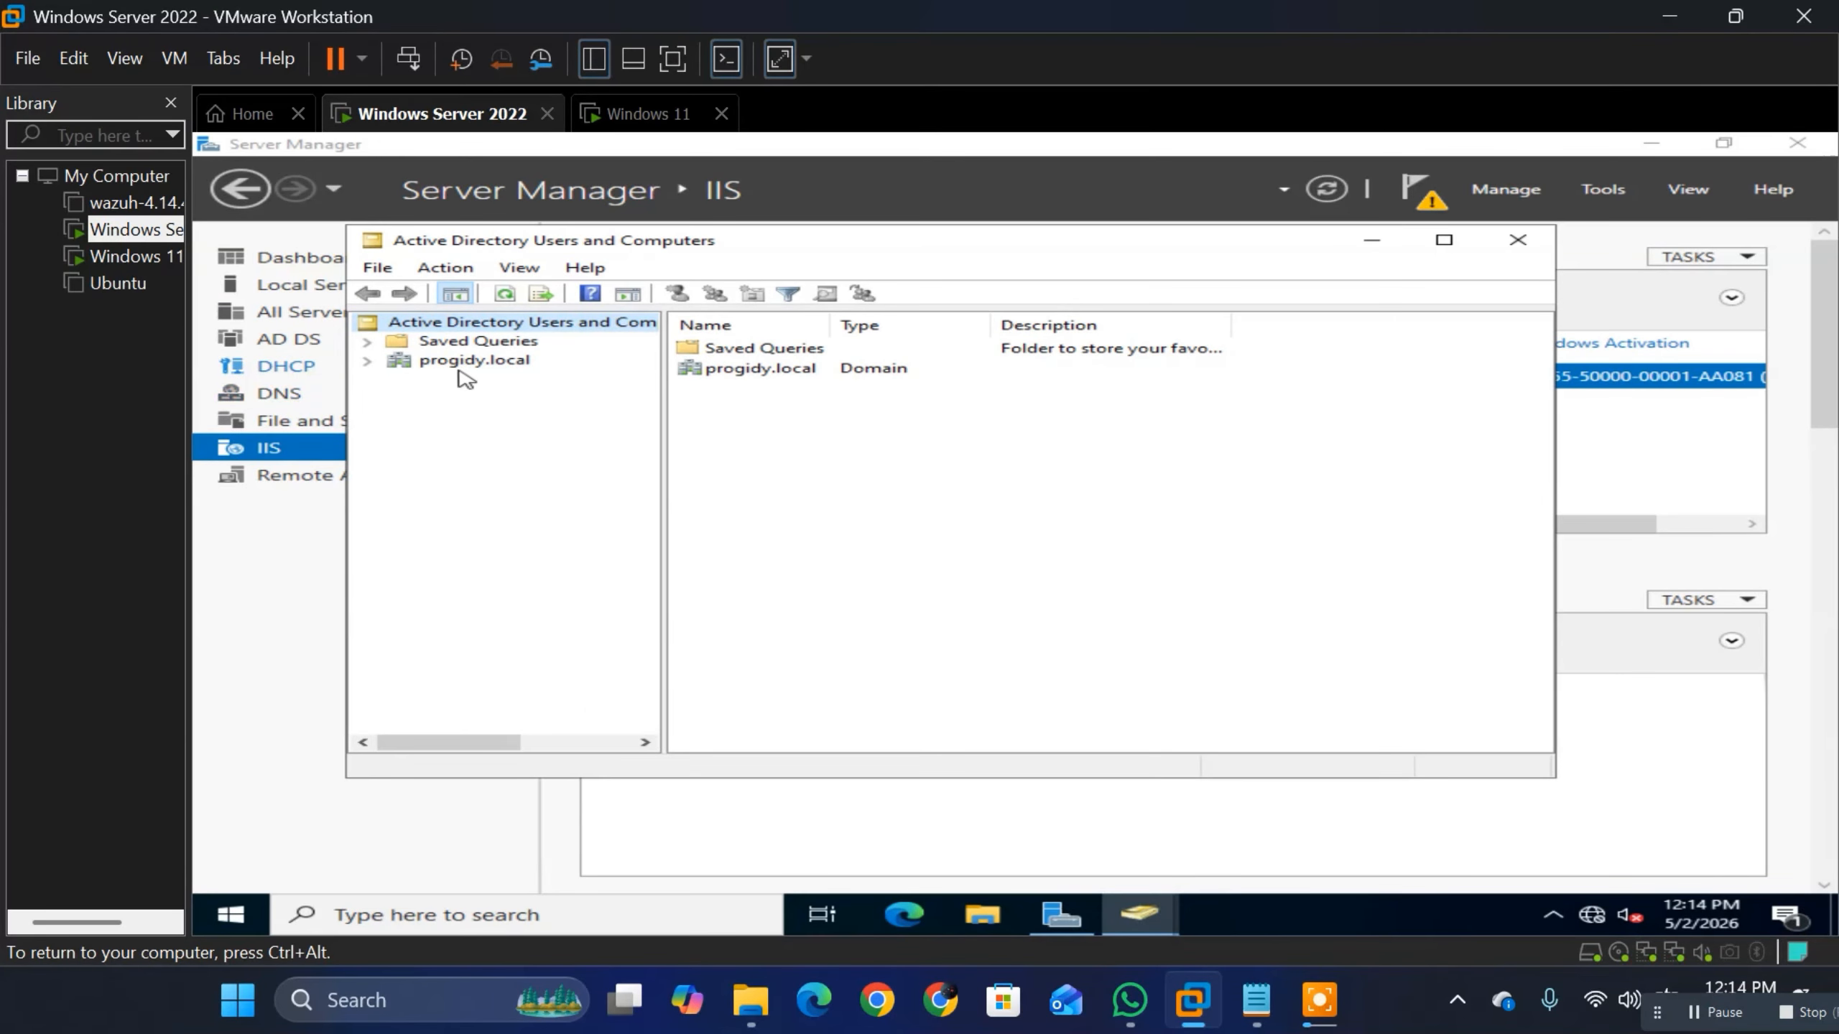
pyautogui.click(470, 366)
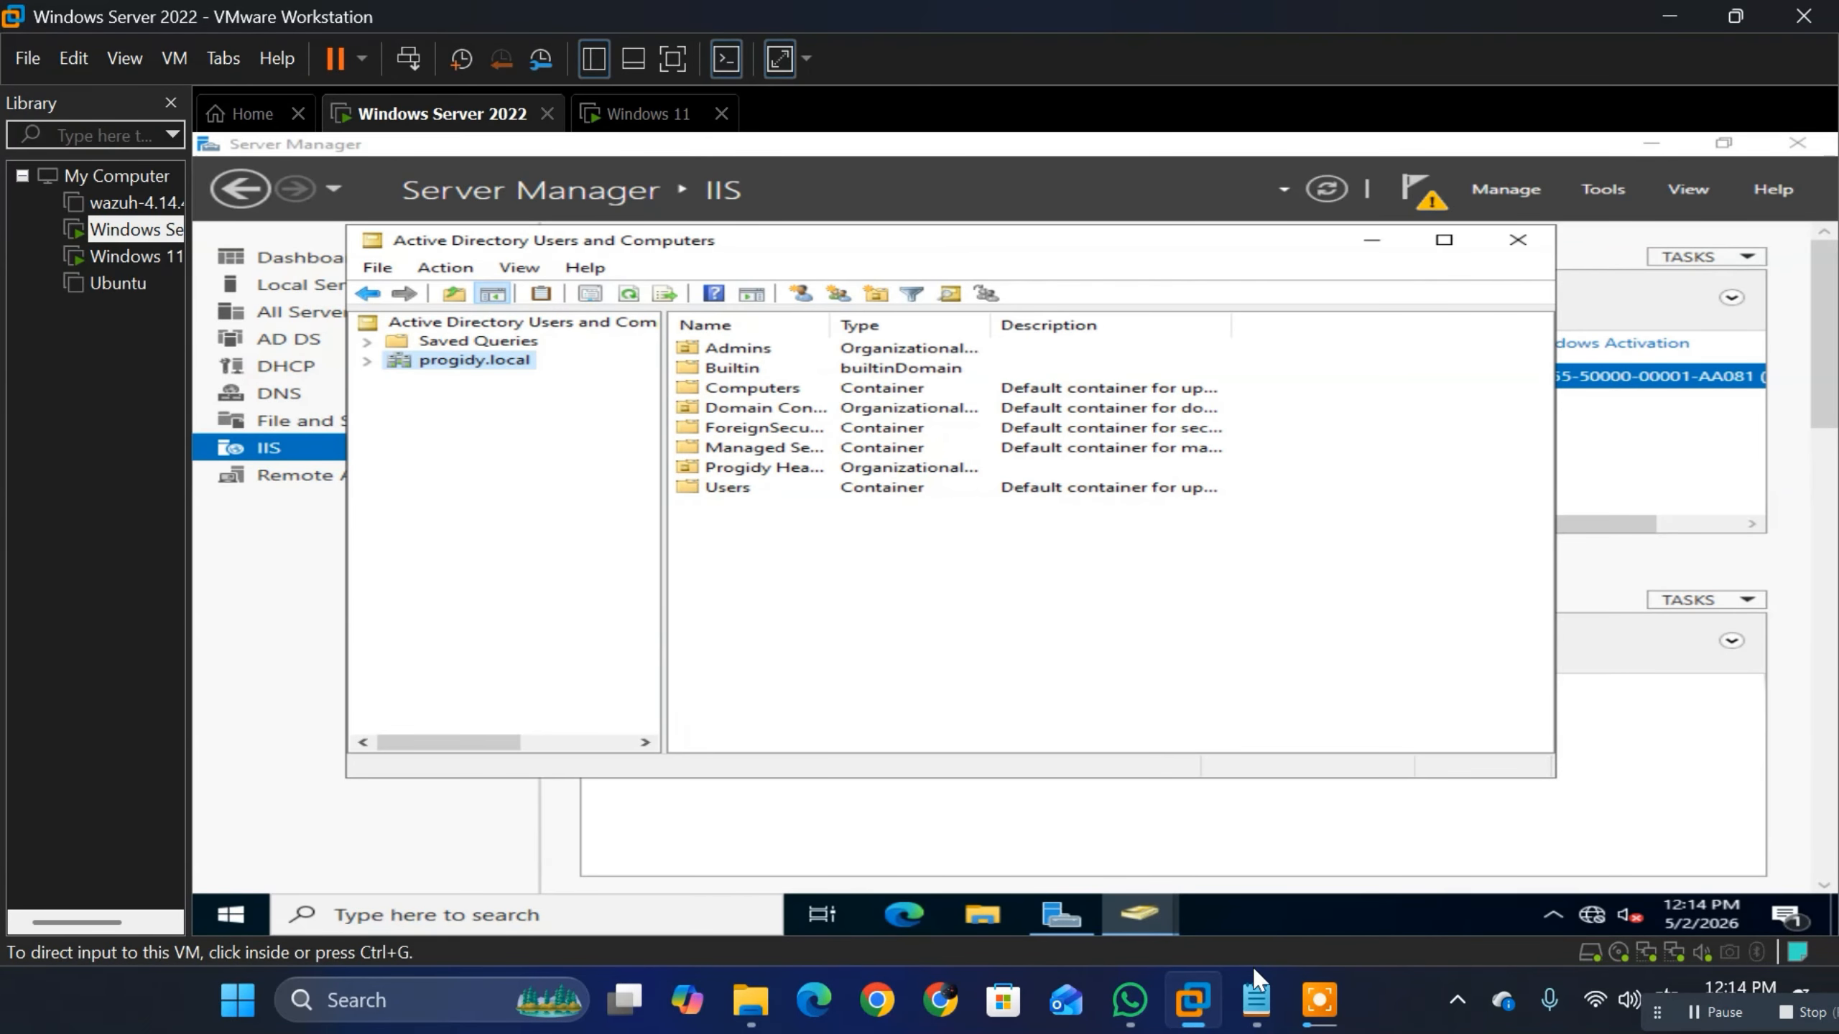
# Step: Switch to the Notepad notes and review the domain, domain admin and password lines below the simplified join process
pyautogui.moveTo(1255, 996)
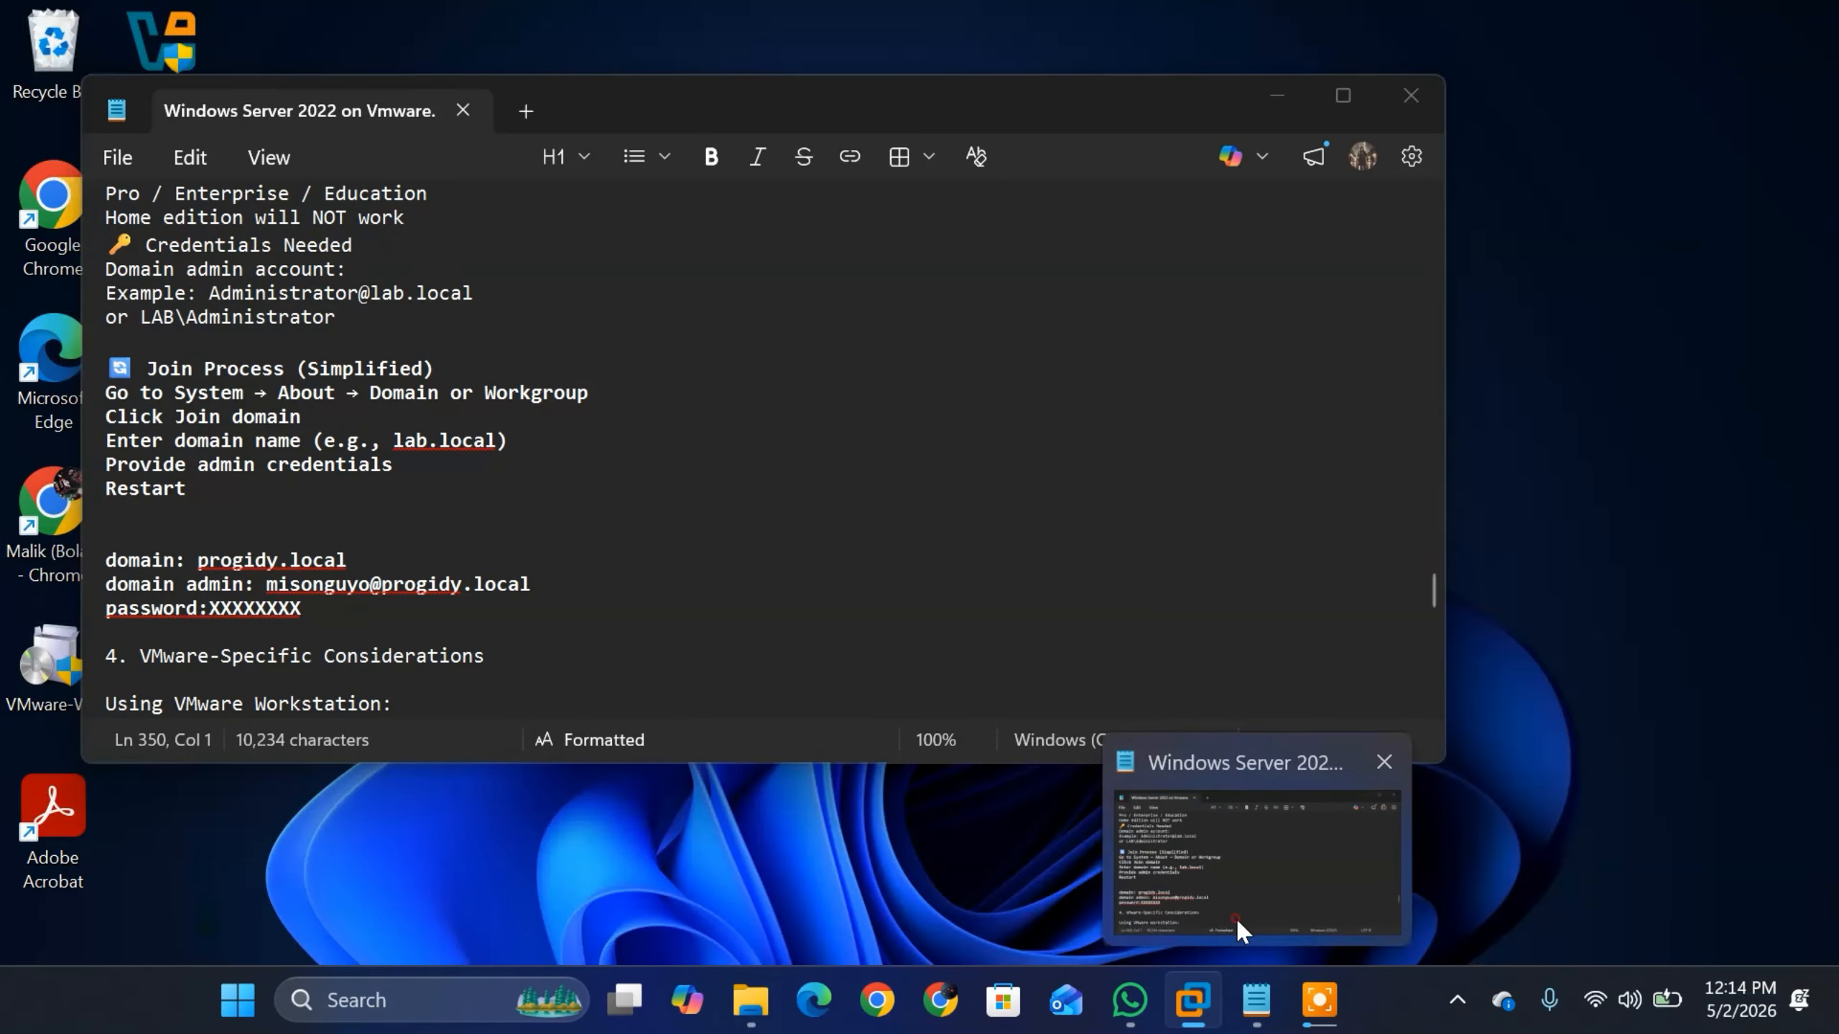
pyautogui.click(1235, 917)
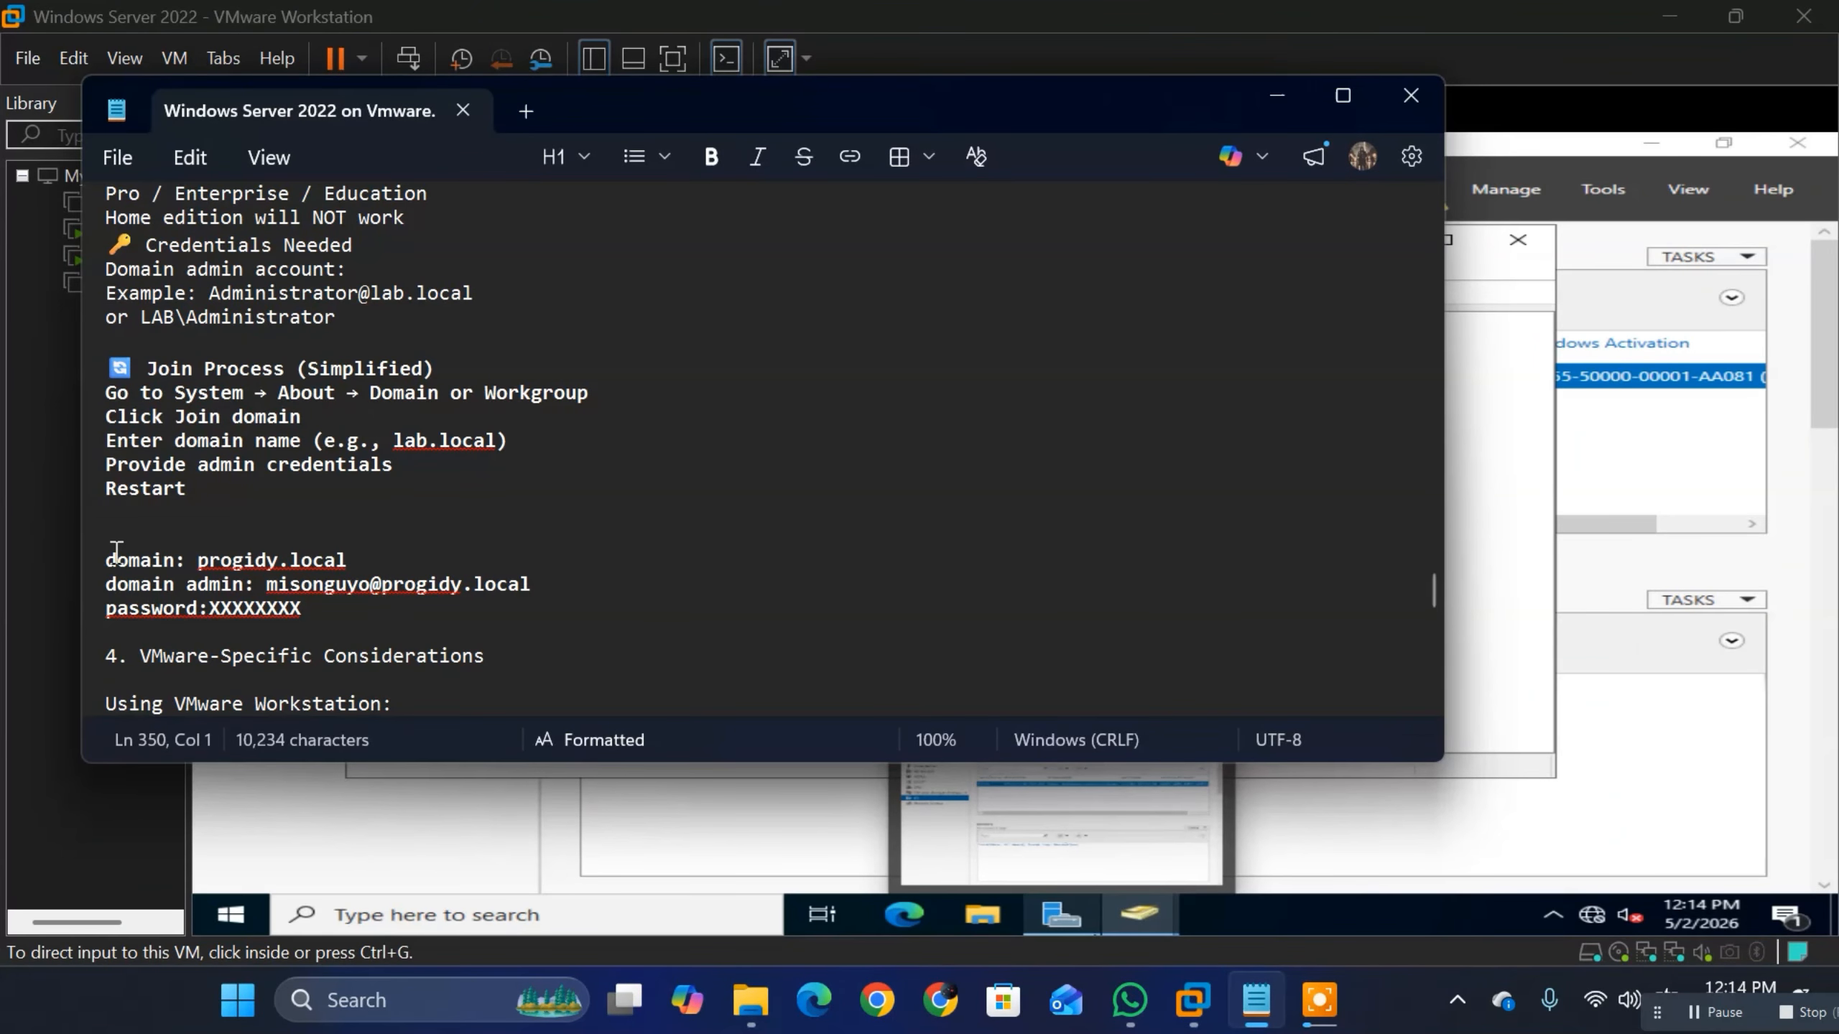
pyautogui.tripleClick(107, 560)
pyautogui.moveTo(91, 565); pyautogui.dragTo(384, 548)
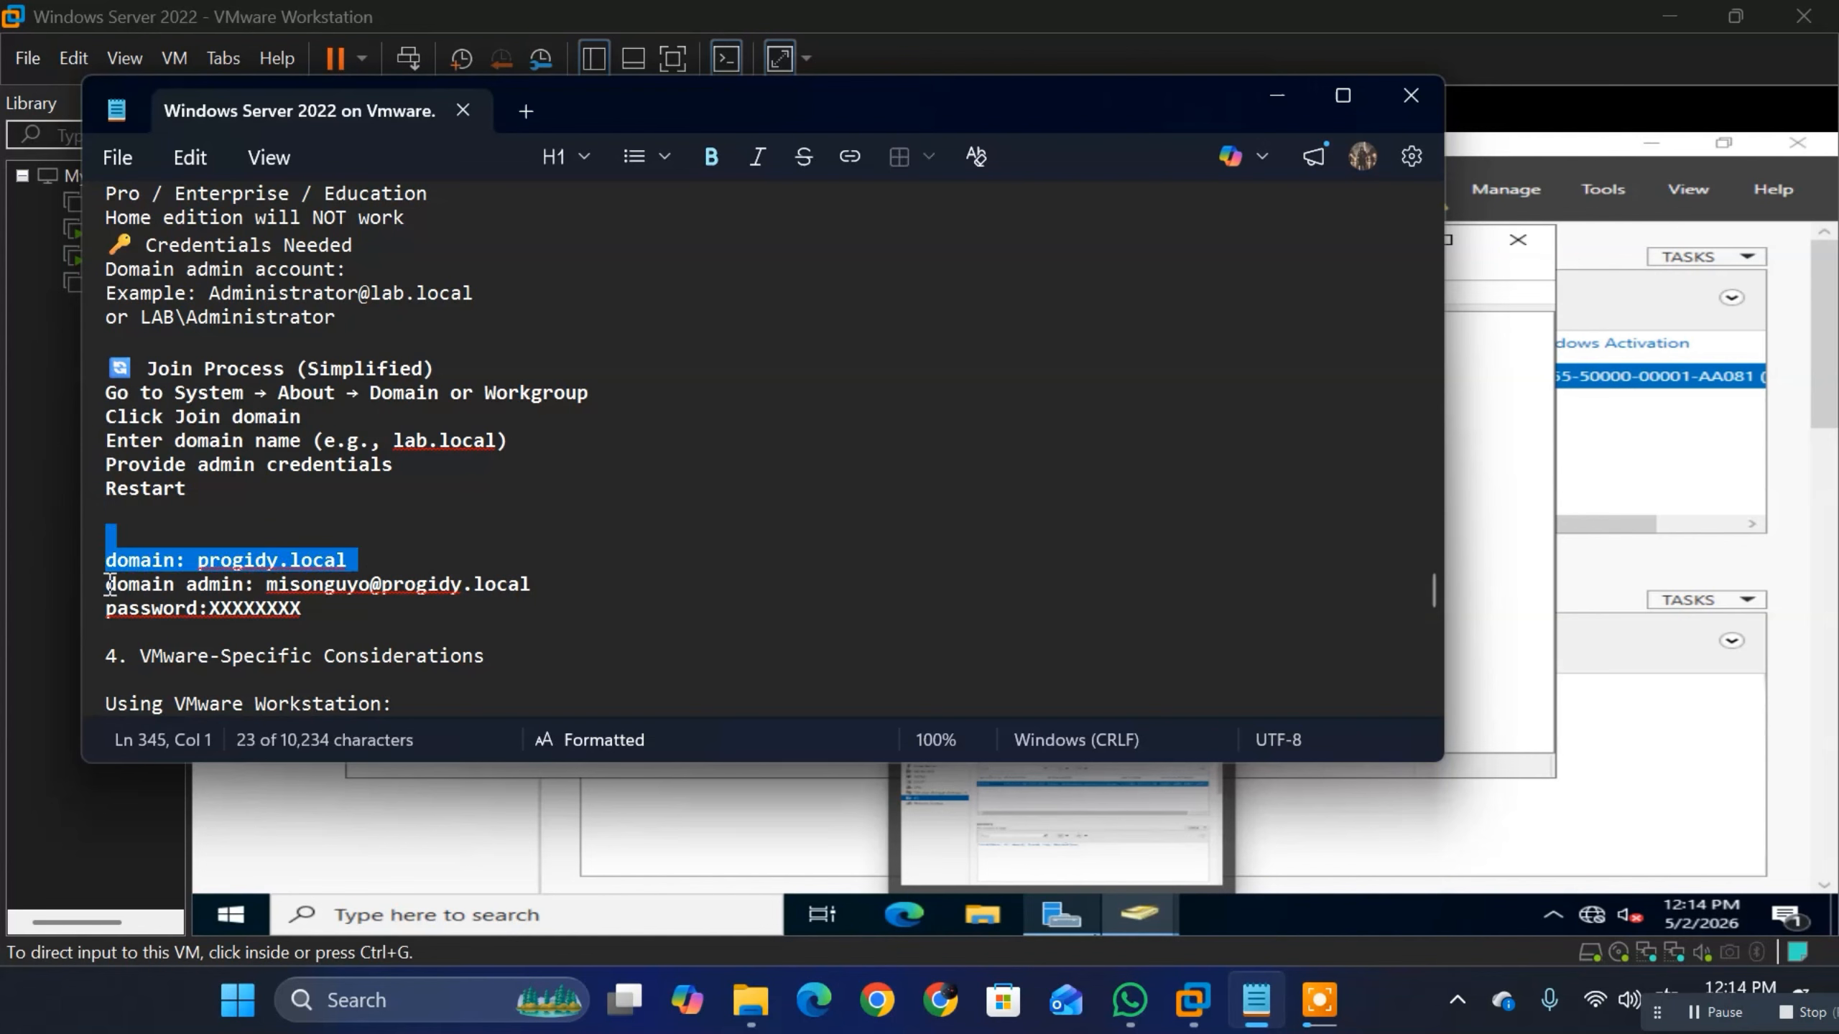
pyautogui.moveTo(109, 584)
pyautogui.mouseDown()
pyautogui.moveTo(543, 585)
pyautogui.moveTo(278, 564)
pyautogui.moveTo(267, 592)
pyautogui.moveTo(105, 584)
pyautogui.moveTo(101, 611)
pyautogui.mouseUp()
pyautogui.click(535, 586)
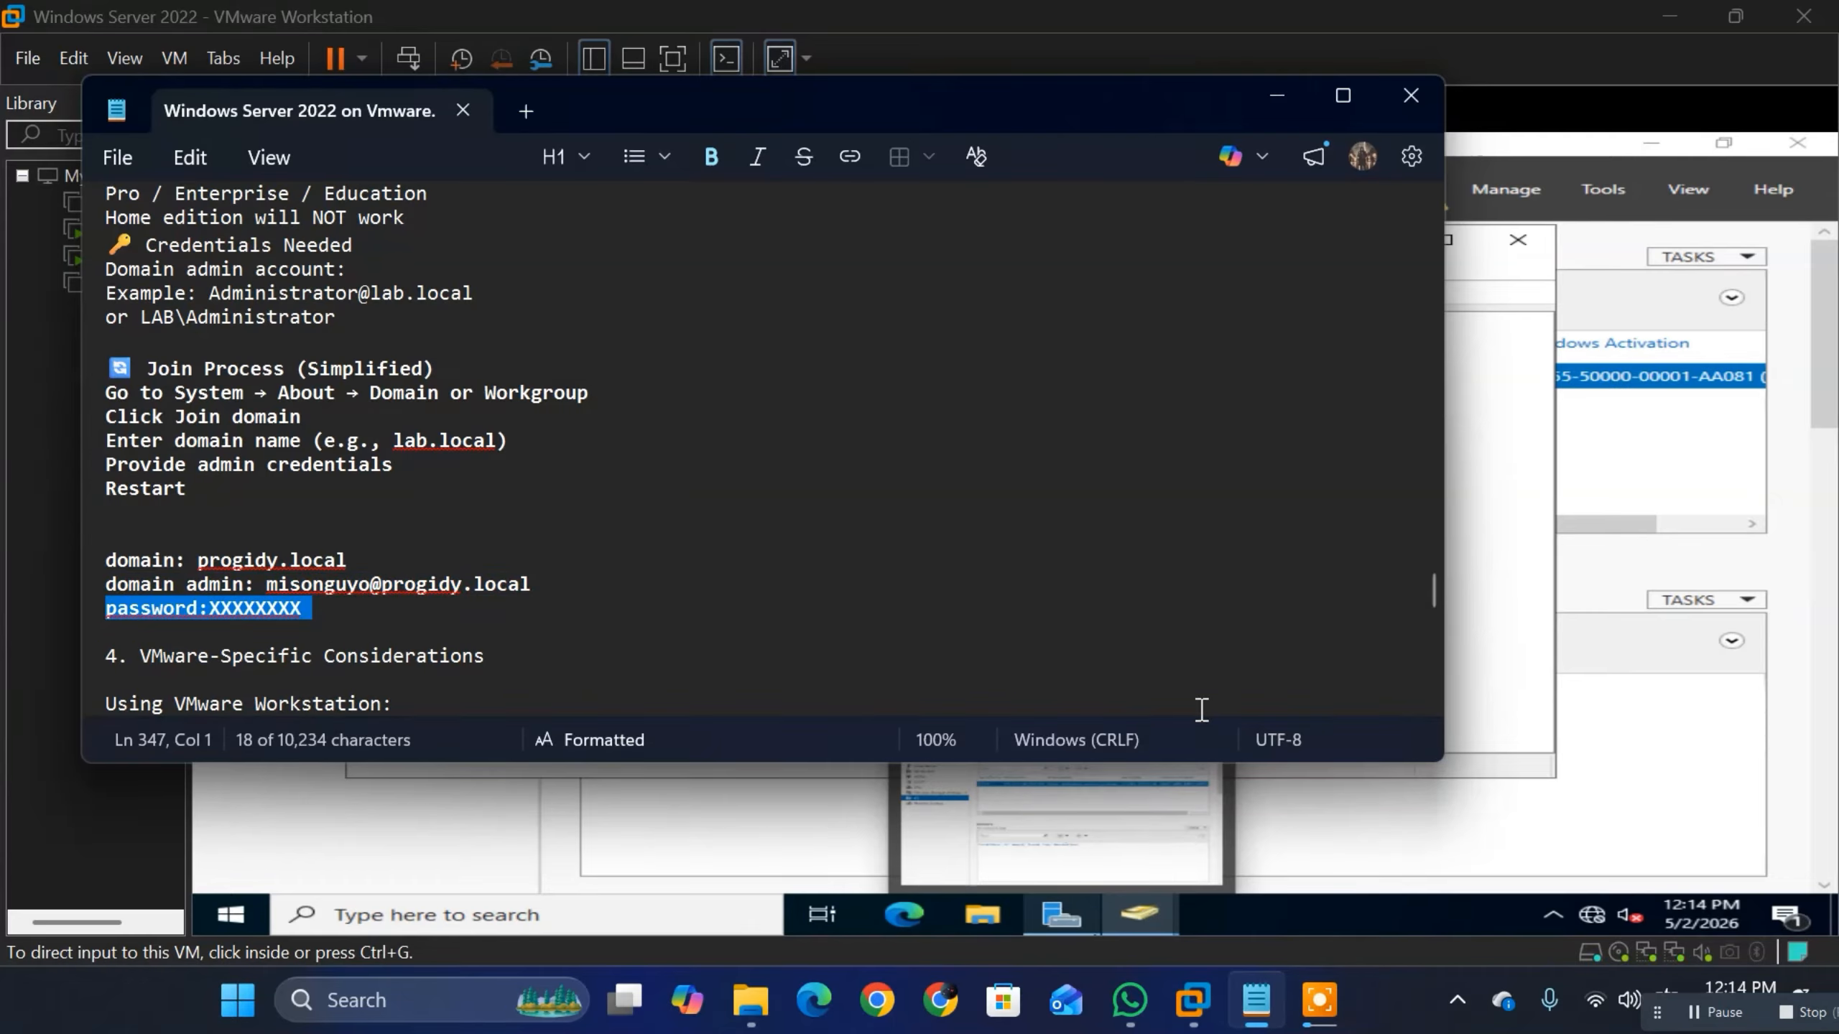
pyautogui.click(1201, 710)
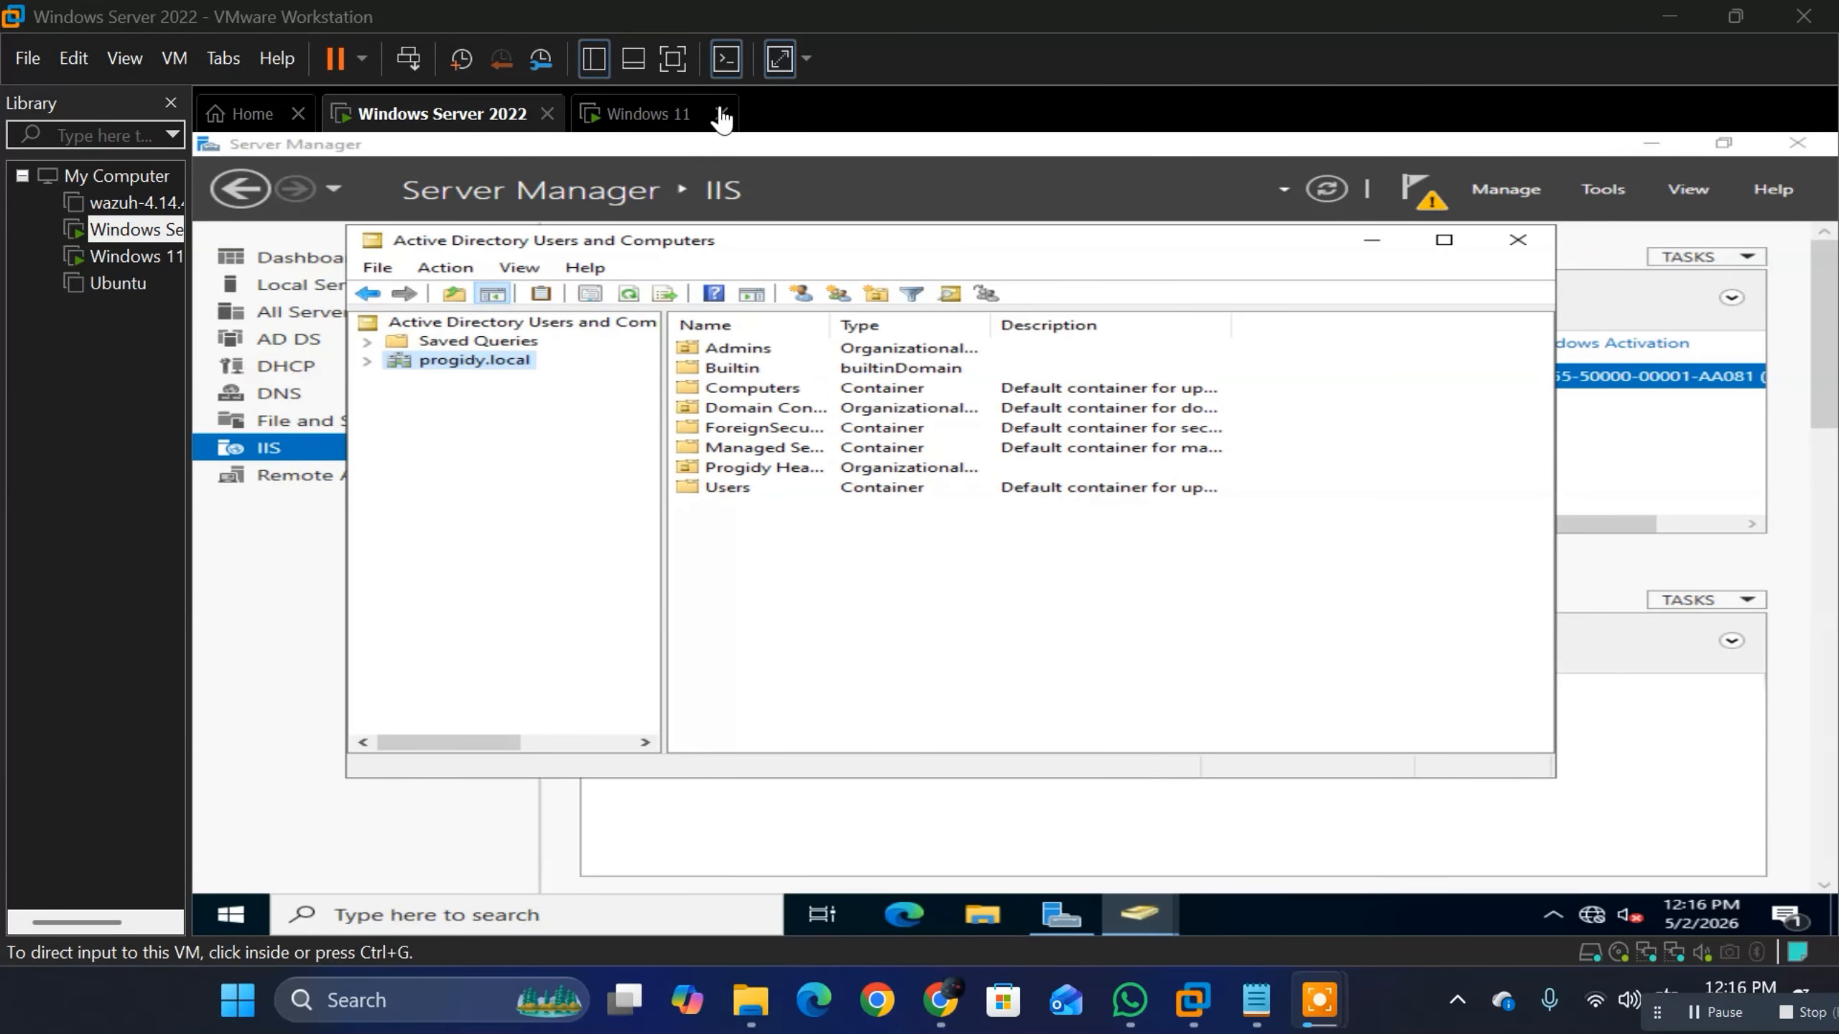
# Step: Switch to the Windows 11 virtual machine, and open Settings on the host computer
pyautogui.click(647, 114)
pyautogui.click(959, 665)
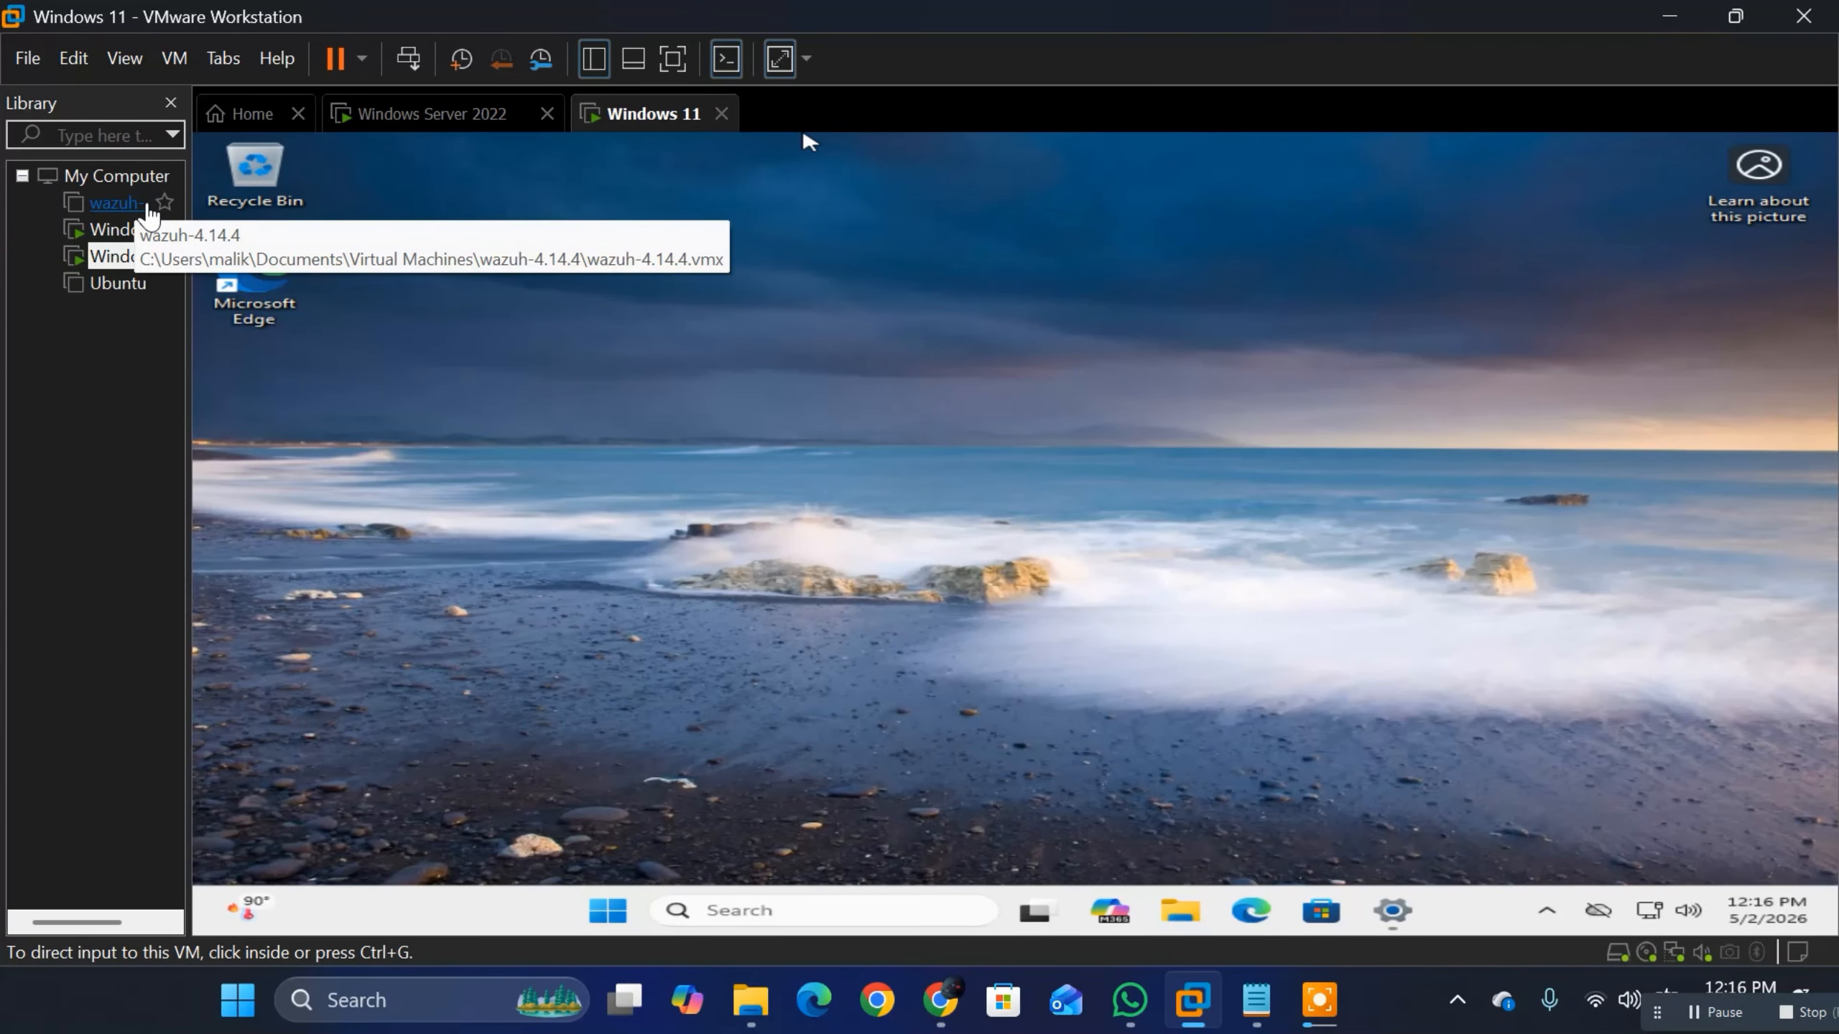
pyautogui.press('super')
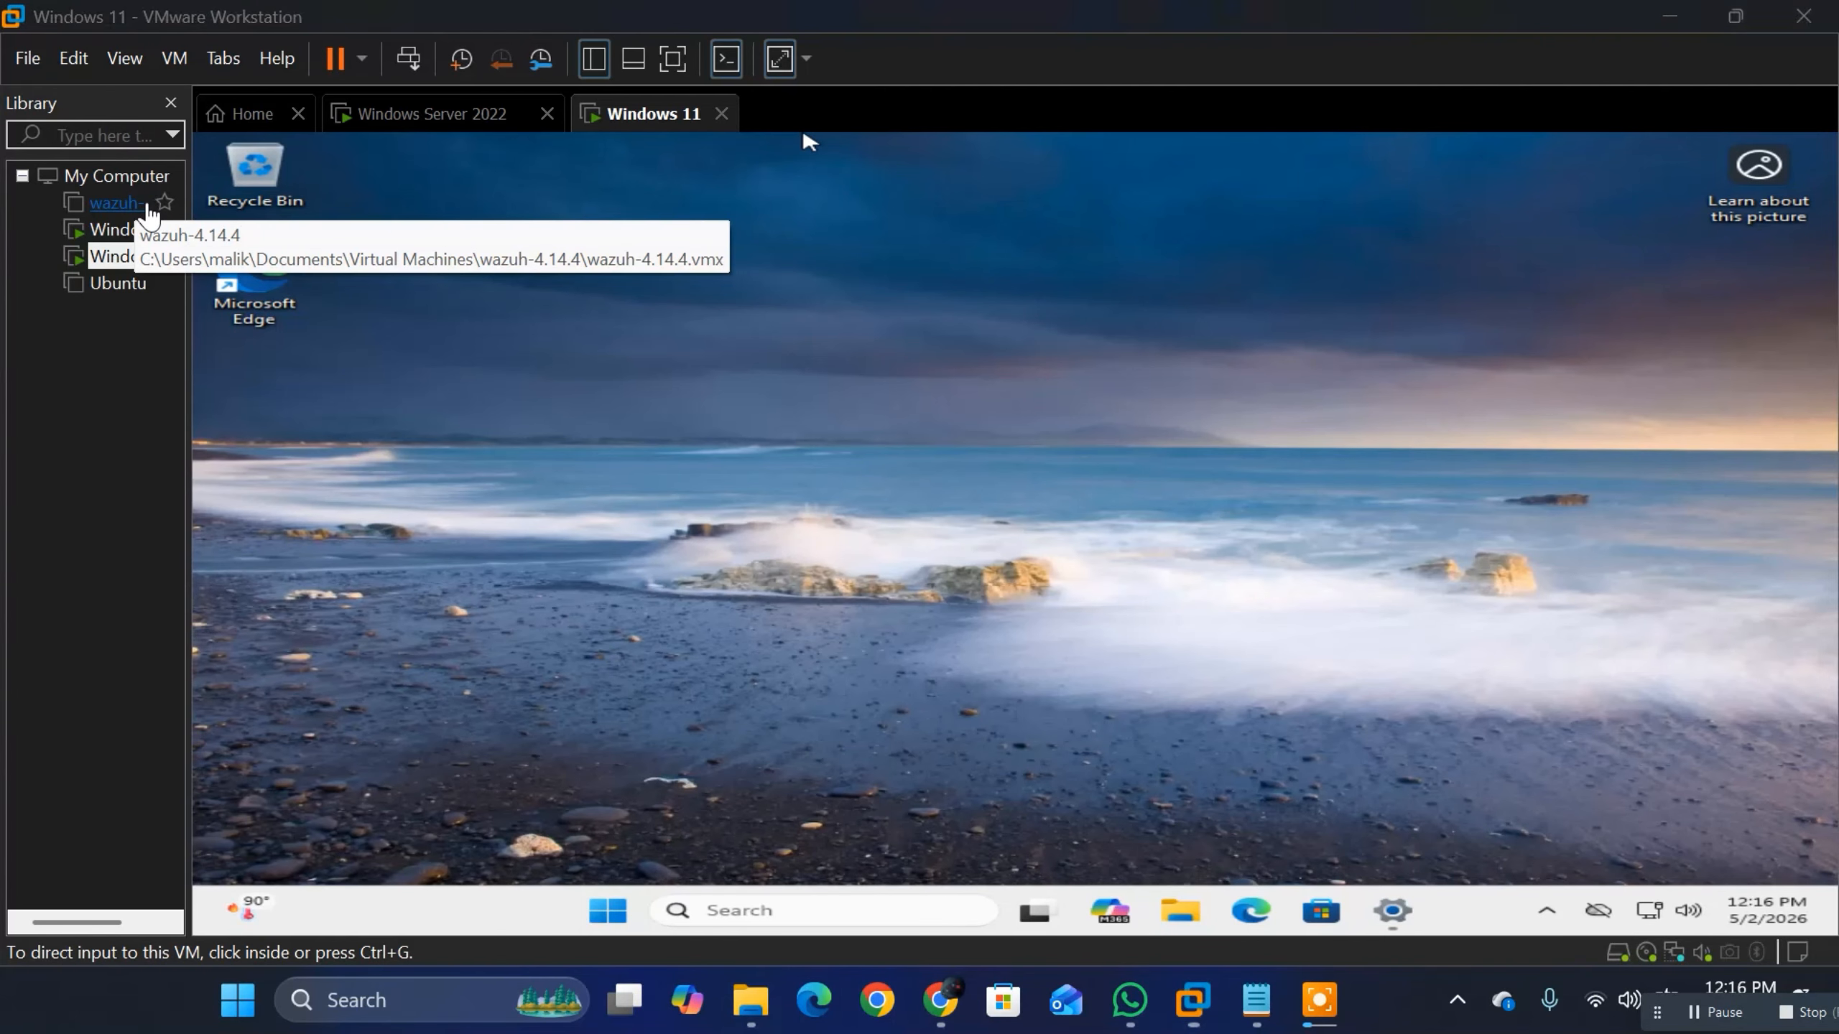
pyautogui.press('super+x')
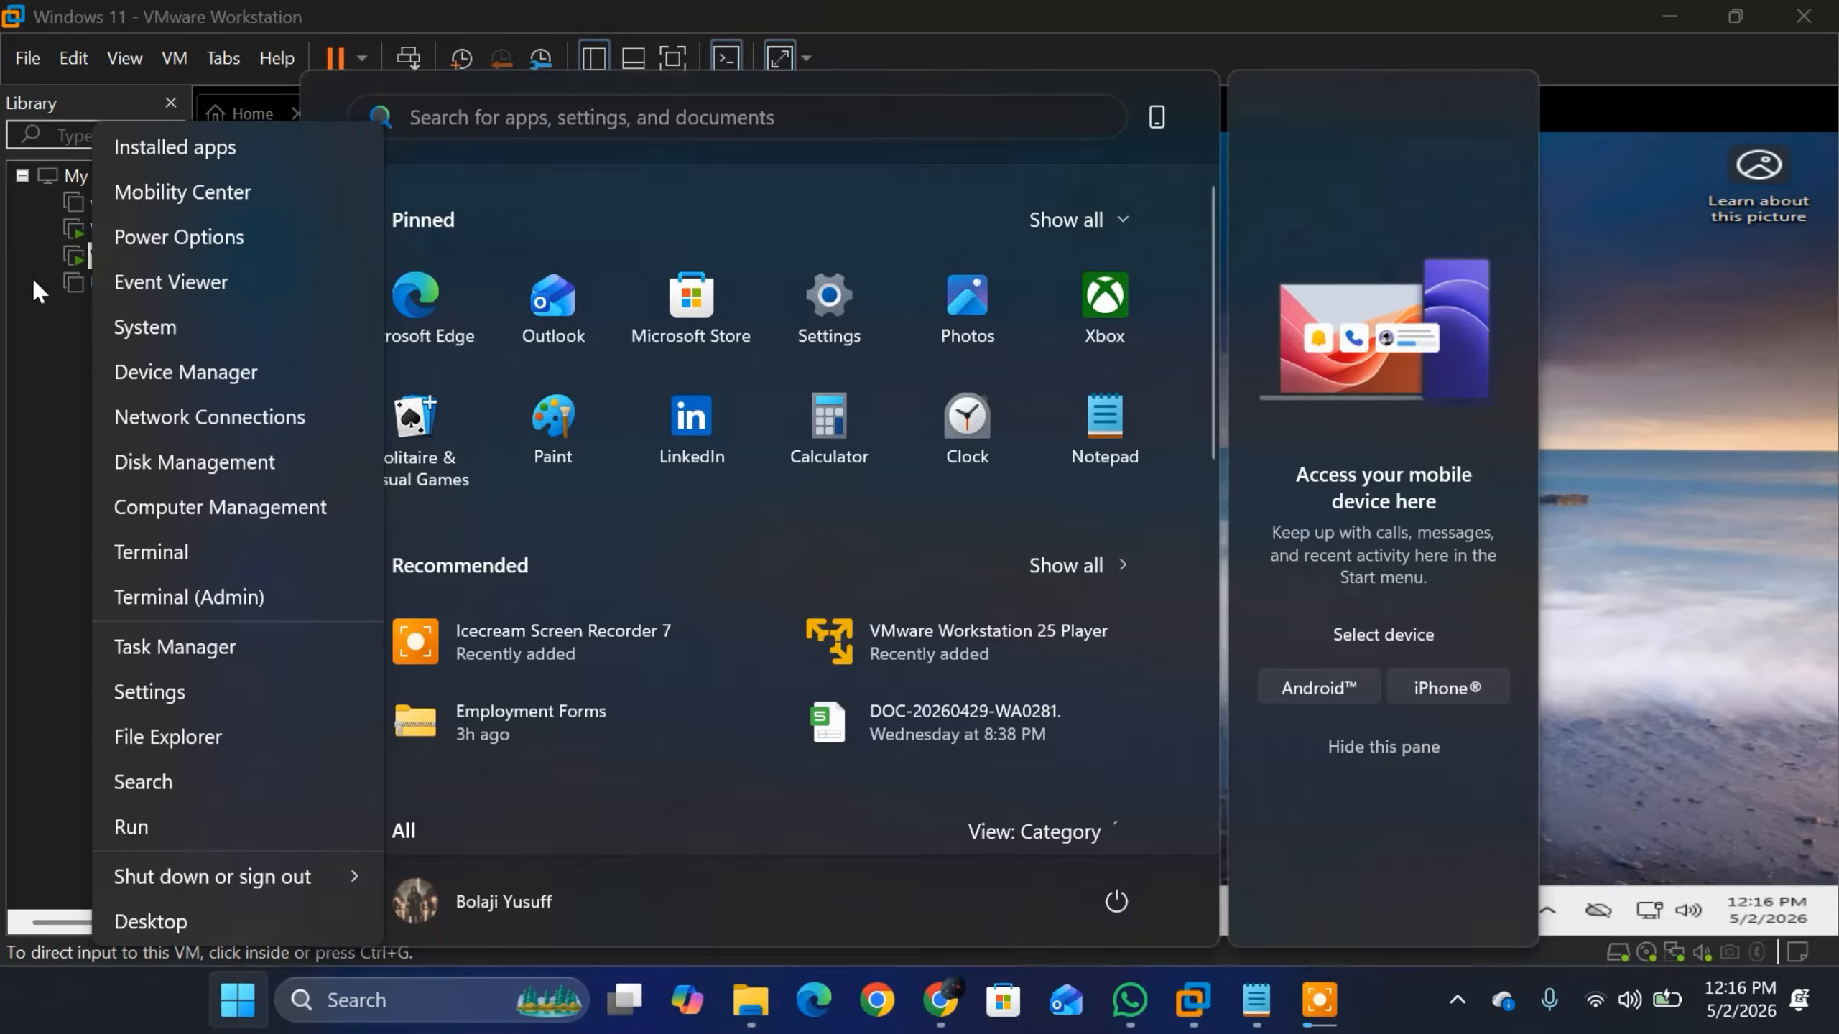
pyautogui.click(148, 694)
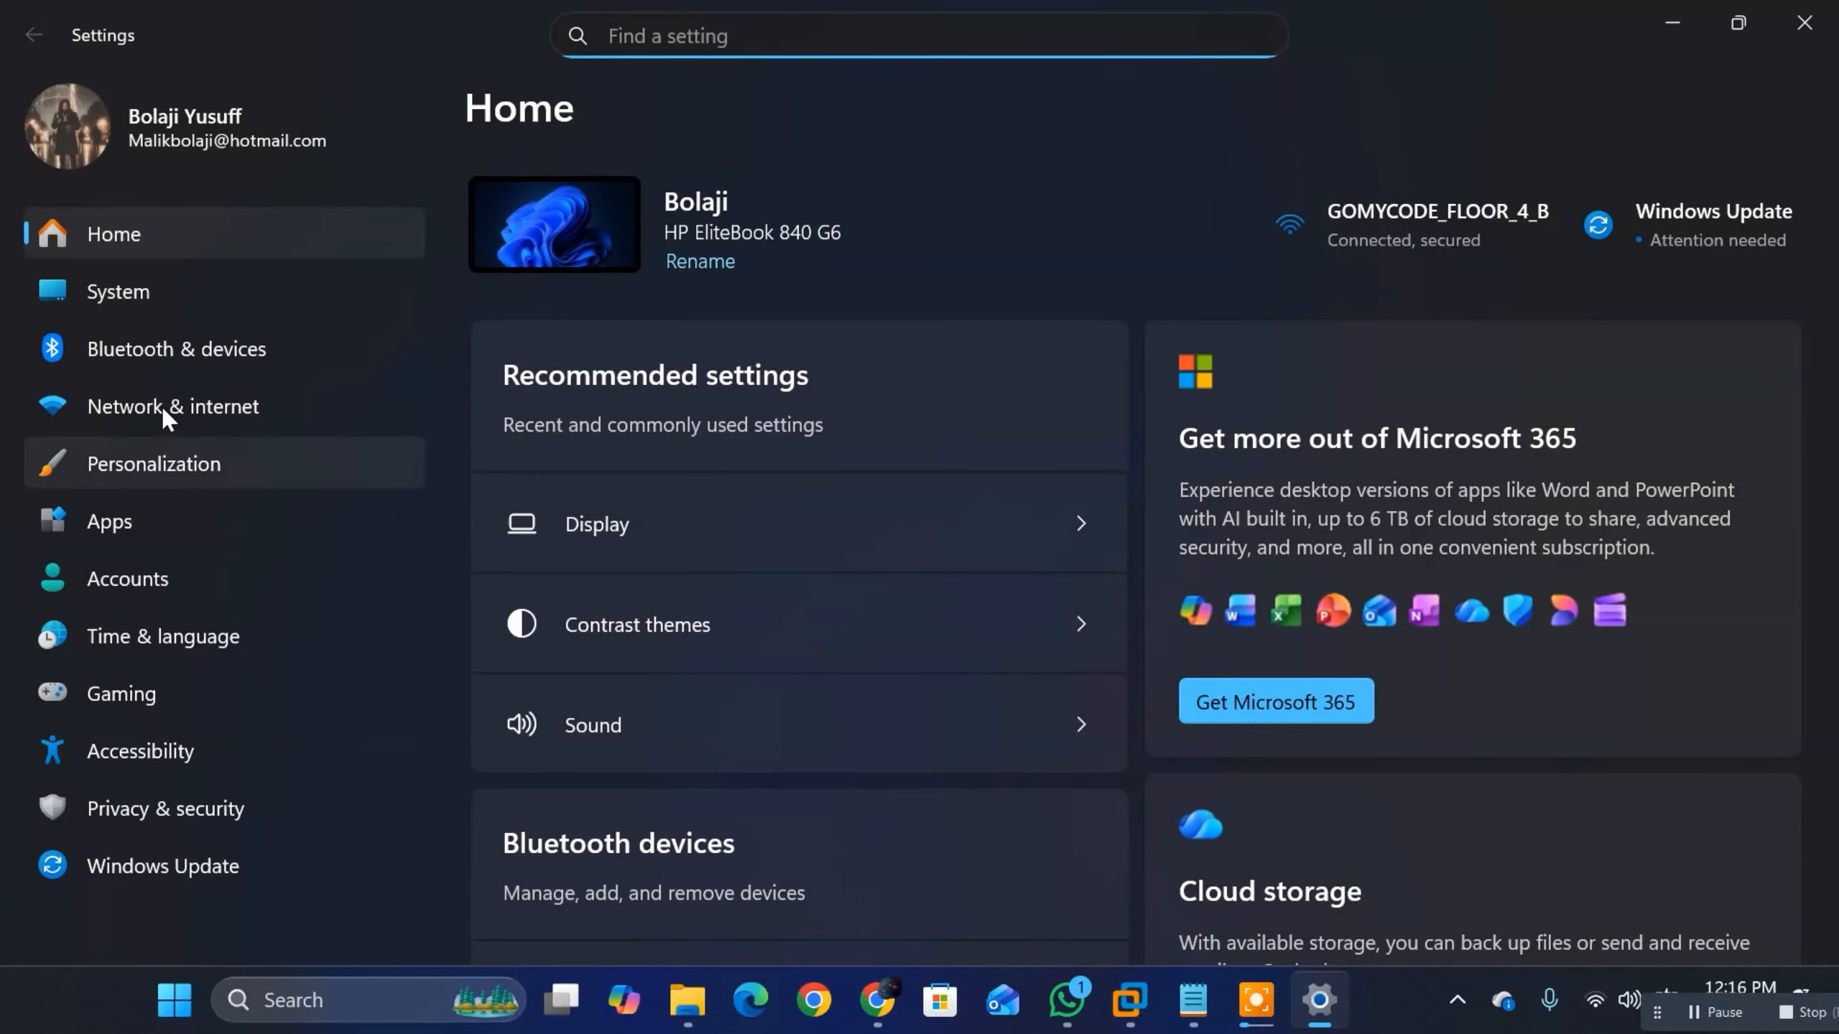
# Step: Open the host's System About page and examine its Windows edition and the related domain or workgroup link
pyautogui.click(115, 293)
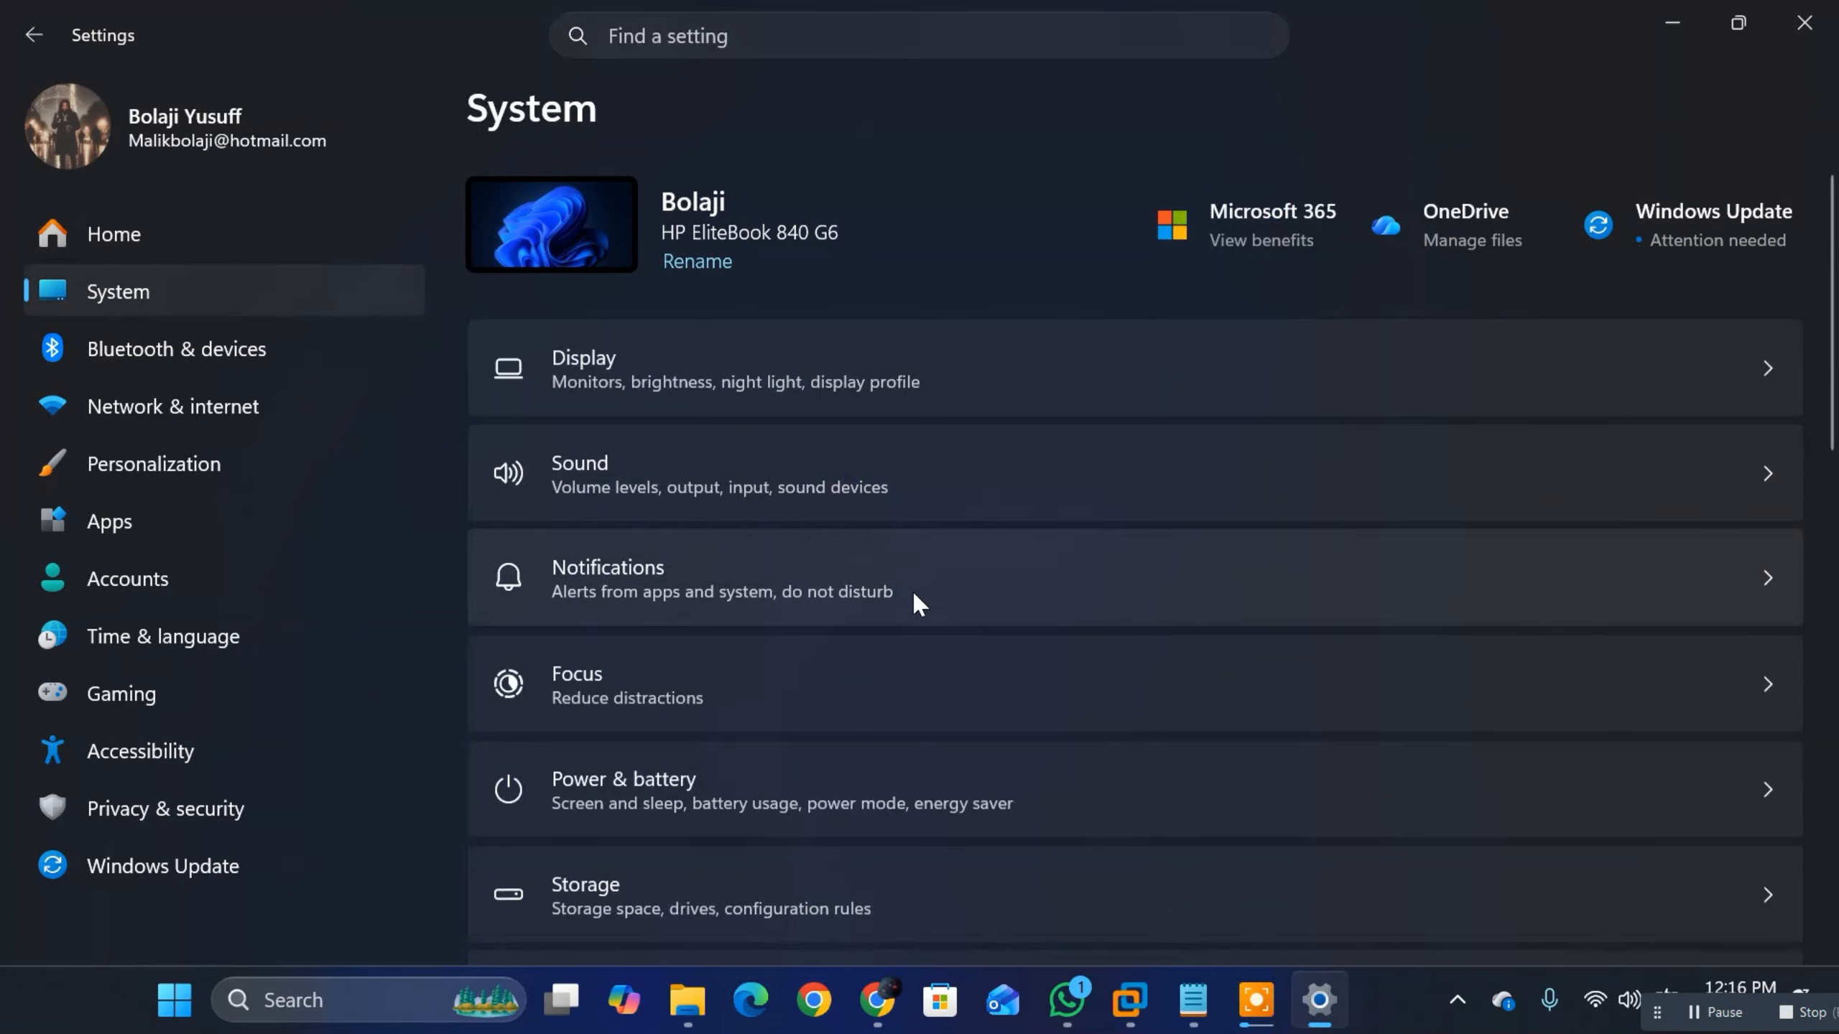
pyautogui.scroll(-10, 914, 572)
pyautogui.click(675, 851)
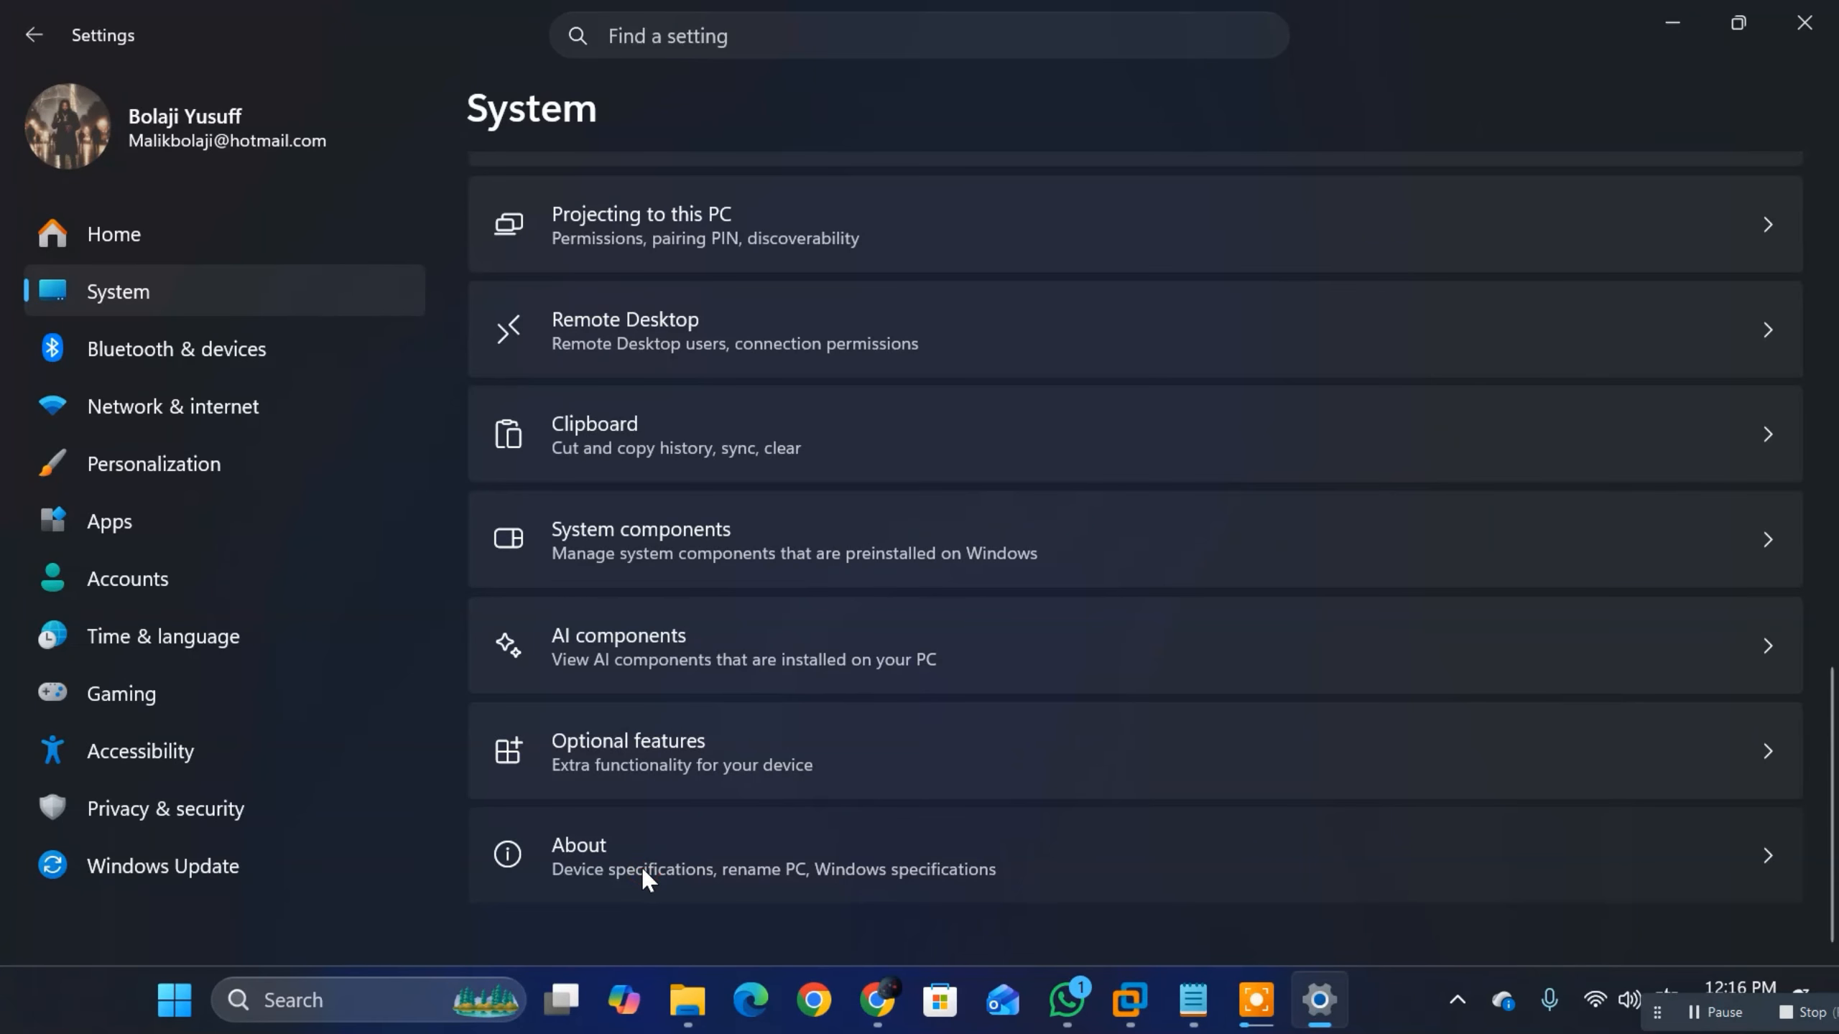
pyautogui.scroll(-1, 941, 579)
pyautogui.scroll(-5, 1040, 721)
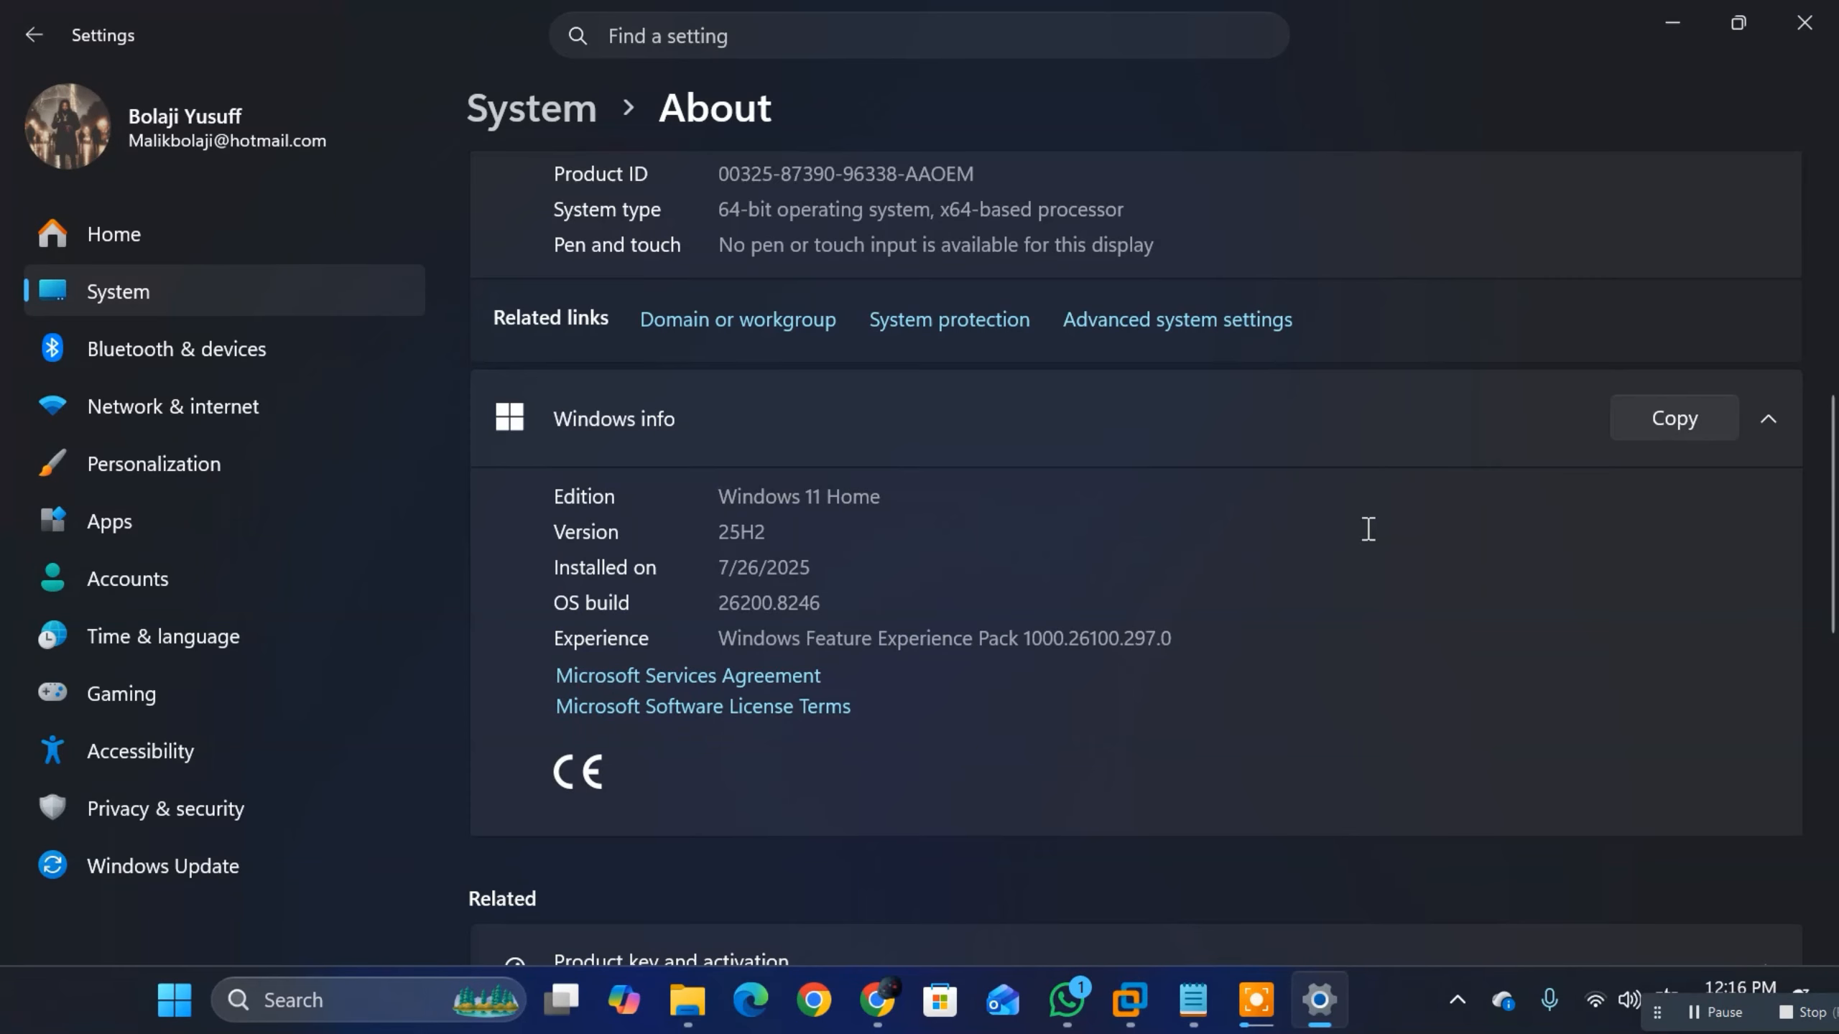
# Step: Run the sysdm command on the host to open System Properties, and move the dialog clear of the Settings sidebar
pyautogui.press('super+r')
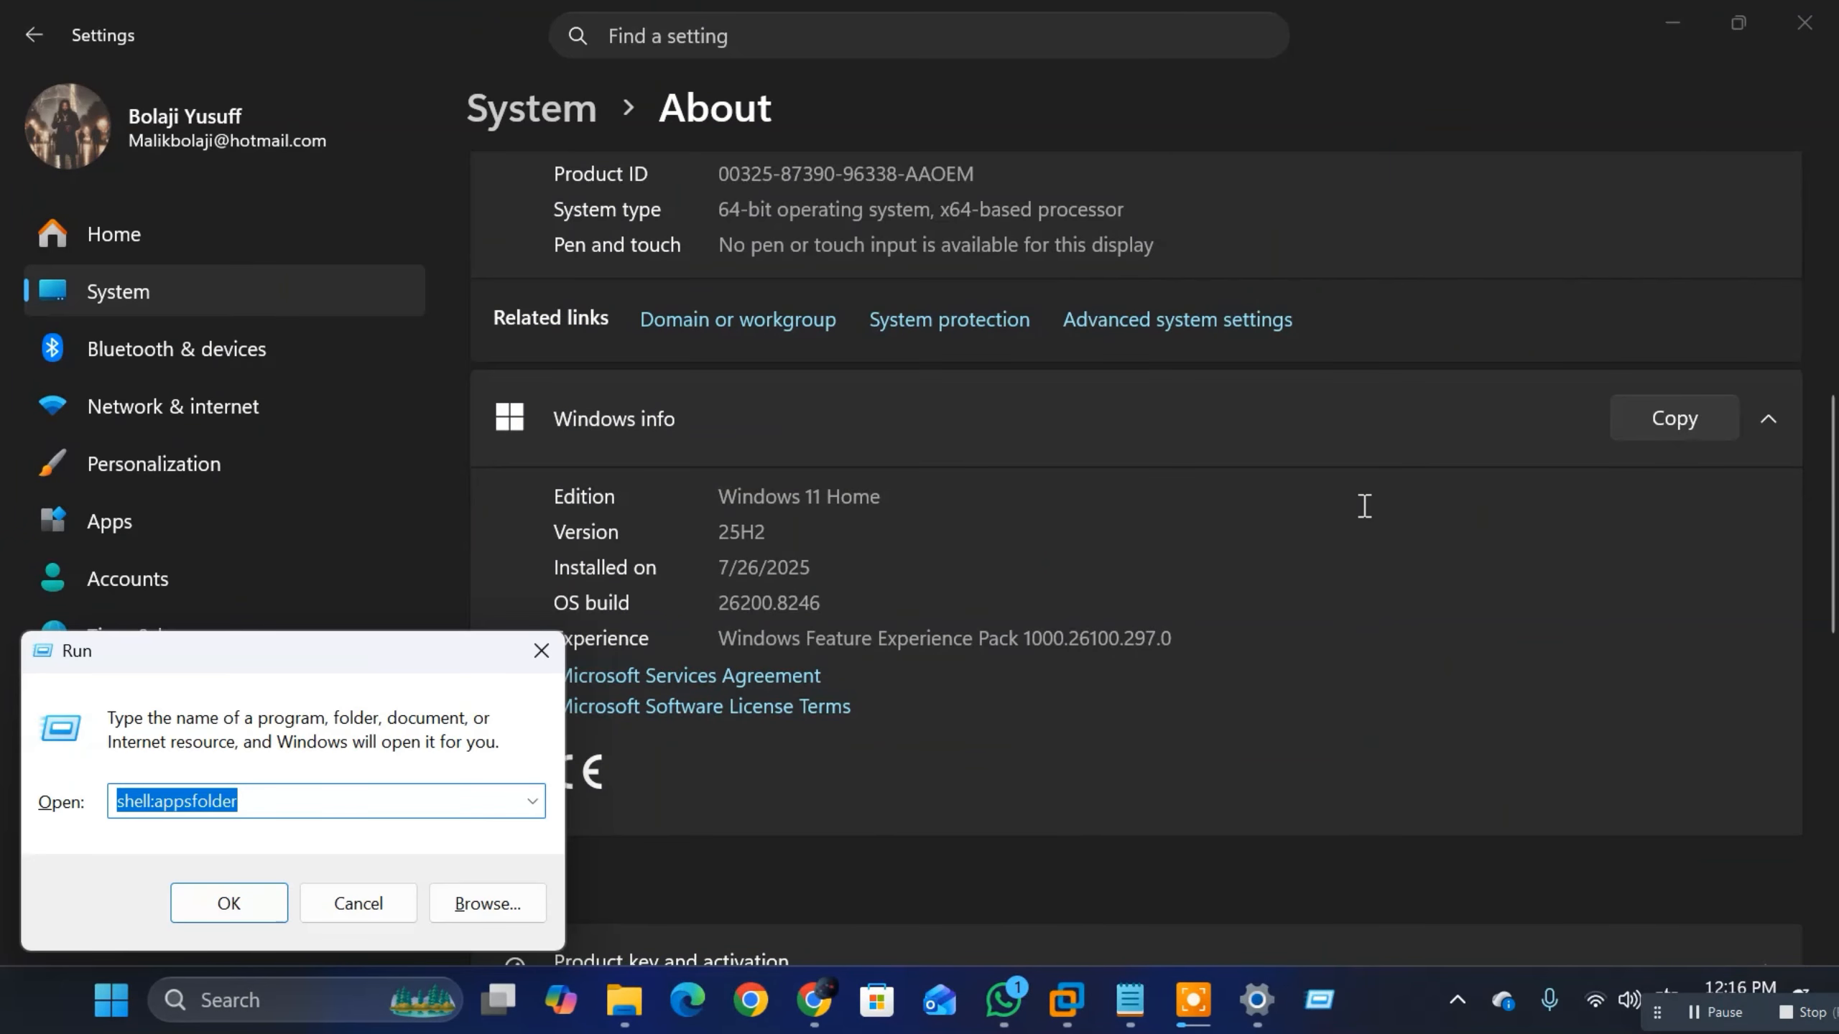
pyautogui.write('sysdm.cpl')
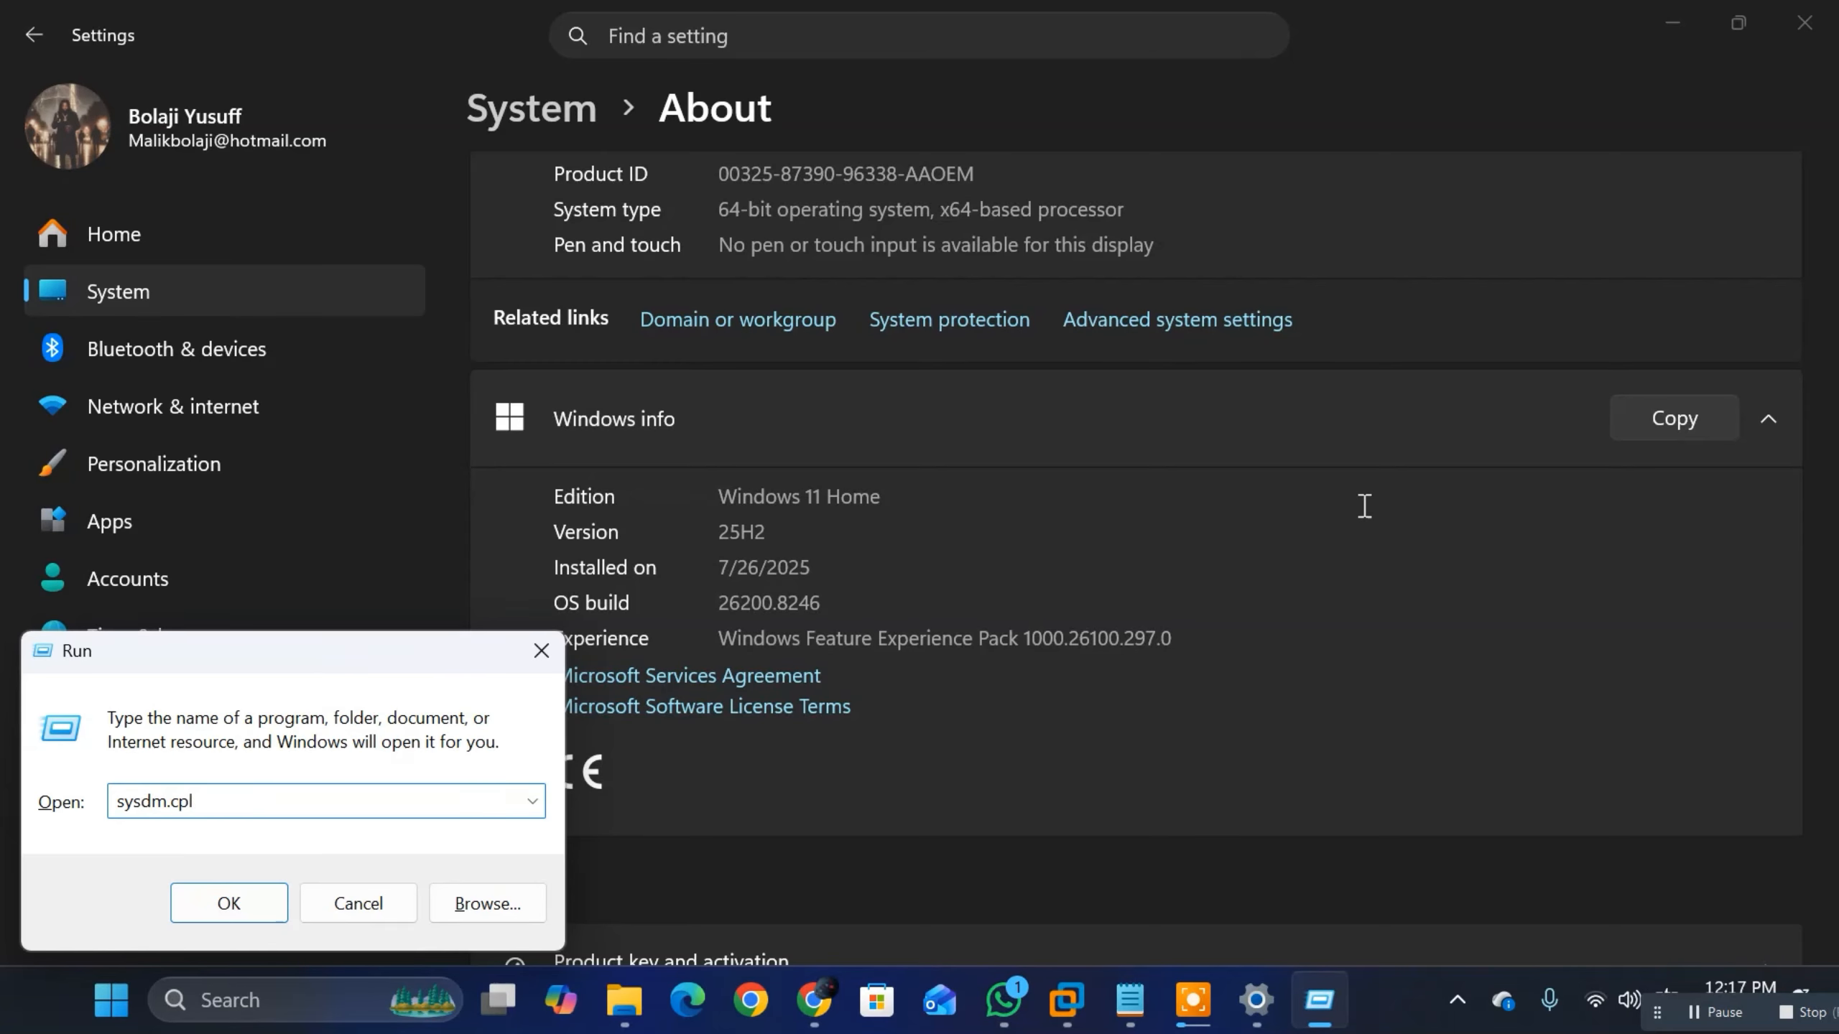
pyautogui.press('Return')
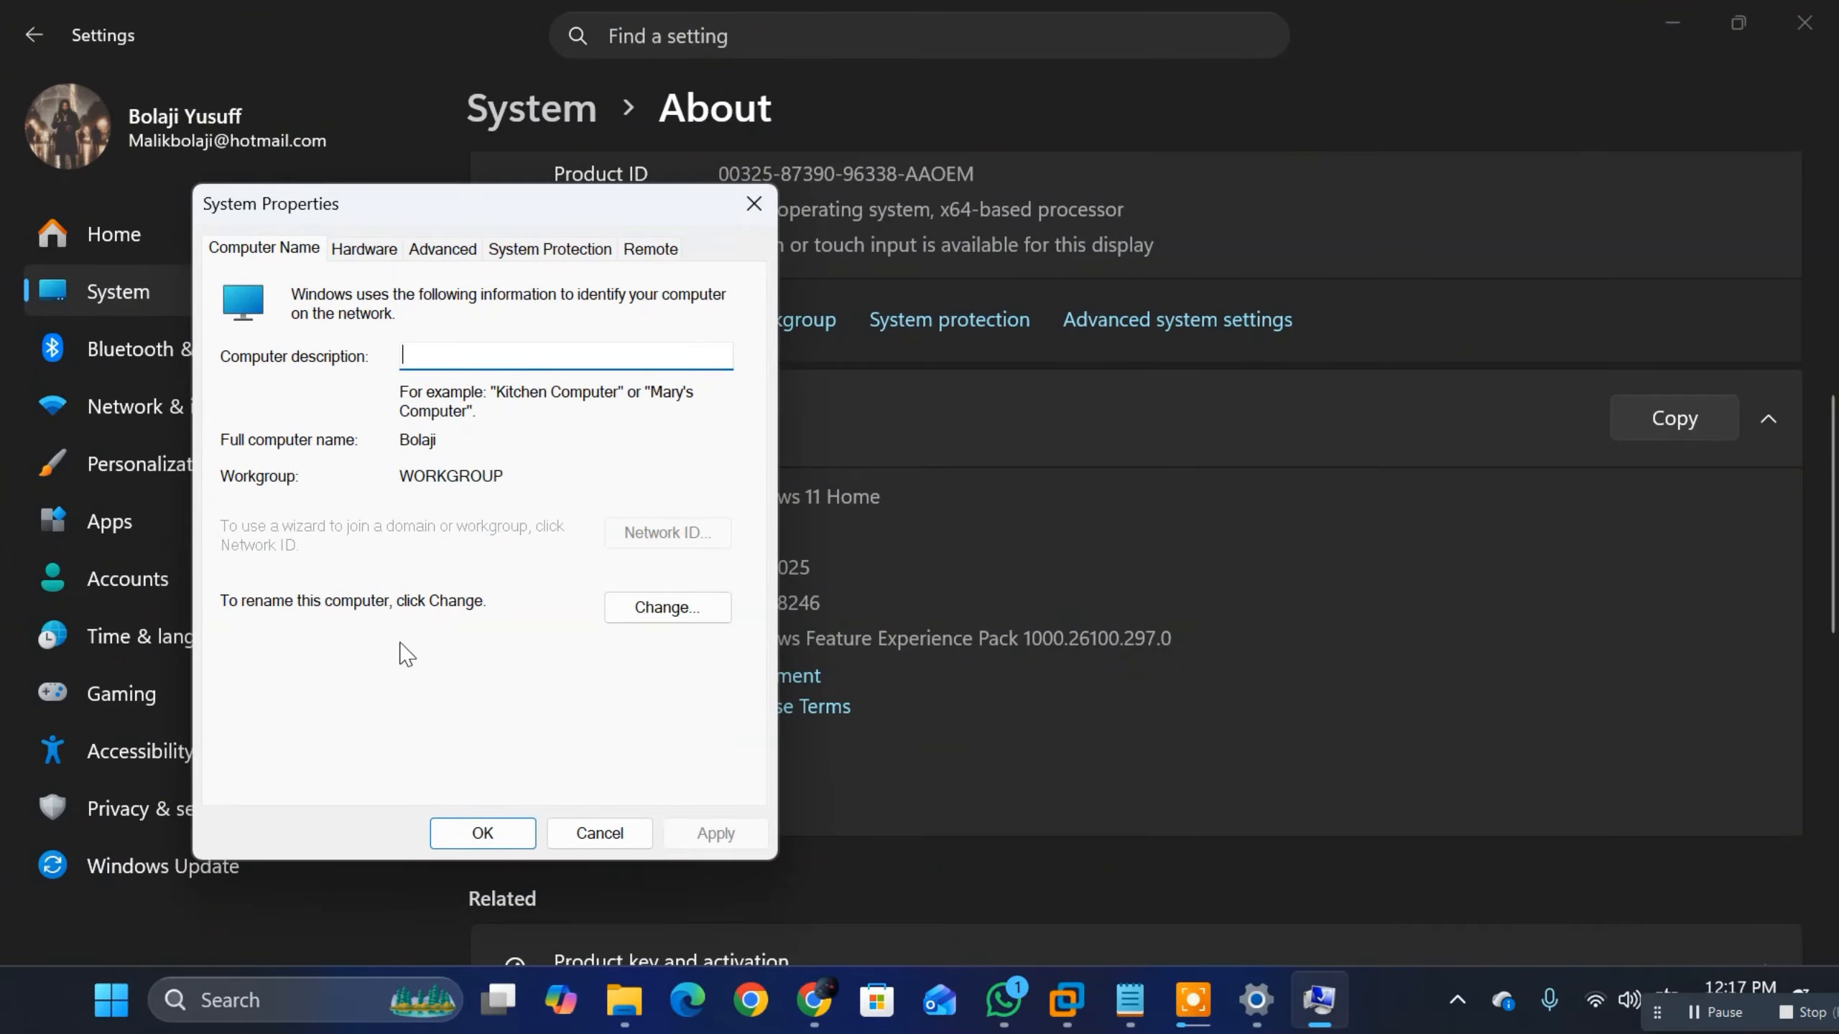
pyautogui.moveTo(374, 207); pyautogui.dragTo(1147, 224)
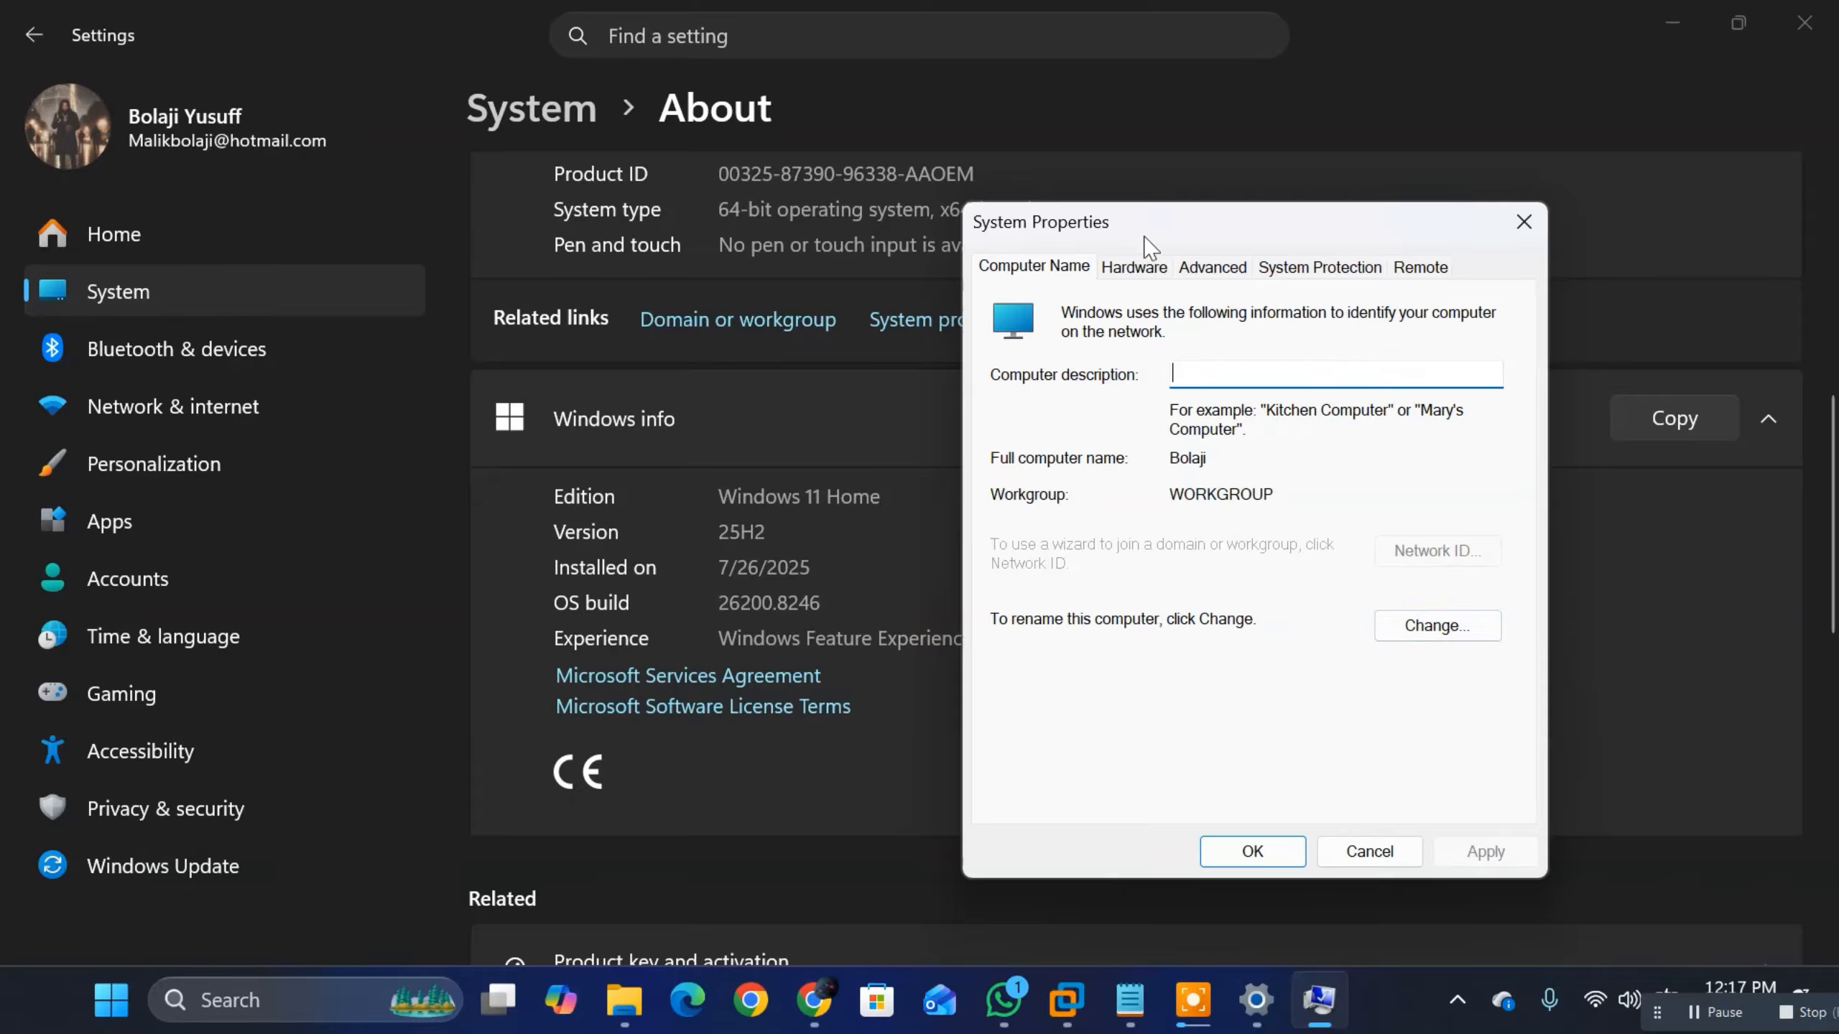
# Step: Review the Hardware, Advanced and System Protection pages of System Properties, close the dialog, and minimize the host's Settings
pyautogui.click(1134, 267)
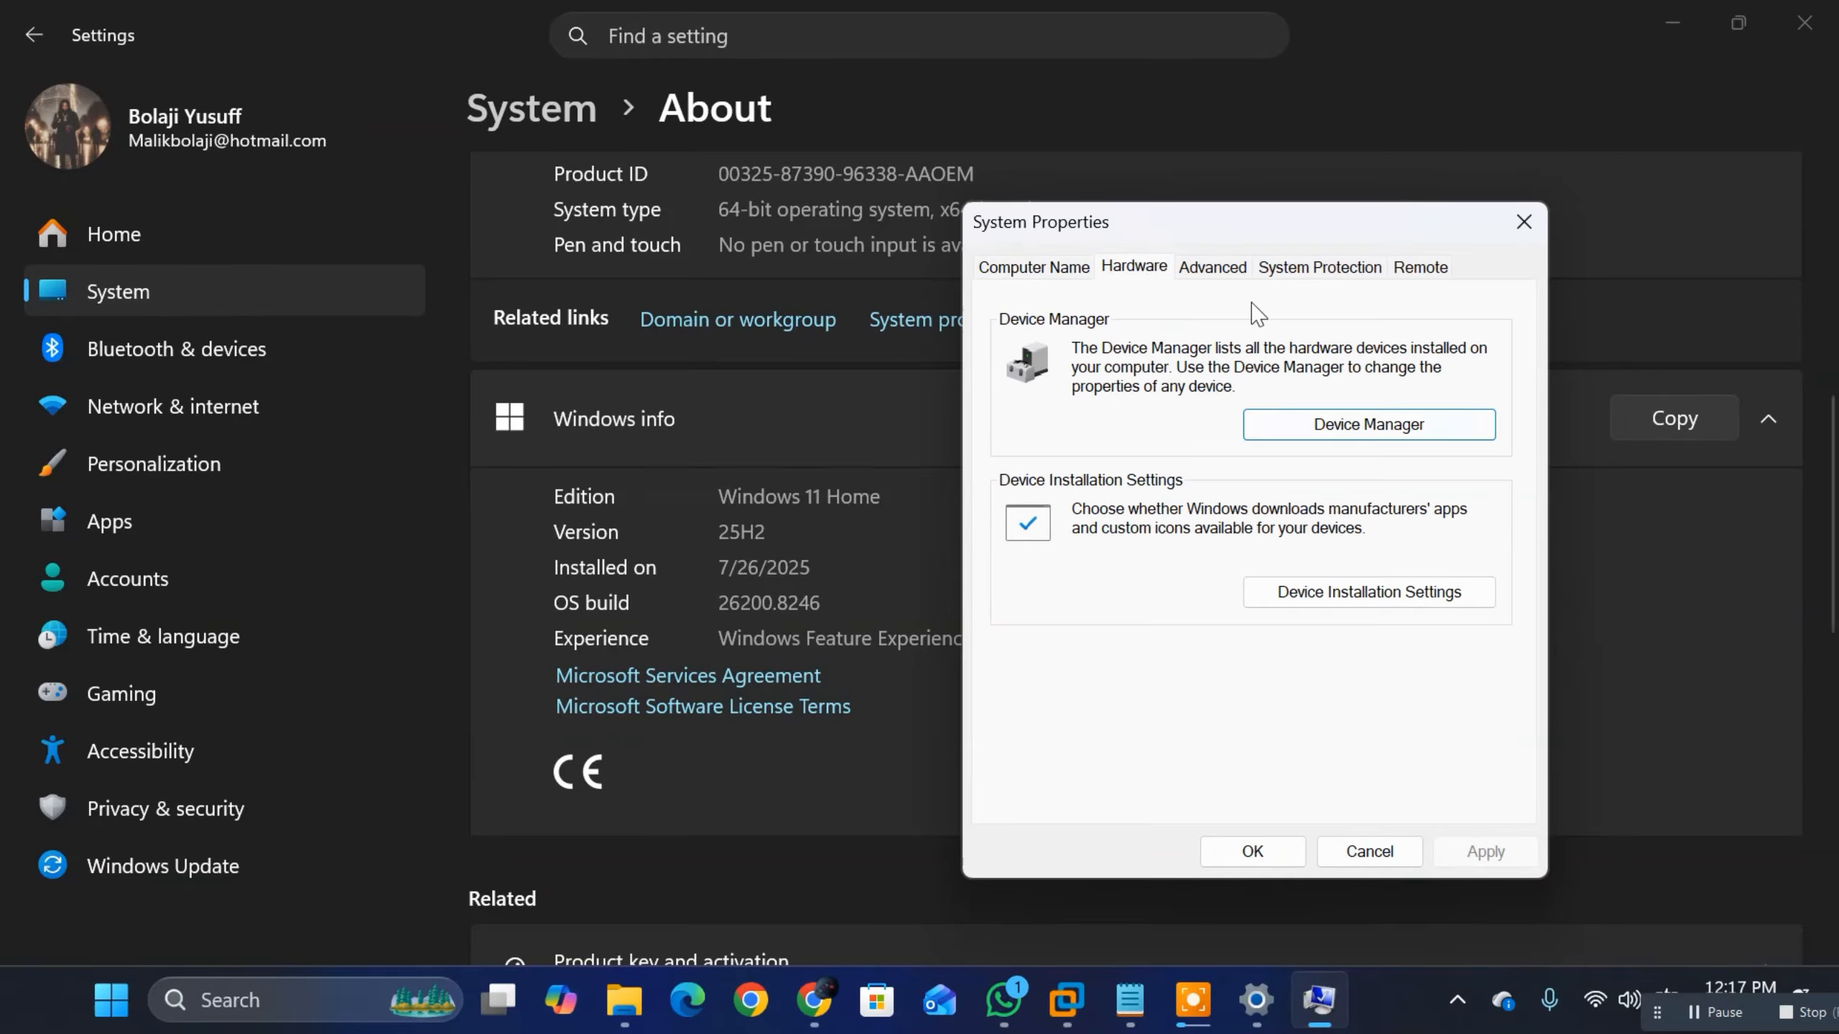
pyautogui.click(1228, 277)
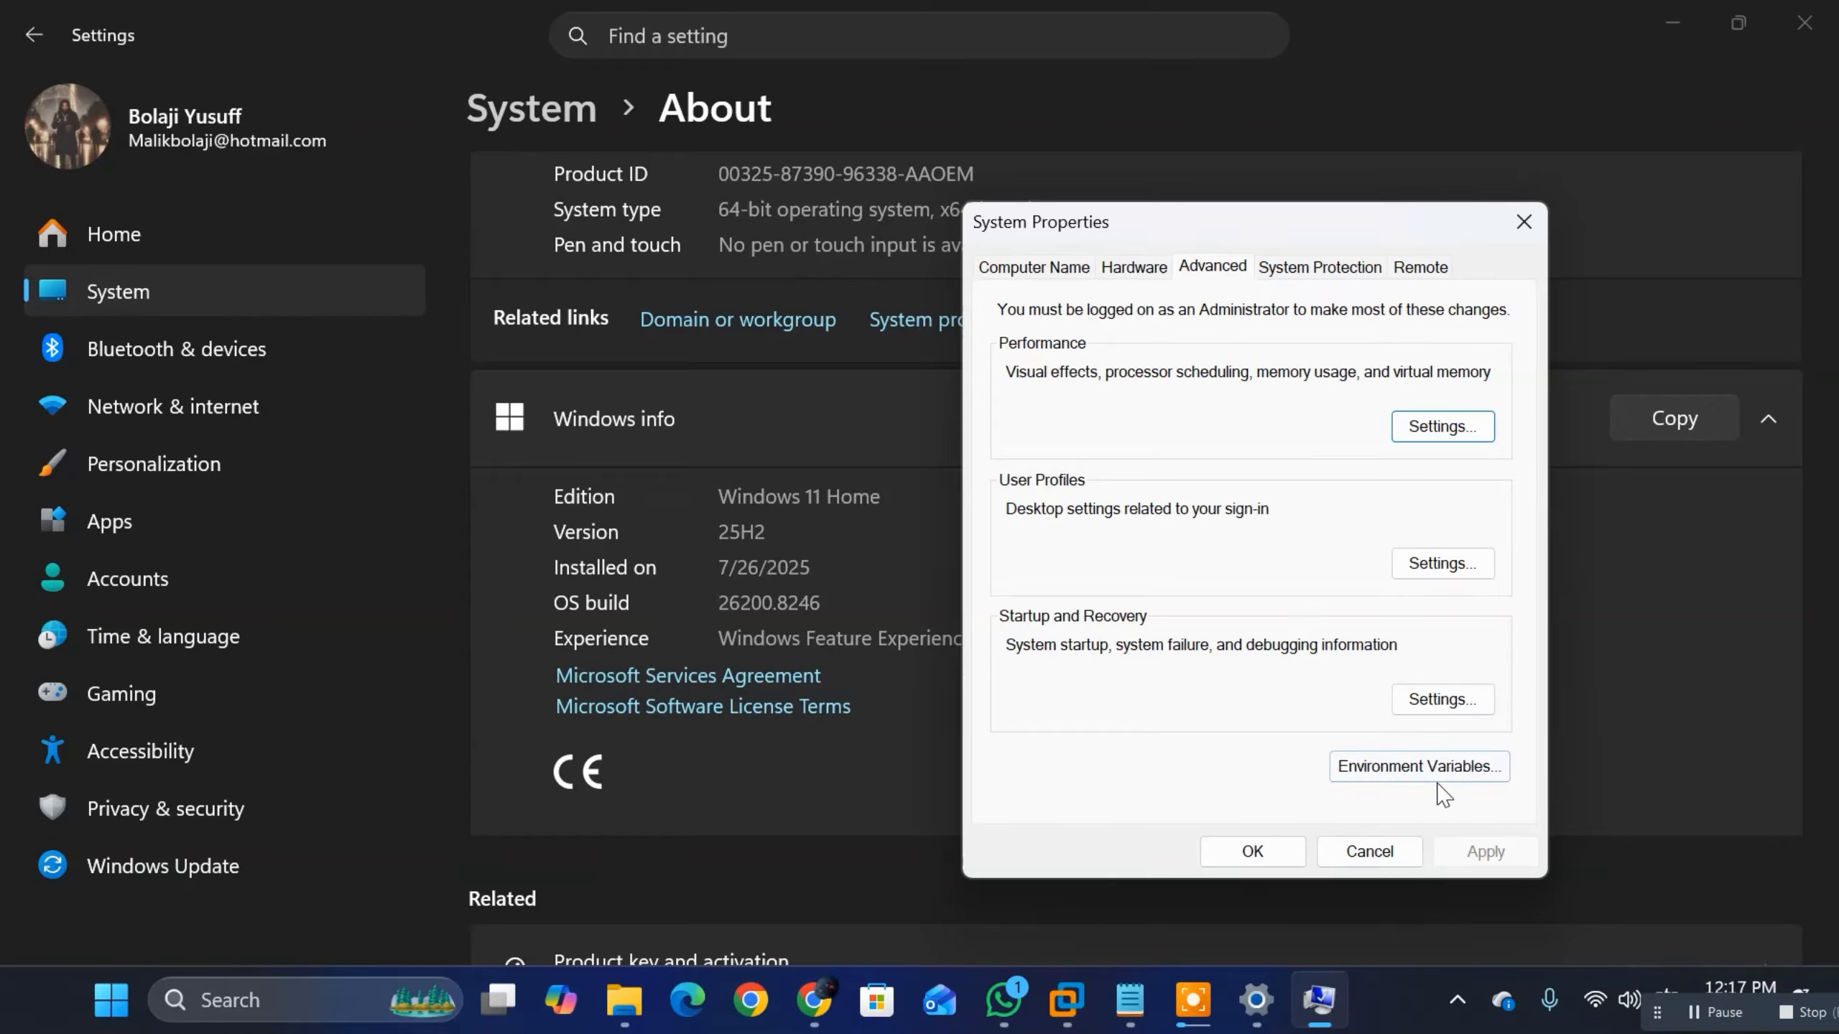
pyautogui.click(1279, 276)
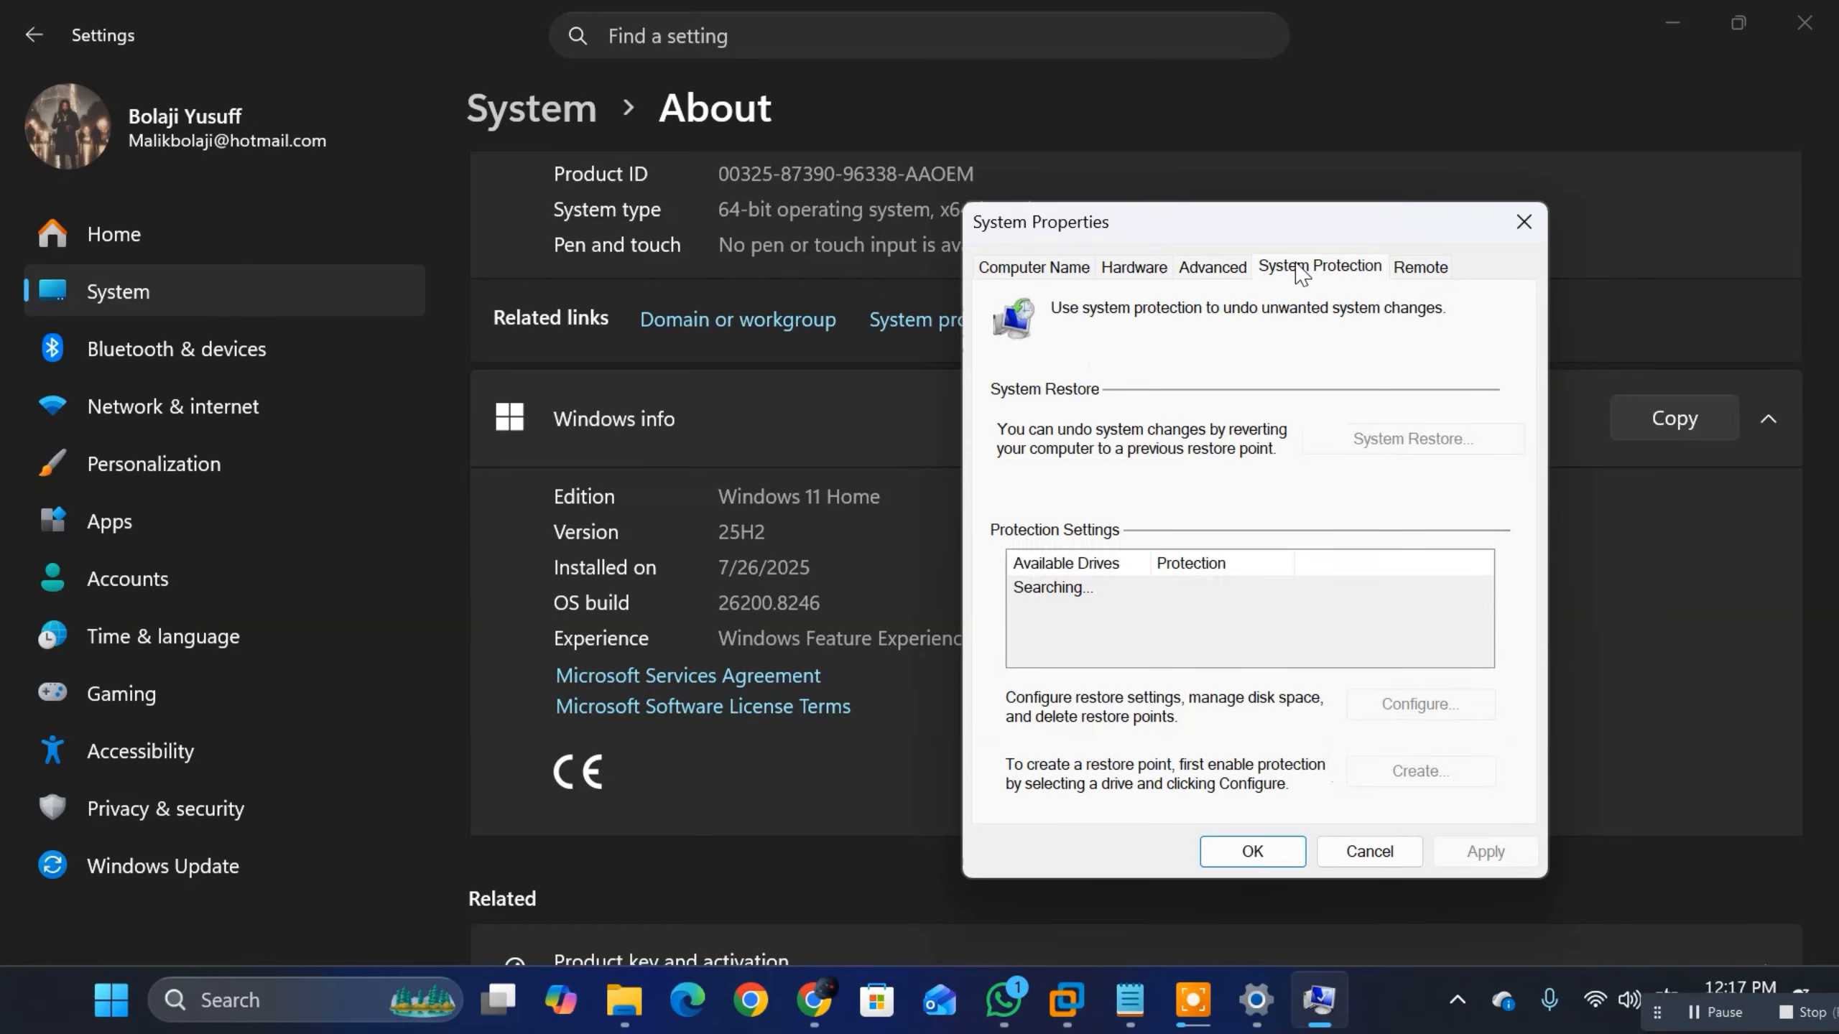
pyautogui.click(1523, 223)
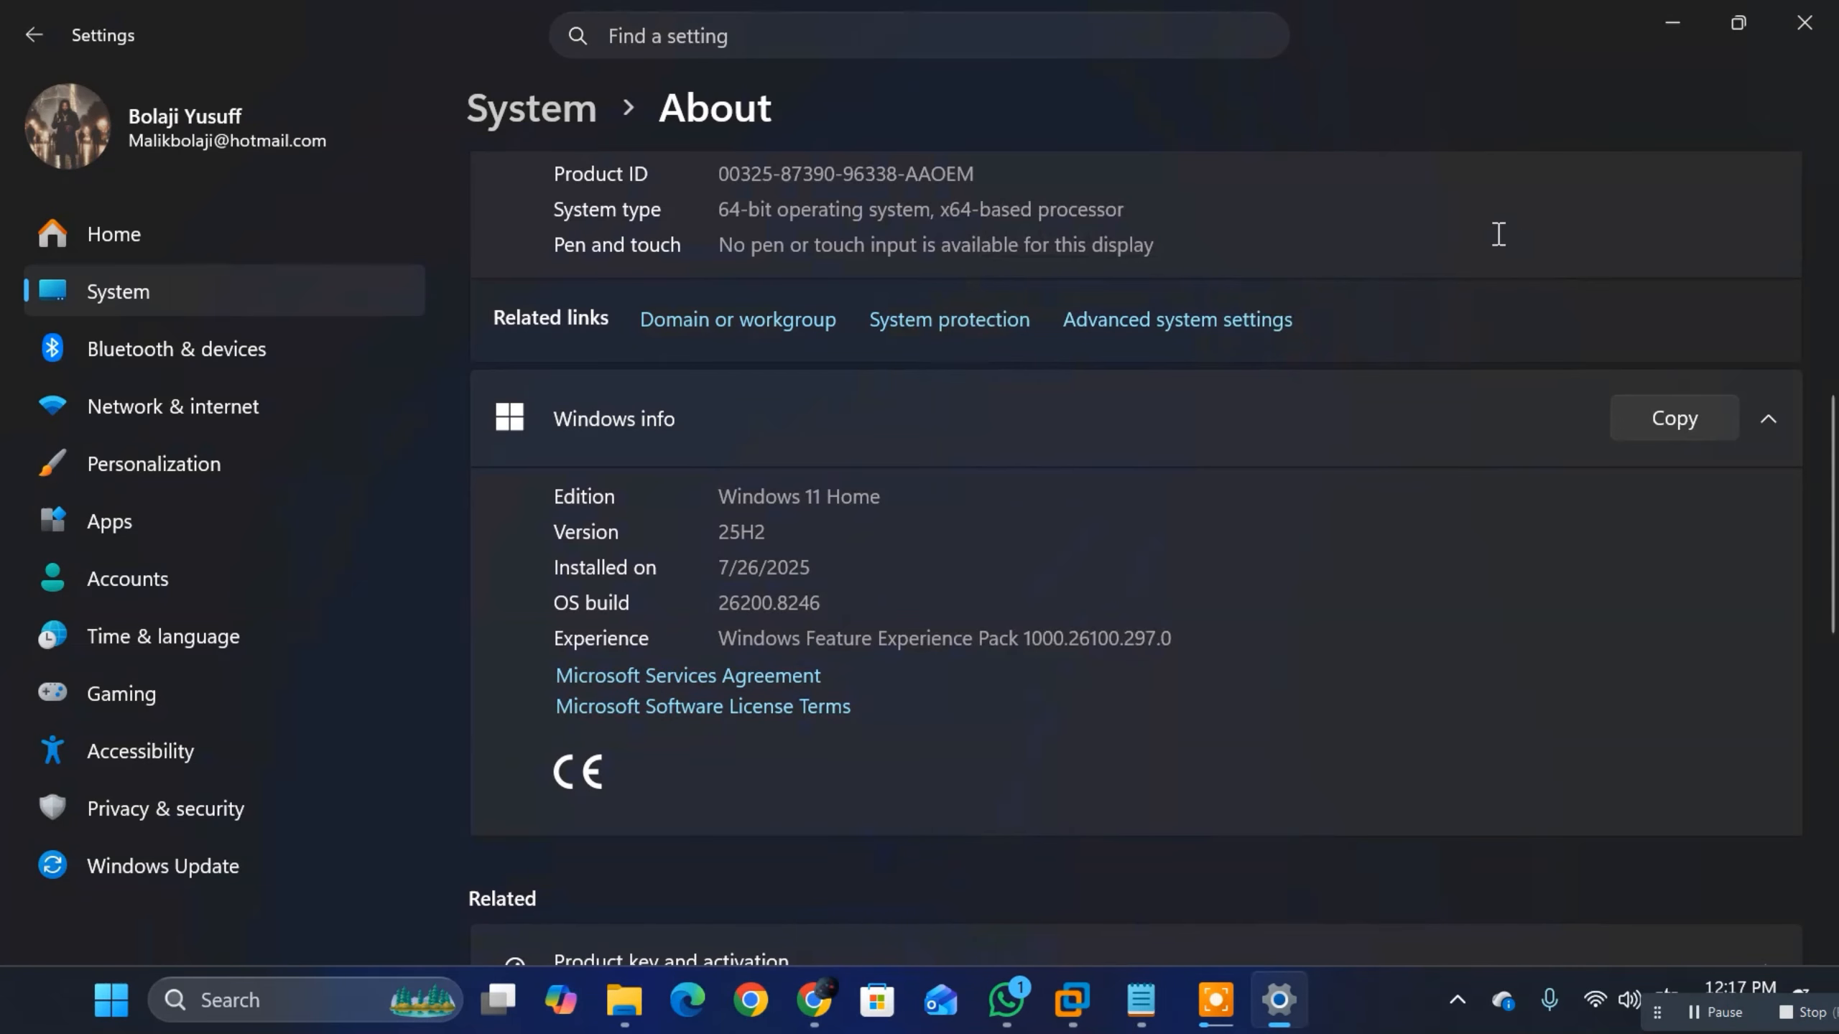
pyautogui.click(1664, 24)
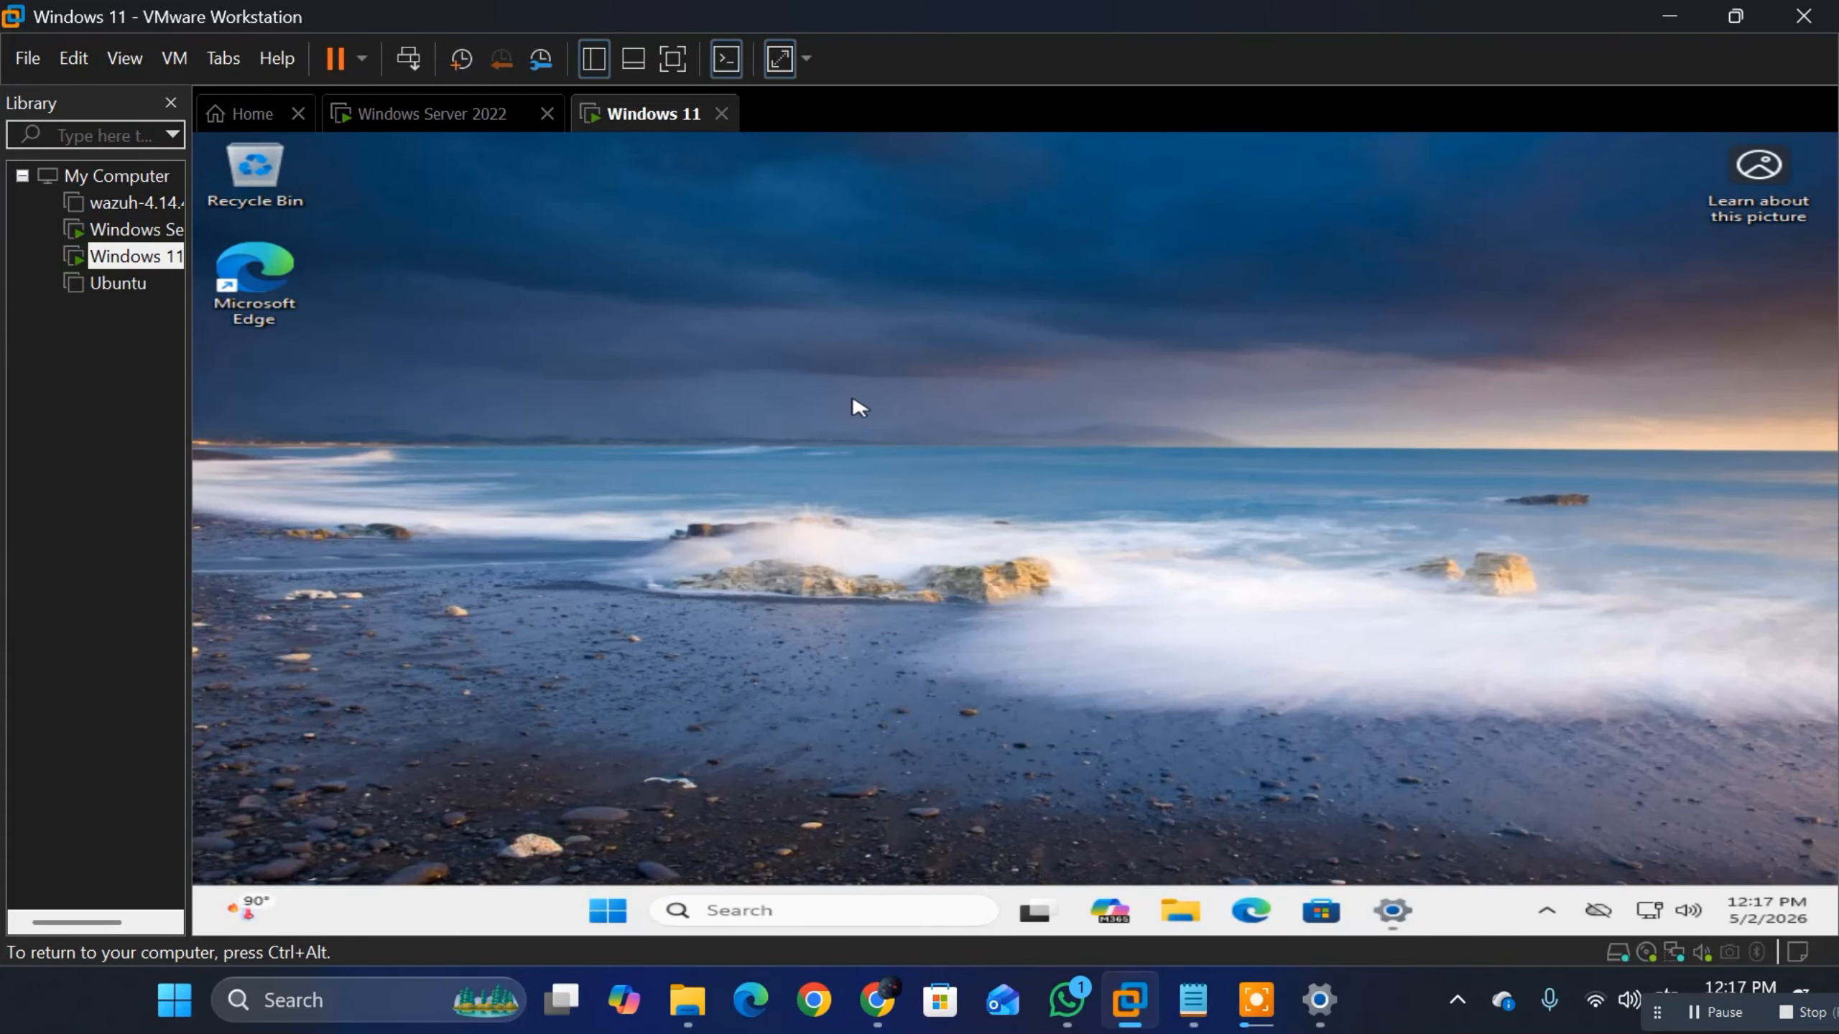
# Step: Bring back Settings in the Windows 11 virtual machine and find the domain or workgroup link on the System About page
pyautogui.hotkey('alt', 'Tab')
pyautogui.click(1161, 463)
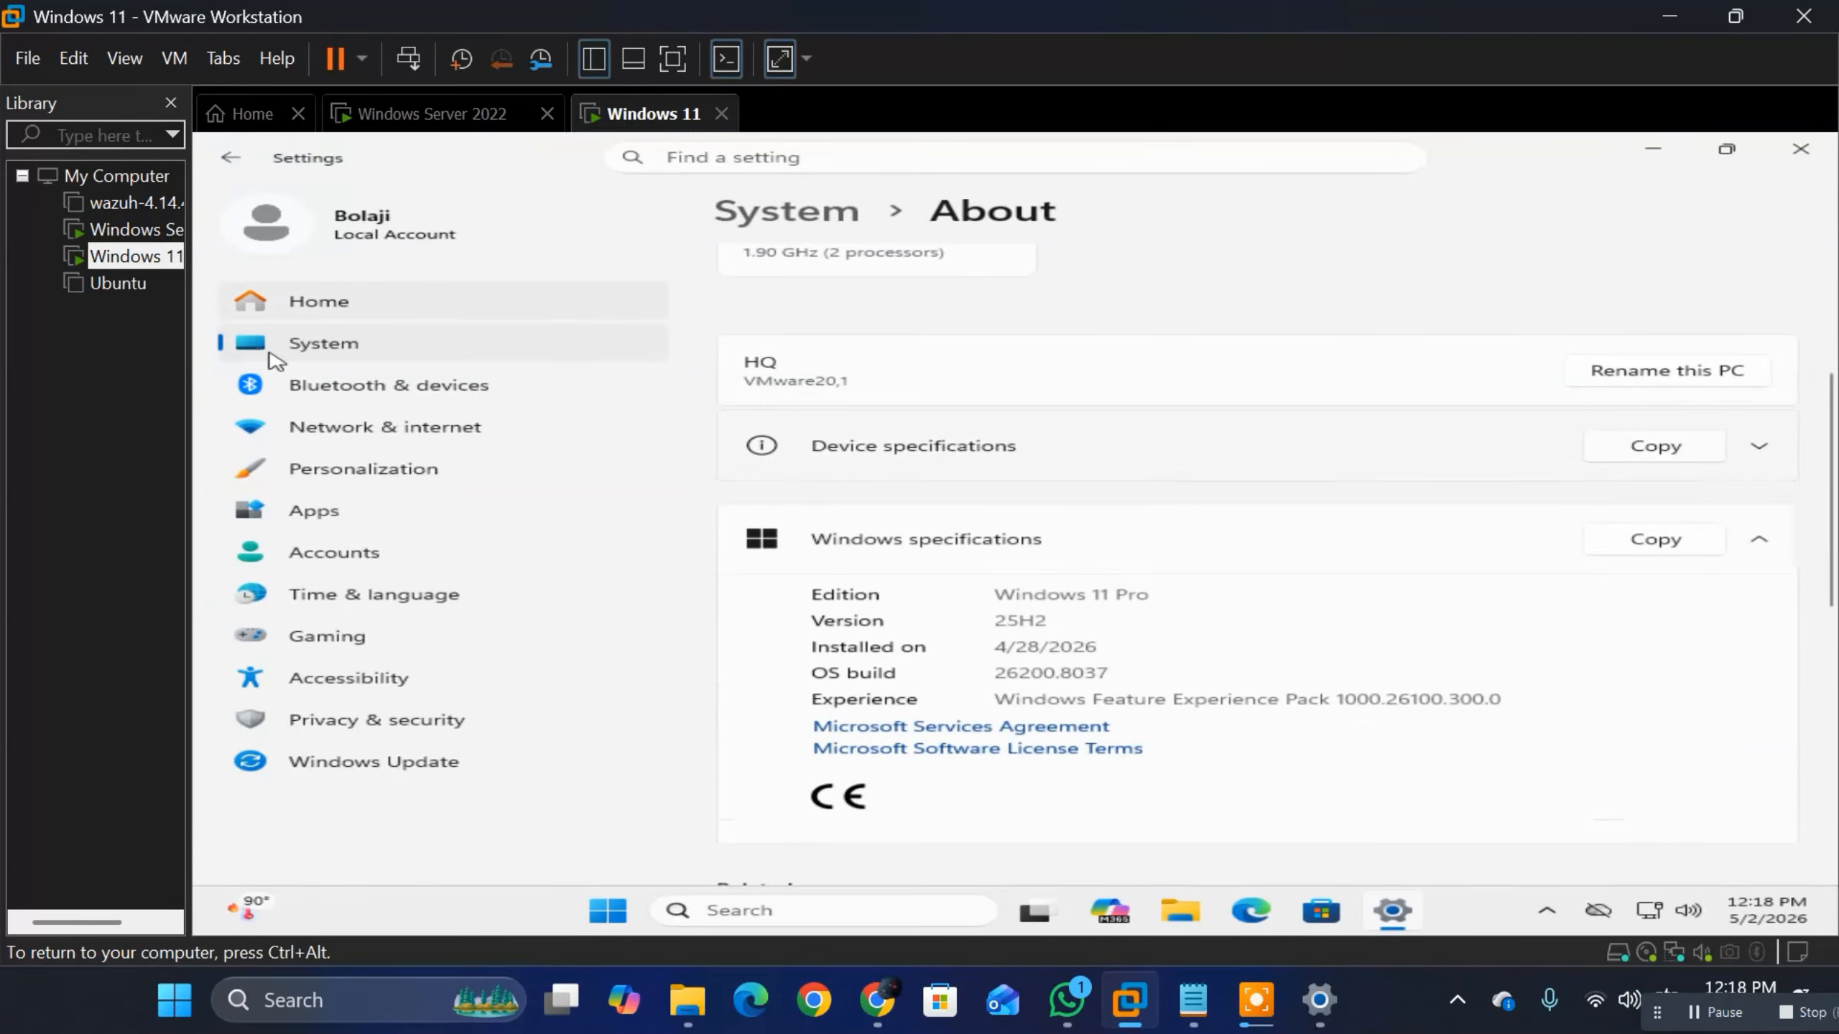
pyautogui.click(318, 348)
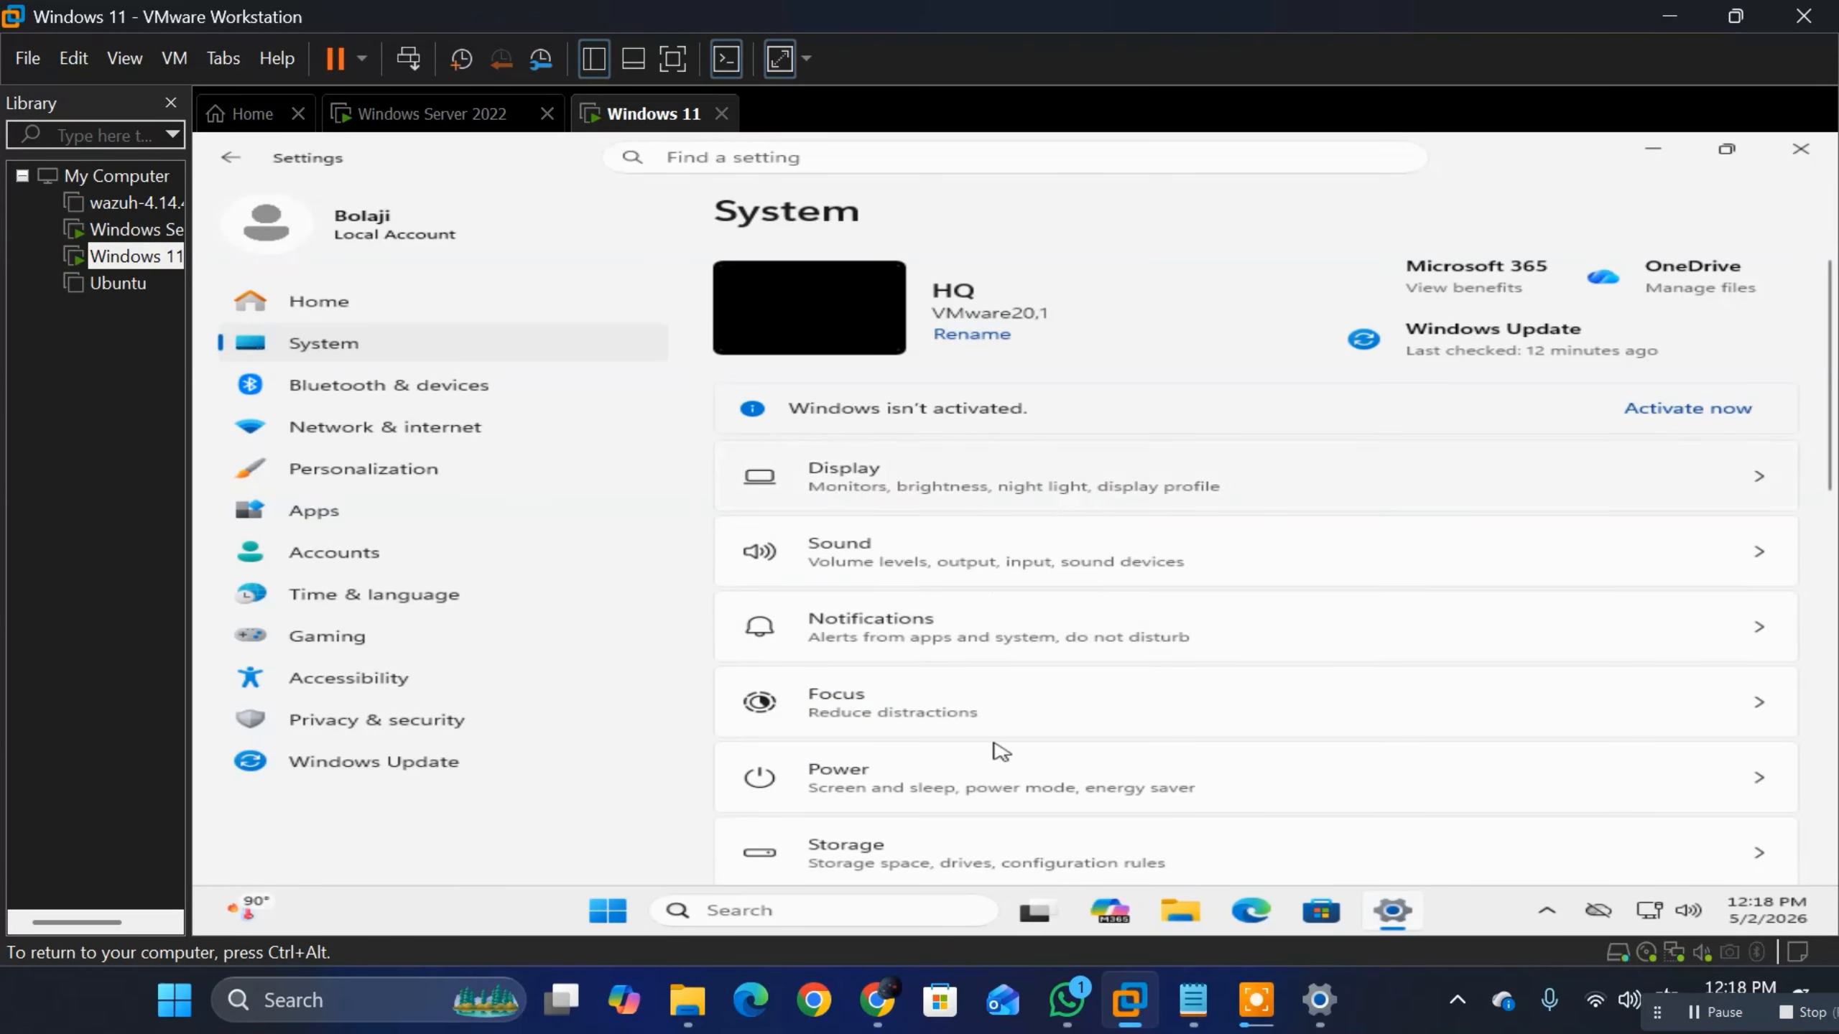
pyautogui.scroll(-10, 1006, 753)
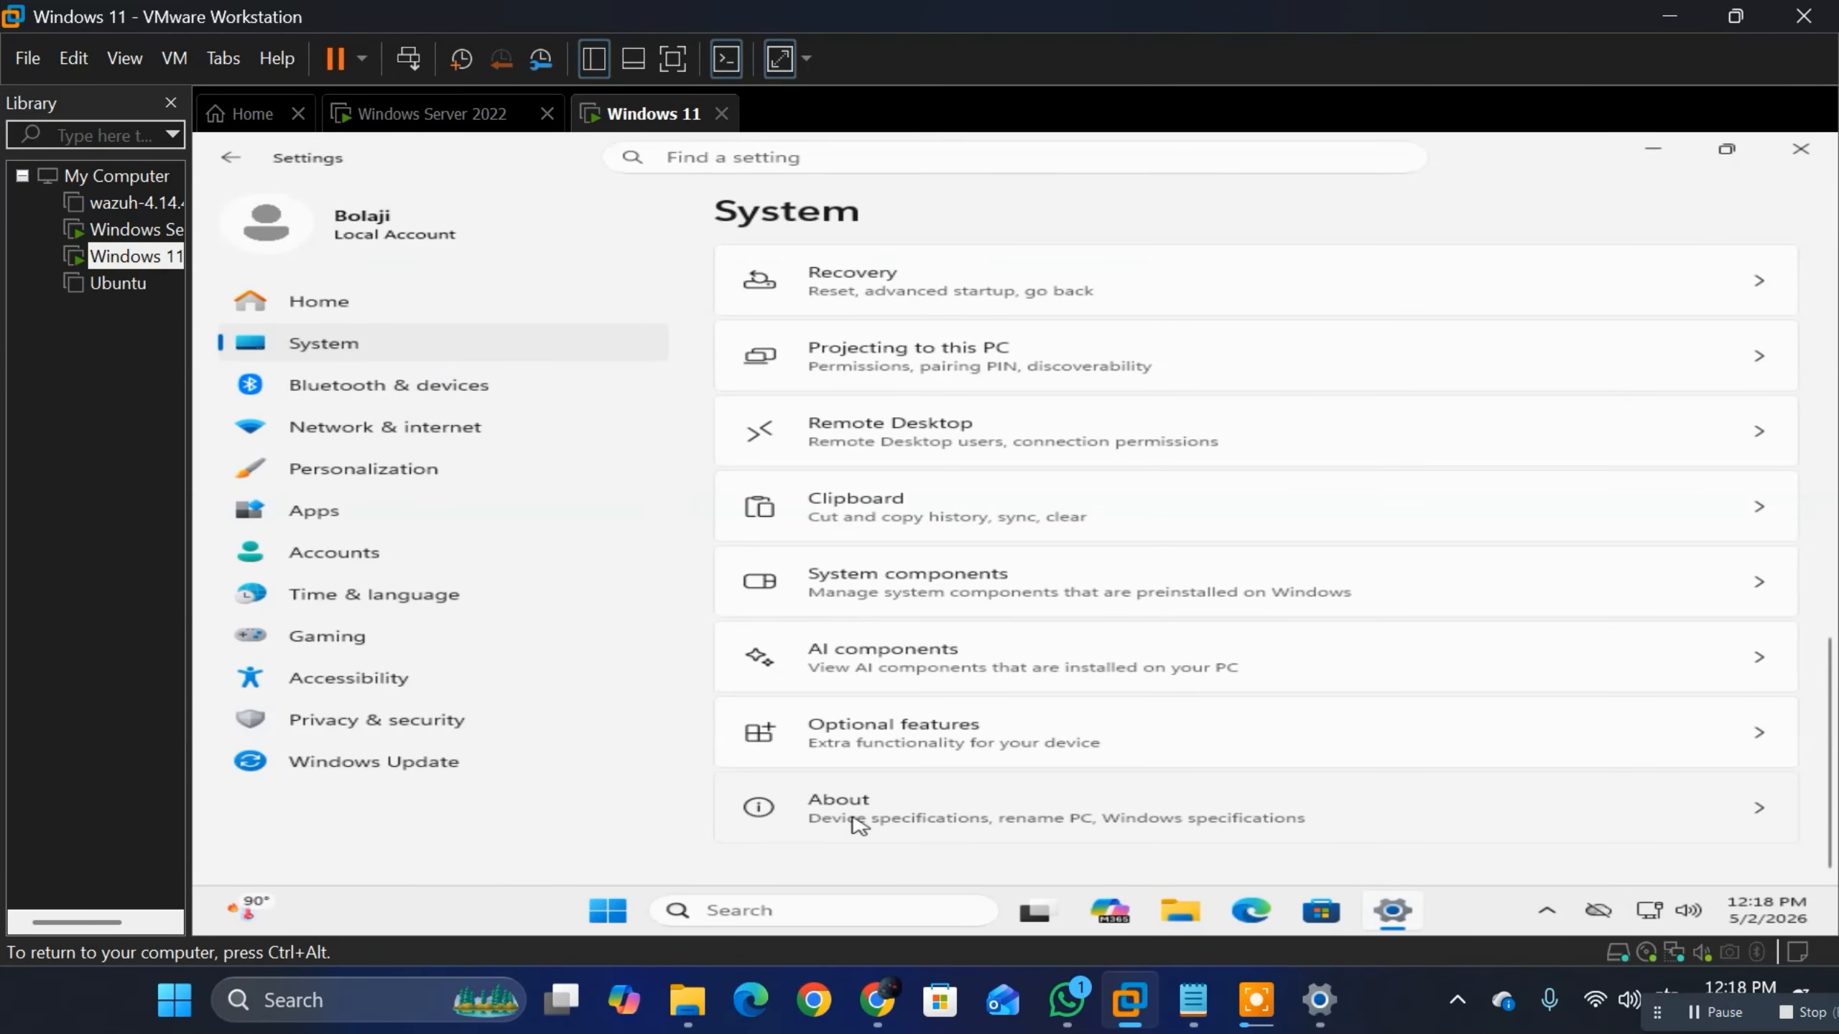
pyautogui.click(857, 818)
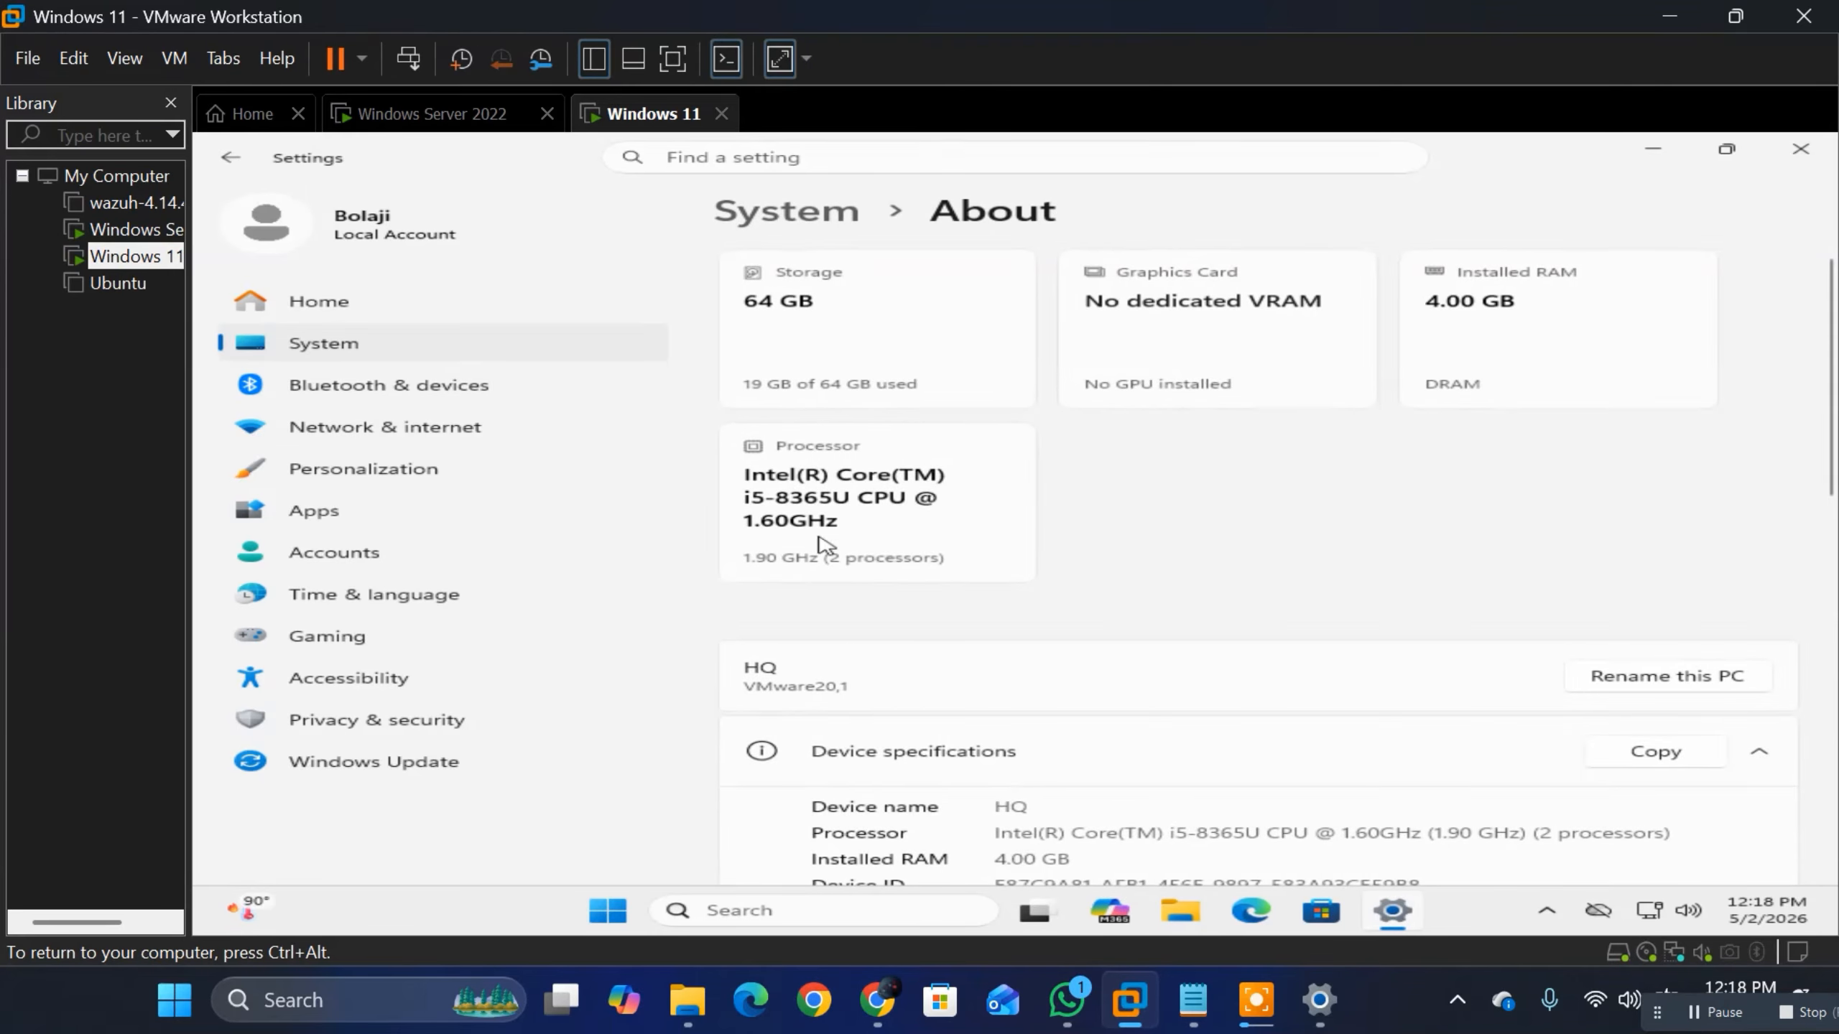
pyautogui.scroll(-1, 1129, 470)
pyautogui.scroll(-10, 1131, 472)
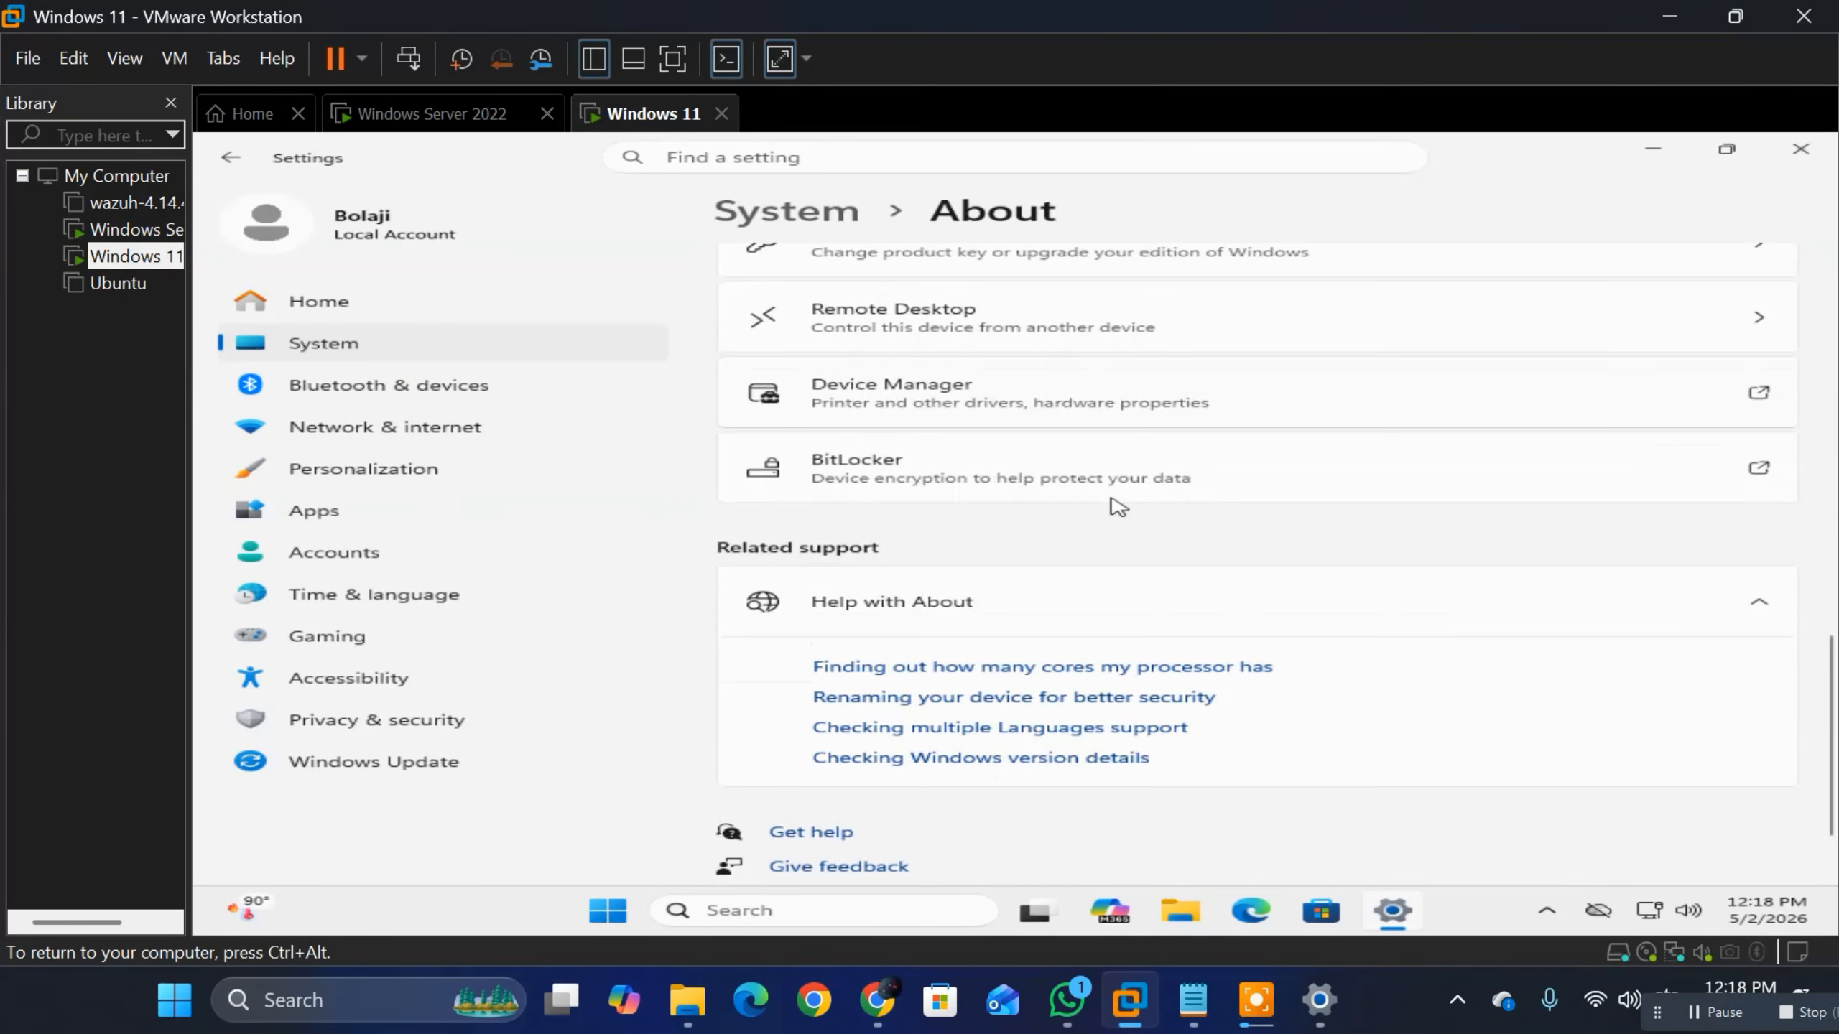
pyautogui.scroll(5, 971, 348)
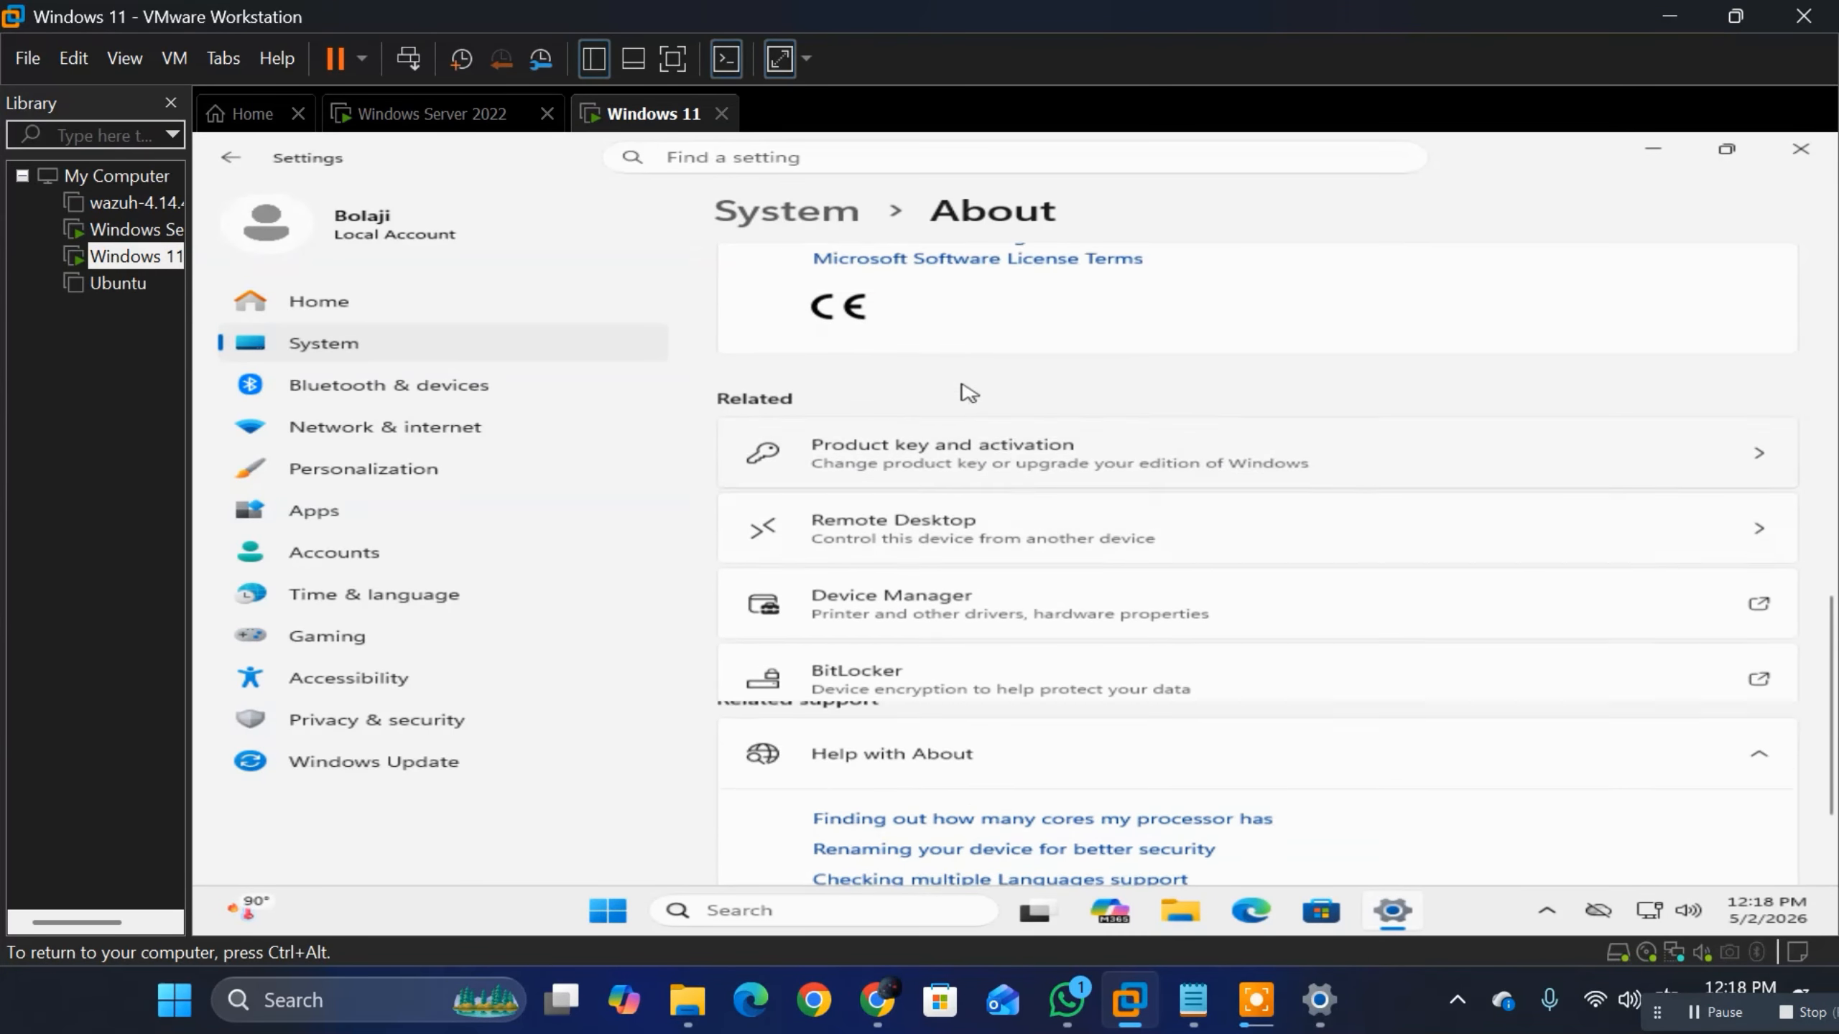
pyautogui.scroll(6, 962, 372)
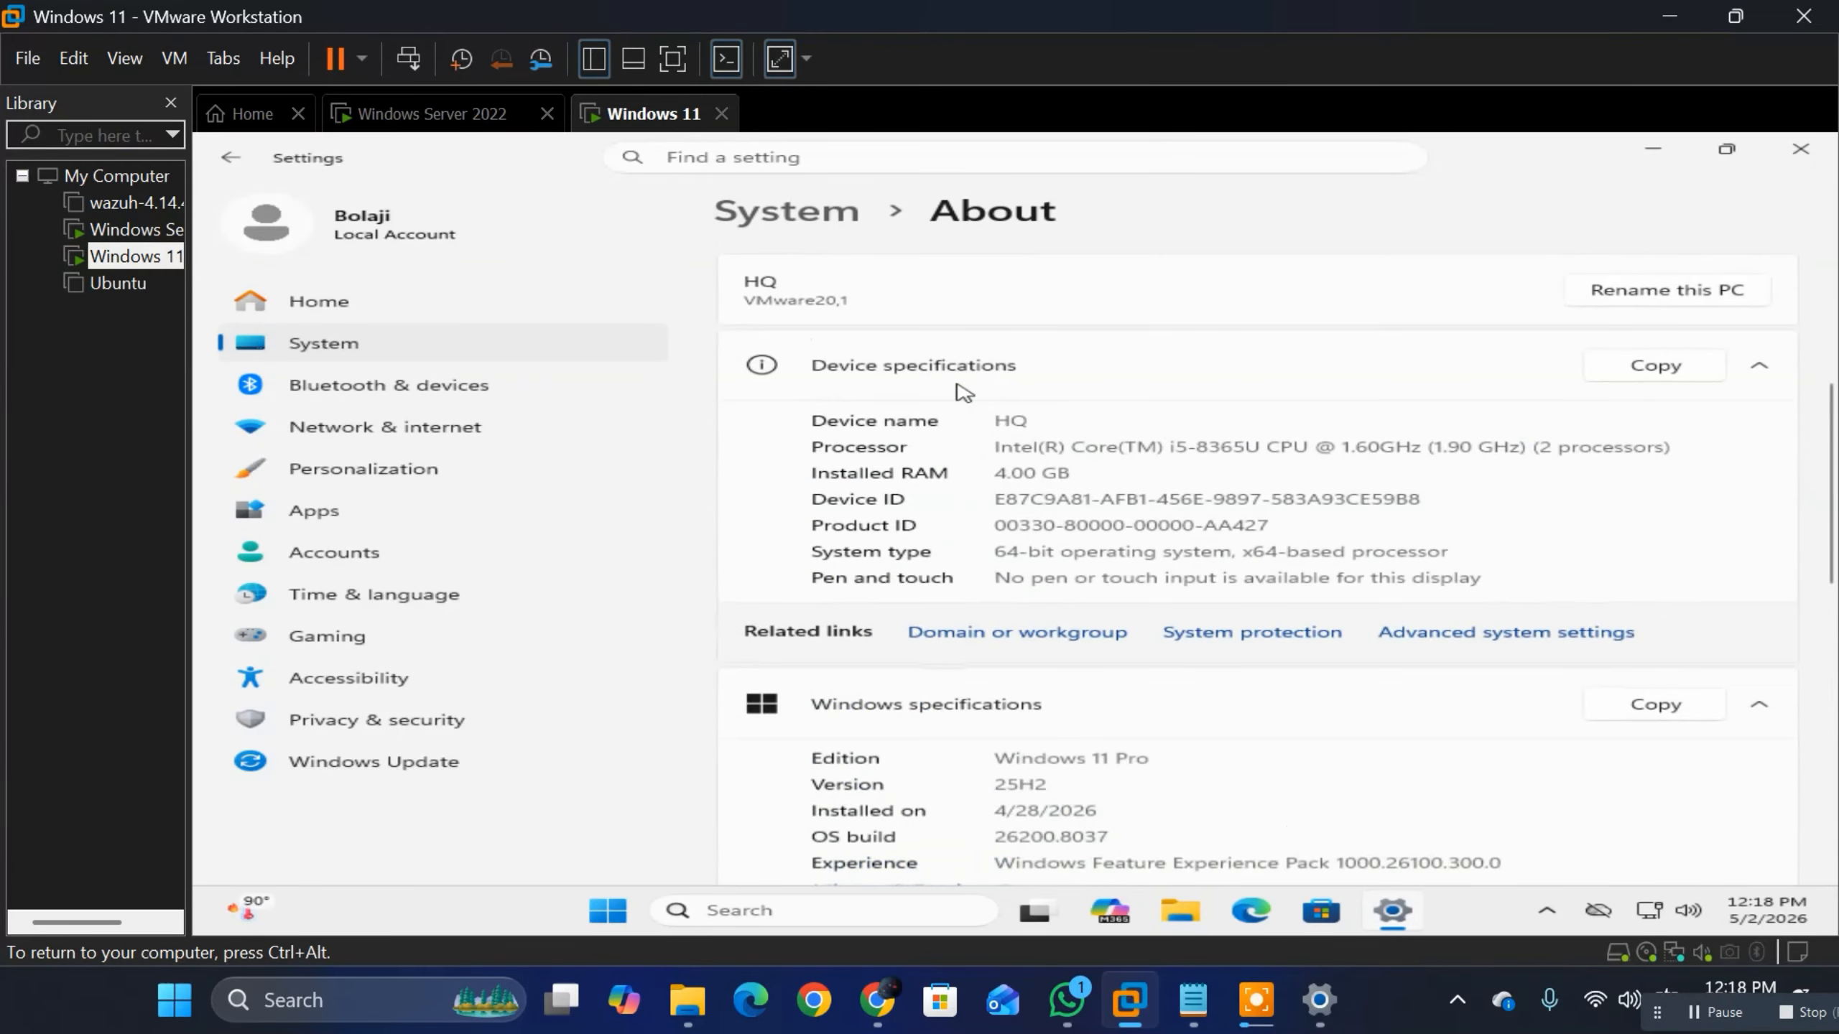
# Step: Open the Computer Name/Domain Changes dialog from the About page's domain or workgroup link and set the membership to domain progidy.local
pyautogui.click(986, 640)
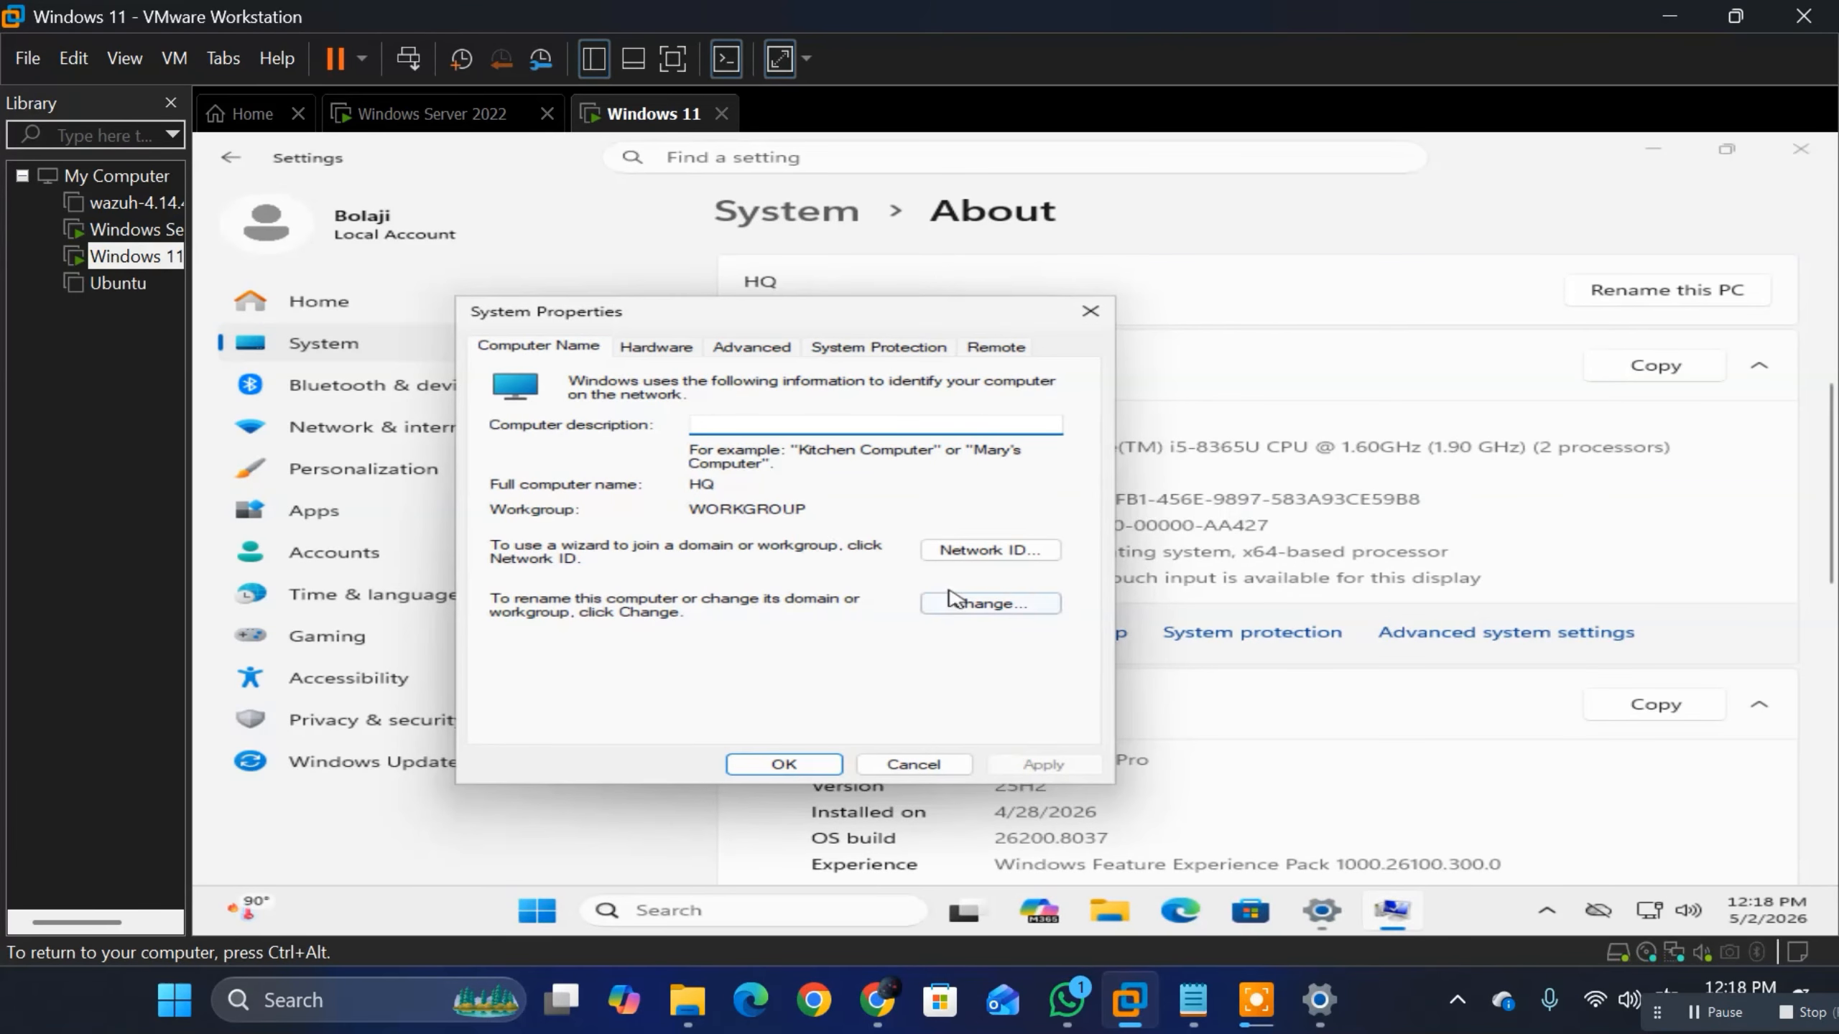
pyautogui.click(969, 605)
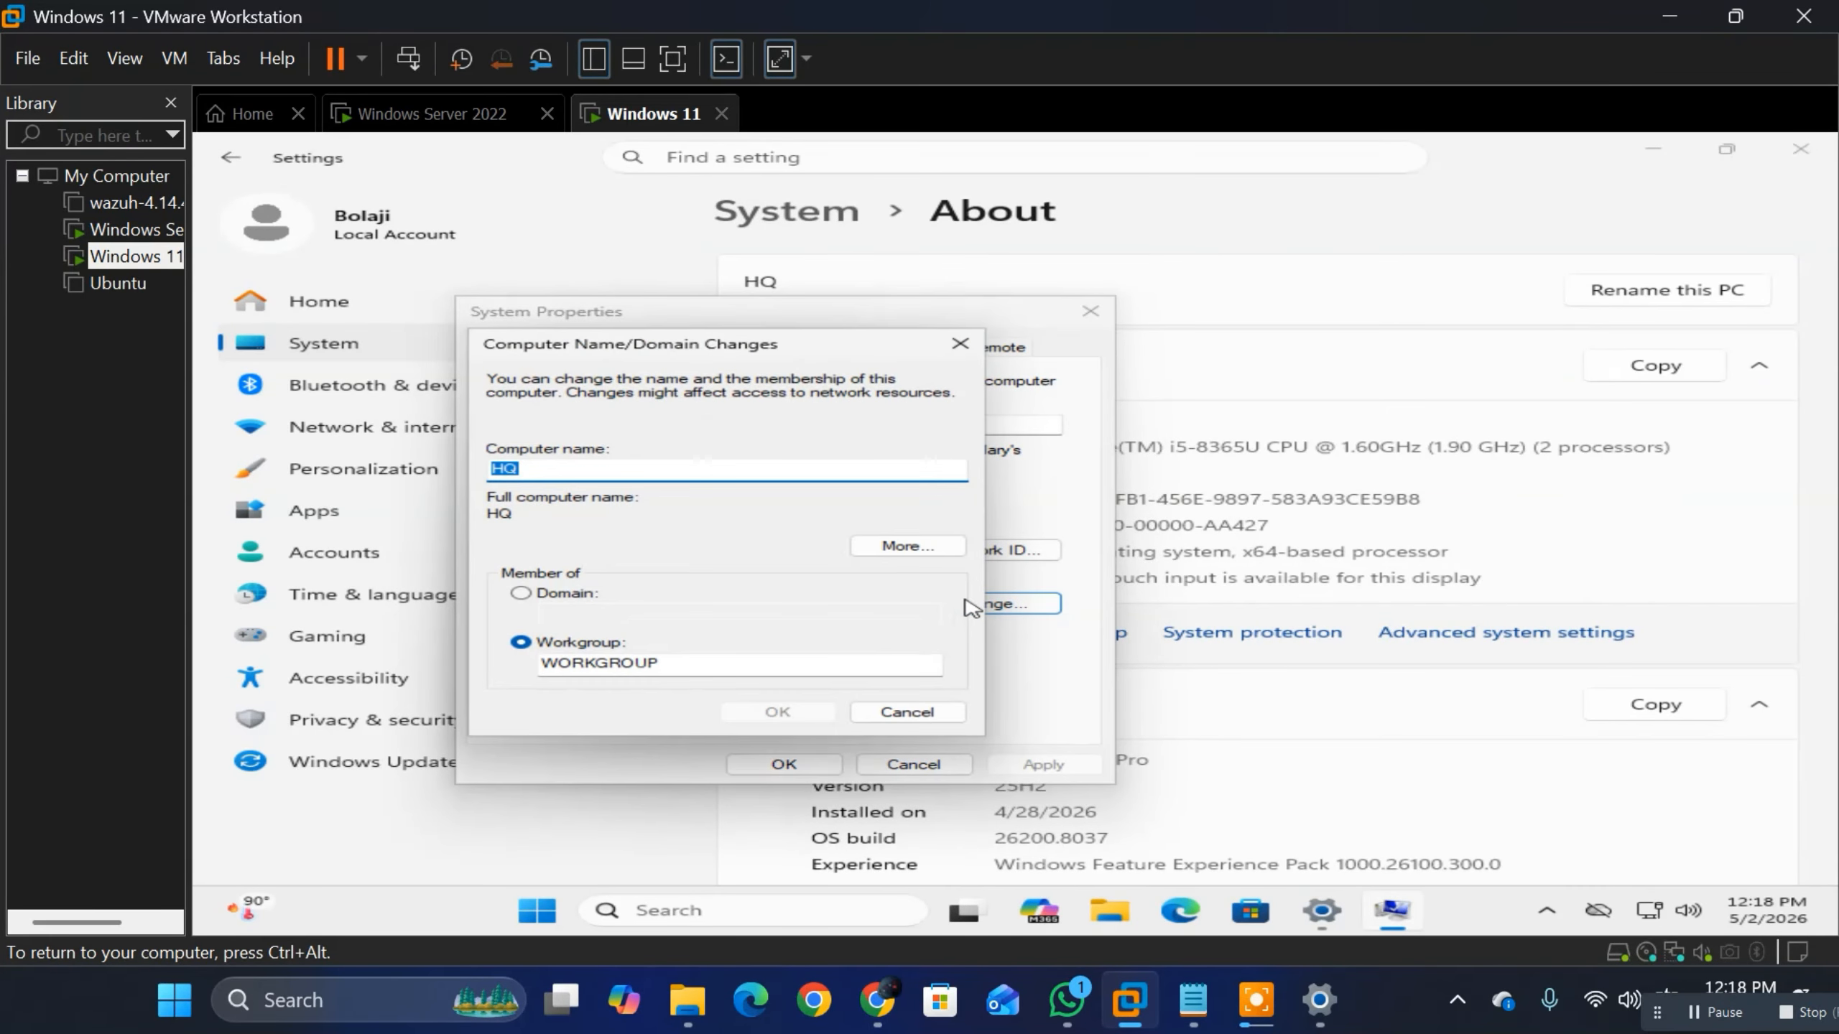
pyautogui.click(521, 594)
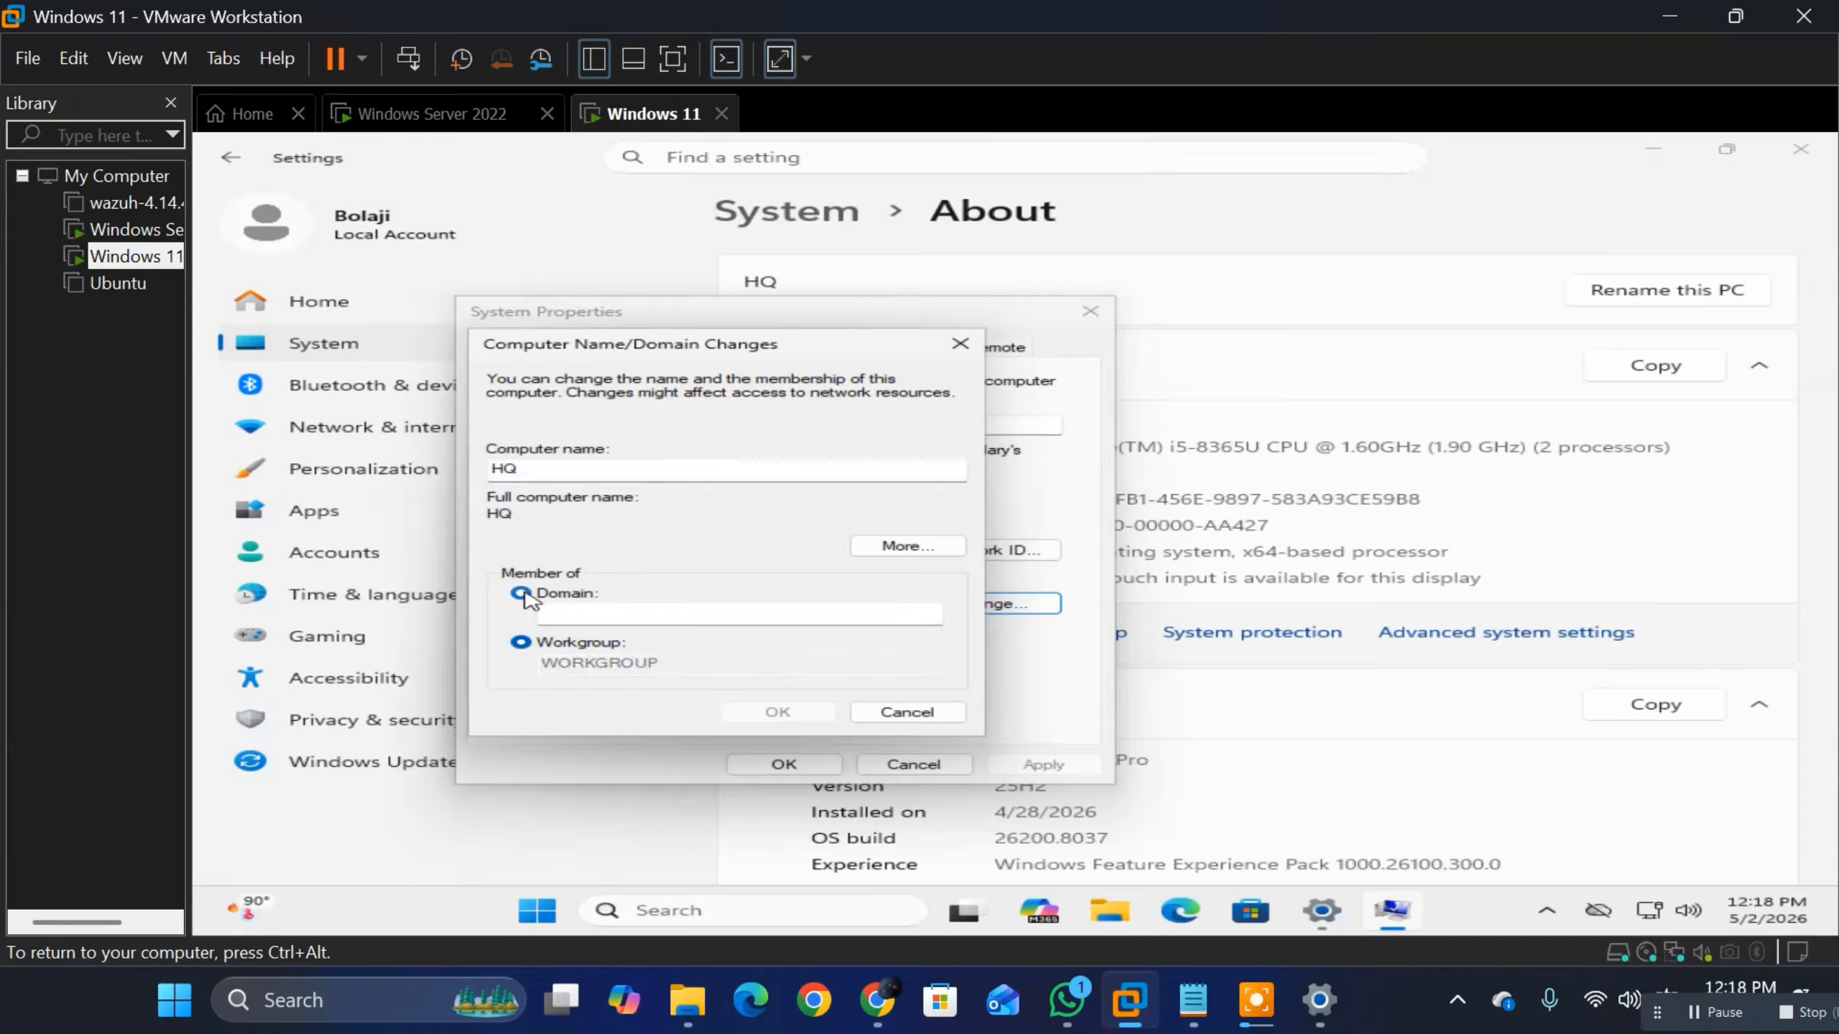
pyautogui.click(594, 612)
pyautogui.write('progidy.local')
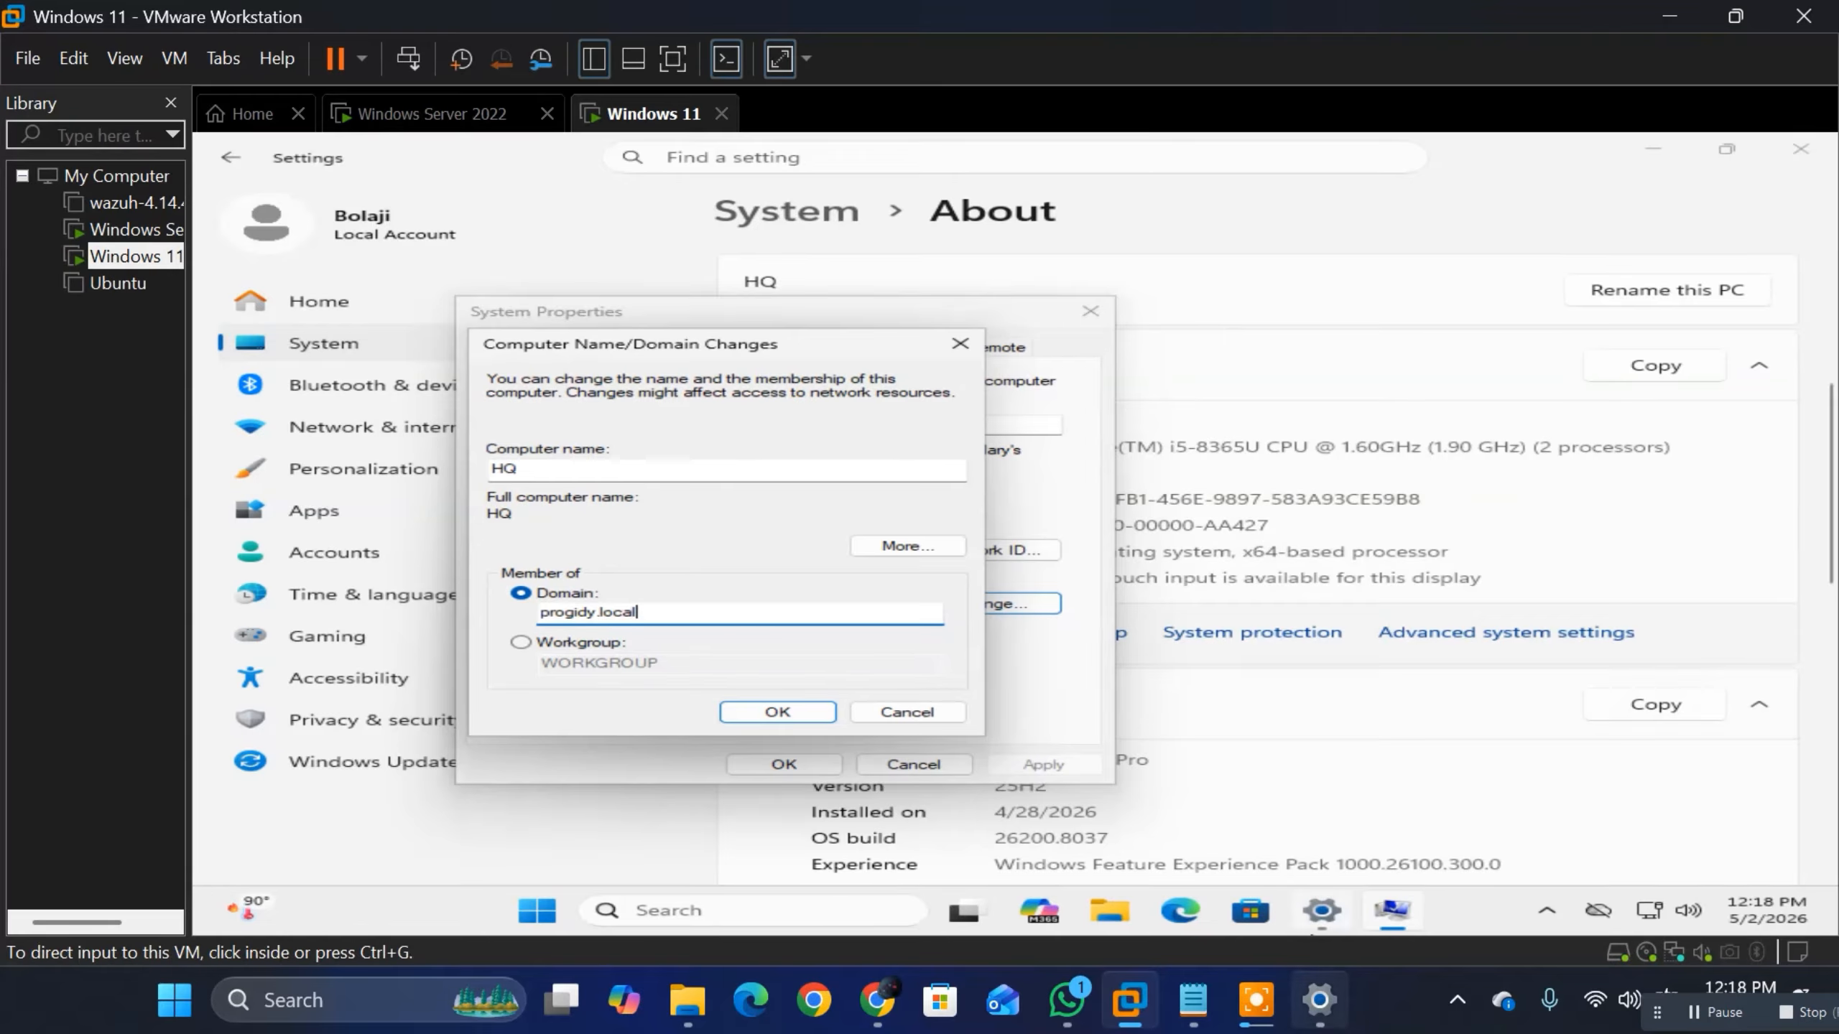
# Step: Switch to the Notepad notes and review the domain and domain admin lines below the simplified join process
pyautogui.moveTo(1193, 1000)
pyautogui.click(1164, 854)
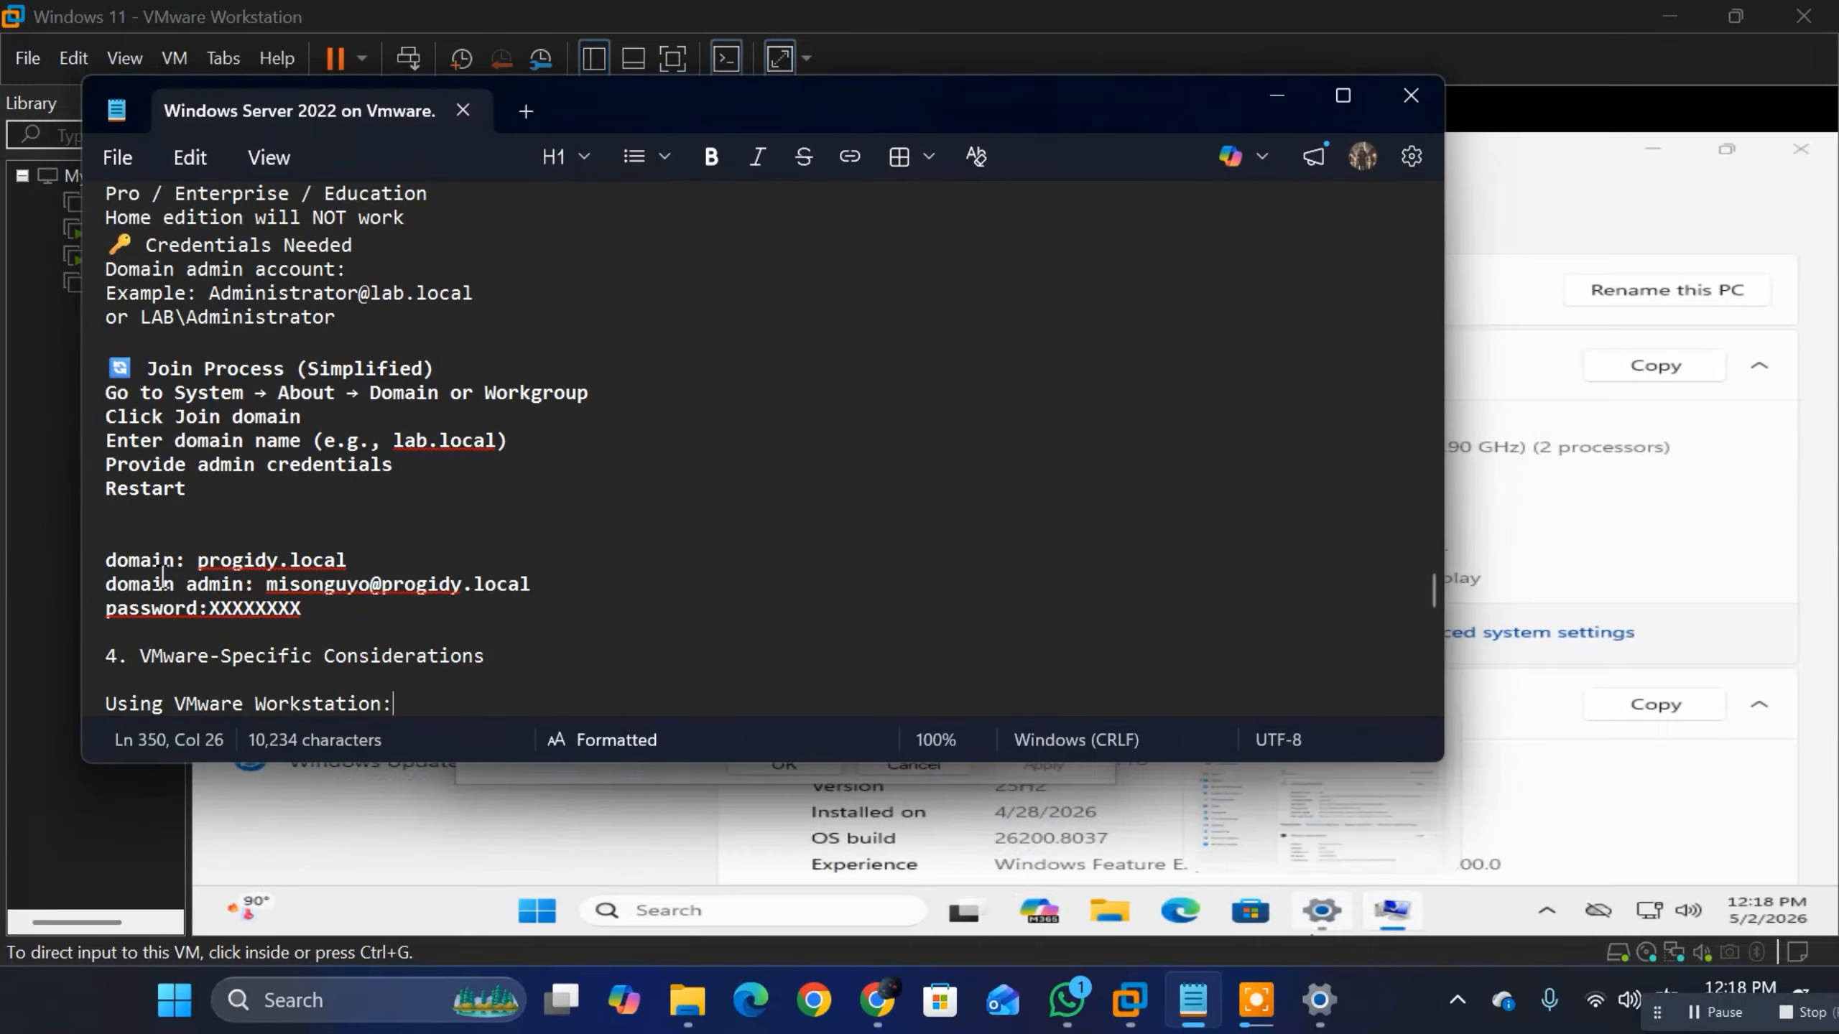
pyautogui.moveTo(353, 550); pyautogui.dragTo(186, 560)
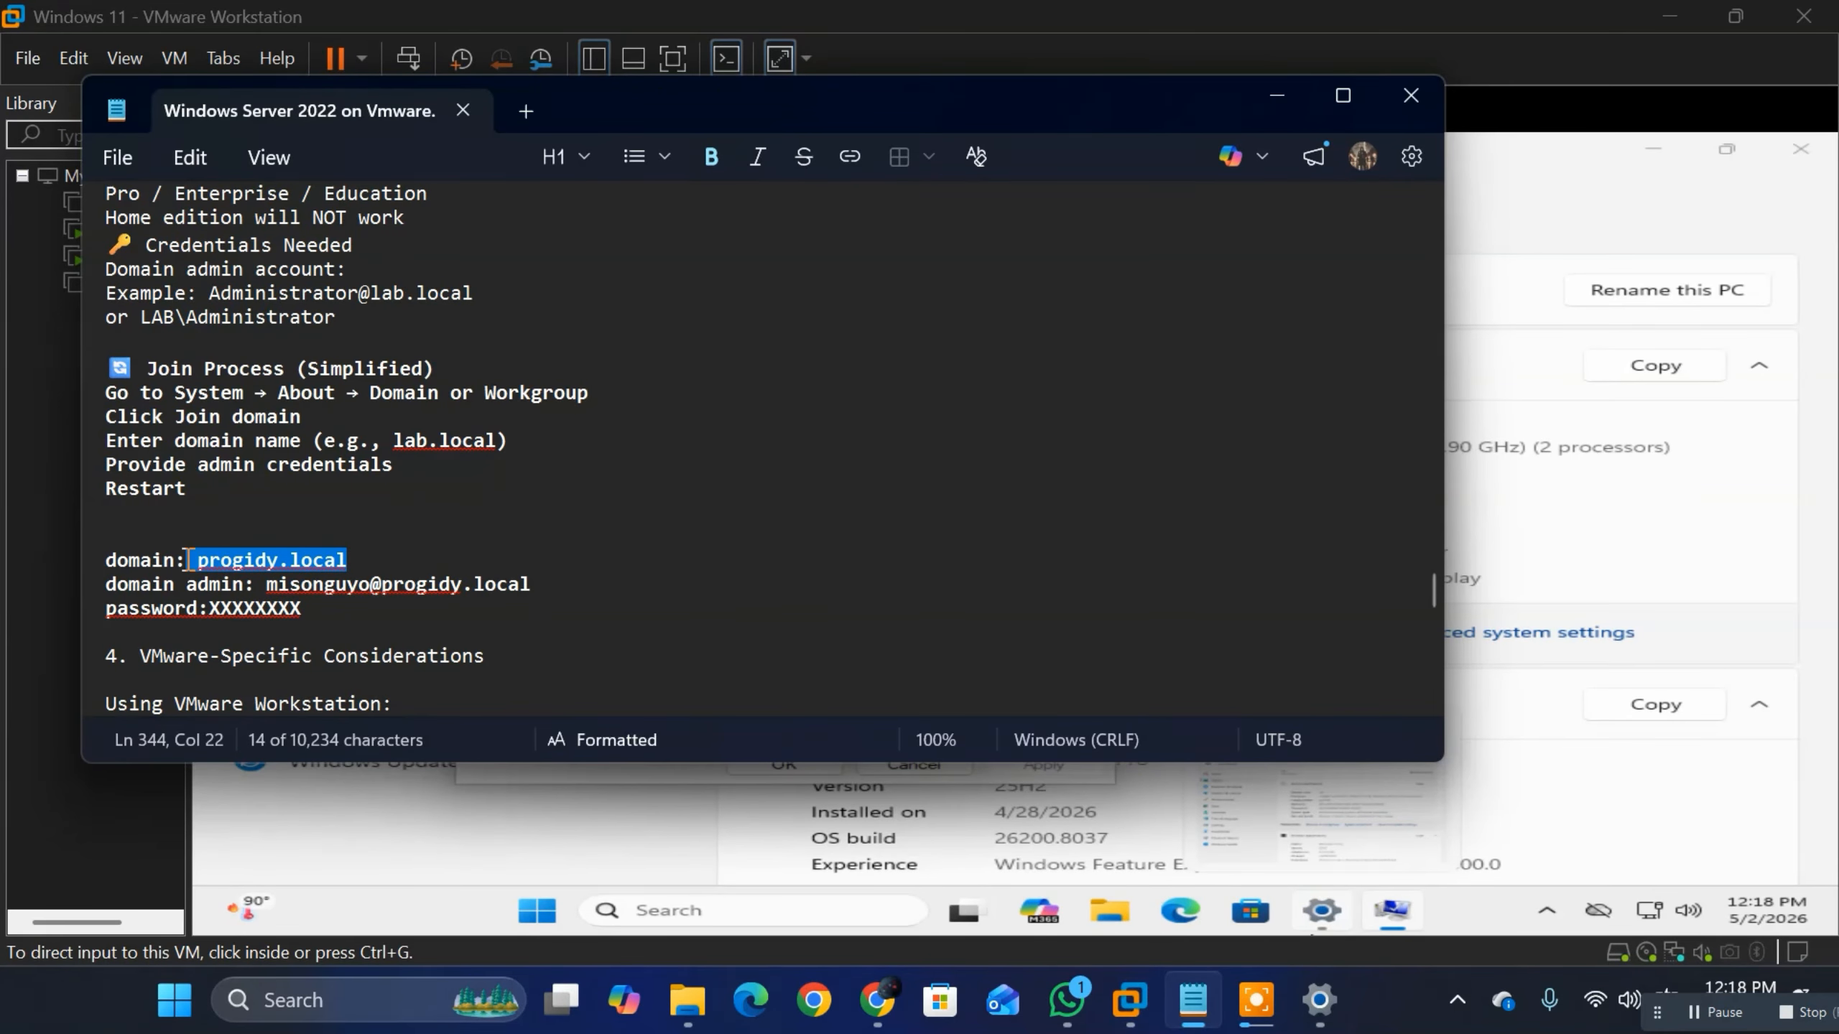
pyautogui.tripleClick(101, 588)
pyautogui.click(428, 585)
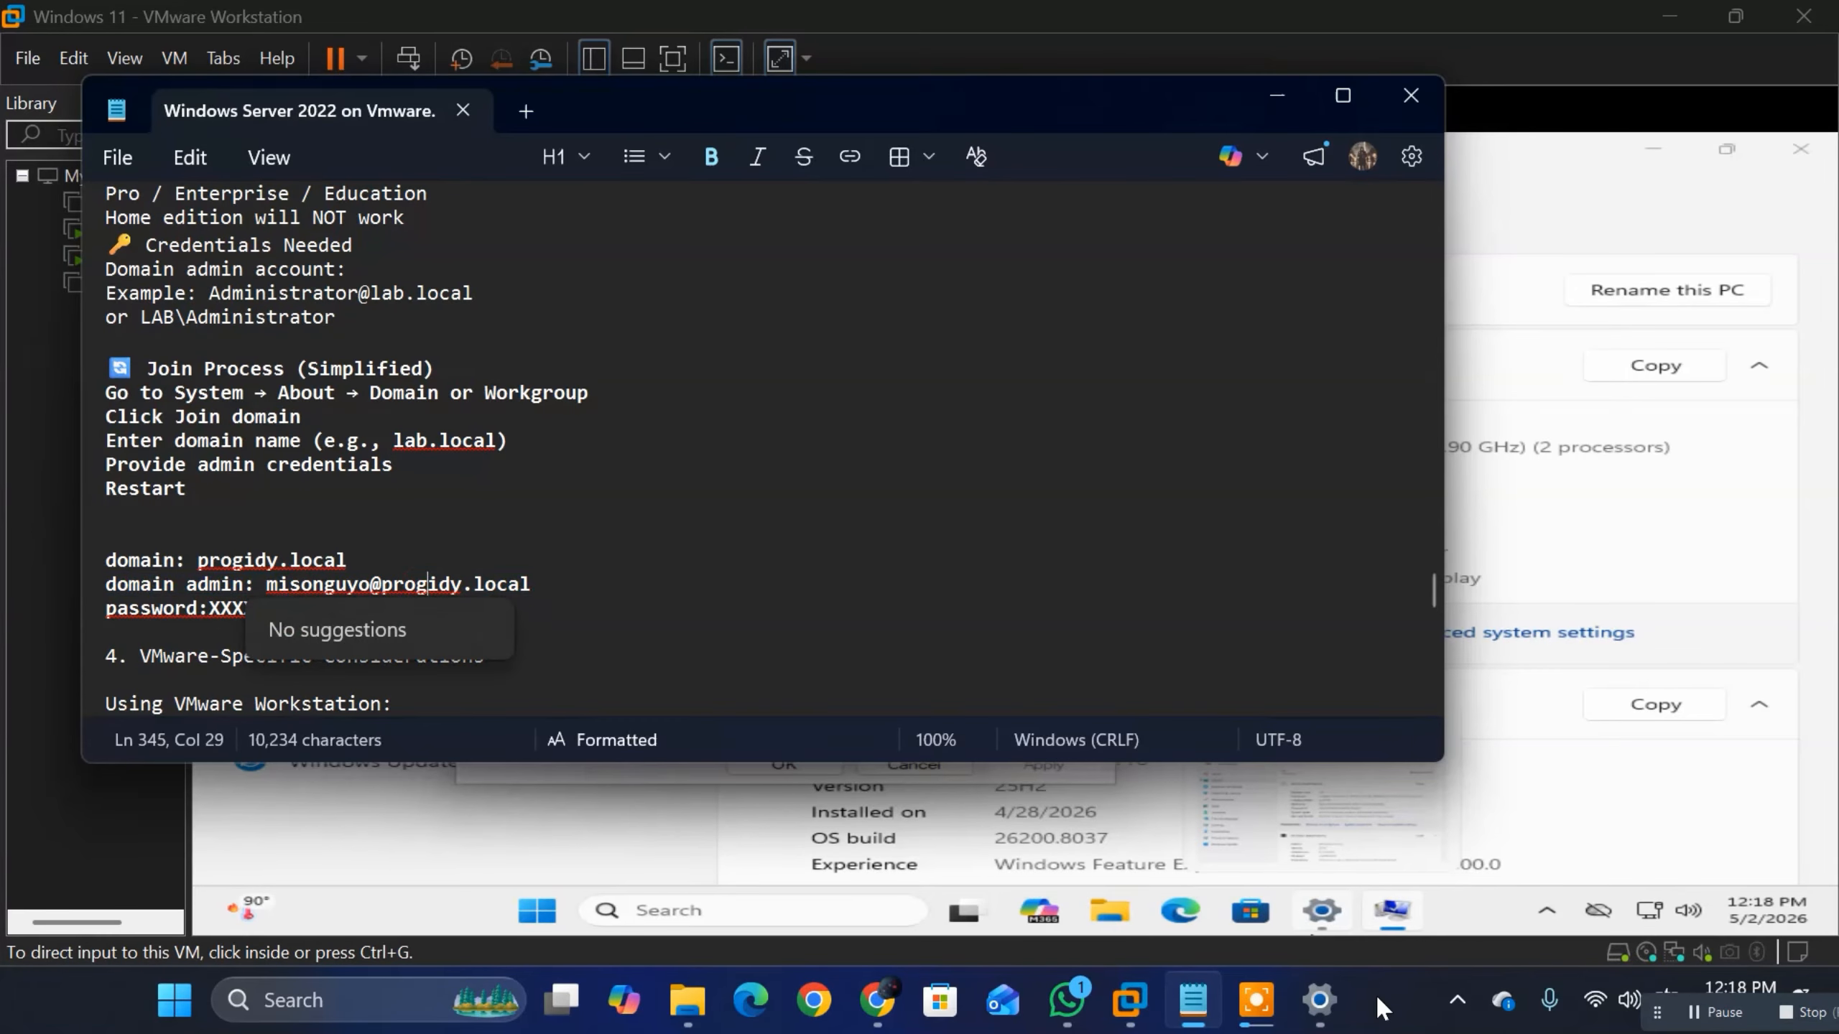
# Step: Return to the Windows 11 virtual machine, submit the progidy.local domain change, and enter the domain admin's user name in the credentials prompt
pyautogui.moveTo(1257, 1000)
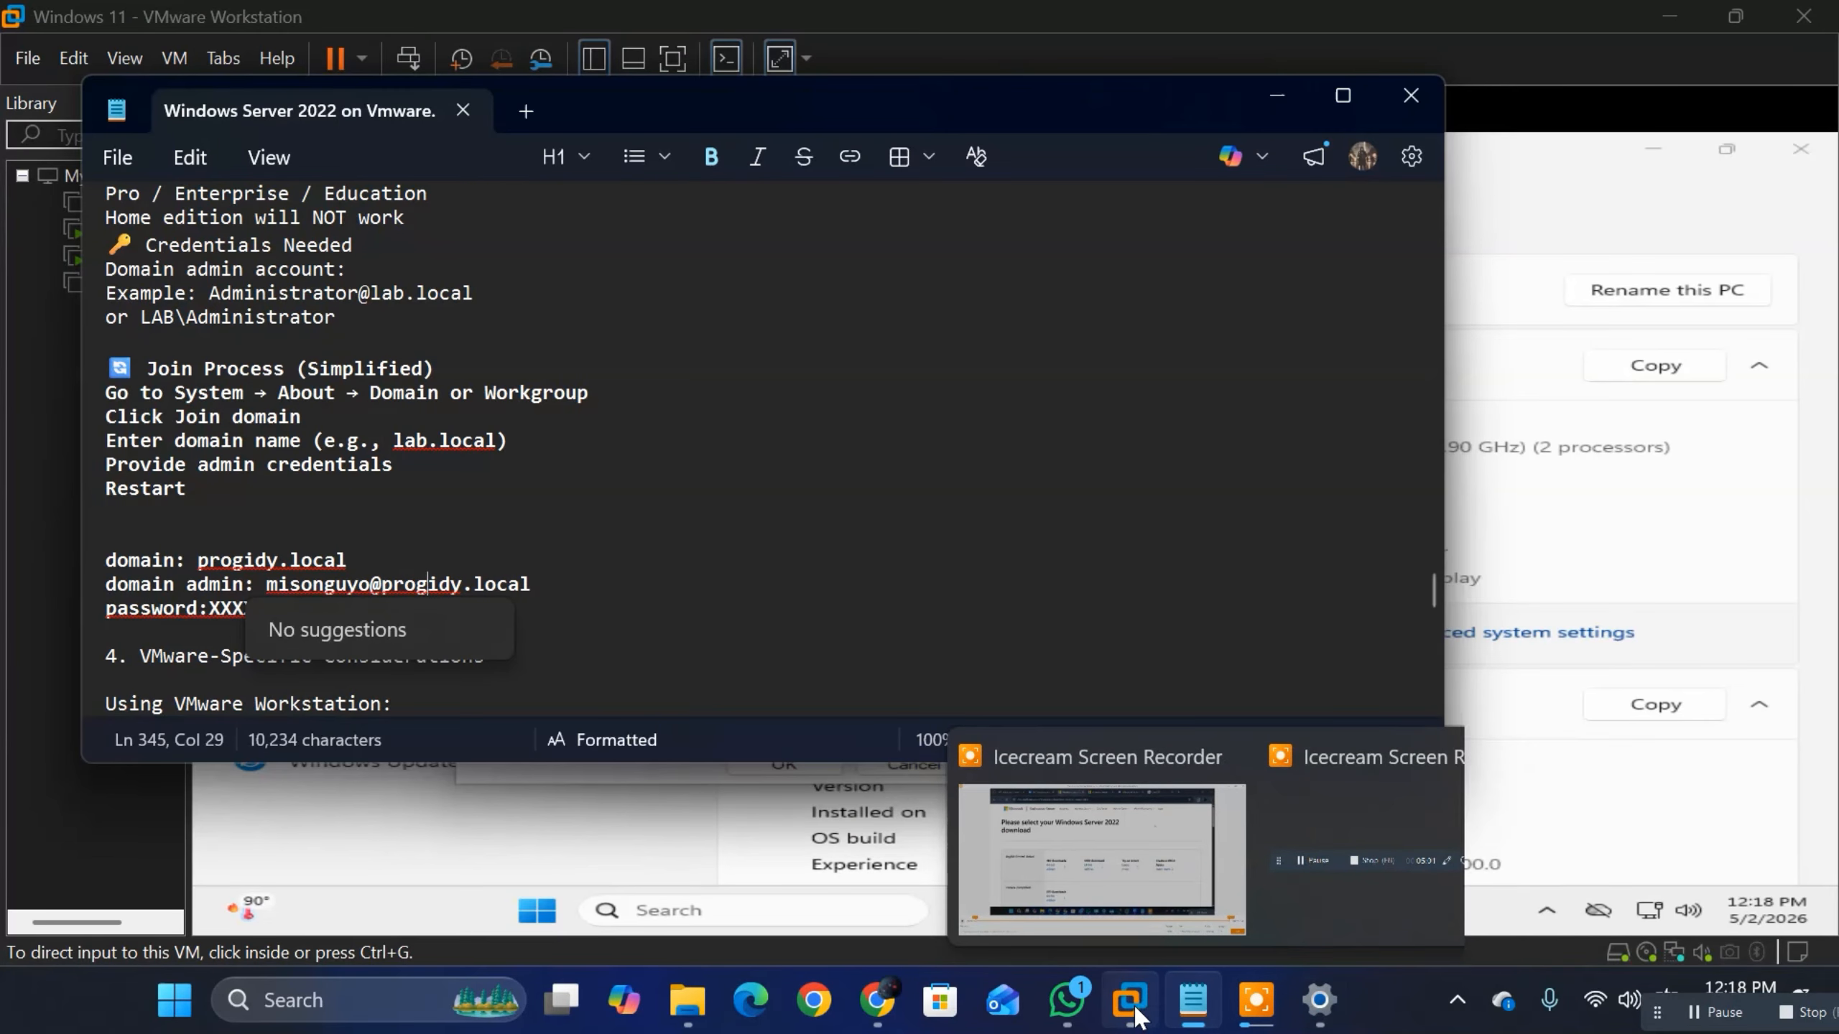
pyautogui.moveTo(1135, 1016)
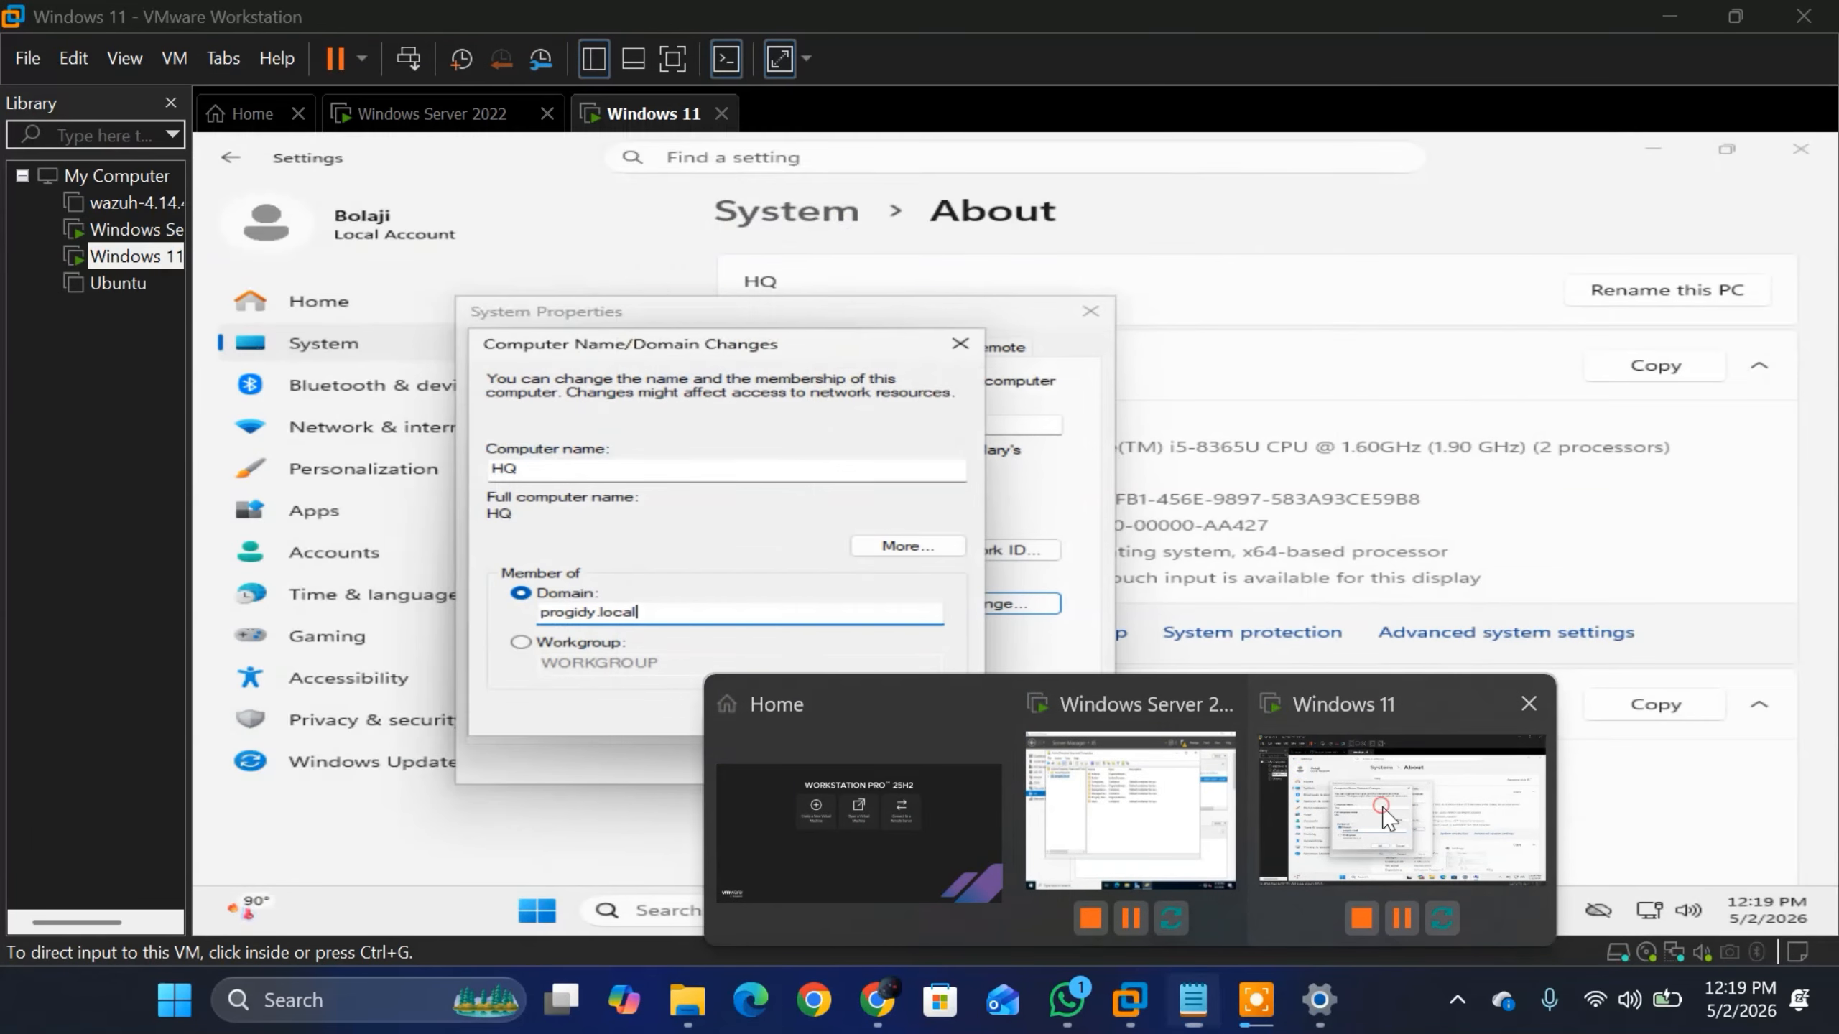
pyautogui.click(1397, 811)
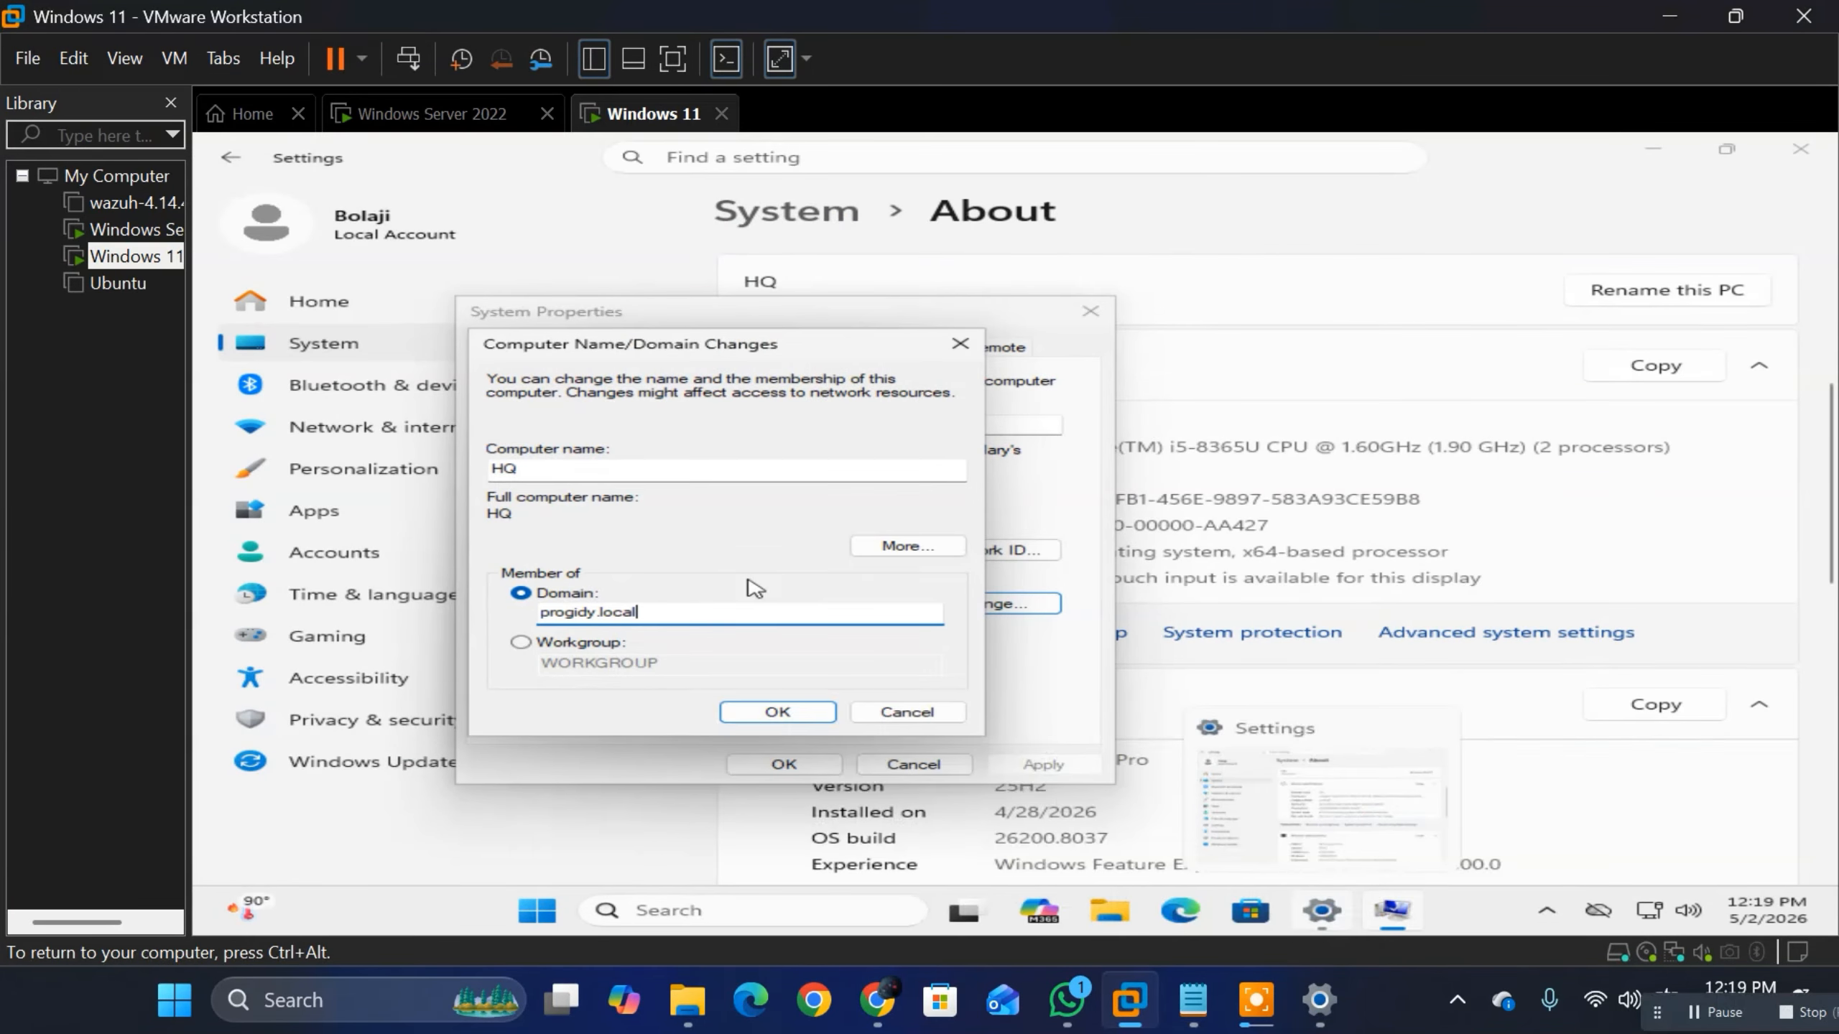
pyautogui.click(782, 711)
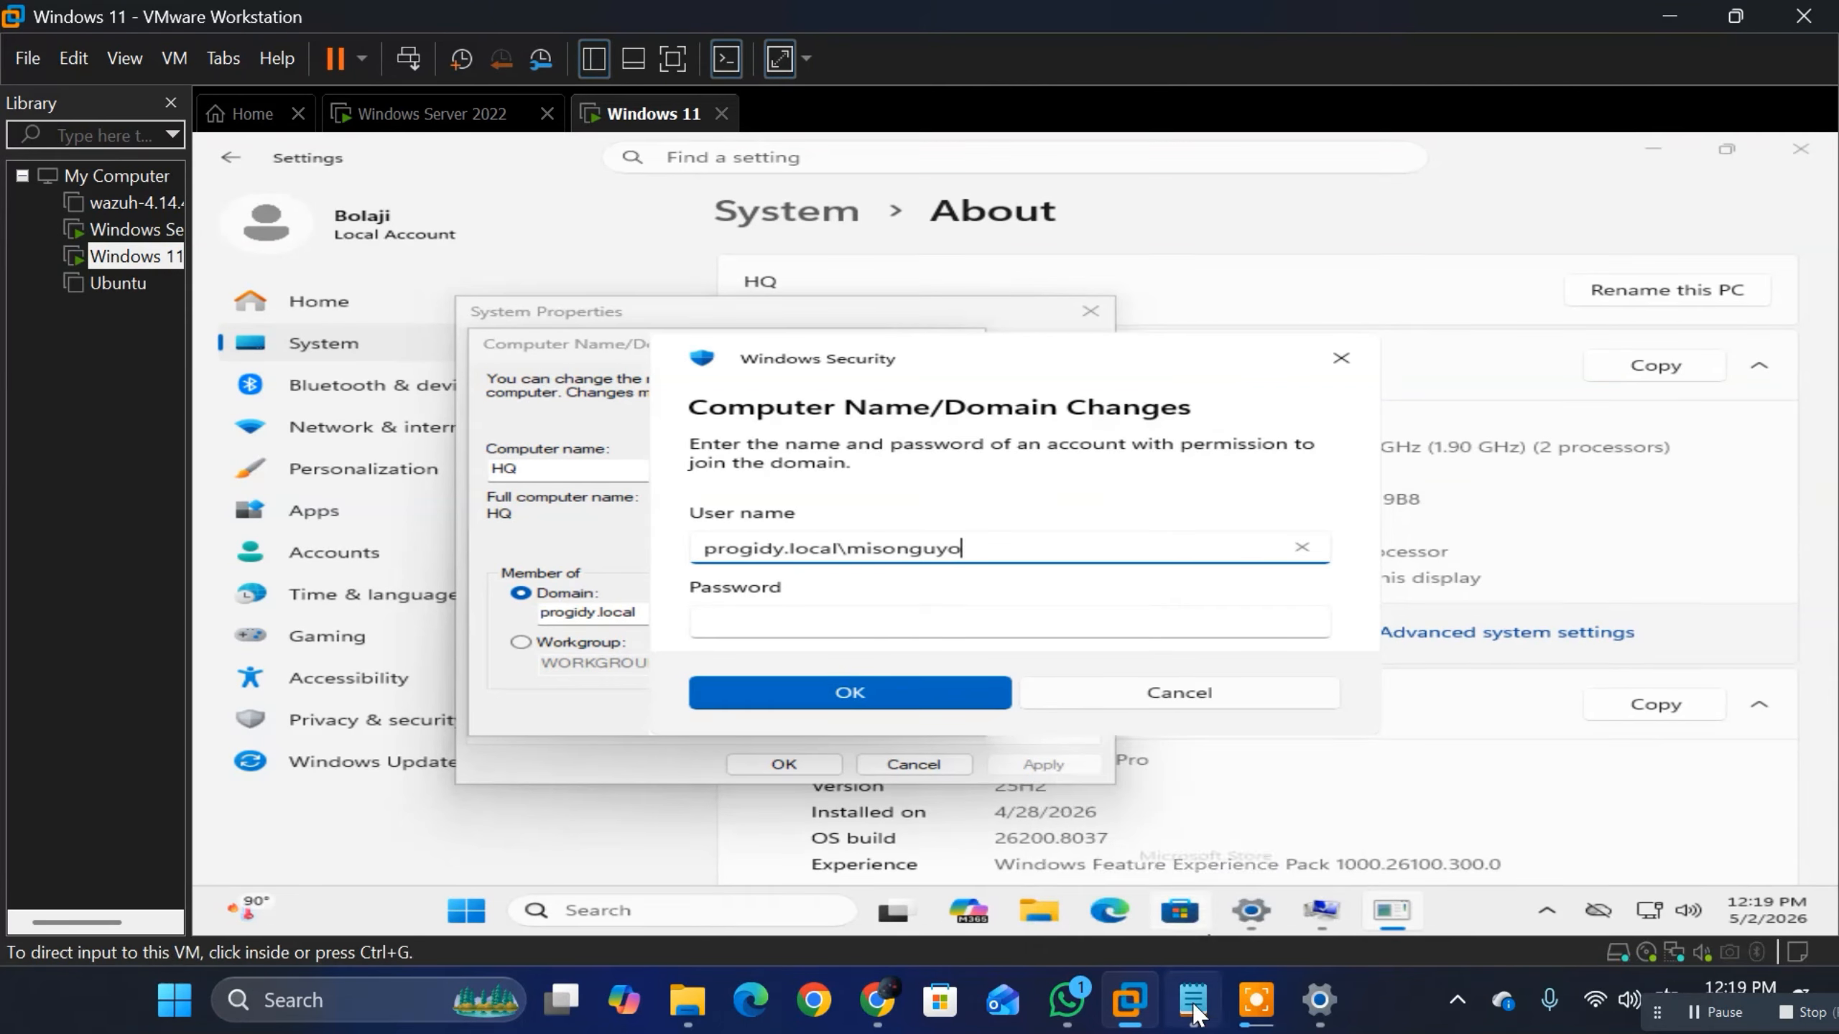
# Step: Check the domain admin's account line in the Notepad notes and return to the Windows 11 credentials prompt
pyautogui.click(1204, 888)
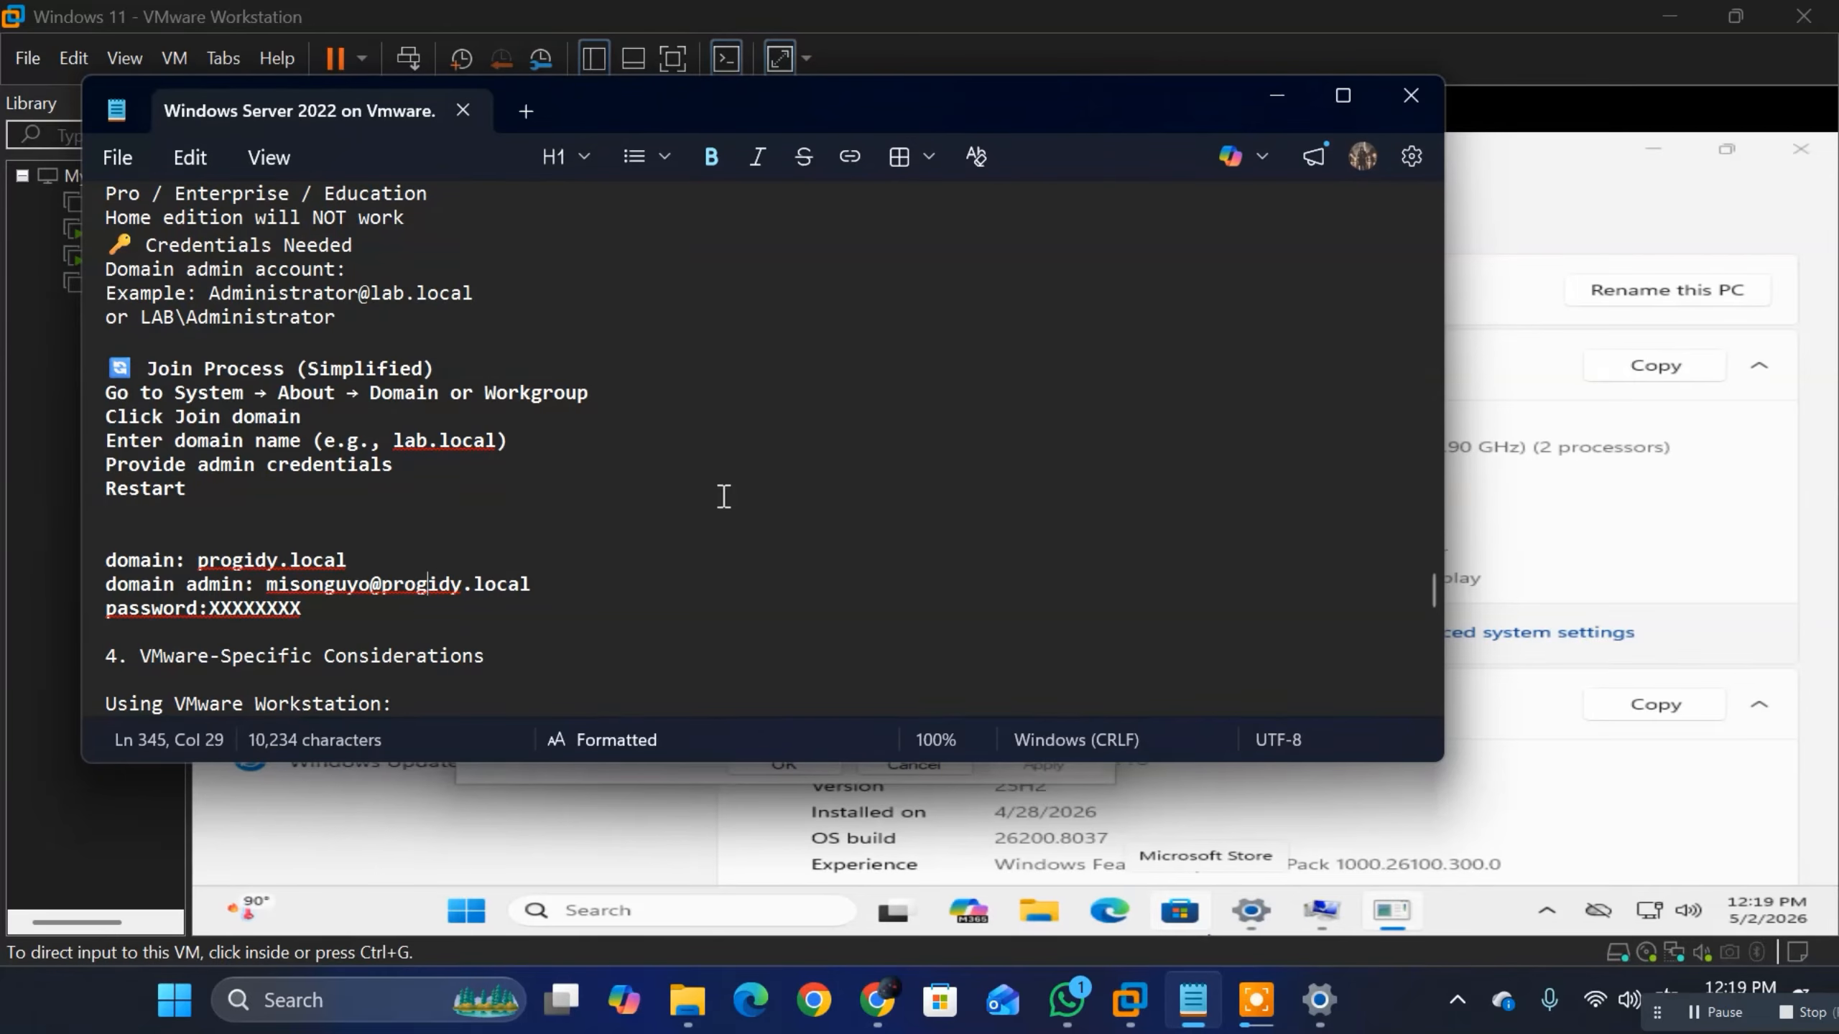
pyautogui.moveTo(268, 579); pyautogui.dragTo(543, 586)
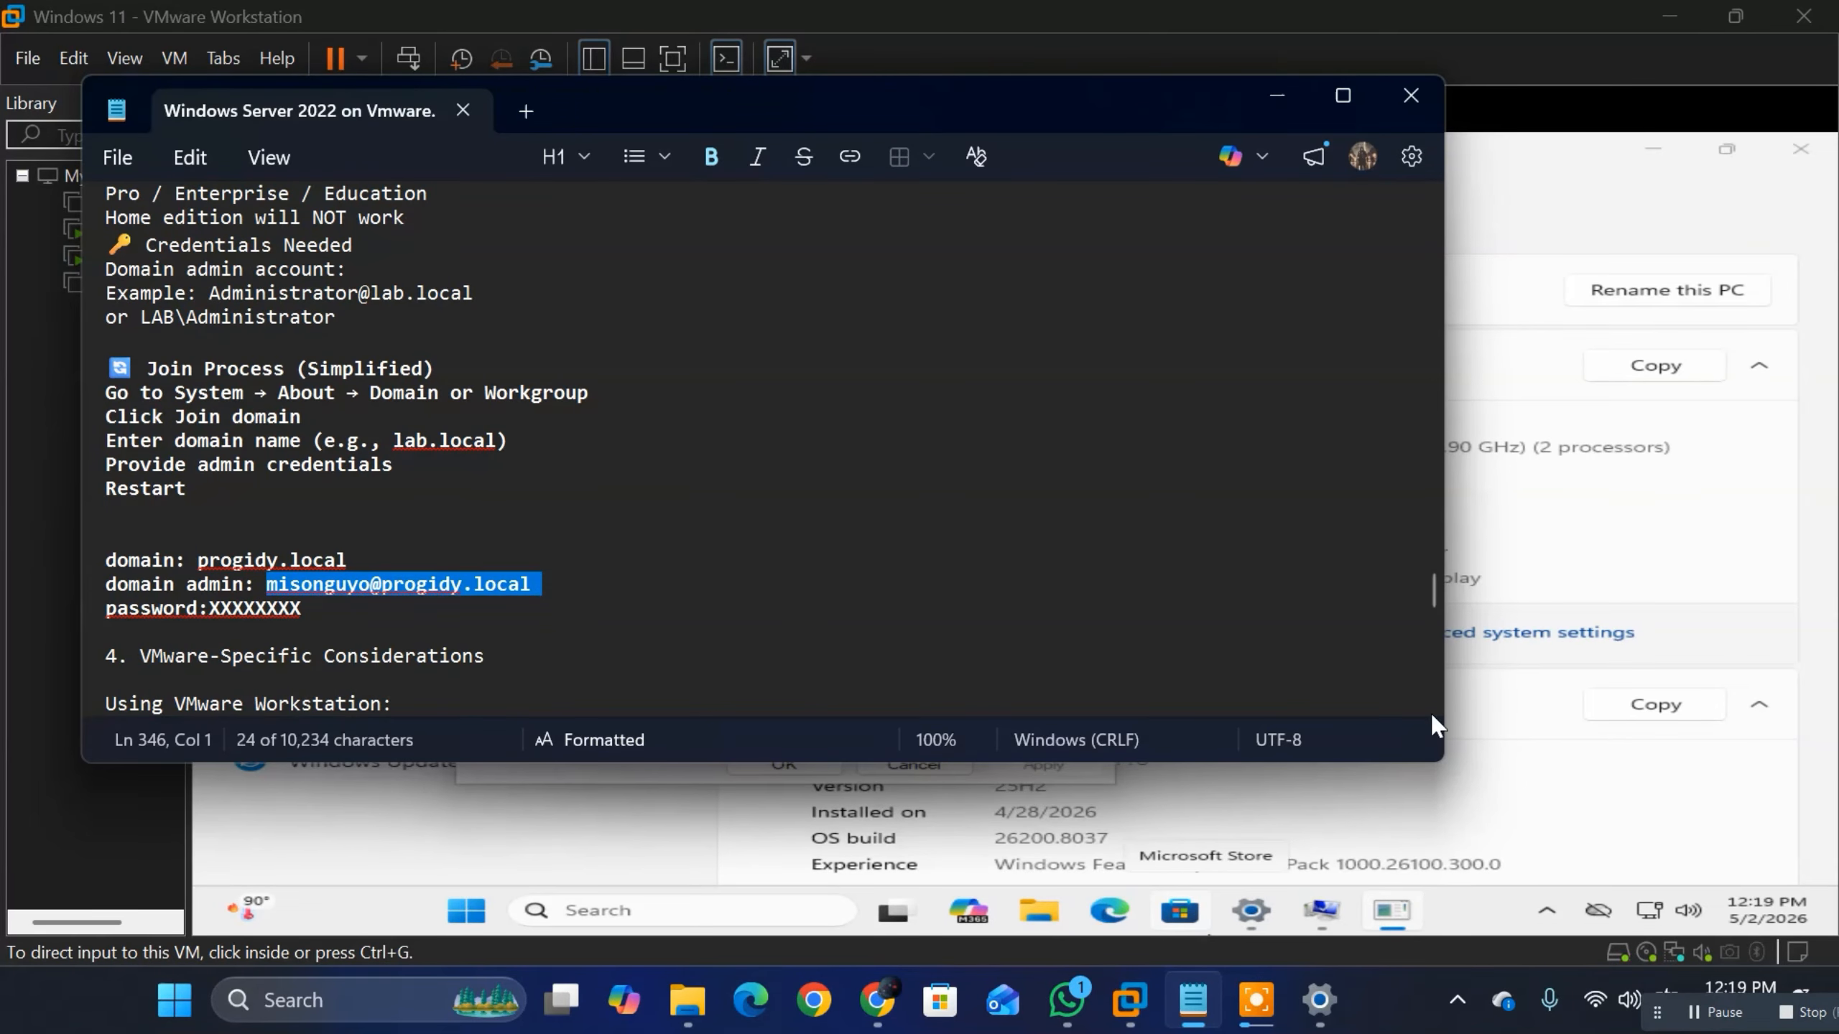
pyautogui.click(1495, 512)
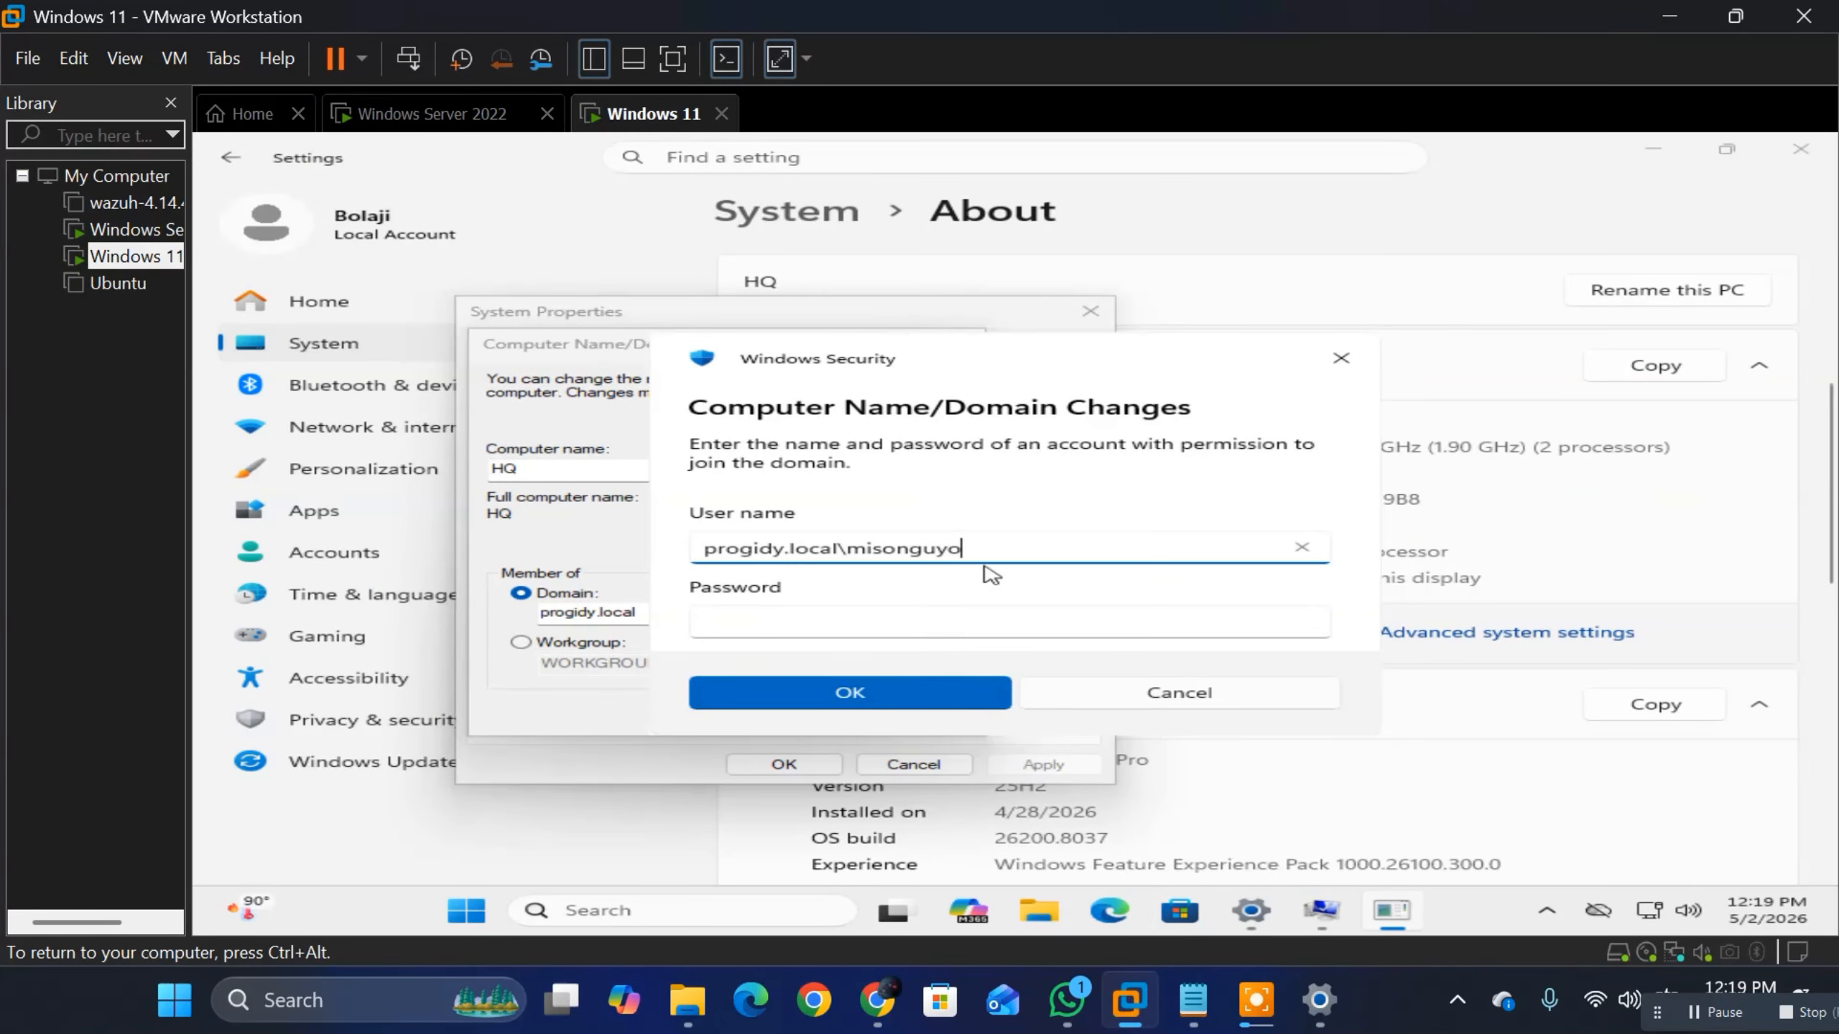
# Step: Fill in the domain admin's user name and account password in the domain-join prompt and submit the credentials
pyautogui.hotkey('ctrl', 'a')
pyautogui.click(838, 624)
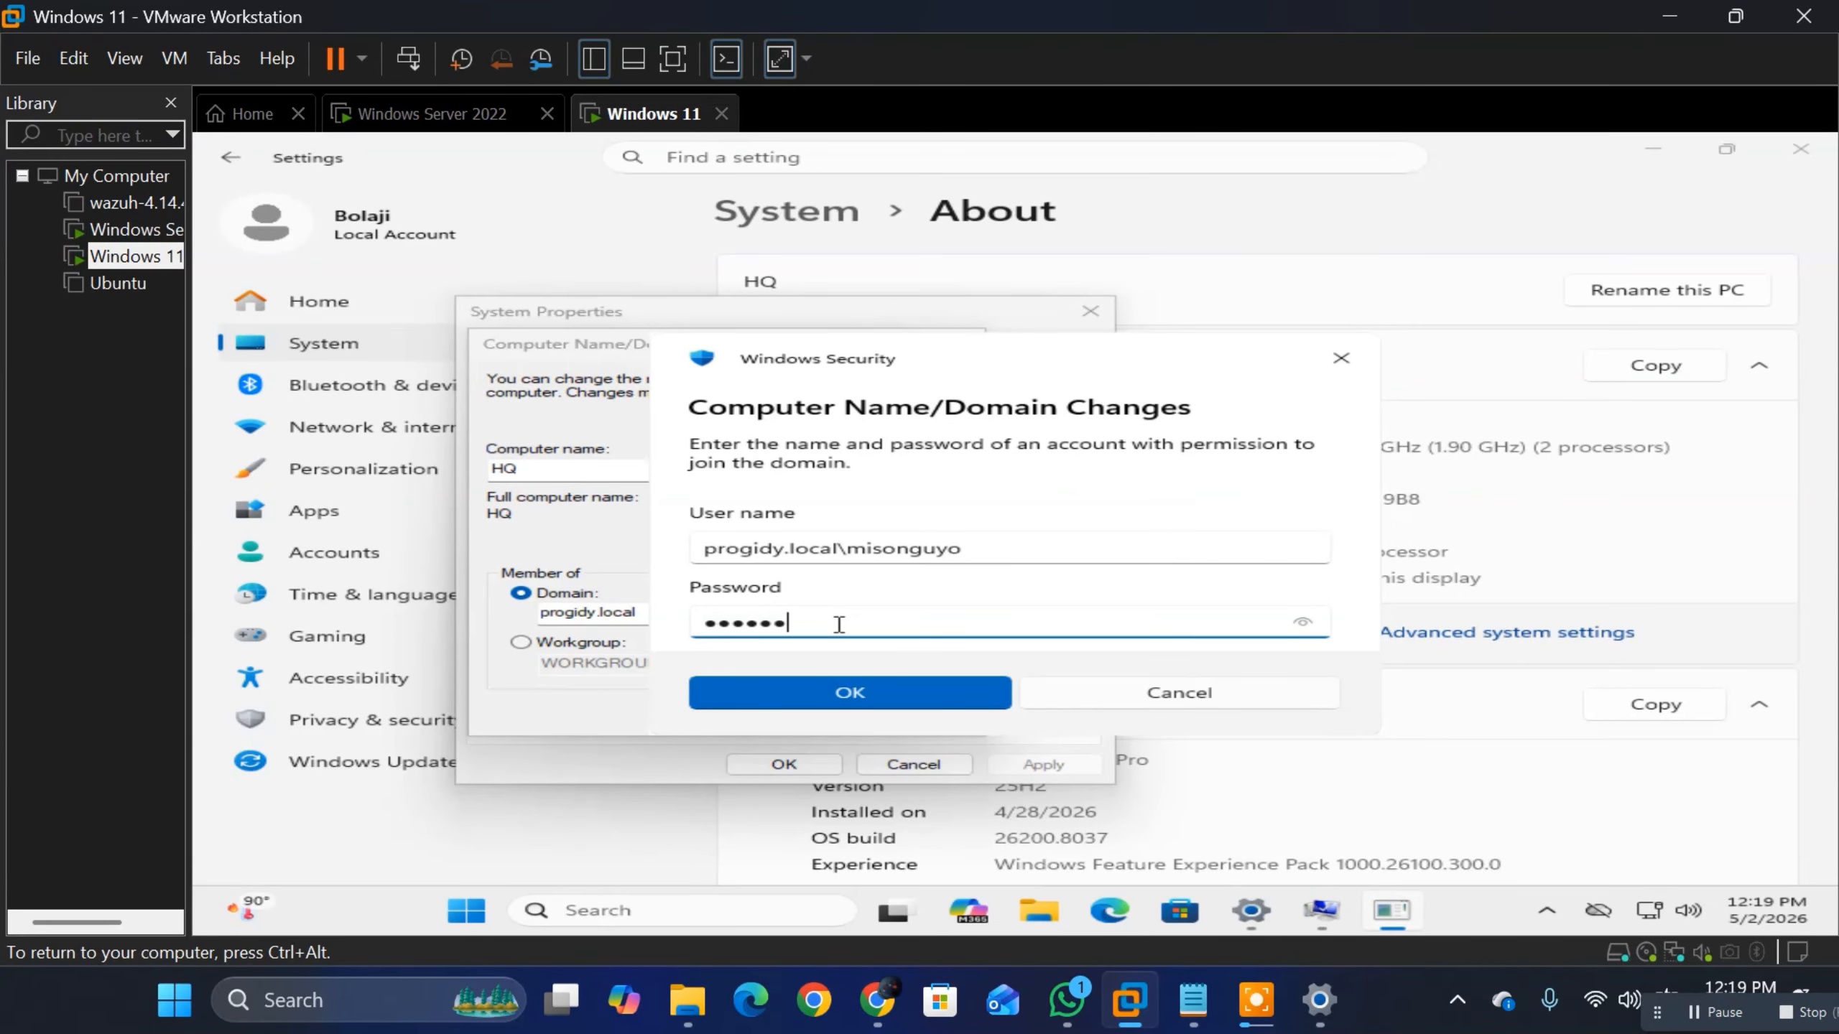
pyautogui.click(821, 697)
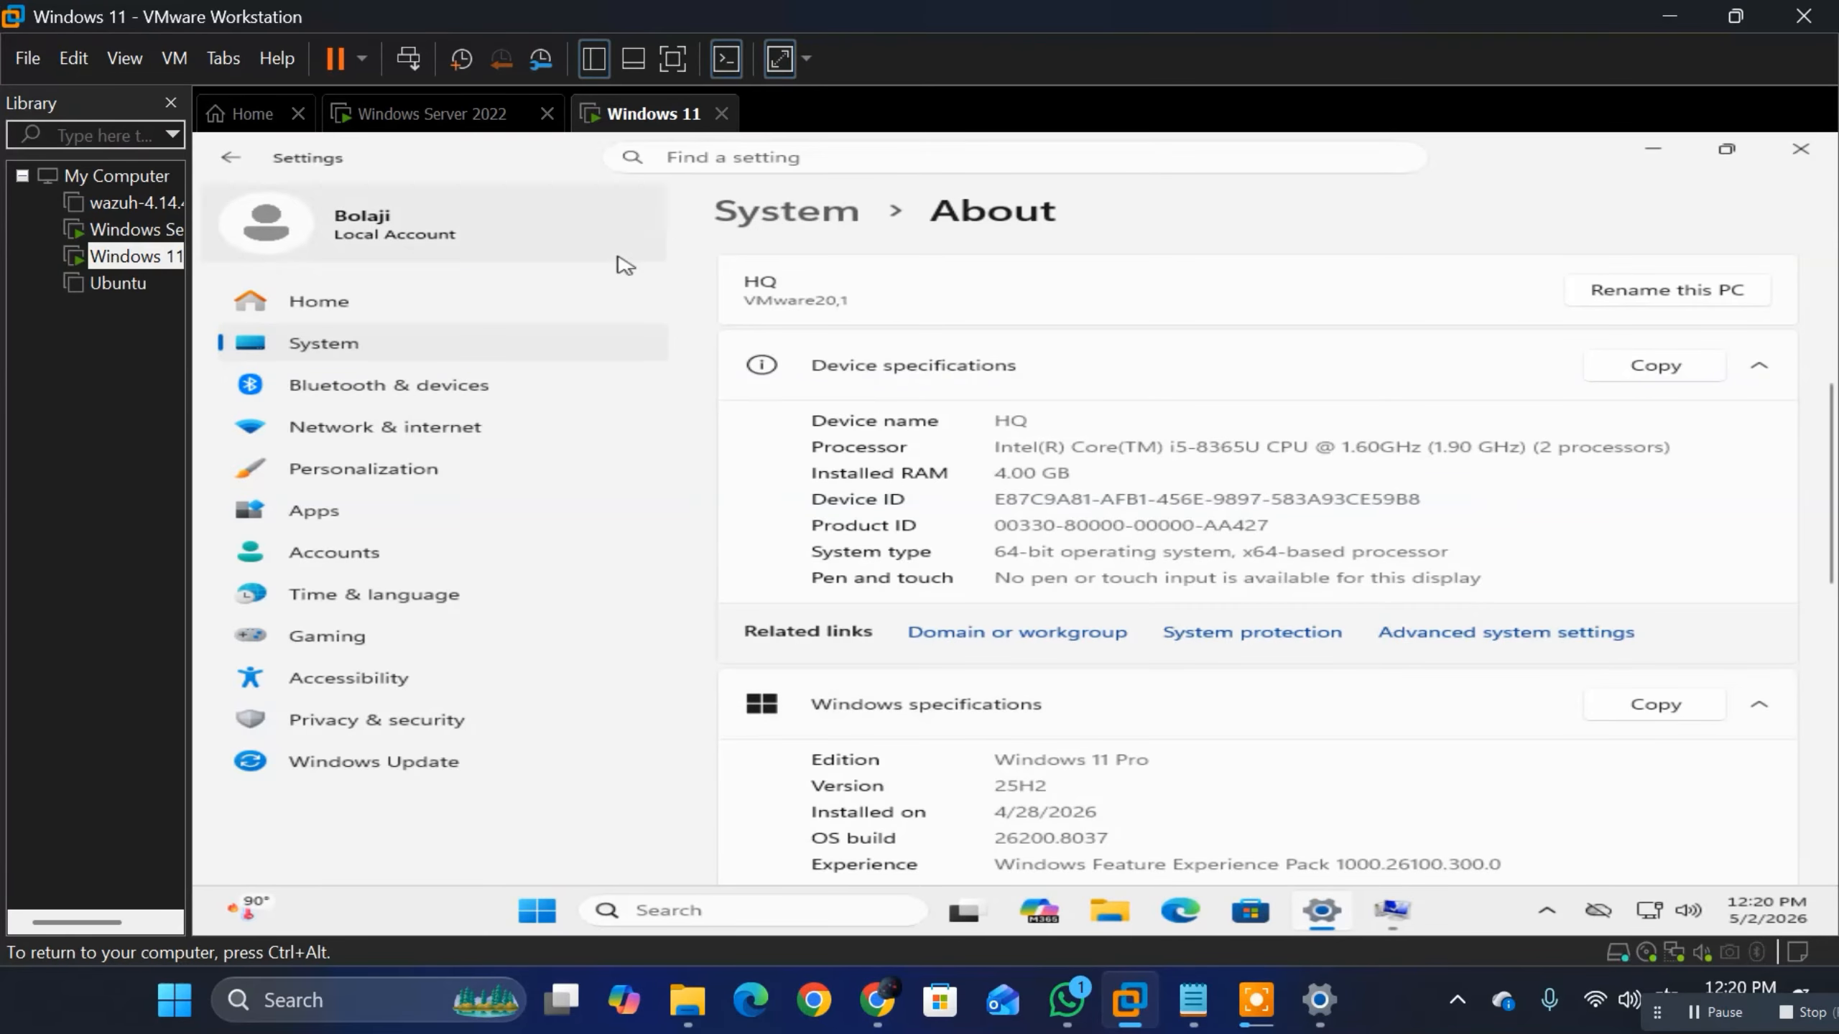
# Step: On the Windows Server 2022 virtual machine, expand progidy.local and look up computer HQ in the Computers container
pyautogui.click(464, 119)
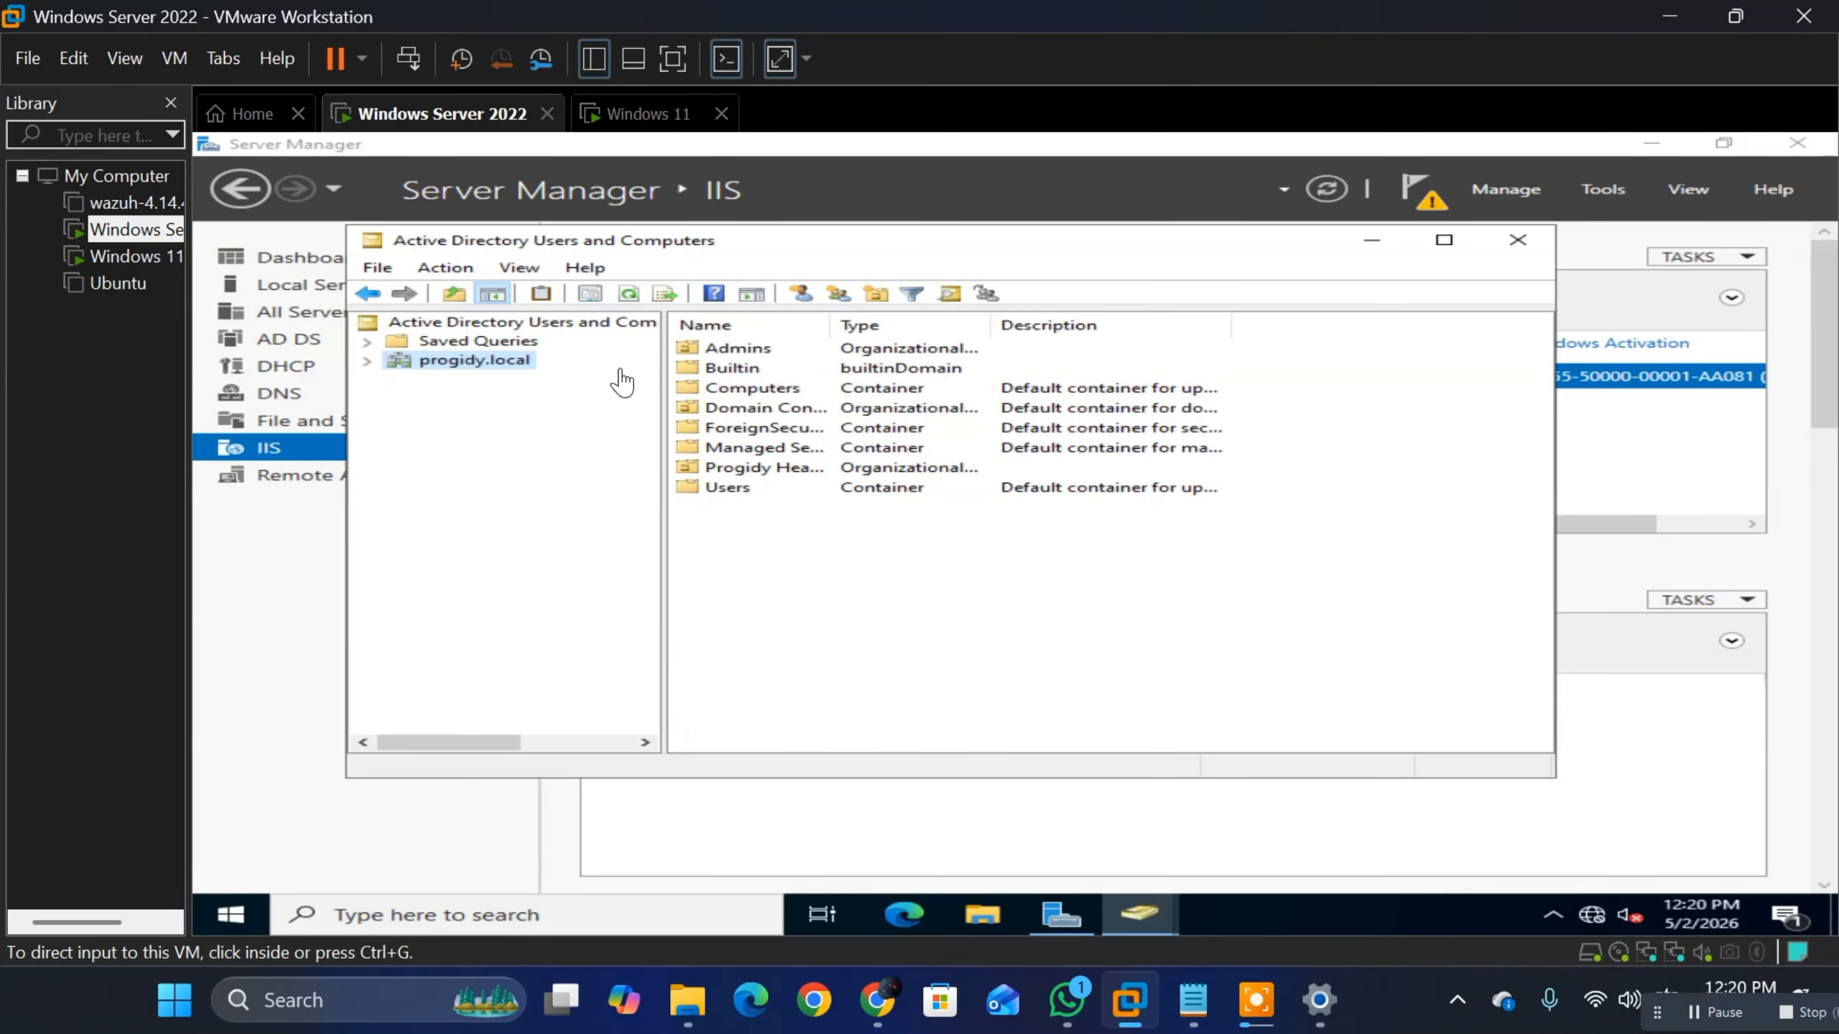
pyautogui.click(368, 360)
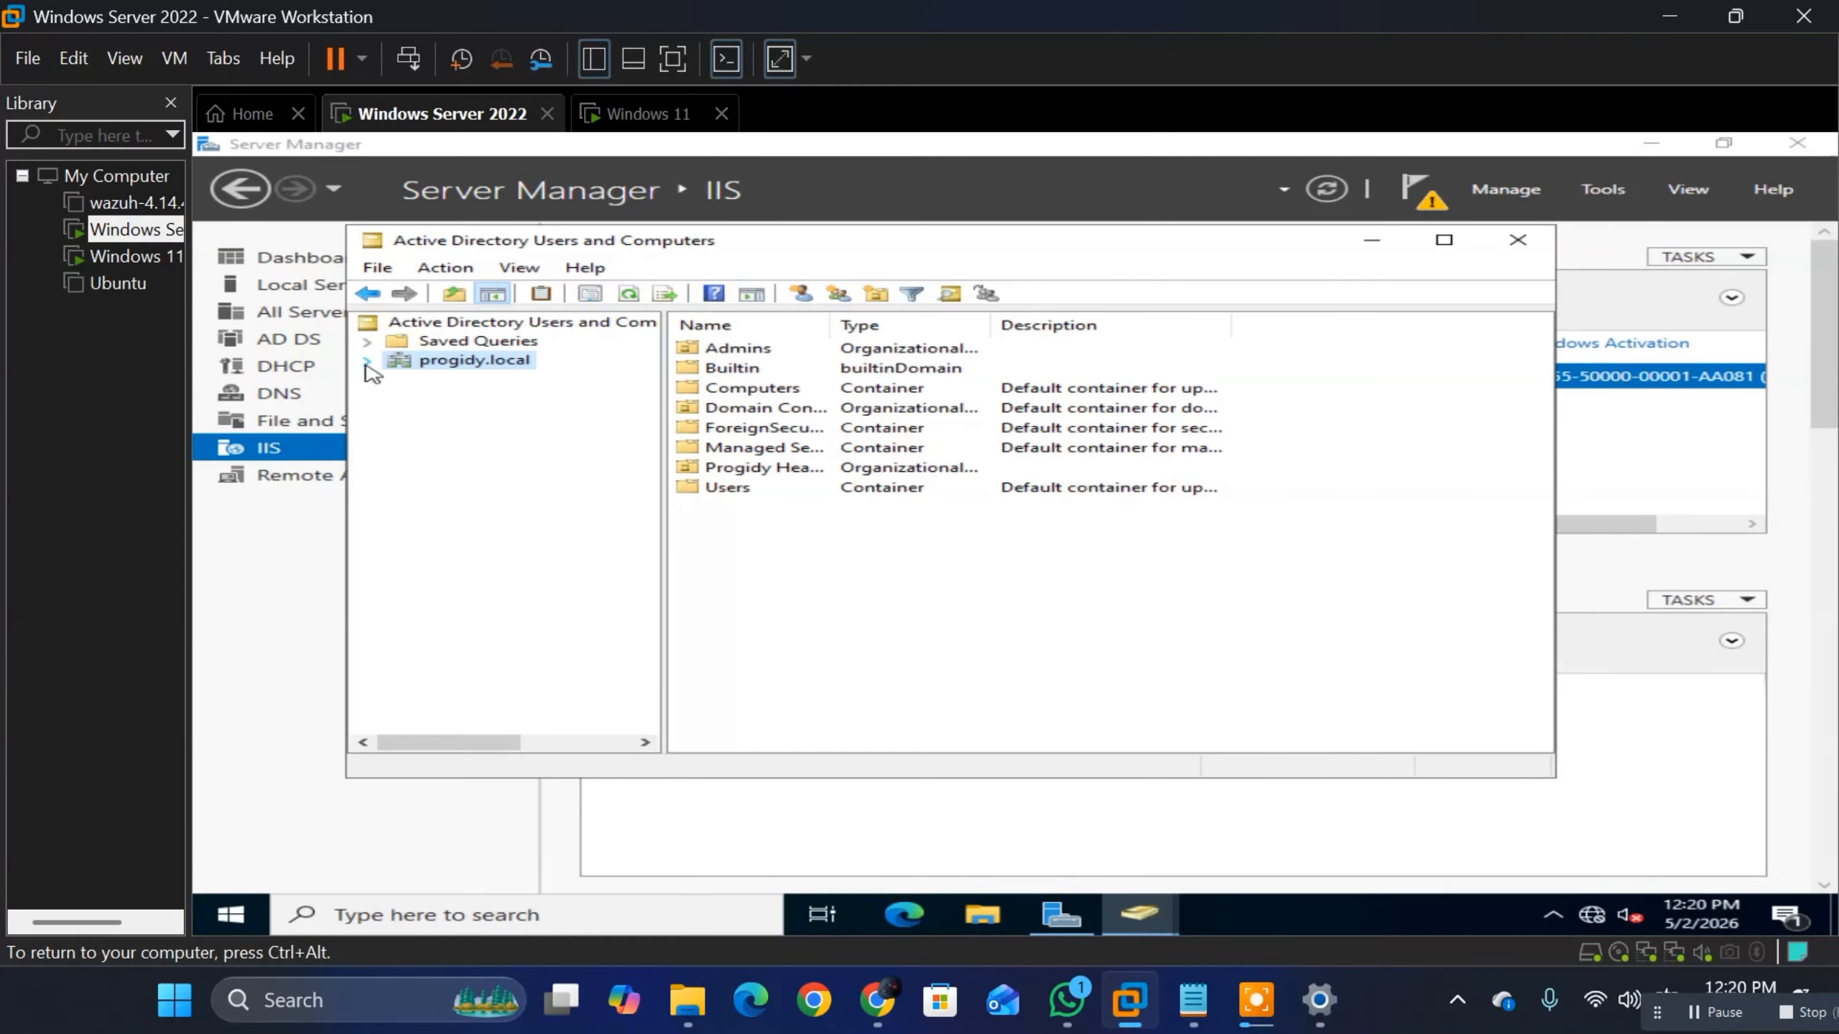
pyautogui.click(368, 360)
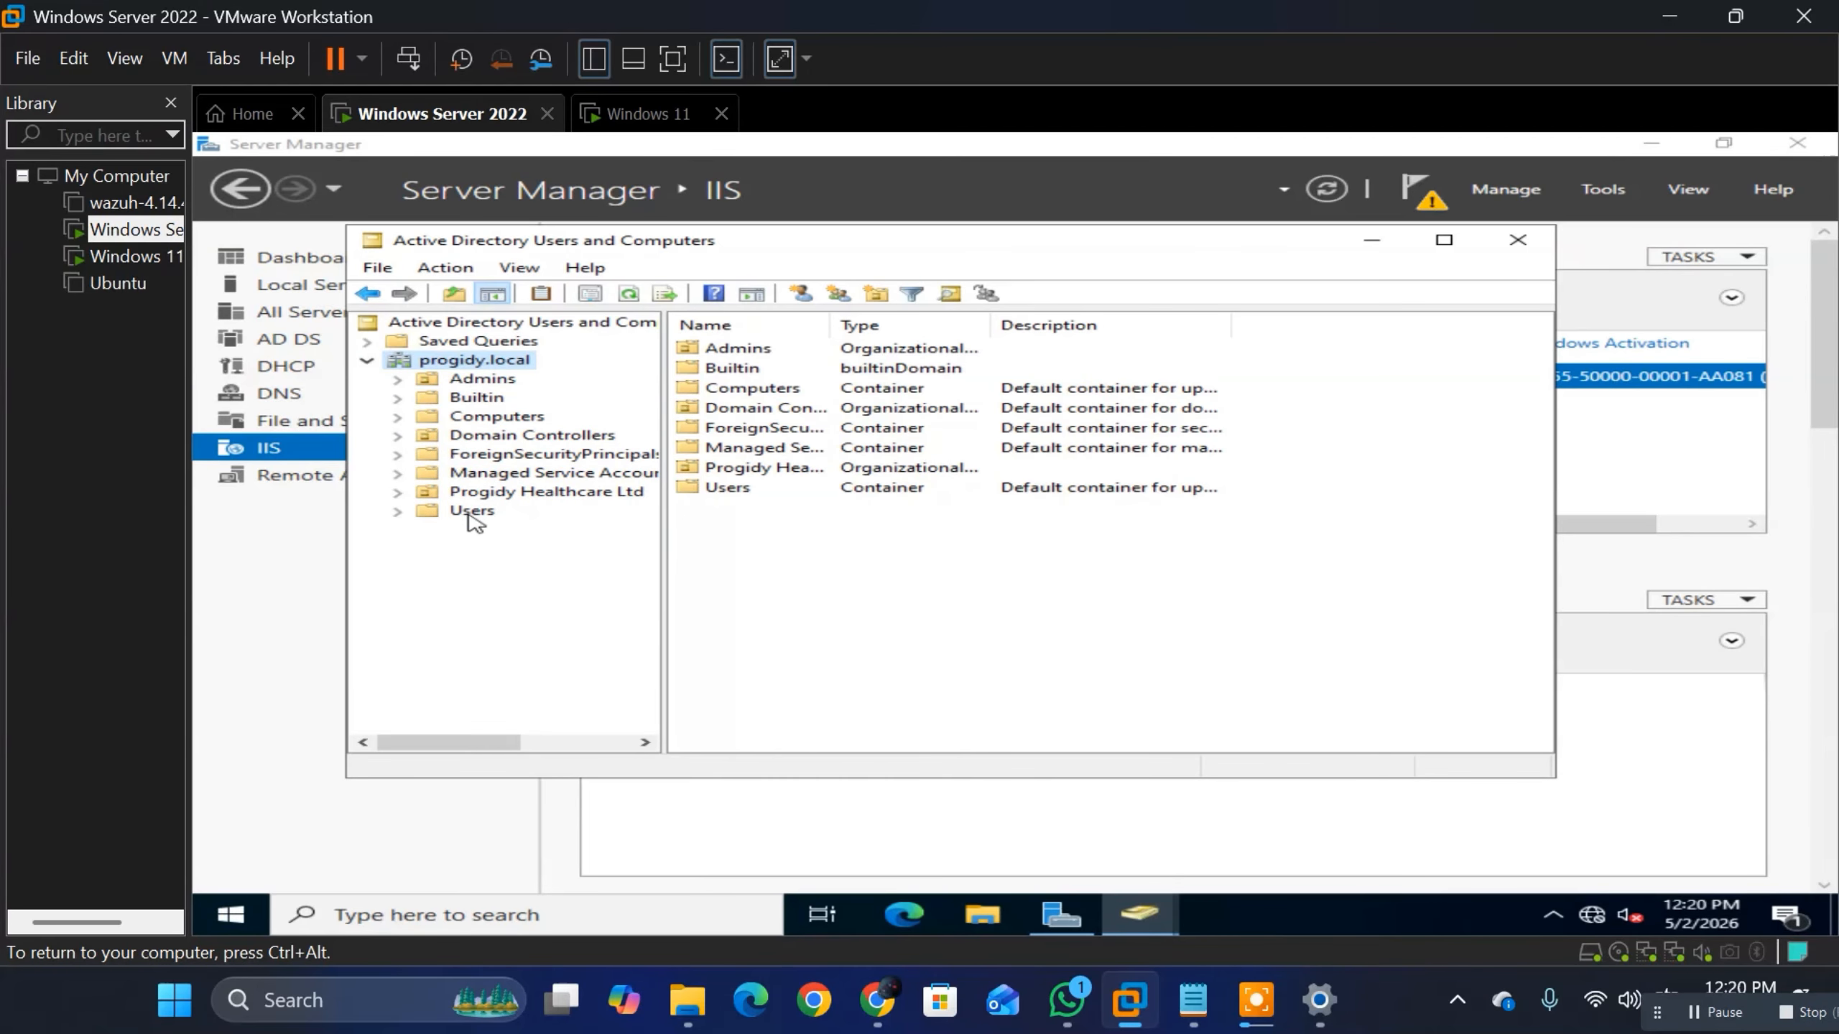
pyautogui.click(492, 419)
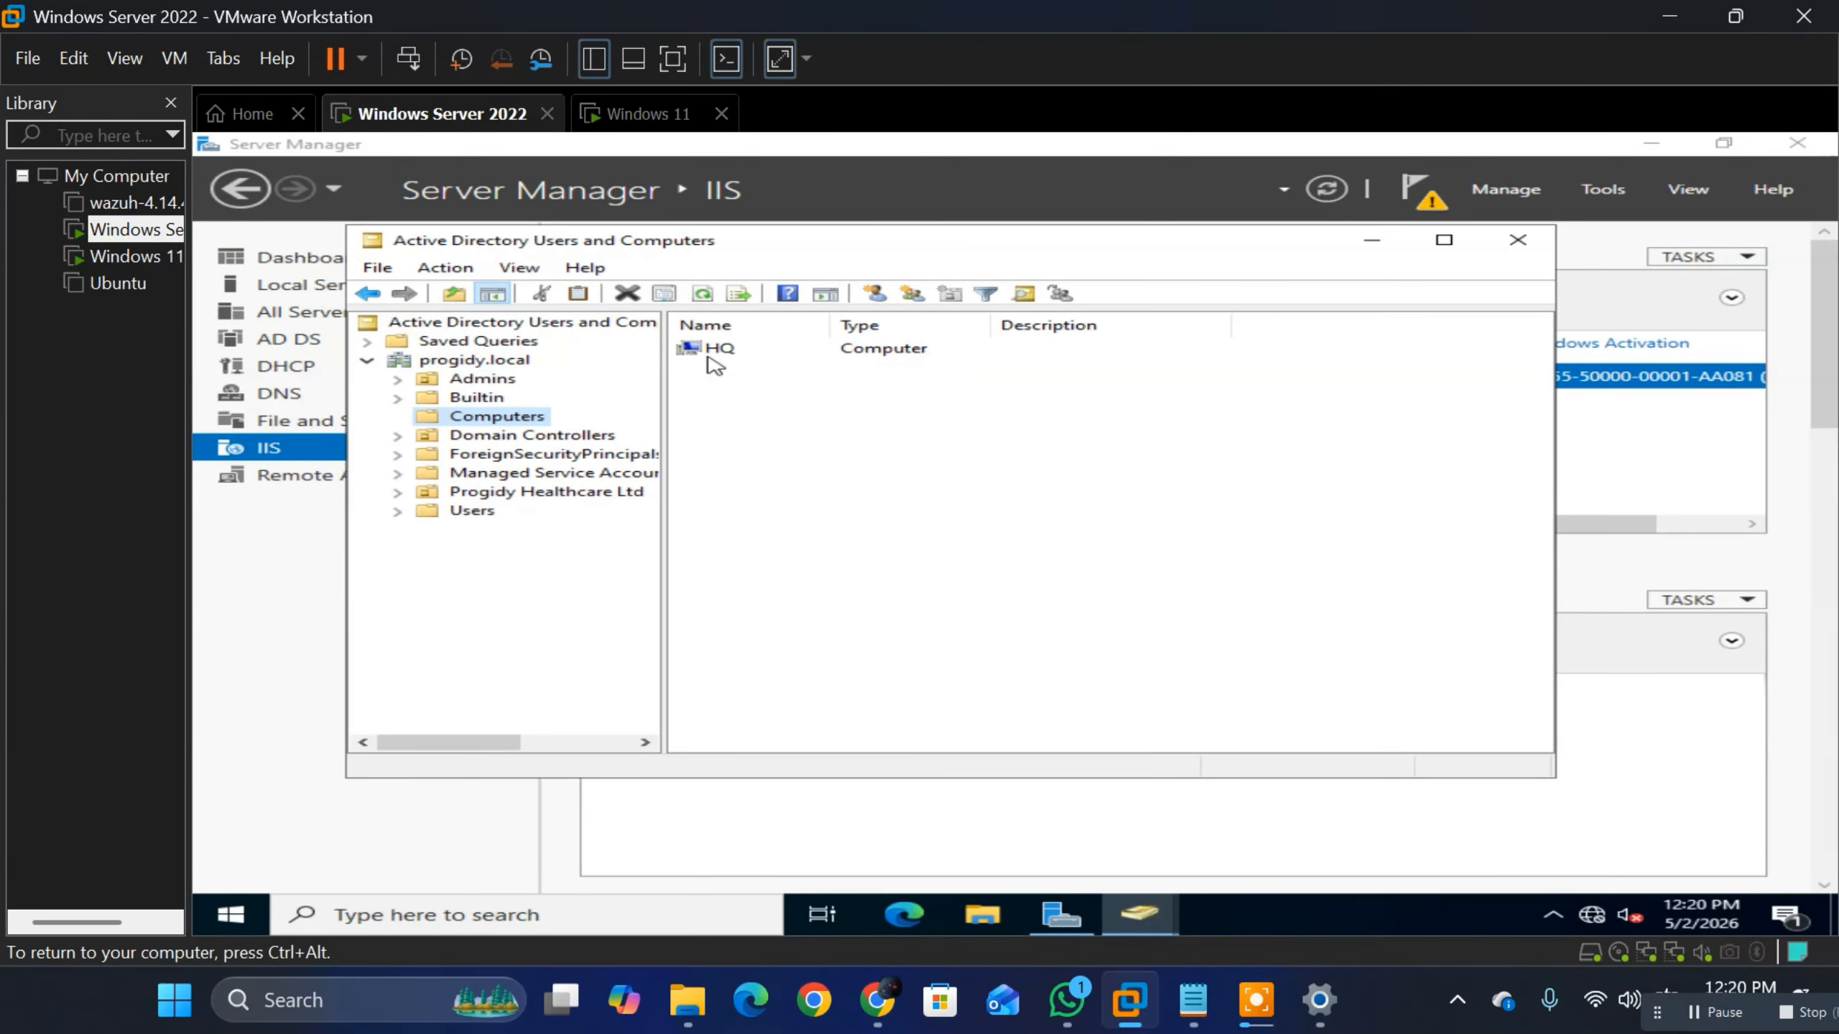
pyautogui.click(709, 355)
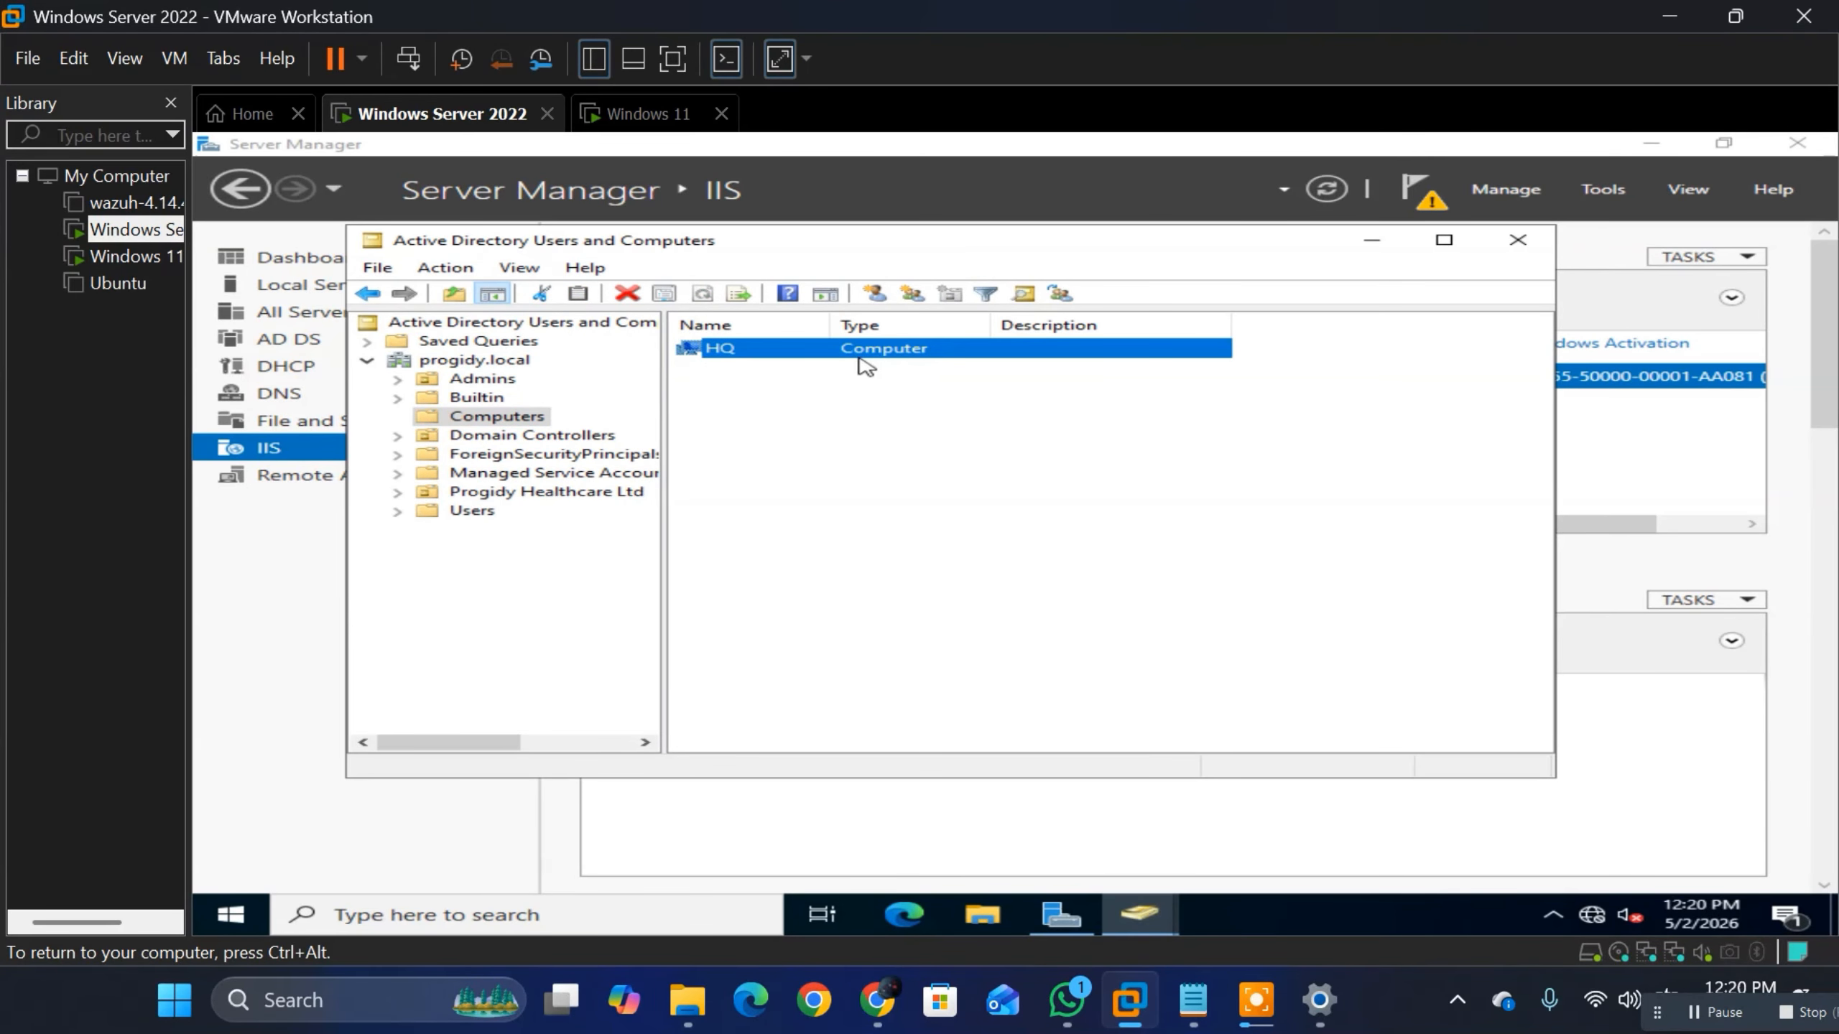
# Step: Return to the Windows 11 virtual machine and acknowledge the domain welcome and restart-required notices
pyautogui.click(652, 115)
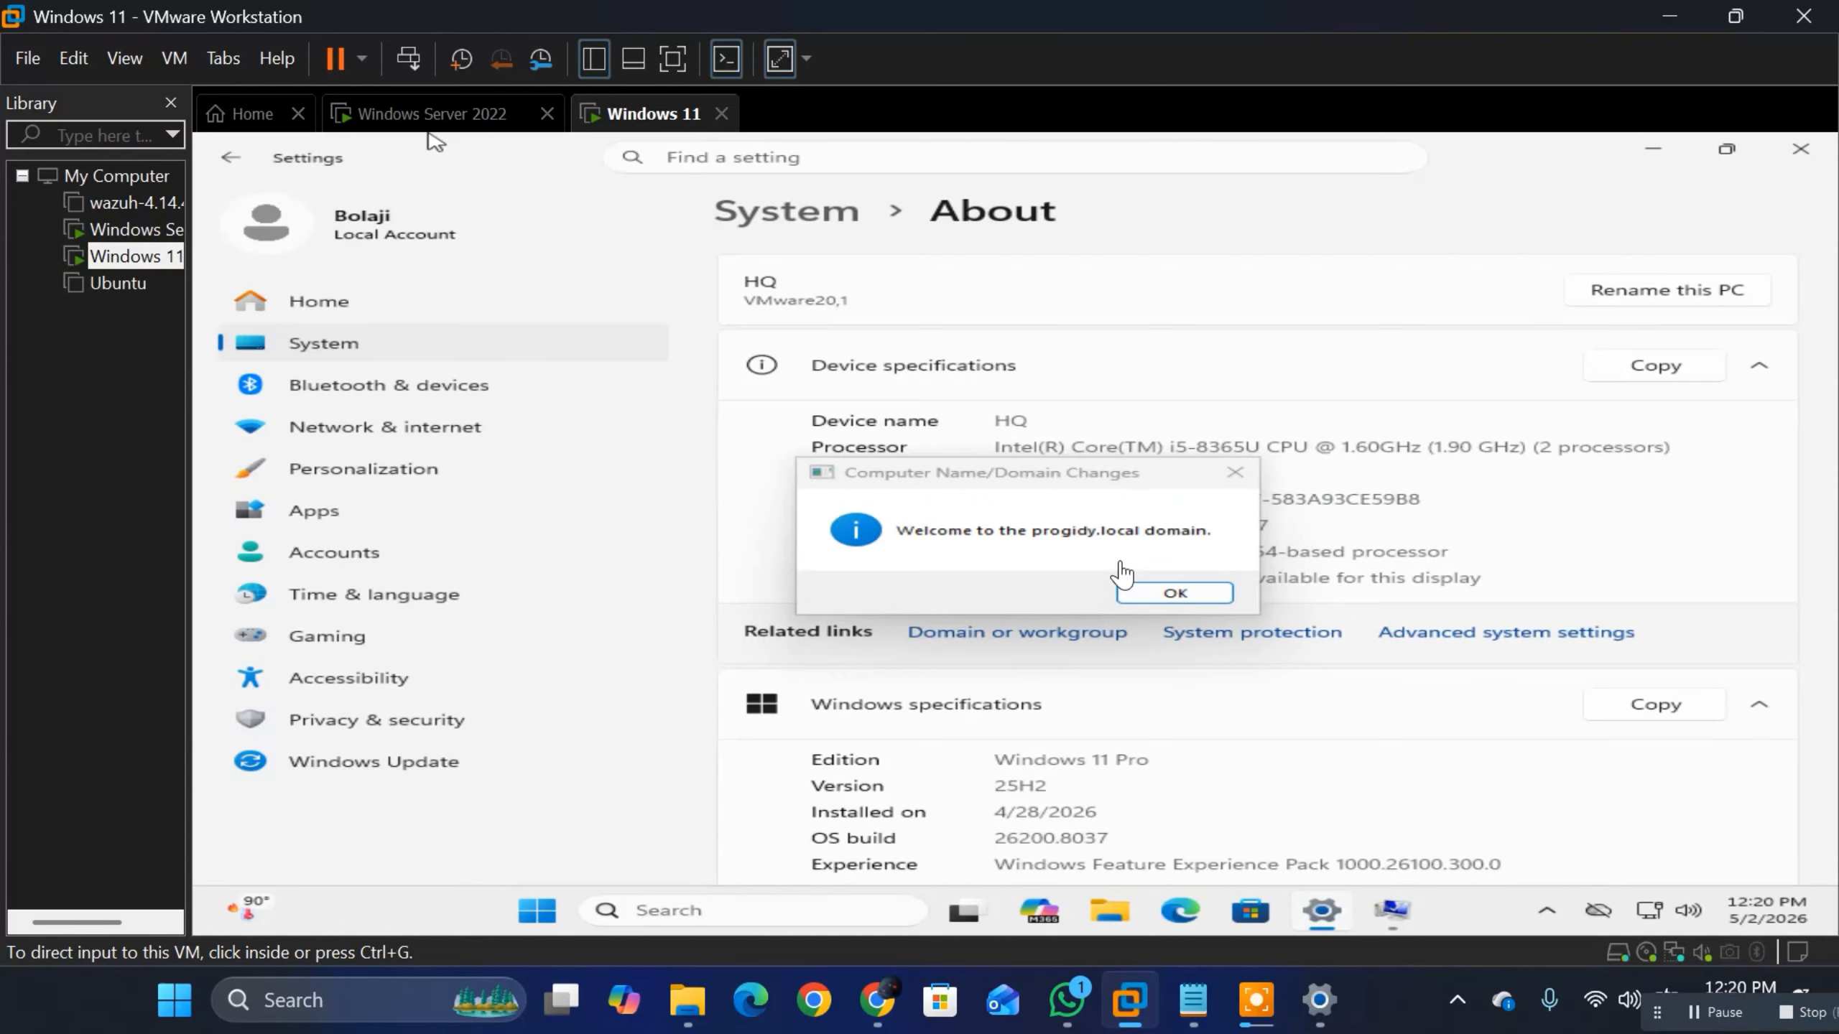
pyautogui.click(1174, 592)
pyautogui.click(1169, 588)
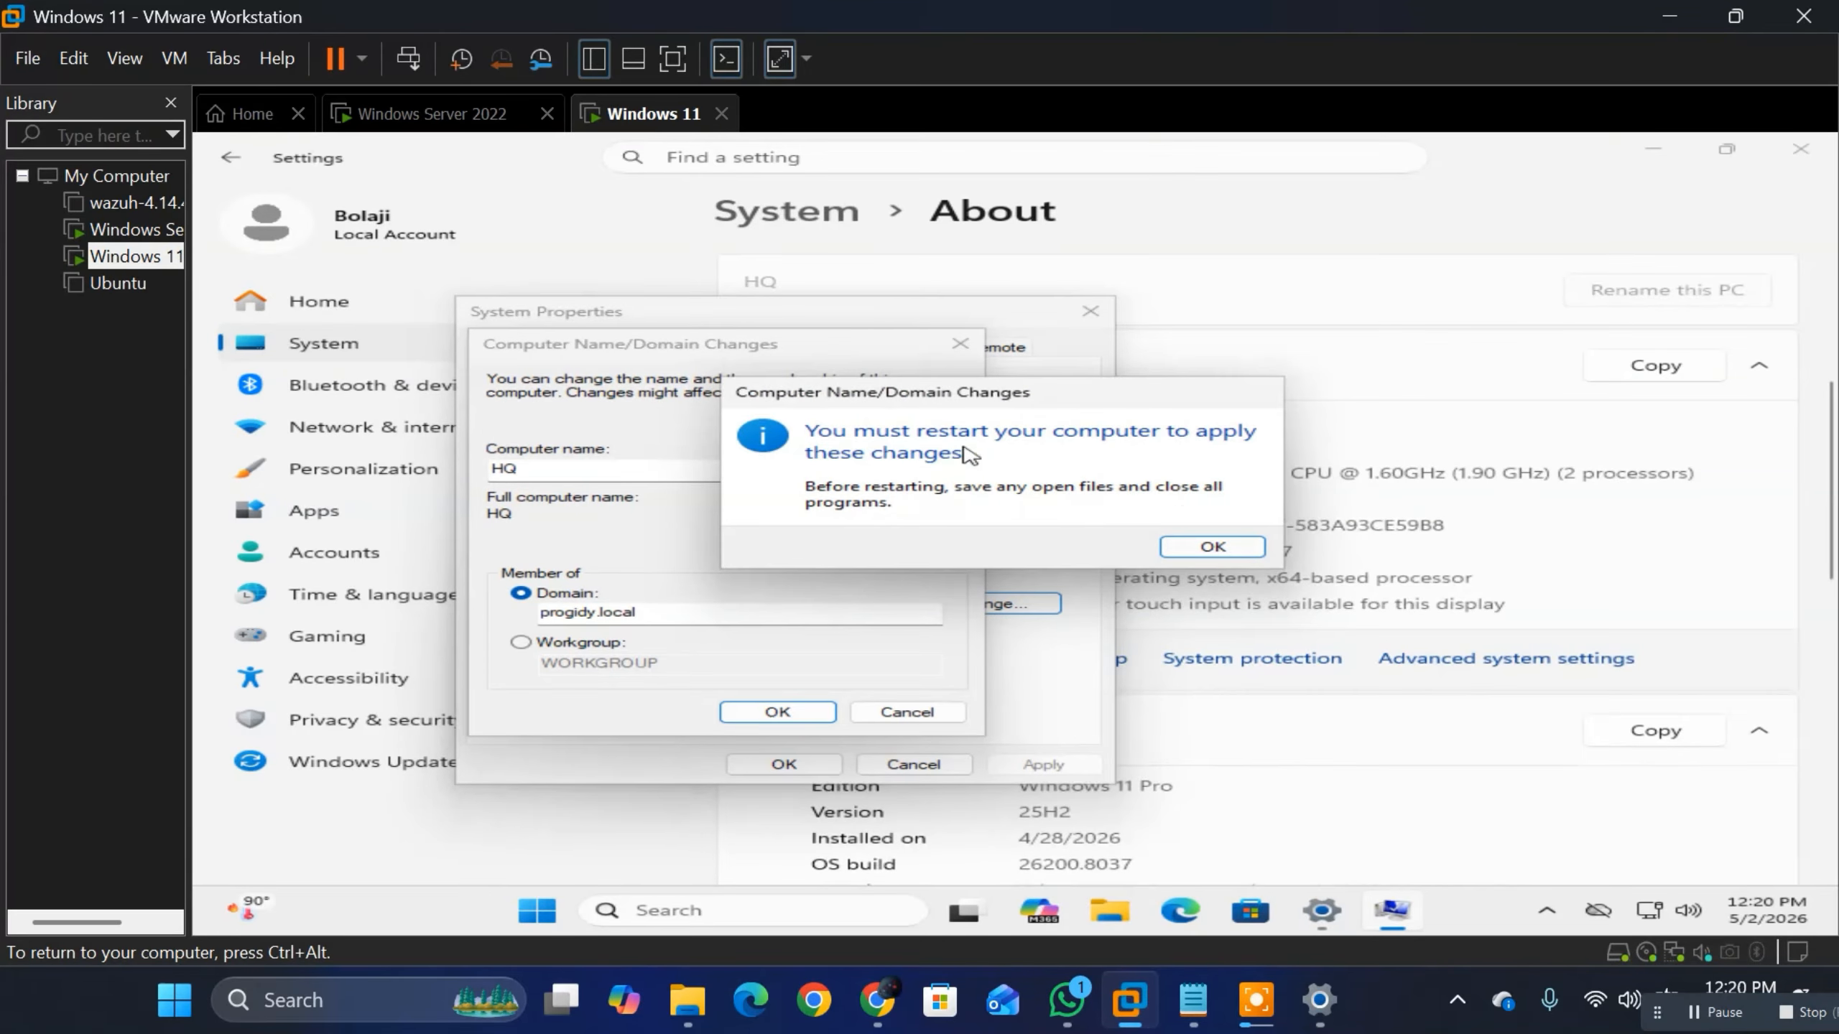
pyautogui.click(1213, 548)
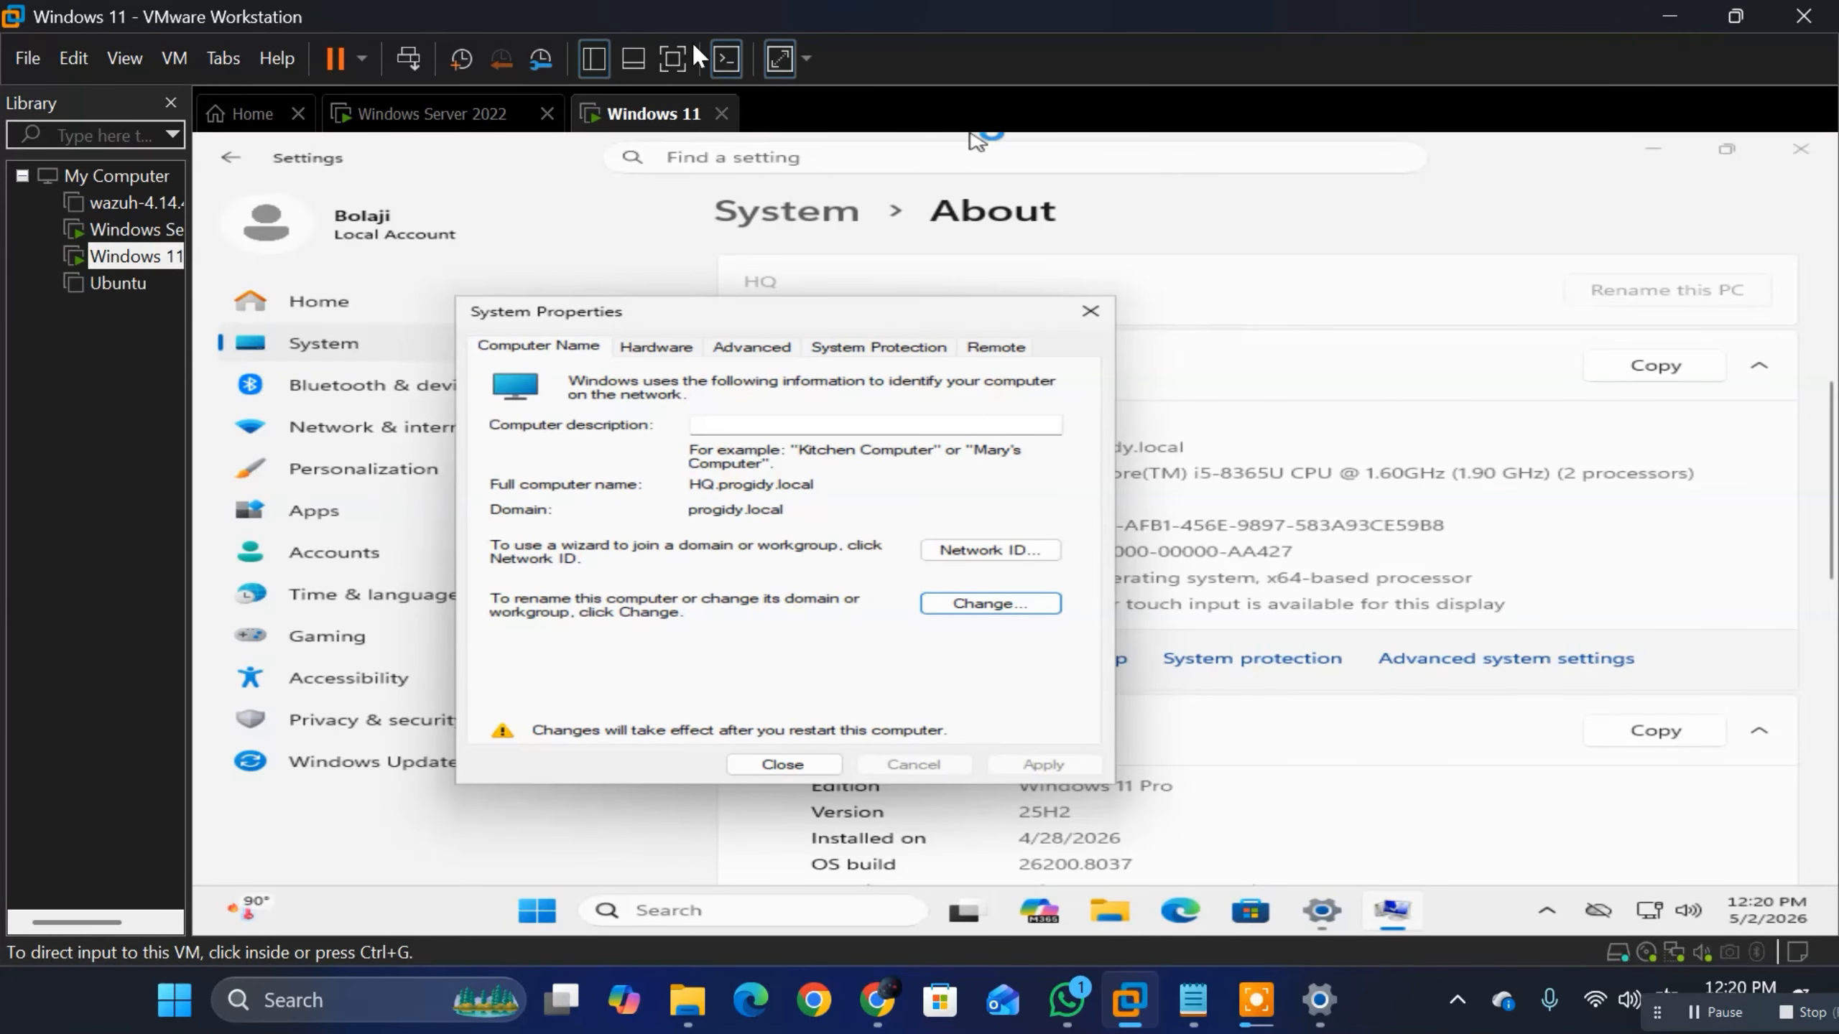
# Step: Recheck HQ in the server's Computers container, and bring the About page to the front on Windows 11
pyautogui.click(397, 115)
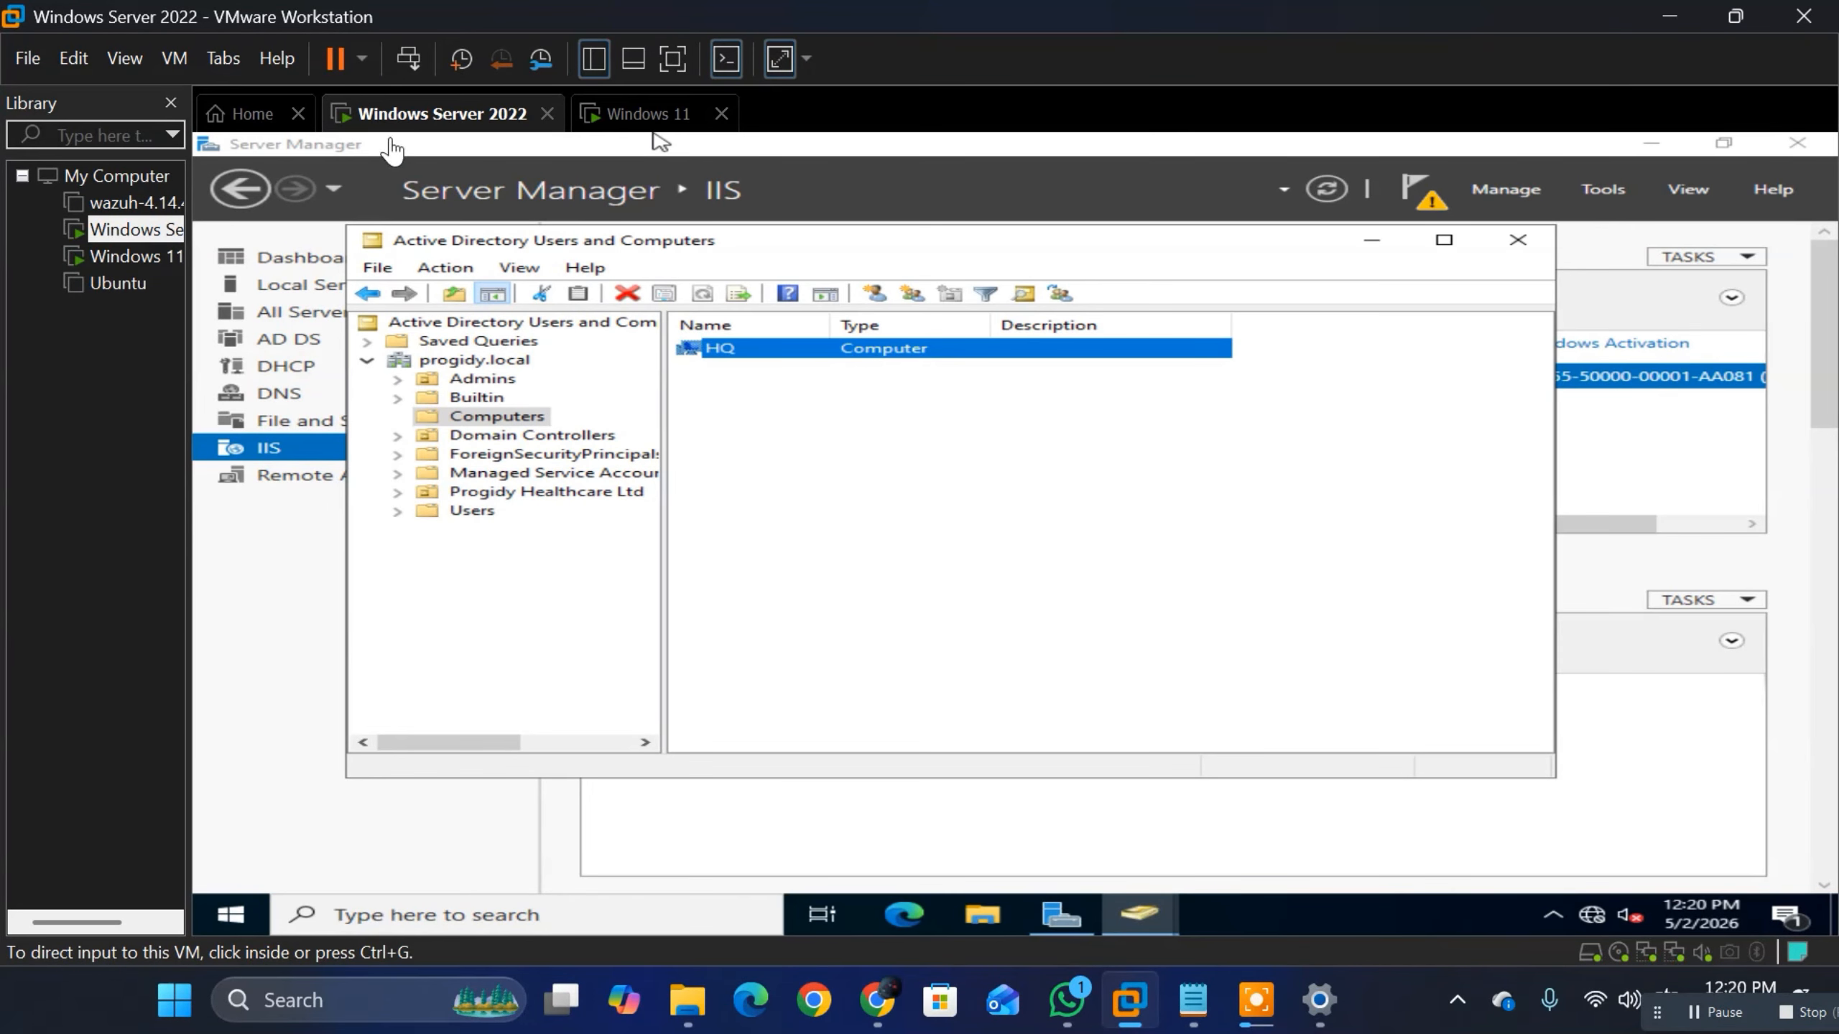
pyautogui.click(650, 113)
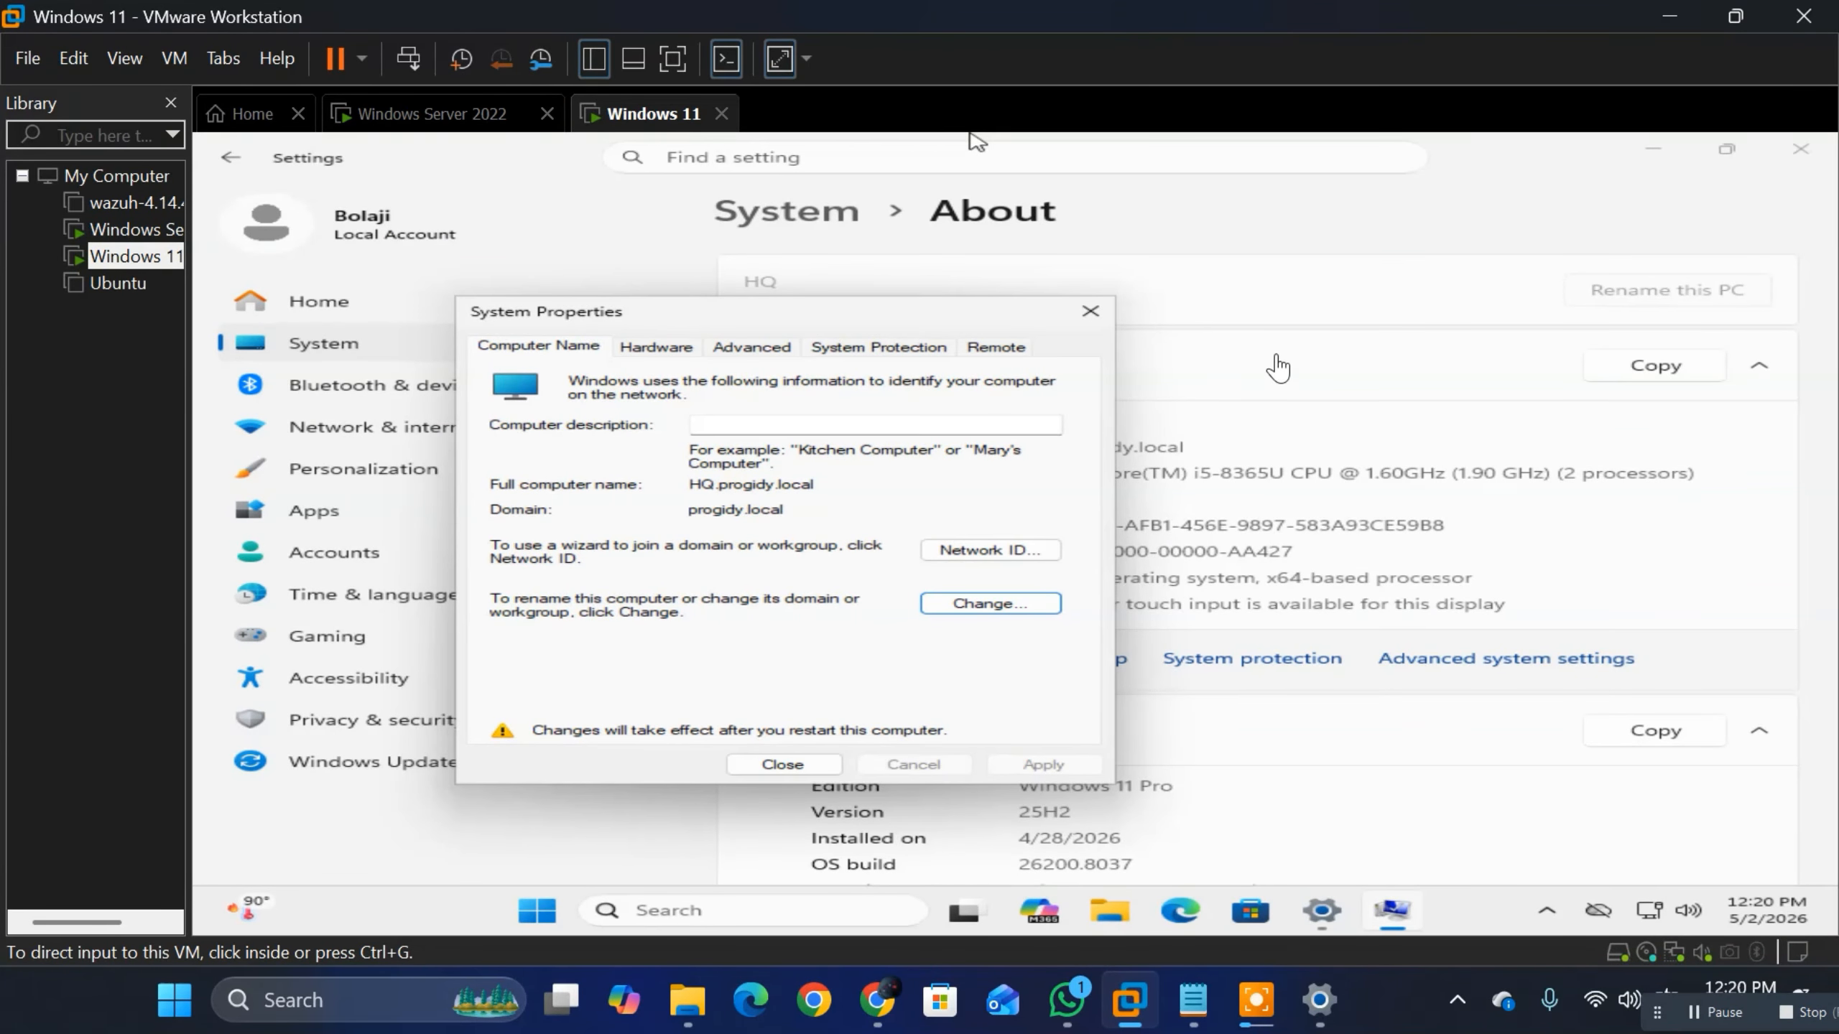
pyautogui.click(1280, 360)
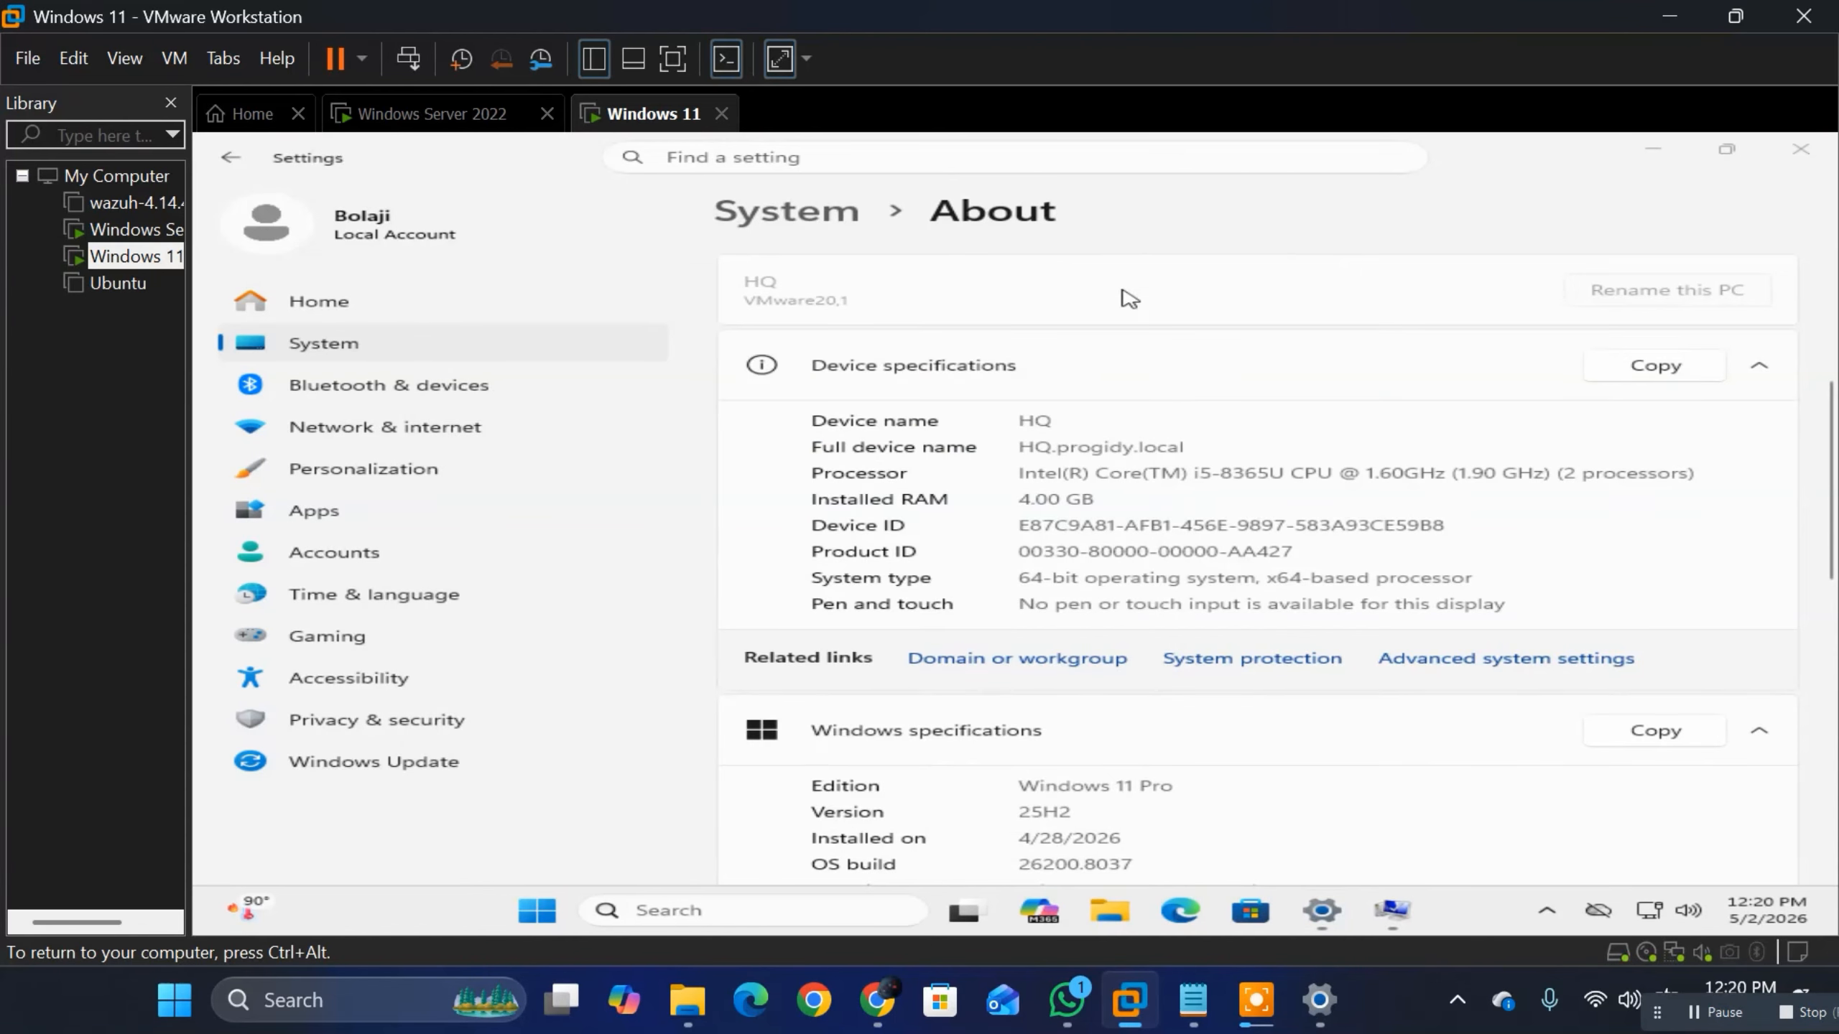
# Step: Find Command Prompt by searching for cmd and run it as administrator, approving the User Account Control request
pyautogui.press('super')
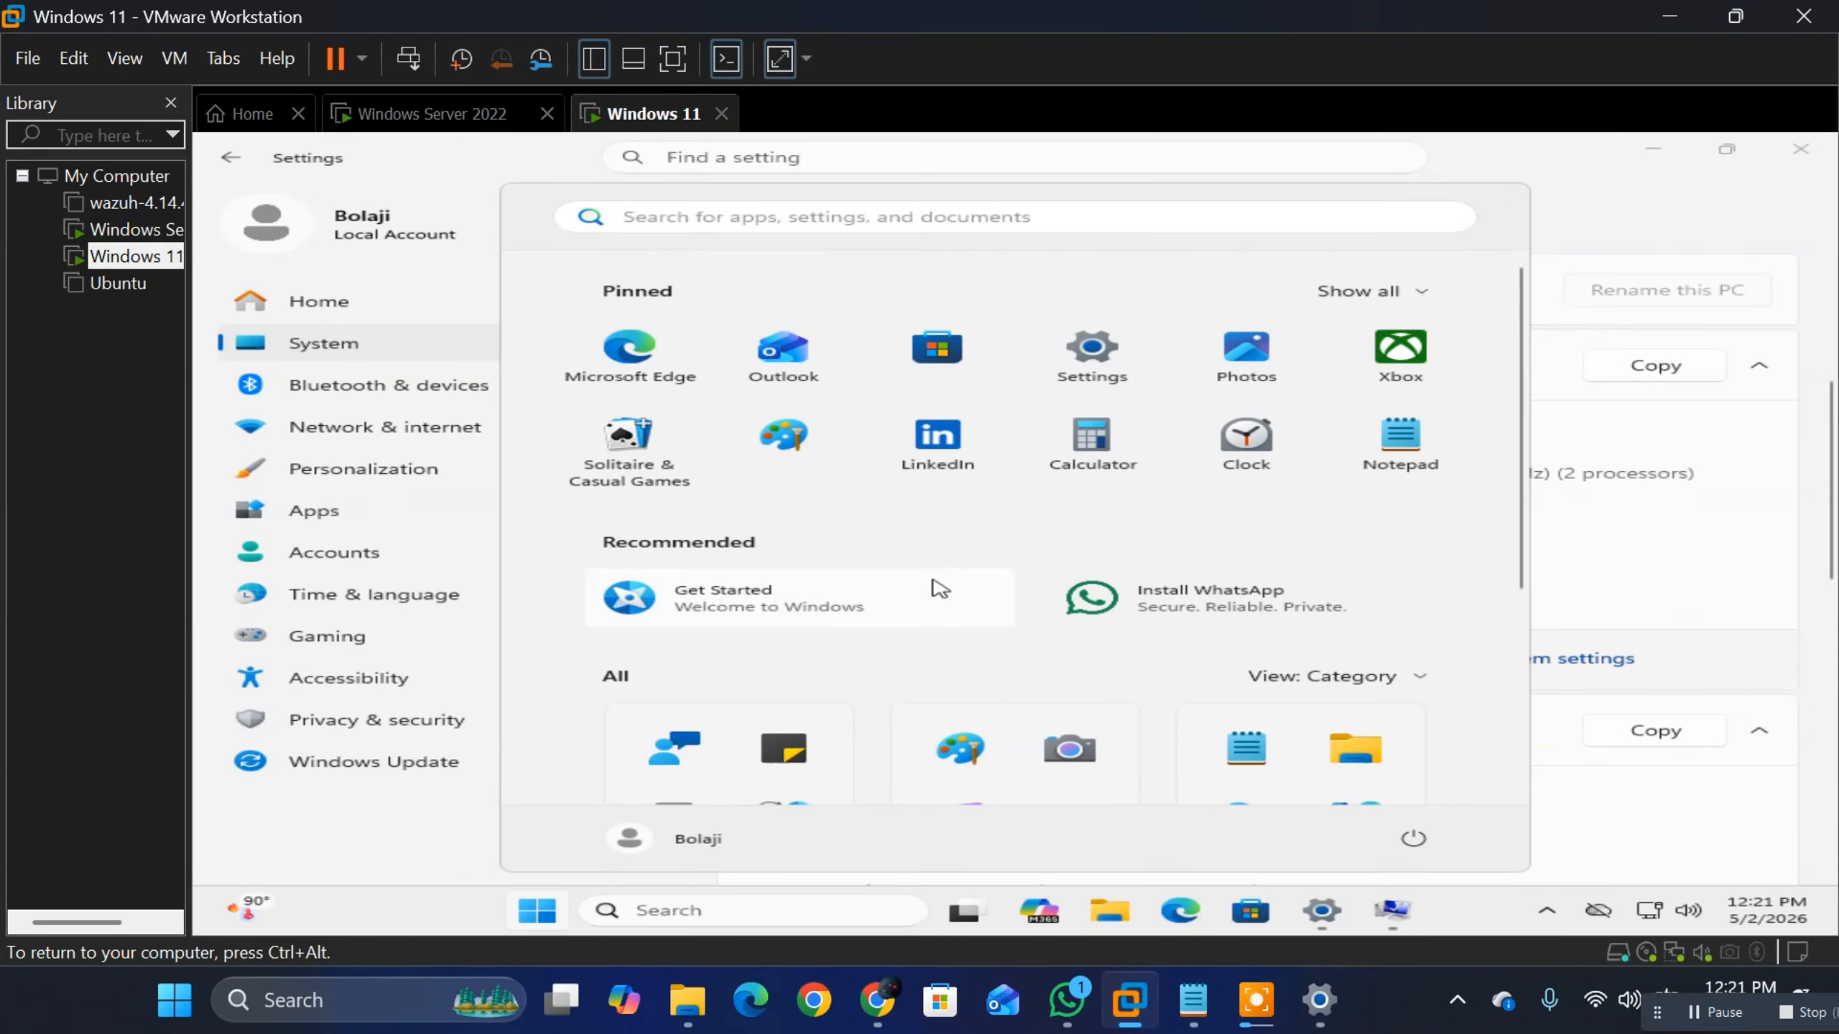
pyautogui.write('d')
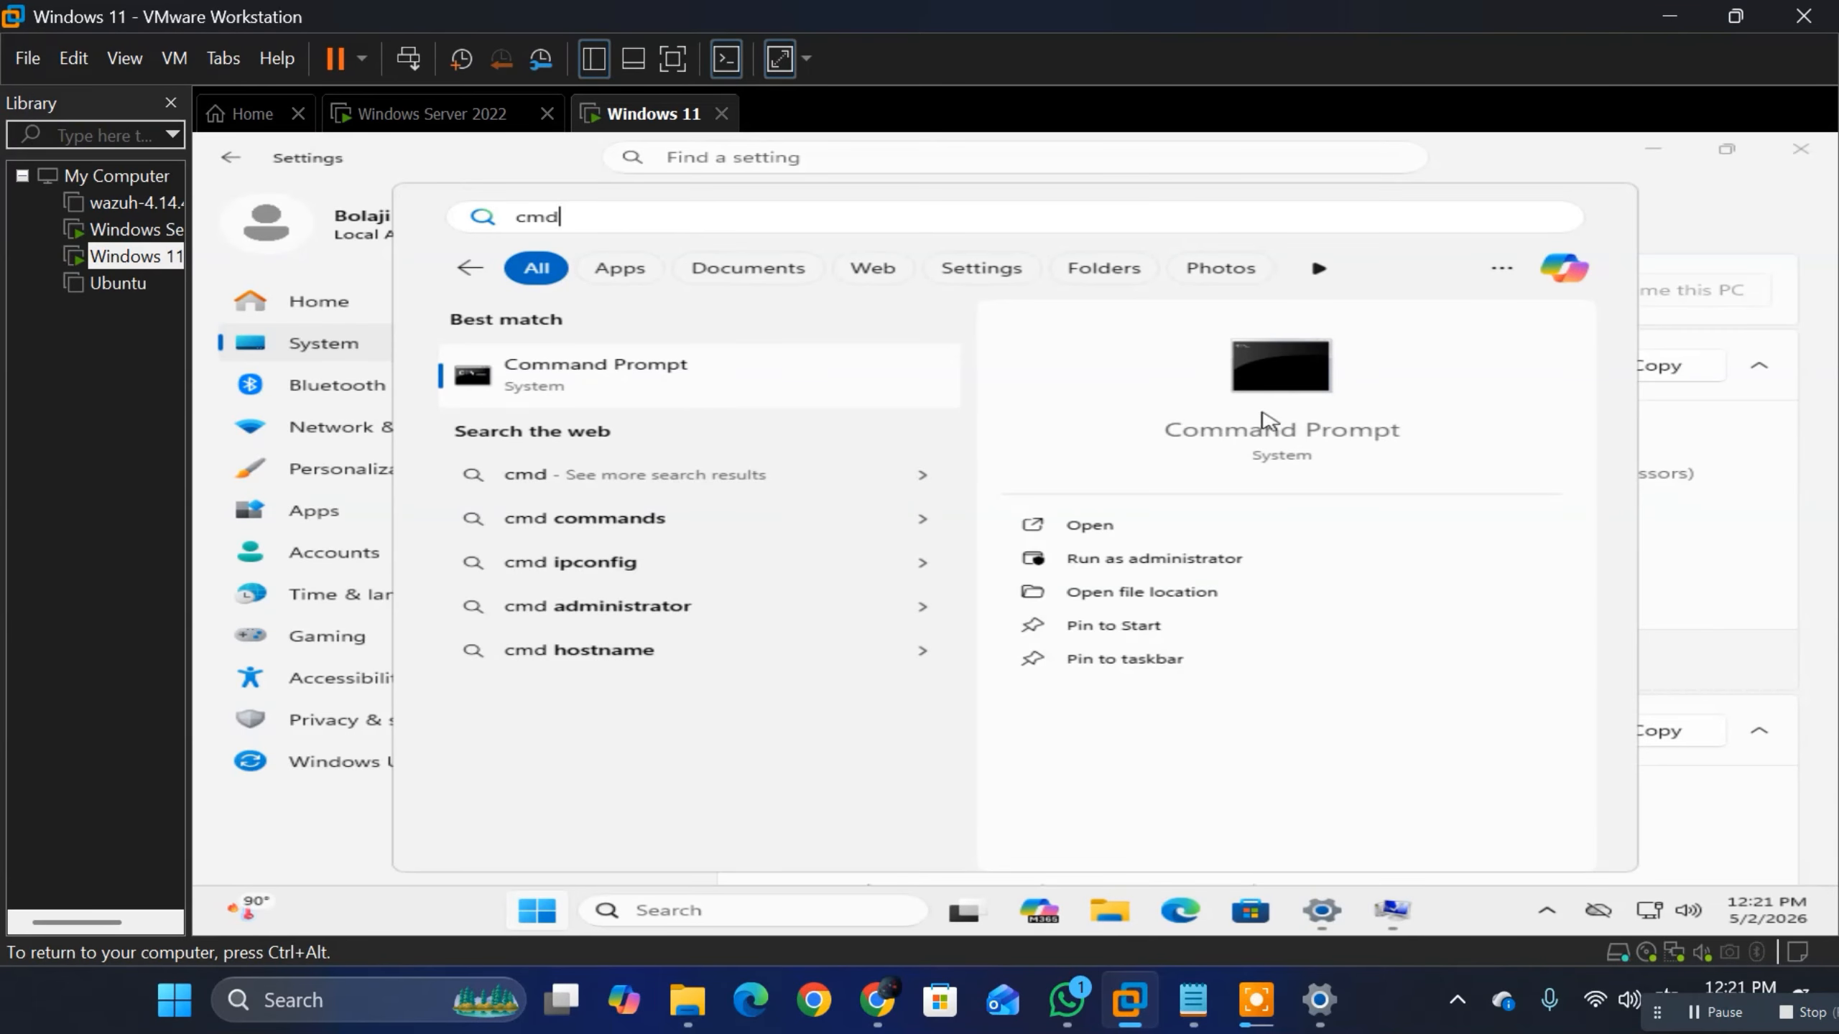
pyautogui.click(1143, 555)
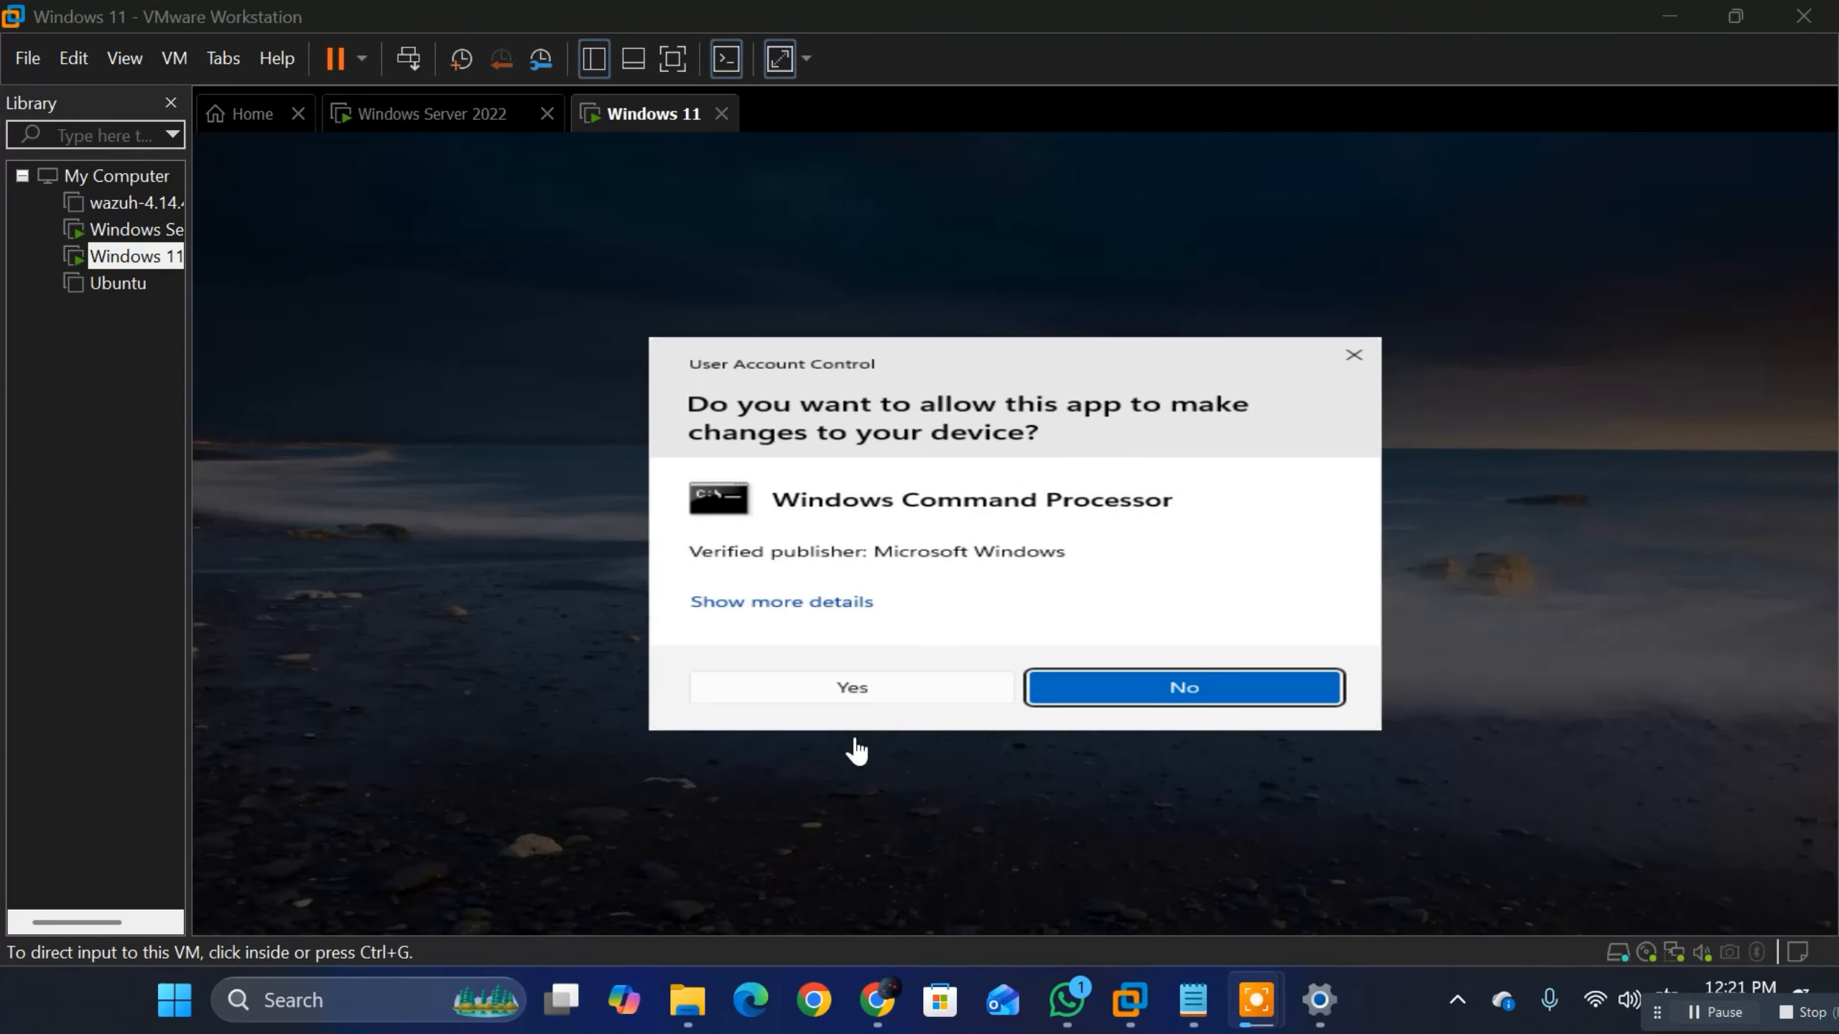
pyautogui.click(832, 688)
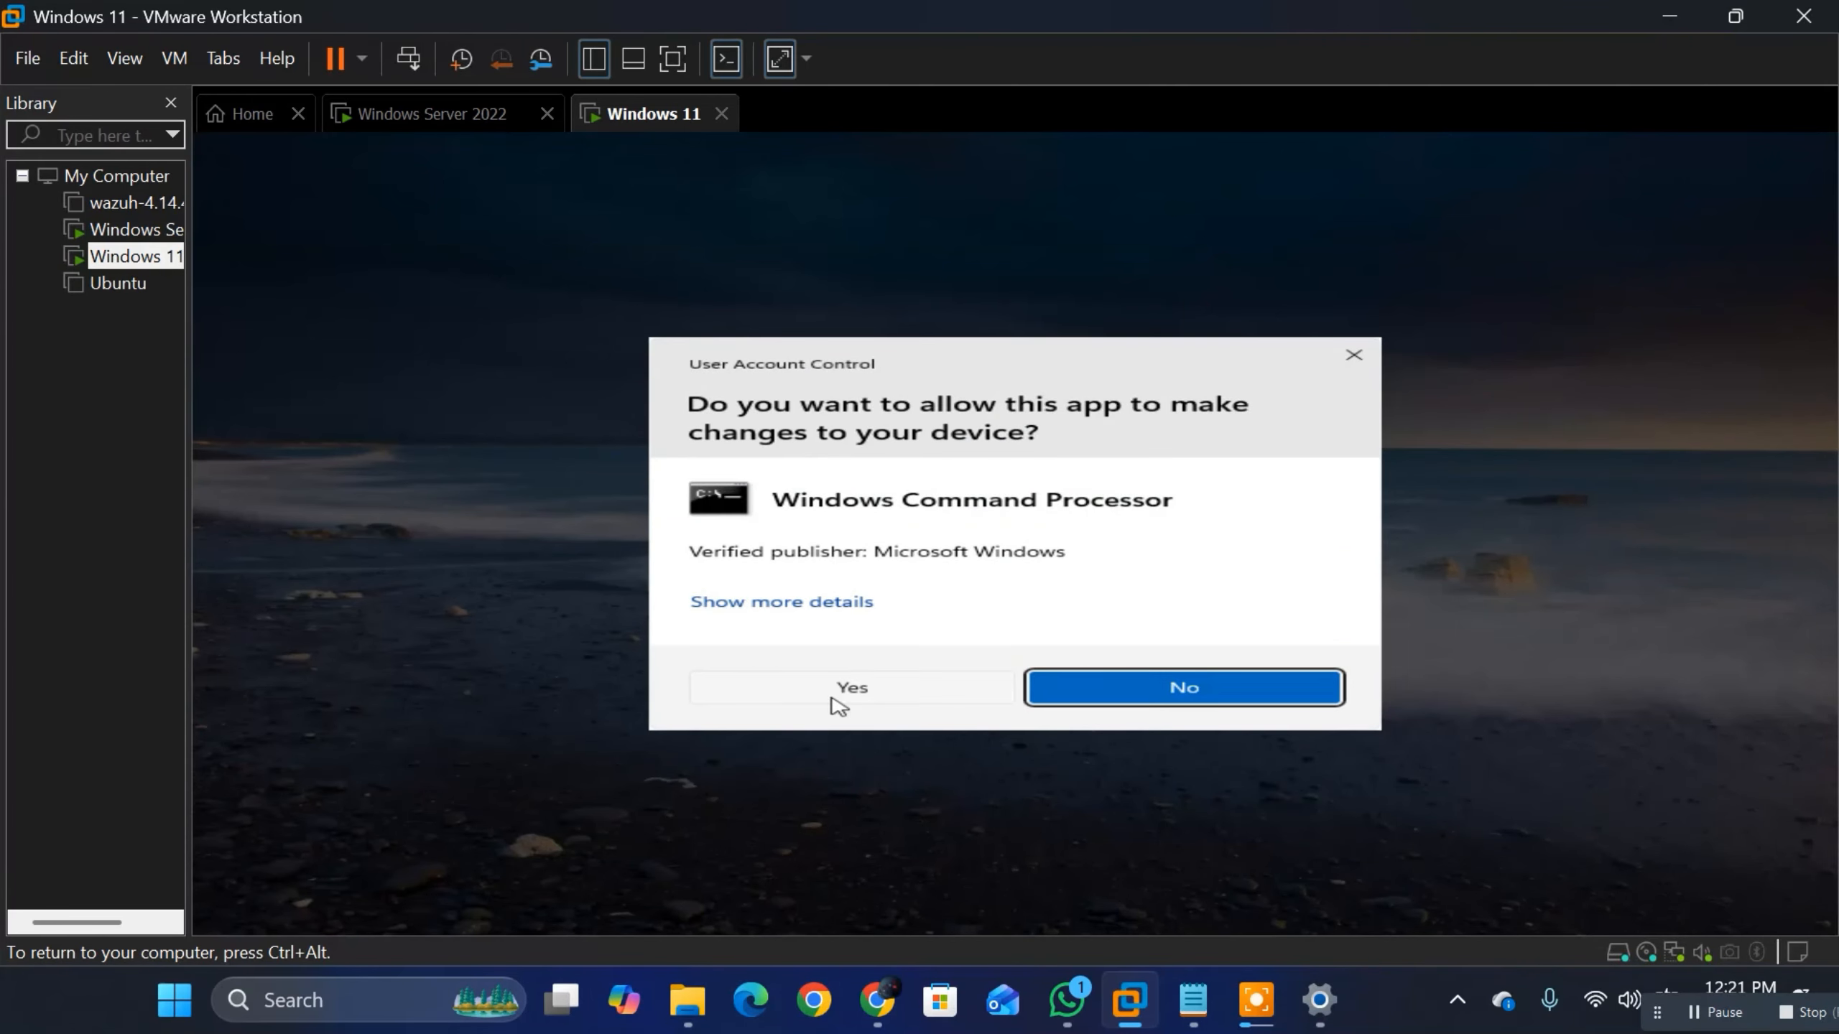
pyautogui.click(840, 692)
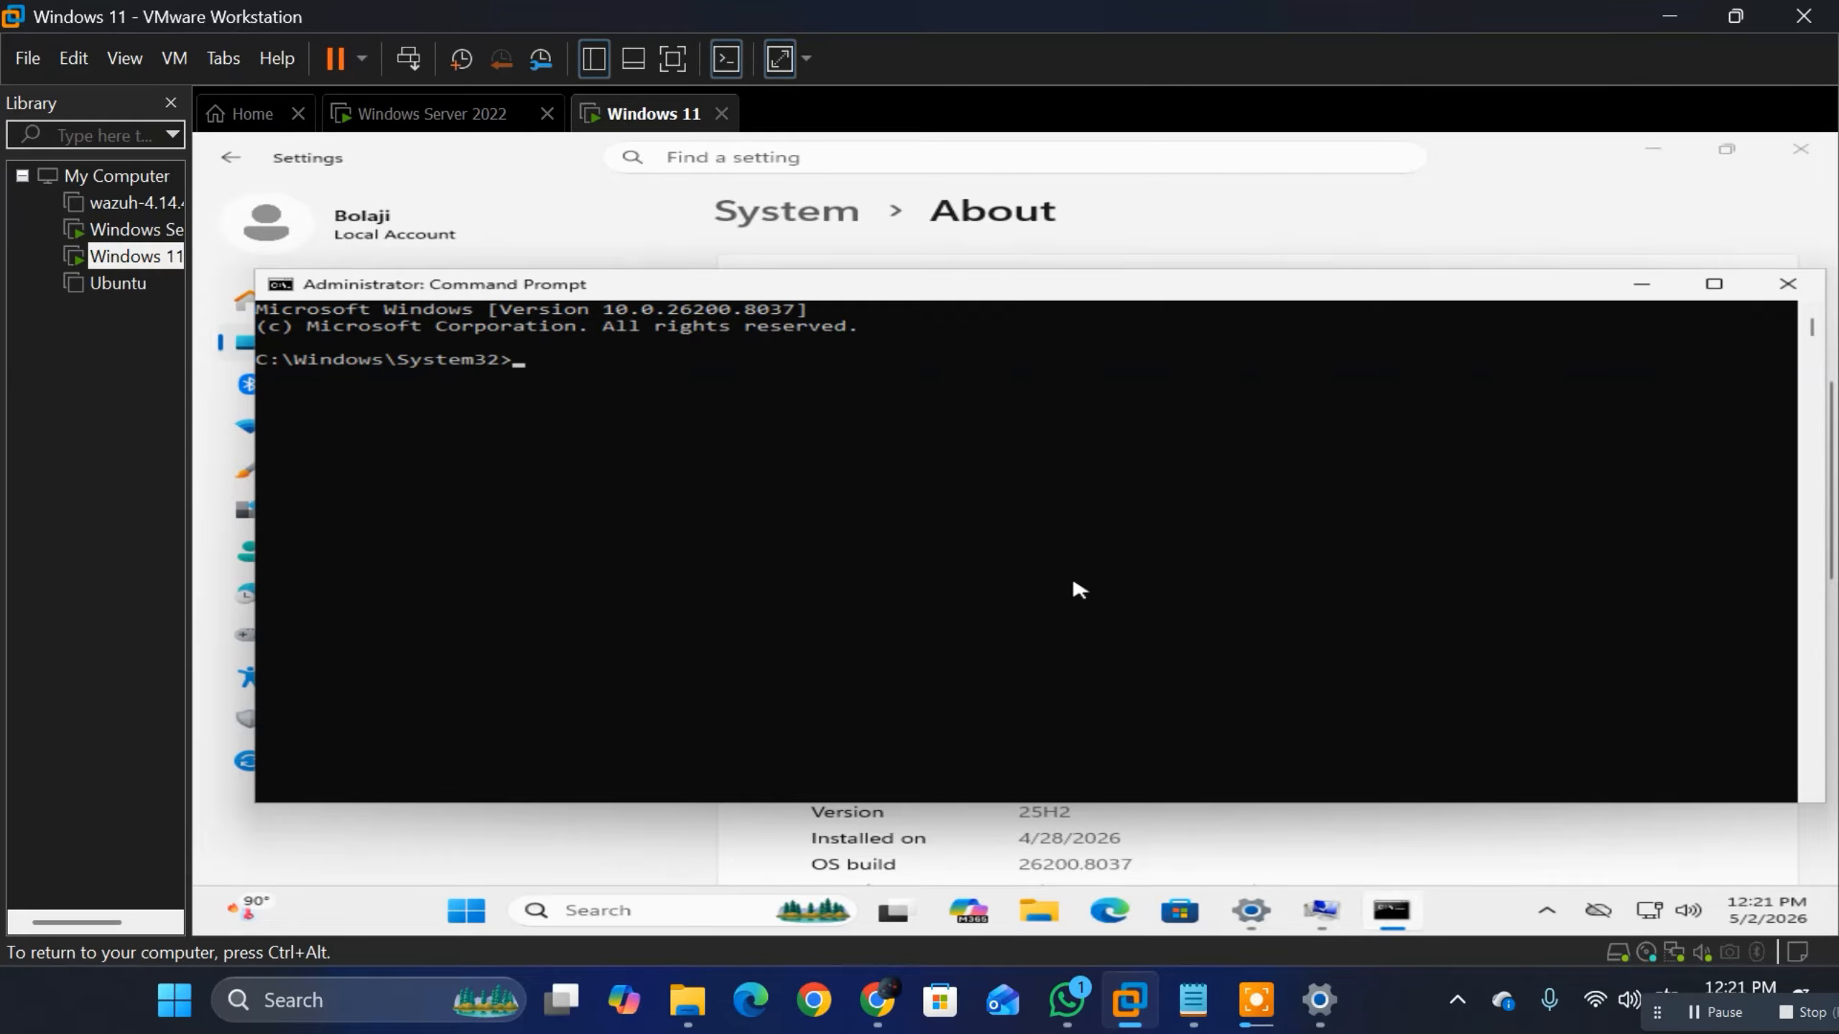
# Step: Restart the Windows 11 virtual machine immediately with the command shutdown /r /t 0
pyautogui.write('shut')
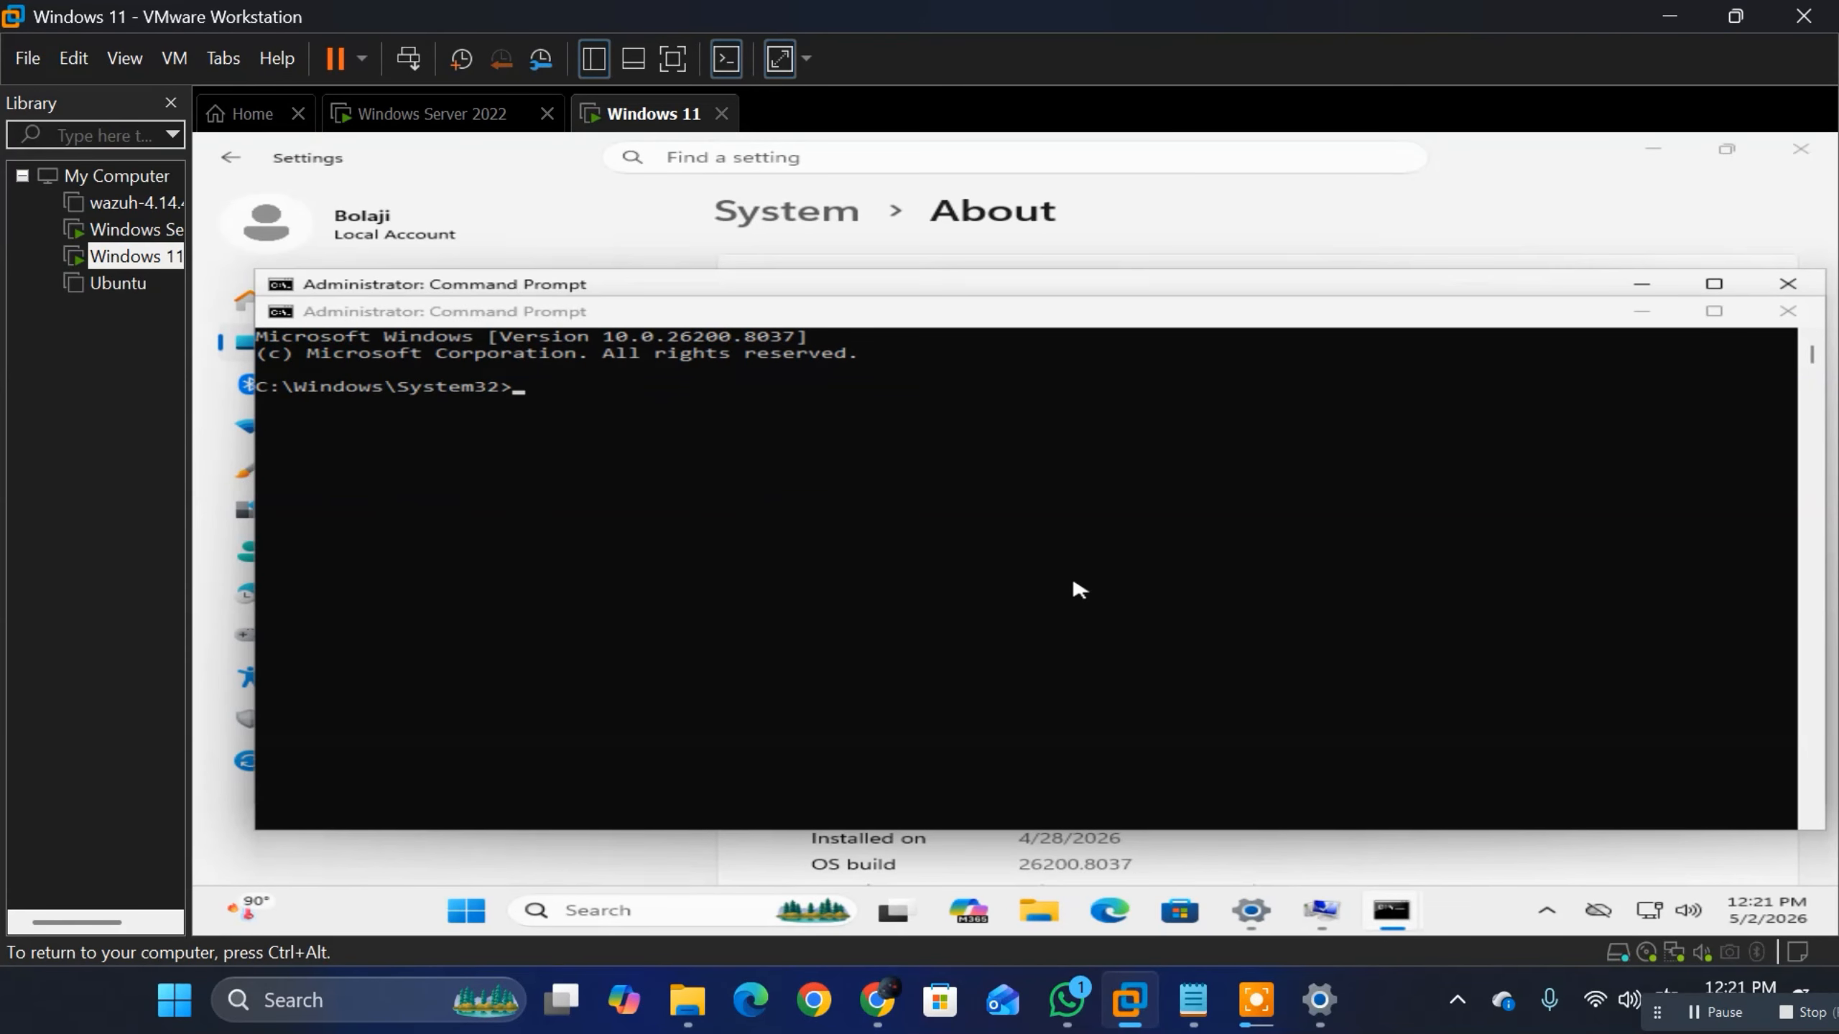
pyautogui.click(1079, 588)
pyautogui.write('shutdown /r /t 0')
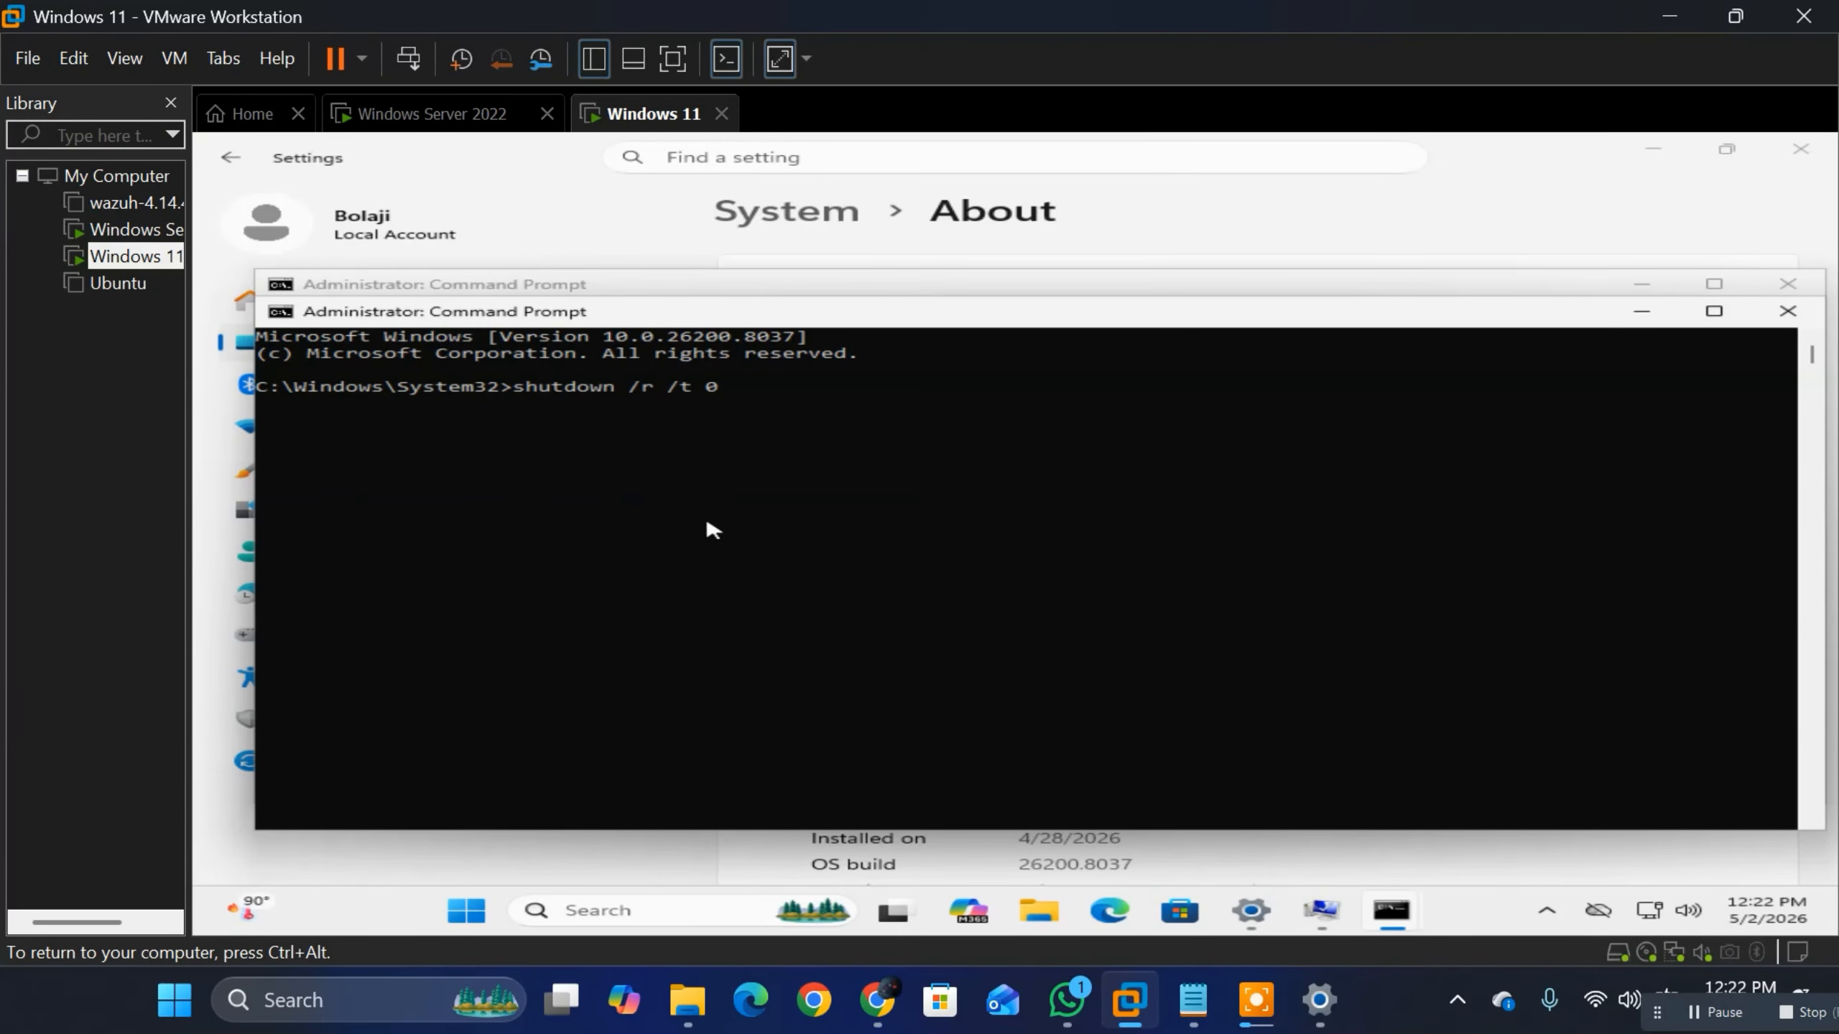
pyautogui.press('Return')
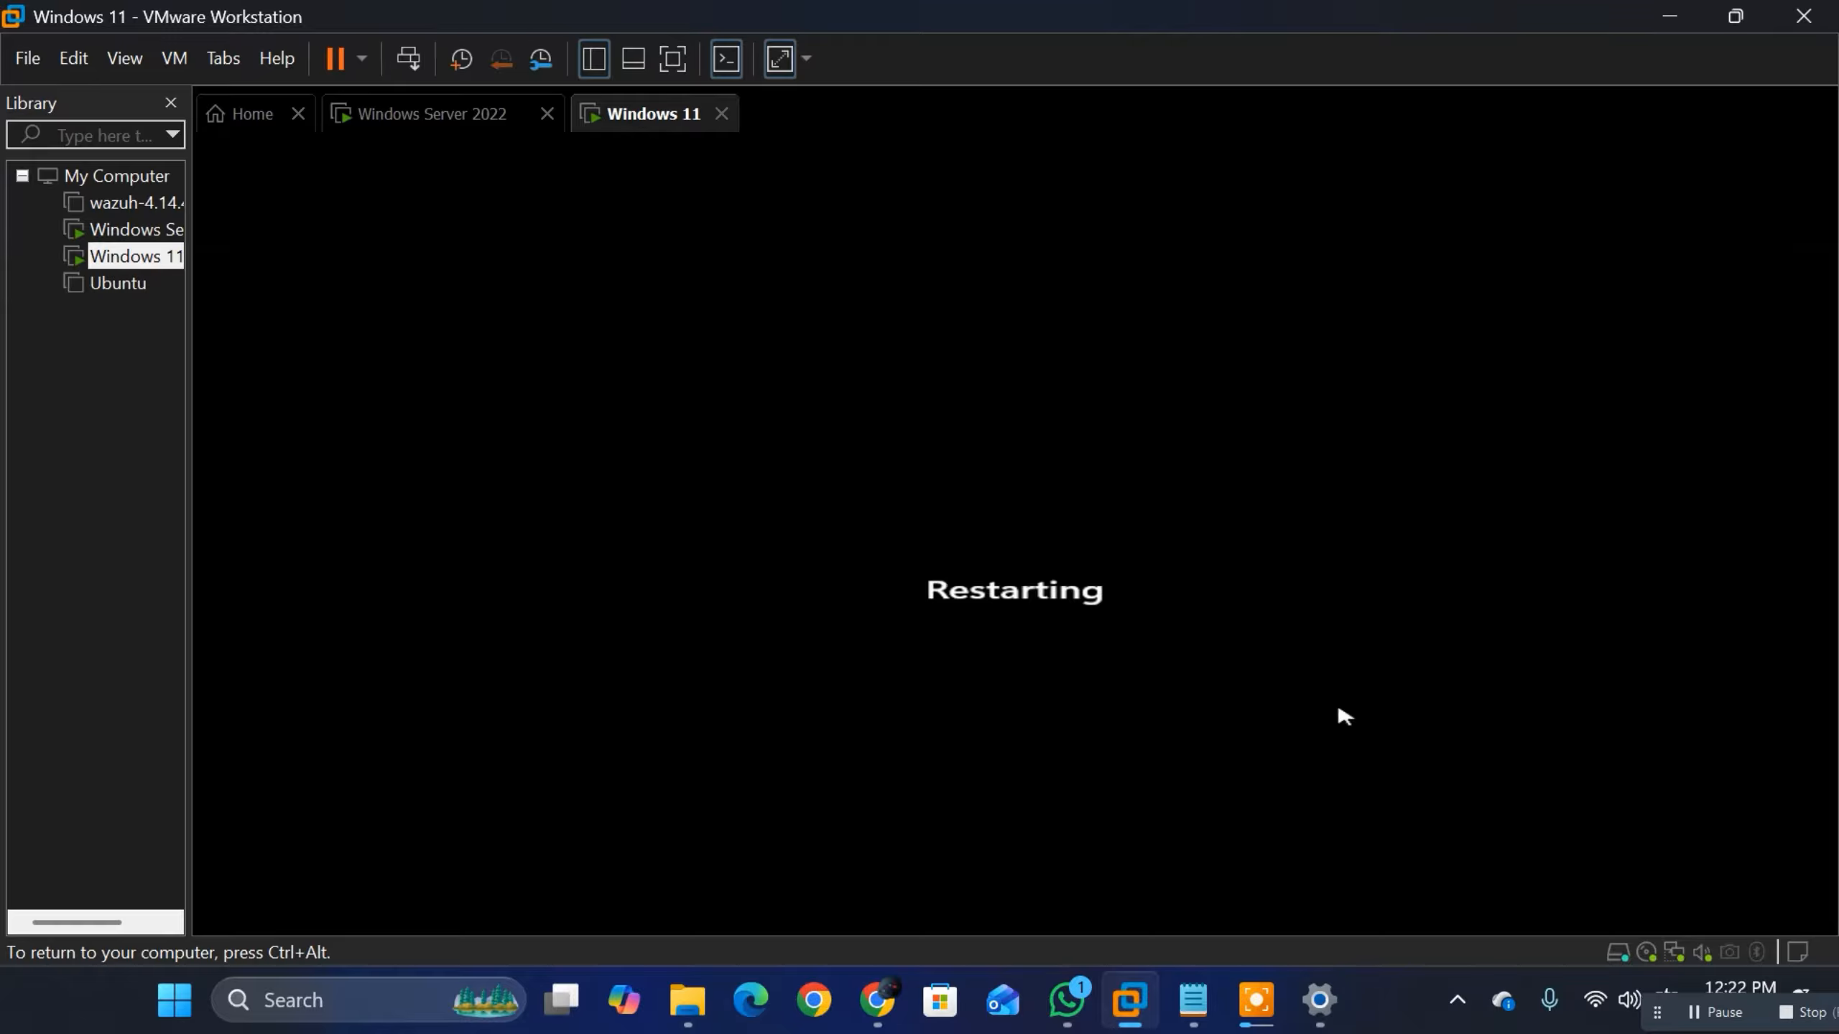
pyautogui.hotkey('ctrl', 'alt')
pyautogui.click(424, 135)
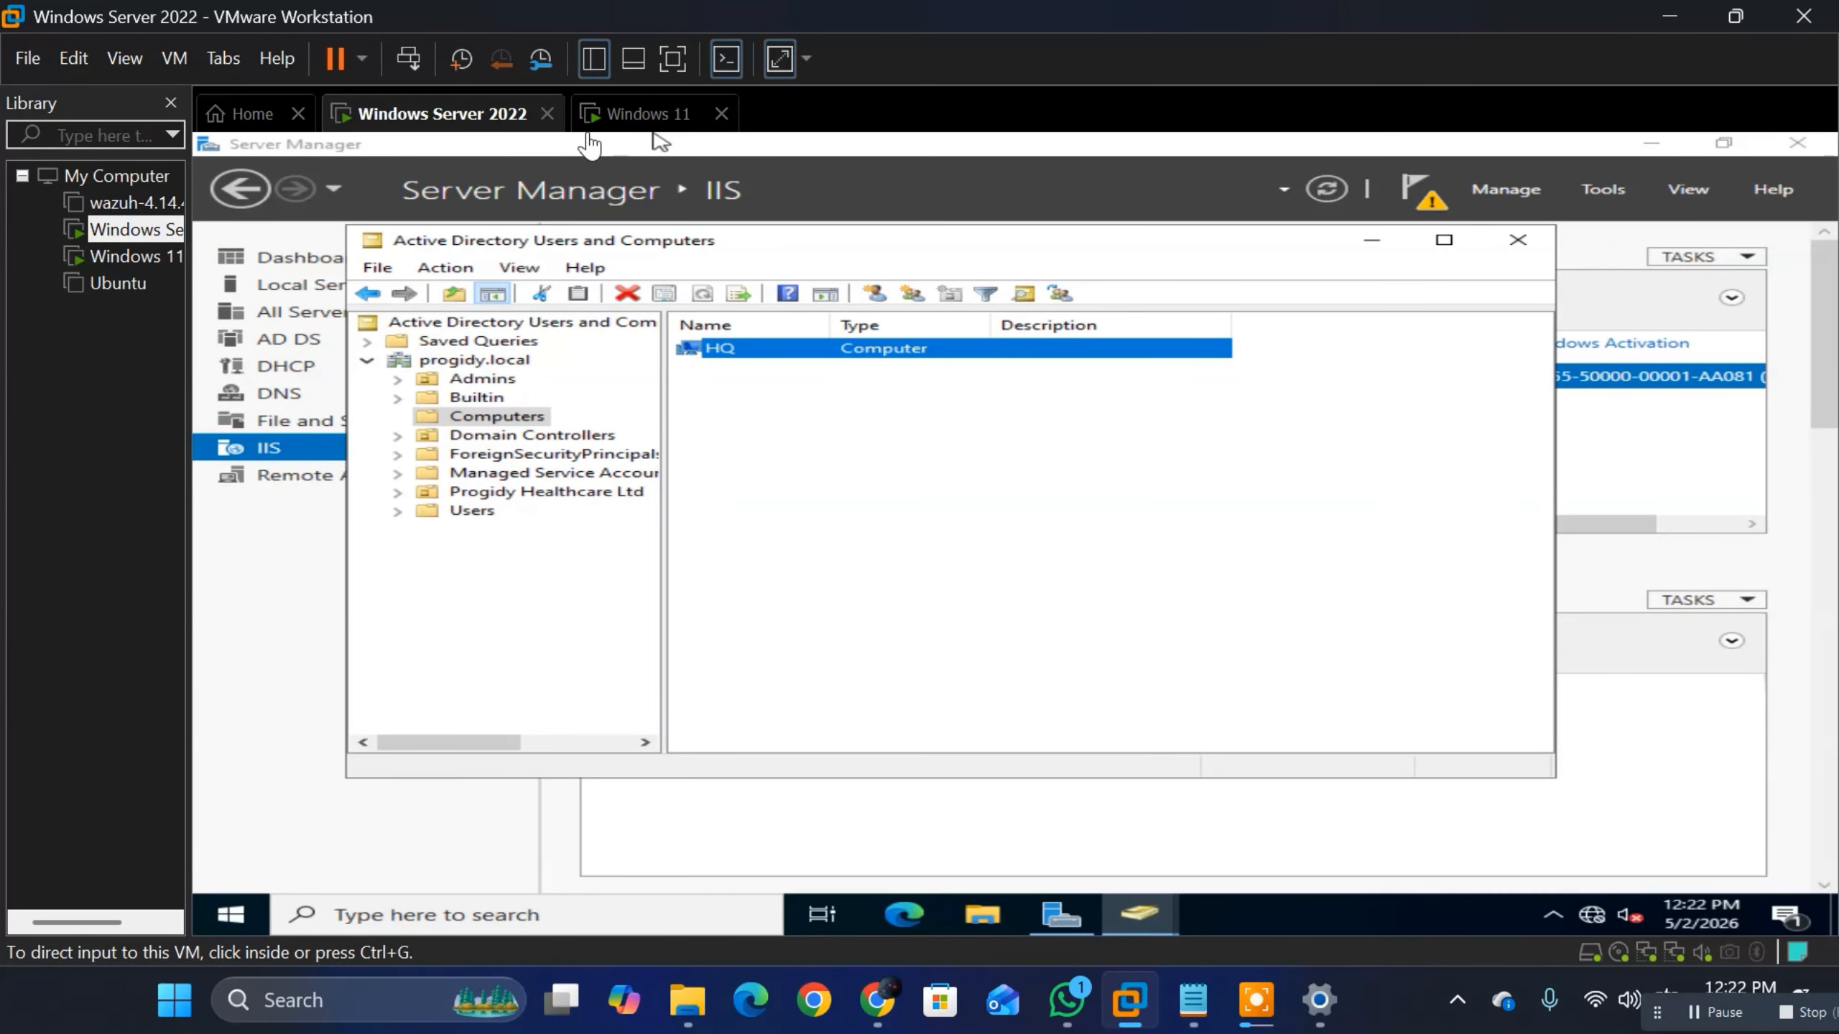
pyautogui.click(637, 114)
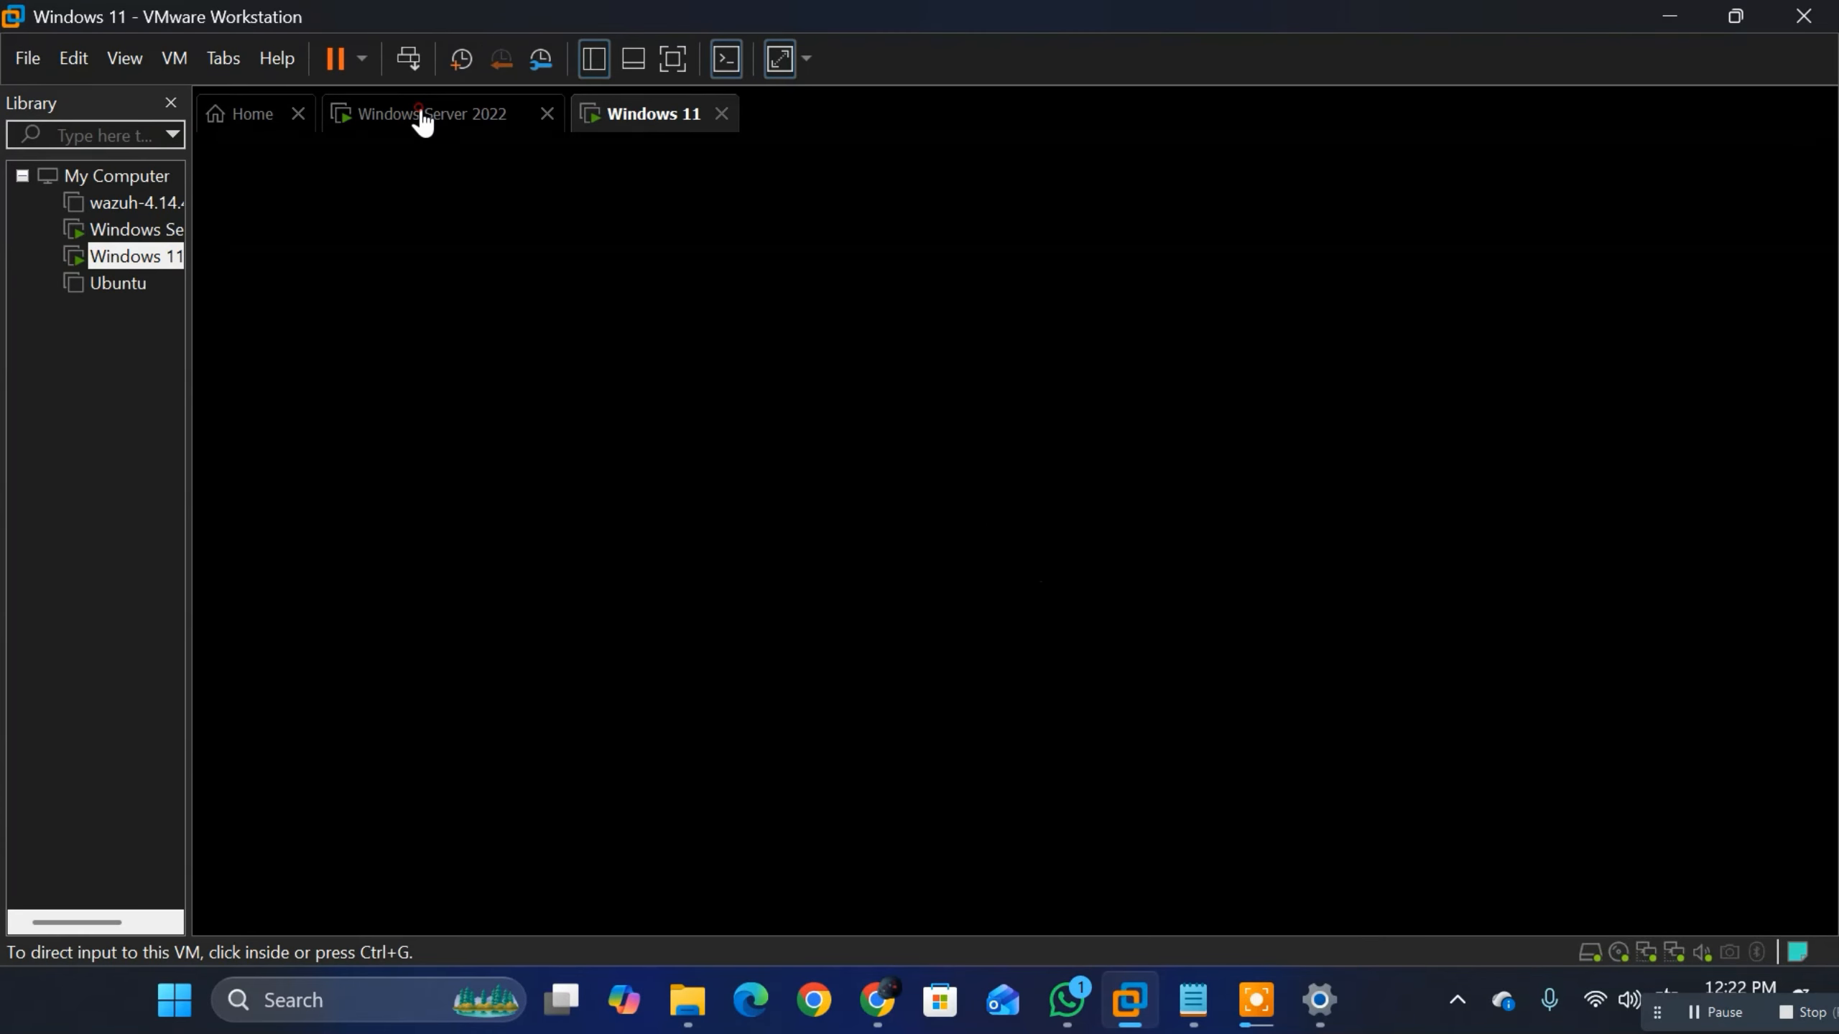
pyautogui.click(419, 114)
pyautogui.click(652, 116)
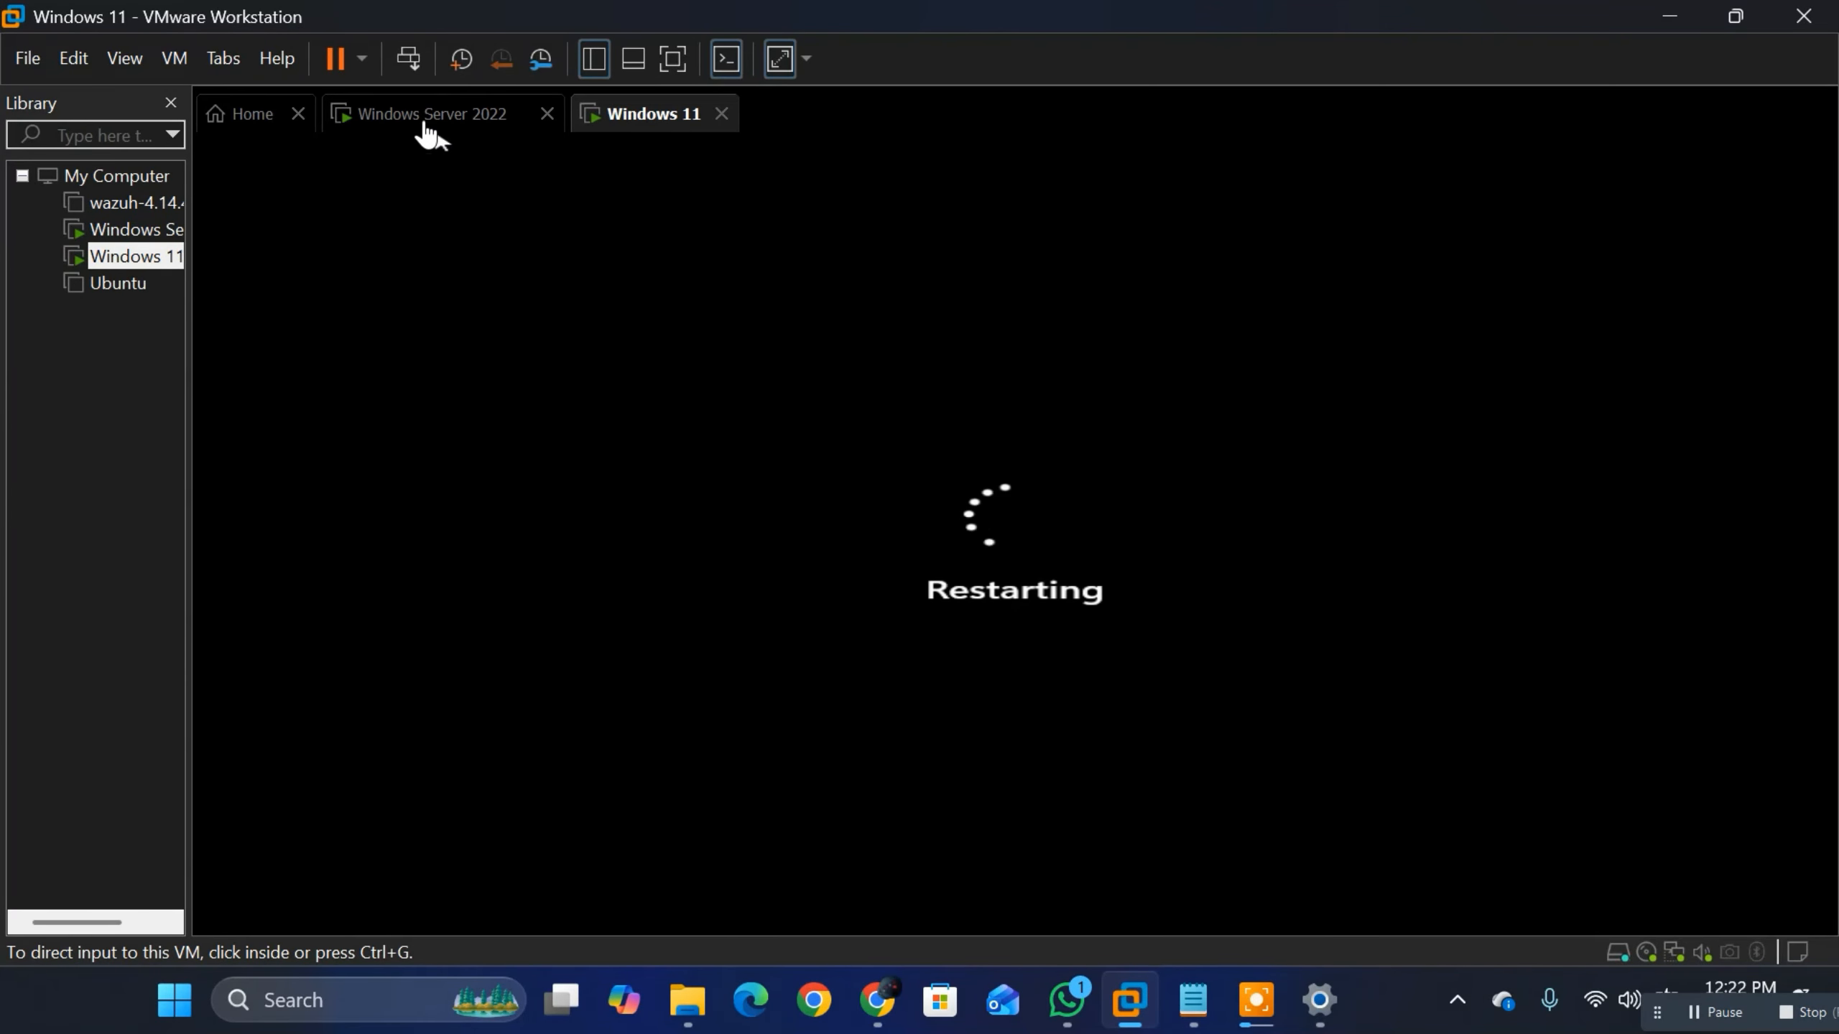
pyautogui.click(427, 124)
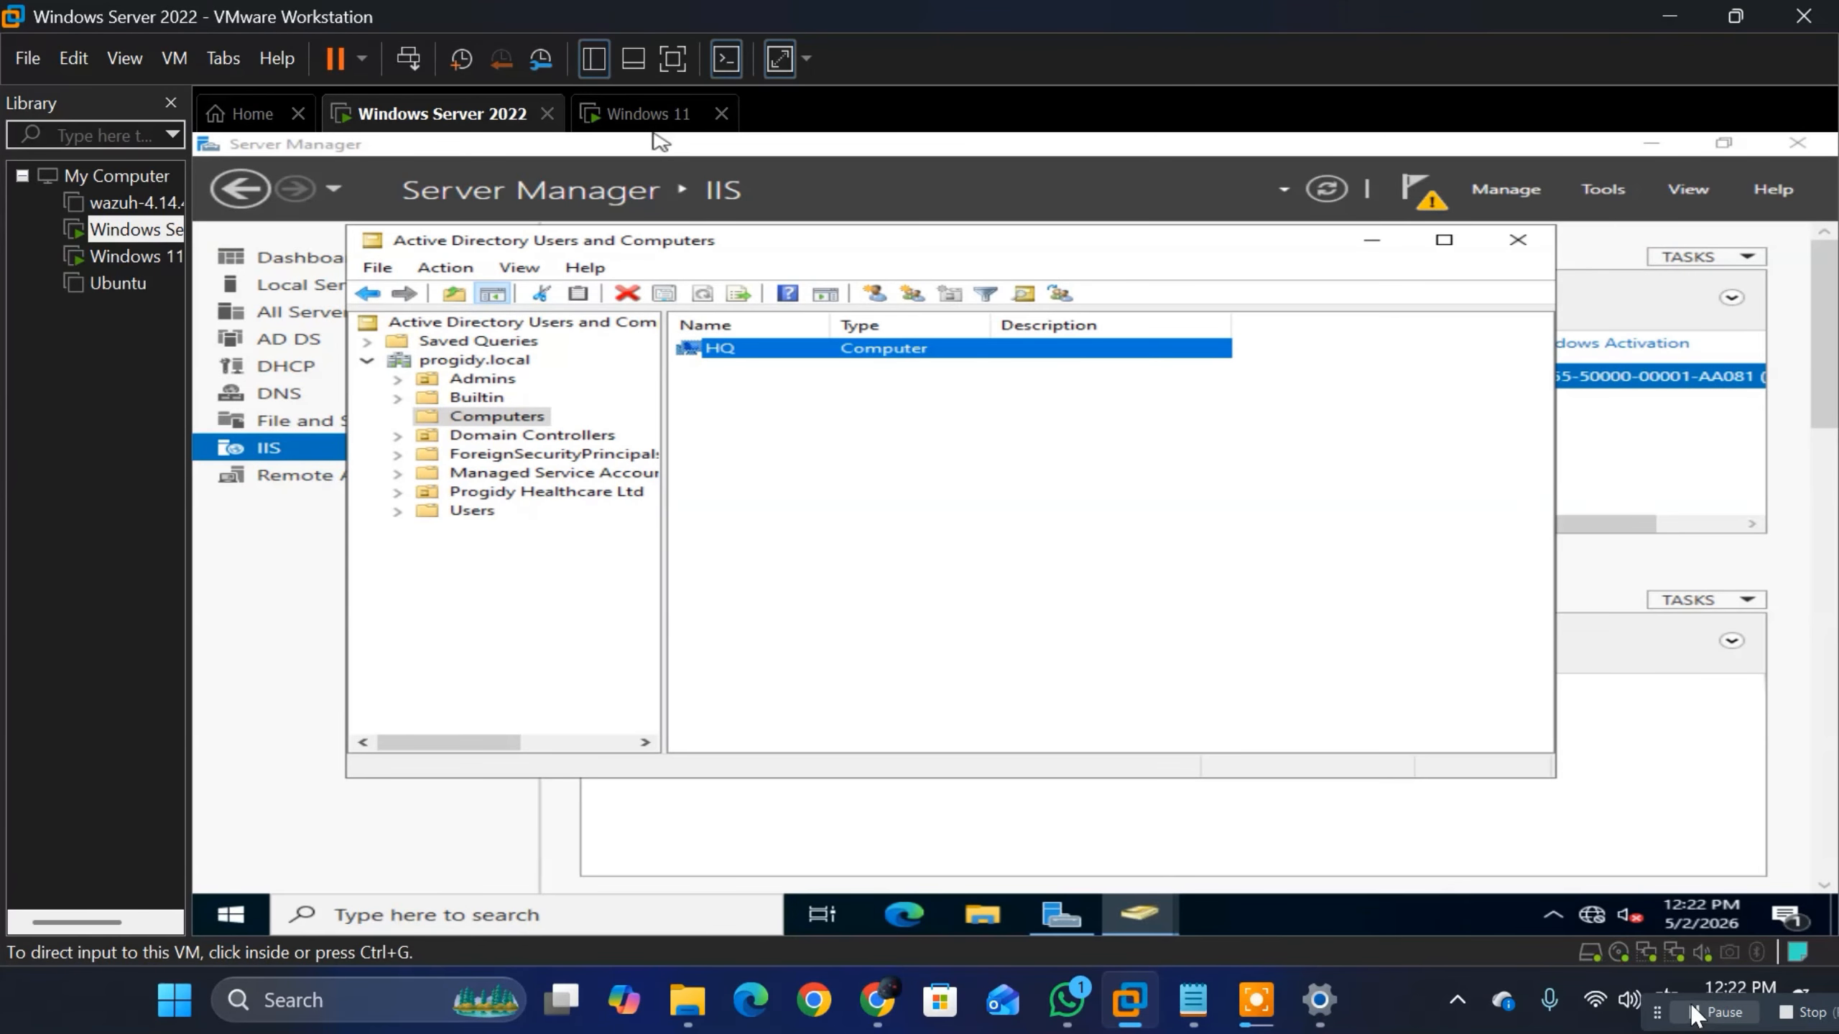
# Step: Return to the restarted Windows 11 virtual machine, dismiss its lock screen, and choose Other user for signing in to PROGIDY
pyautogui.click(637, 113)
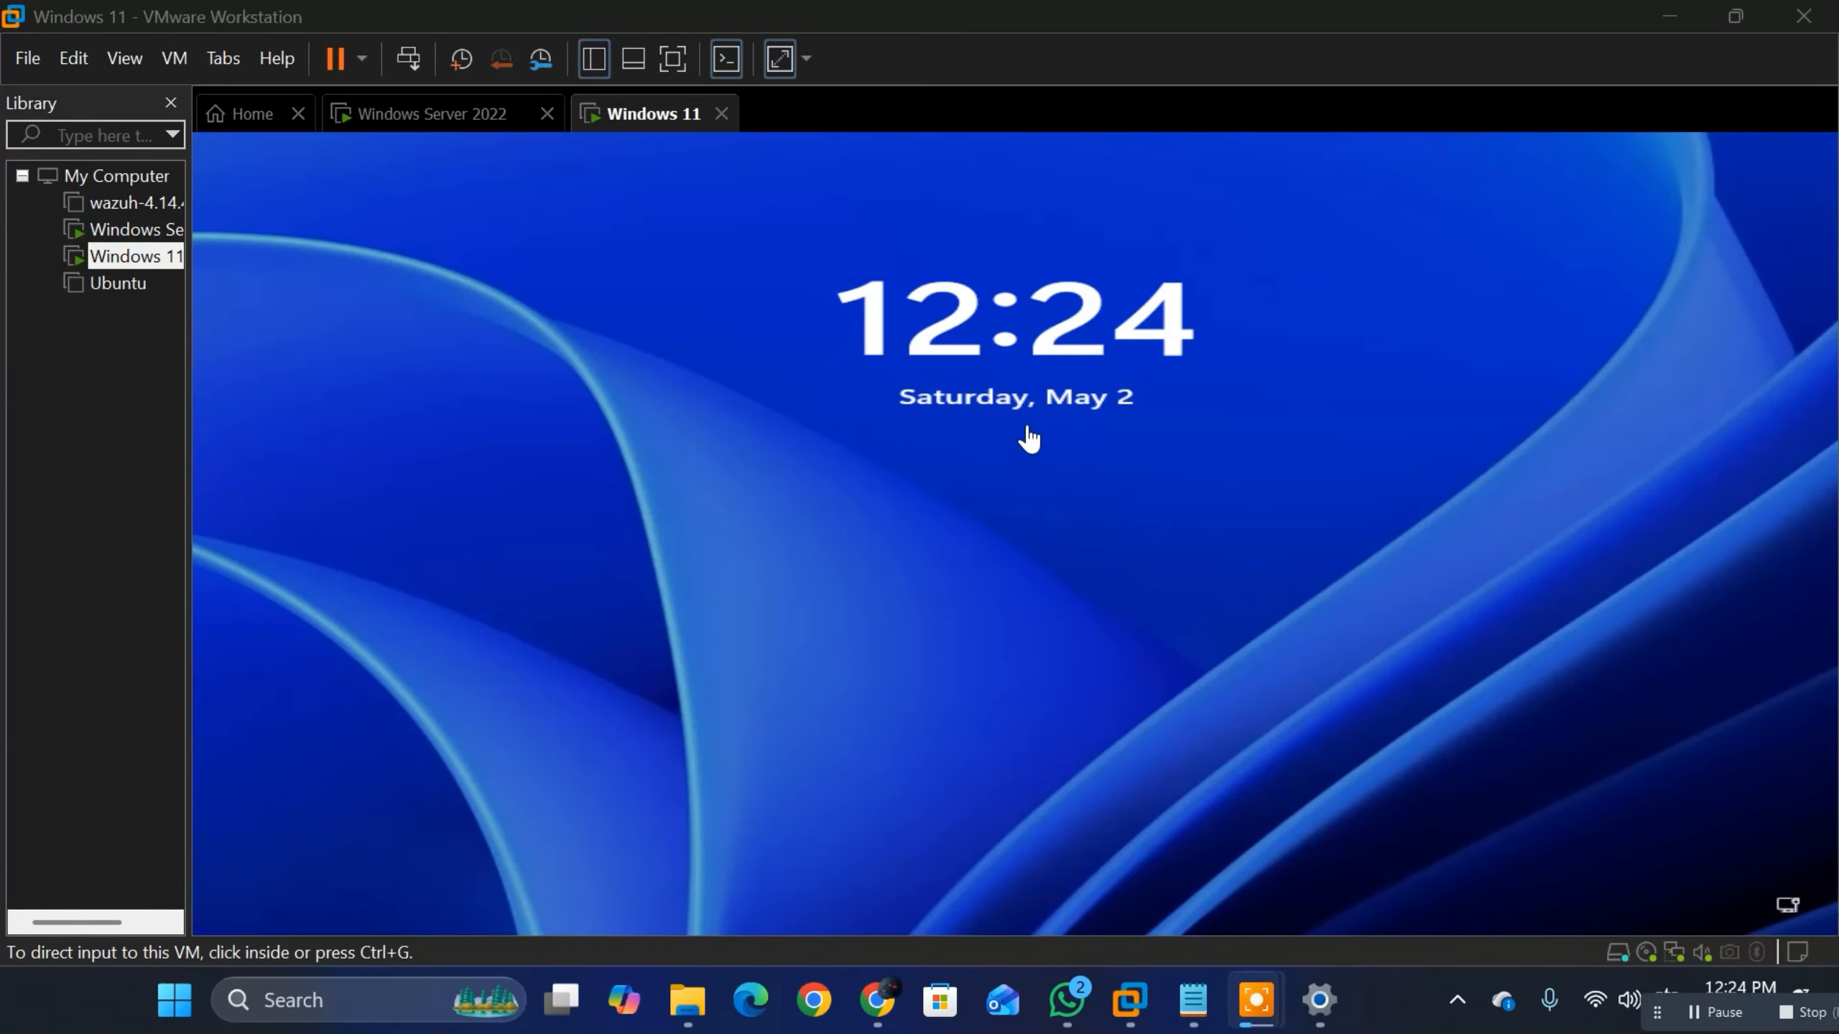
pyautogui.click(913, 497)
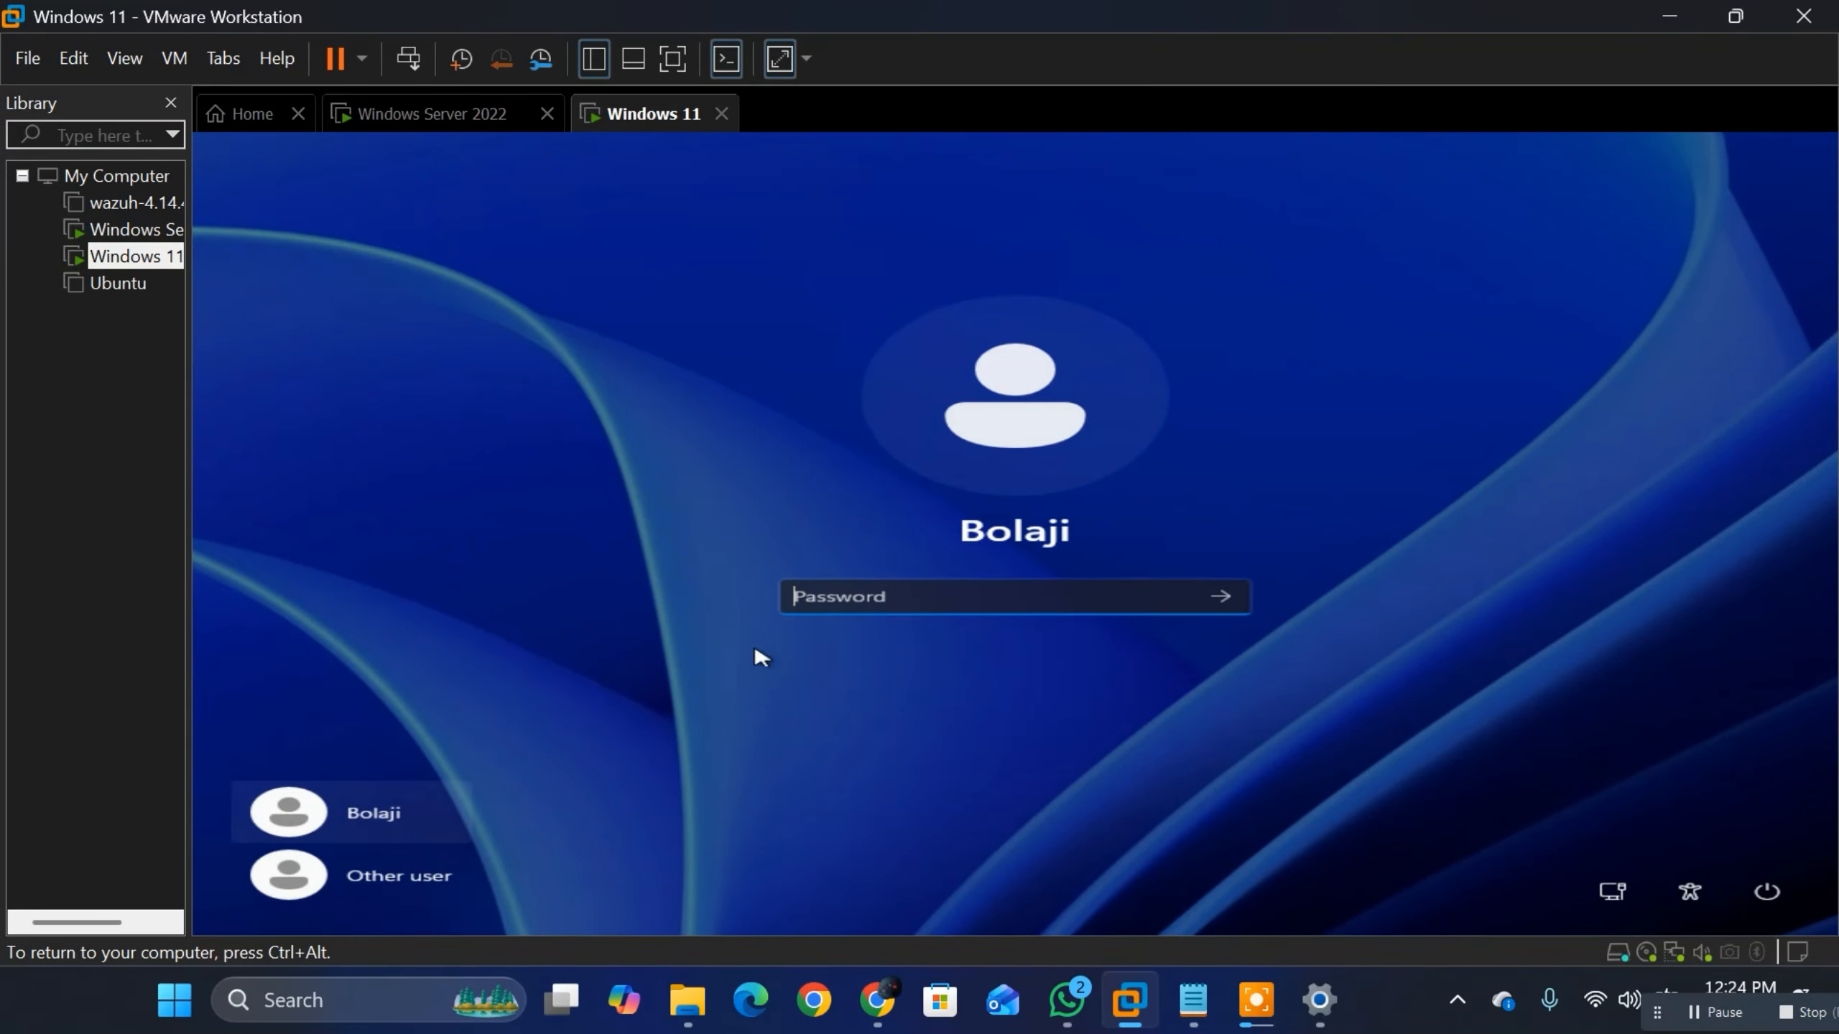
pyautogui.hotkey('ctrl', 'alt')
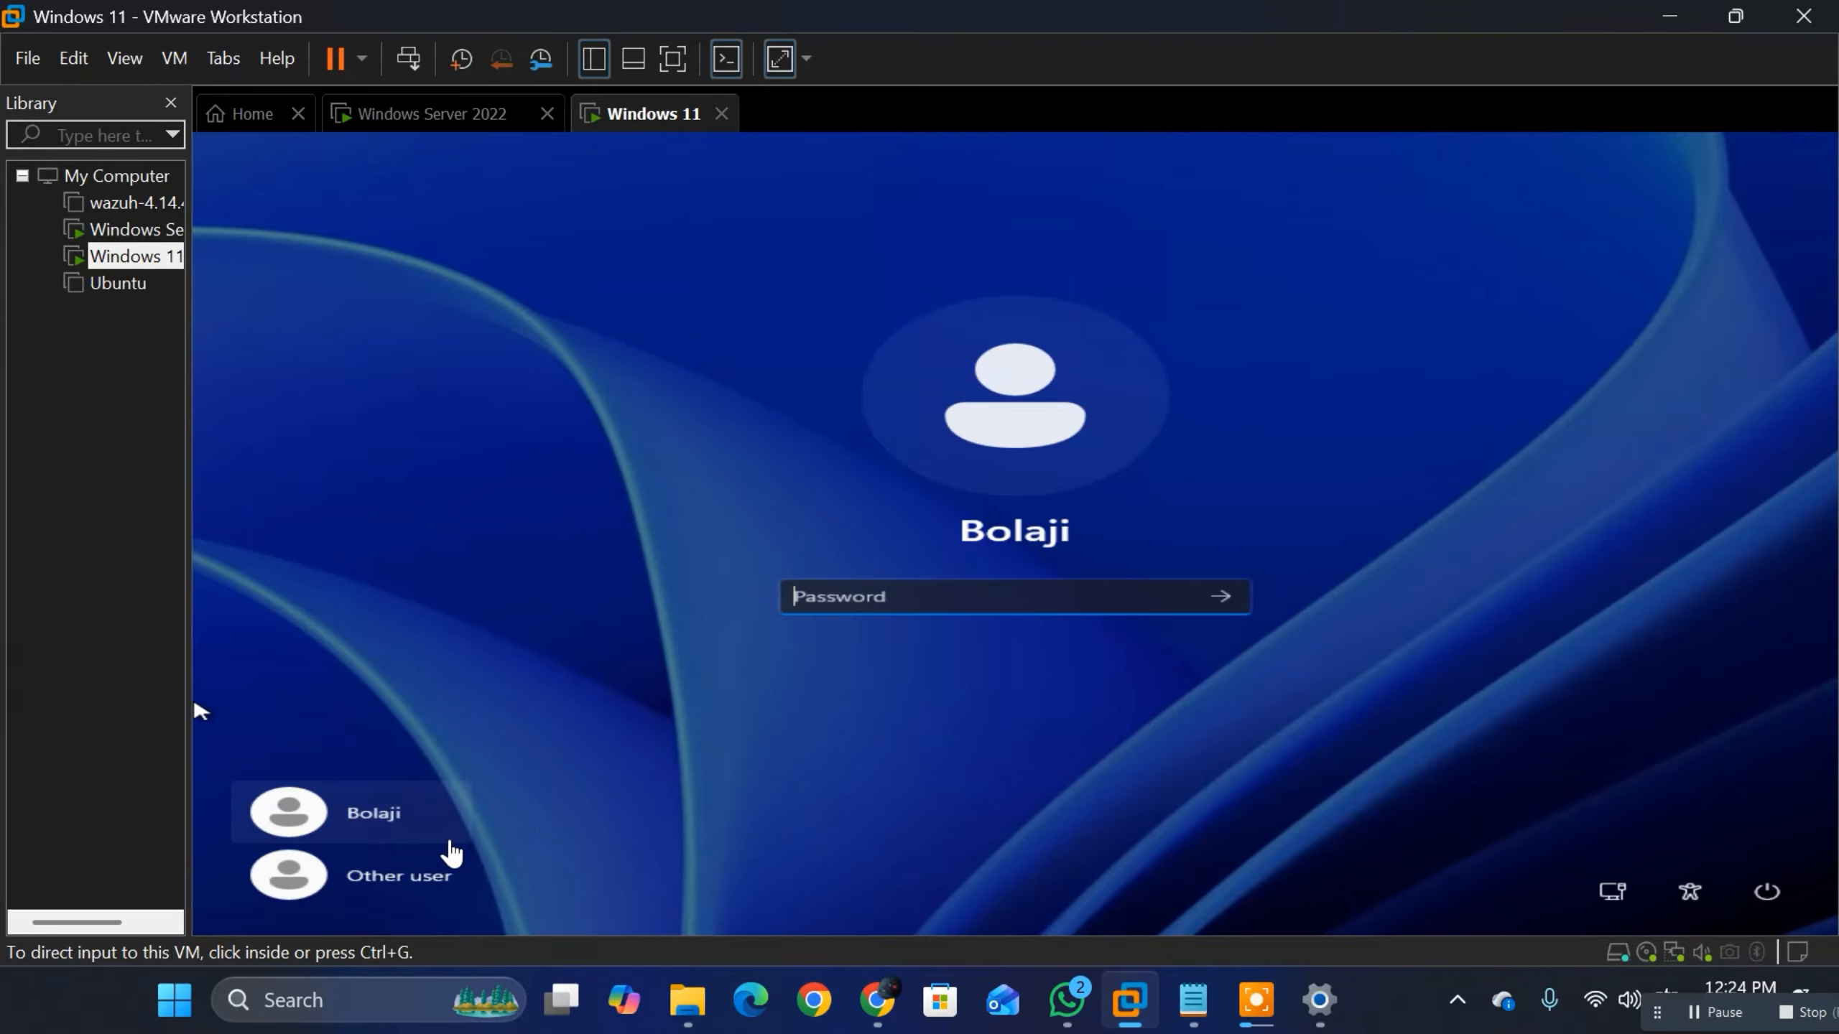
pyautogui.click(892, 599)
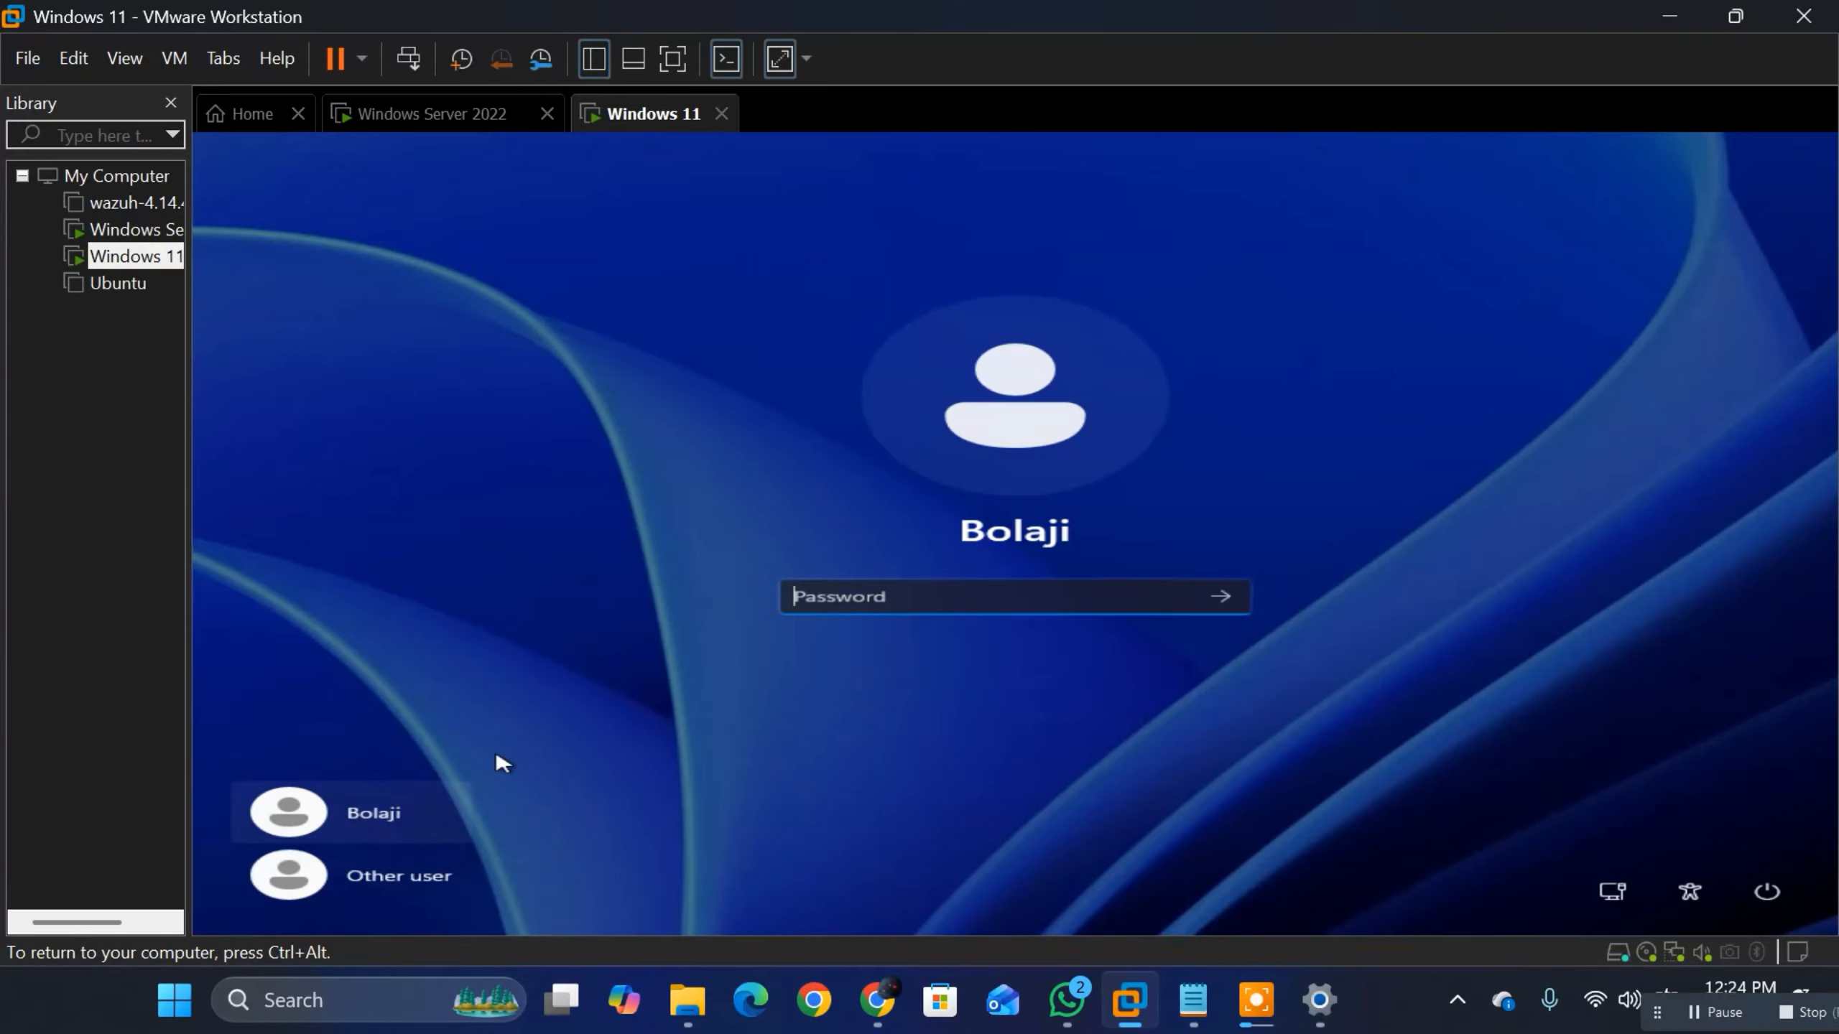
pyautogui.click(384, 885)
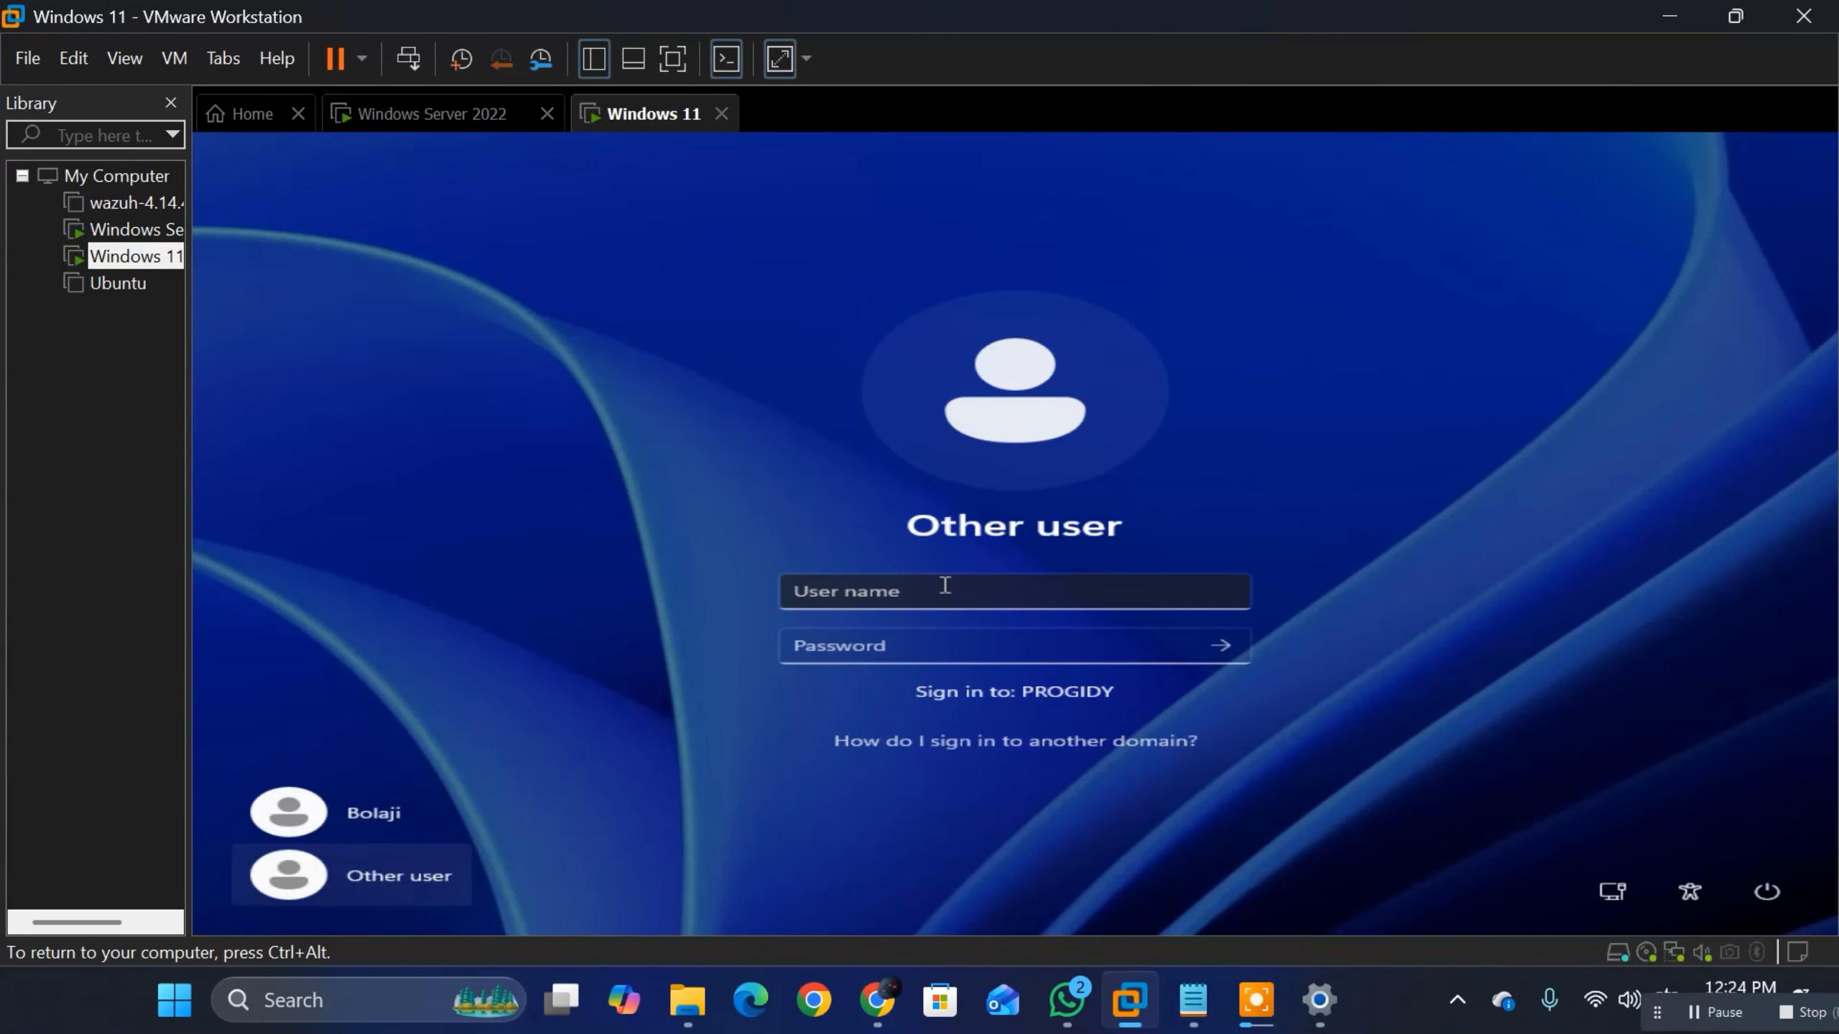
# Step: Switch to the Windows Server 2022 virtual machine and look through the accounts and groups in the domain's Users container
pyautogui.click(417, 116)
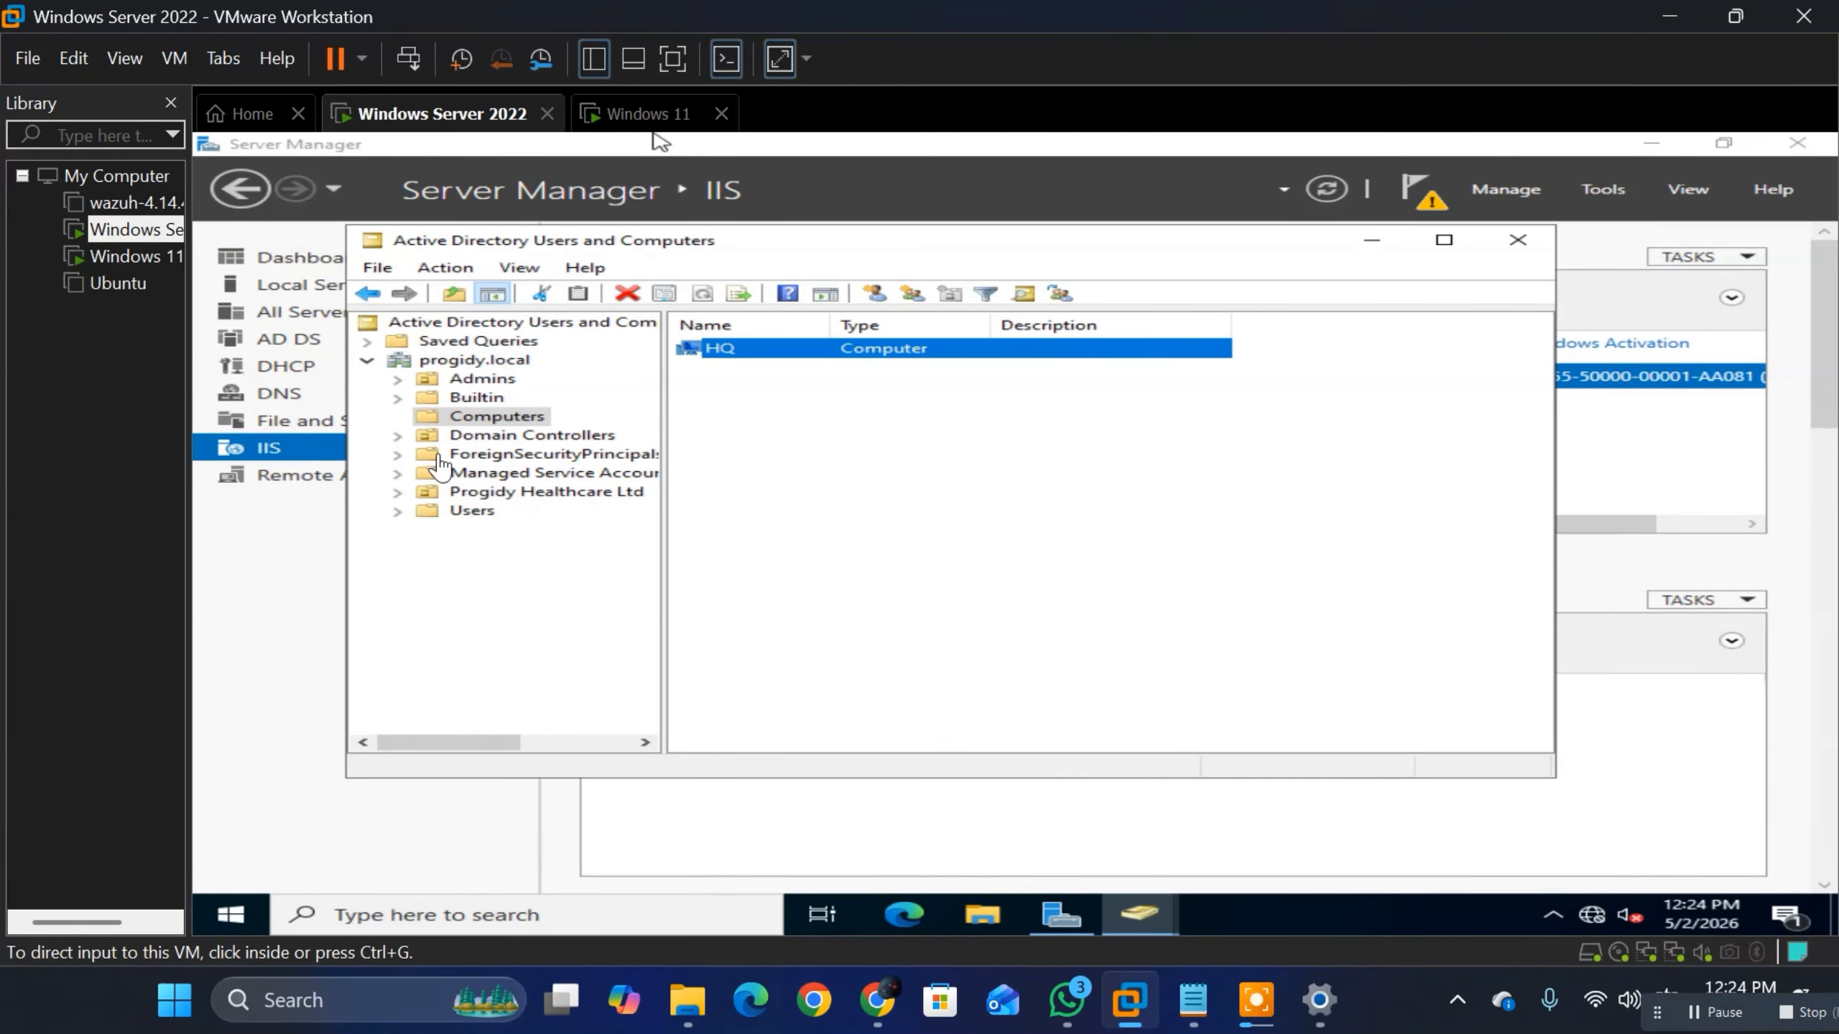
pyautogui.click(658, 141)
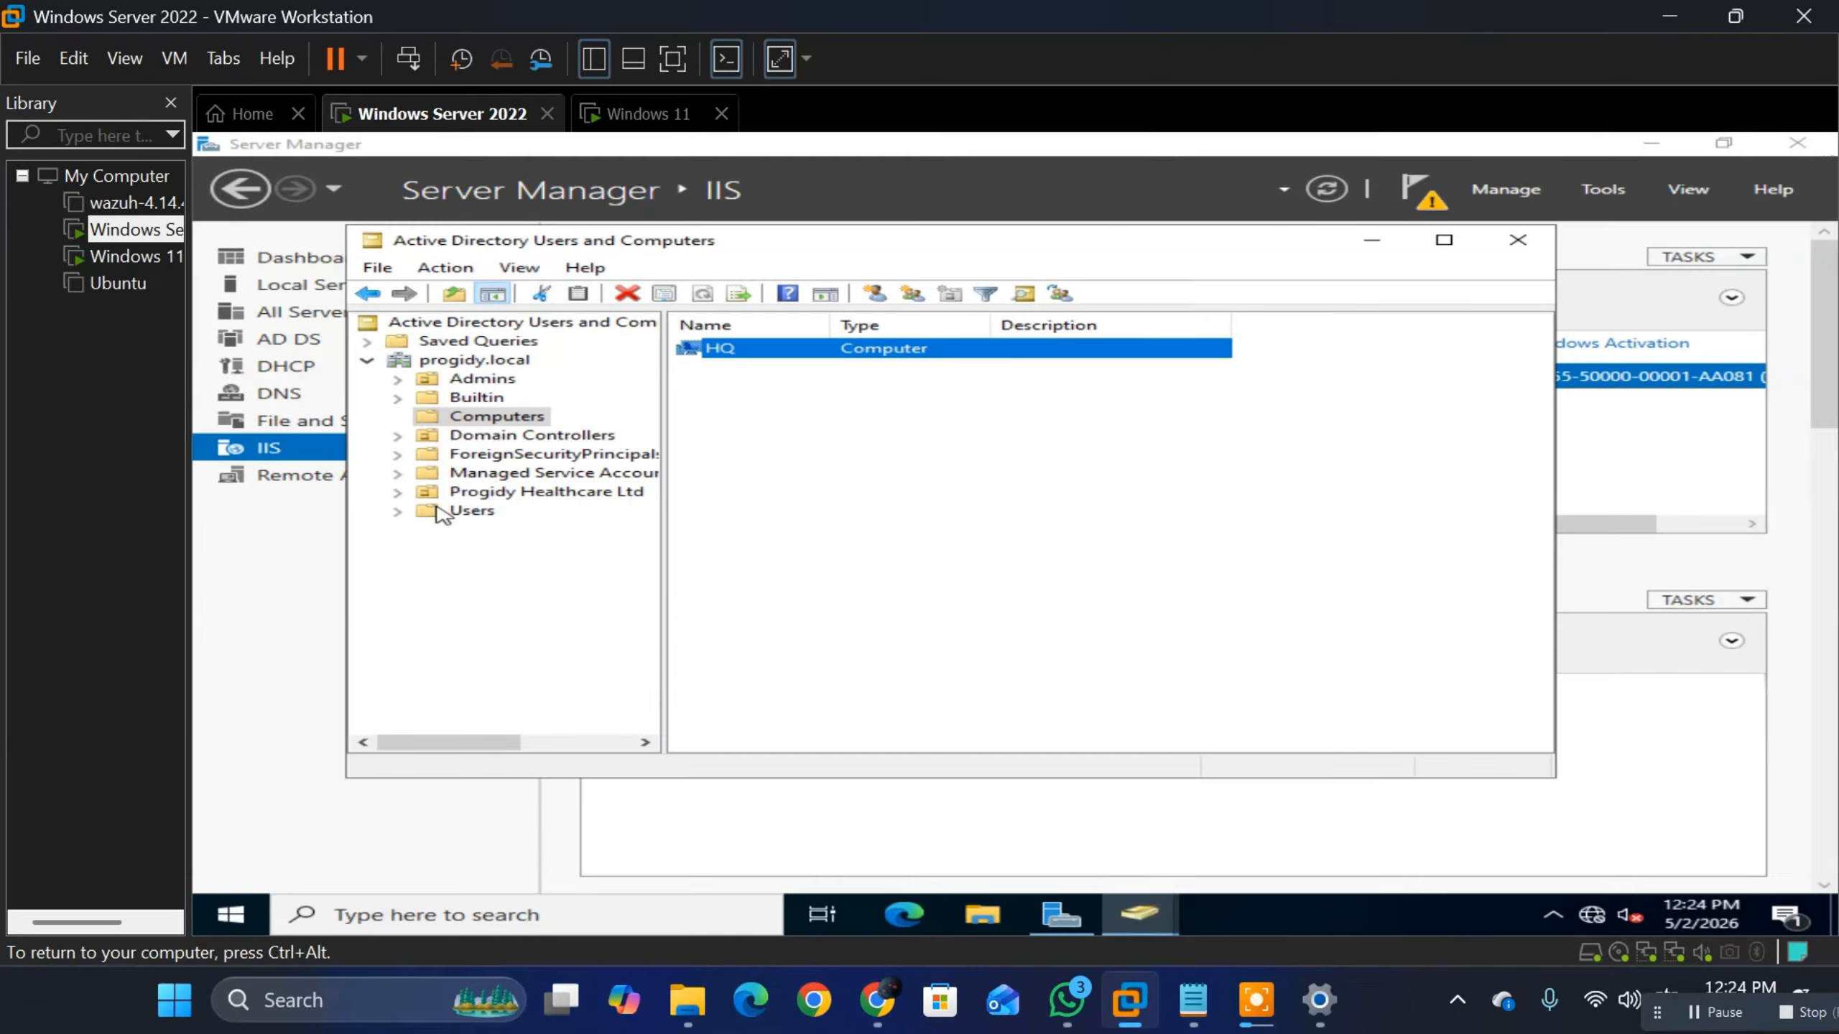
pyautogui.click(450, 516)
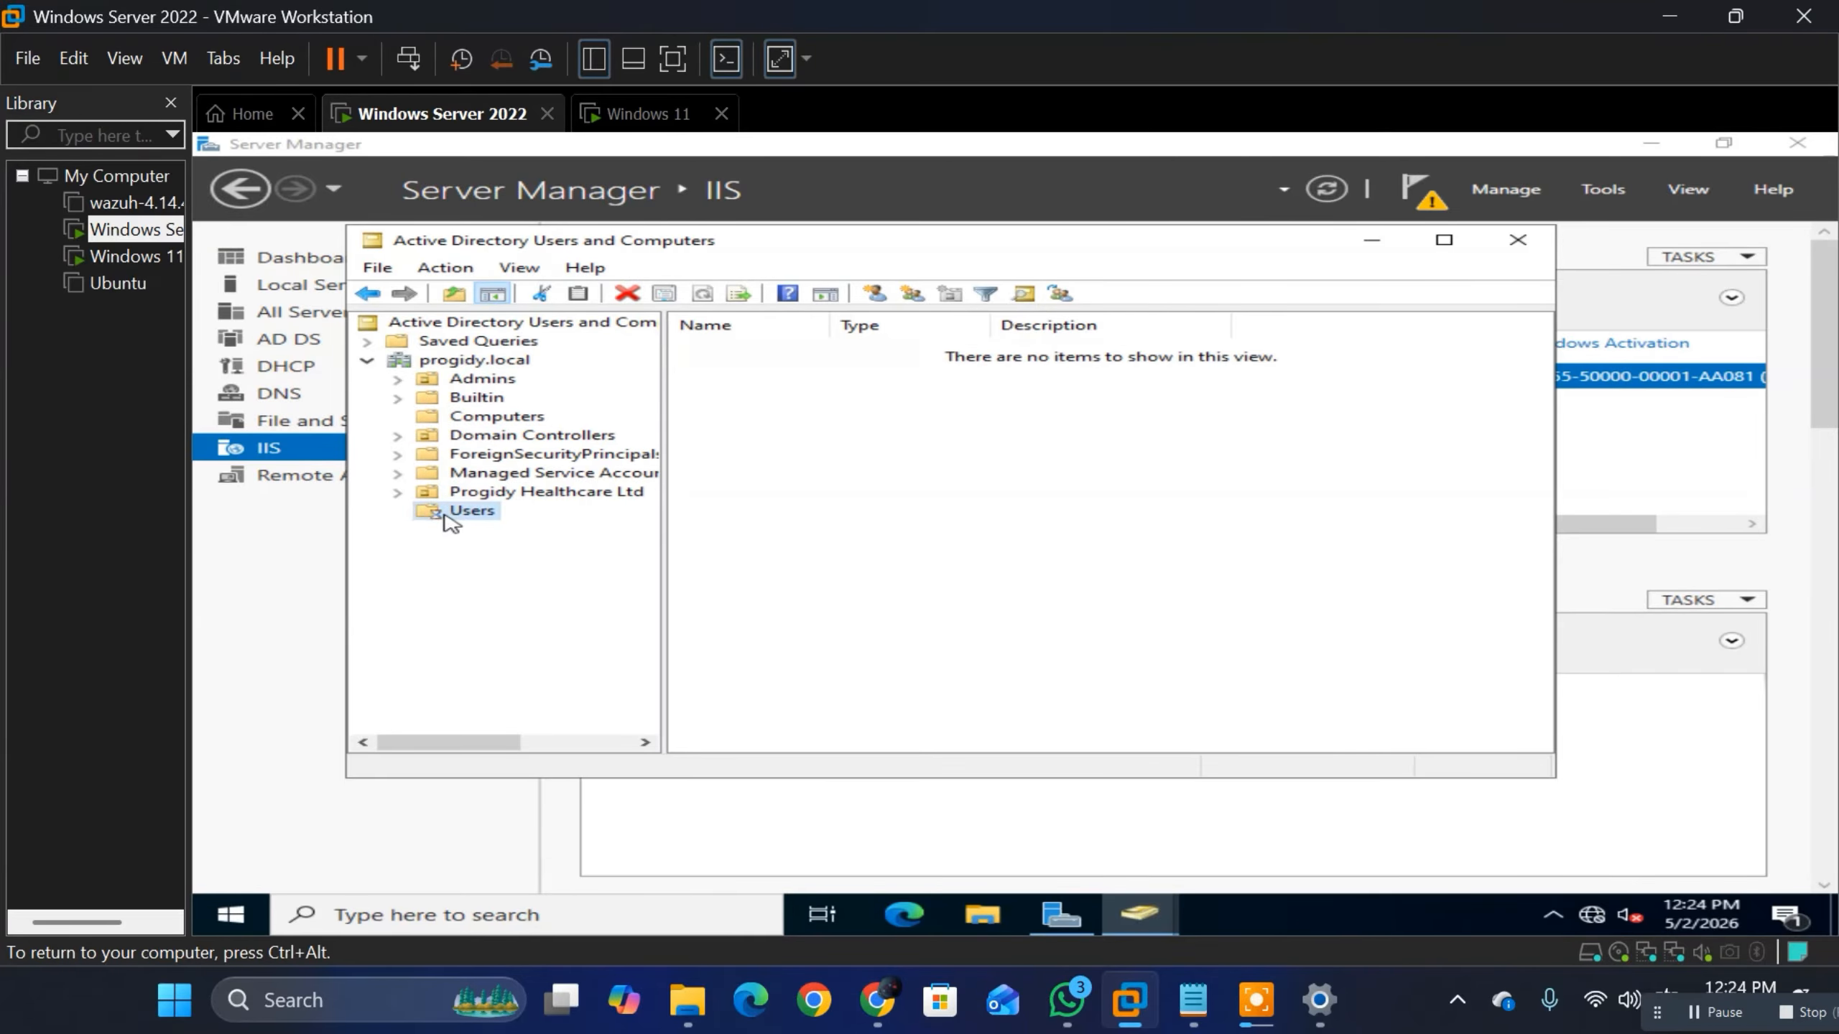
pyautogui.scroll(-1, 788, 563)
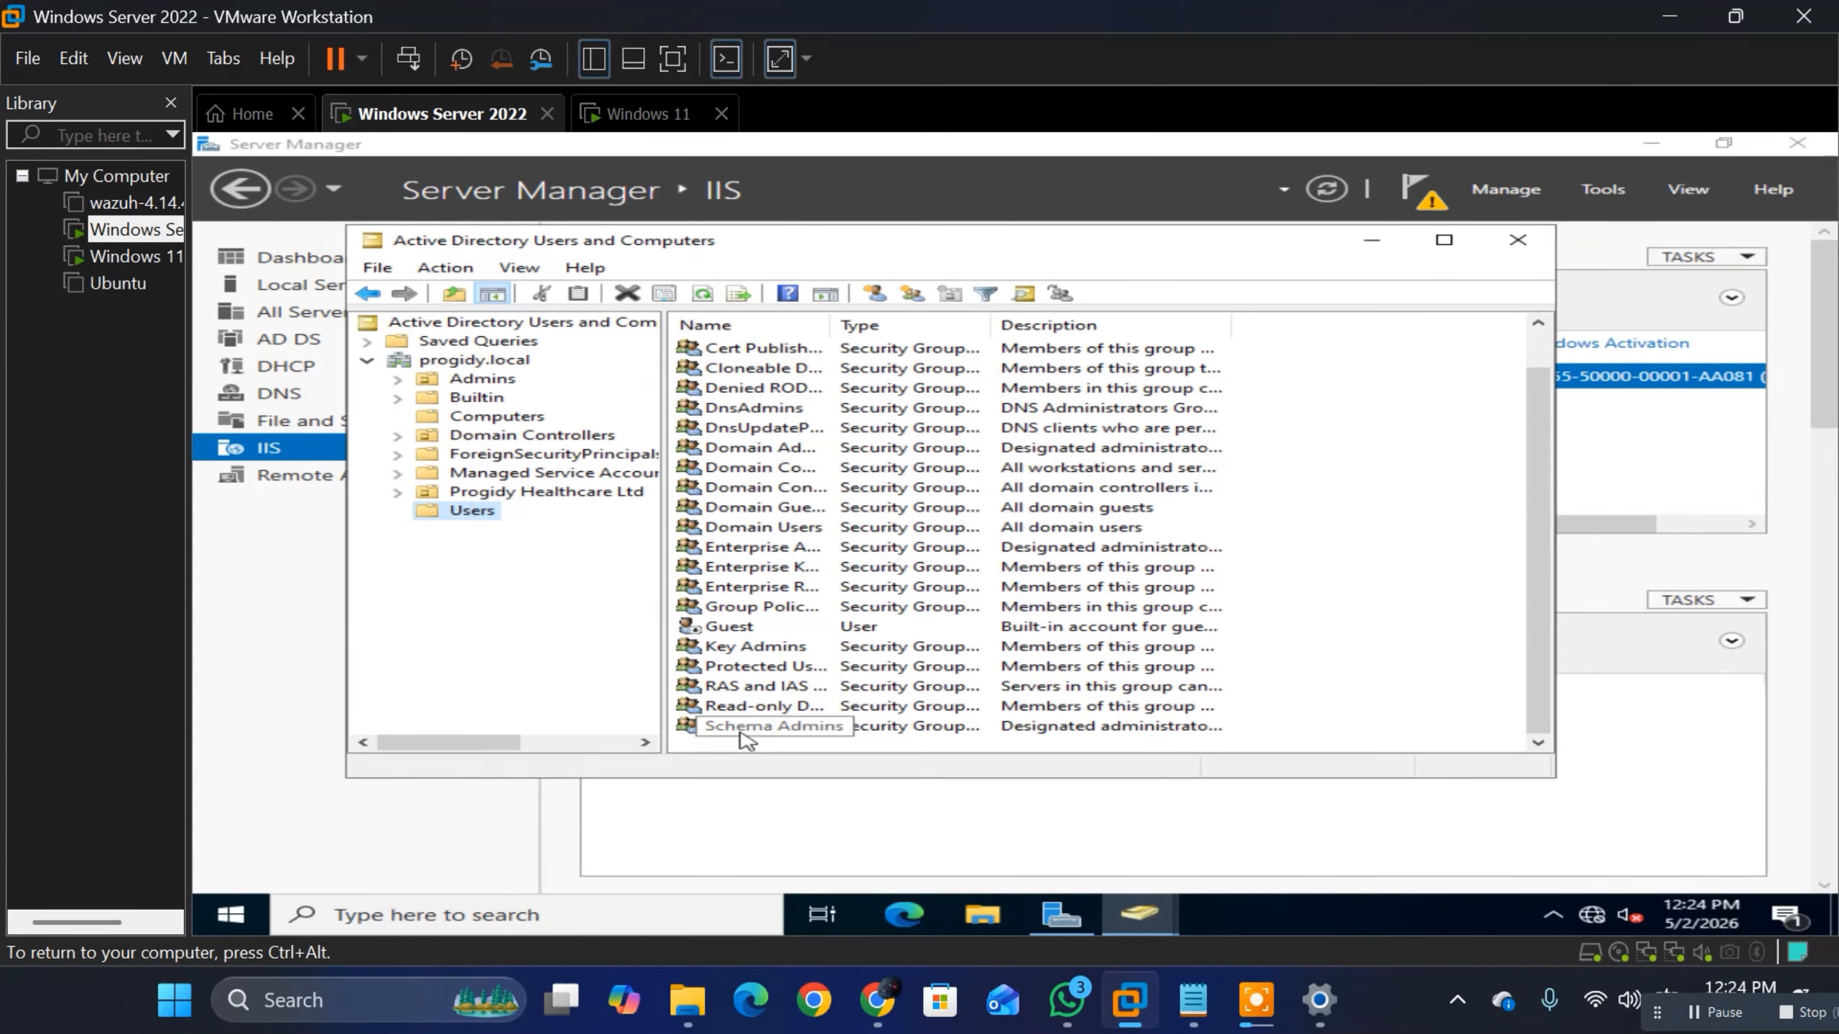
pyautogui.scroll(1, 759, 380)
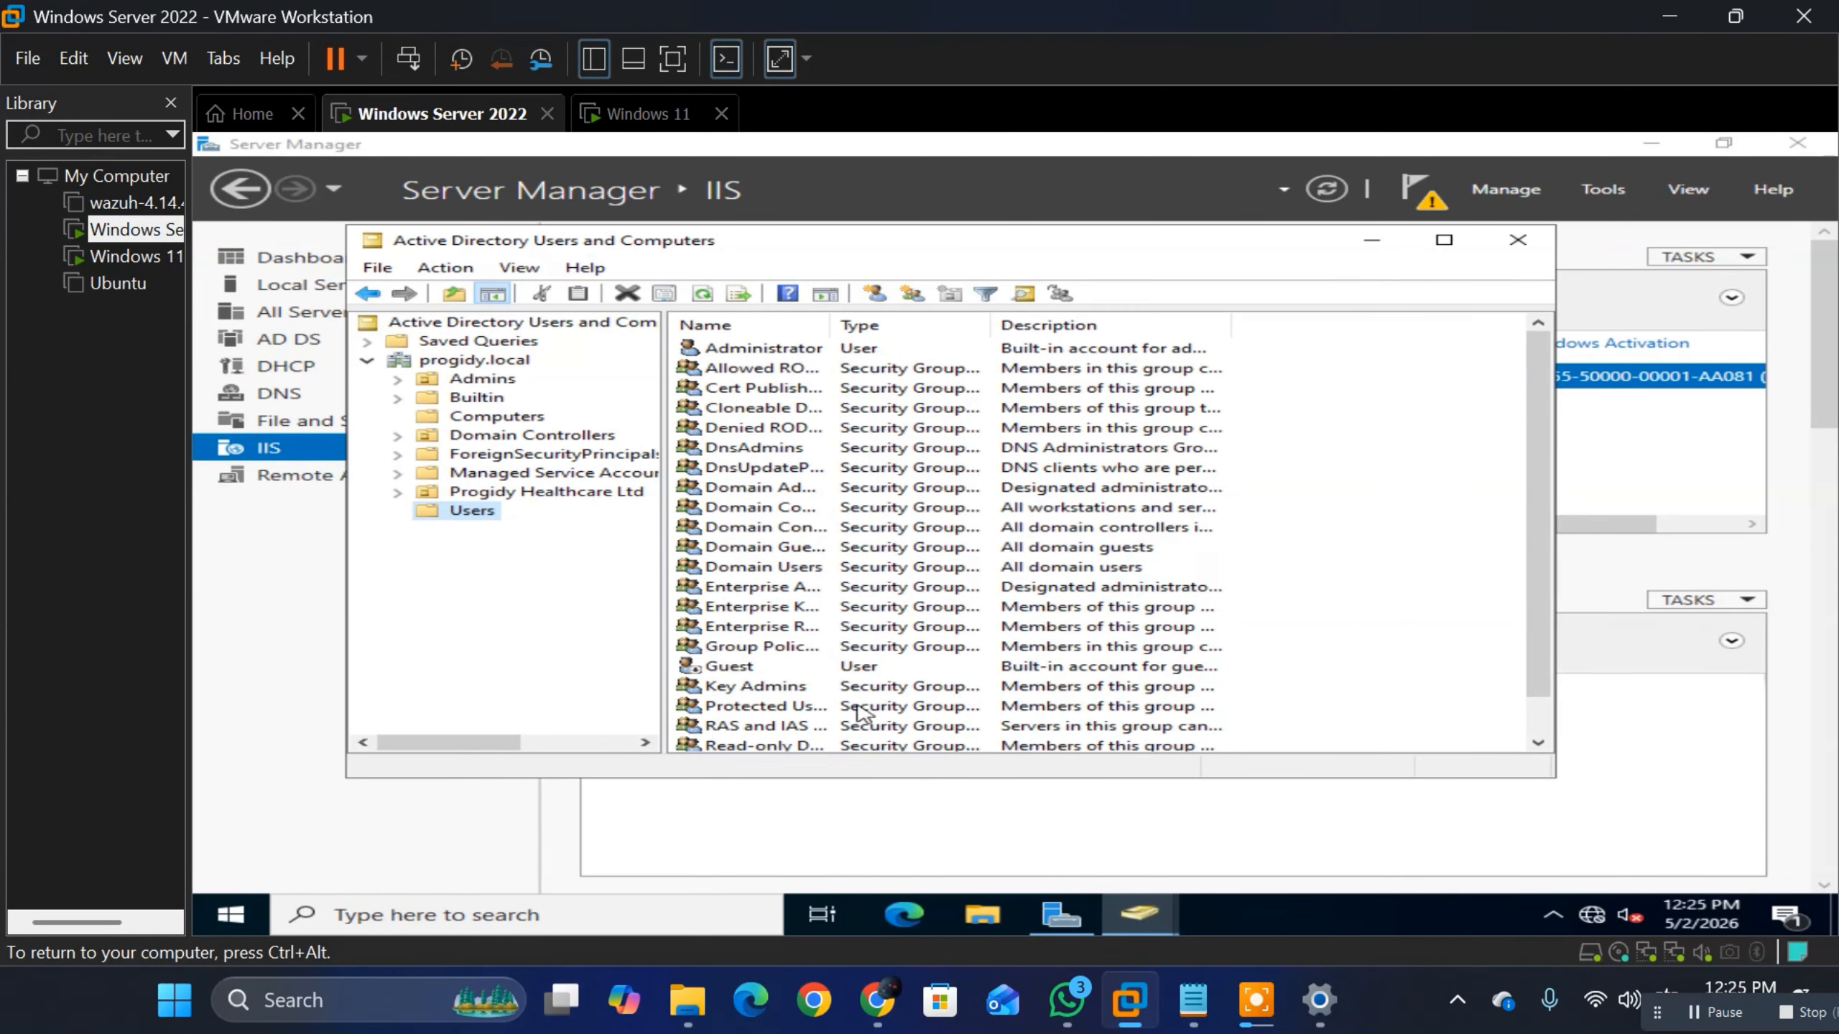
pyautogui.scroll(-1, 789, 583)
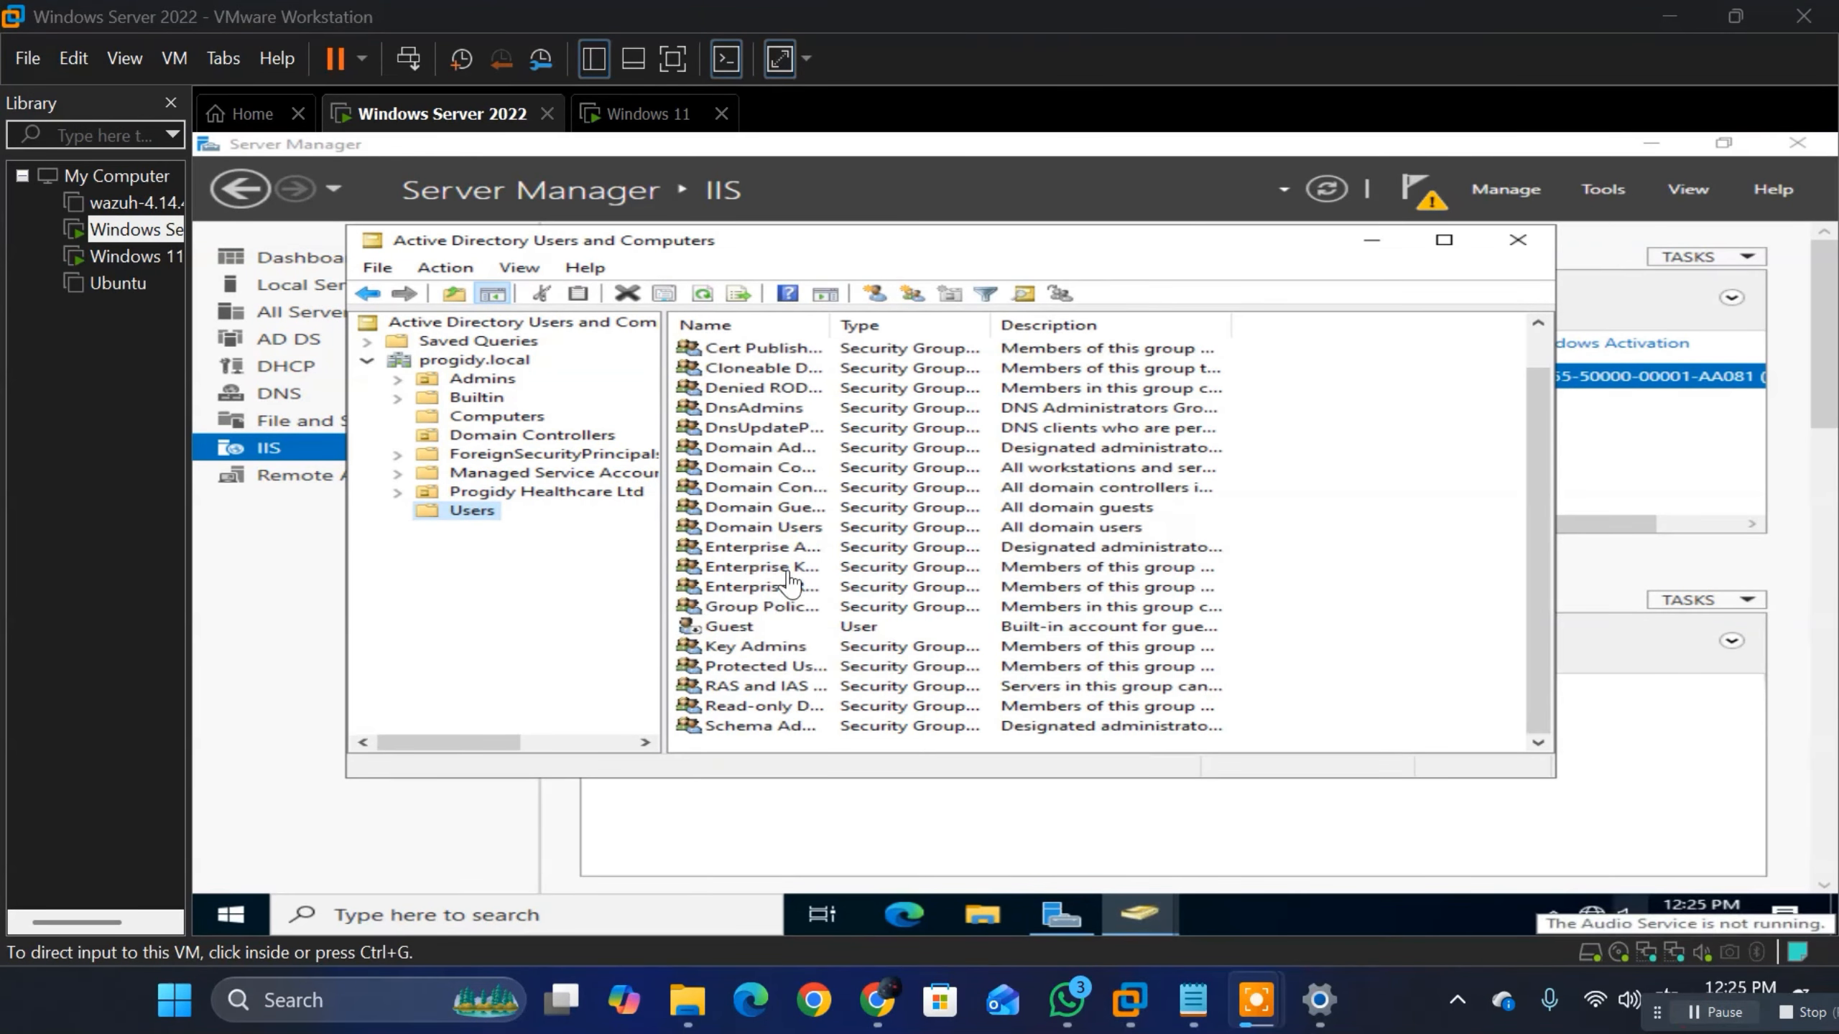
# Step: Expand the Progidy Healthcare Ltd organizational unit, open Service Executives, and select the second user account there
pyautogui.click(411, 491)
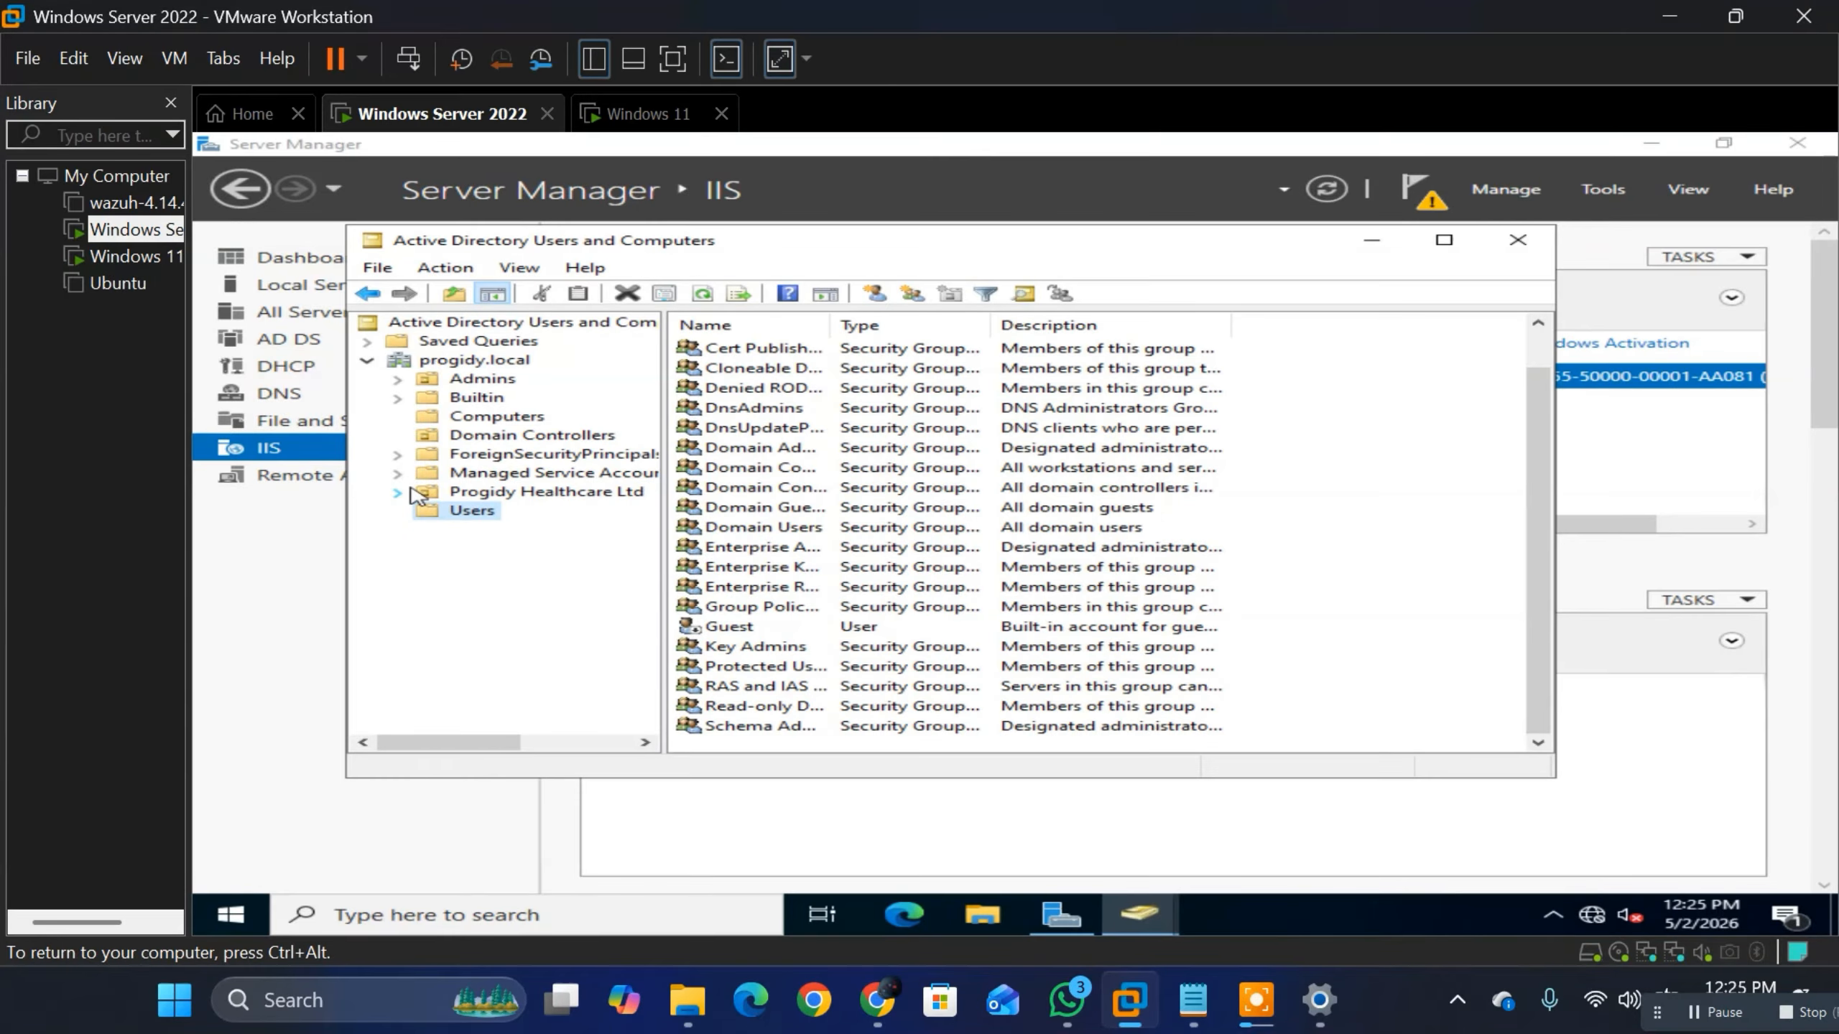
pyautogui.click(407, 492)
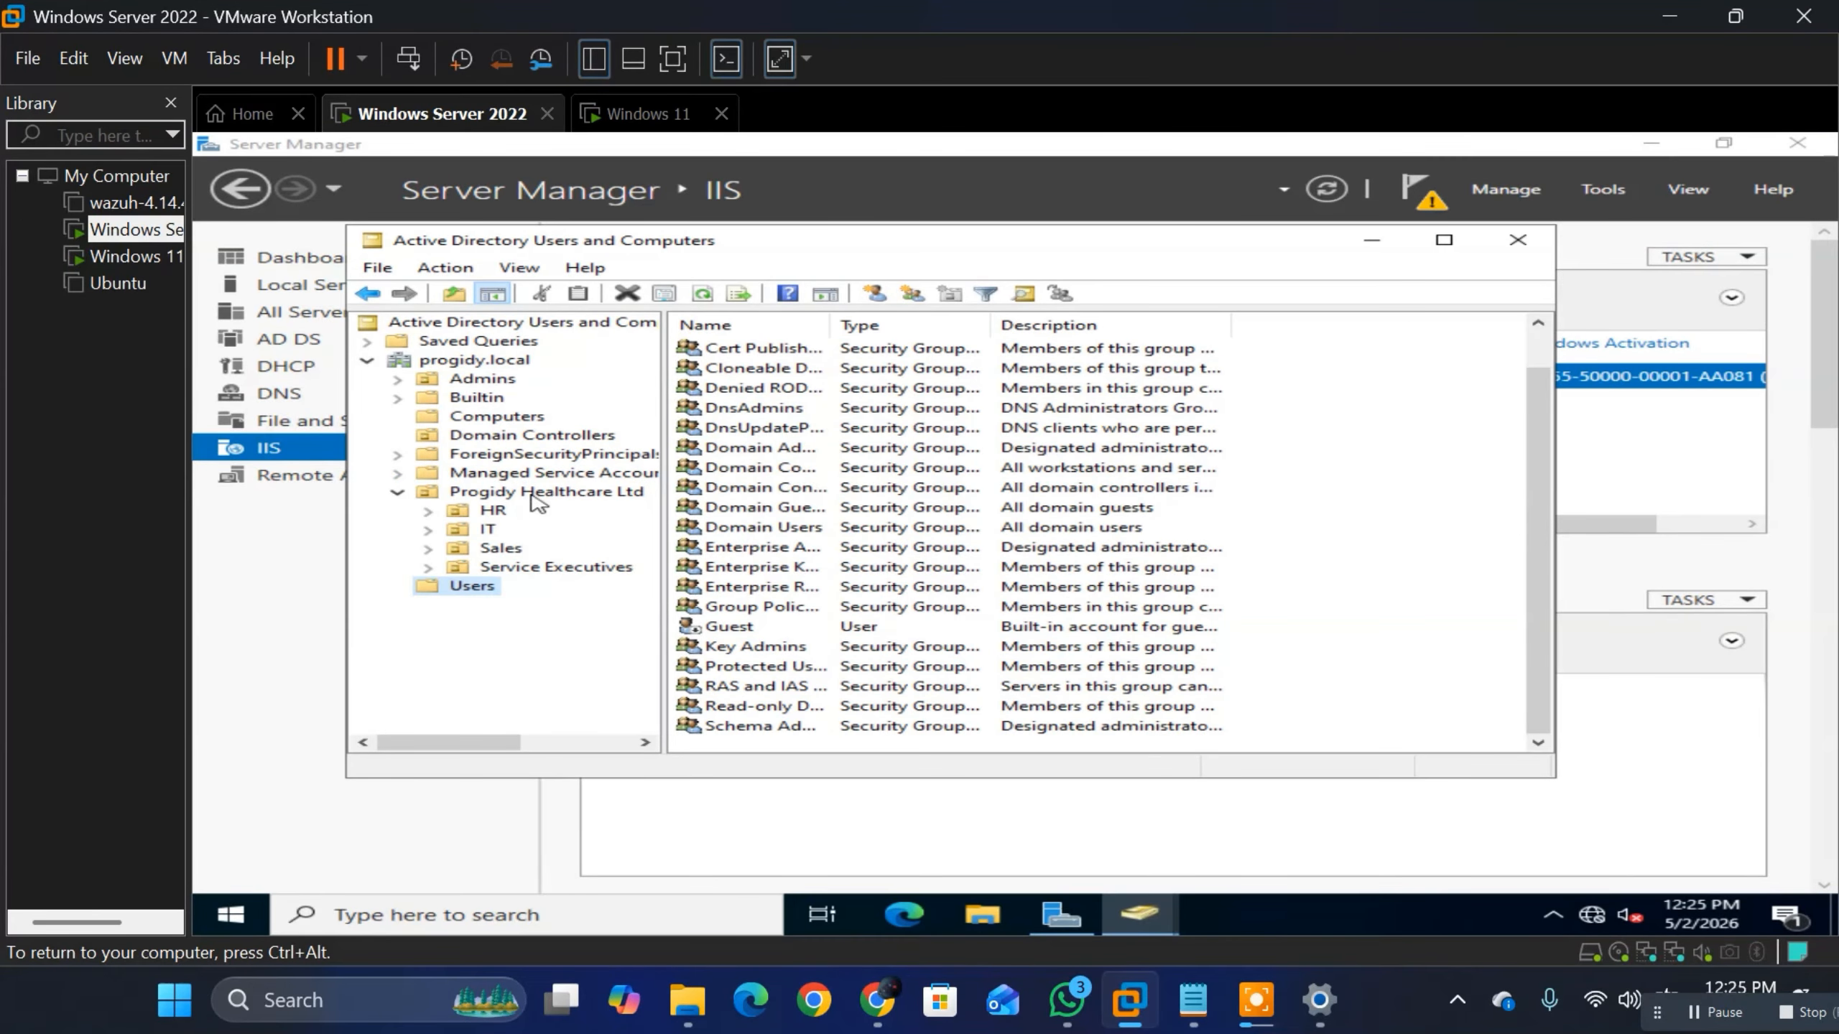
pyautogui.click(516, 569)
pyautogui.click(516, 569)
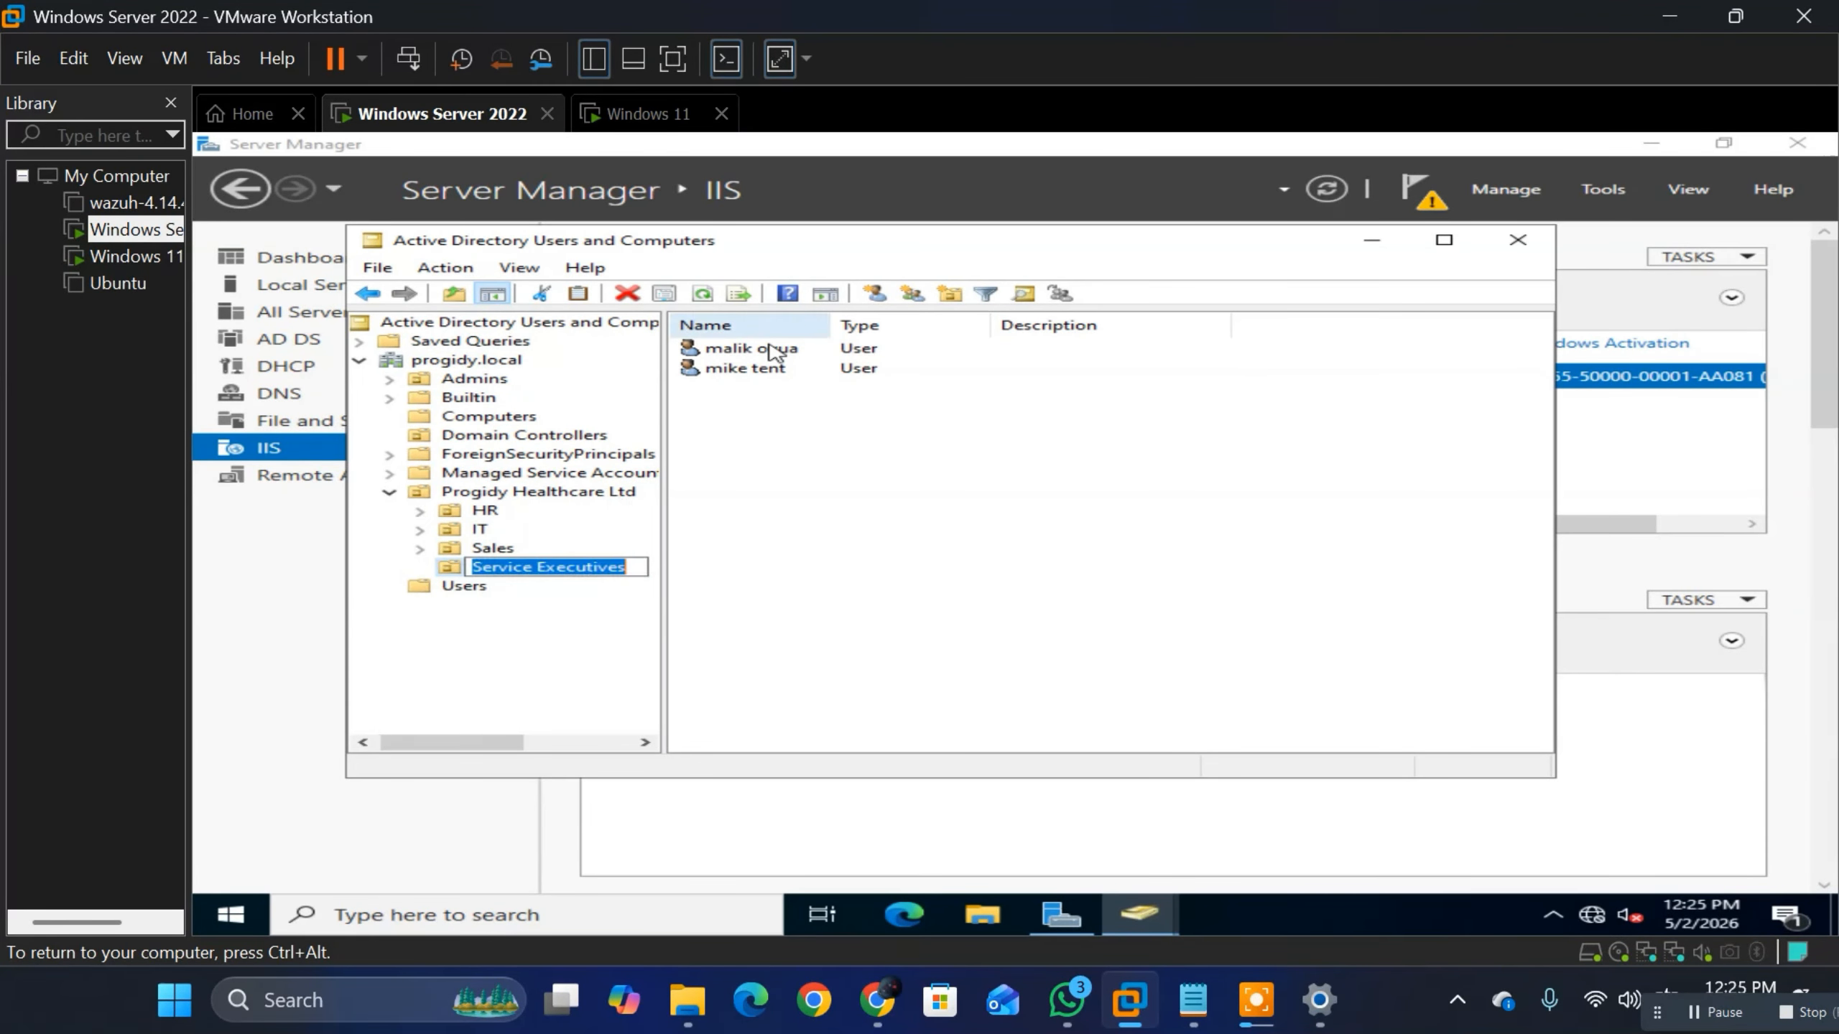
pyautogui.click(720, 558)
pyautogui.click(744, 370)
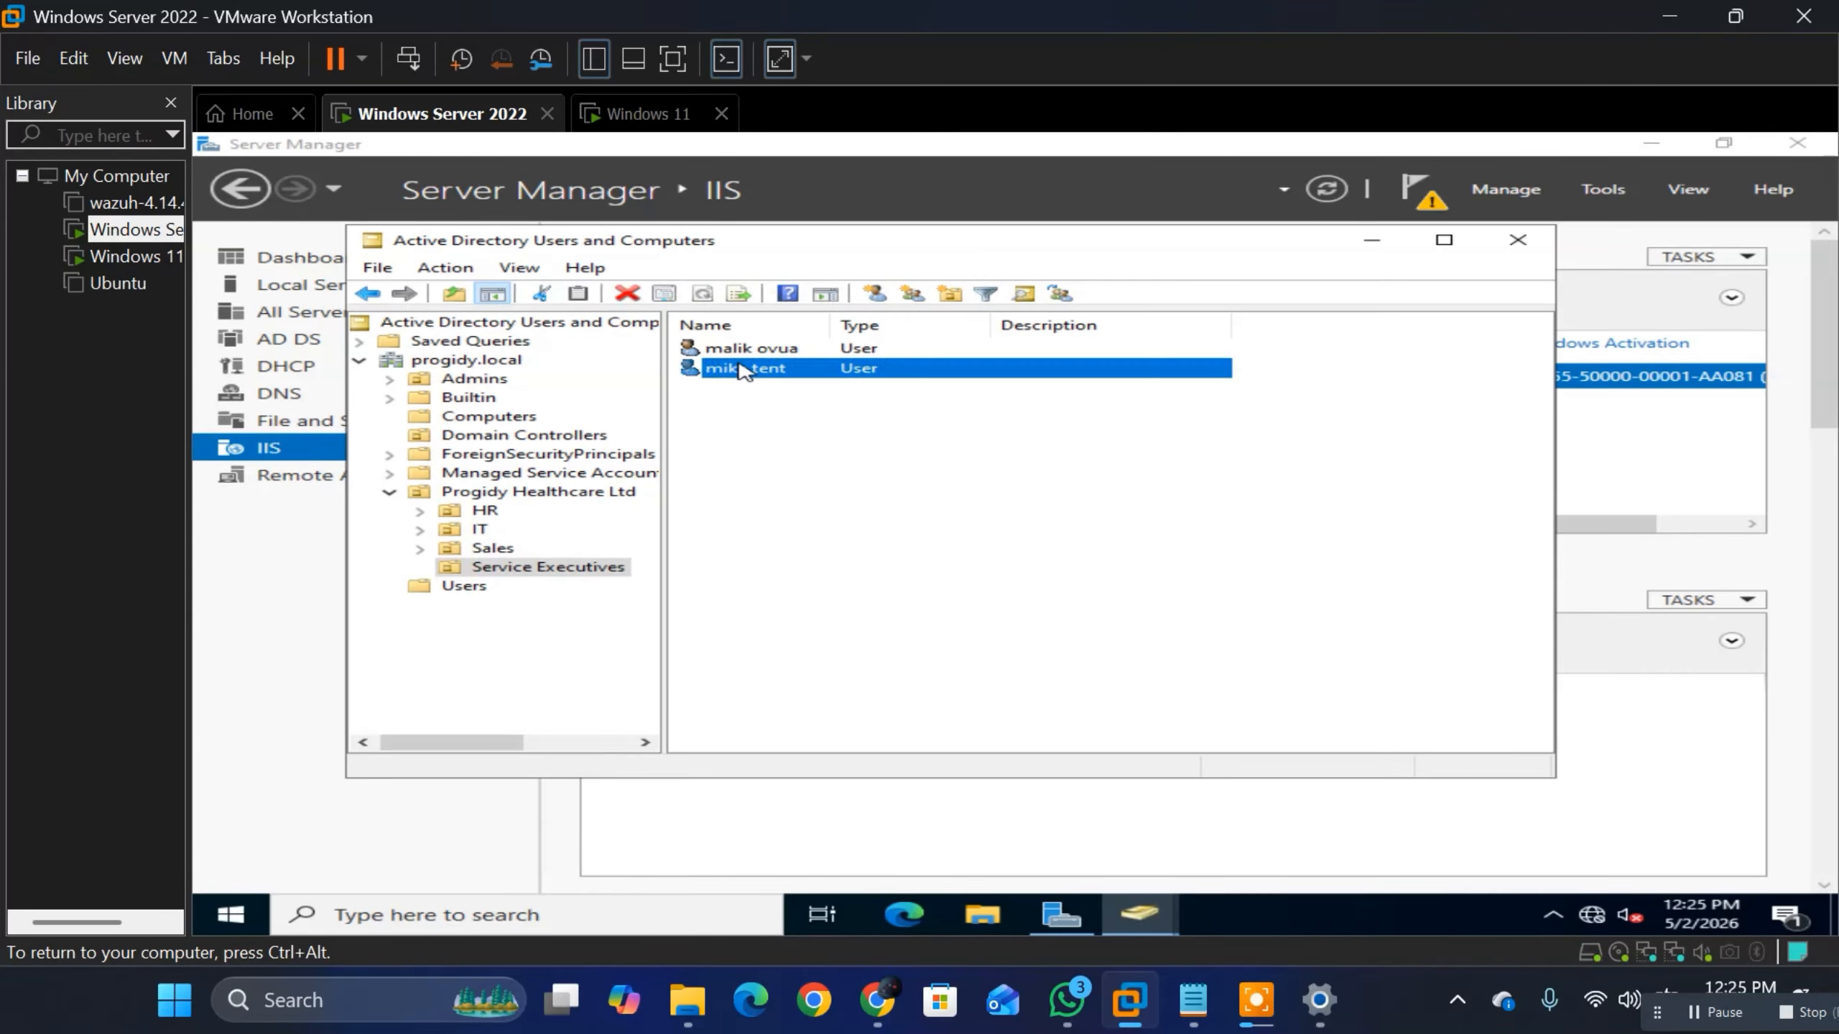
# Step: Open the selected user's account properties and highlight the user logon name to check it for the domain sign-in
pyautogui.doubleClick(744, 370)
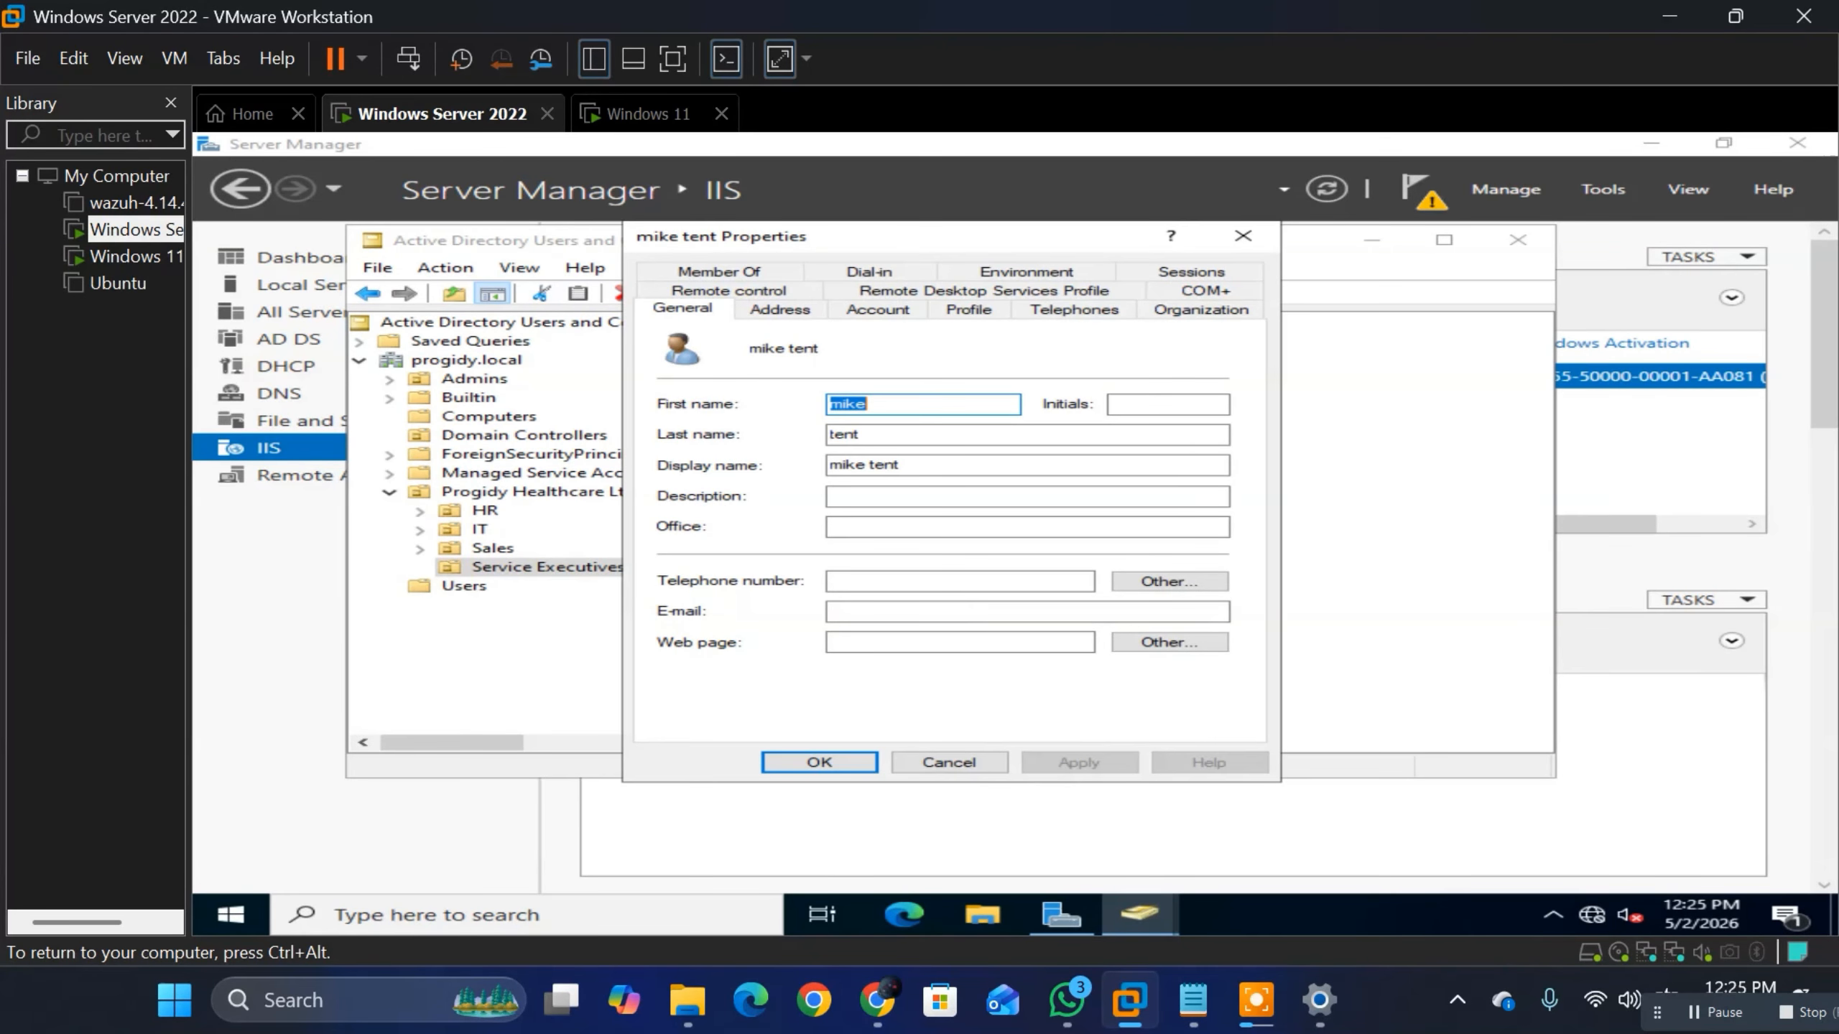
pyautogui.click(877, 310)
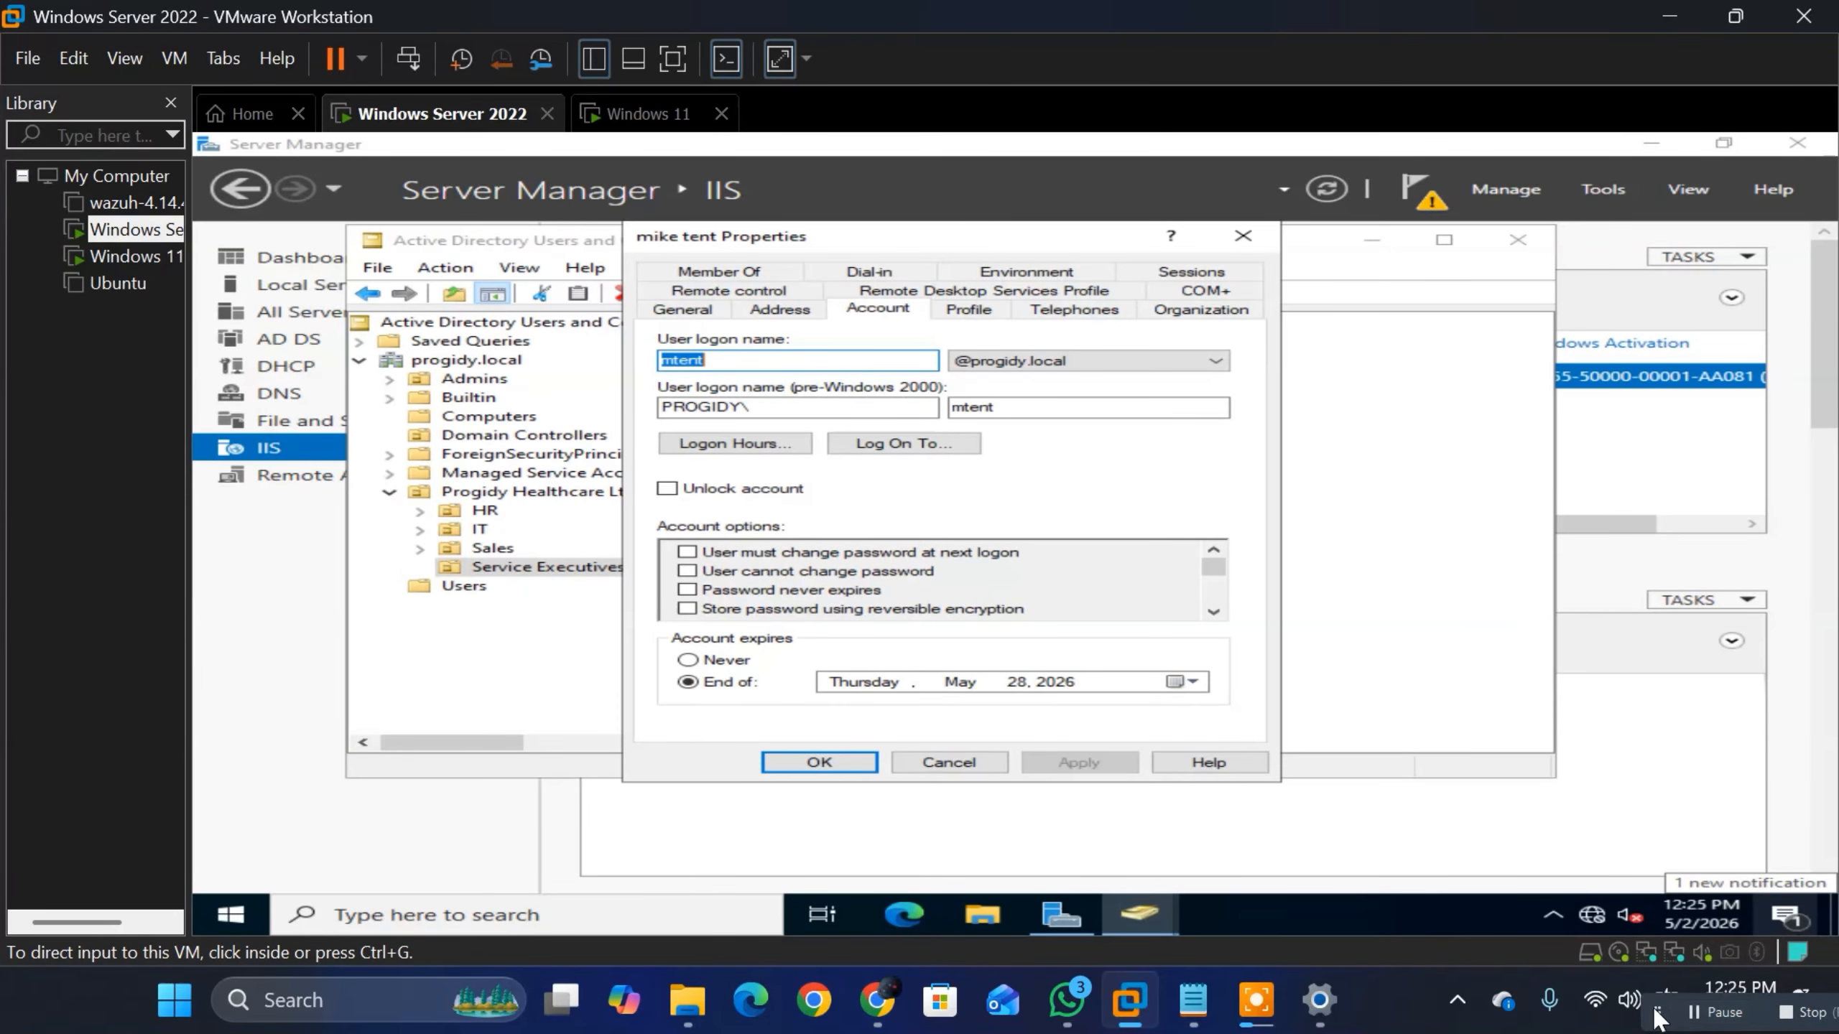
pyautogui.moveTo(1657, 1017); pyautogui.dragTo(1661, 1033)
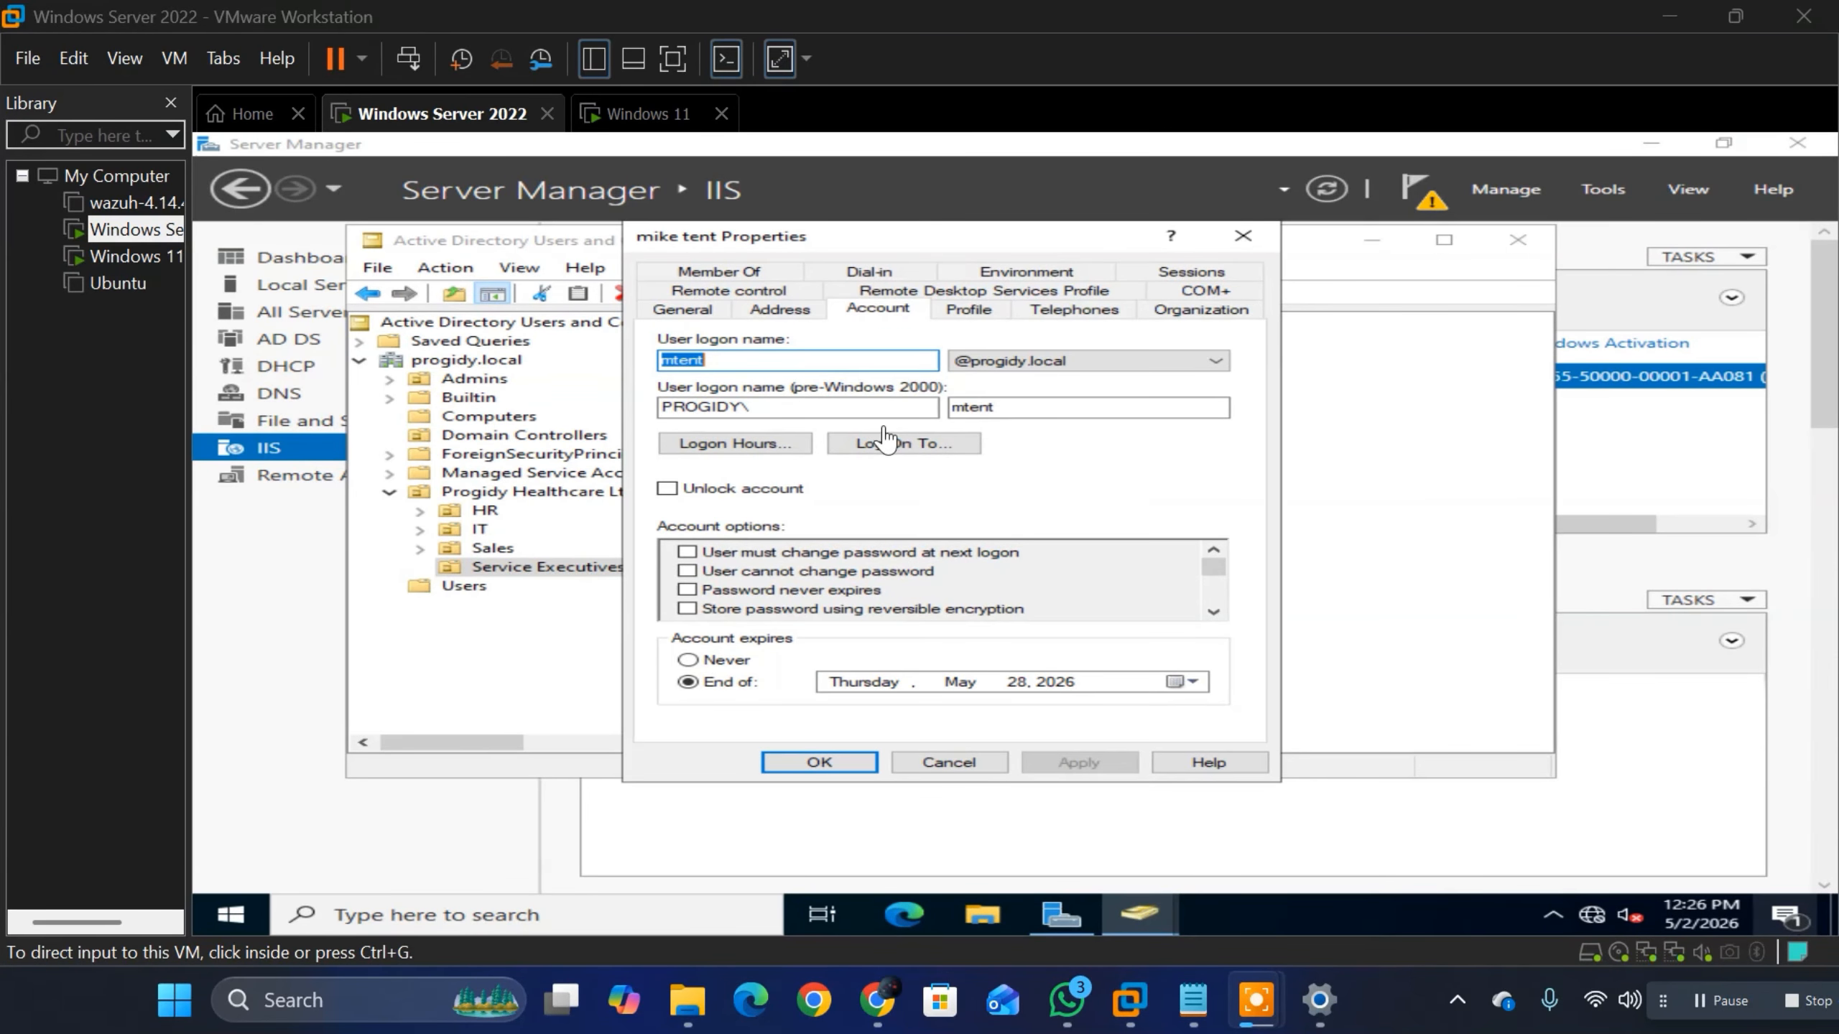
pyautogui.click(789, 375)
pyautogui.click(712, 360)
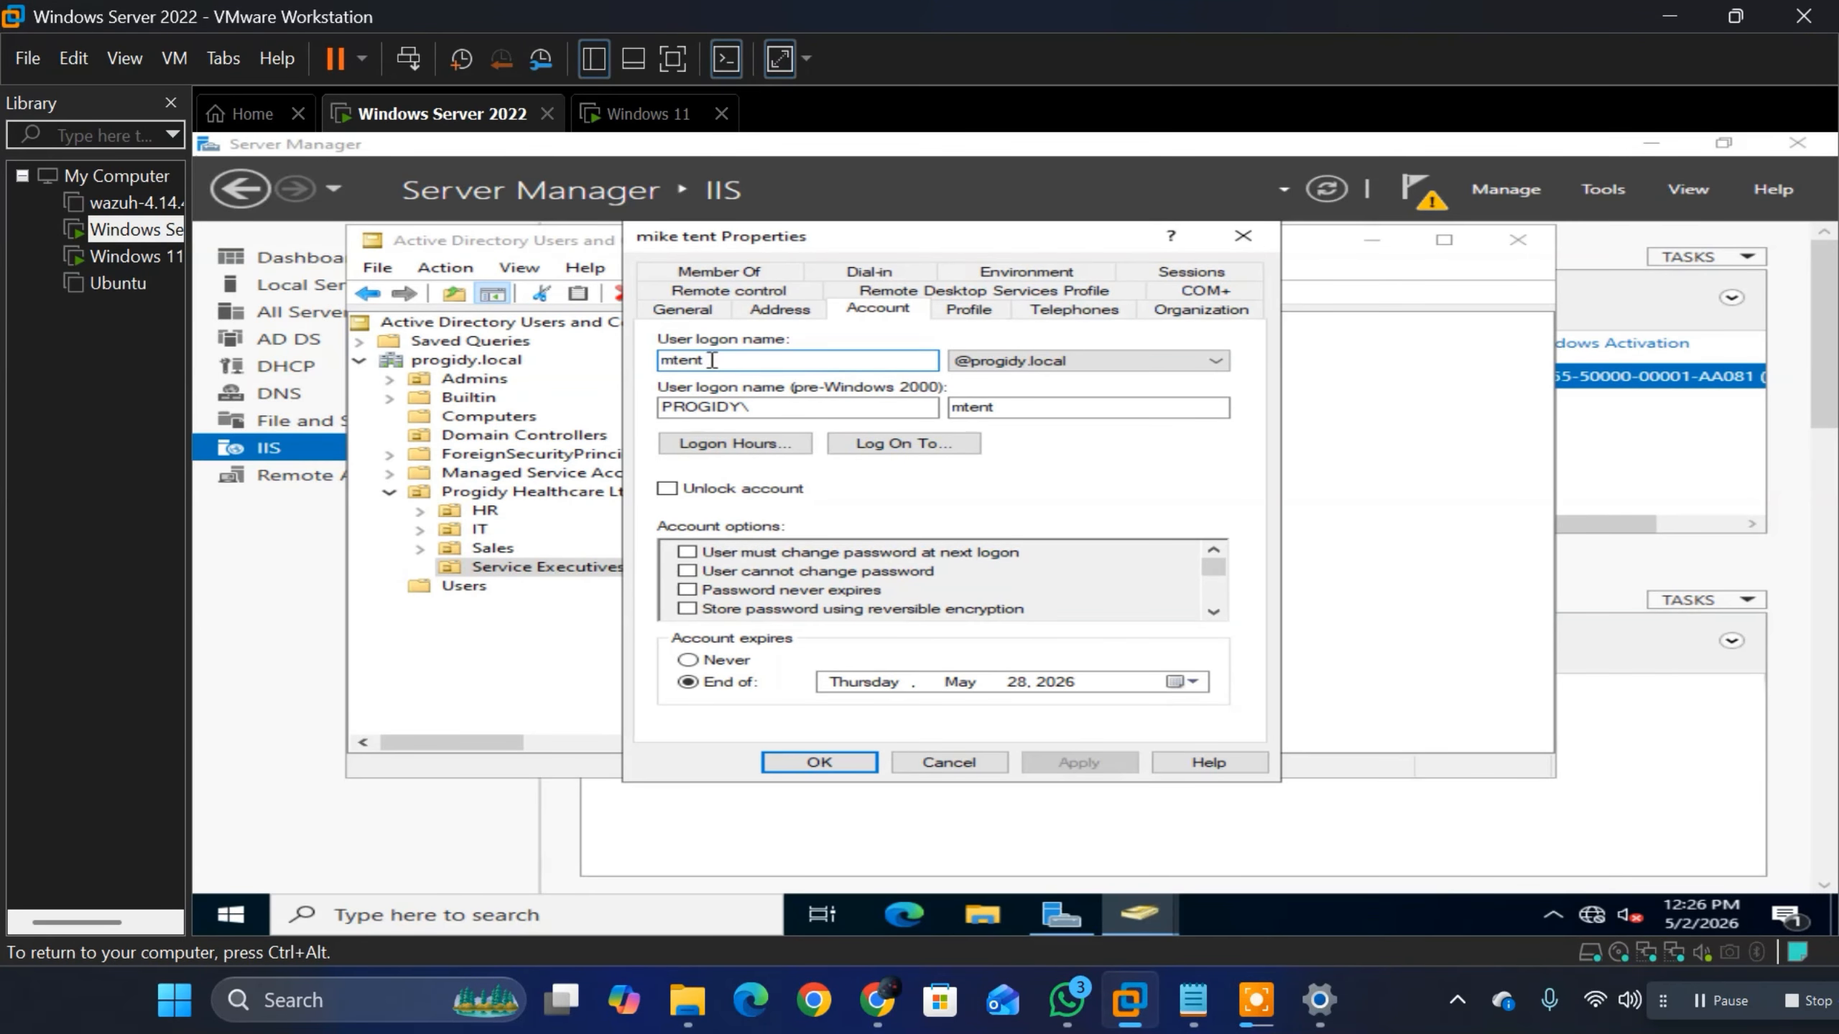
pyautogui.moveTo(712, 360); pyautogui.dragTo(628, 355)
# Step: Return to the Windows 11 virtual machine, choose Other user, and enter the domain user's logon name prefixed with prodigy.local\
pyautogui.click(638, 114)
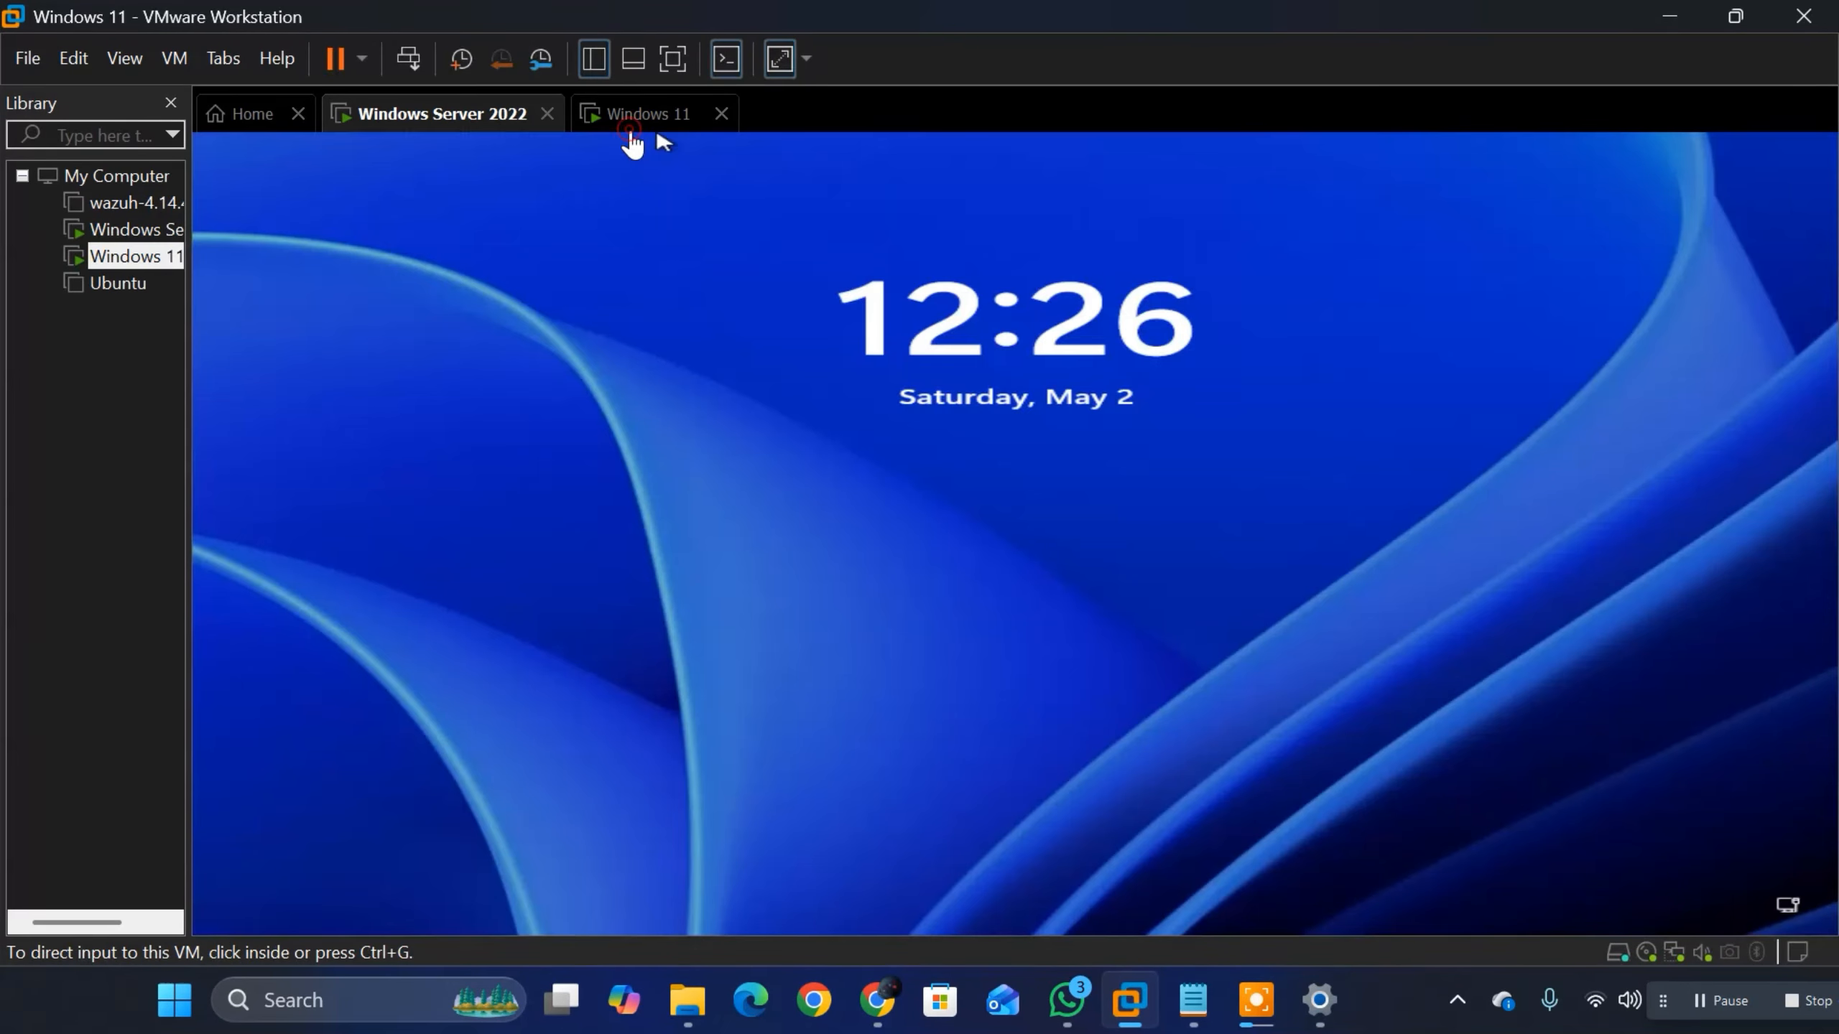
pyautogui.click(964, 615)
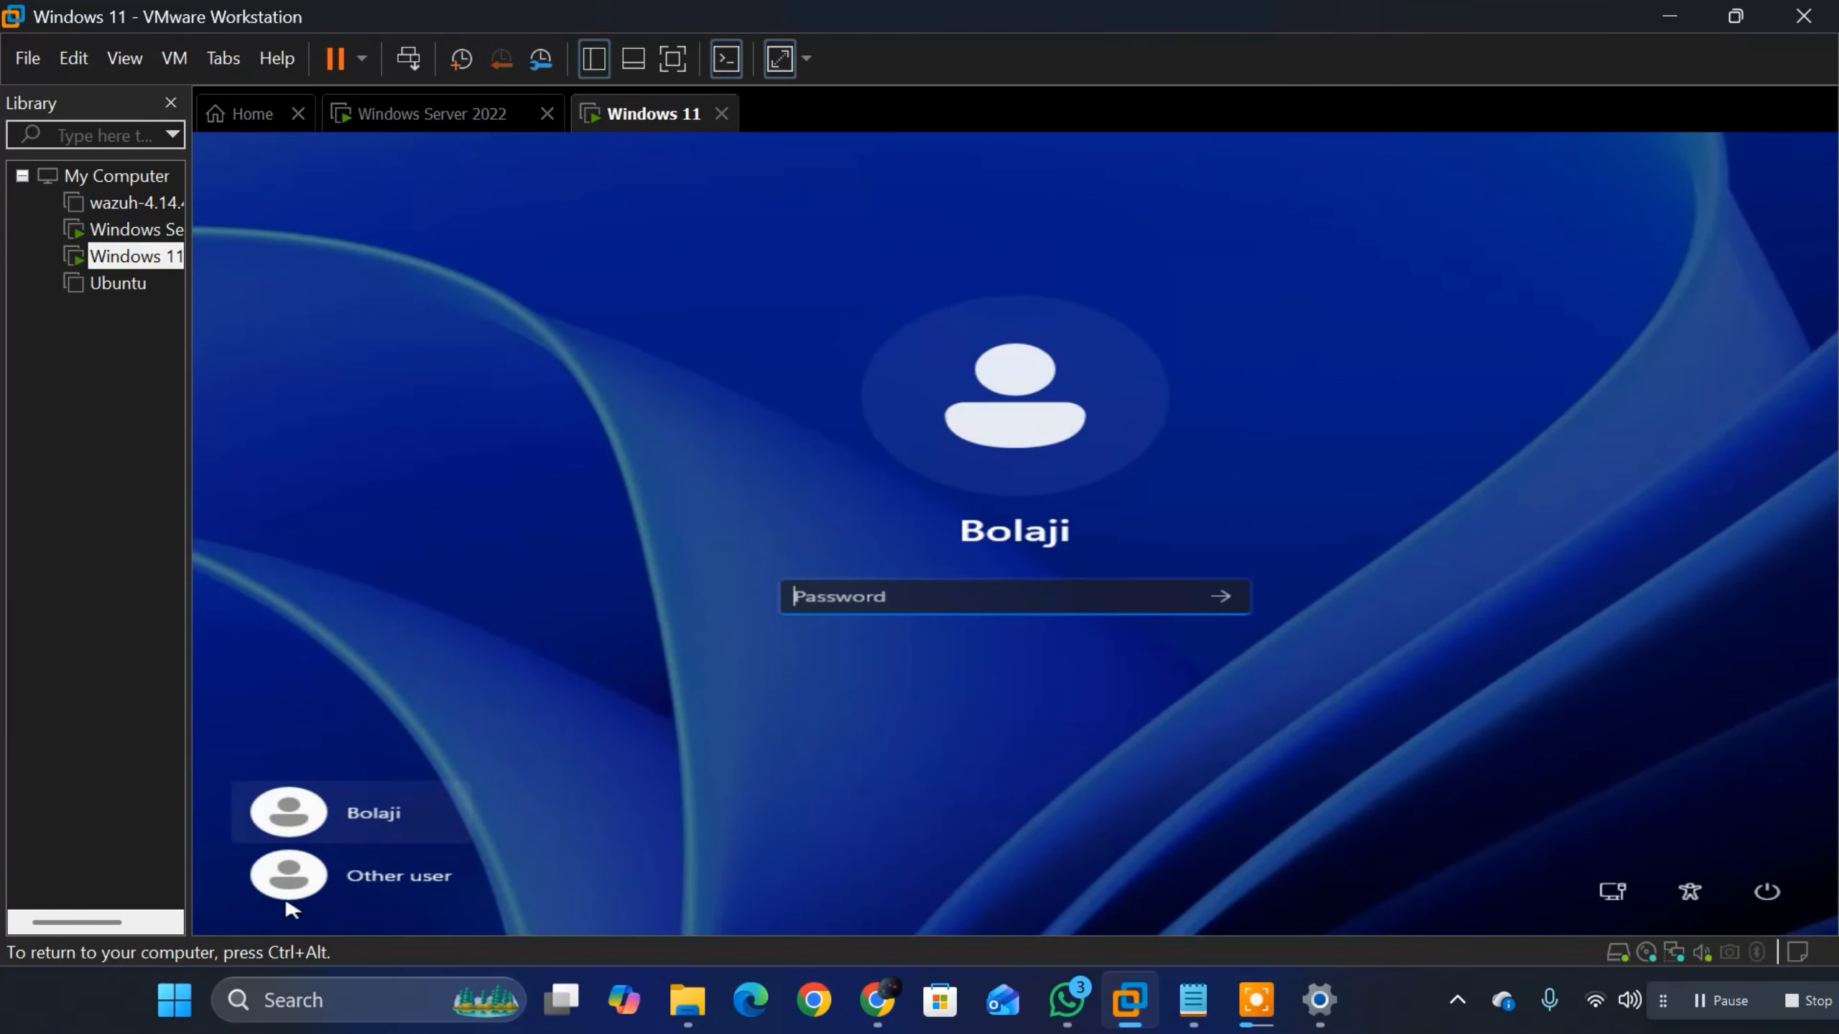
pyautogui.click(377, 873)
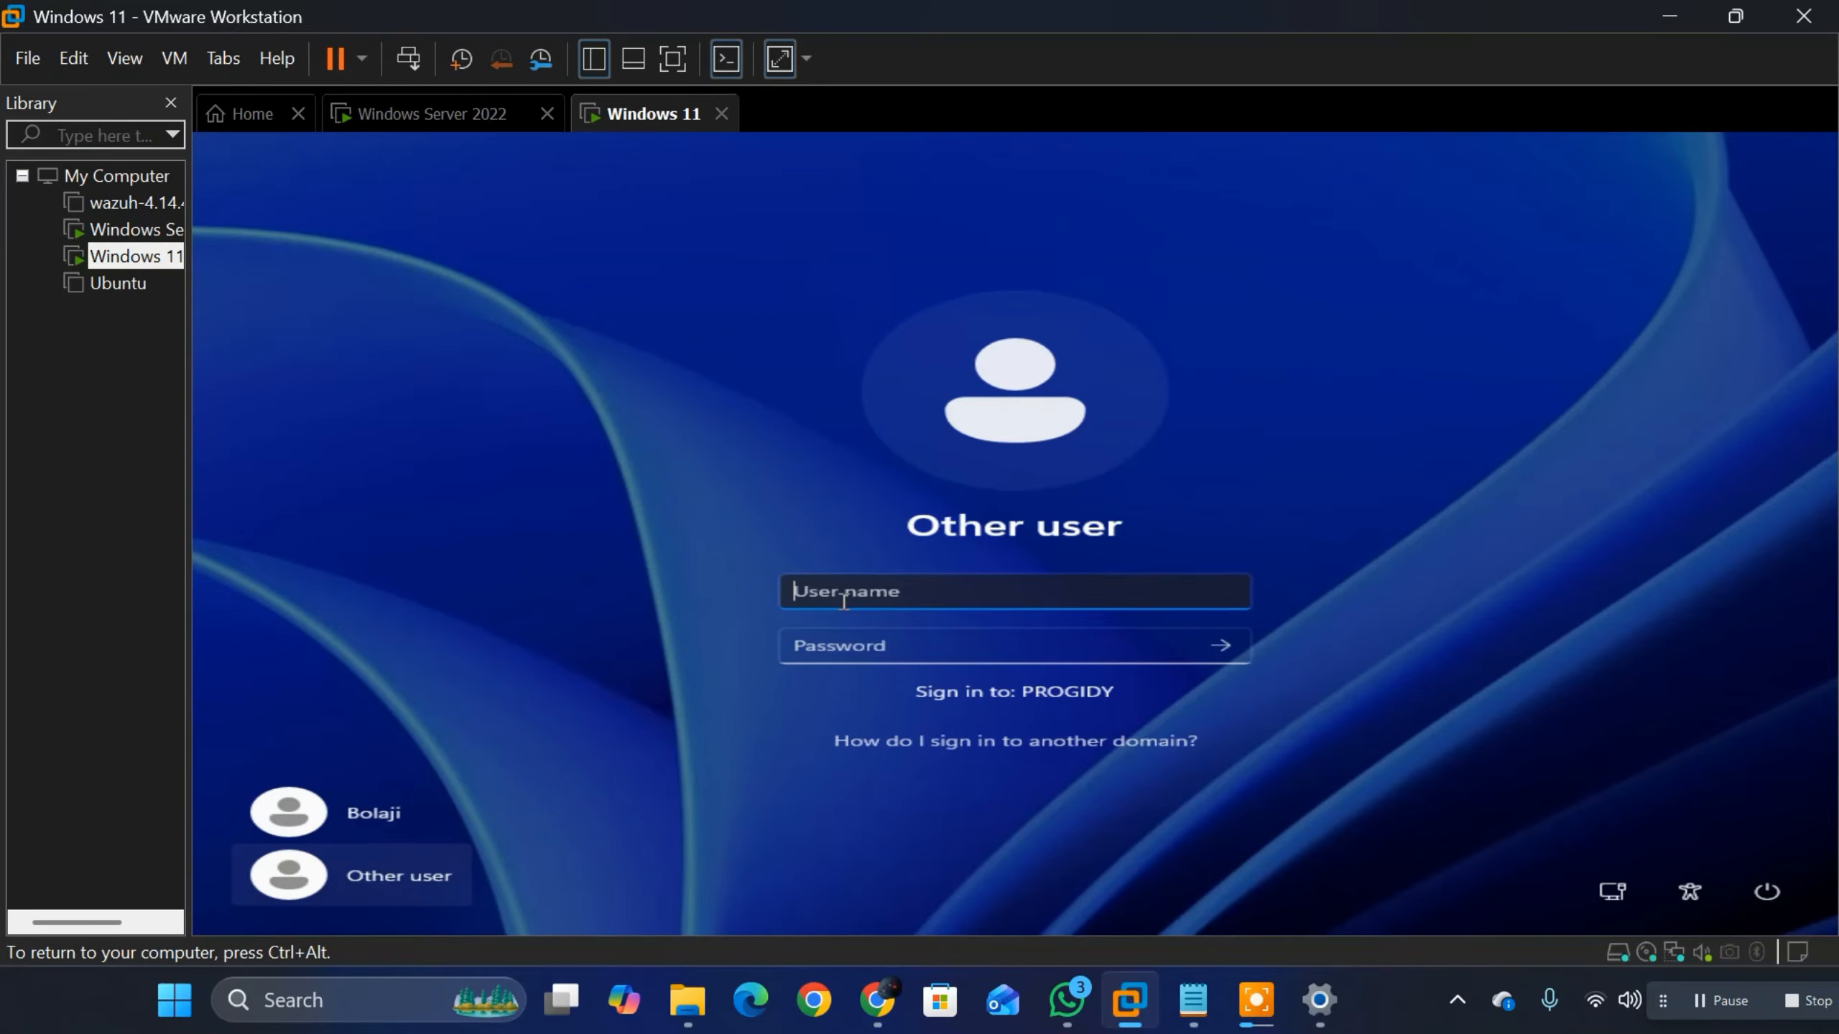
pyautogui.write('m')
pyautogui.write('pro')
pyautogui.write('digy')
pyautogui.write('.local')
pyautogui.write('\\')
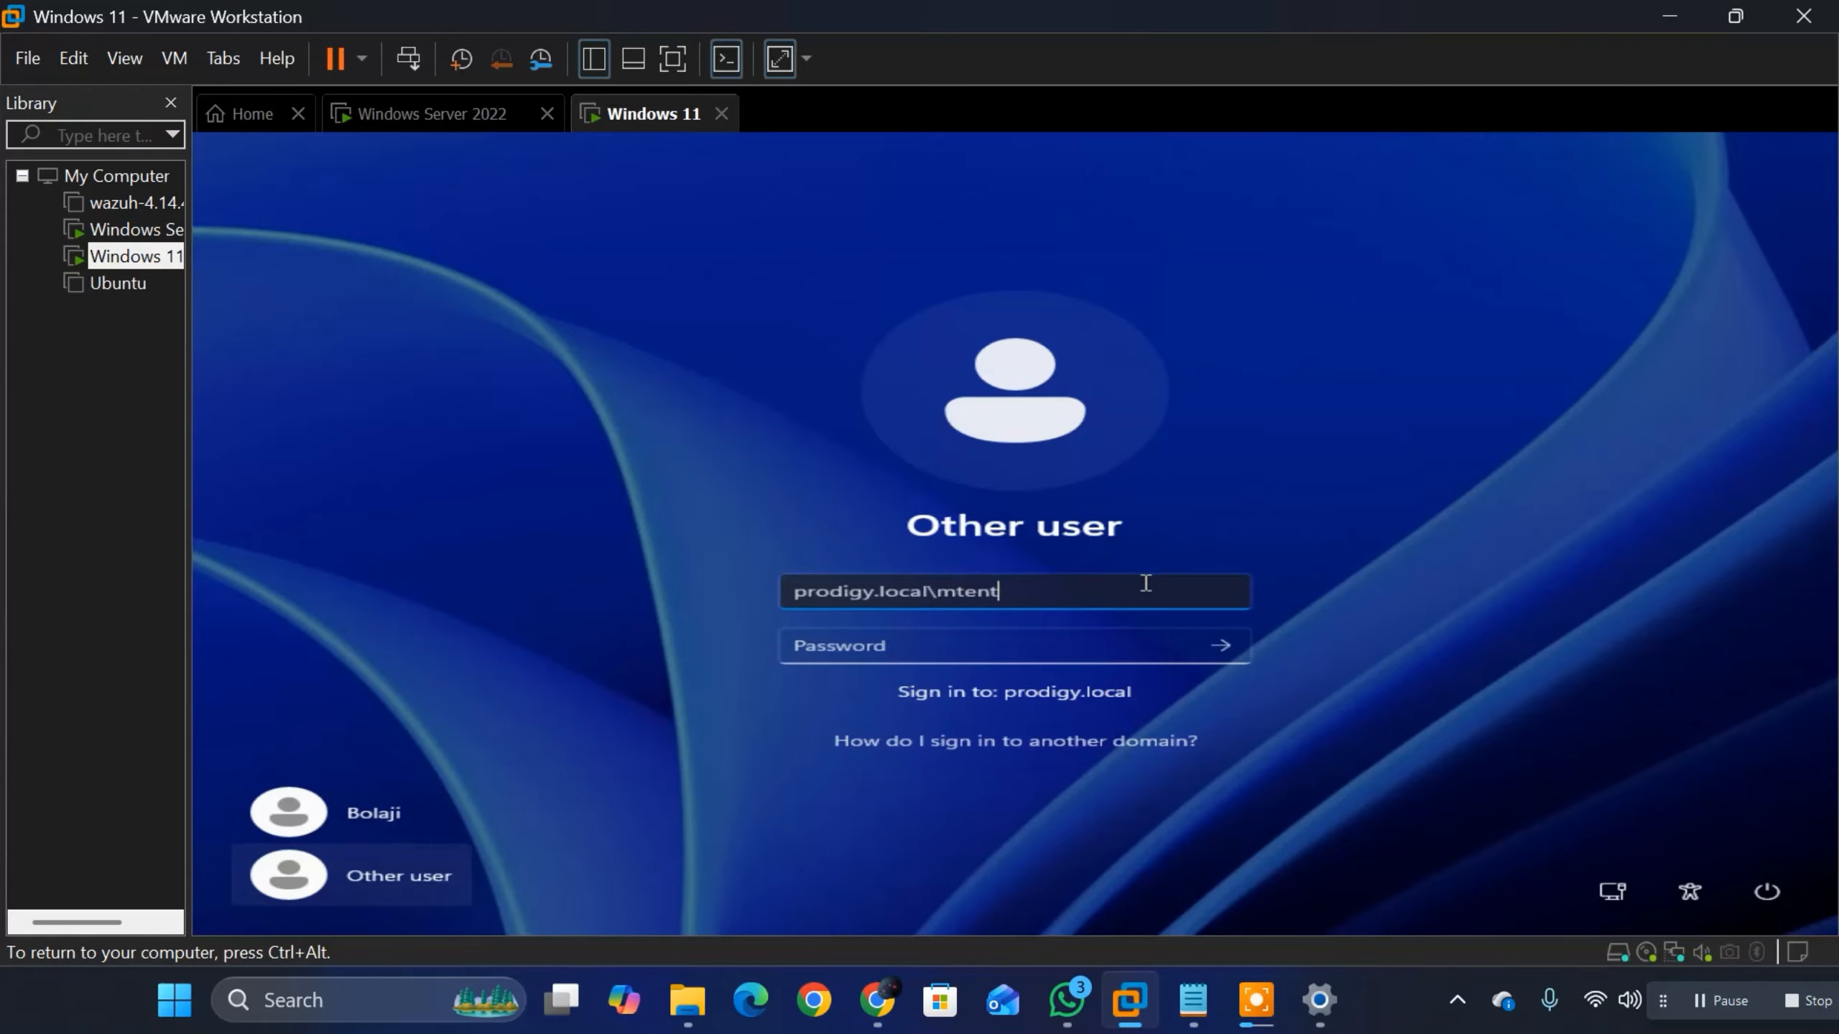
# Step: Enter the domain user's account password on the Other user sign-in screen, correcting mistyped characters
pyautogui.click(948, 651)
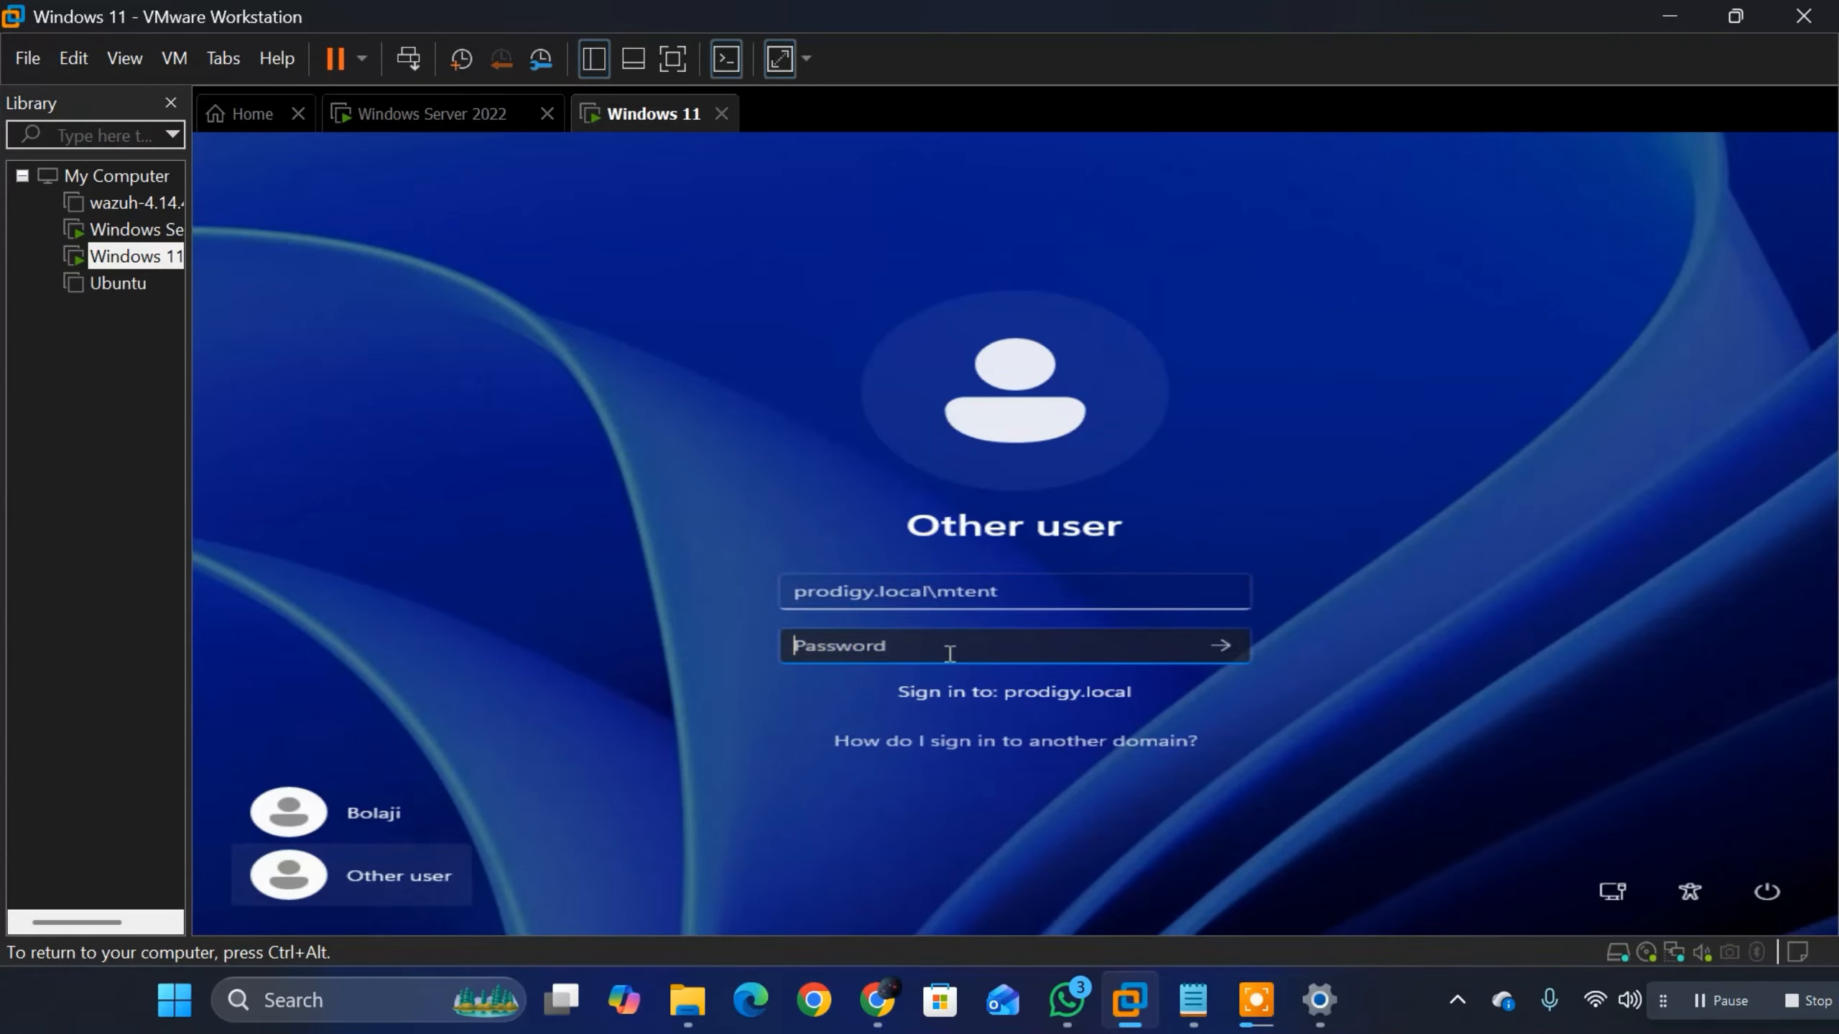
pyautogui.write('••')
pyautogui.press('BackSpace')
pyautogui.press('BackSpace')
pyautogui.press('BackSpace')
pyautogui.press('BackSpace')
pyautogui.write('•')
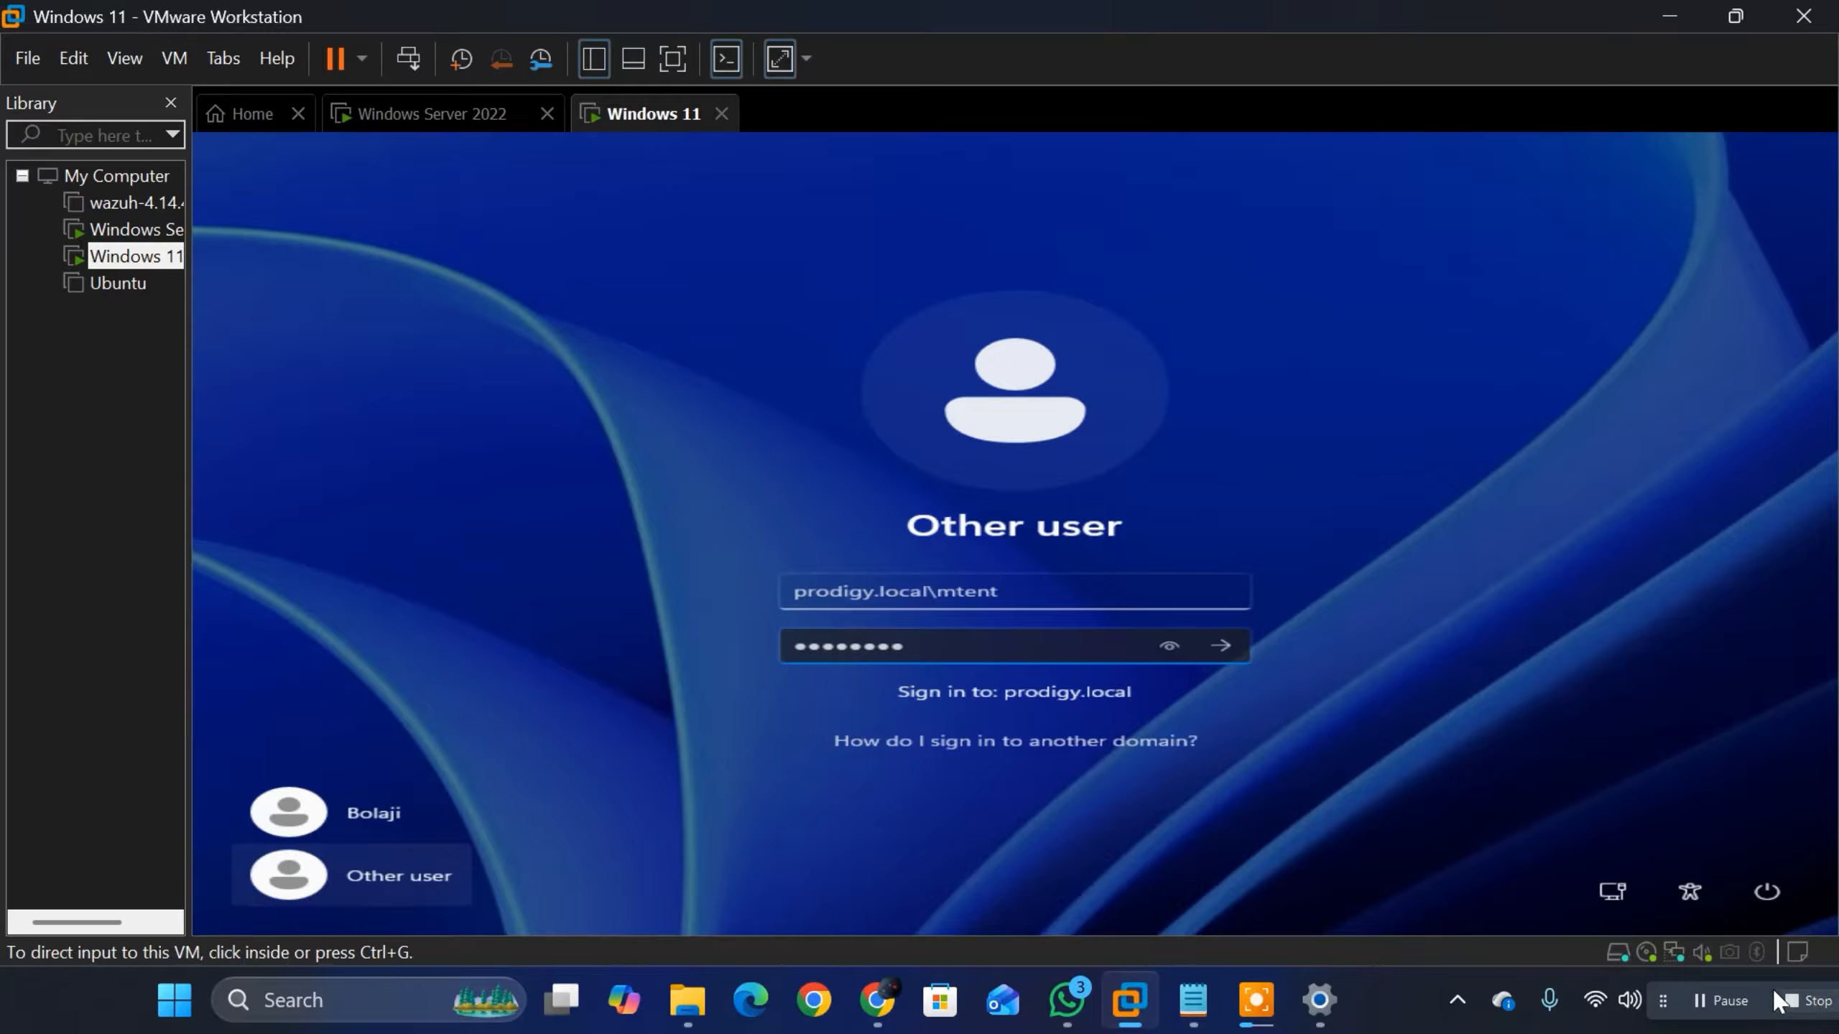
# Step: Switch to the Notepad notes, find and select the default password in the password reset message, and return to the Windows 11 sign-in screen
pyautogui.click(1193, 1002)
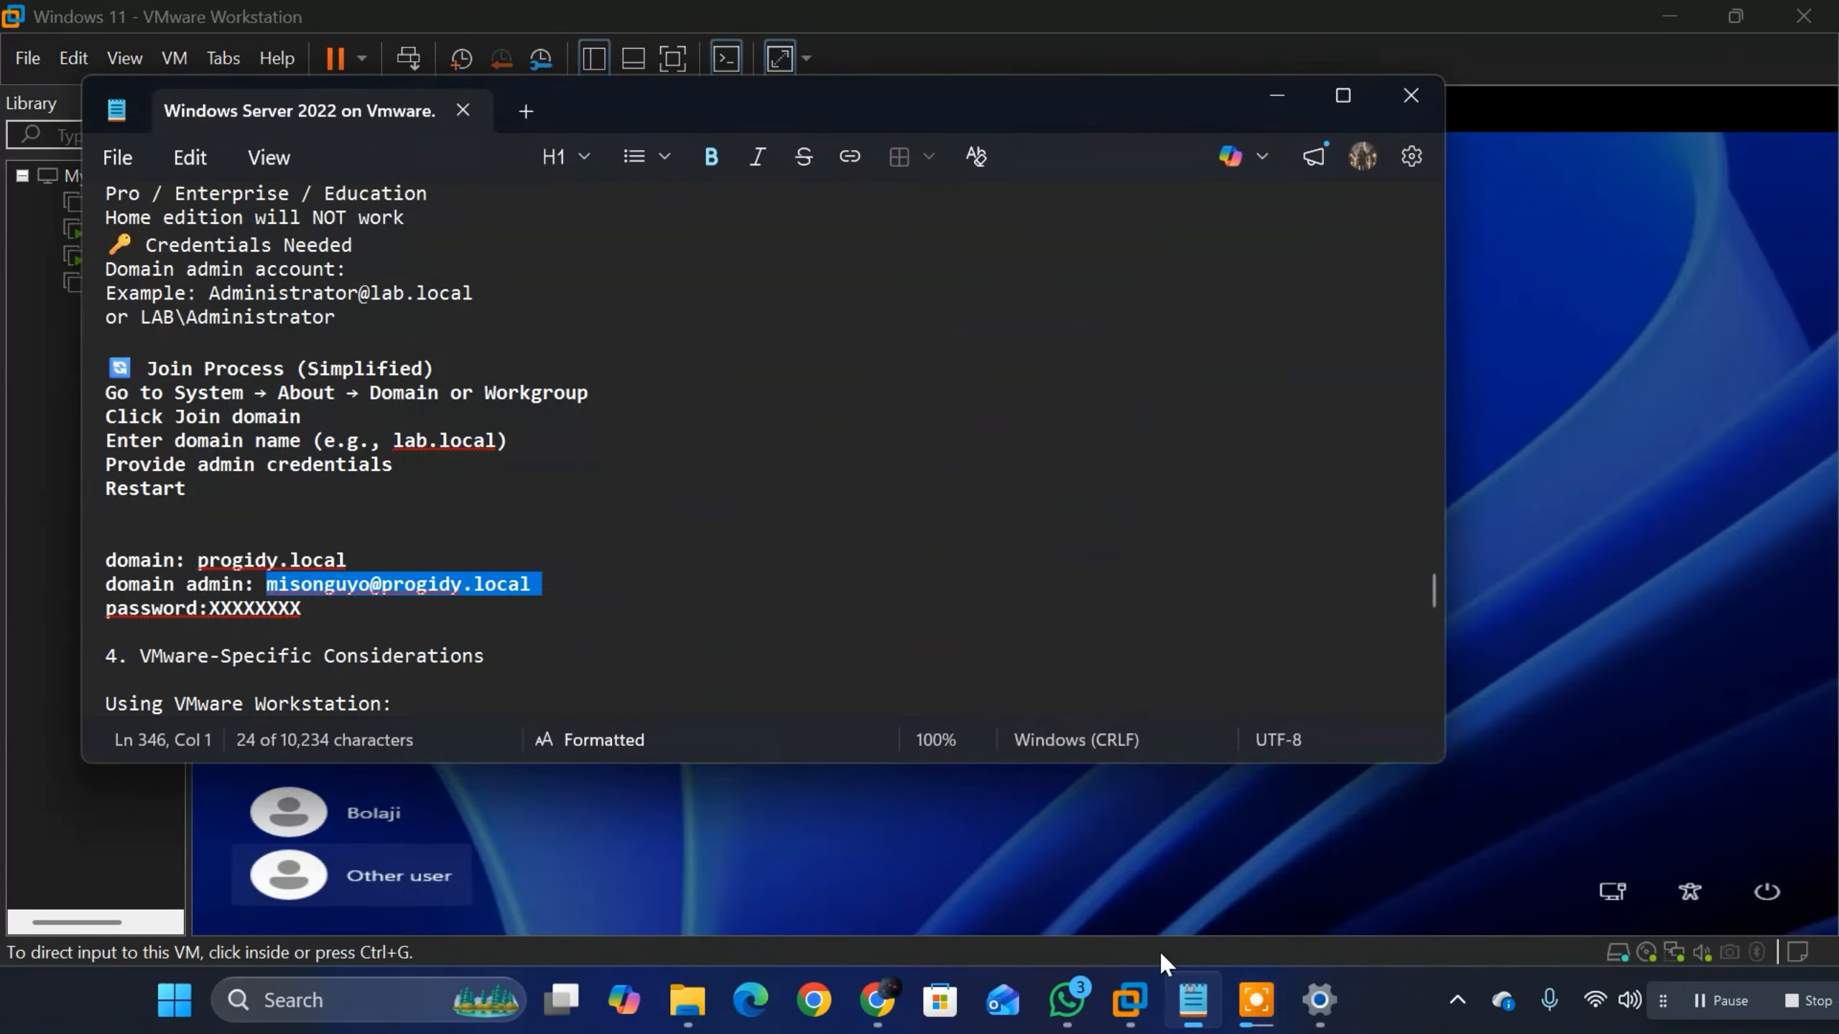
pyautogui.scroll(3, 383, 546)
pyautogui.scroll(2, 383, 545)
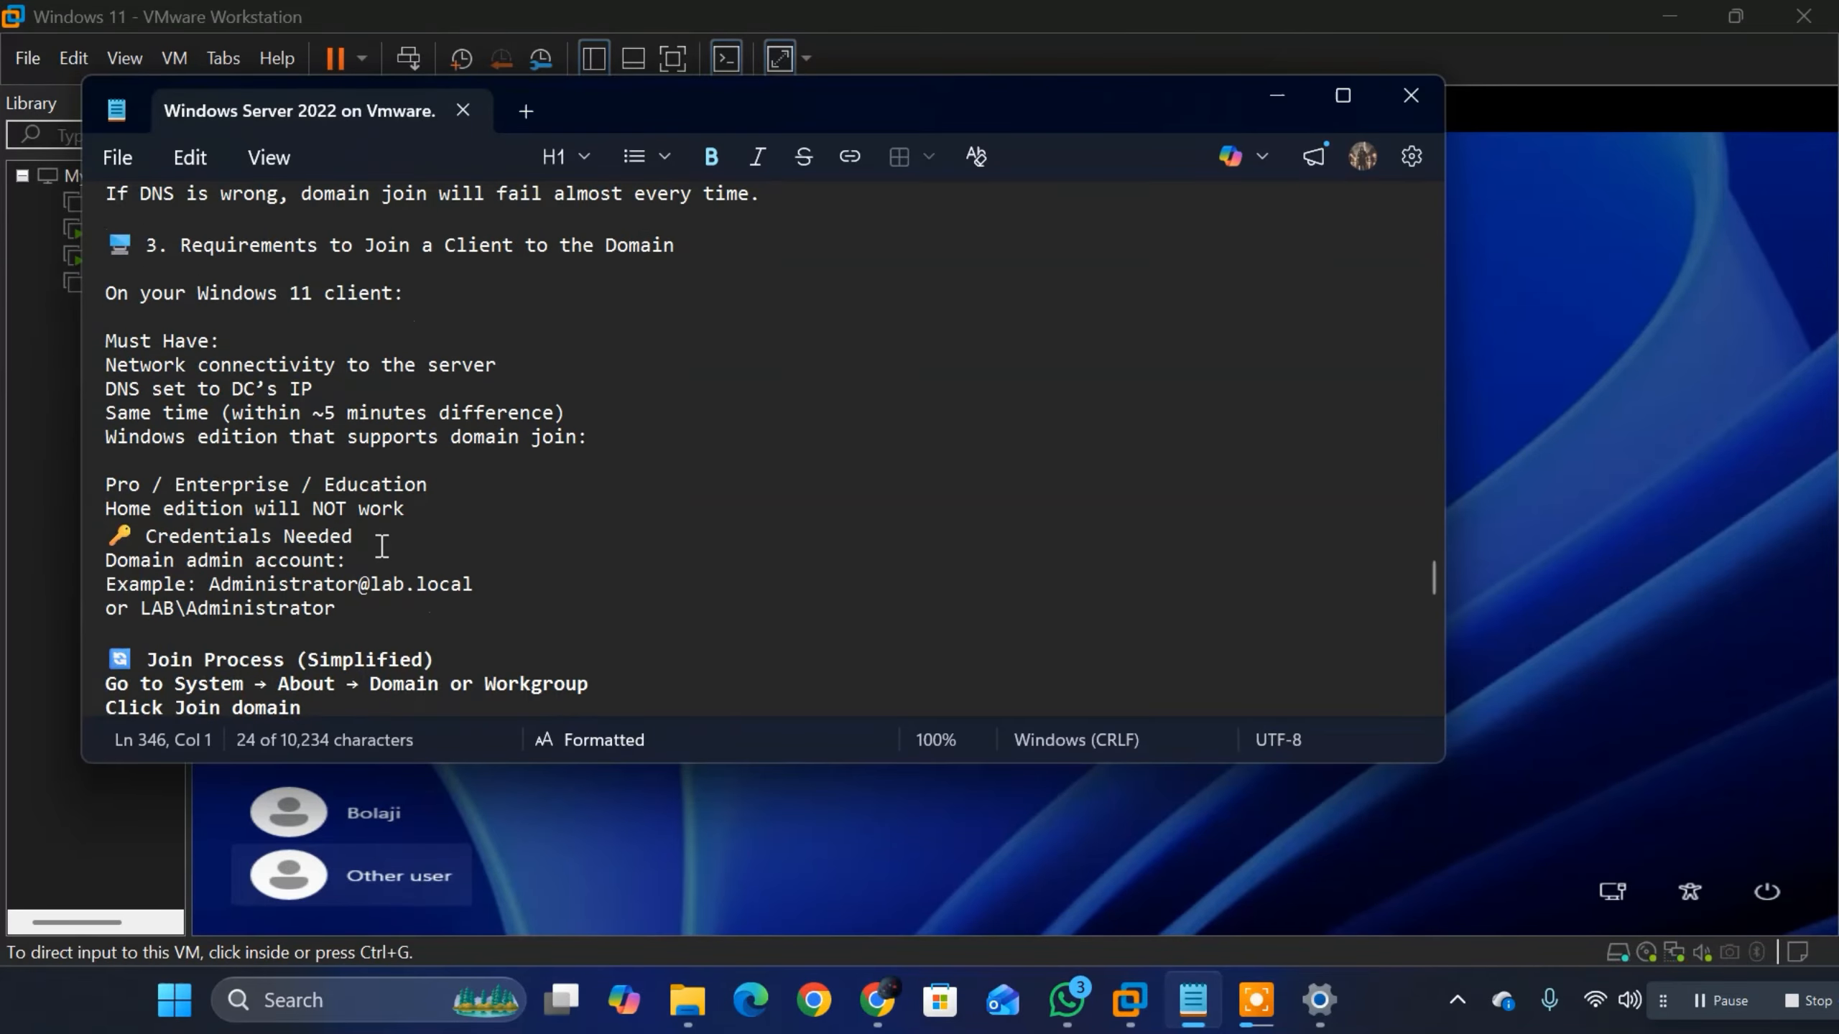
pyautogui.scroll(15, 375, 540)
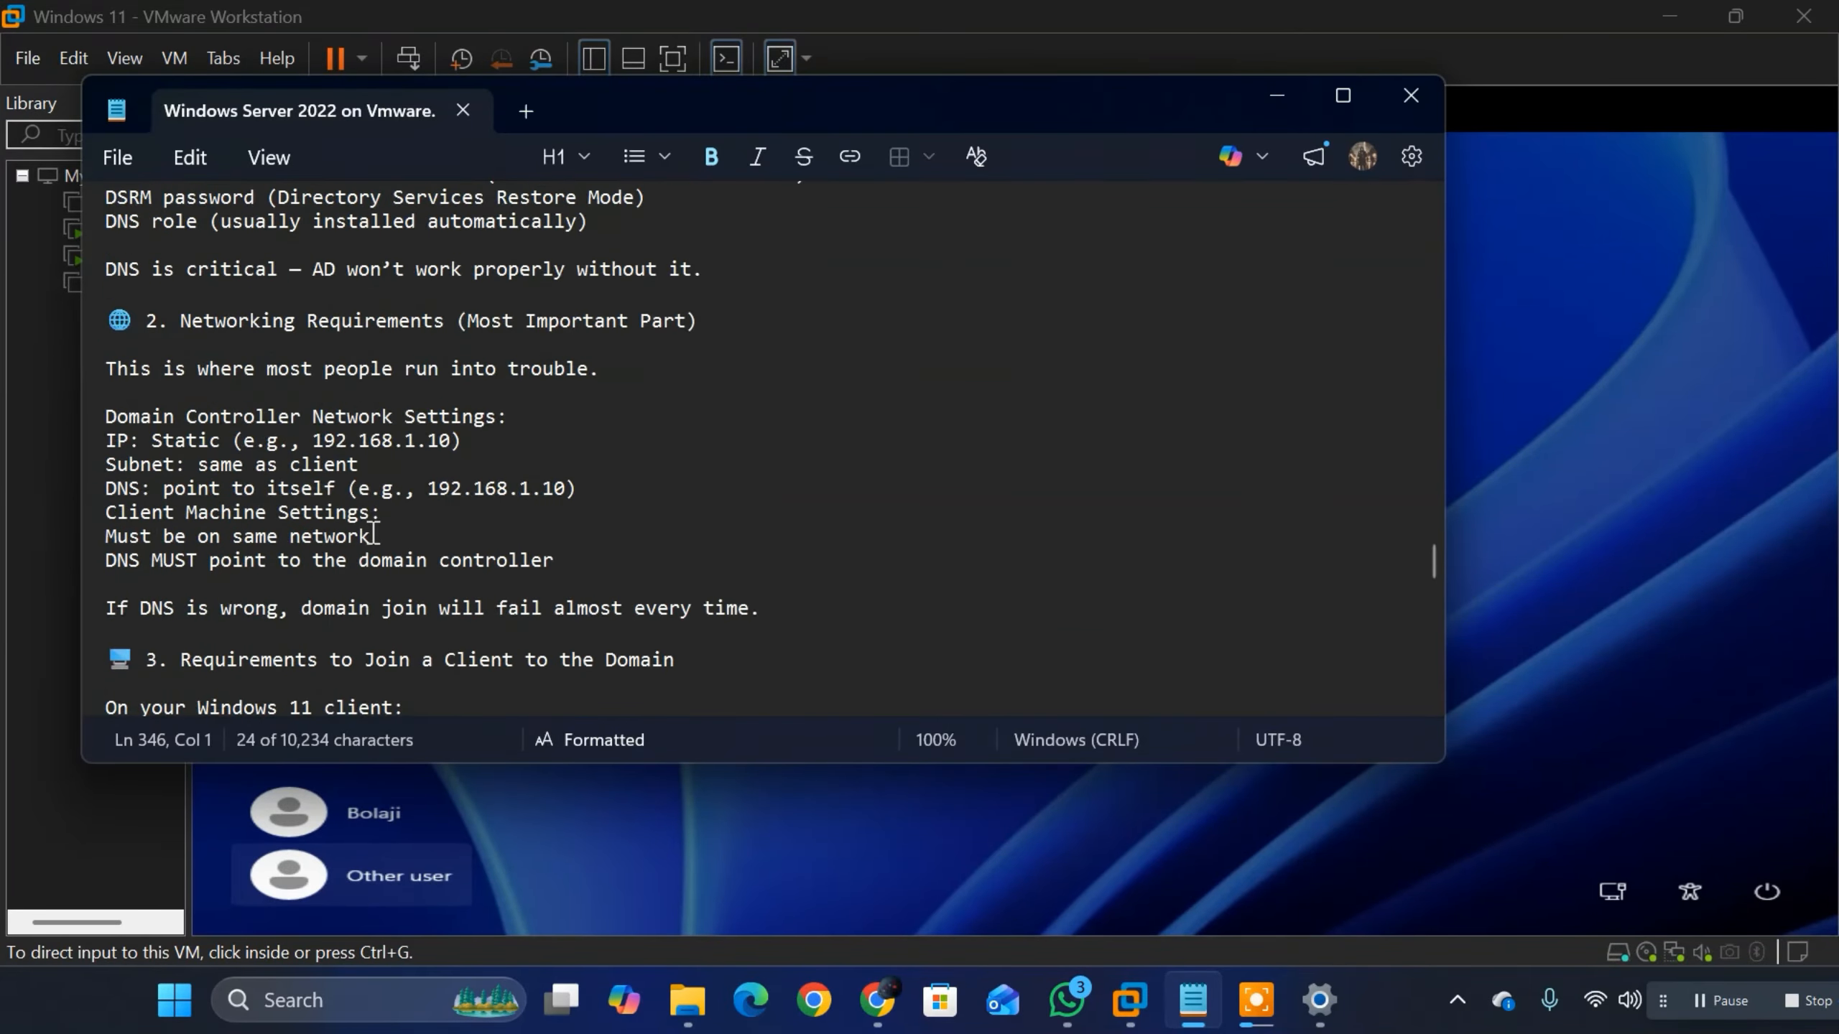
pyautogui.scroll(-5, 376, 499)
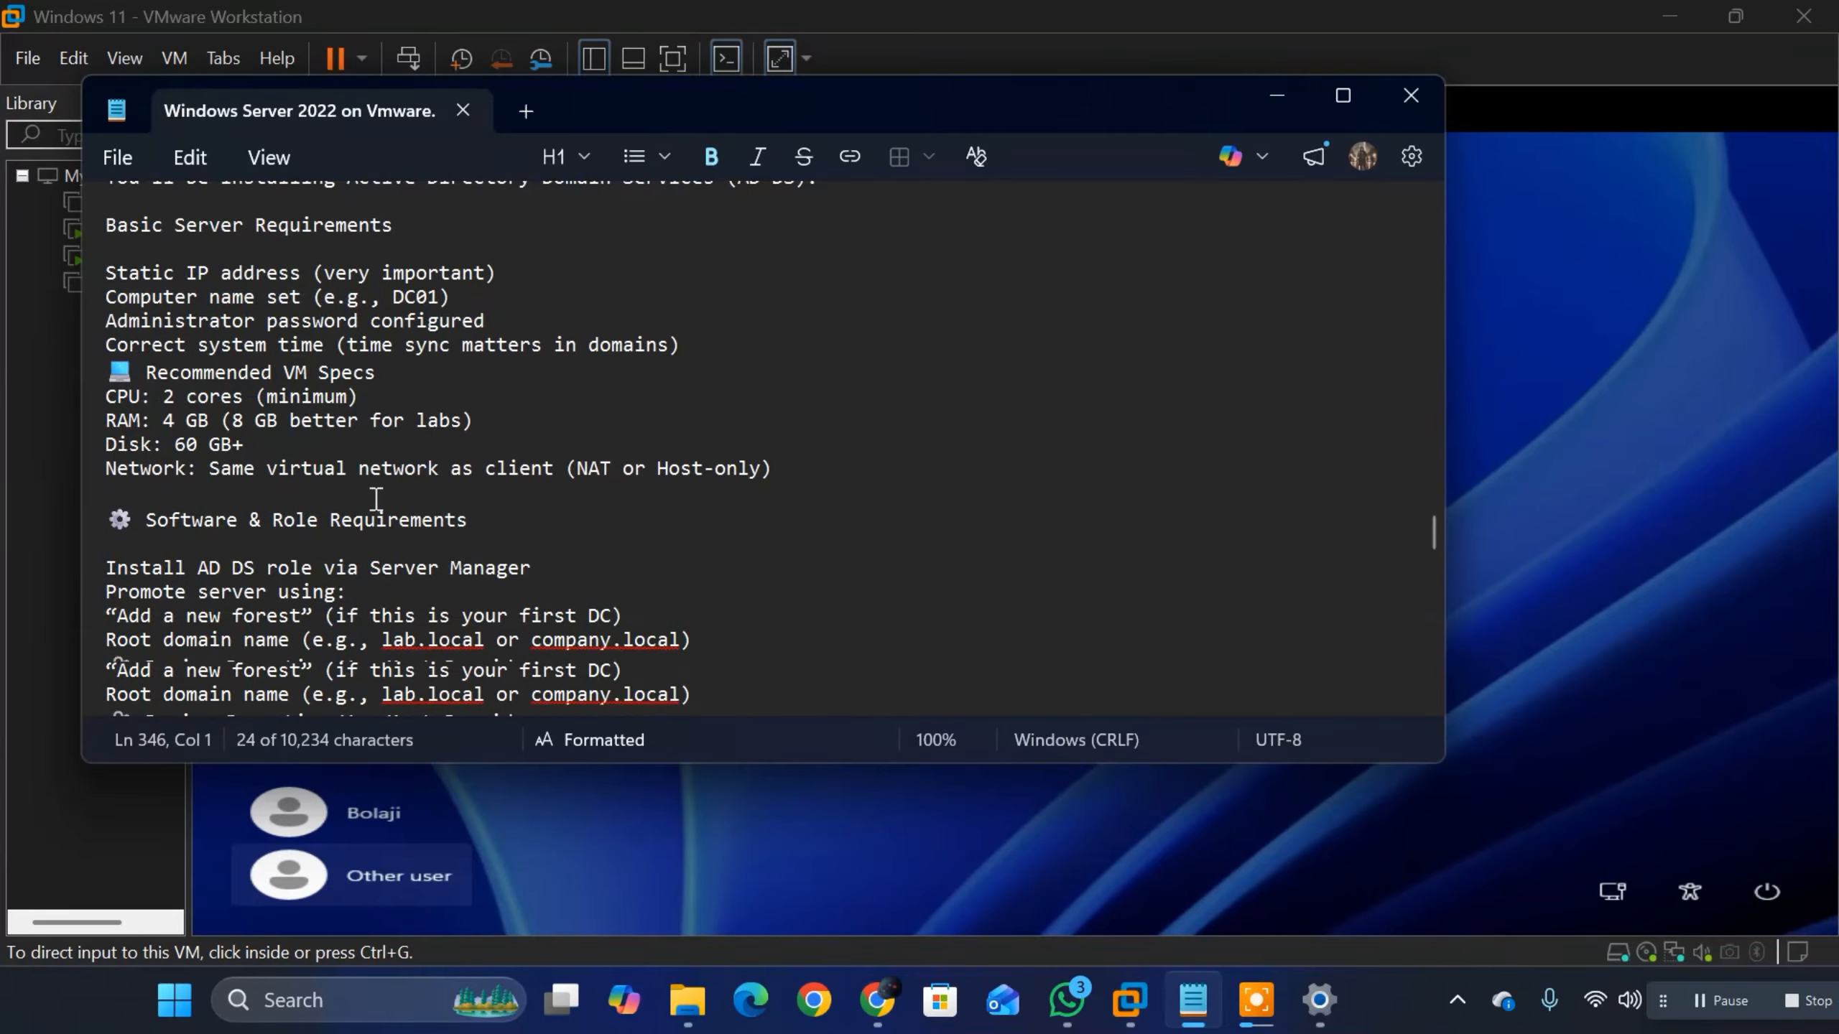
pyautogui.scroll(10, 375, 489)
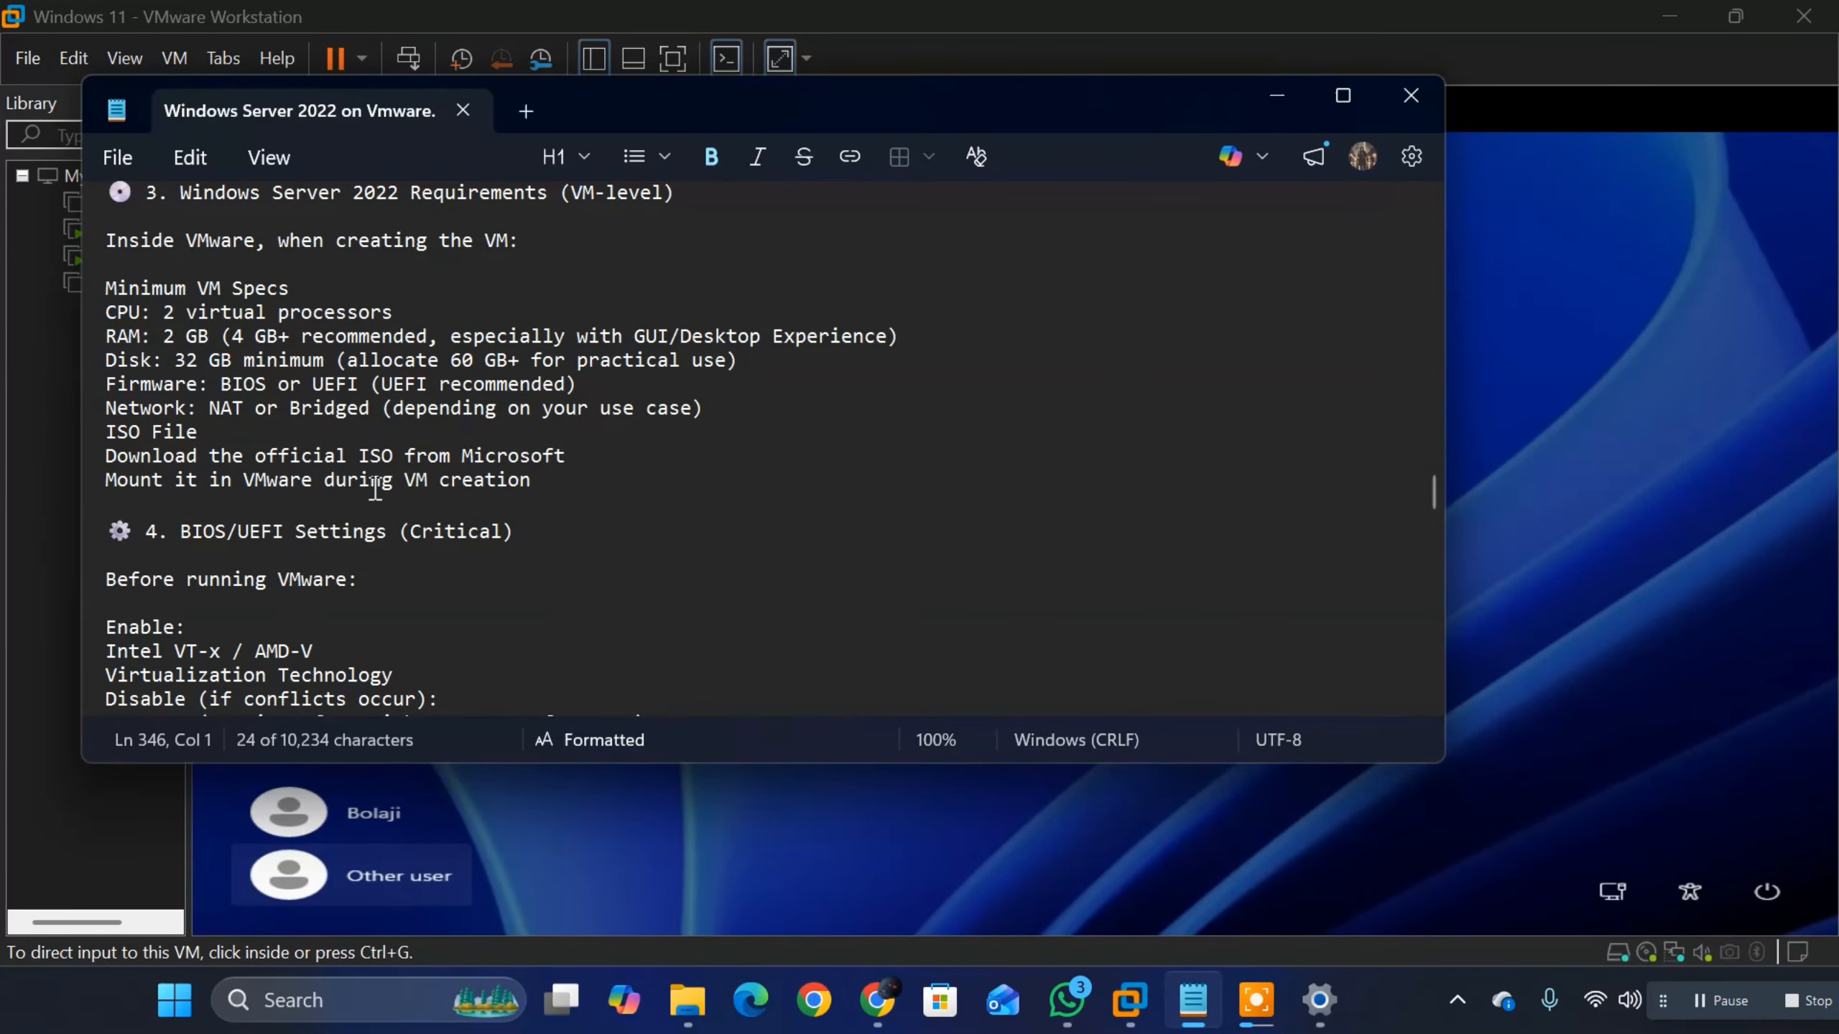
pyautogui.scroll(20, 376, 490)
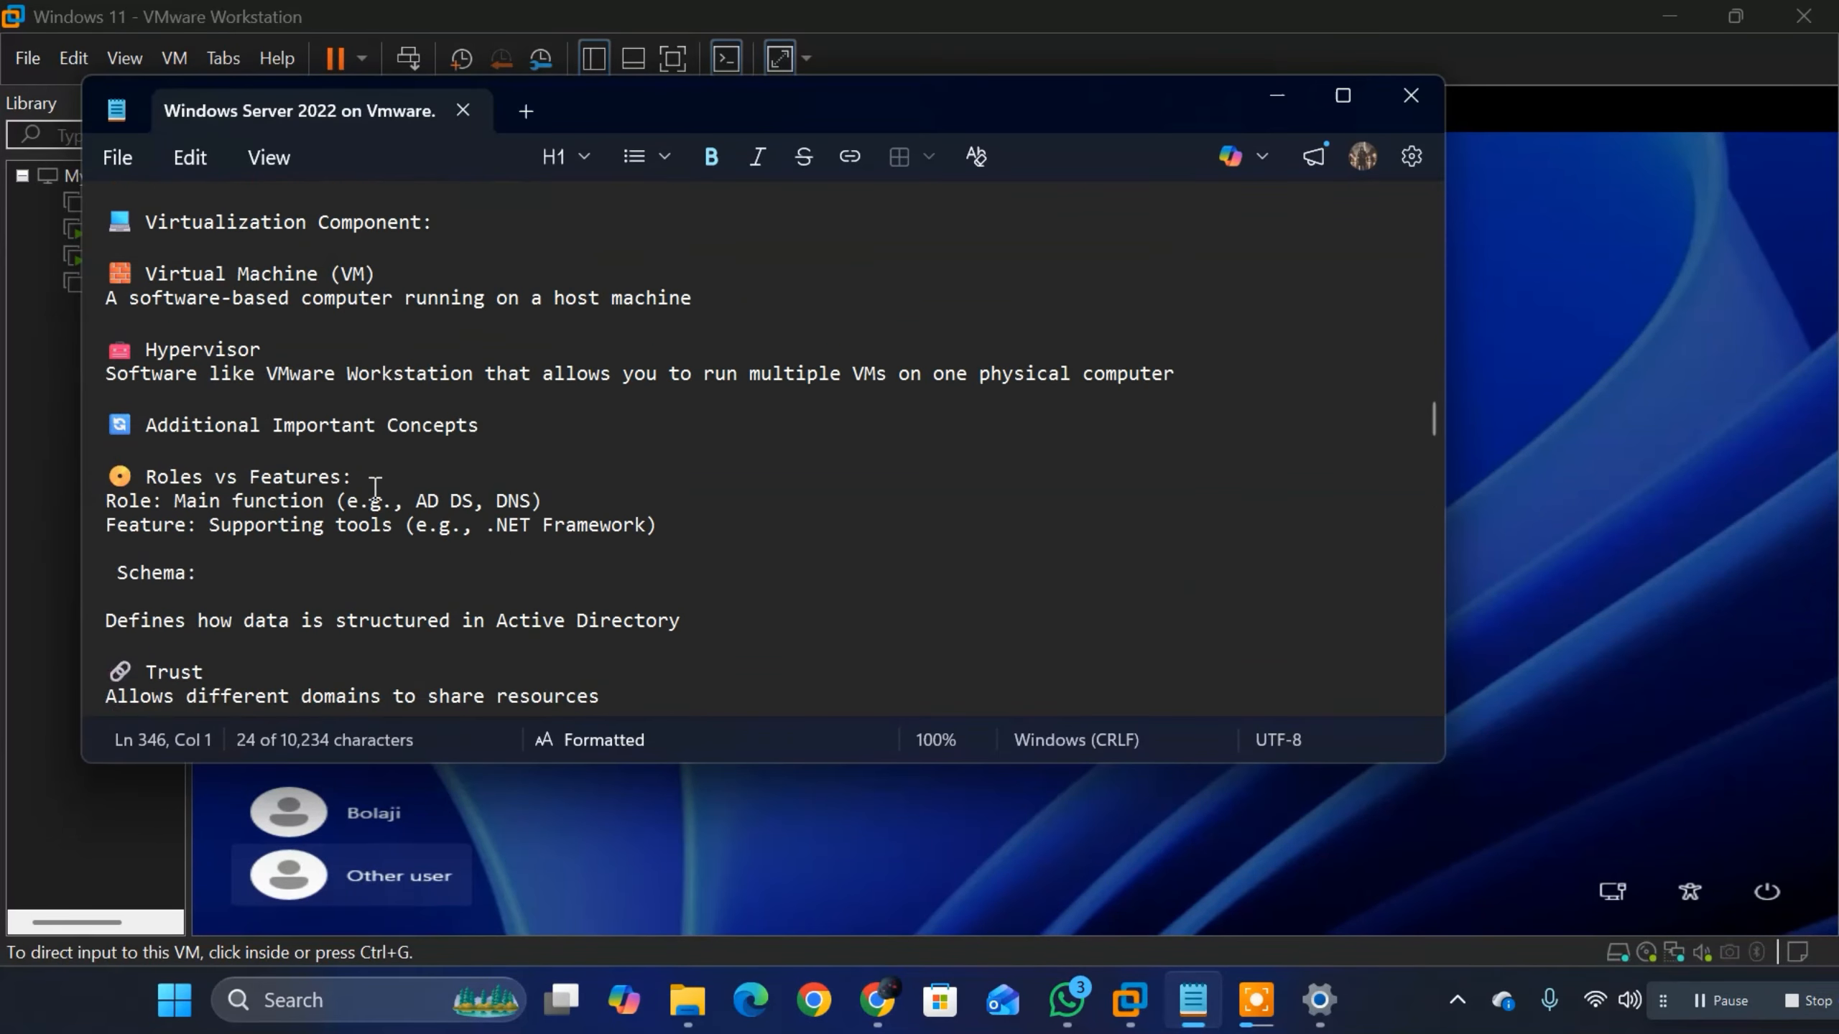
pyautogui.scroll(20, 376, 487)
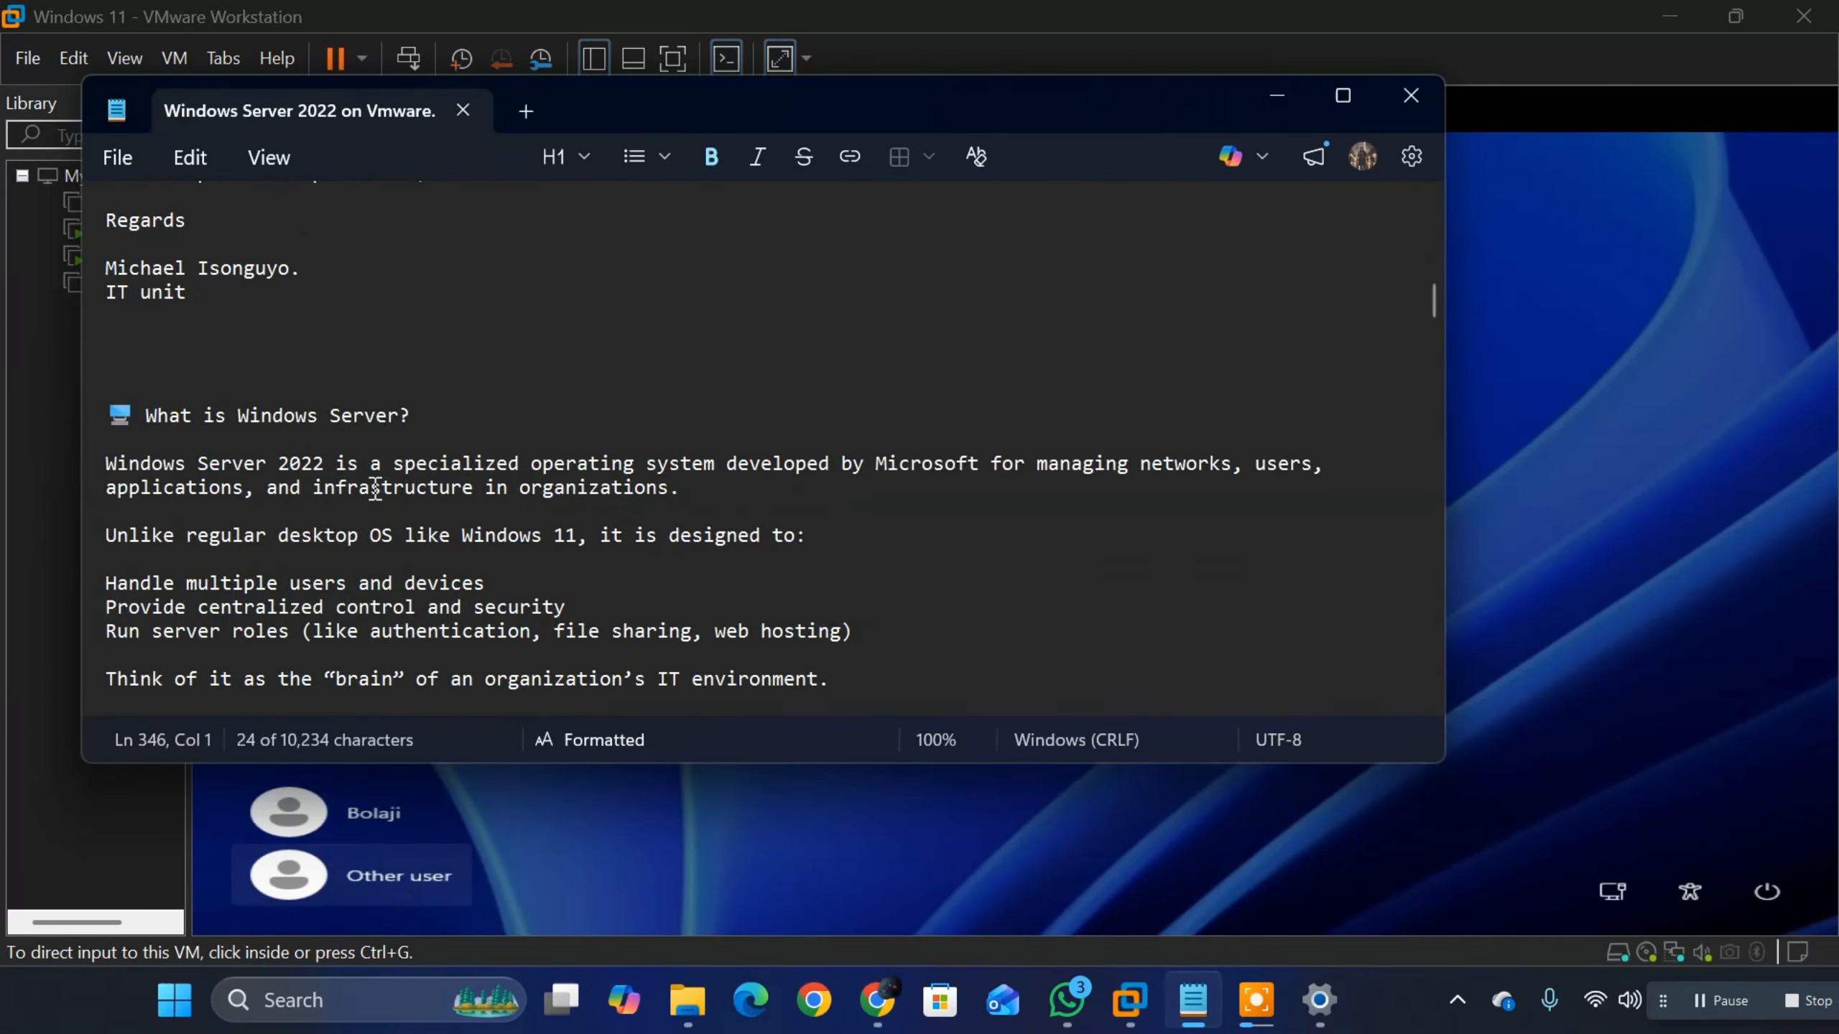
pyautogui.scroll(4, 375, 486)
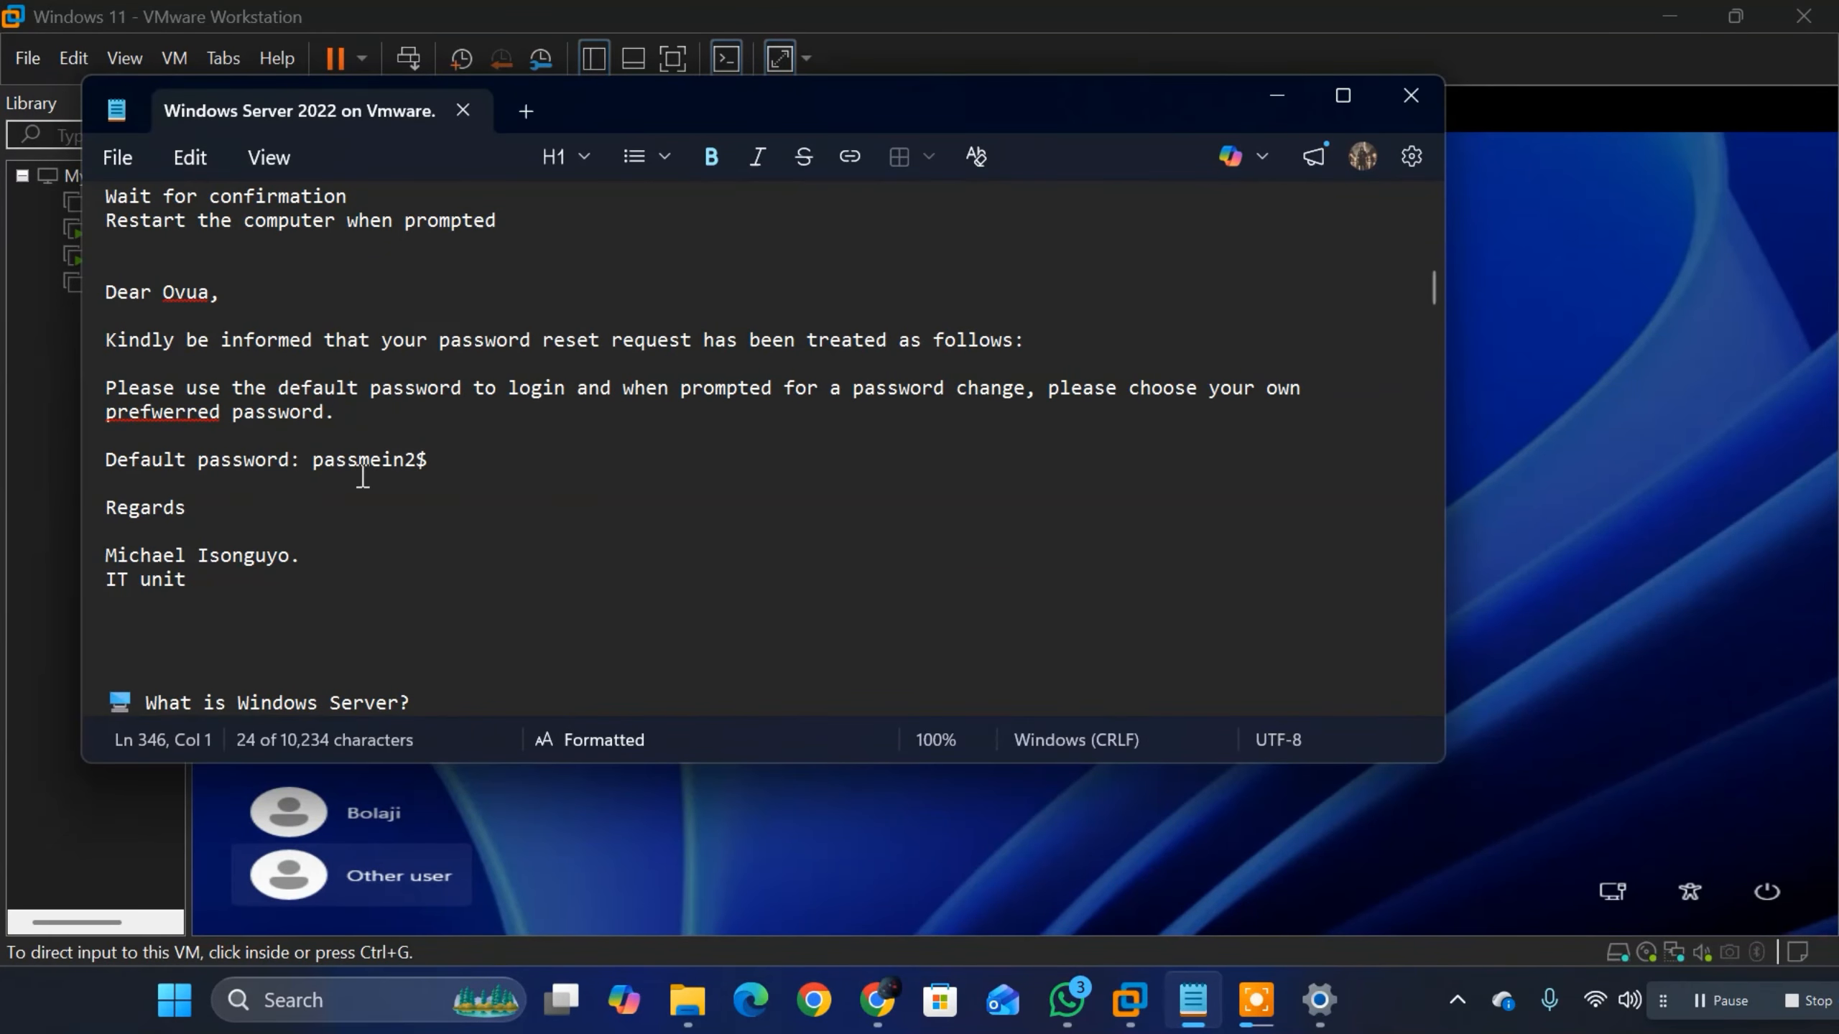
pyautogui.moveTo(431, 457); pyautogui.dragTo(317, 463)
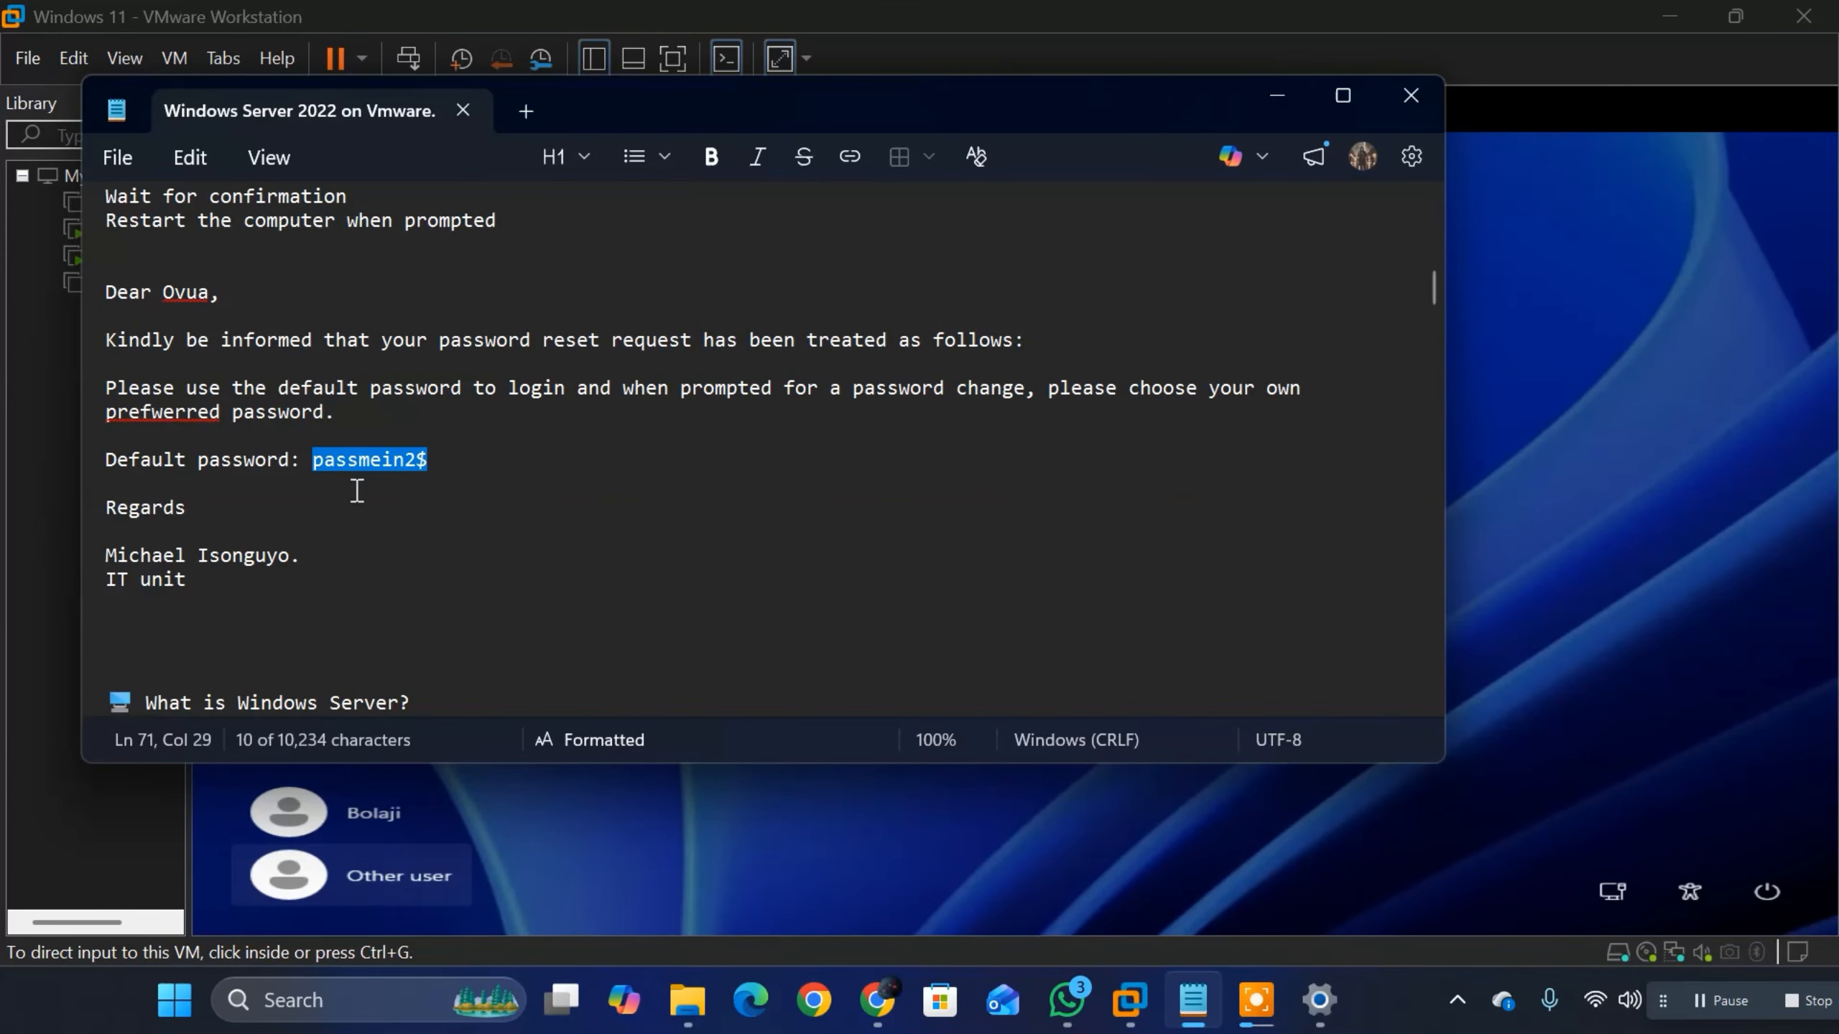
pyautogui.click(1227, 873)
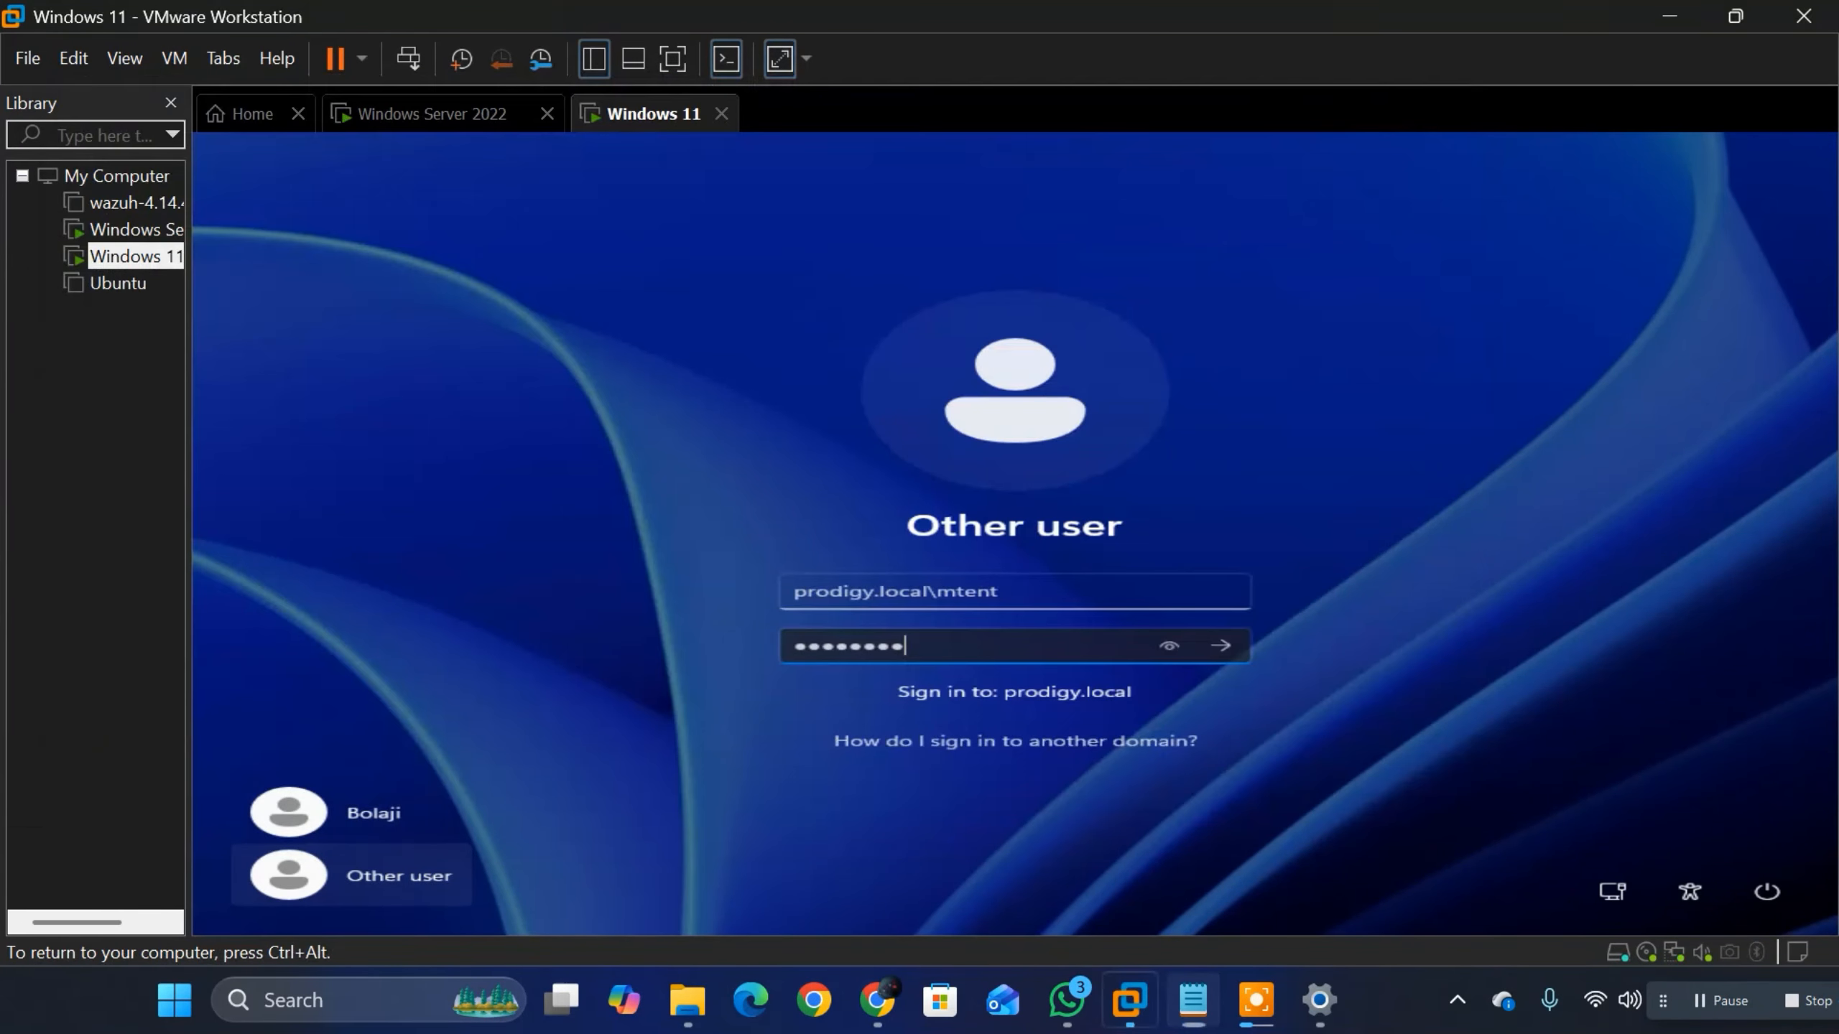
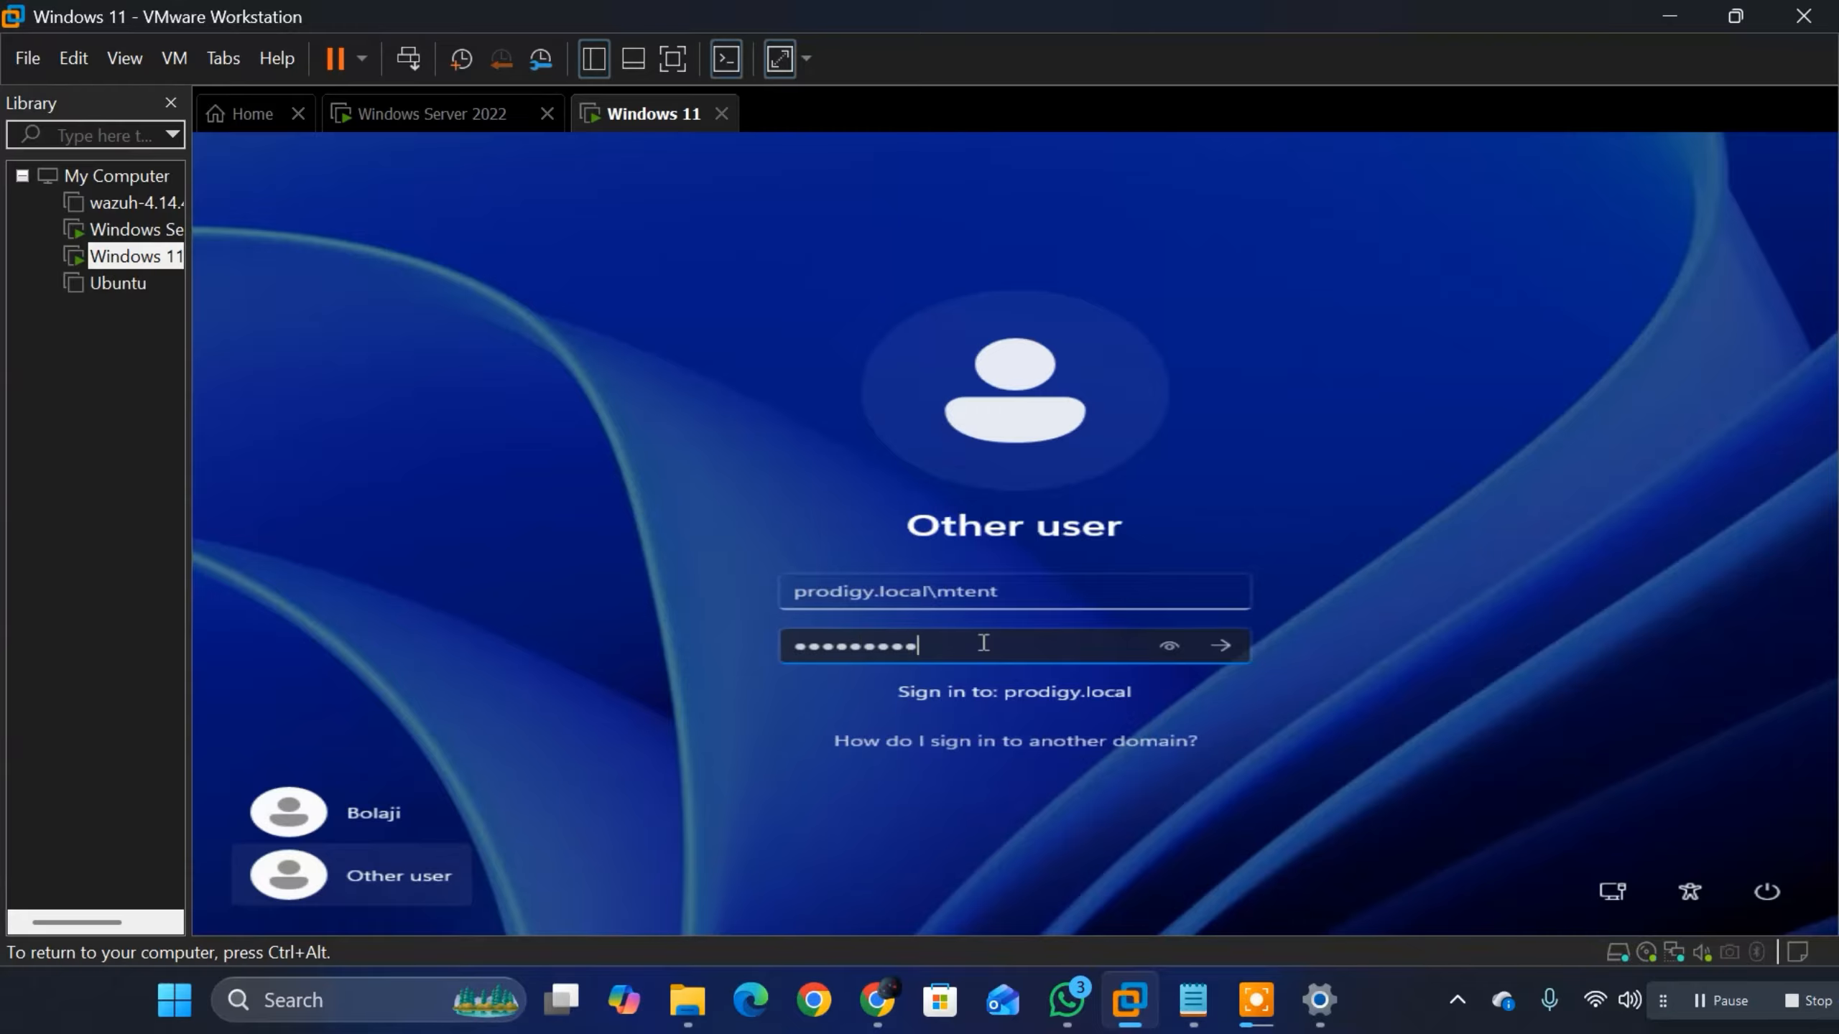
# Step: Attempt the sign-in, remove the prodigy.local\ prefix from the user name, and sign in again with the account password
pyautogui.click(1227, 646)
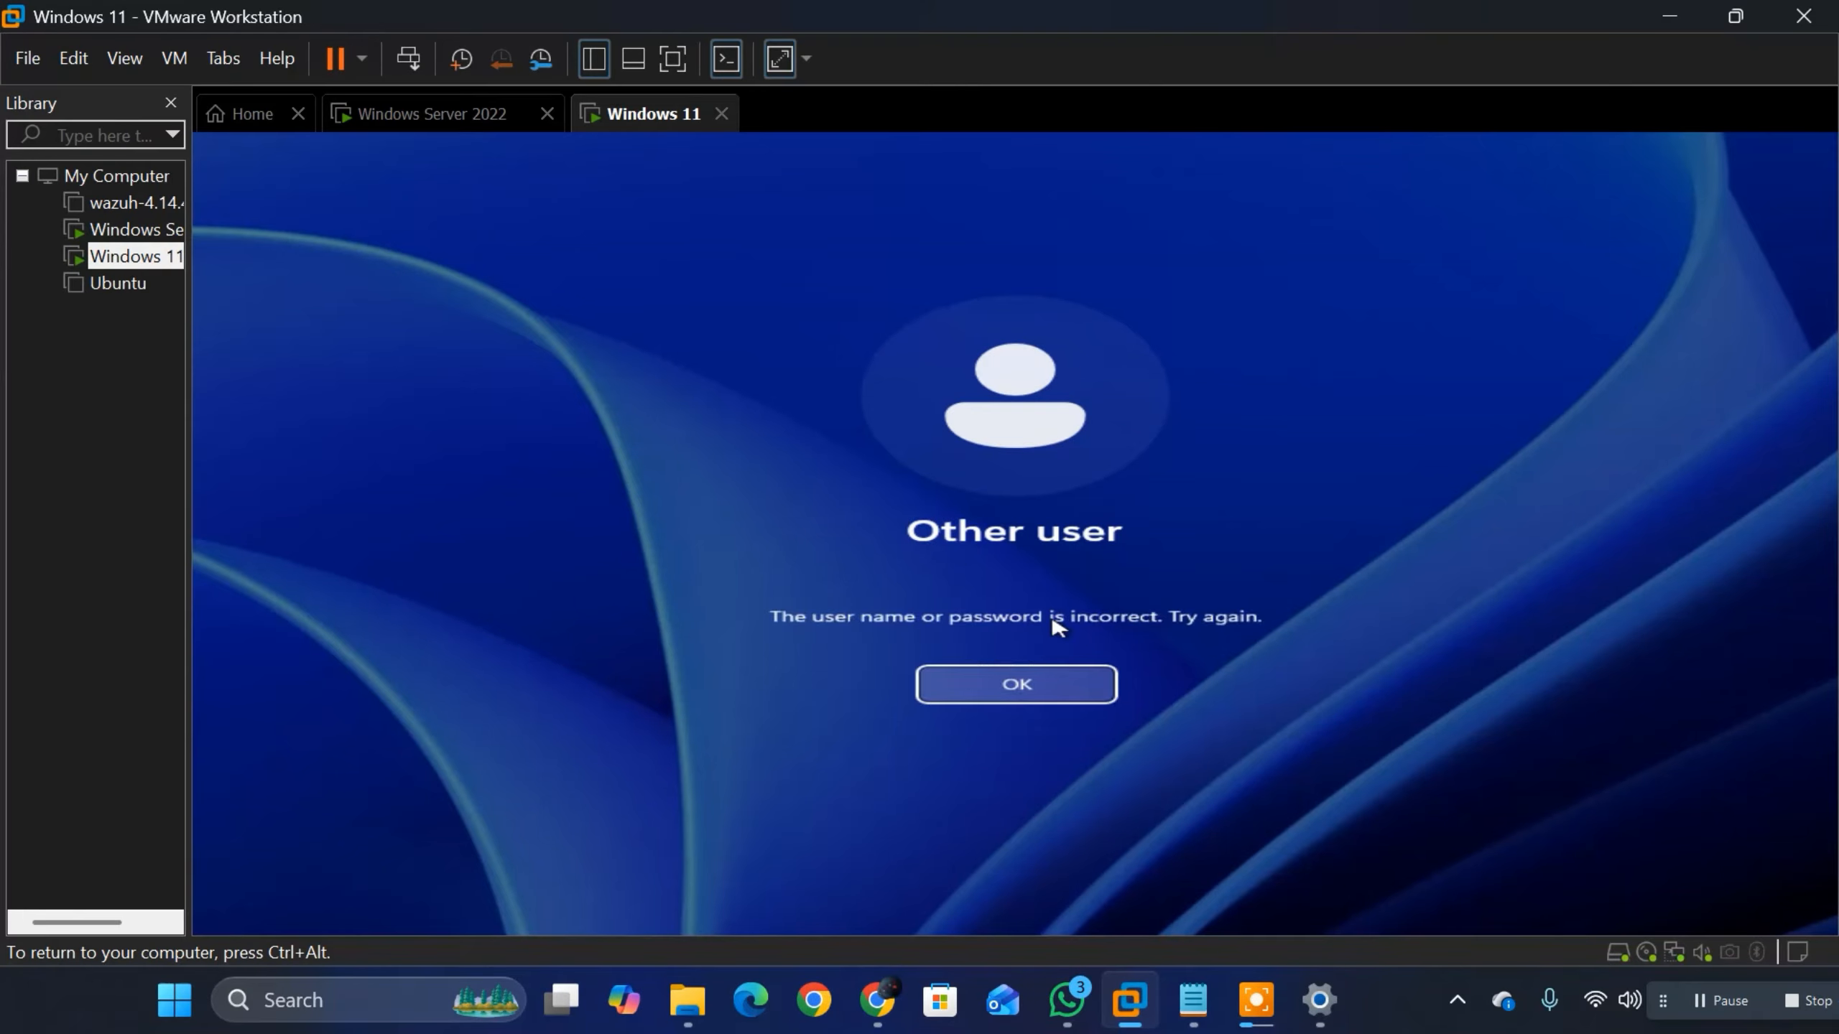
pyautogui.click(1022, 694)
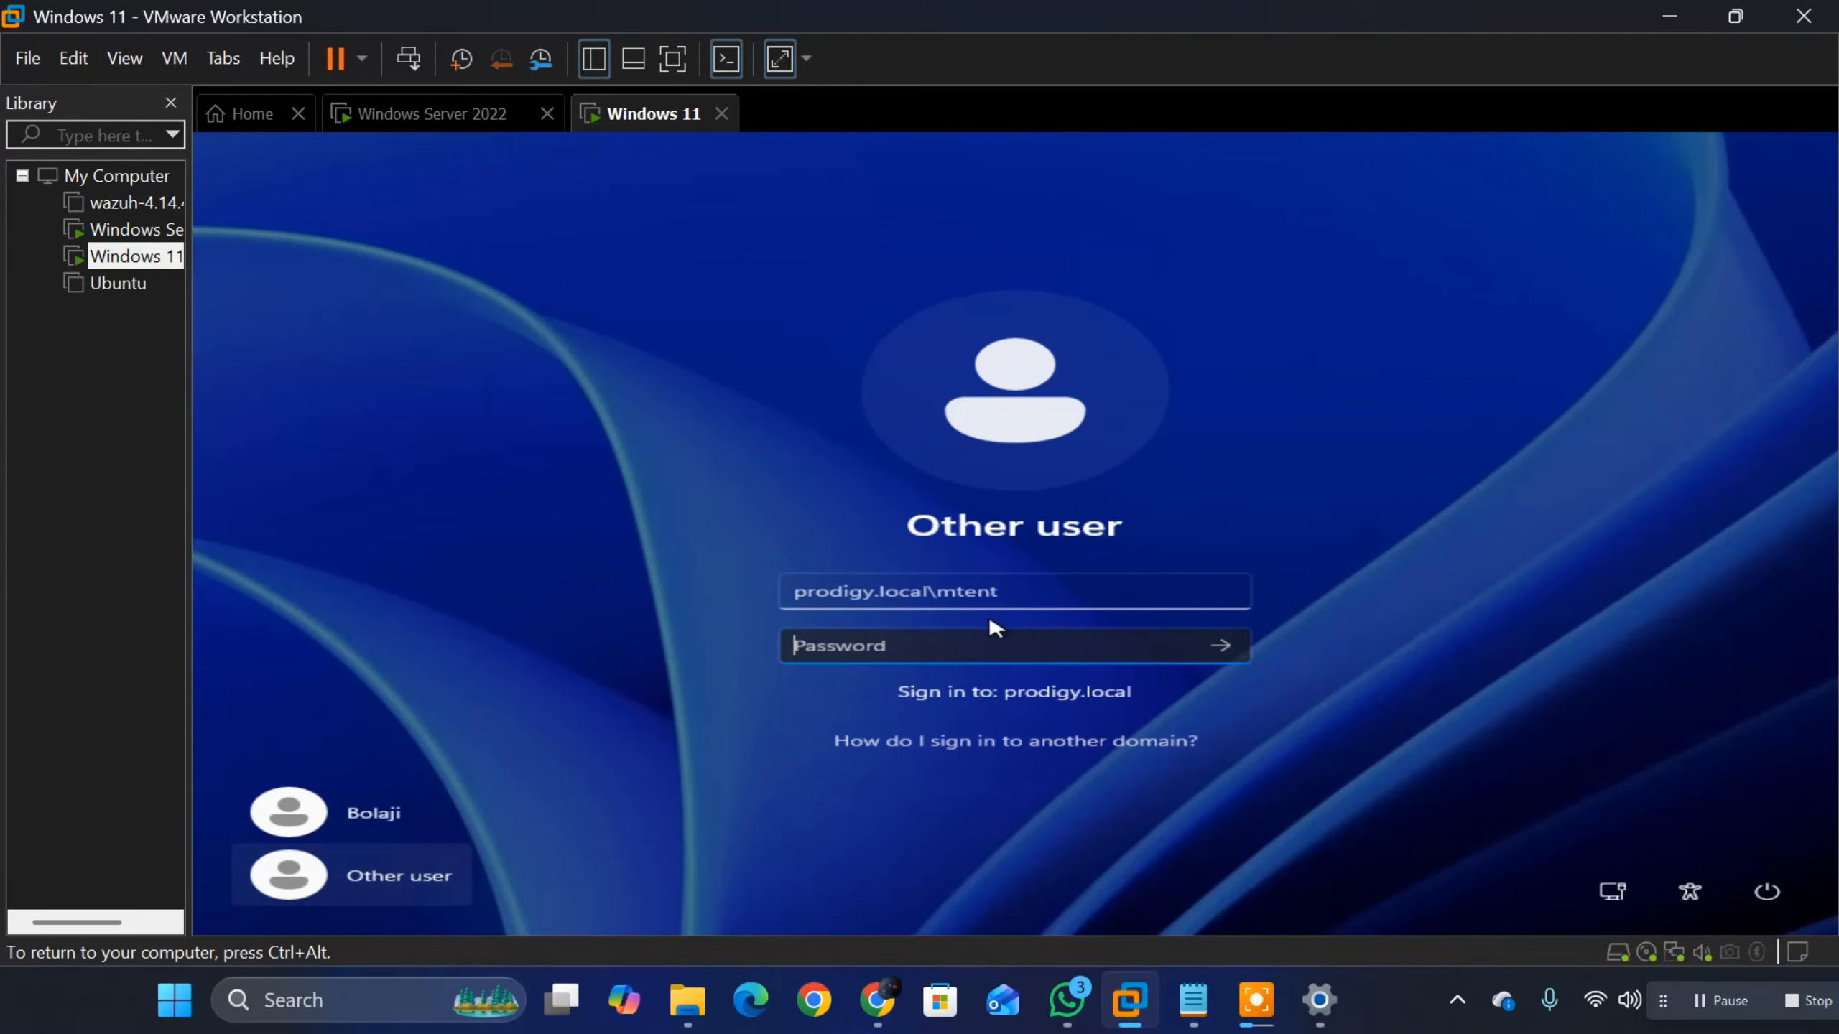
pyautogui.moveTo(944, 590); pyautogui.dragTo(782, 607)
pyautogui.press('BackSpace')
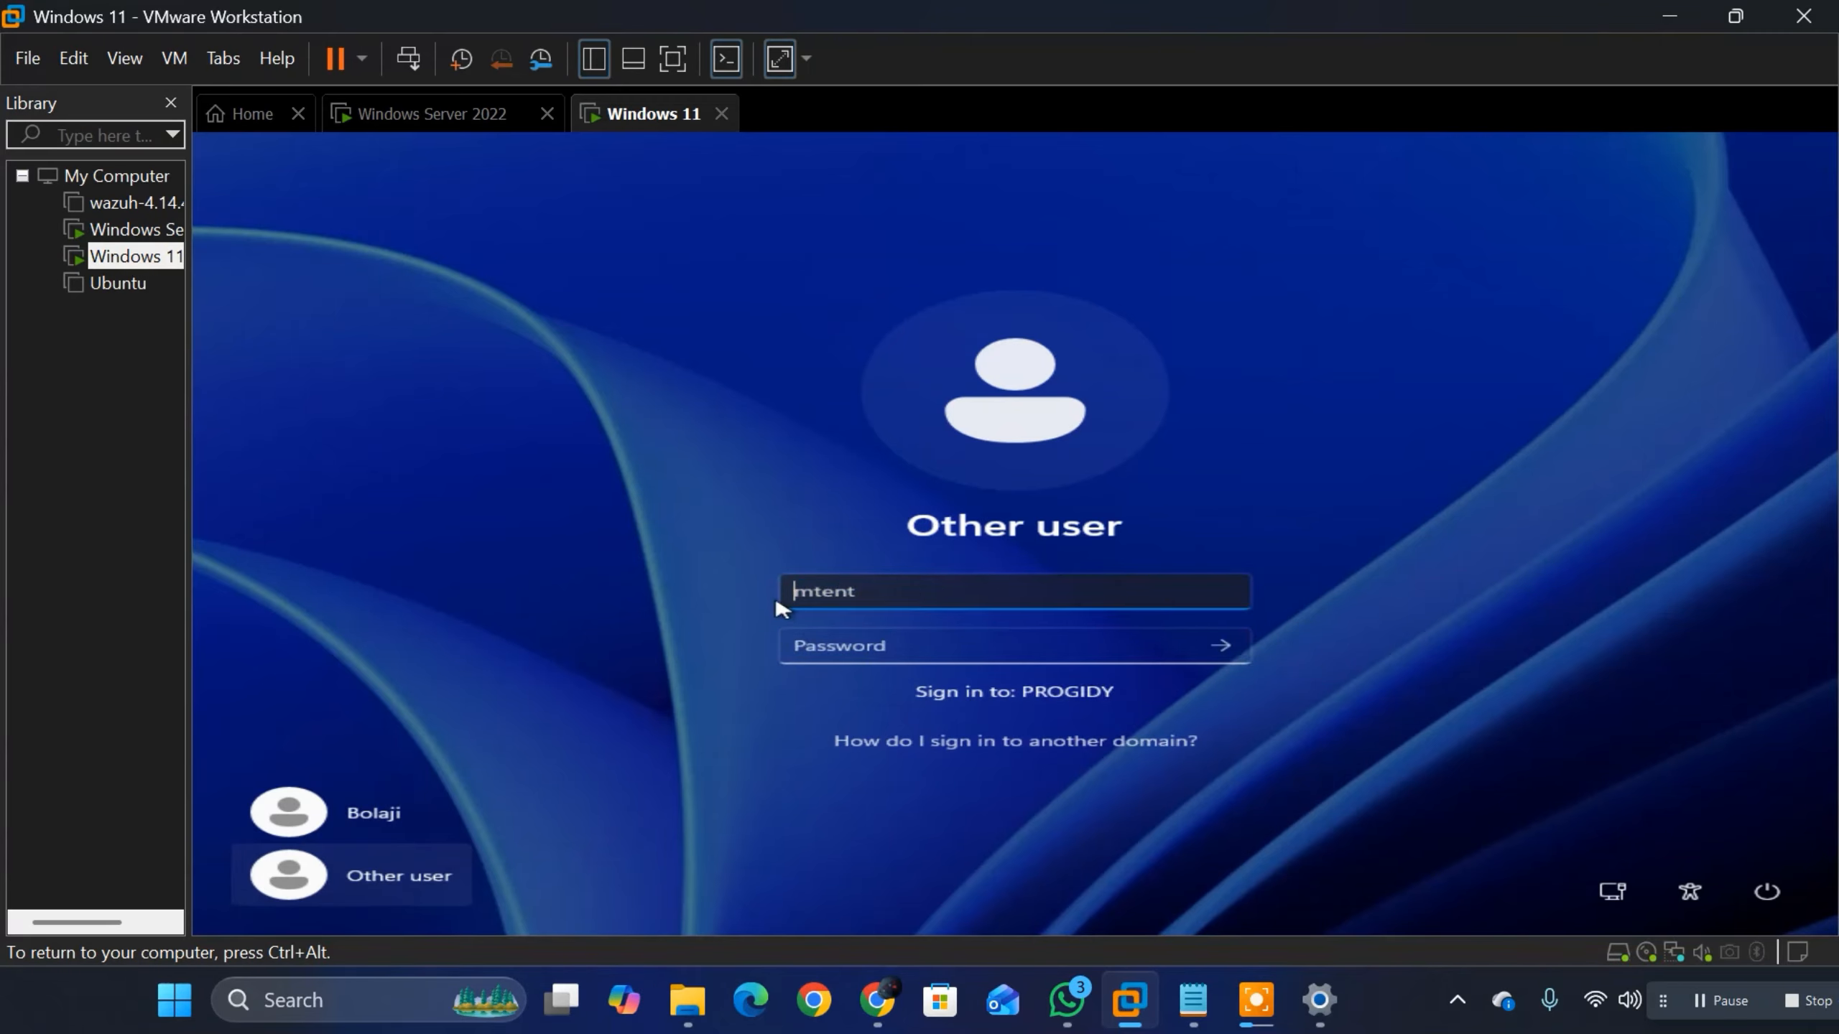
pyautogui.click(859, 656)
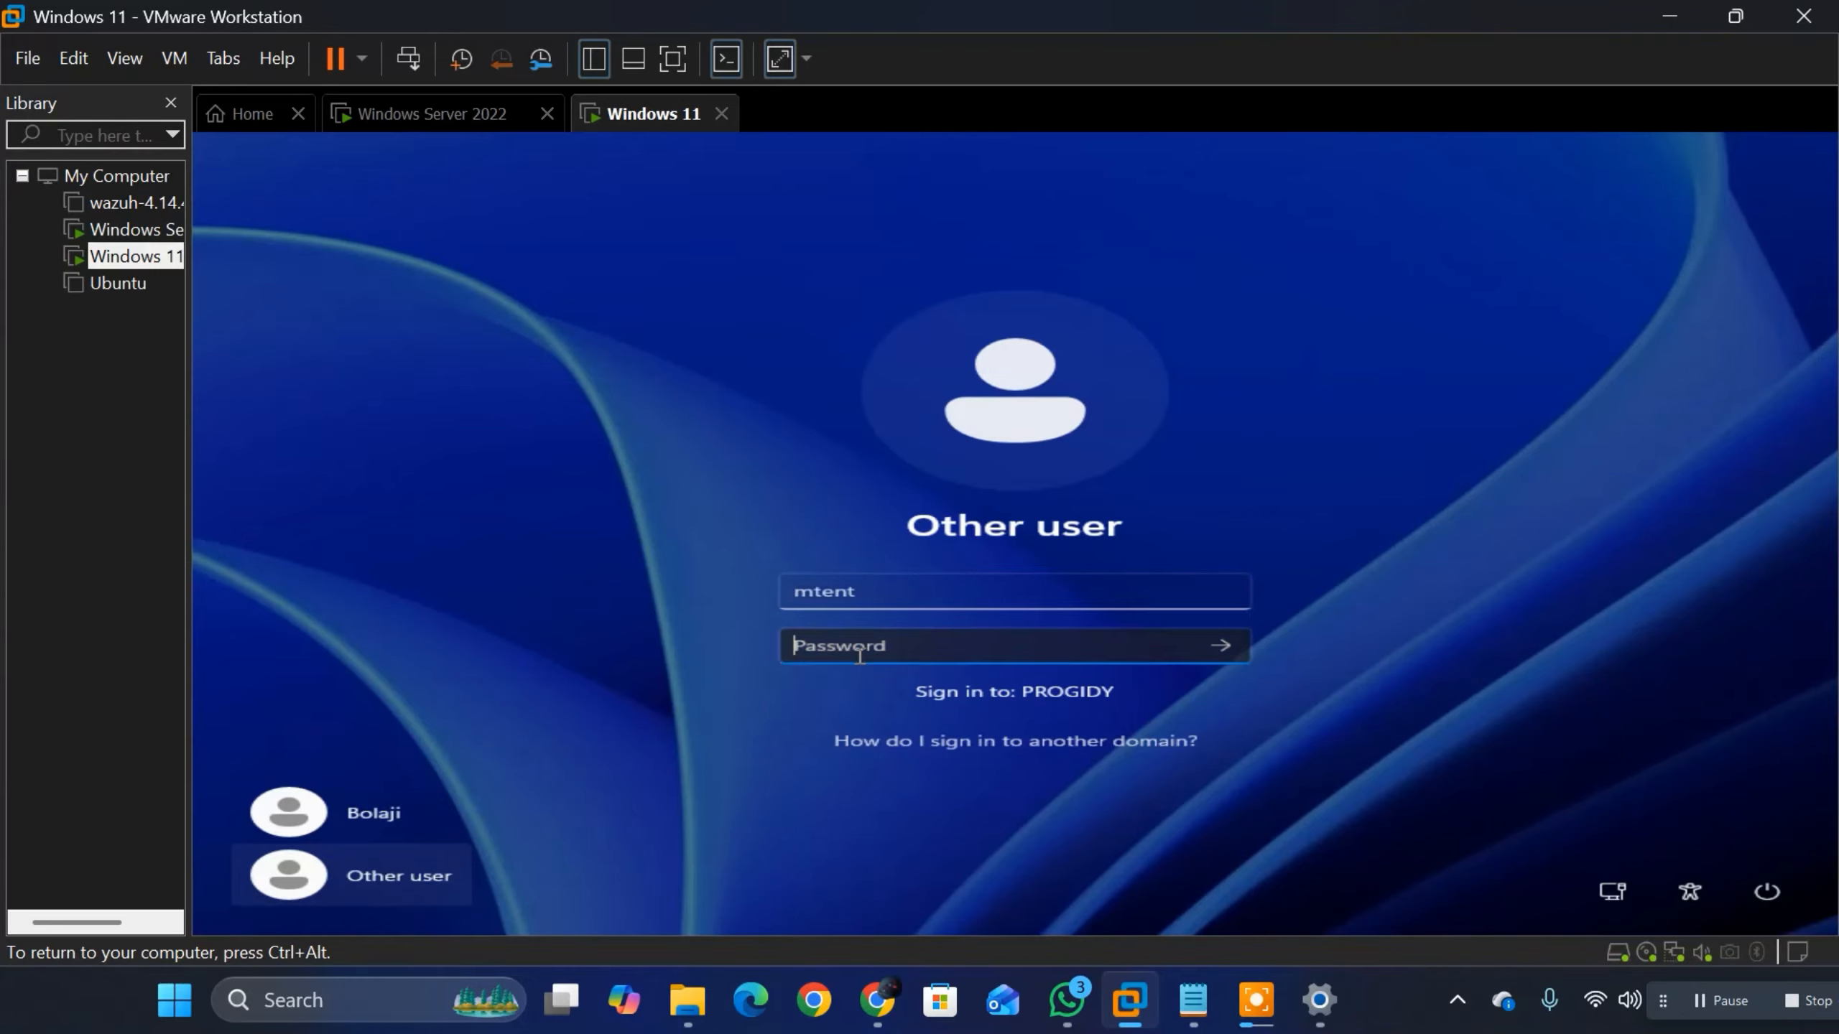
pyautogui.write('••')
pyautogui.click(1220, 645)
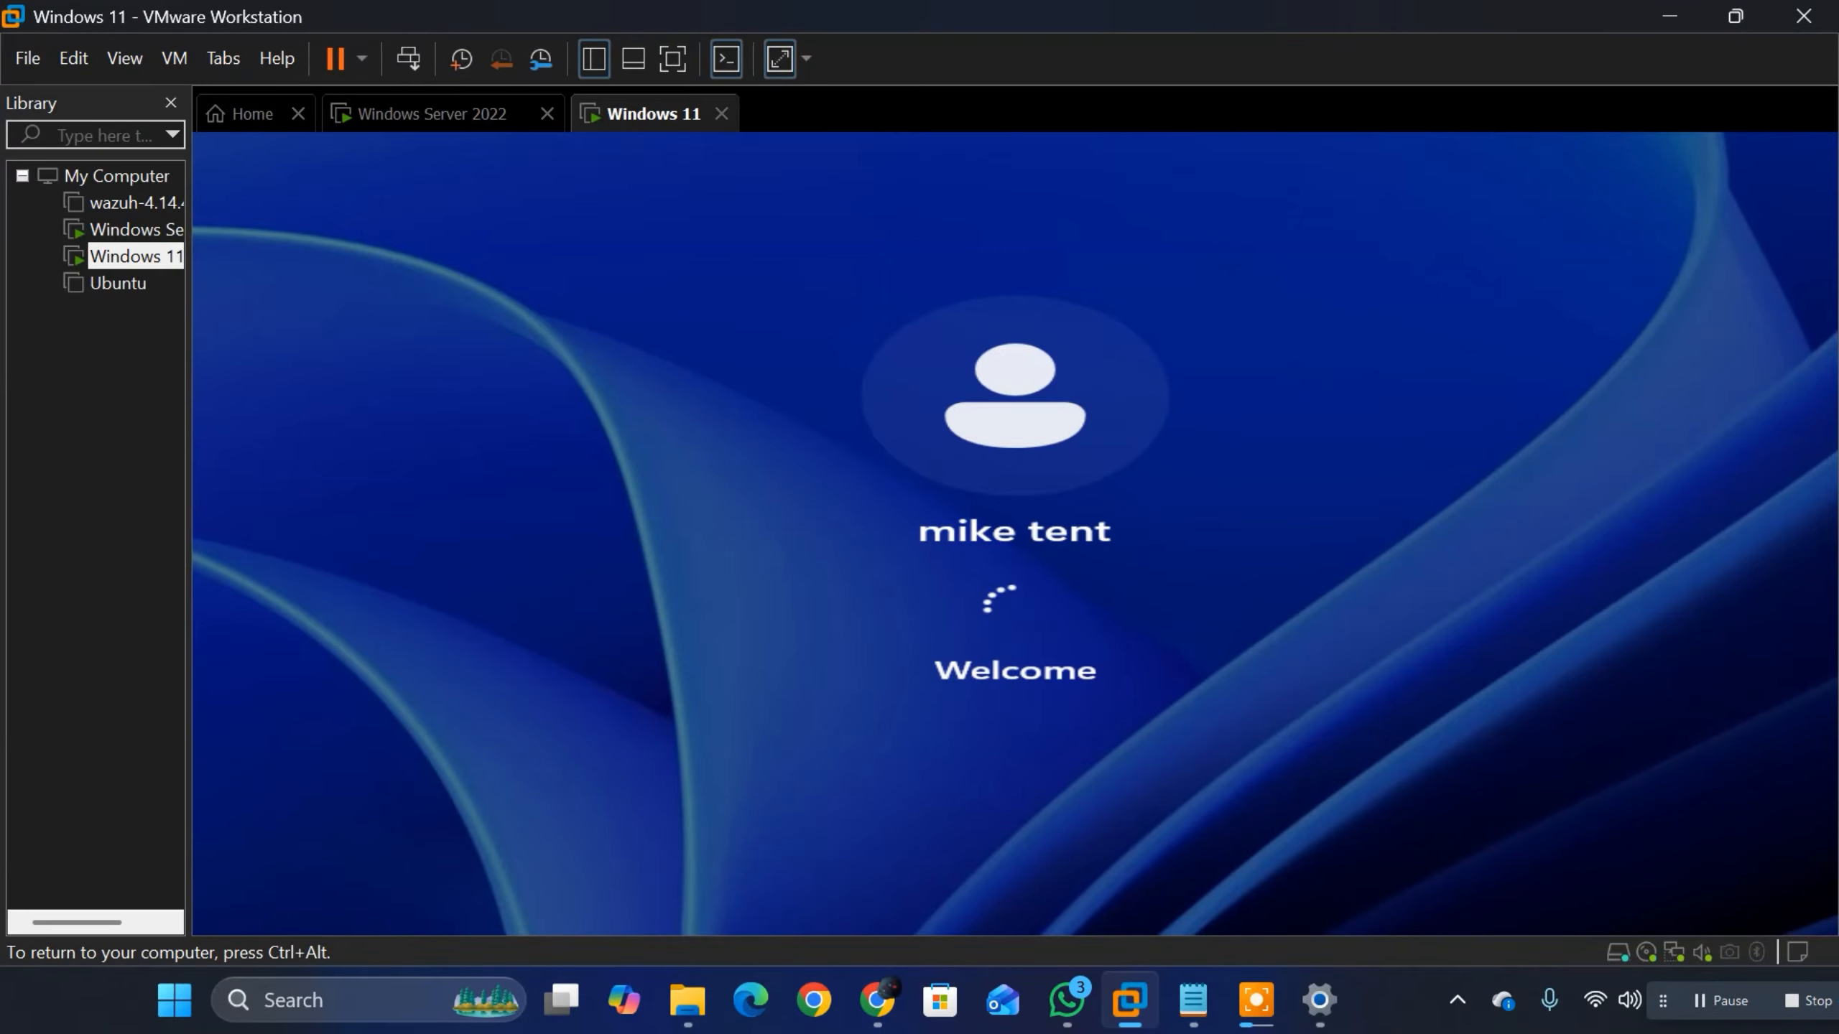
# Step: Switch to the Windows Server 2022 virtual machine and close the domain user's properties dialog
pyautogui.click(394, 121)
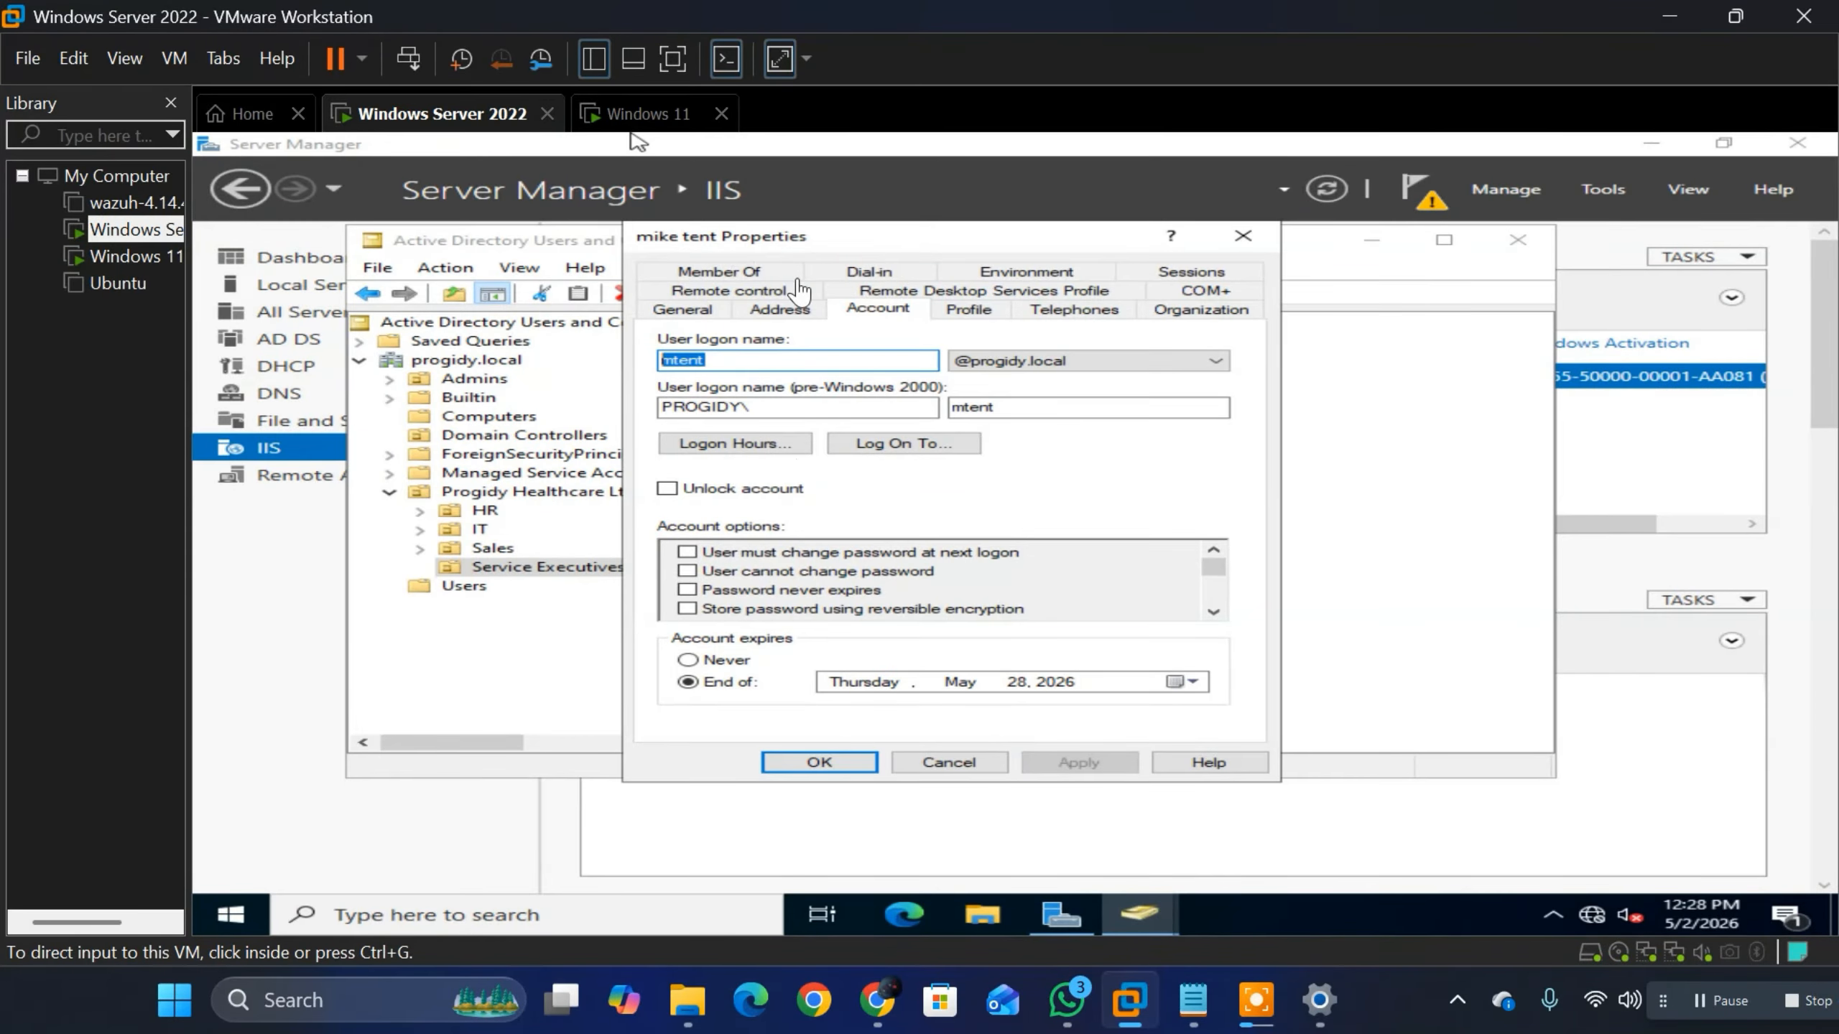
pyautogui.click(1246, 243)
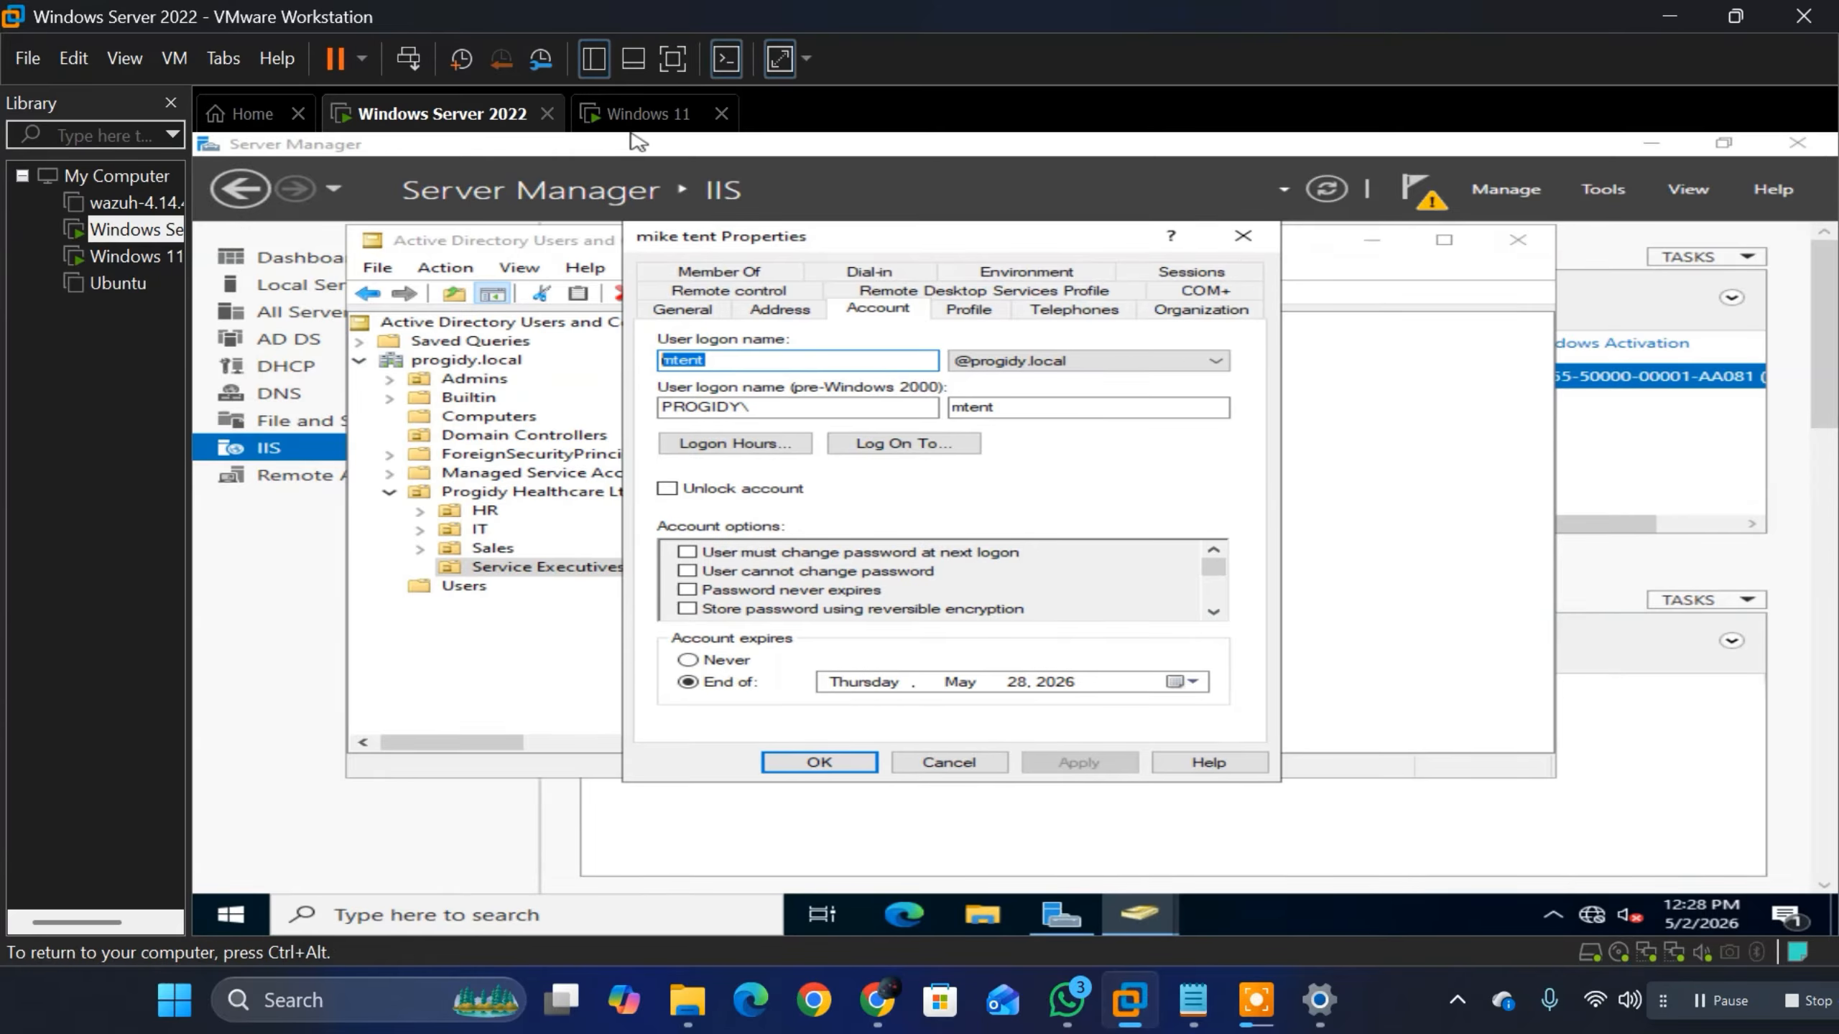
pyautogui.click(1243, 236)
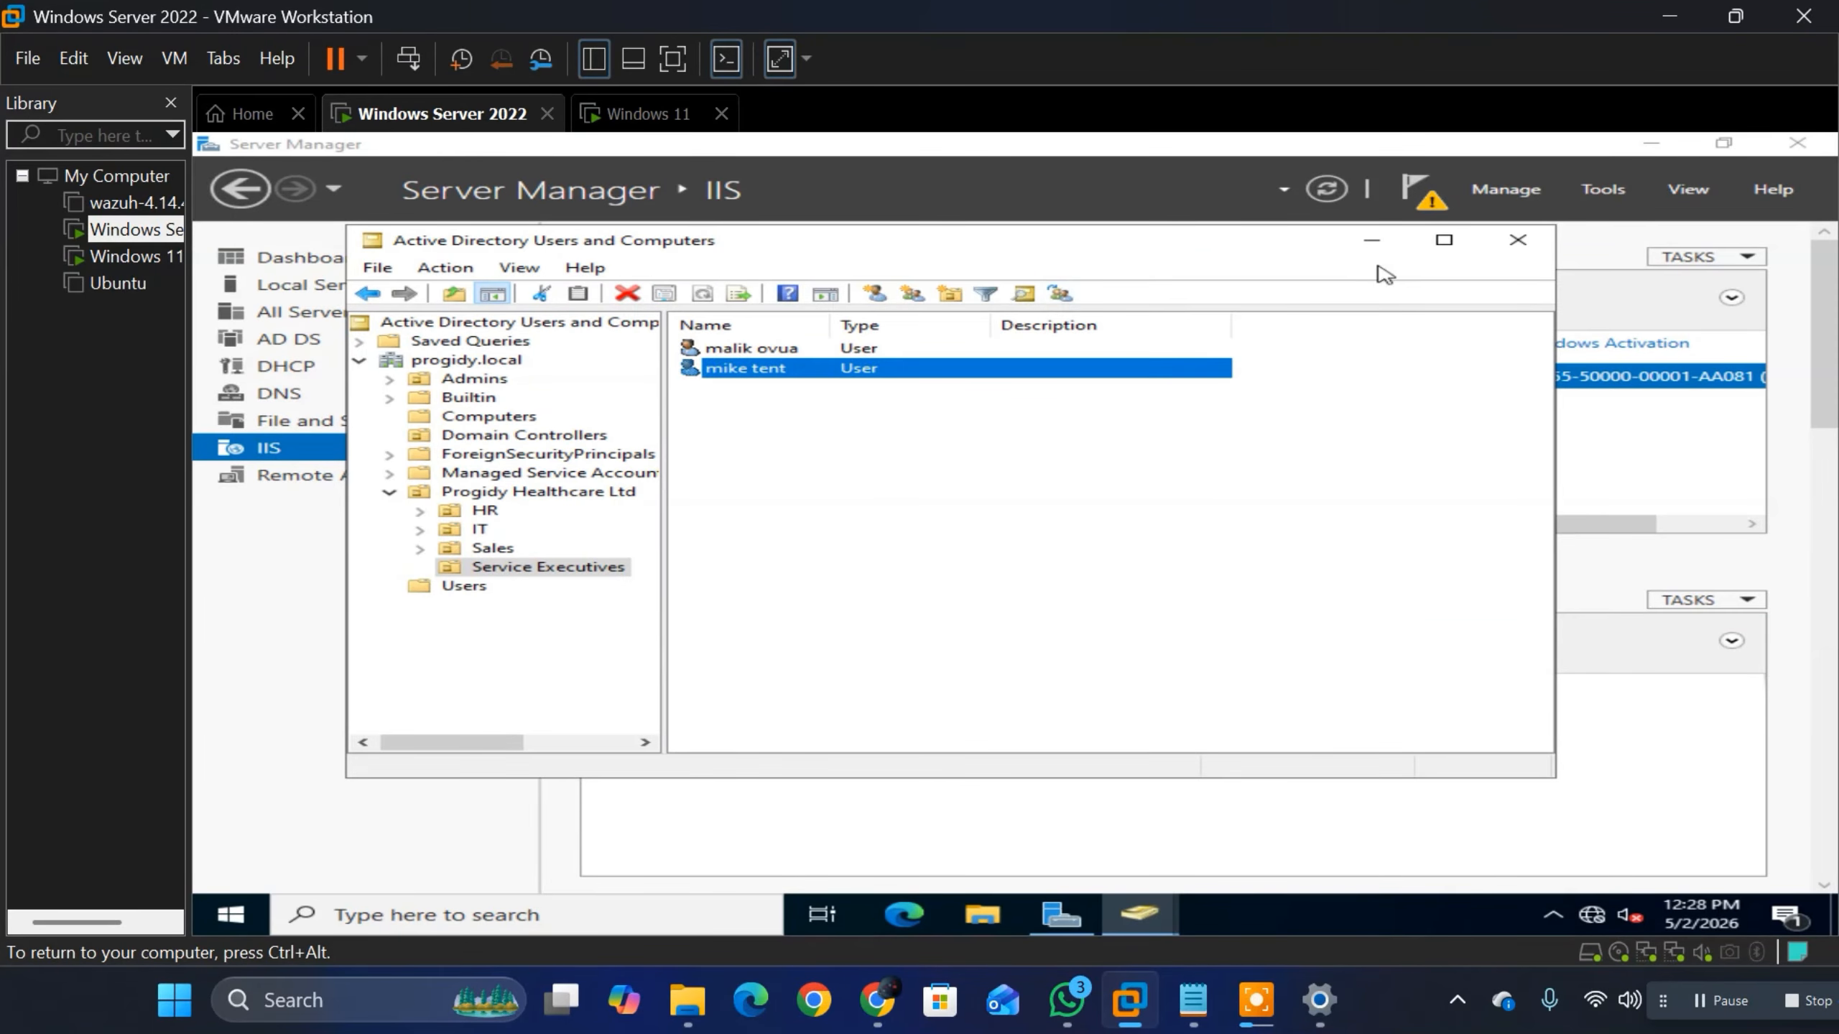
# Step: Check the sign-in progress on the Windows 11 virtual machine and return to Active Directory Users and Computers on the server
pyautogui.click(1374, 240)
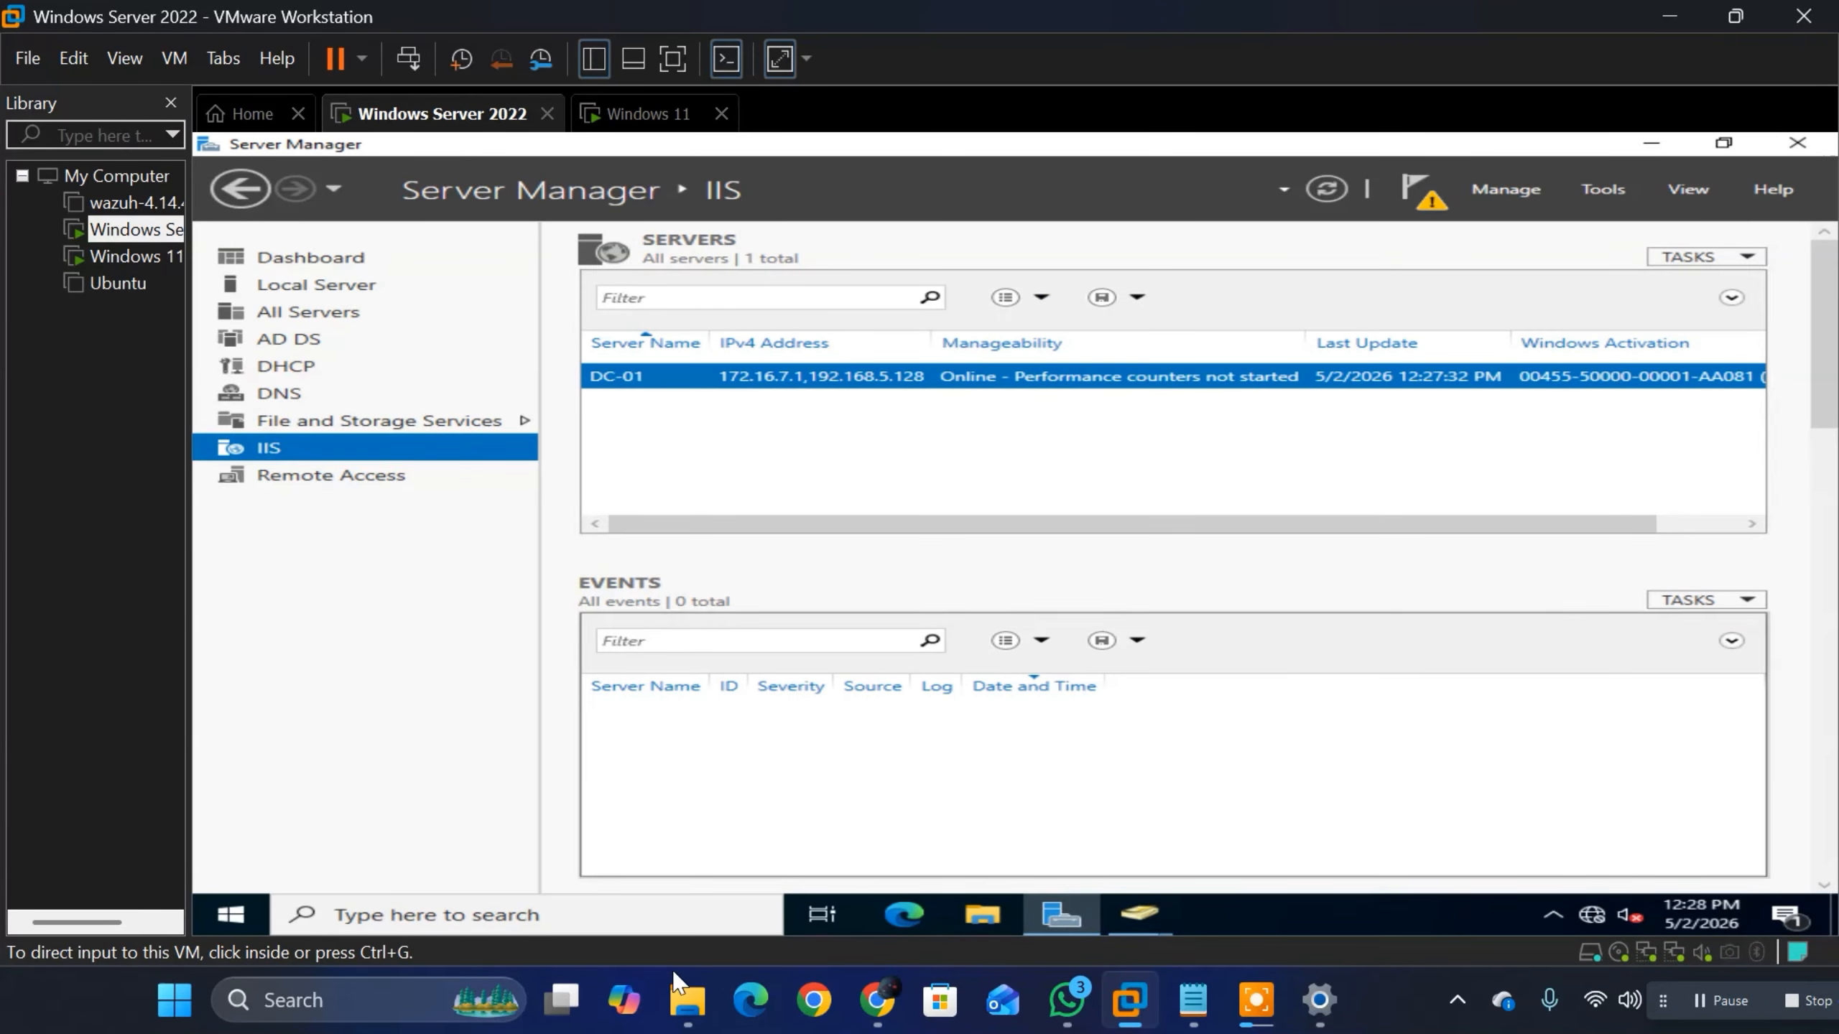
pyautogui.press('super')
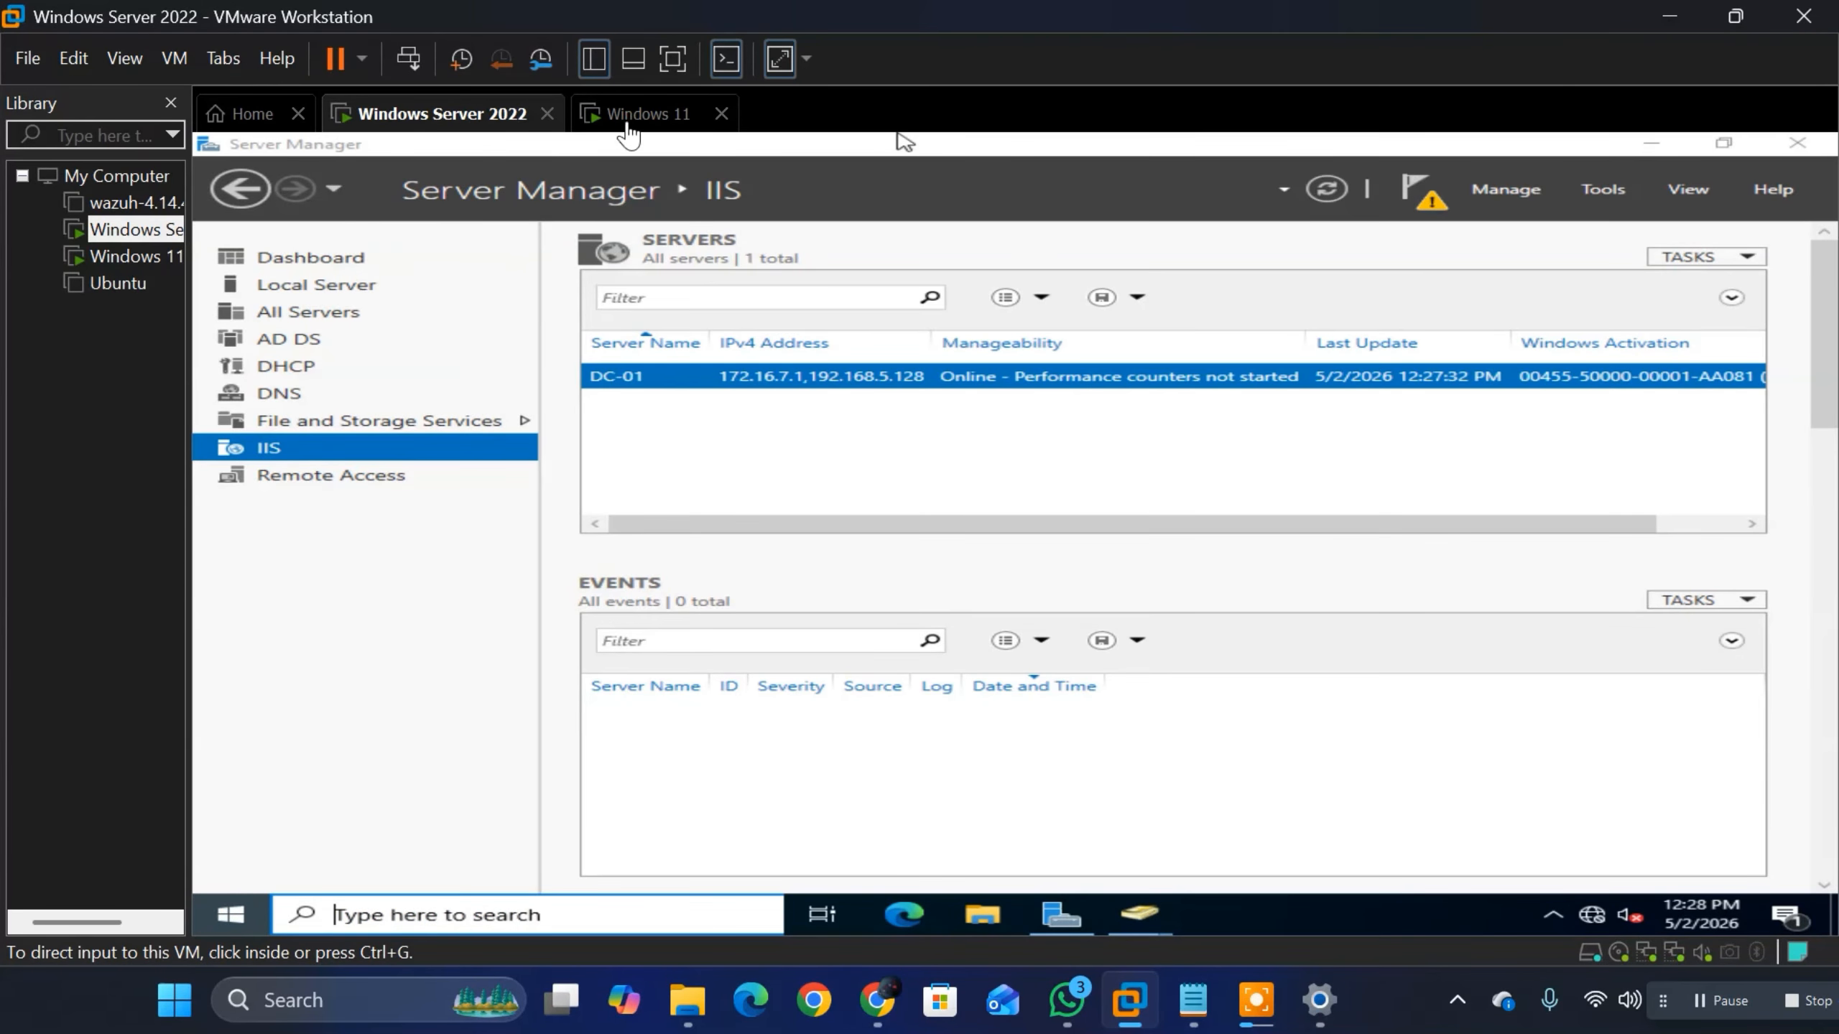
pyautogui.click(629, 115)
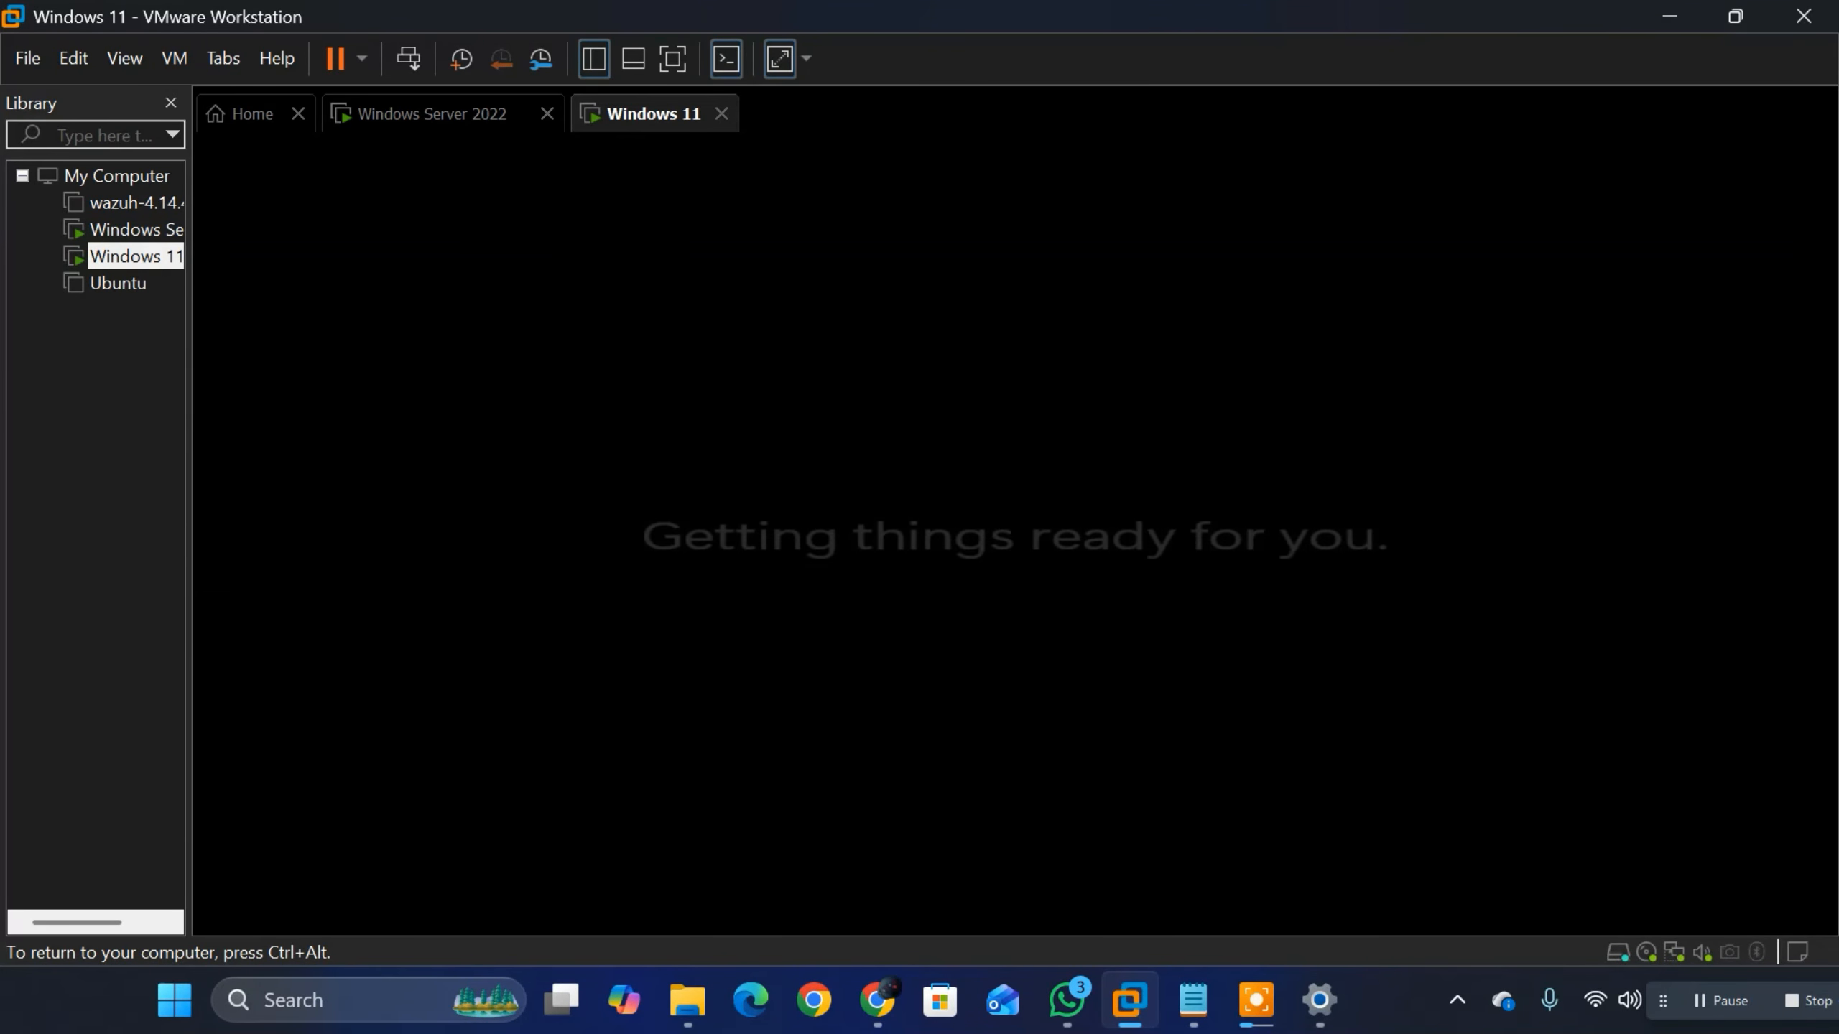
pyautogui.hotkey('ctrl', 'alt')
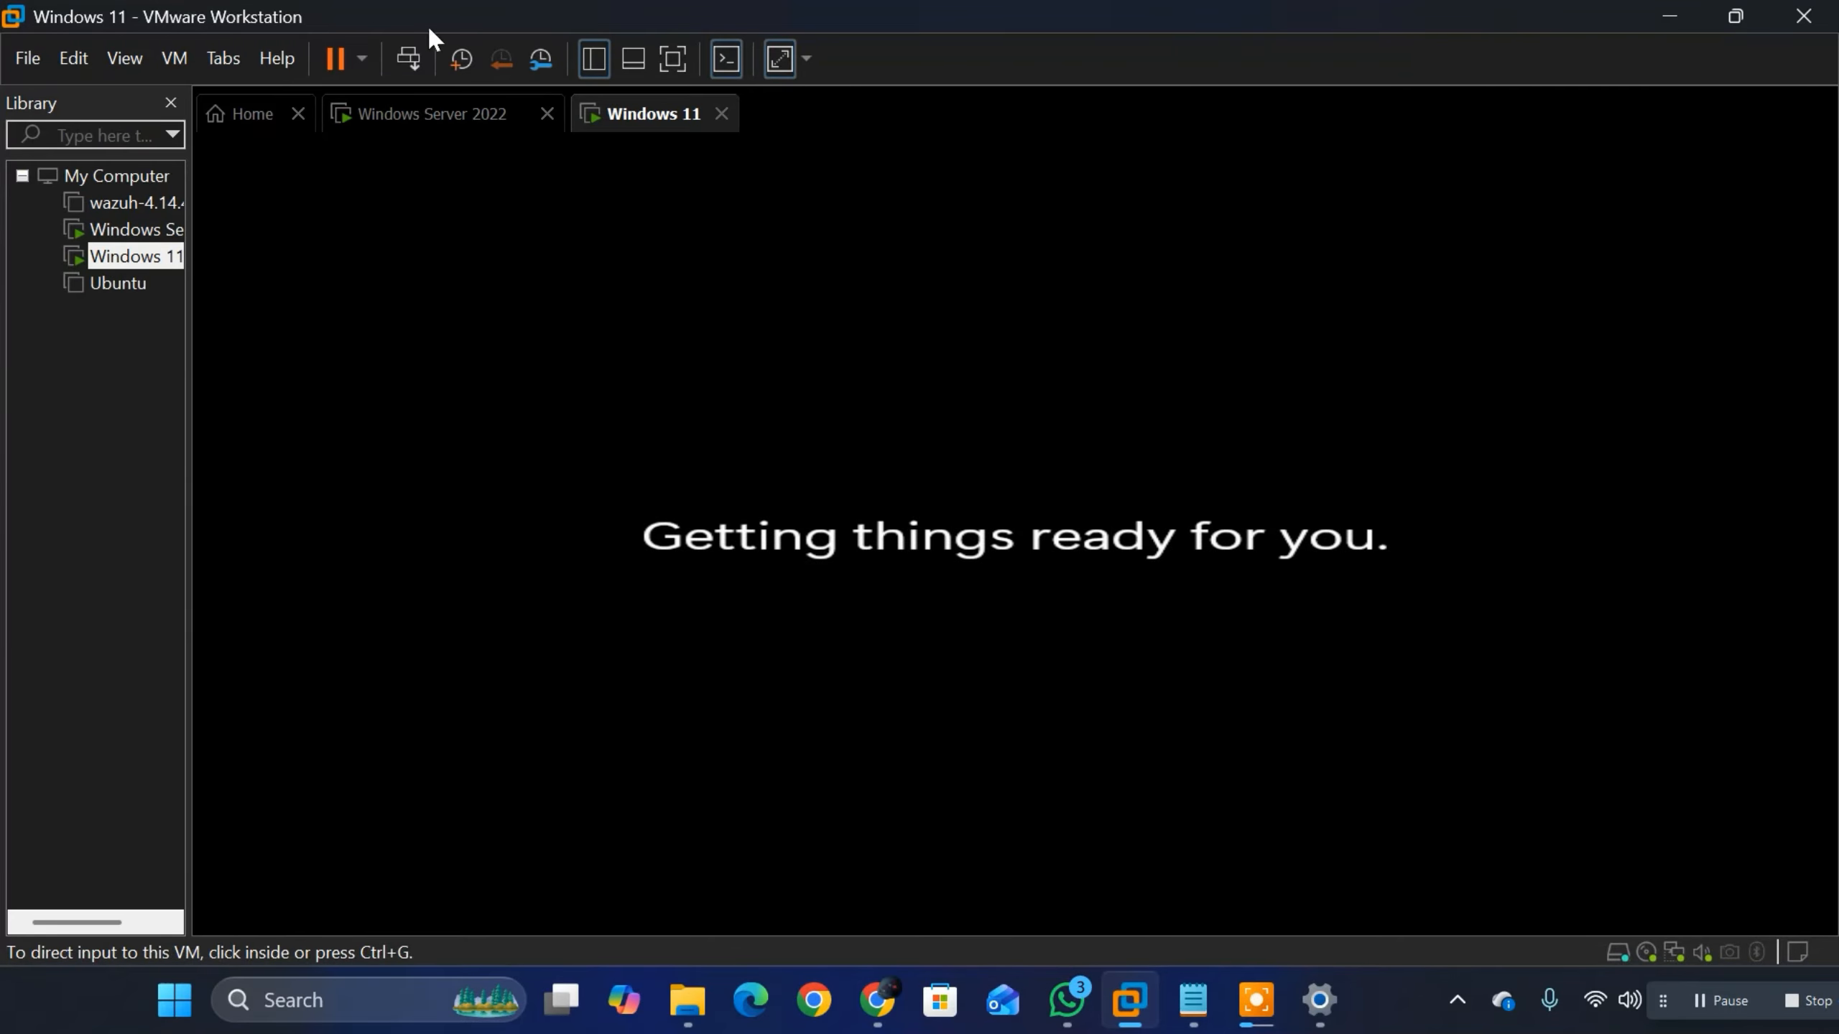
pyautogui.click(418, 120)
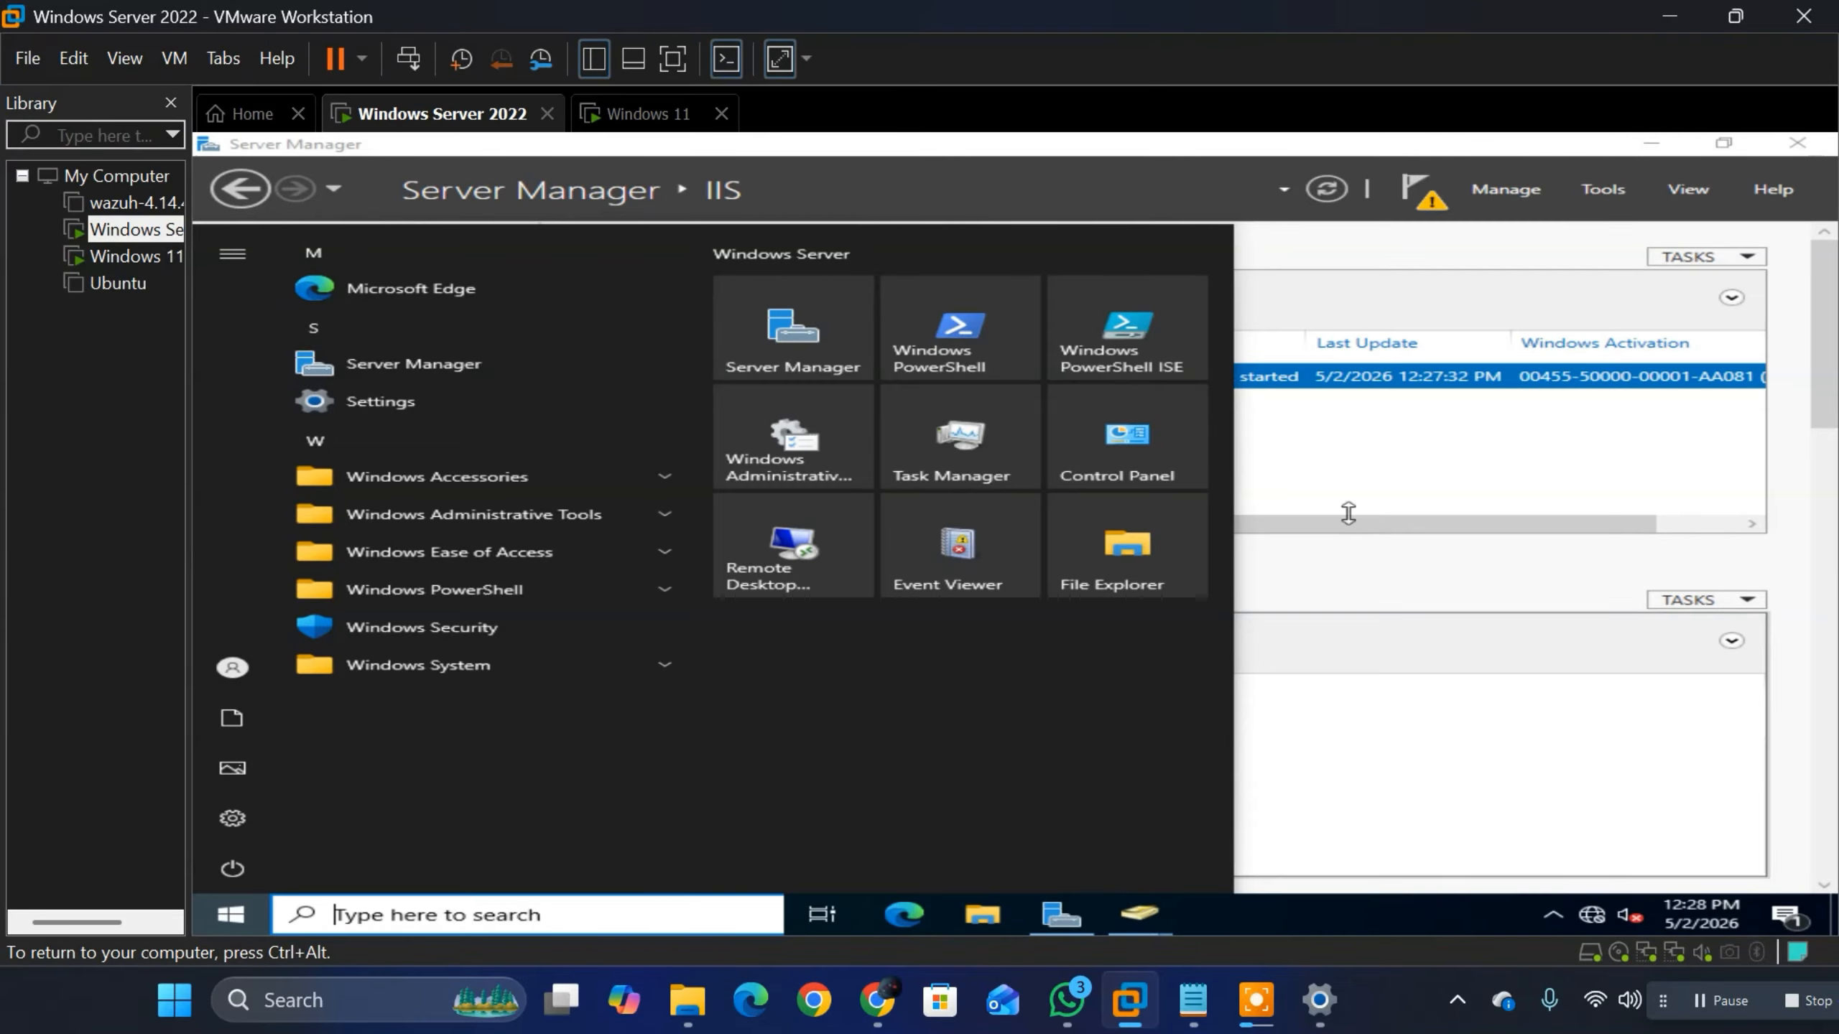
pyautogui.click(1254, 346)
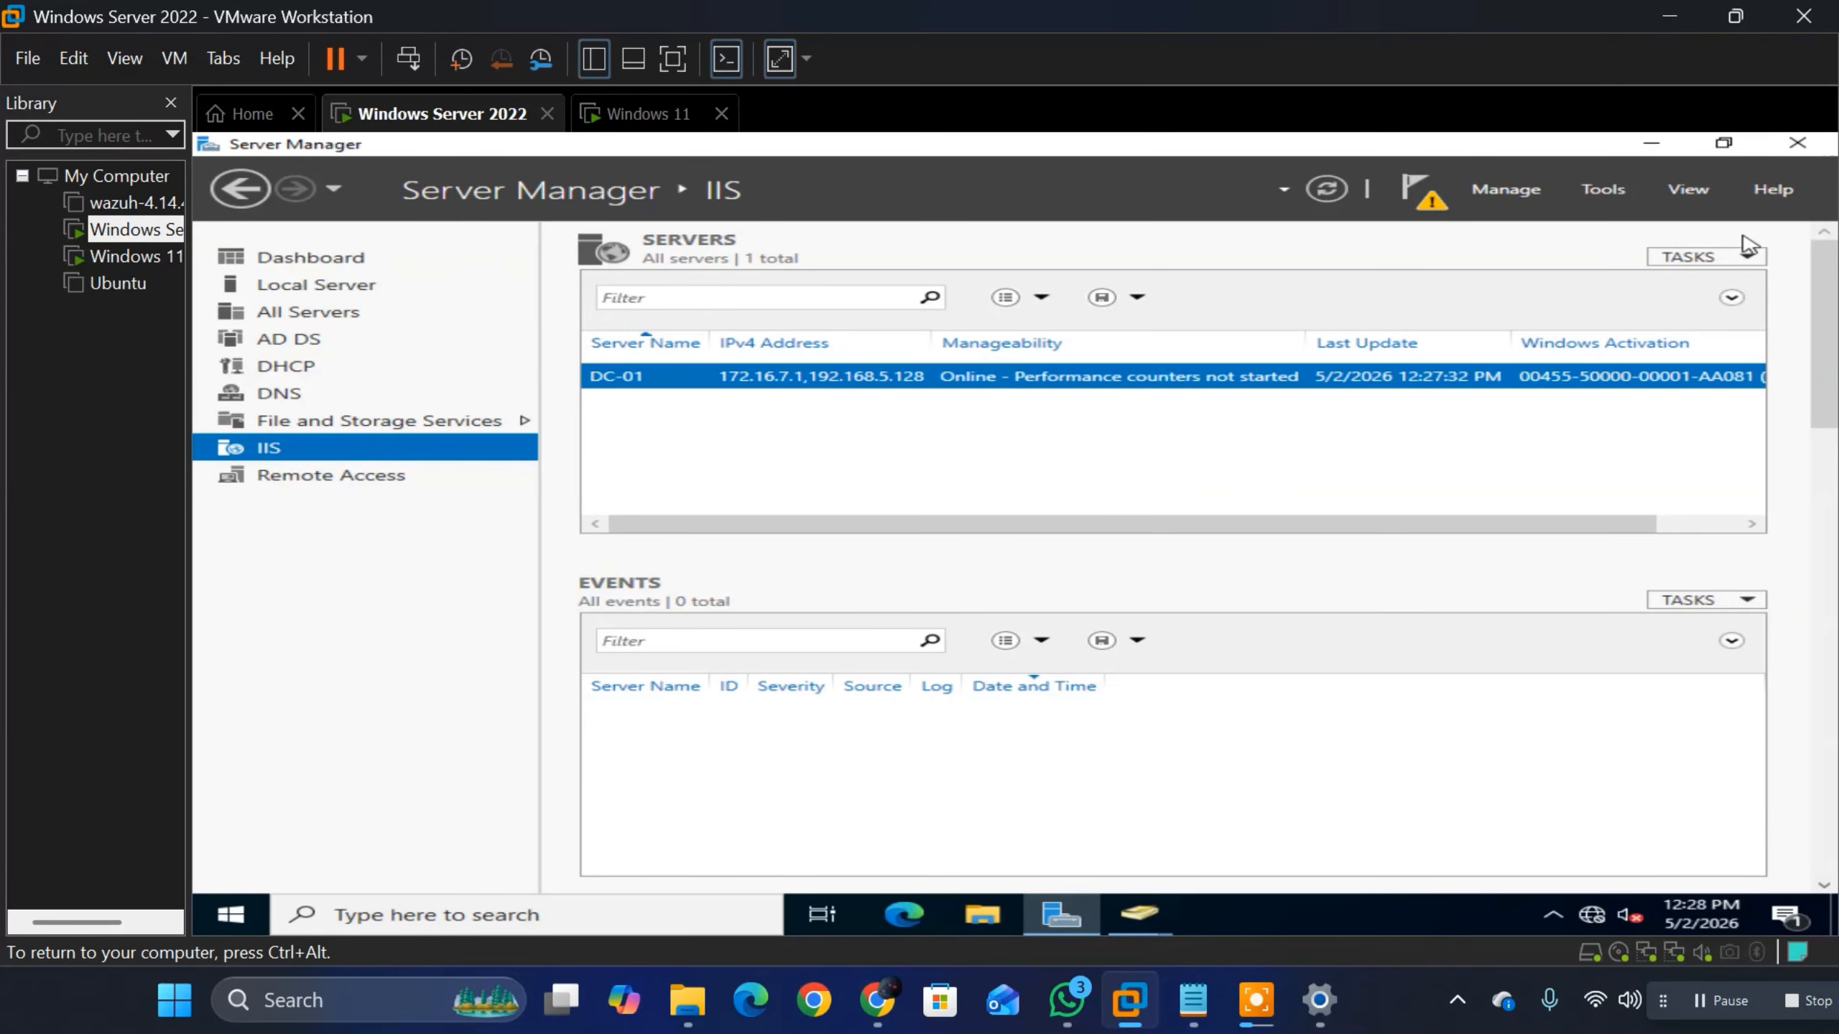
pyautogui.moveTo(1151, 931)
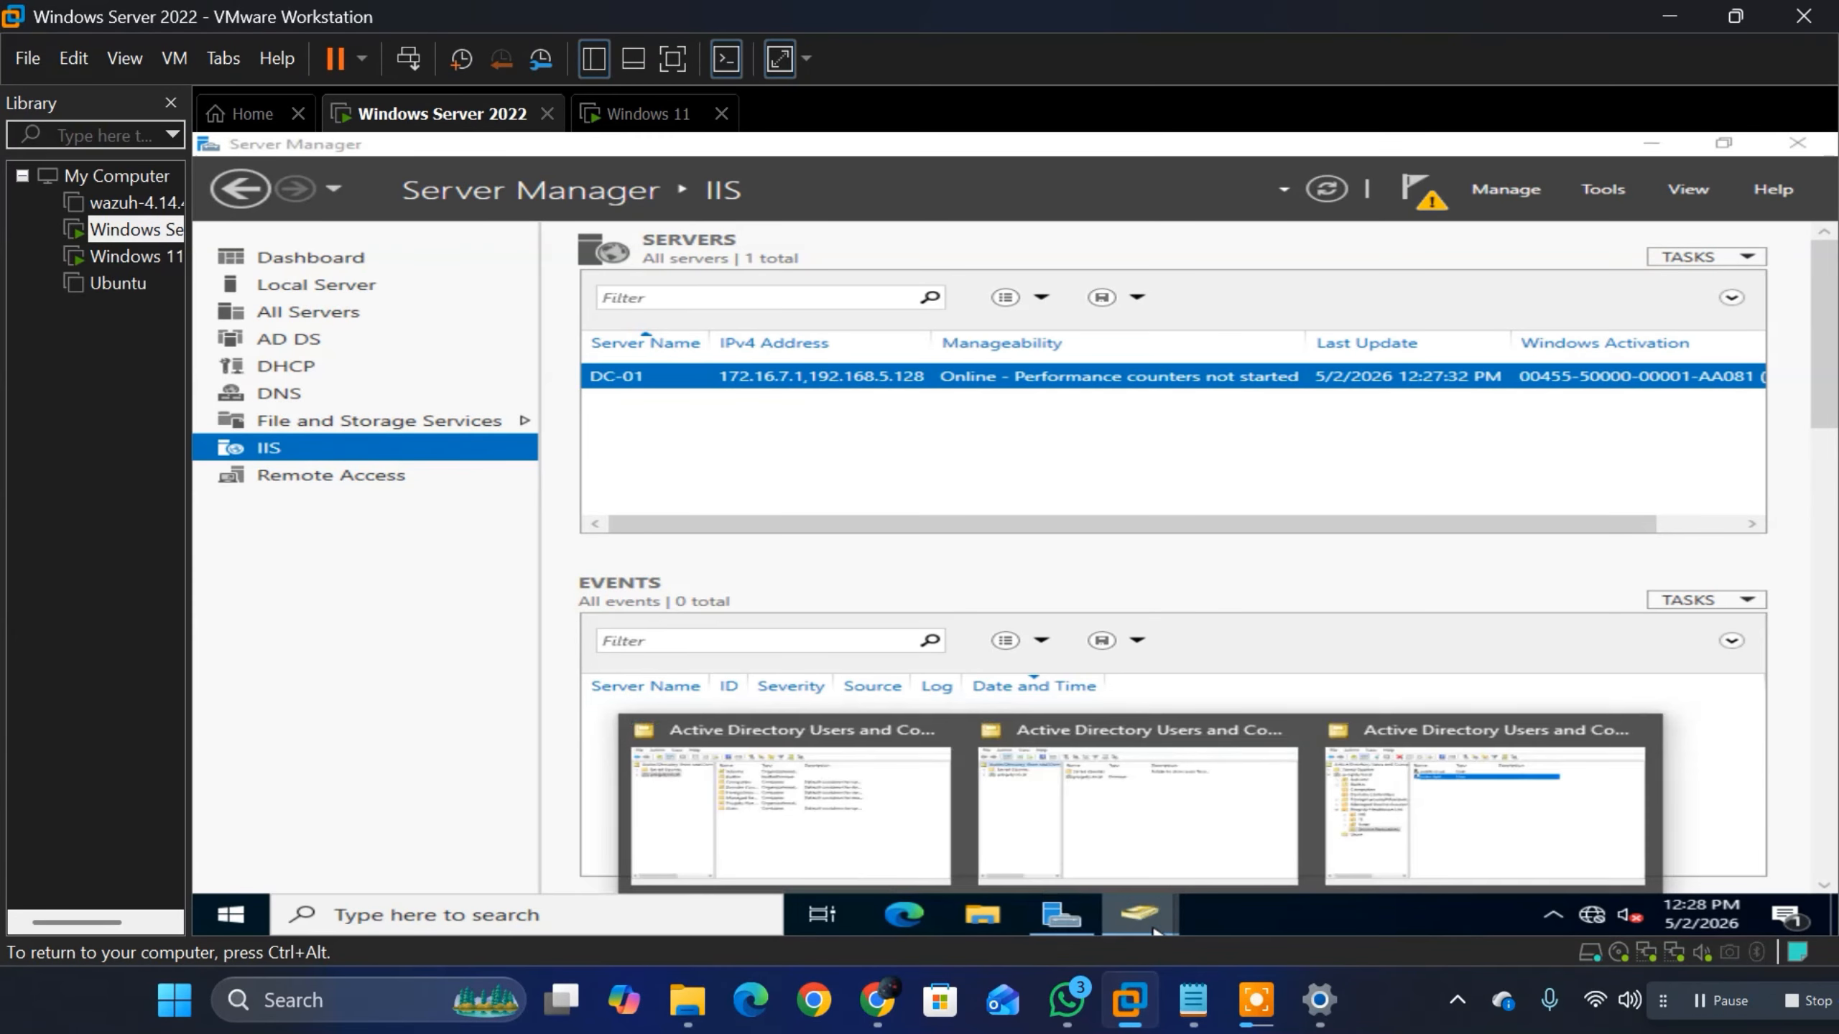
pyautogui.click(1486, 862)
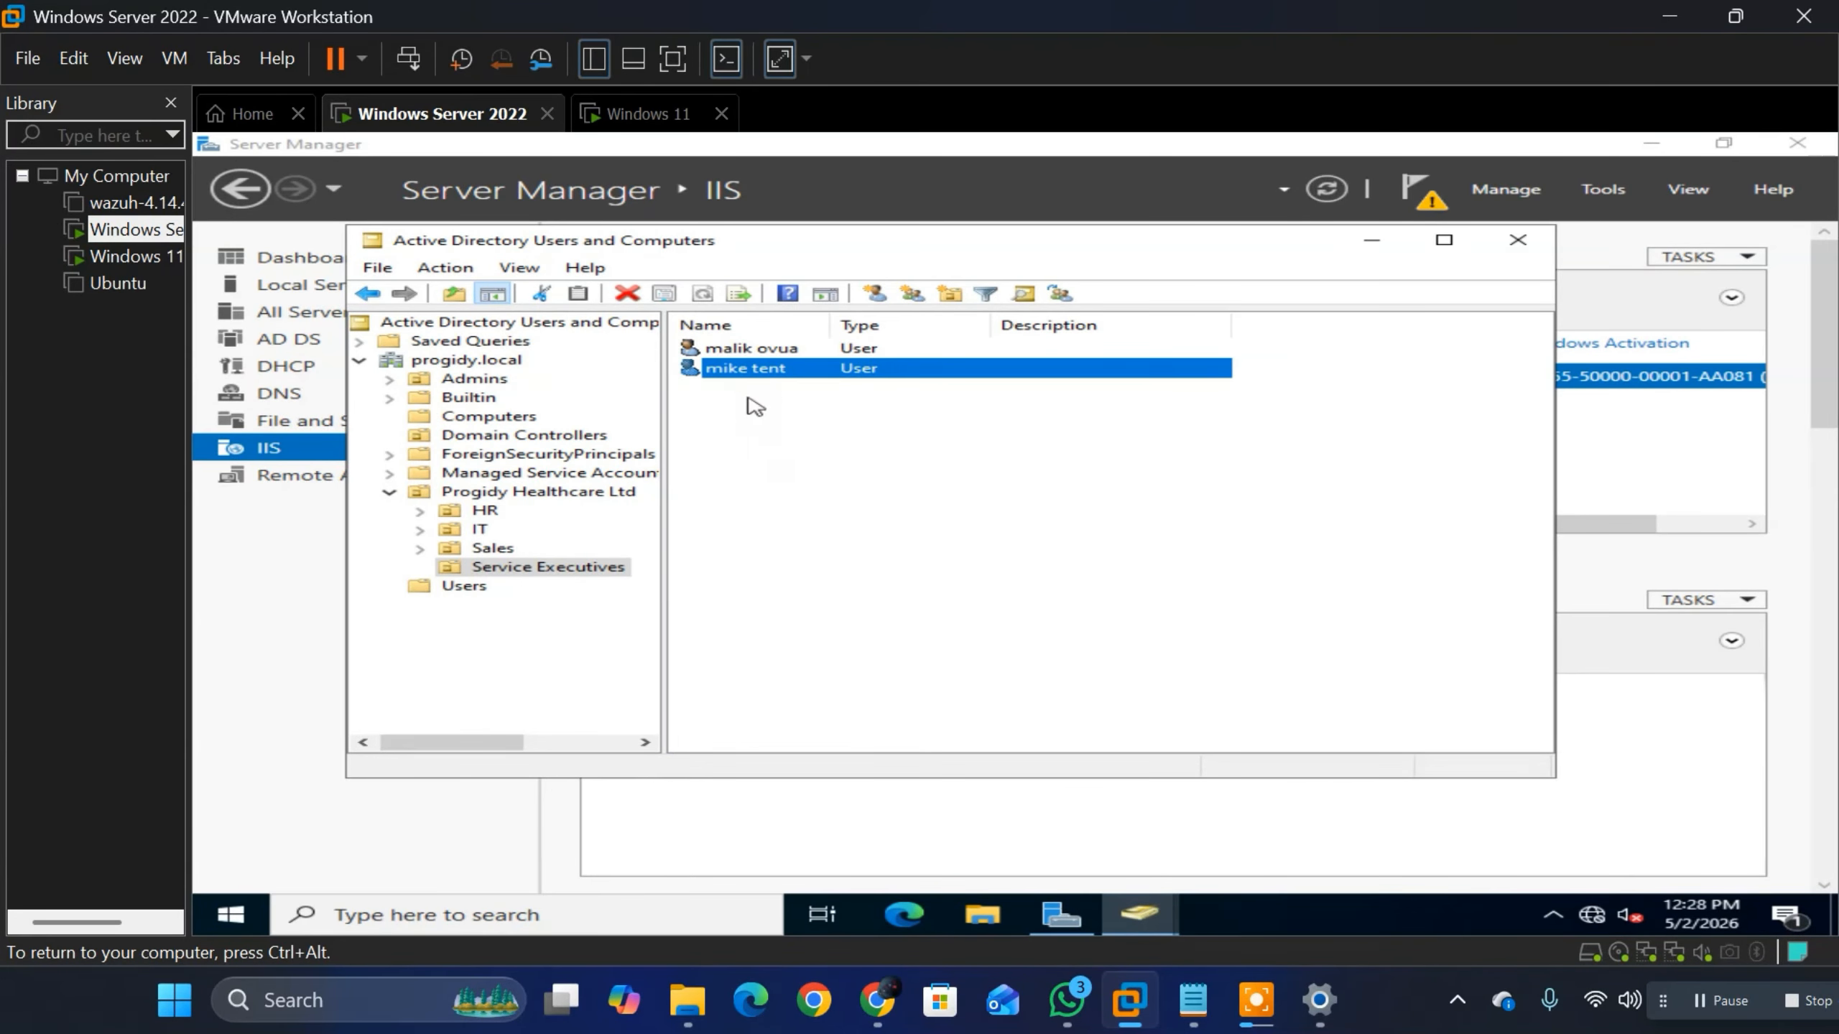
# Step: Return to the Windows 11 virtual machine and dismiss the Start menu to reach the domain user's desktop
pyautogui.click(647, 113)
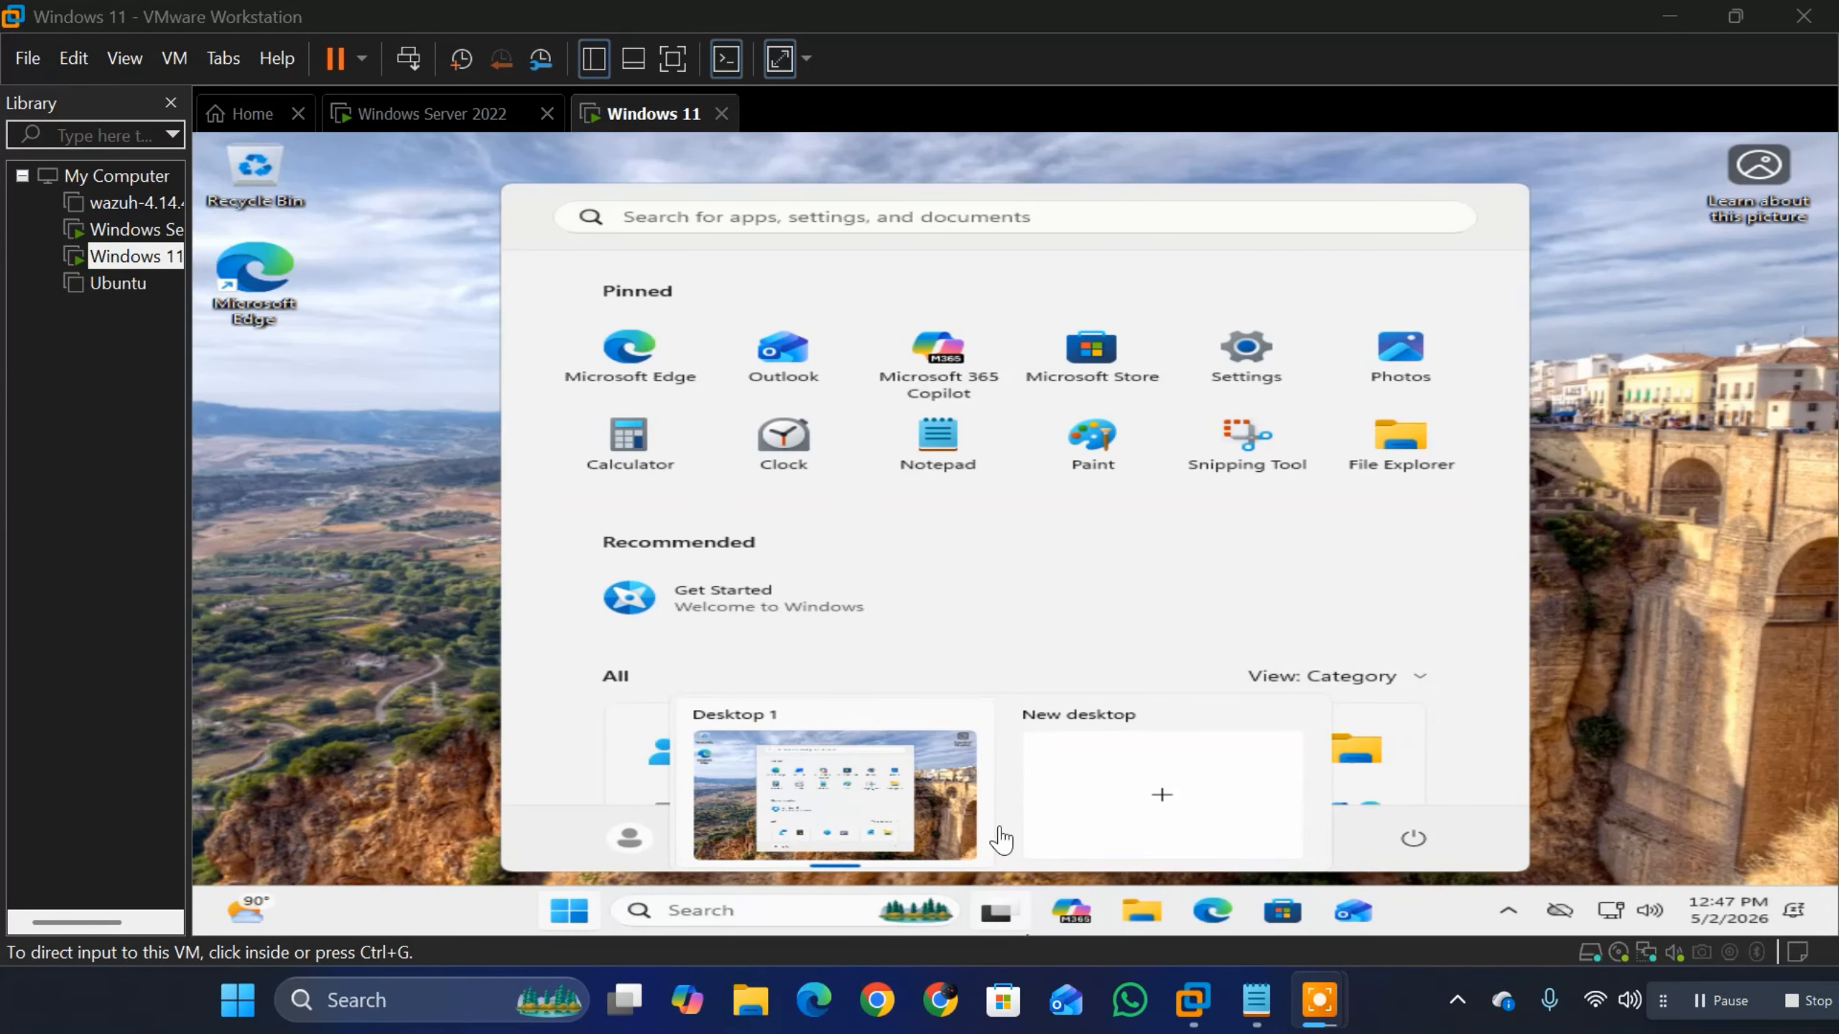
pyautogui.click(353, 398)
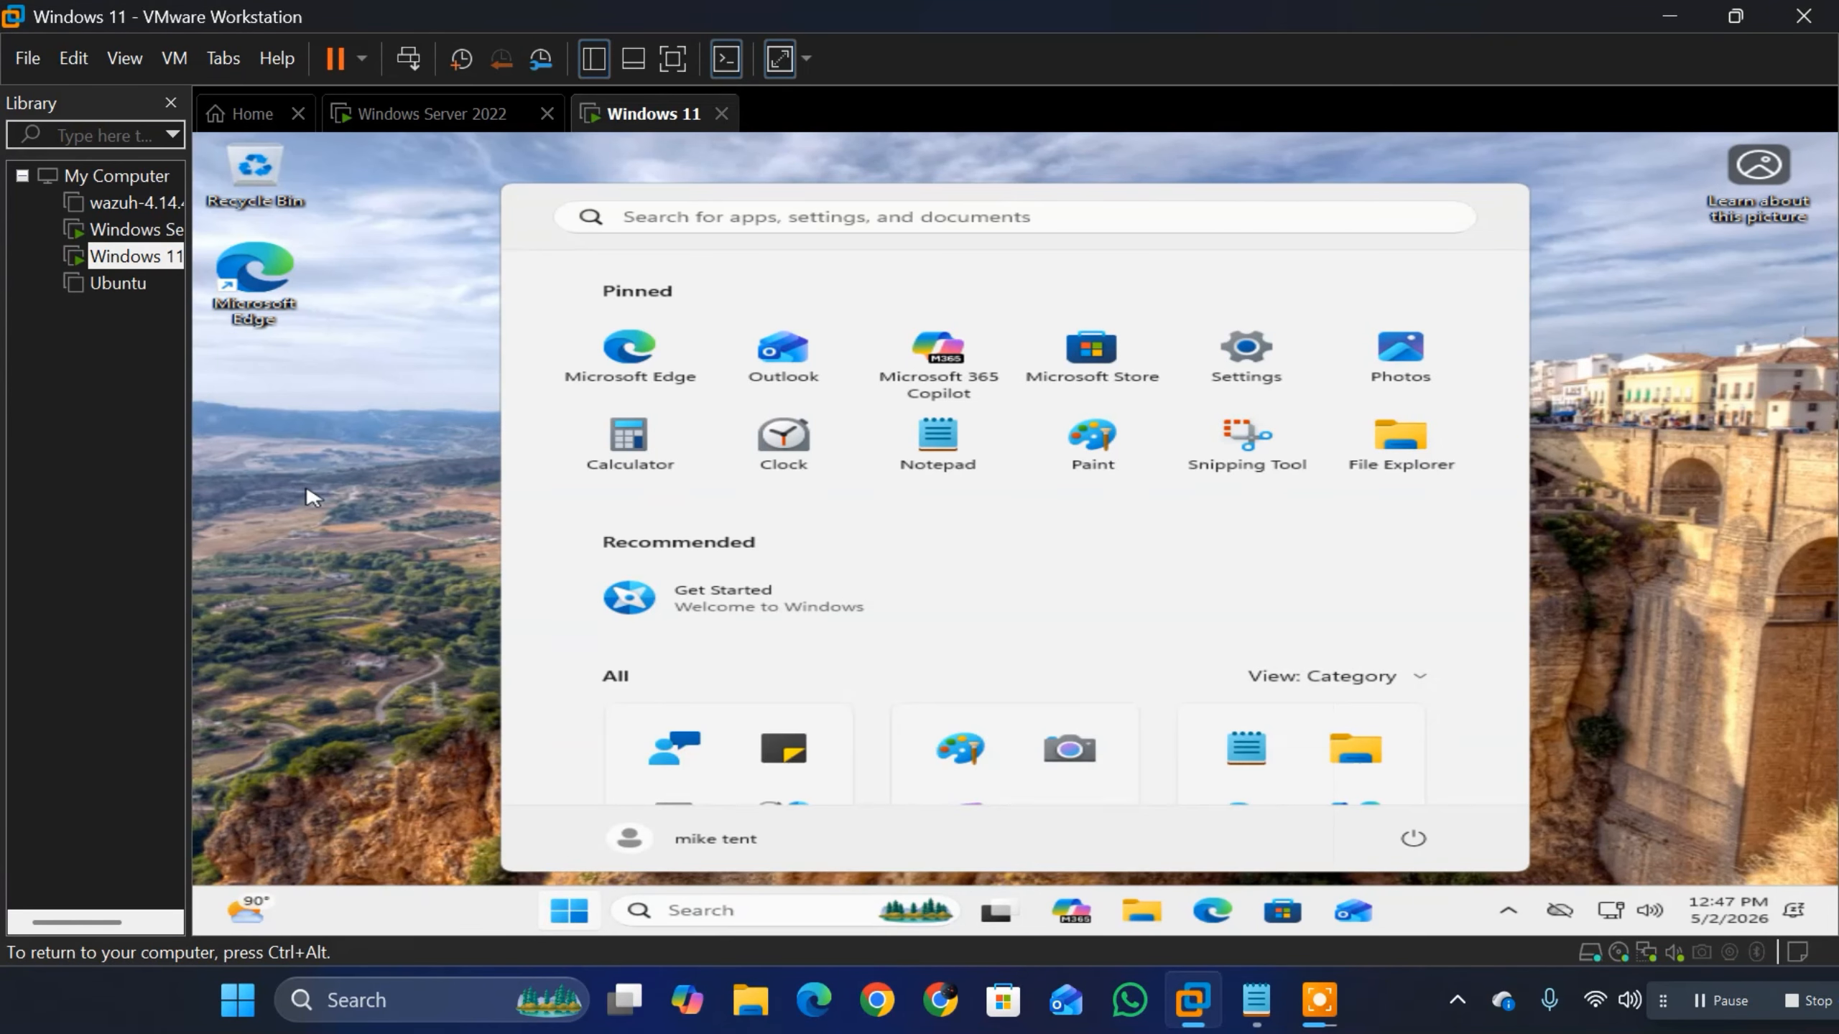
pyautogui.click(316, 511)
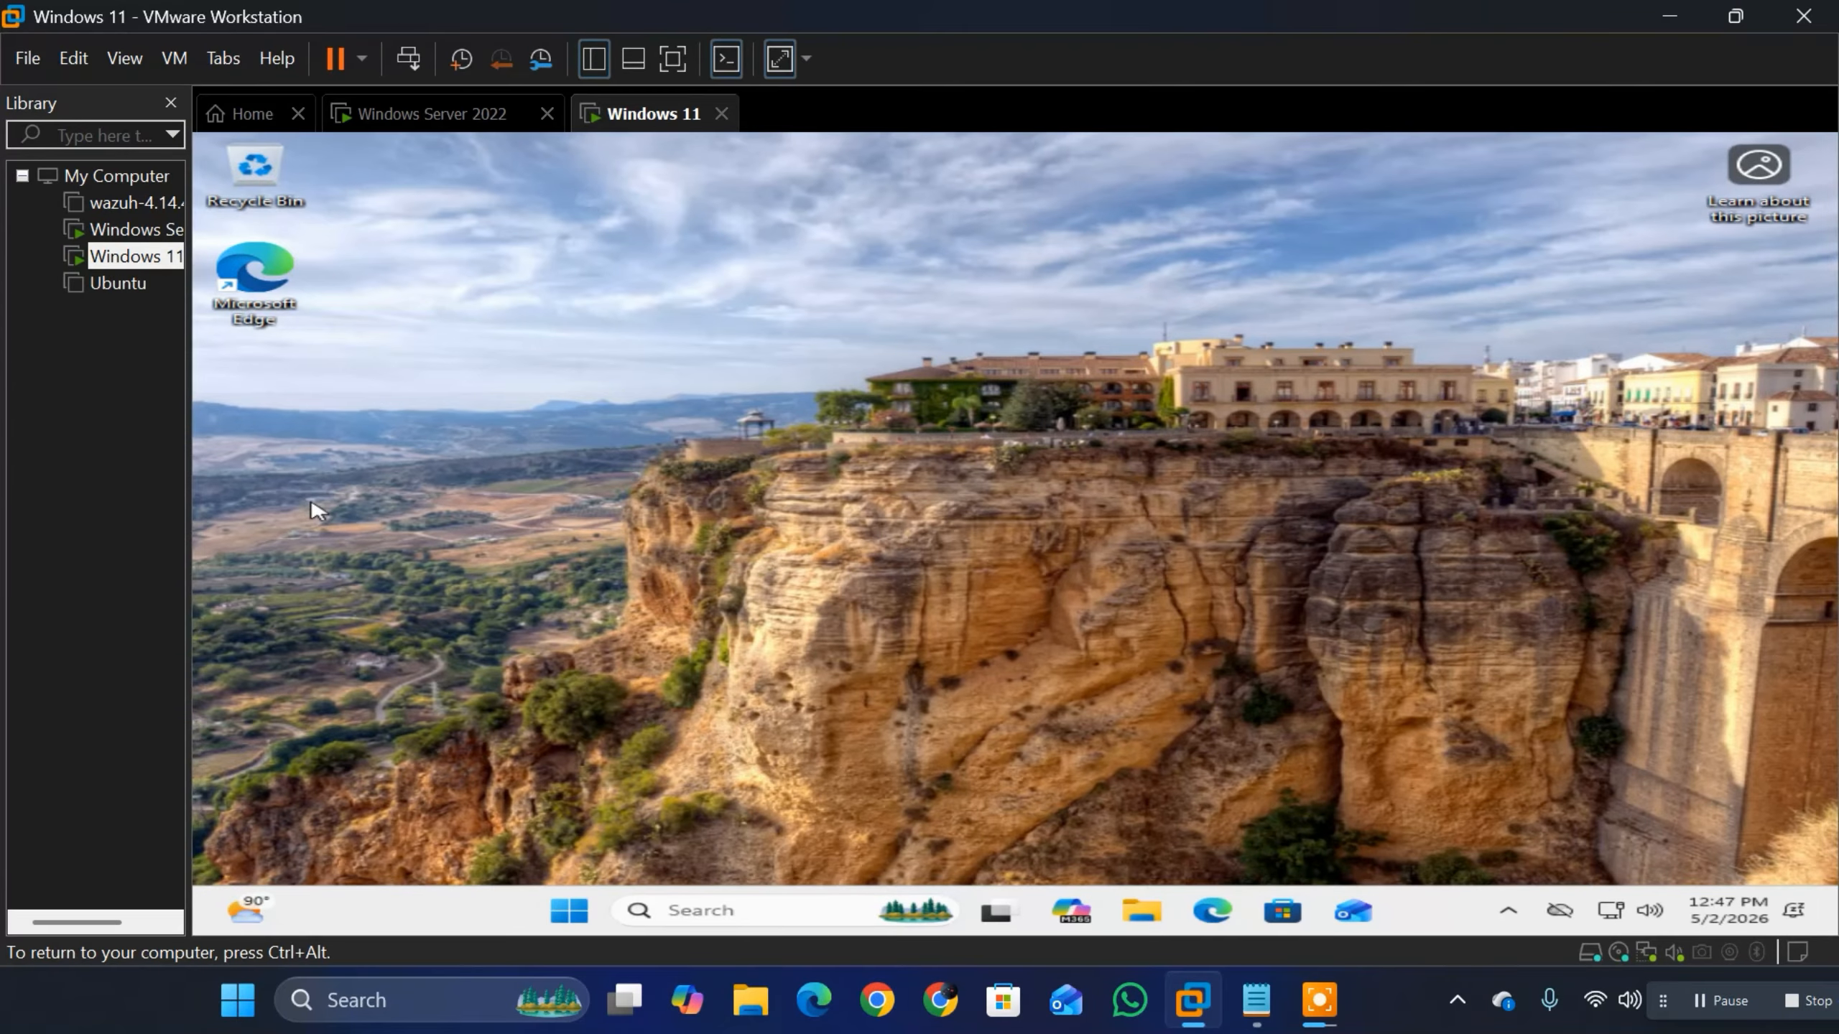
# Step: Search for cmd, open Command Prompt, and run ipconfig to check the client's IP configuration
pyautogui.press('super+r')
pyautogui.press('super')
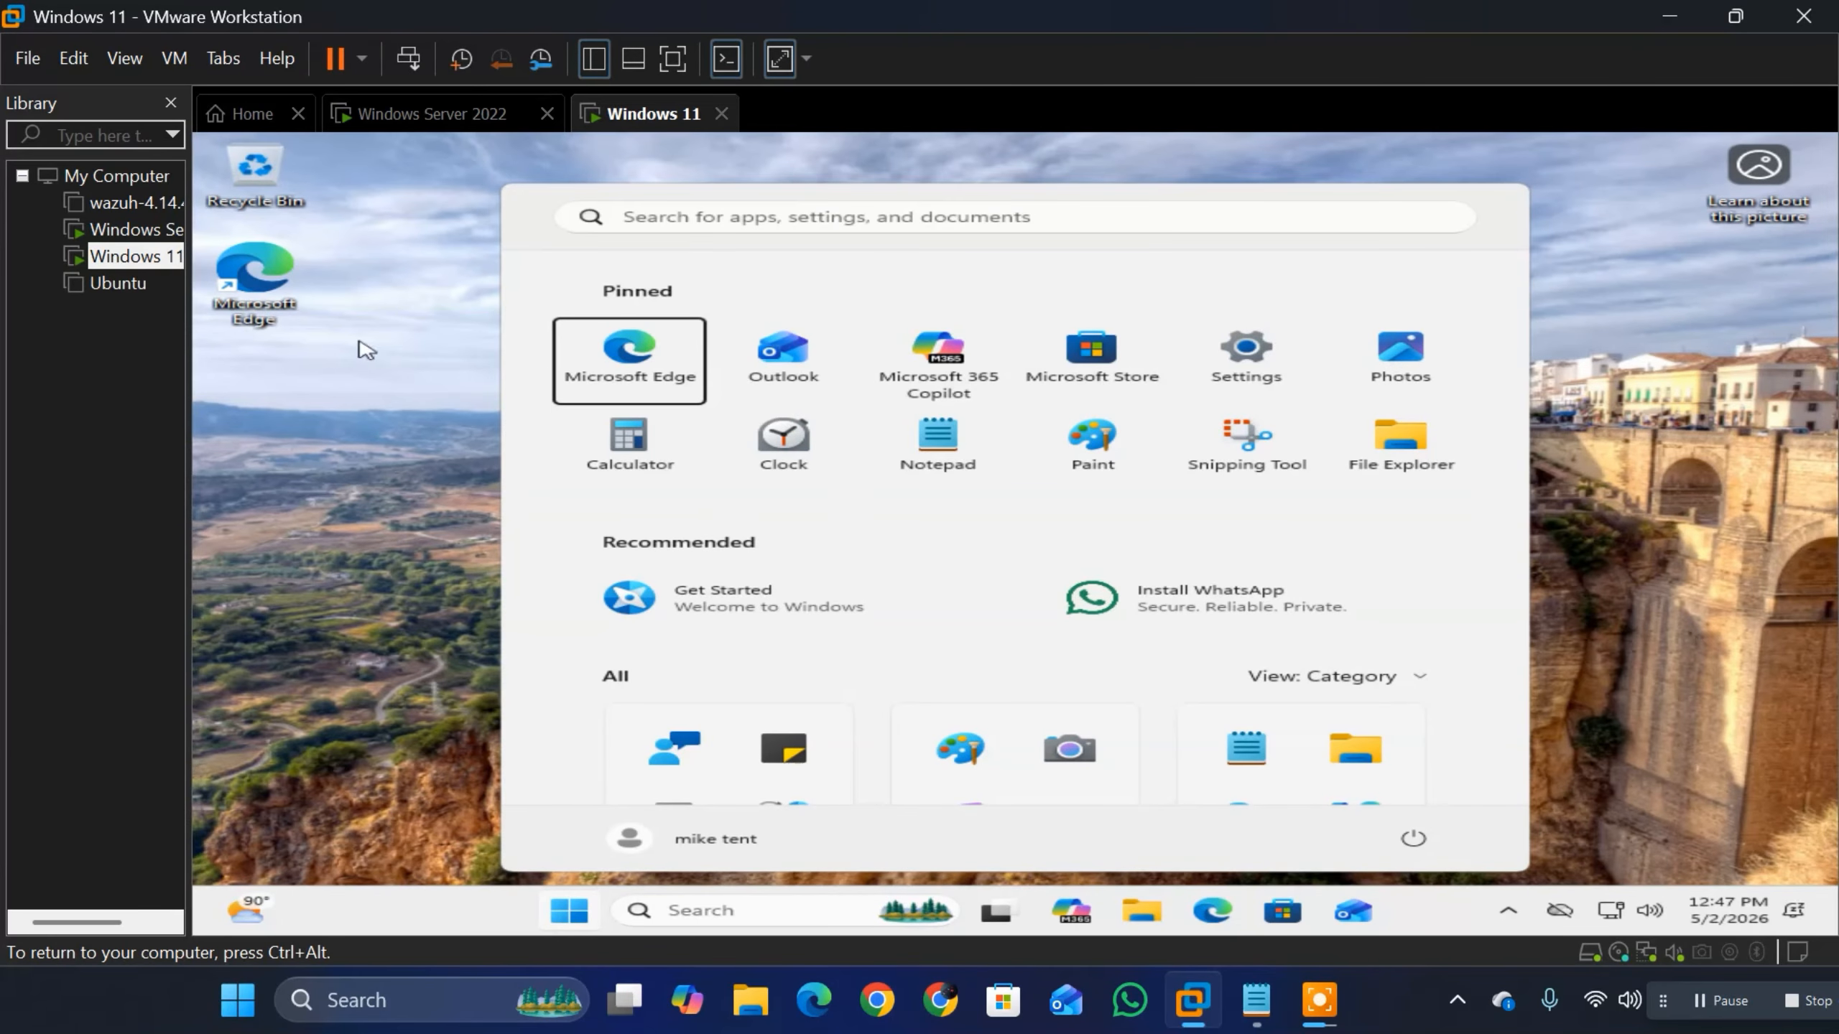
pyautogui.click(753, 208)
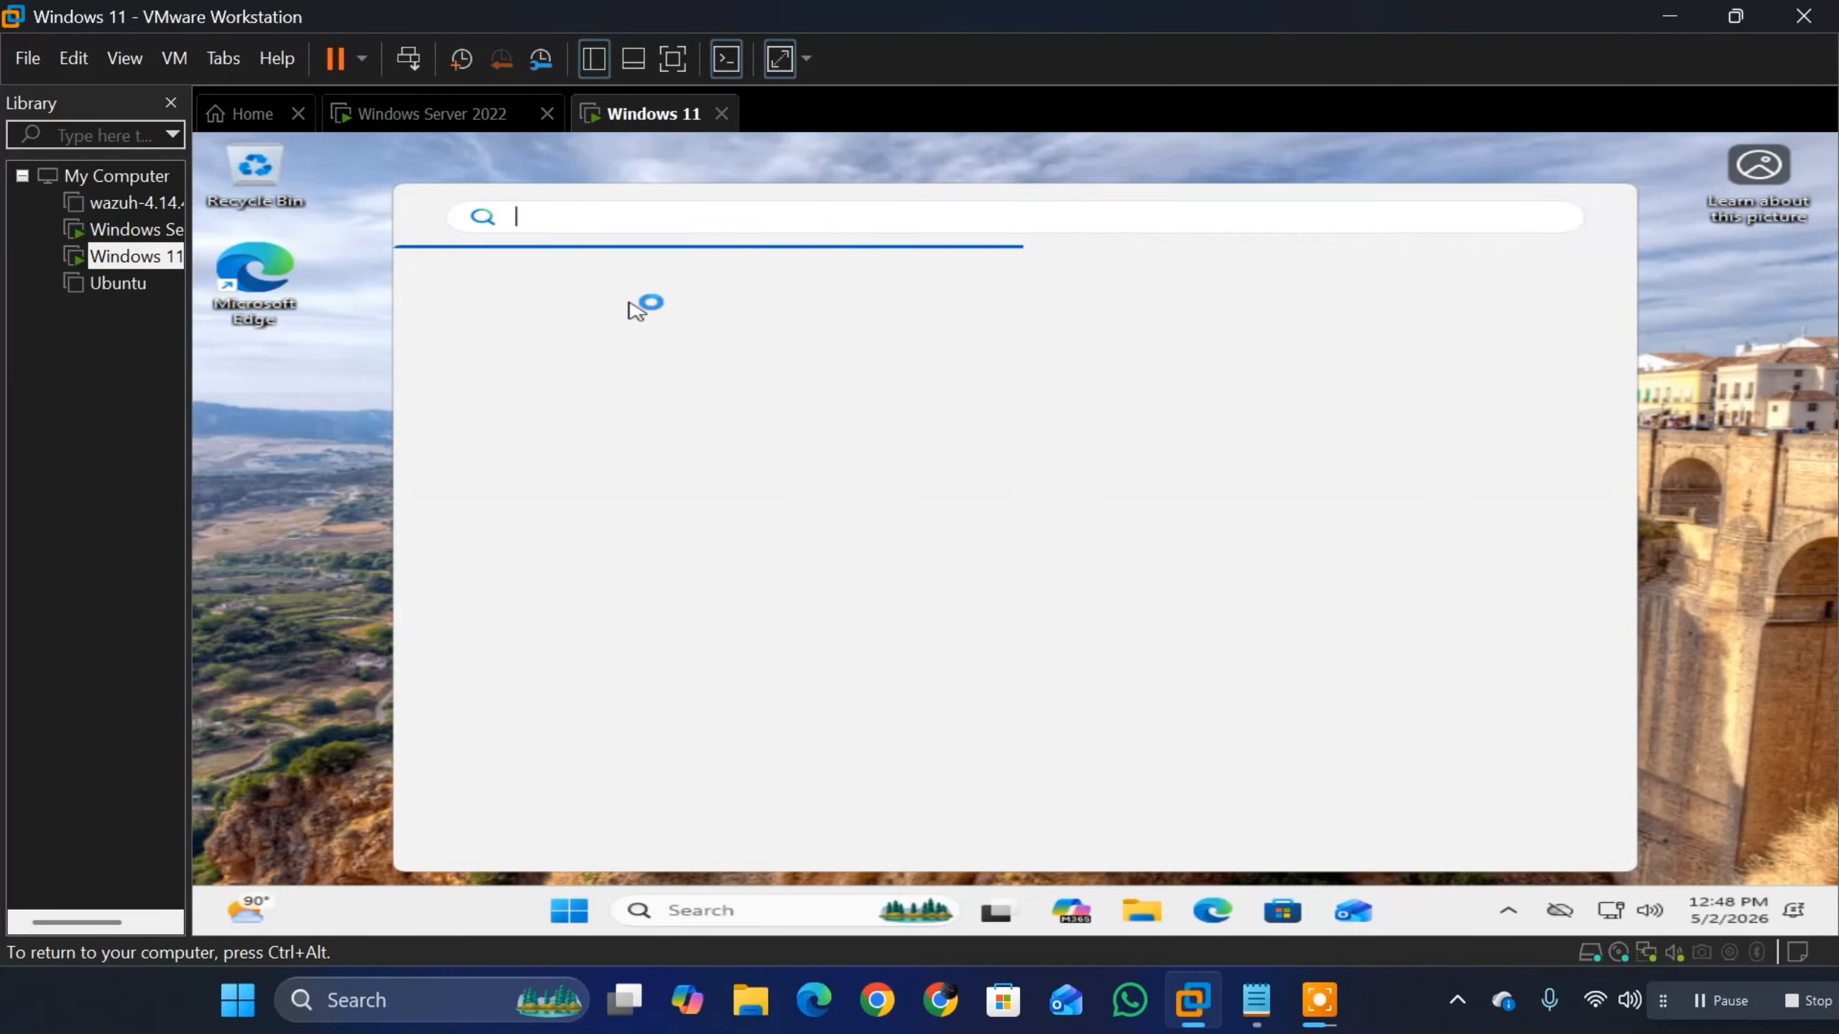
pyautogui.write('cmd')
pyautogui.click(565, 147)
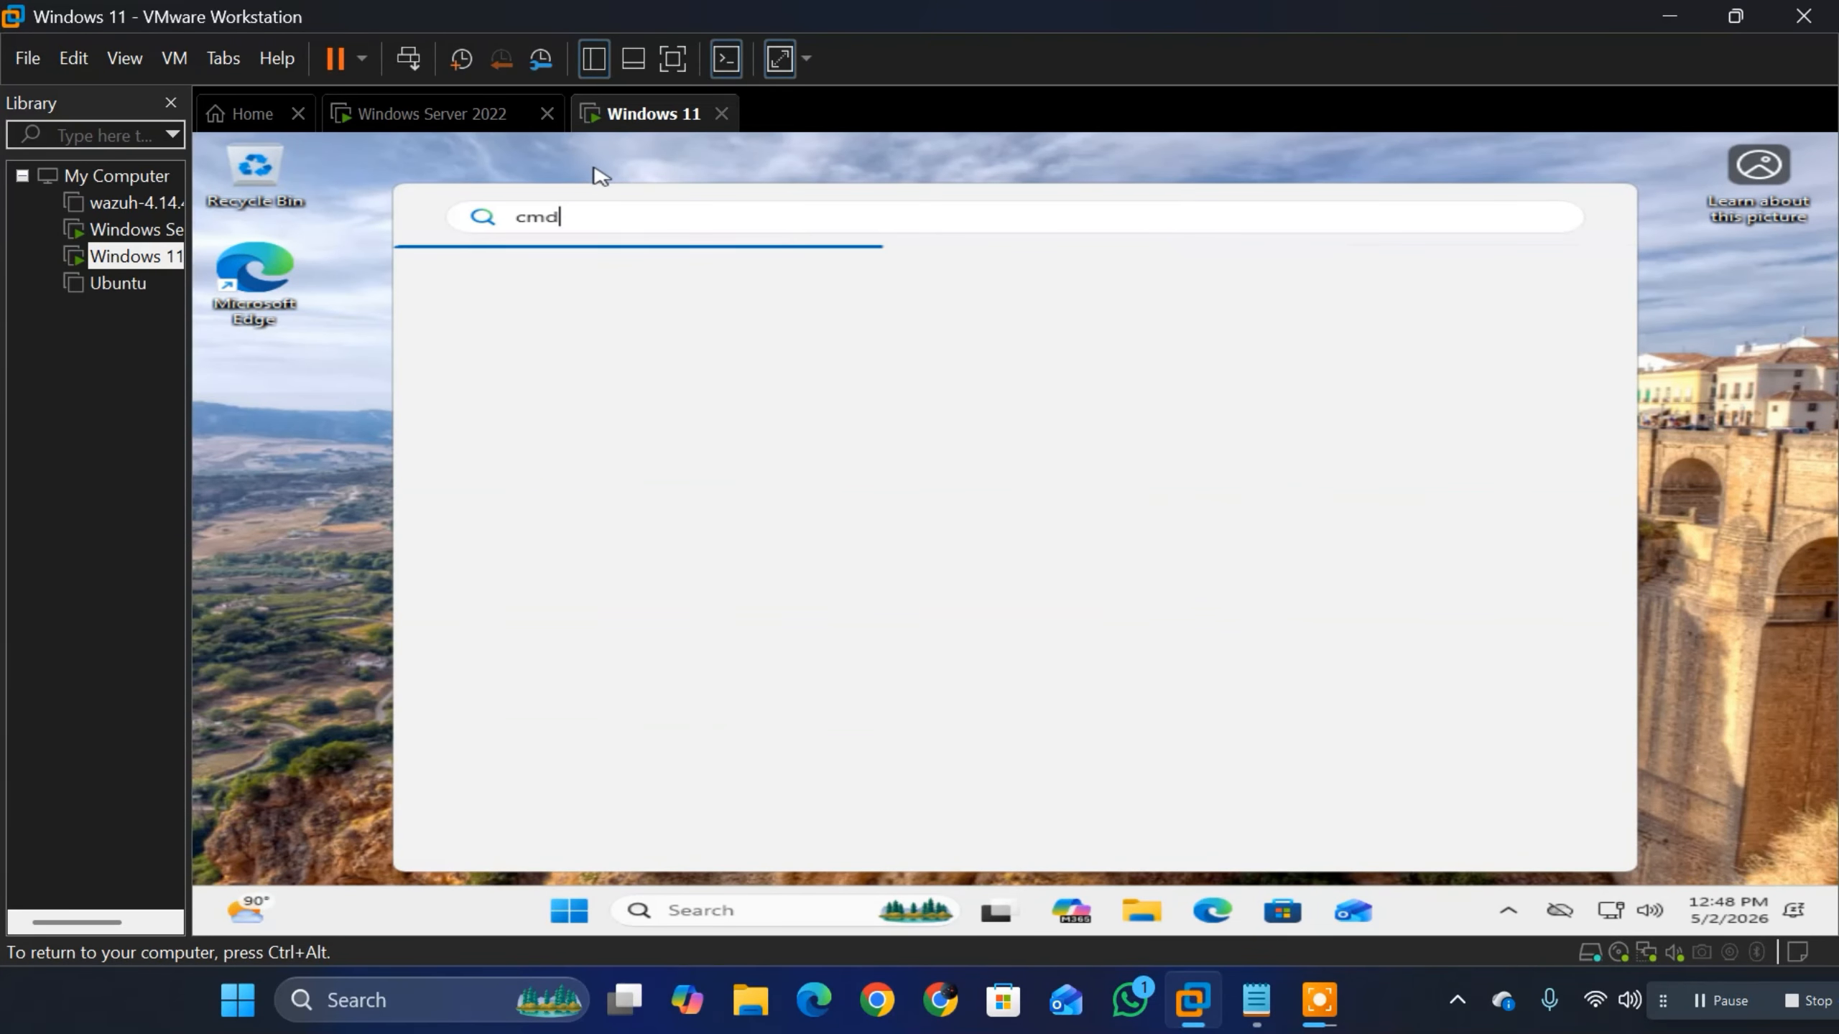
pyautogui.hotkey('ctrl', 'alt')
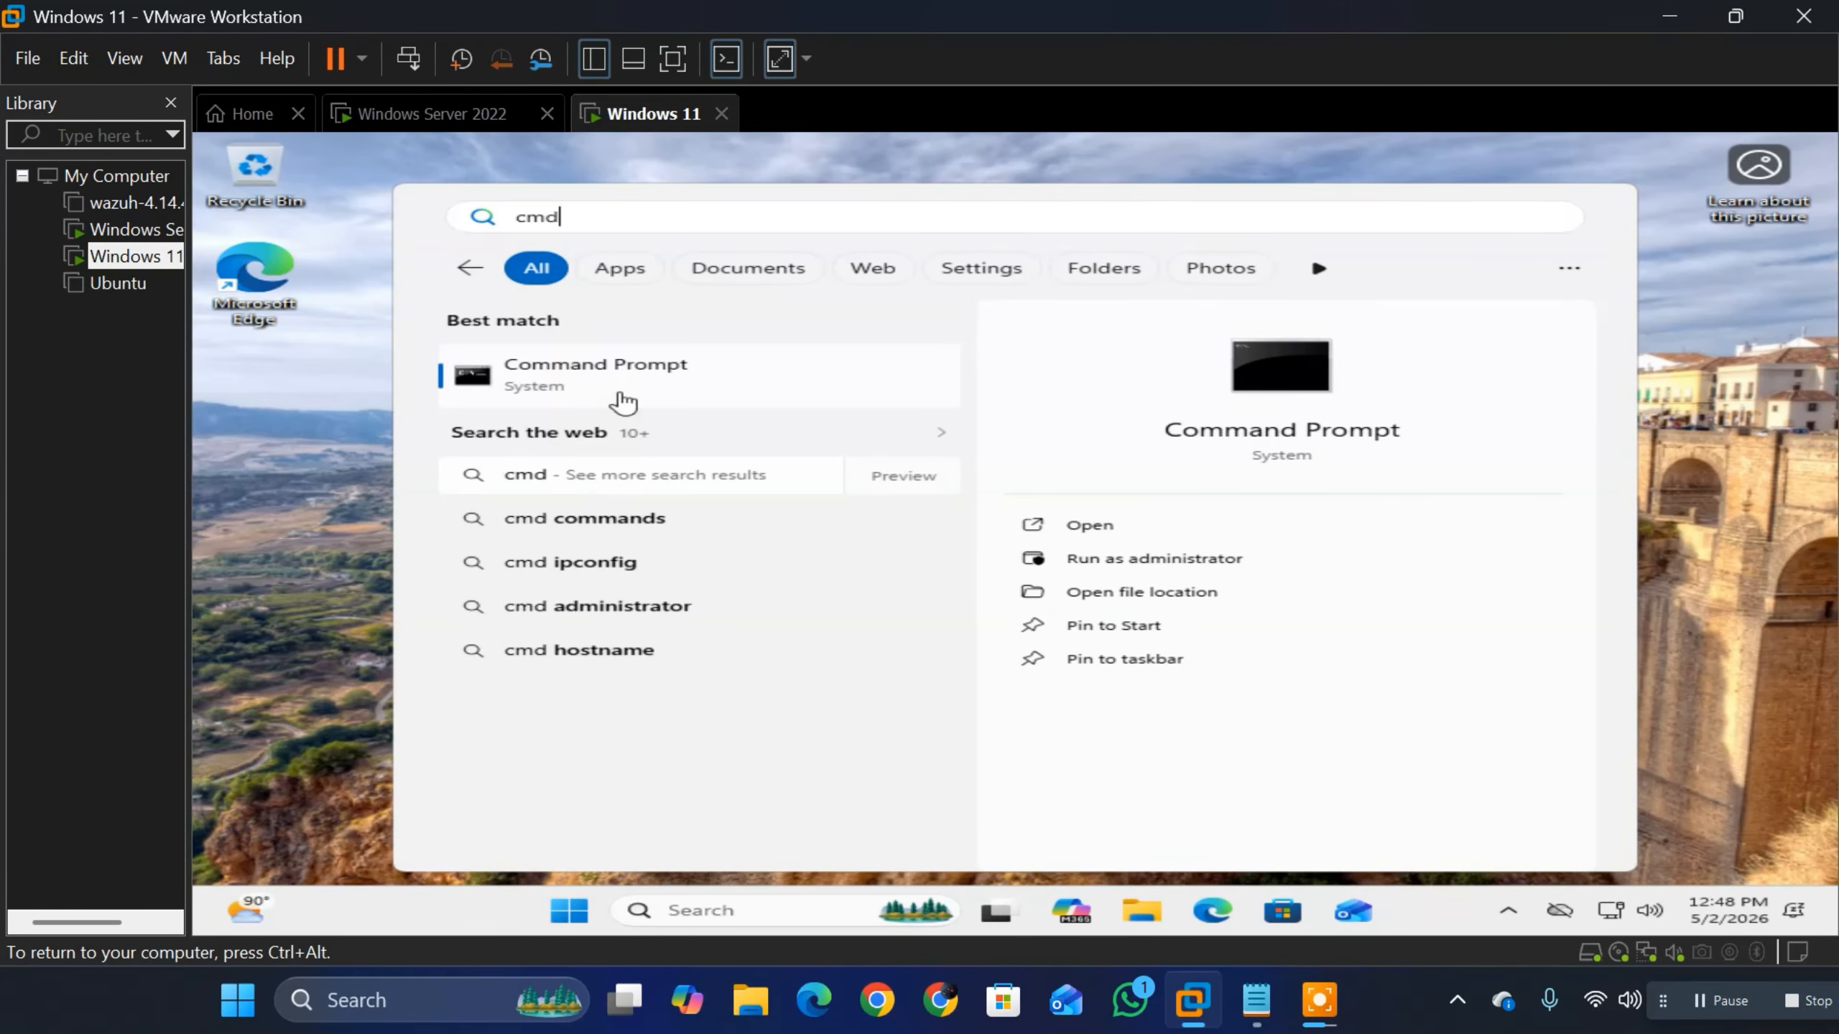
pyautogui.click(627, 367)
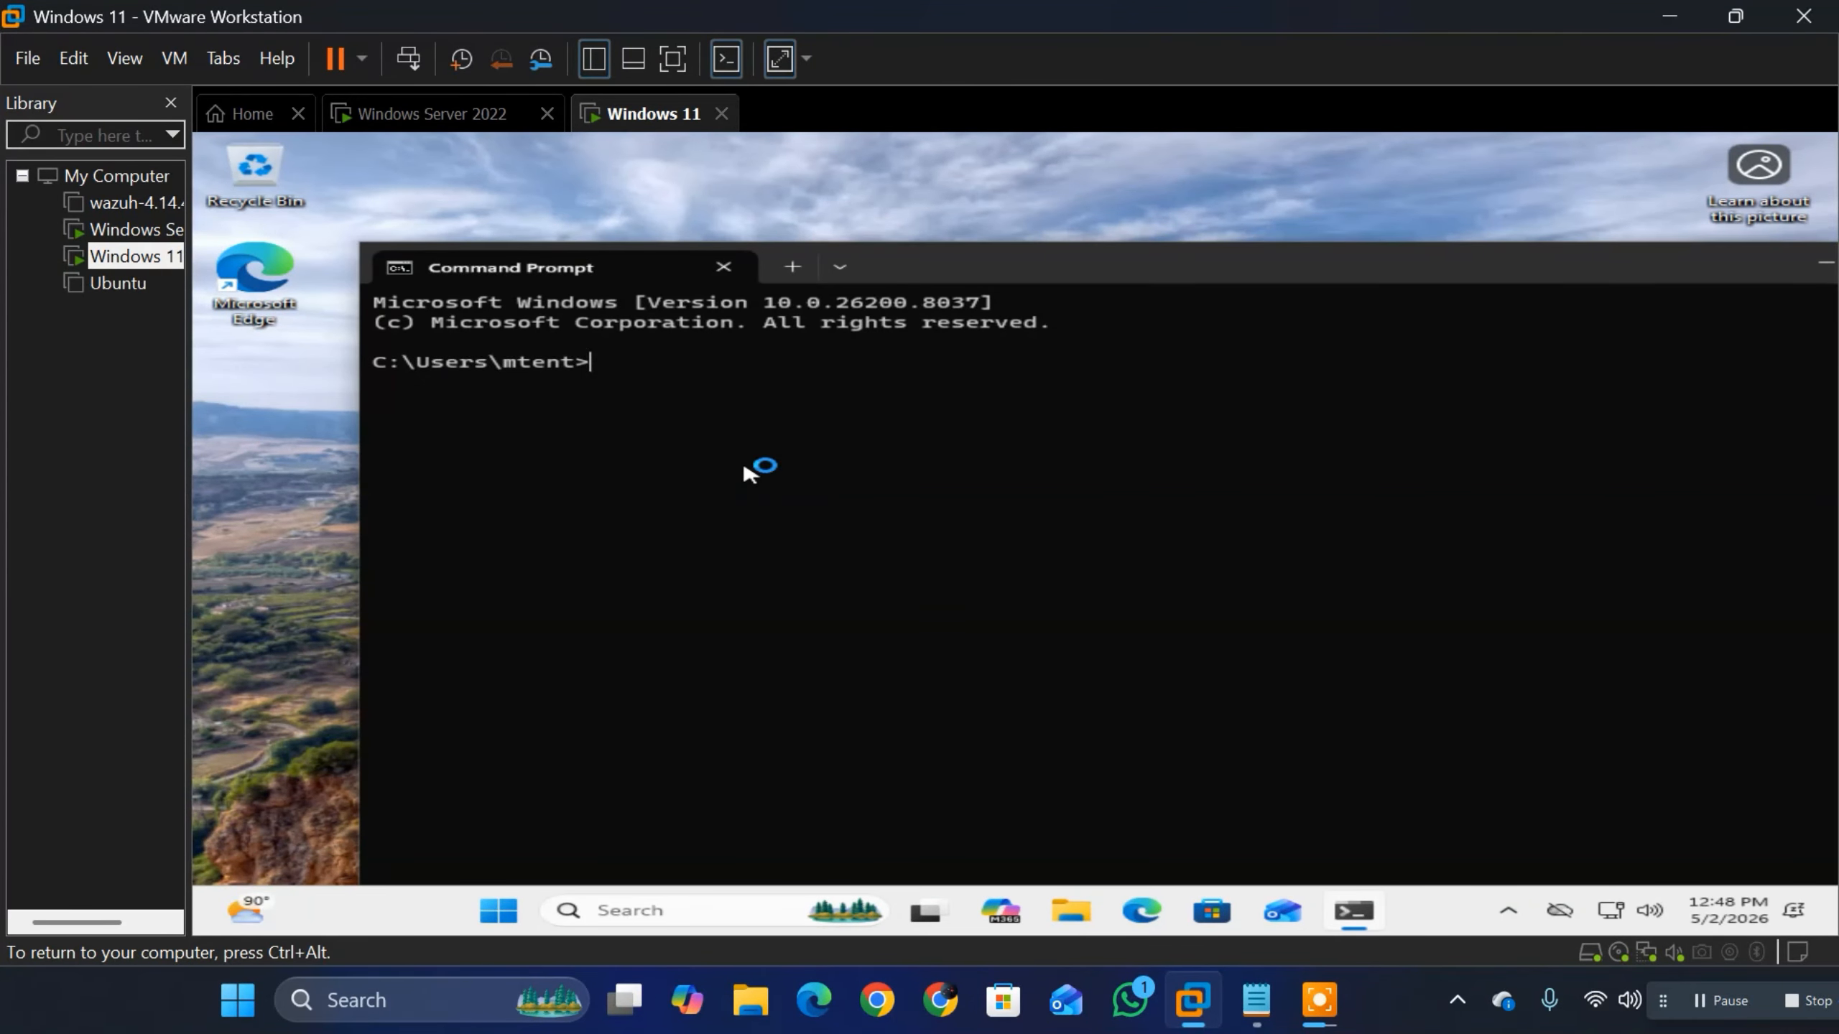
pyautogui.write('ipconfig')
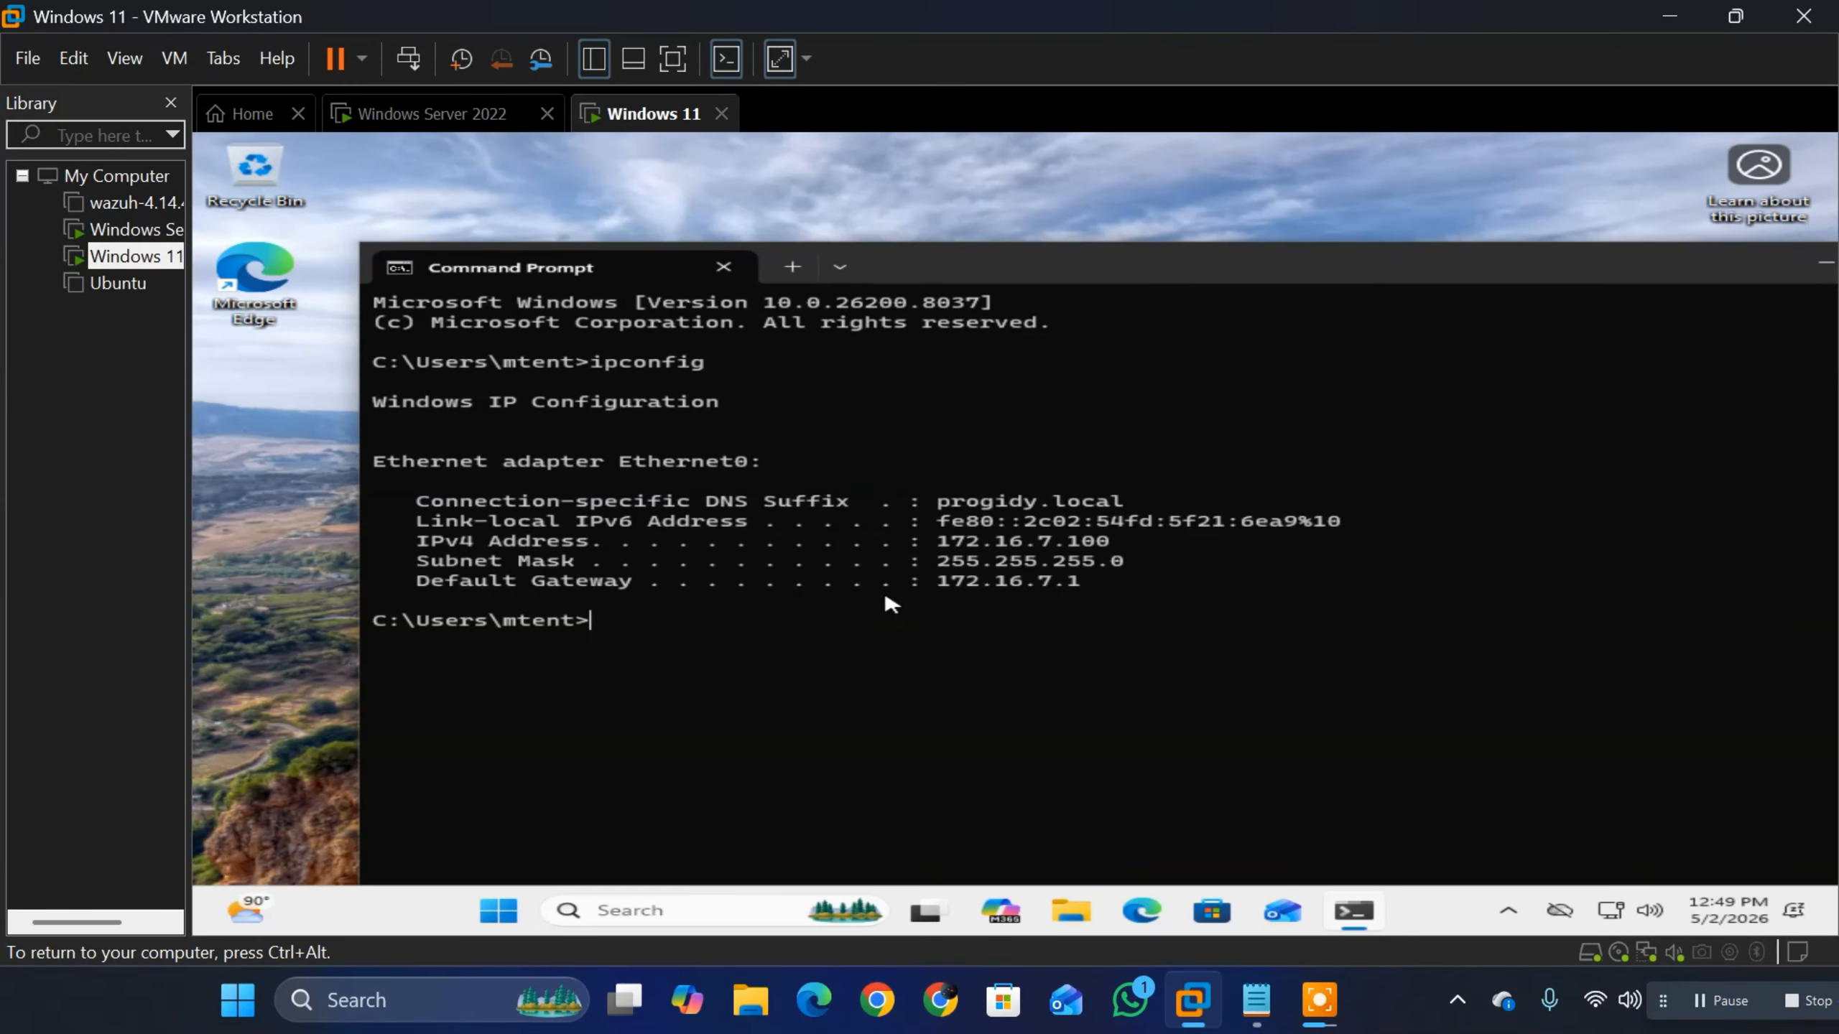
# Step: Switch to the Windows Server 2022 virtual machine and unlock its session with the account password
pyautogui.click(398, 122)
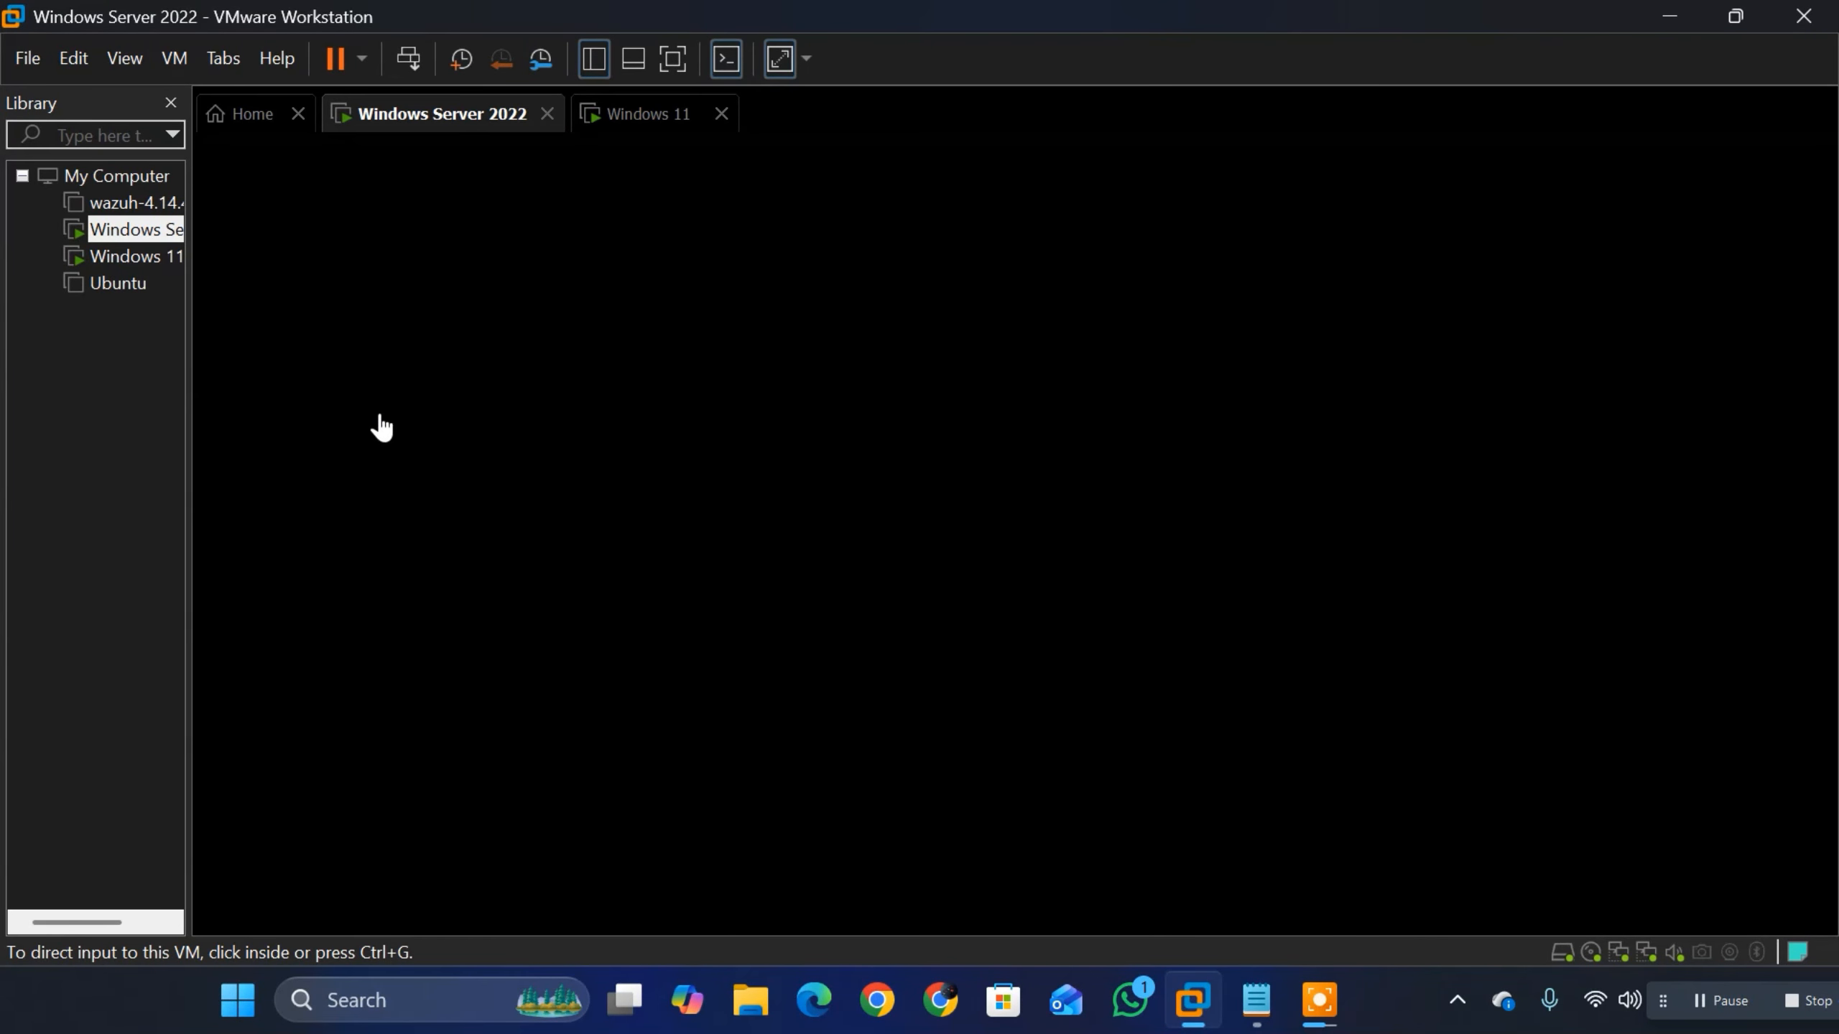
pyautogui.click(1035, 424)
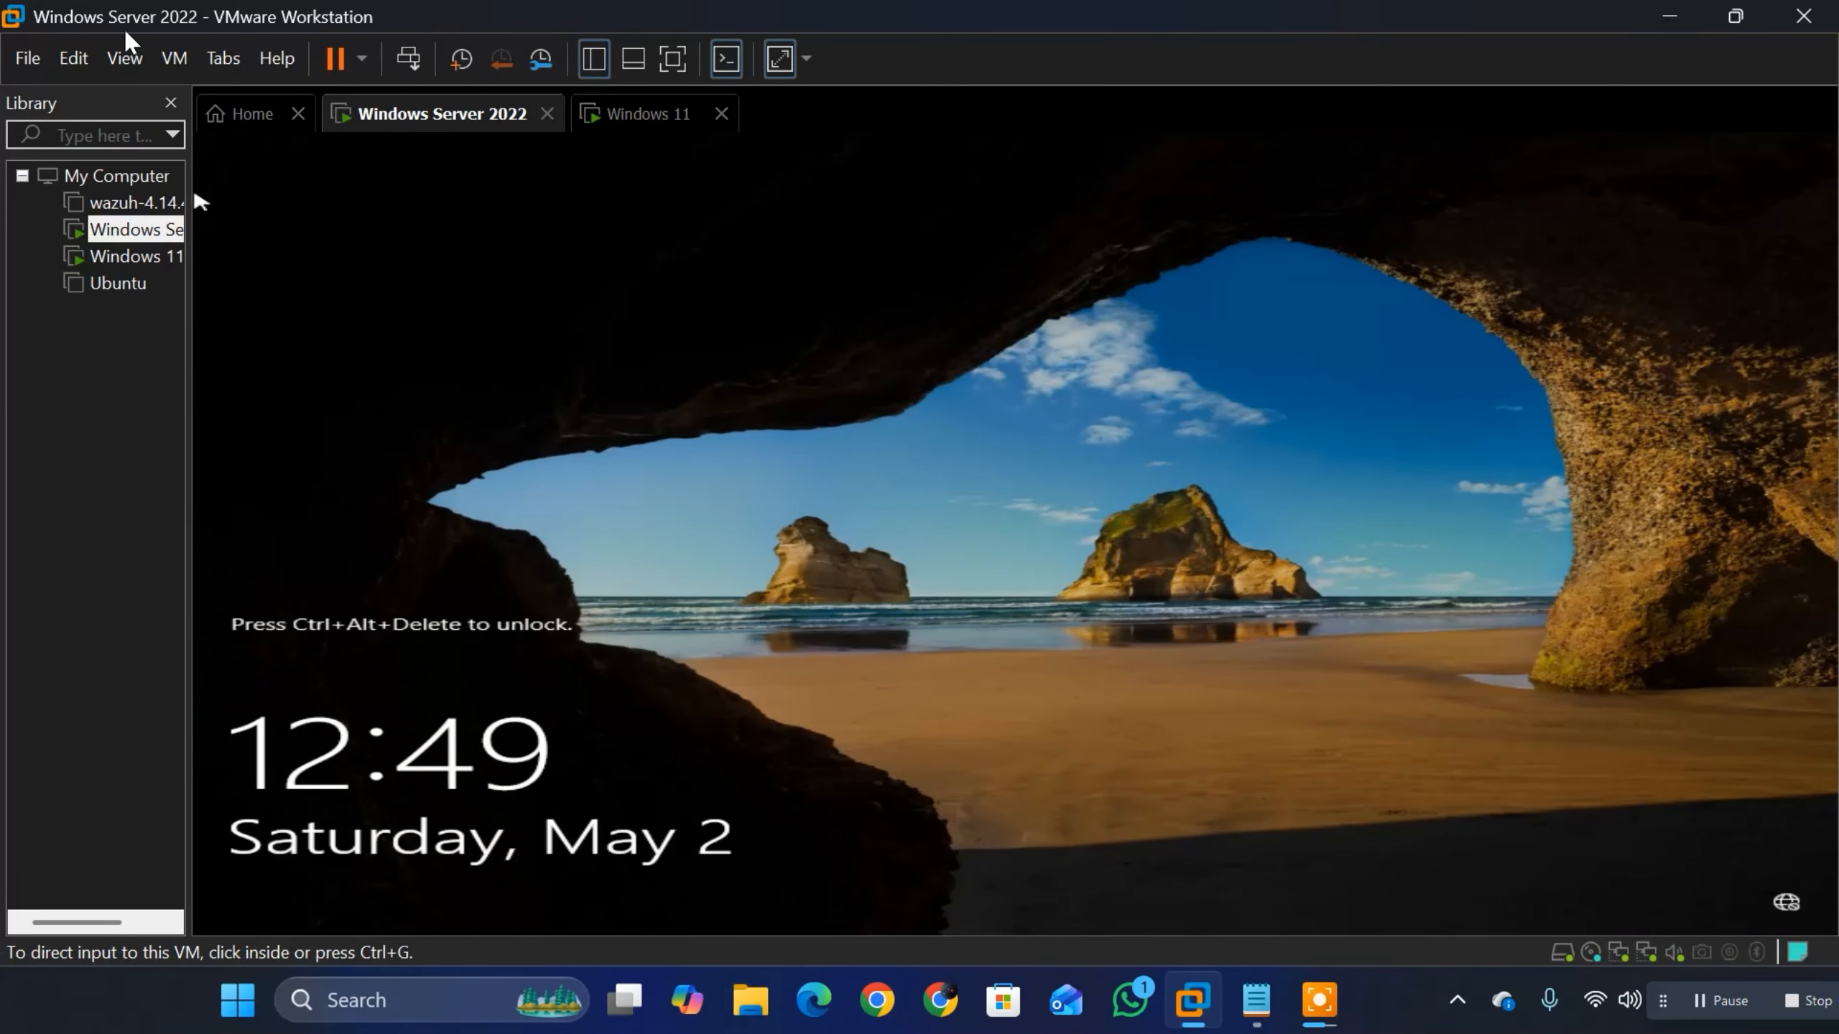
pyautogui.click(173, 58)
pyautogui.click(247, 205)
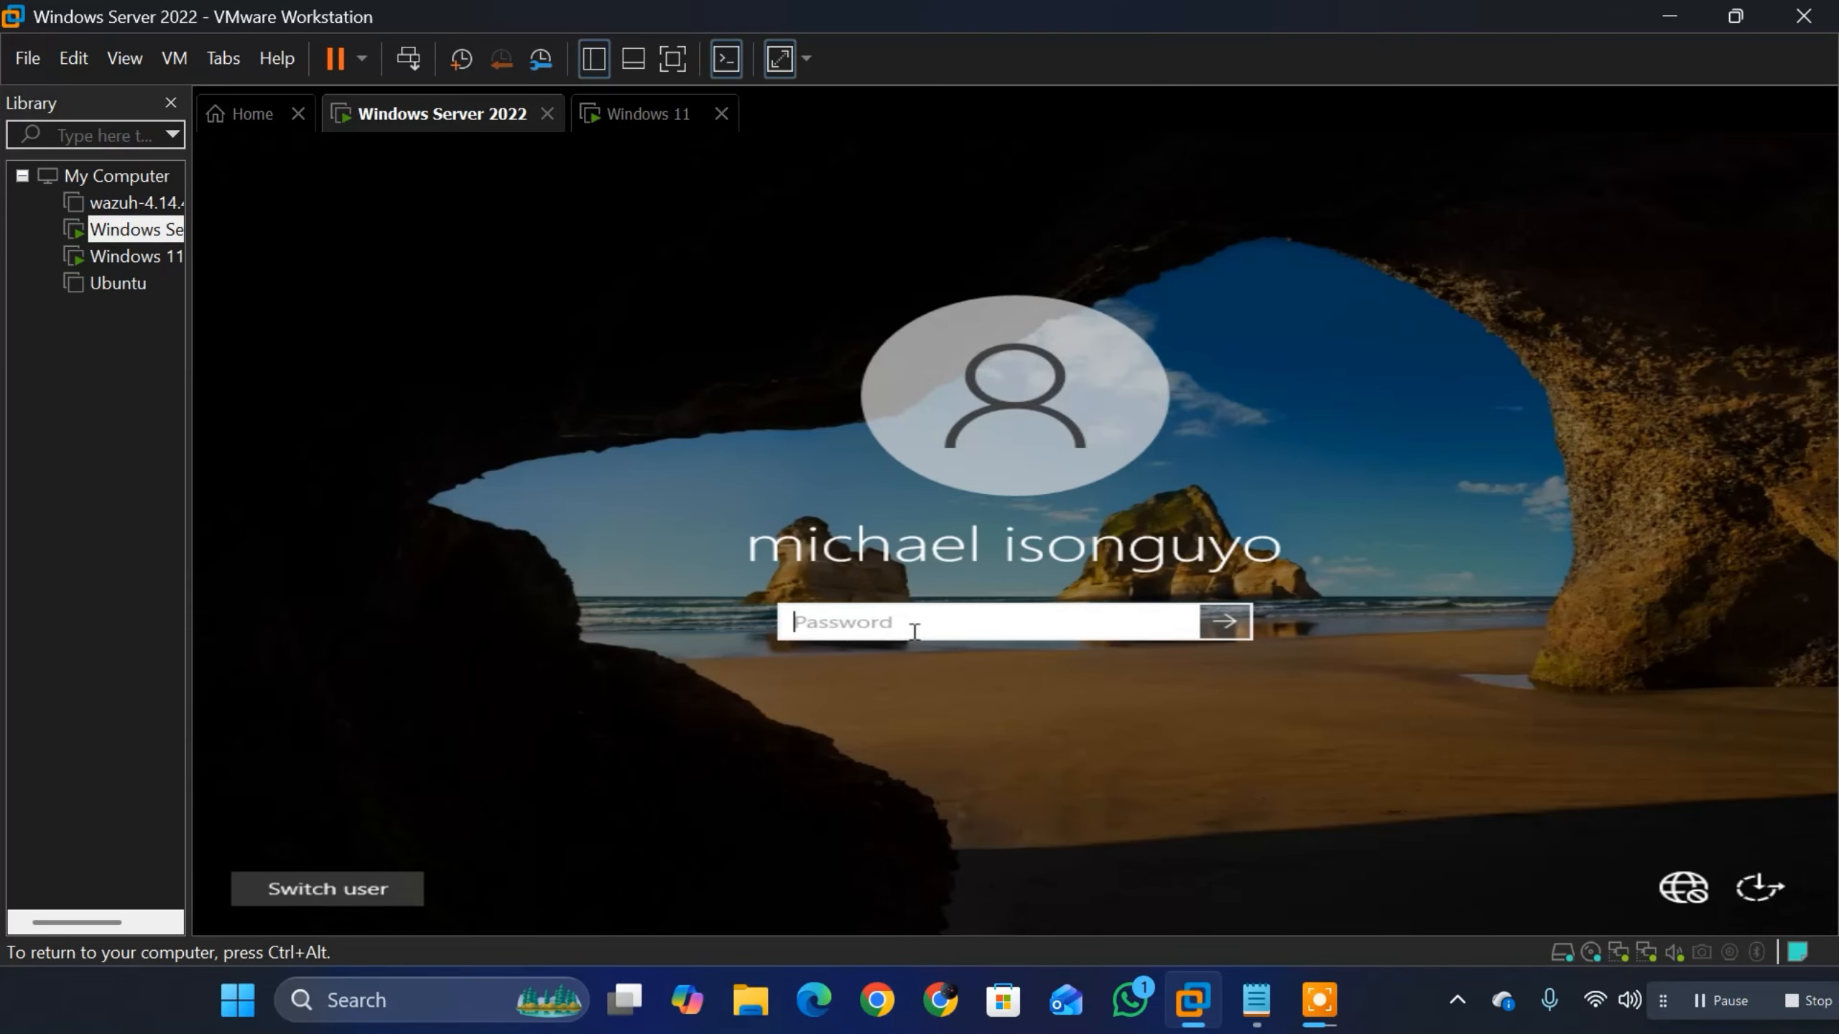
pyautogui.write('P')
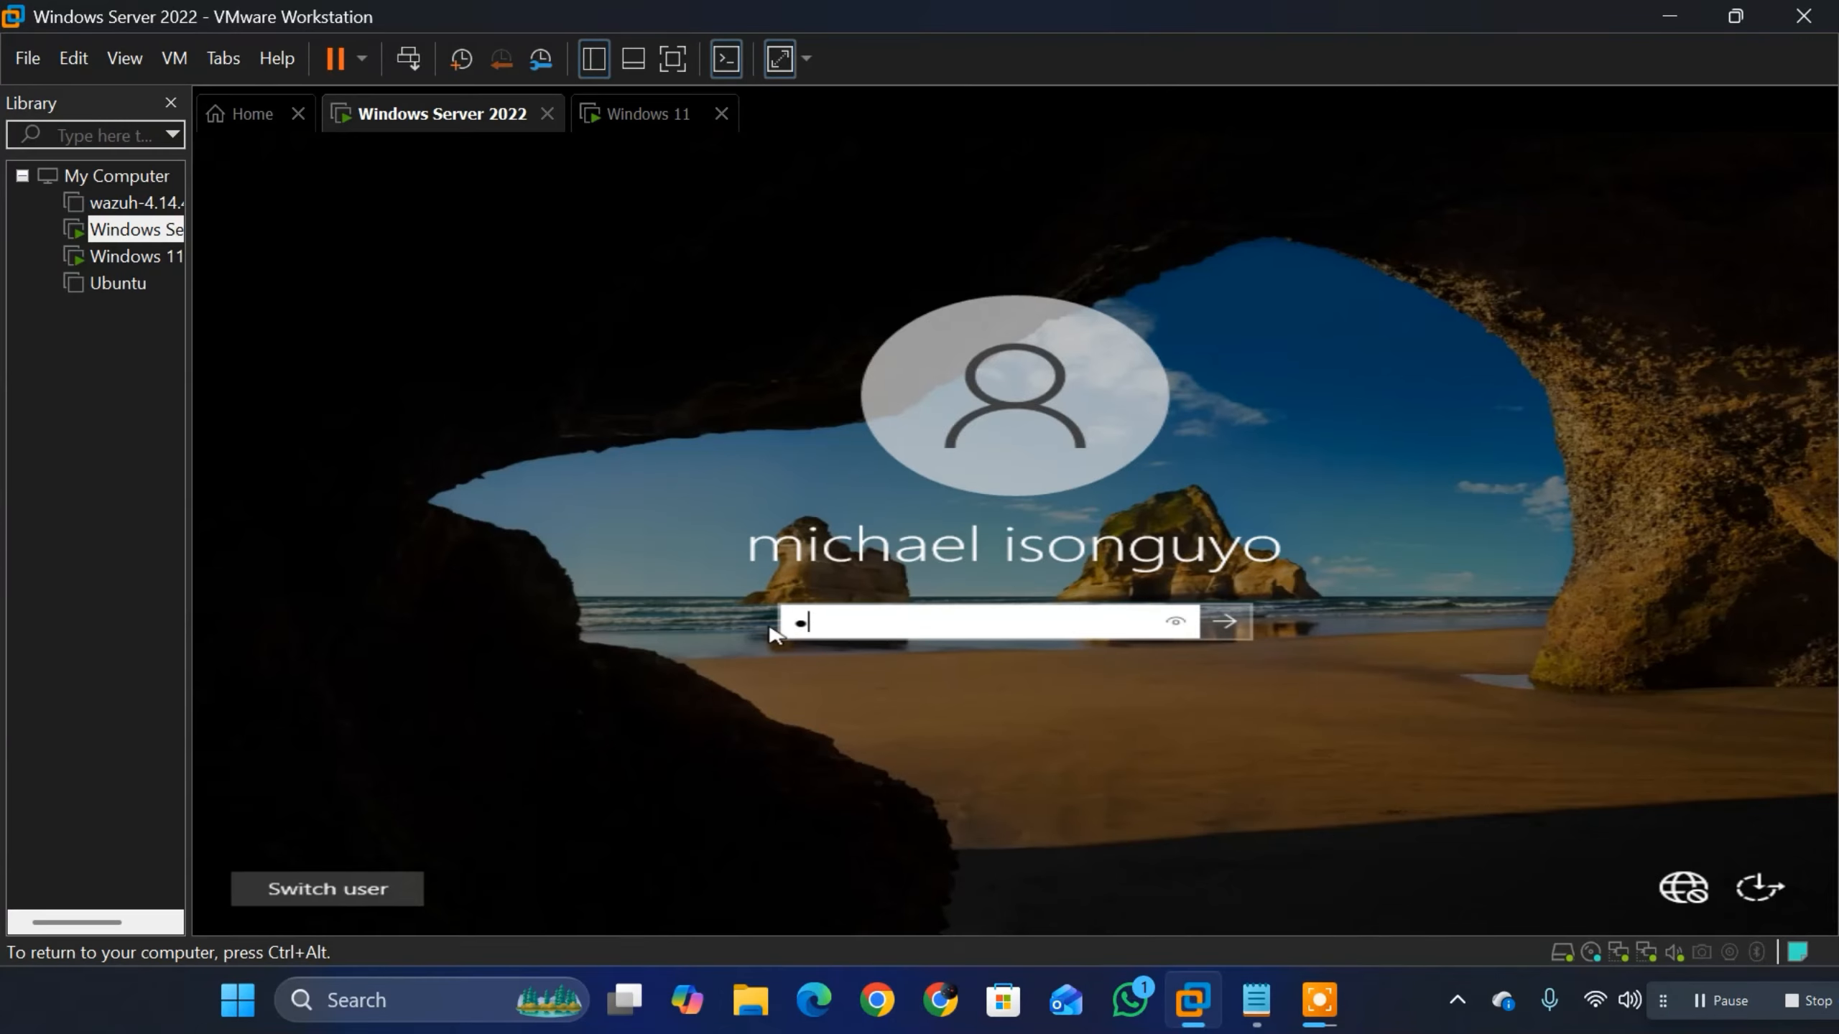
pyautogui.write('a')
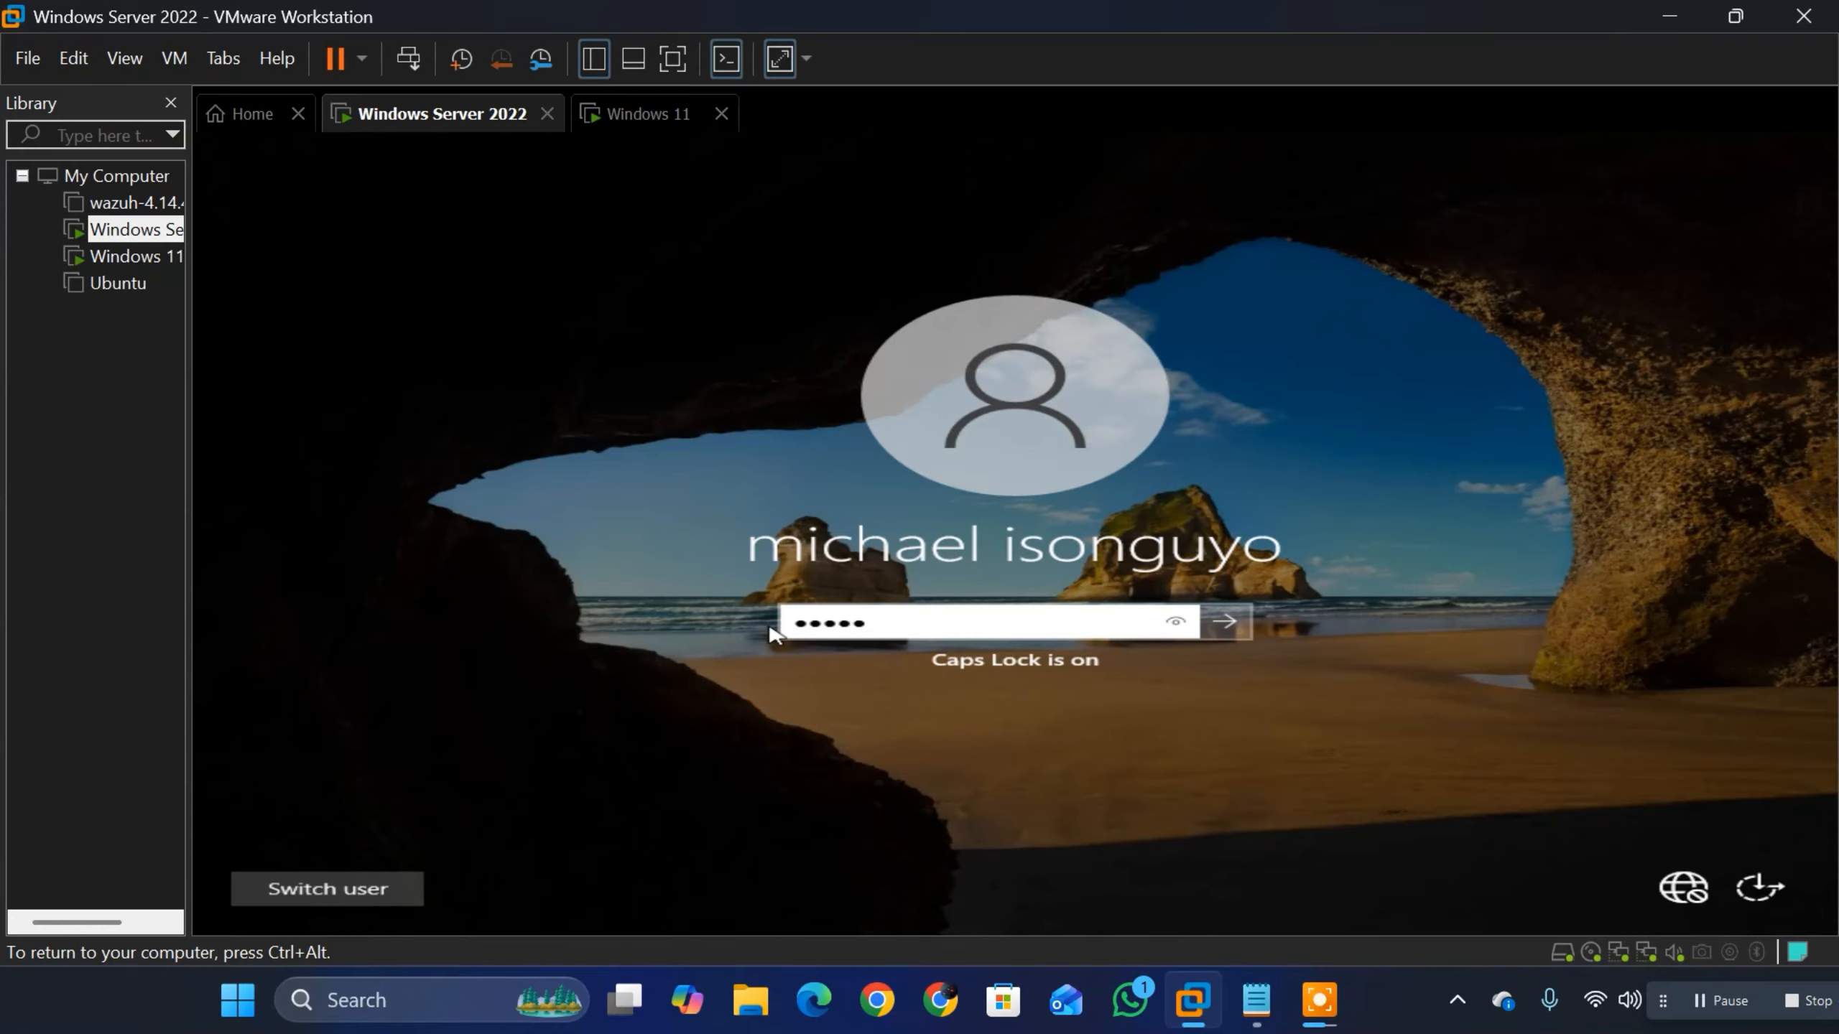
pyautogui.write('•••••')
pyautogui.press('capslock')
pyautogui.write('•')
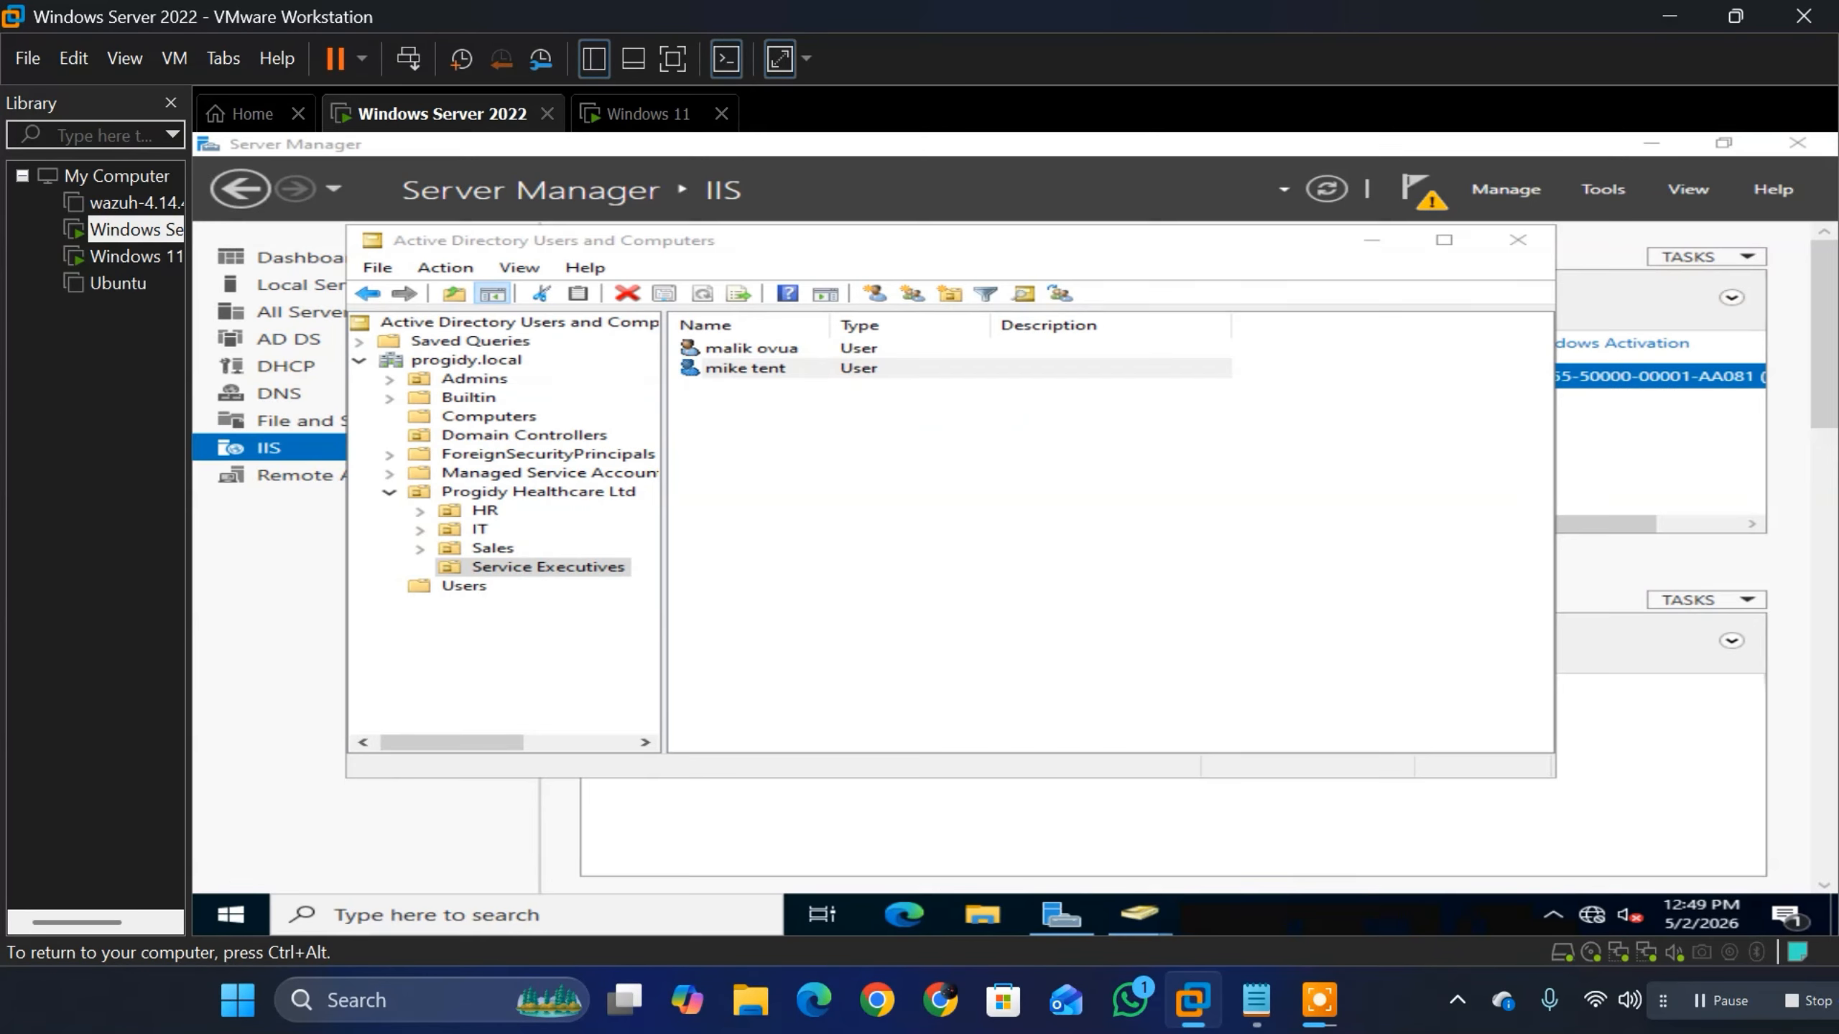
# Step: Open the DHCP console from Server Manager and display the IPv4 contents of dc-01.progidy.local
pyautogui.click(1603, 189)
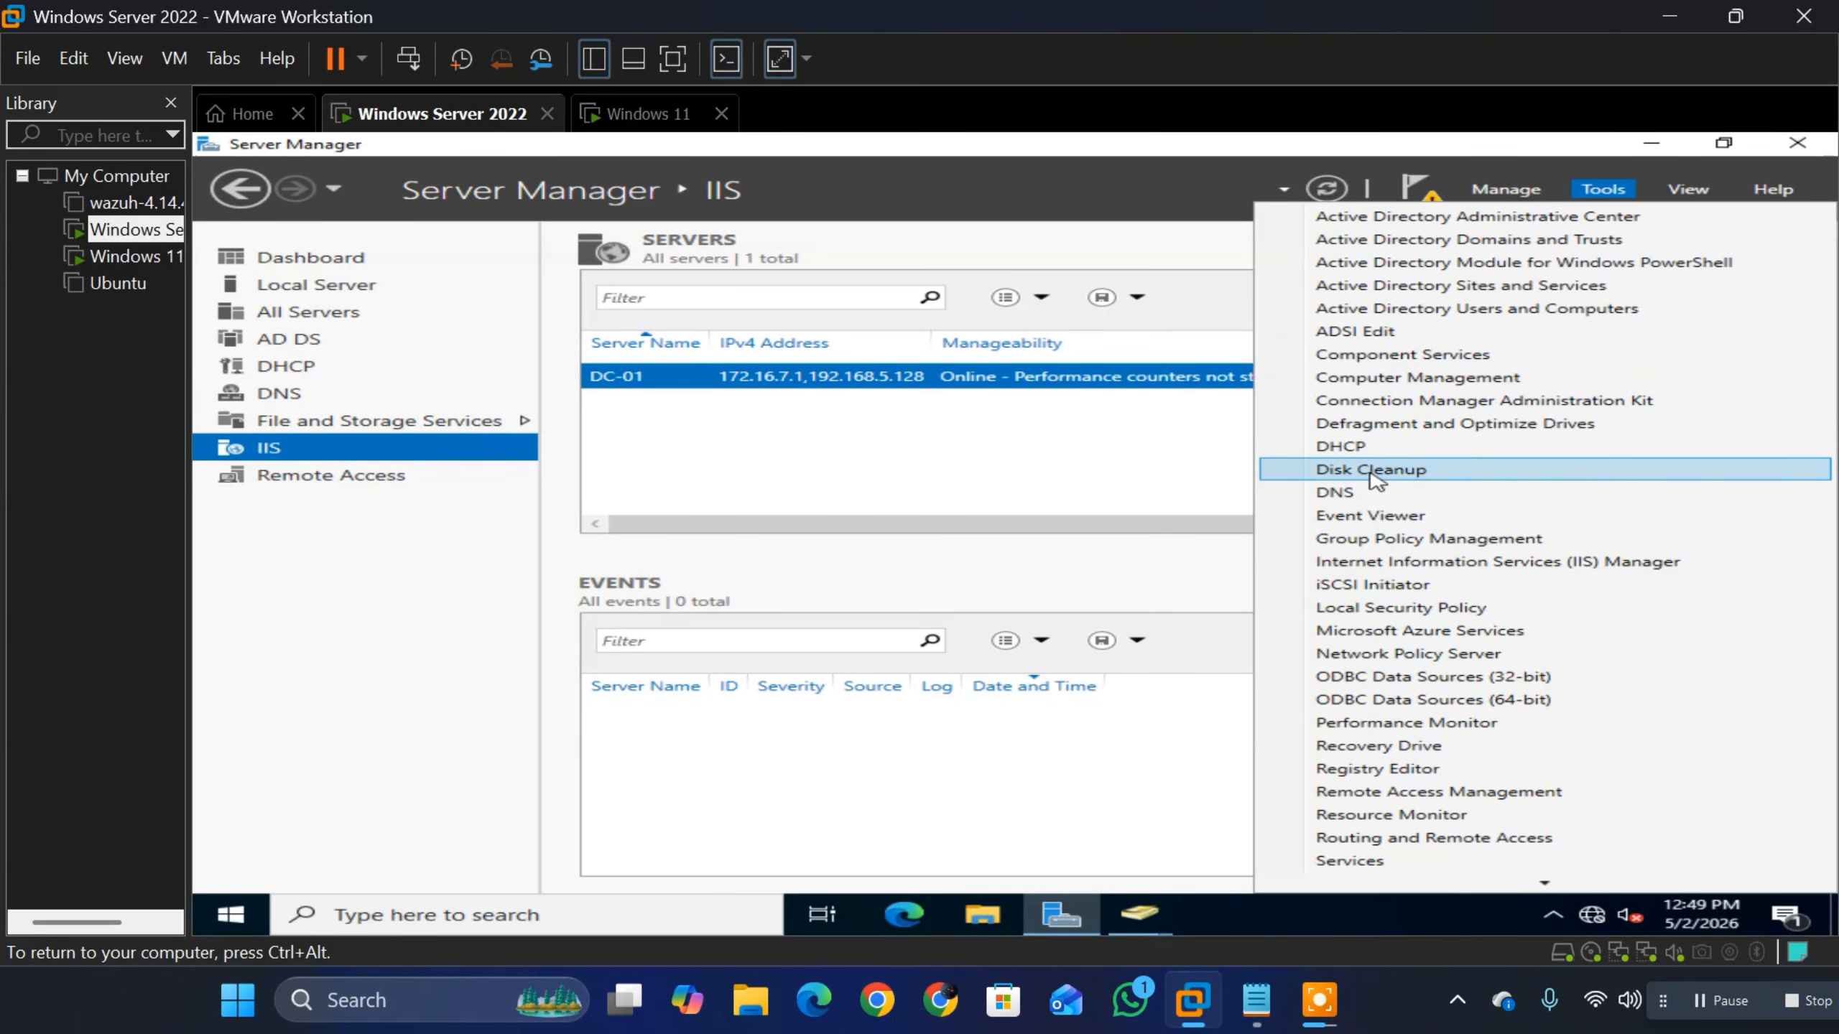
pyautogui.click(1368, 449)
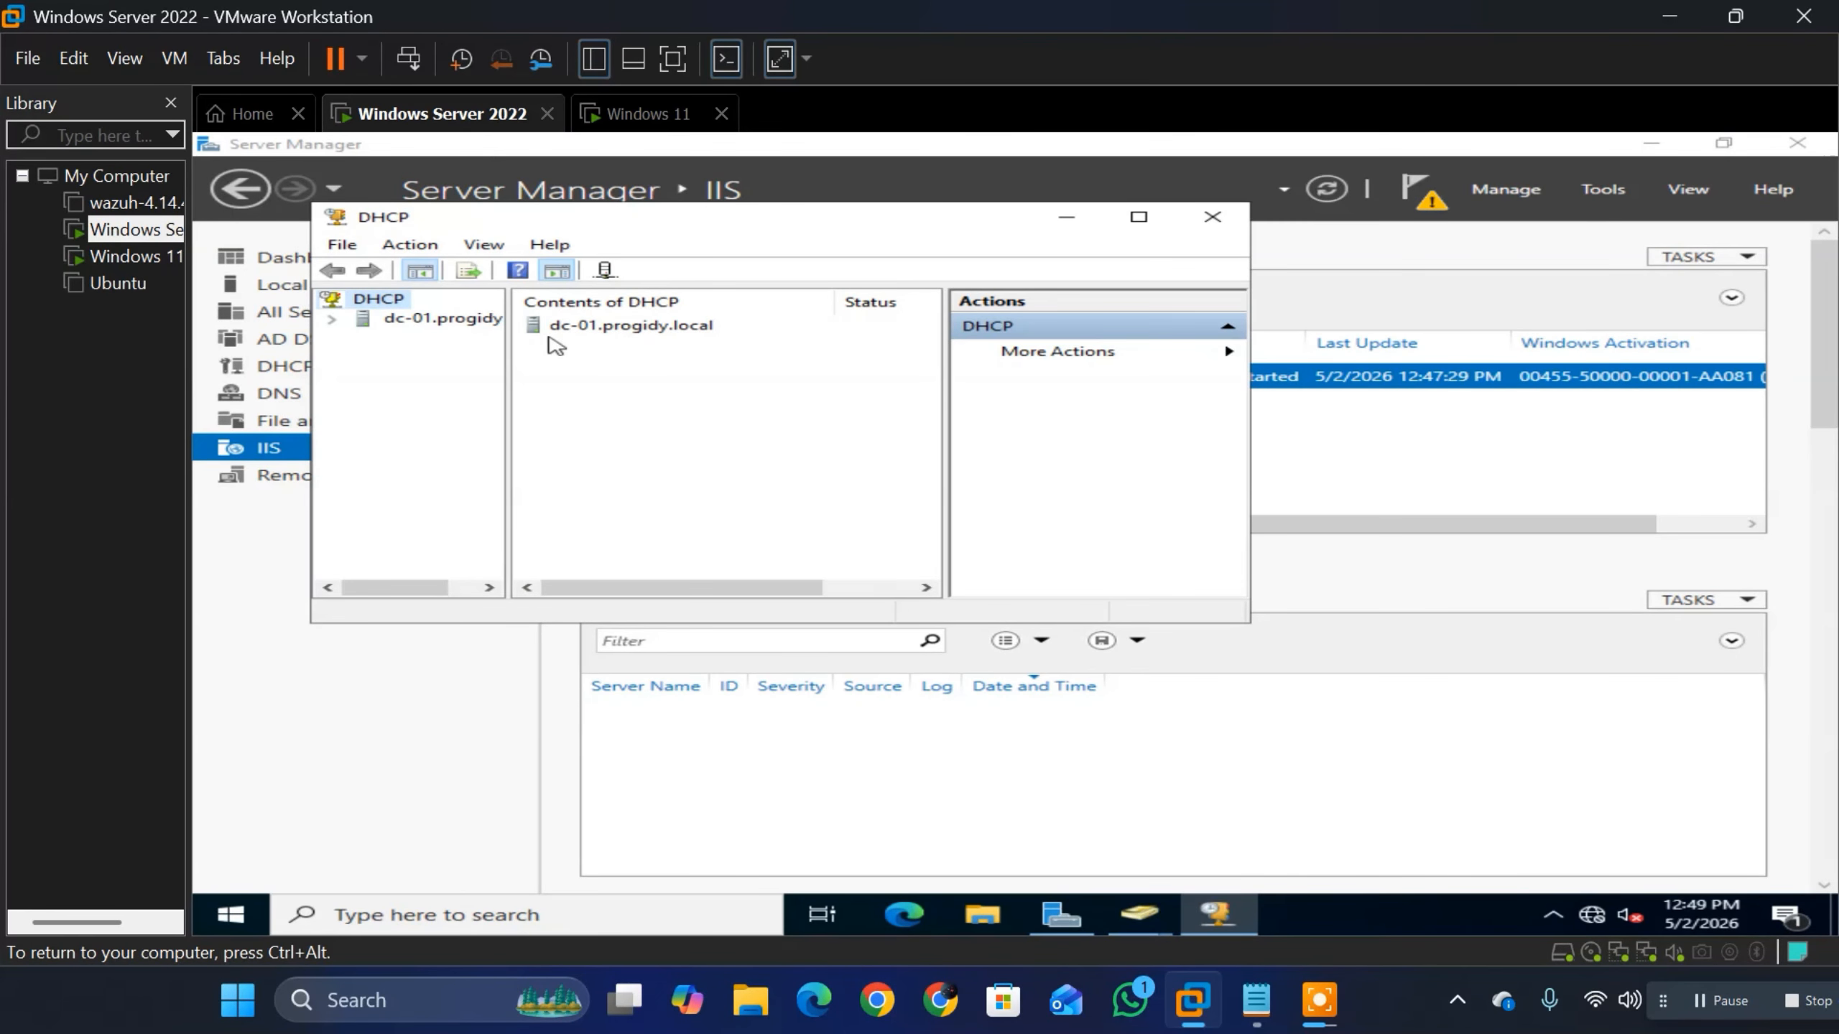
pyautogui.click(454, 320)
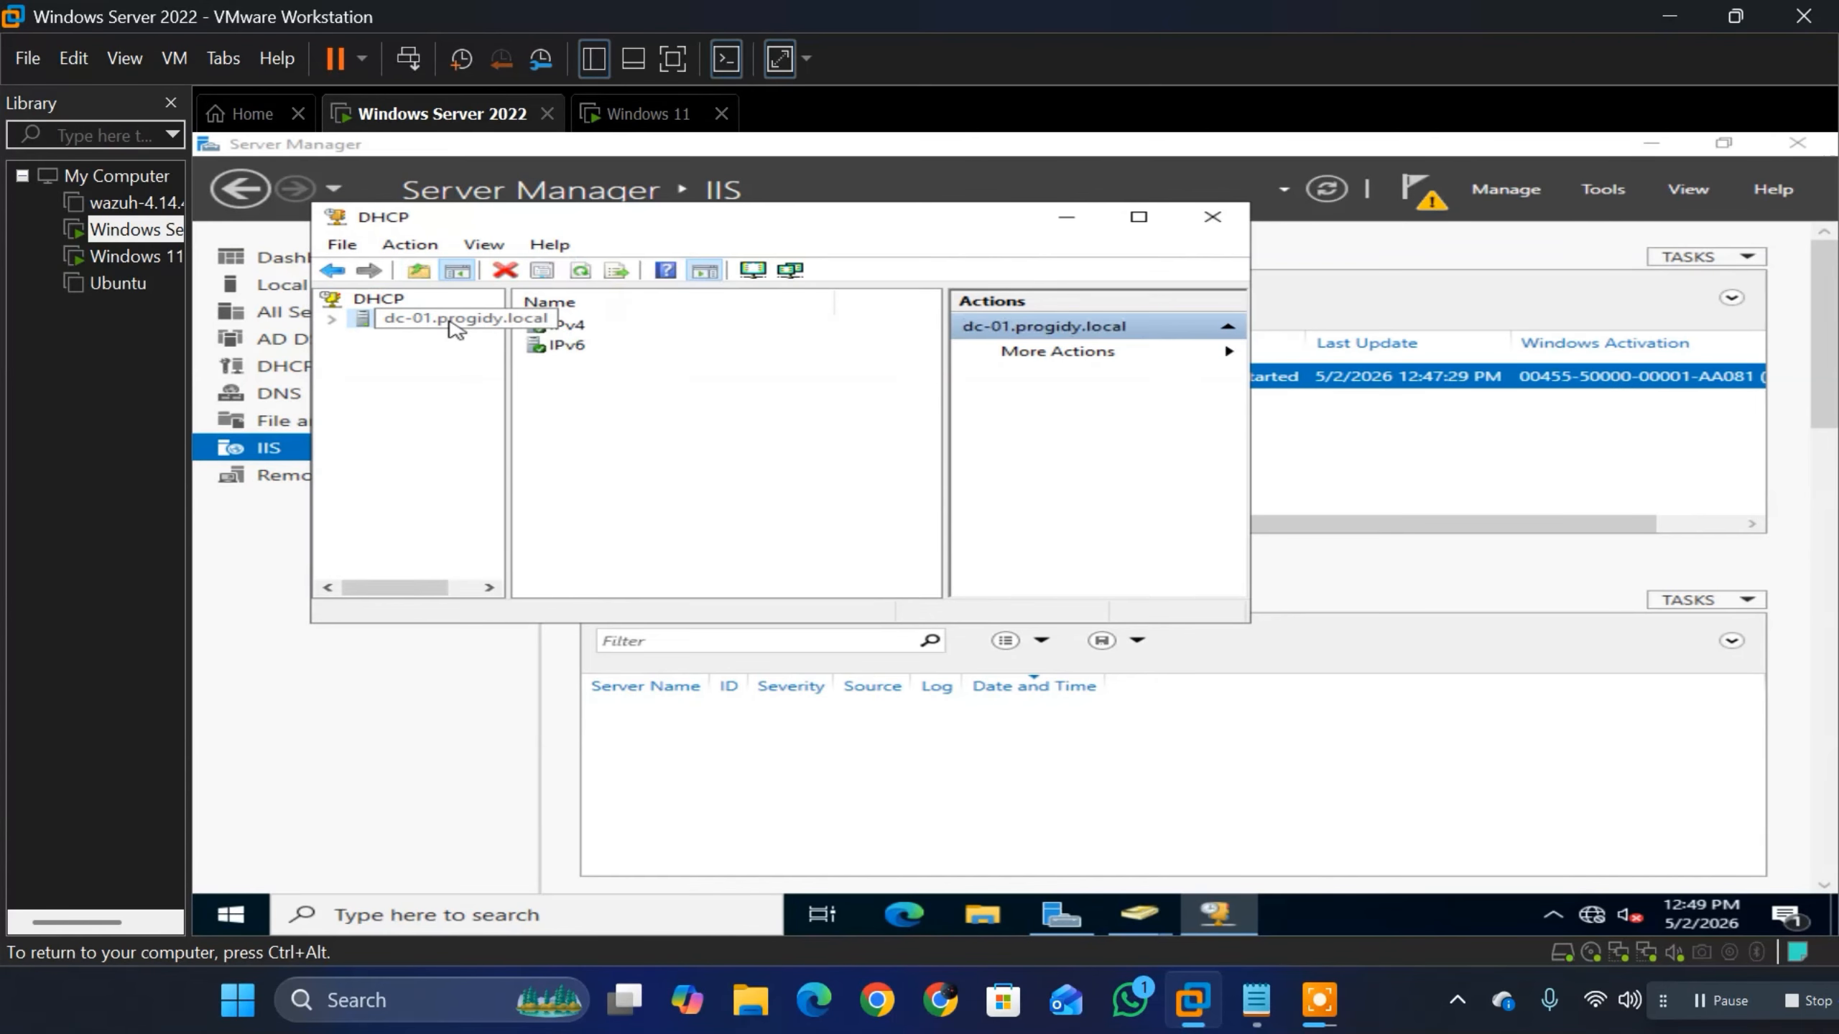
pyautogui.doubleClick(566, 326)
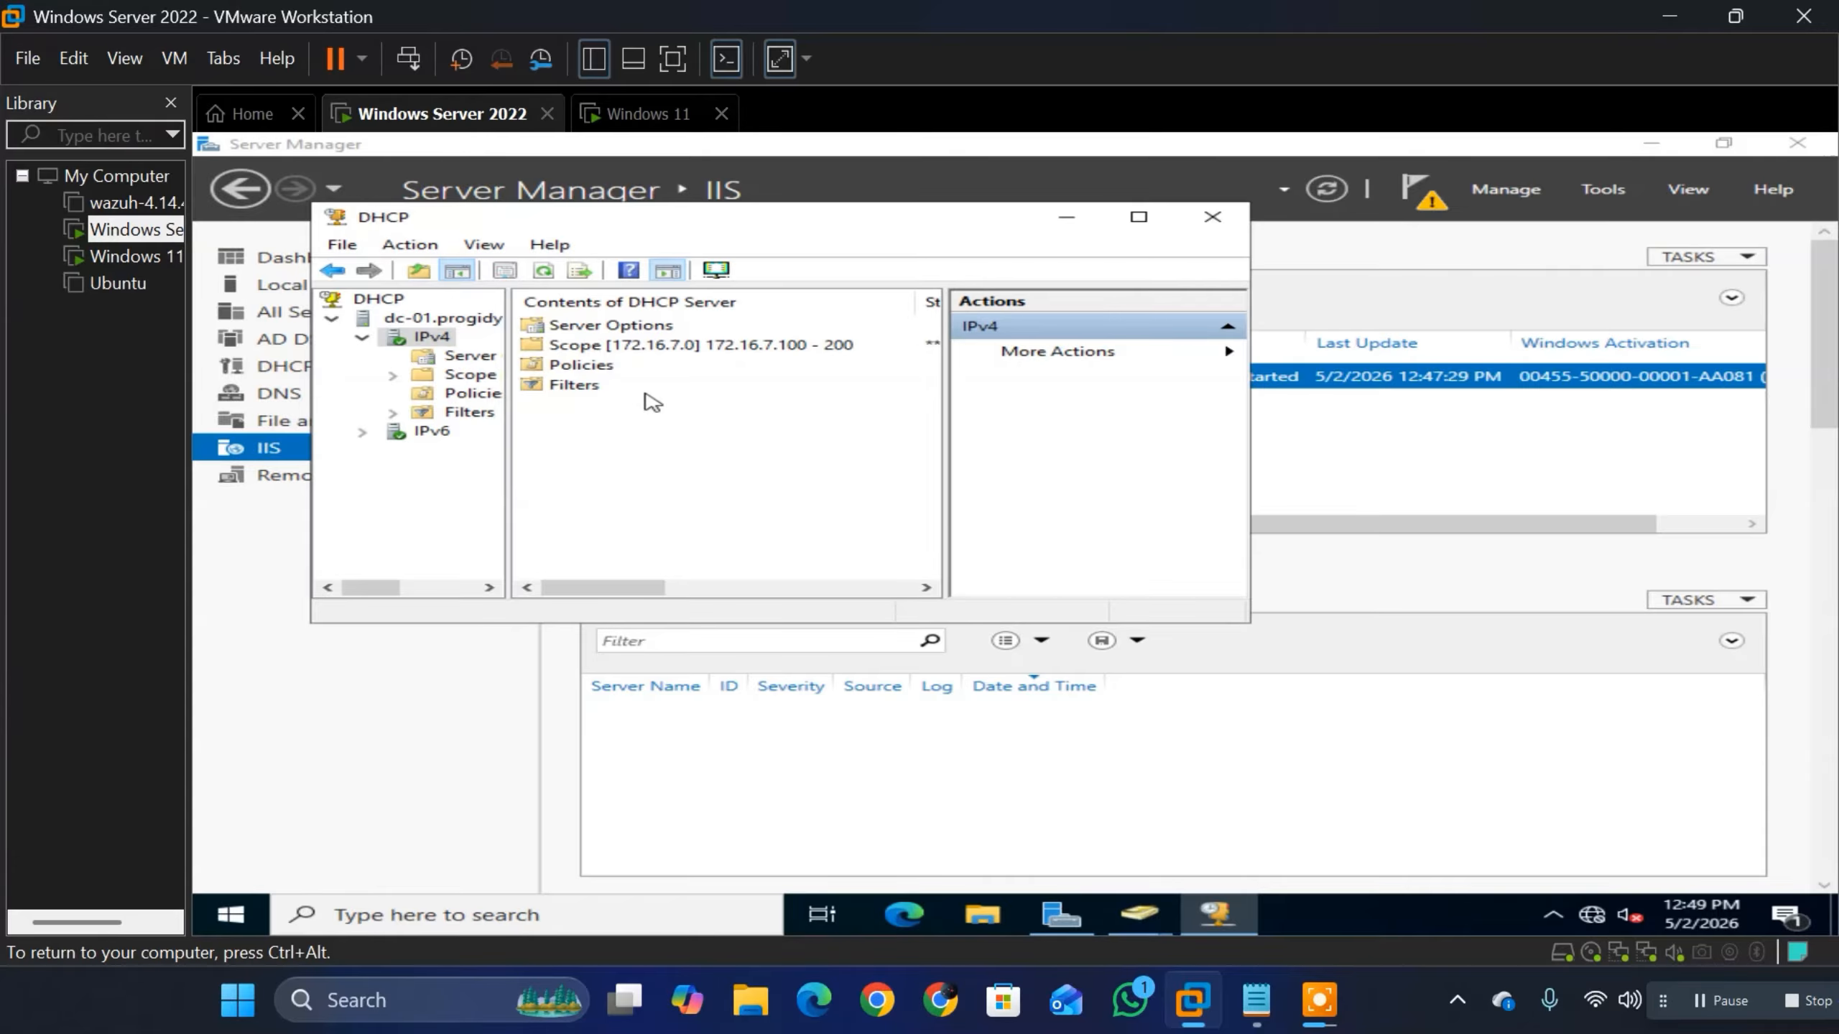
# Step: Open the 172.16.7.0 scope in DHCP and display its address pool
pyautogui.doubleClick(662, 347)
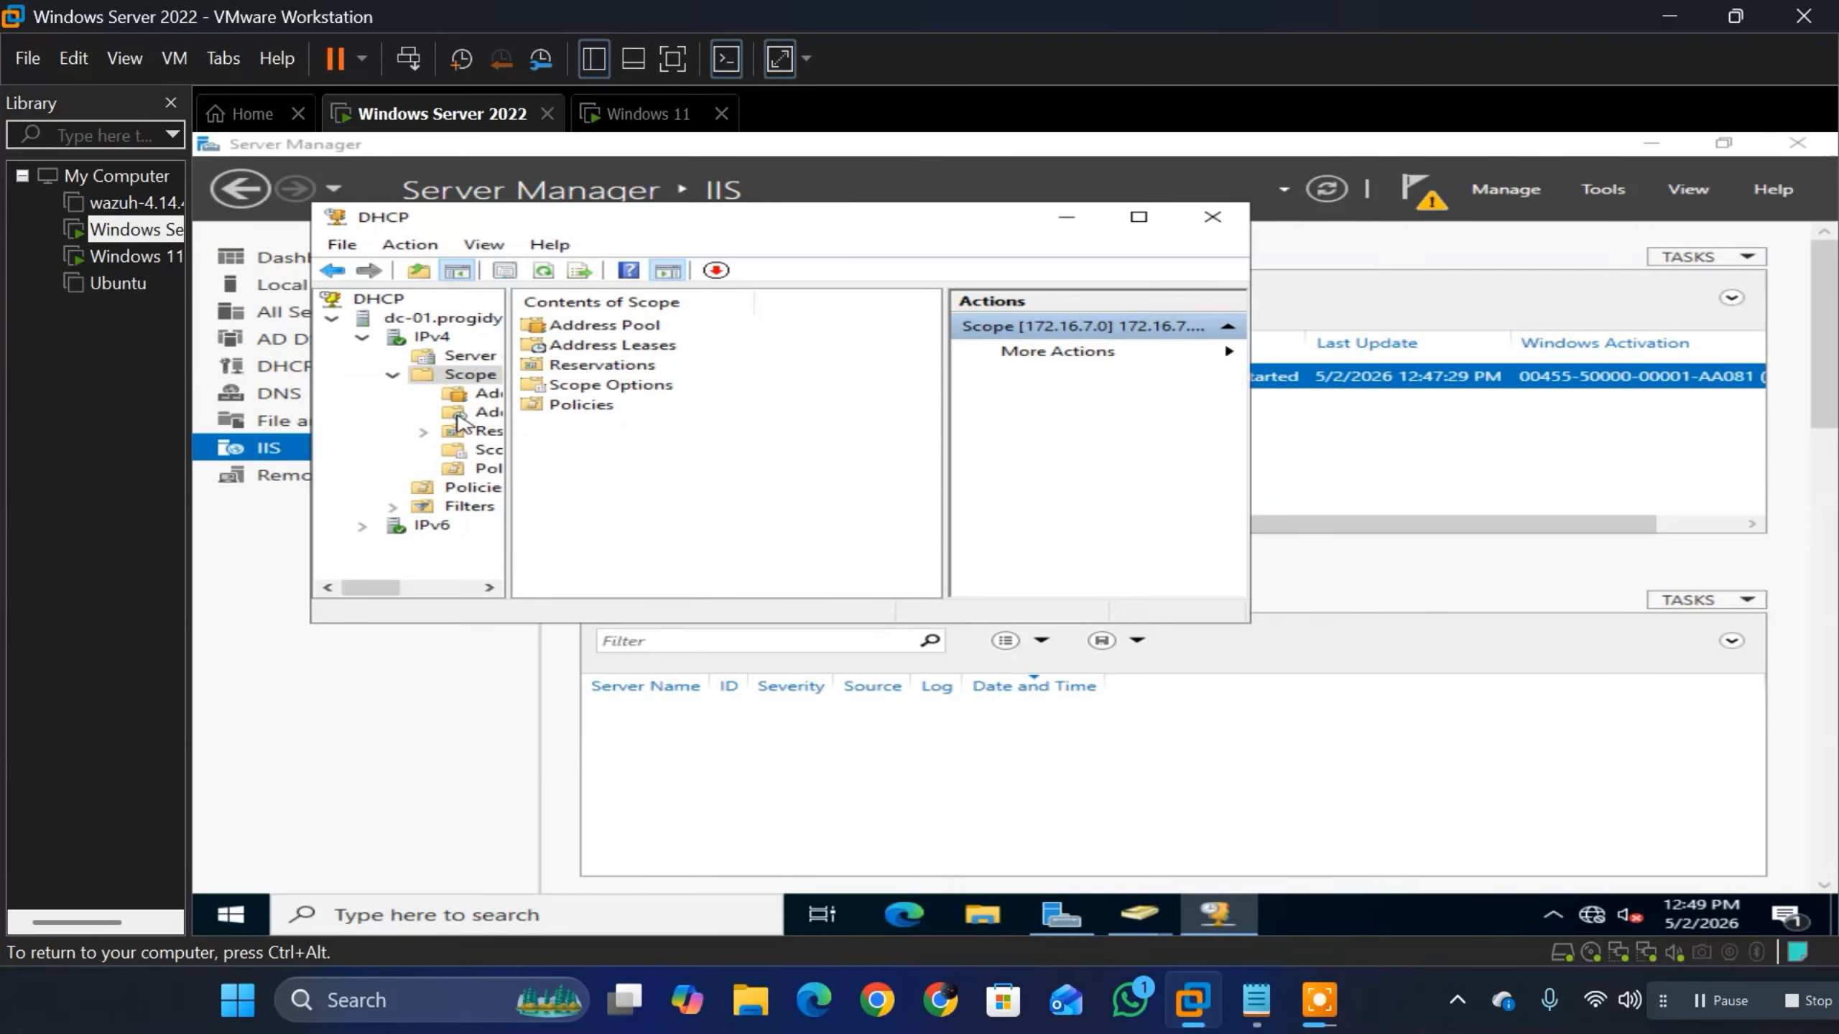
pyautogui.doubleClick(605, 325)
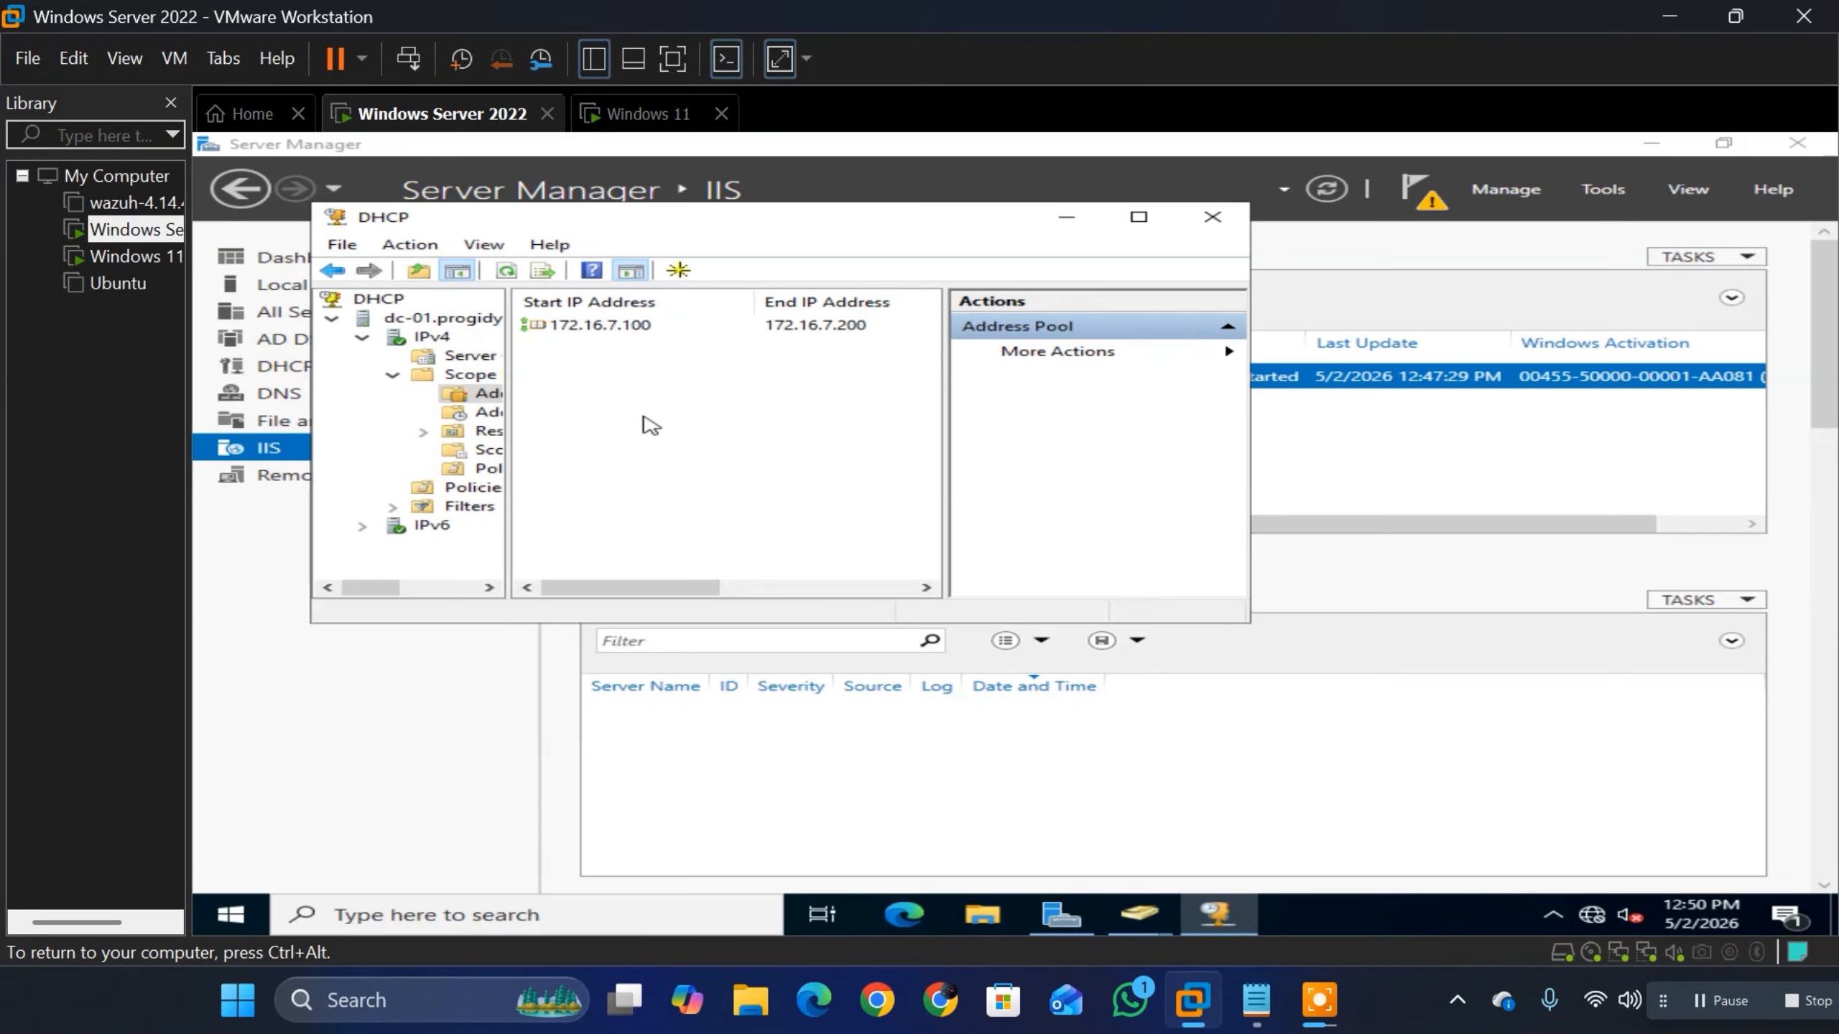
# Step: Switch to the Windows 11 virtual machine and run whoami in Command Prompt to identify the signed-in account
pyautogui.click(617, 114)
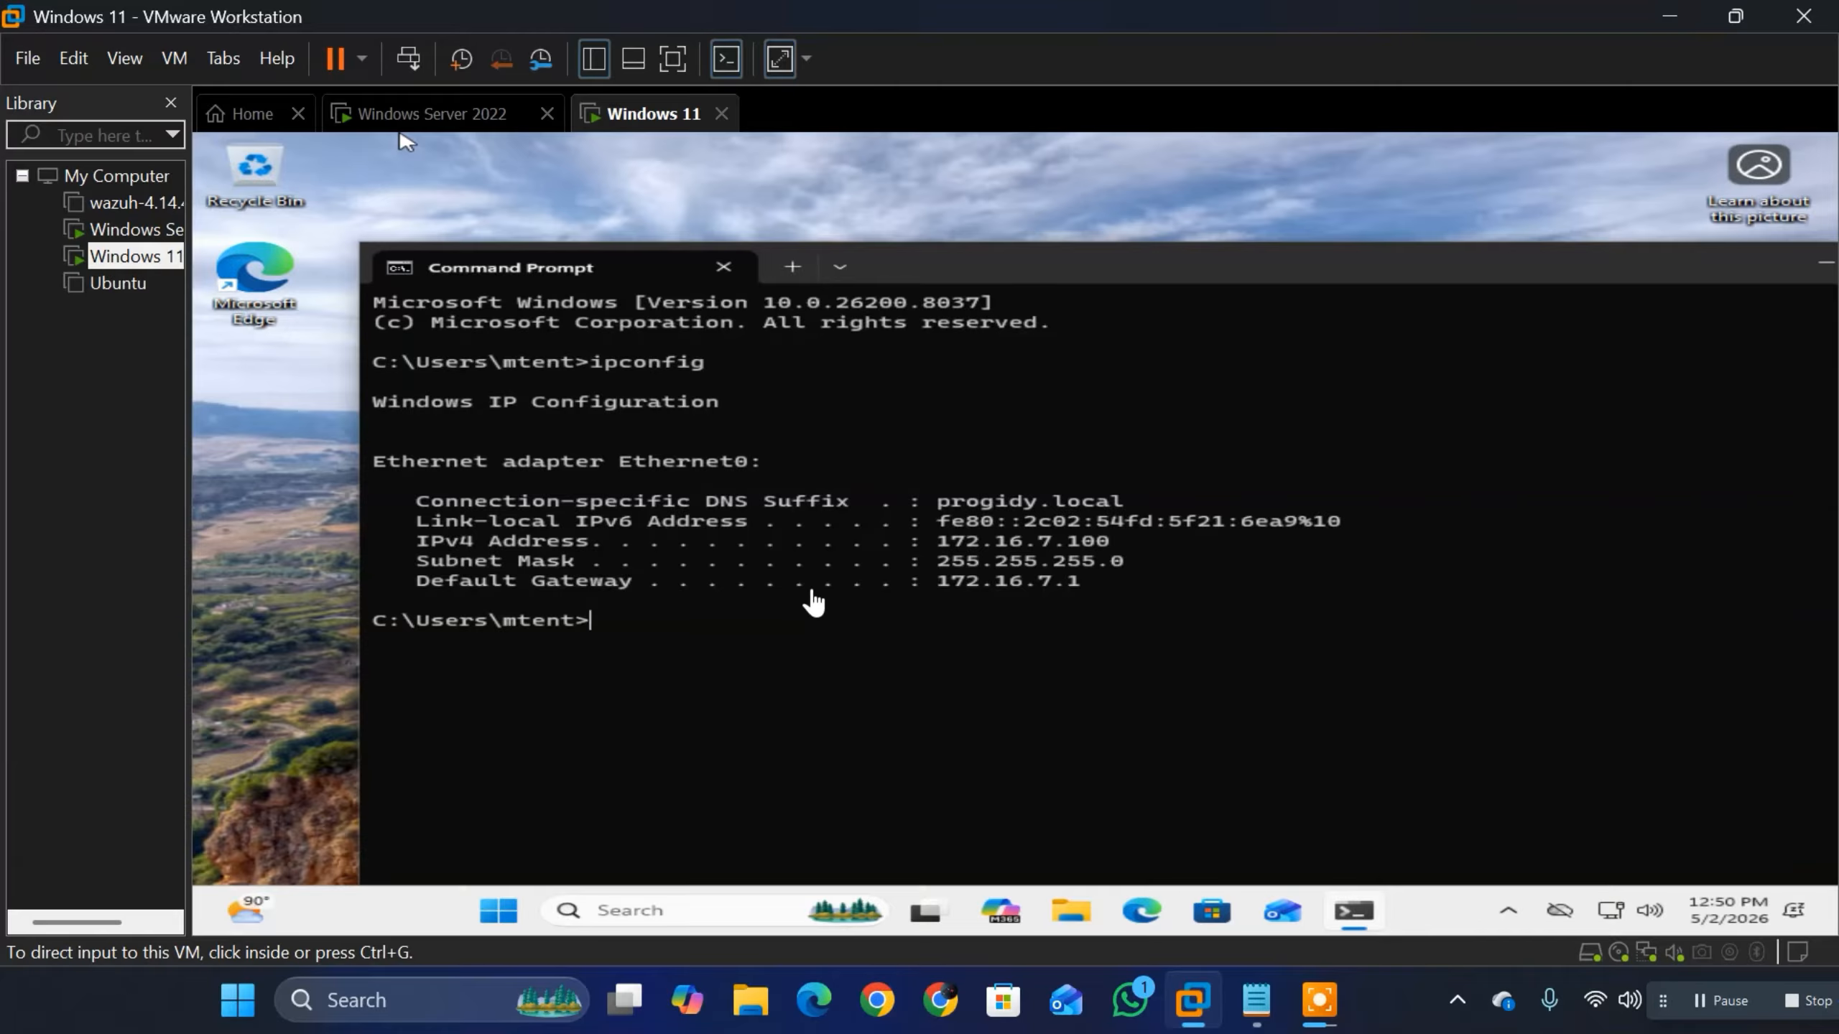
pyautogui.click(731, 627)
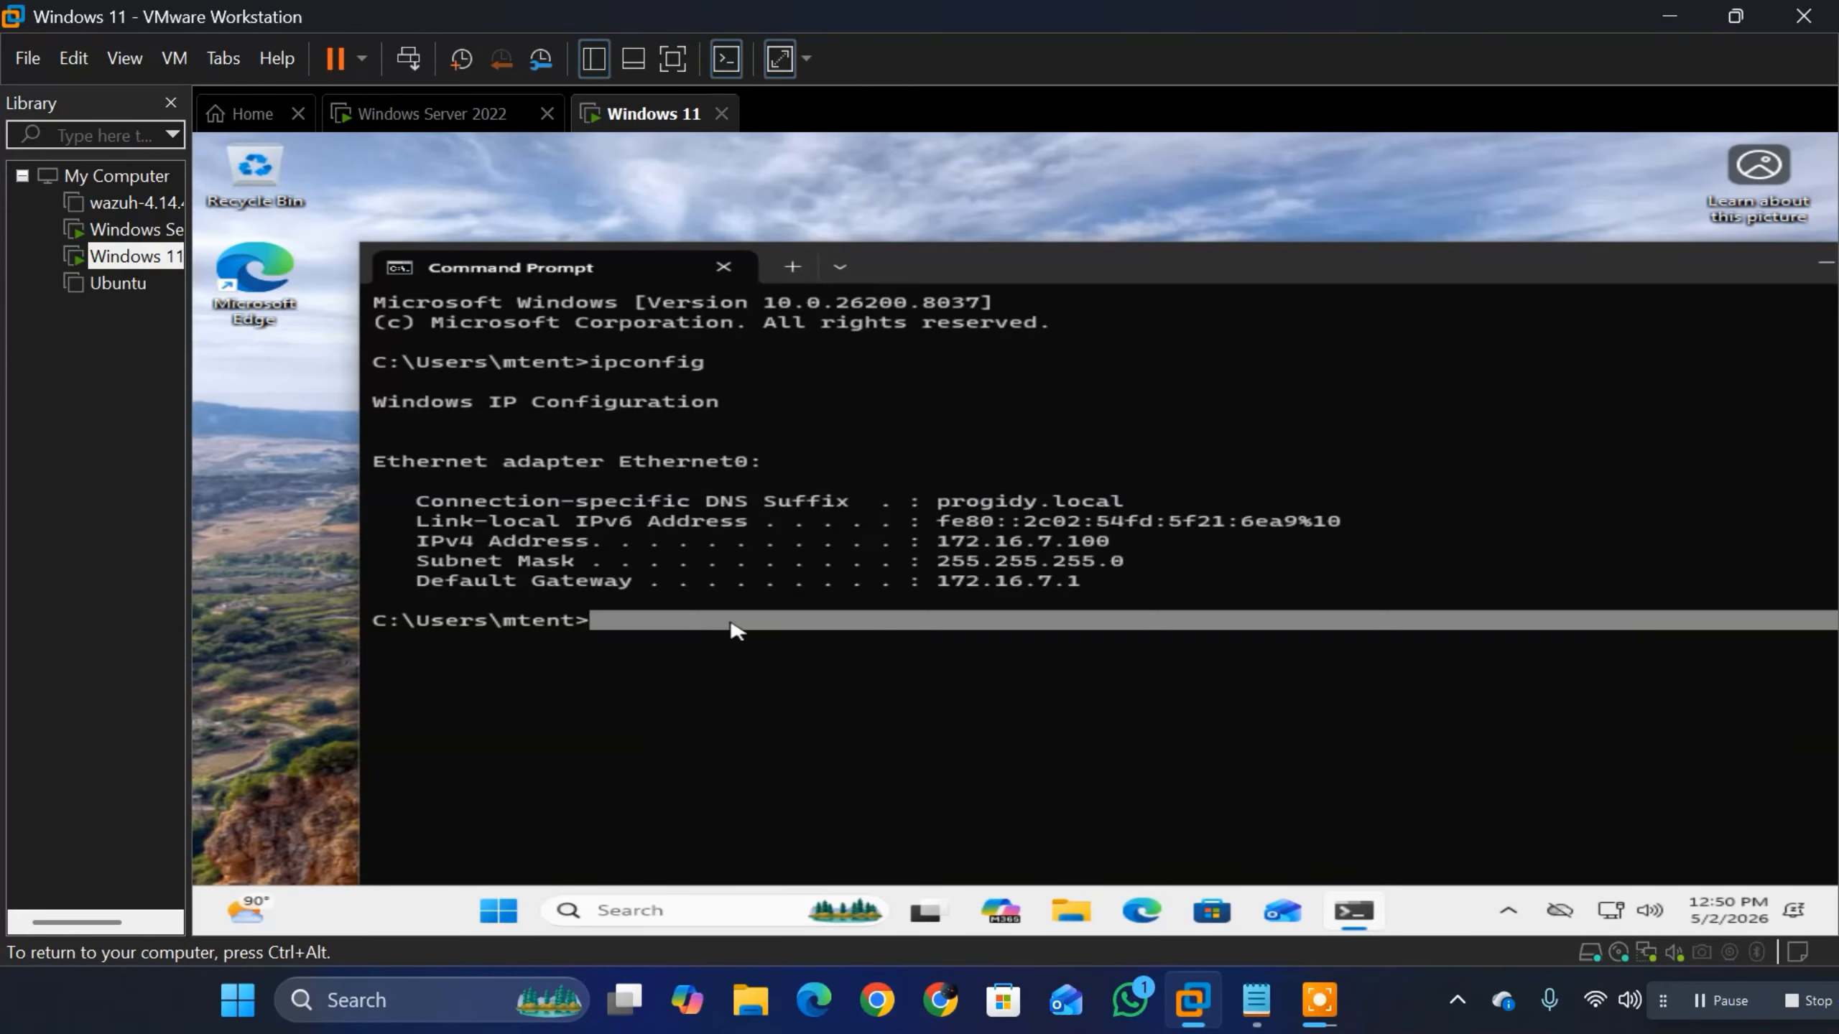
pyautogui.write('whom')
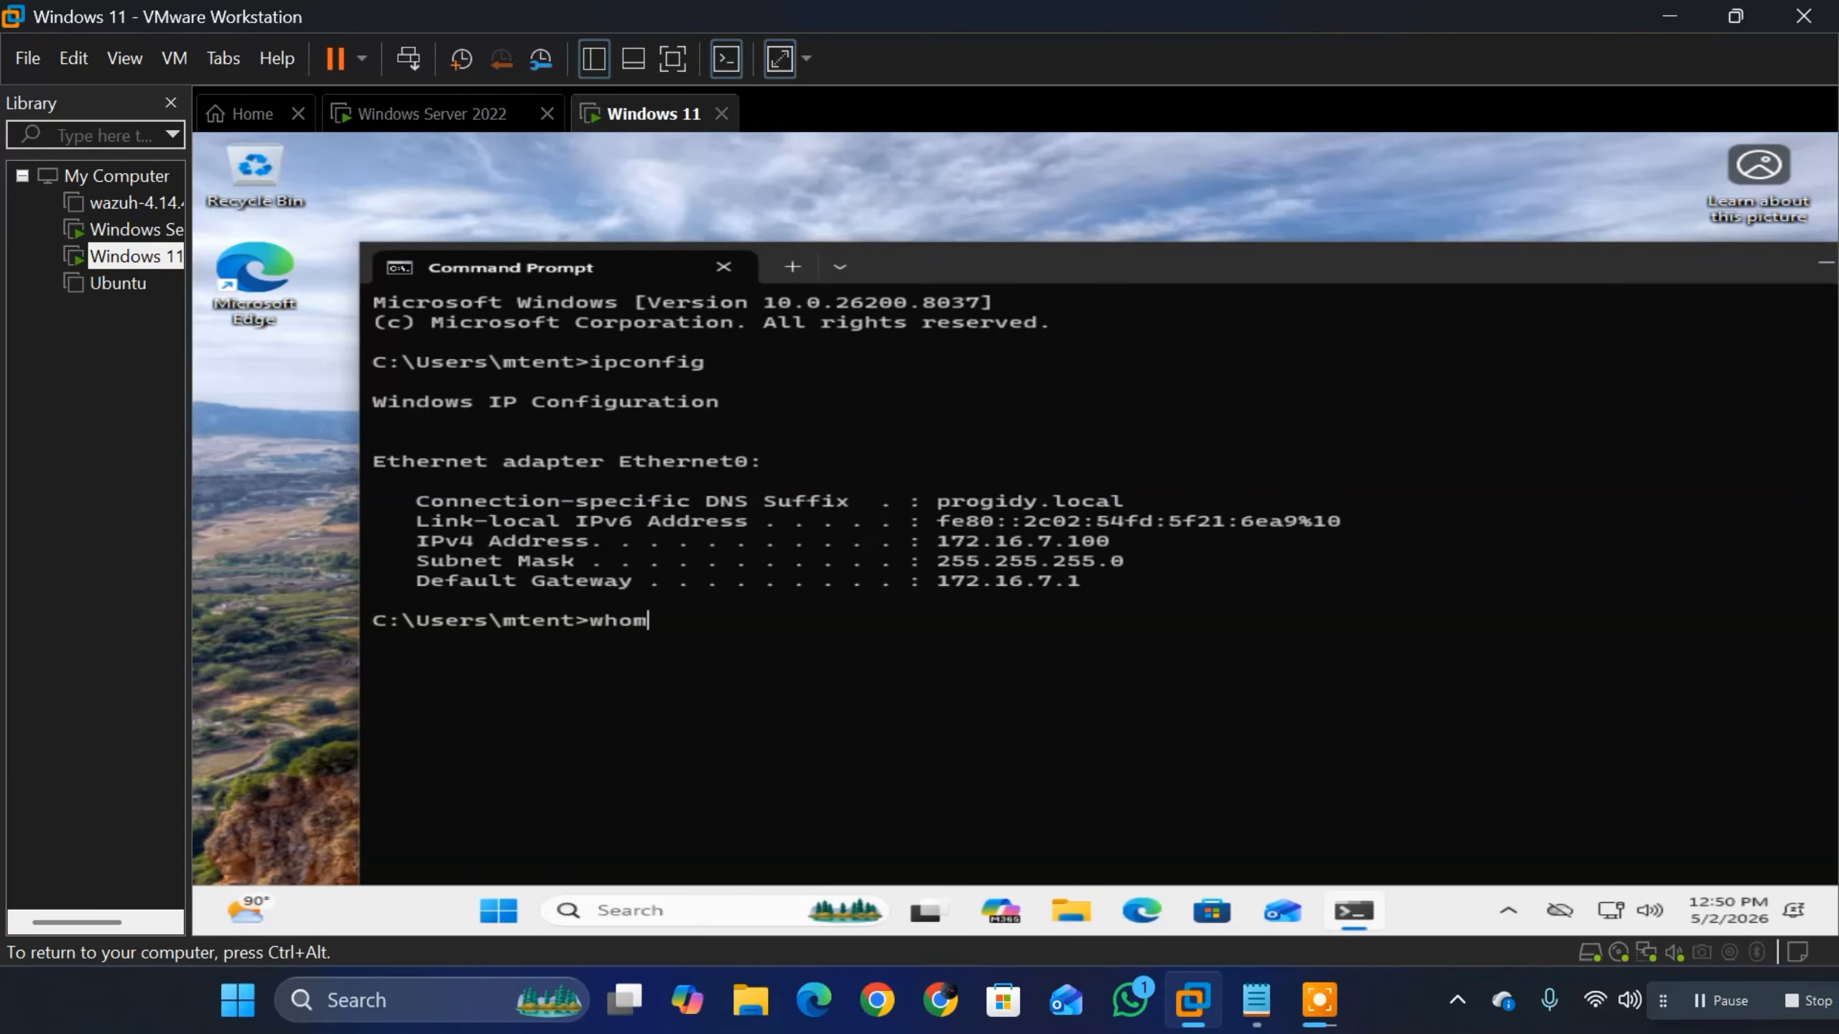
pyautogui.write('ai')
pyautogui.press('Return')
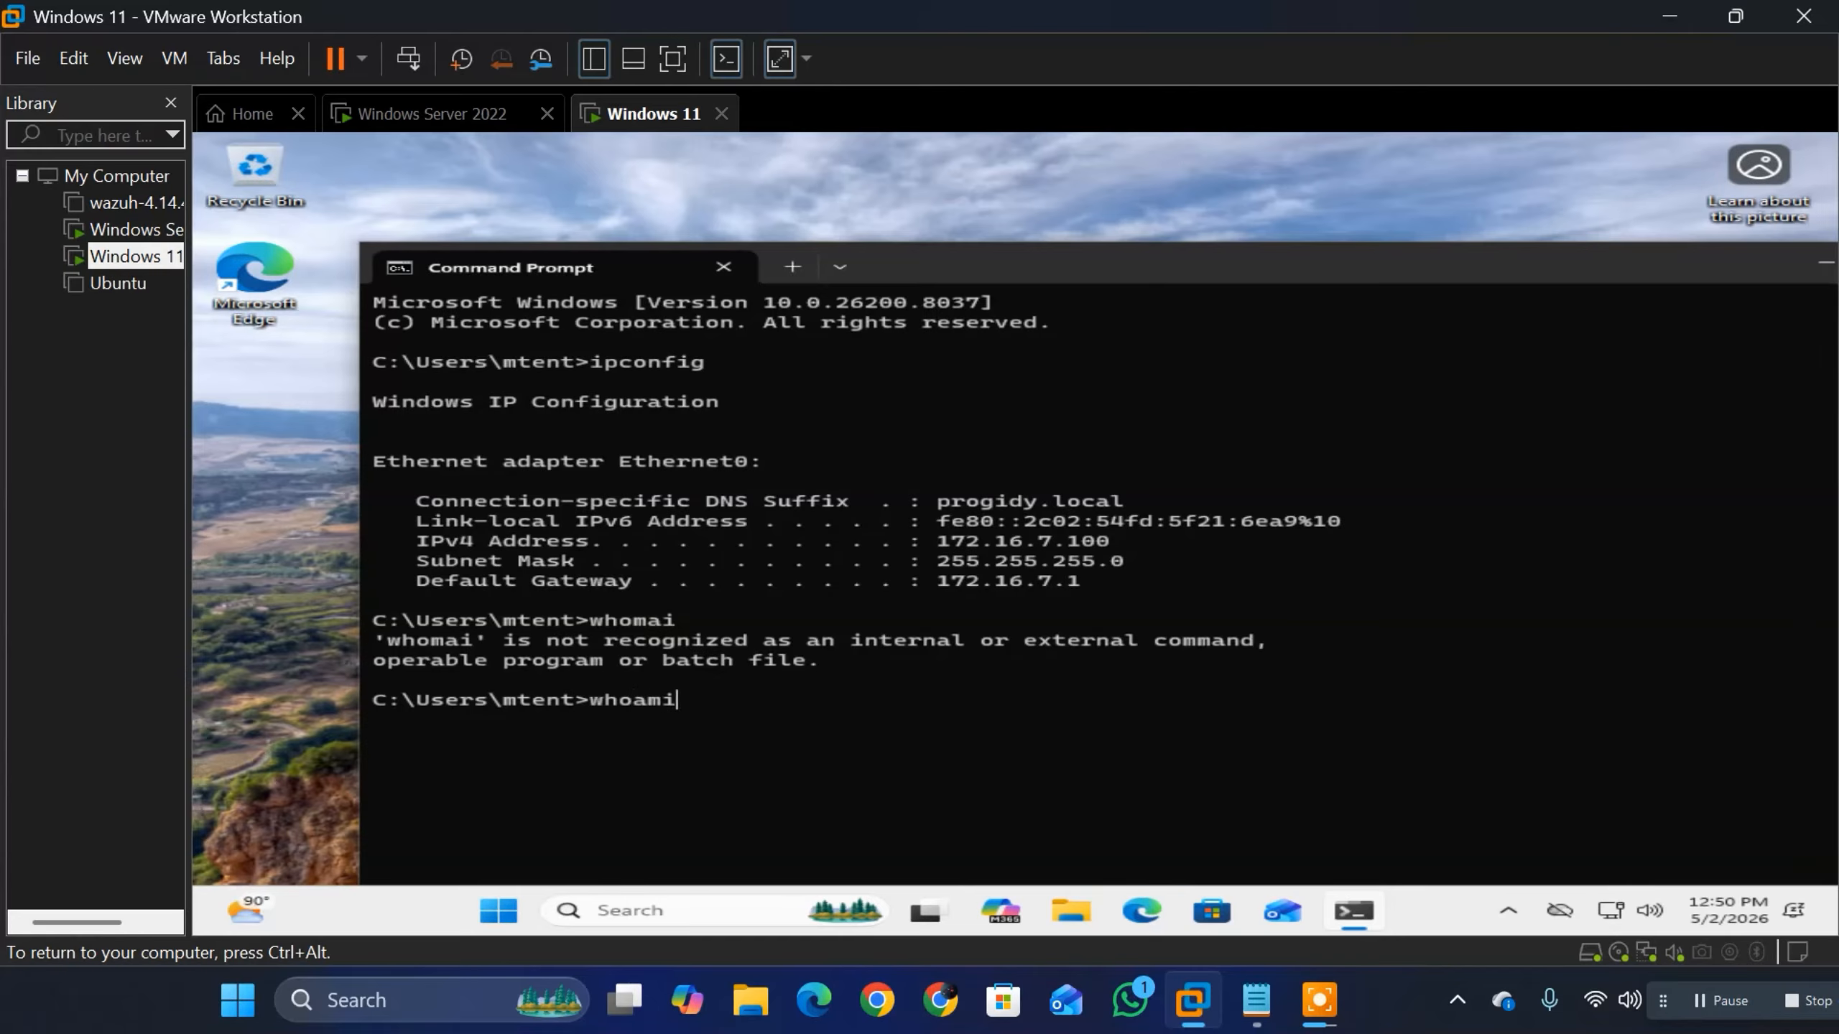
pyautogui.press('Return')
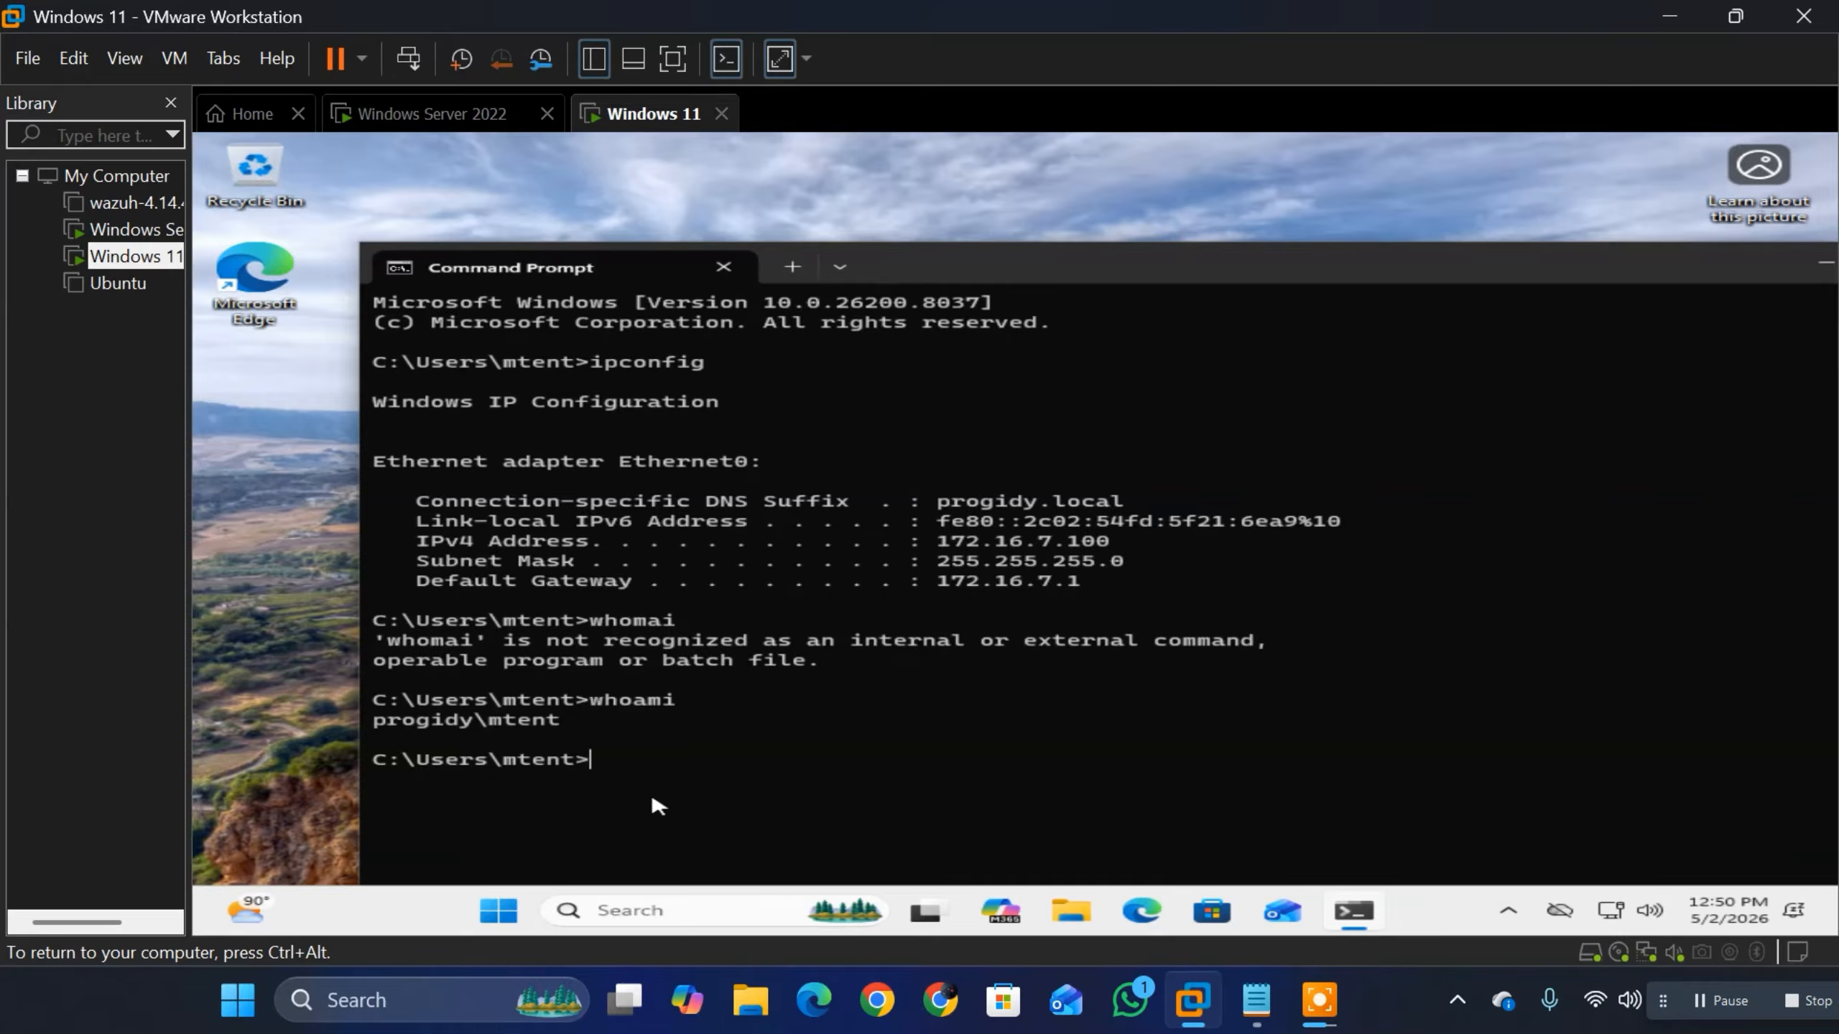
# Step: Run arp -a in Command Prompt to list the client's ARP table
pyautogui.write('ping')
pyautogui.press('BackSpace')
pyautogui.press('BackSpace')
pyautogui.press('BackSpace')
pyautogui.press('BackSpace')
pyautogui.press('BackSpace')
pyautogui.write('arp a')
pyautogui.press('BackSpace')
pyautogui.write('-a')
pyautogui.press('Return')
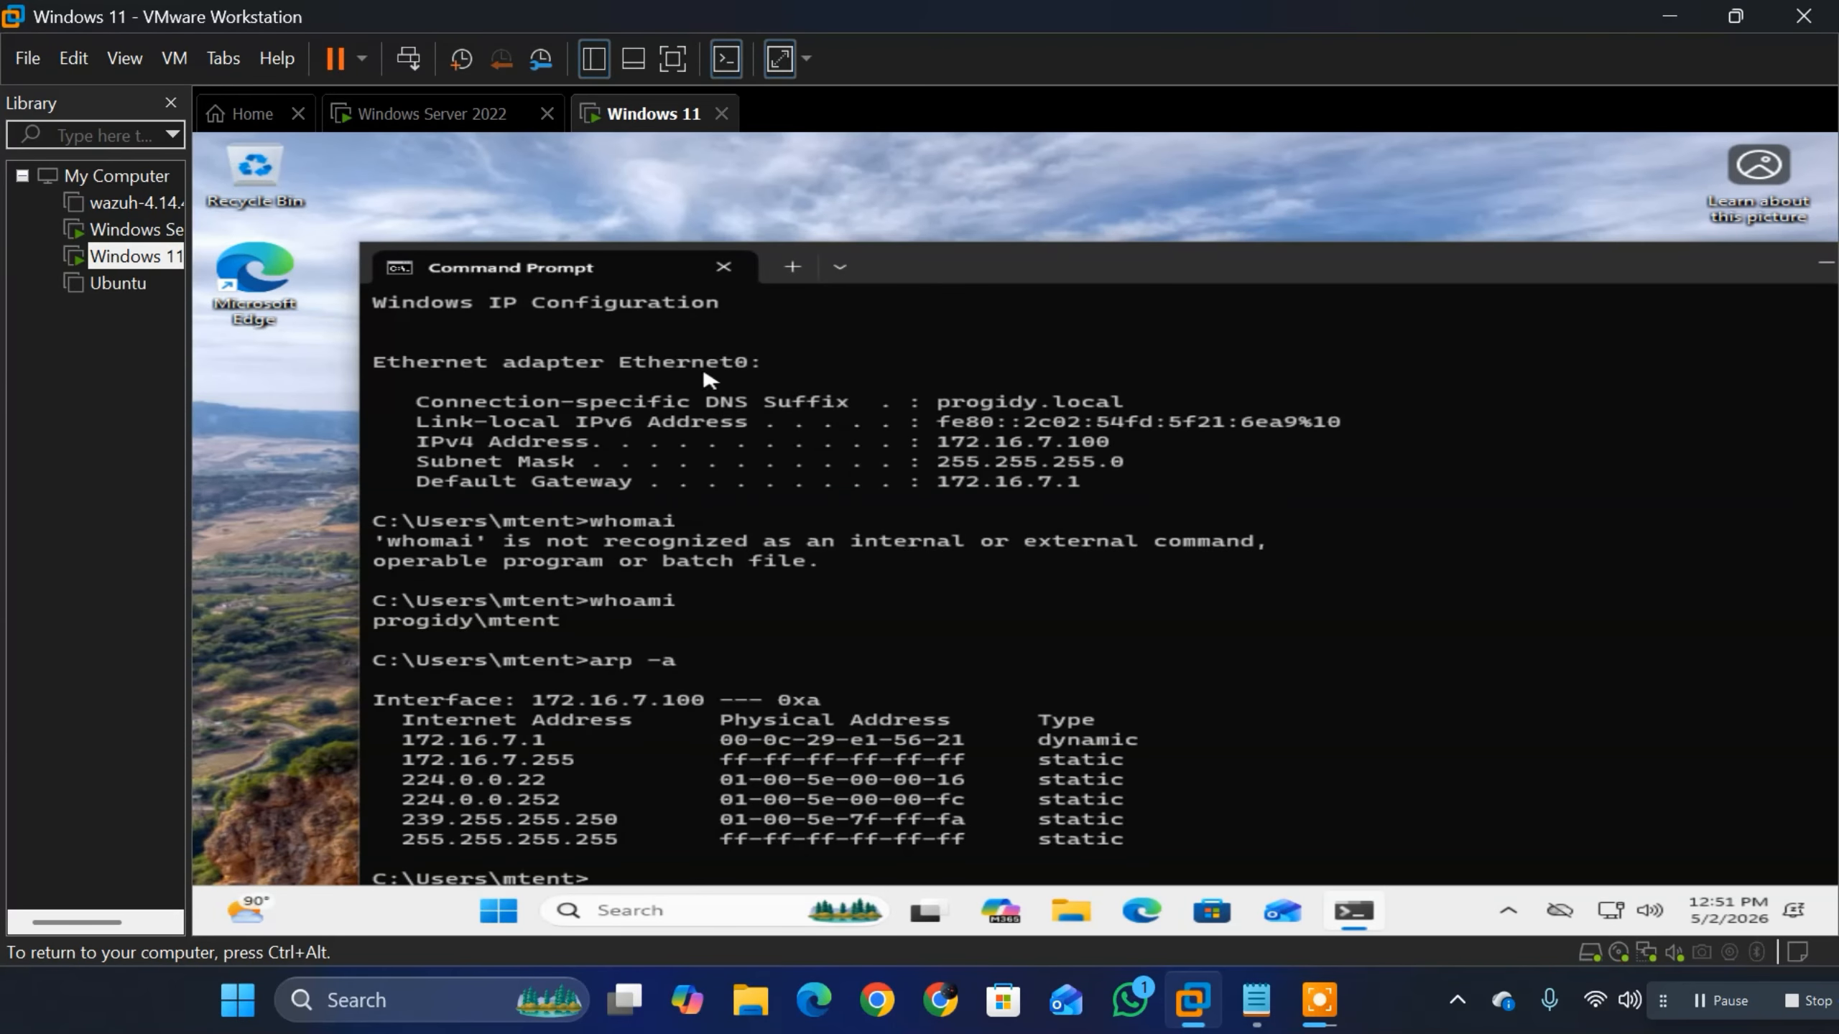
# Step: Move the Command Prompt window so its prompt is fully visible and ping google.com to test internet connectivity
pyautogui.moveTo(951, 271); pyautogui.dragTo(868, 202)
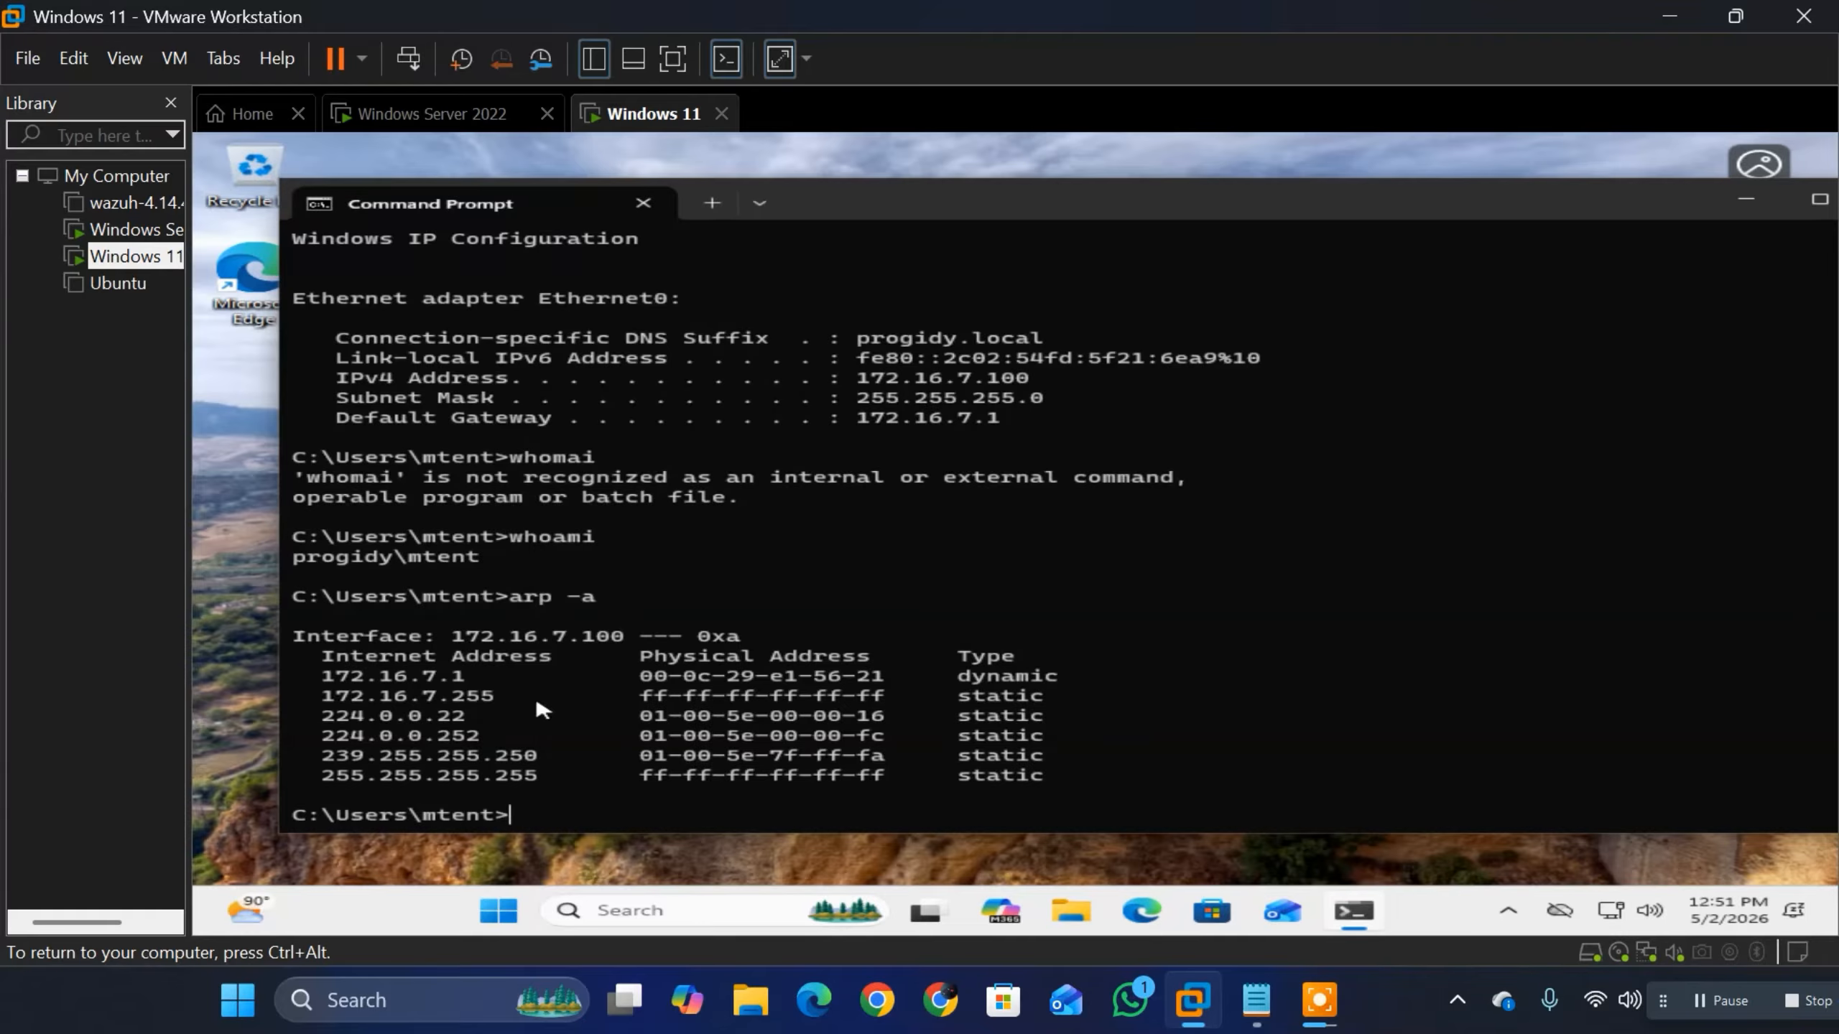
pyautogui.write('ping google.com')
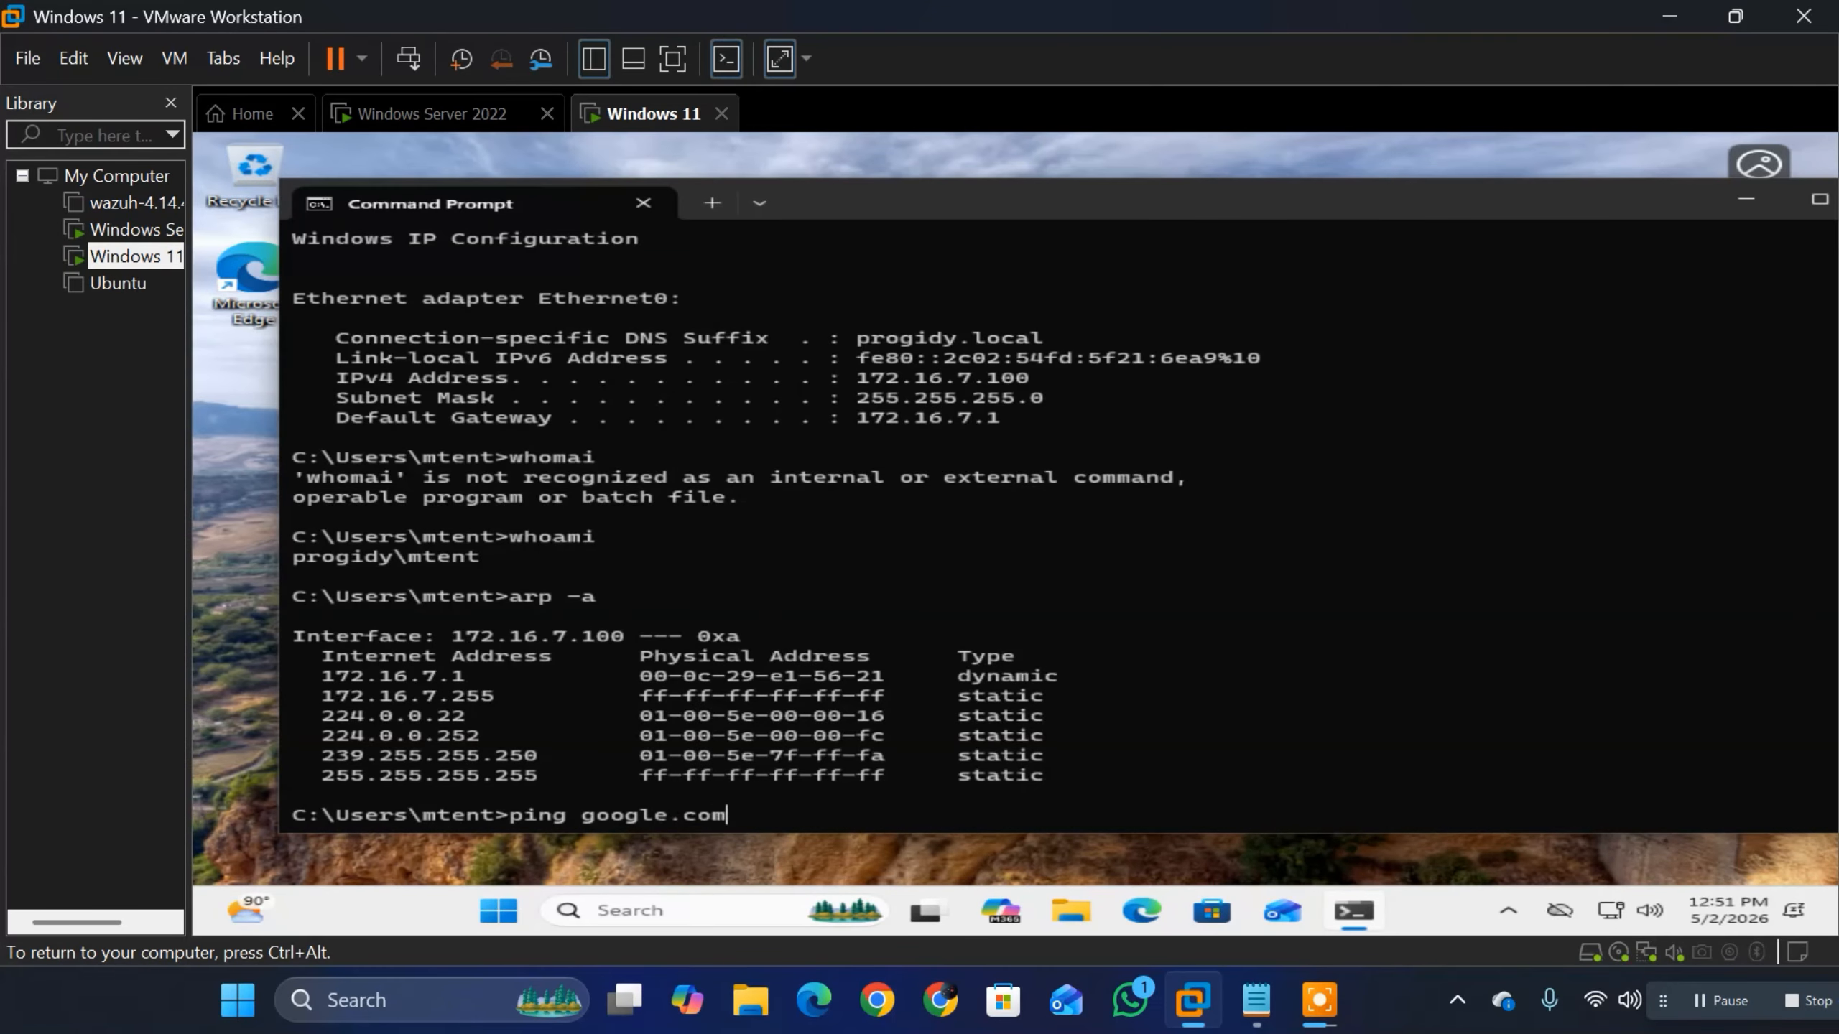
pyautogui.press('Return')
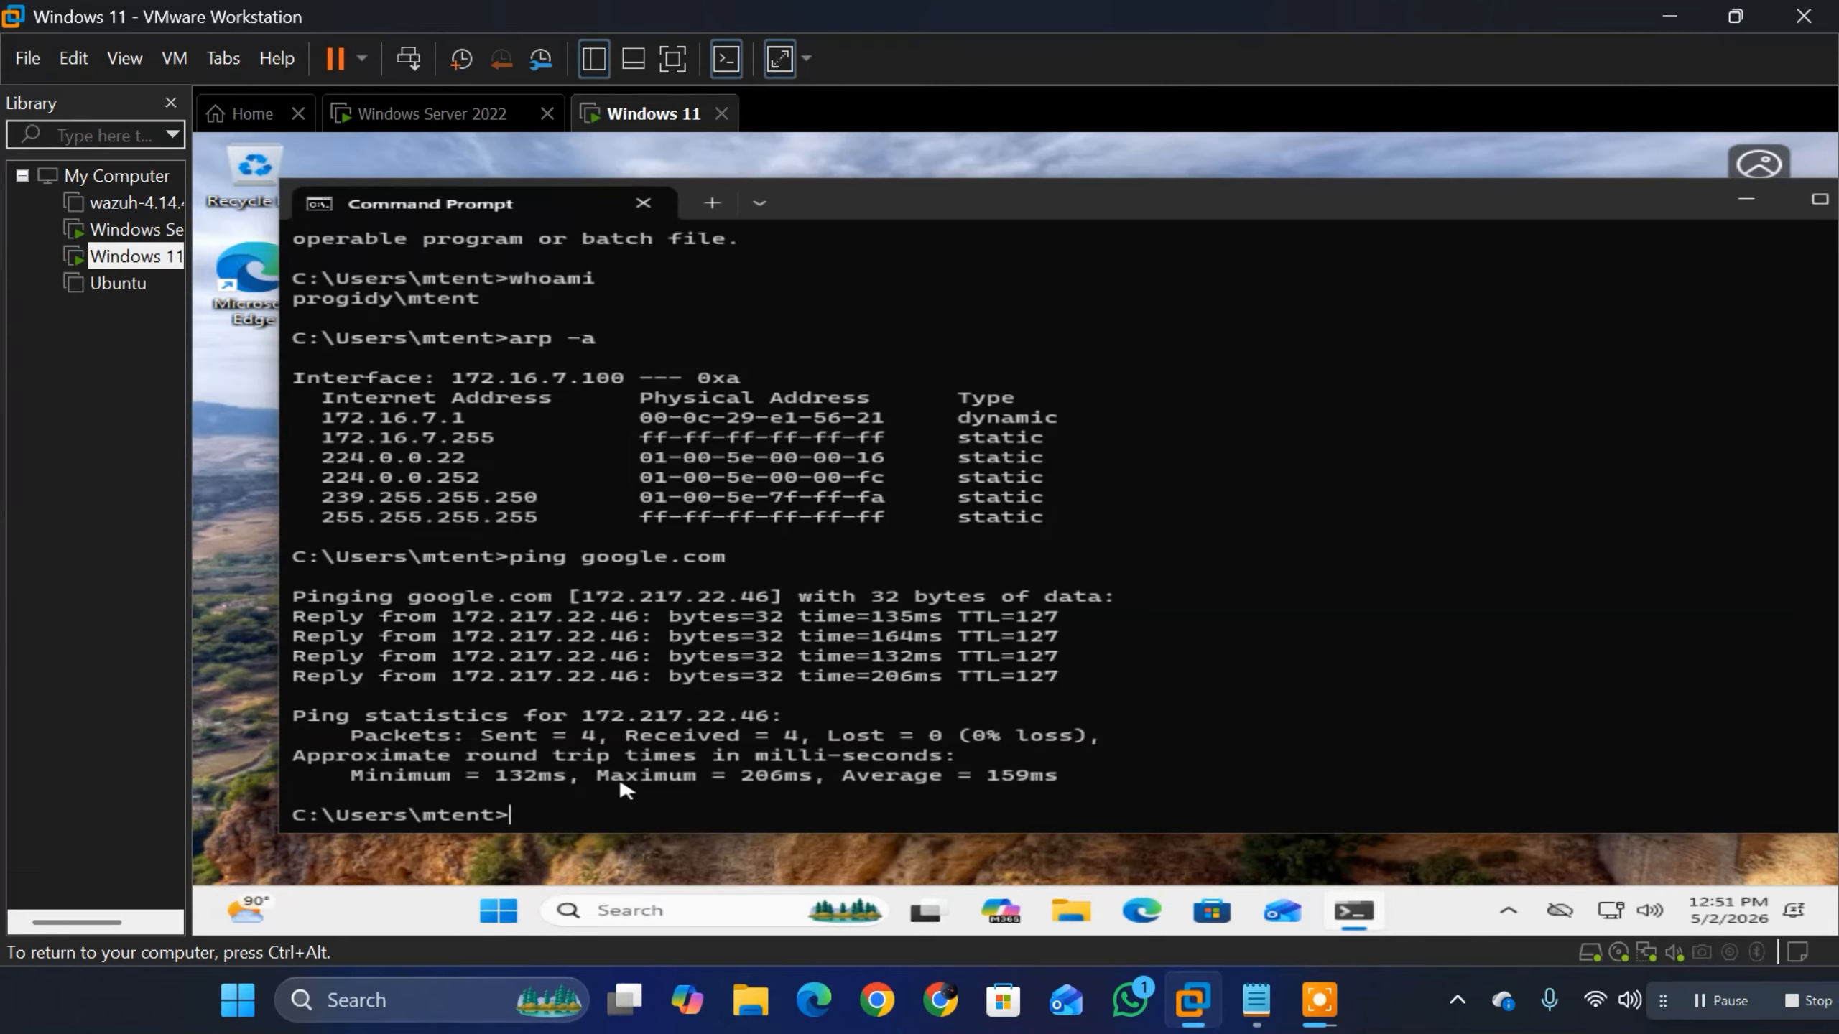
# Step: Run whoami /groups to list the signed-in account's group memberships
pyautogui.write('whoami/')
pyautogui.press('BackSpace')
pyautogui.write('/groups')
pyautogui.press('Return')
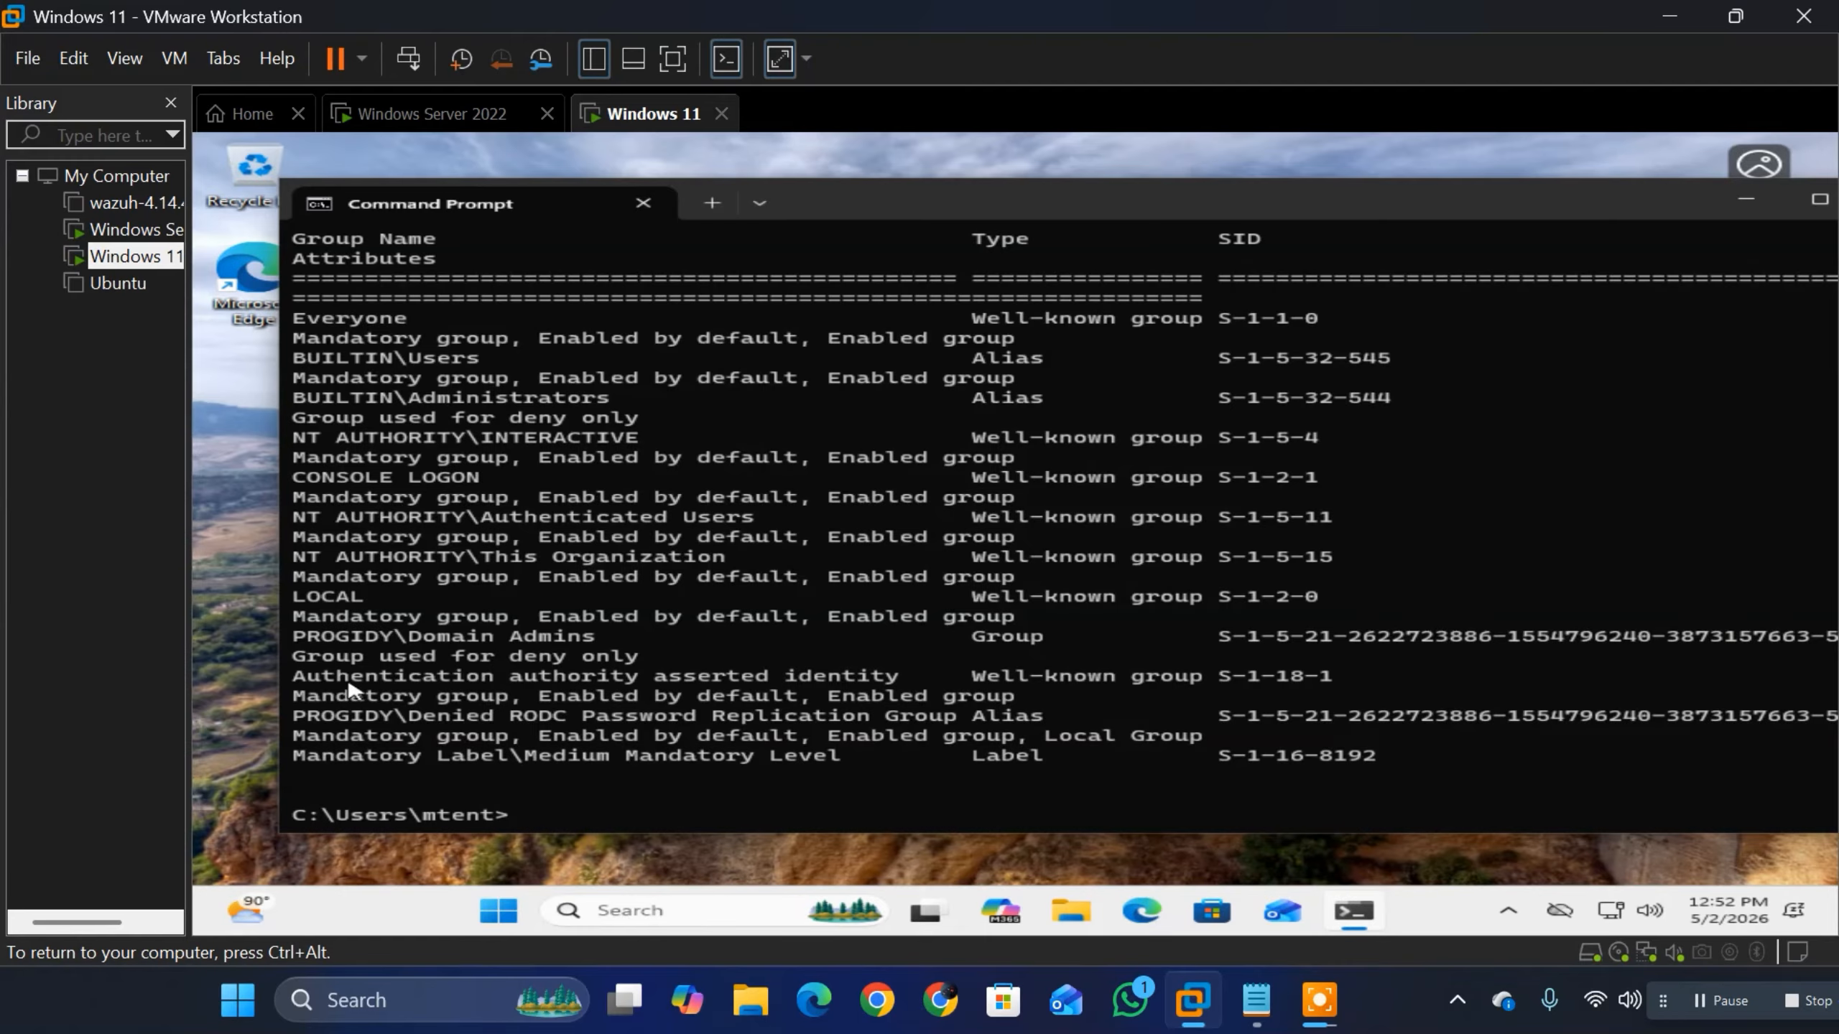
# Step: Highlight and examine the PROGIDY Domain Admins and Denied RODC Password Replication Group entries in the group listing
pyautogui.moveTo(291, 718); pyautogui.dragTo(1065, 719)
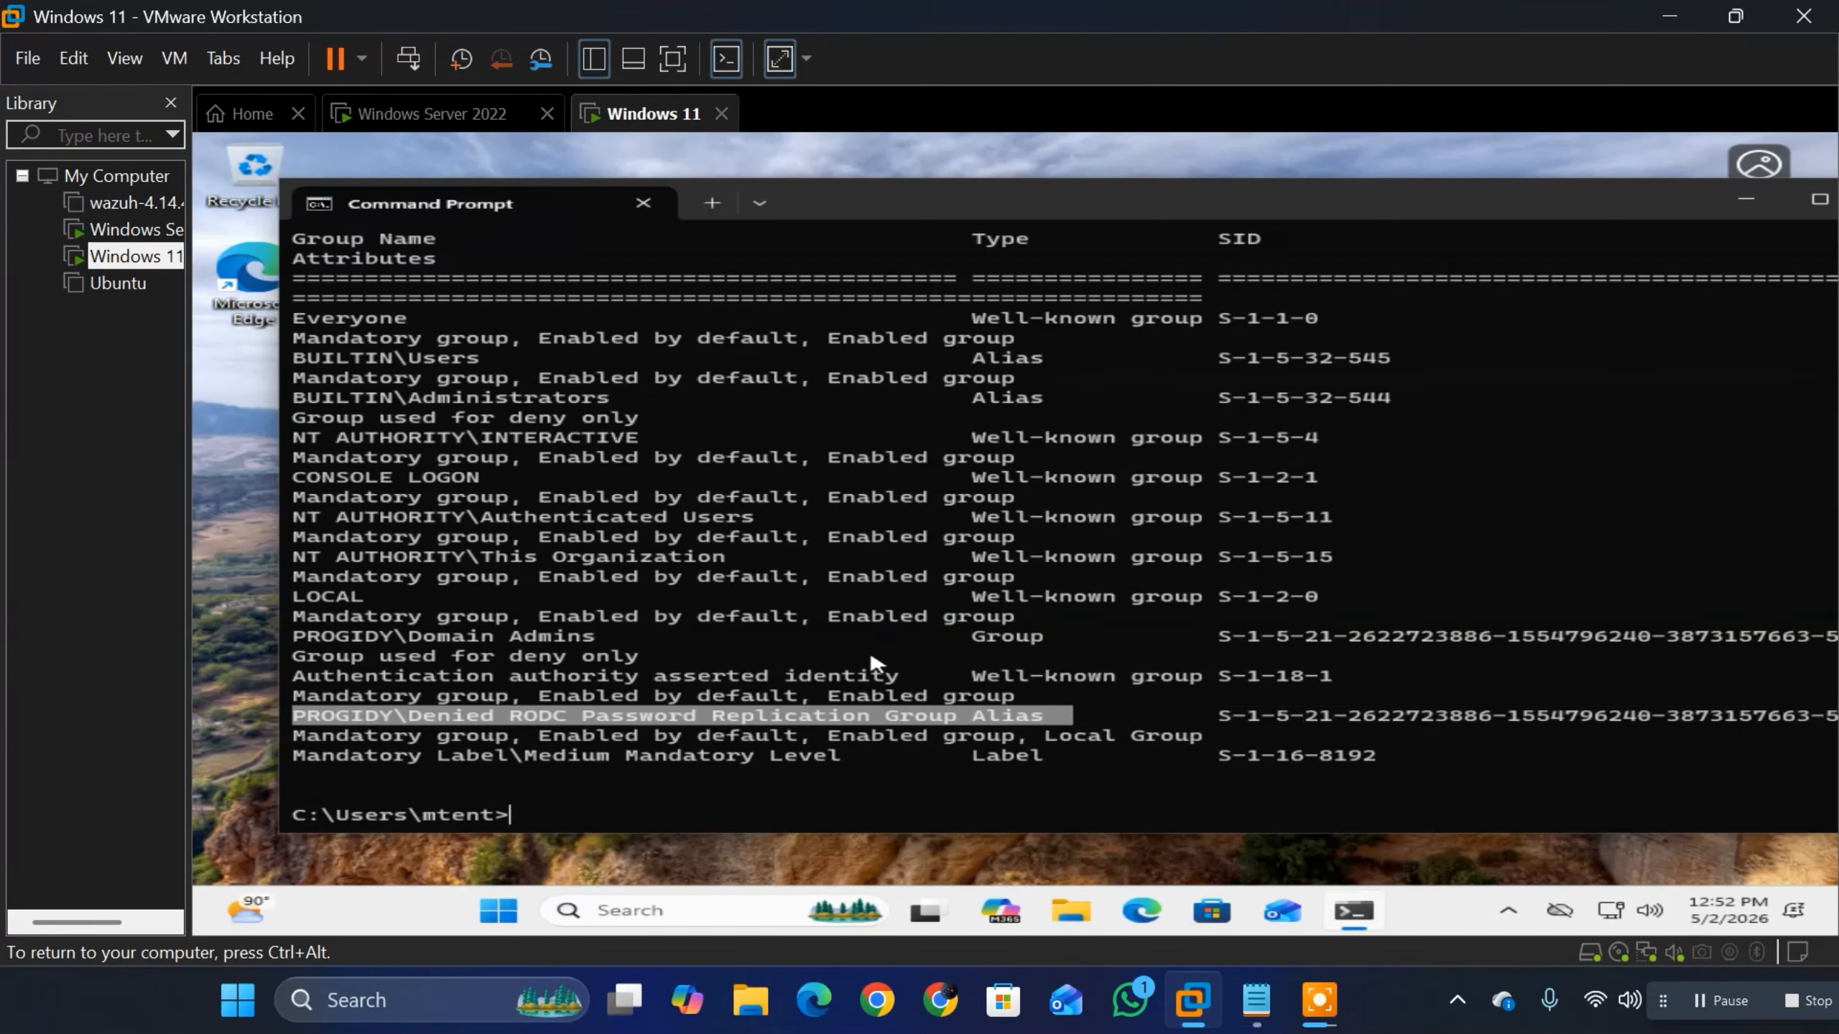
pyautogui.click(361, 618)
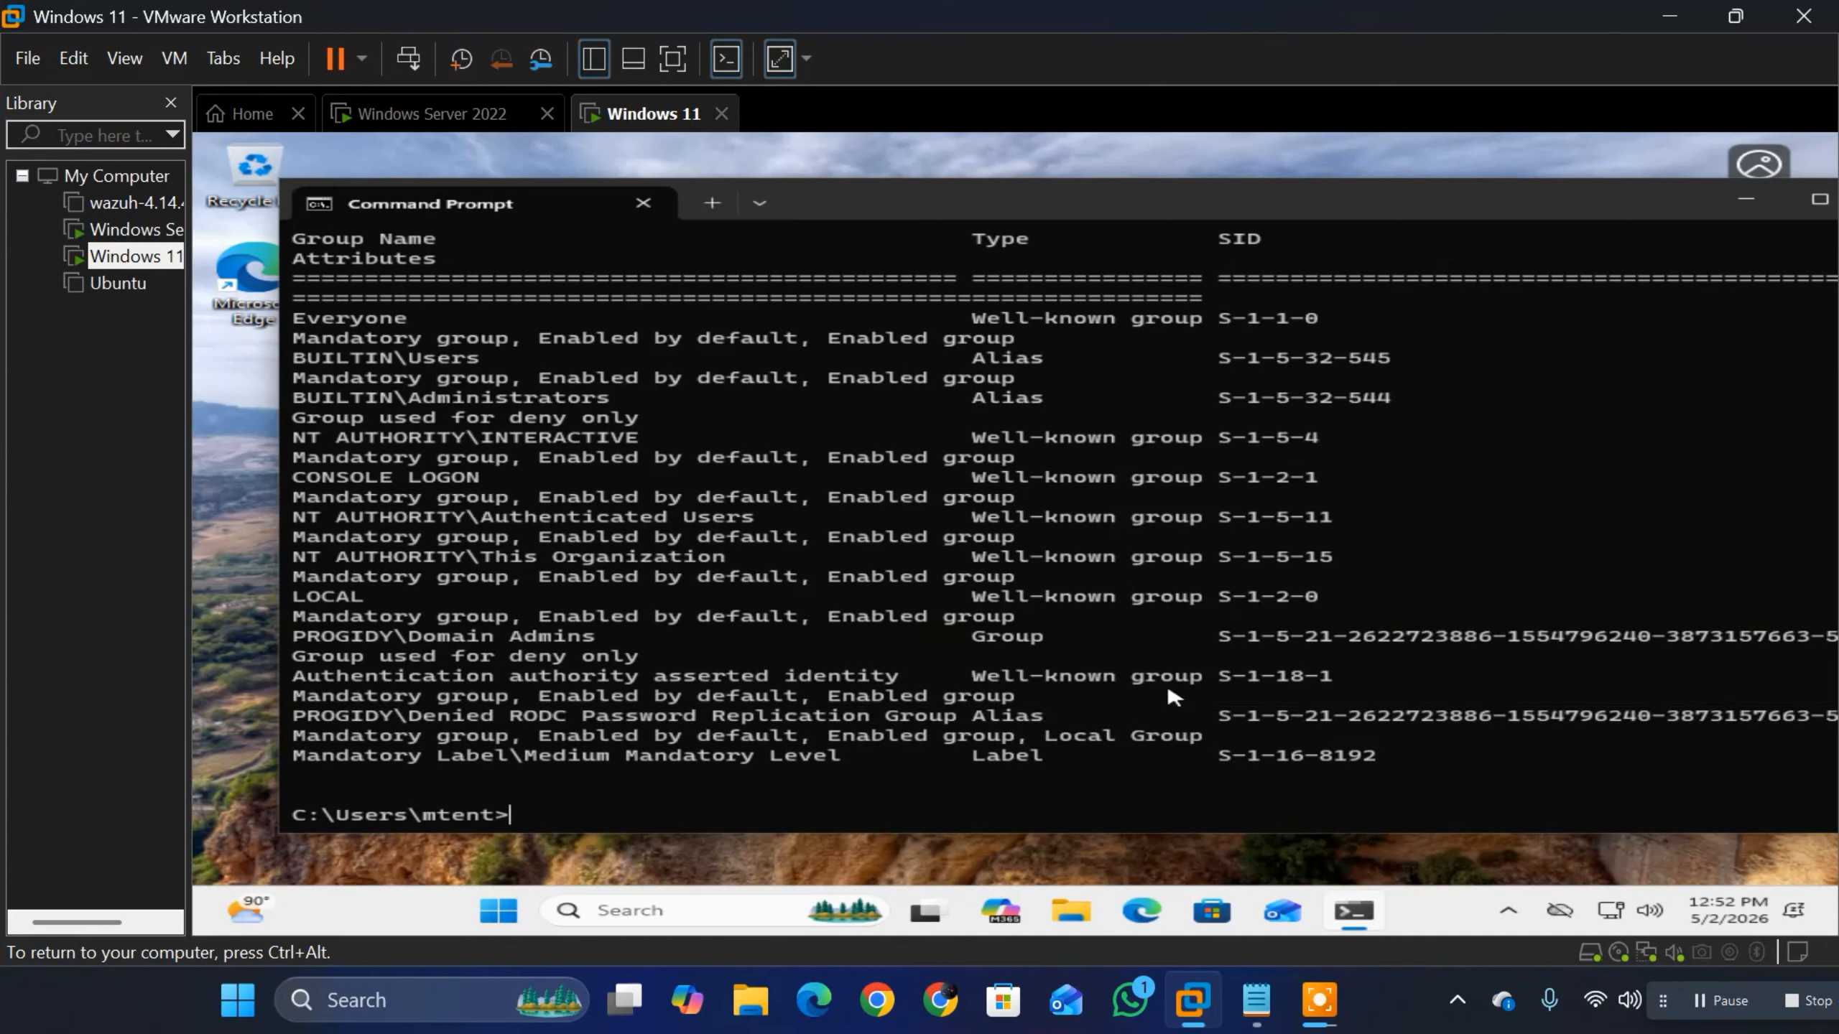
pyautogui.moveTo(301, 621); pyautogui.dragTo(655, 648)
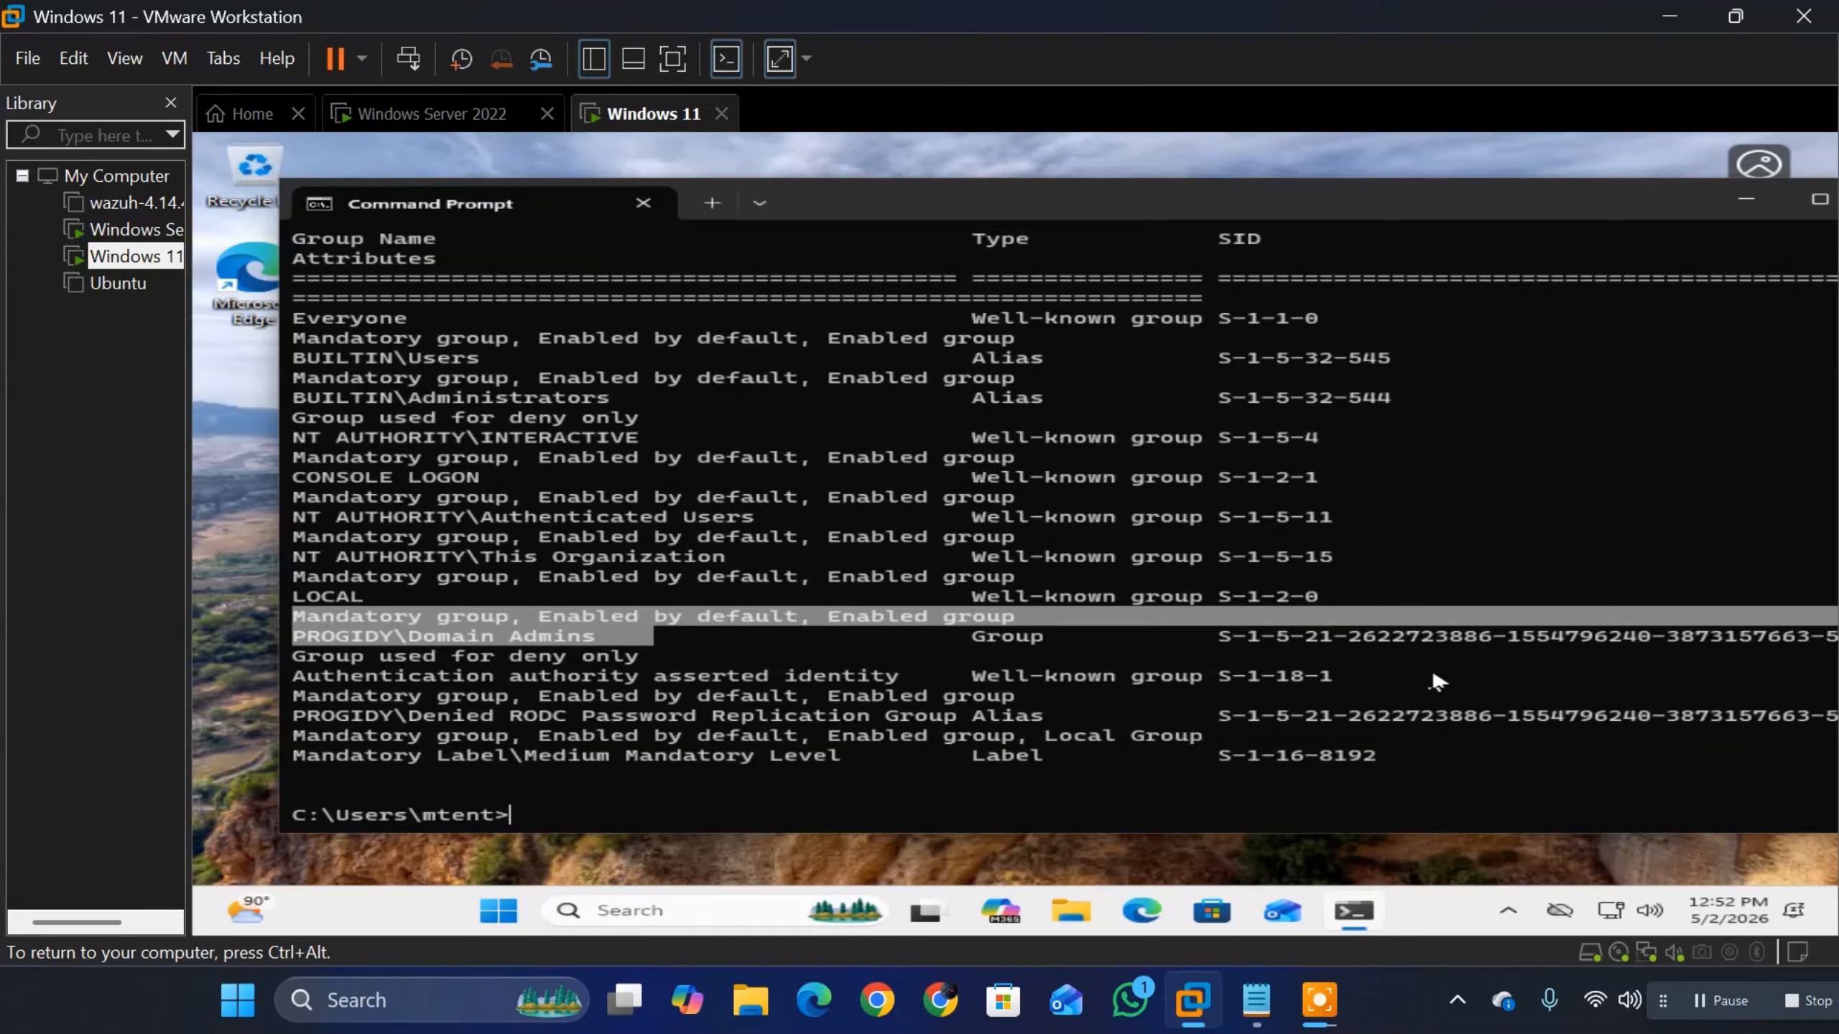
pyautogui.click(1461, 674)
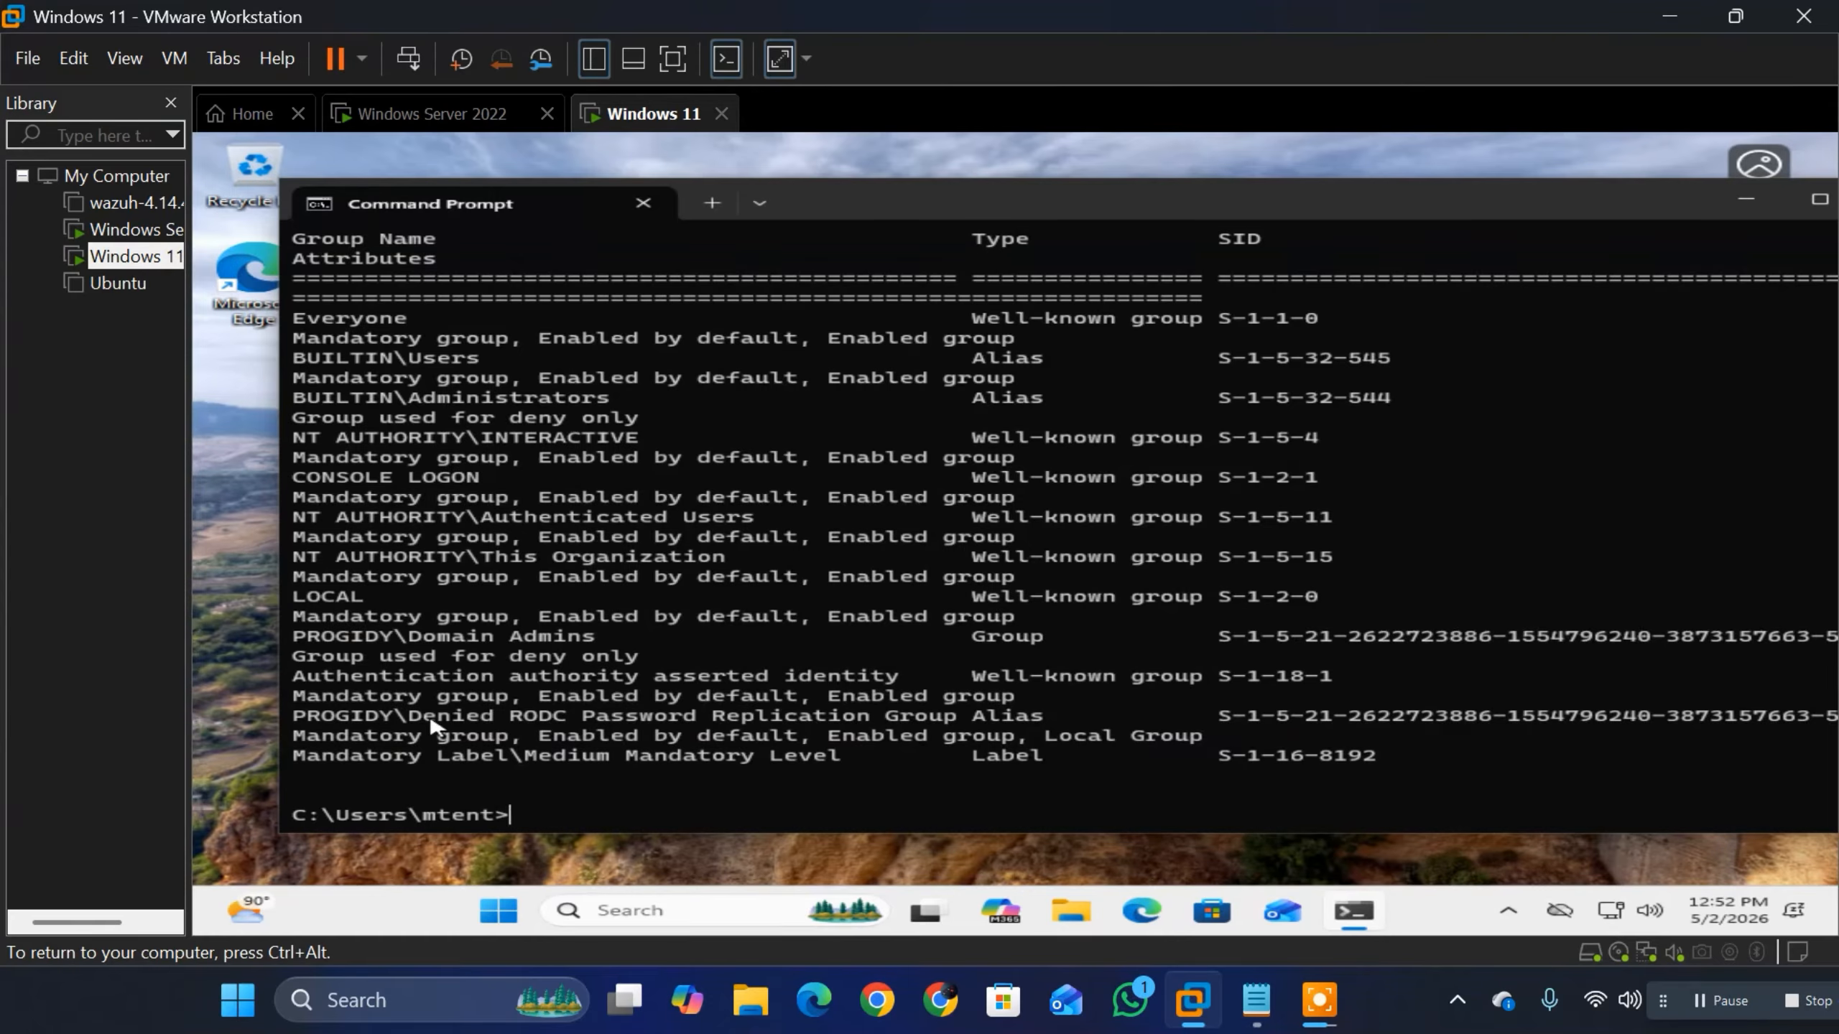
pyautogui.moveTo(297, 699); pyautogui.dragTo(706, 738)
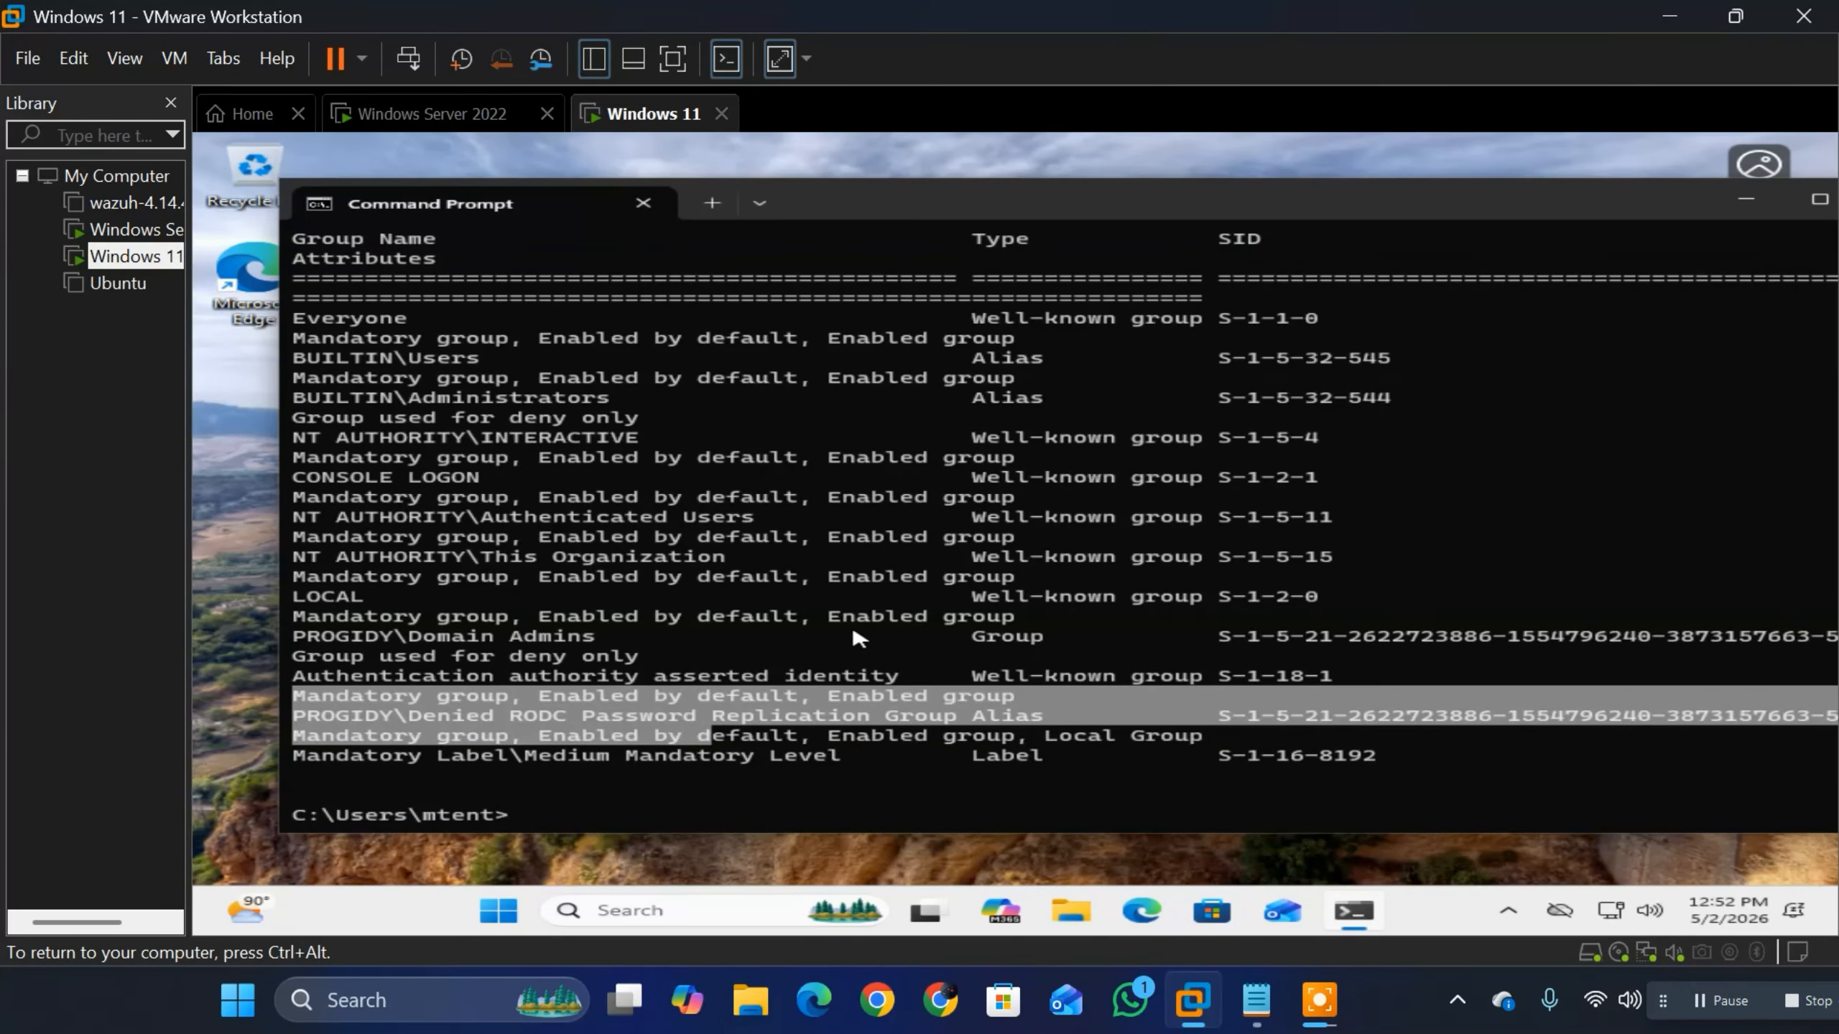
pyautogui.click(559, 823)
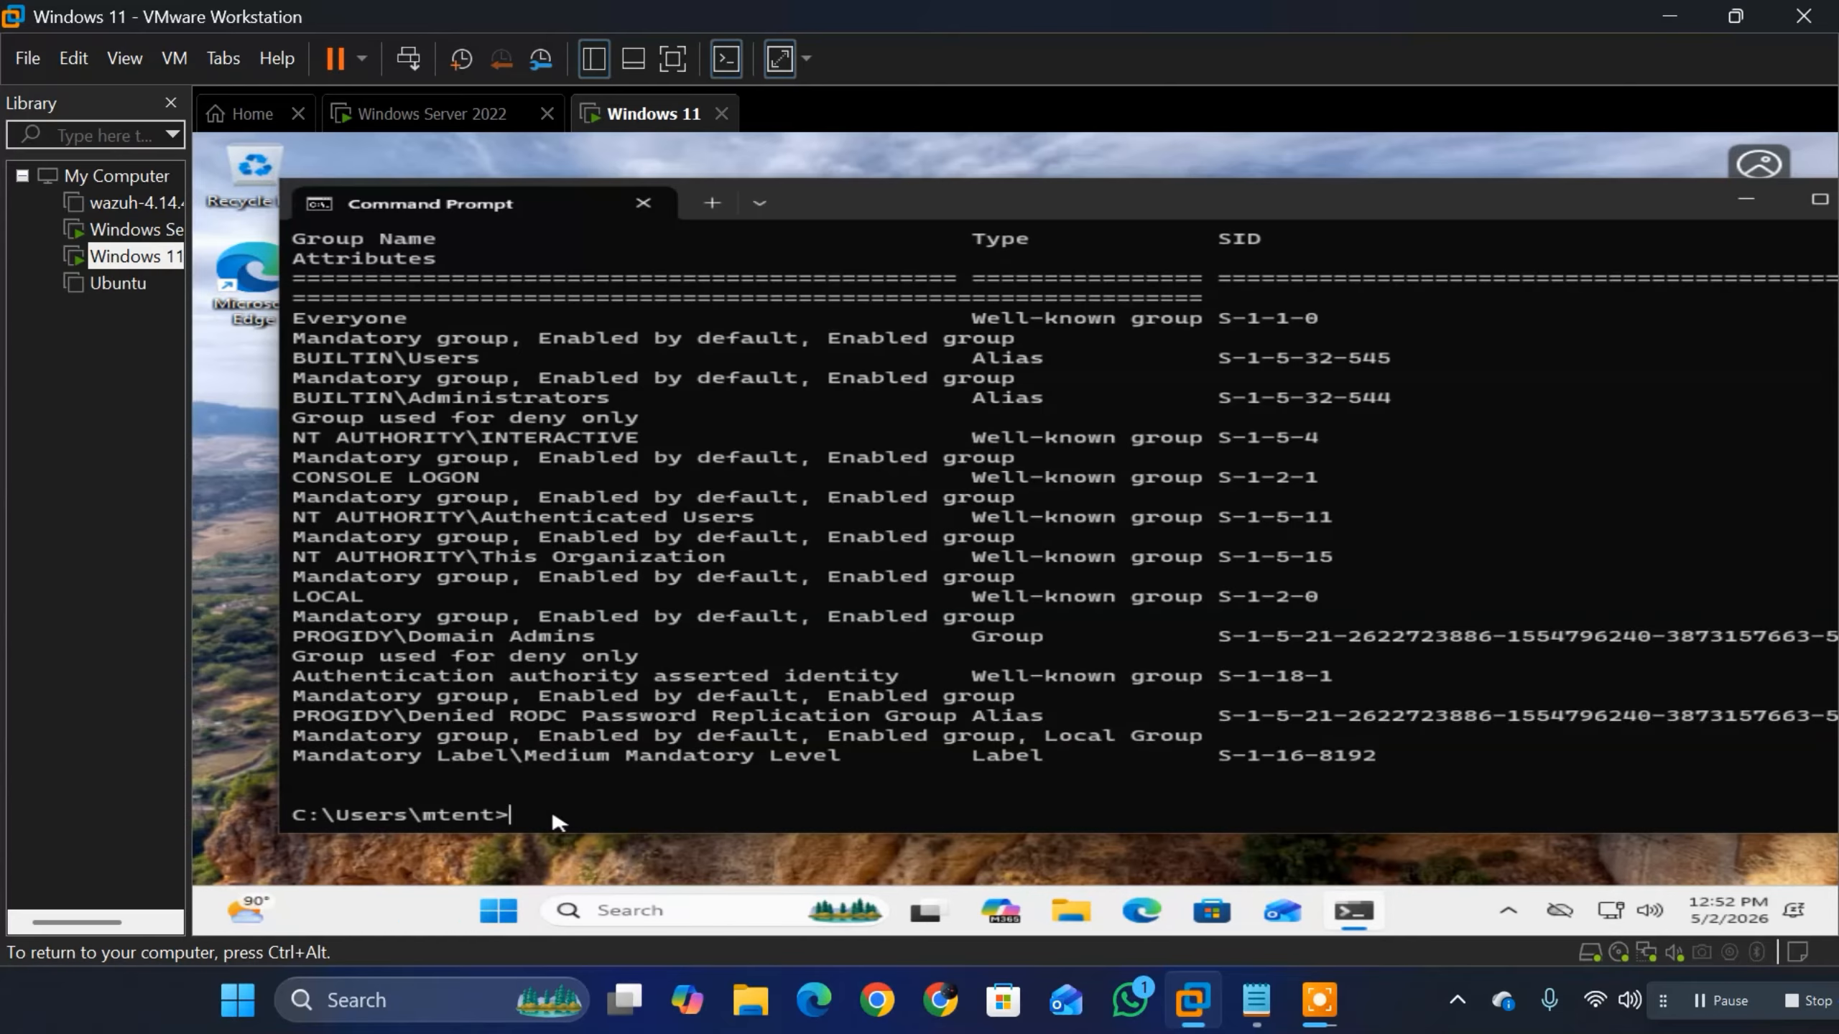
# Step: Run klist to list the cached Kerberos tickets and go back to the start of its output
pyautogui.write('klist')
pyautogui.press('Return')
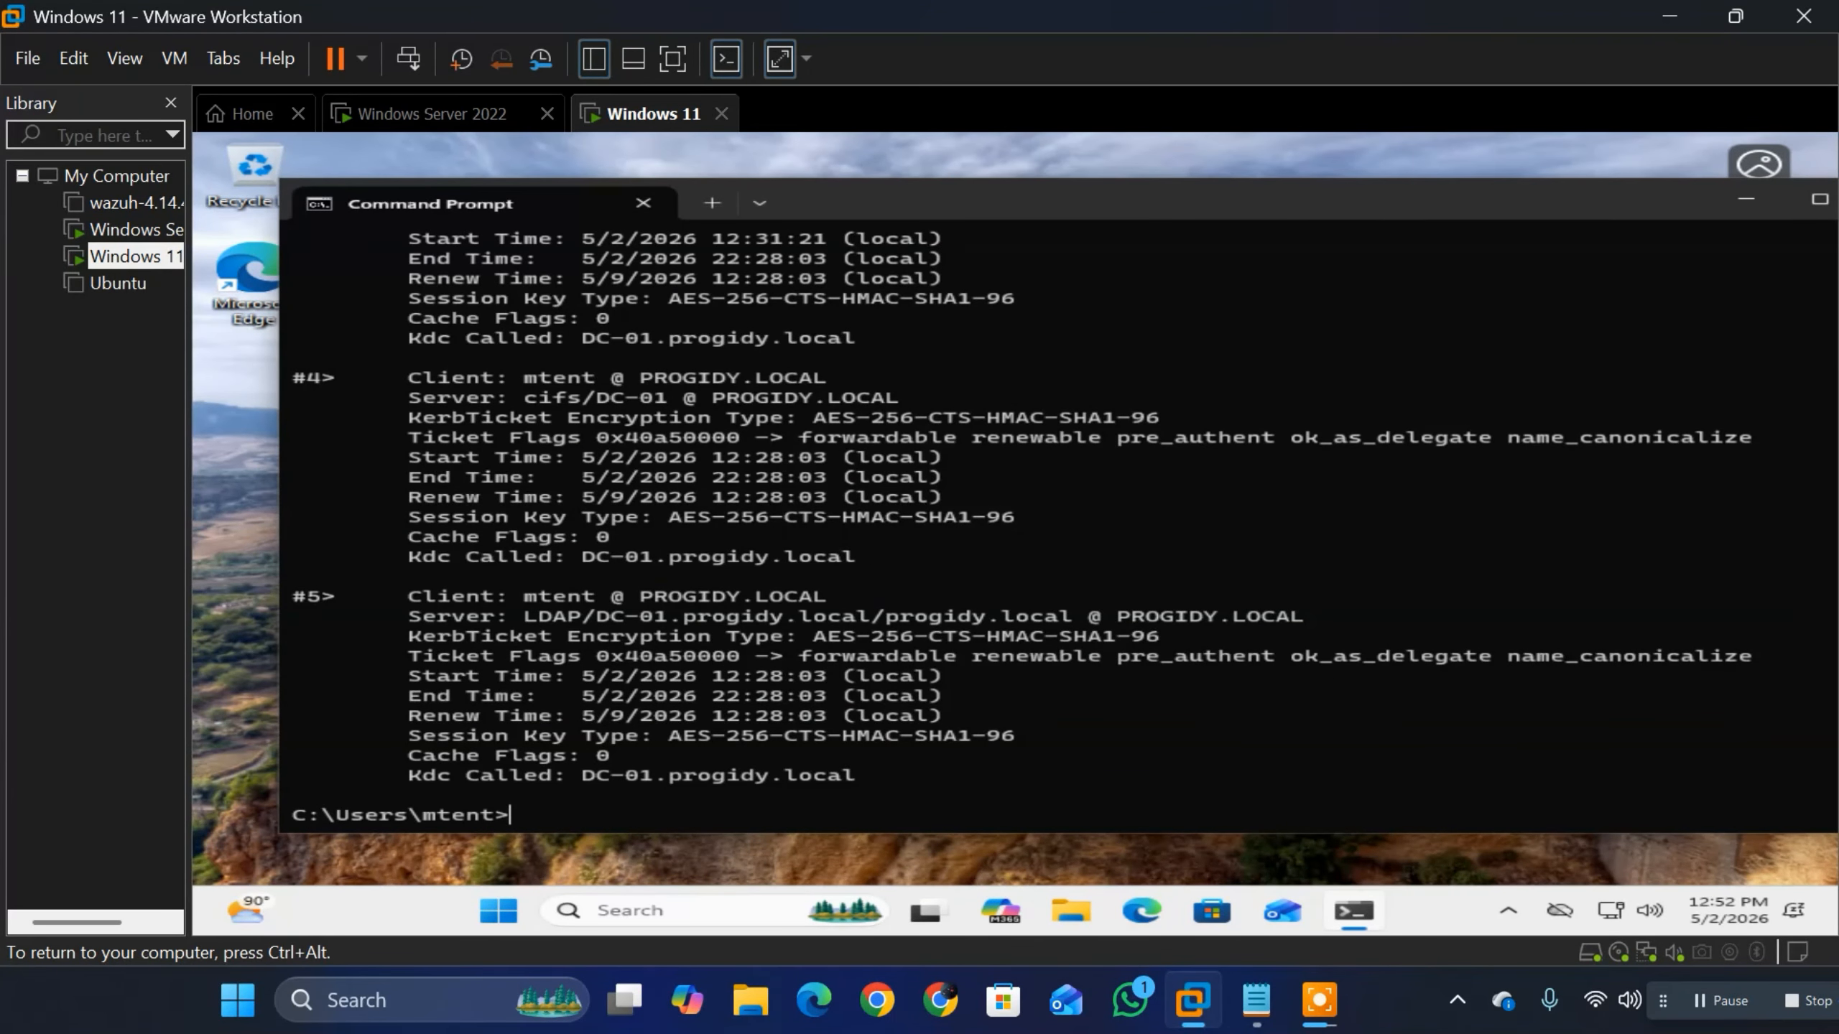
pyautogui.scroll(2, 914, 656)
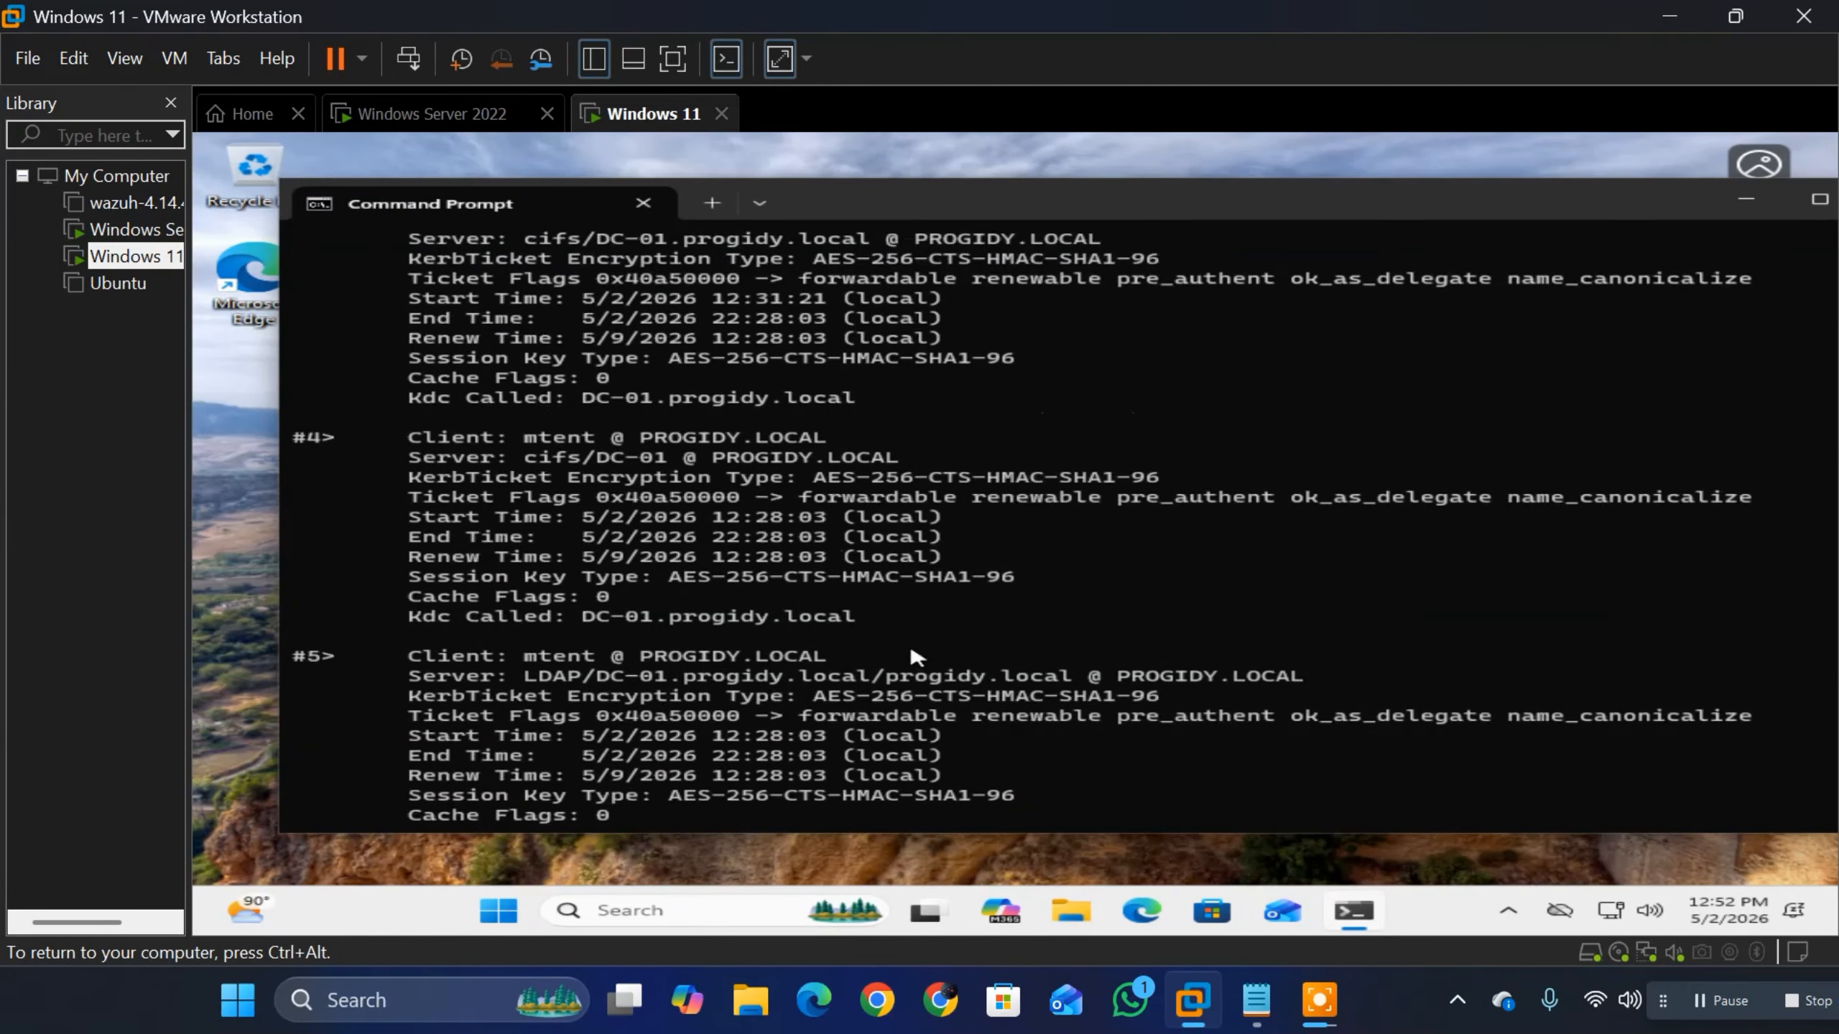
pyautogui.scroll(4, 914, 656)
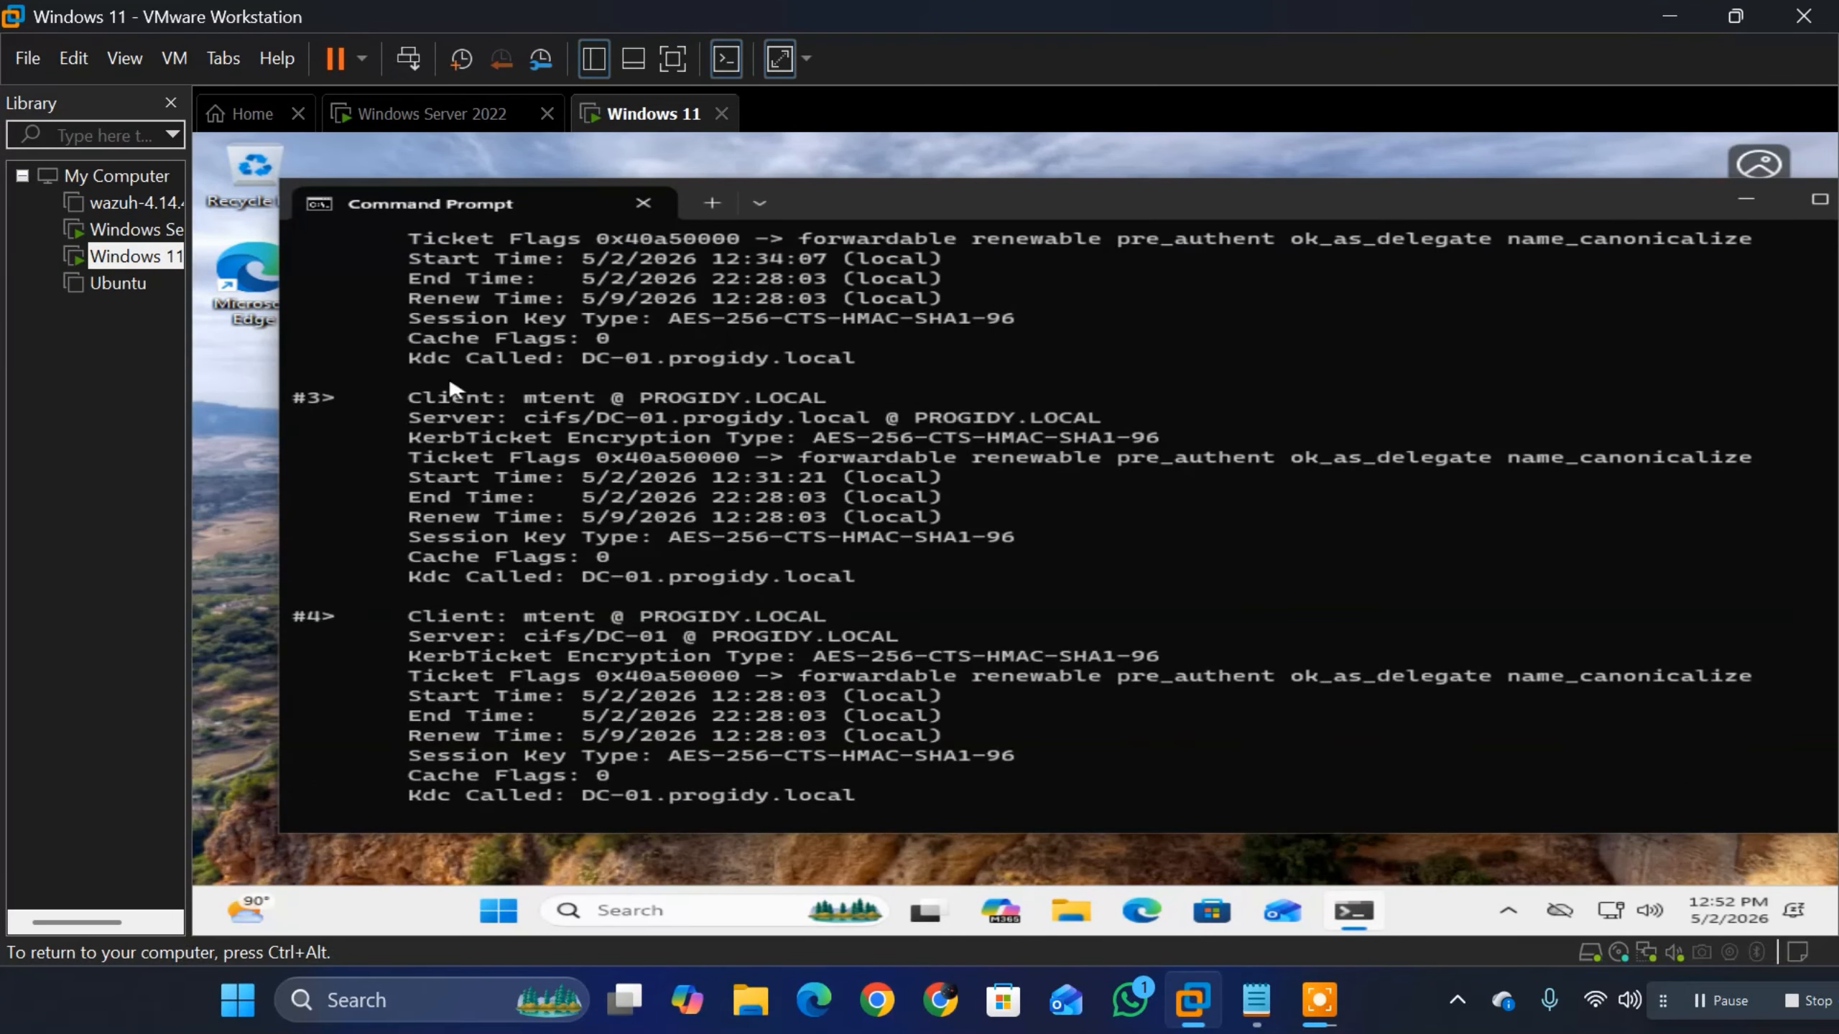
pyautogui.scroll(10, 592, 535)
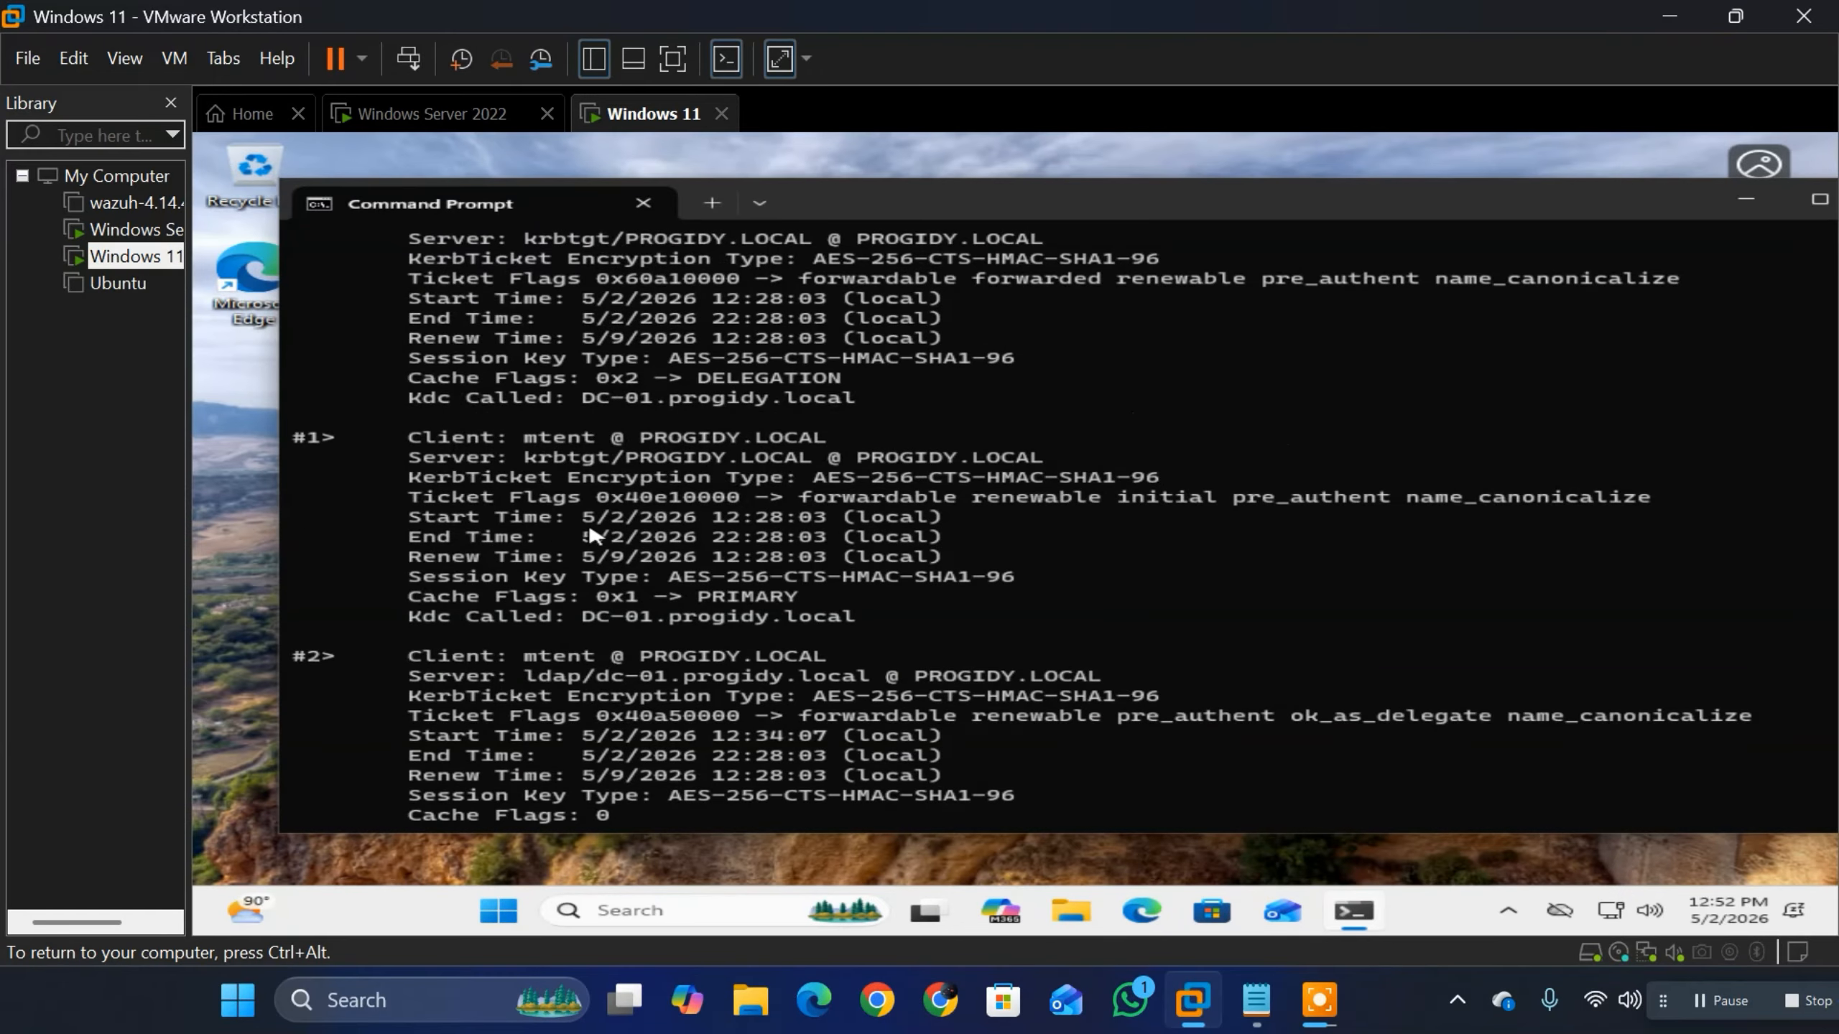
pyautogui.scroll(2, 592, 536)
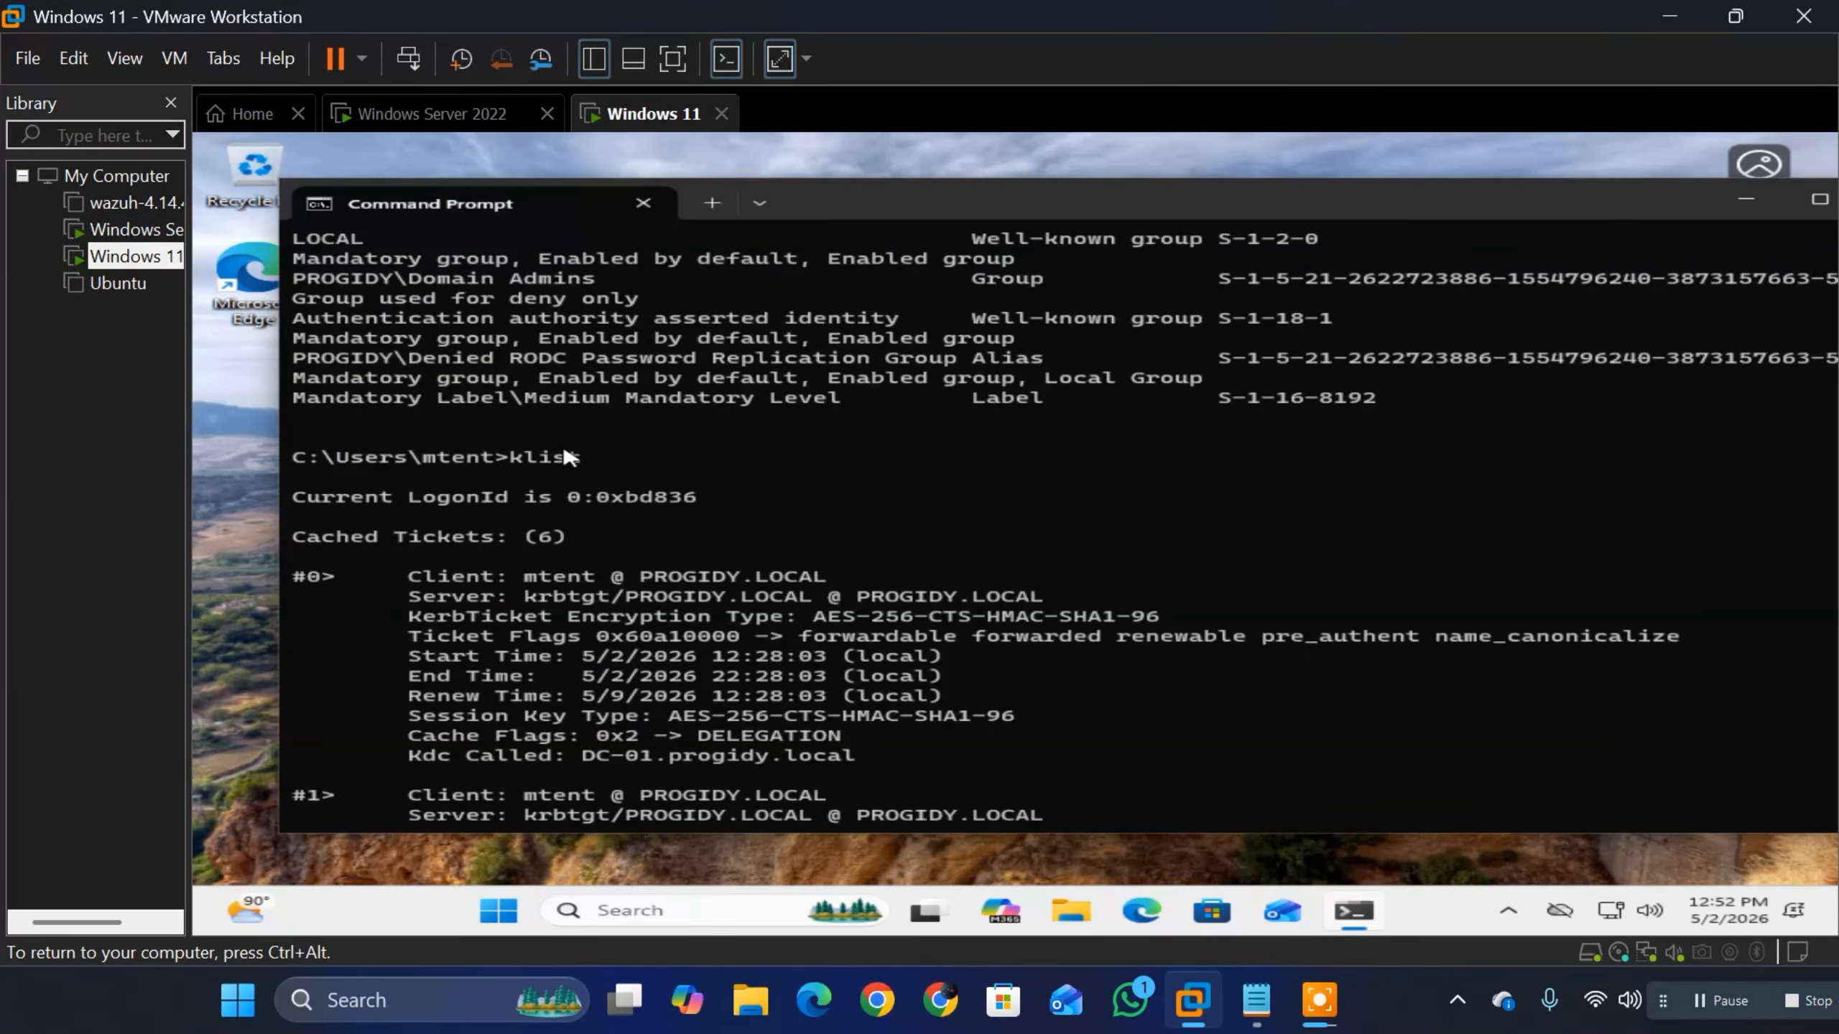
# Step: Highlight the klist command and its ticket output to review the complete list, then clear the selection
pyautogui.moveTo(497, 447); pyautogui.dragTo(606, 483)
pyautogui.click(606, 483)
pyautogui.moveTo(292, 457); pyautogui.dragTo(580, 458)
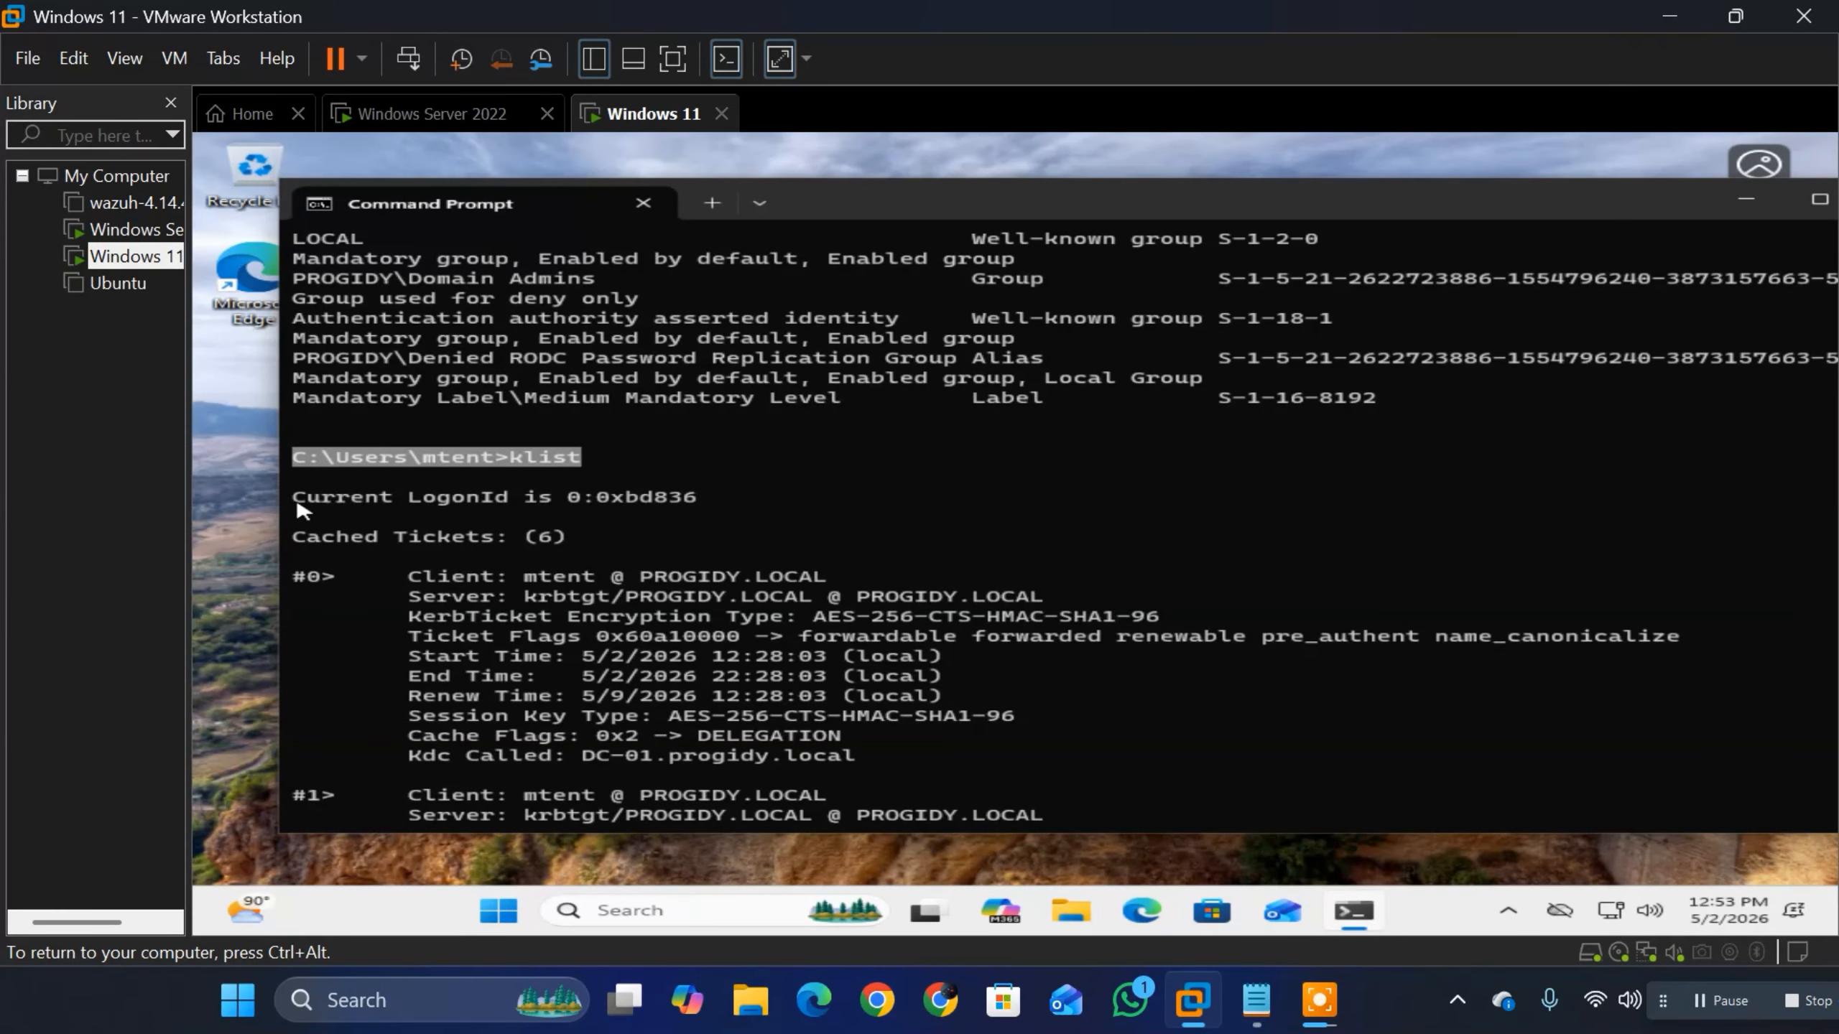
pyautogui.moveTo(293, 499); pyautogui.dragTo(840, 924)
pyautogui.scroll(8, 861, 630)
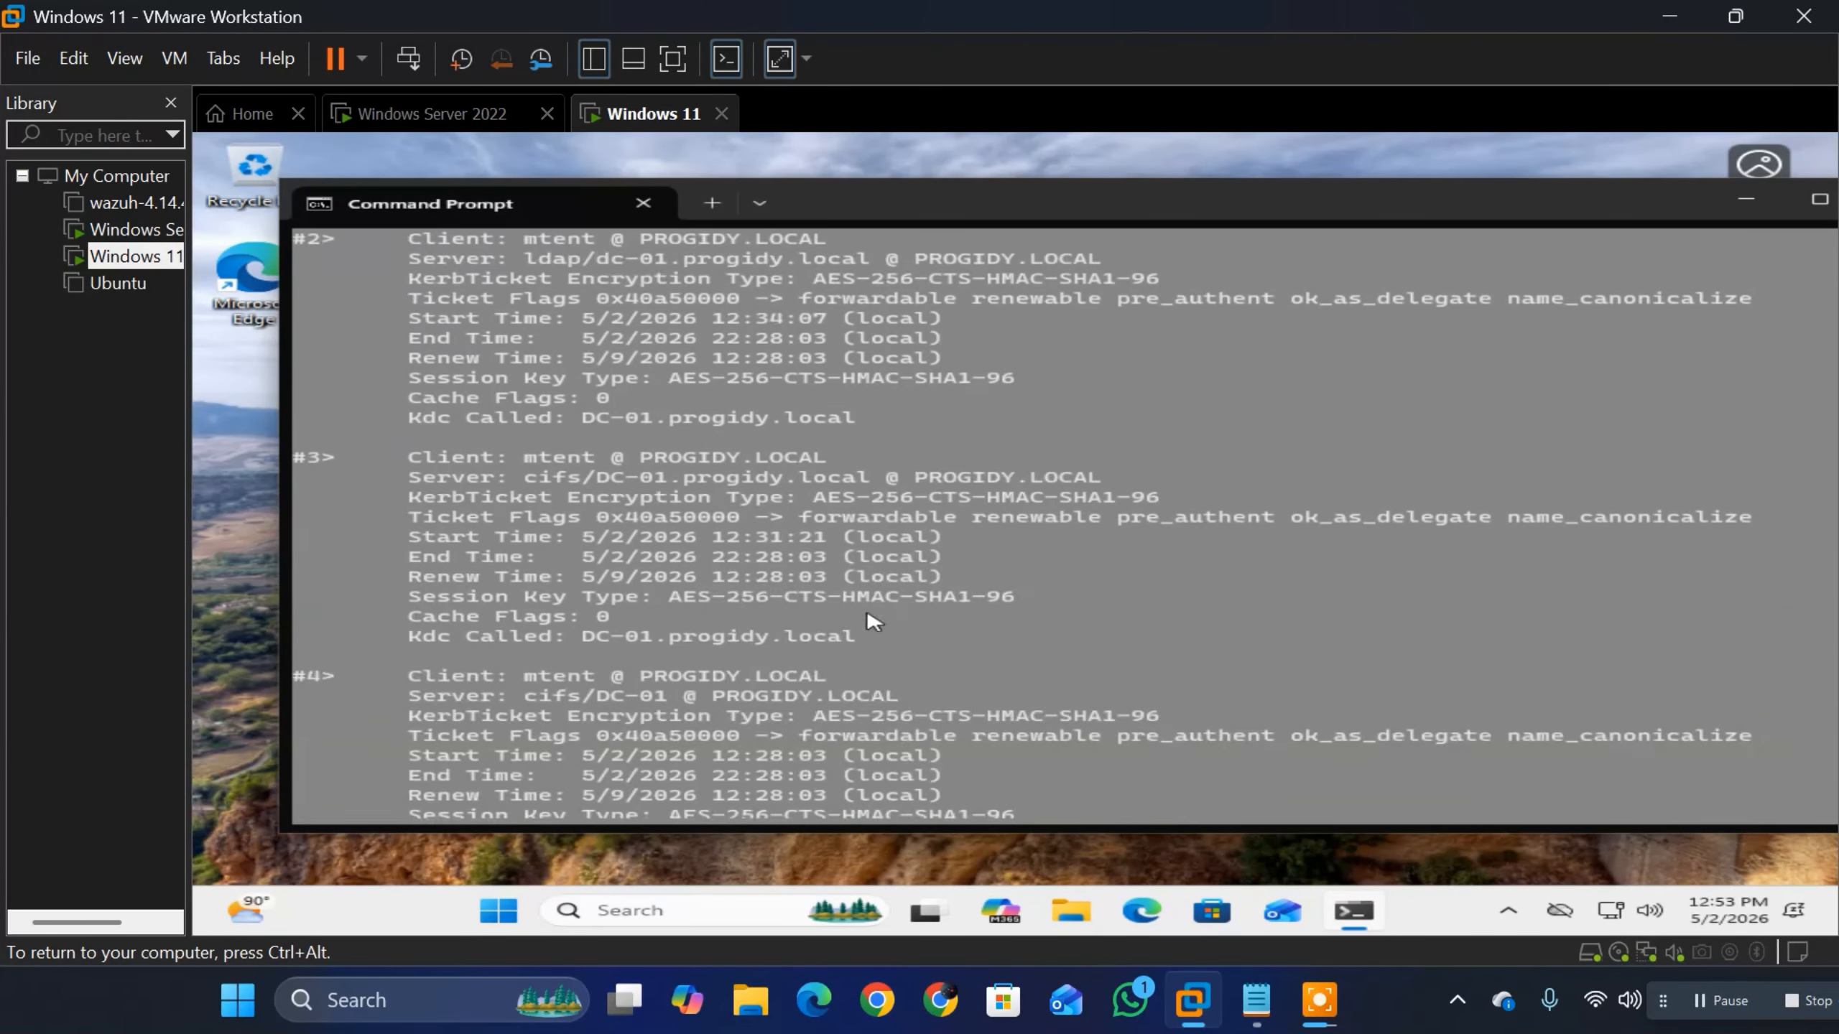
pyautogui.scroll(7, 870, 634)
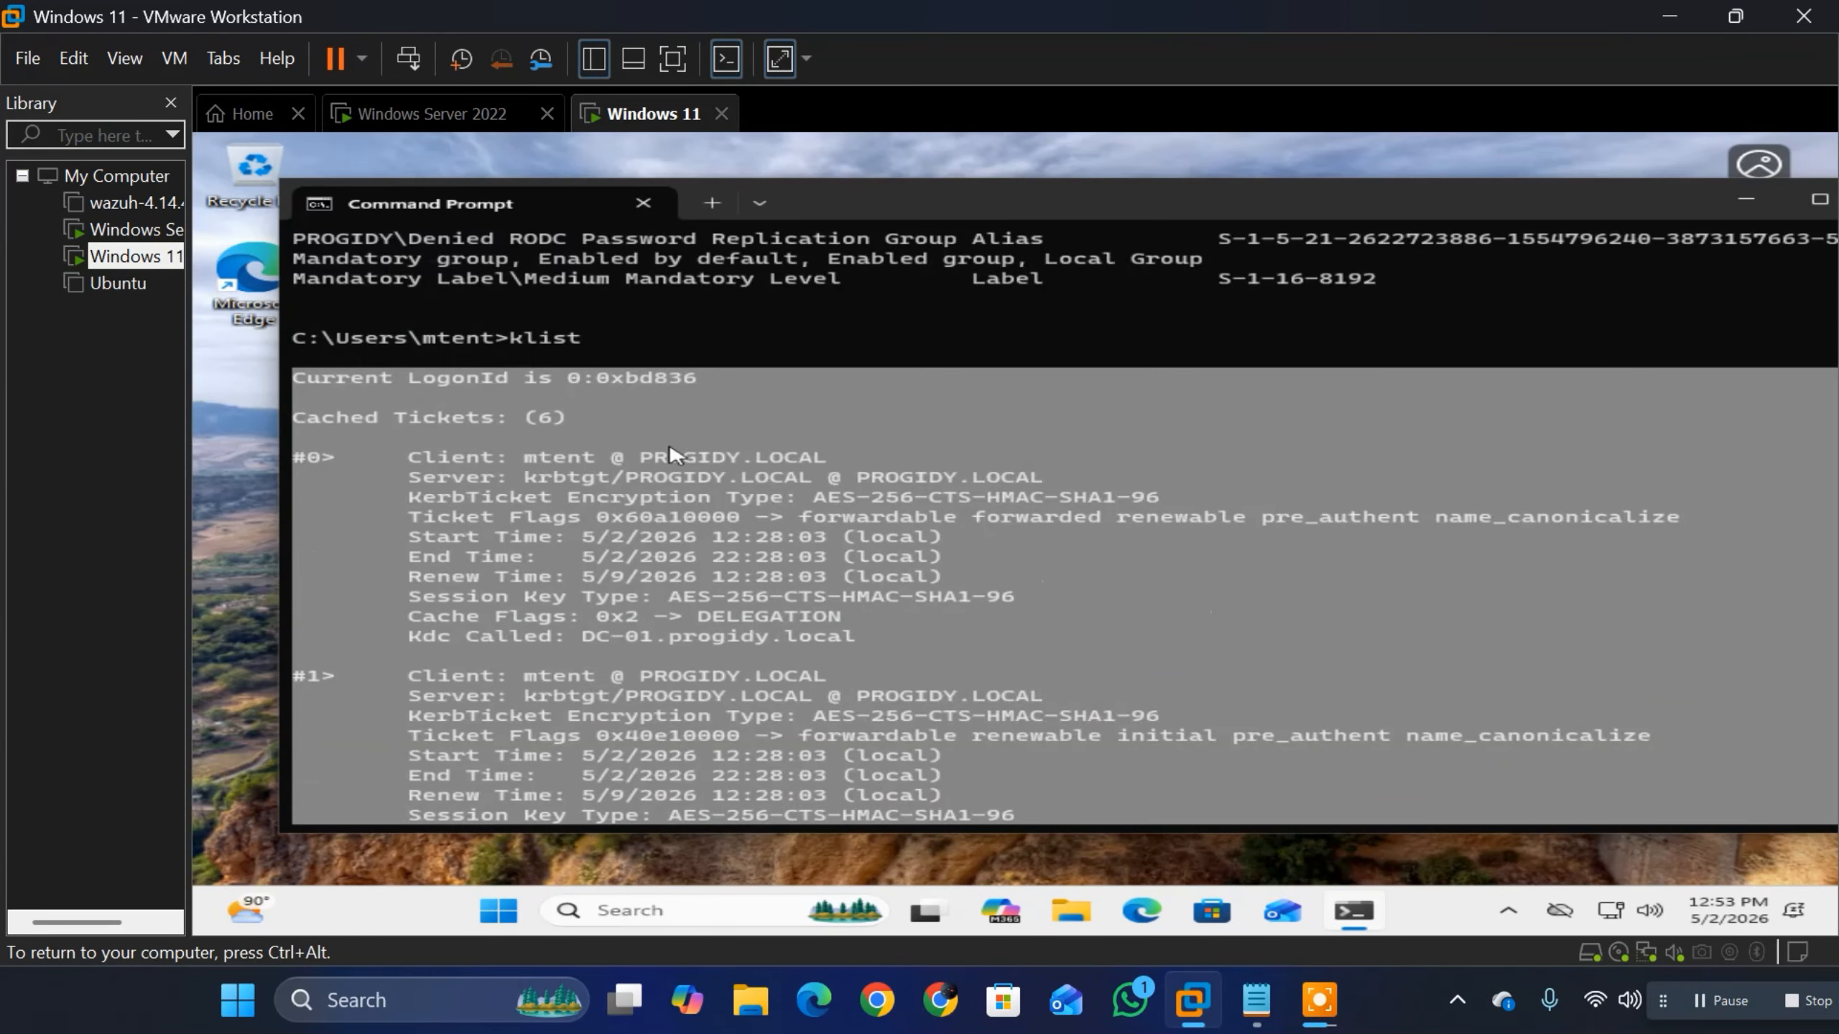
pyautogui.click(550, 491)
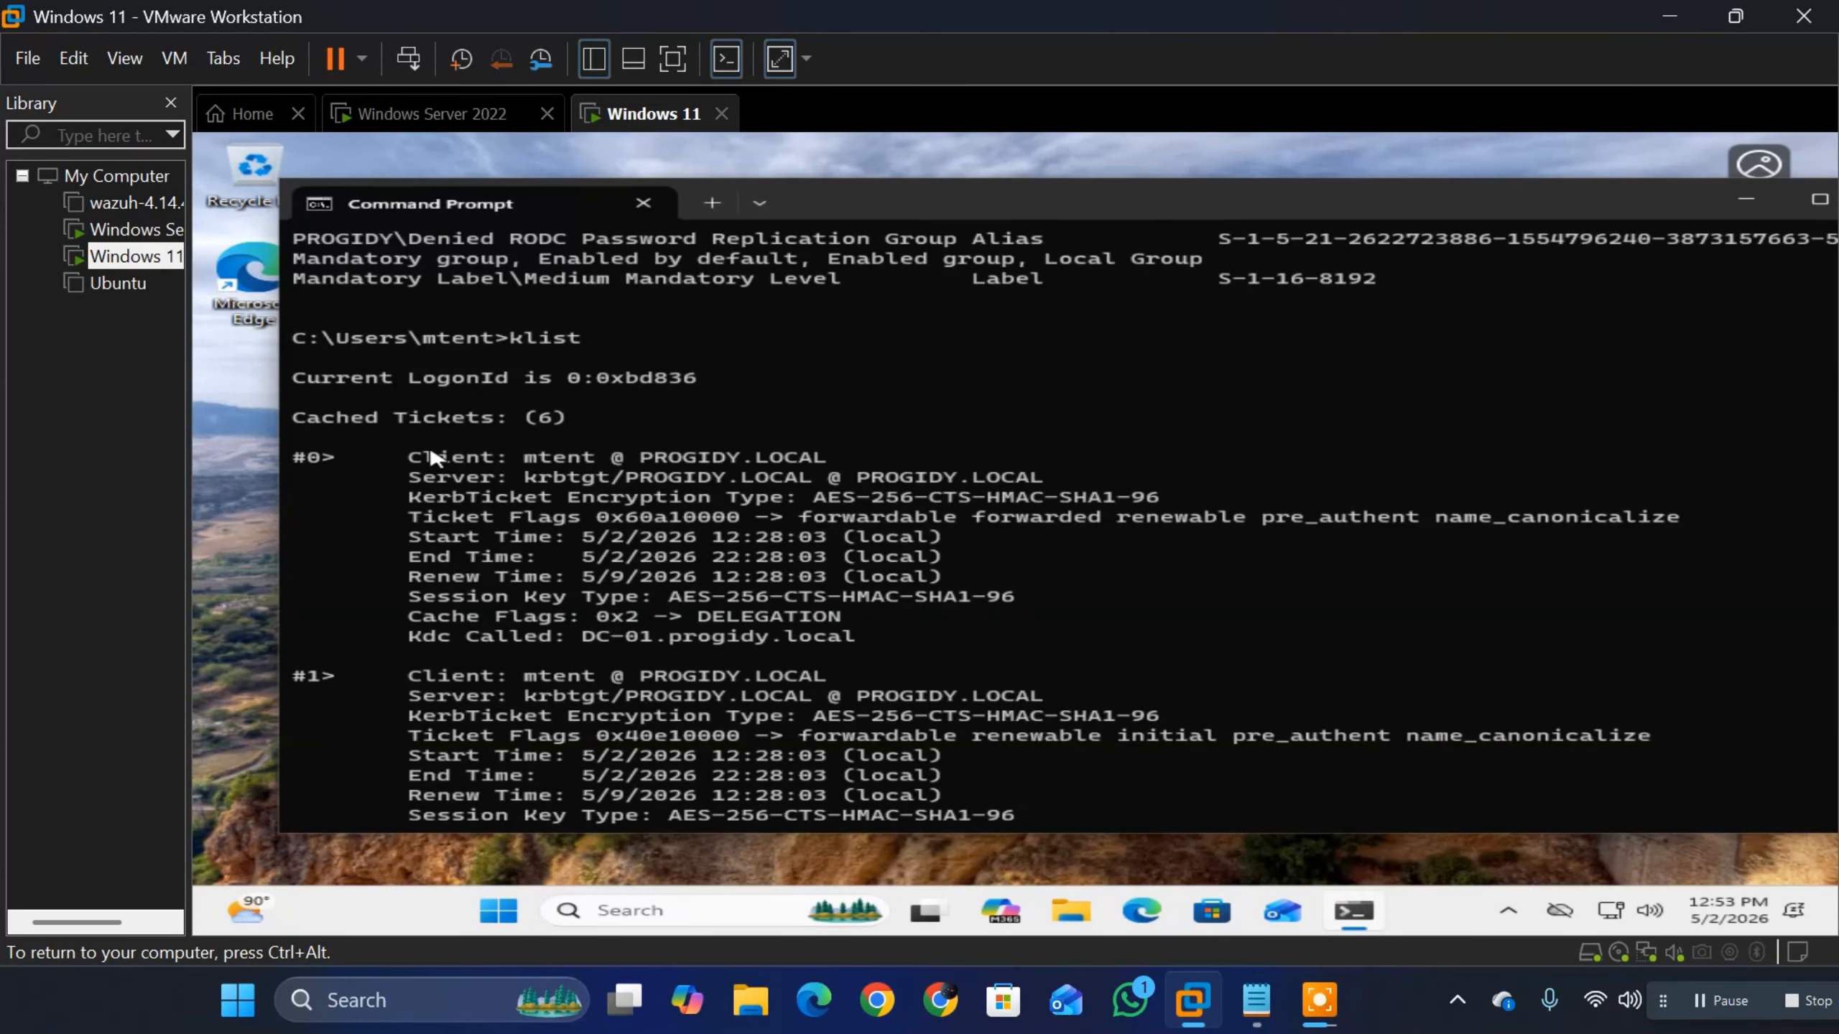
# Step: Examine ticket #0's client, server and encryption type, and look through the remaining cached tickets
pyautogui.moveTo(411, 457); pyautogui.dragTo(843, 473)
pyautogui.click(483, 491)
pyautogui.moveTo(419, 478); pyautogui.dragTo(1079, 493)
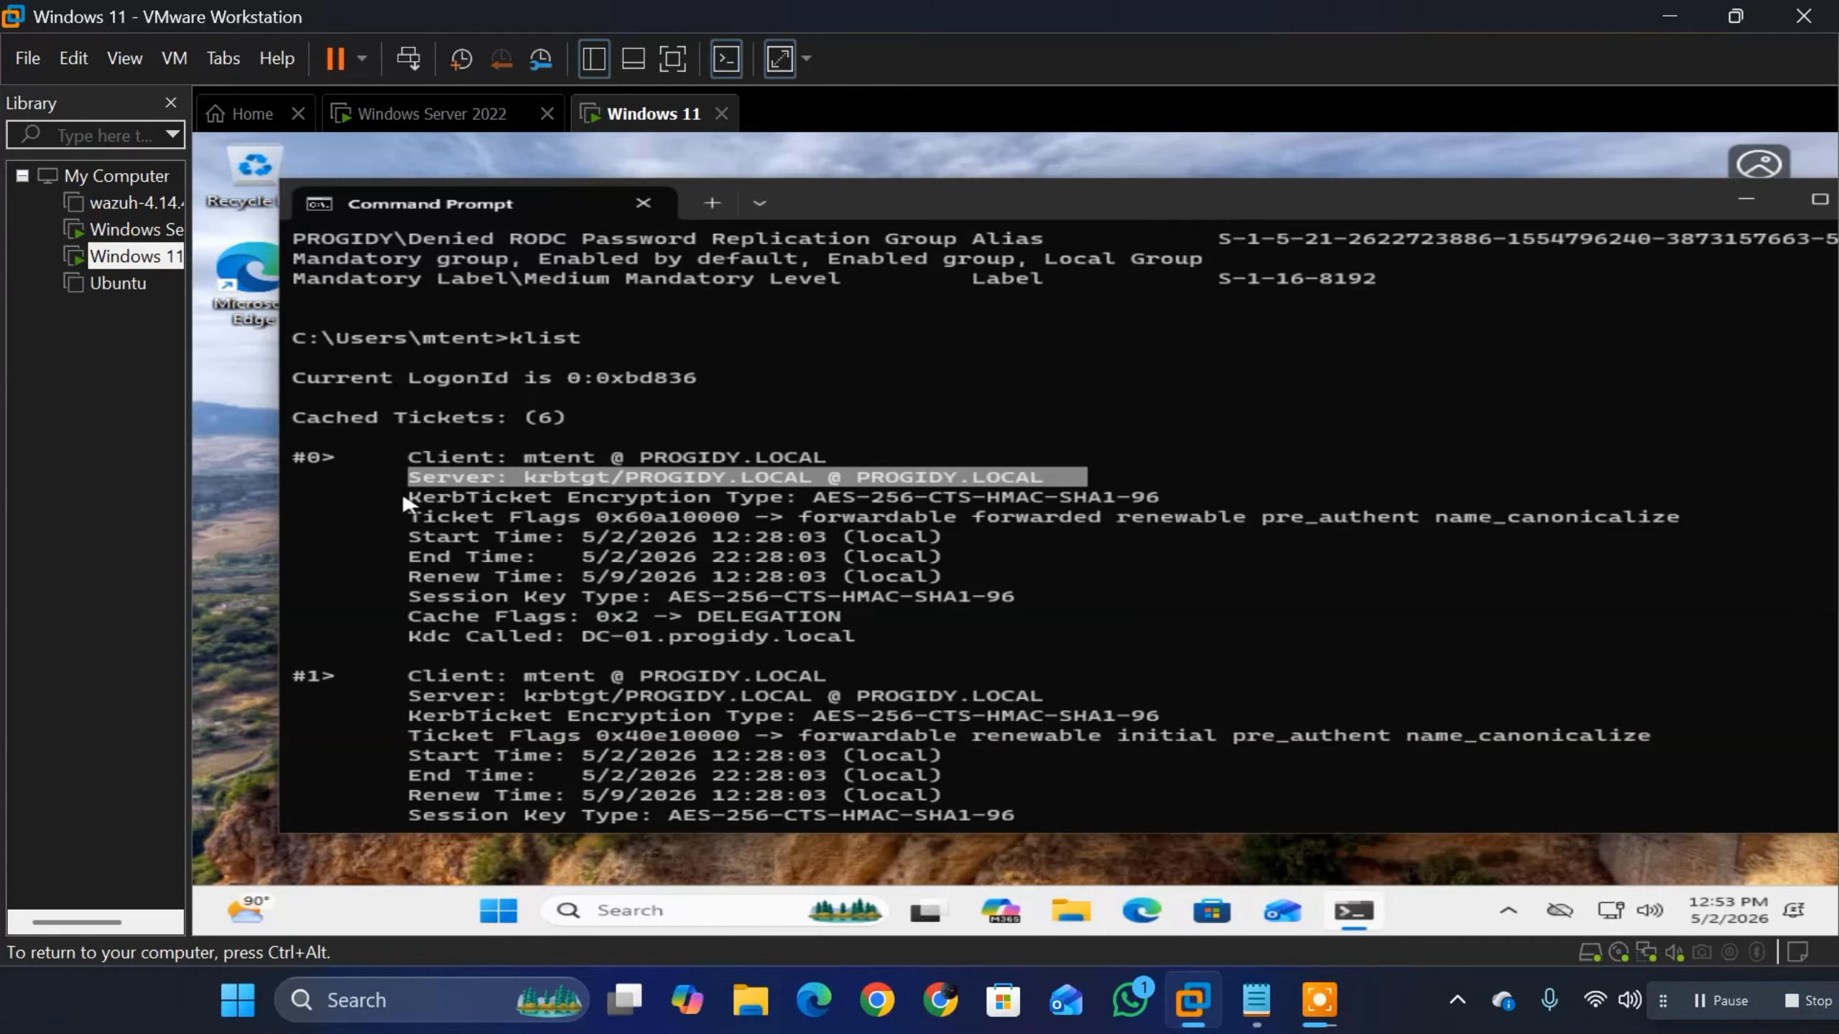
pyautogui.moveTo(398, 505); pyautogui.dragTo(1171, 502)
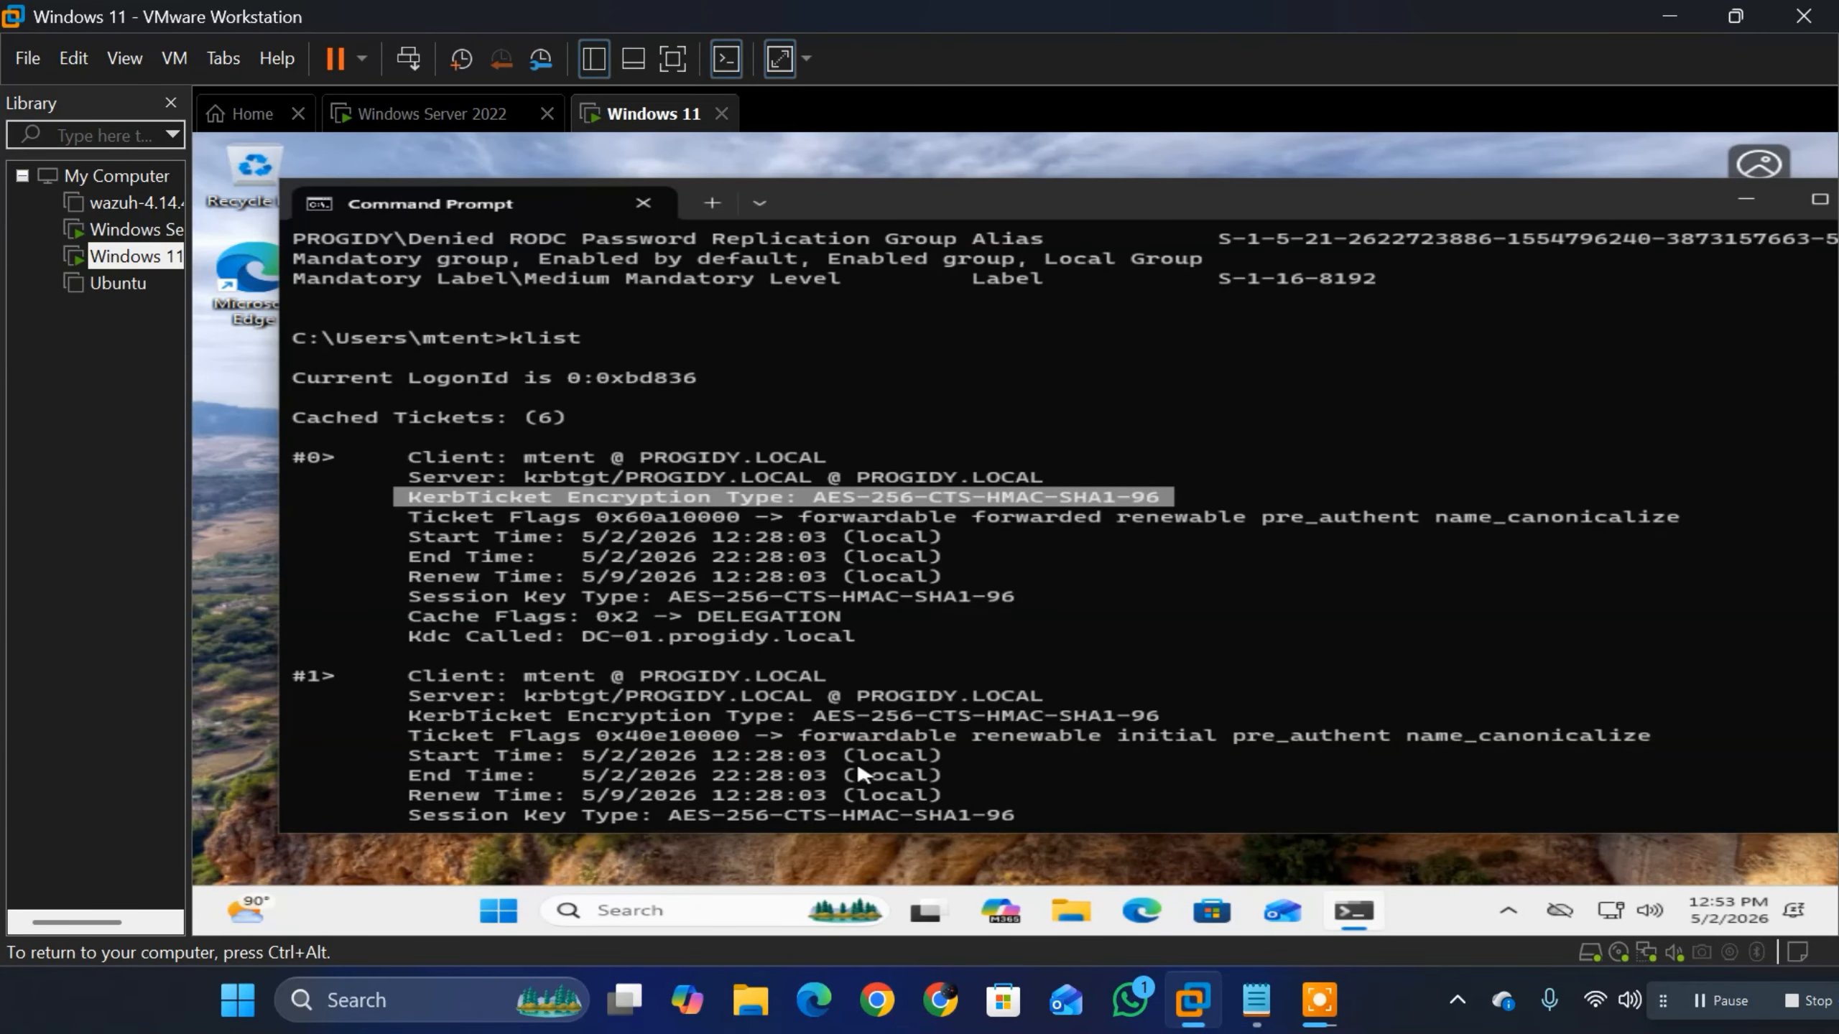
pyautogui.scroll(-11, 732, 573)
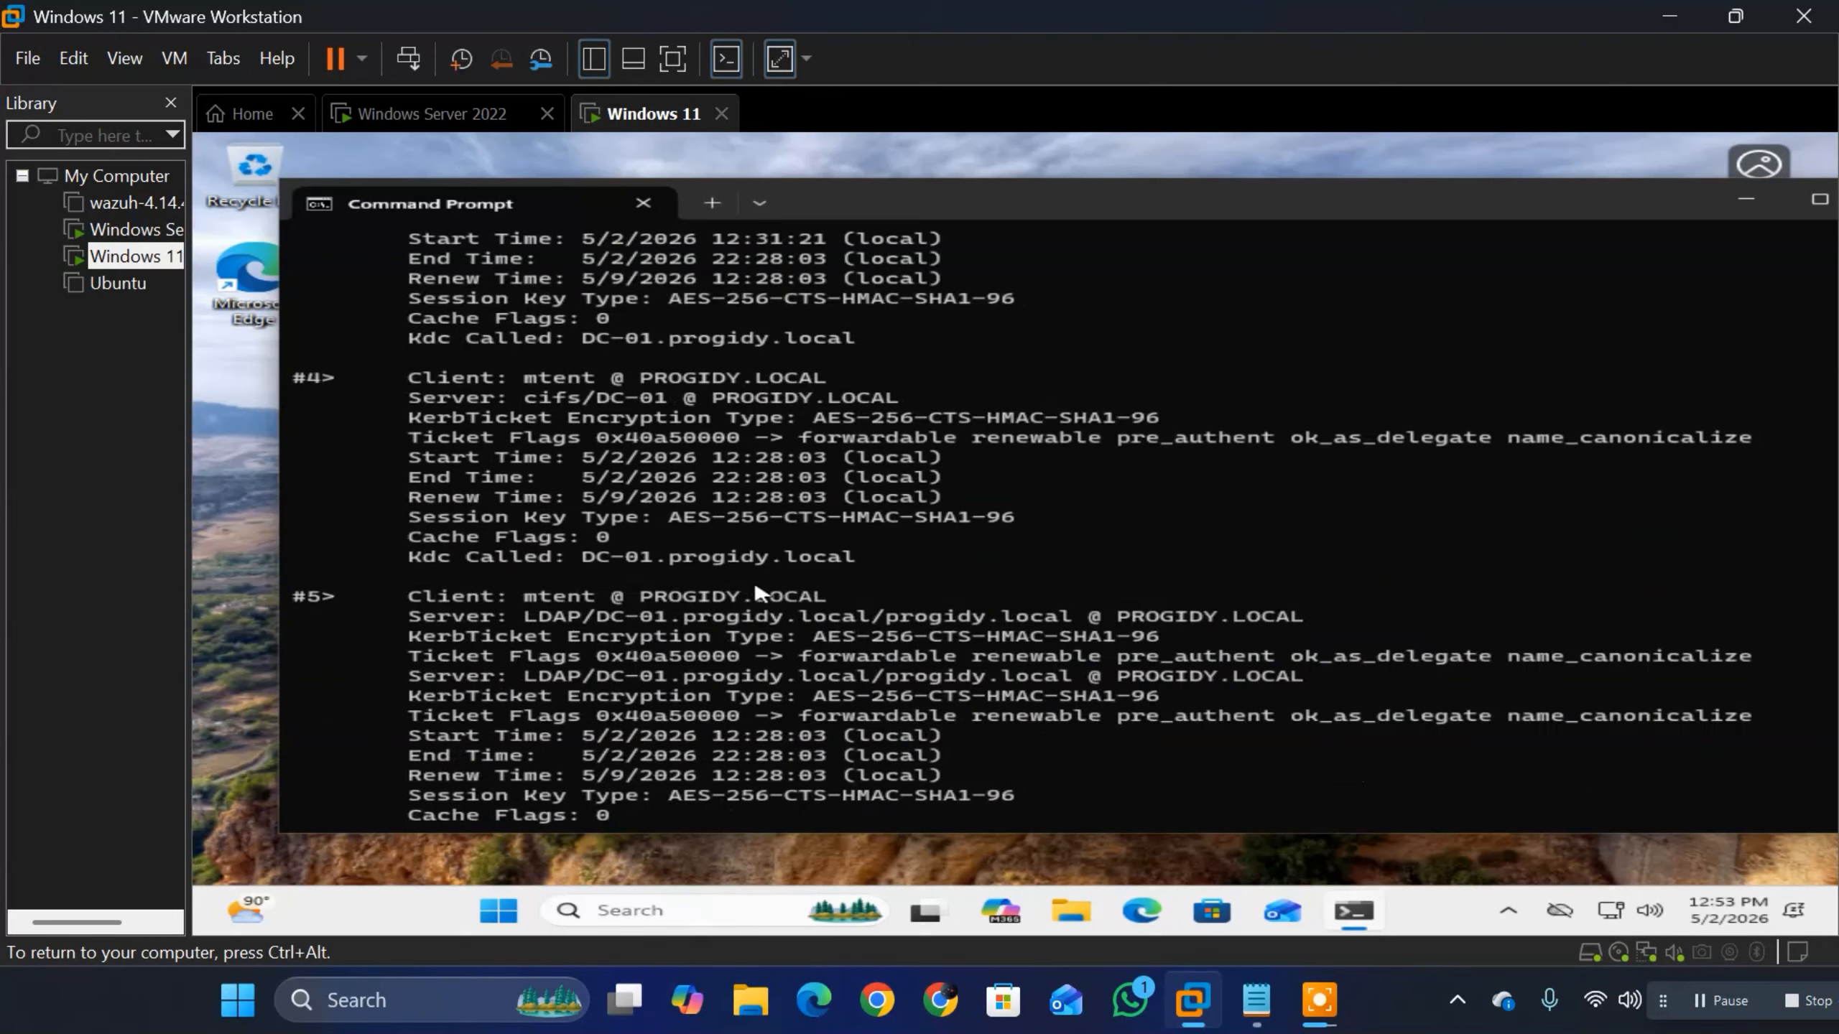
pyautogui.scroll(-1, 760, 594)
pyautogui.click(1707, 1003)
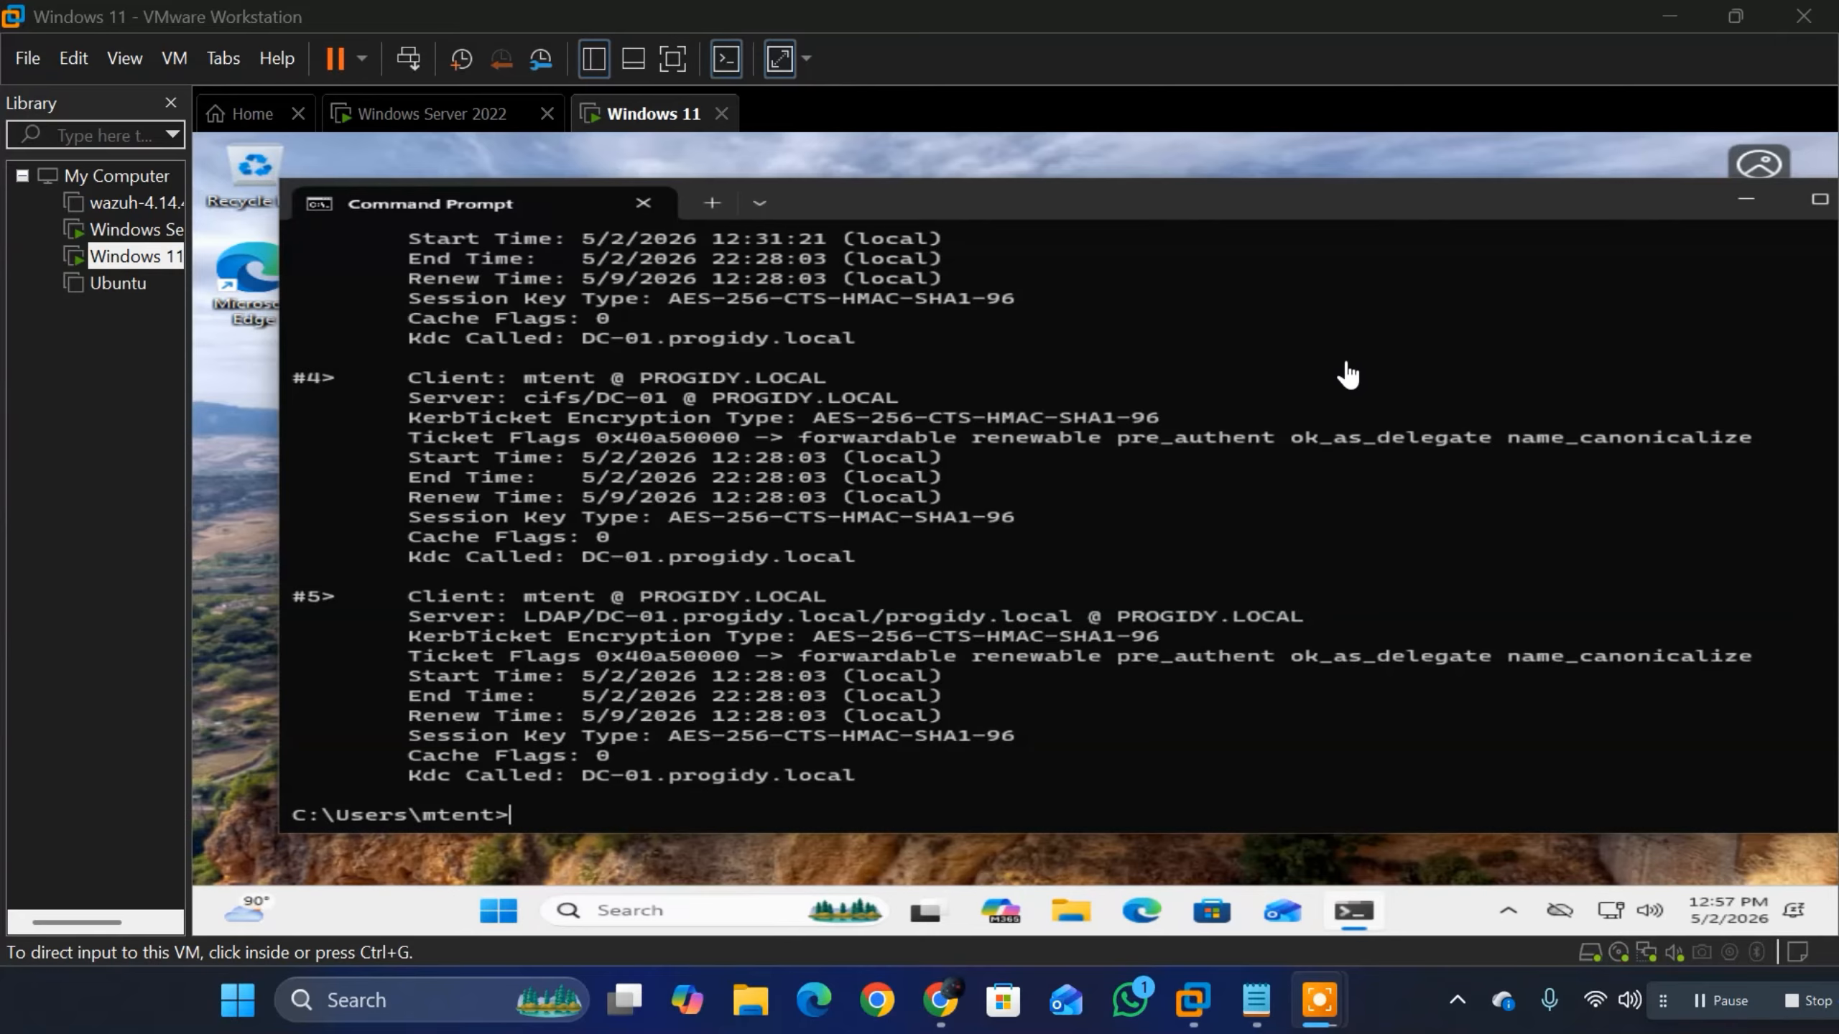
# Step: Run ipconfig /all and review the Ethernet0 adapter's detailed network configuration
pyautogui.click(1079, 822)
pyautogui.write('whoami /groups')
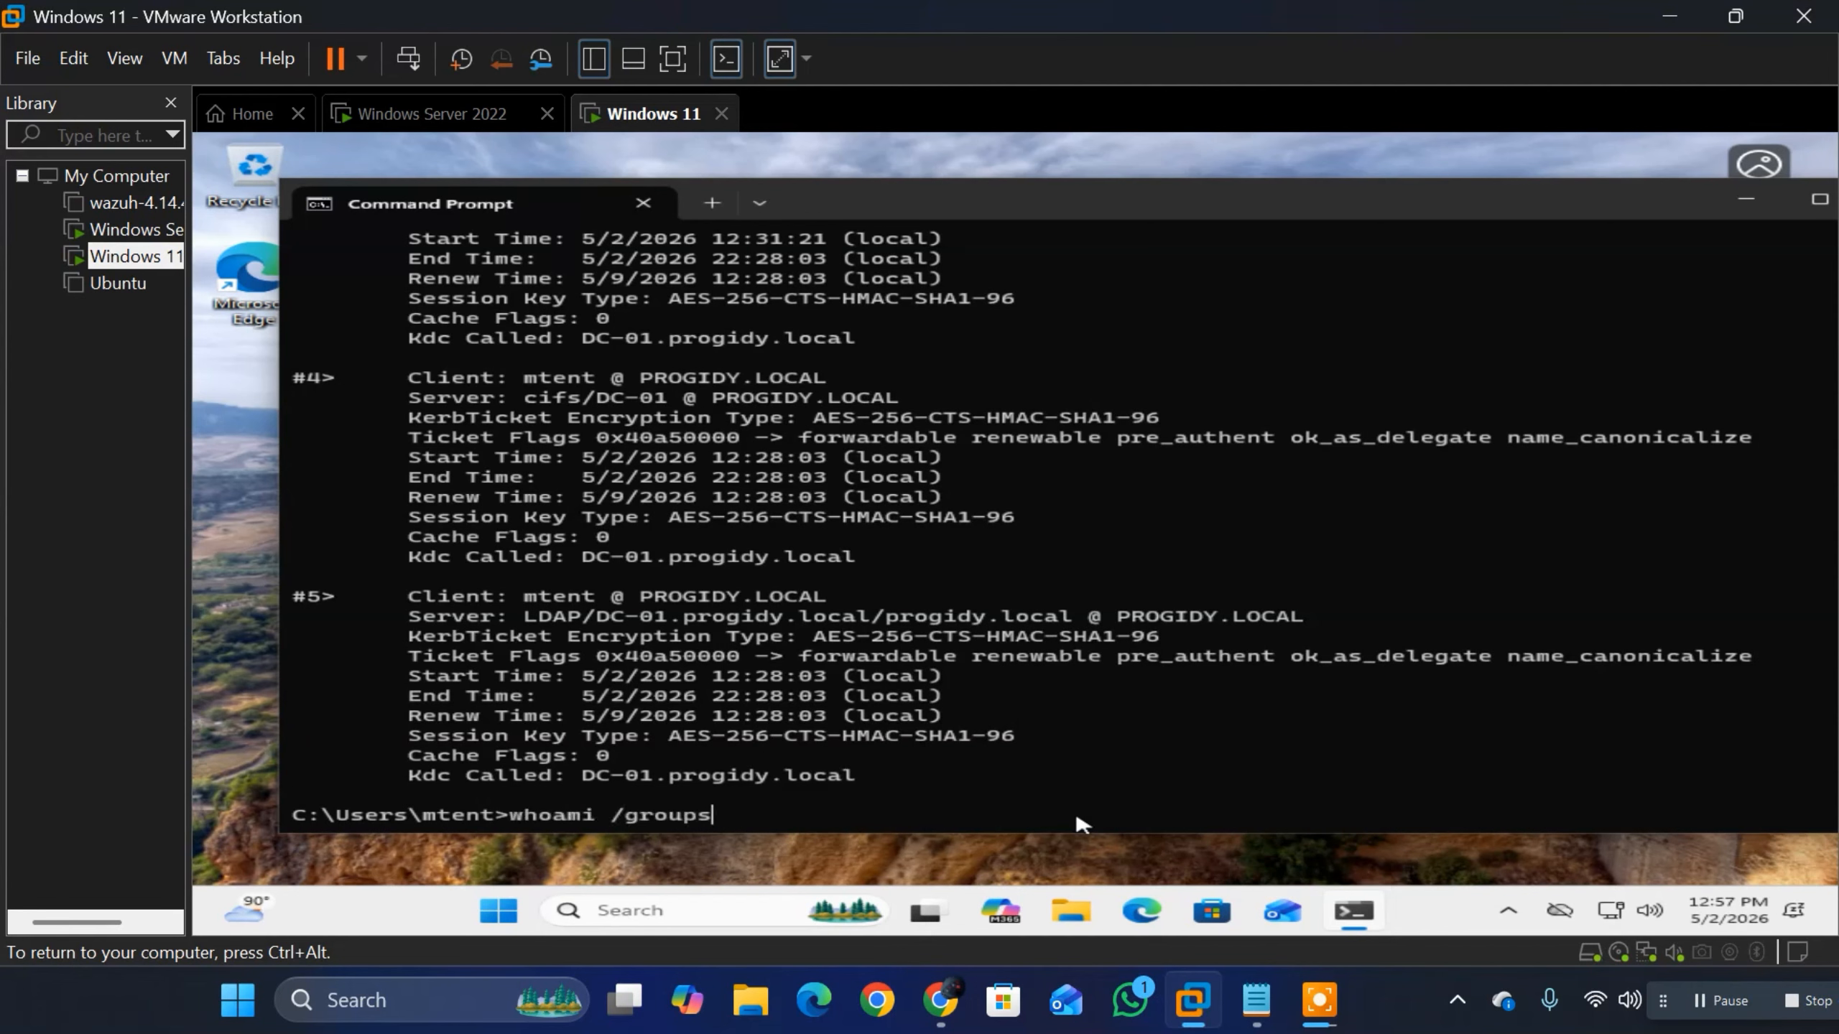
pyautogui.press('Up')
pyautogui.press('Up')
pyautogui.press('Up')
pyautogui.press('Up')
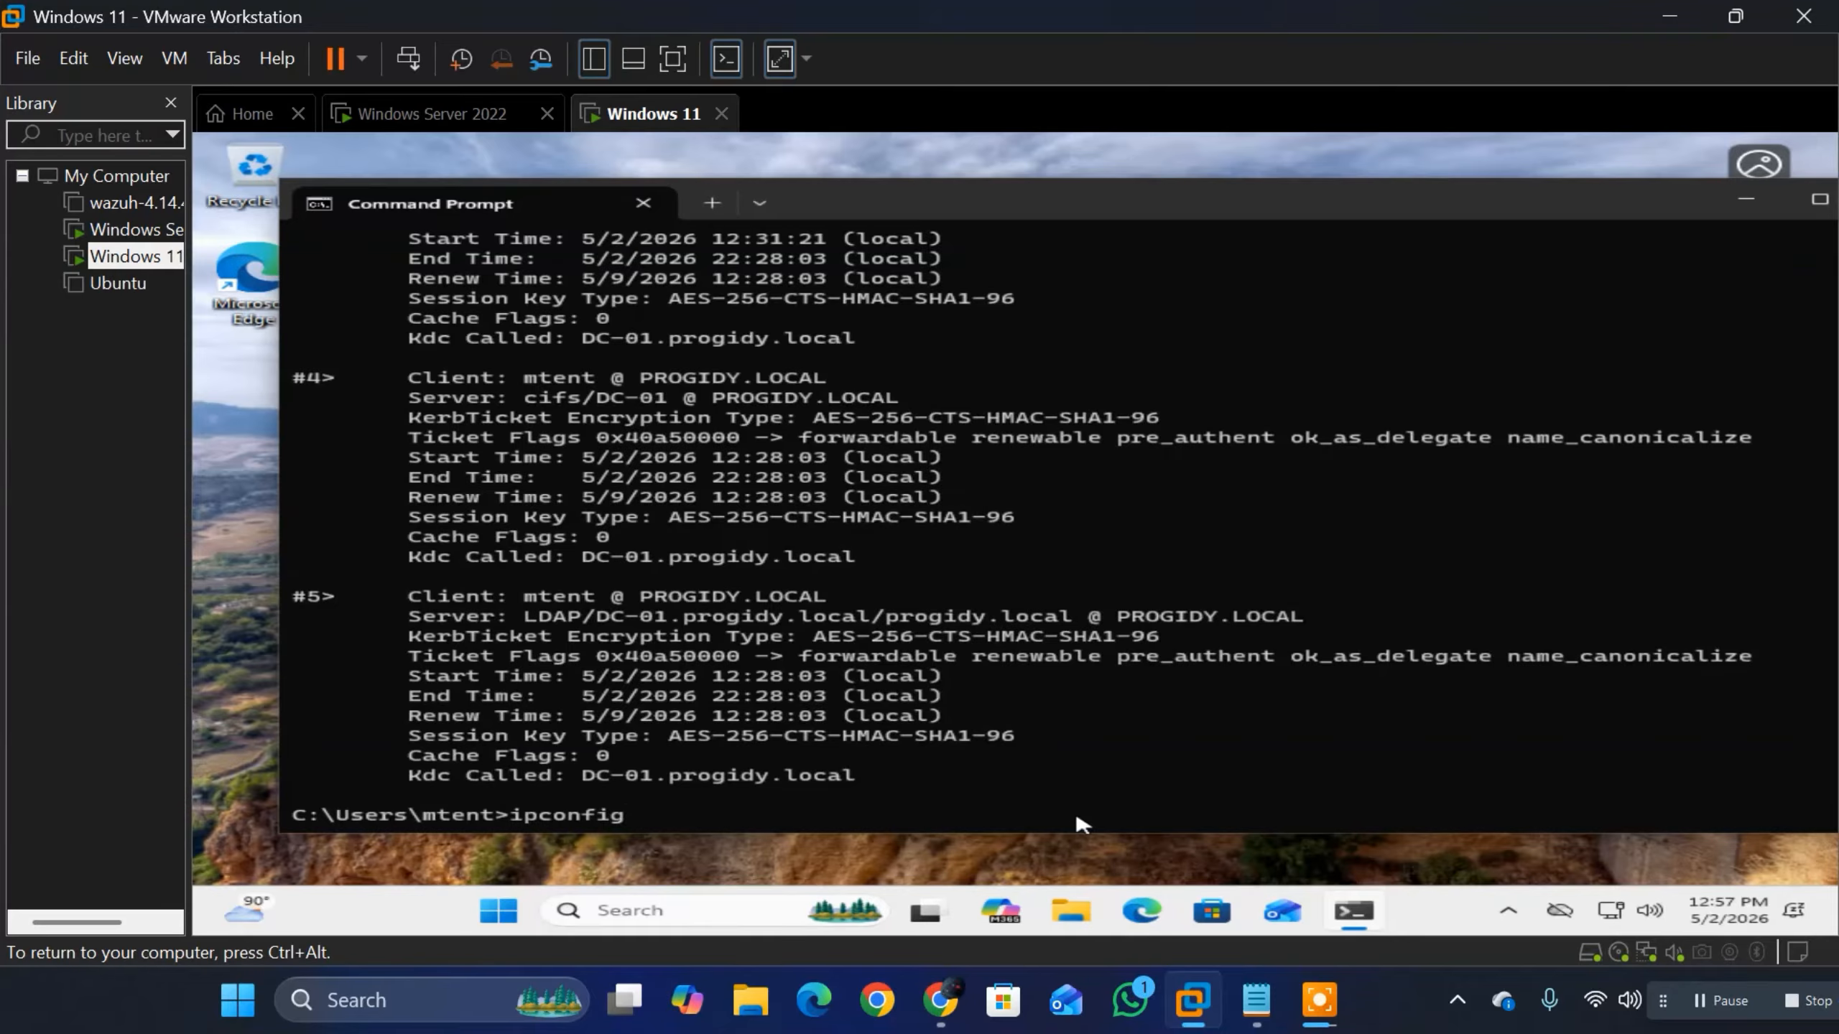
pyautogui.write('/all')
pyautogui.press('Return')
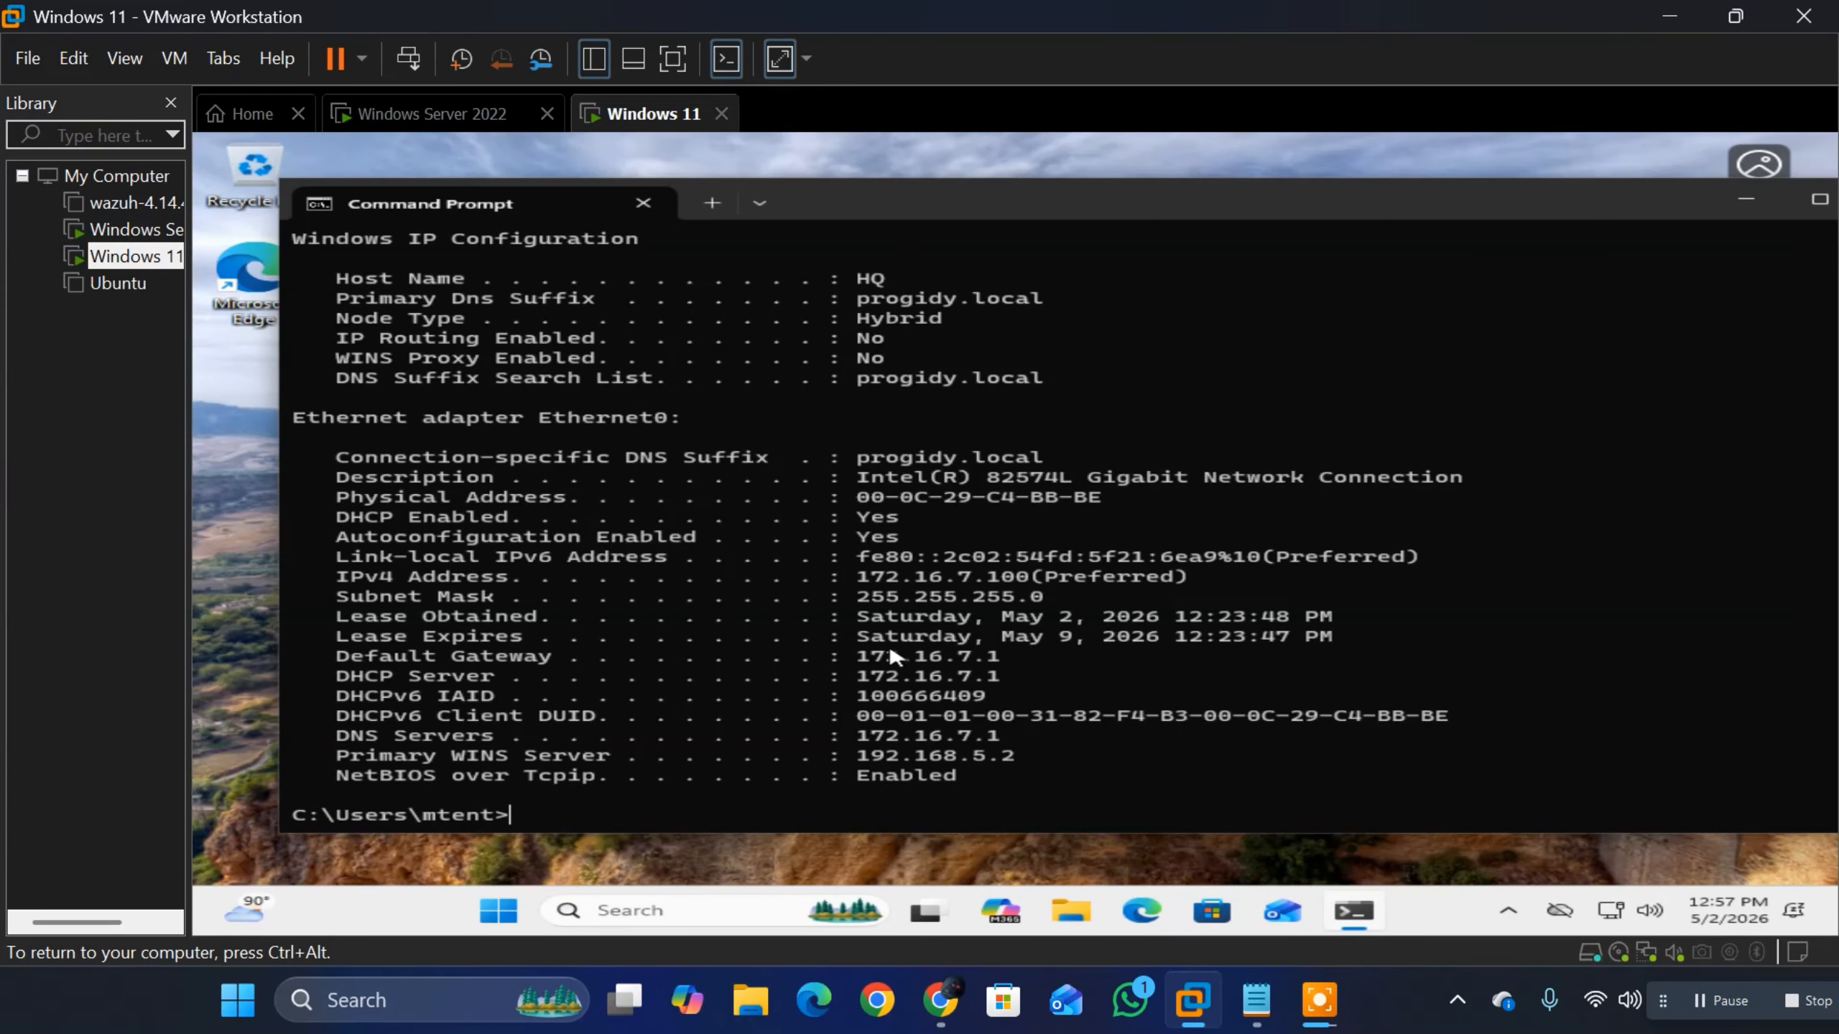
pyautogui.moveTo(1000, 777); pyautogui.dragTo(612, 458)
pyautogui.scroll(3, 664, 428)
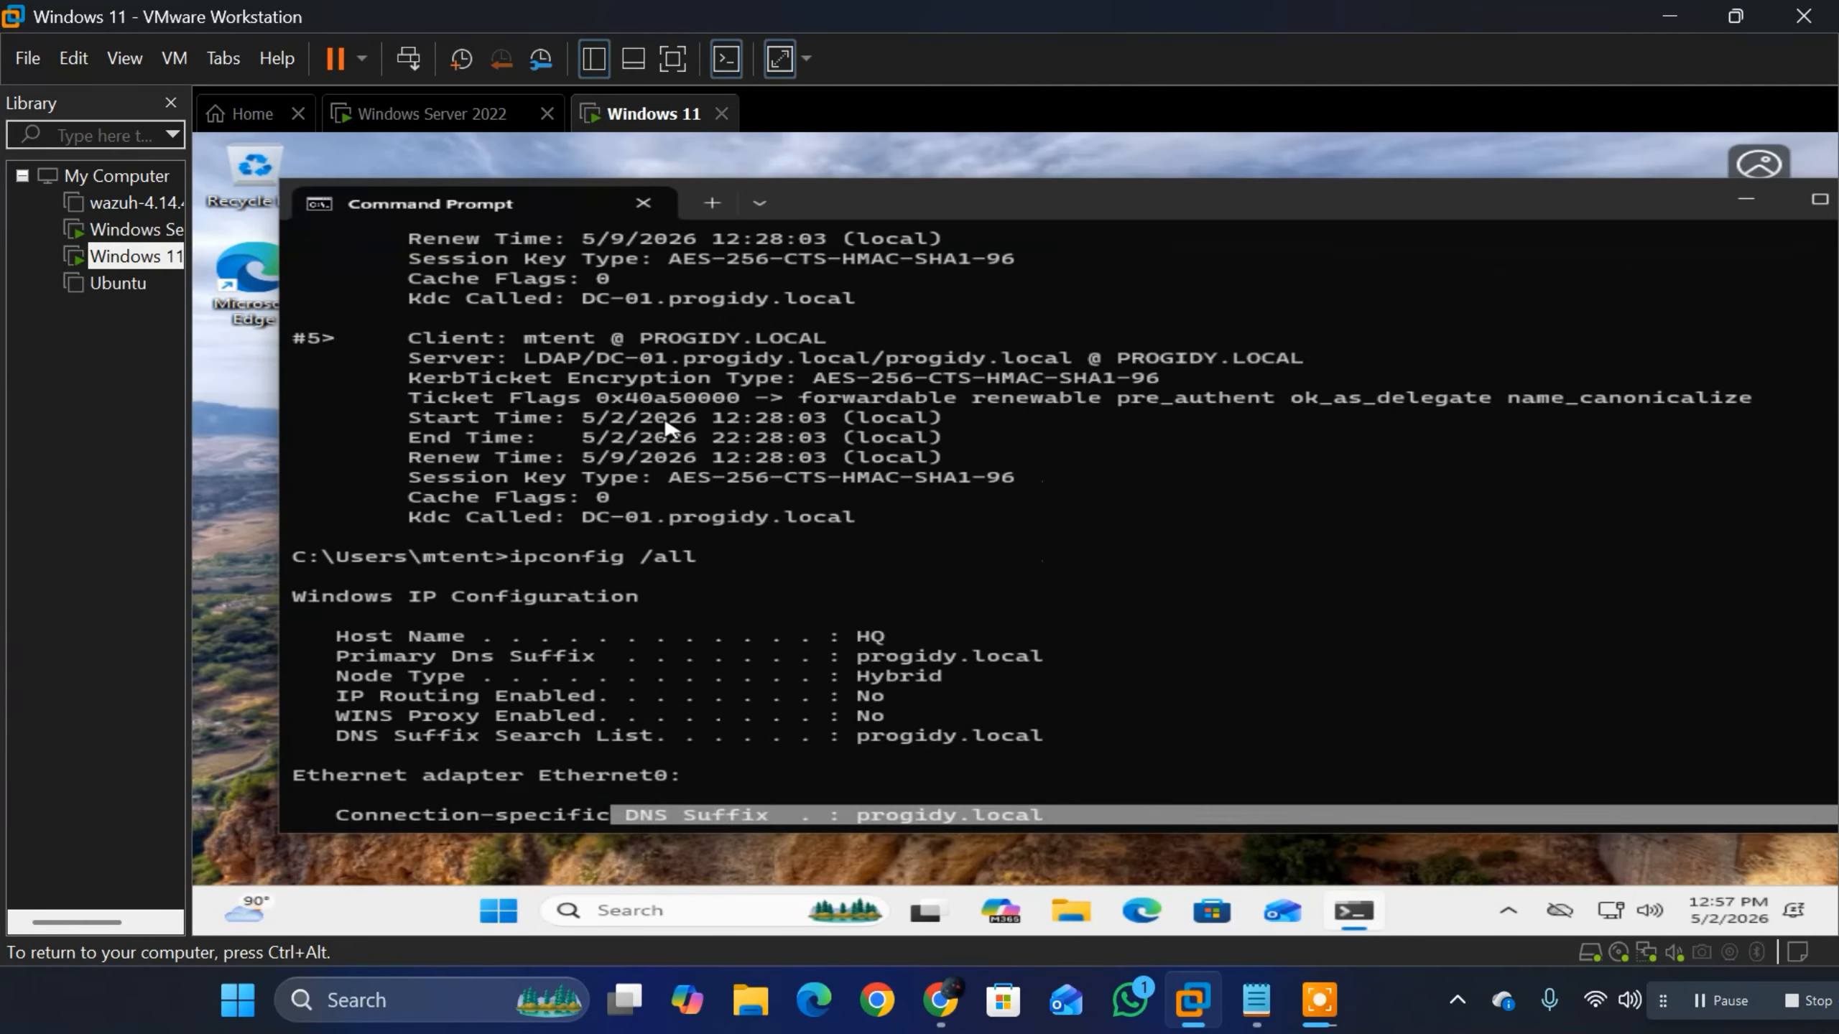
# Step: Ping progidy.local from the Windows 11 client's command line to test connectivity to the domain
pyautogui.scroll(-6, 664, 428)
pyautogui.click(546, 812)
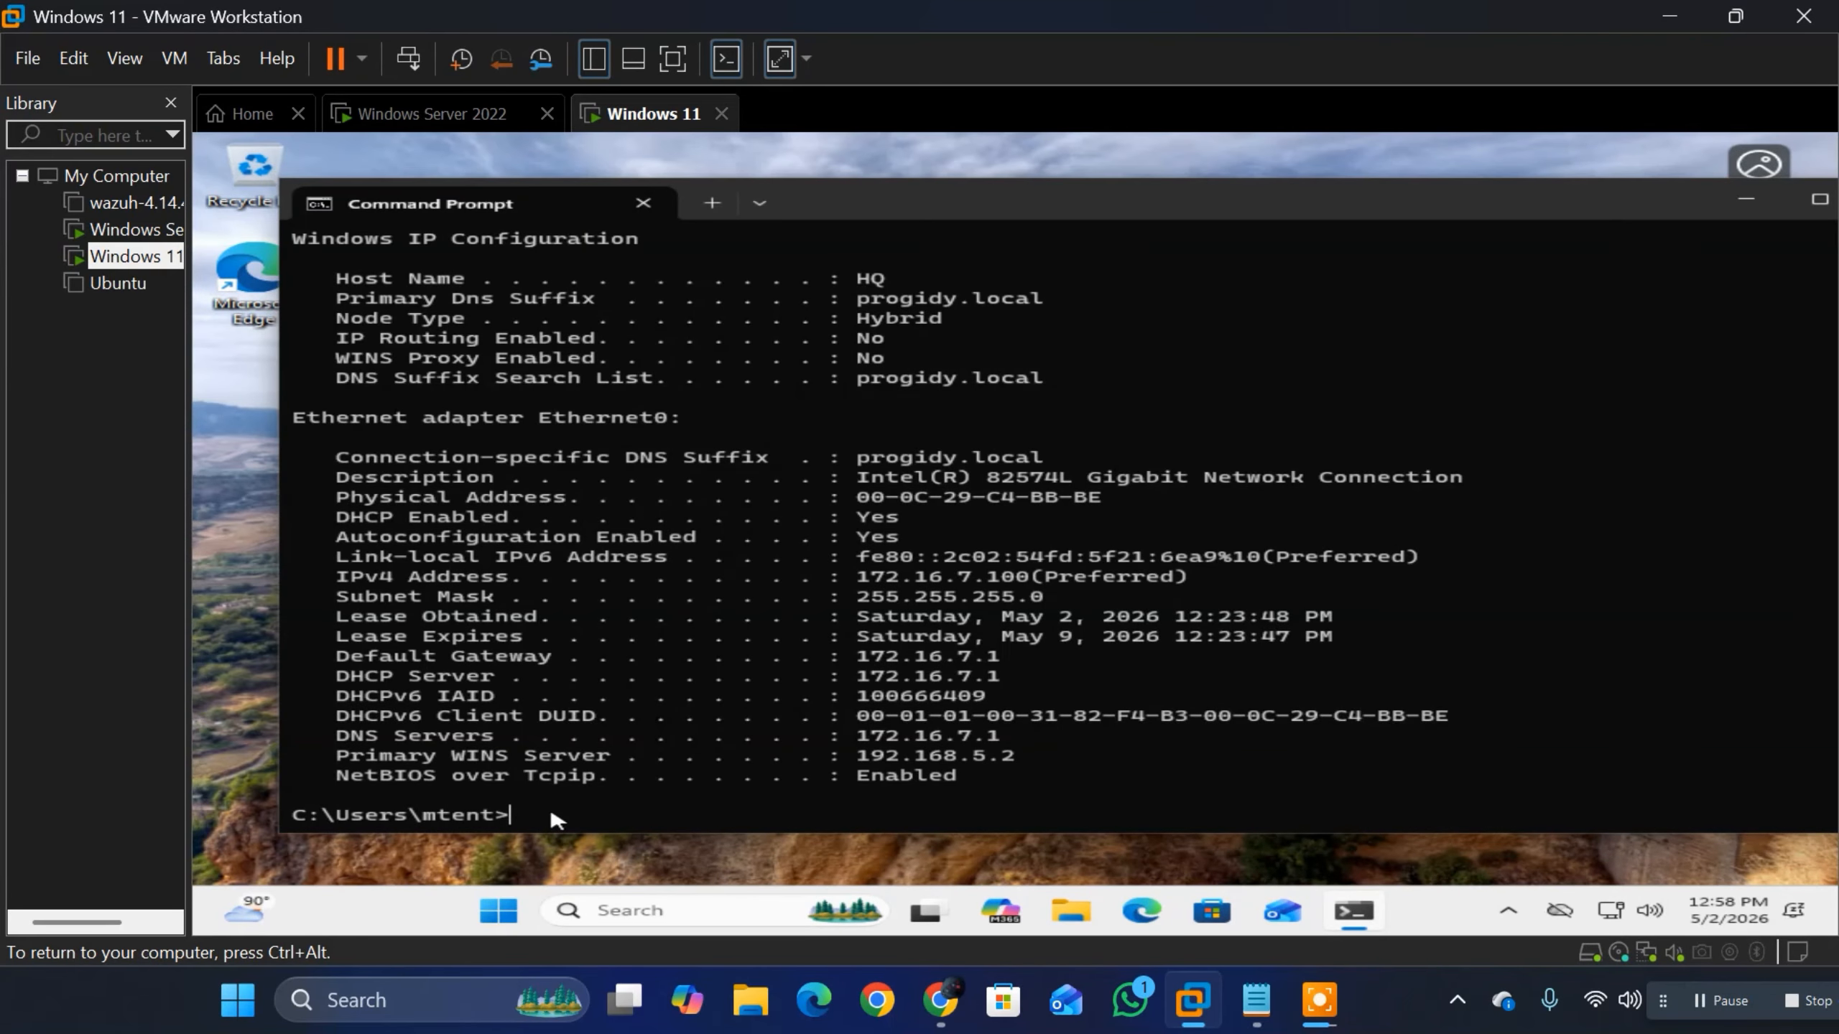
pyautogui.write('ping progidy.local')
pyautogui.press('Return')
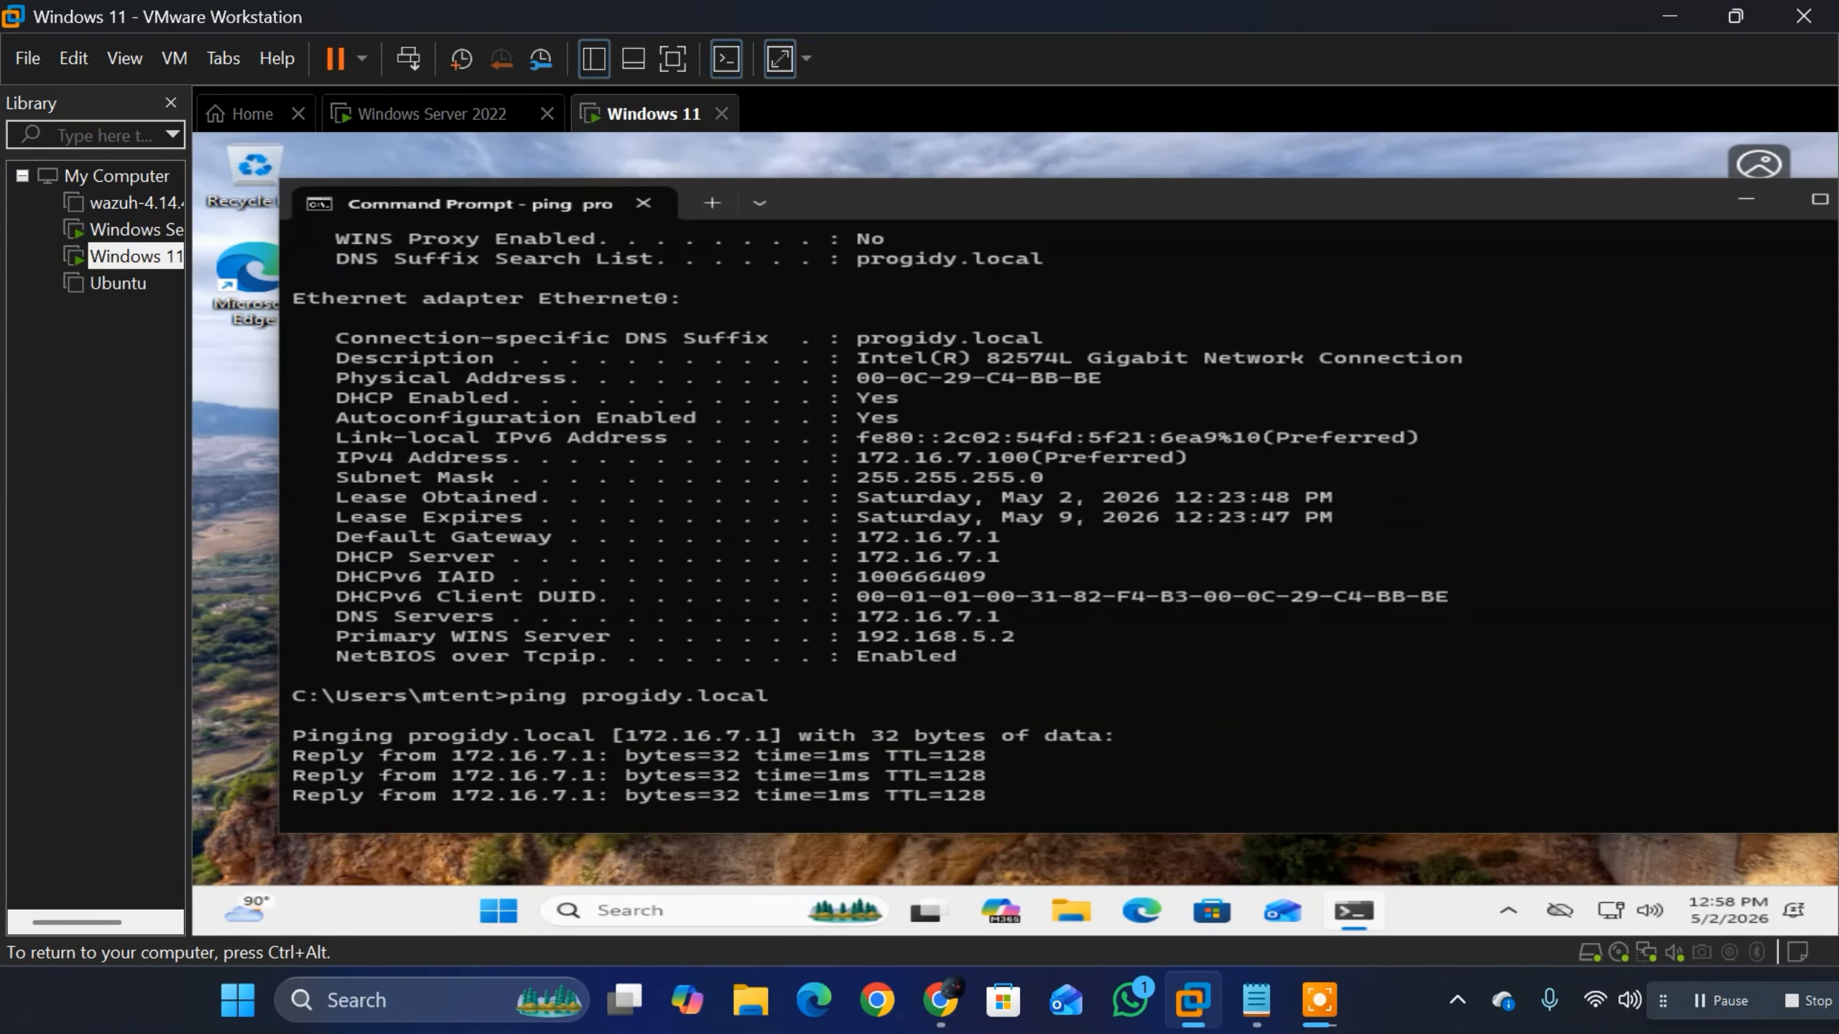
# Step: Run tracert progidy.local on the Windows 11 client to trace the route to the domain
pyautogui.hotkey('ctrl', 'alt')
pyautogui.click(445, 116)
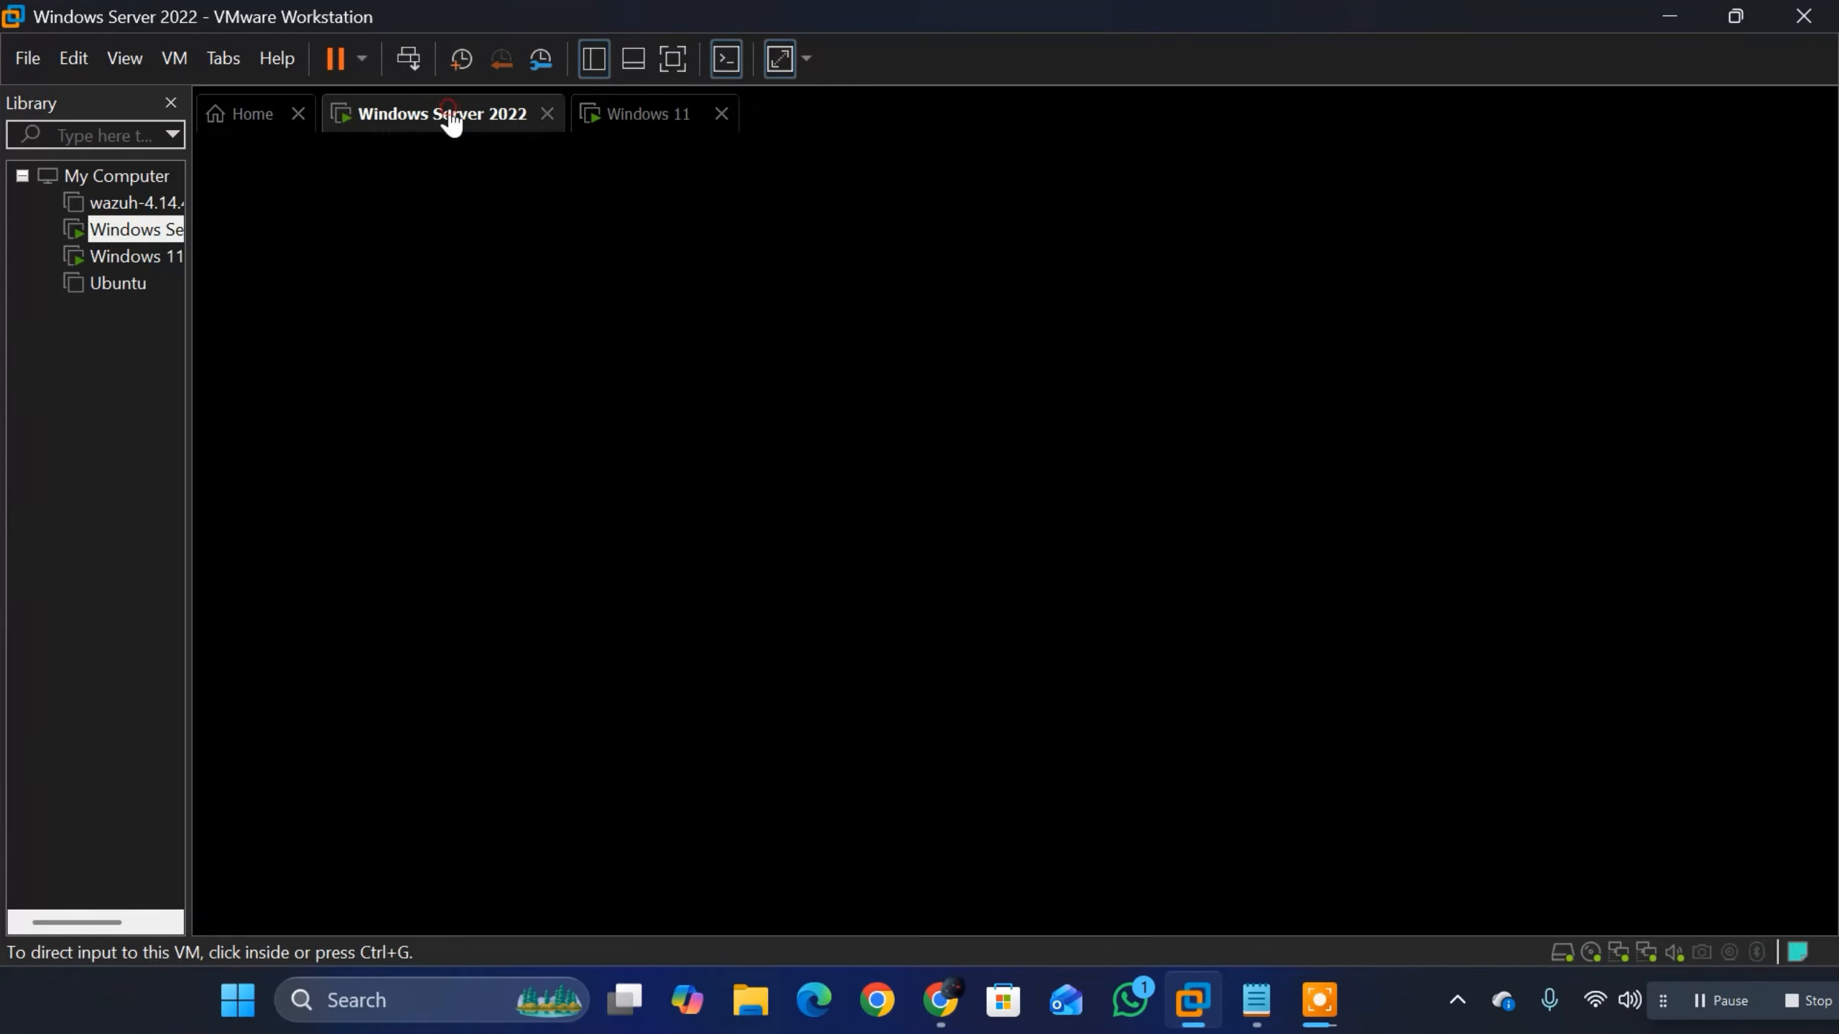
pyautogui.click(590, 114)
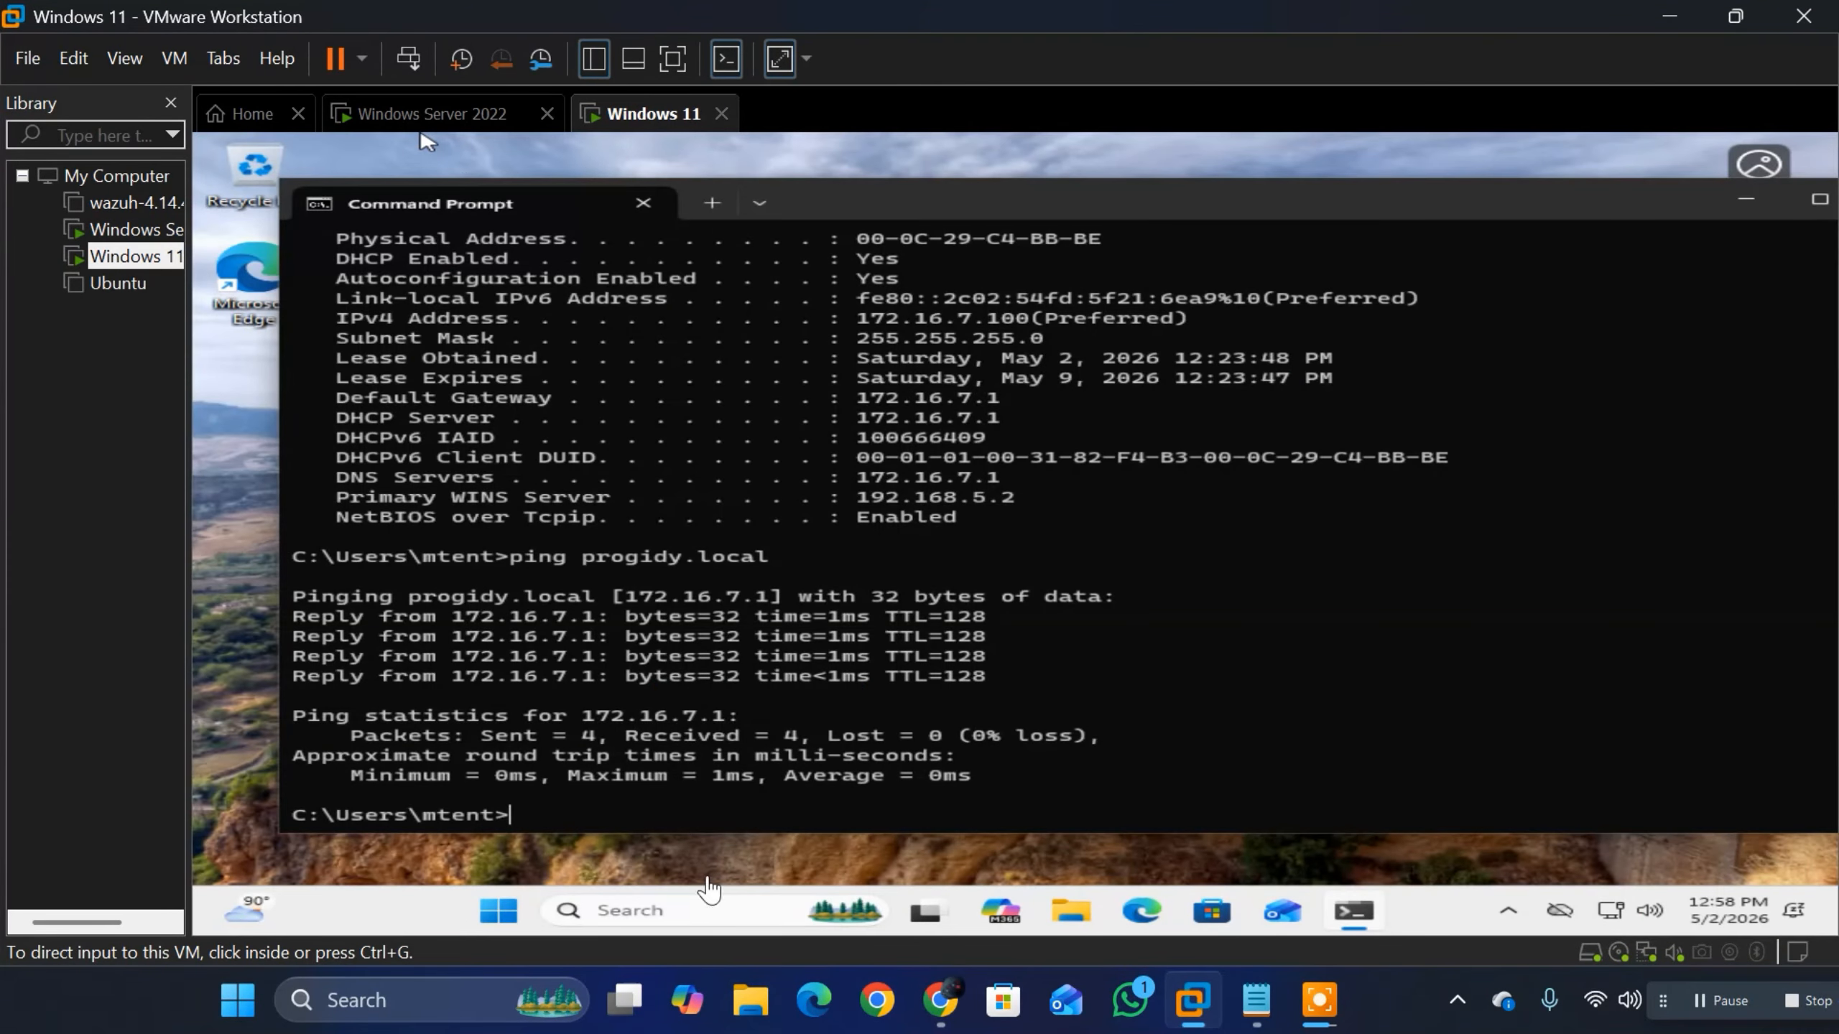
pyautogui.click(720, 826)
pyautogui.write('tracert p')
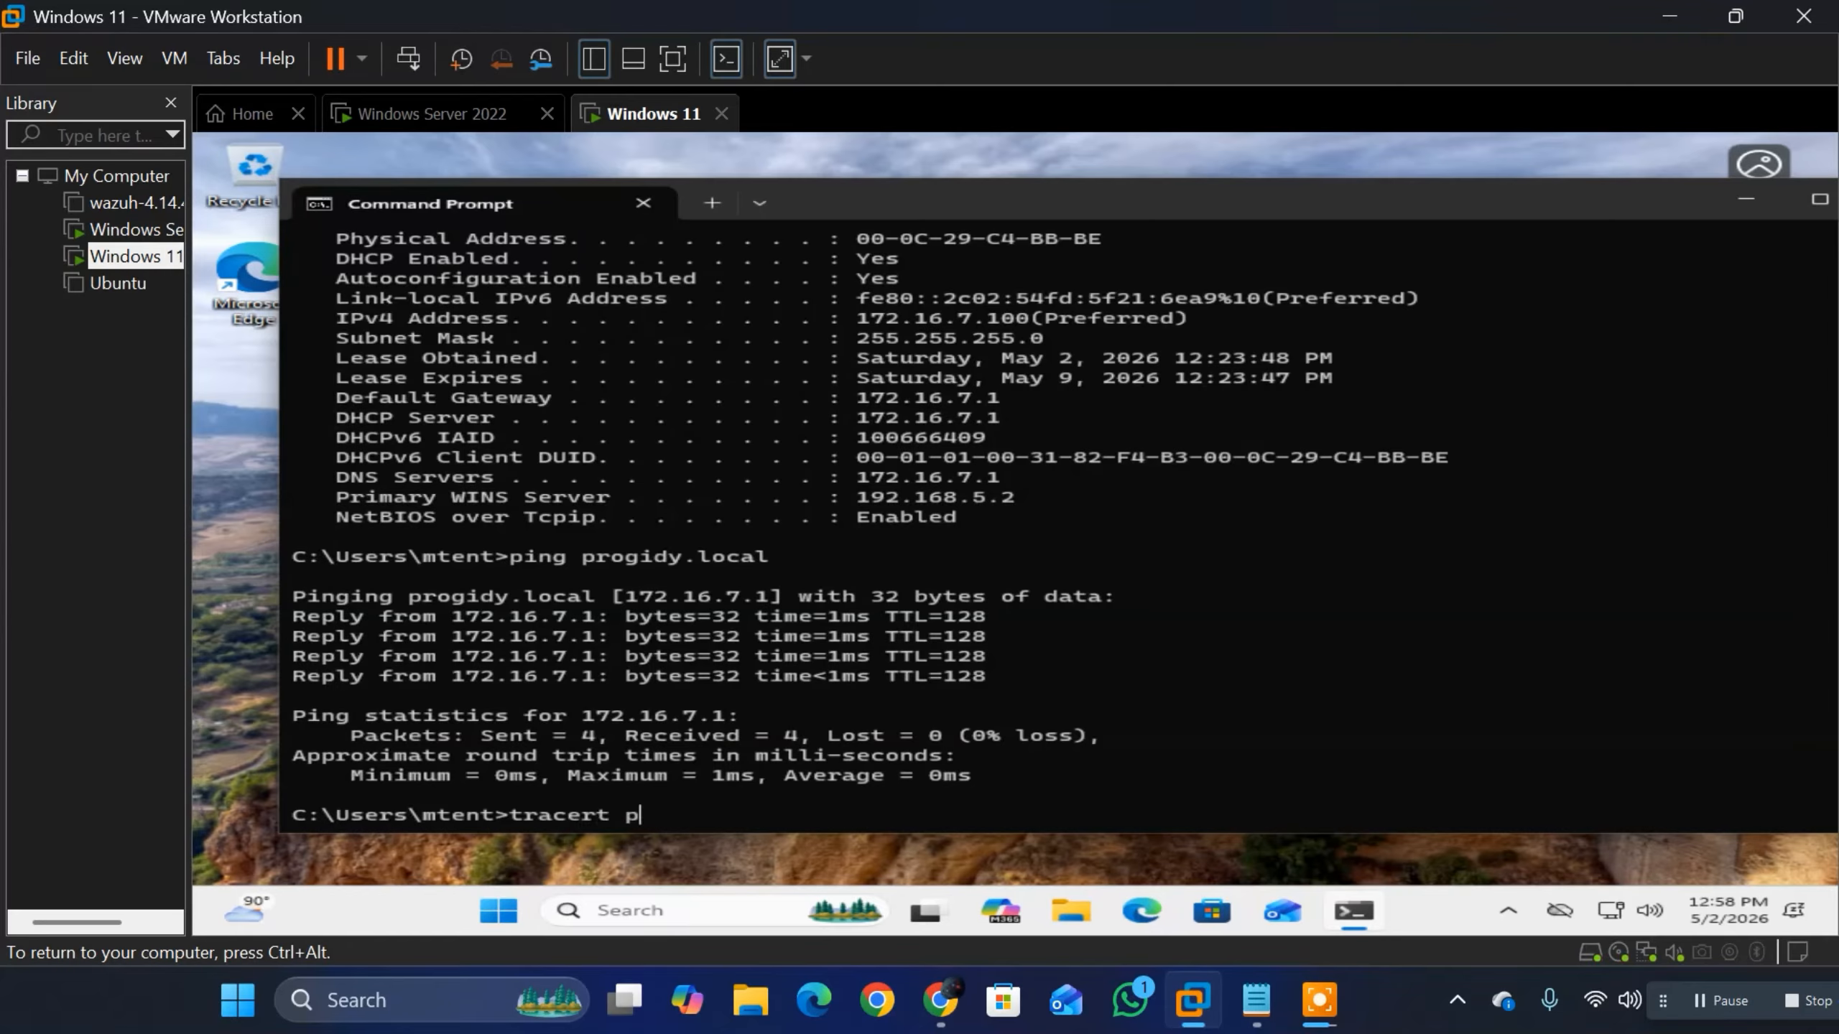
pyautogui.write('rogidy.local')
pyautogui.press('Return')
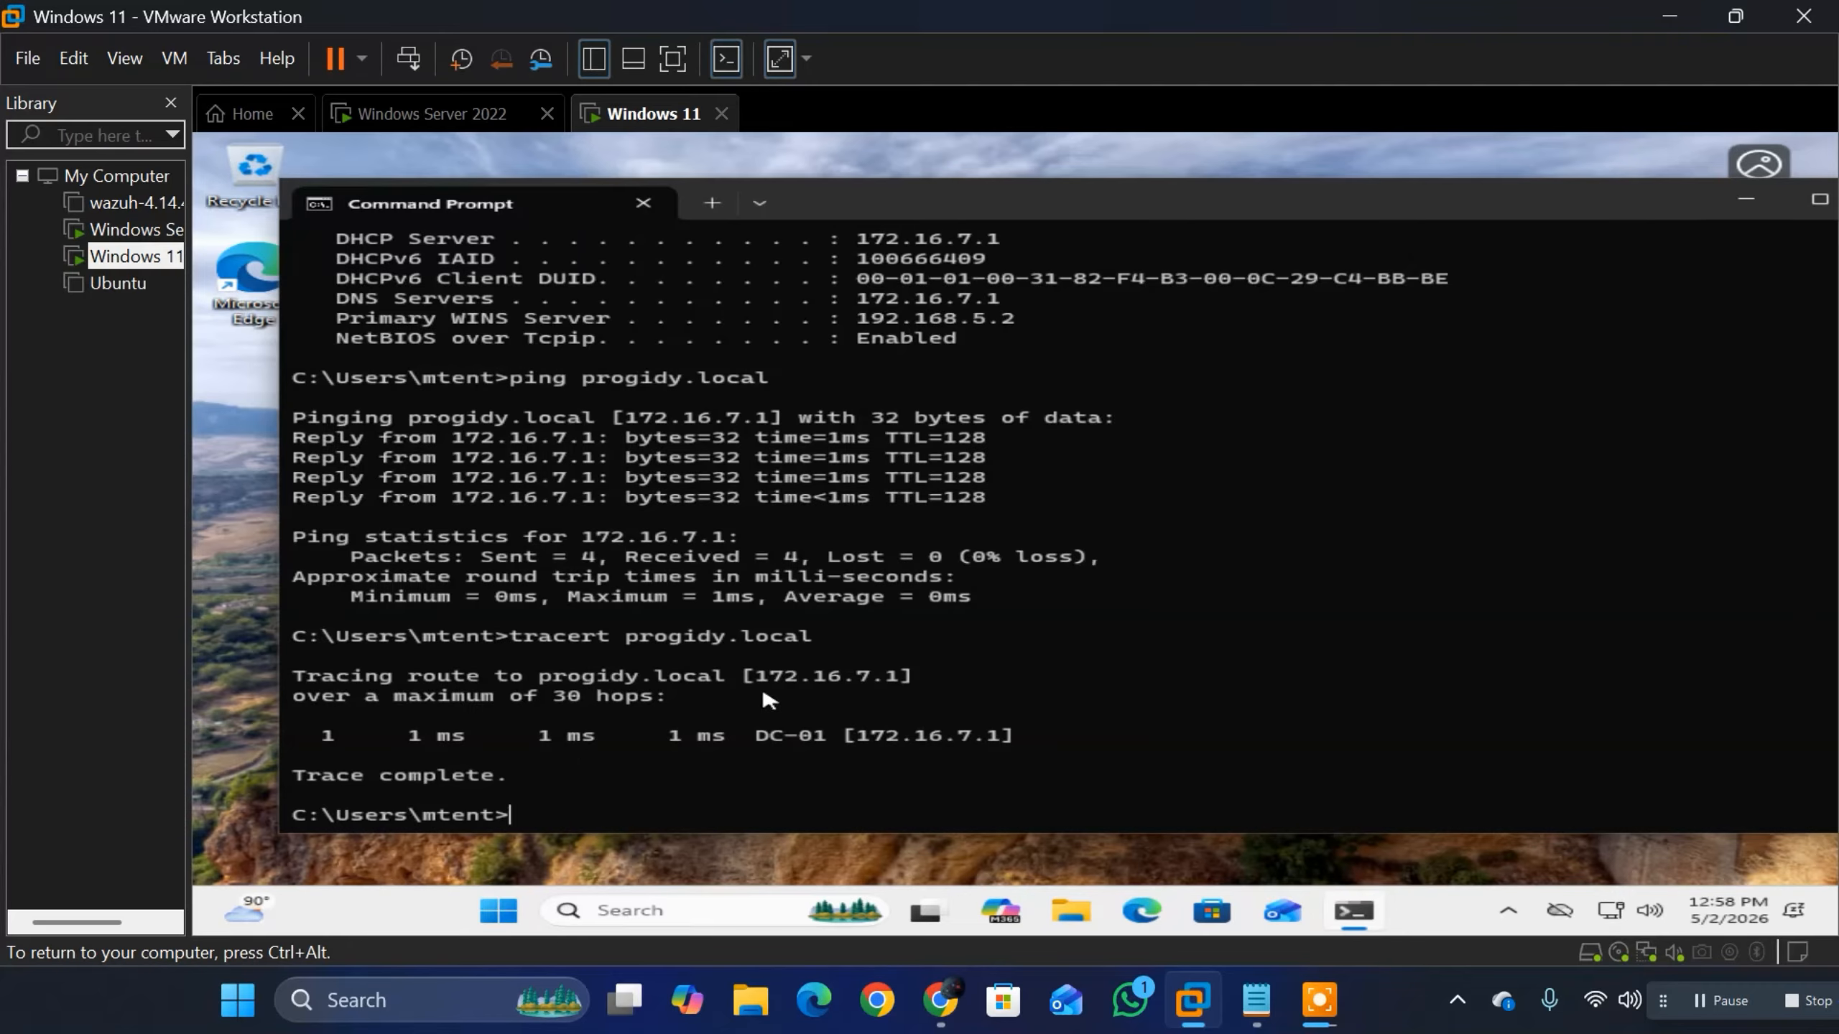
# Step: Highlight the traced IP address, and run nslookup progidy.local to check the domain's name resolution
pyautogui.moveTo(756, 677)
pyautogui.mouseDown()
pyautogui.moveTo(934, 684)
pyautogui.moveTo(889, 691)
pyautogui.mouseUp()
pyautogui.click(579, 830)
pyautogui.write('dy.loca')
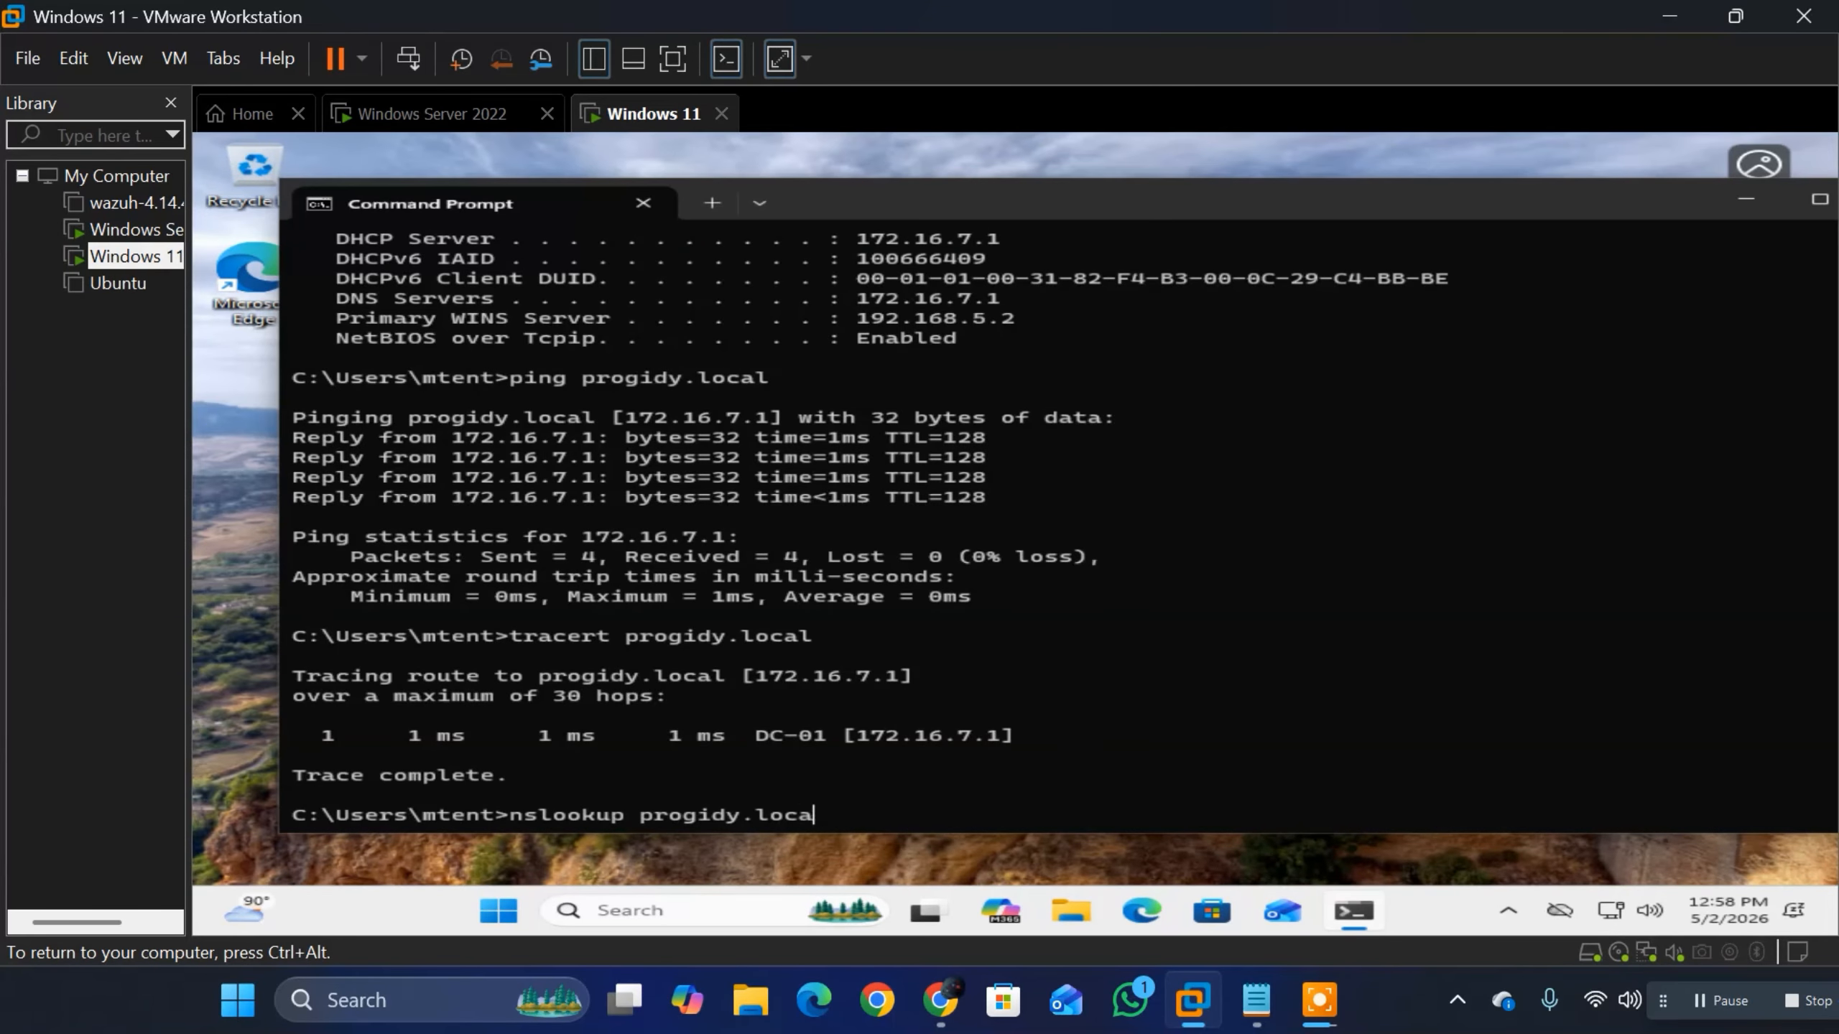
pyautogui.write('l')
pyautogui.press('Return')
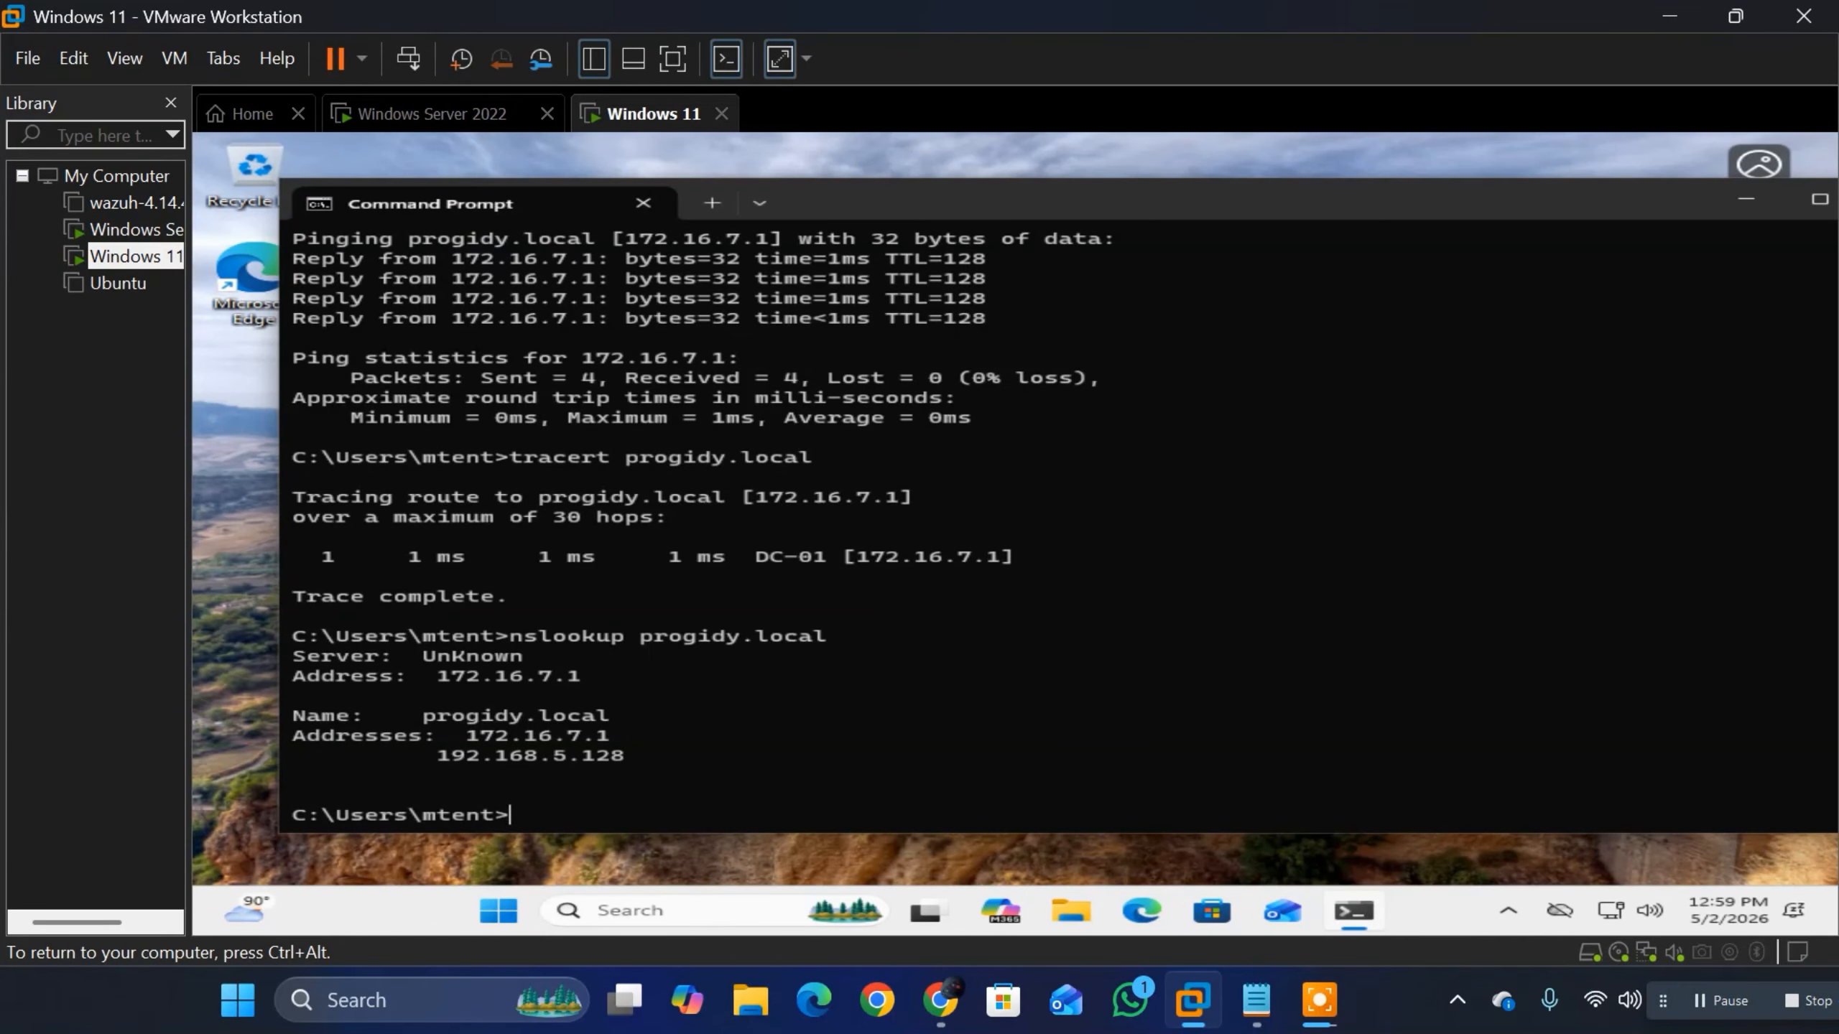
# Step: Switch to the Windows Server 2022 machine and minimize the DHCP console to view the IIS page in Server Manager
pyautogui.click(398, 114)
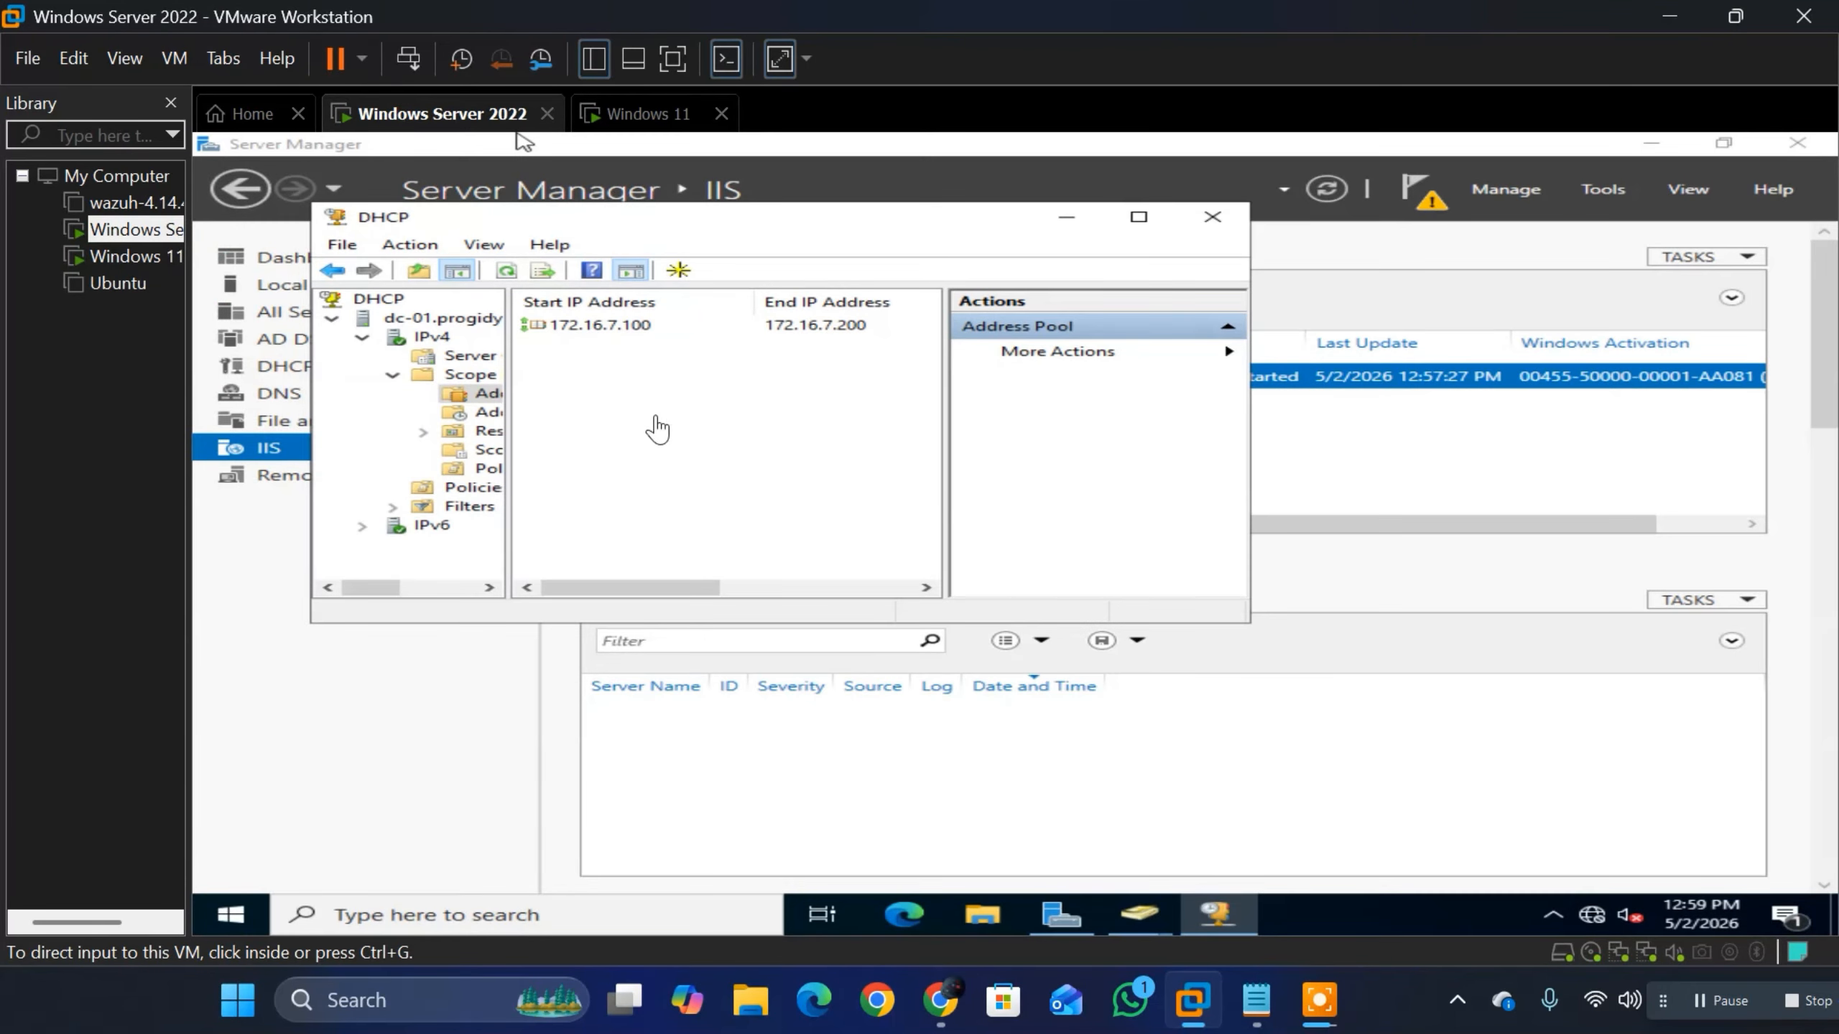
pyautogui.click(1063, 224)
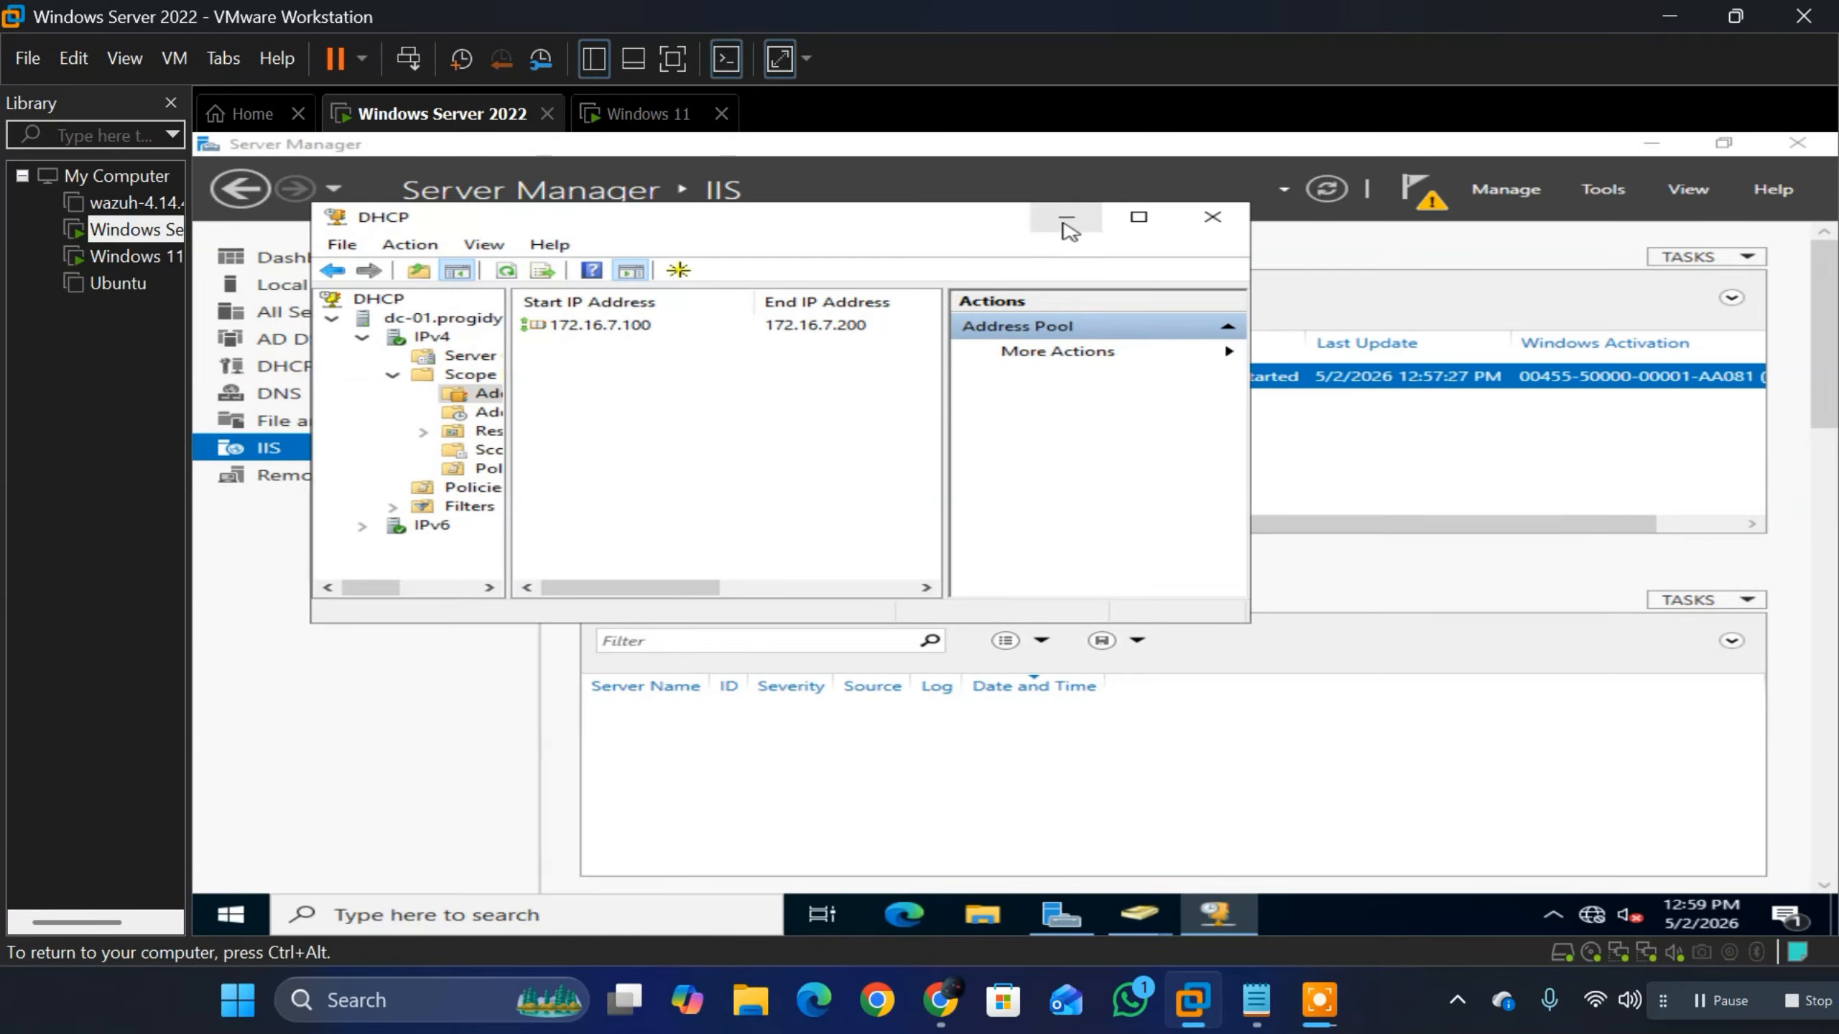
pyautogui.click(1067, 227)
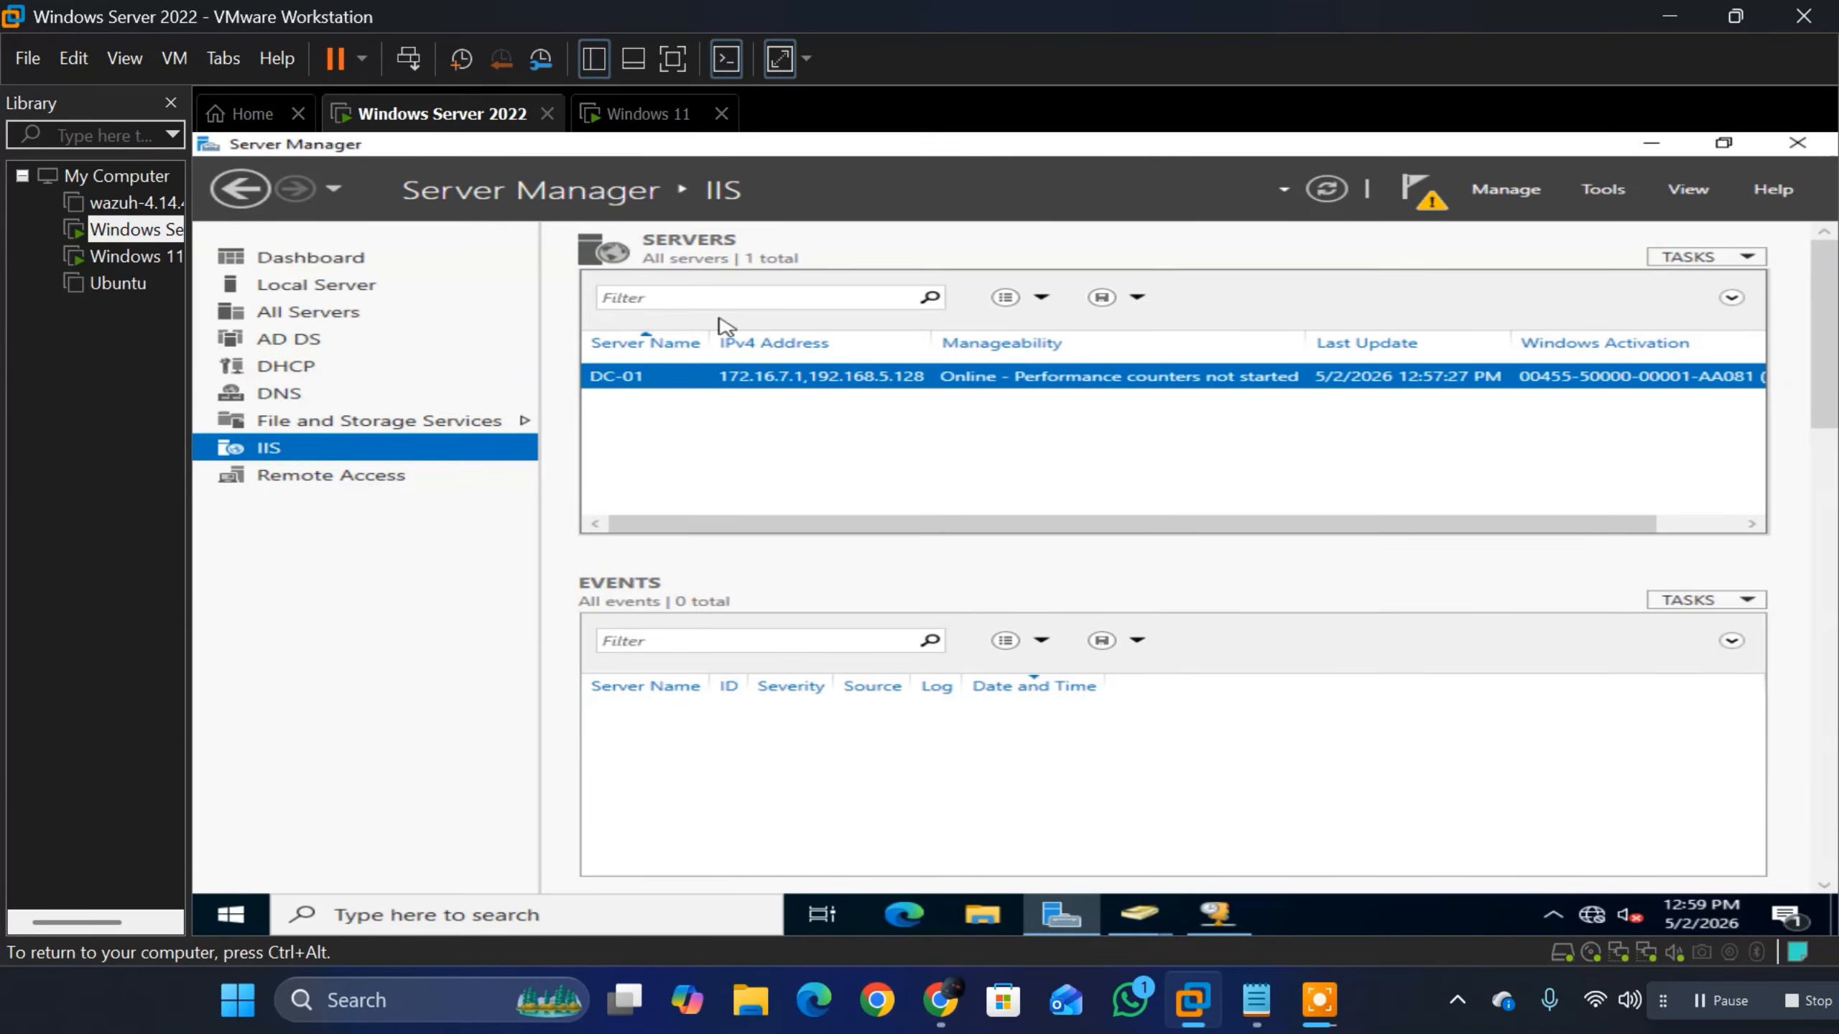
pyautogui.hotkey('ctrl', 'alt')
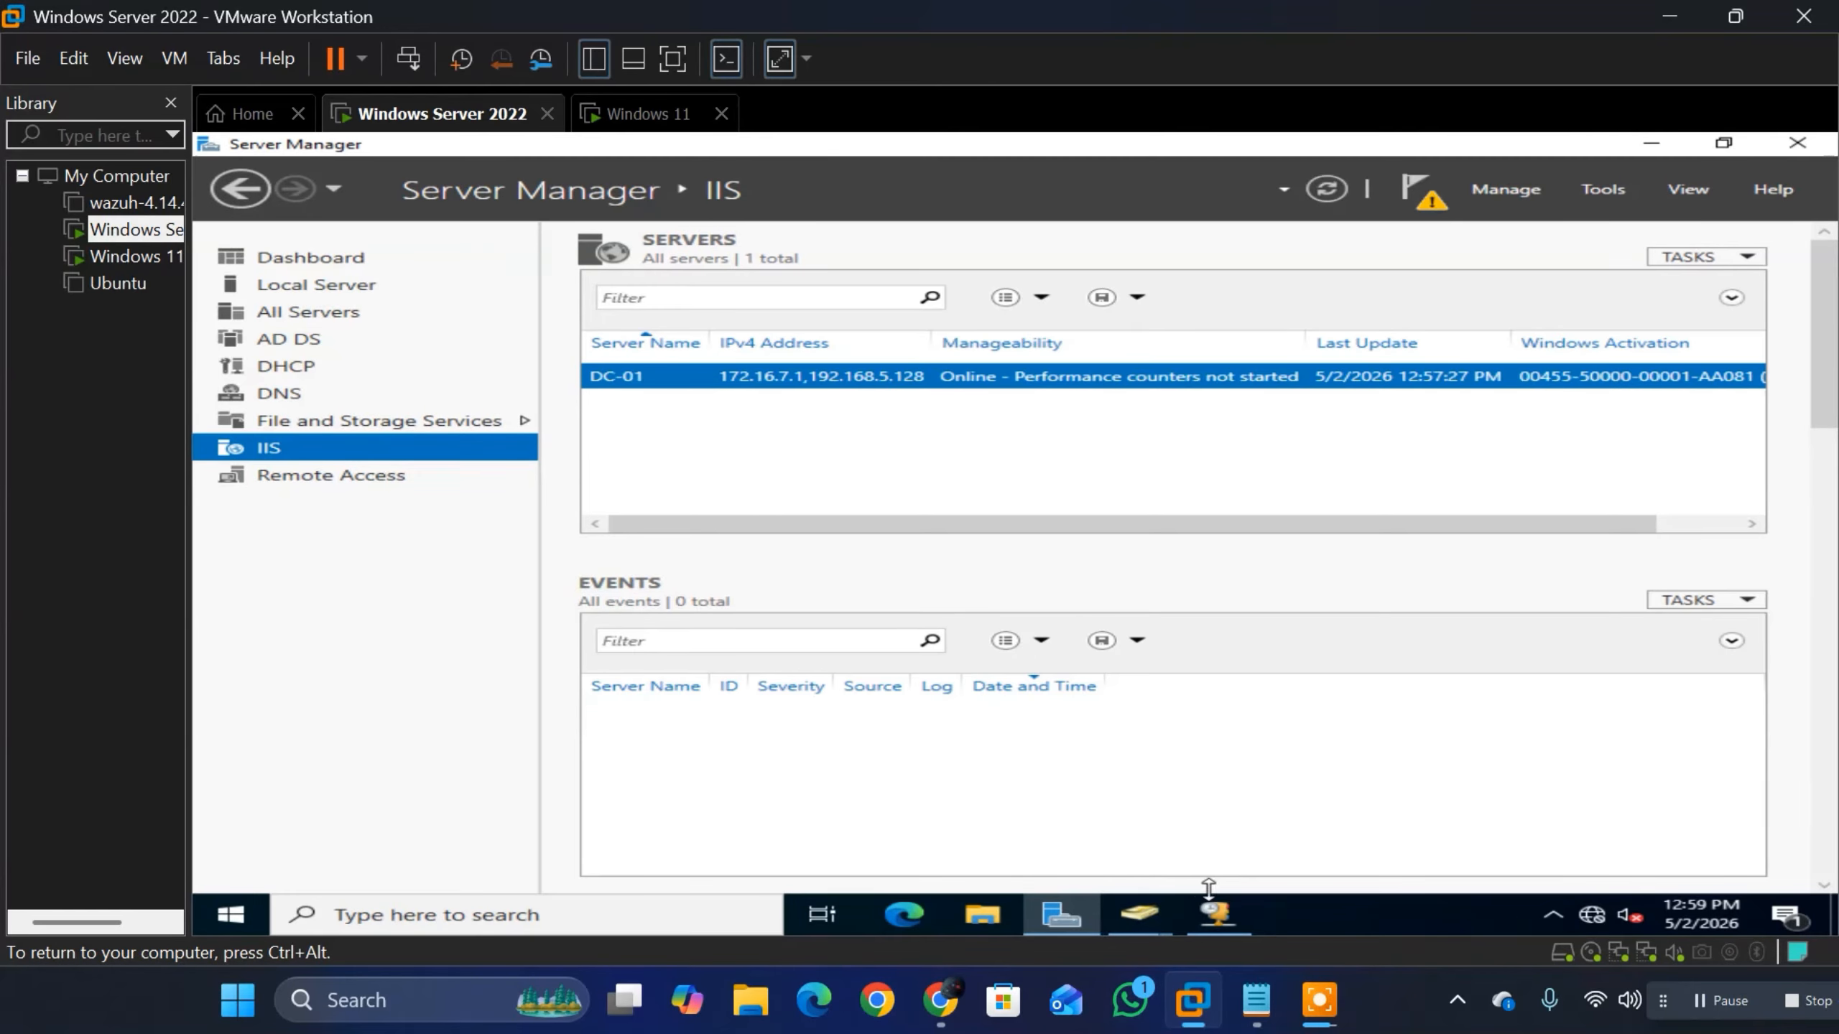
# Step: Examine the users and groups in the IT unit in Active Directory Users and Computers, and return to the Windows 11 machine
pyautogui.click(1216, 911)
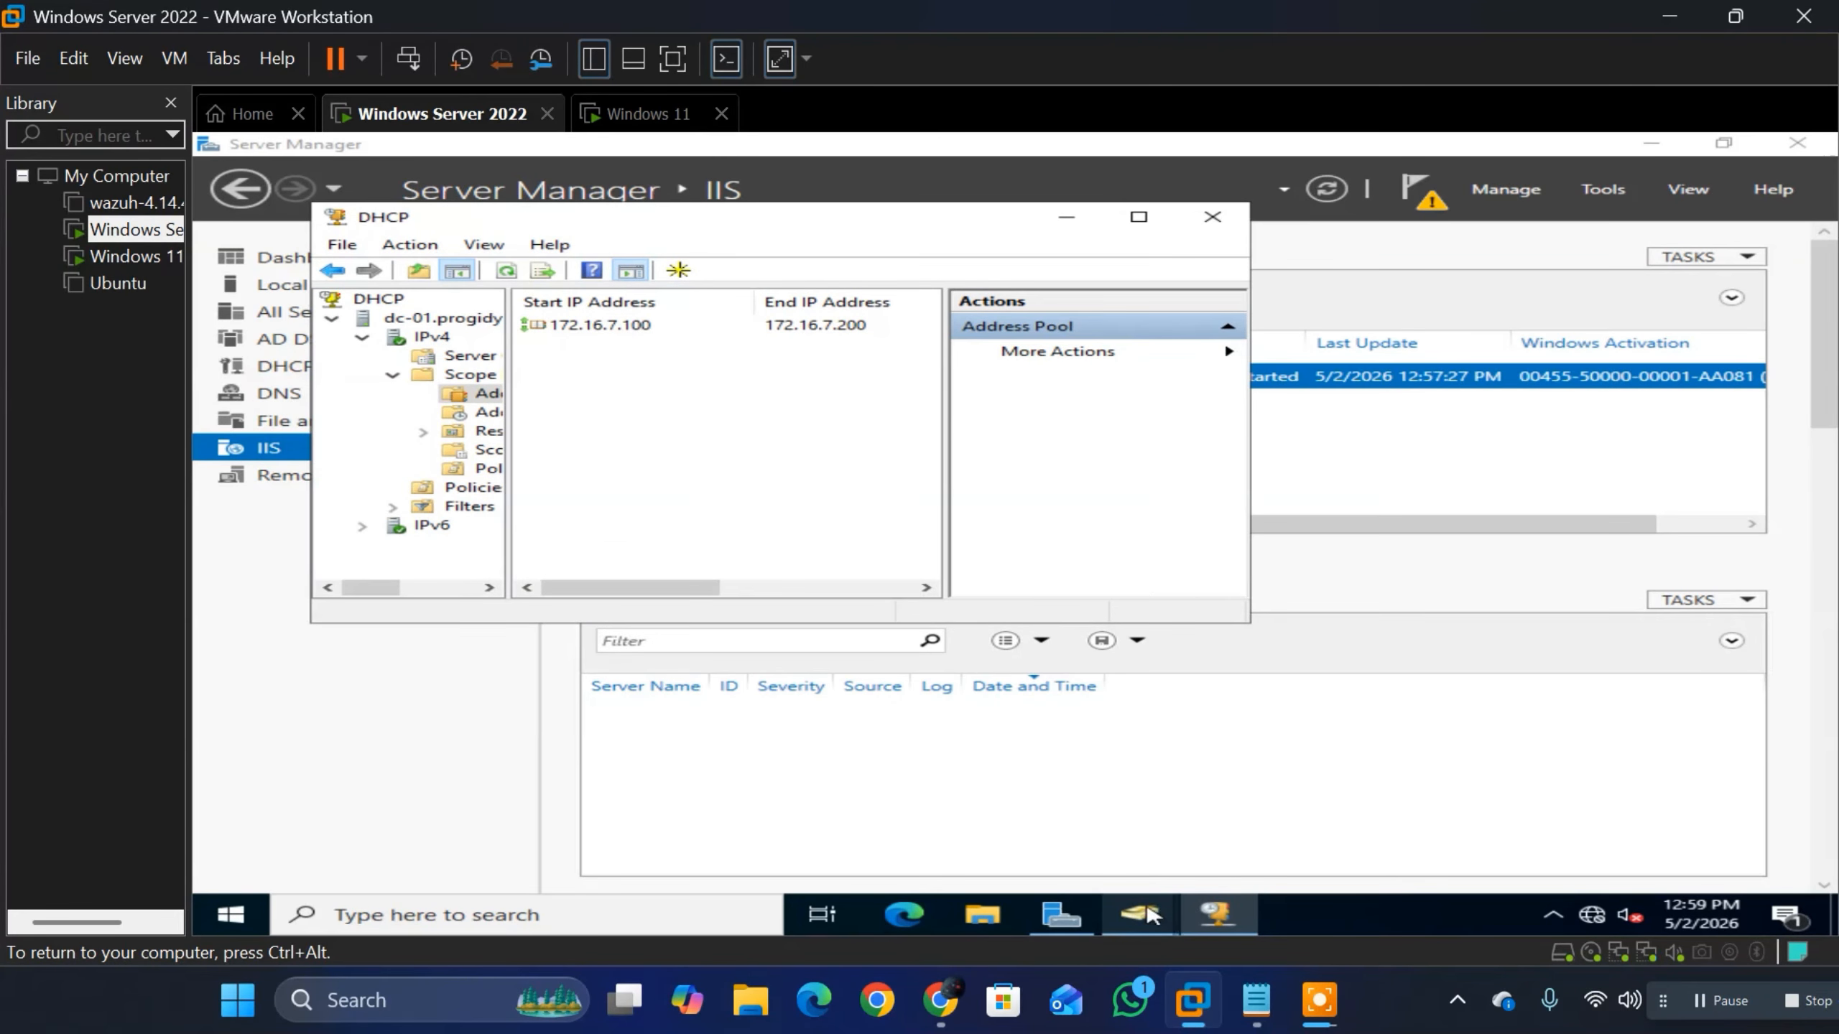
pyautogui.moveTo(1152, 915)
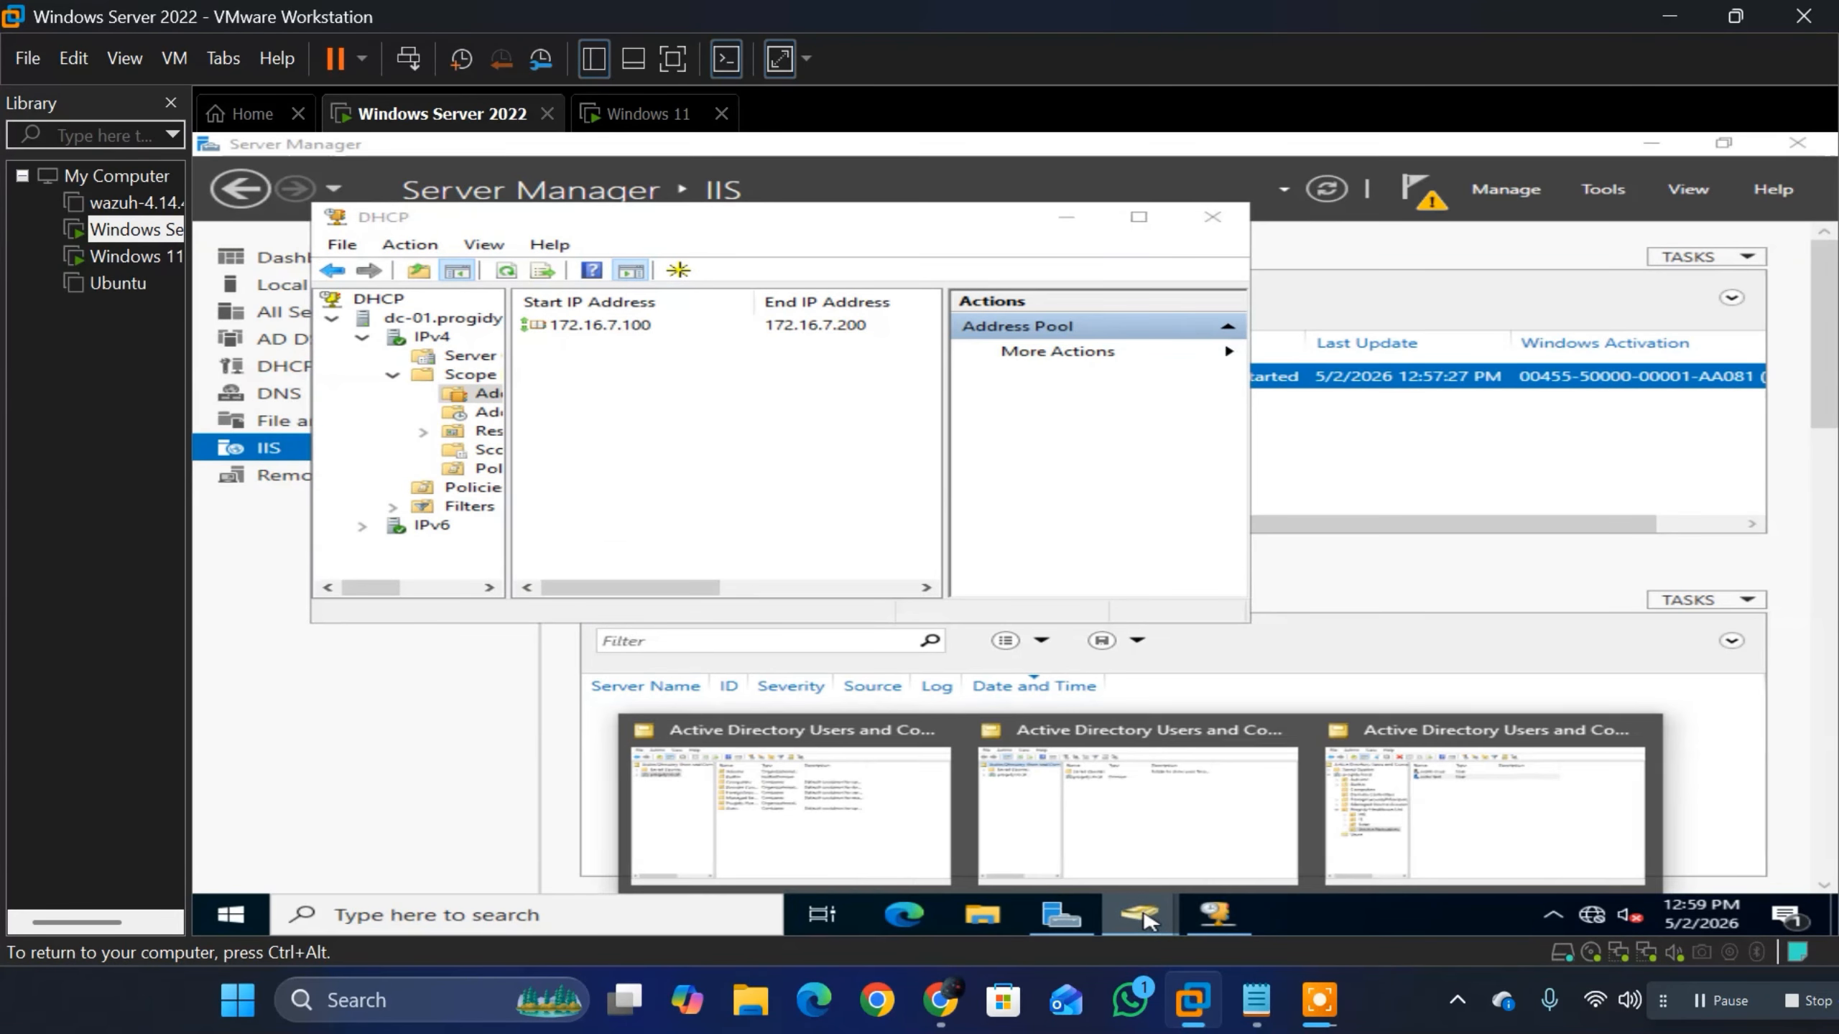
pyautogui.click(1383, 810)
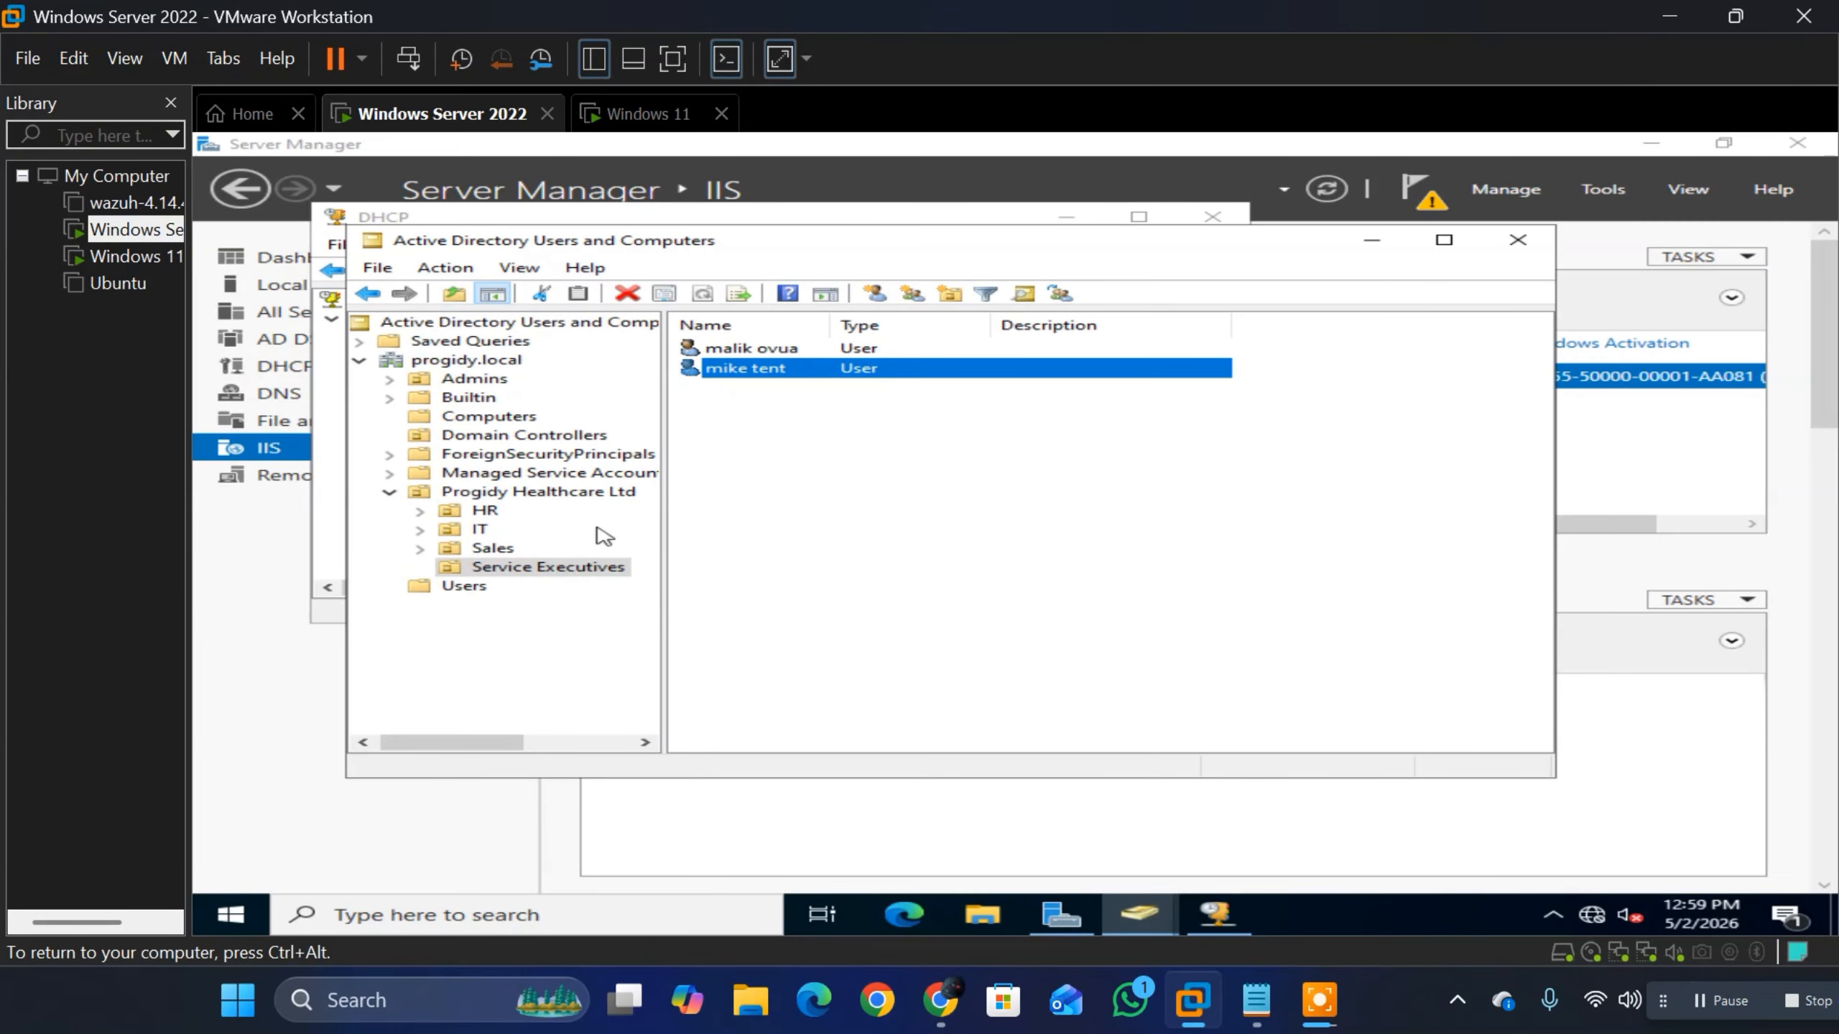
pyautogui.click(481, 530)
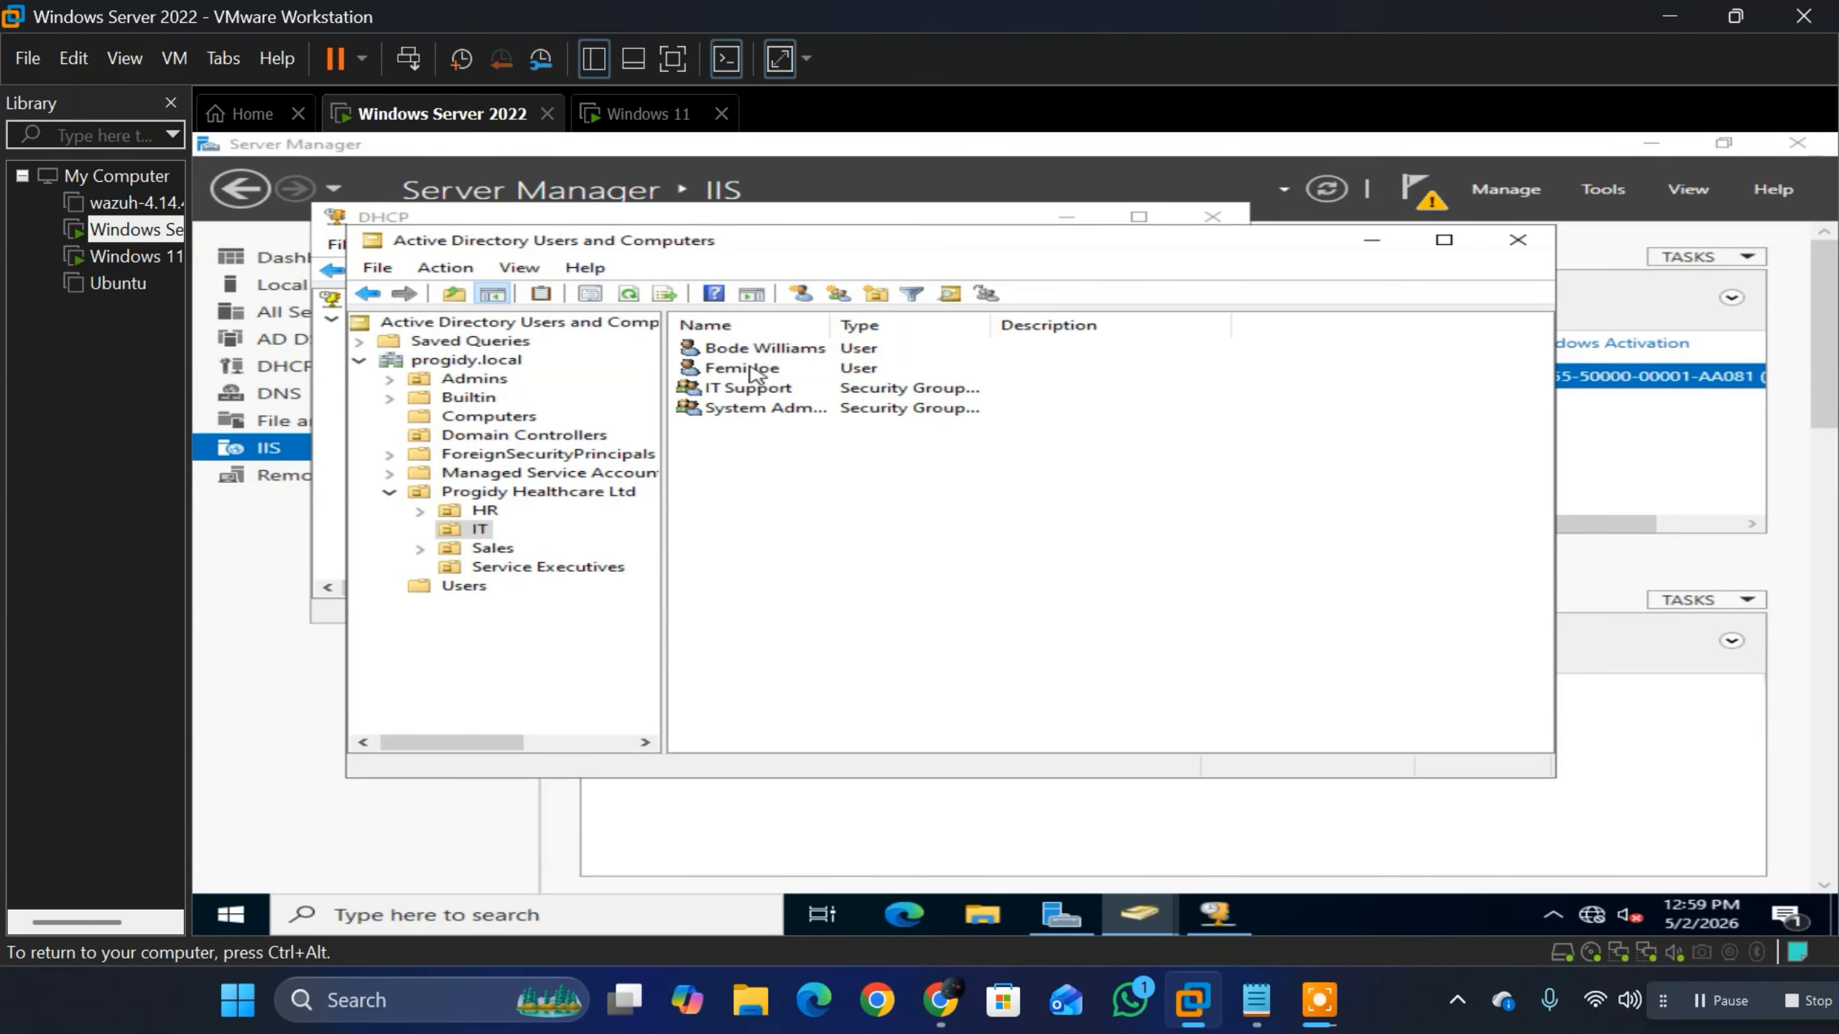
pyautogui.click(753, 370)
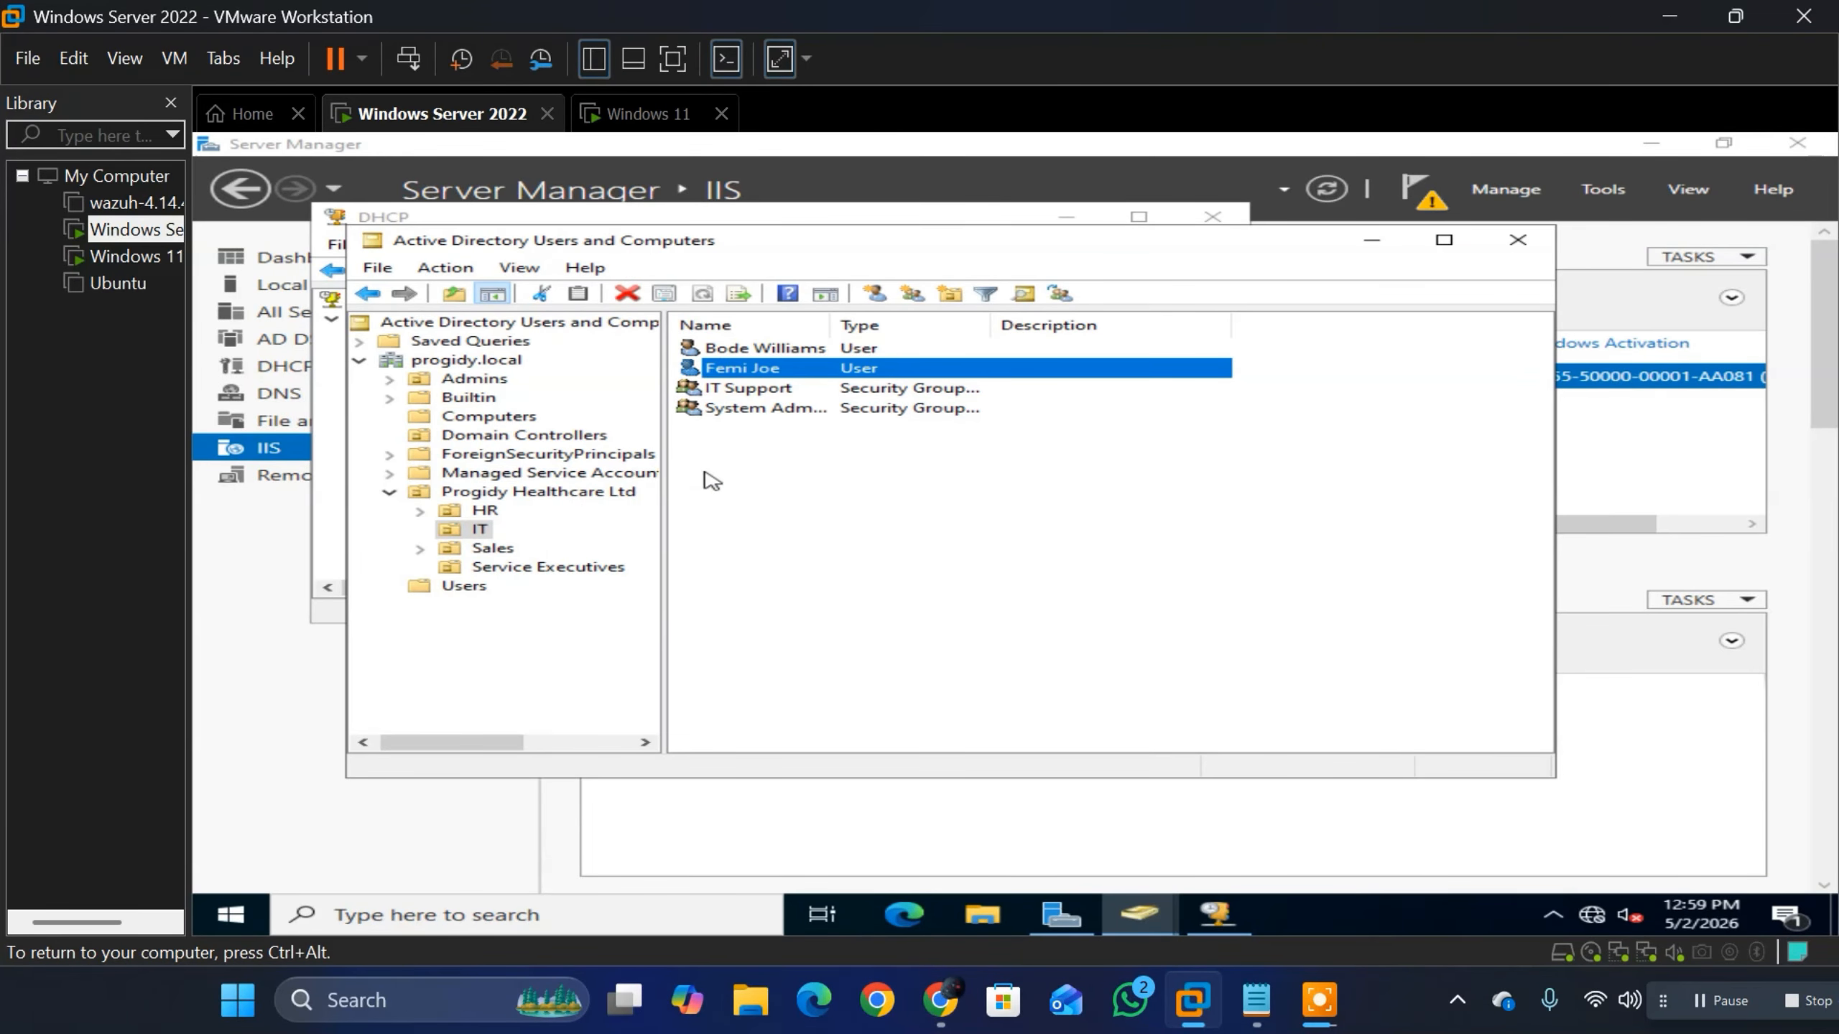
pyautogui.click(1244, 925)
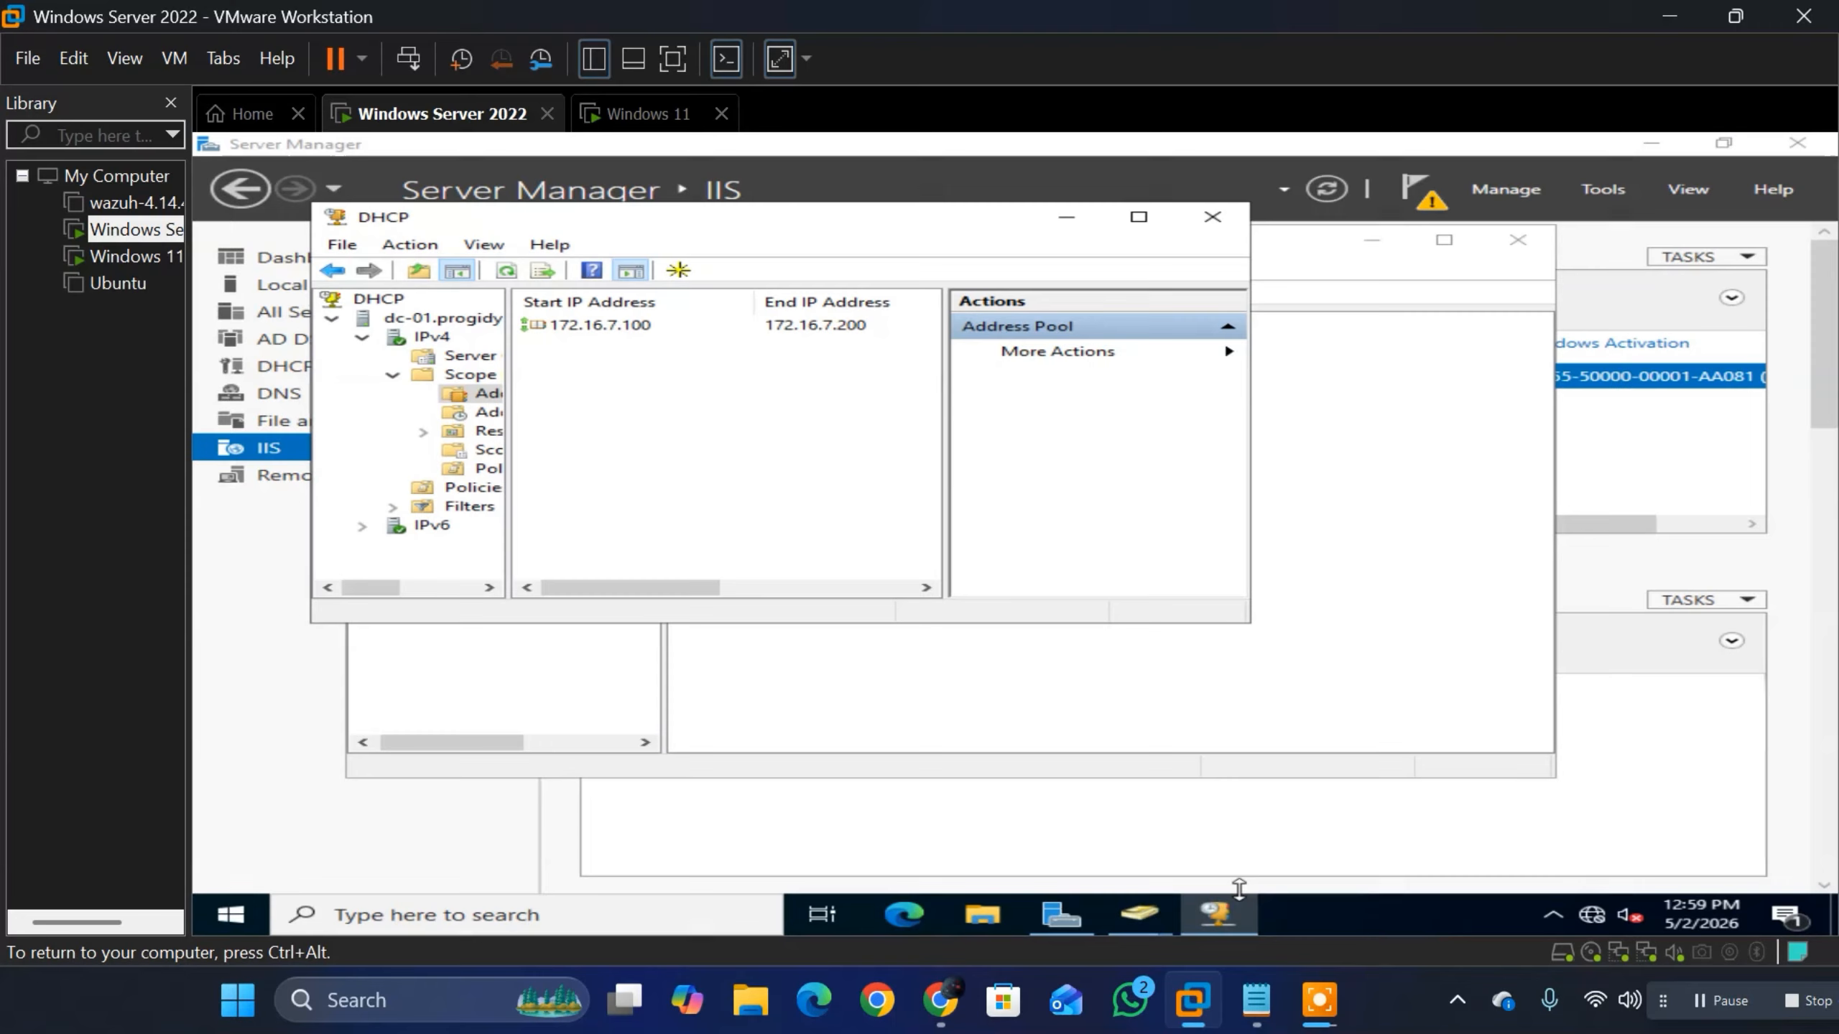
pyautogui.click(627, 115)
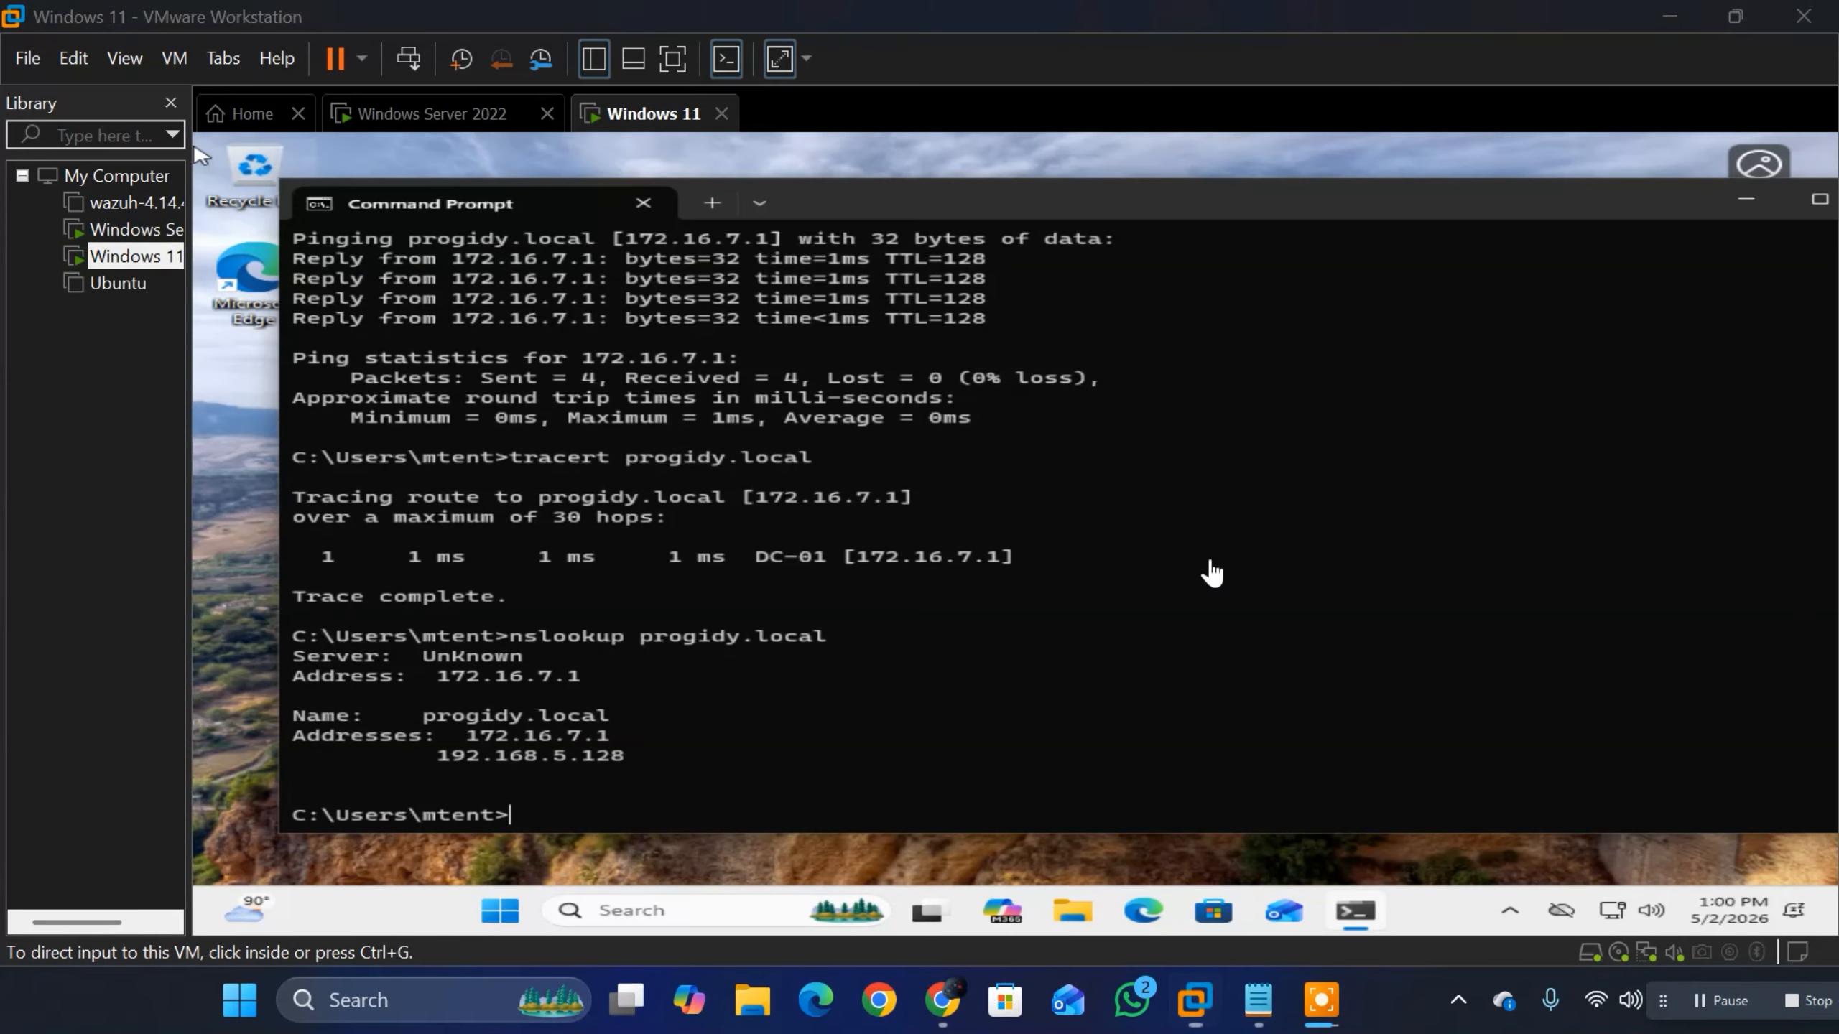
pyautogui.press('super')
pyautogui.write('ms')
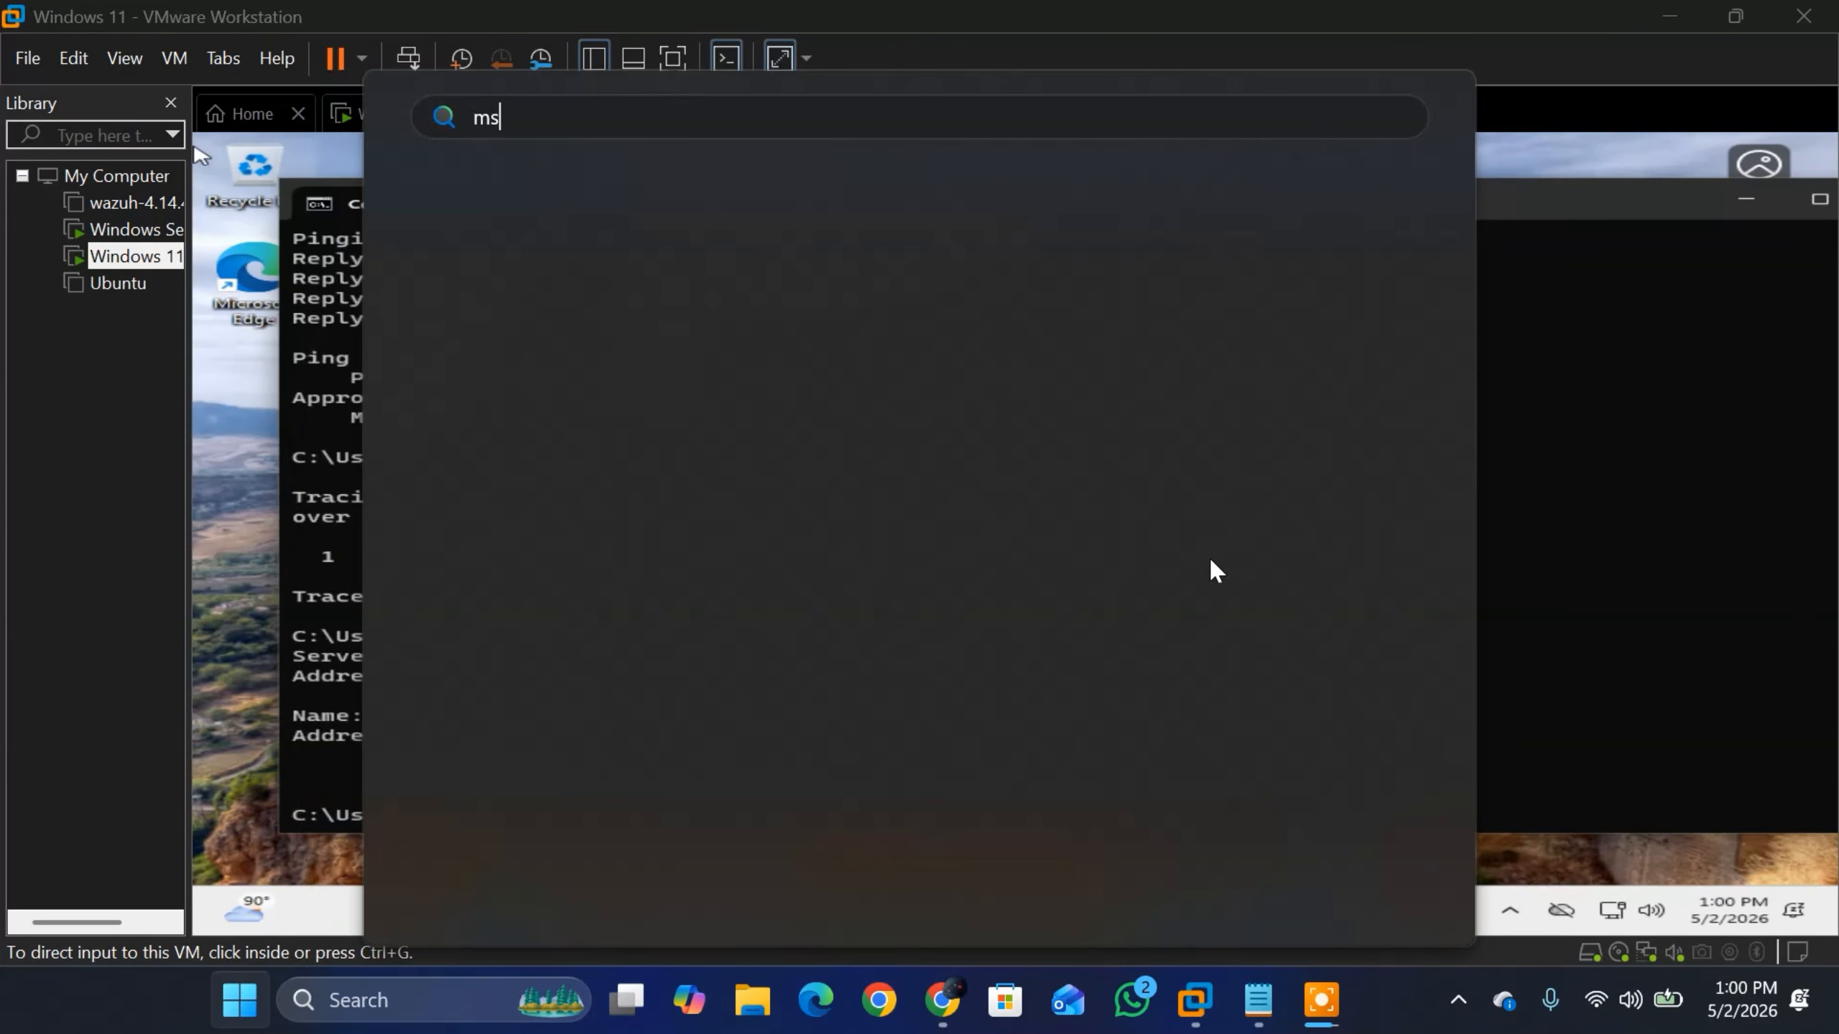
pyautogui.write('tsc')
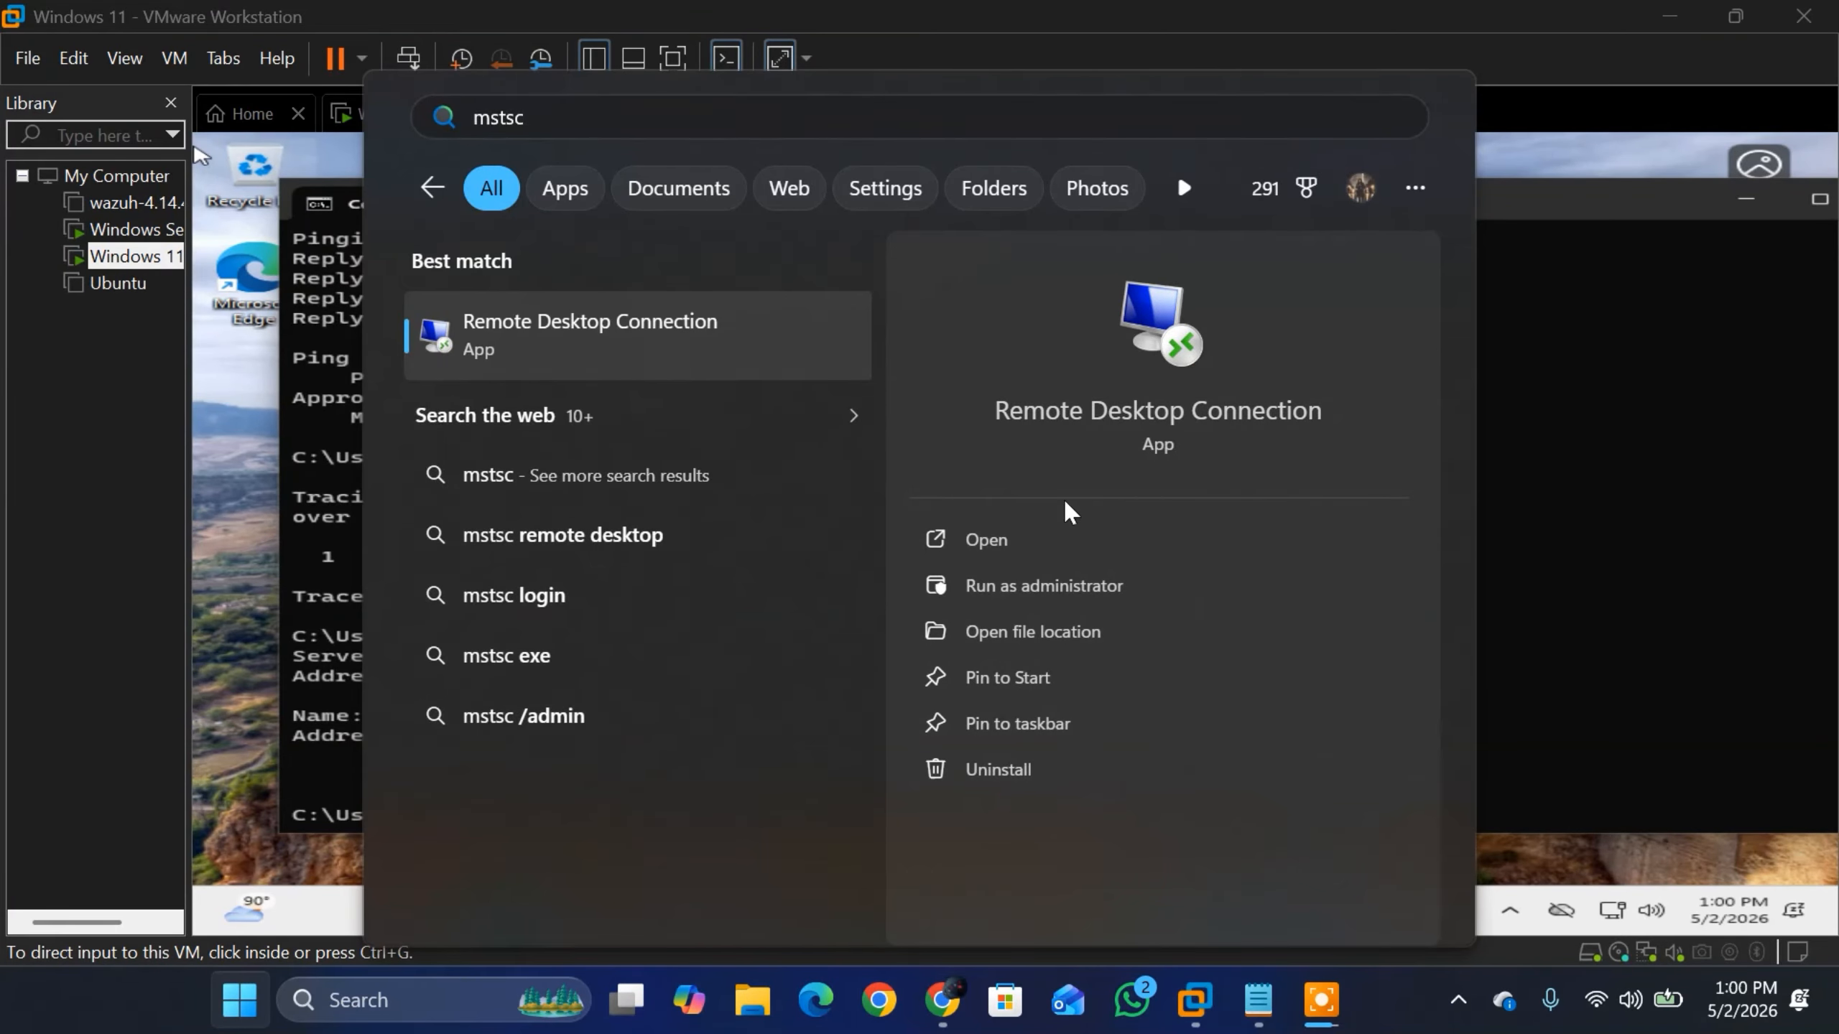
pyautogui.click(1014, 540)
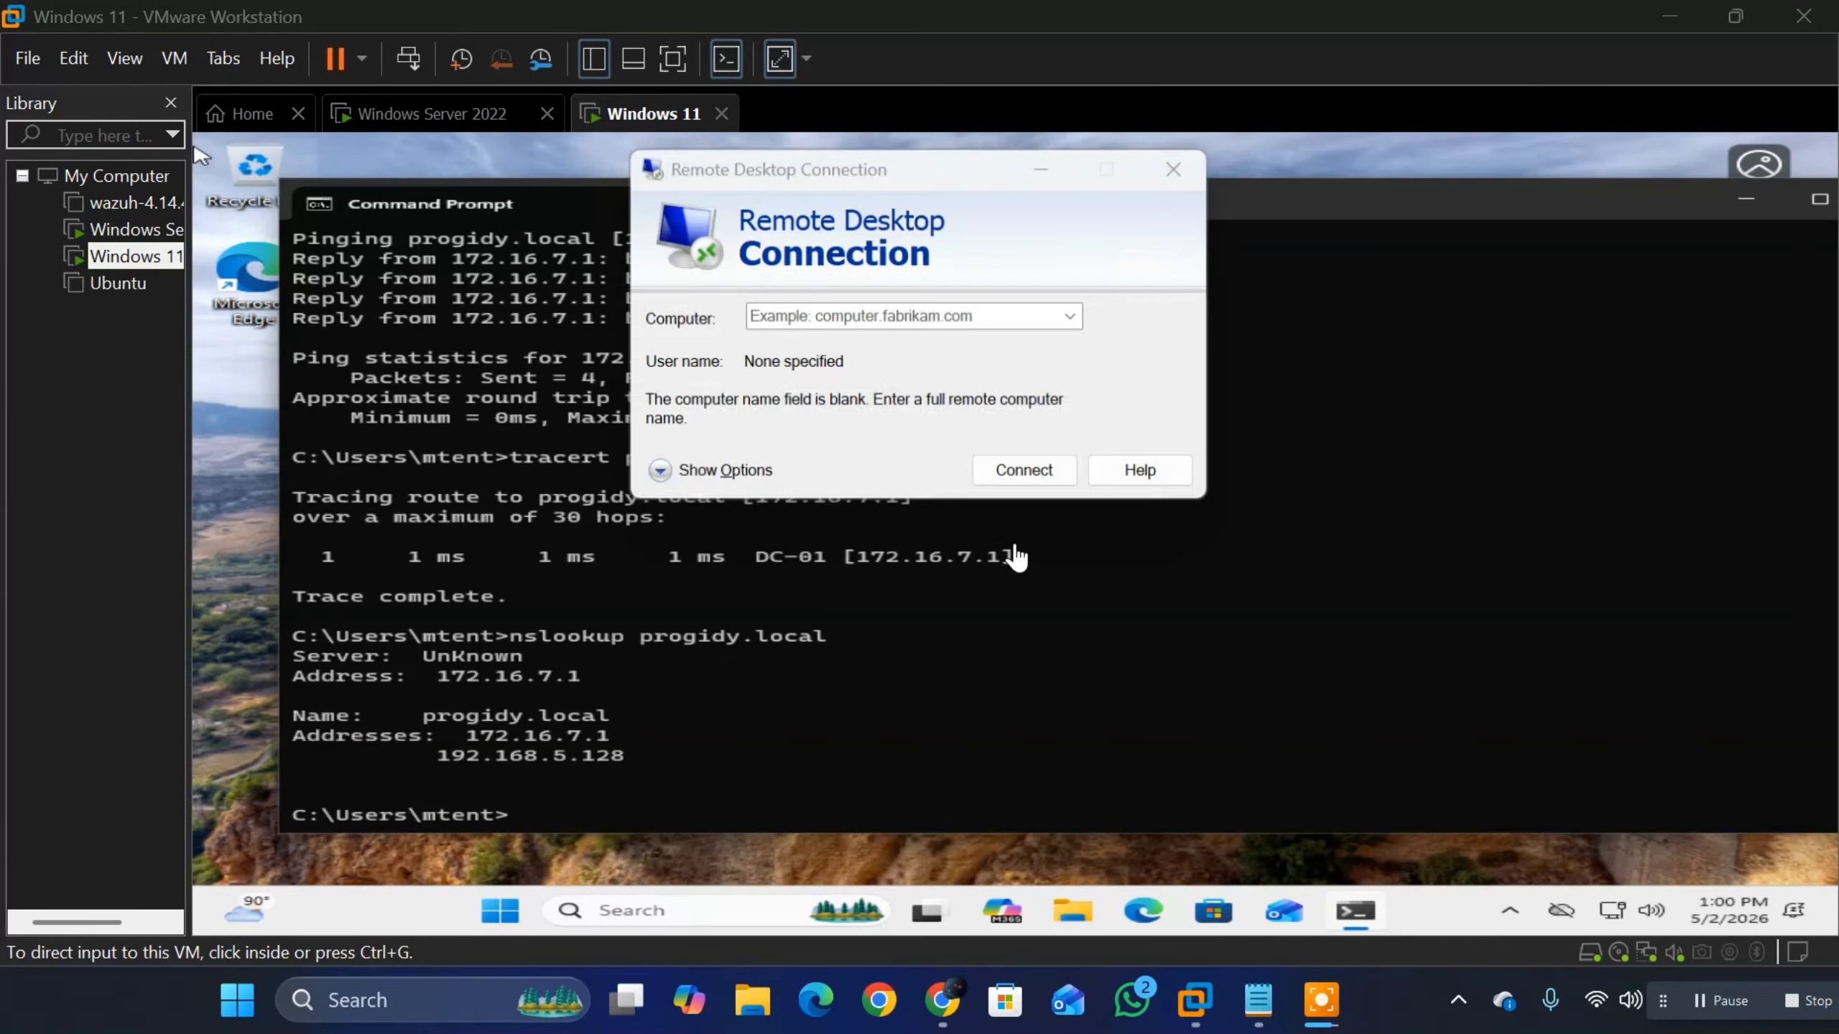
pyautogui.click(927, 308)
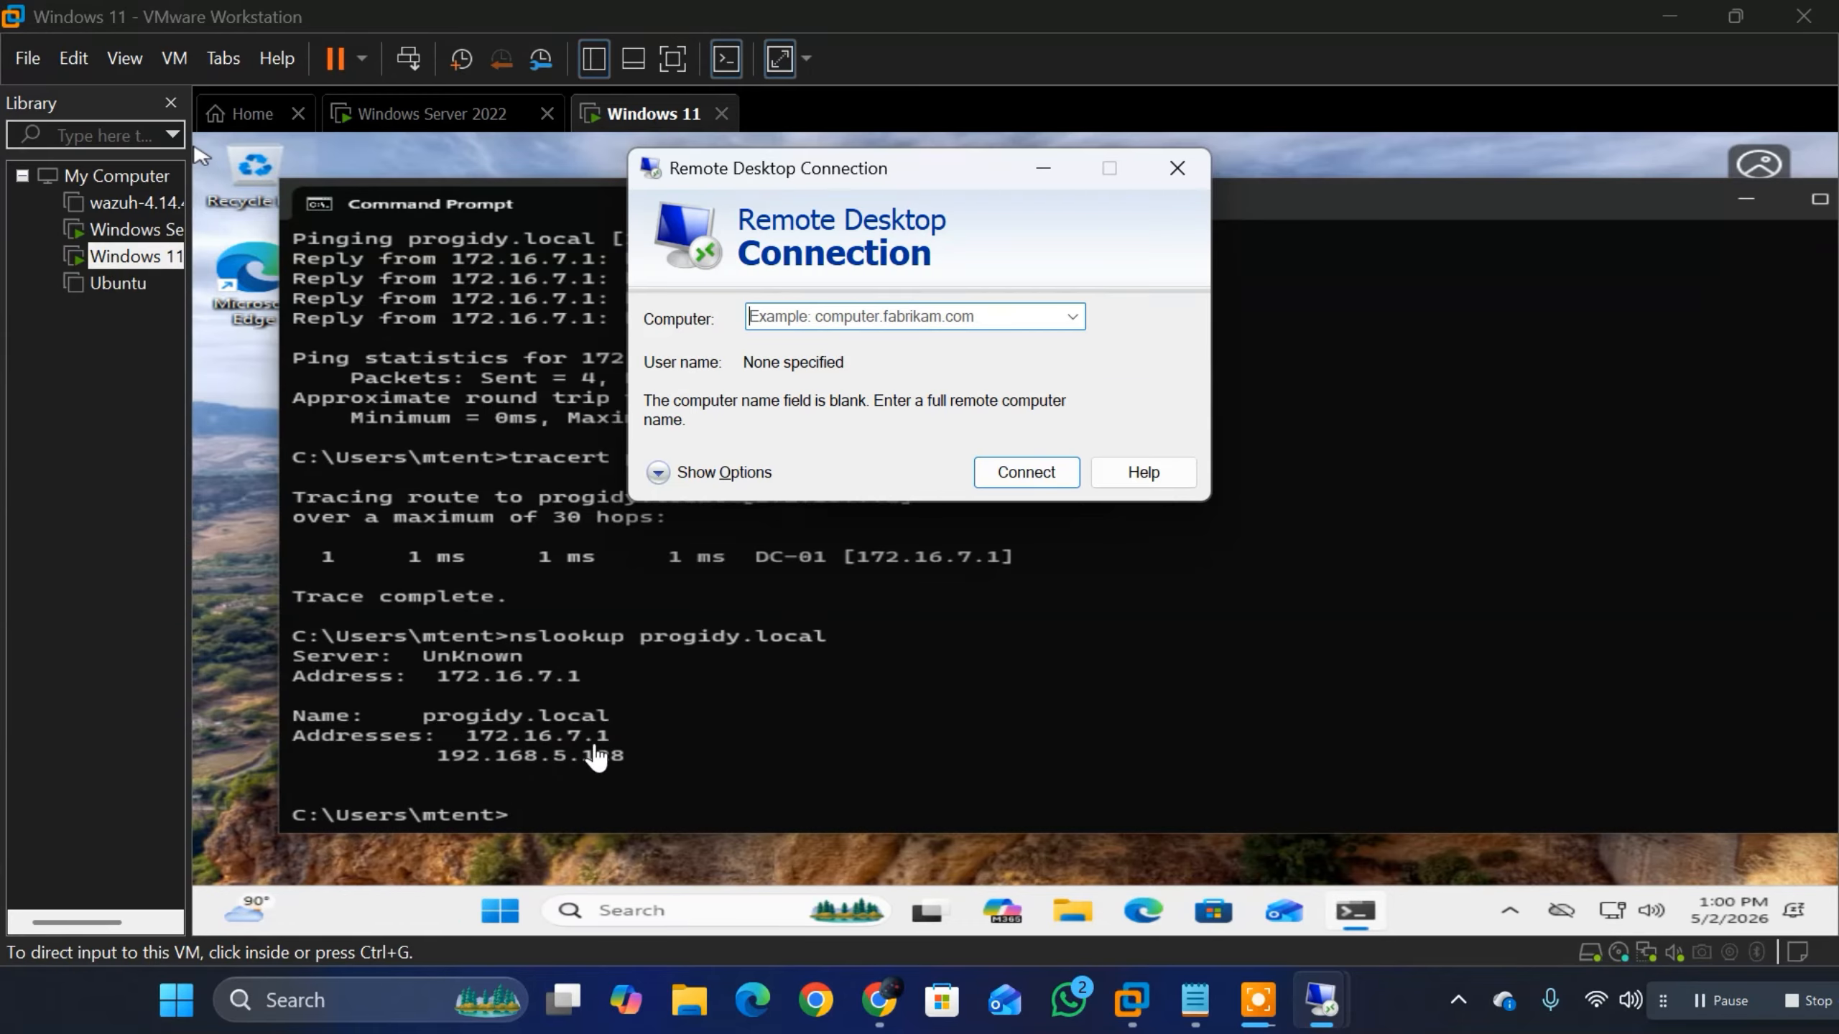
pyautogui.click(832, 317)
pyautogui.click(888, 314)
pyautogui.click(1171, 172)
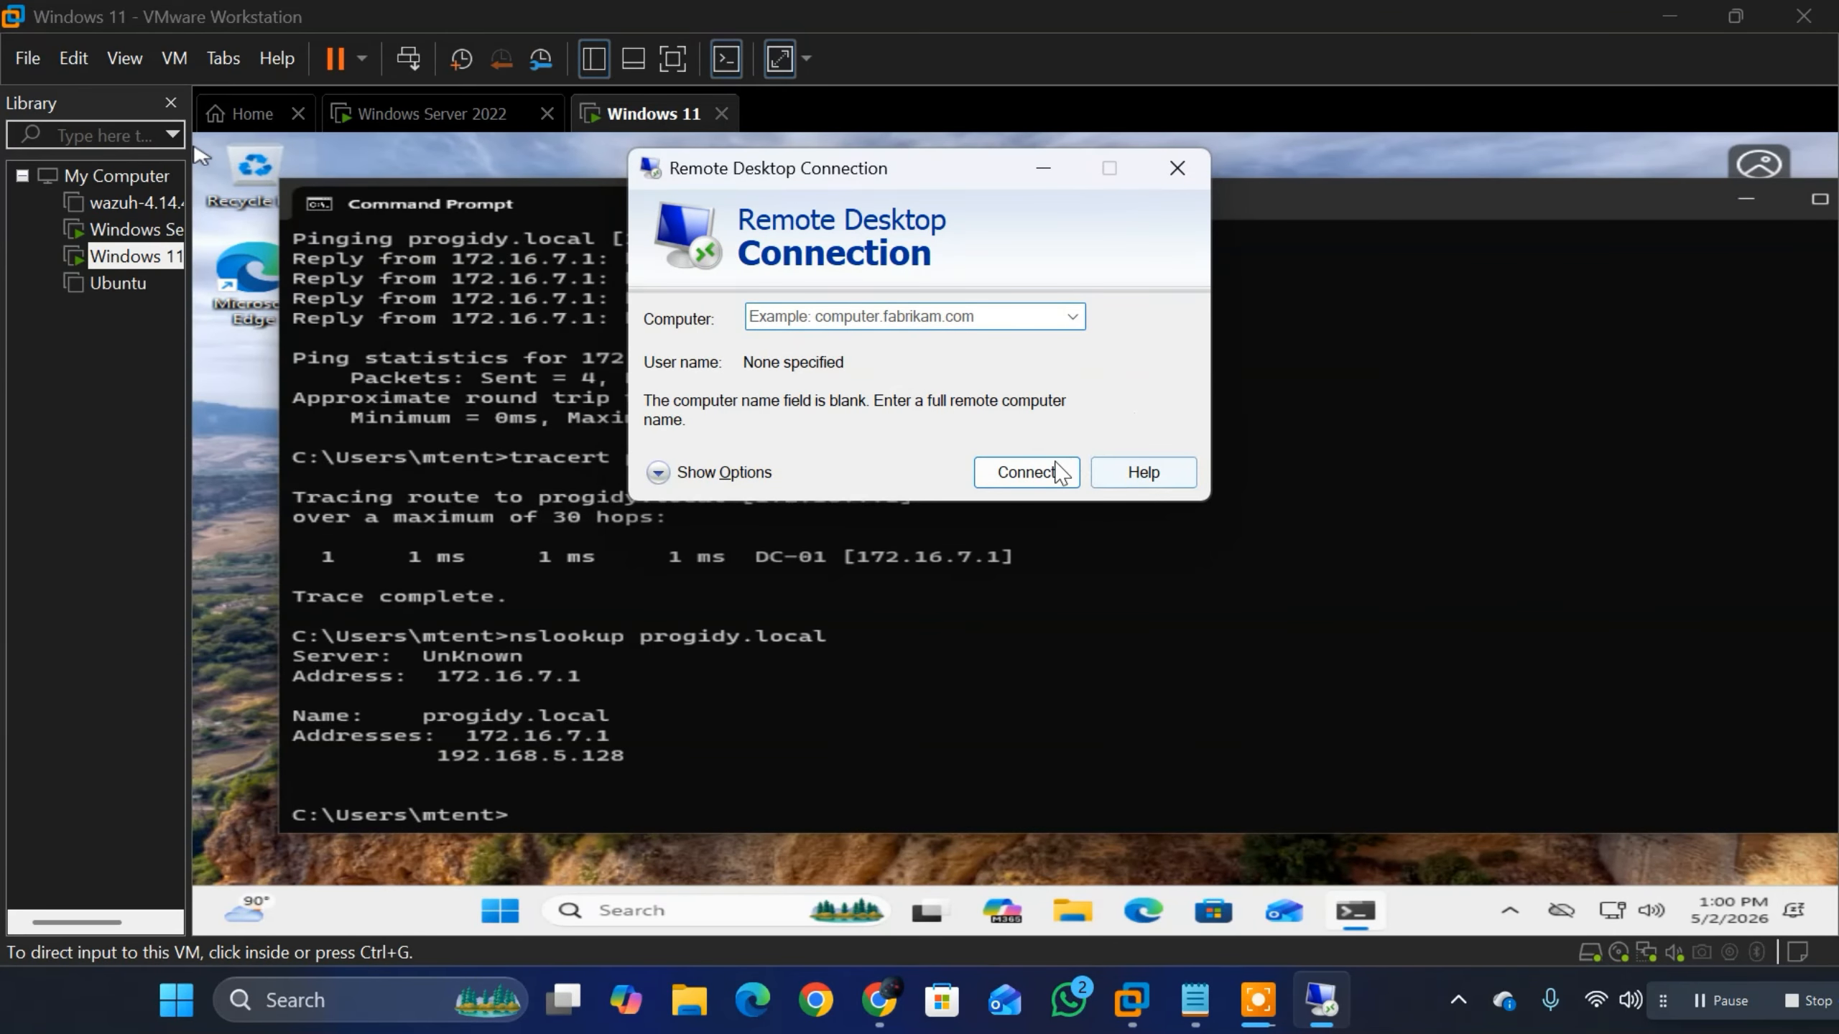
pyautogui.click(1196, 187)
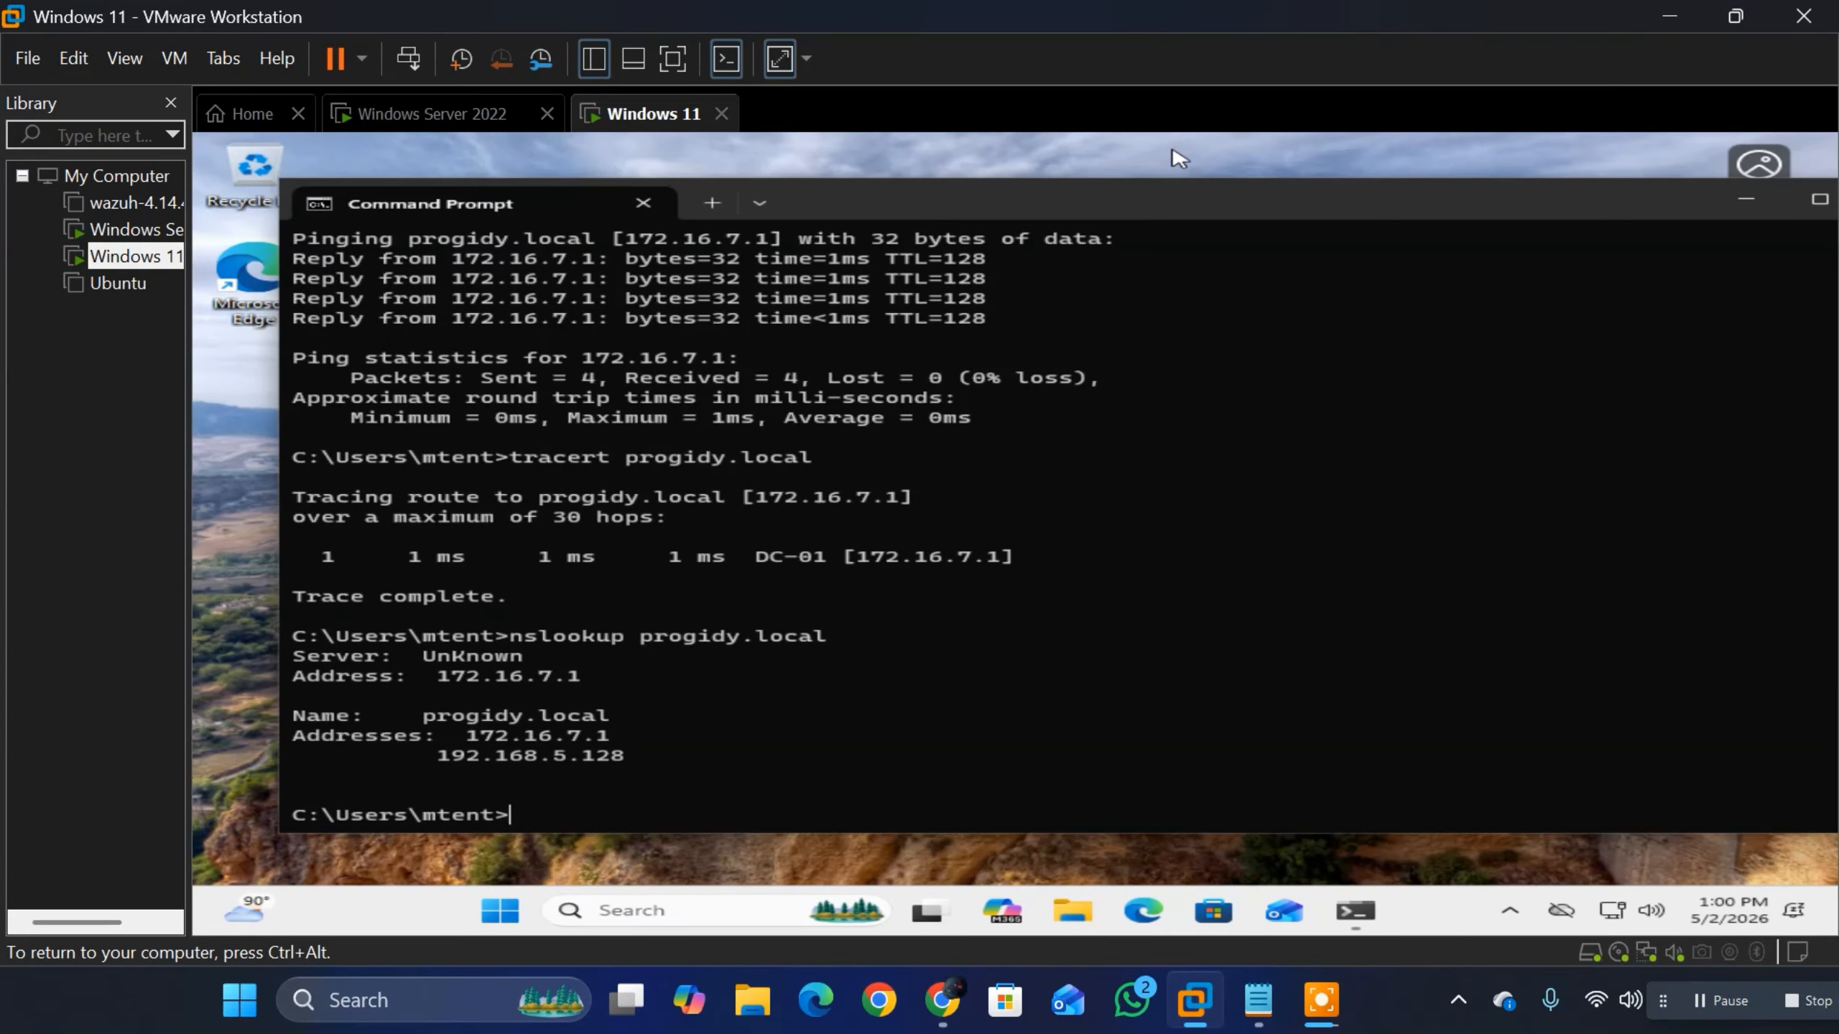
# Step: Find mstsc inside the Windows 11 virtual machine and open Remote Desktop Connection there
pyautogui.press('super')
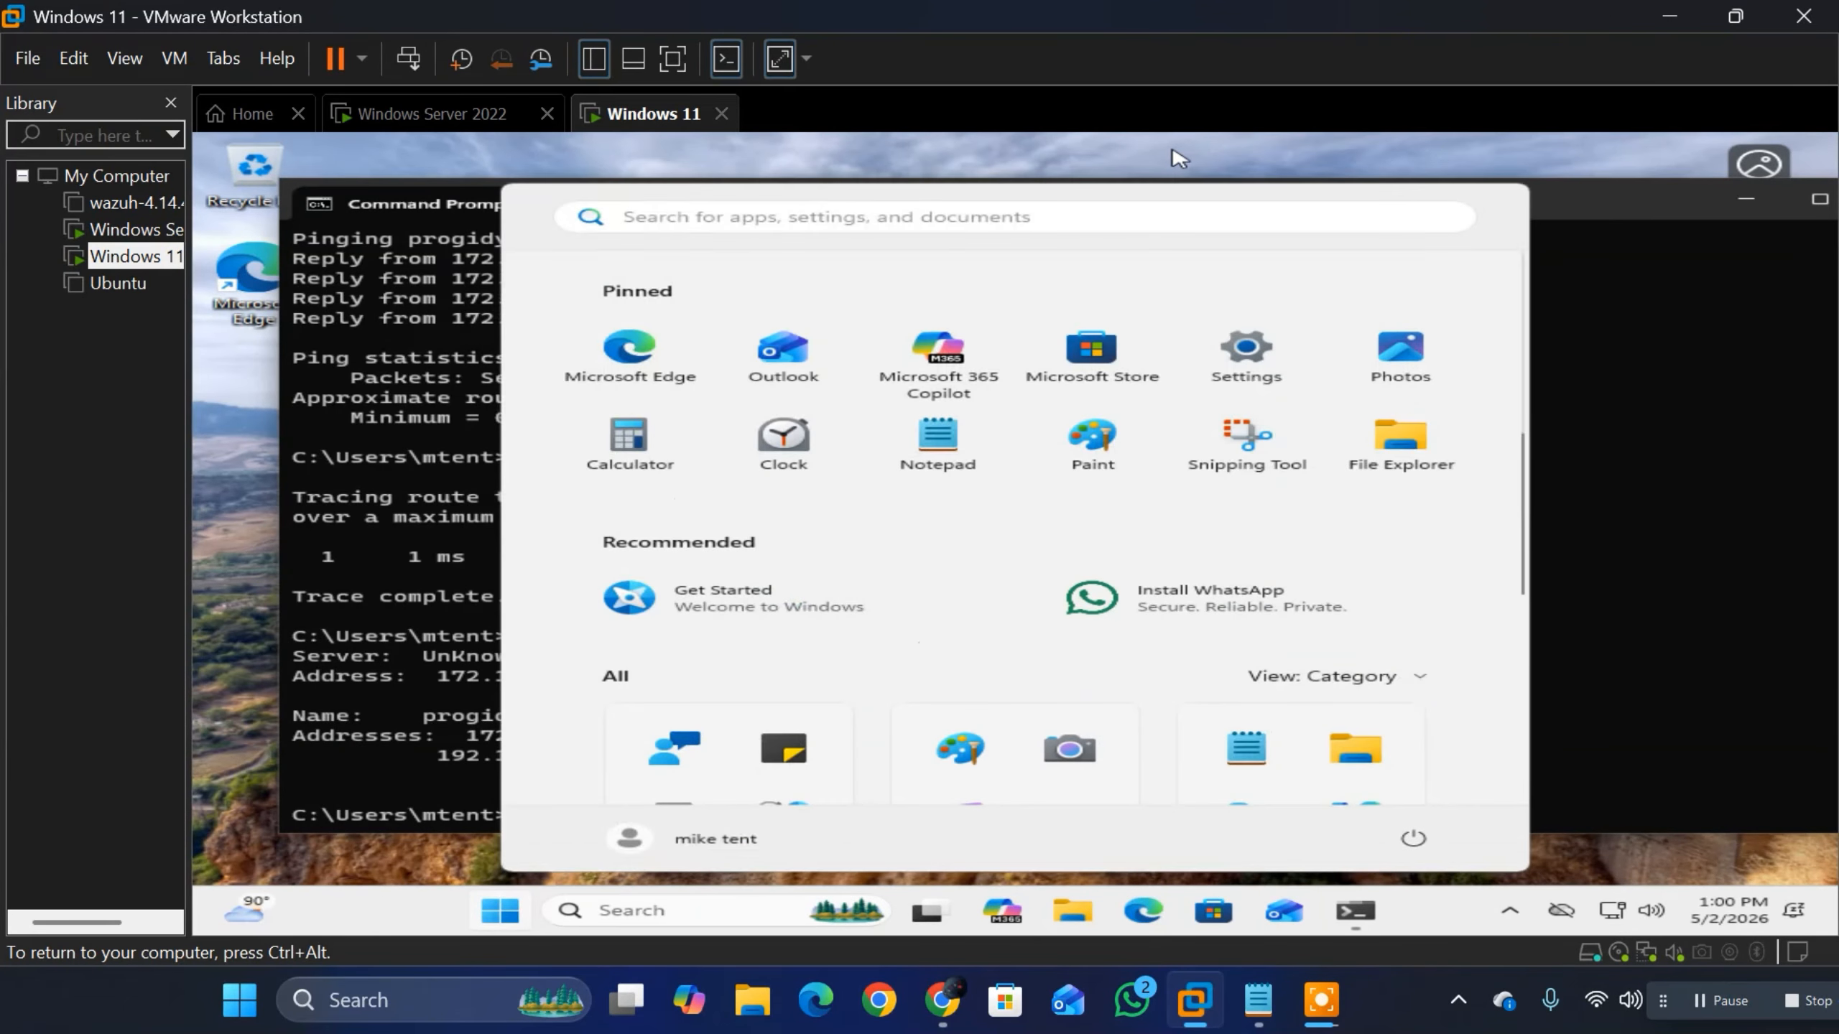
pyautogui.press('Escape')
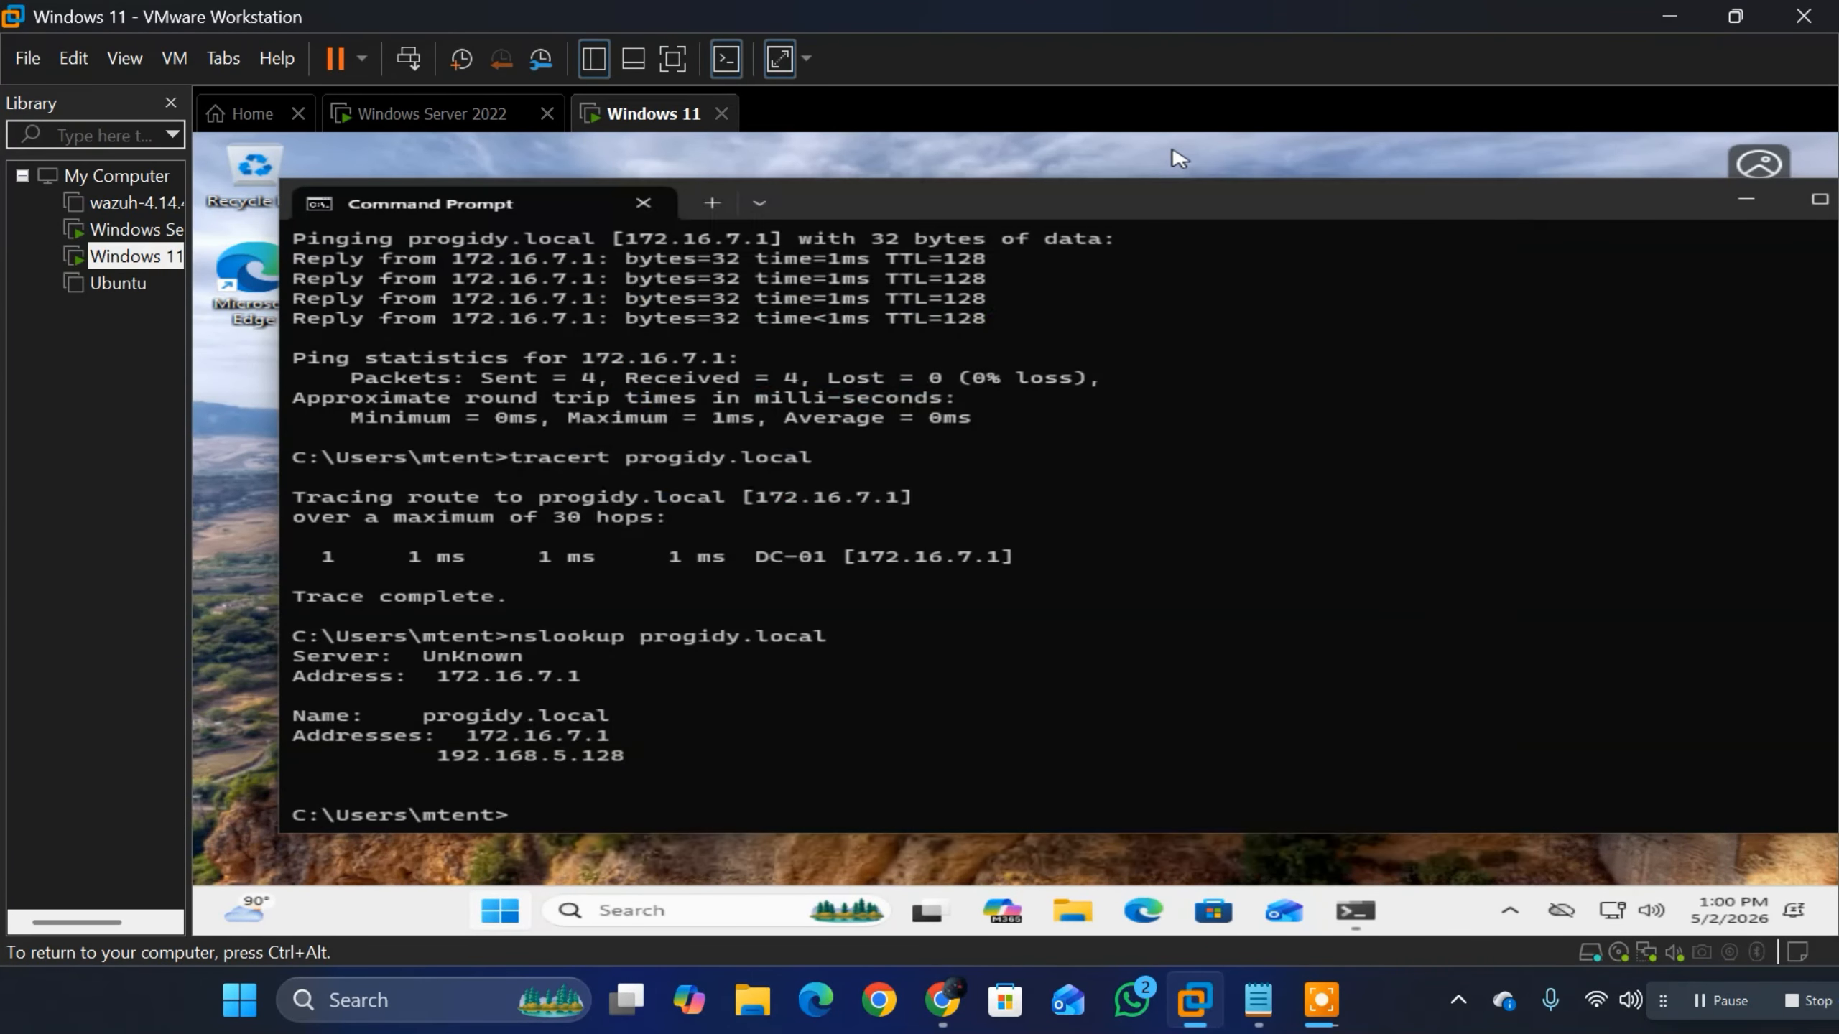
pyautogui.press('super')
pyautogui.write('m')
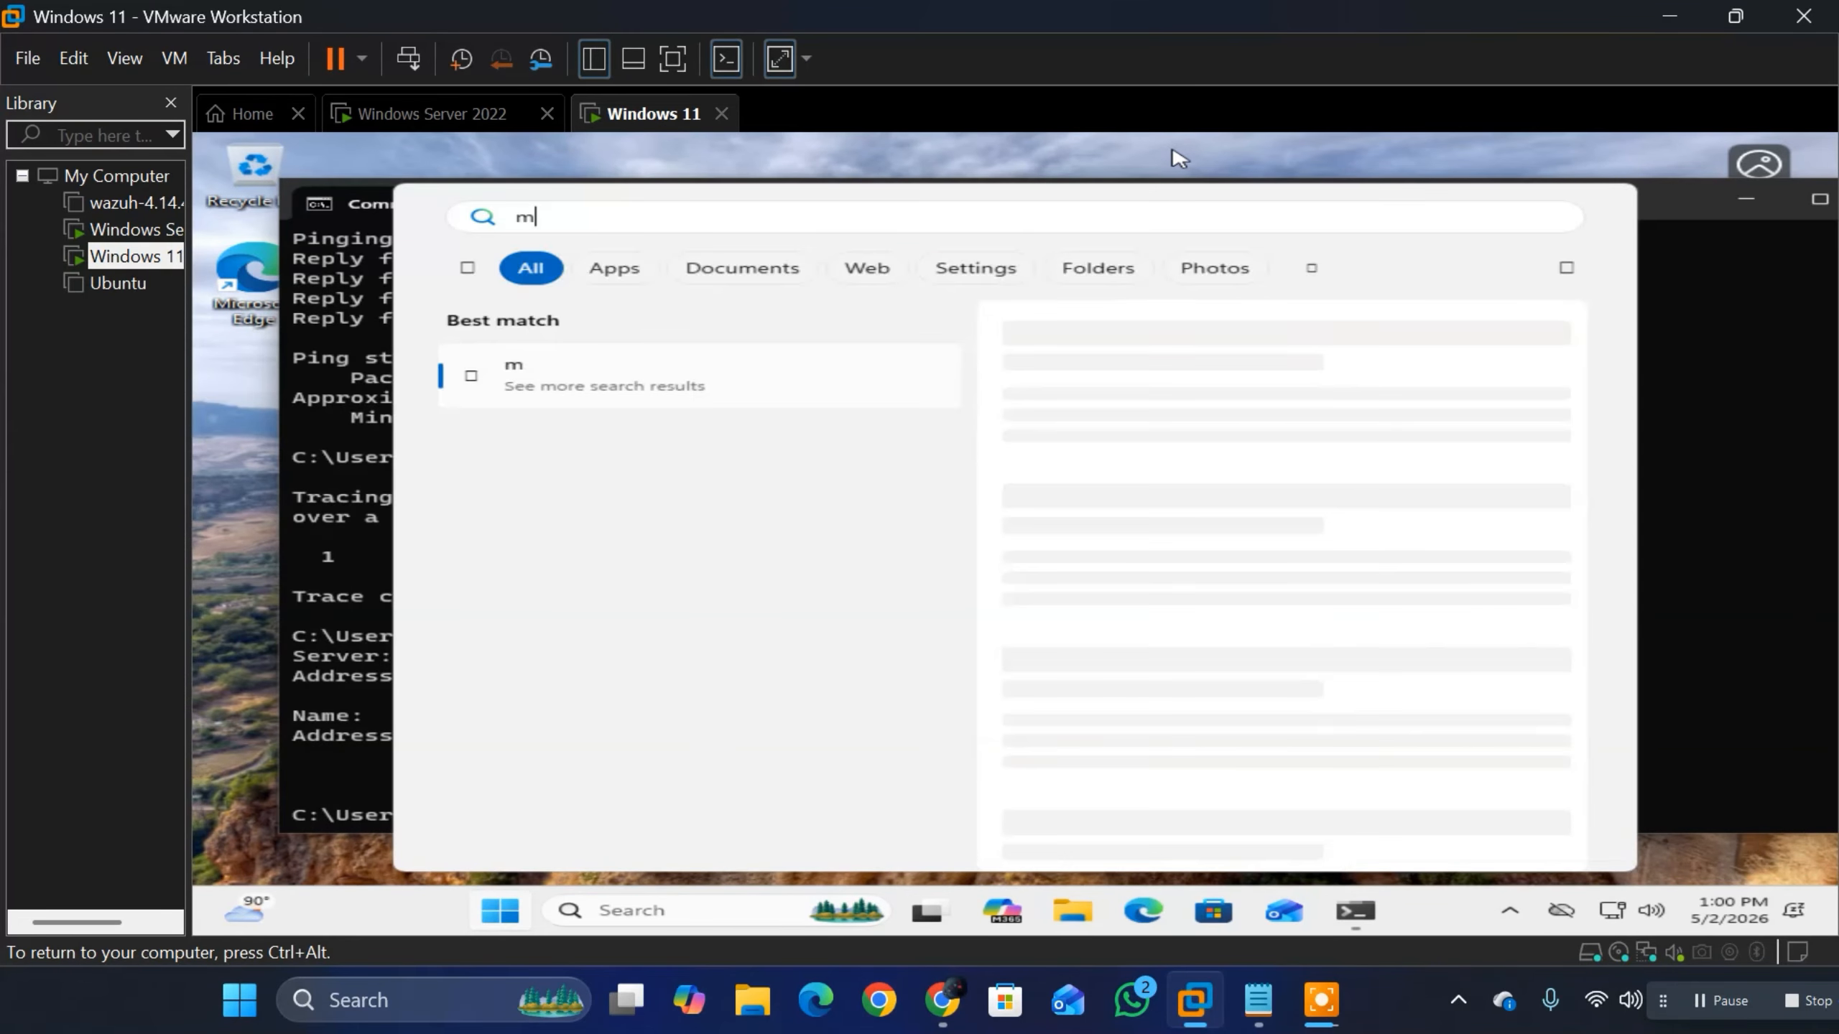
pyautogui.write('st')
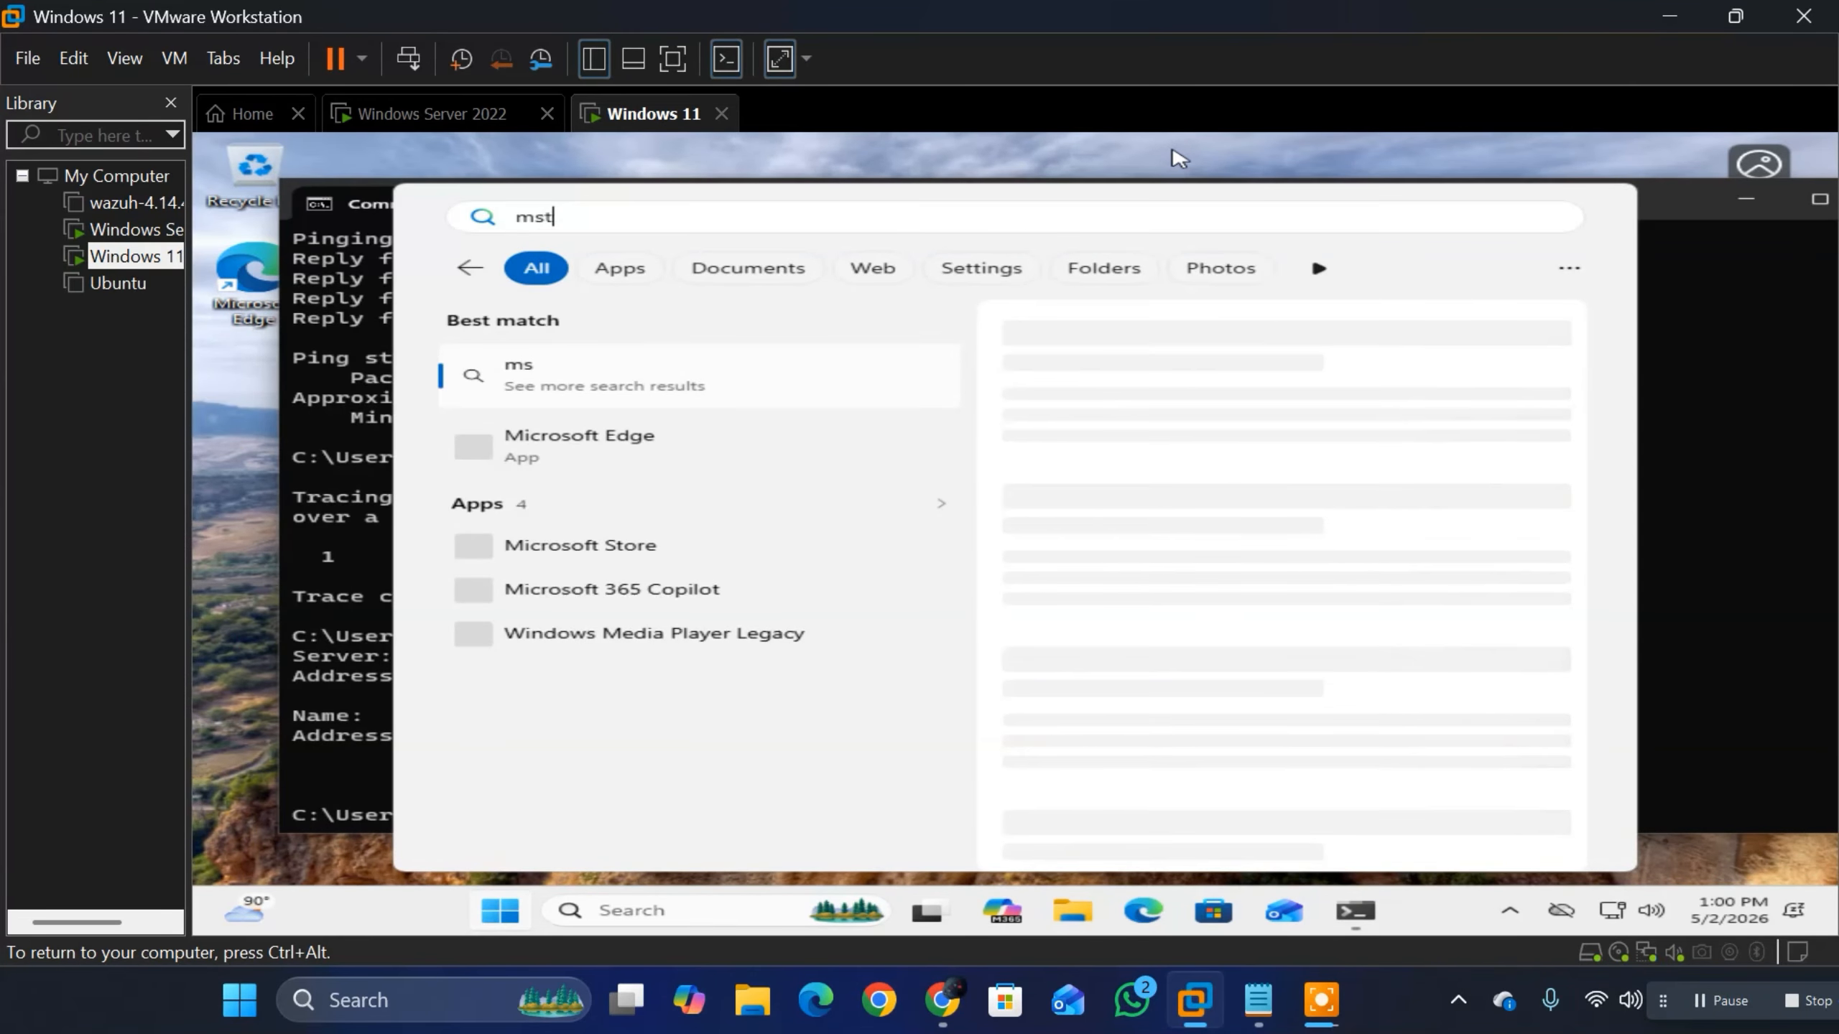
pyautogui.write('s')
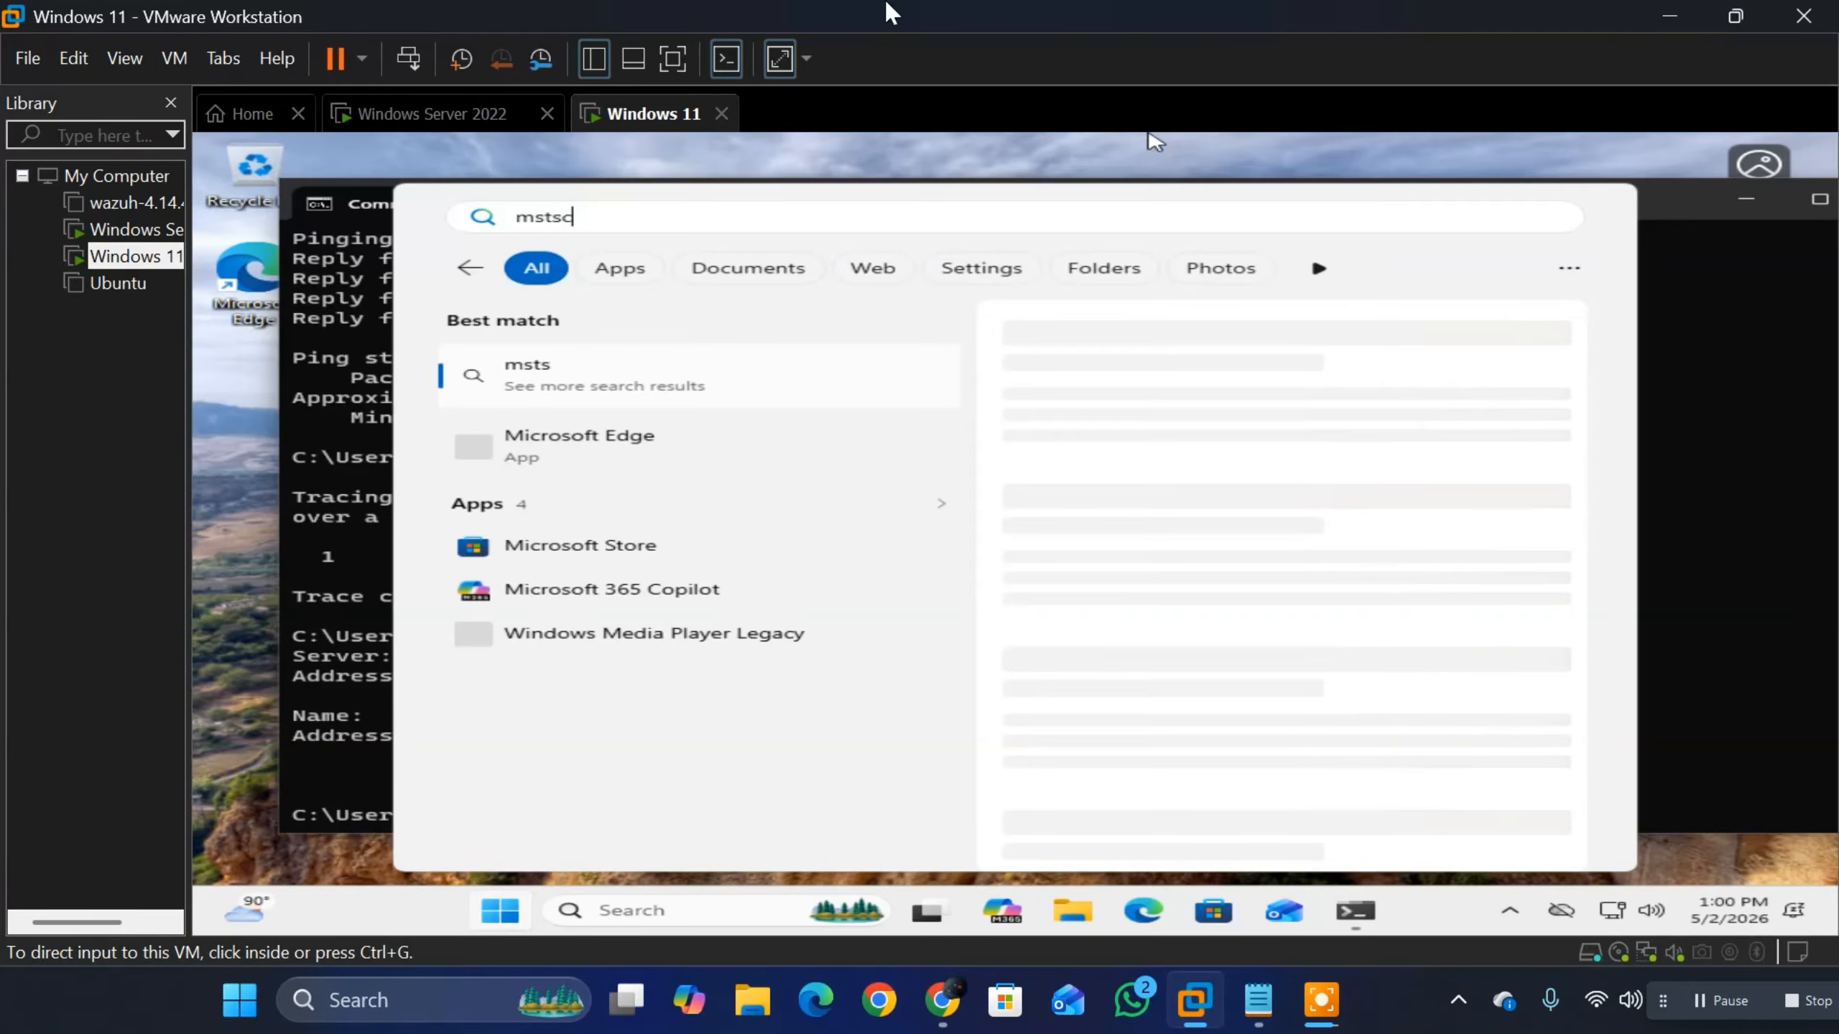
pyautogui.write('c')
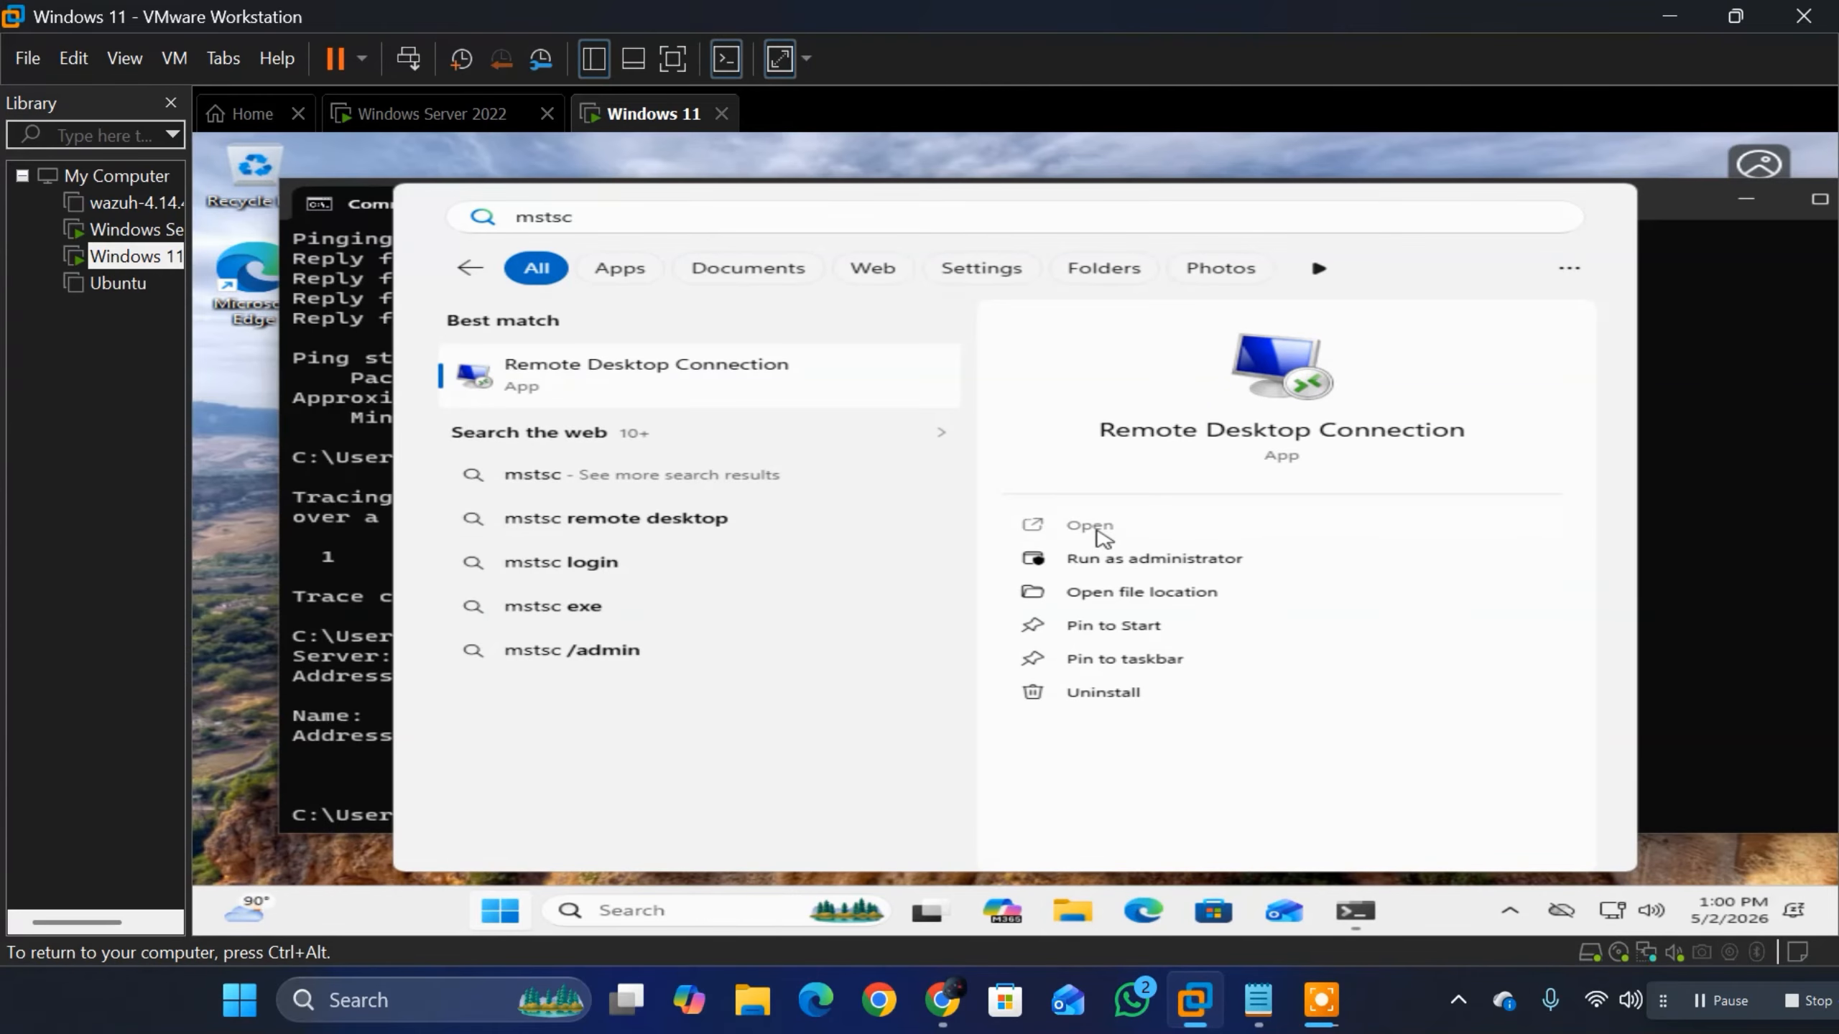
pyautogui.click(1096, 530)
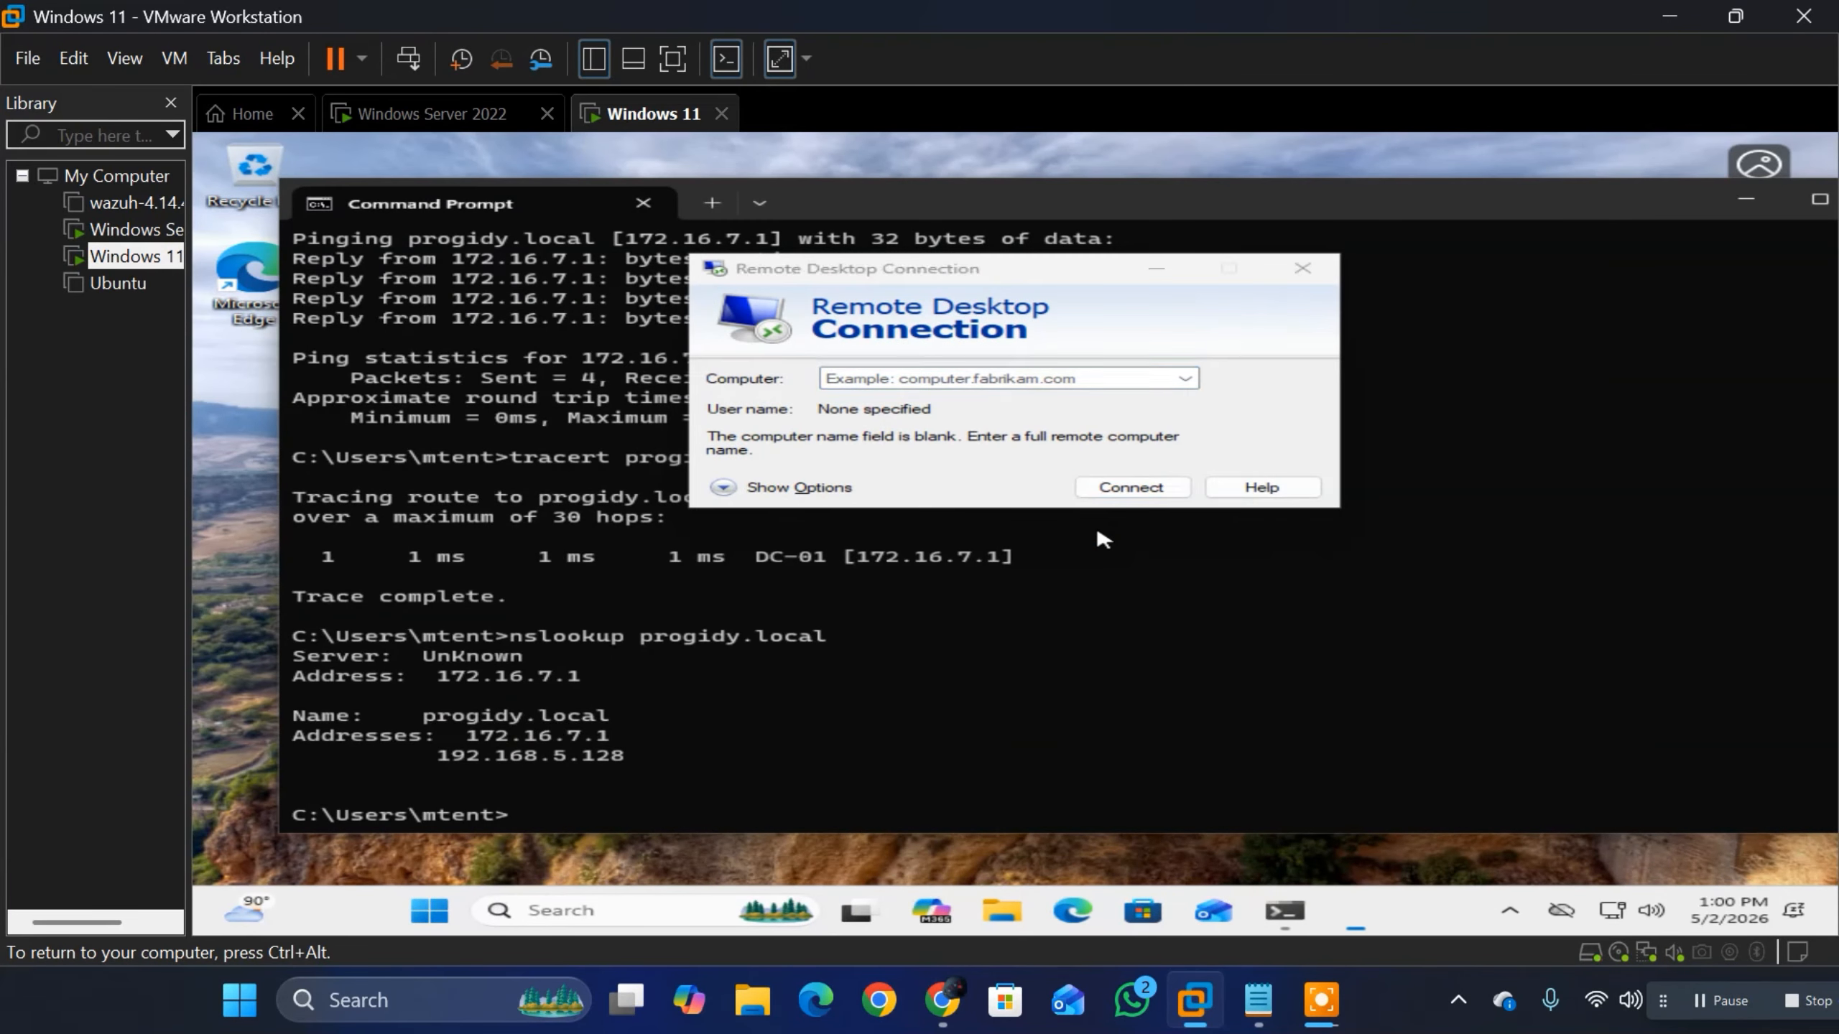
# Step: Set the remote computer to progidy.local and start the Remote Desktop connection
pyautogui.write('pr')
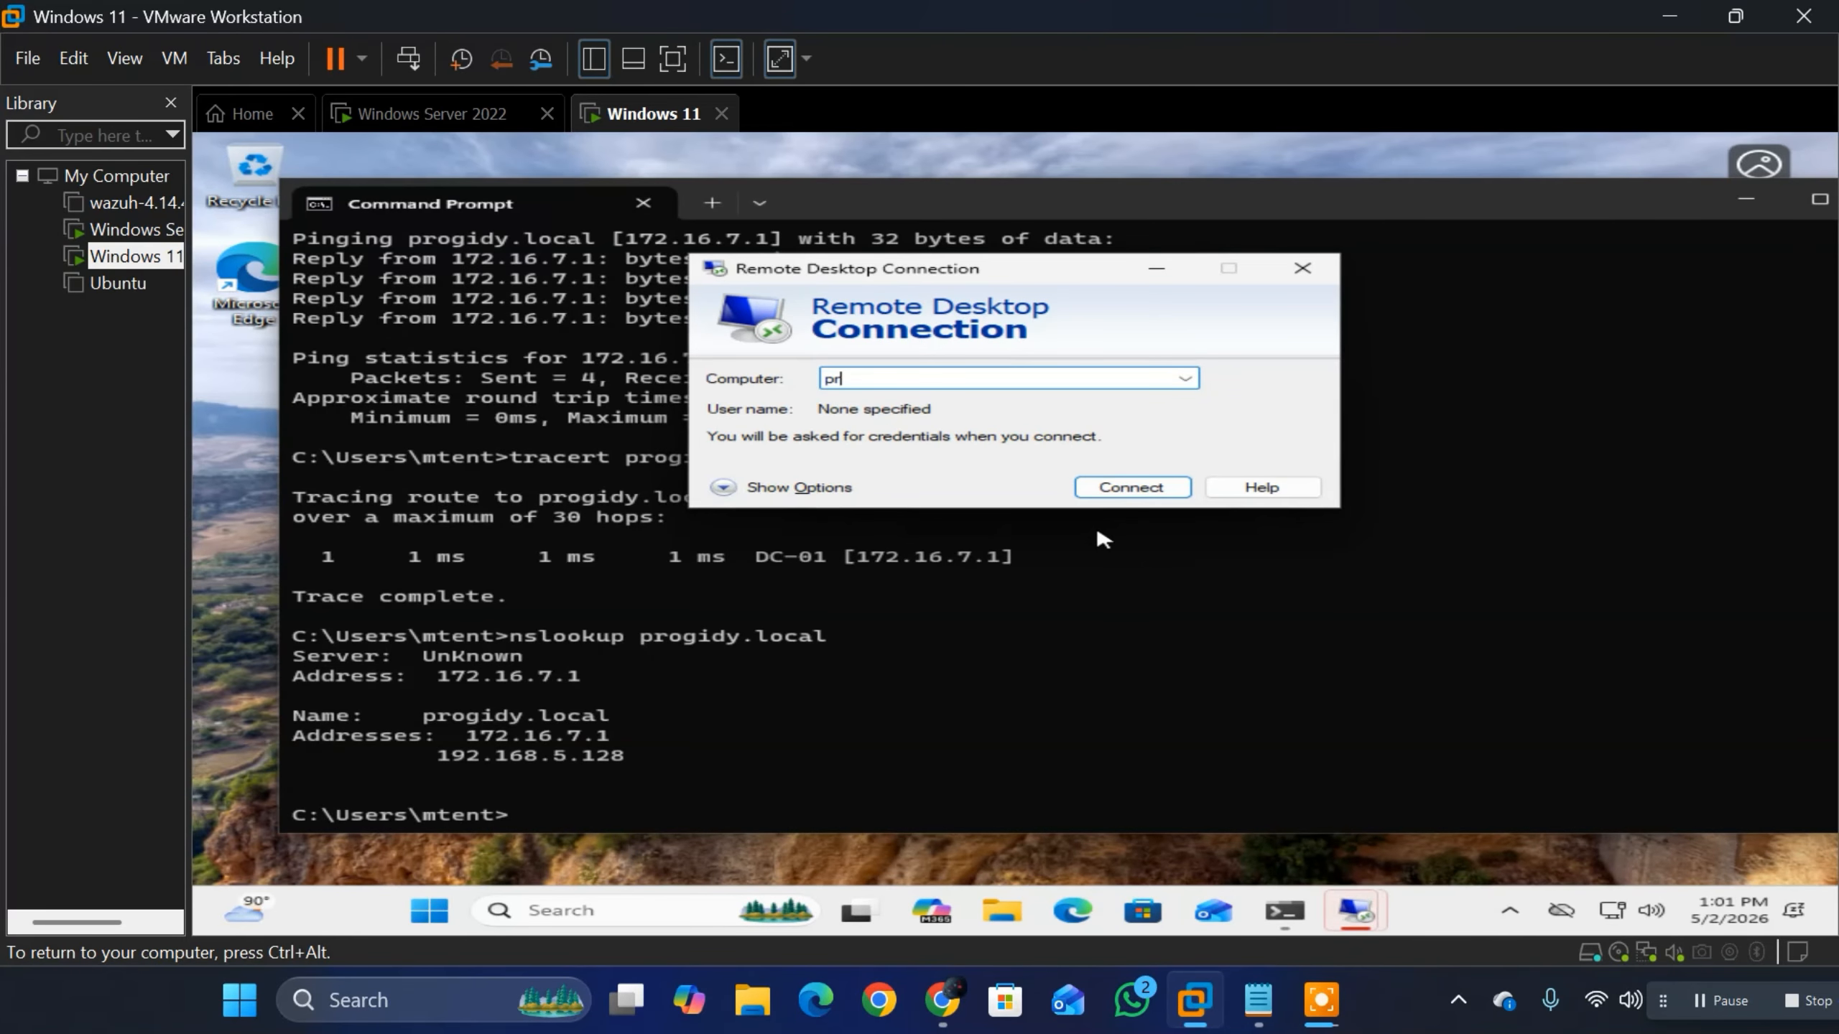
pyautogui.write('ogidy.local')
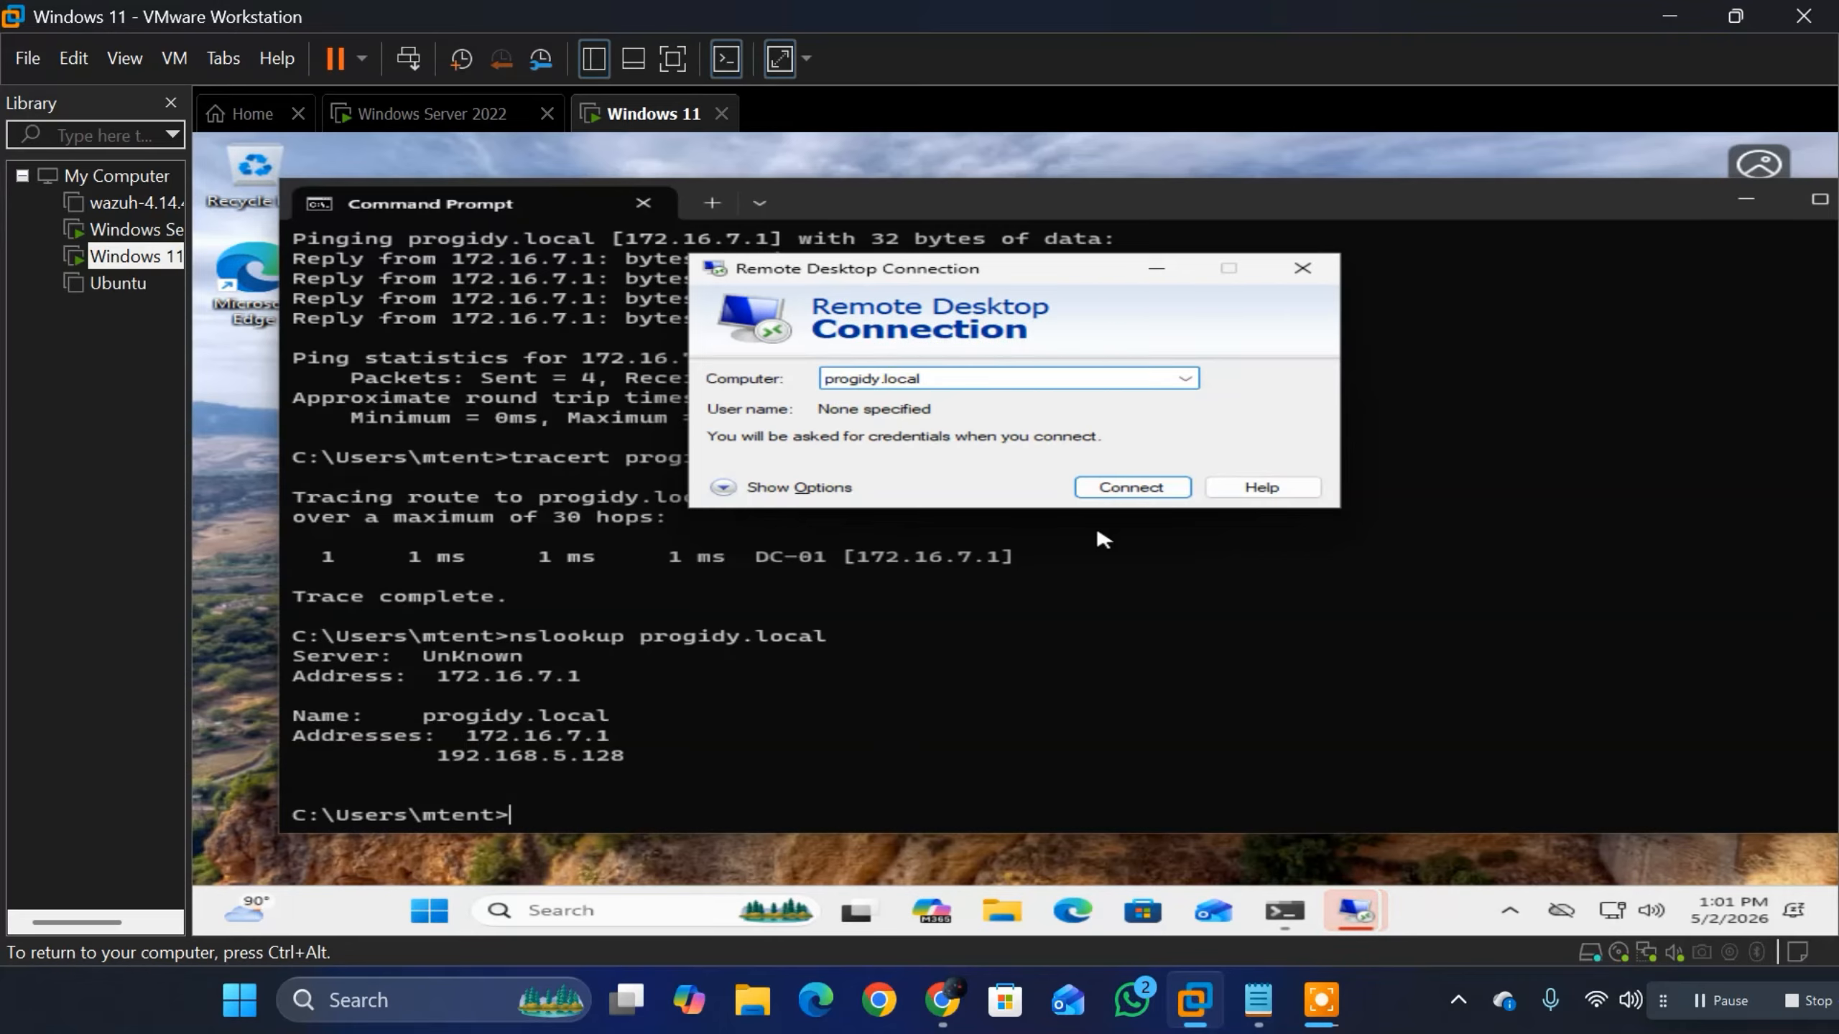
pyautogui.click(1137, 493)
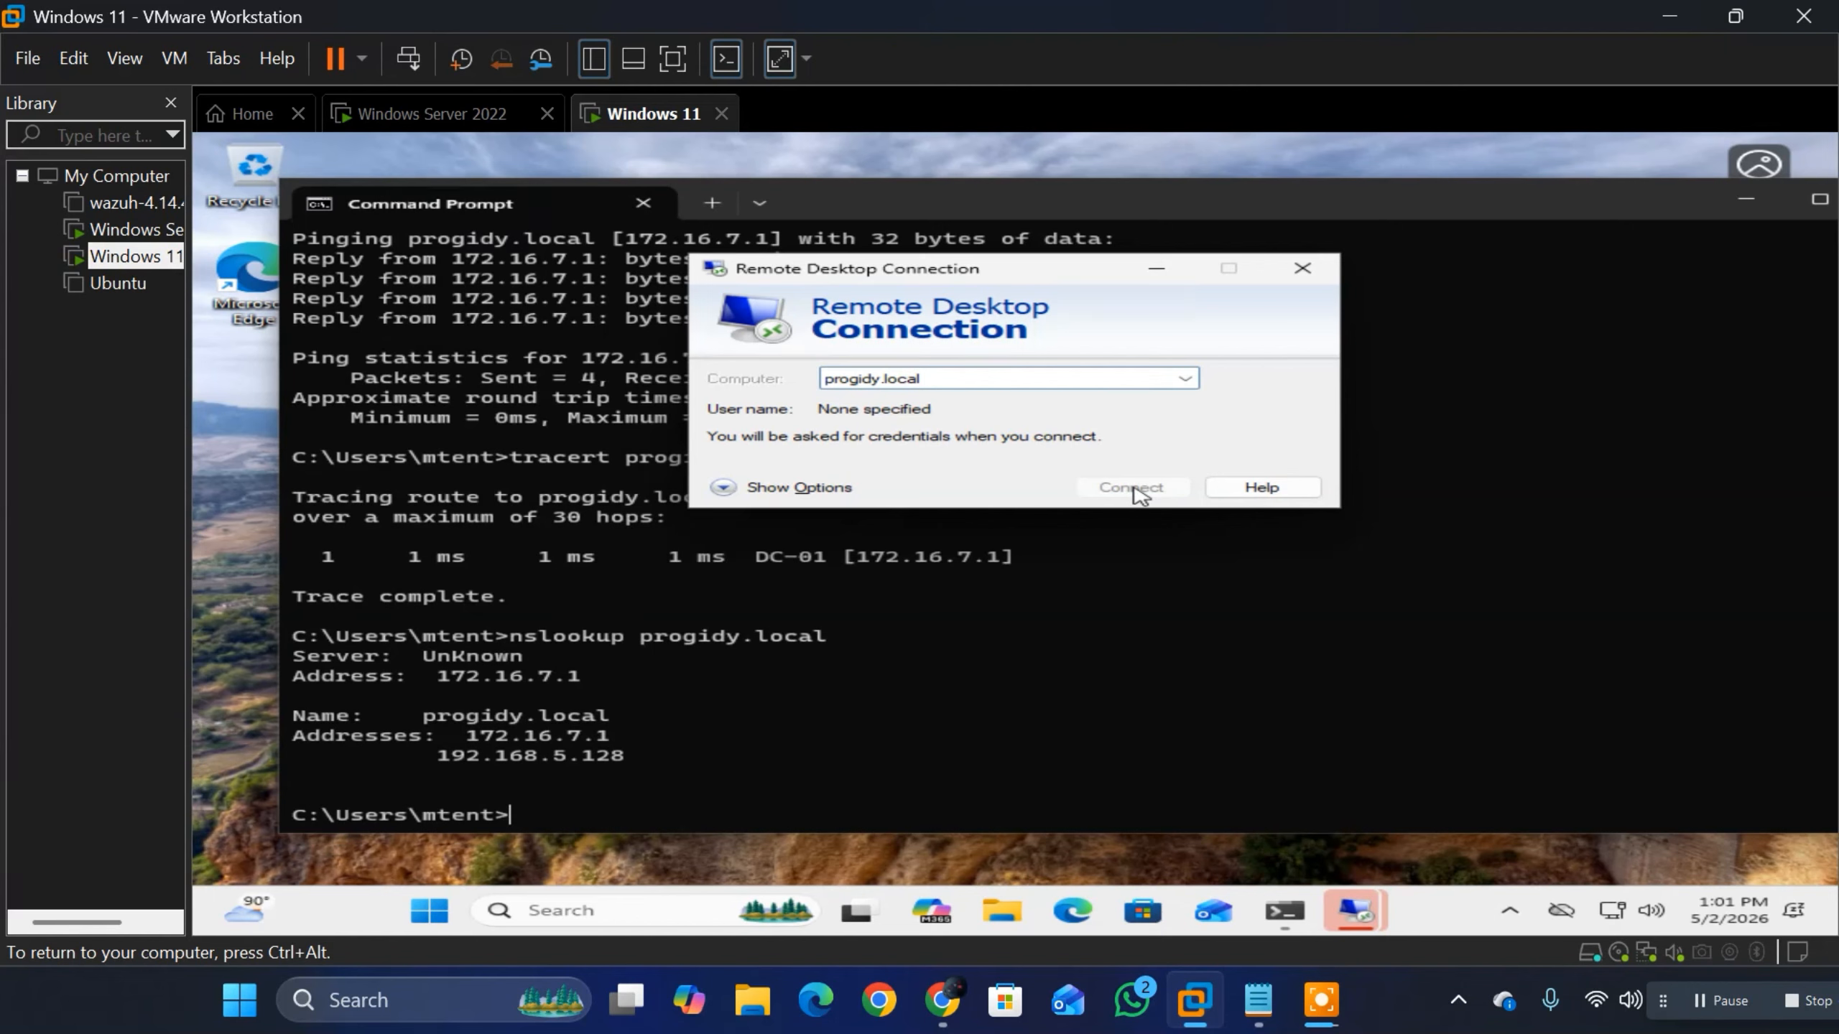
# Step: Dismiss the Remote Desktop error message and retry the connection to progidy.local
pyautogui.click(1133, 488)
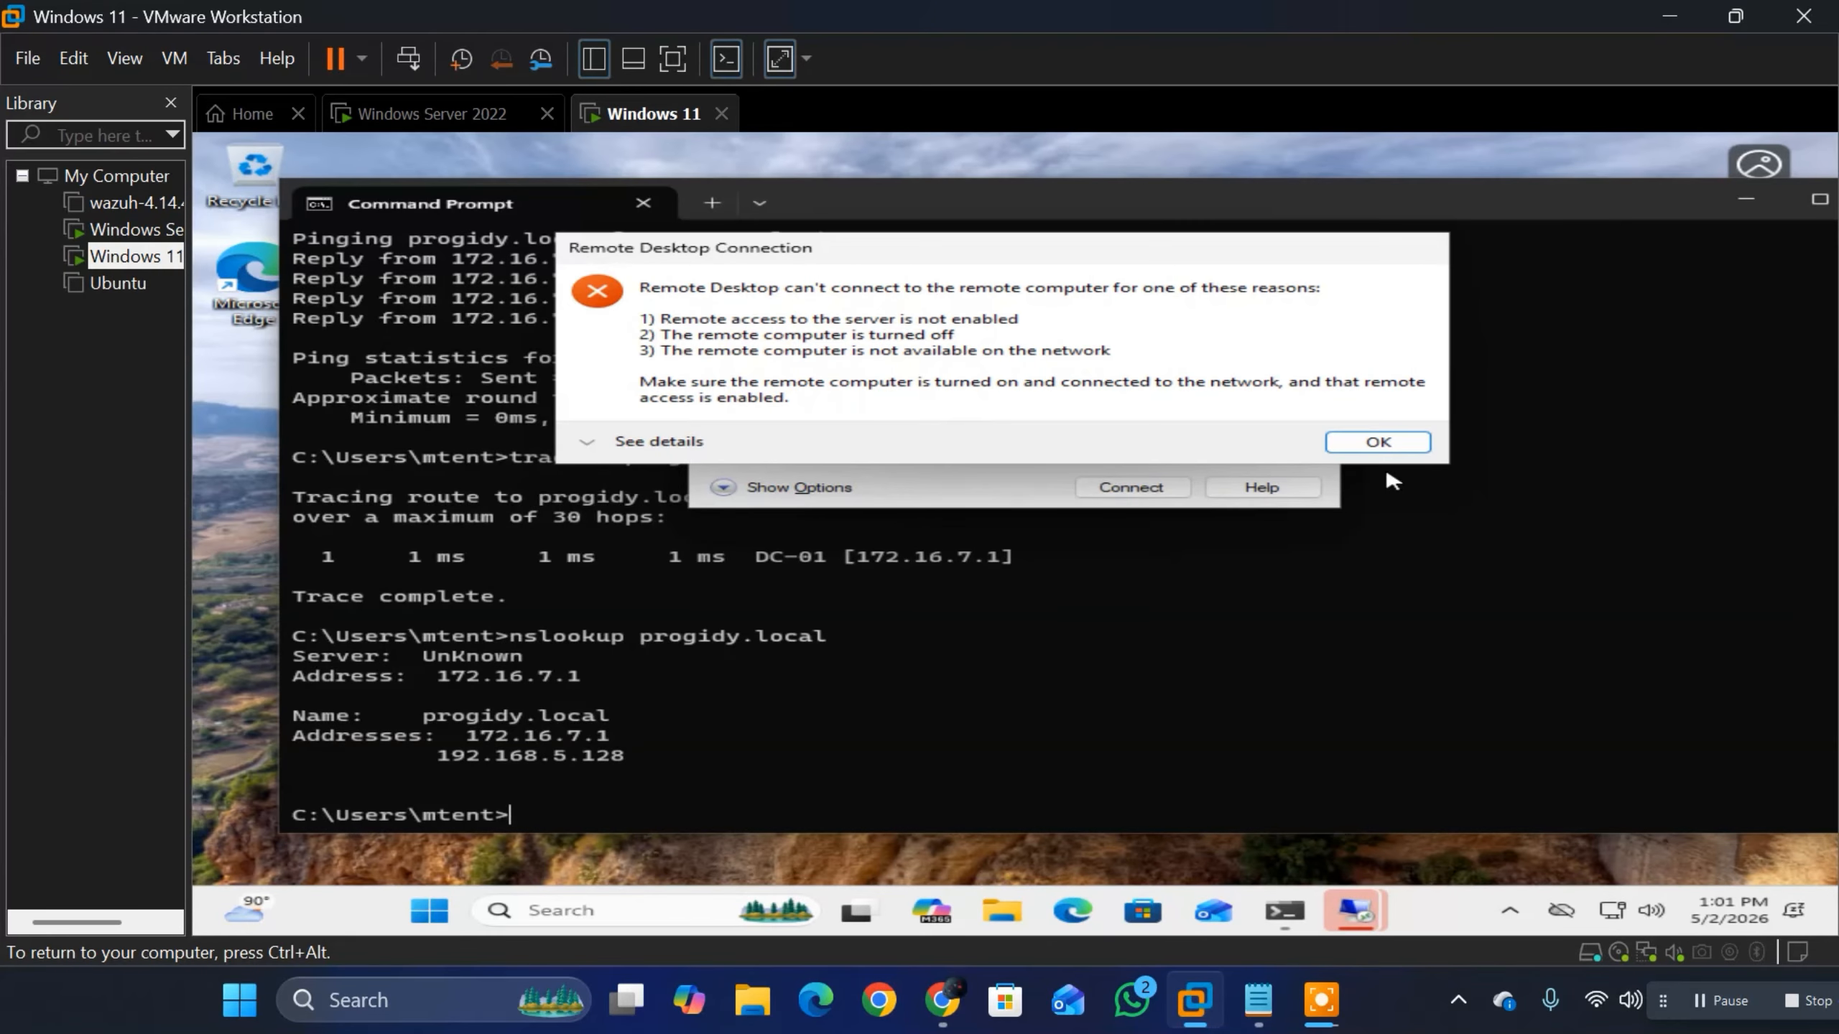
pyautogui.click(1389, 444)
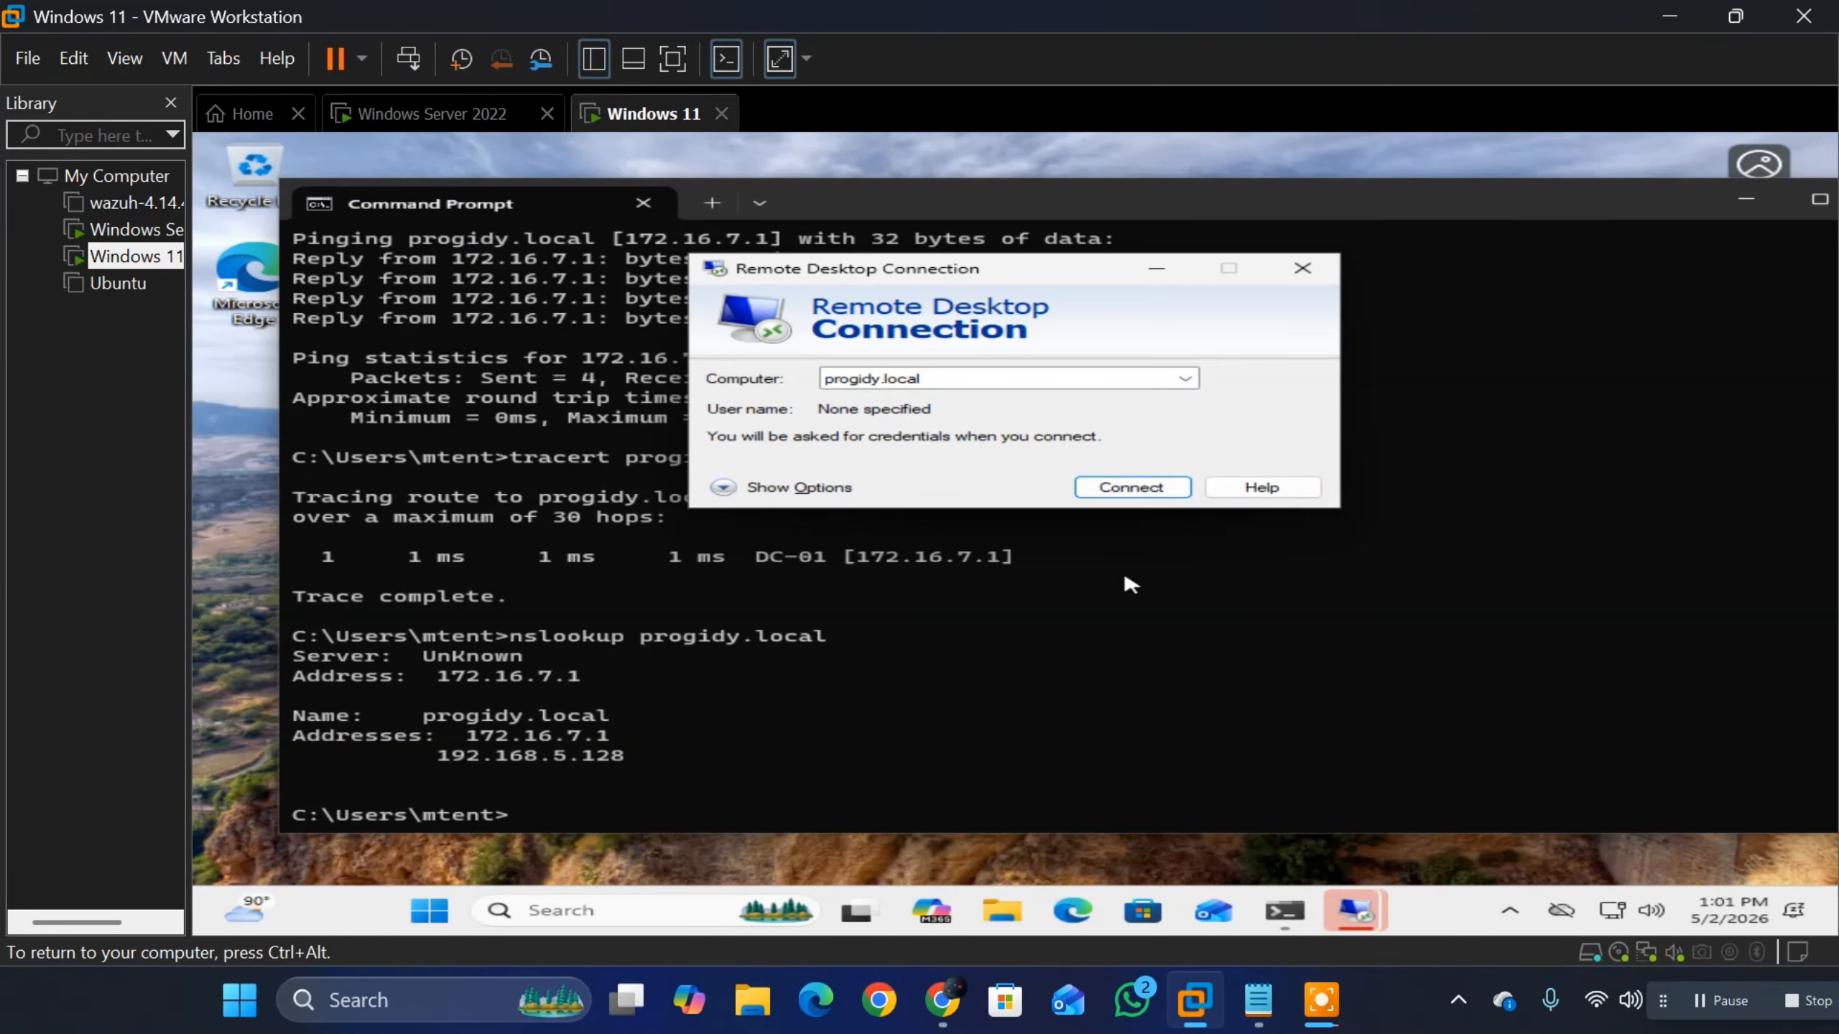
pyautogui.click(1157, 487)
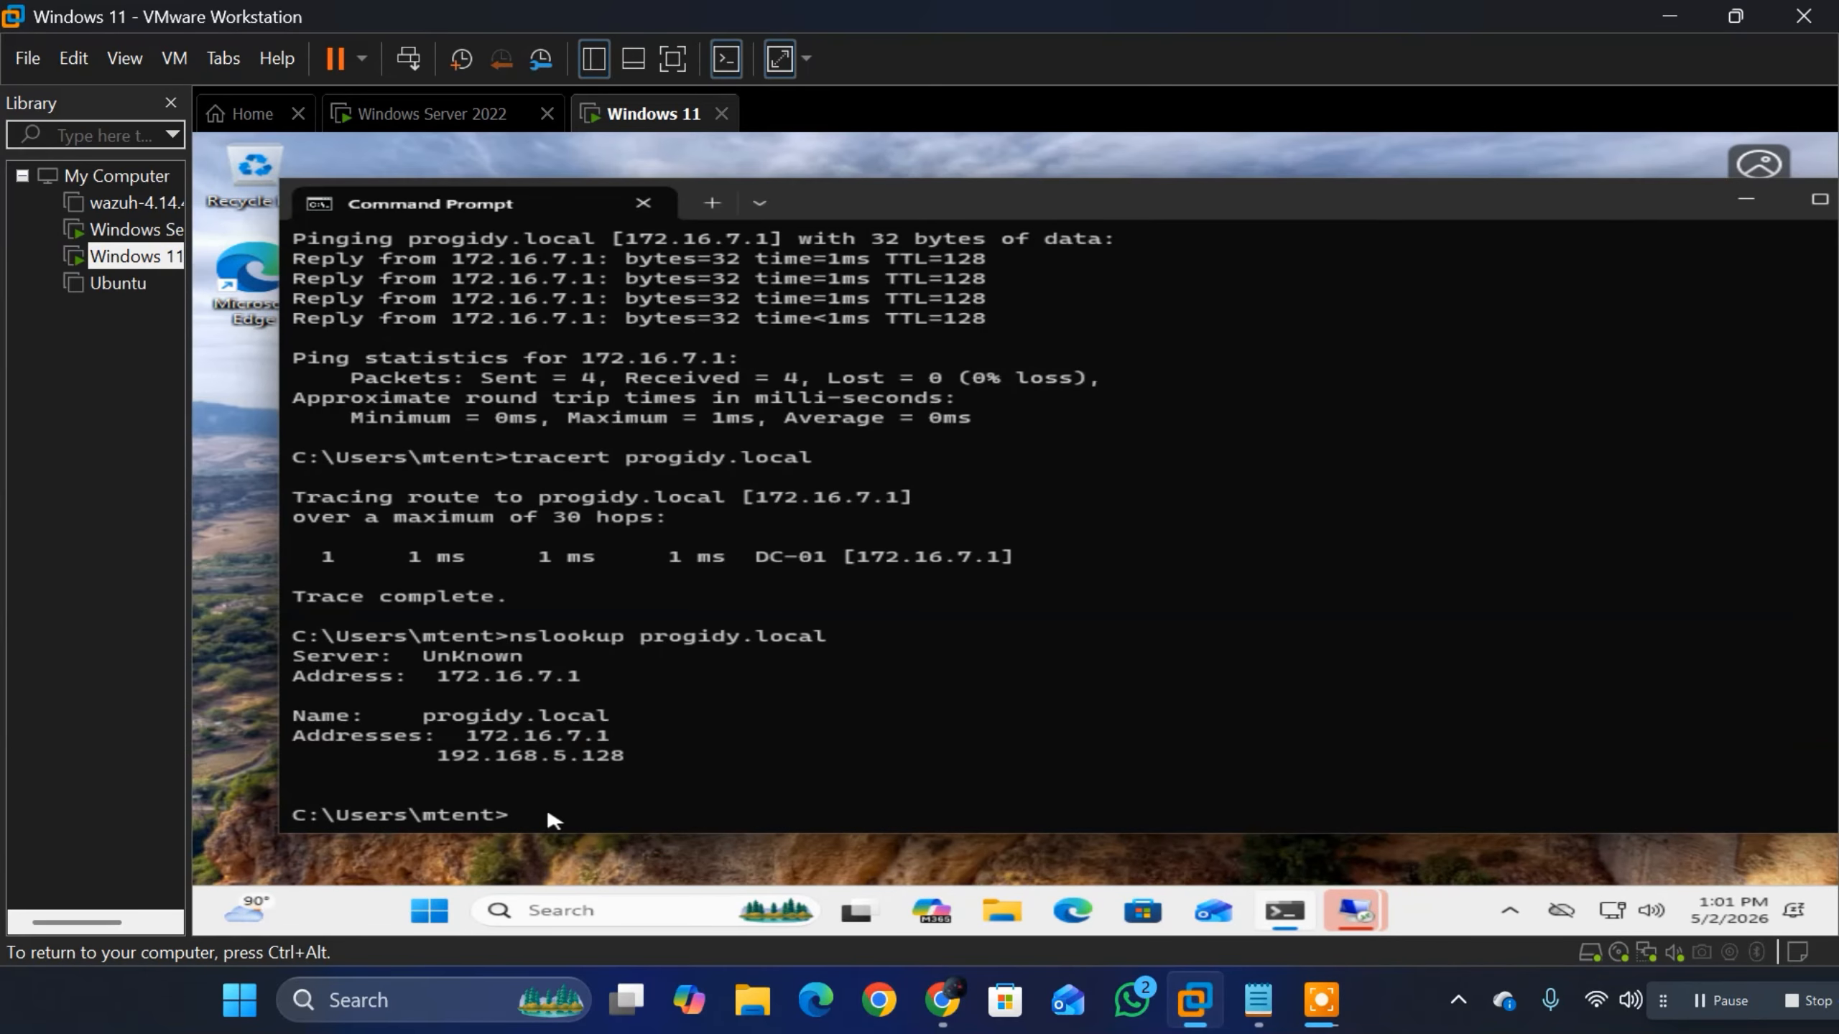
# Step: Check the client's mapped network connections with the net use command in Command Prompt
pyautogui.write('netus')
pyautogui.press('BackSpace')
pyautogui.press('BackSpace')
pyautogui.press('BackSpace')
pyautogui.write('t use')
pyautogui.press('BackSpace')
pyautogui.press('BackSpace')
pyautogui.write('e')
pyautogui.press('Return')
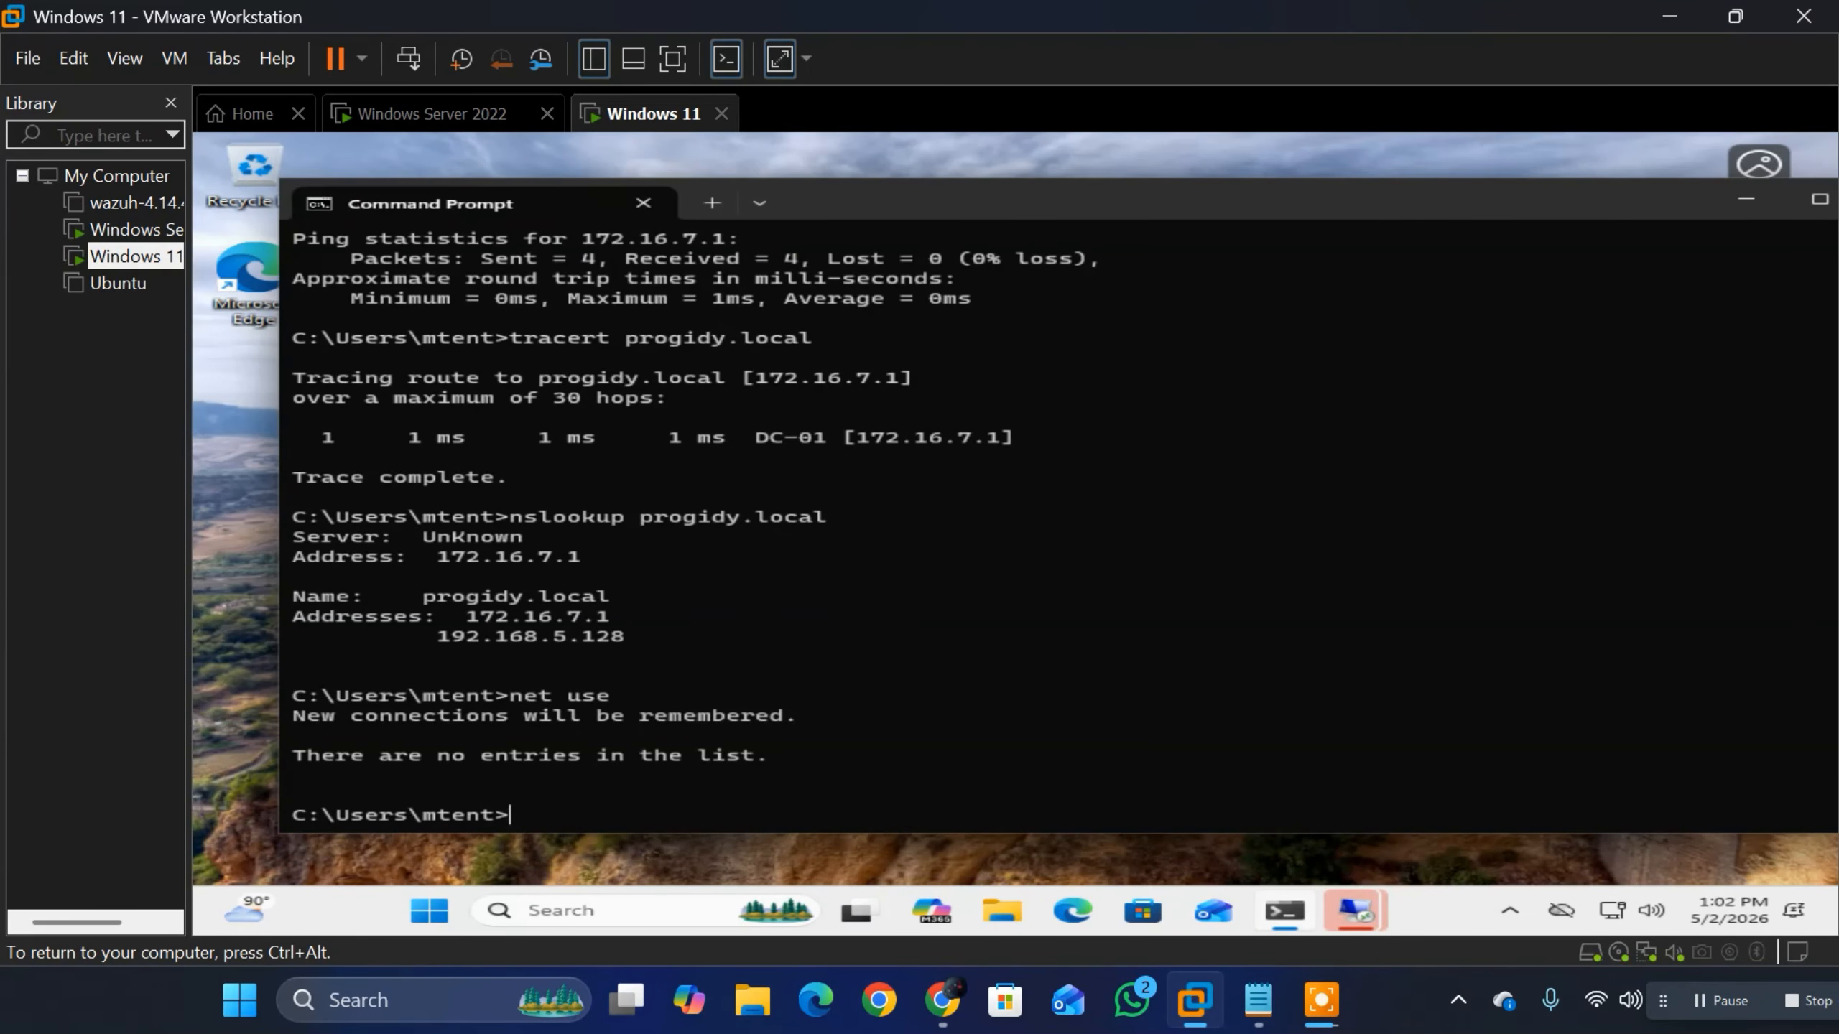
# Step: Try to query the signed-in user's account with net user, the account name and the option /progidy.local
pyautogui.press('Up')
pyautogui.press('BackSpace')
pyautogui.write('r')
pyautogui.press('BackSpace')
pyautogui.write('er')
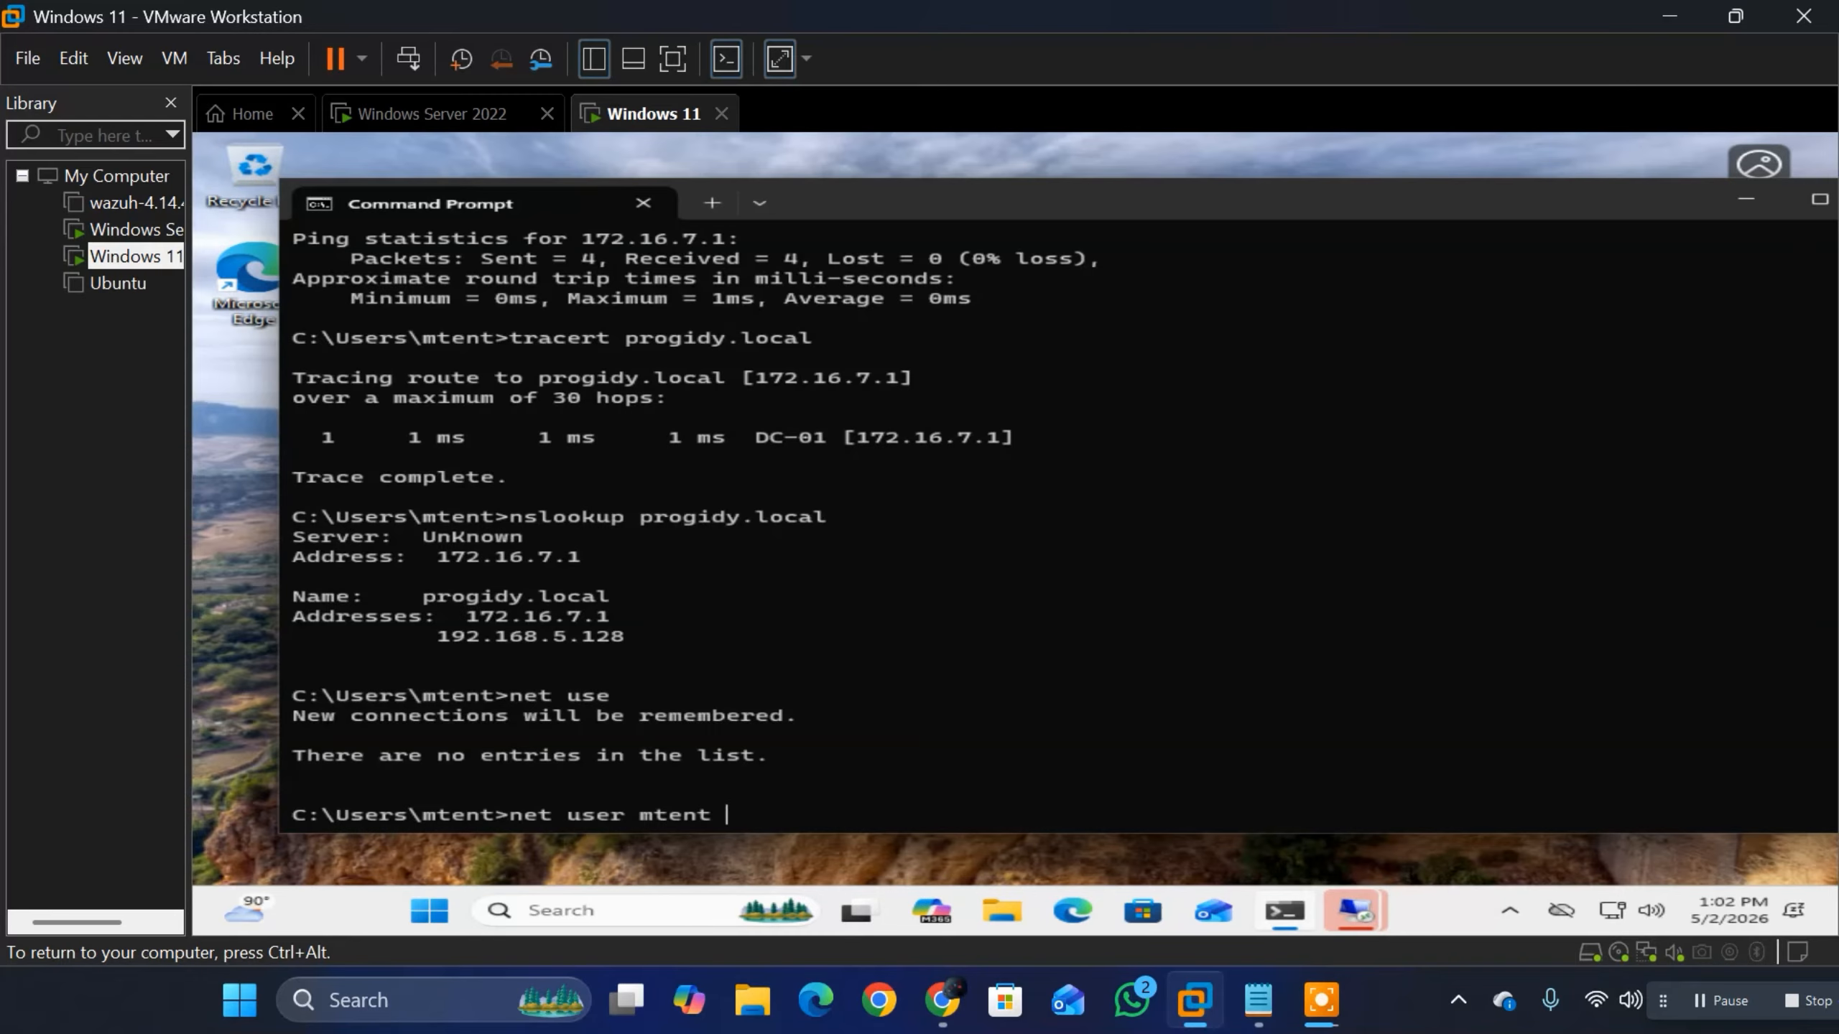
pyautogui.write('\\')
pyautogui.press('BackSpace')
pyautogui.write('/progidy.local')
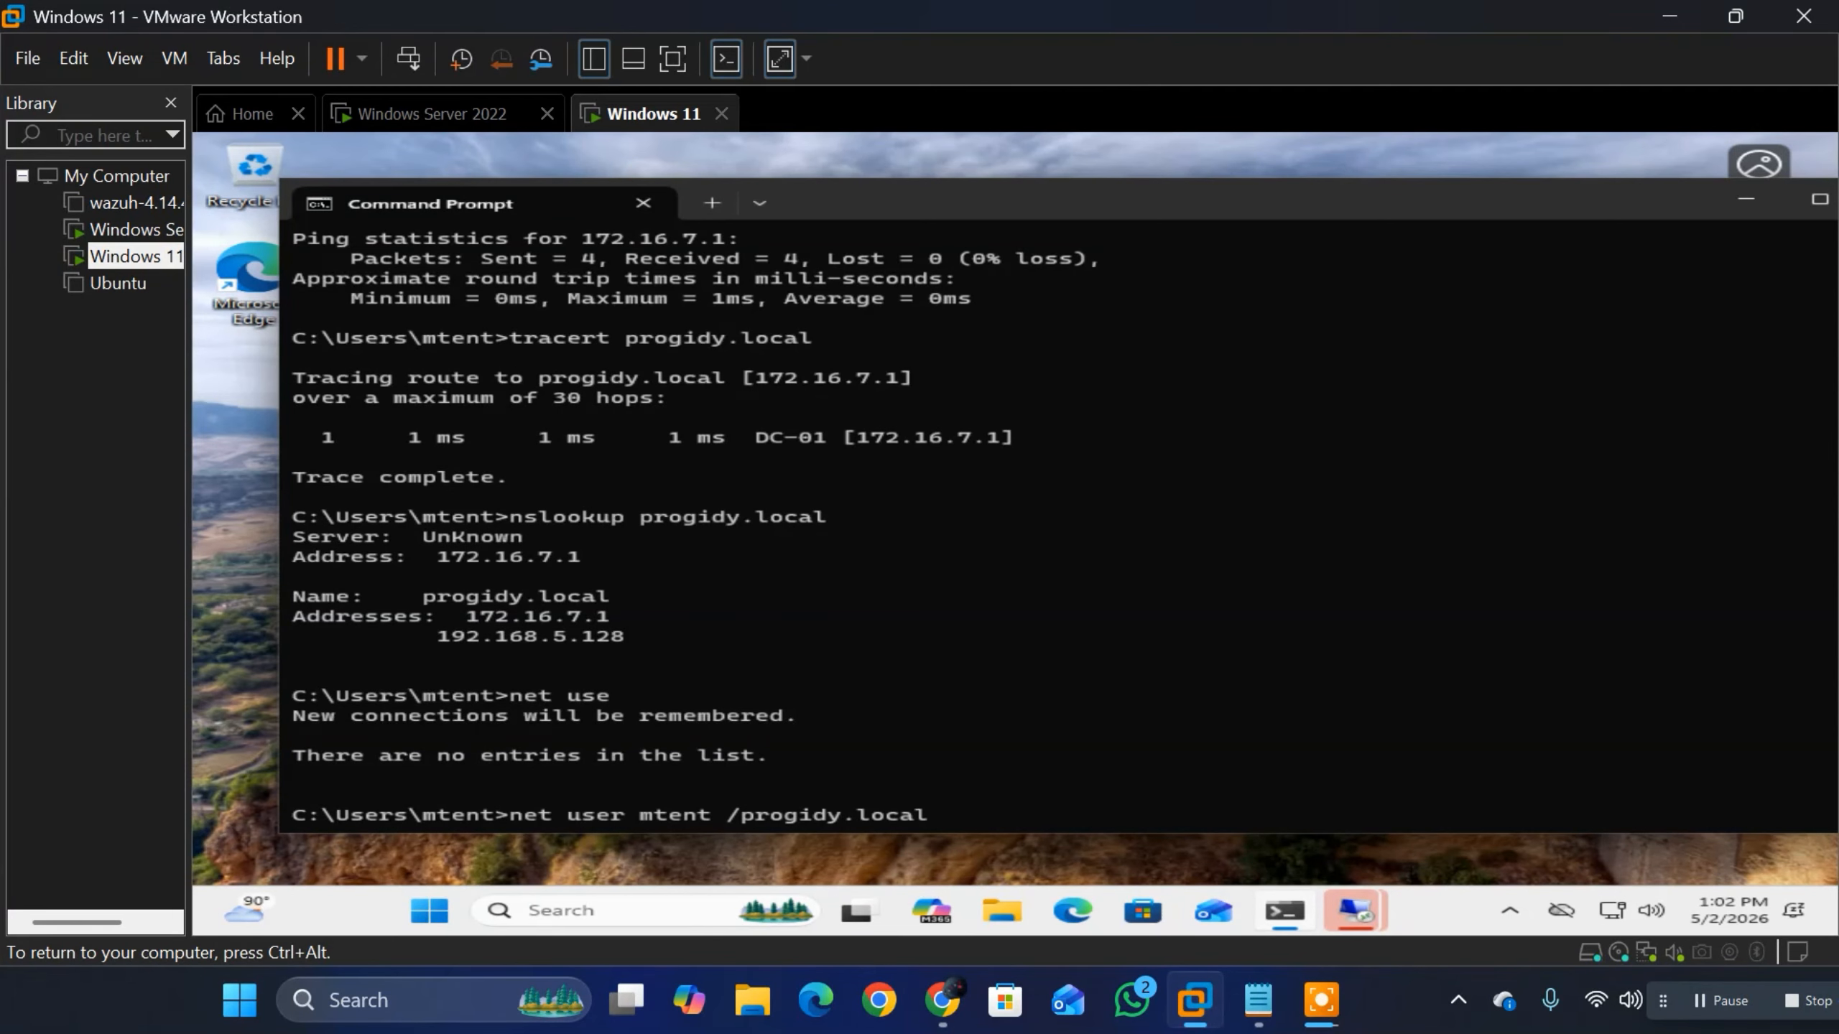
pyautogui.press('Return')
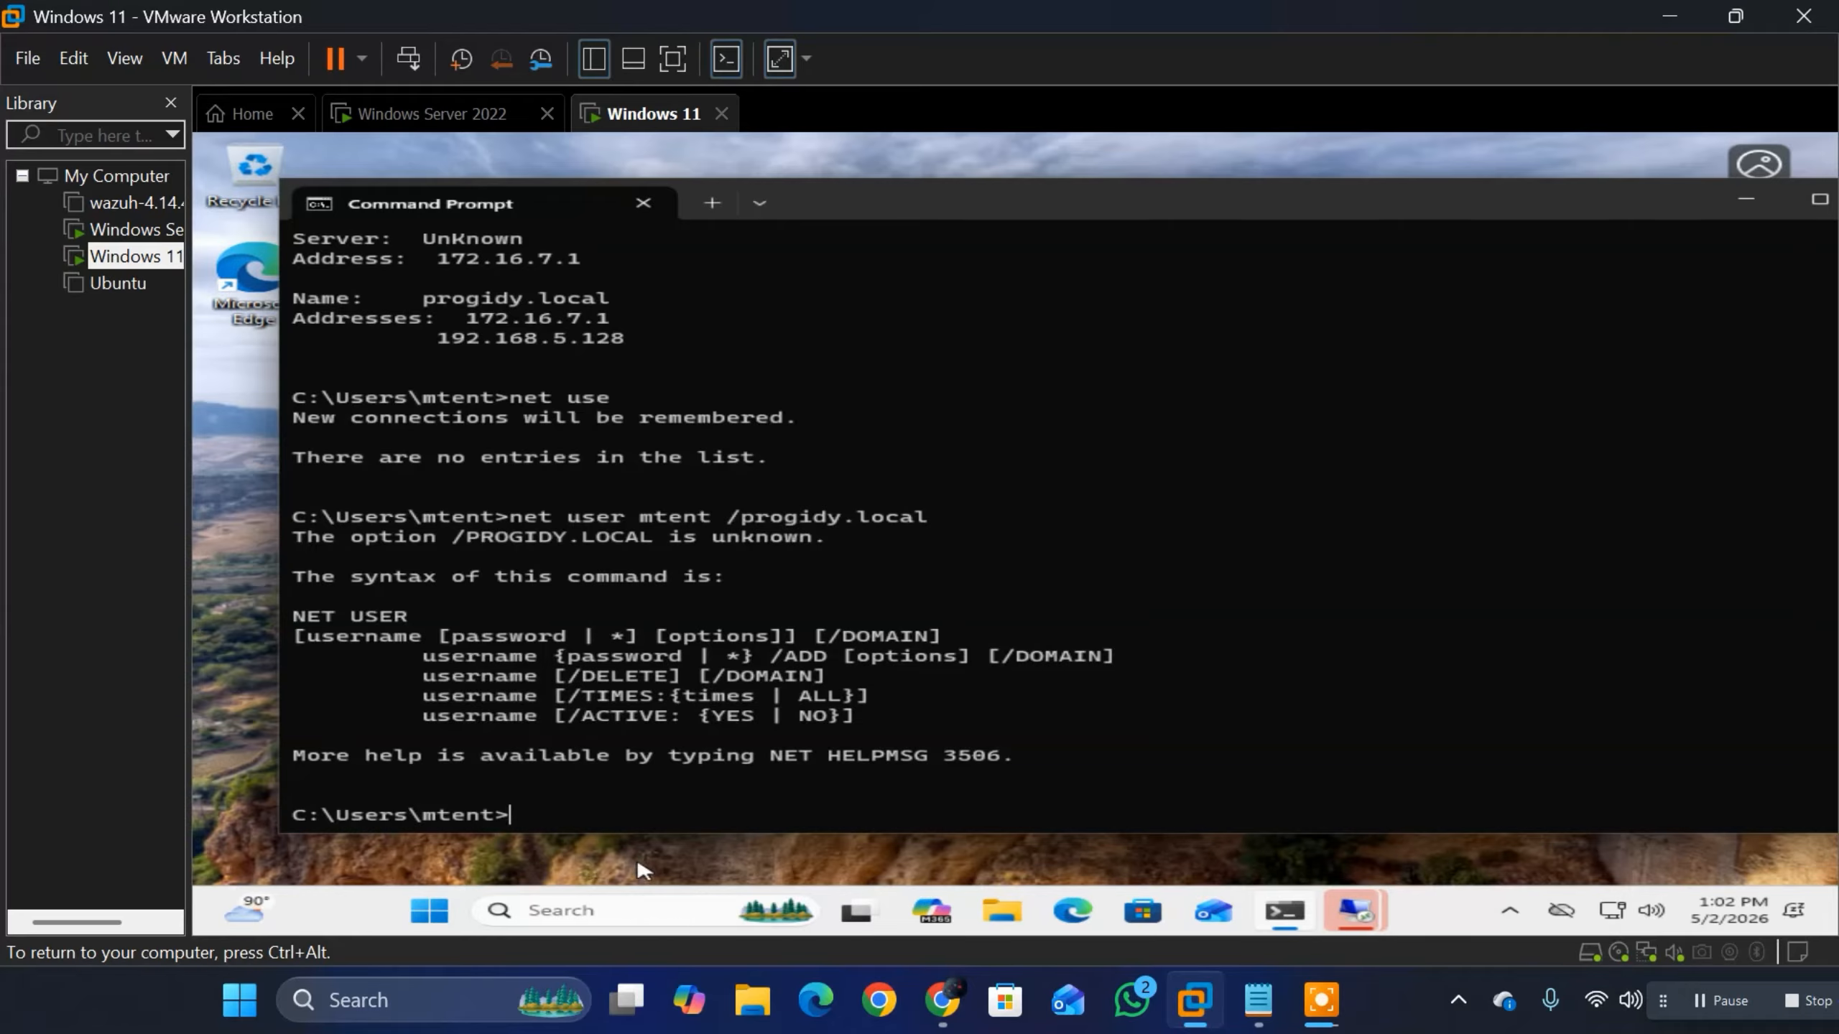
pyautogui.hotkey('ctrl', 'alt')
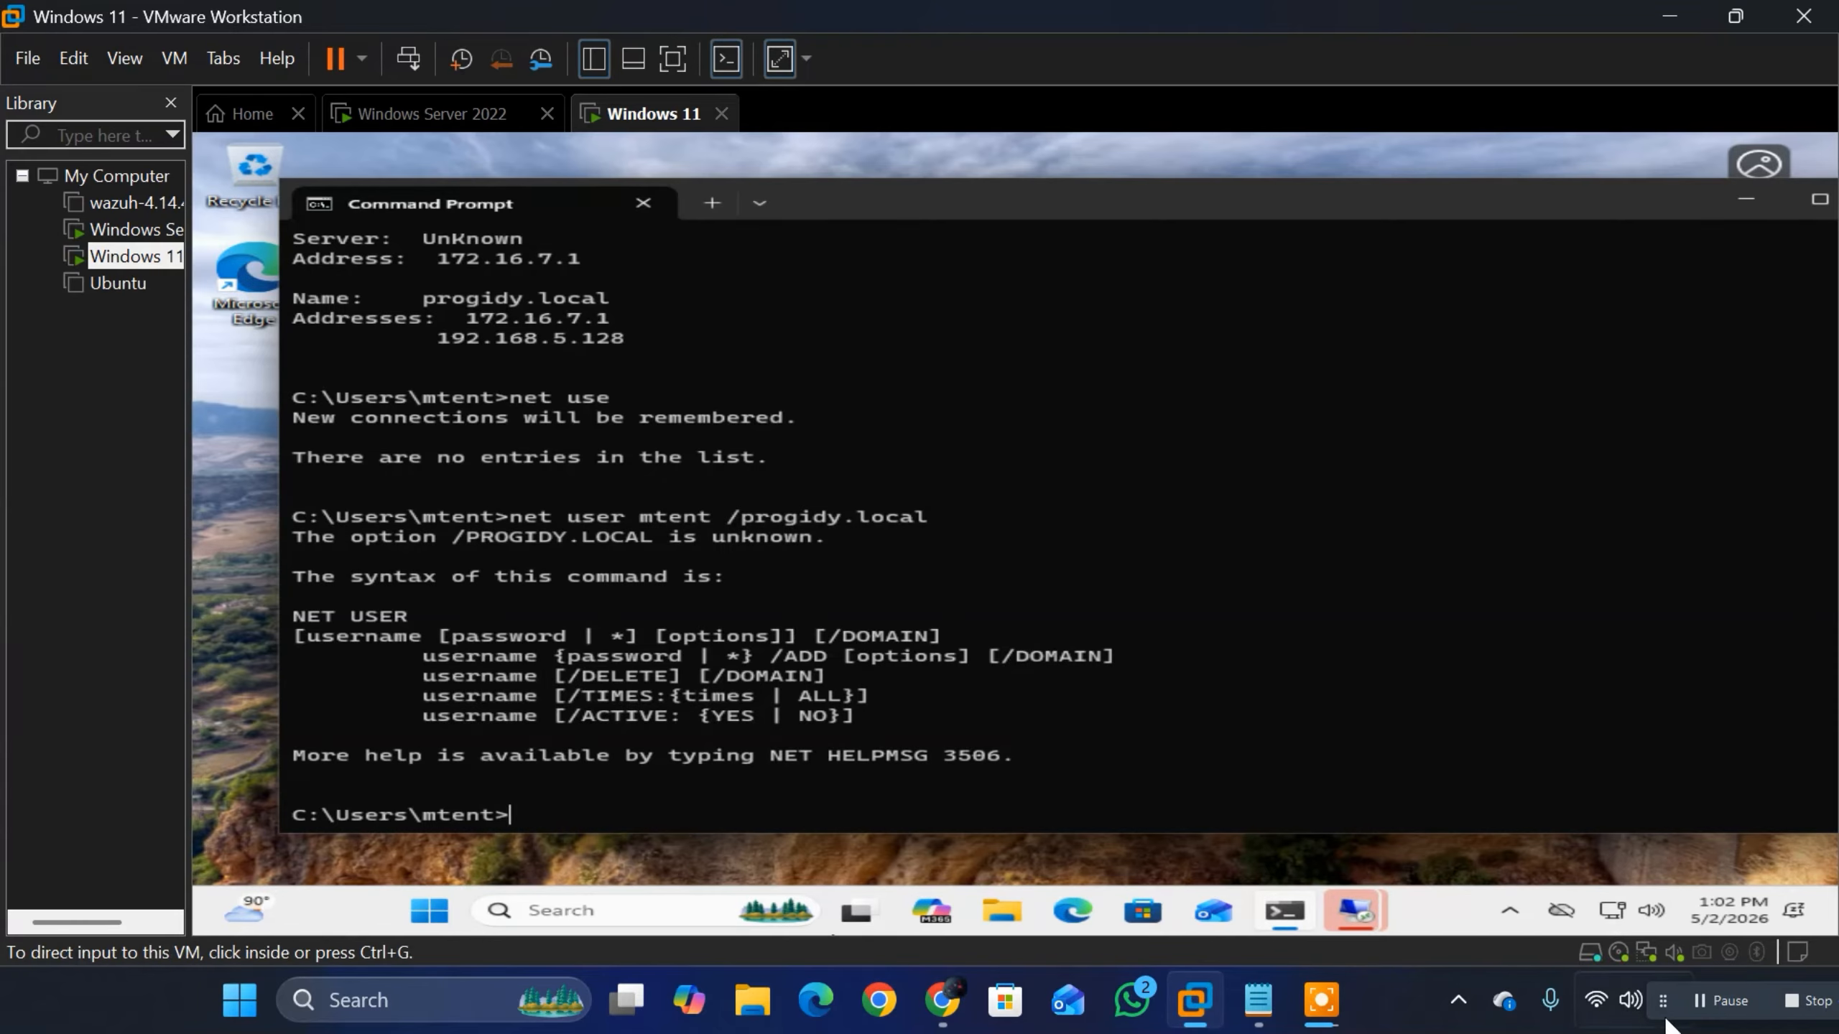
pyautogui.click(1691, 1006)
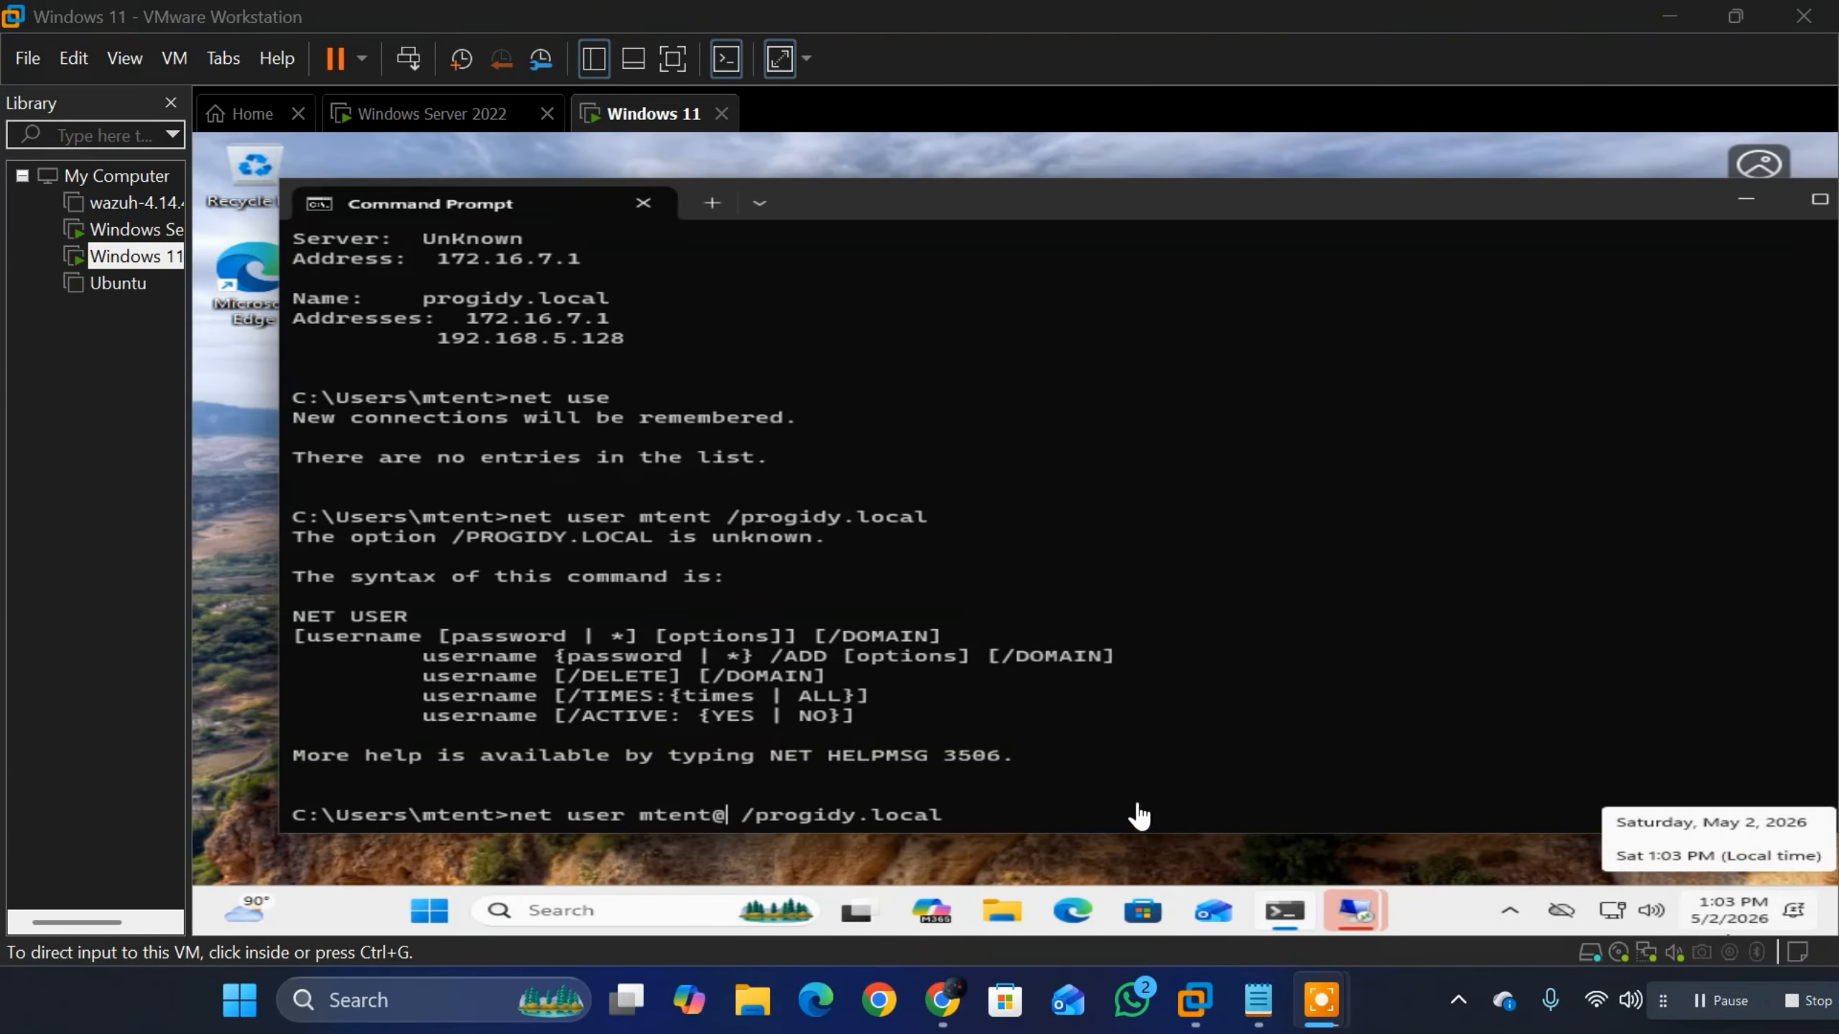
pyautogui.click(732, 818)
pyautogui.write('p')
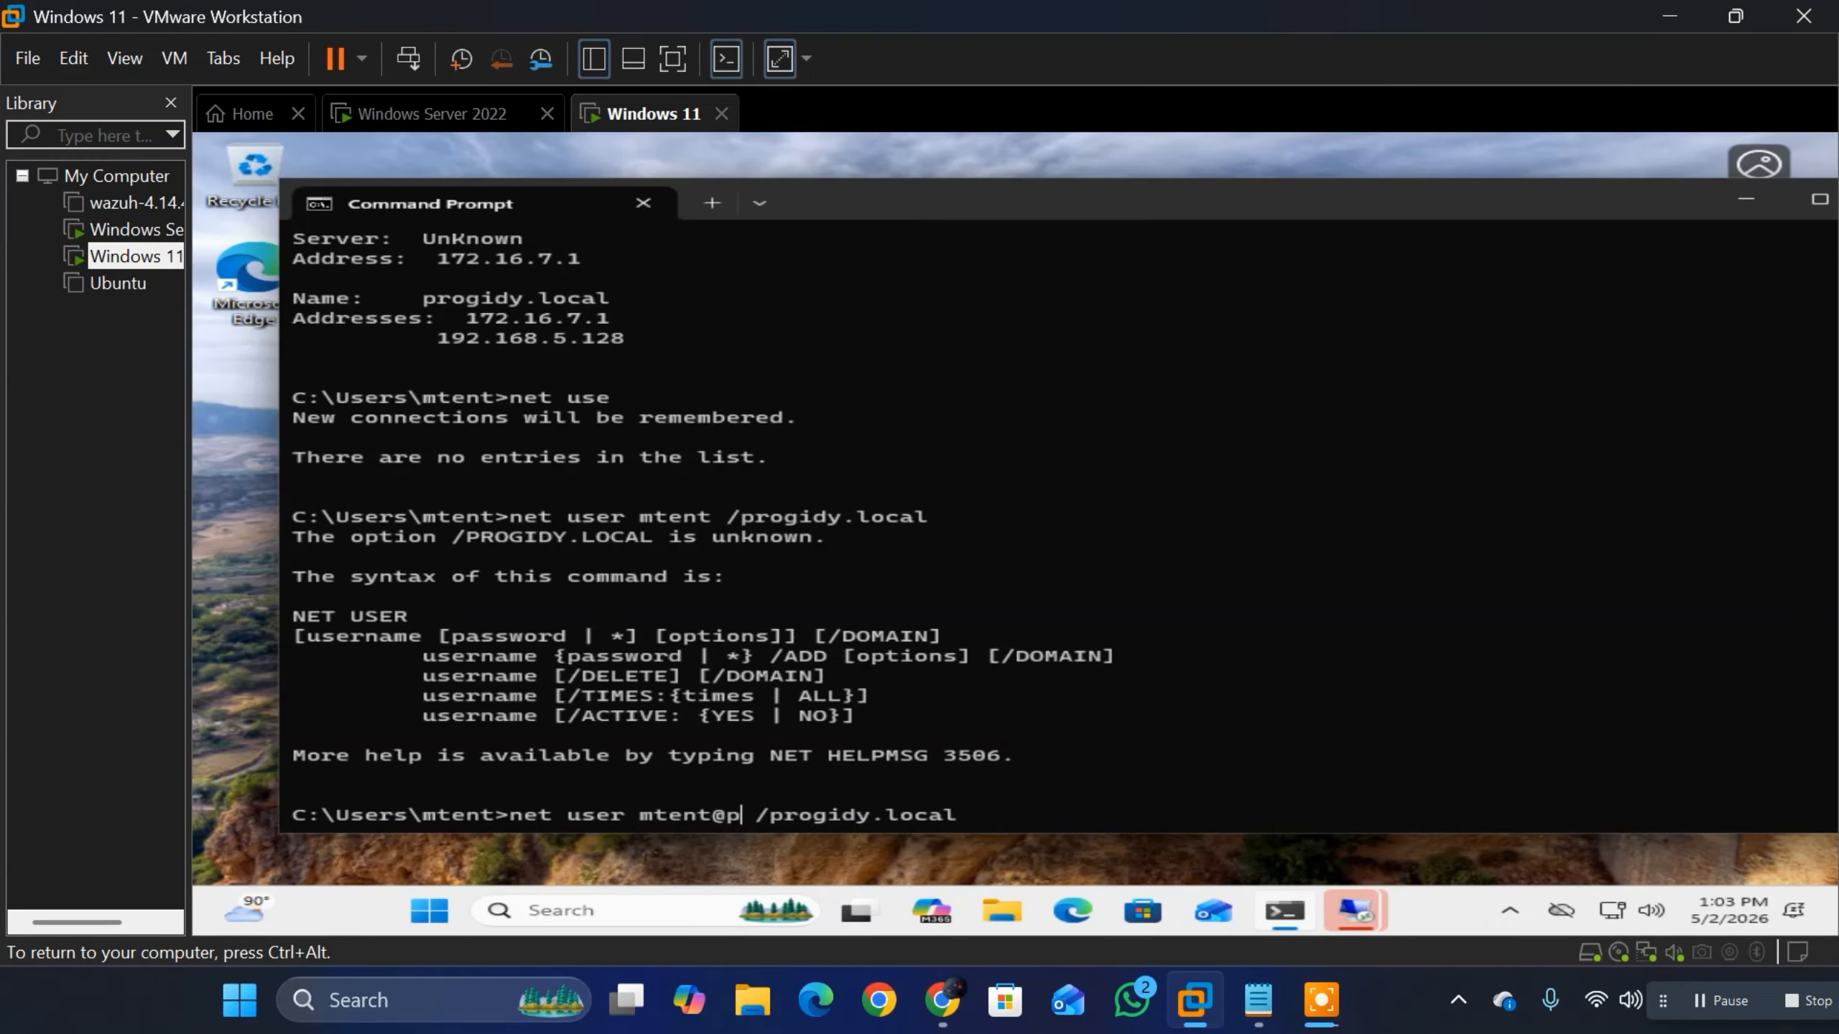
pyautogui.write('rogidy')
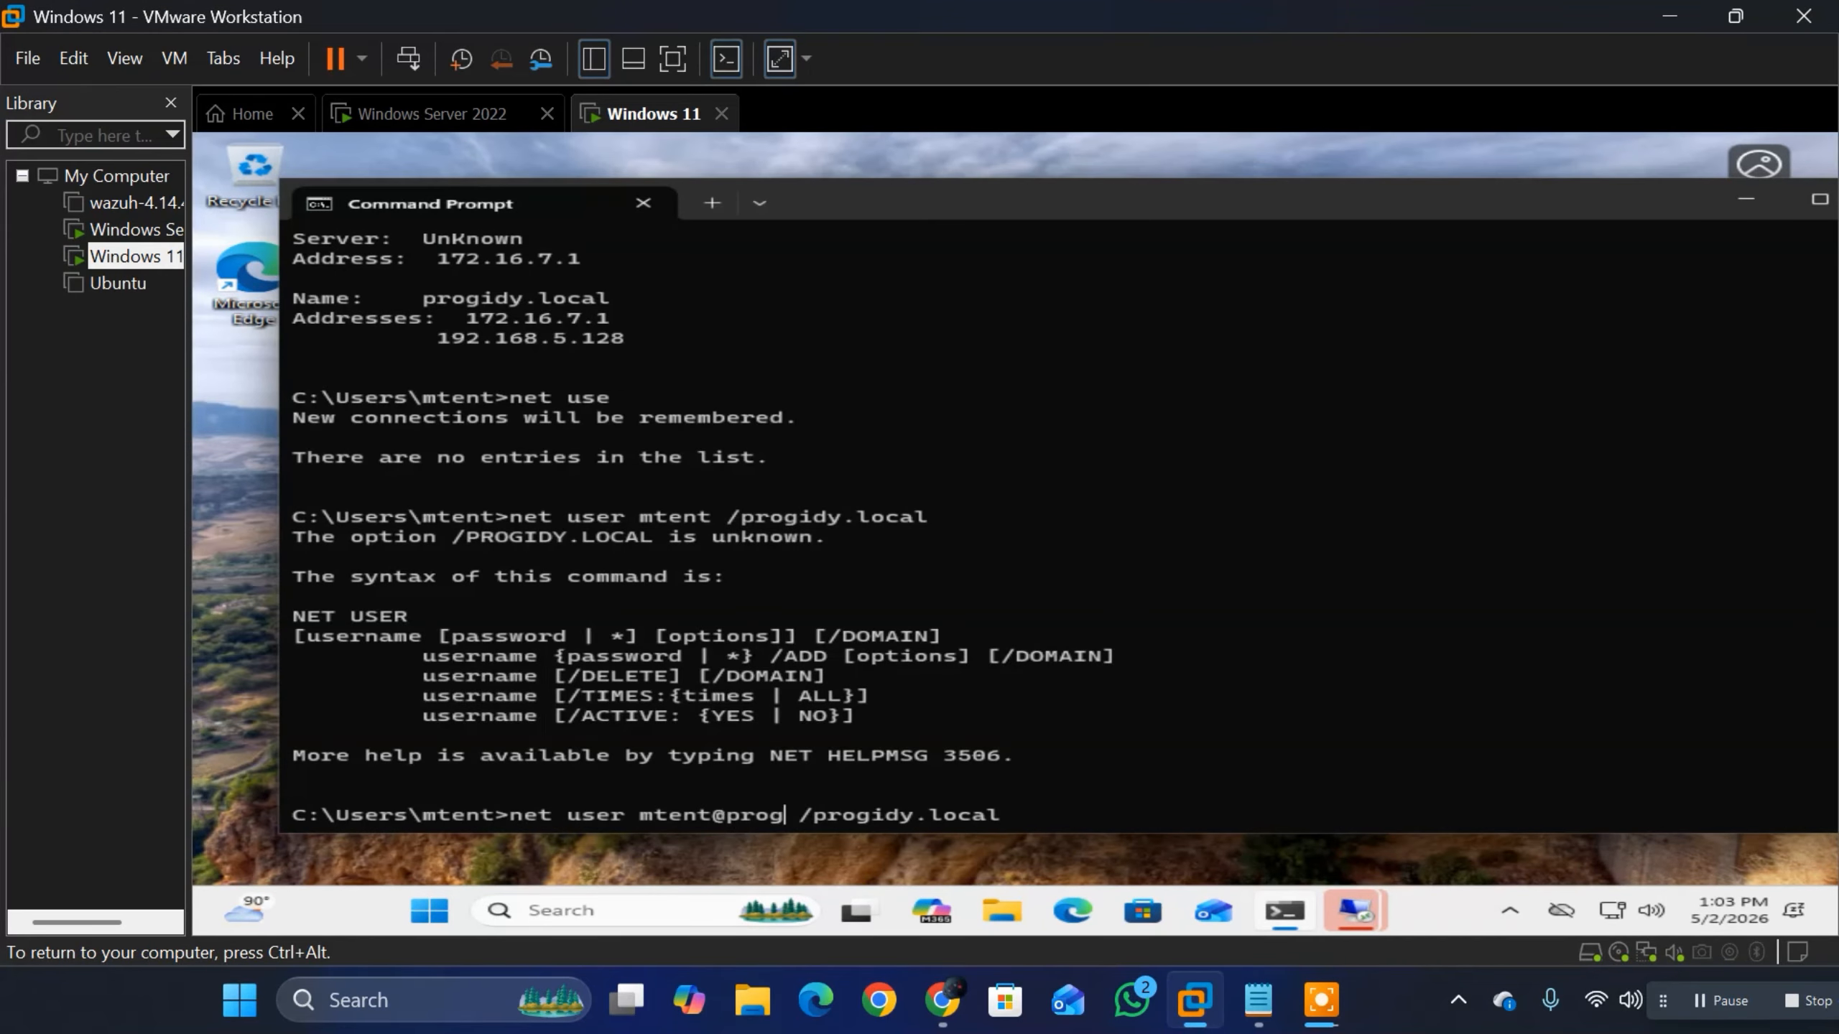
pyautogui.write('.')
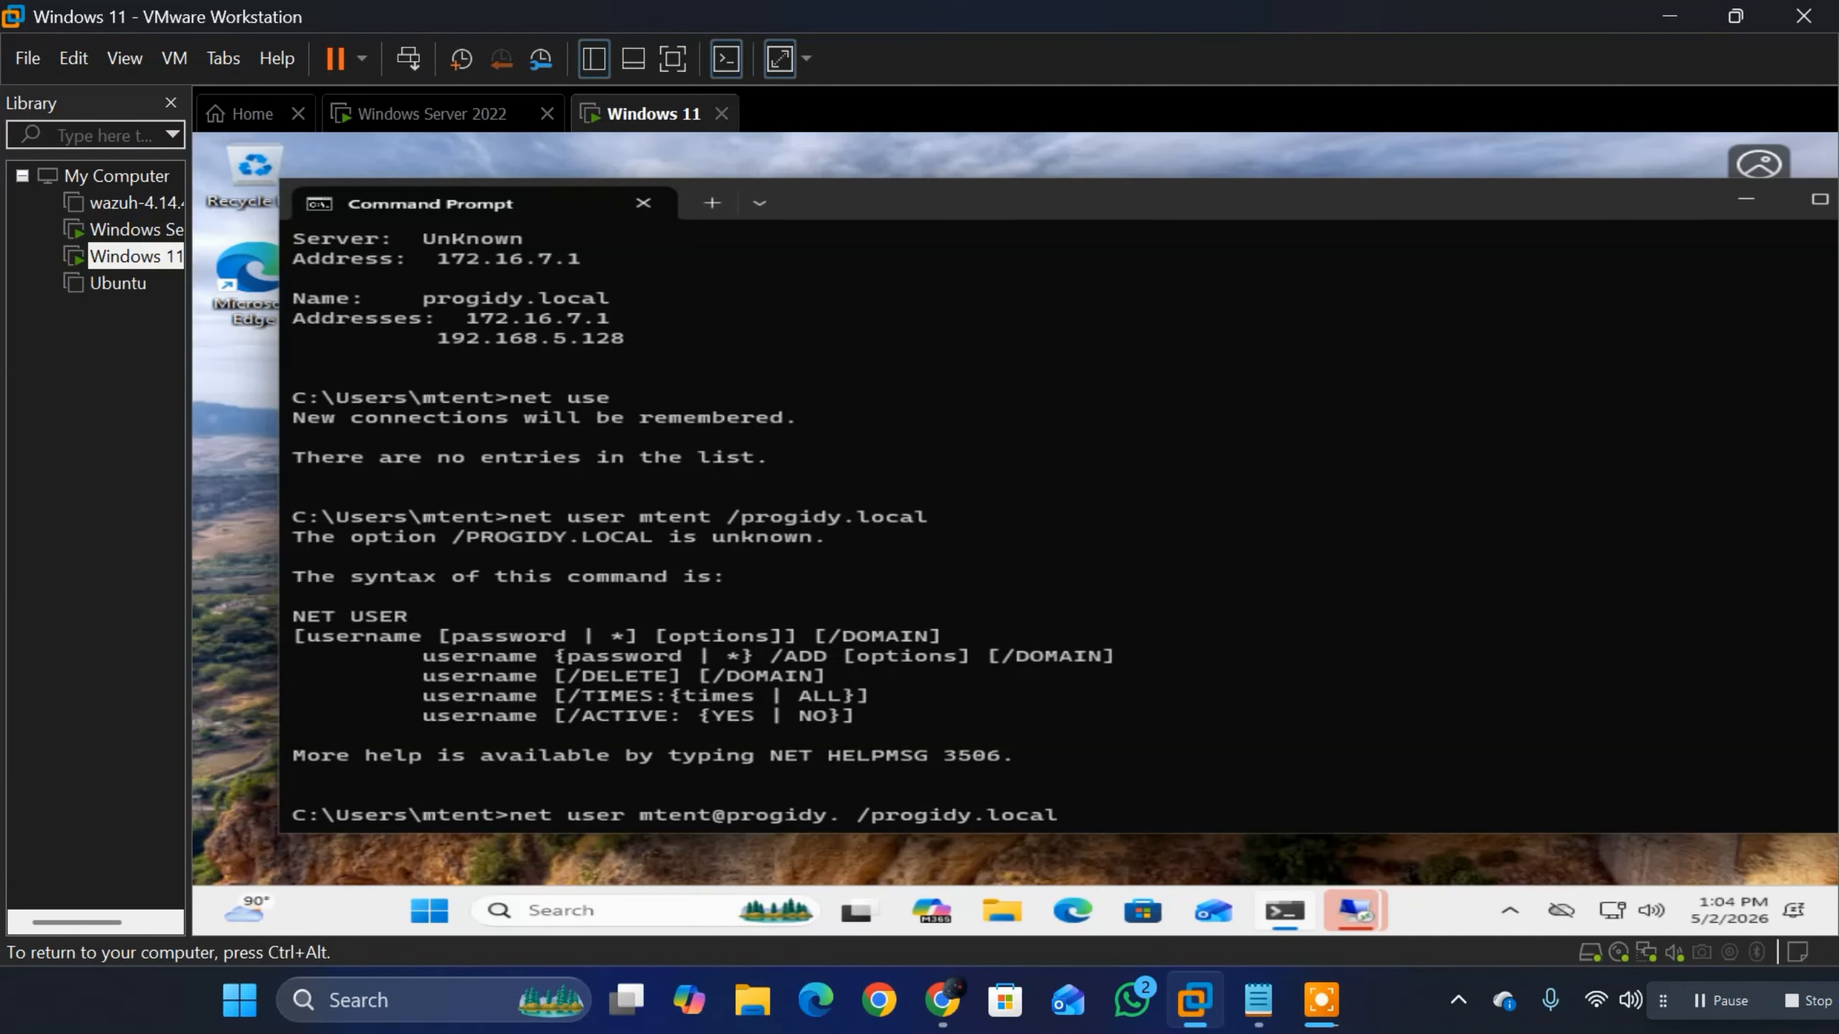
pyautogui.write('local')
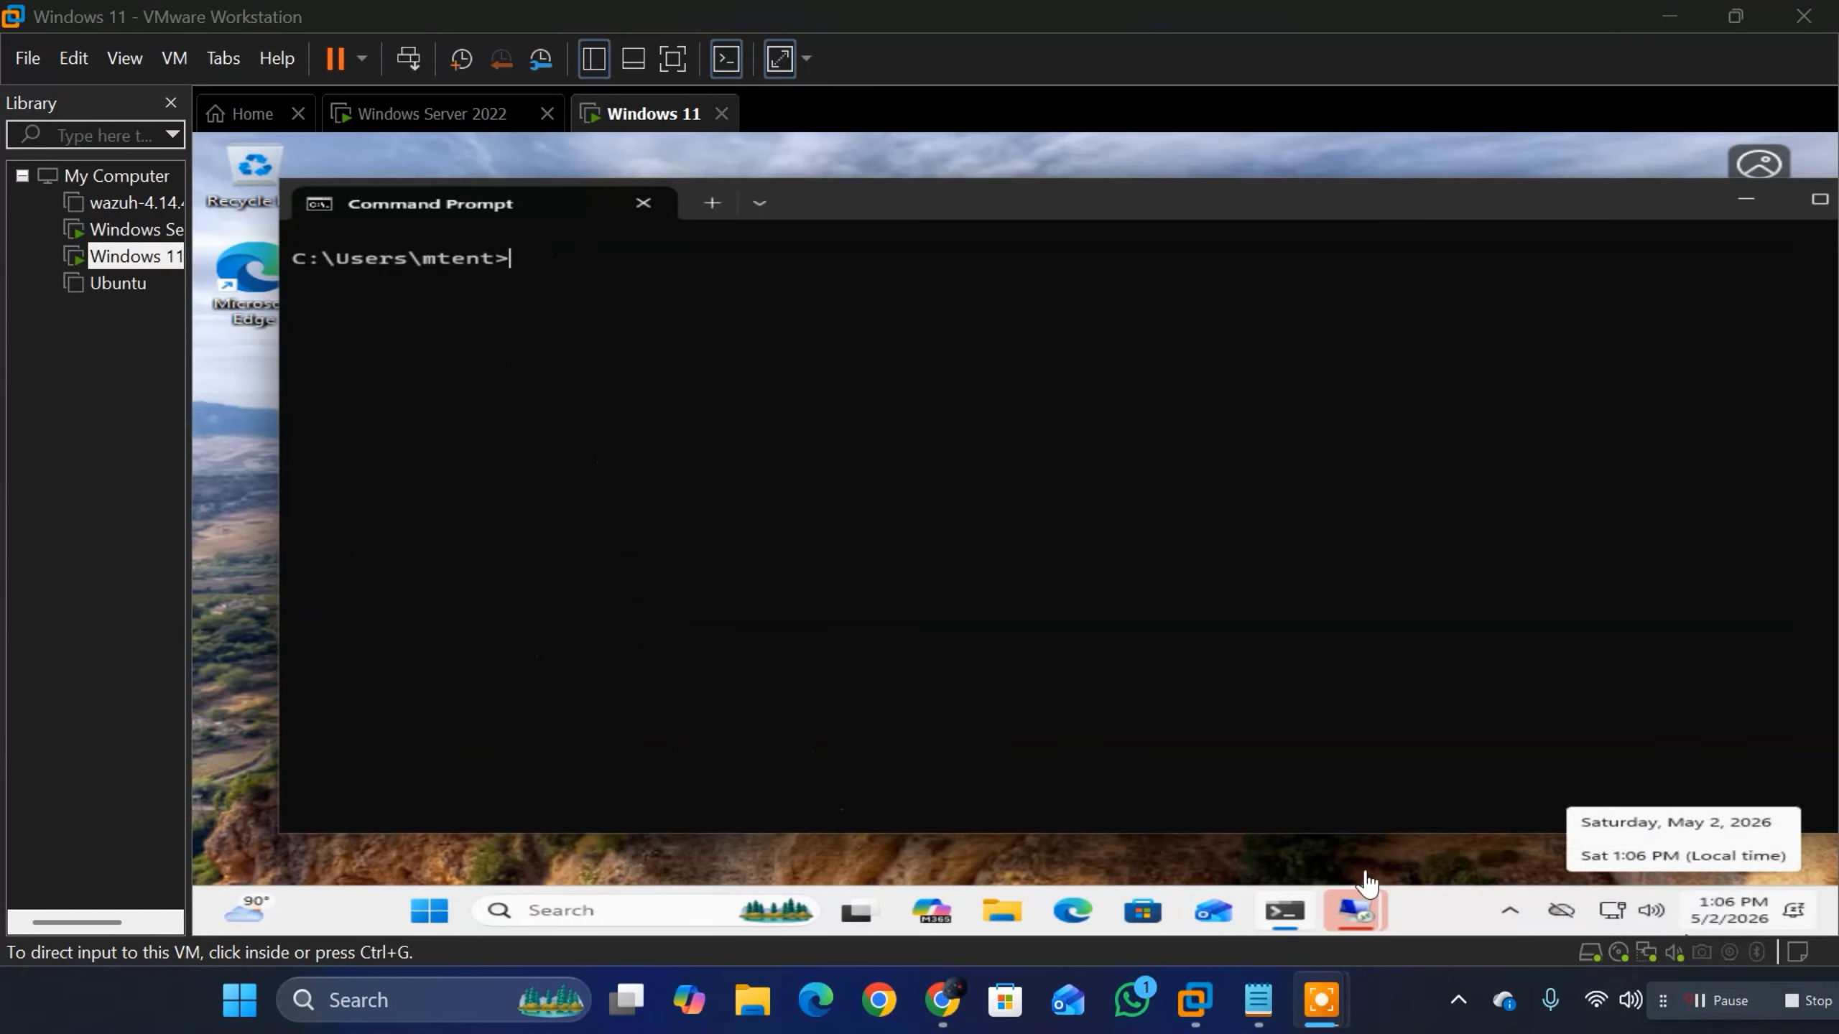
# Step: Reposition the Command Prompt window and try to list the domain's accounts with net user /progidy.local
pyautogui.click(513, 250)
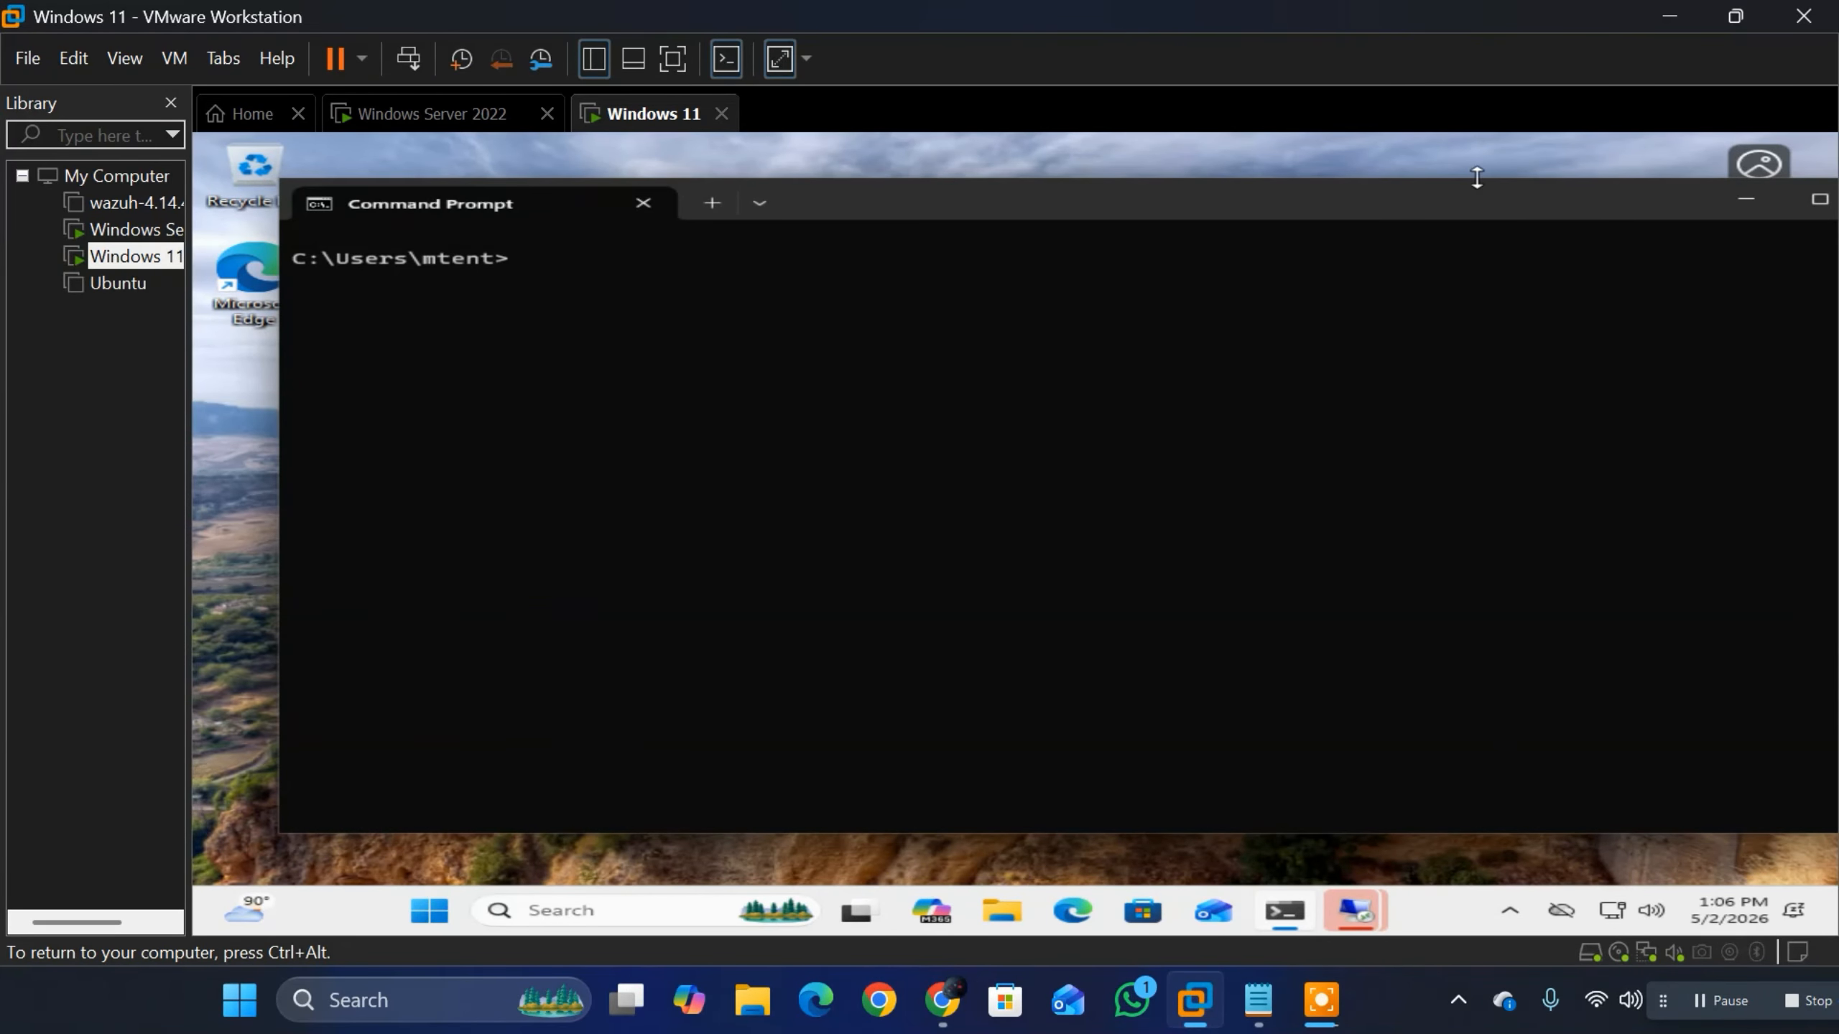
pyautogui.moveTo(1481, 200); pyautogui.dragTo(1387, 234)
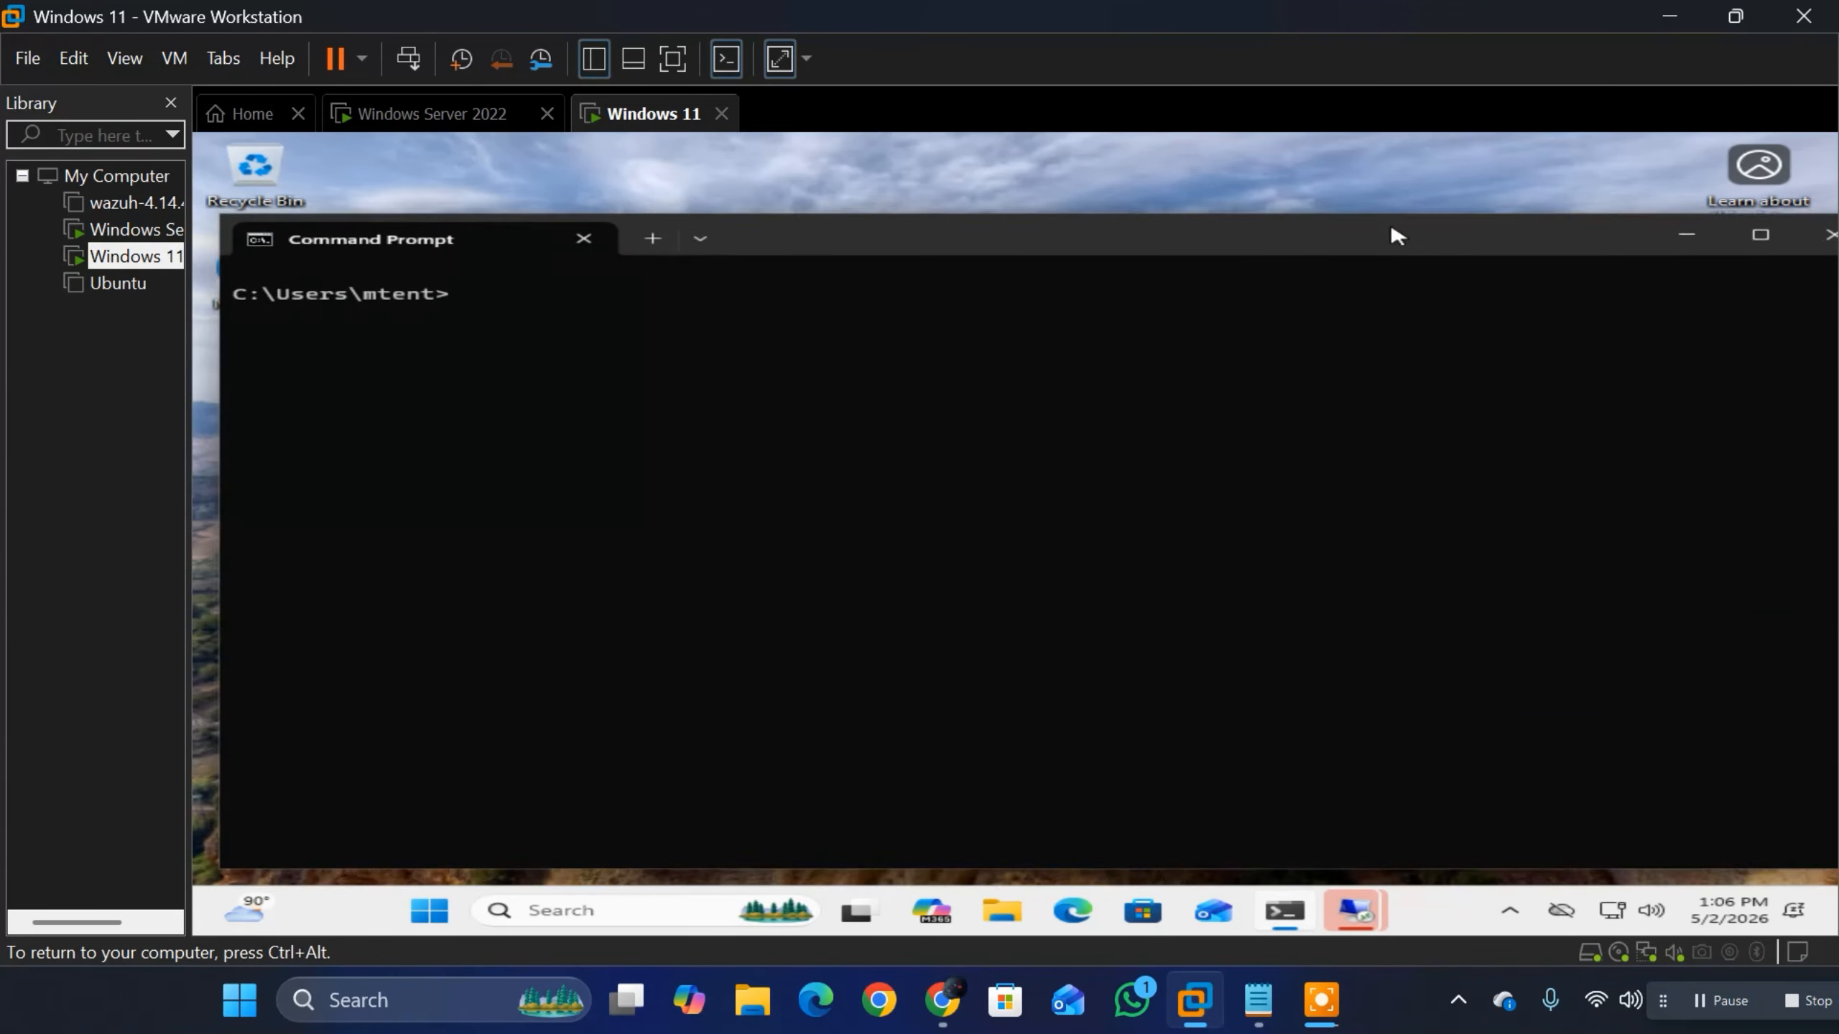
pyautogui.write('net user')
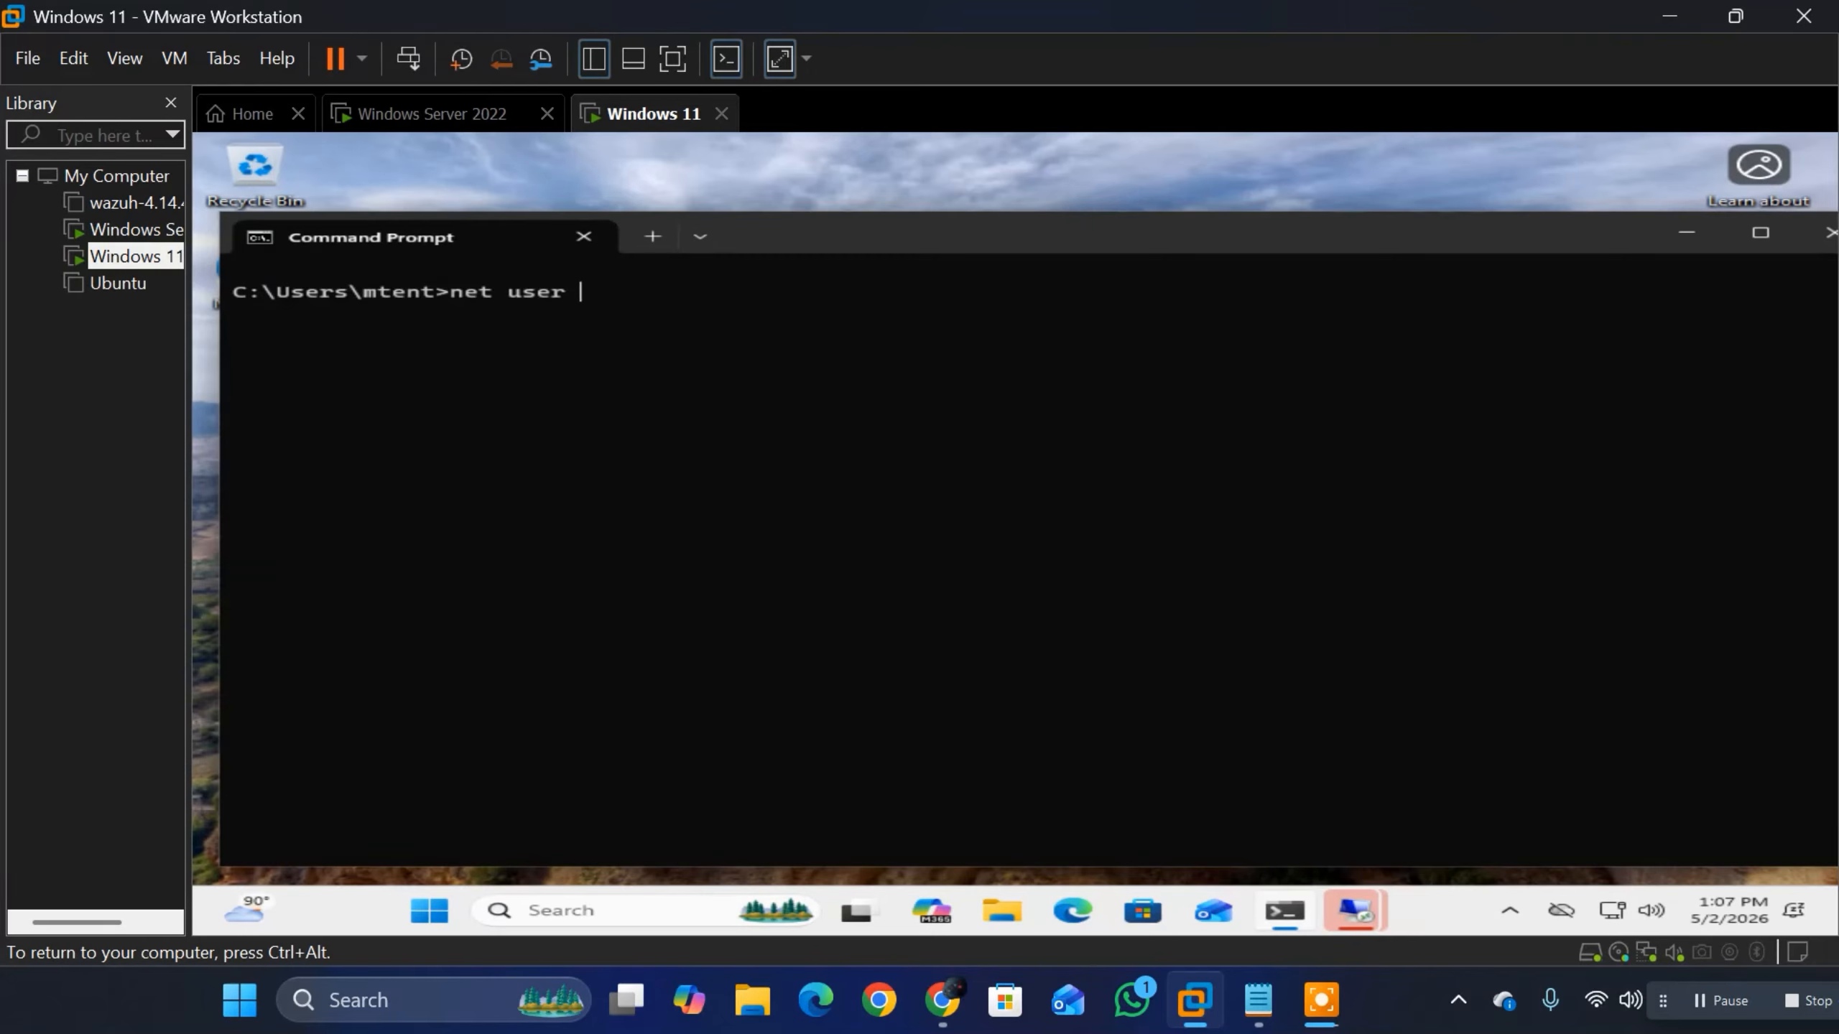
pyautogui.write('/progidy.local')
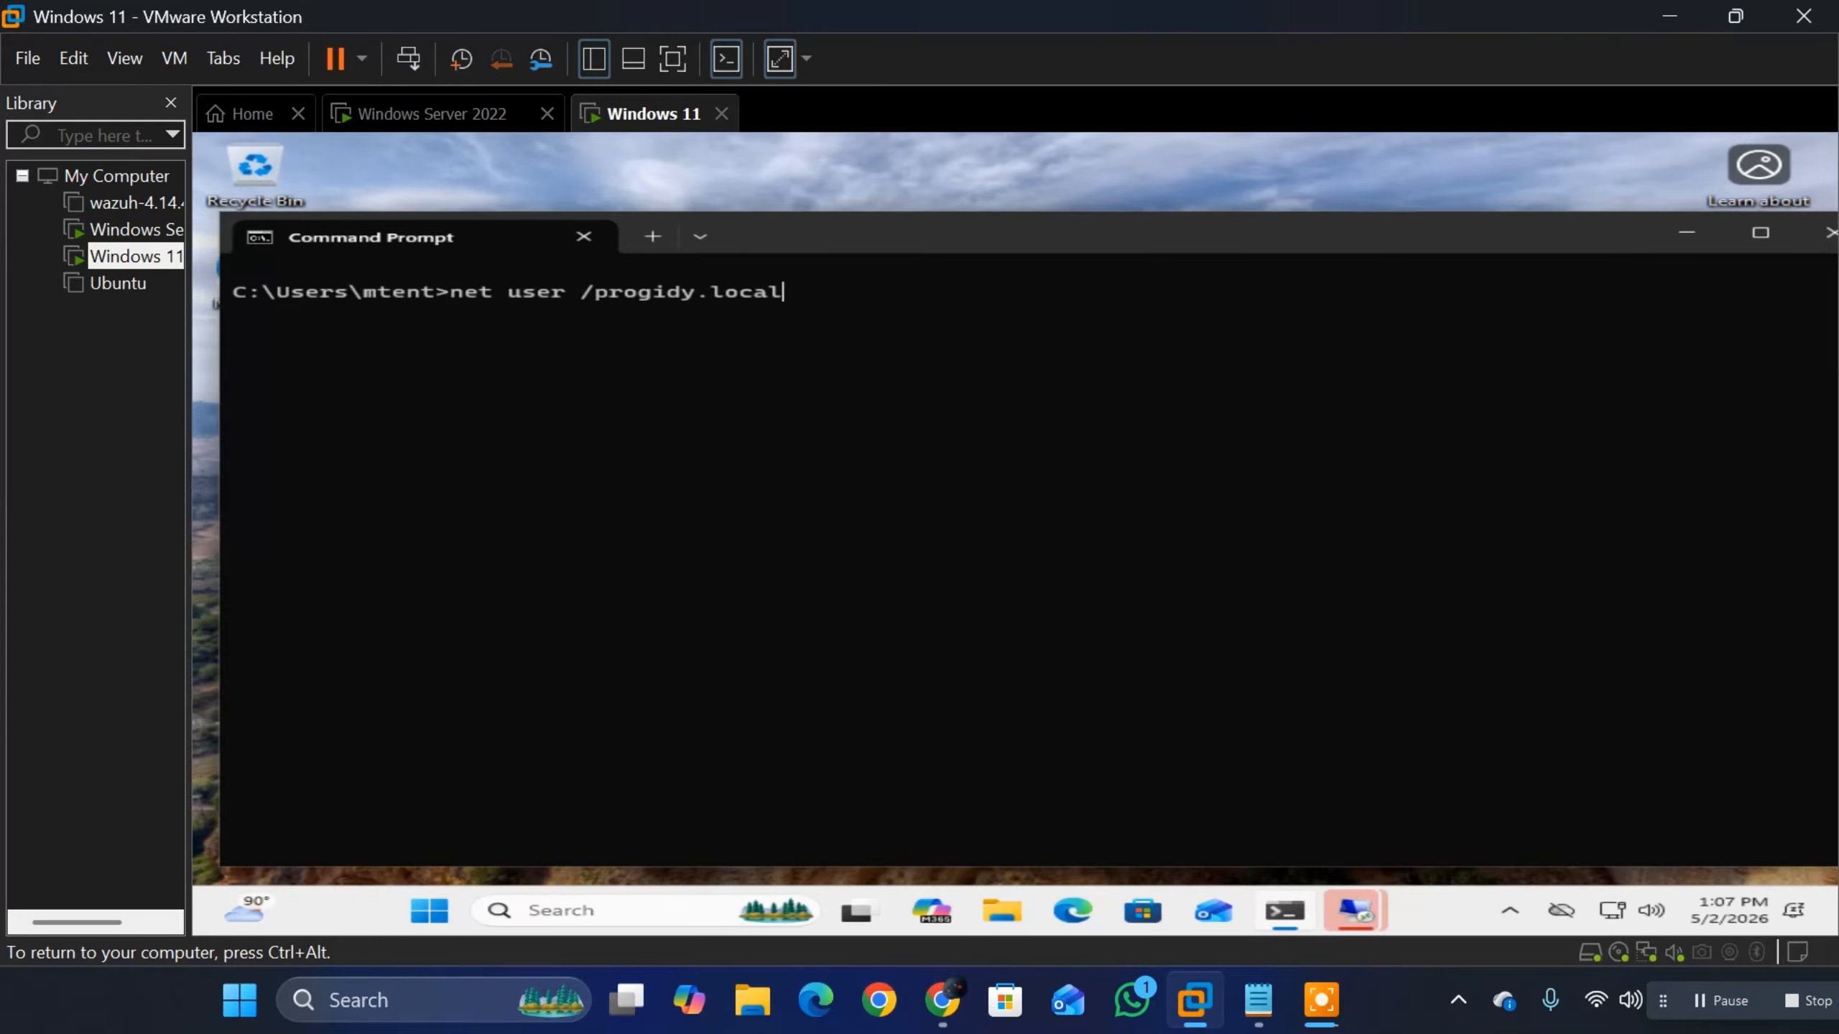
pyautogui.press('Return')
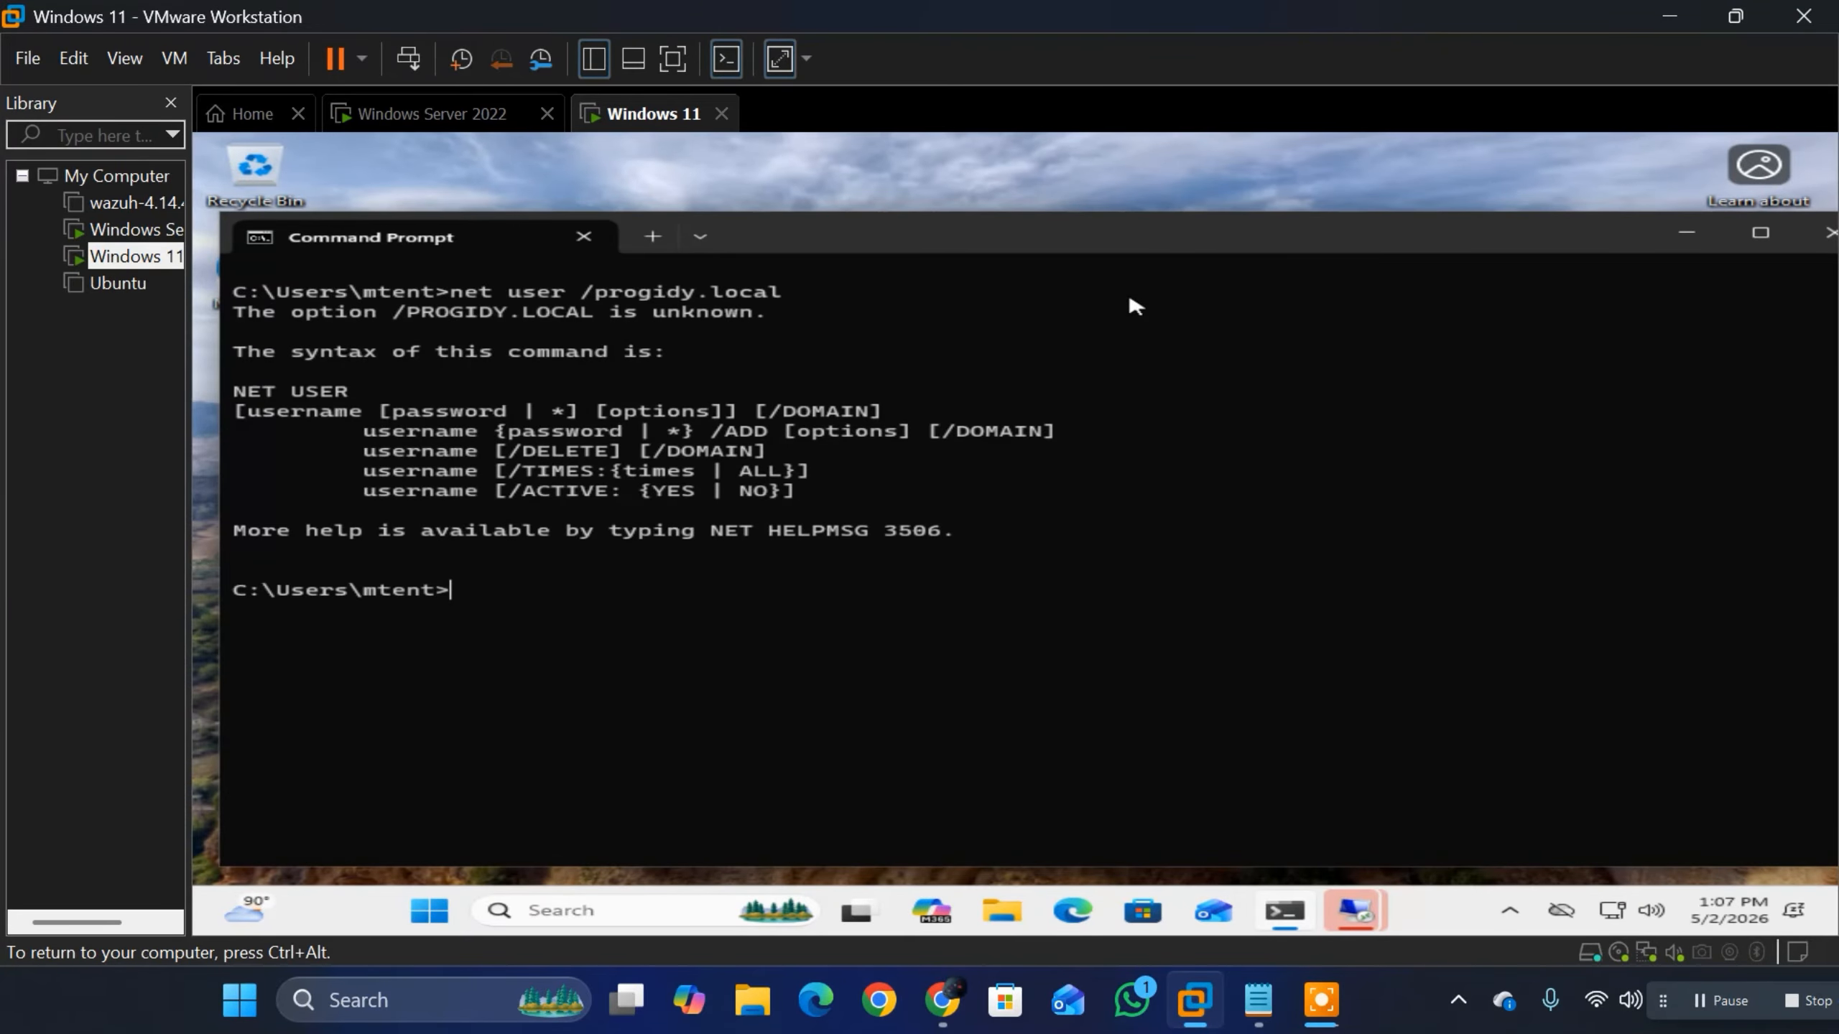
# Step: List the domain's user accounts with net user /DOMAIN and highlight the account list and the domain controller name
pyautogui.press('Up')
pyautogui.press('BackSpace')
pyautogui.press('BackSpace')
pyautogui.press('BackSpace')
pyautogui.press('BackSpace')
pyautogui.press('BackSpace')
pyautogui.press('BackSpace')
pyautogui.press('BackSpace')
pyautogui.press('BackSpace')
pyautogui.press('BackSpace')
pyautogui.press('BackSpace')
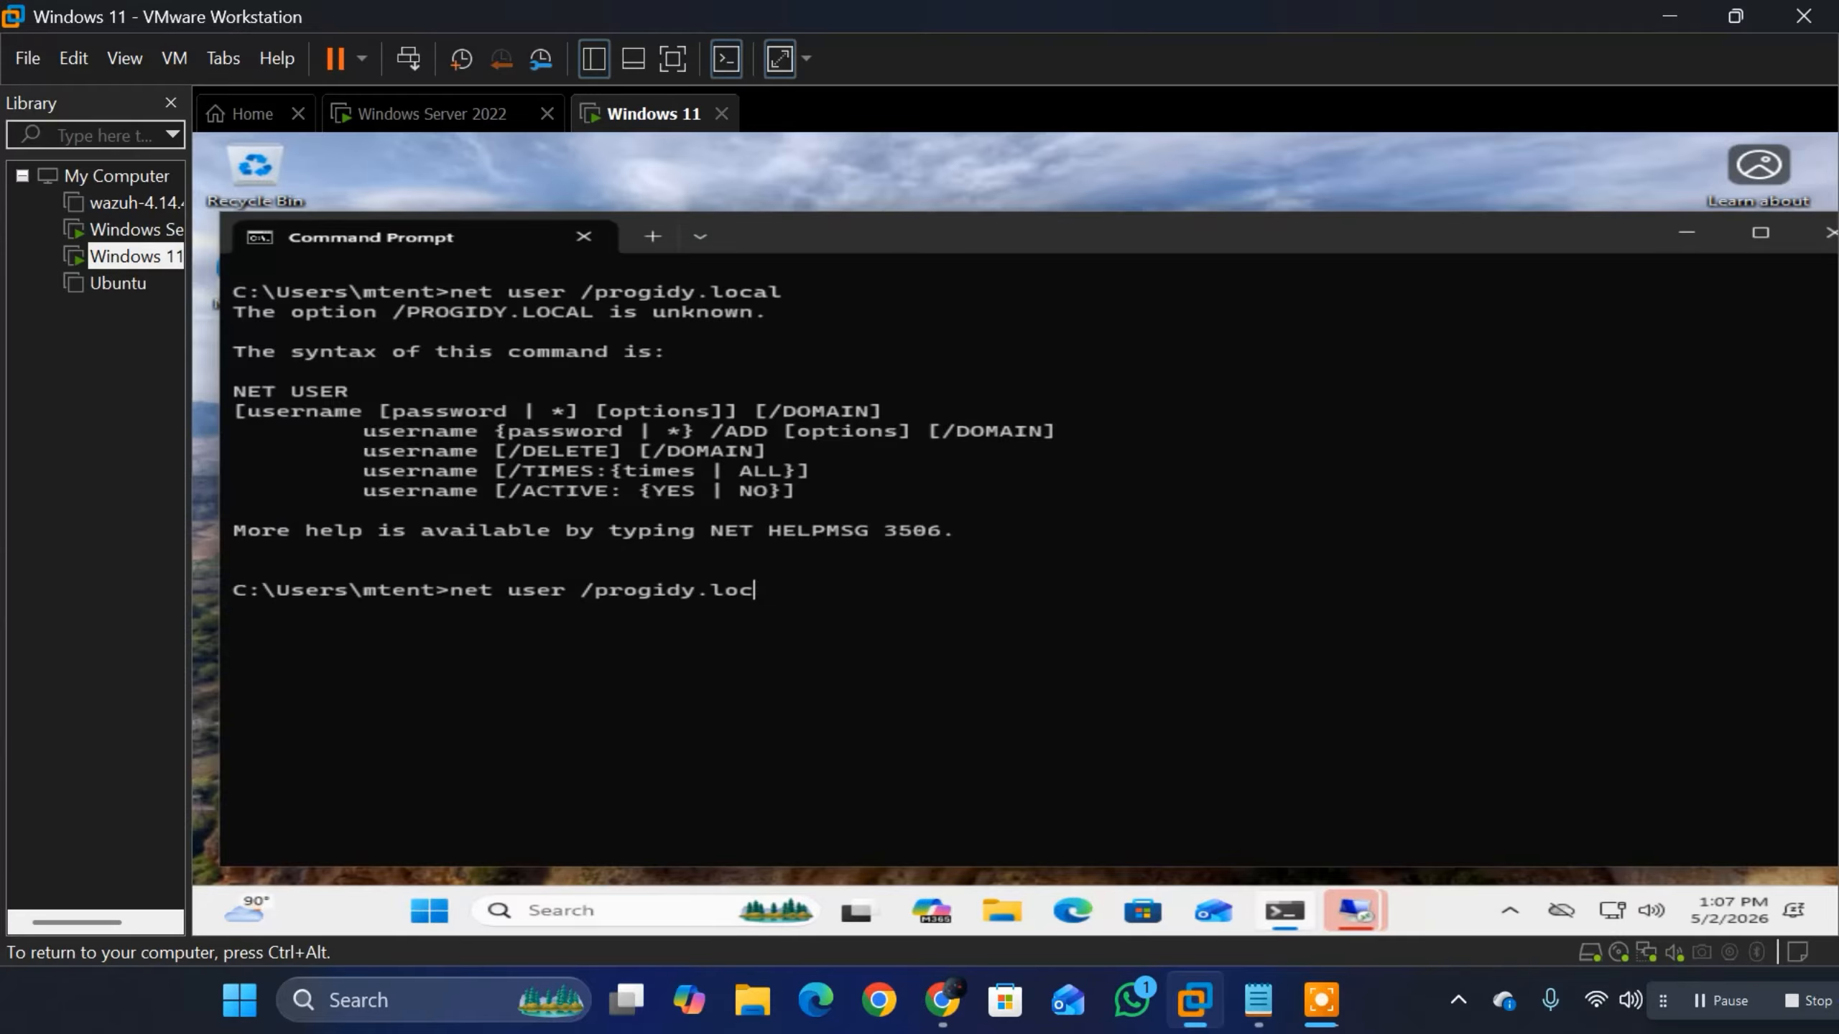
pyautogui.press('BackSpace')
pyautogui.press('BackSpace')
pyautogui.press('BackSpace')
pyautogui.press('BackSpace')
pyautogui.write('/DOMAIN')
pyautogui.press('Return')
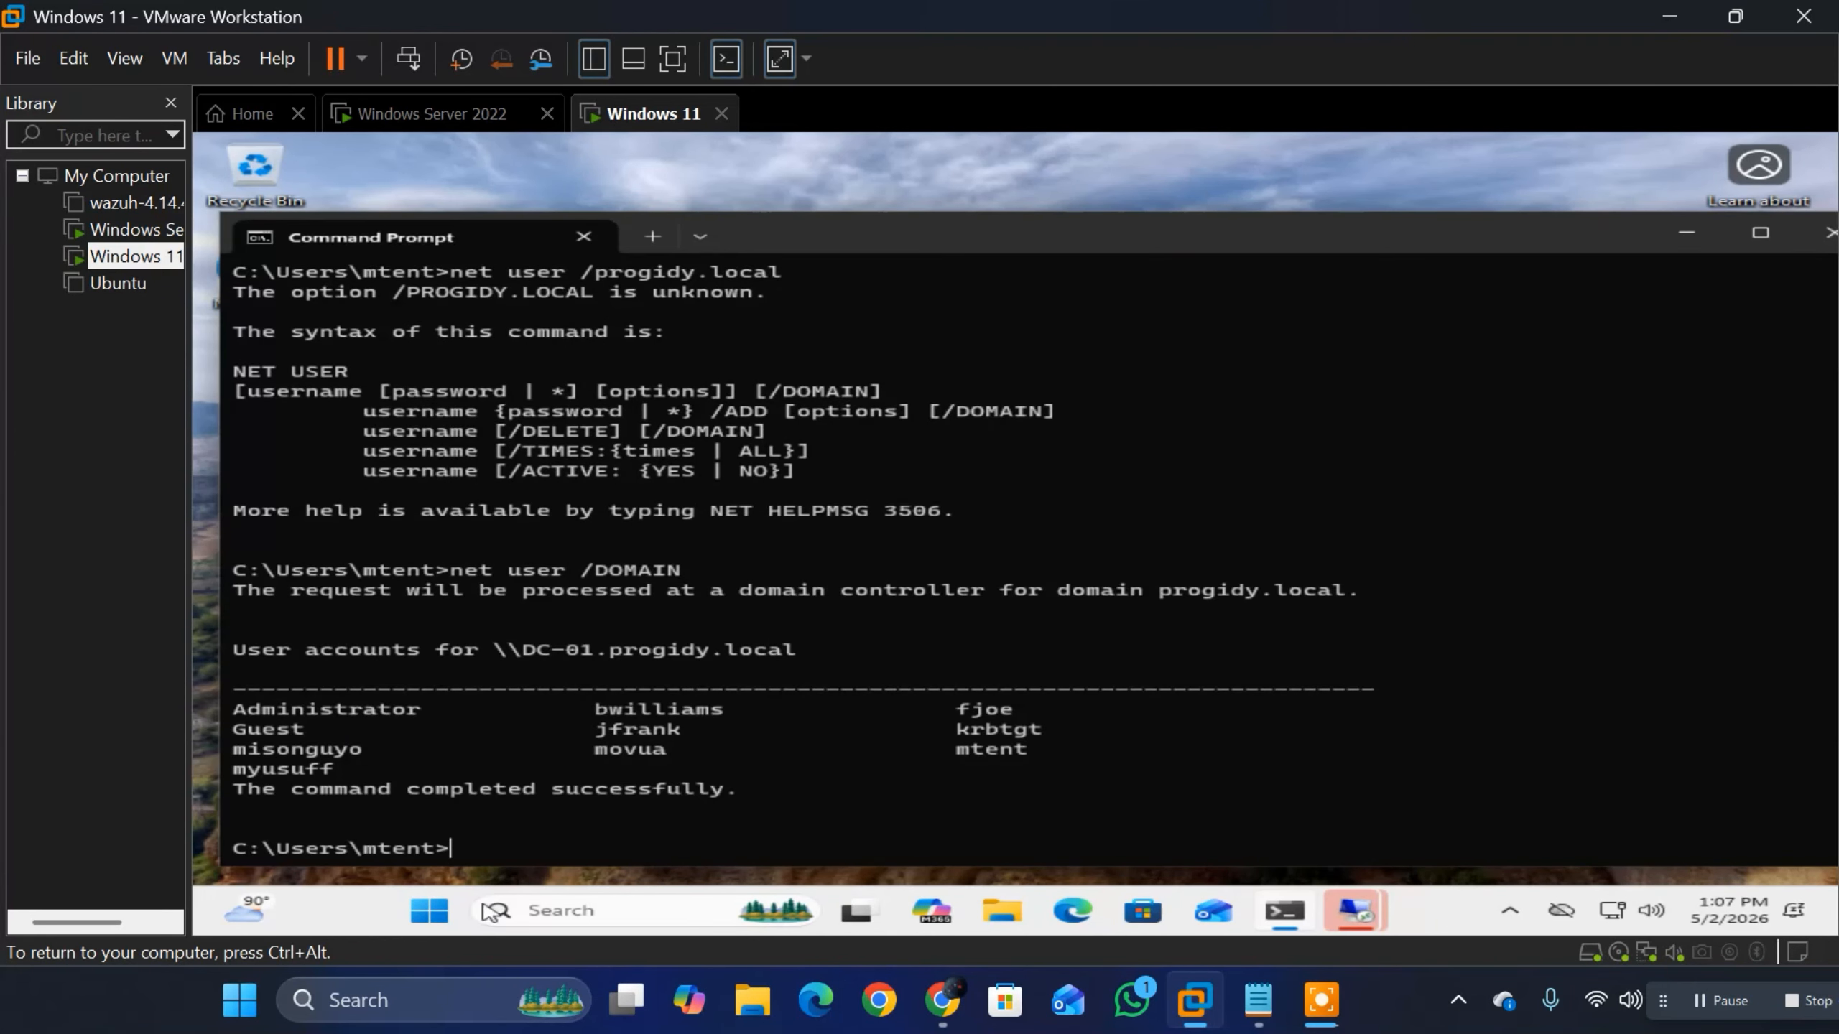
pyautogui.moveTo(767, 834); pyautogui.dragTo(268, 689)
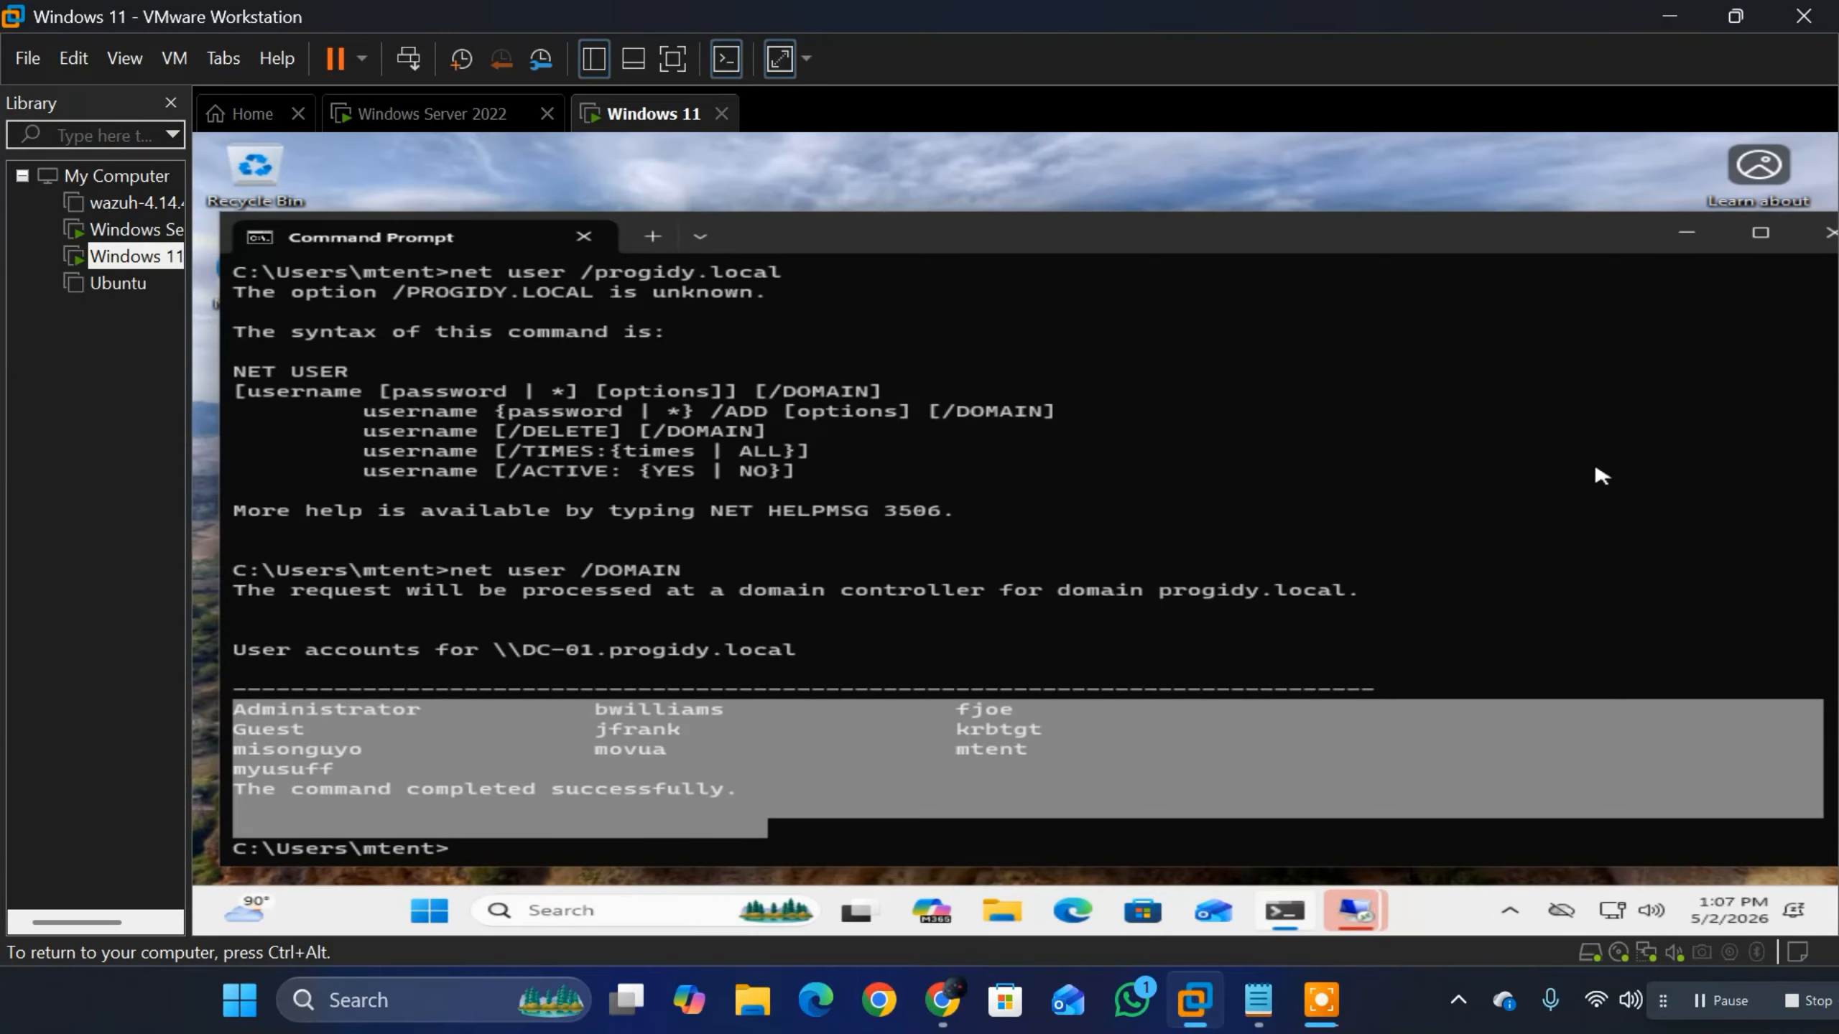
pyautogui.click(793, 660)
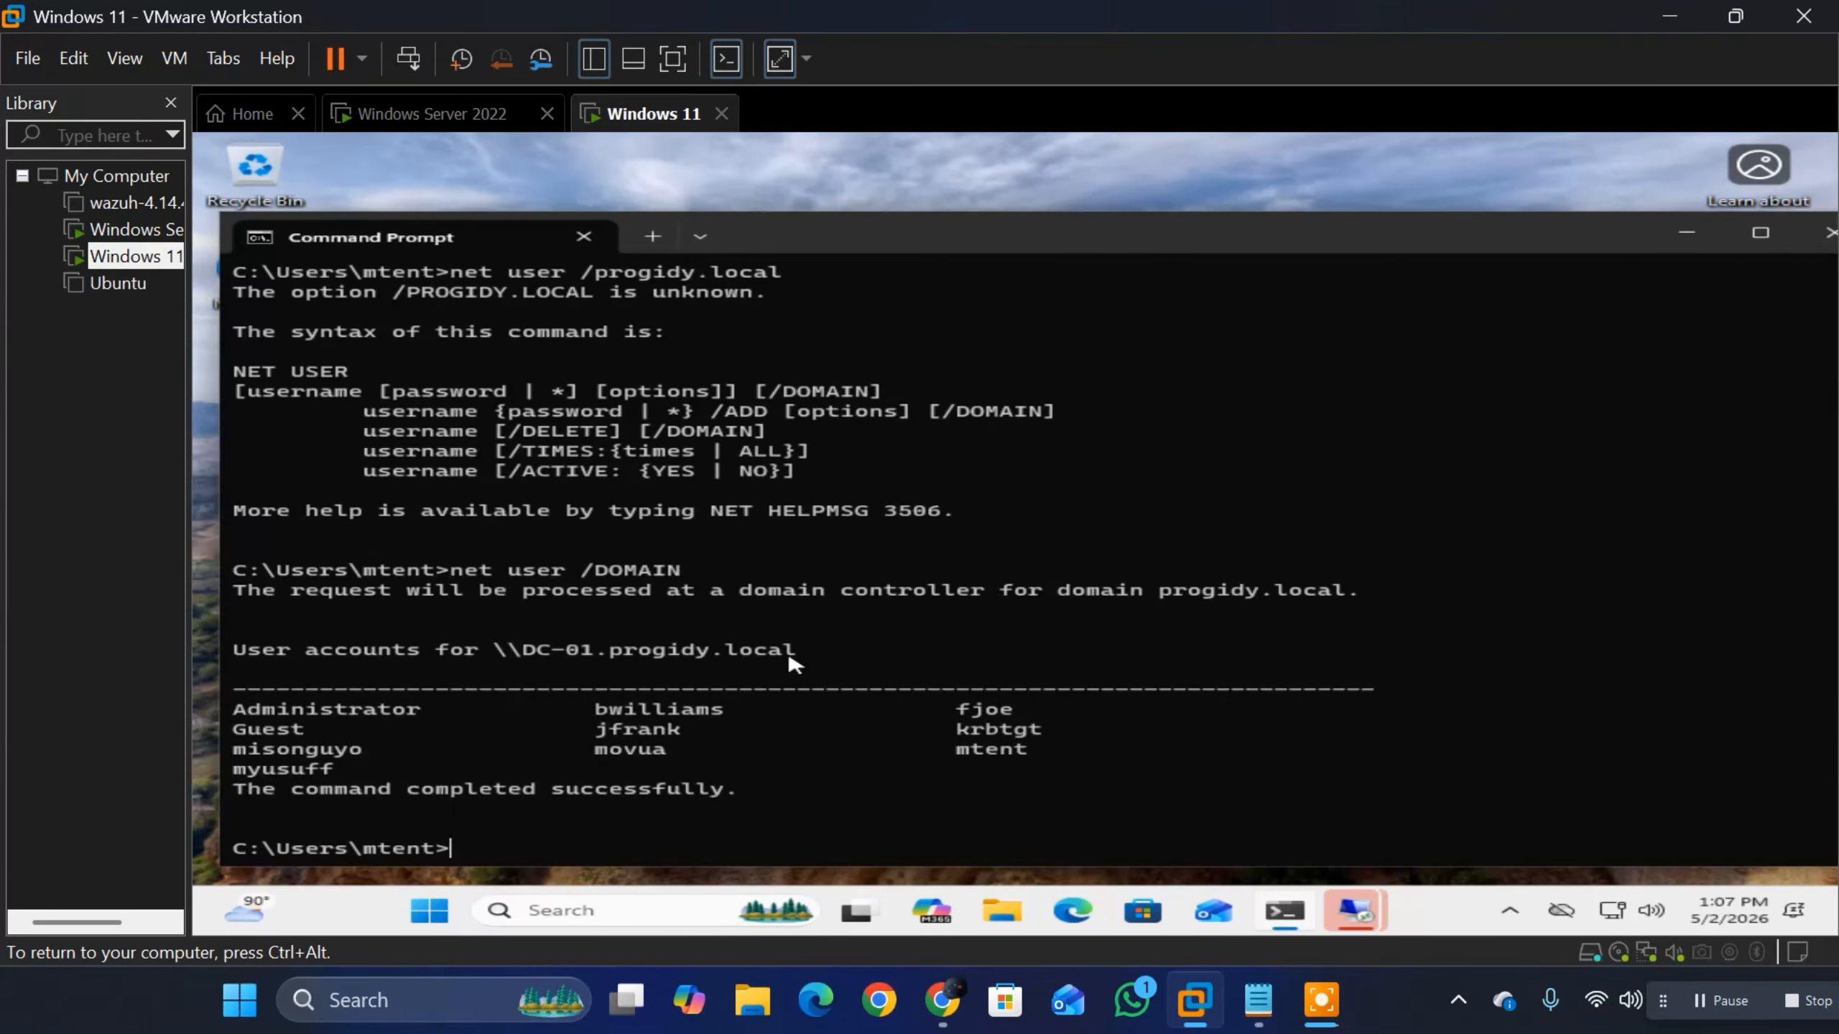
pyautogui.moveTo(811, 656); pyautogui.dragTo(499, 629)
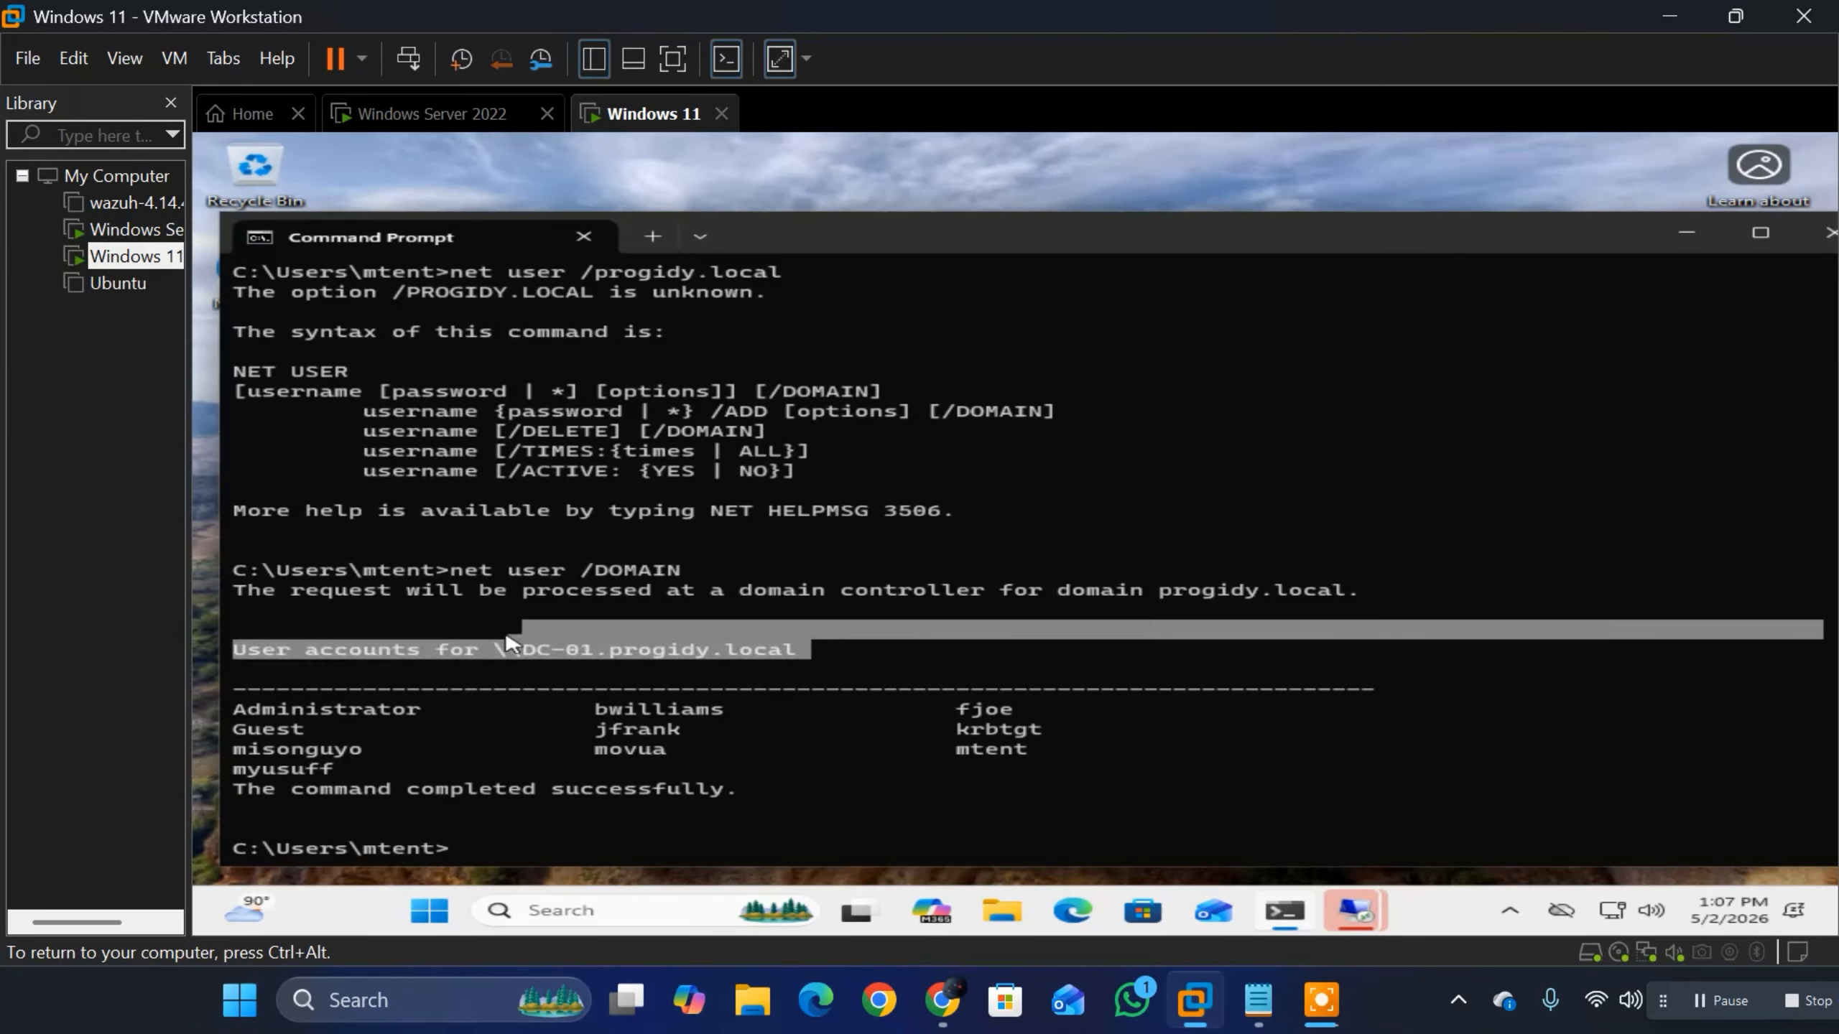
pyautogui.click(509, 866)
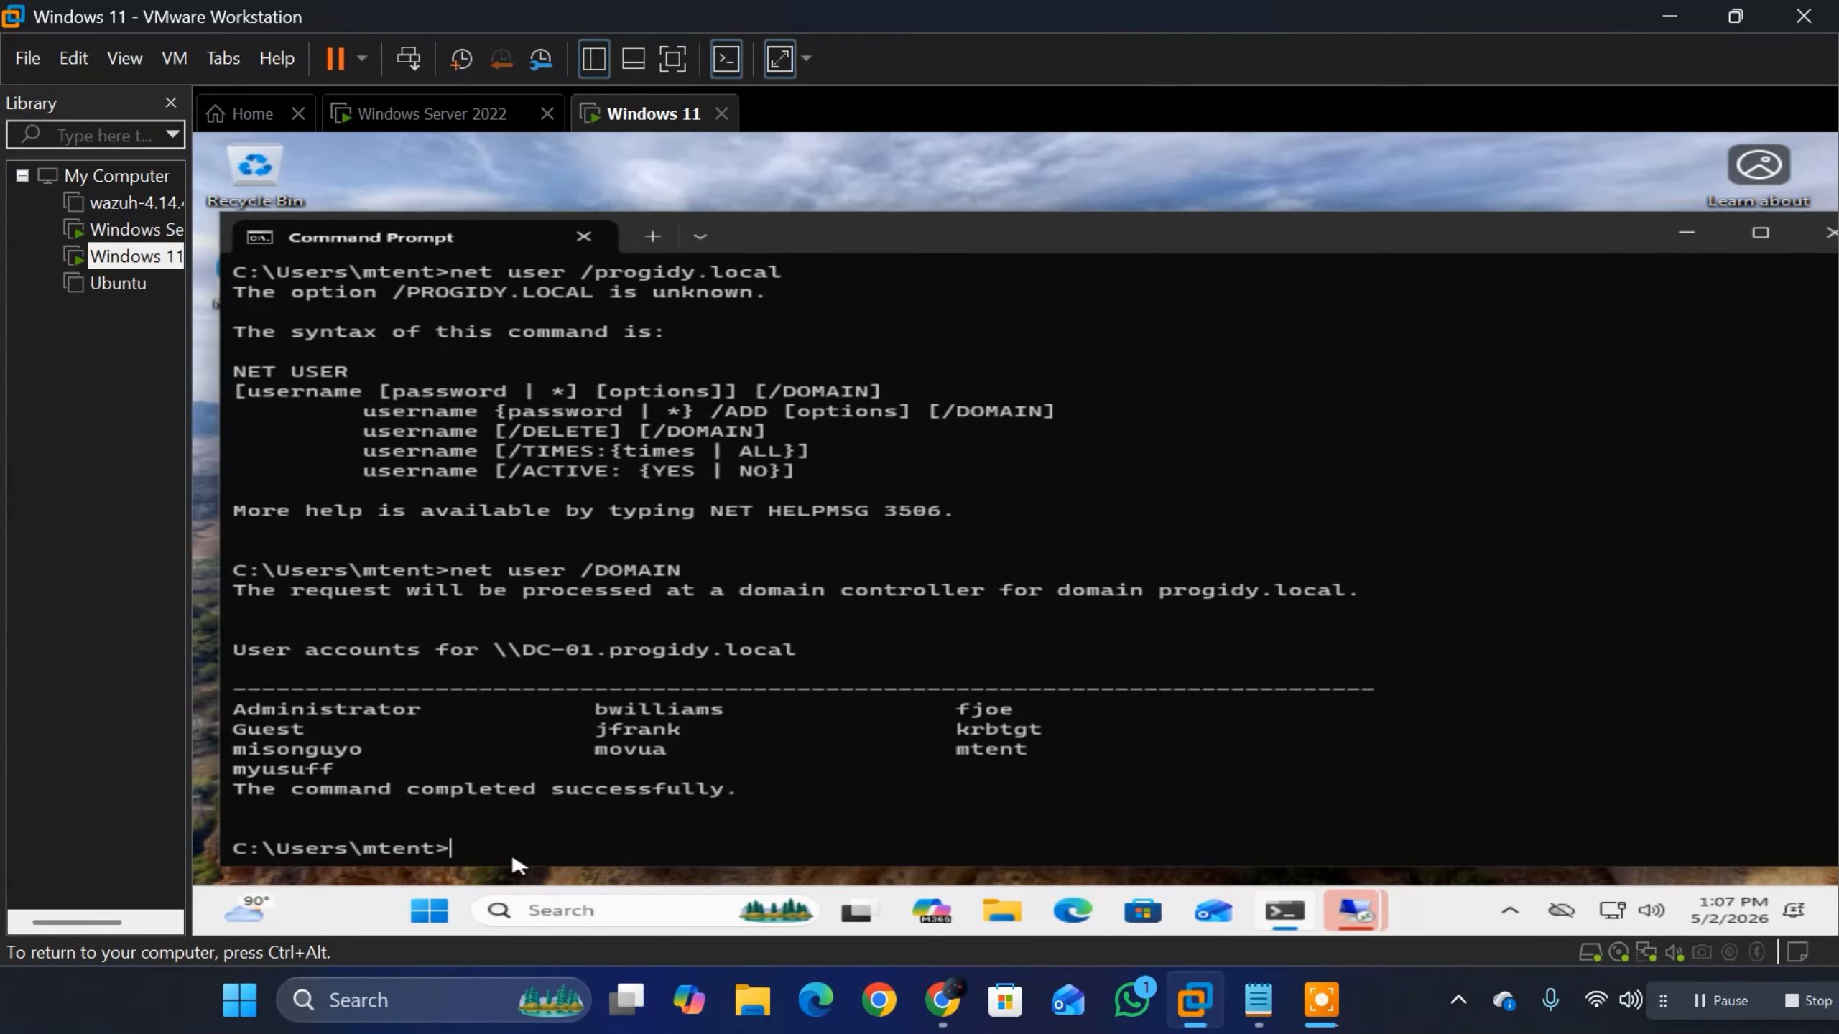
# Step: Query the signed-in user's domain account with net user, the account name and /DOMAIN, and highlight its password details
pyautogui.press('Up')
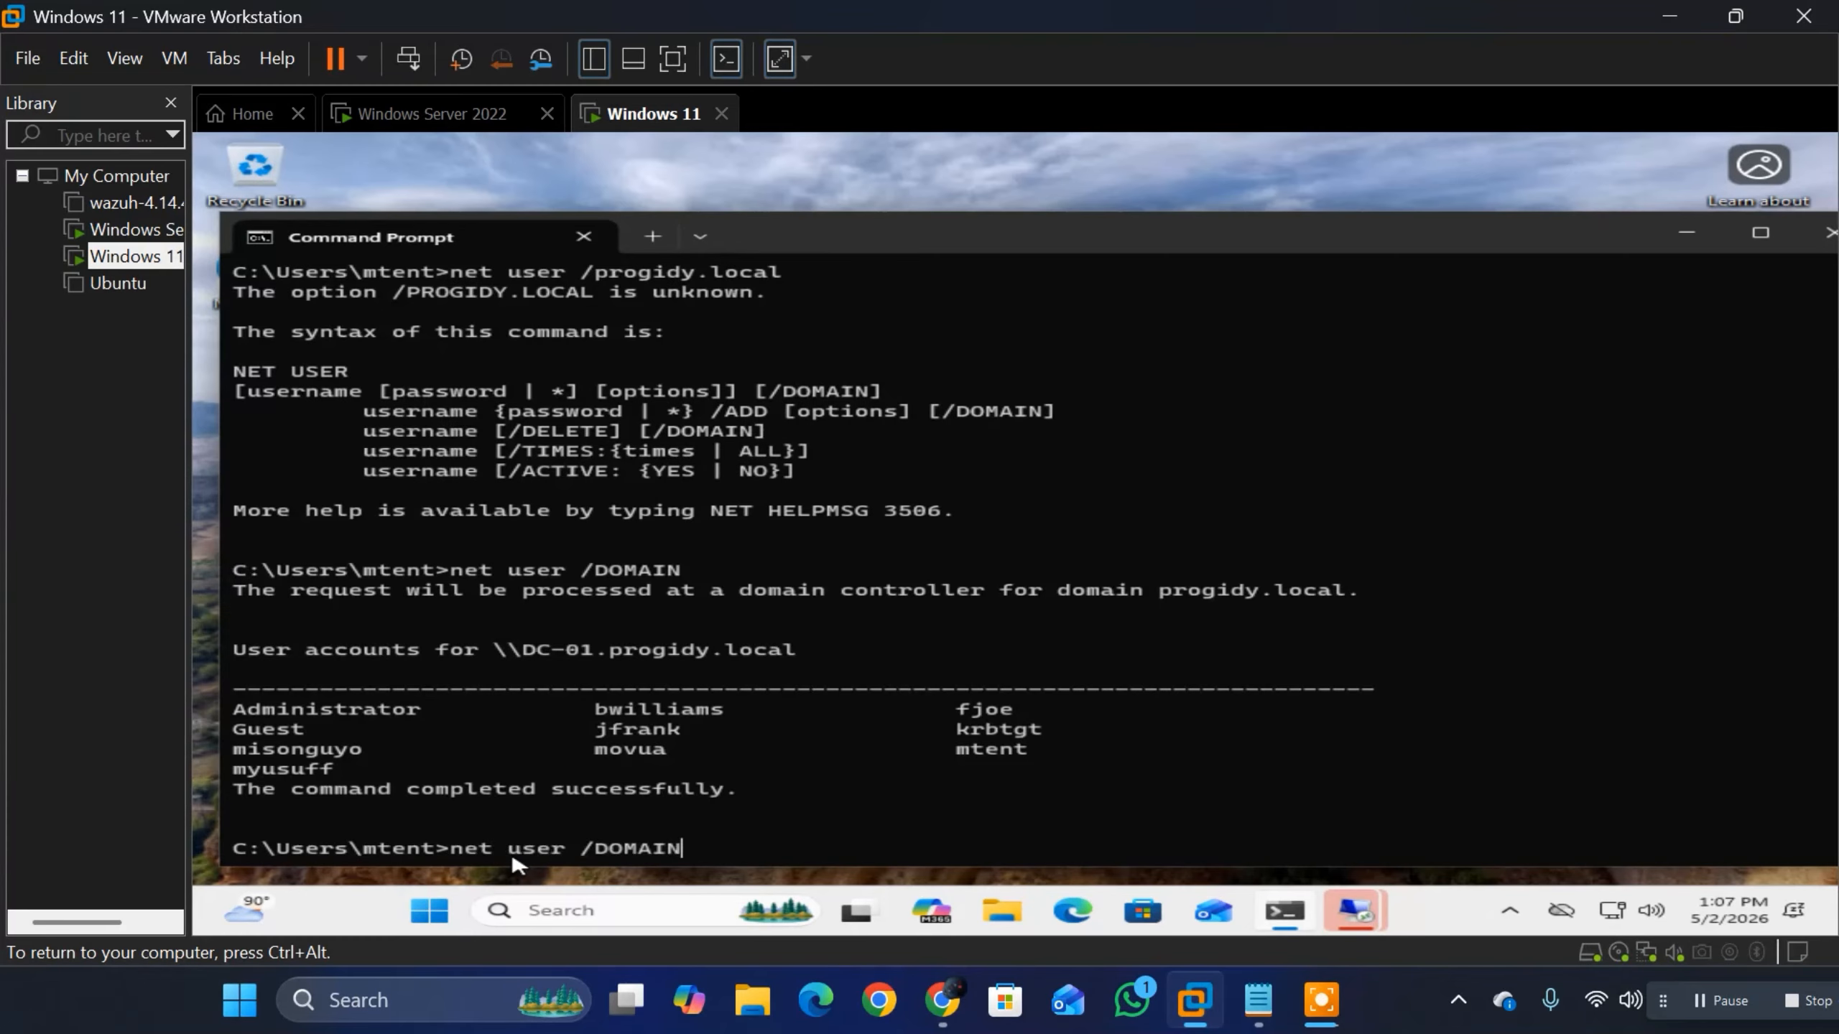
pyautogui.press('Left')
pyautogui.press('Left')
pyautogui.press('Left')
pyautogui.press('Left')
pyautogui.press('Left')
pyautogui.press('Left')
pyautogui.press('Left')
pyautogui.write('MTE')
pyautogui.write('T')
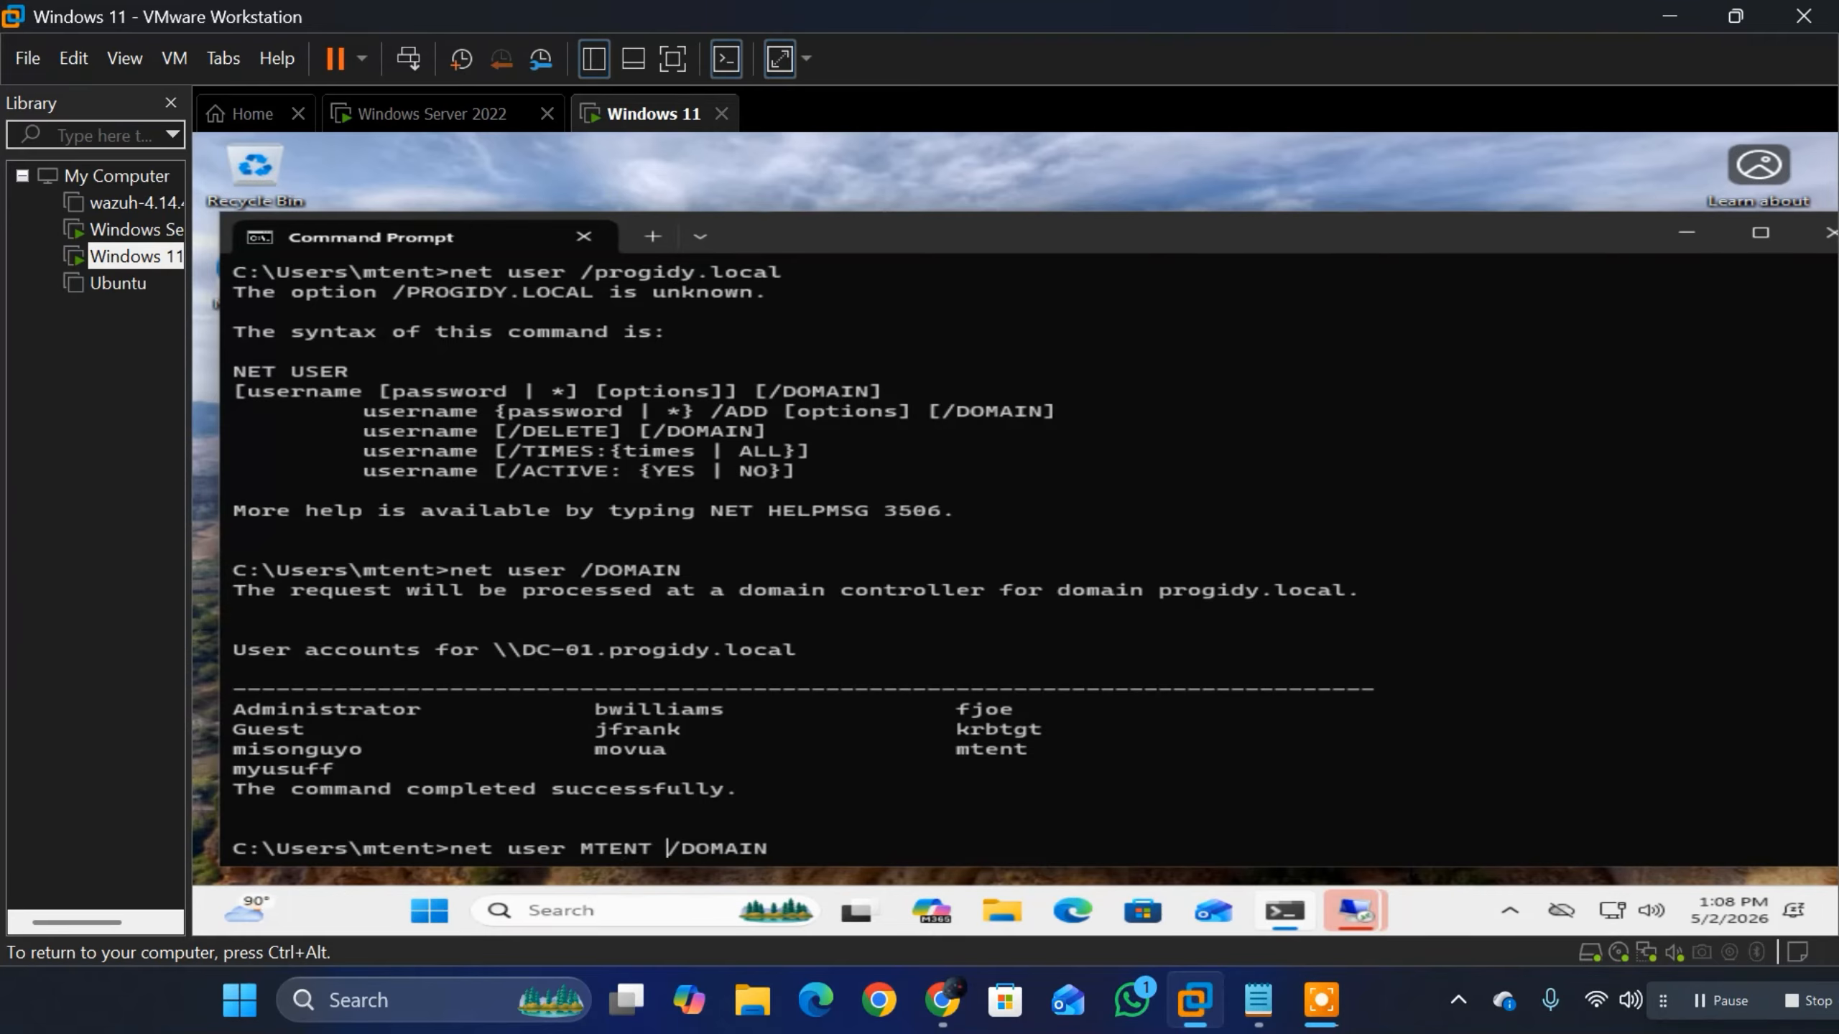
pyautogui.press('BackSpace')
pyautogui.press('BackSpace')
pyautogui.press('BackSpace')
pyautogui.press('BackSpace')
pyautogui.press('BackSpace')
pyautogui.press('BackSpace')
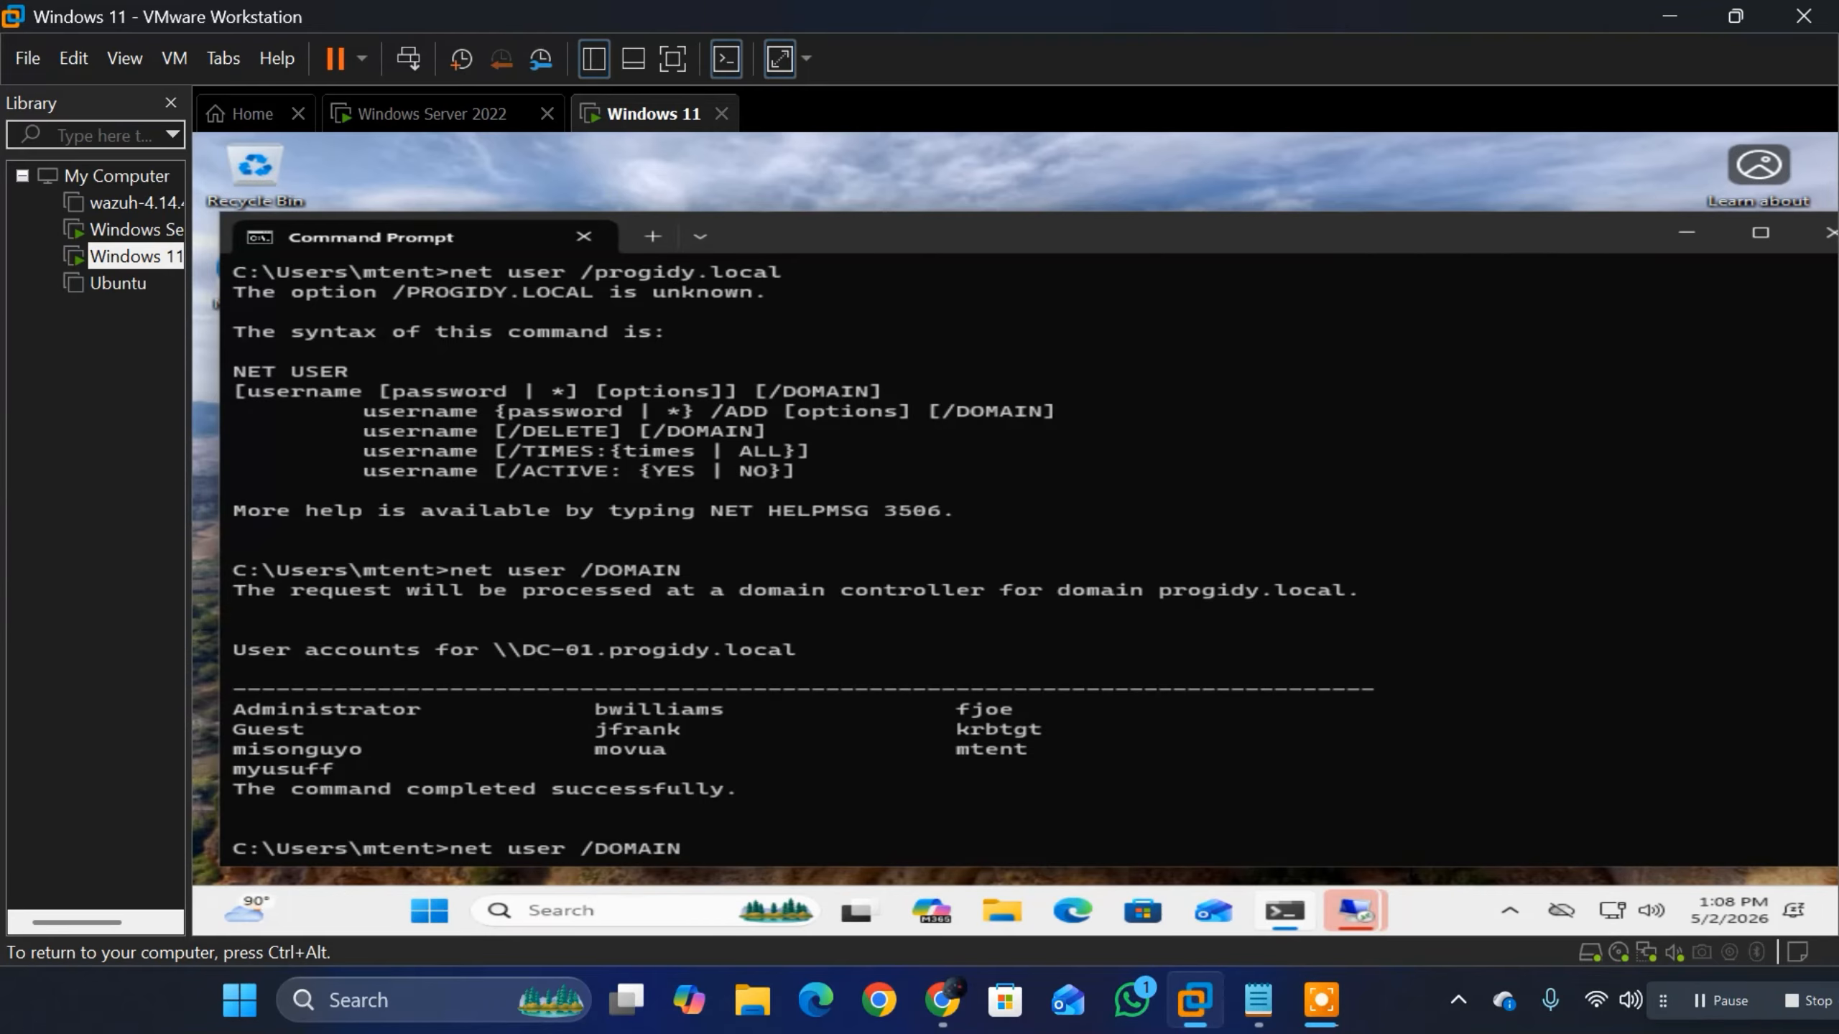
pyautogui.write('M')
pyautogui.press('BackSpace')
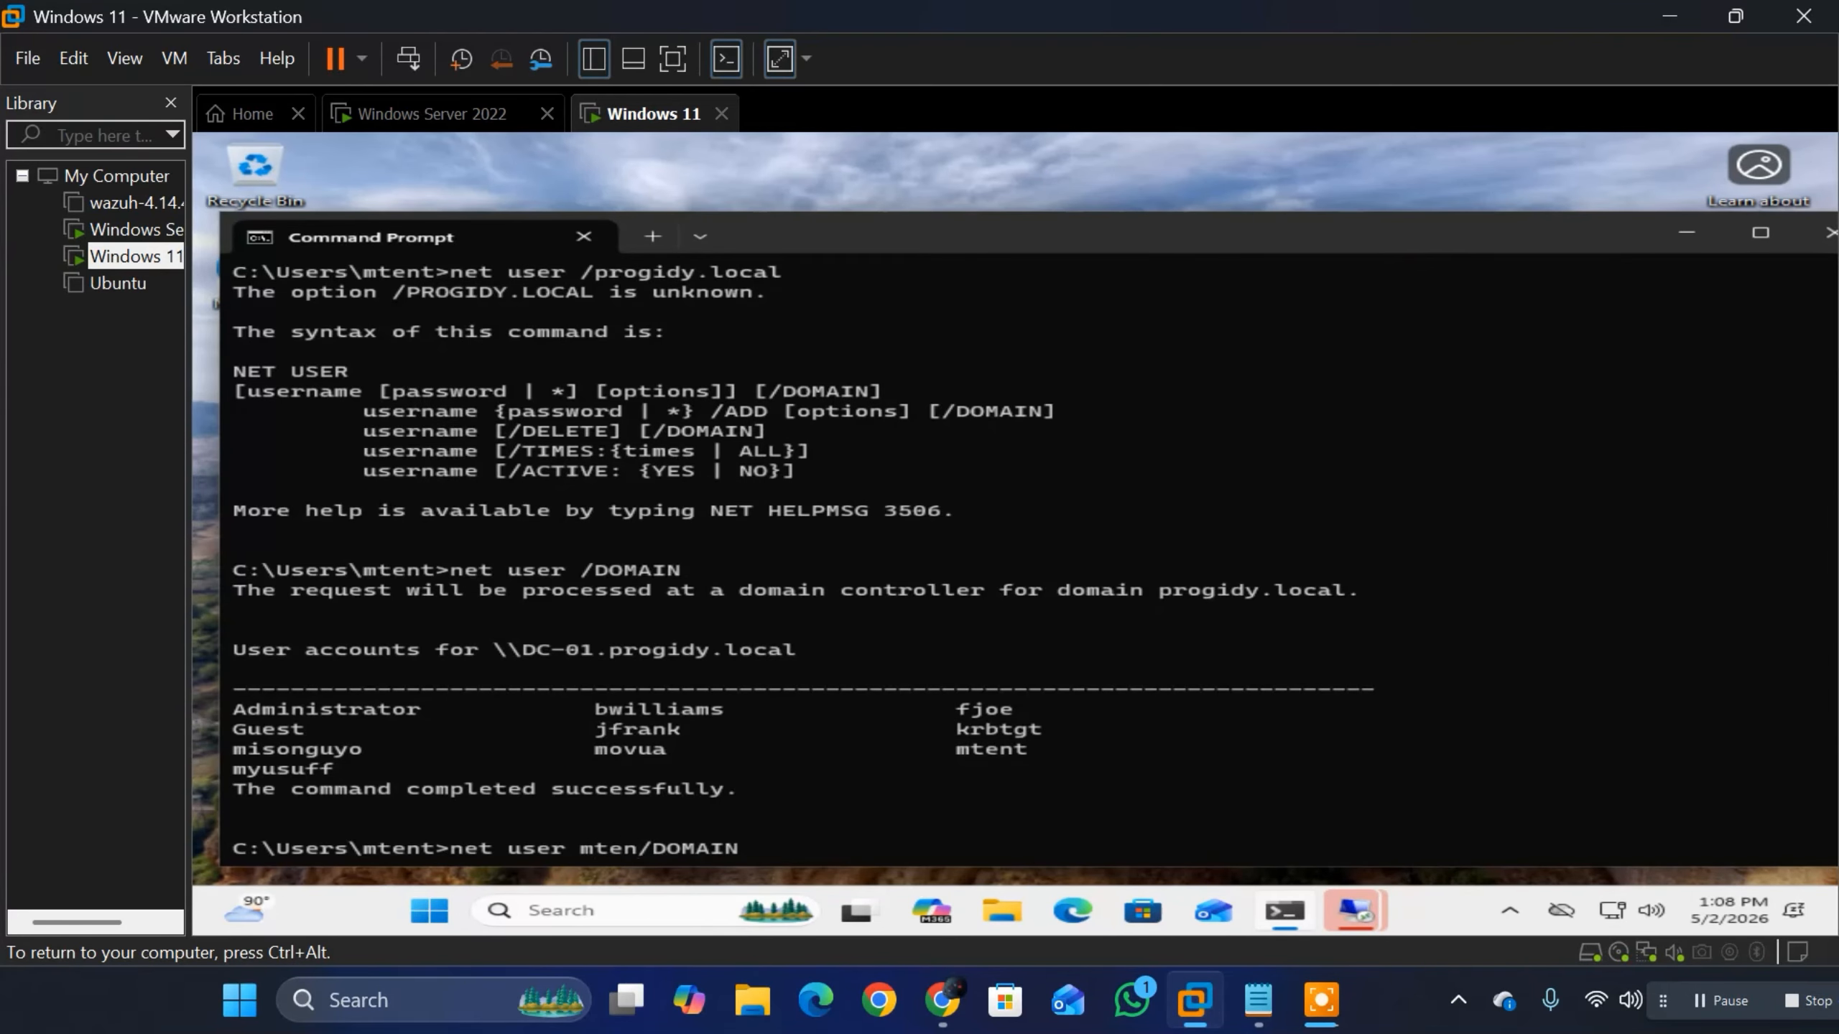
pyautogui.press('Return')
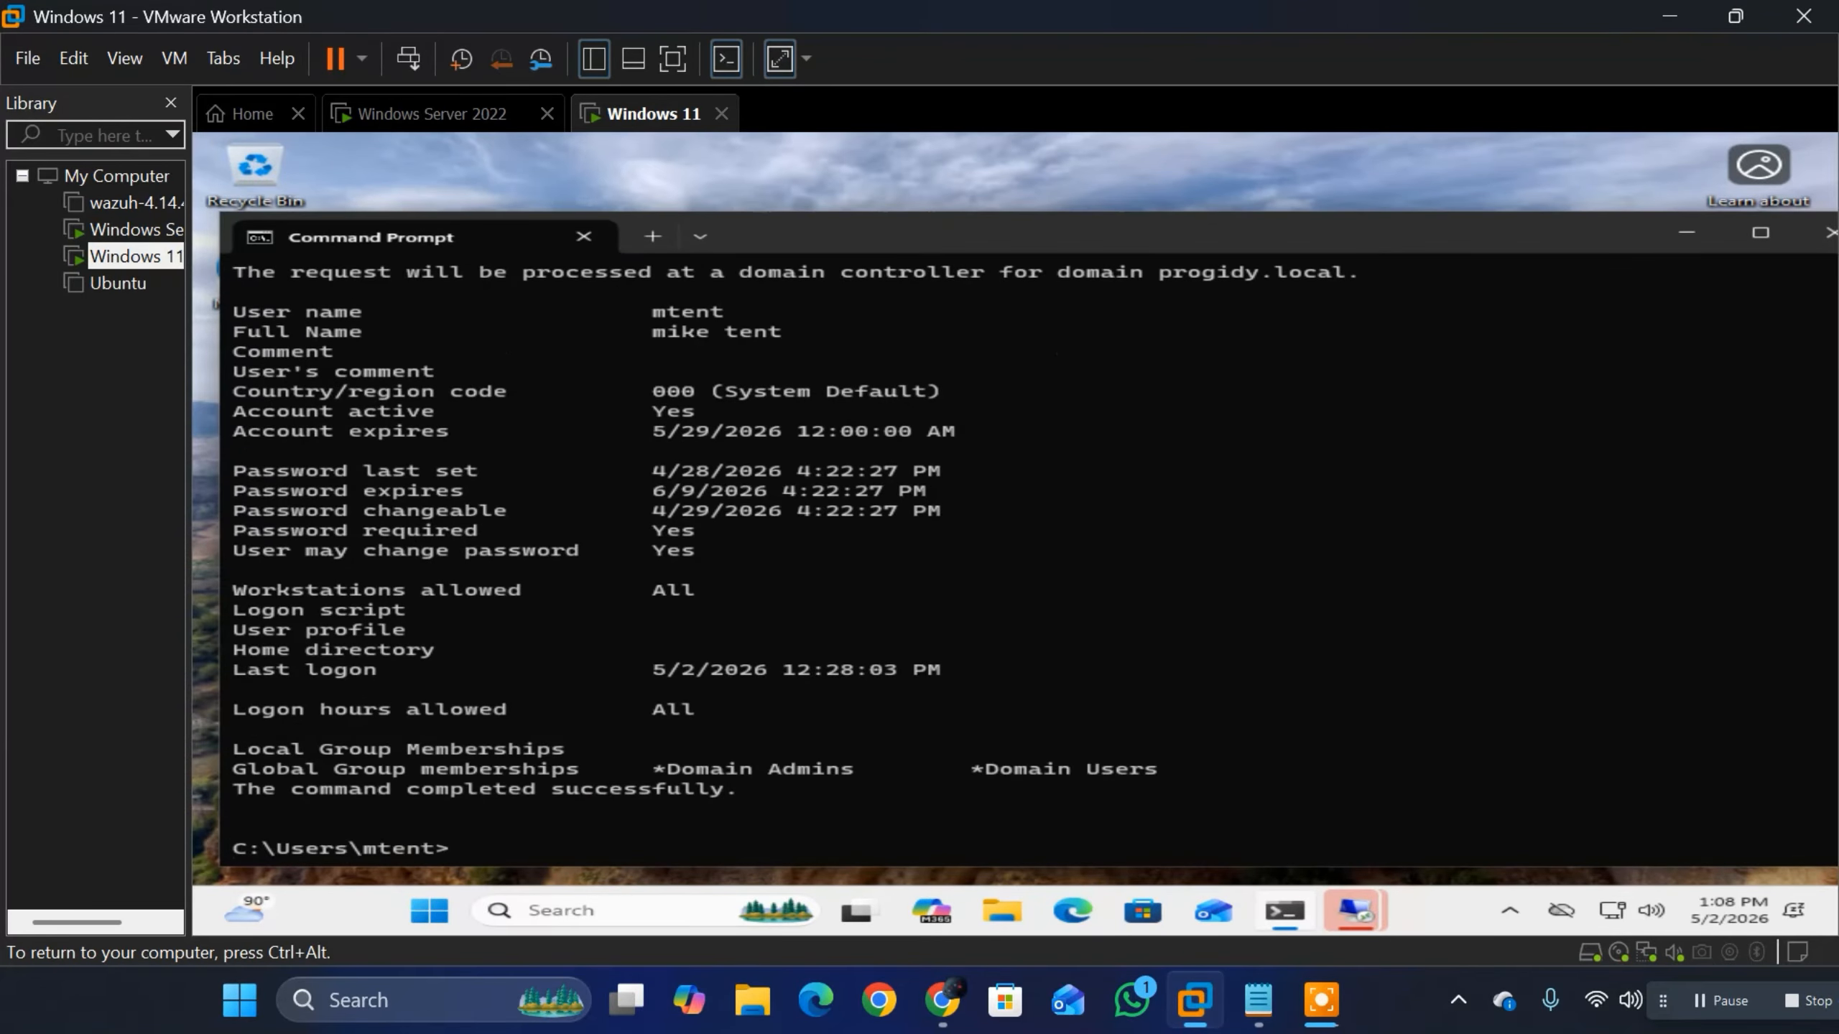
pyautogui.scroll(1, 847, 654)
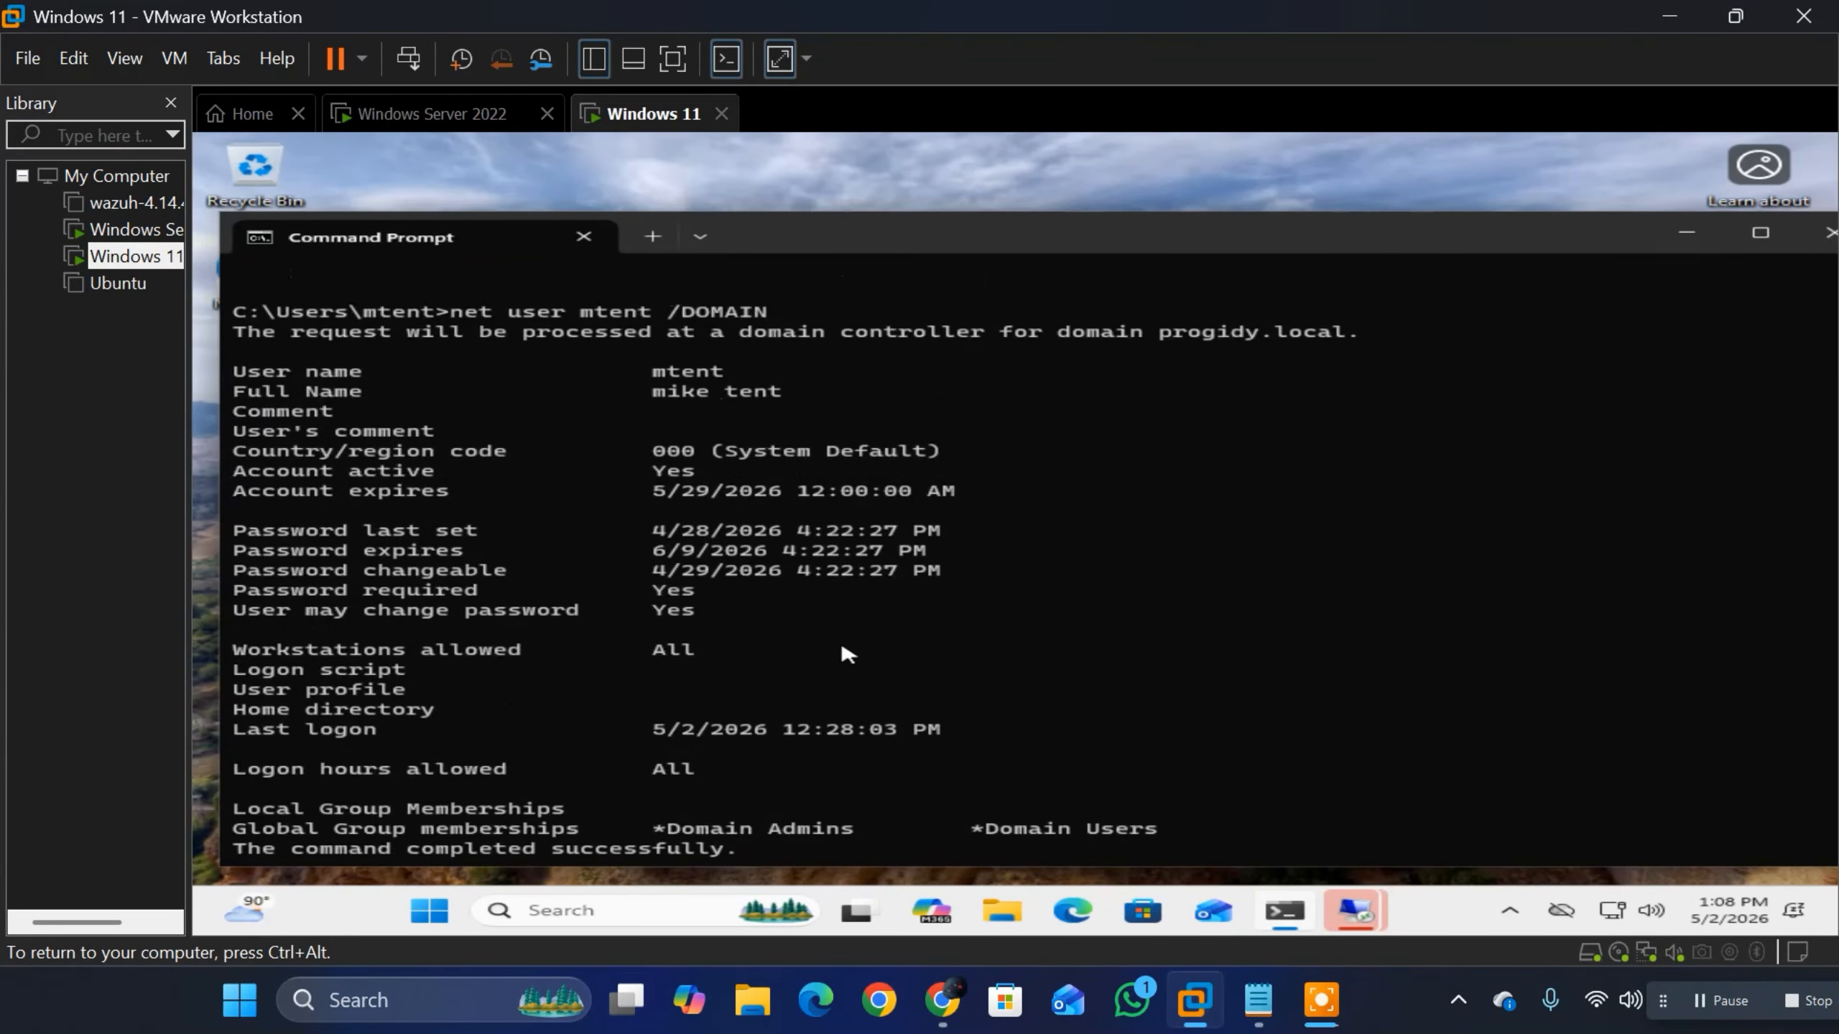
pyautogui.scroll(1, 397, 421)
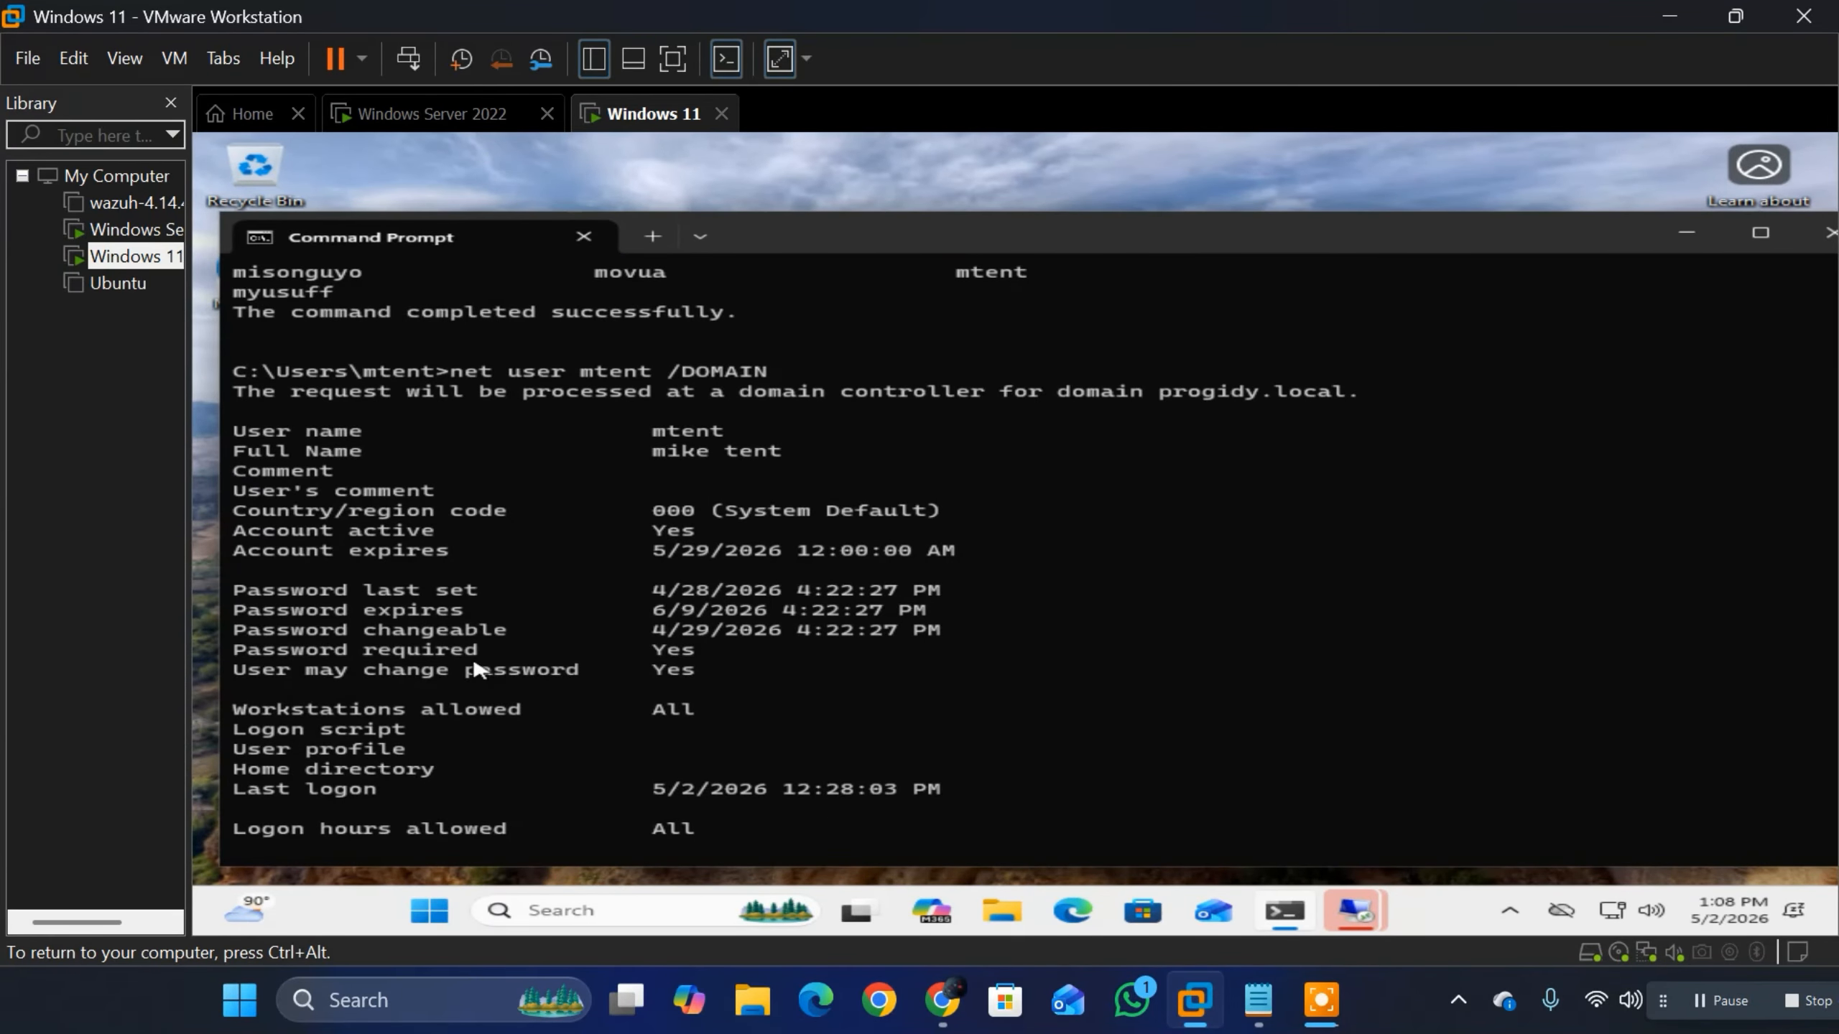
pyautogui.scroll(-1, 449, 674)
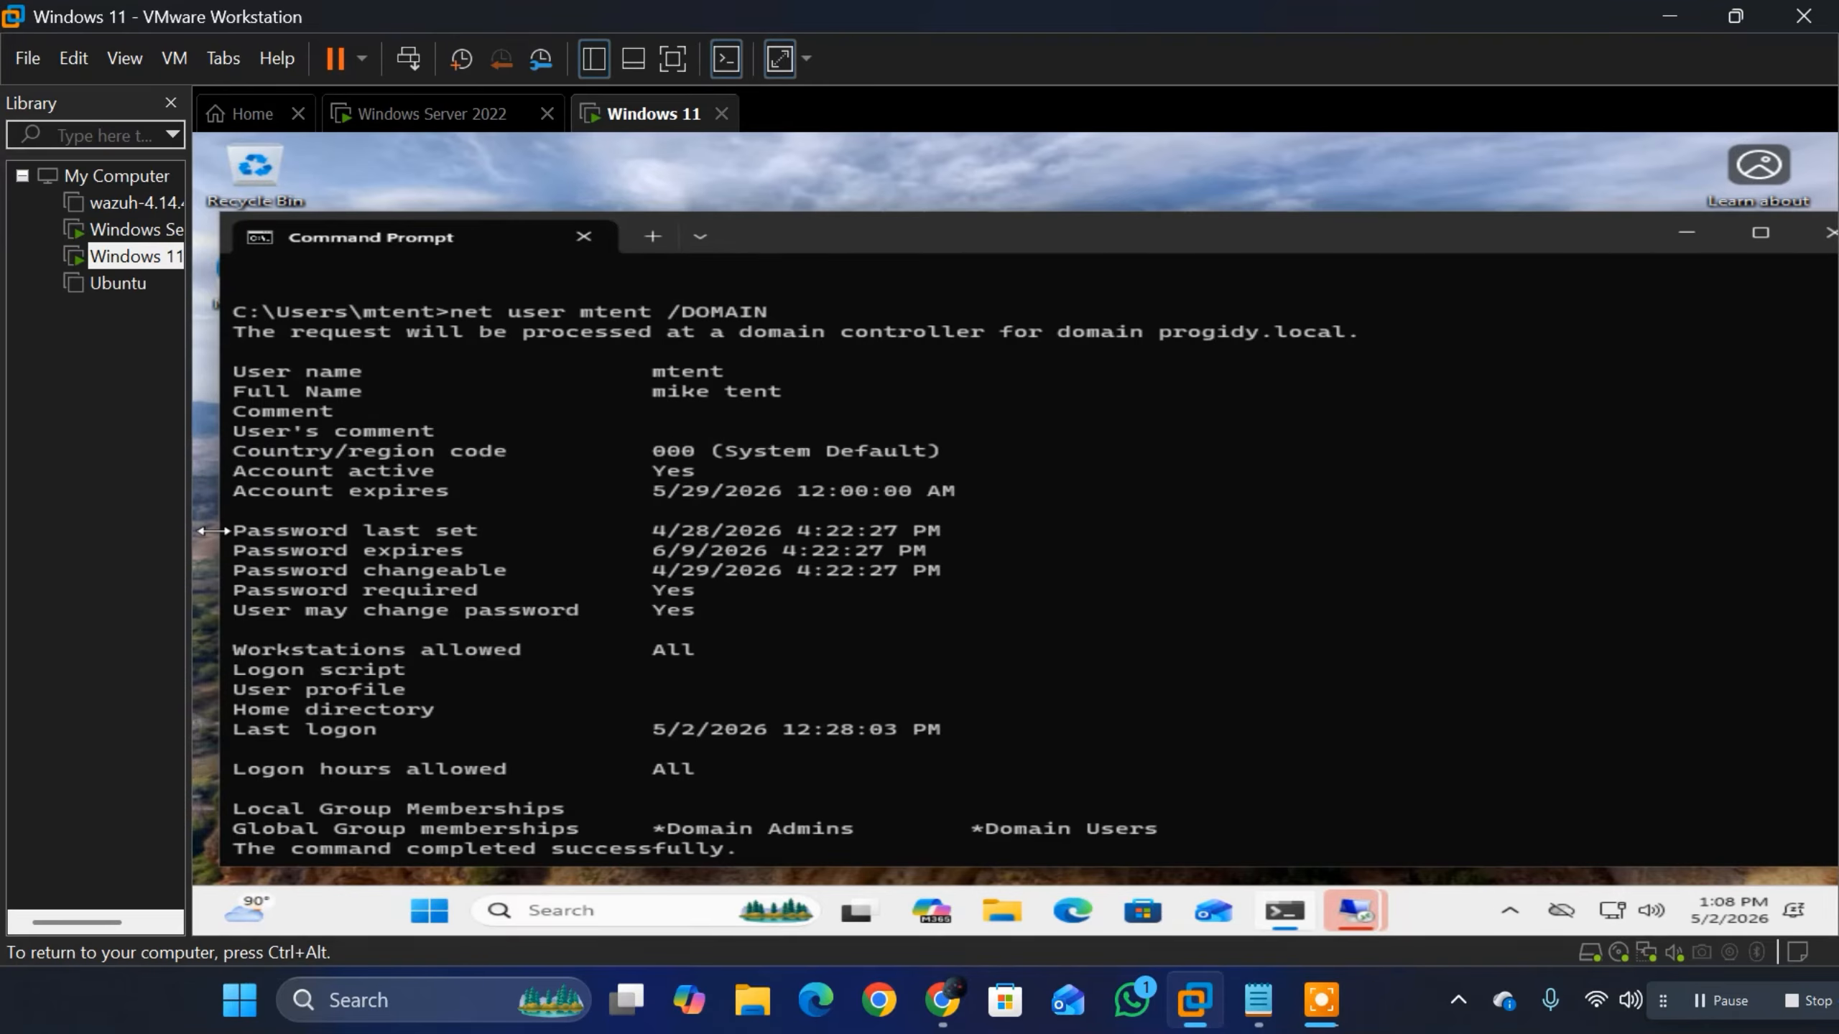
pyautogui.moveTo(234, 537); pyautogui.dragTo(746, 681)
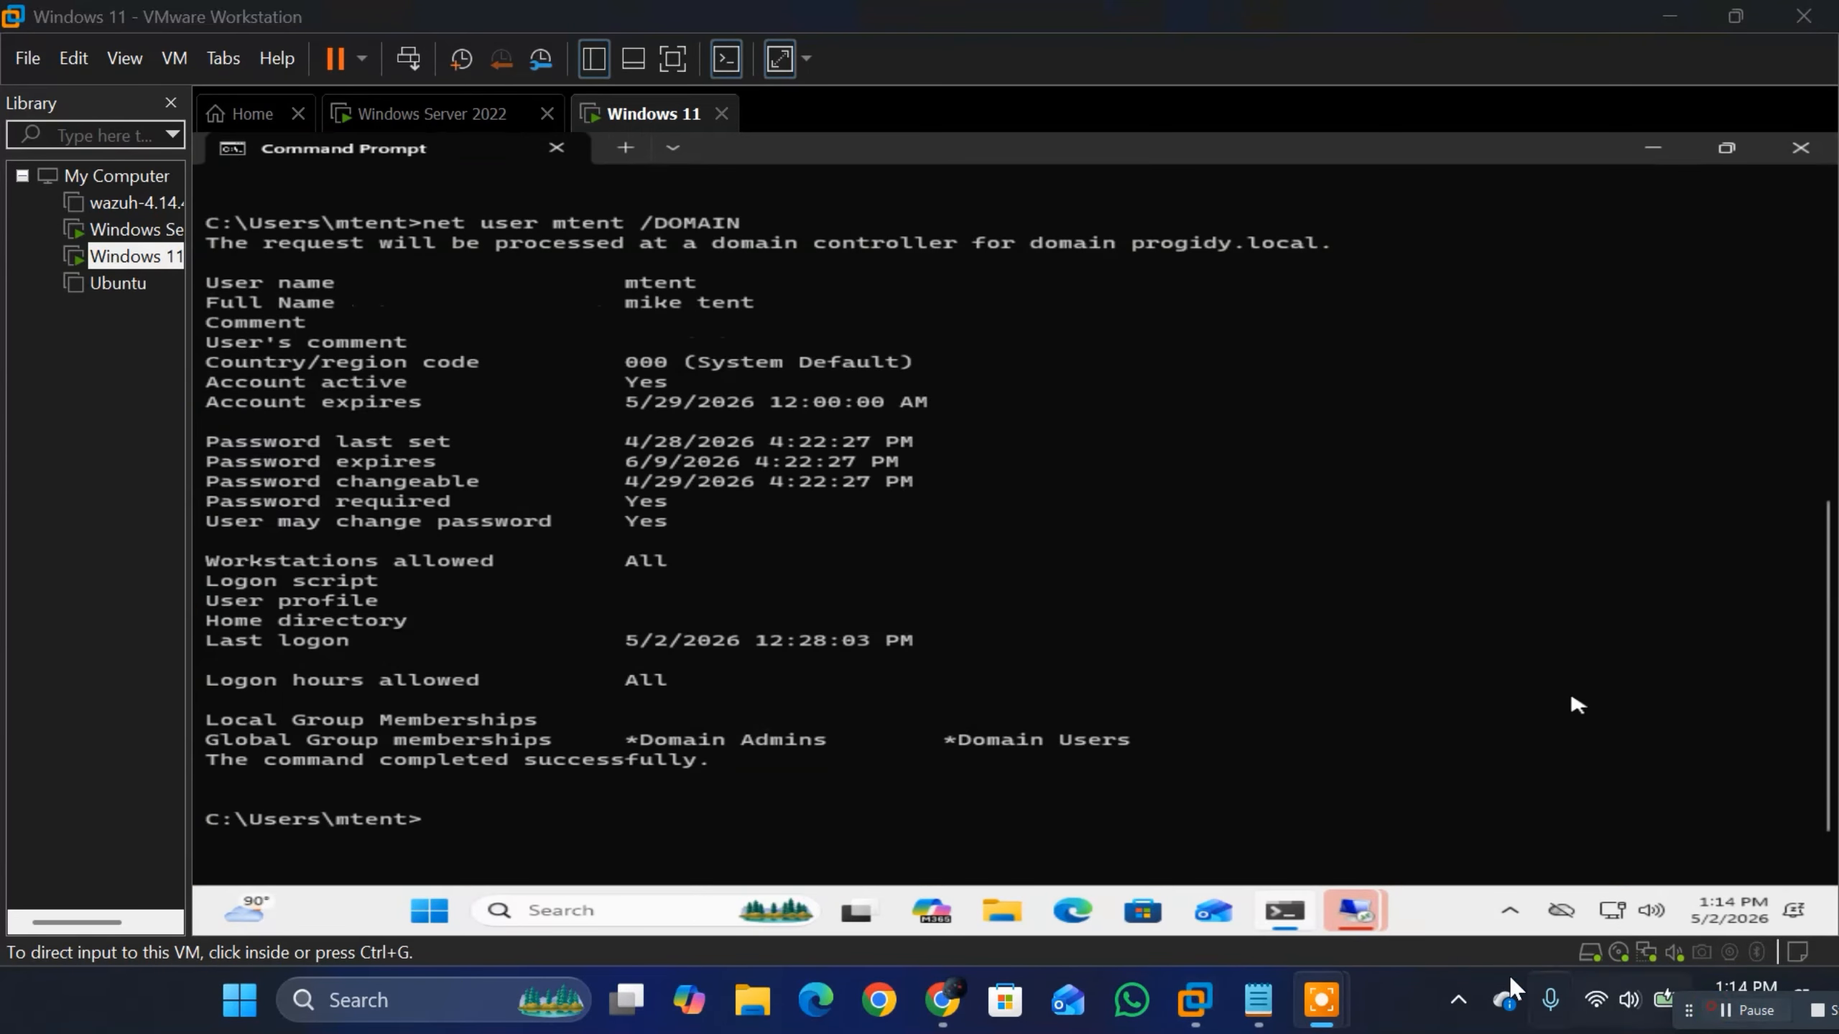
pyautogui.click(1195, 1000)
pyautogui.click(1132, 764)
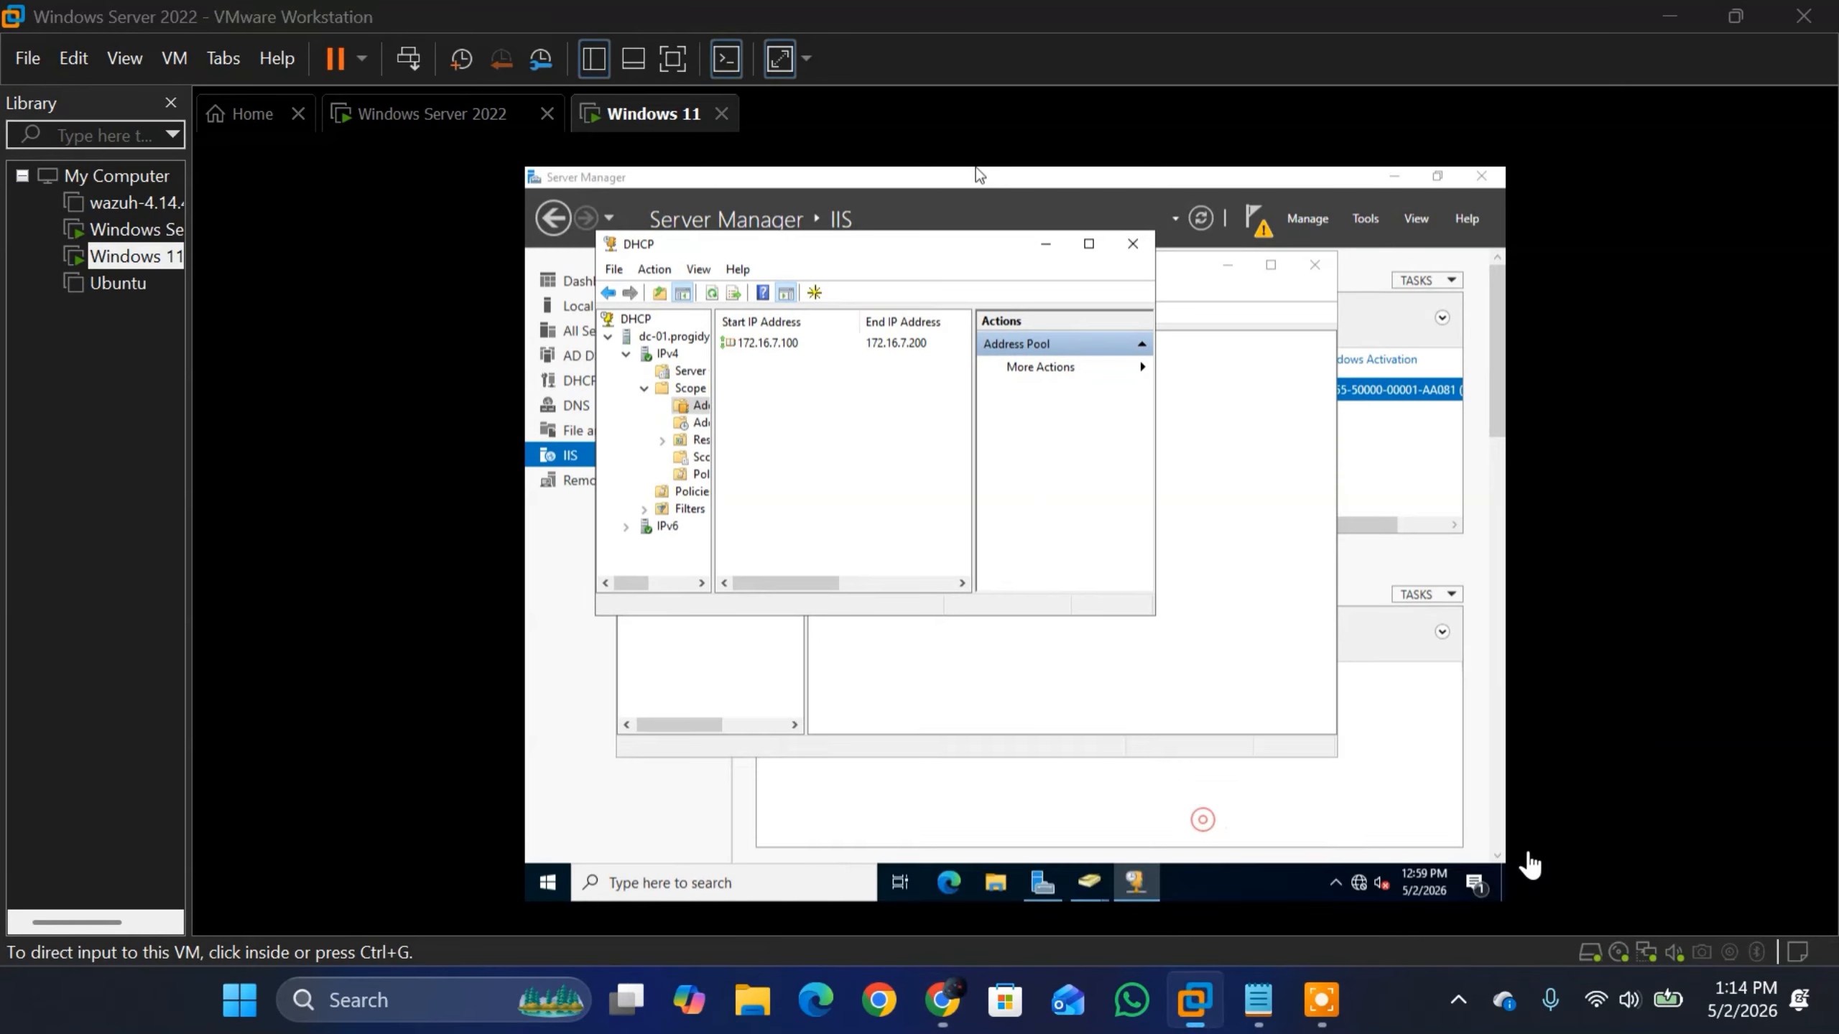
pyautogui.click(1195, 998)
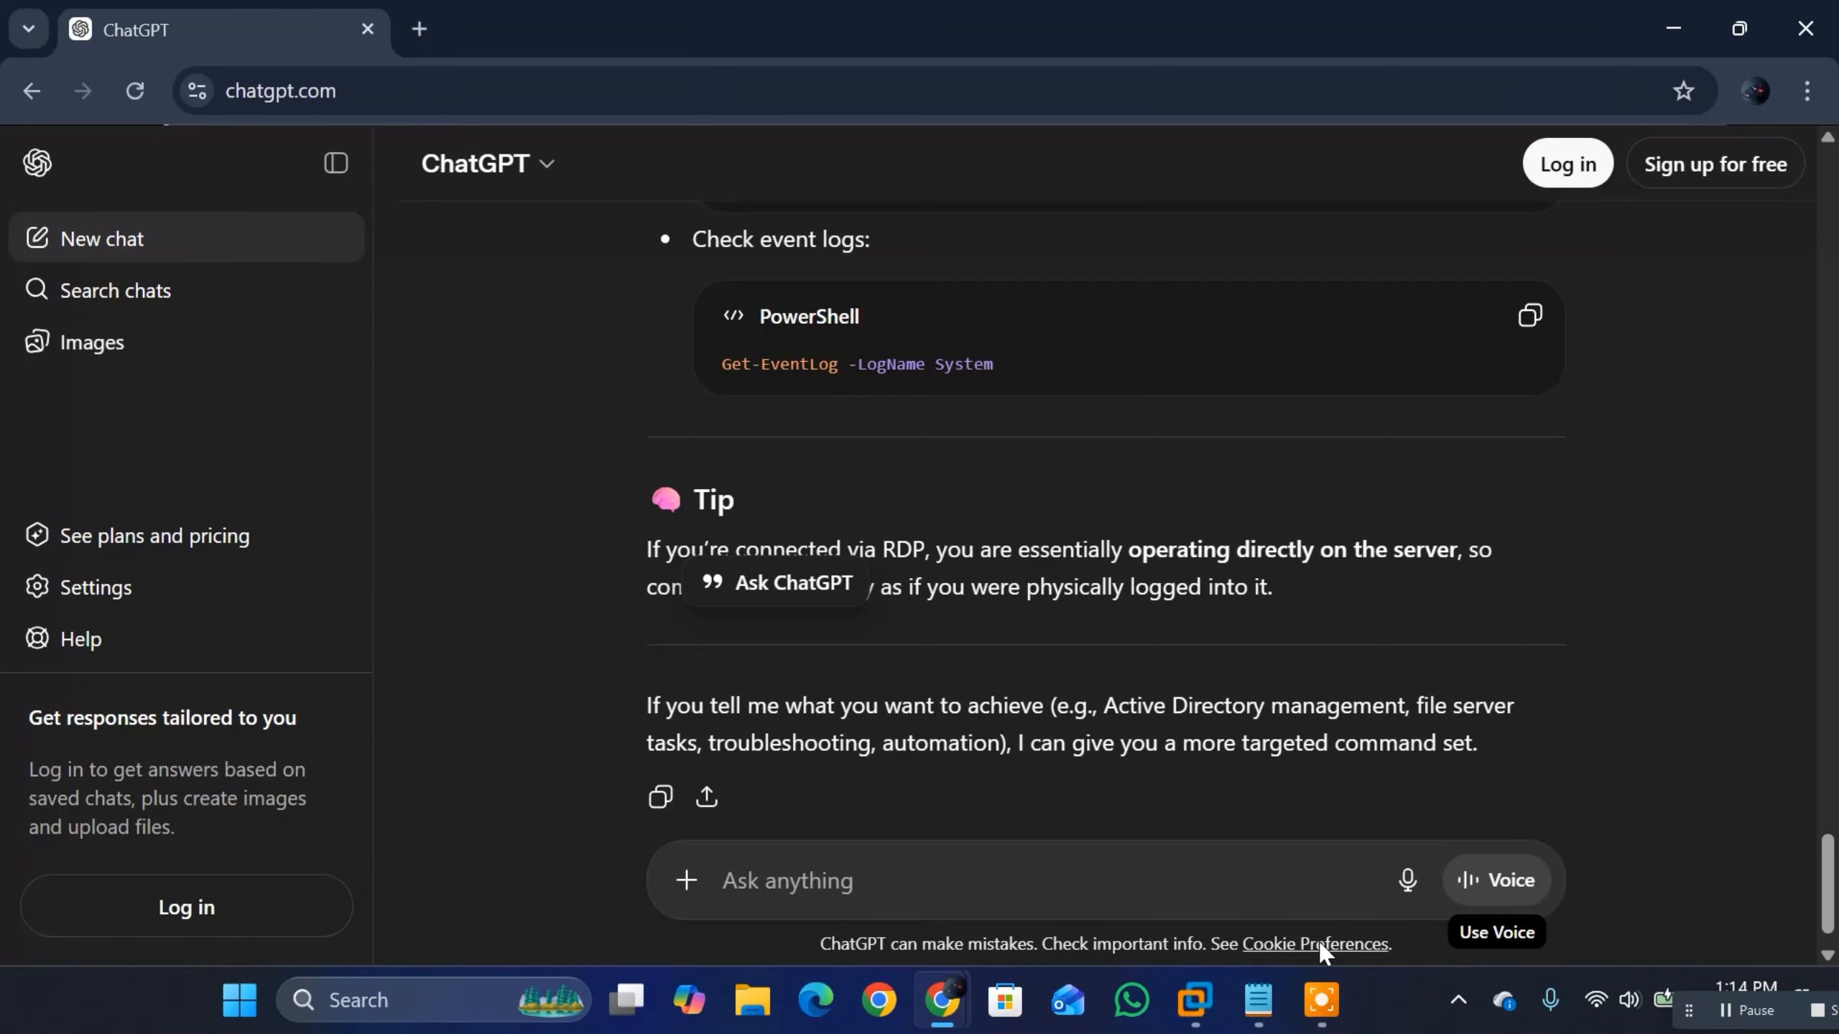
pyautogui.click(1194, 1000)
pyautogui.click(620, 121)
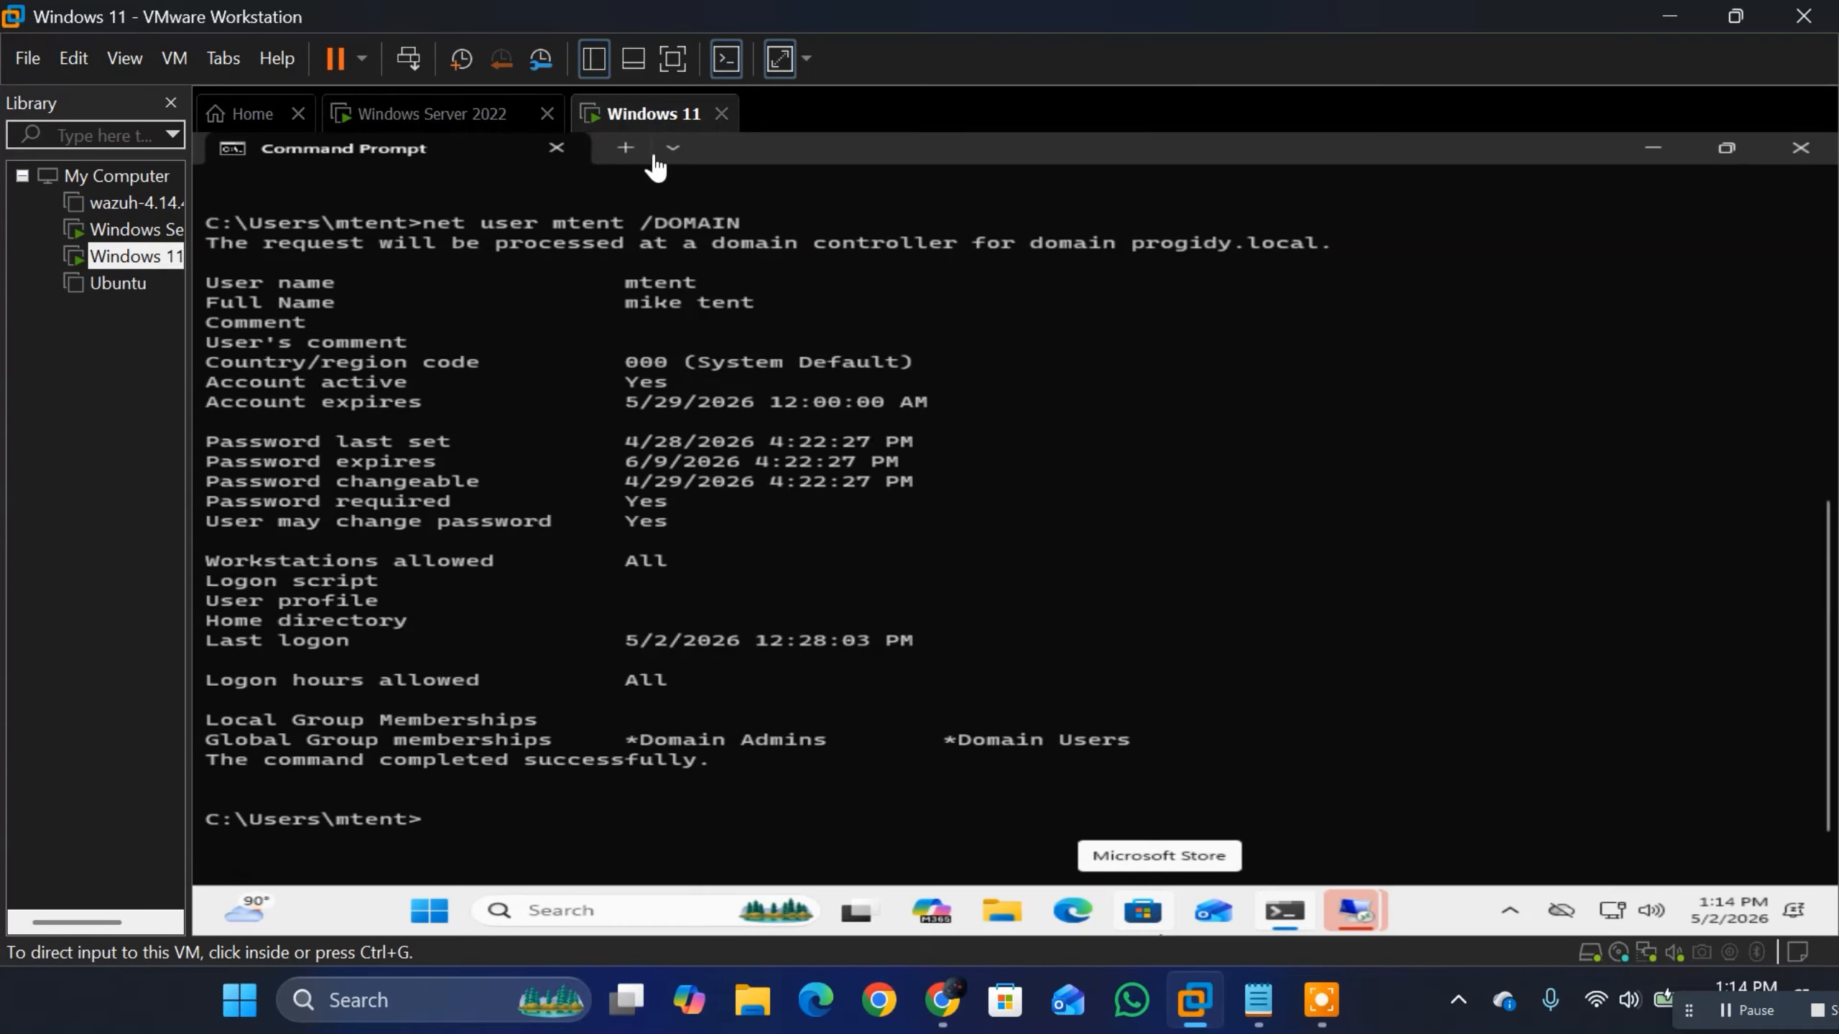
pyautogui.click(764, 679)
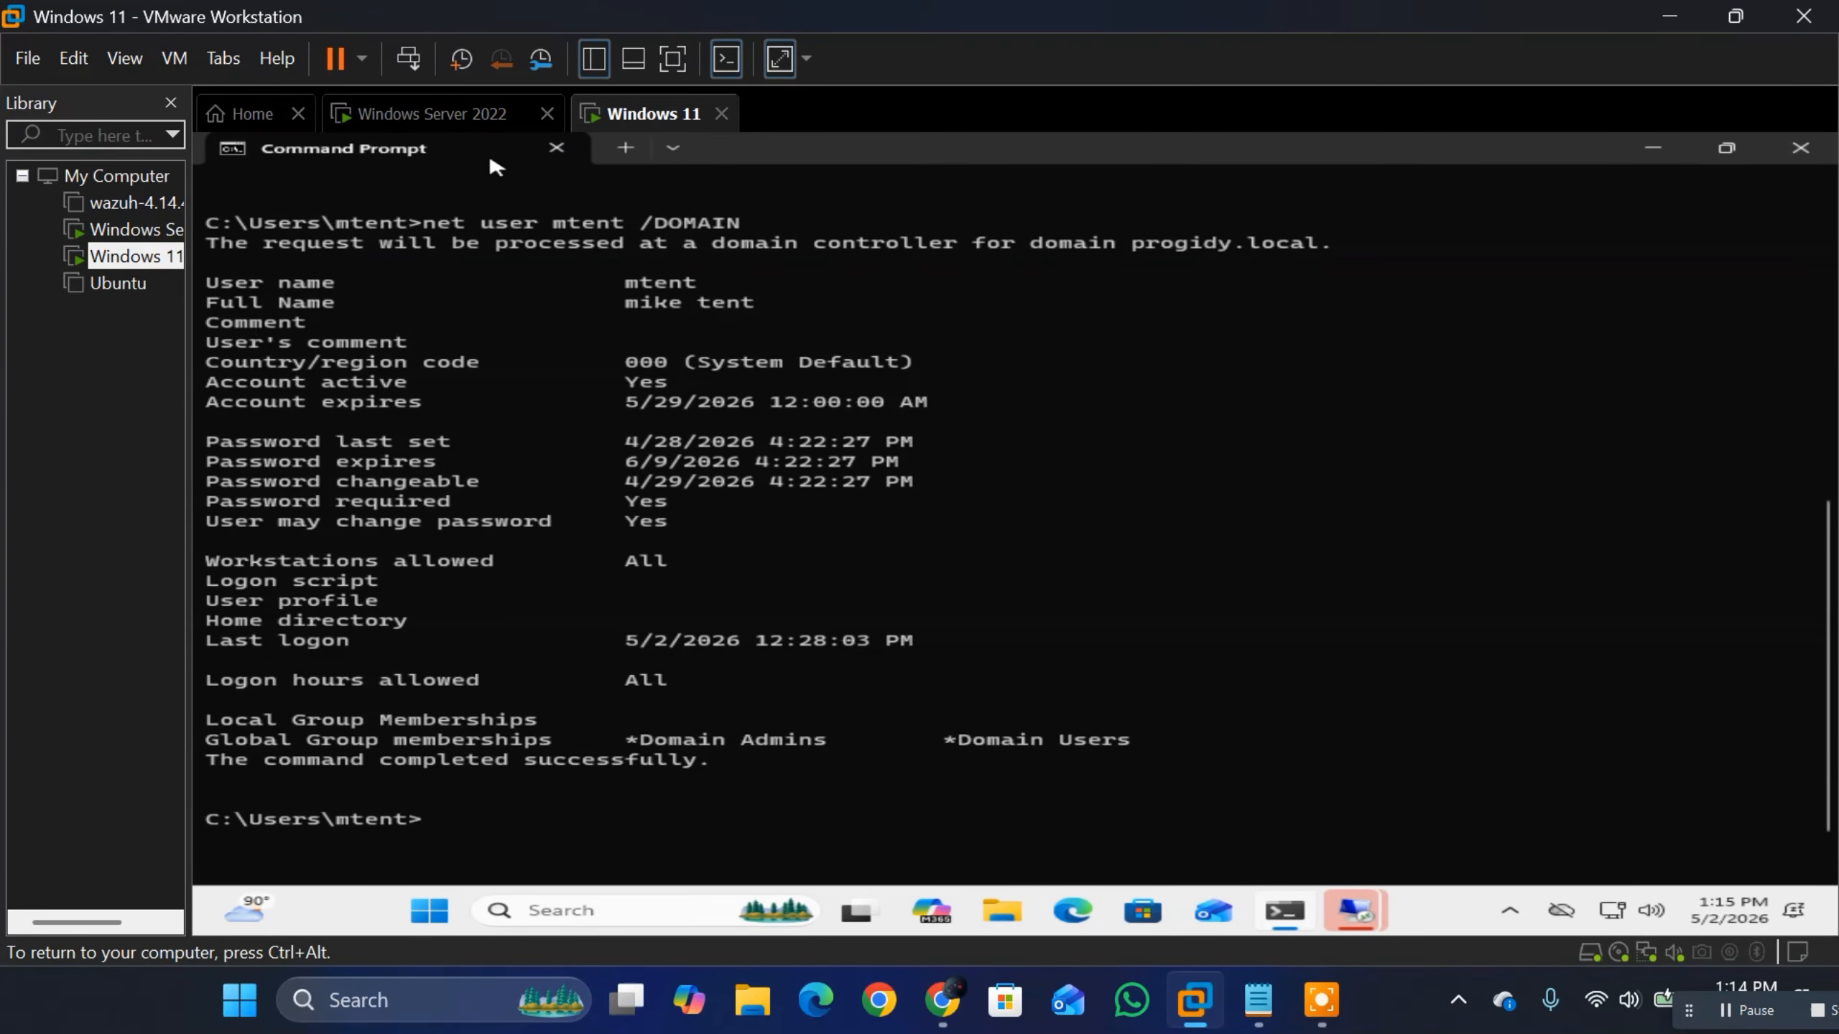
# Step: Switch to the Windows Server 2022 virtual machine and send it Ctrl+Alt+Del to bring up its password prompt
pyautogui.hotkey('ctrl', 'alt')
pyautogui.click(426, 119)
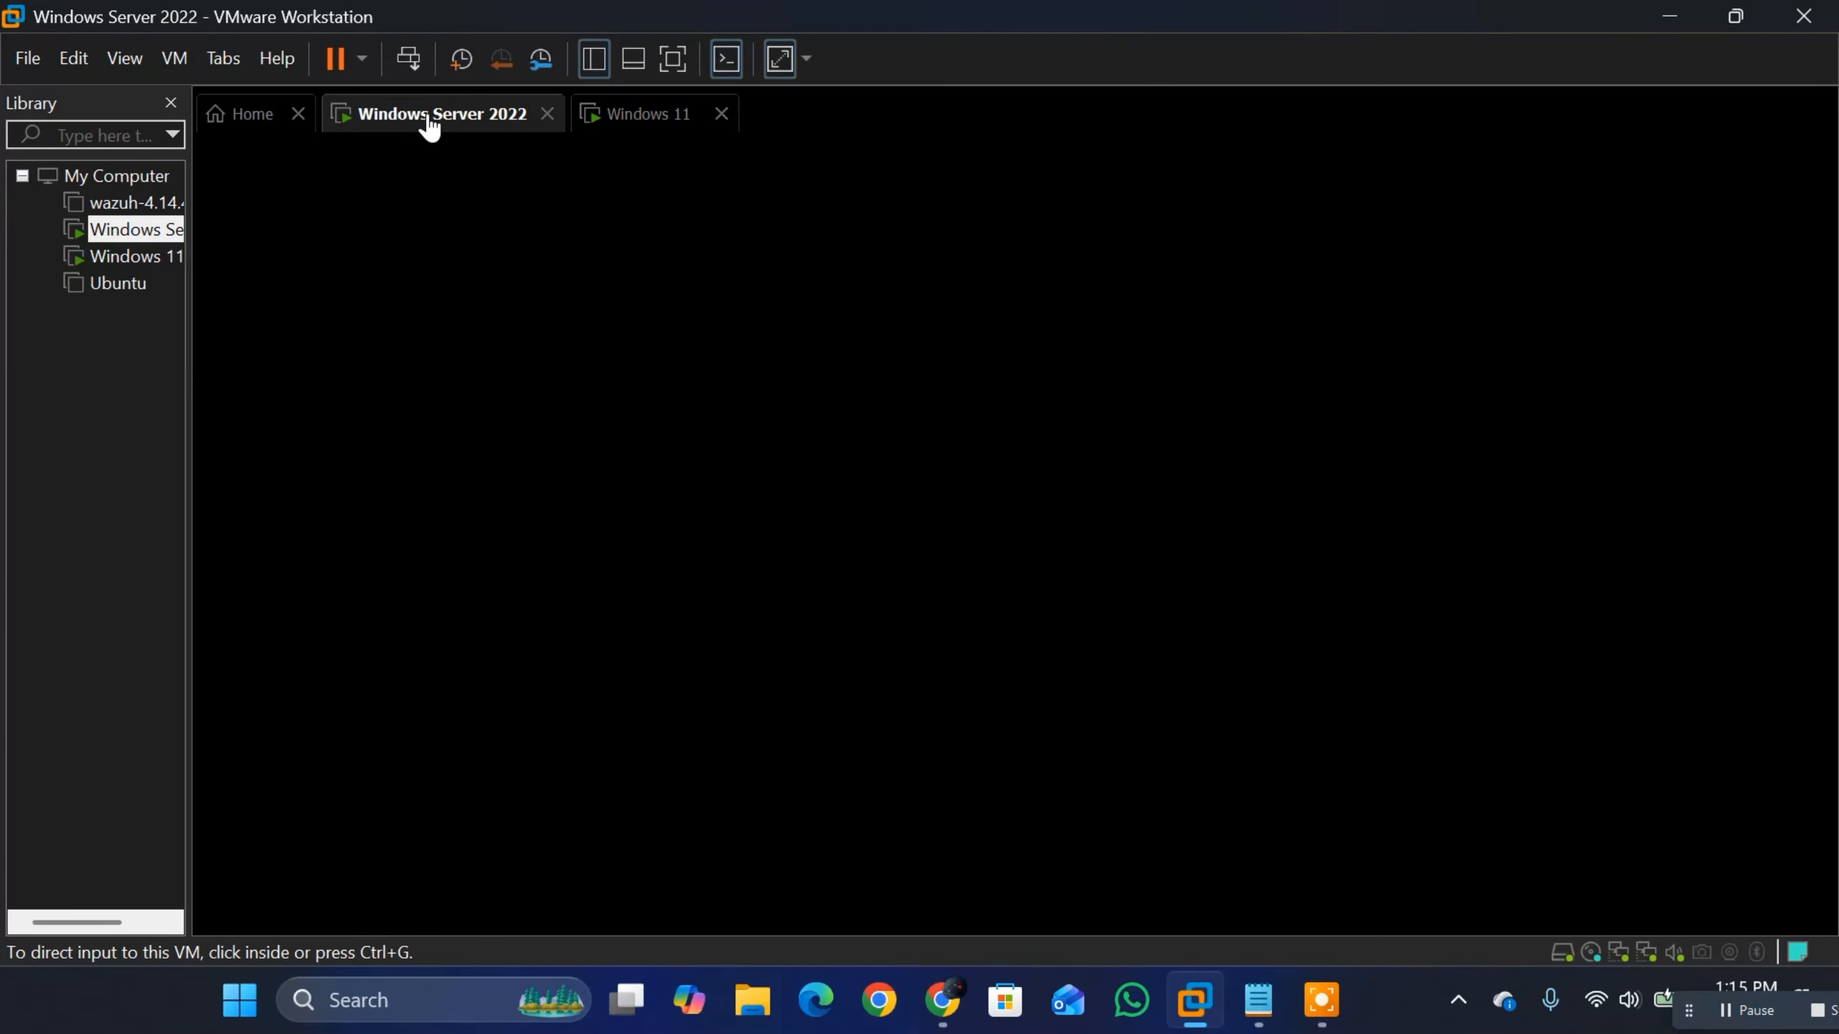
pyautogui.click(615, 443)
pyautogui.hotkey('ctrl', 'alt')
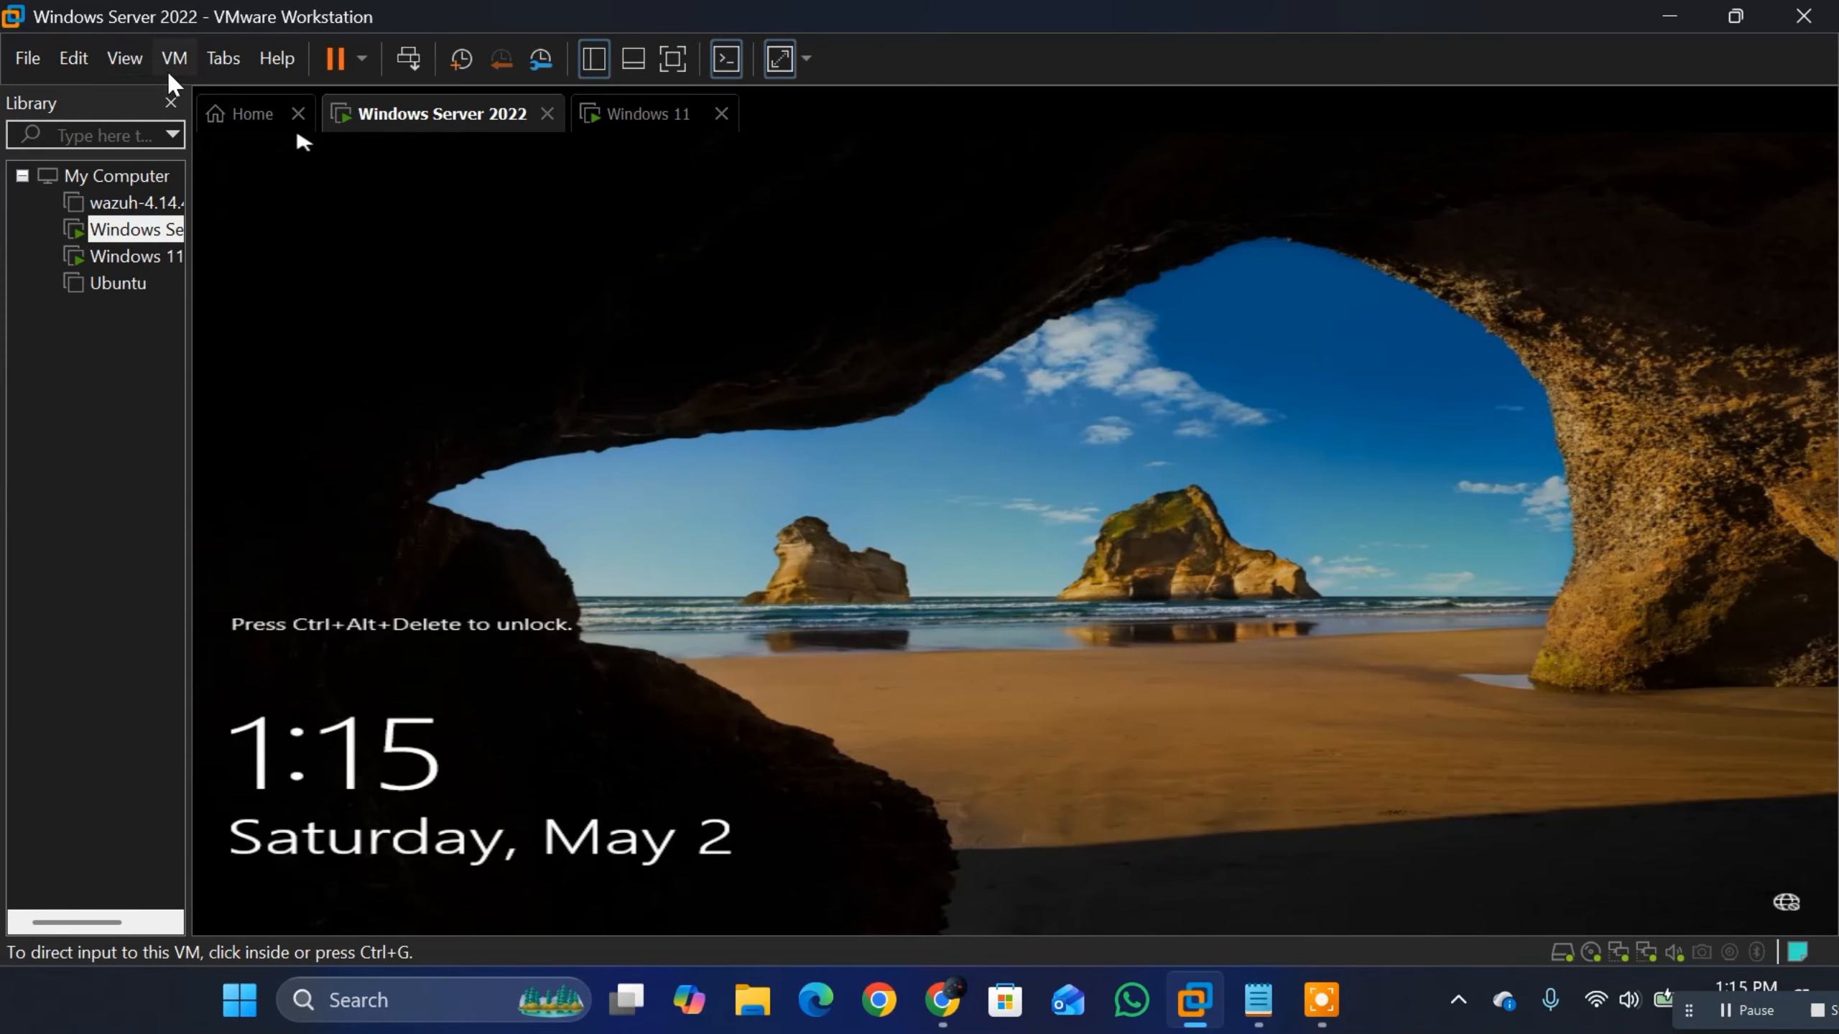
pyautogui.click(174, 58)
pyautogui.click(278, 206)
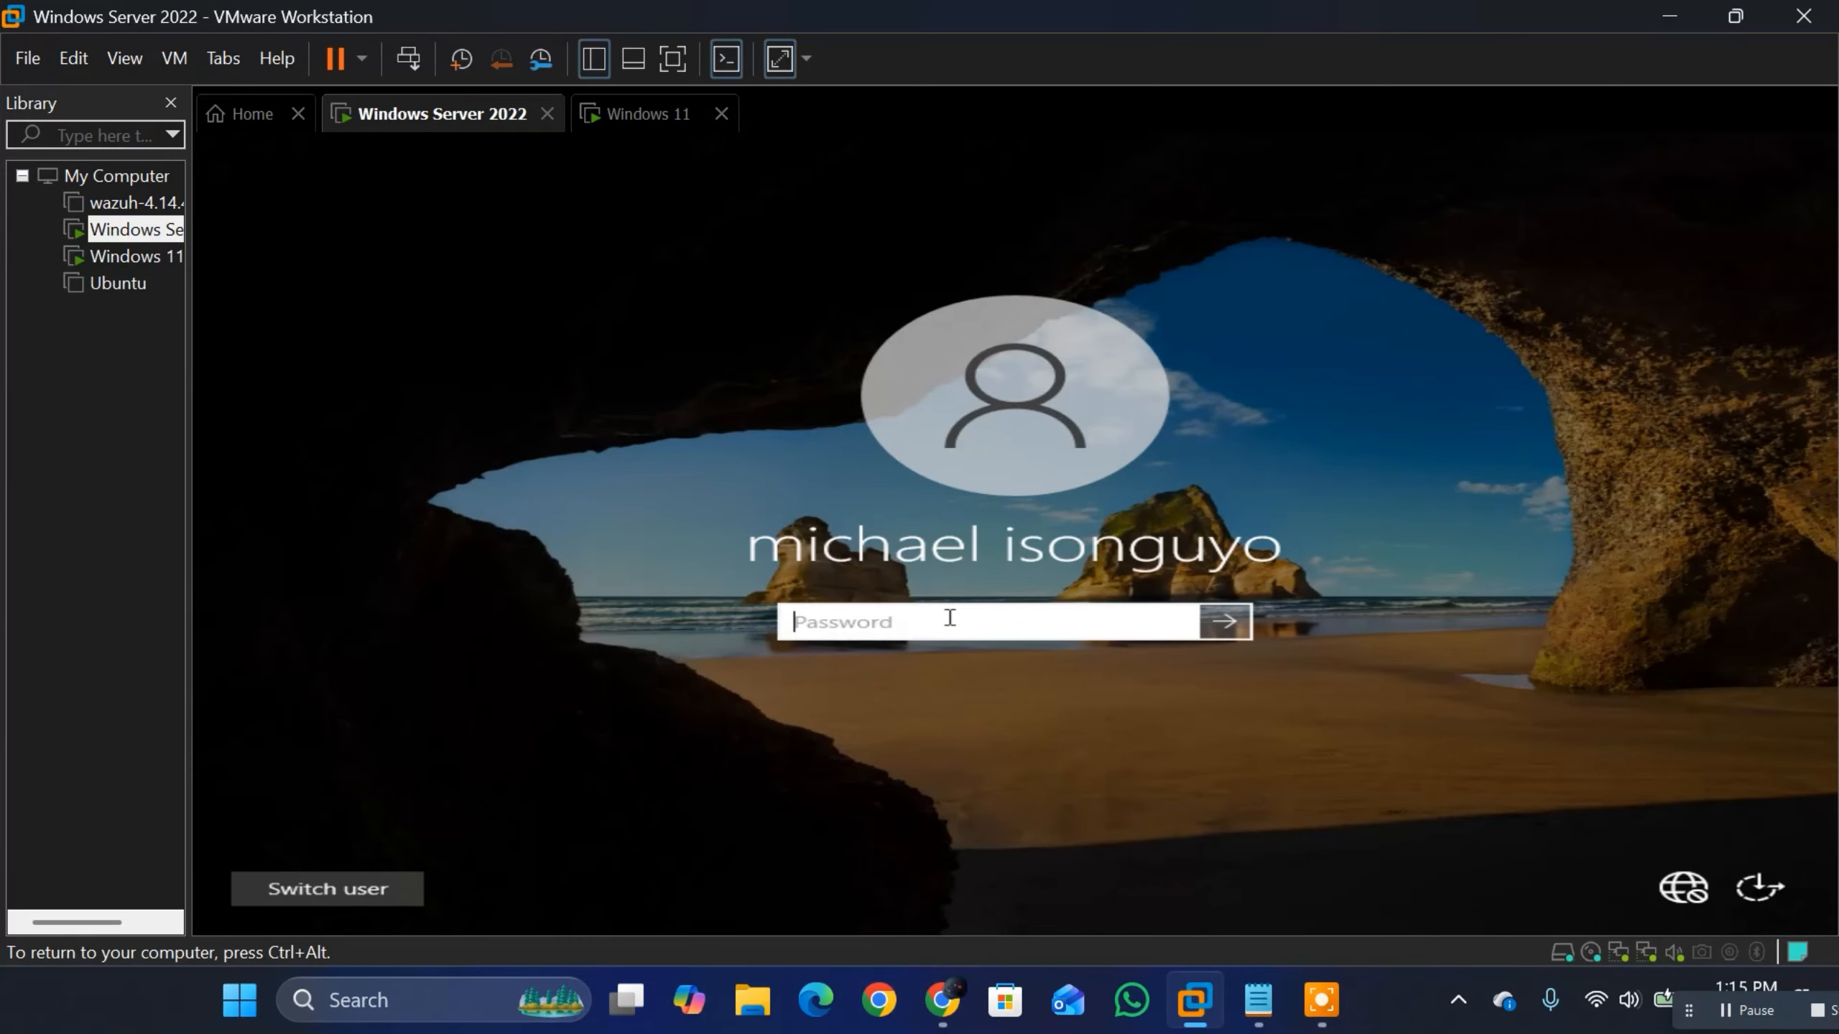
# Step: Try to unlock the server session with the account password, then dismiss the notice
pyautogui.press('capslock')
pyautogui.write('•')
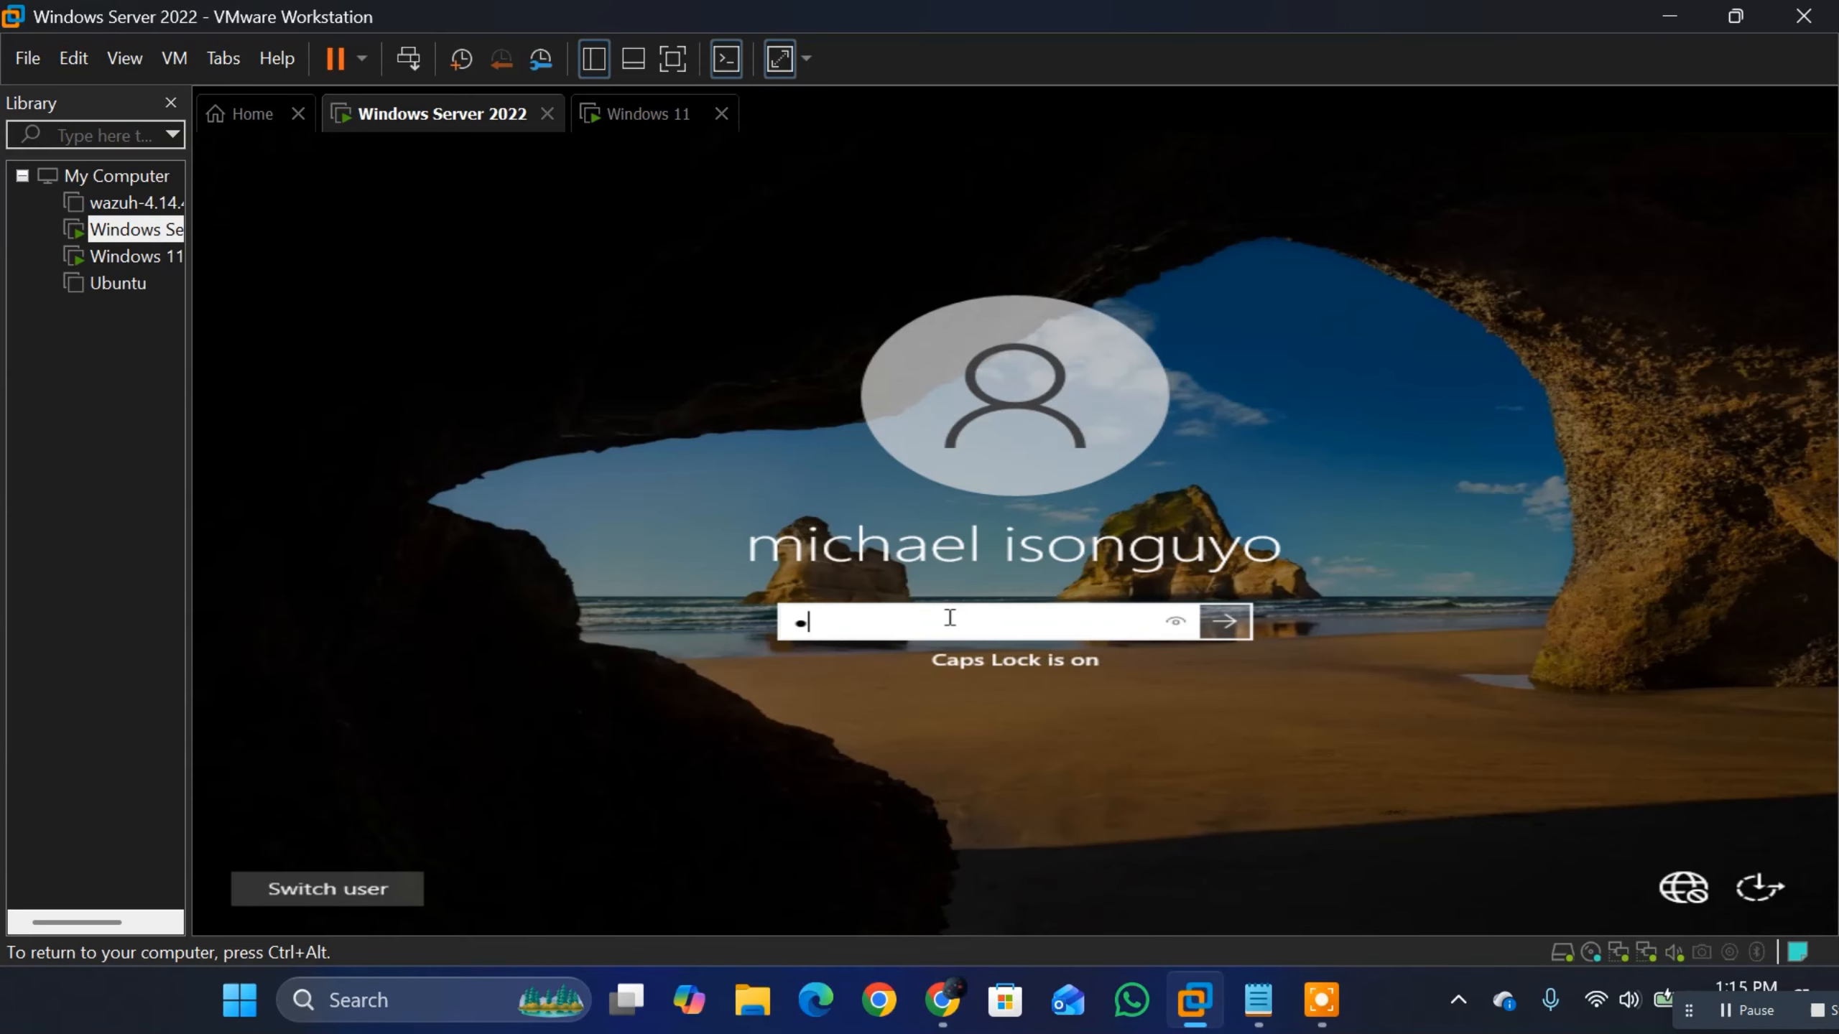
pyautogui.press('capslock')
pyautogui.press('BackSpace')
pyautogui.press('capslock')
pyautogui.press('capslock')
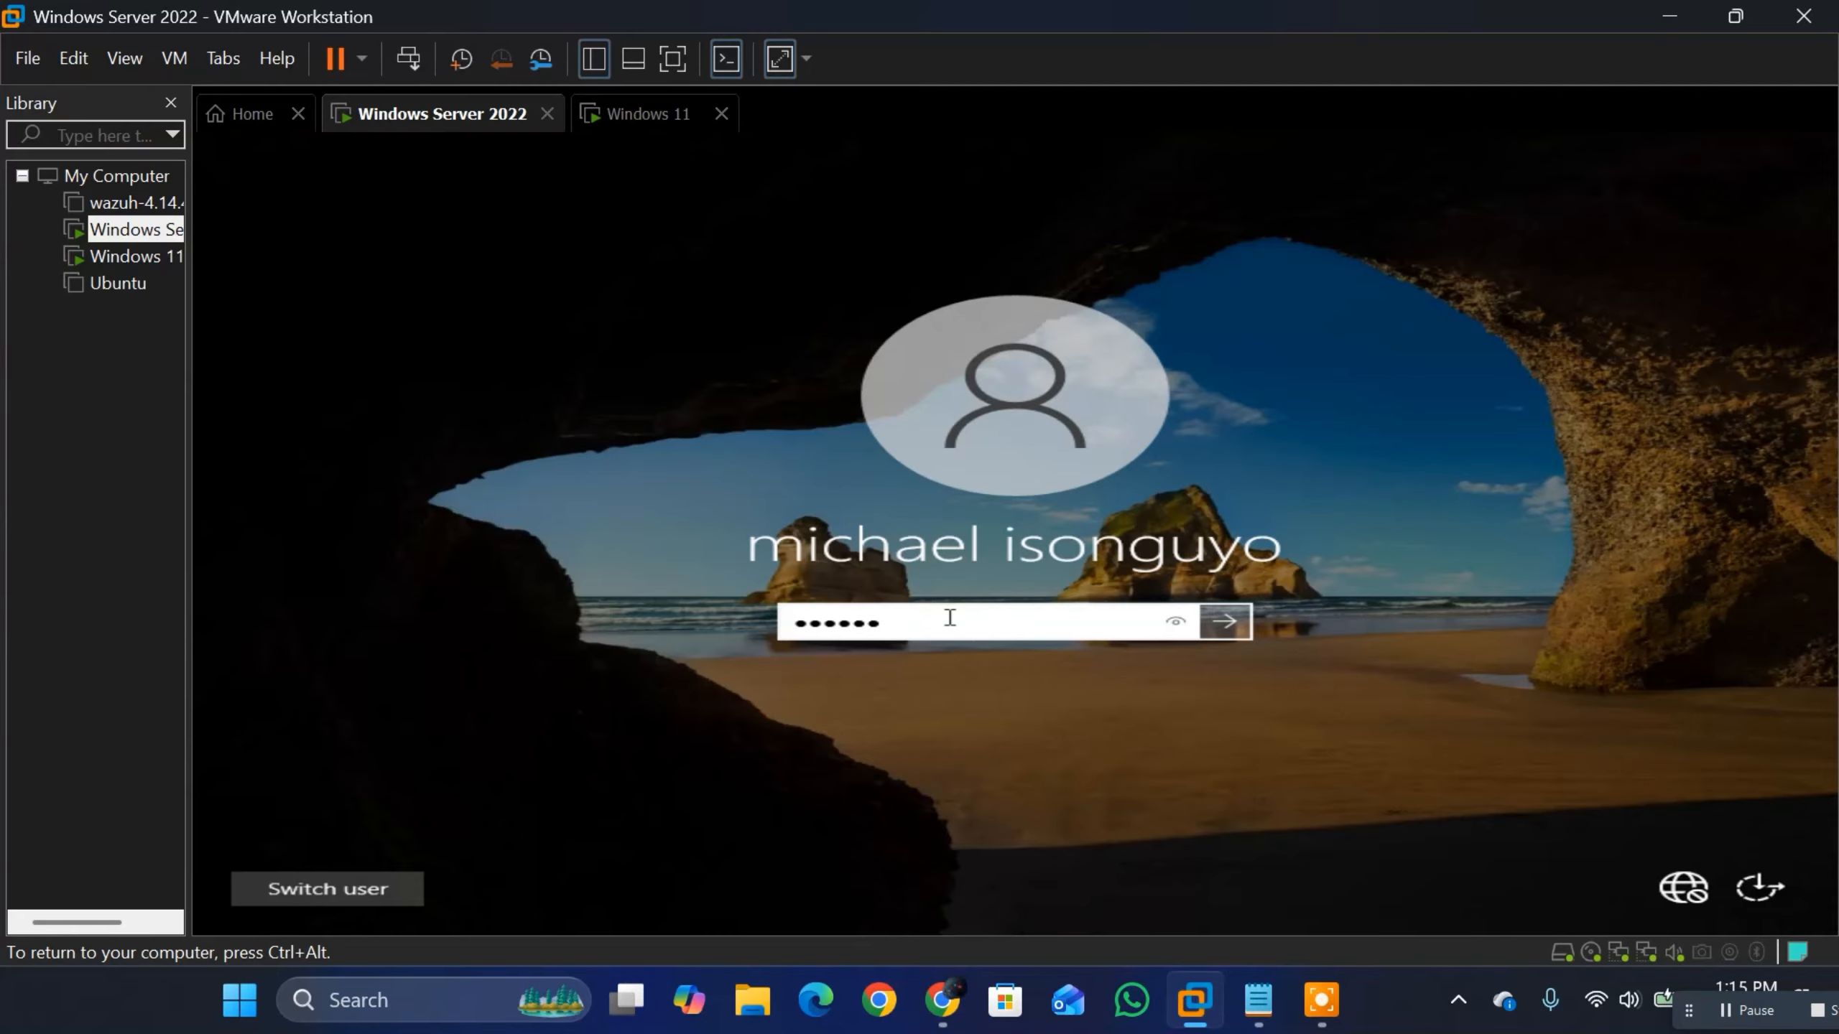
pyautogui.press('Return')
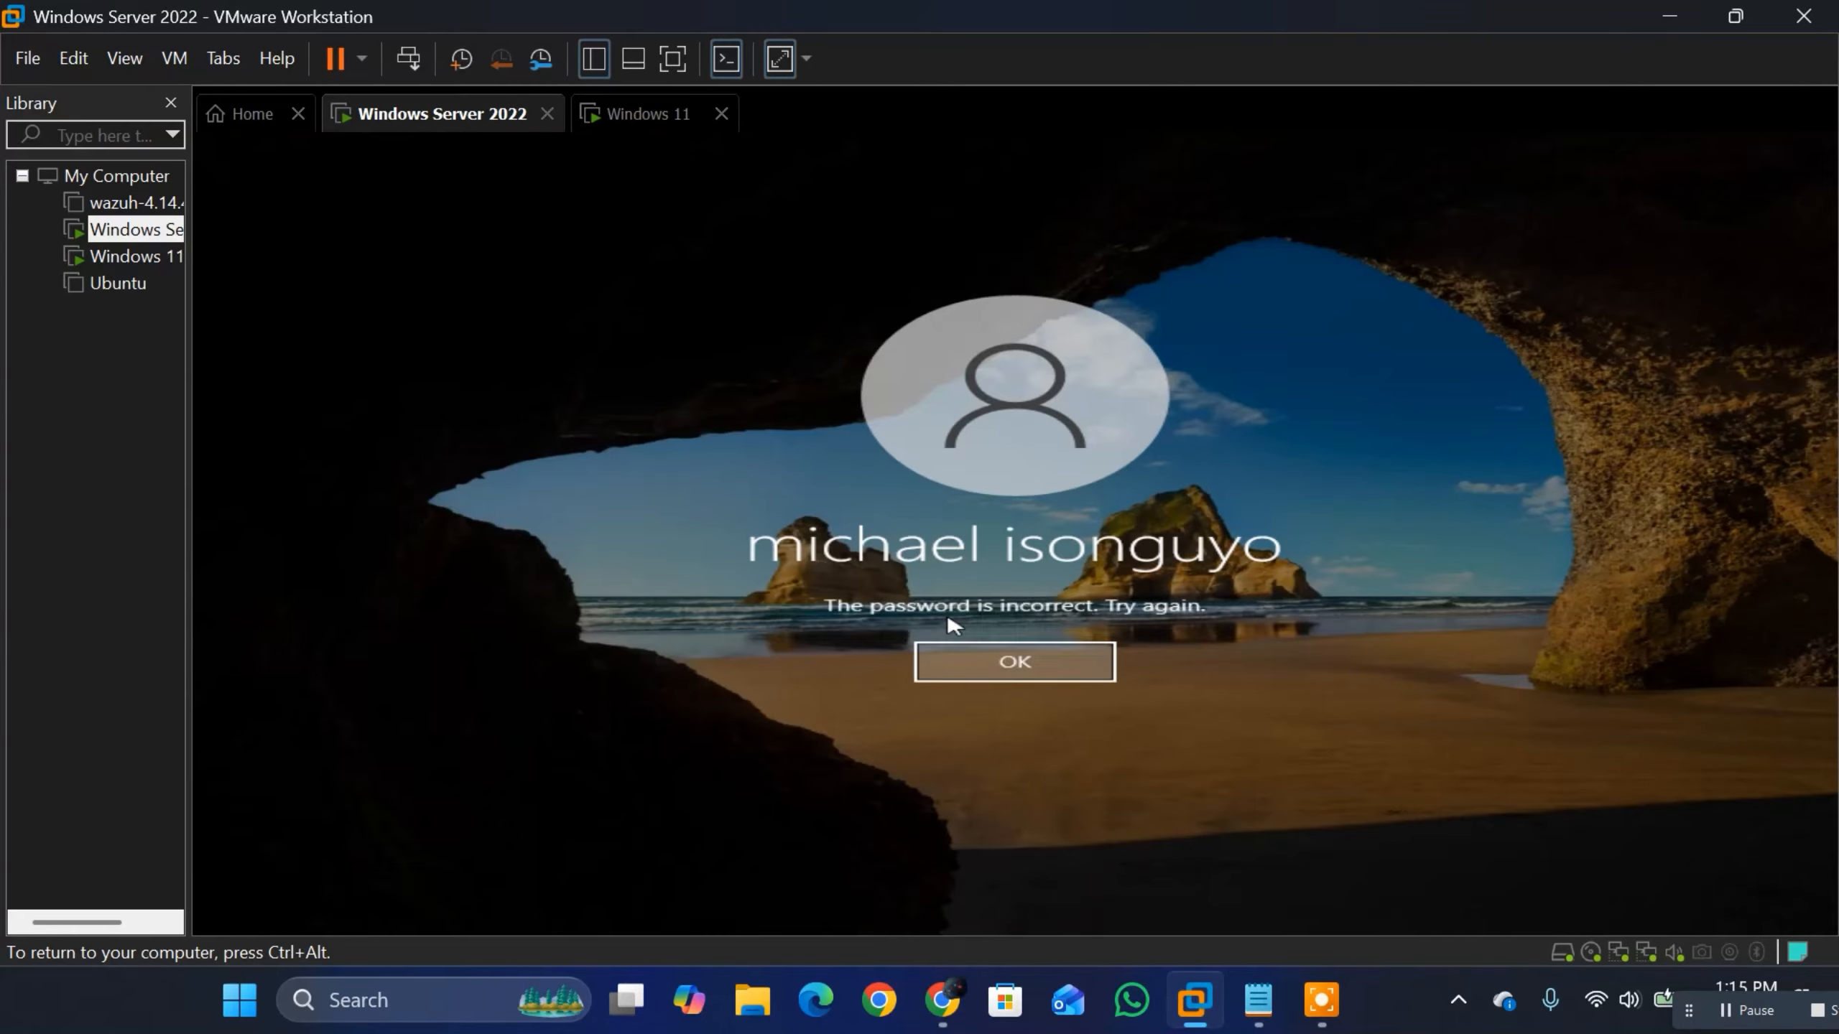
pyautogui.press('Return')
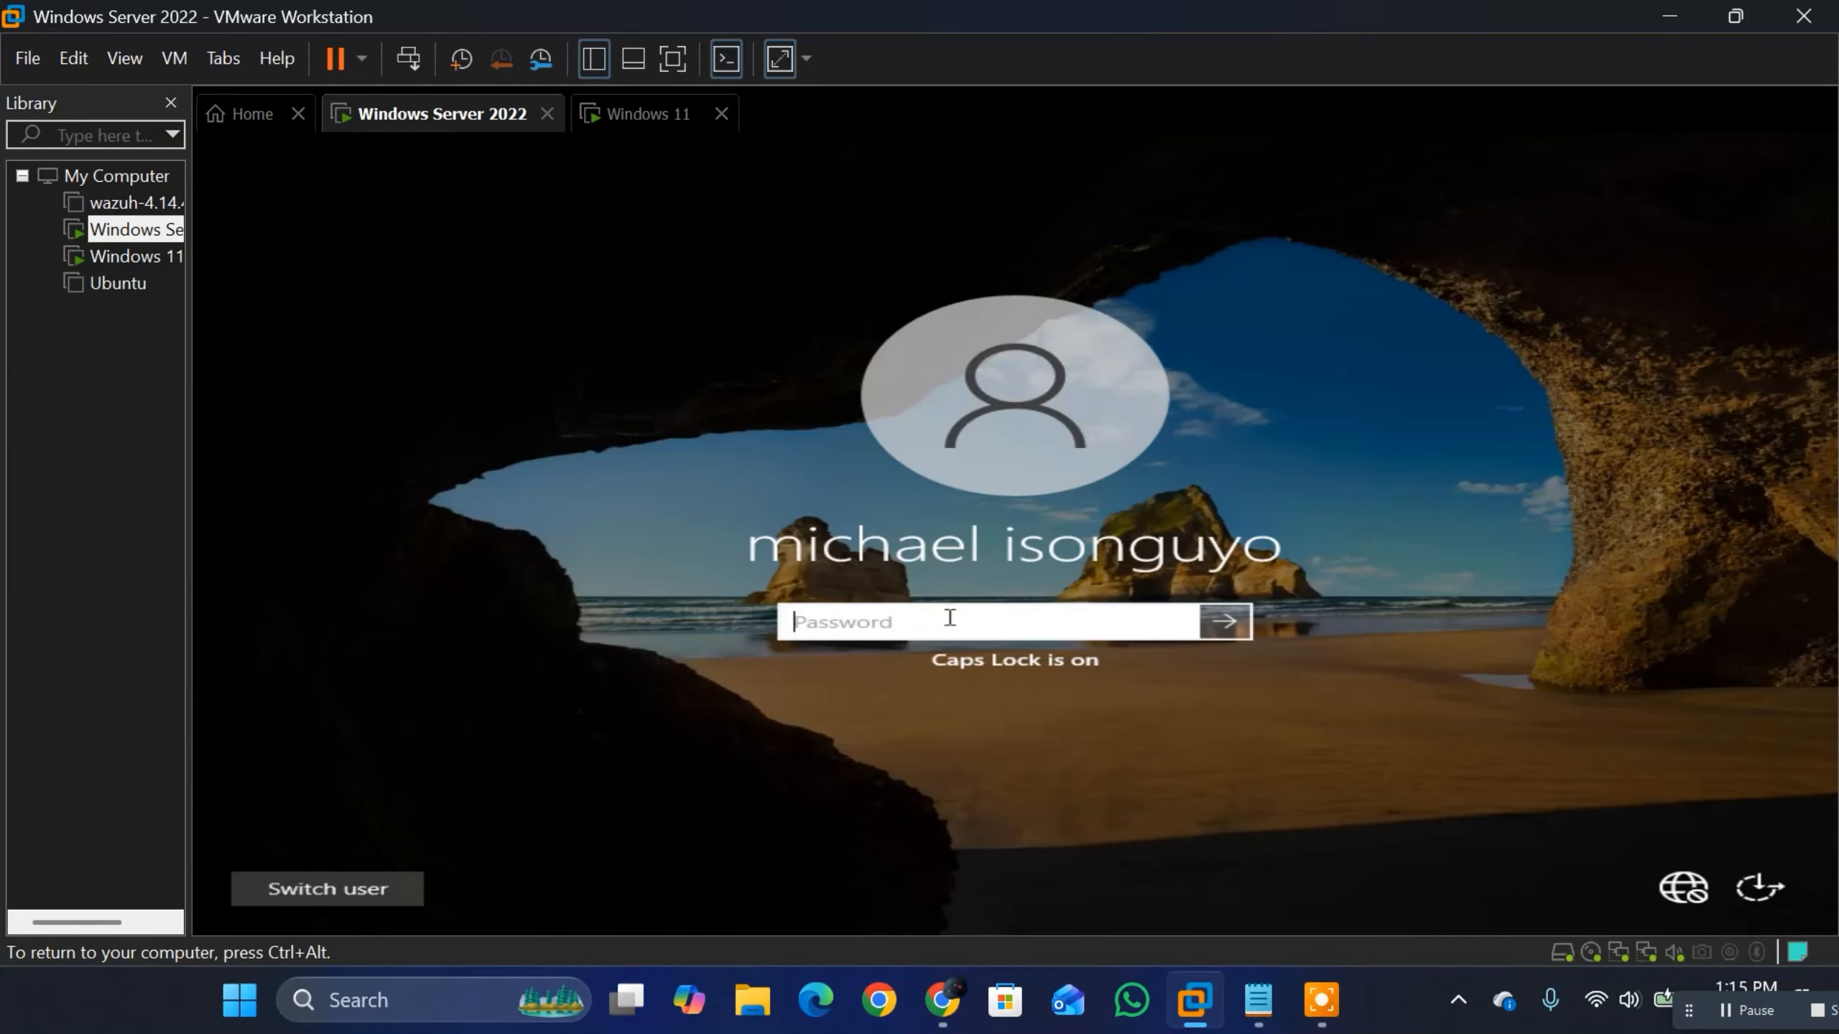
# Step: Enter the account password again to unlock the server session
pyautogui.write('•')
pyautogui.press('capslock')
pyautogui.write('•')
pyautogui.press('capslock')
pyautogui.write('•')
pyautogui.press('capslock')
pyautogui.write('•')
pyautogui.press('Return')
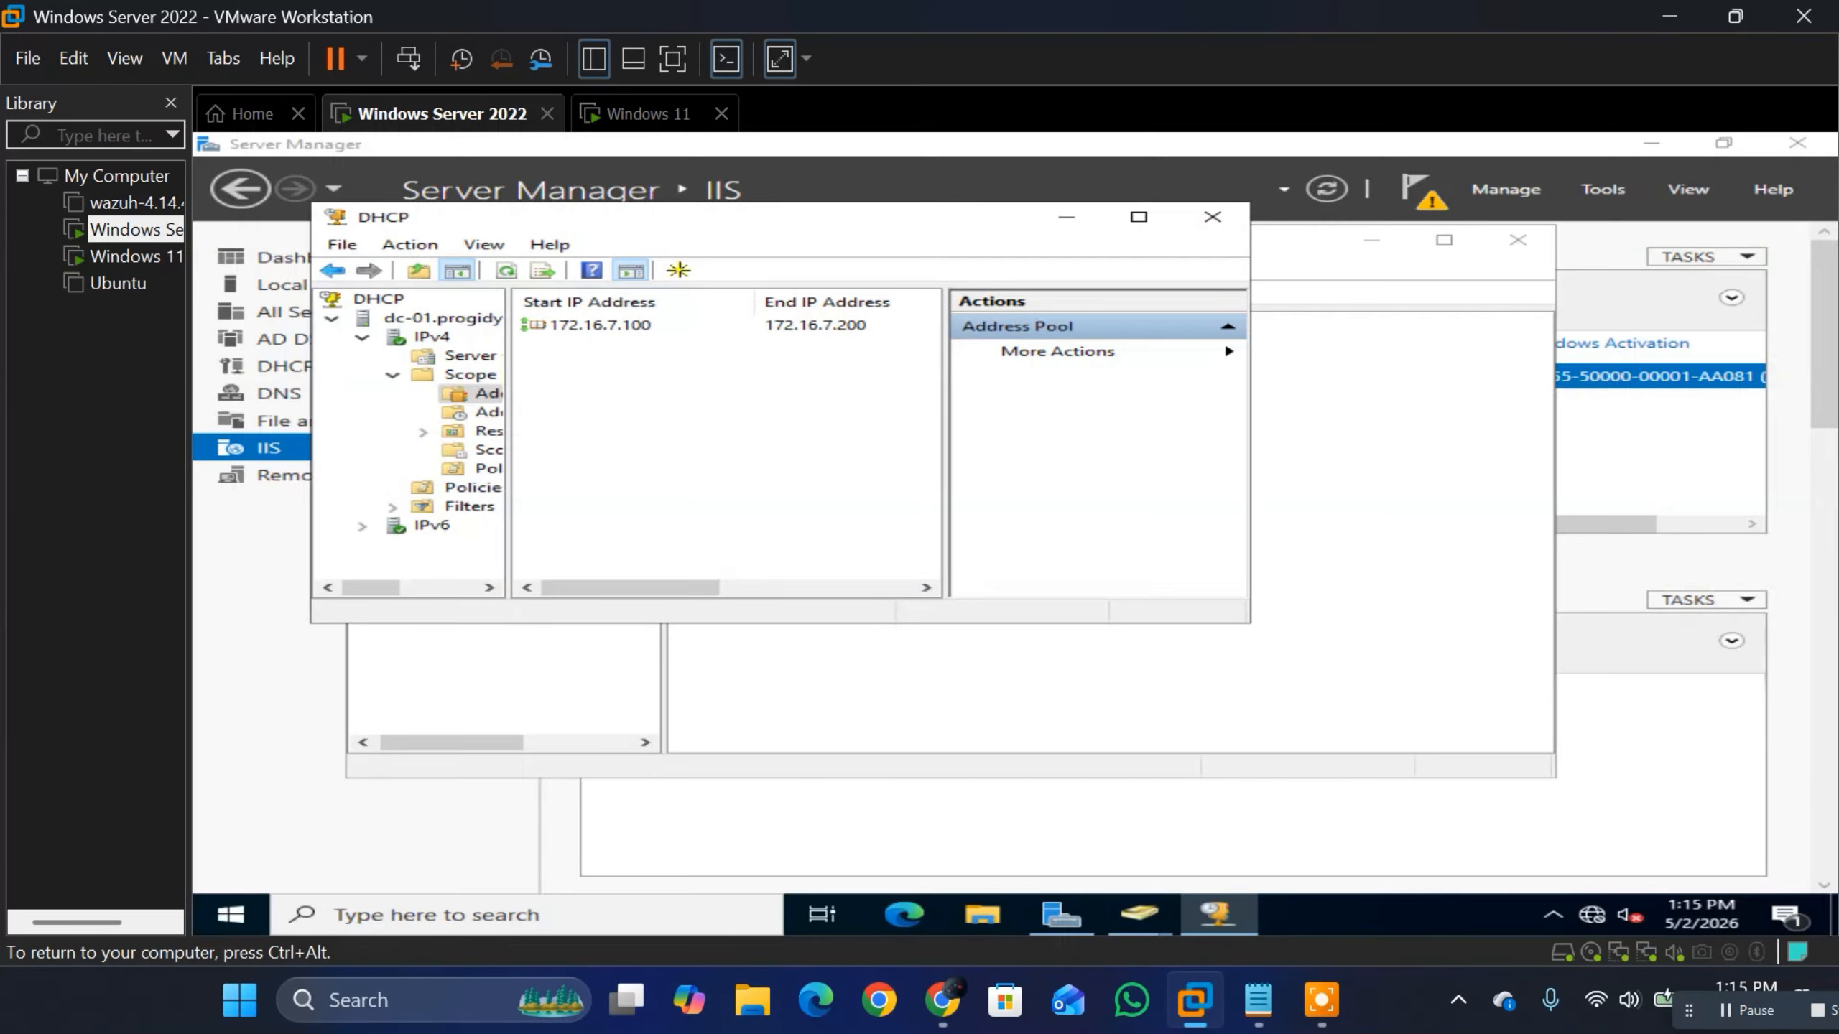
# Step: Close the DHCP console and disable the HQ computer account in the Computers container of progidy.local
pyautogui.click(1213, 217)
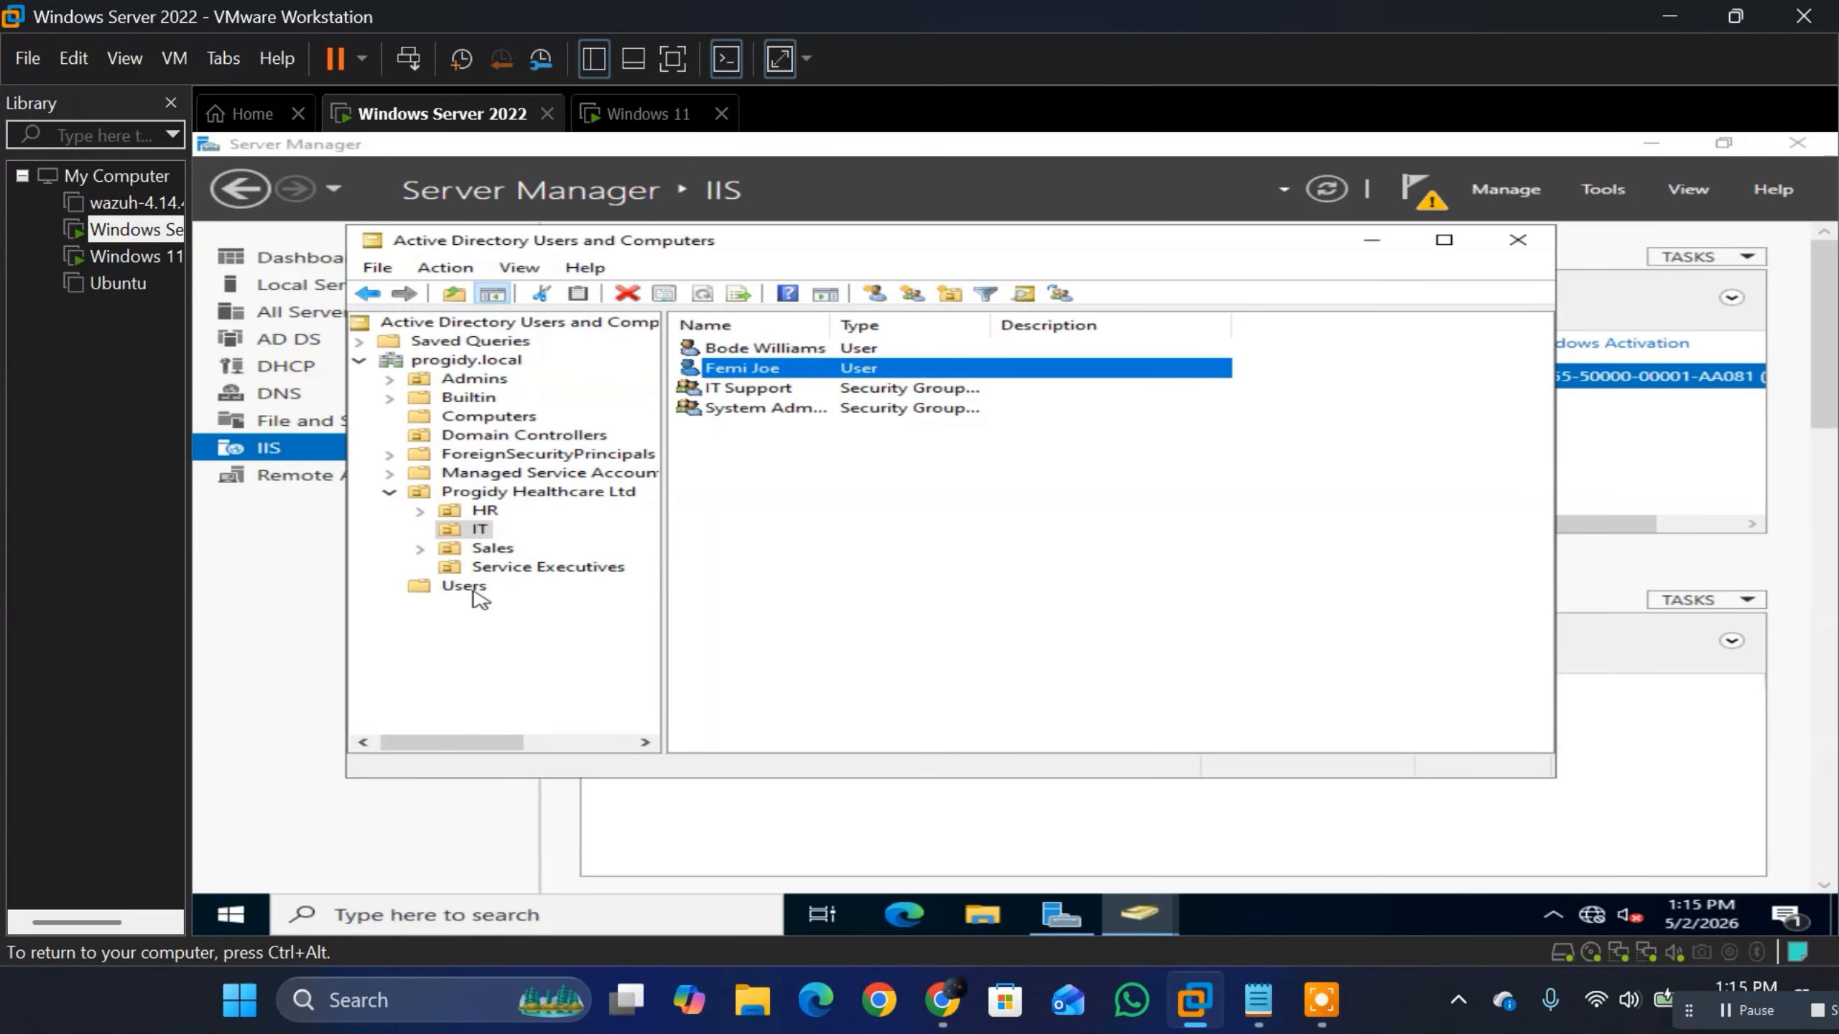
pyautogui.click(458, 419)
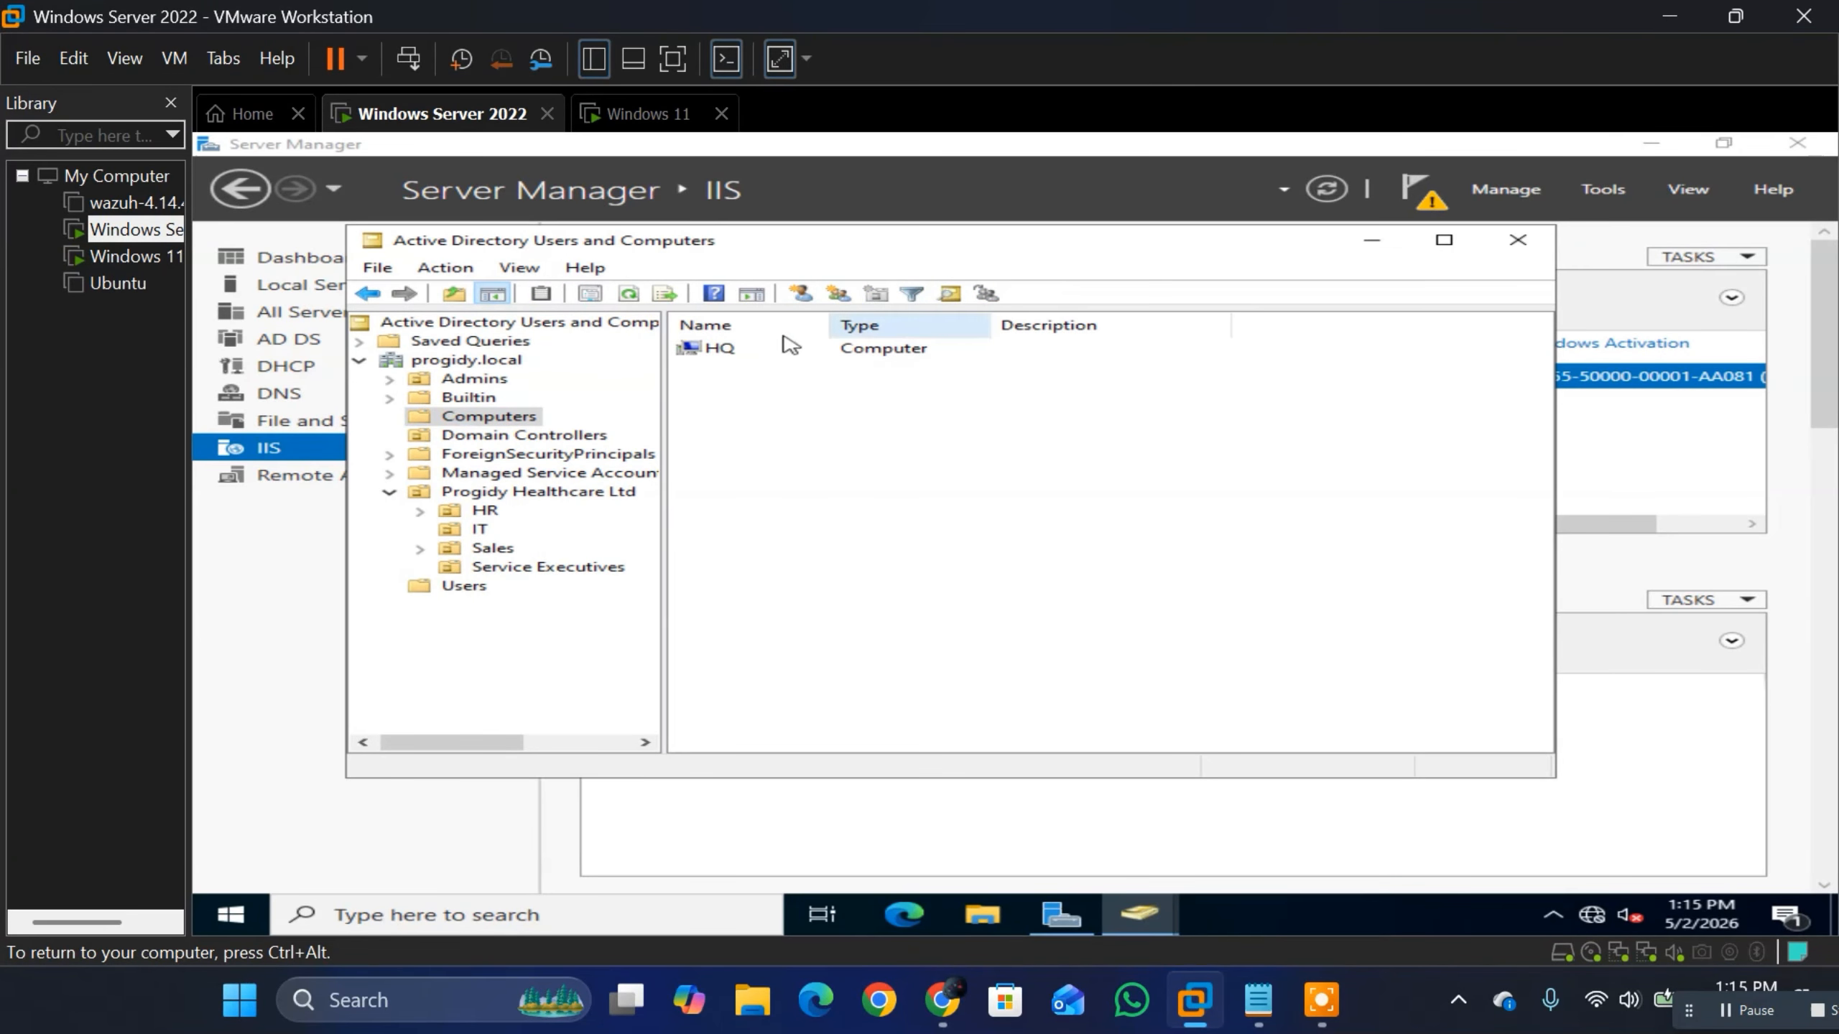
pyautogui.click(724, 353)
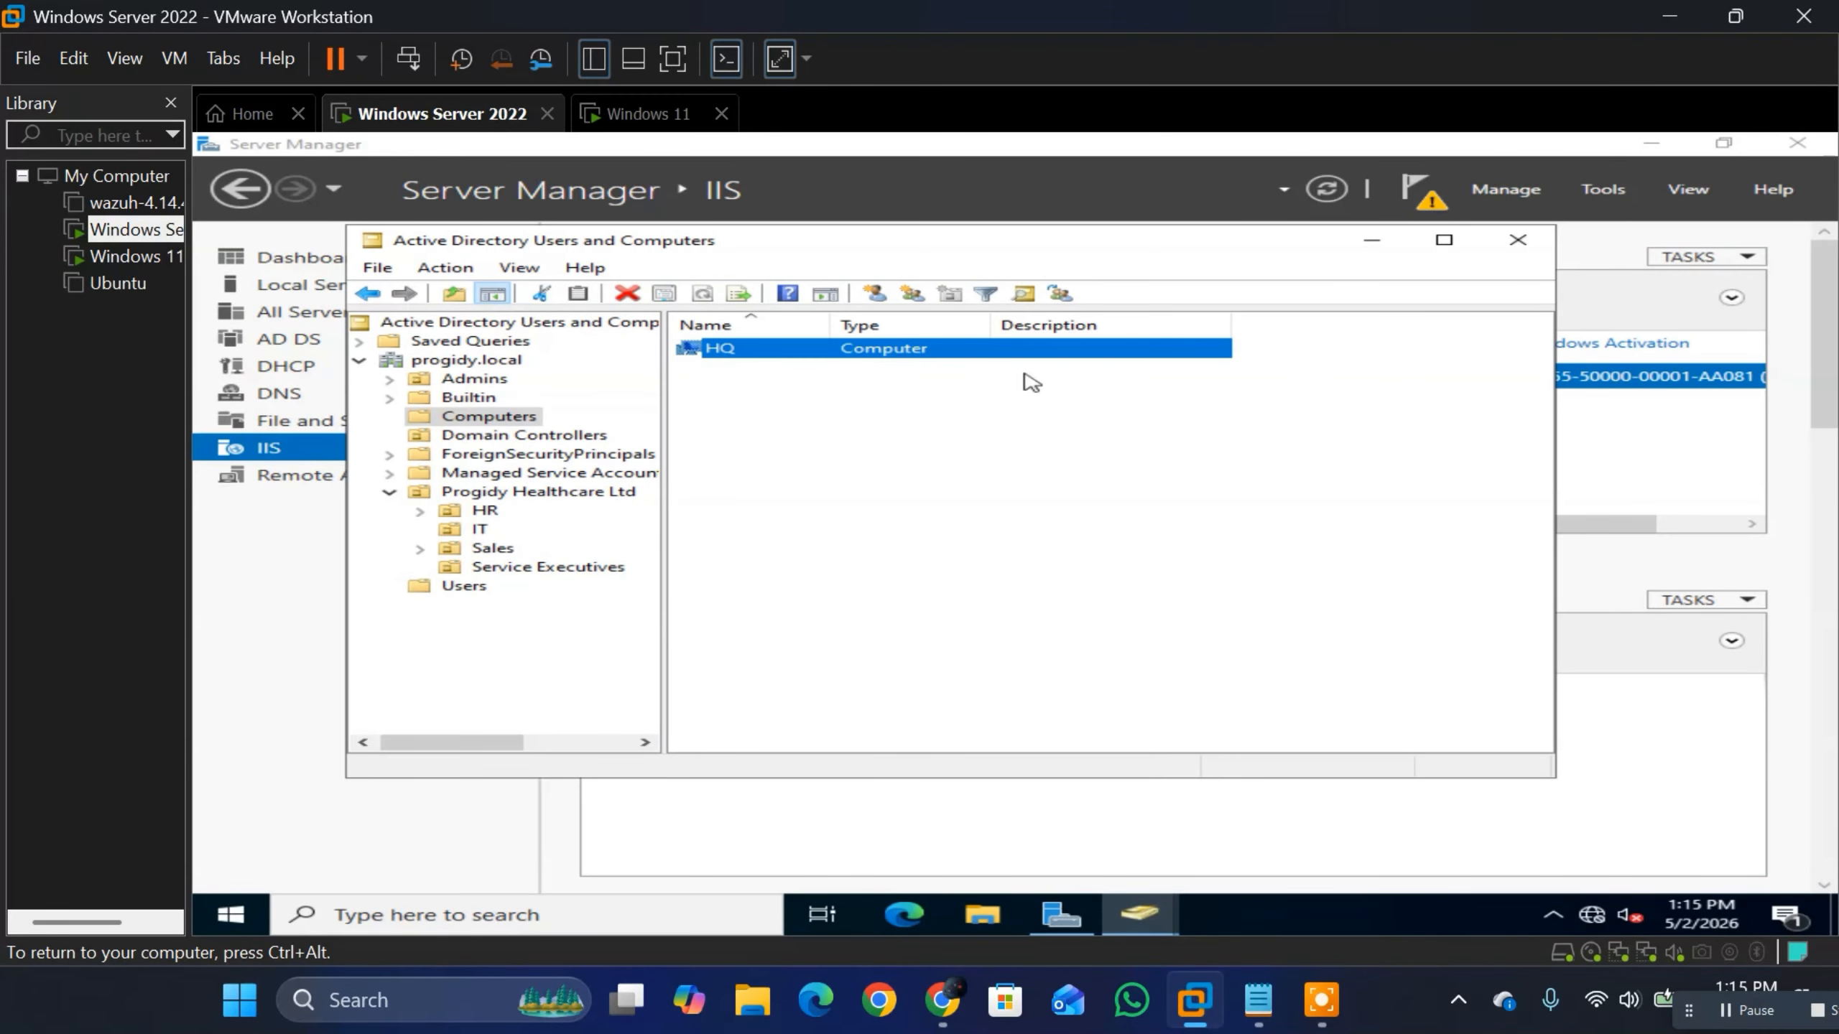
pyautogui.rightClick(879, 346)
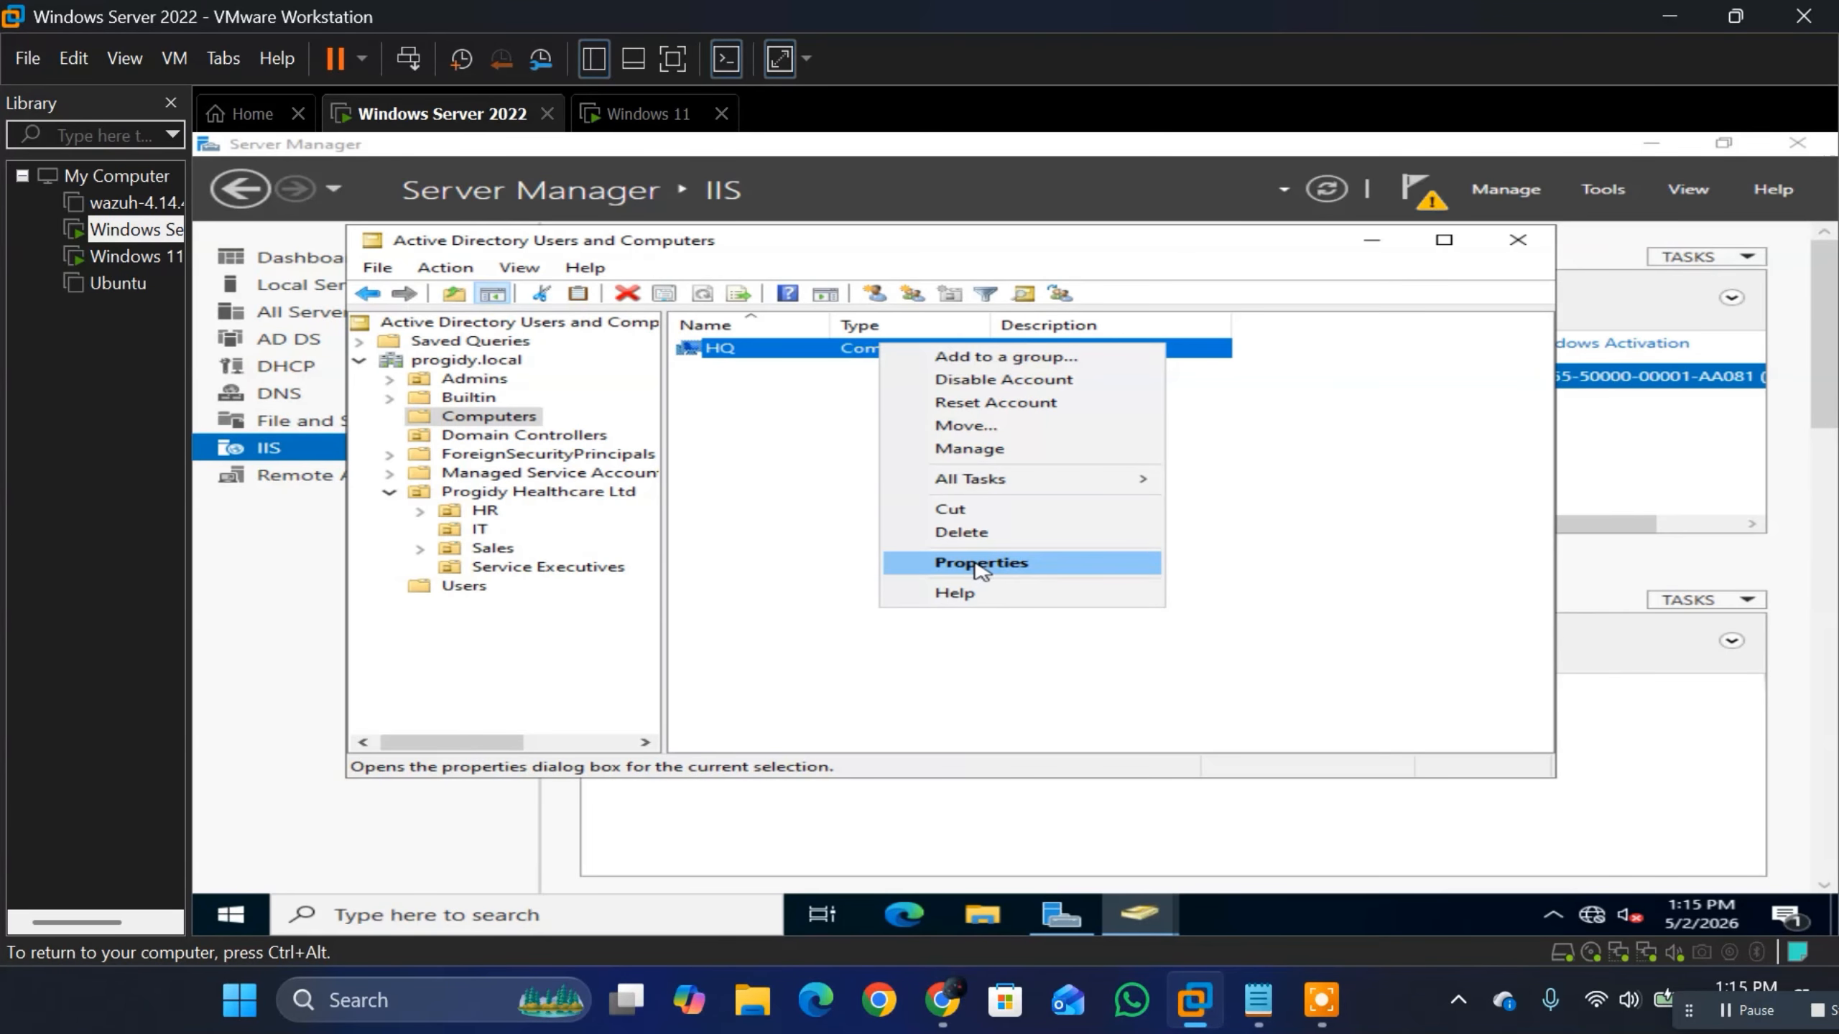
pyautogui.click(987, 392)
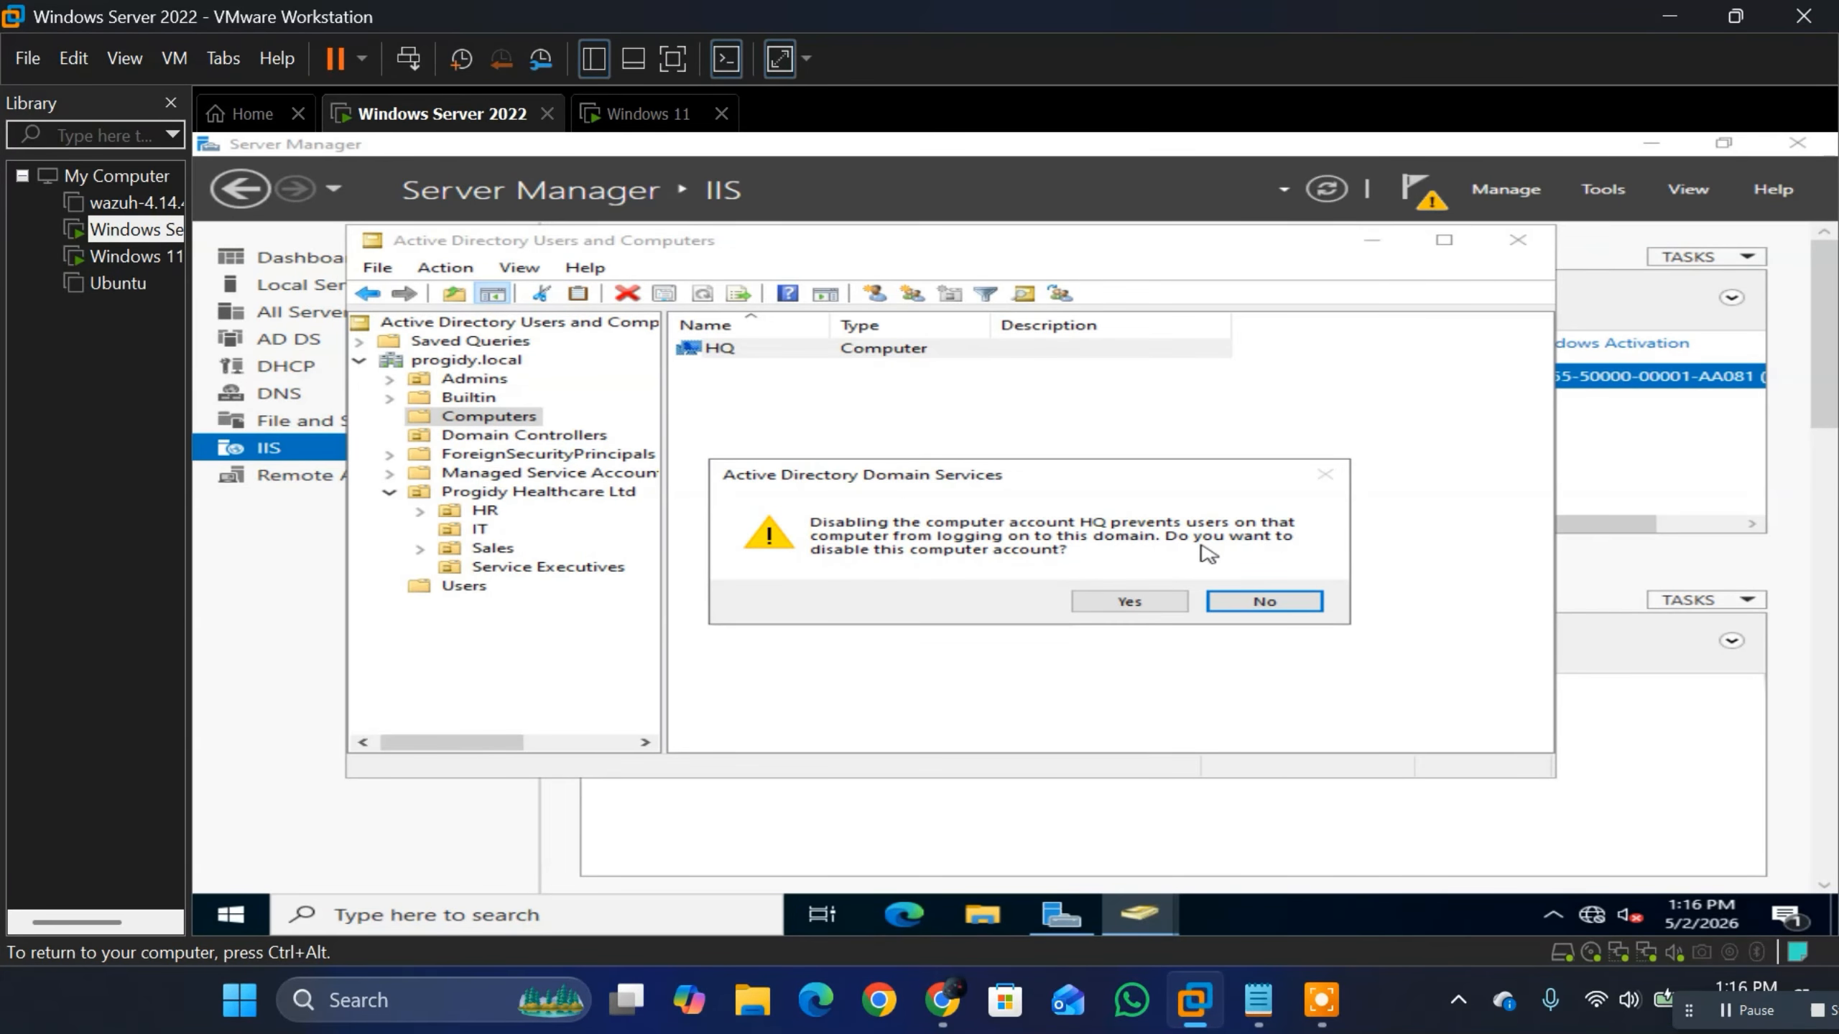
pyautogui.click(1130, 596)
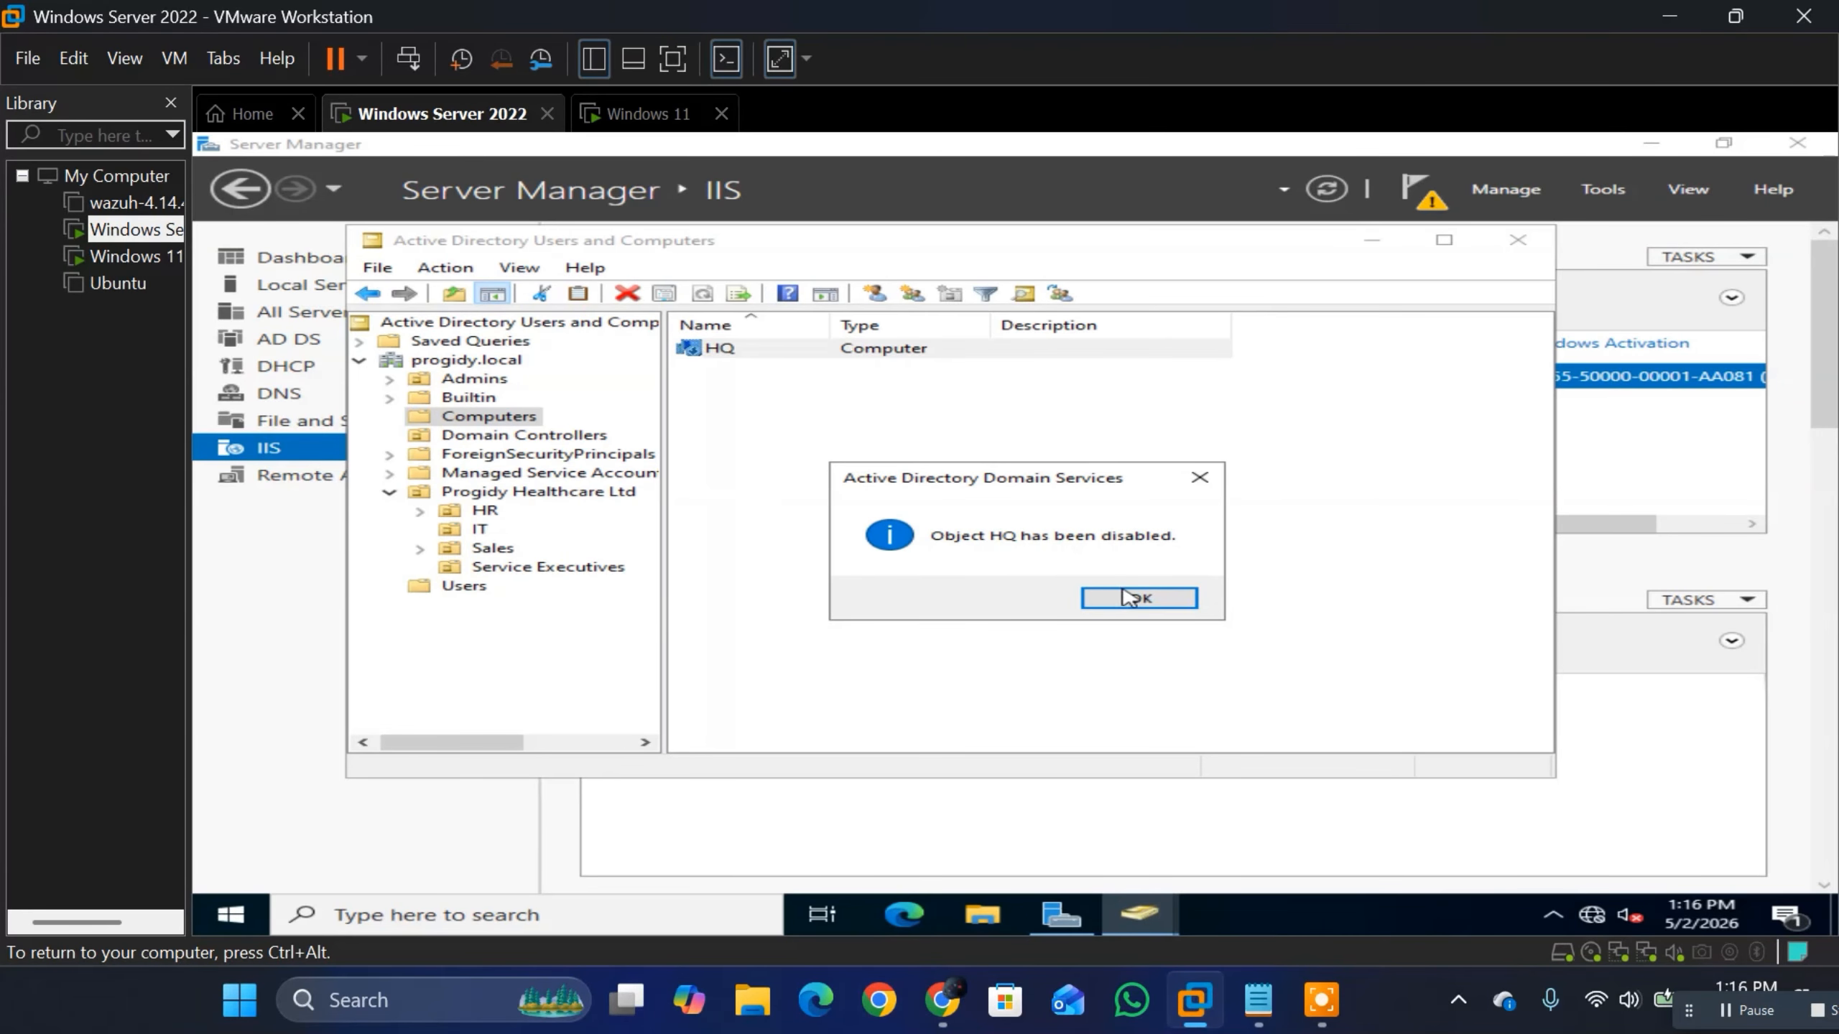
pyautogui.click(1129, 598)
# Step: Switch to the Windows 11 virtual machine and close its Command Prompt and both Remote Desktop Connection windows
pyautogui.click(648, 113)
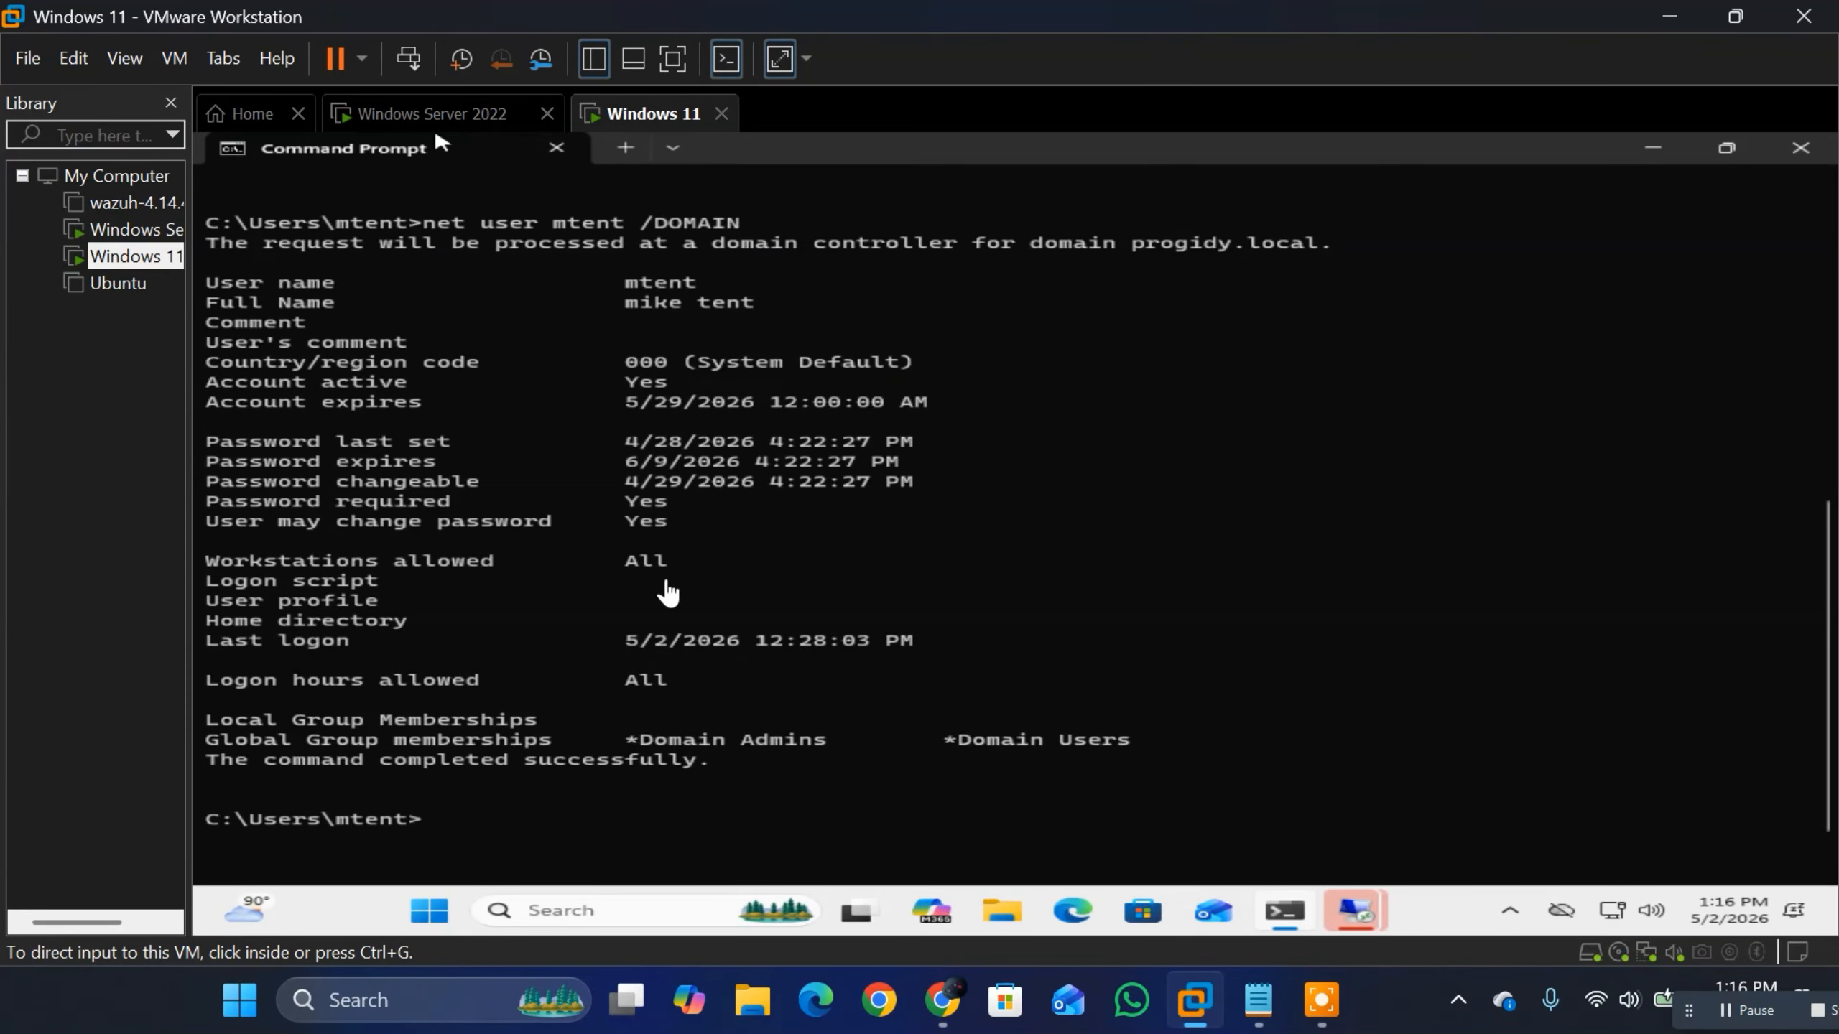
pyautogui.click(1800, 149)
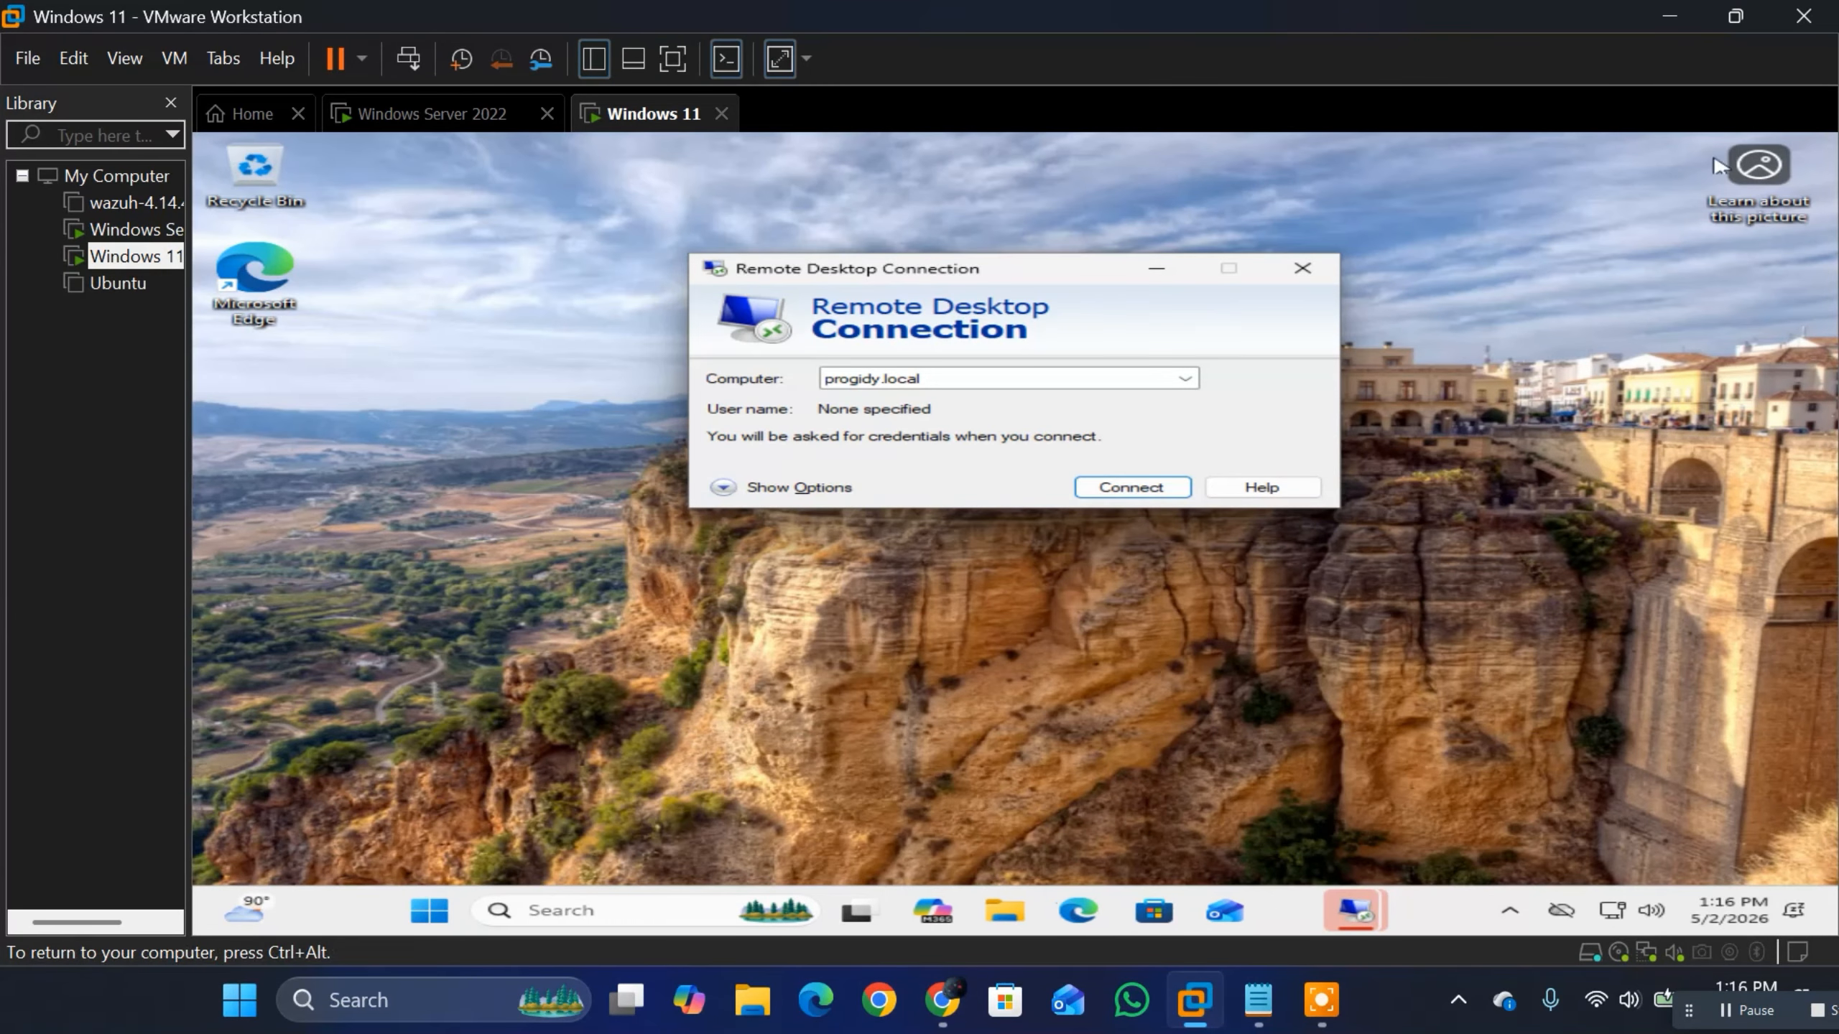
pyautogui.click(1302, 268)
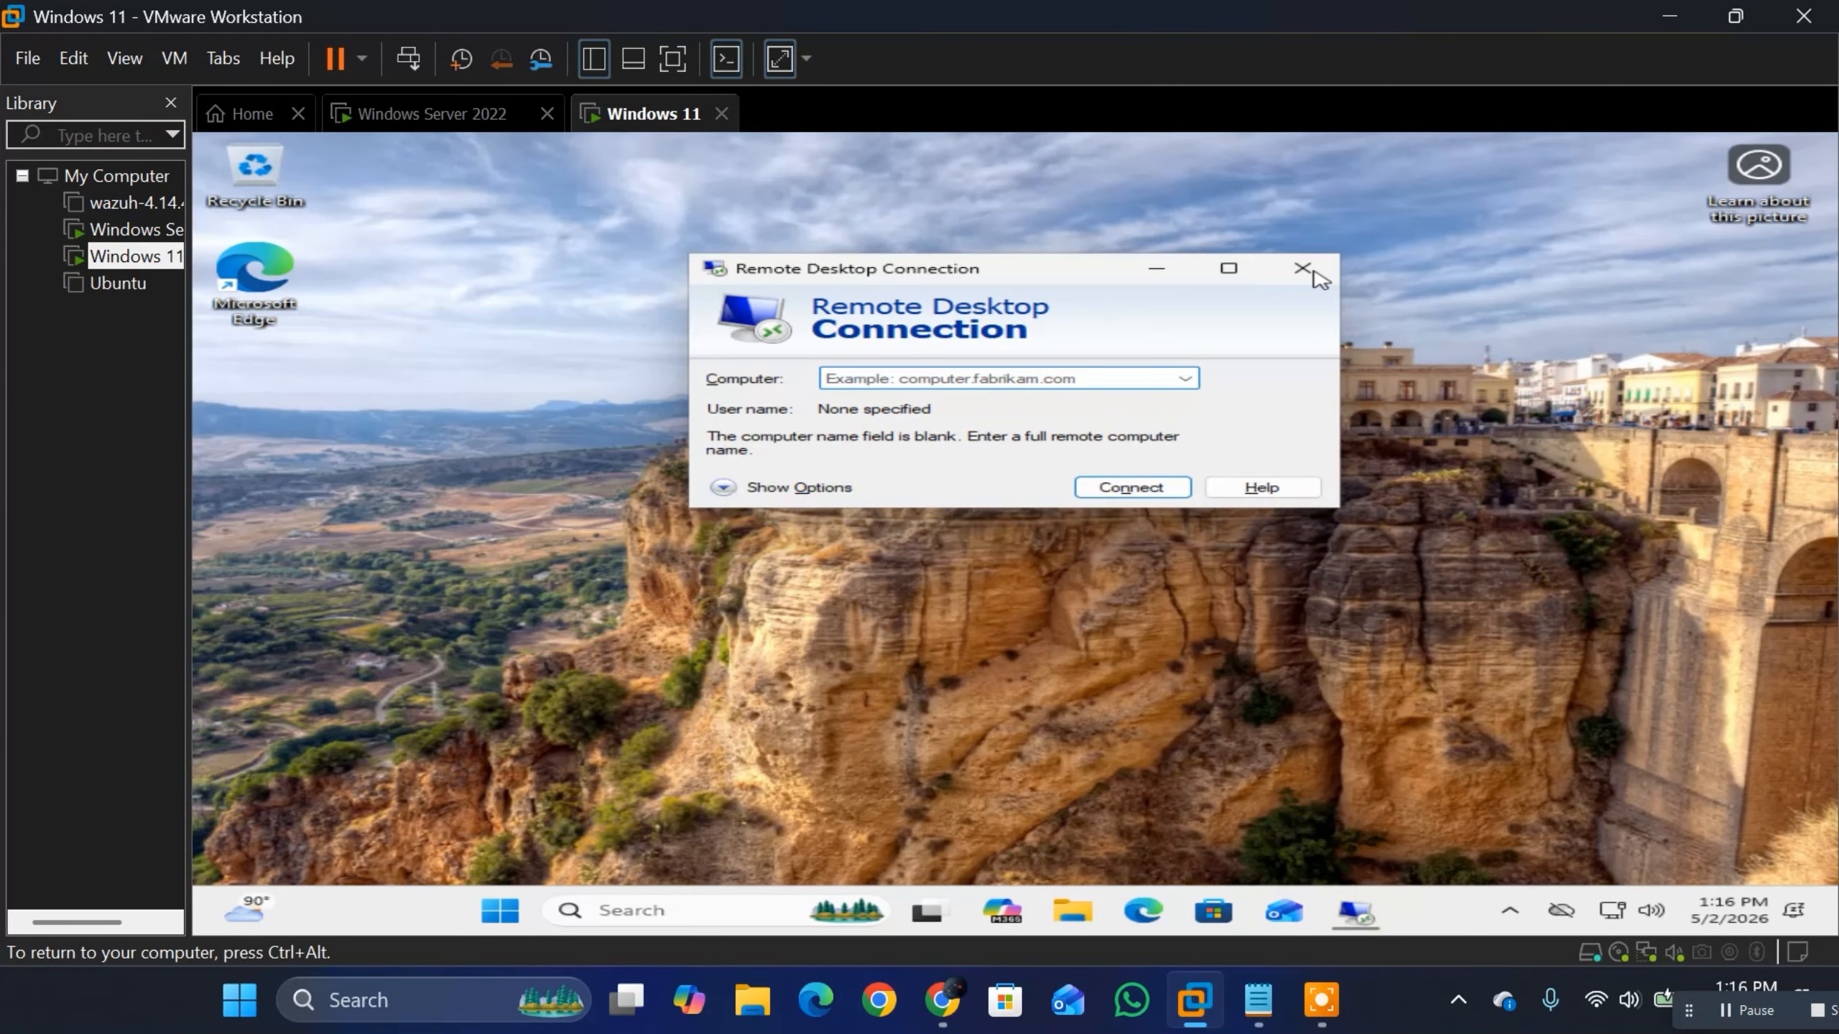
pyautogui.click(1313, 272)
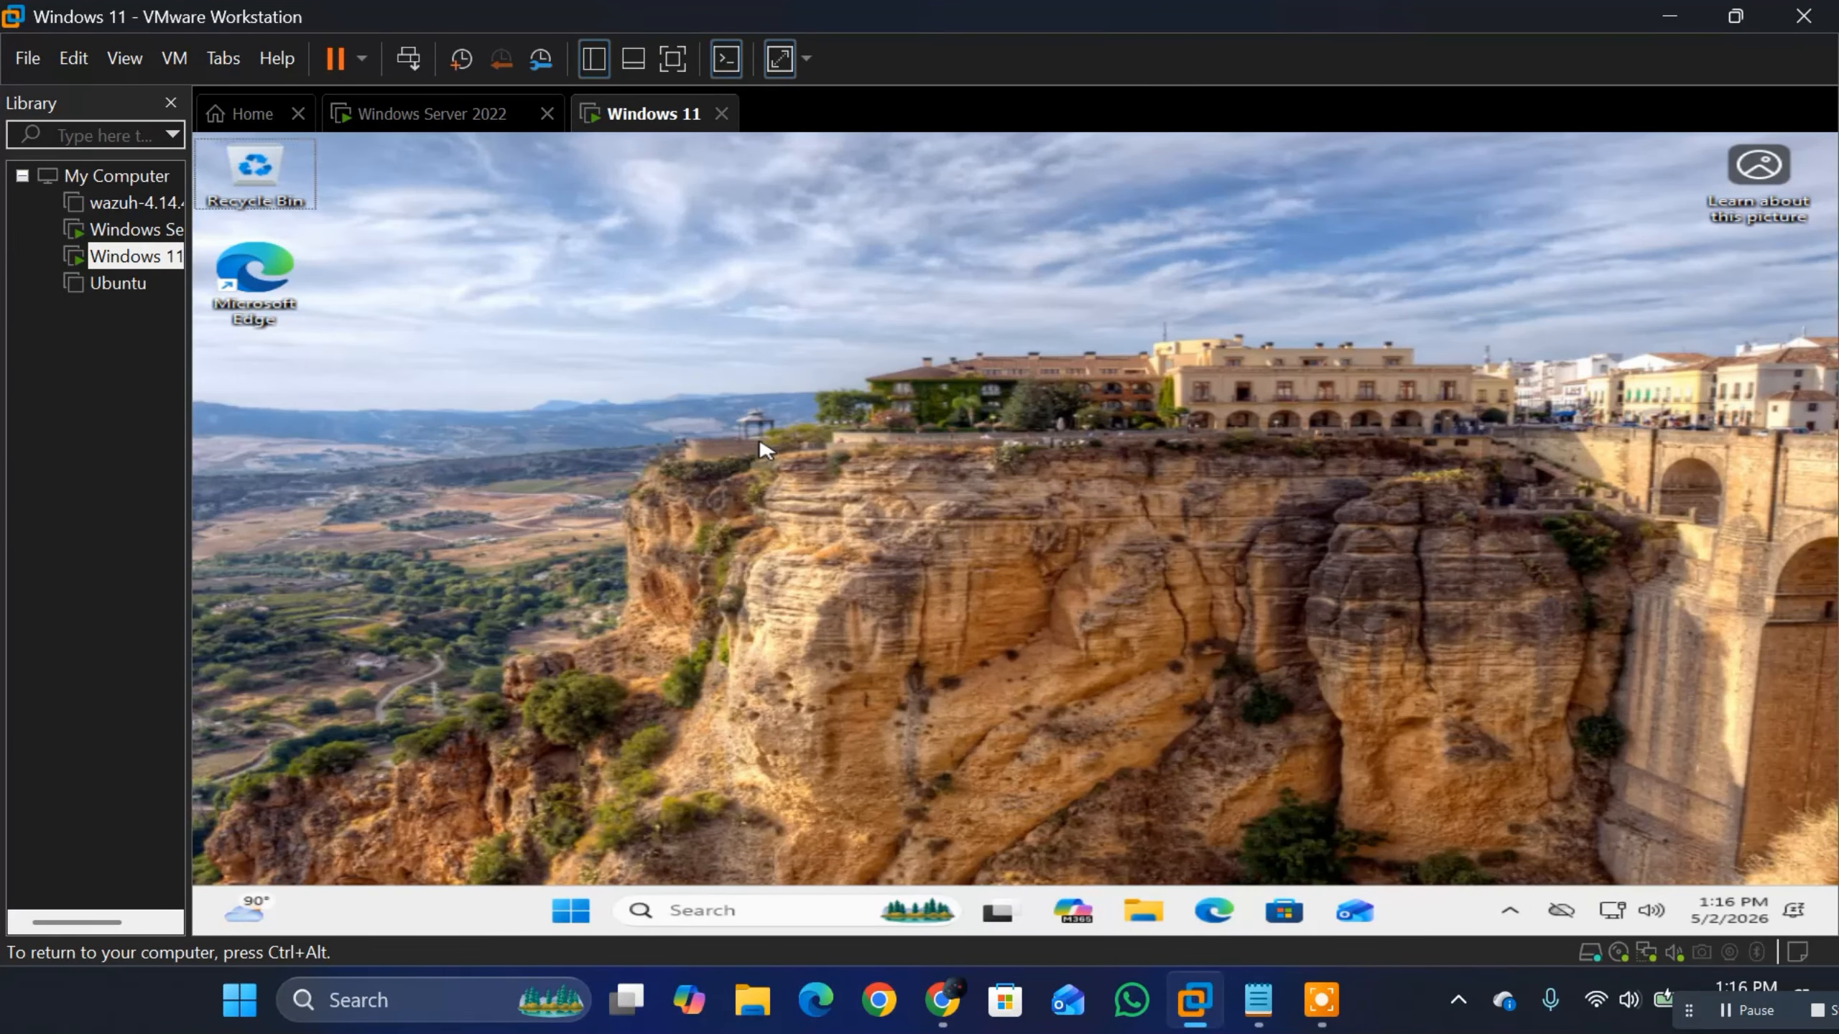
# Step: Check the power options on the Windows 11 client and open the signed-in user's account options
pyautogui.press('super')
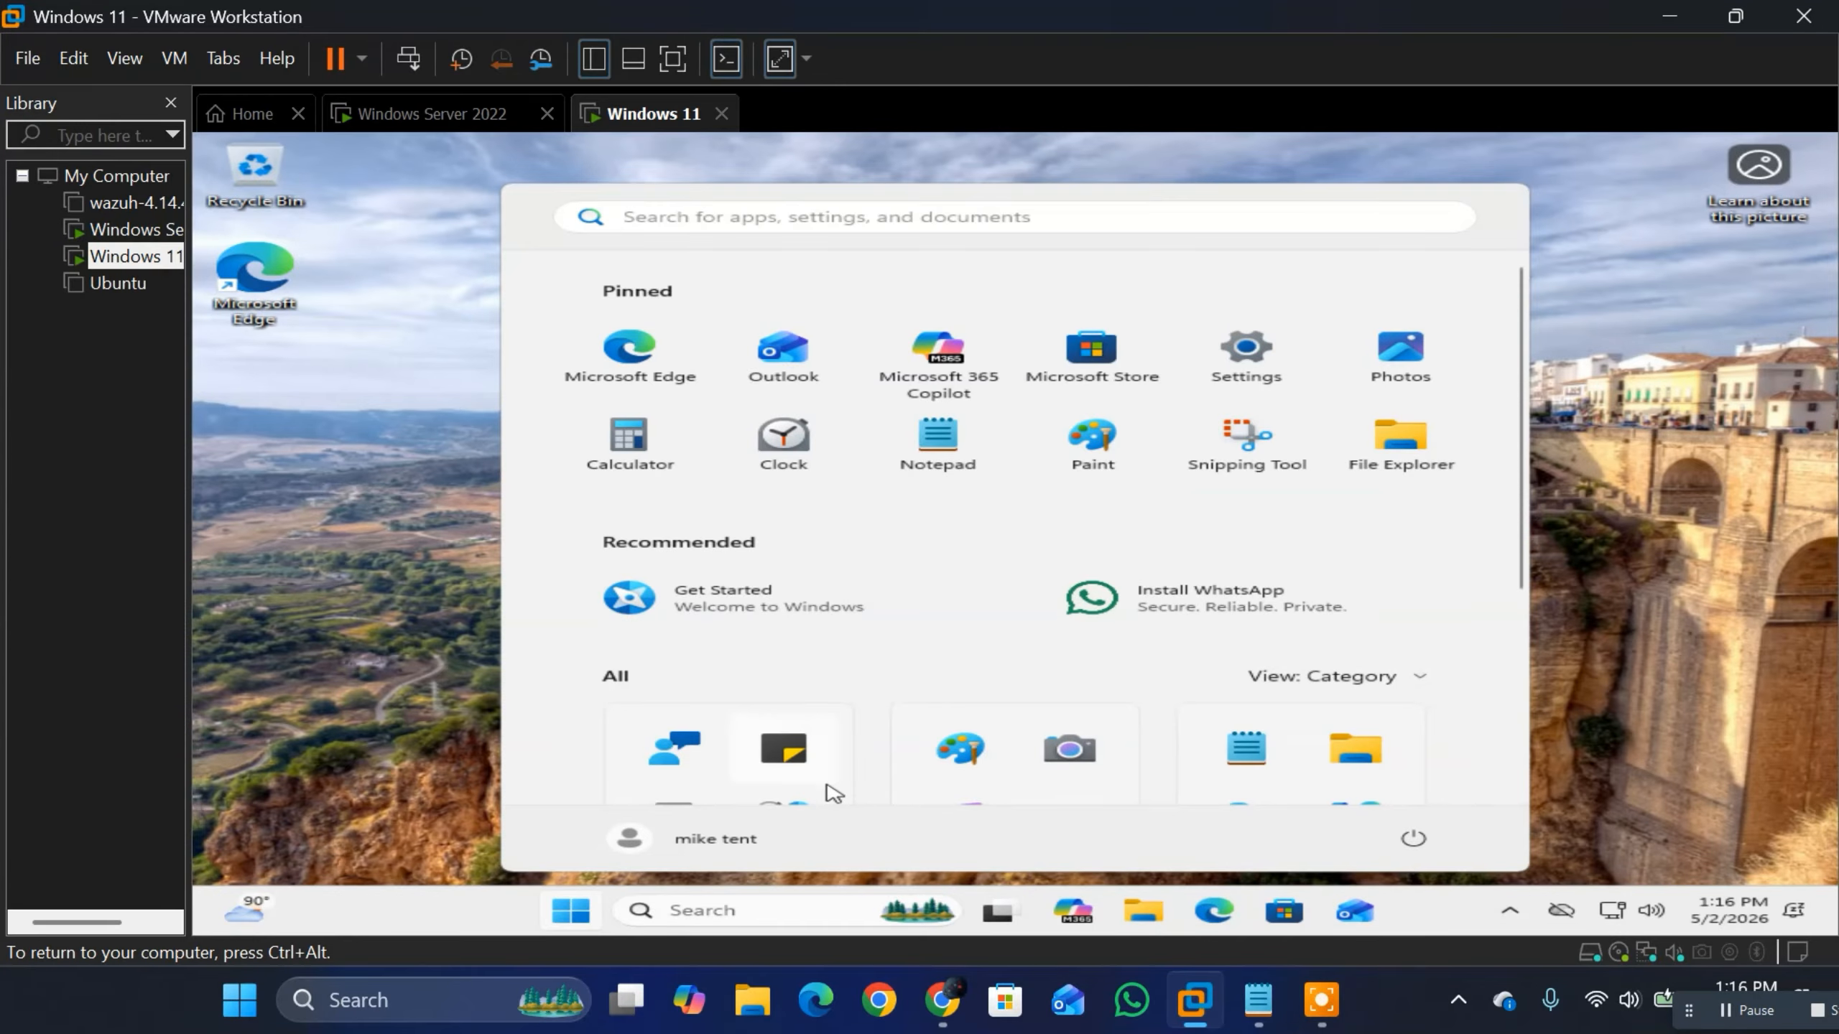
pyautogui.click(1414, 839)
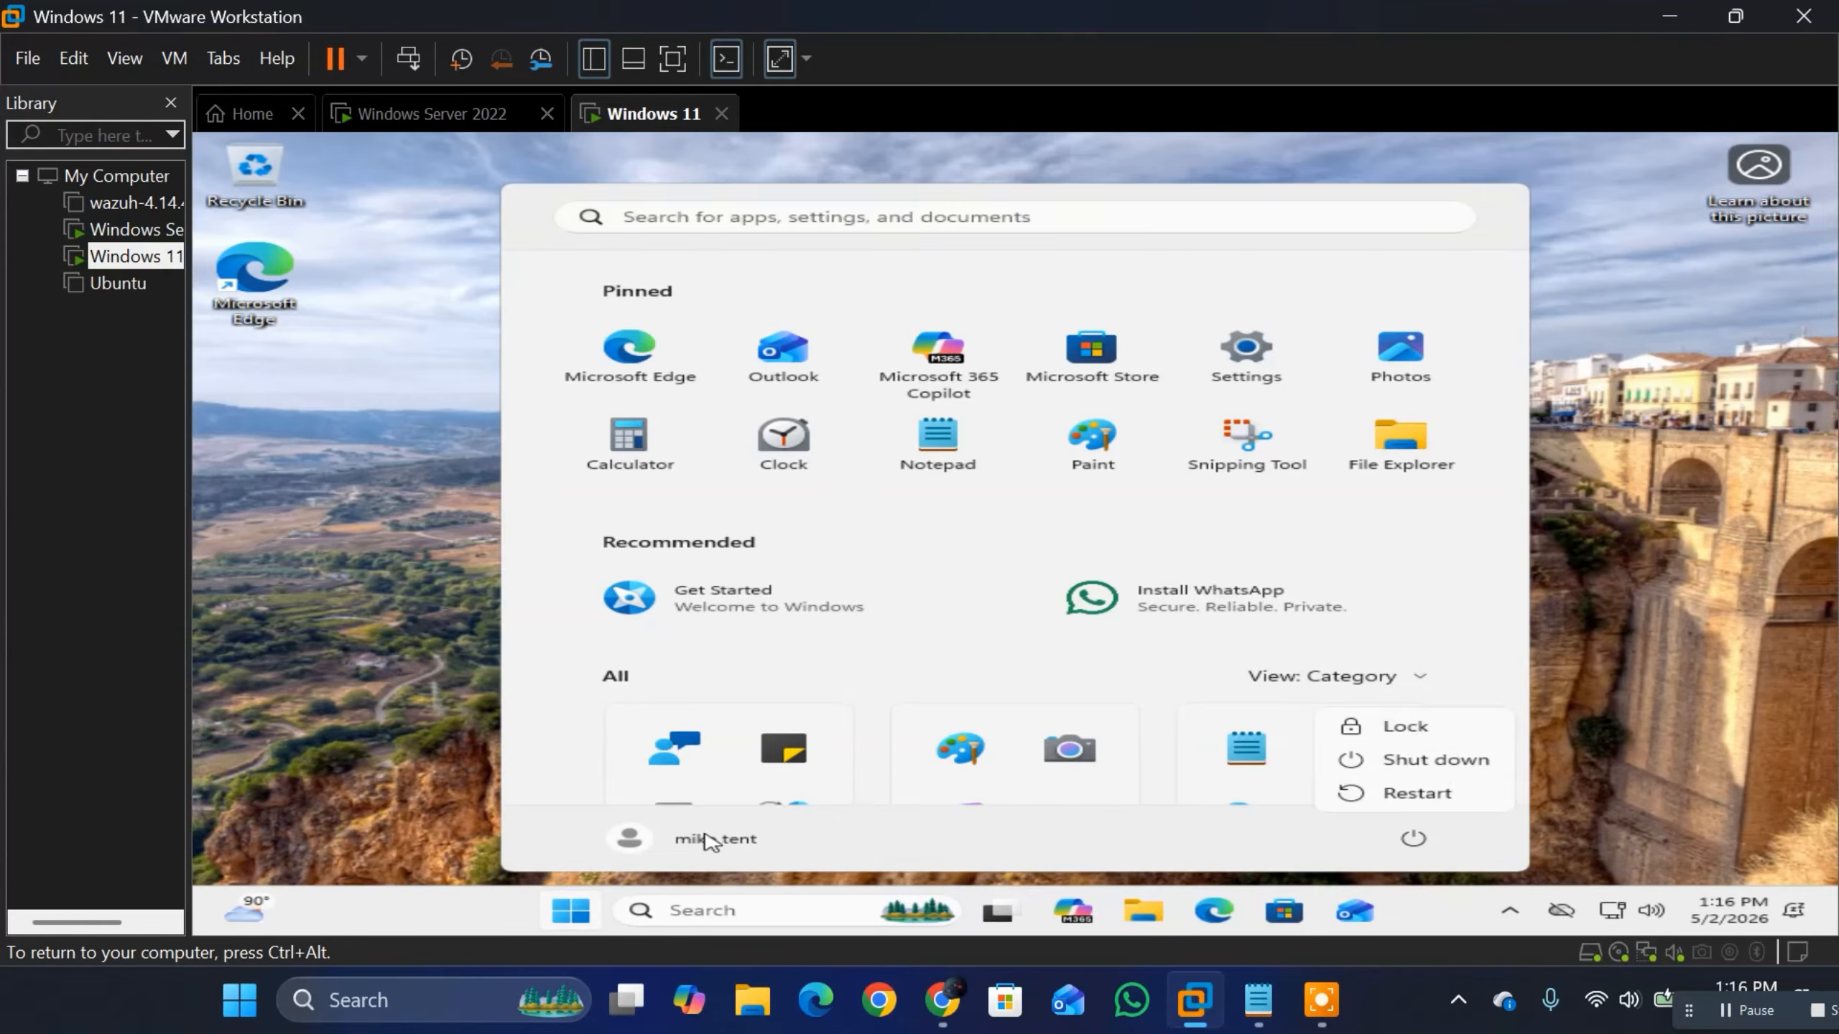
pyautogui.click(649, 835)
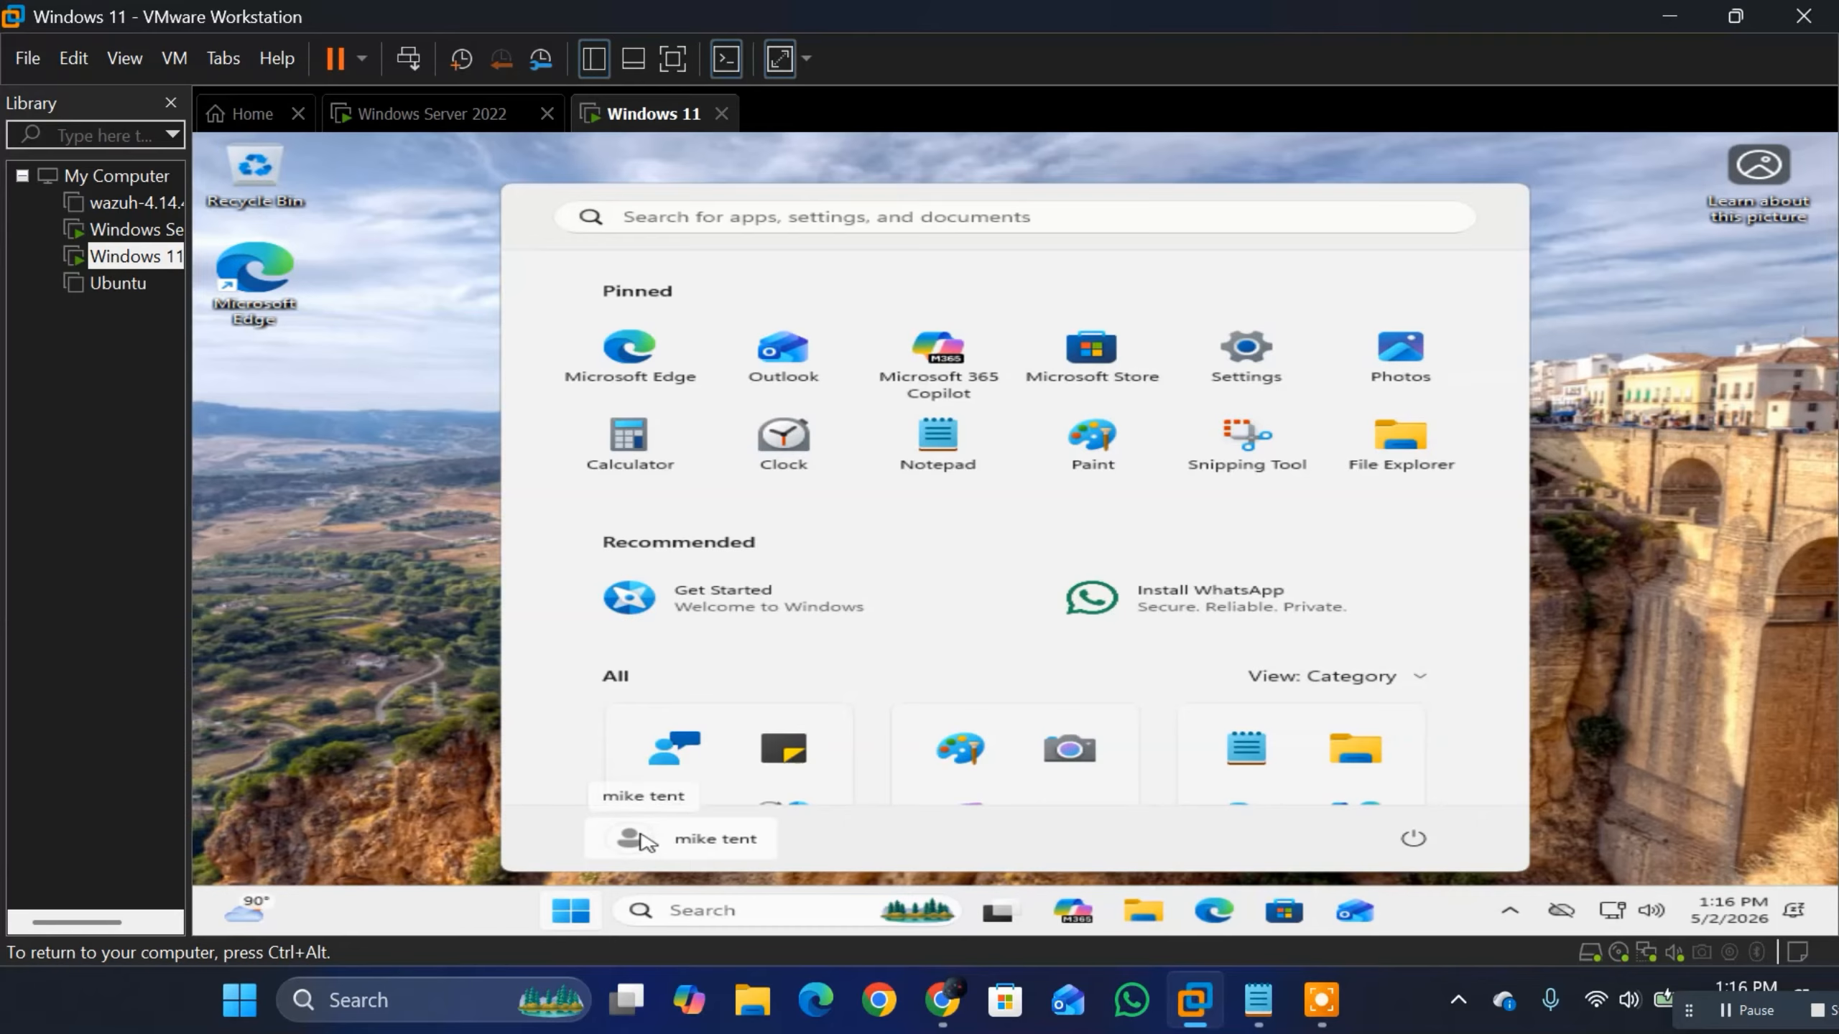
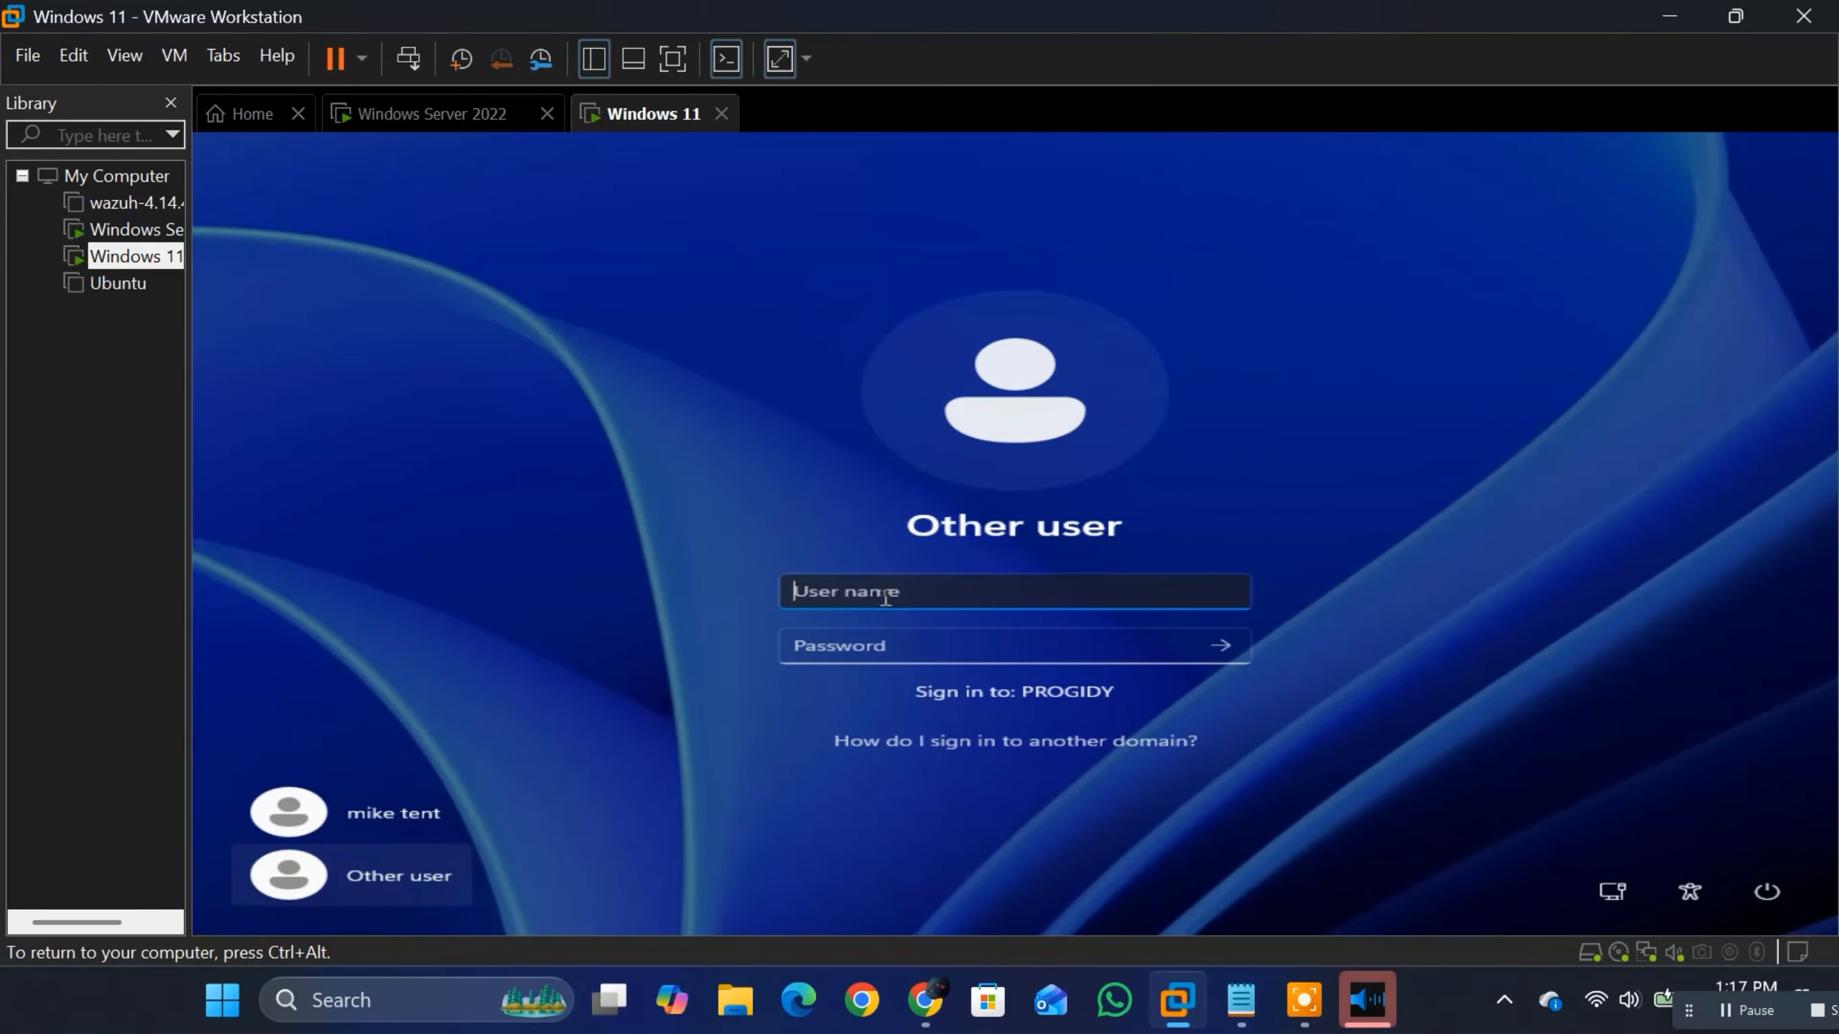
# Step: Check the users in the Service Executives unit on the Windows Server 2022 machine and return to the Windows 11 sign-in screen
pyautogui.click(427, 114)
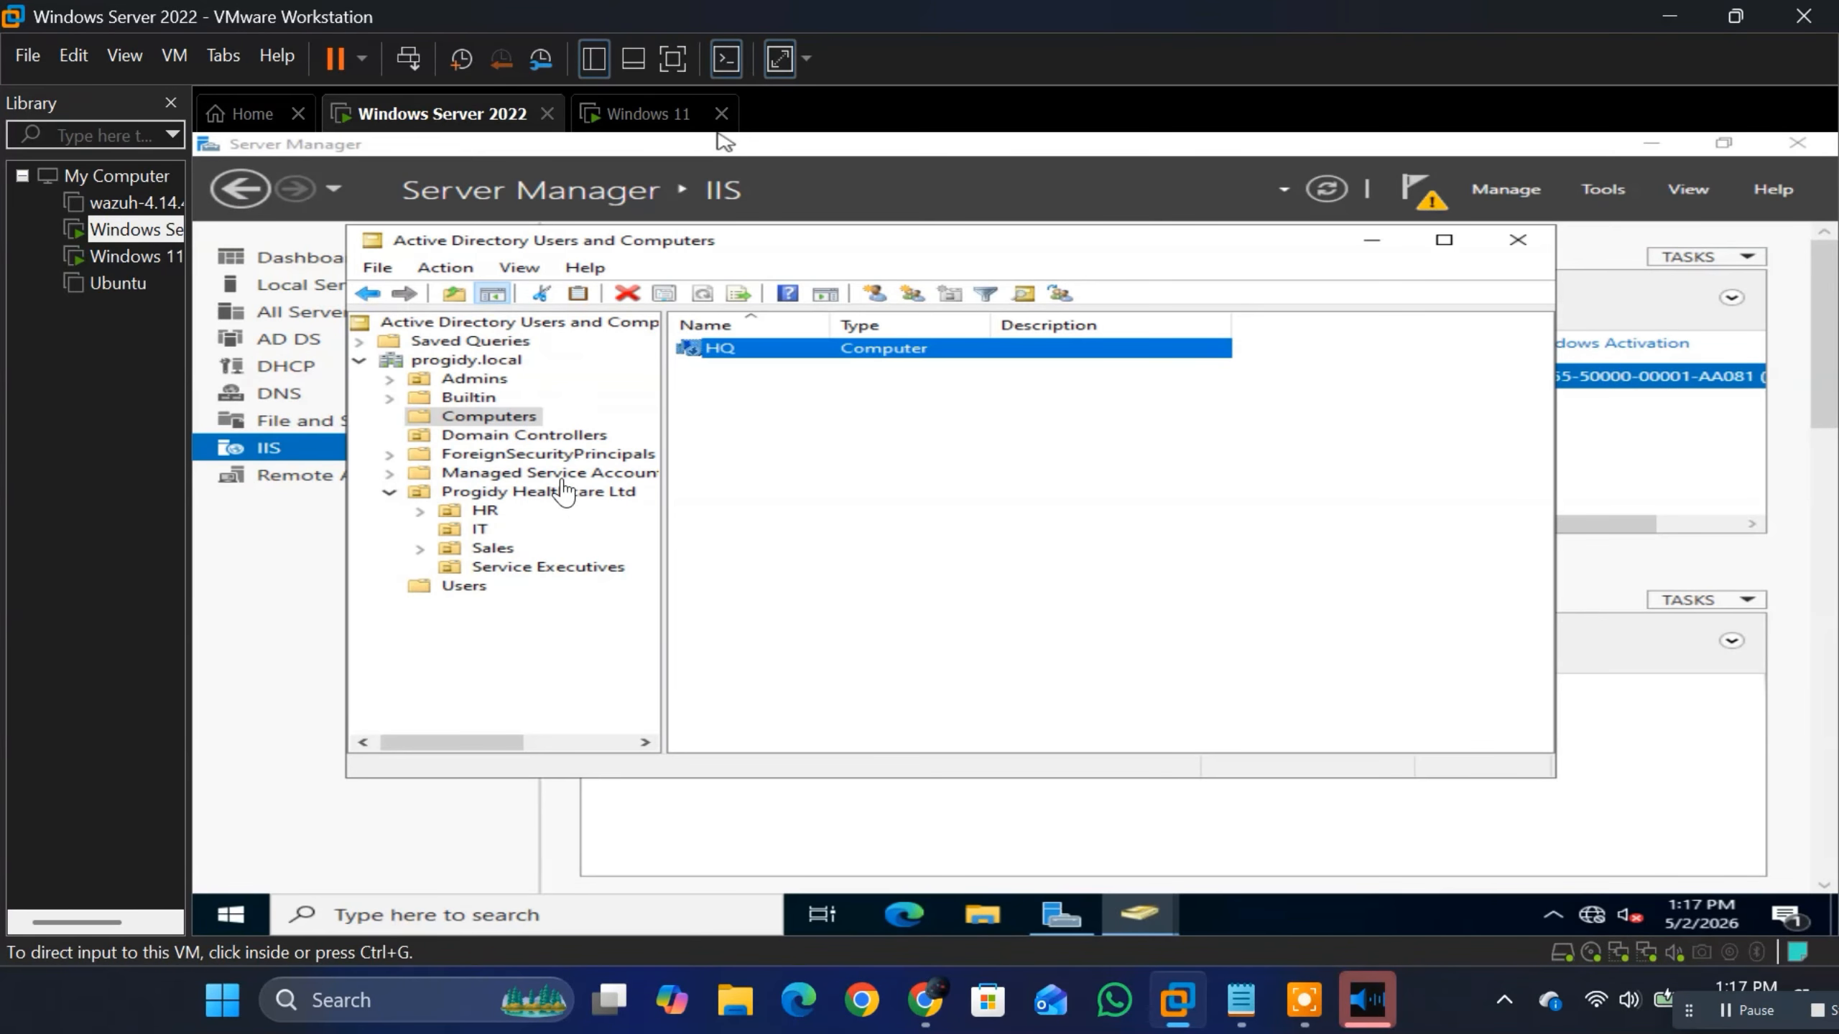
pyautogui.click(521, 568)
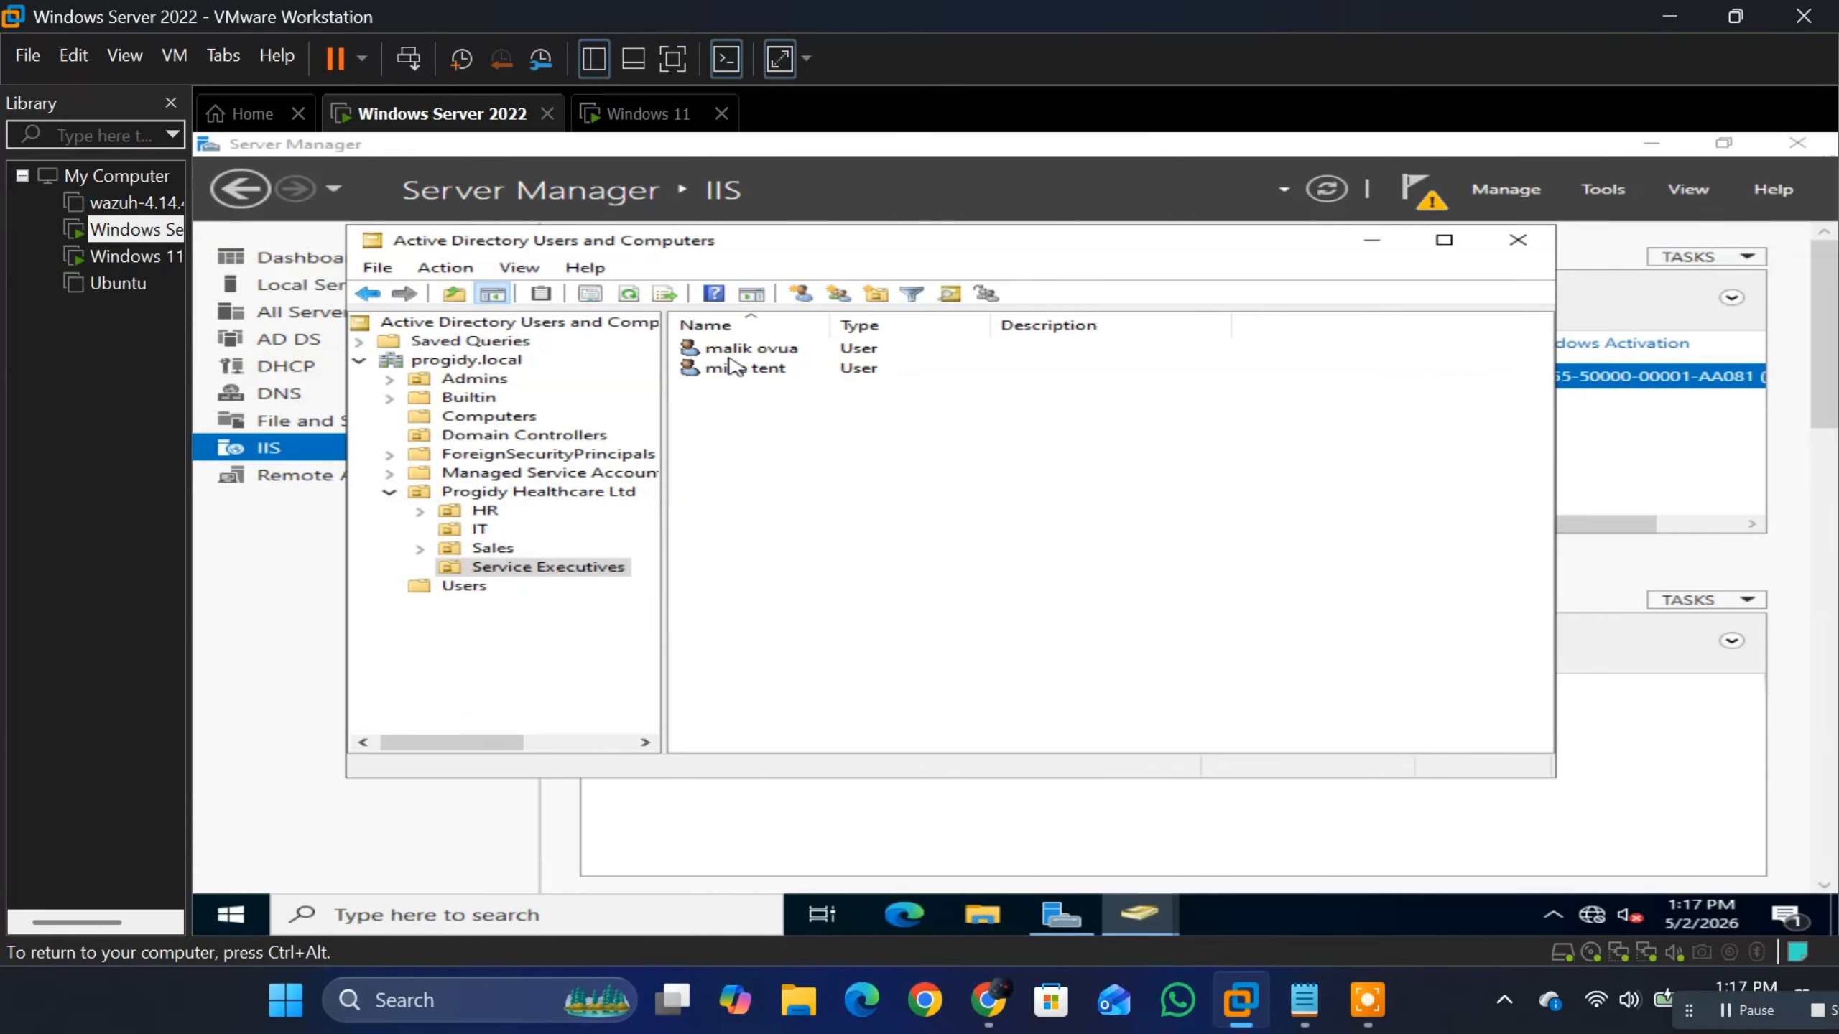
pyautogui.click(637, 113)
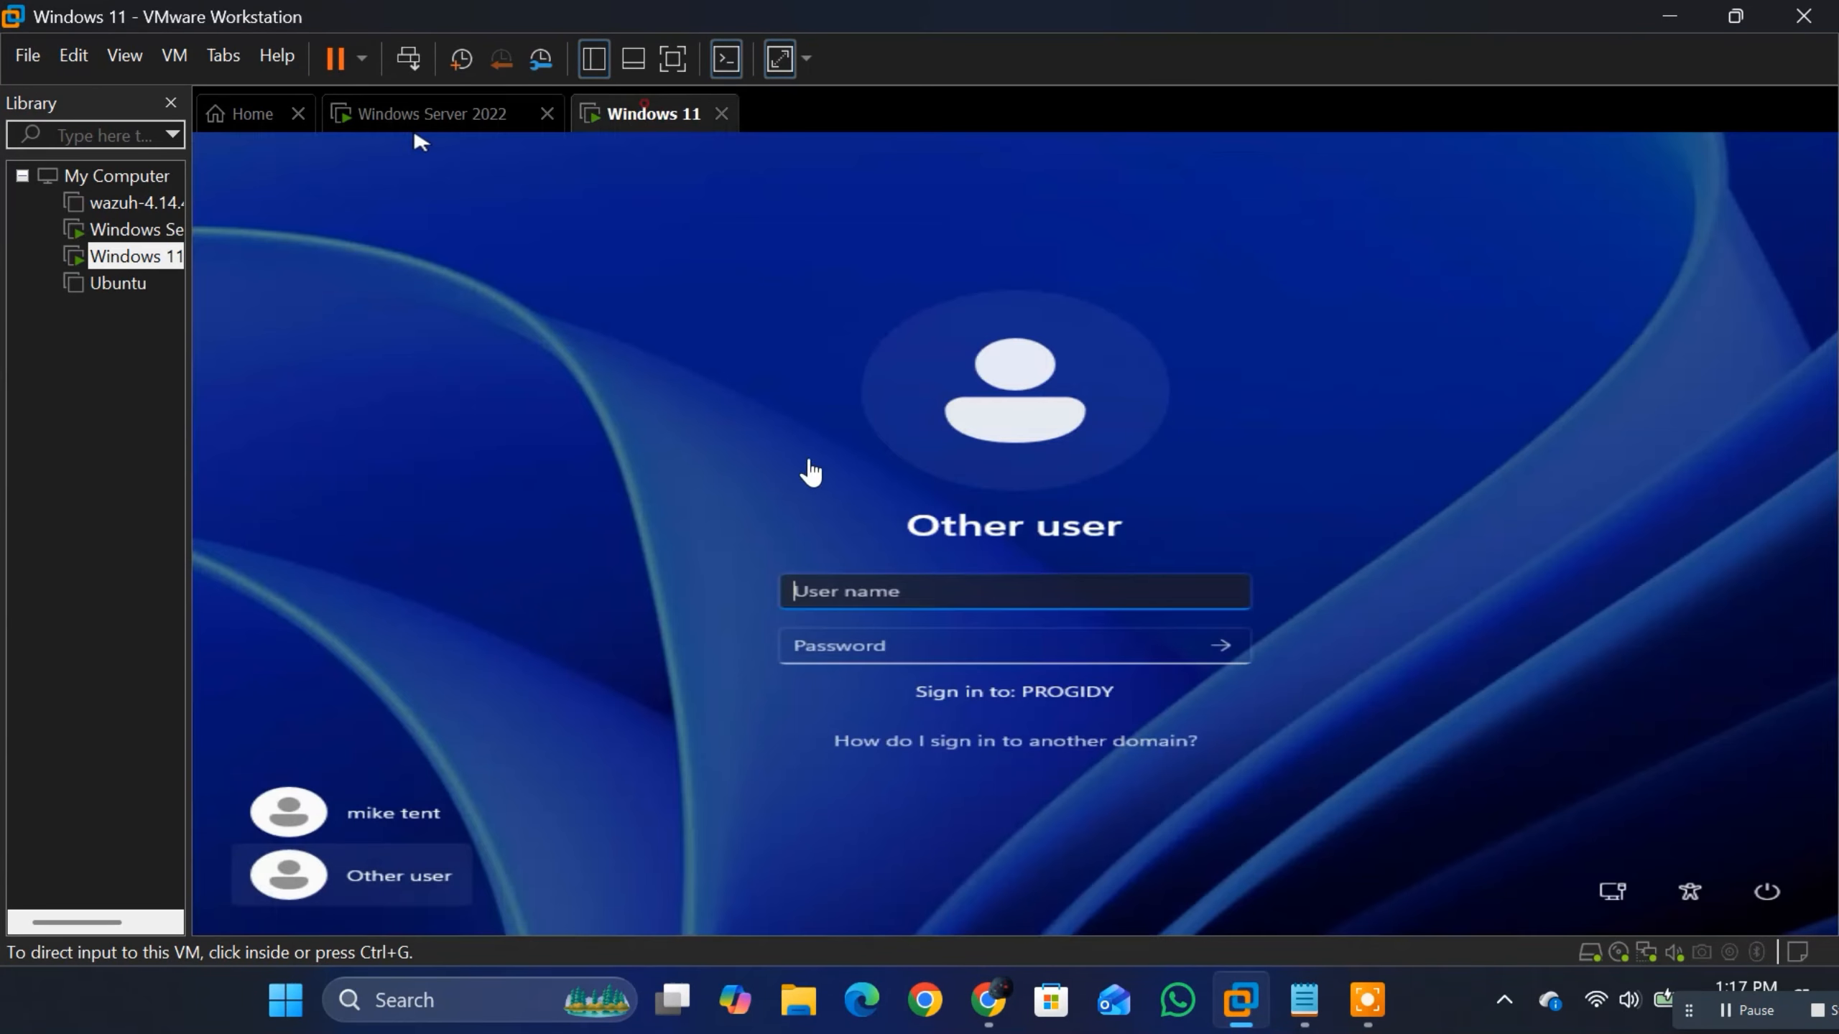
# Step: Sign in to the PROGIDY domain with the user's name and account password, and accept the required password change
pyautogui.click(875, 587)
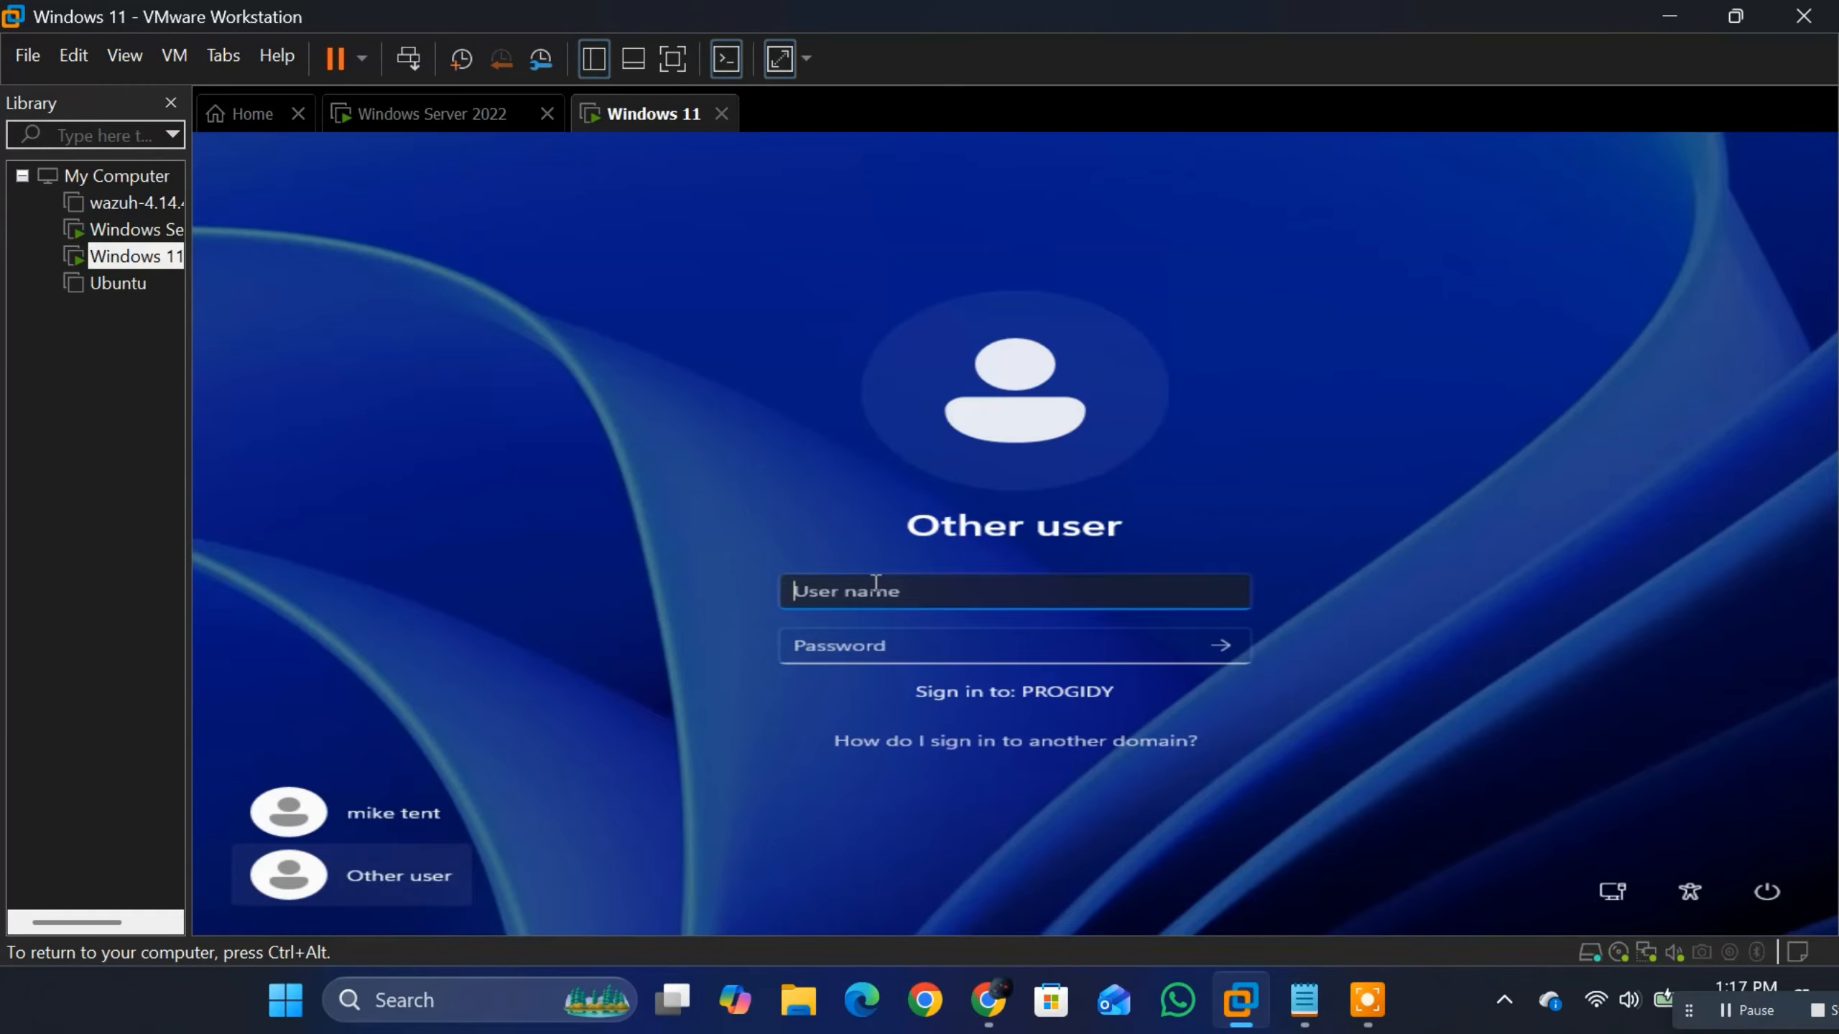
pyautogui.press('Tab')
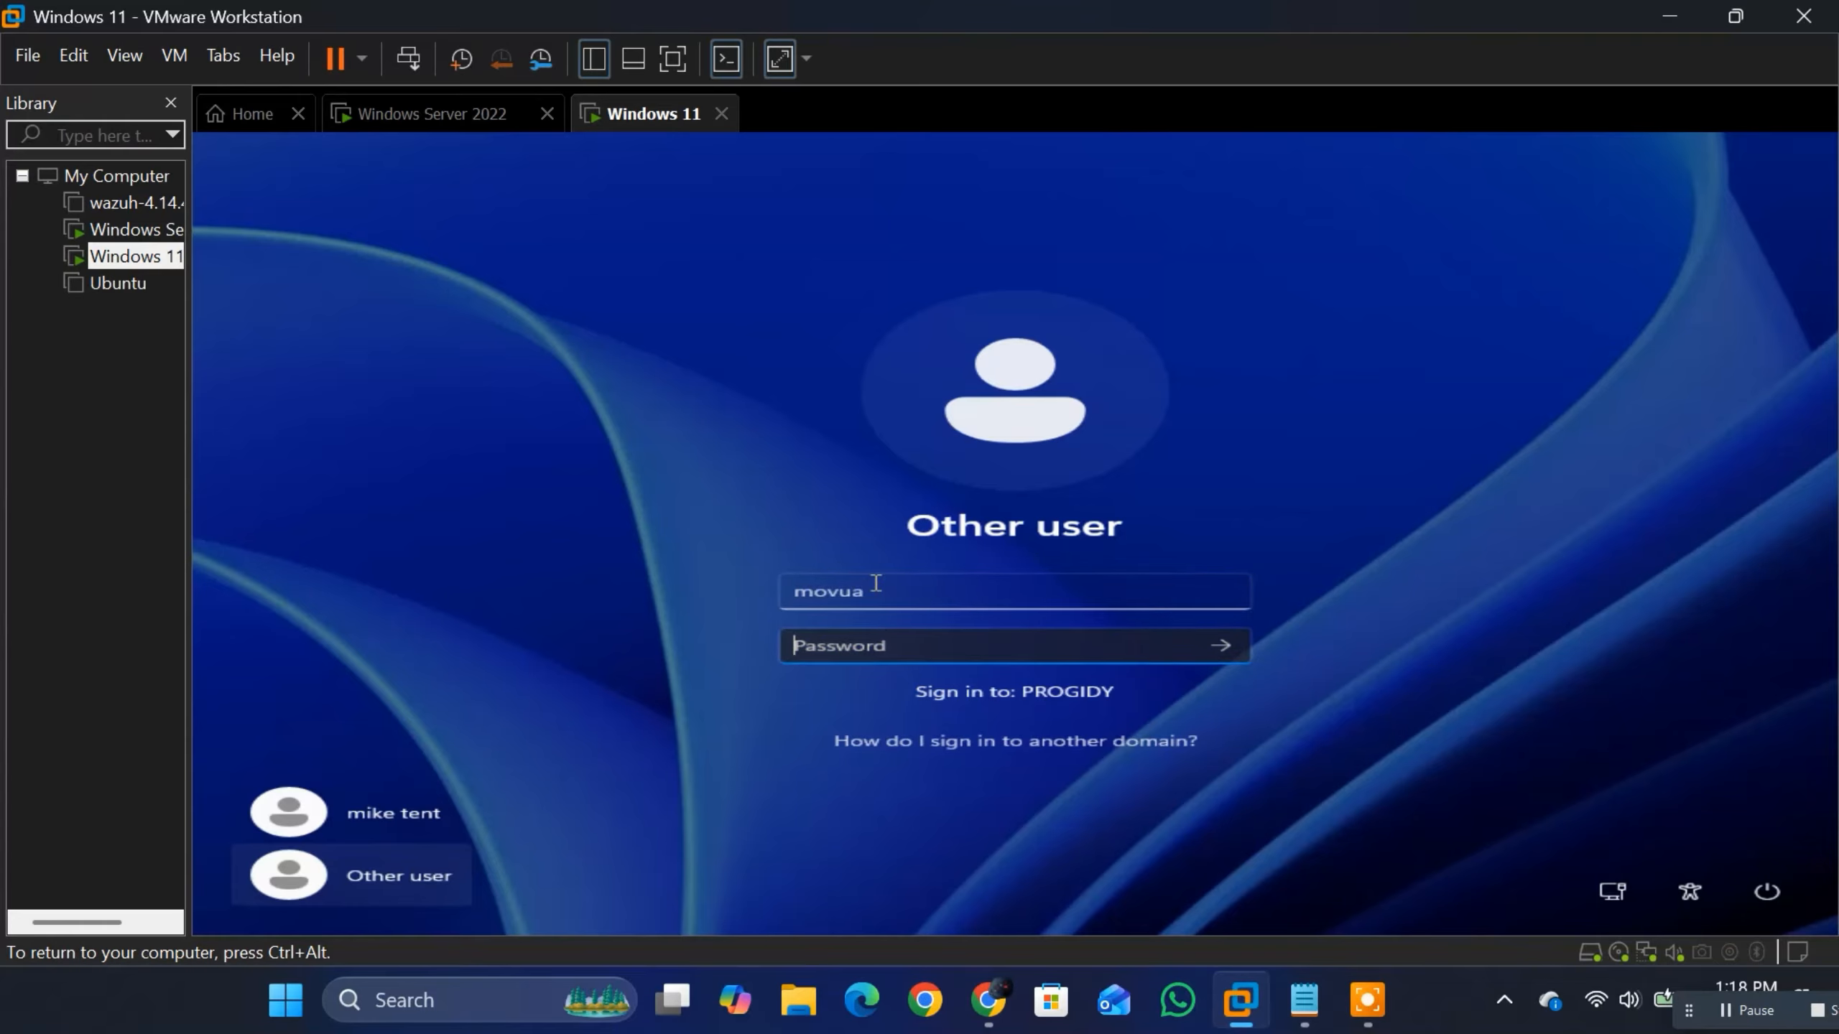
pyautogui.write('•')
pyautogui.click(1225, 647)
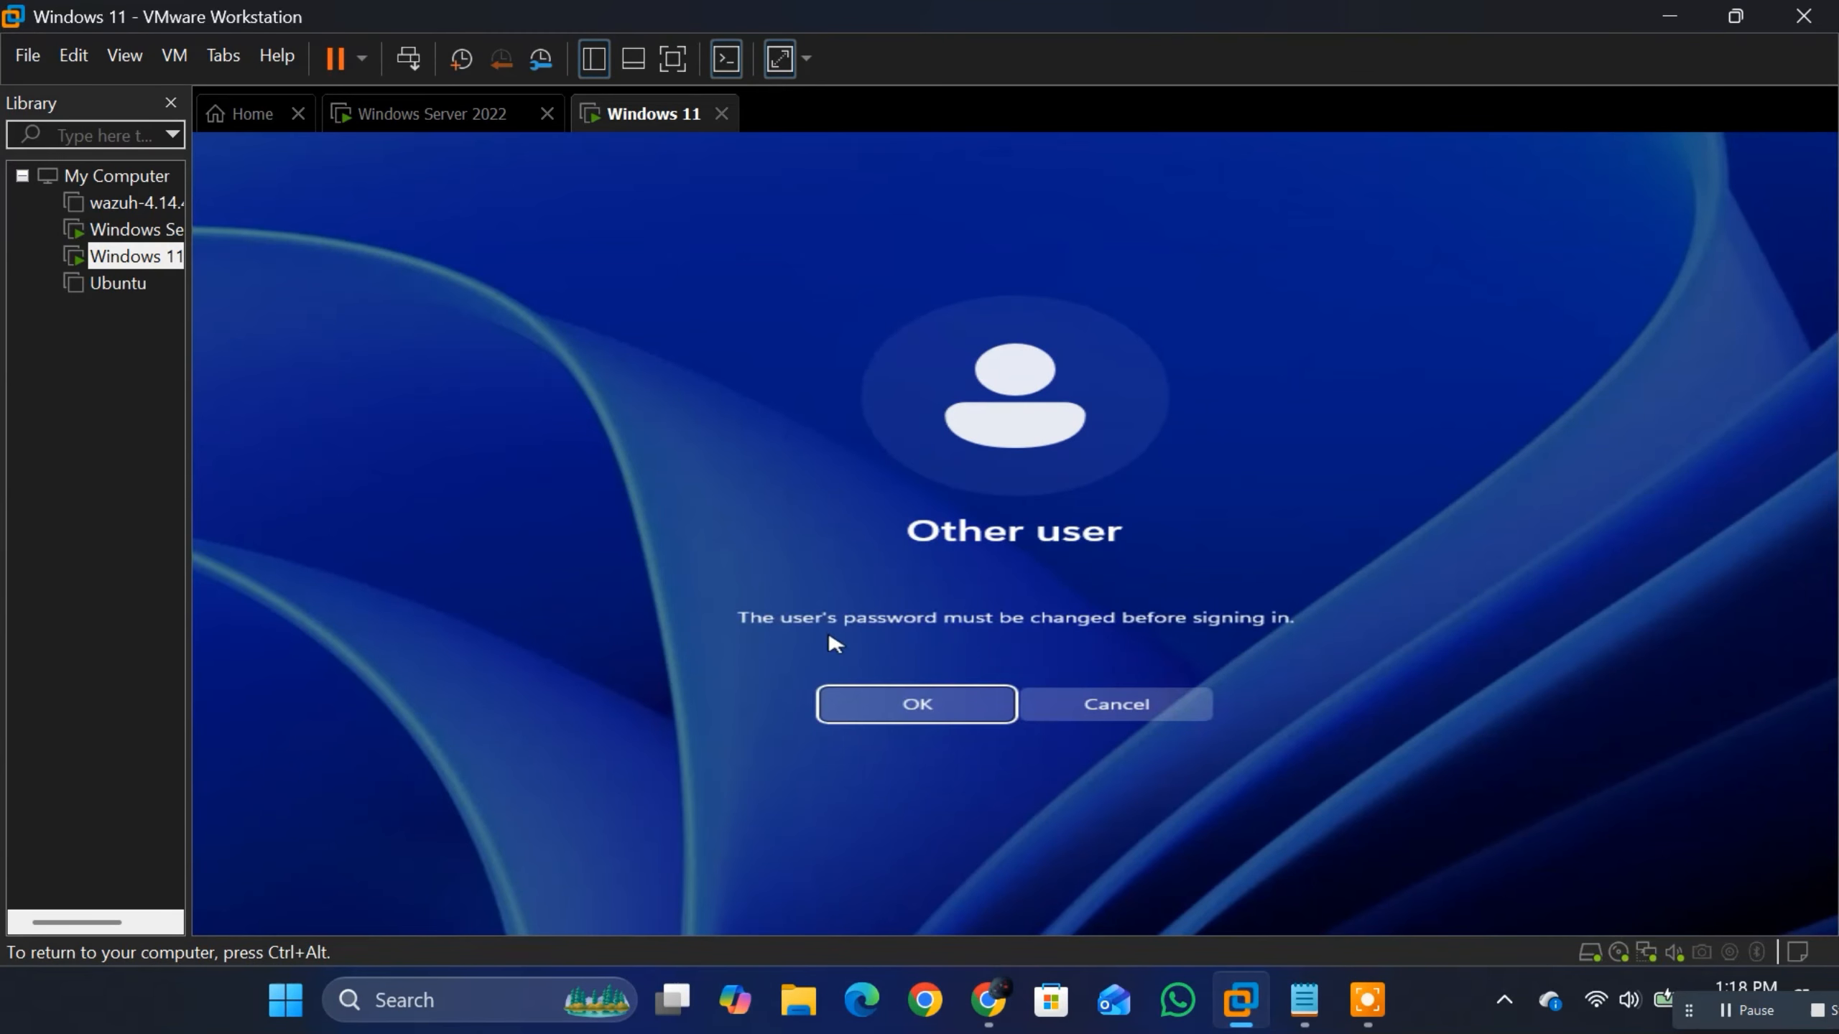
pyautogui.click(928, 701)
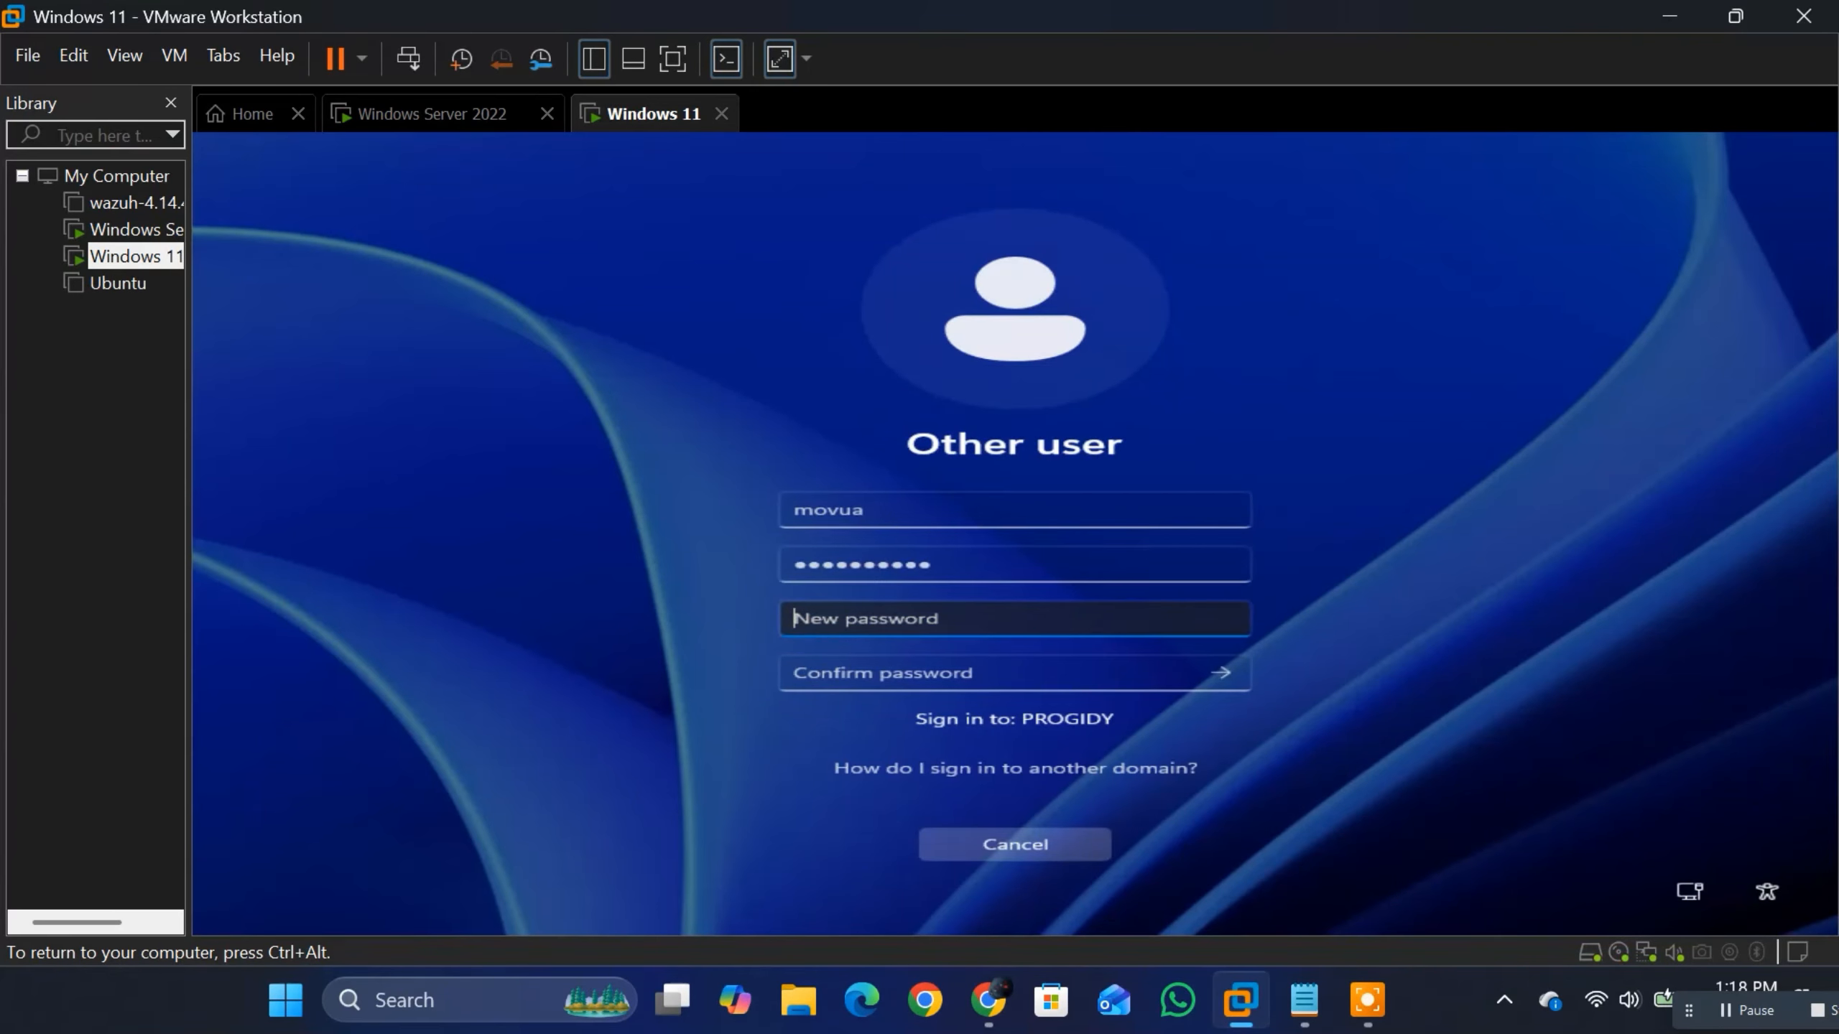
pyautogui.click(474, 119)
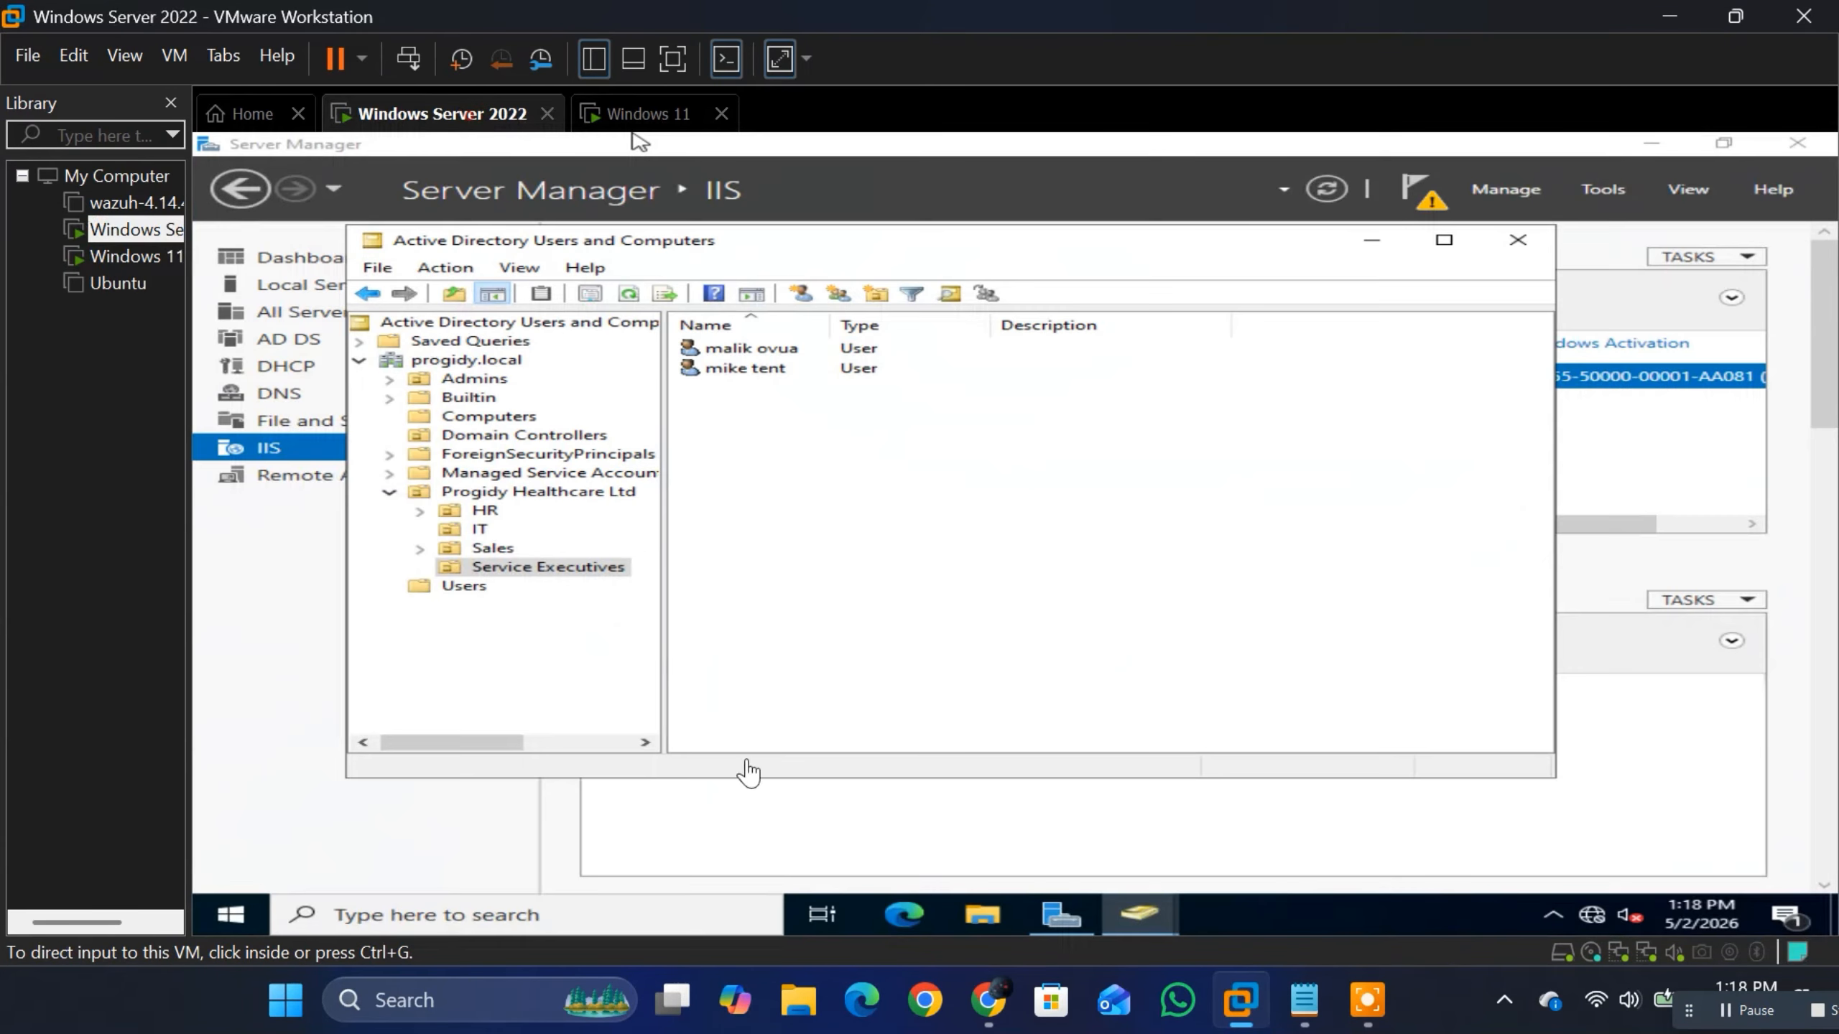
pyautogui.click(1072, 847)
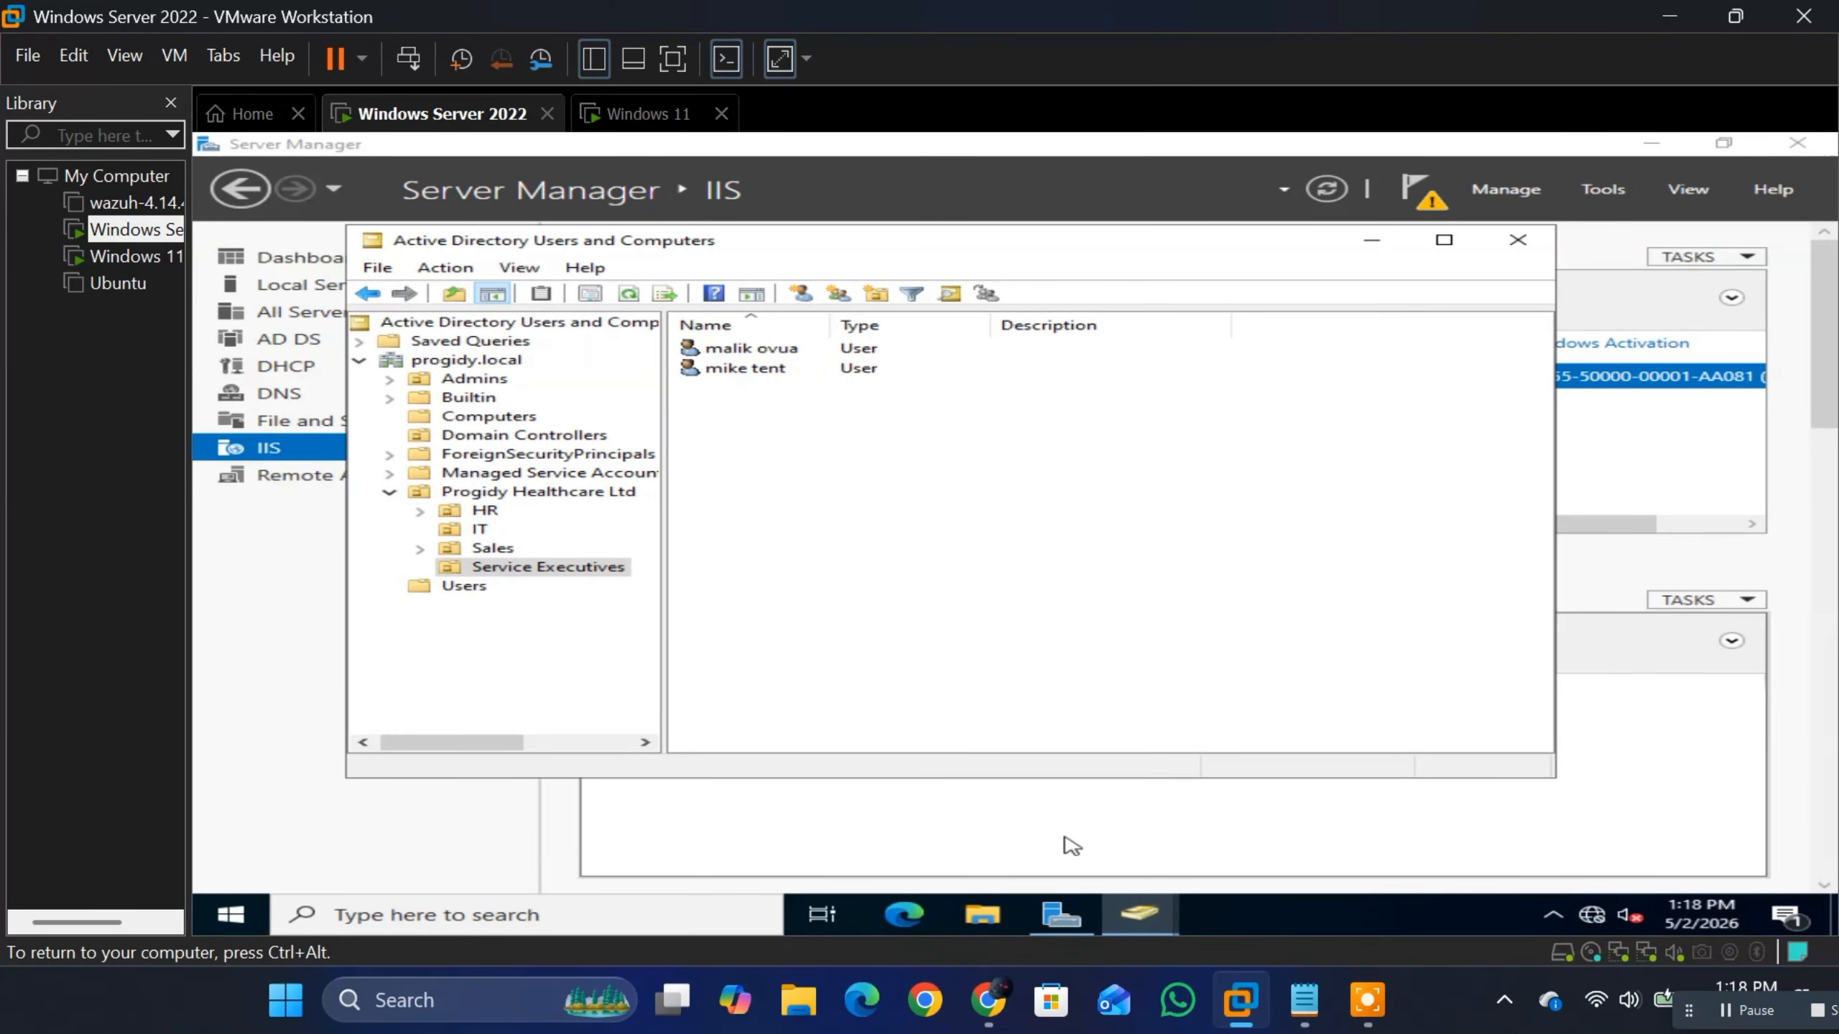
pyautogui.click(1072, 847)
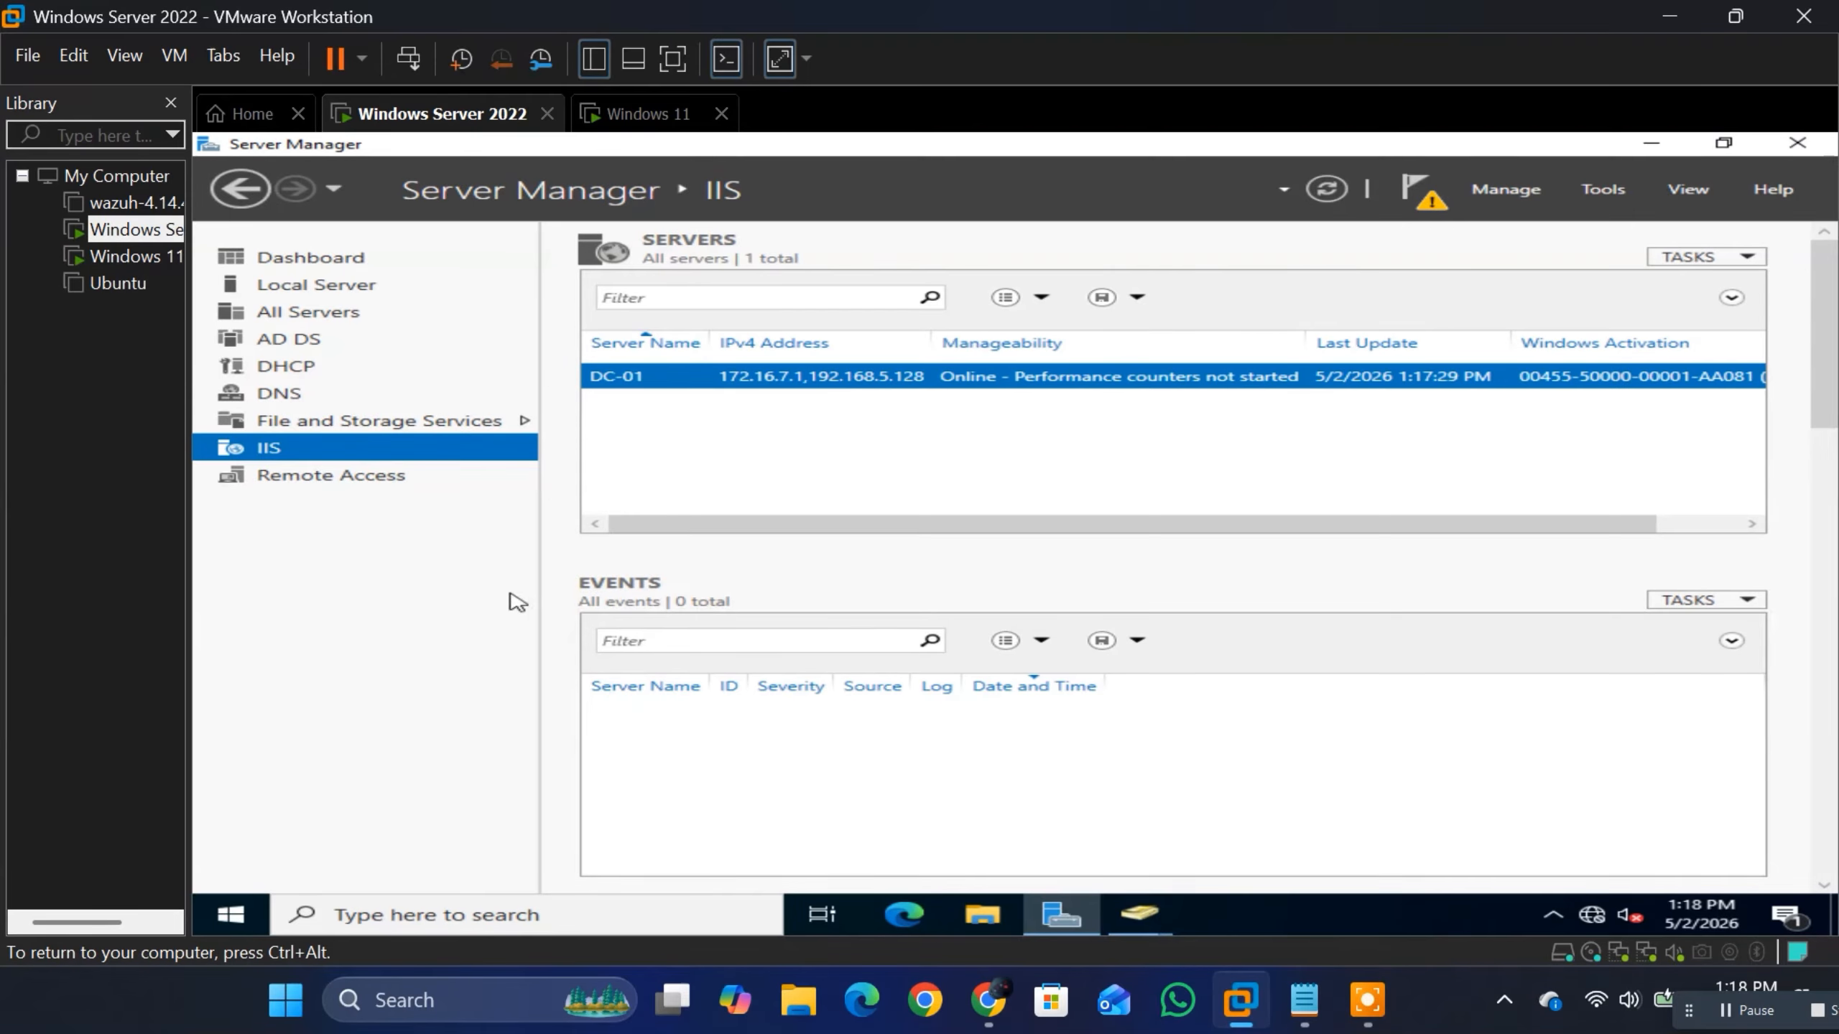
pyautogui.click(655, 114)
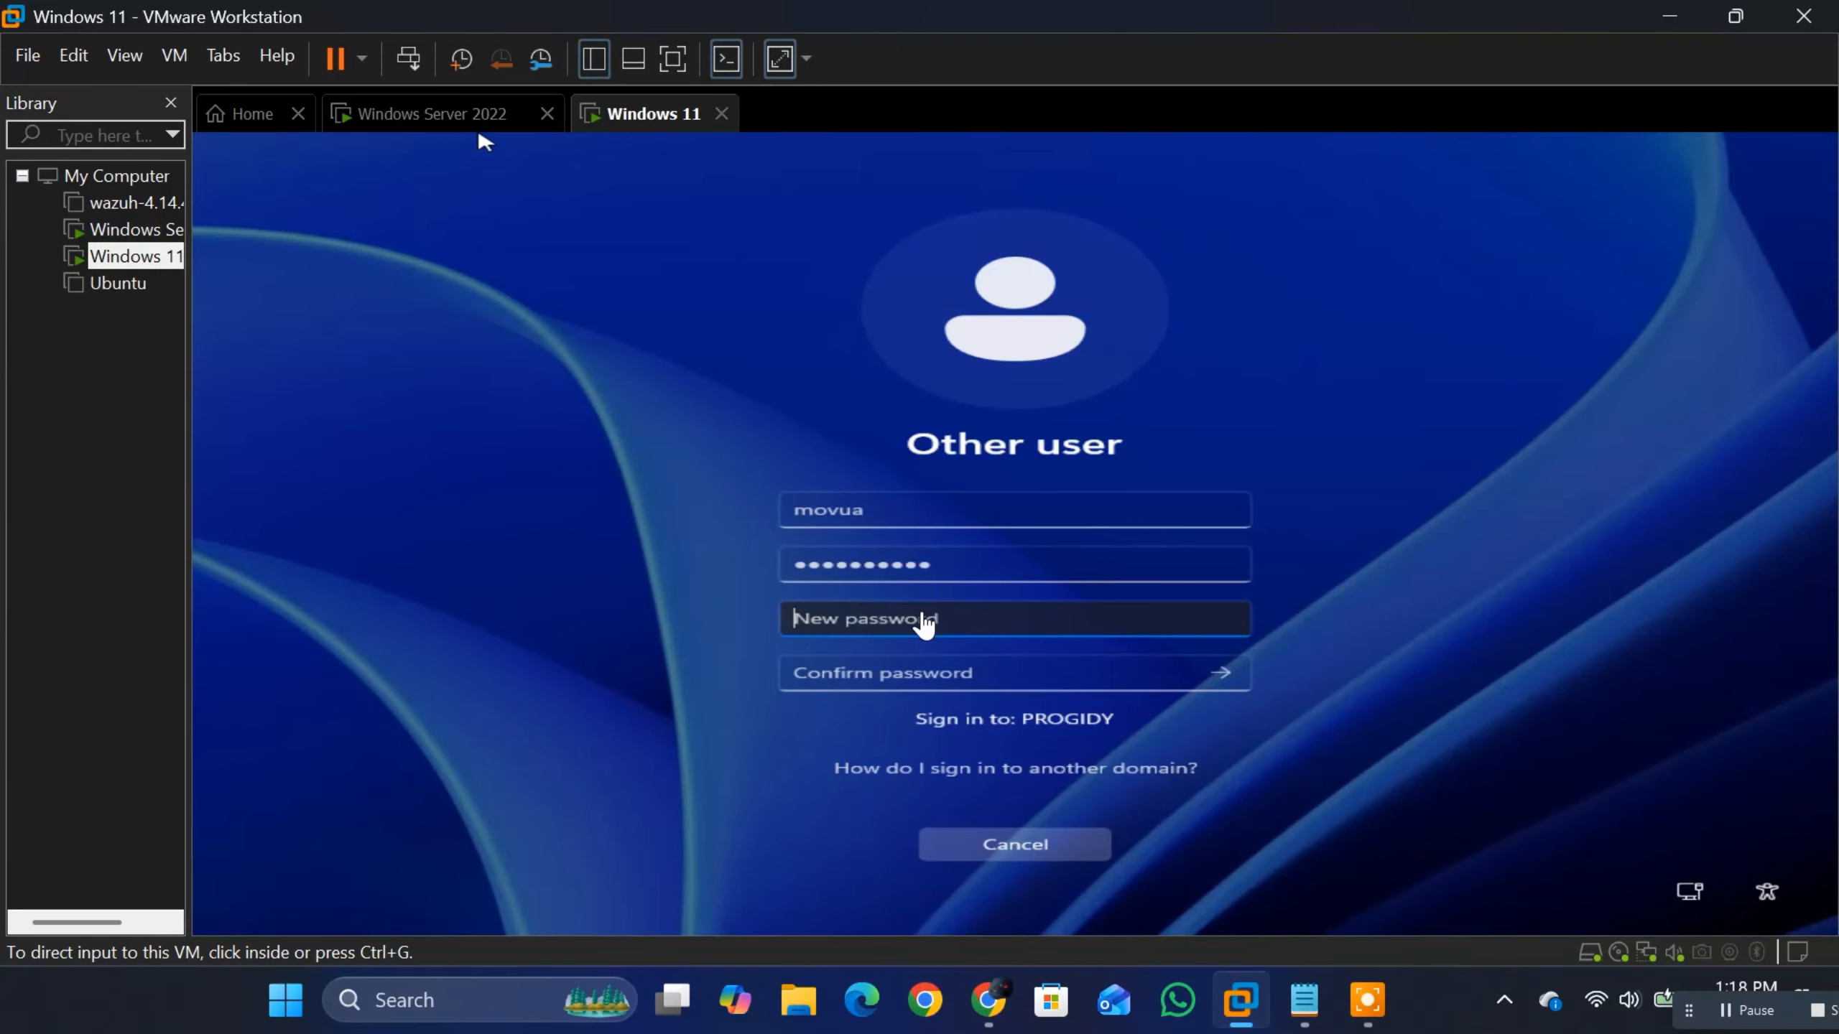
# Step: Enter and confirm a new account password for the domain user, submit it and continue signing in
pyautogui.click(924, 614)
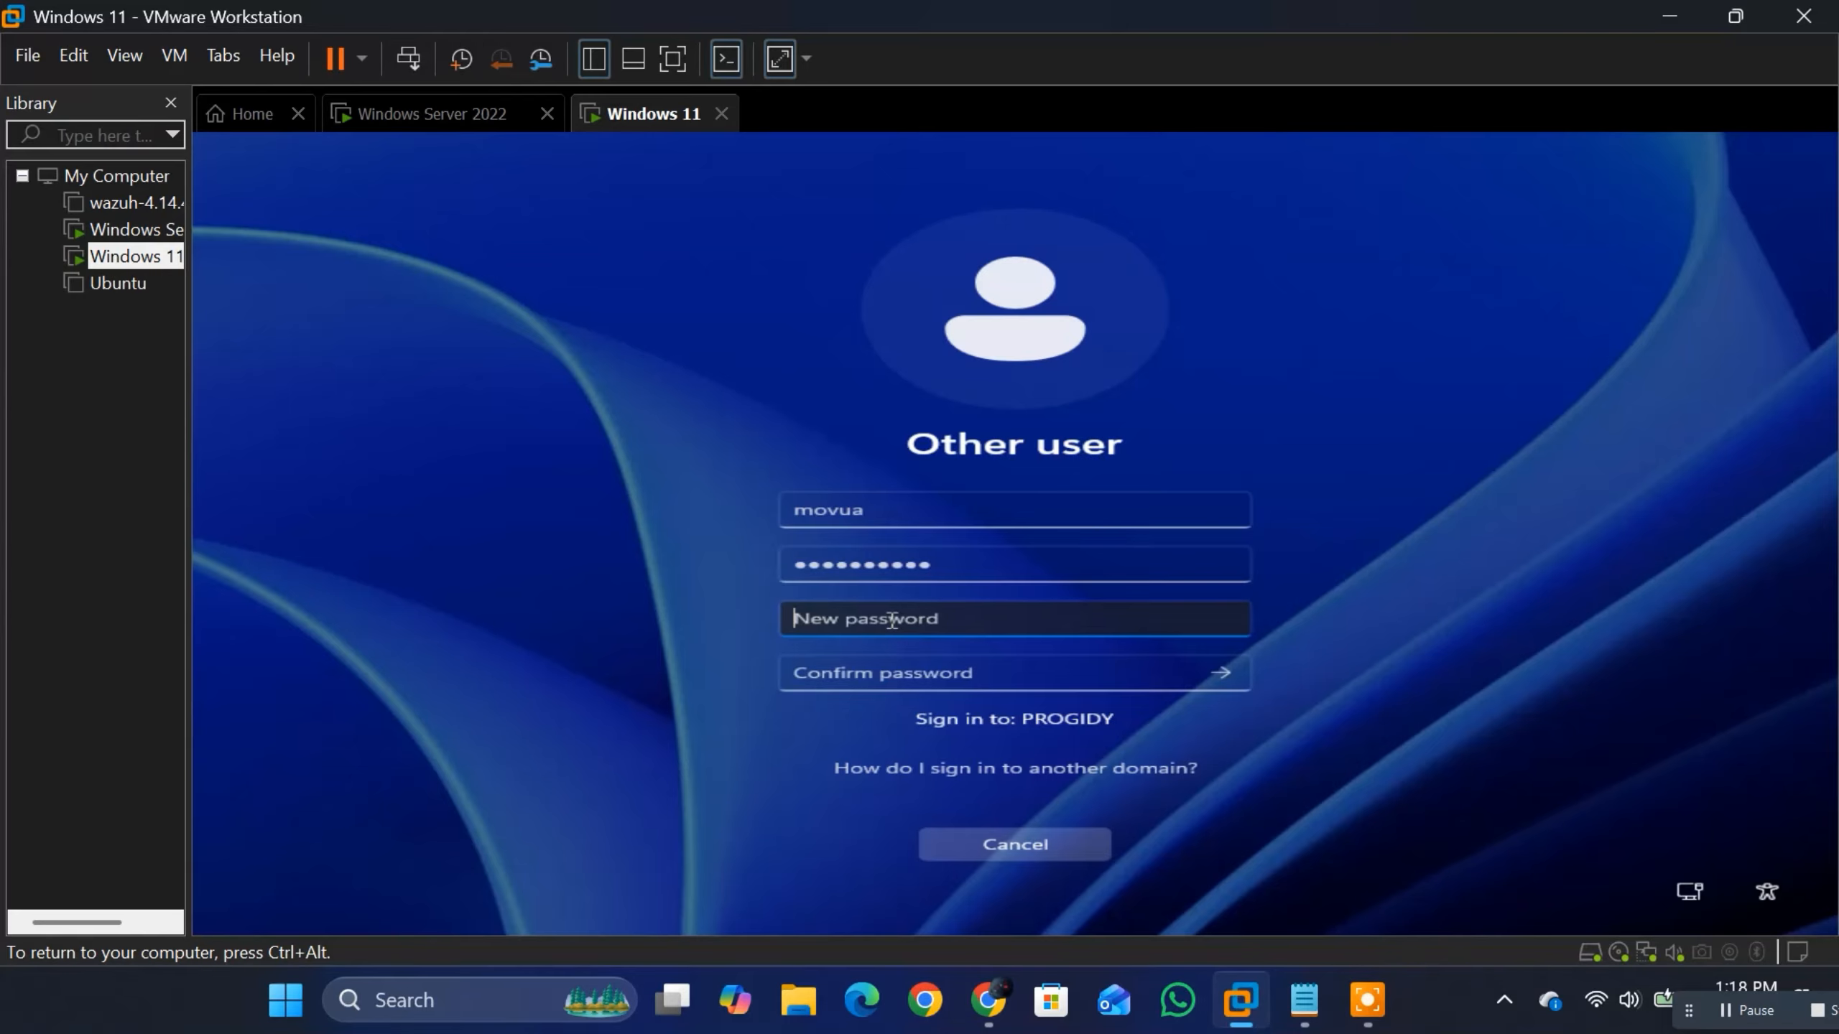
pyautogui.write('••')
pyautogui.click(914, 679)
pyautogui.write('•')
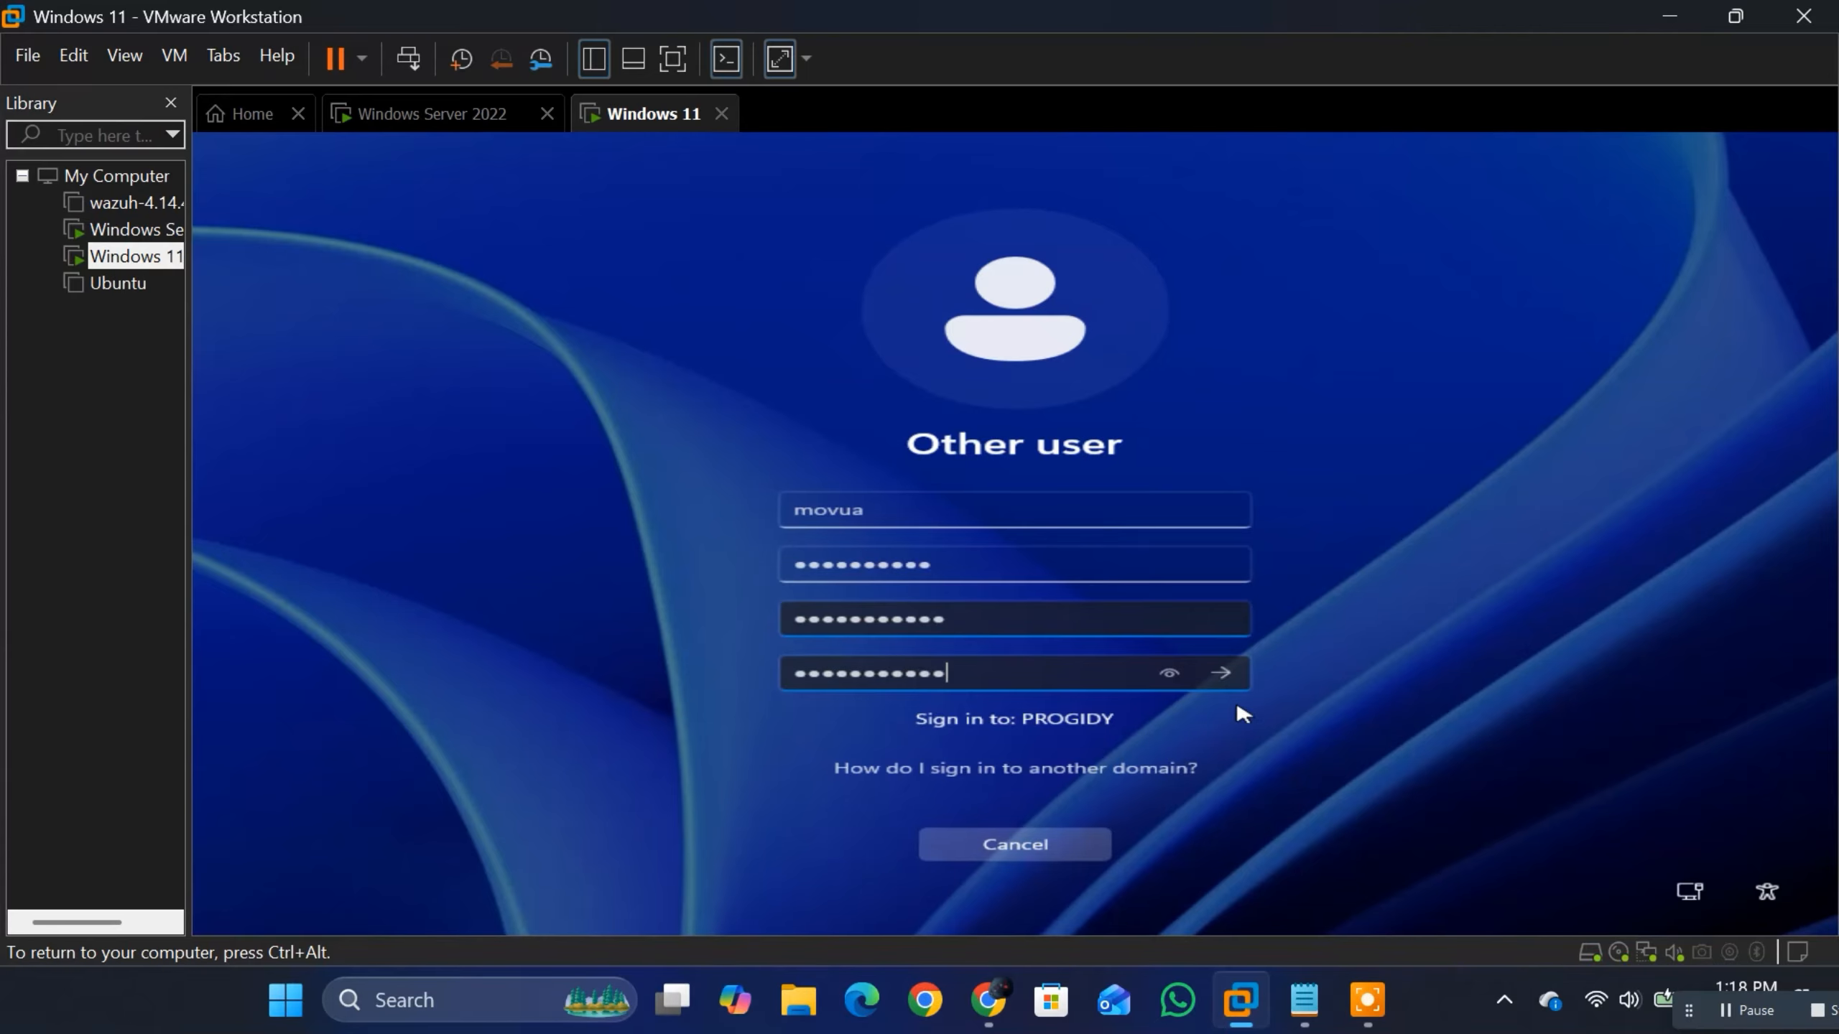
pyautogui.click(1220, 673)
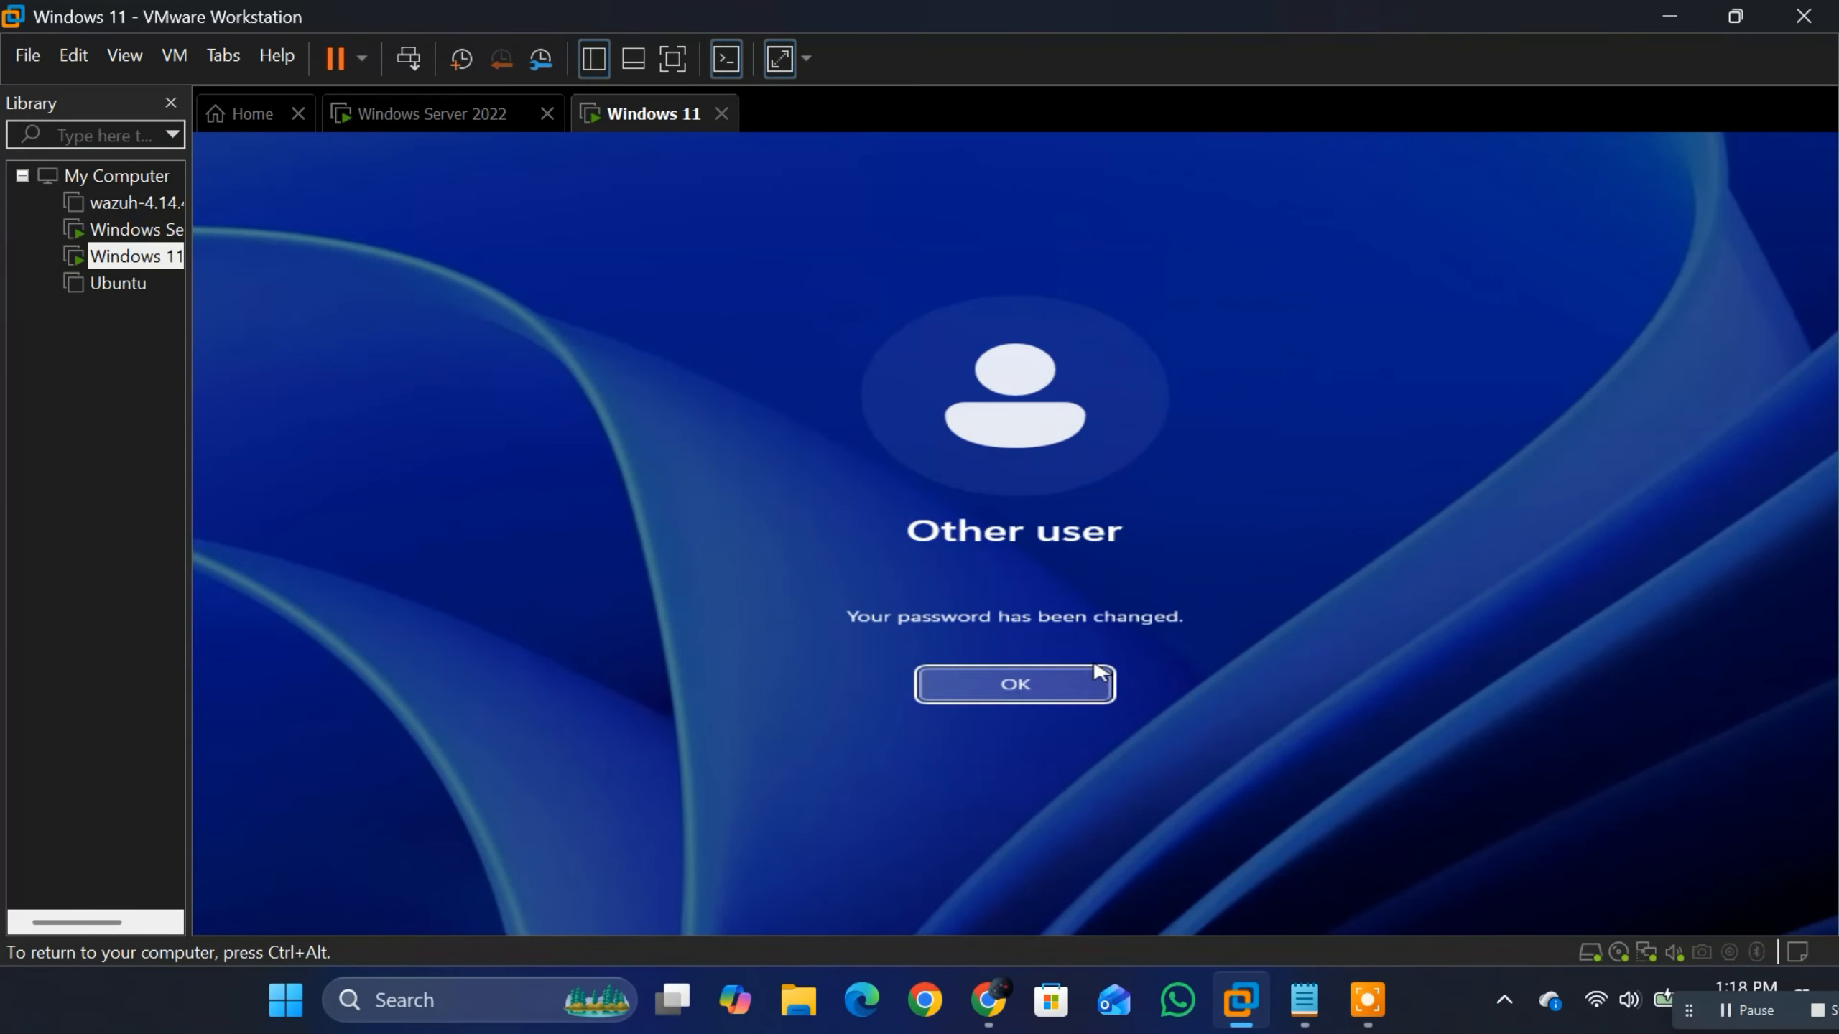
pyautogui.click(981, 684)
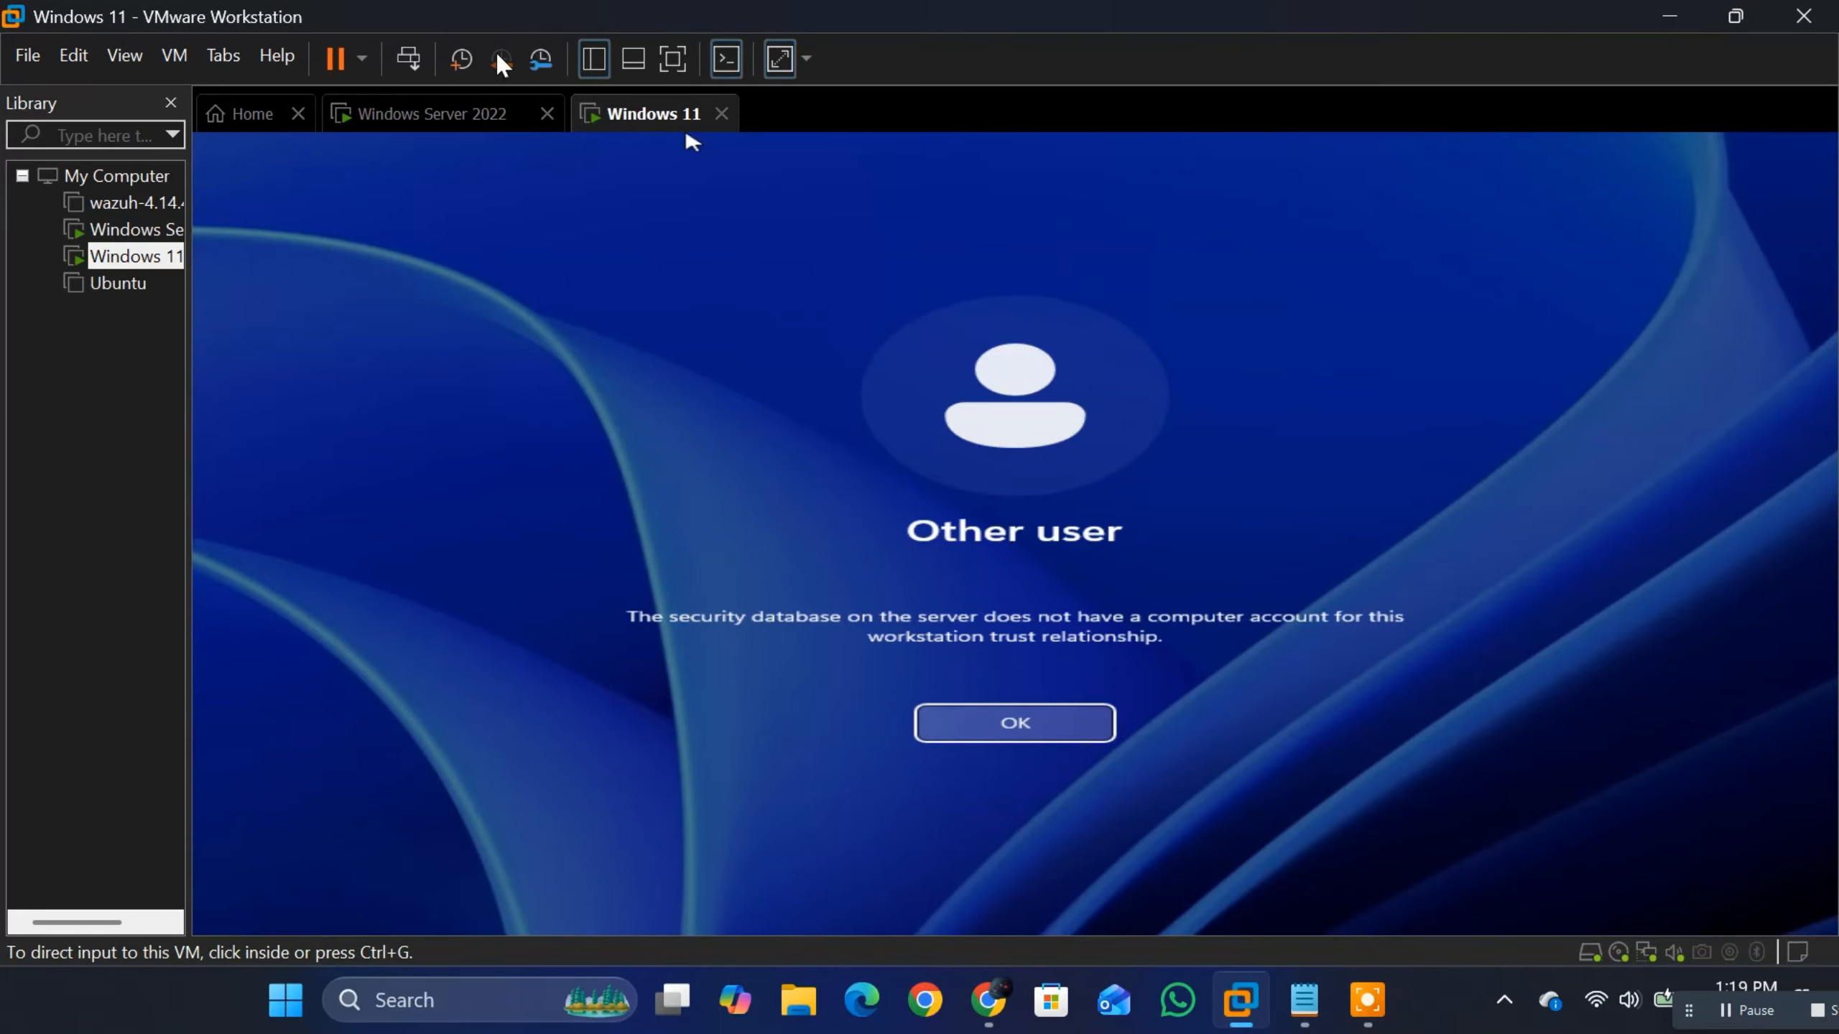
# Step: On the Windows Server 2022 machine, enable the HQ computer account in the Computers container of progidy.local
pyautogui.click(430, 115)
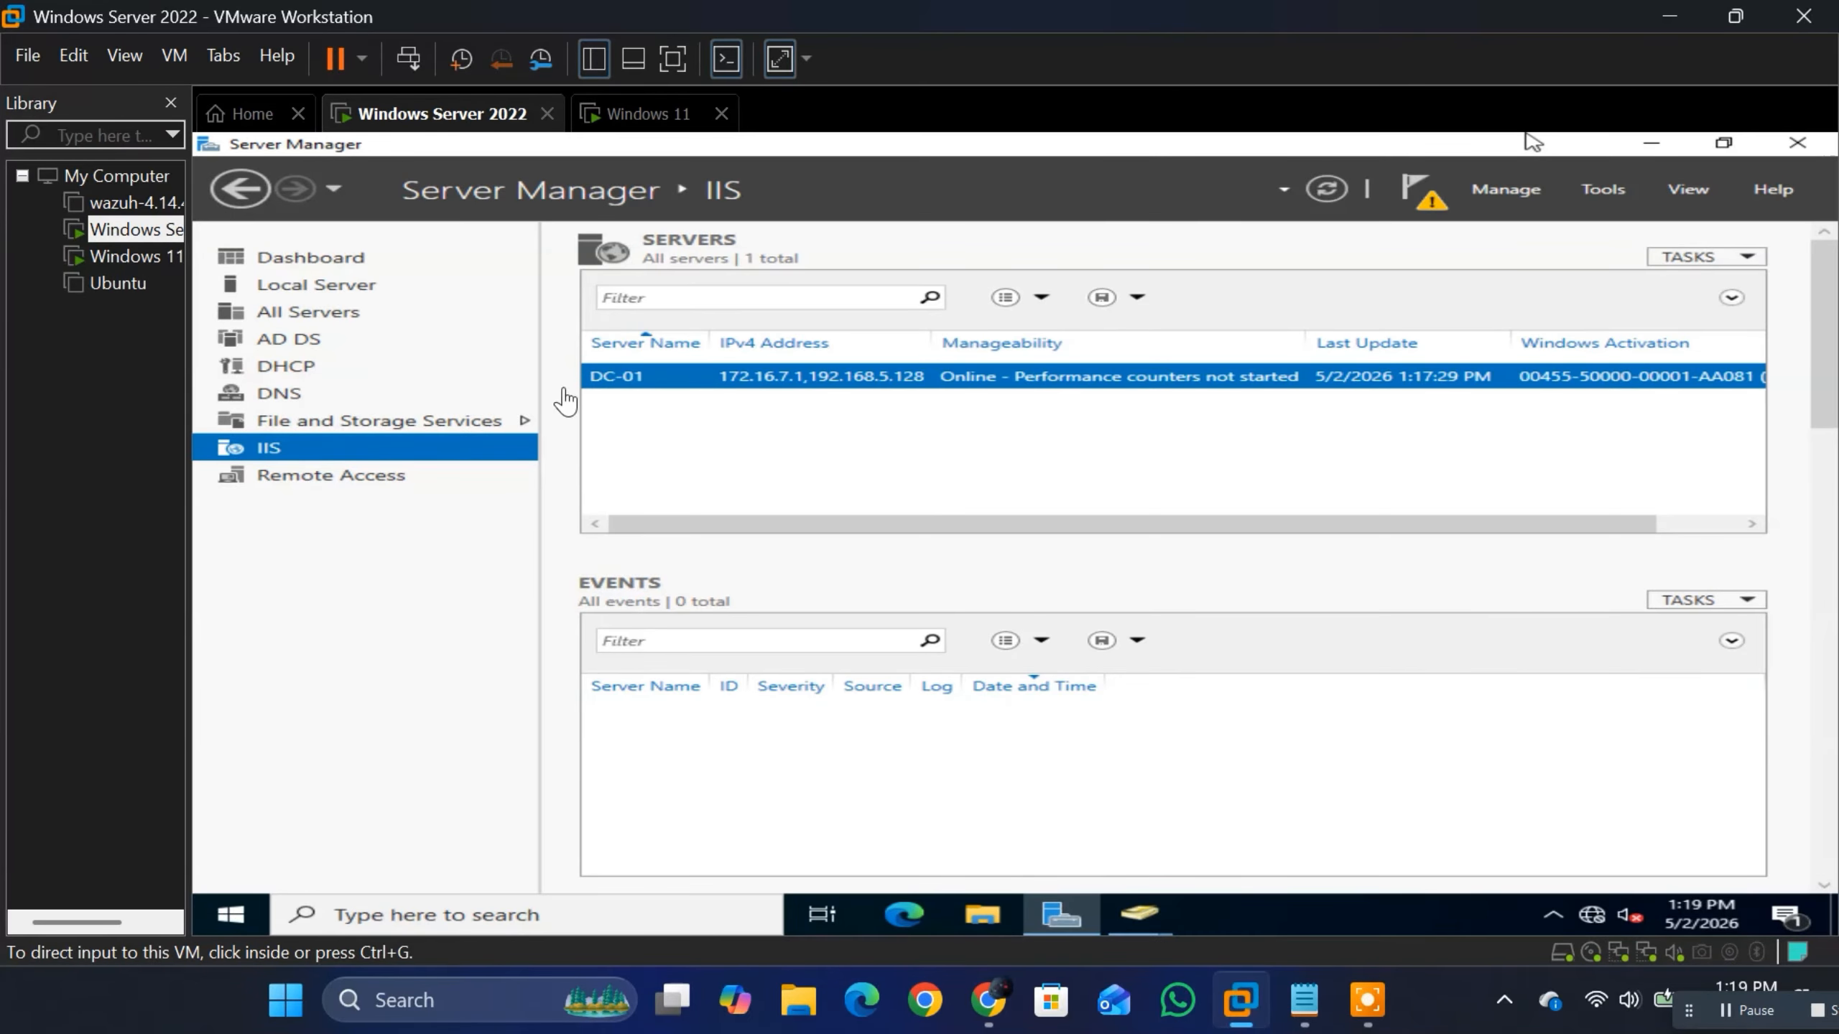
pyautogui.click(1144, 917)
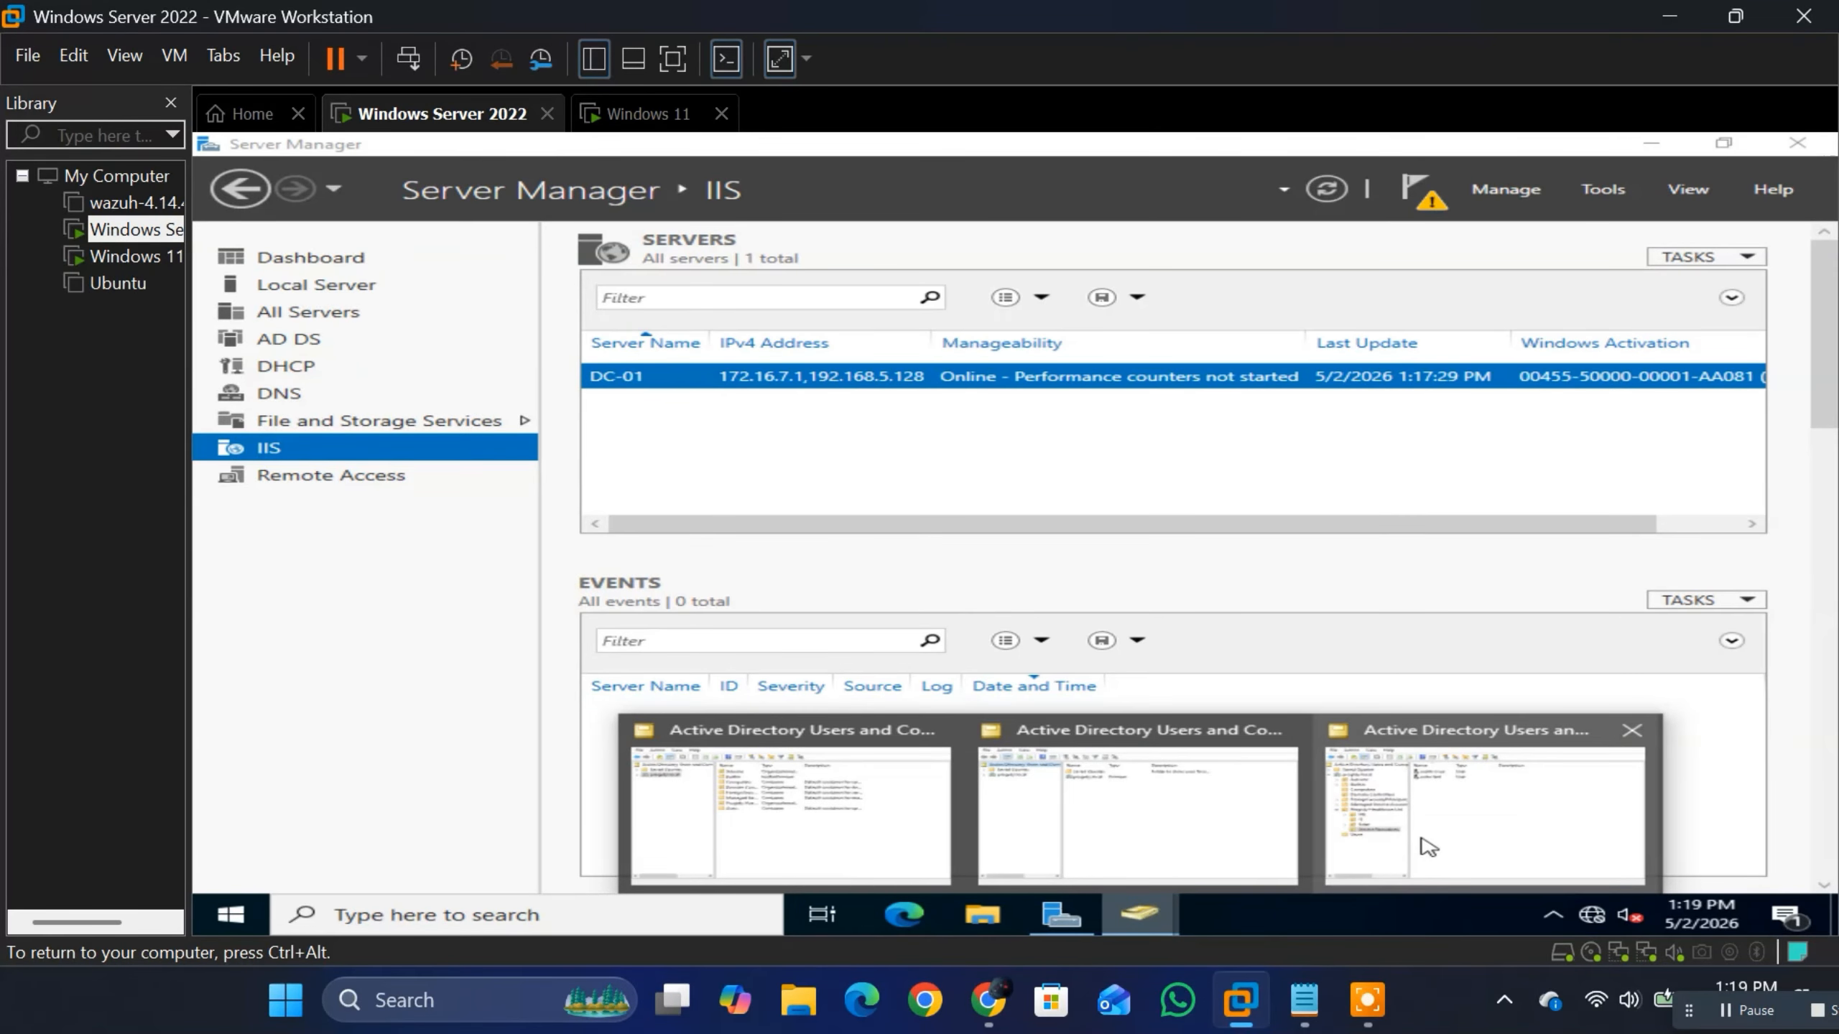
pyautogui.click(1147, 811)
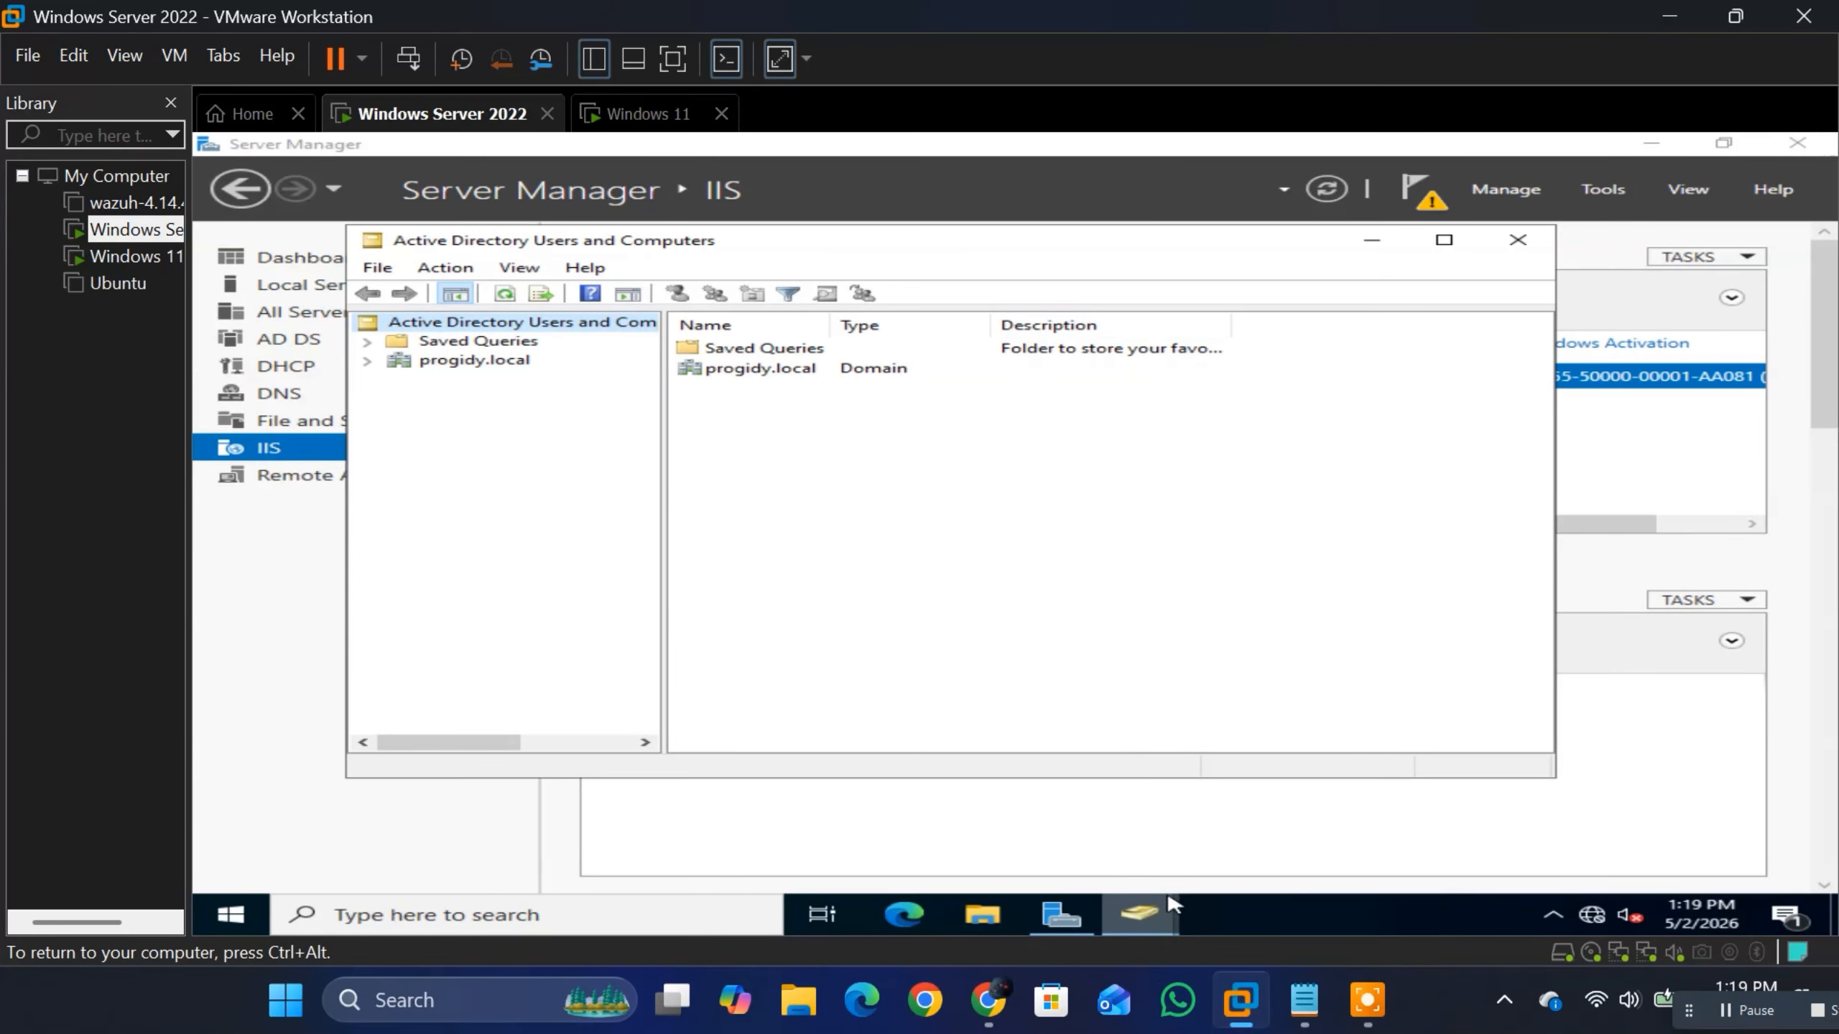
pyautogui.click(1140, 914)
pyautogui.click(1359, 862)
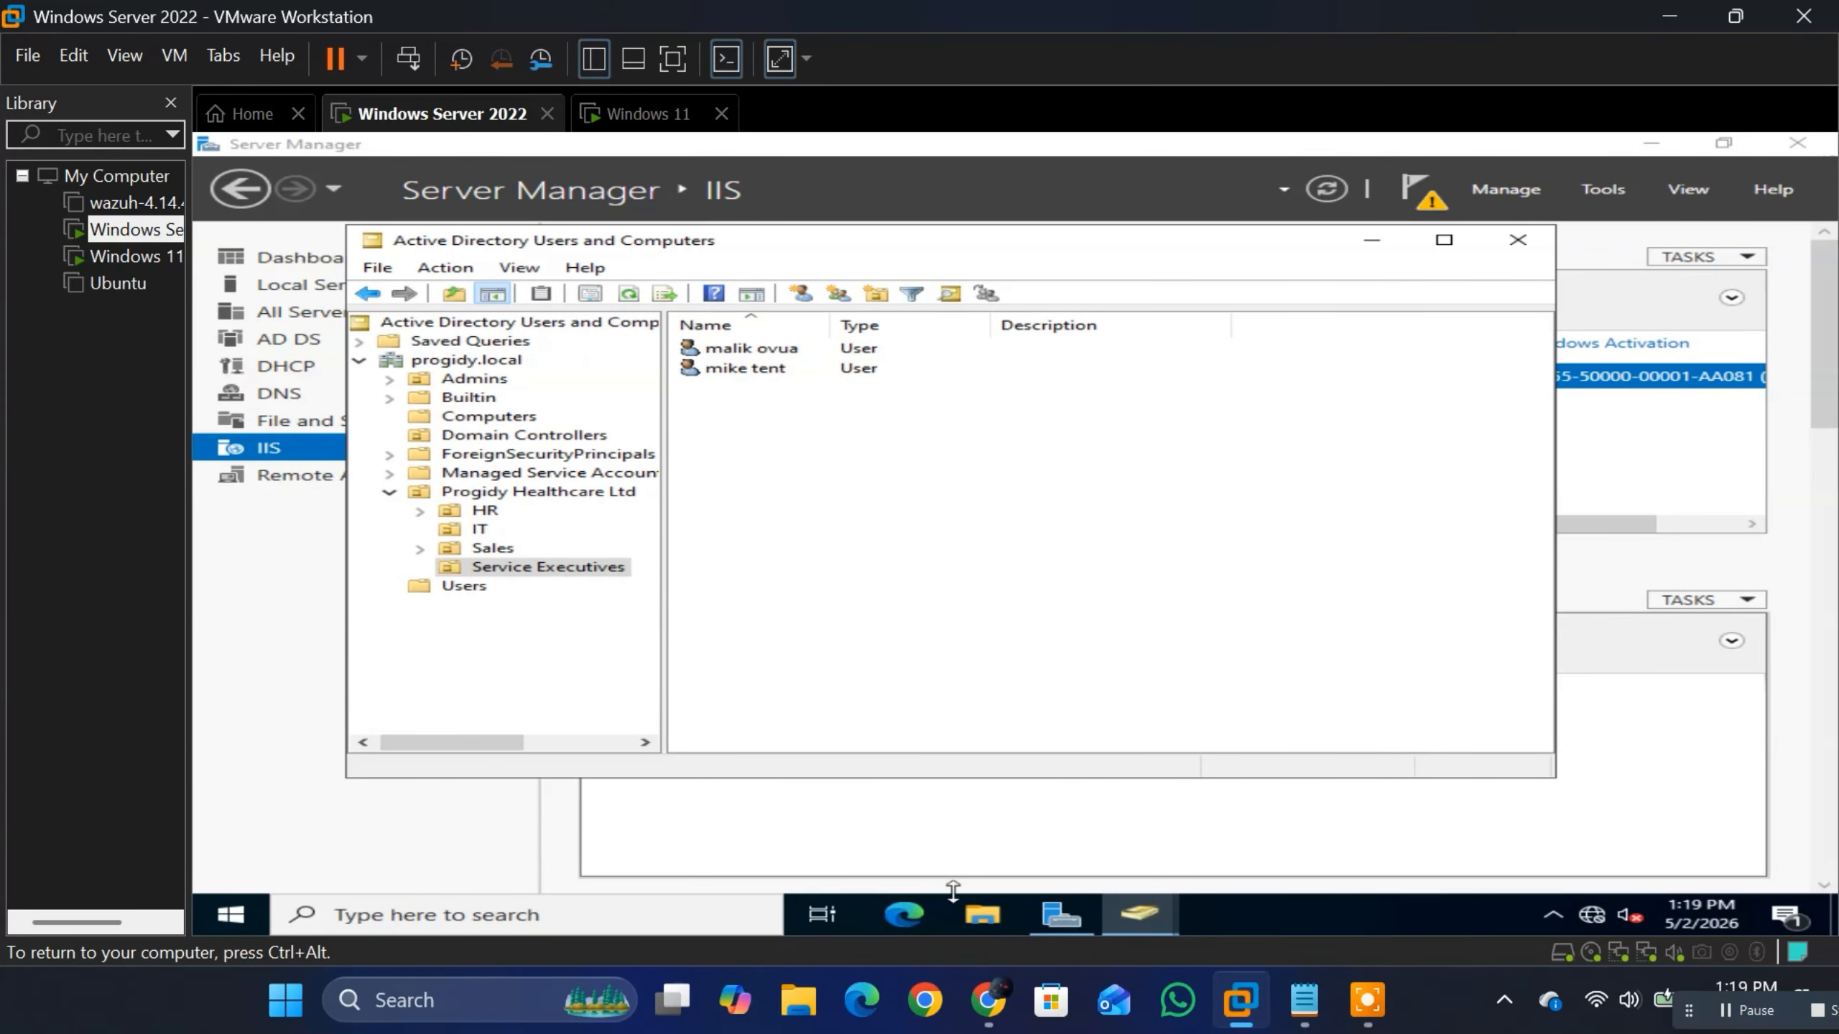
pyautogui.click(483, 418)
pyautogui.click(905, 350)
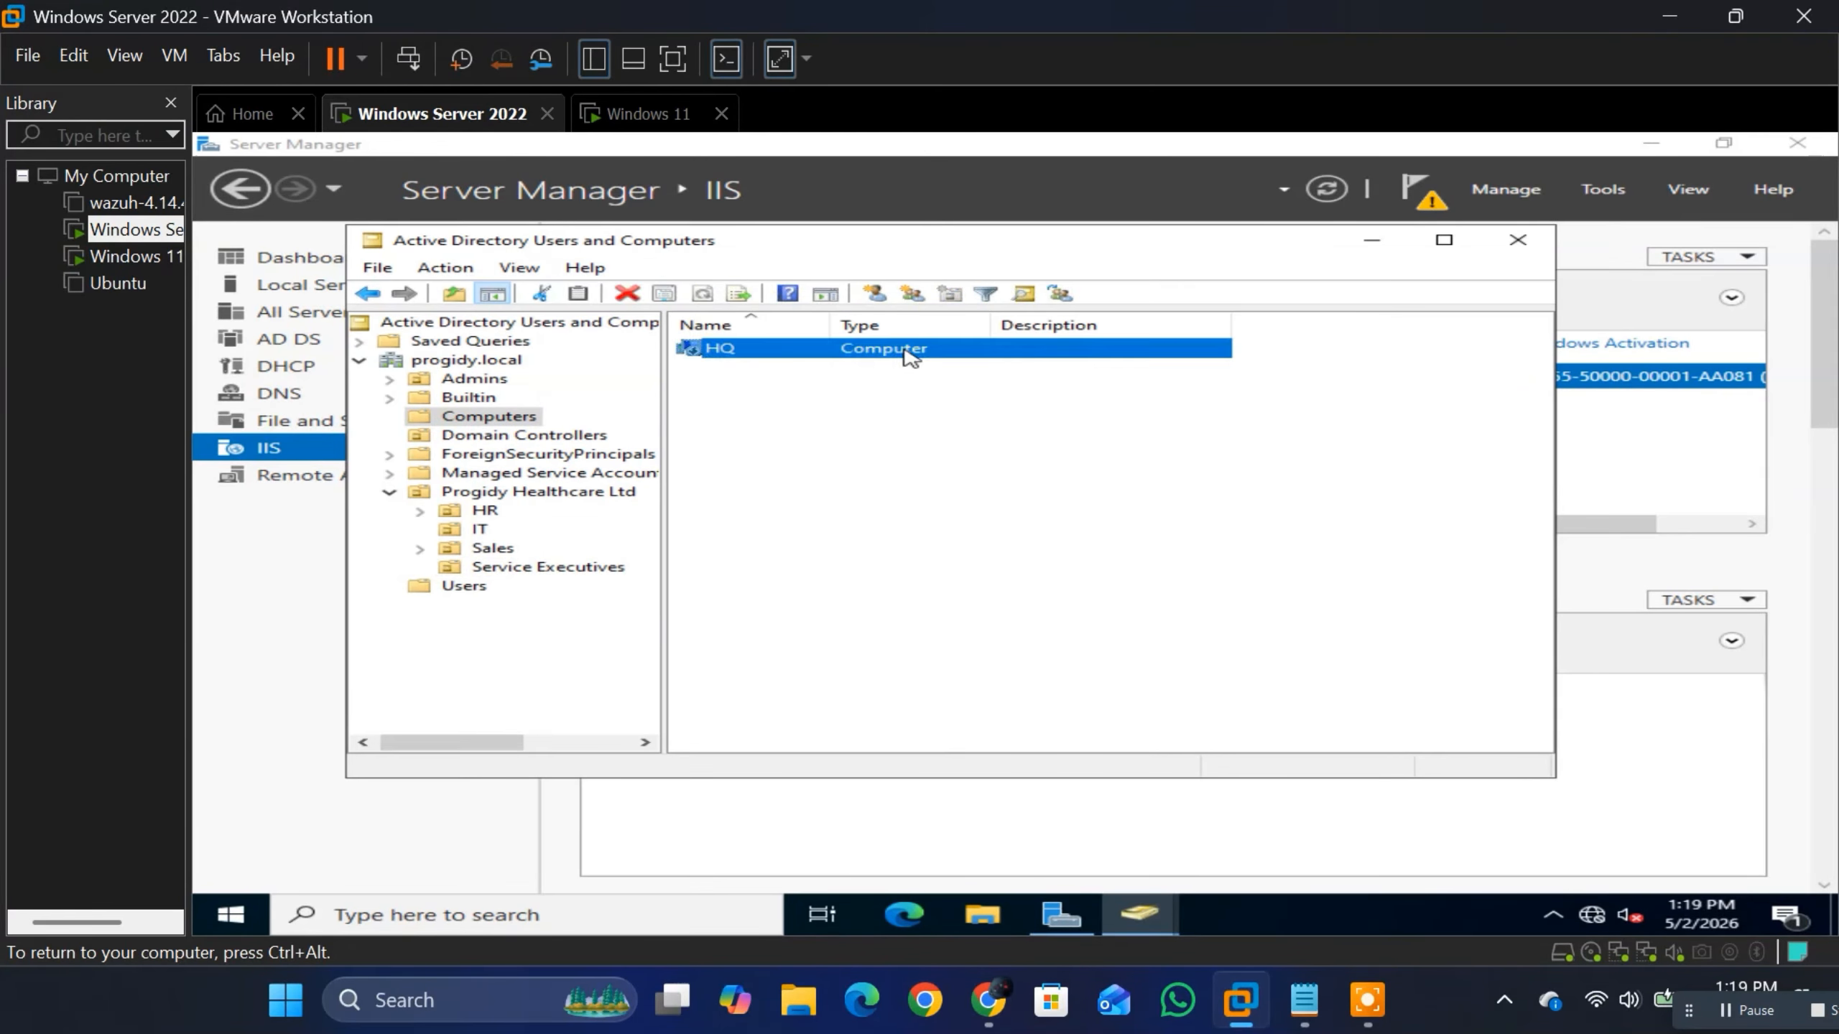
pyautogui.rightClick(905, 350)
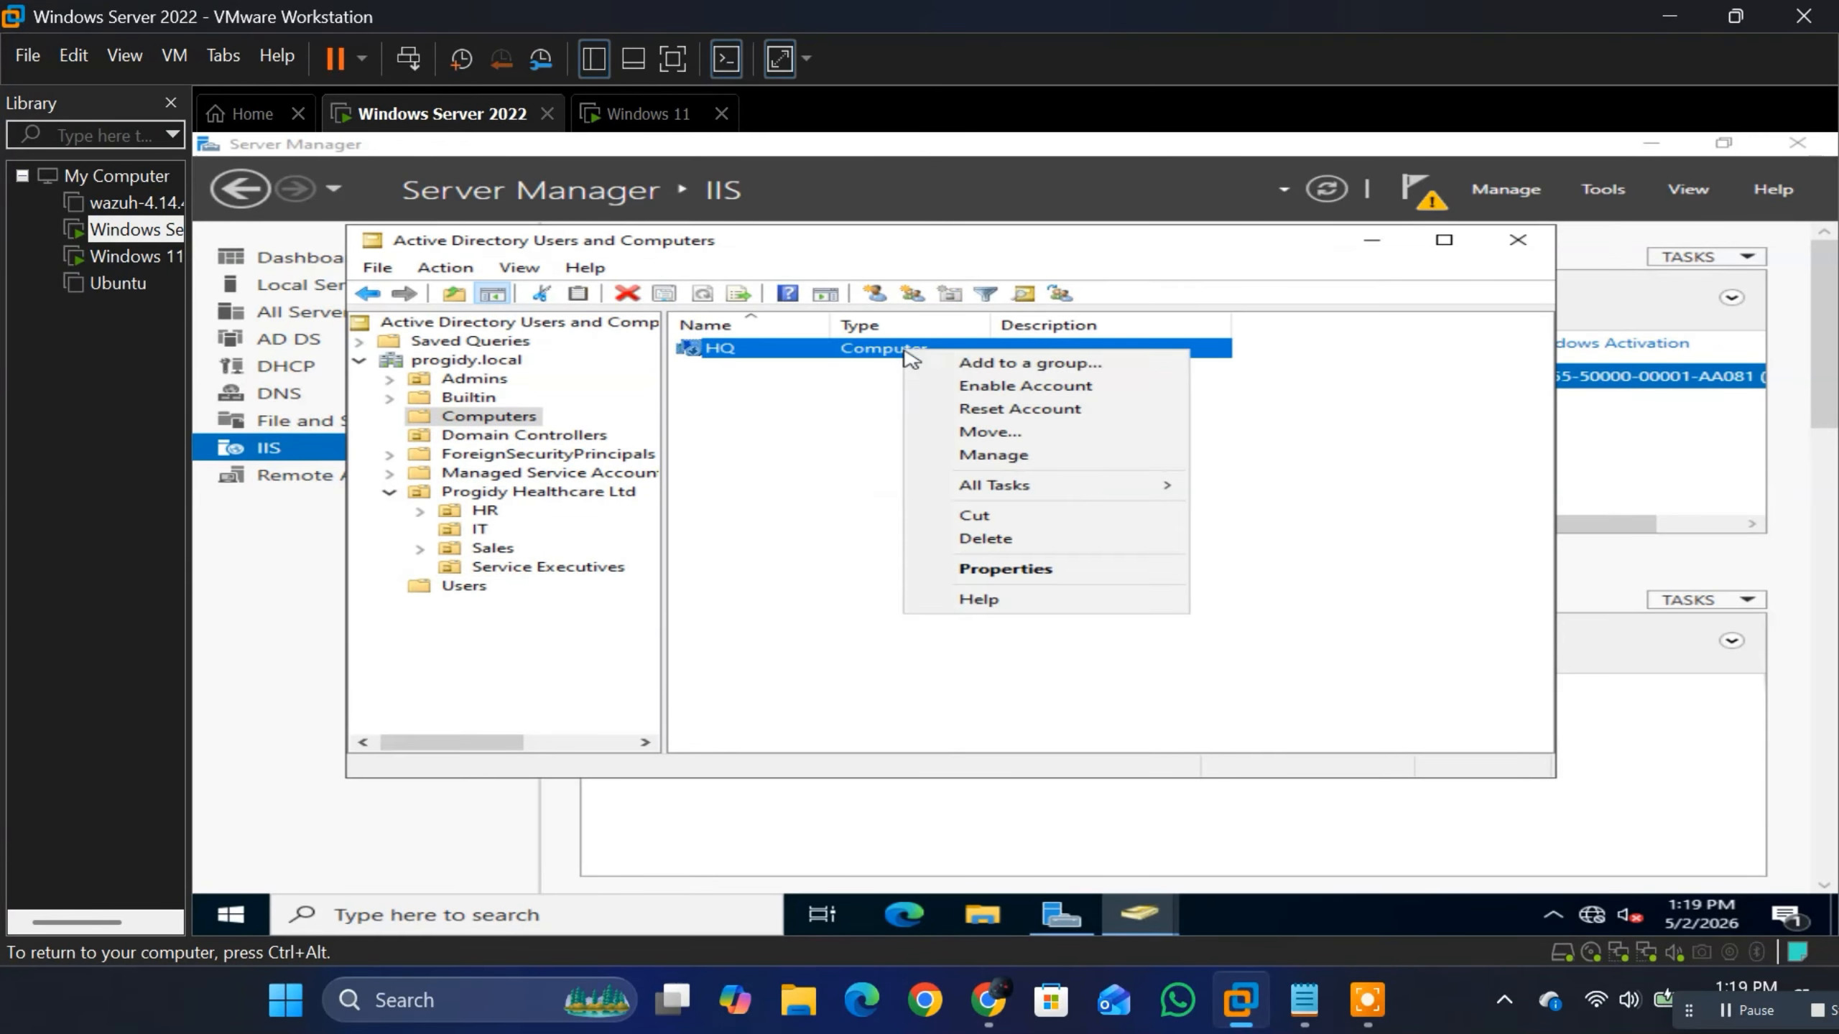
pyautogui.click(997, 389)
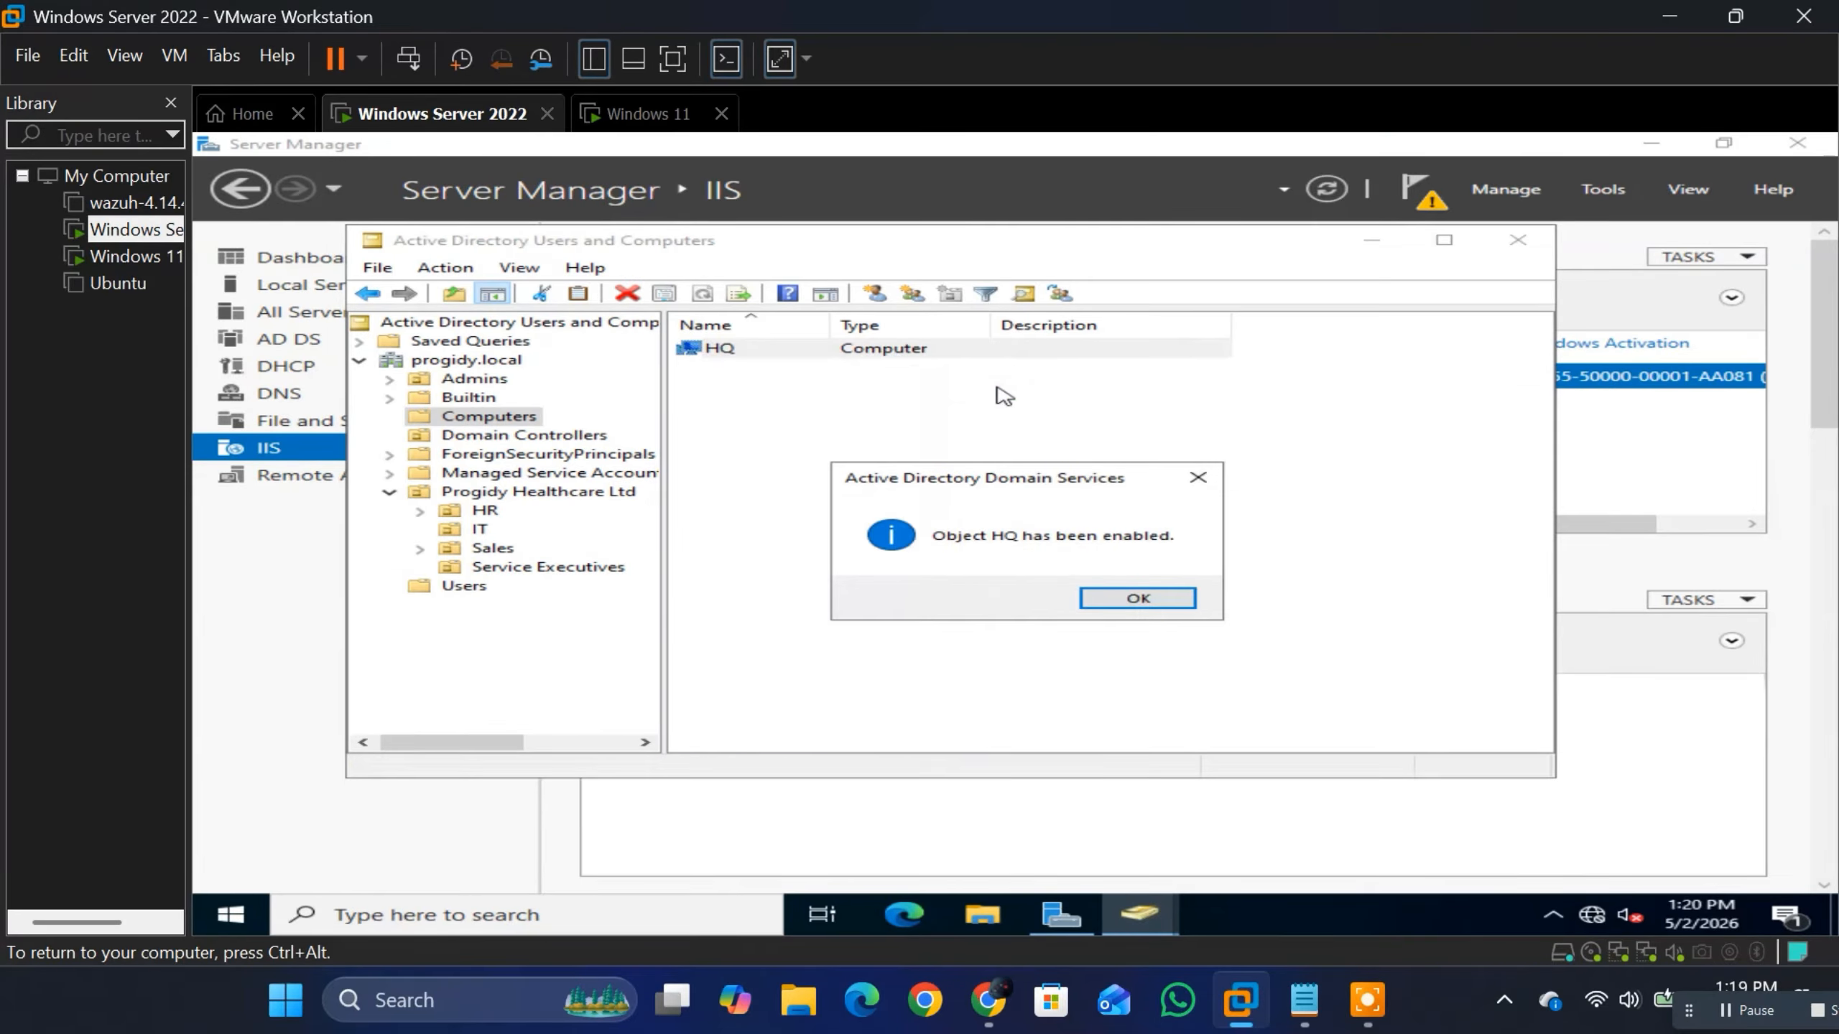
pyautogui.click(1097, 601)
# Step: On the Windows 11 machine, dismiss the sign-in error and sign in to the named user account listed above Other user with its password
pyautogui.click(652, 113)
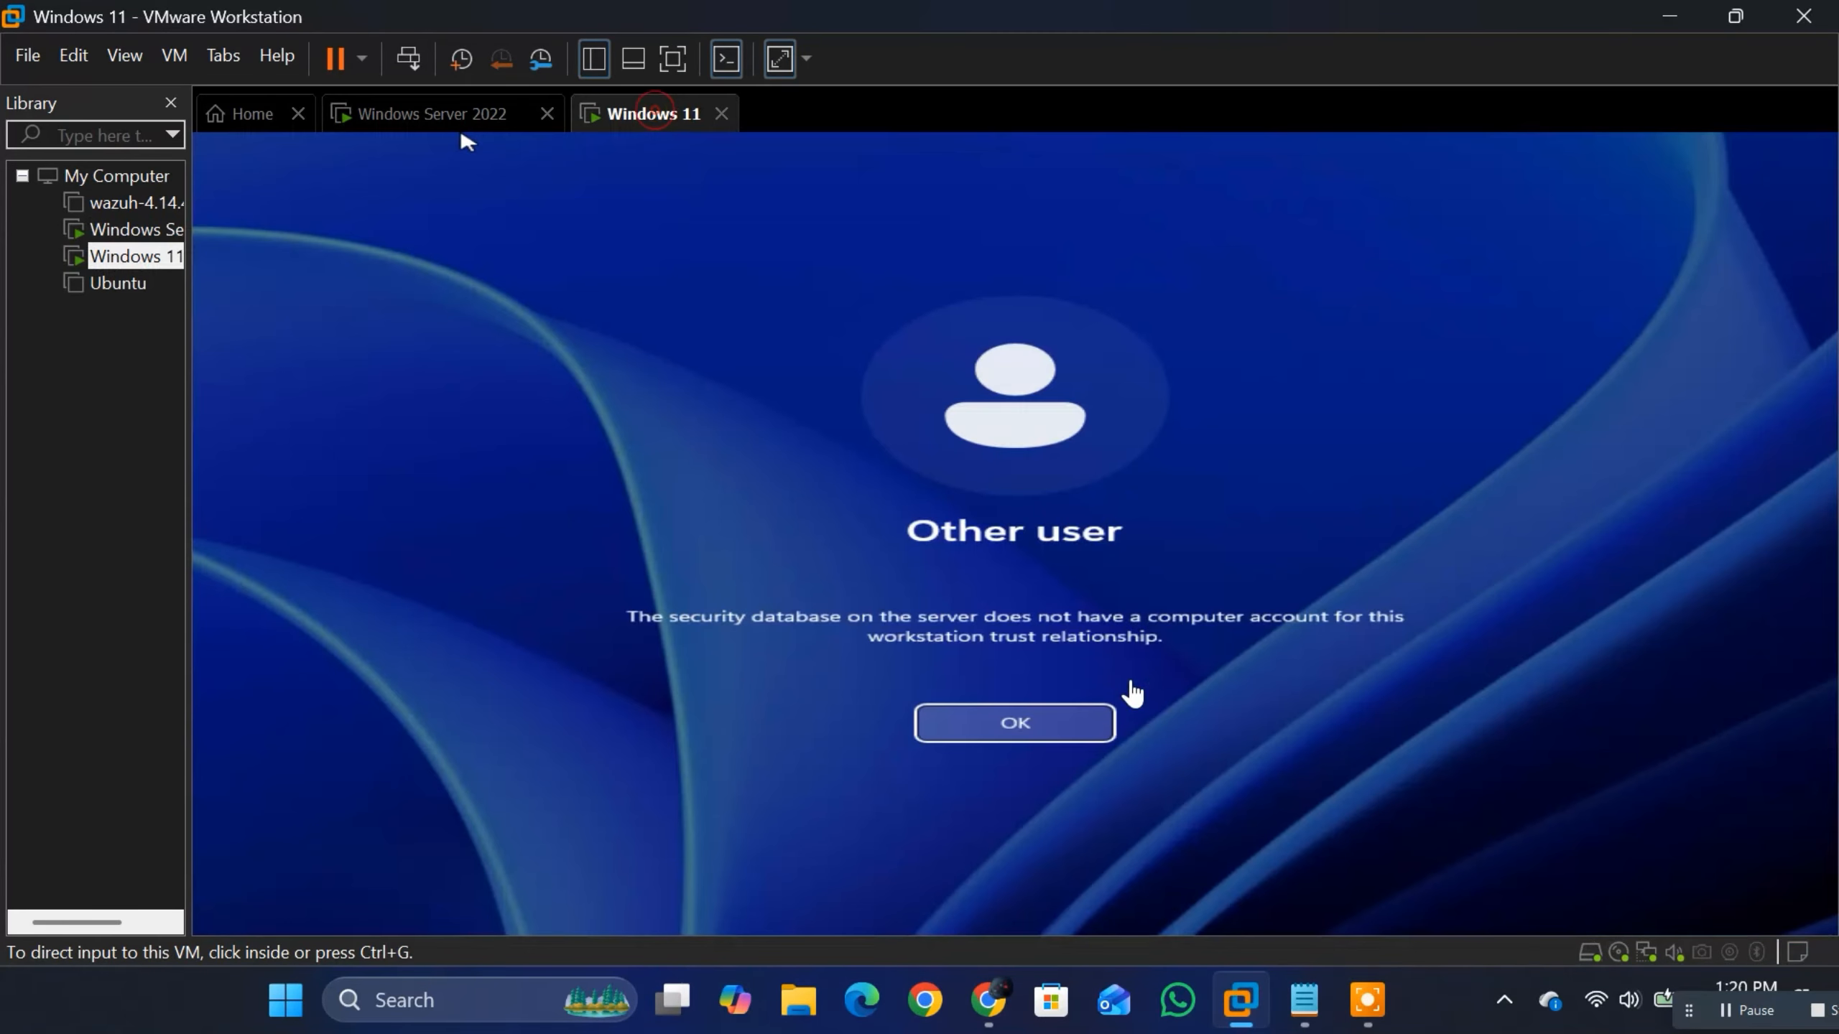
pyautogui.click(1055, 725)
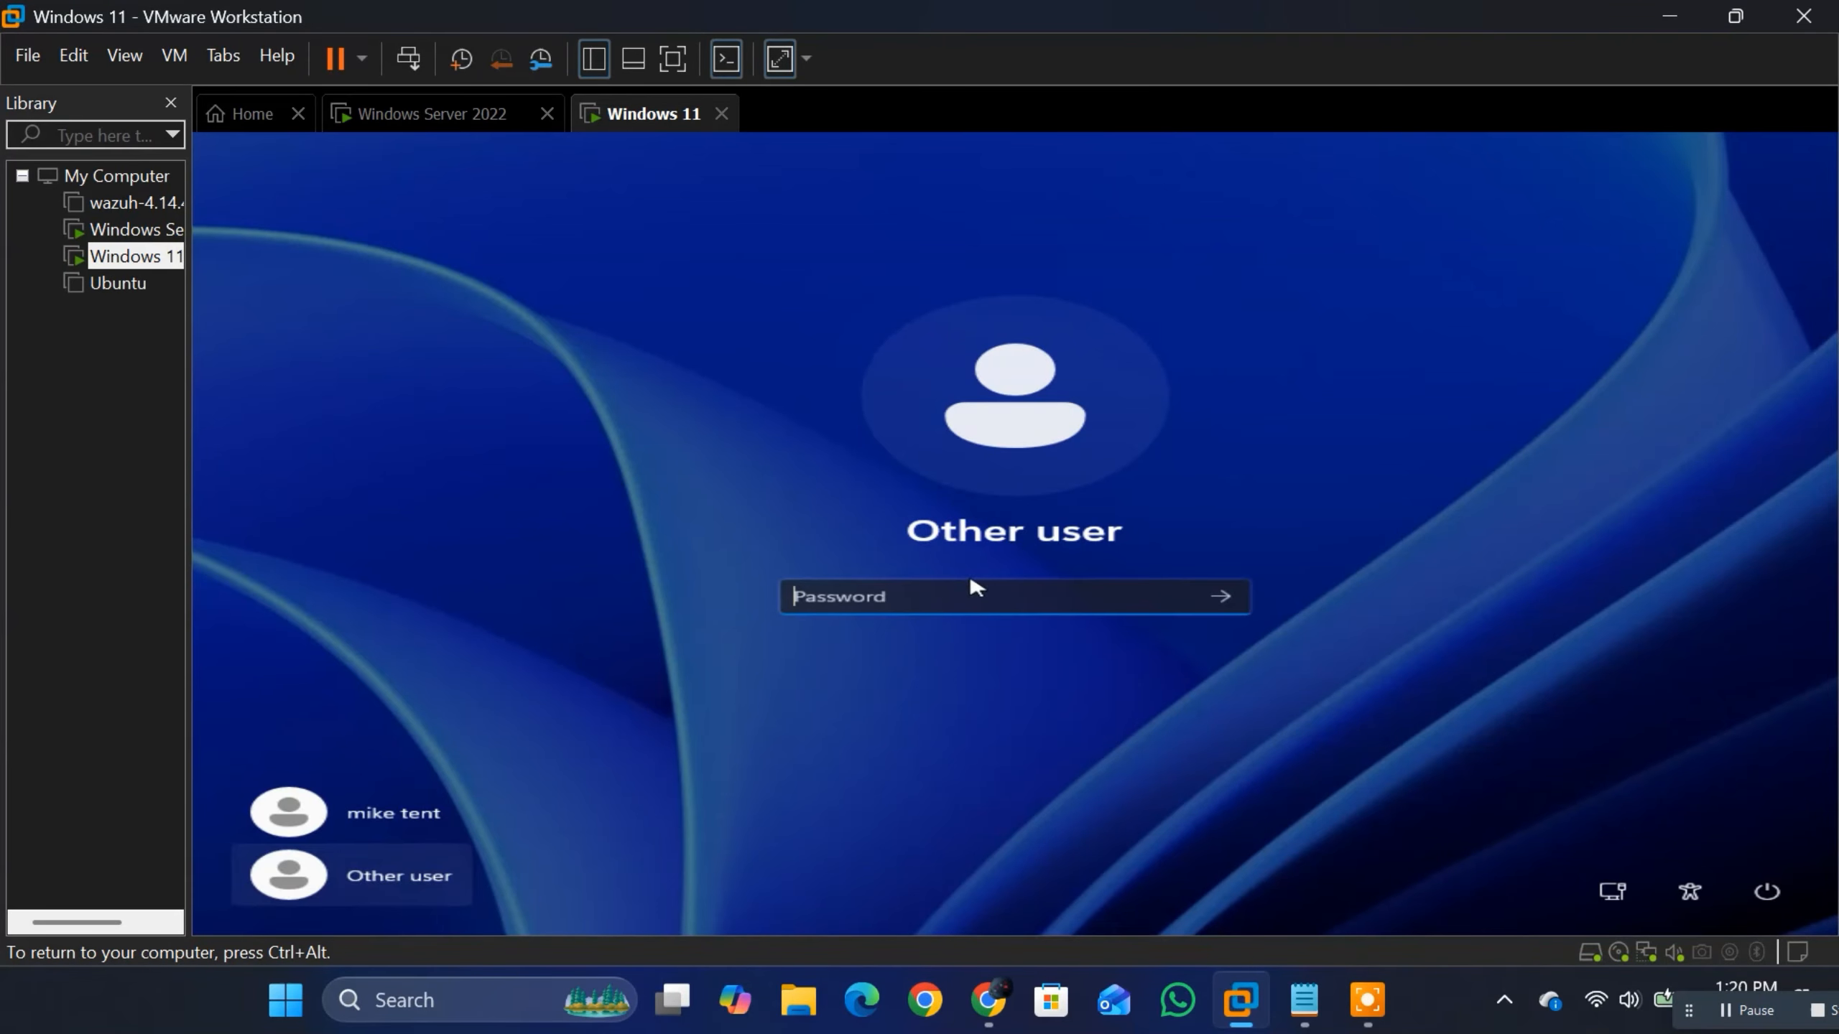
pyautogui.click(392, 871)
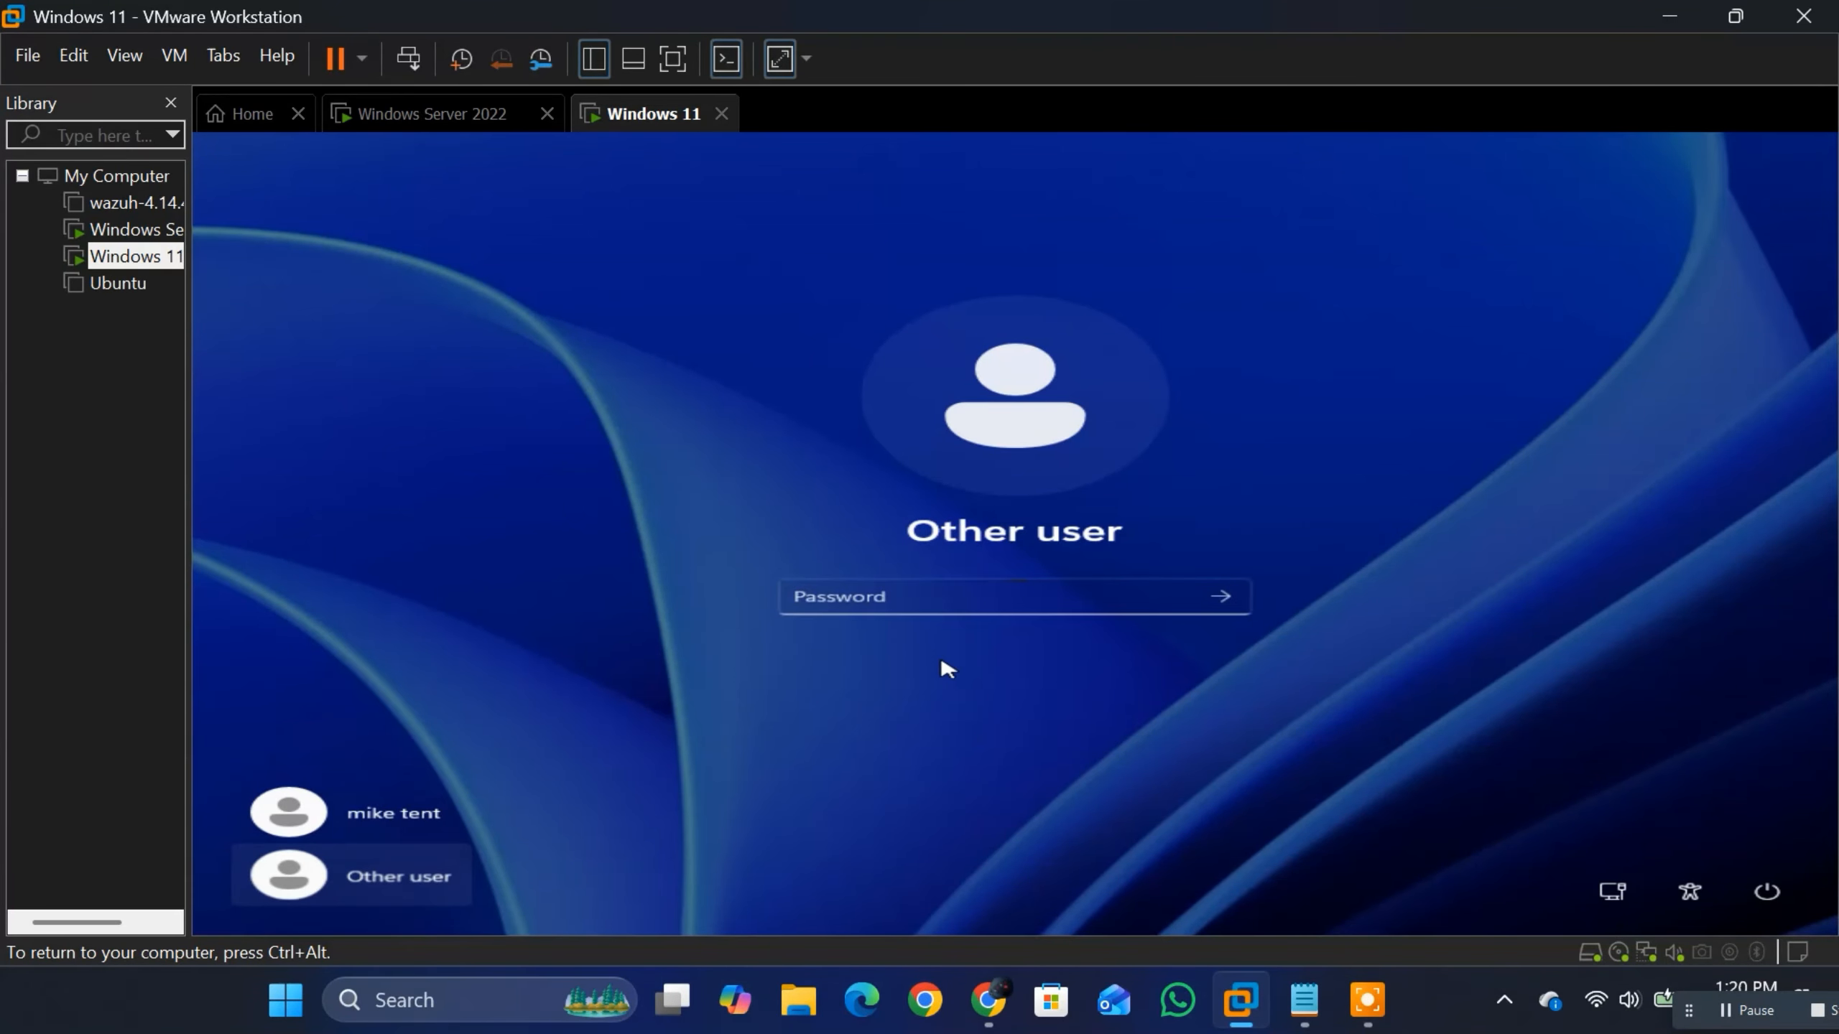
pyautogui.click(408, 810)
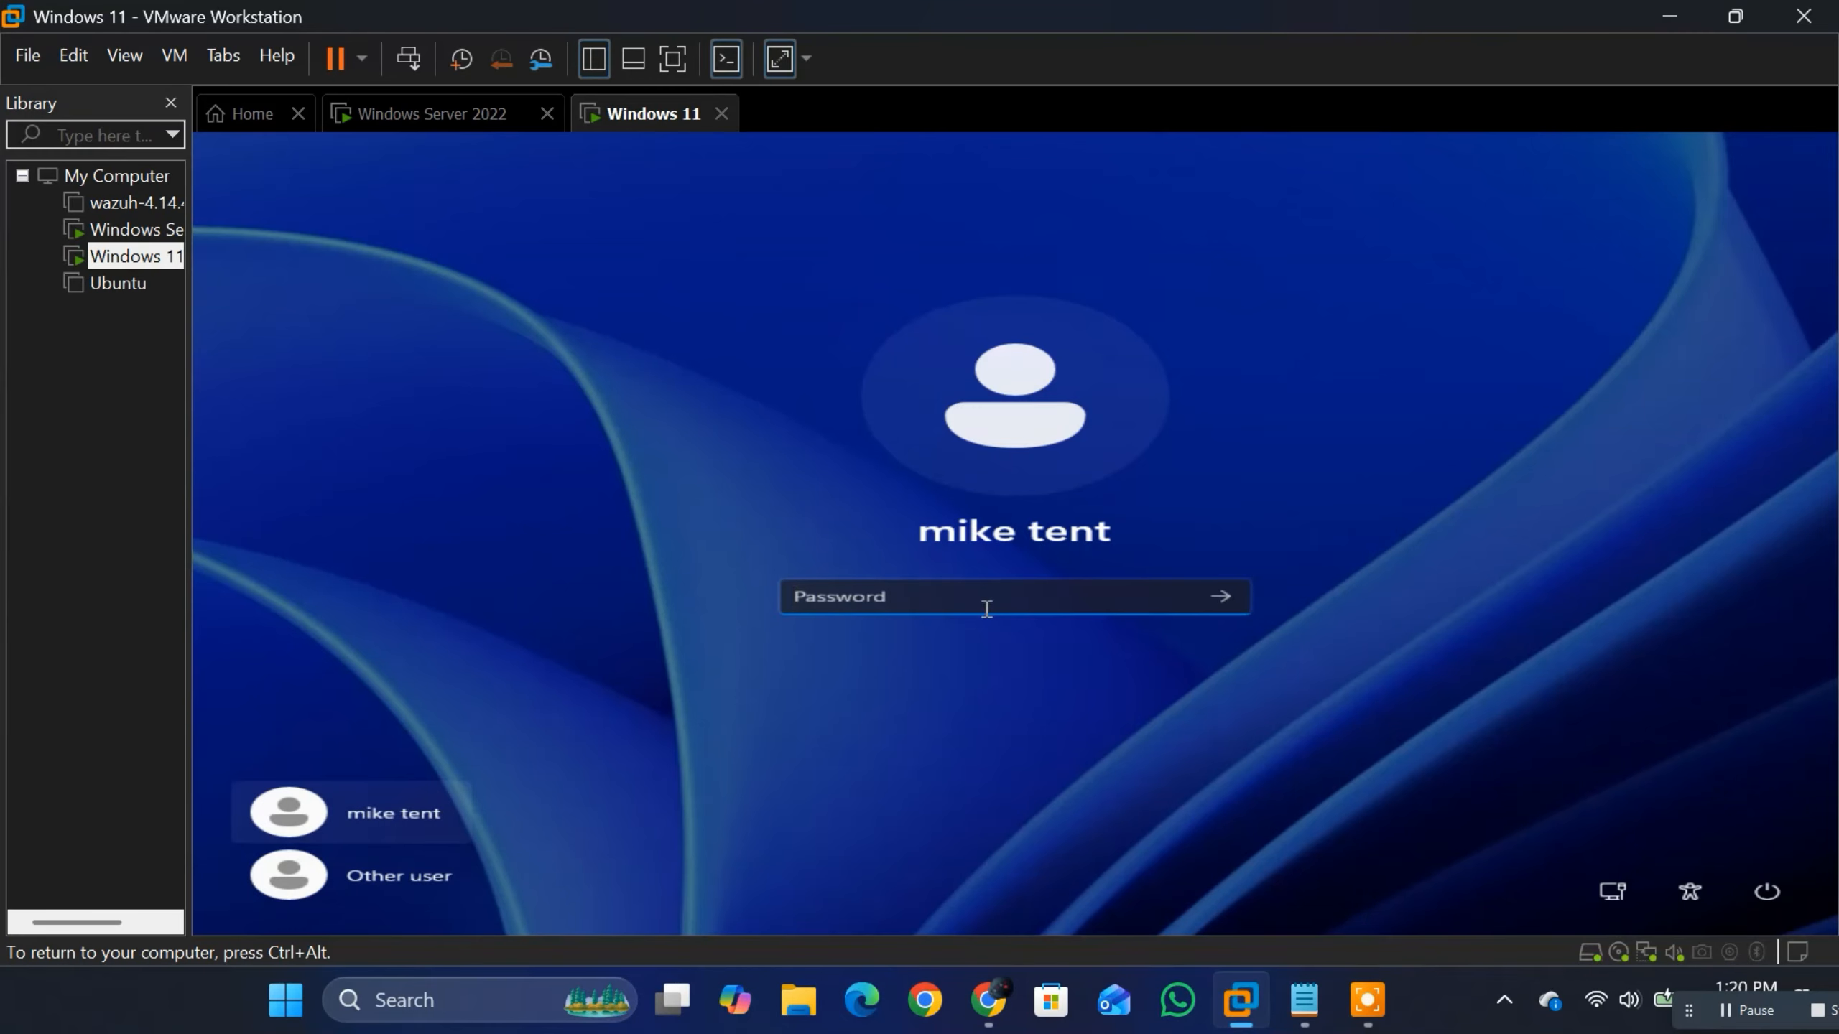
pyautogui.write('•')
pyautogui.write('••••••••••')
pyautogui.click(1221, 597)
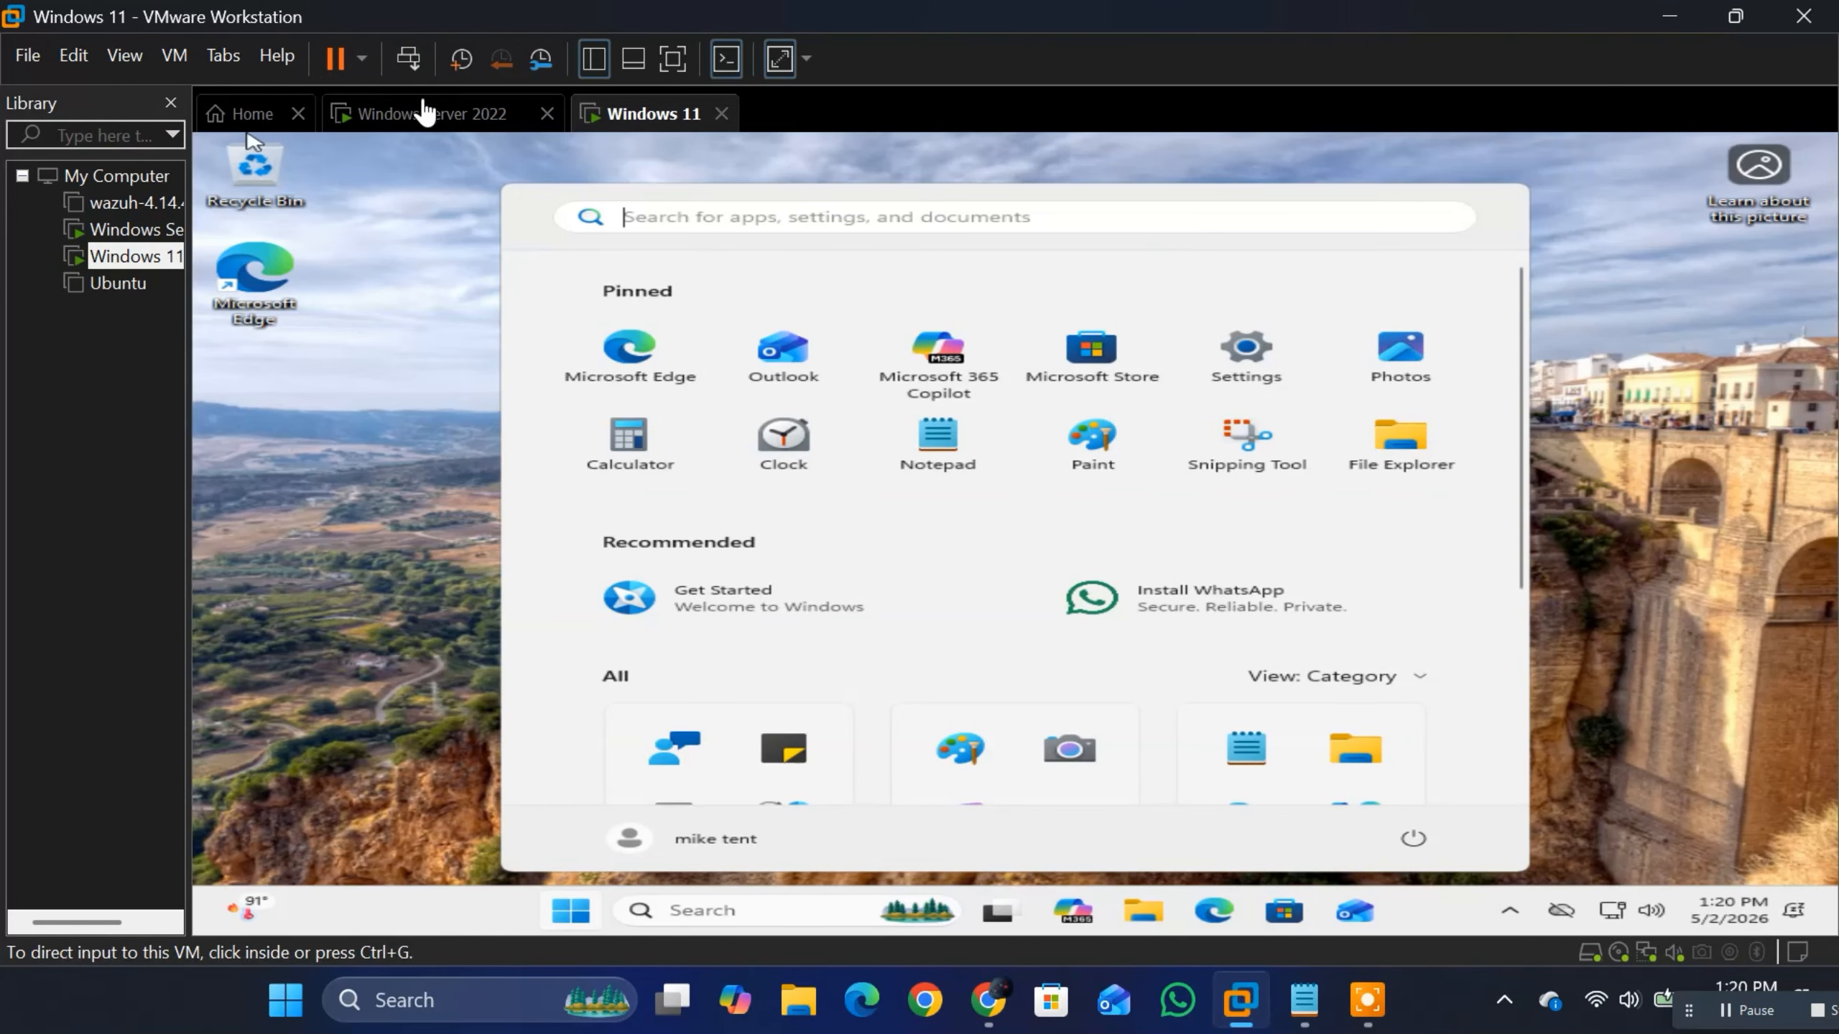
# Step: Switch back to the Windows Server 2022 virtual machine
pyautogui.click(426, 113)
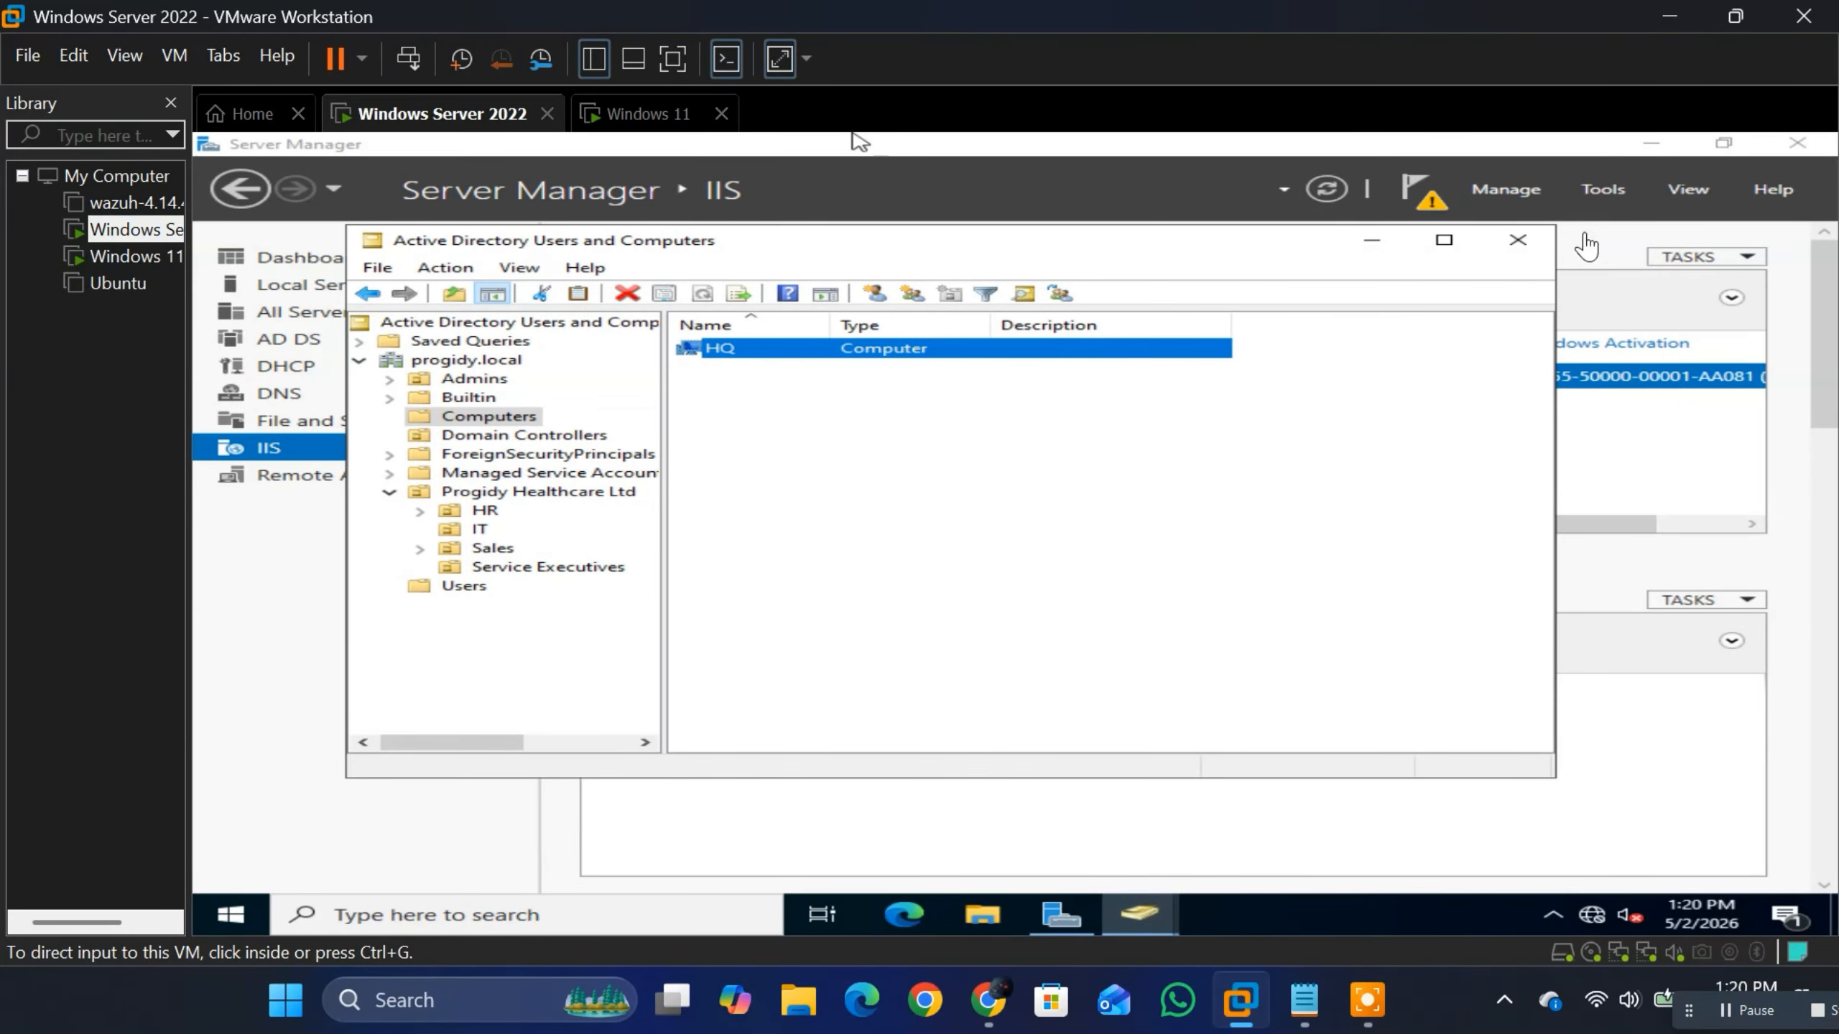